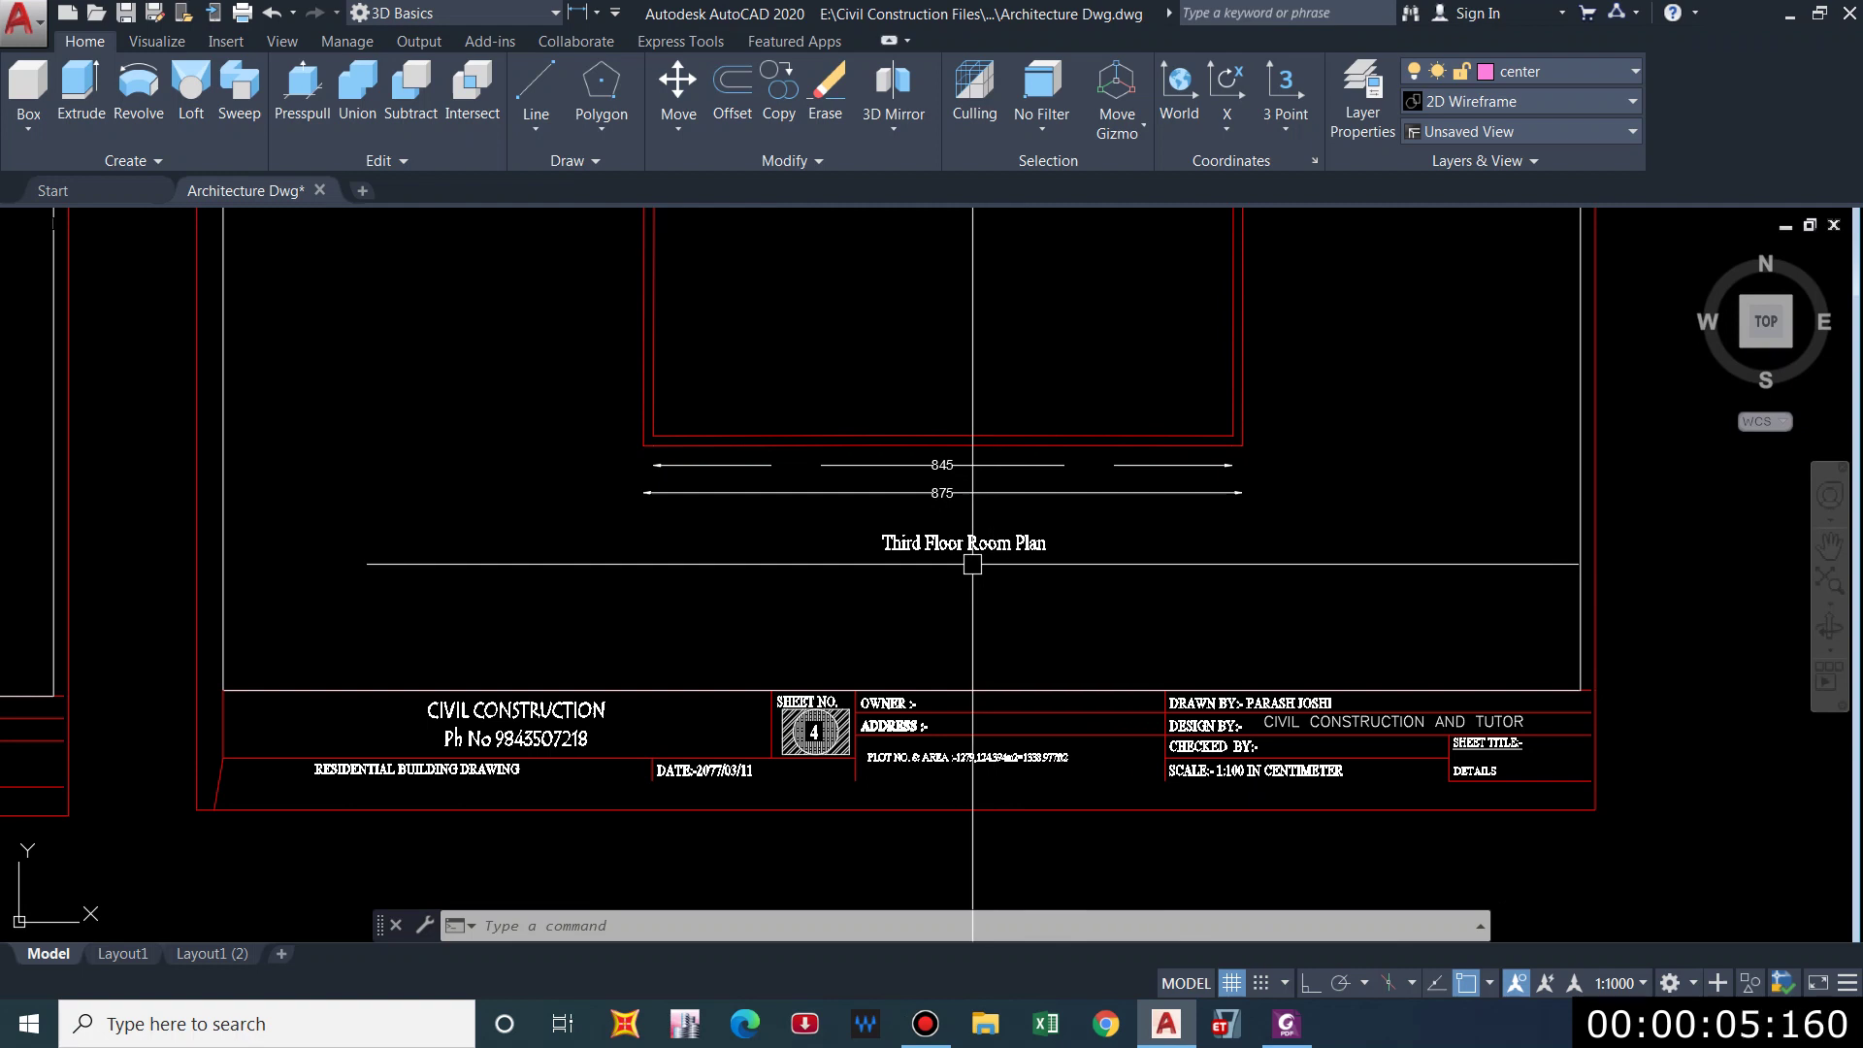
{"action": "left_click_drag", "start_coordinate": [969, 564], "coordinate": [988, 558]}
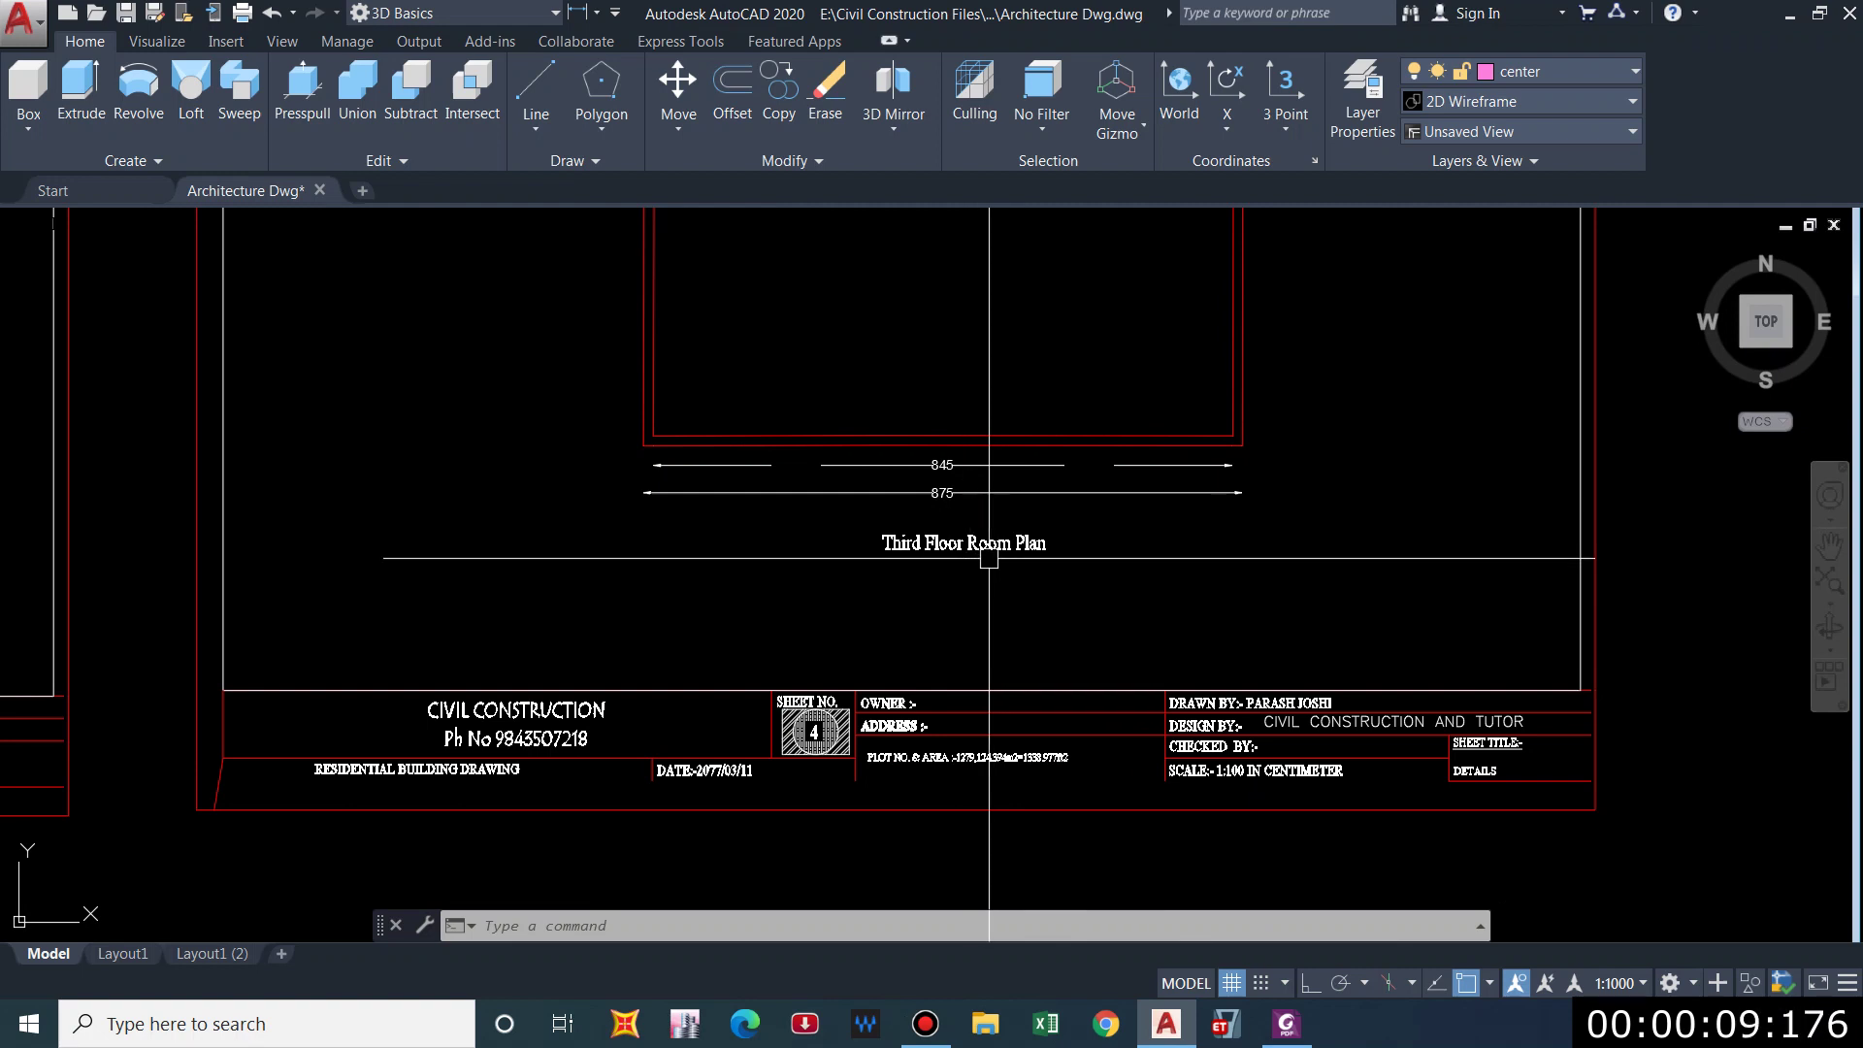
{"action": "scroll", "coordinate": [989, 558], "scroll_direction": "down", "scroll_amount": 6}
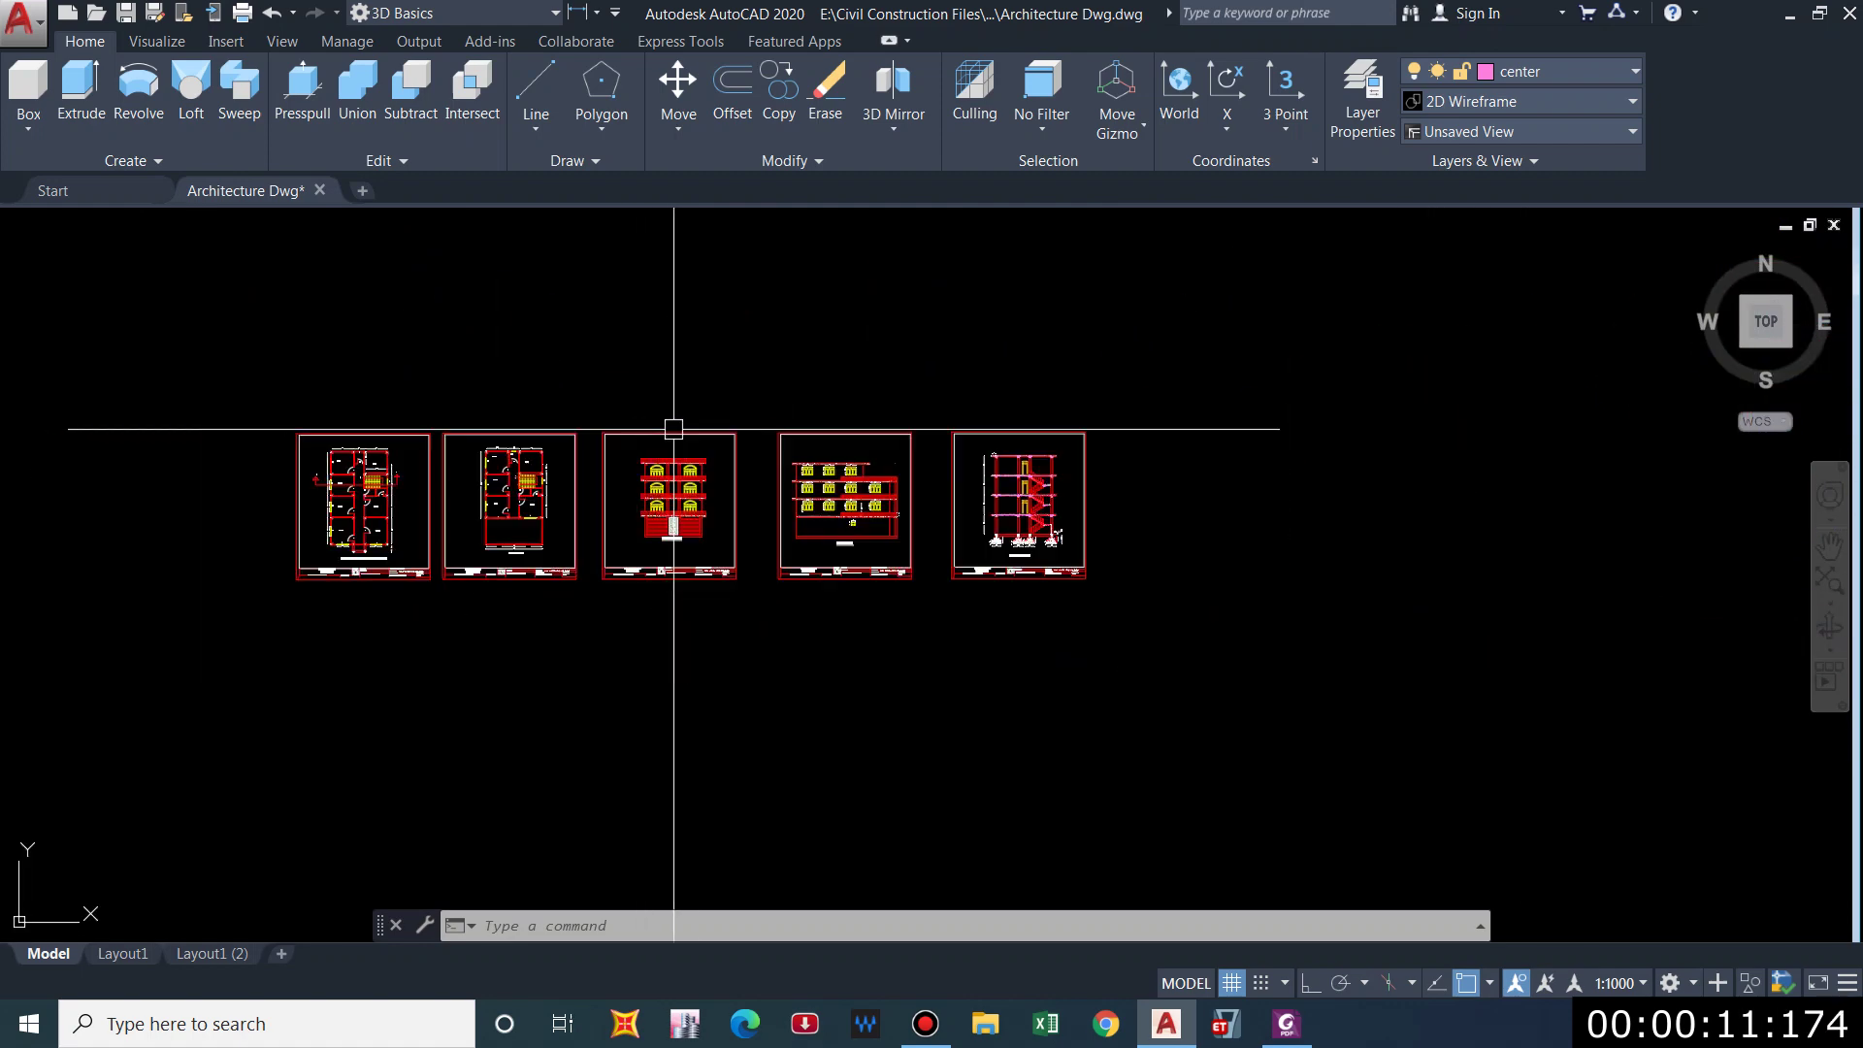
{"action": "scroll", "coordinate": [283, 502], "scroll_direction": "up", "scroll_amount": 6}
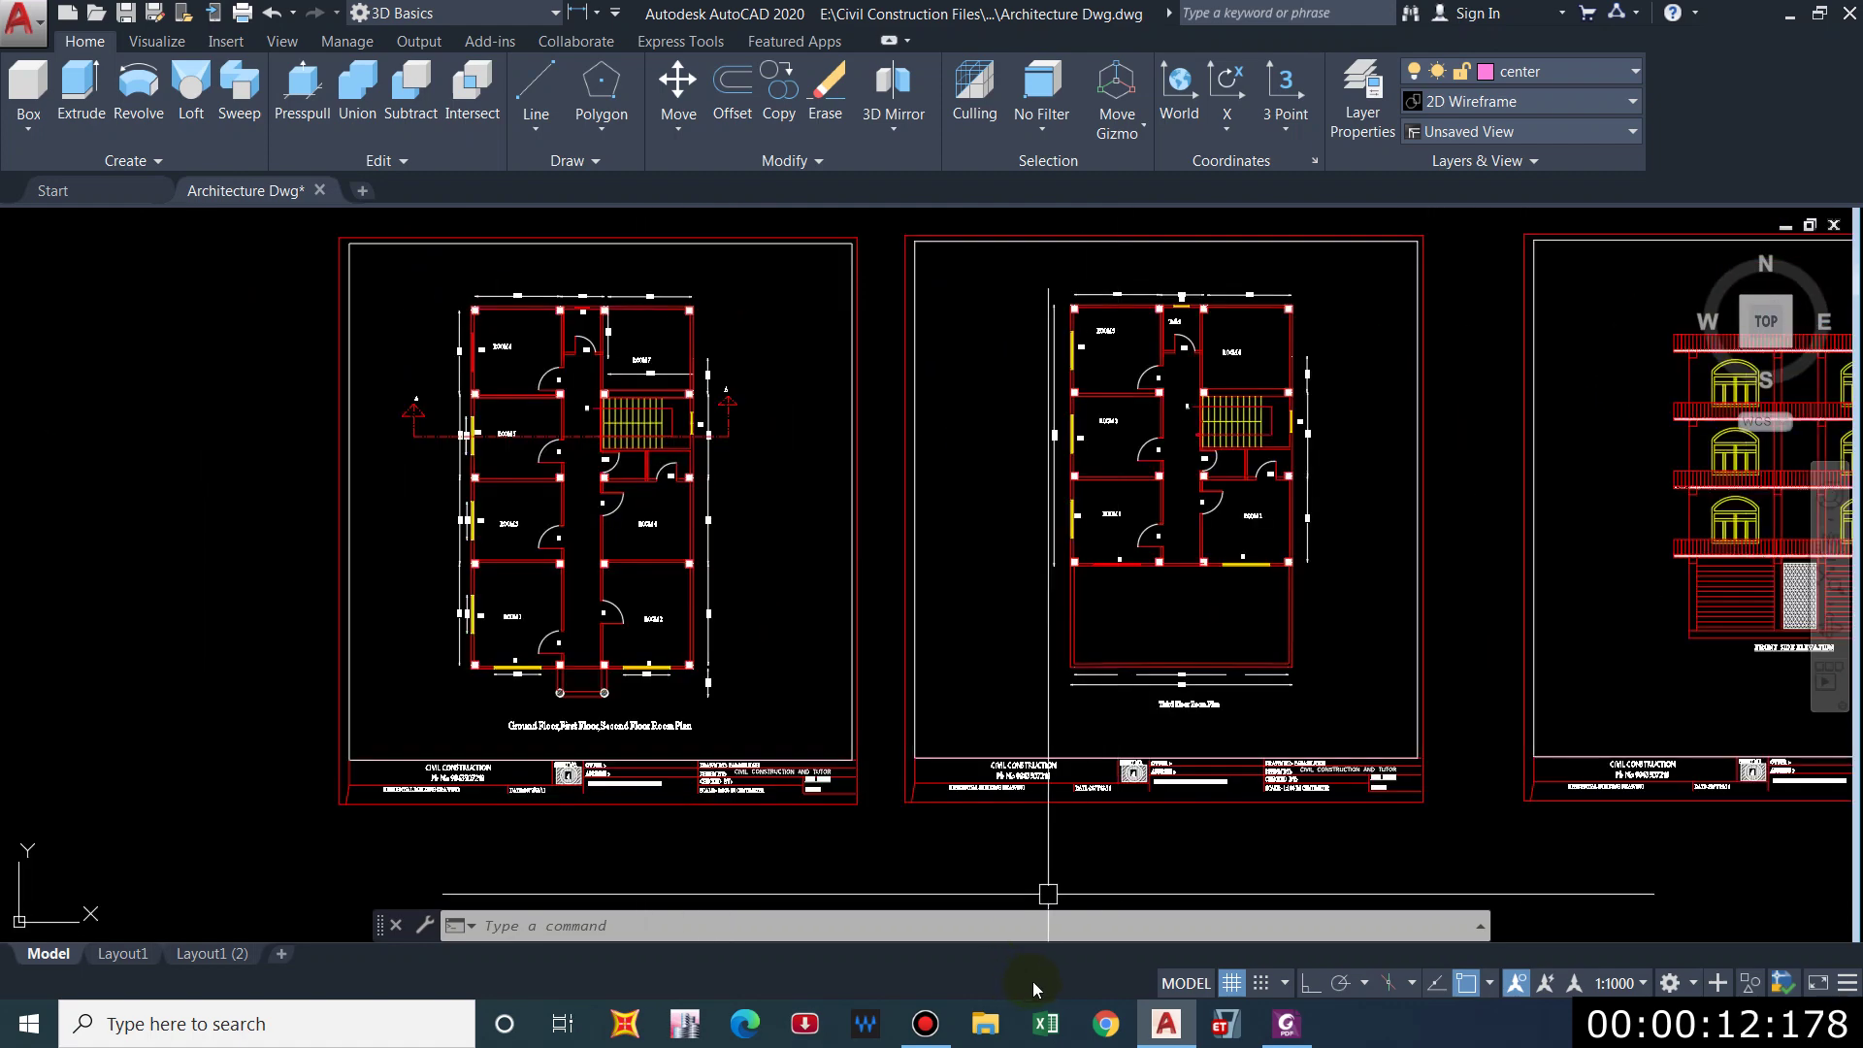
Switch to ETABS and start a new model.
{"action": "left_click", "coordinate": [1228, 1033]}
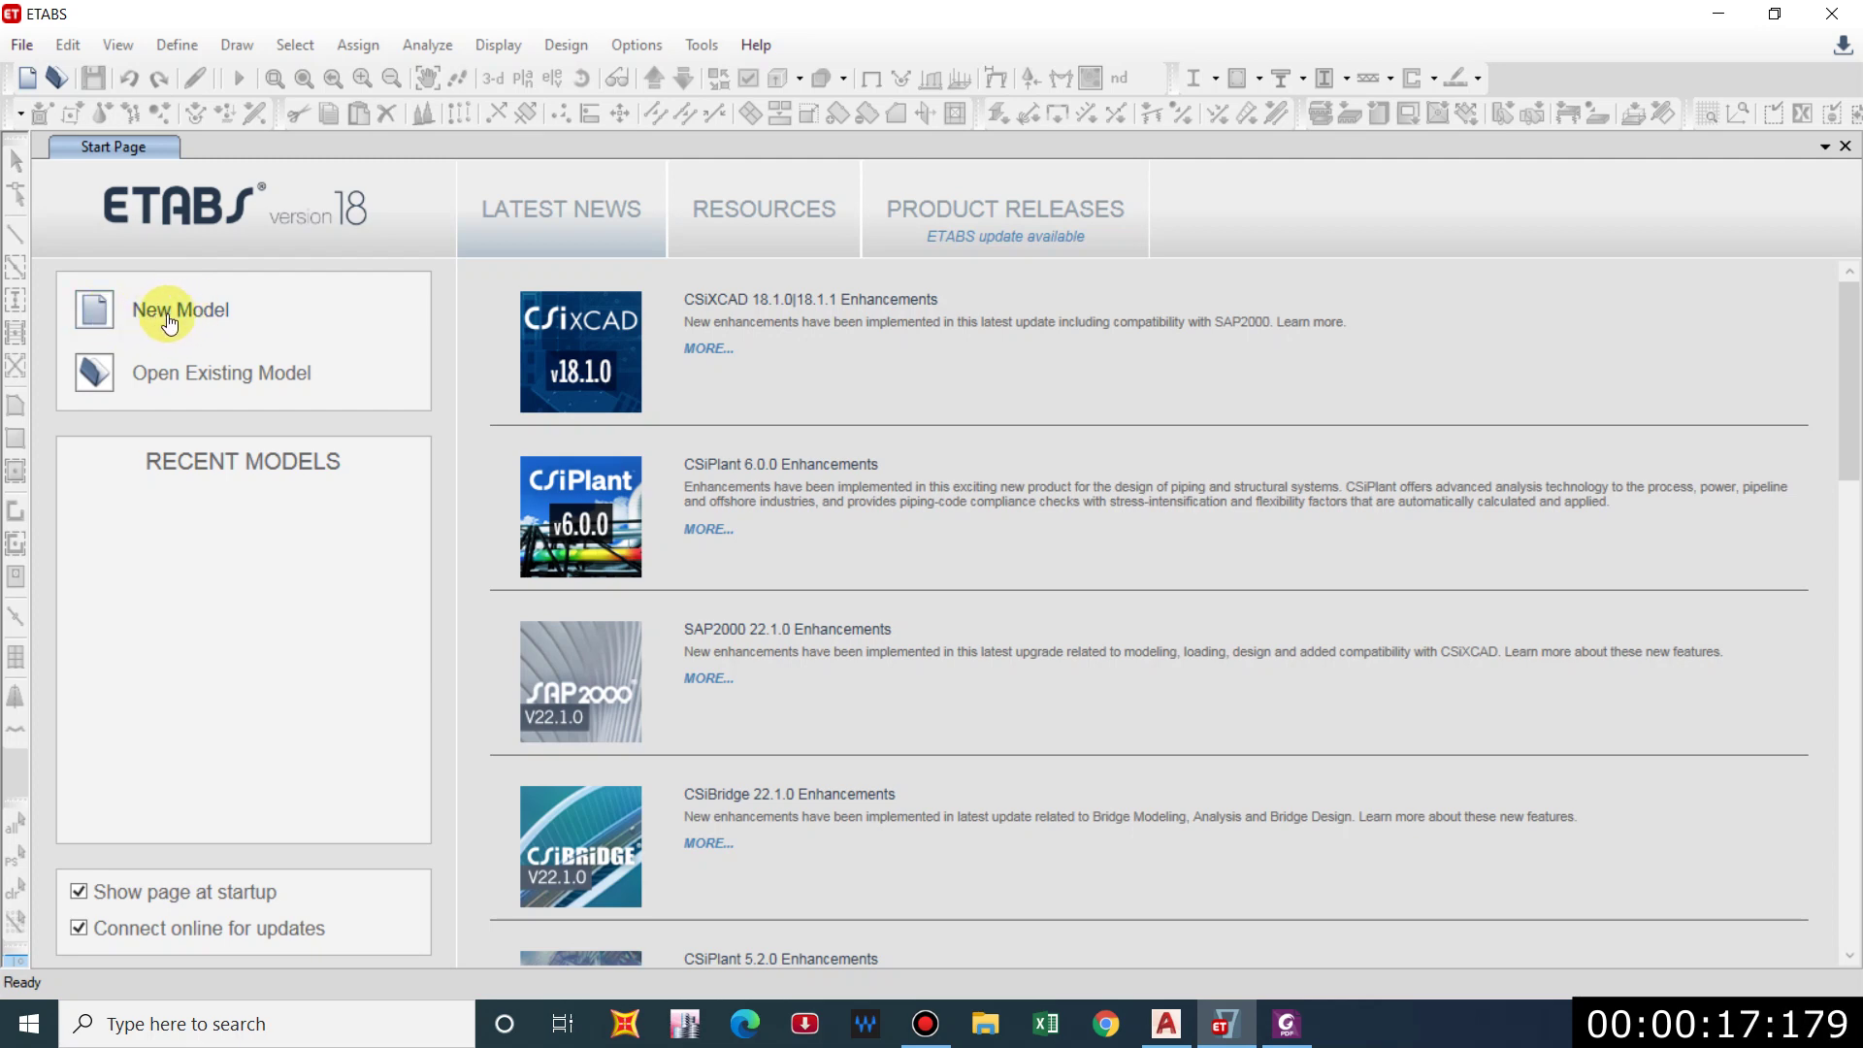
{"action": "left_click", "coordinate": [21, 45]}
{"action": "left_click", "coordinate": [132, 301]}
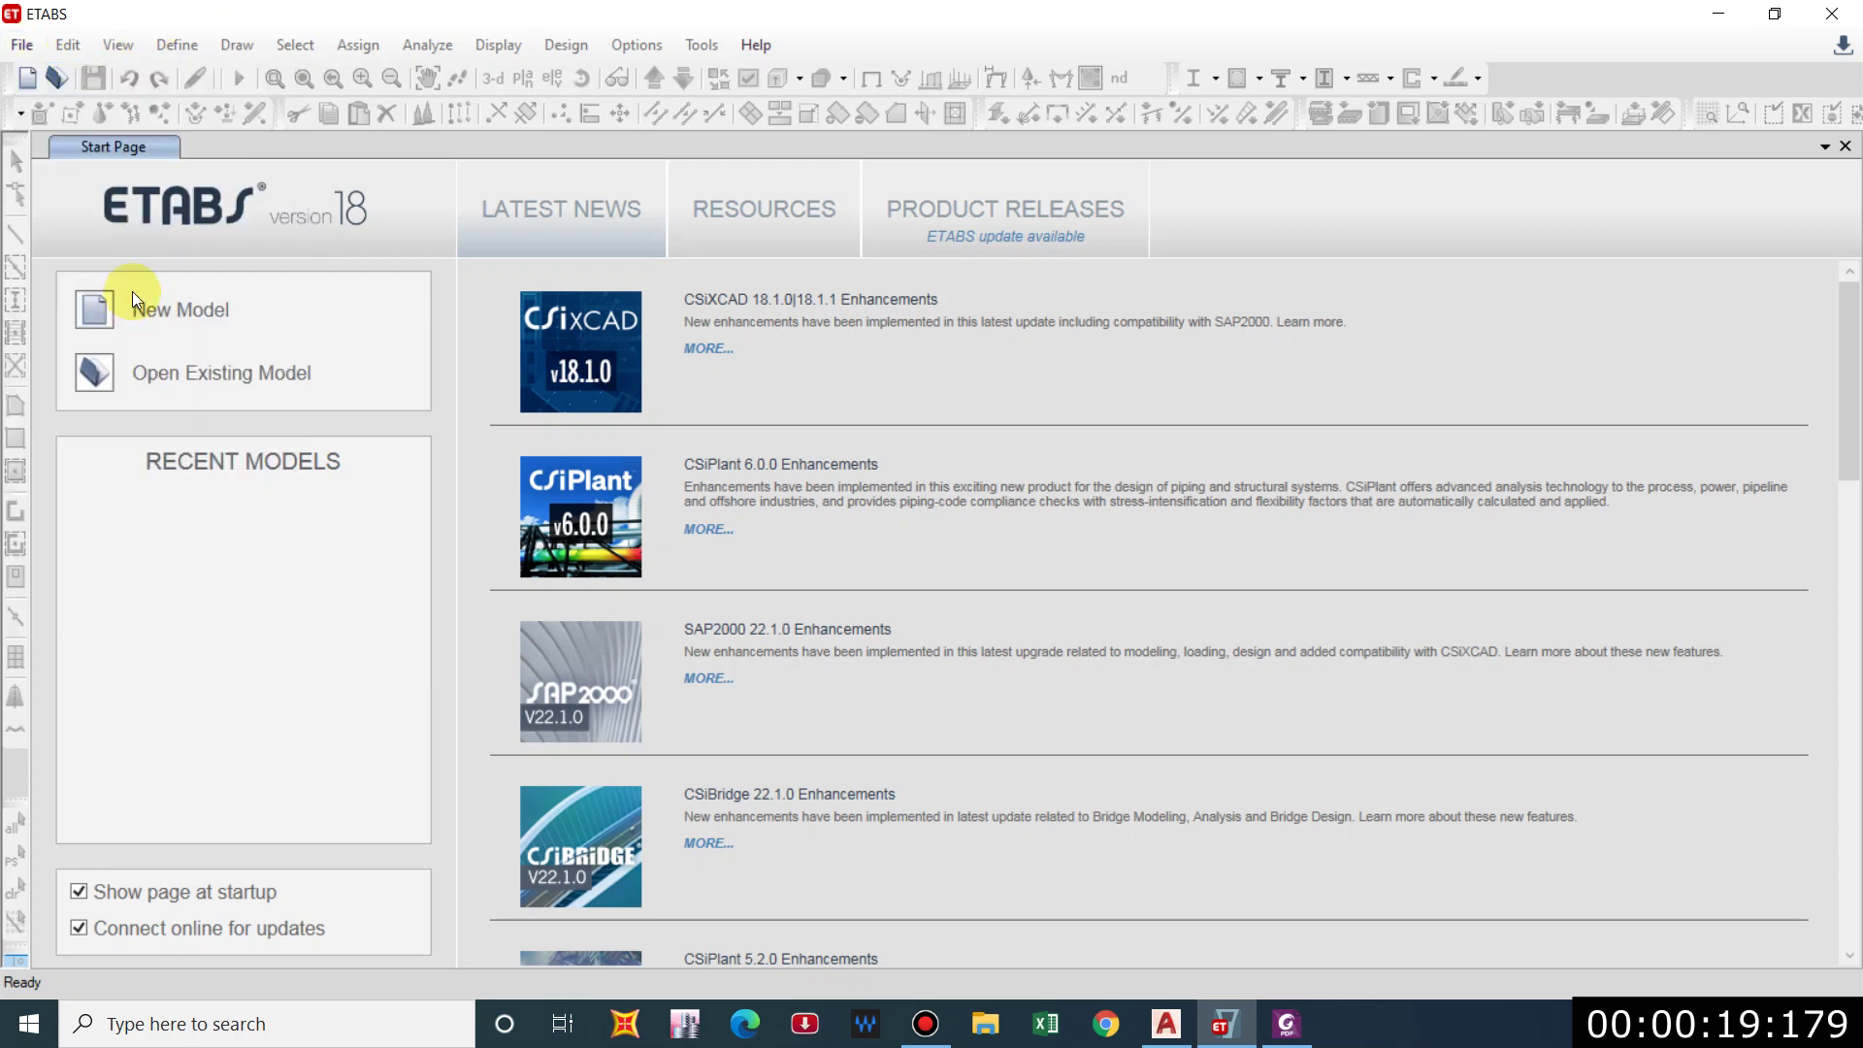
{"action": "left_click", "coordinate": [147, 315]}
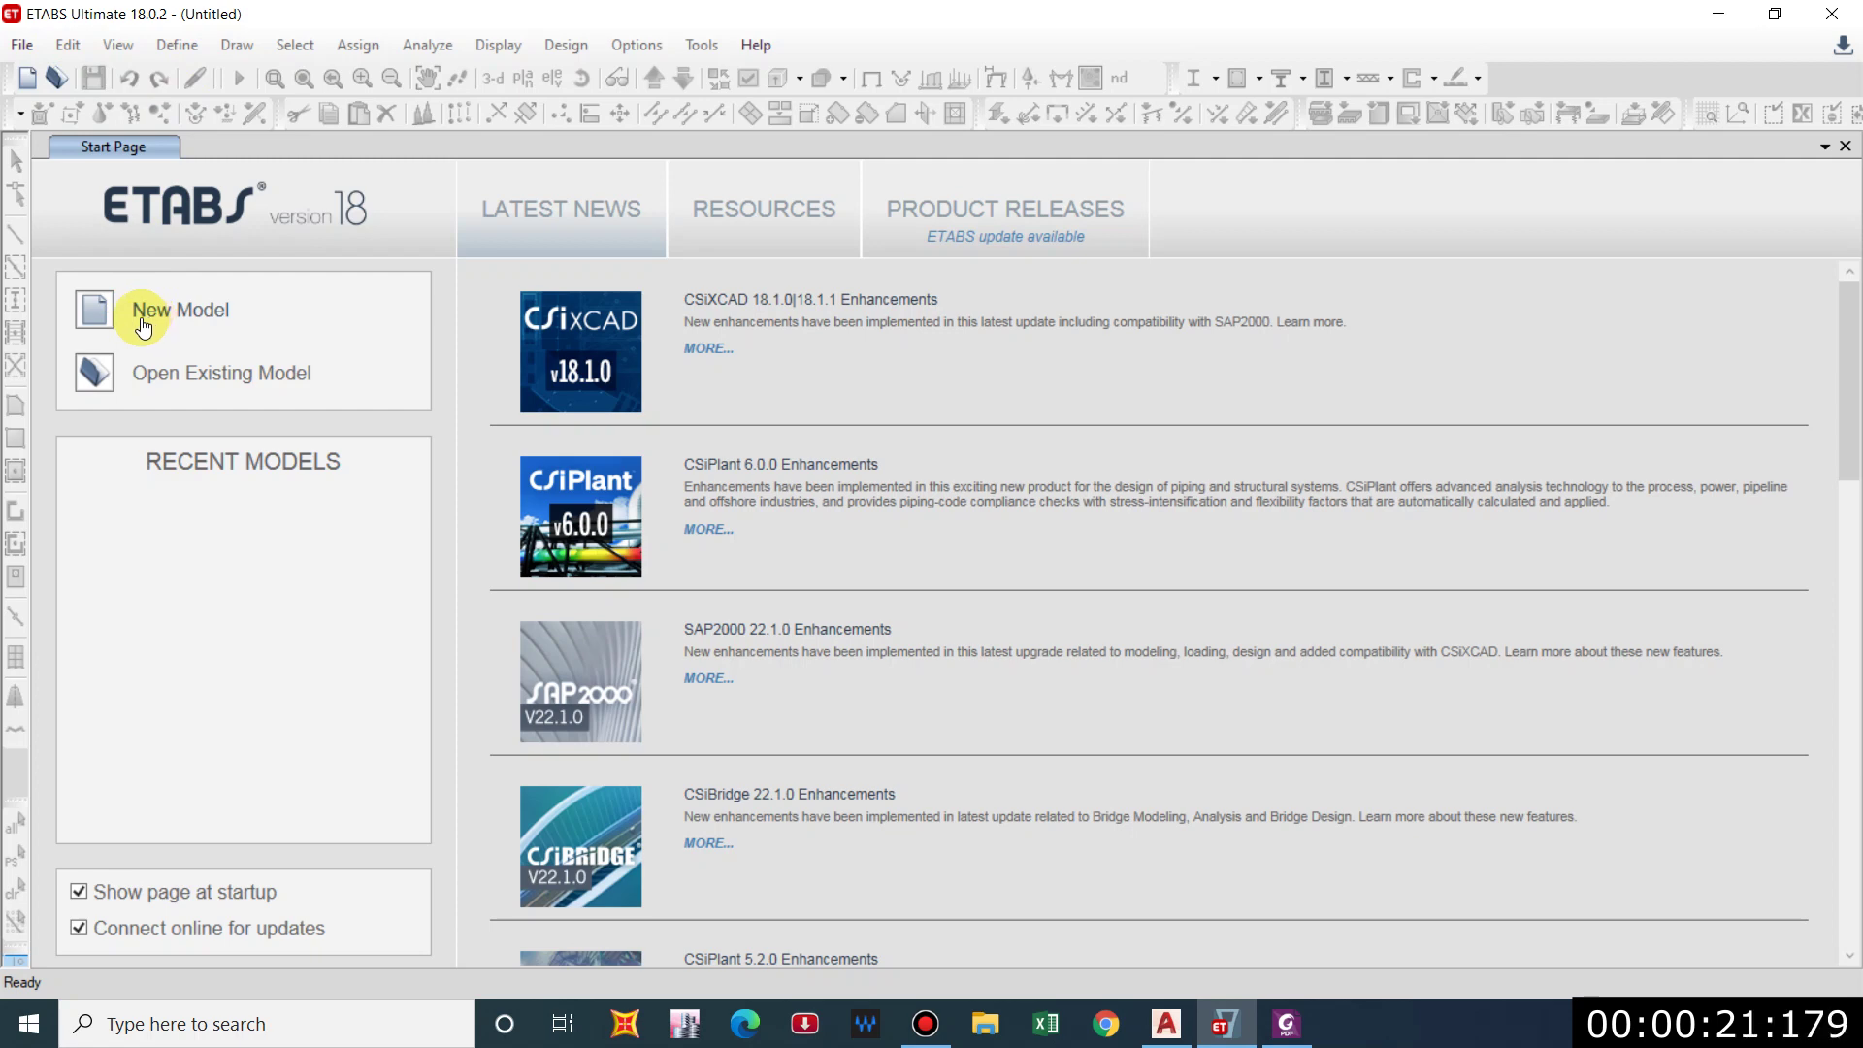
{"action": "left_click", "coordinate": [148, 319]}
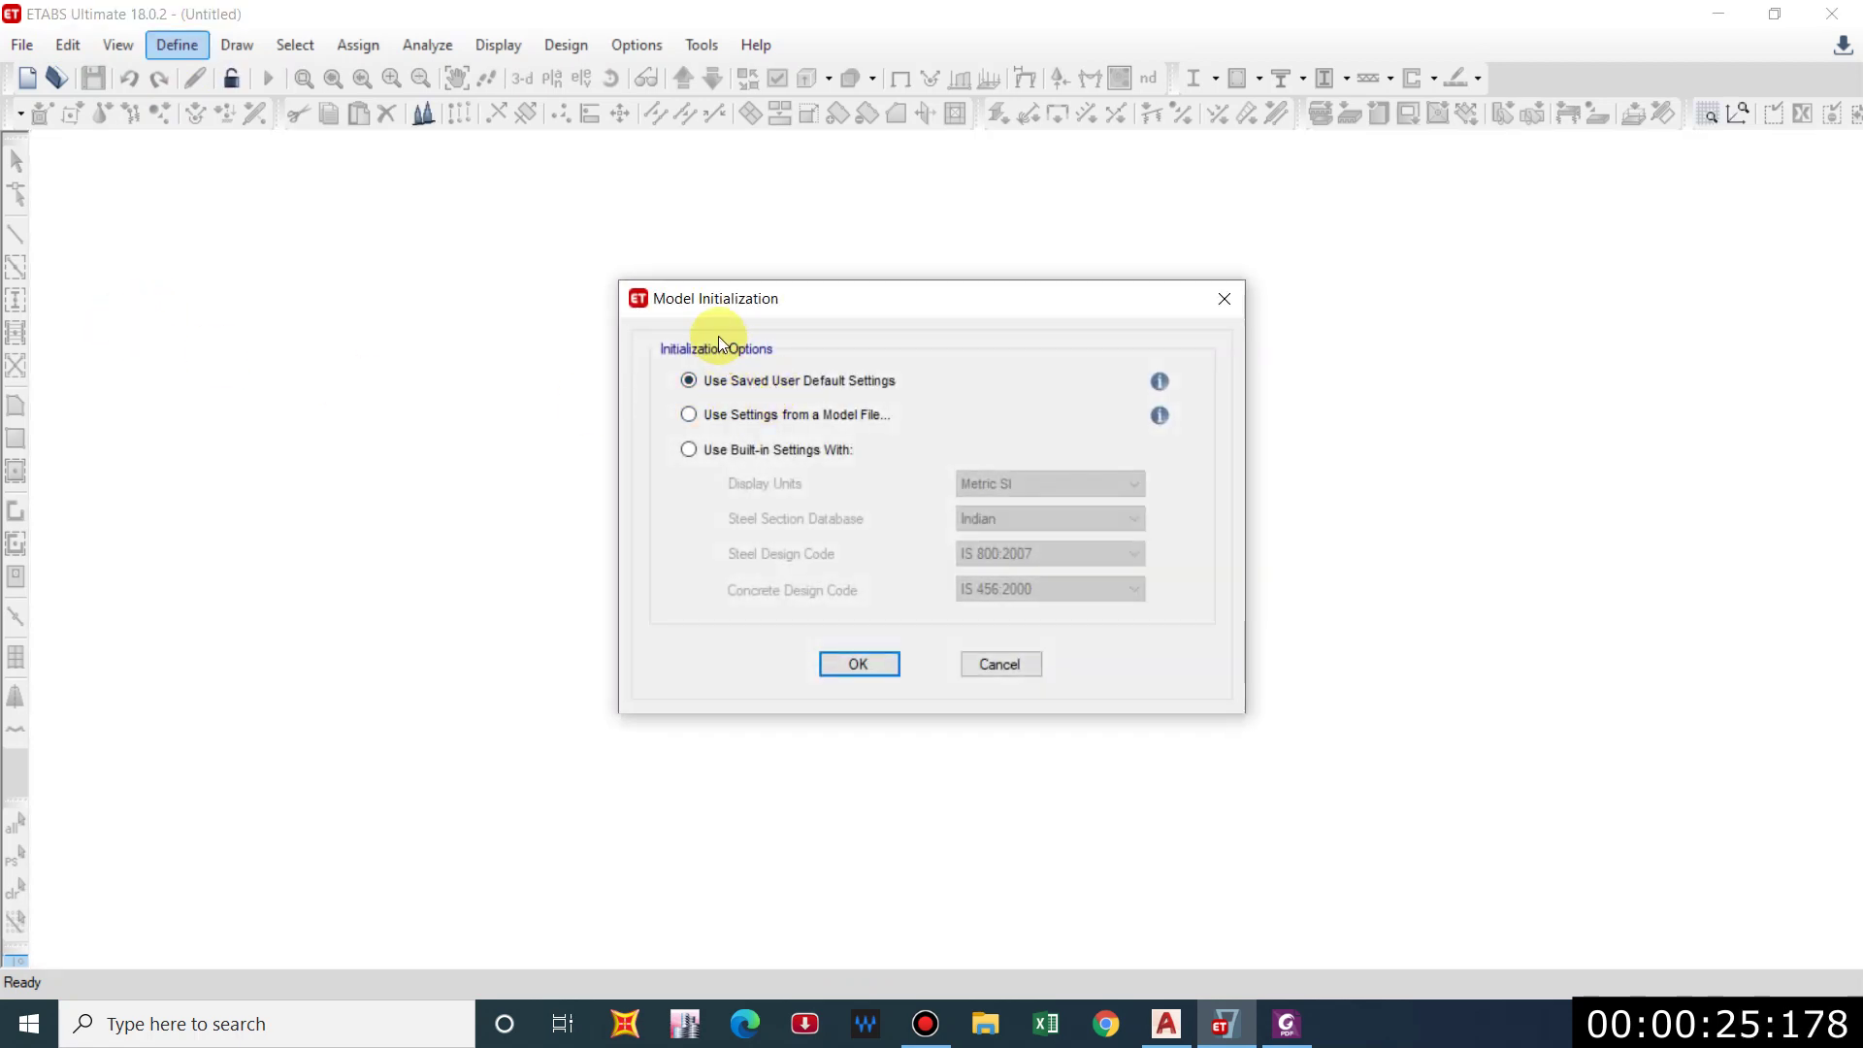
Initialize the model with built-in settings, using Metric SI display units and the Indian steel section database.
{"action": "left_click", "coordinate": [747, 452]}
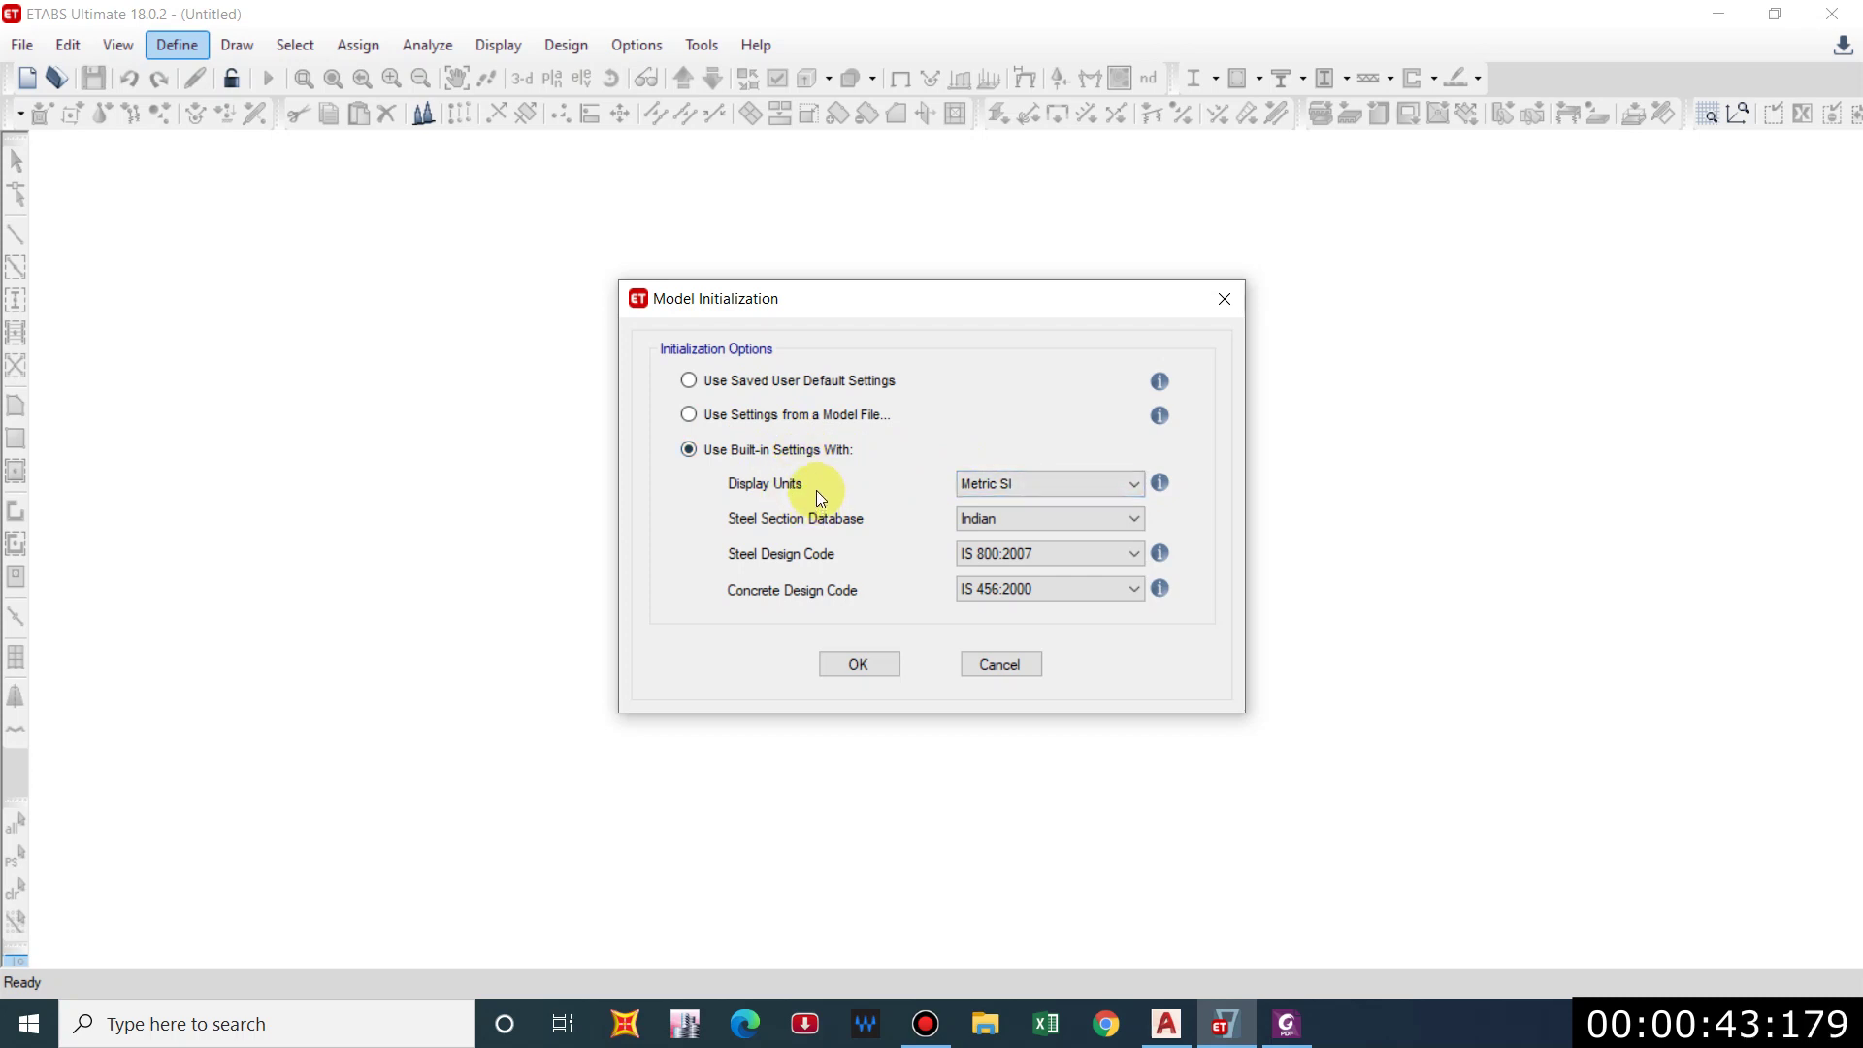
{"action": "left_click", "coordinate": [976, 485]}
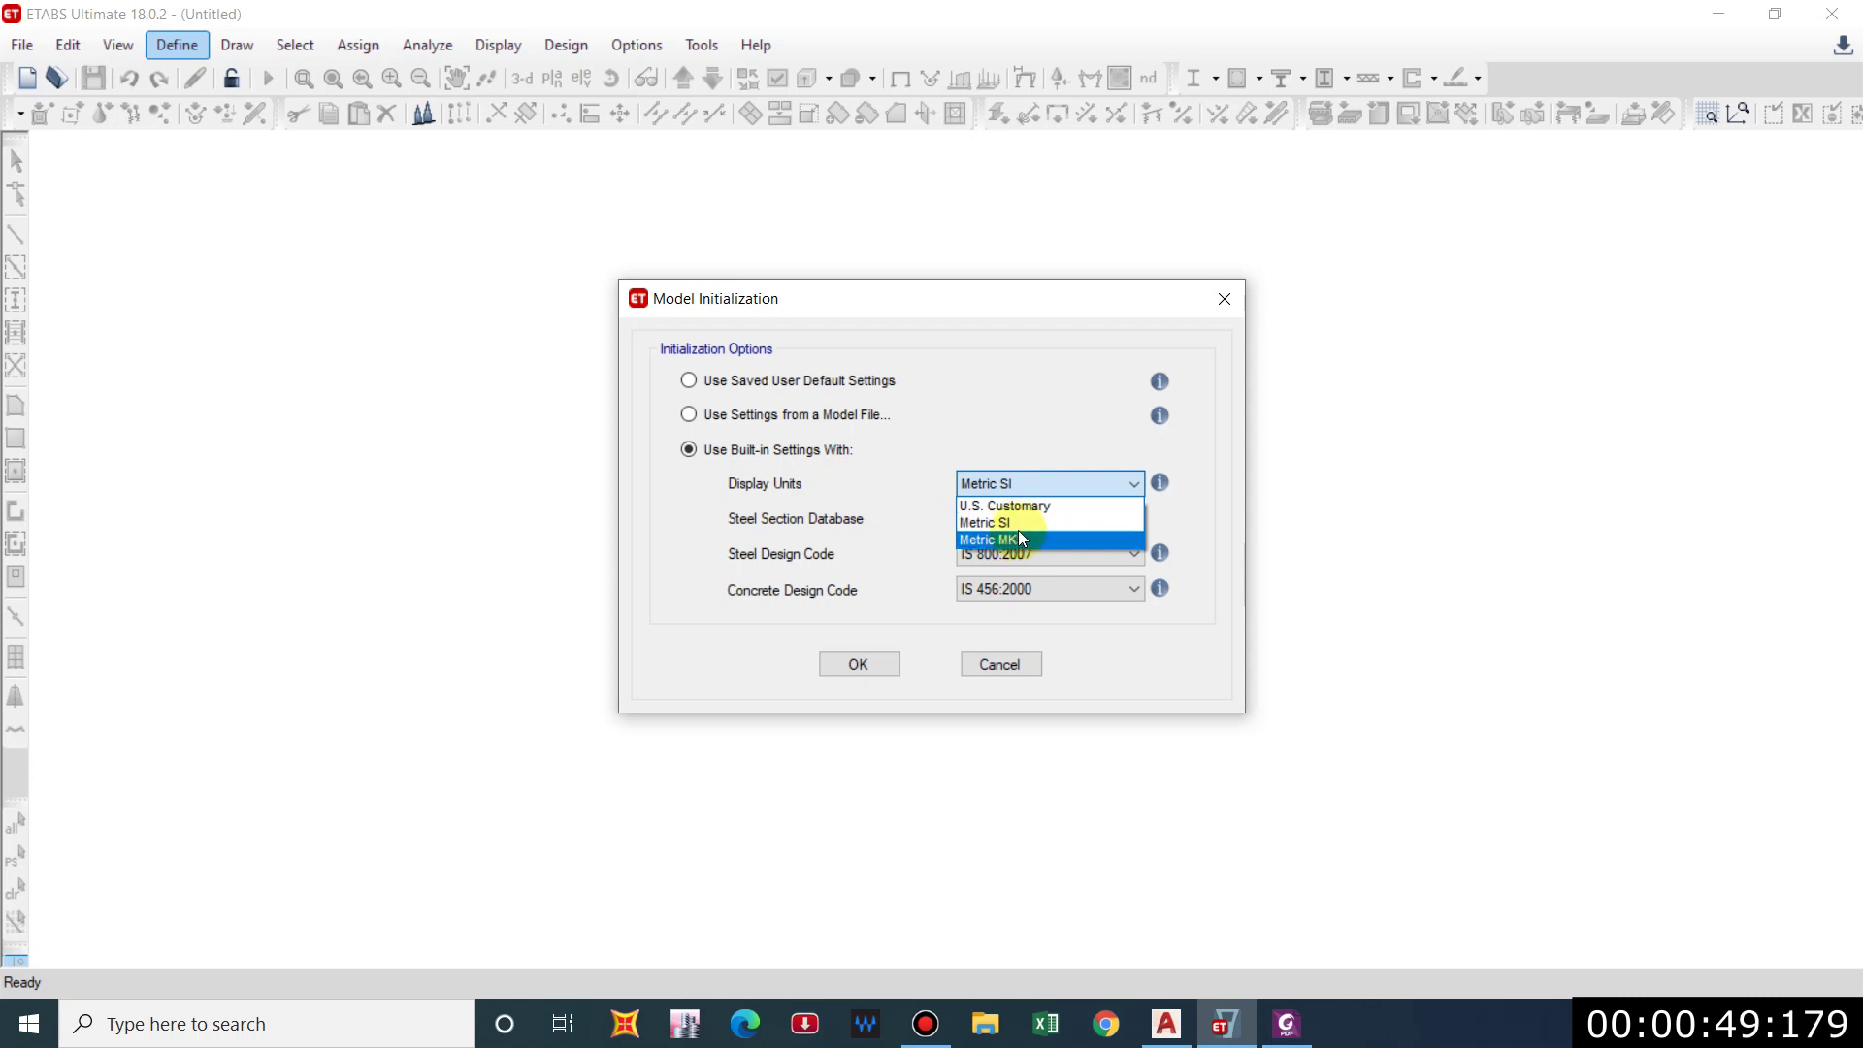
{"action": "left_click", "coordinate": [1010, 525]}
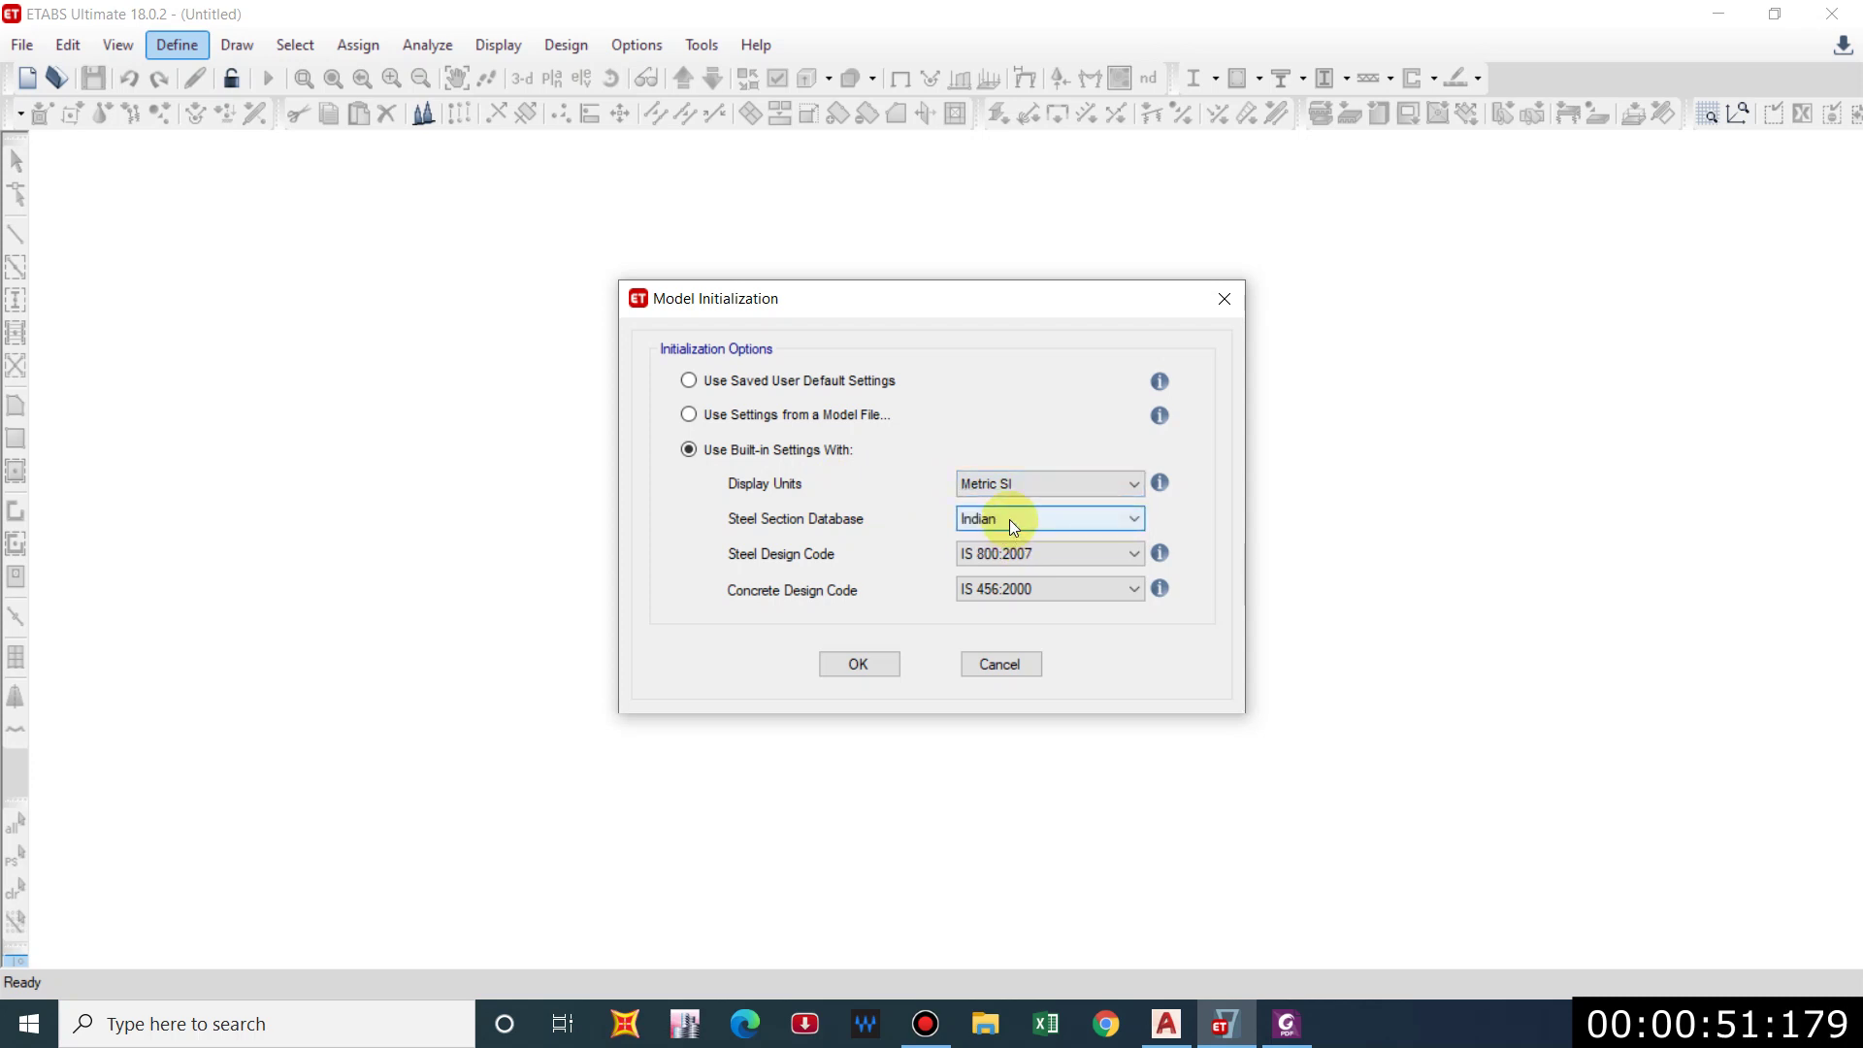
{"action": "left_click", "coordinate": [990, 520]}
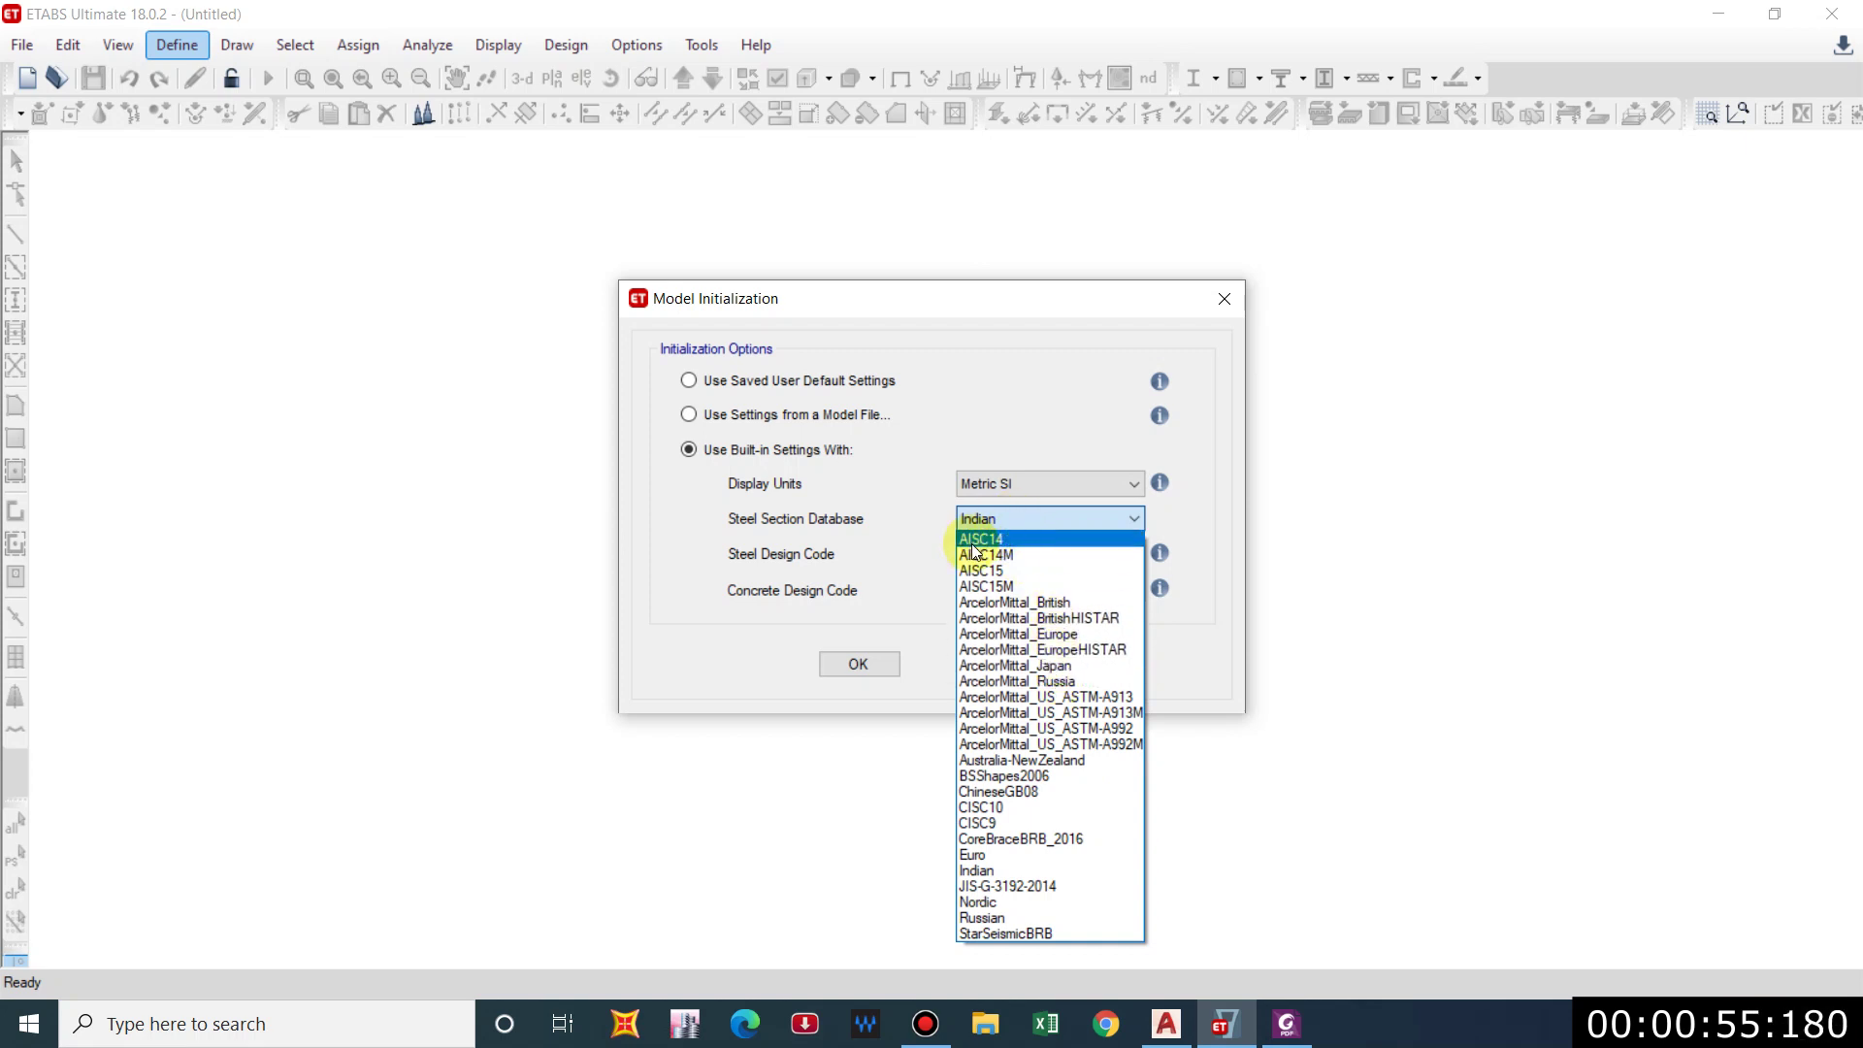
{"action": "left_click", "coordinate": [902, 512]}
{"action": "left_click", "coordinate": [1033, 526]}
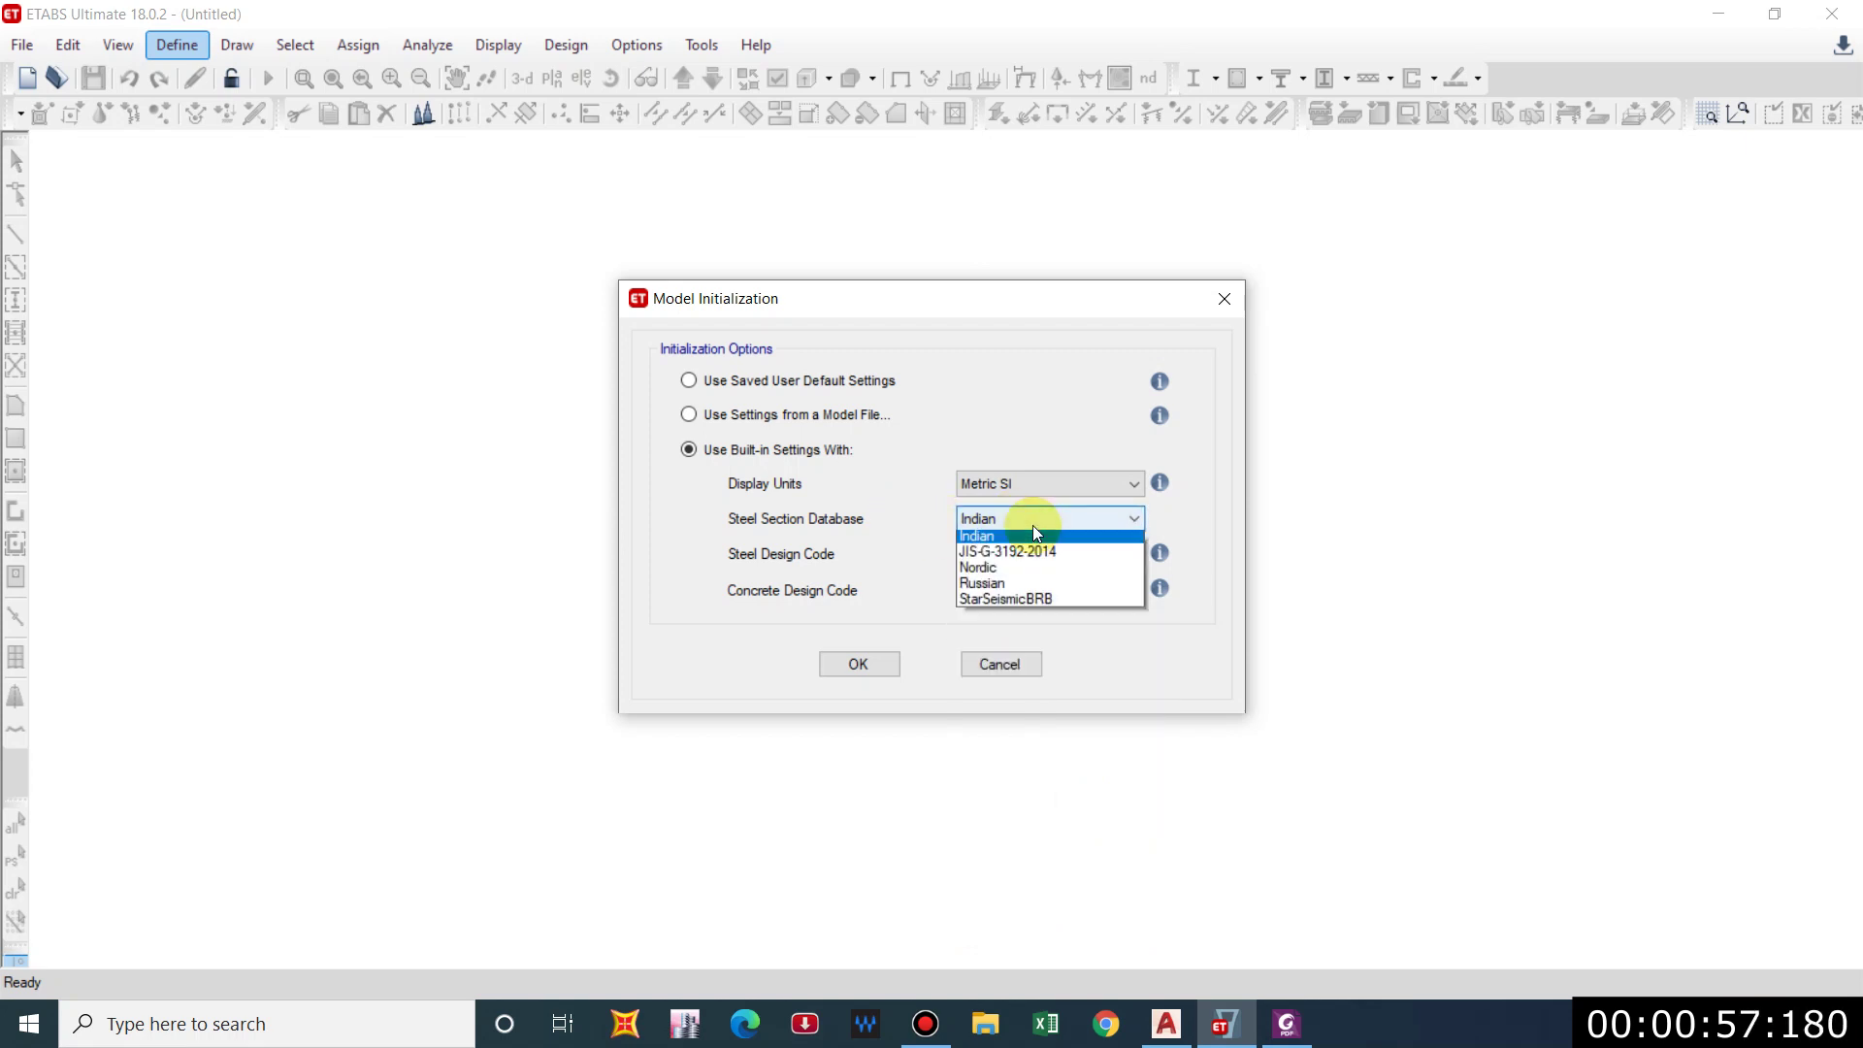
{"action": "left_click", "coordinate": [1033, 526]}
{"action": "left_click", "coordinate": [984, 557]}
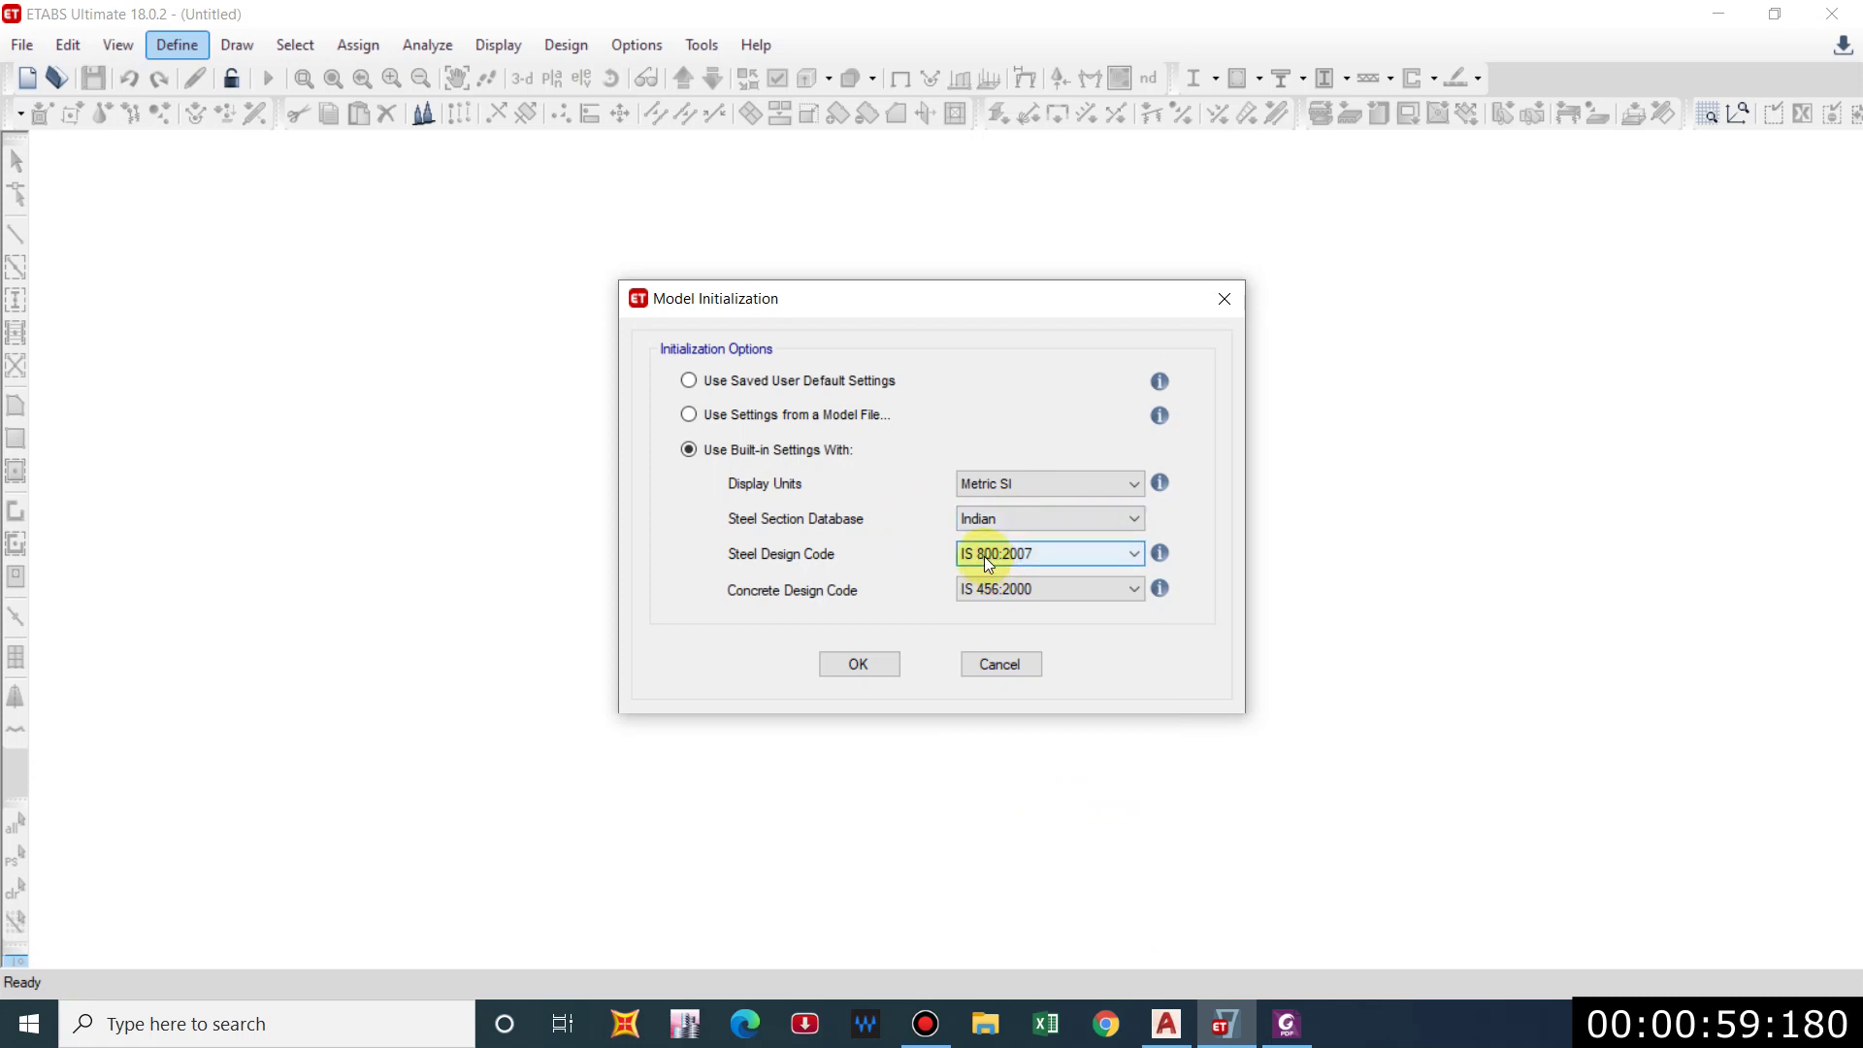
{"action": "left_click", "coordinate": [1006, 520]}
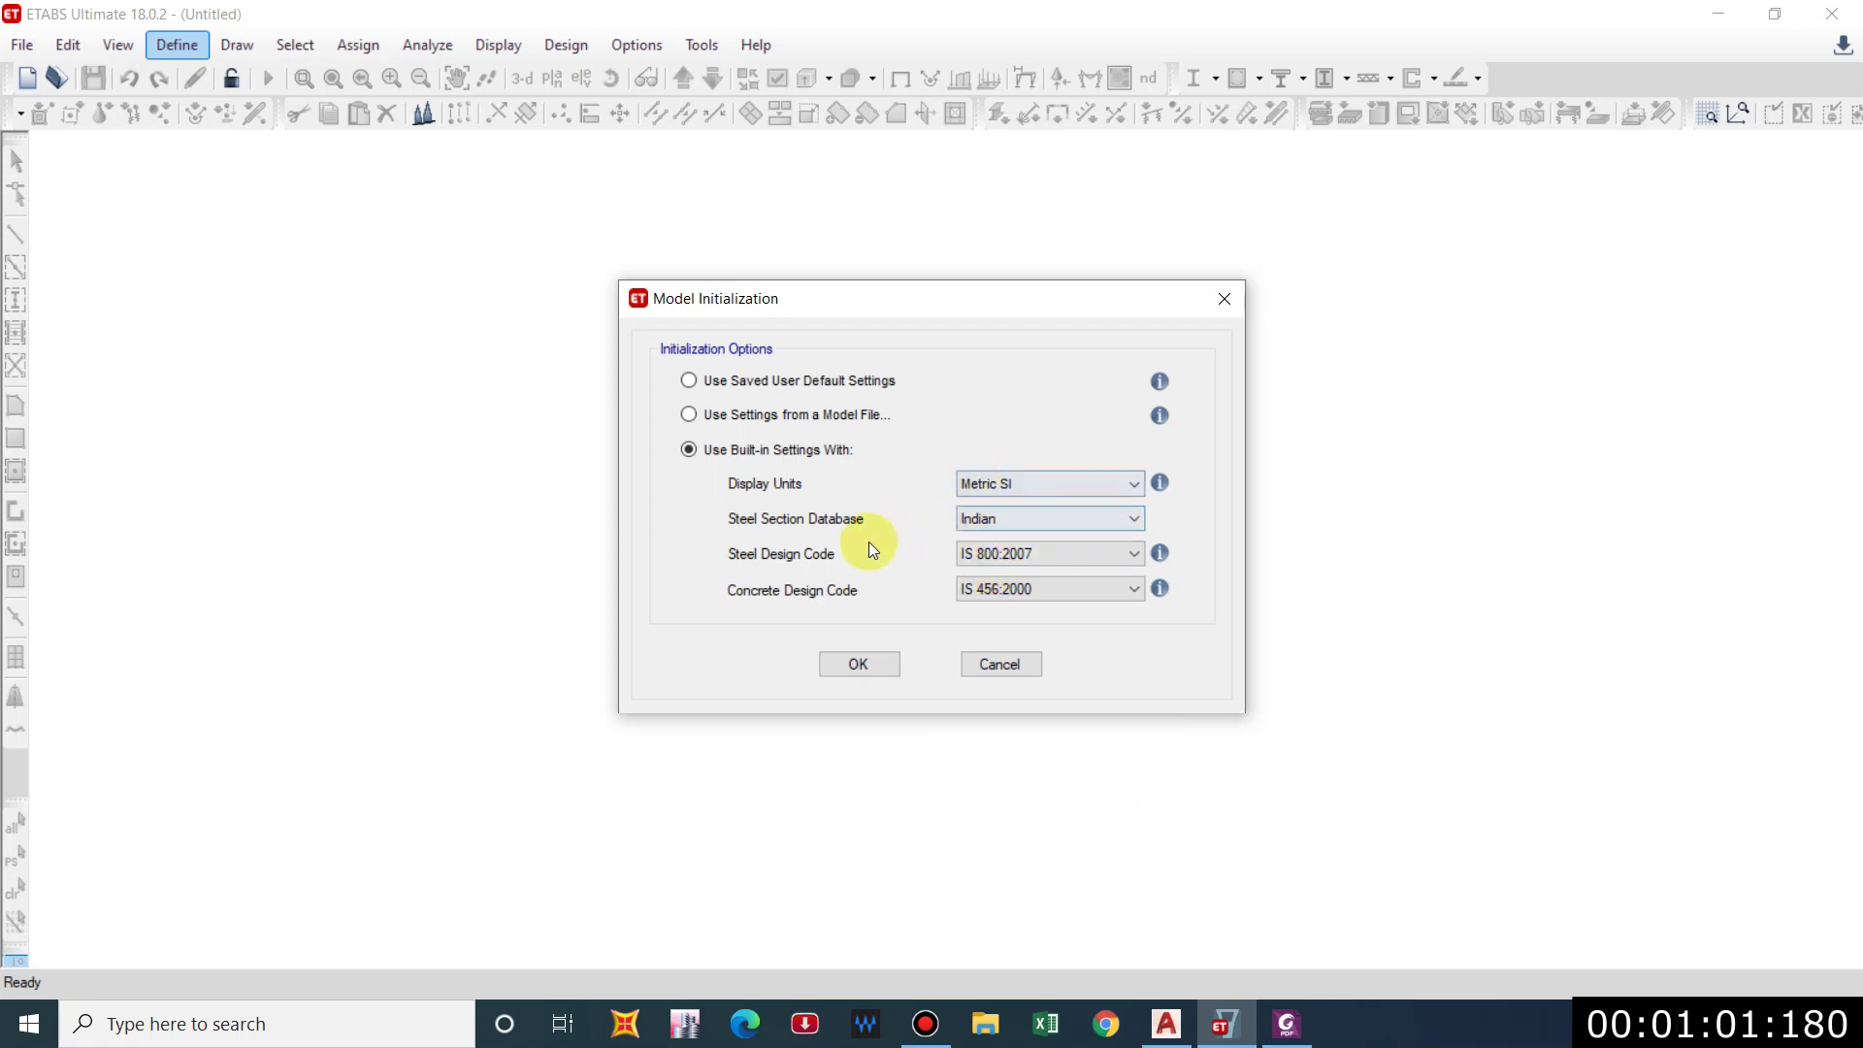
Choose IS 800:2007 as steel design code and IS 456:2000 as concrete design code, and accept the model initialization.
{"action": "left_click", "coordinate": [966, 551]}
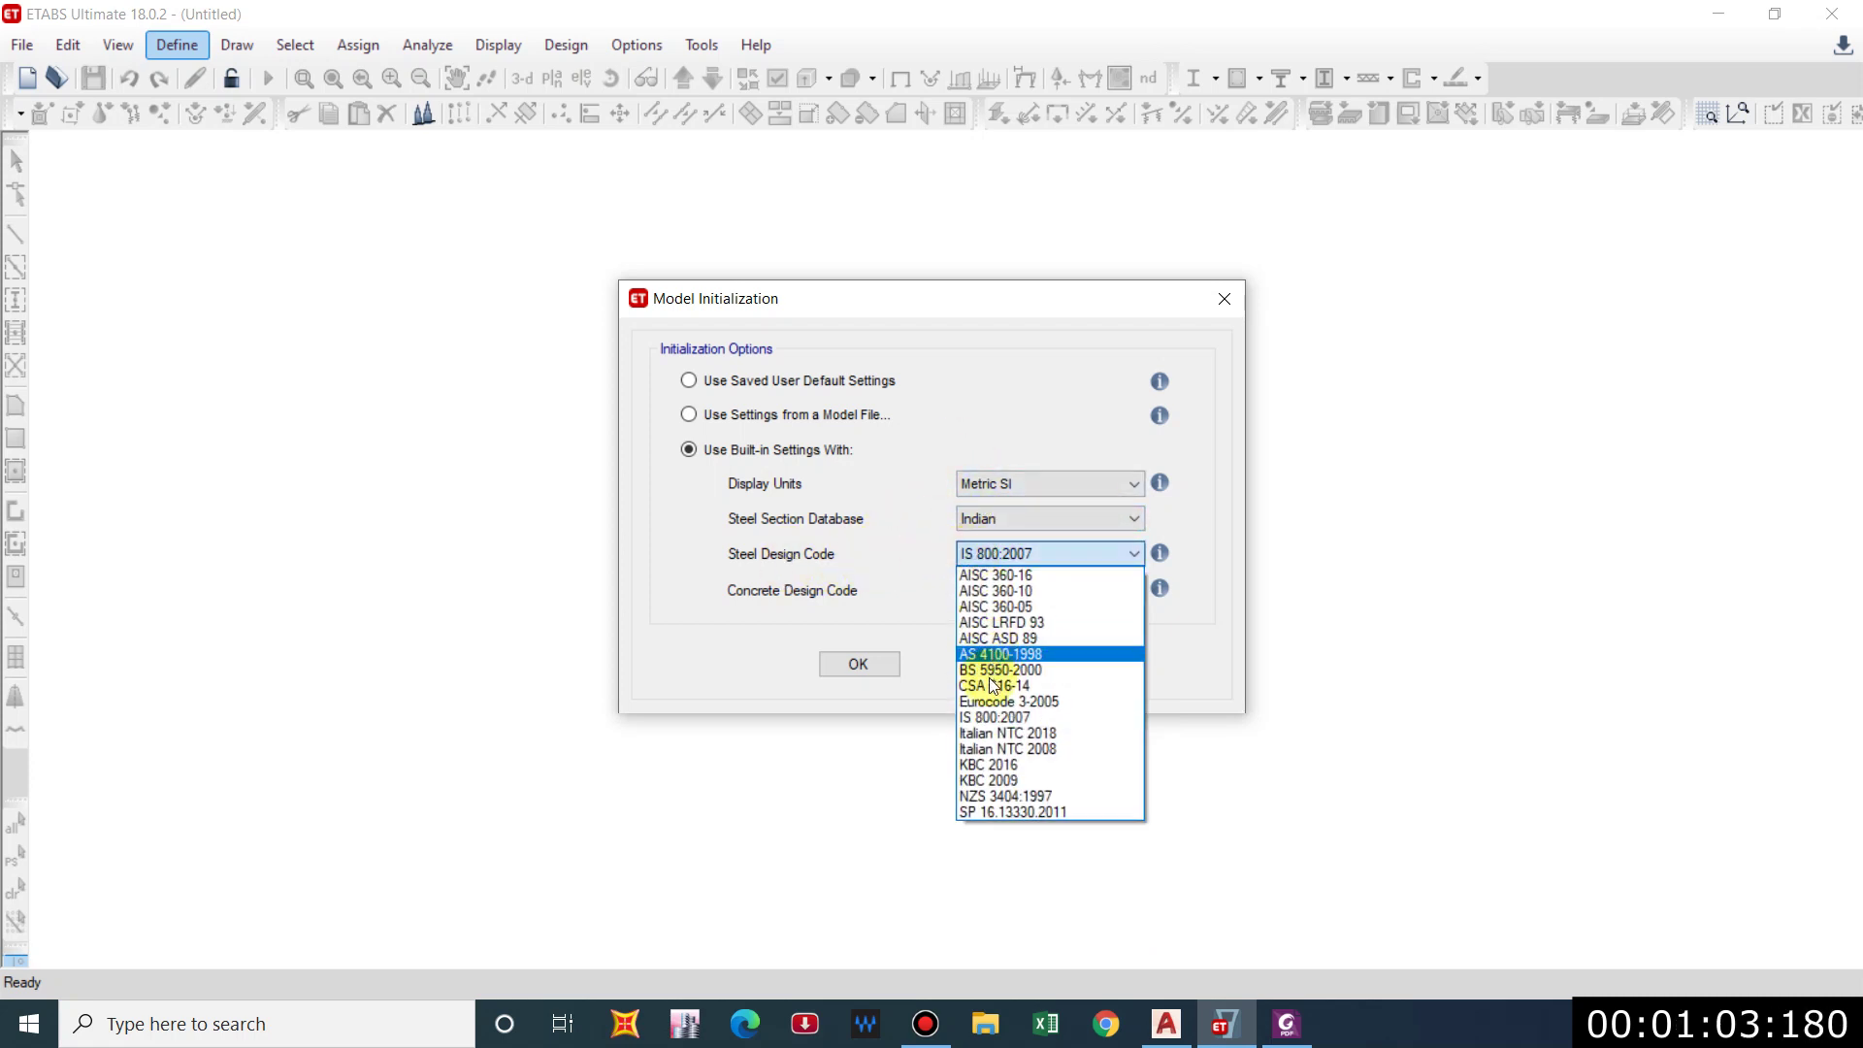
{"action": "left_click", "coordinate": [974, 720]}
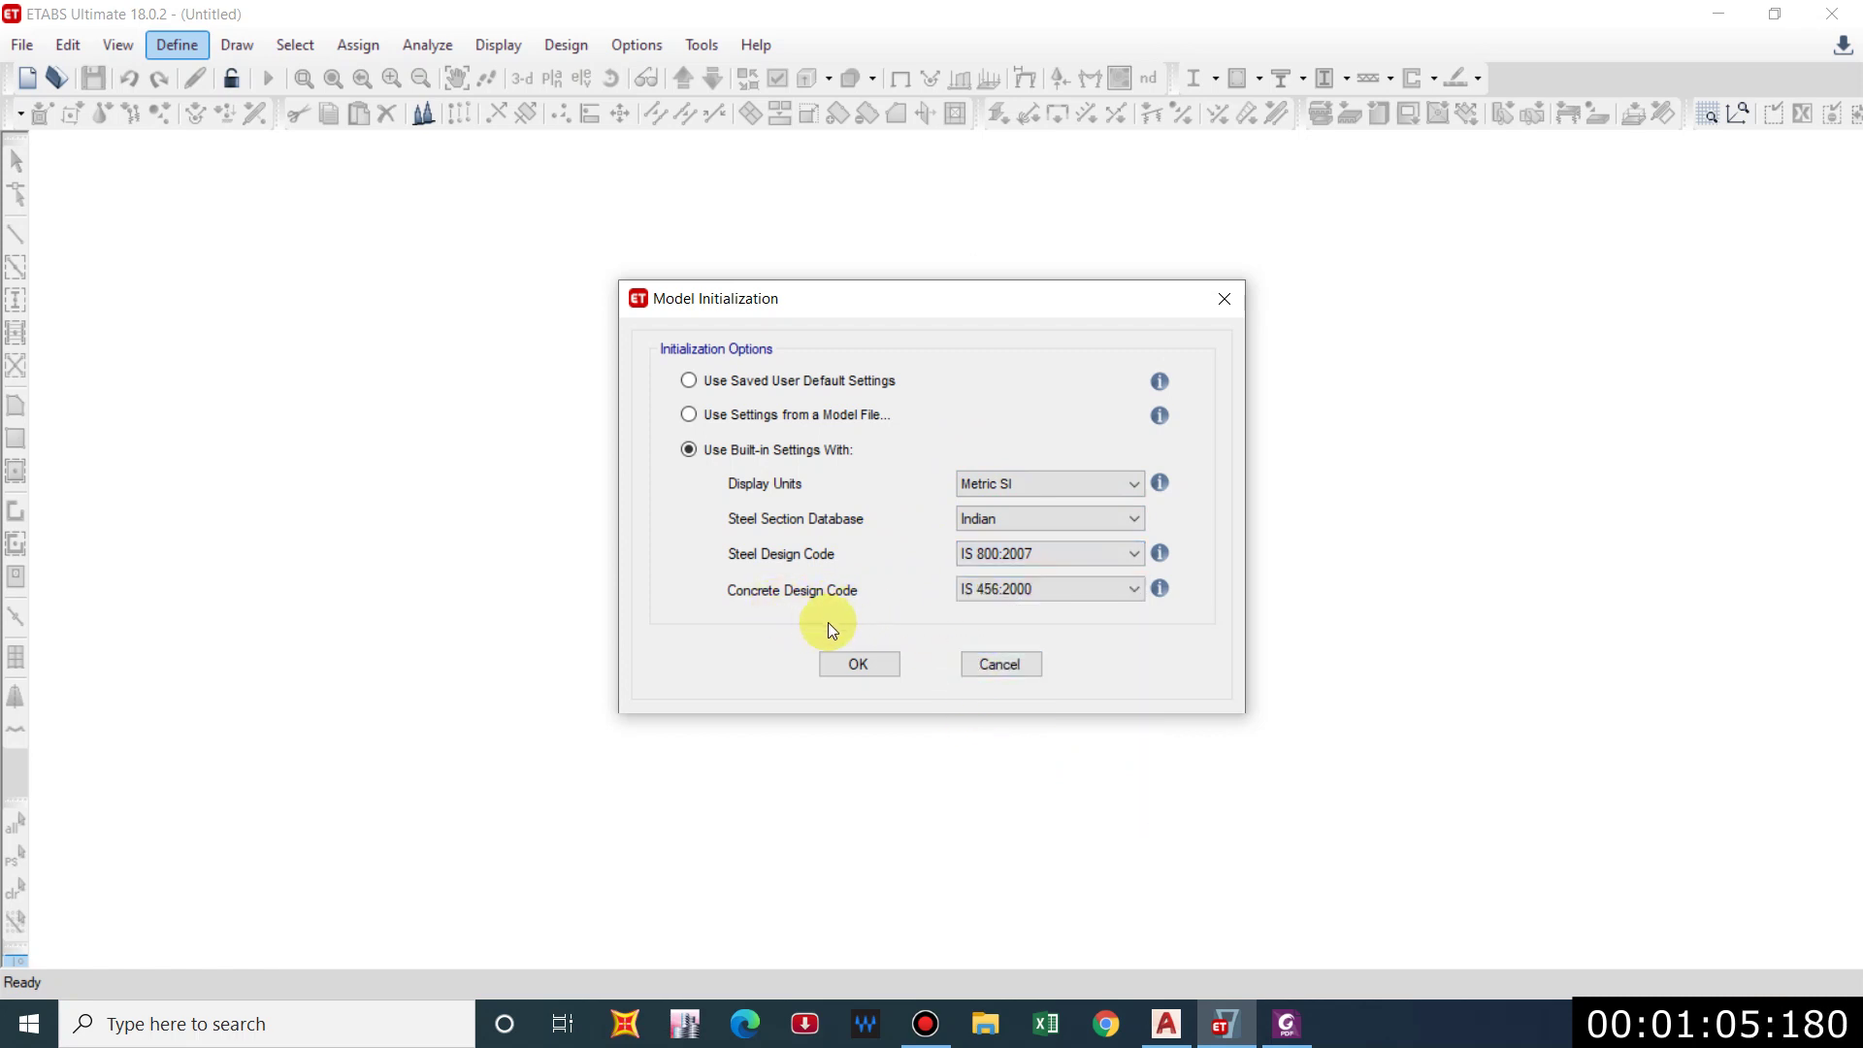
{"action": "left_click", "coordinate": [988, 602]}
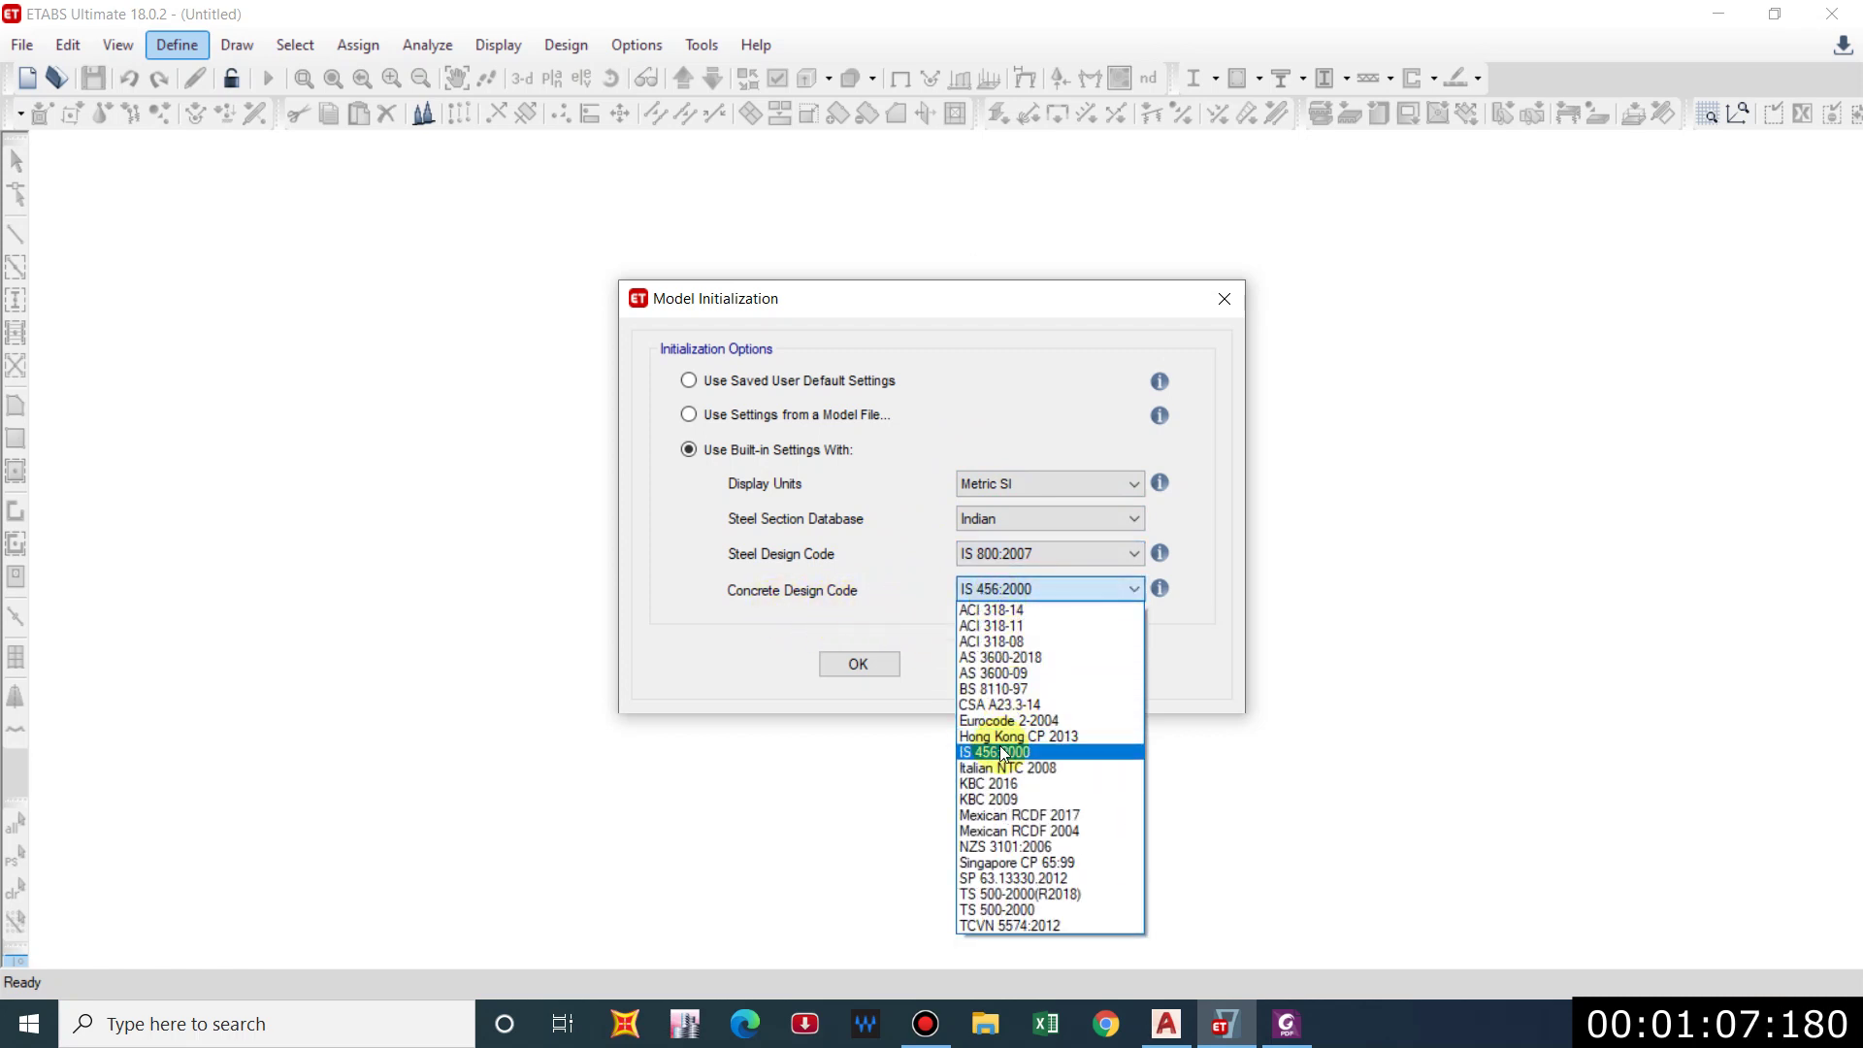
{"action": "left_click", "coordinate": [1006, 755]}
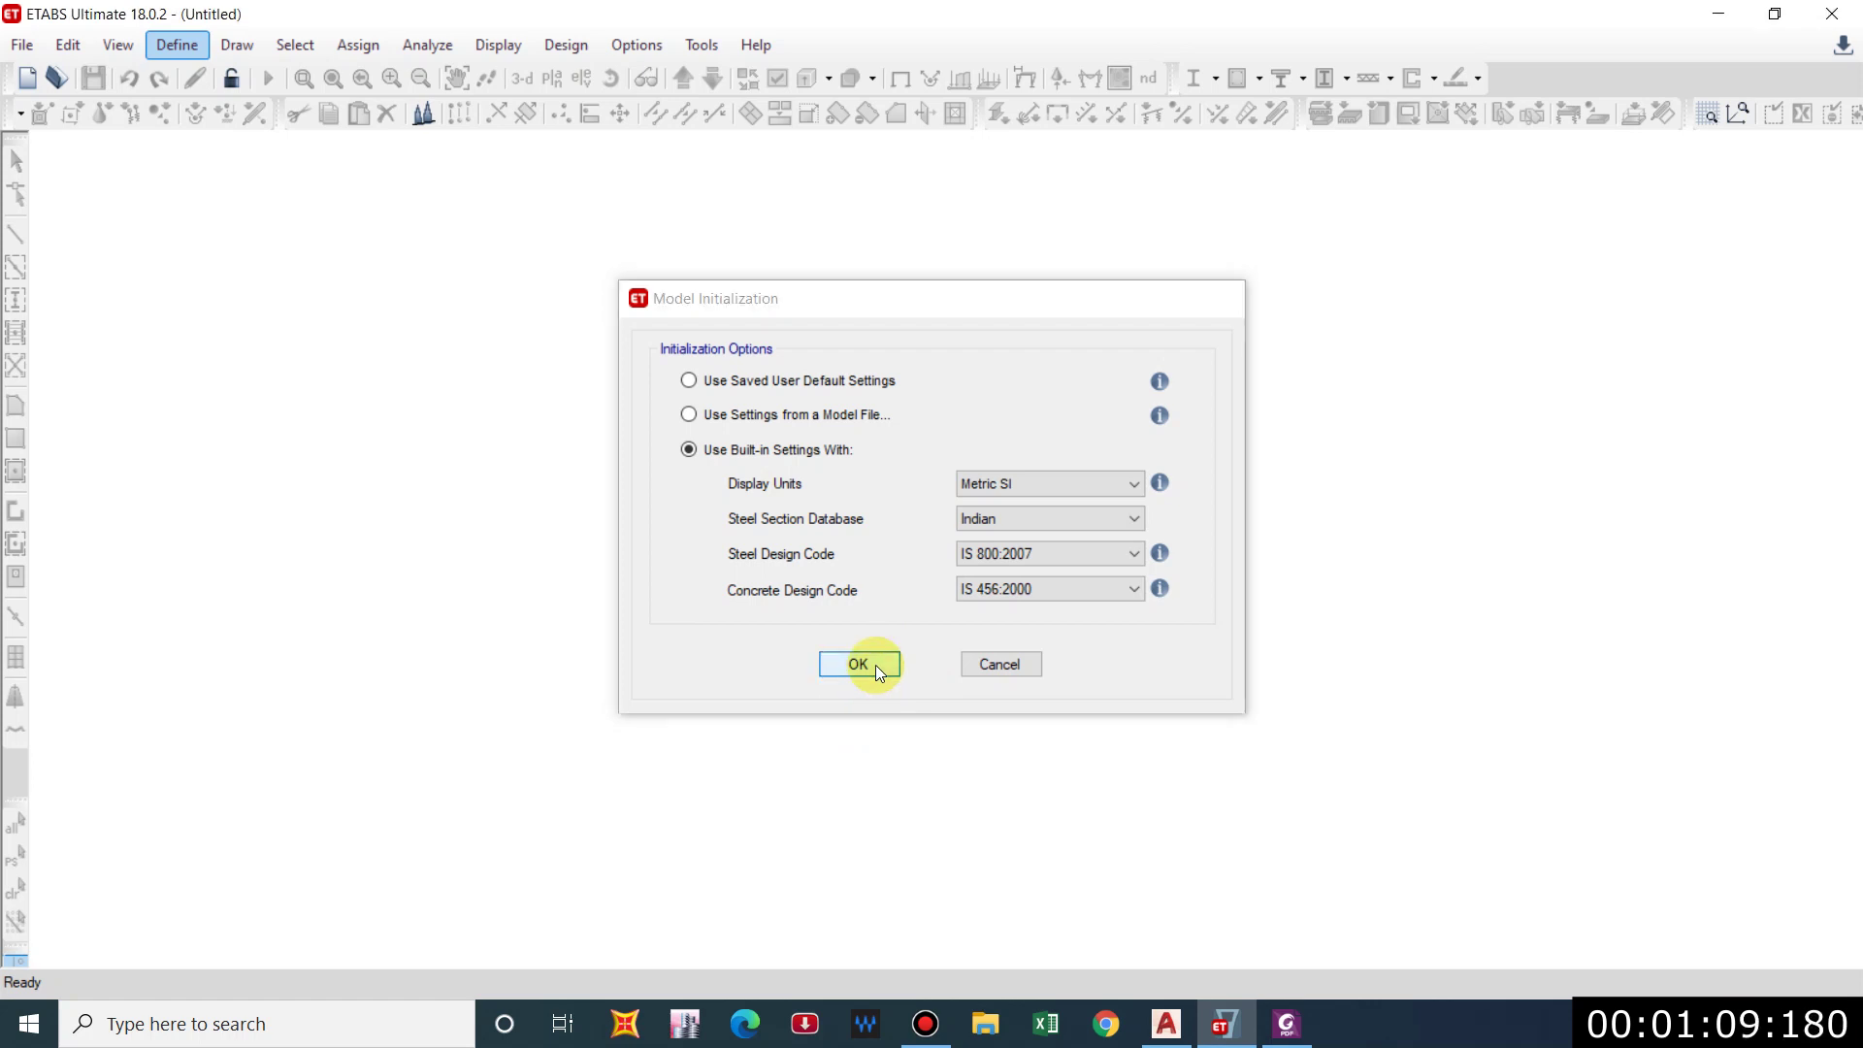
{"action": "left_click", "coordinate": [874, 666]}
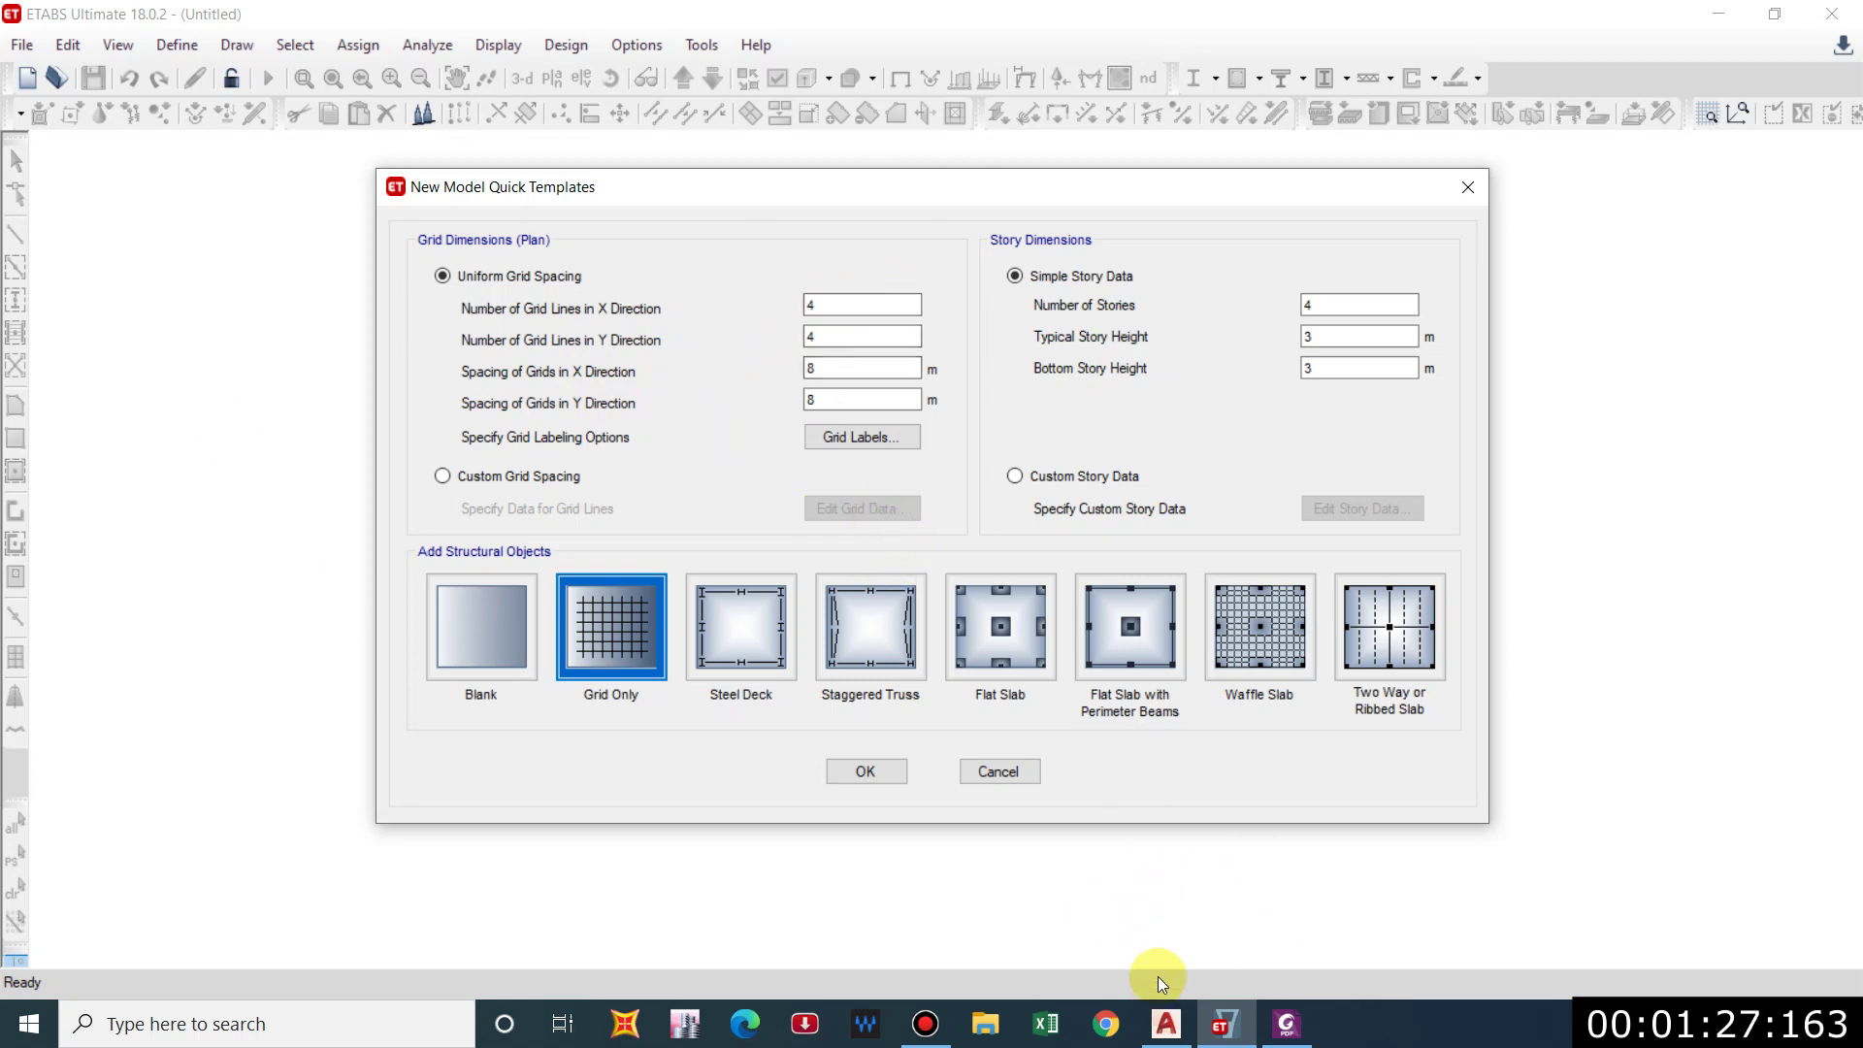
Switch to AutoCAD and examine the column rows and spacing dimensions on the ground, first and second floor room plan.
{"action": "left_click", "coordinate": [1167, 1024]}
{"action": "scroll", "coordinate": [594, 523], "scroll_direction": "up", "scroll_amount": 2}
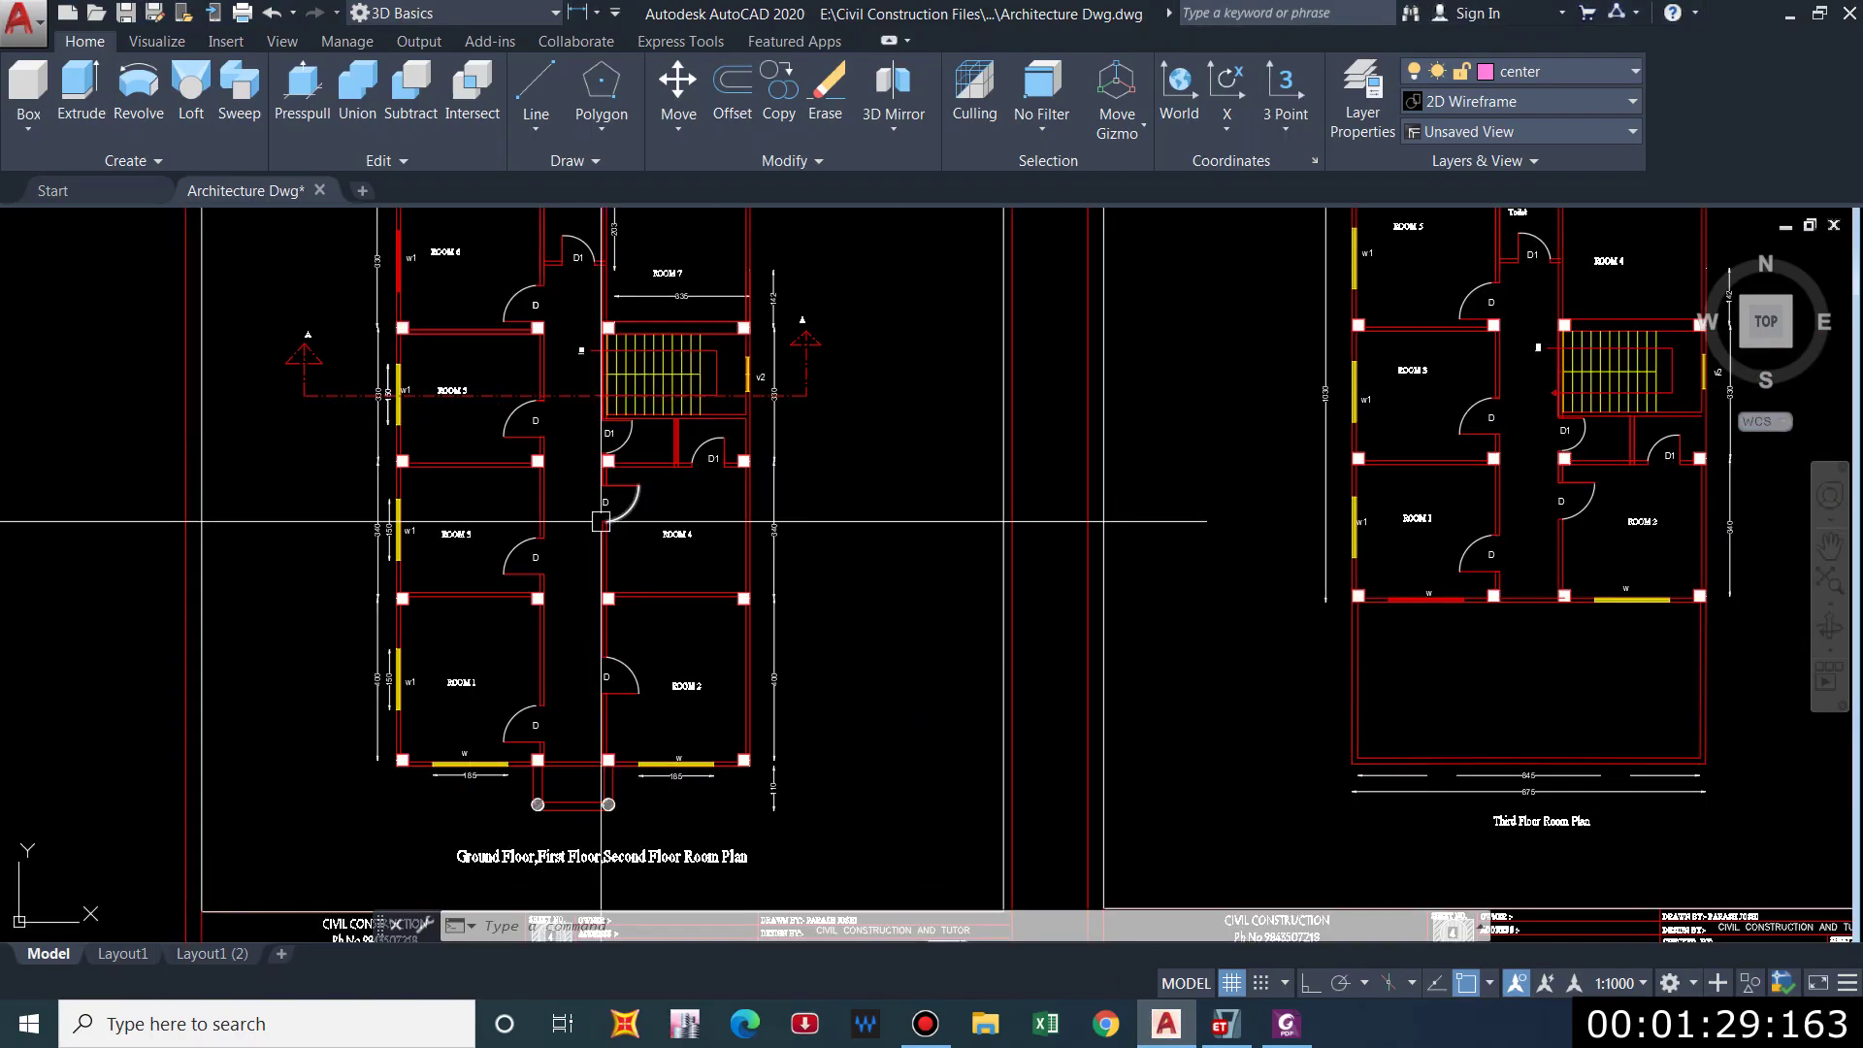
{"action": "scroll", "coordinate": [604, 529], "scroll_direction": "down", "scroll_amount": 2}
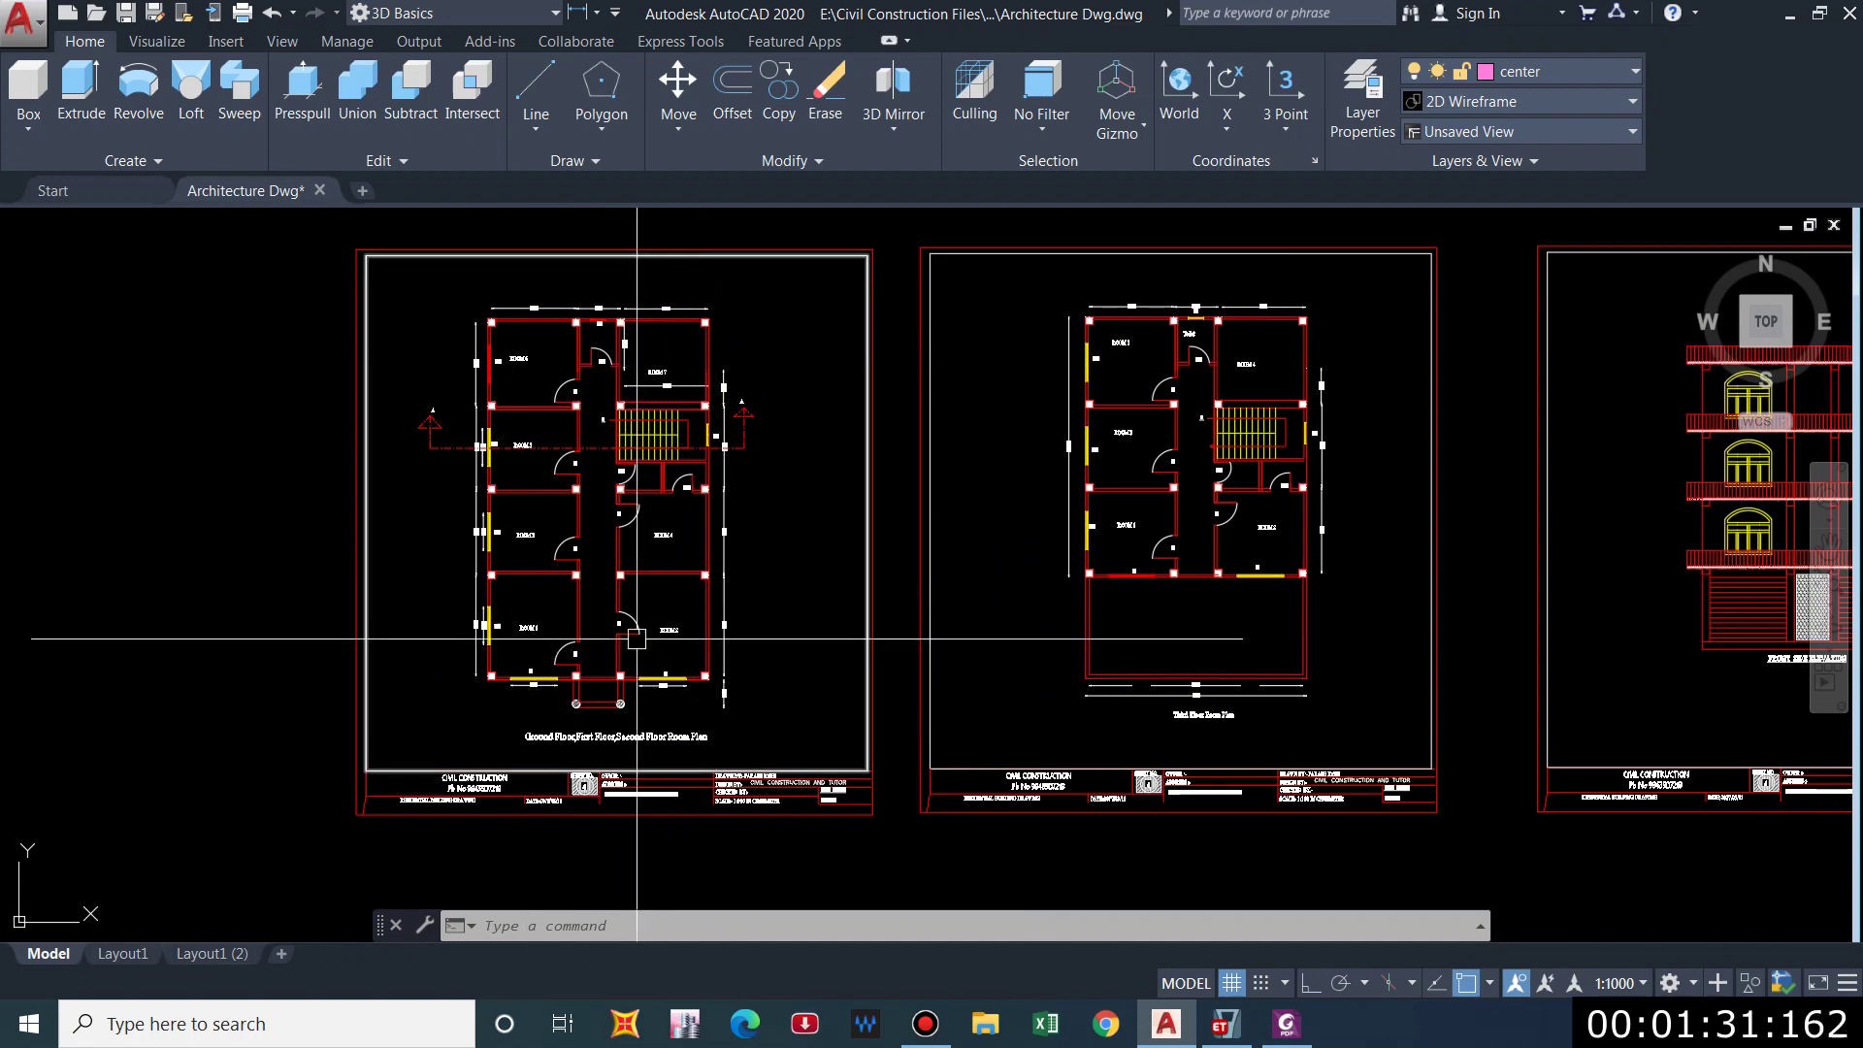
{"action": "scroll", "coordinate": [597, 327], "scroll_direction": "up", "scroll_amount": 2}
{"action": "middle_click_drag", "start_coordinate": [597, 327], "coordinate": [581, 514]}
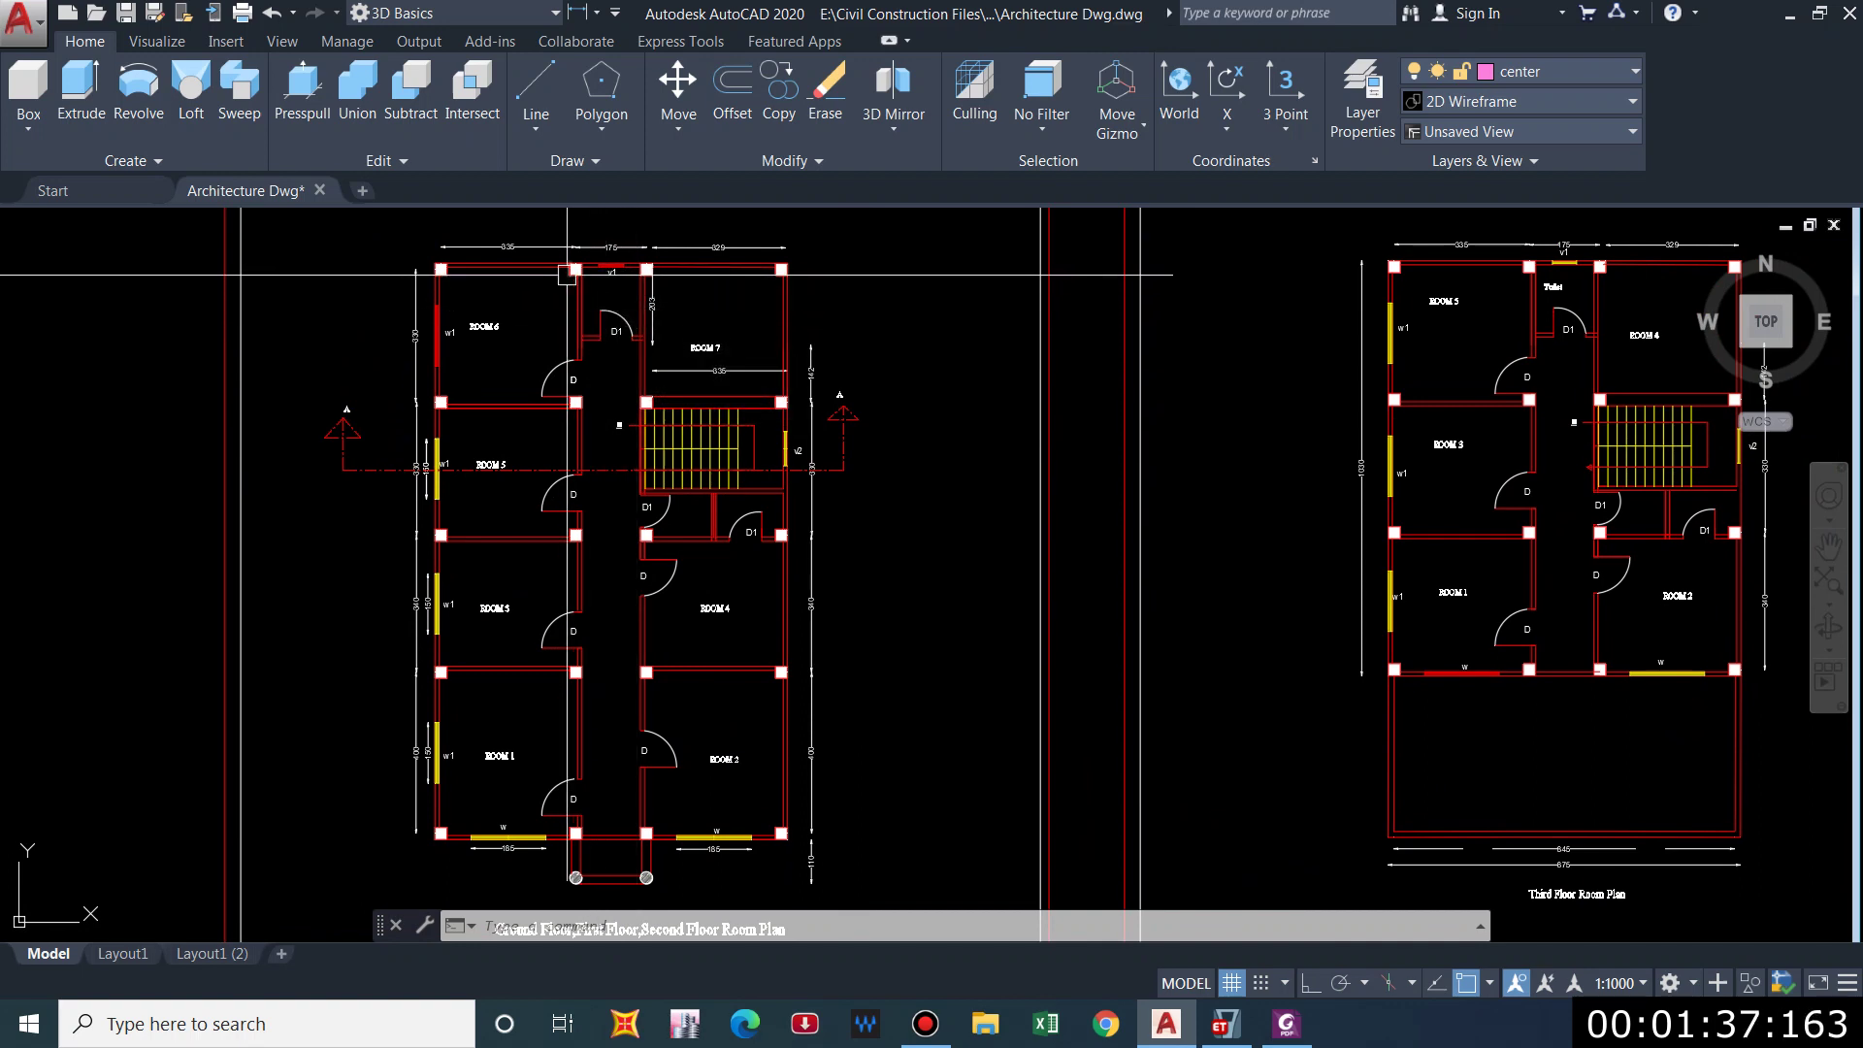
{"action": "scroll", "coordinate": [540, 247], "scroll_direction": "up", "scroll_amount": 4}
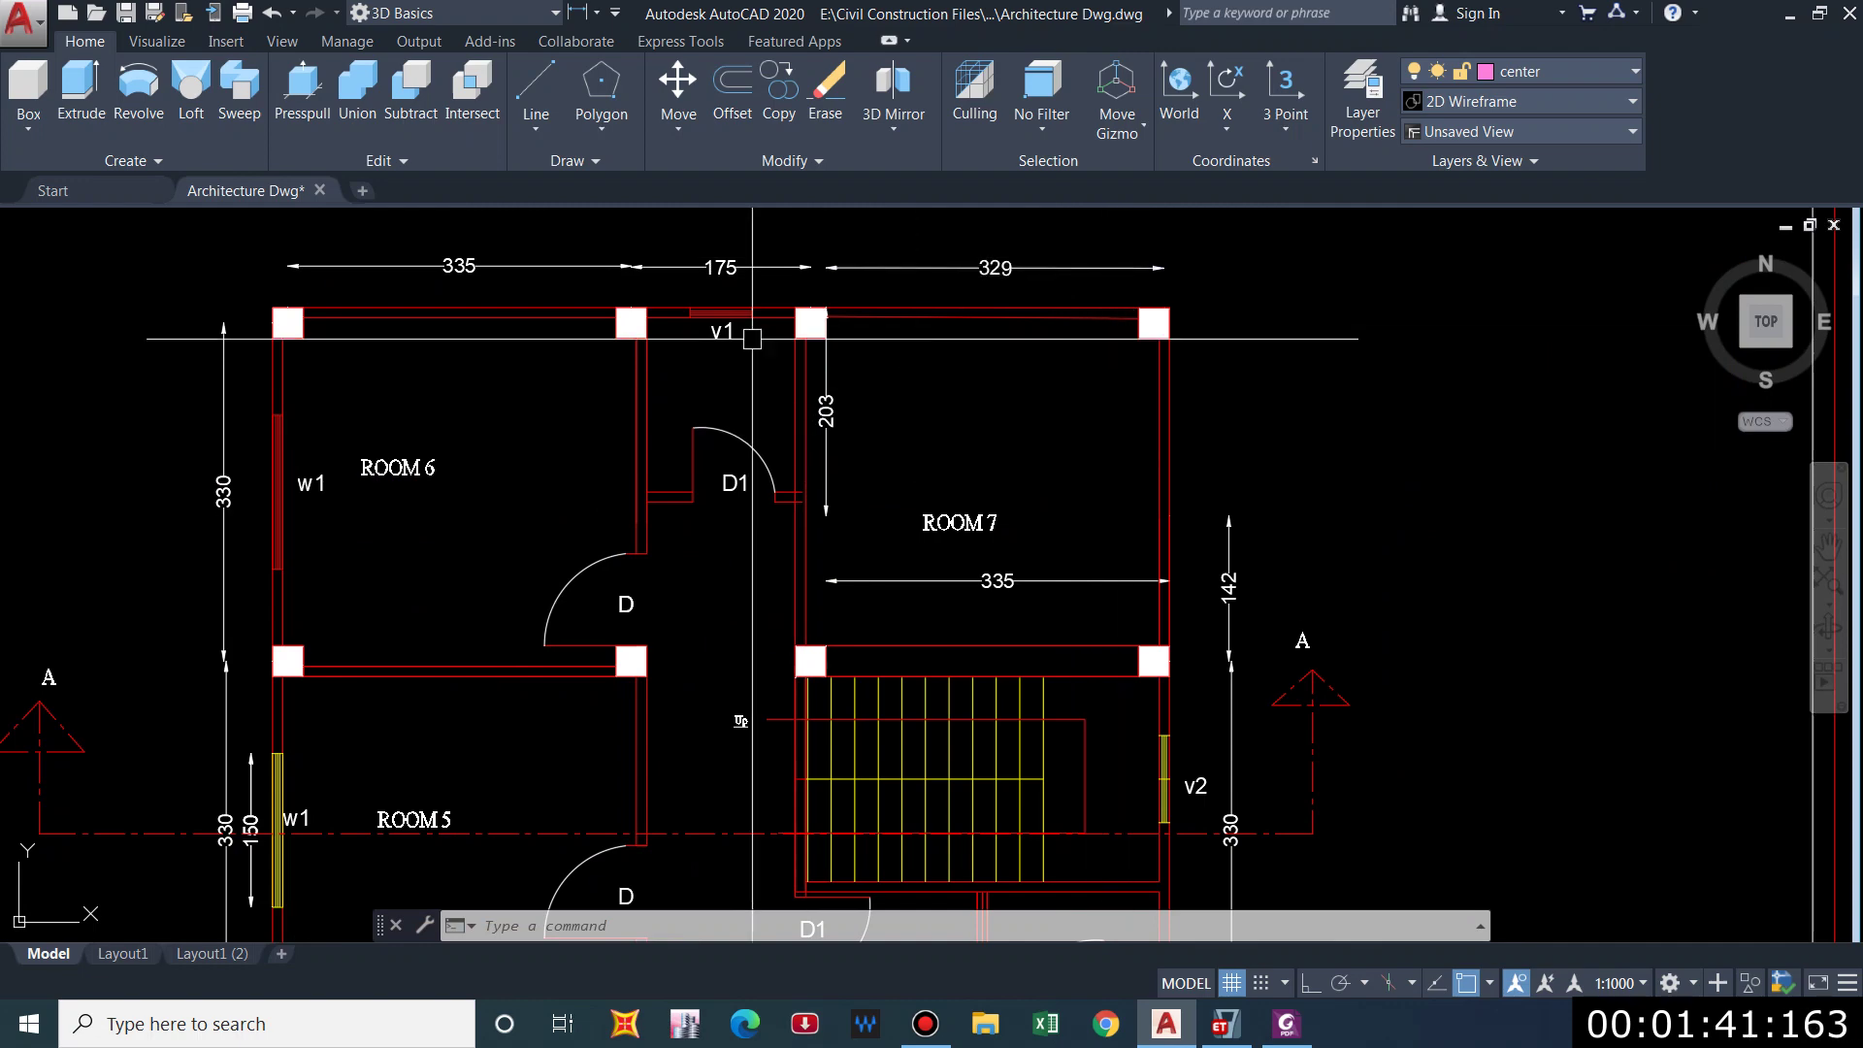
{"action": "scroll", "coordinate": [545, 304], "scroll_direction": "down", "scroll_amount": 4}
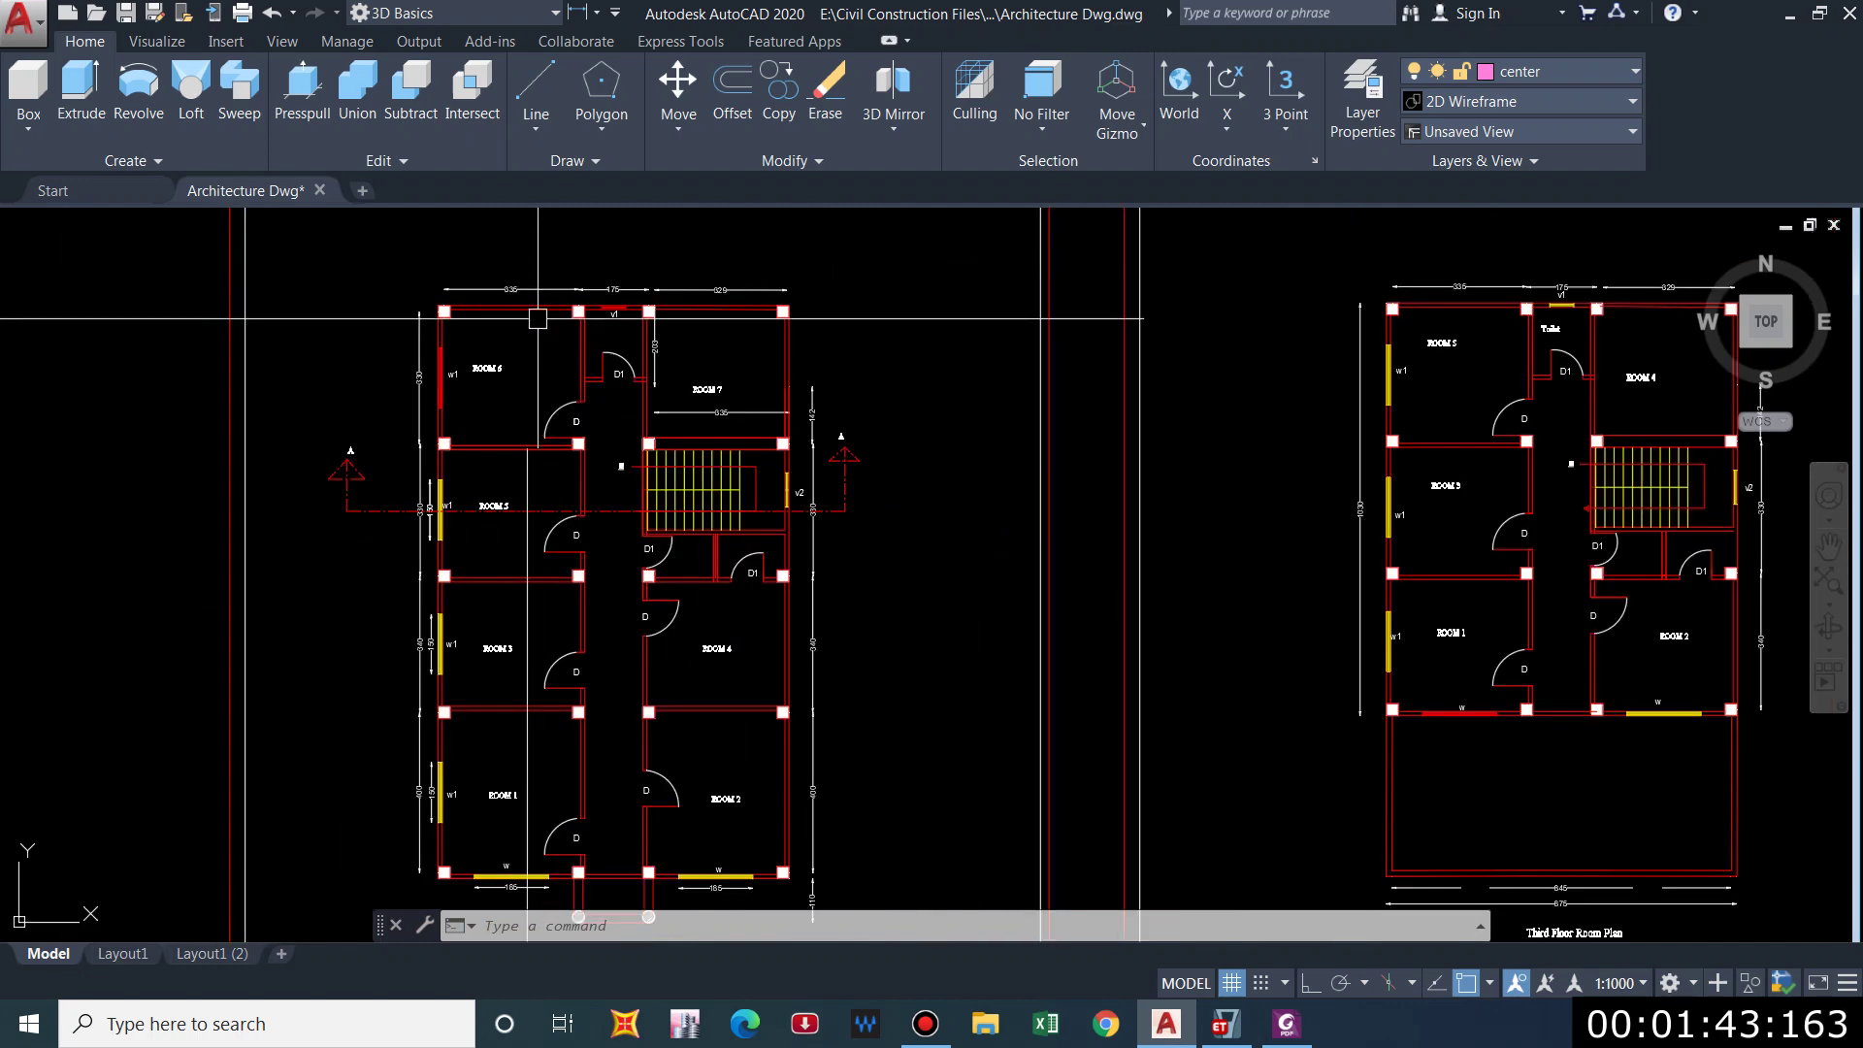
{"action": "middle_click_drag", "start_coordinate": [456, 907], "coordinate": [458, 781]}
{"action": "scroll", "coordinate": [458, 782], "scroll_direction": "up", "scroll_amount": 2}
{"action": "scroll", "coordinate": [436, 776], "scroll_direction": "up", "scroll_amount": 2}
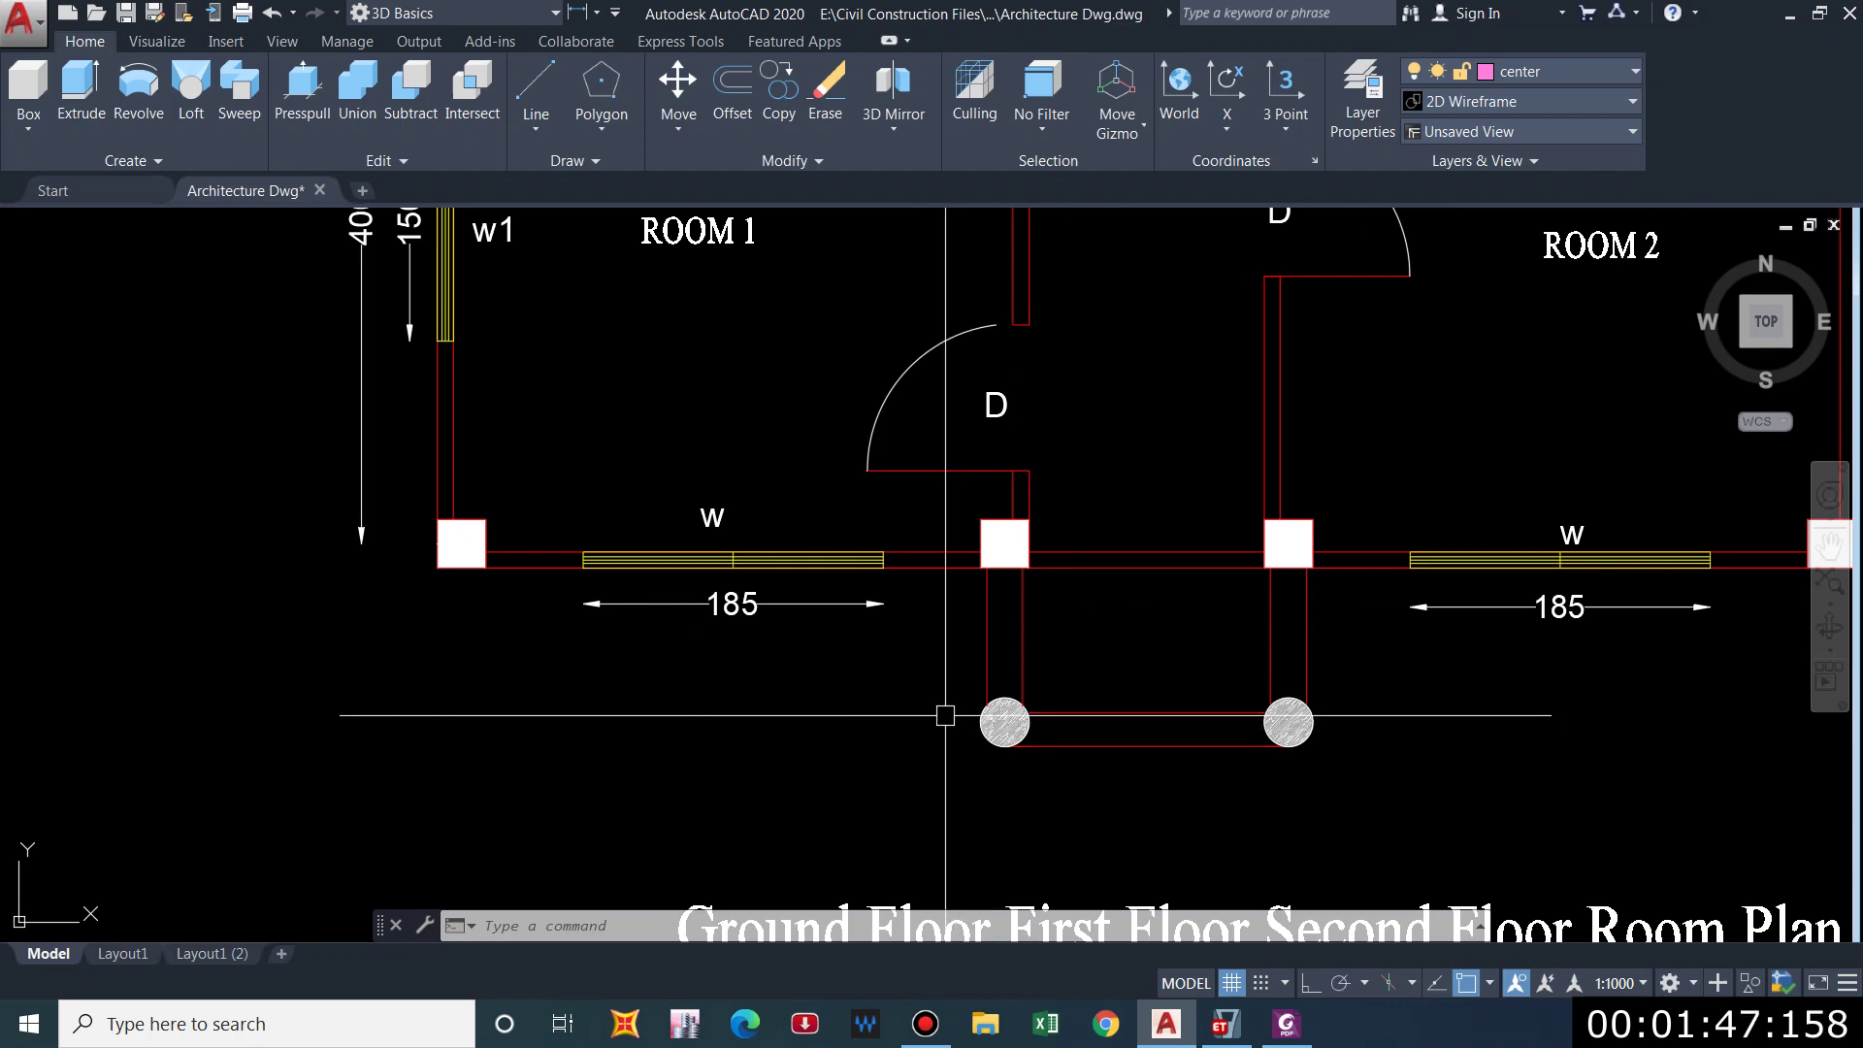
{"action": "scroll", "coordinate": [1039, 698], "scroll_direction": "down", "scroll_amount": 5}
{"action": "scroll", "coordinate": [1126, 457], "scroll_direction": "down", "scroll_amount": 4}
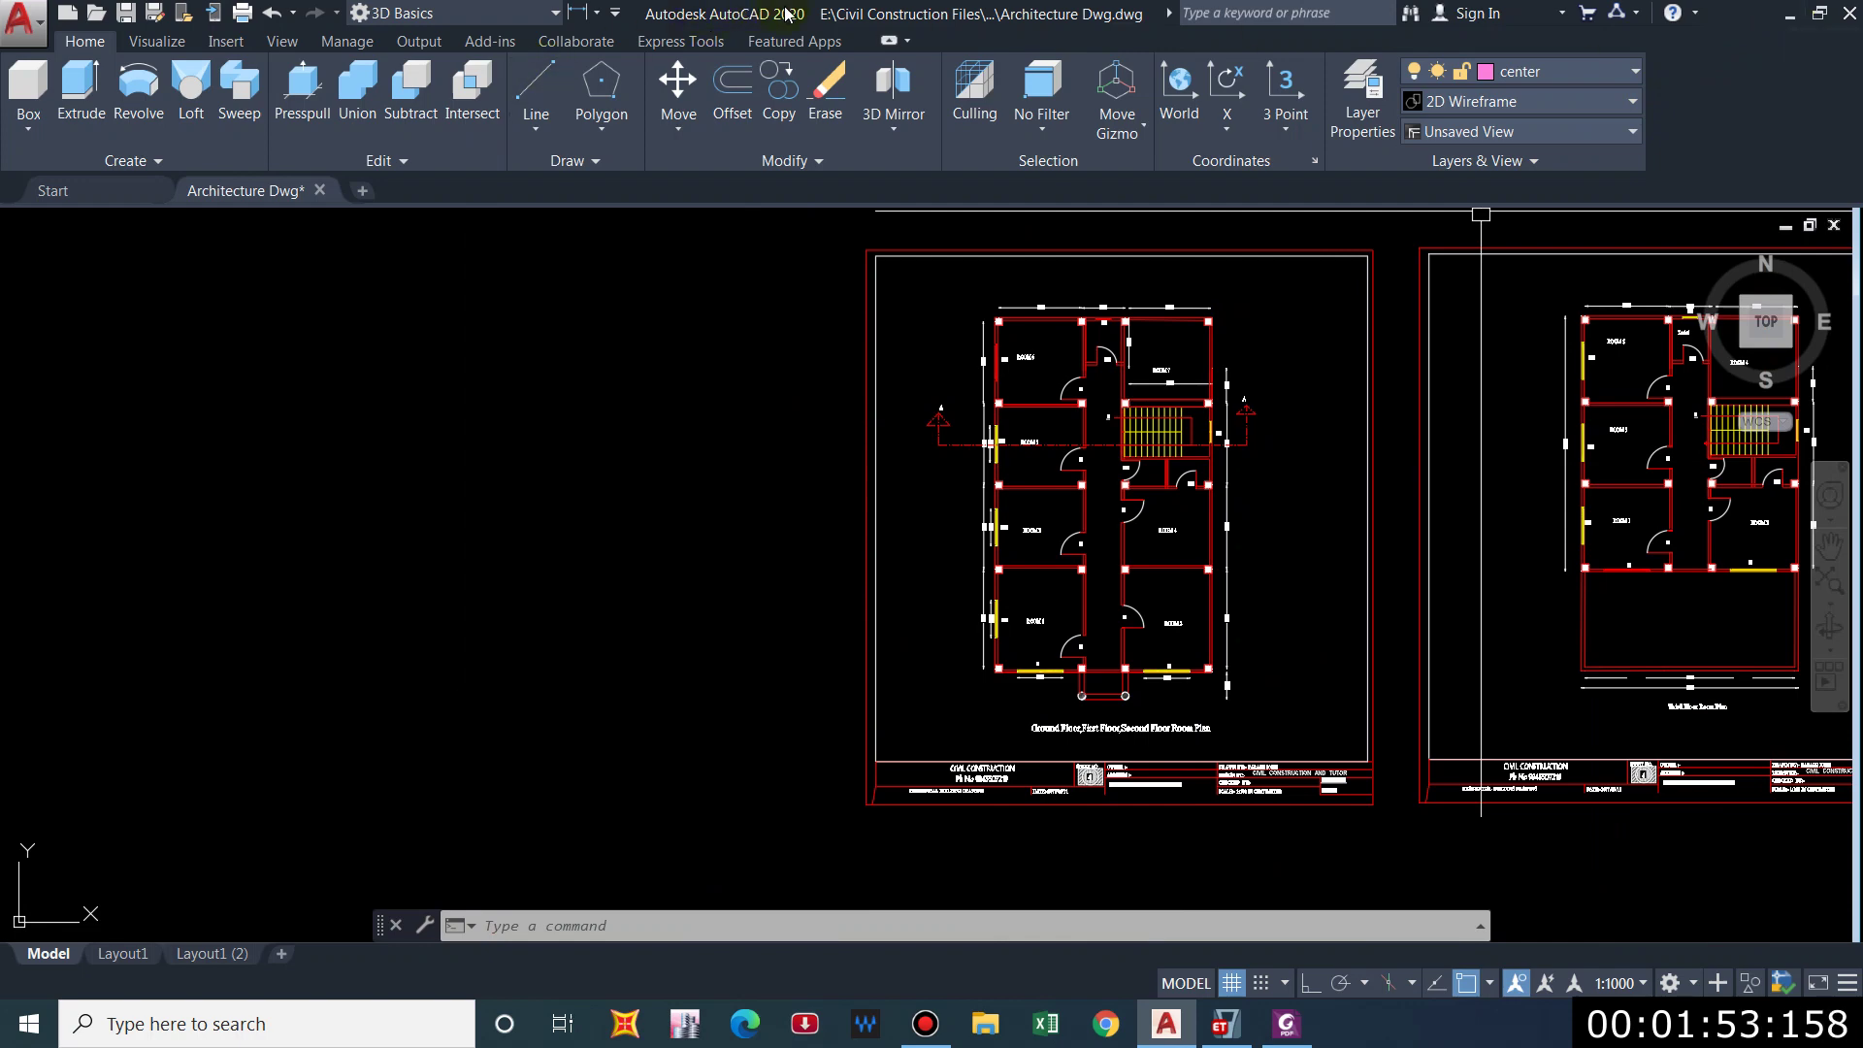
Return to ETABS and set the number of grid lines to 4 in the X direction and 6 in the Y direction.
{"action": "key", "text": "alt+Tab"}
{"action": "double_click", "coordinate": [844, 305]}
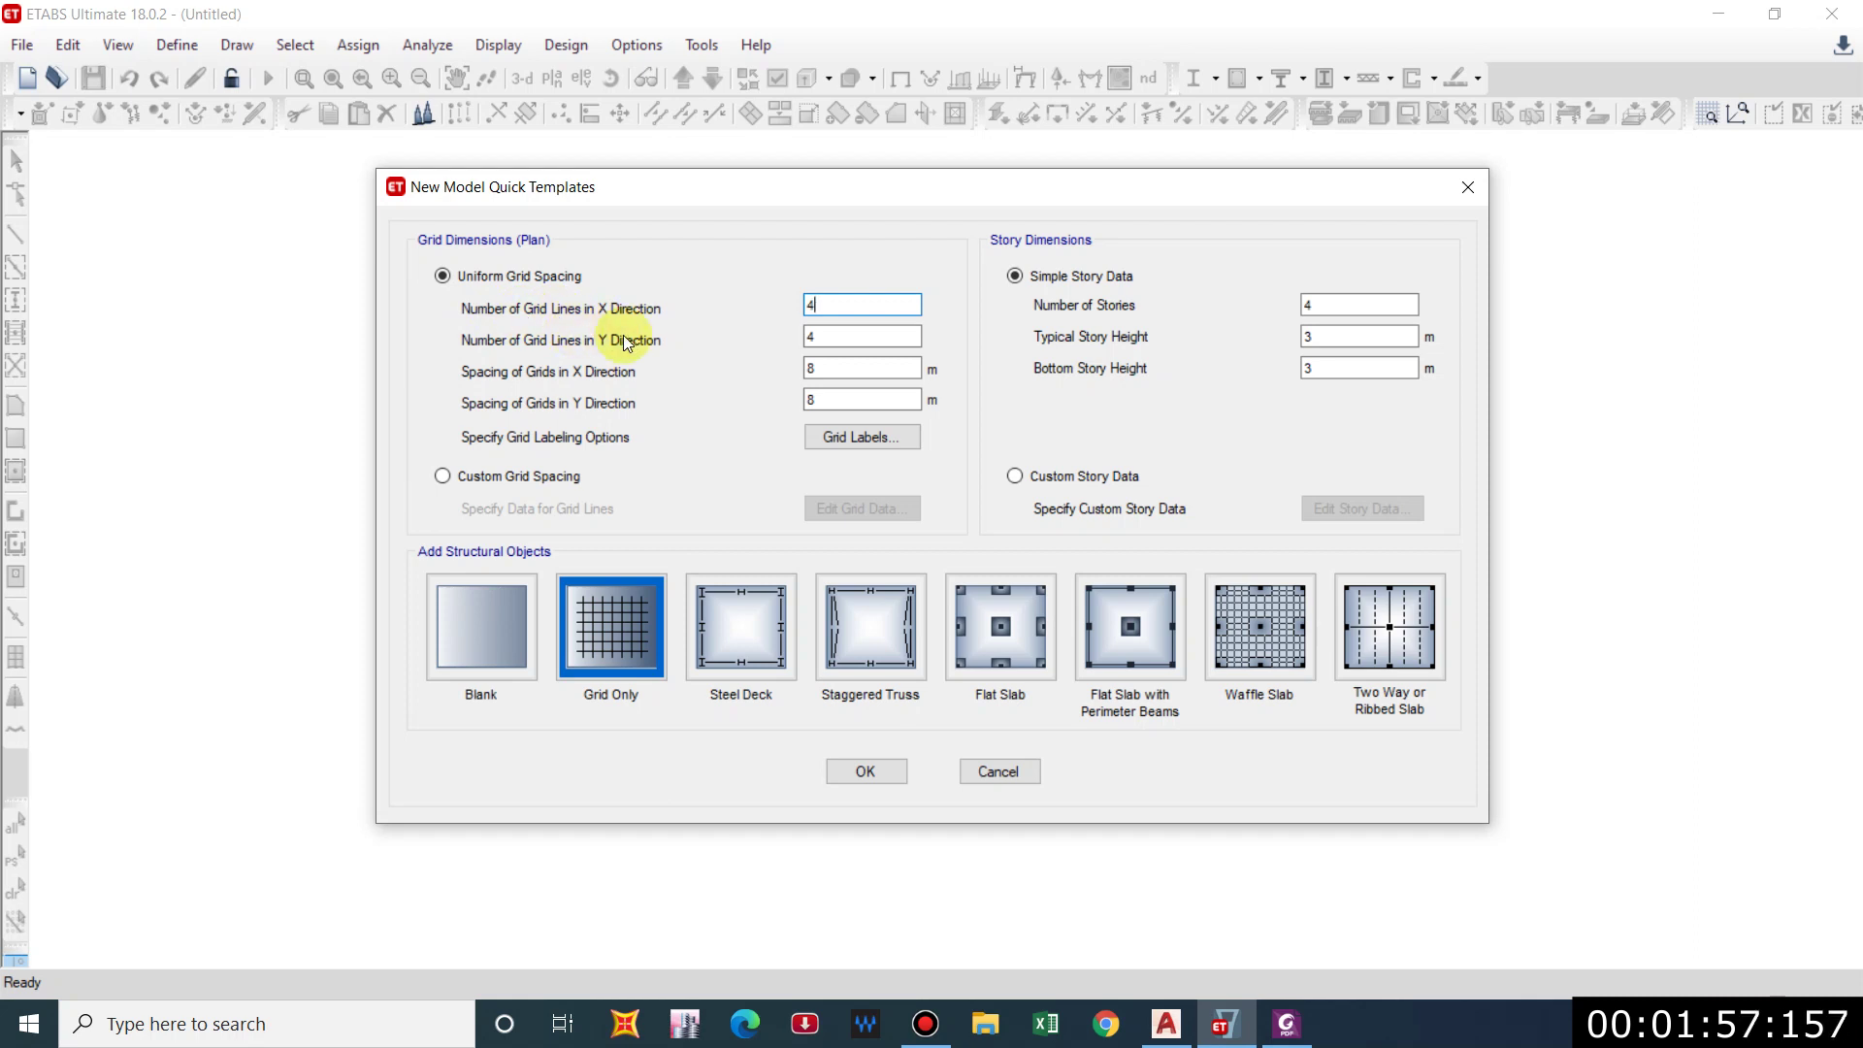
{"action": "double_click", "coordinate": [836, 338]}
{"action": "type", "text": "6"}
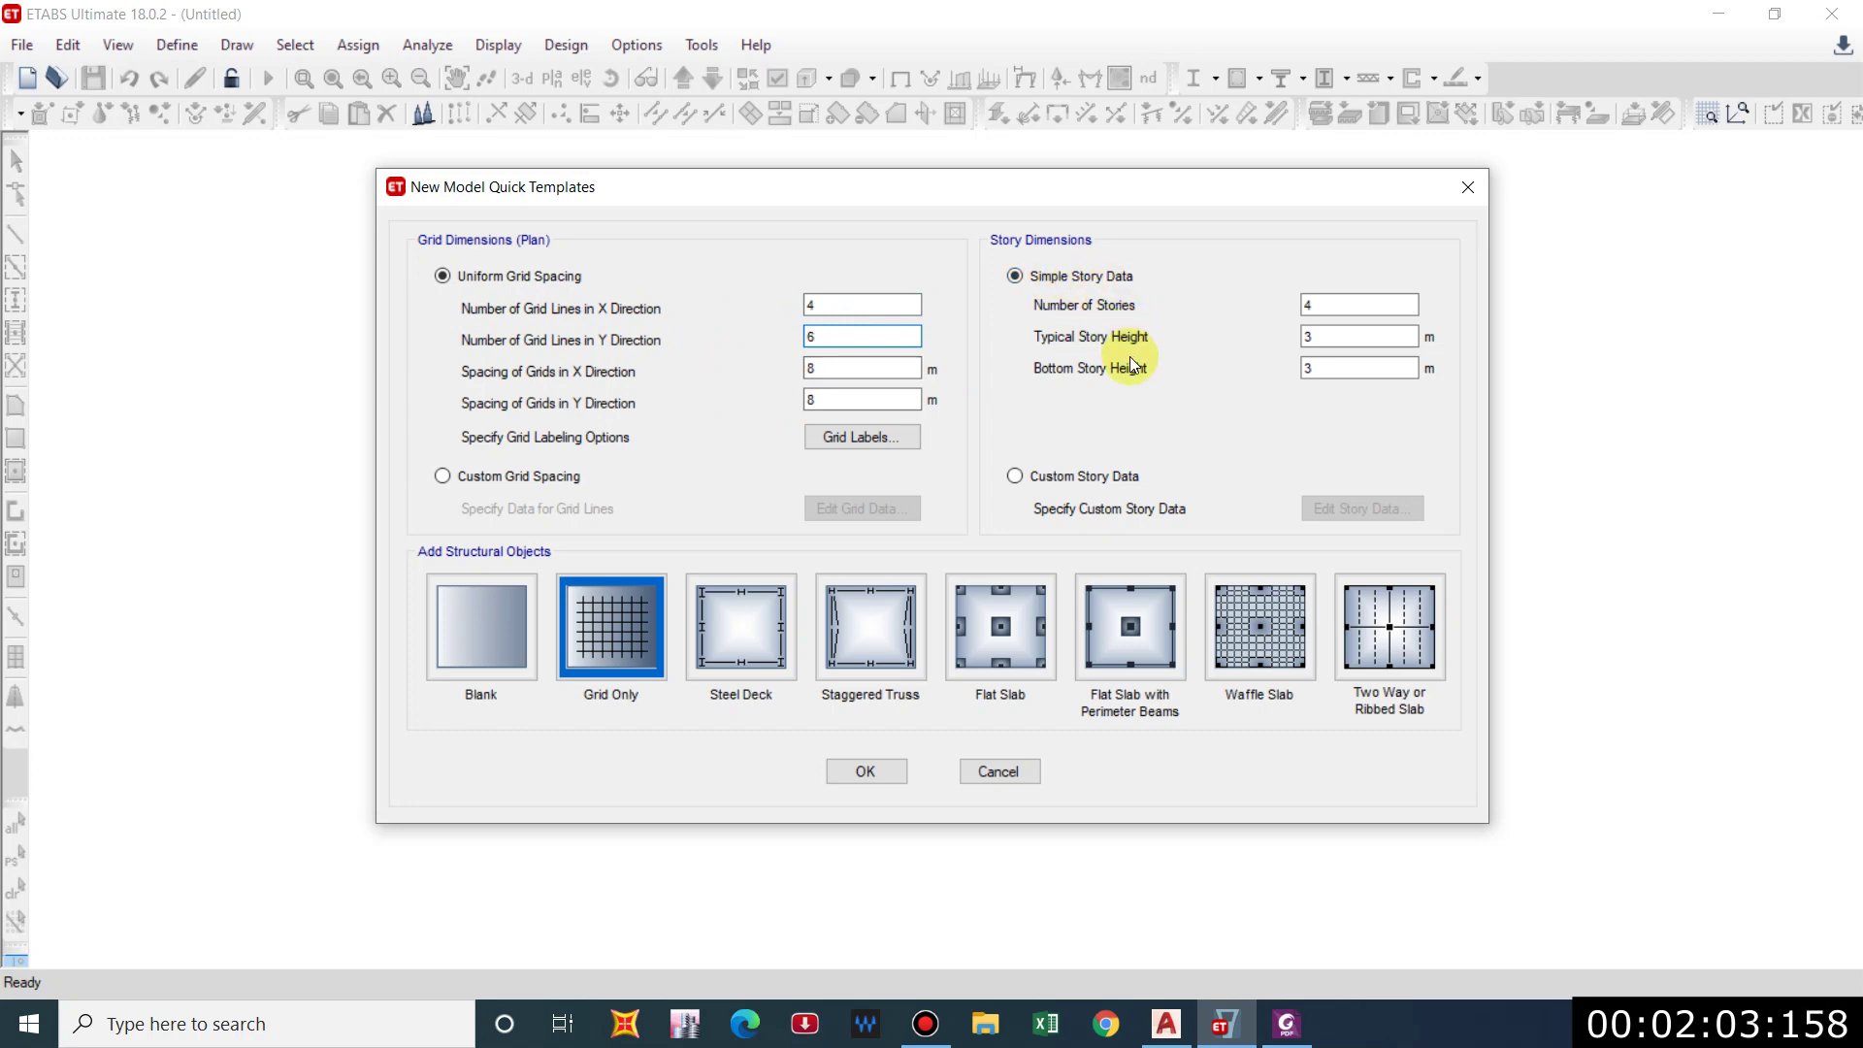
Switch to AutoCAD and examine the storey height dimensions on the building's section drawing, from the footings up through the floors.
{"action": "left_click", "coordinate": [1166, 1024]}
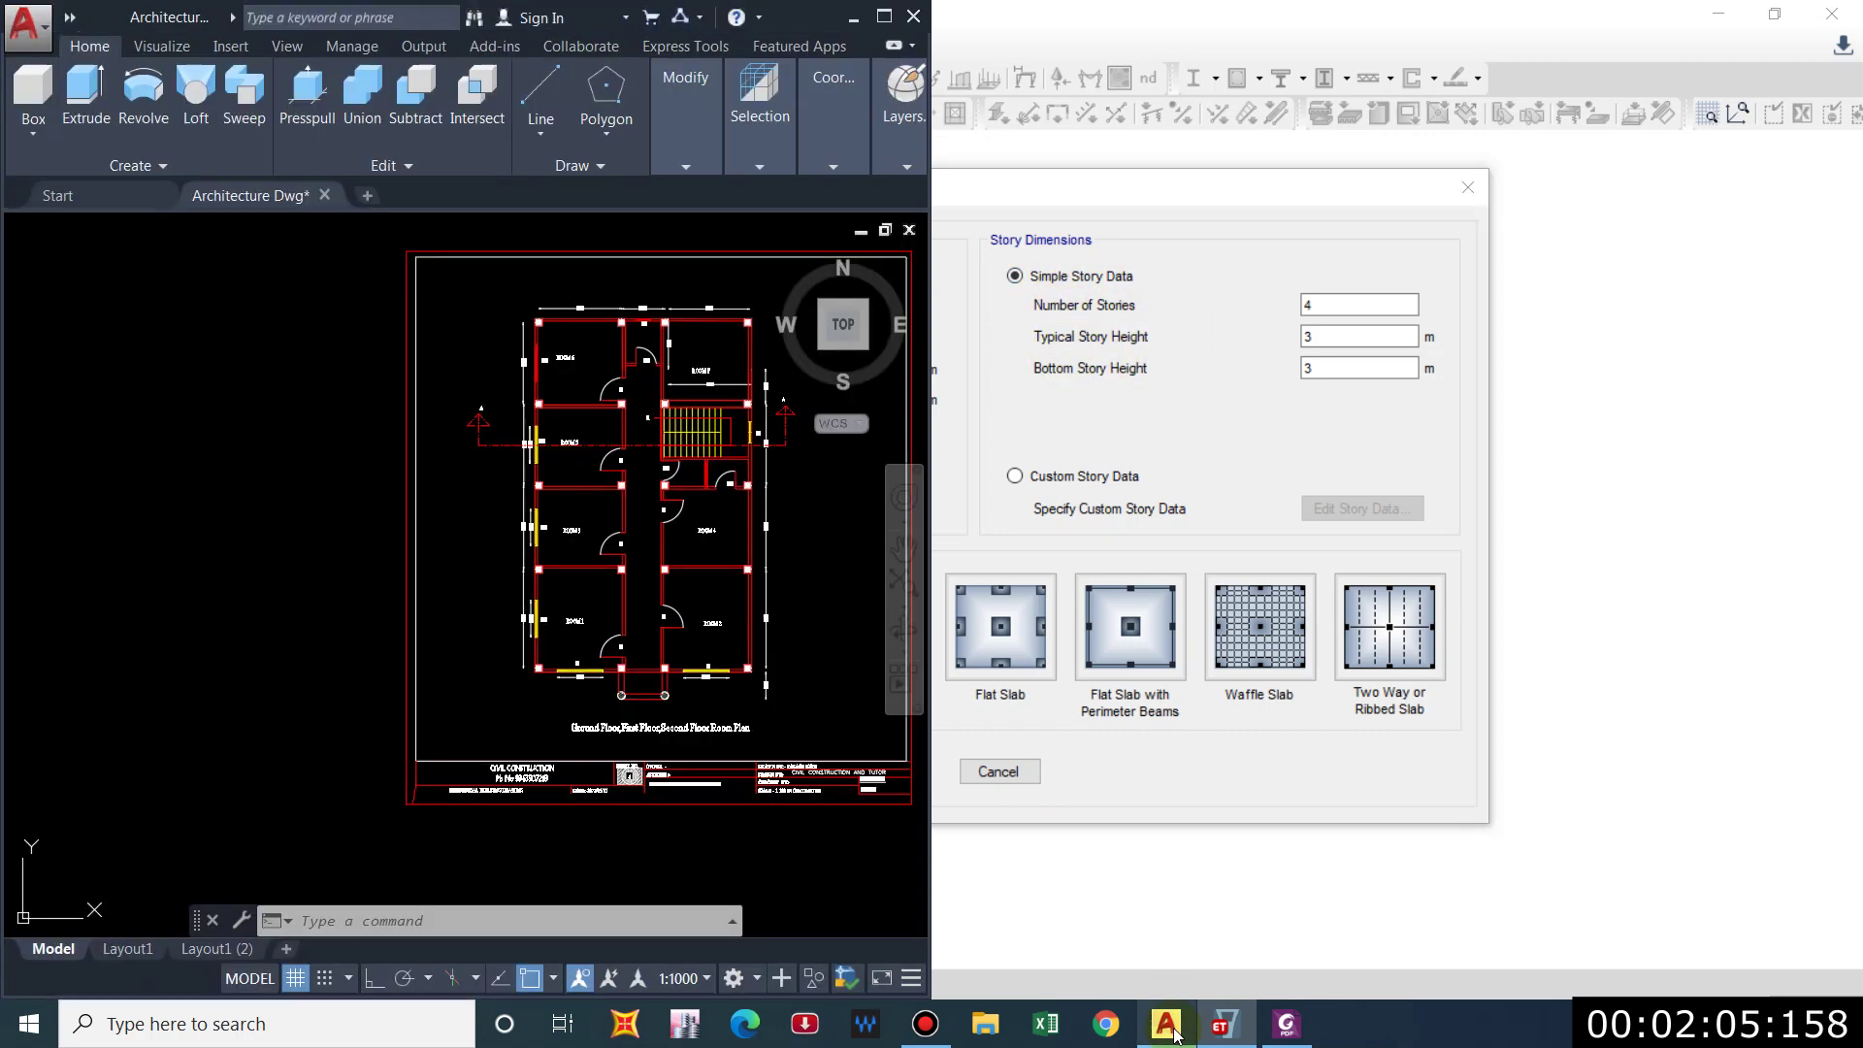
{"action": "scroll", "coordinate": [533, 499], "scroll_direction": "down", "scroll_amount": 4}
{"action": "scroll", "coordinate": [621, 499], "scroll_direction": "up", "scroll_amount": 5}
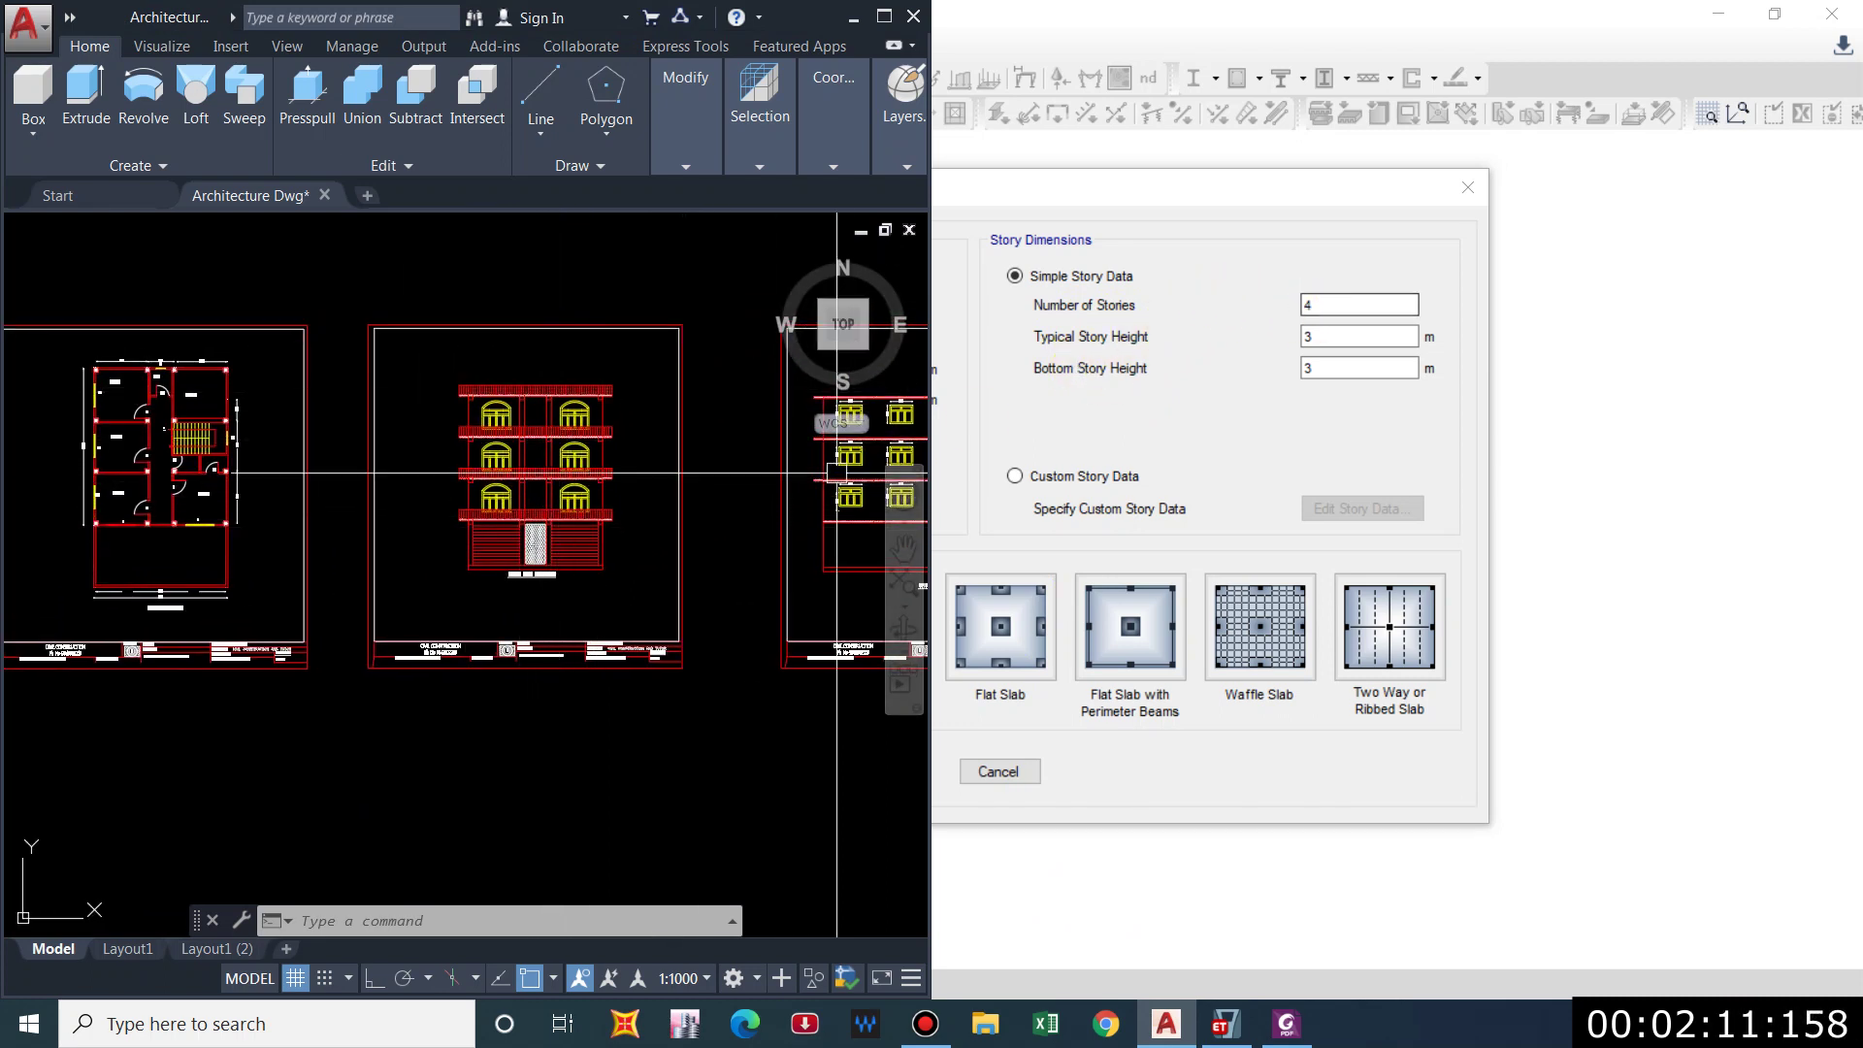
{"action": "middle_click_drag", "start_coordinate": [702, 486], "coordinate": [499, 486]}
{"action": "scroll", "coordinate": [531, 525], "scroll_direction": "up", "scroll_amount": 3}
{"action": "scroll", "coordinate": [731, 542], "scroll_direction": "up", "scroll_amount": 2}
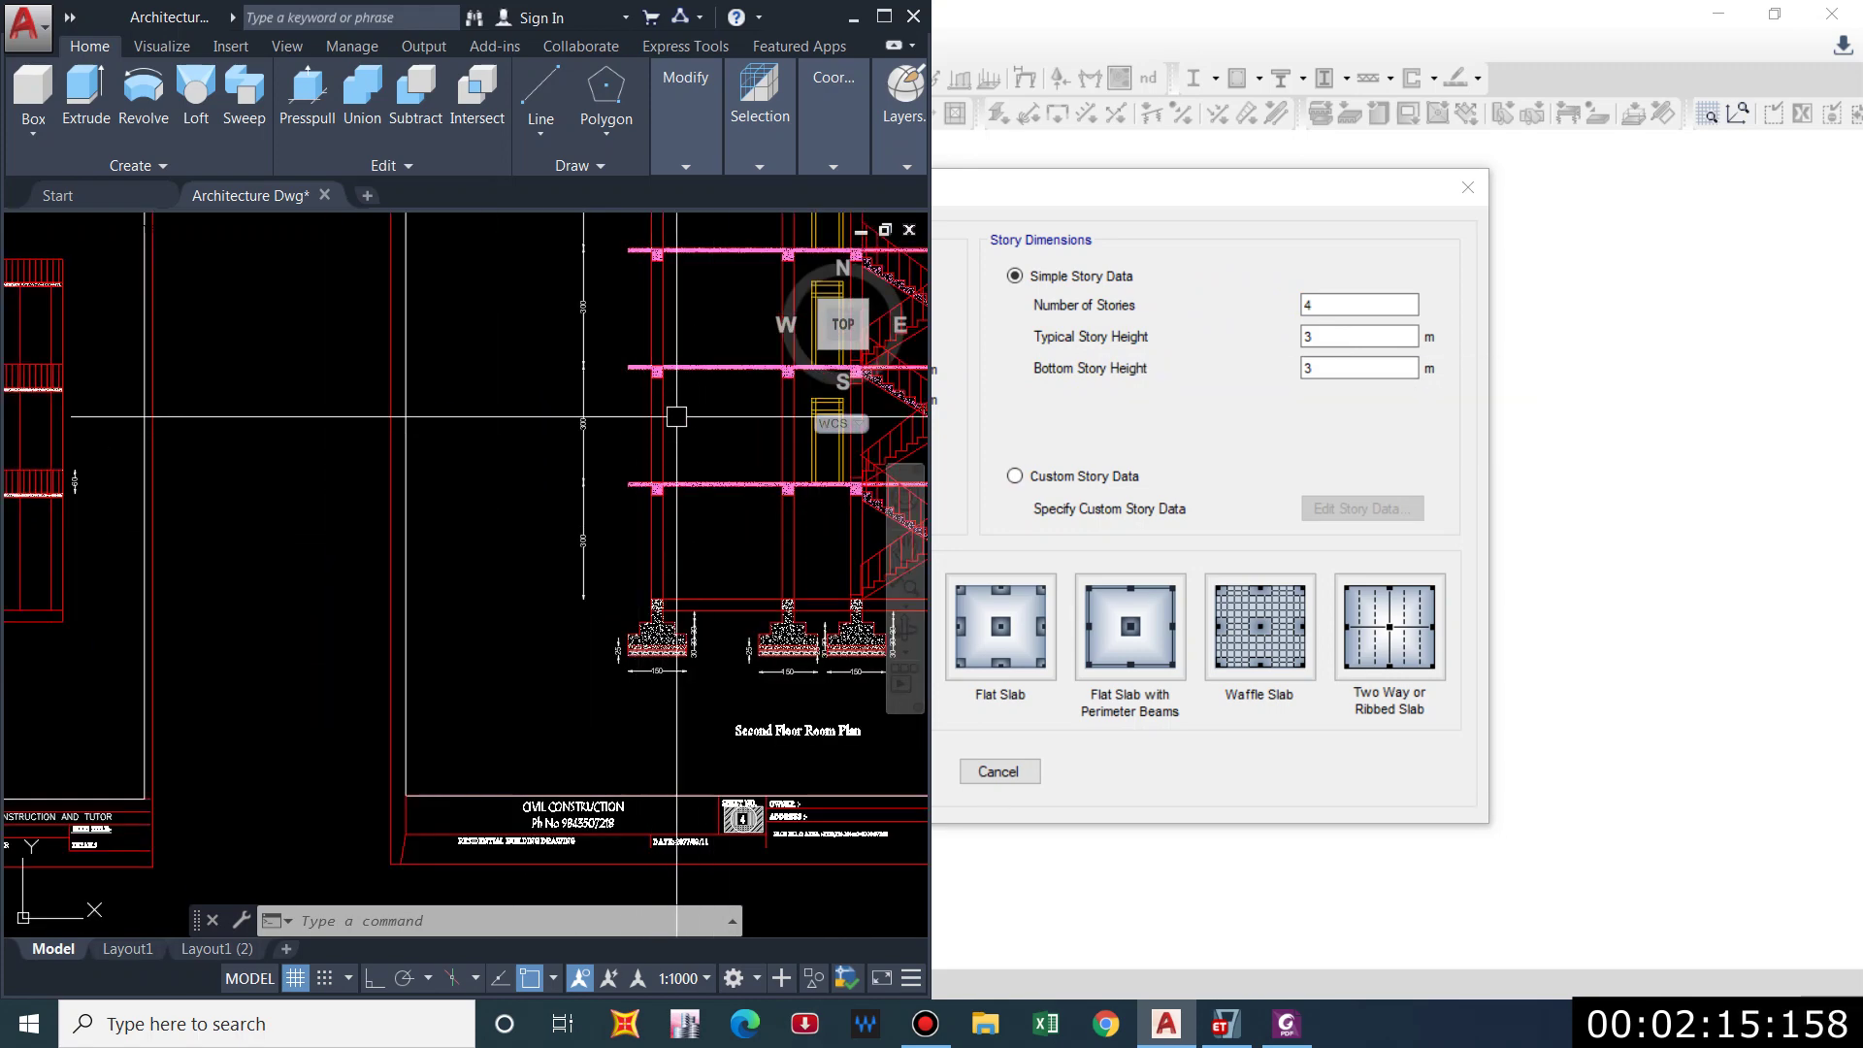
{"action": "scroll", "coordinate": [631, 544], "scroll_direction": "up", "scroll_amount": 3}
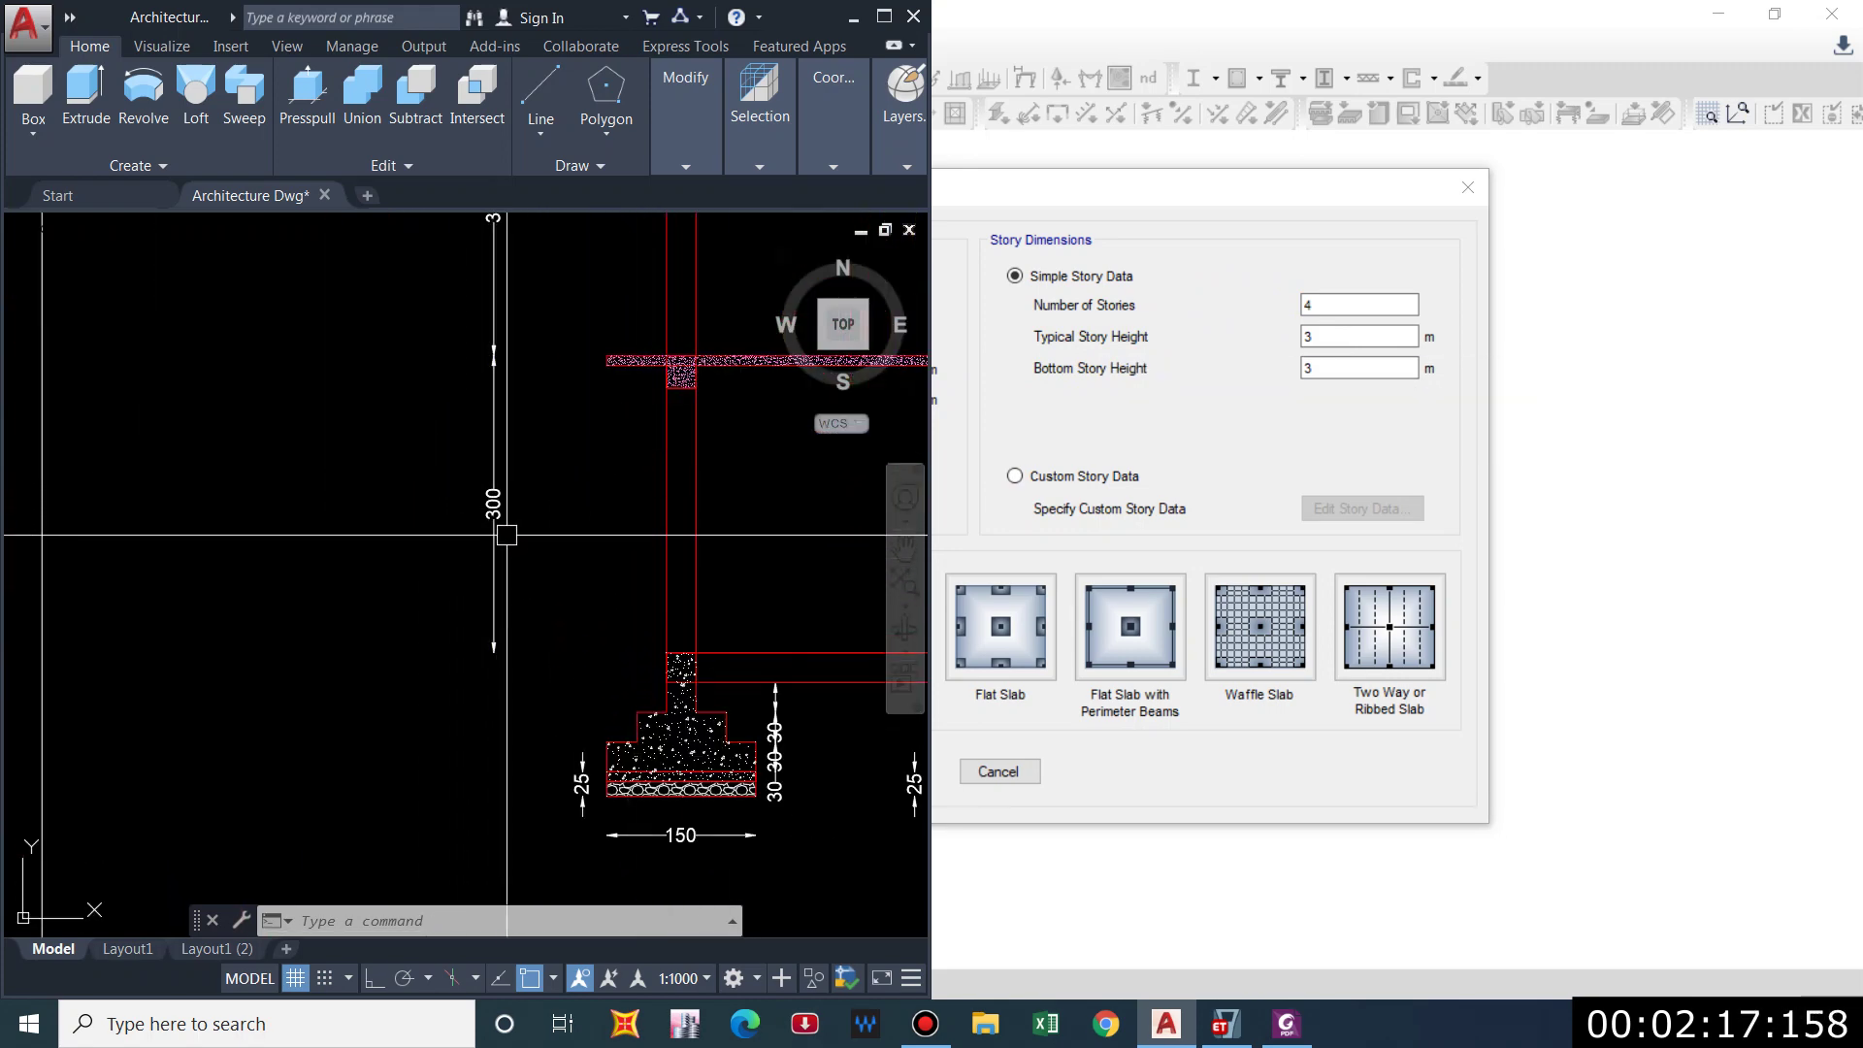
{"action": "scroll", "coordinate": [515, 552], "scroll_direction": "down", "scroll_amount": 2}
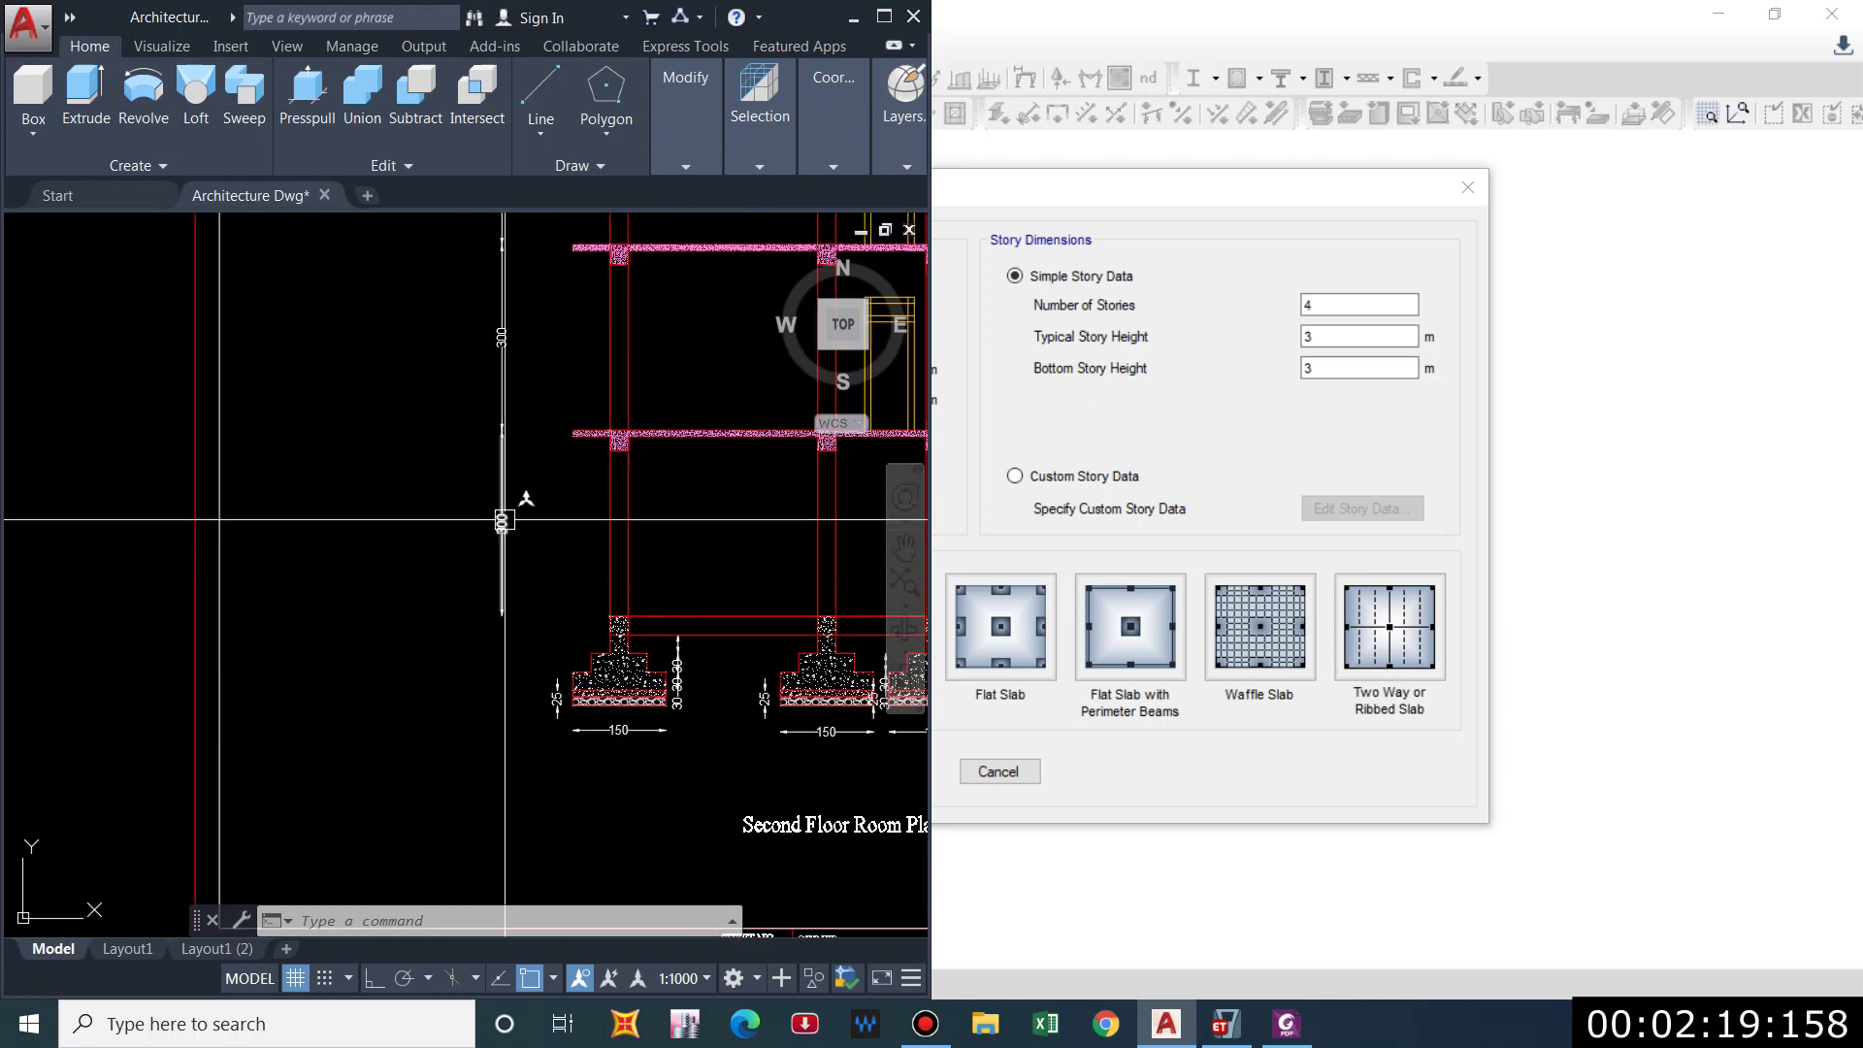
{"action": "mouse_move", "coordinate": [515, 492]}
{"action": "middle_mouse_down"}
{"action": "mouse_move", "coordinate": [522, 550]}
{"action": "mouse_move", "coordinate": [501, 550]}
{"action": "middle_mouse_up"}
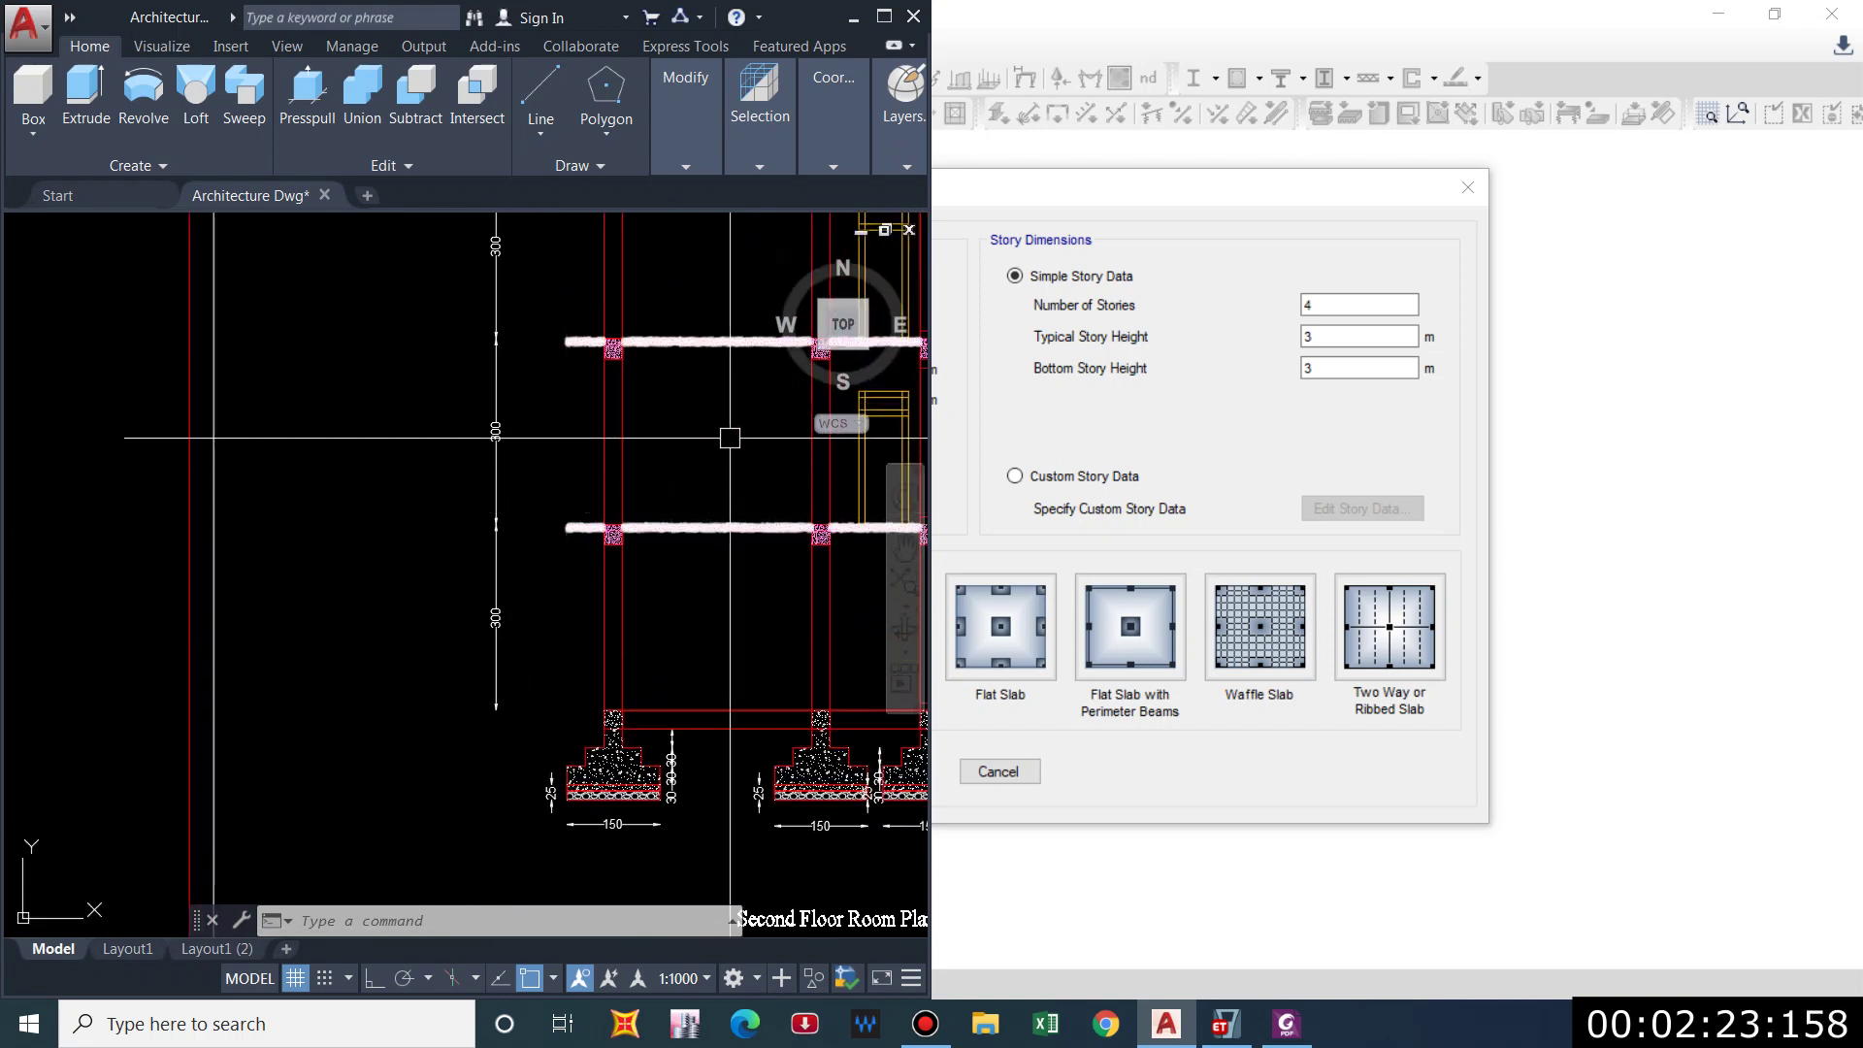
{"action": "middle_click_drag", "start_coordinate": [551, 405], "coordinate": [538, 482]}
{"action": "scroll", "coordinate": [537, 482], "scroll_direction": "down", "scroll_amount": 2}
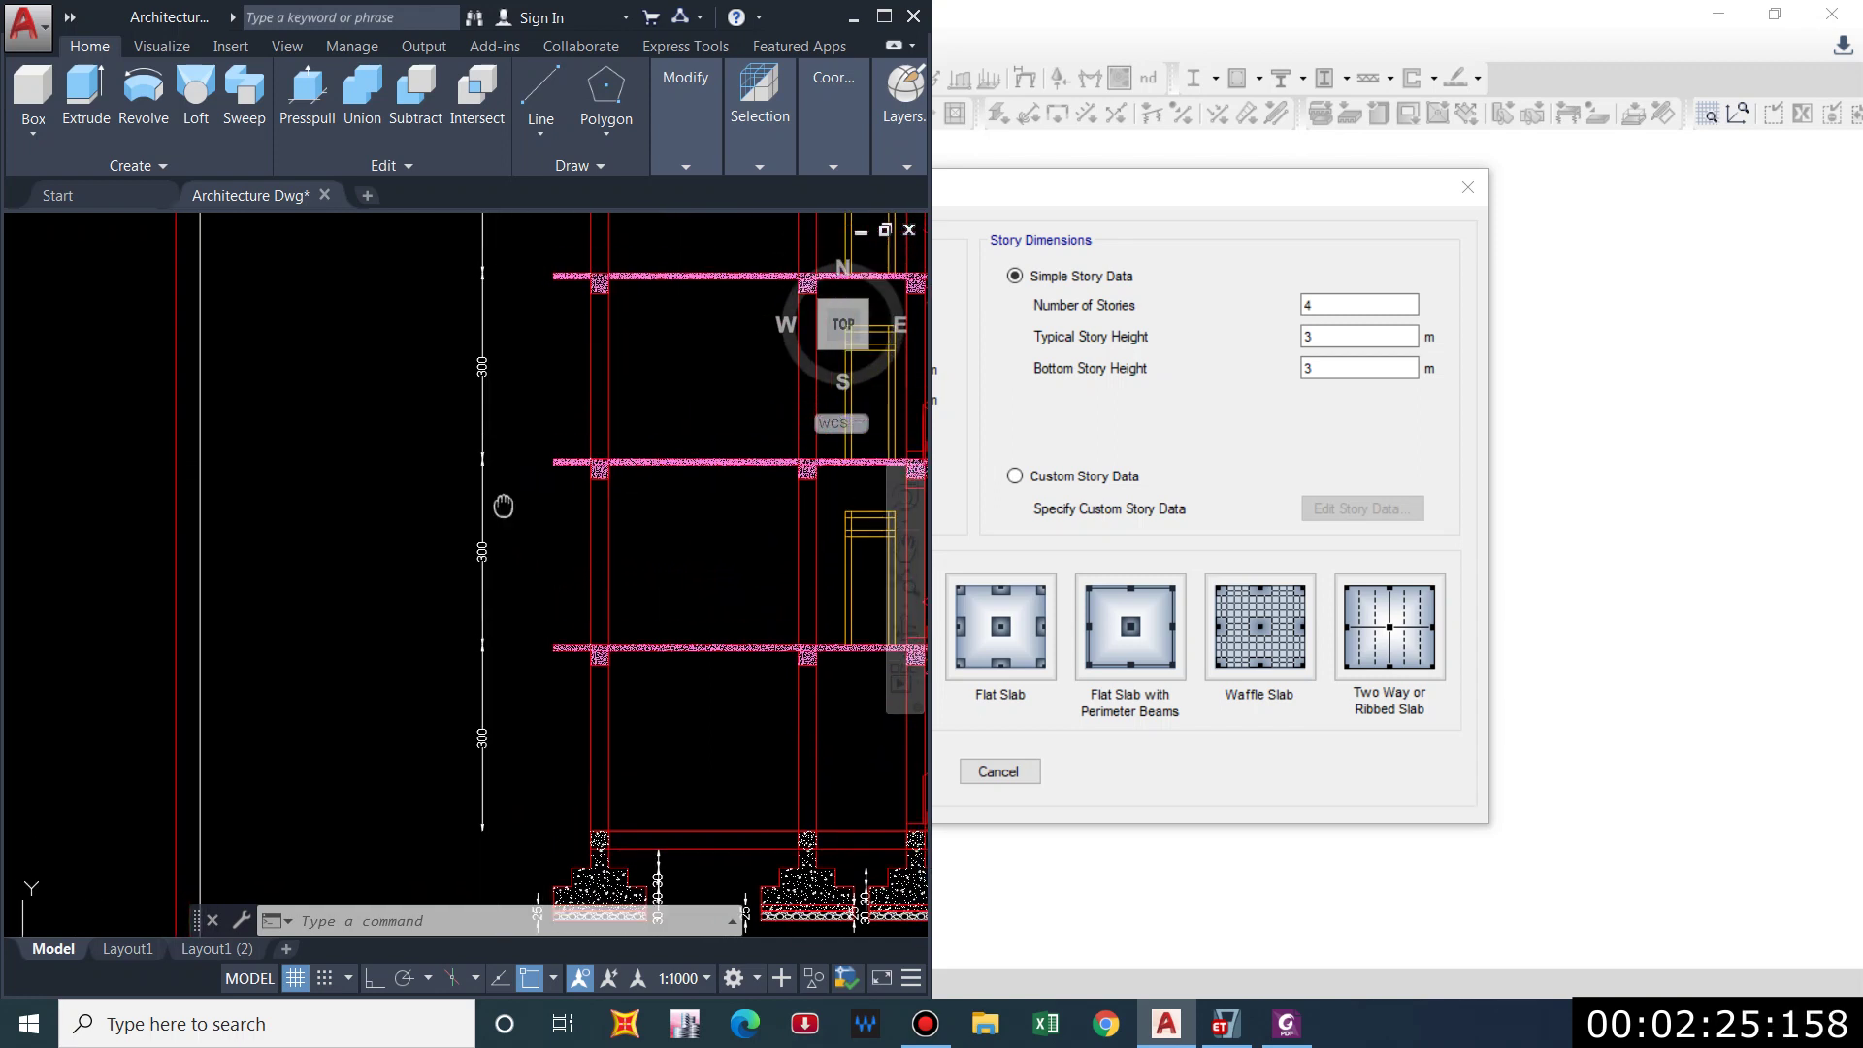
Return to ETABS and create the model from the Grid Only template with the entered grid and story data.
{"action": "left_click", "coordinate": [1339, 341]}
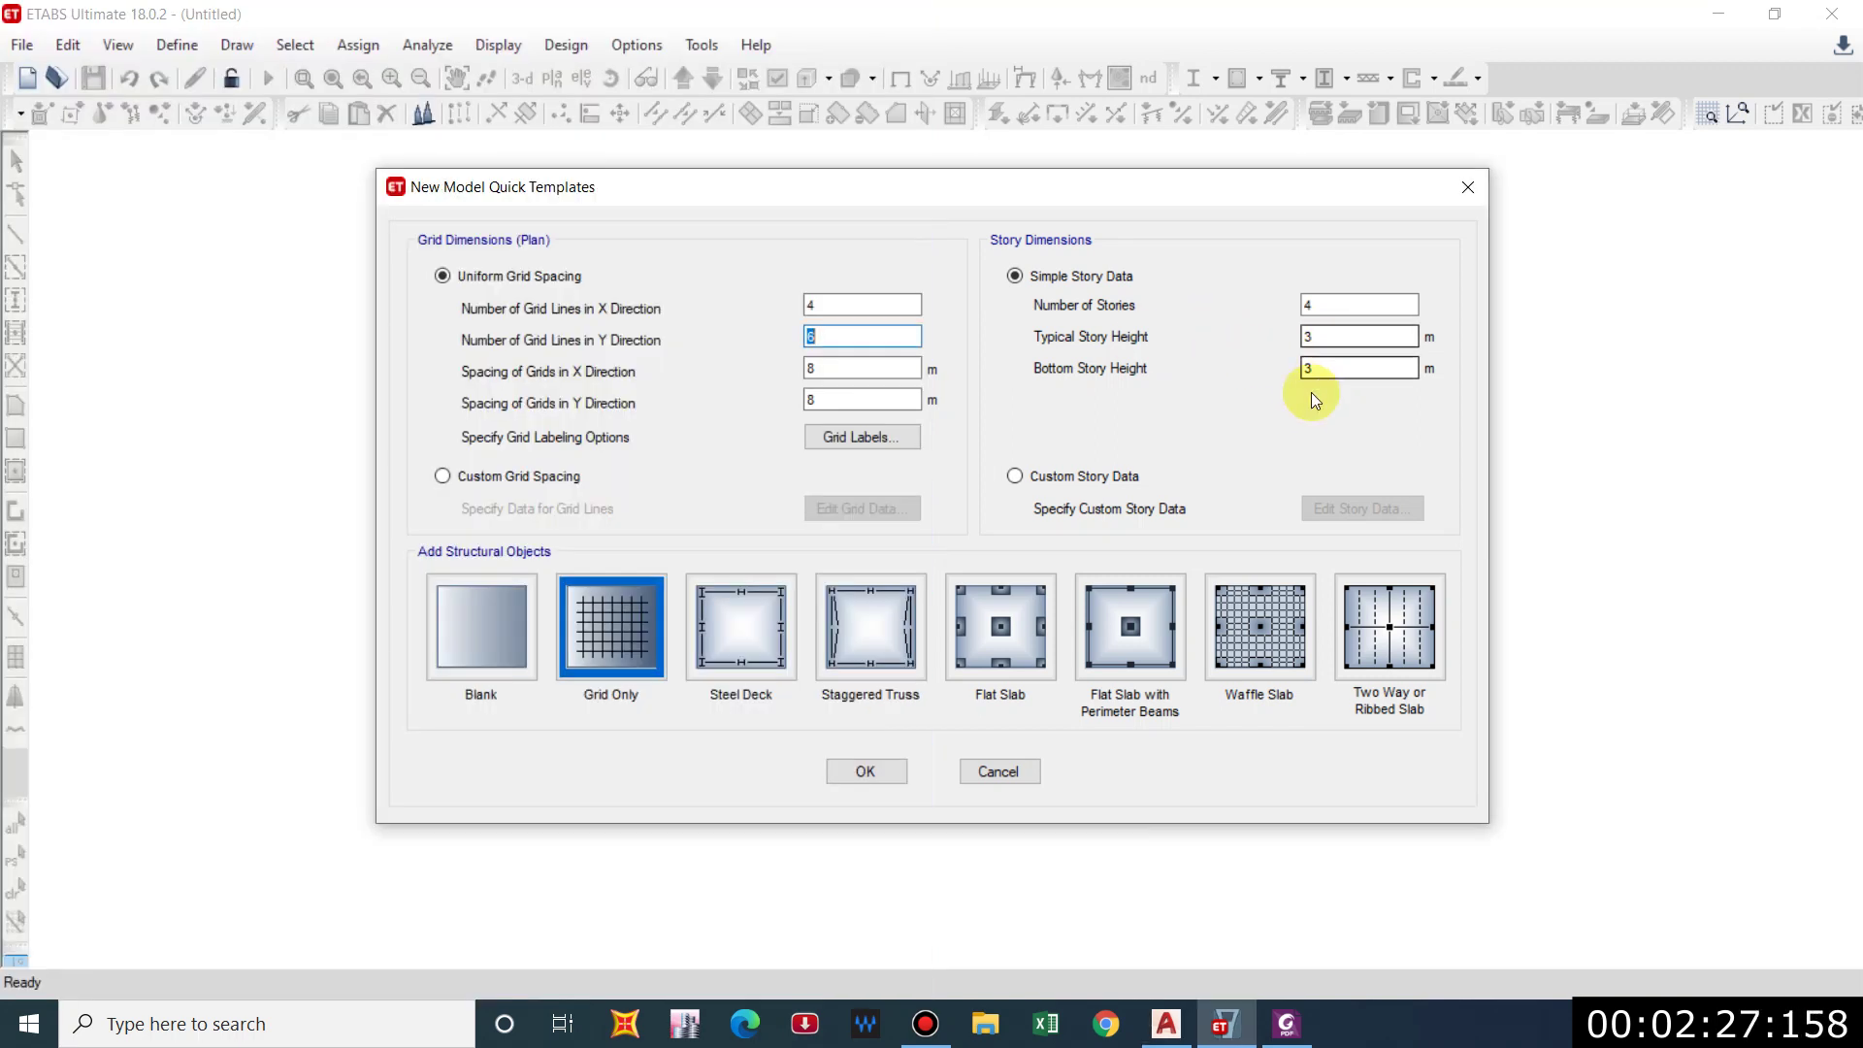
{"action": "left_click", "coordinate": [625, 640]}
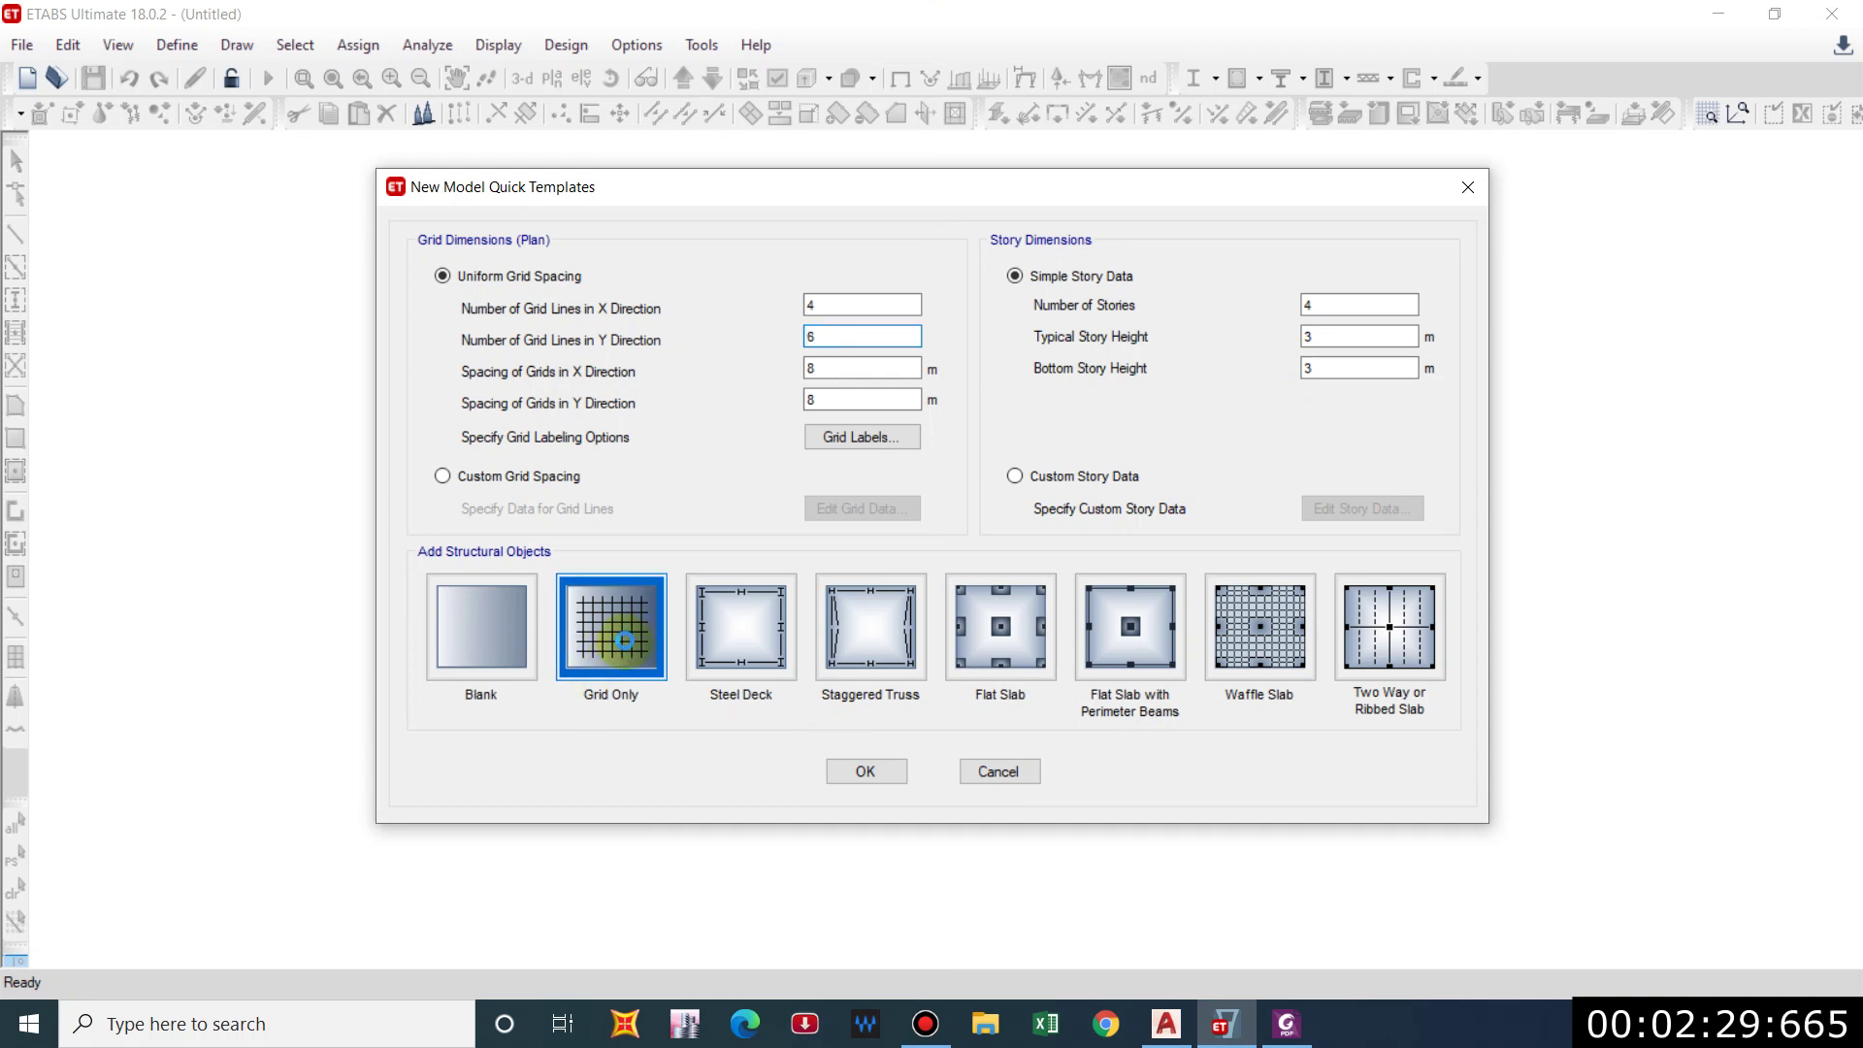
{"action": "left_click", "coordinate": [881, 773]}
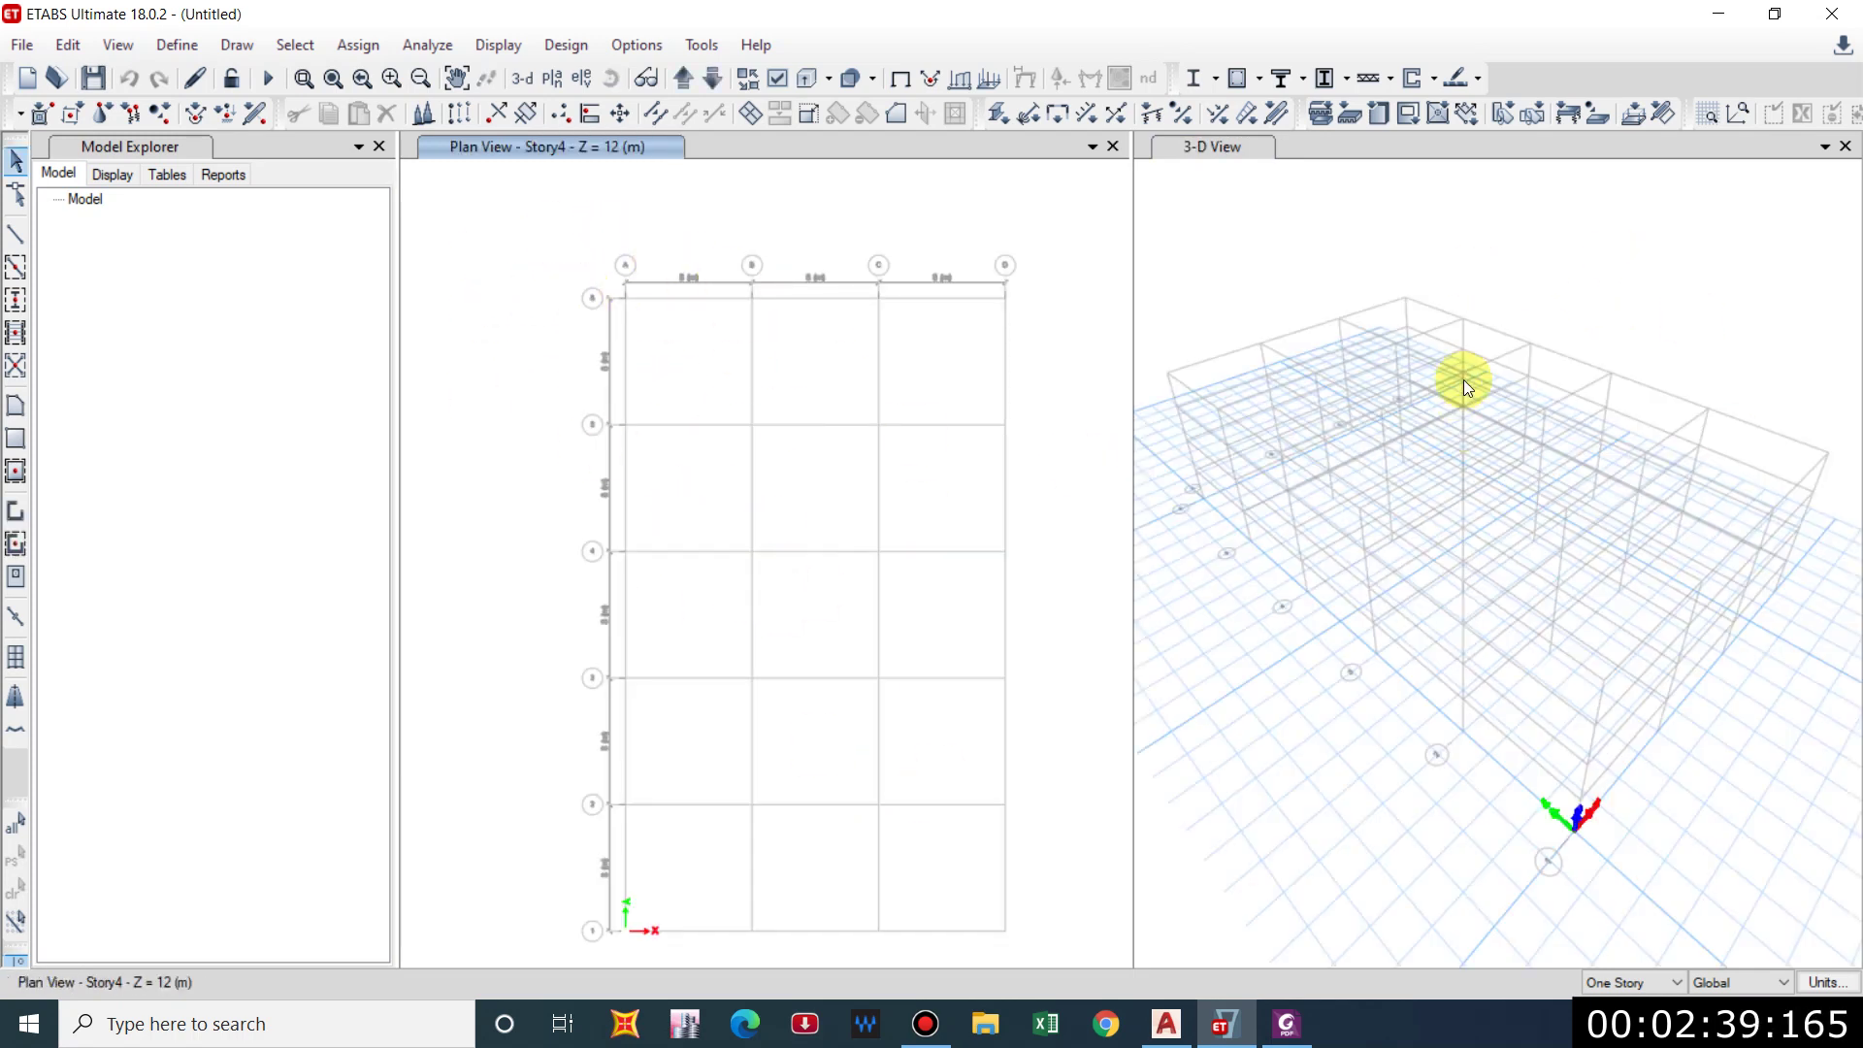
Close the Model Explorer to leave more room for the plan and 3-D views.
{"action": "middle_click_drag", "start_coordinate": [1464, 626], "coordinate": [1413, 388]}
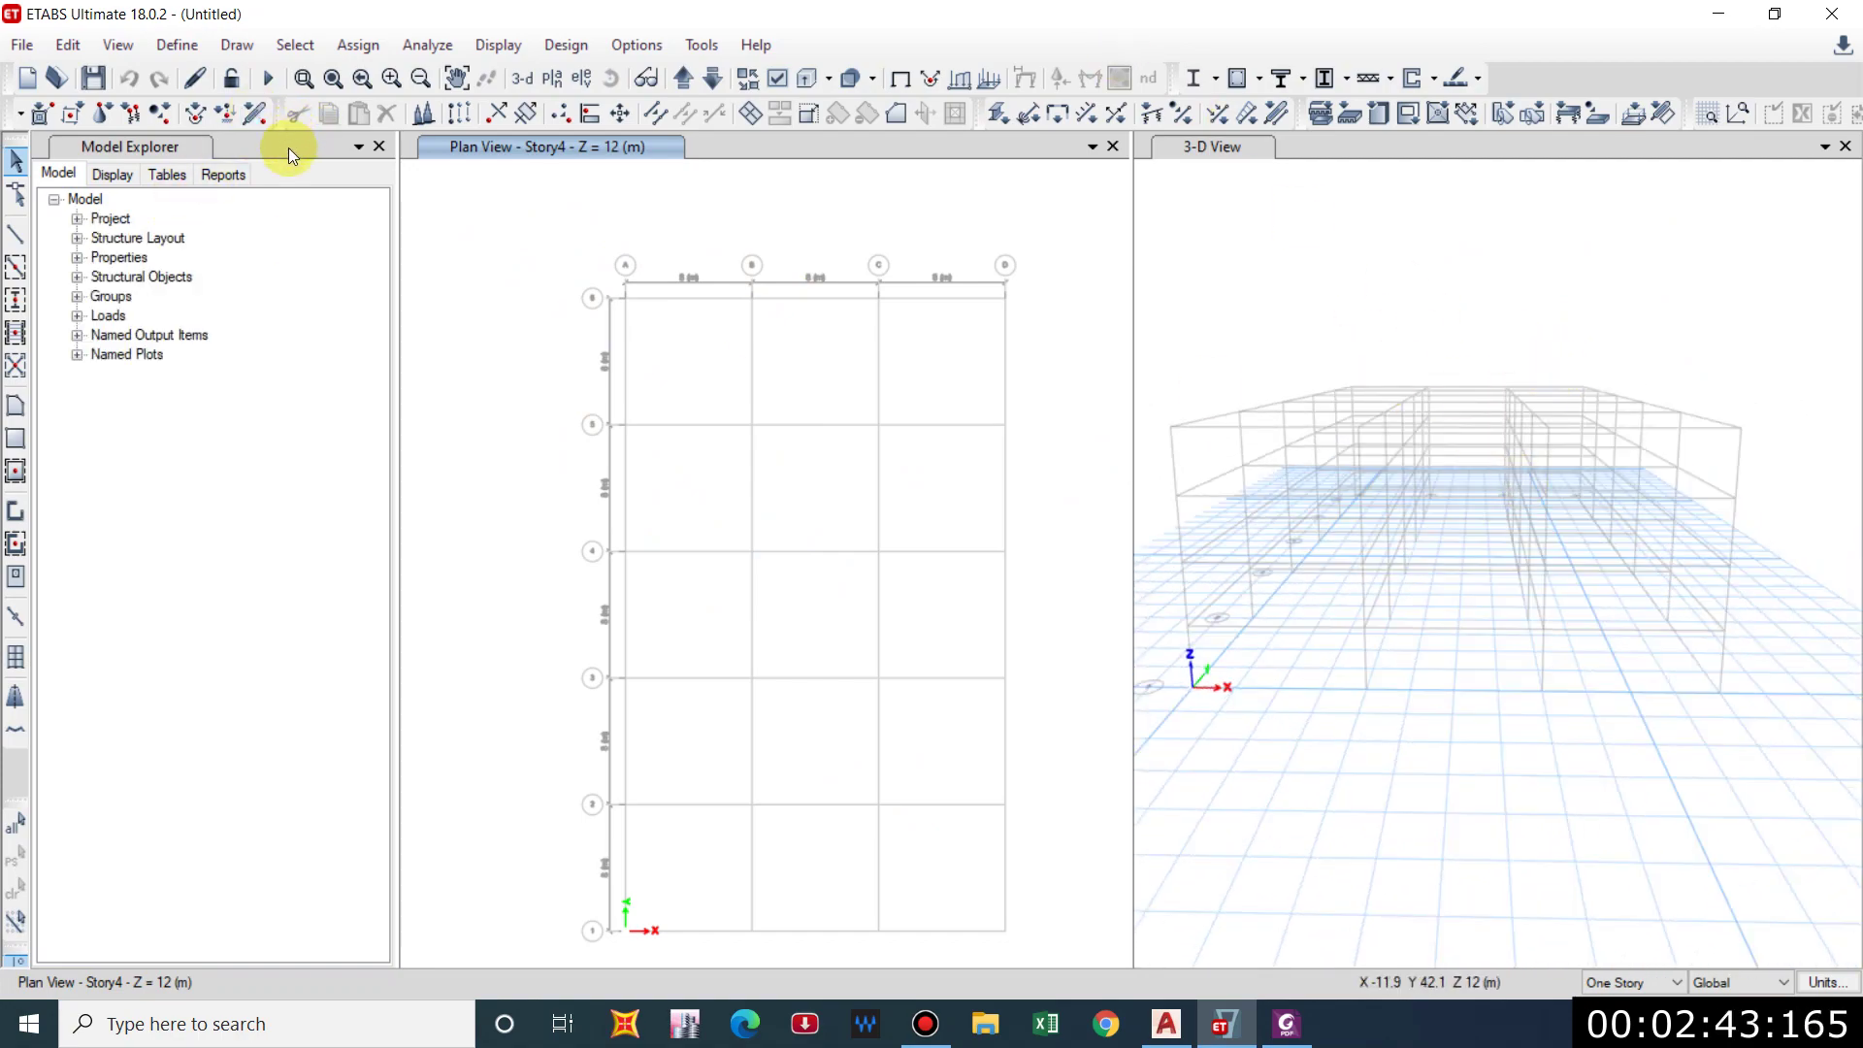
{"action": "left_click", "coordinate": [377, 145]}
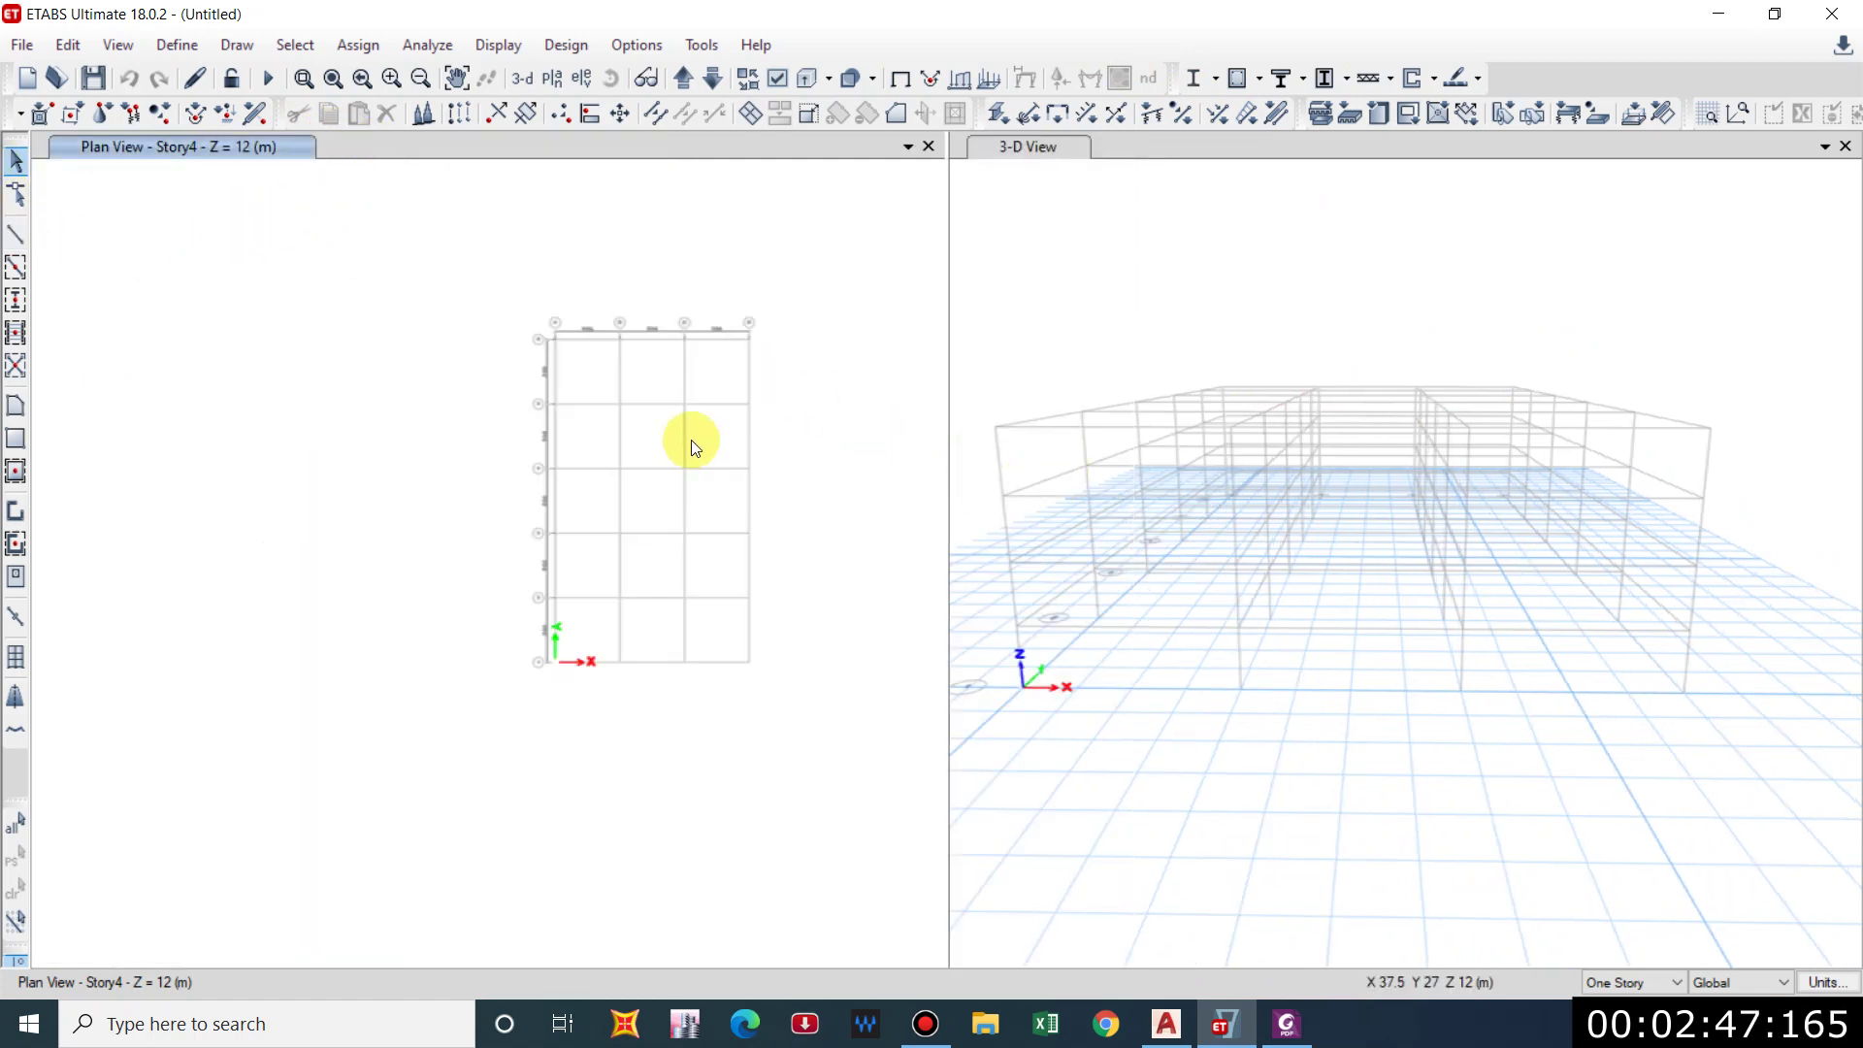
{"action": "scroll", "coordinate": [660, 457], "scroll_direction": "up", "scroll_amount": 2}
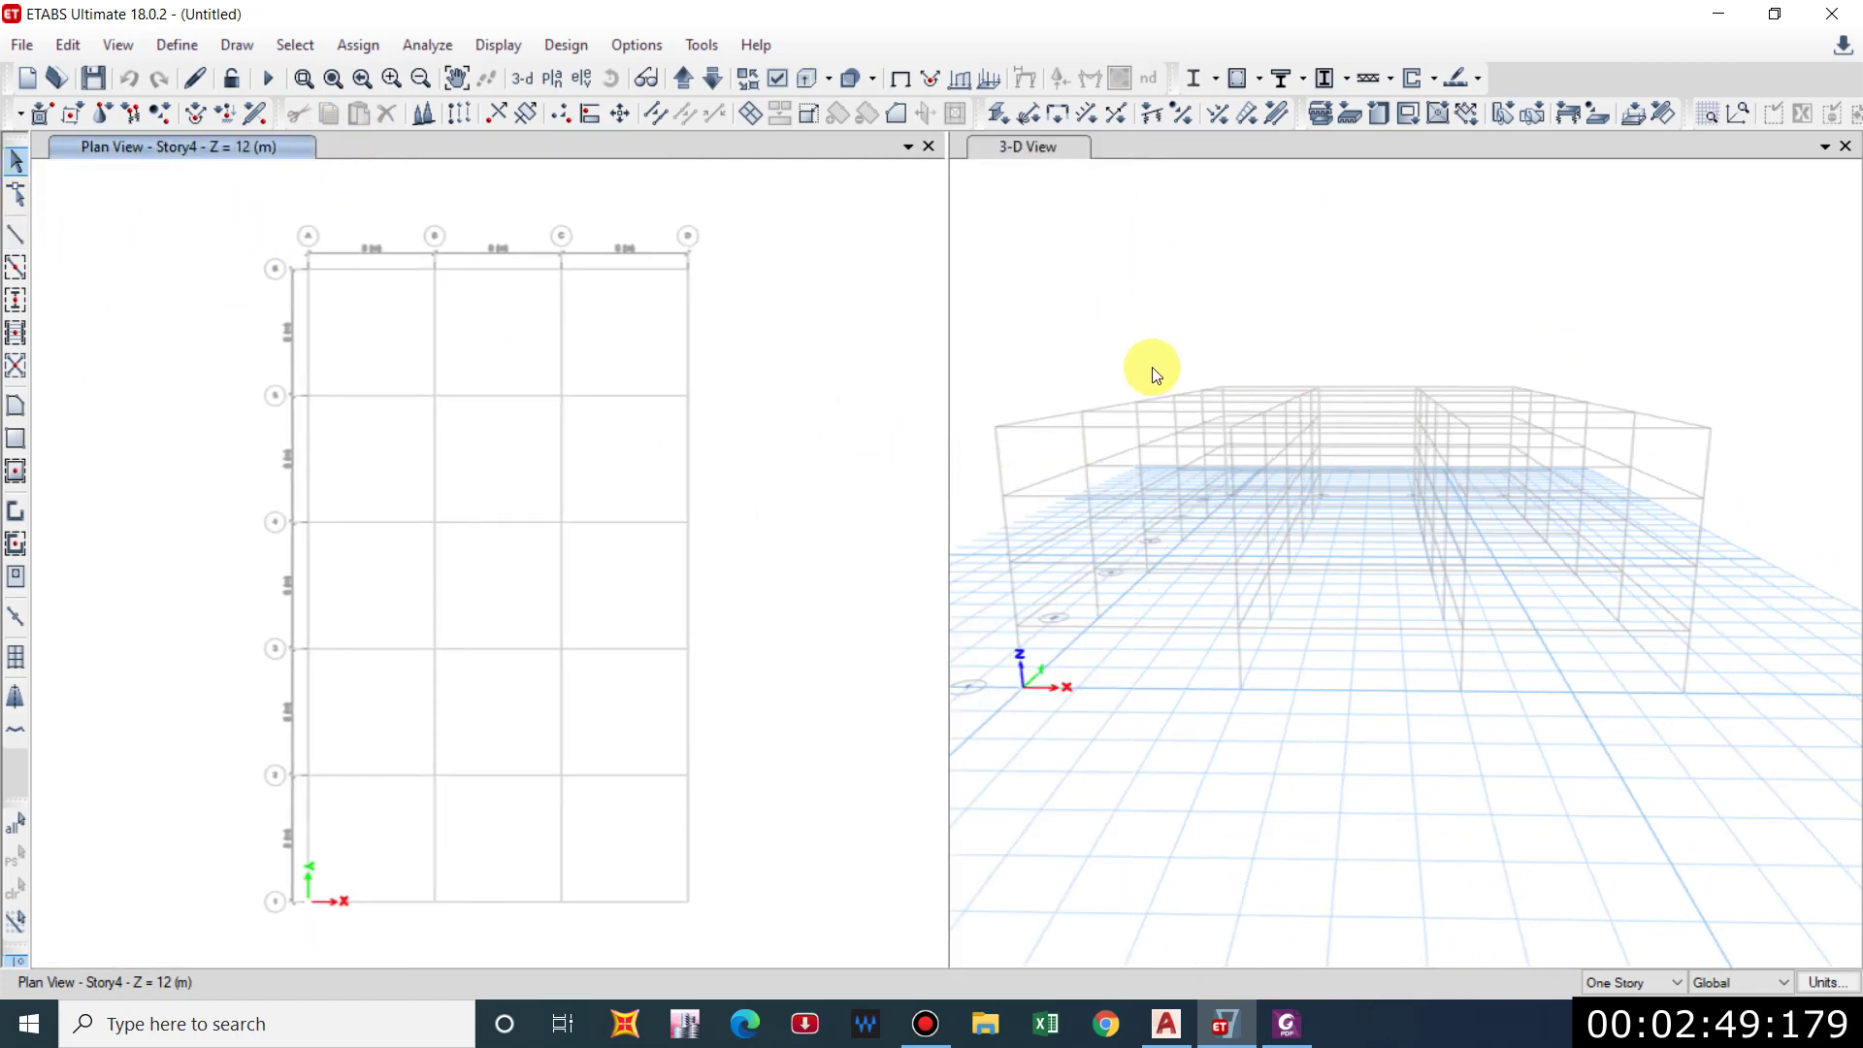
{"action": "middle_click_drag", "start_coordinate": [1152, 369], "coordinate": [847, 306], "text": "shift"}
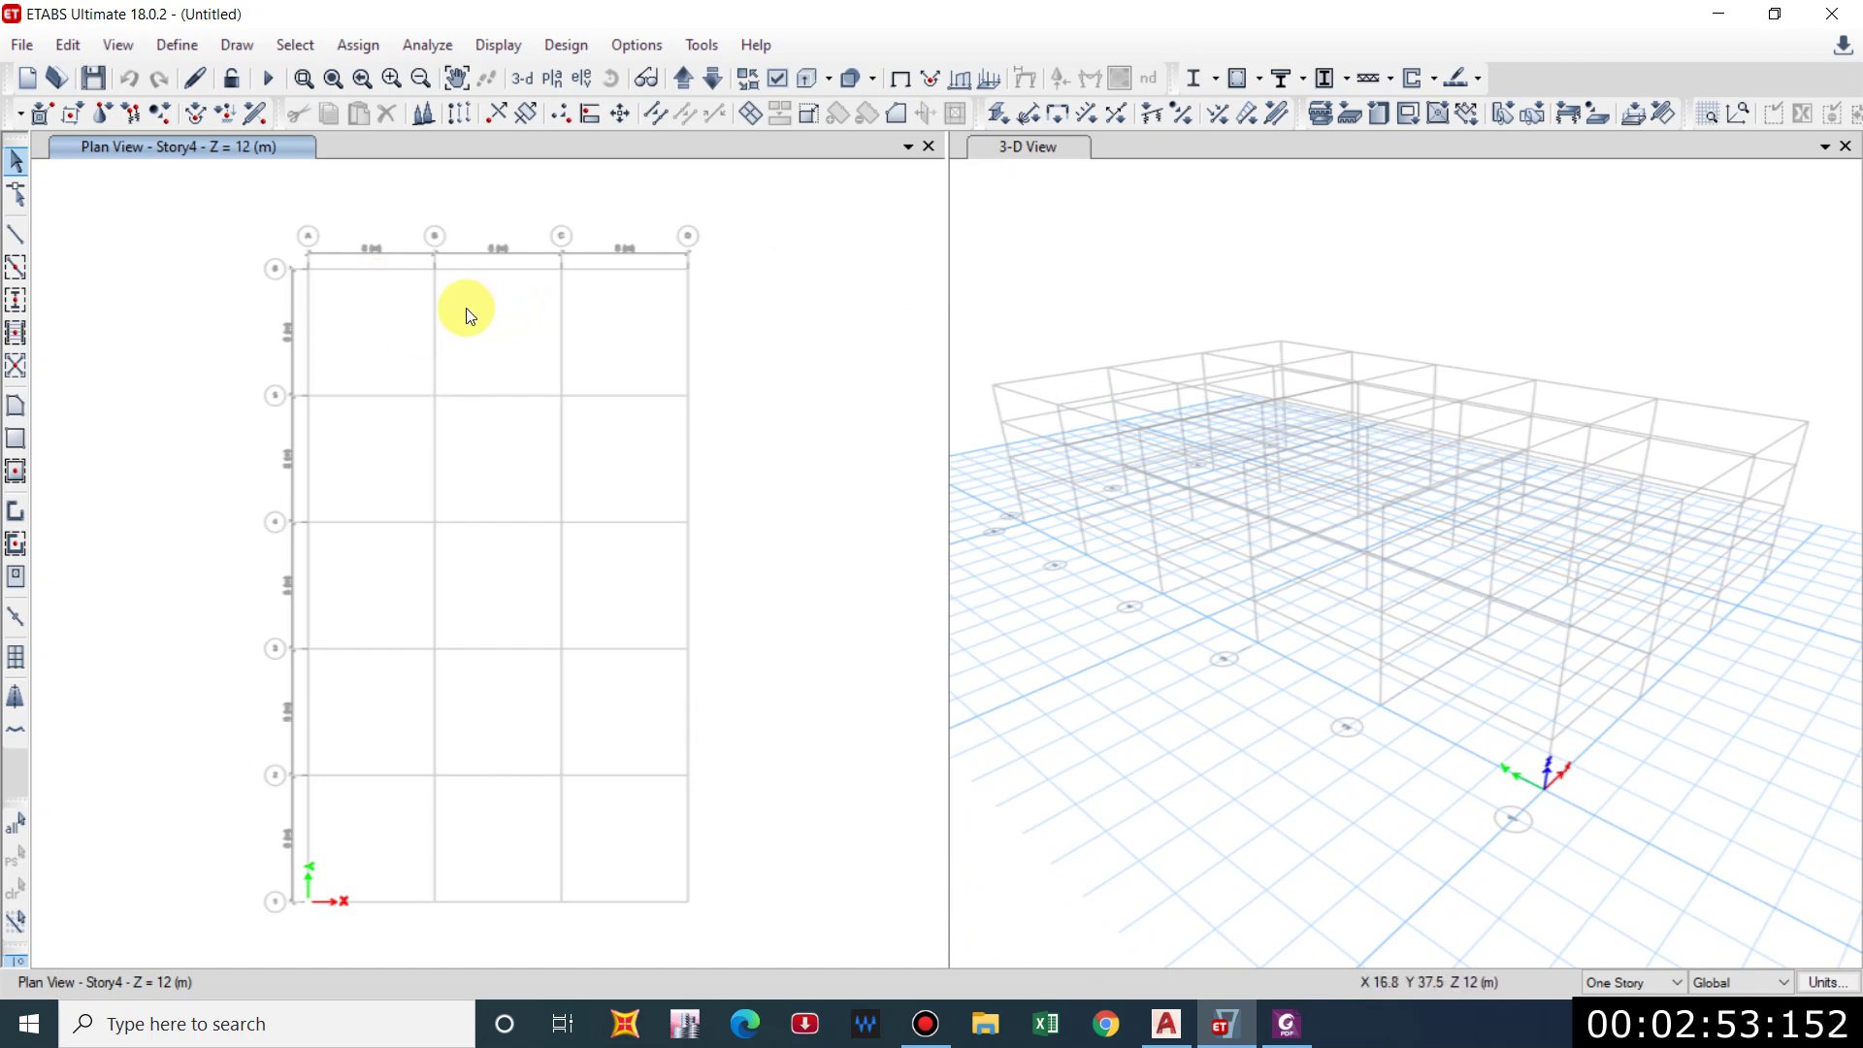
{"action": "left_click", "coordinate": [67, 54]}
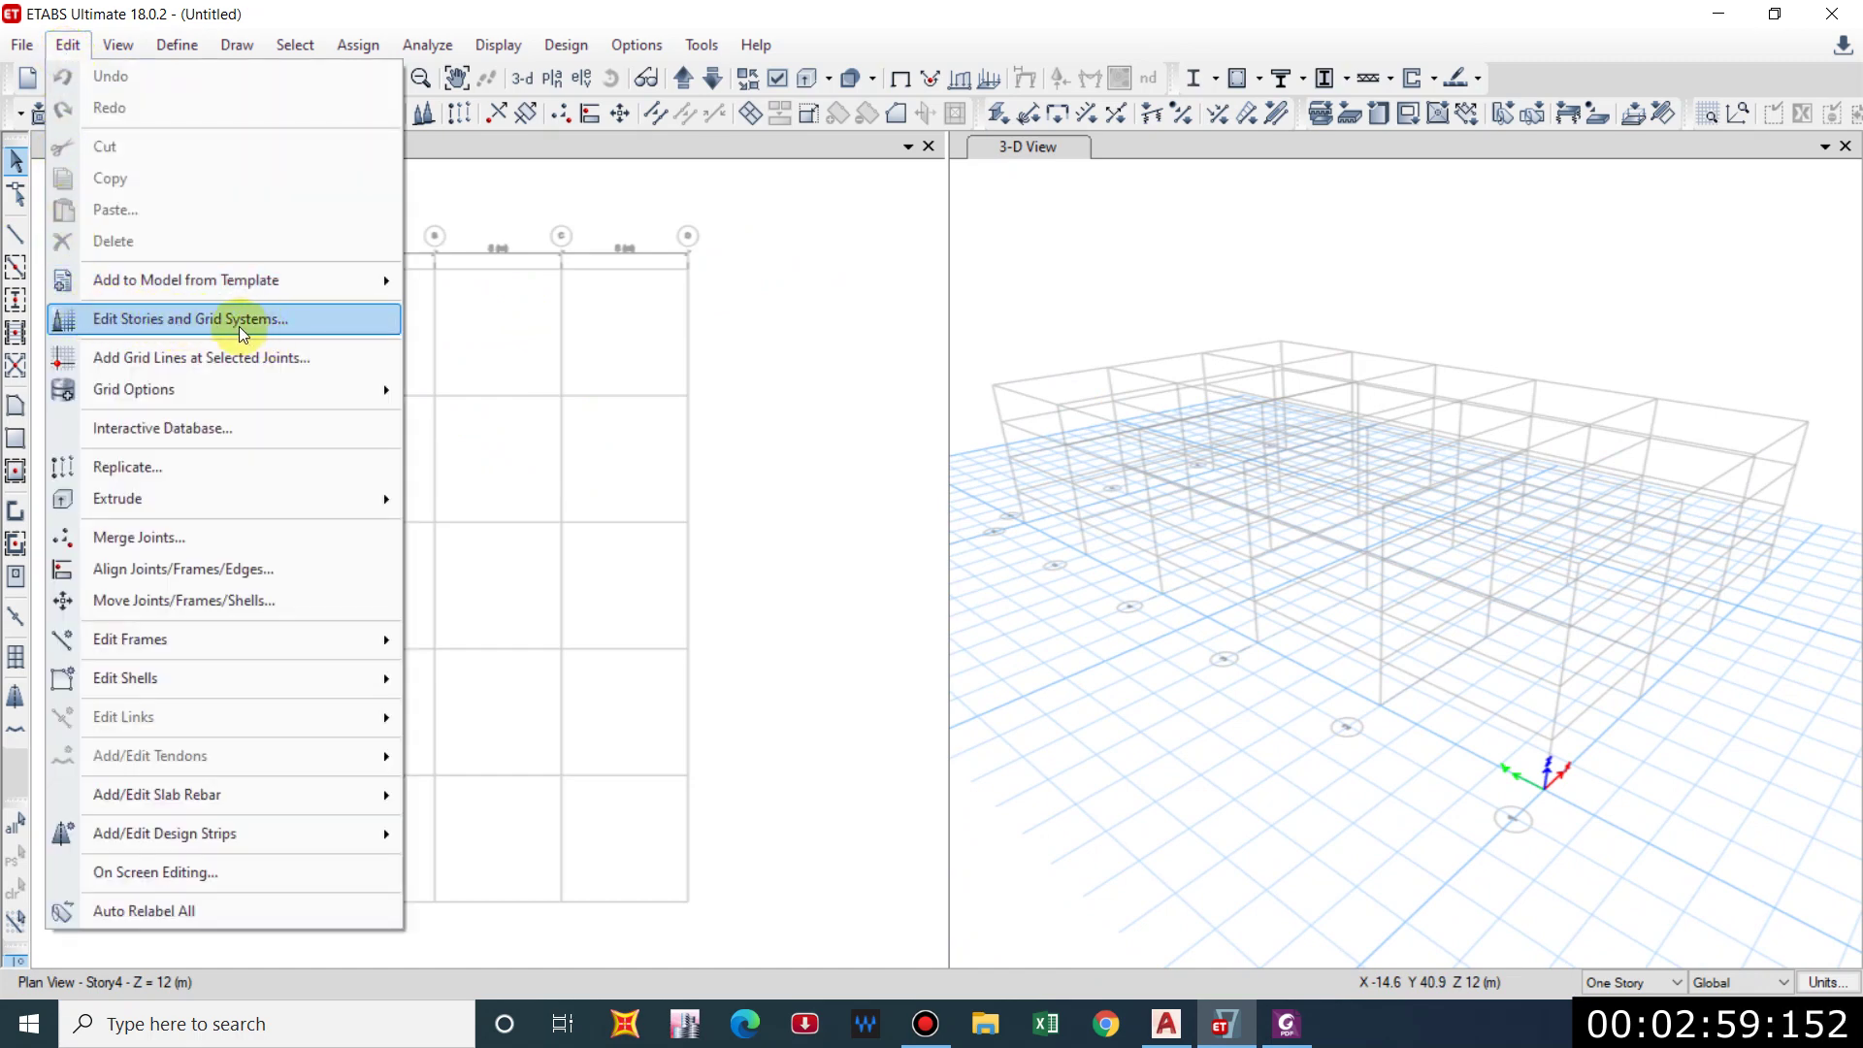
{"action": "left_click", "coordinate": [628, 375]}
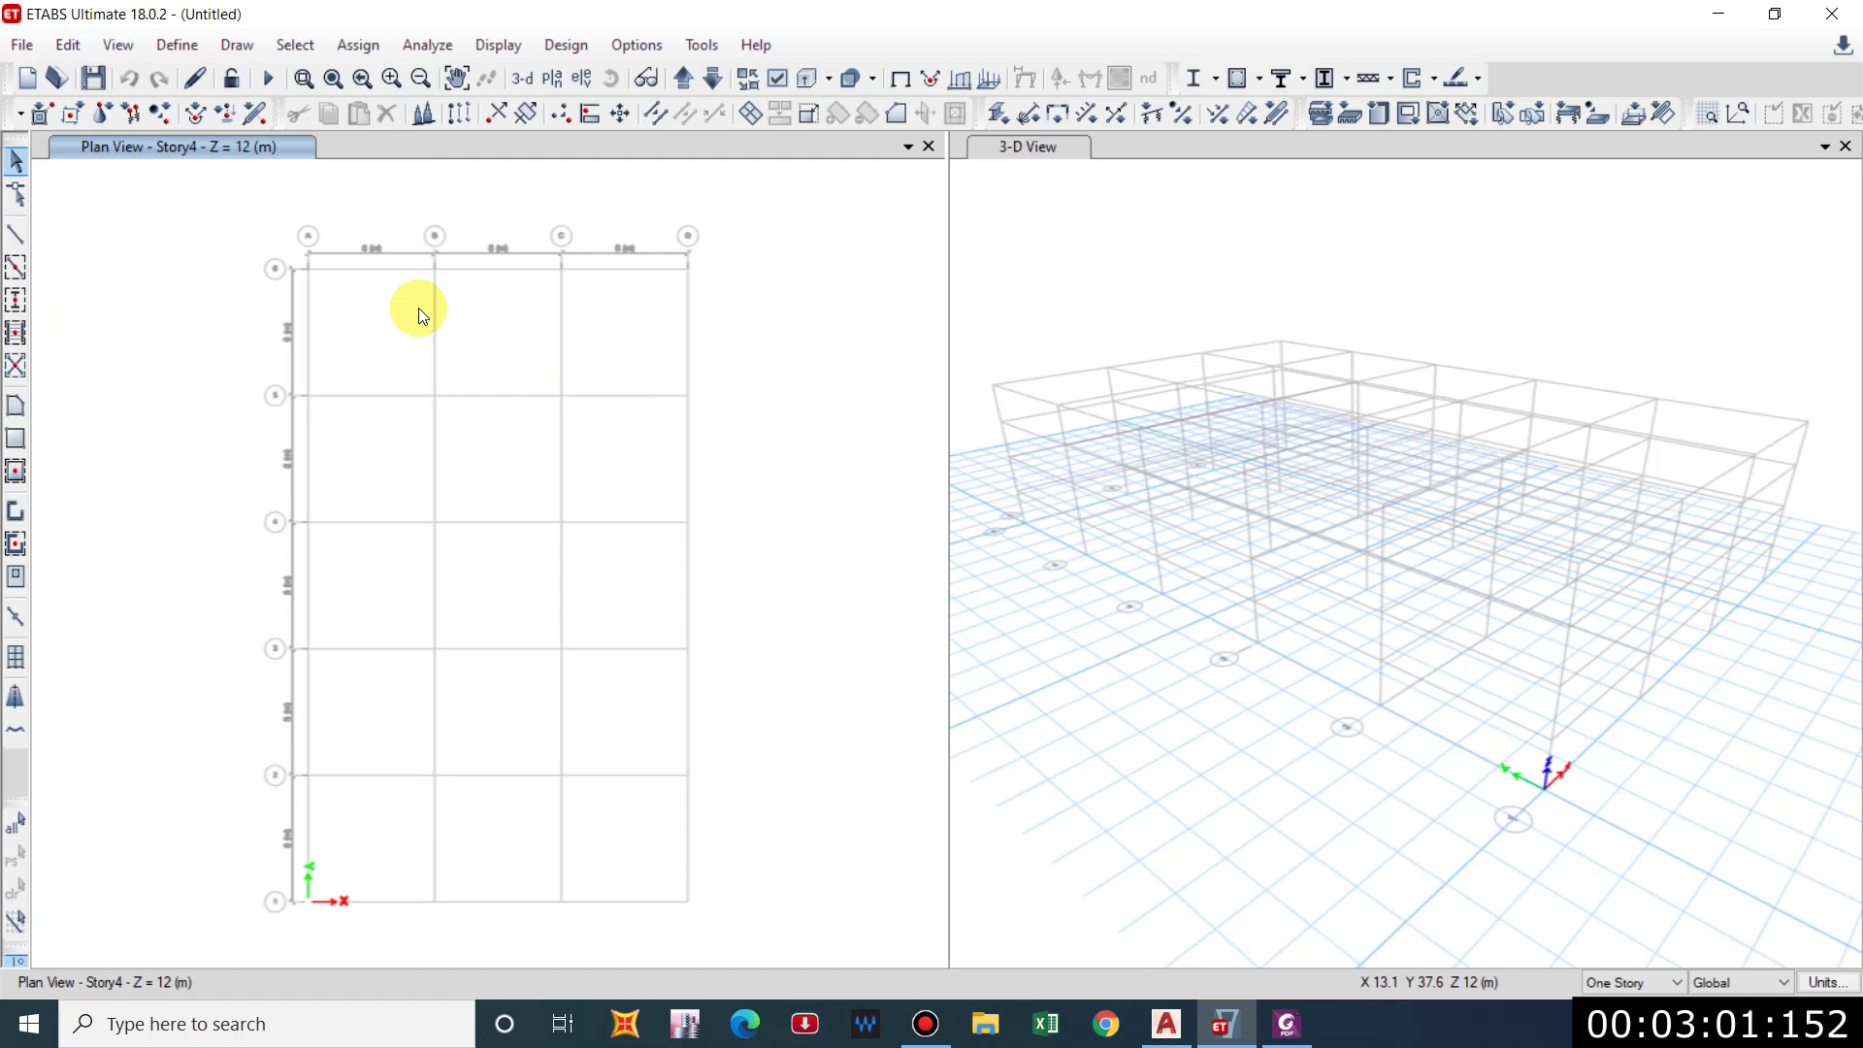
{"action": "right_click", "coordinate": [1011, 231]}
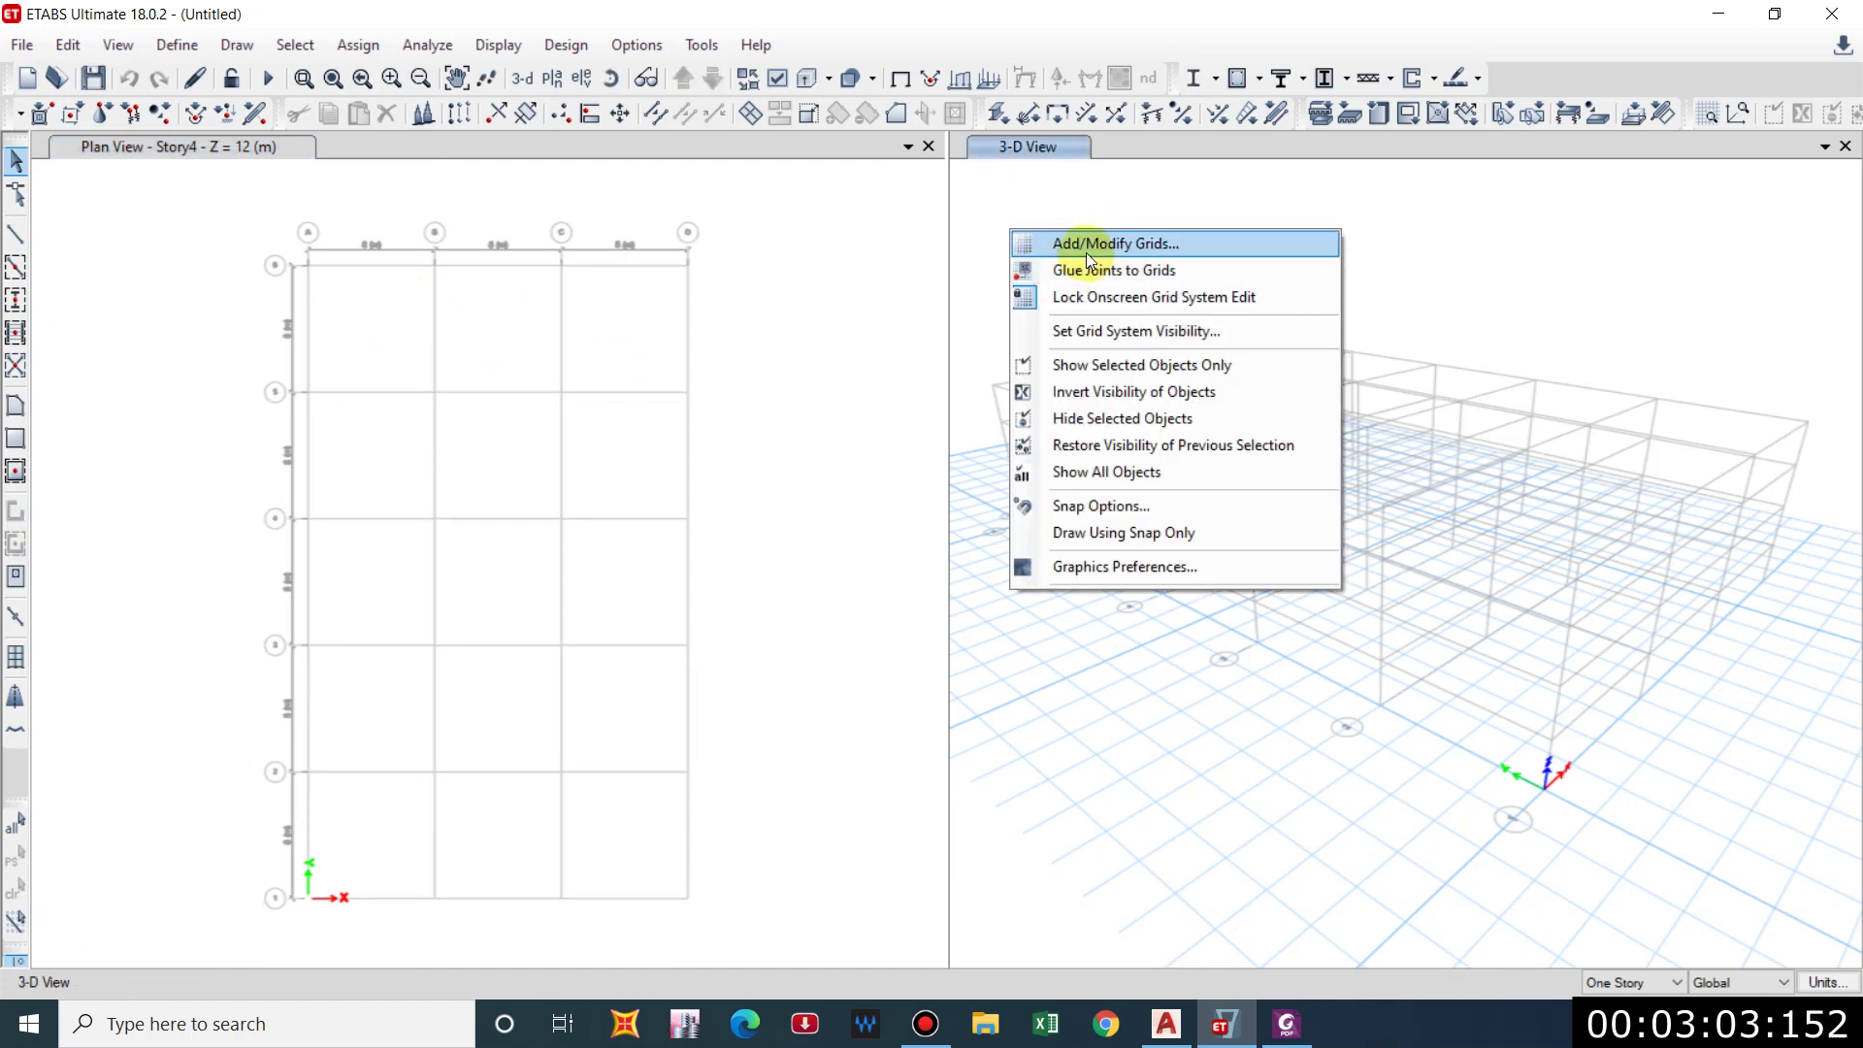
{"action": "left_click", "coordinate": [1091, 243]}
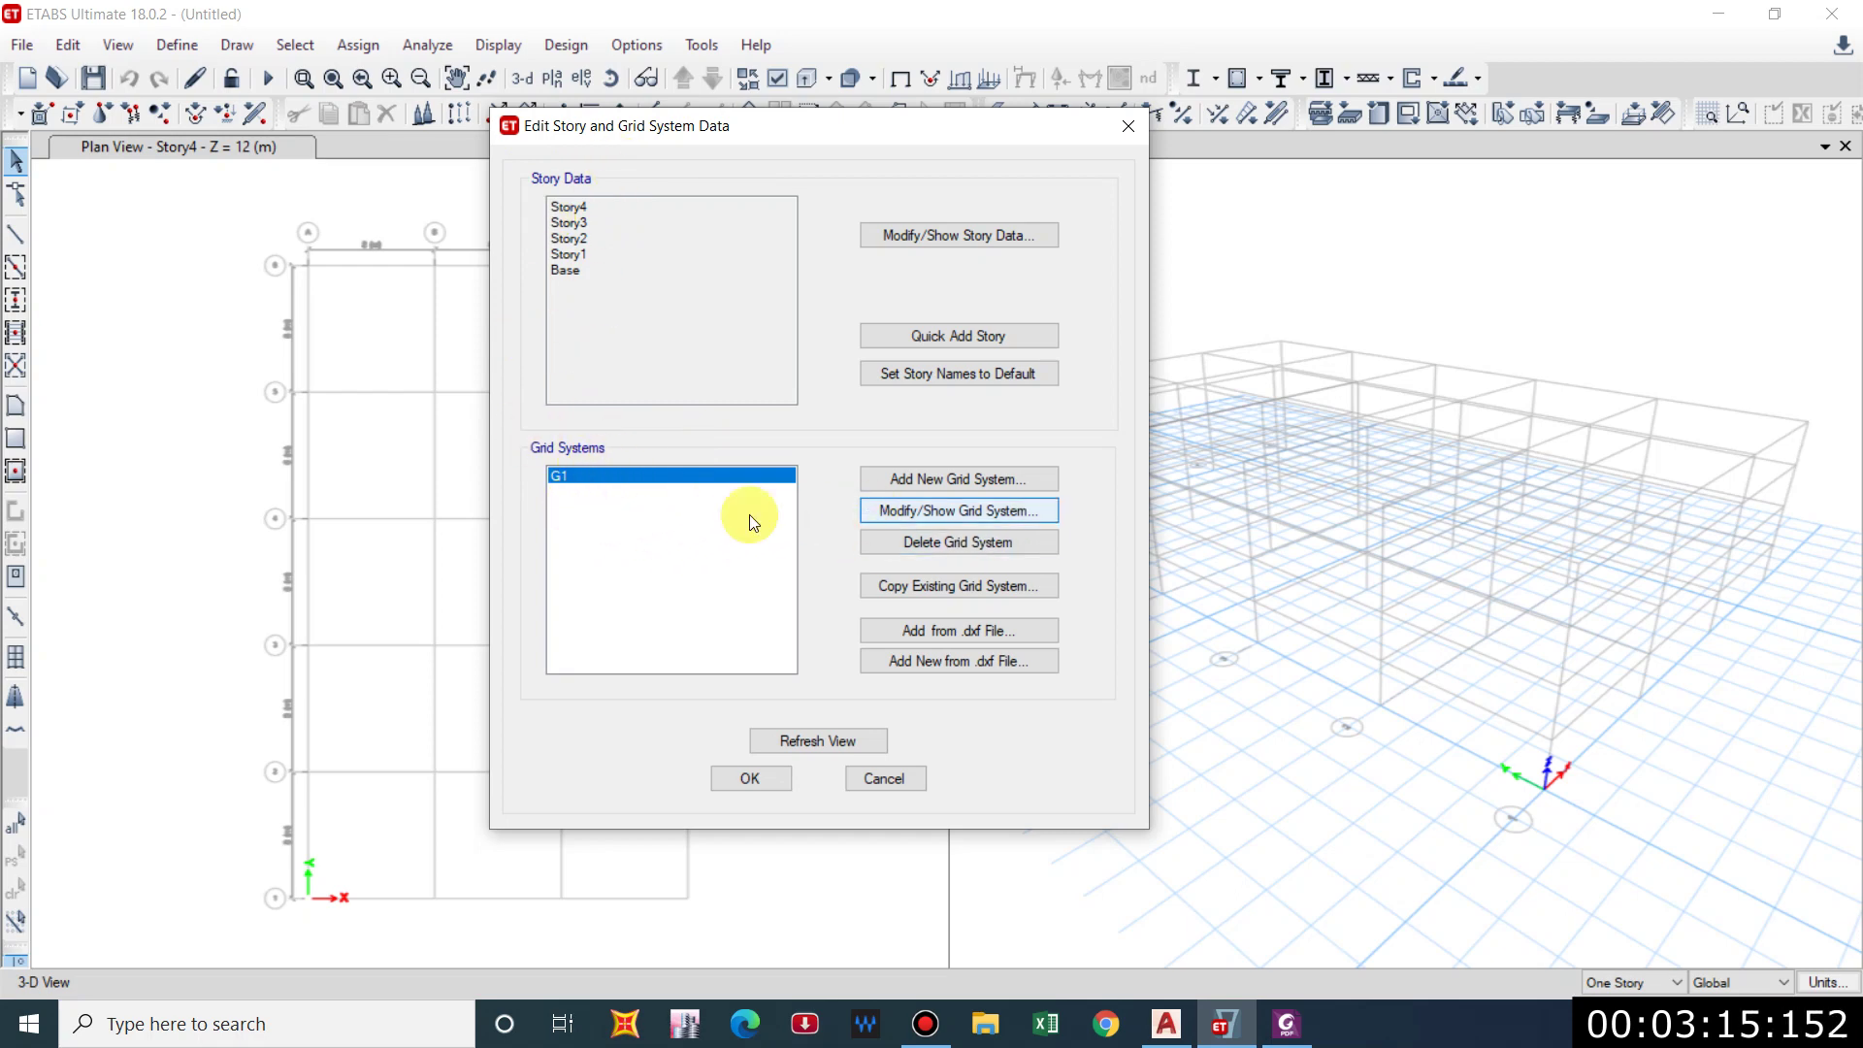
{"action": "left_click", "coordinate": [911, 514]}
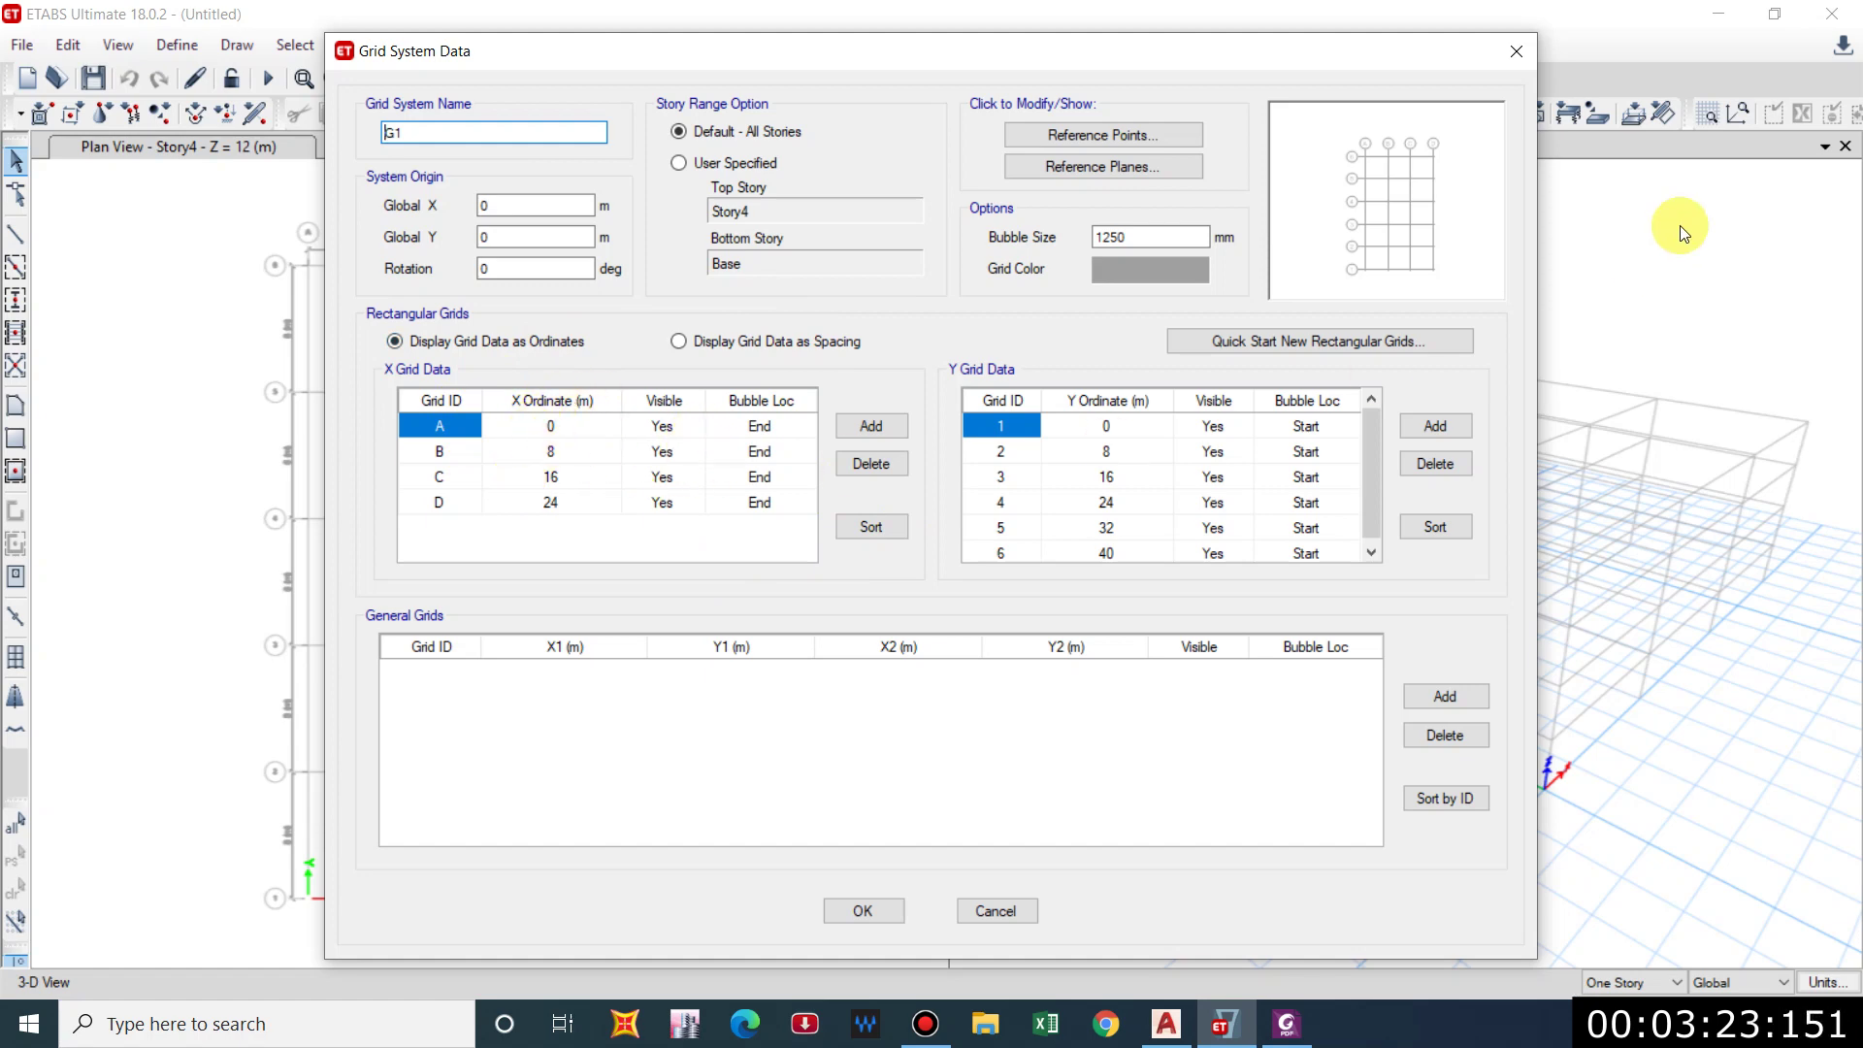
{"action": "left_click", "coordinate": [1581, 62]}
{"action": "left_click", "coordinate": [1129, 127]}
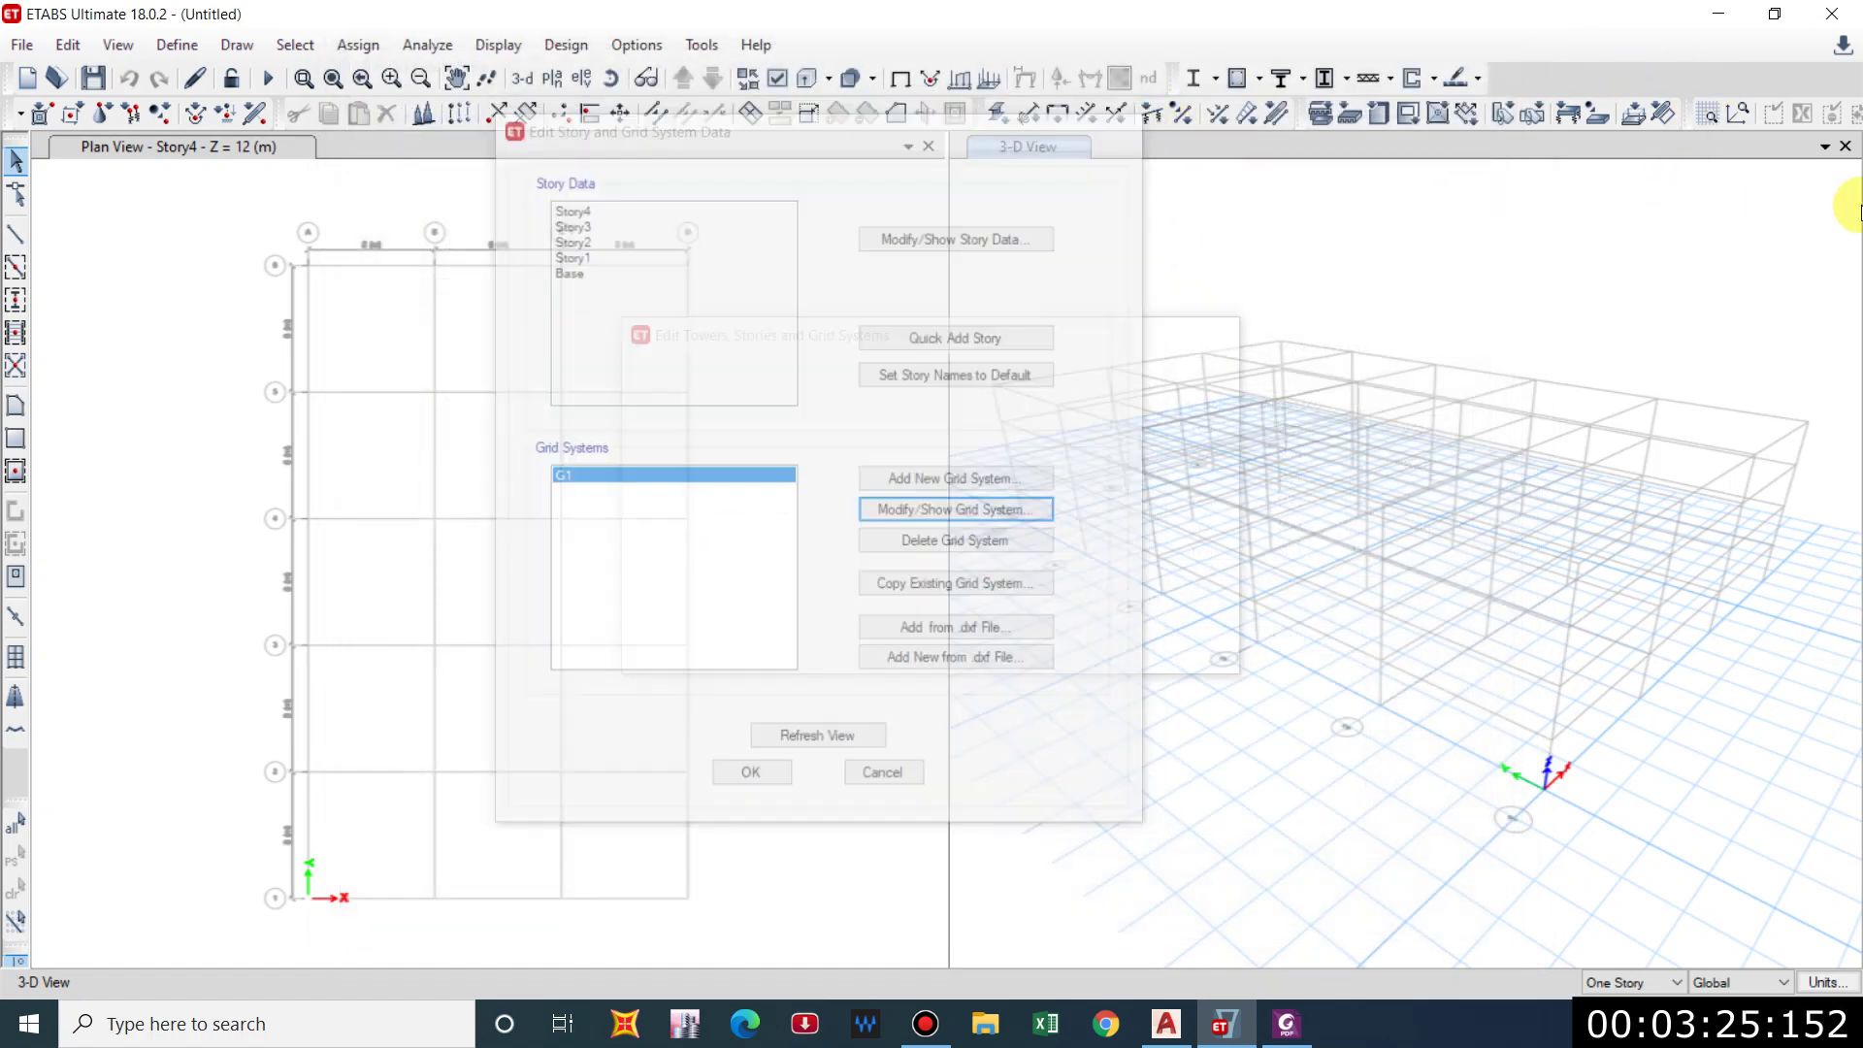
Close the 3-D view and place the ETABS window side by side with the AutoCAD drawing.
{"action": "left_click", "coordinate": [1845, 146]}
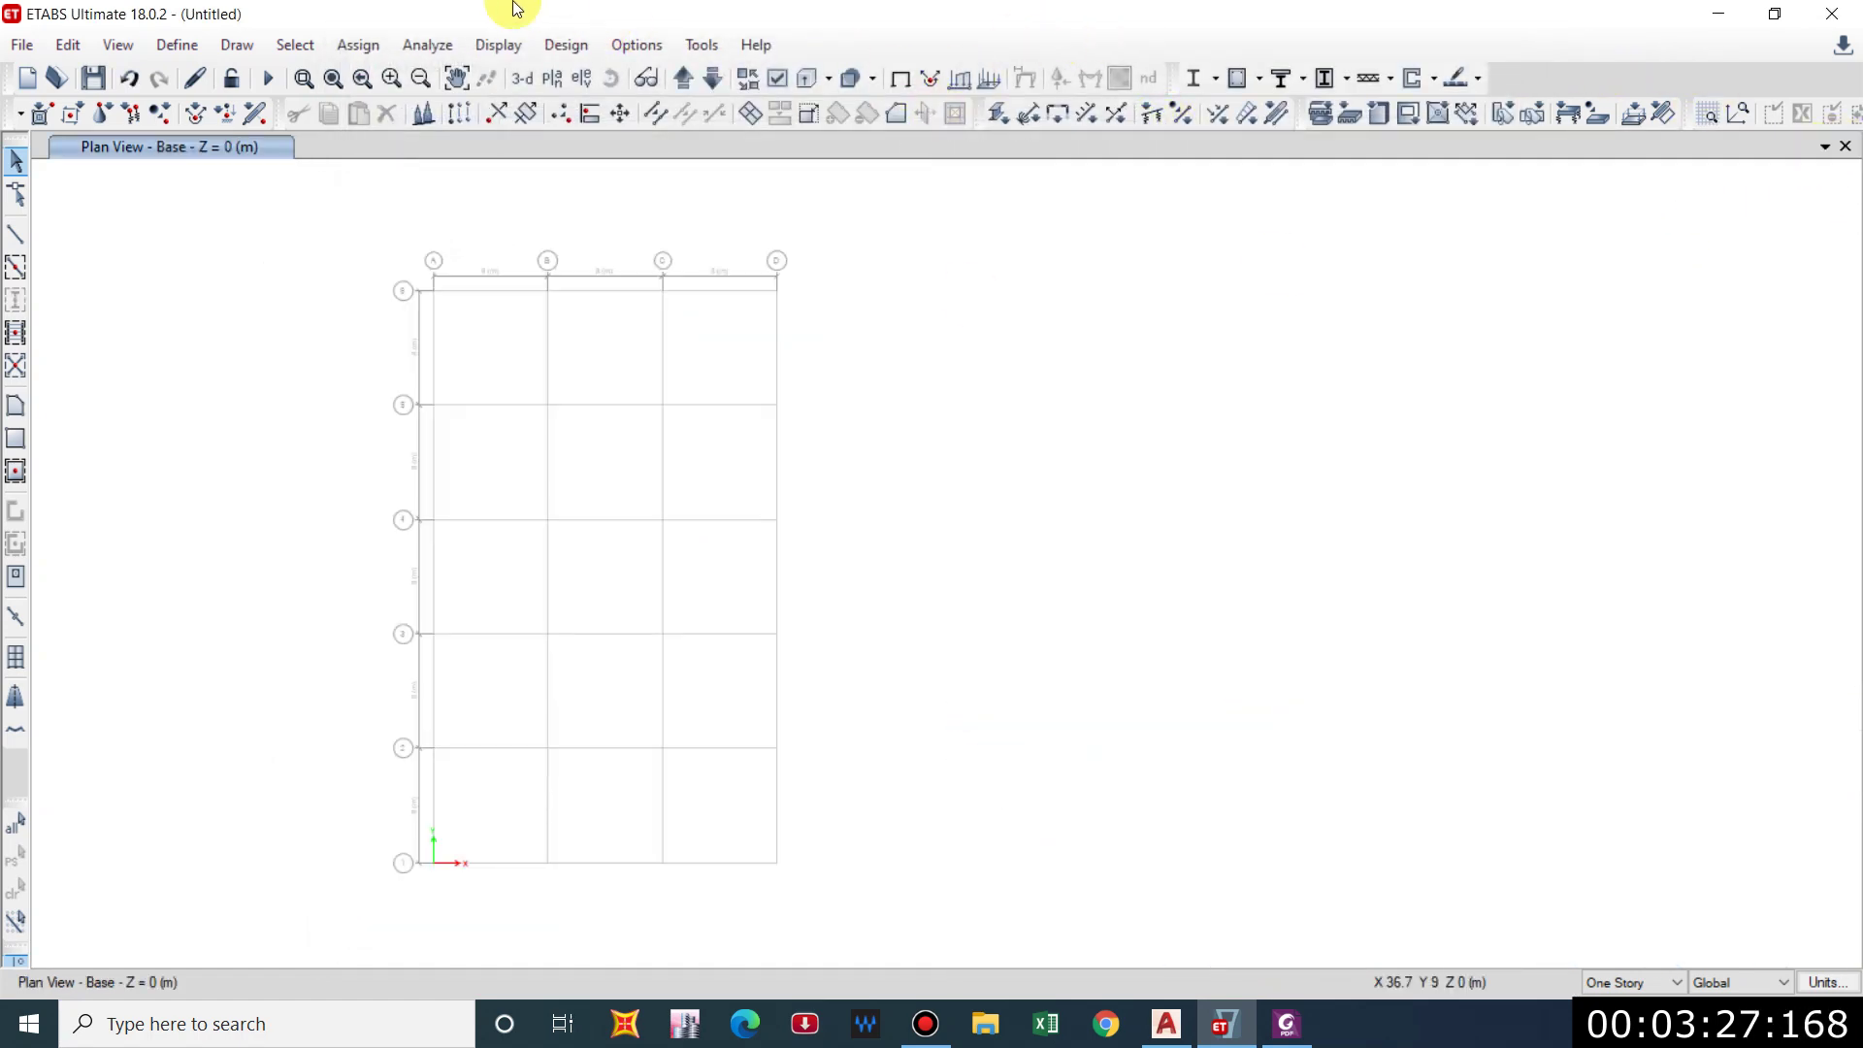
{"action": "left_click_drag", "start_coordinate": [520, 9], "coordinate": [1858, 4]}
{"action": "left_click_drag", "start_coordinate": [1456, 497], "coordinate": [1332, 994]}
{"action": "middle_click_drag", "start_coordinate": [1226, 357], "coordinate": [1335, 351]}
Locate the ground, first and second floor room plan in AutoCAD and examine its column spacing dimensions.
{"action": "scroll", "coordinate": [295, 452], "scroll_direction": "down", "scroll_amount": 5}
{"action": "scroll", "coordinate": [446, 427], "scroll_direction": "up", "scroll_amount": 1}
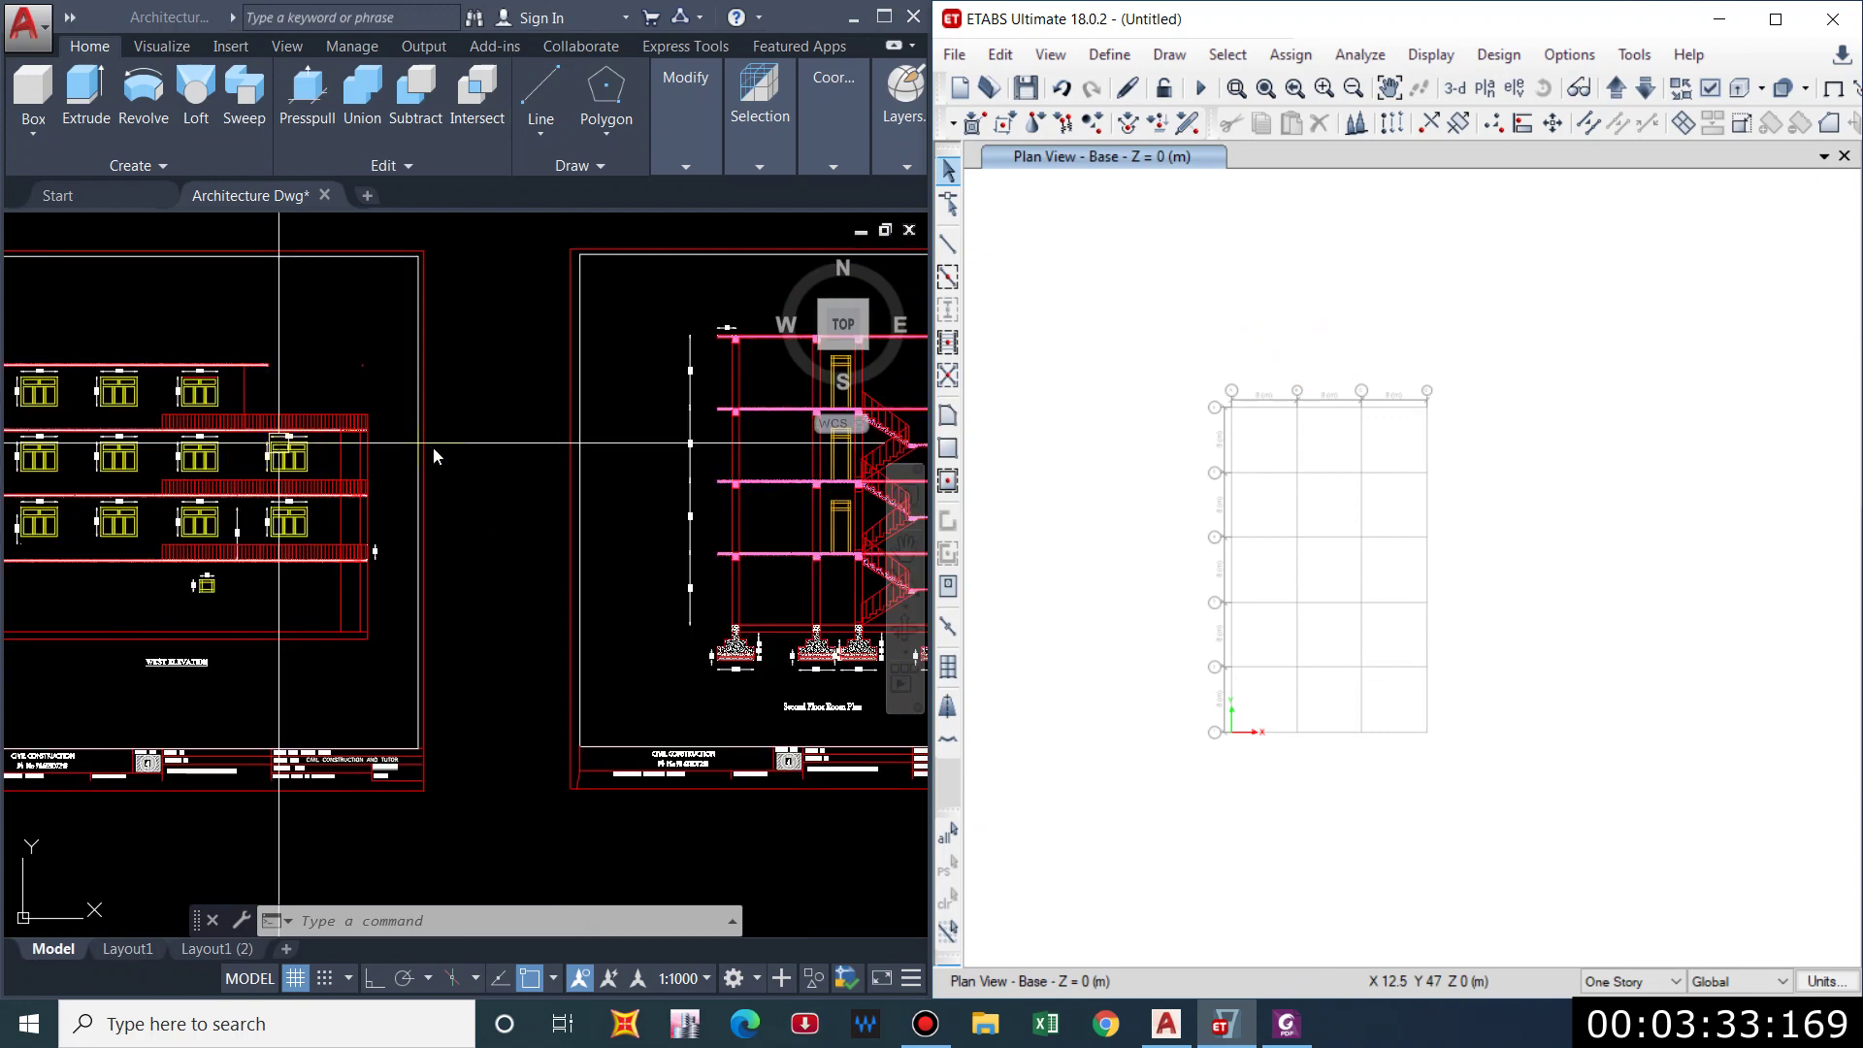
{"action": "scroll", "coordinate": [446, 408], "scroll_direction": "down", "scroll_amount": 4}
{"action": "scroll", "coordinate": [433, 431], "scroll_direction": "up", "scroll_amount": 2}
{"action": "scroll", "coordinate": [373, 462], "scroll_direction": "up", "scroll_amount": 6}
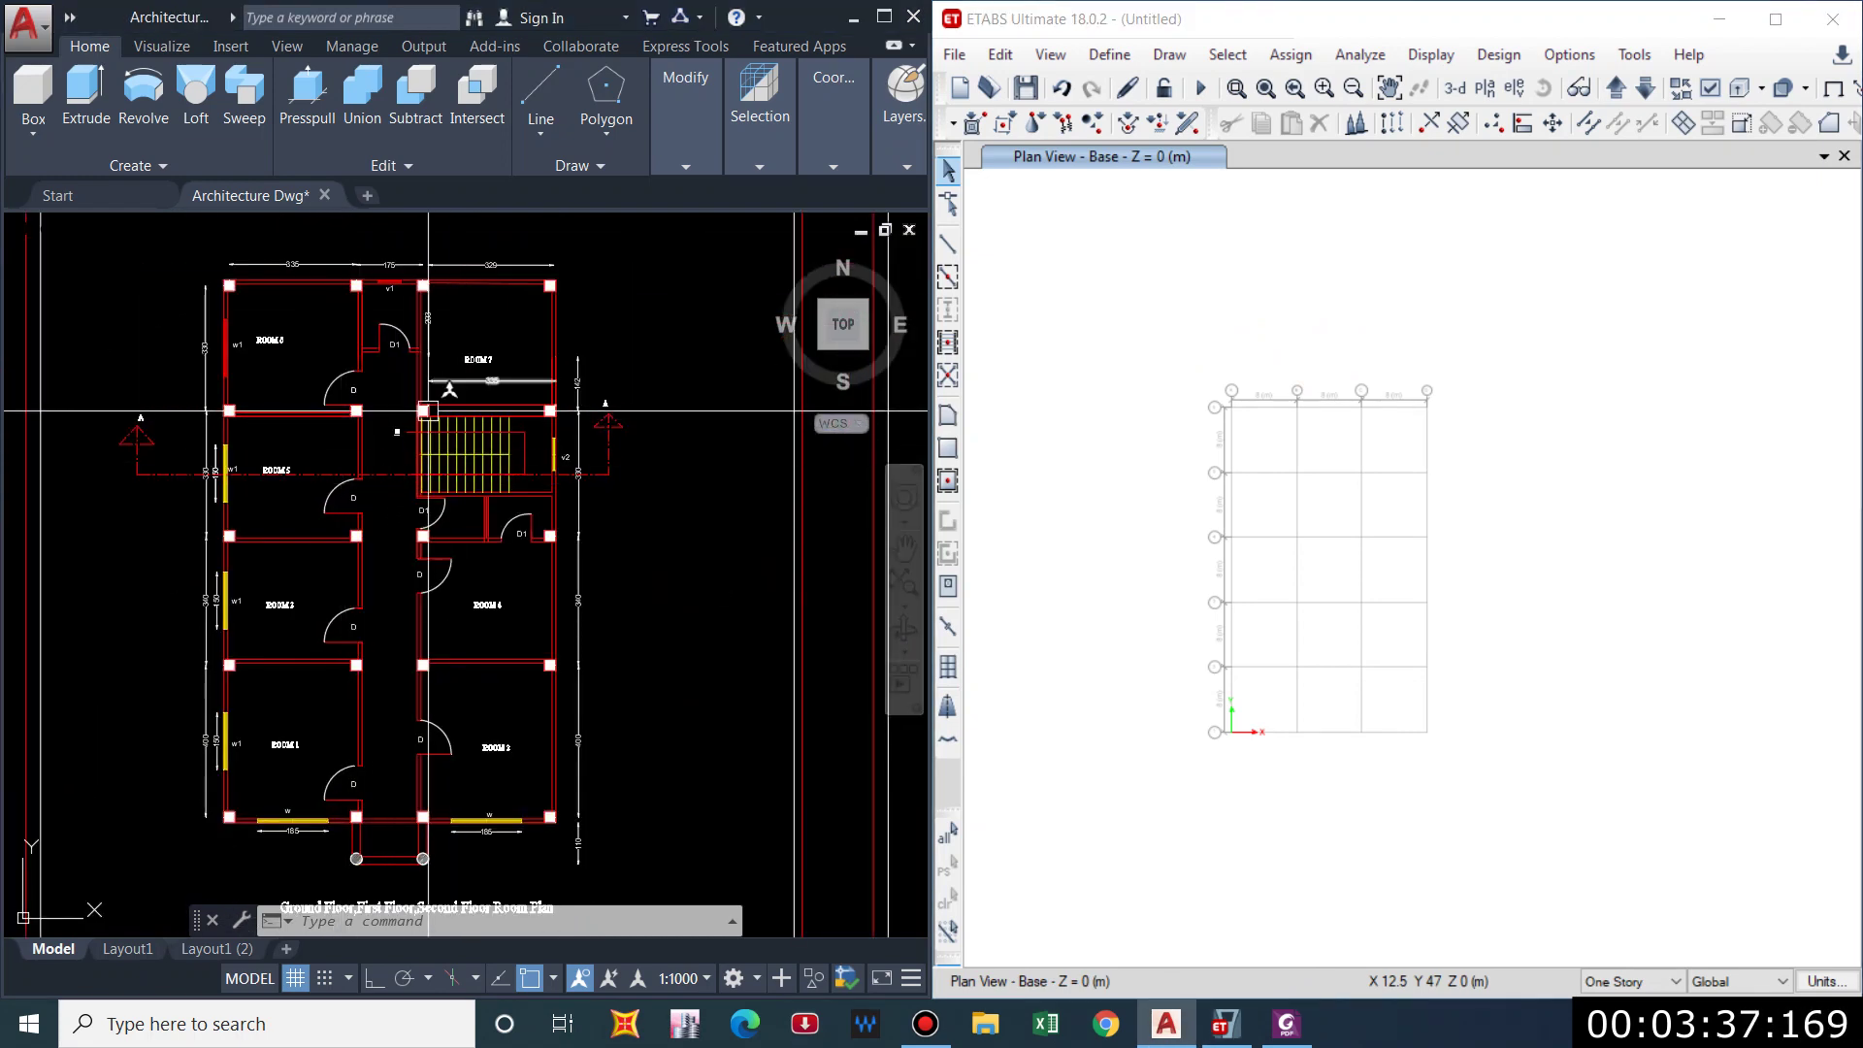
{"action": "scroll", "coordinate": [417, 402], "scroll_direction": "up", "scroll_amount": 2}
{"action": "scroll", "coordinate": [583, 398], "scroll_direction": "down", "scroll_amount": 2}
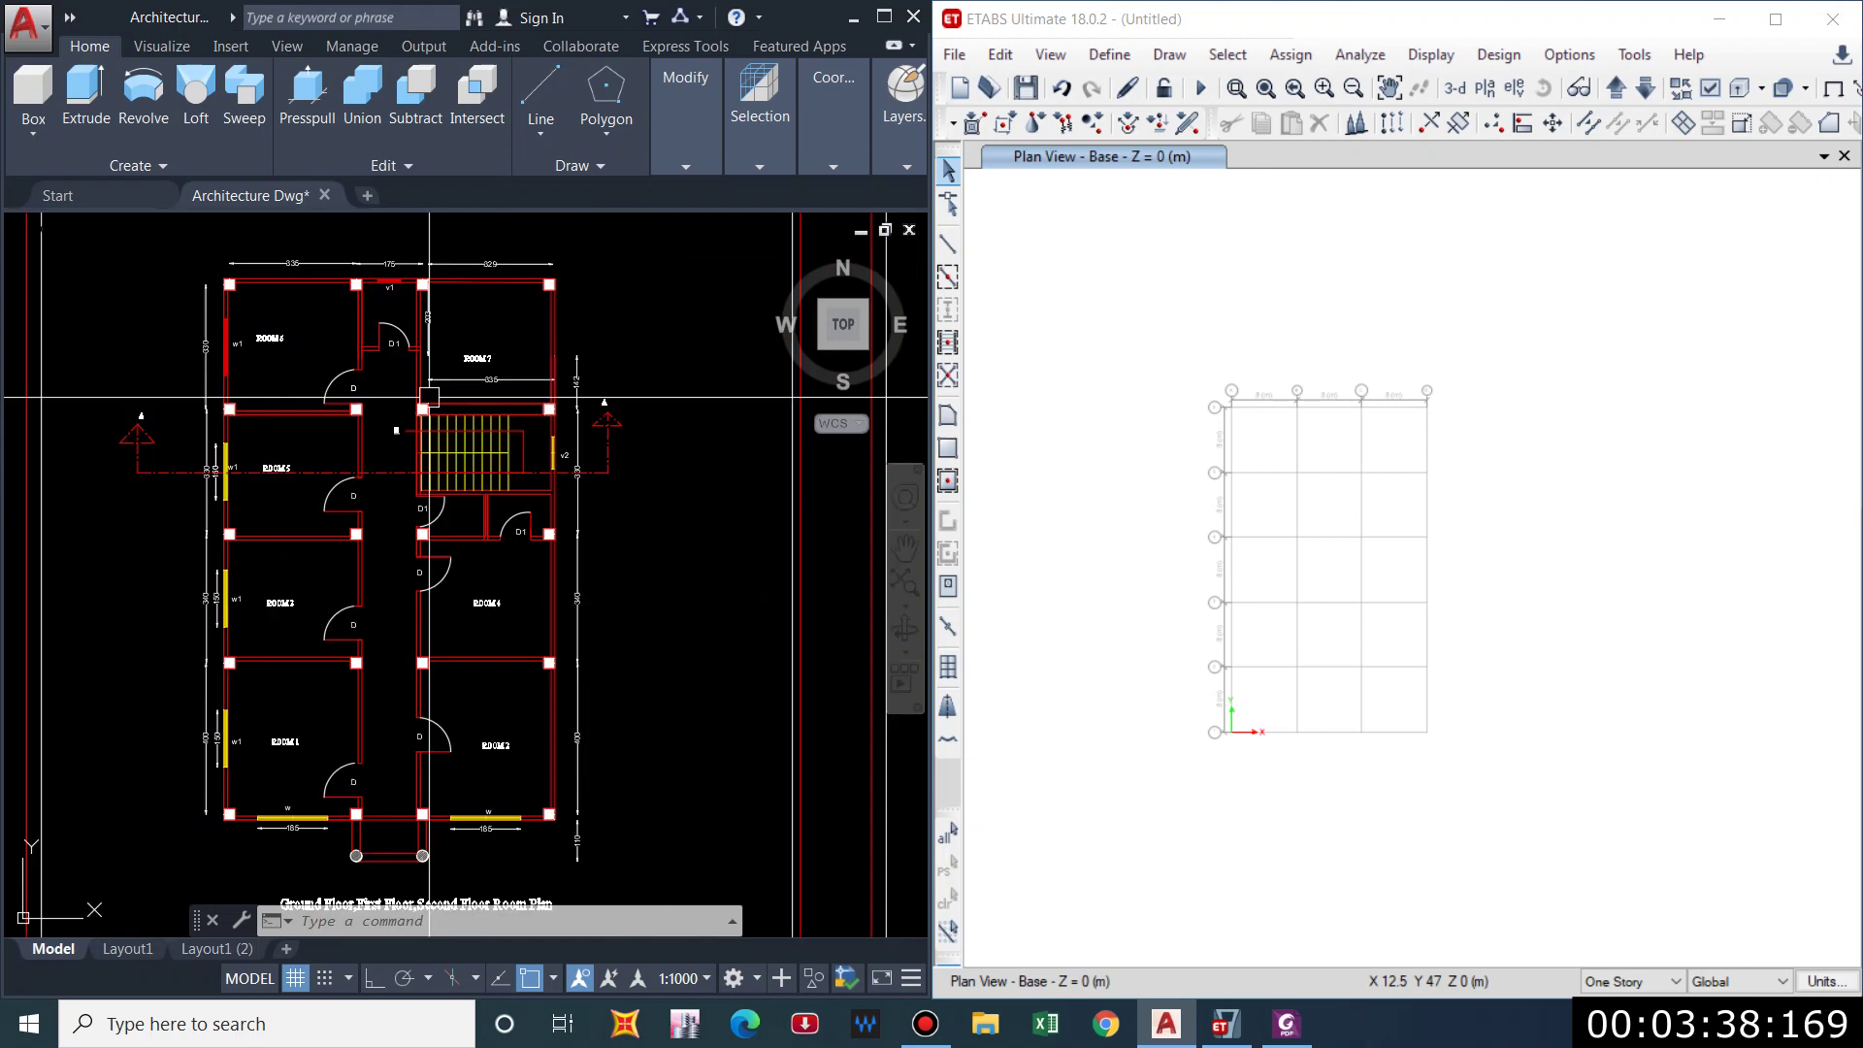
Open grid system G1 for modification beside the floor plan and display its grid data as spacing.
{"action": "right_click", "coordinate": [1245, 293]}
{"action": "left_click", "coordinate": [1305, 305]}
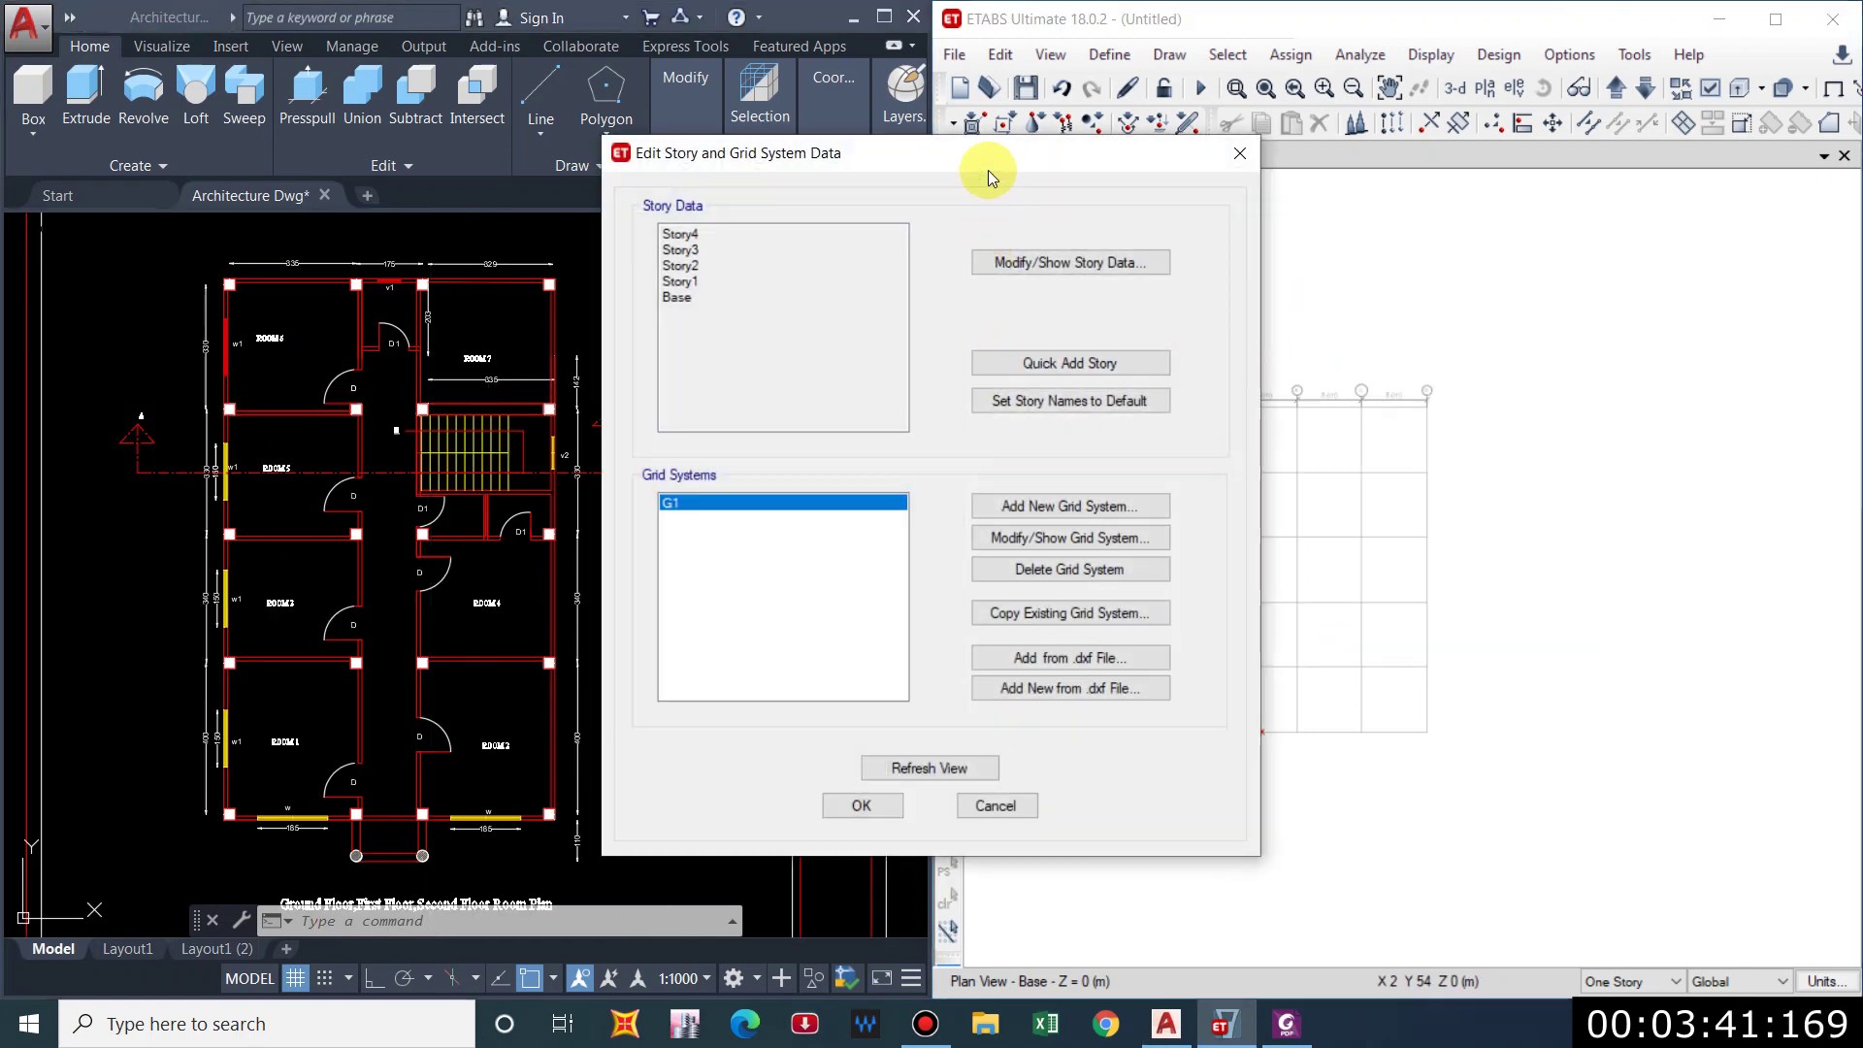
{"action": "left_click_drag", "start_coordinate": [987, 165], "coordinate": [1411, 118]}
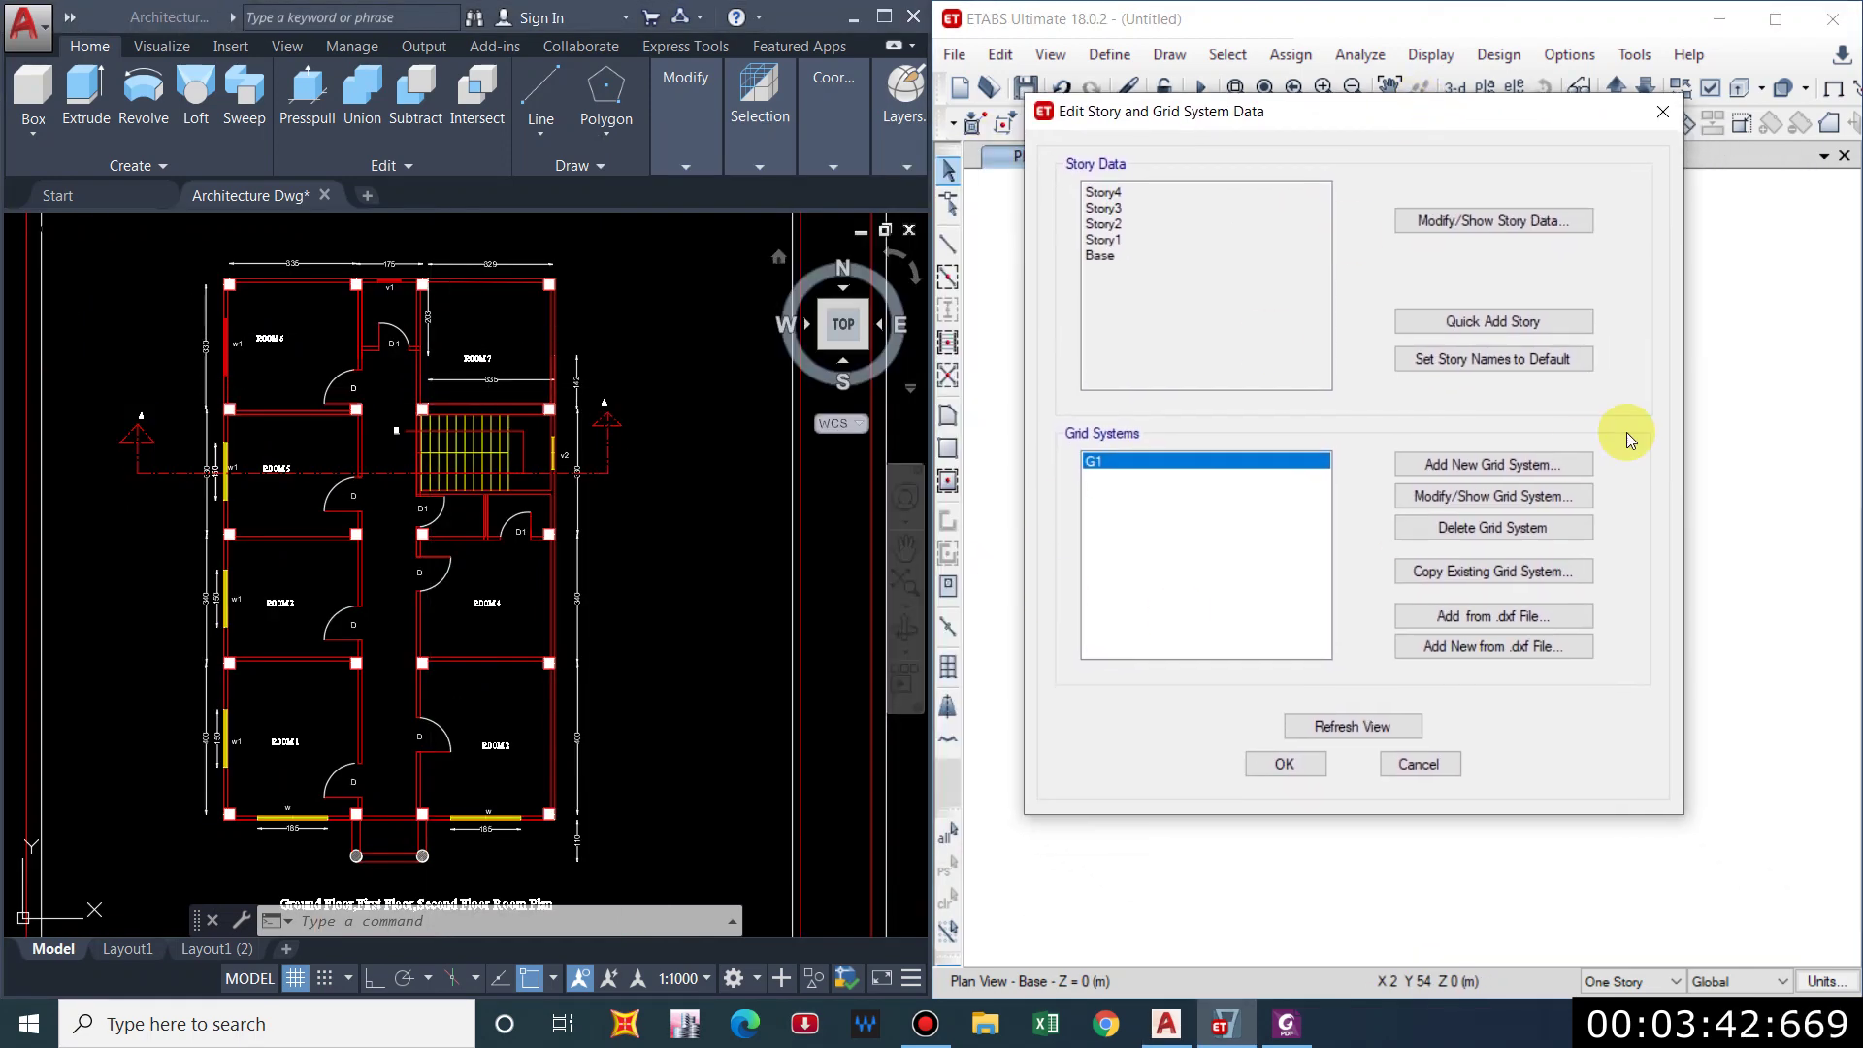
{"action": "left_click", "coordinate": [1477, 496]}
{"action": "left_click_drag", "start_coordinate": [878, 56], "coordinate": [1561, 79]}
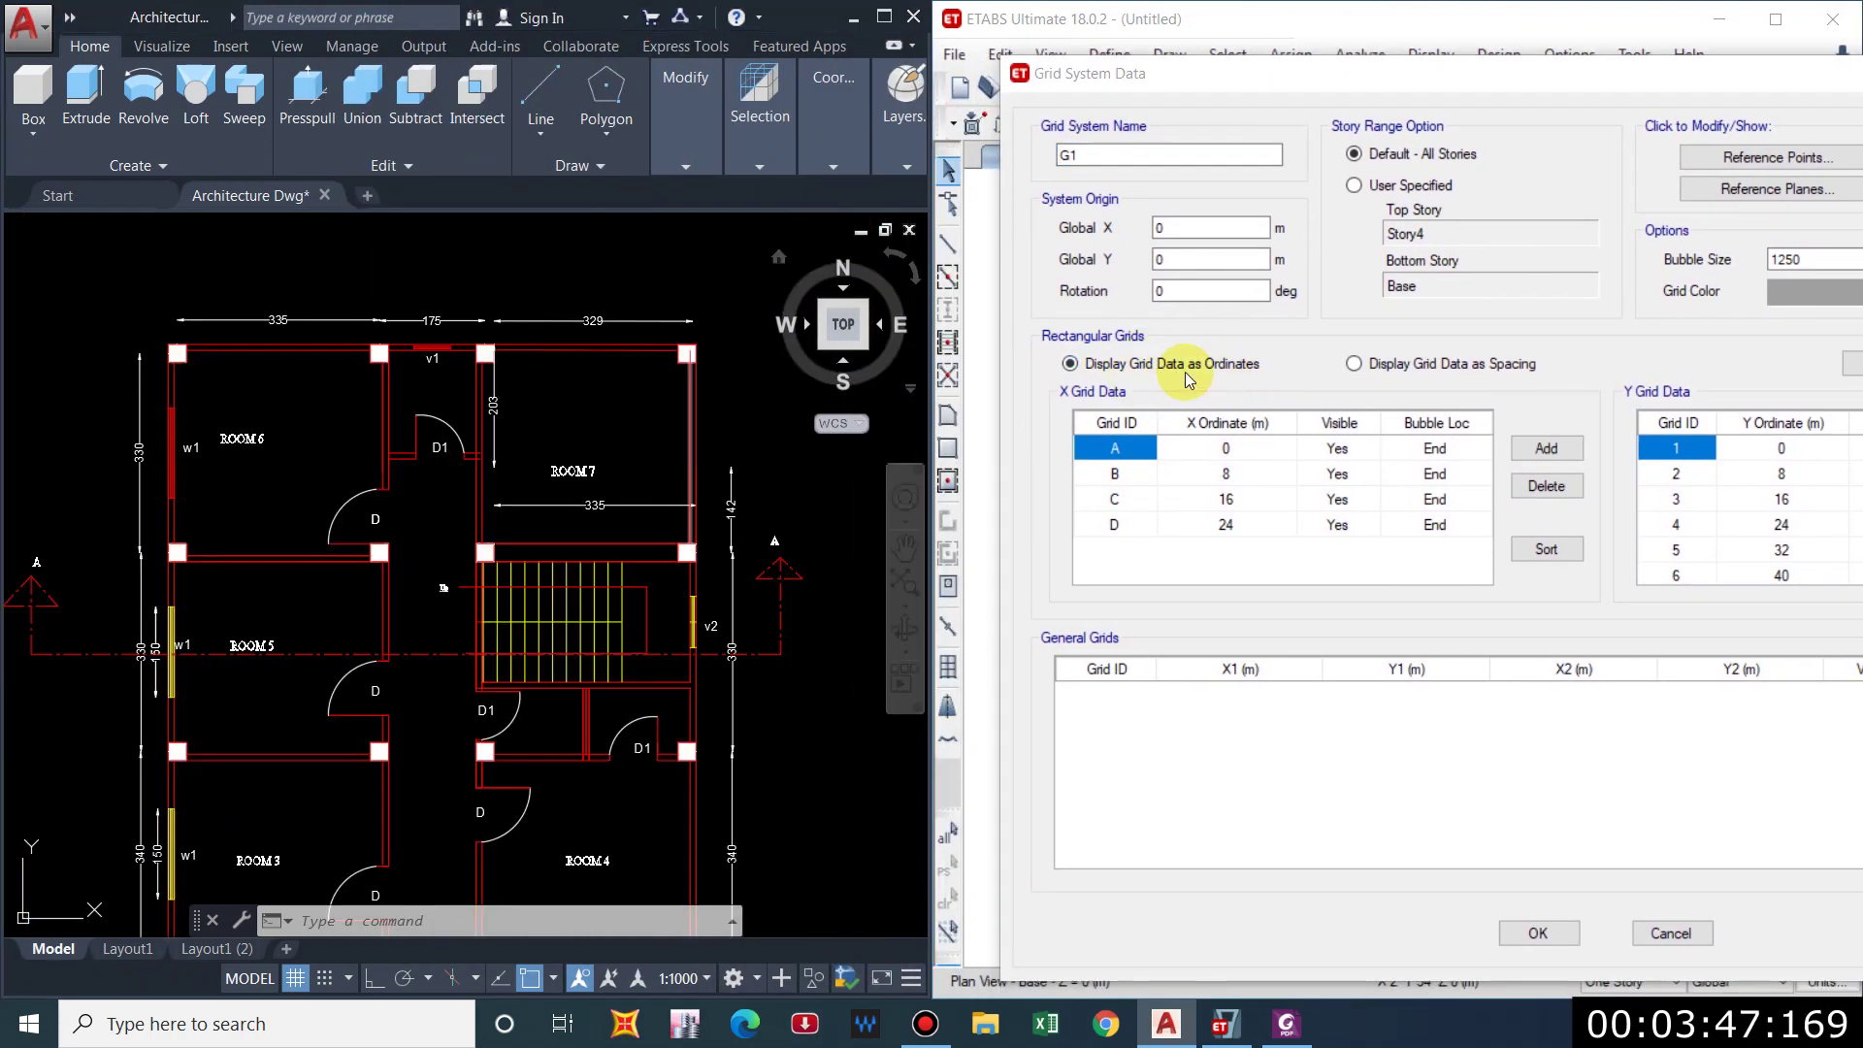
{"action": "left_click", "coordinate": [1354, 364]}
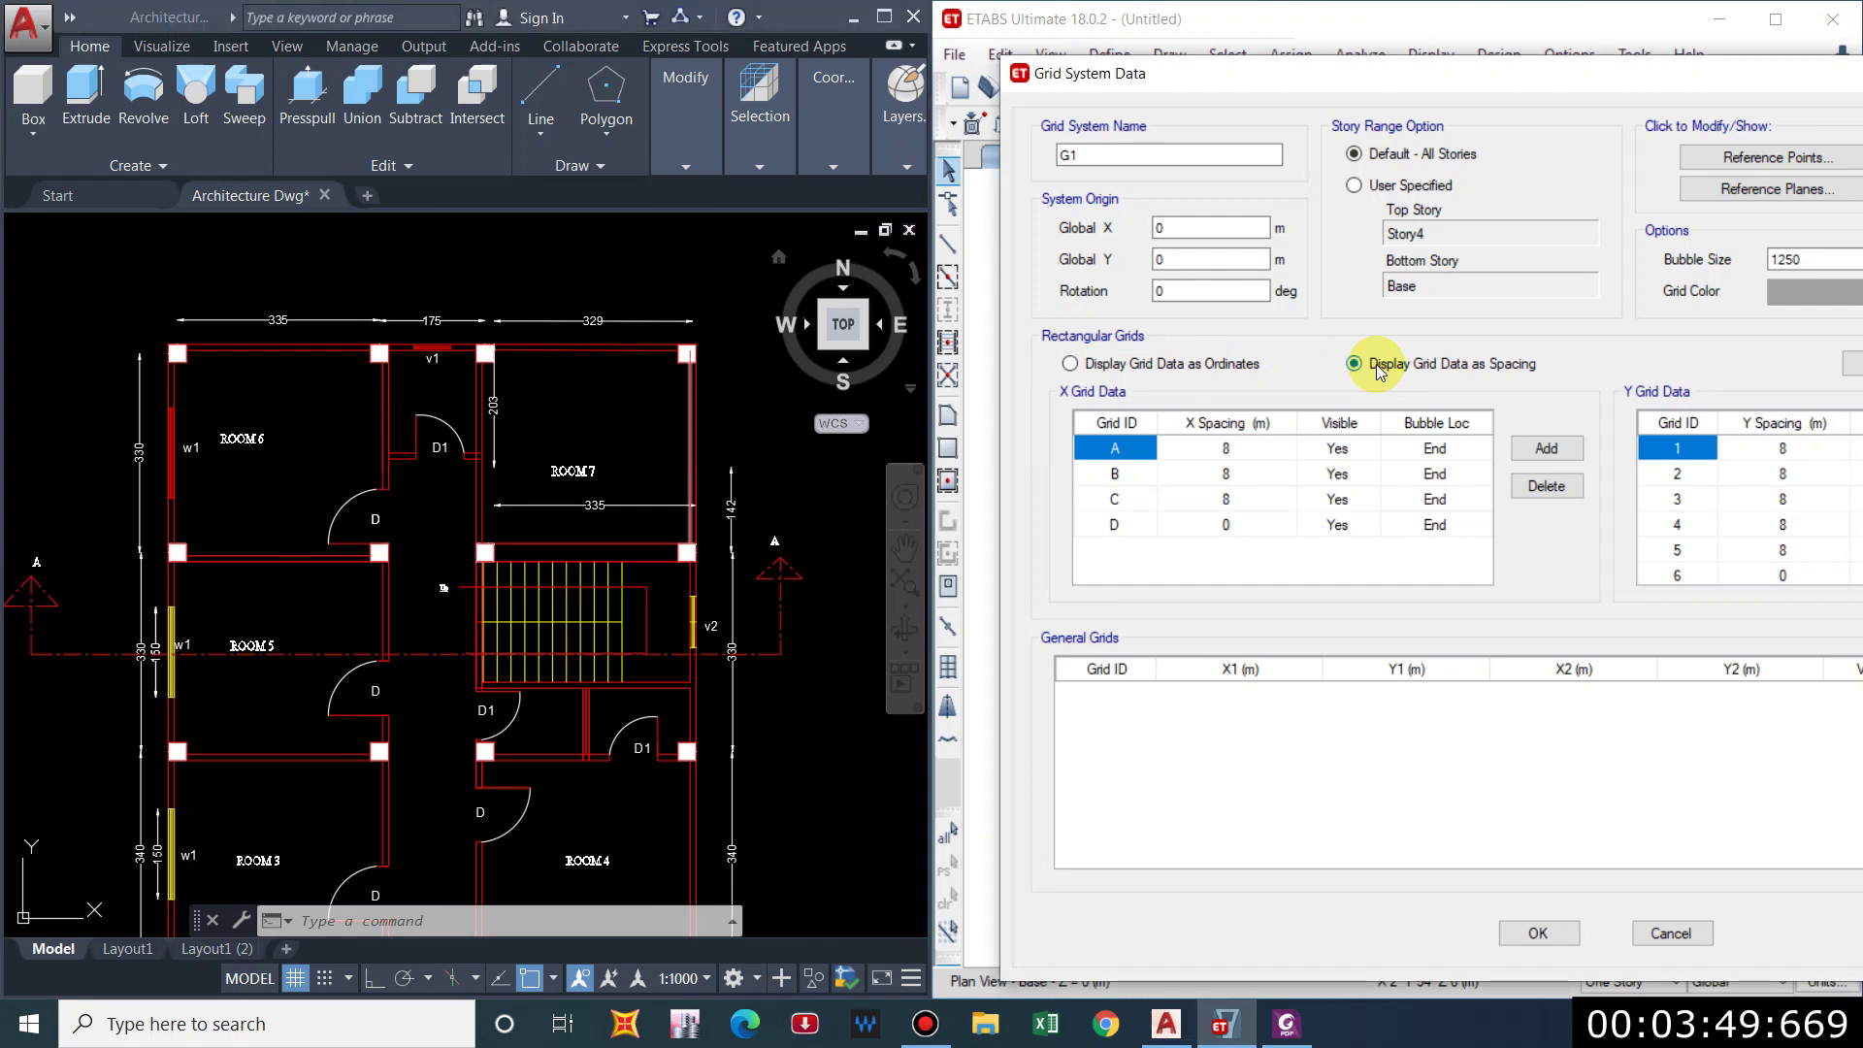
Compare the grid data displayed as ordinates and as spacing, ending on the spacing display.
{"action": "left_click", "coordinate": [433, 288]}
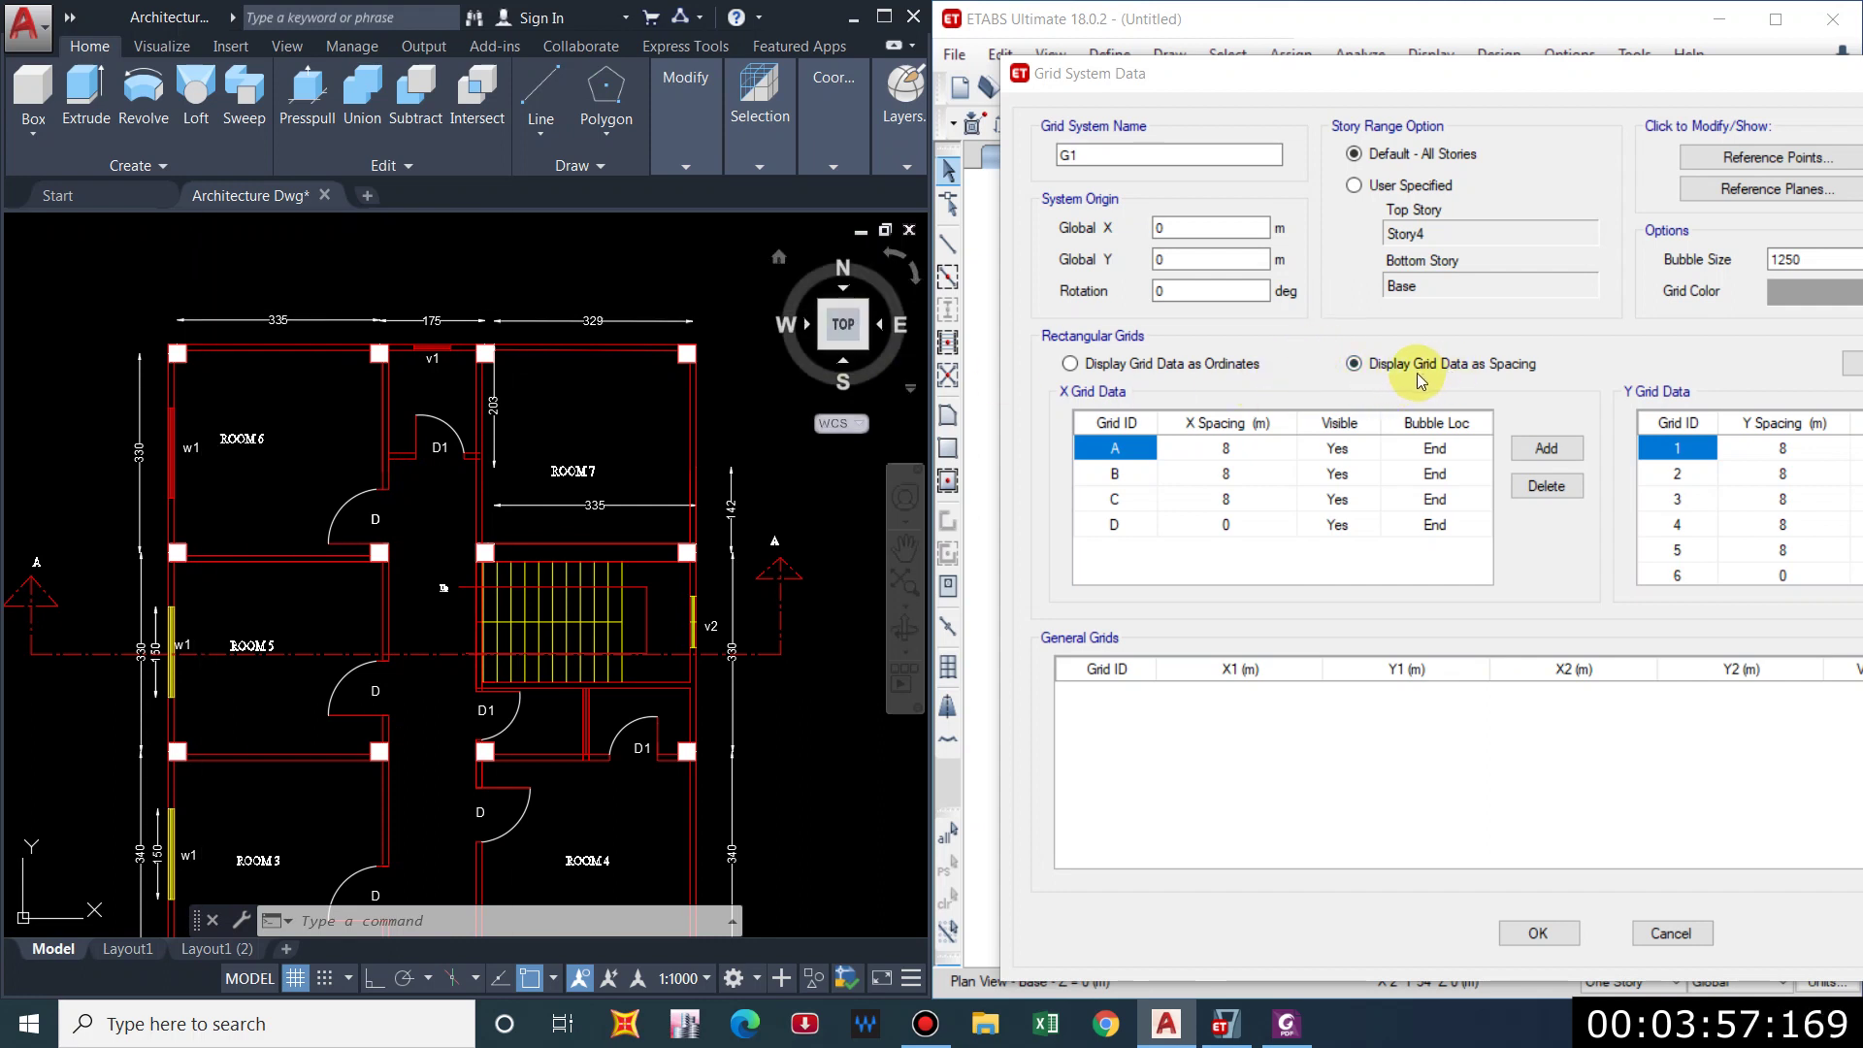
{"action": "left_click", "coordinate": [1165, 364]}
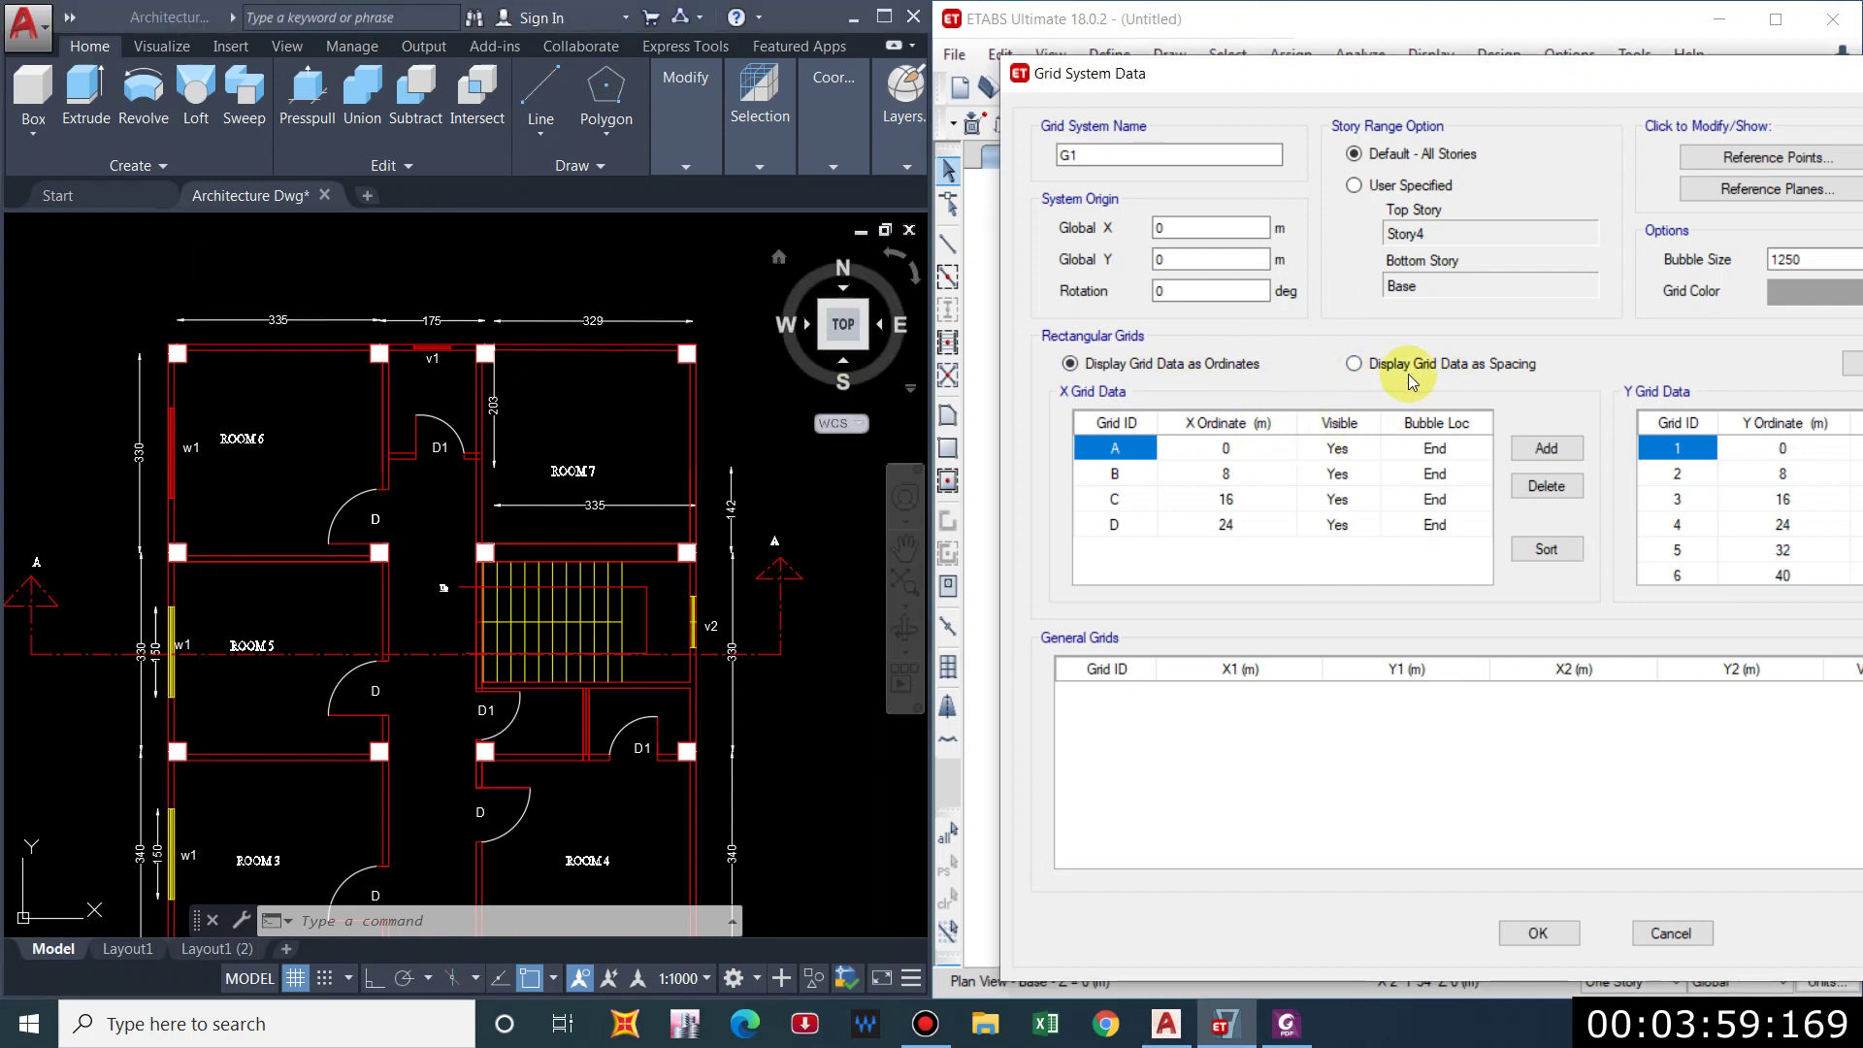
{"action": "left_click", "coordinate": [1398, 367]}
{"action": "left_click", "coordinate": [1204, 366]}
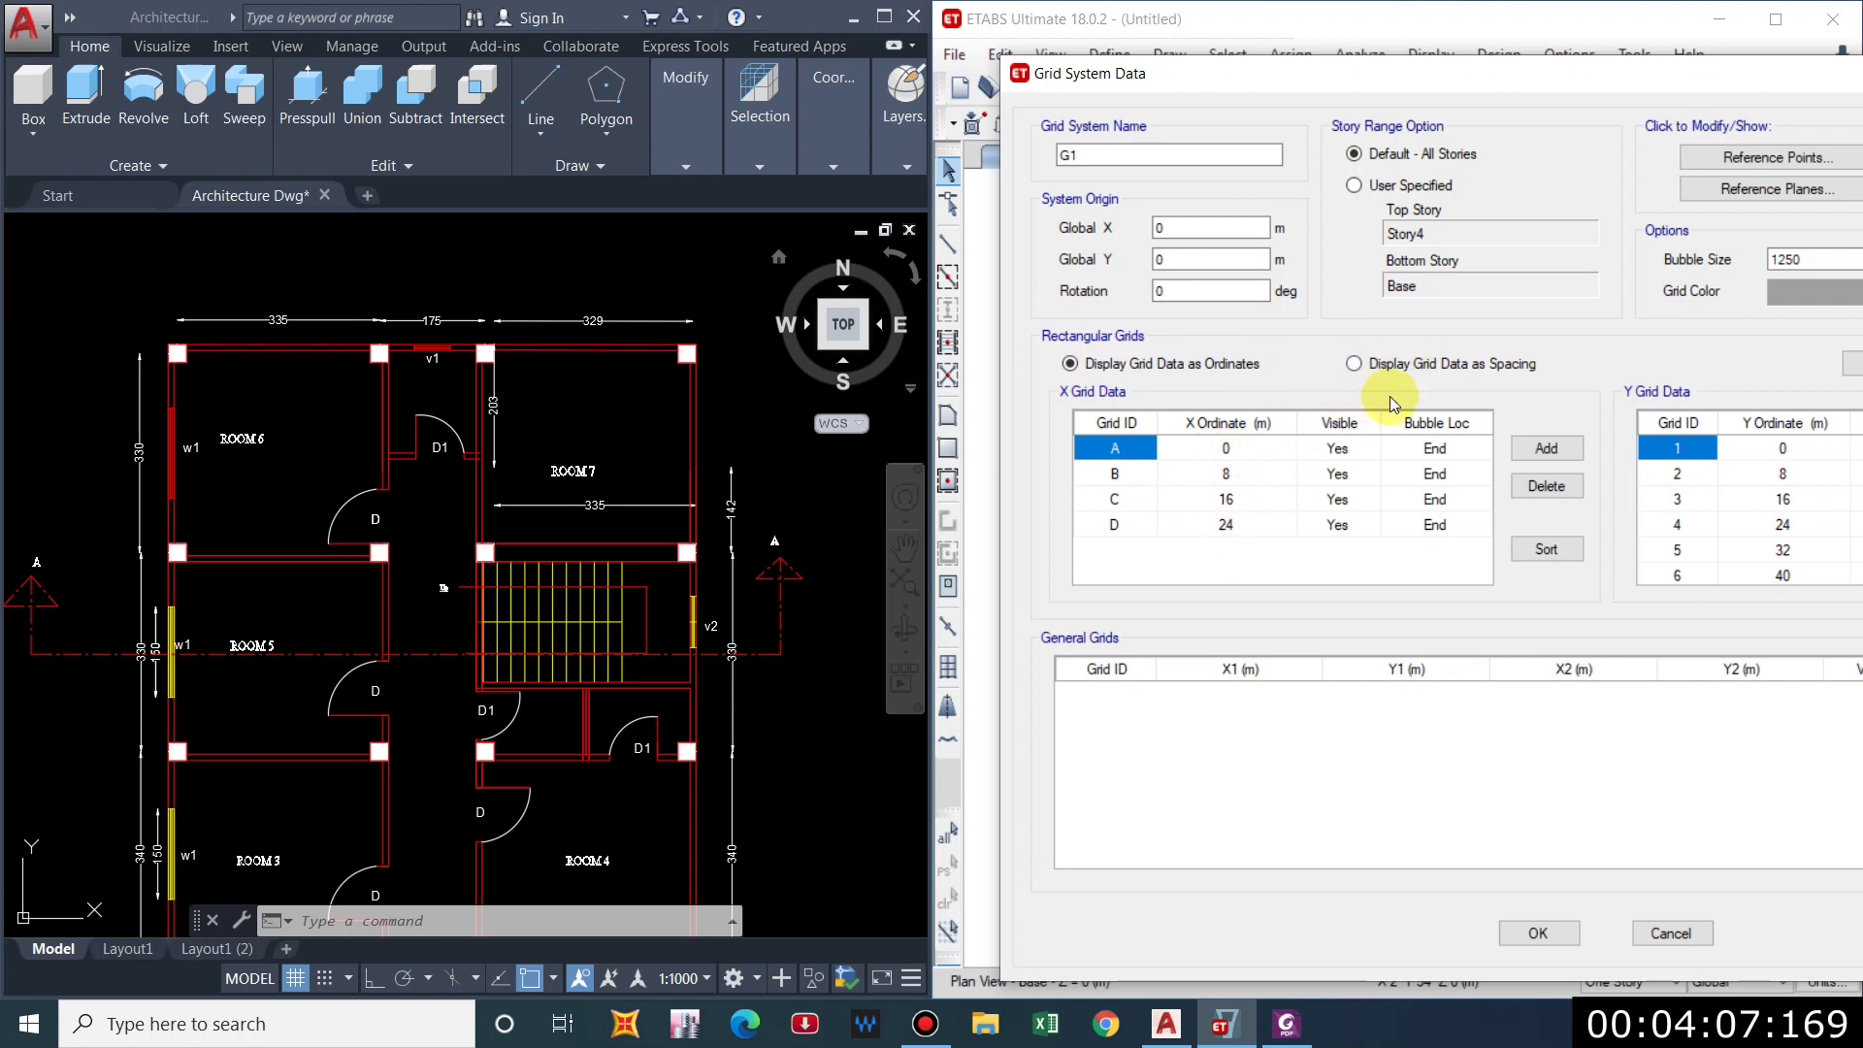
{"action": "left_click", "coordinate": [1398, 365]}
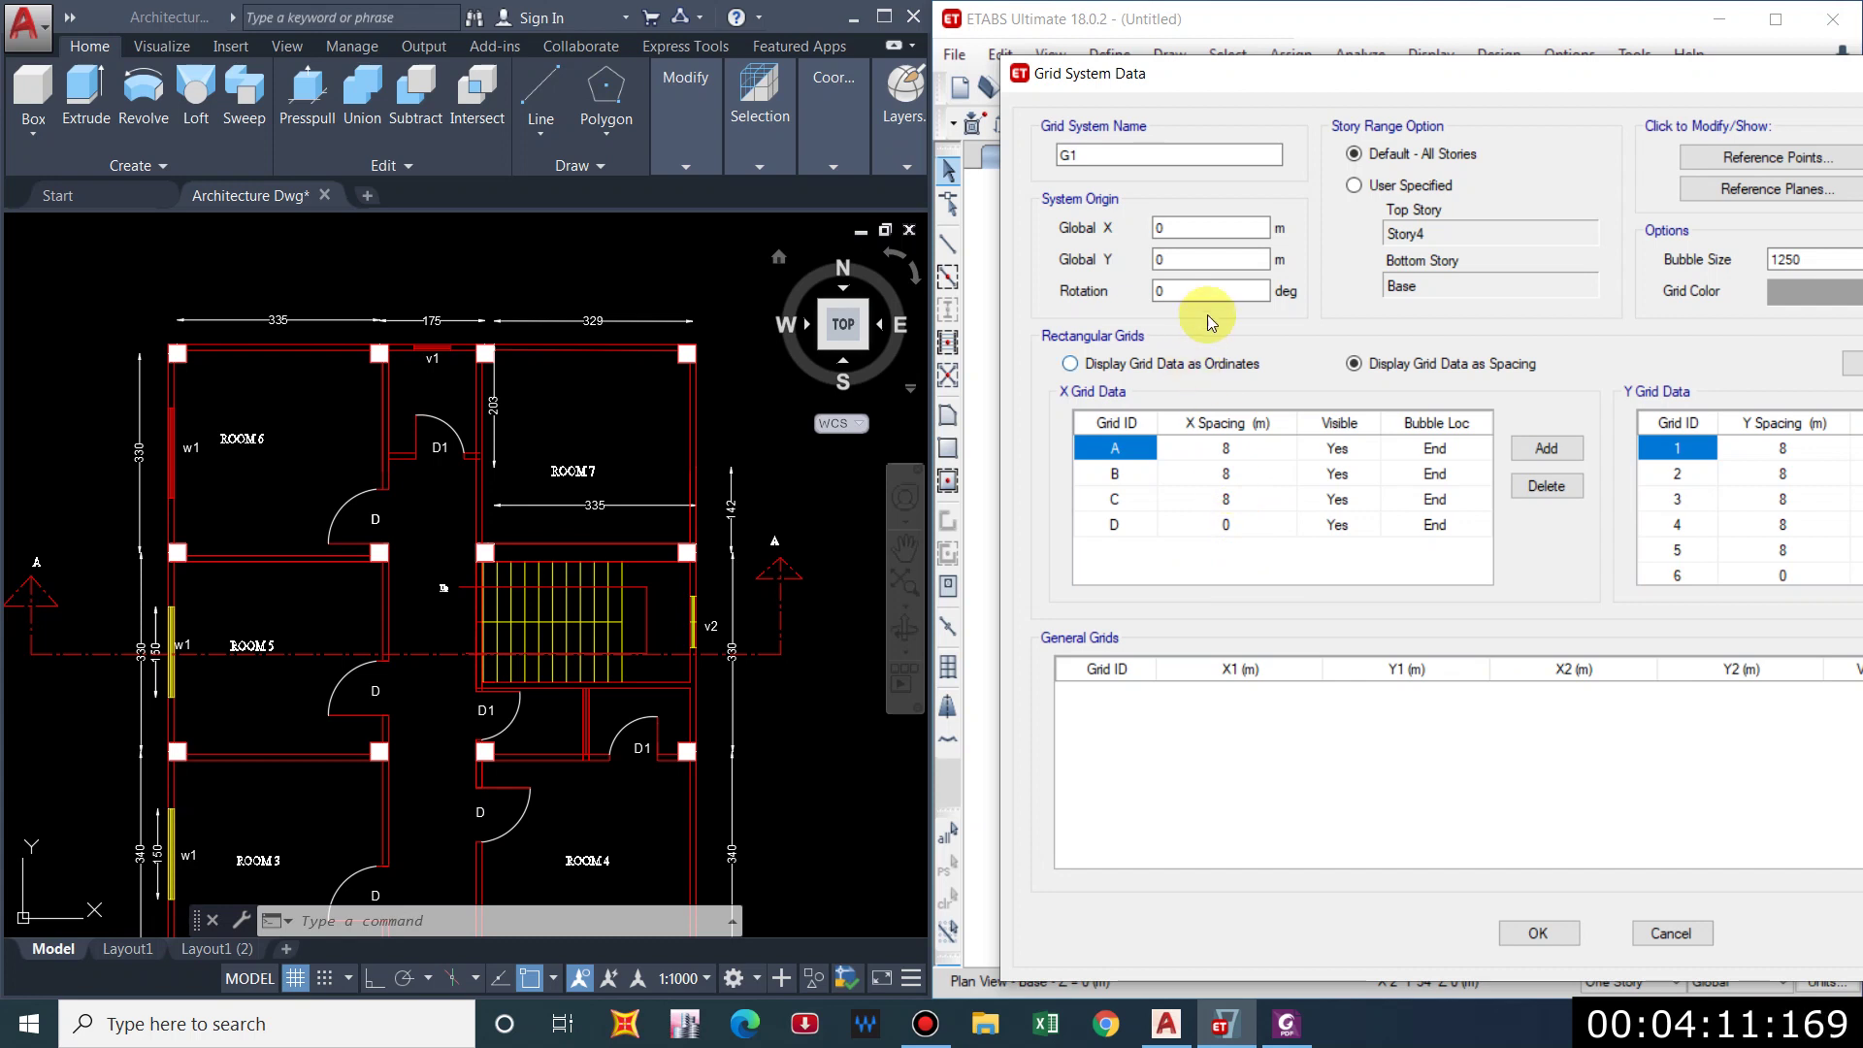
Set the X spacings of grids A, B and C to 3.35, 1.75 and 3.29 m.
{"action": "left_click", "coordinate": [1219, 455]}
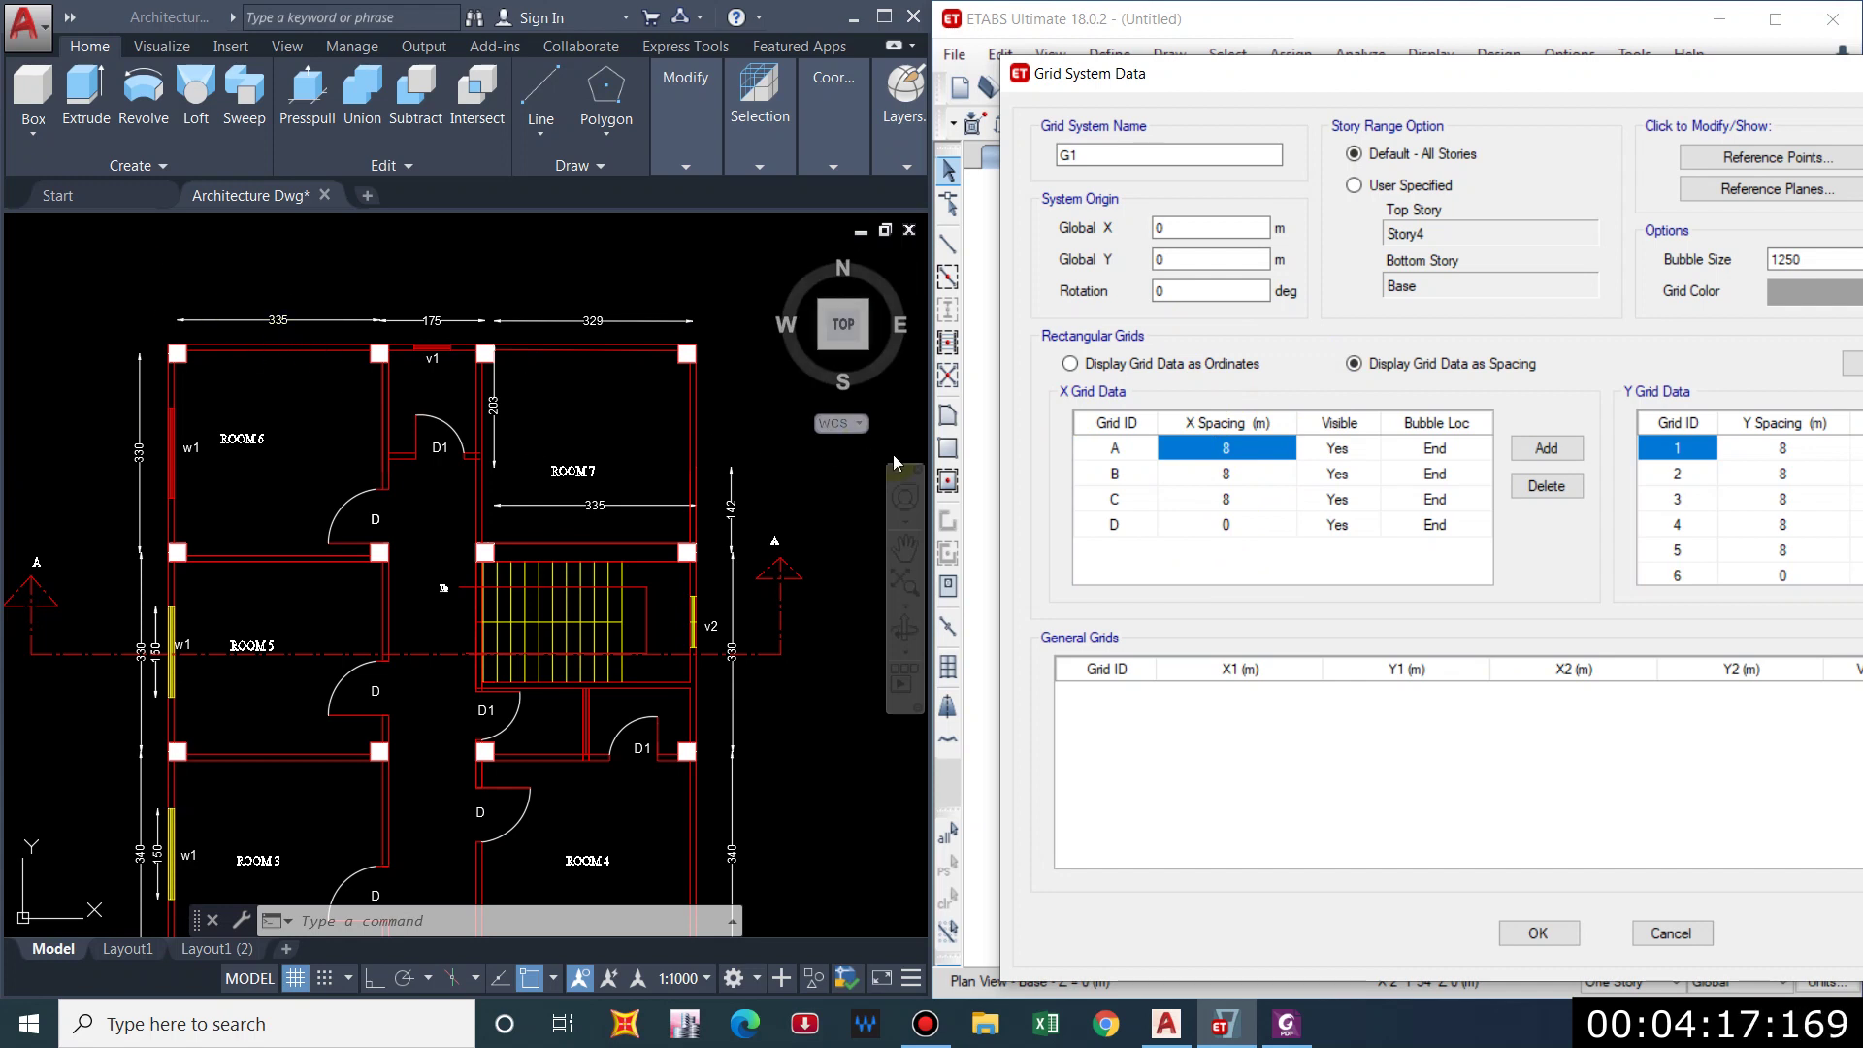
{"action": "type", "text": "3.35"}
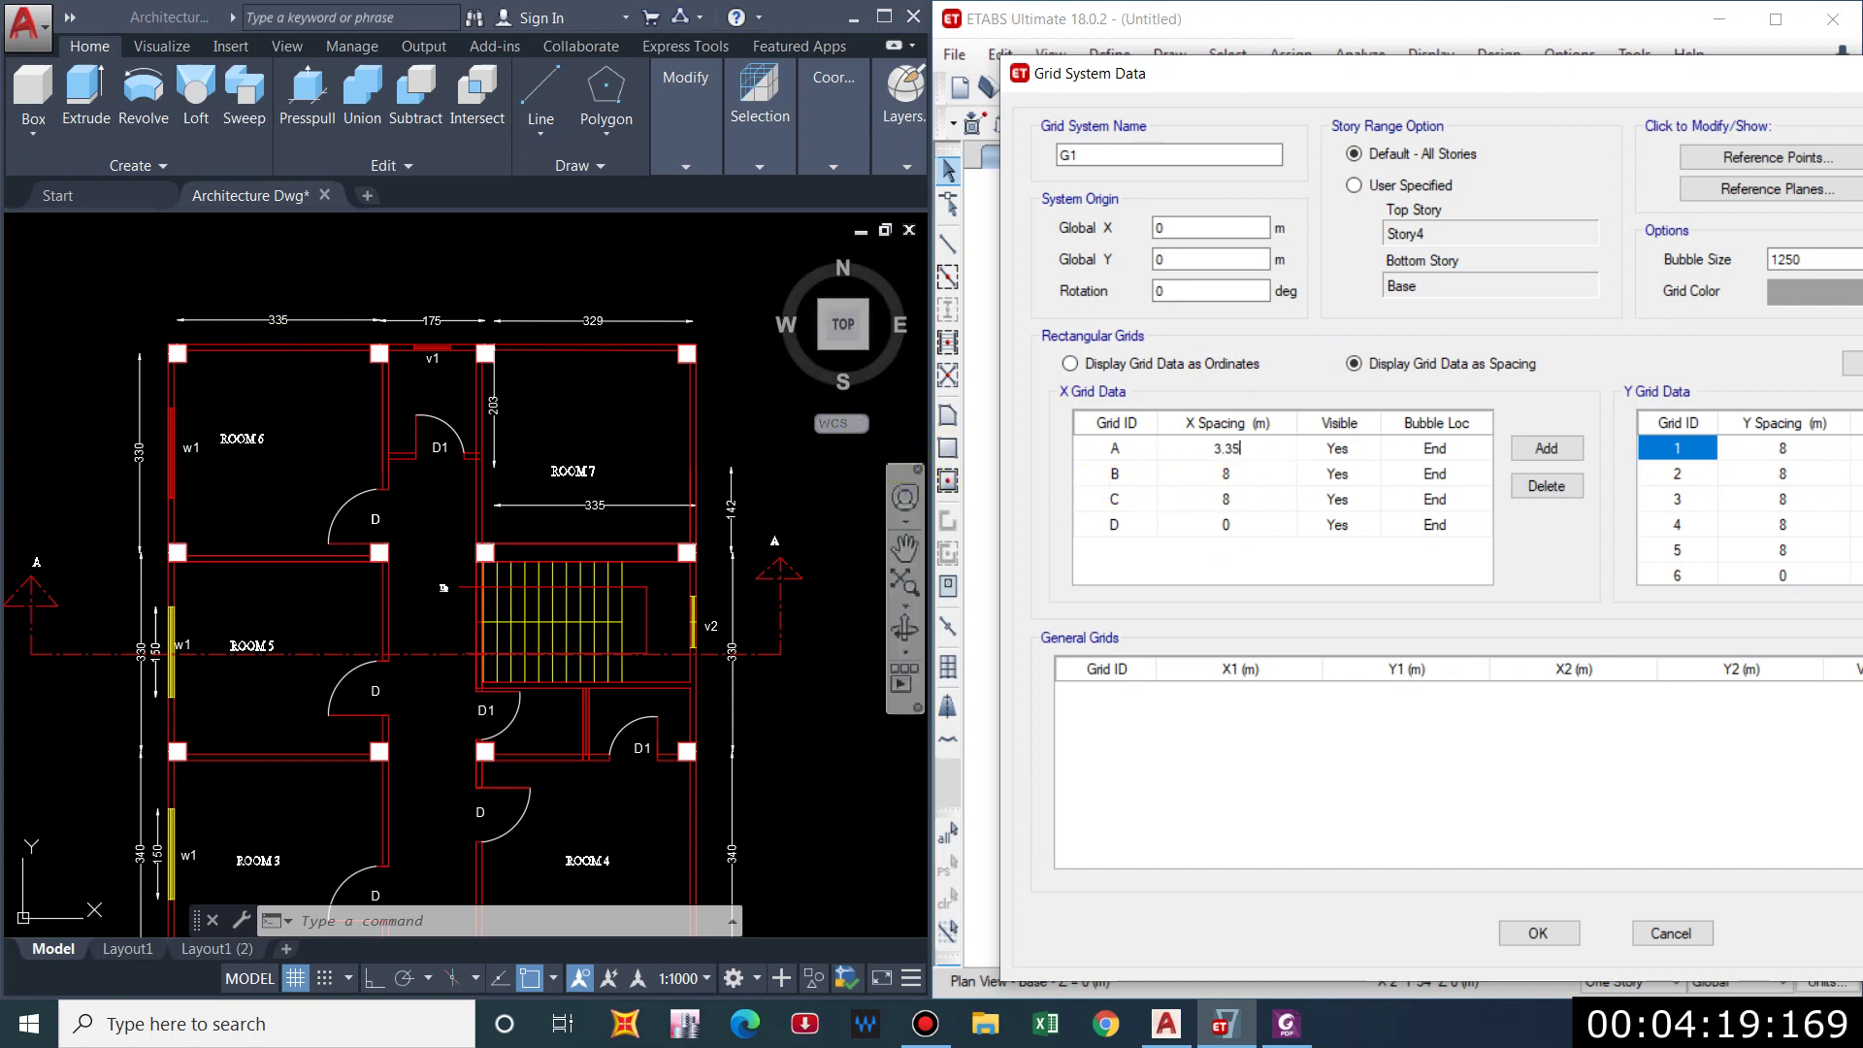
{"action": "key", "text": "Return"}
{"action": "type", "text": "1"}
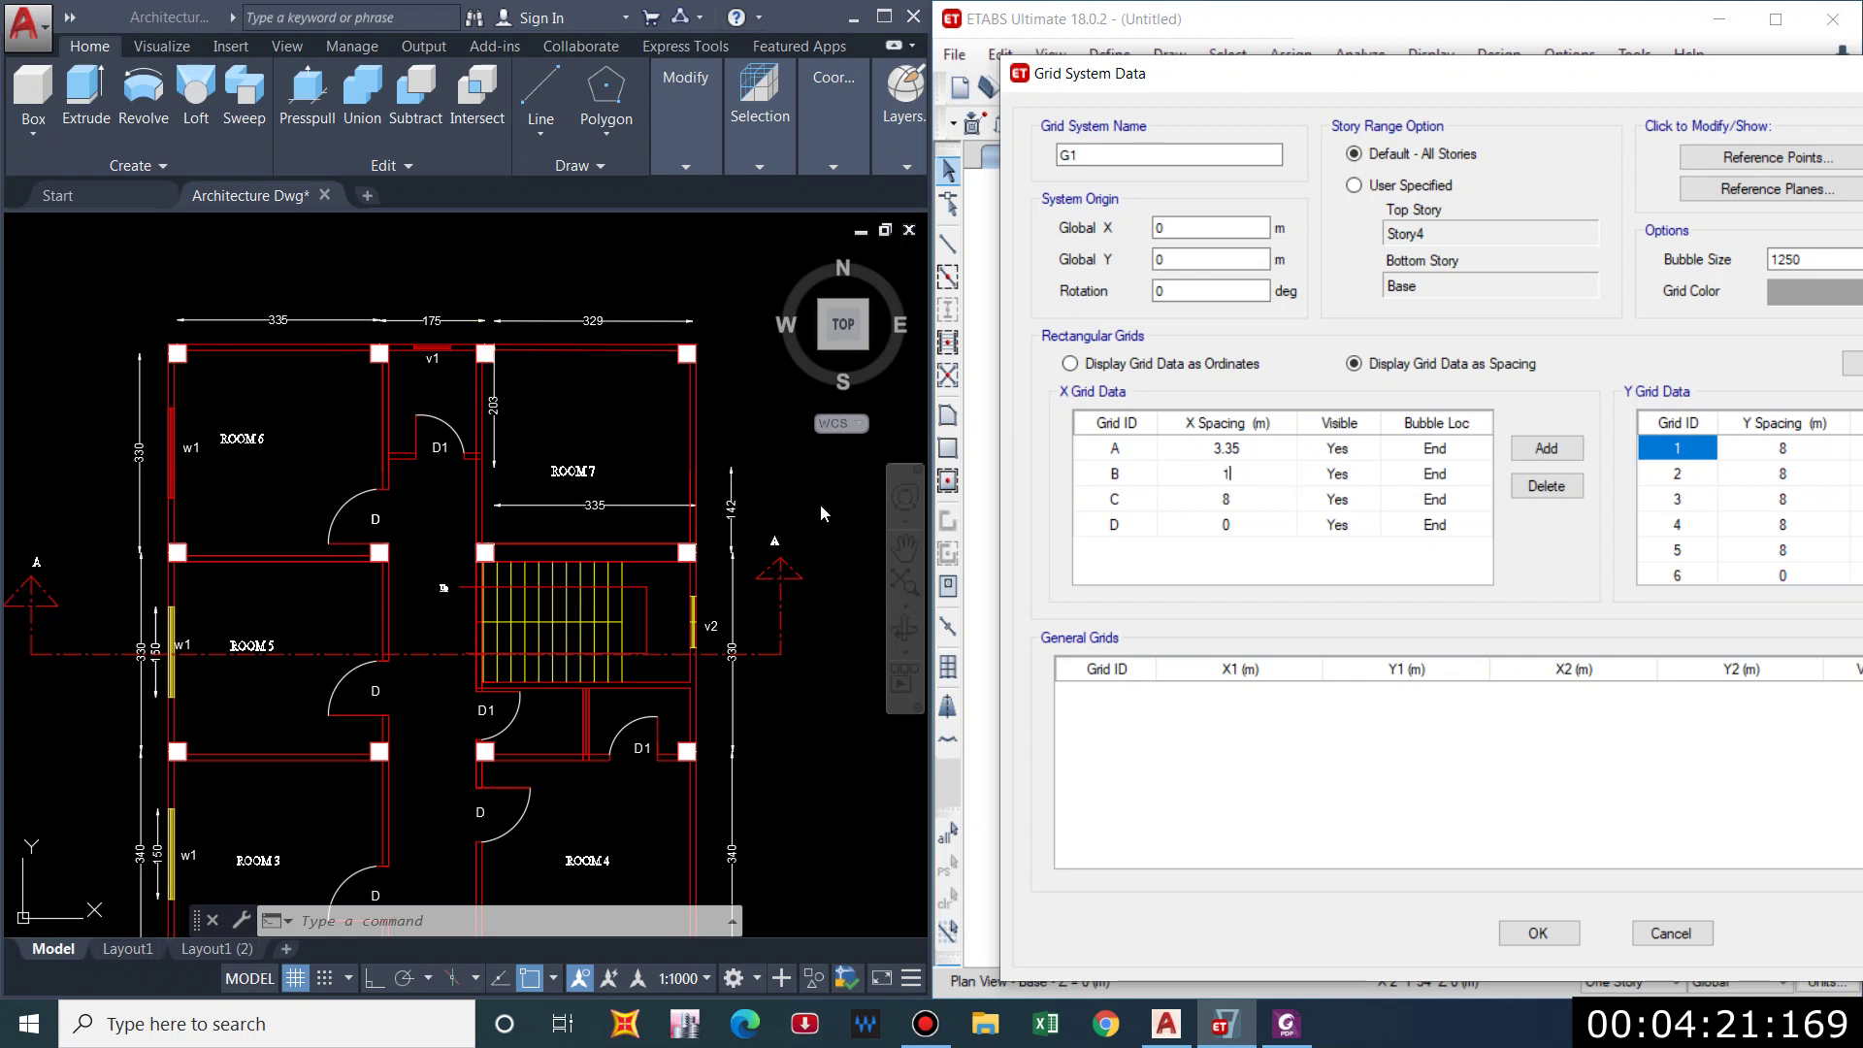
{"action": "type", "text": ".75"}
{"action": "key", "text": "Return"}
{"action": "type", "text": "3.29"}
{"action": "key", "text": "Return"}
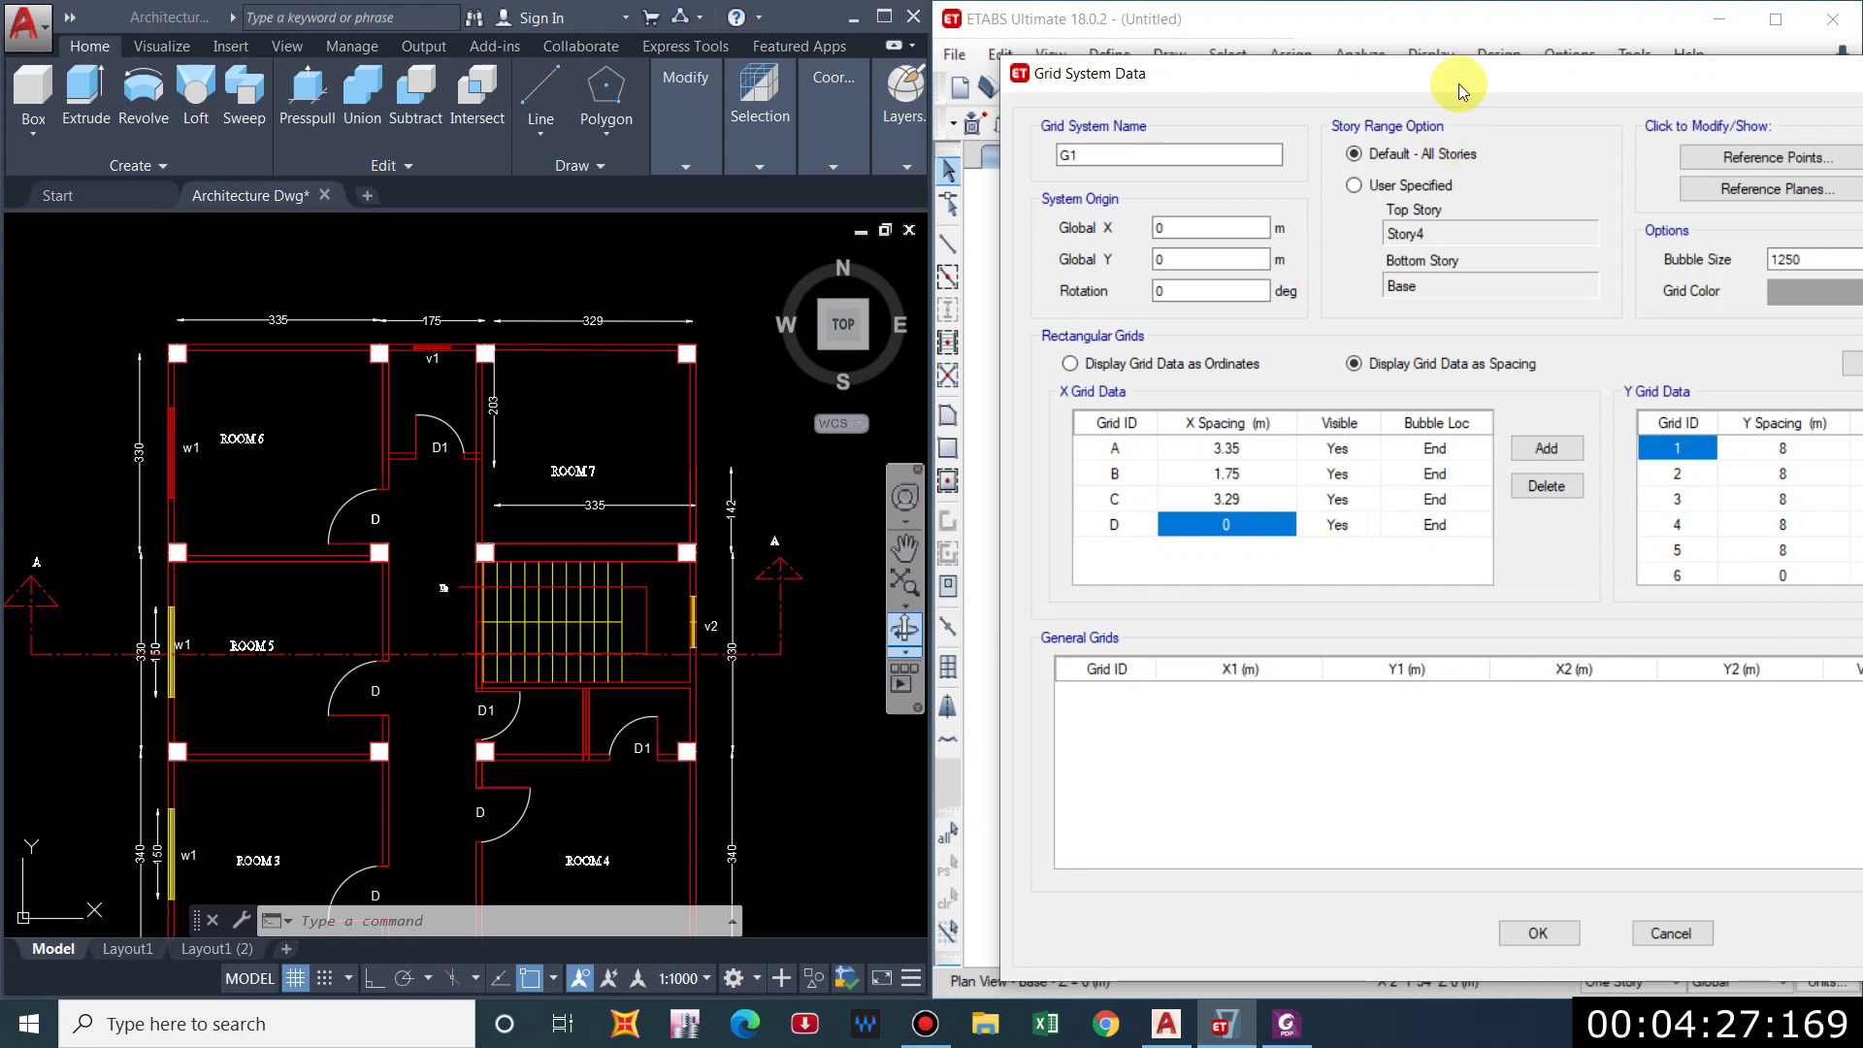
Set the Y spacings of grids 1, 2 and 3 to 1.1, 4 and 3.4 m, following the floor plan dimensions.
{"action": "middle_click_drag", "start_coordinate": [485, 580], "coordinate": [433, 124]}
{"action": "middle_click_drag", "start_coordinate": [434, 580], "coordinate": [515, 674]}
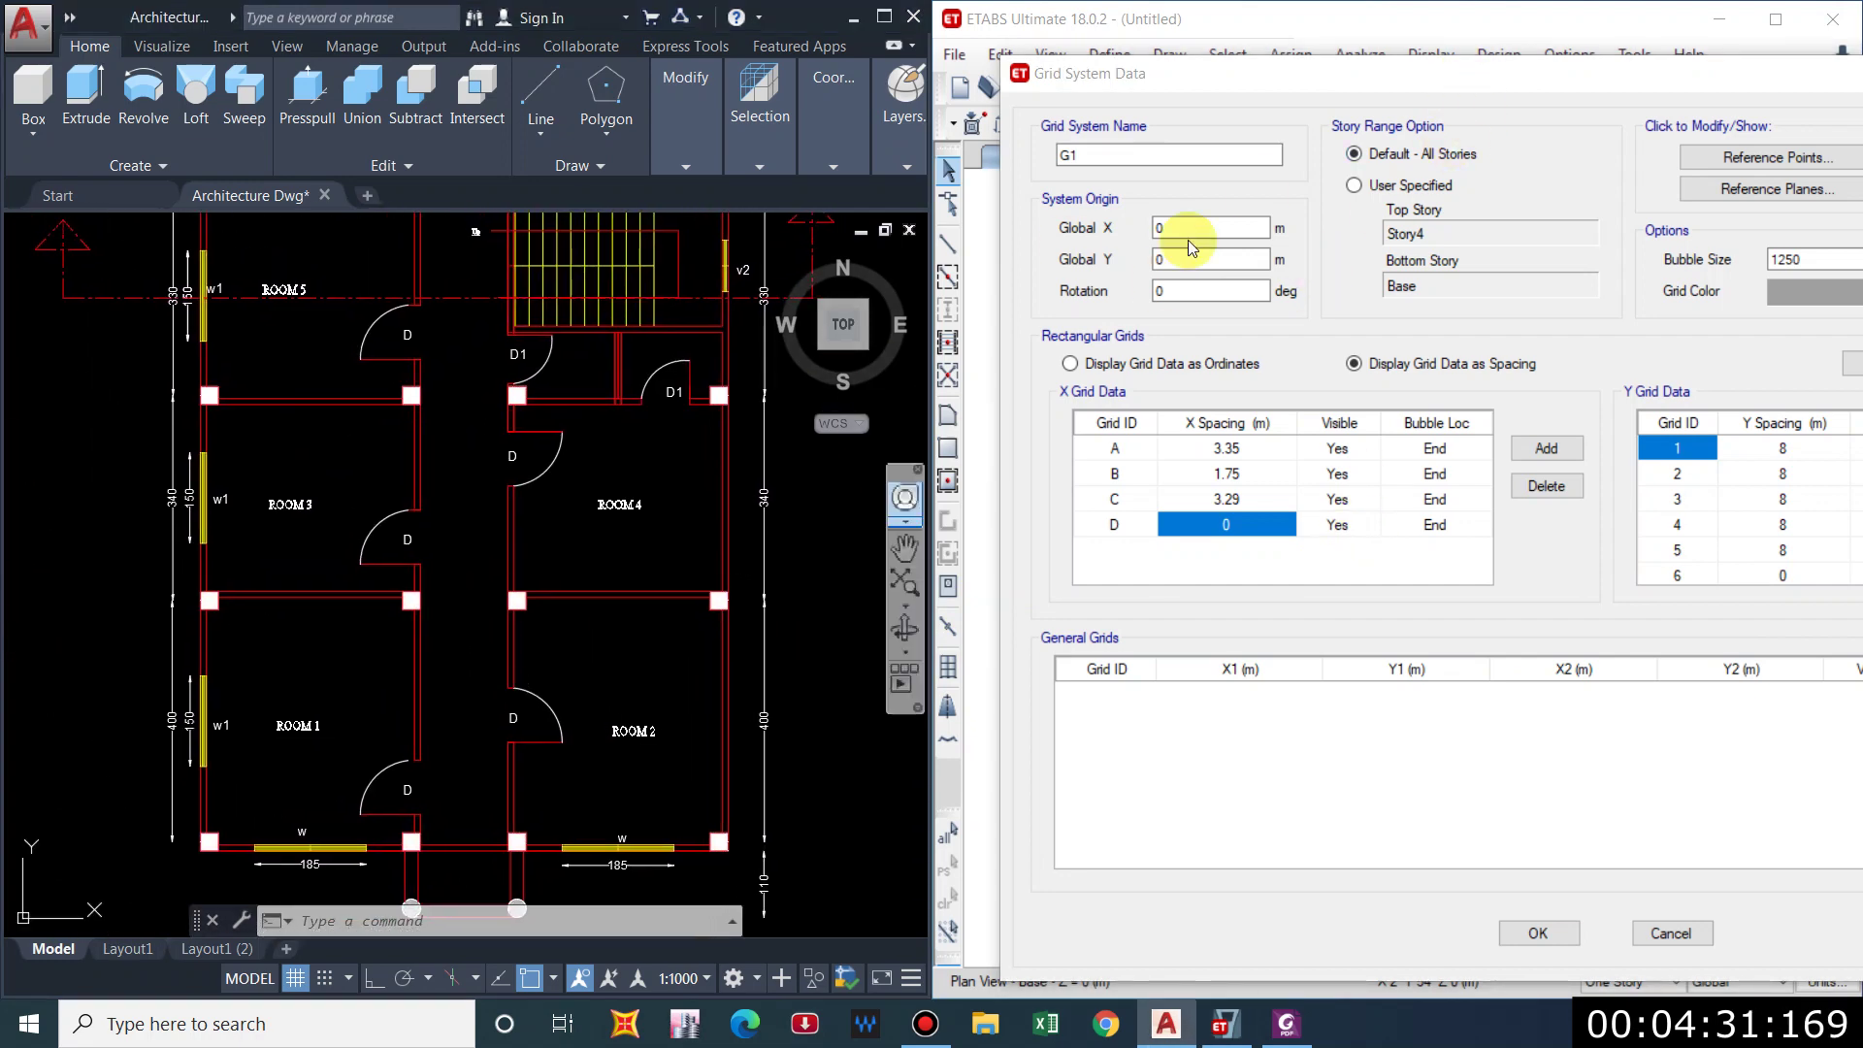
{"action": "left_click_drag", "start_coordinate": [1467, 91], "coordinate": [1383, 94]}
{"action": "left_click", "coordinate": [1708, 452]}
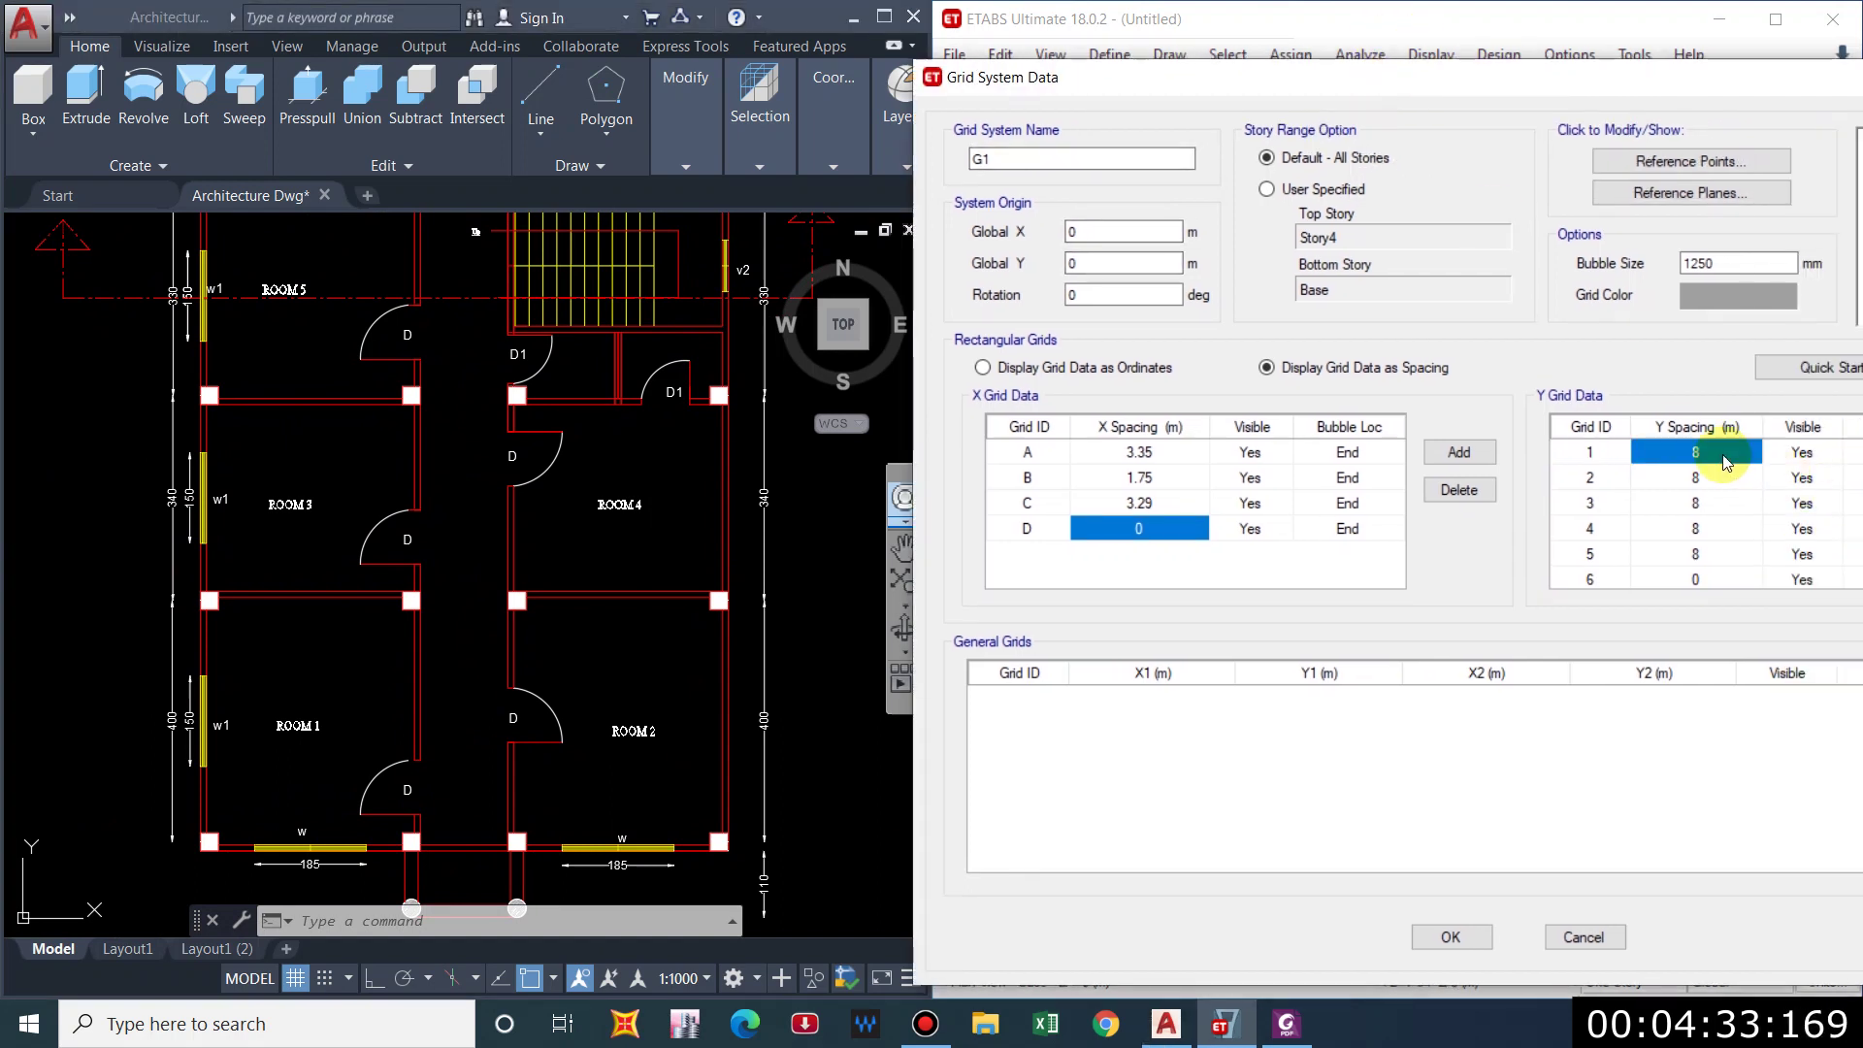
{"action": "type", "text": "1.1"}
{"action": "key", "text": "Return"}
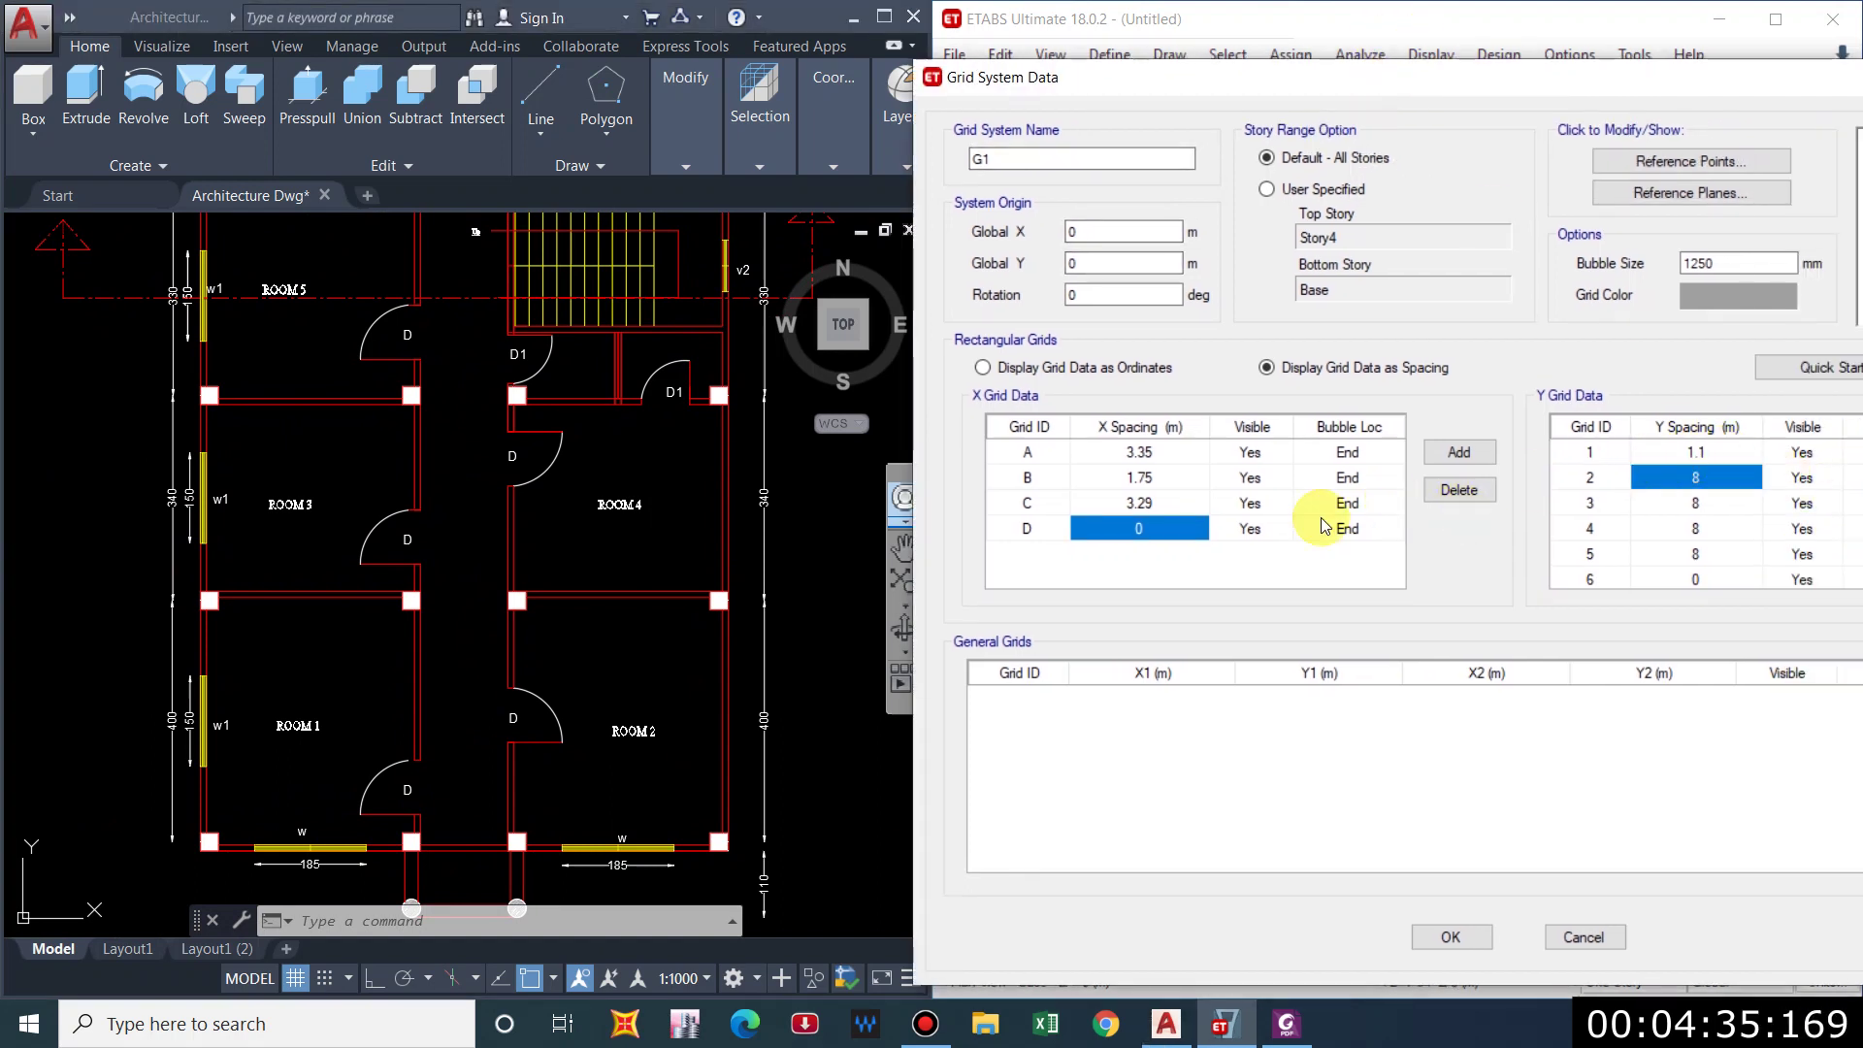
{"action": "type", "text": "4"}
{"action": "key", "text": "Return"}
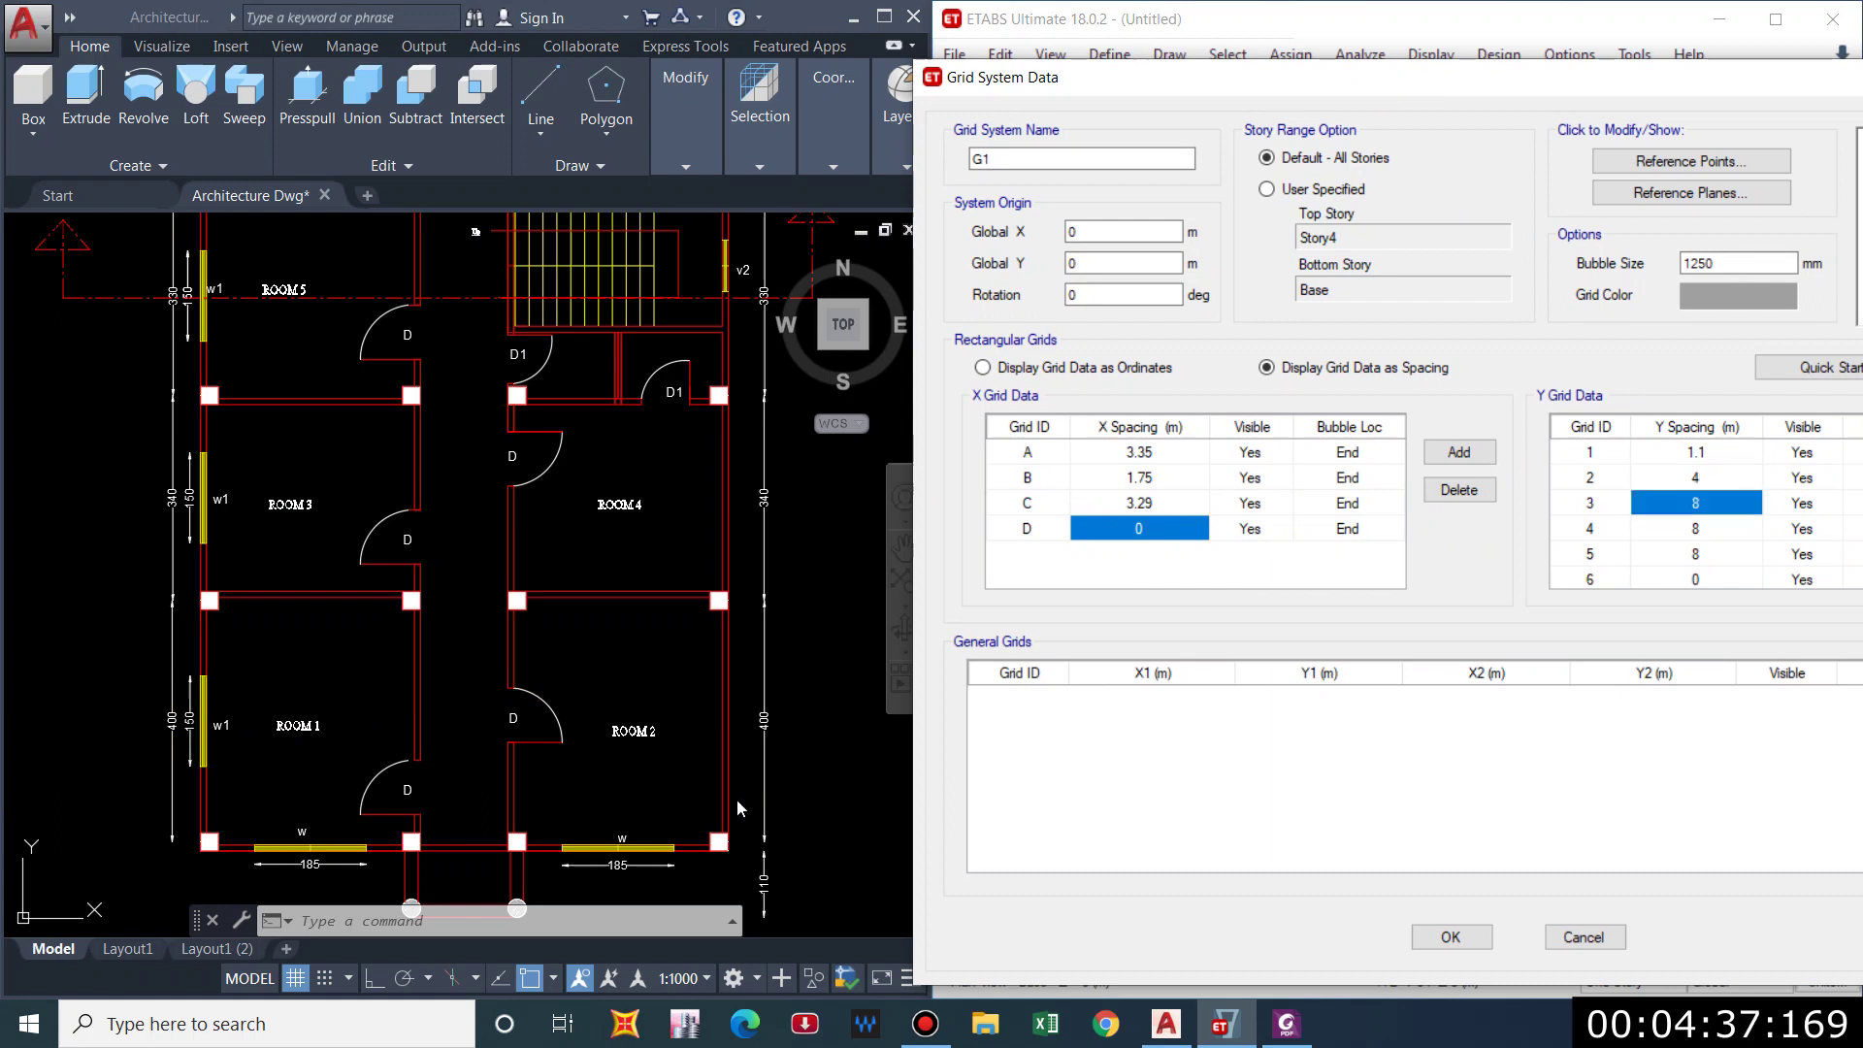
{"action": "type", "text": "3.4"}
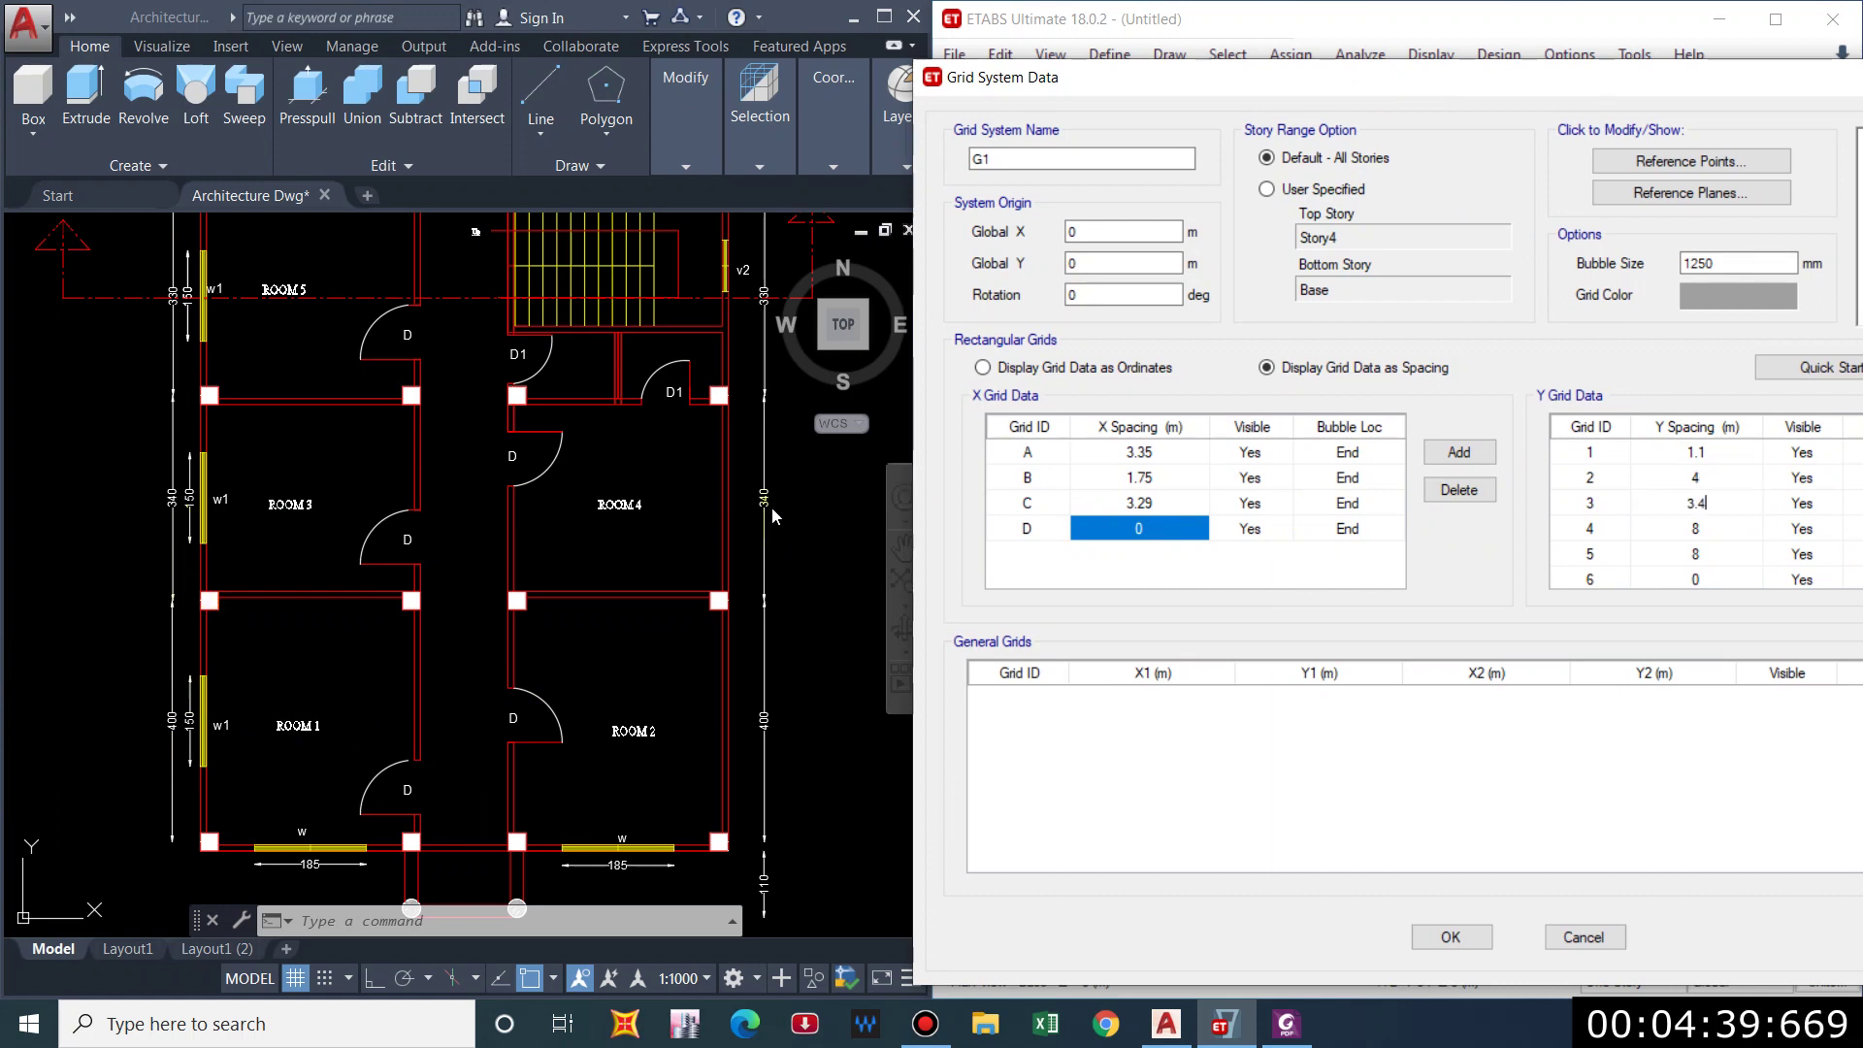
{"action": "key", "text": "Return"}
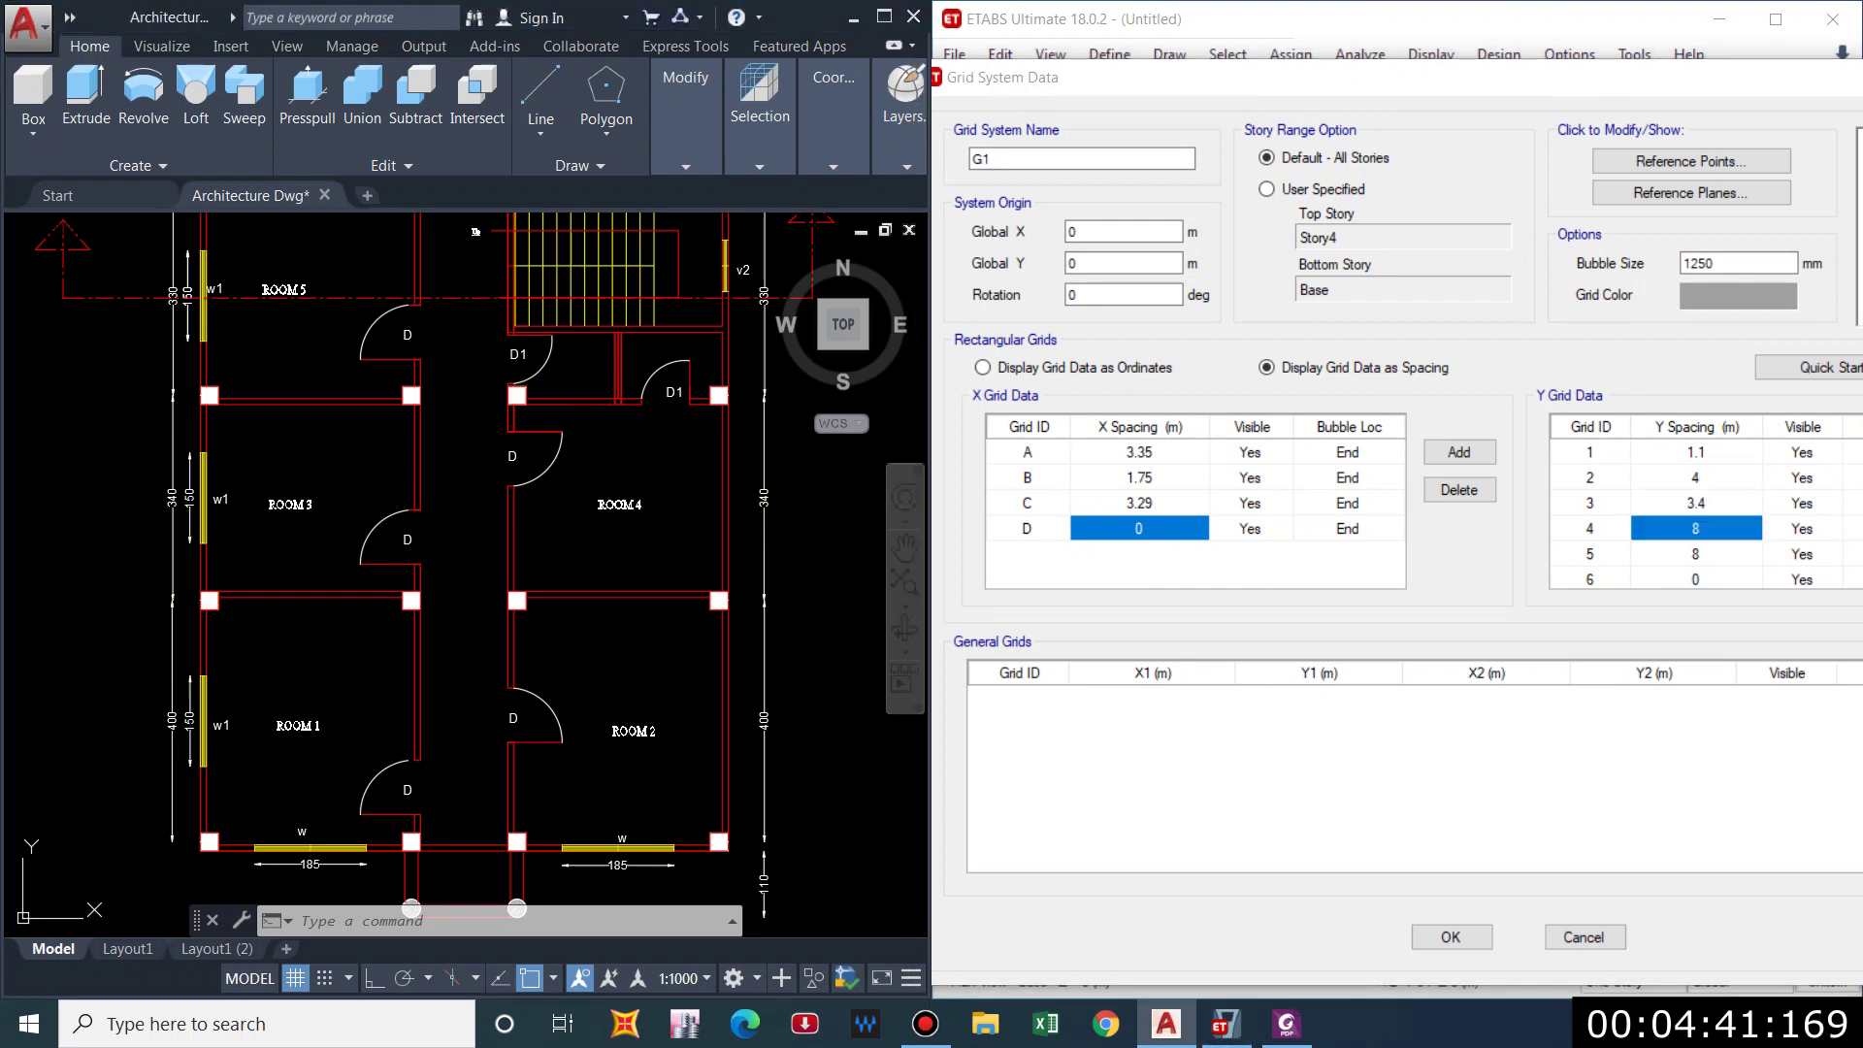
Set the Y spacings of grids 4 and 5 to 3.3 m each and accept the grid system data.
{"action": "middle_click_drag", "start_coordinate": [458, 396], "coordinate": [446, 717]}
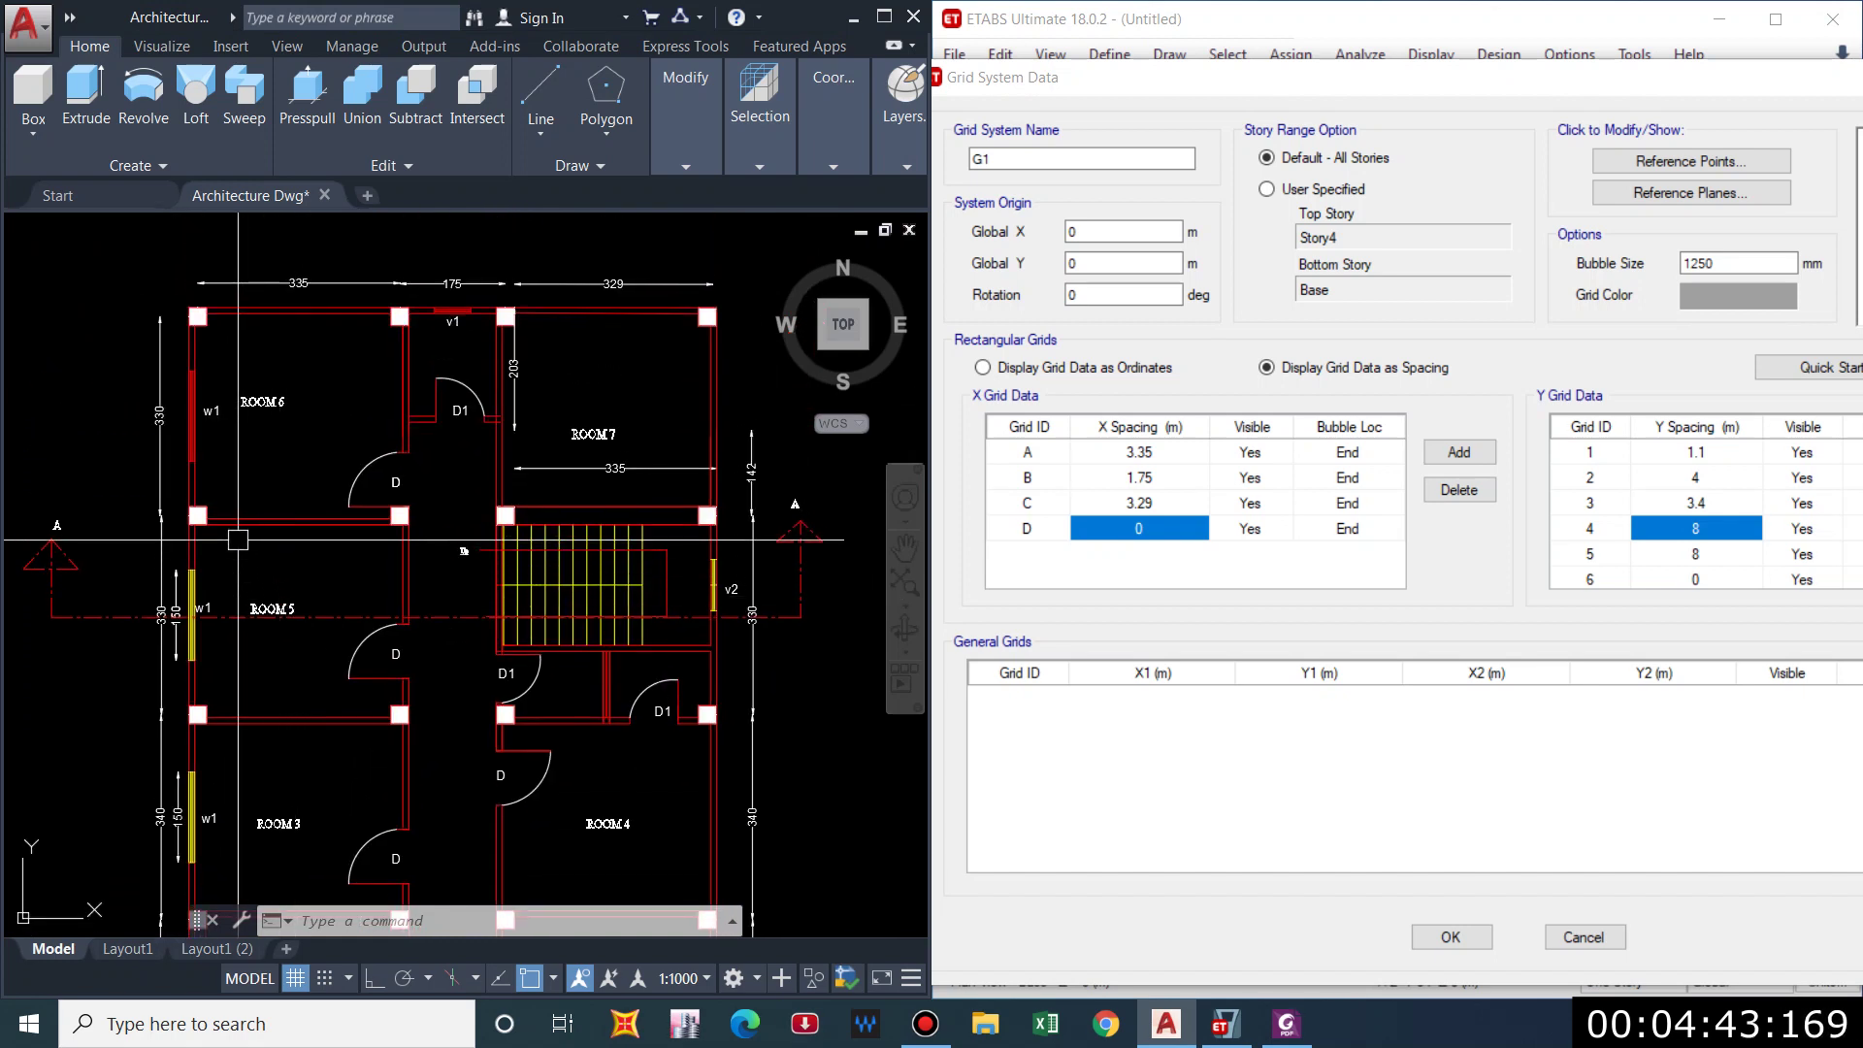
{"action": "type", "text": "3.3"}
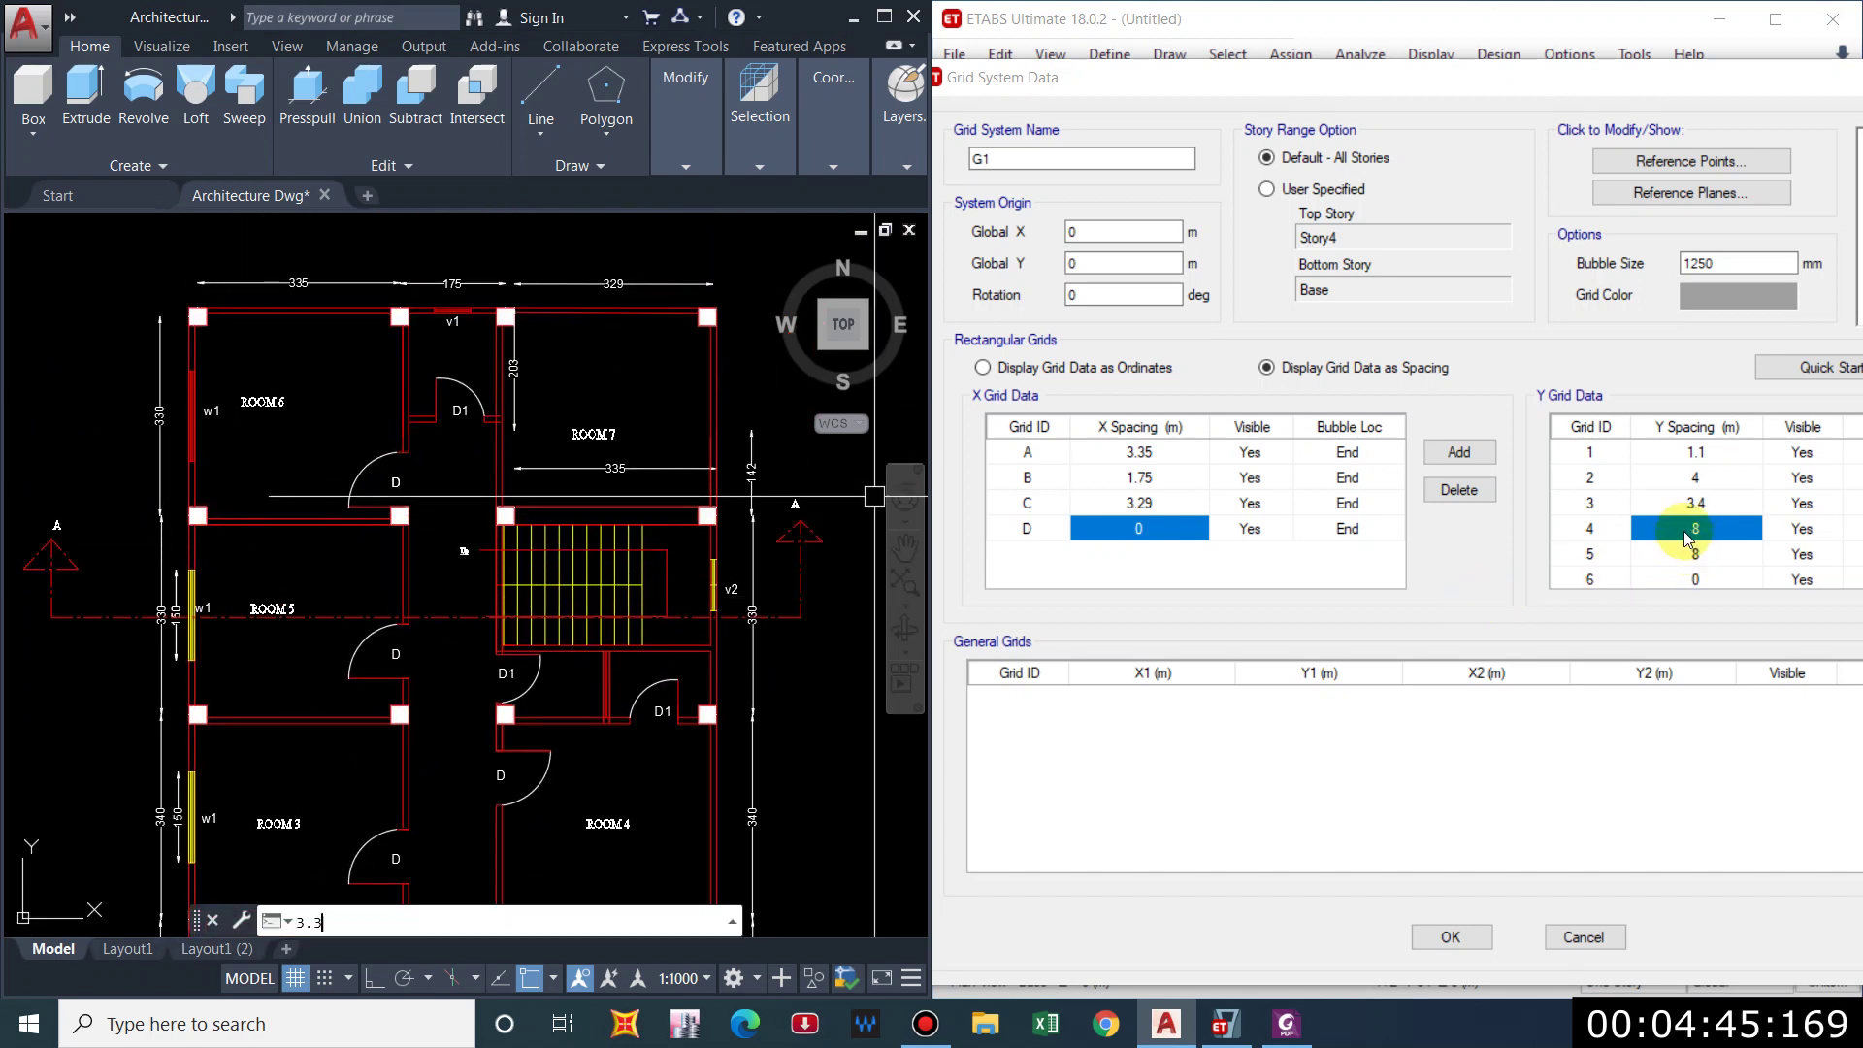
{"action": "left_click", "coordinate": [1685, 532]}
{"action": "type", "text": "3.3"}
{"action": "key", "text": "Return"}
{"action": "type", "text": "3"}
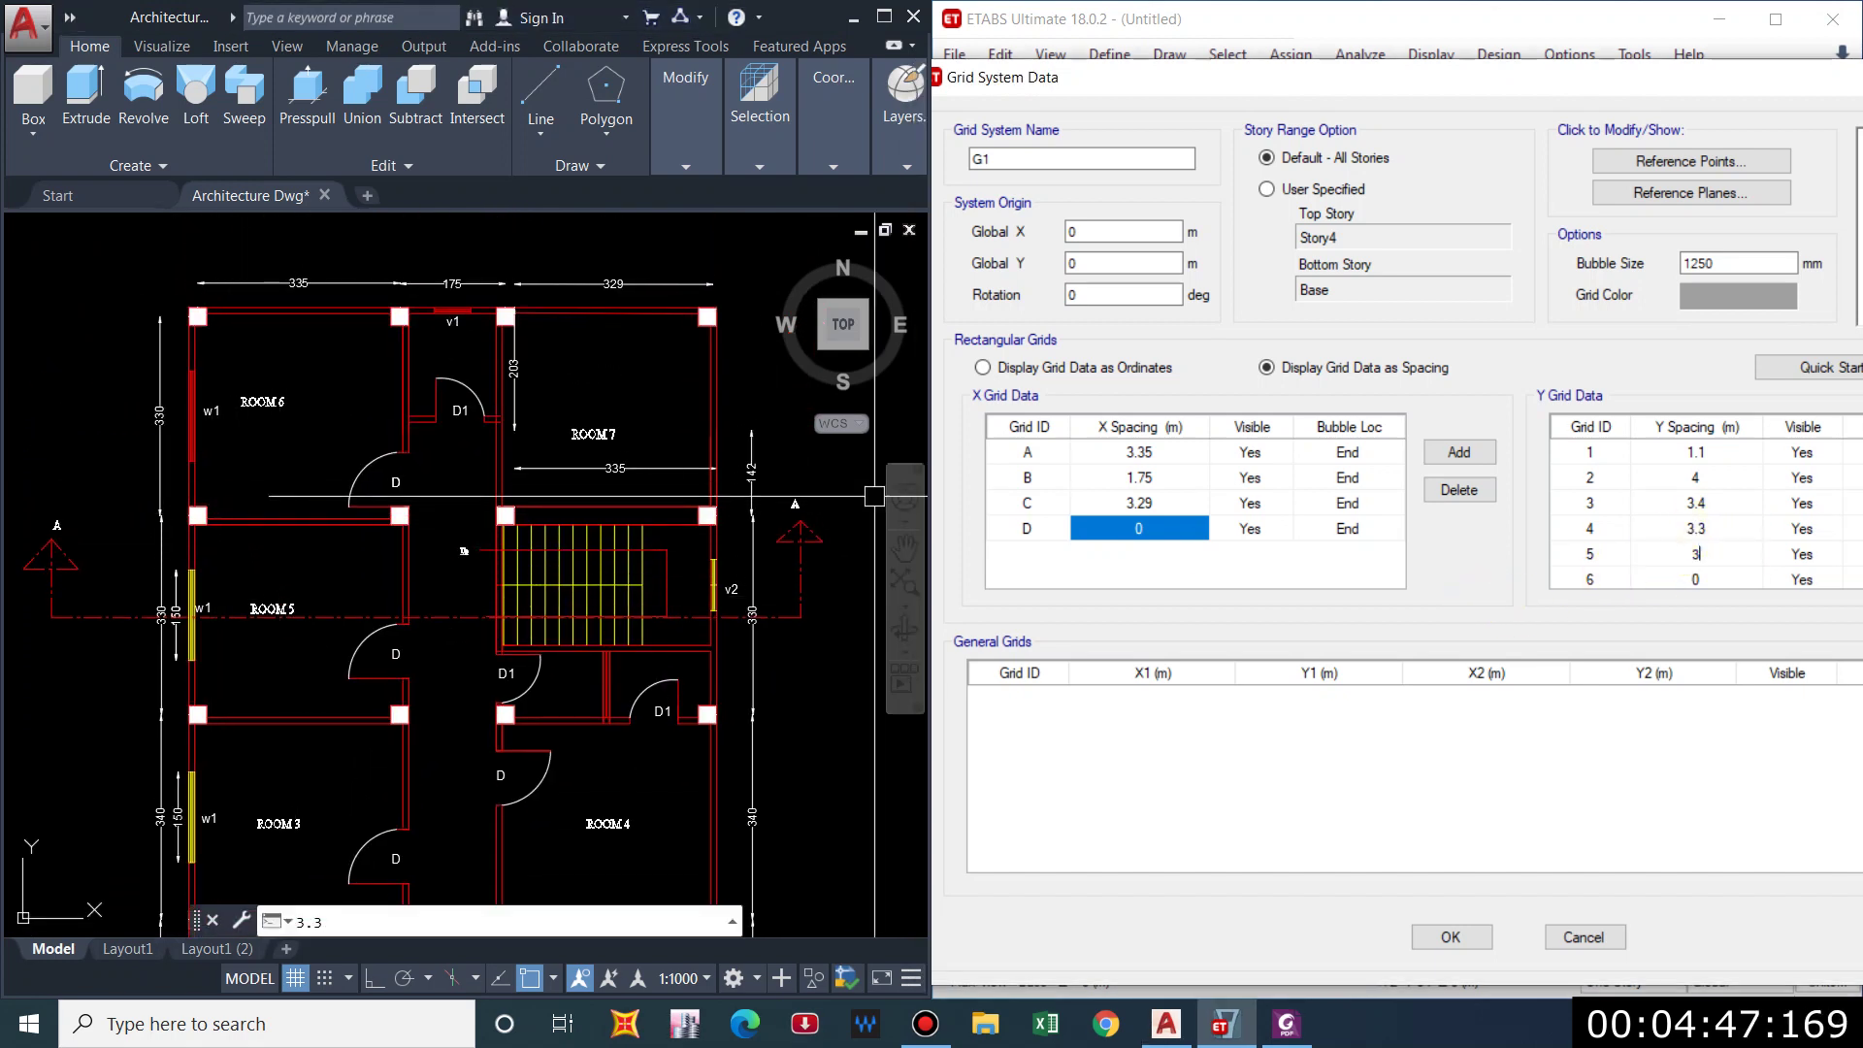
{"action": "type", "text": ".3"}
{"action": "key", "text": "Return"}
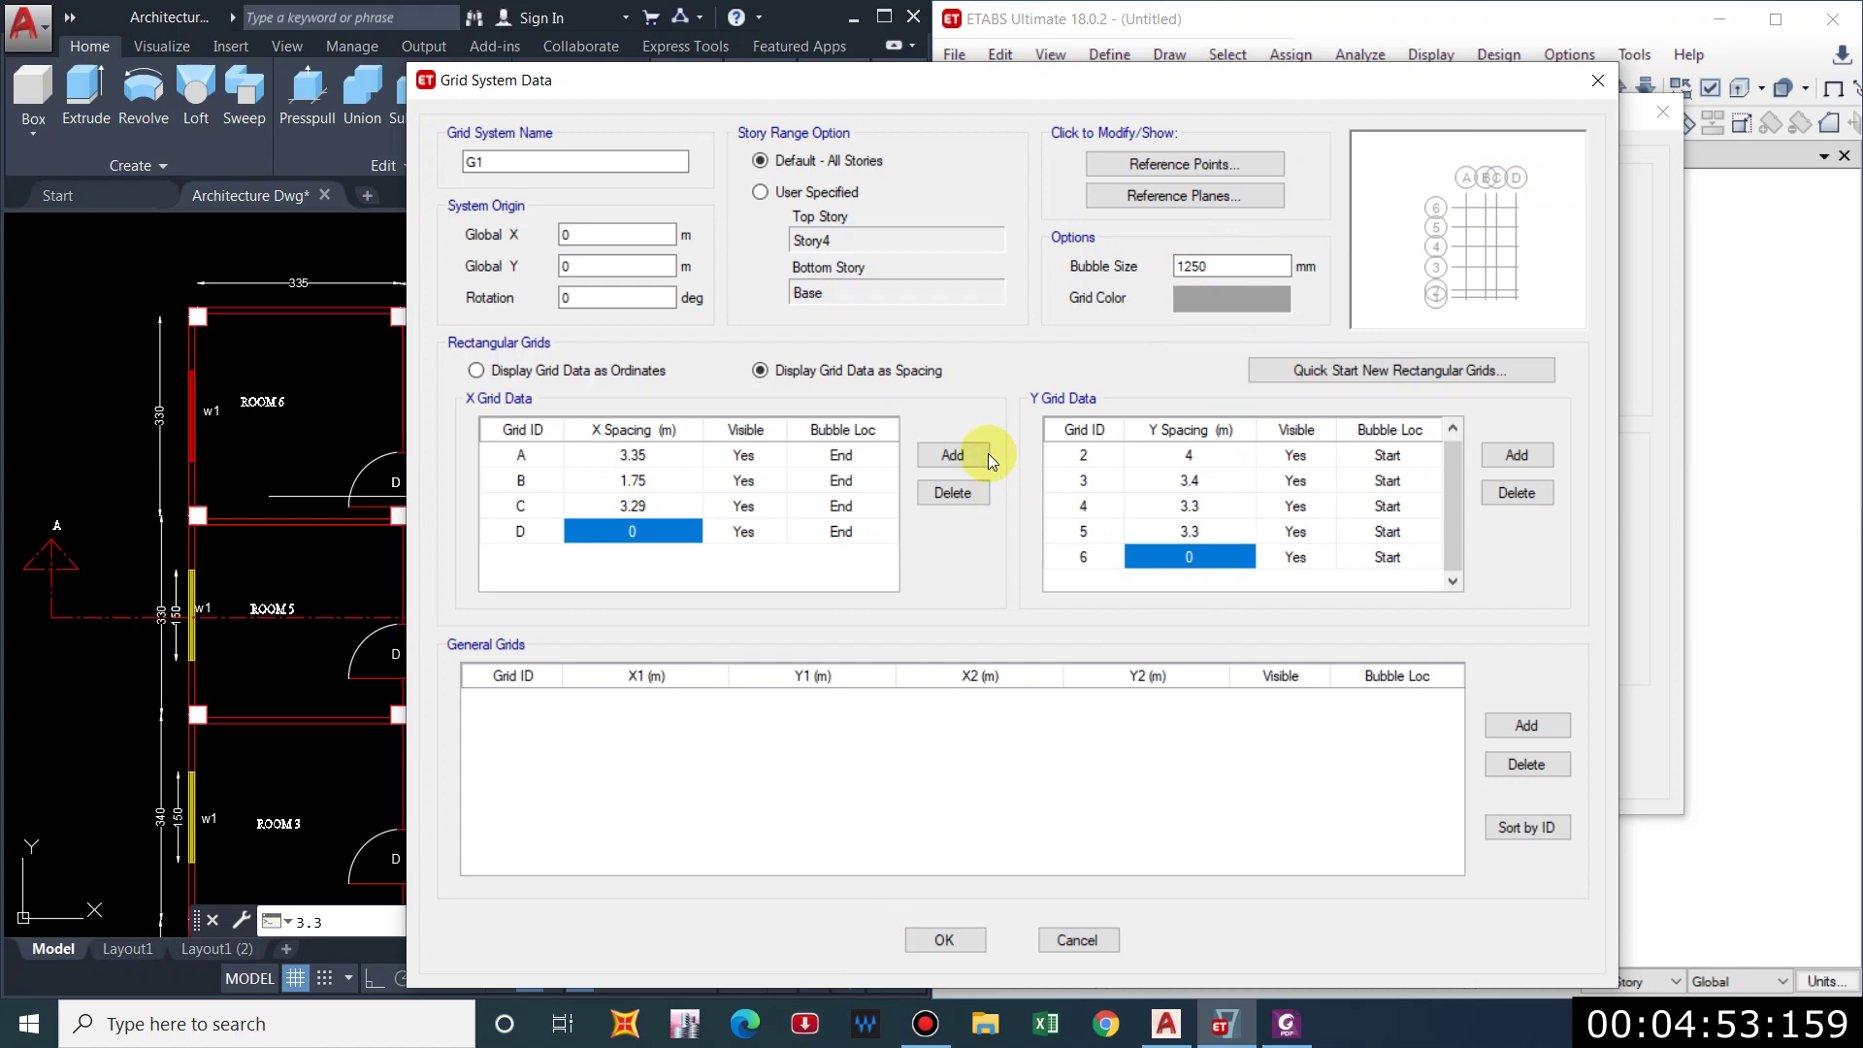
{"action": "left_click", "coordinate": [946, 947]}
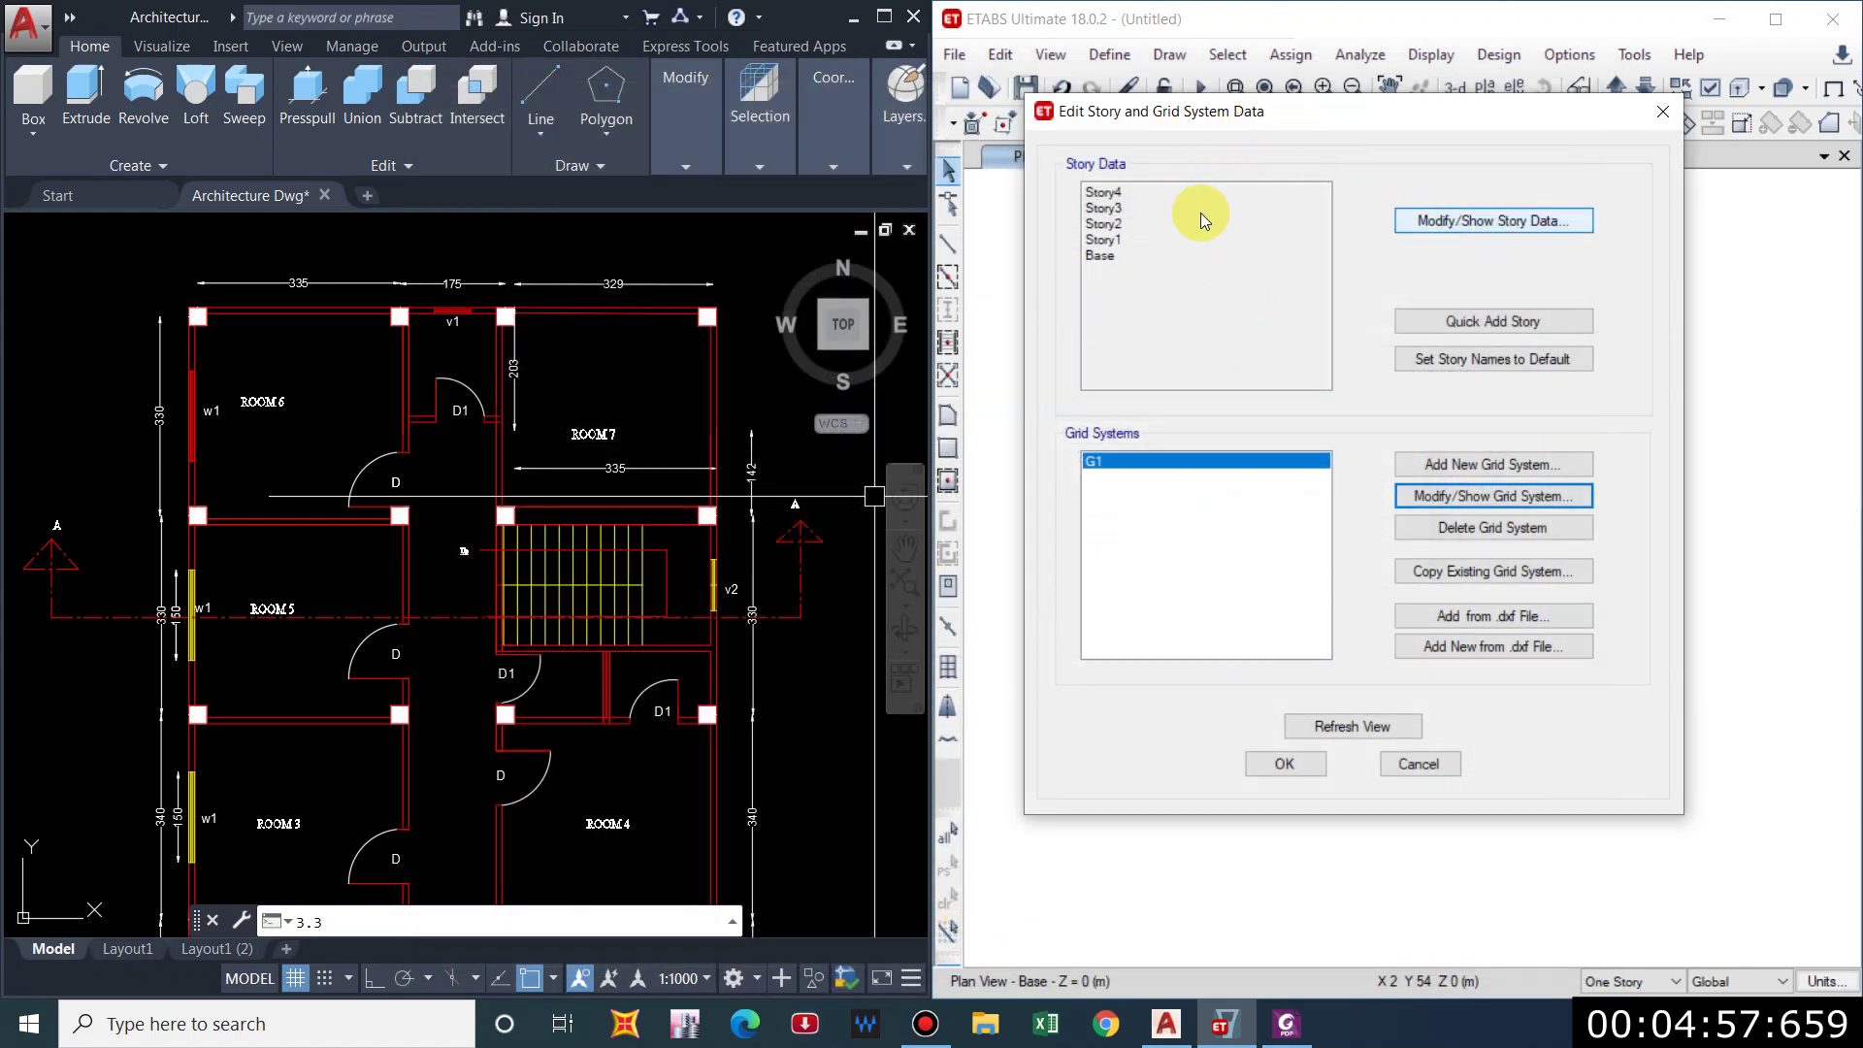
Review the story heights in the story data and apply the story and grid system edits.
{"action": "left_click", "coordinate": [1470, 223]}
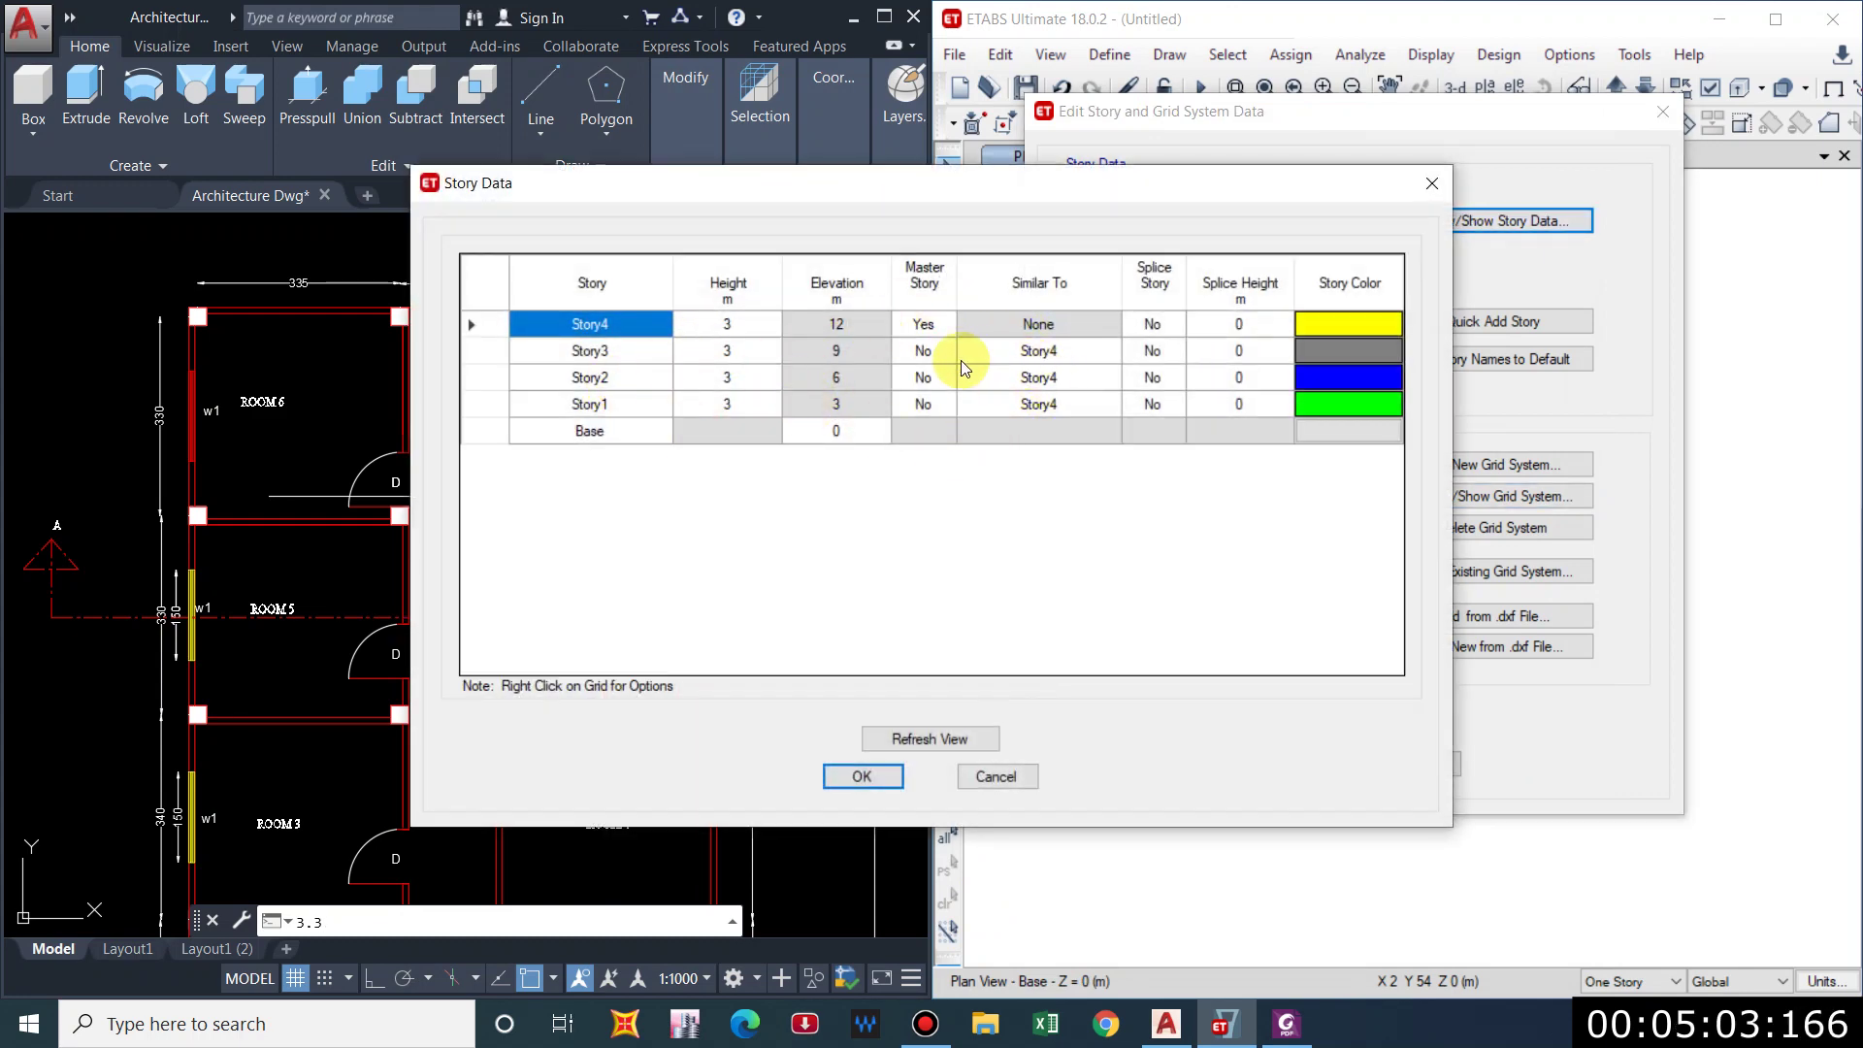
{"action": "key", "text": "Return"}
{"action": "left_click", "coordinate": [1283, 767]}
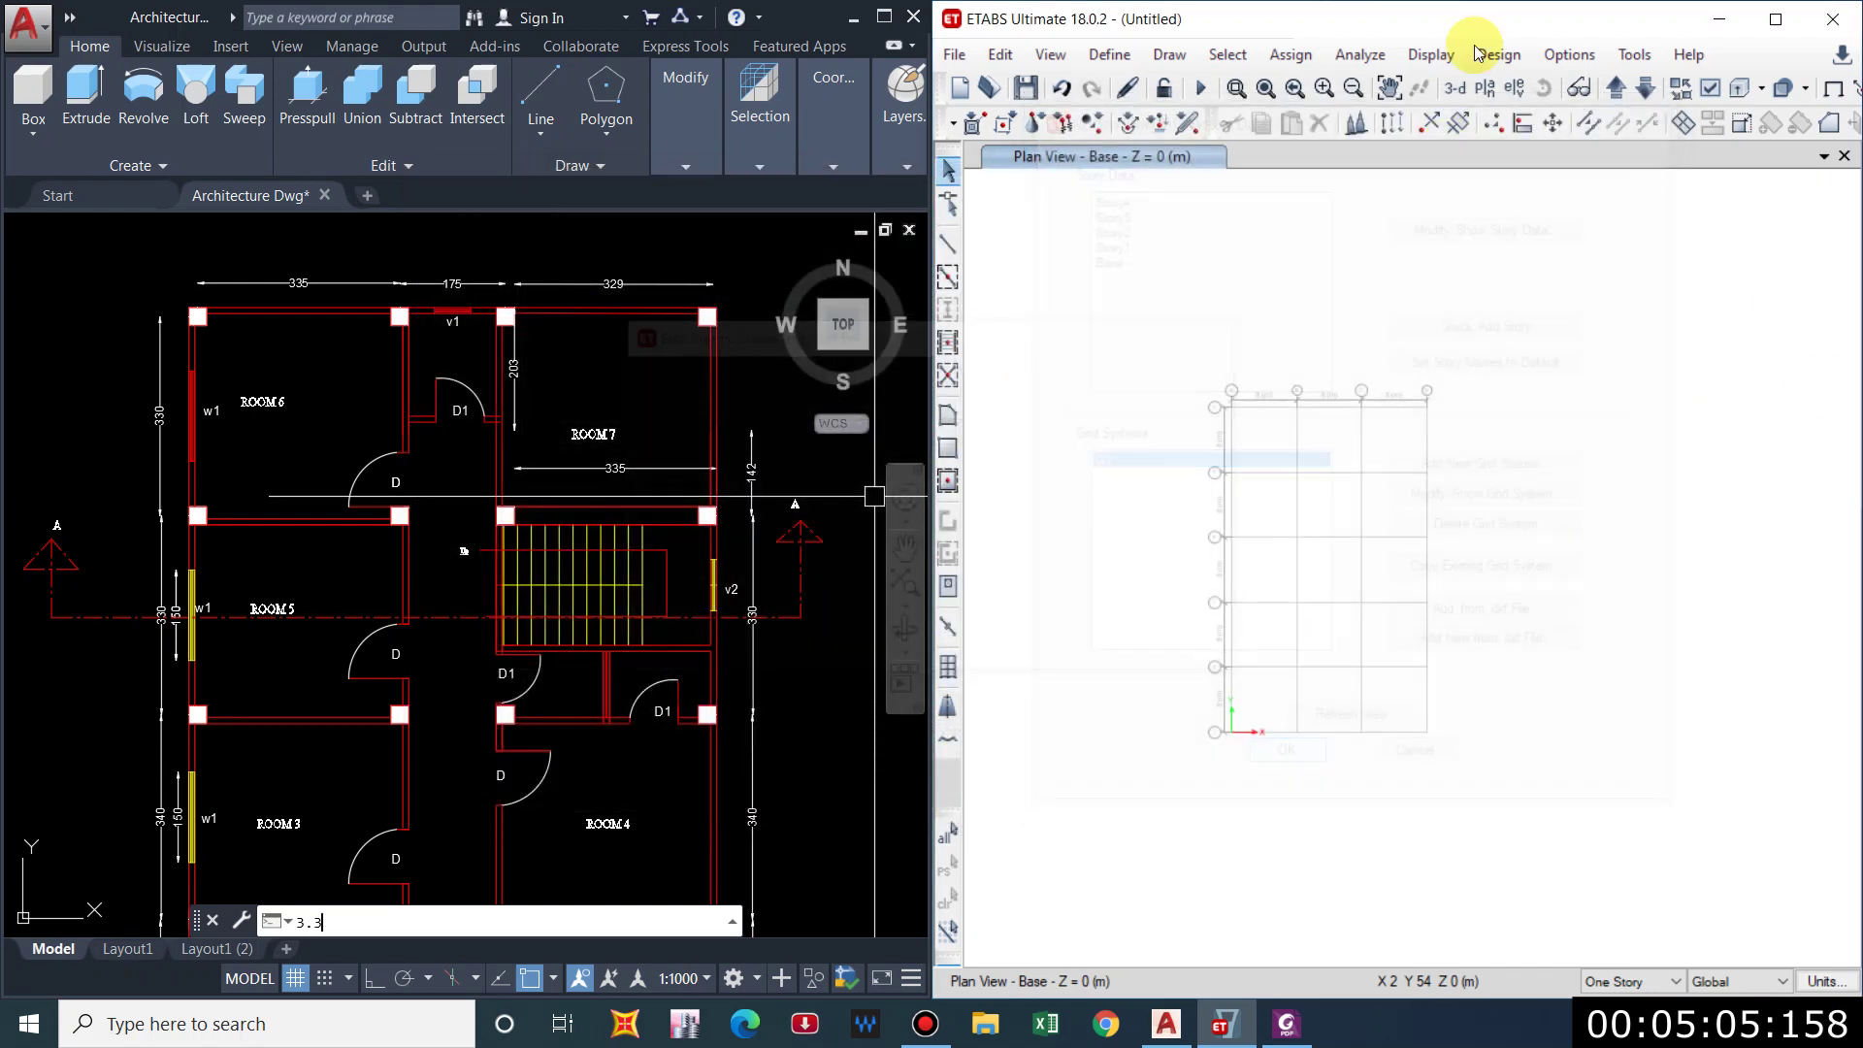
Maximize the ETABS window and add a second view window showing the model in 3-D.
{"action": "left_click_drag", "start_coordinate": [1358, 31], "coordinate": [413, 33]}
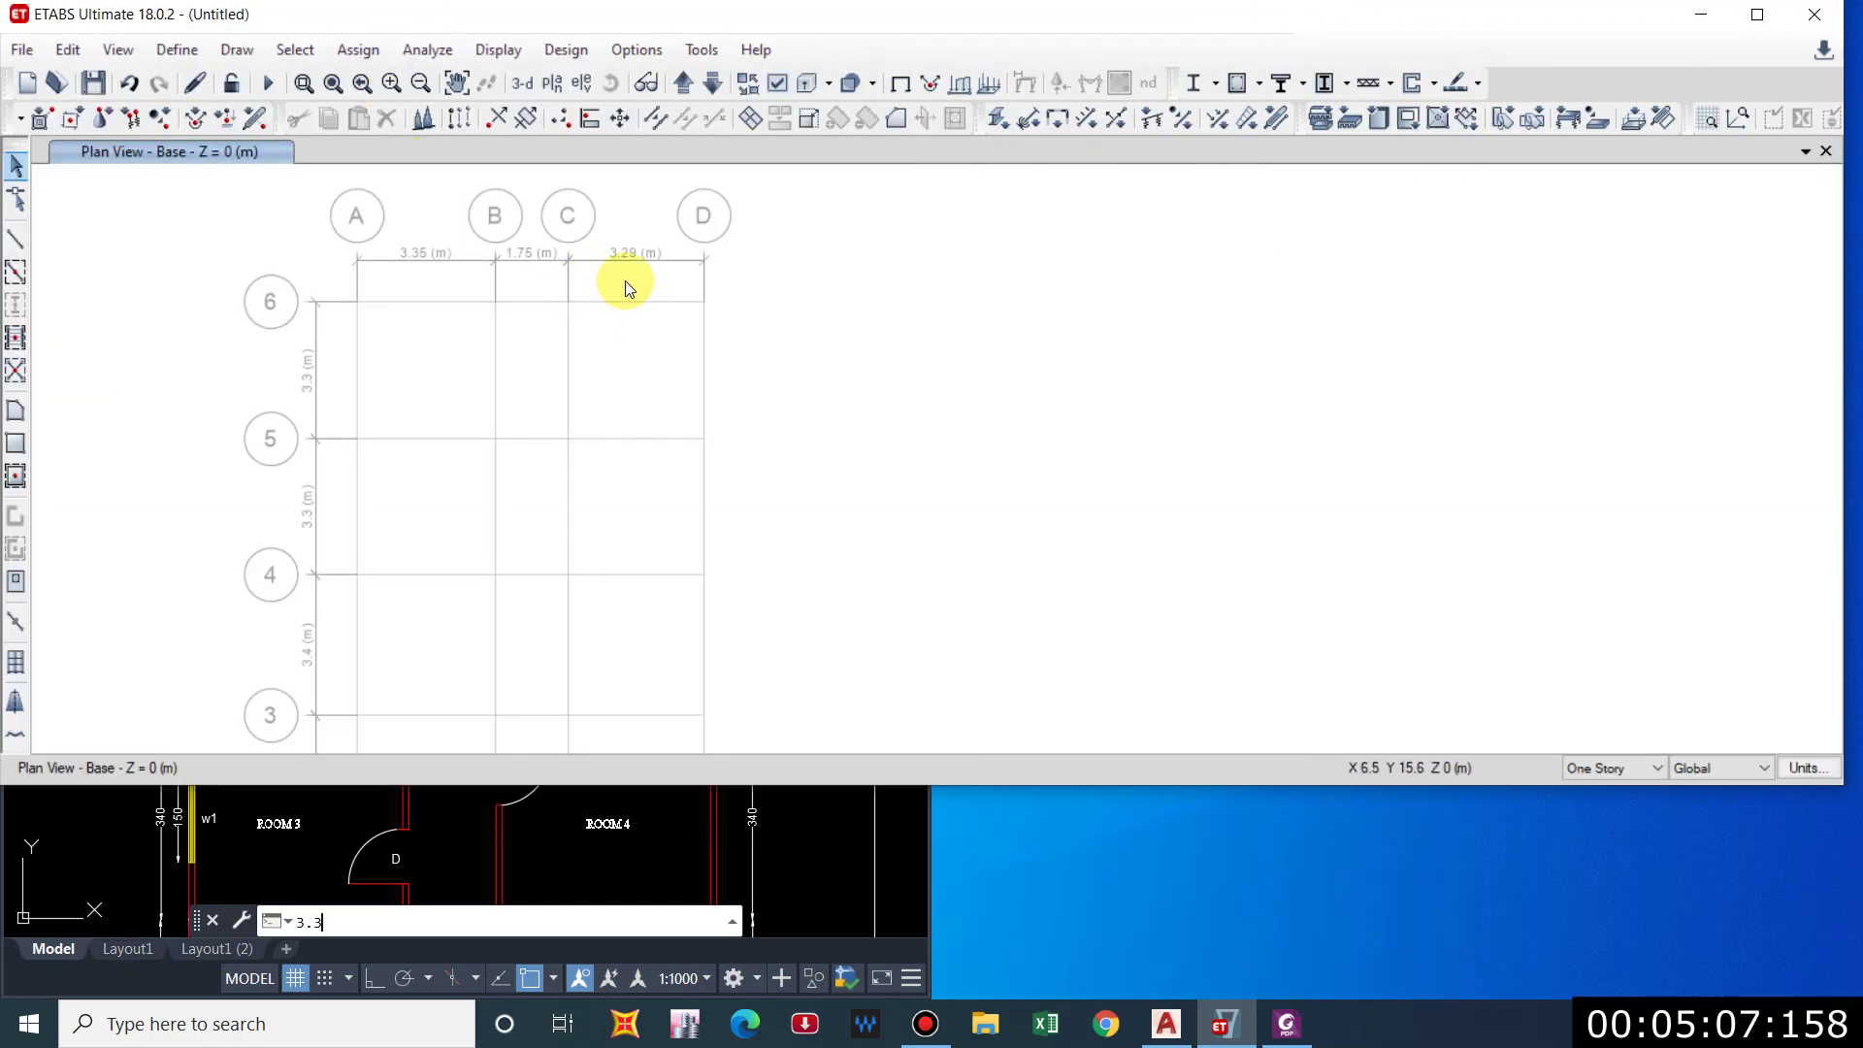
{"action": "double_click", "coordinate": [807, 18]}
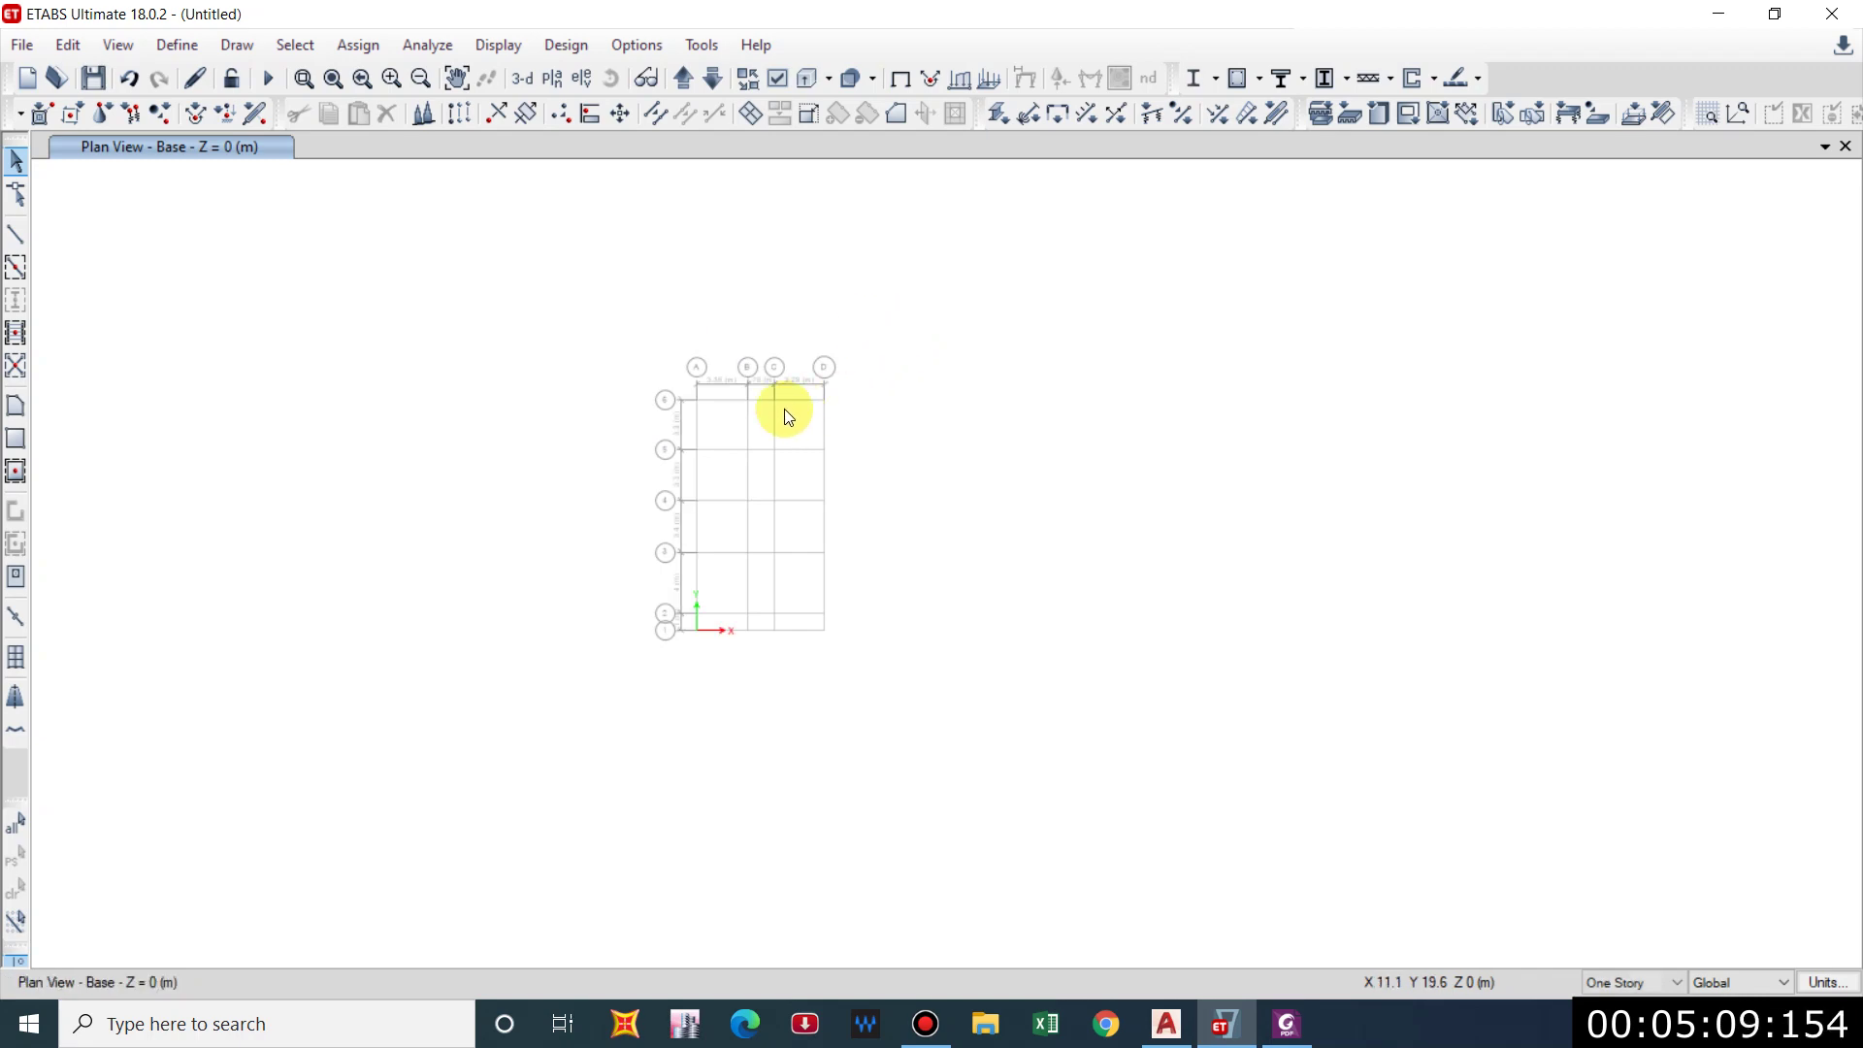
{"action": "left_click", "coordinate": [1826, 147]}
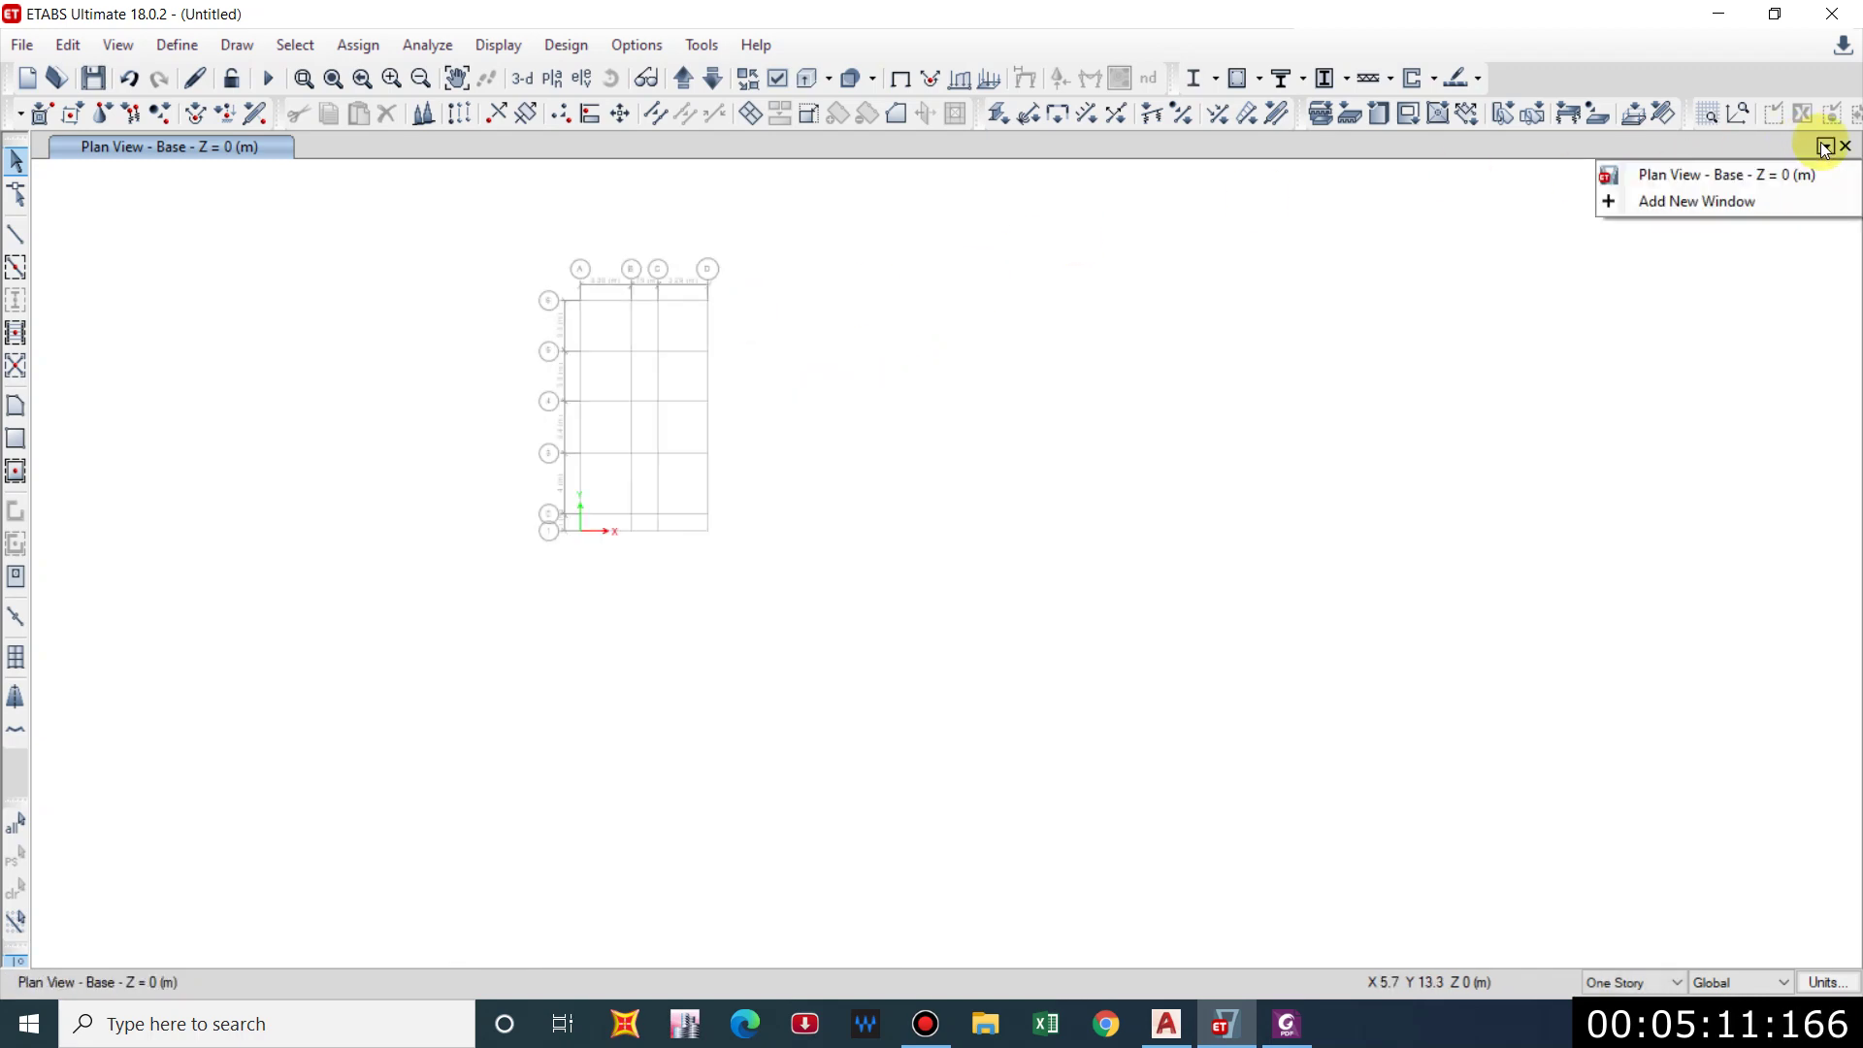
{"action": "left_click", "coordinate": [1657, 201]}
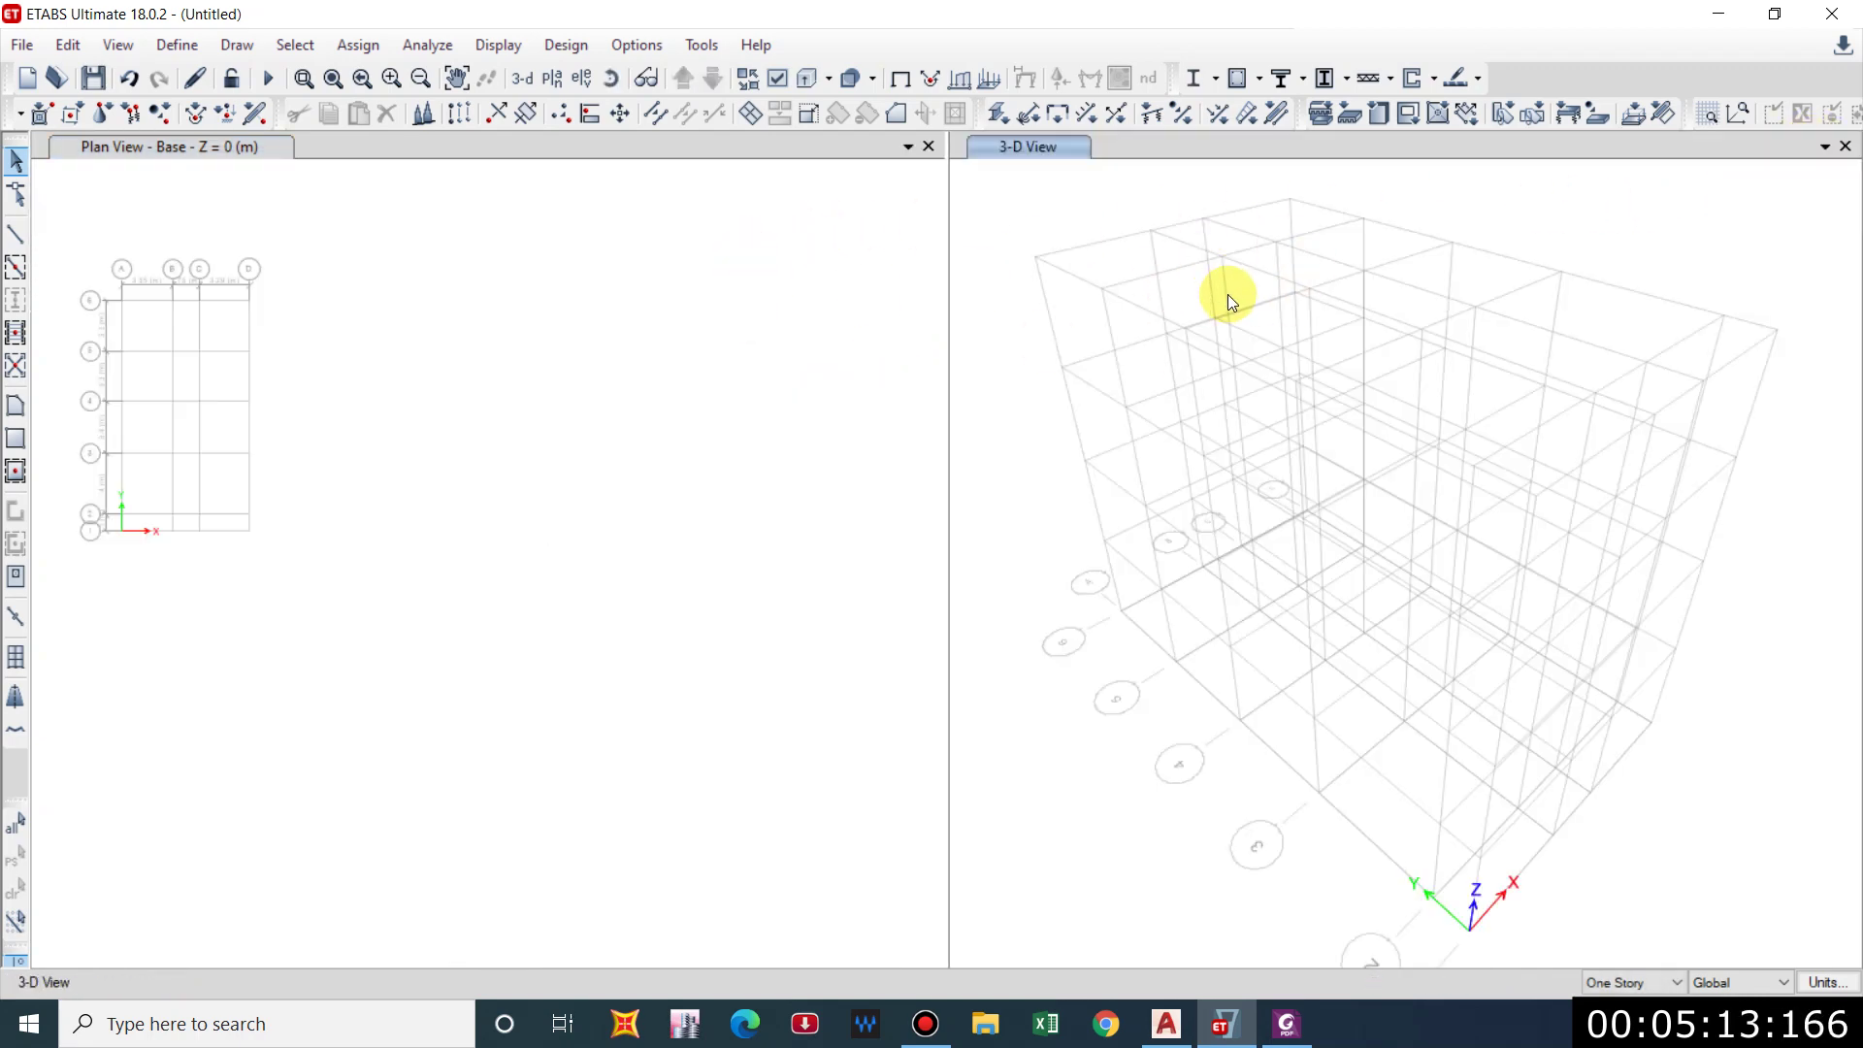
{"action": "middle_click_drag", "start_coordinate": [1281, 345], "coordinate": [1585, 510], "text": "shift"}
Activate the plan view and go up through the storeys from Base to Story4.
{"action": "left_click", "coordinate": [171, 143]}
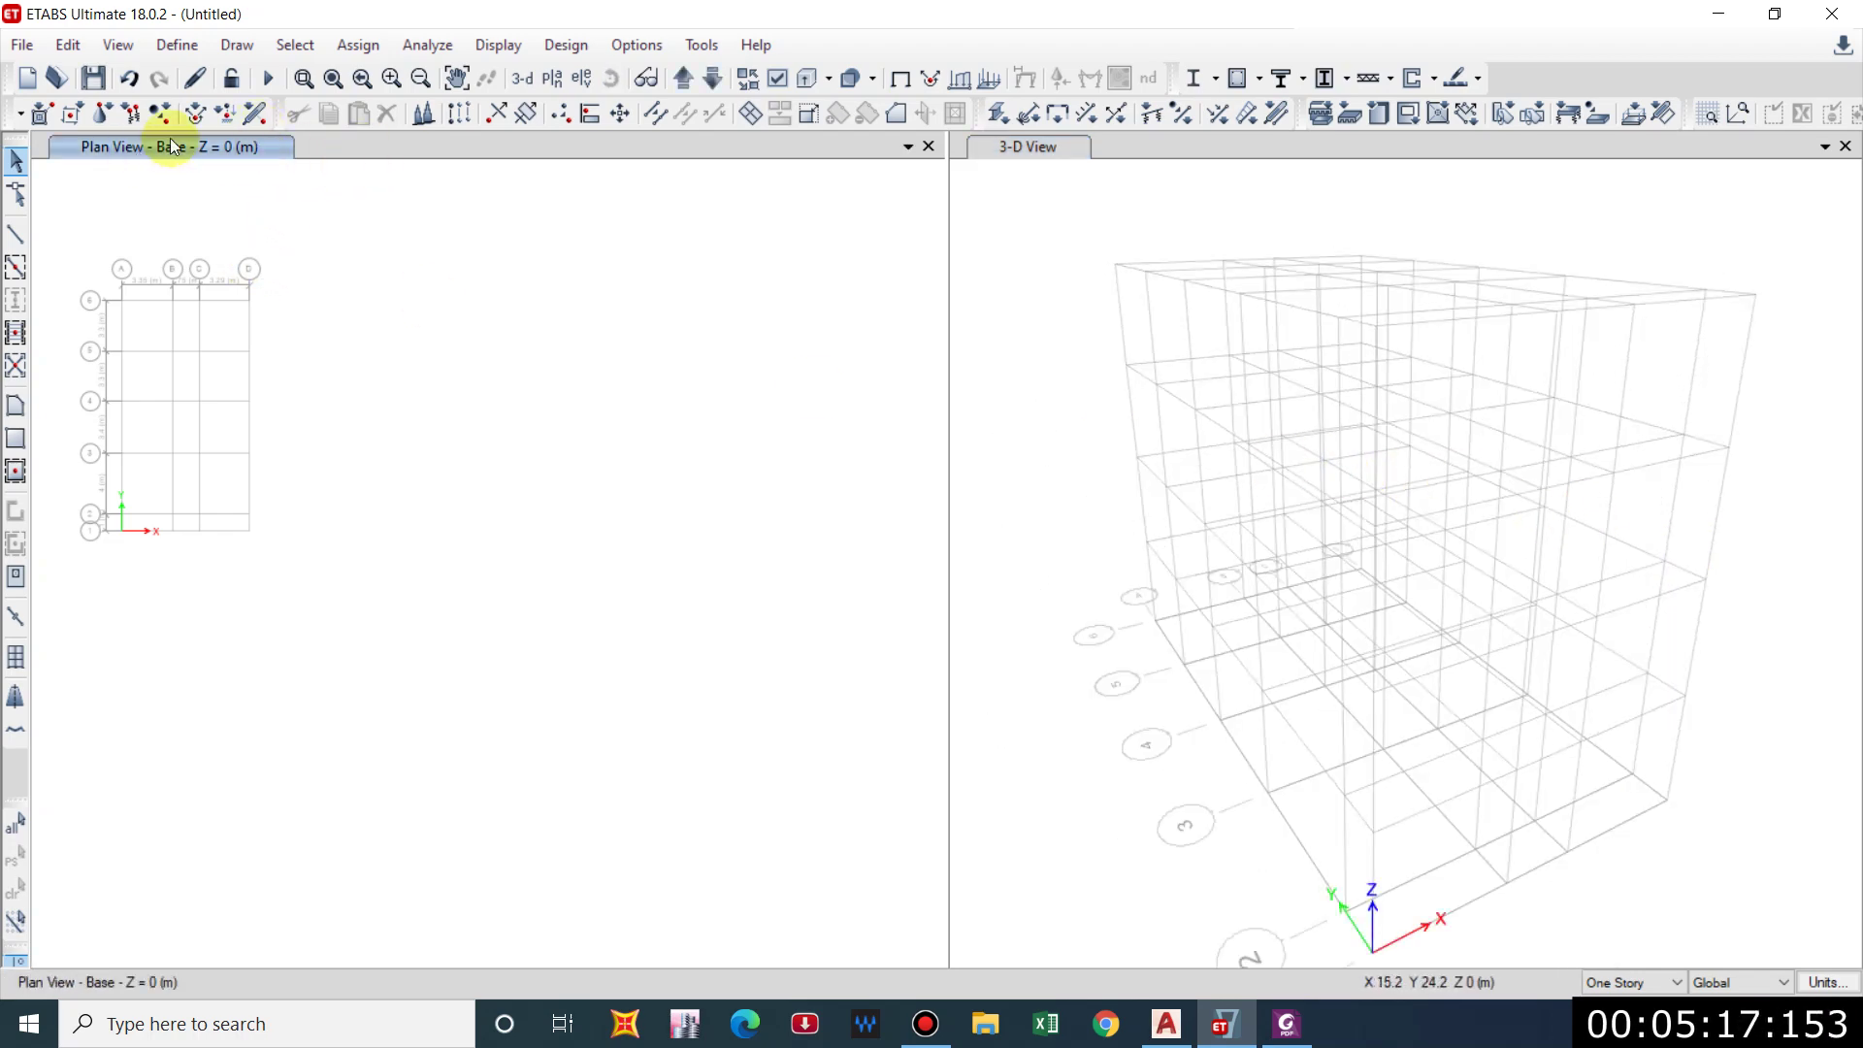
{"action": "middle_click_drag", "start_coordinate": [254, 283], "coordinate": [375, 374]}
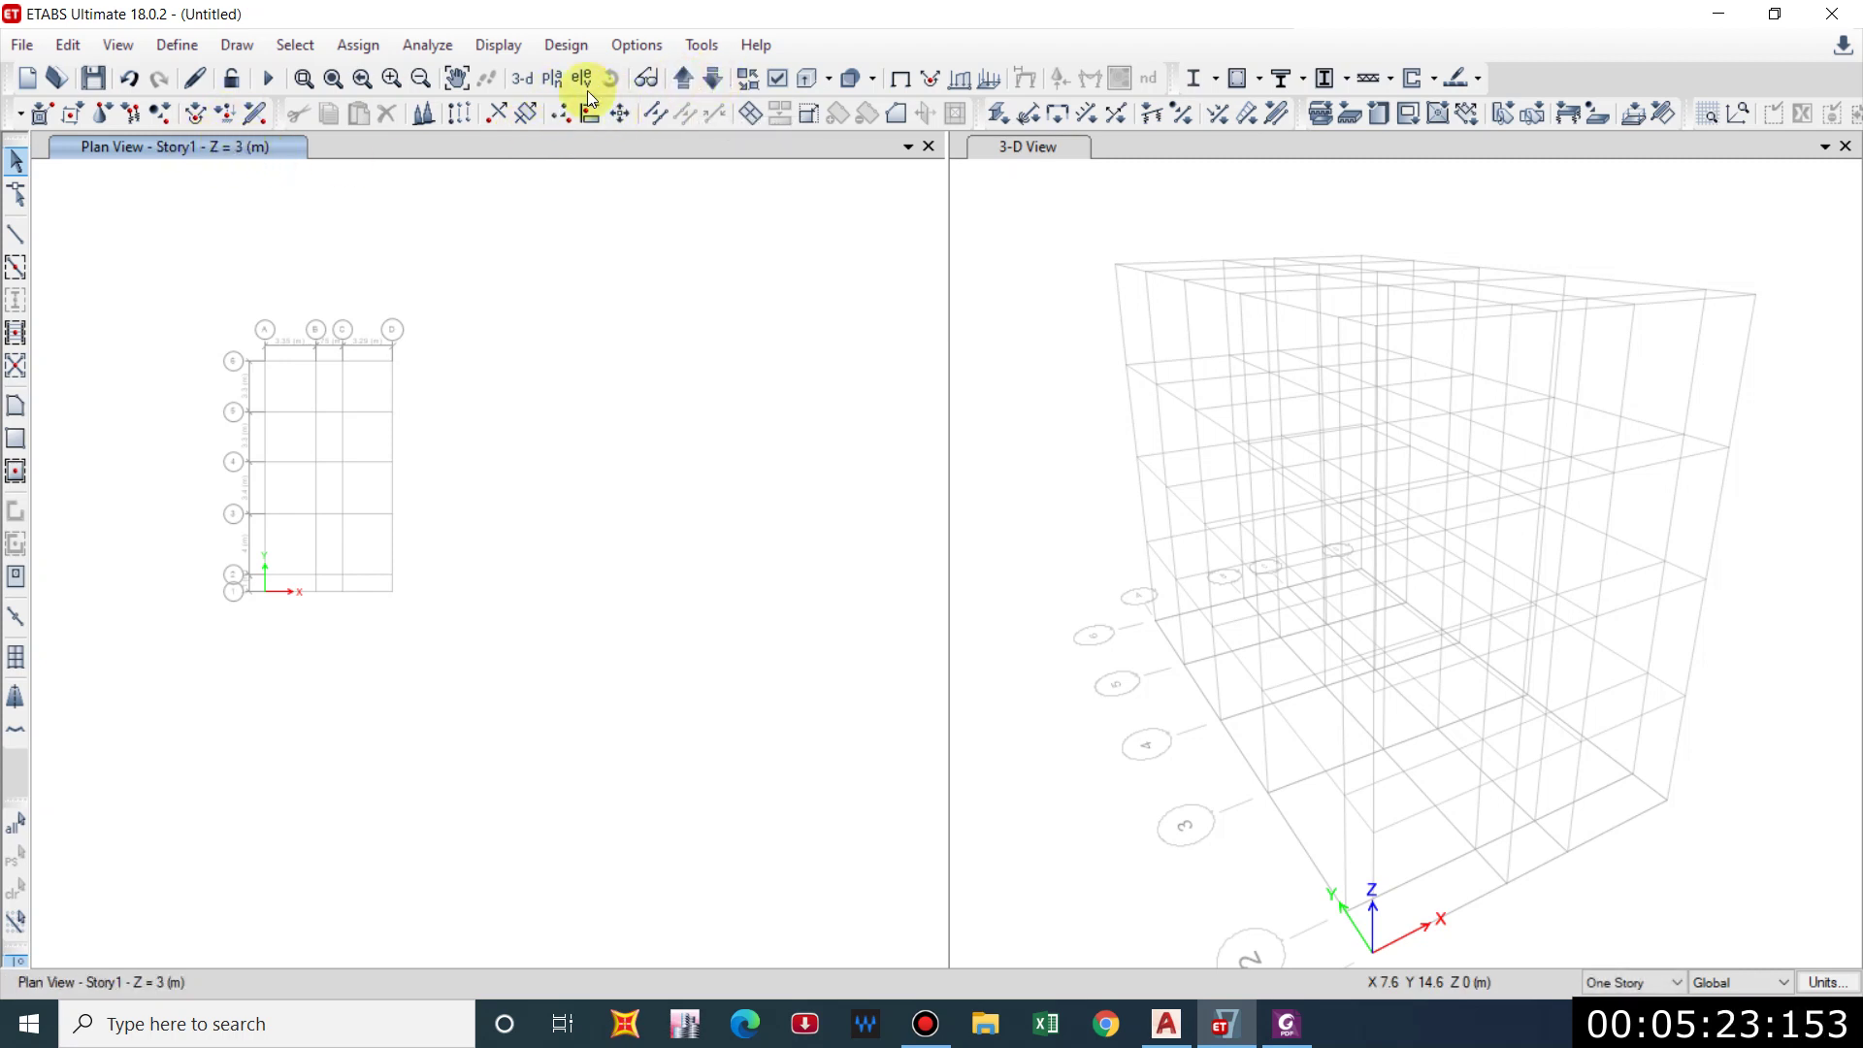
{"action": "left_click", "coordinate": [683, 78]}
{"action": "left_click", "coordinate": [689, 85]}
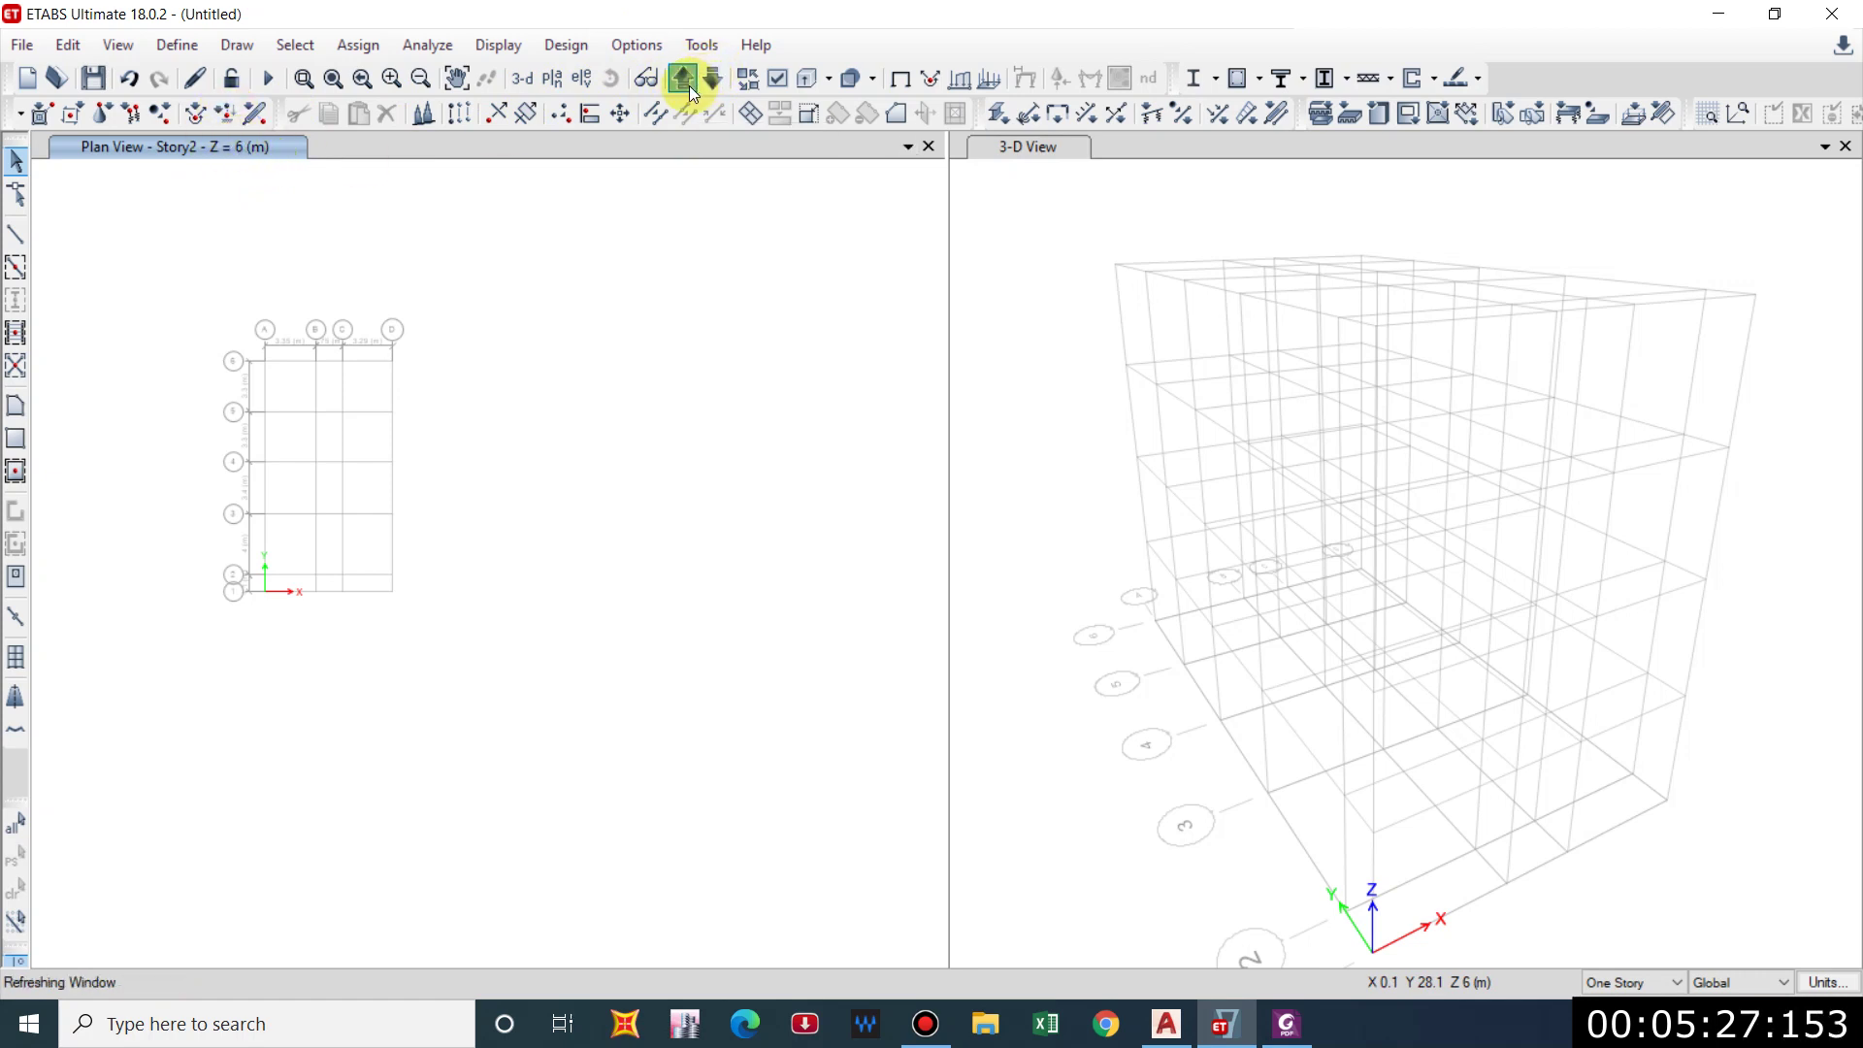
{"action": "left_click", "coordinate": [689, 85]}
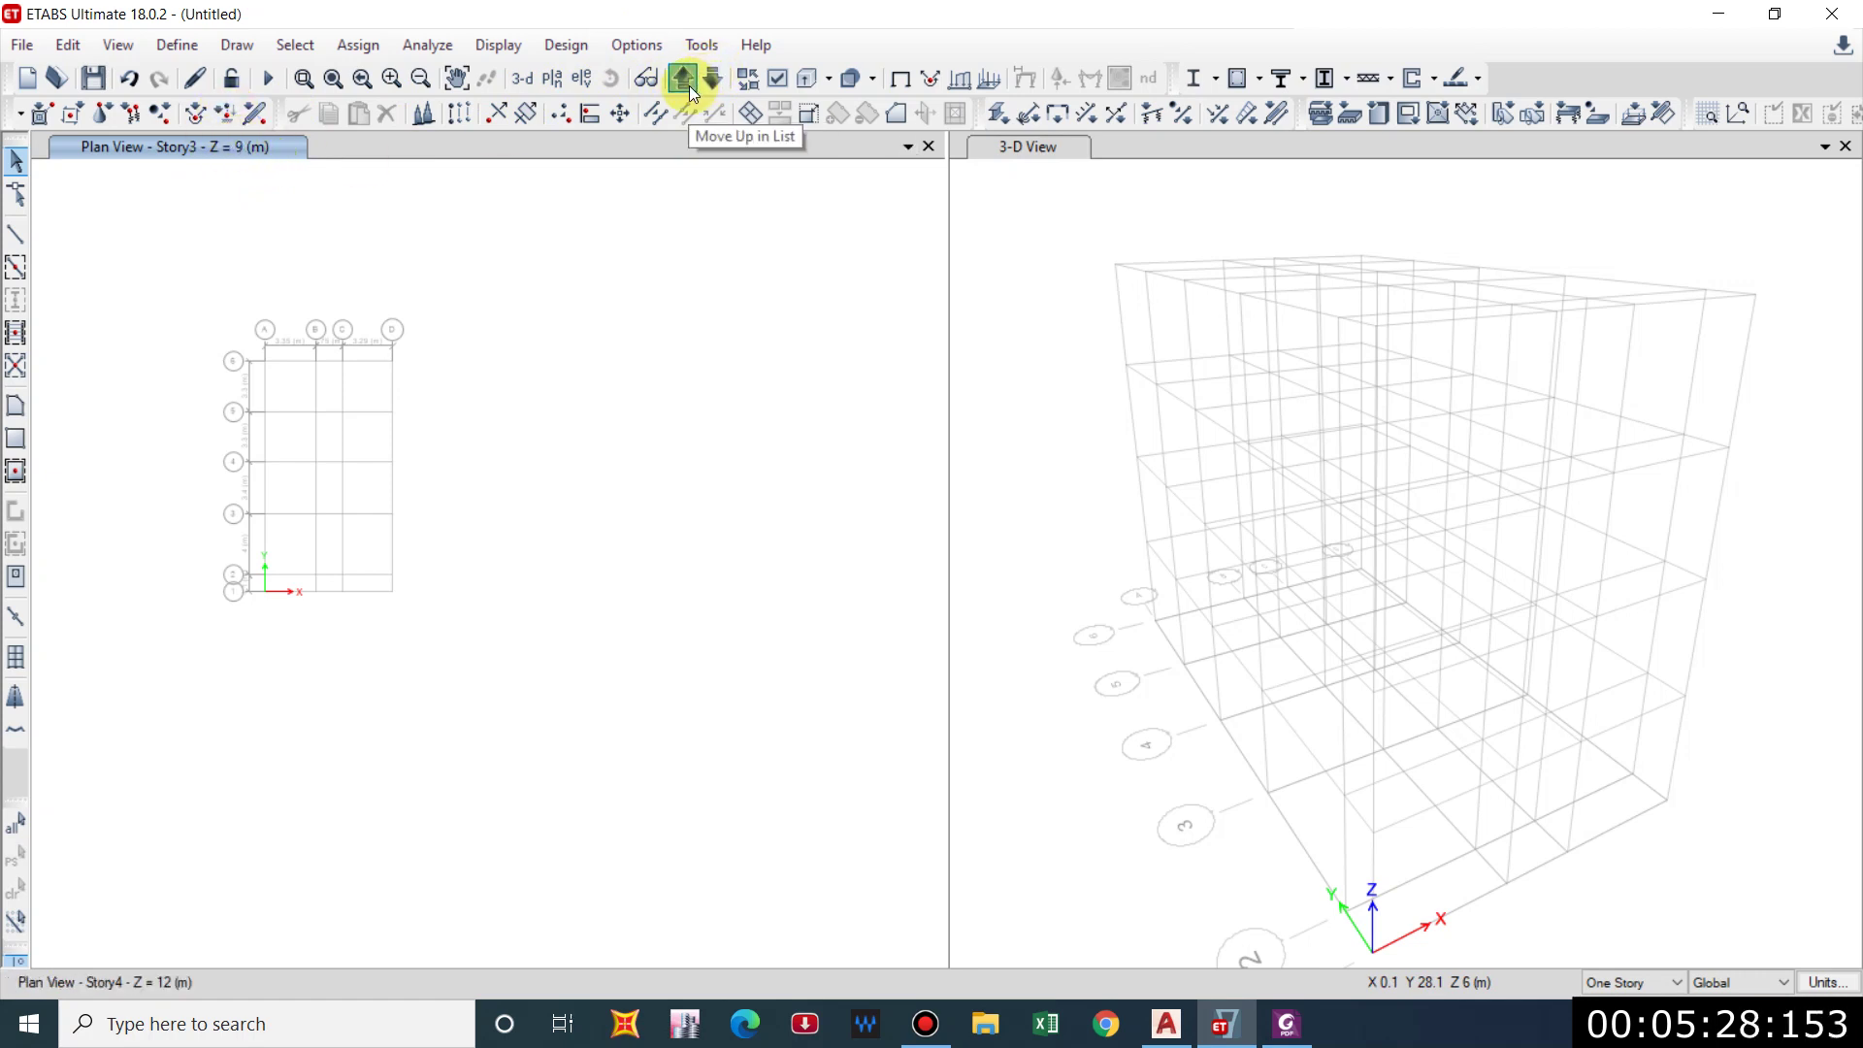
Replace the plan with the elevation view at grid A and go through the elevations to grid C.
{"action": "left_click", "coordinate": [589, 85]}
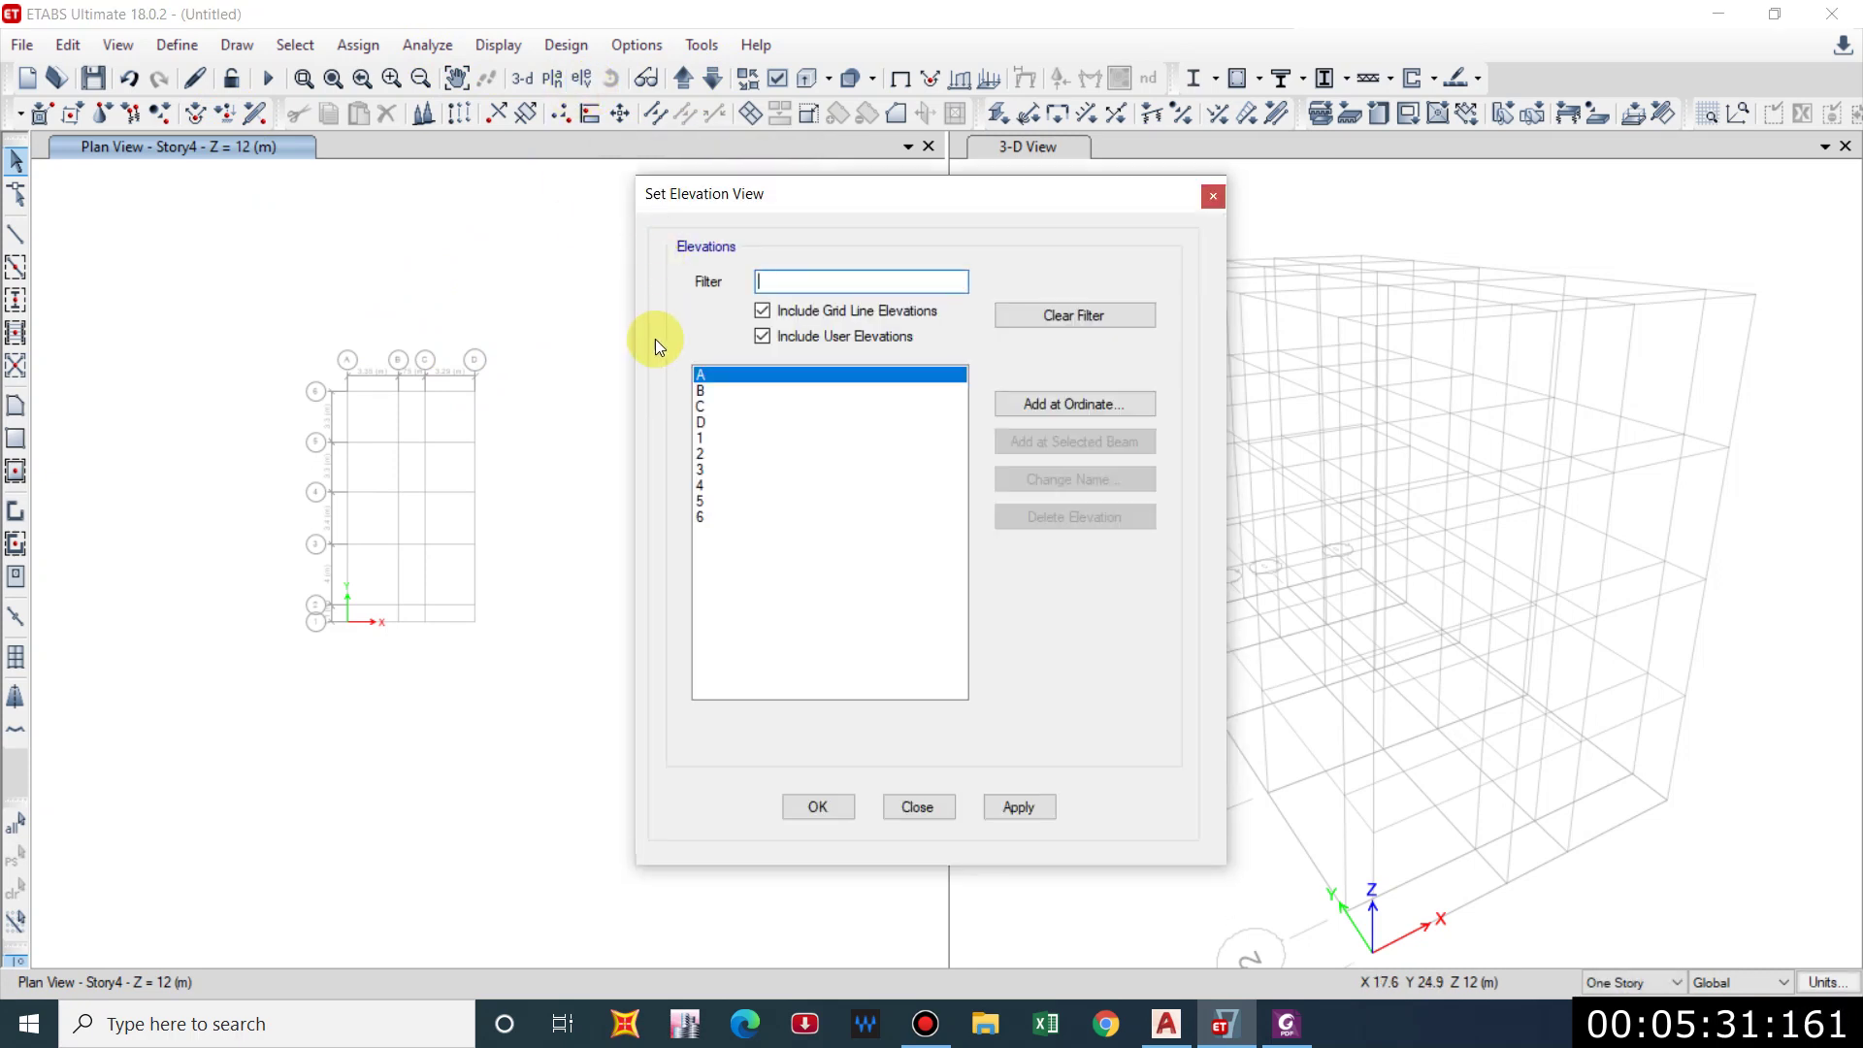
{"action": "left_click", "coordinate": [1000, 806]}
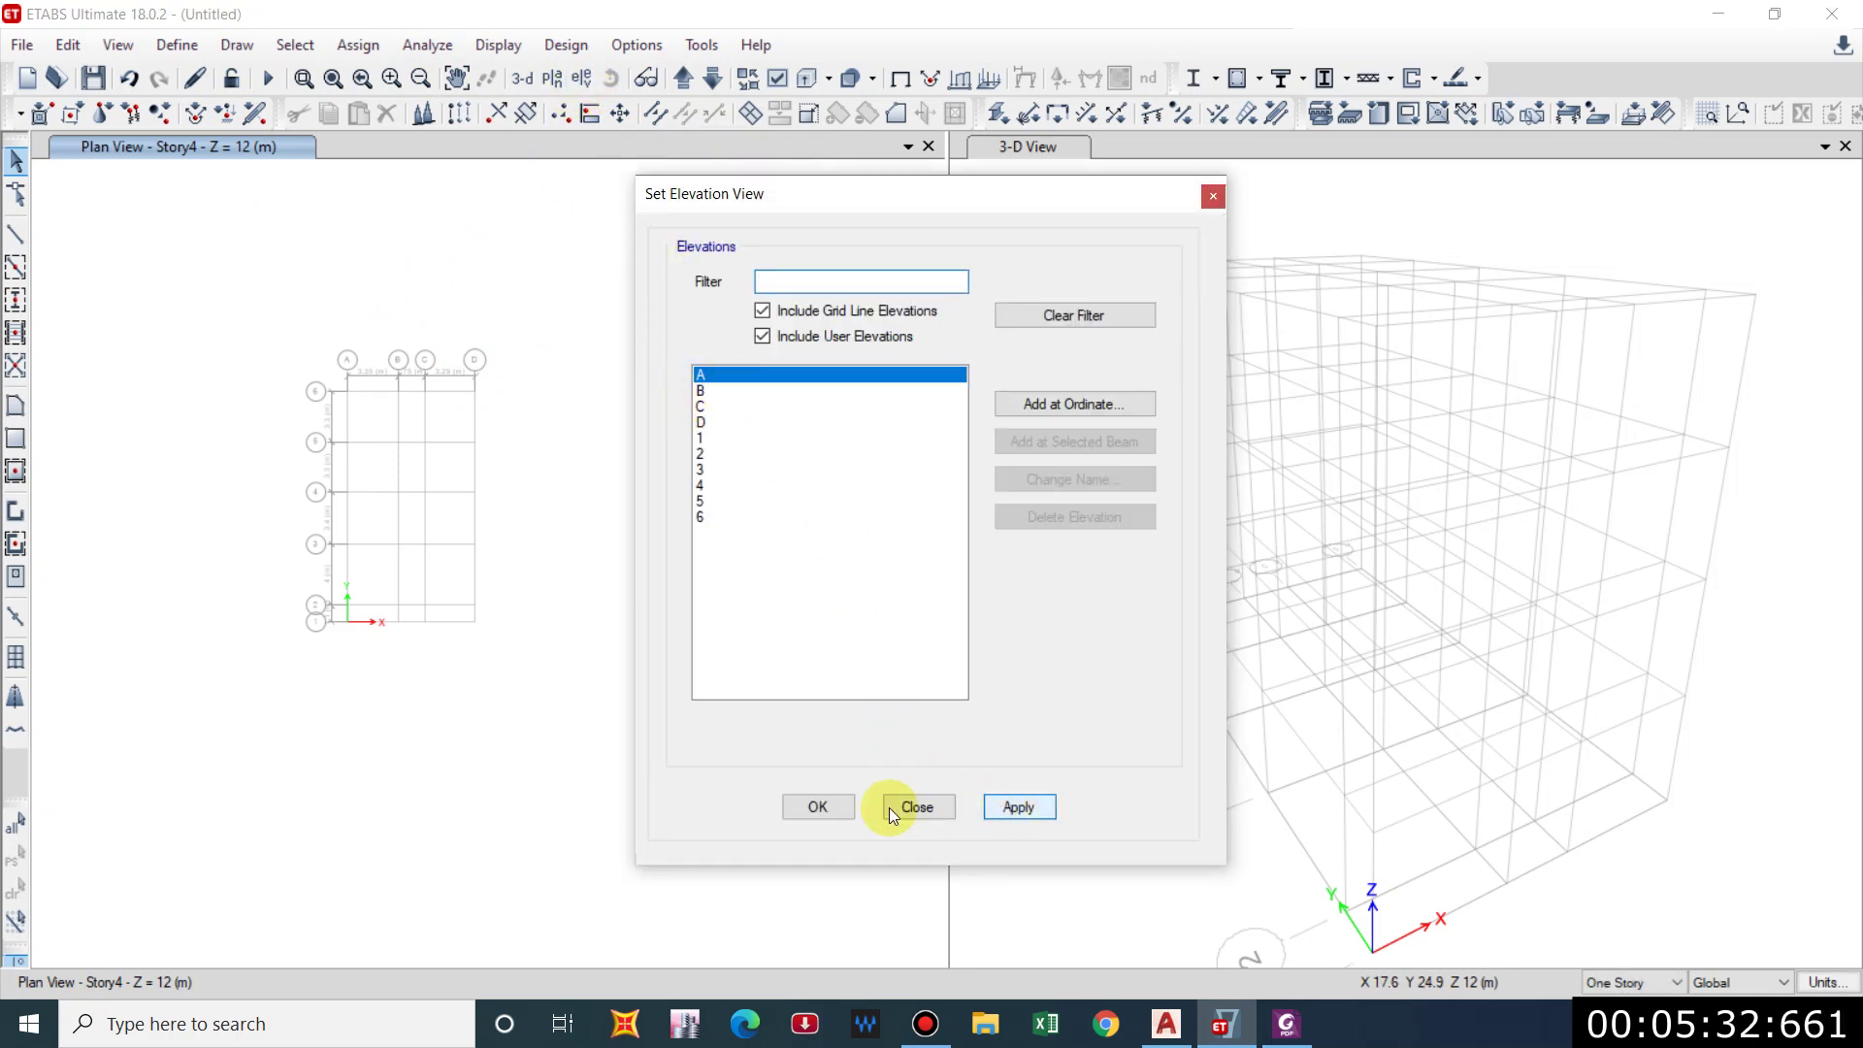
{"action": "left_click", "coordinate": [820, 807]}
{"action": "scroll", "coordinate": [407, 419], "scroll_direction": "down", "scroll_amount": 3}
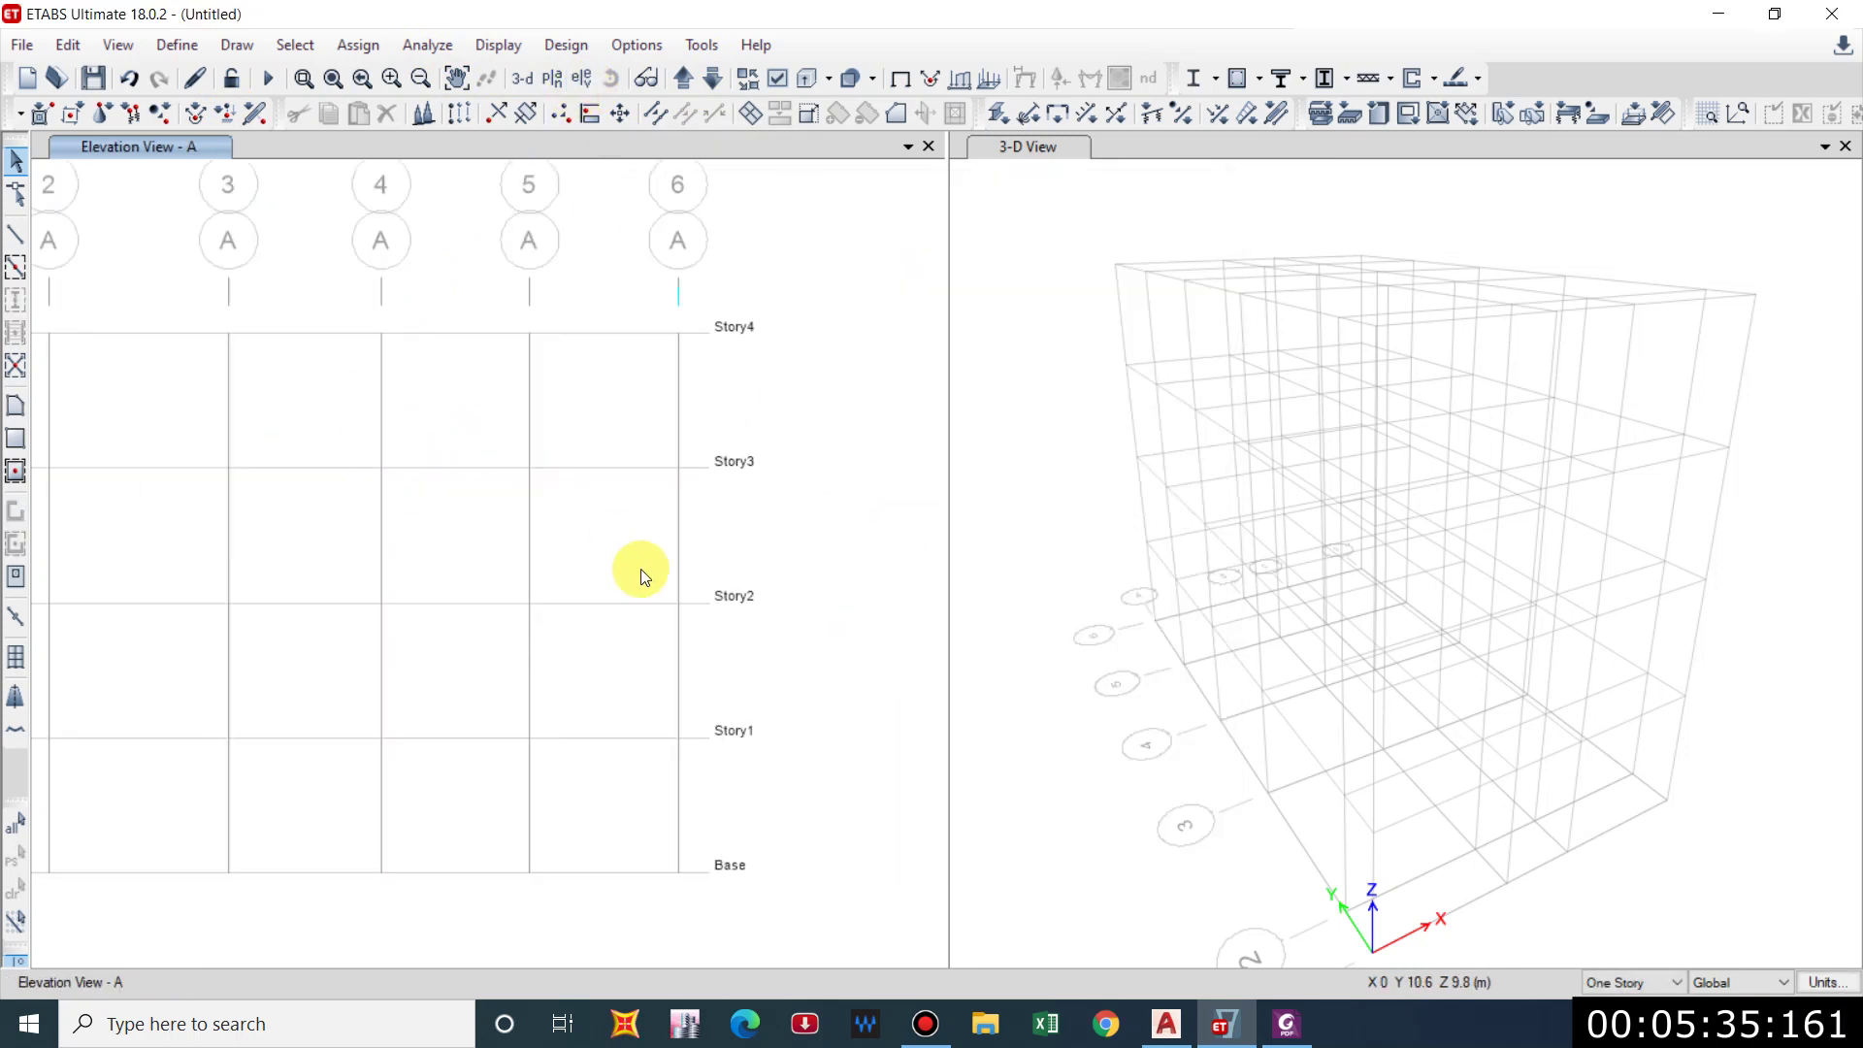
{"action": "scroll", "coordinate": [524, 504], "scroll_direction": "up", "scroll_amount": 3}
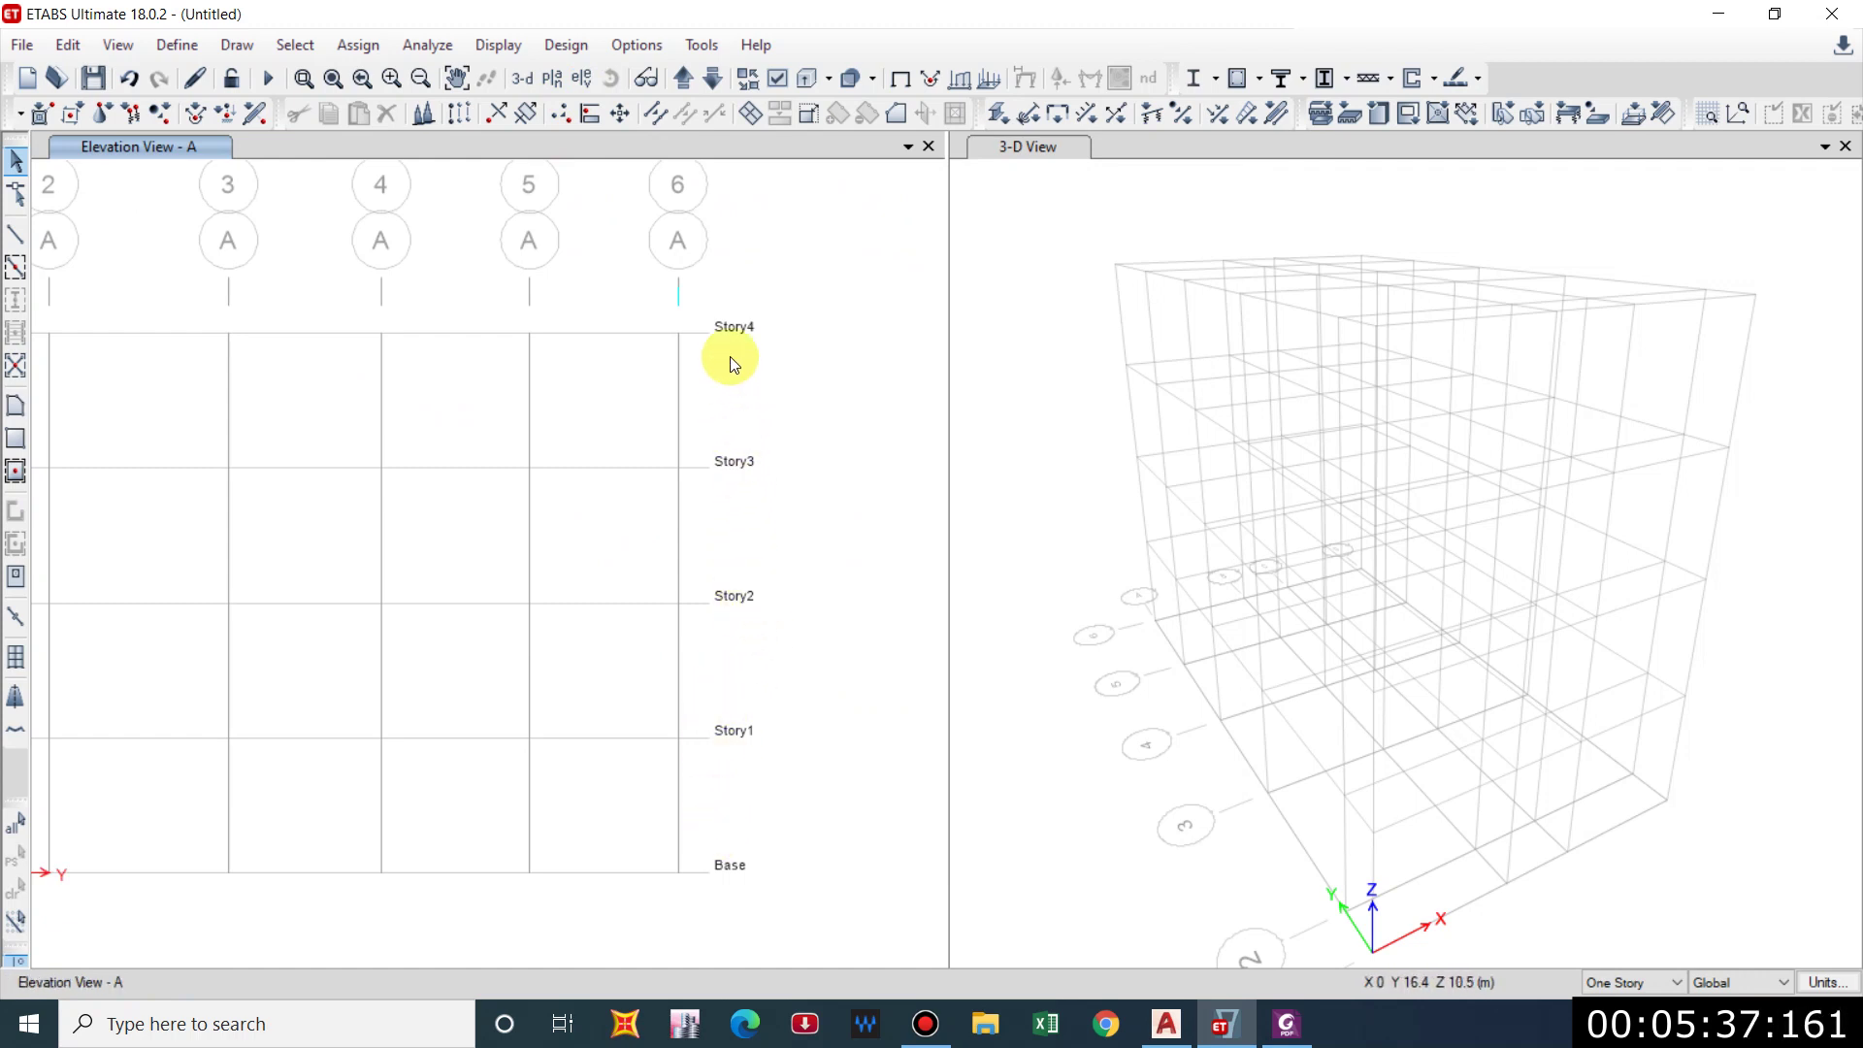
{"action": "left_click", "coordinate": [703, 86]}
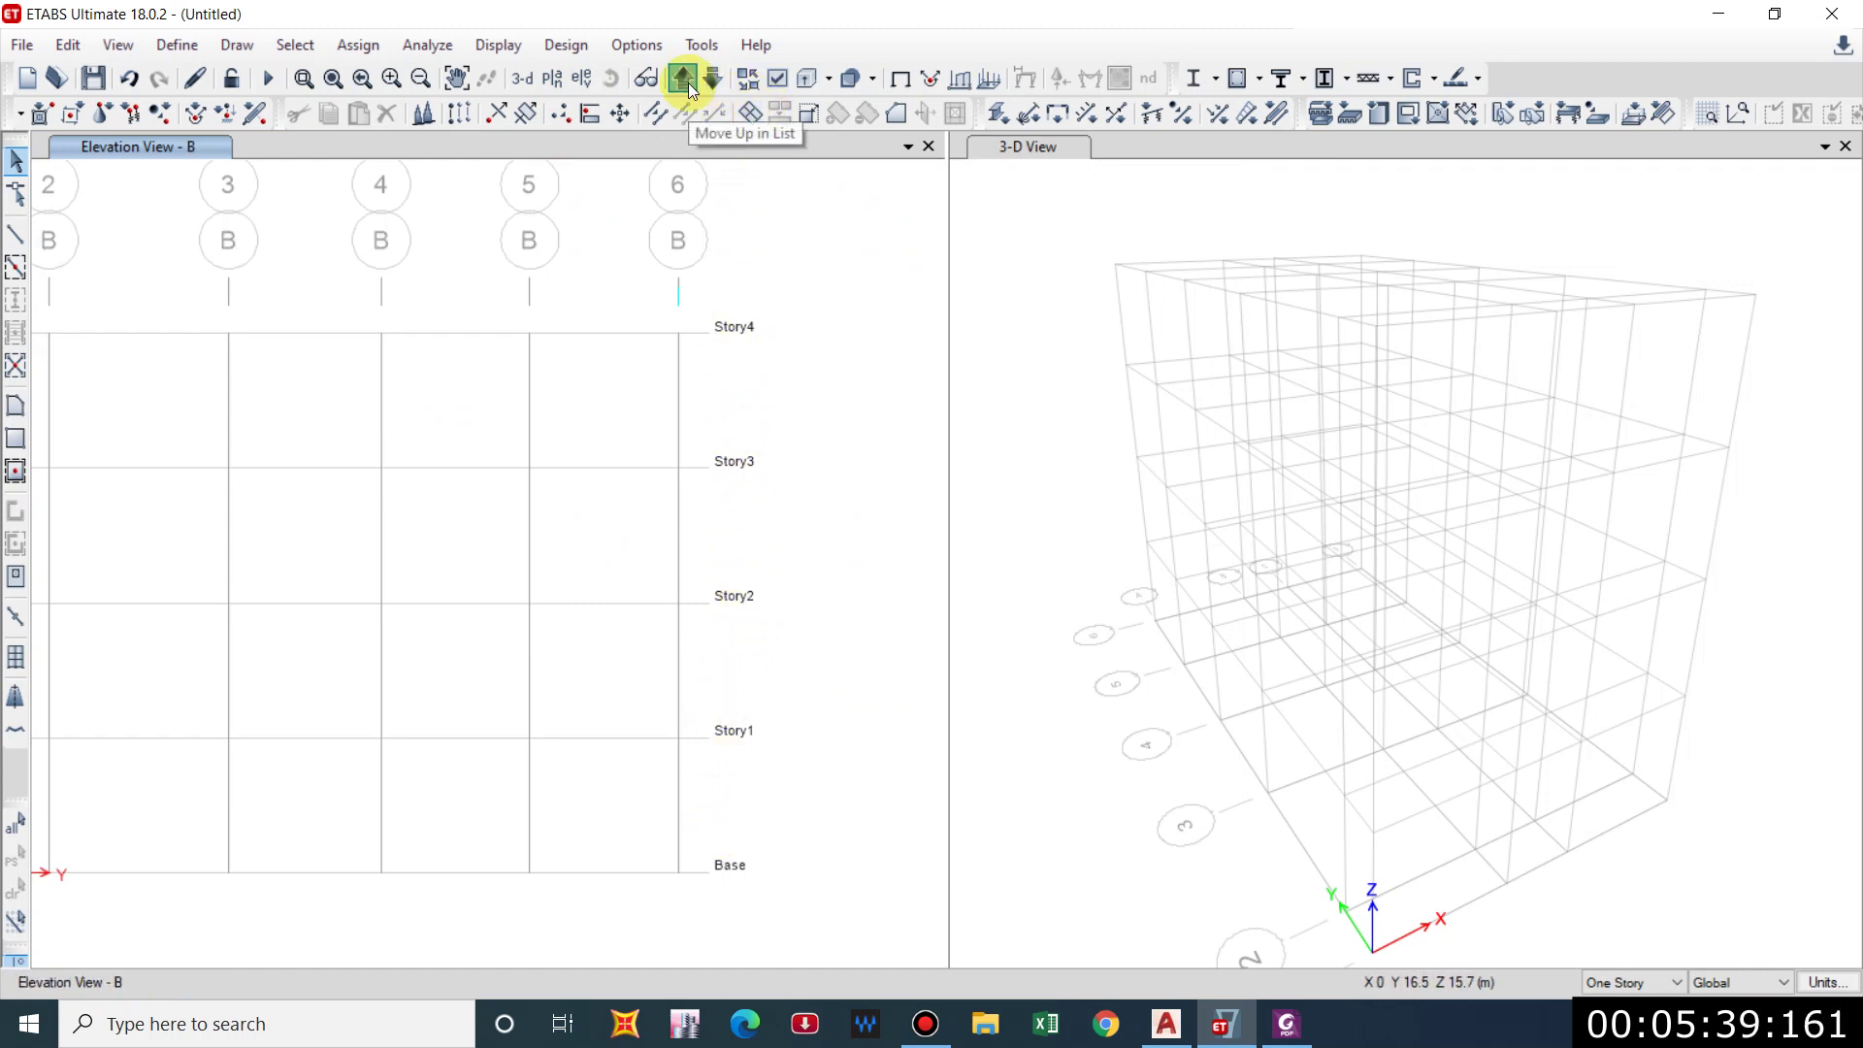
{"action": "left_click", "coordinate": [702, 86]}
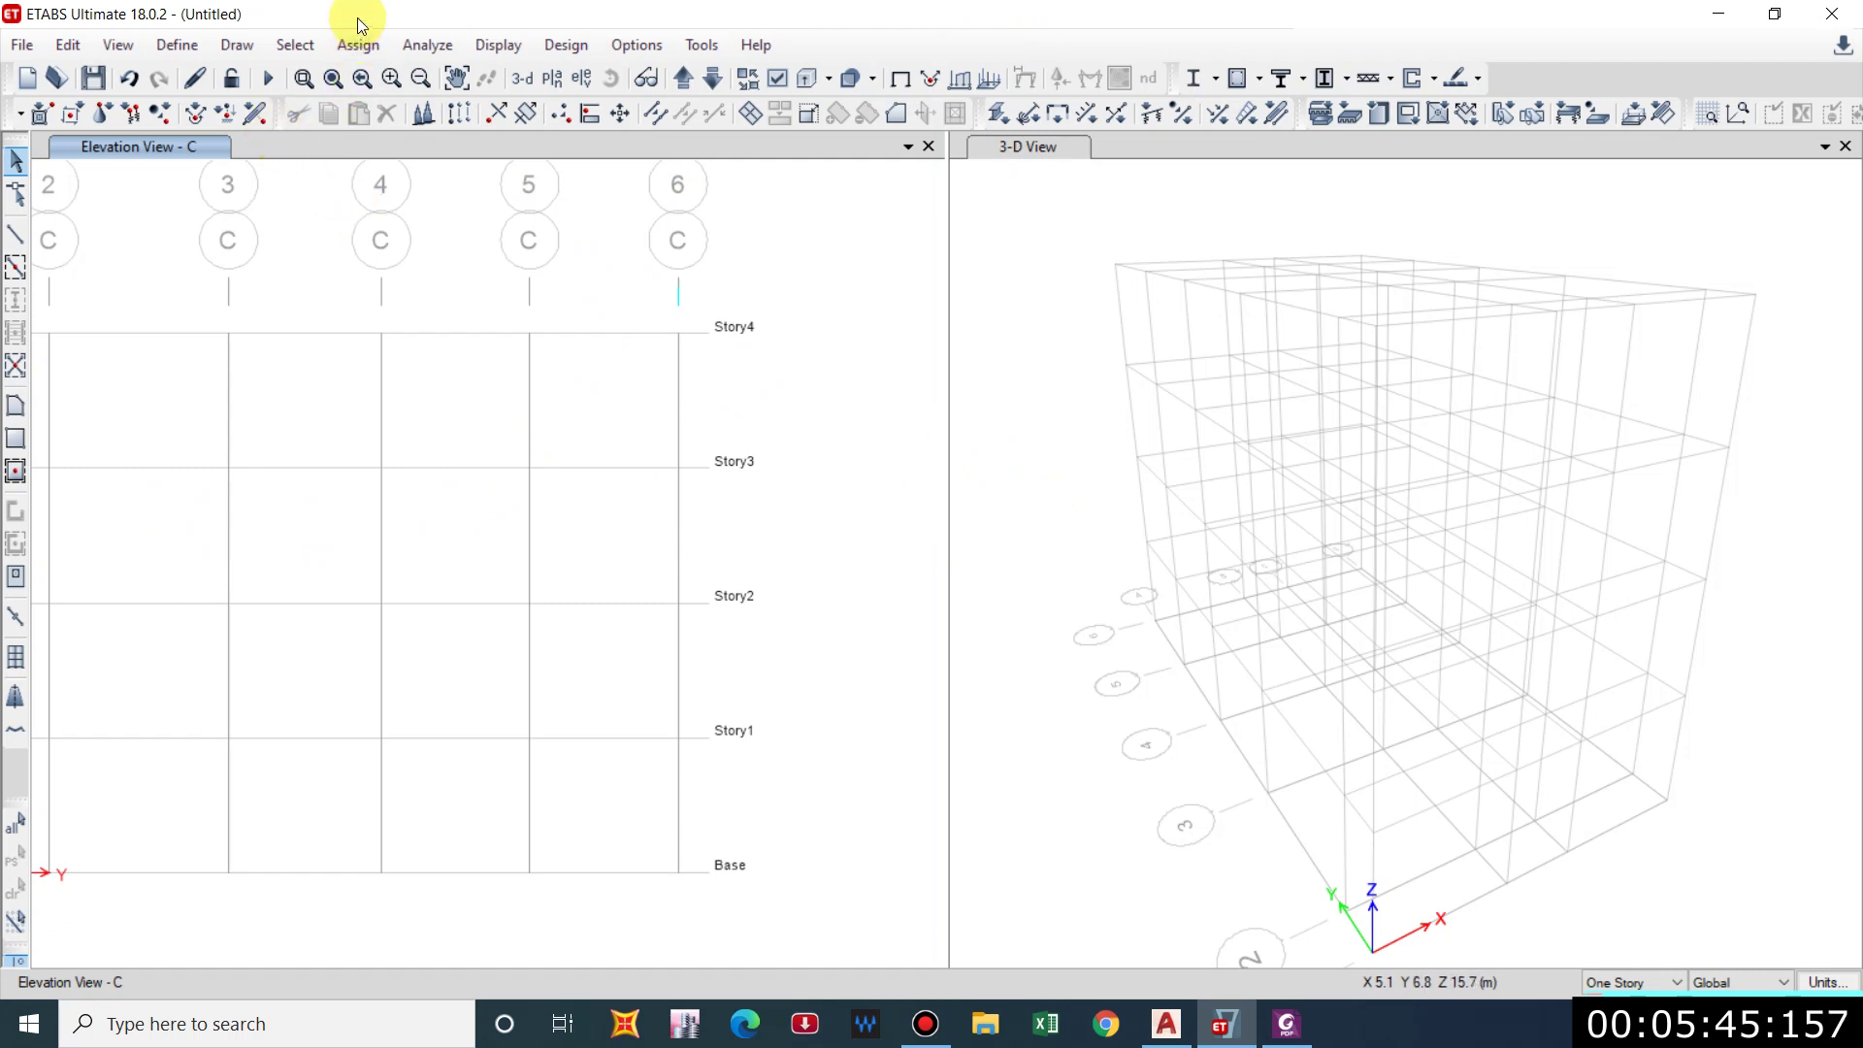
Add a new concrete material for region India, Indian standard, grade M20, keeping its default property data.
{"action": "left_click", "coordinate": [176, 47]}
{"action": "mouse_move", "coordinate": [126, 53]}
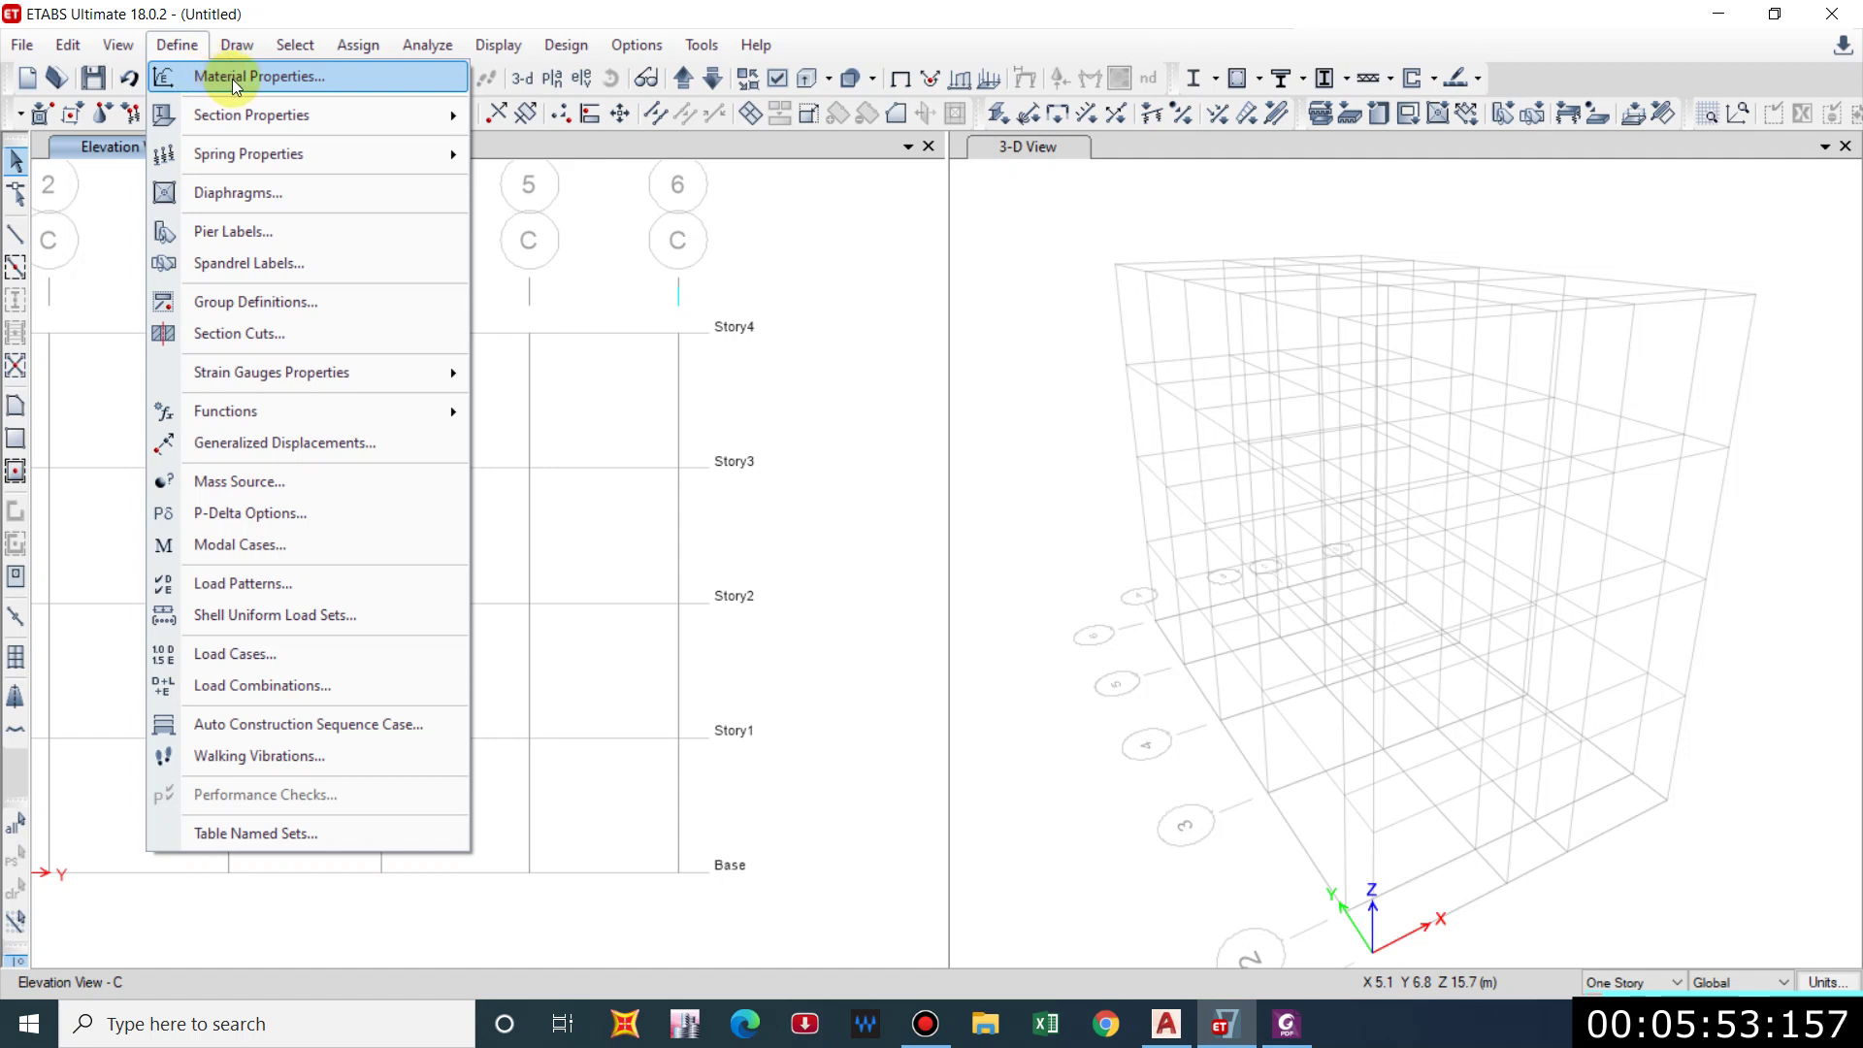
{"action": "left_click", "coordinate": [231, 79]}
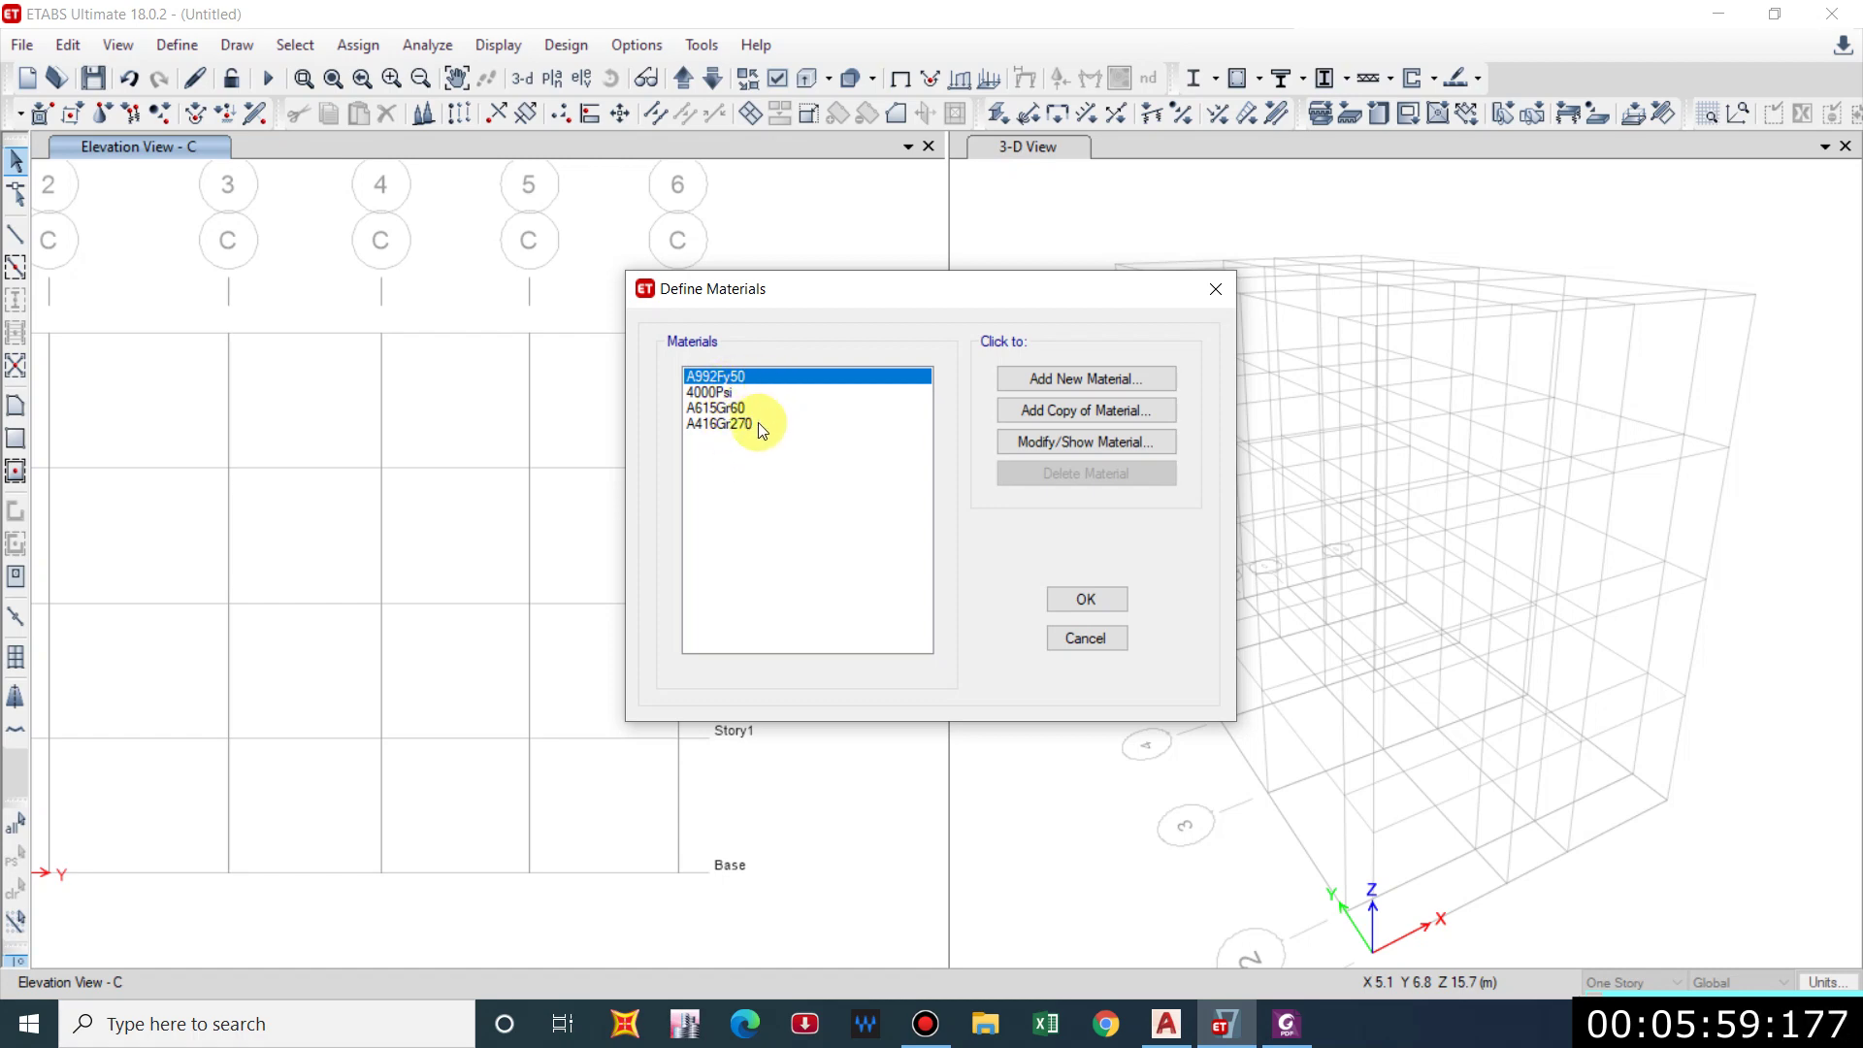
{"action": "left_click", "coordinate": [1064, 388]}
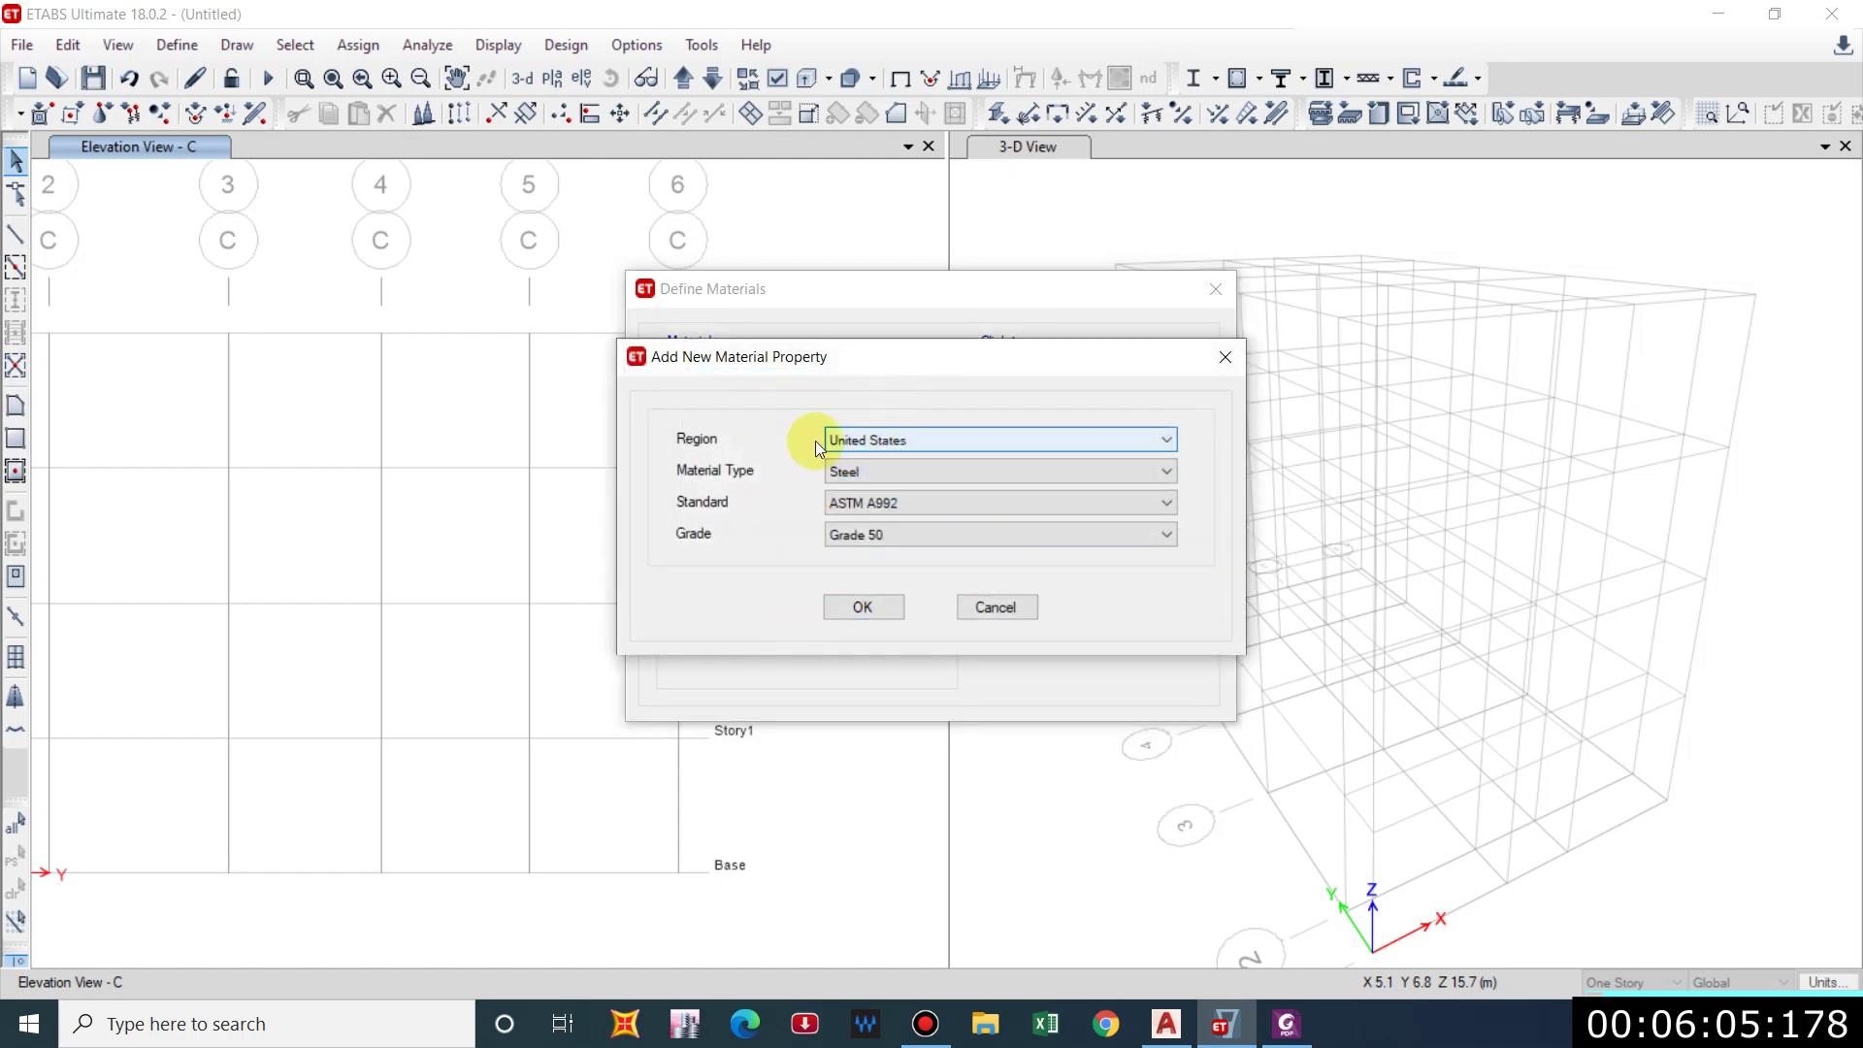
{"action": "left_click", "coordinate": [887, 440]}
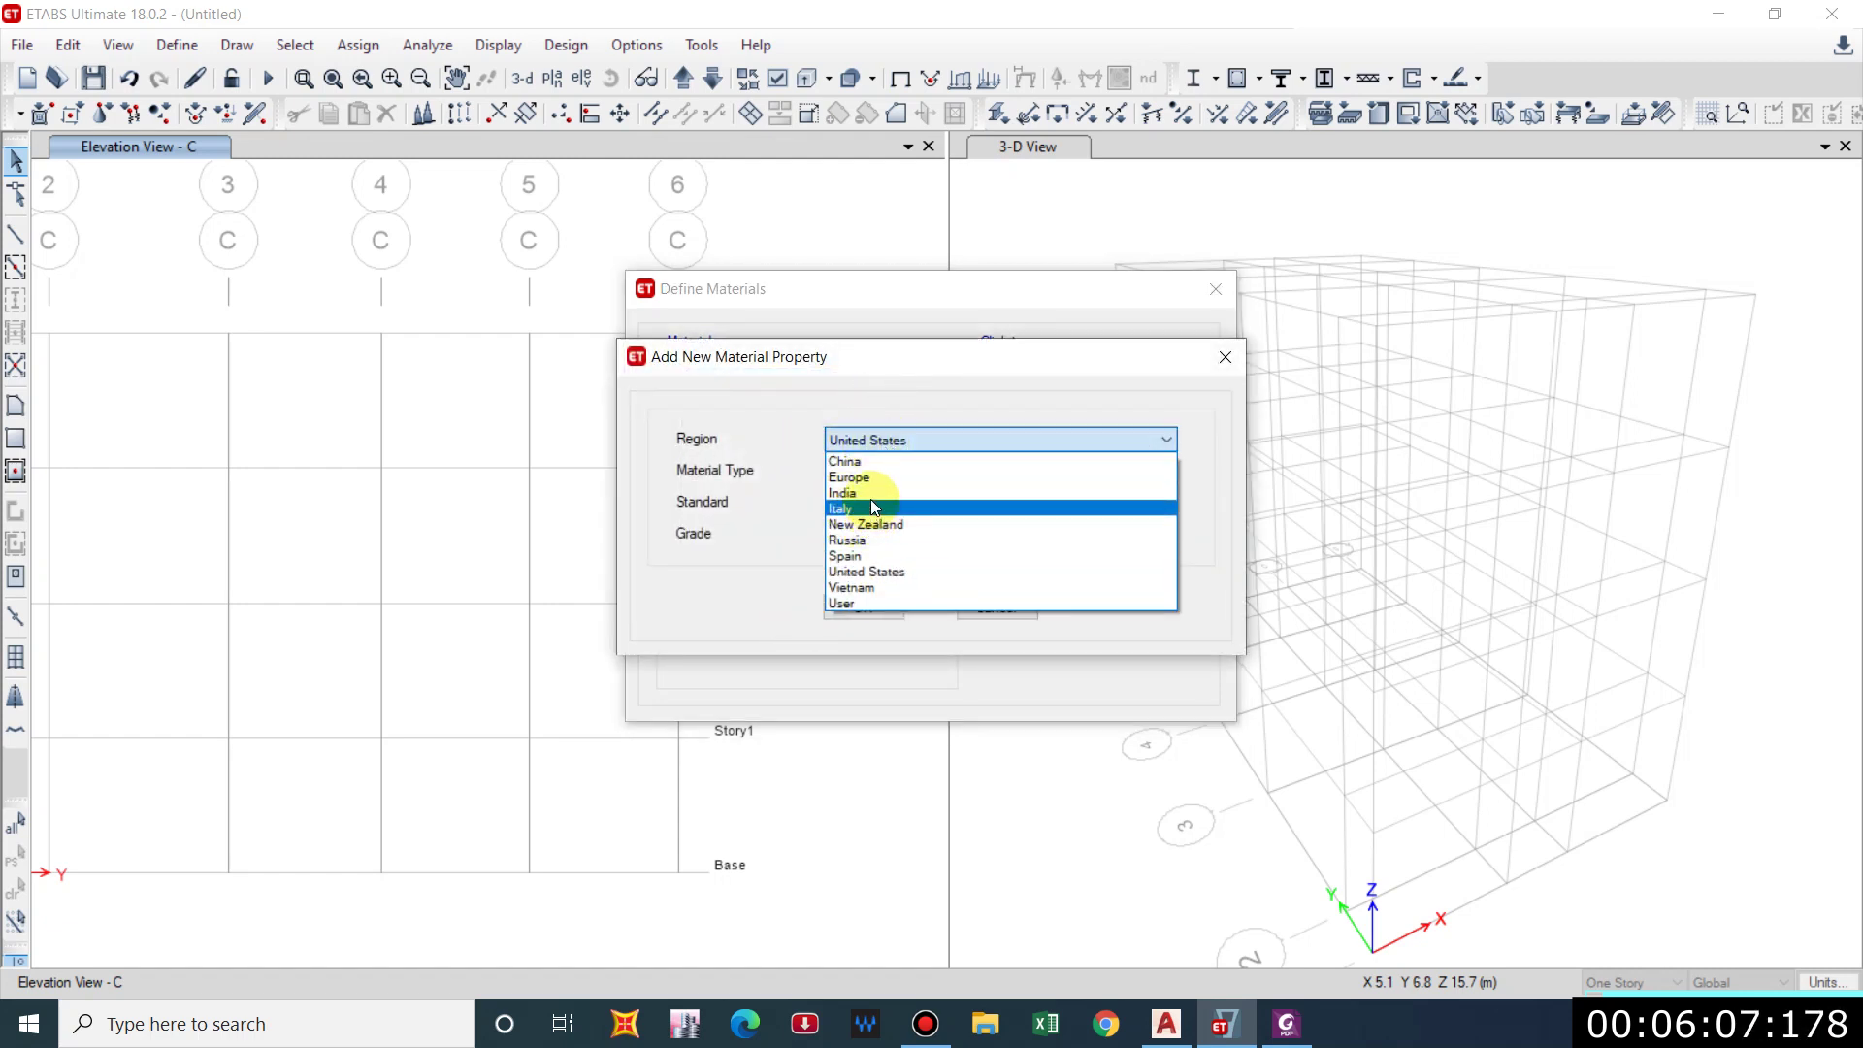
{"action": "left_click", "coordinate": [870, 495]}
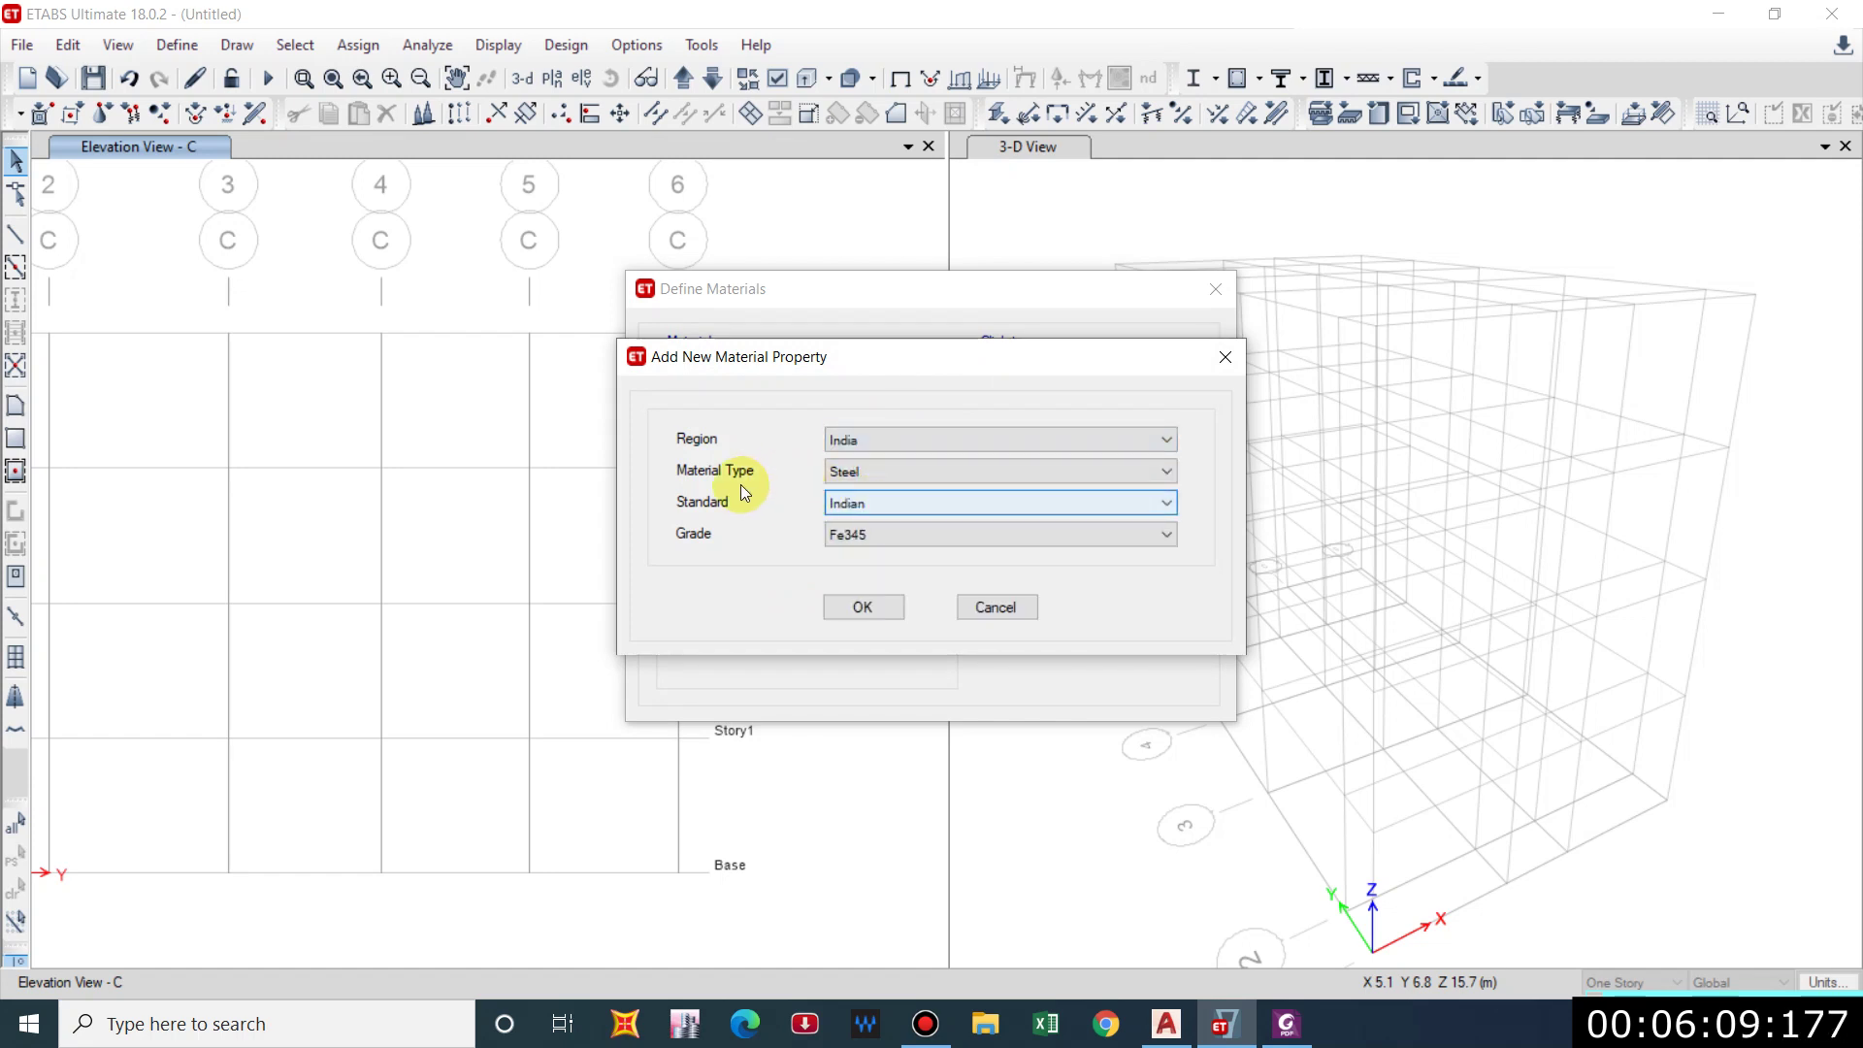
{"action": "left_click", "coordinate": [837, 472]}
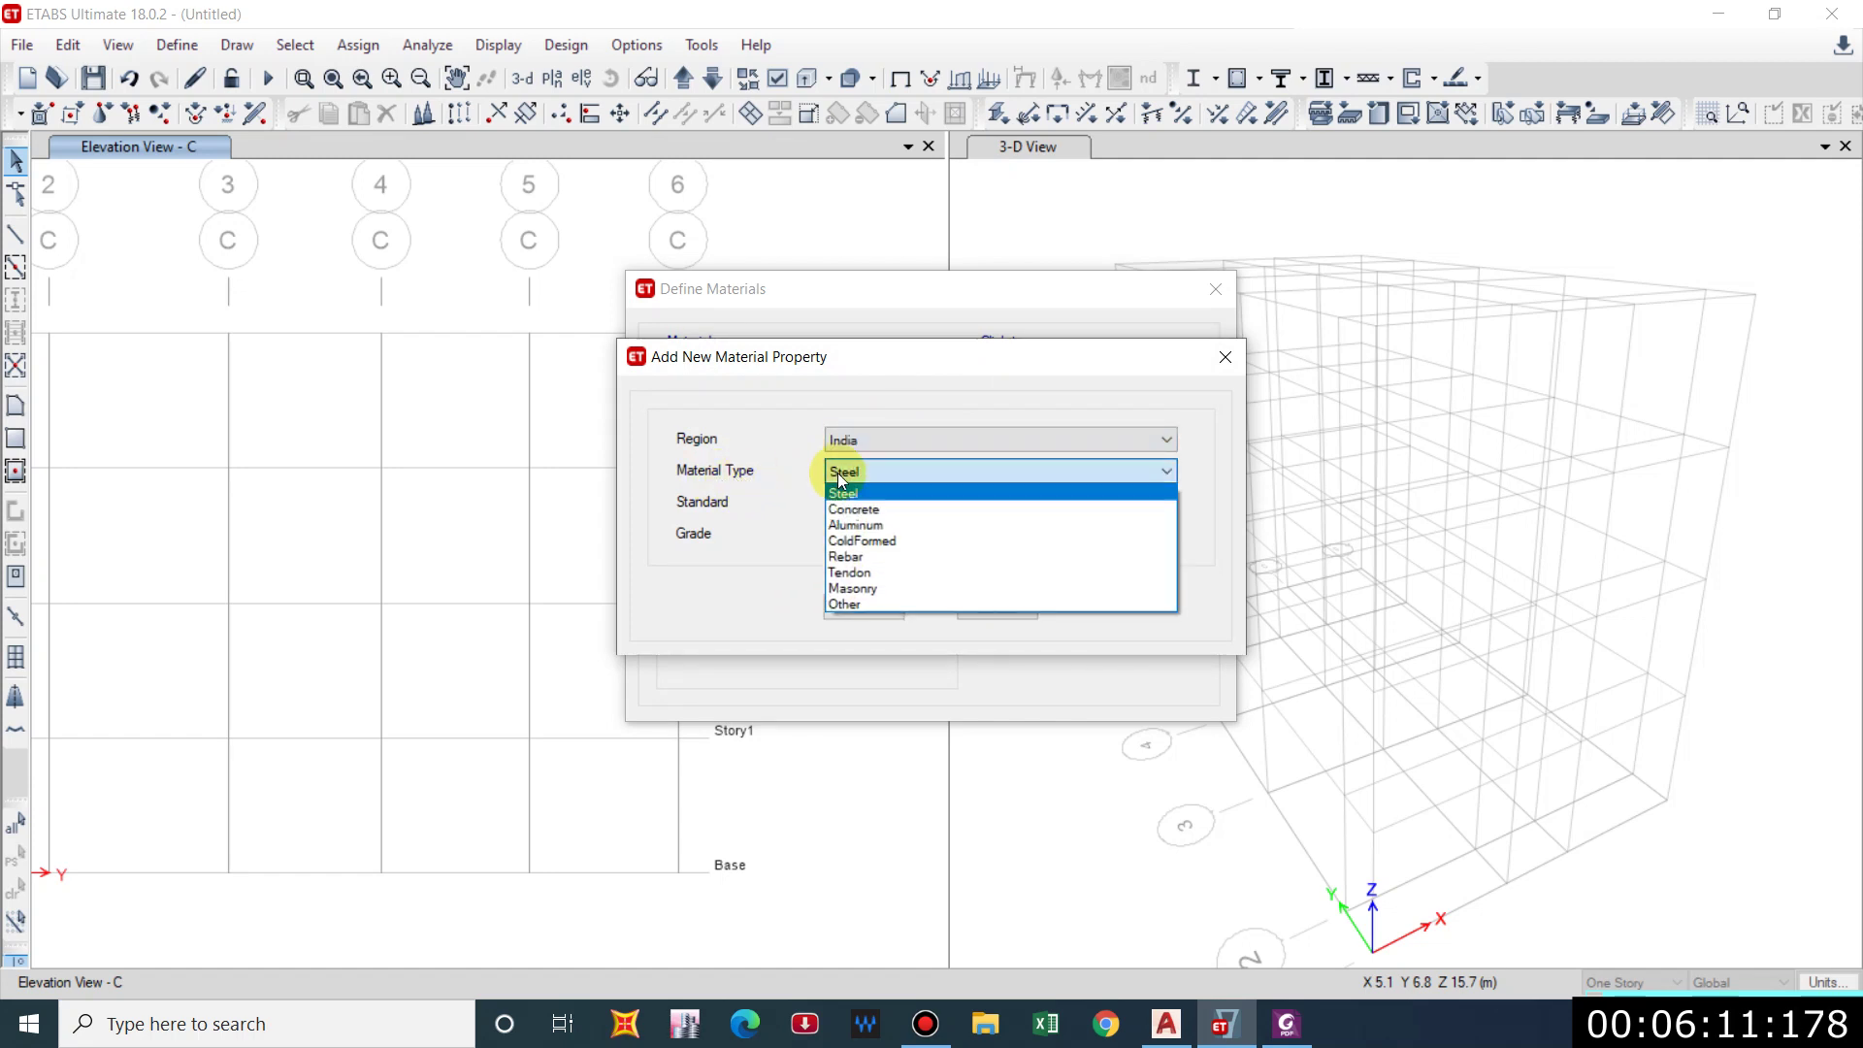
{"action": "left_click", "coordinate": [859, 510]}
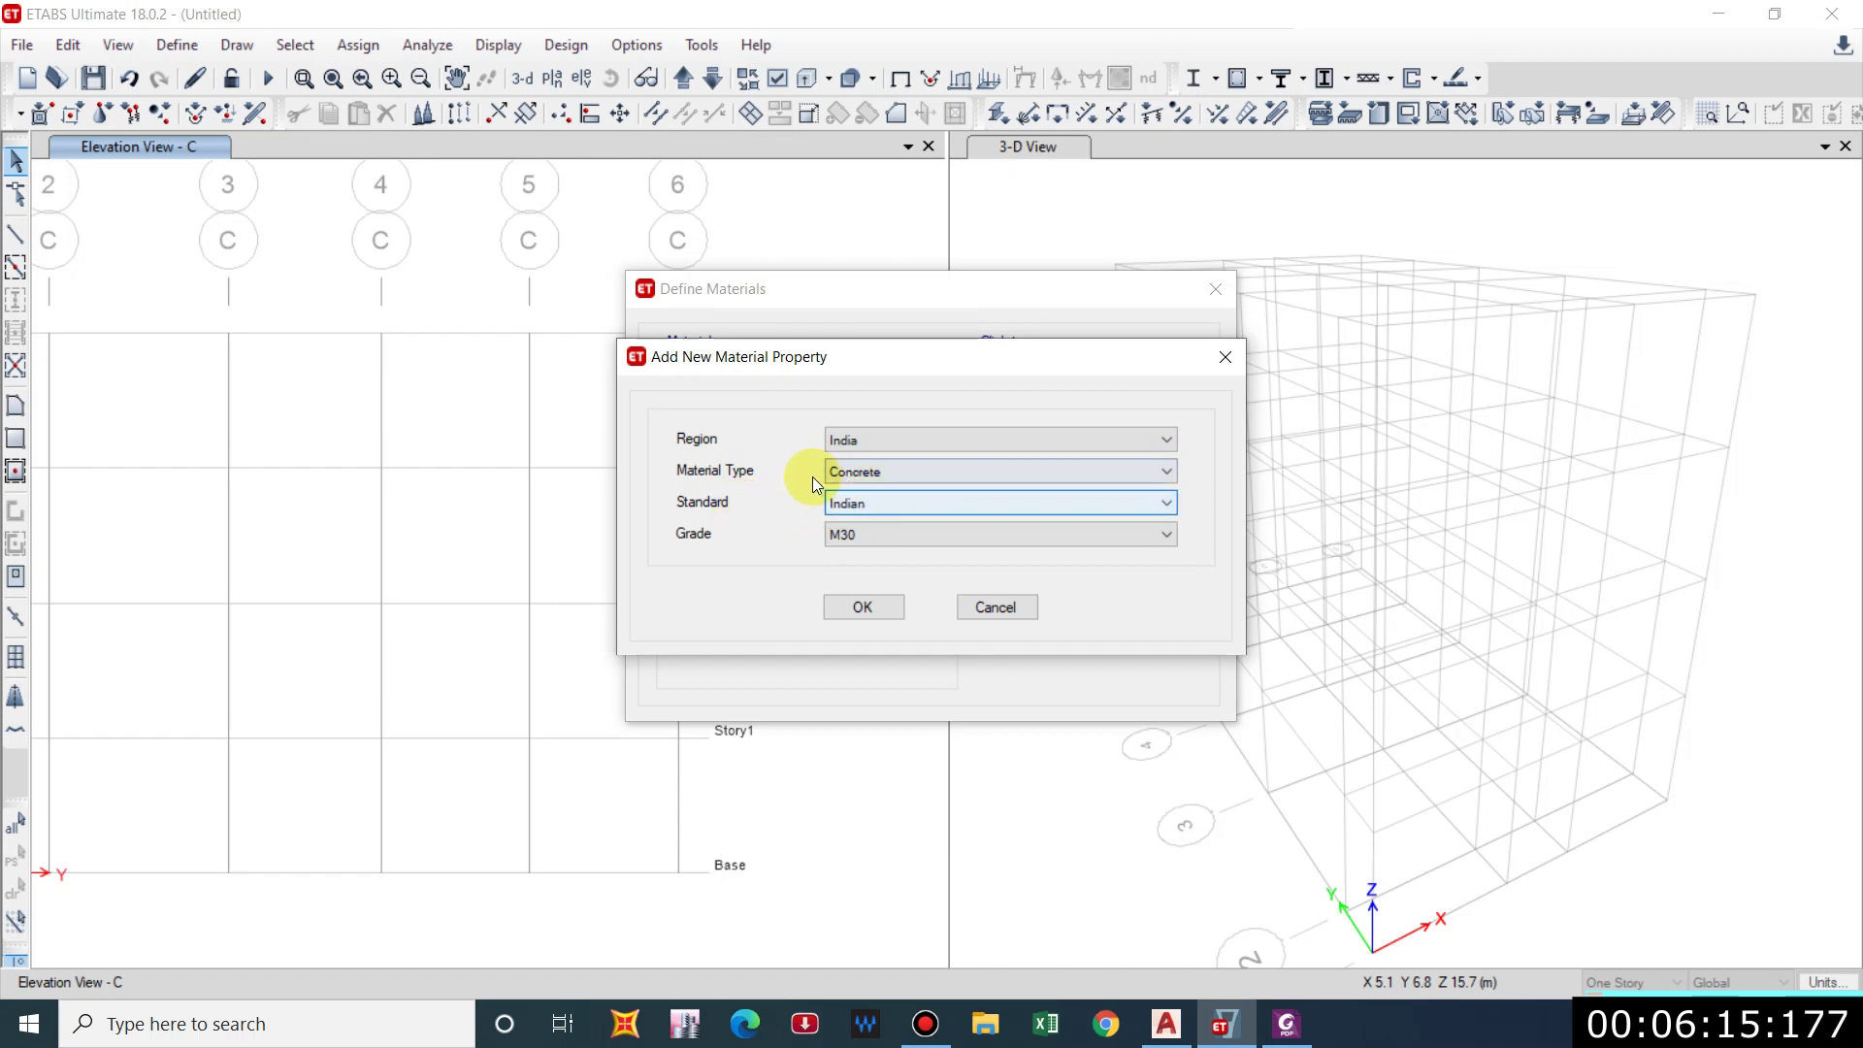
{"action": "left_click", "coordinate": [879, 543]}
{"action": "left_click", "coordinate": [871, 591]}
{"action": "left_click", "coordinate": [863, 607]}
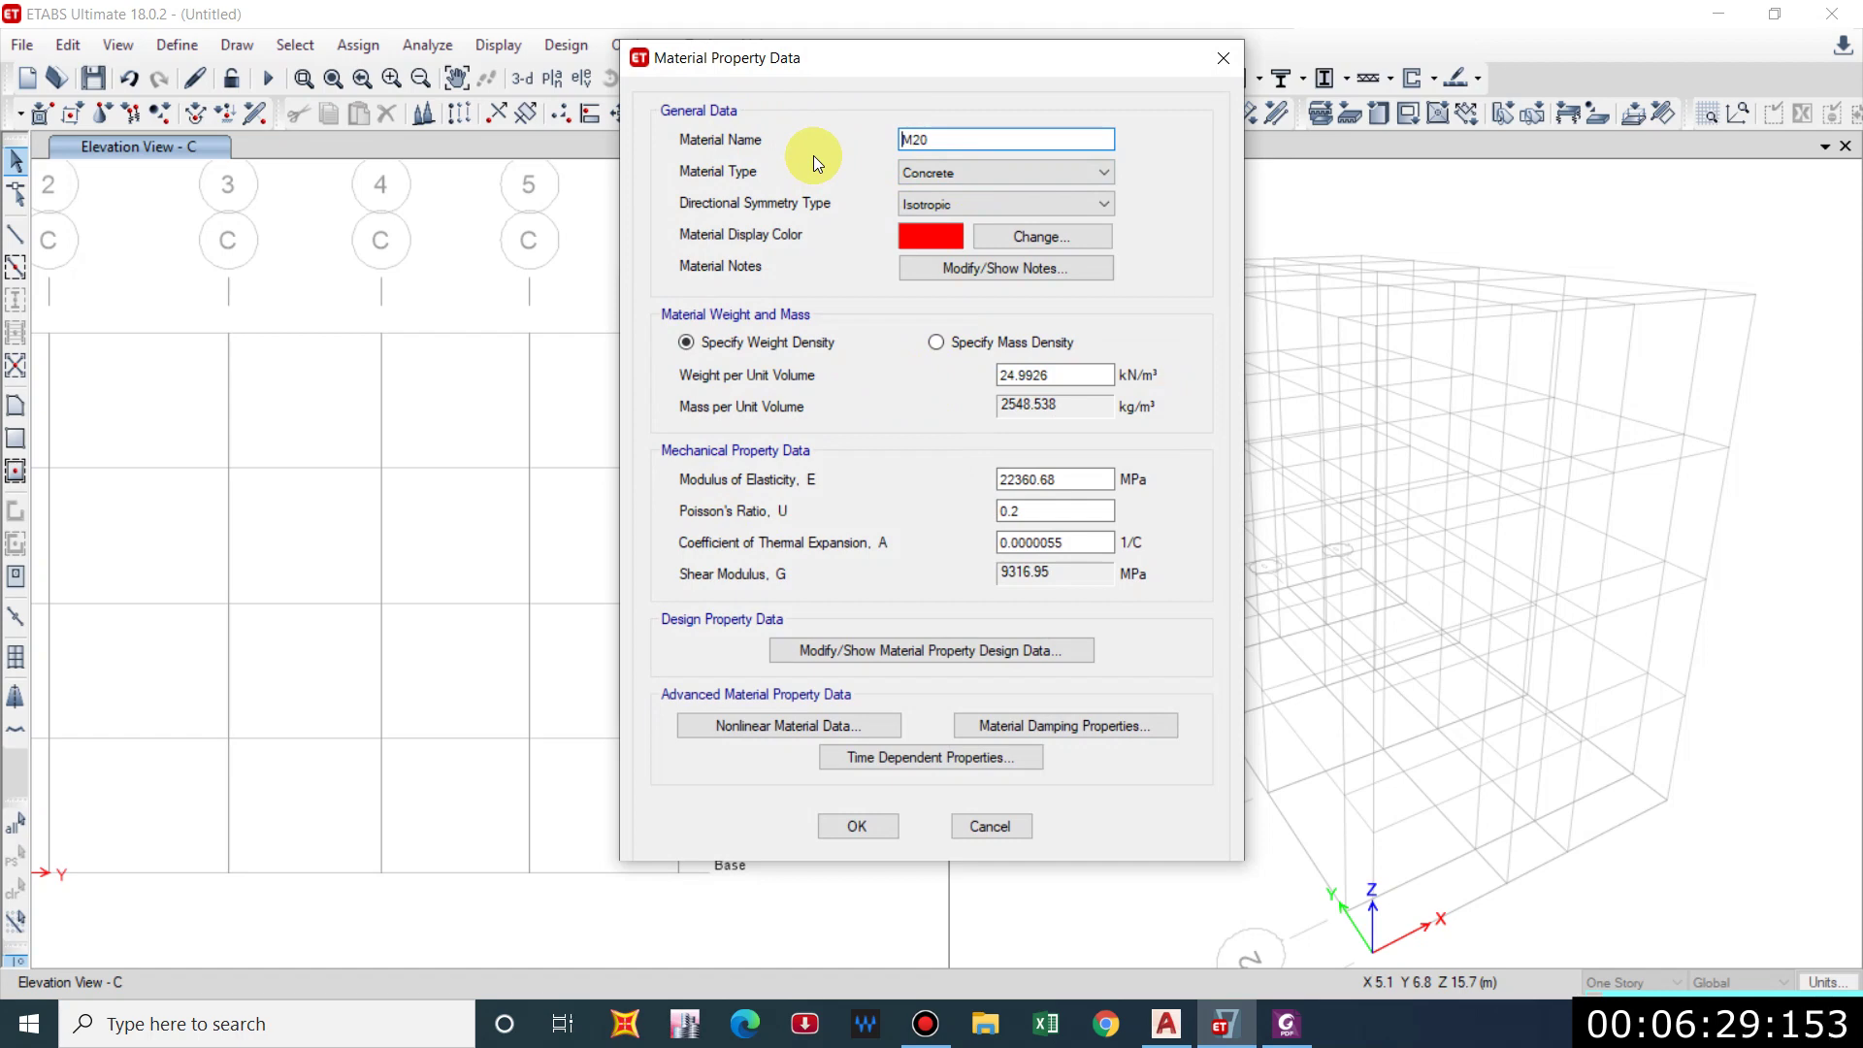
{"action": "left_click", "coordinate": [866, 830]}
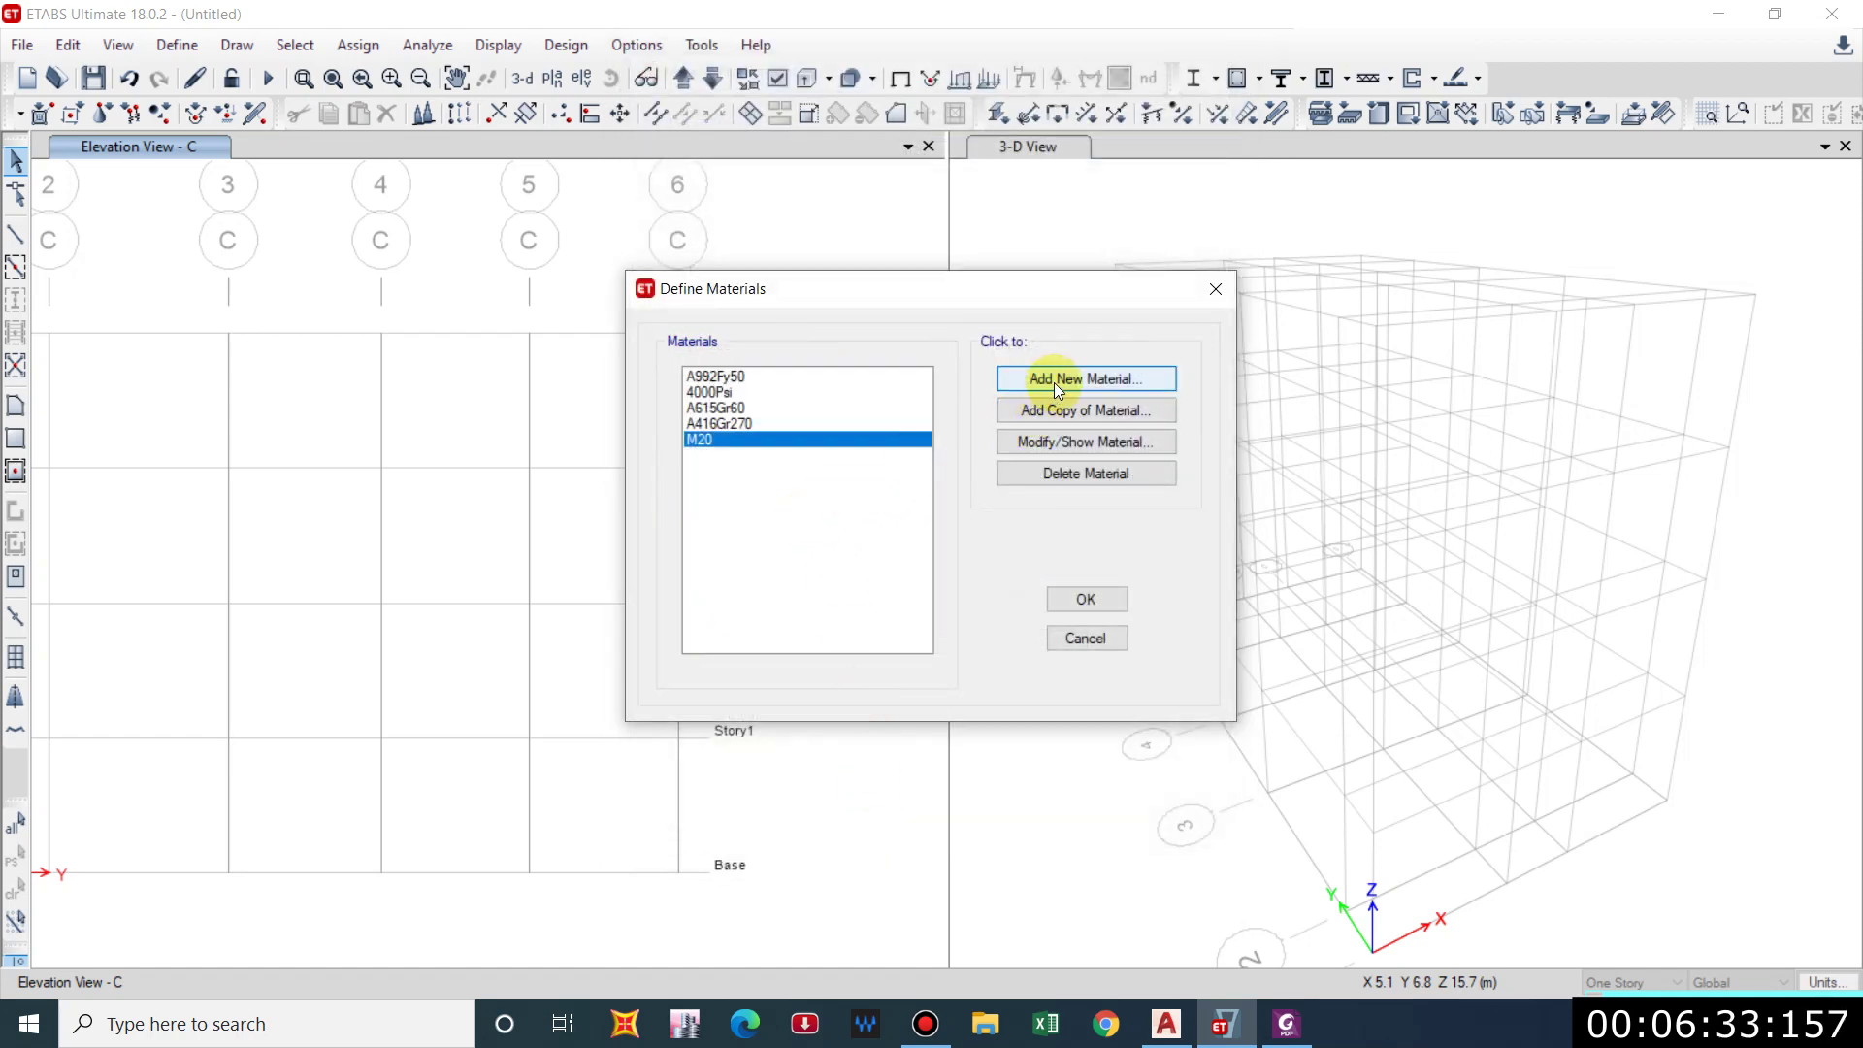
Add an Indian-standard rebar material of grade HYSD Grade 500 and accept the material definitions.
{"action": "left_click", "coordinate": [1056, 380]}
{"action": "left_click", "coordinate": [999, 472]}
{"action": "left_click", "coordinate": [878, 538]}
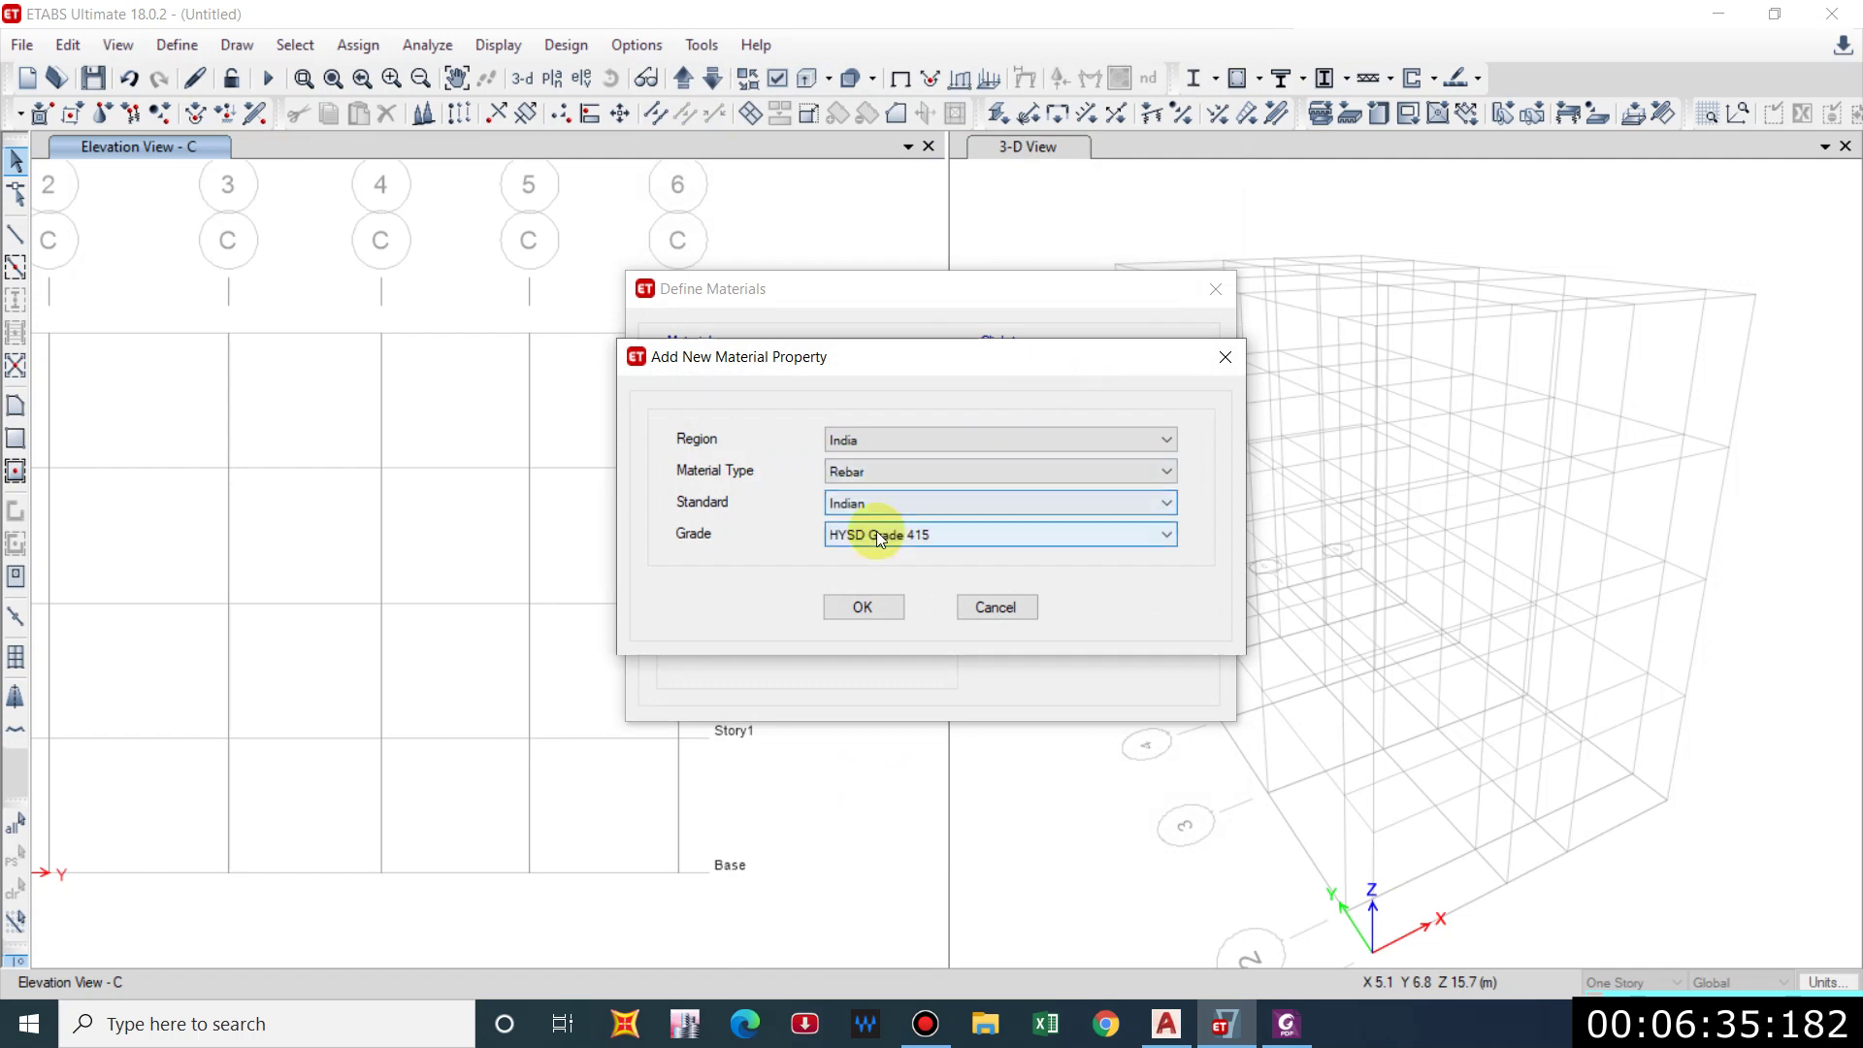
{"action": "left_click", "coordinate": [878, 535]}
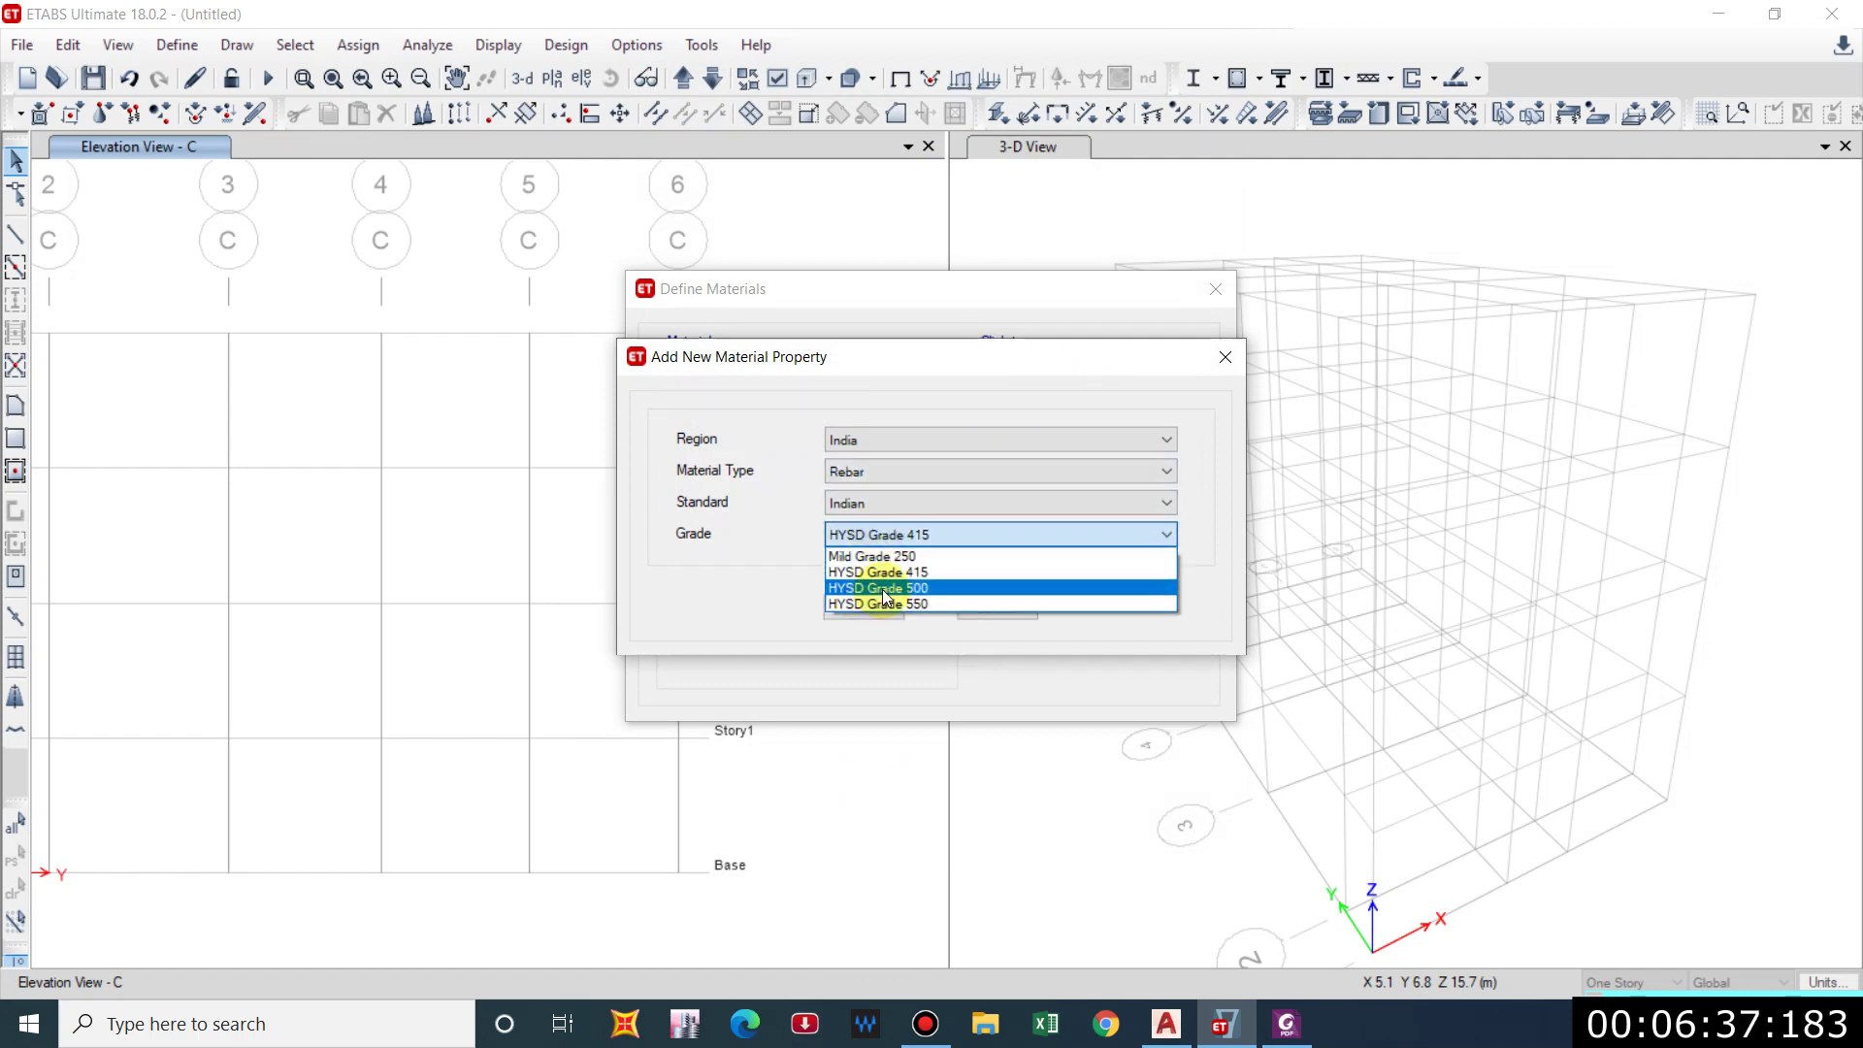
{"action": "left_click", "coordinate": [885, 588]}
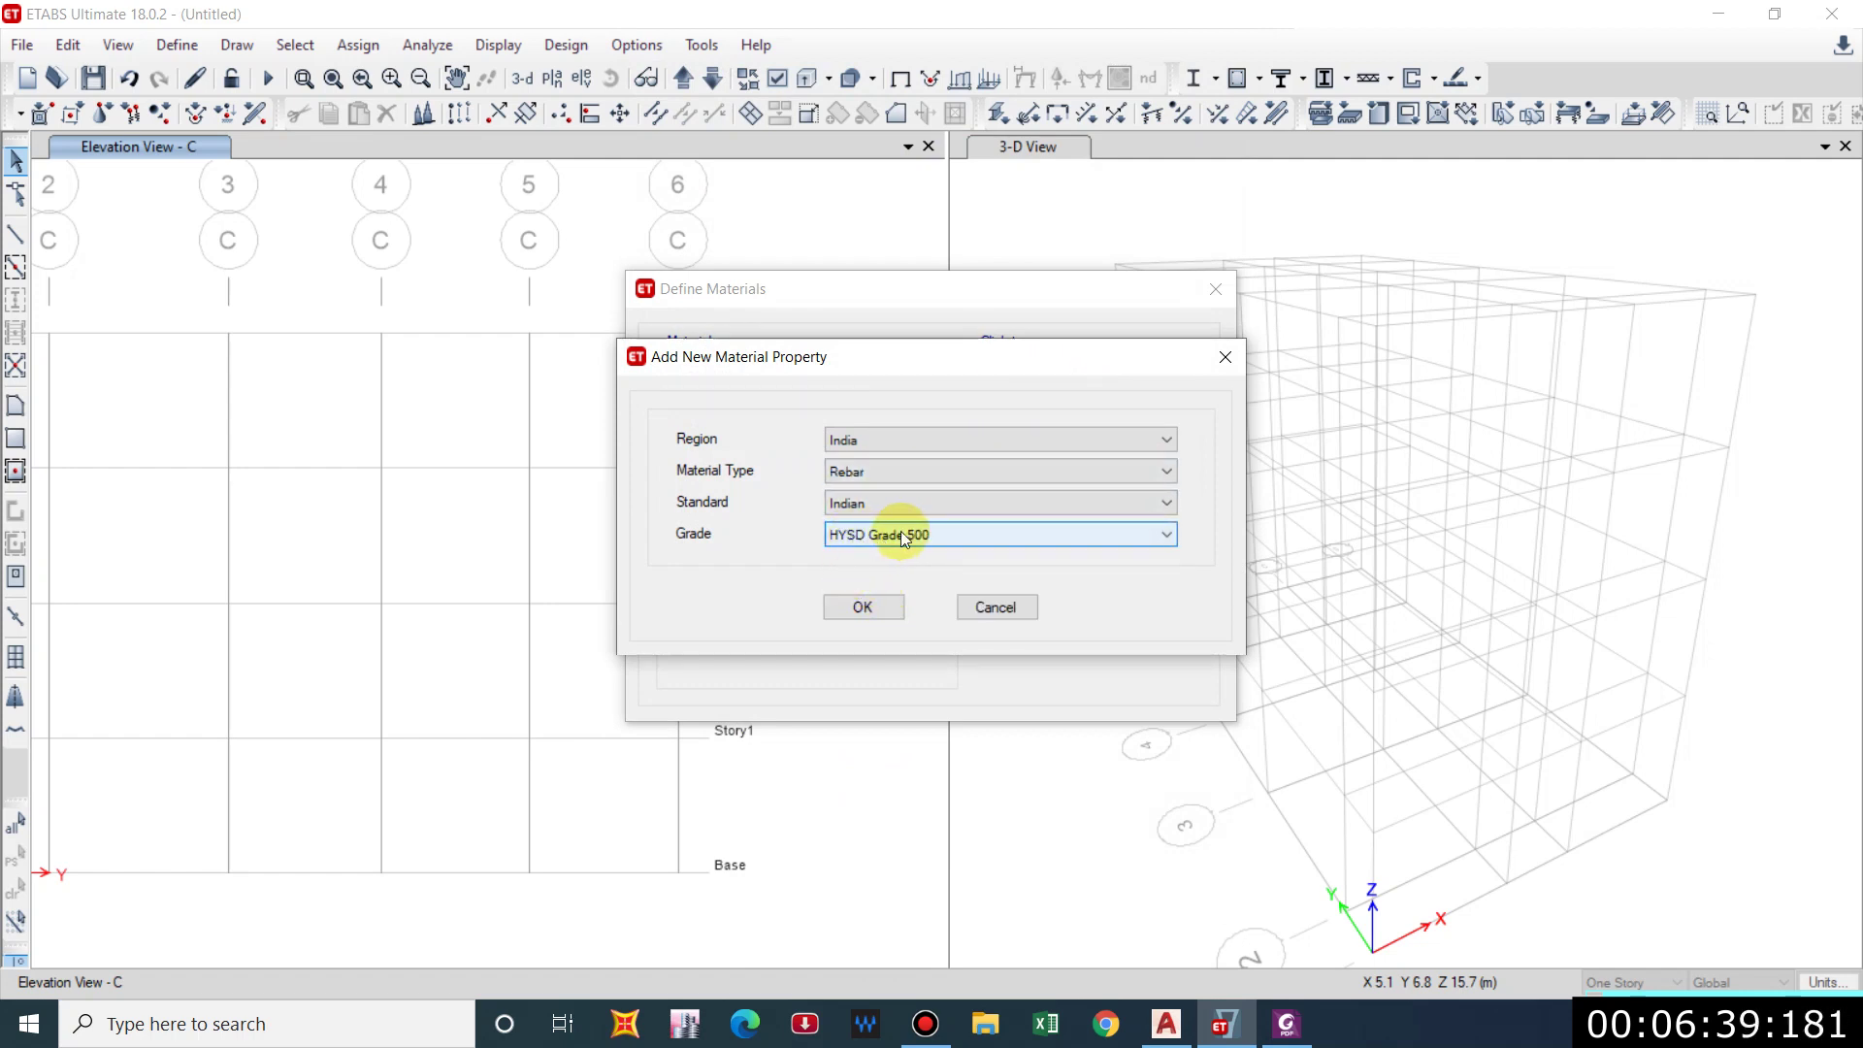
{"action": "left_click", "coordinate": [867, 602]}
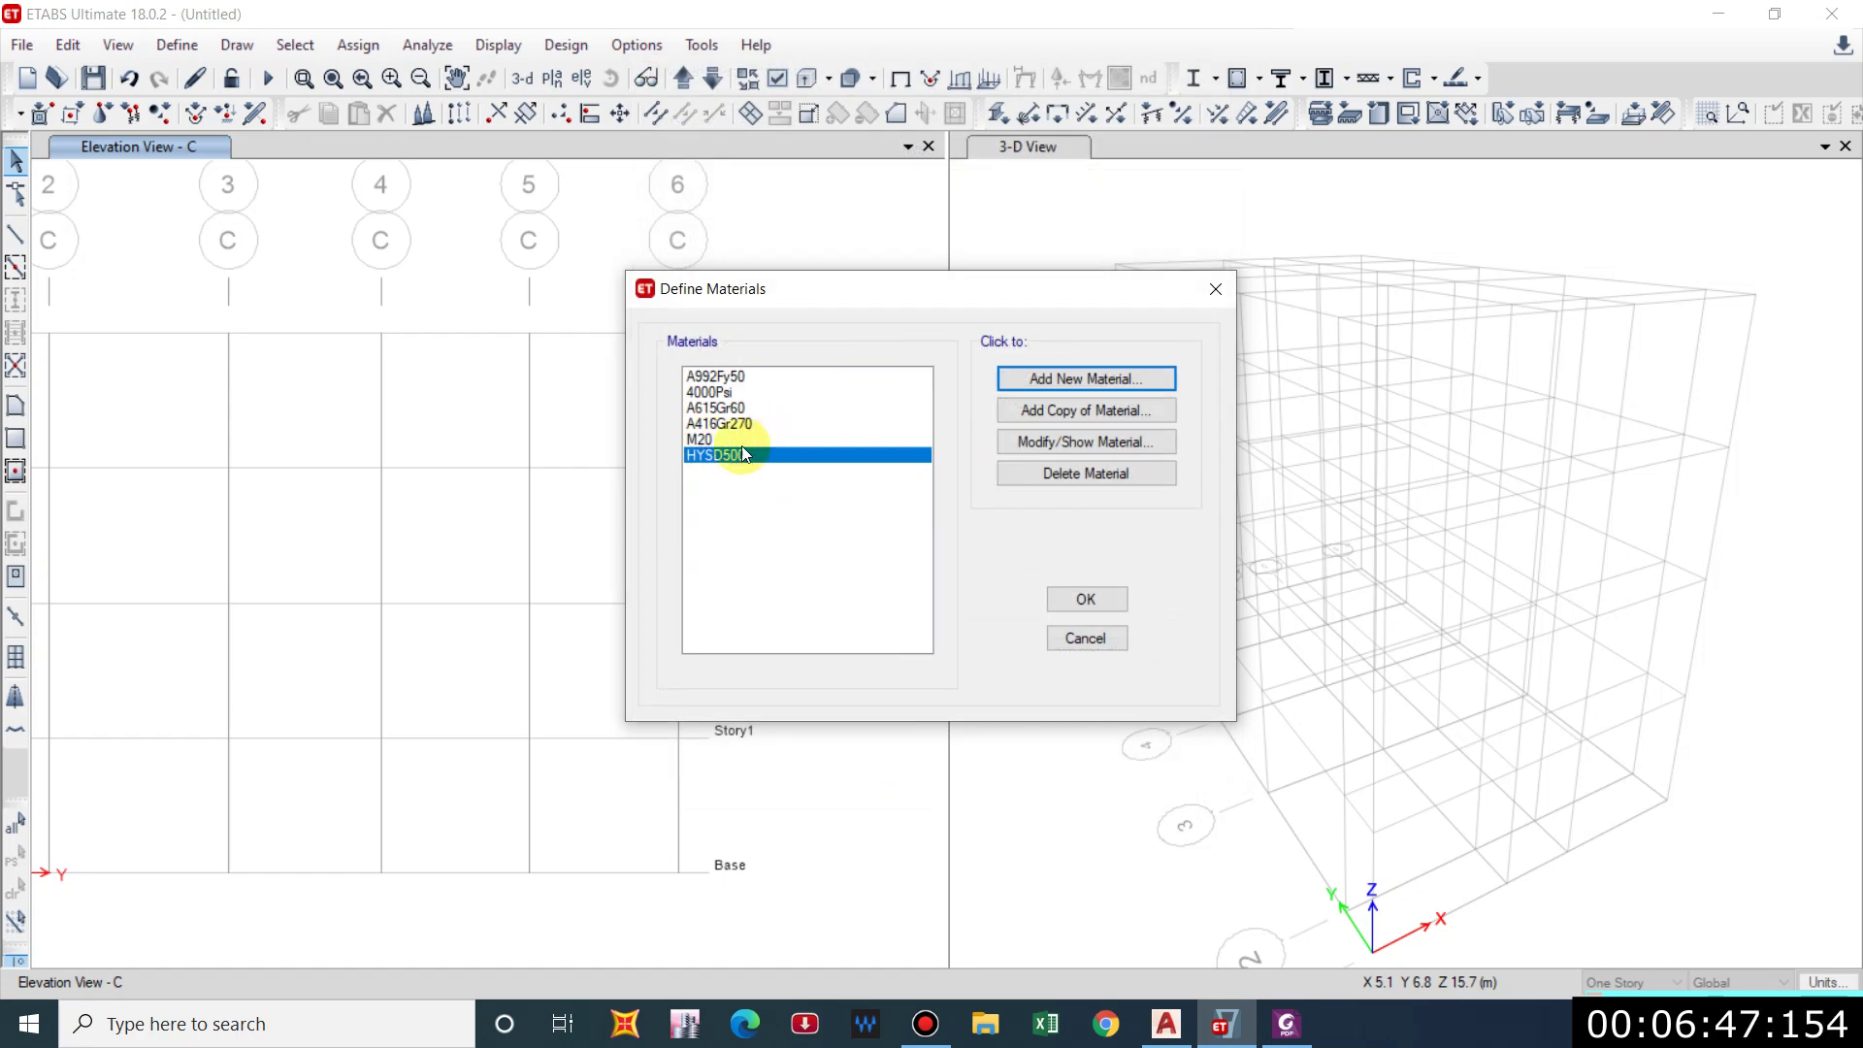
{"action": "left_click", "coordinate": [738, 442]}
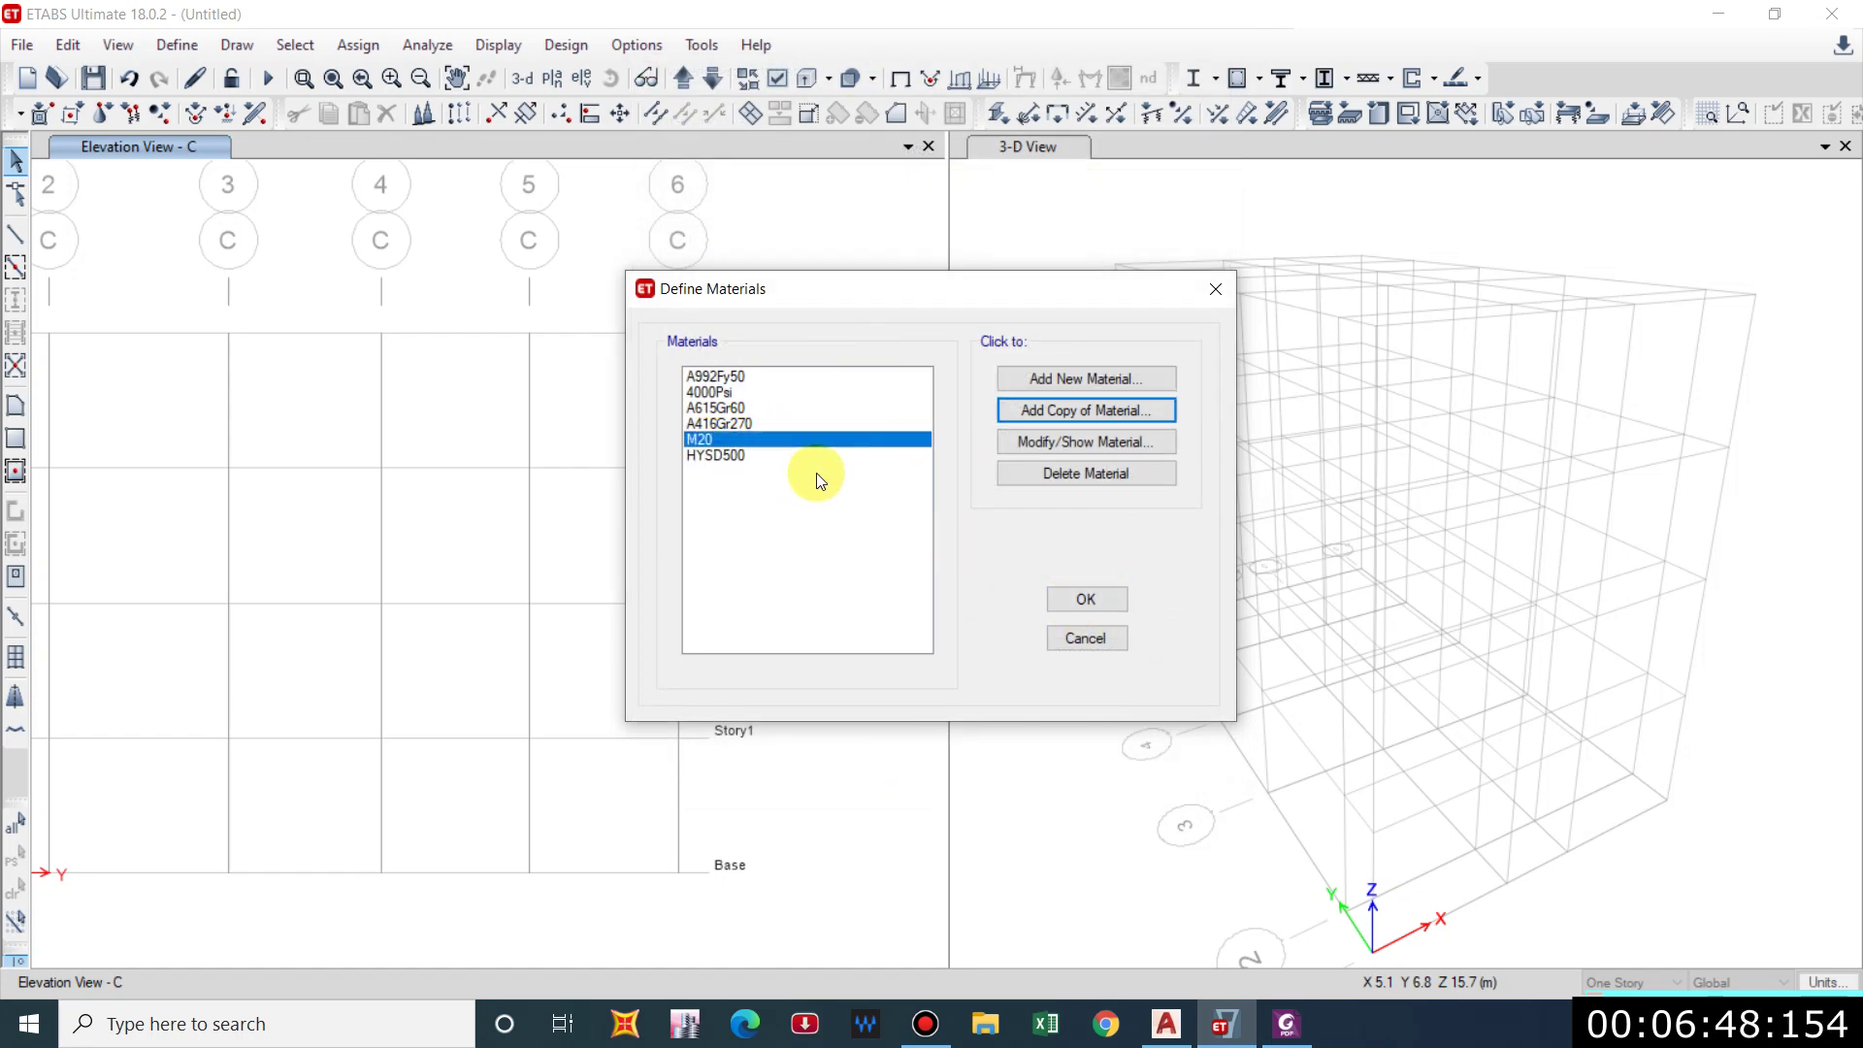
{"action": "left_click", "coordinate": [1083, 599]}
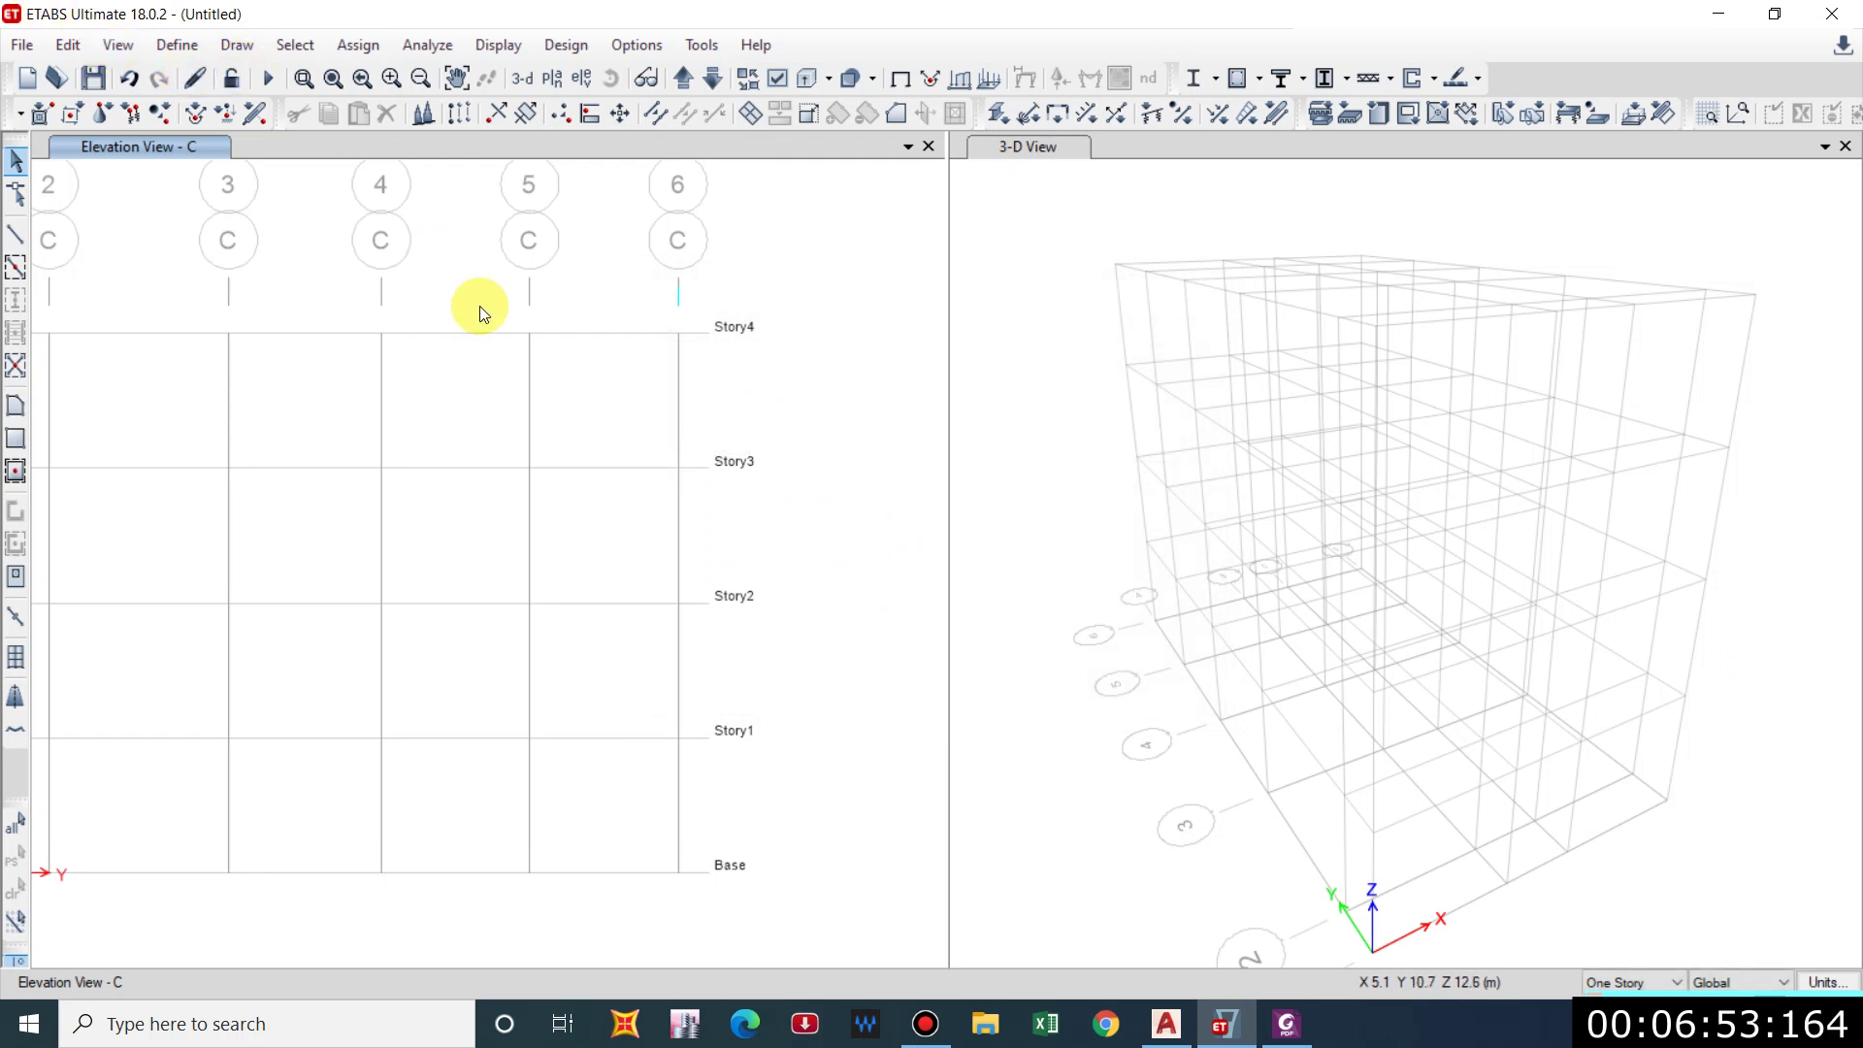
In the frame section properties, delete the default sections from A-CompBm to SteelCol, leaving out ISLB600 and ISWB550.
{"action": "left_click", "coordinate": [178, 45]}
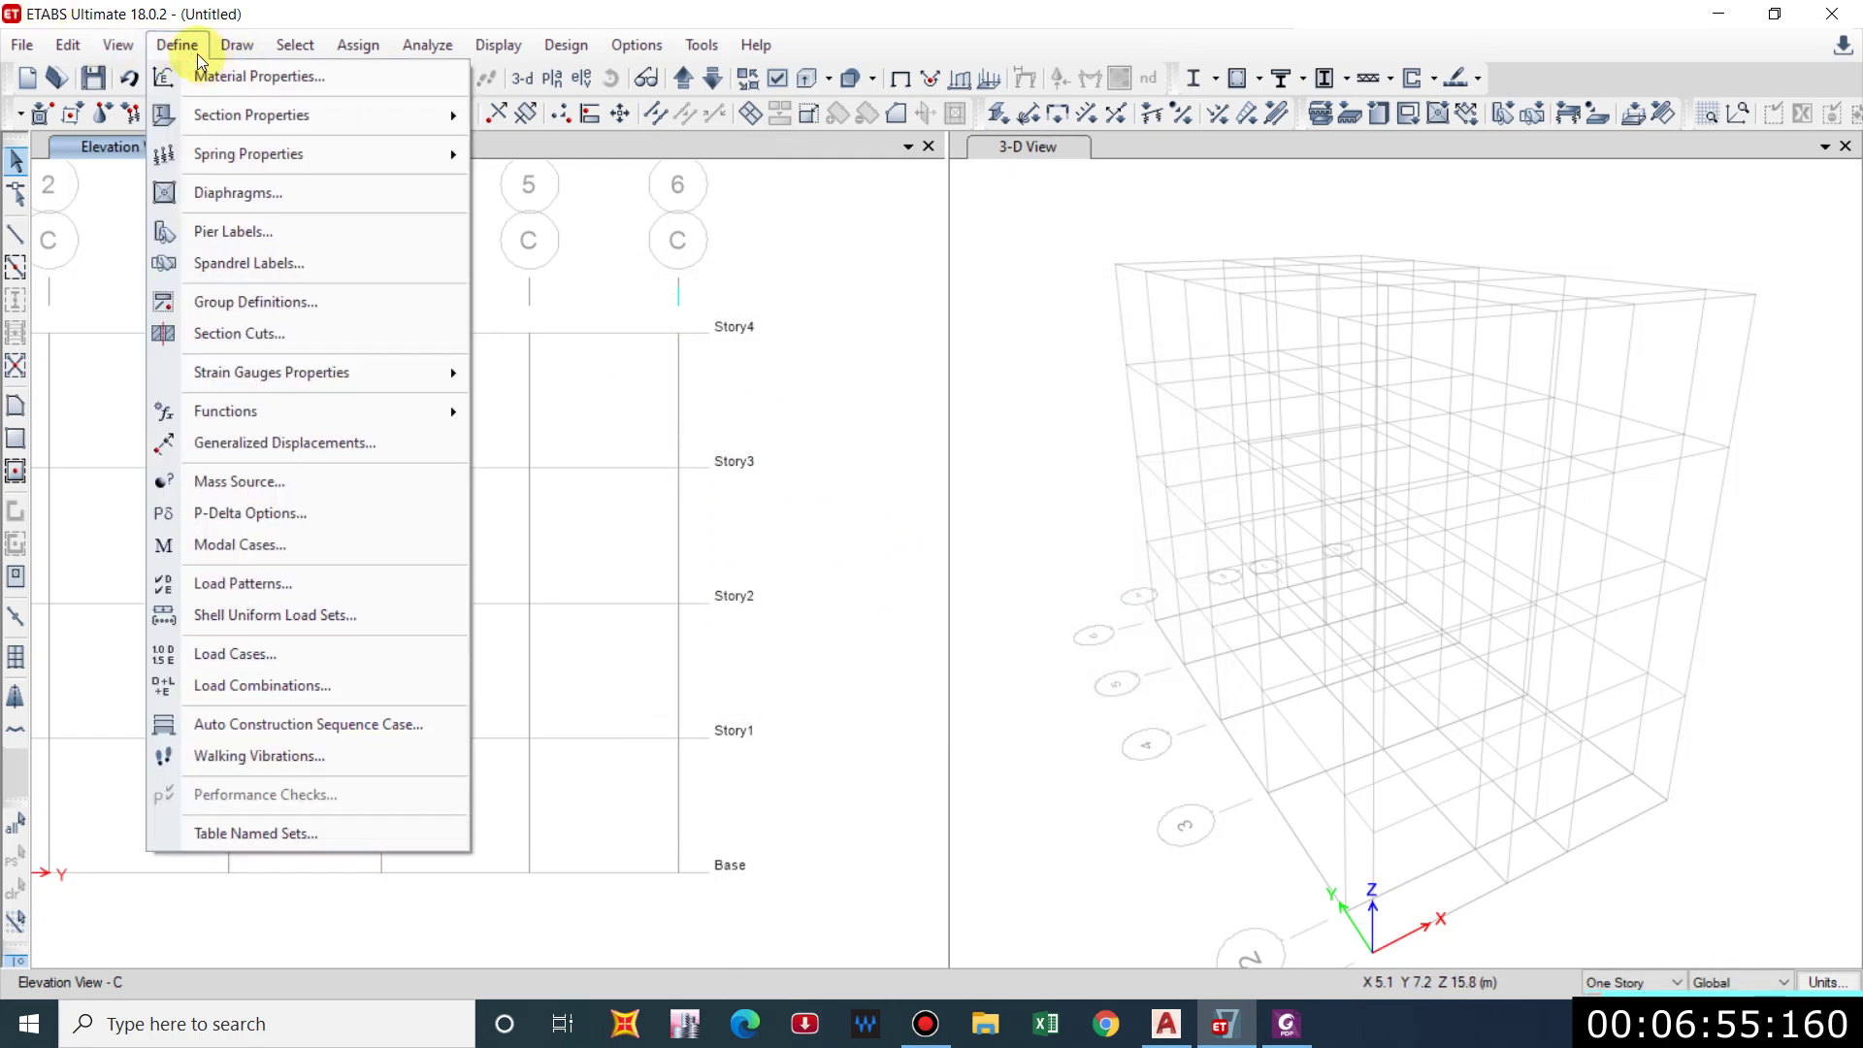
{"action": "mouse_move", "coordinate": [213, 122]}
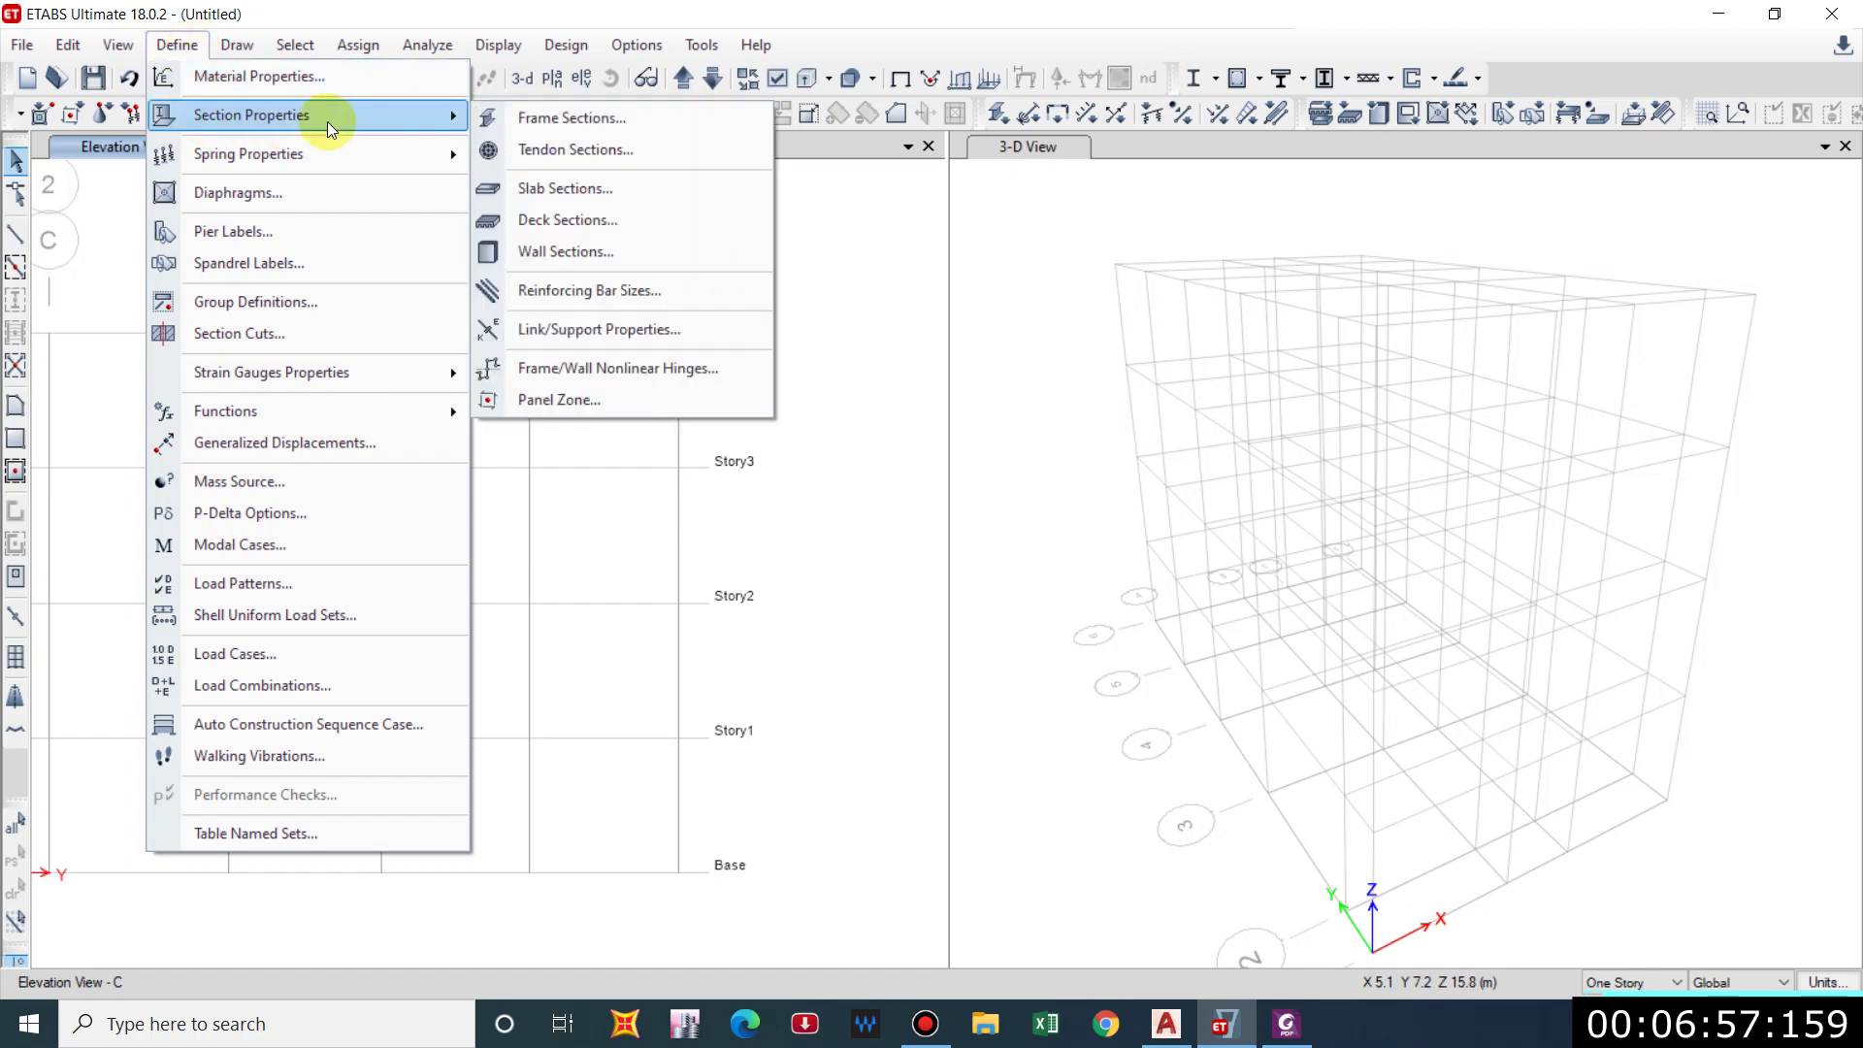
{"action": "left_click", "coordinate": [530, 124]}
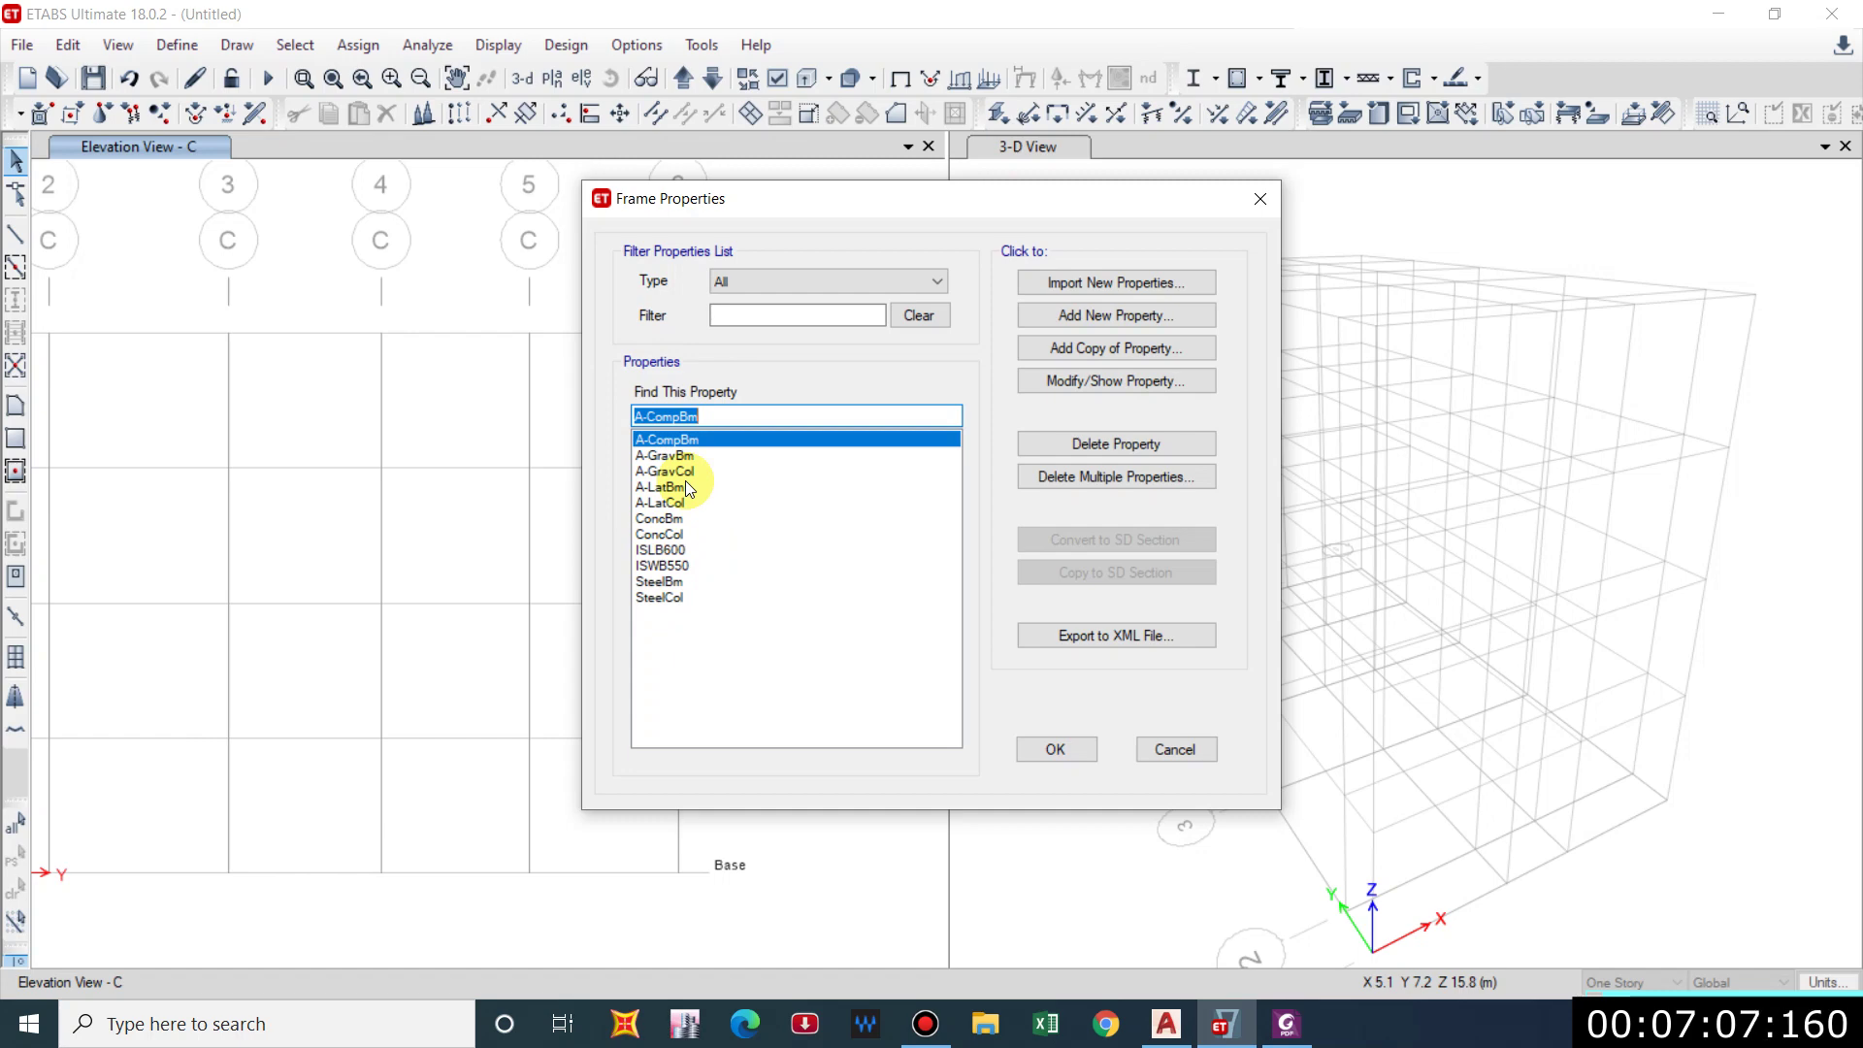
{"action": "left_click", "coordinate": [1092, 477]}
{"action": "left_click_drag", "start_coordinate": [858, 408], "coordinate": [816, 595]}
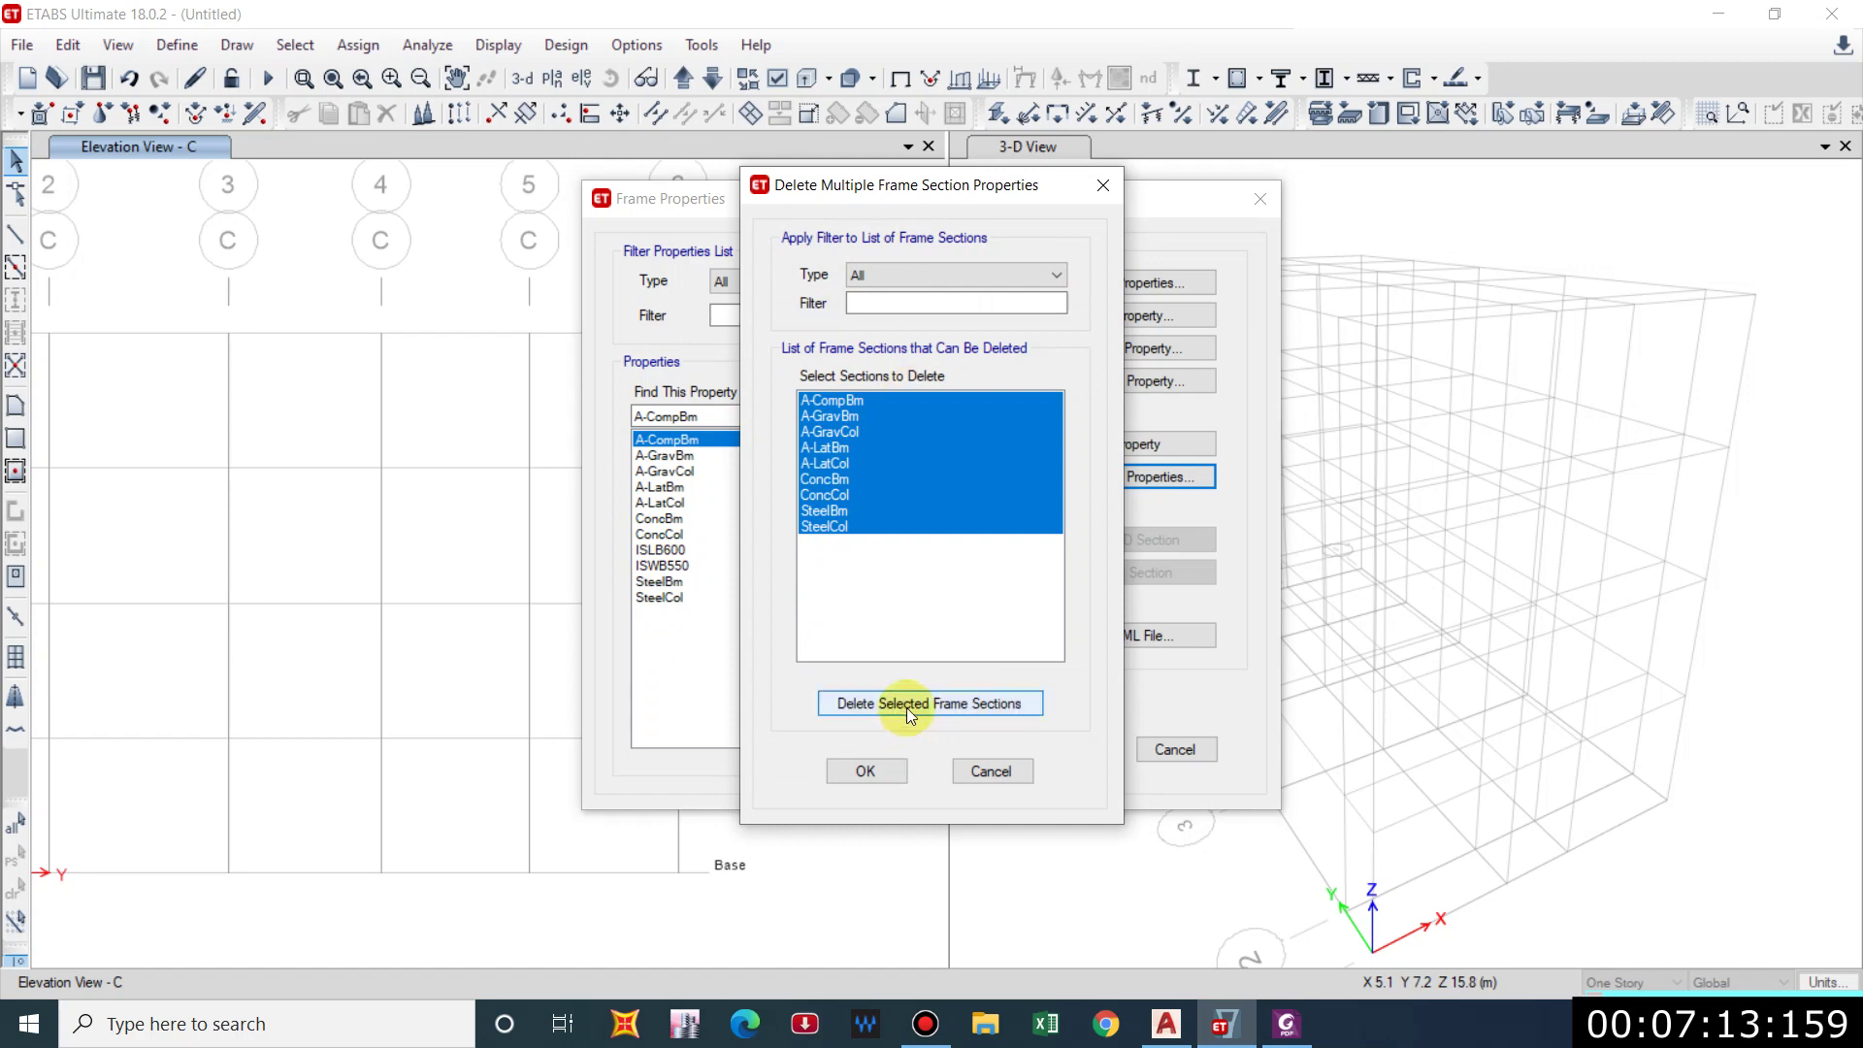
{"action": "left_click", "coordinate": [906, 708]}
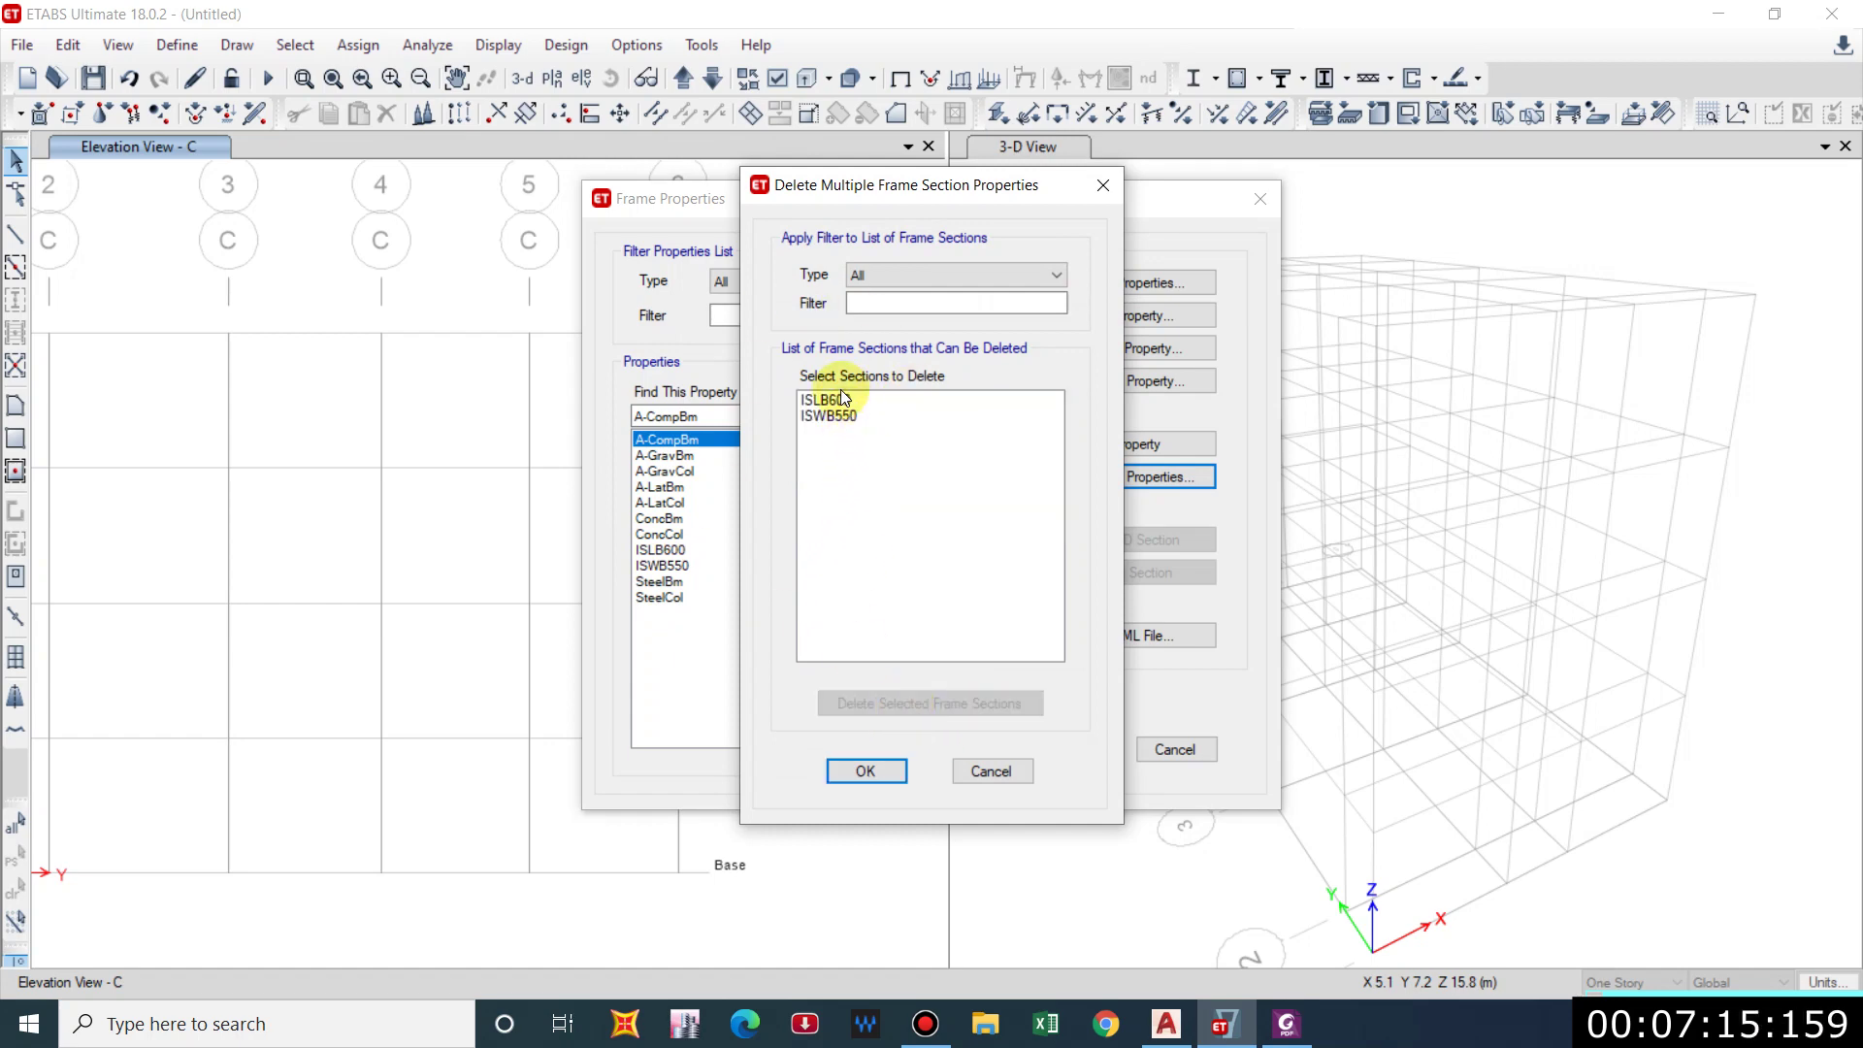
Try to delete the ISLB600 and ISWB550 frame sections too, and accept the section deletions.
{"action": "left_click_drag", "start_coordinate": [825, 400], "coordinate": [840, 446]}
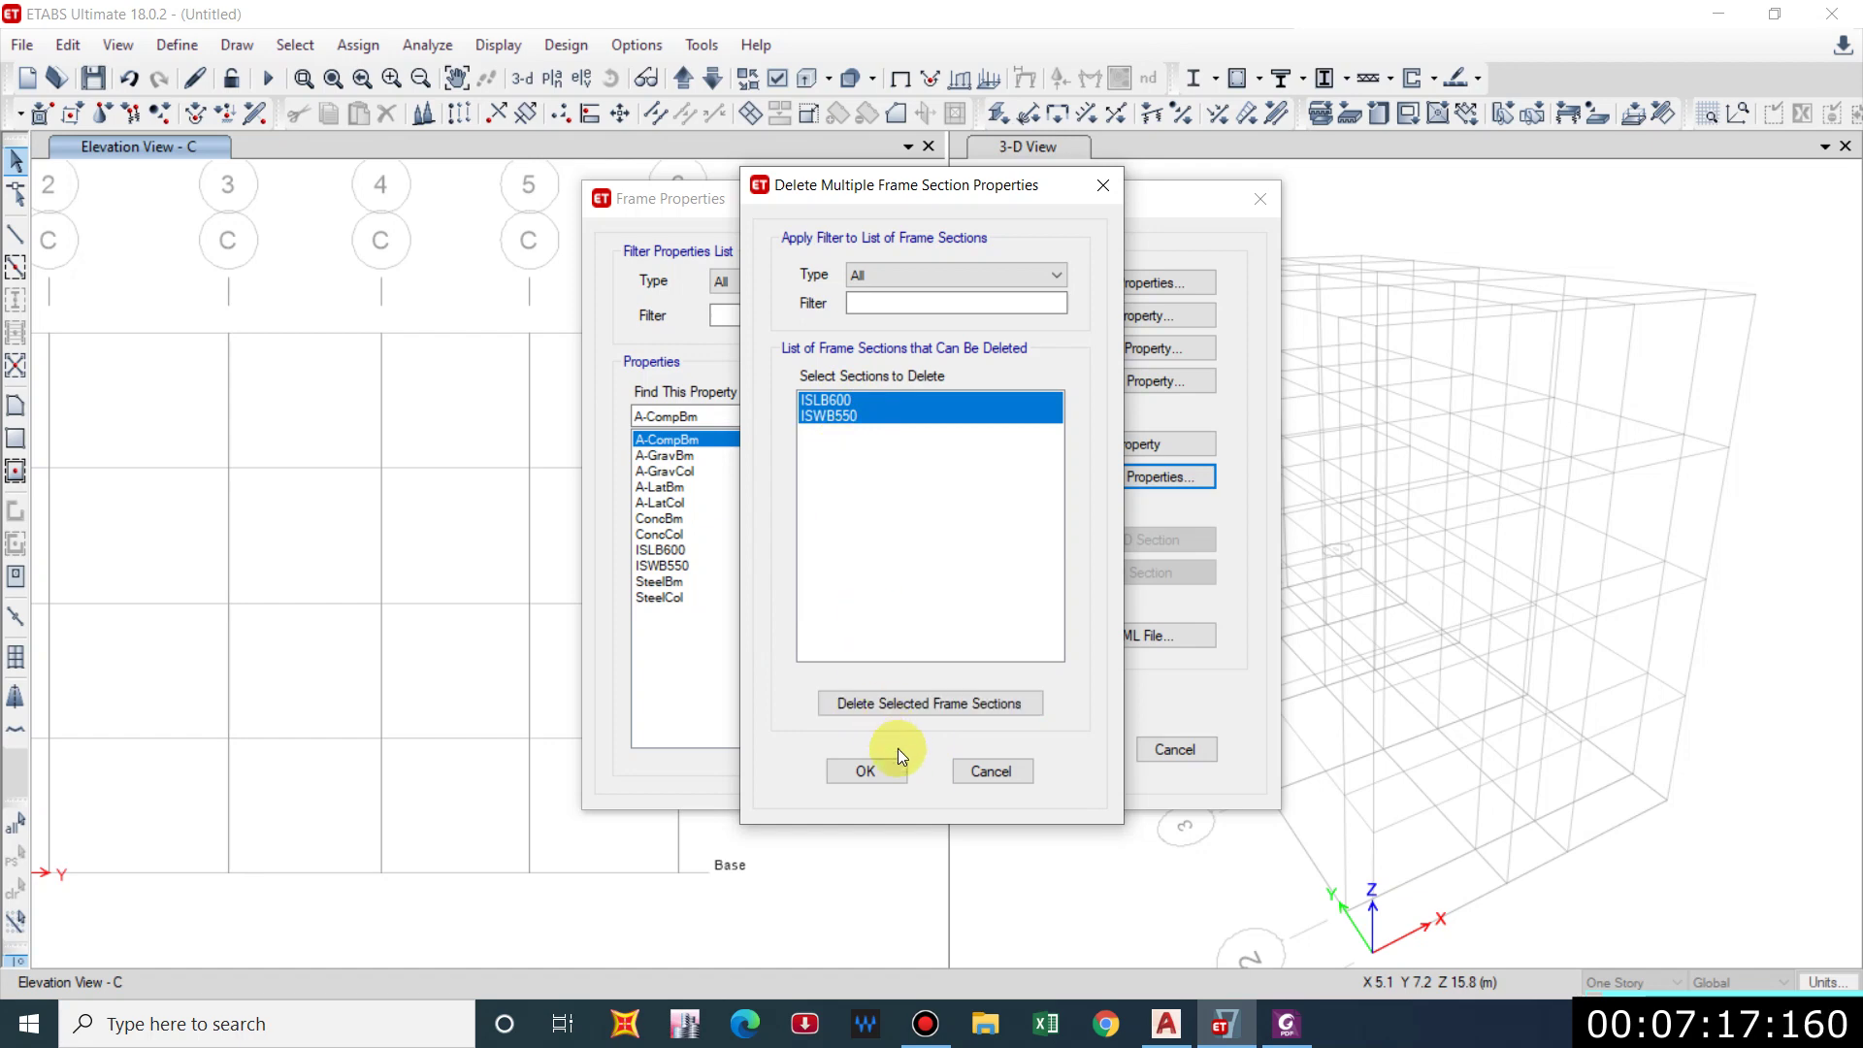
{"action": "left_click", "coordinate": [901, 704]}
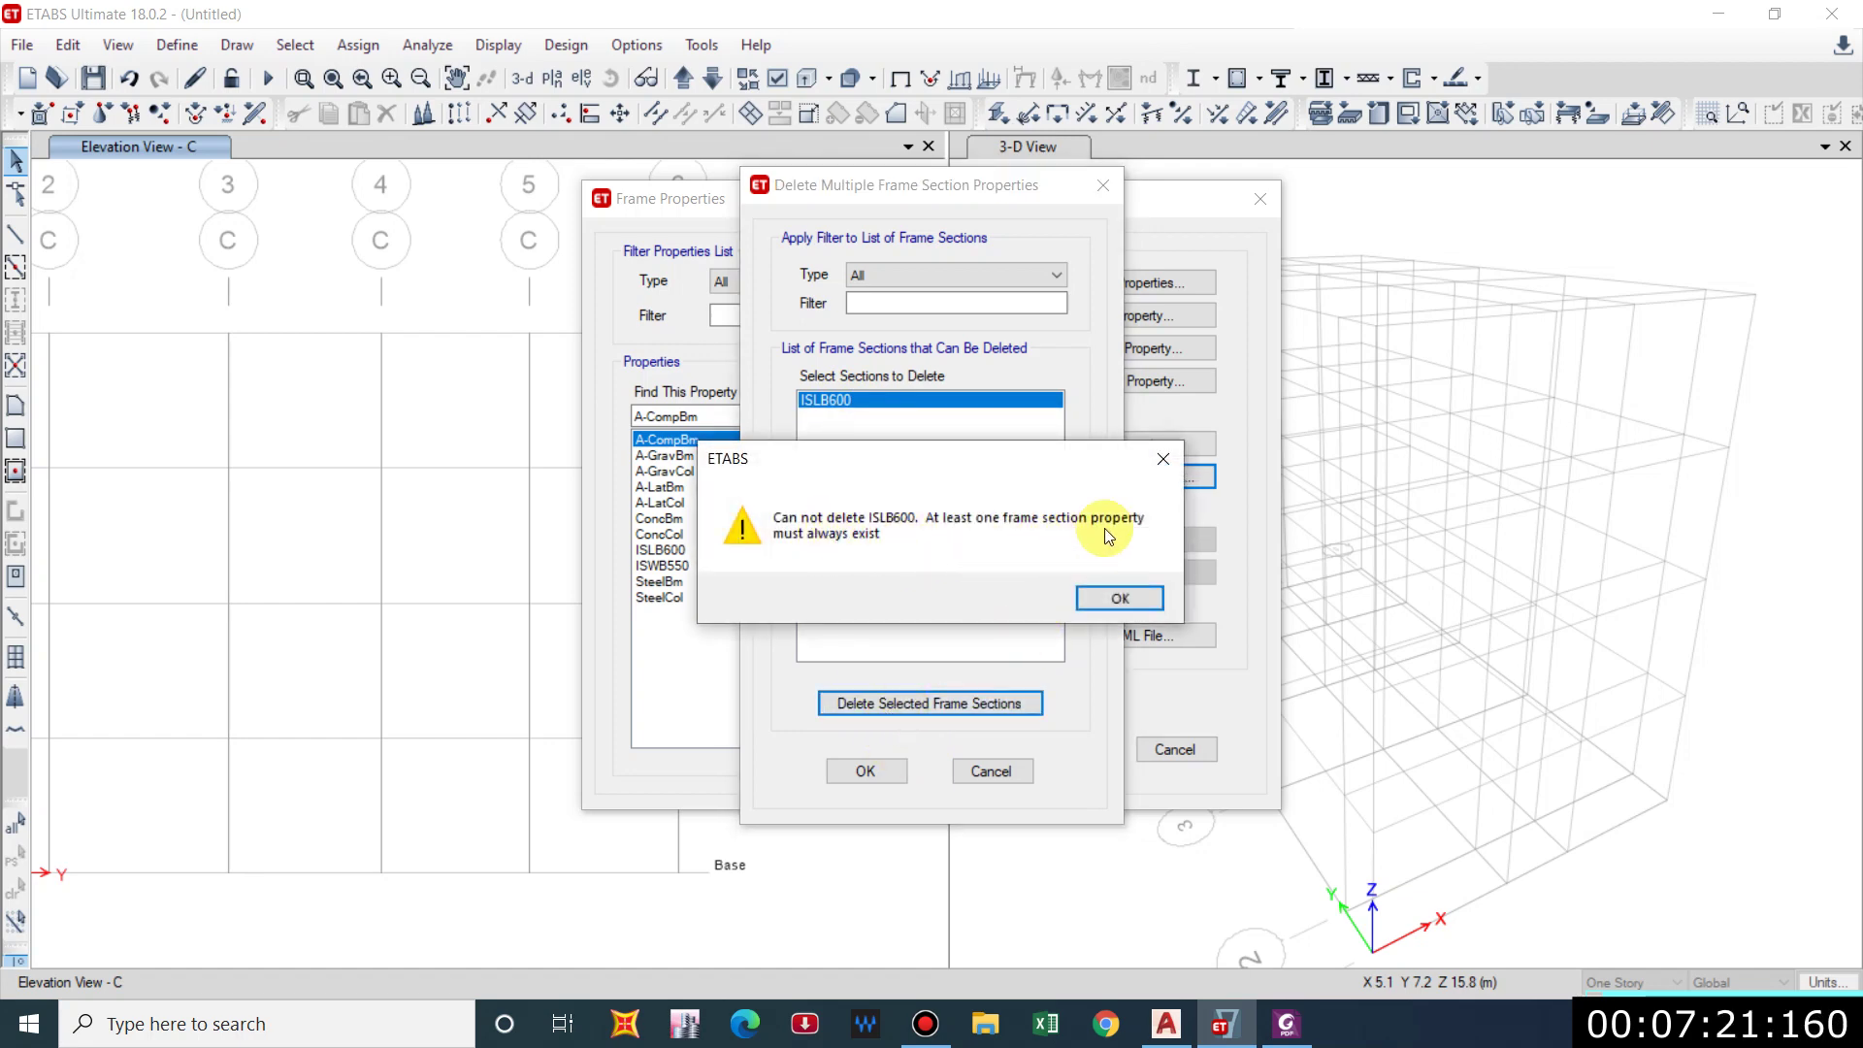
{"action": "left_click", "coordinate": [1162, 459]}
{"action": "left_click", "coordinate": [874, 780]}
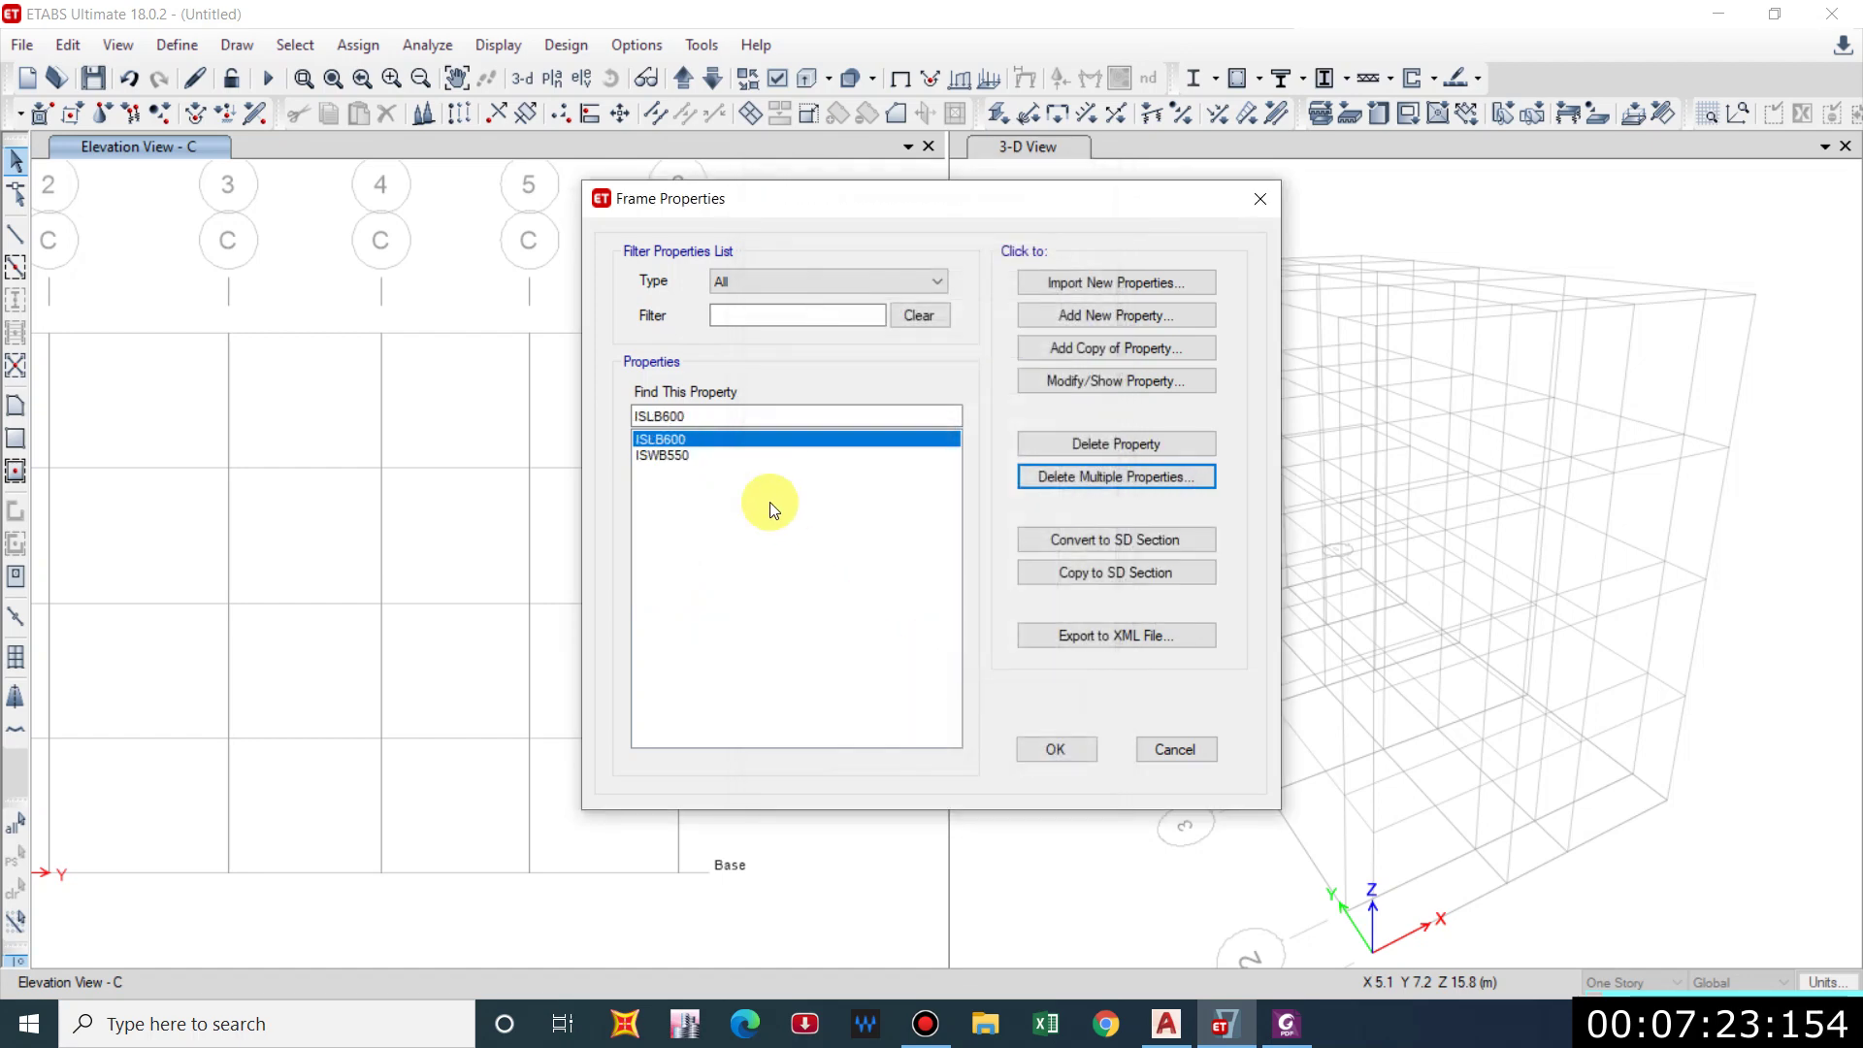
Add a new rectangular concrete frame section and name it Column 300*300.
{"action": "left_click", "coordinate": [1092, 328]}
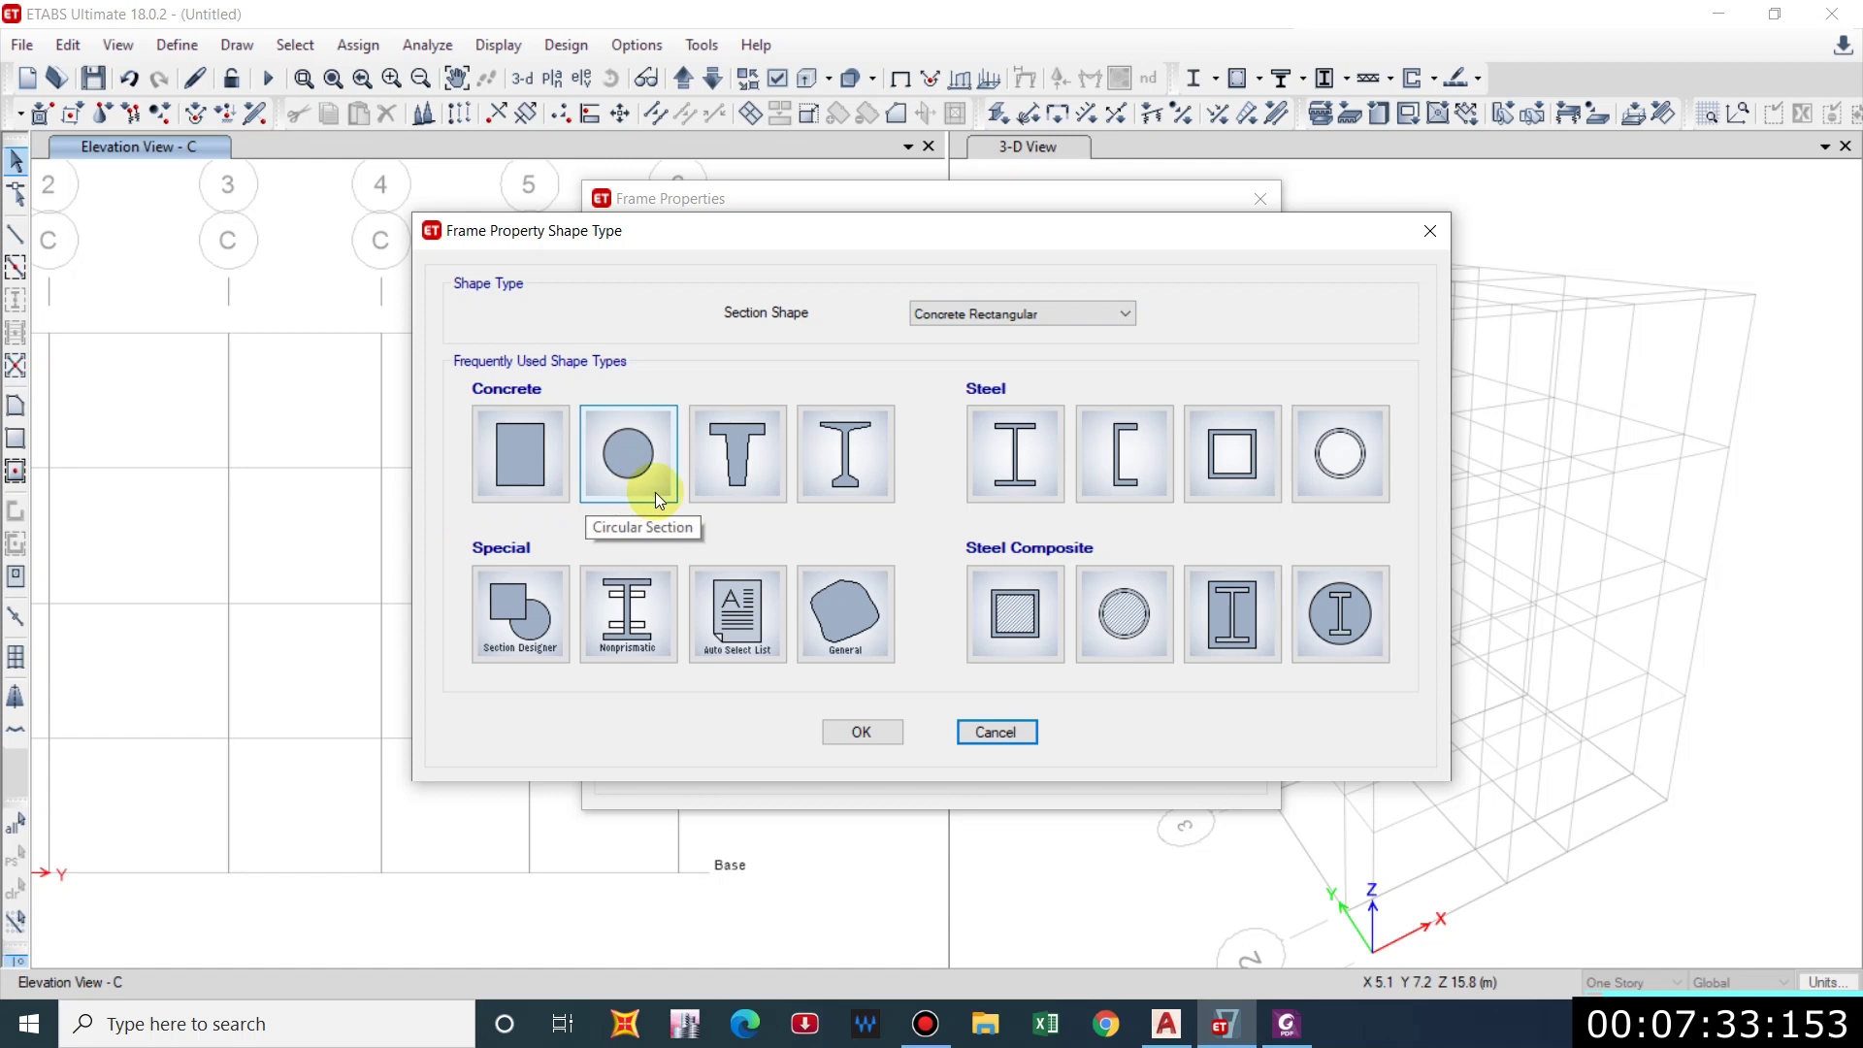
{"action": "left_click", "coordinate": [539, 452]}
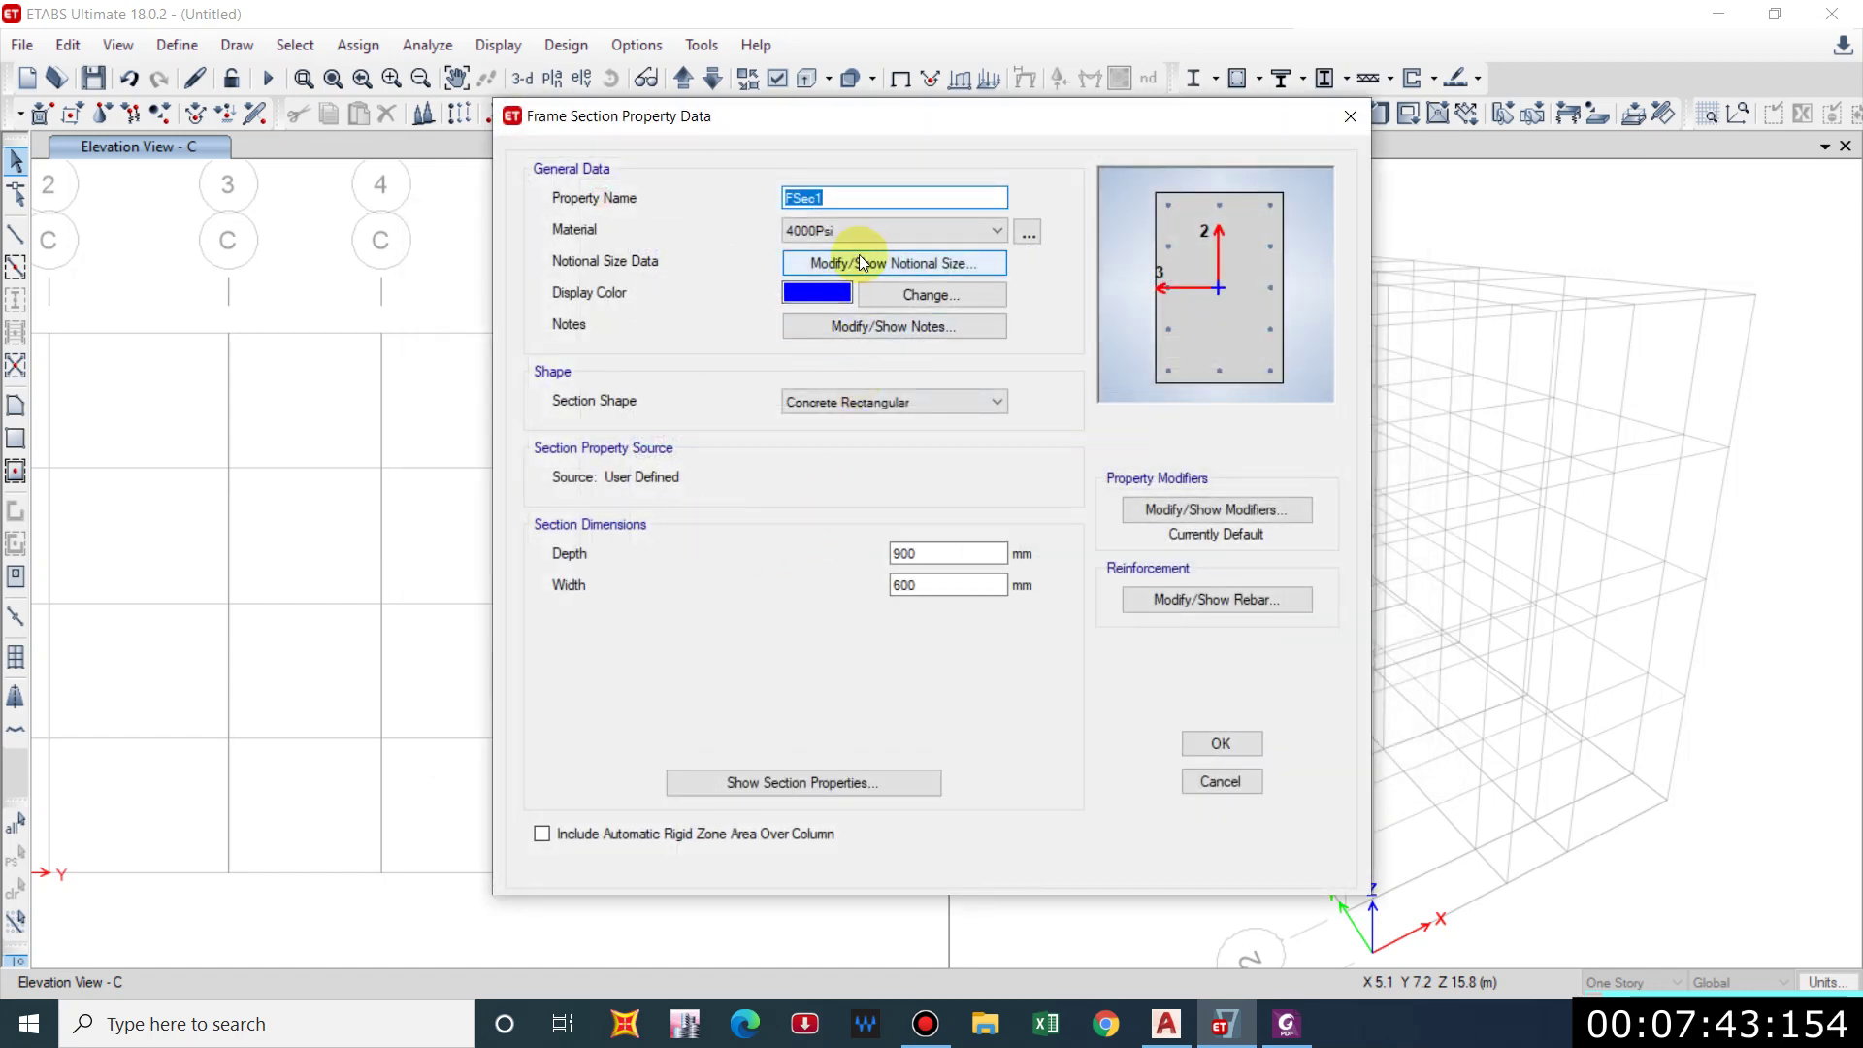
{"action": "type", "text": "Colu"}
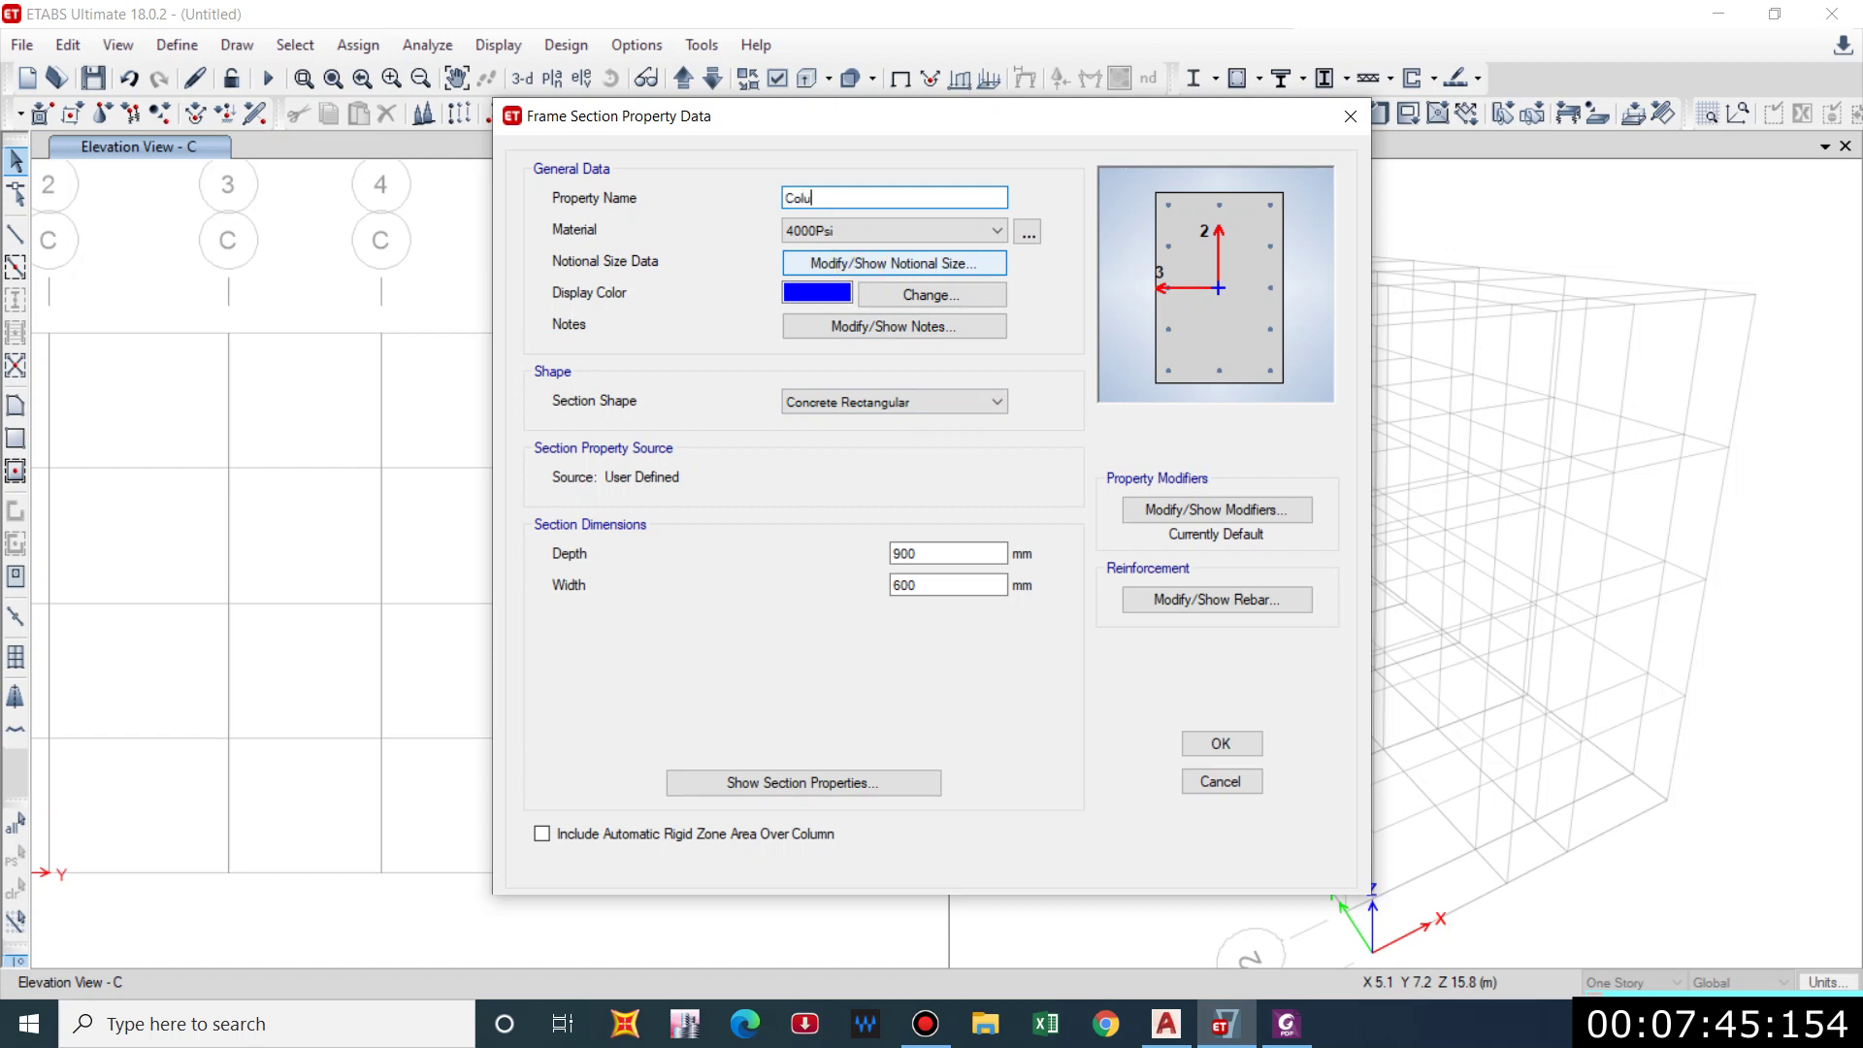
{"action": "type", "text": "mn 30"}
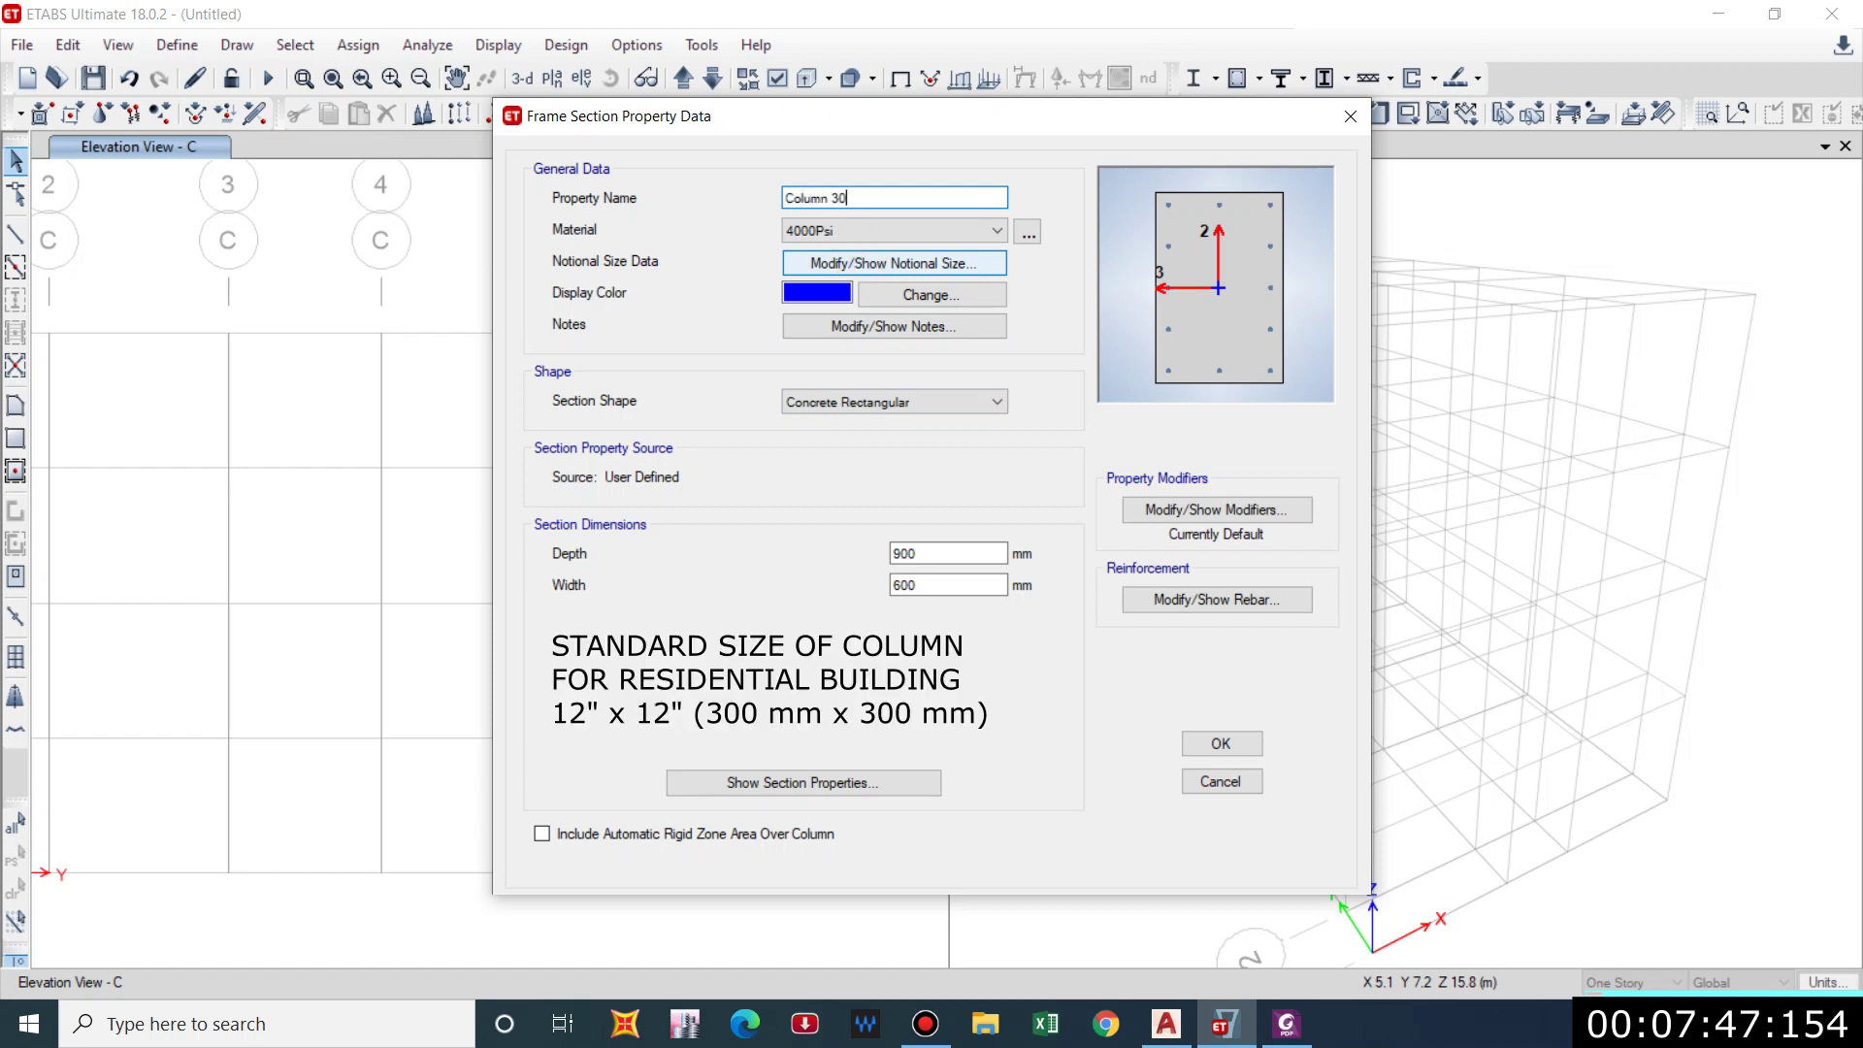
{"action": "type", "text": "08300"}
{"action": "key", "text": "BackSpace"}
{"action": "key", "text": "BackSpace"}
{"action": "type", "text": "*300"}
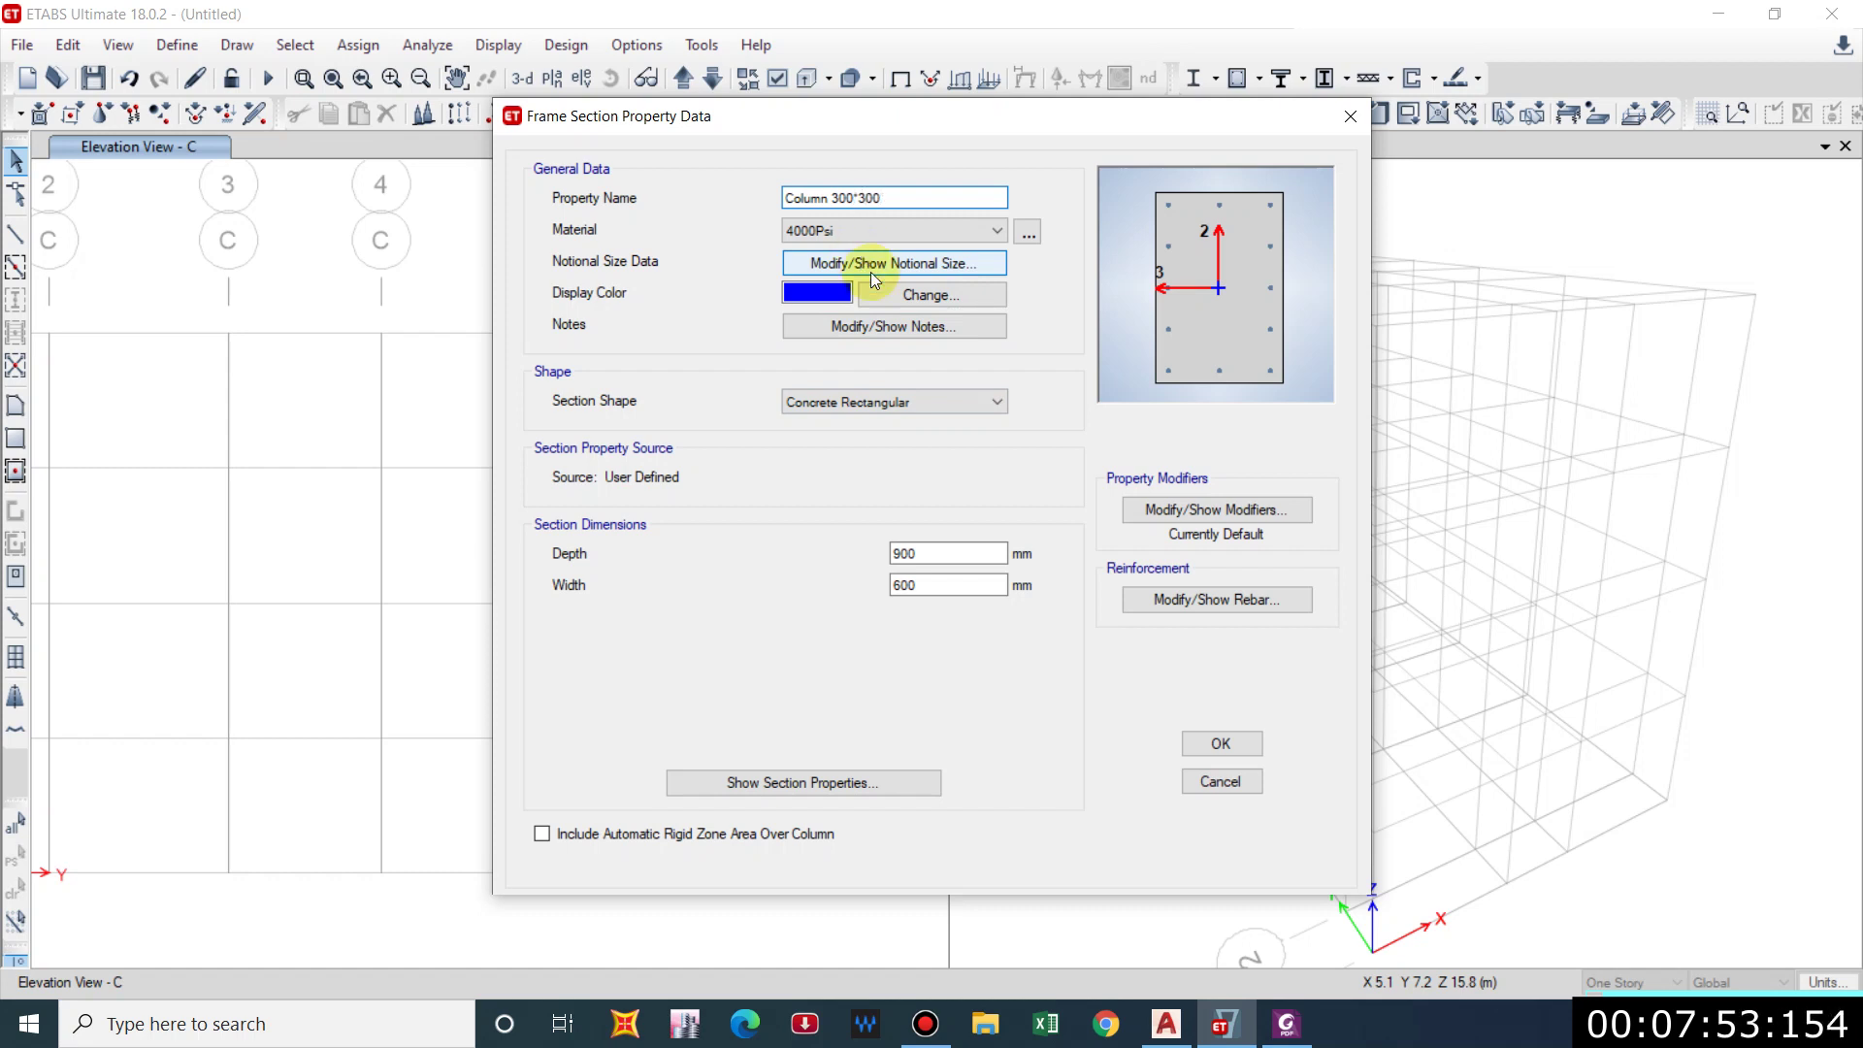
Assign material M20 to the column section and set its depth and width to 300 mm each.
{"action": "left_click", "coordinate": [842, 231]}
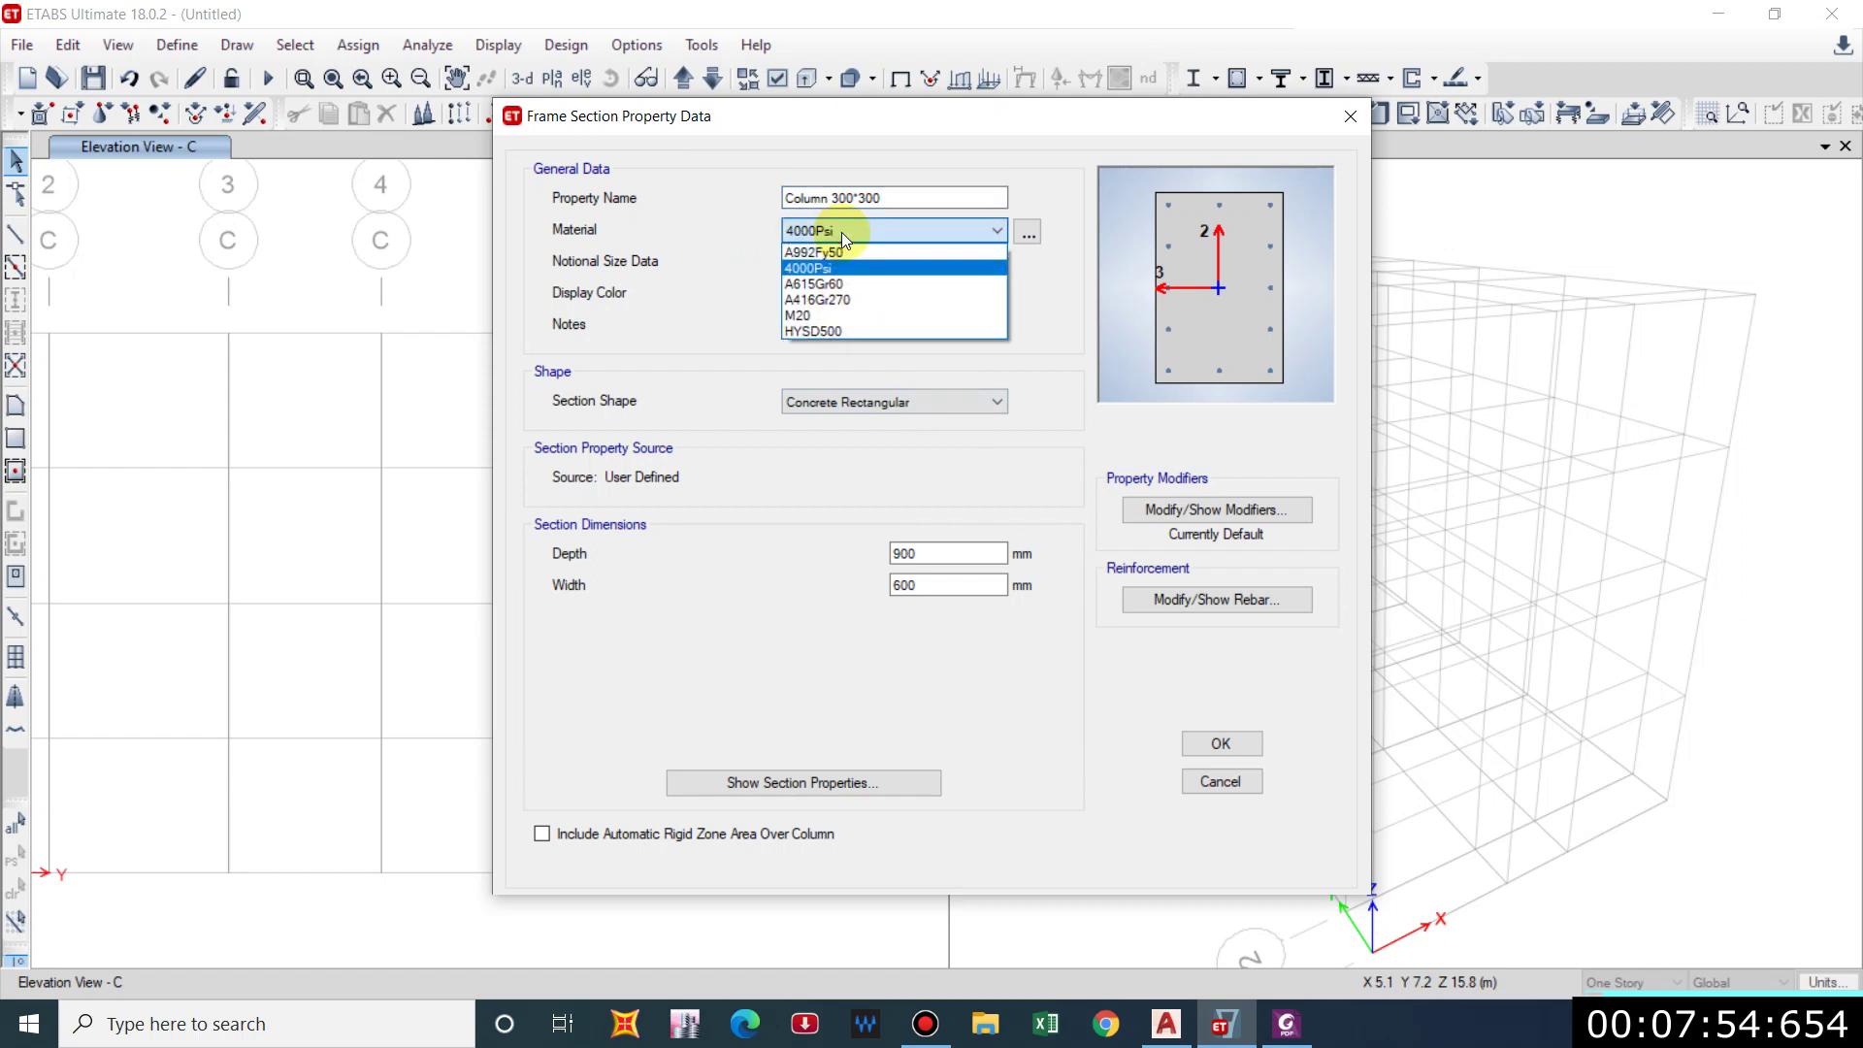
{"action": "left_click", "coordinate": [798, 315]}
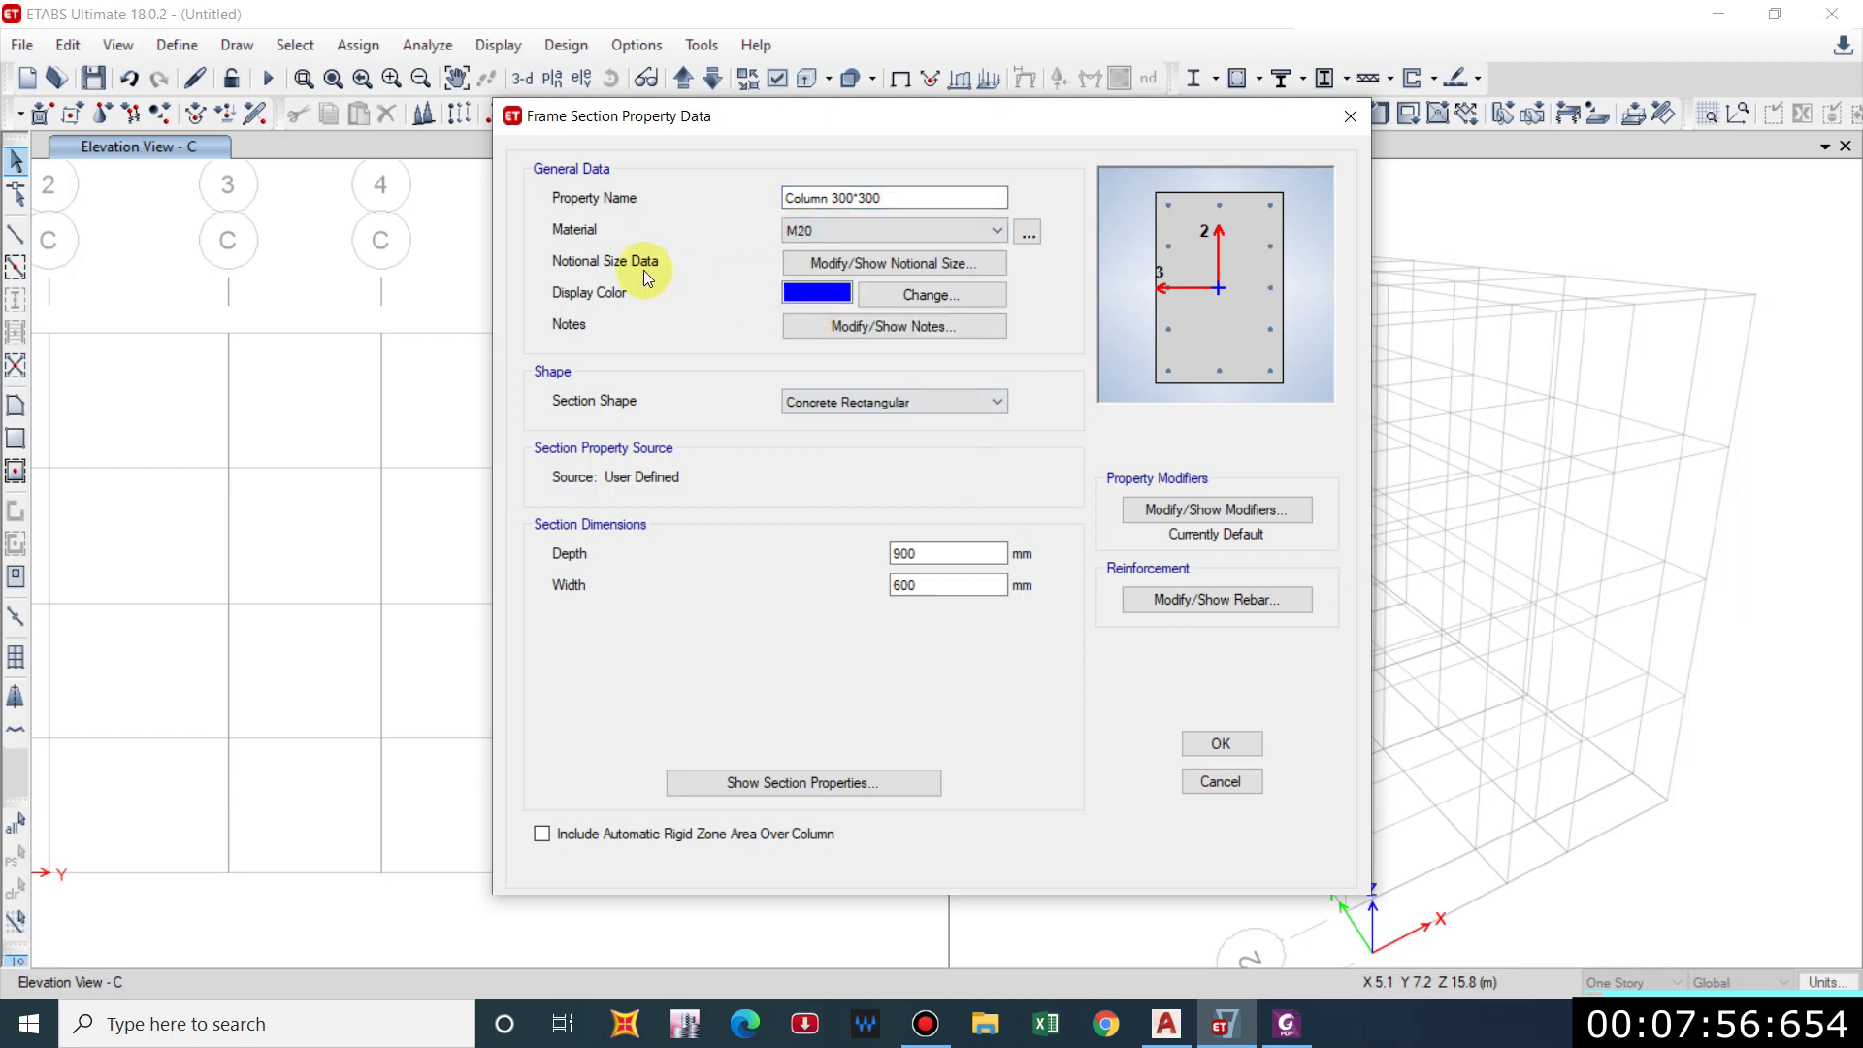
{"action": "left_click", "coordinate": [855, 406]}
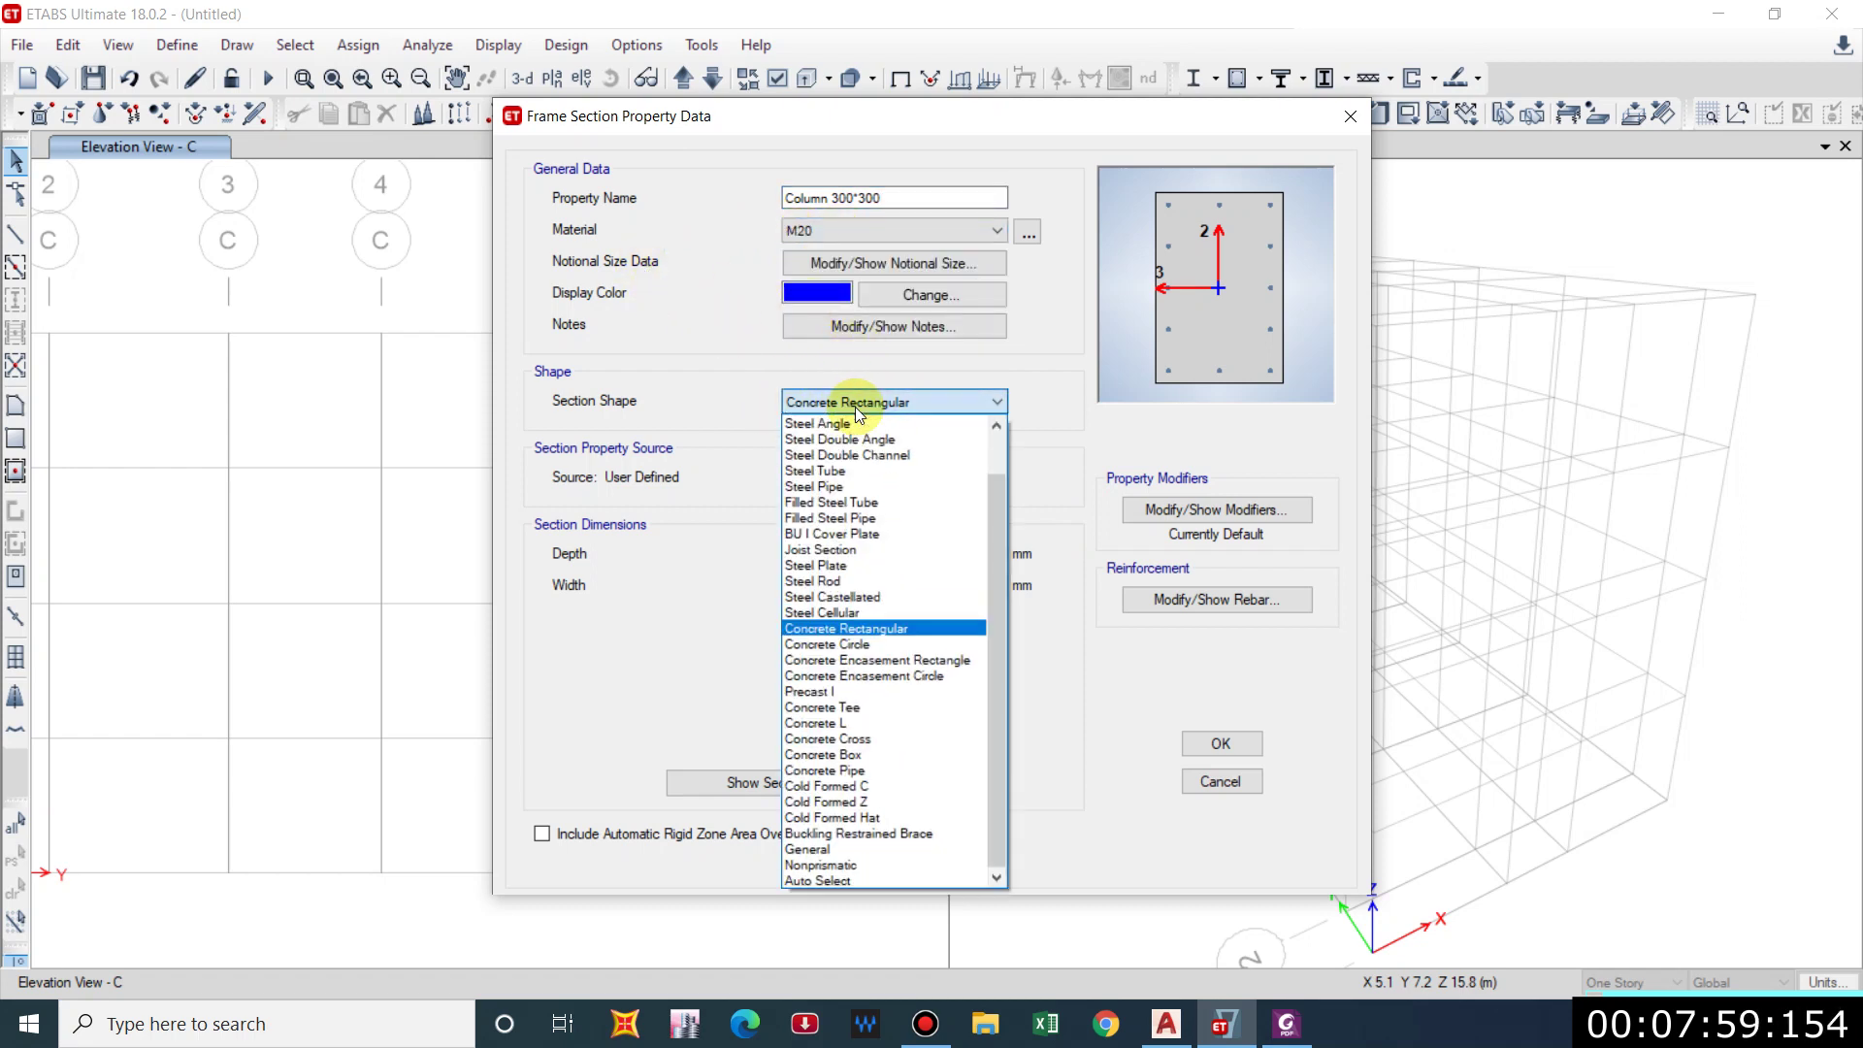
{"action": "left_click", "coordinate": [854, 406]}
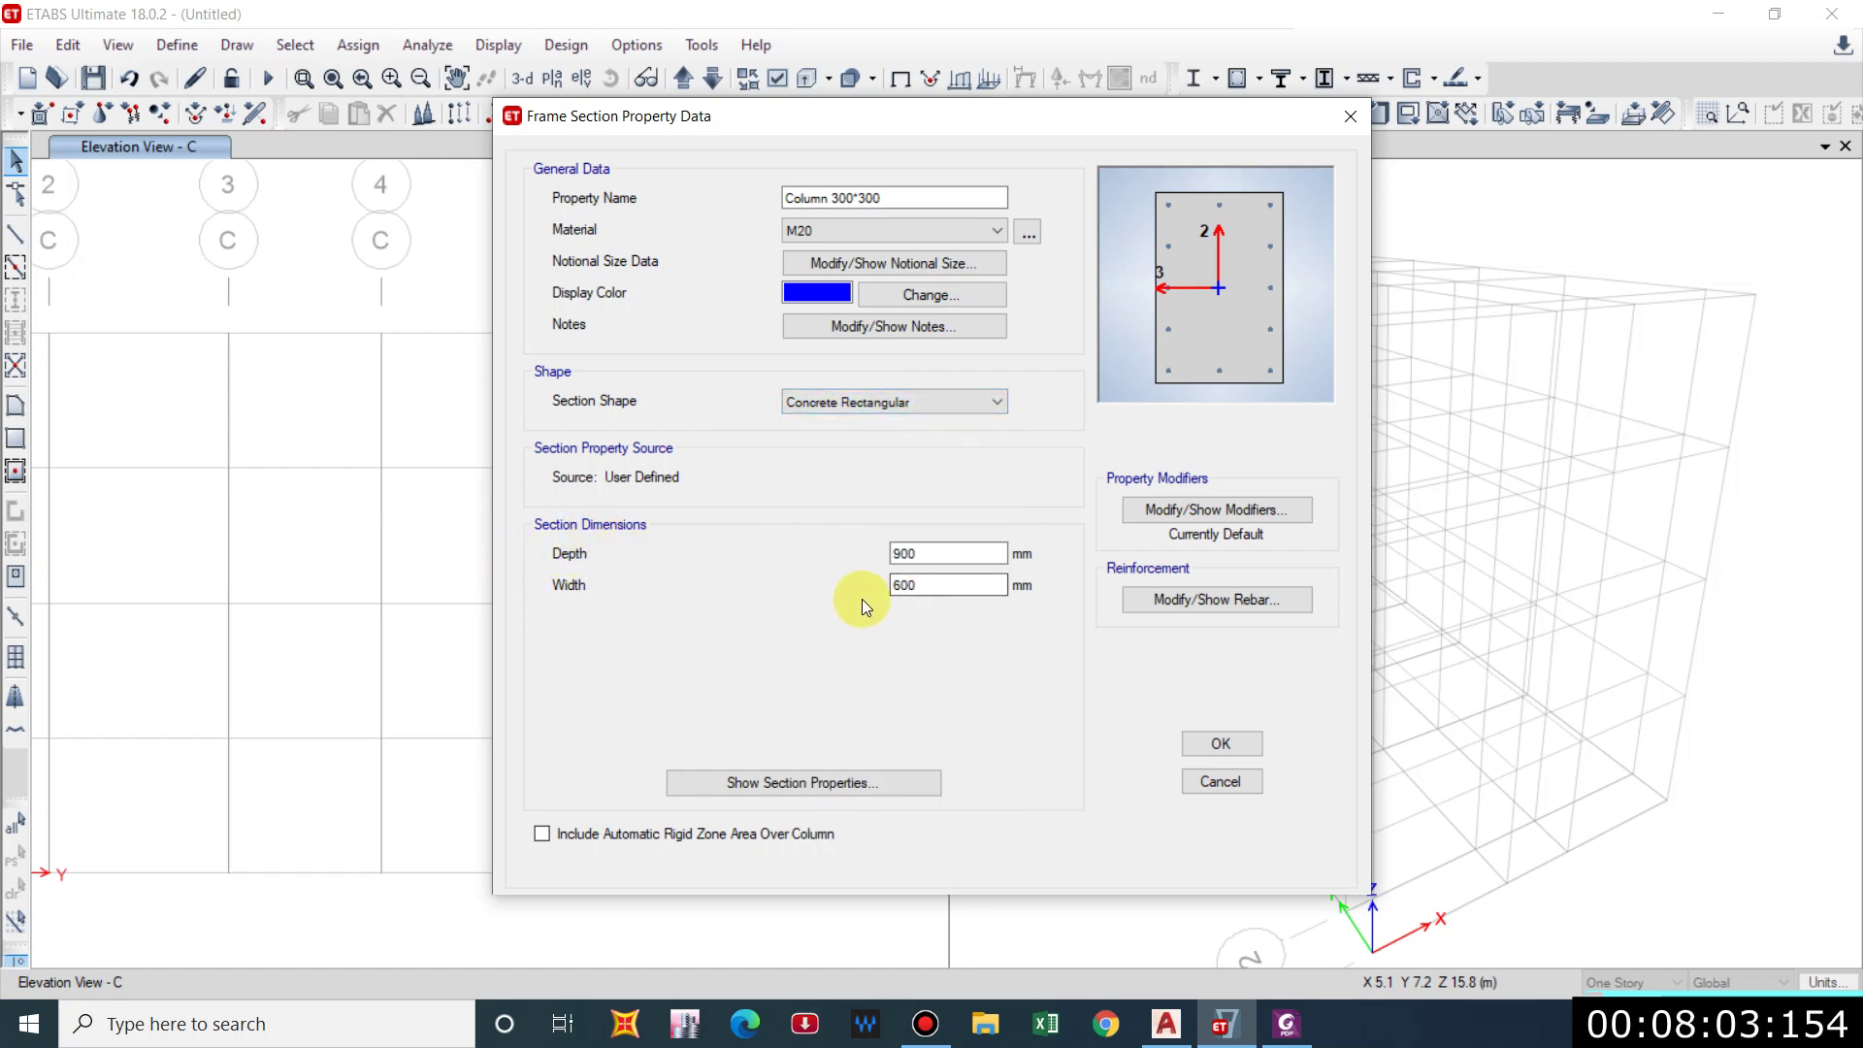
{"action": "double_click", "coordinate": [929, 561]}
{"action": "type", "text": "300"}
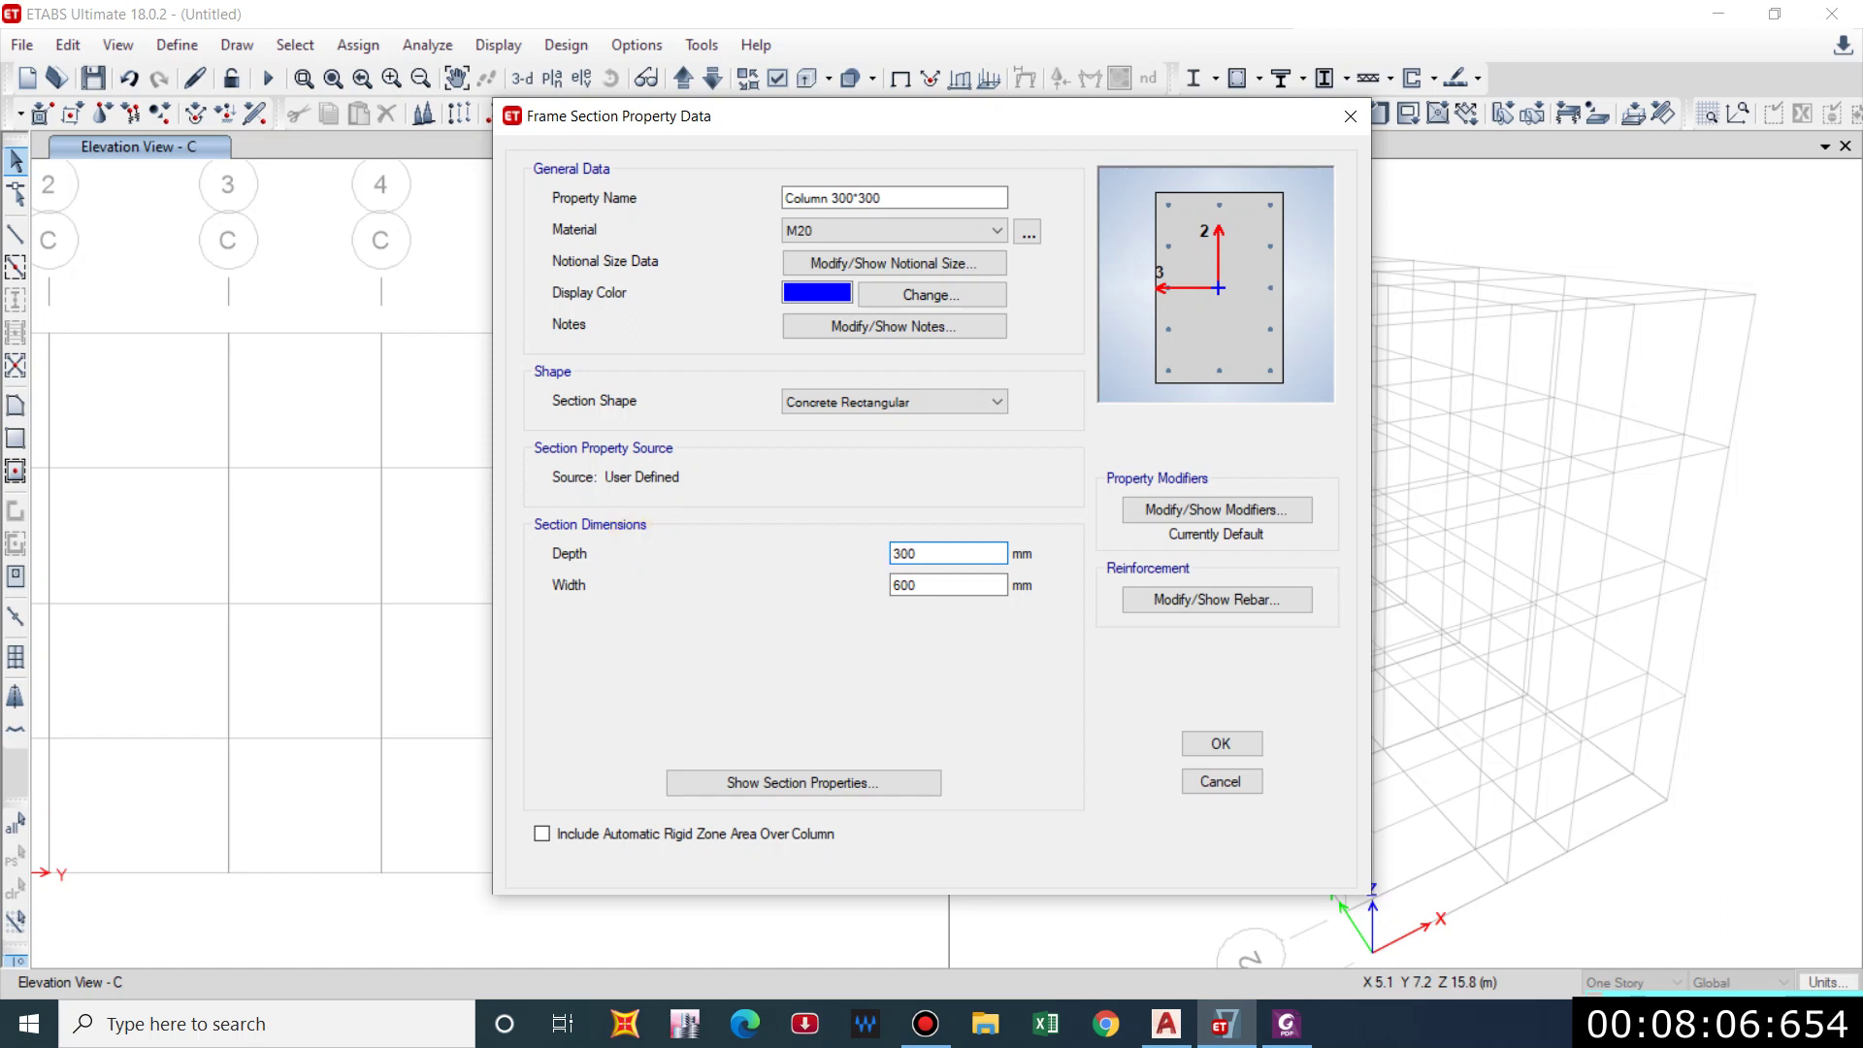
{"action": "key", "text": "Tab"}
{"action": "type", "text": "30"}
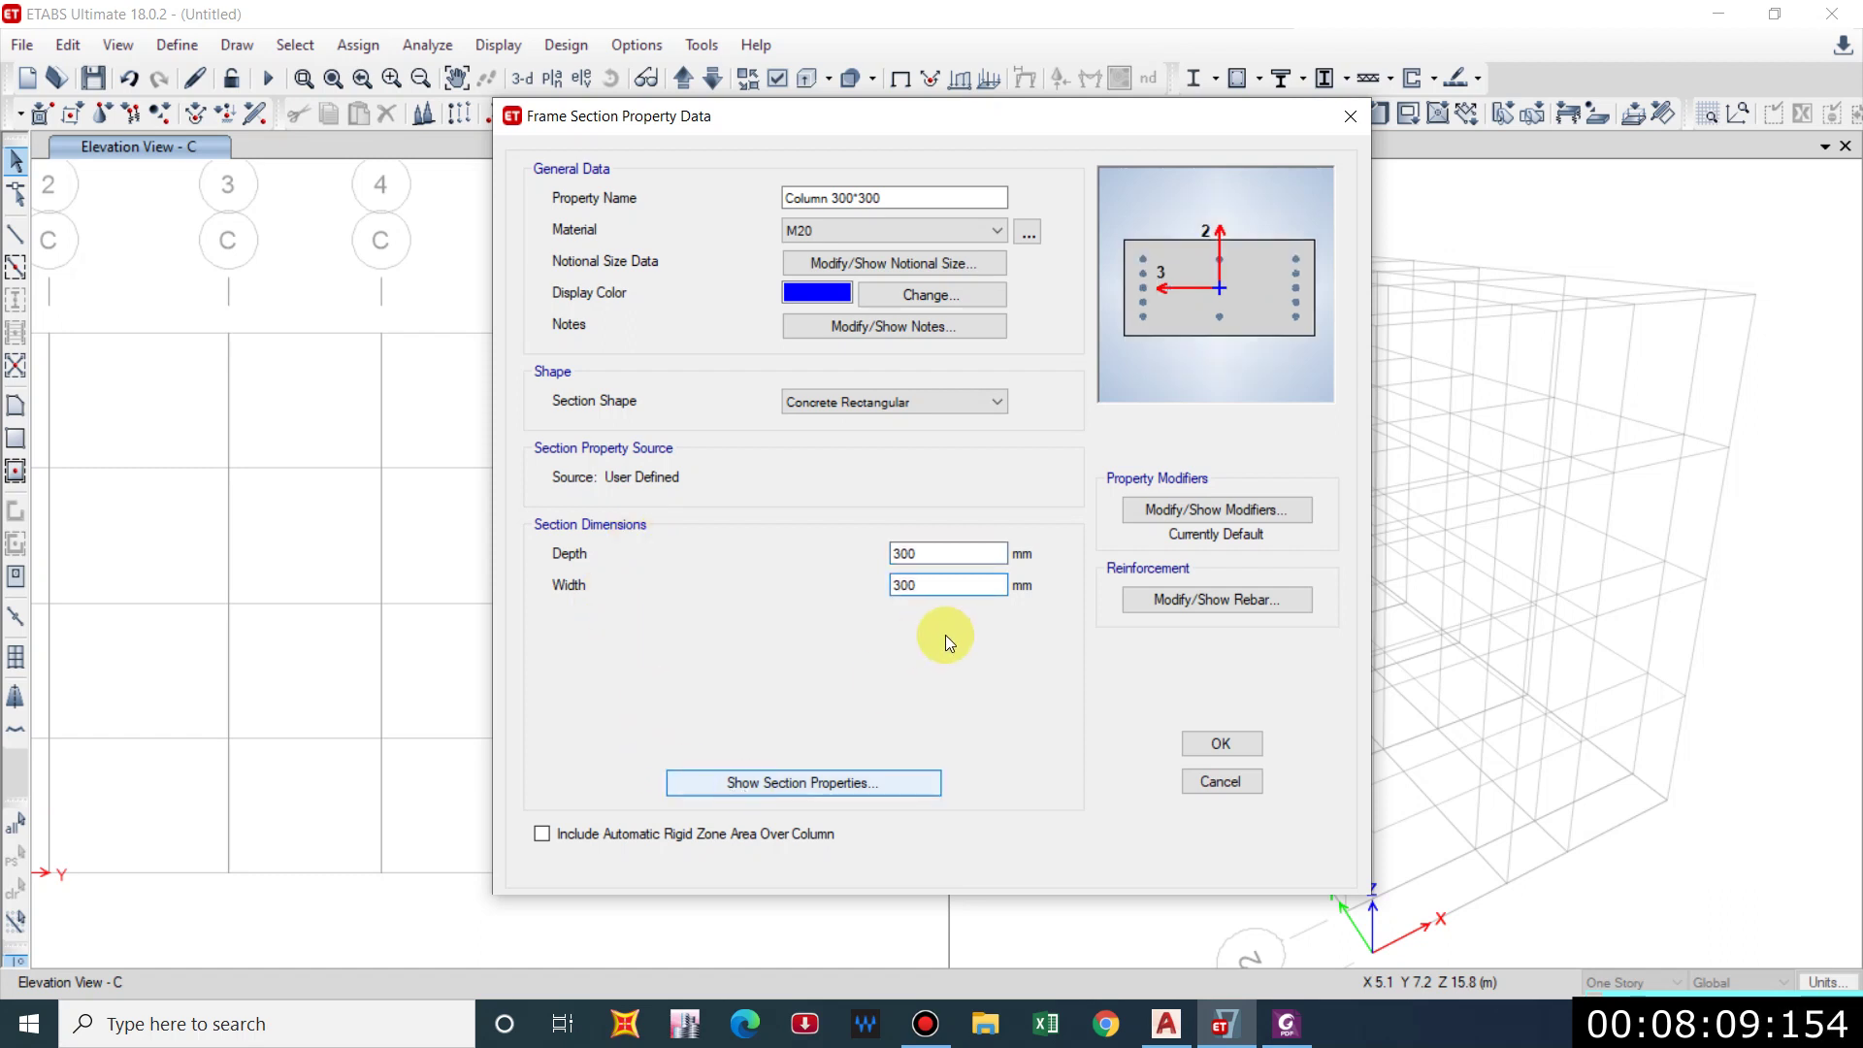
Try entering the column section's depth in inches as 12", and set it back to 300 mm.
{"action": "double_click", "coordinate": [959, 555]}
{"action": "type", "text": "12\""}
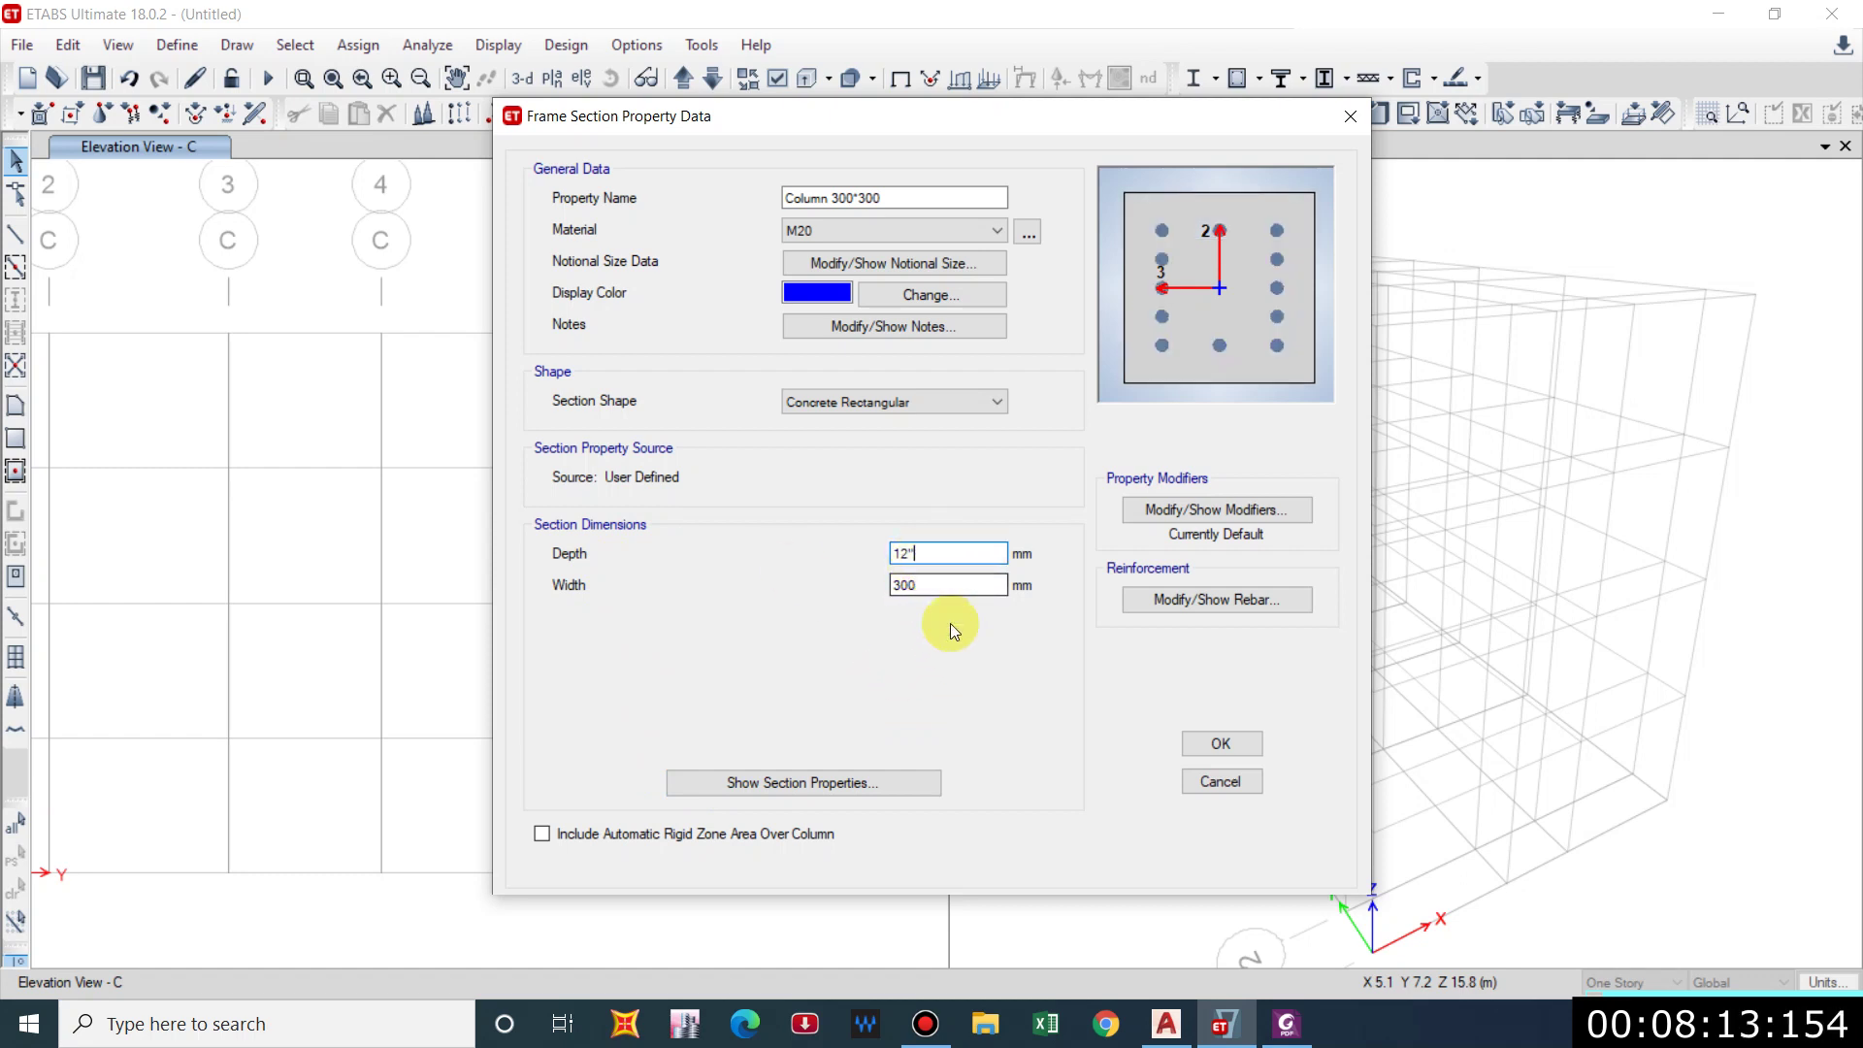
{"action": "key", "text": "Tab"}
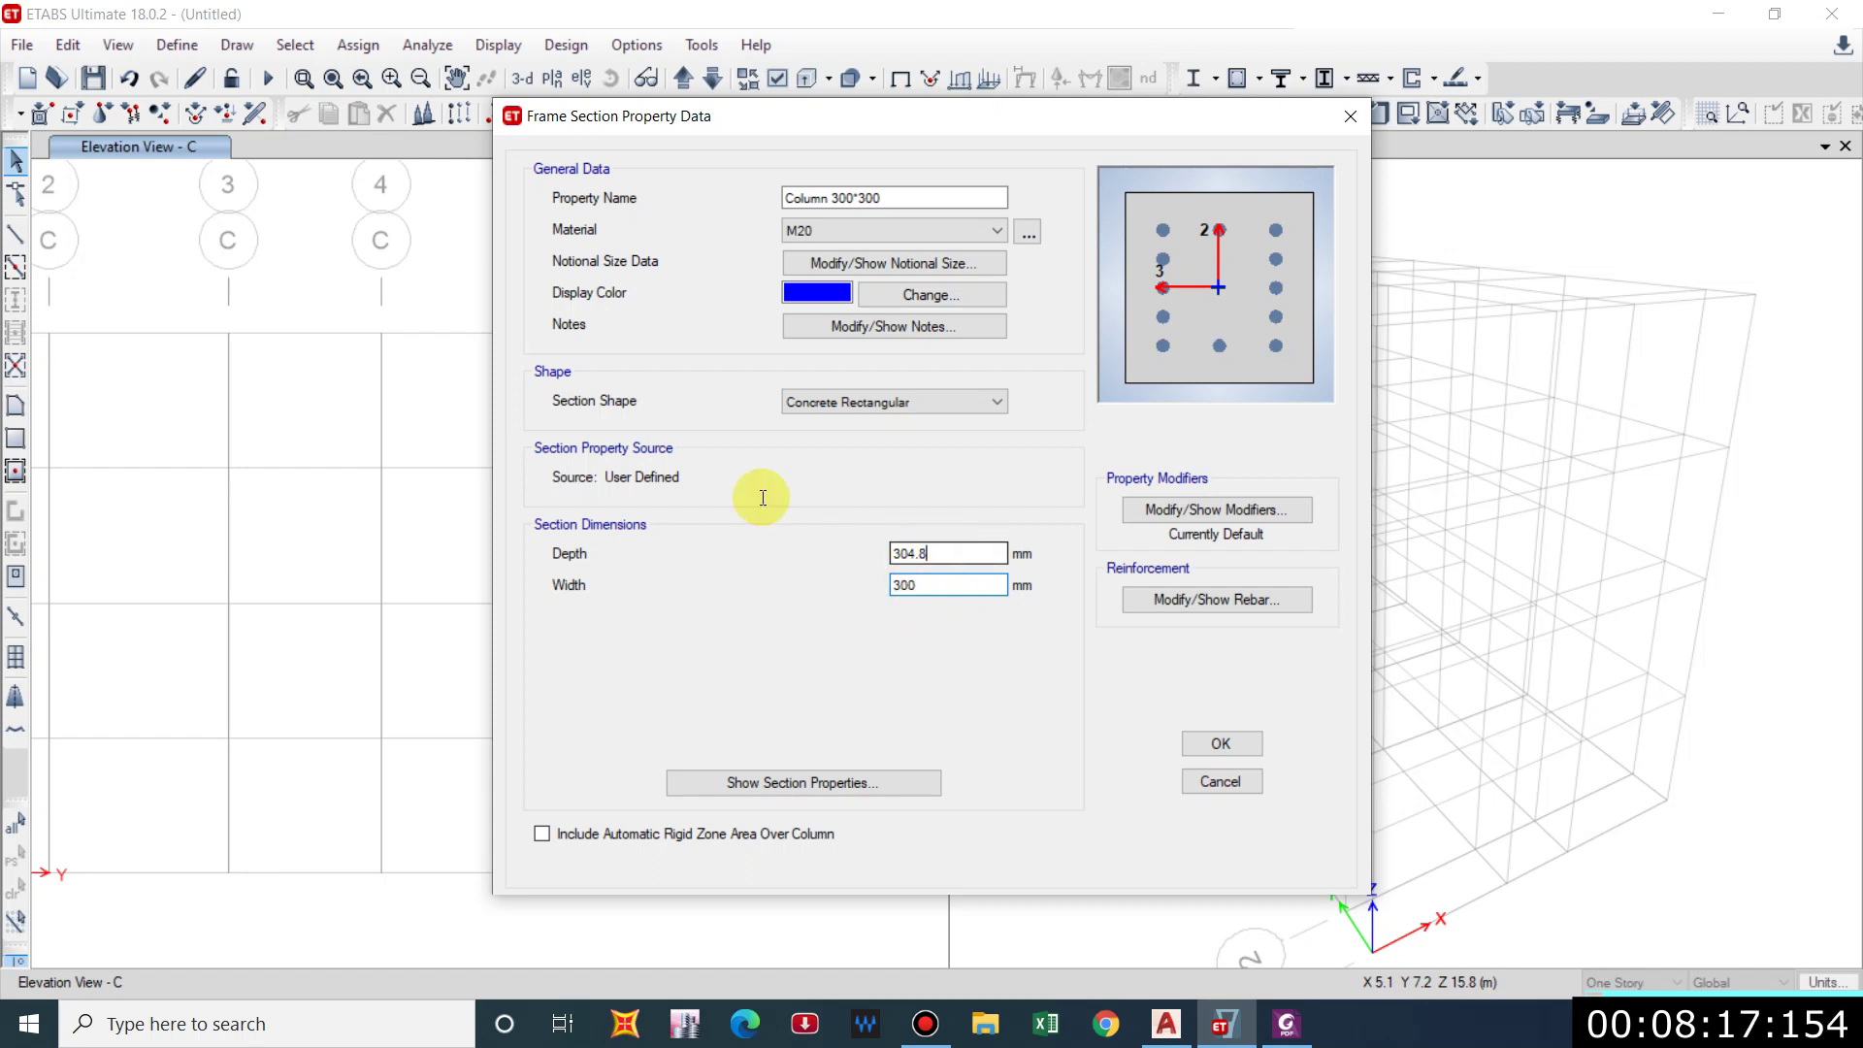
{"action": "key", "text": "shift+Tab"}
{"action": "type", "text": "300"}
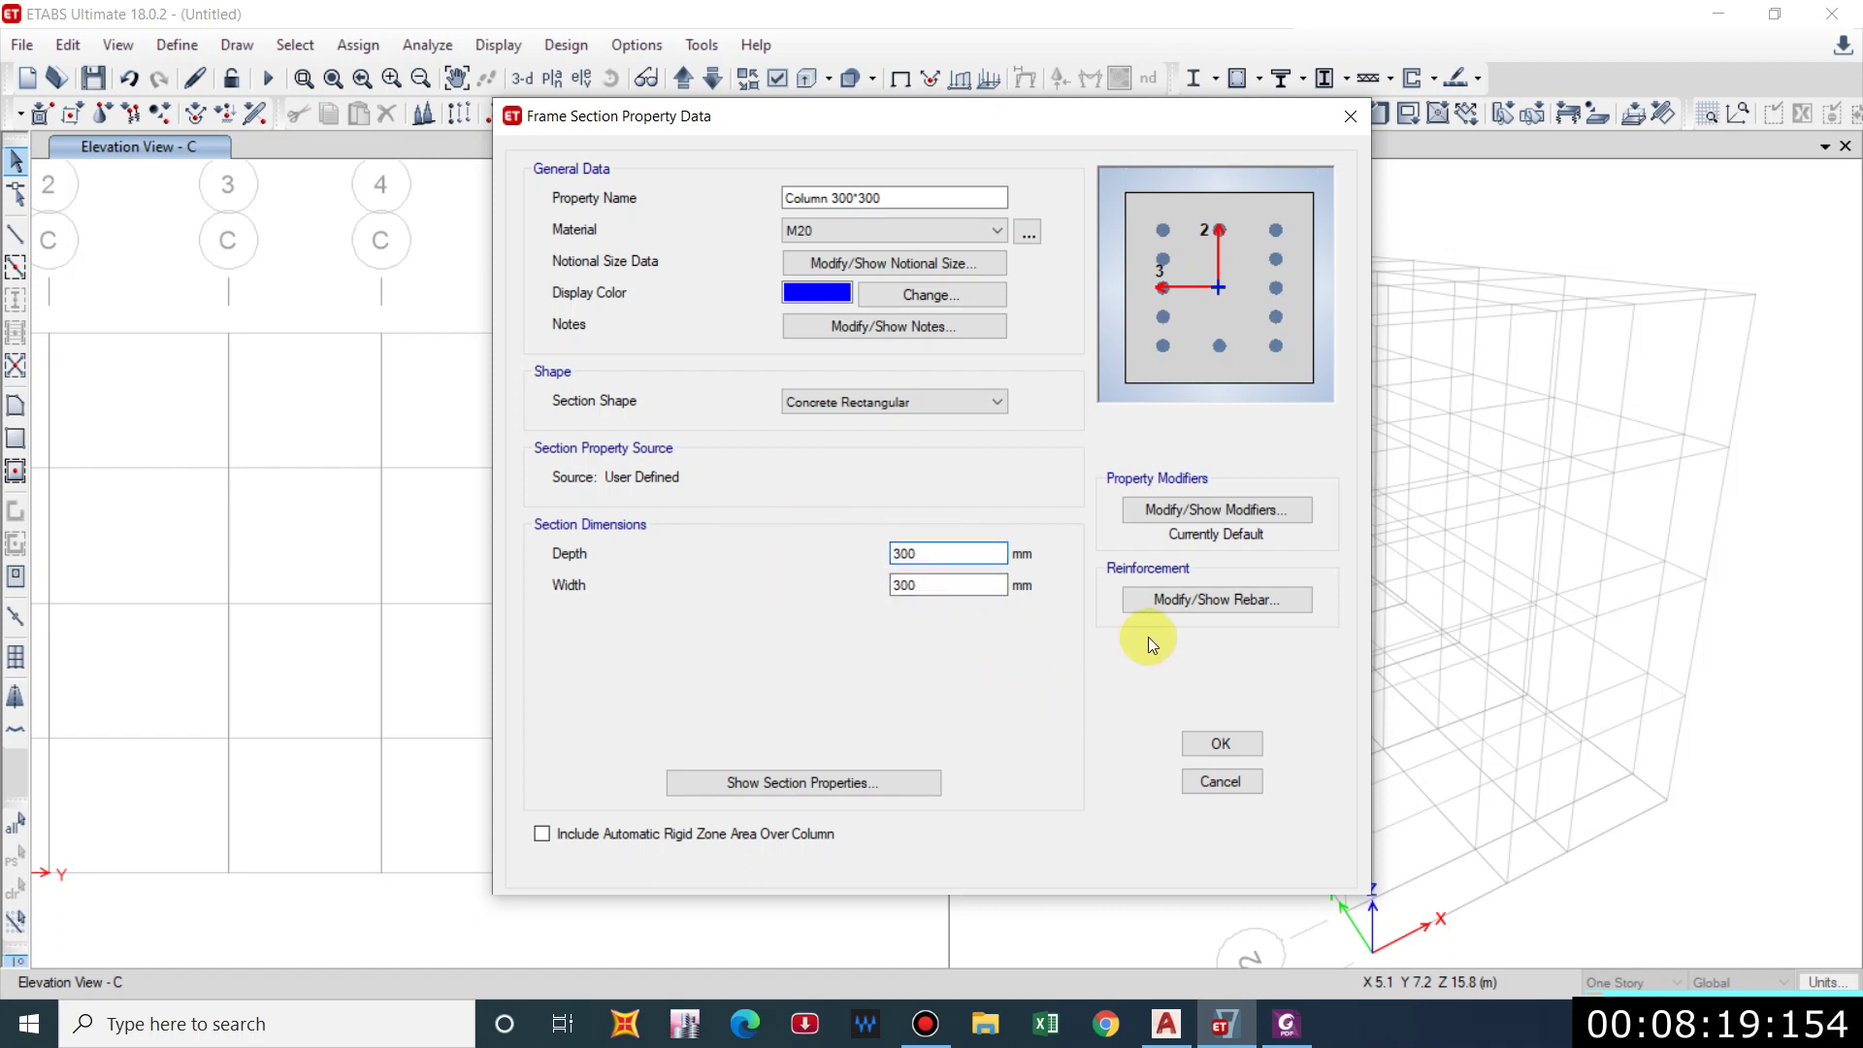
Set the rebar material of the column's longitudinal and confinement bars to HYSD500 and accept the Column 300*300 section.
{"action": "left_click", "coordinate": [1195, 602]}
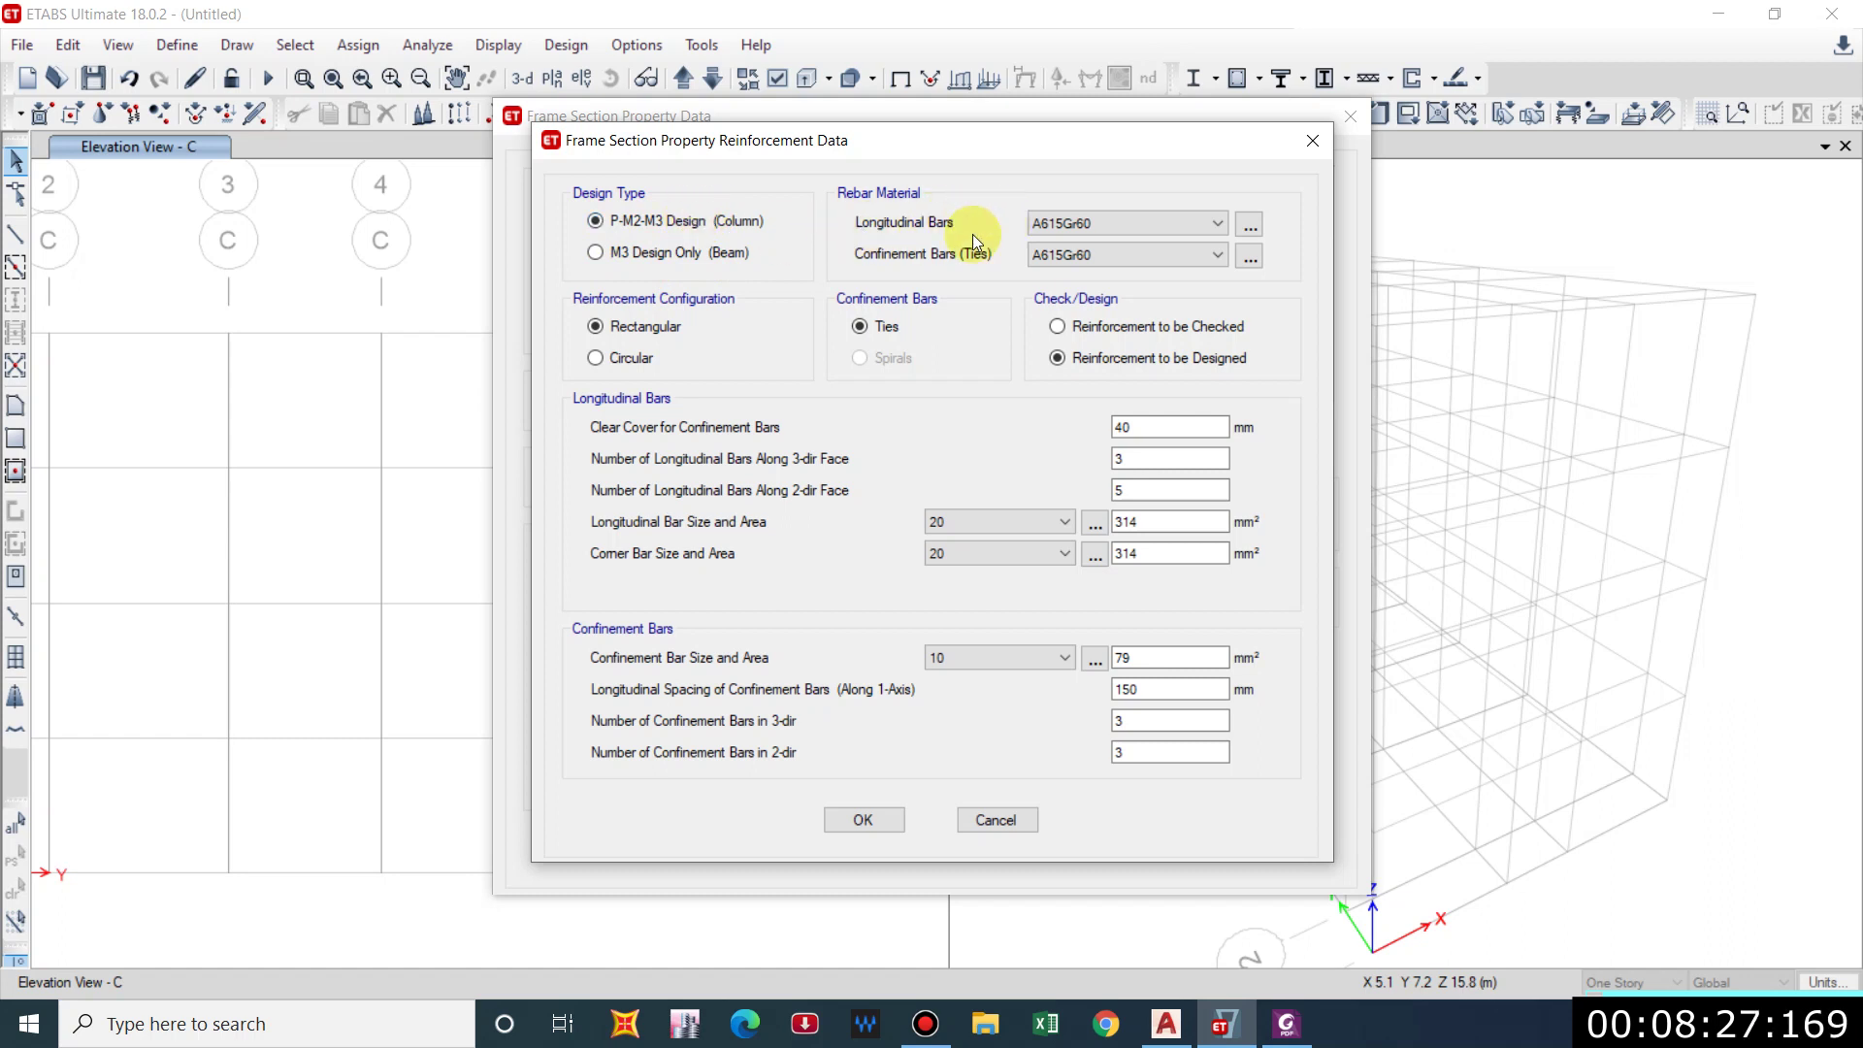
{"action": "left_click", "coordinate": [1075, 225]}
{"action": "left_click", "coordinate": [1062, 264]}
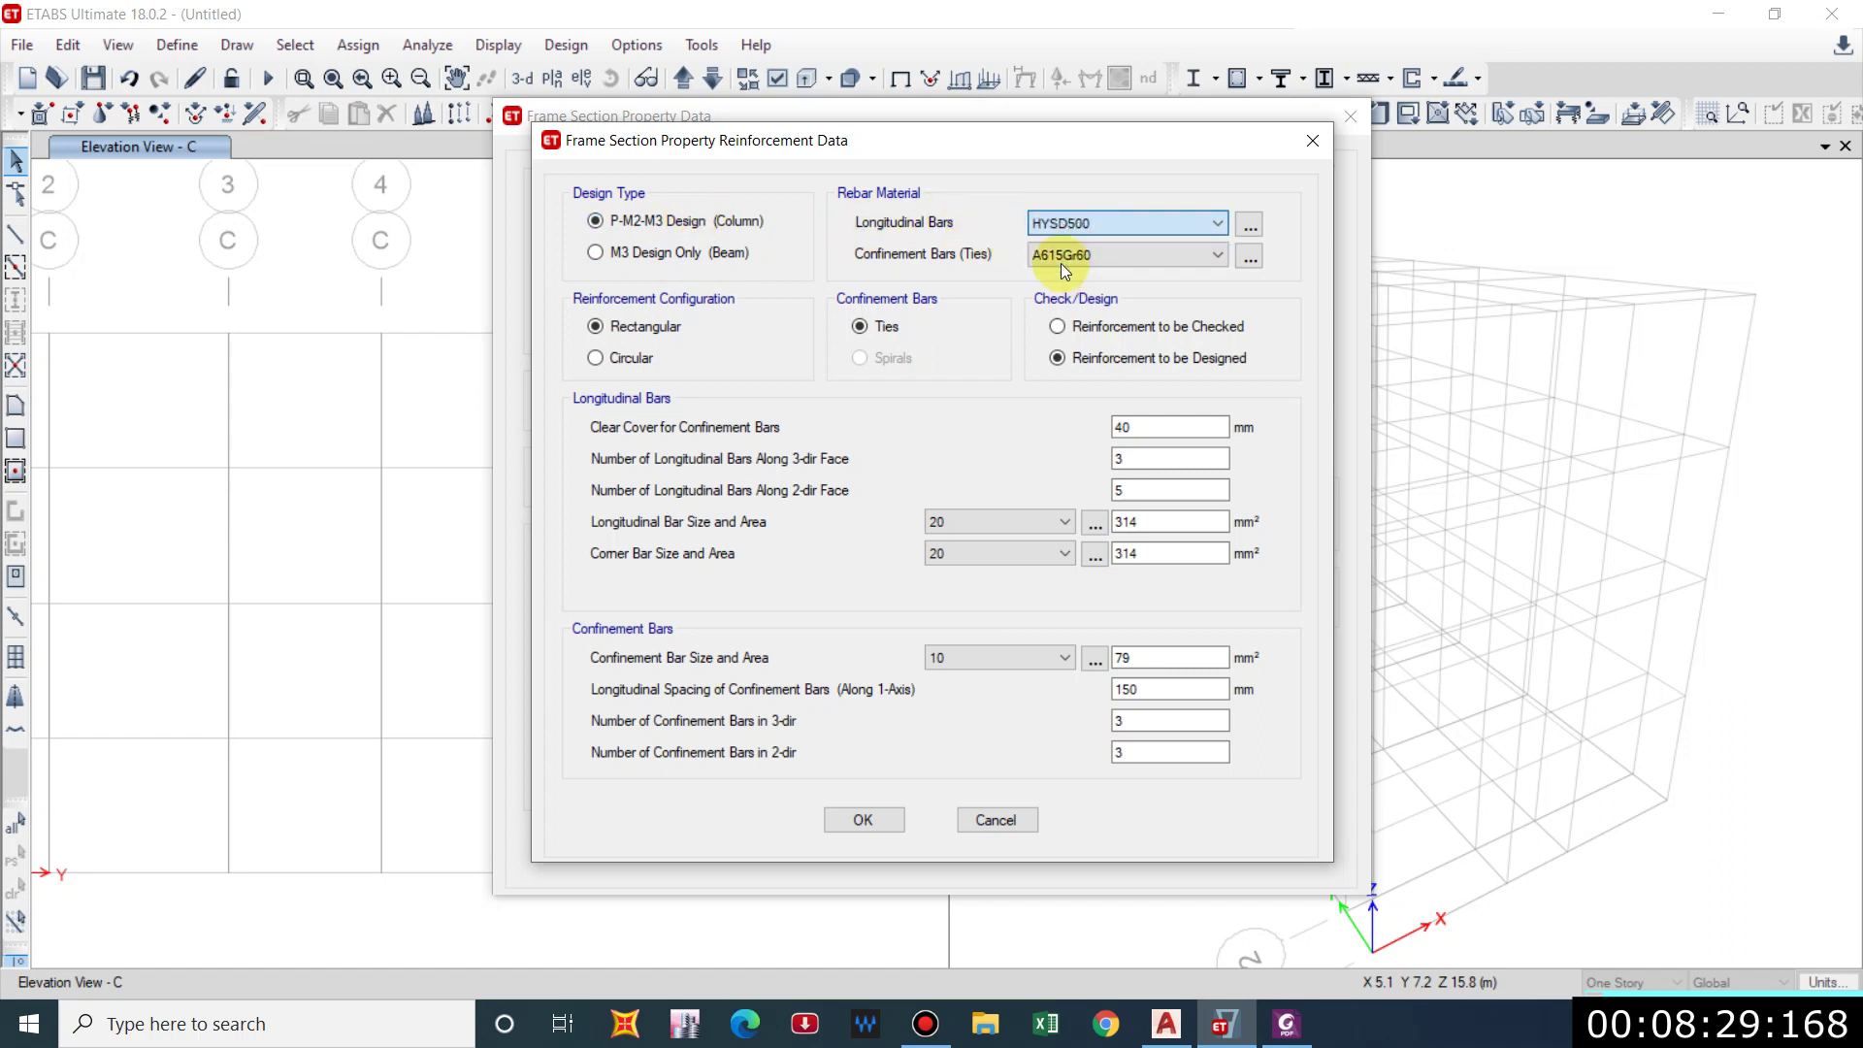
{"action": "left_click", "coordinate": [1062, 262]}
{"action": "left_click", "coordinate": [1058, 294]}
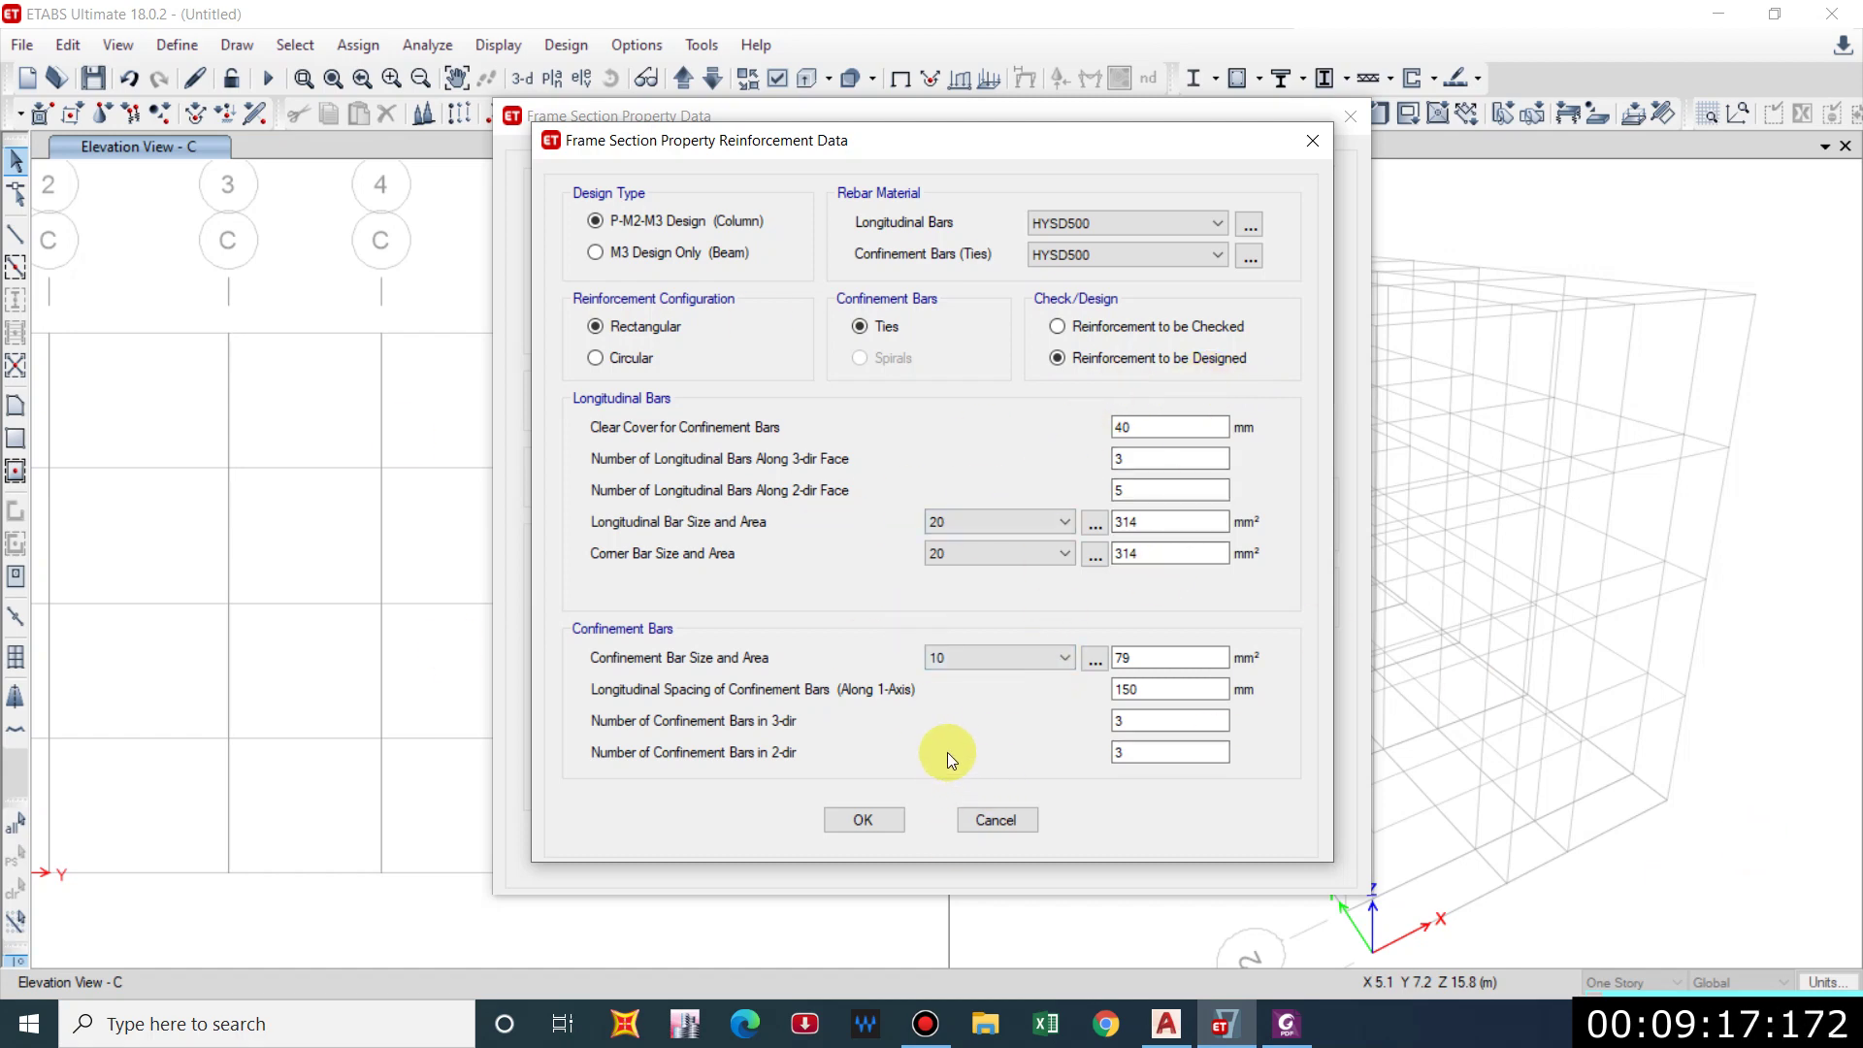
{"action": "left_click", "coordinate": [863, 820]}
{"action": "left_click", "coordinate": [1225, 746]}
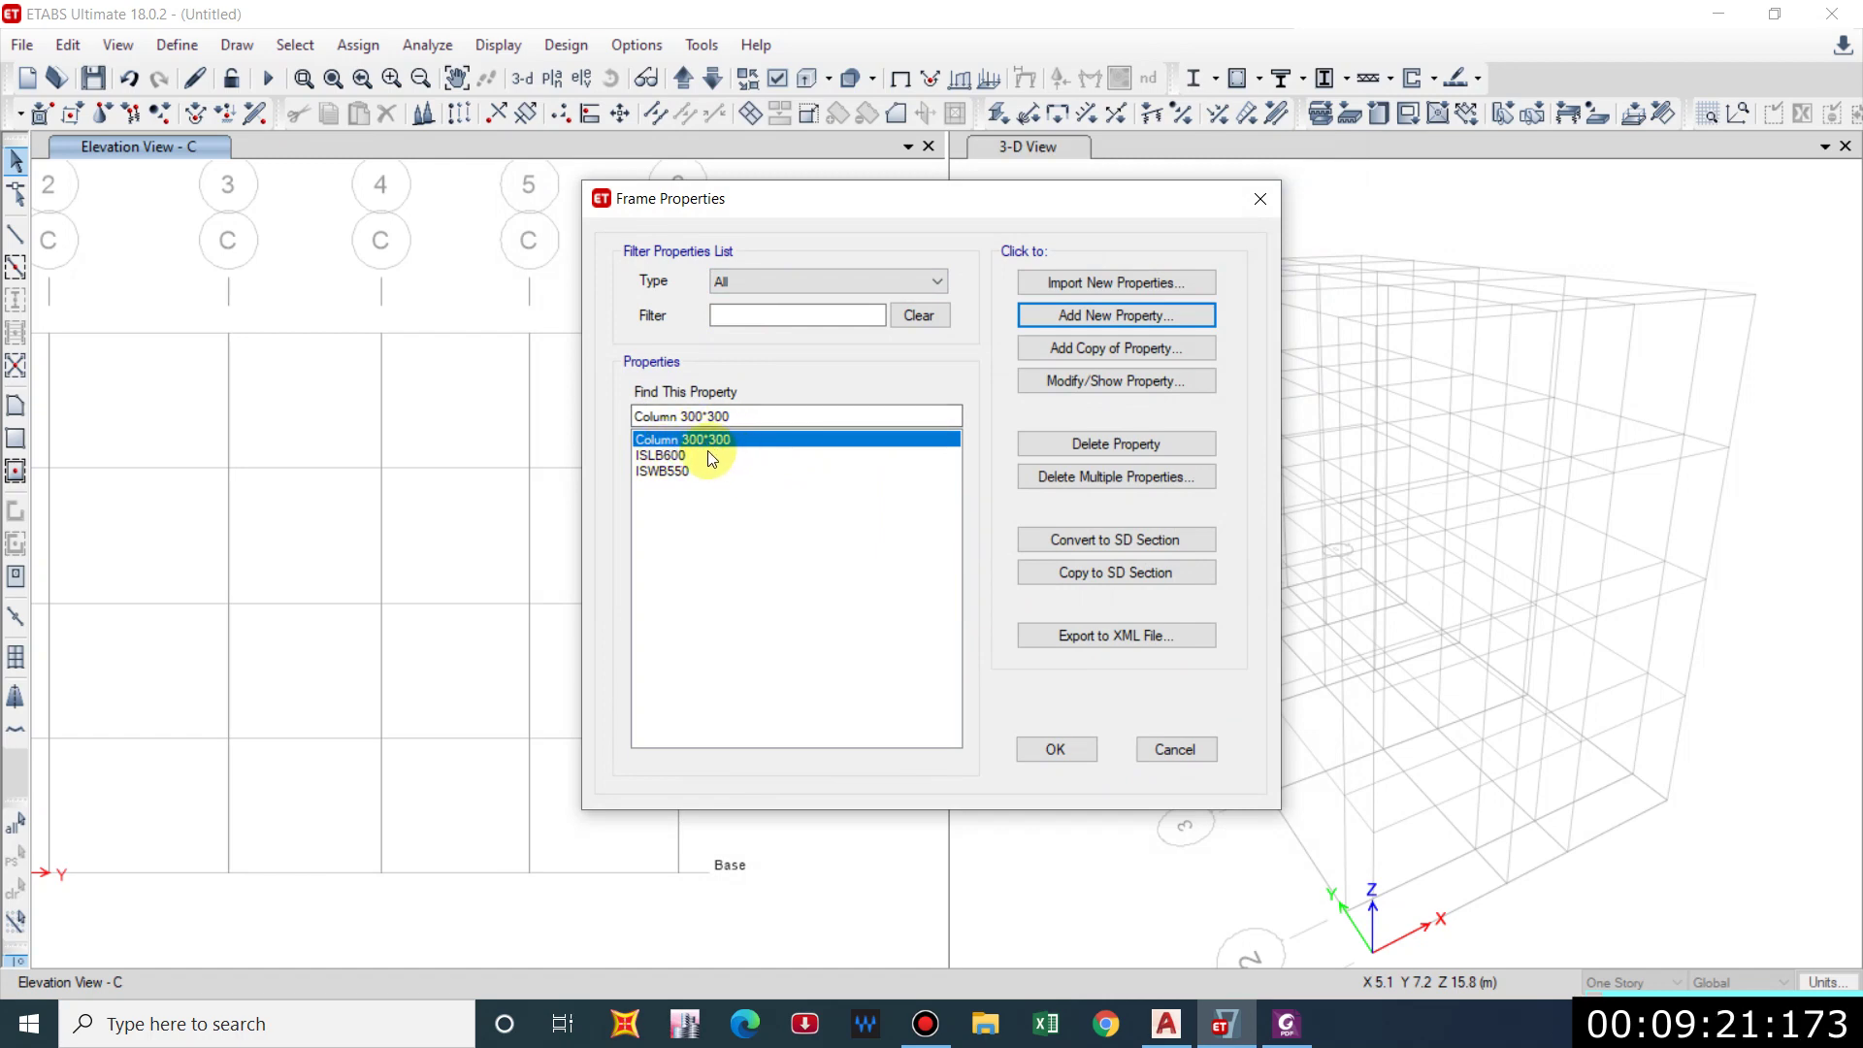
Add a copy of the Column 300*300 section and name it Cir Coulm 300, keeping material M20.
{"action": "left_click", "coordinate": [1030, 352]}
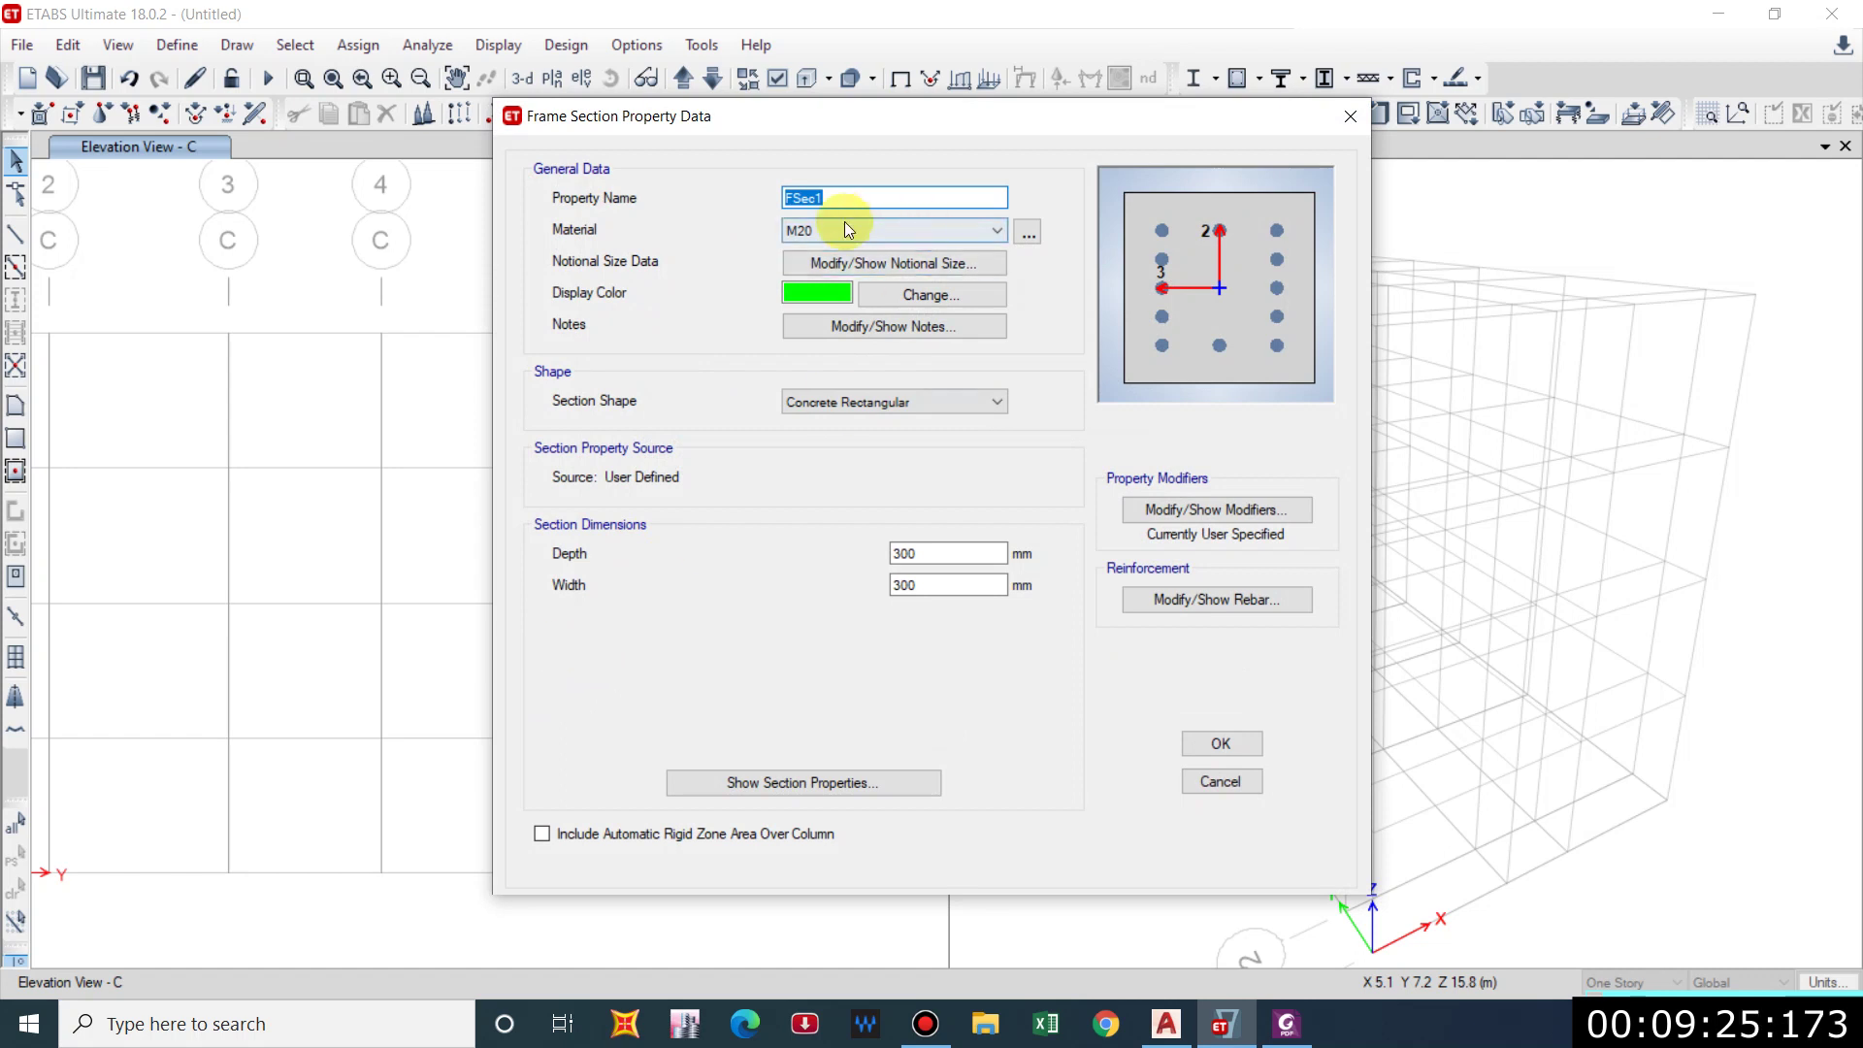
{"action": "type", "text": "C"}
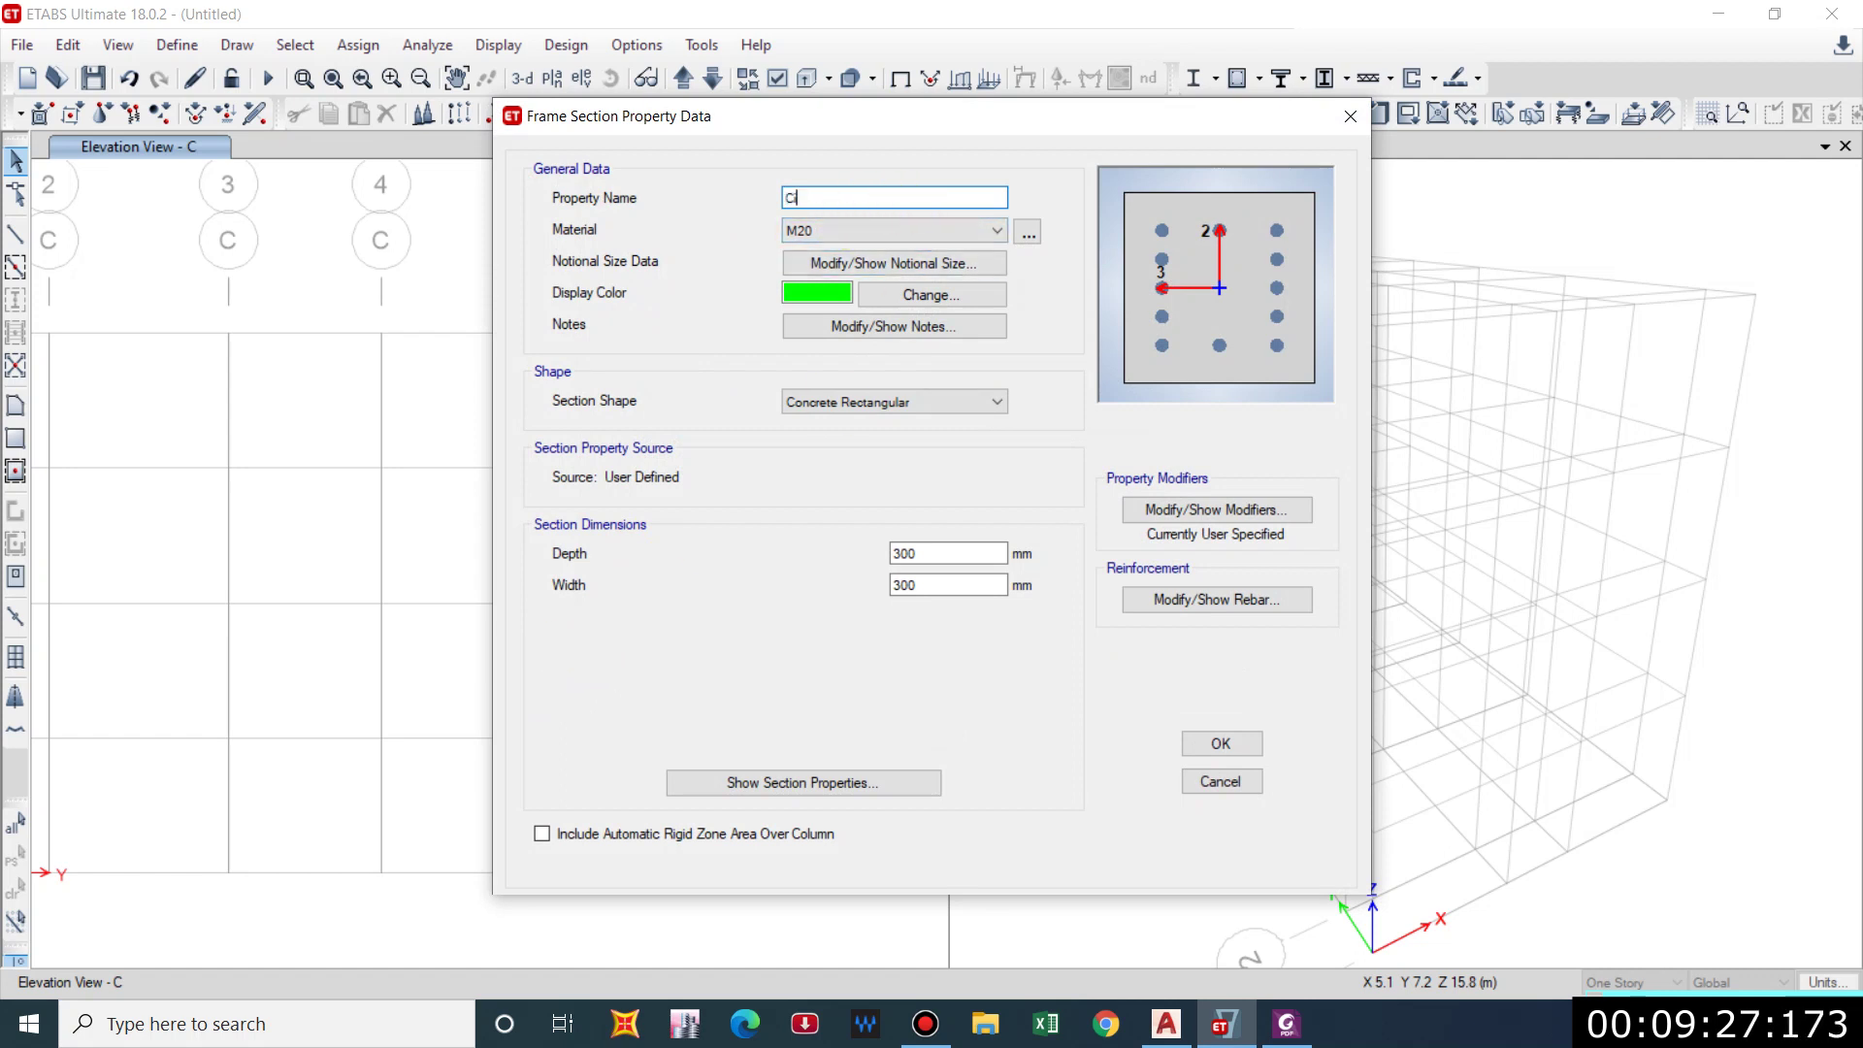
{"action": "type", "text": "ir Coulm 300"}
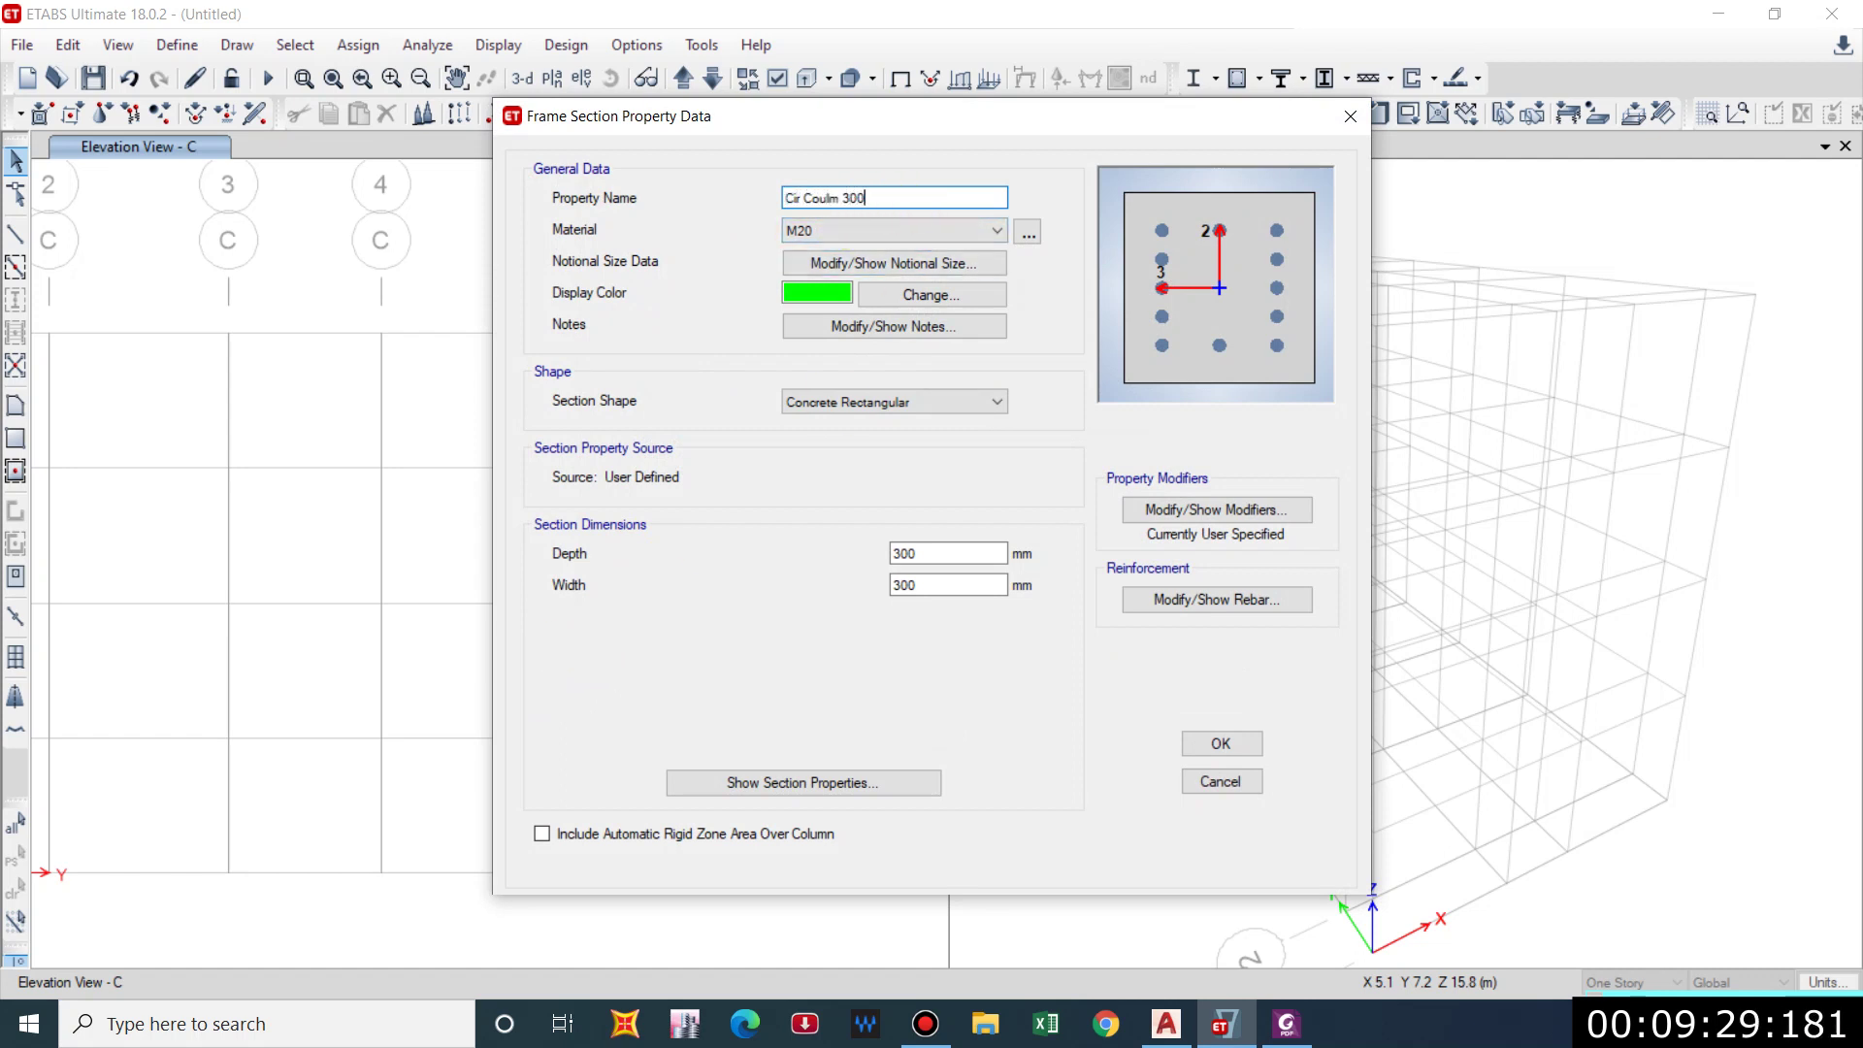
{"action": "left_click", "coordinate": [901, 230]}
{"action": "left_click", "coordinate": [900, 229]}
Change the copied section's shape to Concrete Circle and set its diameter to 300 mm.
{"action": "left_click", "coordinate": [881, 400]}
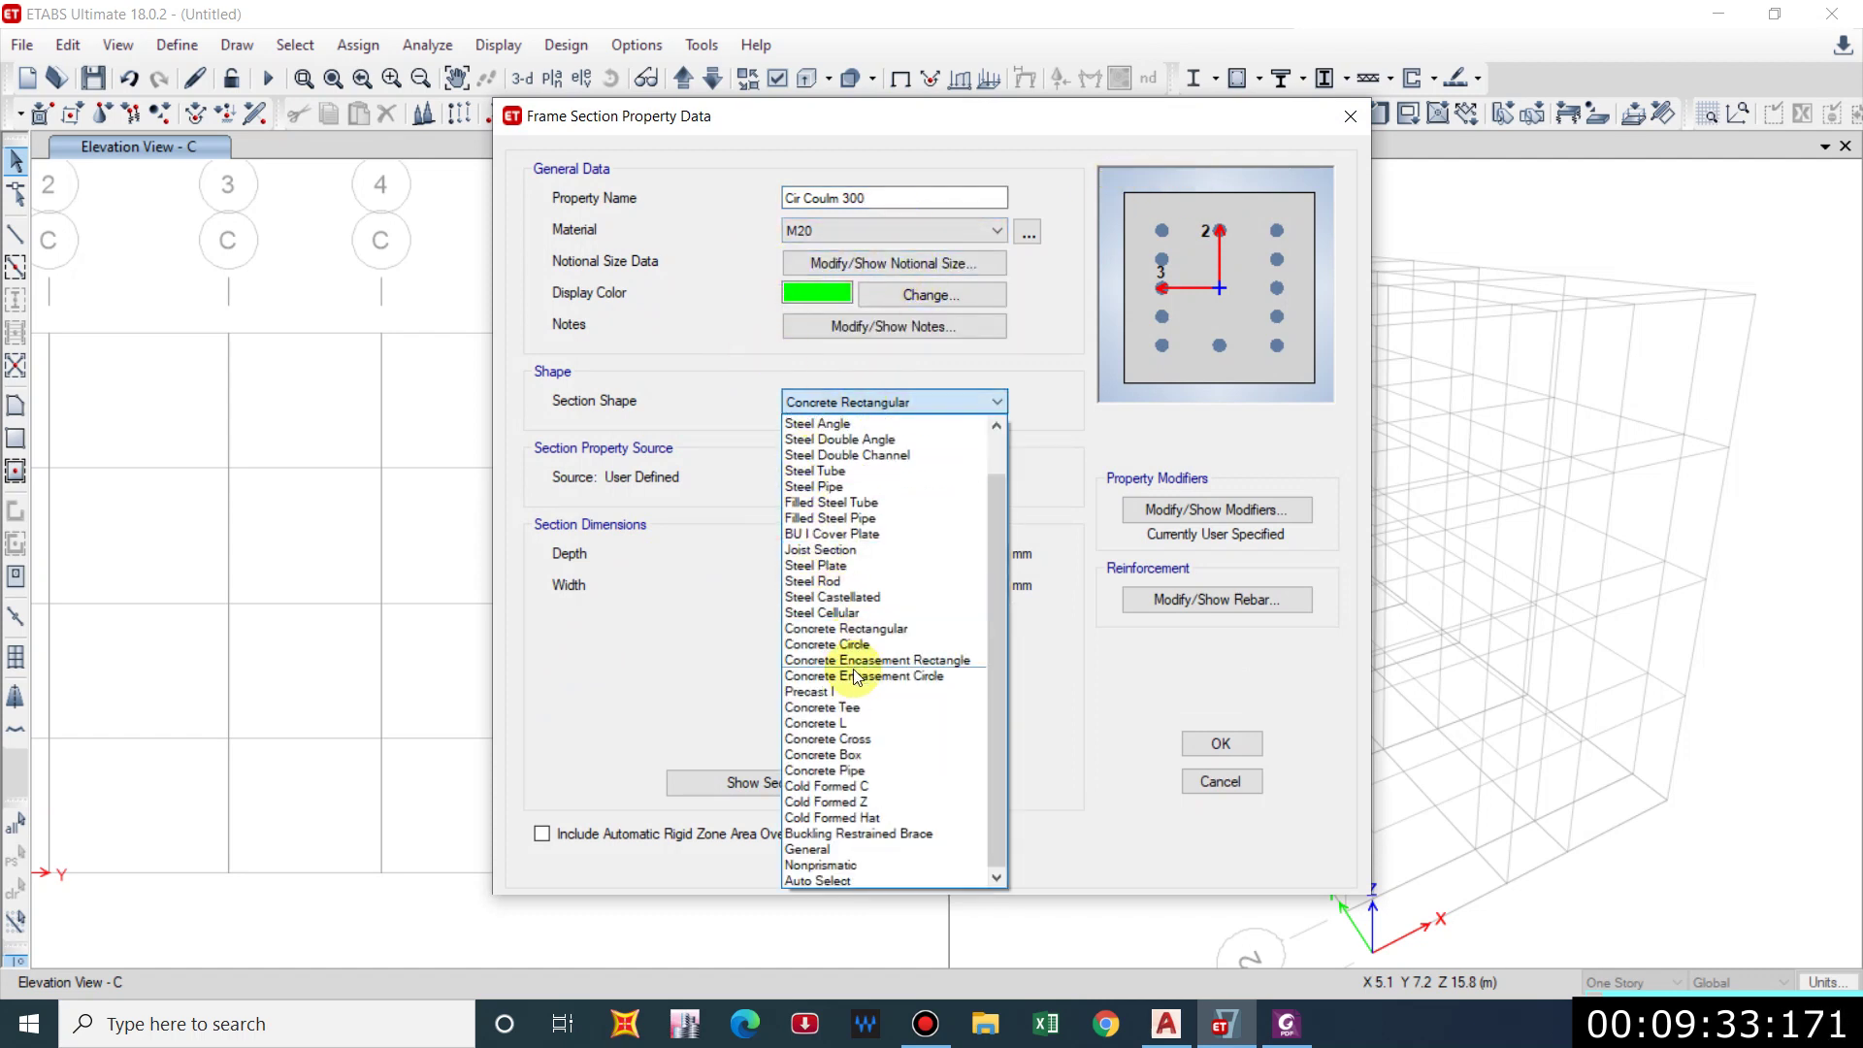
{"action": "left_click", "coordinate": [827, 645]}
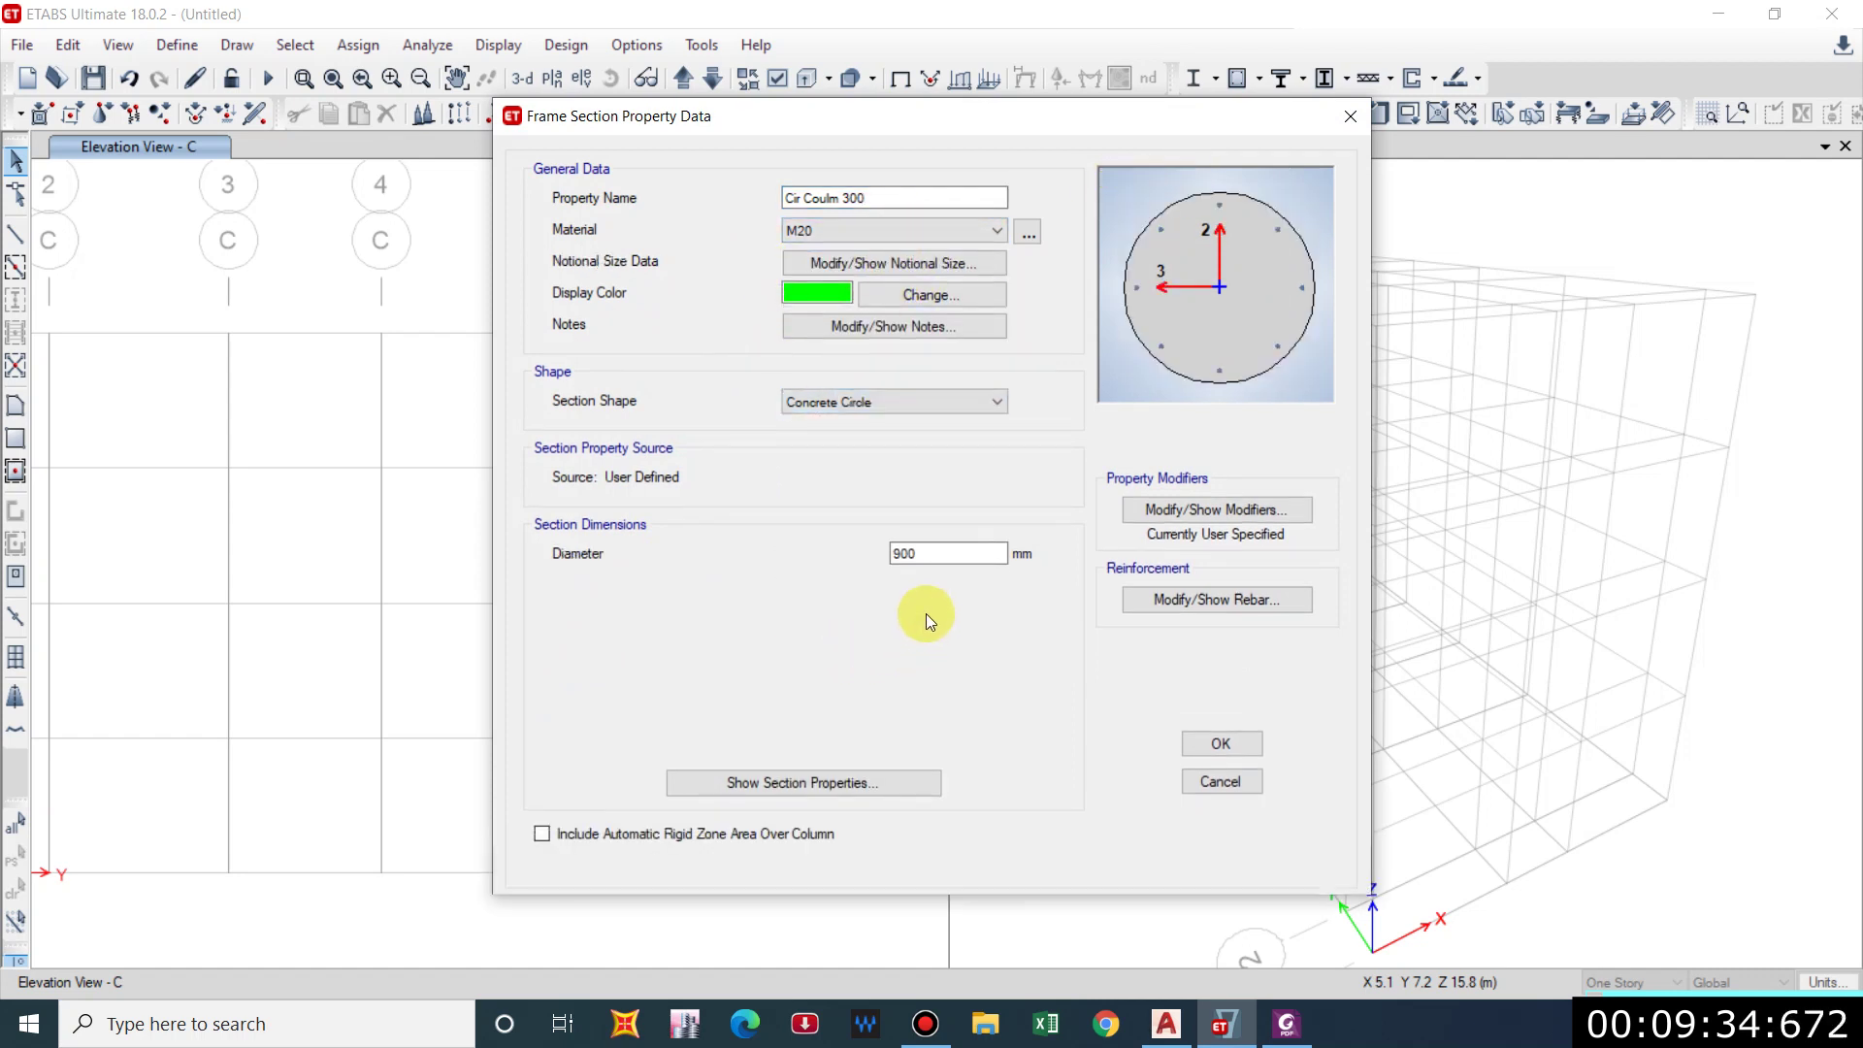
{"action": "double_click", "coordinate": [922, 553]}
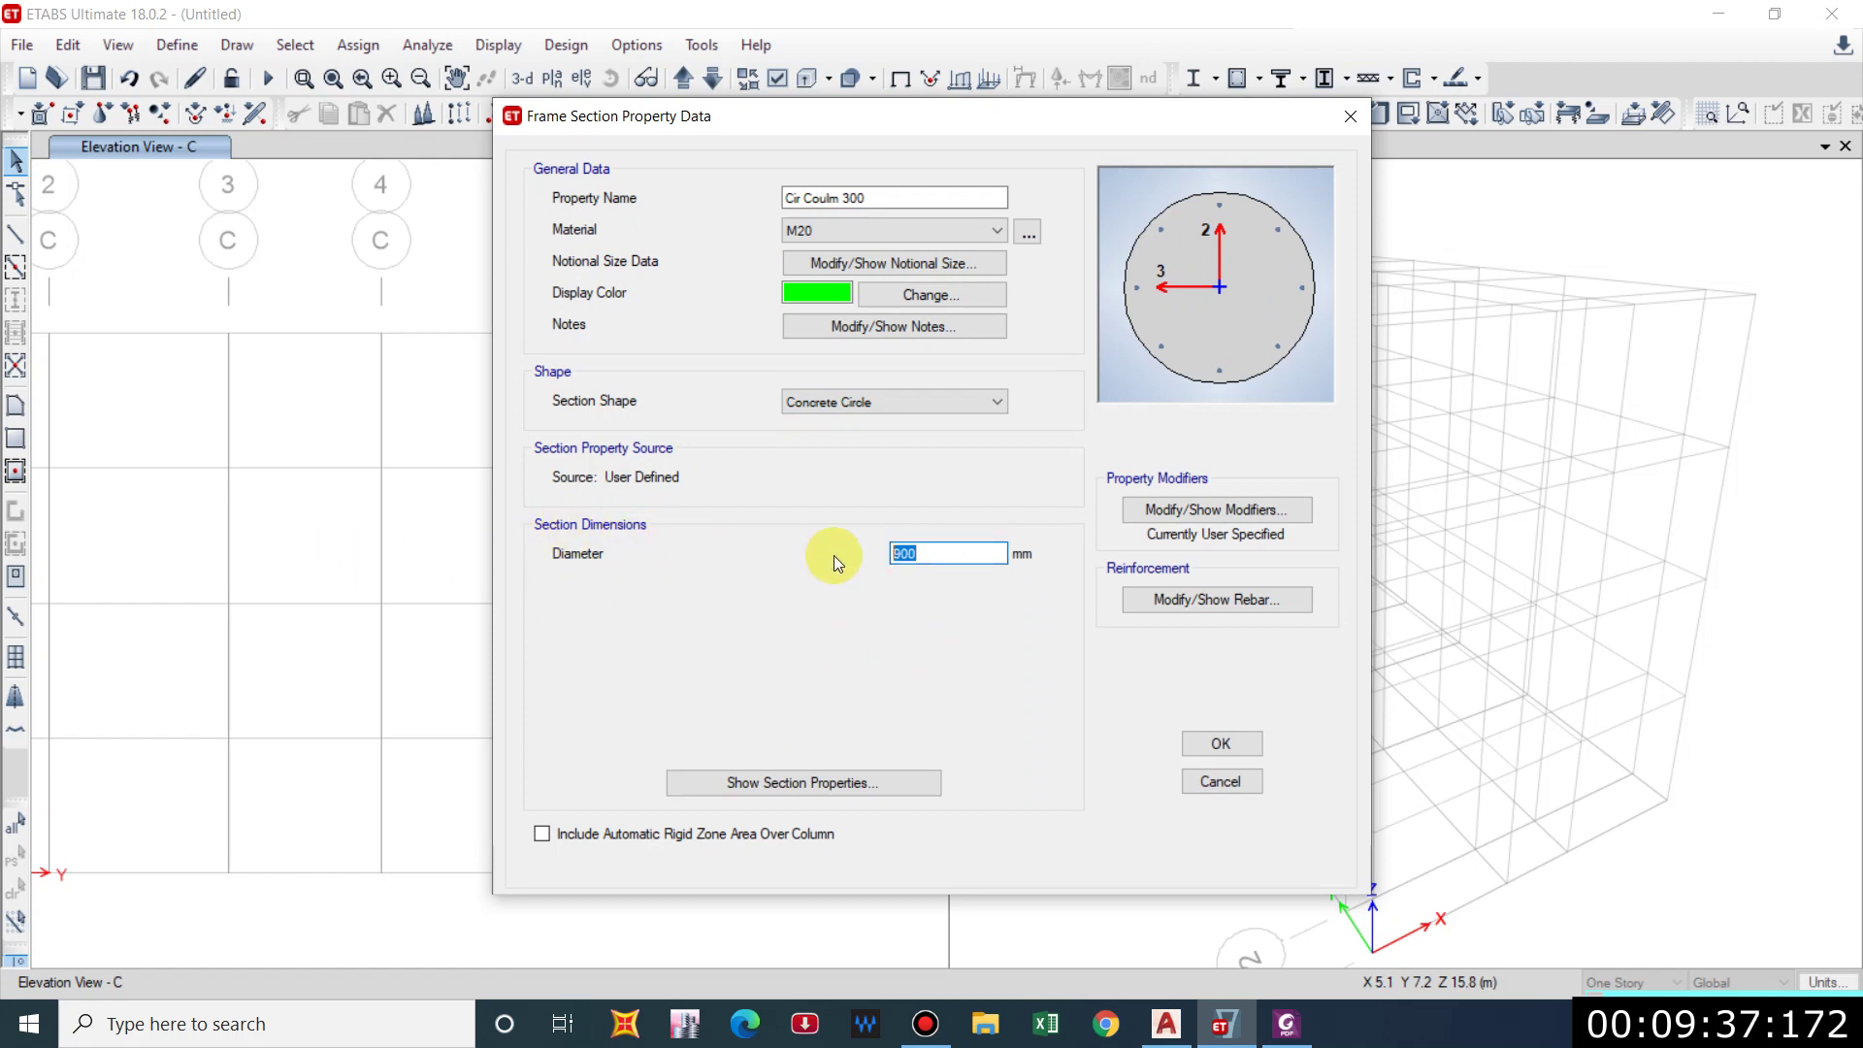
{"action": "type", "text": "300"}
{"action": "left_click", "coordinate": [961, 631]}
Set the circular column's longitudinal and confinement bar materials to HYSD500 and accept the section.
{"action": "left_click", "coordinate": [1163, 606]}
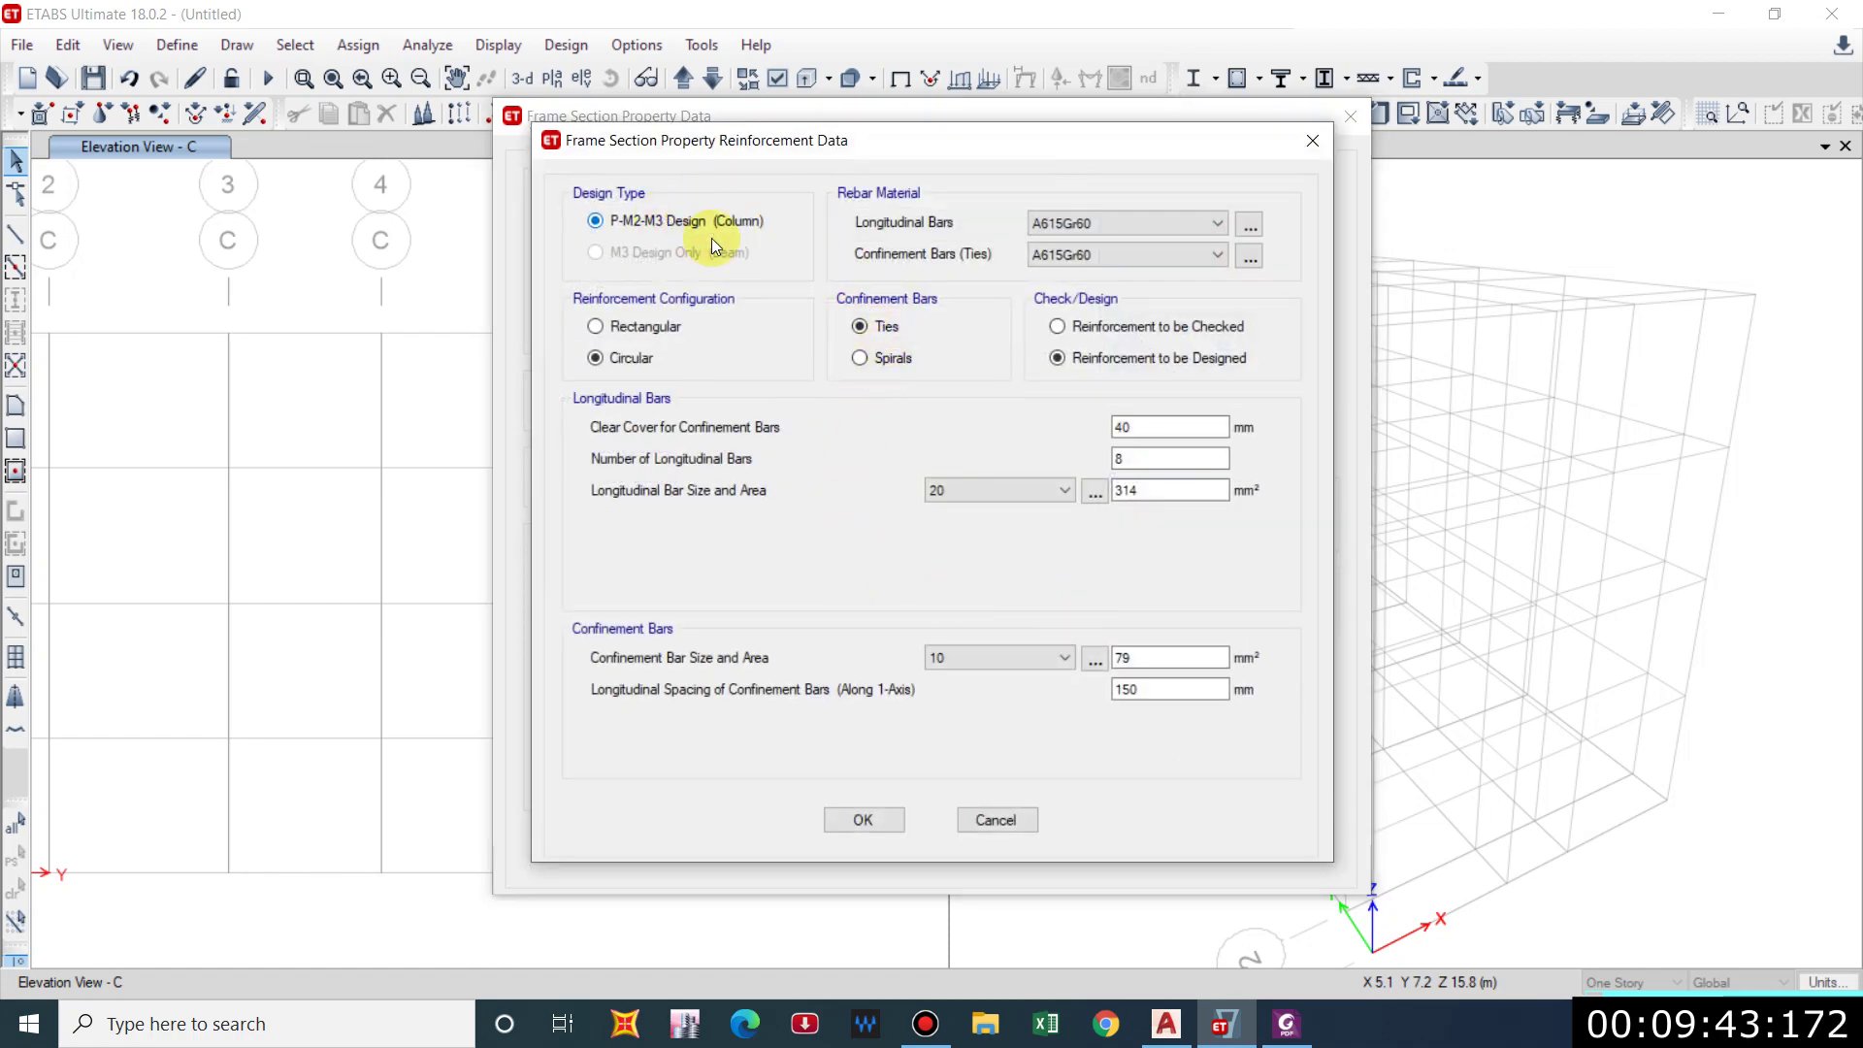
{"action": "left_click", "coordinate": [1046, 229]}
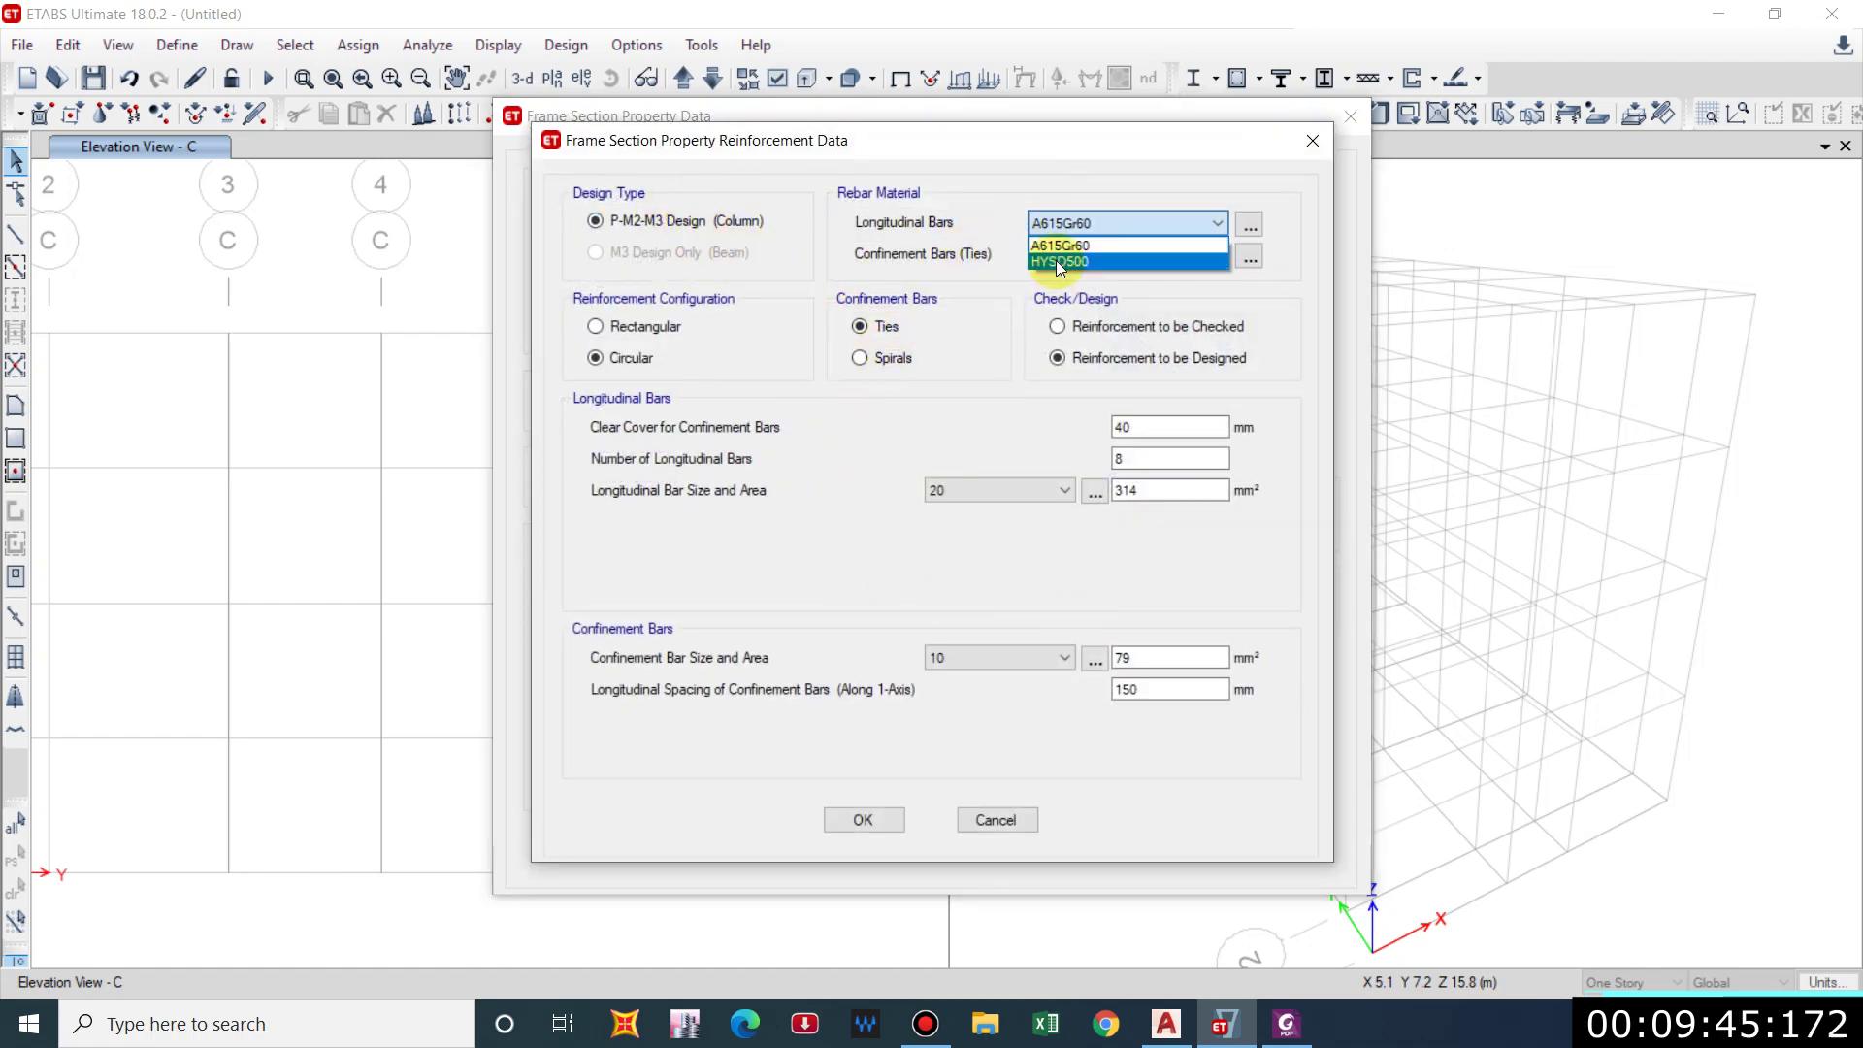
{"action": "left_click", "coordinate": [1055, 260]}
{"action": "left_click", "coordinate": [1077, 258]}
{"action": "left_click", "coordinate": [1056, 287]}
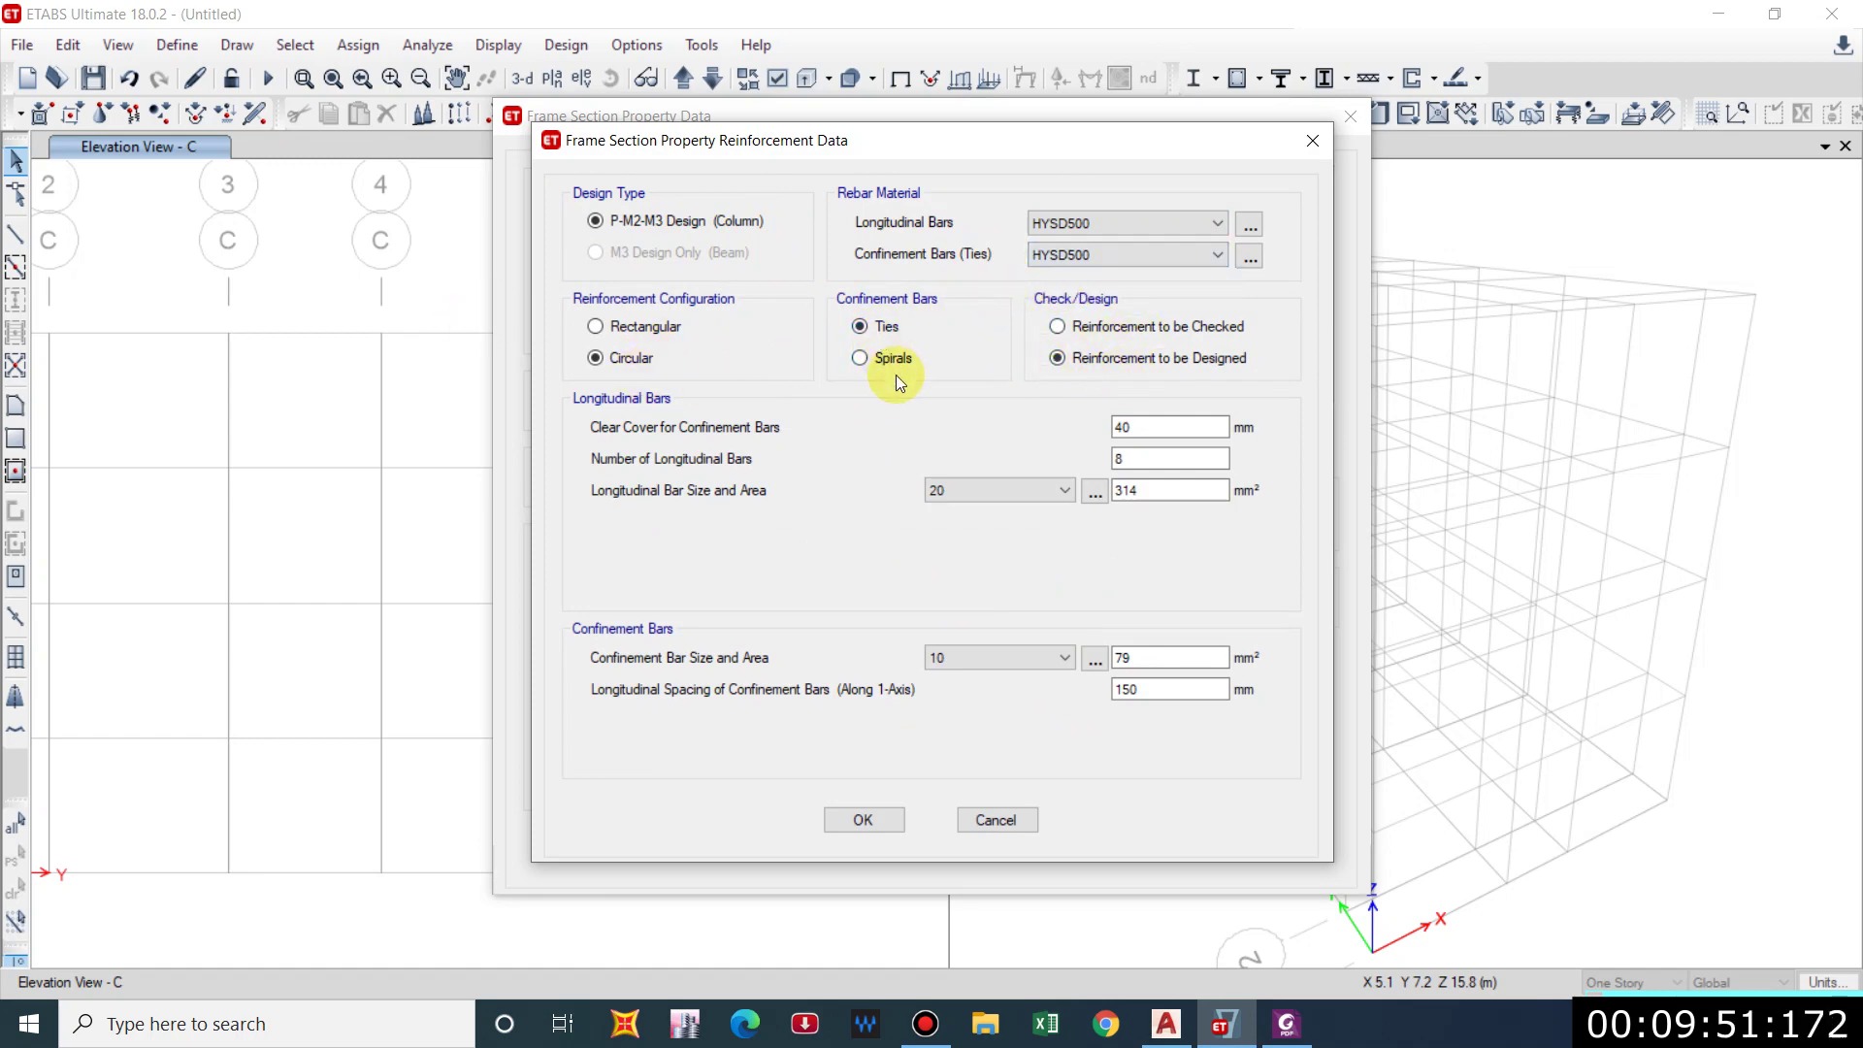
{"action": "left_click", "coordinate": [863, 820]}
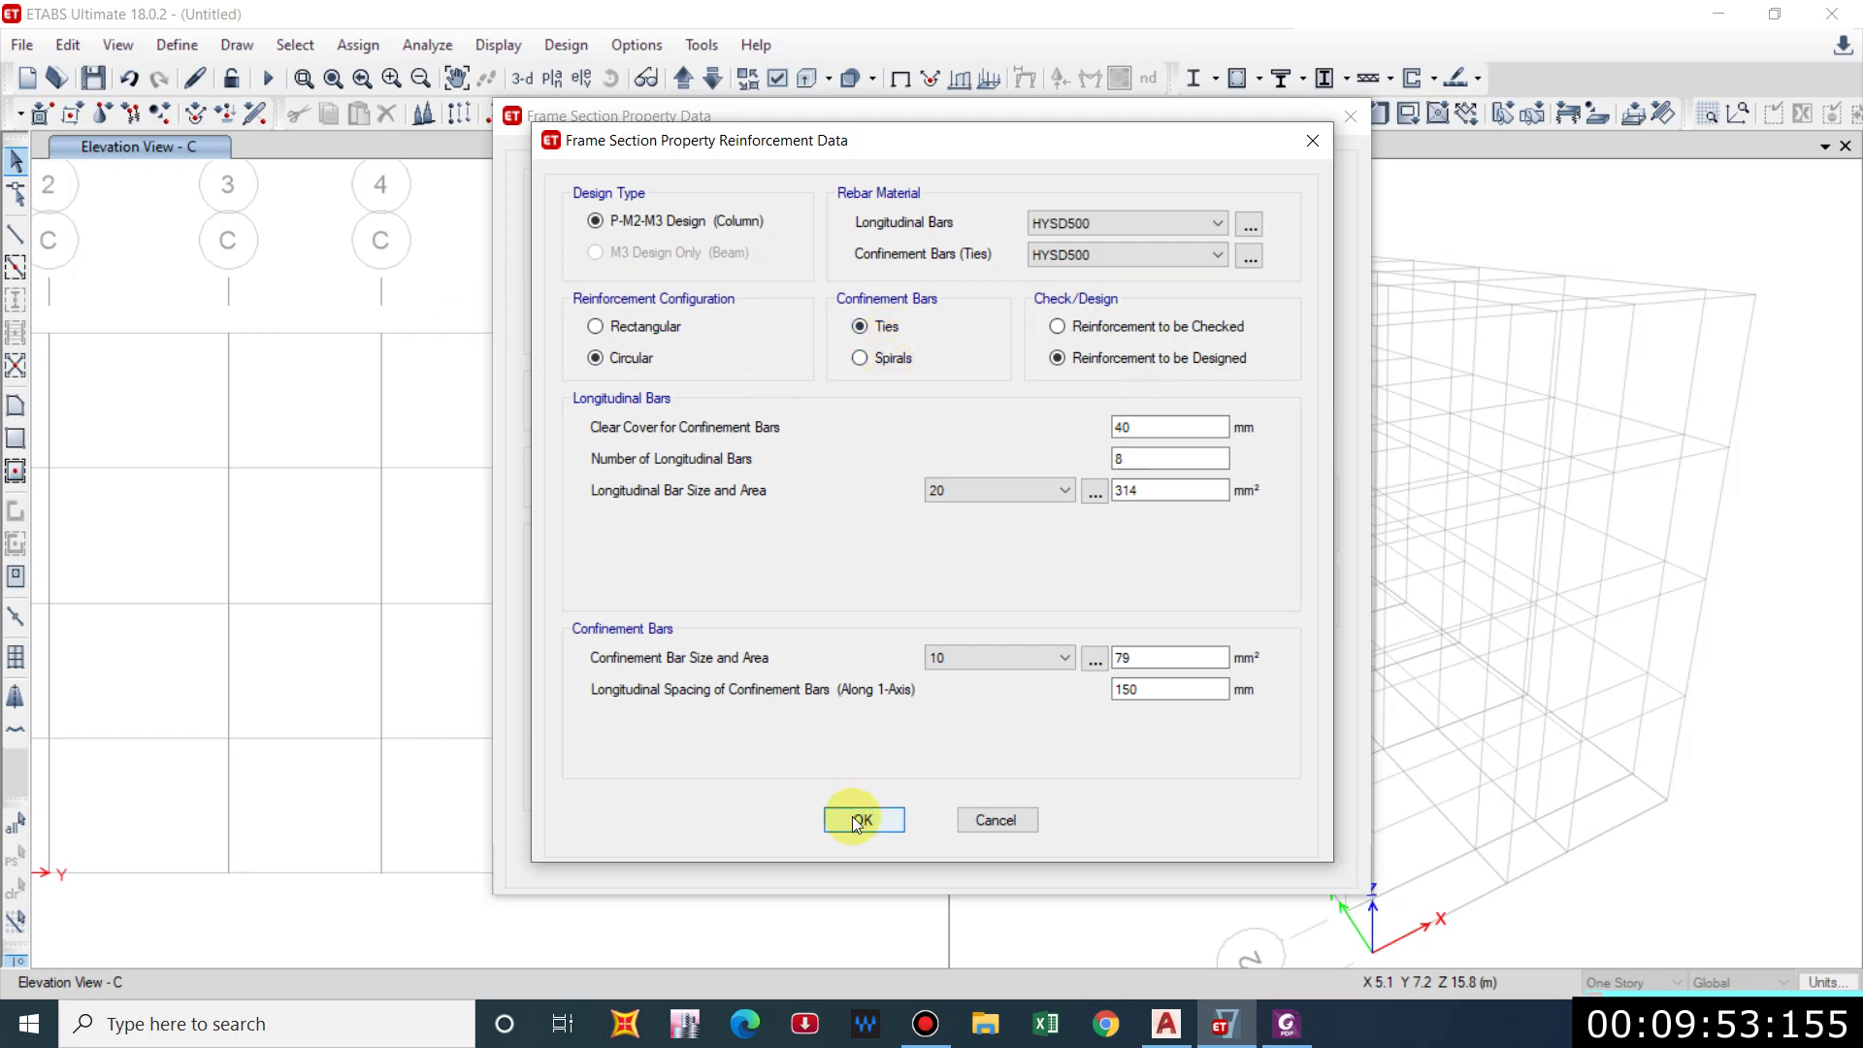
{"action": "left_click", "coordinate": [1215, 740]}
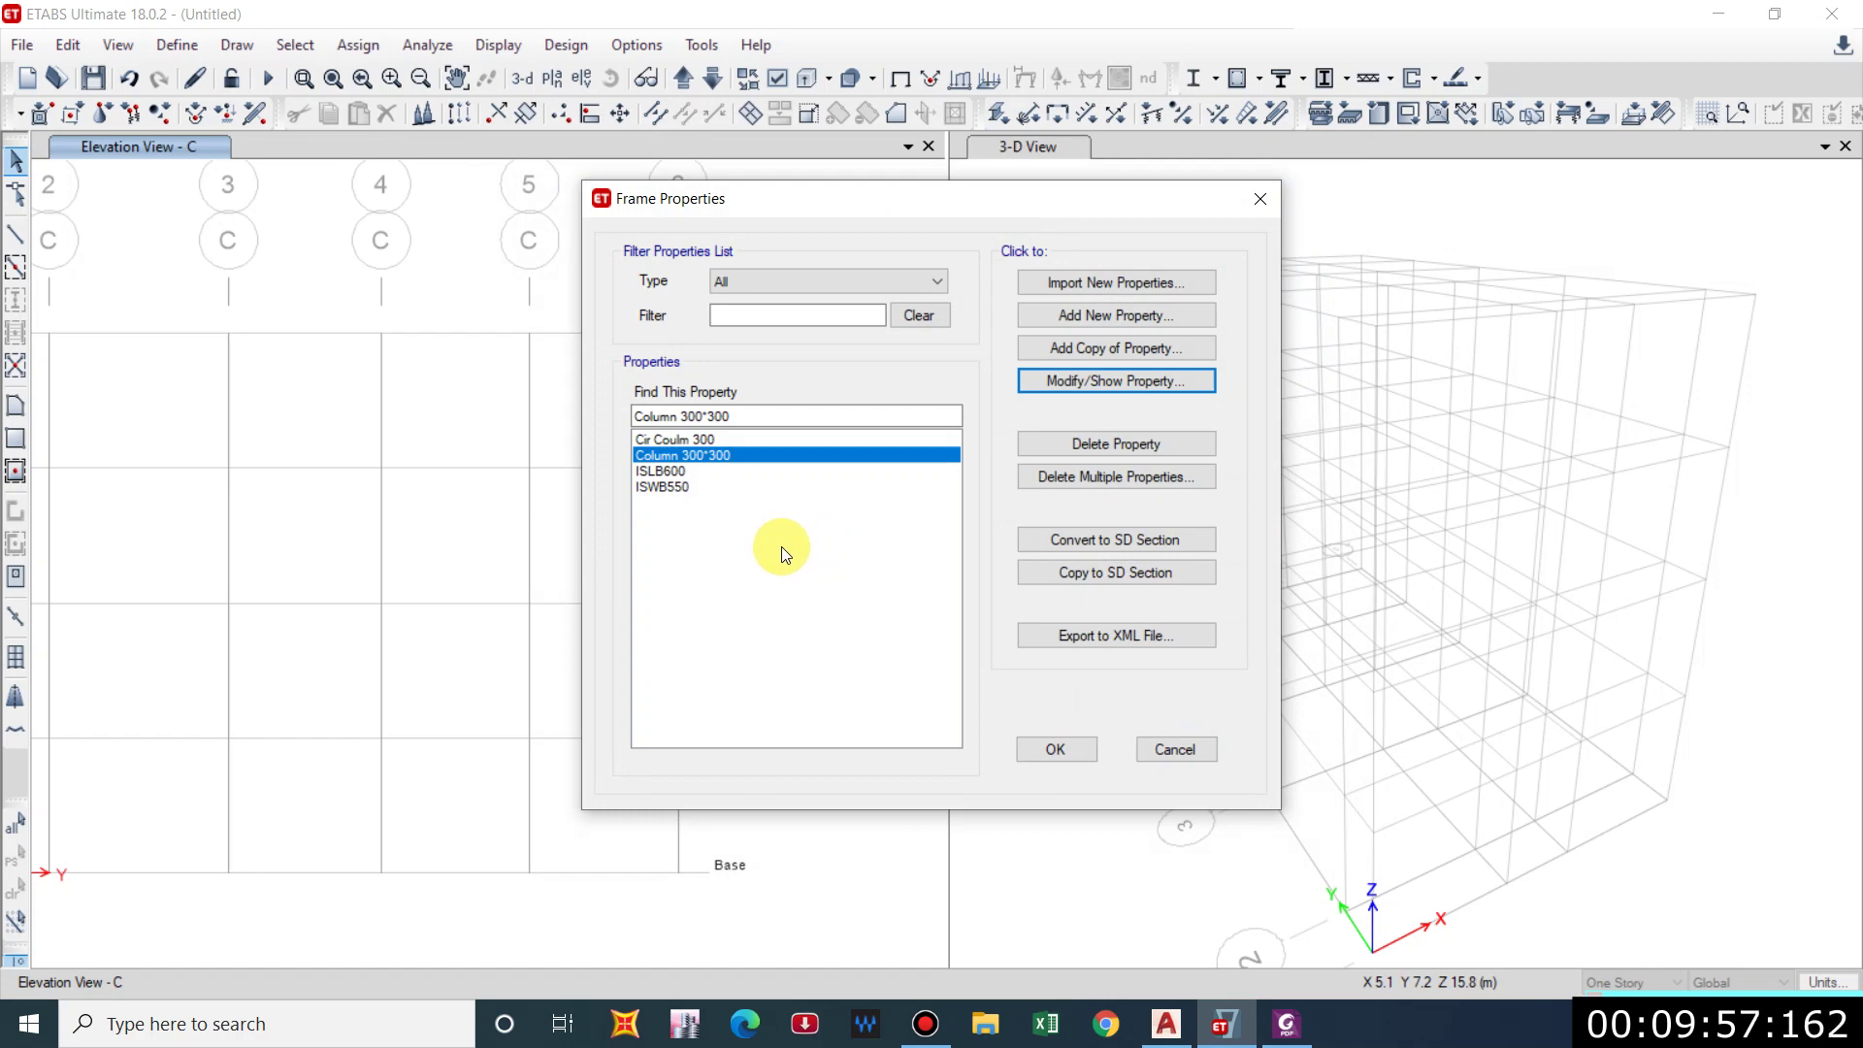
Add a new concrete rectangular frame section and name it beam 230*350.
{"action": "left_click", "coordinate": [1064, 316]}
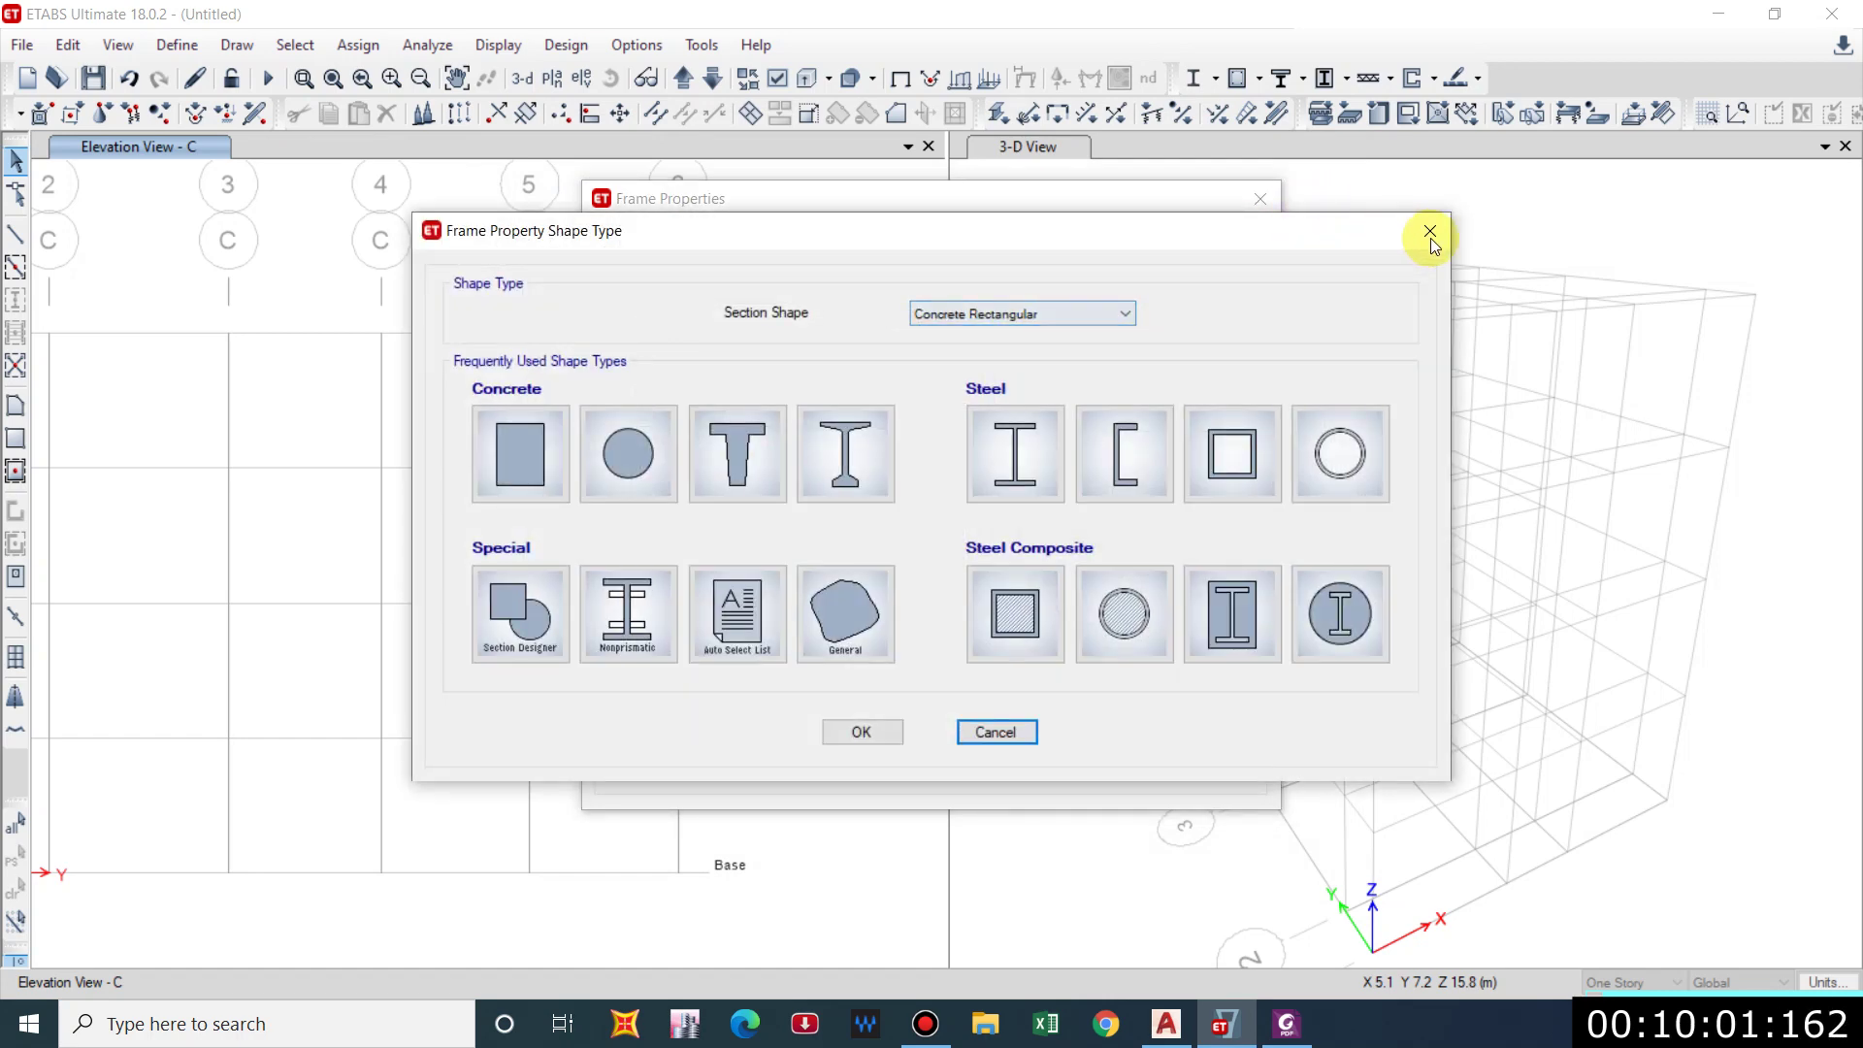
{"action": "key", "text": "Return"}
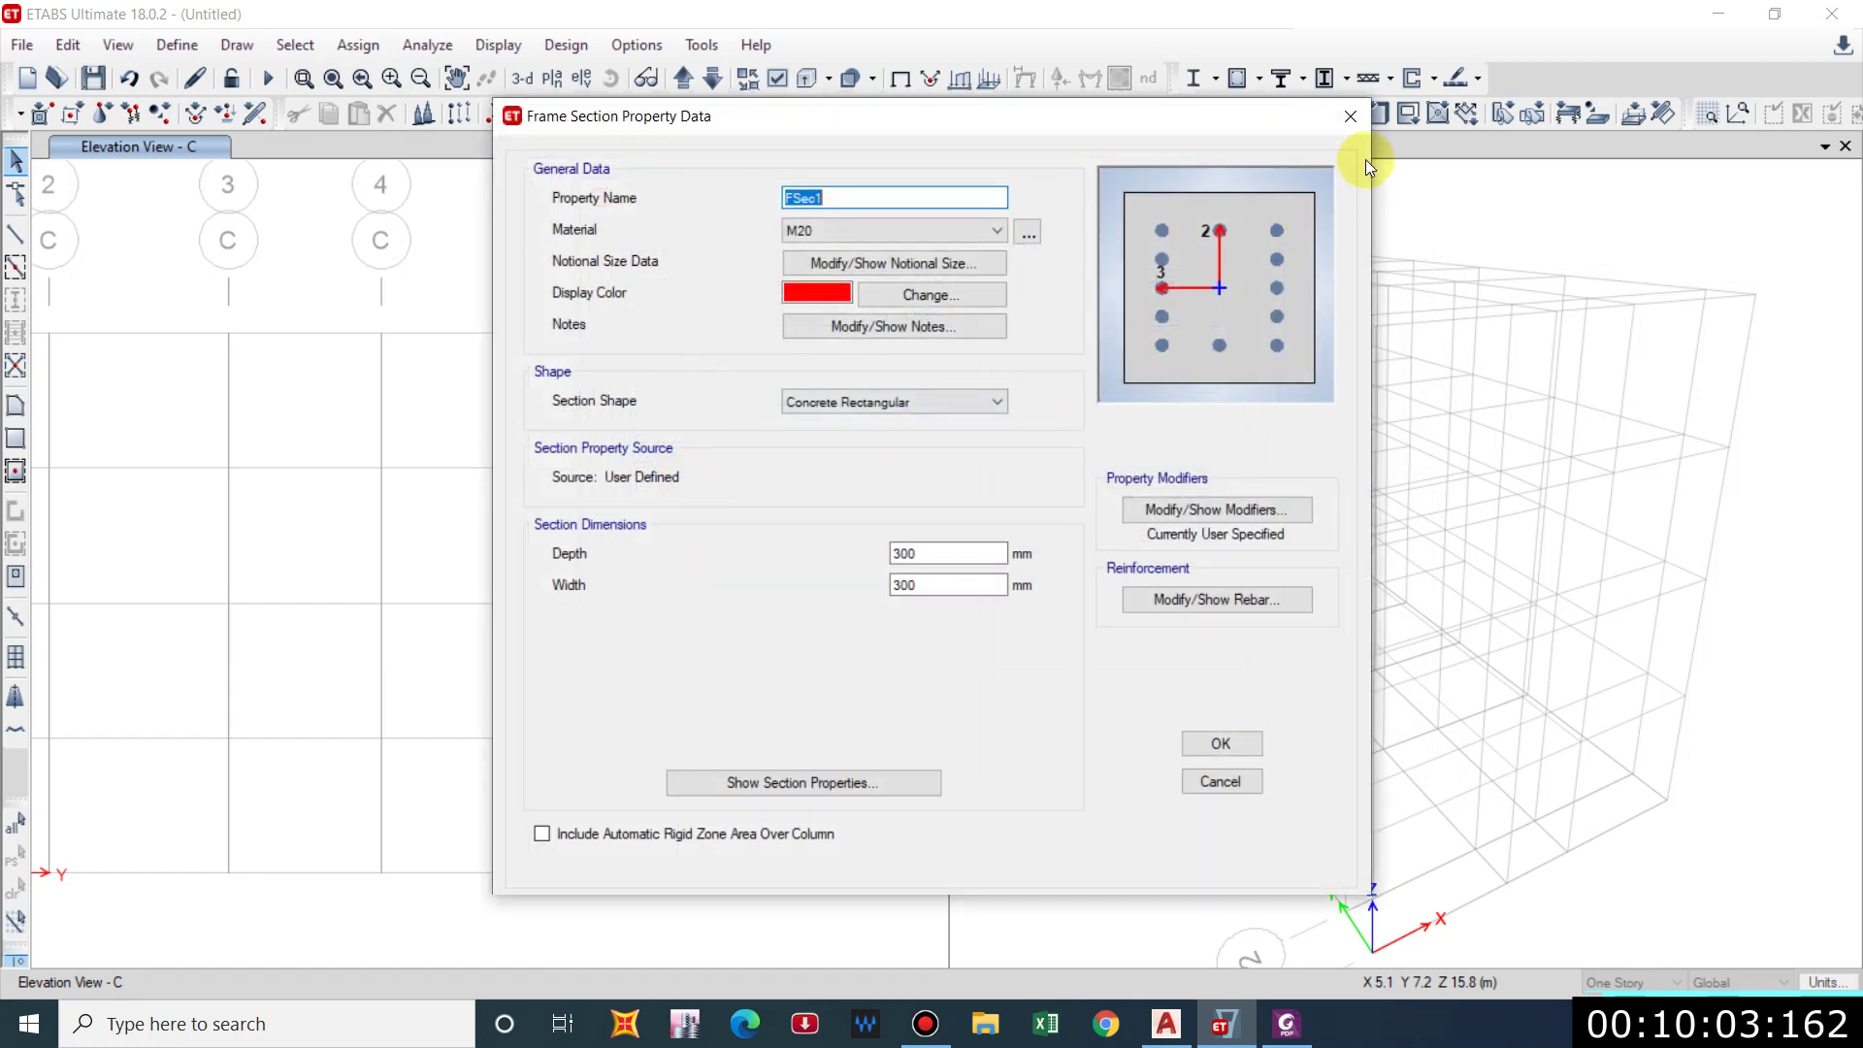
{"action": "type", "text": "beam 230*"}
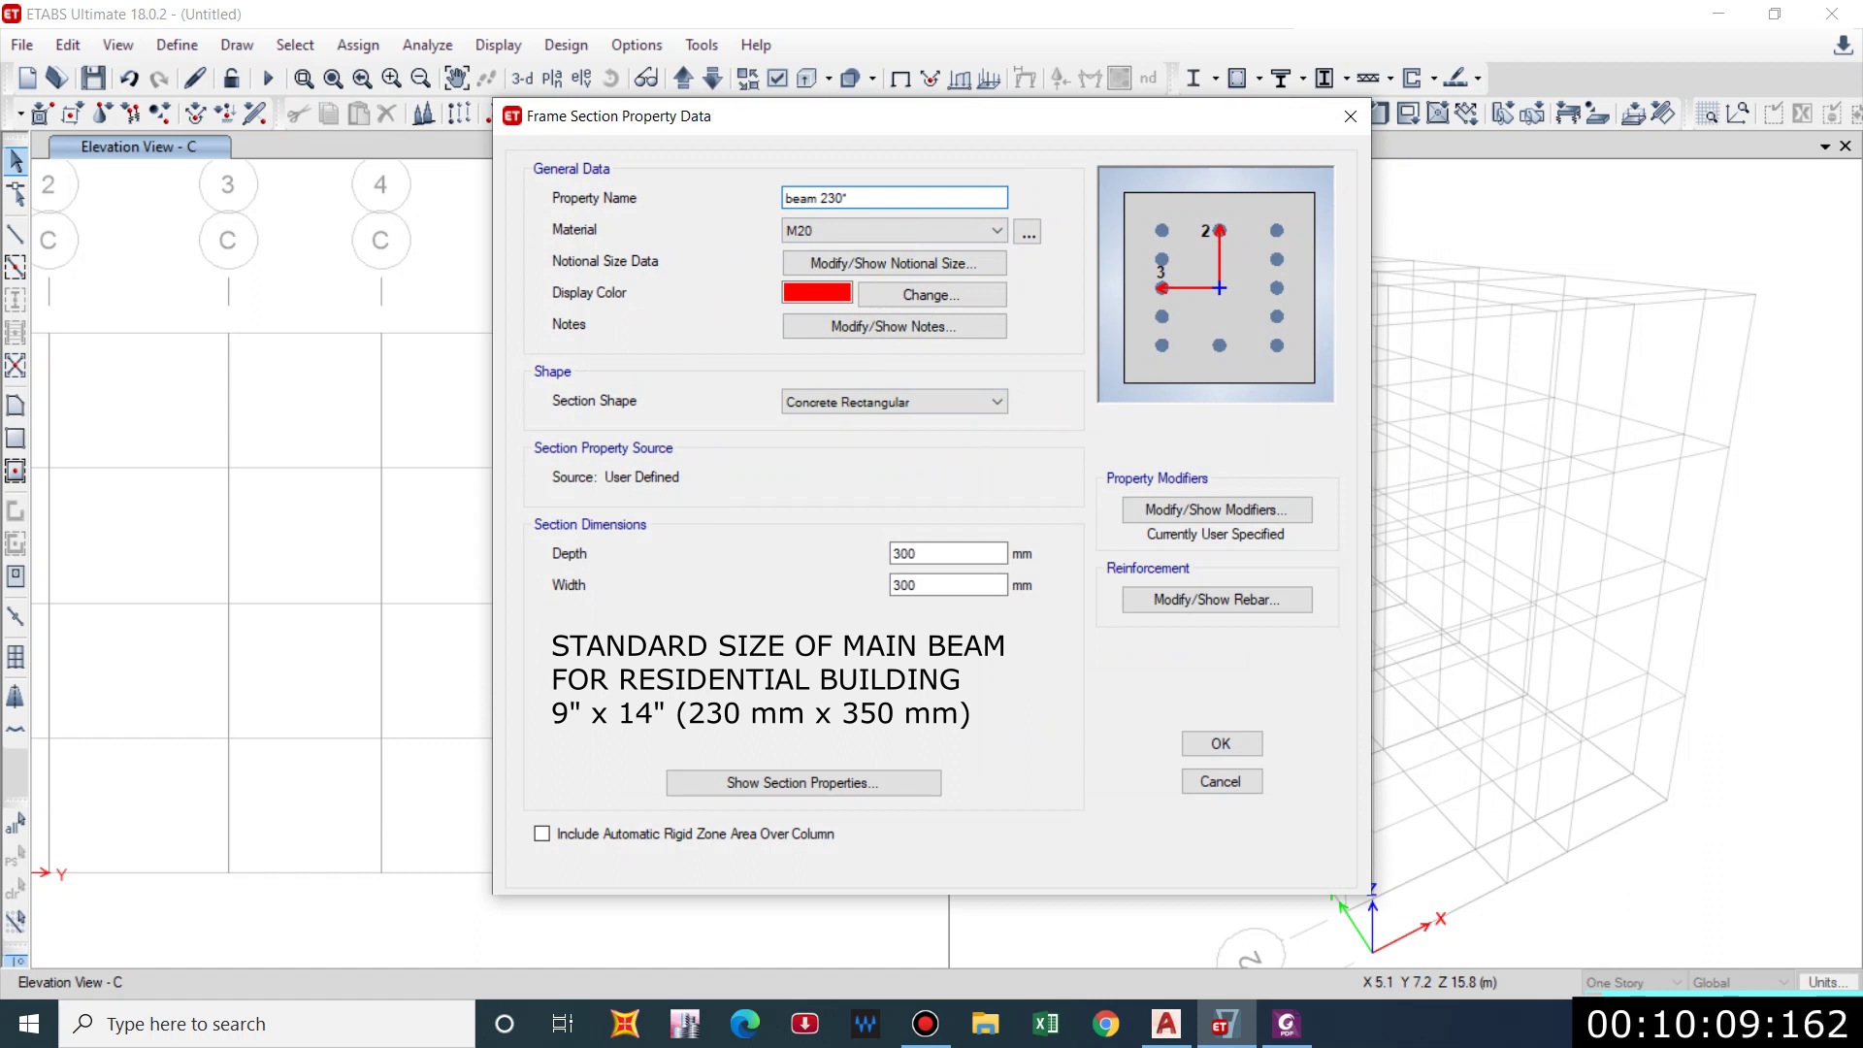
{"action": "type", "text": "350"}
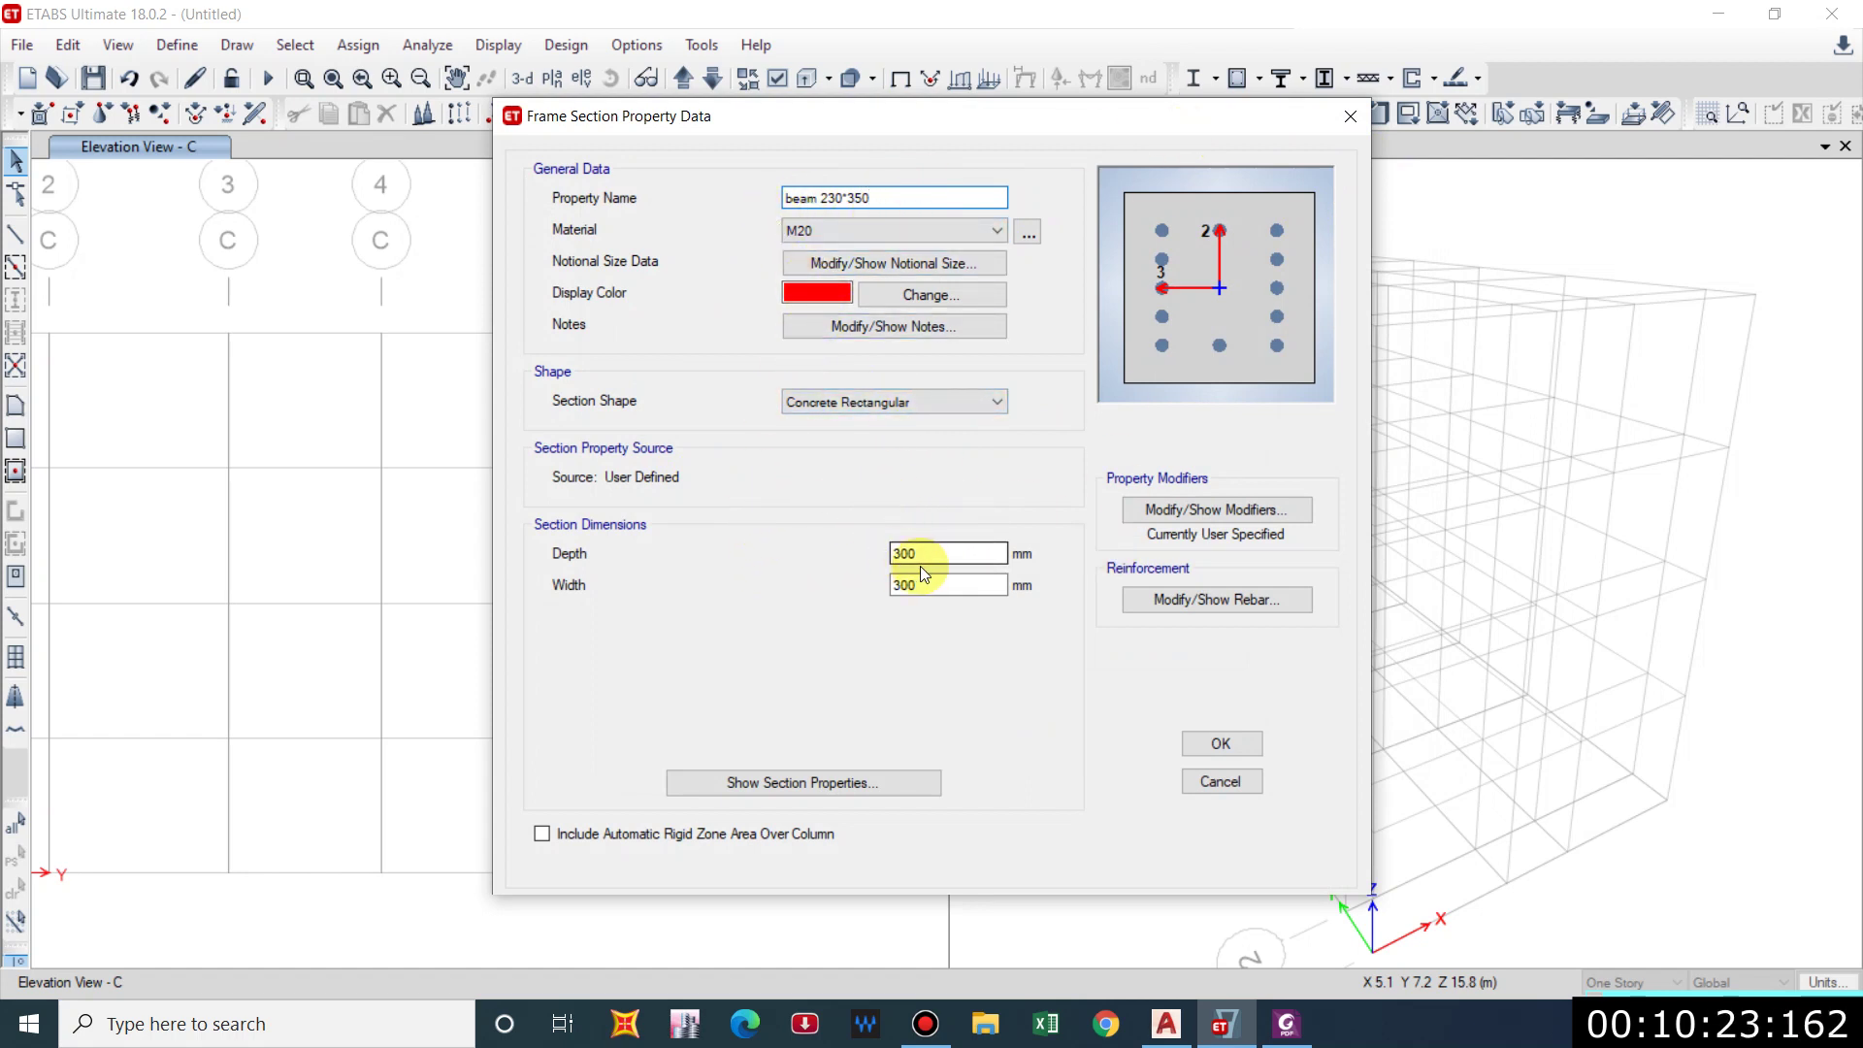
Set the beam section's depth to 350 mm and its width to 230 mm.
{"action": "left_click_drag", "start_coordinate": [923, 557], "coordinate": [555, 501]}
{"action": "type", "text": "350"}
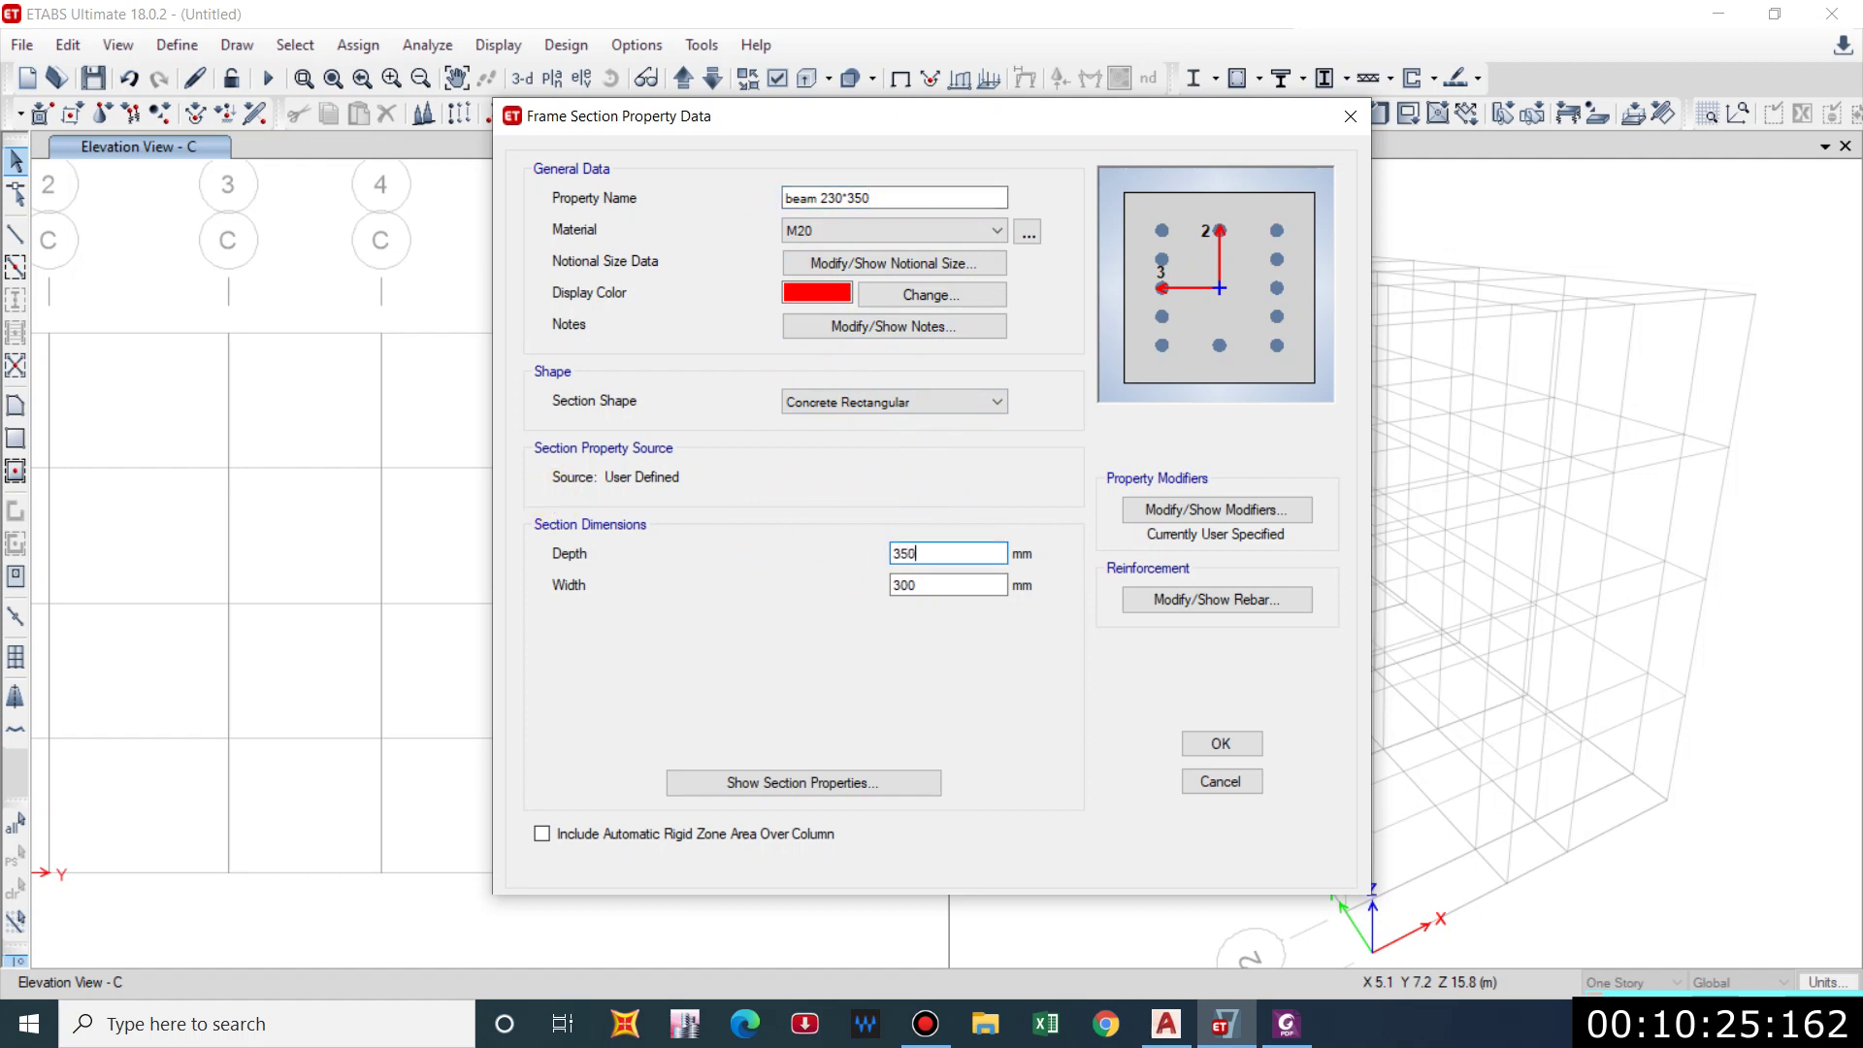
{"action": "key", "text": "Tab"}
{"action": "type", "text": "2"}
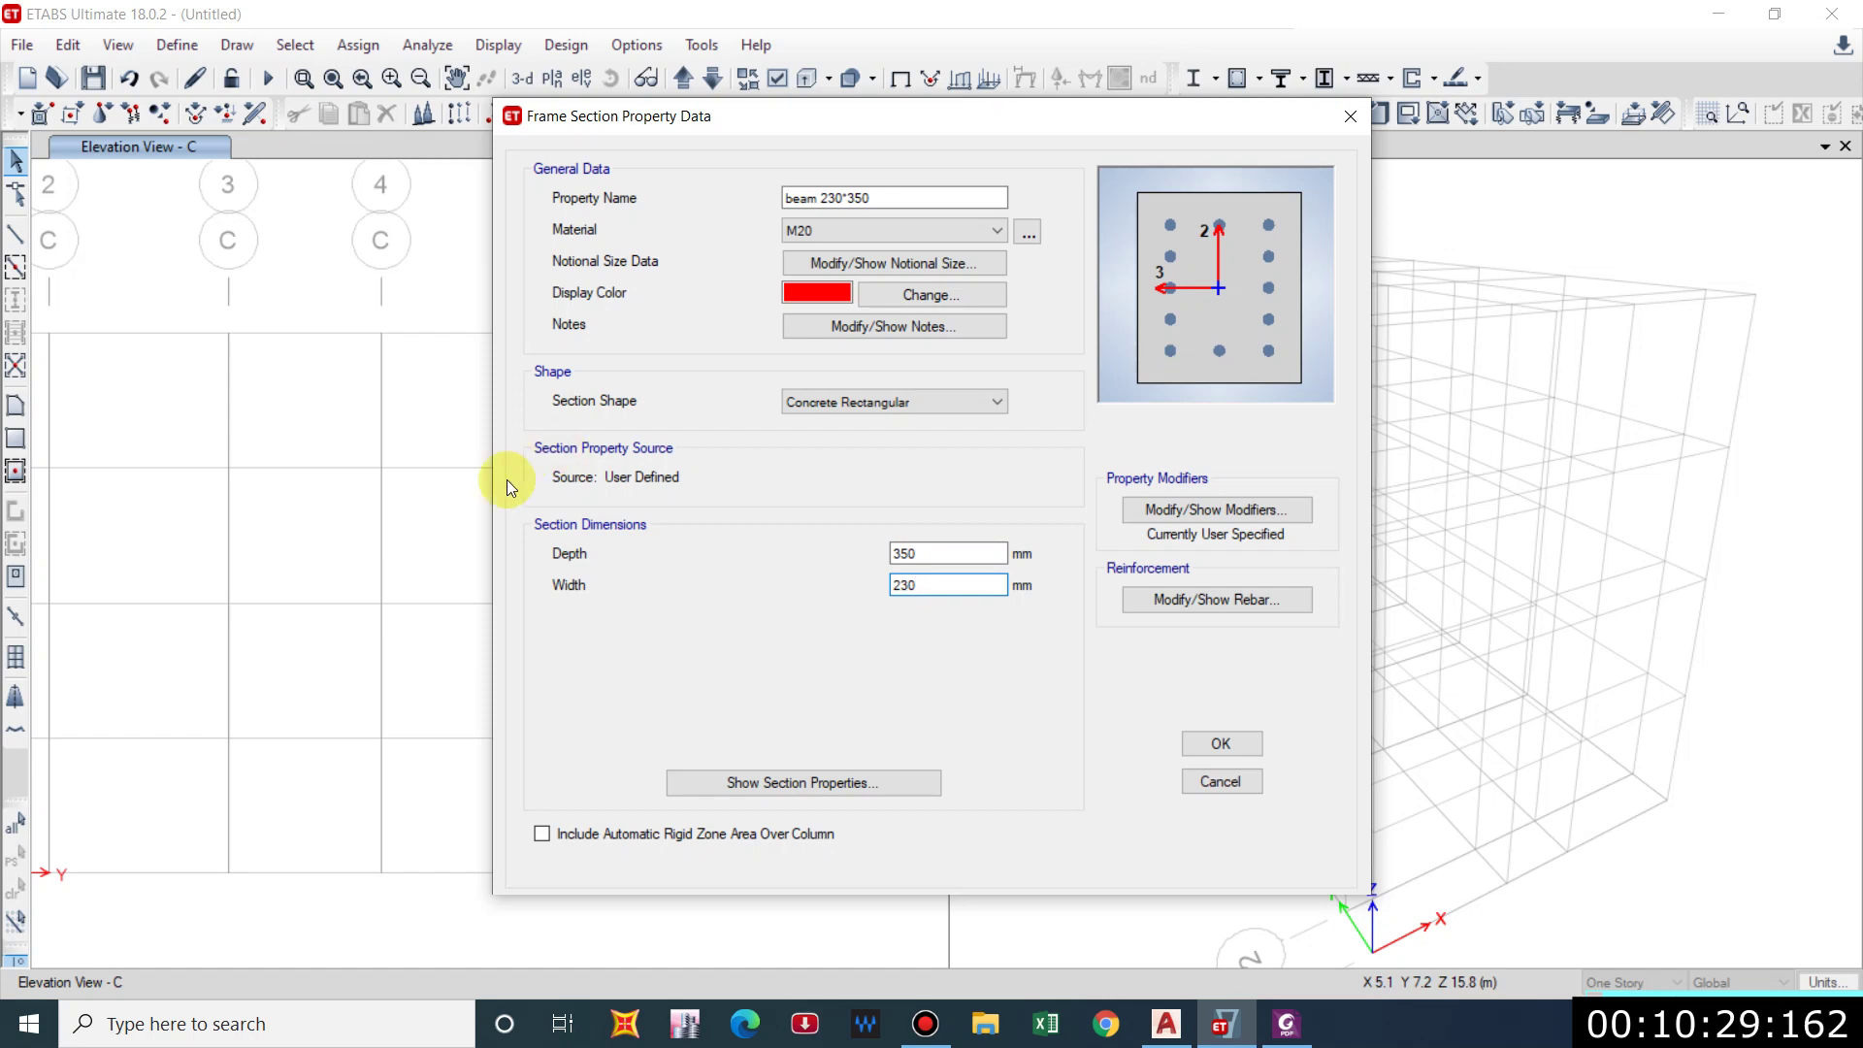
Set the beam's reinforcement to M3 Design Only (Beam) with 33 mm cover for top and bottom bars, and accept the section.
{"action": "left_click", "coordinate": [1182, 600]}
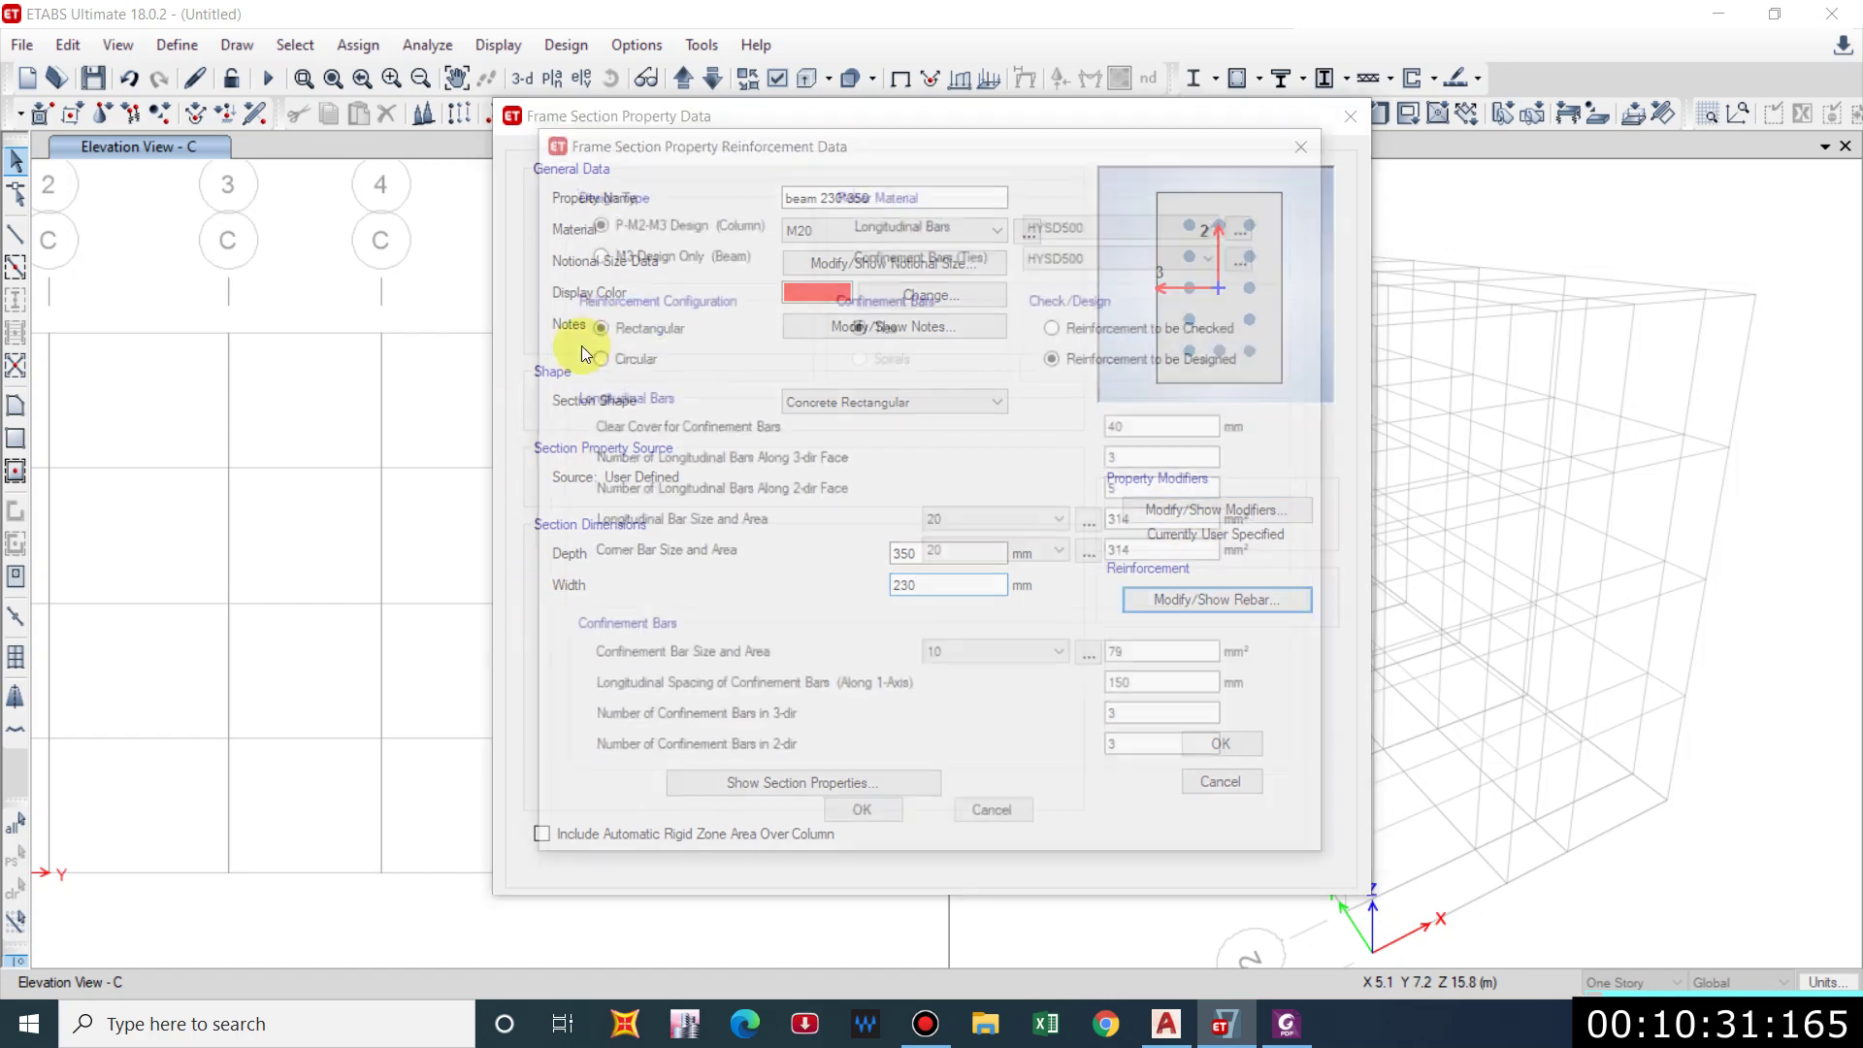
{"action": "left_click", "coordinate": [650, 254]}
{"action": "key", "text": "Tab"}
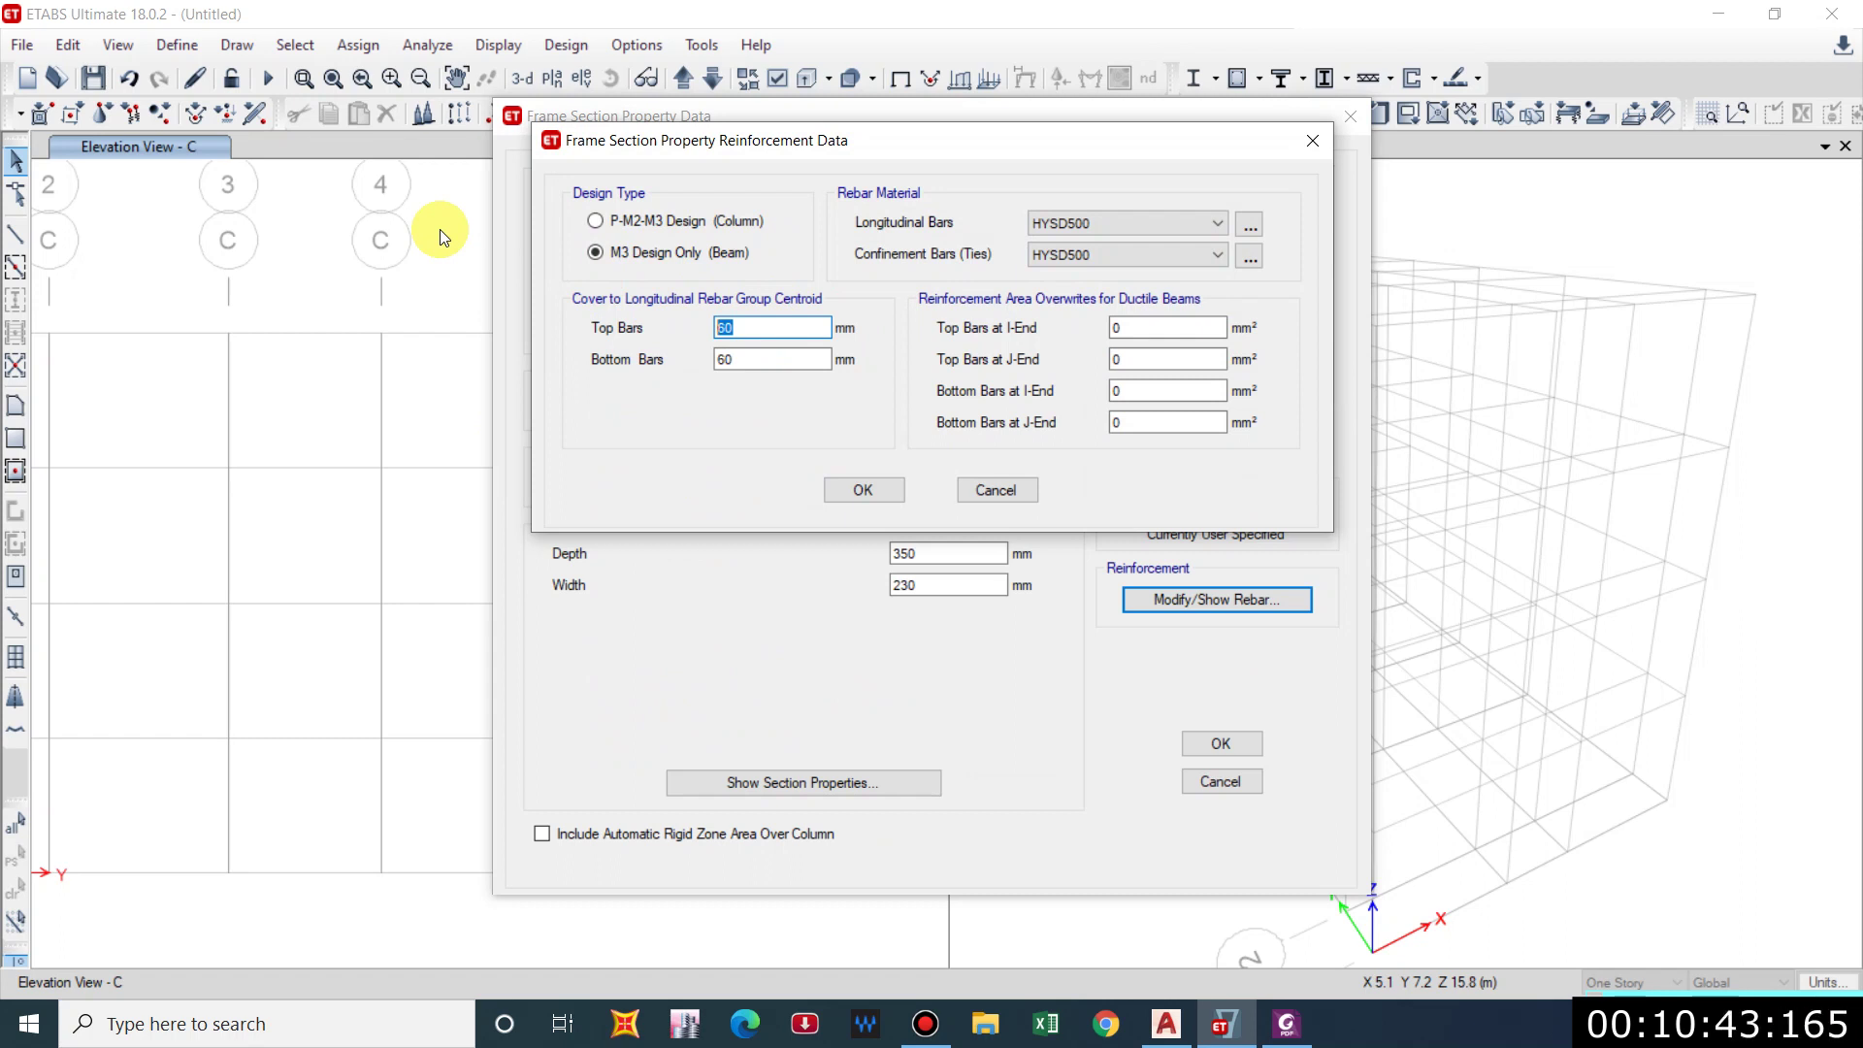
{"action": "type", "text": "33"}
{"action": "double_click", "coordinate": [736, 360]}
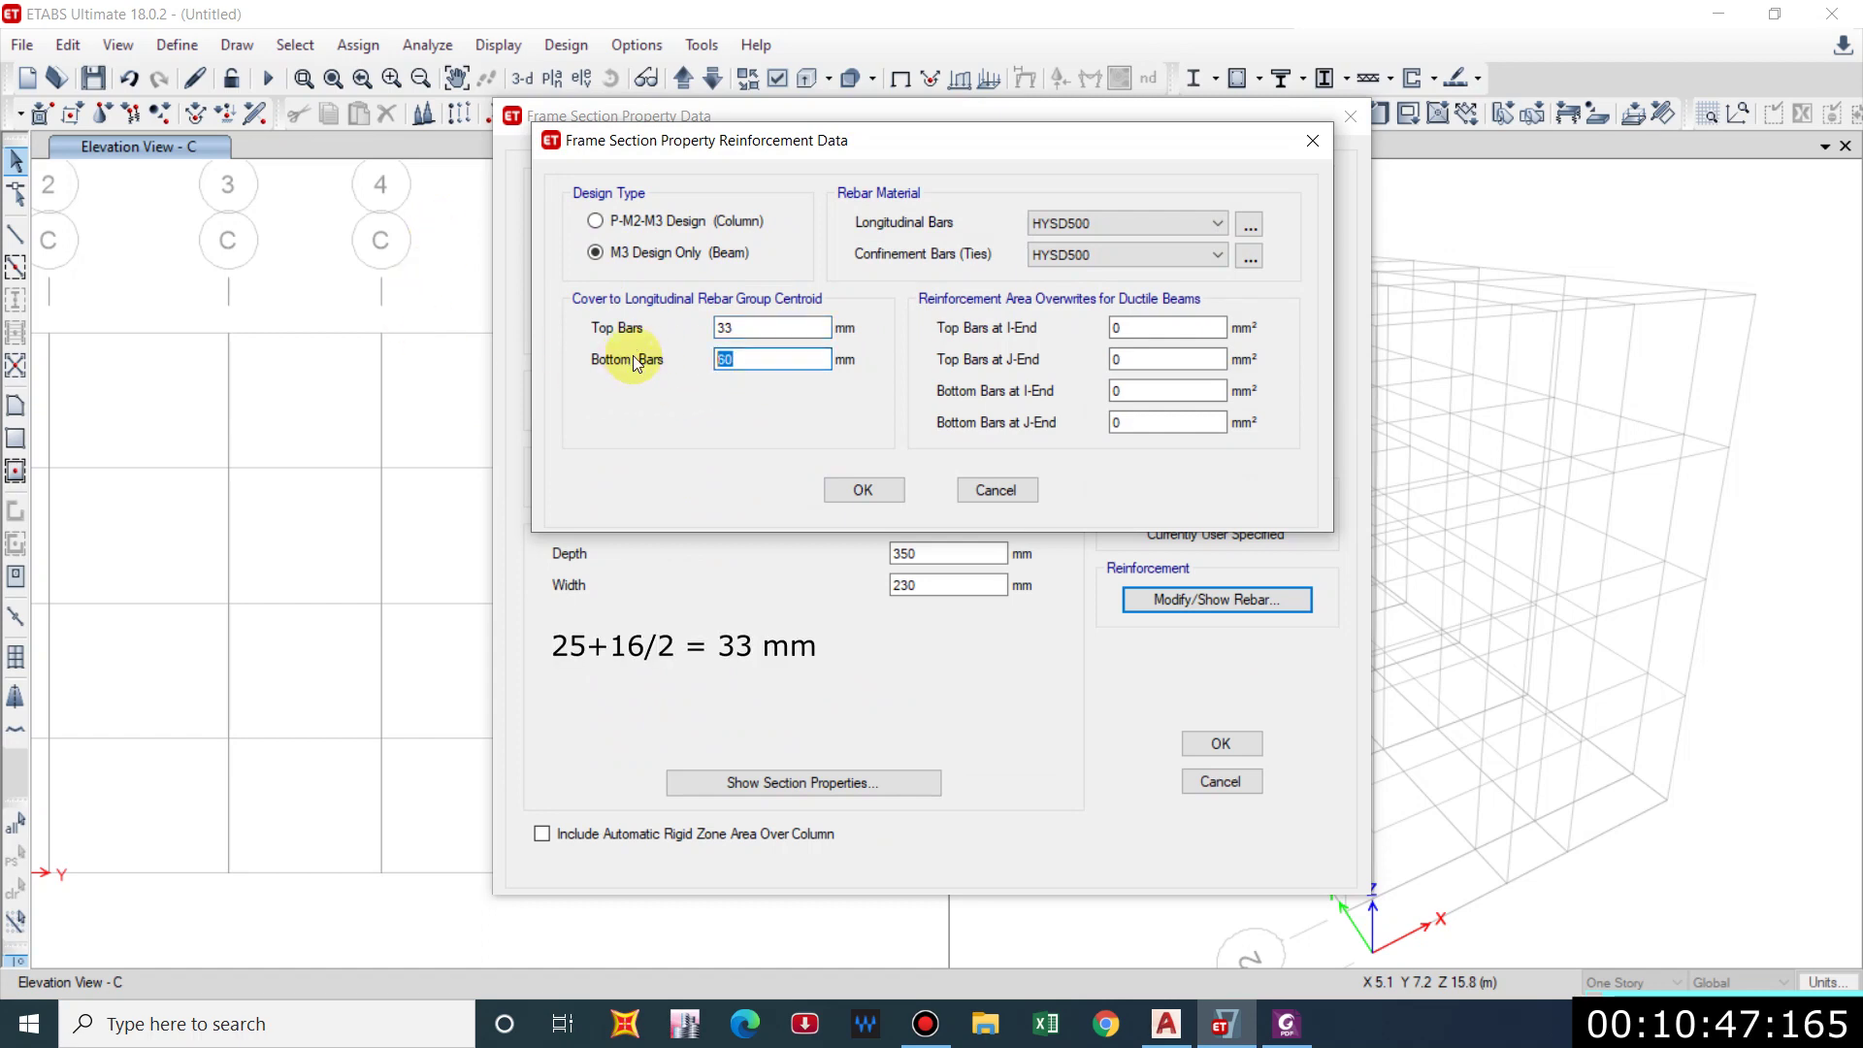
{"action": "type", "text": "33"}
{"action": "left_click", "coordinate": [872, 492]}
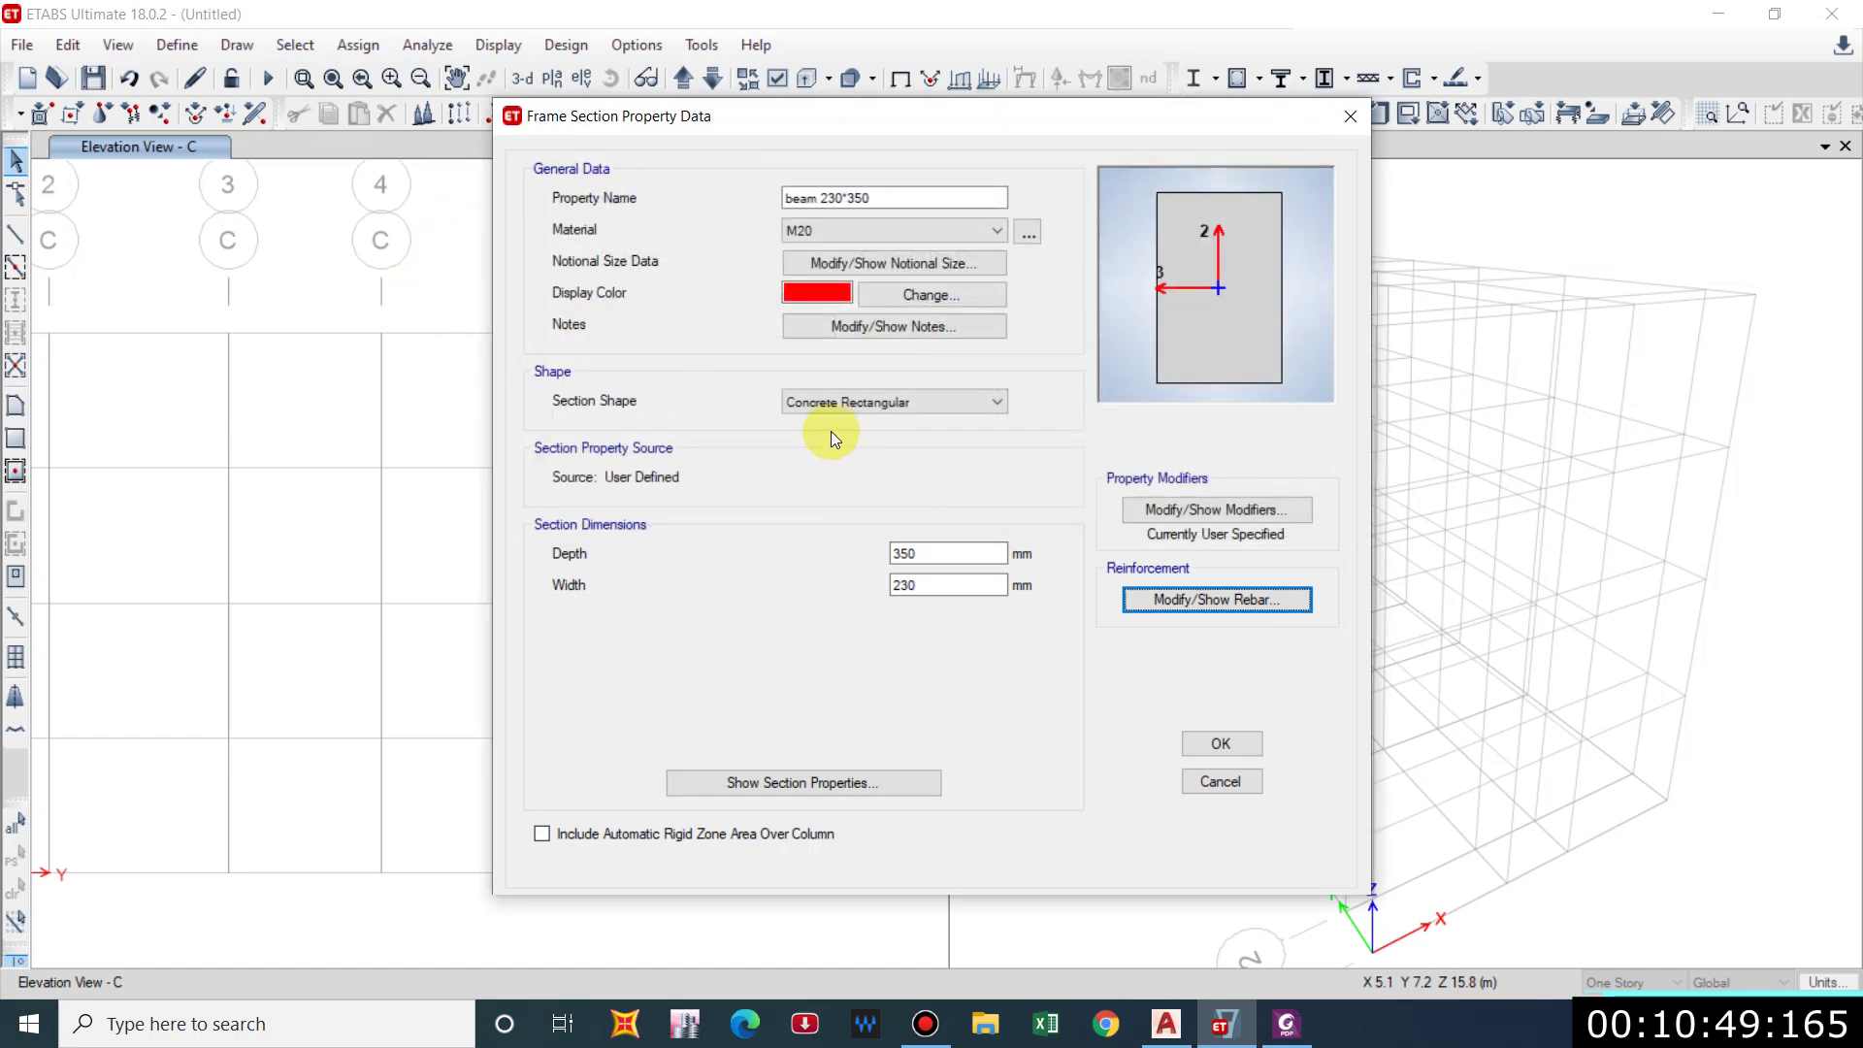
{"action": "left_click", "coordinate": [1203, 742]}
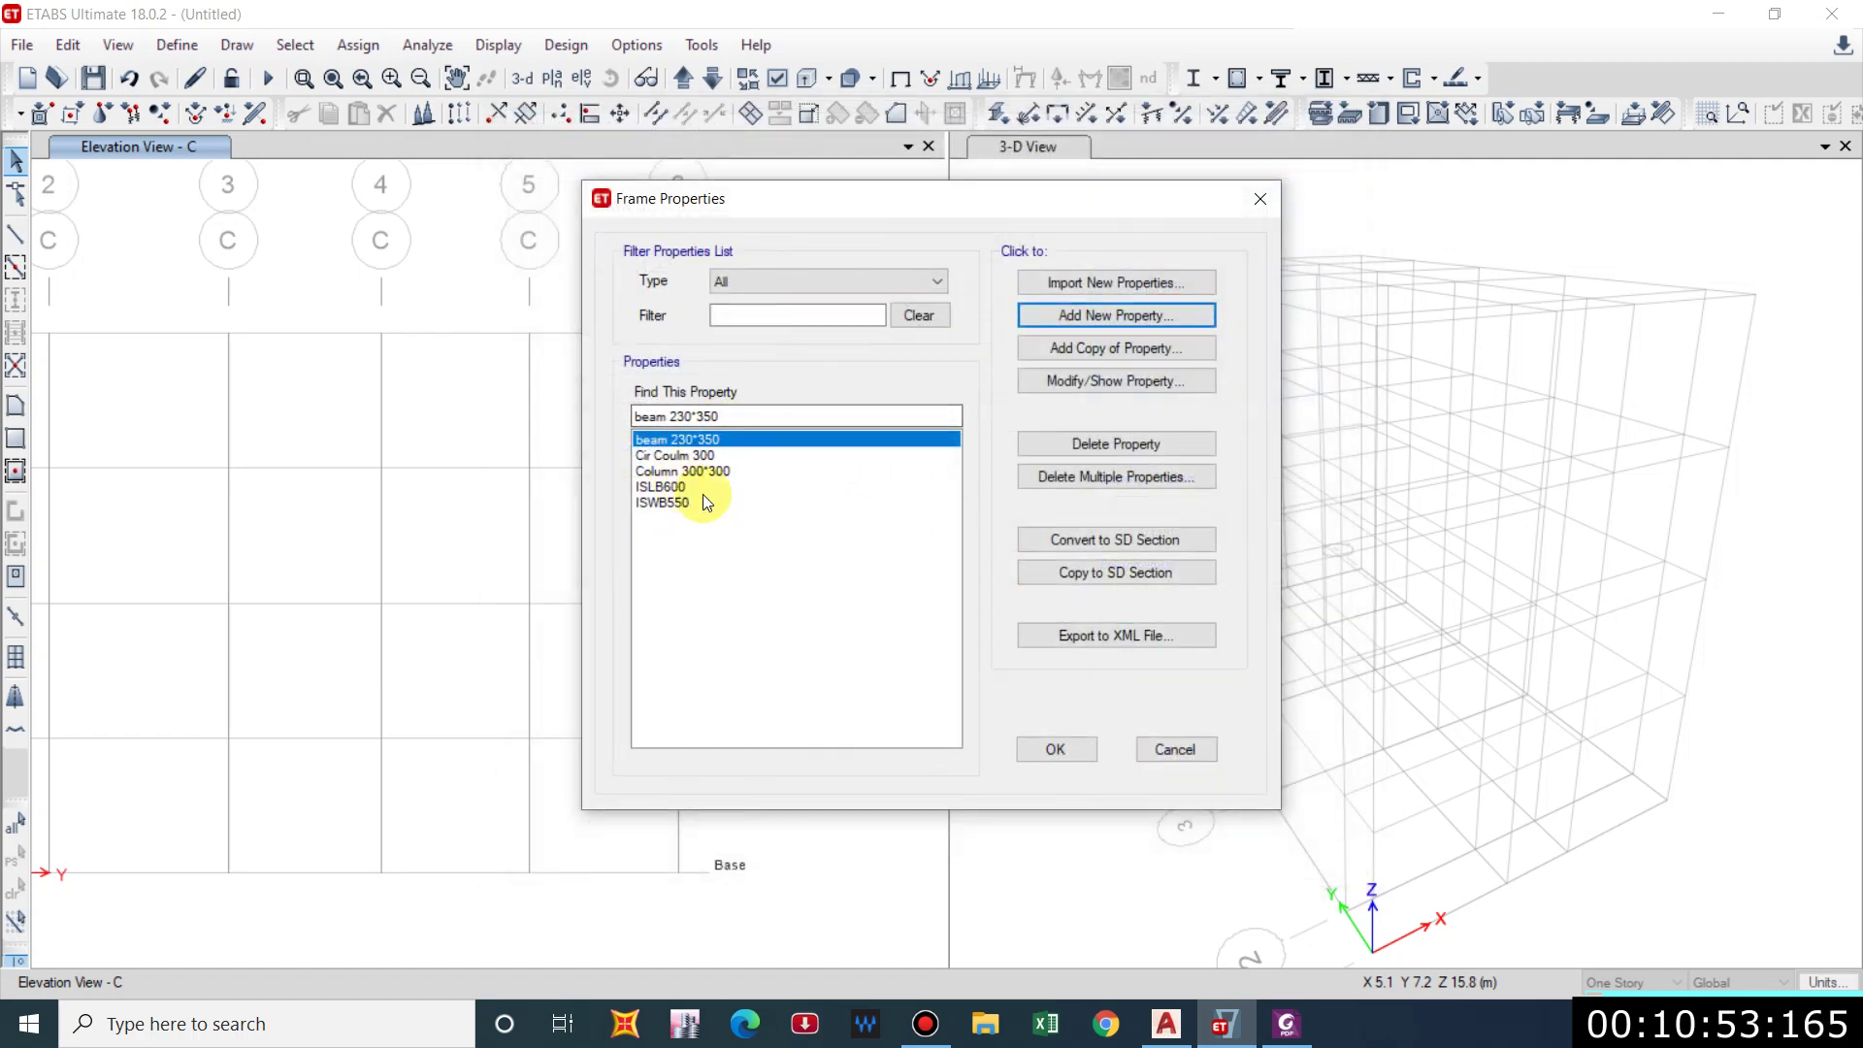
Clear the leftover ISLB600 and ISWB550 sections from the frame properties using the multiple-section deletion.
{"action": "left_click", "coordinate": [1076, 486]}
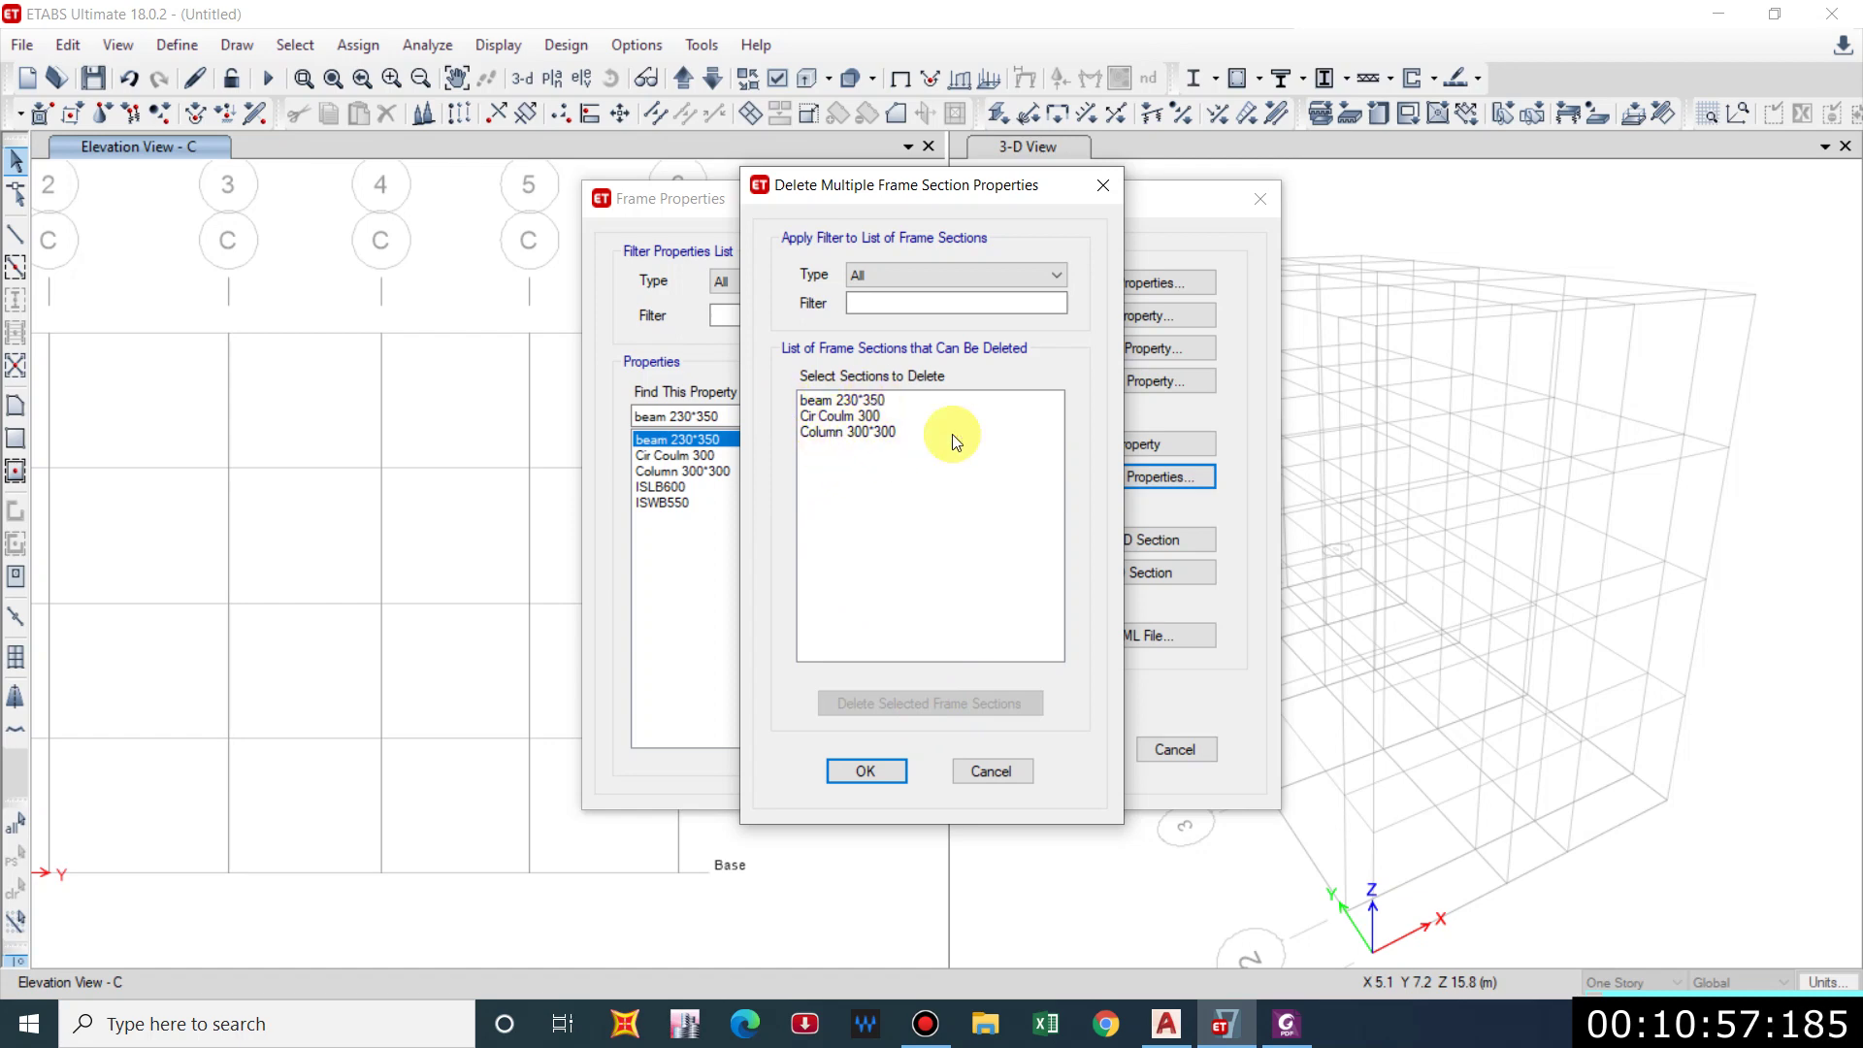
{"action": "left_click", "coordinate": [876, 772]}
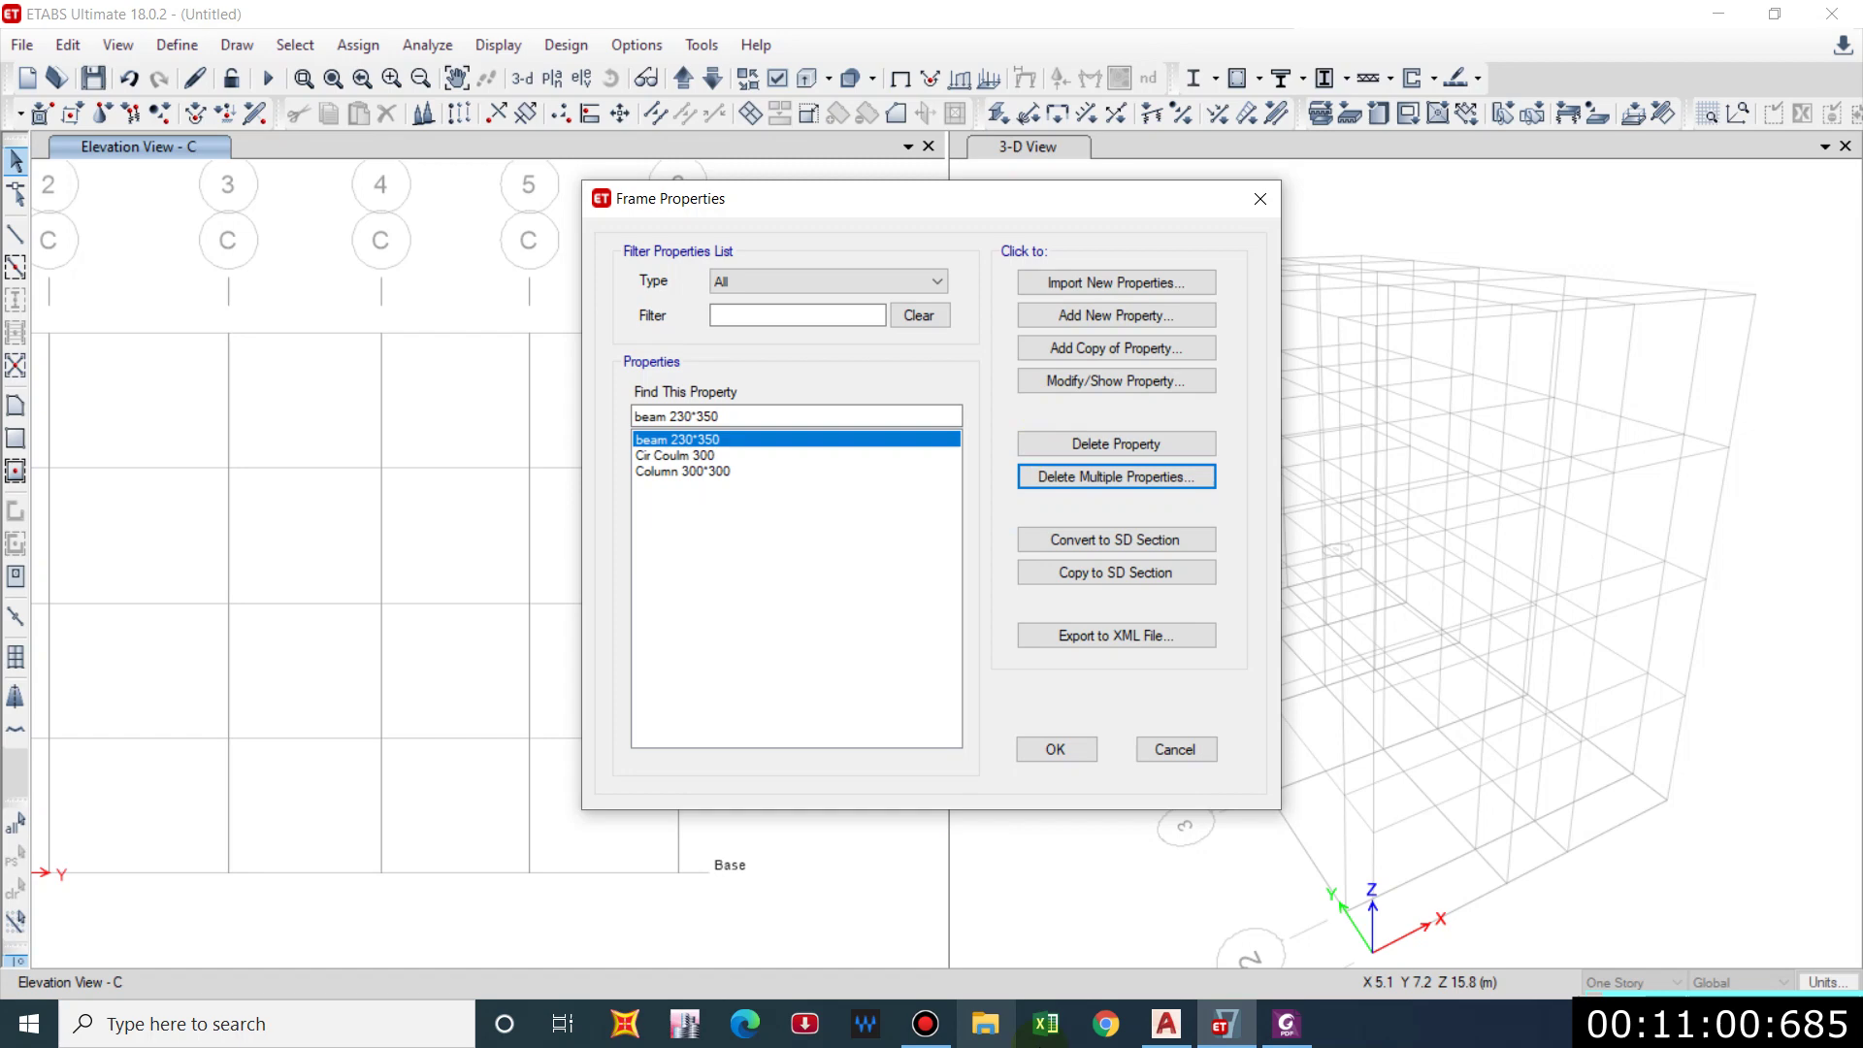
Switch to AutoCAD and examine the architectural floor plan's walls and columns around the staircase and neighbouring rooms.
{"action": "left_click", "coordinate": [1167, 1023]}
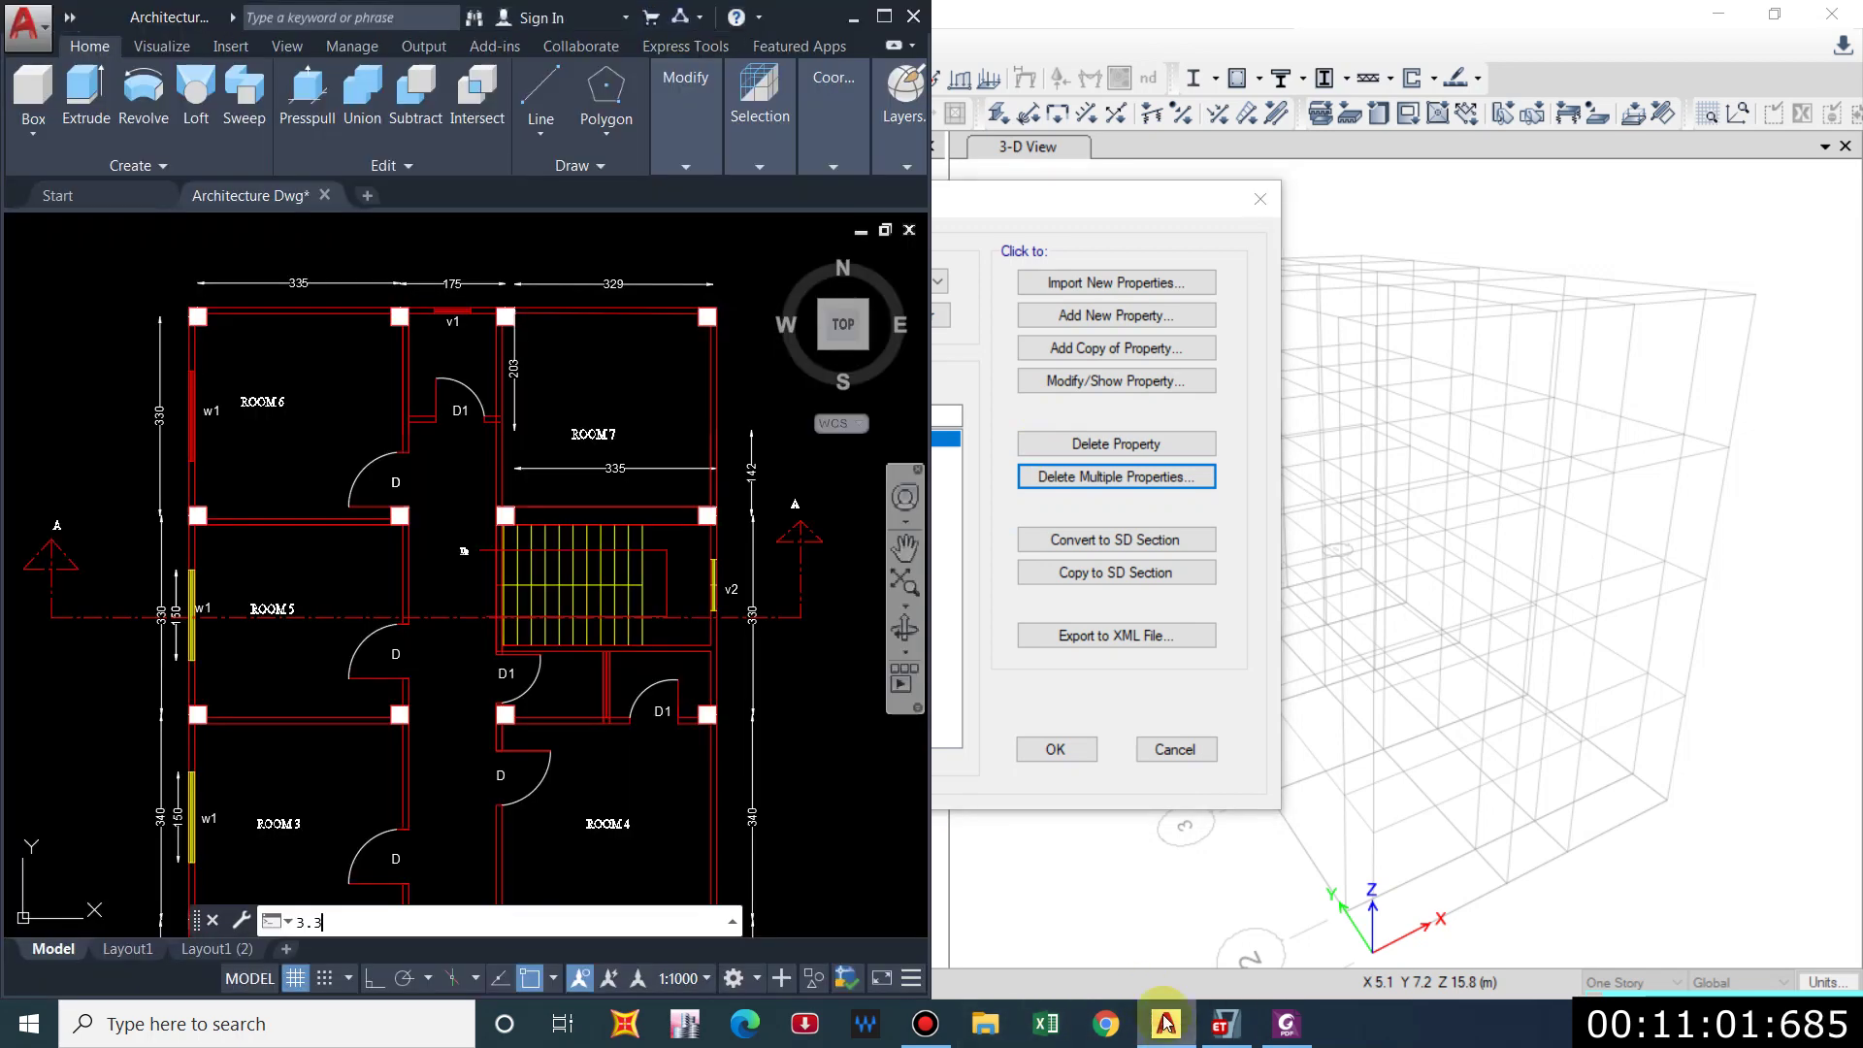
{"action": "left_click", "coordinate": [885, 17]}
{"action": "scroll", "coordinate": [826, 527], "scroll_direction": "up", "scroll_amount": 4}
{"action": "scroll", "coordinate": [826, 527], "scroll_direction": "down", "scroll_amount": 2}
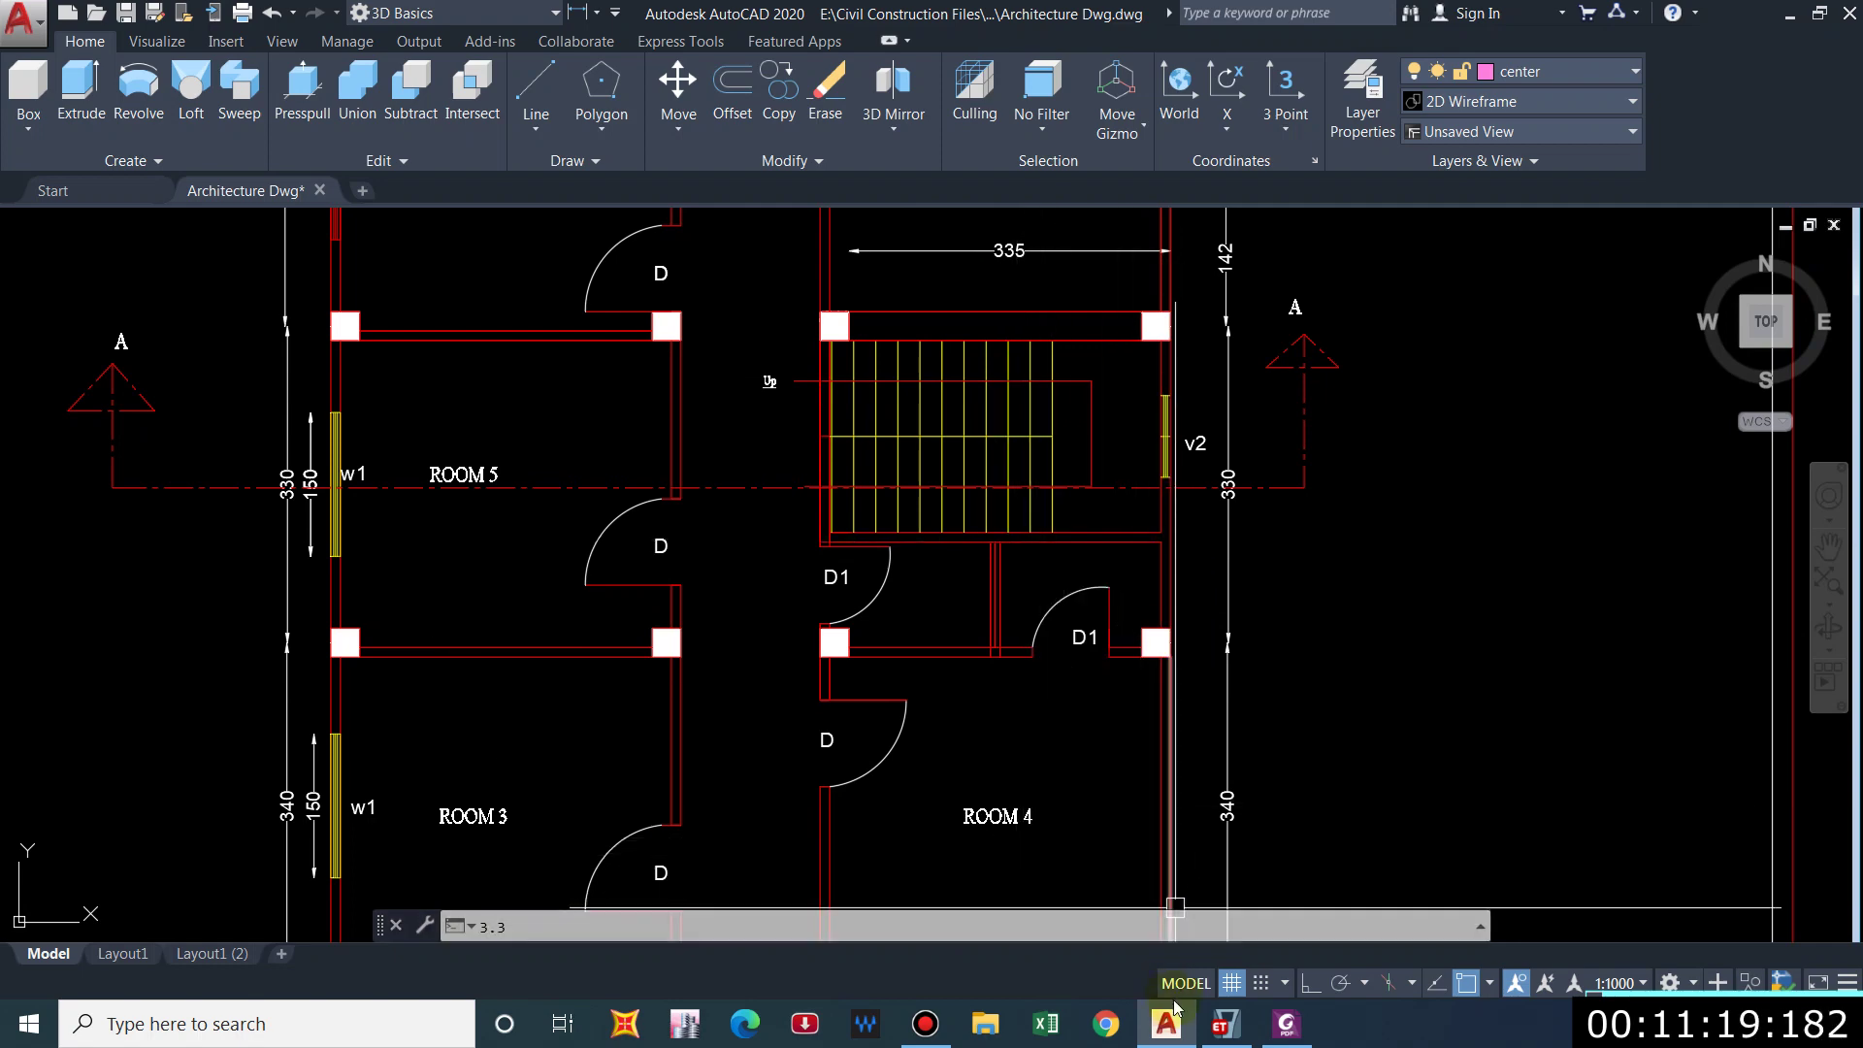
Return to ETABS and copy the 230*350 beam section as "secondary beam 230*300" with a depth of 300 mm.
{"action": "left_click", "coordinate": [1225, 1024]}
{"action": "left_click", "coordinate": [1043, 350]}
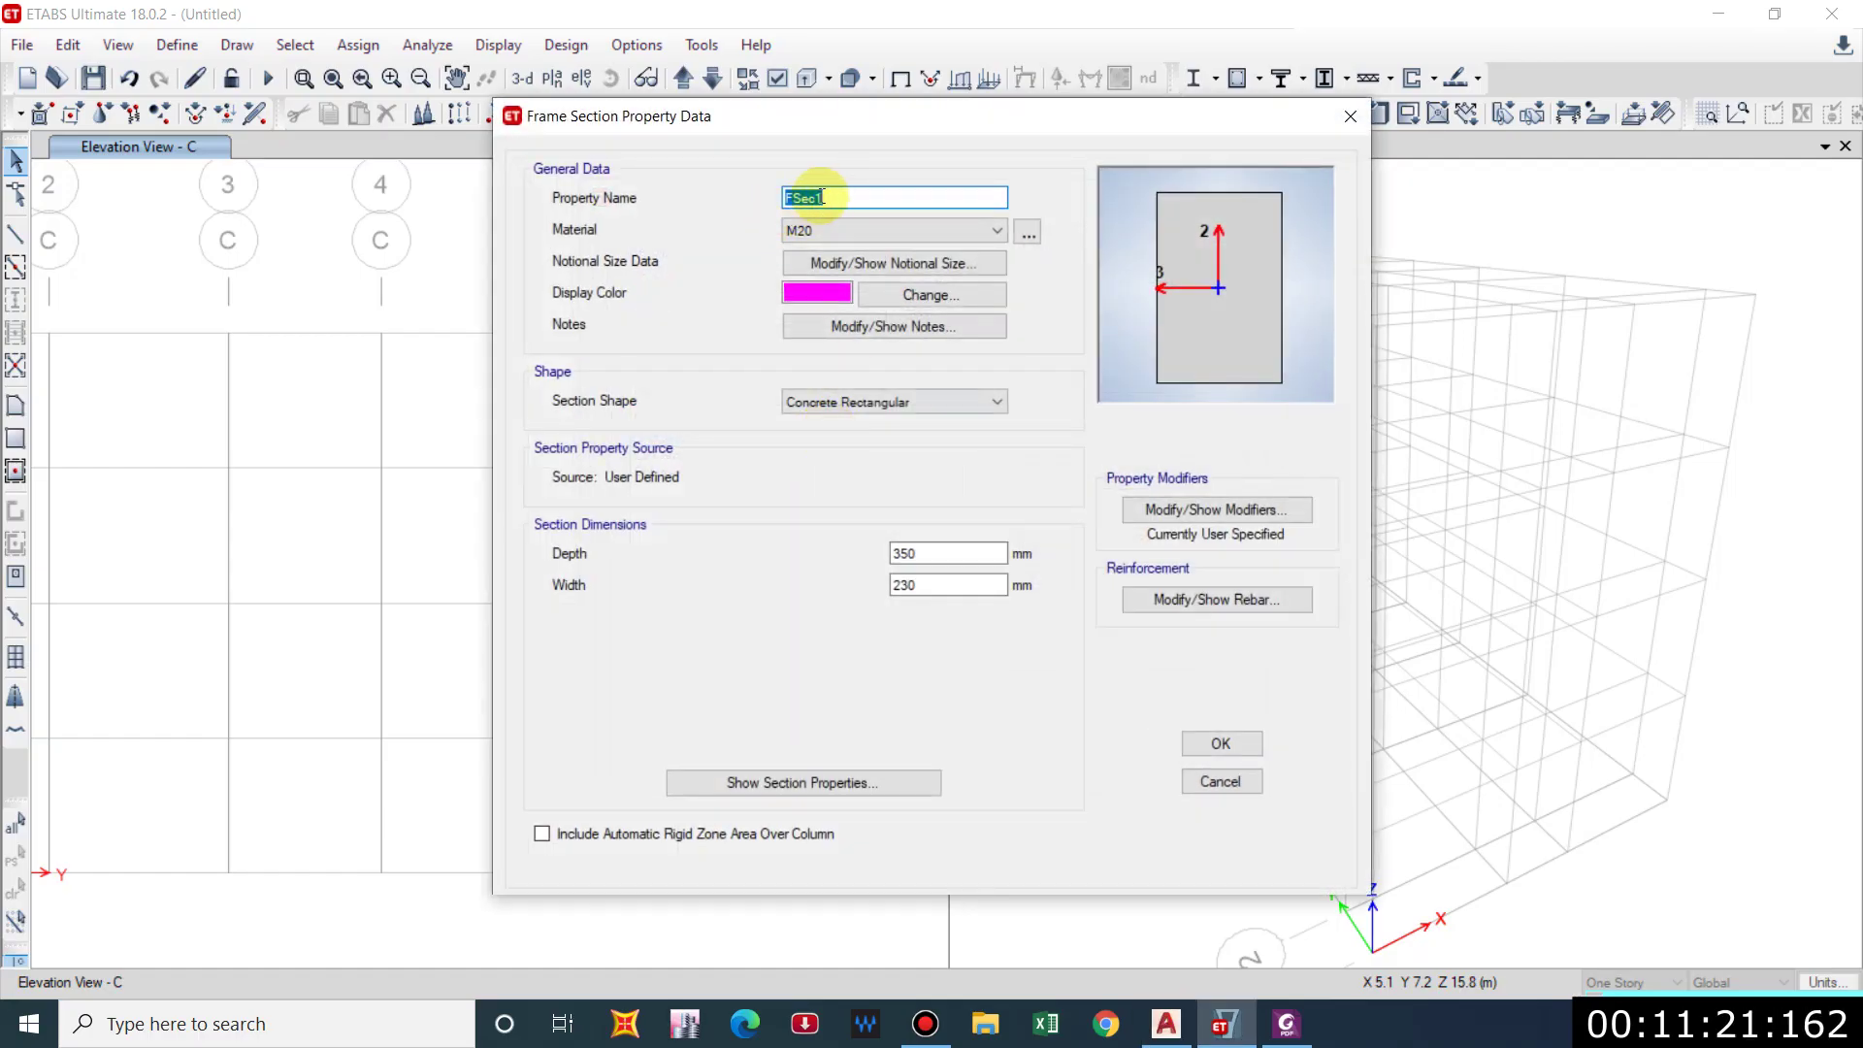
{"action": "type", "text": "secon"}
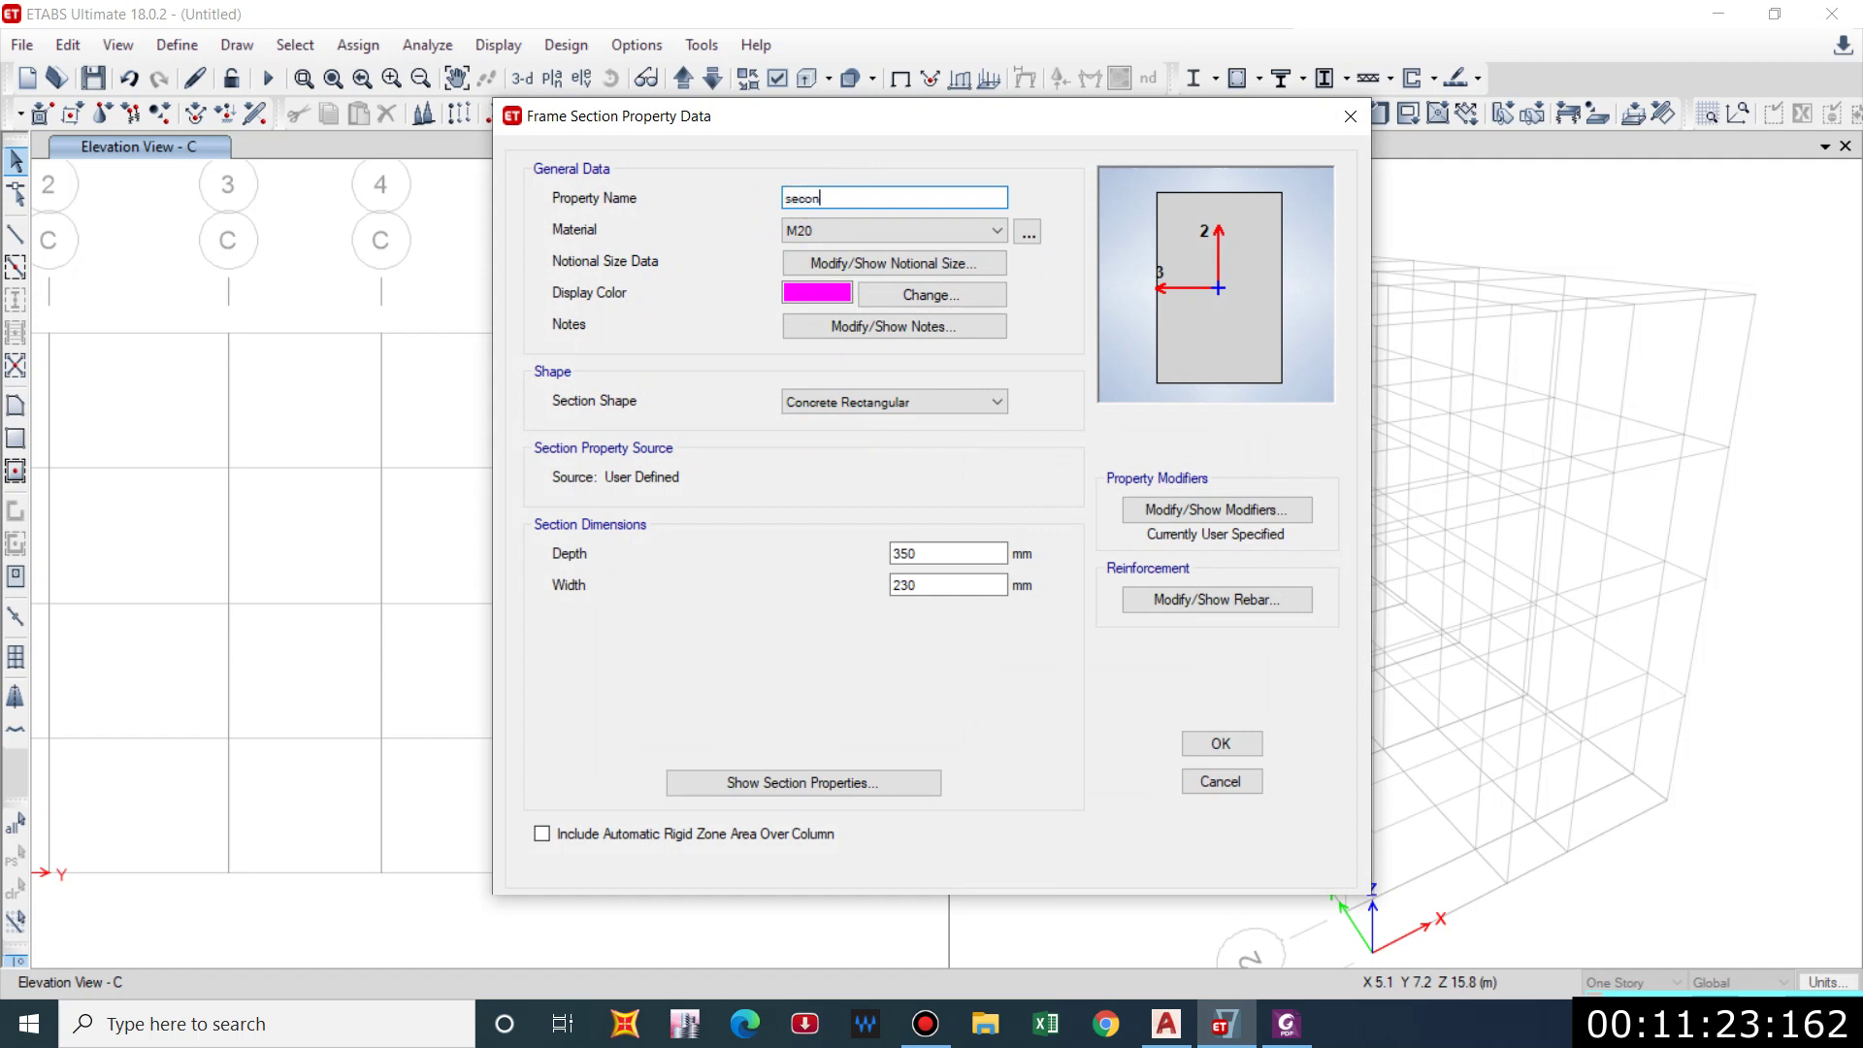
{"action": "type", "text": "dary beam 230*300"}
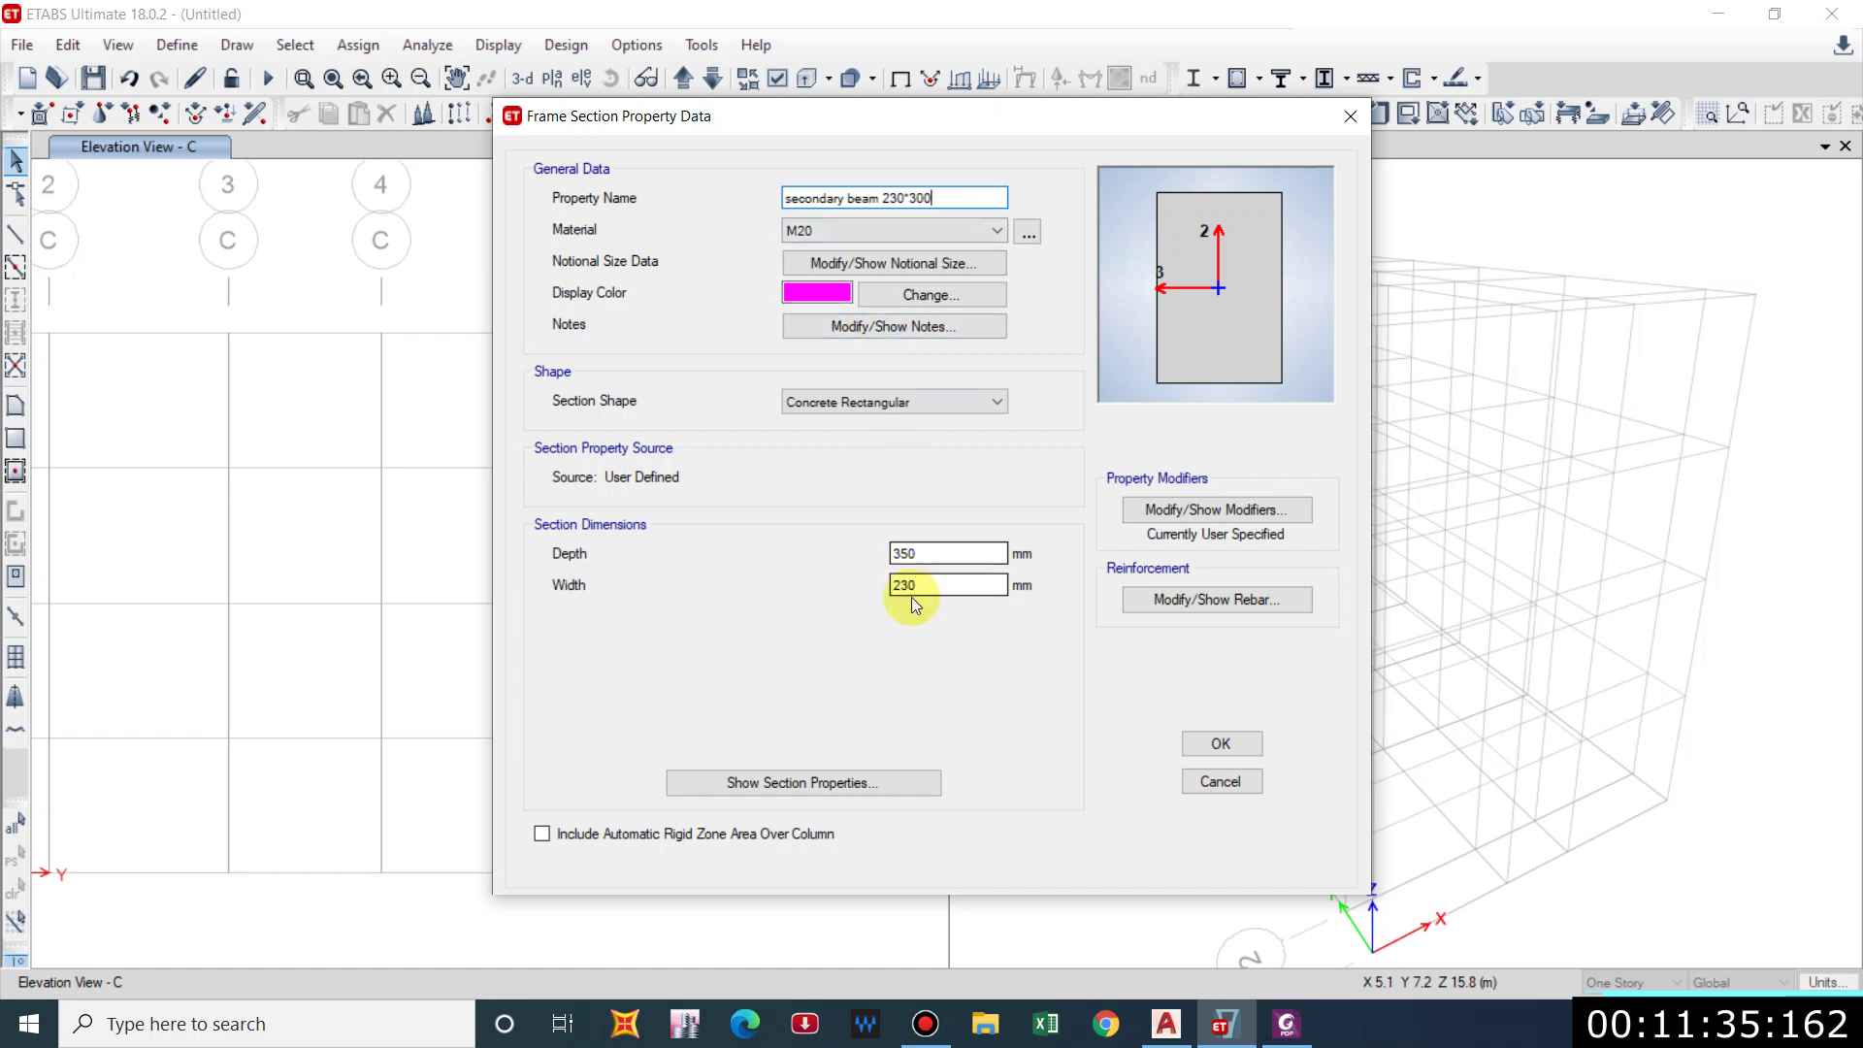
{"action": "left_click_drag", "start_coordinate": [968, 550], "coordinate": [831, 537]}
{"action": "type", "text": "300"}
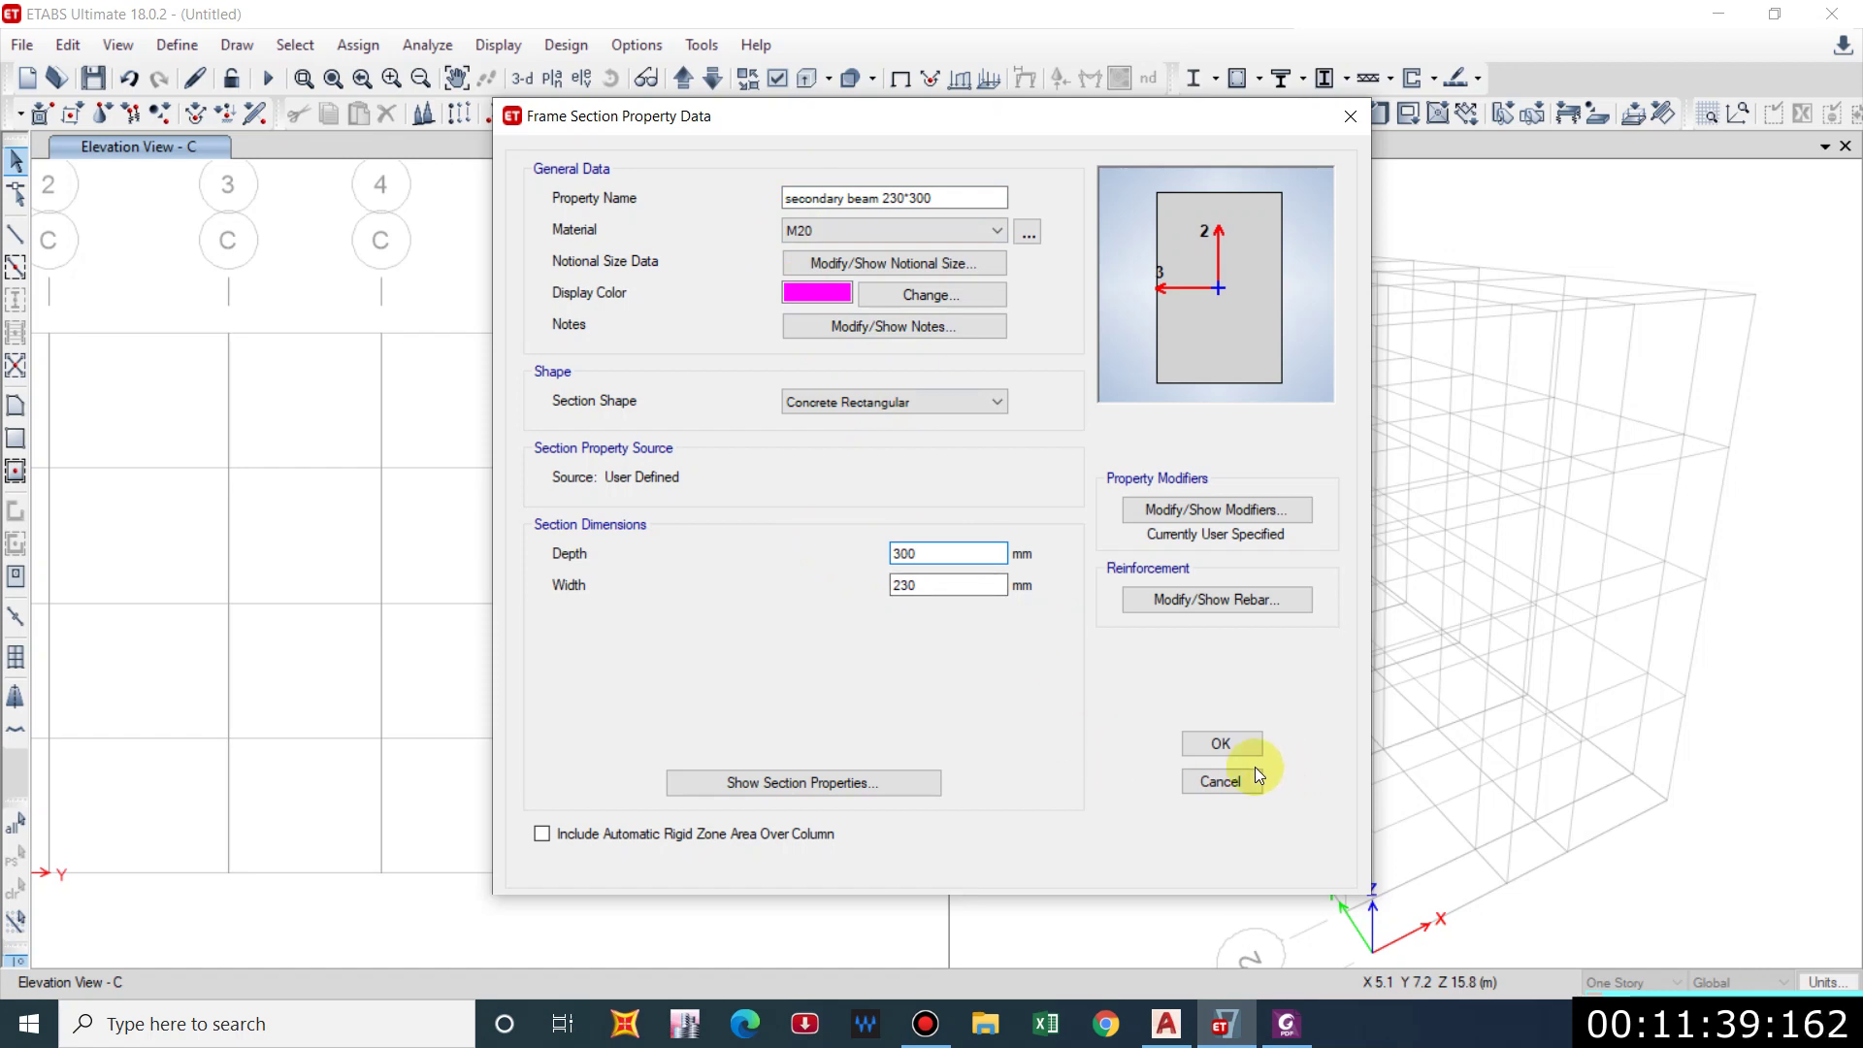
Check the secondary beam's reinforcement settings, accept the section and finish the frame property definitions.
{"action": "left_click", "coordinate": [1219, 599]}
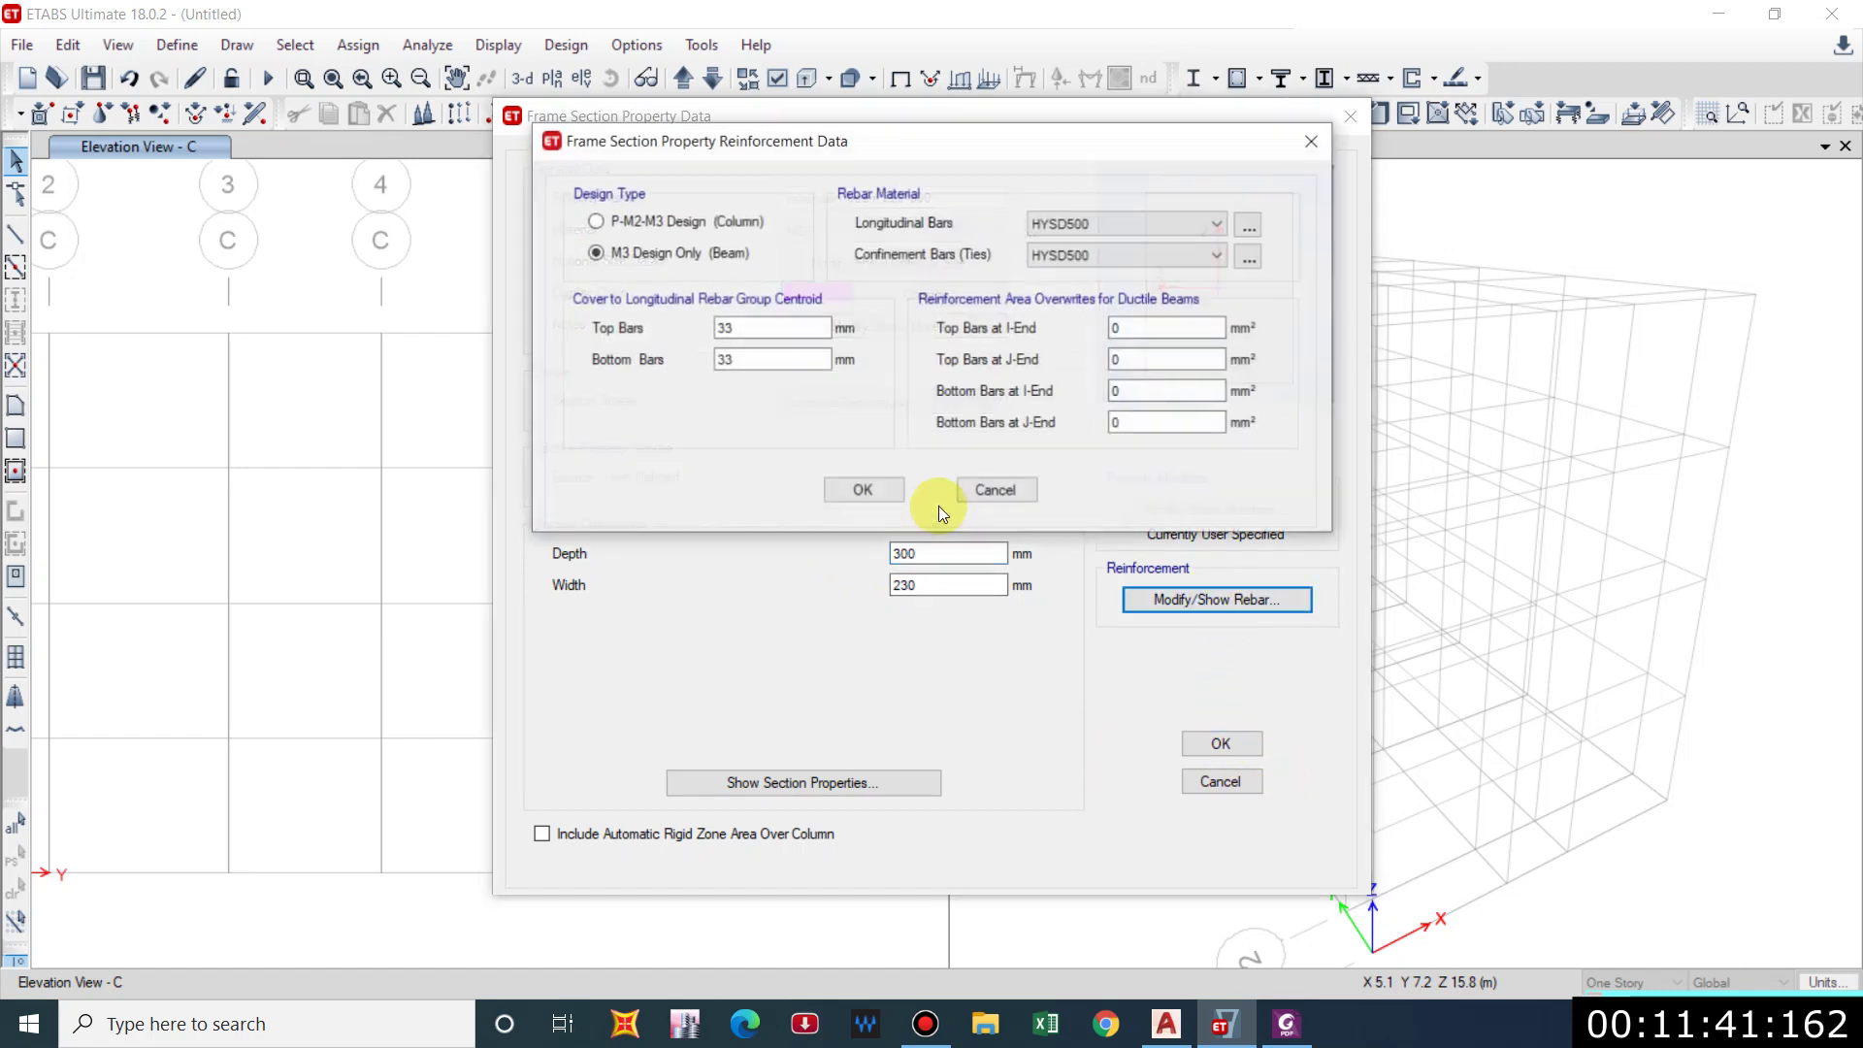
{"action": "left_click", "coordinate": [893, 497]}
{"action": "key", "text": "Return"}
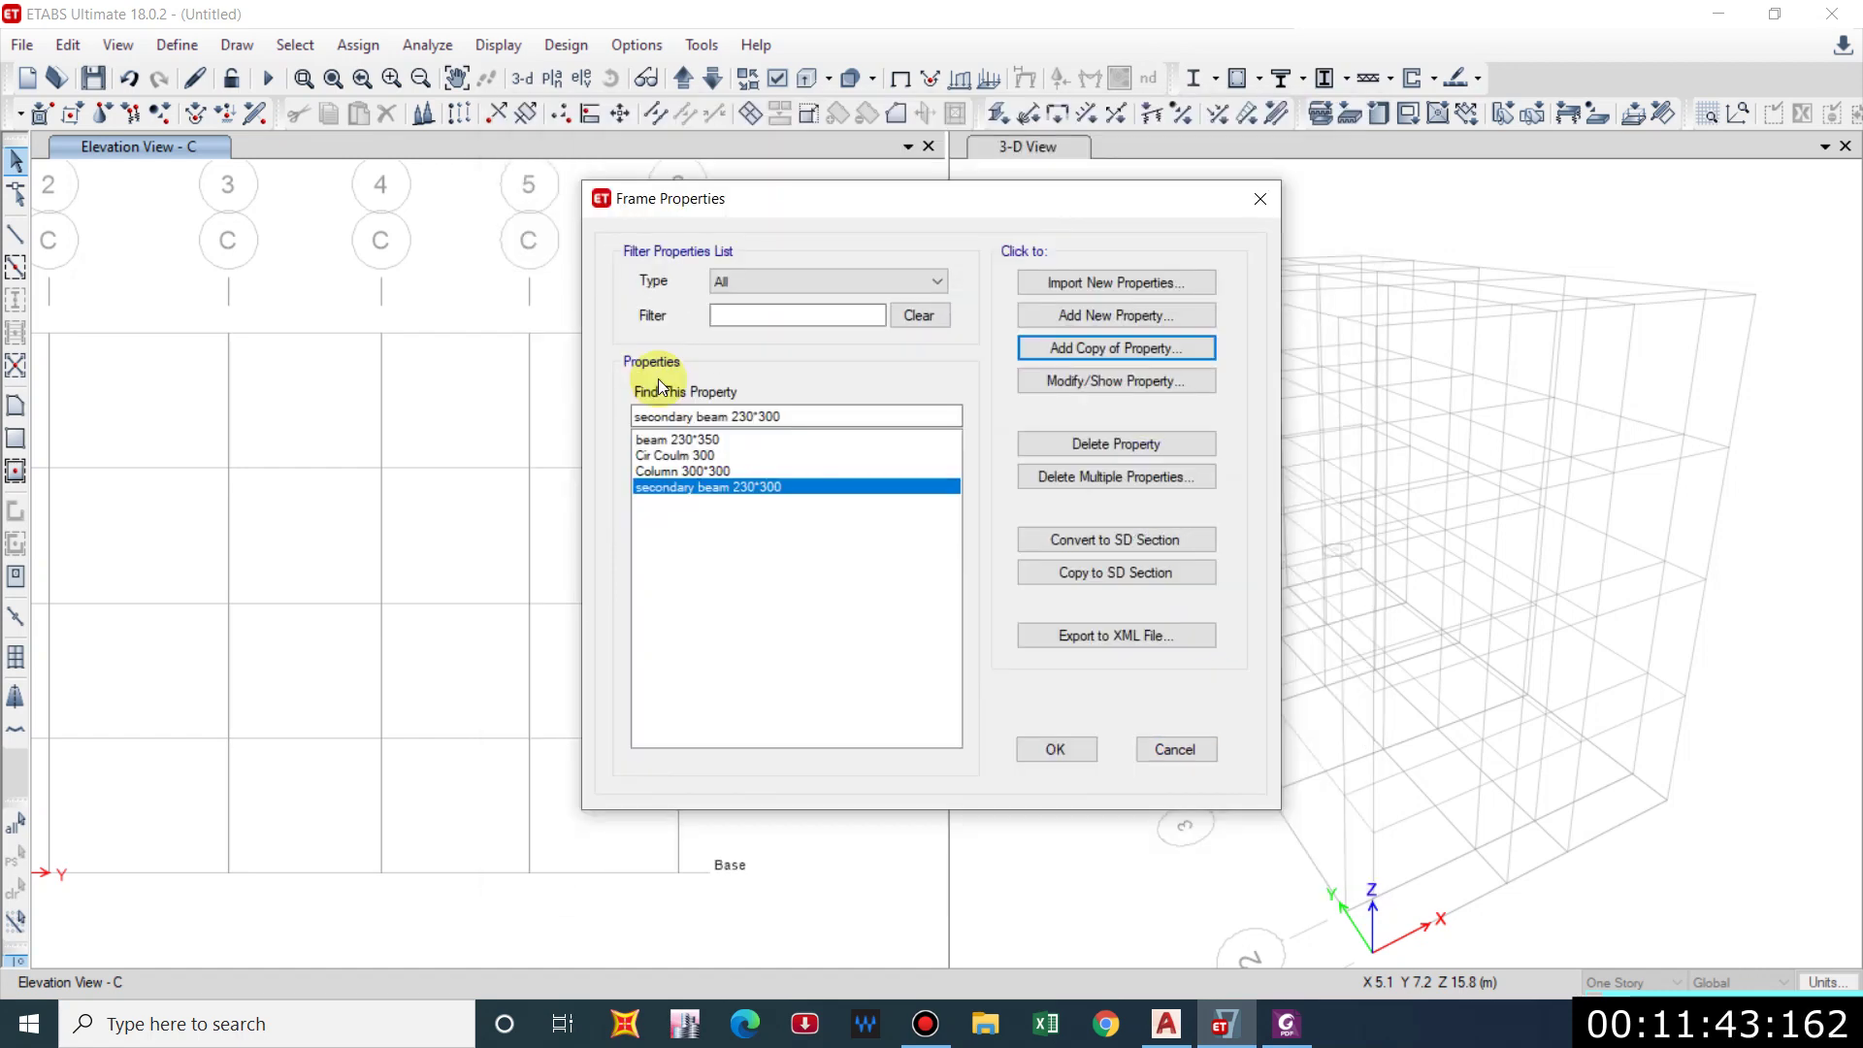
{"action": "left_click", "coordinate": [1055, 749]}
Open the slab section definitions and delete the Plank1 slab property.
{"action": "left_click", "coordinate": [176, 45]}
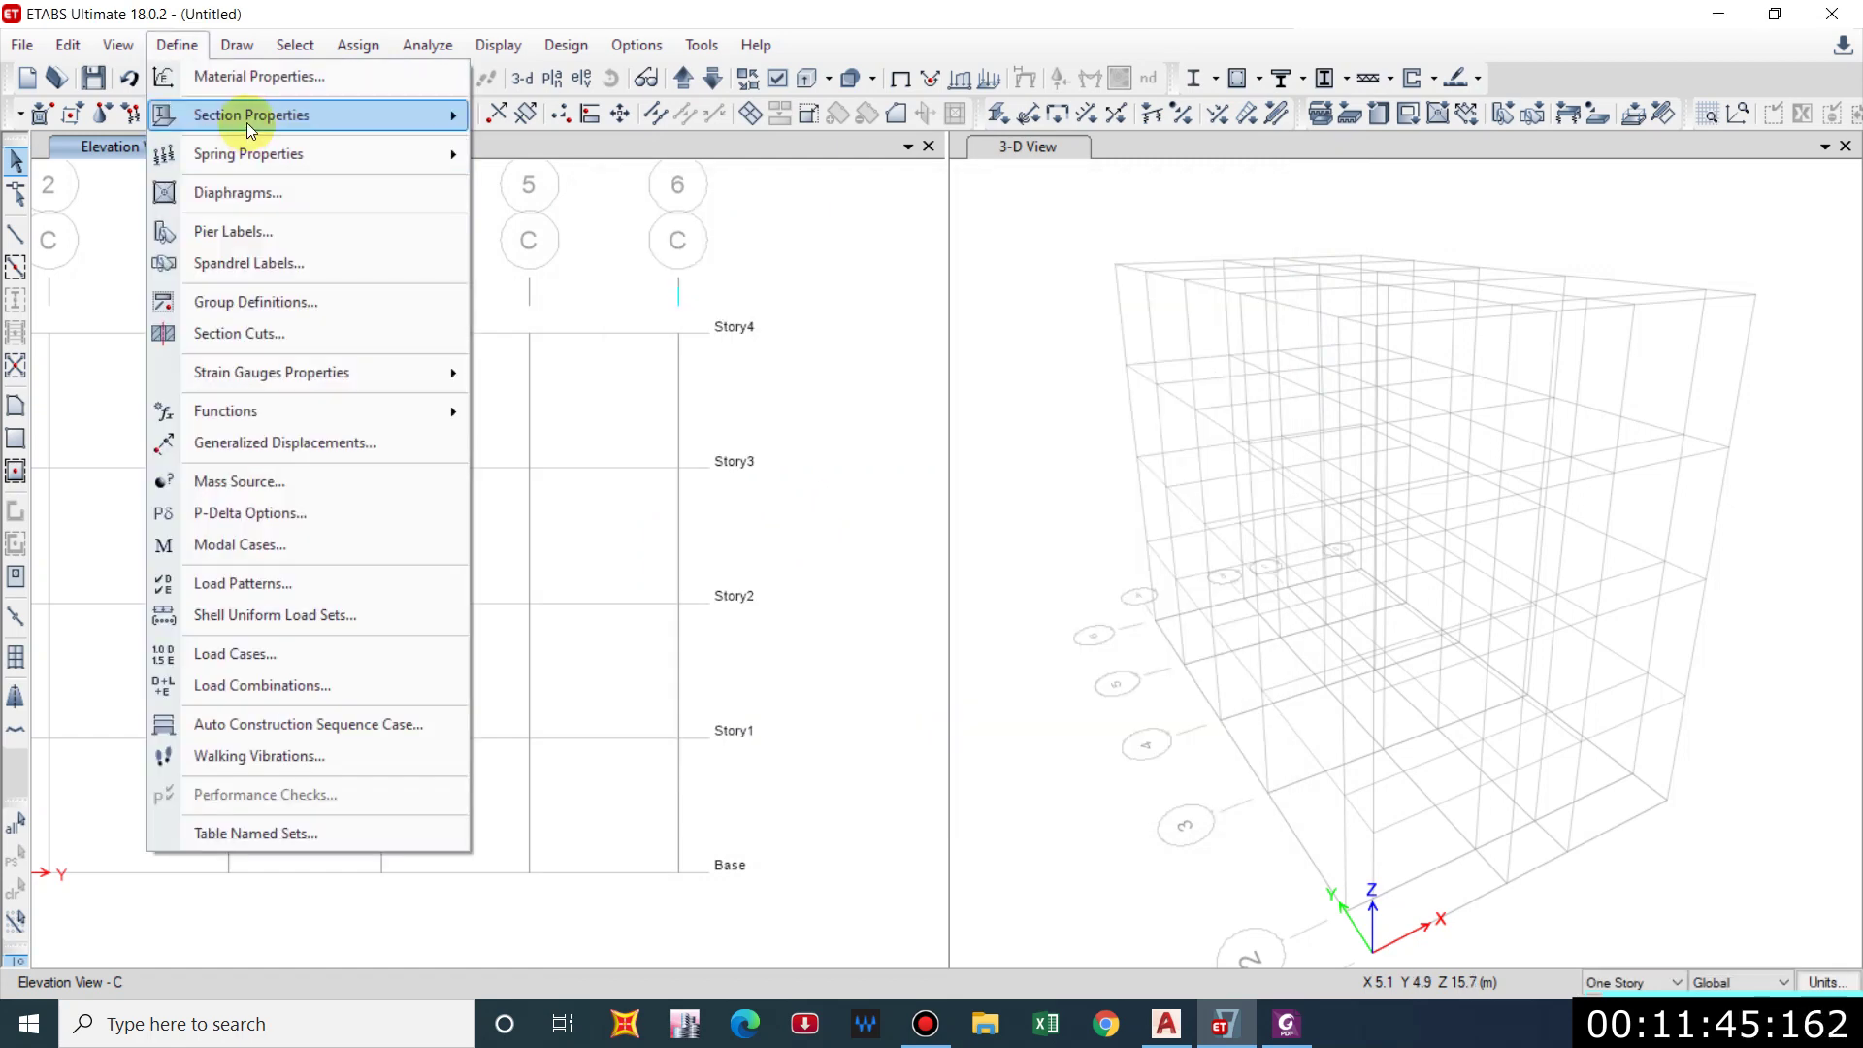
{"action": "mouse_move", "coordinate": [249, 127]}
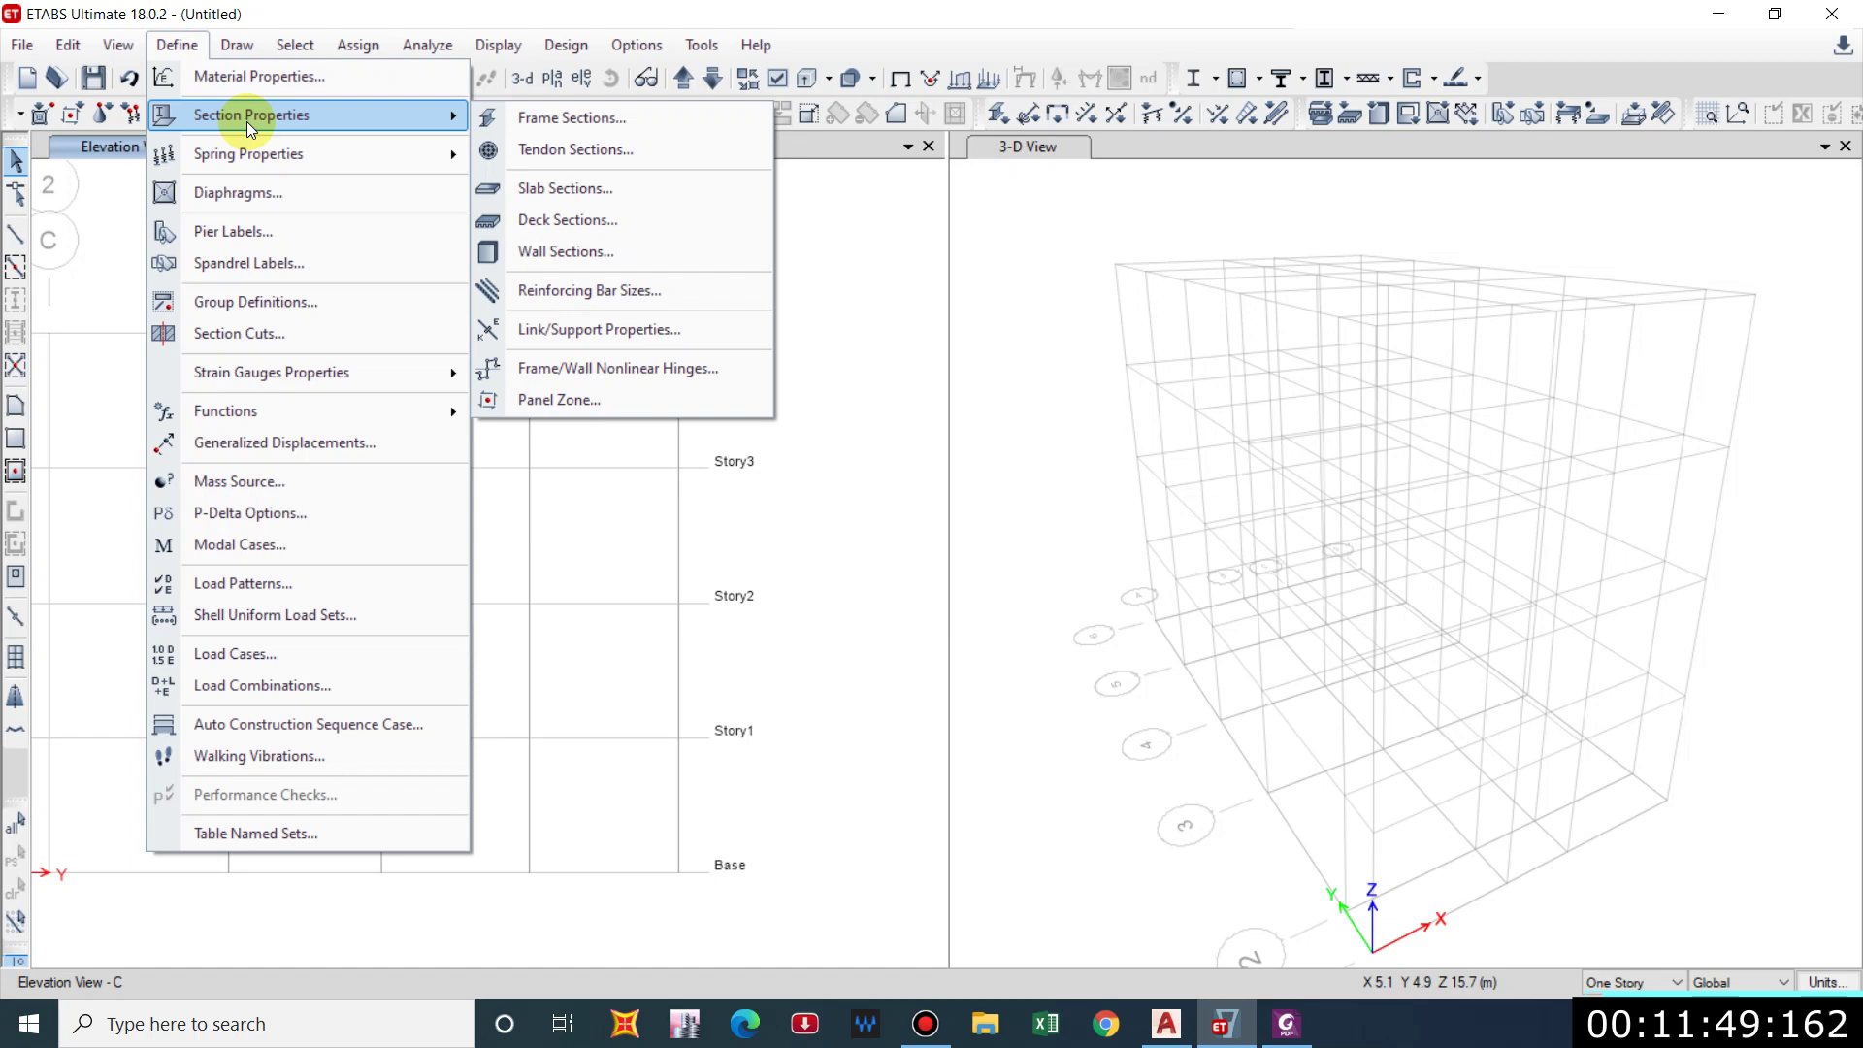
{"action": "left_click", "coordinate": [586, 190]}
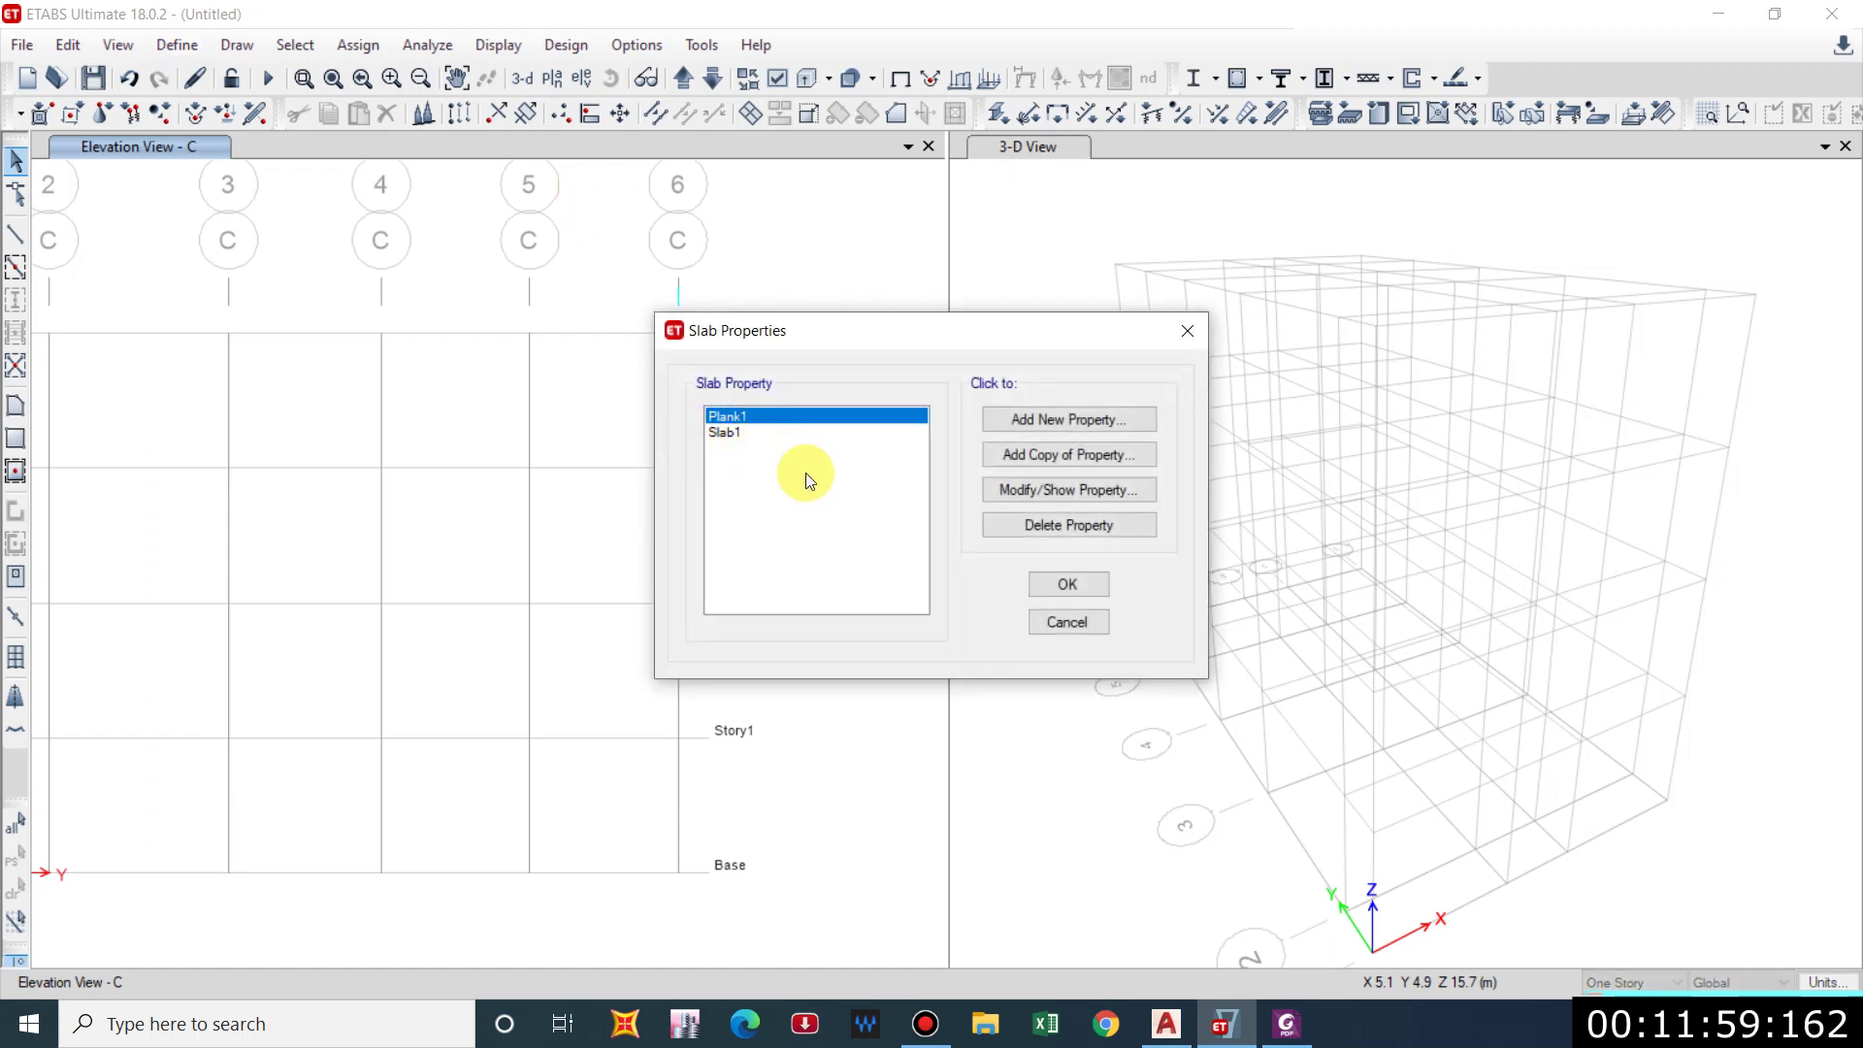
{"action": "left_click", "coordinate": [1010, 524]}
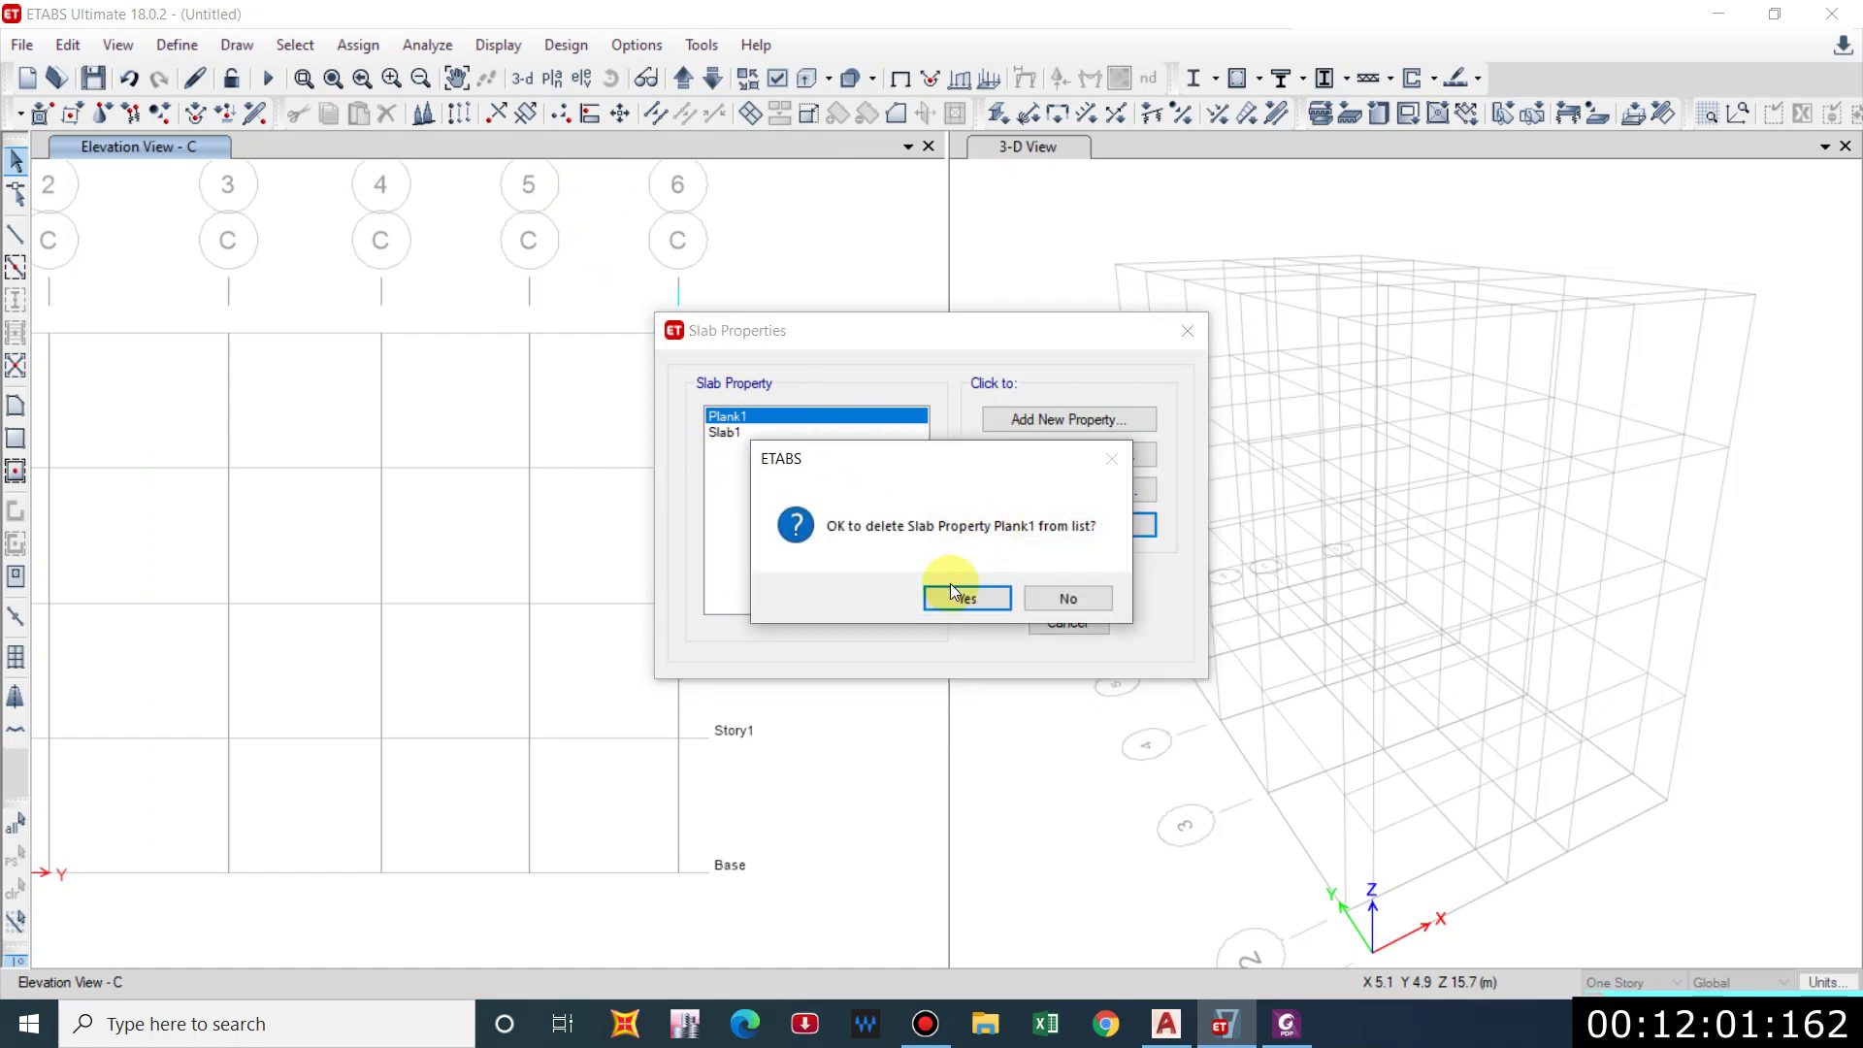
{"action": "left_click", "coordinate": [951, 584]}
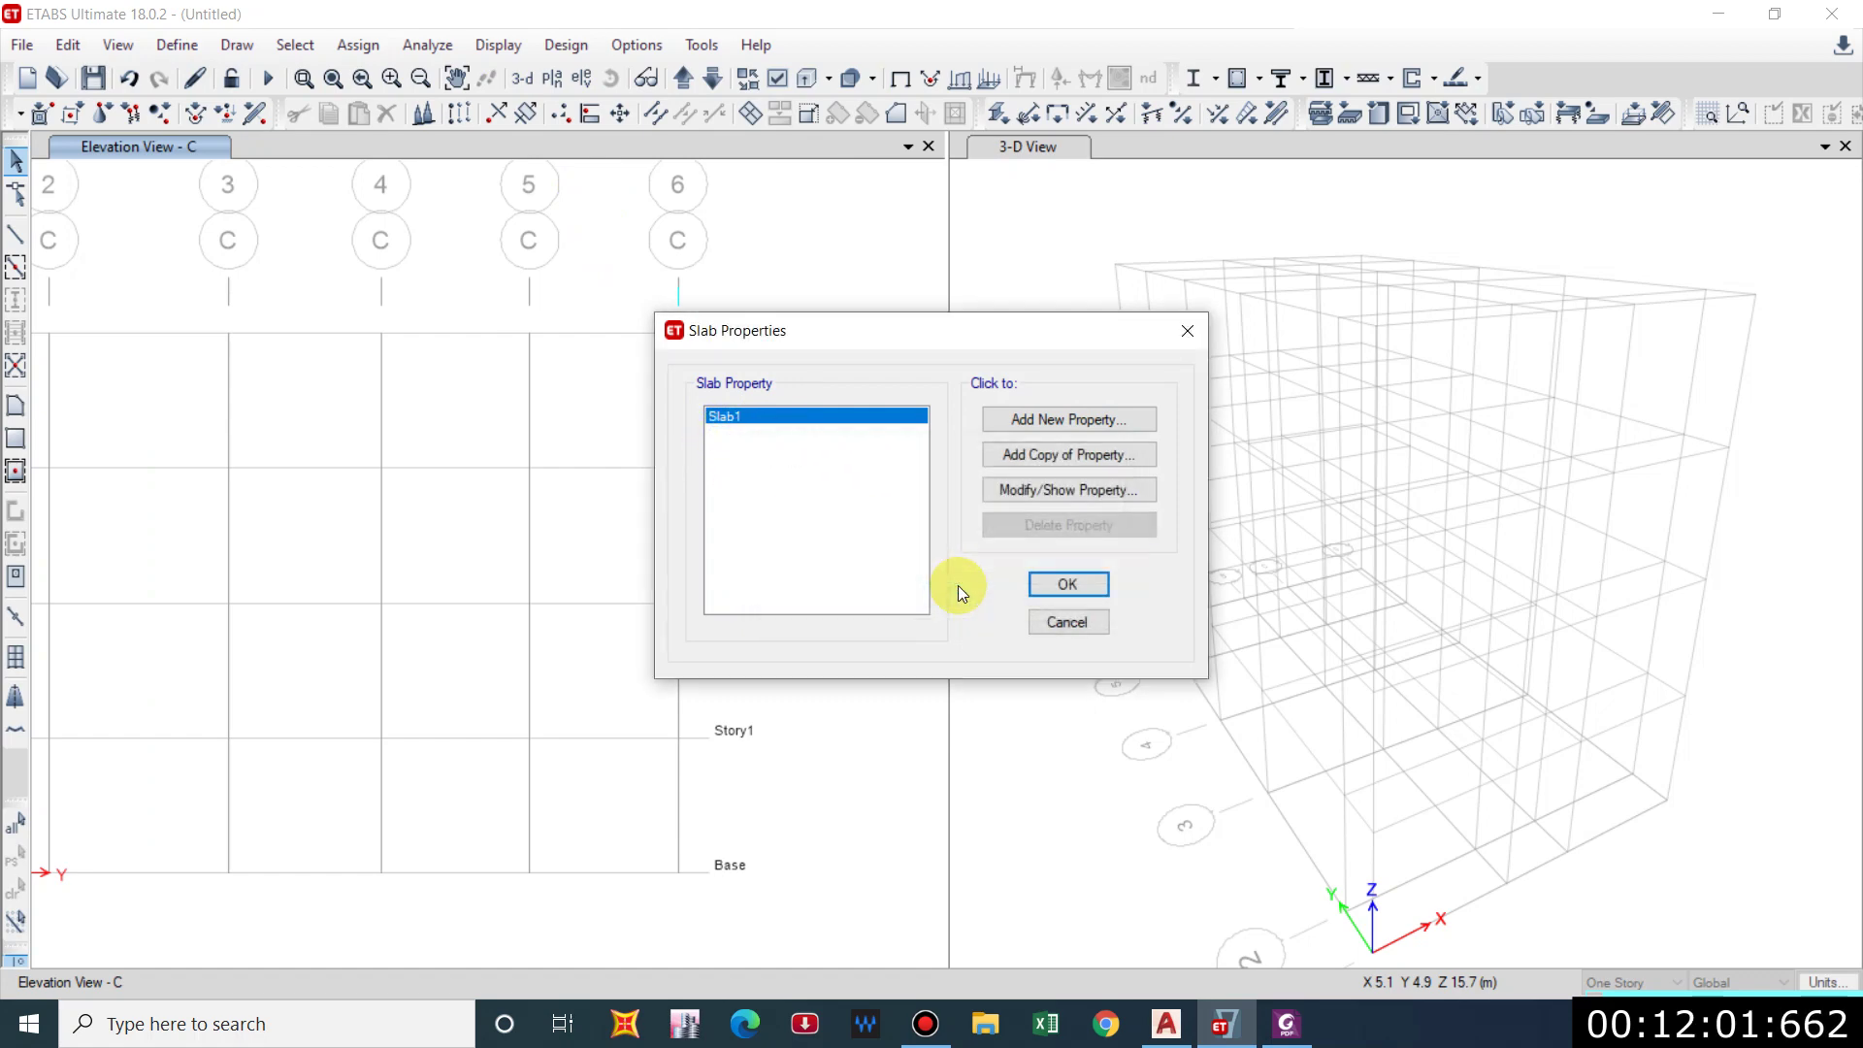
Rename the Slab1 property as Slab and set its material to M20.
{"action": "left_click", "coordinate": [1000, 490]}
{"action": "left_click", "coordinate": [1010, 249]}
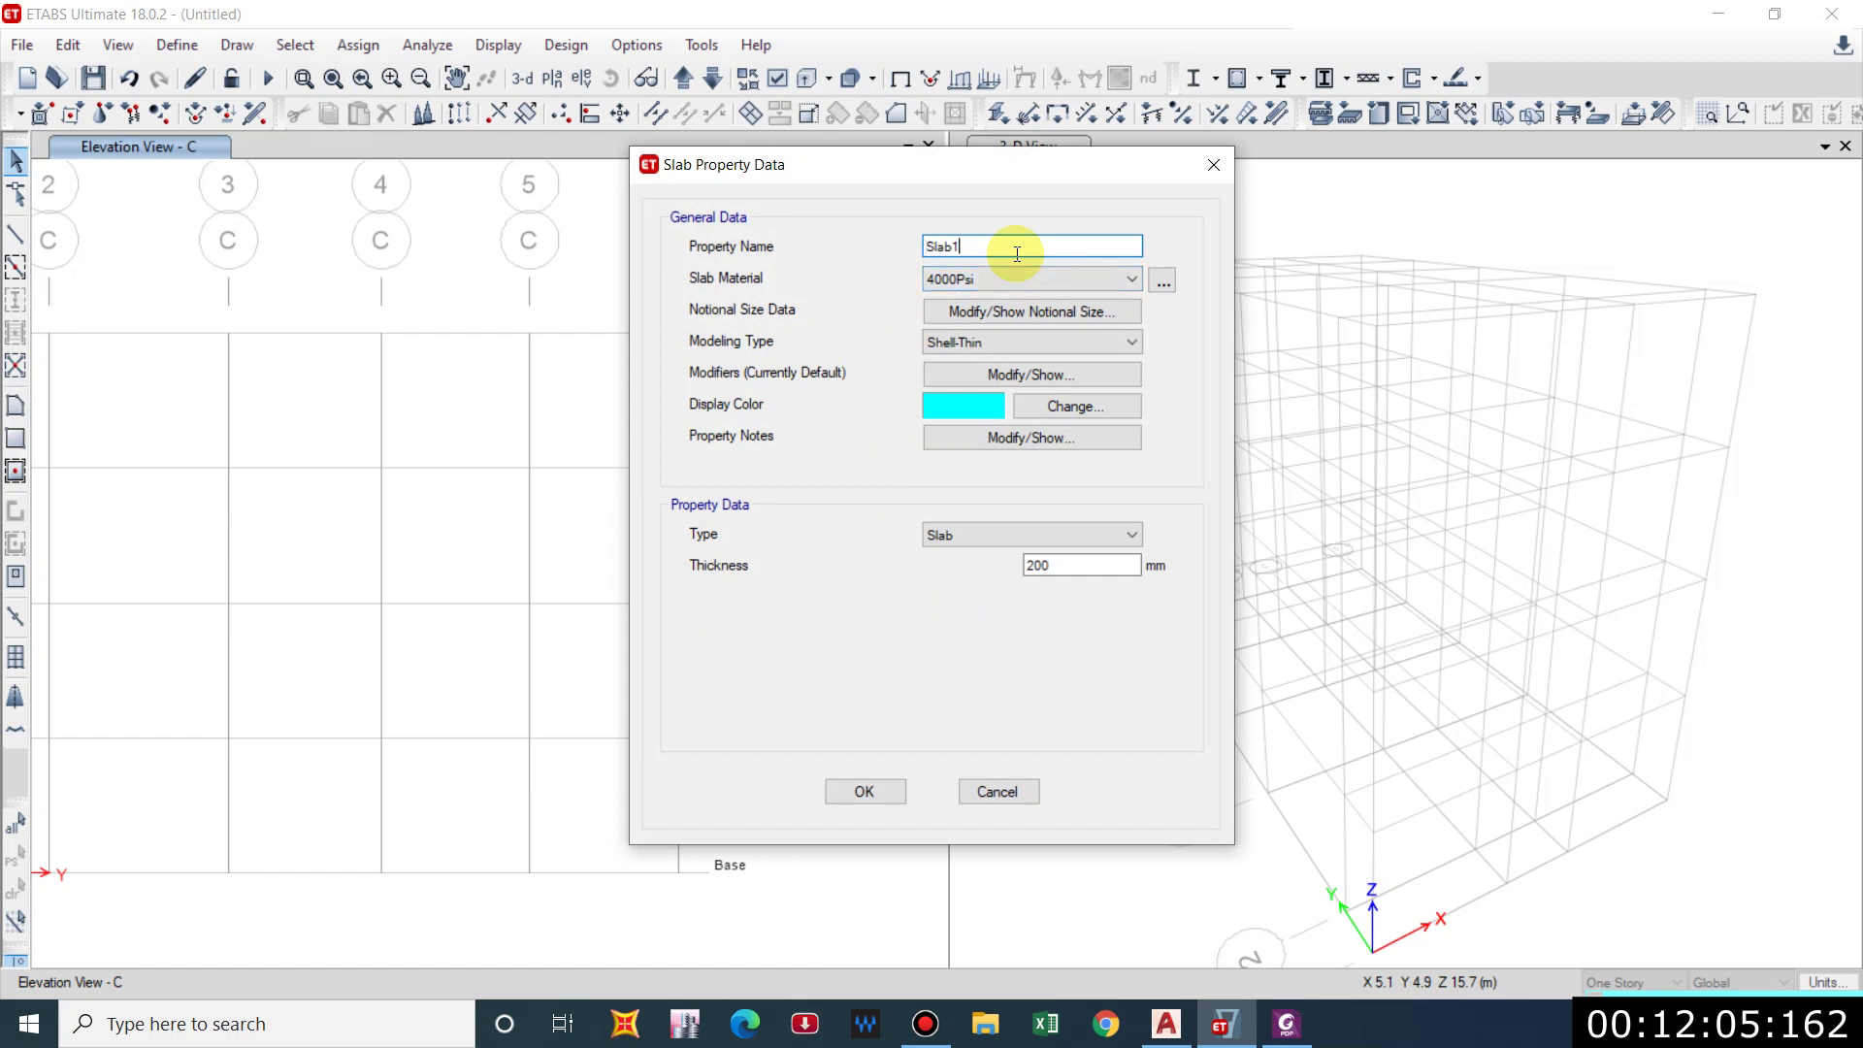
{"action": "key", "text": "BackSpace"}
{"action": "left_click", "coordinate": [972, 277]}
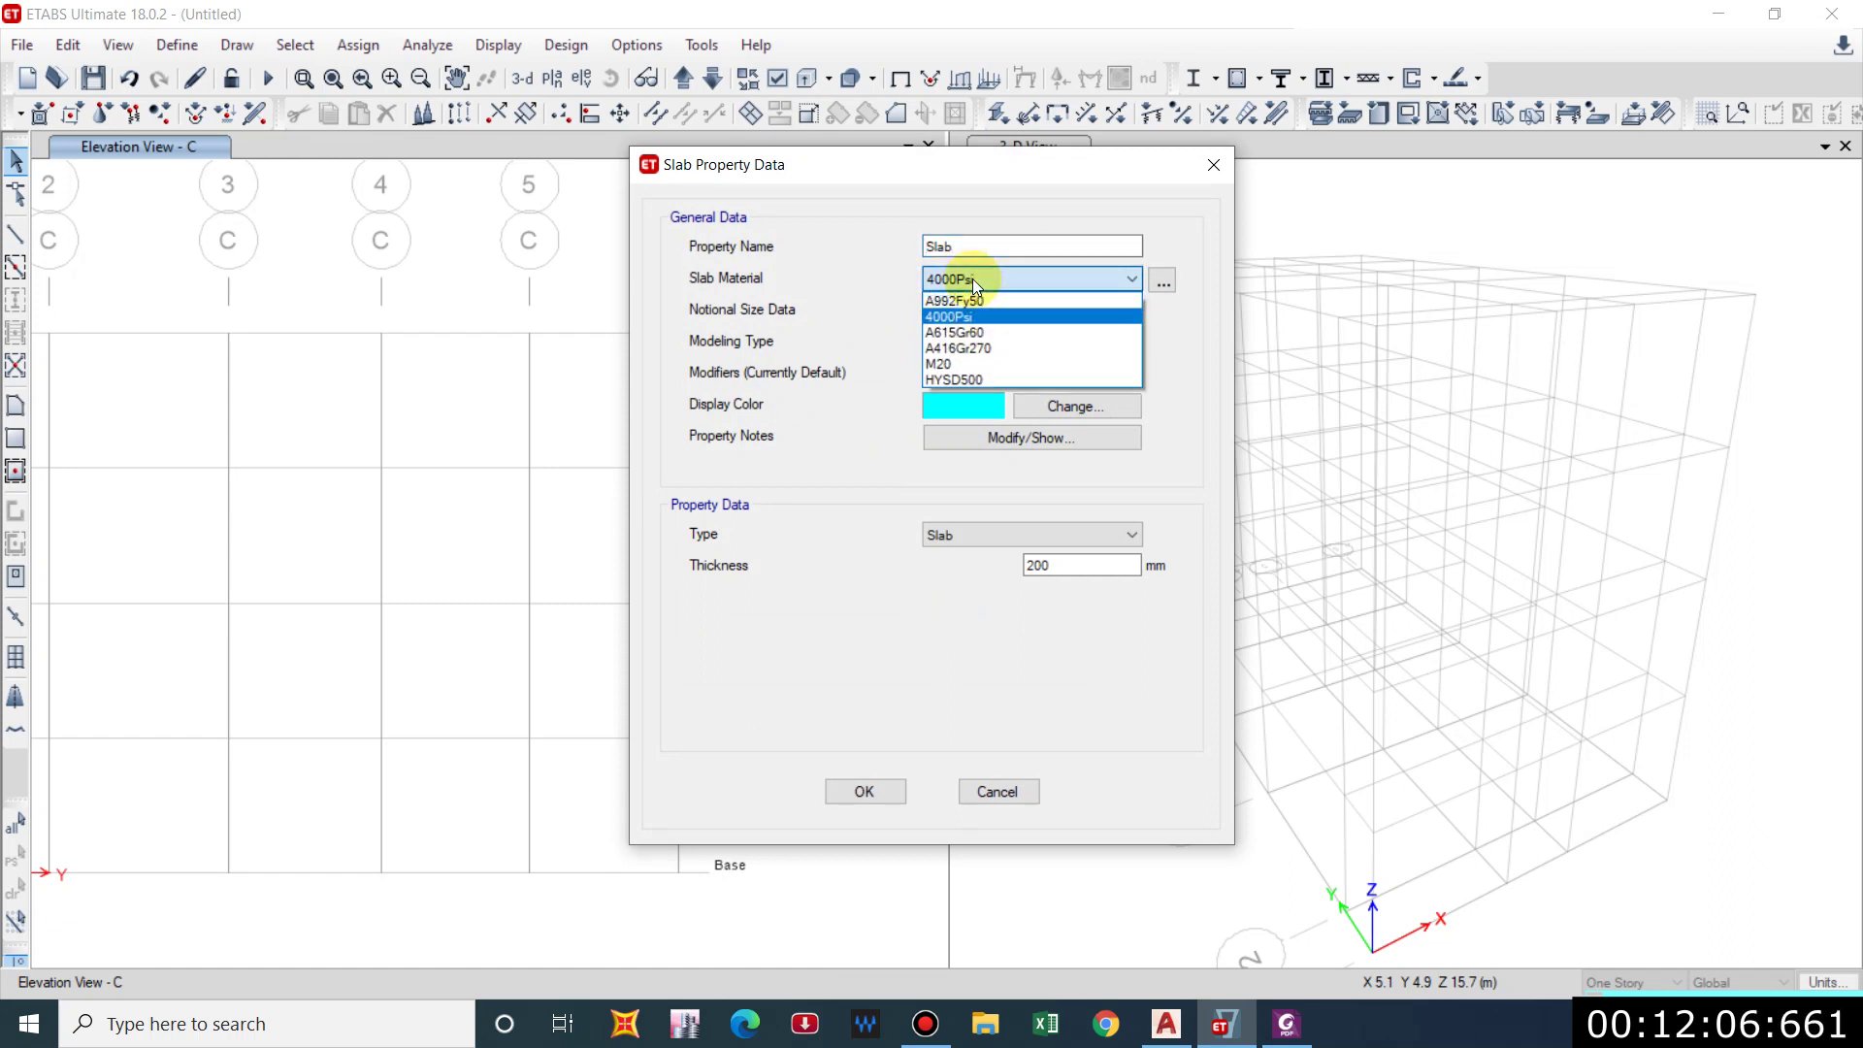
{"action": "left_click", "coordinate": [941, 363]}
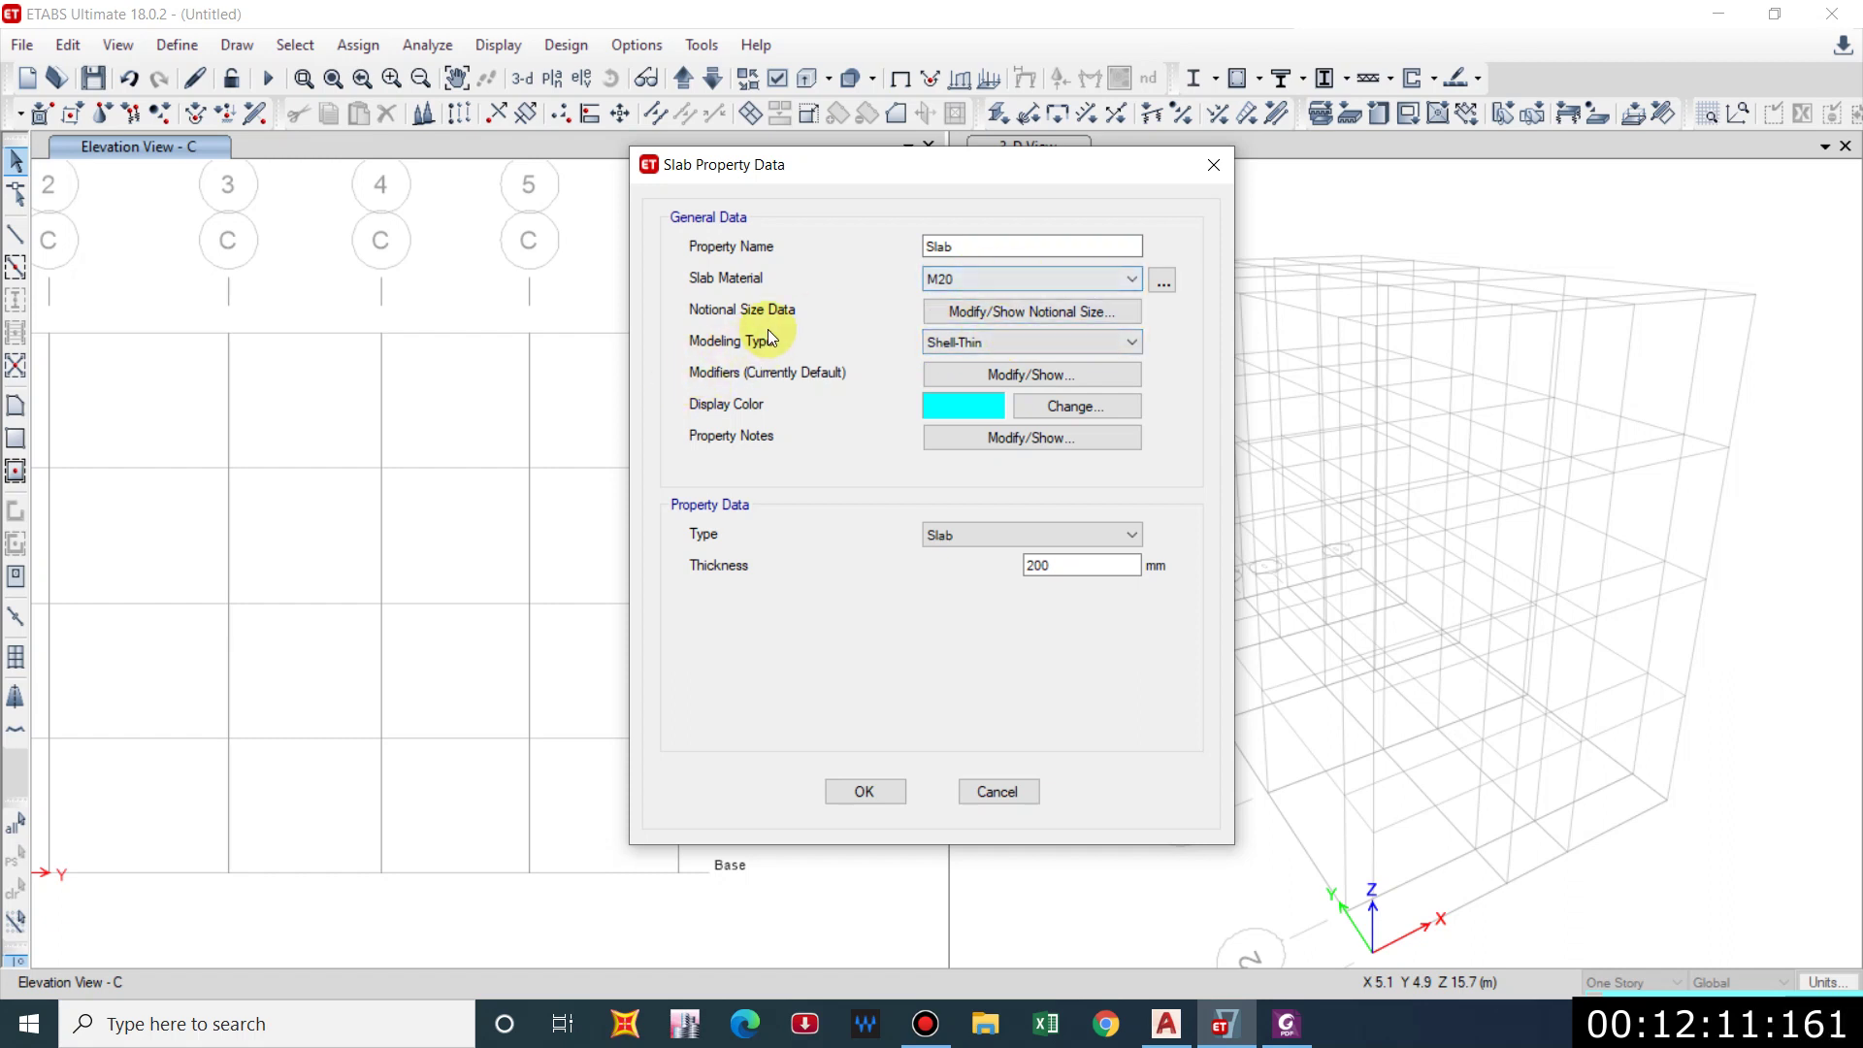
Review the available modelling types and slab types, keeping Shell-Thin and Slab.
{"action": "left_click", "coordinate": [953, 341]}
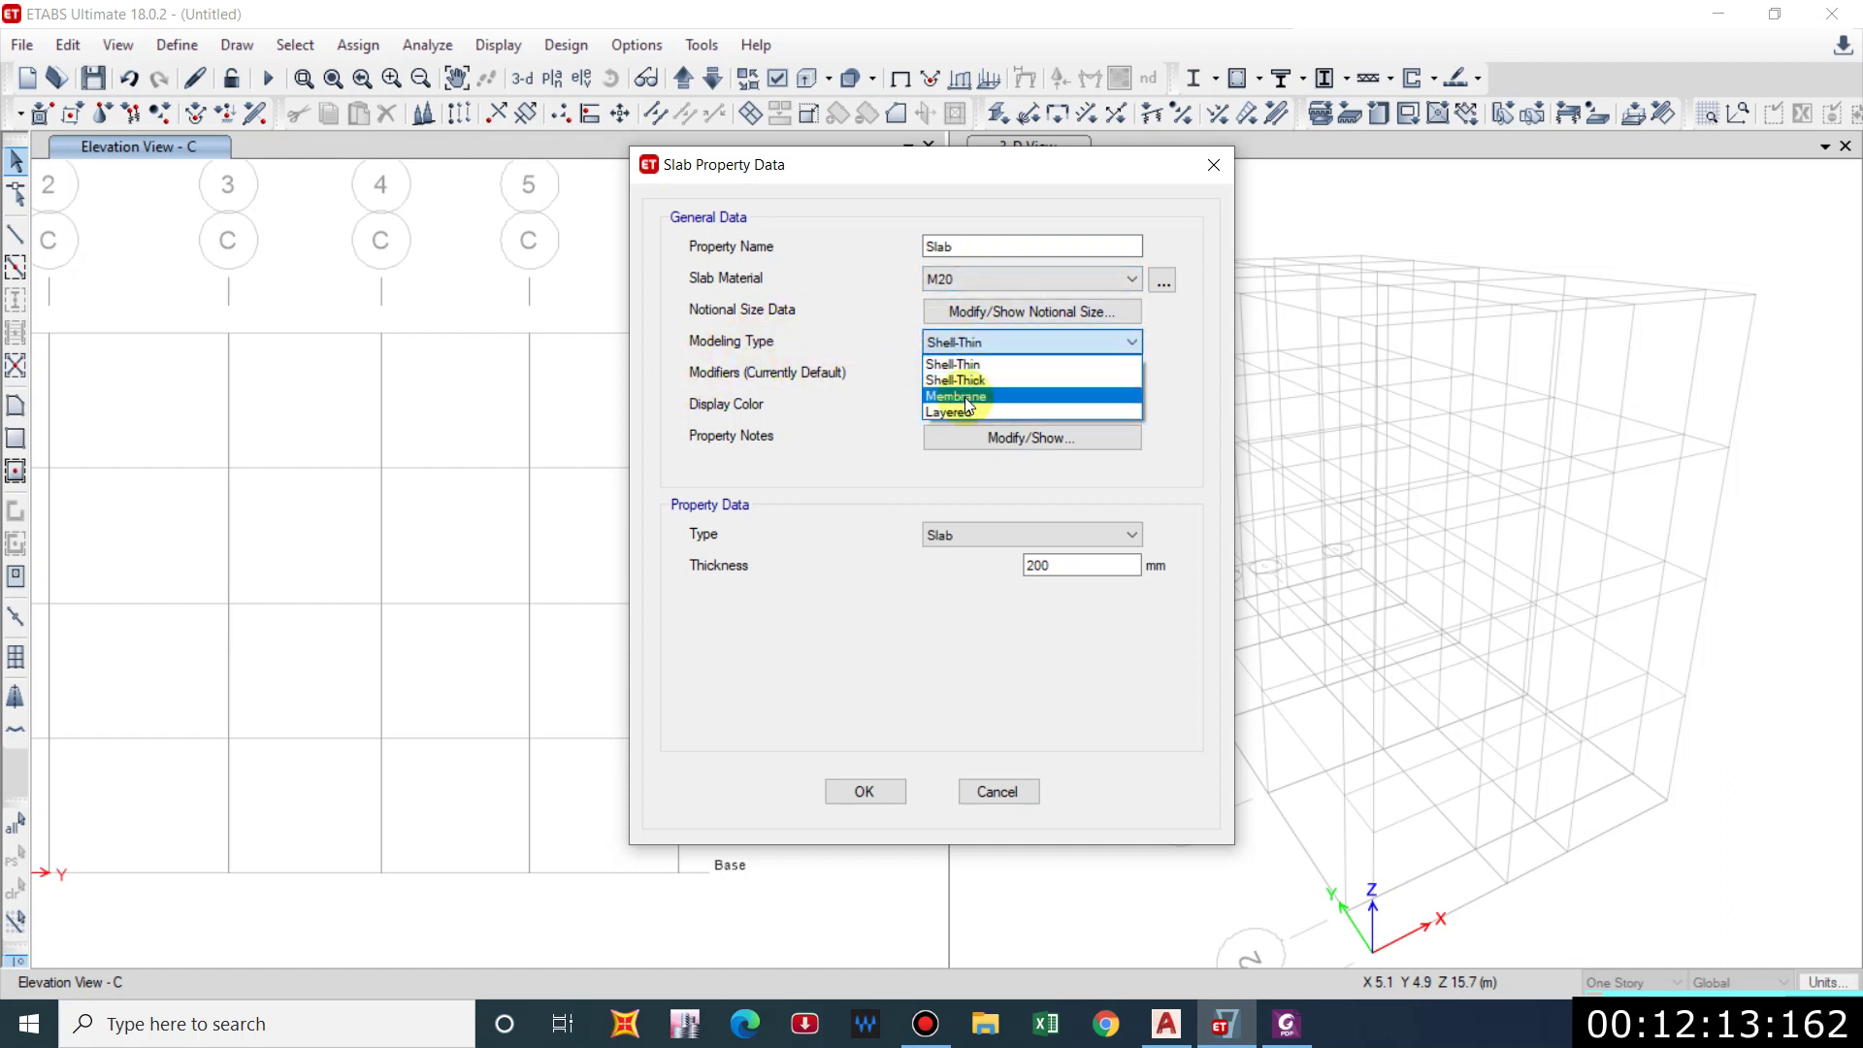
{"action": "left_click", "coordinate": [1044, 536]}
{"action": "left_click", "coordinate": [1044, 536]}
{"action": "left_click", "coordinate": [1045, 536]}
{"action": "left_click", "coordinate": [1045, 536]}
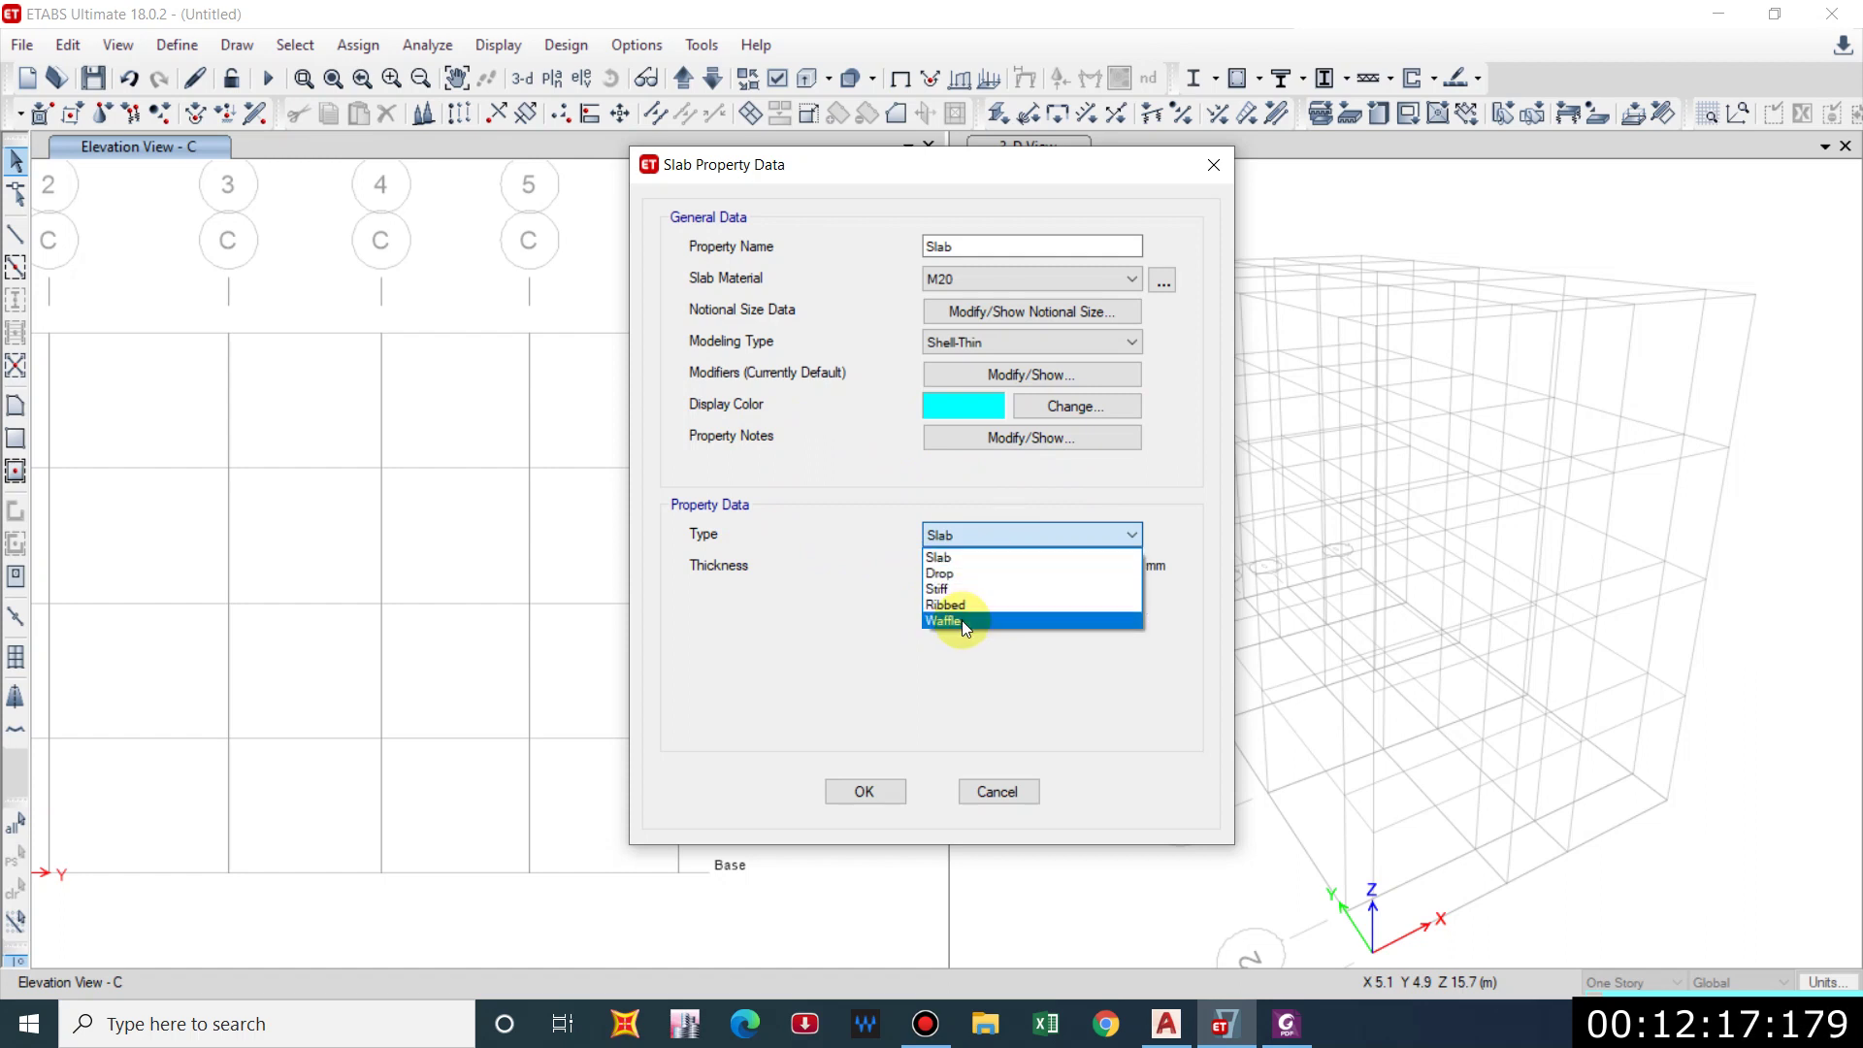
{"action": "left_click", "coordinate": [930, 532]}
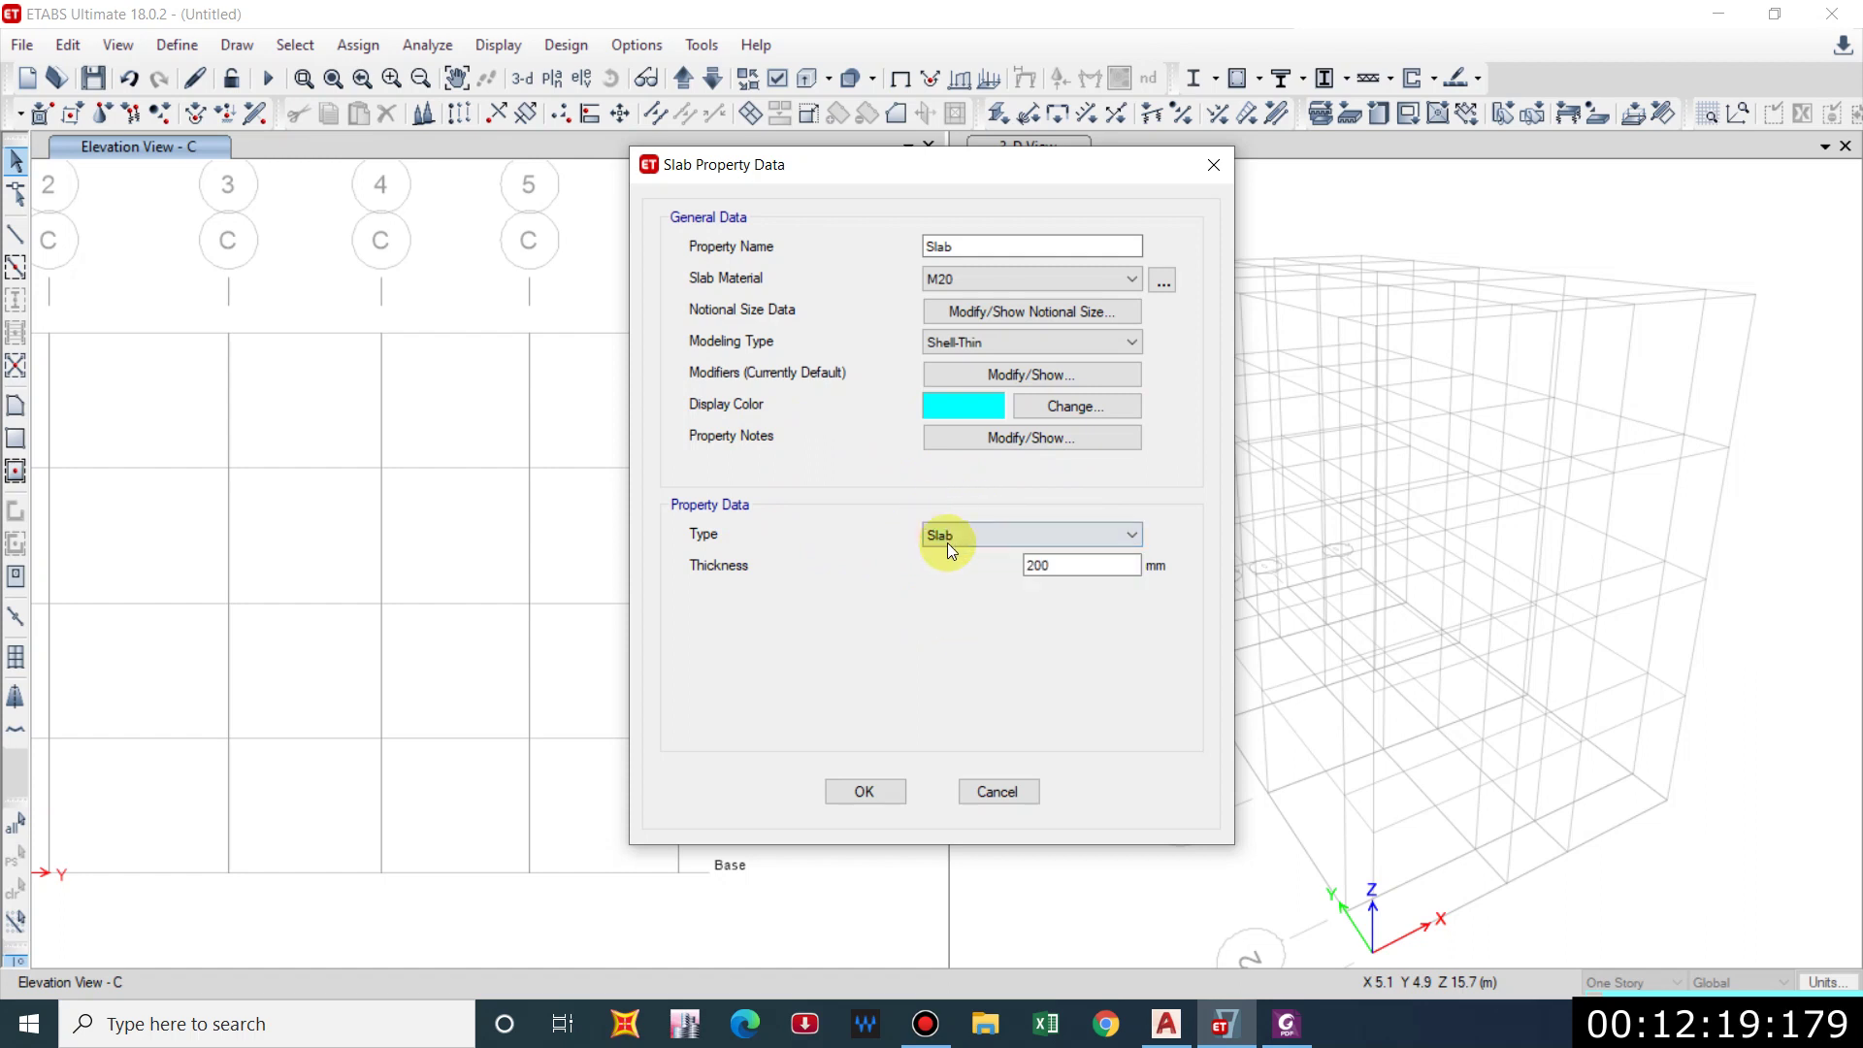
Set the slab's thickness to 12 mm and accept the slab property definitions.
{"action": "double_click", "coordinate": [1066, 566]}
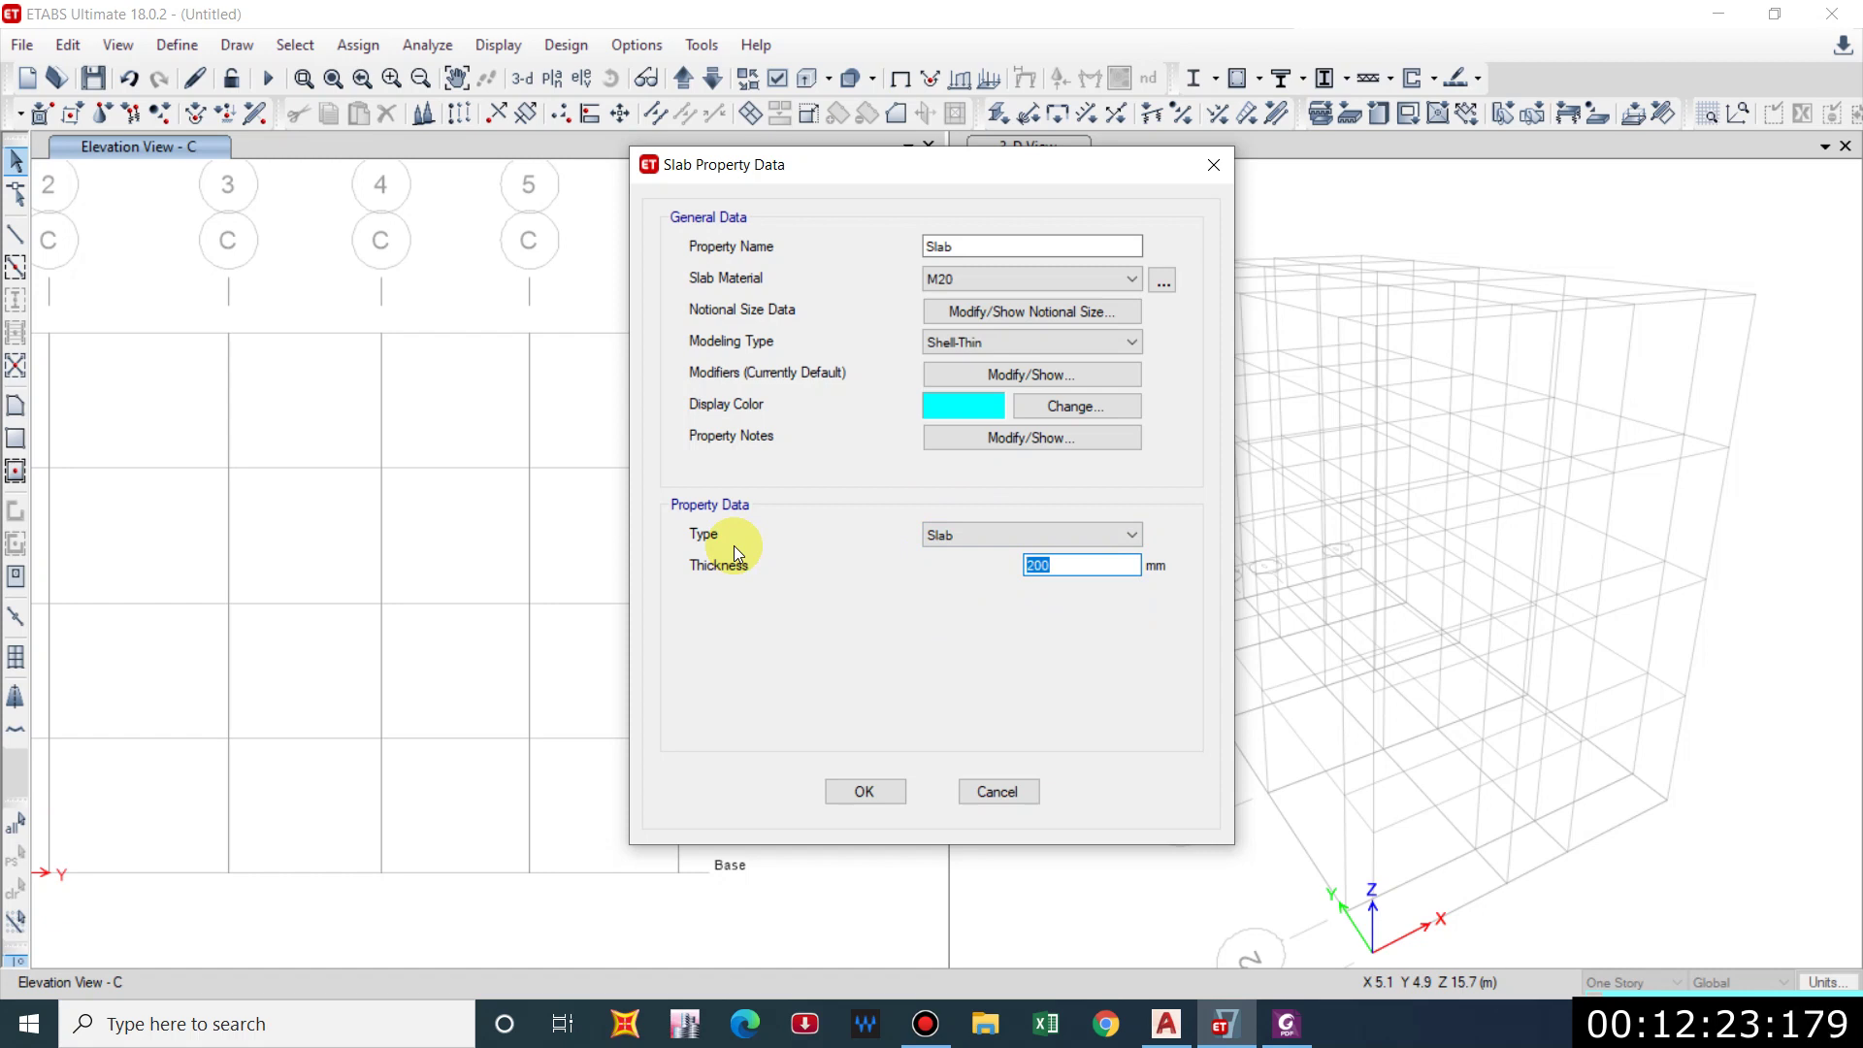
{"action": "type", "text": "12"}
{"action": "key", "text": "Return"}
{"action": "key", "text": "Return"}
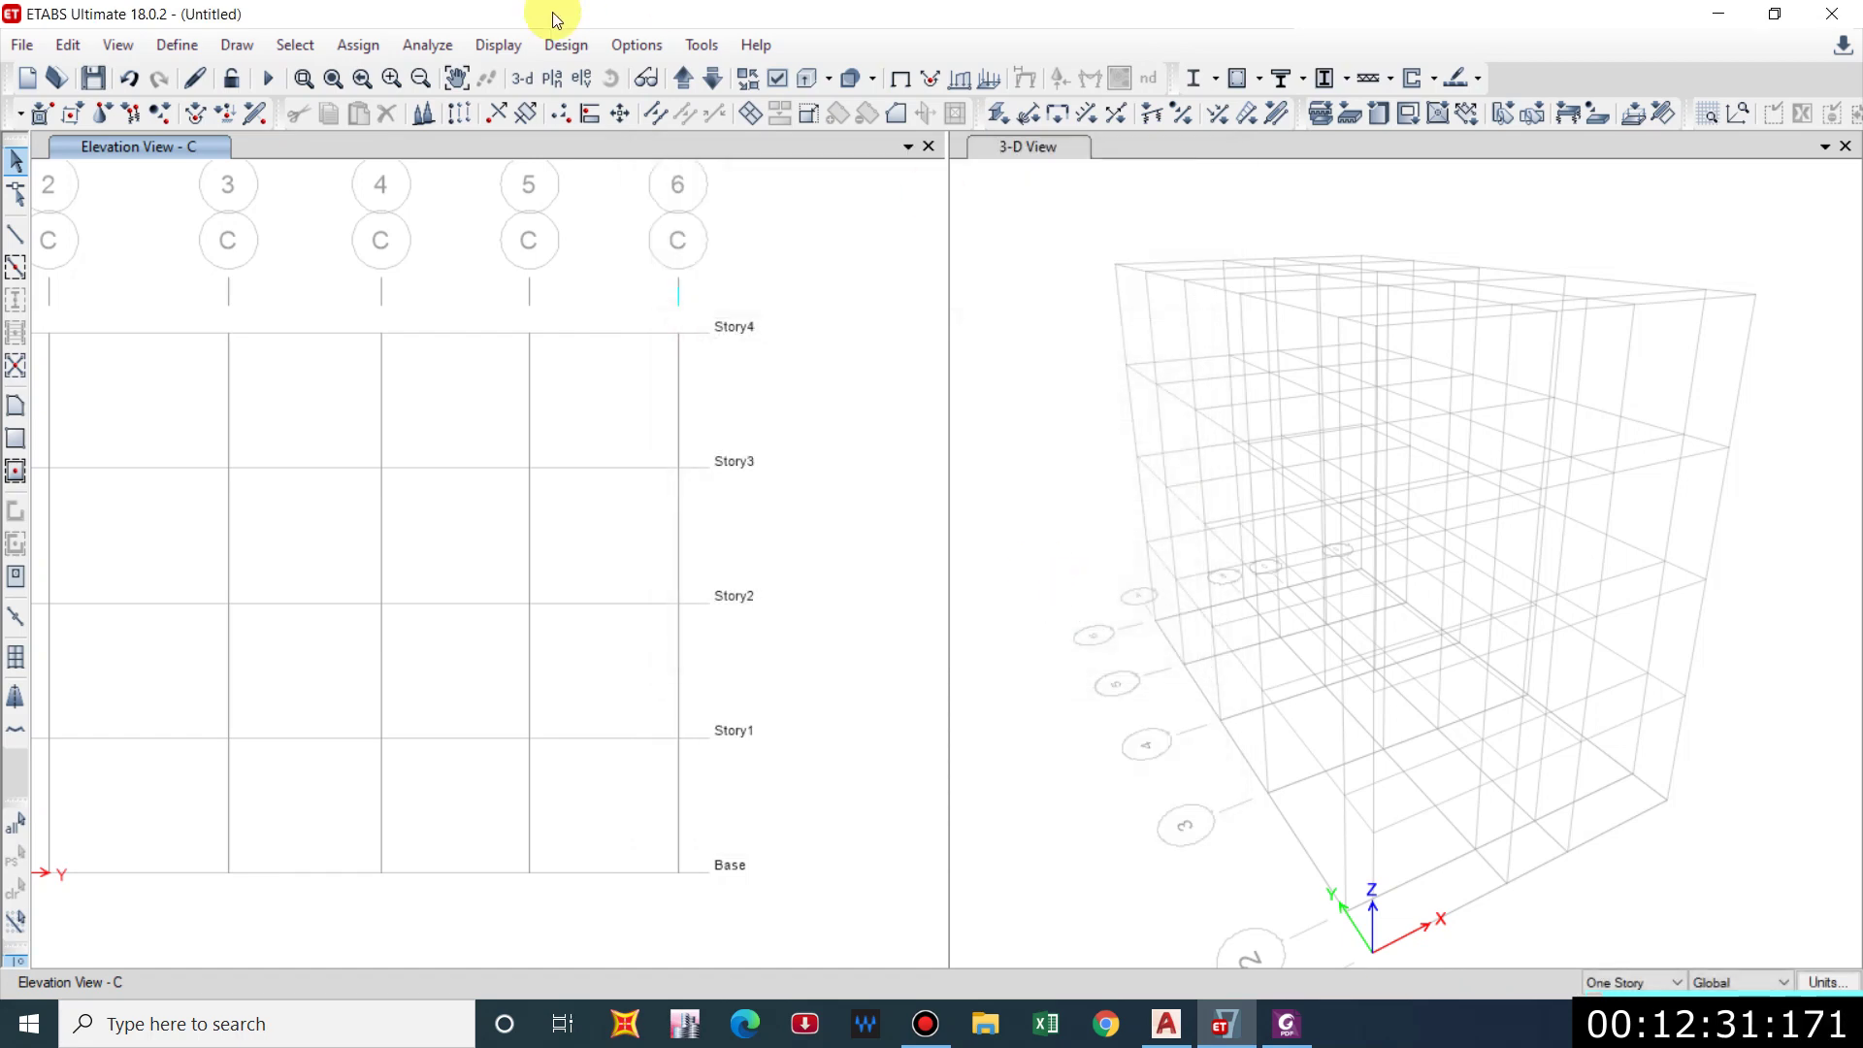
Edit the Wall1 property, keeping the Specified property type and setting the wall material to M20.
{"action": "left_click", "coordinate": [176, 45]}
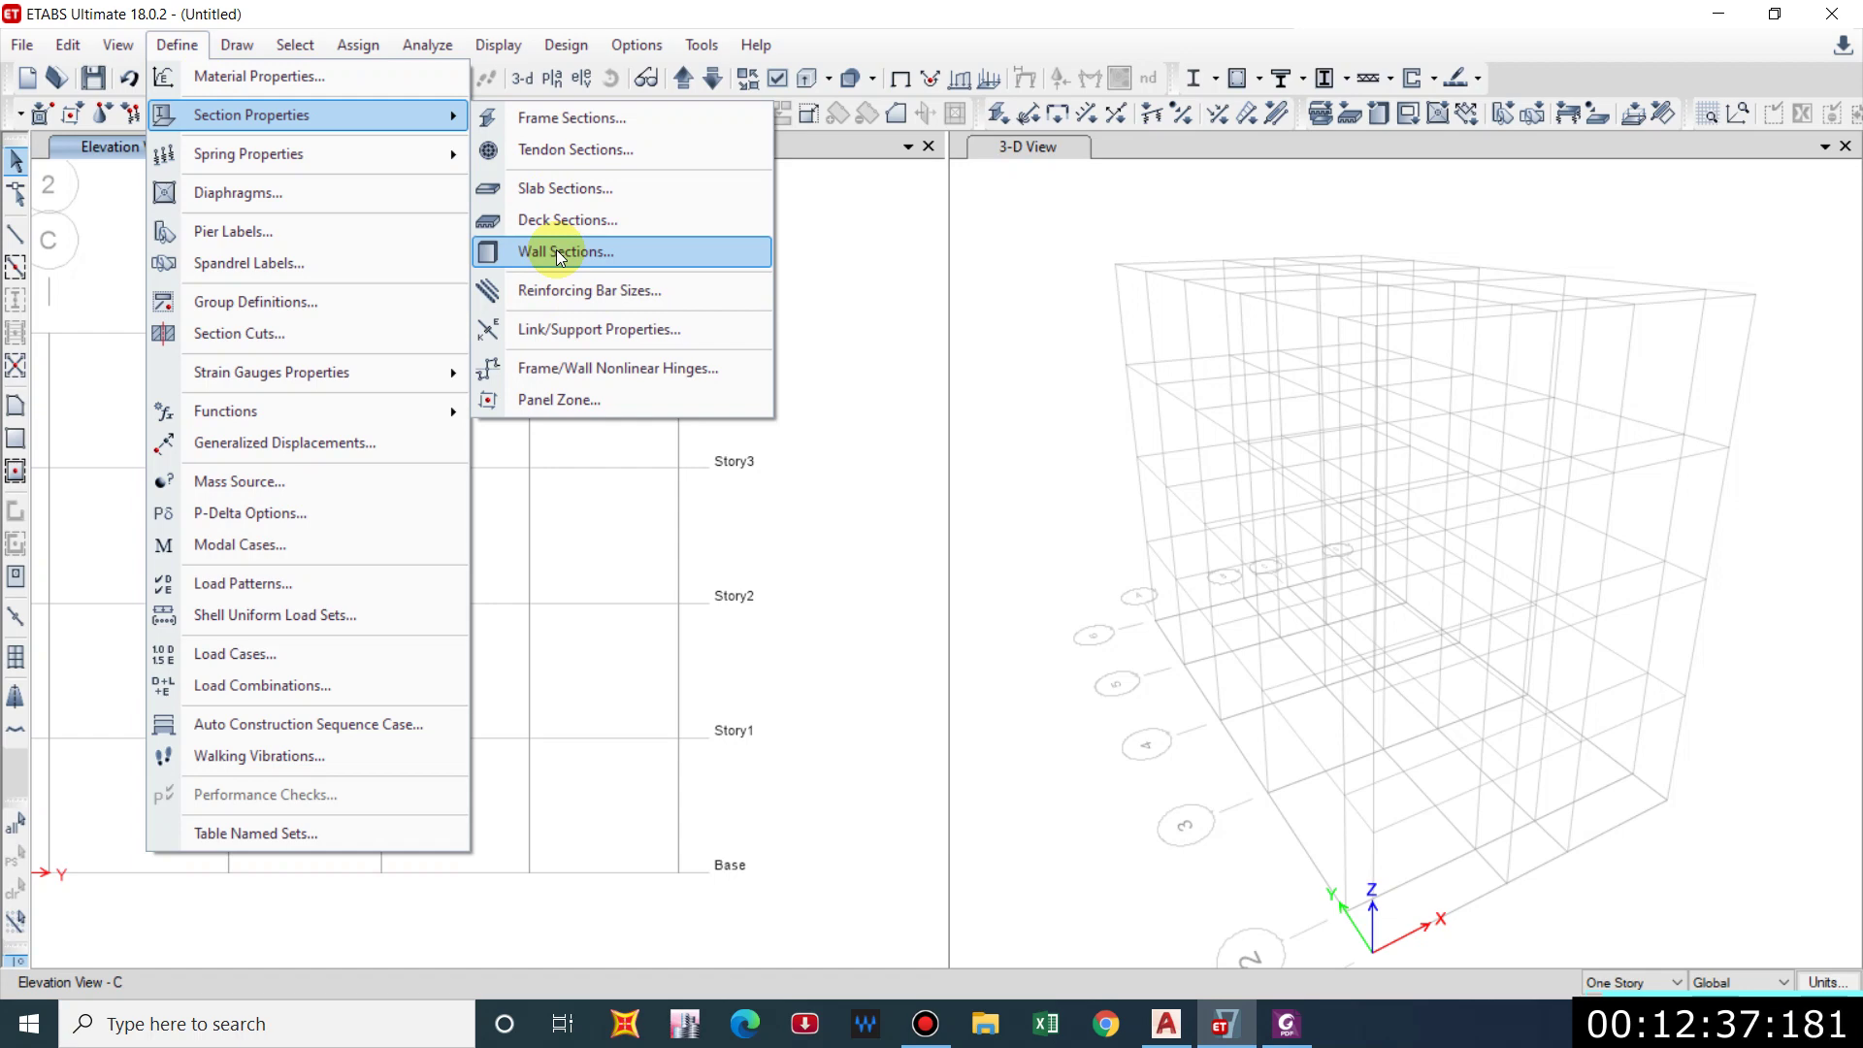
{"action": "left_click", "coordinate": [586, 258]}
{"action": "left_click", "coordinate": [1044, 495]}
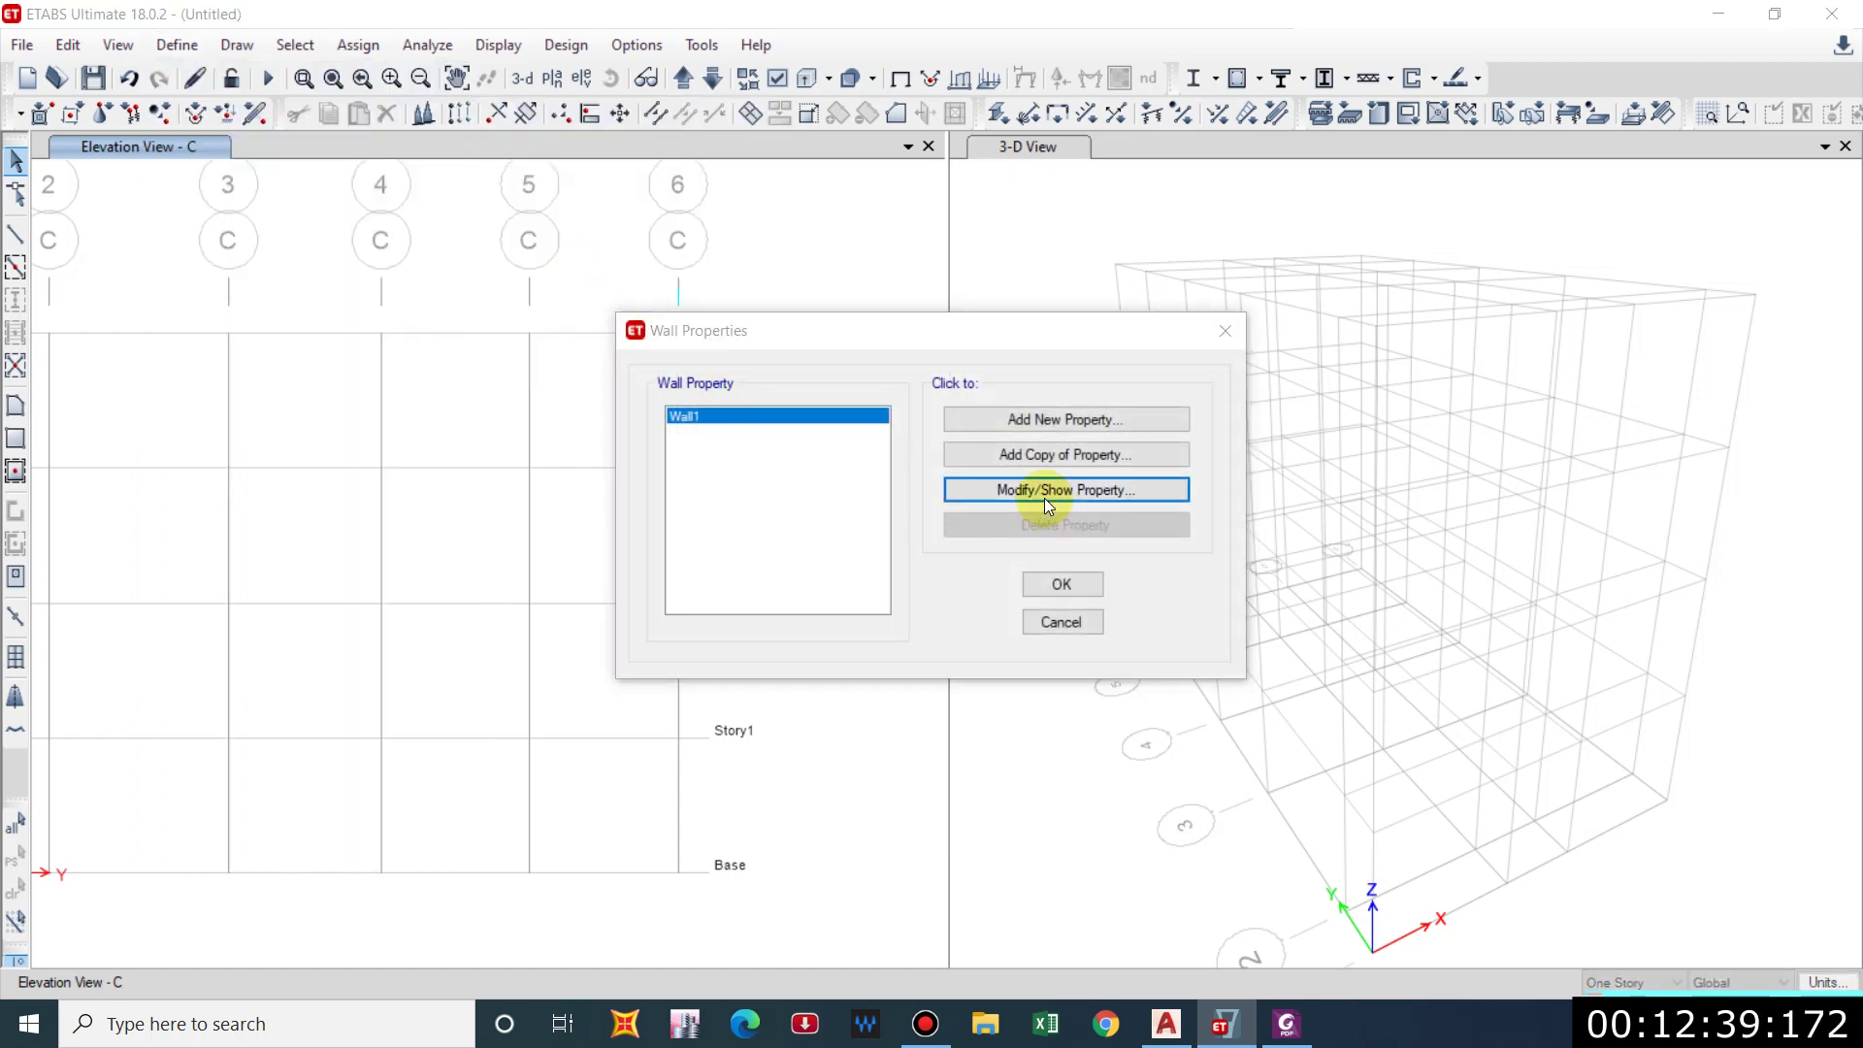
{"action": "double_click", "coordinate": [947, 312]}
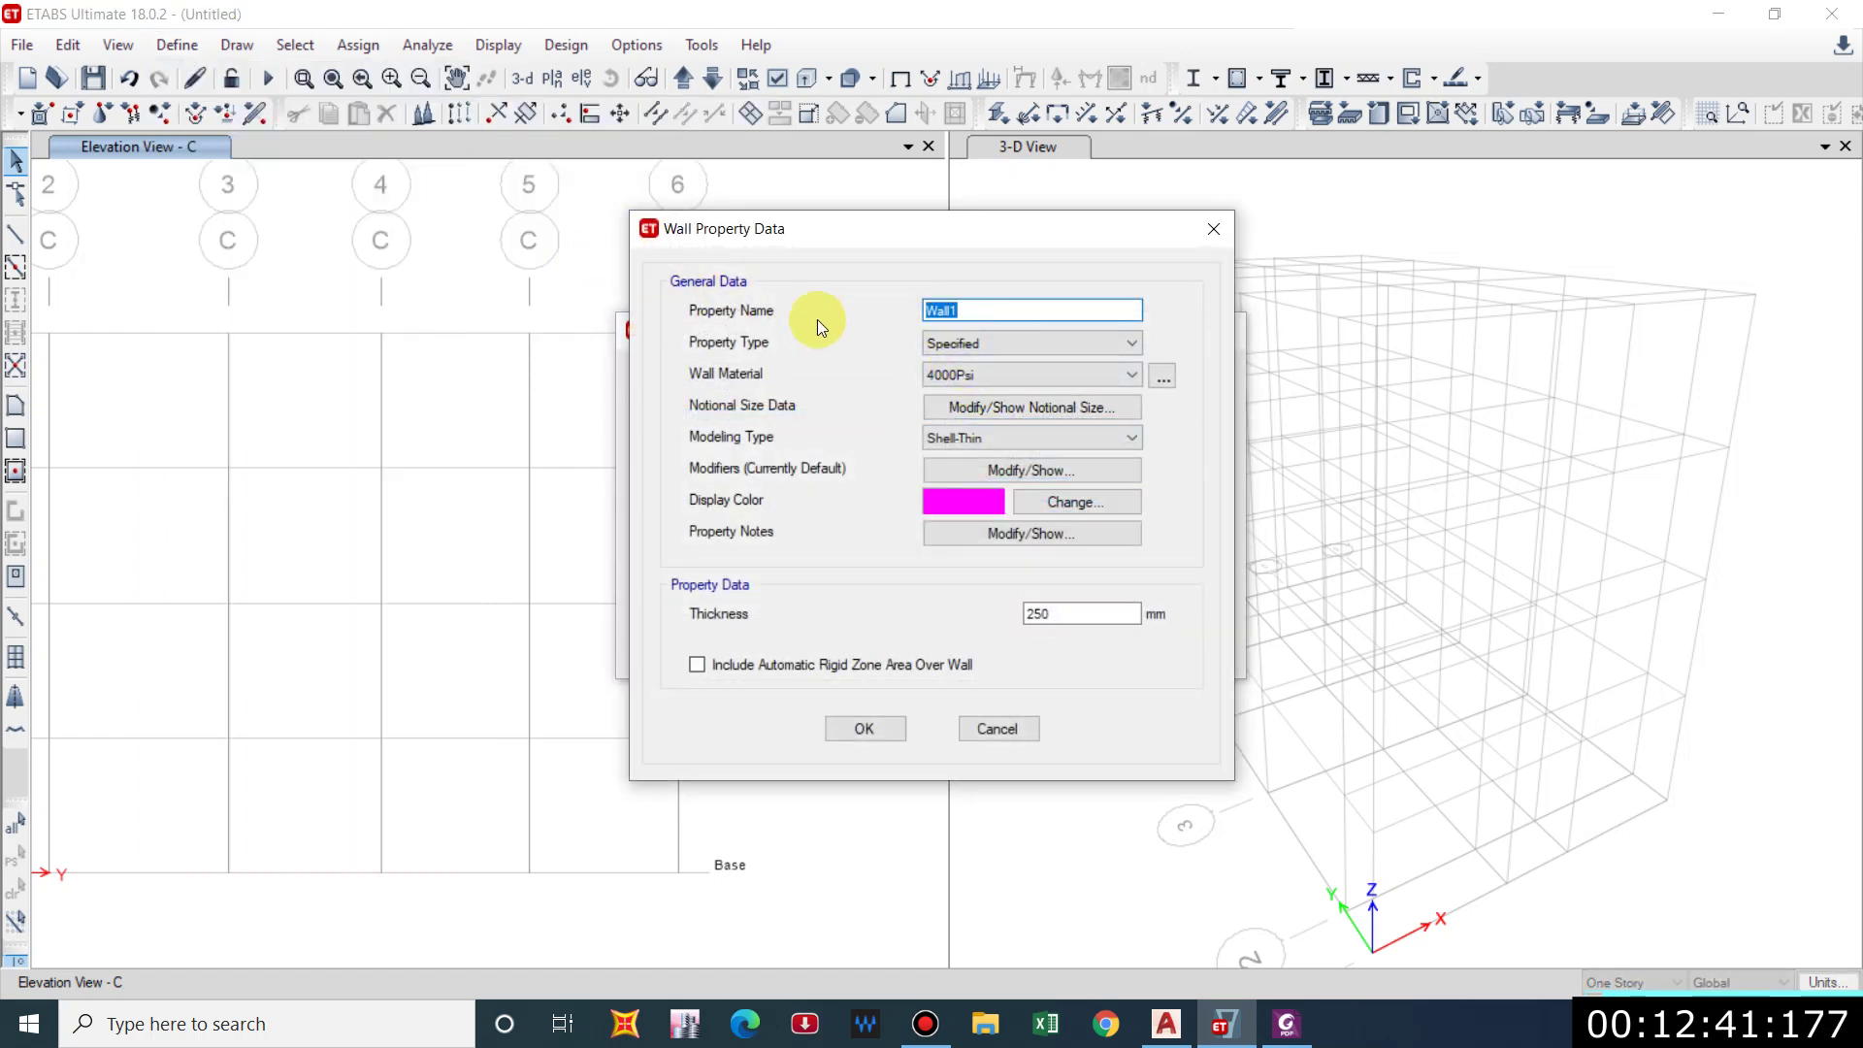
{"action": "left_click", "coordinate": [1022, 347]}
{"action": "left_click", "coordinate": [1022, 348]}
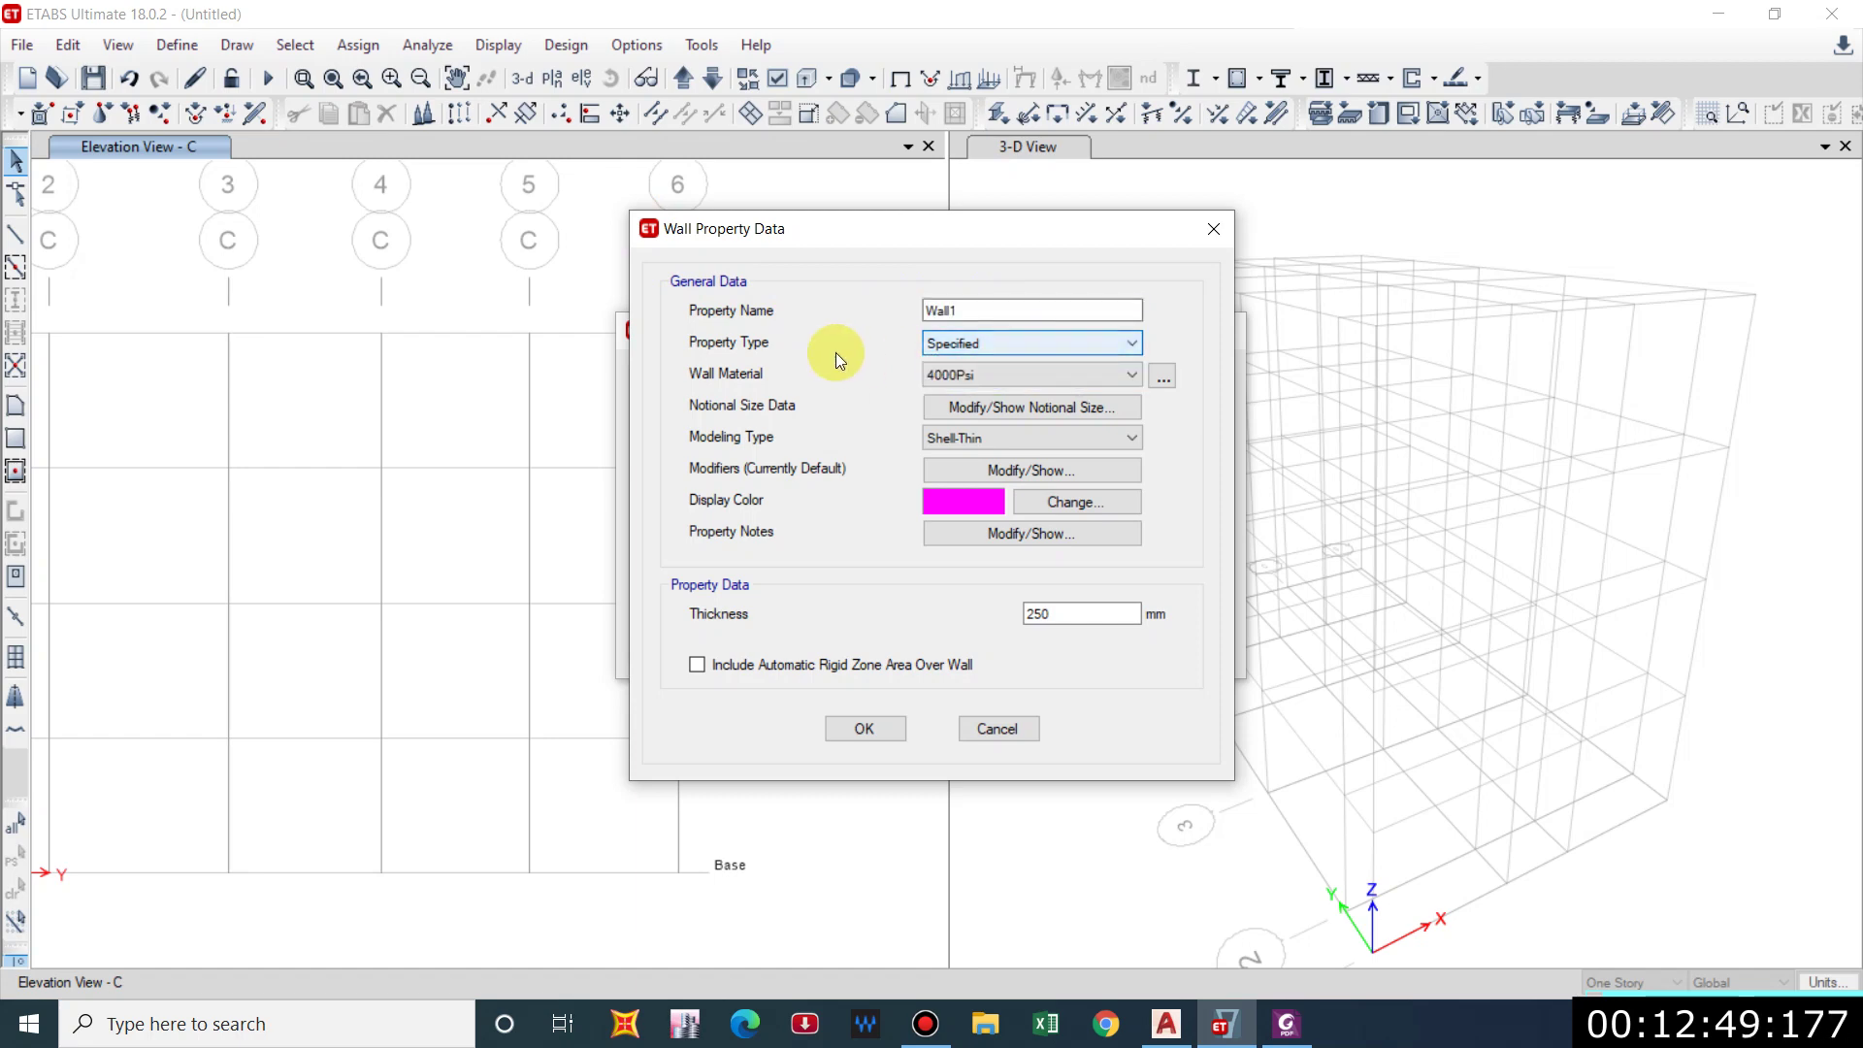
{"action": "left_click", "coordinate": [984, 373]}
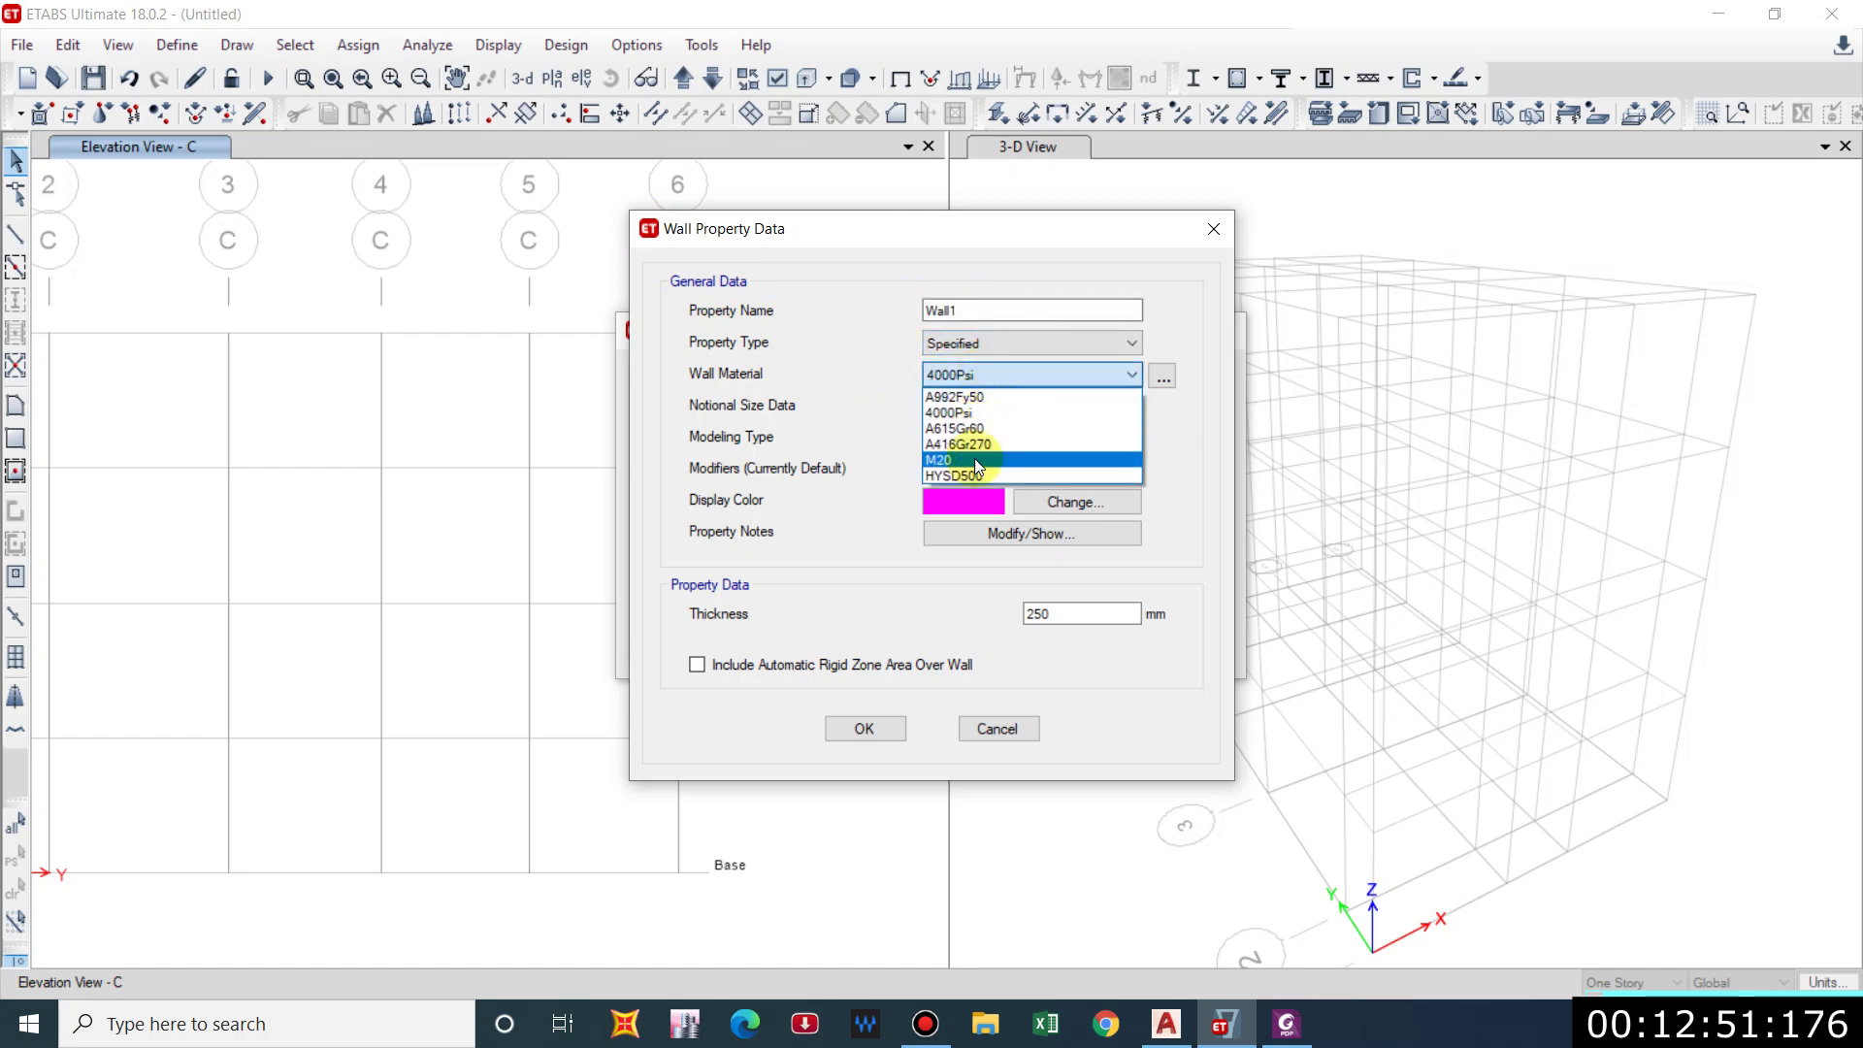
{"action": "left_click", "coordinate": [956, 460]}
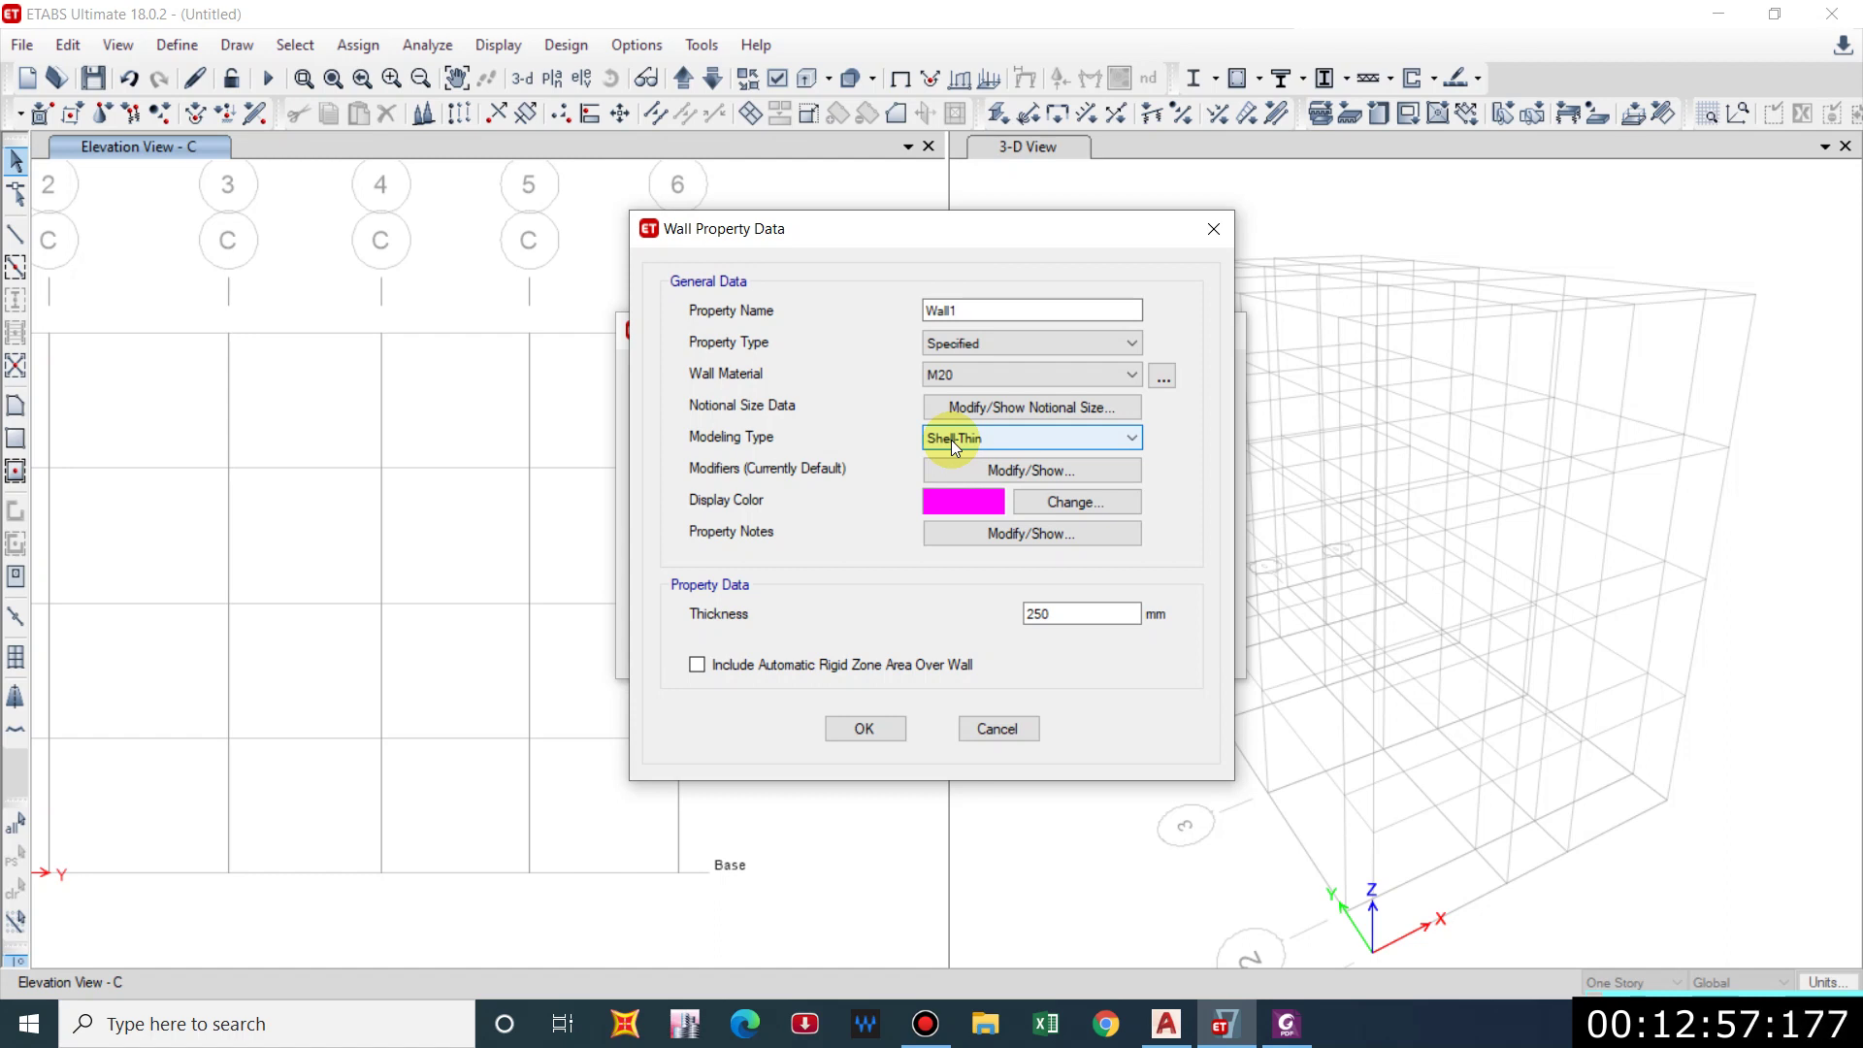
Keep the wall's modelling type as Shell-Thin and accept the wall property definitions.
{"action": "left_click", "coordinate": [951, 440]}
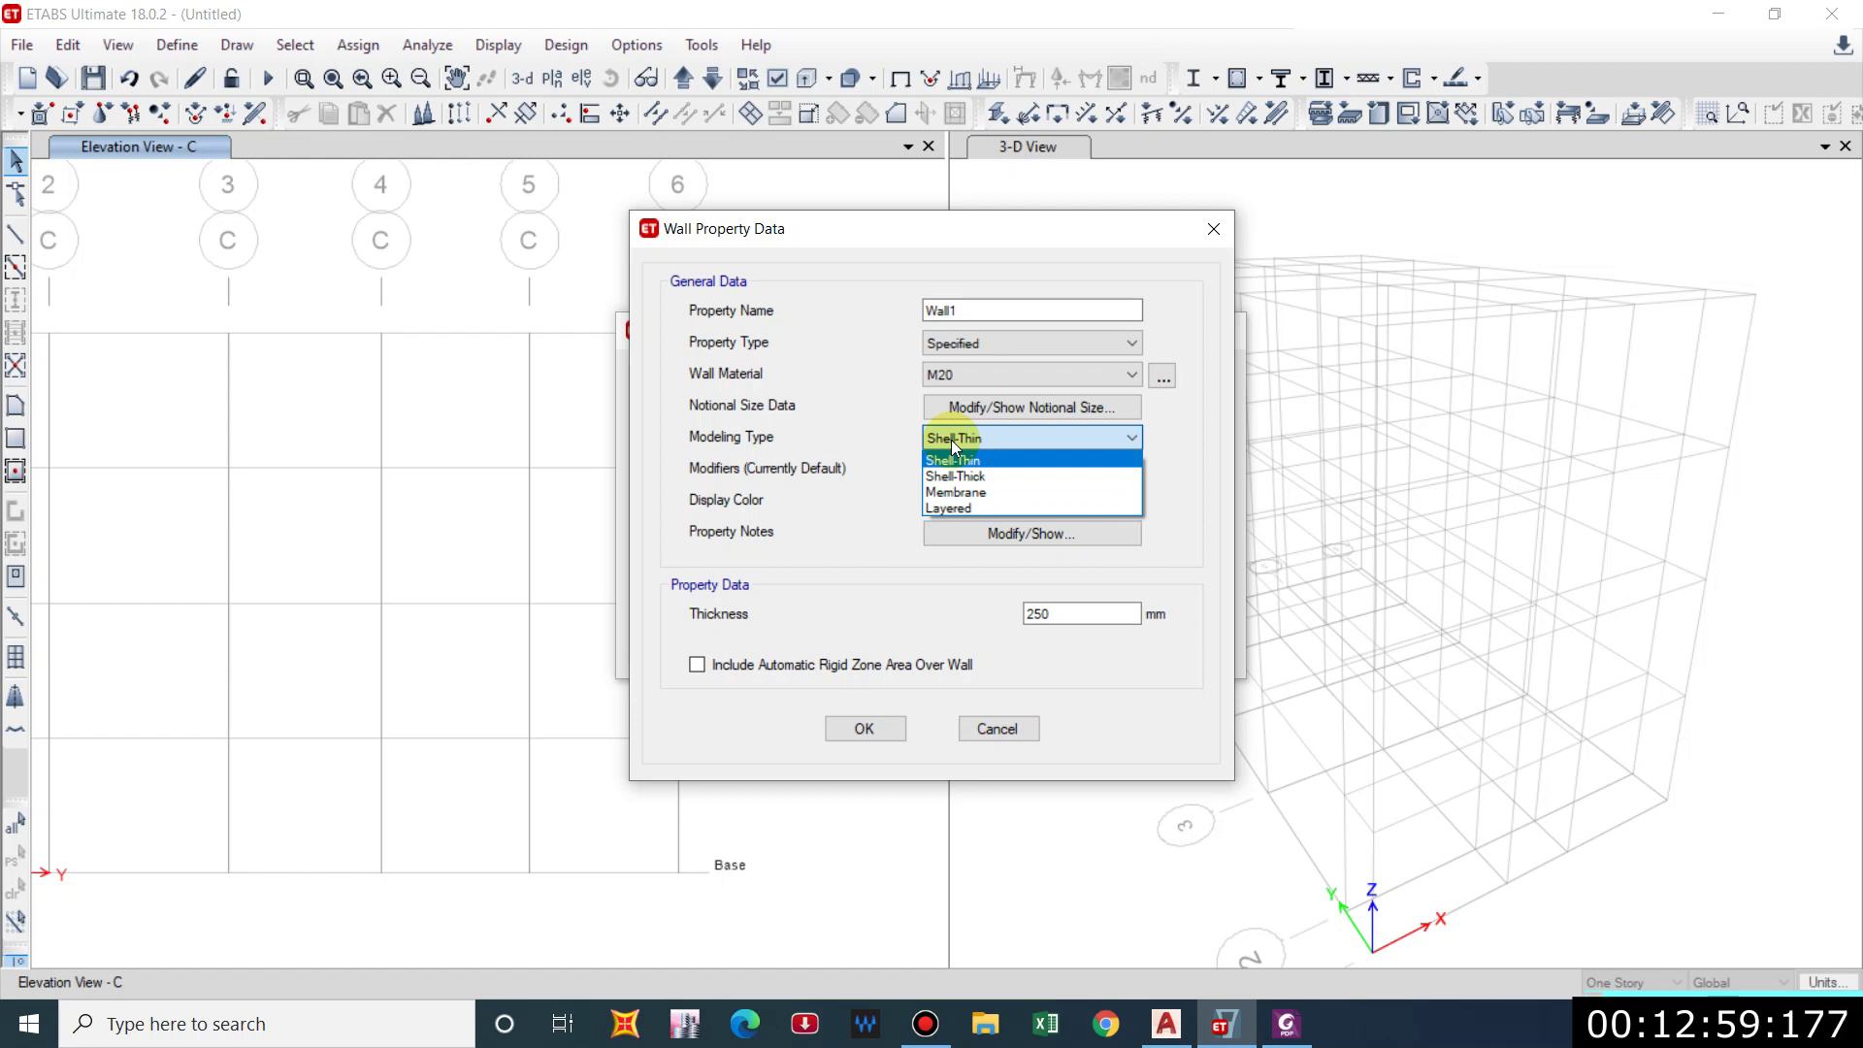
{"action": "left_click", "coordinate": [953, 459]}
{"action": "left_click", "coordinate": [864, 728]}
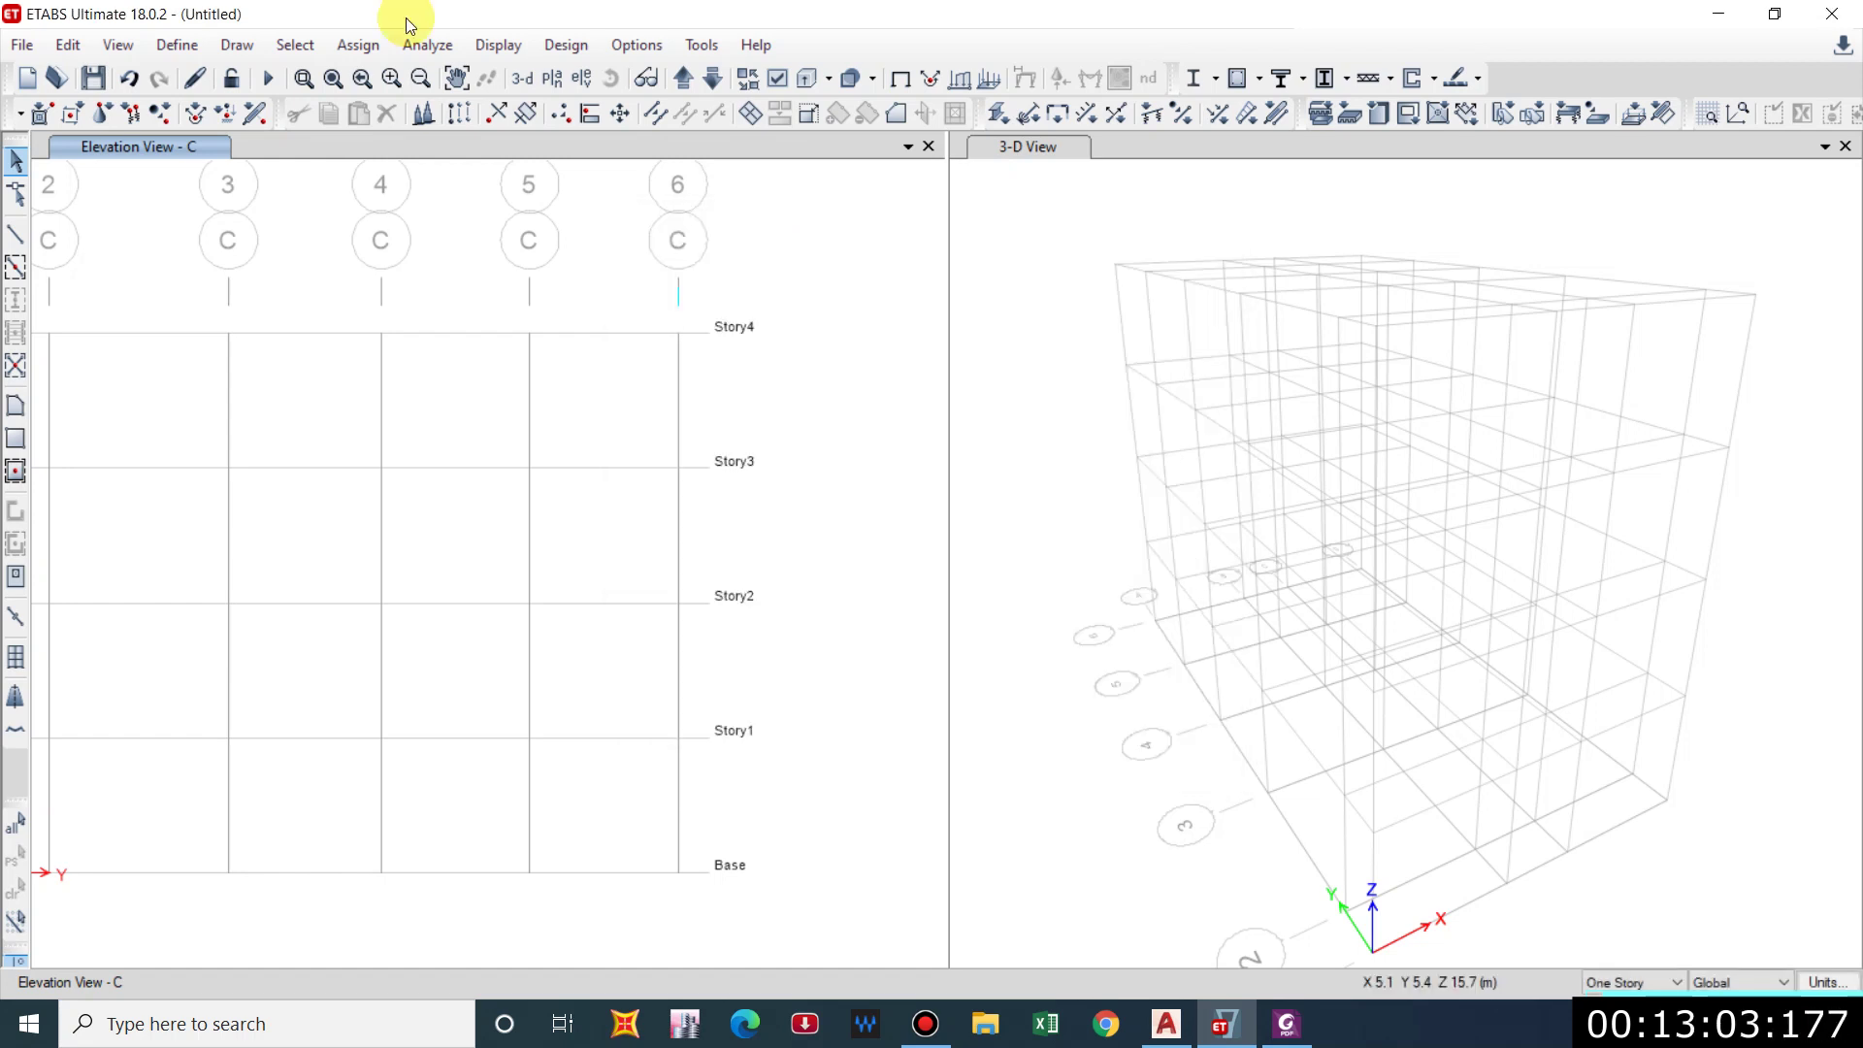
Open the load pattern definitions and select the Live load pattern.
{"action": "left_click", "coordinate": [177, 45]}
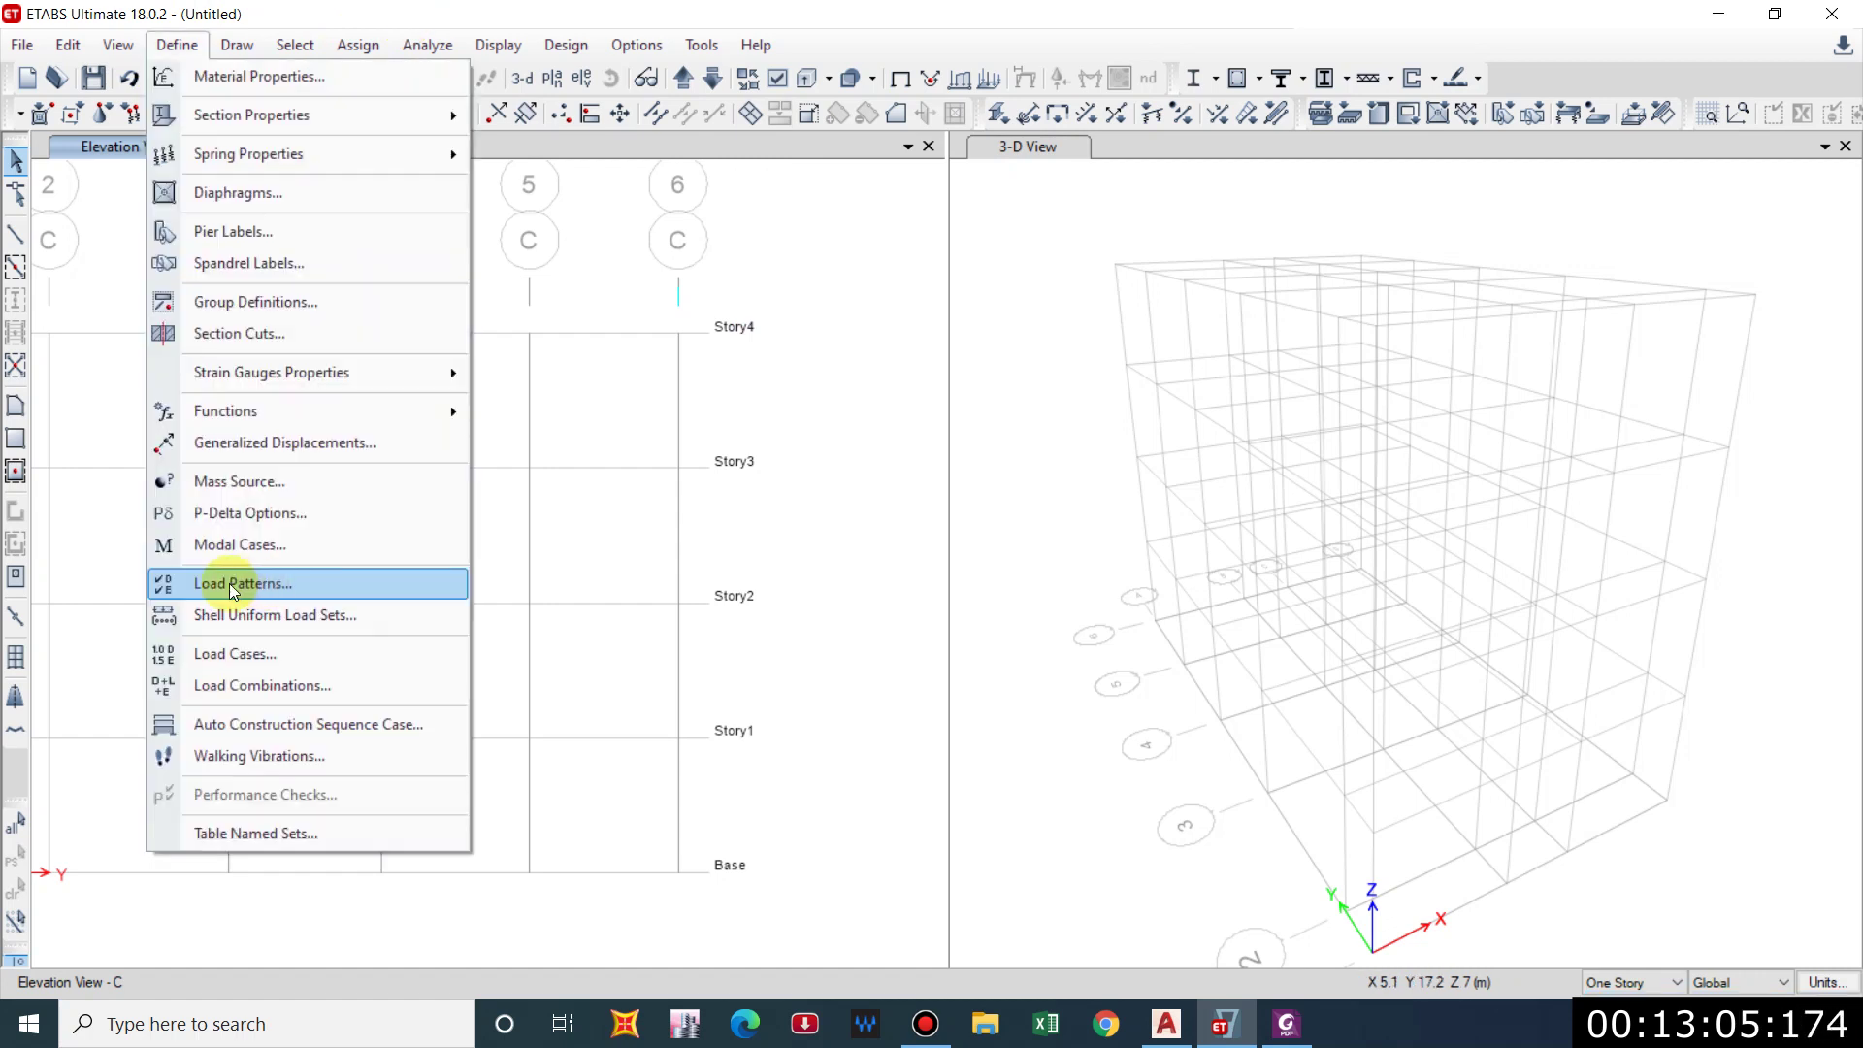
{"action": "left_click", "coordinate": [236, 584]}
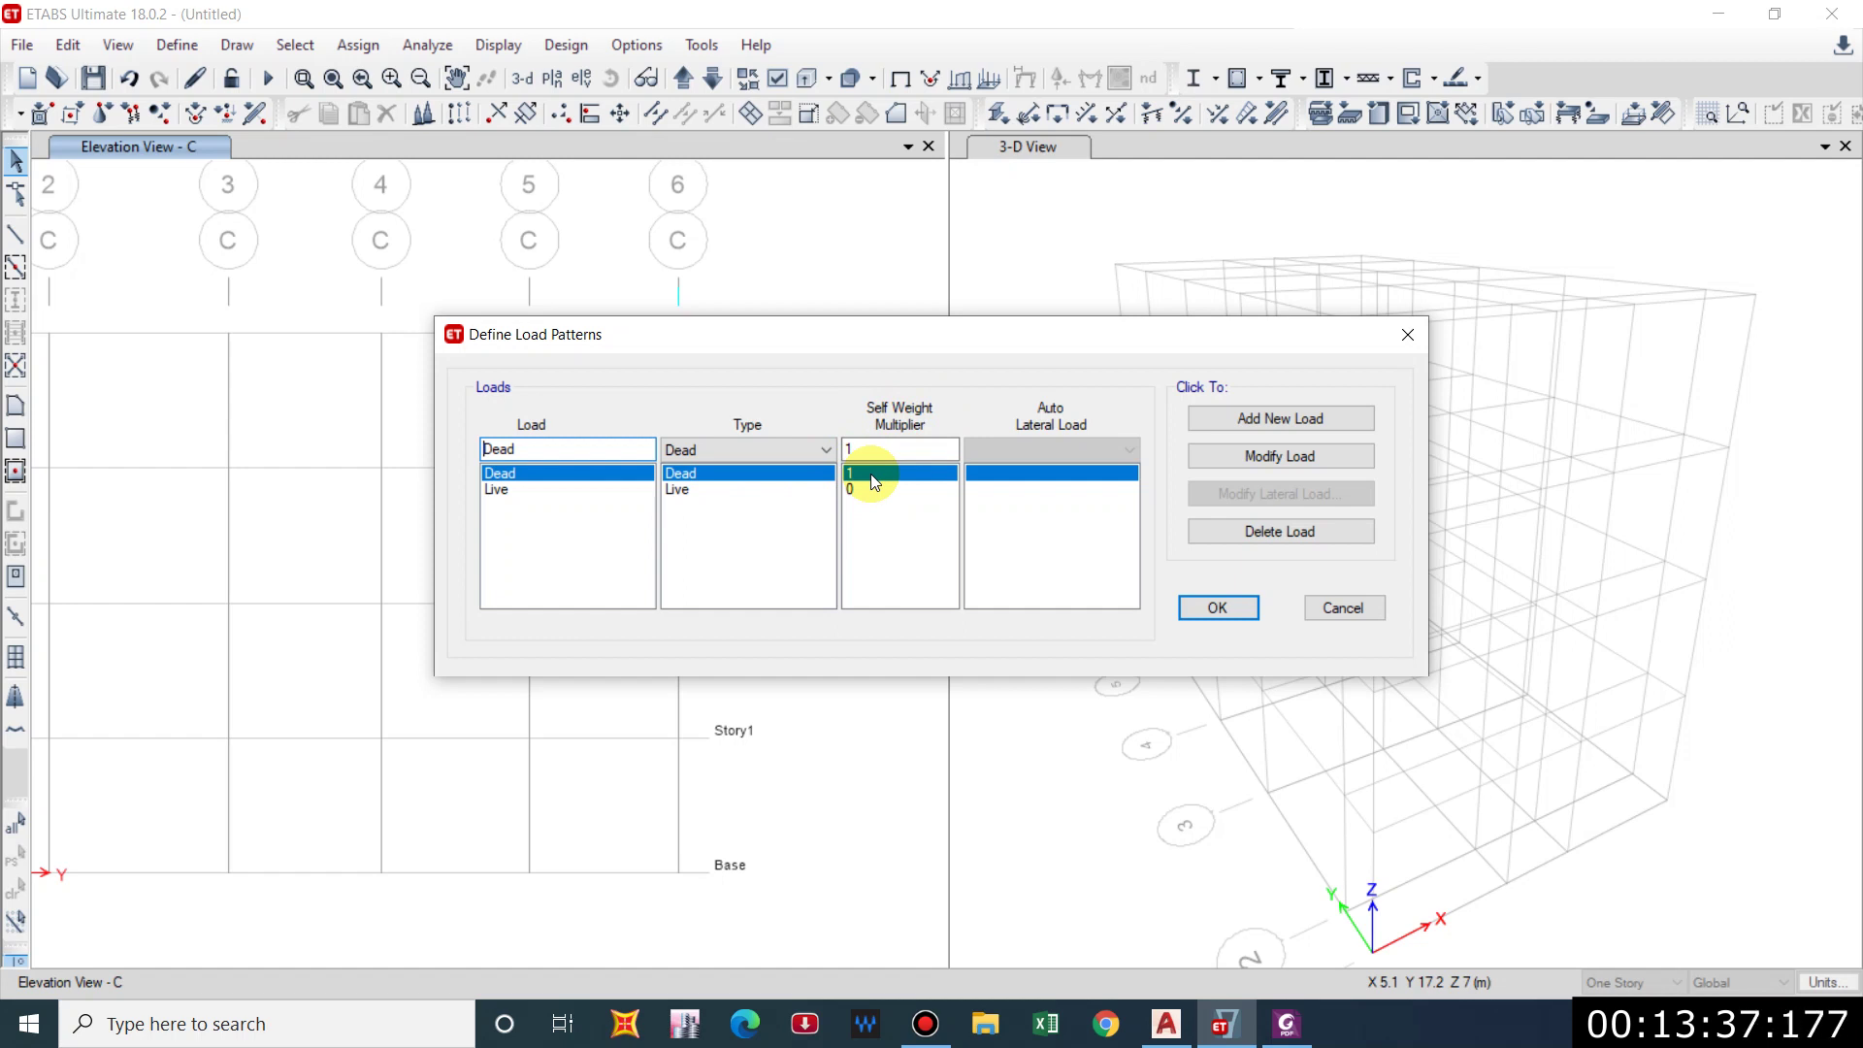
{"action": "left_click", "coordinate": [532, 493]}
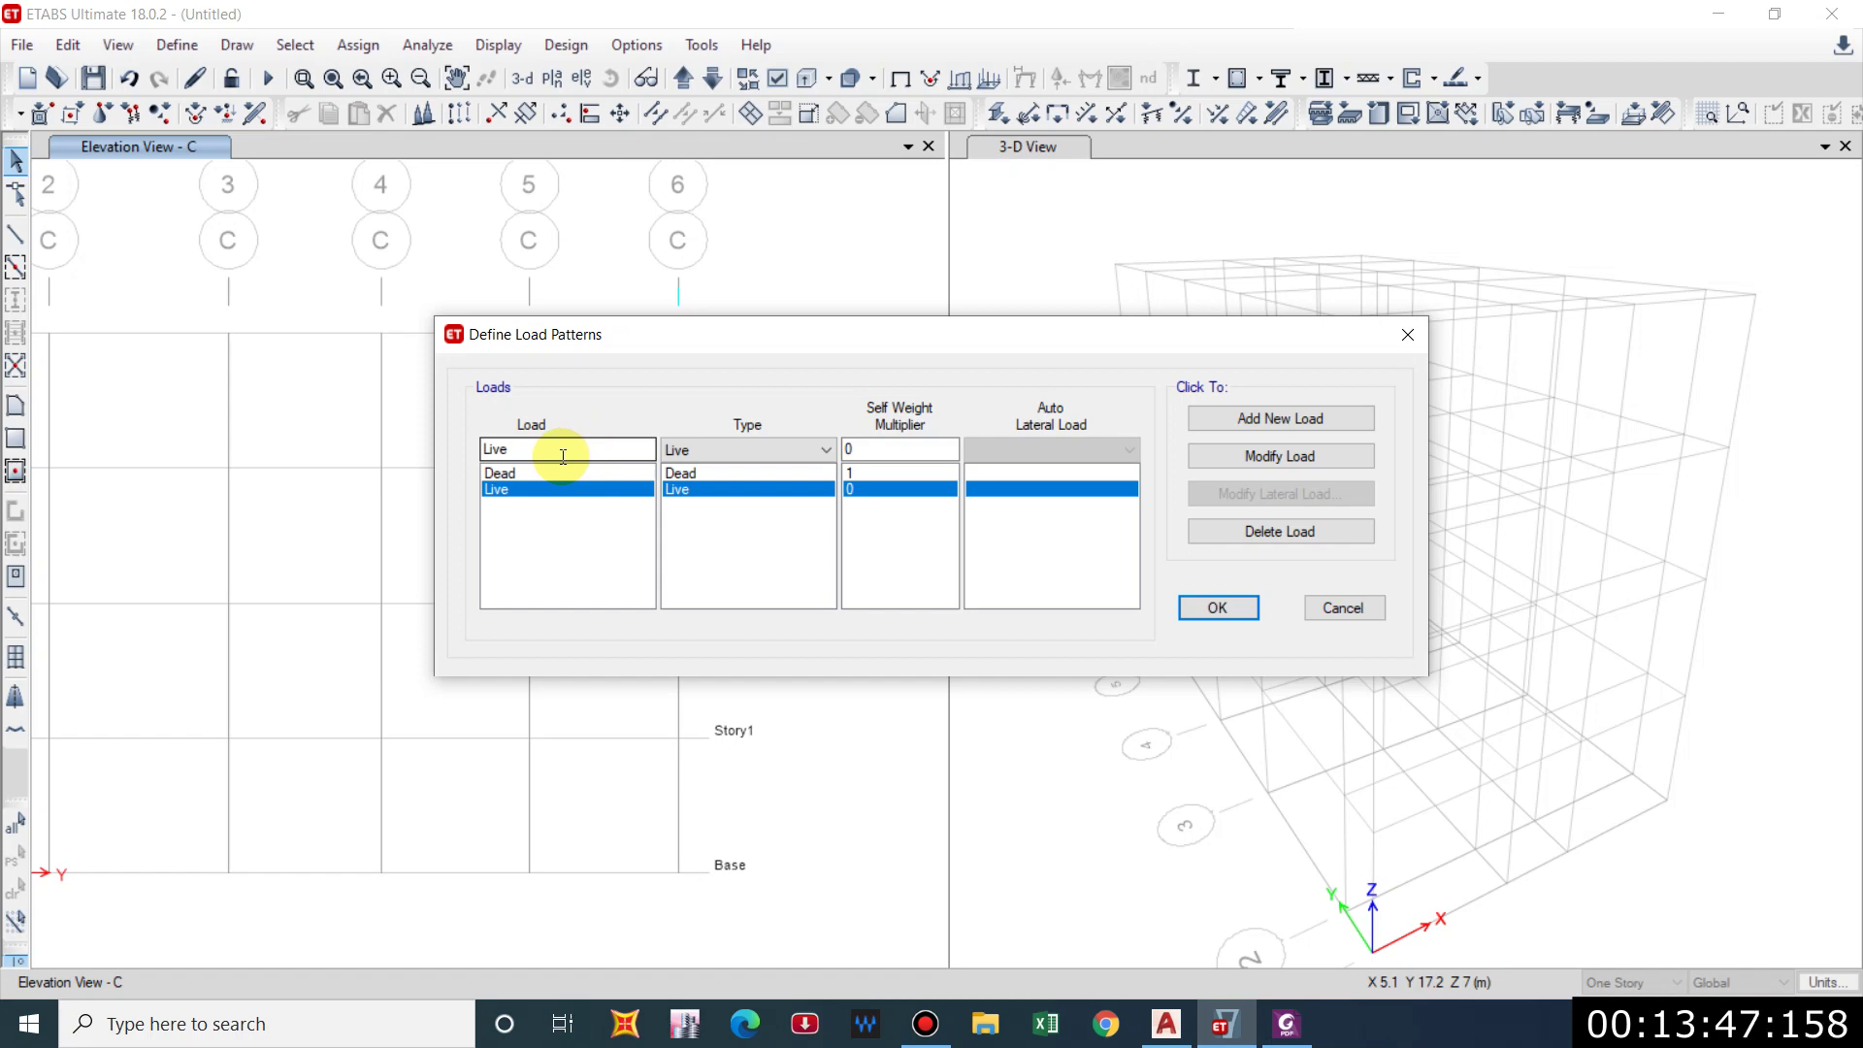
Switch to AutoCAD and examine the rooms, toilets, corridor and staircase on the ground-to-second and third floor room plans.
{"action": "left_click", "coordinate": [1166, 1024]}
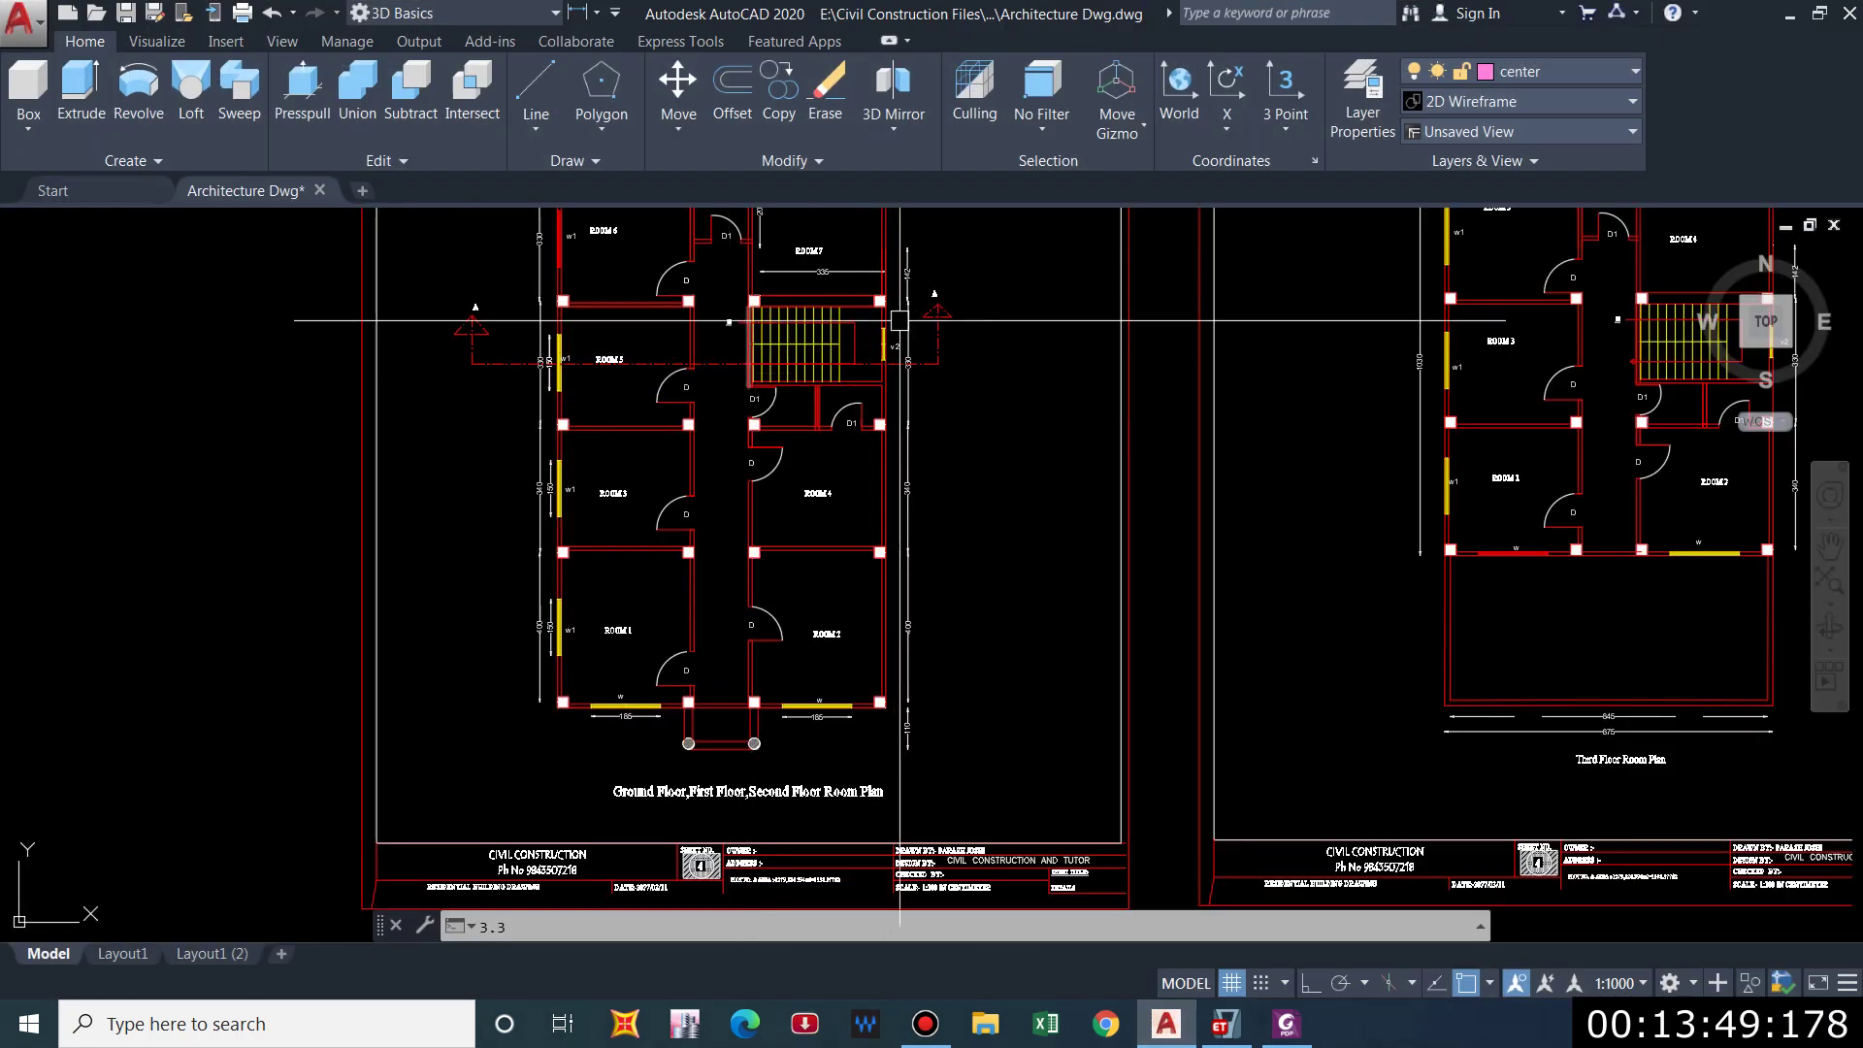
{"action": "scroll", "coordinate": [900, 320], "scroll_direction": "down", "scroll_amount": 3}
{"action": "scroll", "coordinate": [794, 300], "scroll_direction": "up", "scroll_amount": 5}
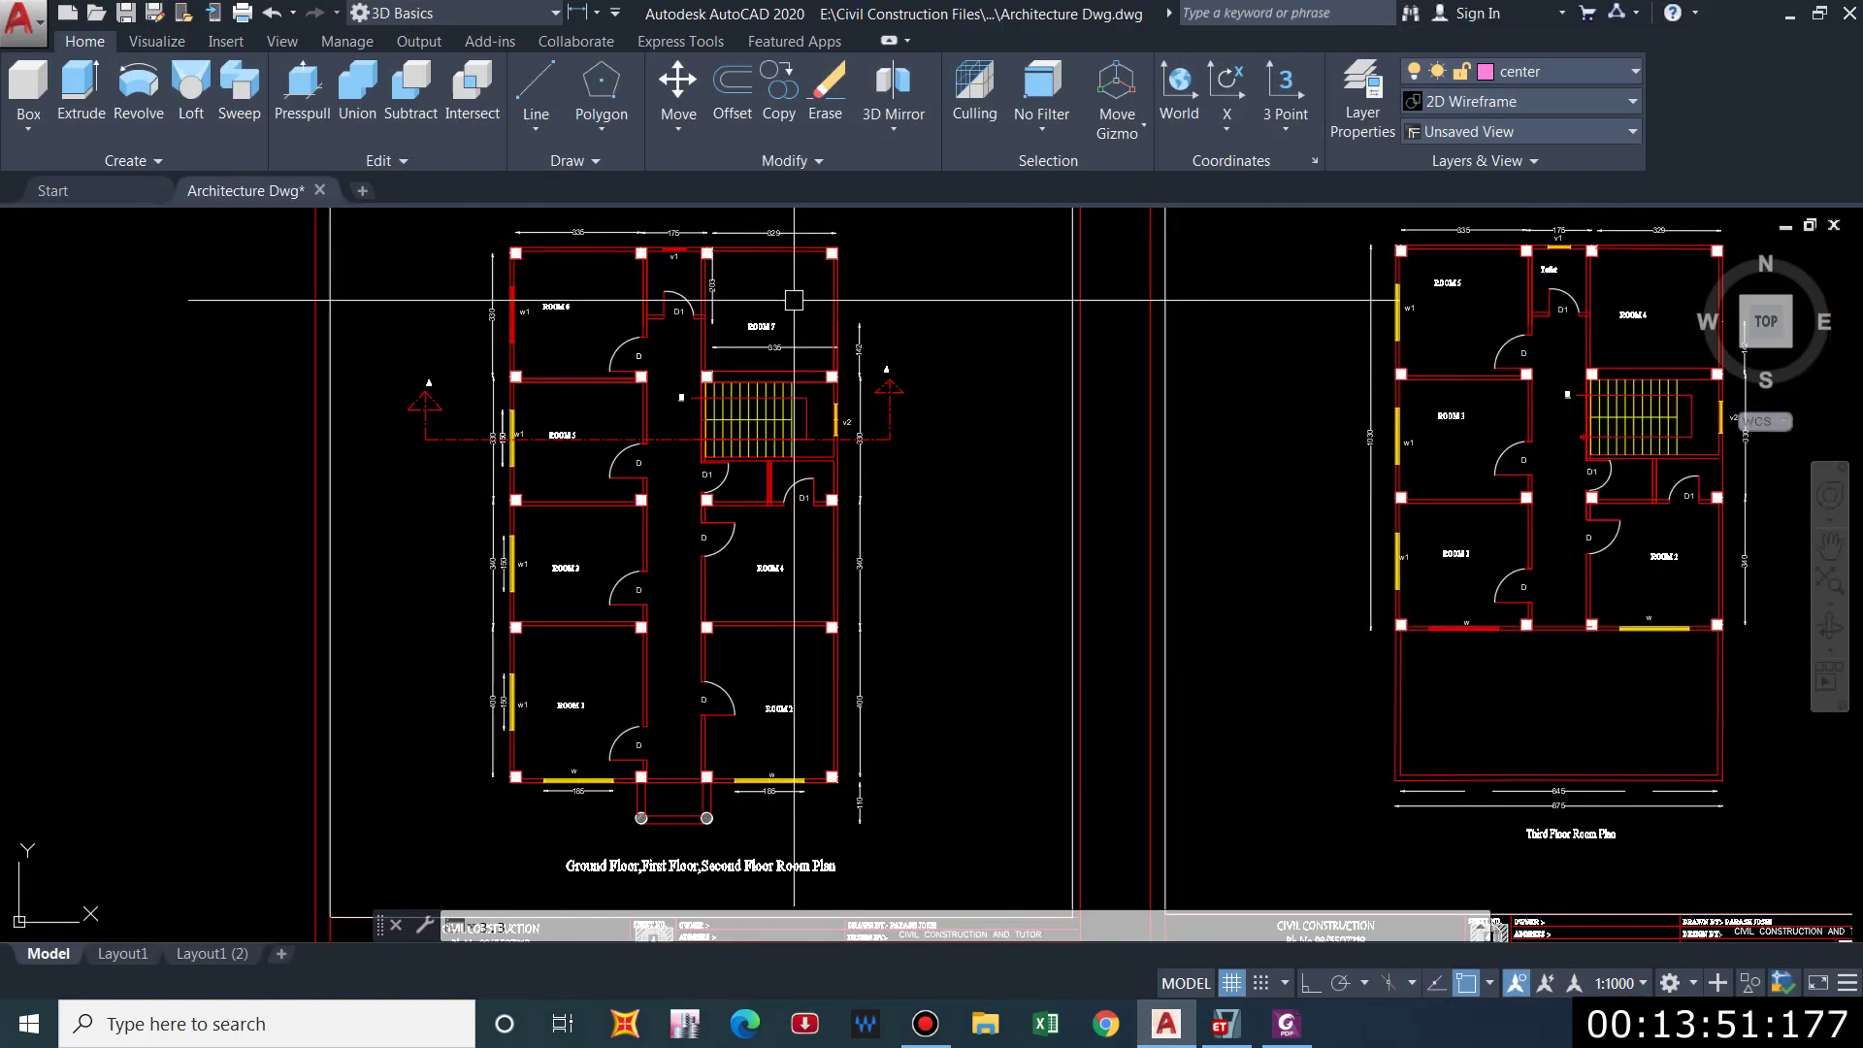
{"action": "scroll", "coordinate": [794, 300], "scroll_direction": "up", "scroll_amount": 4}
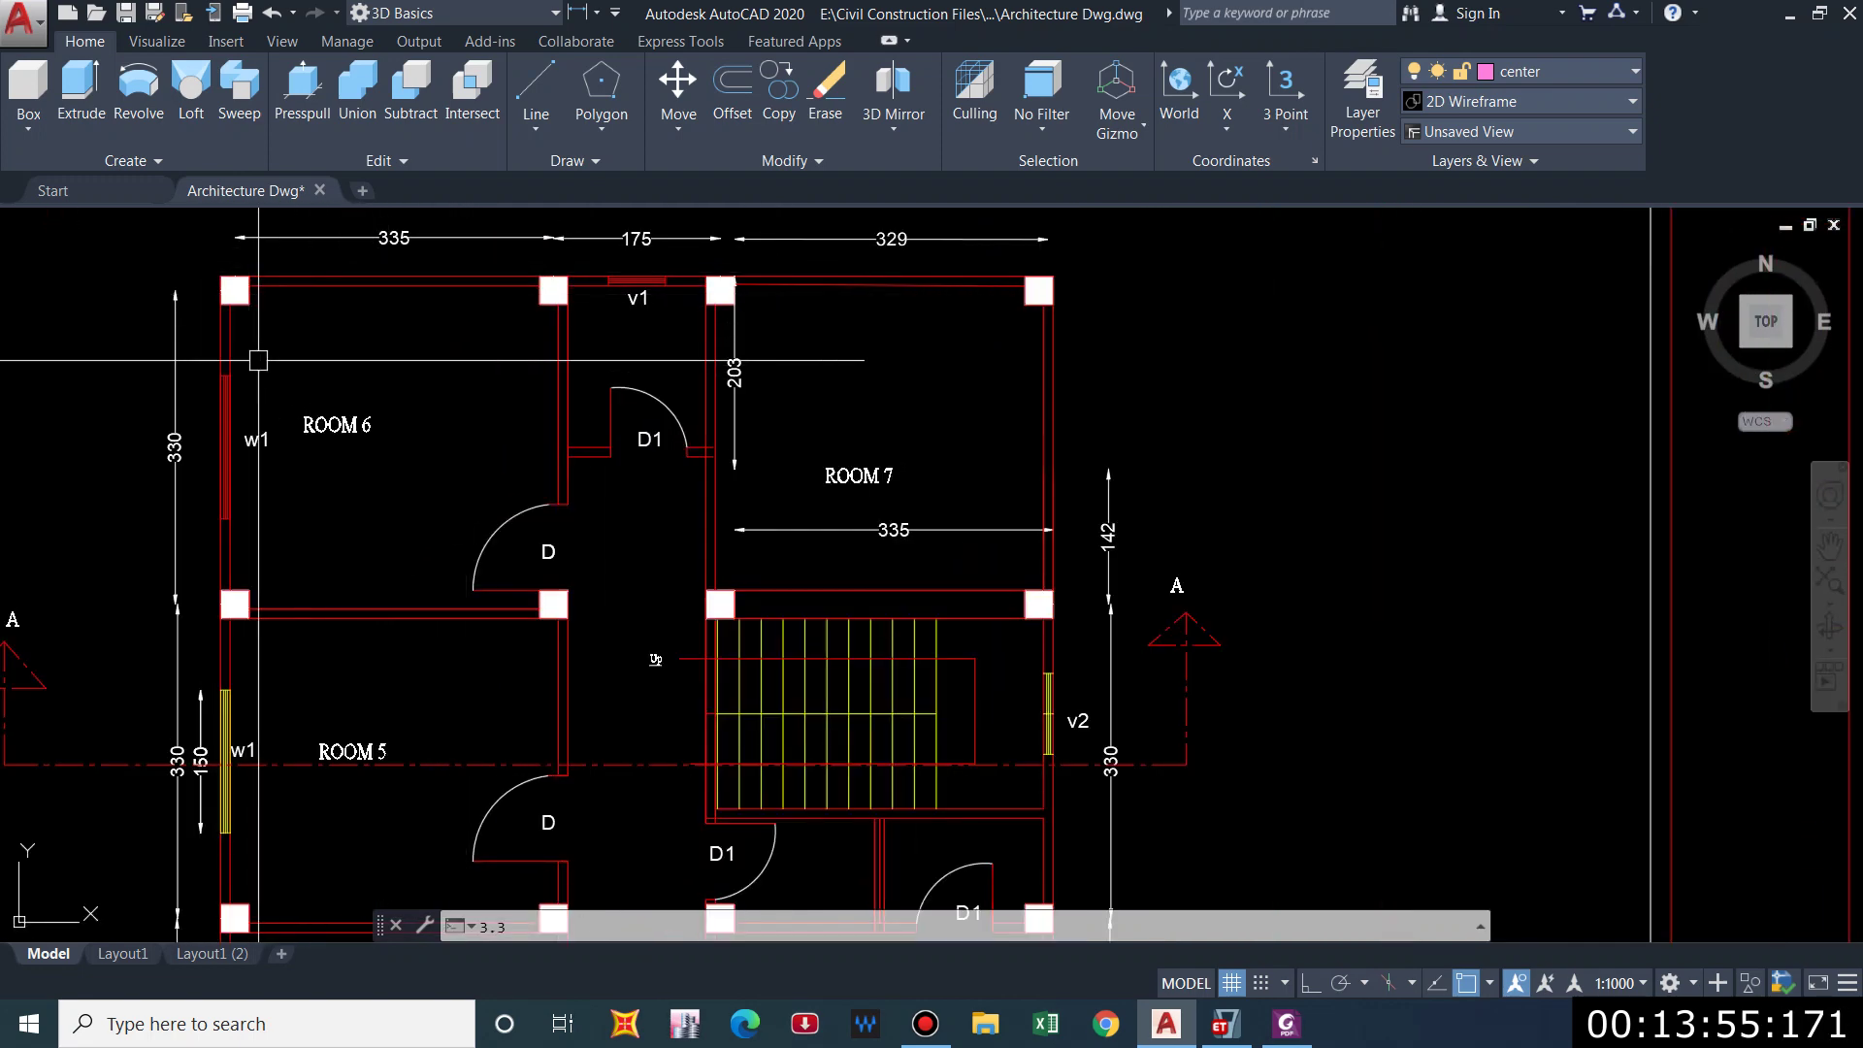
{"action": "scroll", "coordinate": [258, 360], "scroll_direction": "down", "scroll_amount": 4}
{"action": "scroll", "coordinate": [1042, 525], "scroll_direction": "up", "scroll_amount": 5}
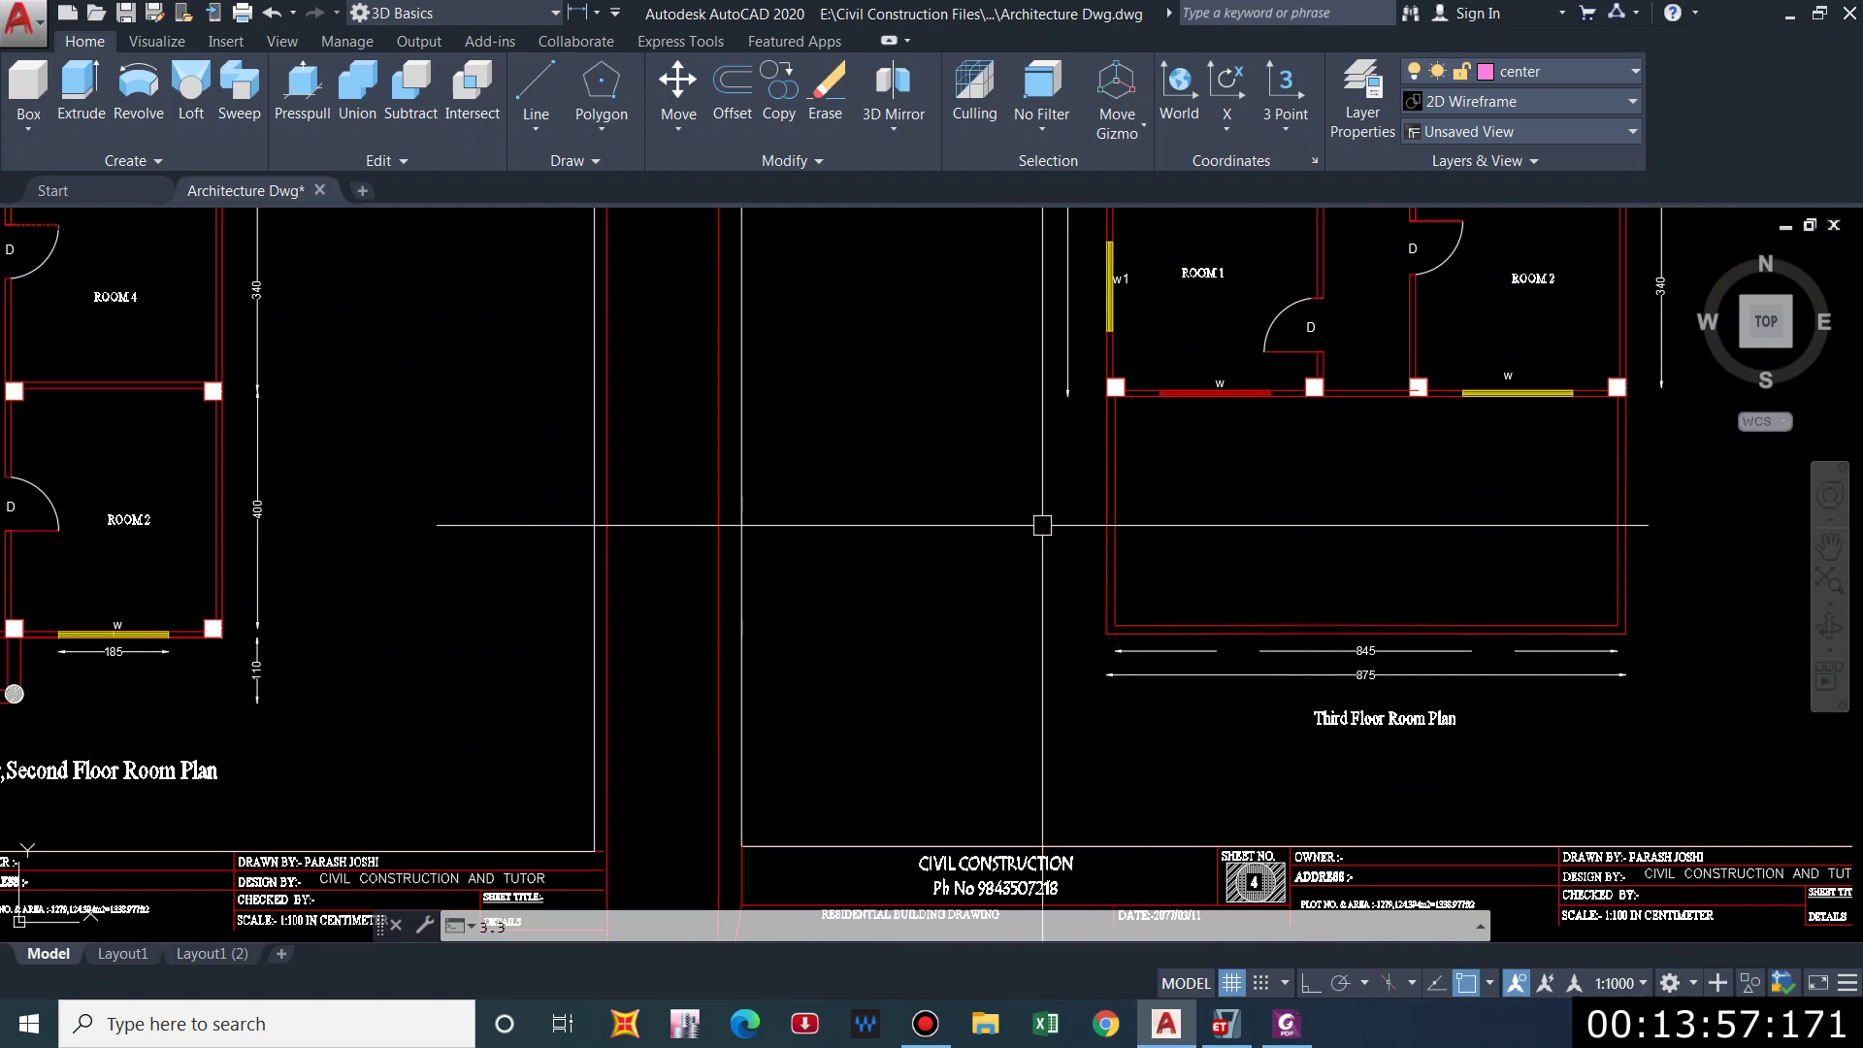
{"action": "scroll", "coordinate": [1040, 495], "scroll_direction": "down", "scroll_amount": 4}
{"action": "scroll", "coordinate": [860, 466], "scroll_direction": "up", "scroll_amount": 5}
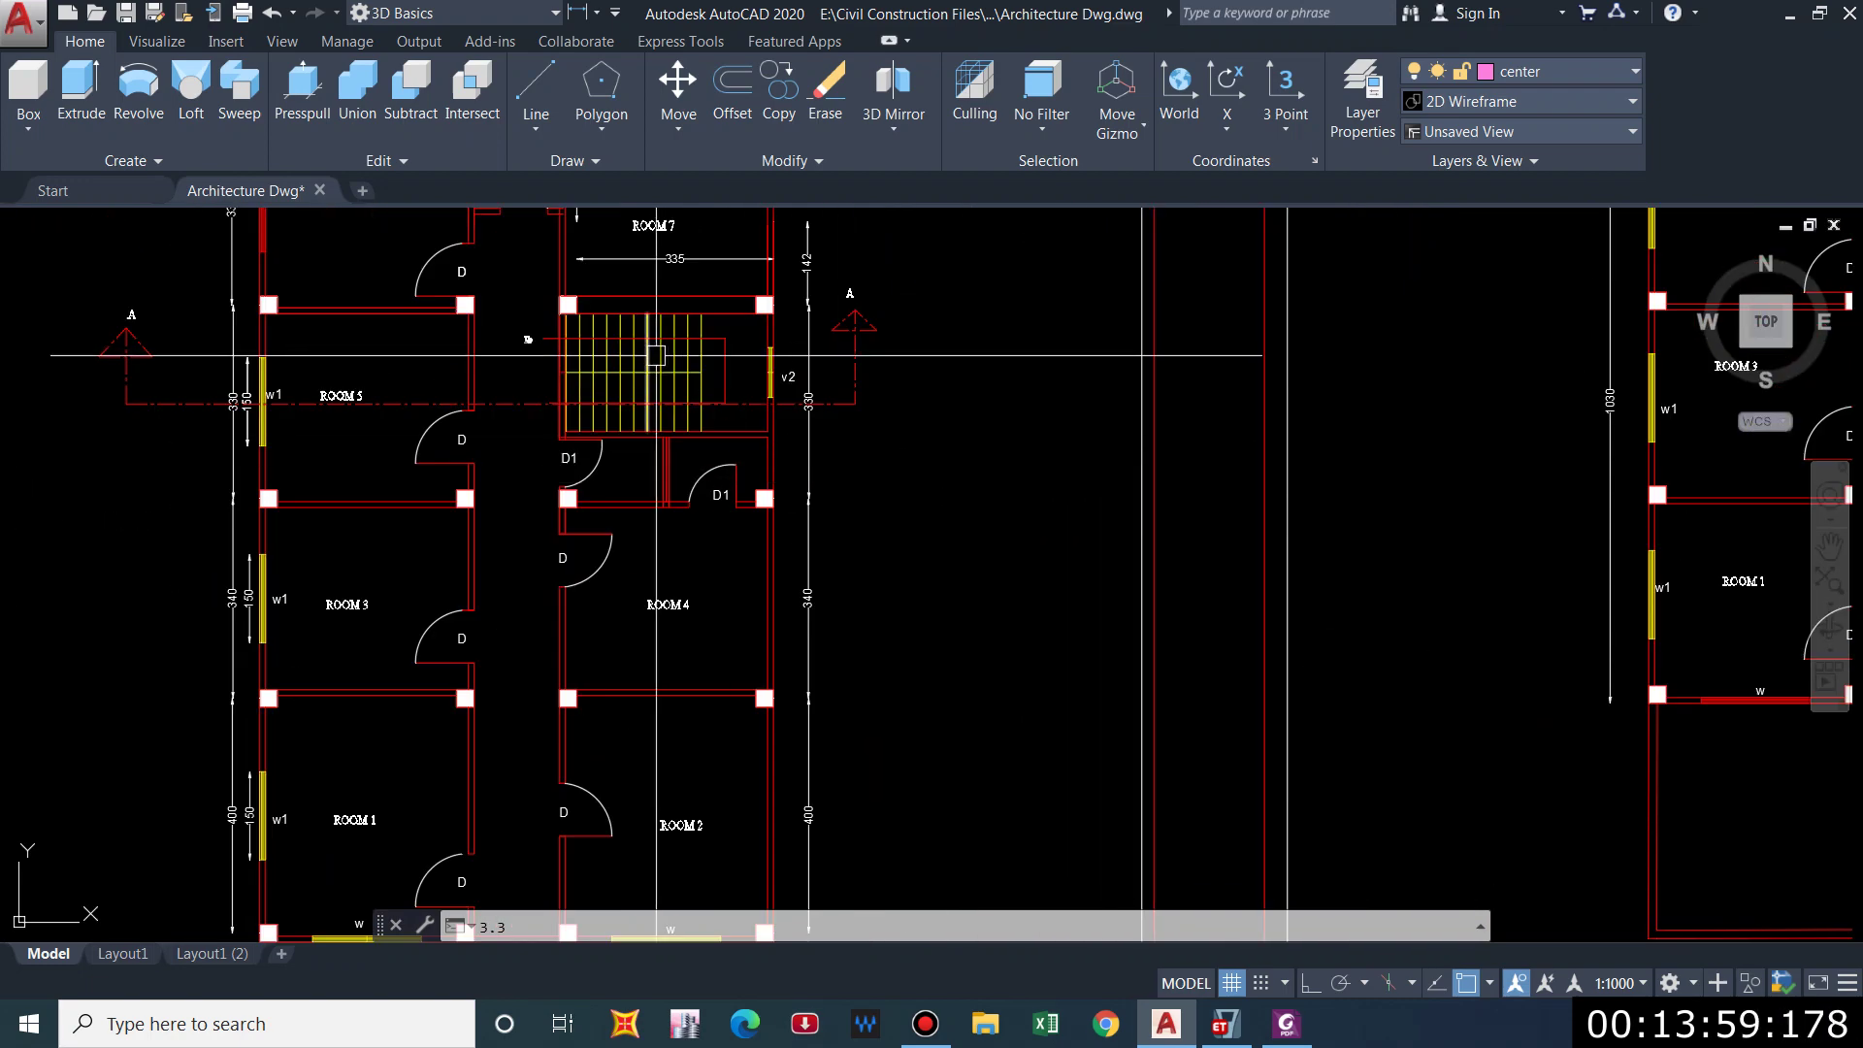
Switch back to ETABS and add a load pattern named ext. wall load, type Dead, with self weight multiplier 0.
{"action": "scroll", "coordinate": [657, 355], "scroll_direction": "down", "scroll_amount": 4}
{"action": "scroll", "coordinate": [611, 485], "scroll_direction": "up", "scroll_amount": 5}
{"action": "key", "text": "alt+Tab"}
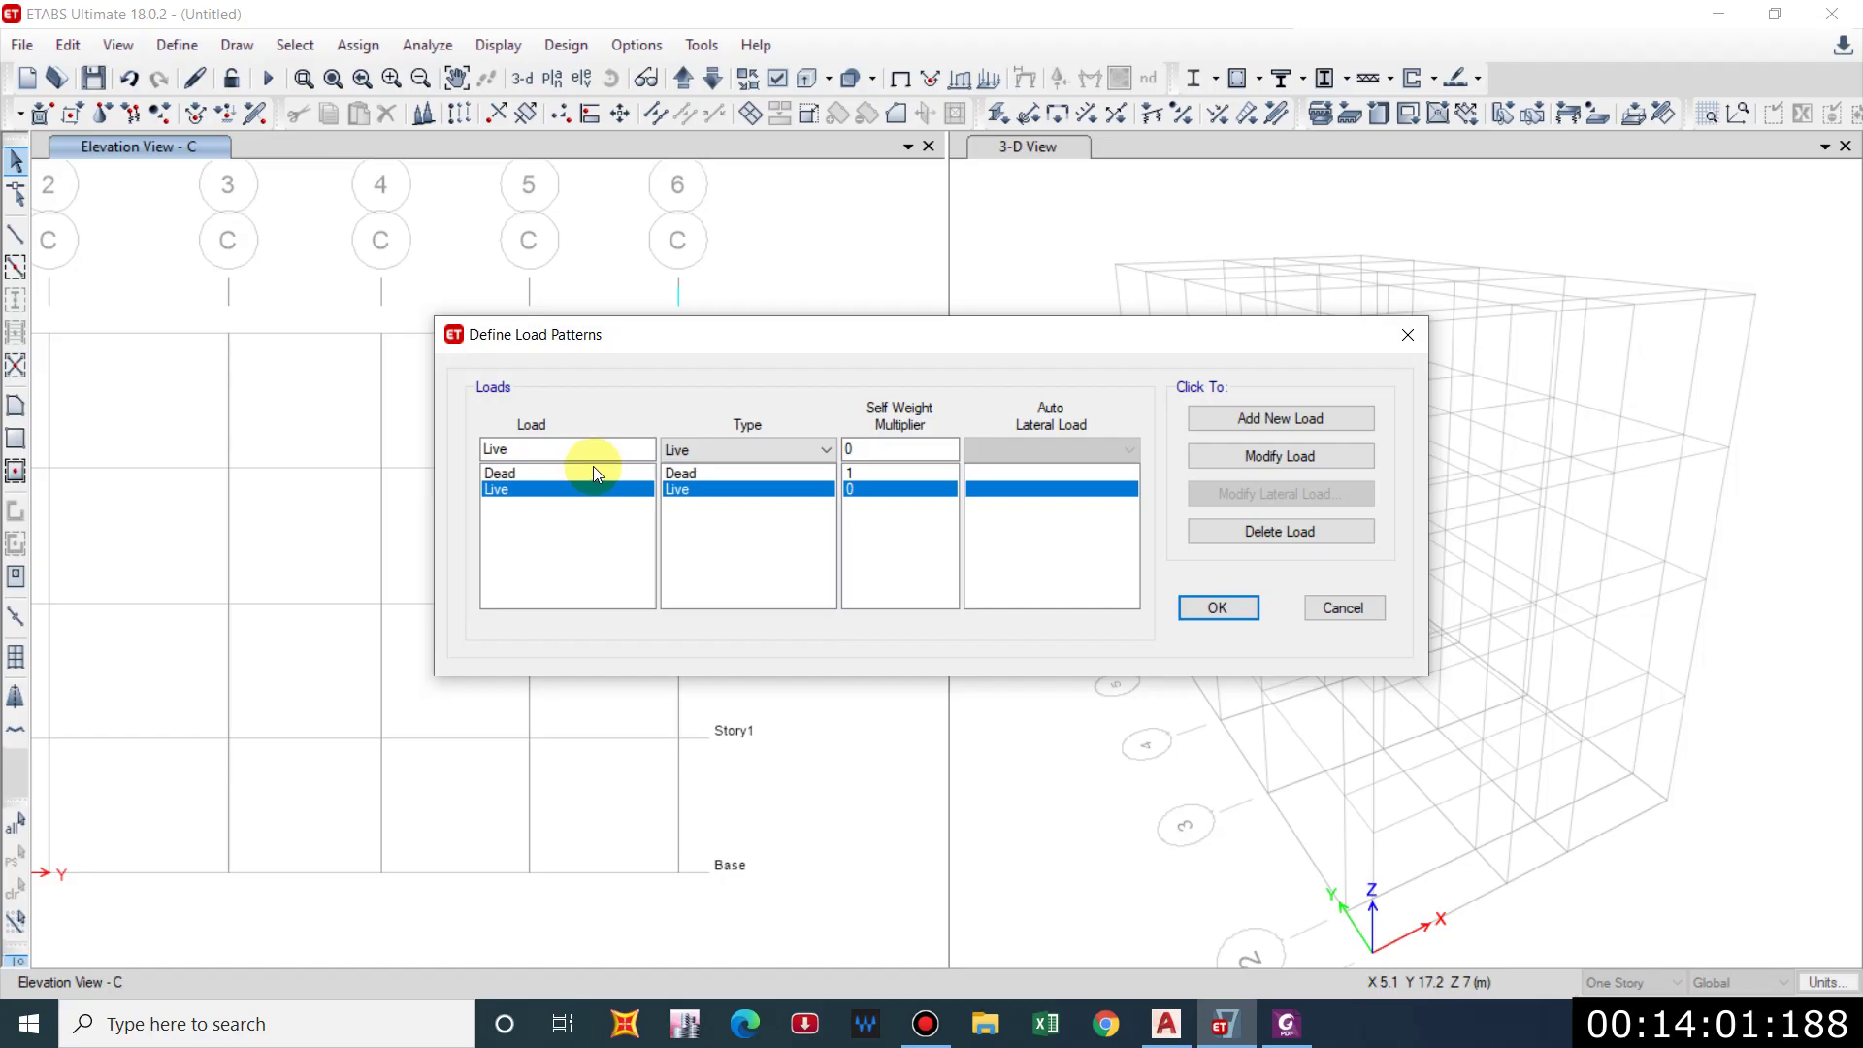
{"action": "double_click", "coordinate": [543, 450]}
{"action": "type", "text": "ext"}
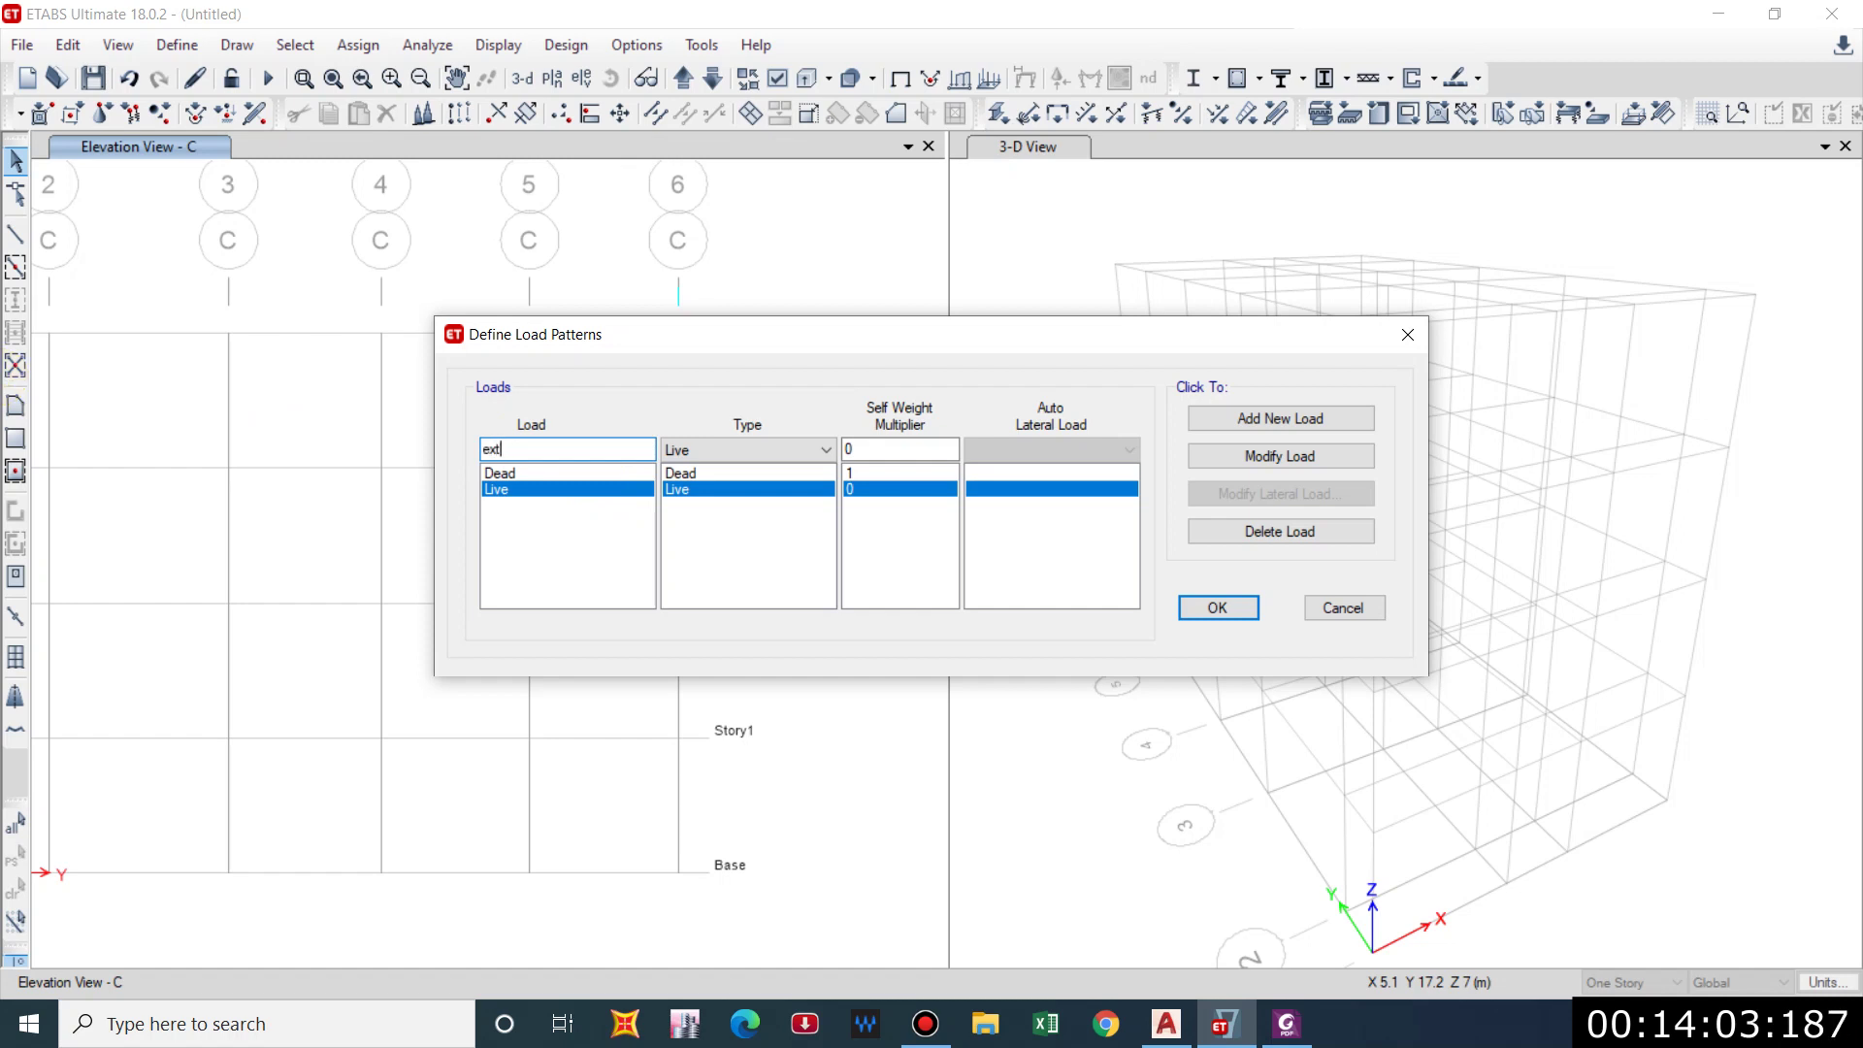
{"action": "type", "text": ". wall load"}
{"action": "left_click", "coordinate": [675, 448]}
{"action": "left_click", "coordinate": [679, 471]}
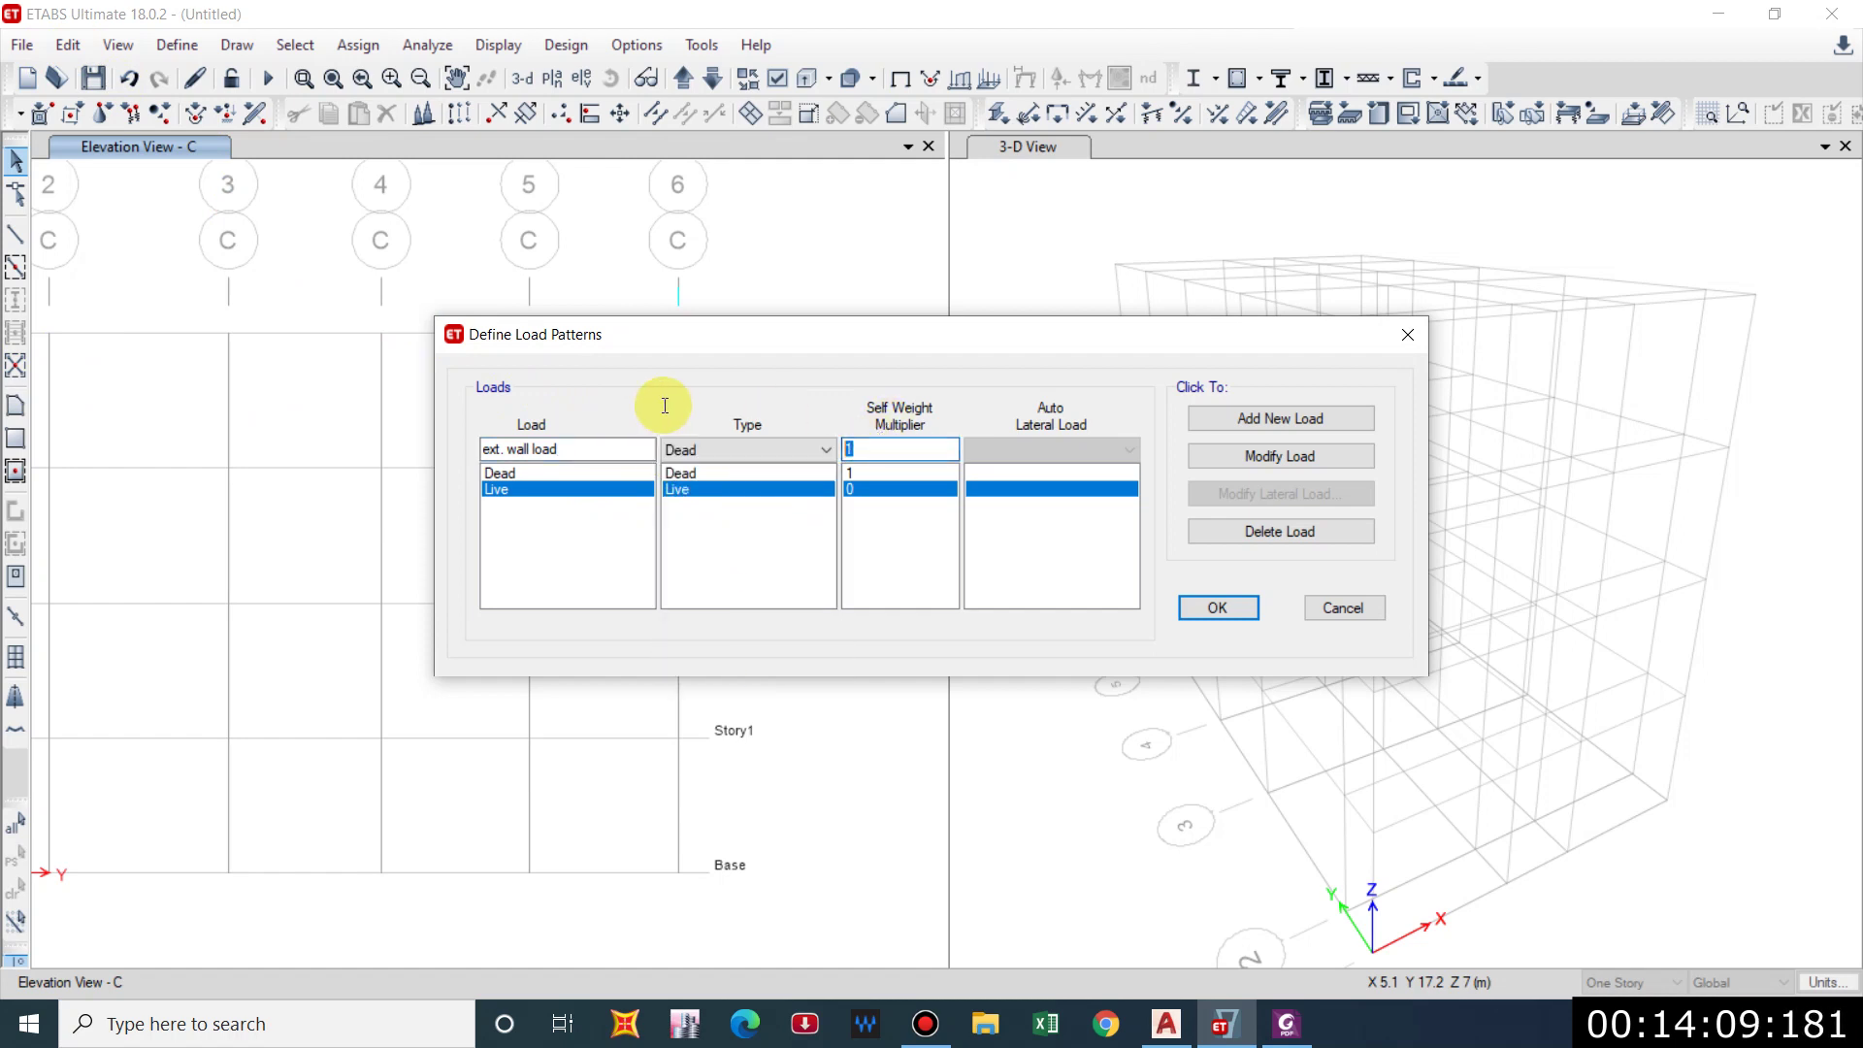
{"action": "type", "text": "0"}
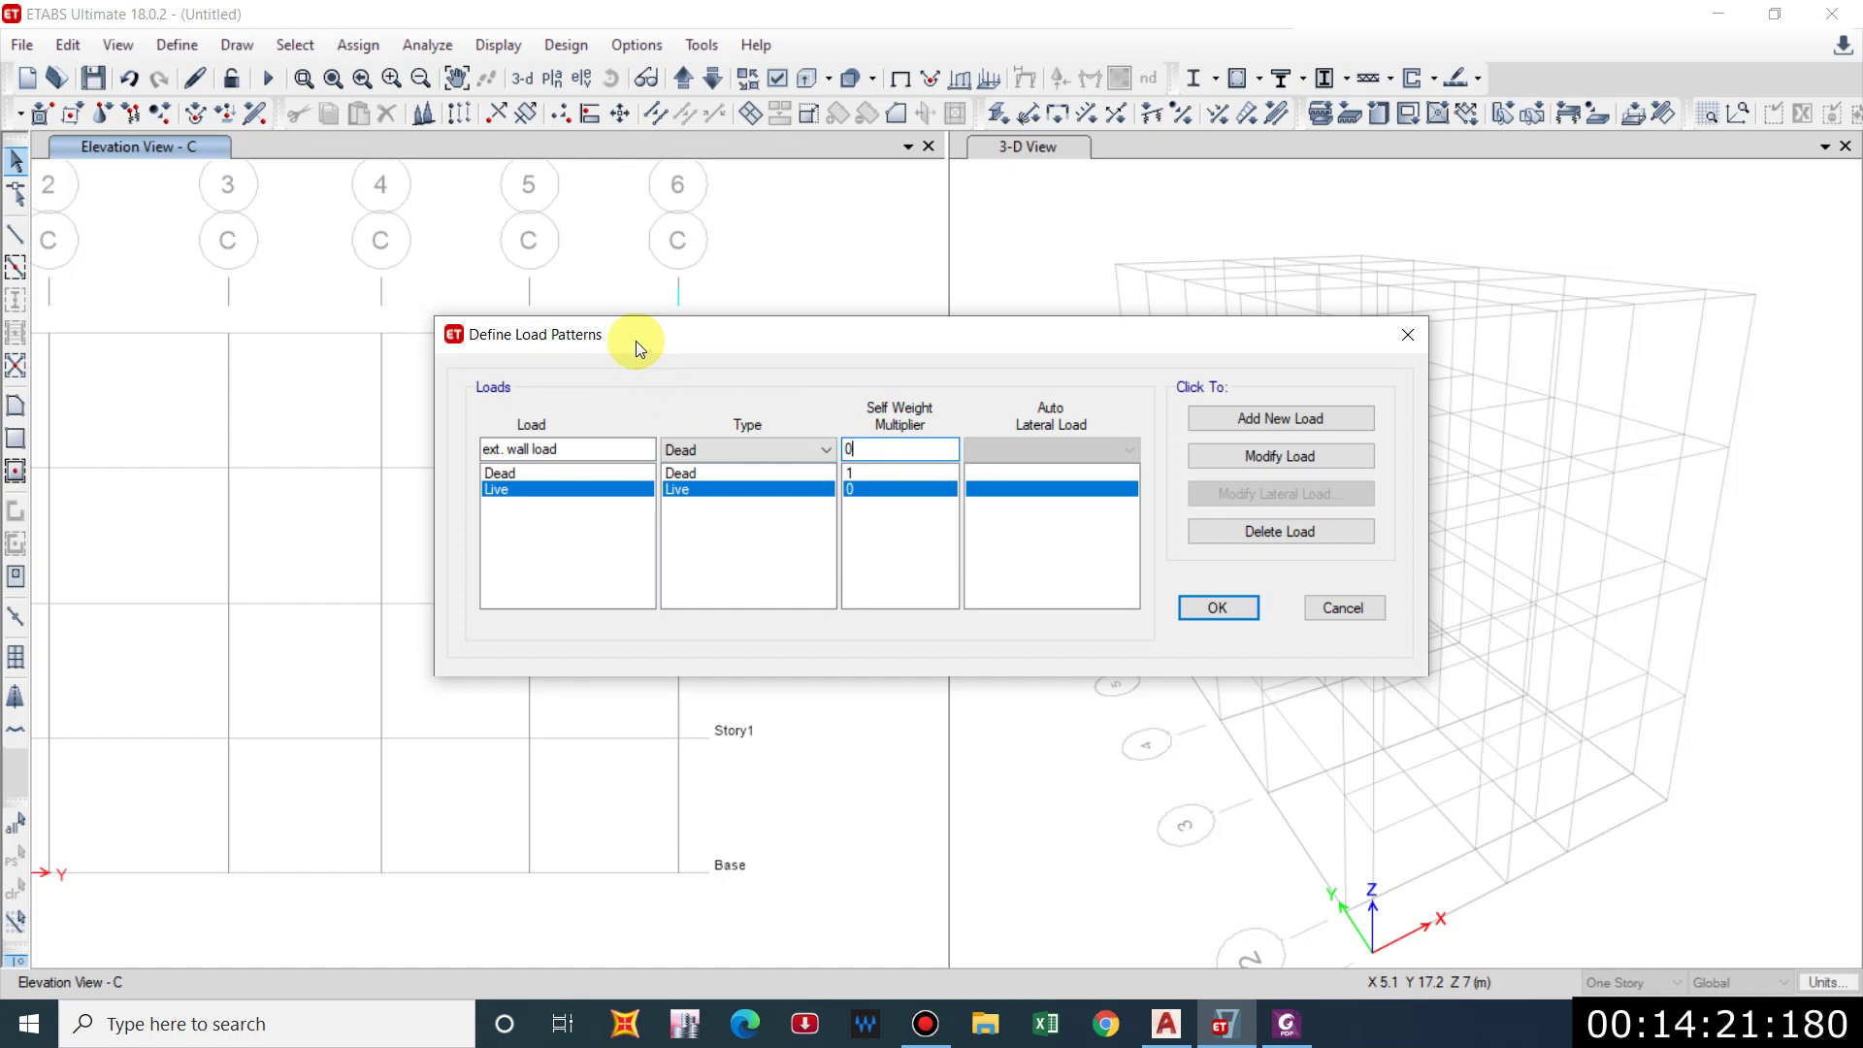
{"action": "left_click", "coordinate": [1252, 432]}
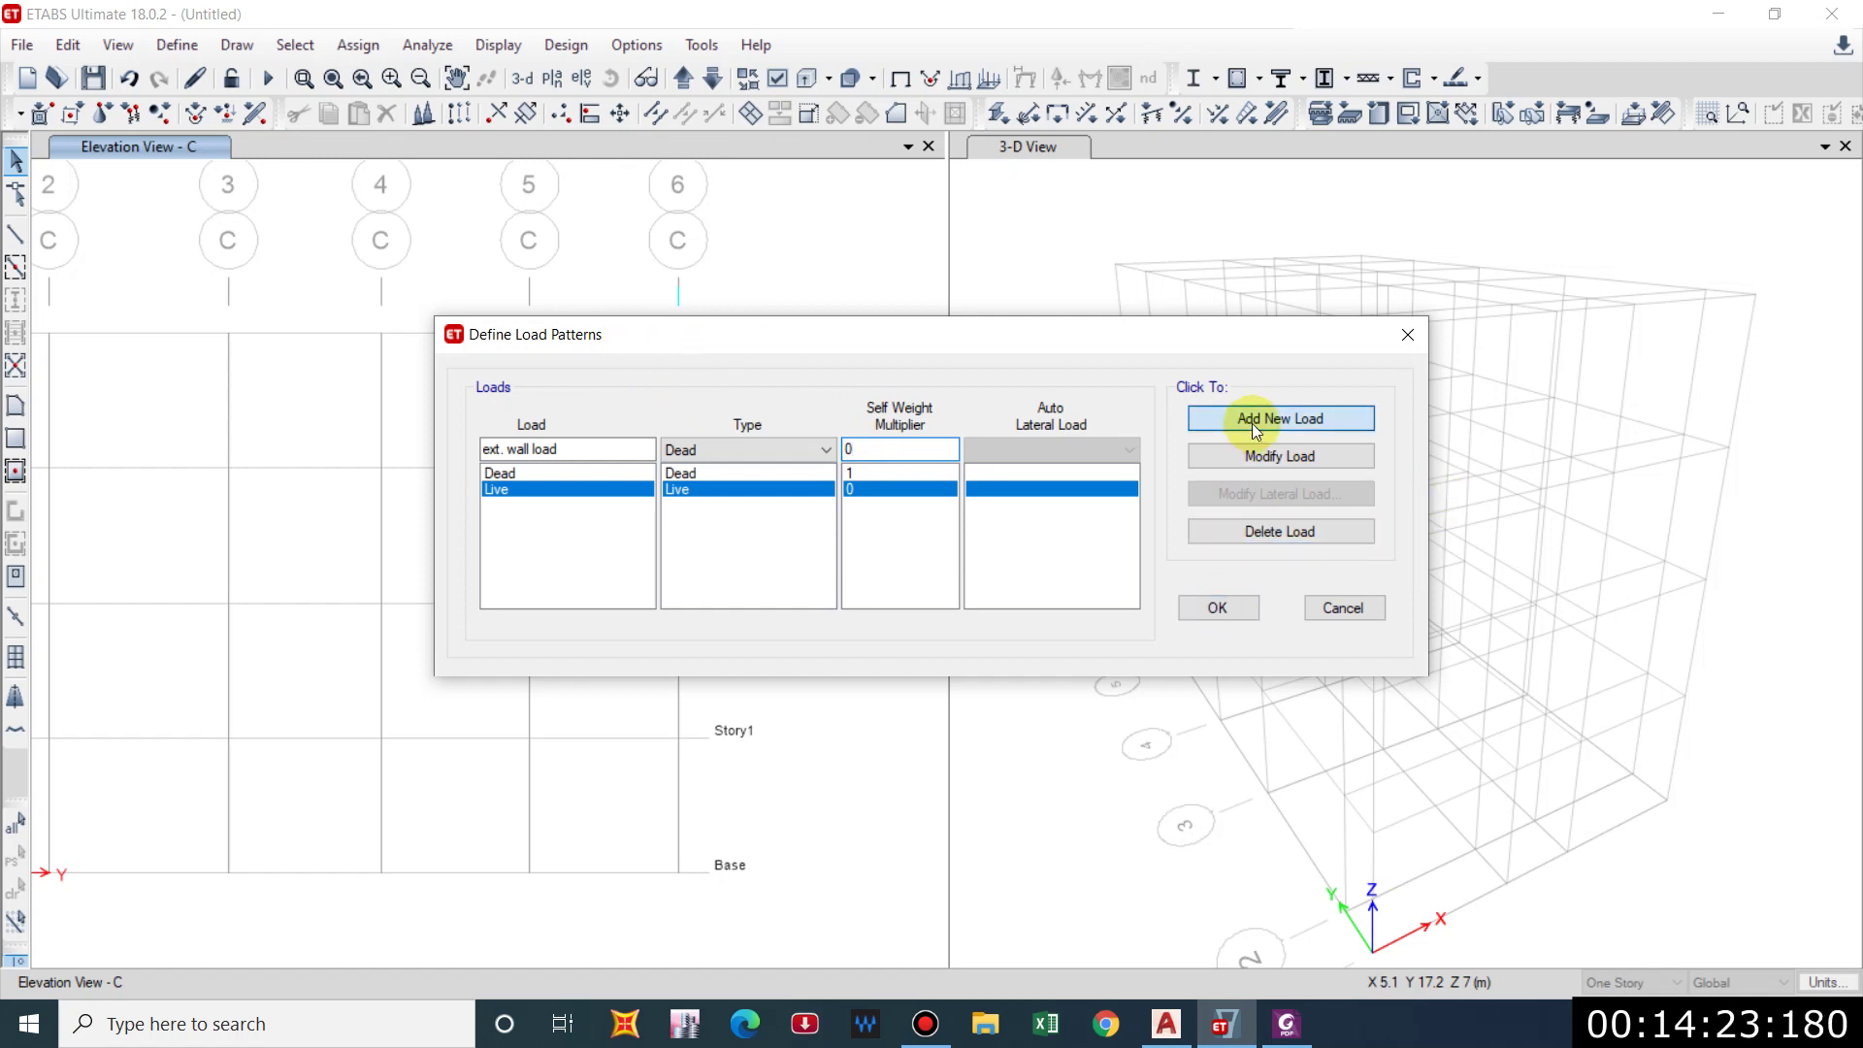
Add a load pattern named int. wall load, keeping type Dead and self weight multiplier 0.
{"action": "type", "text": "i"}
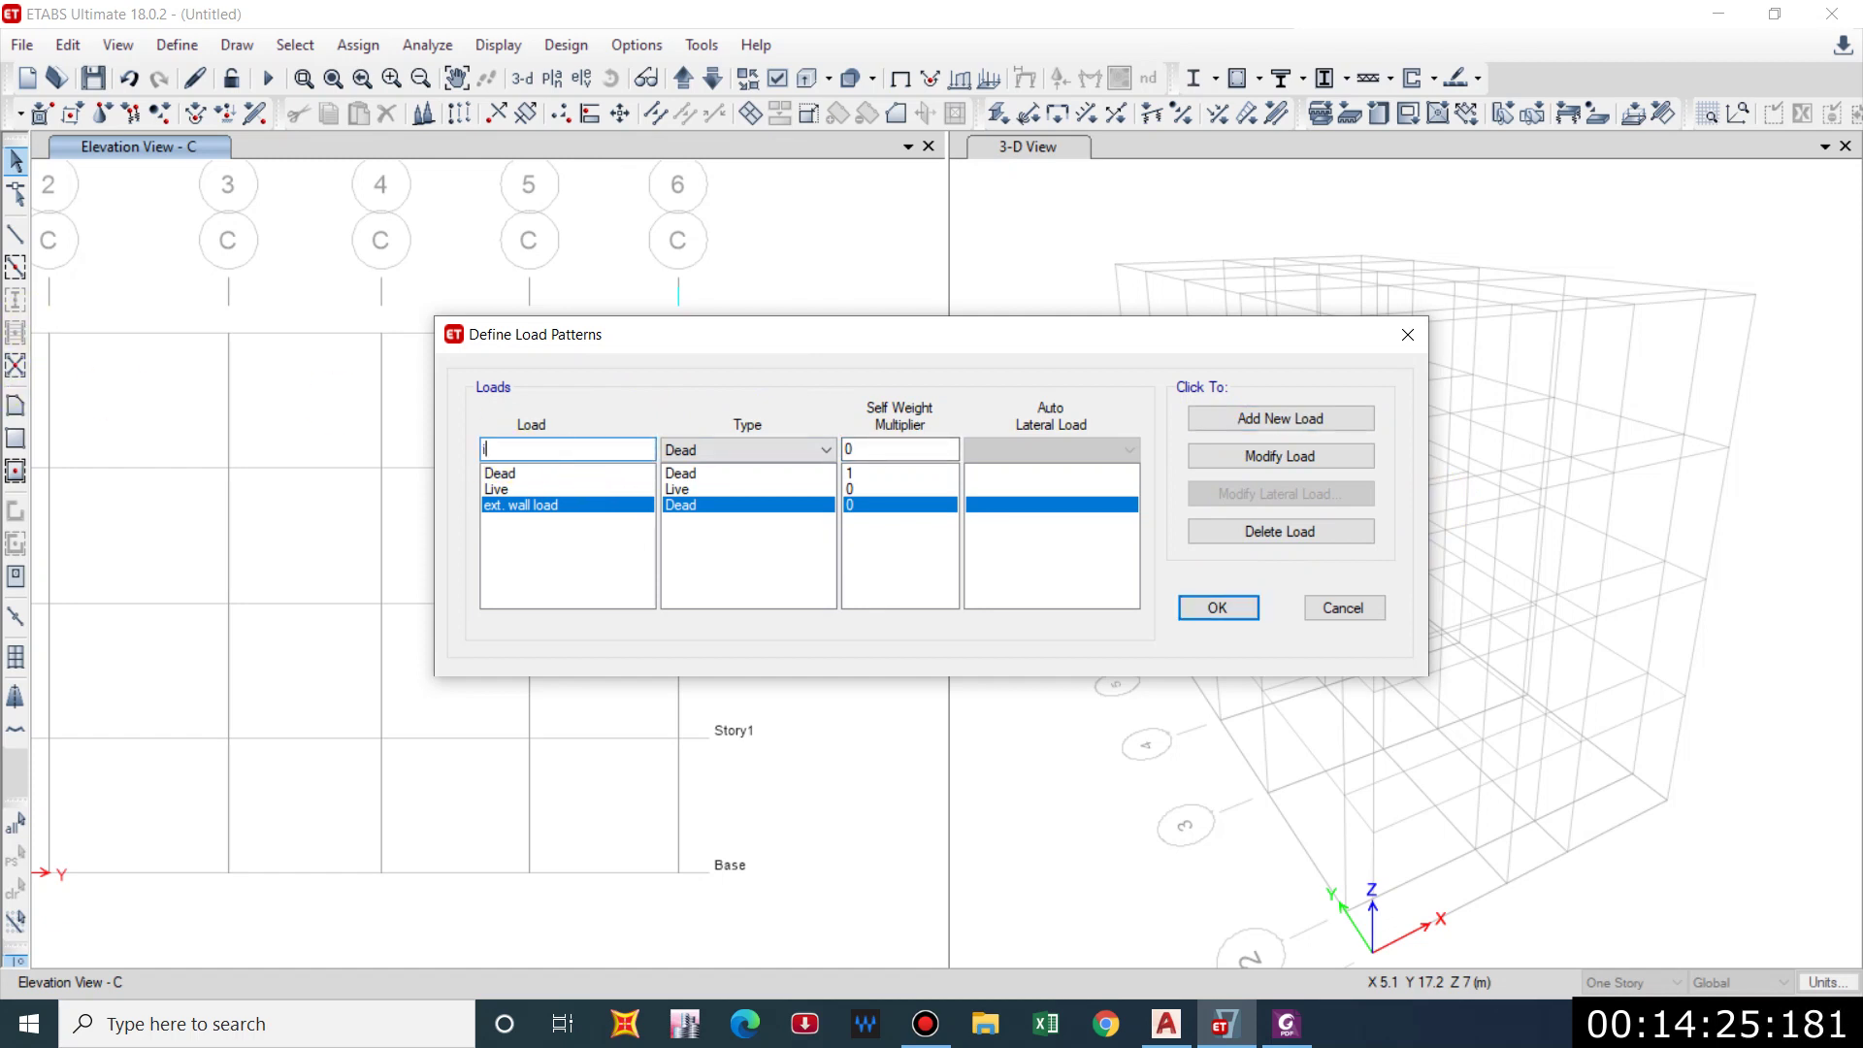
{"action": "type", "text": "nt."}
{"action": "key", "text": "BackSpace"}
{"action": "type", "text": "wall load"}
{"action": "left_click", "coordinate": [1281, 422]}
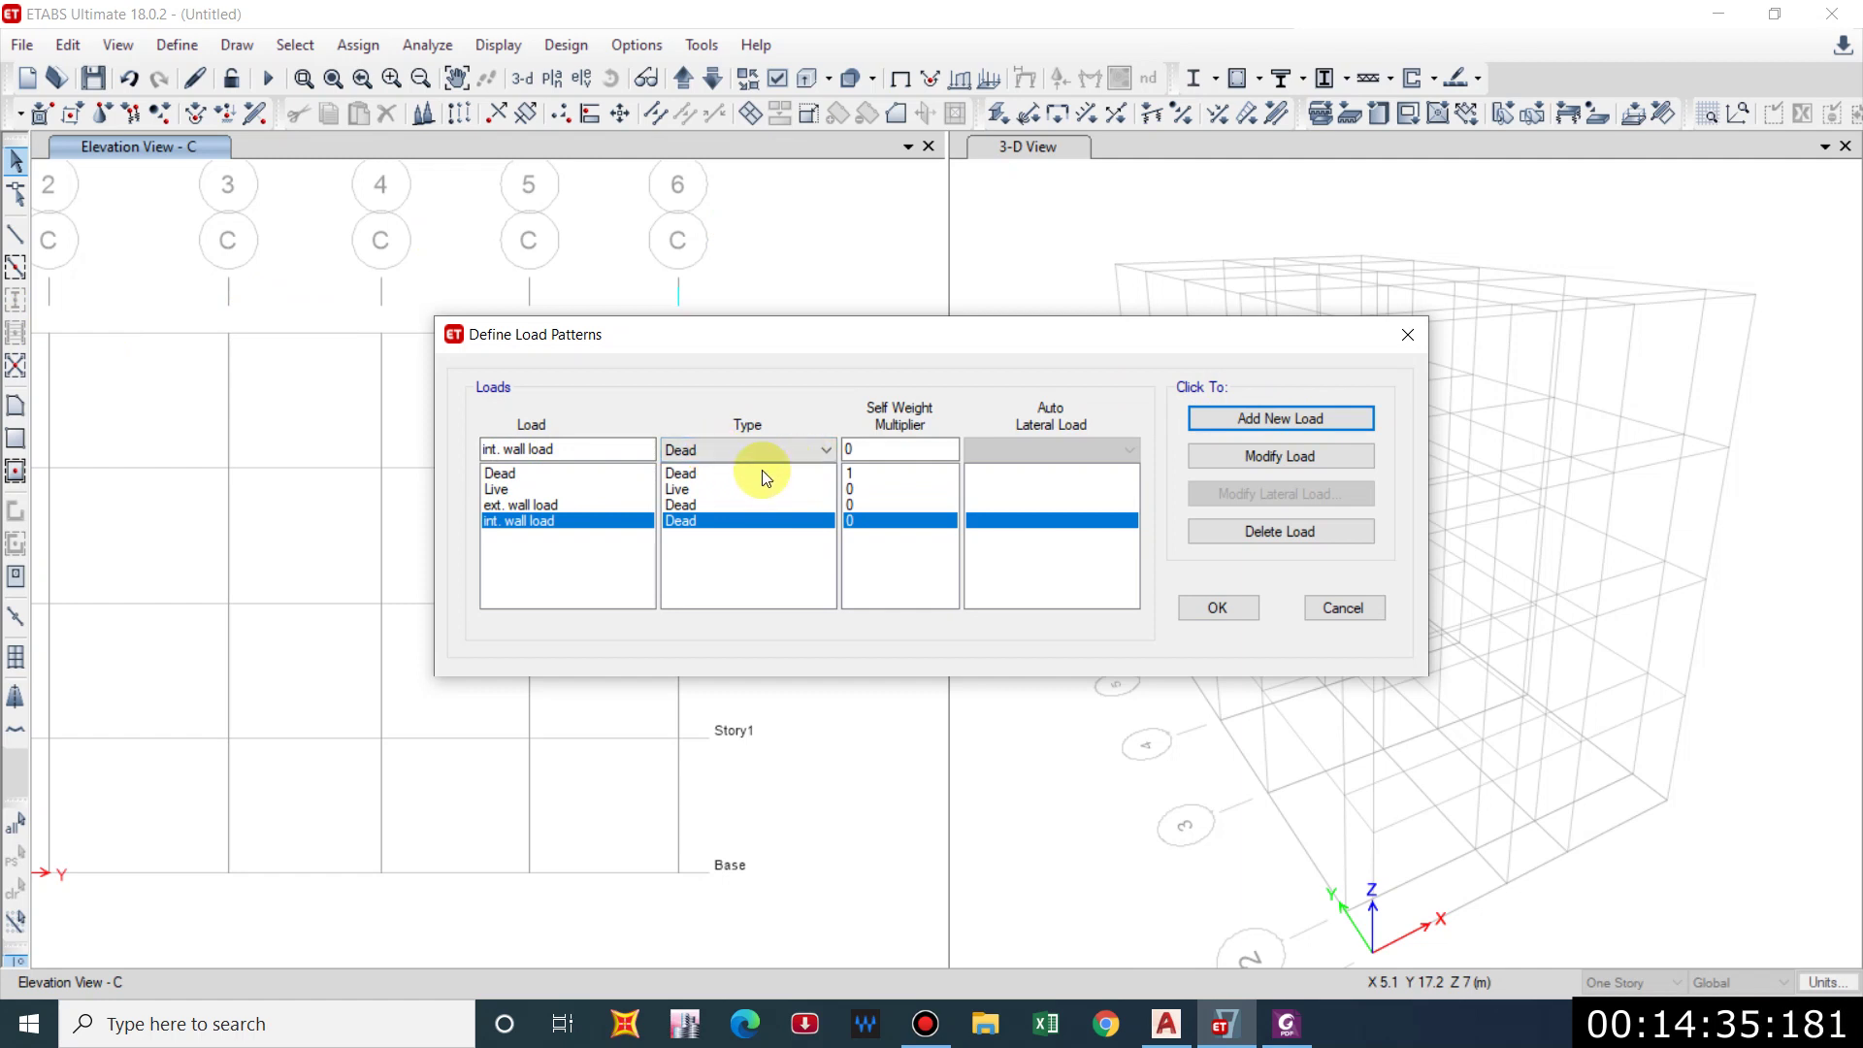
Add a load pattern named floor finish, keeping type Dead and self weight multiplier 0.
{"action": "left_click", "coordinate": [578, 451]}
{"action": "type", "text": "f"}
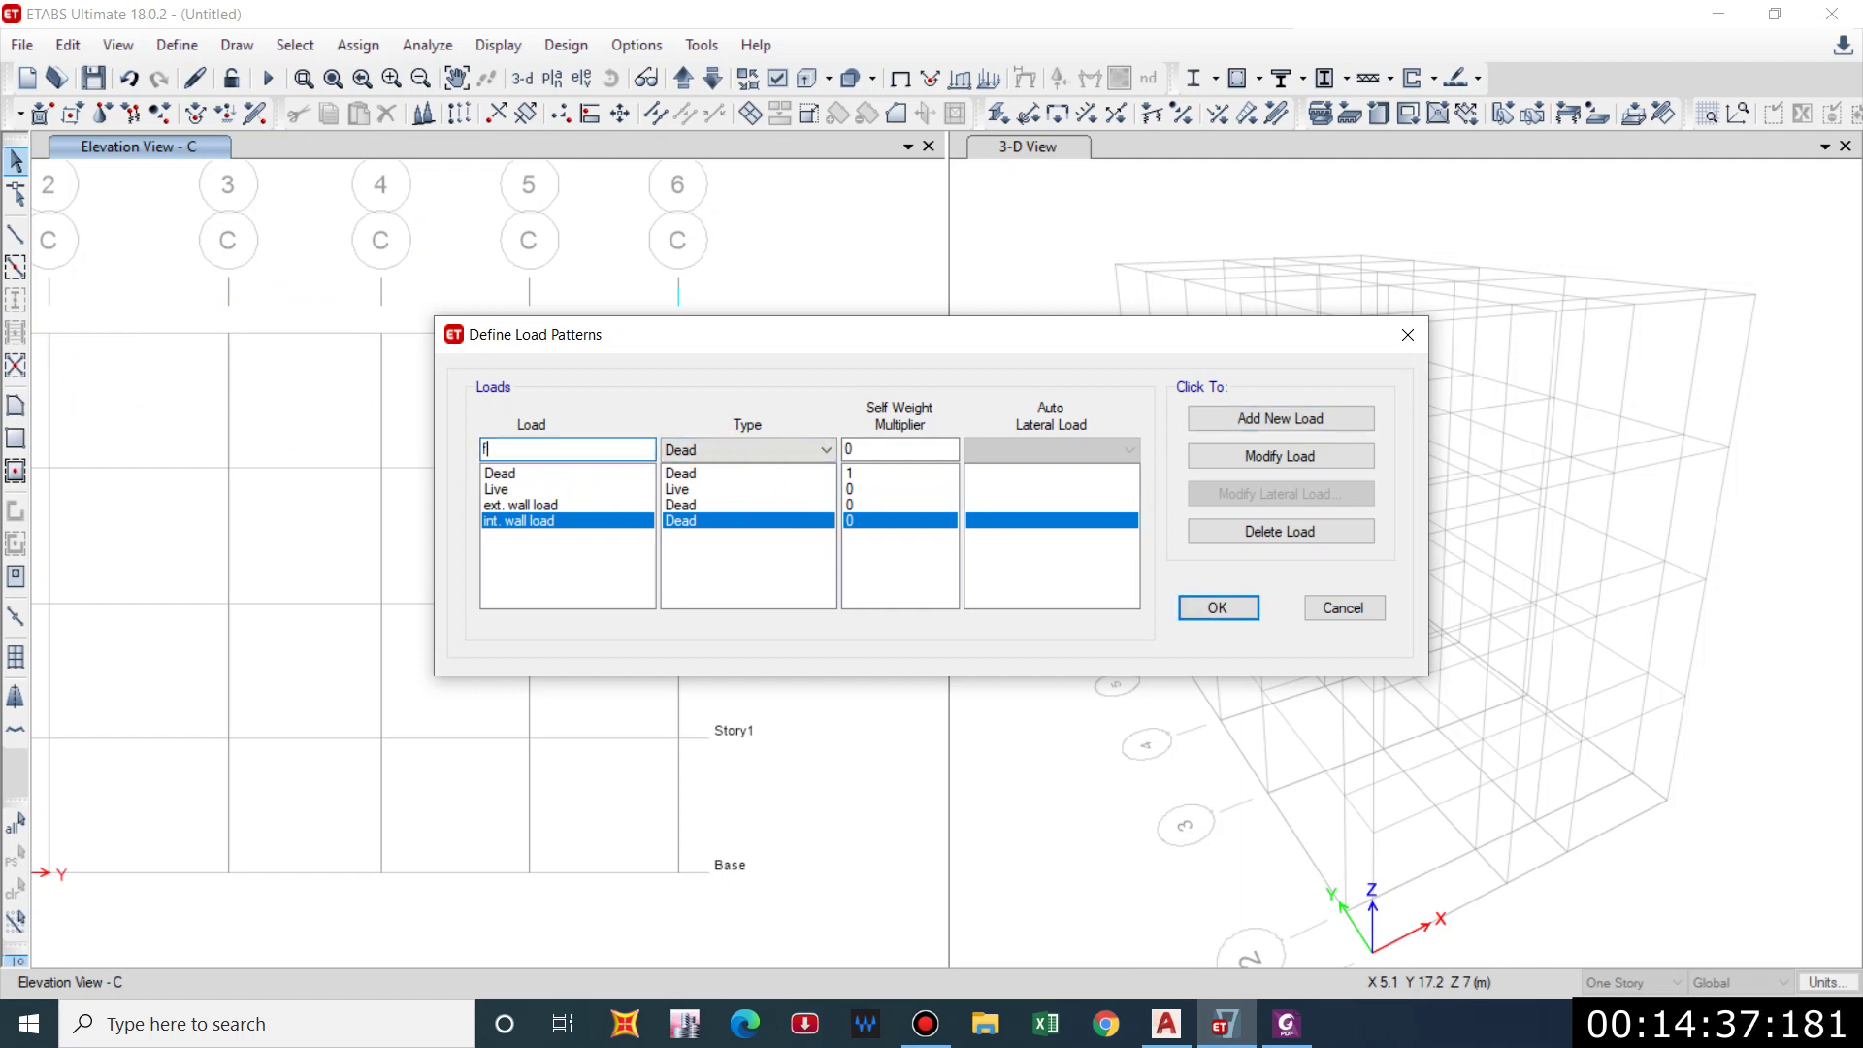
{"action": "type", "text": "loor finish"}
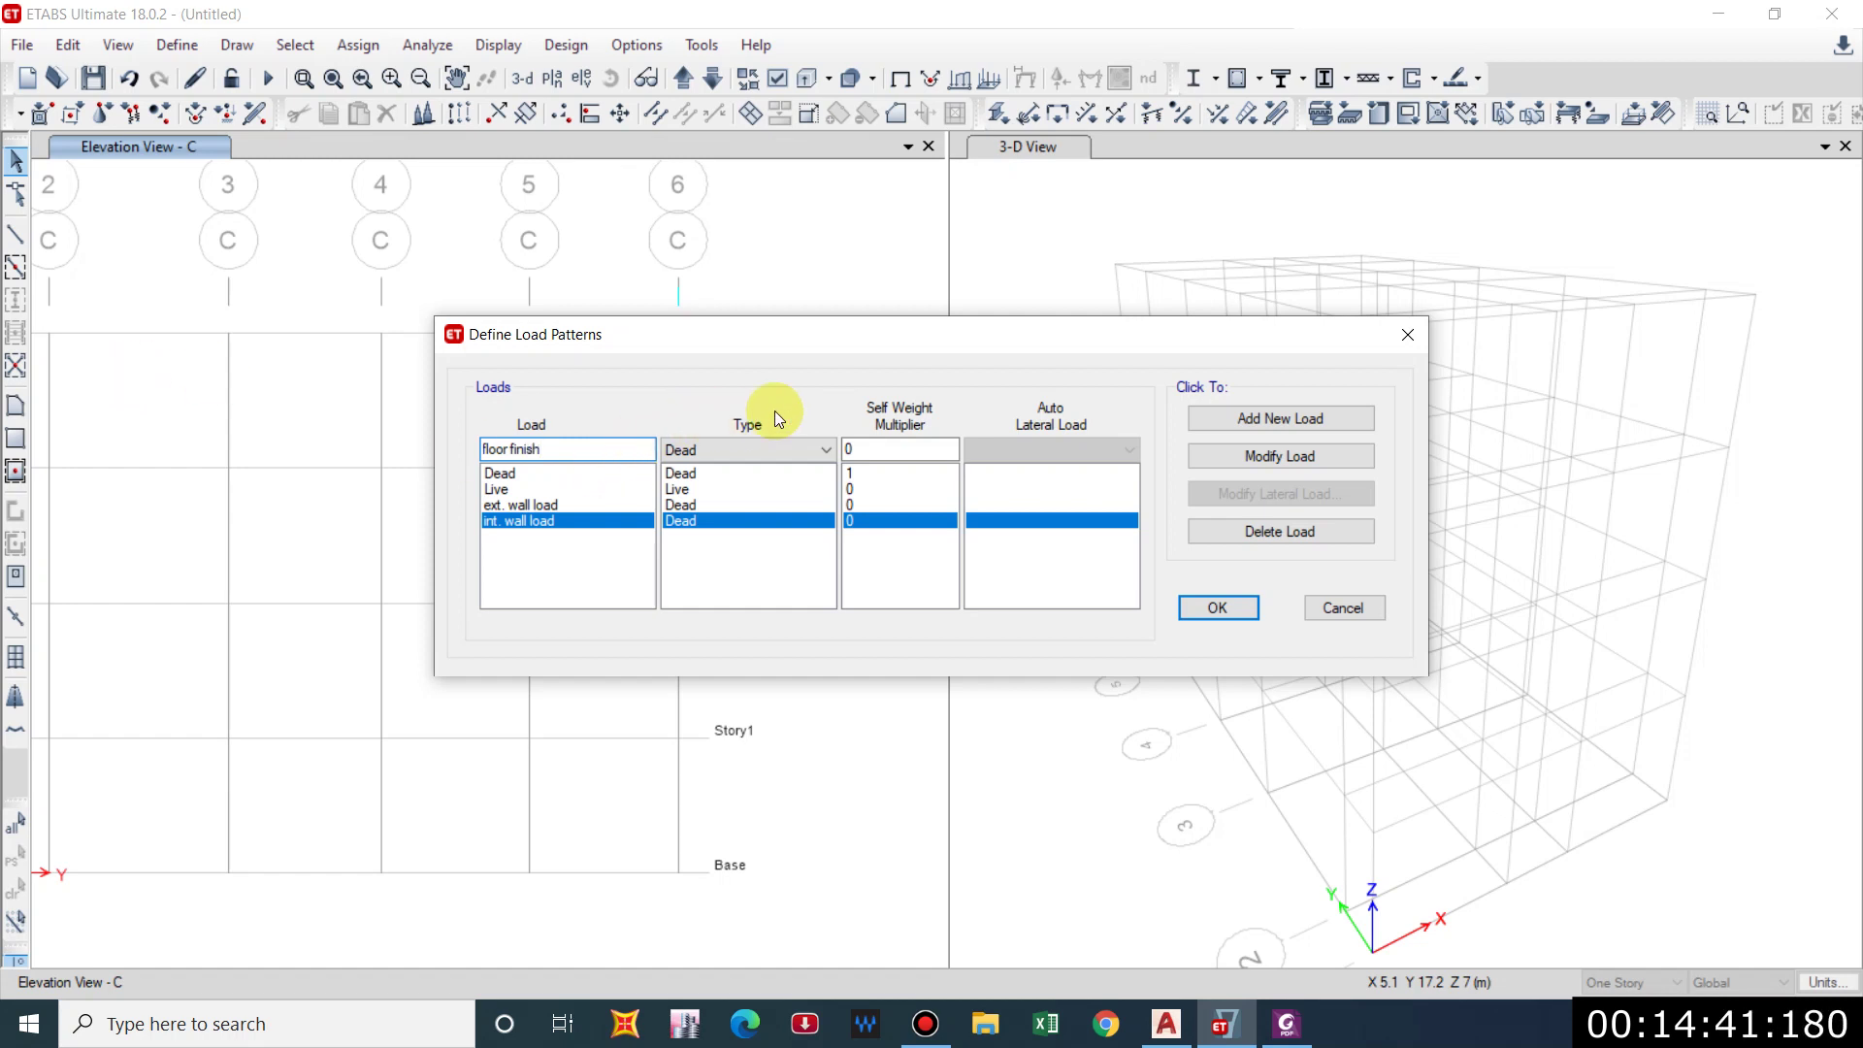
{"action": "left_click", "coordinate": [1301, 420]}
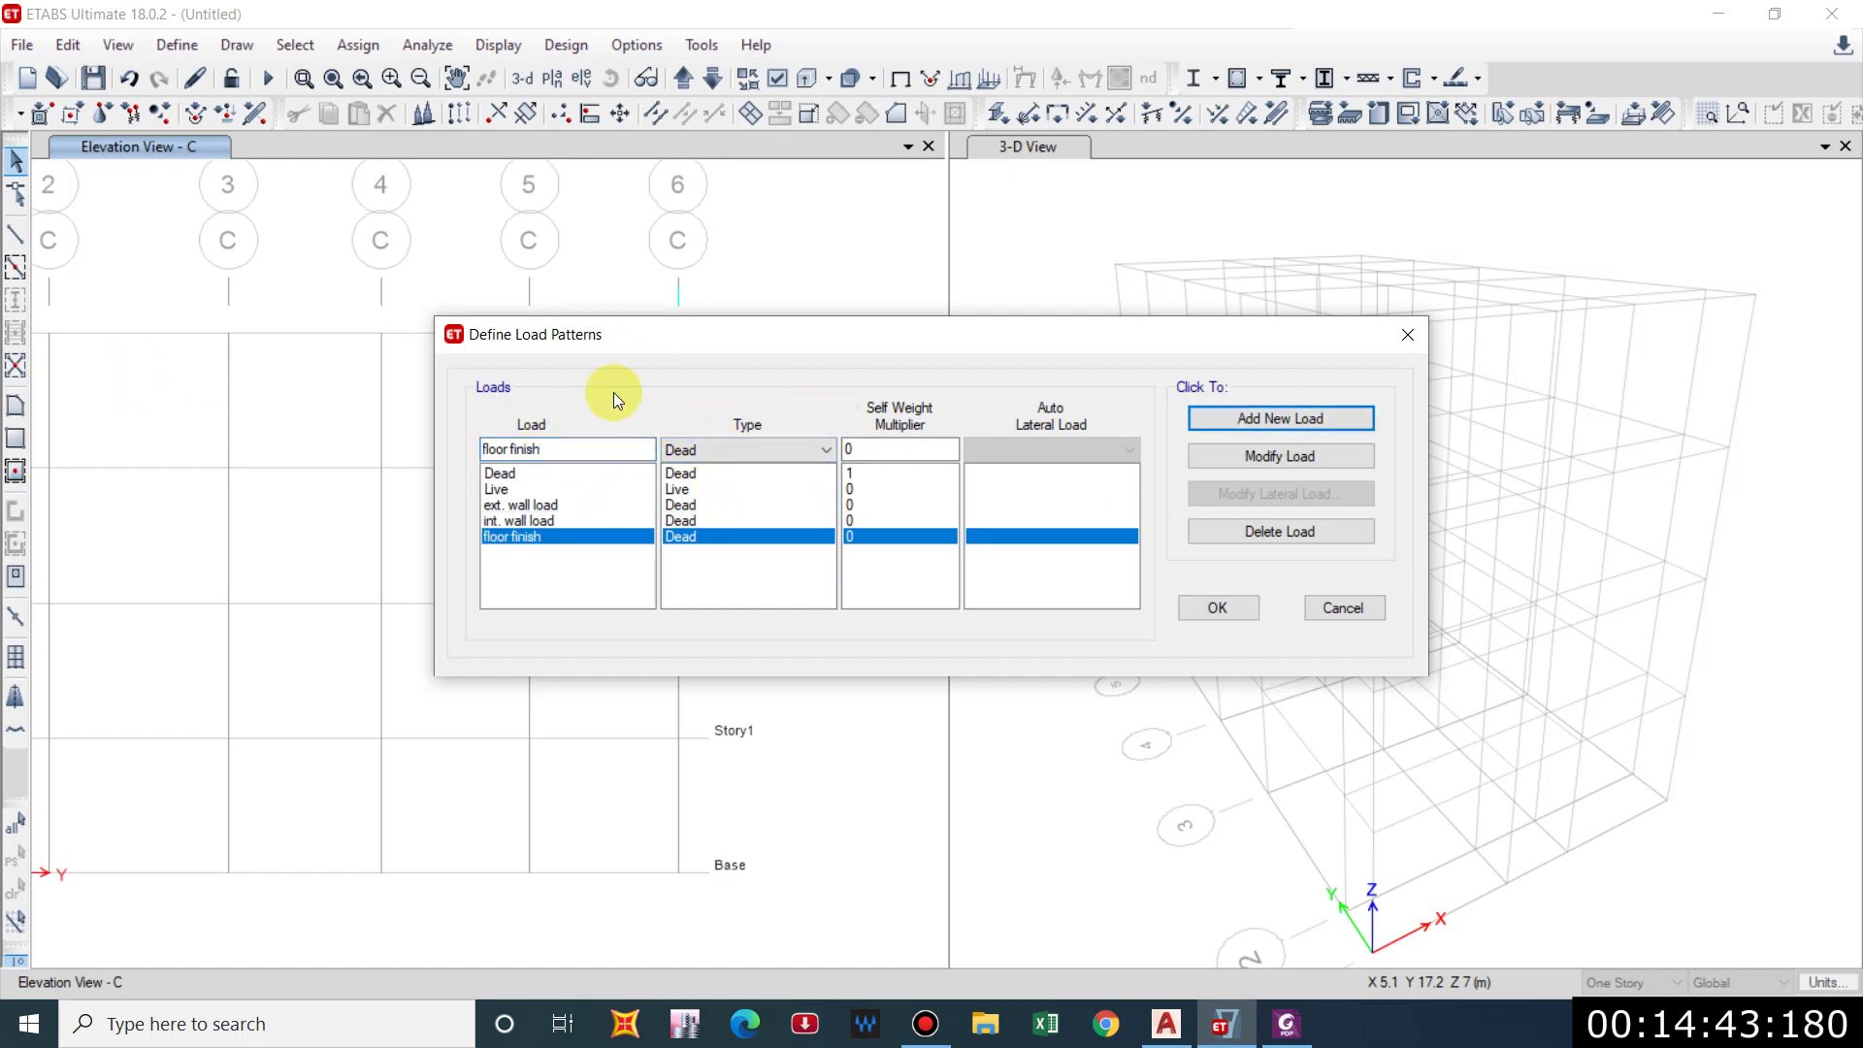
Add a load pattern named roof load with type Live and self weight multiplier 0.
{"action": "left_click", "coordinate": [568, 444]}
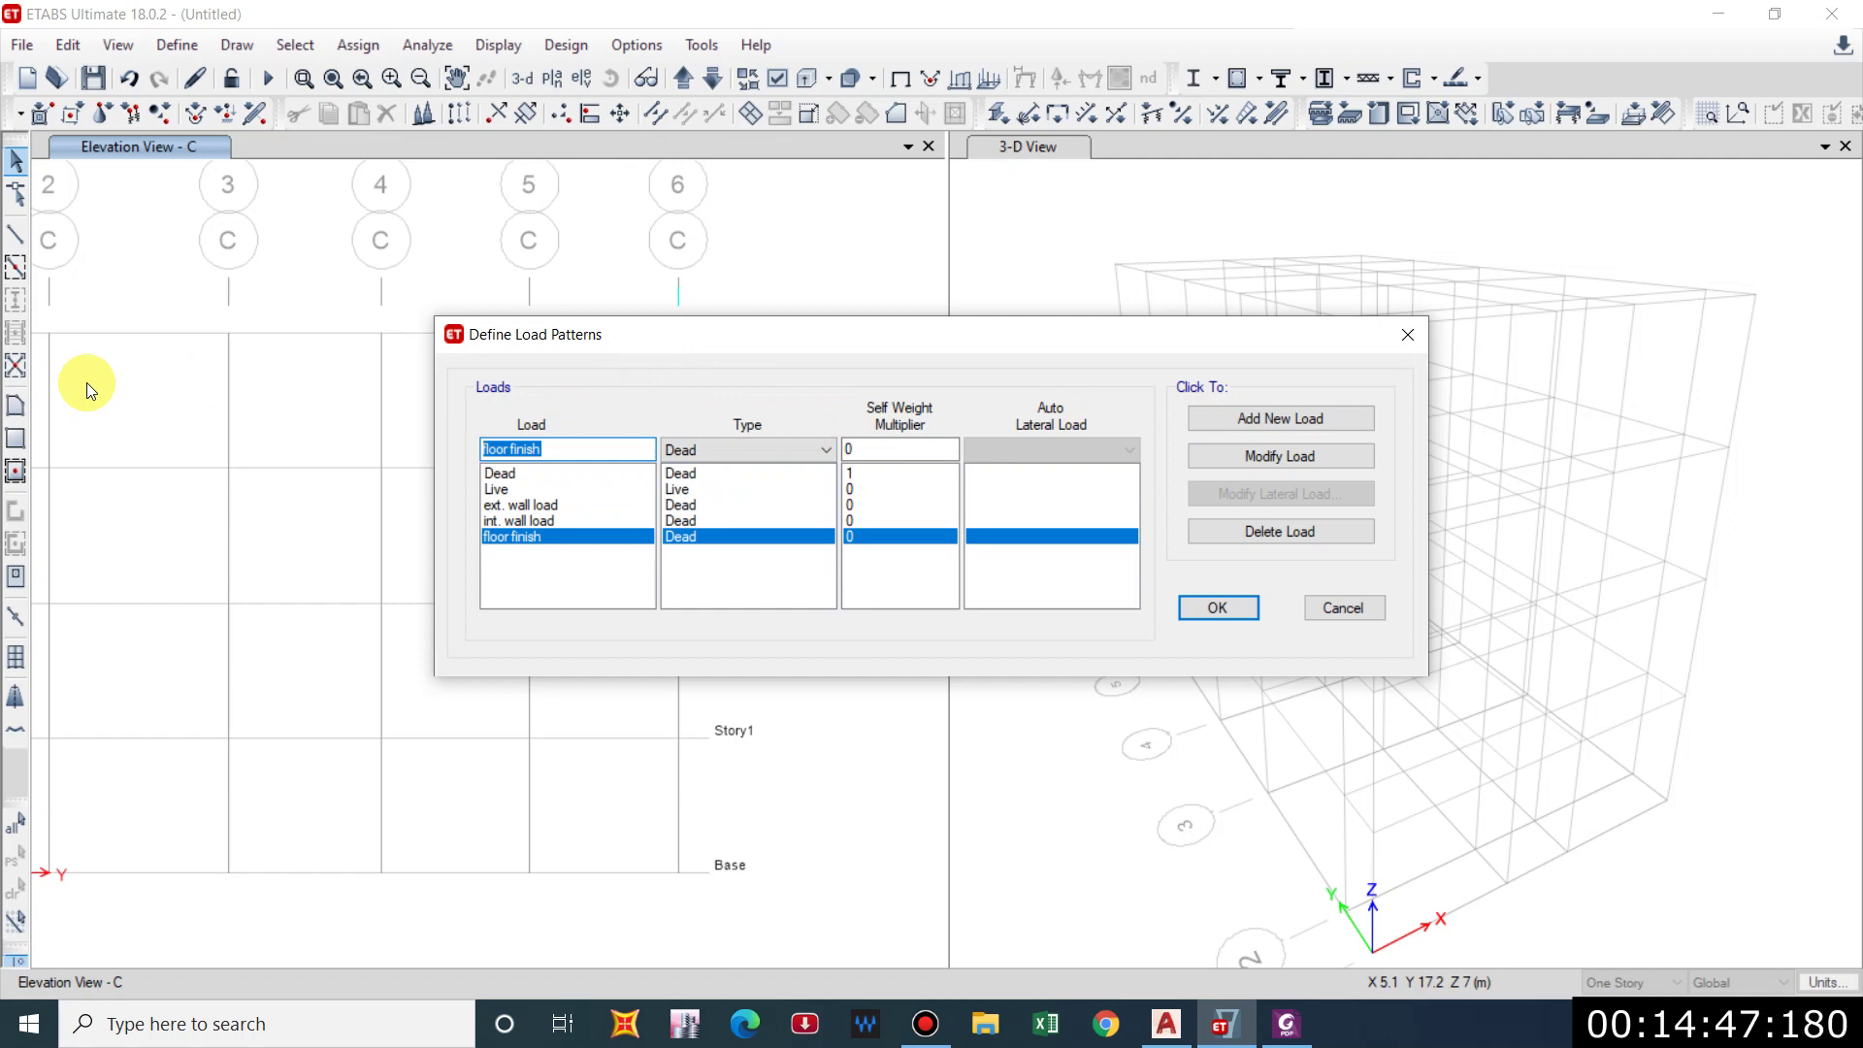
{"action": "type", "text": "roof load"}
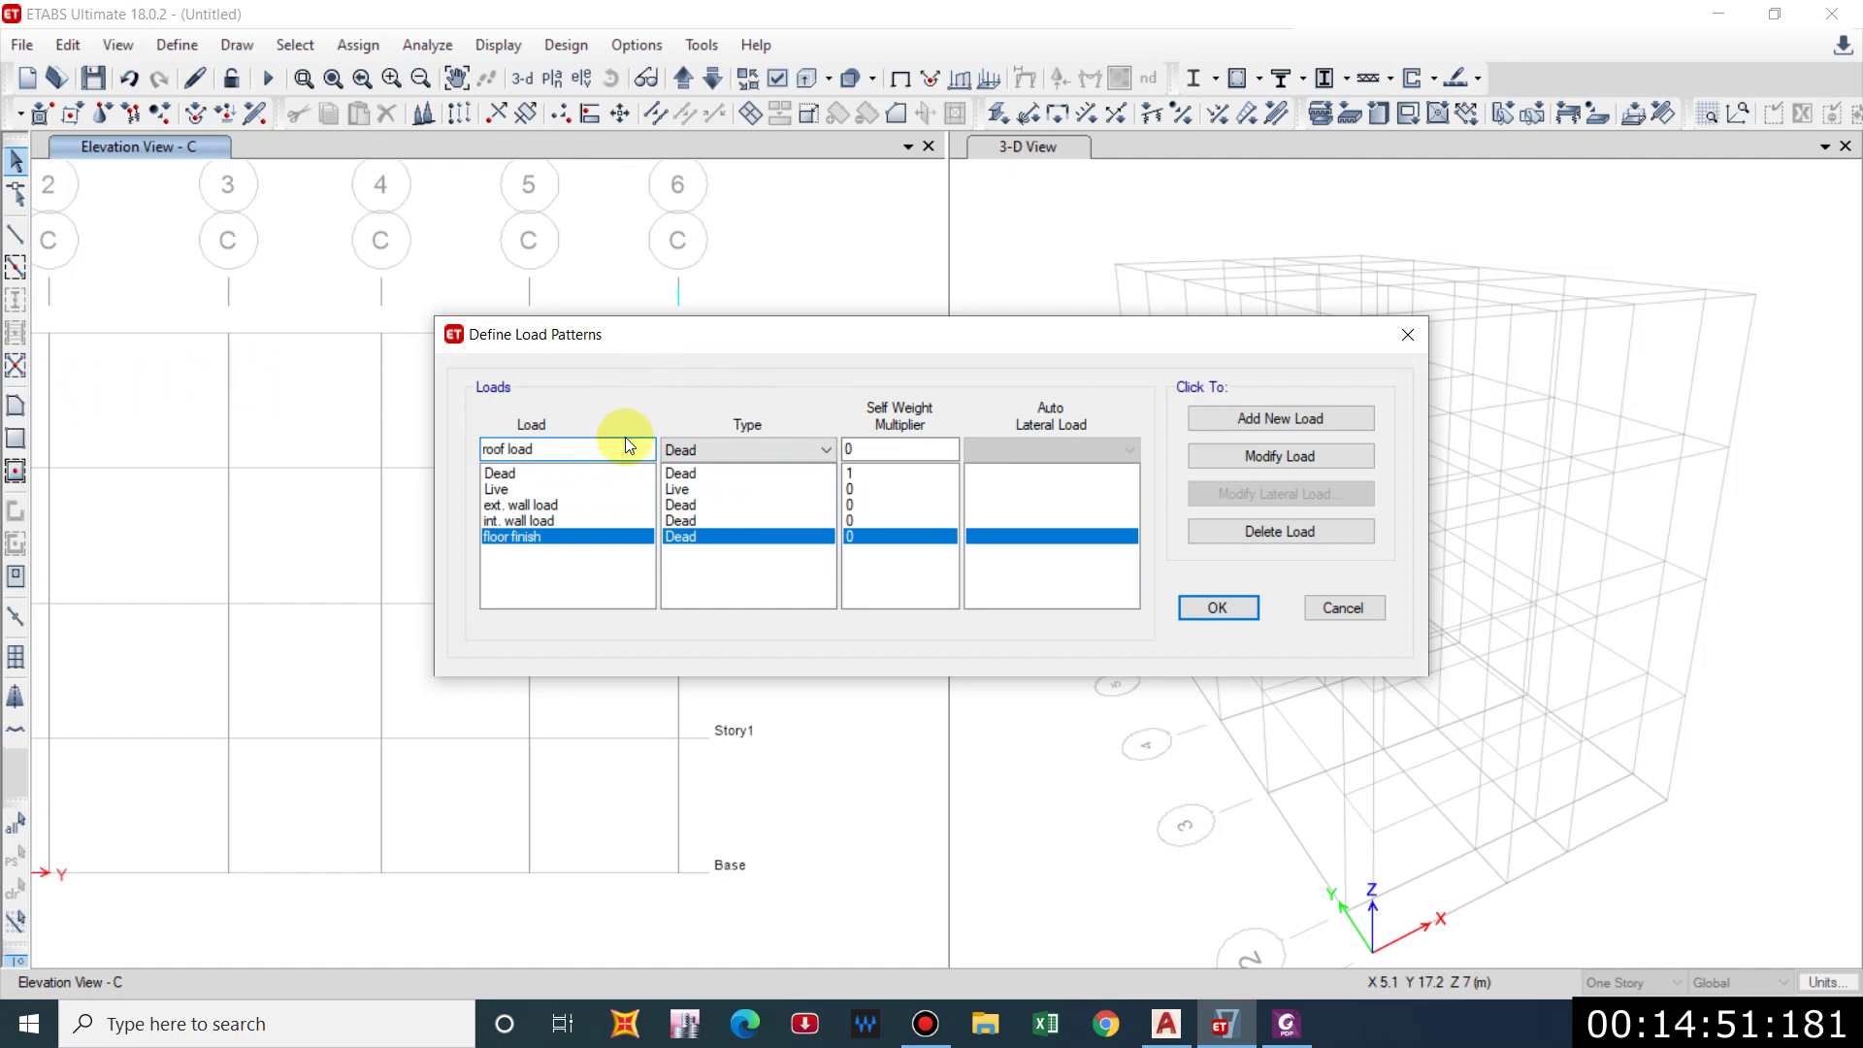
{"action": "left_click", "coordinate": [697, 449]}
{"action": "left_click", "coordinate": [679, 503]}
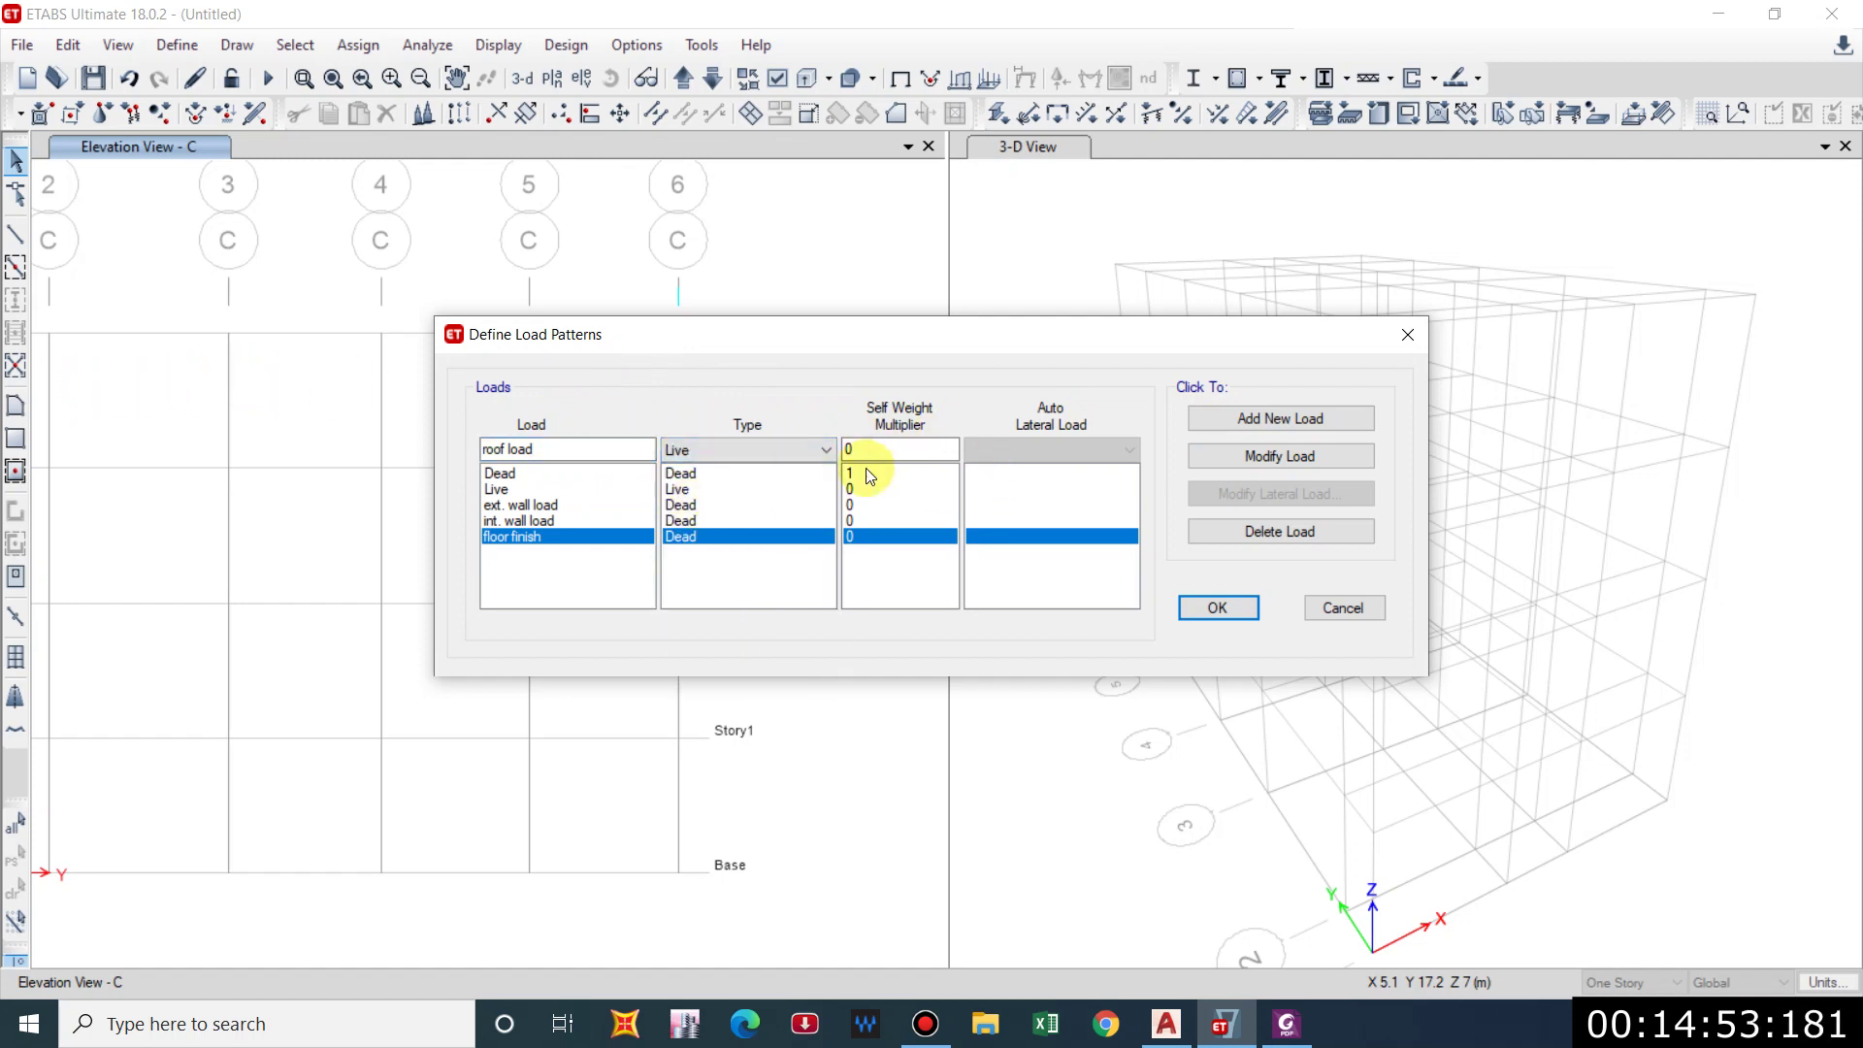
{"action": "left_click", "coordinate": [1270, 427]}
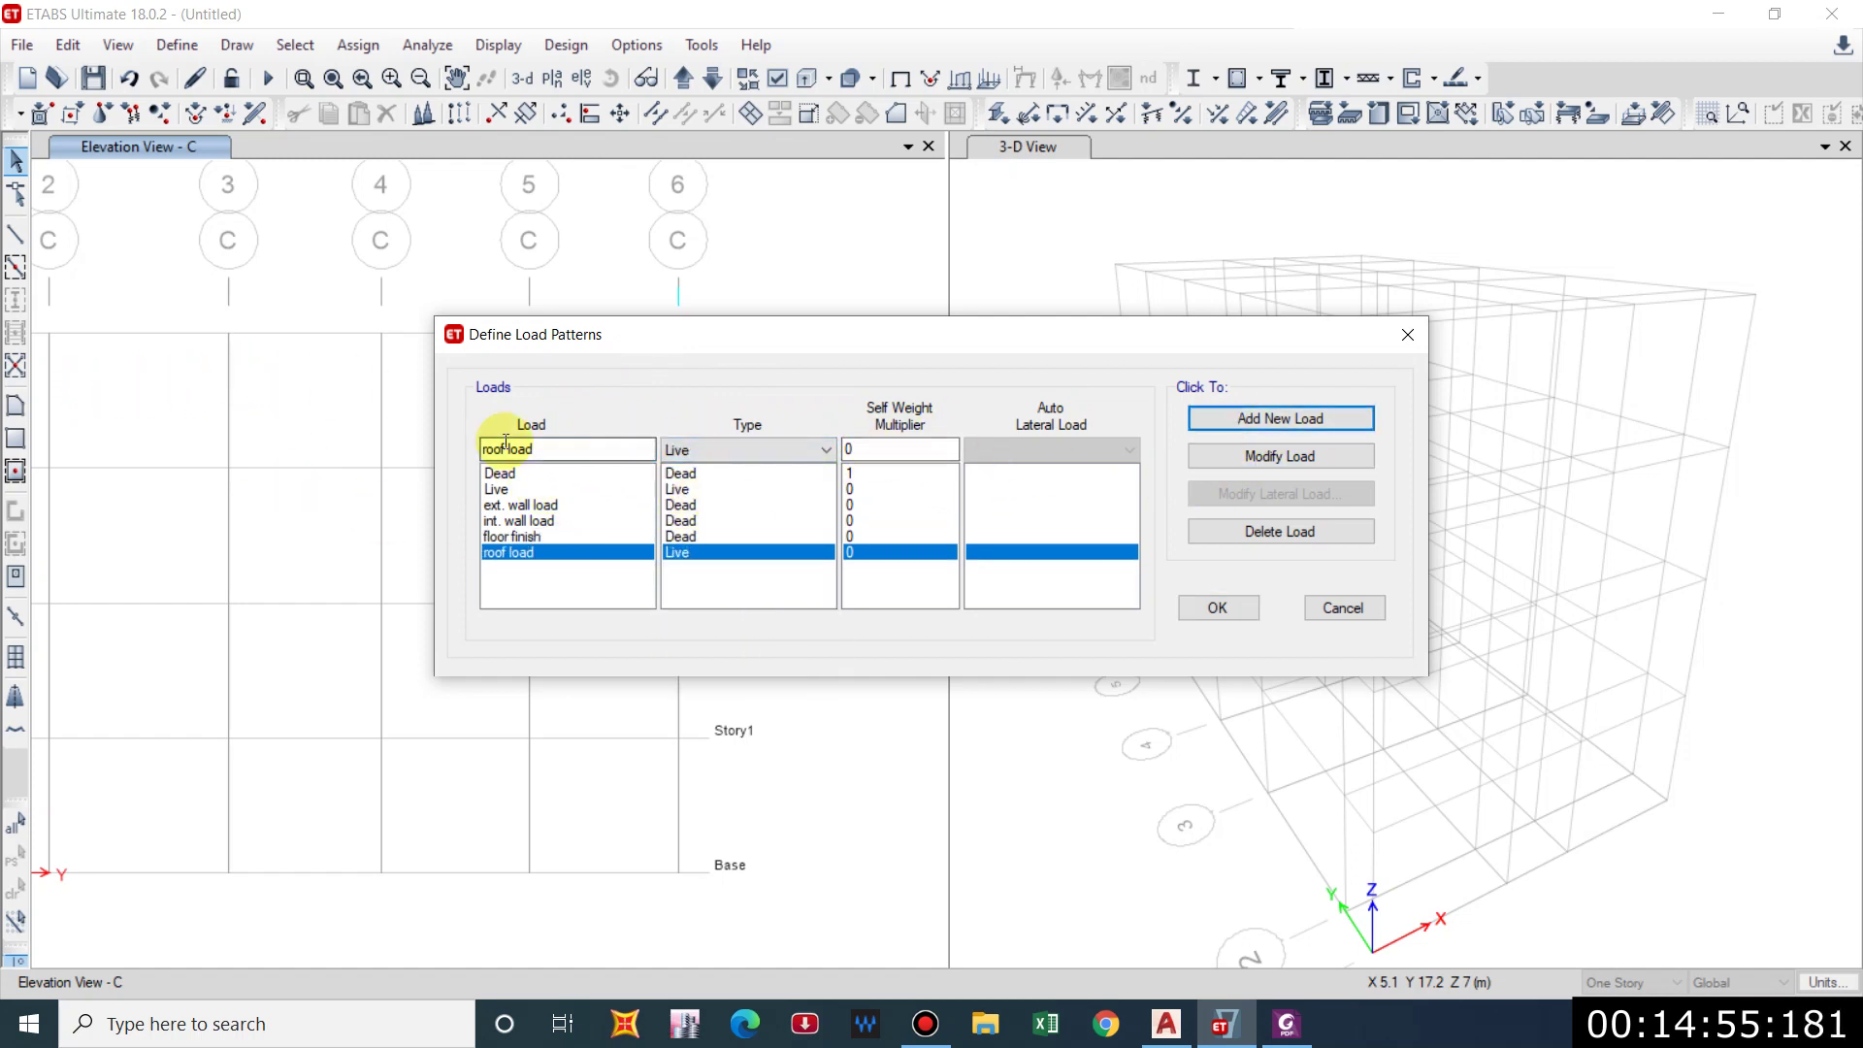
Add a load pattern named EQX with type Seismic and auto lateral load IS 1893:2016.
{"action": "left_click", "coordinate": [558, 449]}
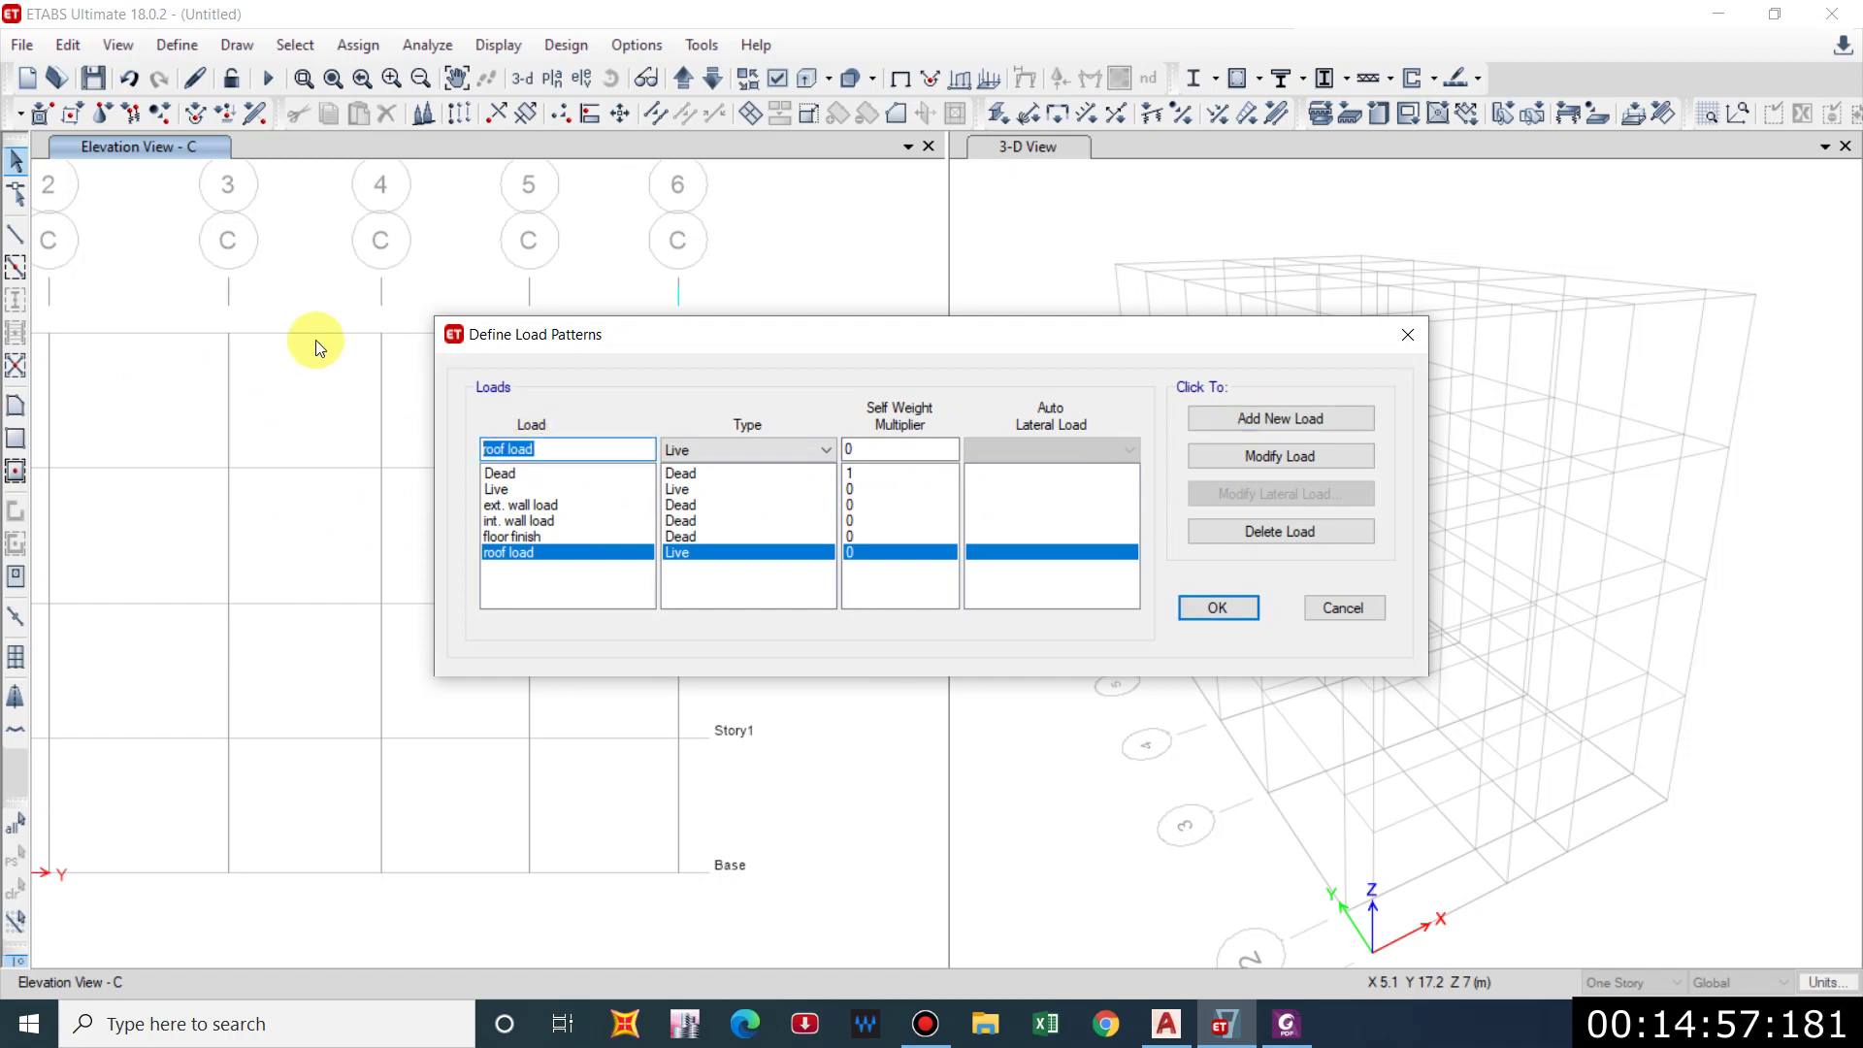
{"action": "type", "text": "EQX"}
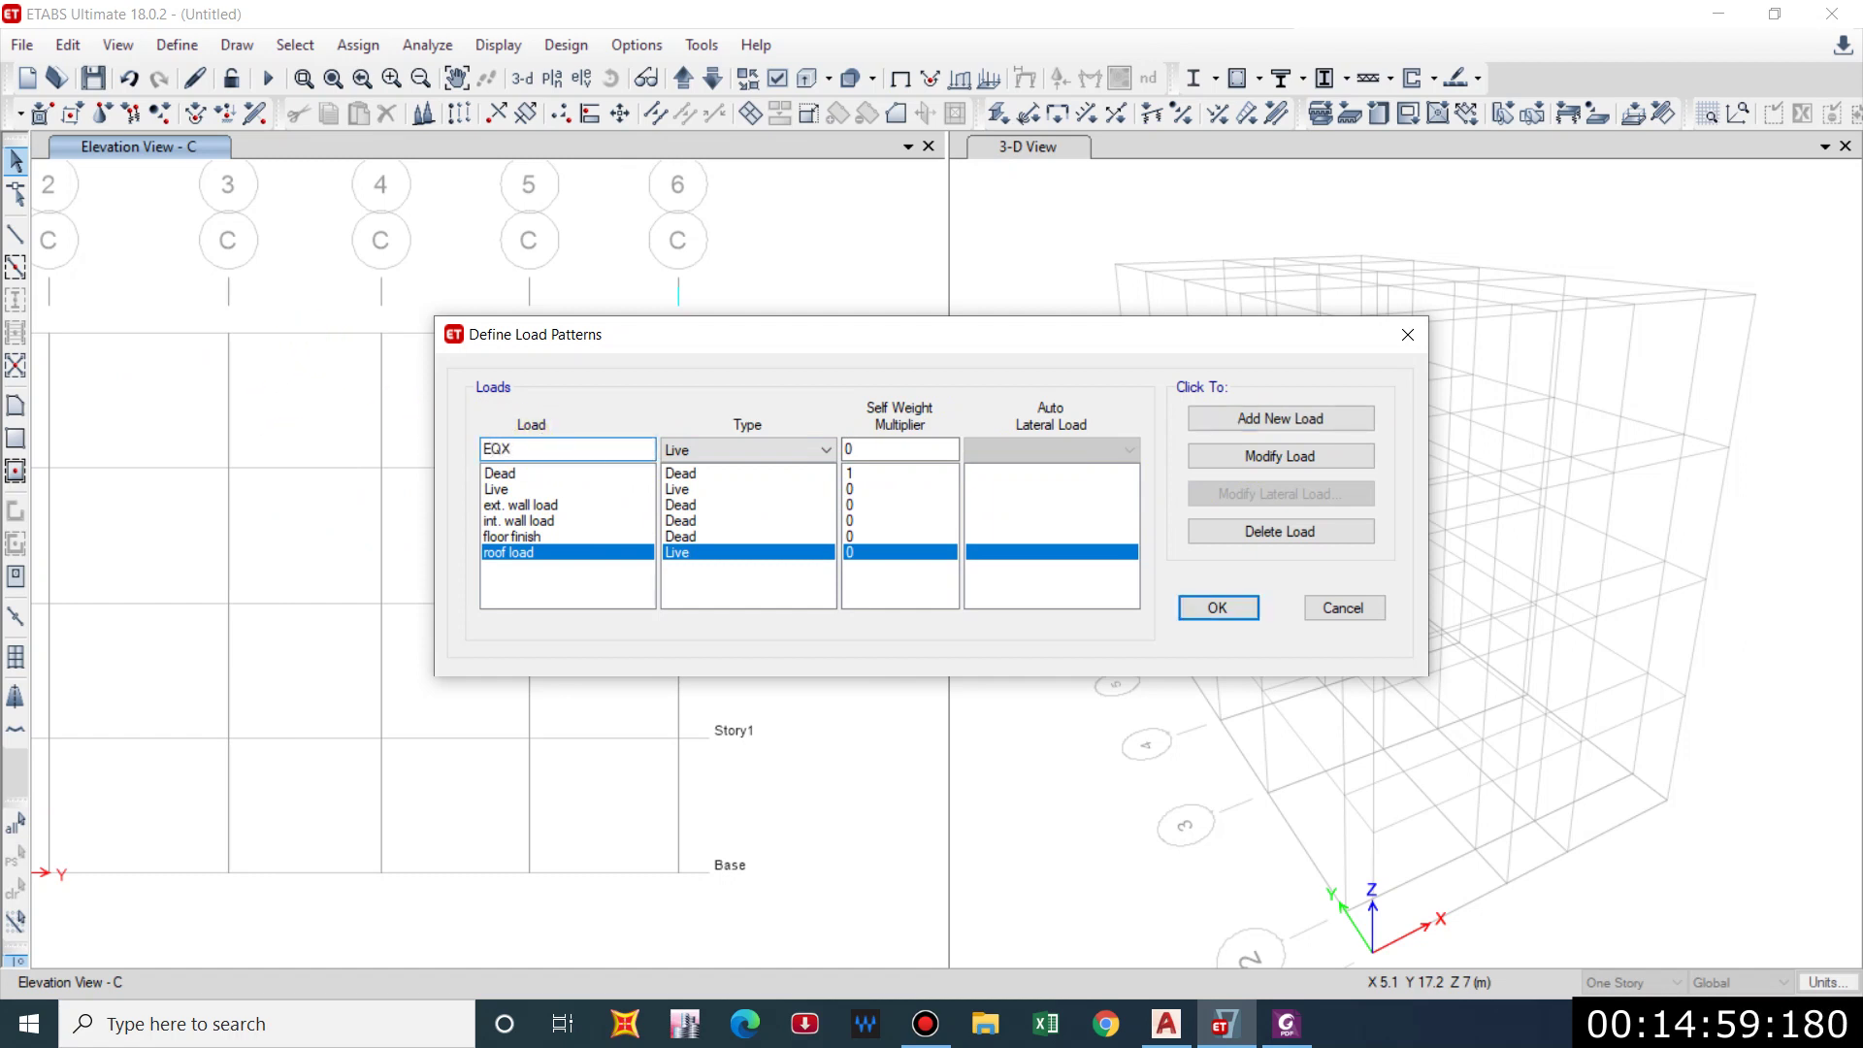
{"action": "left_click", "coordinate": [761, 454]}
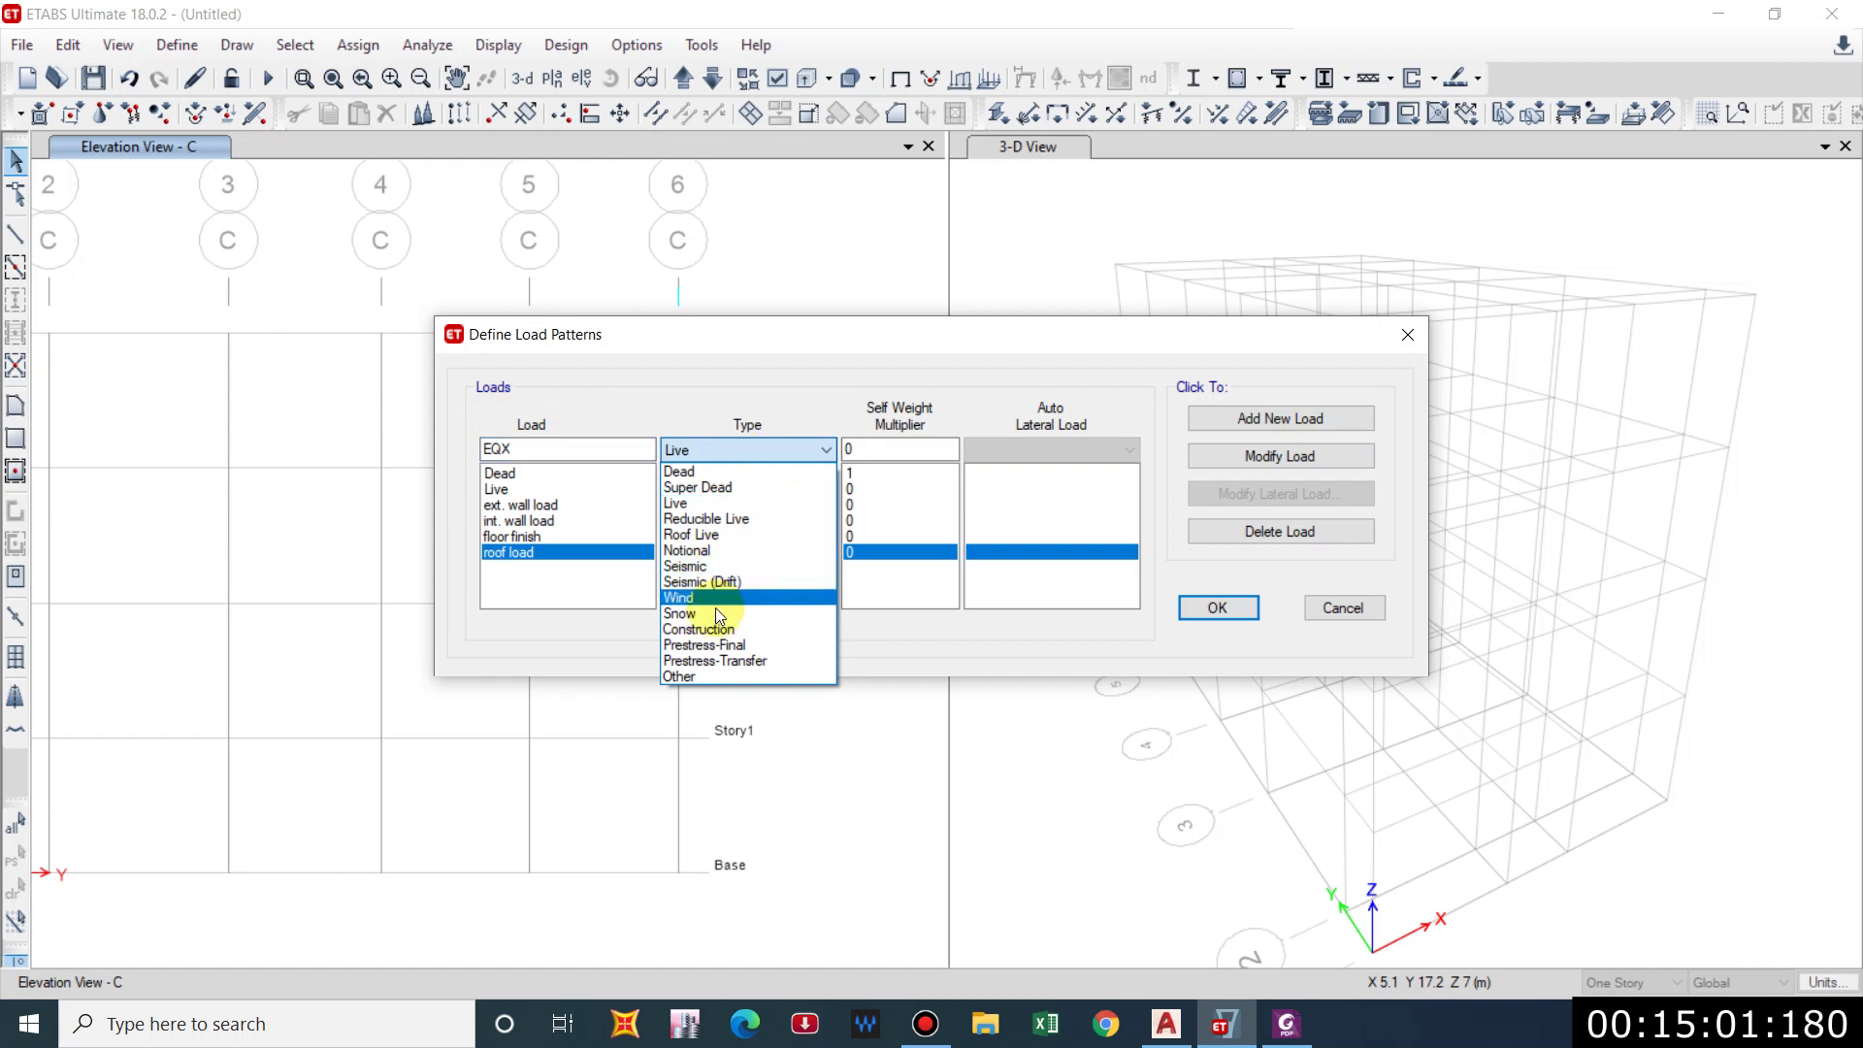
{"action": "left_click", "coordinate": [701, 566]}
{"action": "left_click", "coordinate": [1051, 449]}
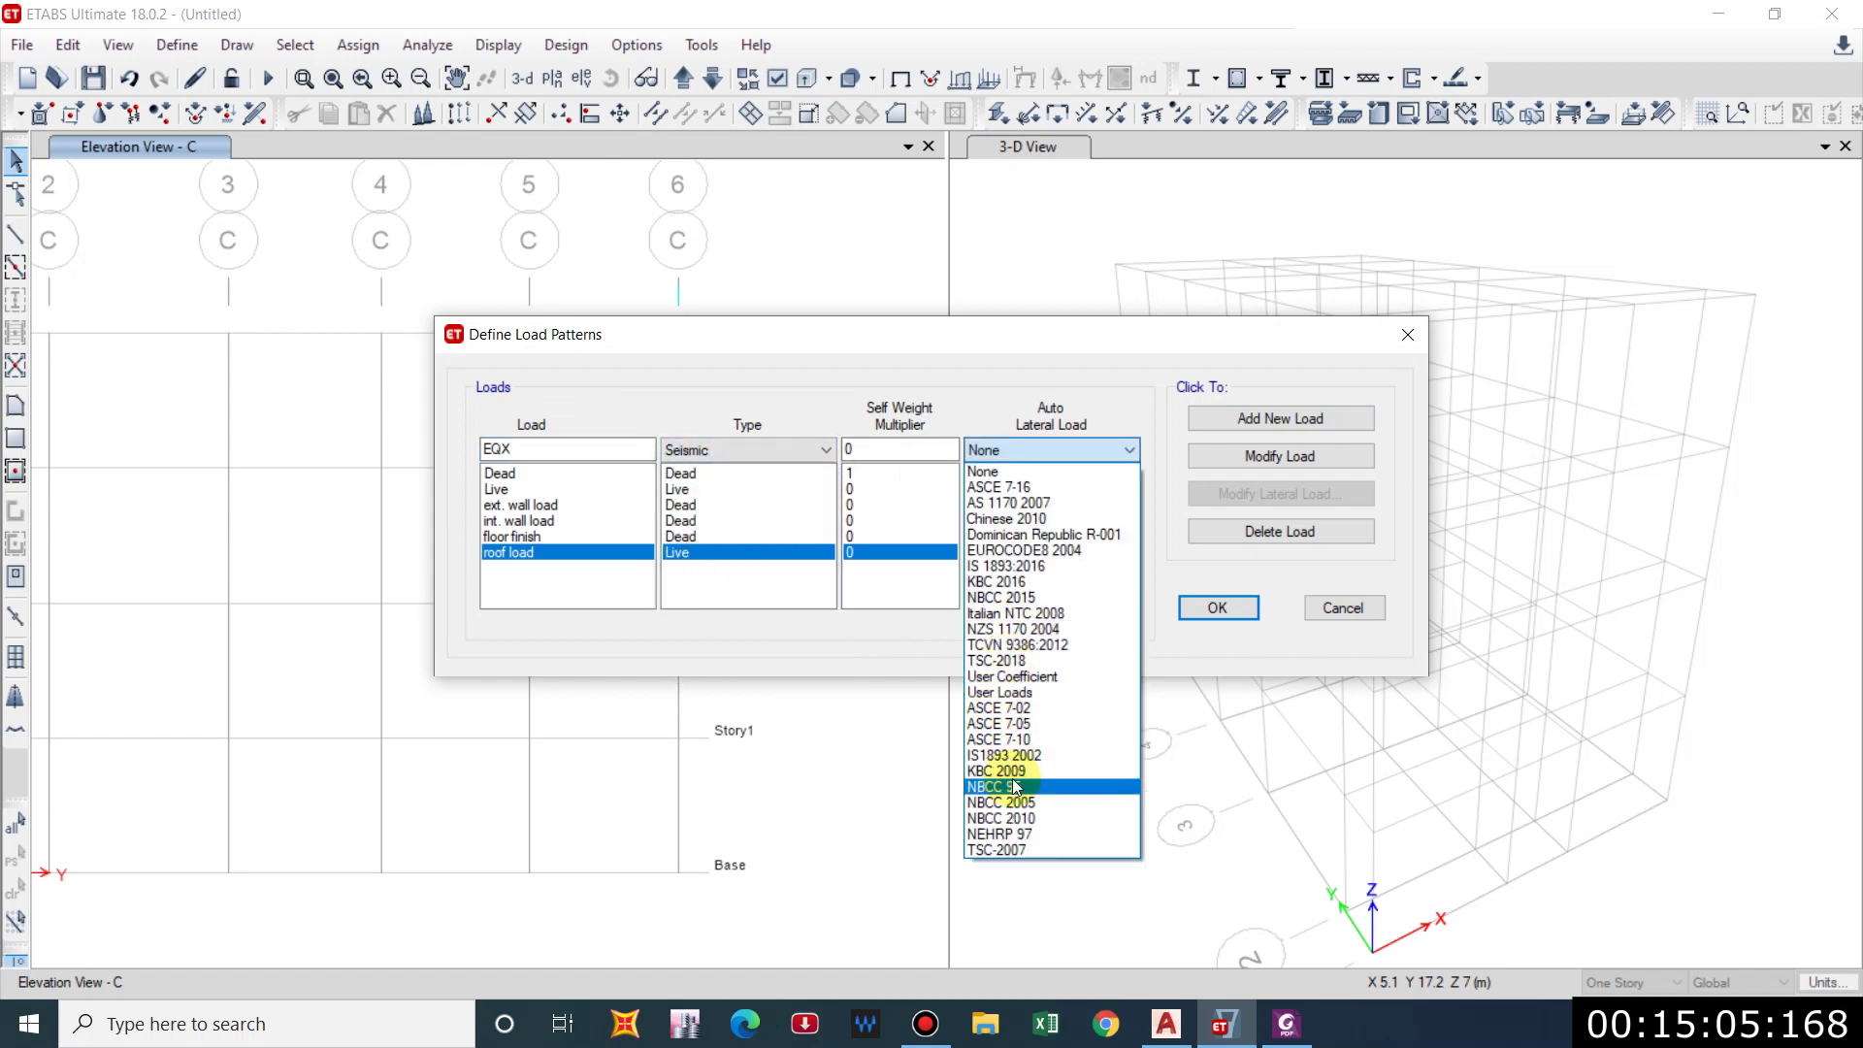
{"action": "left_click", "coordinate": [1034, 567]}
{"action": "left_click", "coordinate": [1258, 425]}
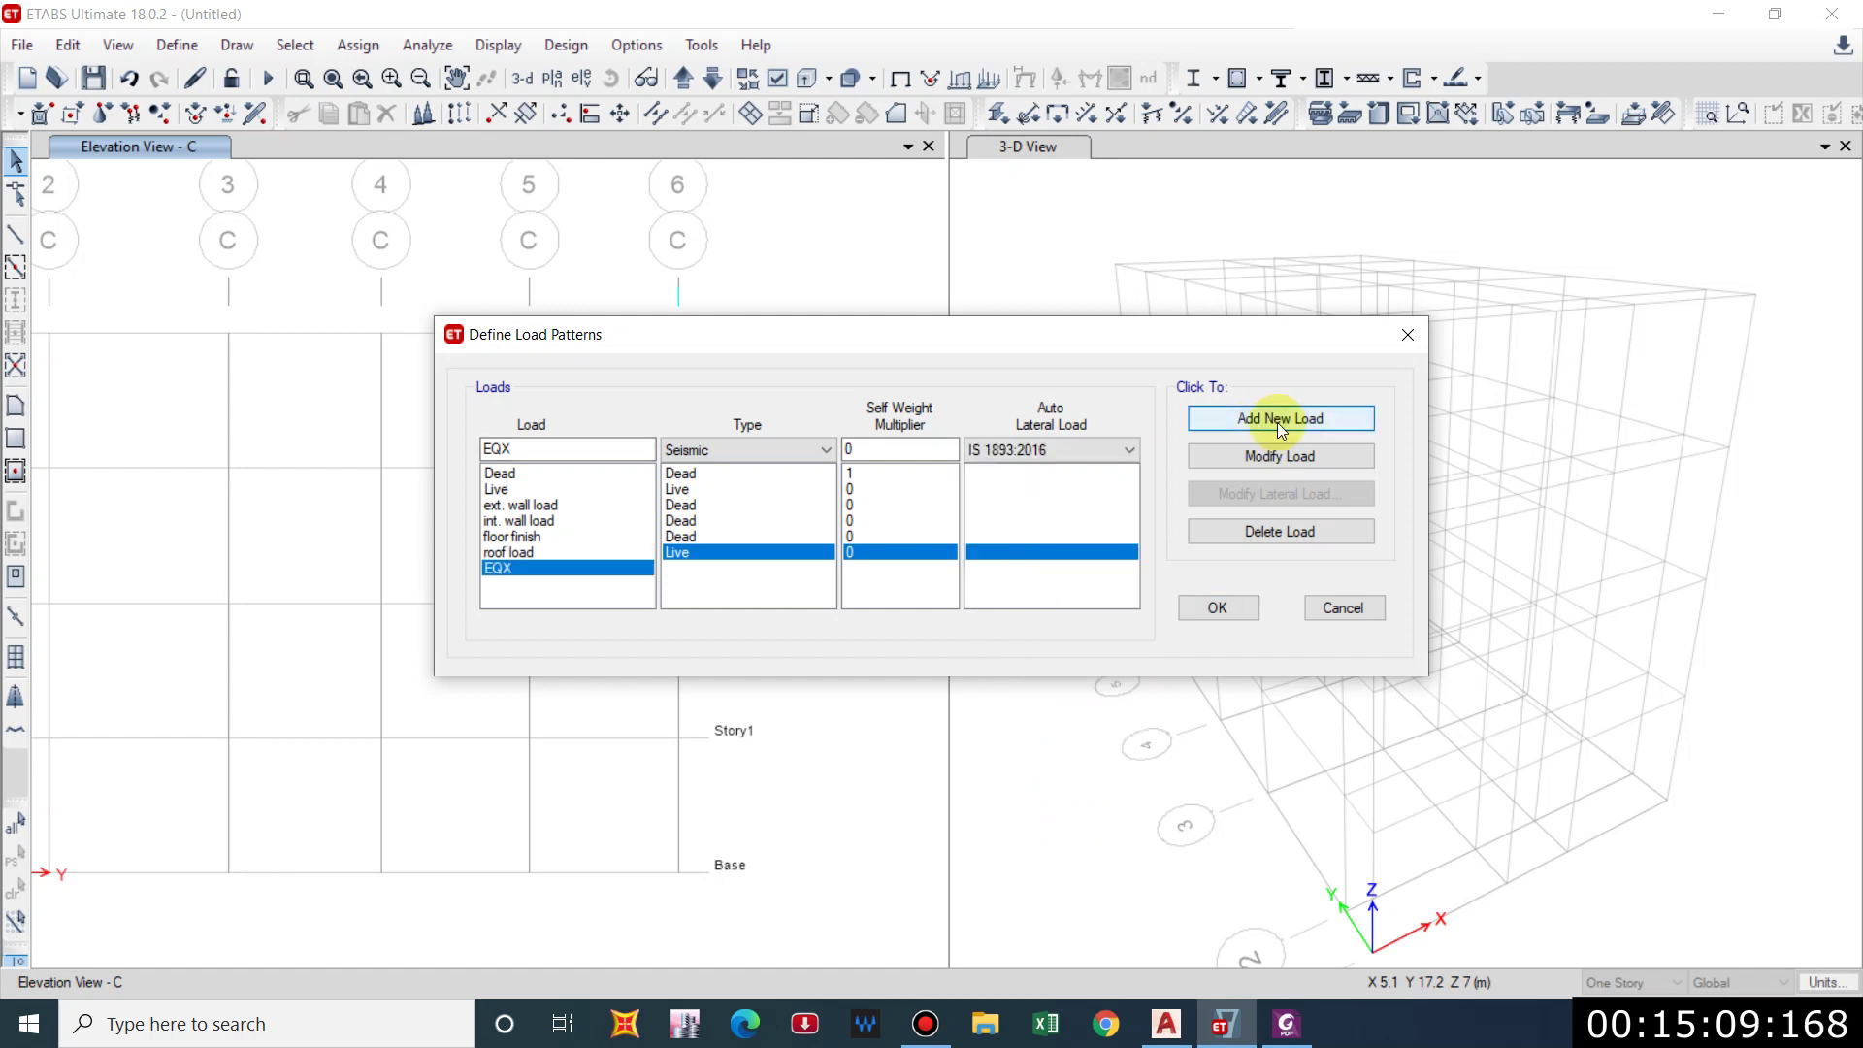
Add a load pattern named EQy, keeping type Seismic and auto lateral load IS 1893:2016.
{"action": "left_click", "coordinate": [549, 449]}
{"action": "type", "text": "y"}
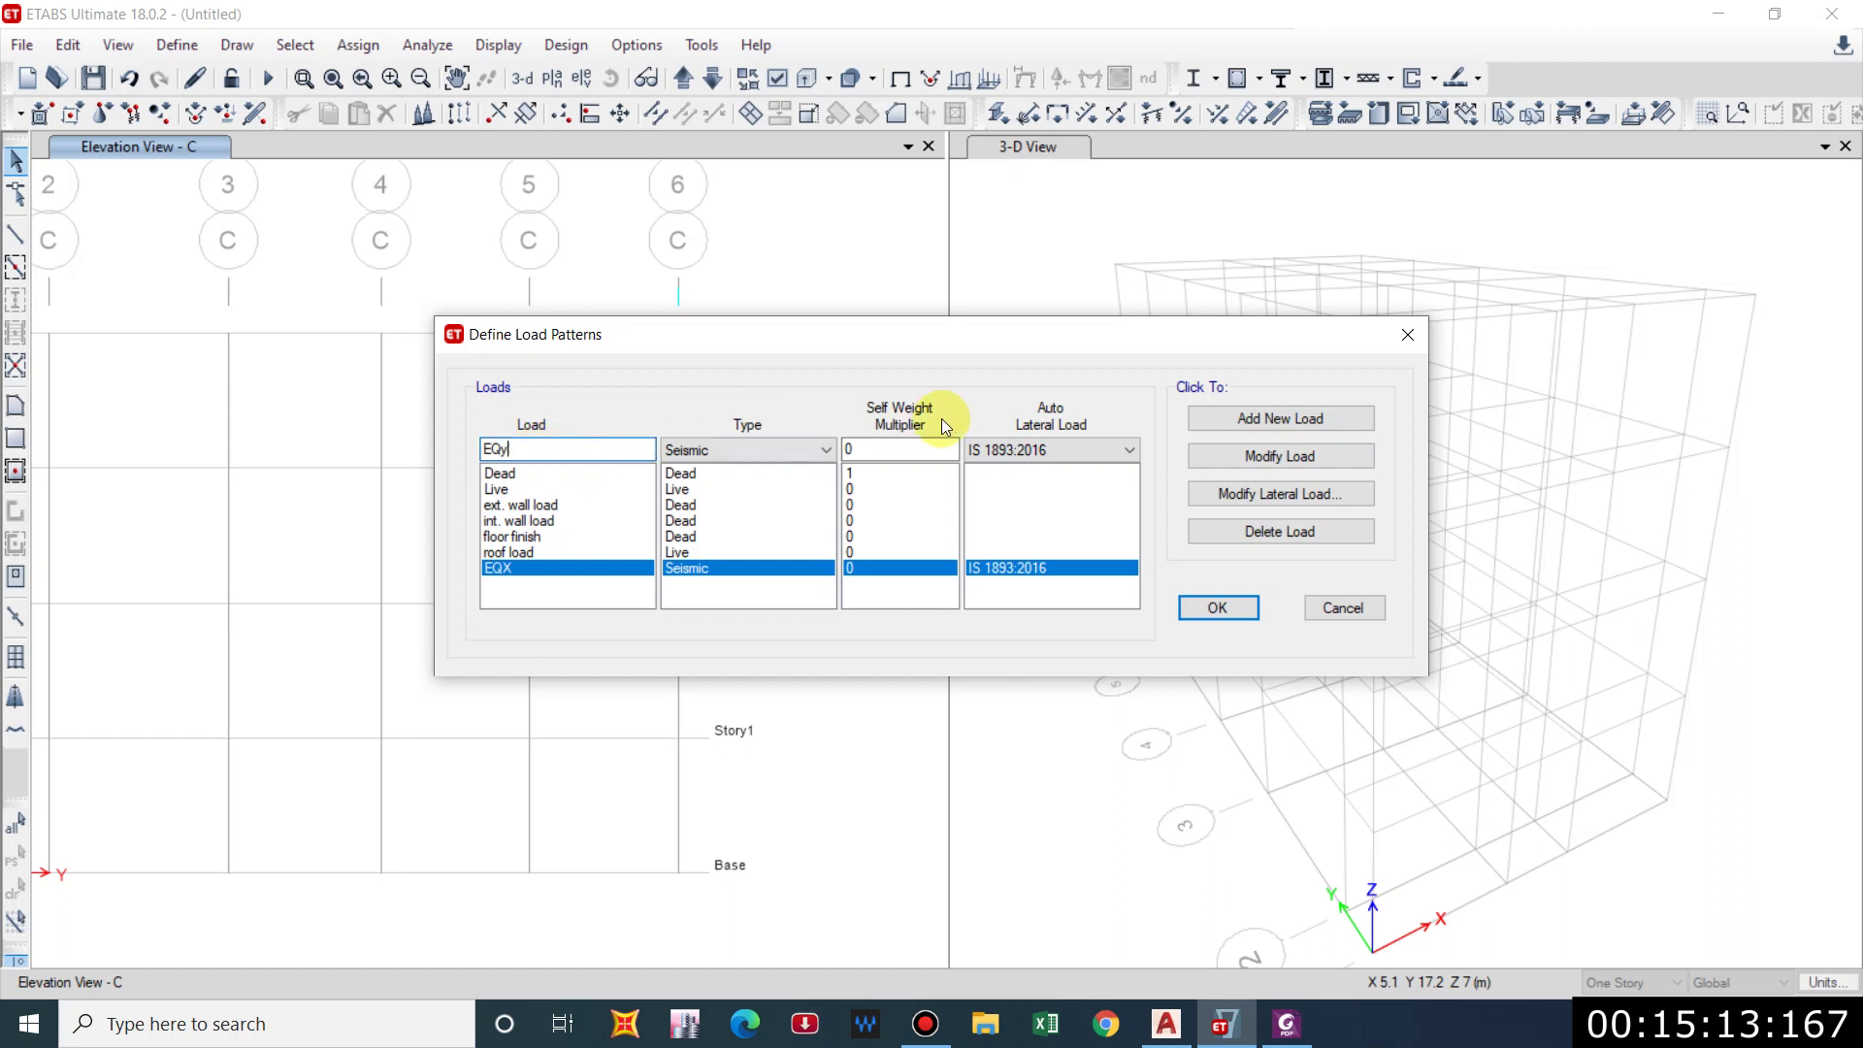
{"action": "left_click", "coordinate": [1262, 421]}
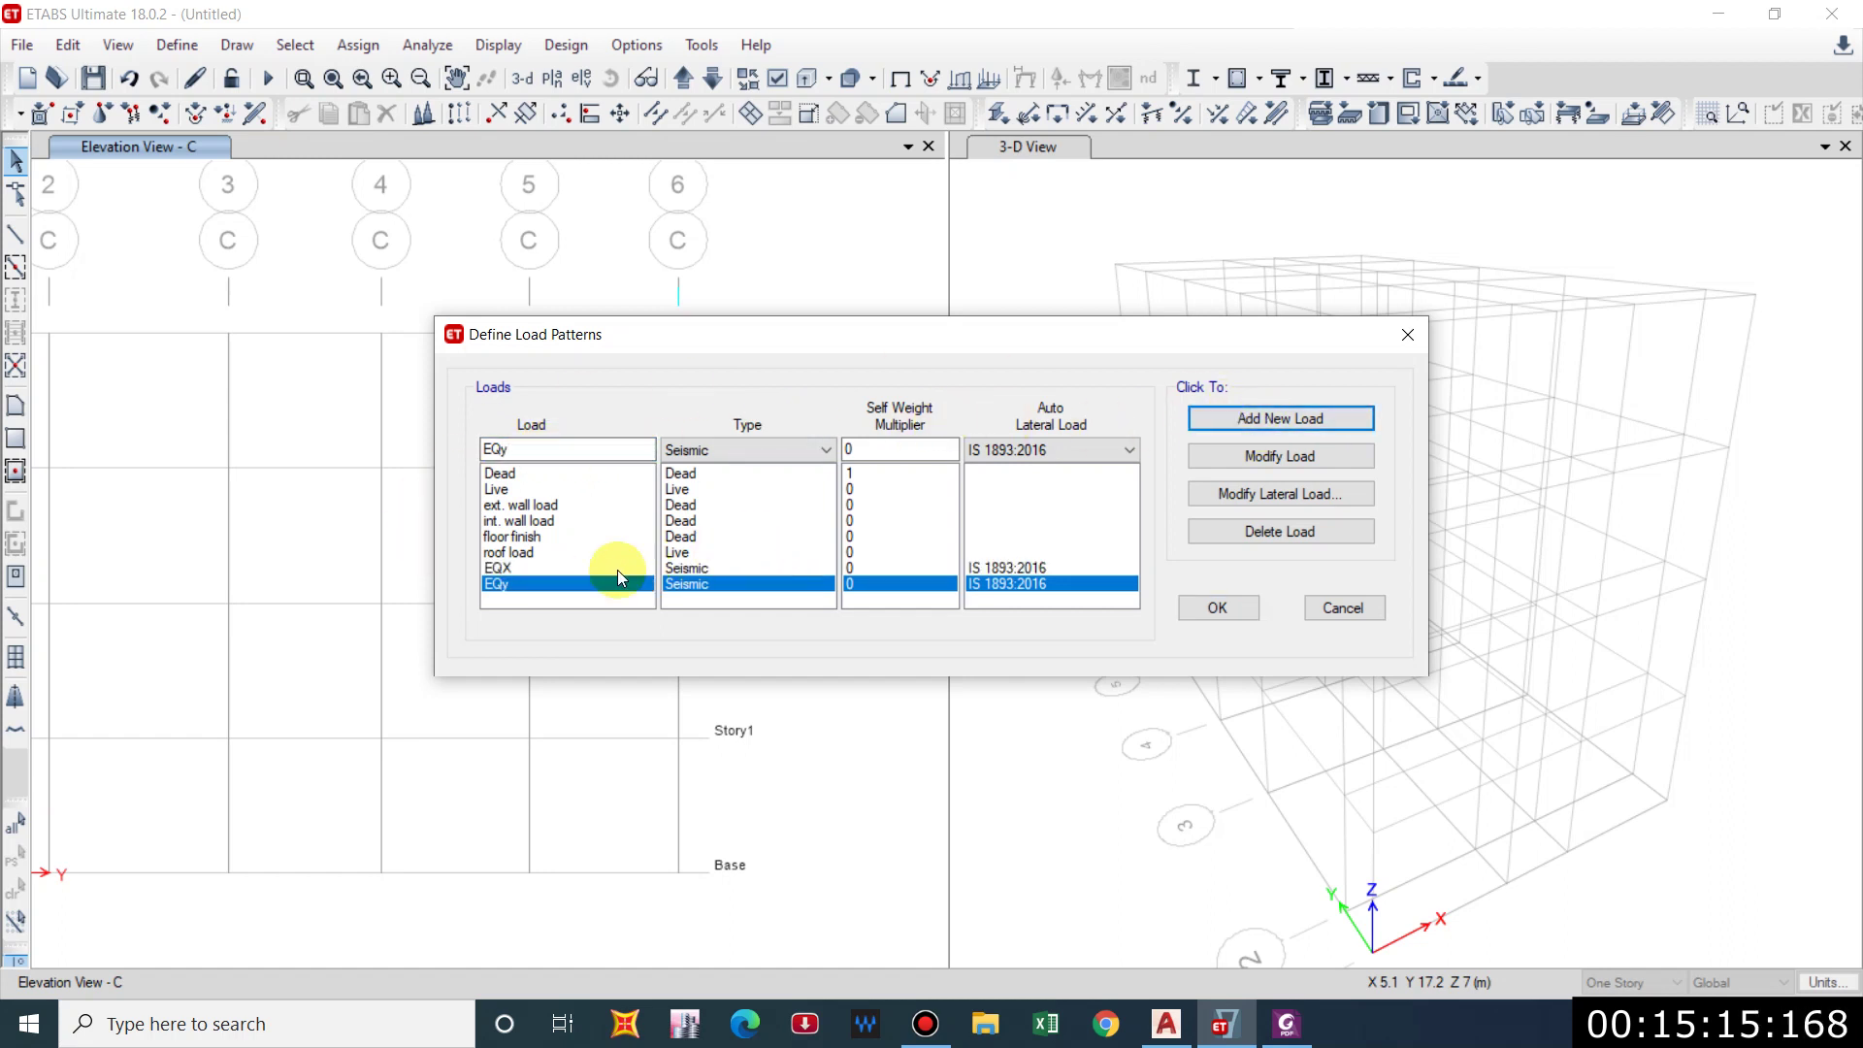
Add a load pattern named parapet wall with type Dead.
{"action": "double_click", "coordinate": [548, 450]}
{"action": "type", "text": "parap"}
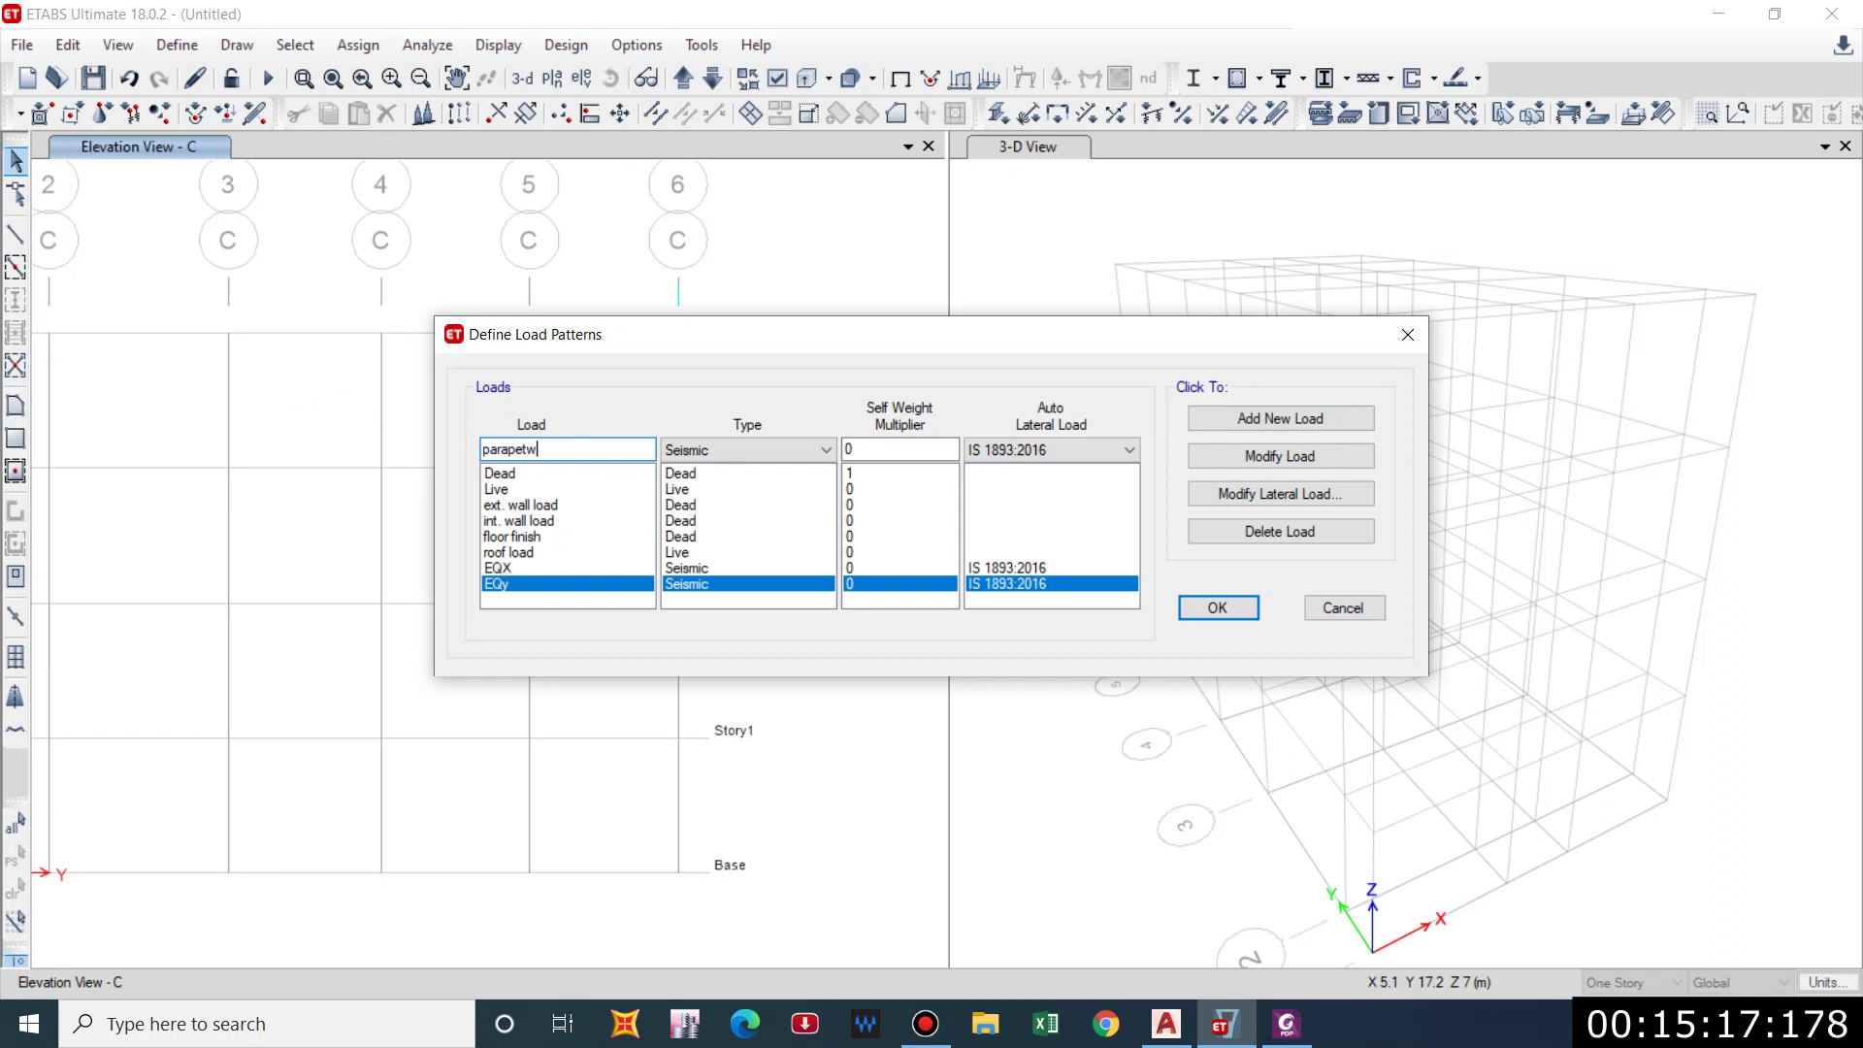
{"action": "type", "text": "et wall"}
{"action": "left_click", "coordinate": [732, 446]}
{"action": "left_click", "coordinate": [693, 474]}
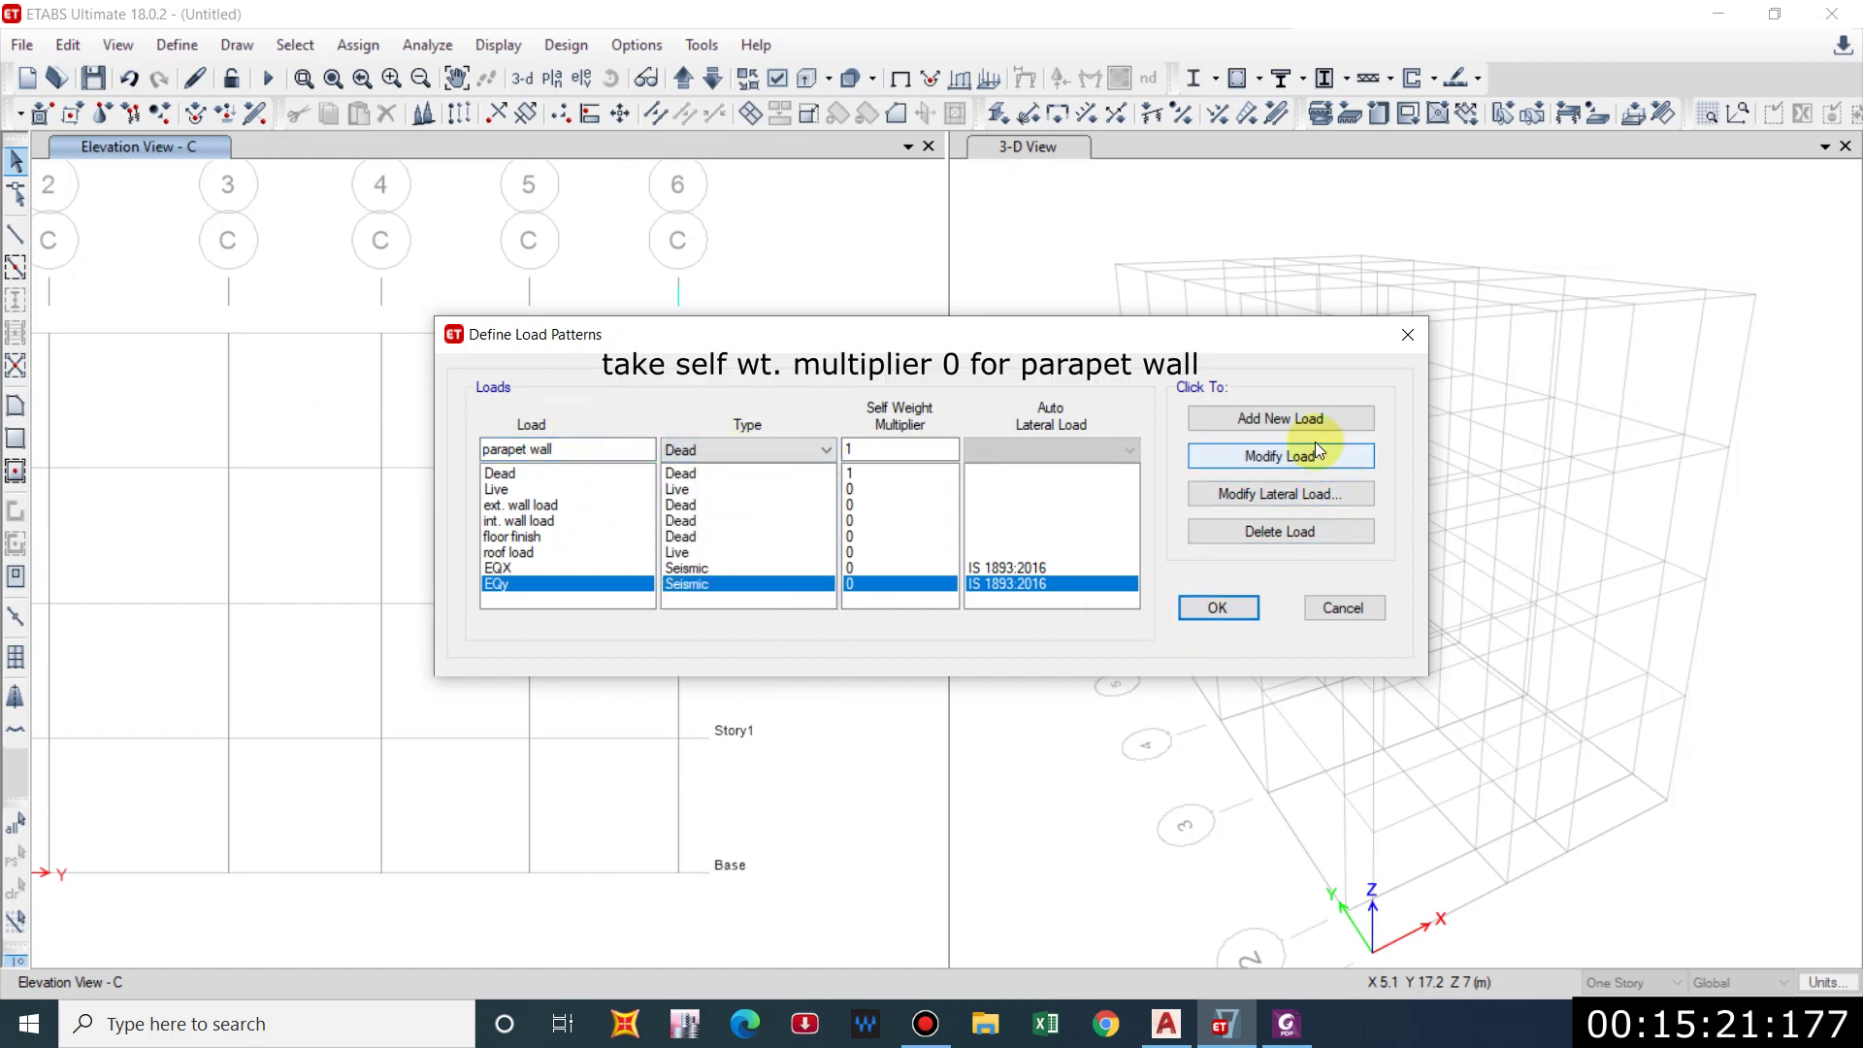
{"action": "left_click", "coordinate": [1262, 423]}
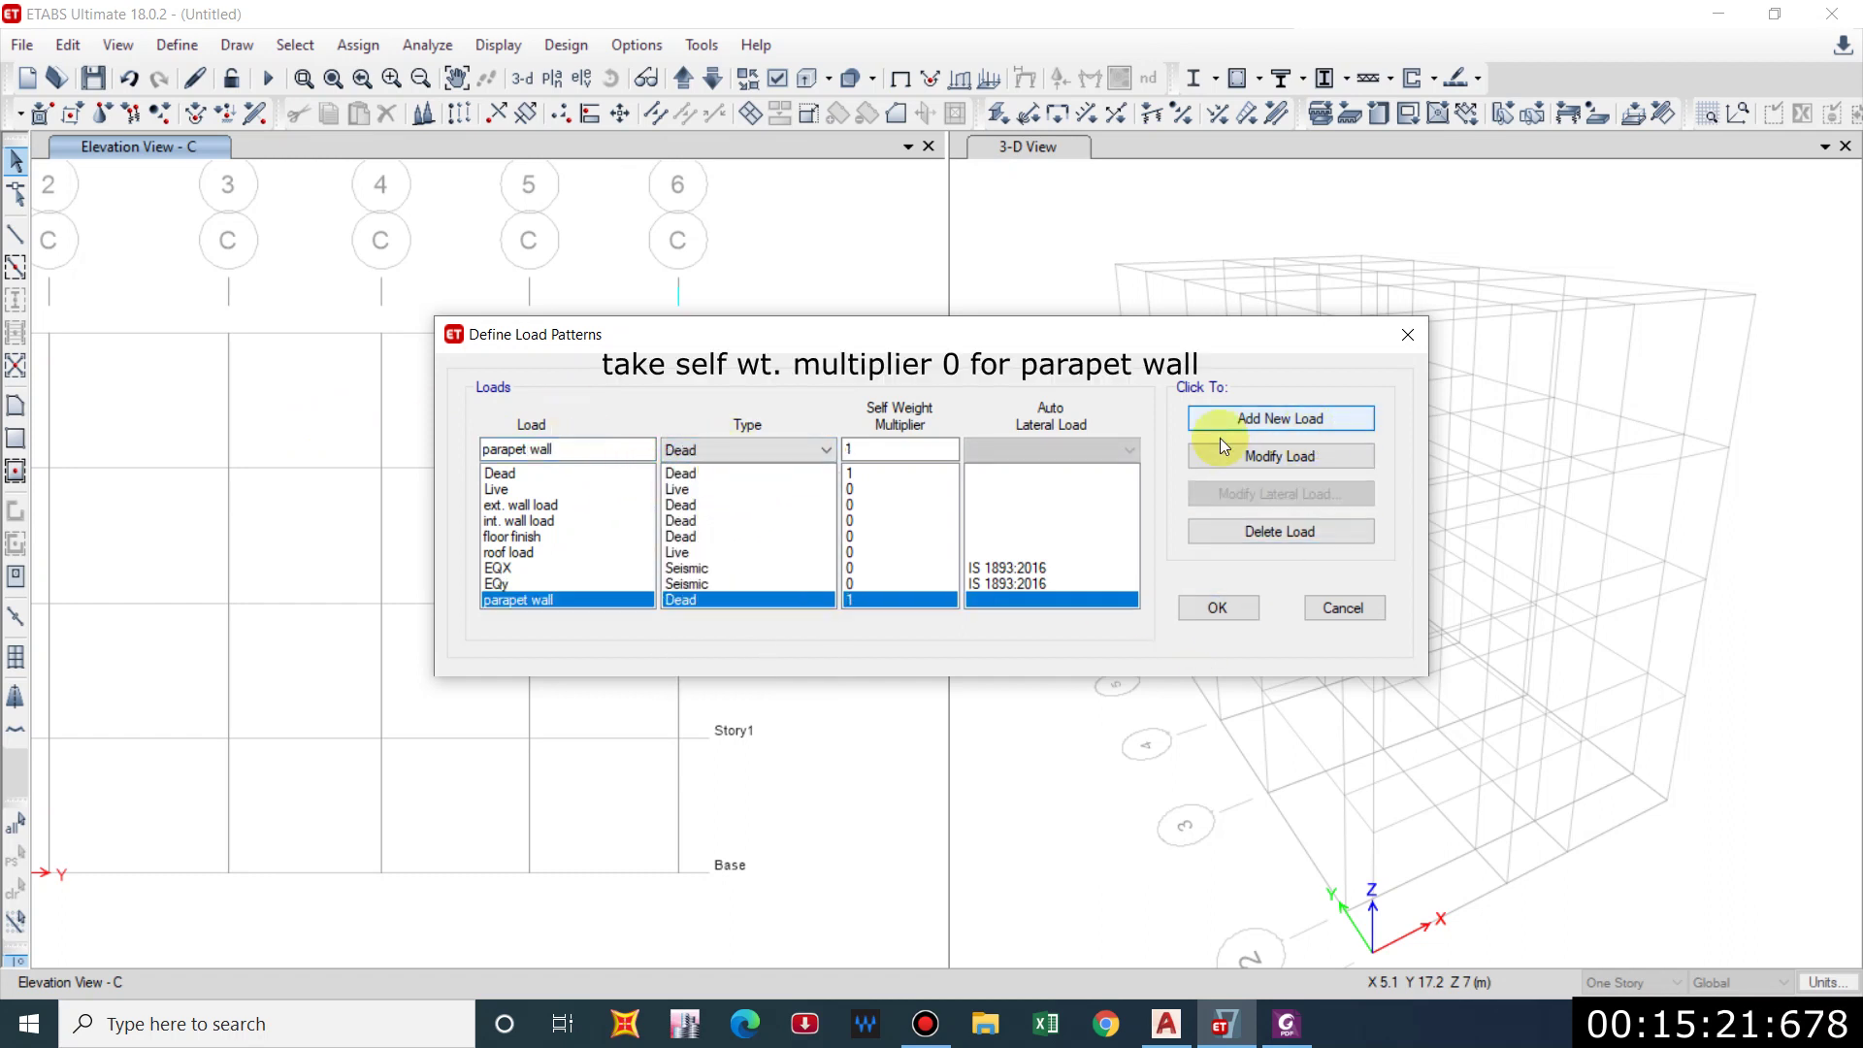
Open the lateral load settings of EQX and exclude the Y direction and both of its eccentricity cases.
{"action": "left_click", "coordinate": [516, 569]}
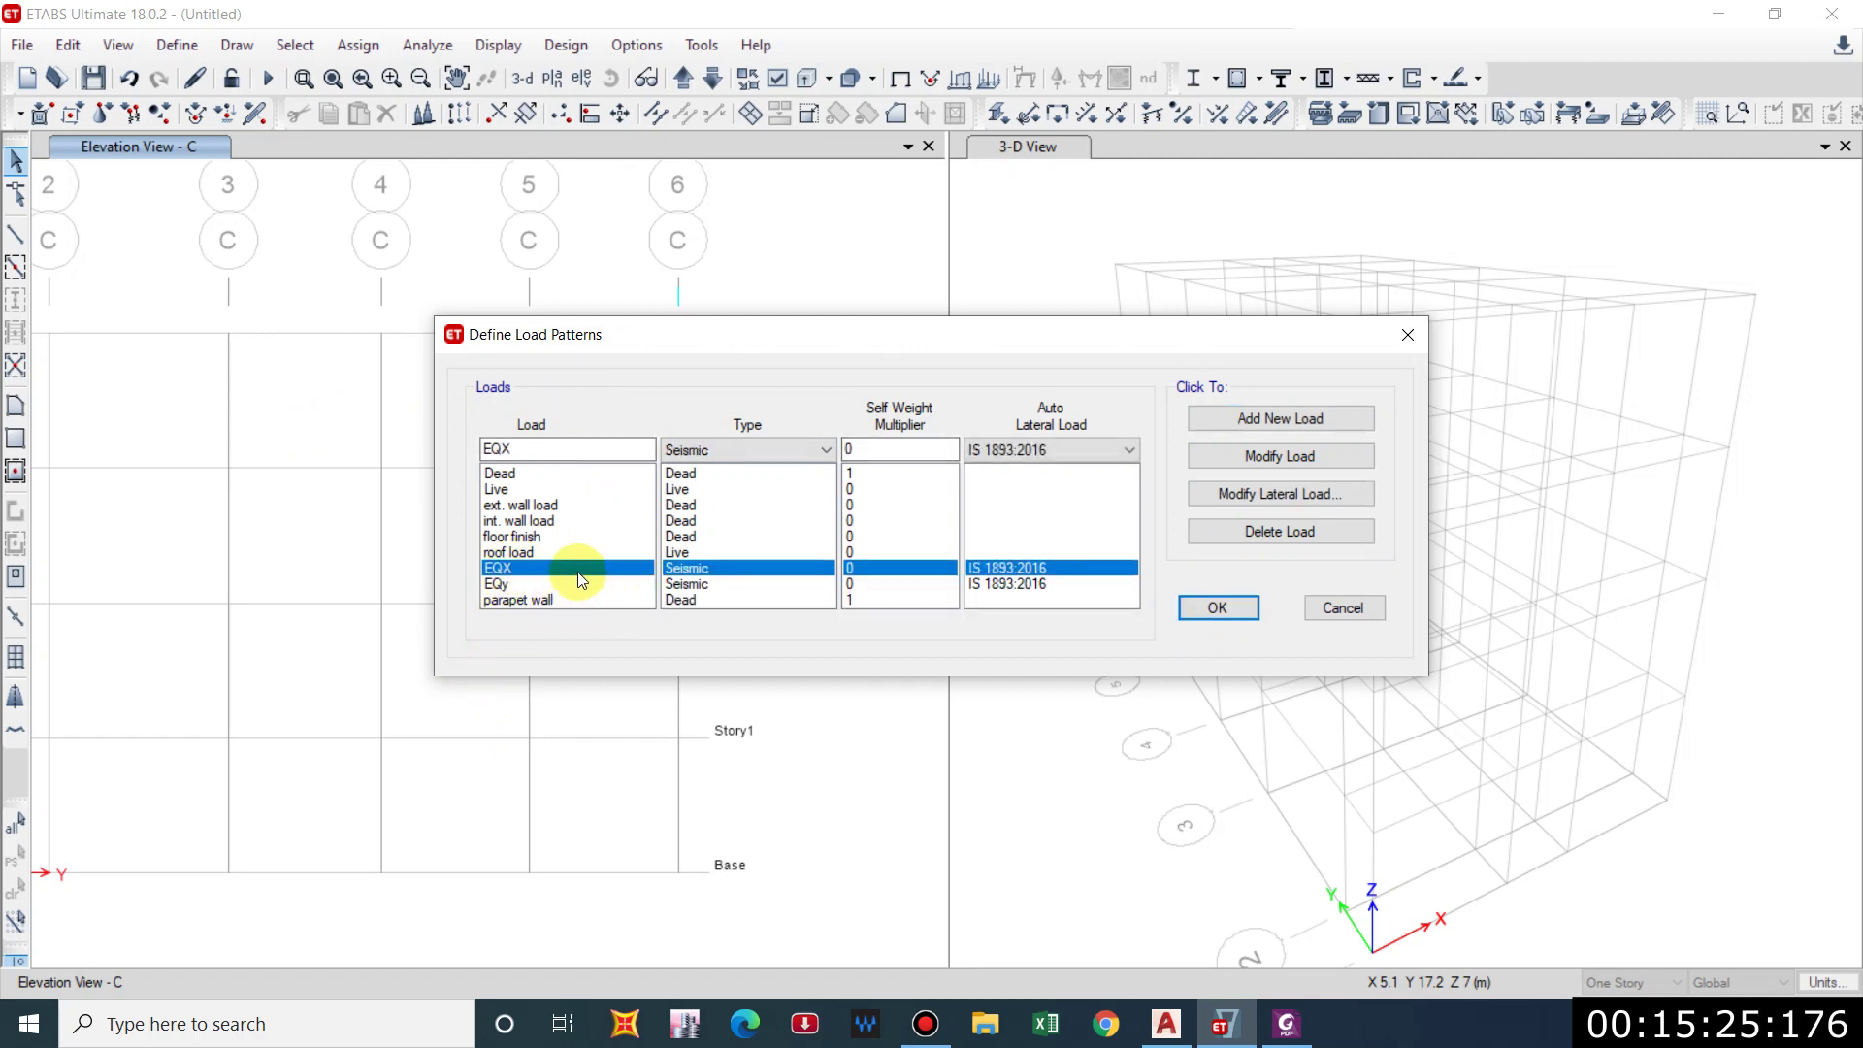
{"action": "left_click", "coordinate": [1277, 497]}
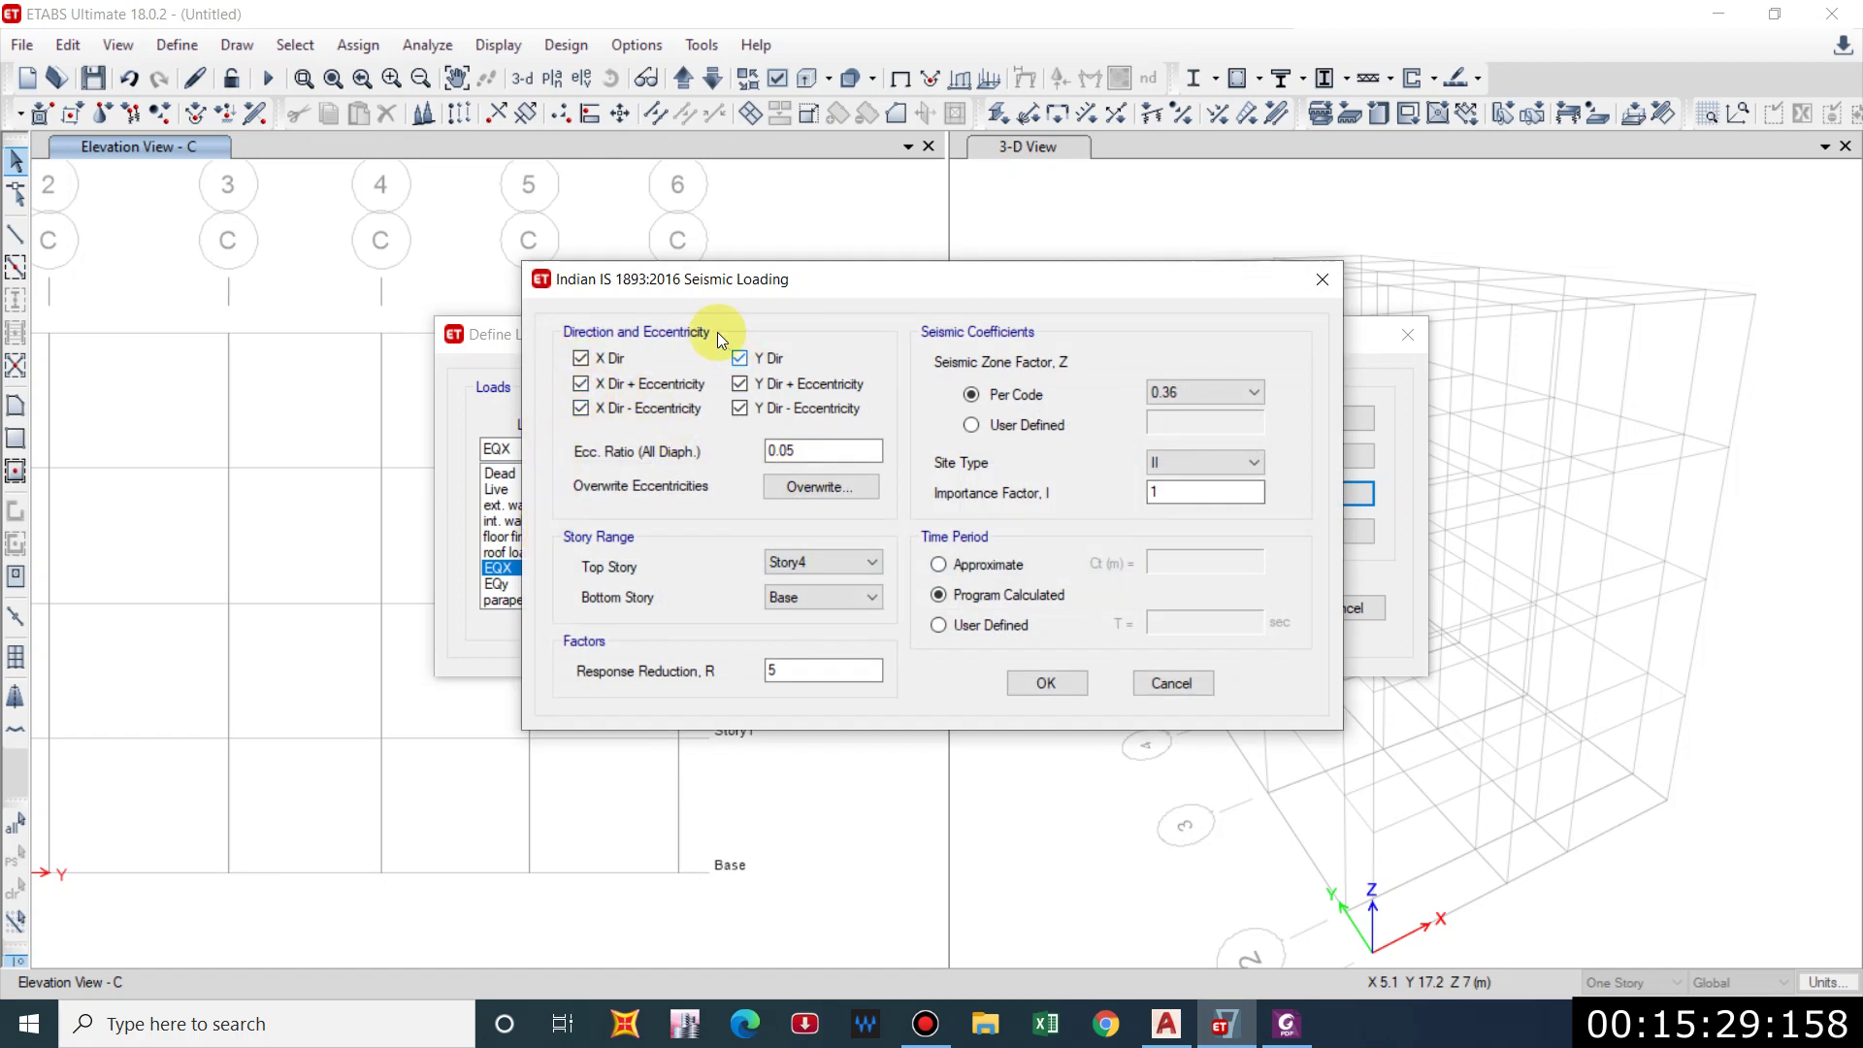
{"action": "left_click", "coordinate": [739, 358]}
{"action": "left_click", "coordinate": [739, 383]}
{"action": "left_click", "coordinate": [739, 407]}
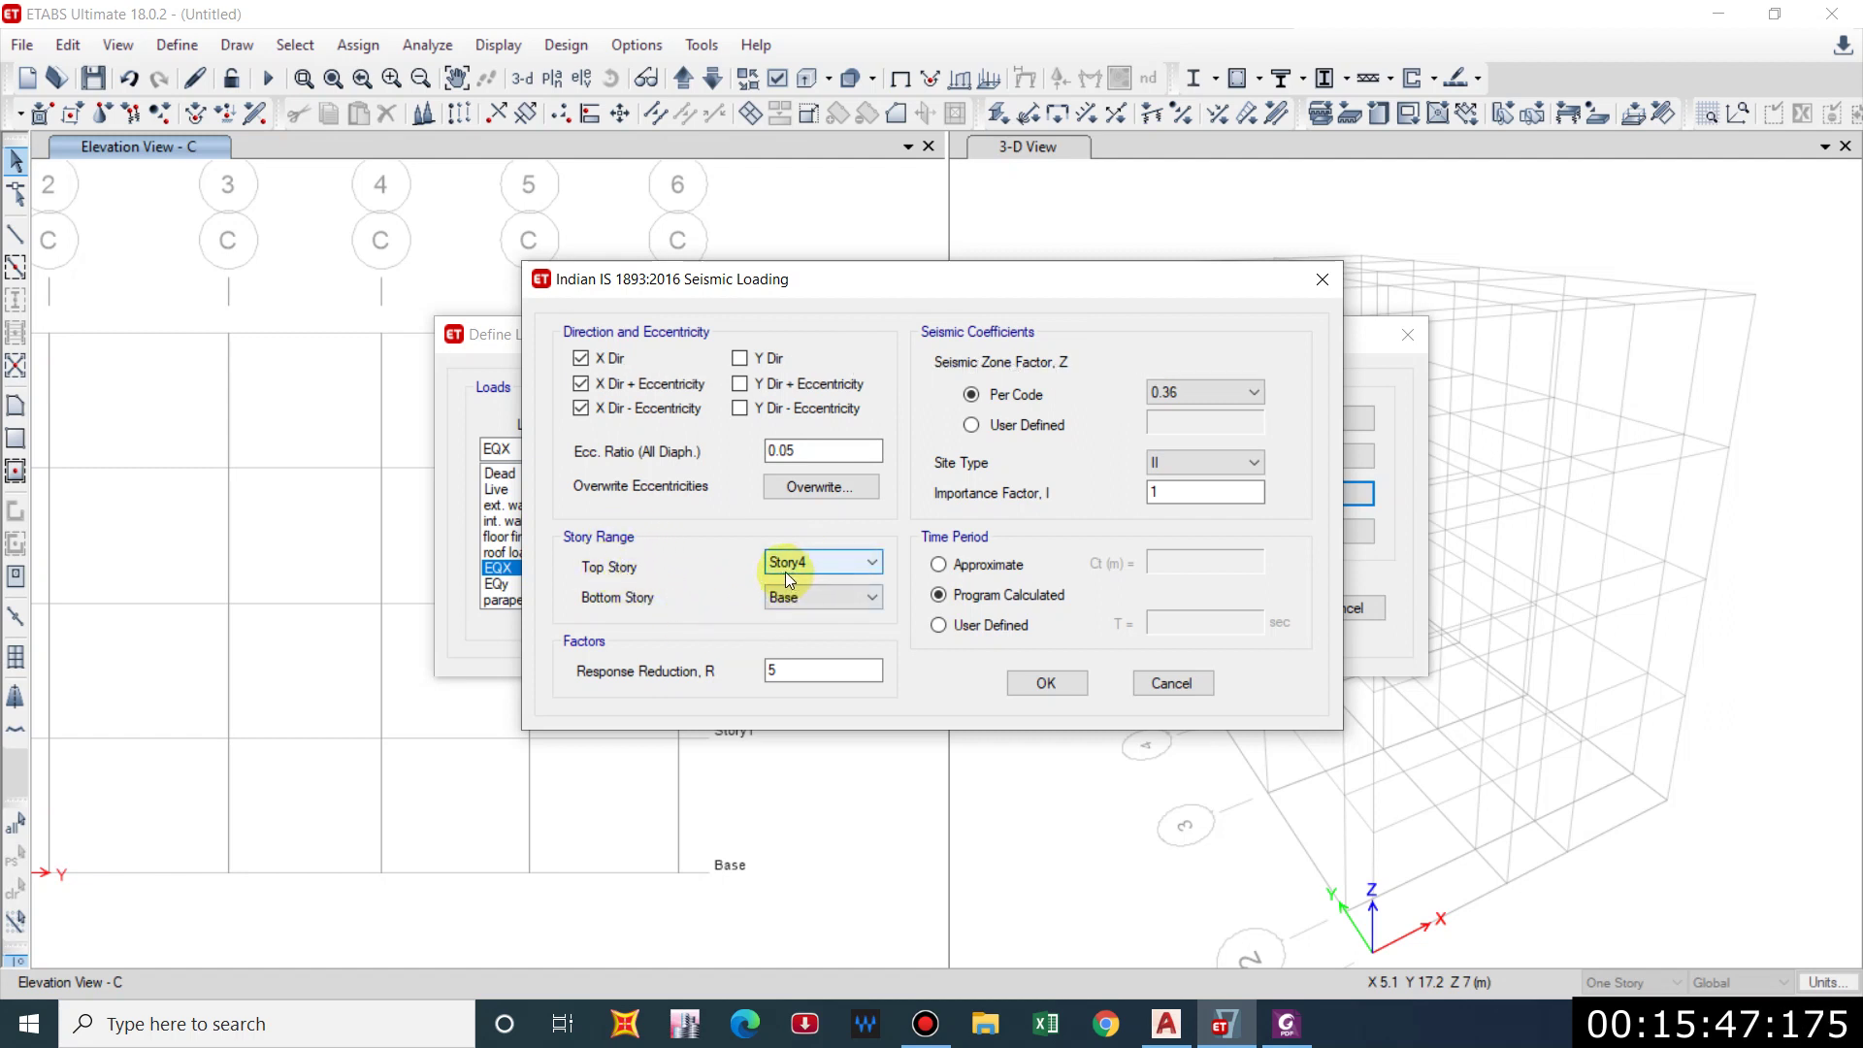
Switch to AutoCAD to examine the storey heights, plinth level and footings on the building section, and return to ETABS.
{"action": "left_click", "coordinate": [1167, 1024]}
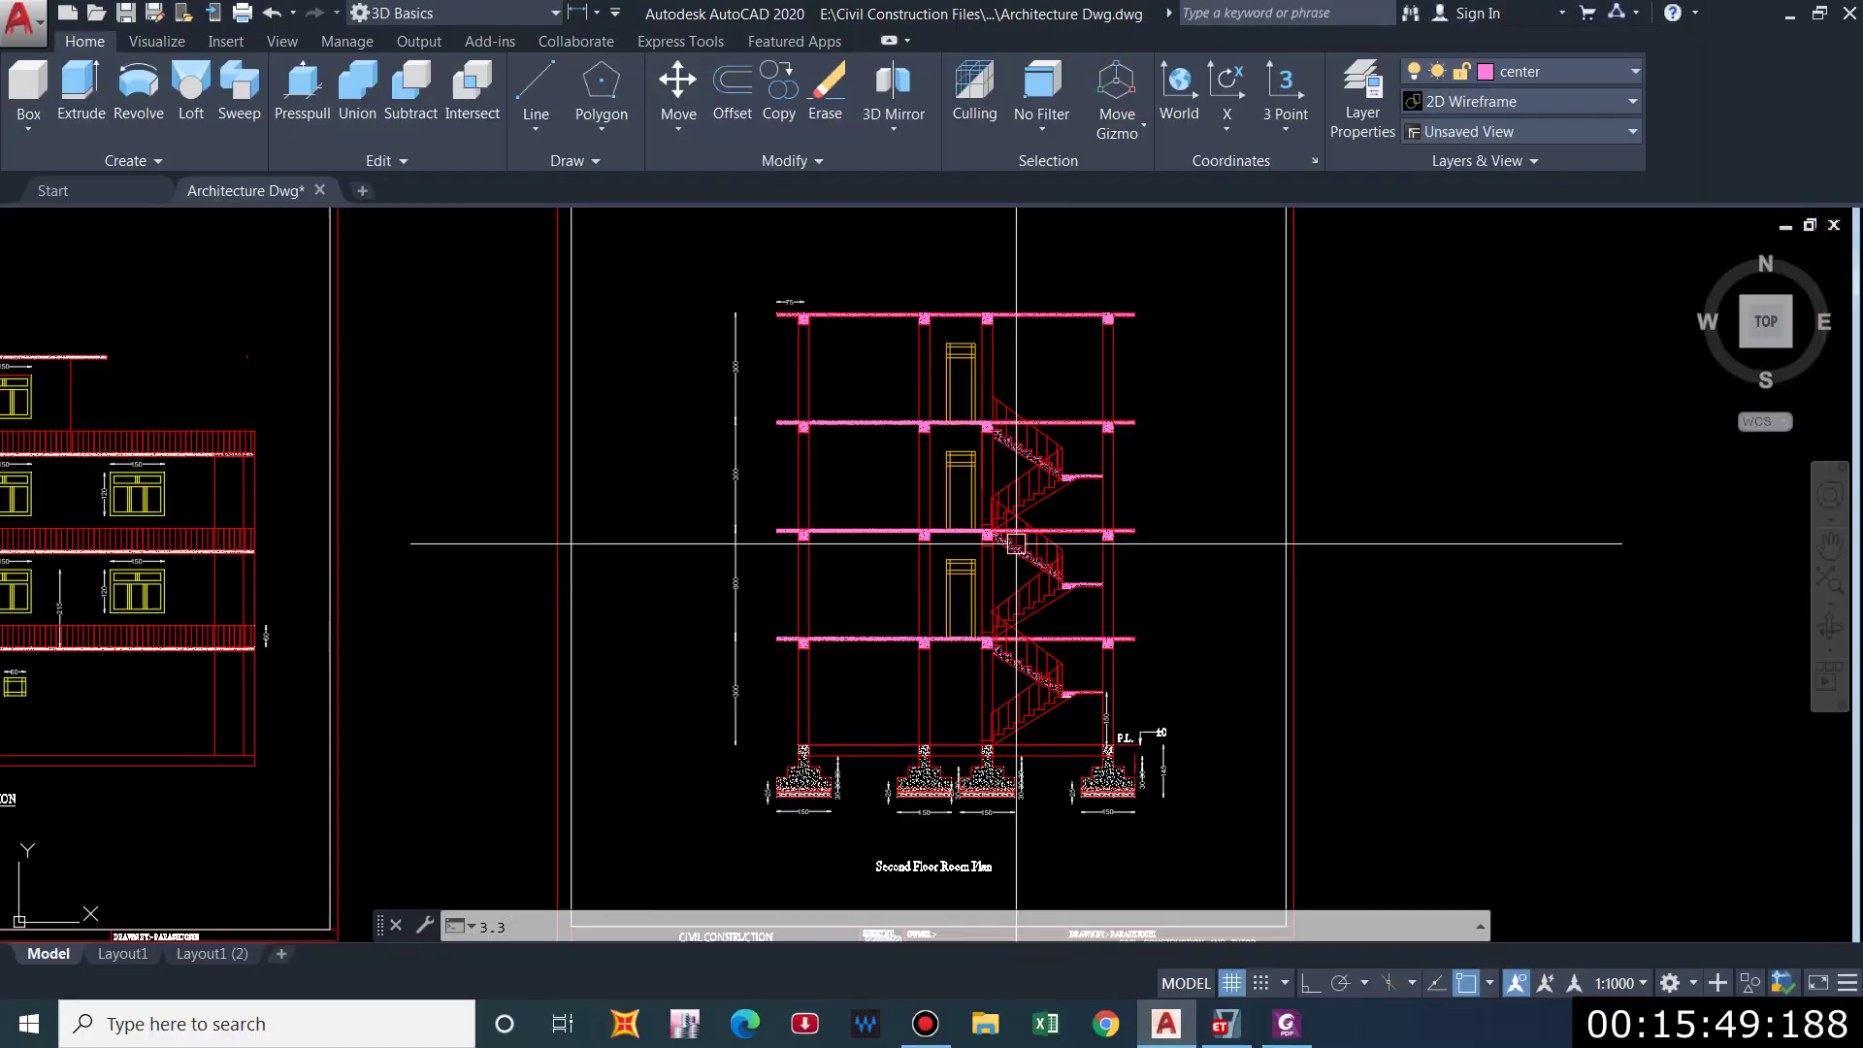
{"action": "scroll", "coordinate": [782, 721], "scroll_direction": "up", "scroll_amount": 2}
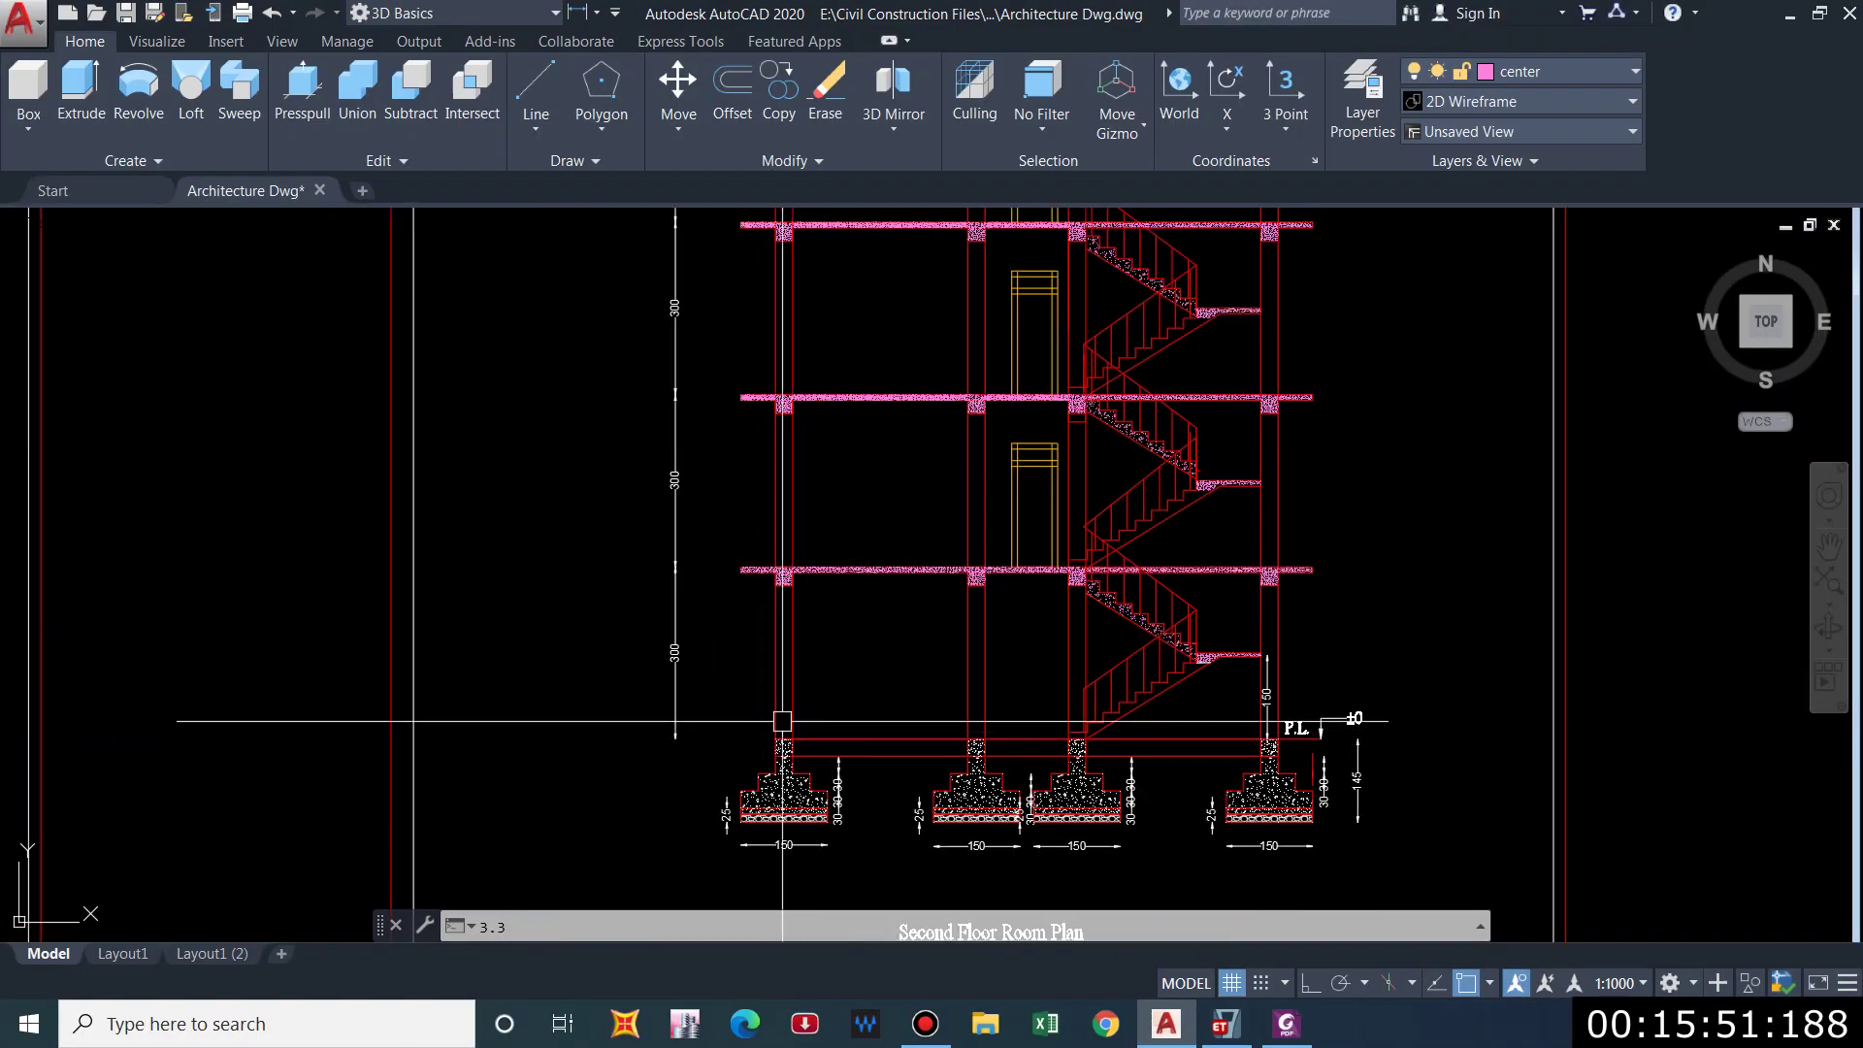
{"action": "scroll", "coordinate": [782, 681], "scroll_direction": "down", "scroll_amount": 2}
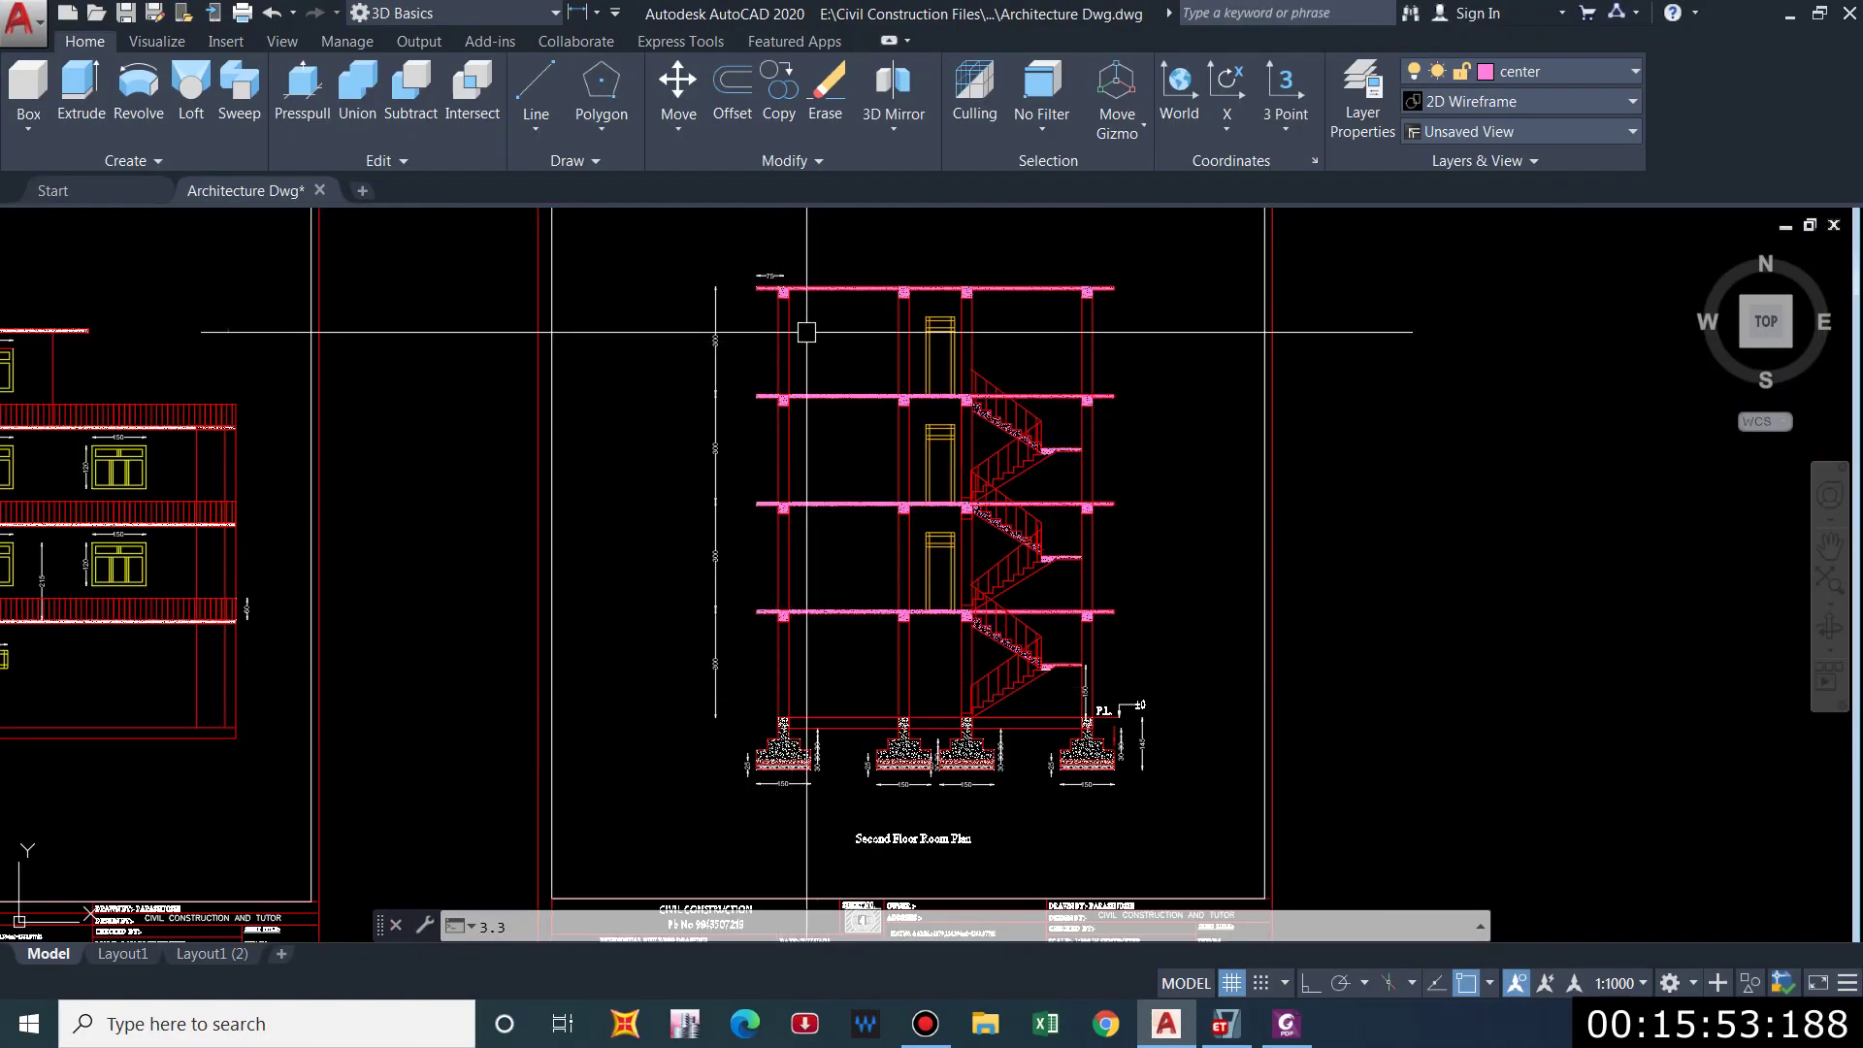
{"action": "scroll", "coordinate": [784, 705], "scroll_direction": "up", "scroll_amount": 2}
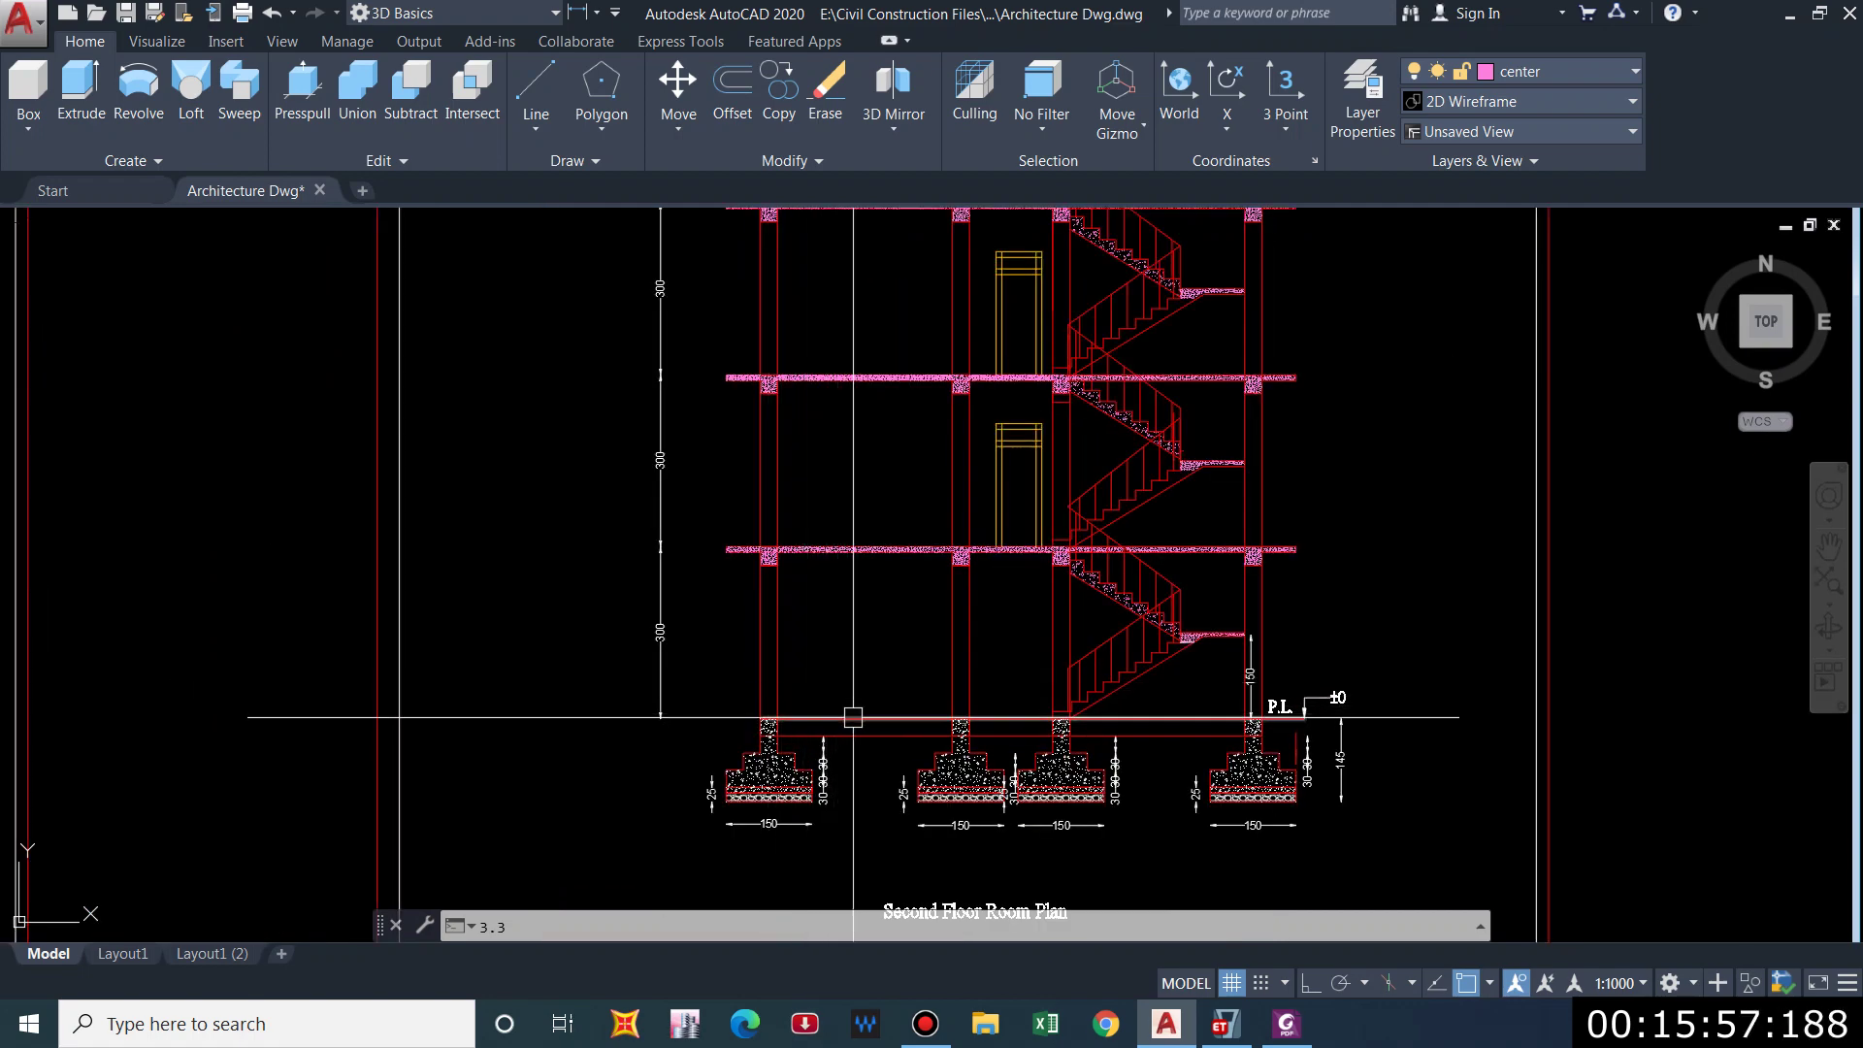
{"action": "scroll", "coordinate": [854, 721], "scroll_direction": "down", "scroll_amount": 2}
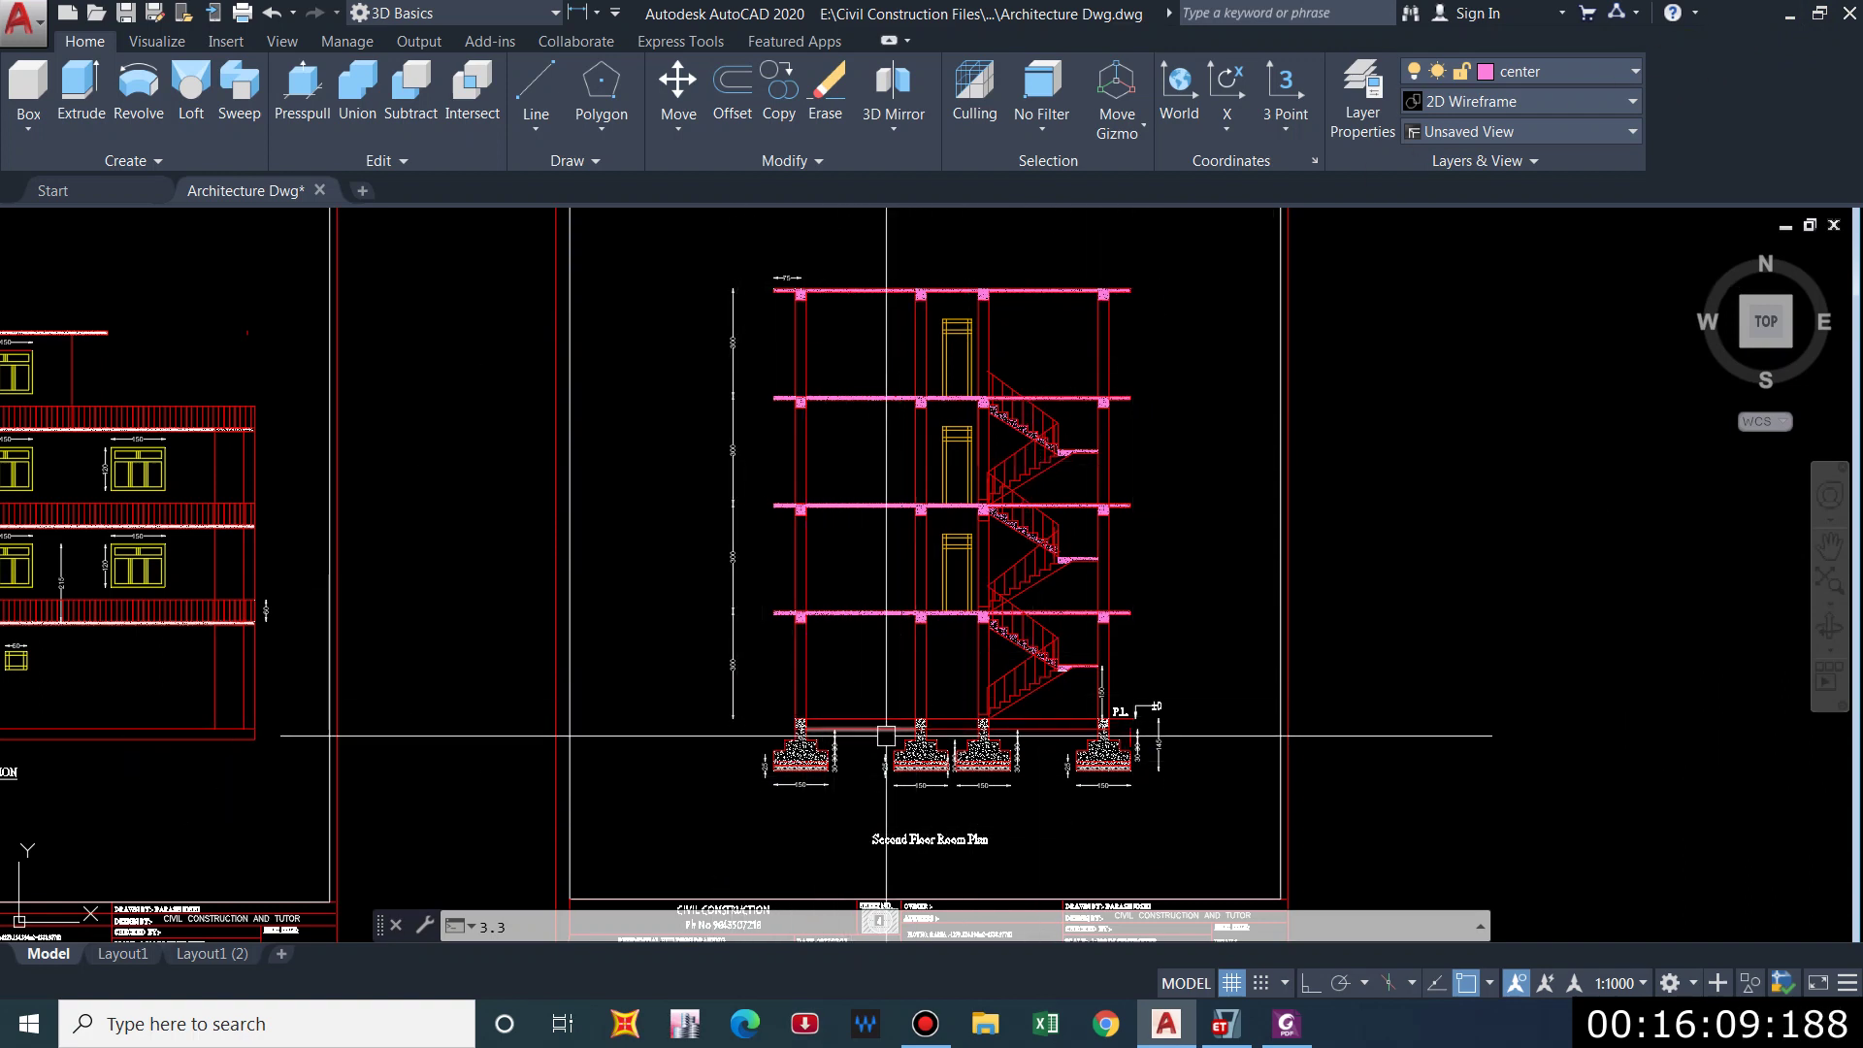
{"action": "key", "text": "alt+Tab"}
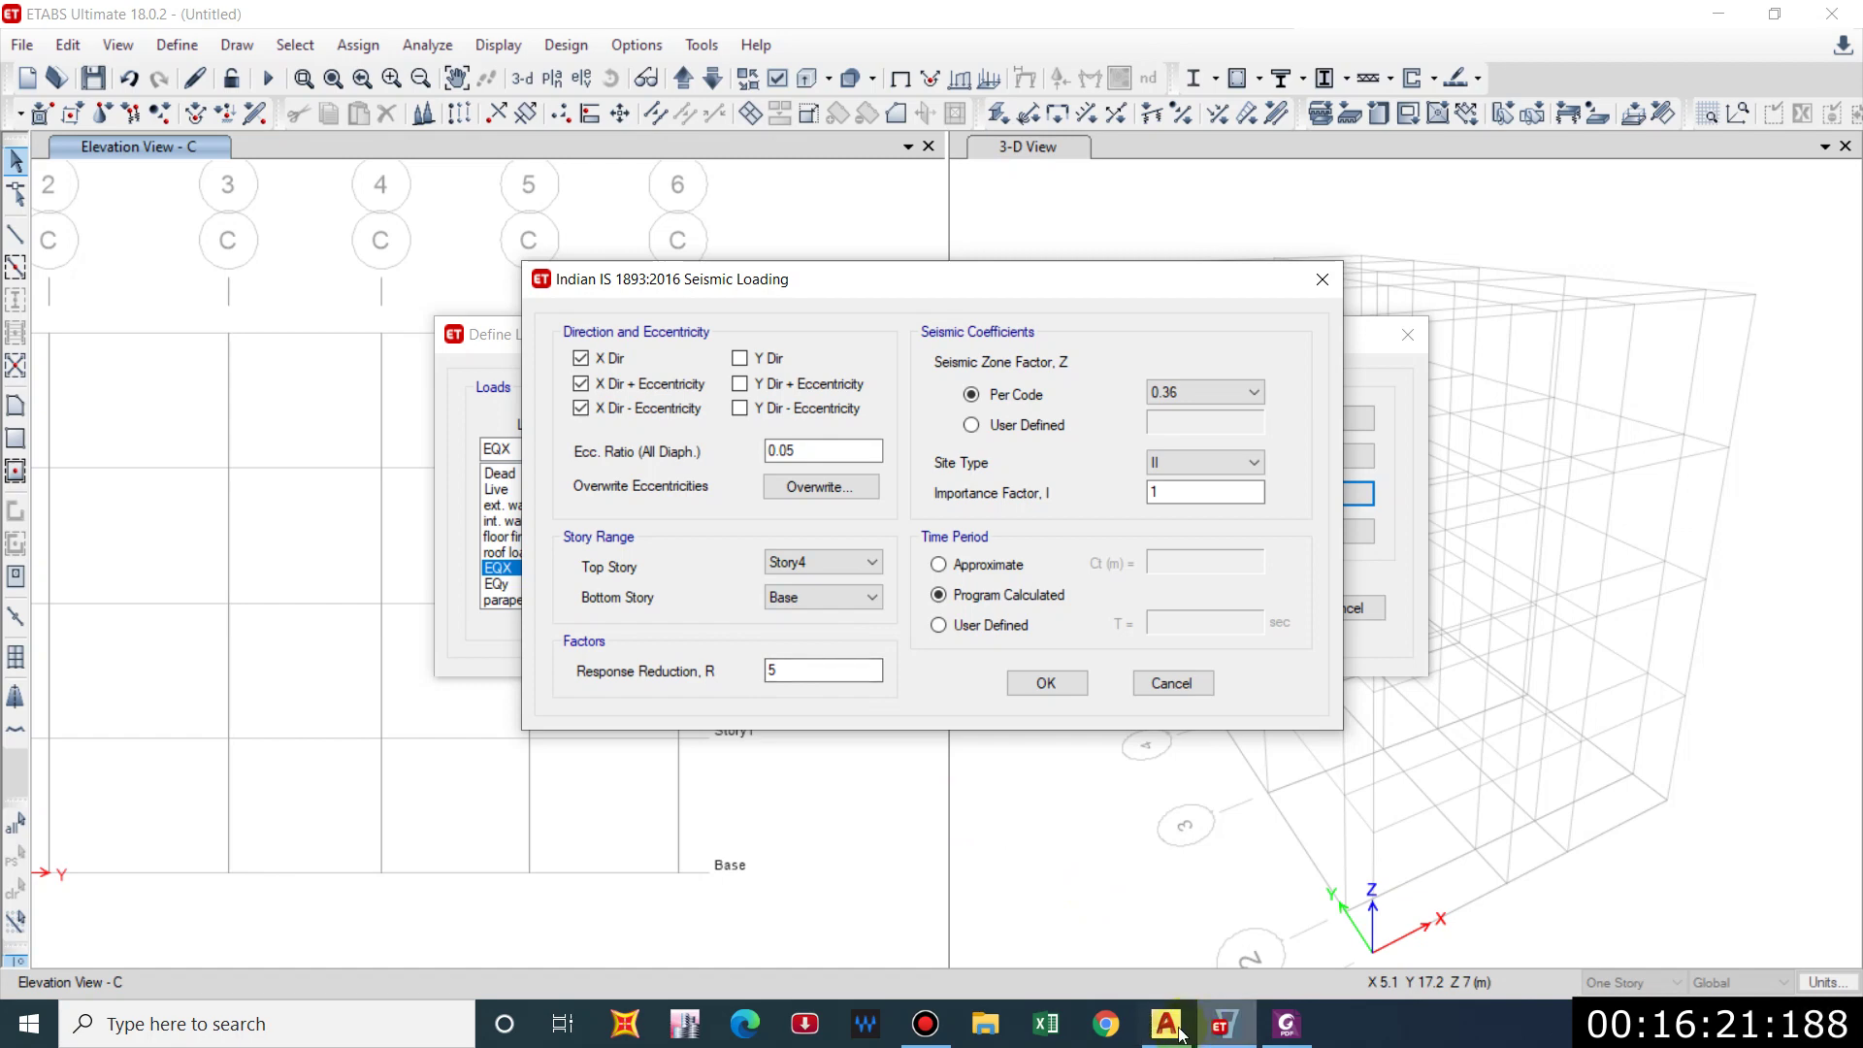
Switch to the 1893-Part 1-2016 PDF in Foxit PhantomPDF and read Table 9 on the response reduction factor R for building systems.
{"action": "key", "text": "alt+Tab"}
{"action": "scroll", "coordinate": [658, 641], "scroll_direction": "down", "scroll_amount": 1}
{"action": "scroll", "coordinate": [658, 642], "scroll_direction": "down", "scroll_amount": 2}
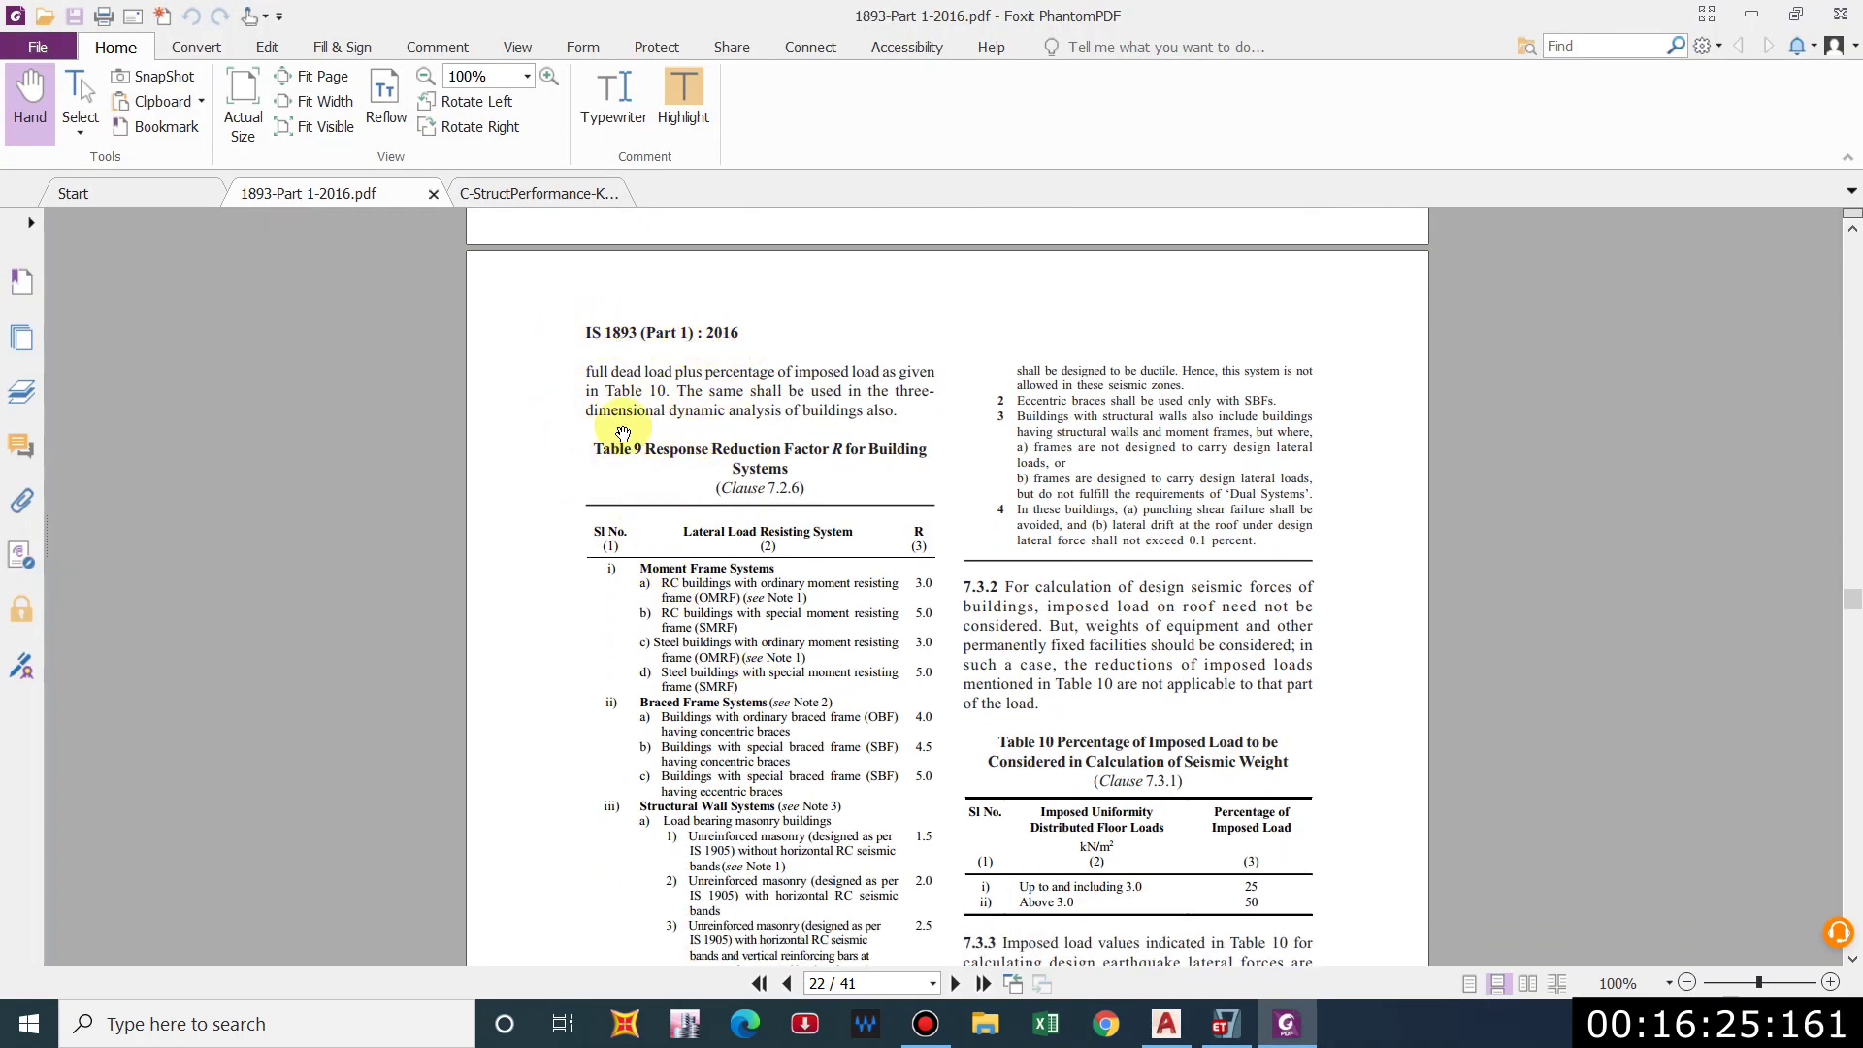
{"action": "scroll", "coordinate": [832, 456], "scroll_direction": "down", "scroll_amount": 2}
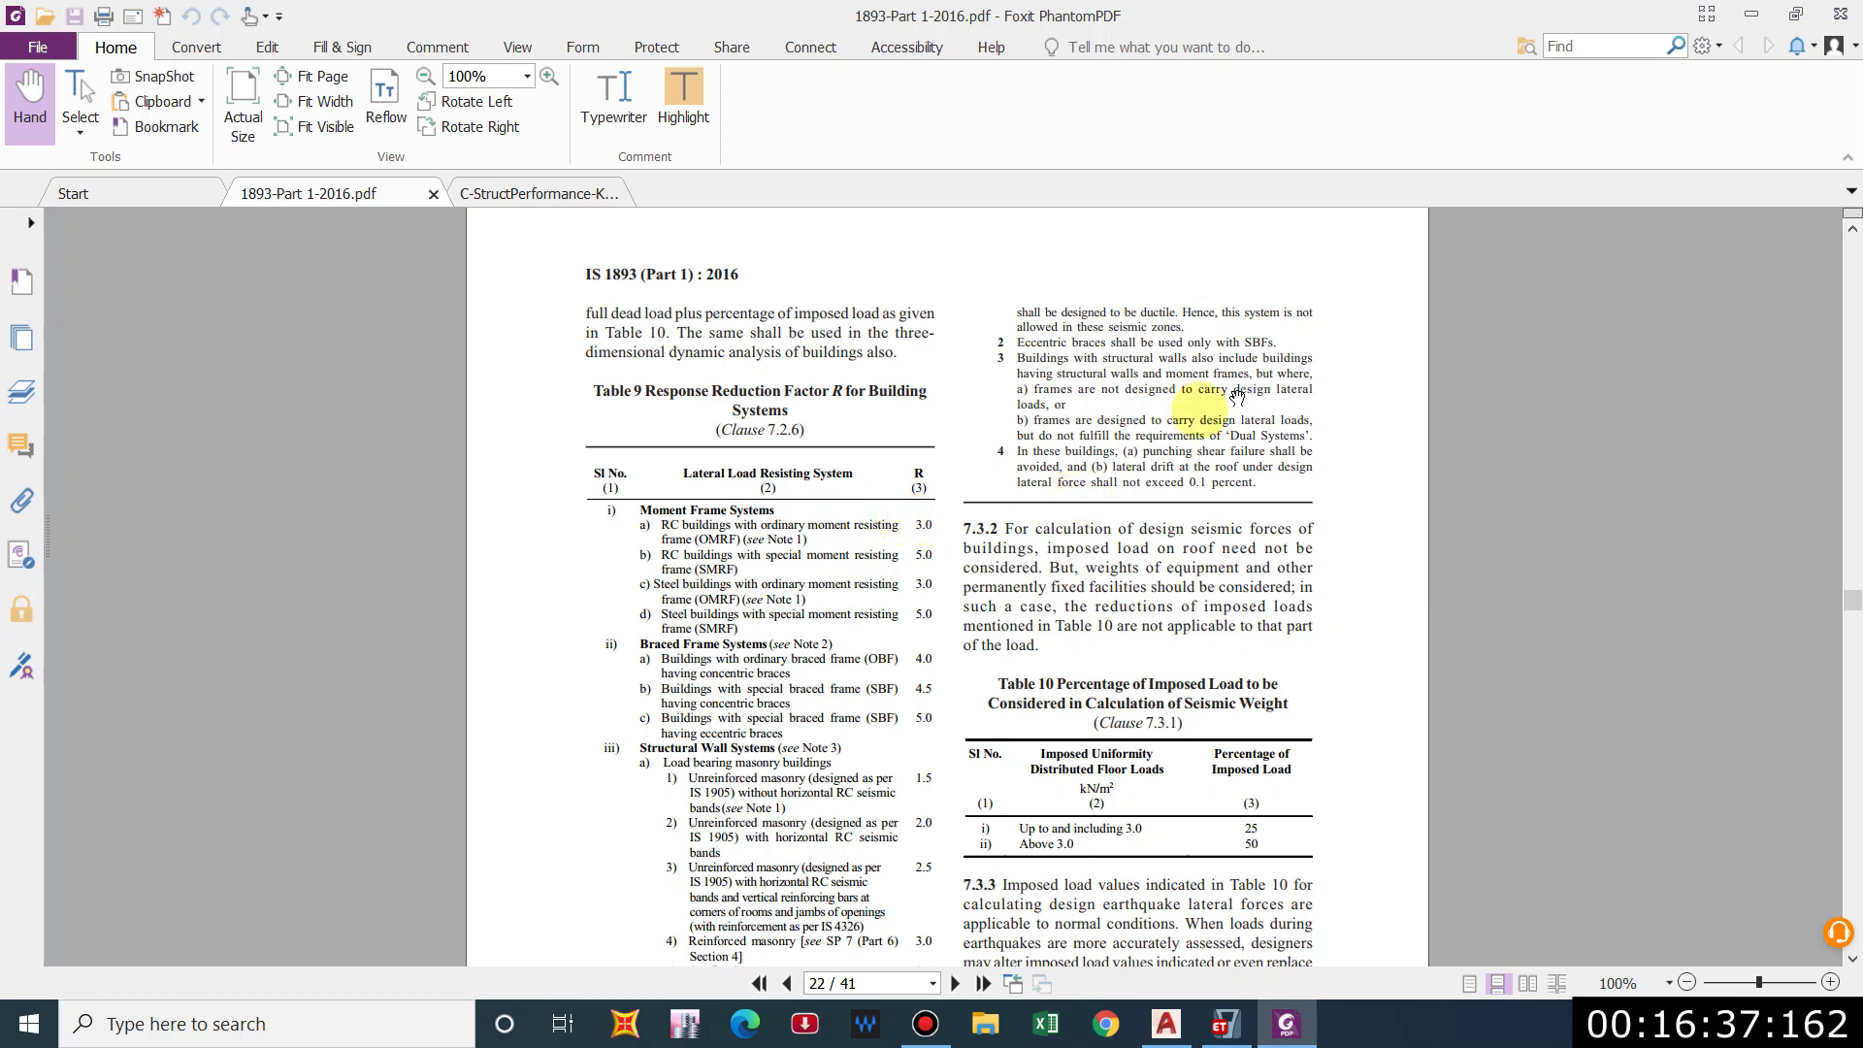
Return to ETABS and switch the time period option of the EQX seismic loading to User Defined.
{"action": "key", "text": "alt+Tab"}
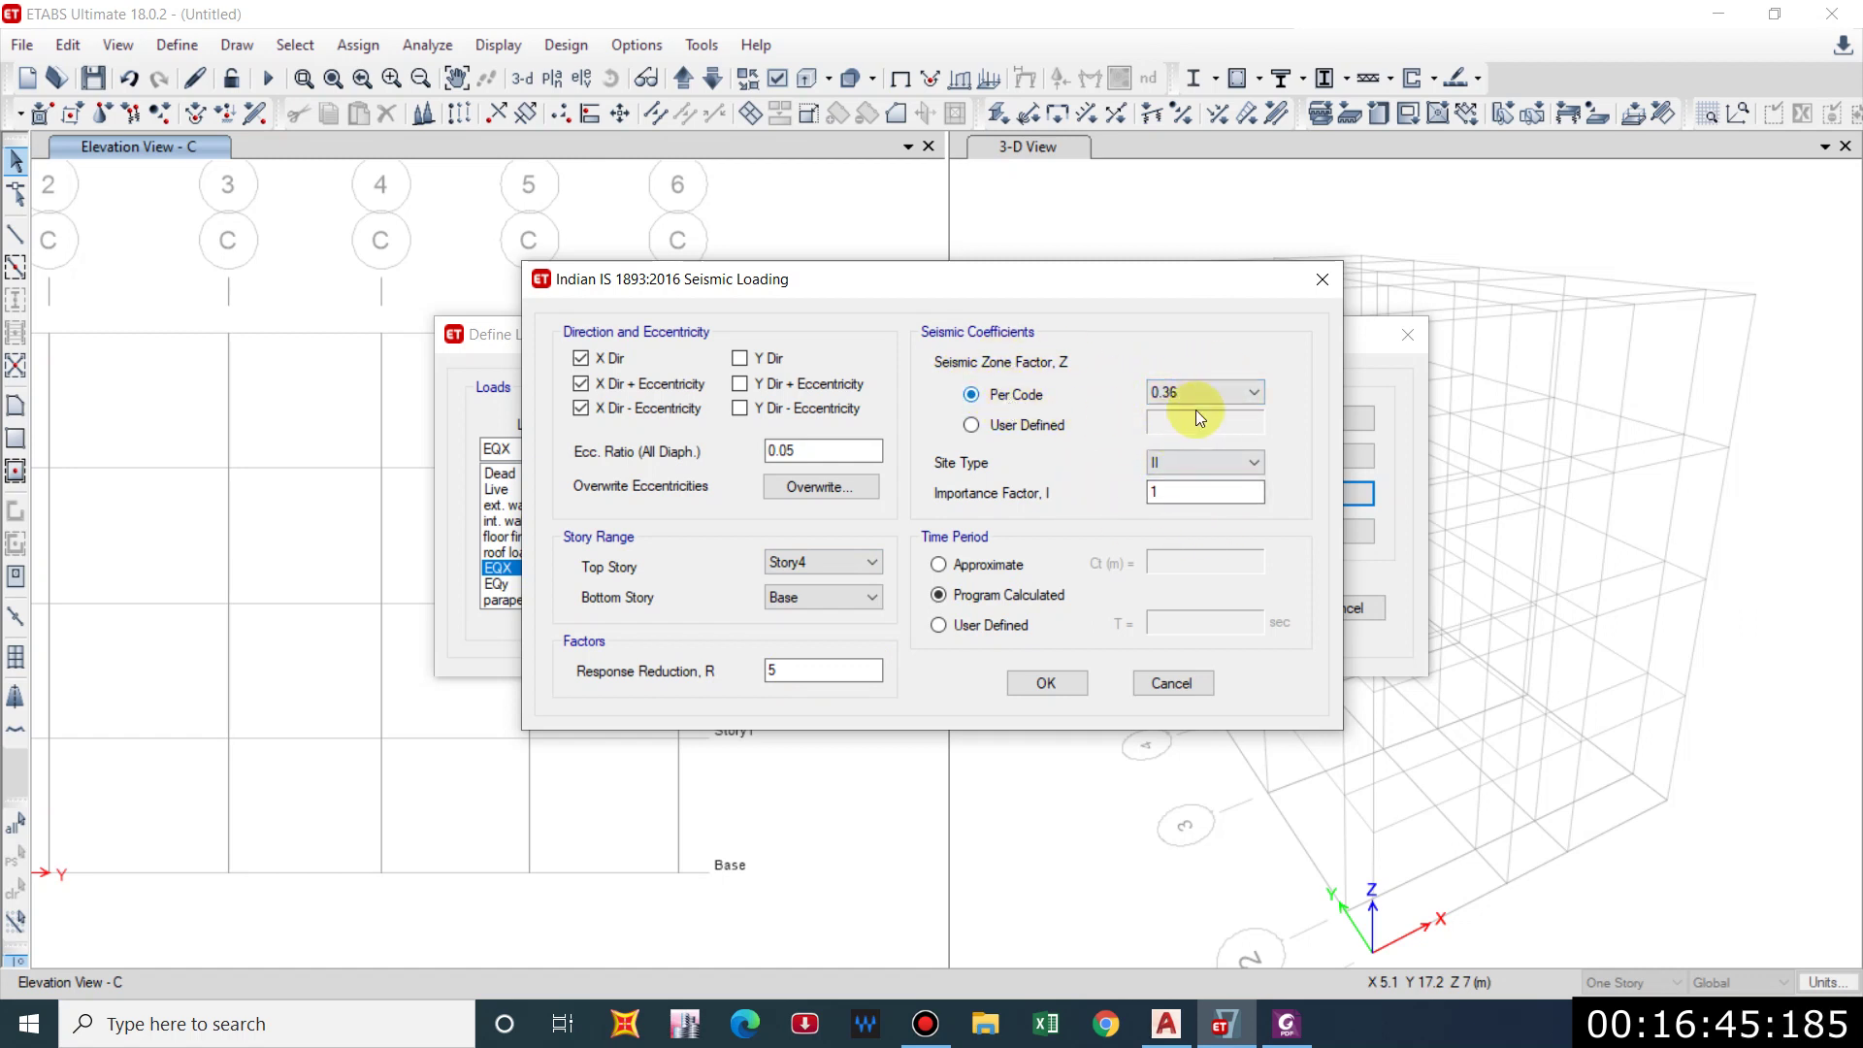
{"action": "double_click", "coordinate": [1176, 462]}
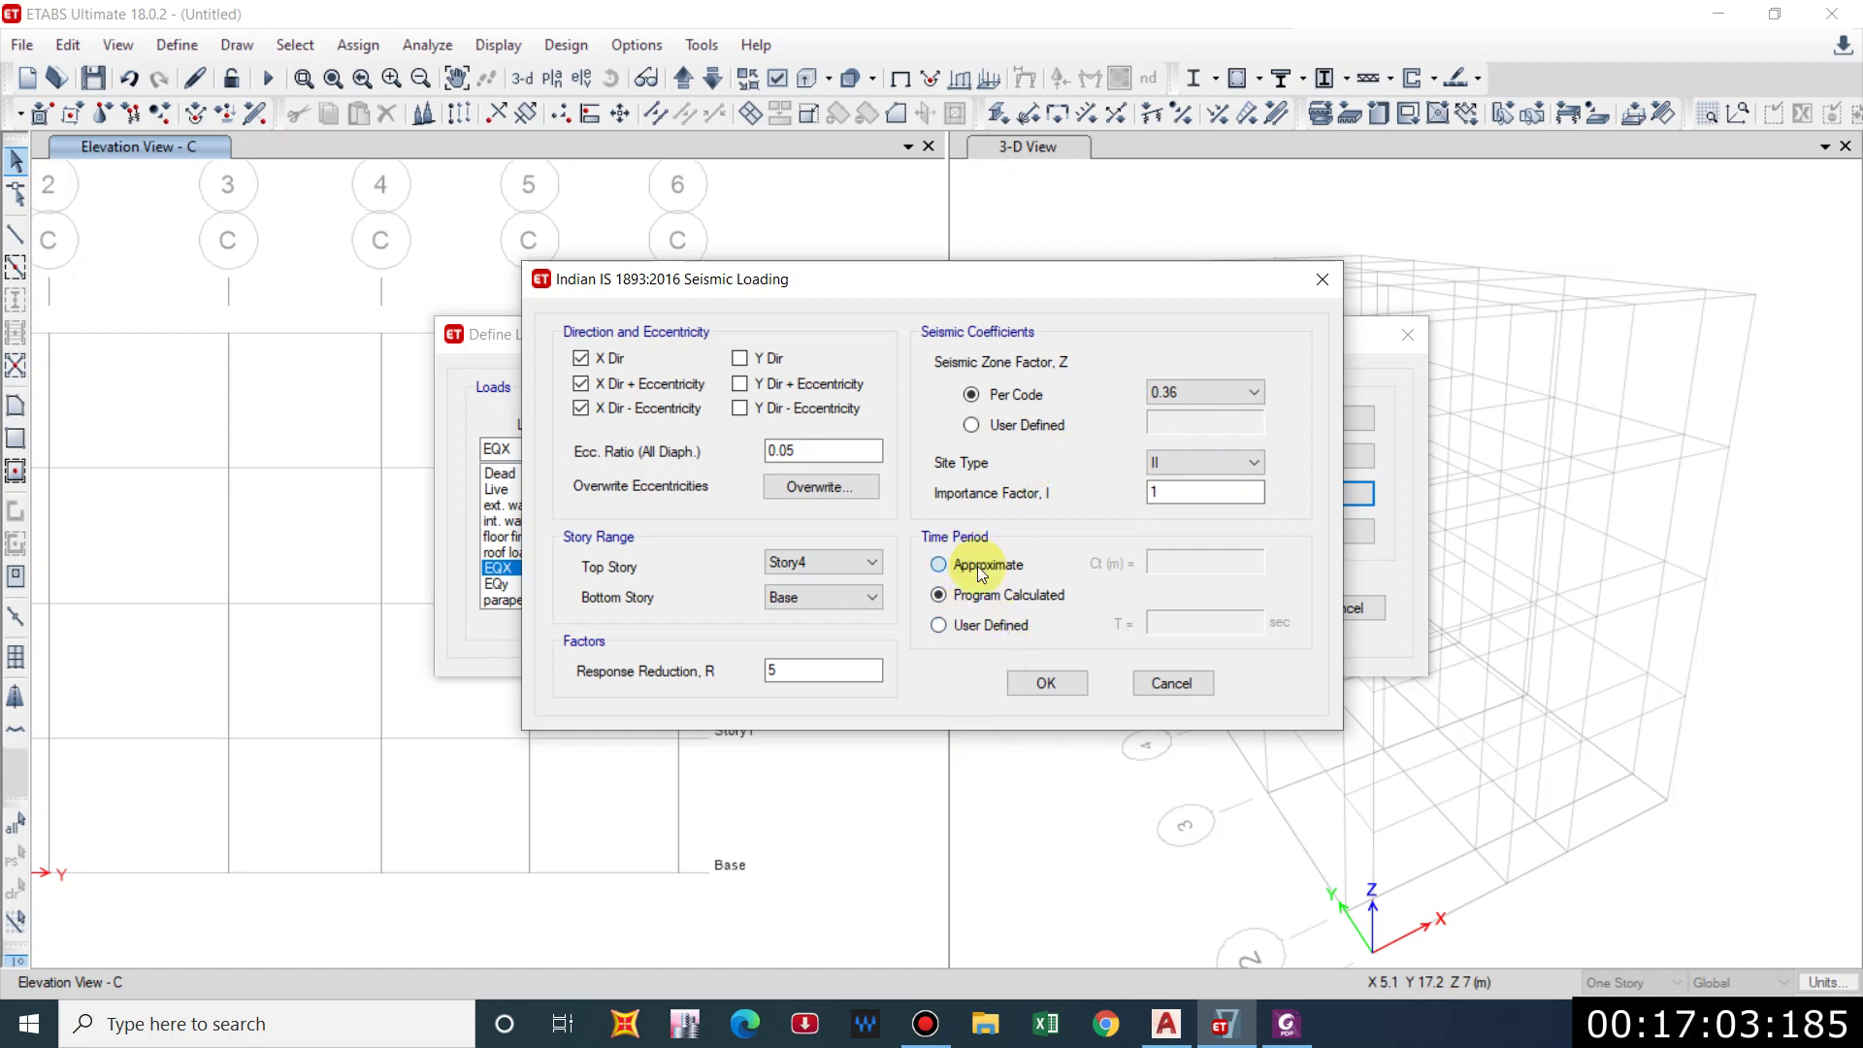
{"action": "left_click", "coordinate": [937, 564]}
{"action": "left_click", "coordinate": [951, 597]}
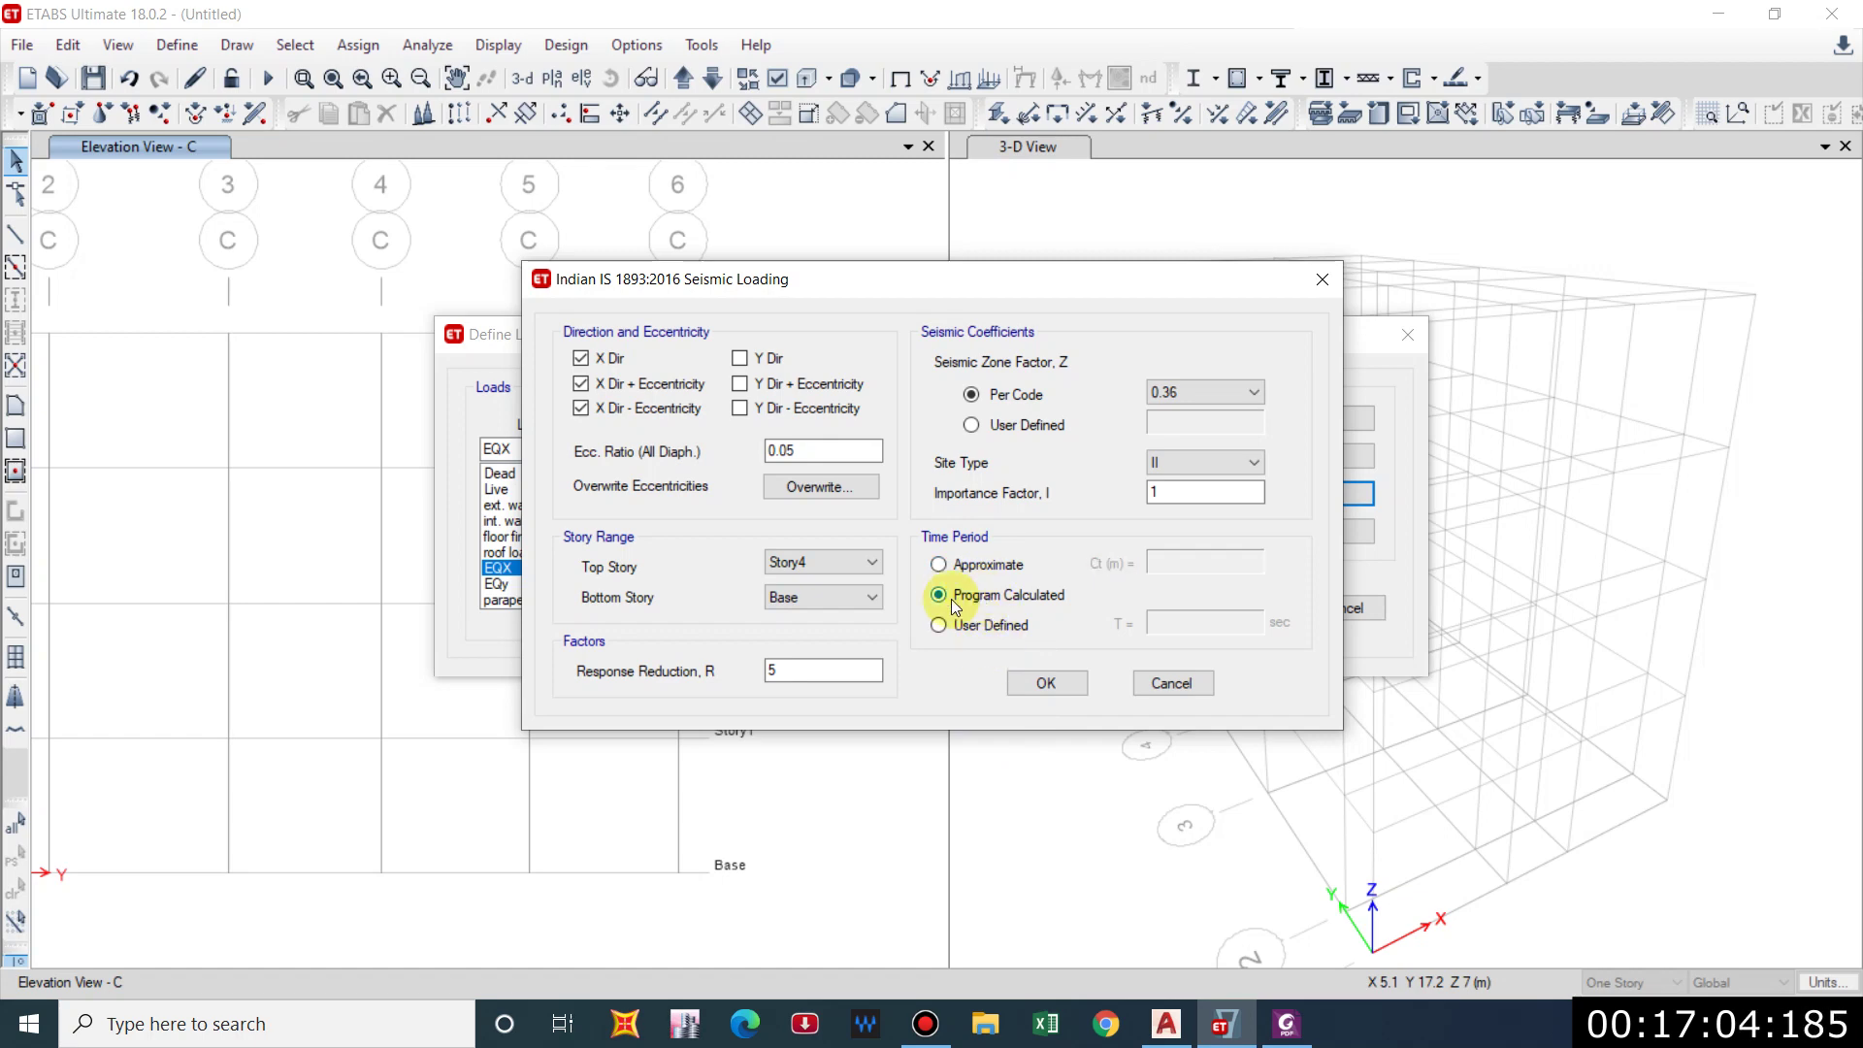
{"action": "left_click", "coordinate": [987, 632]}
Read the clause 7.6.2 period formula in the 1893-Part 1-2016 PDF, and enter 0.075*12^.75 as EQX's time period T in ETABS.
{"action": "key", "text": "alt+Tab"}
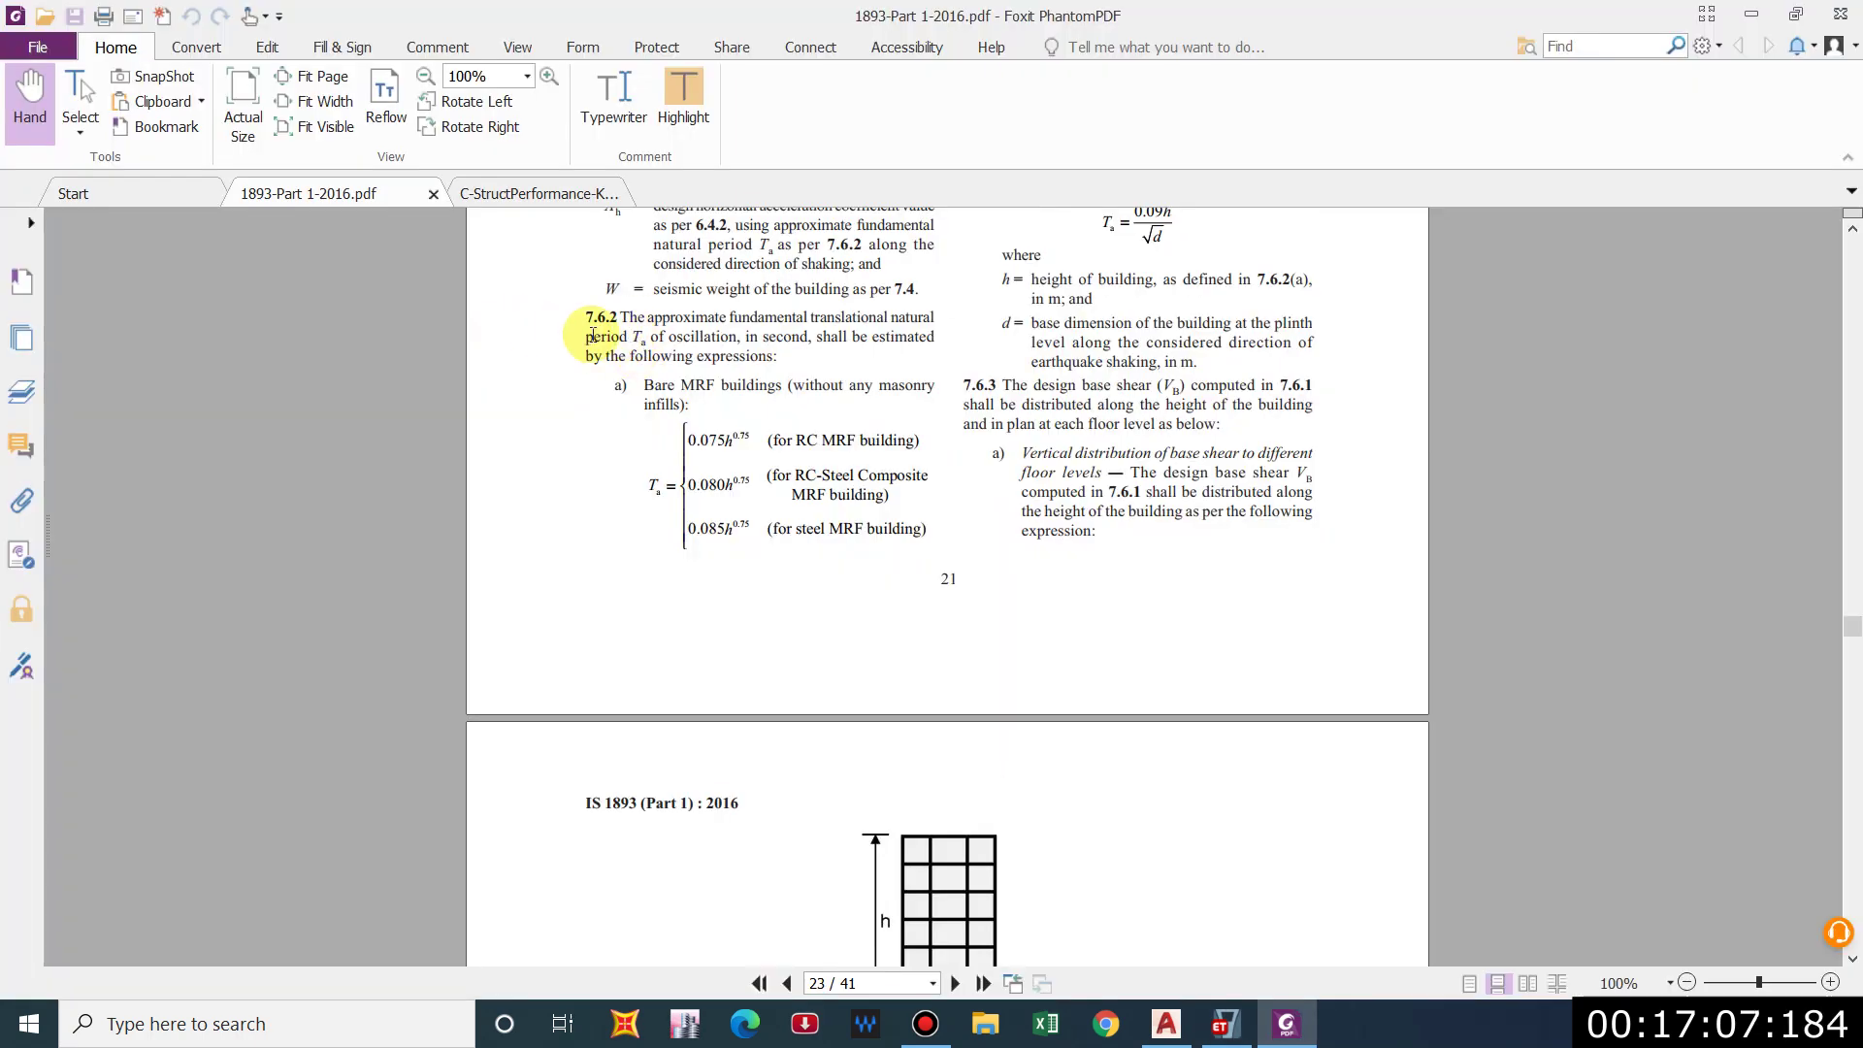
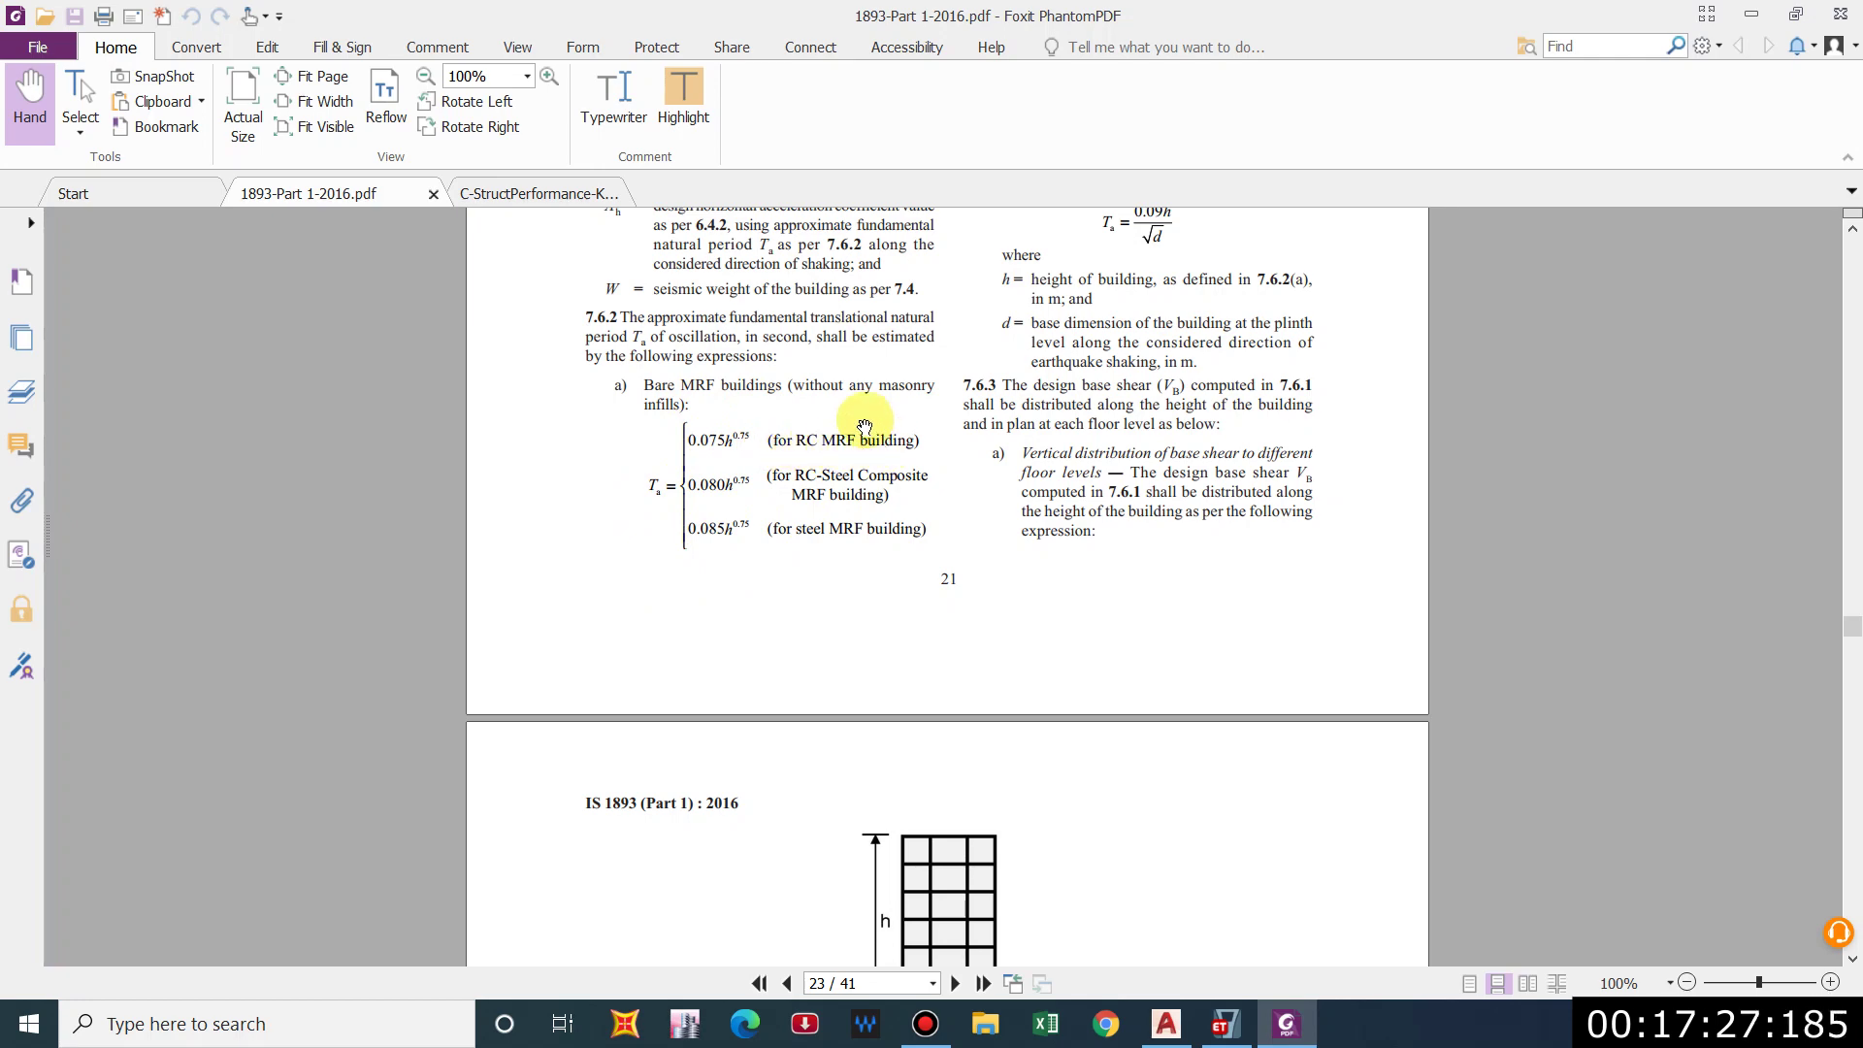
{"action": "key", "text": "alt+Tab"}
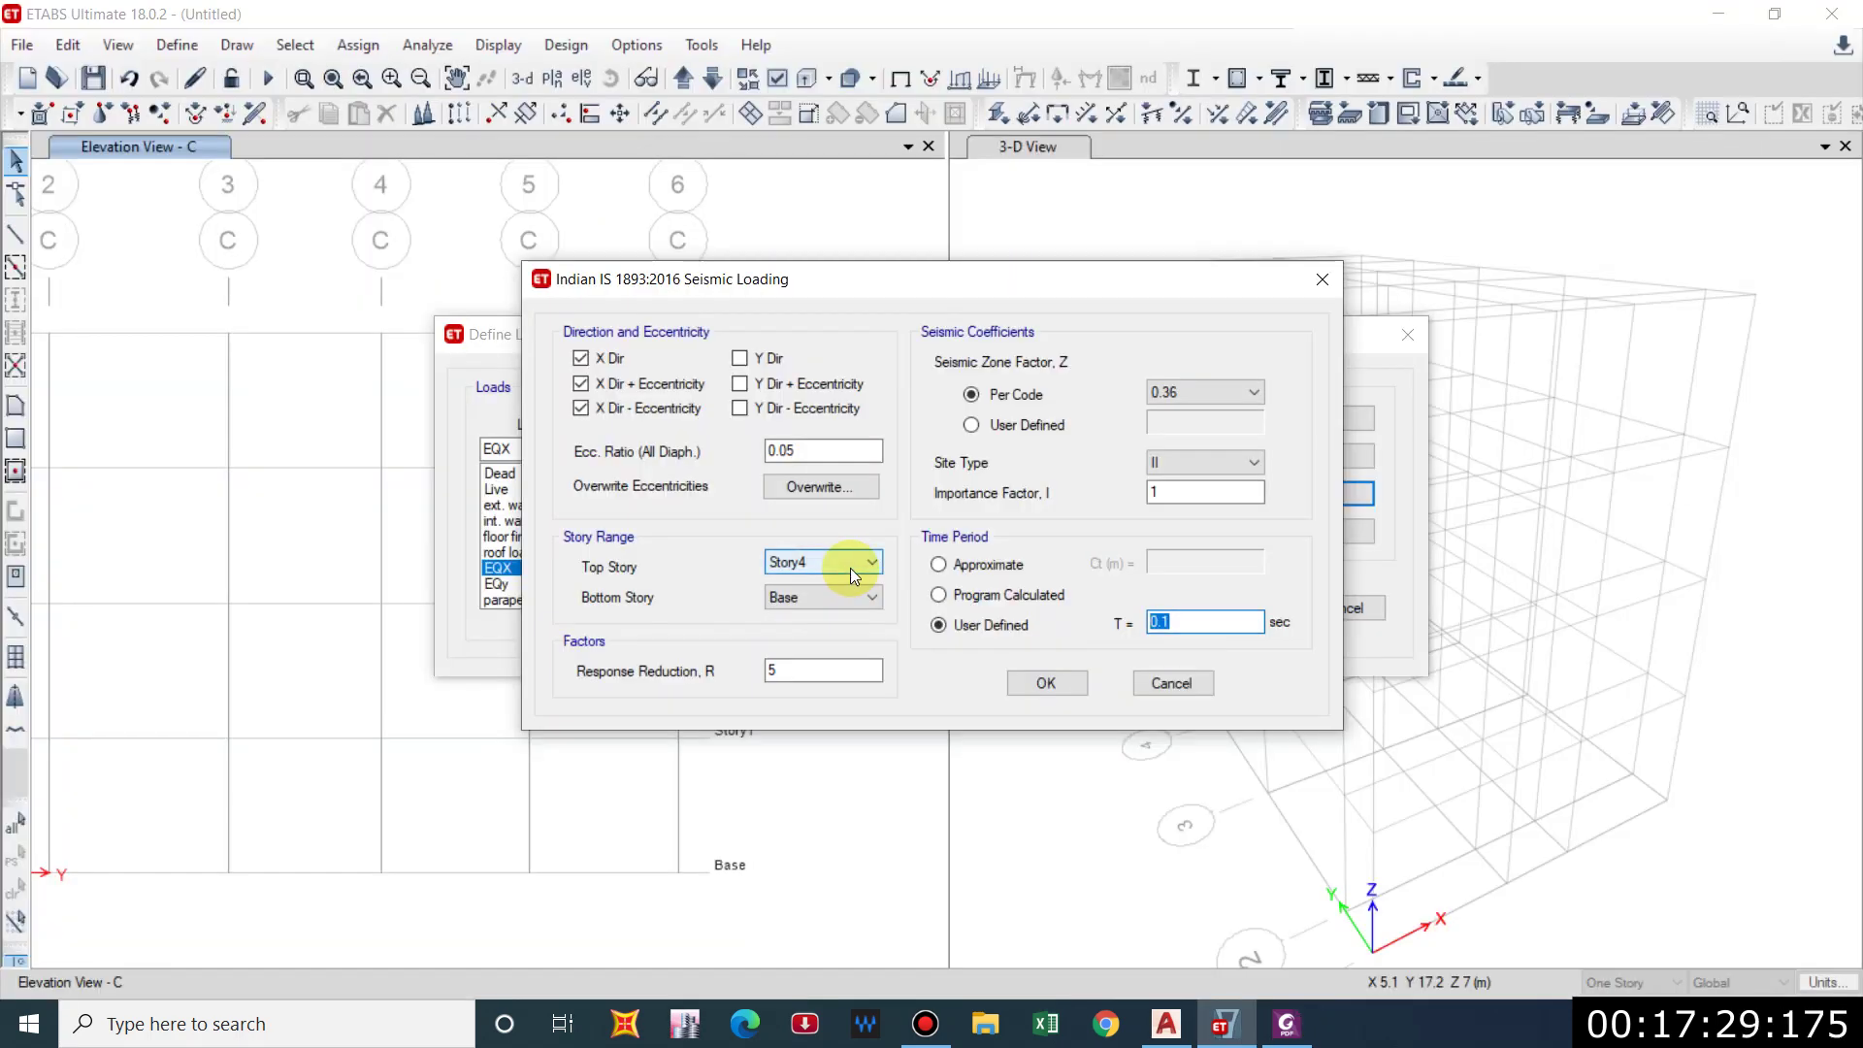
{"action": "type", "text": "0.075*"}
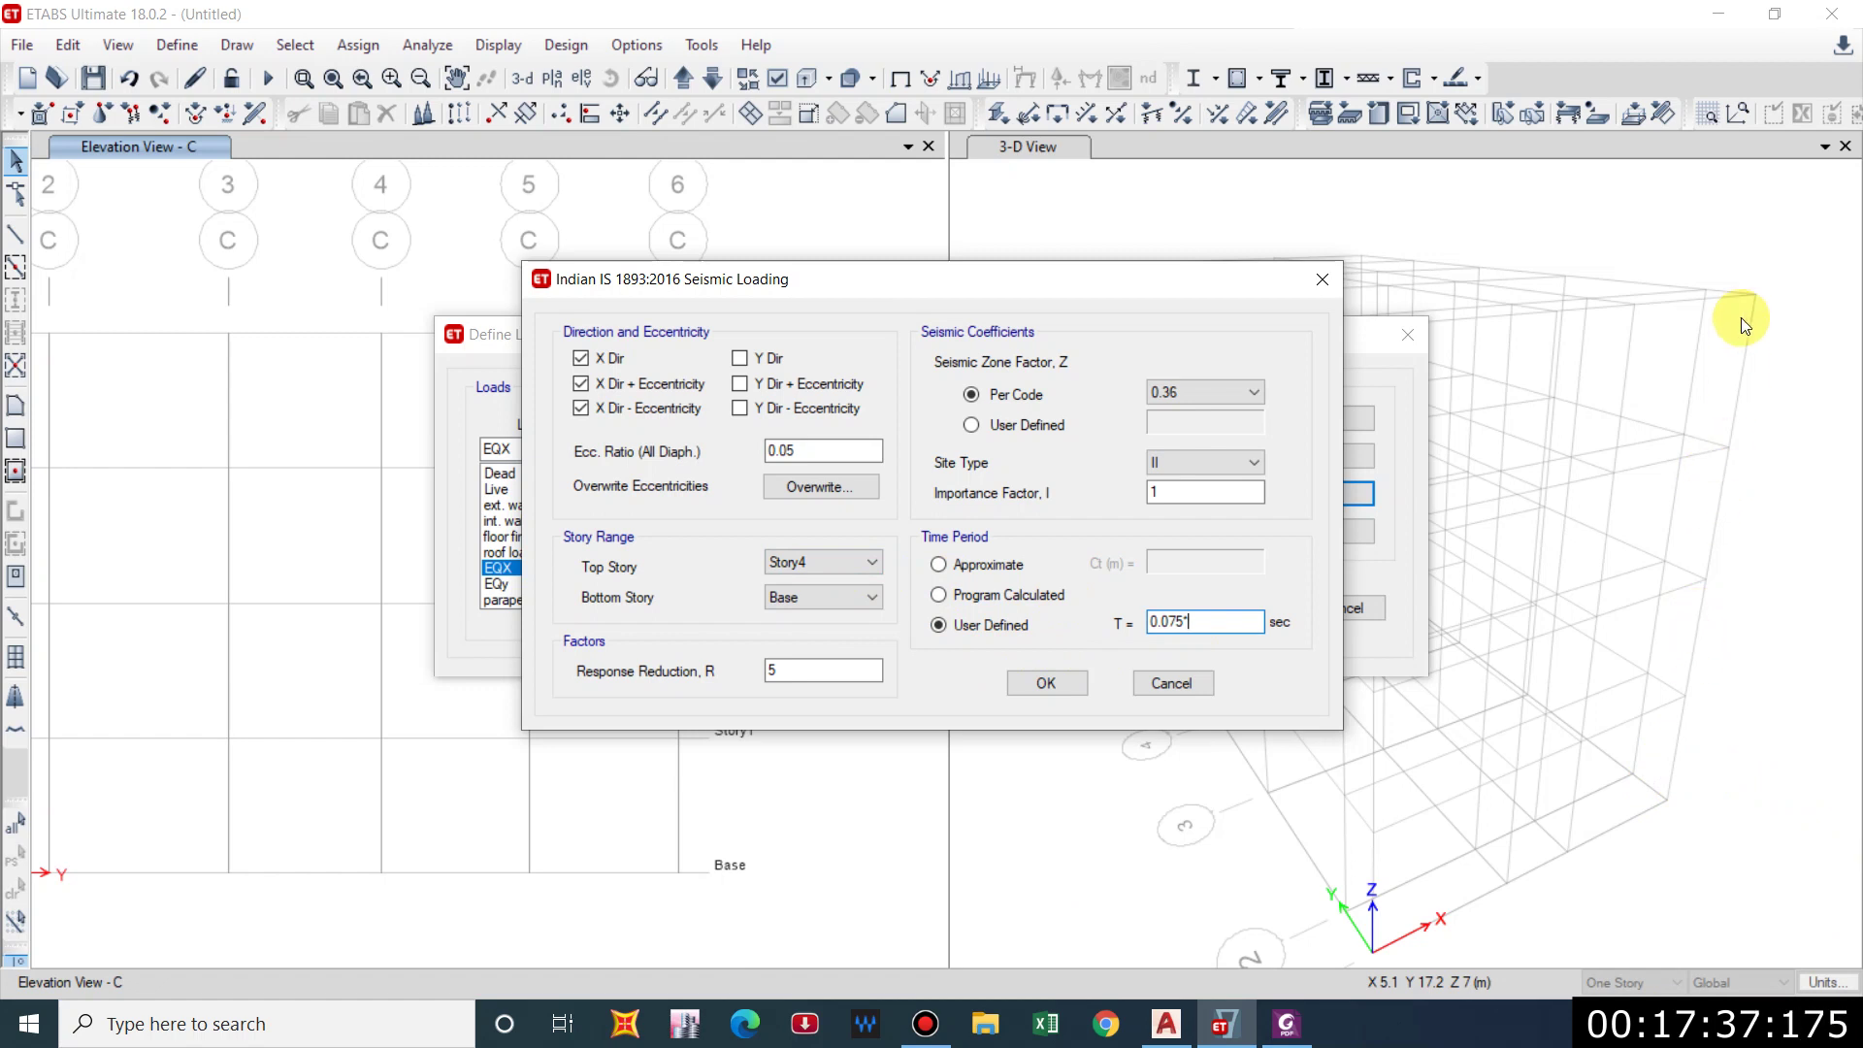
{"action": "type", "text": "12^.75"}
{"action": "key", "text": "Tab"}
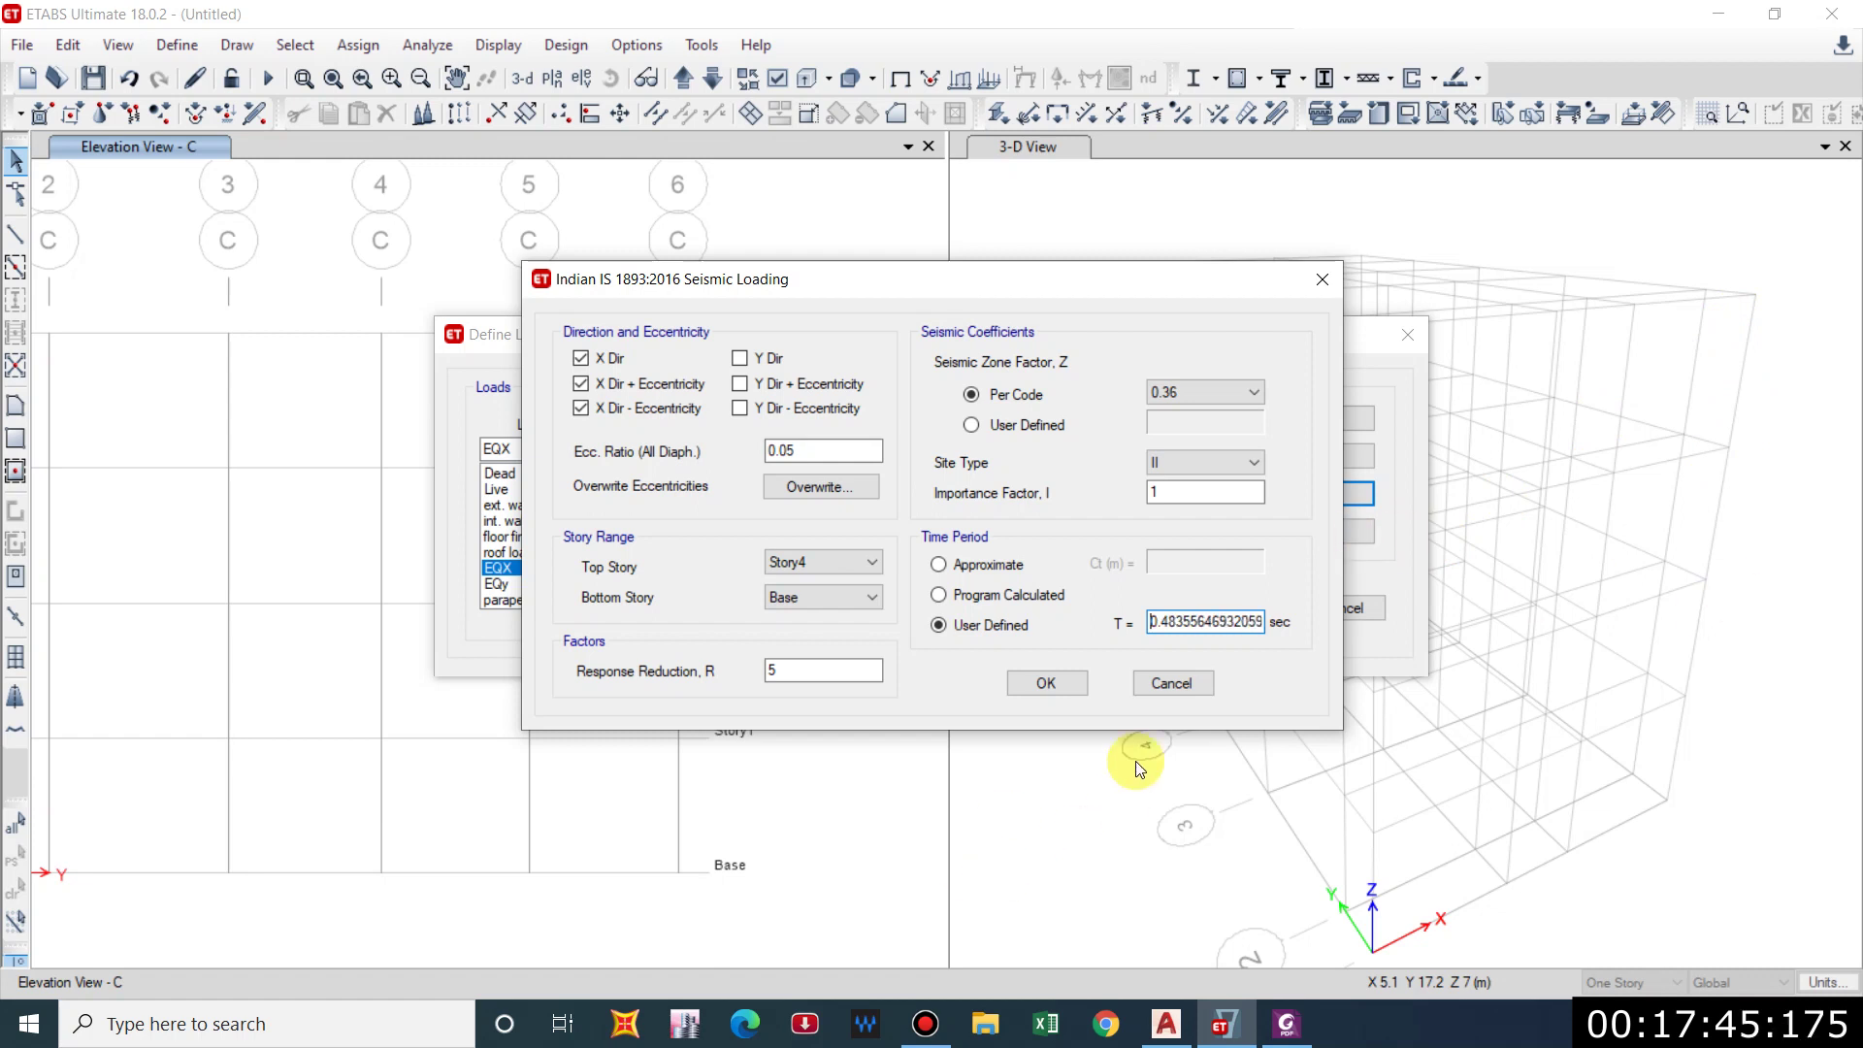
{"action": "left_click", "coordinate": [1174, 629]}
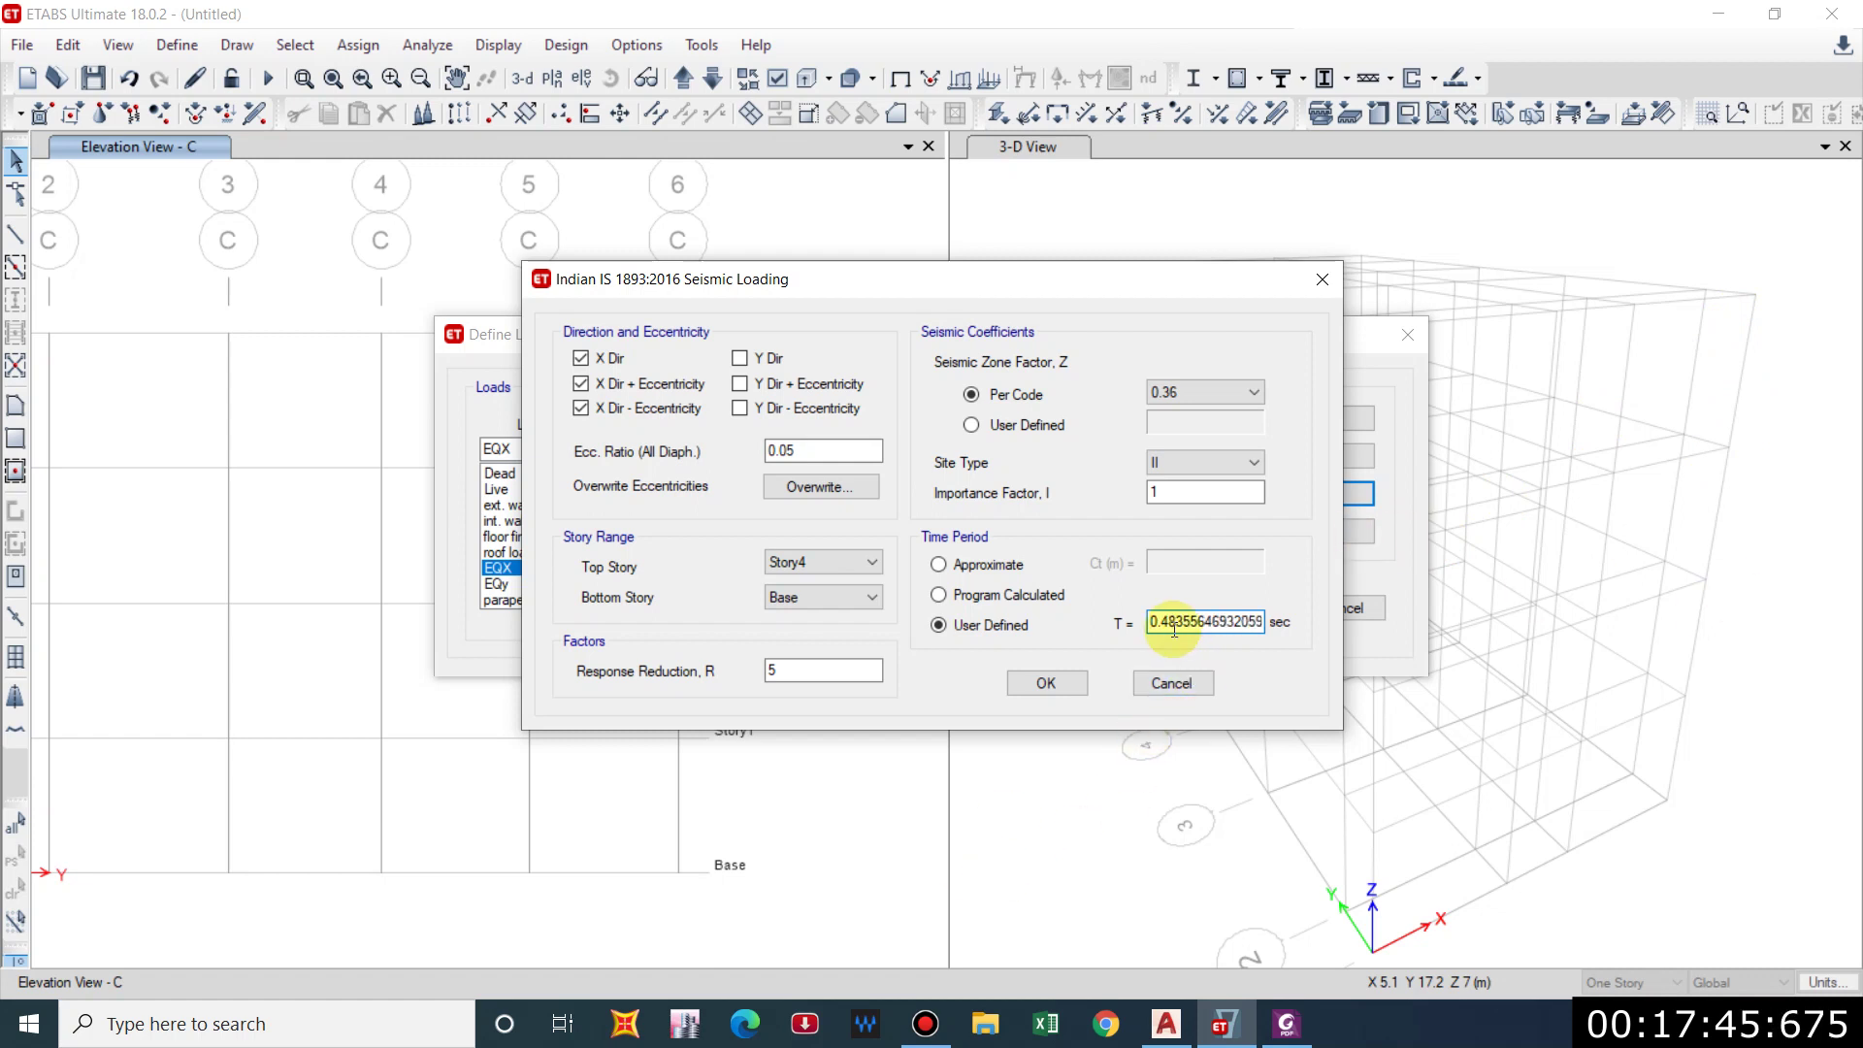
Switch EQX to the approximate time period with a Ct of 0.075 m and close its seismic loading settings.
{"action": "left_click", "coordinate": [1004, 567]}
{"action": "double_click", "coordinate": [1204, 562]}
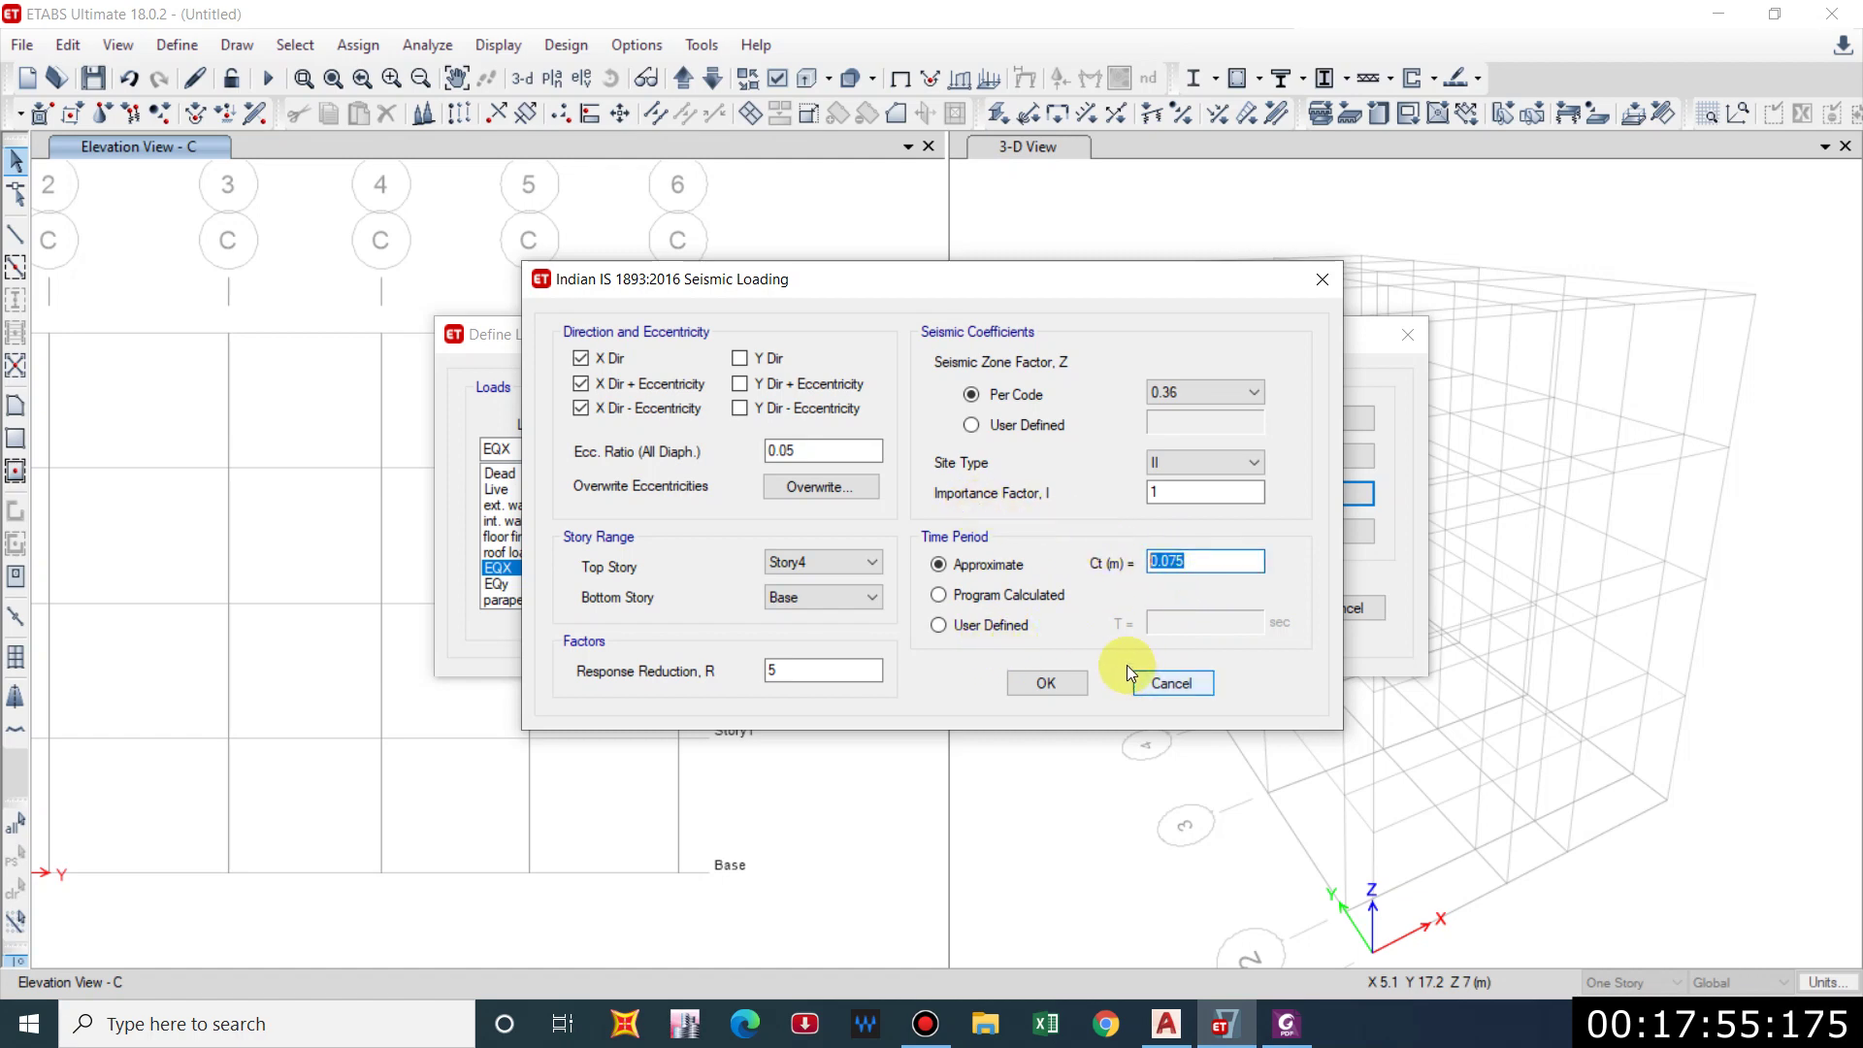
{"action": "left_click", "coordinate": [1175, 683]}
Open the lateral load settings of EQy and exclude the X direction and both of its eccentricity cases.
{"action": "key", "text": "Down"}
{"action": "left_click", "coordinate": [1265, 497]}
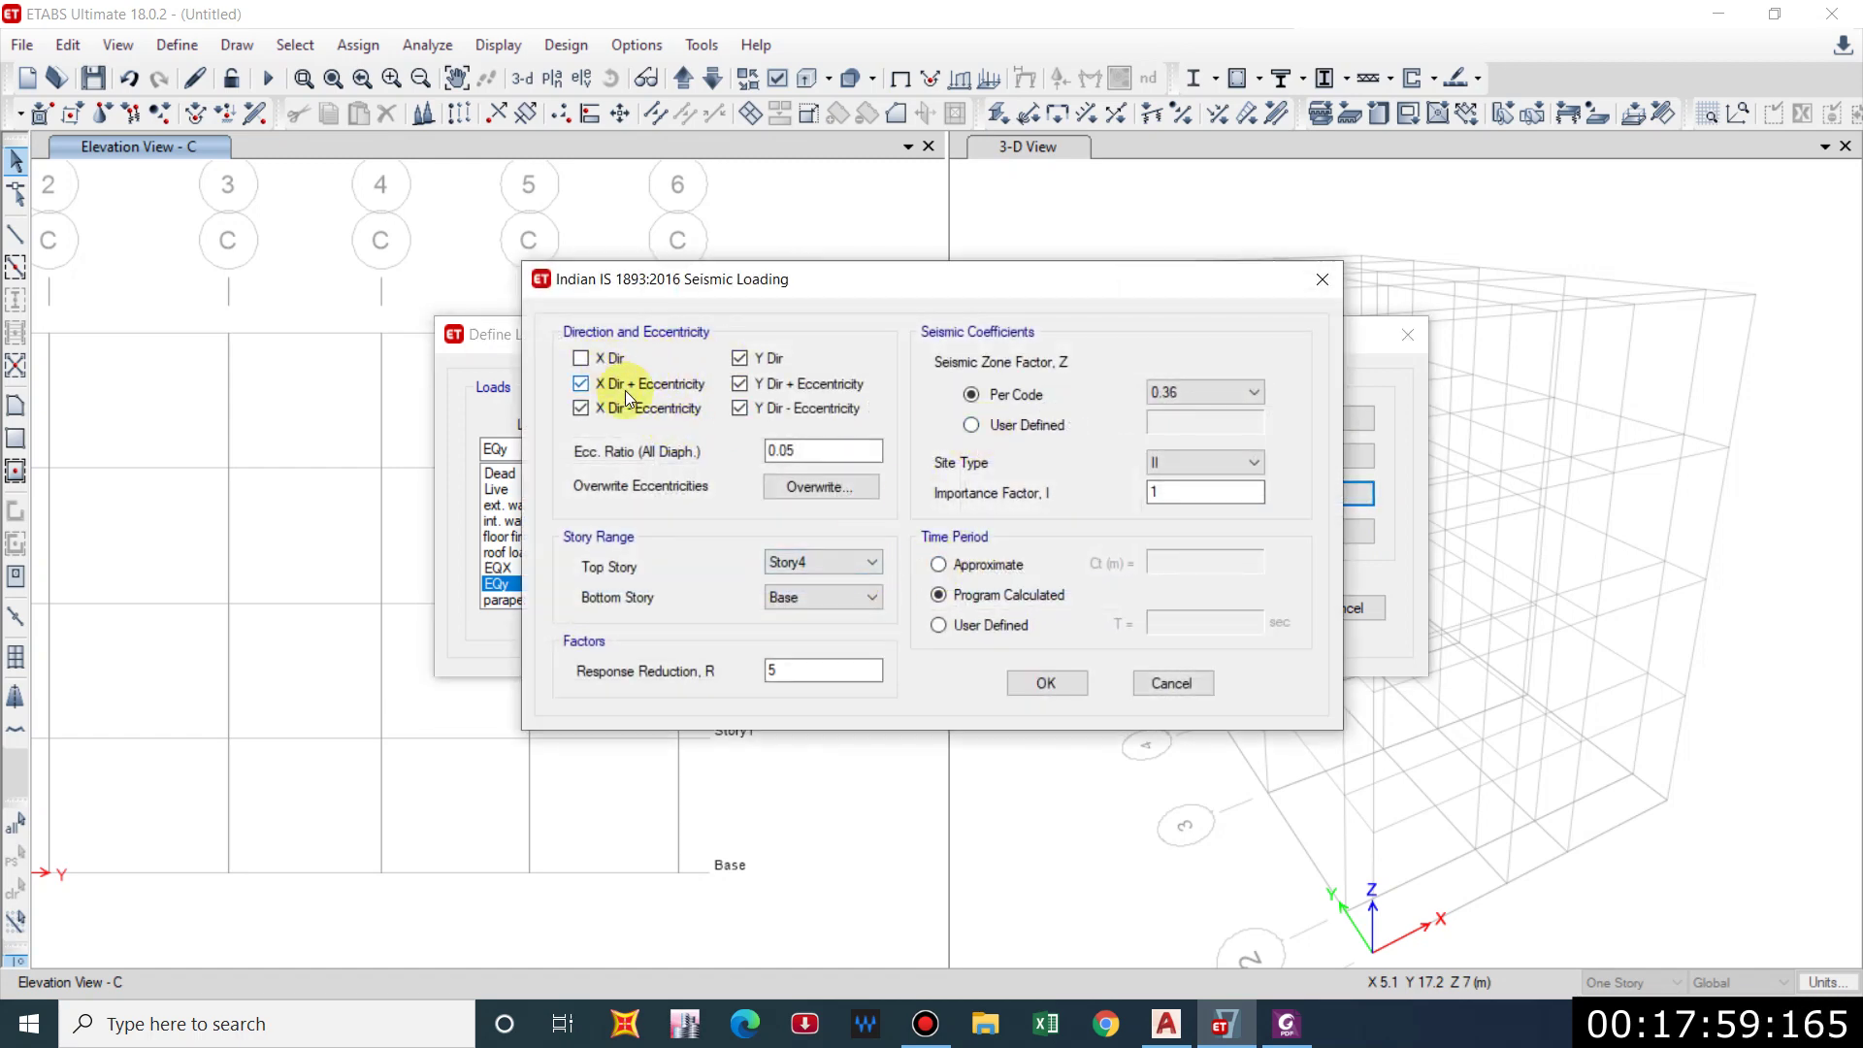
{"action": "left_click", "coordinate": [582, 409]}
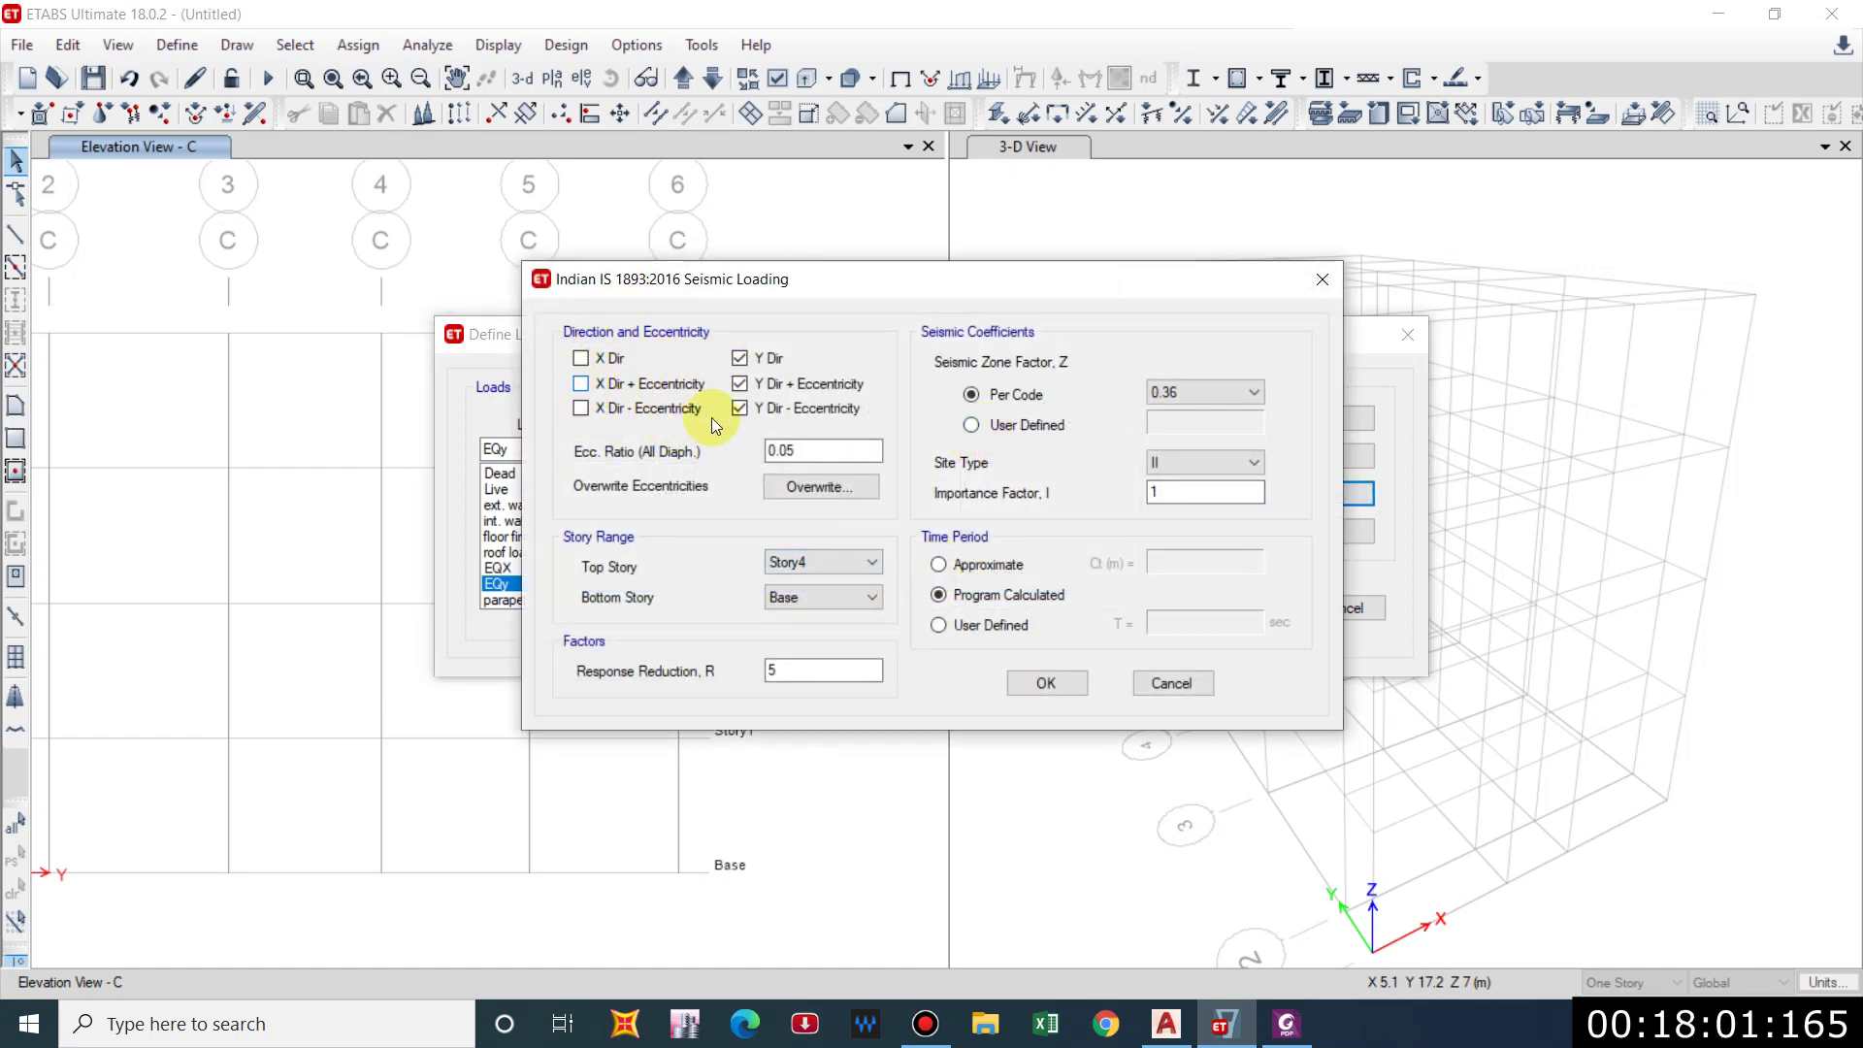
{"action": "left_click", "coordinate": [769, 357]}
Set EQy to the approximate time period with a Ct of 0.075 m and accept the load pattern definitions.
{"action": "left_click", "coordinate": [998, 573]}
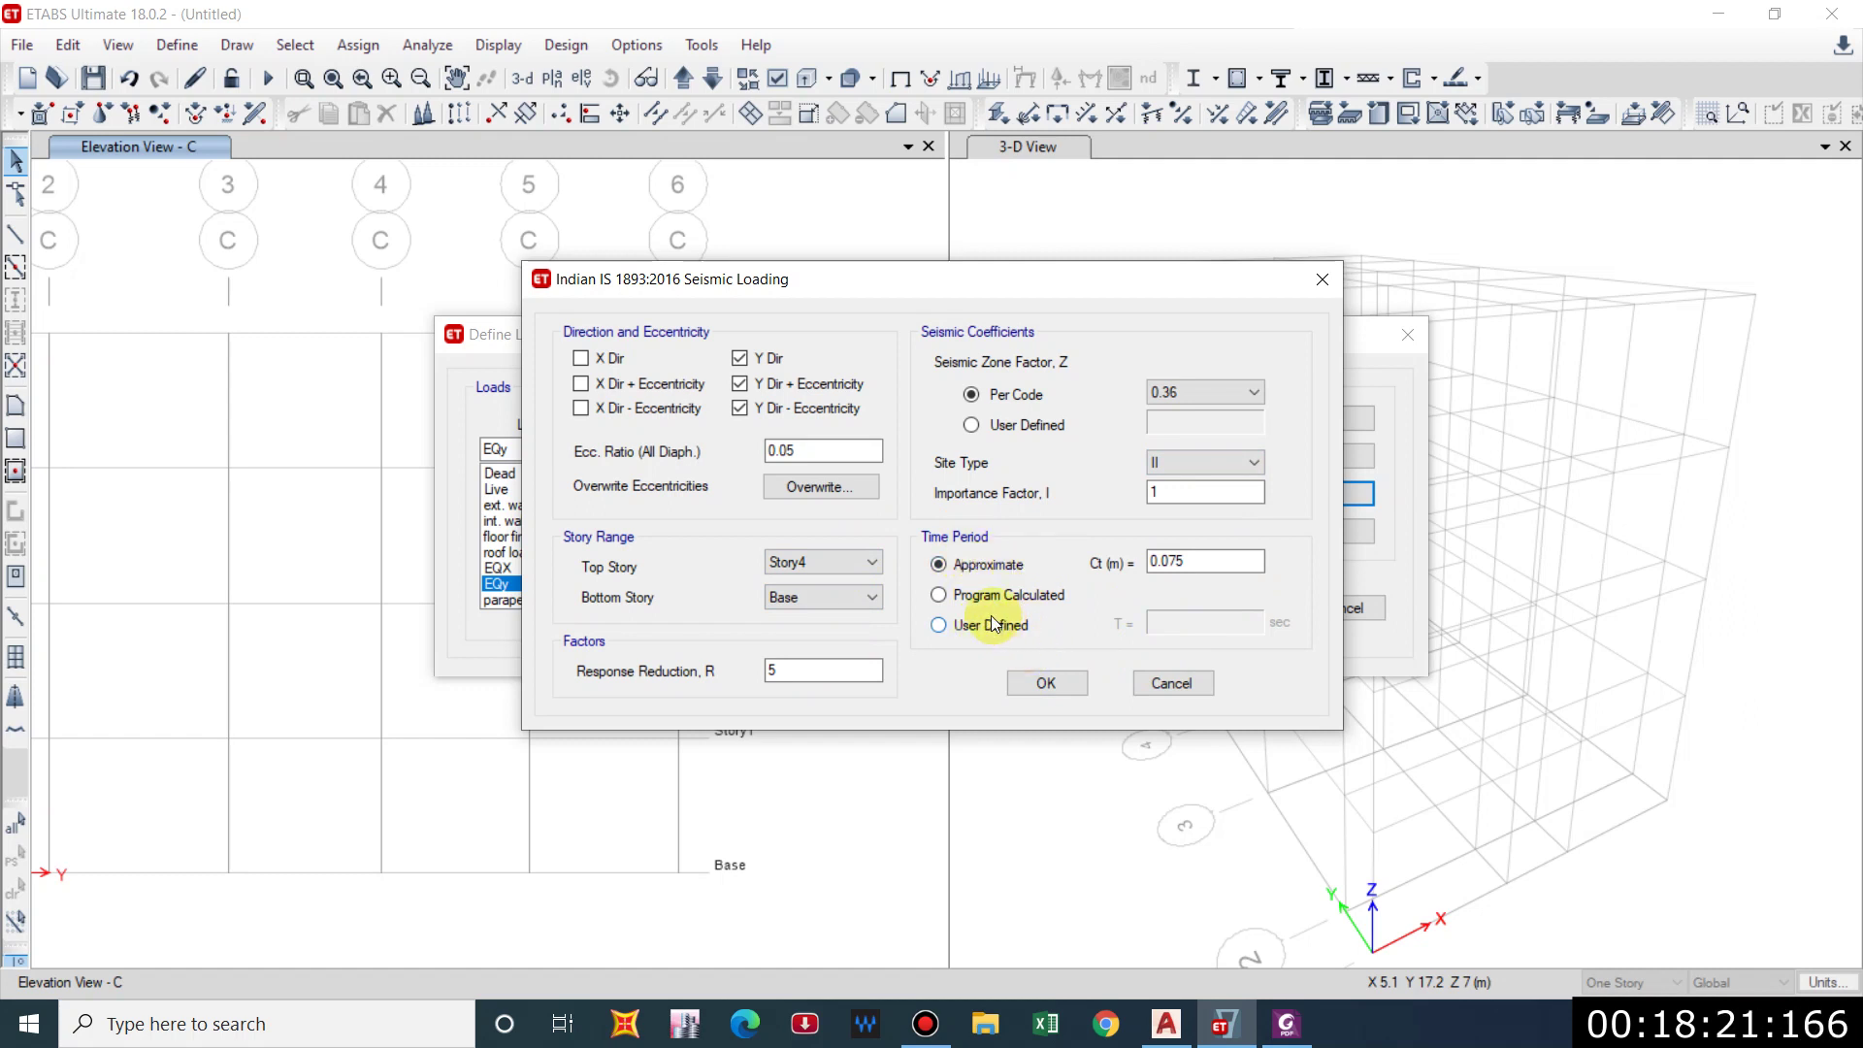
{"action": "left_click", "coordinate": [1026, 684]}
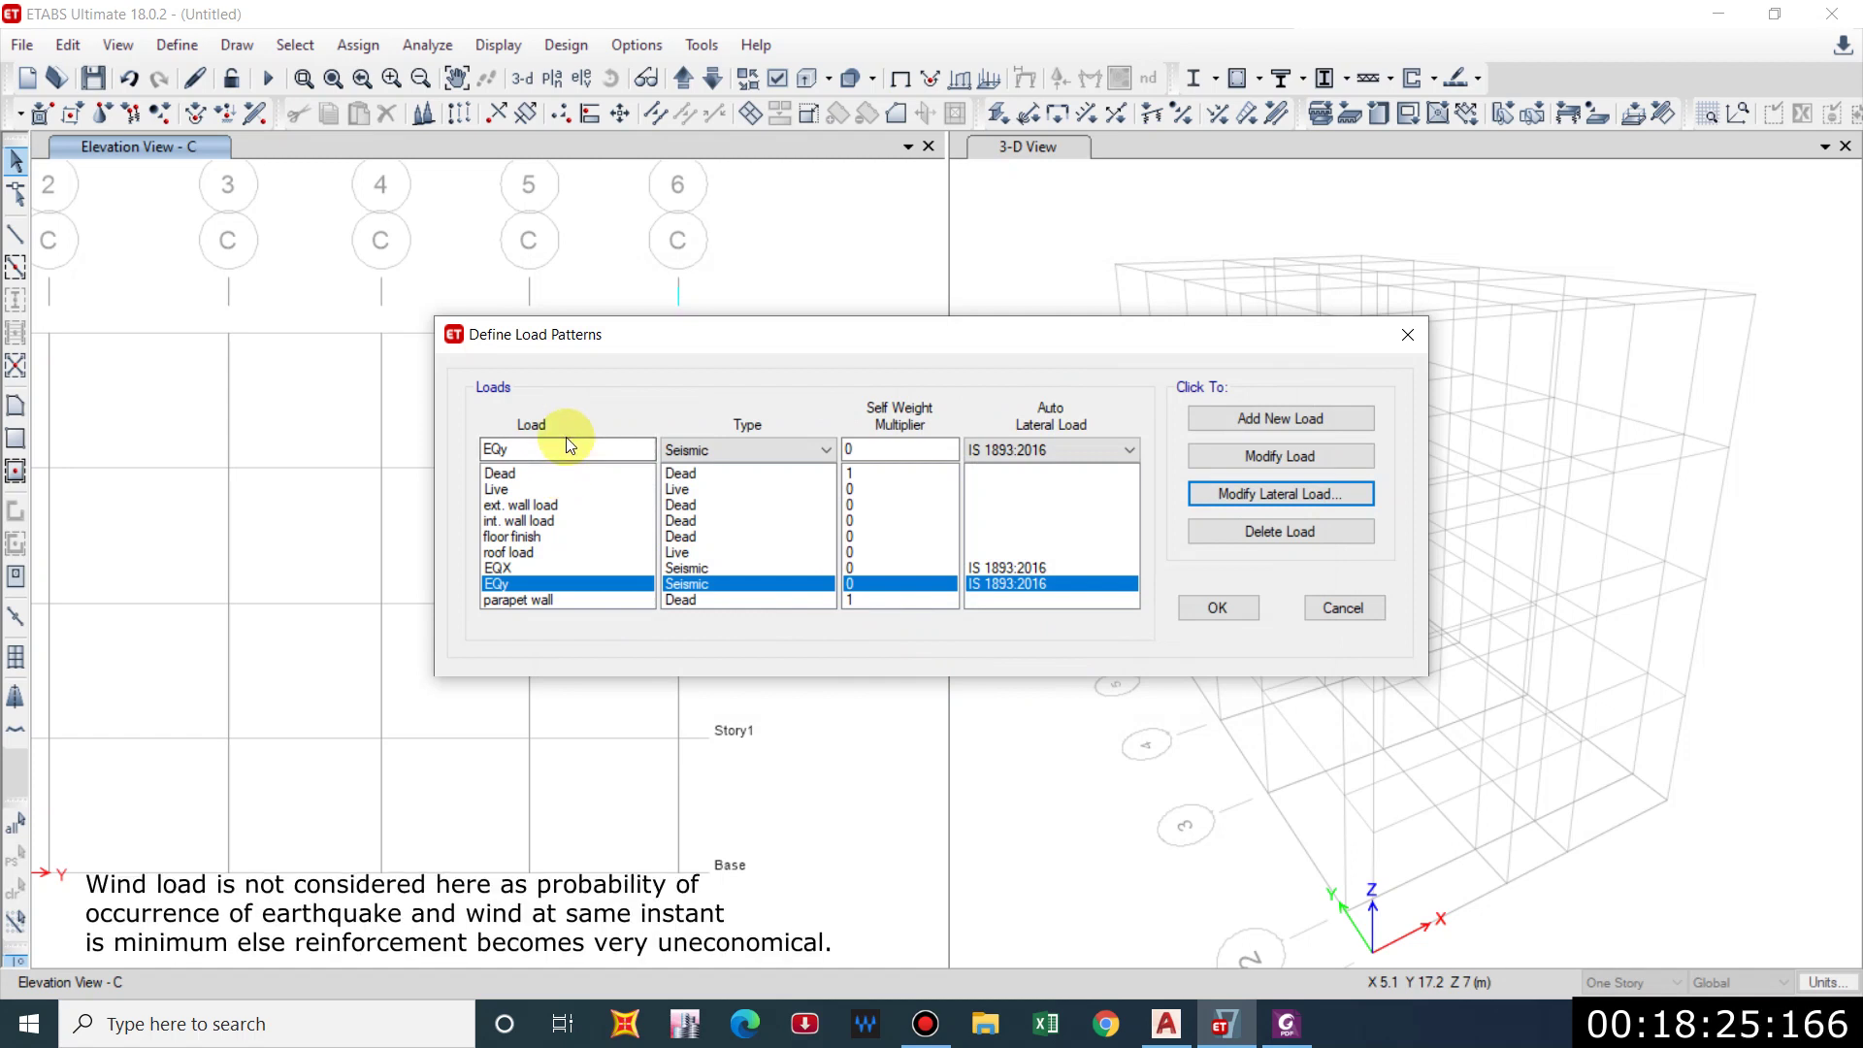
{"action": "left_click", "coordinate": [1217, 608]}
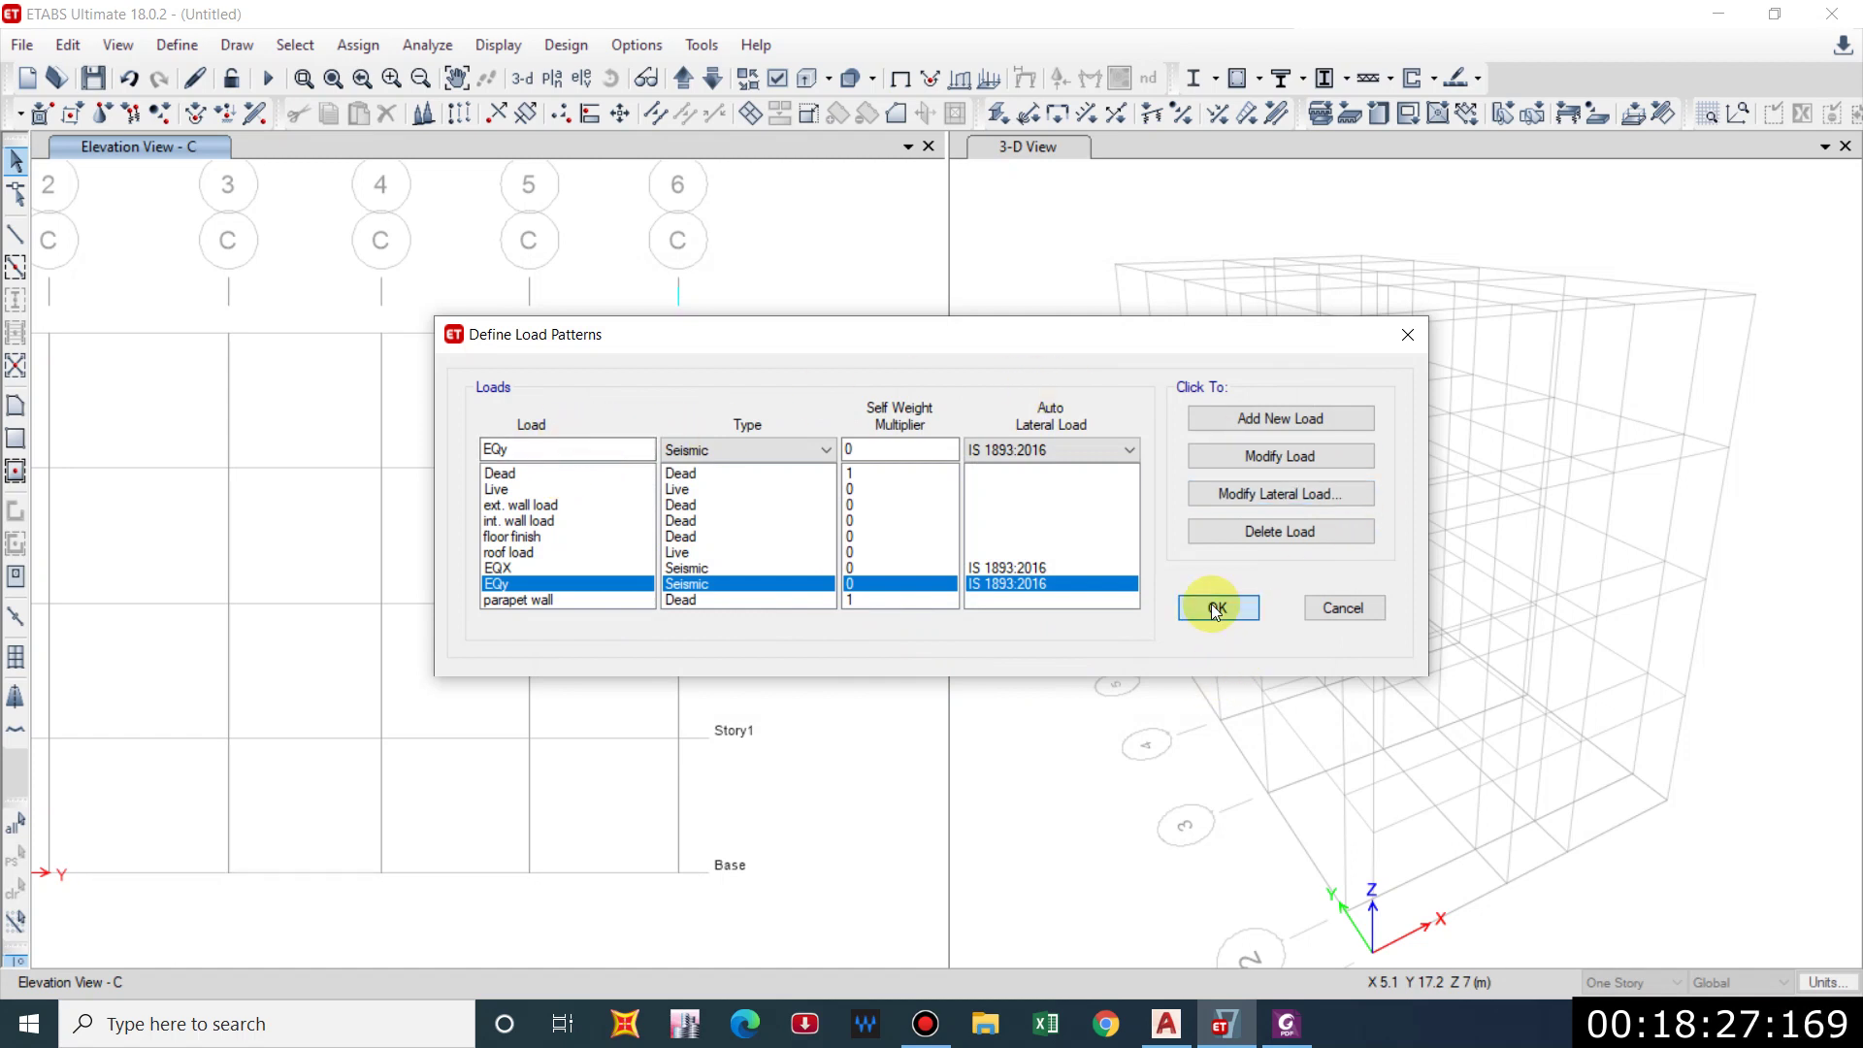
Open the load case definitions, examine the Dead case's type and applied loads, and review the list of cases.
{"action": "left_click", "coordinate": [192, 55]}
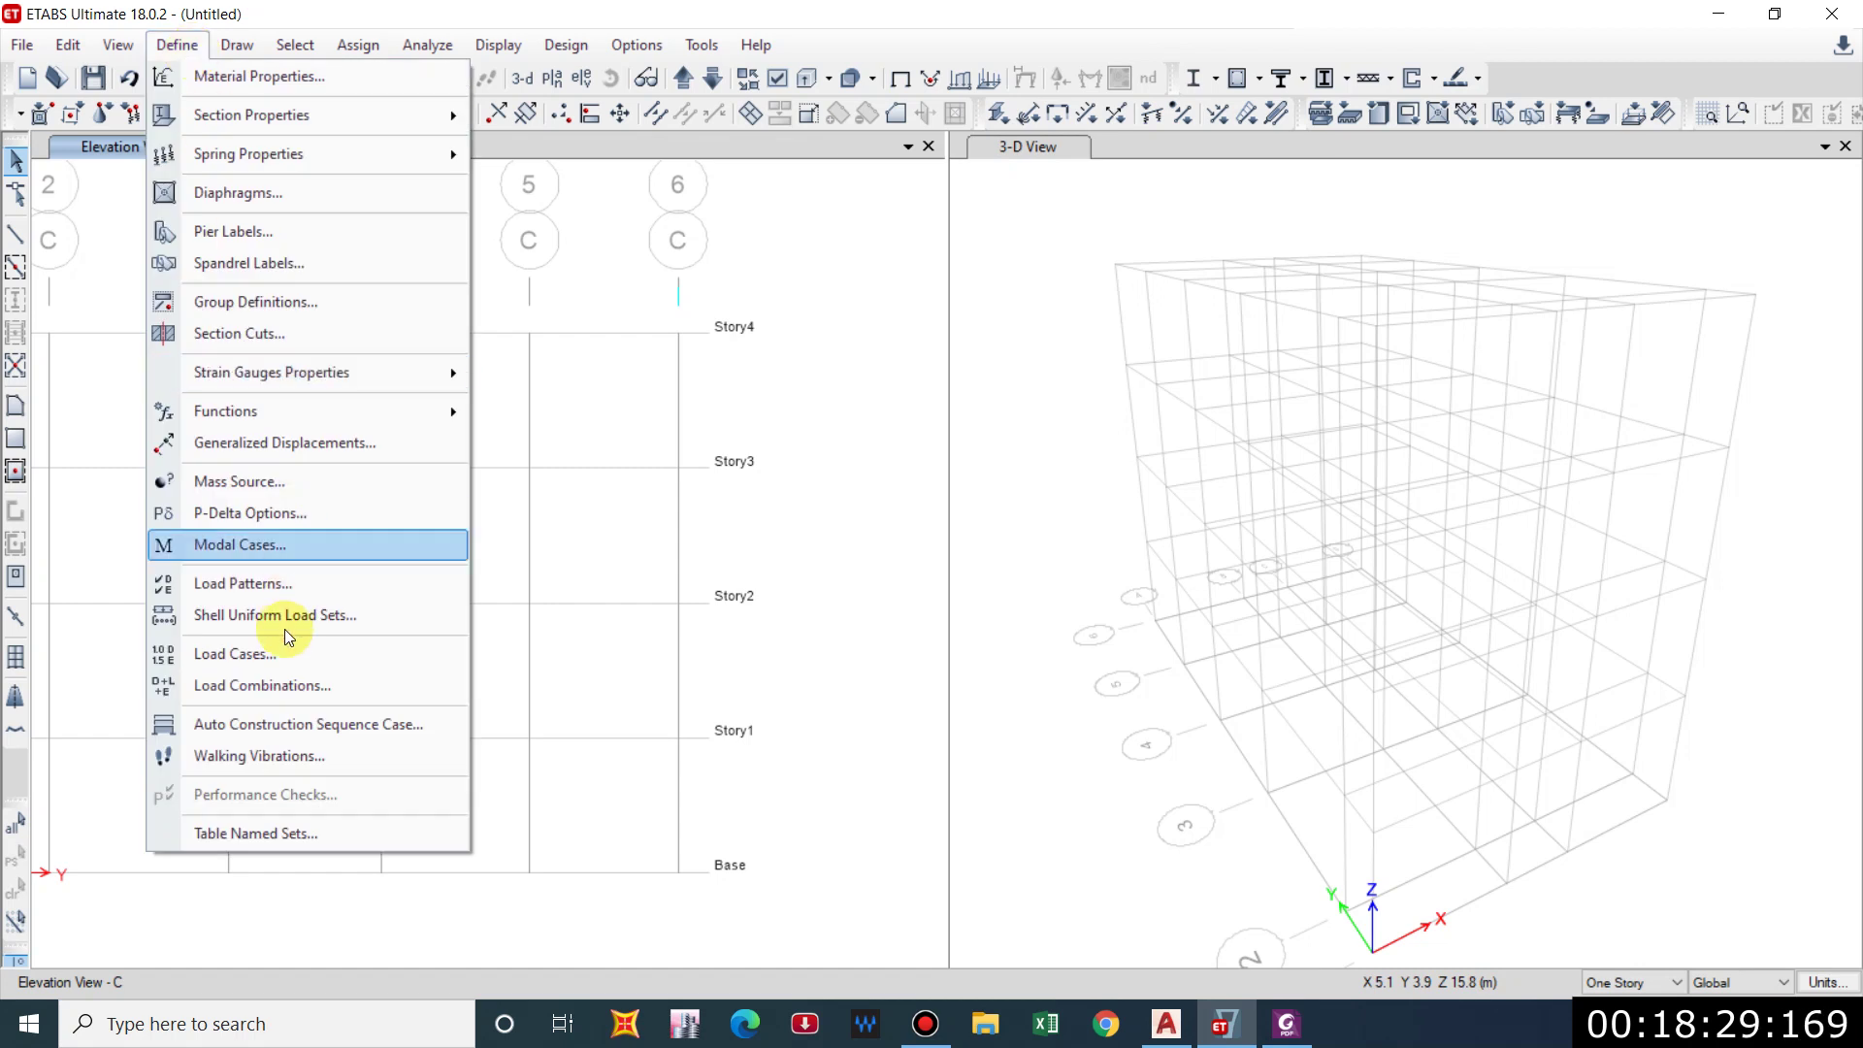
{"action": "left_click", "coordinate": [274, 665]}
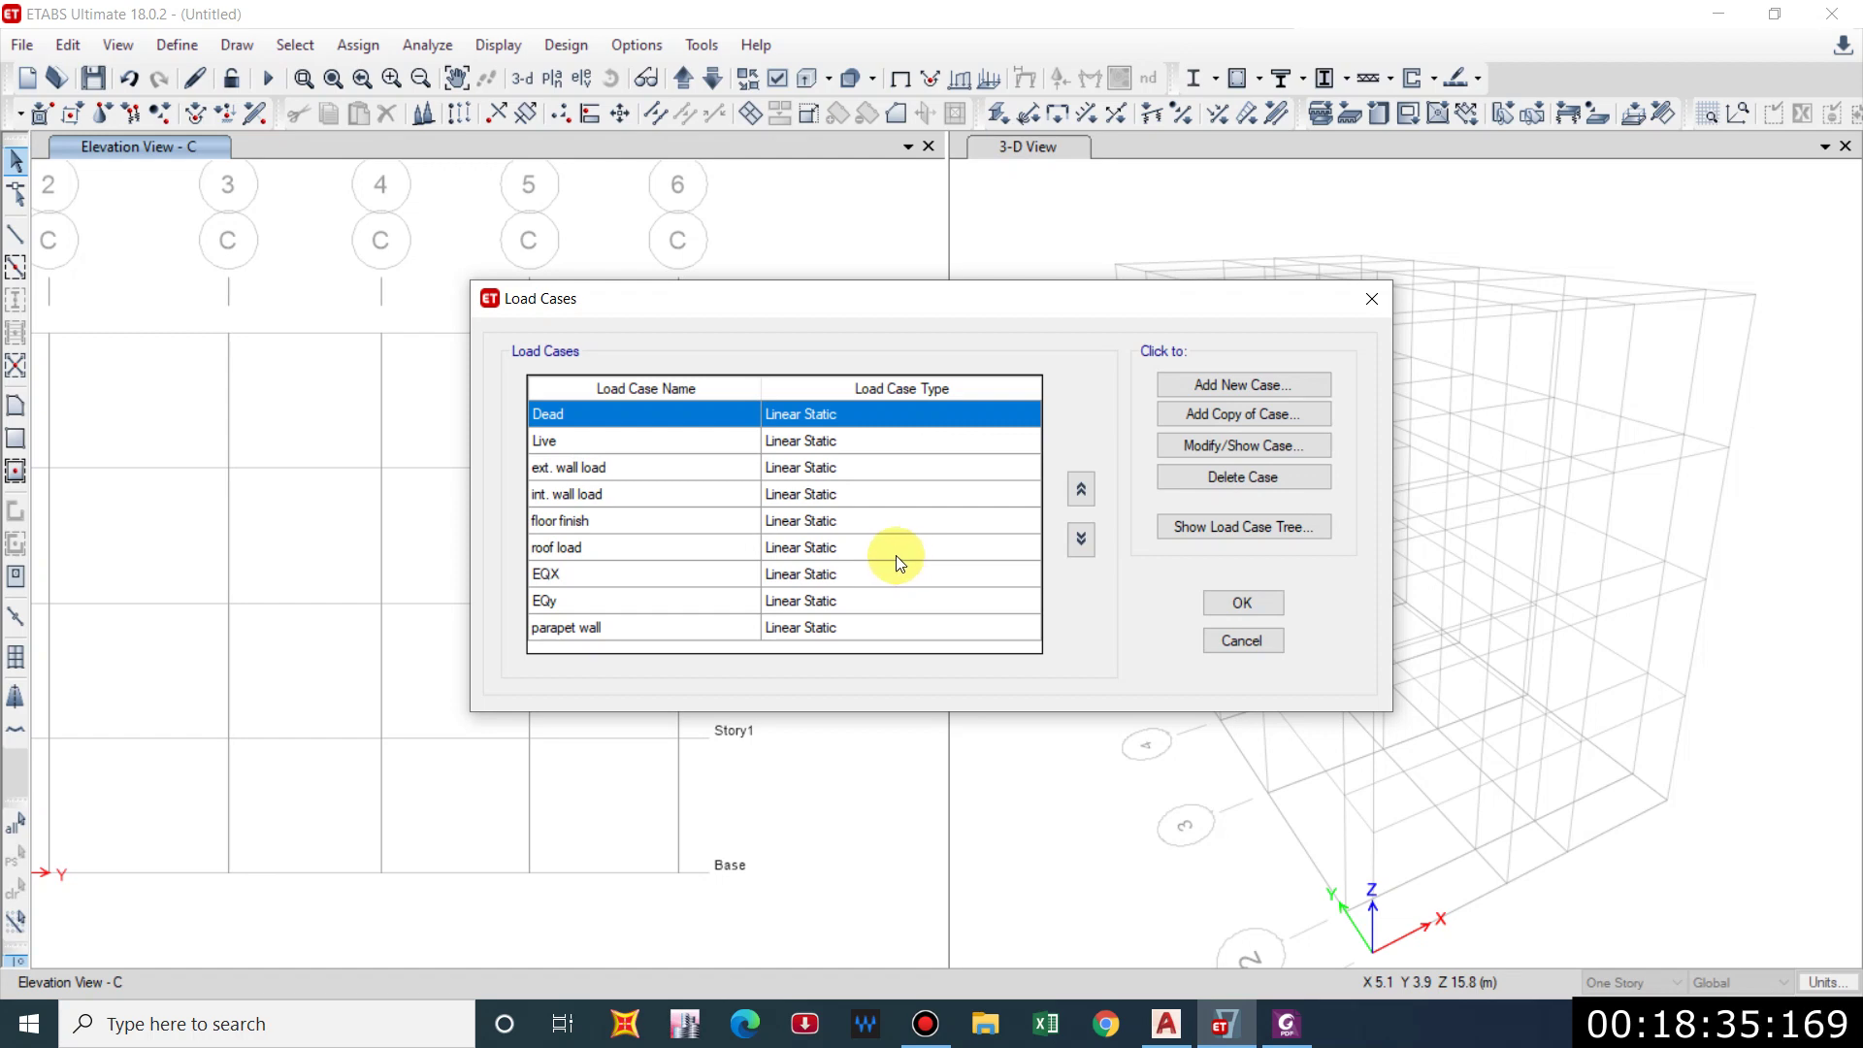
{"action": "key", "text": "alt+m"}
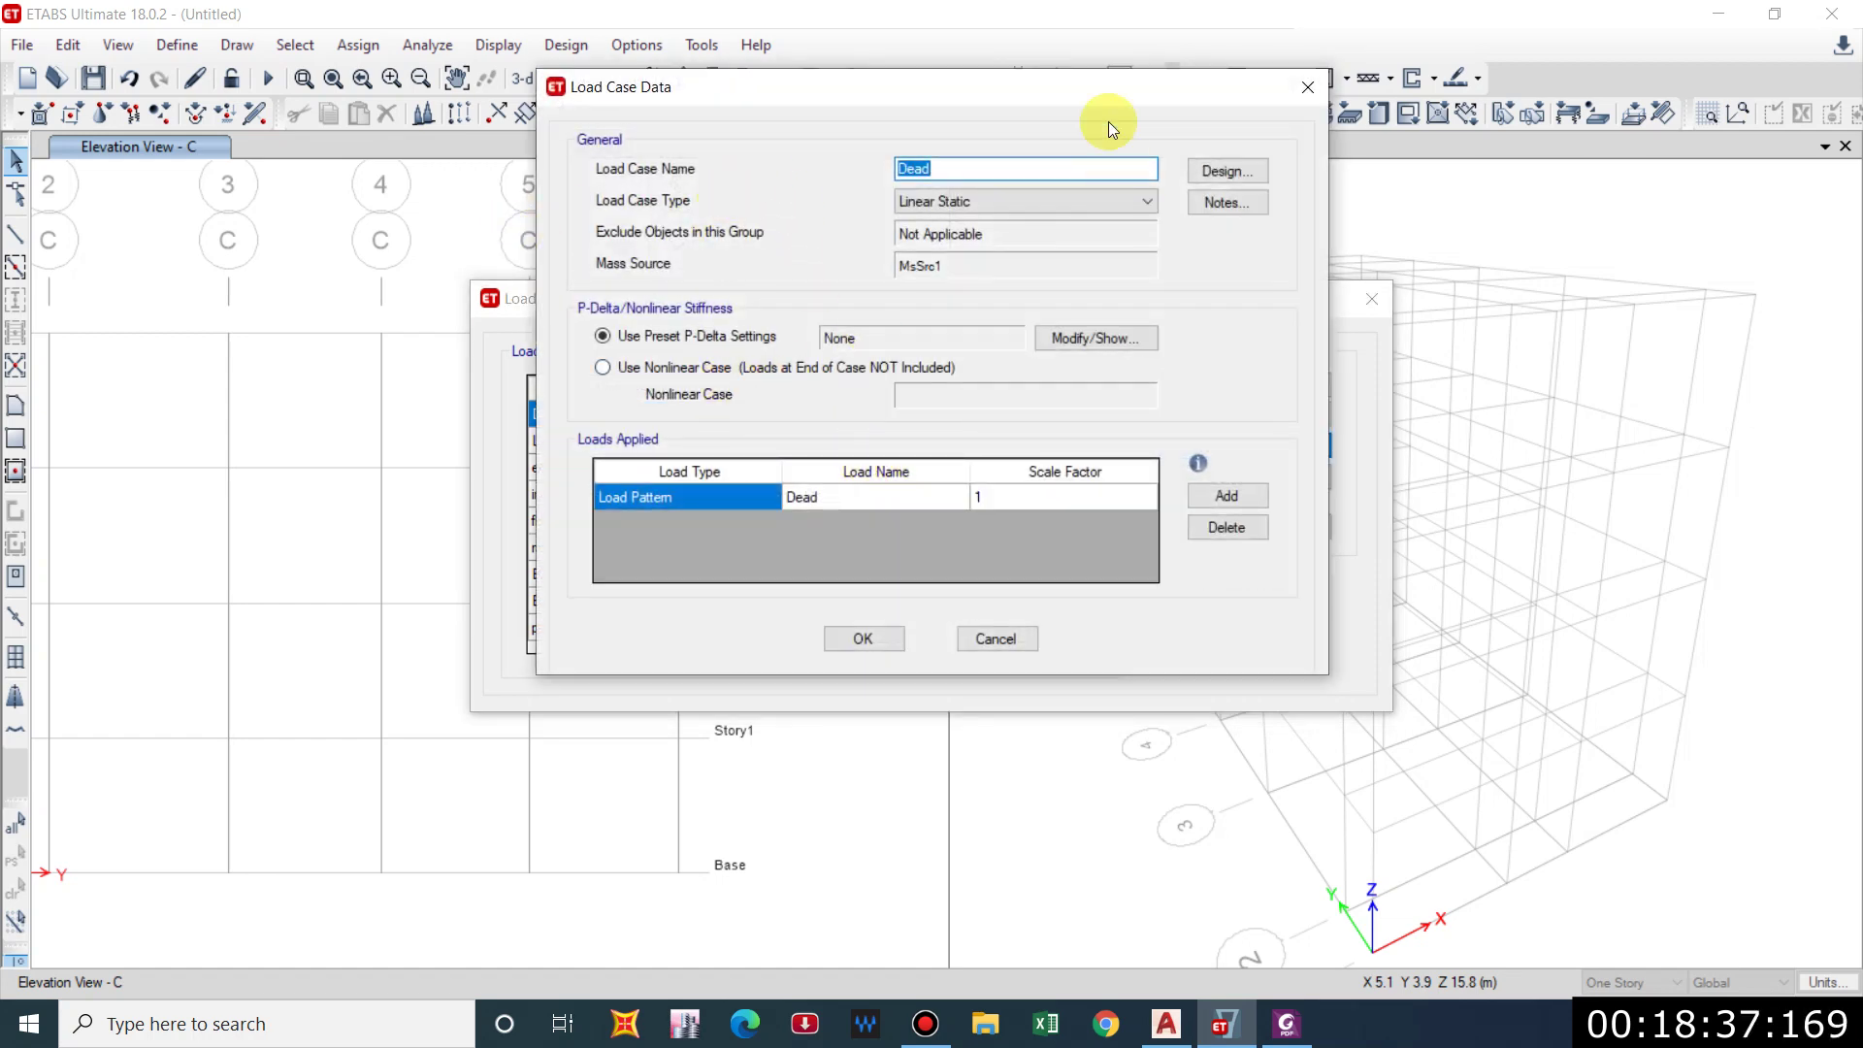
{"action": "left_click_drag", "start_coordinate": [1028, 99], "coordinate": [696, 124]}
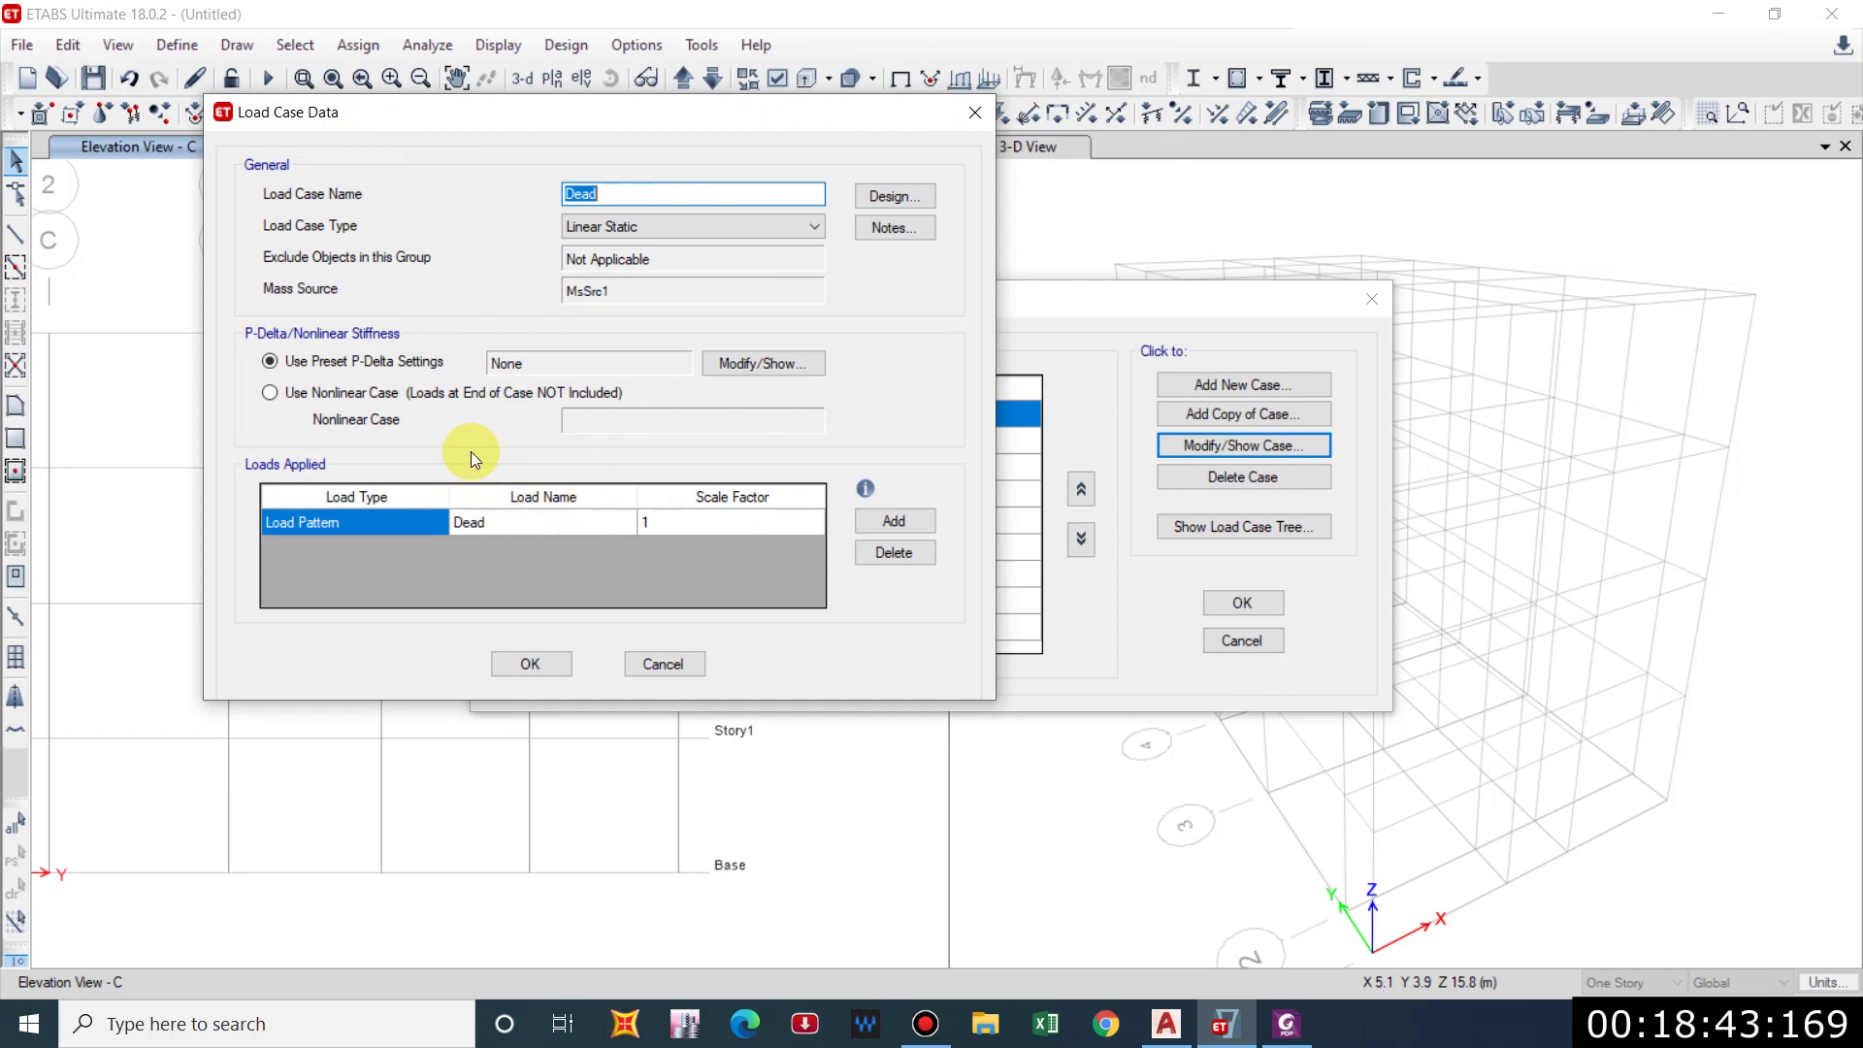
{"action": "left_click", "coordinate": [541, 667]}
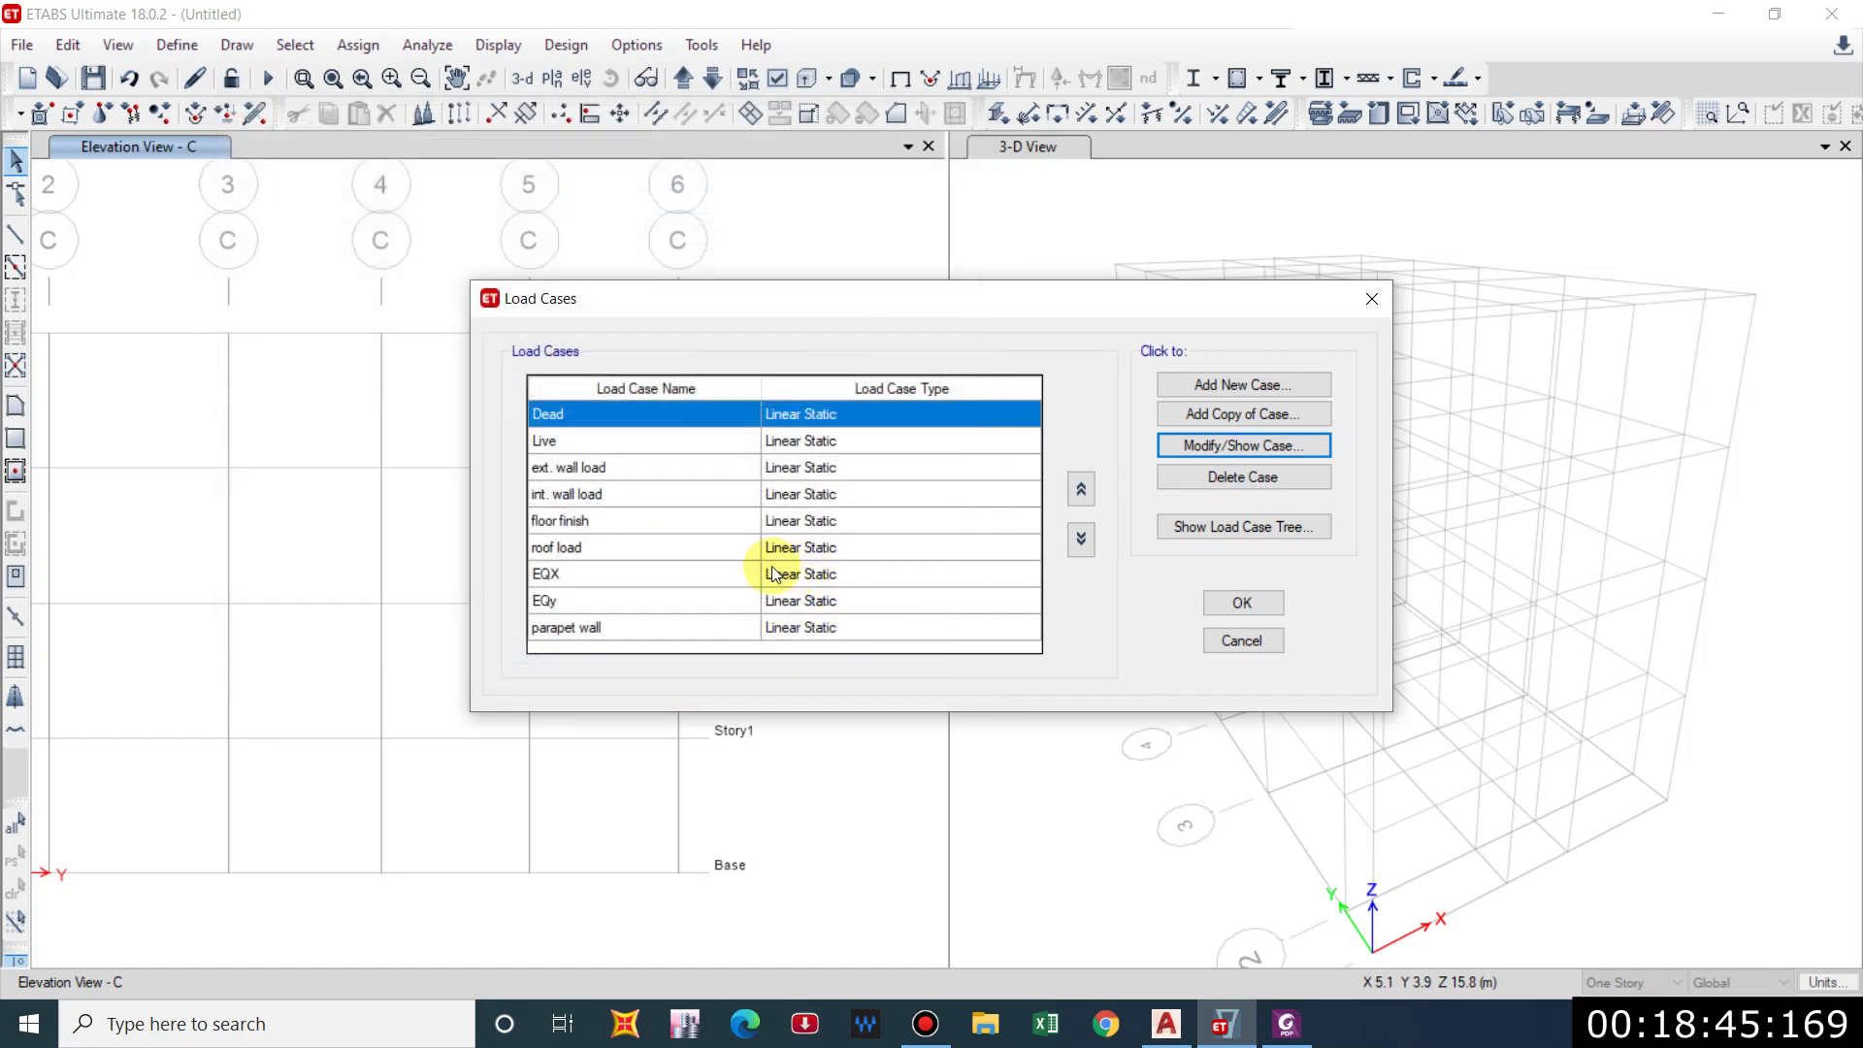
{"action": "left_click", "coordinate": [865, 524]}
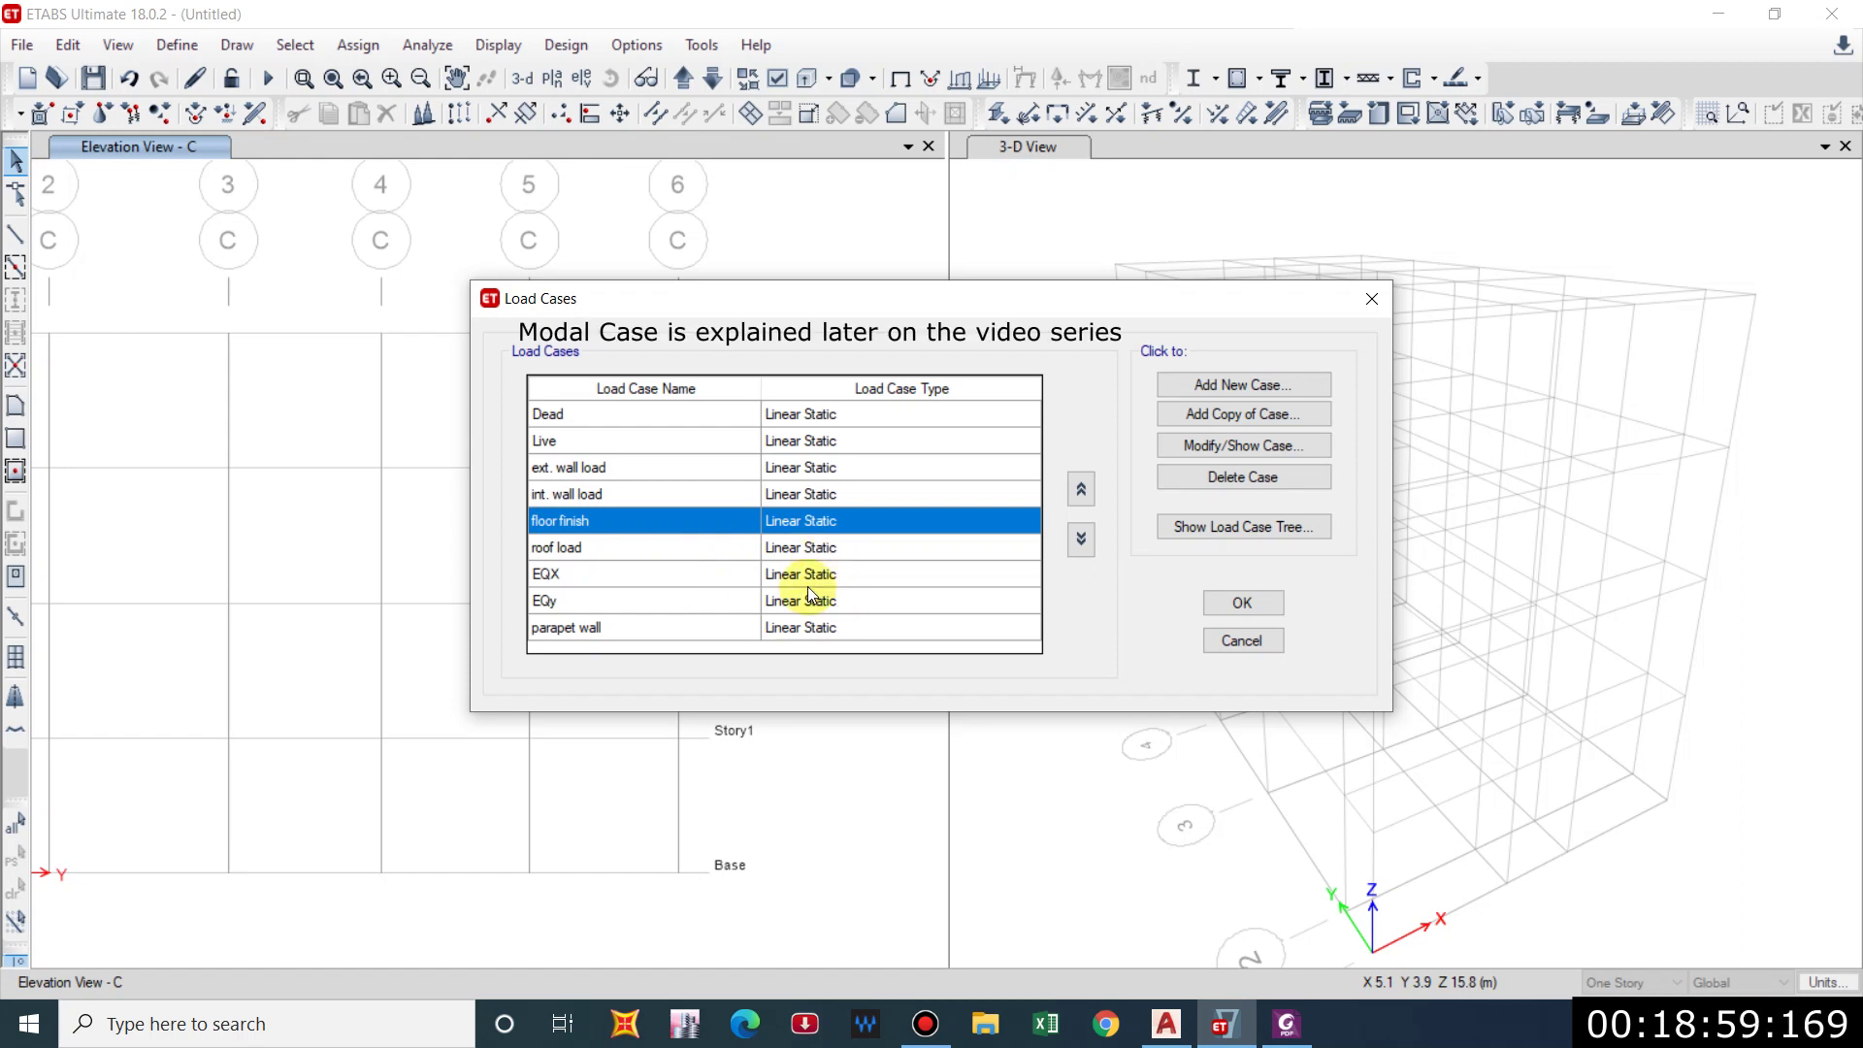
{"action": "key", "text": "Return"}
Add the default design load combinations for Concrete Frame Design, without converting them to user combinations.
{"action": "left_click", "coordinate": [176, 45]}
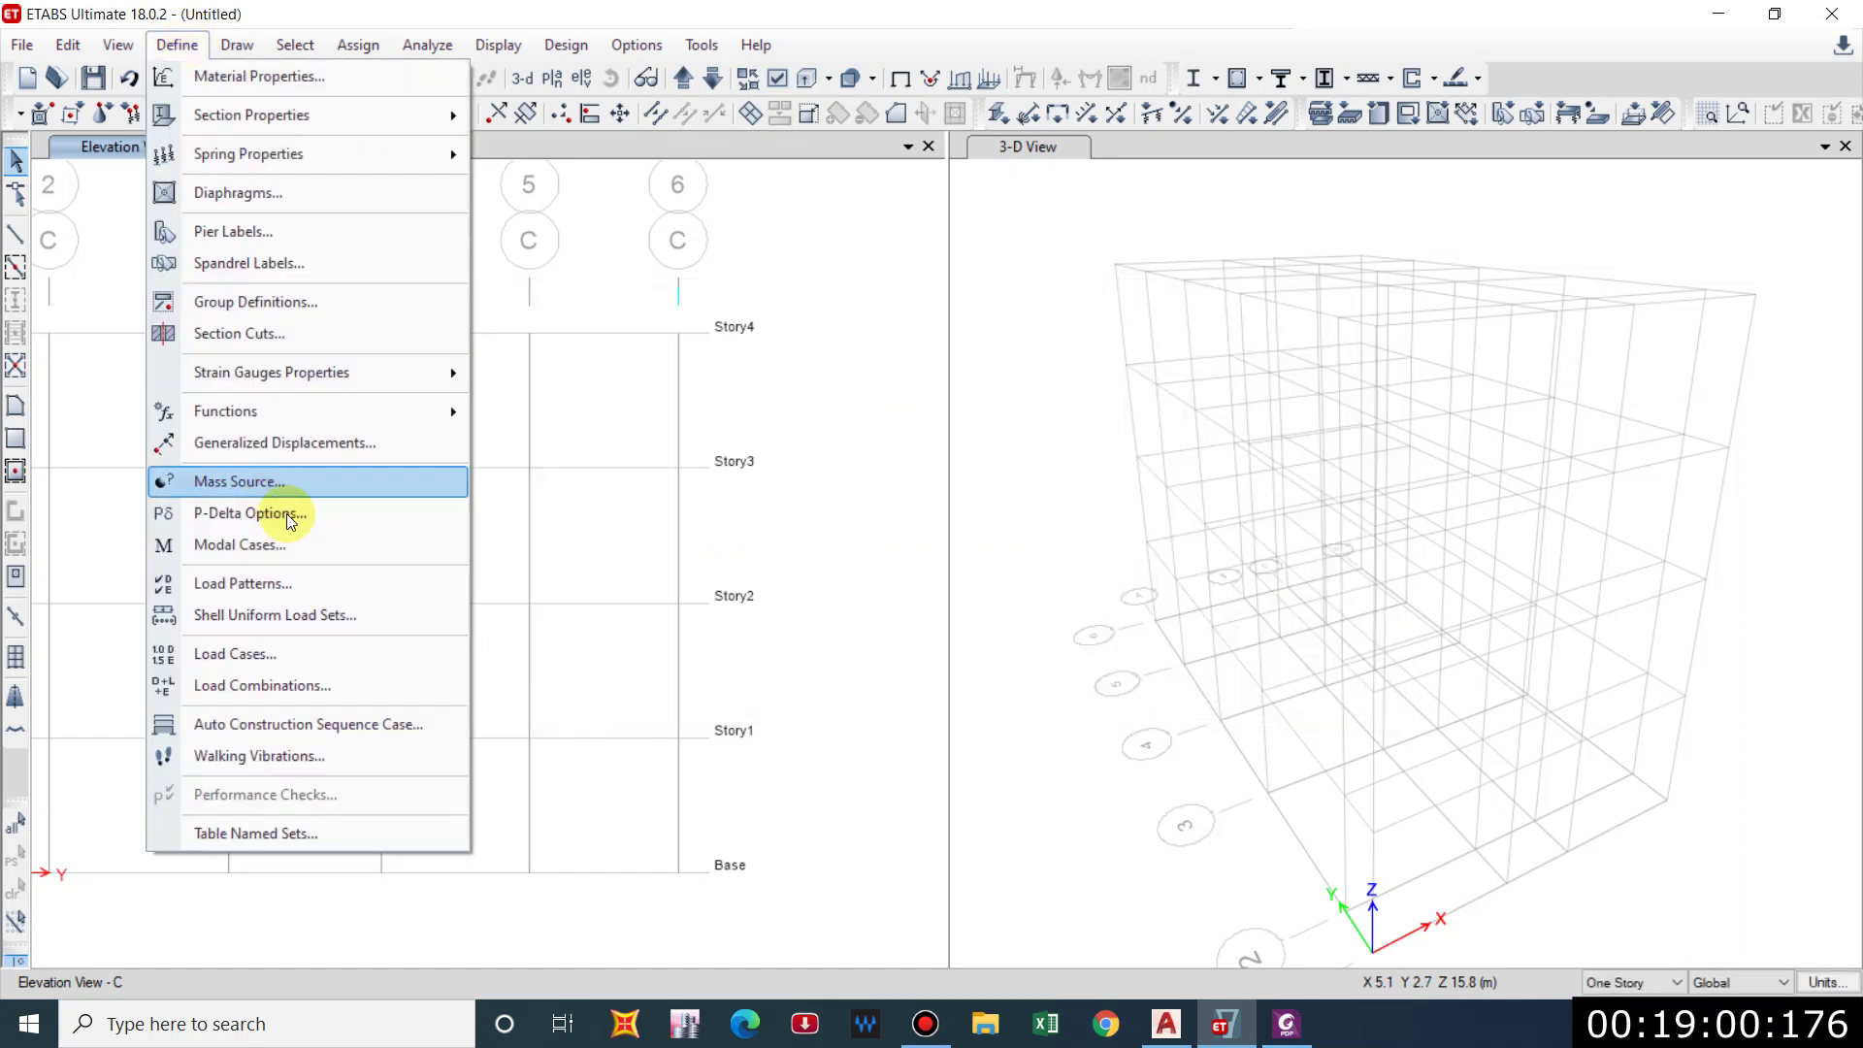
{"action": "left_click", "coordinate": [261, 685]}
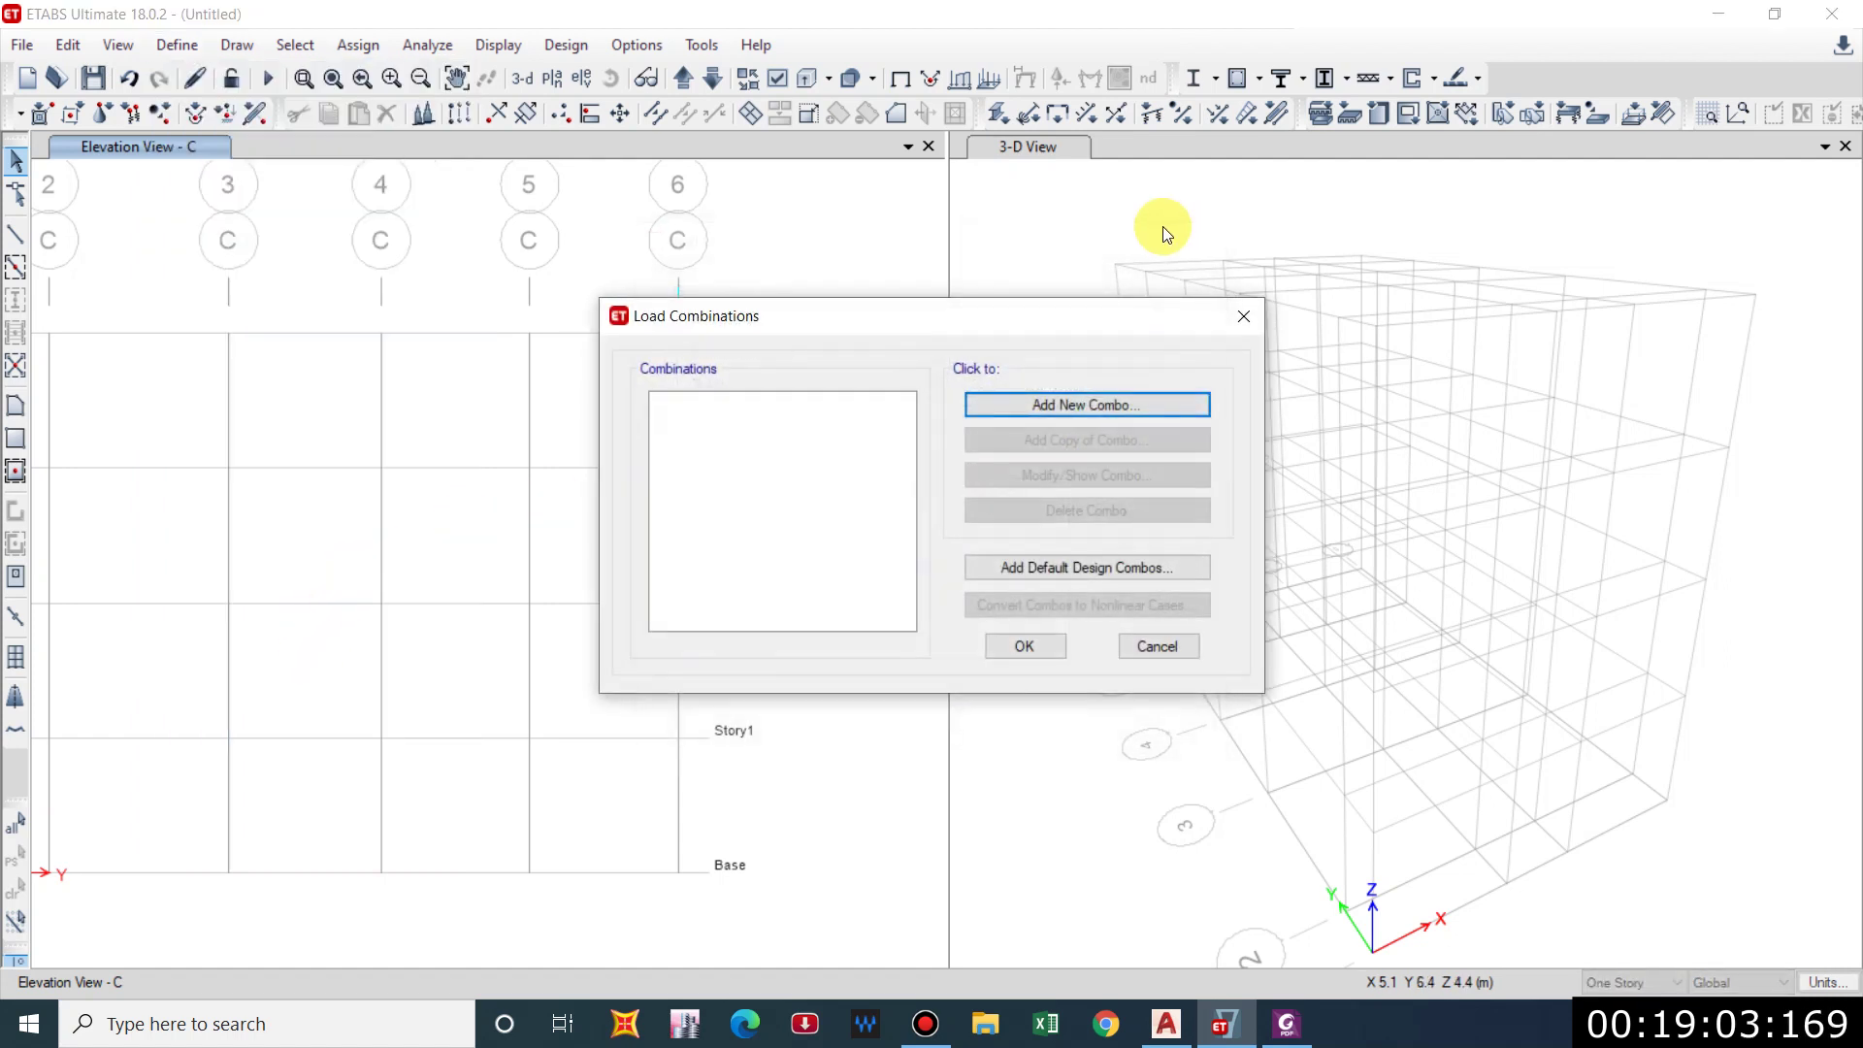
{"action": "left_click", "coordinate": [1102, 577]}
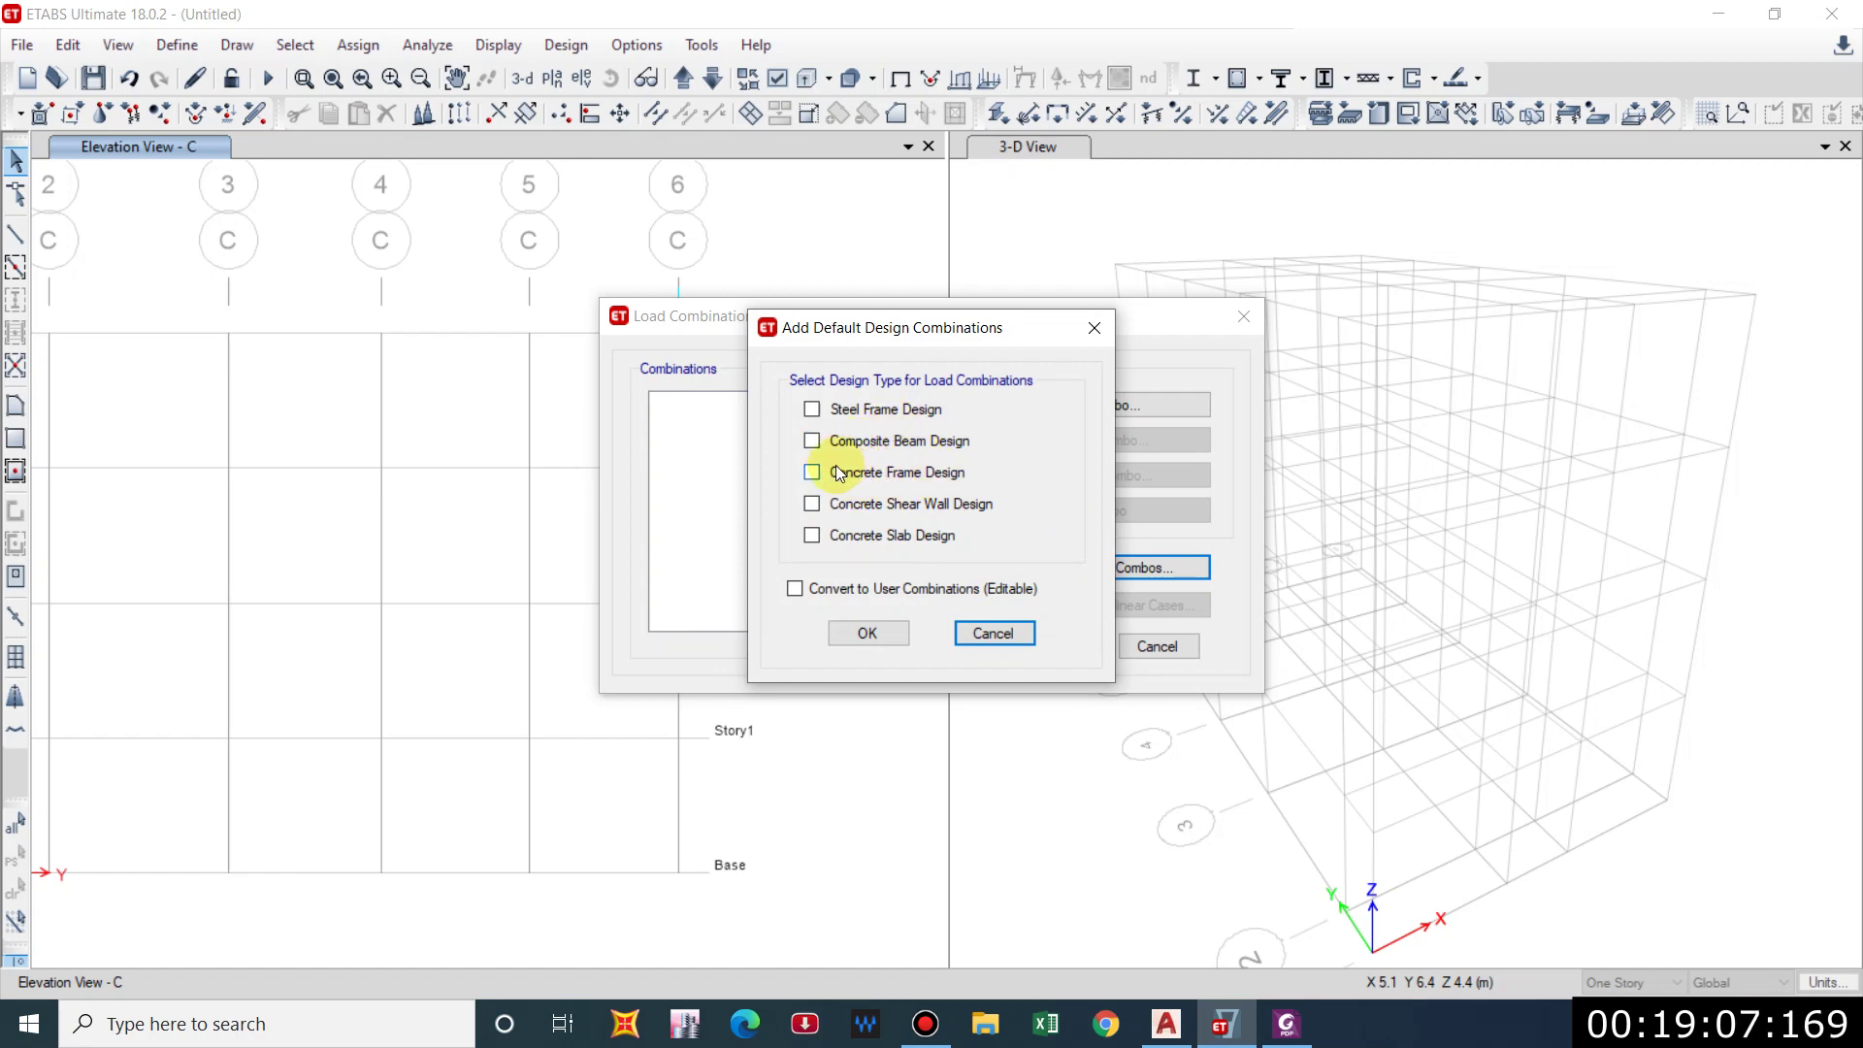
{"action": "left_click", "coordinate": [893, 474]}
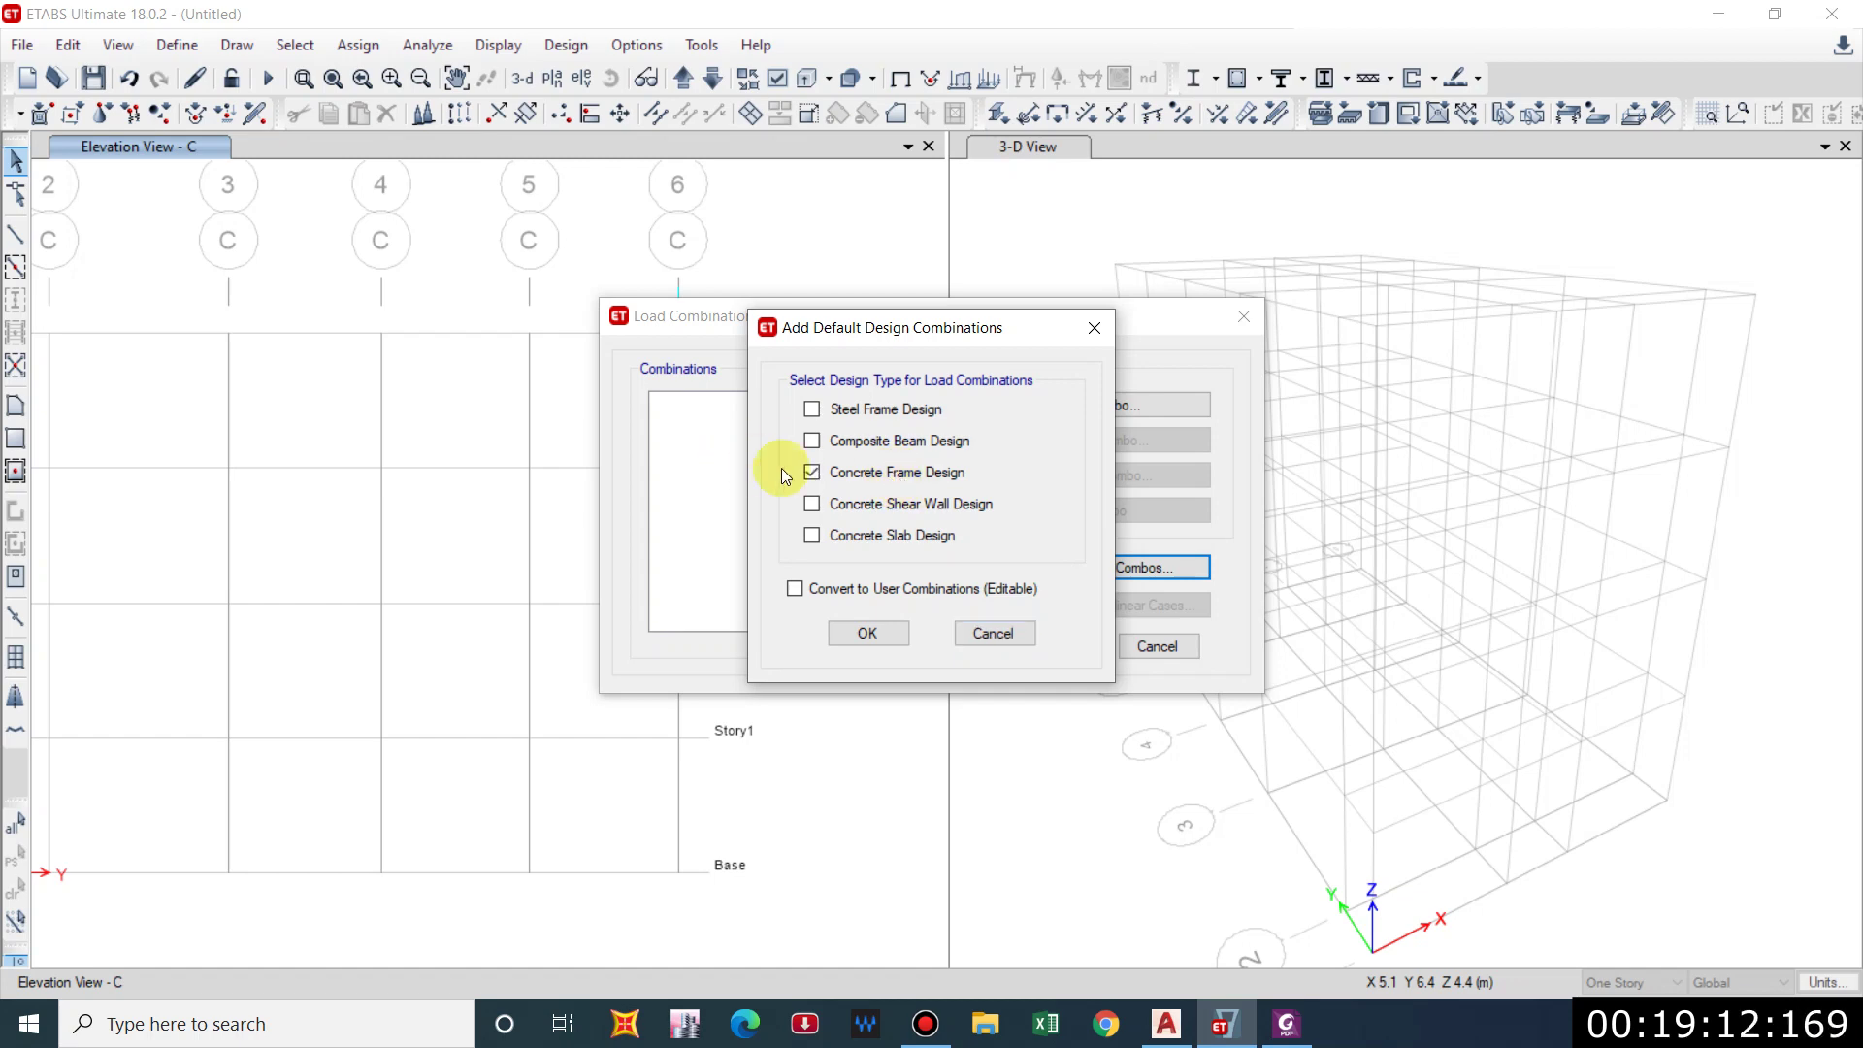
{"action": "left_click", "coordinate": [866, 633]}
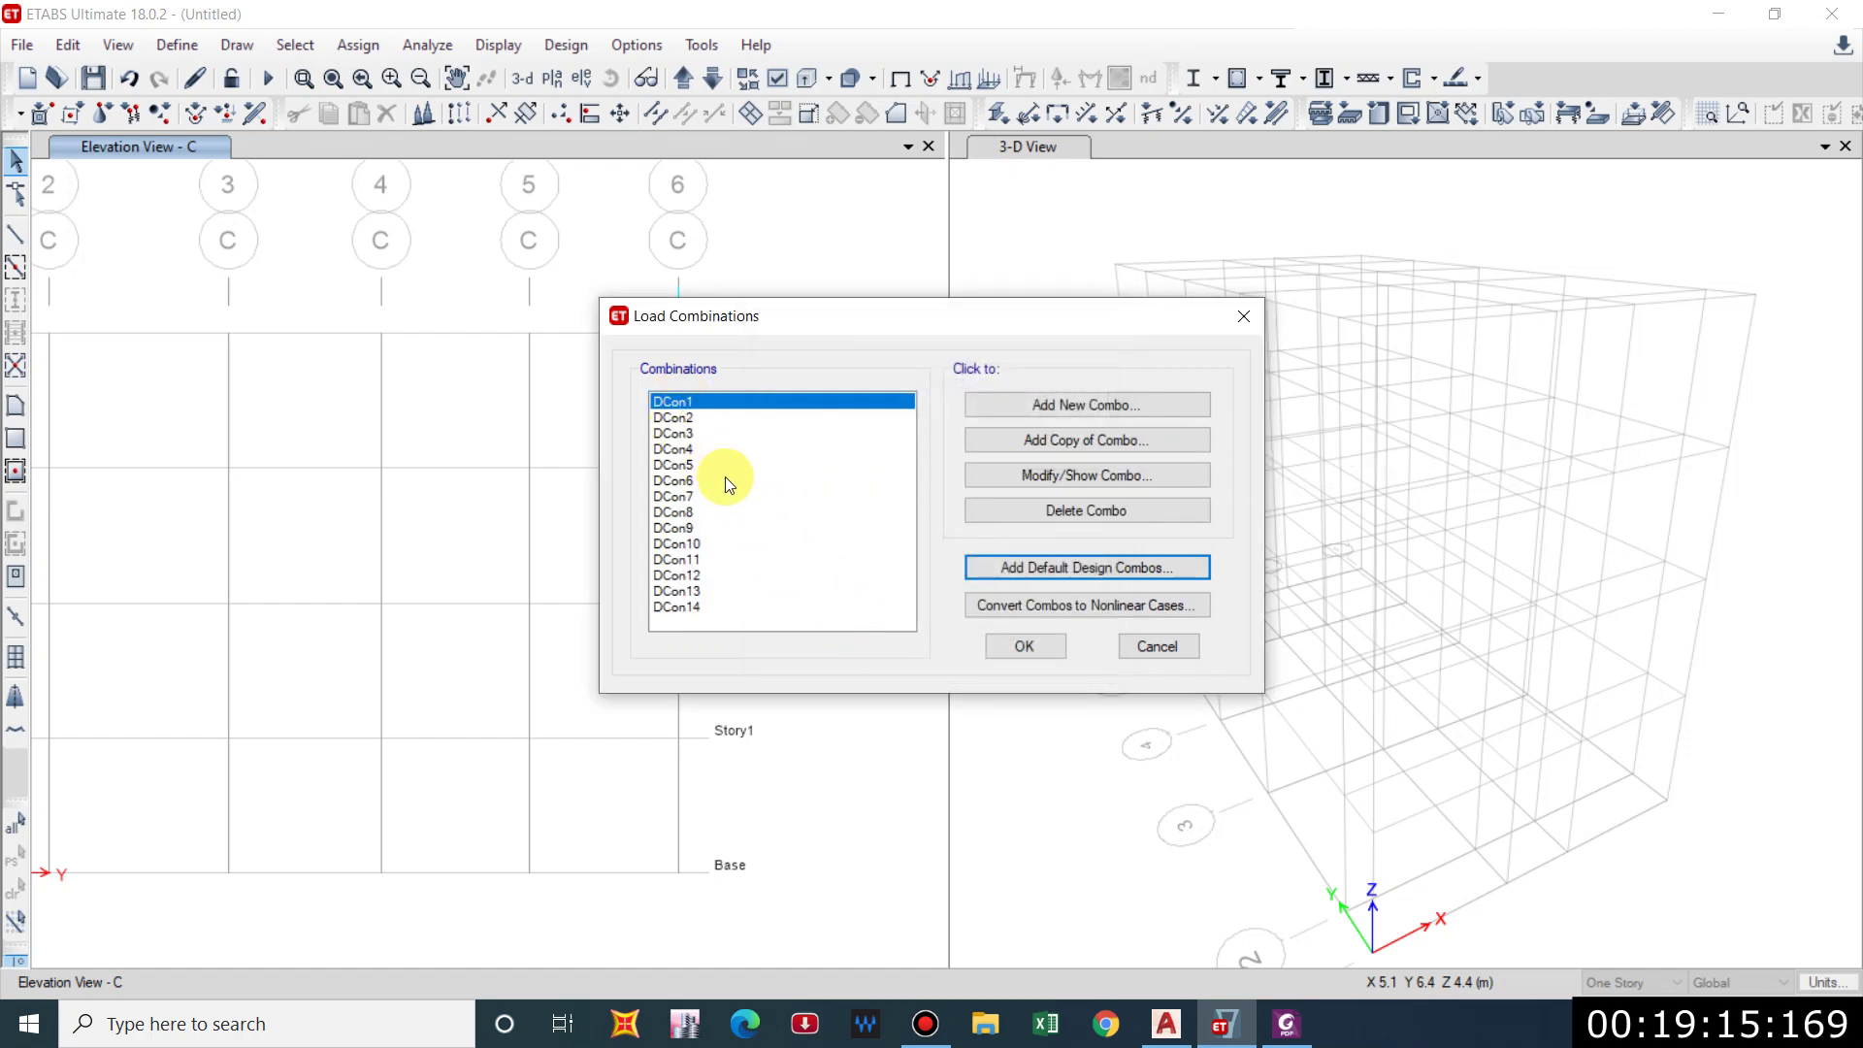
Examine the load cases and scale factors of the default combinations DCon1, DCon2, DCon3 and DCon4.
{"action": "left_click", "coordinate": [1044, 478]}
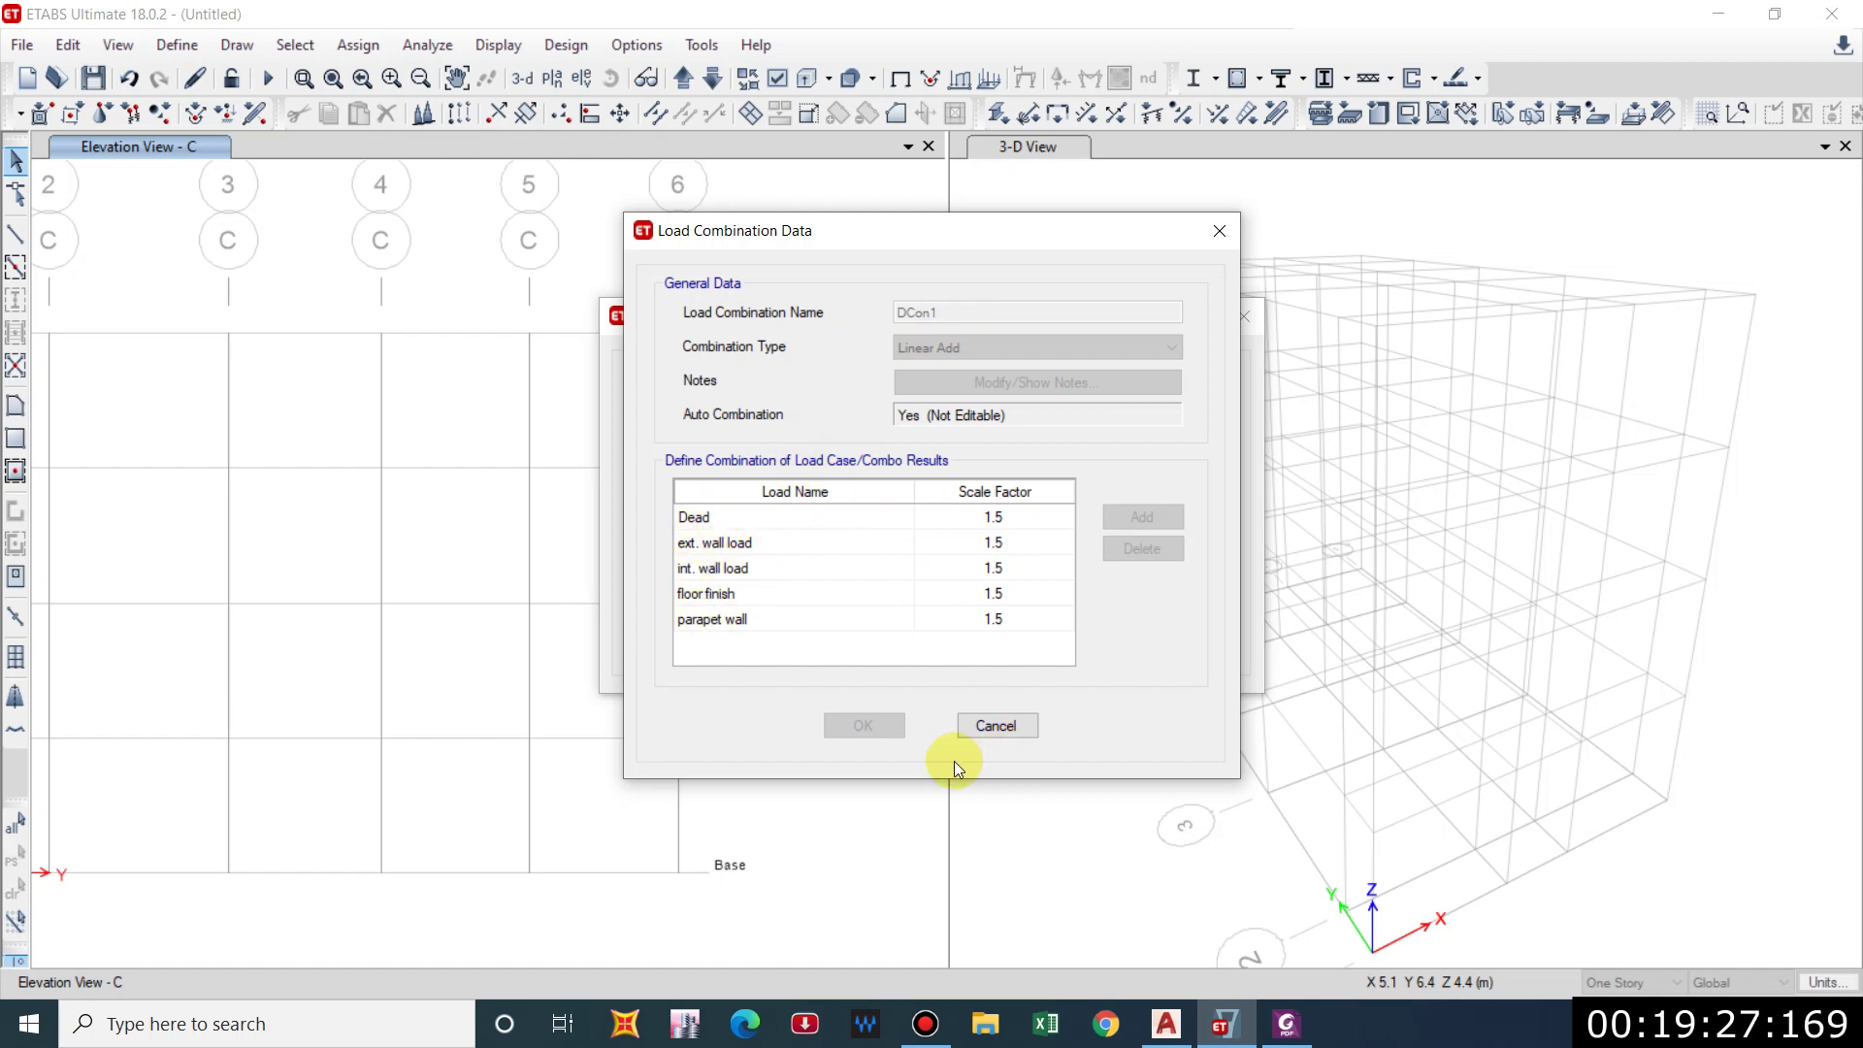
{"action": "left_click", "coordinate": [998, 726]}
{"action": "left_click", "coordinate": [697, 419]}
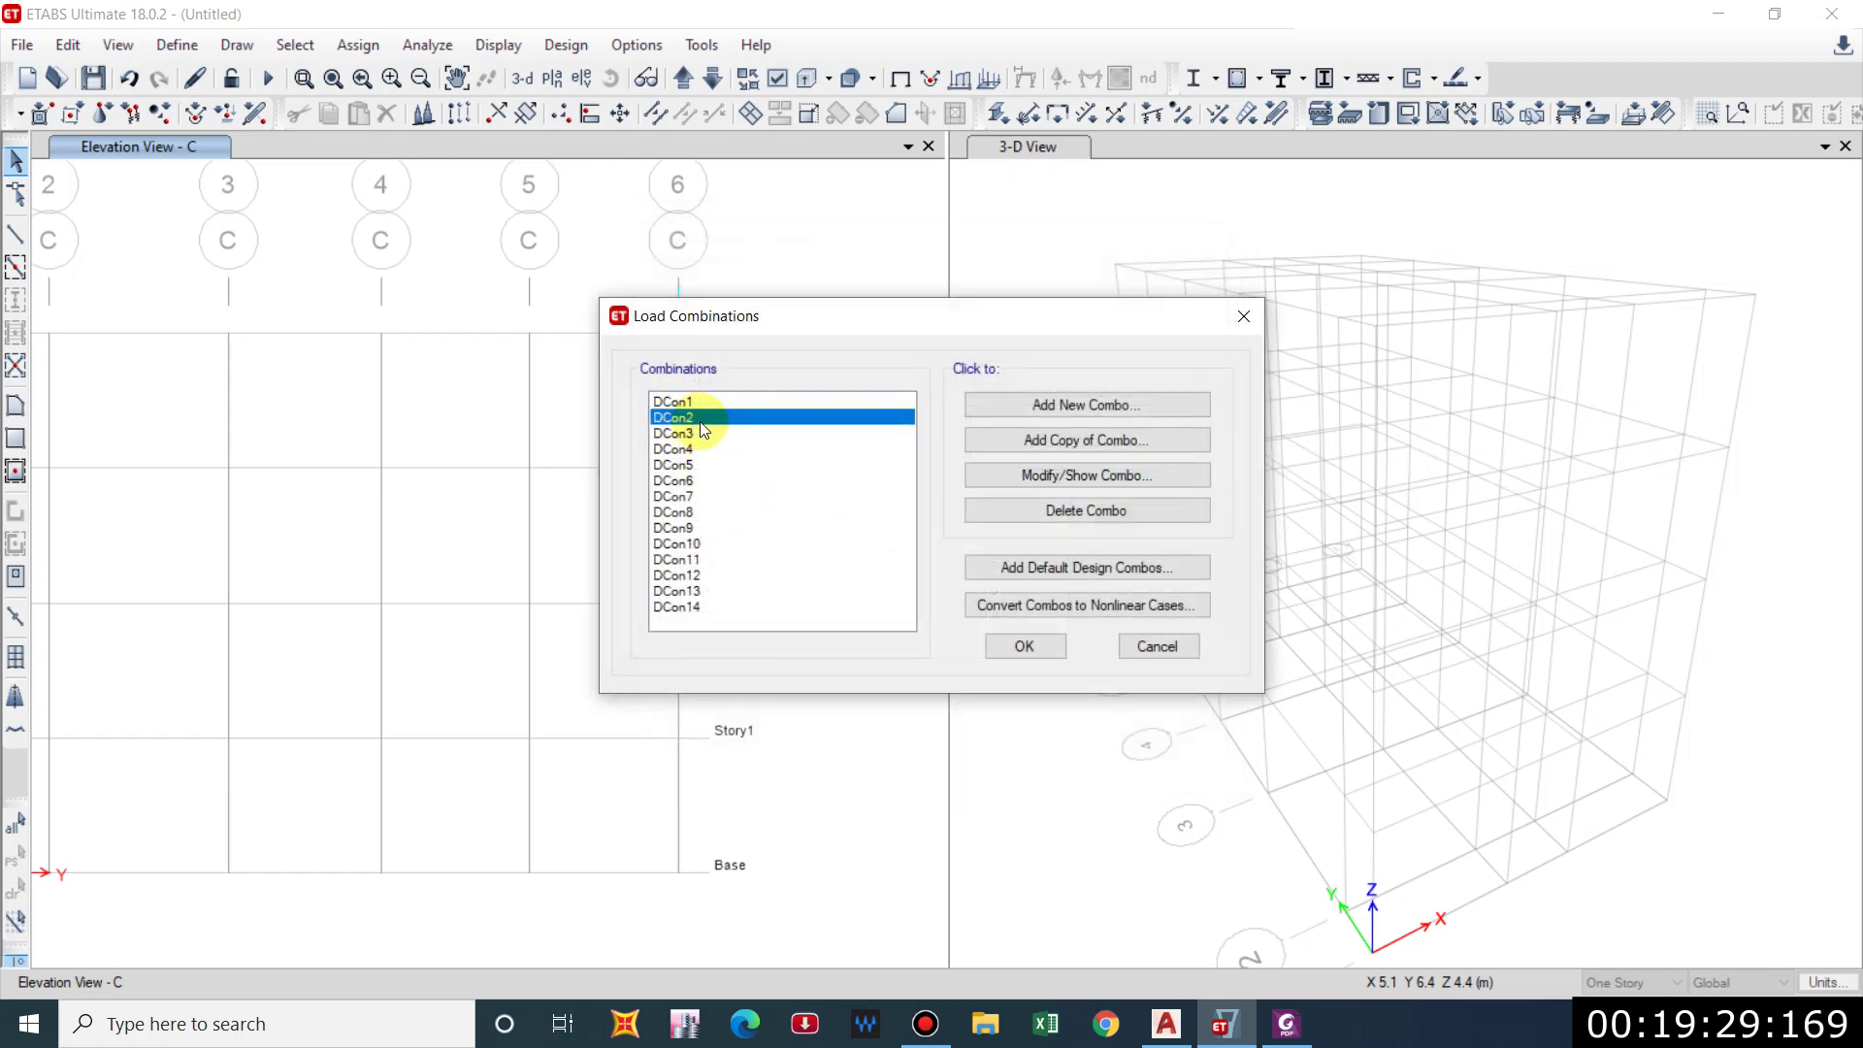
{"action": "left_click", "coordinate": [1112, 479]}
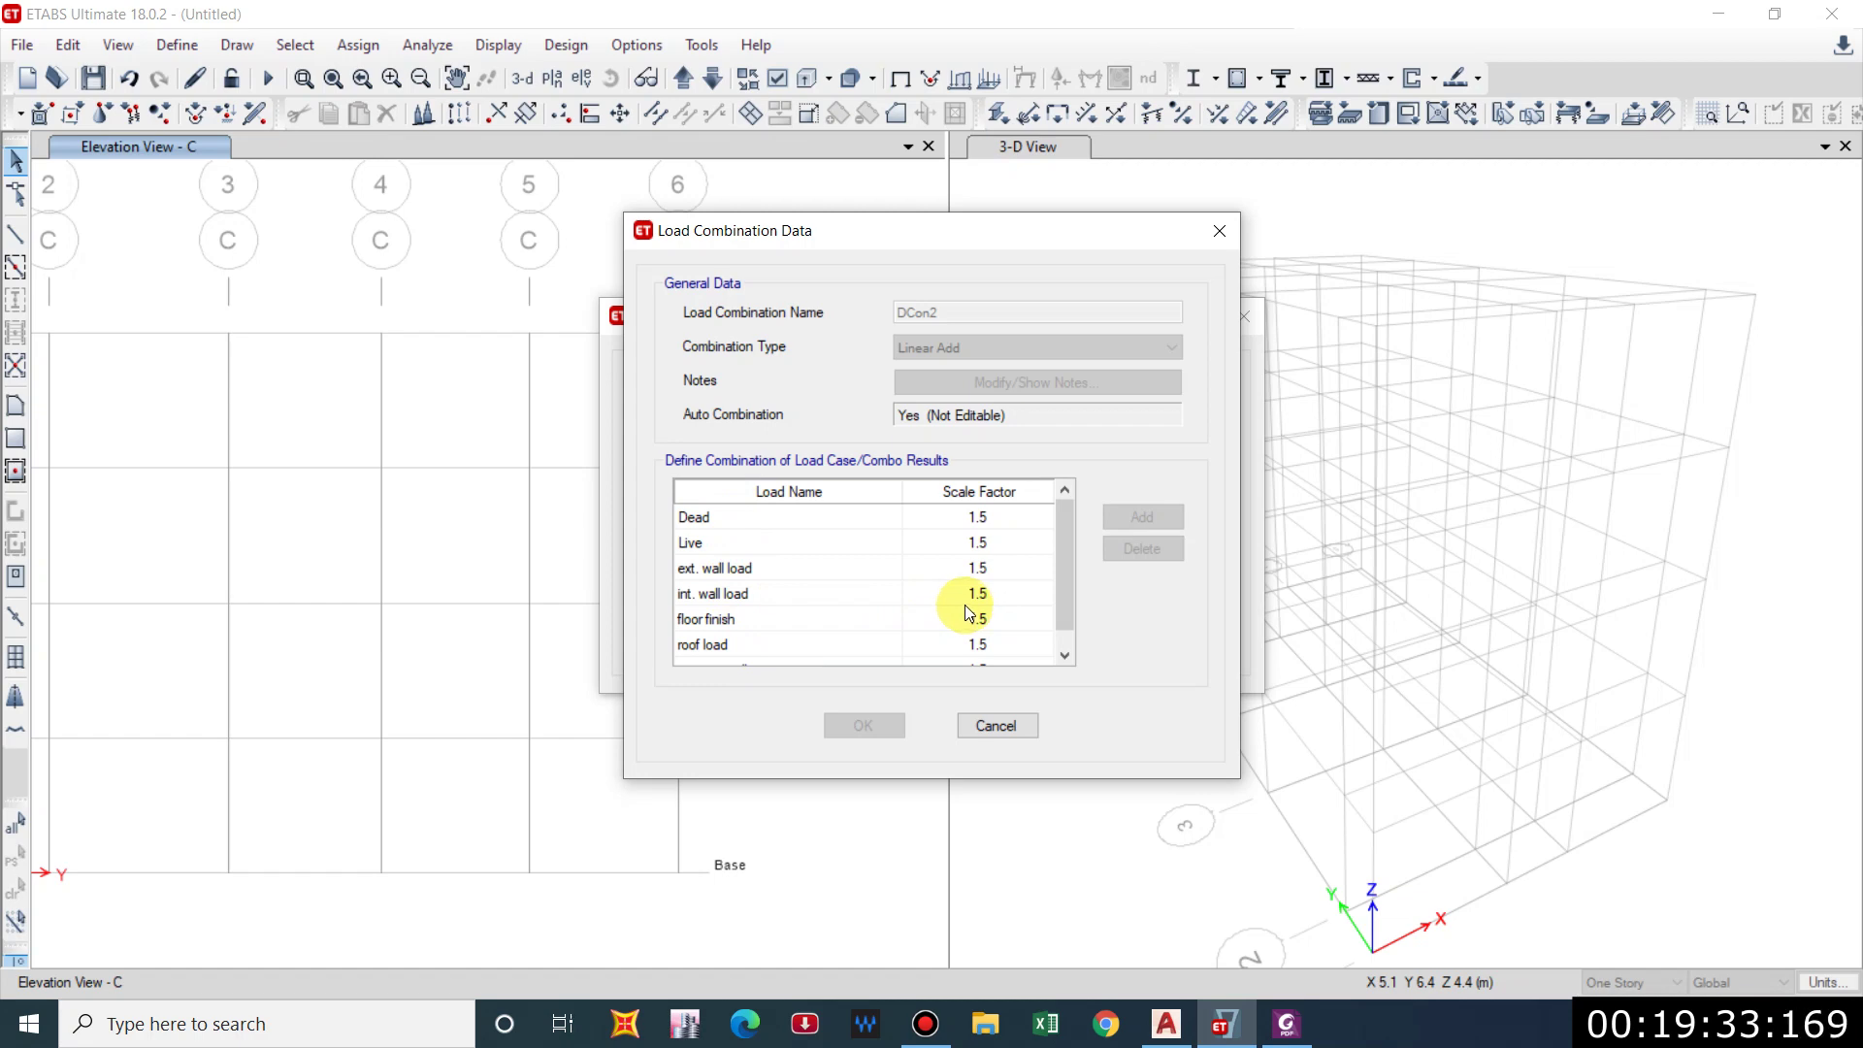
{"action": "left_click", "coordinate": [973, 727]}
{"action": "left_click", "coordinate": [701, 450]}
{"action": "left_click", "coordinate": [699, 434]}
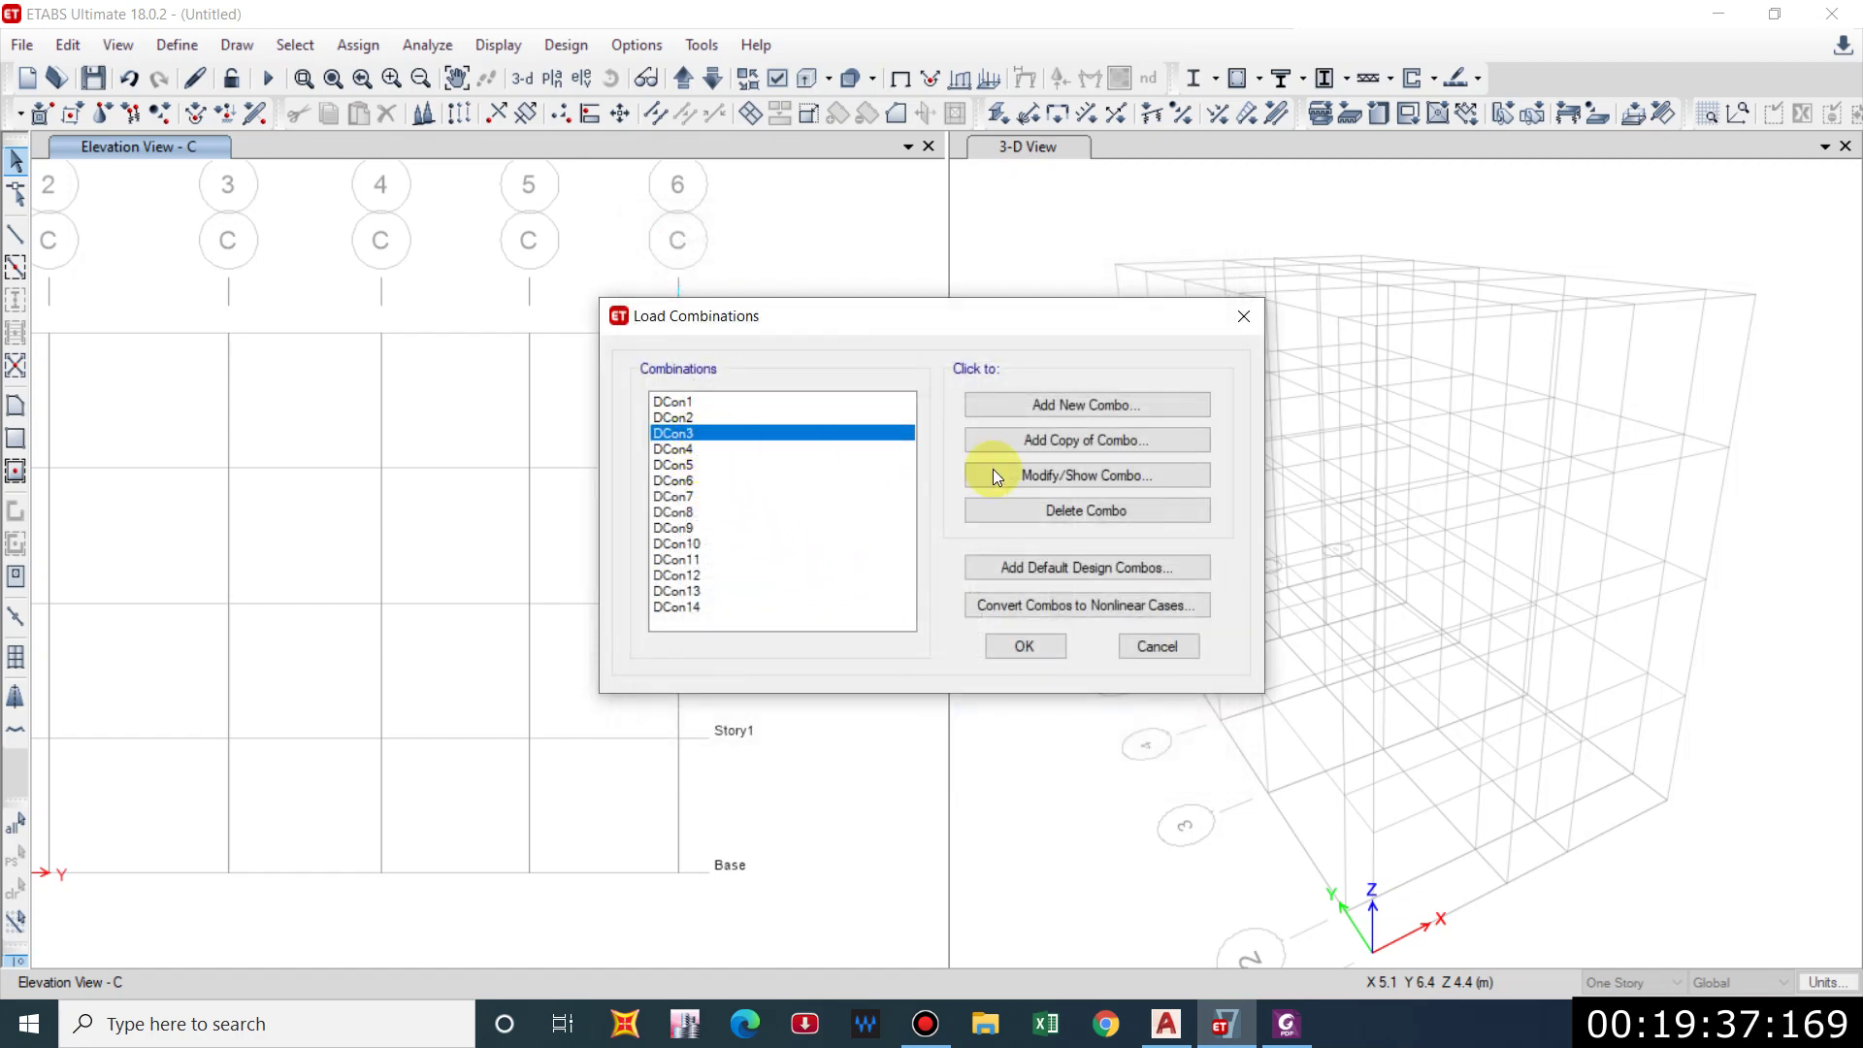
{"action": "left_click", "coordinate": [1000, 474]}
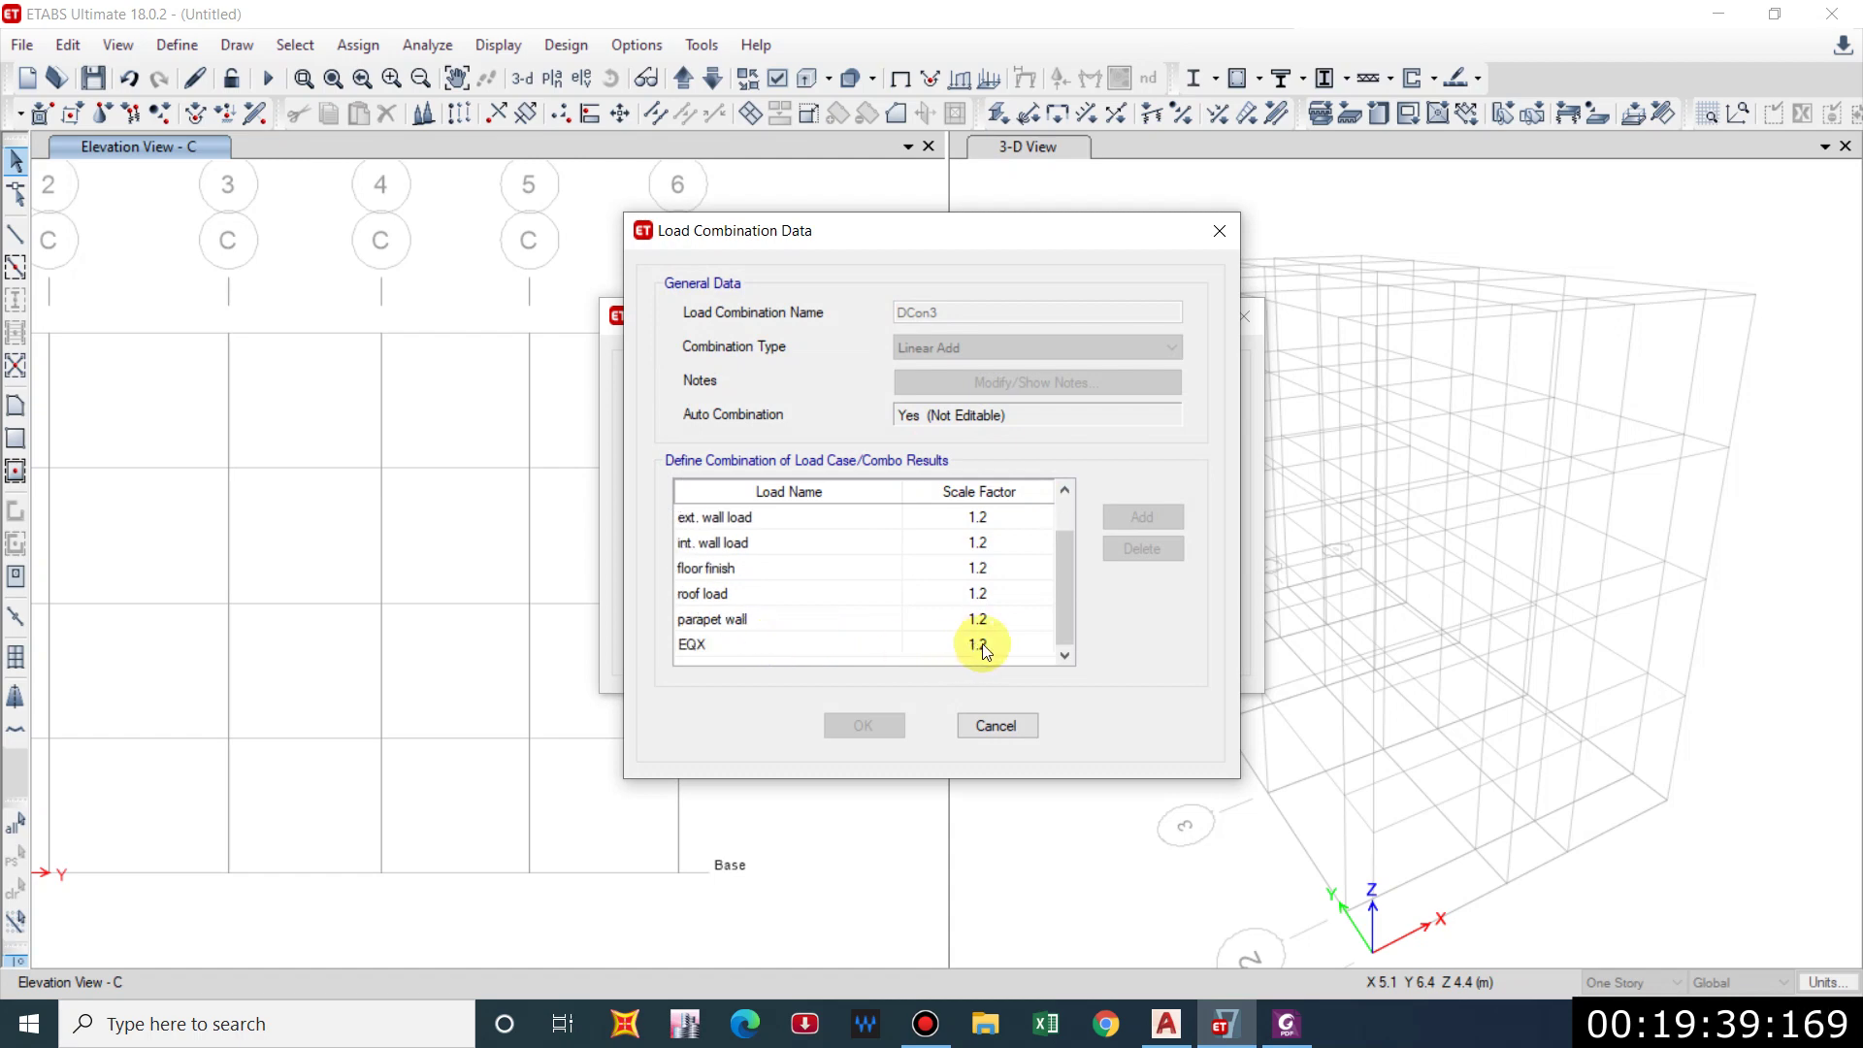
{"action": "scroll", "coordinate": [983, 643], "scroll_direction": "up", "scroll_amount": 1}
{"action": "left_click", "coordinate": [974, 726]}
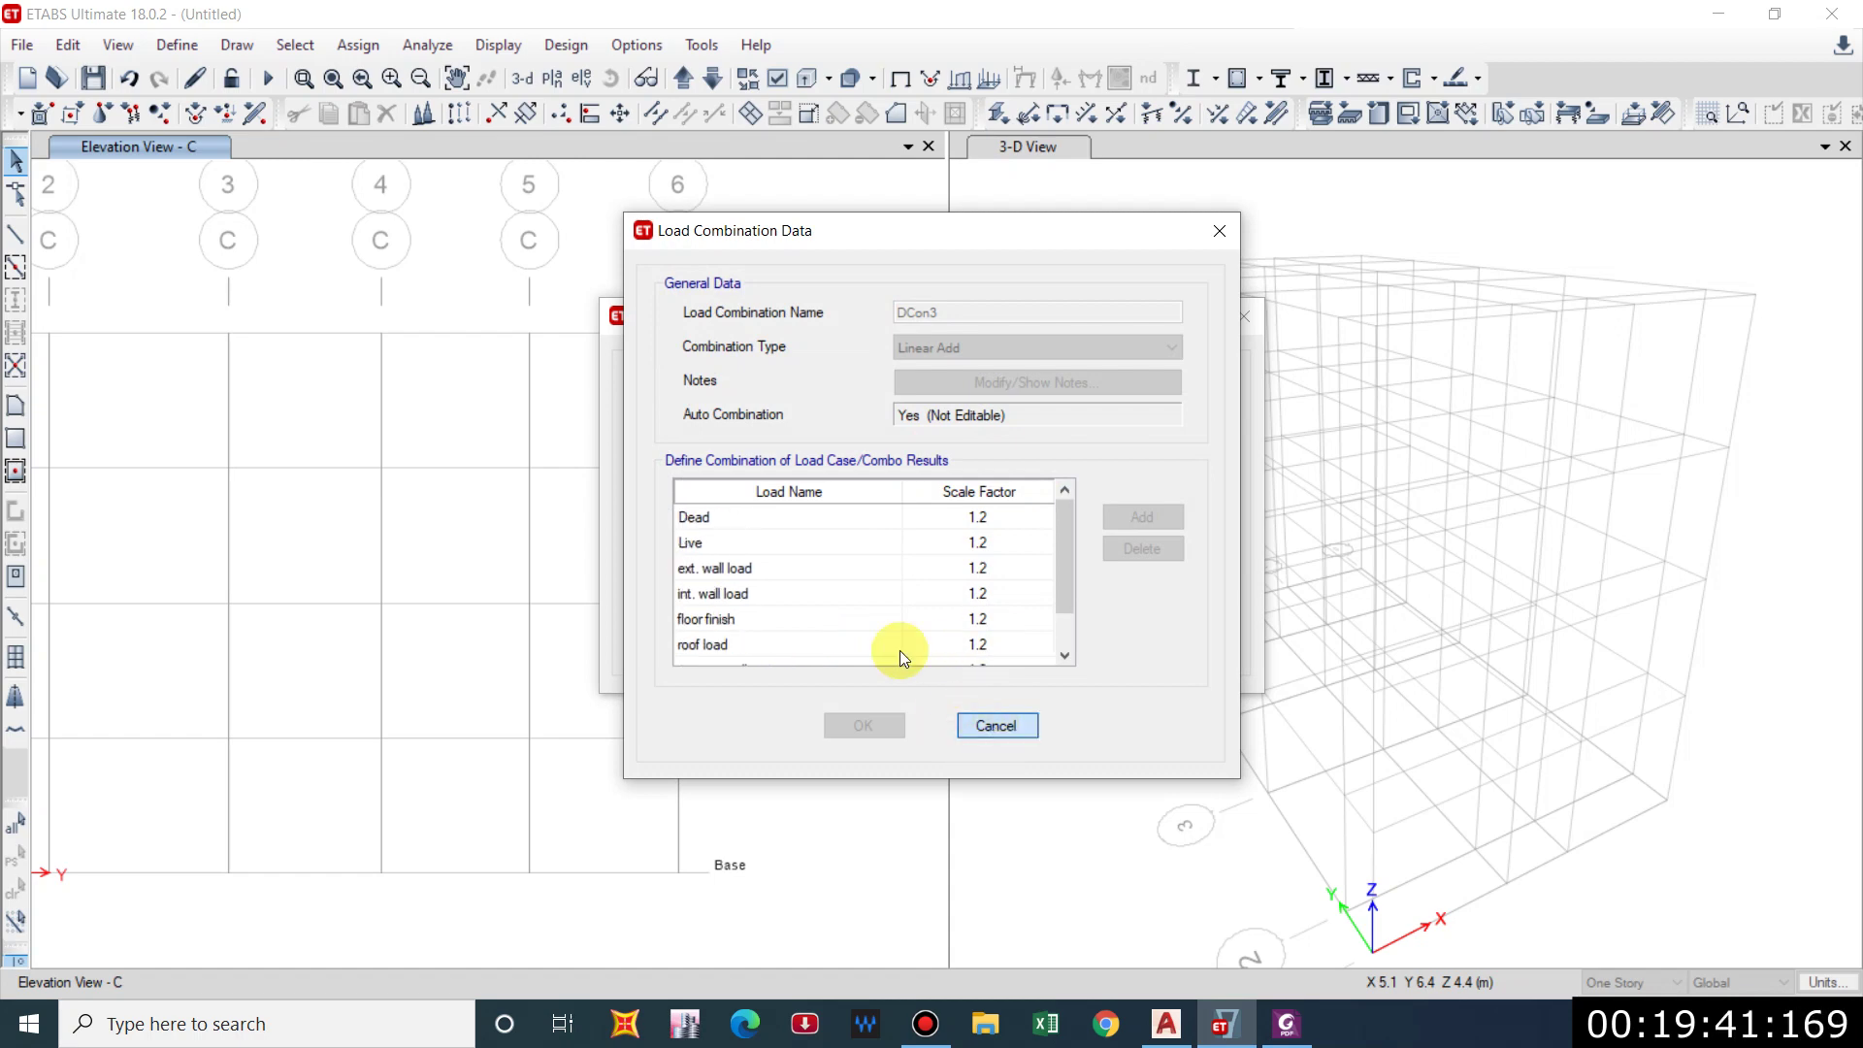
{"action": "left_click", "coordinate": [700, 449]}
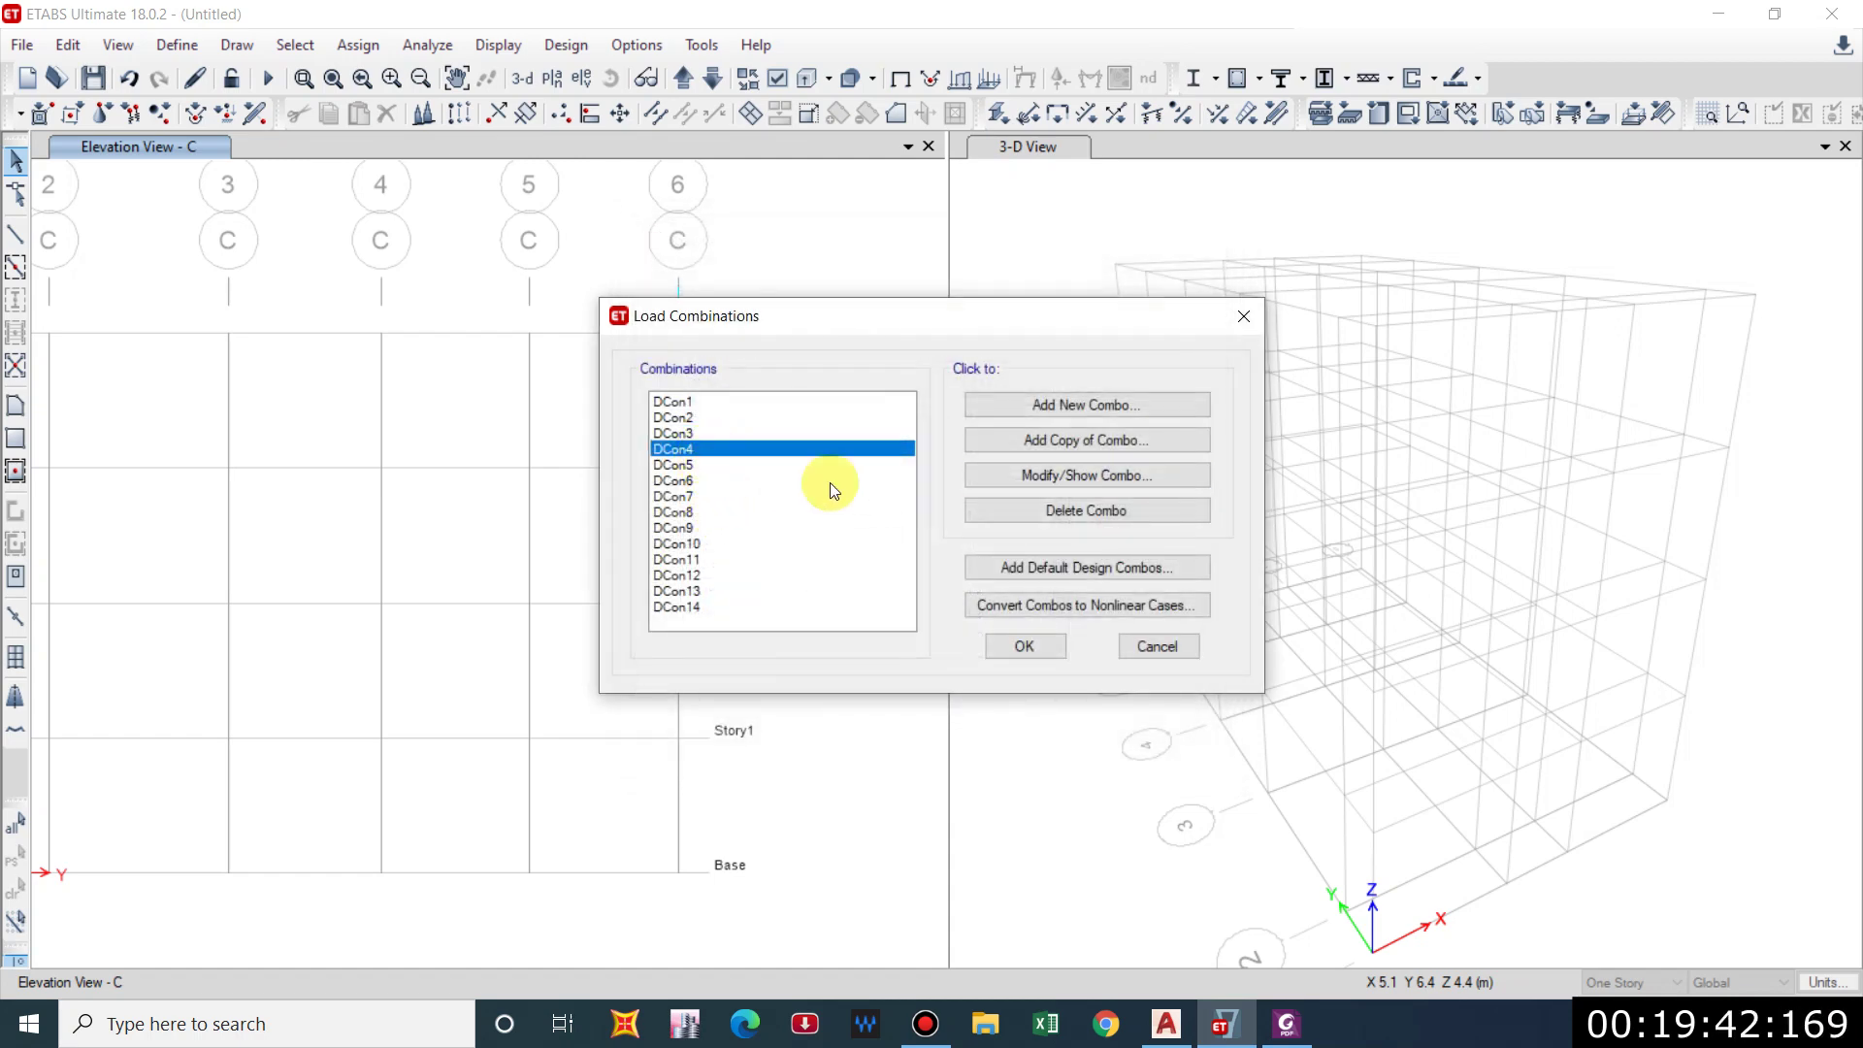
{"action": "left_click", "coordinate": [1052, 476]}
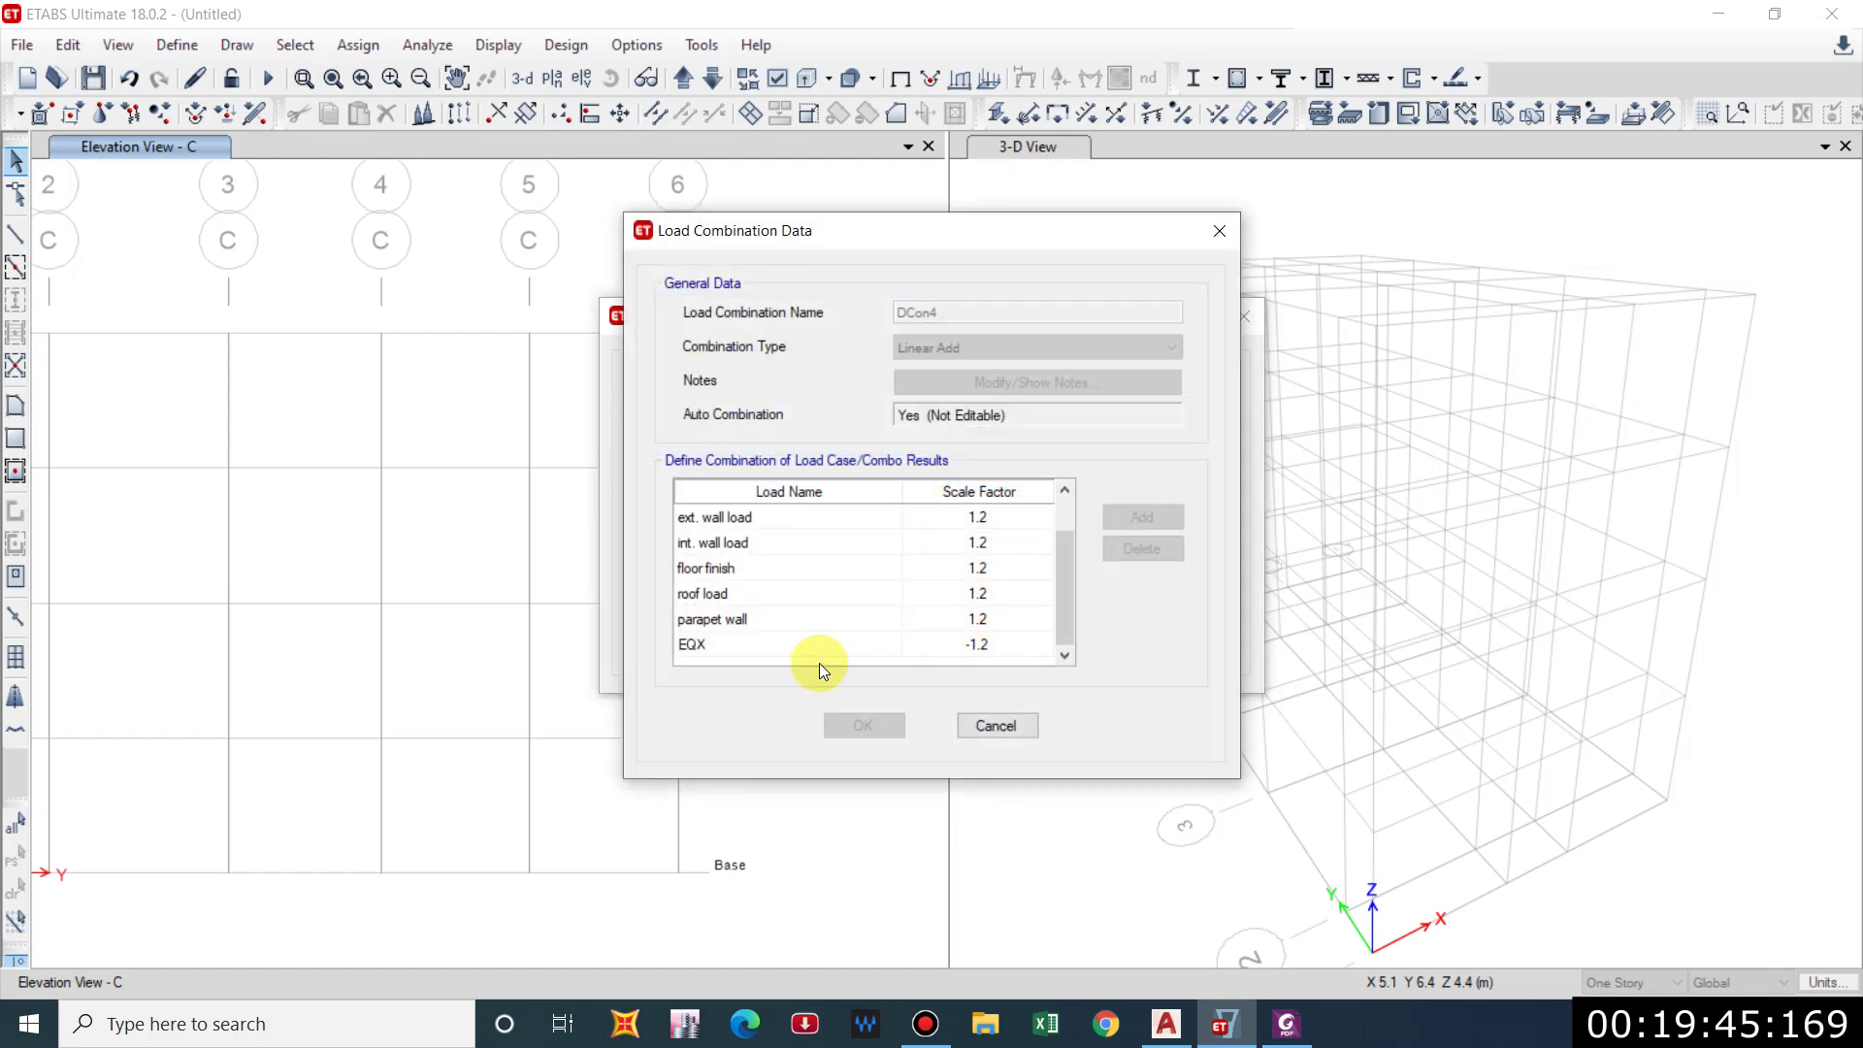
{"action": "scroll", "coordinate": [737, 638], "scroll_direction": "up", "scroll_amount": 2}
{"action": "left_click", "coordinate": [996, 726]}
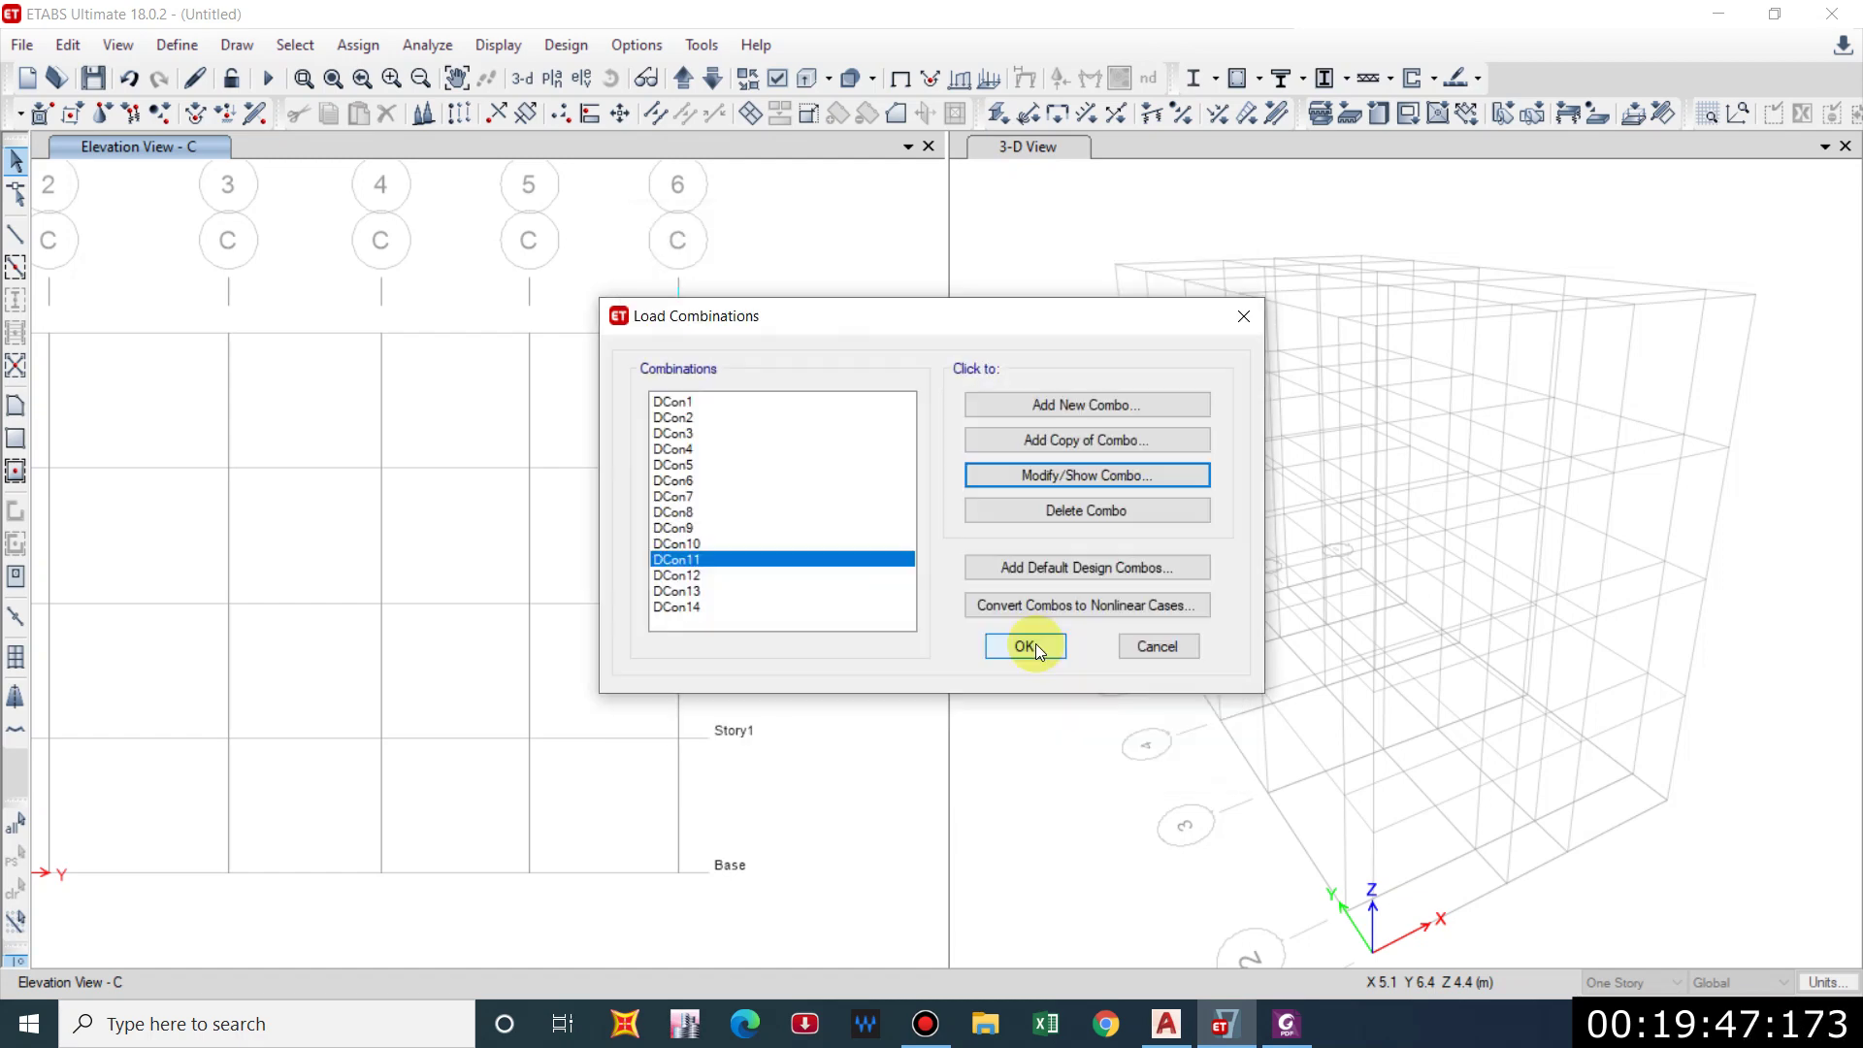
Accept the load combinations and enable Specified Load Patterns in the MsSrc1 mass source data.
{"action": "left_click", "coordinate": [993, 643]}
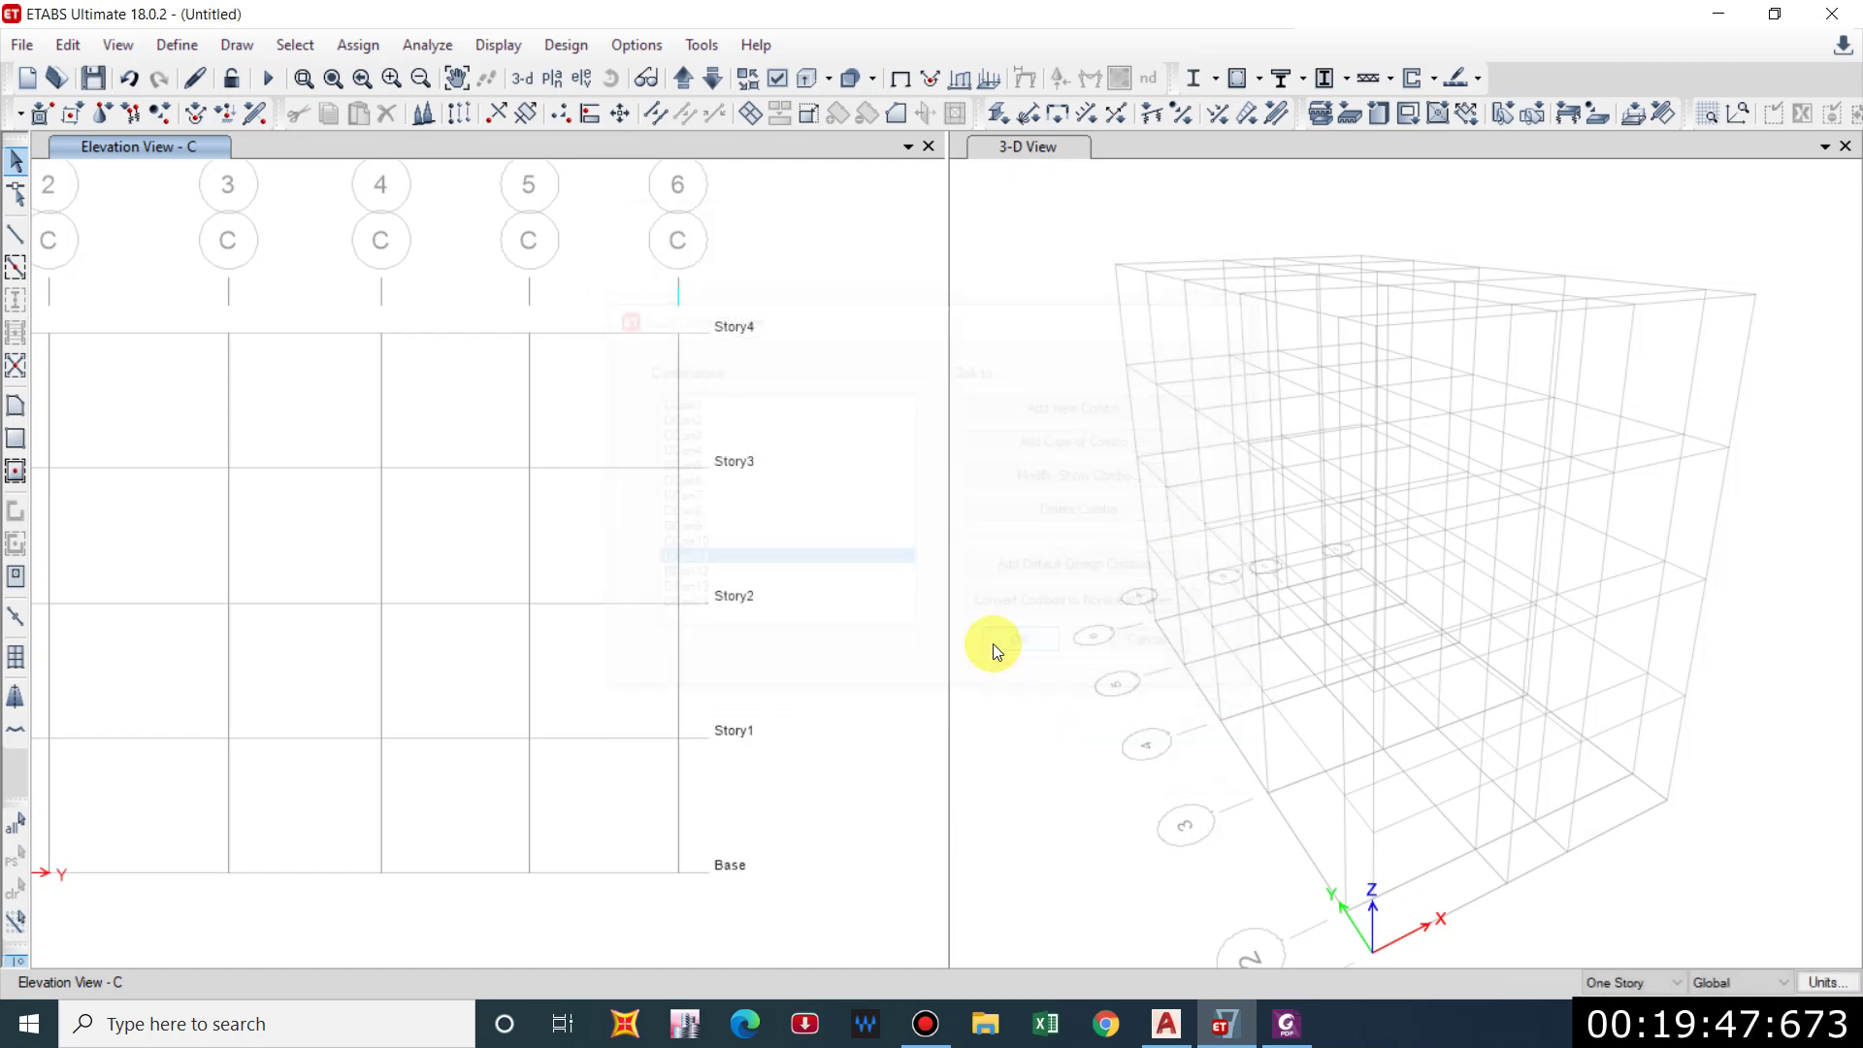
{"action": "left_click", "coordinate": [173, 45]}
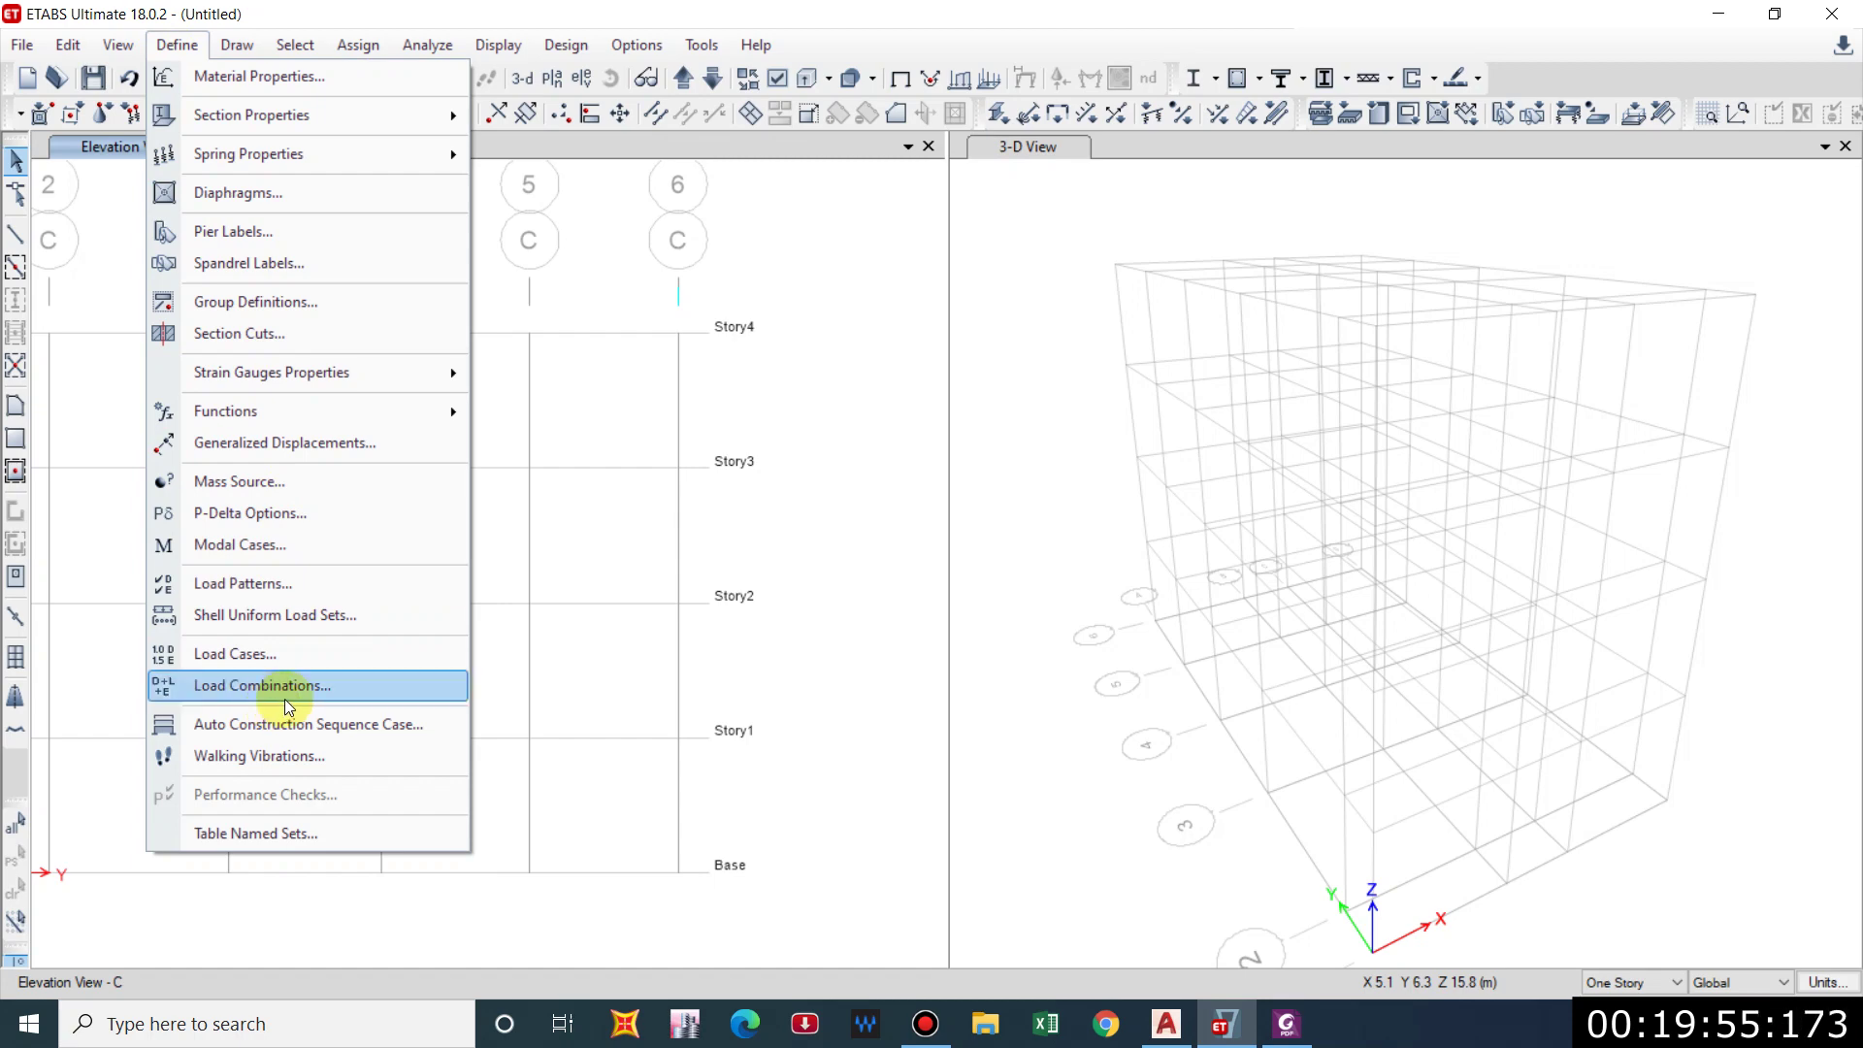
{"action": "left_click", "coordinate": [313, 481]}
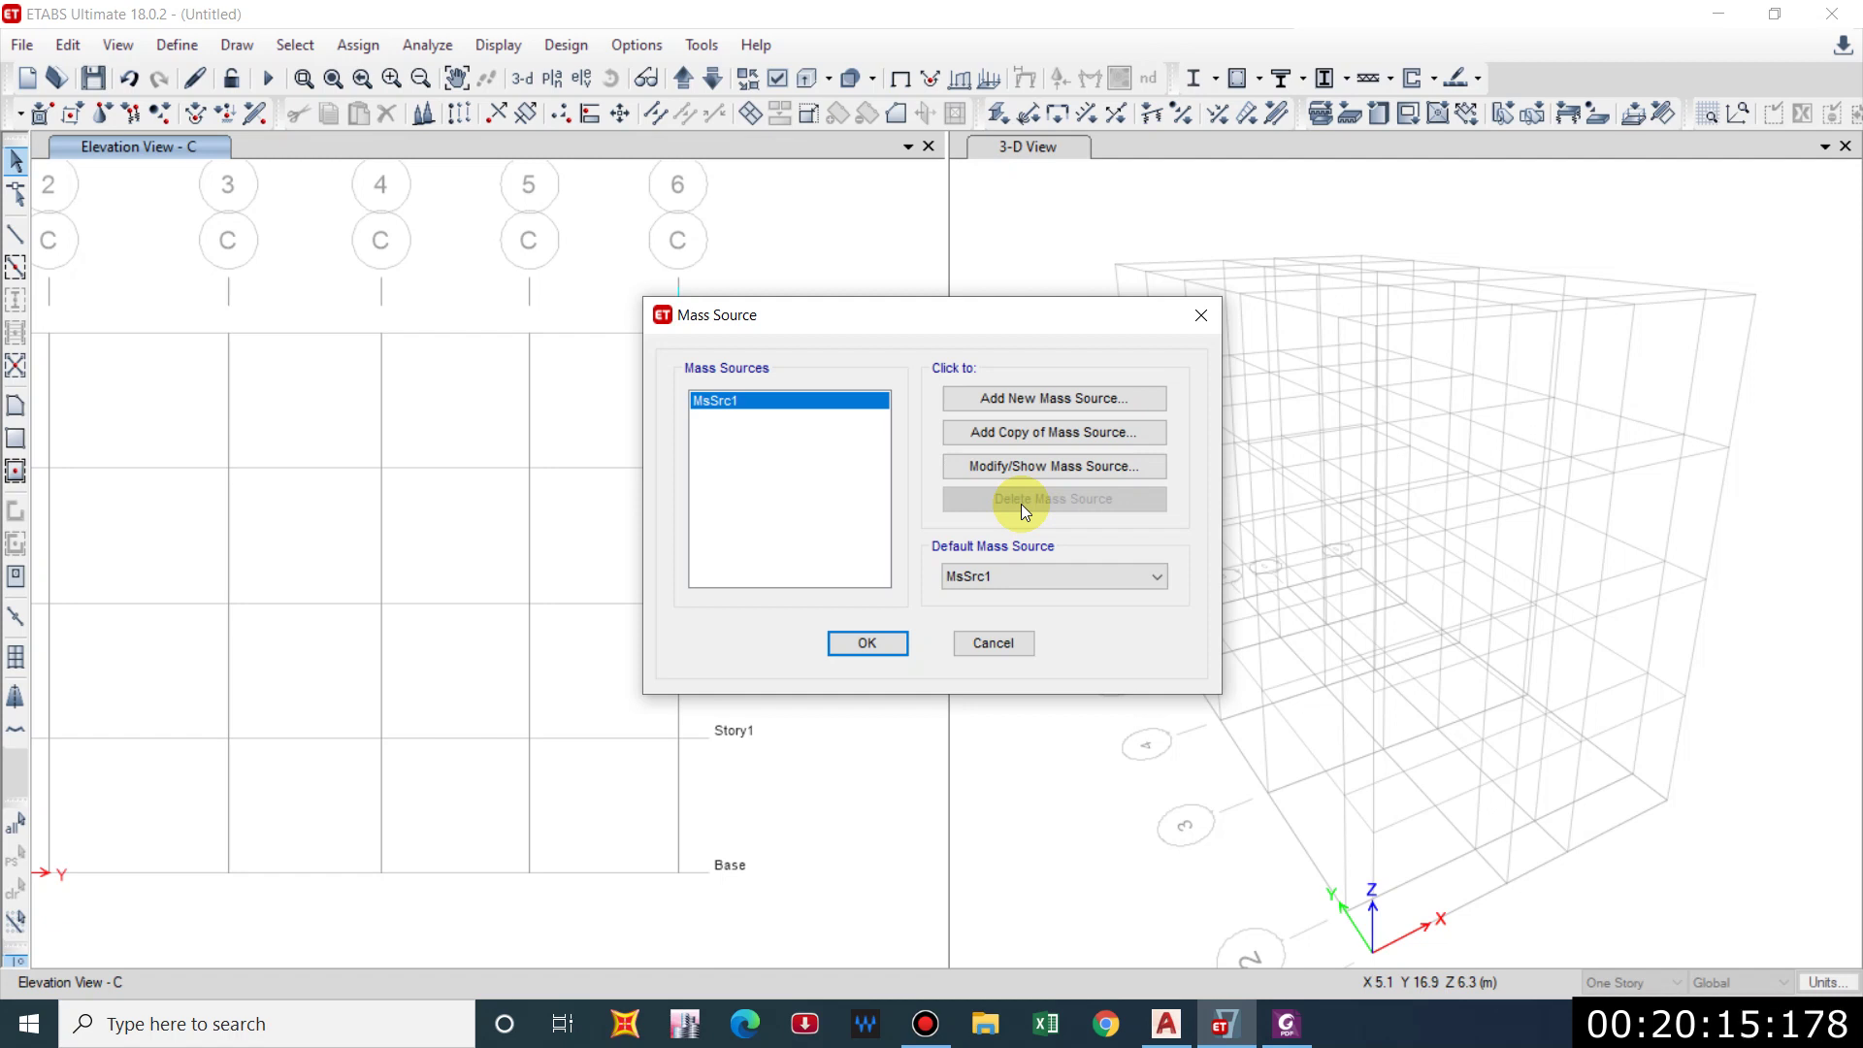
{"action": "left_click", "coordinate": [1021, 466]}
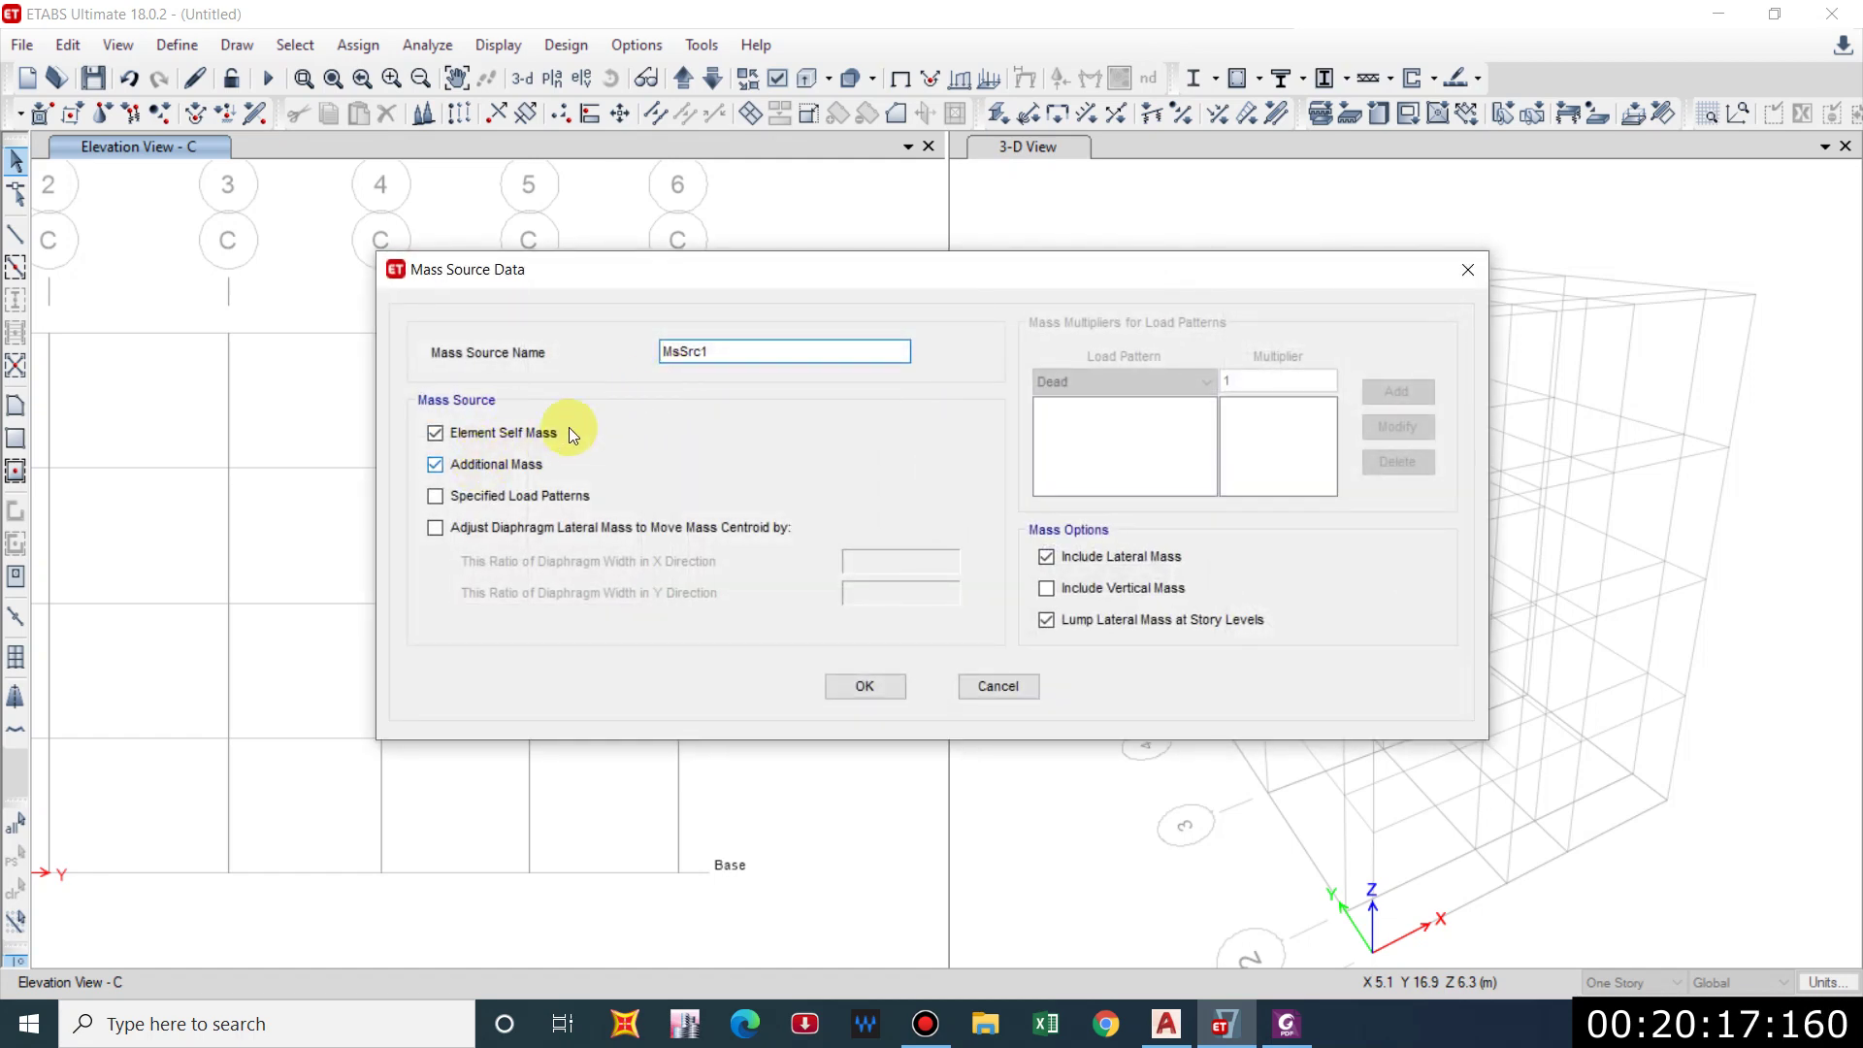
{"action": "left_click", "coordinate": [470, 497]}
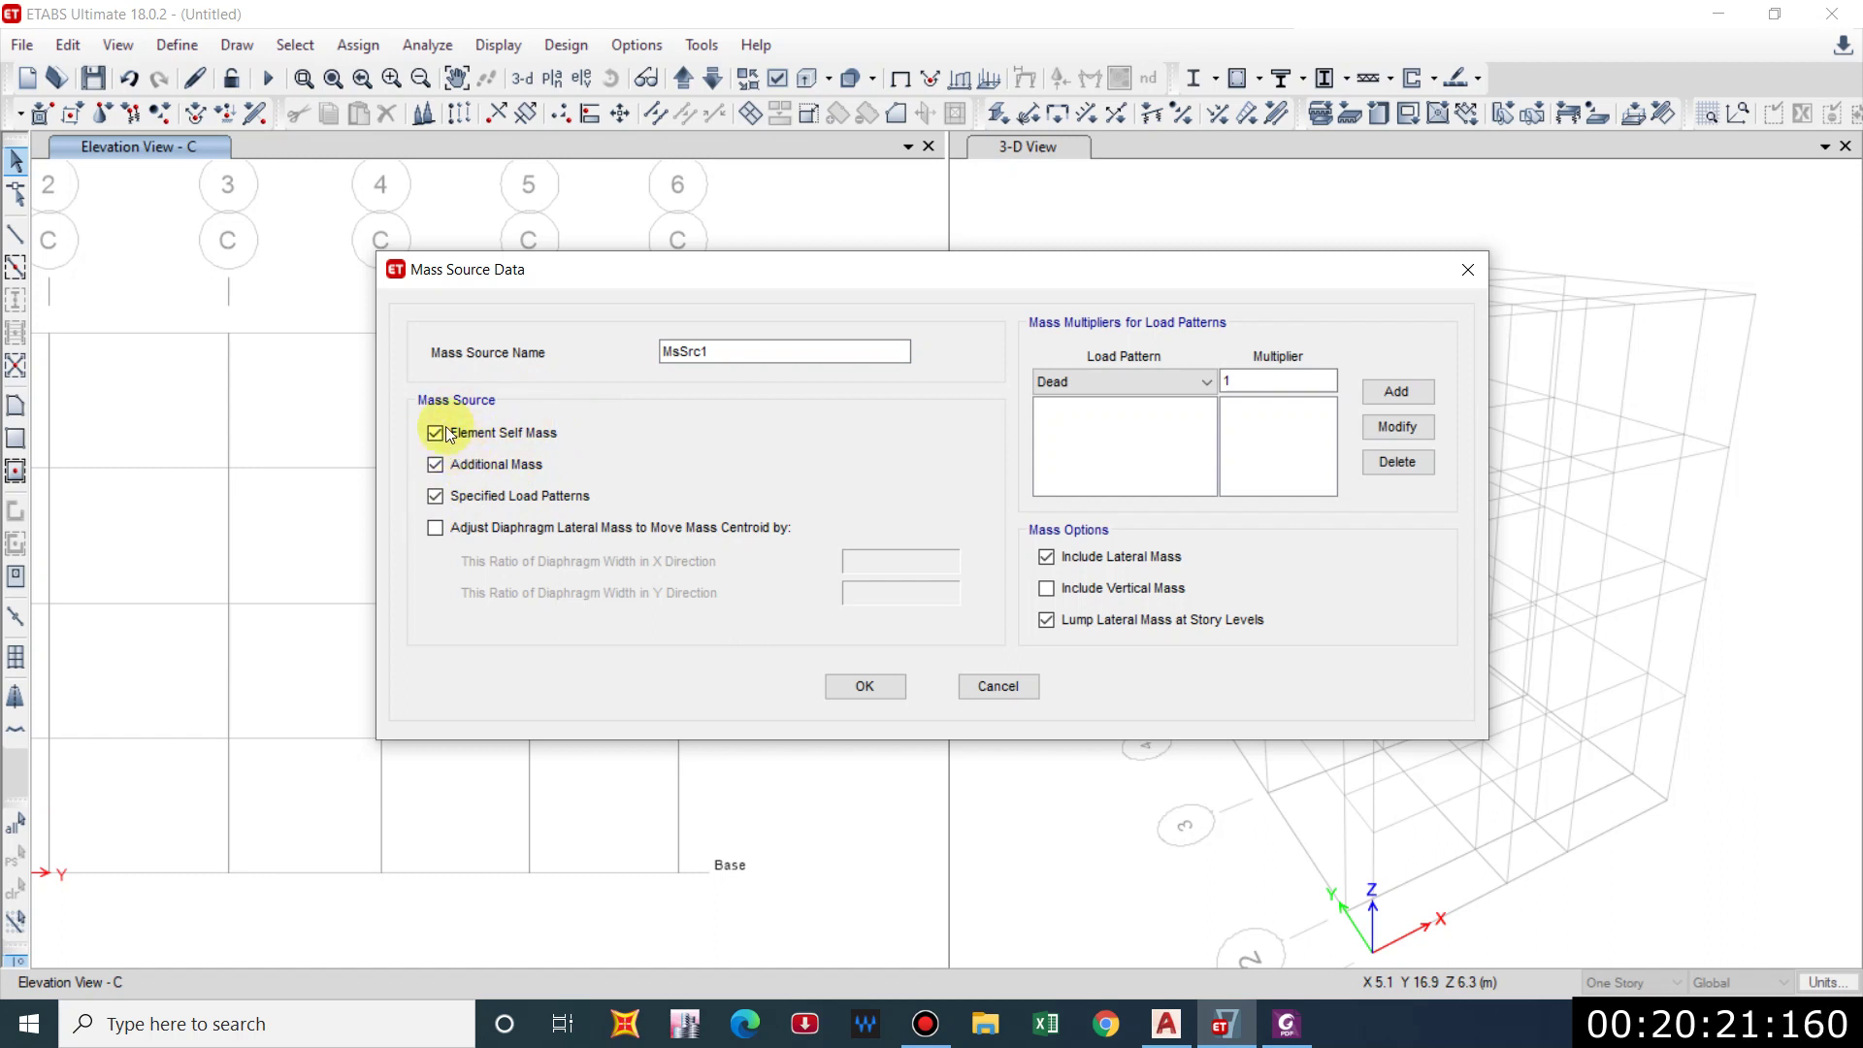
Add the Dead and ext. wall load patterns to the mass source, each with a multiplier of 1.
{"action": "left_click", "coordinate": [1118, 383]}
{"action": "left_click", "coordinate": [1058, 404]}
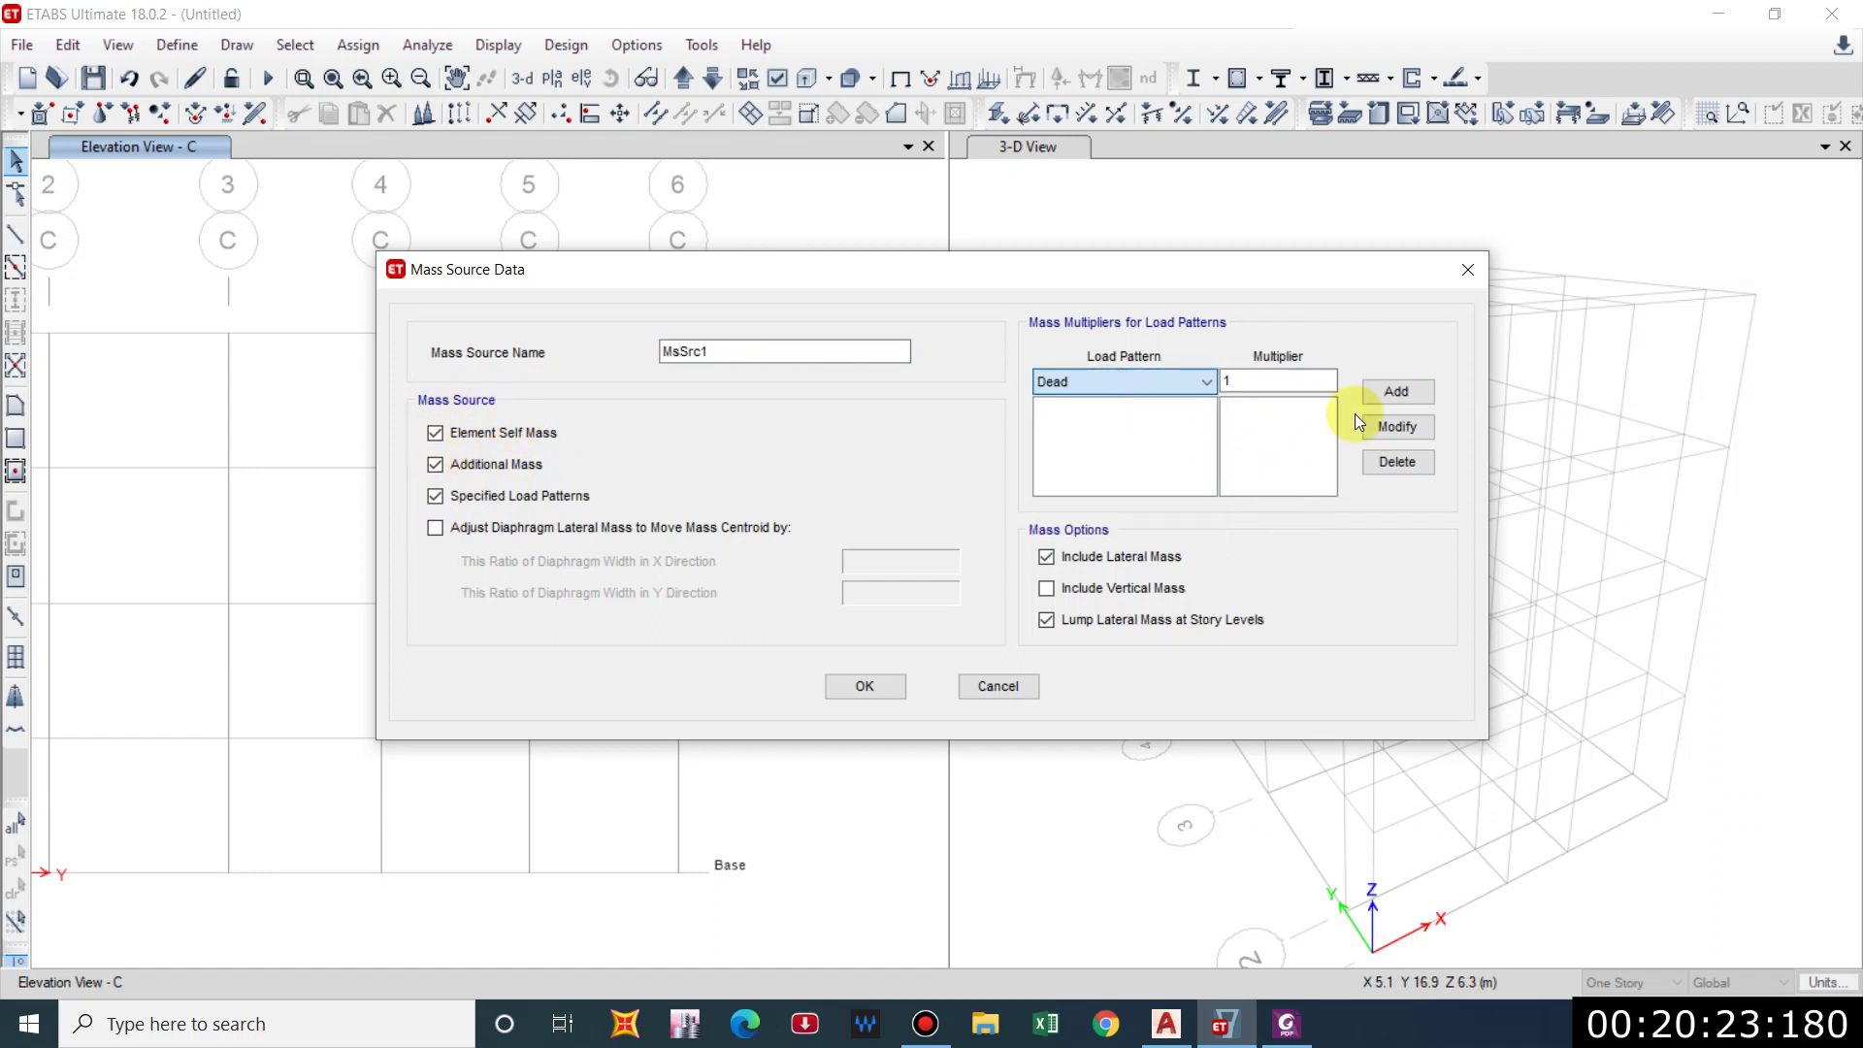
{"action": "left_click", "coordinate": [1398, 392]}
{"action": "left_click", "coordinate": [1139, 380]}
{"action": "left_click", "coordinate": [1114, 424]}
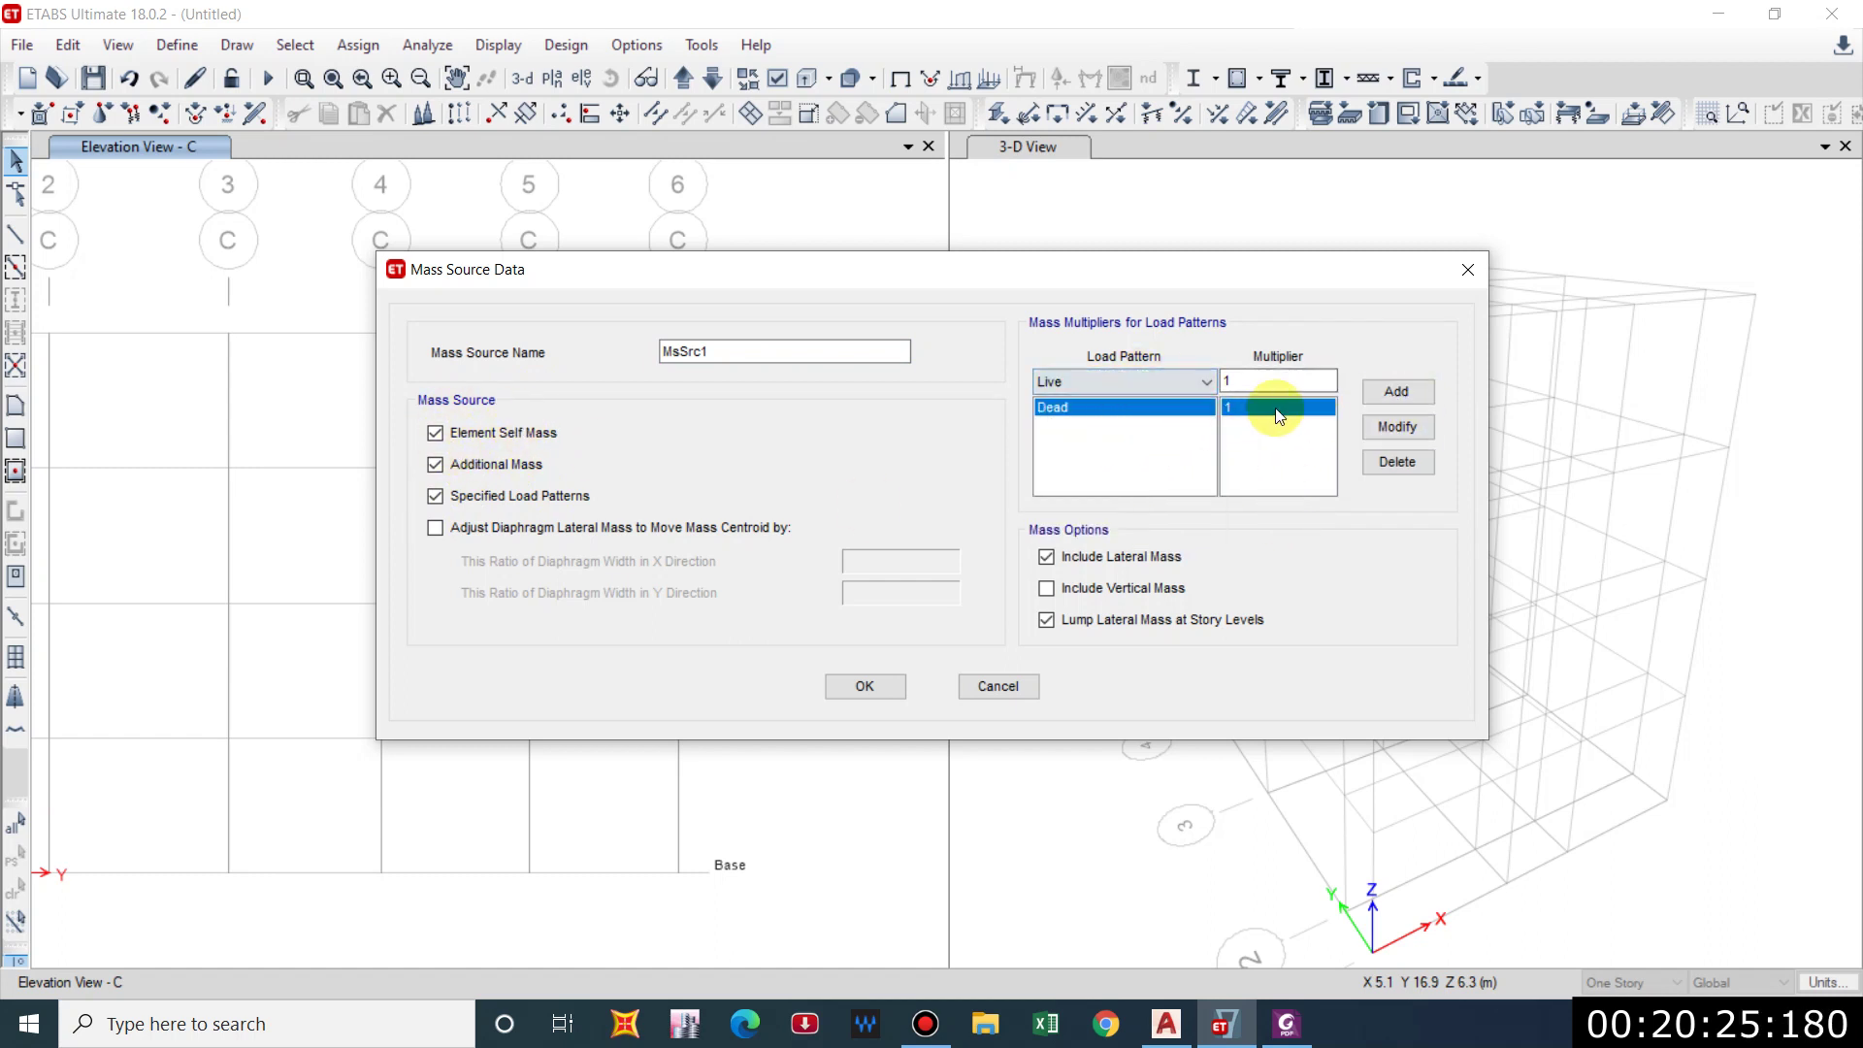
{"action": "left_click", "coordinate": [1199, 383]}
{"action": "left_click", "coordinate": [1121, 439]}
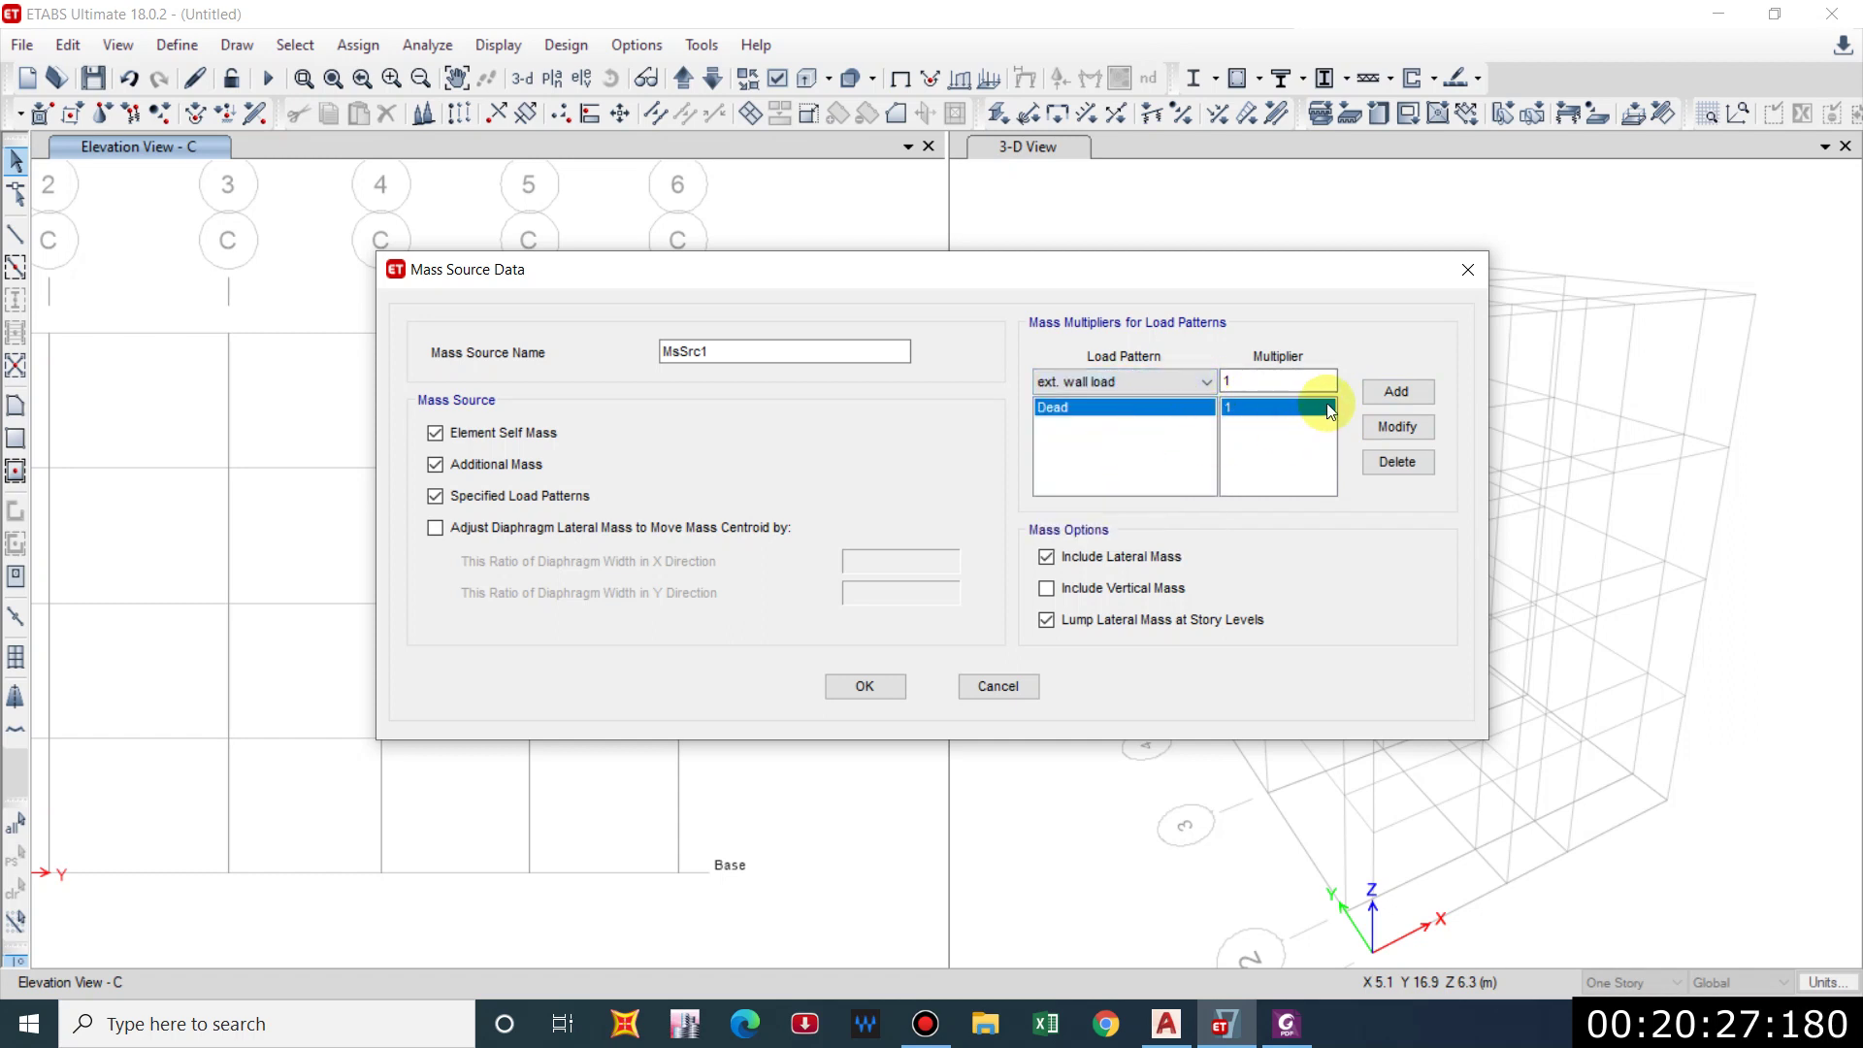
{"action": "left_click", "coordinate": [1383, 392]}
Add the int. wall load, floor finish and parapet wall patterns to the mass source, each with a multiplier of 1.
{"action": "left_click", "coordinate": [1155, 381]}
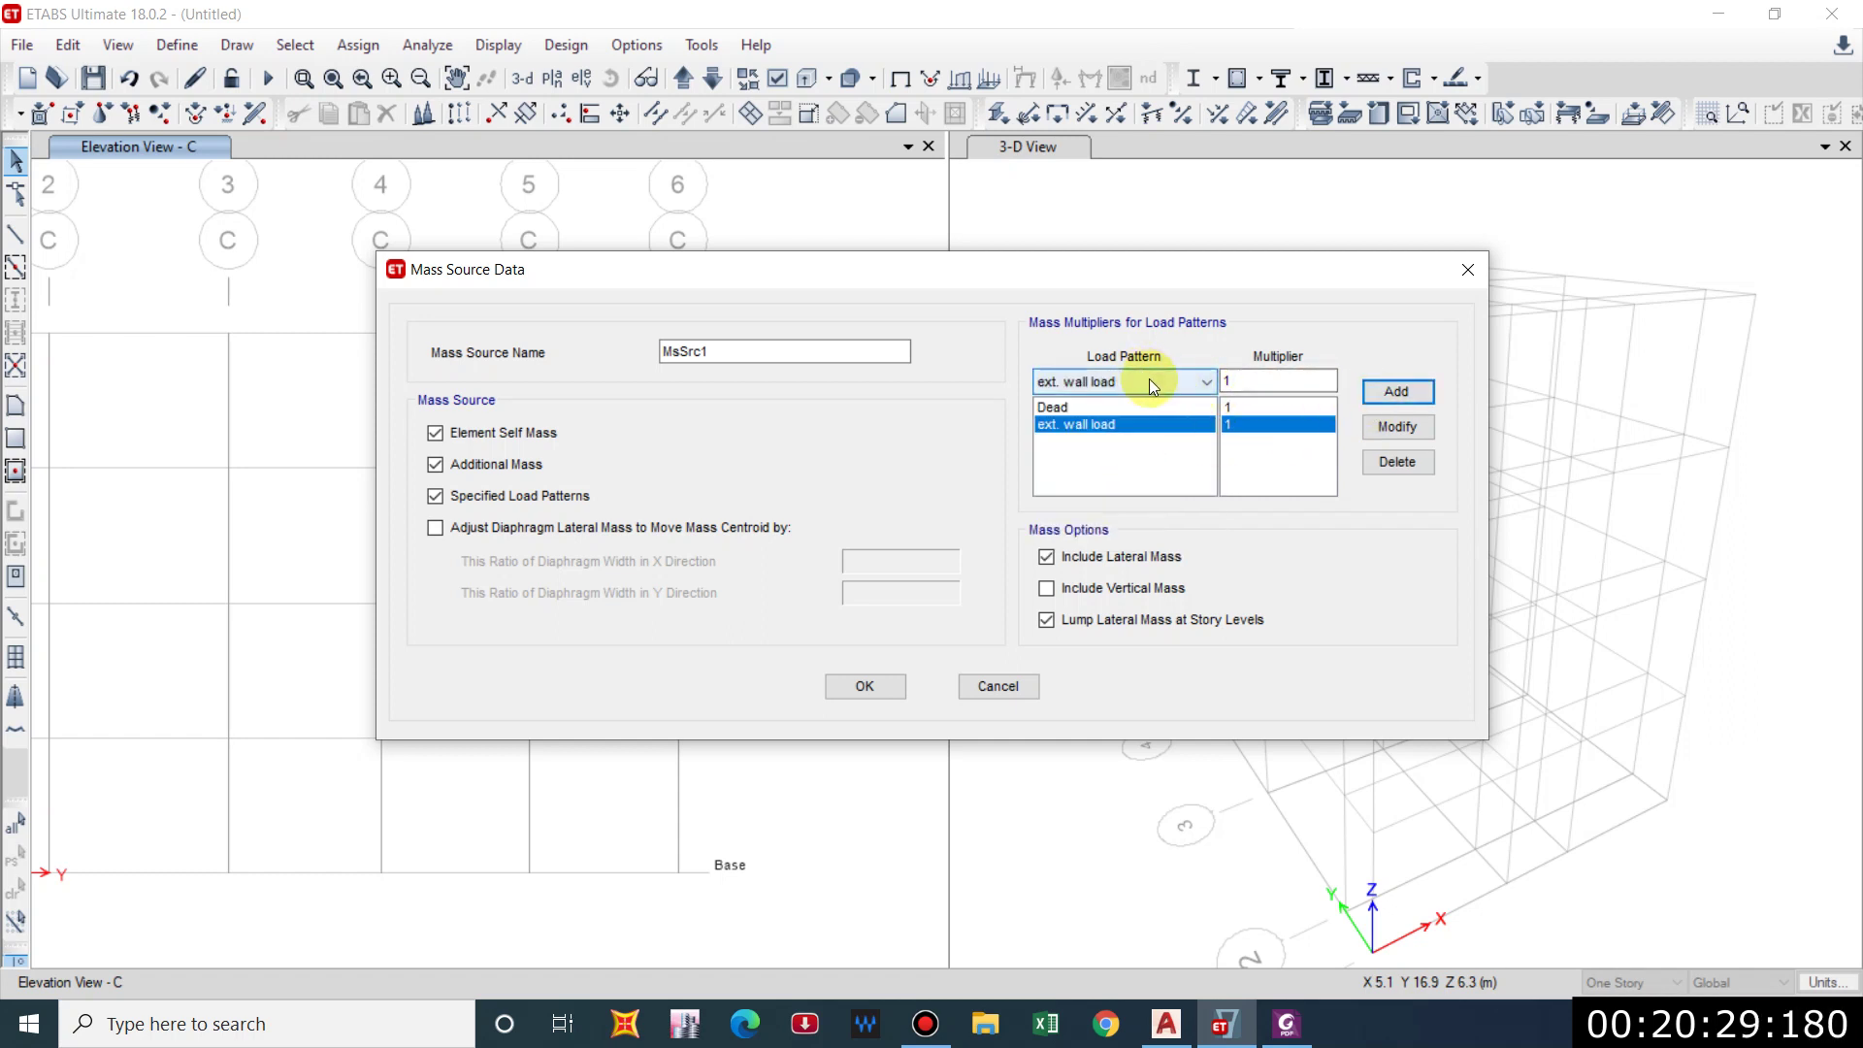
{"action": "left_click", "coordinate": [1125, 449]}
{"action": "left_click", "coordinate": [1398, 394]}
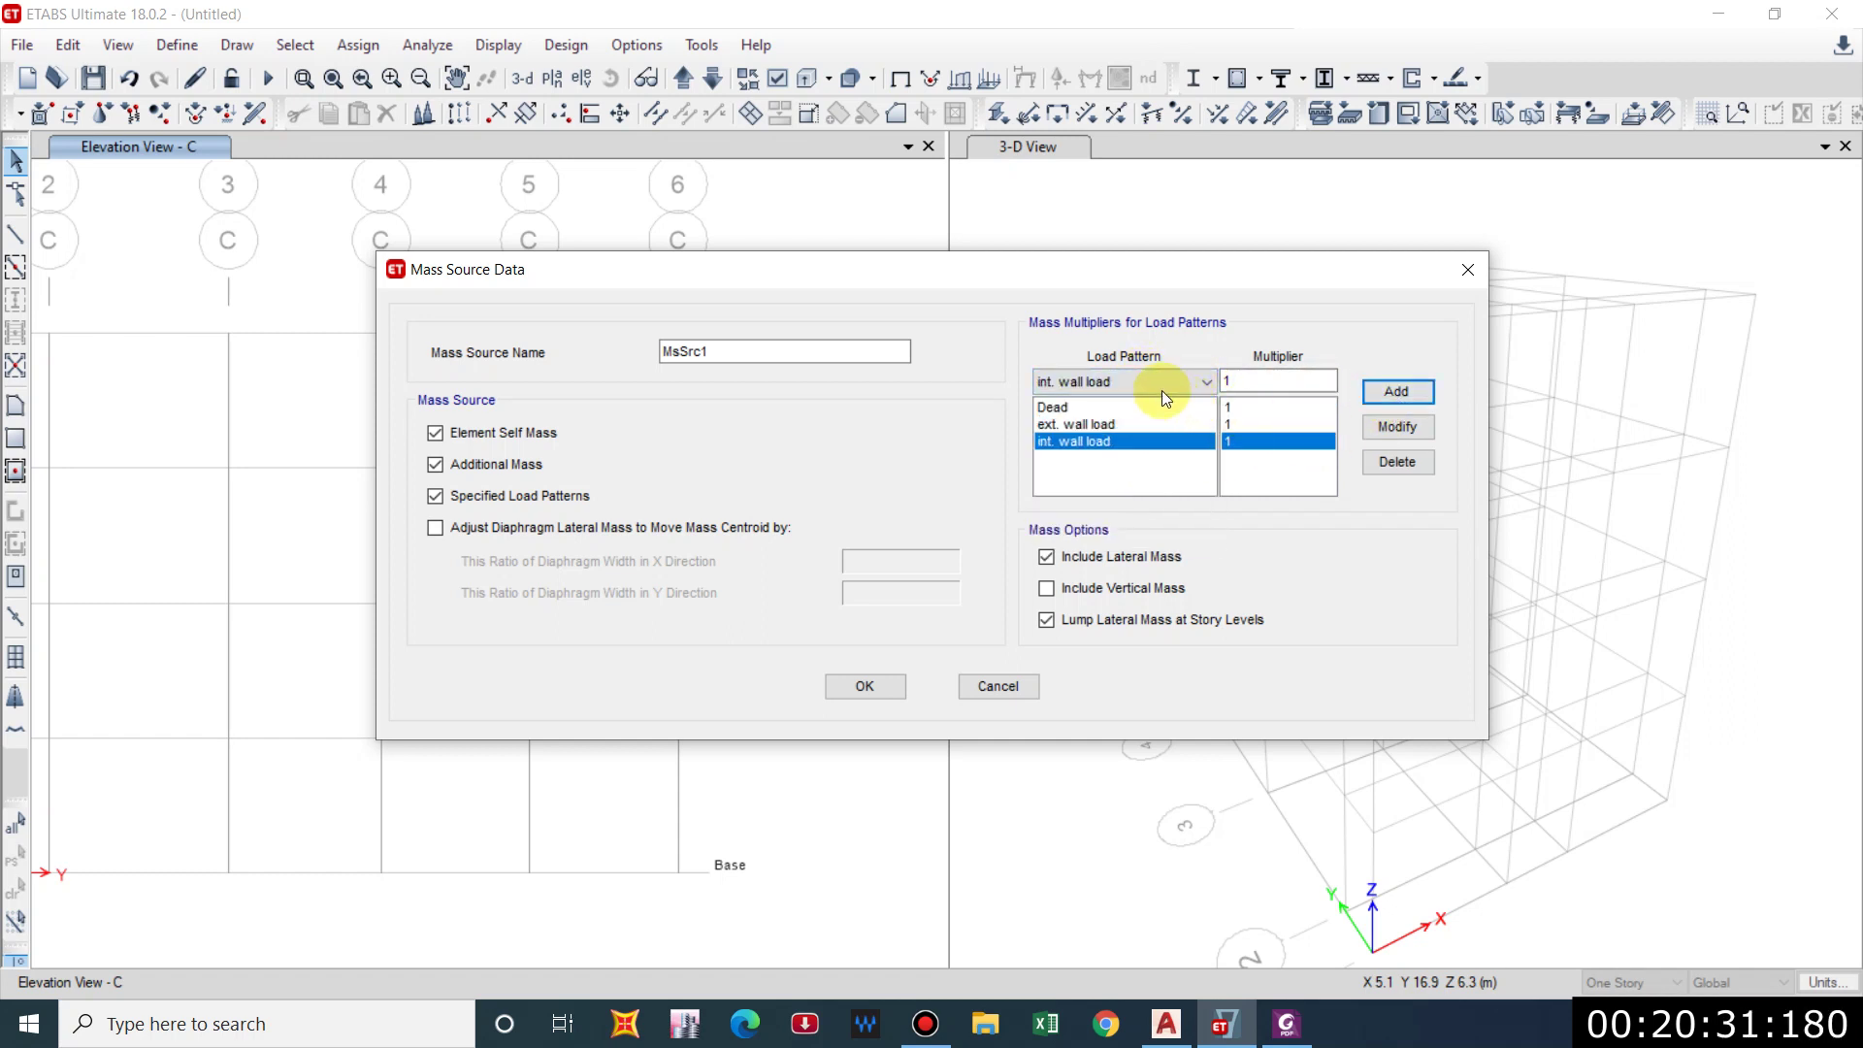
{"action": "left_click", "coordinate": [1162, 388]}
{"action": "left_click", "coordinate": [1116, 467]}
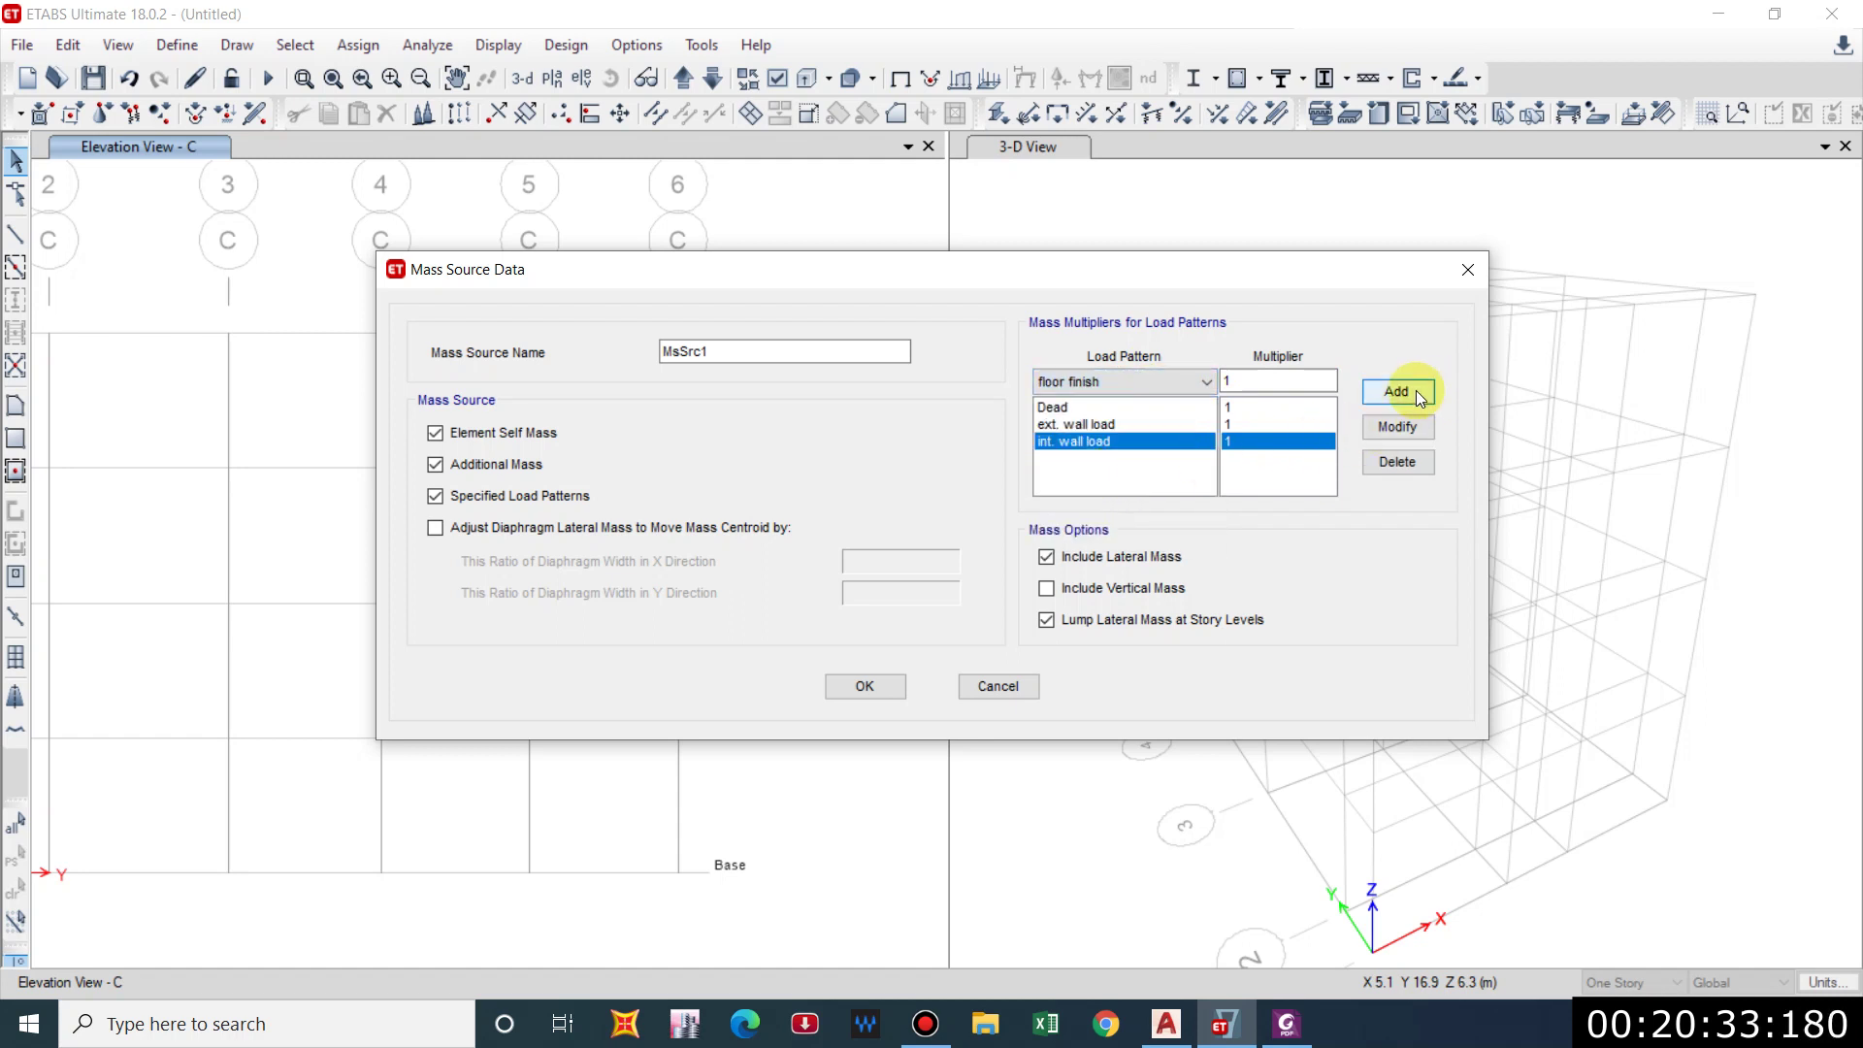
{"action": "left_click", "coordinate": [1400, 391]}
{"action": "left_click", "coordinate": [1204, 384]}
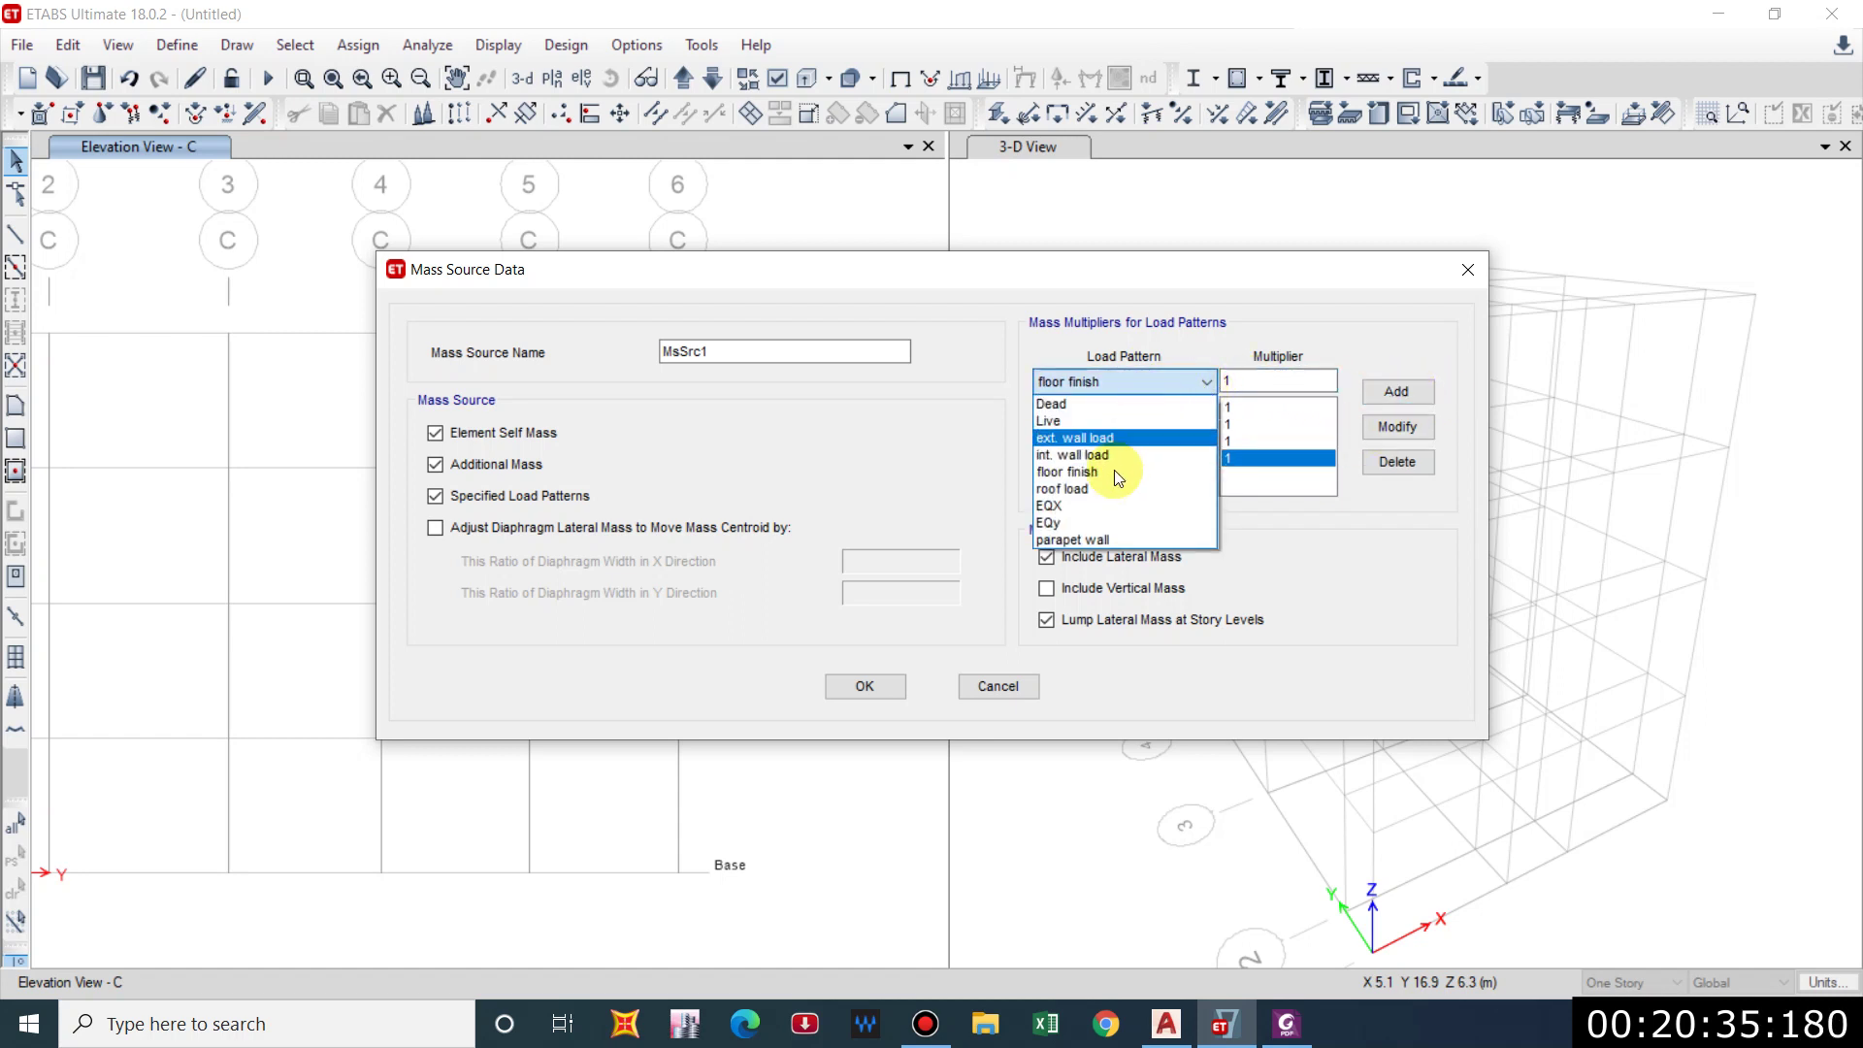
{"action": "left_click", "coordinate": [1077, 535]}
{"action": "left_click", "coordinate": [1426, 393]}
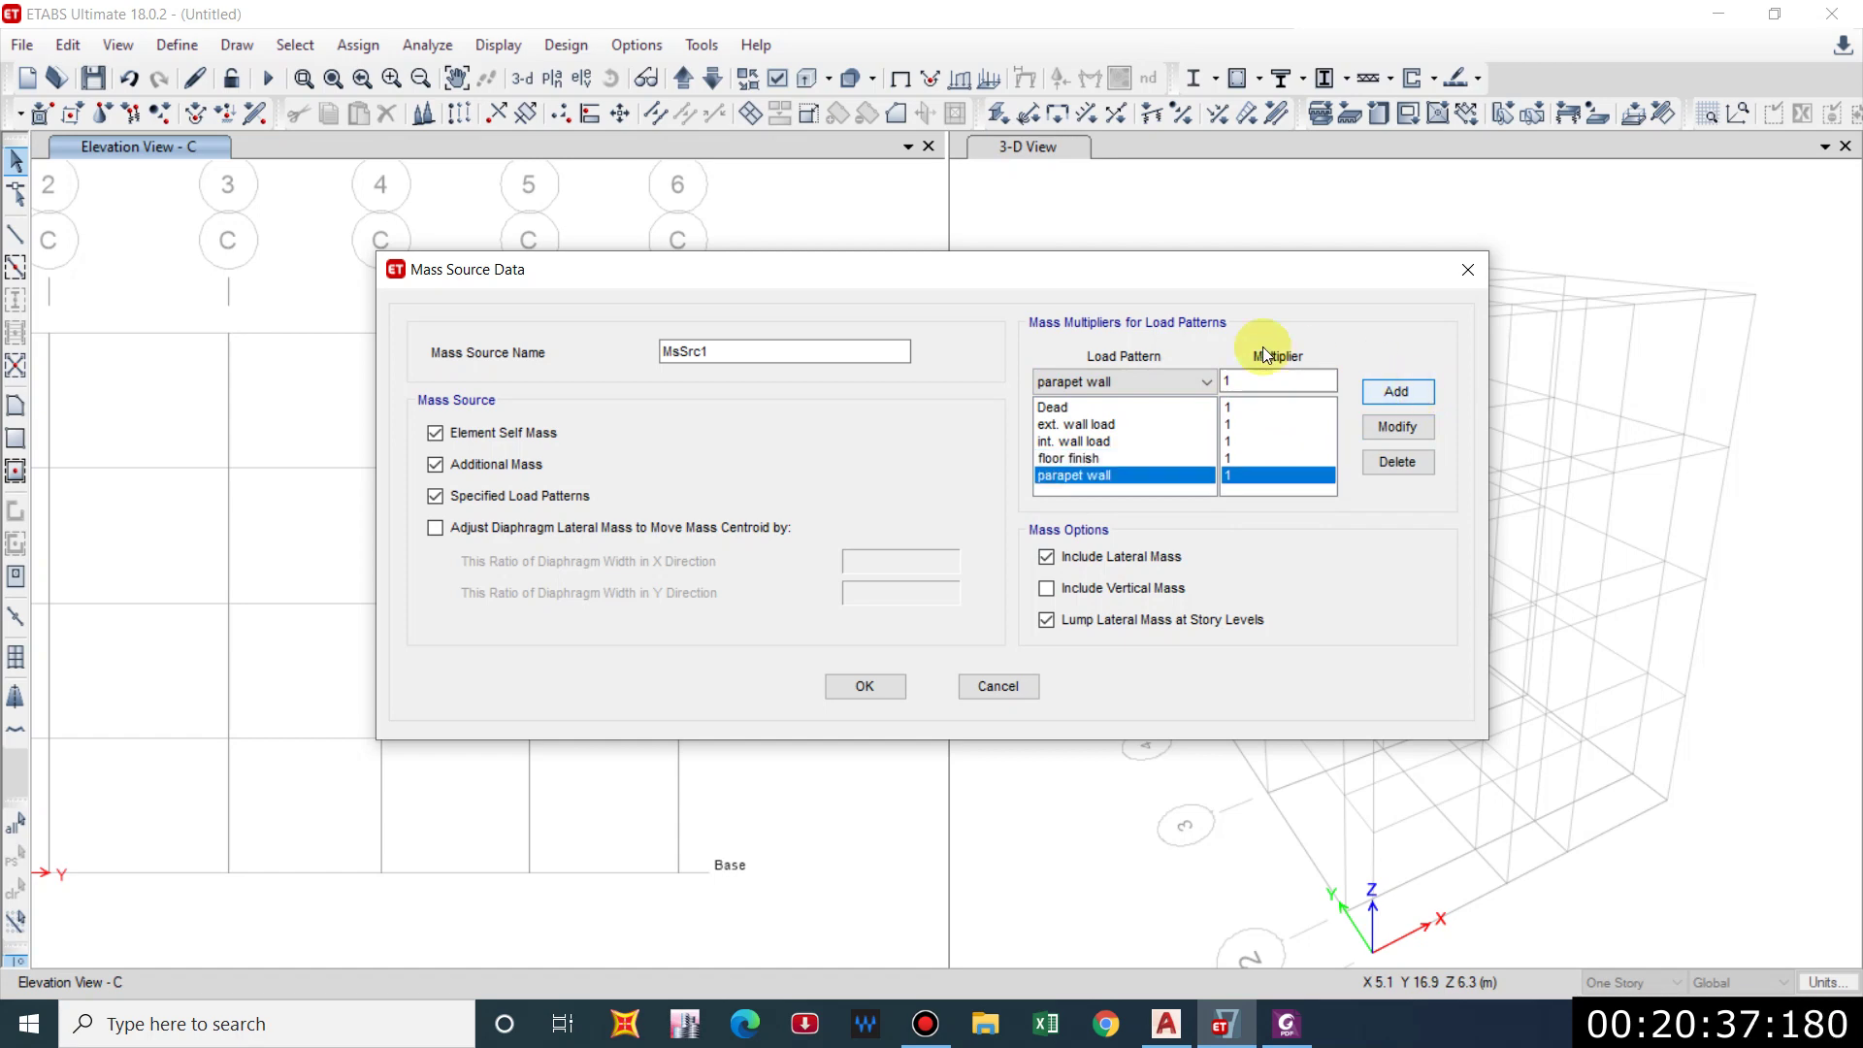
Consult 1893-Part 1-2016.pdf in Foxit PhantomPDF for the Table 10 imposed load percentages and roof load rule for seismic weight, then return to ETABS.
{"action": "left_click", "coordinate": [1161, 376]}
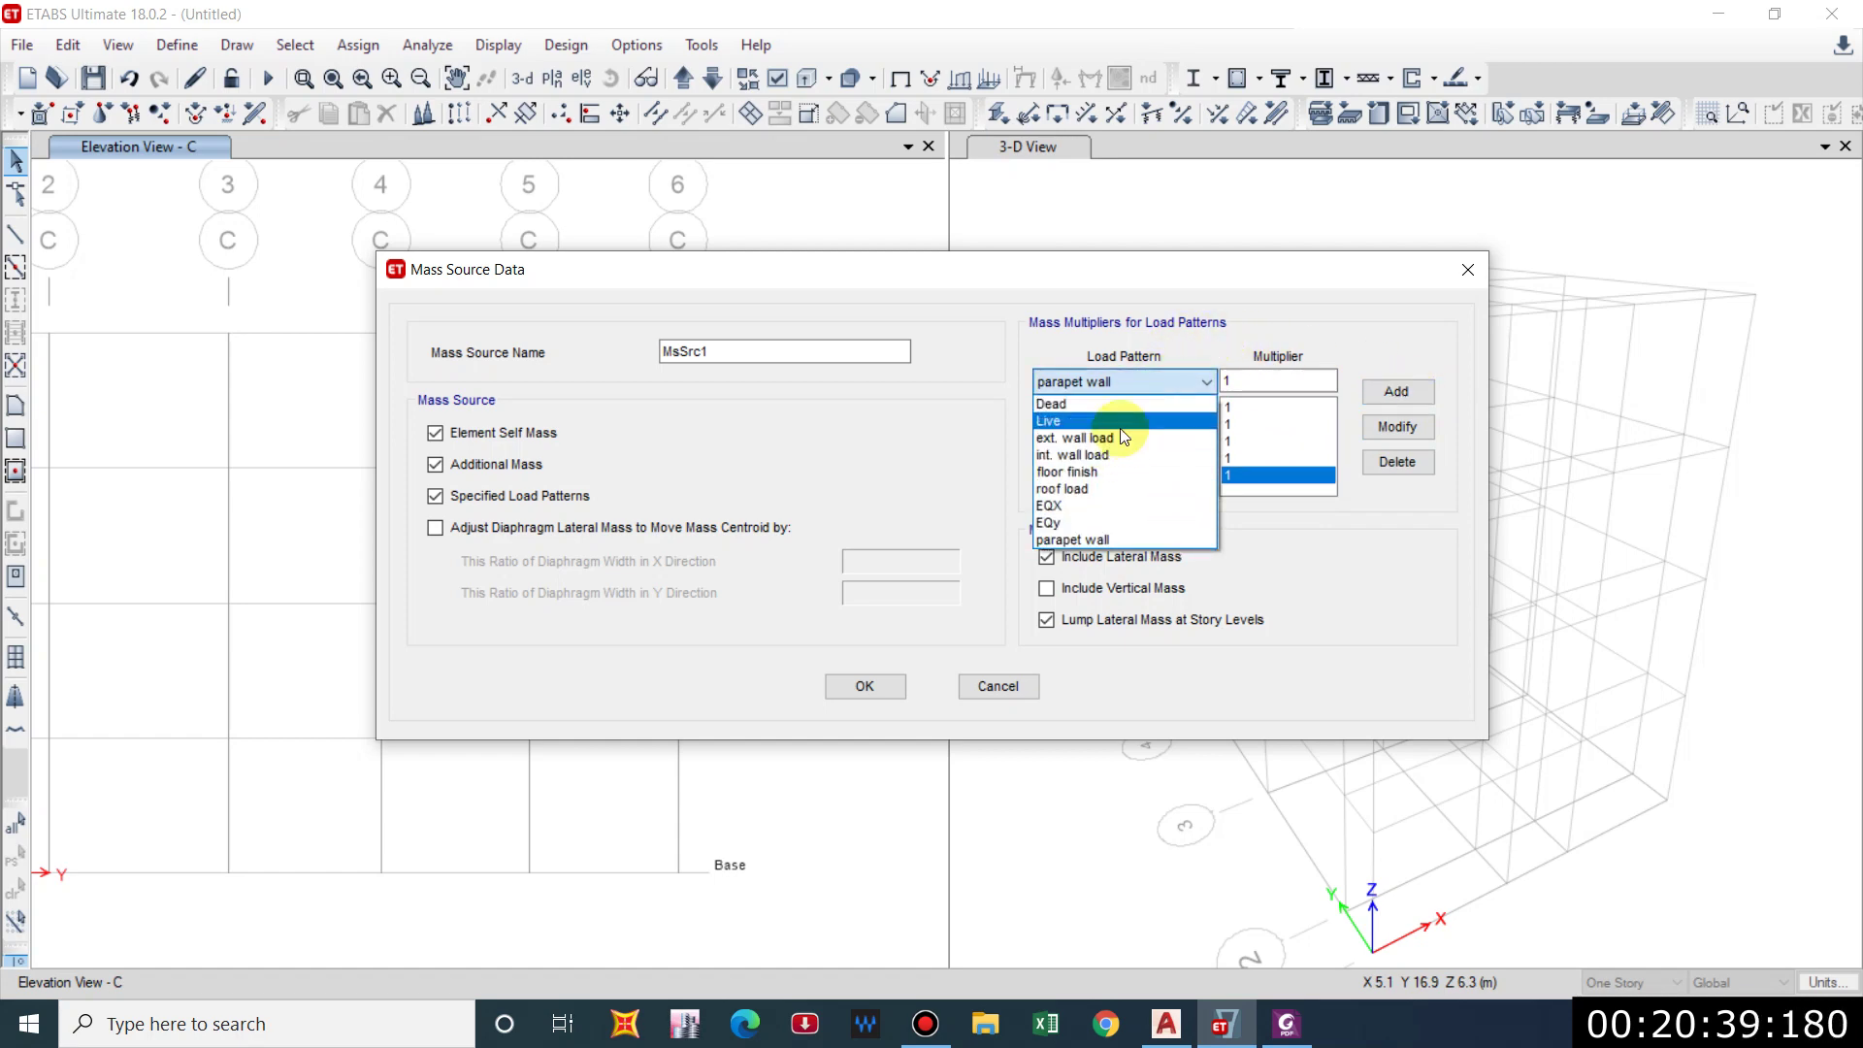
{"action": "left_click", "coordinate": [1287, 1024]}
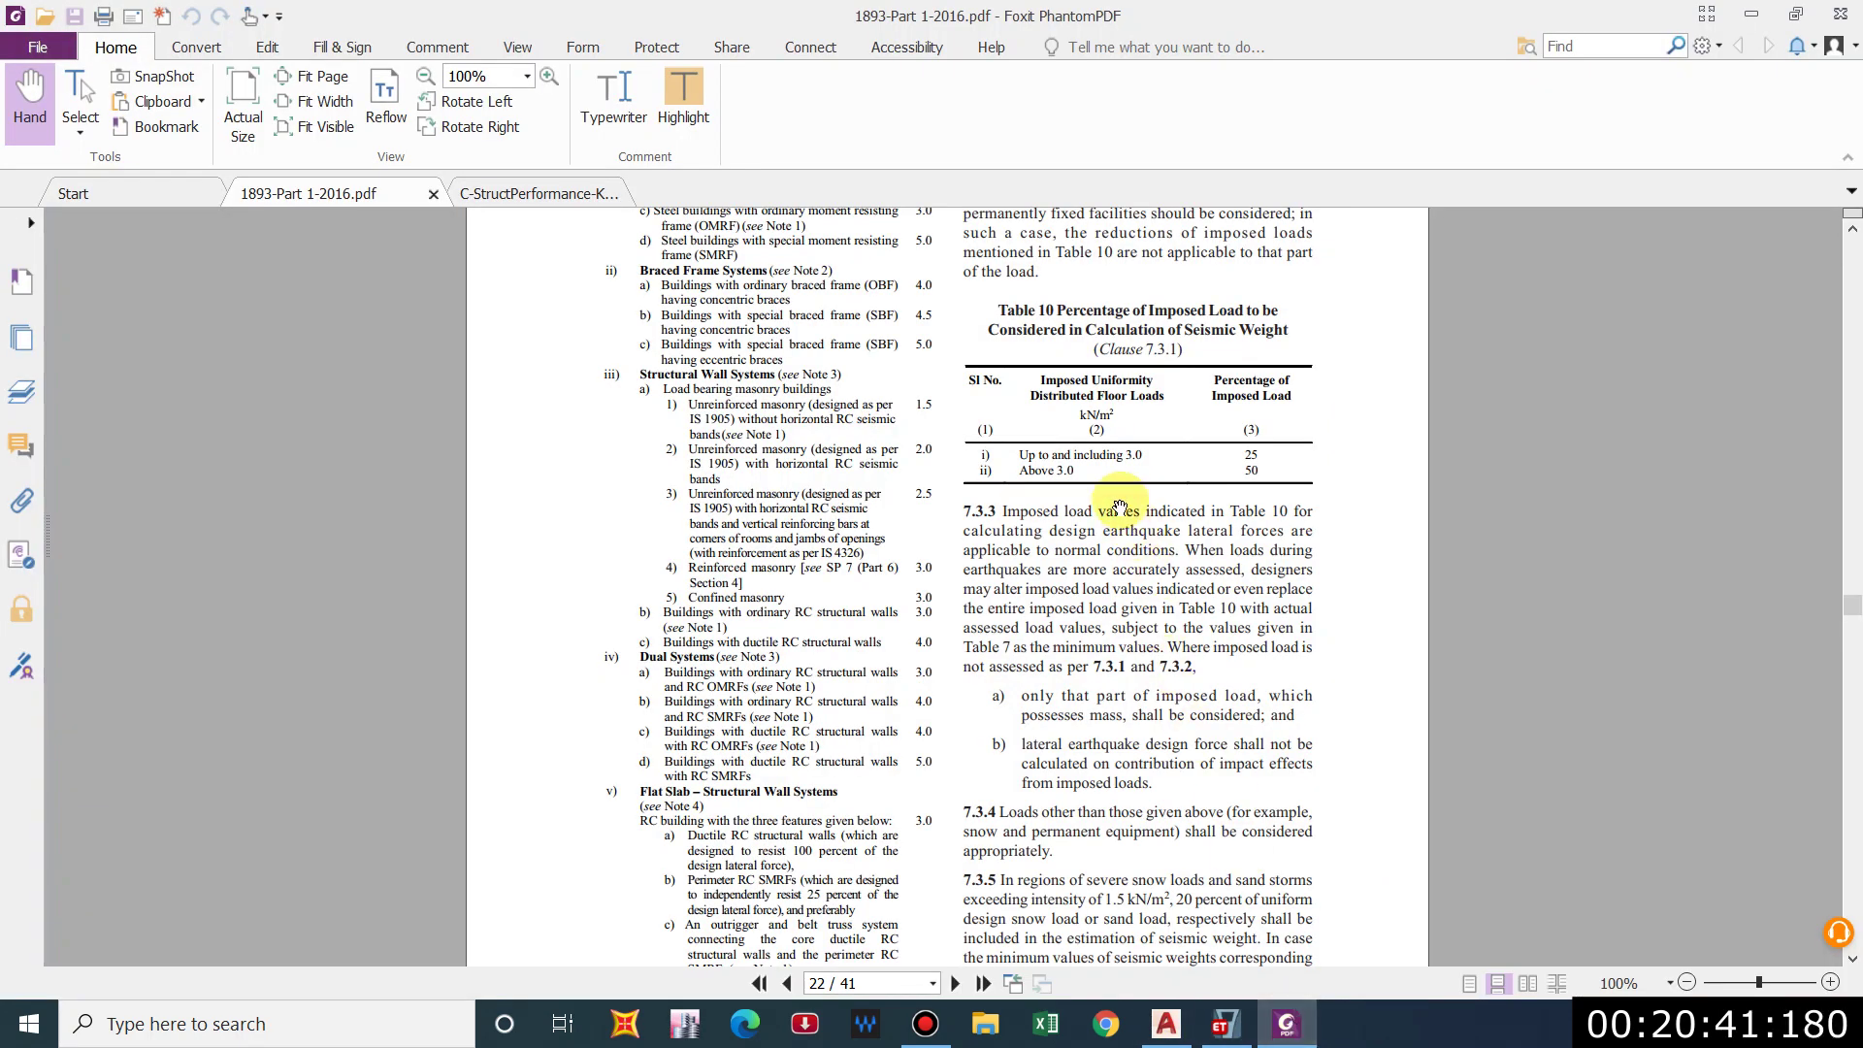
{"action": "scroll", "coordinate": [1087, 427], "scroll_direction": "up", "scroll_amount": 2}
{"action": "scroll", "coordinate": [1108, 437], "scroll_direction": "up", "scroll_amount": 2}
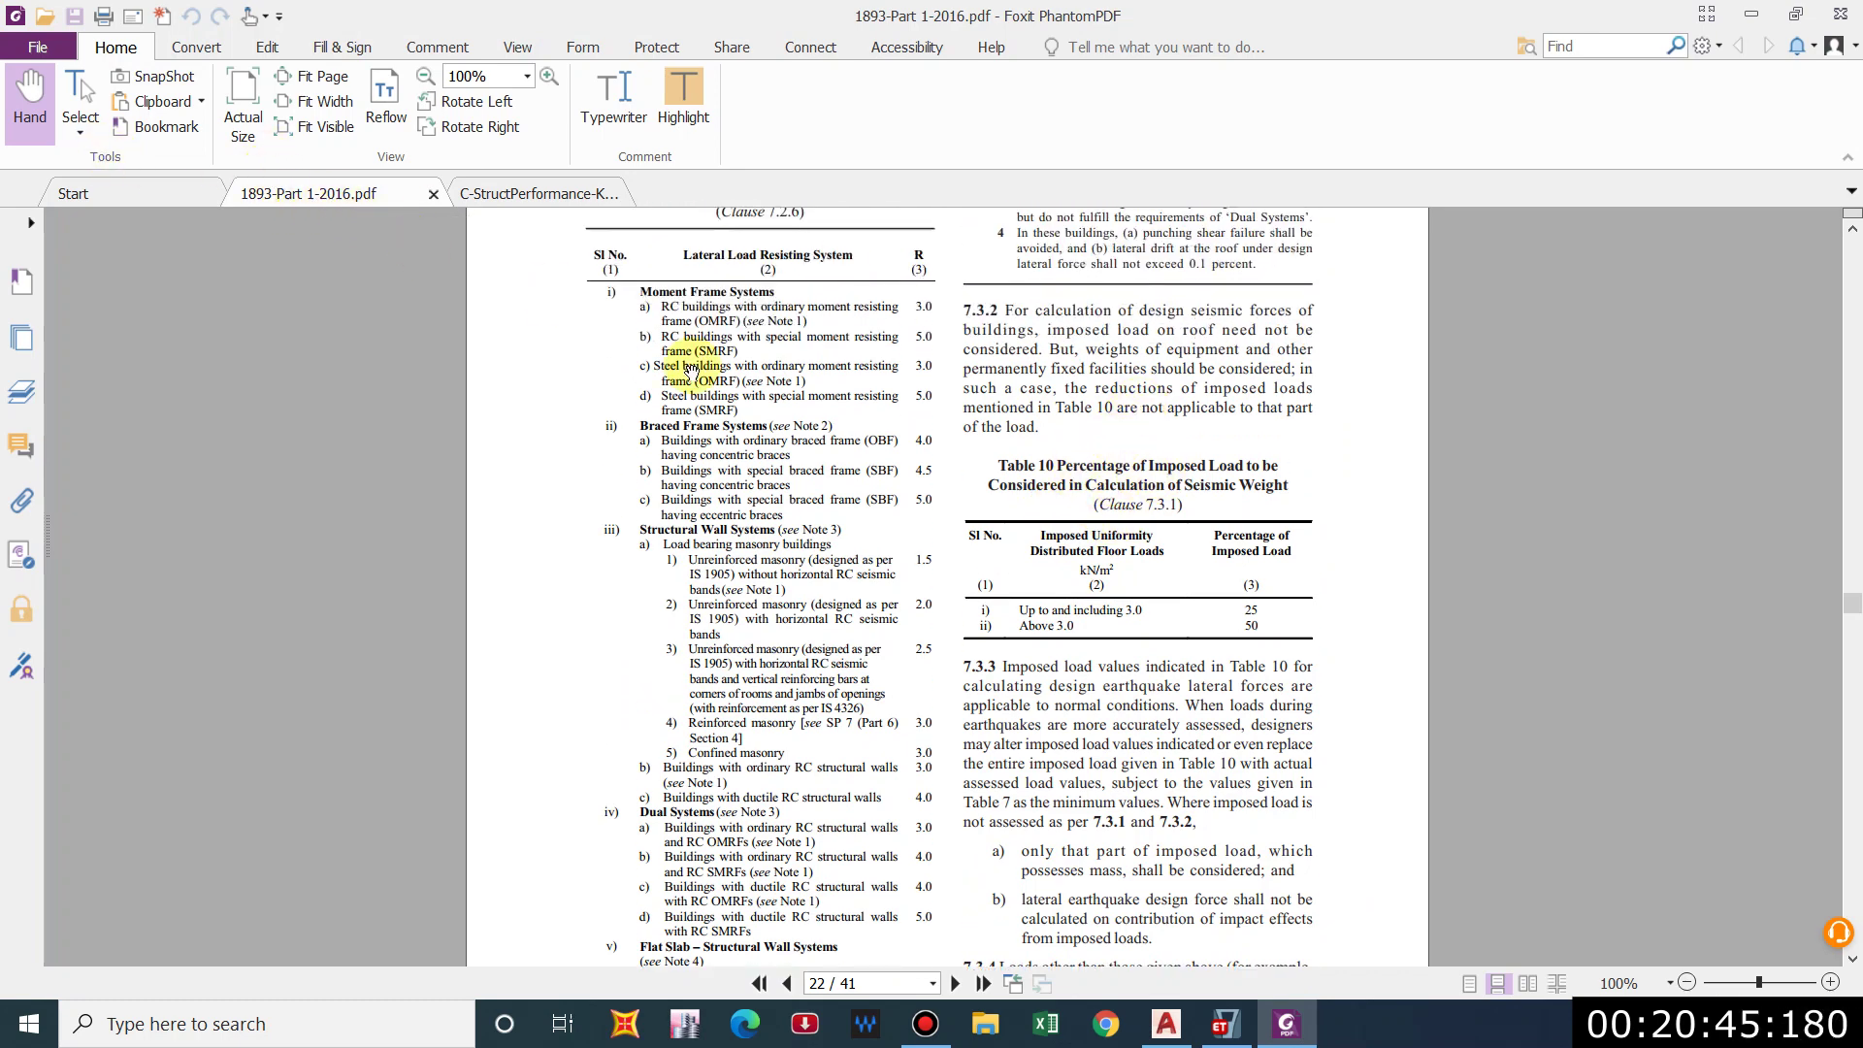
{"action": "key", "text": "alt+Tab"}
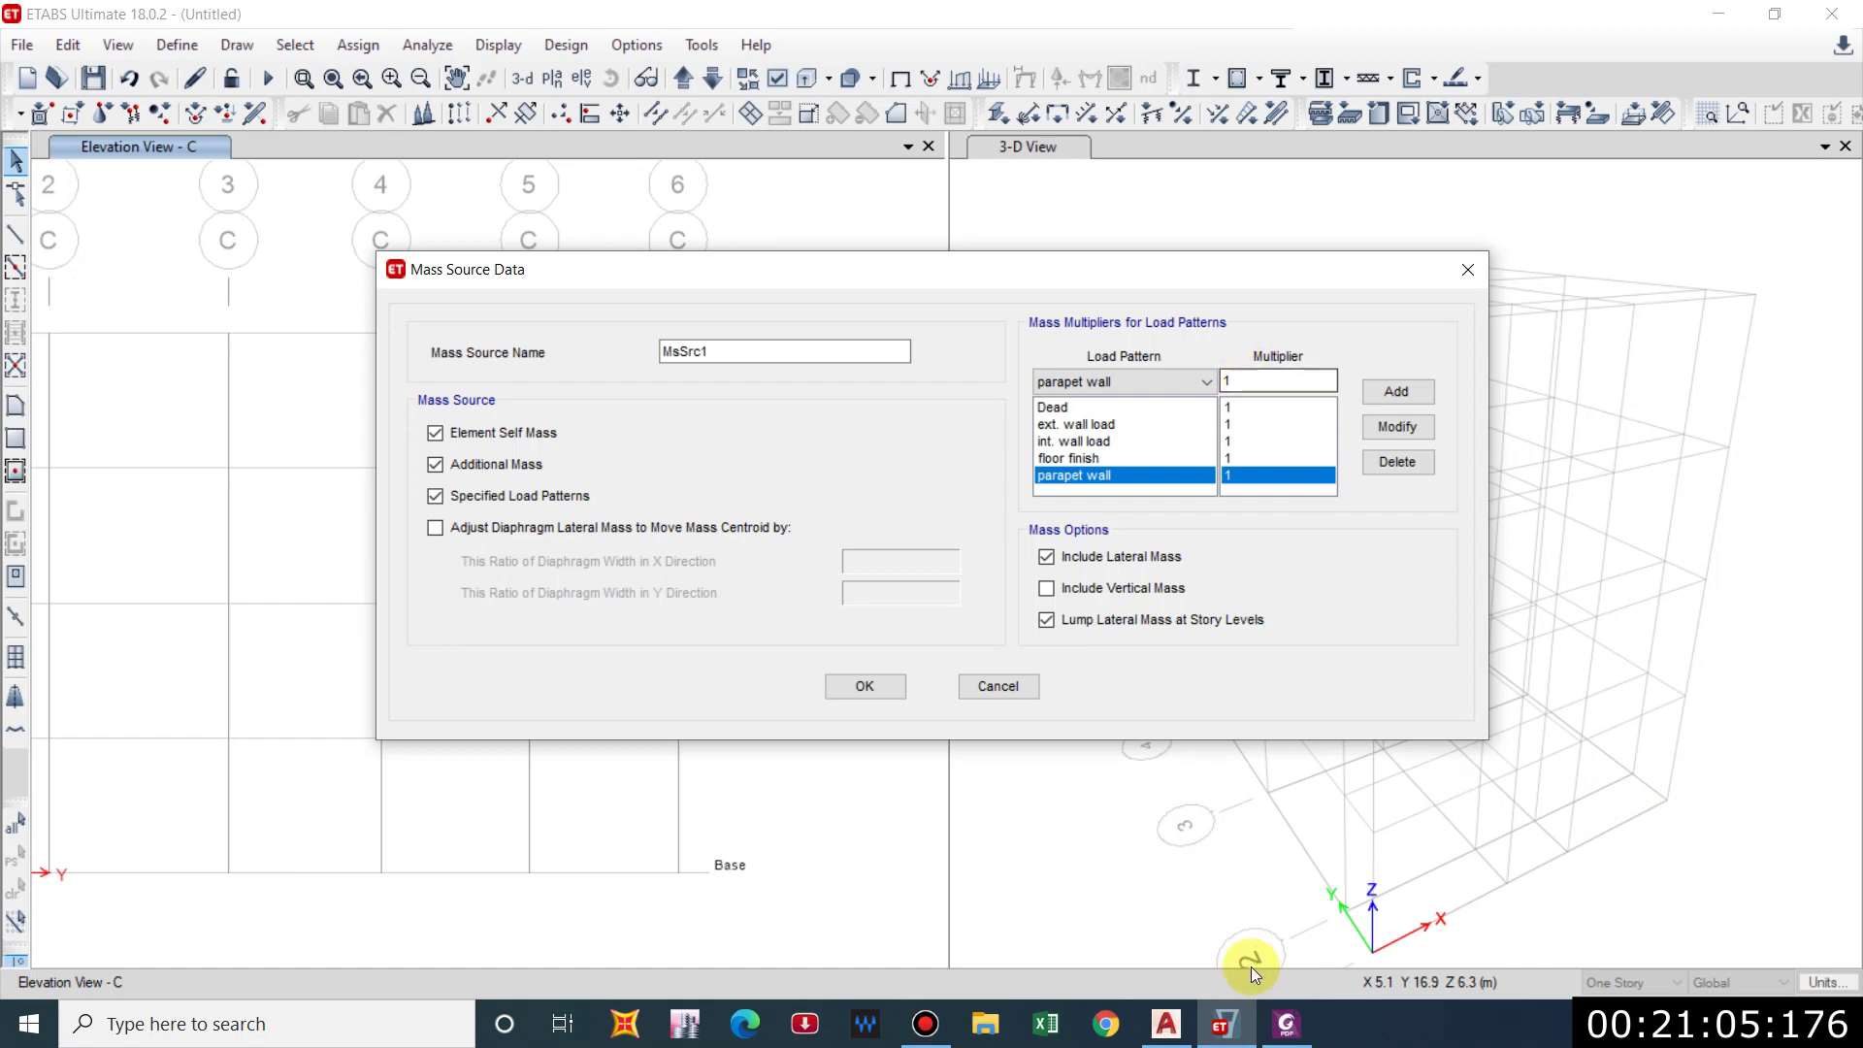
{"action": "left_click", "coordinate": [1298, 1026]}
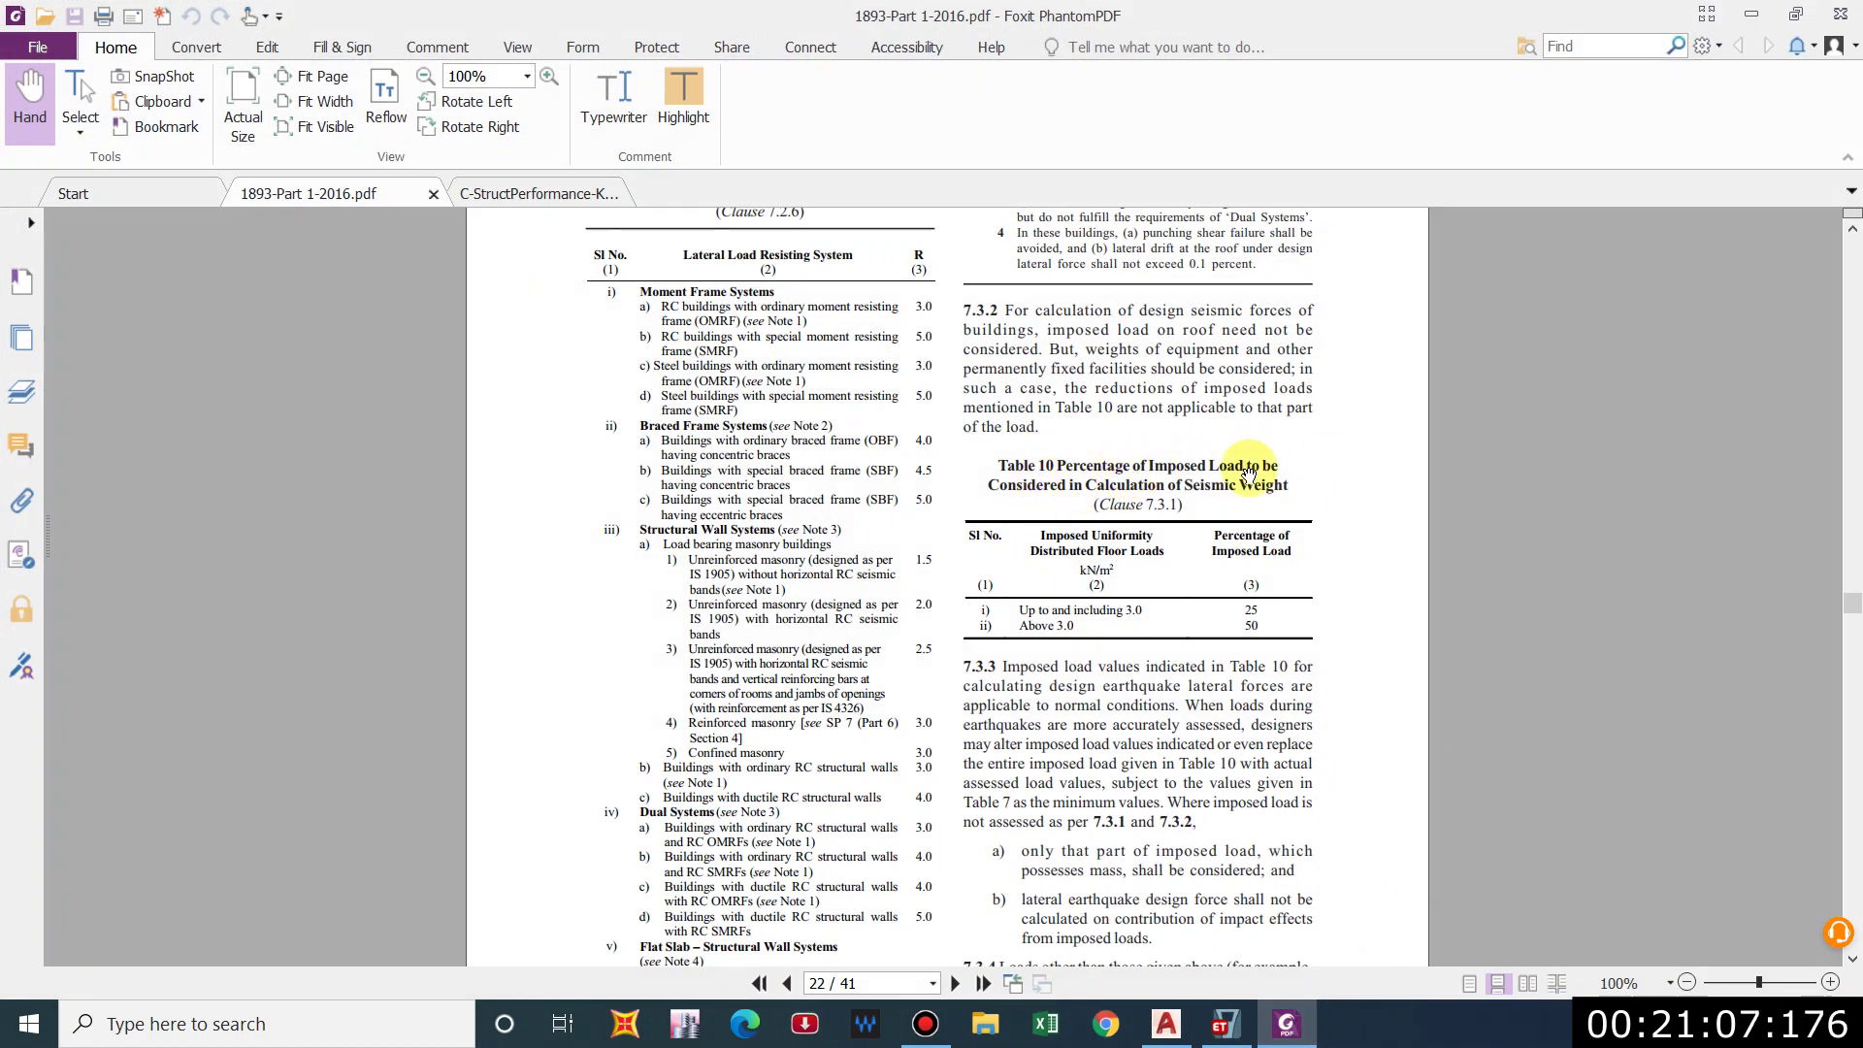
{"action": "key", "text": "alt+Tab"}
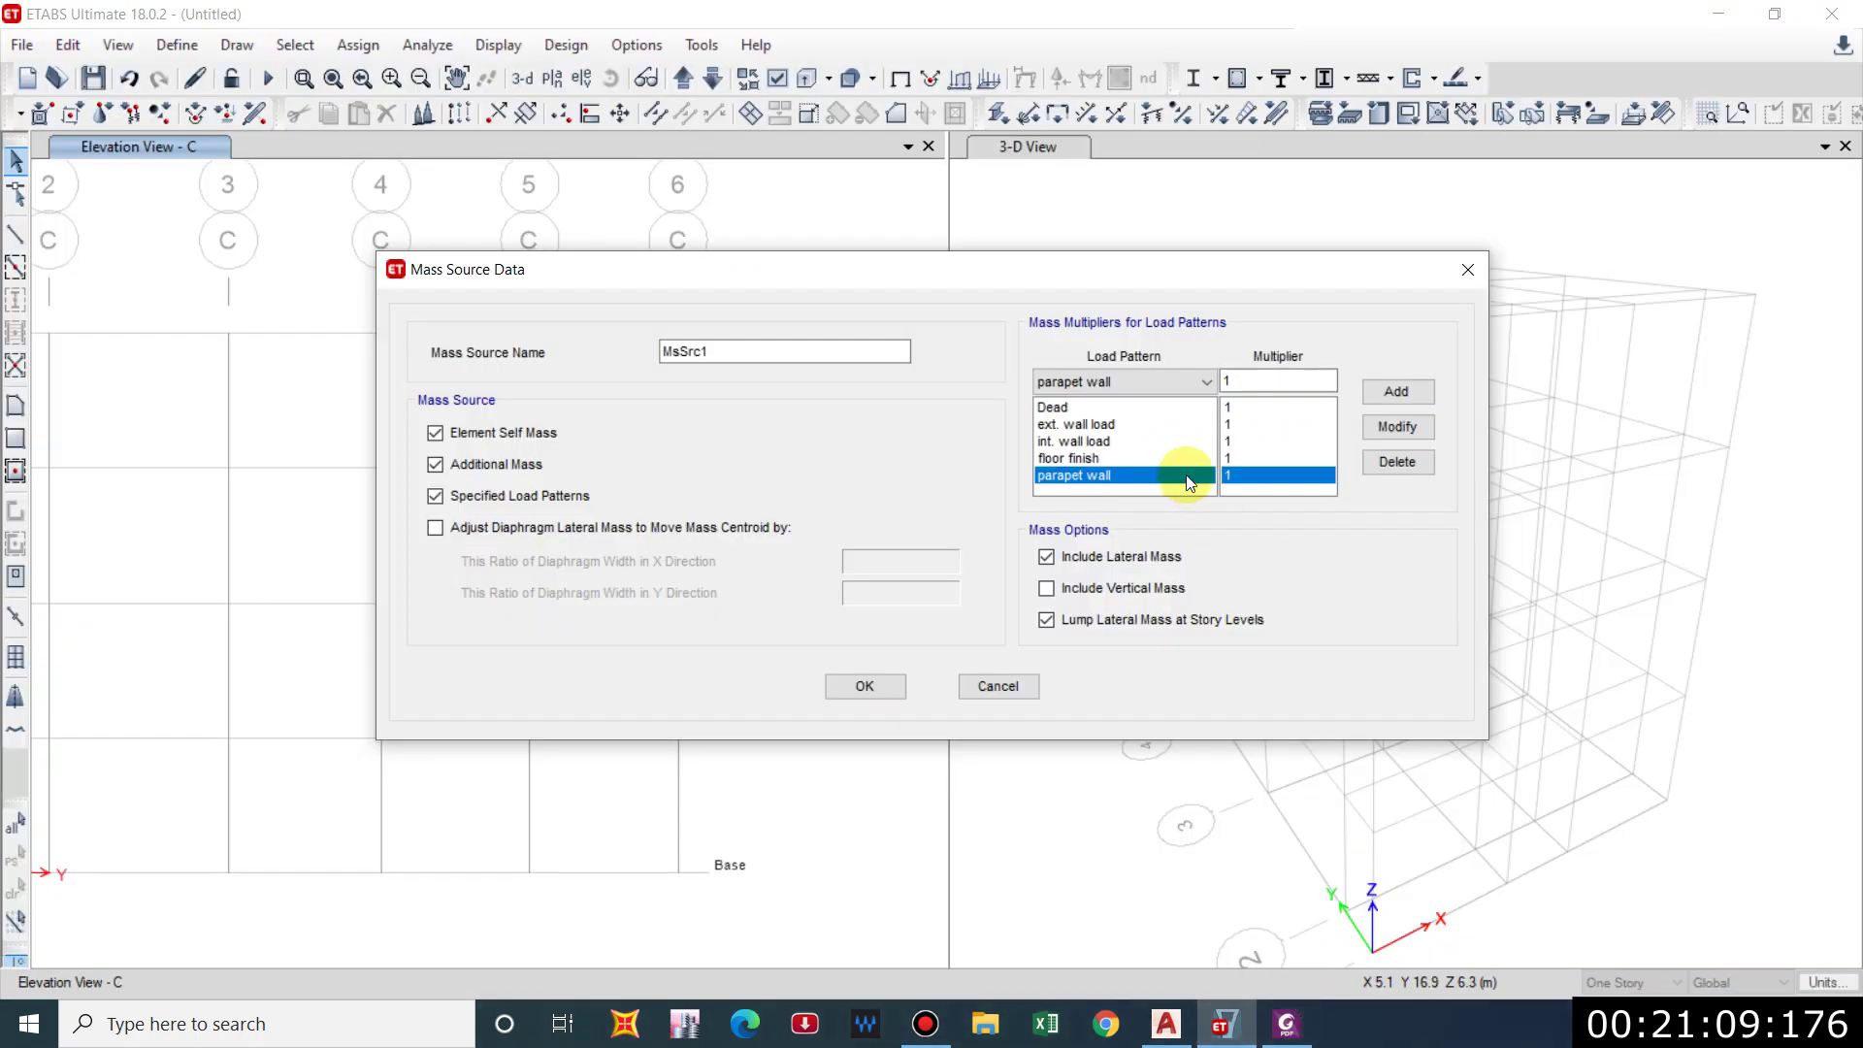
Add the Live load pattern to the mass source with a multiplier of 0.25.
{"action": "left_click", "coordinate": [1097, 380]}
{"action": "left_click", "coordinate": [1086, 412]}
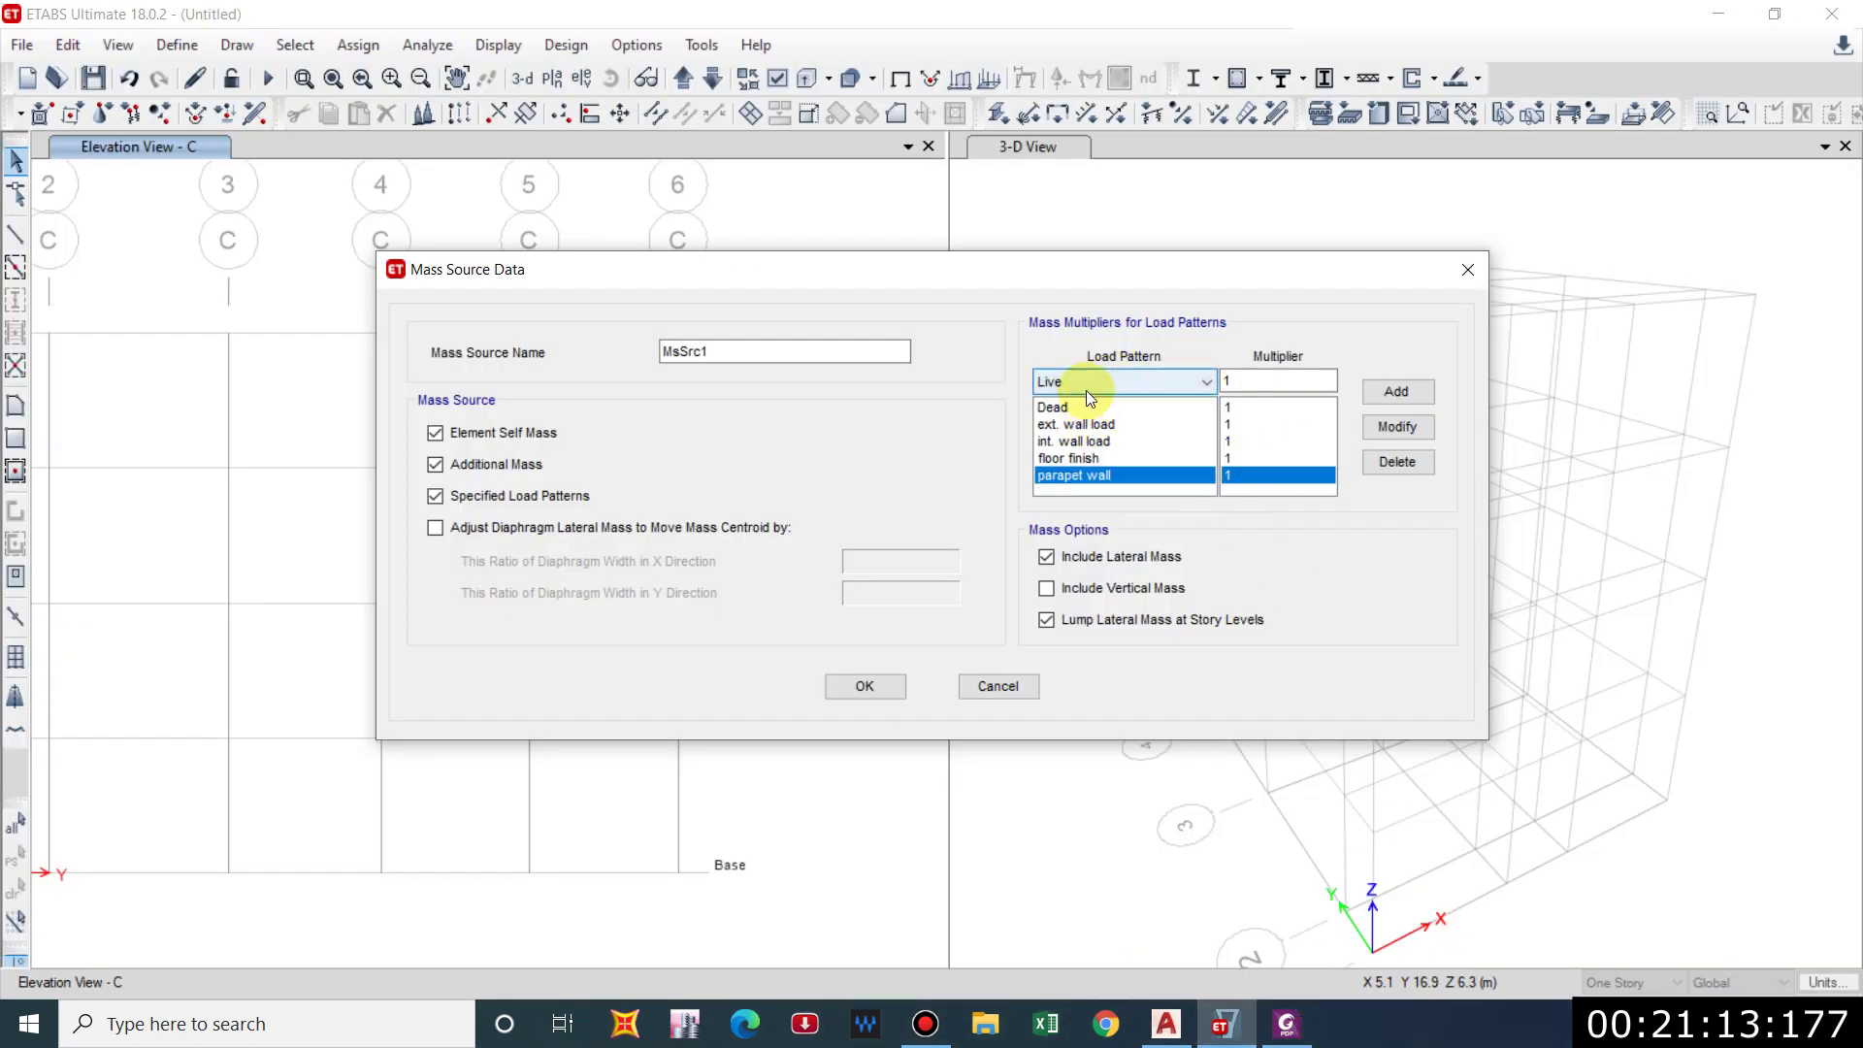
{"action": "left_click", "coordinate": [1279, 381]}
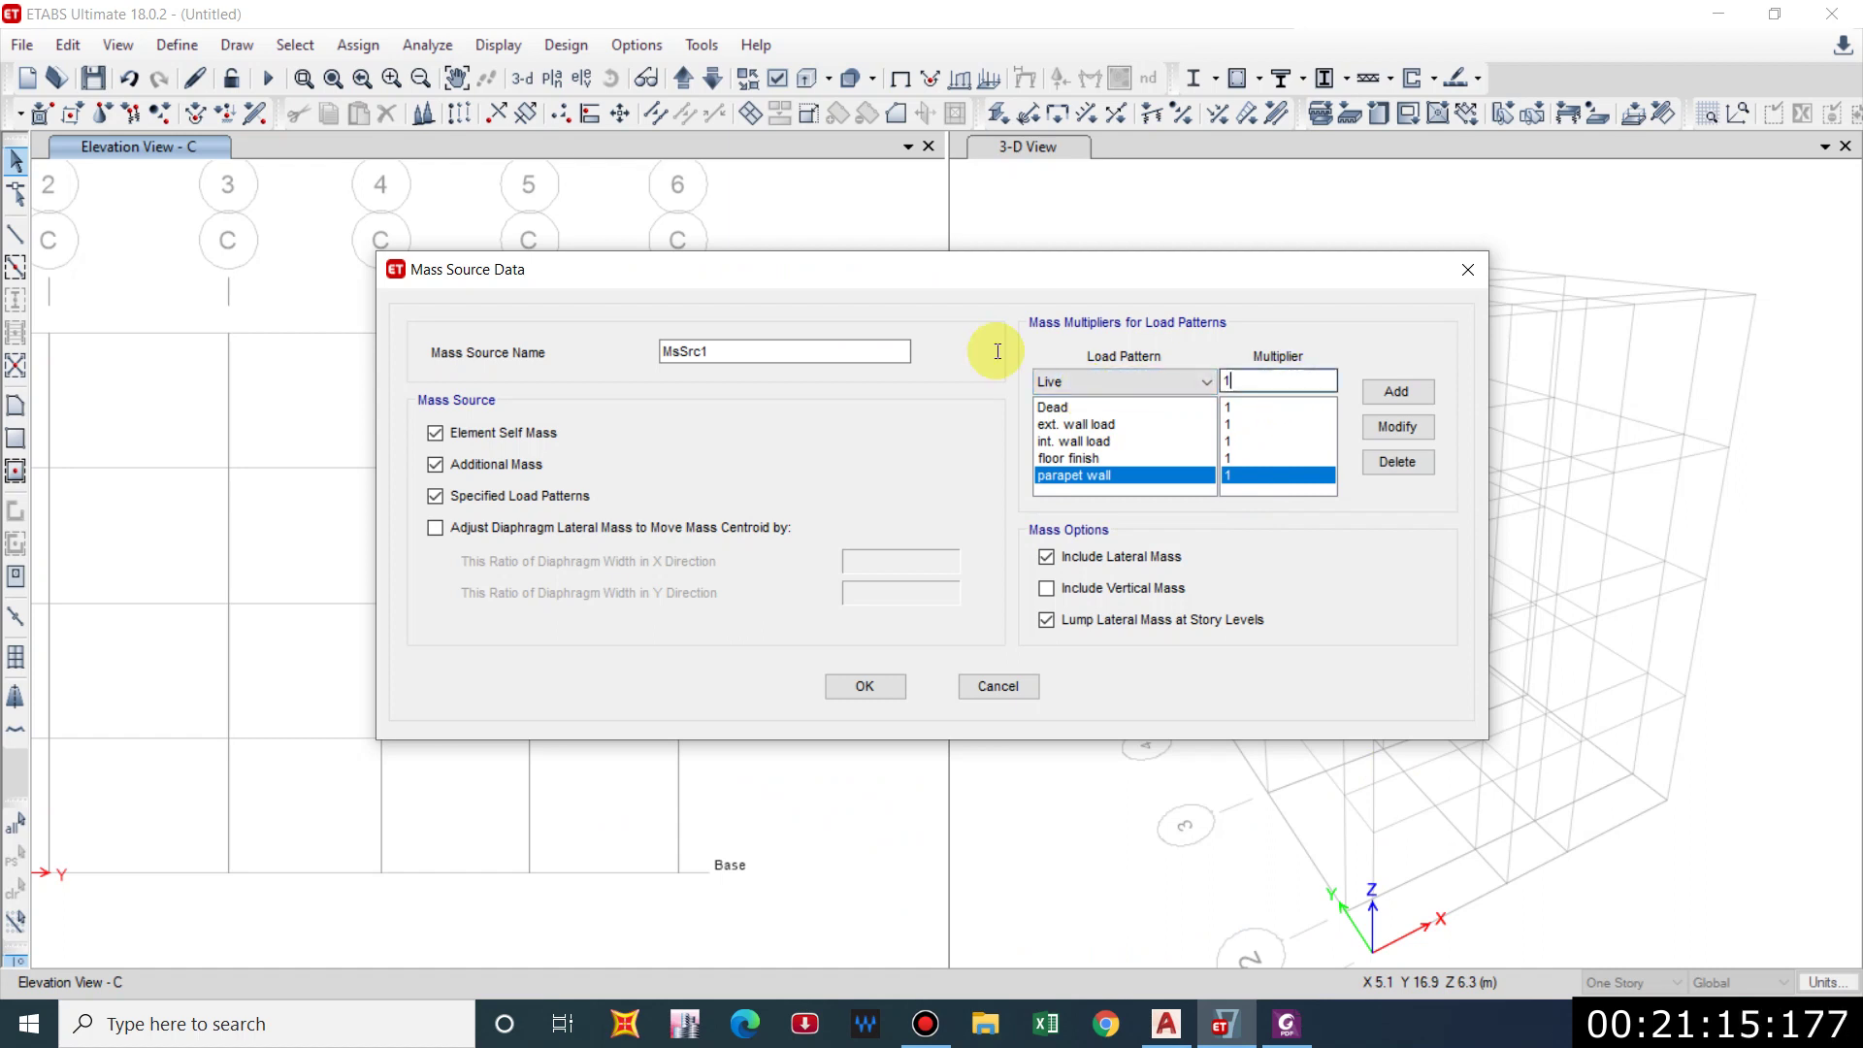
{"action": "type", "text": ".25"}
{"action": "key", "text": "Return"}
Exclude Element Self Mass from MsSrc1 and accept the mass source definitions.
{"action": "left_click", "coordinate": [1116, 382]}
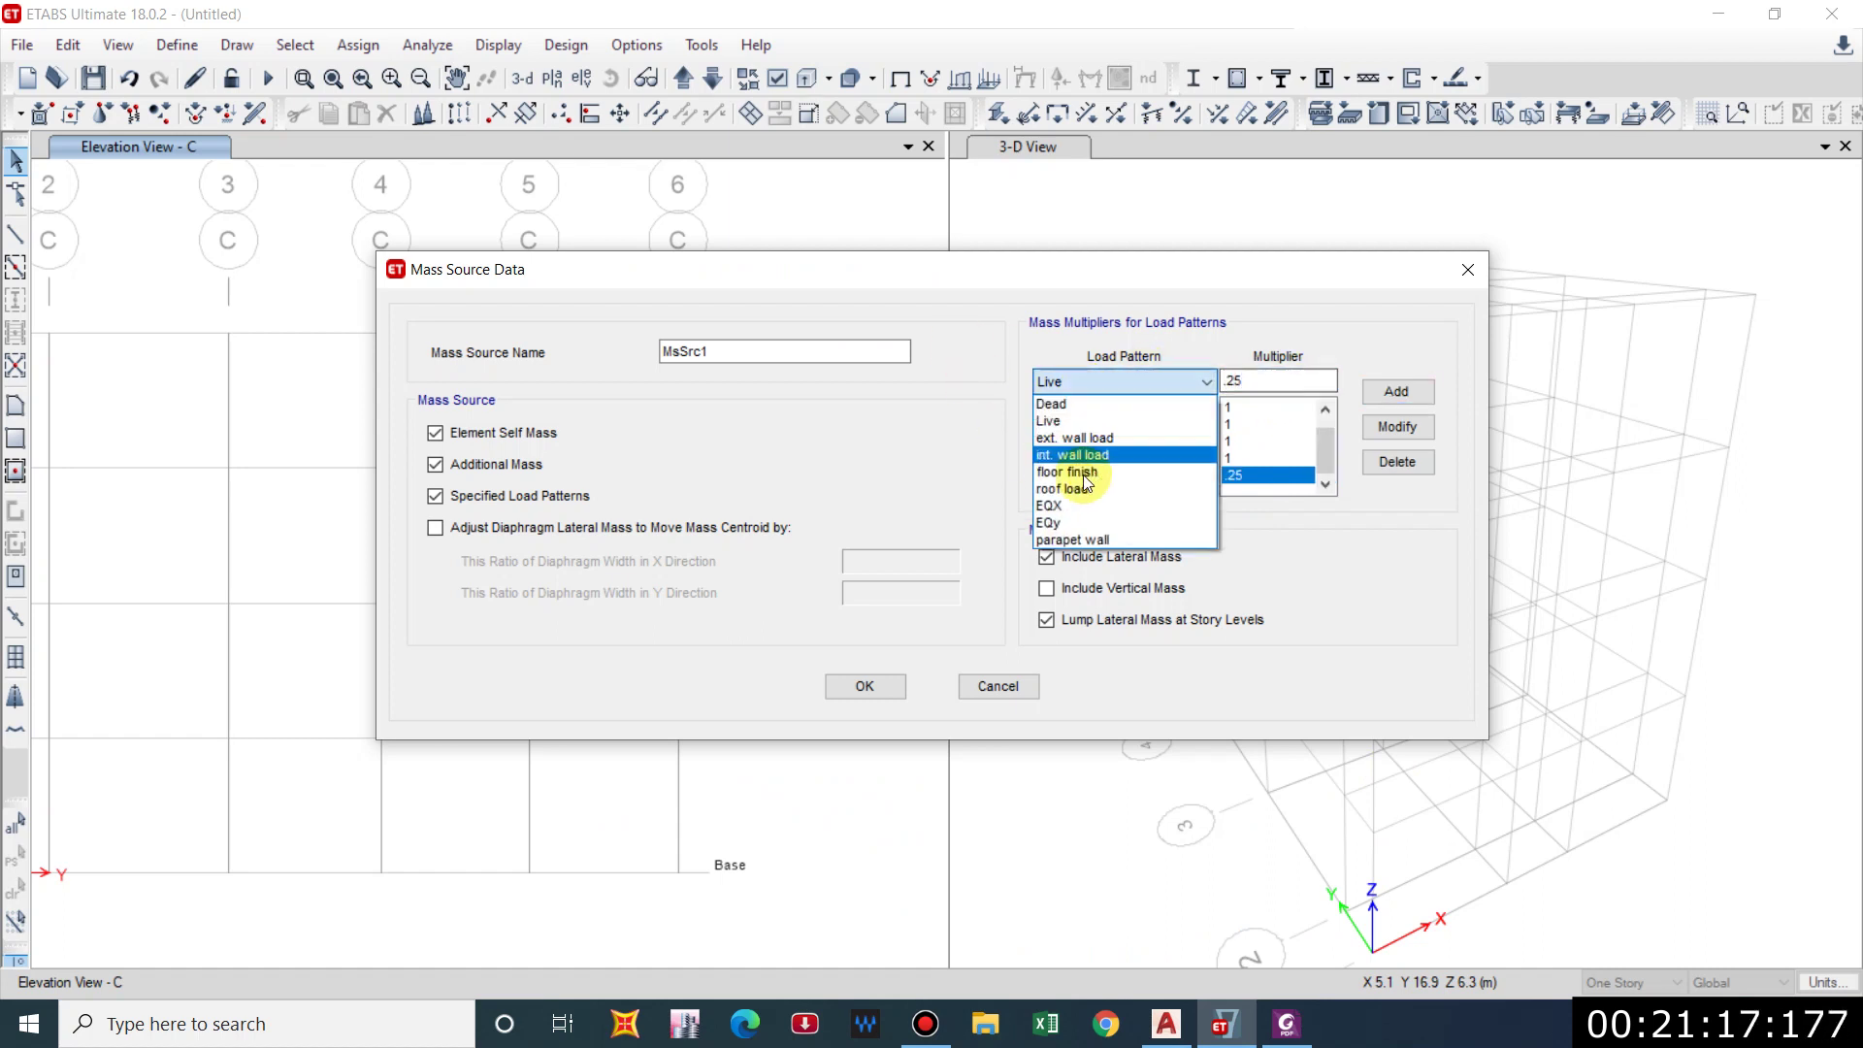
{"action": "left_click", "coordinate": [1079, 487]}
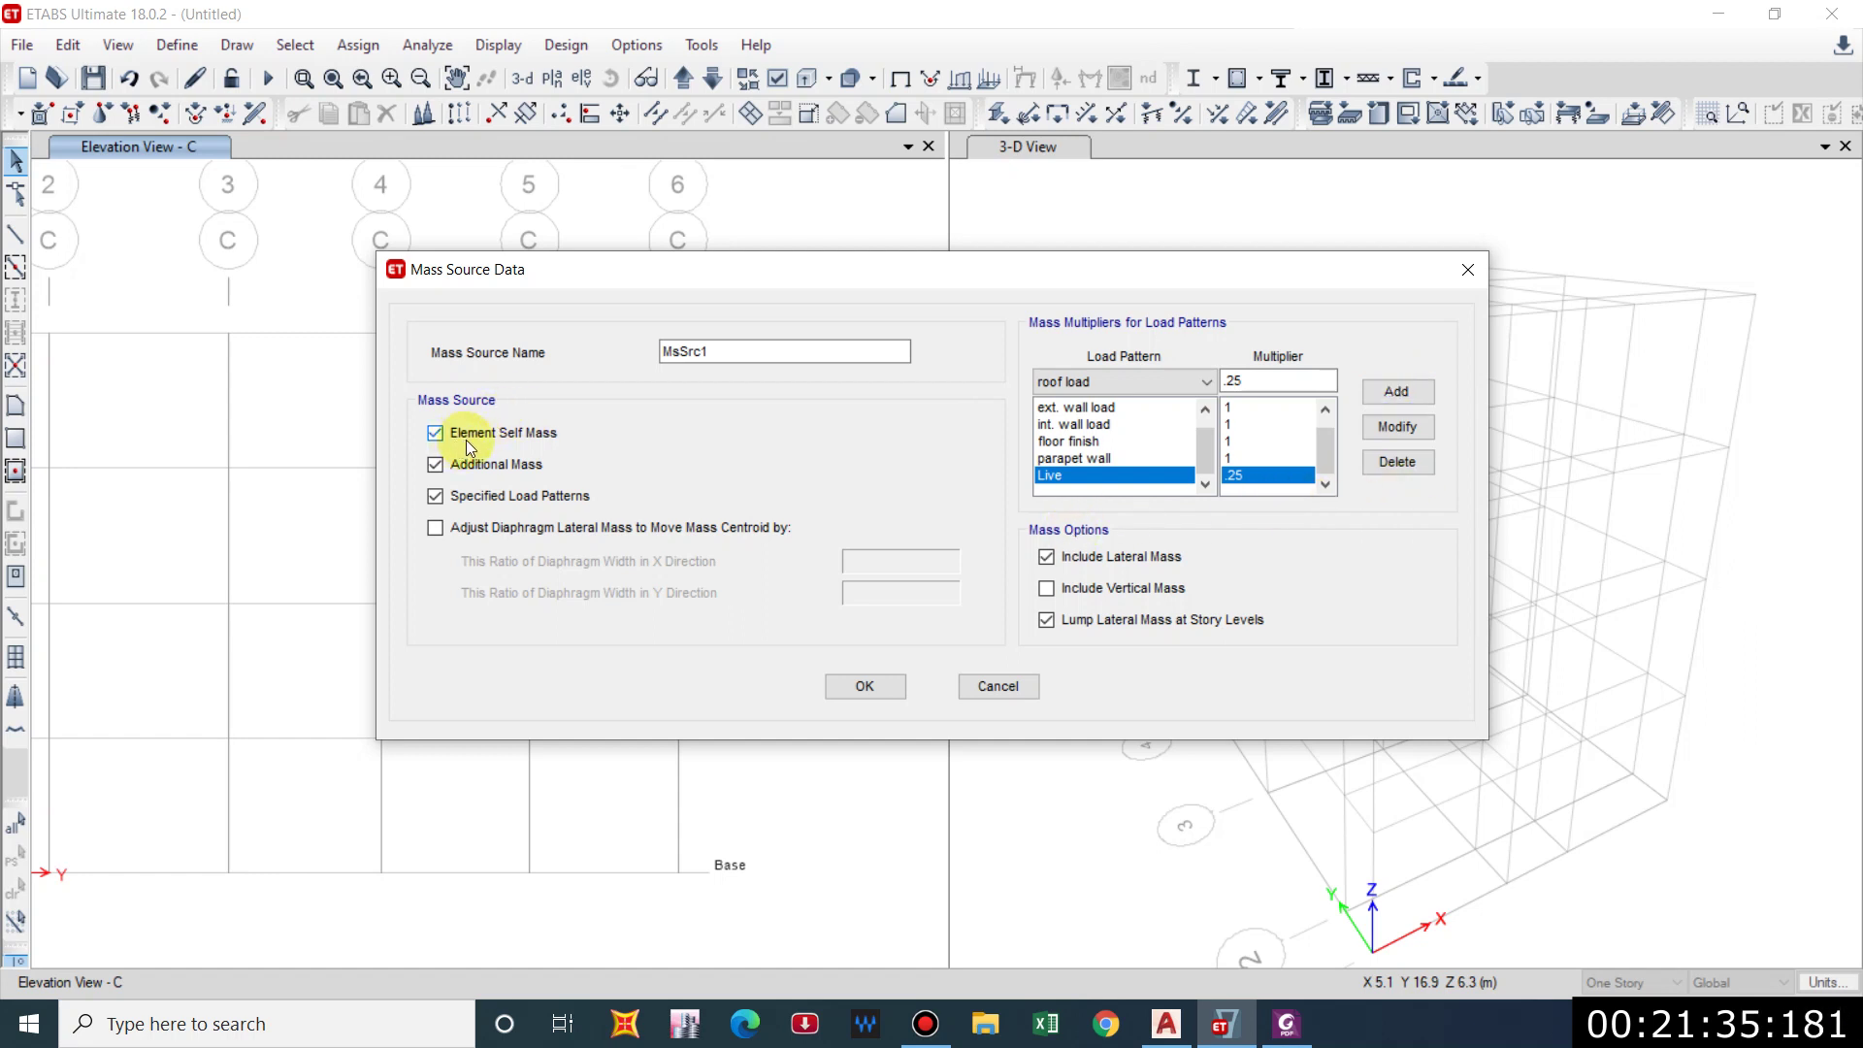
{"action": "scroll", "coordinate": [1115, 434], "scroll_direction": "up", "scroll_amount": 1}
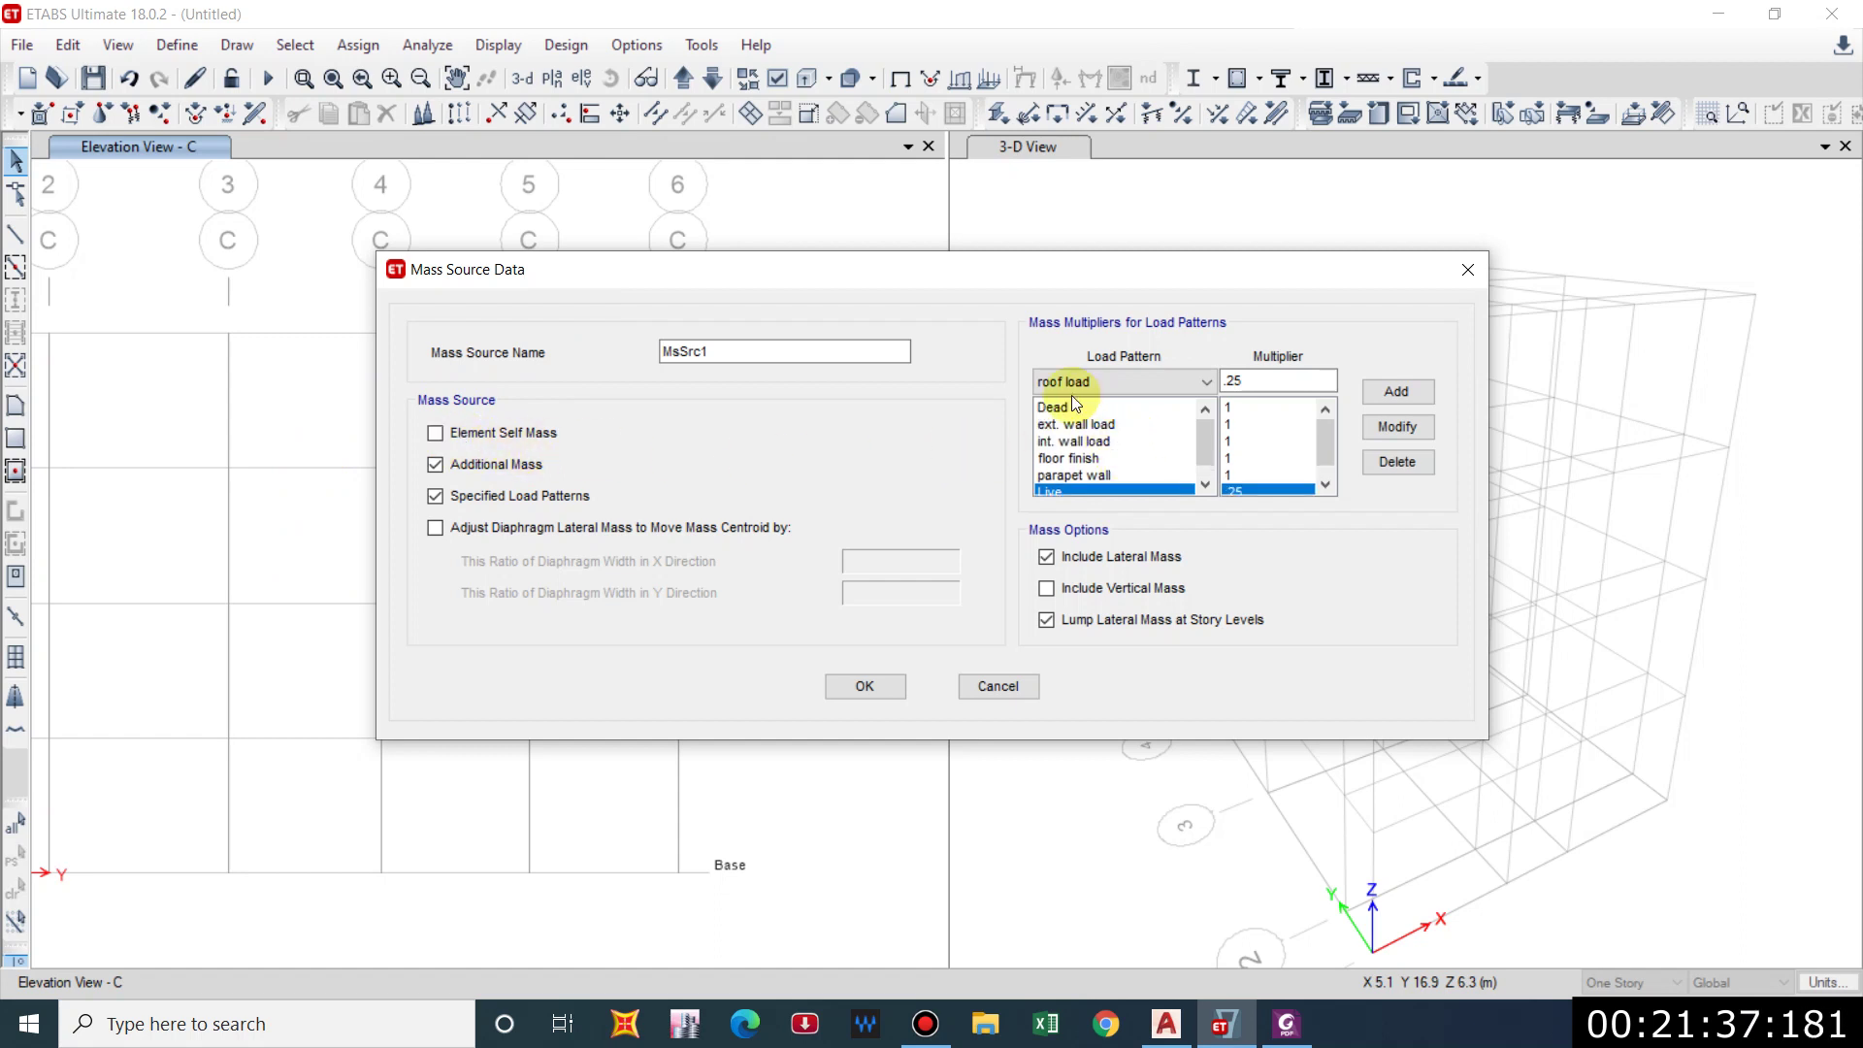
{"action": "left_click", "coordinate": [1097, 406]}
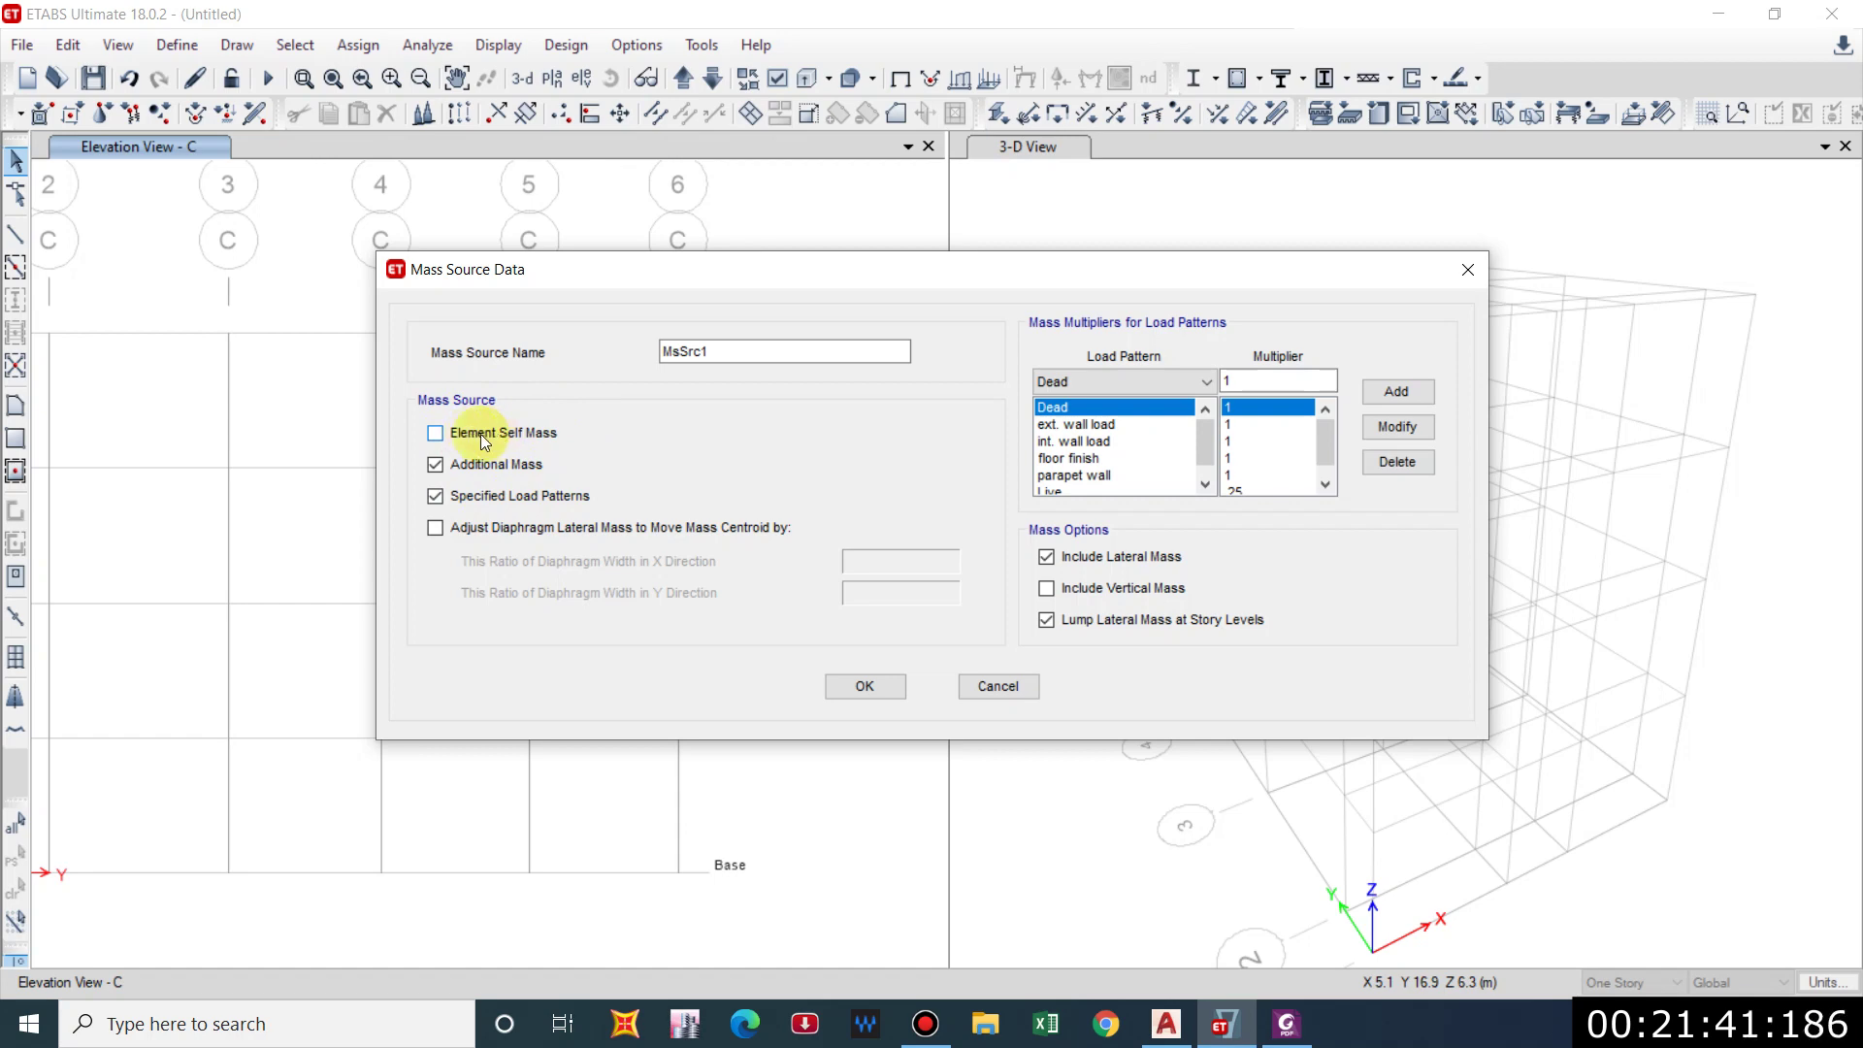
{"action": "left_click", "coordinate": [836, 687]}
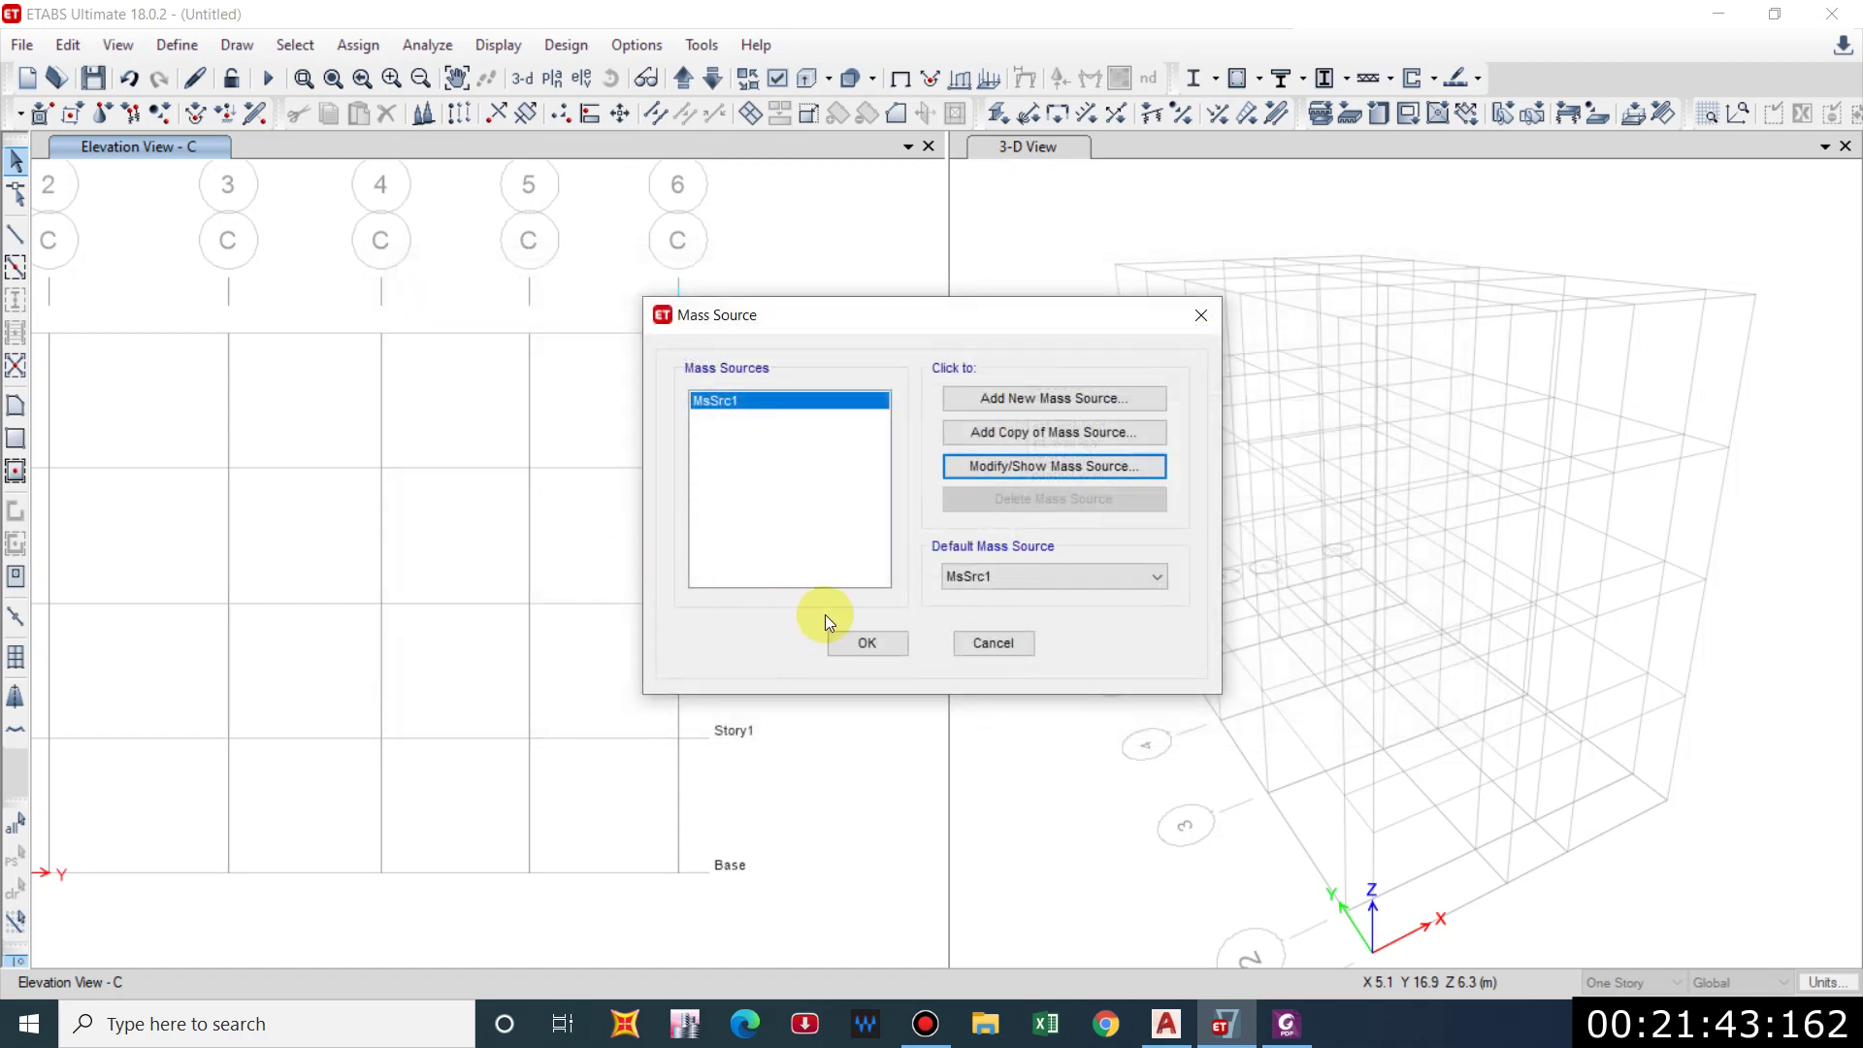
{"action": "left_click", "coordinate": [869, 648]}
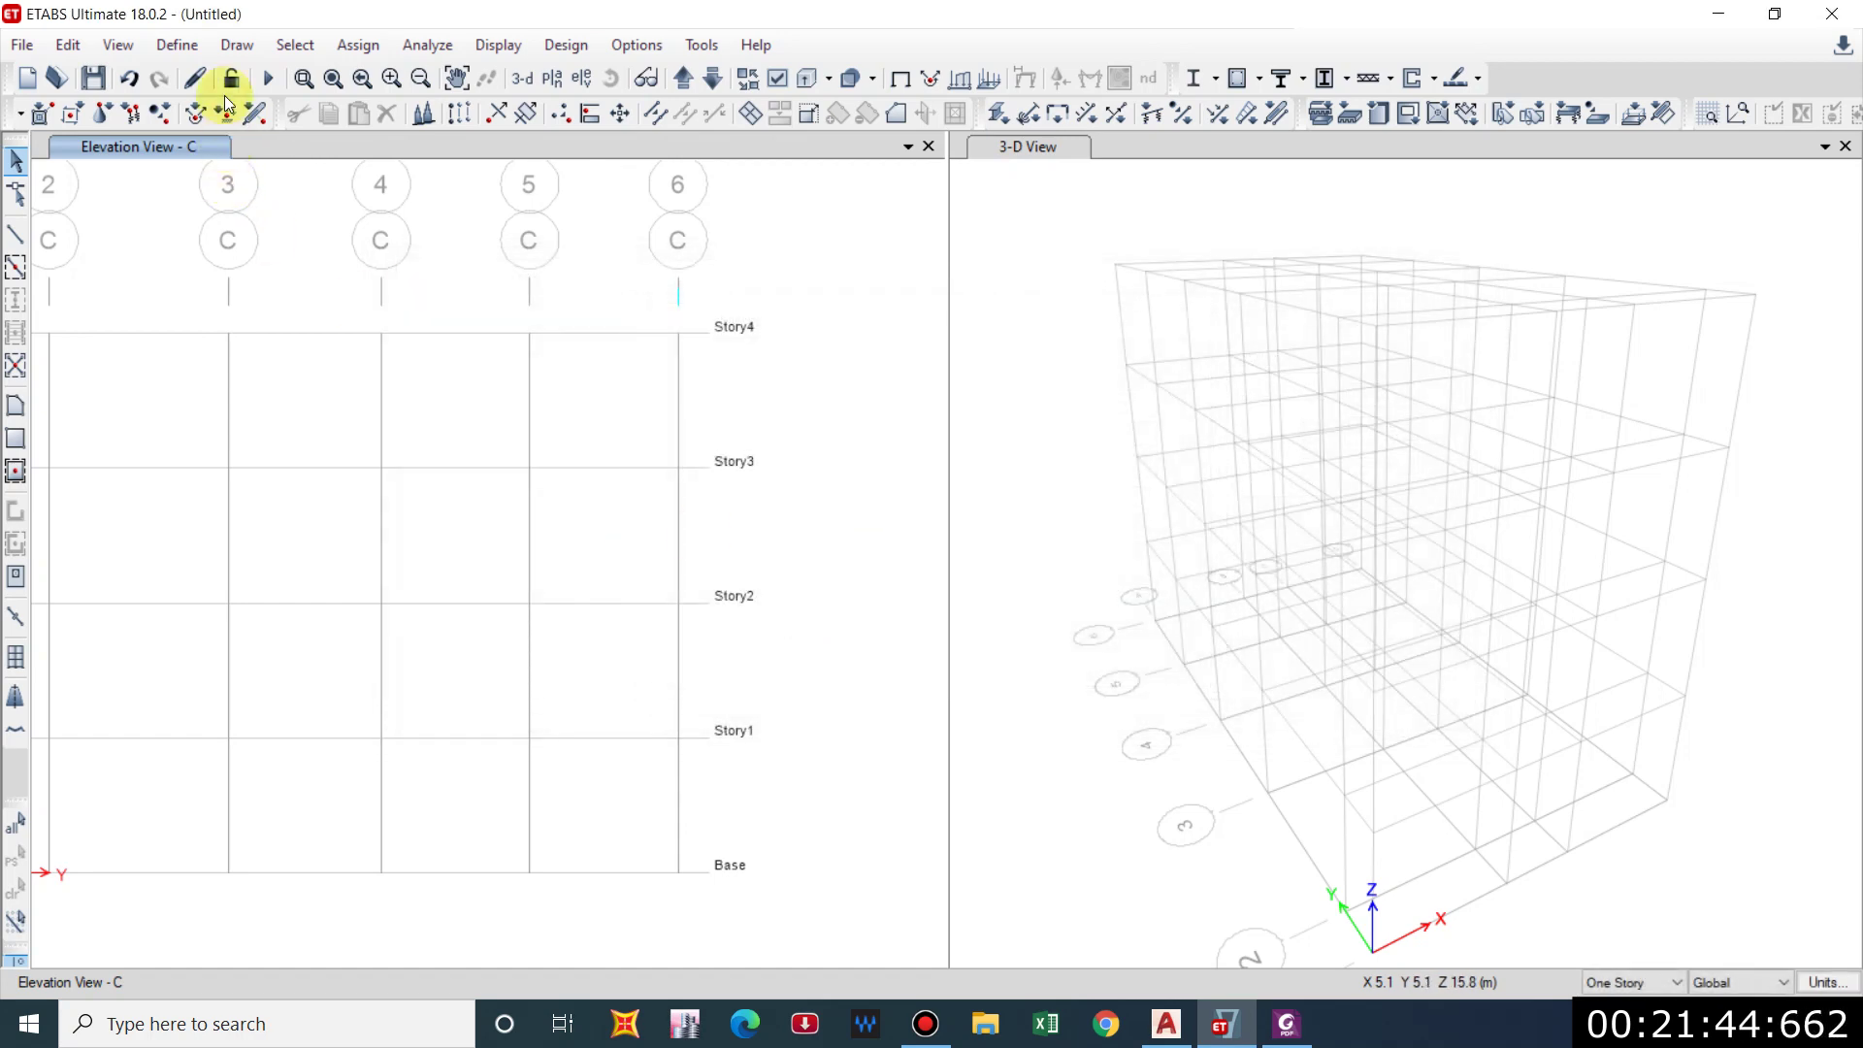
Open the diaphragm definitions, consulting the IS 1893 PDF's definition of a diaphragm and examining D1's rigidity setting.
{"action": "left_click", "coordinate": [177, 46]}
{"action": "left_click", "coordinate": [238, 193]}
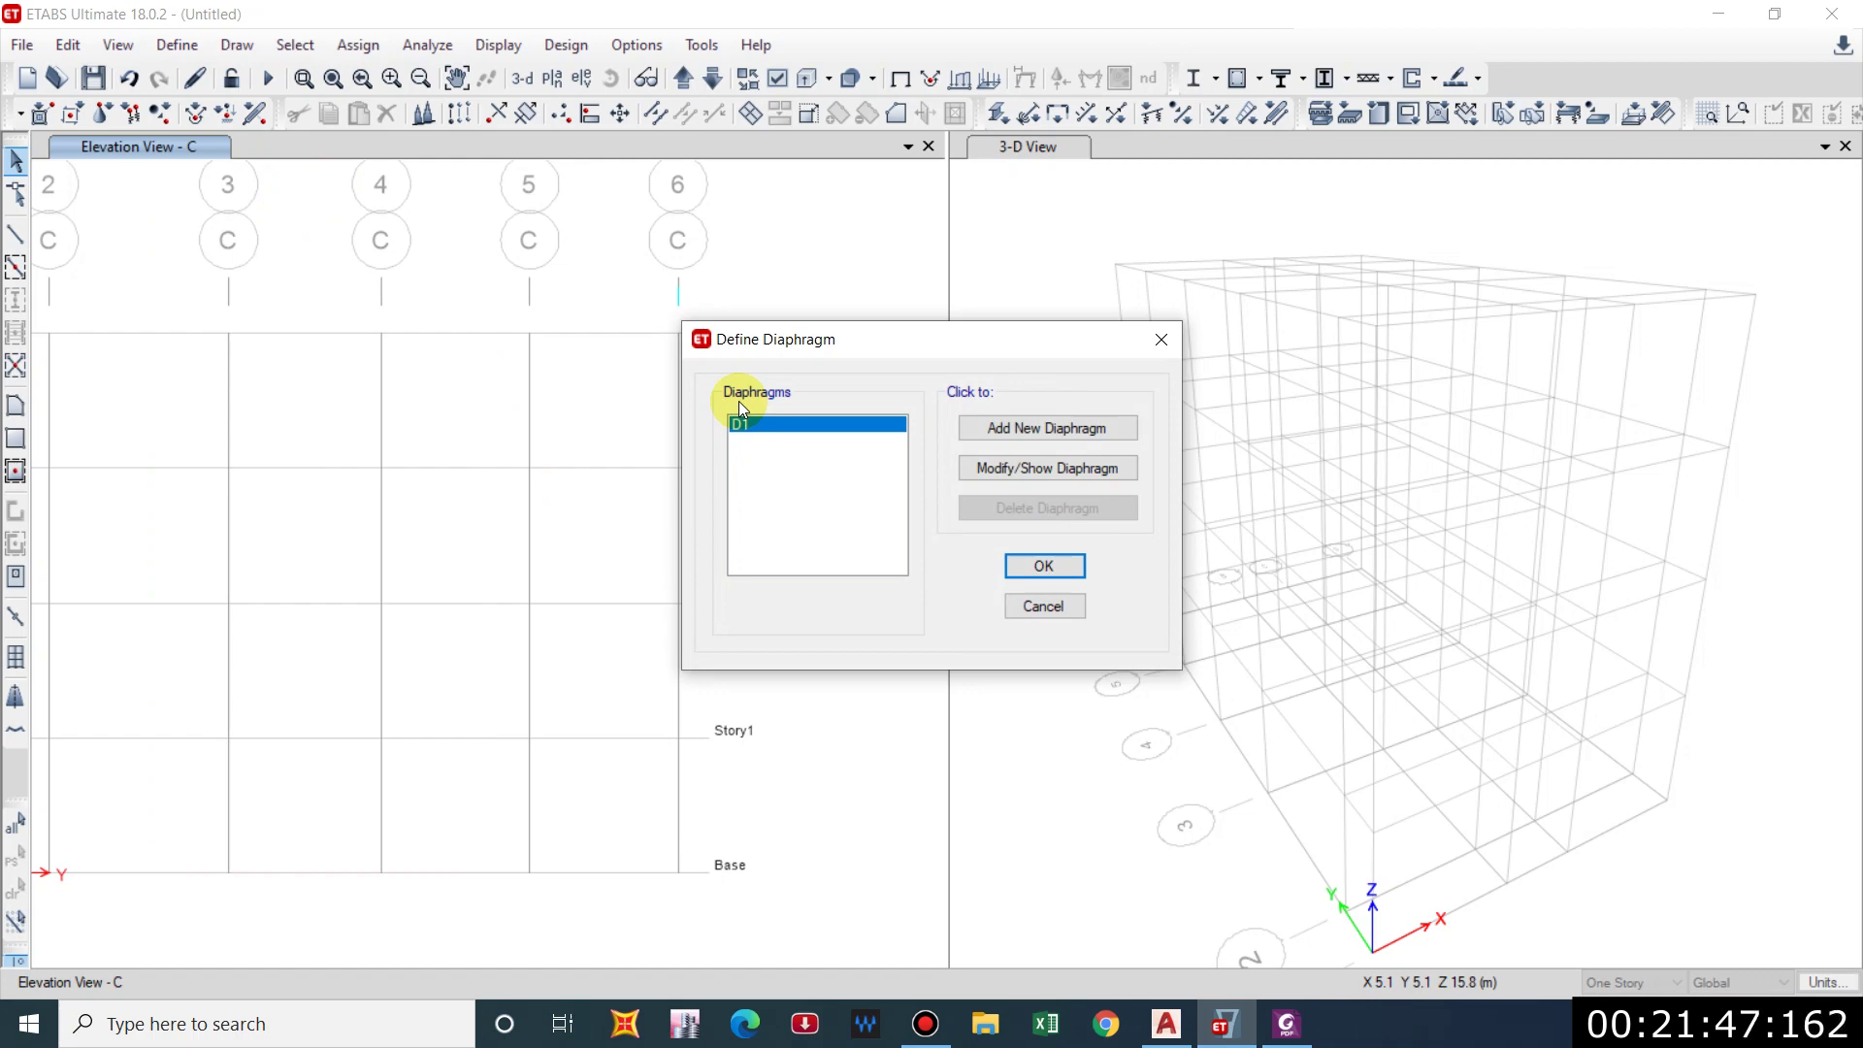
{"action": "key", "text": "alt+Tab"}
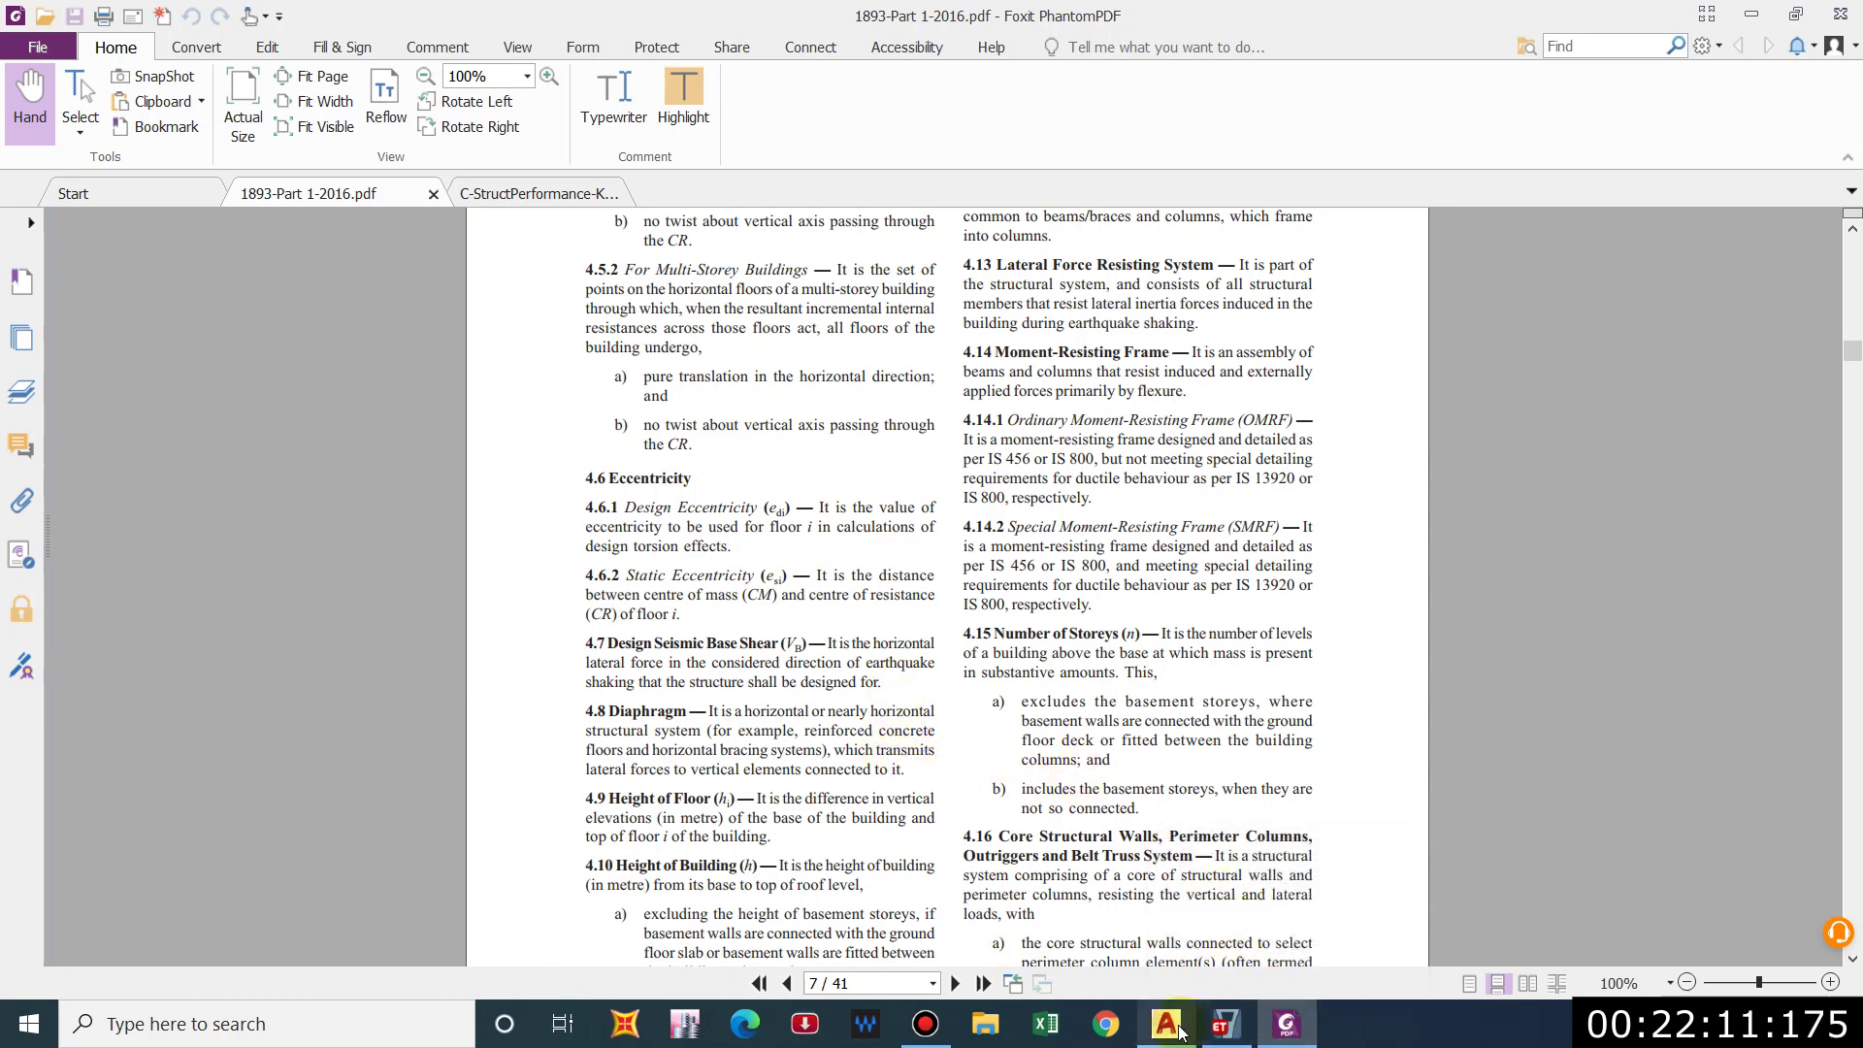
{"action": "left_click", "coordinate": [1226, 1024]}
{"action": "left_click", "coordinate": [1047, 469]}
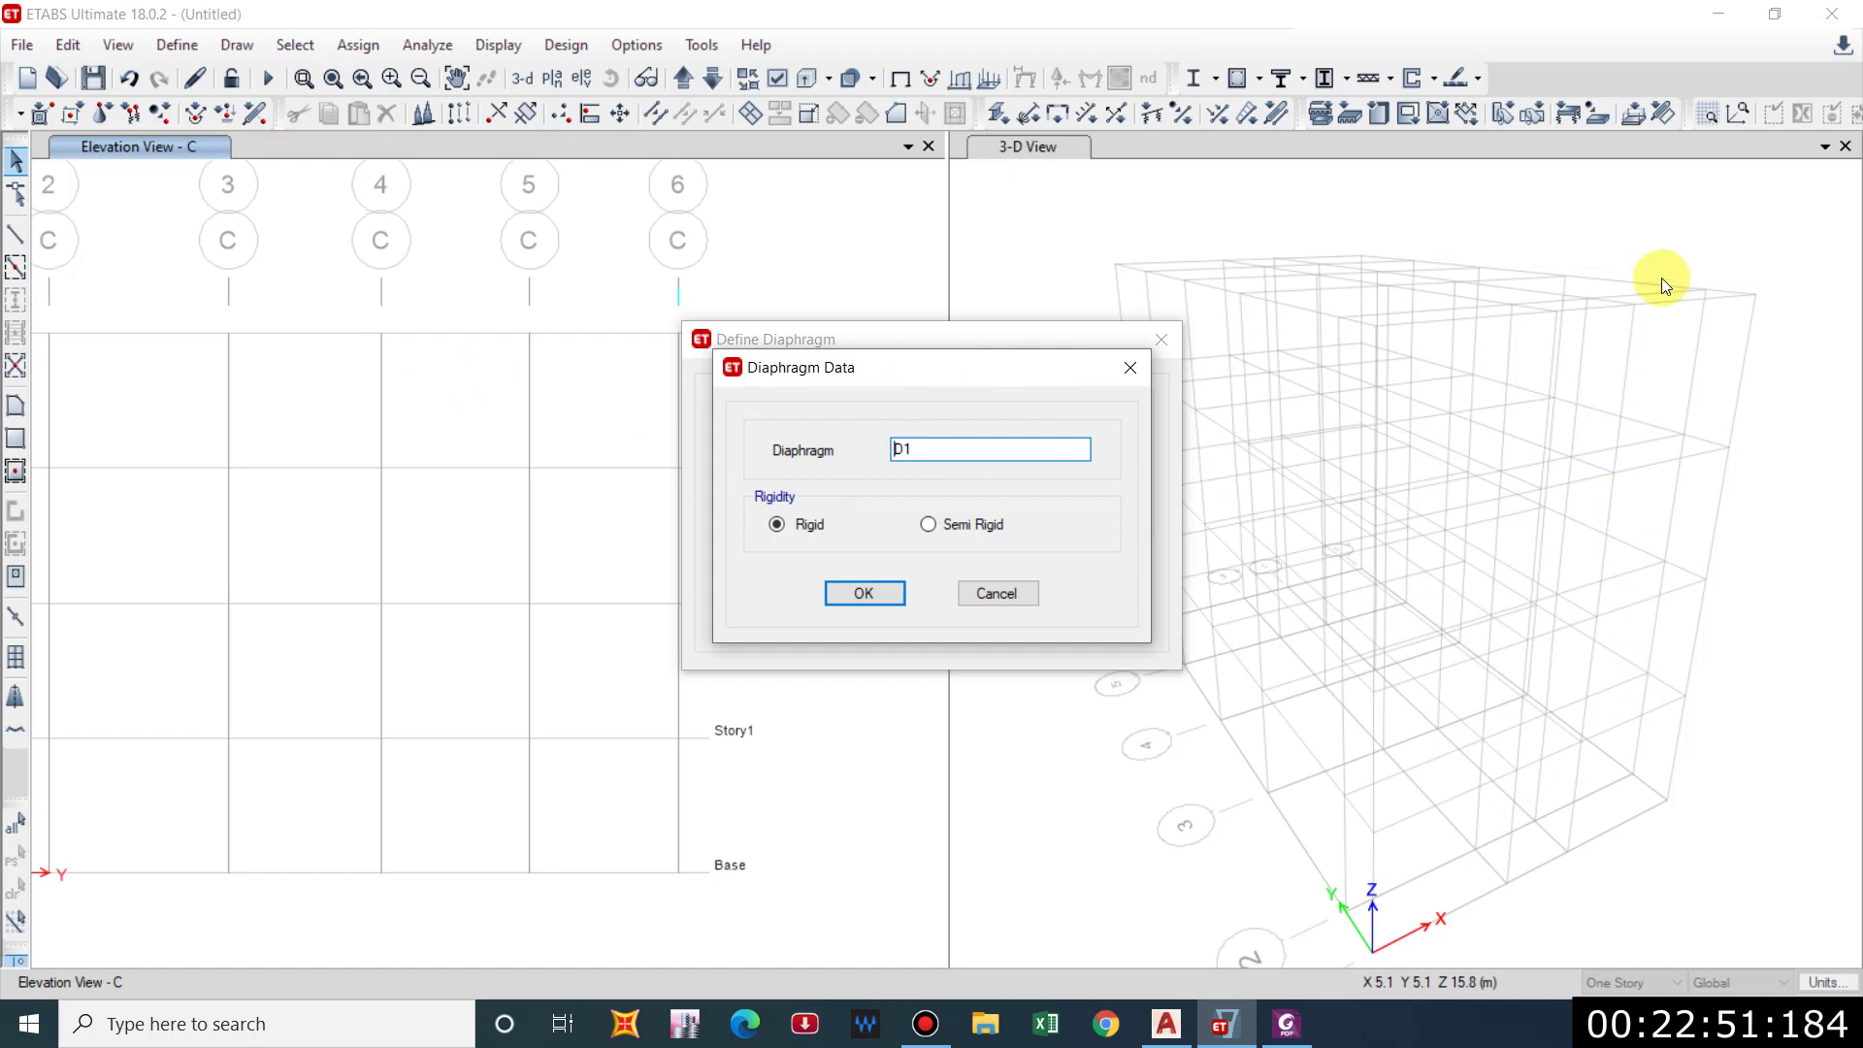
{"action": "left_click", "coordinate": [863, 591]}
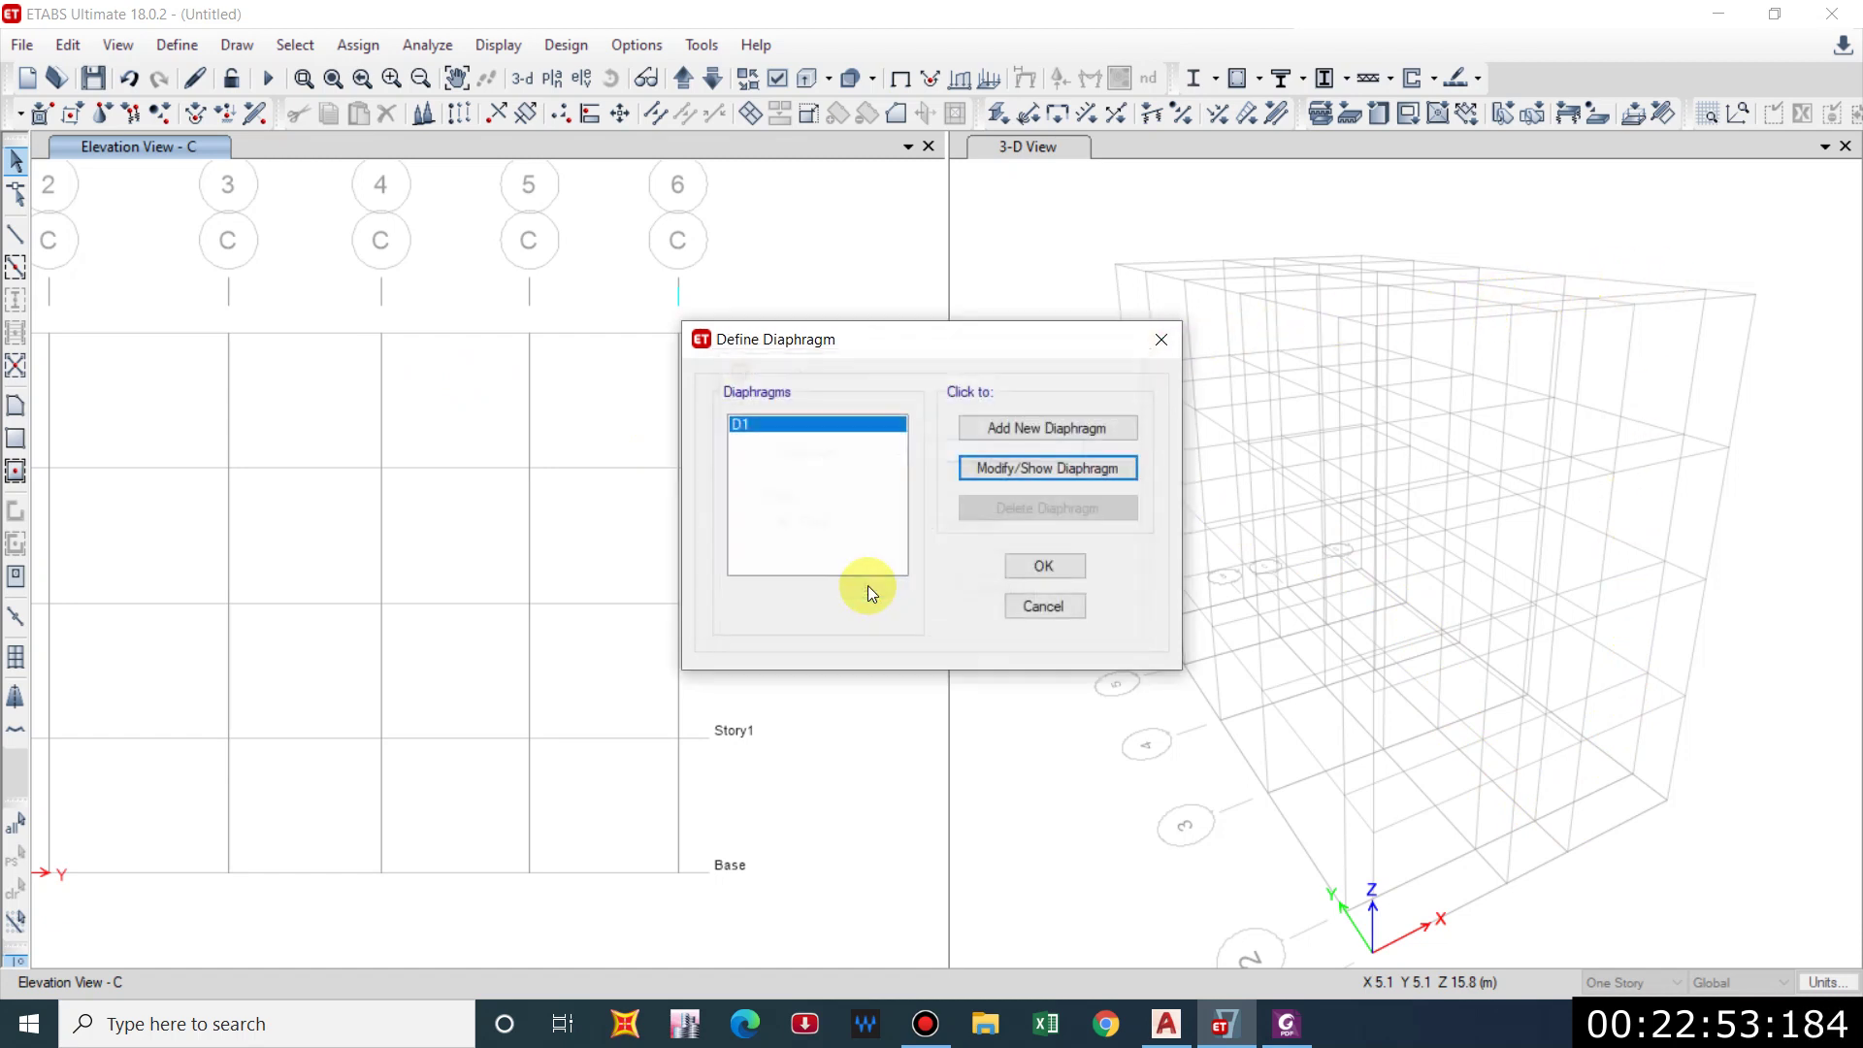
Add three more rigid diaphragms with their default names, and check the data of D1.
{"action": "left_click", "coordinate": [1021, 427]}
{"action": "left_click", "coordinate": [879, 591]}
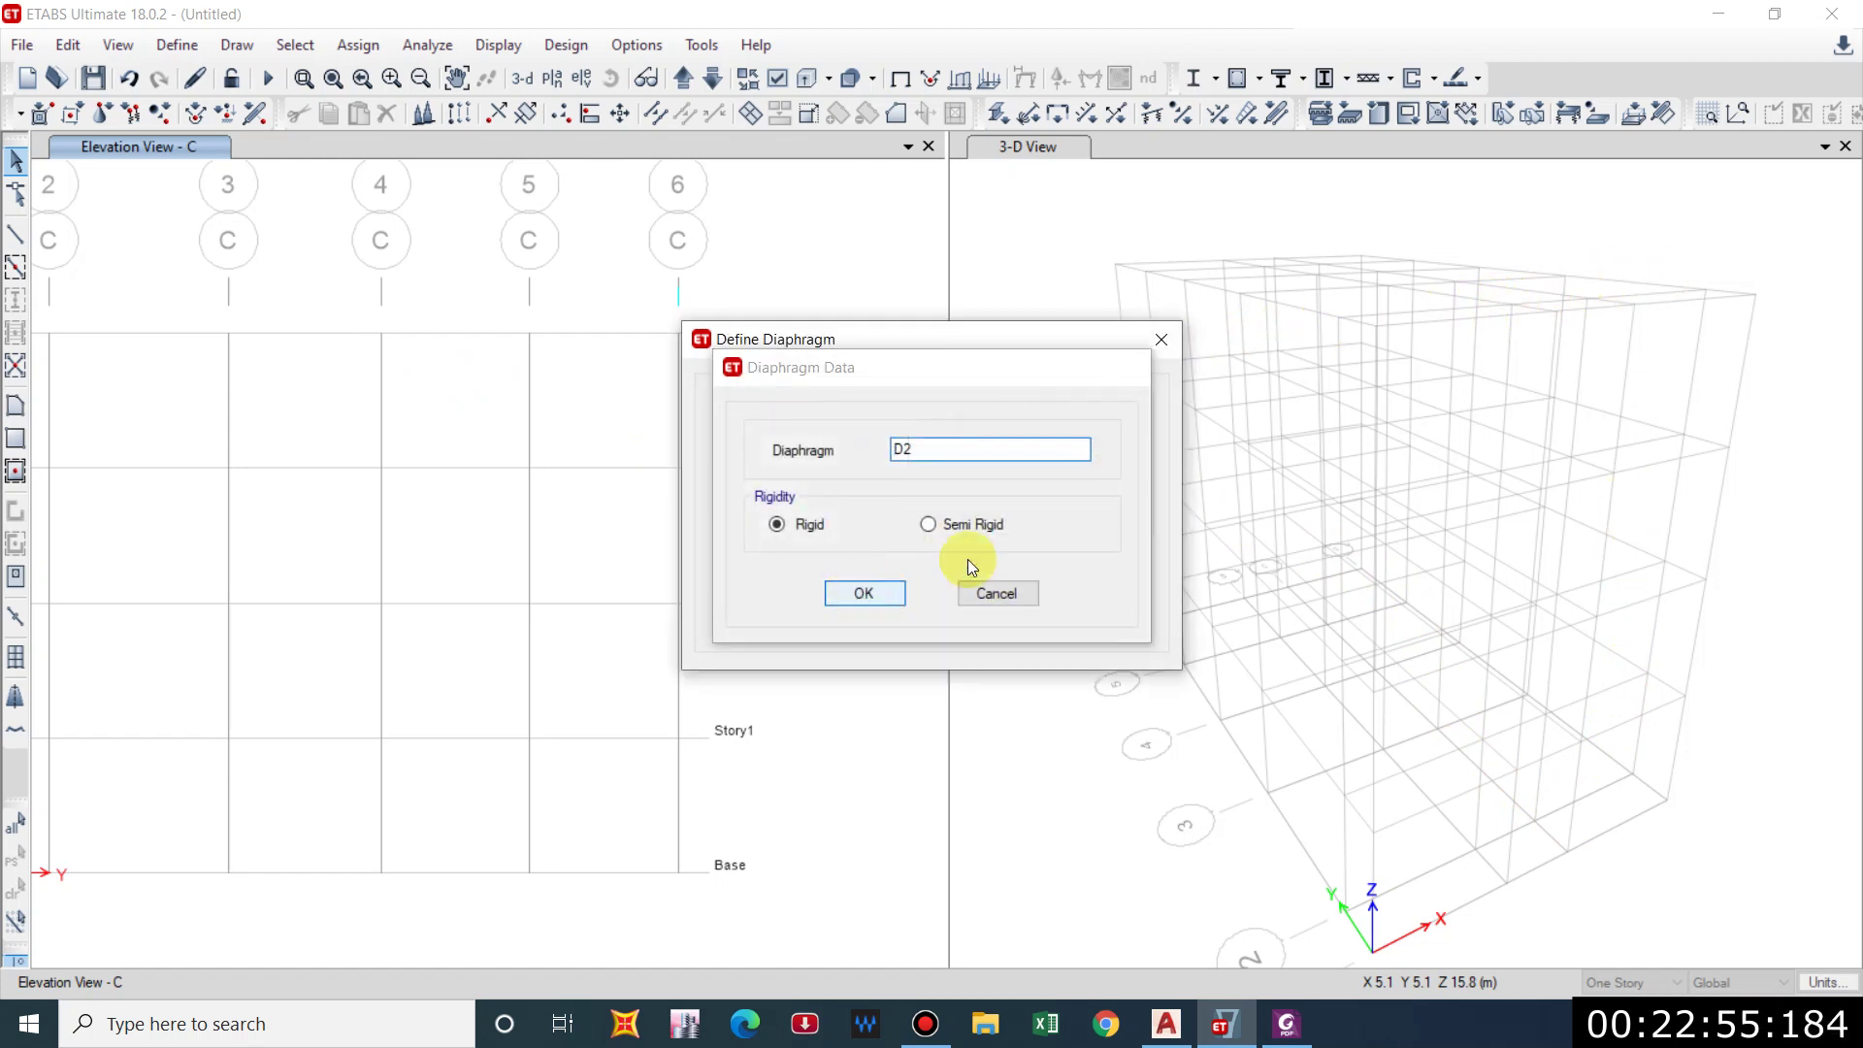
{"action": "left_click", "coordinate": [1041, 432]}
{"action": "left_click", "coordinate": [863, 592]}
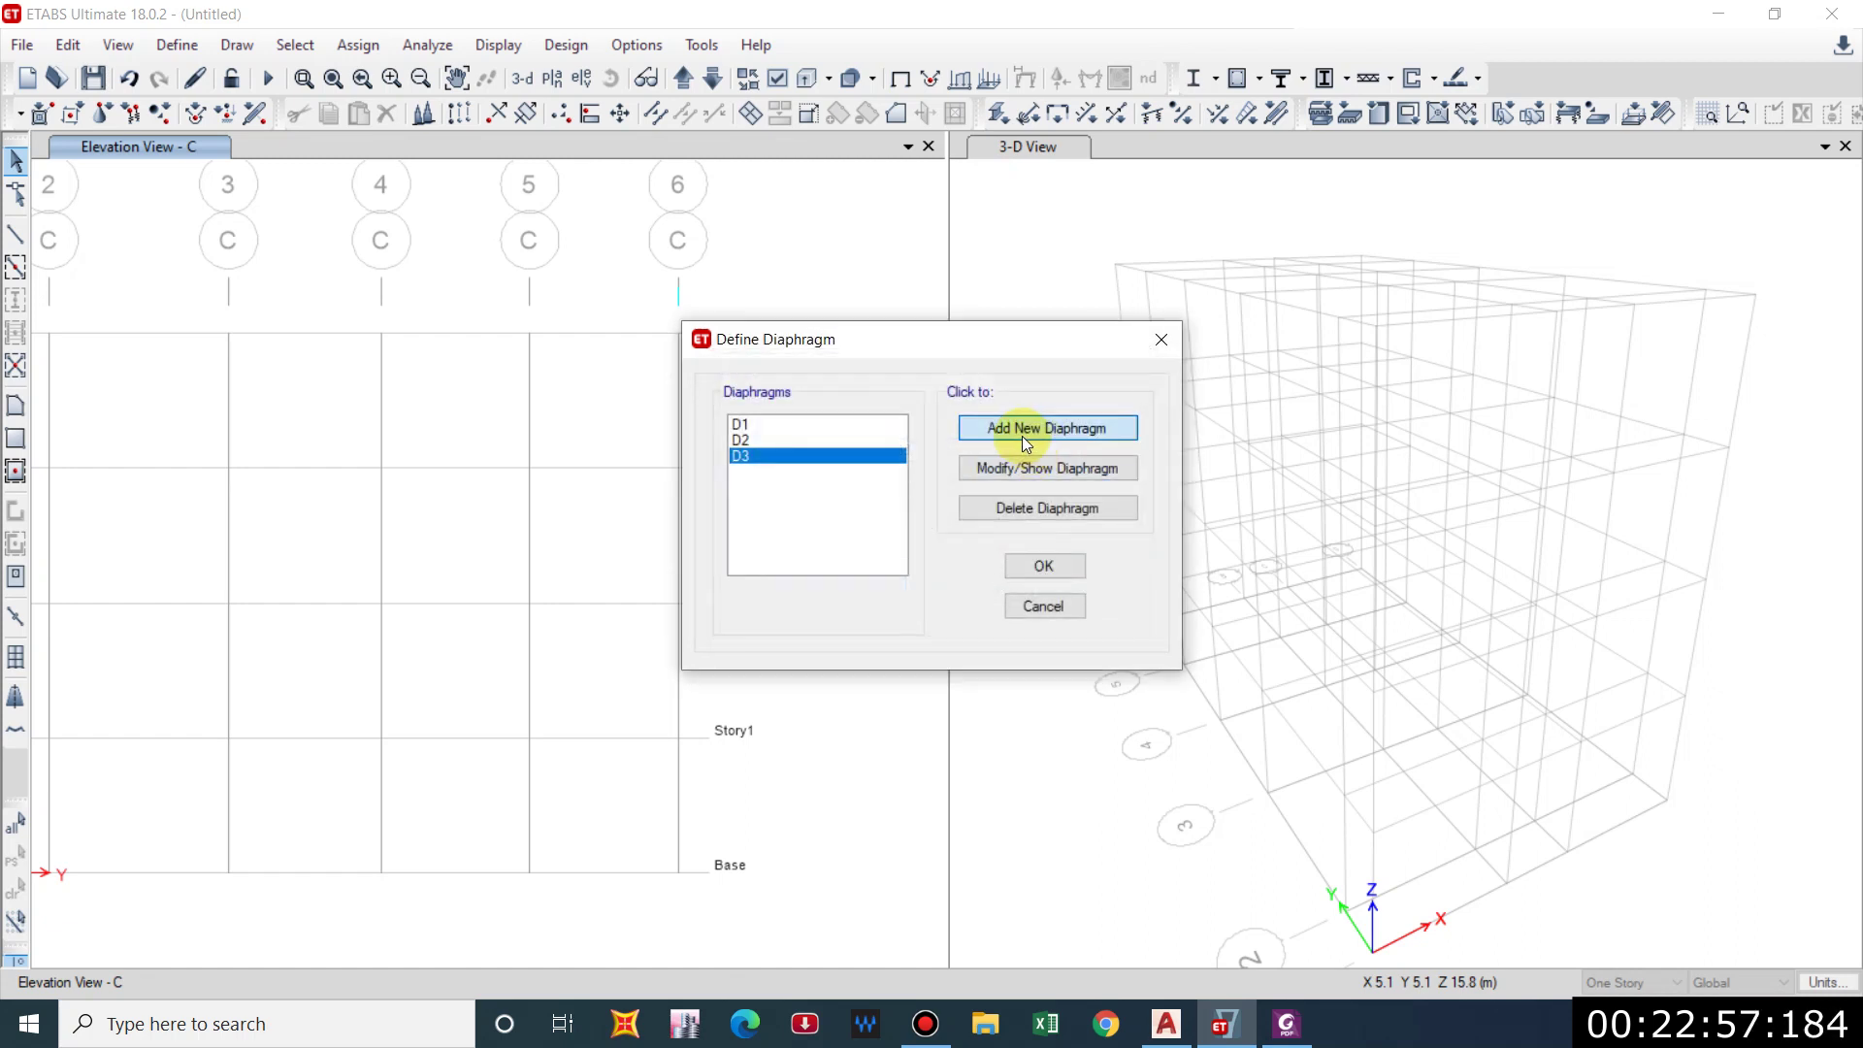
{"action": "left_click", "coordinate": [1022, 435]}
{"action": "left_click", "coordinate": [860, 594]}
{"action": "double_click", "coordinate": [767, 419]}
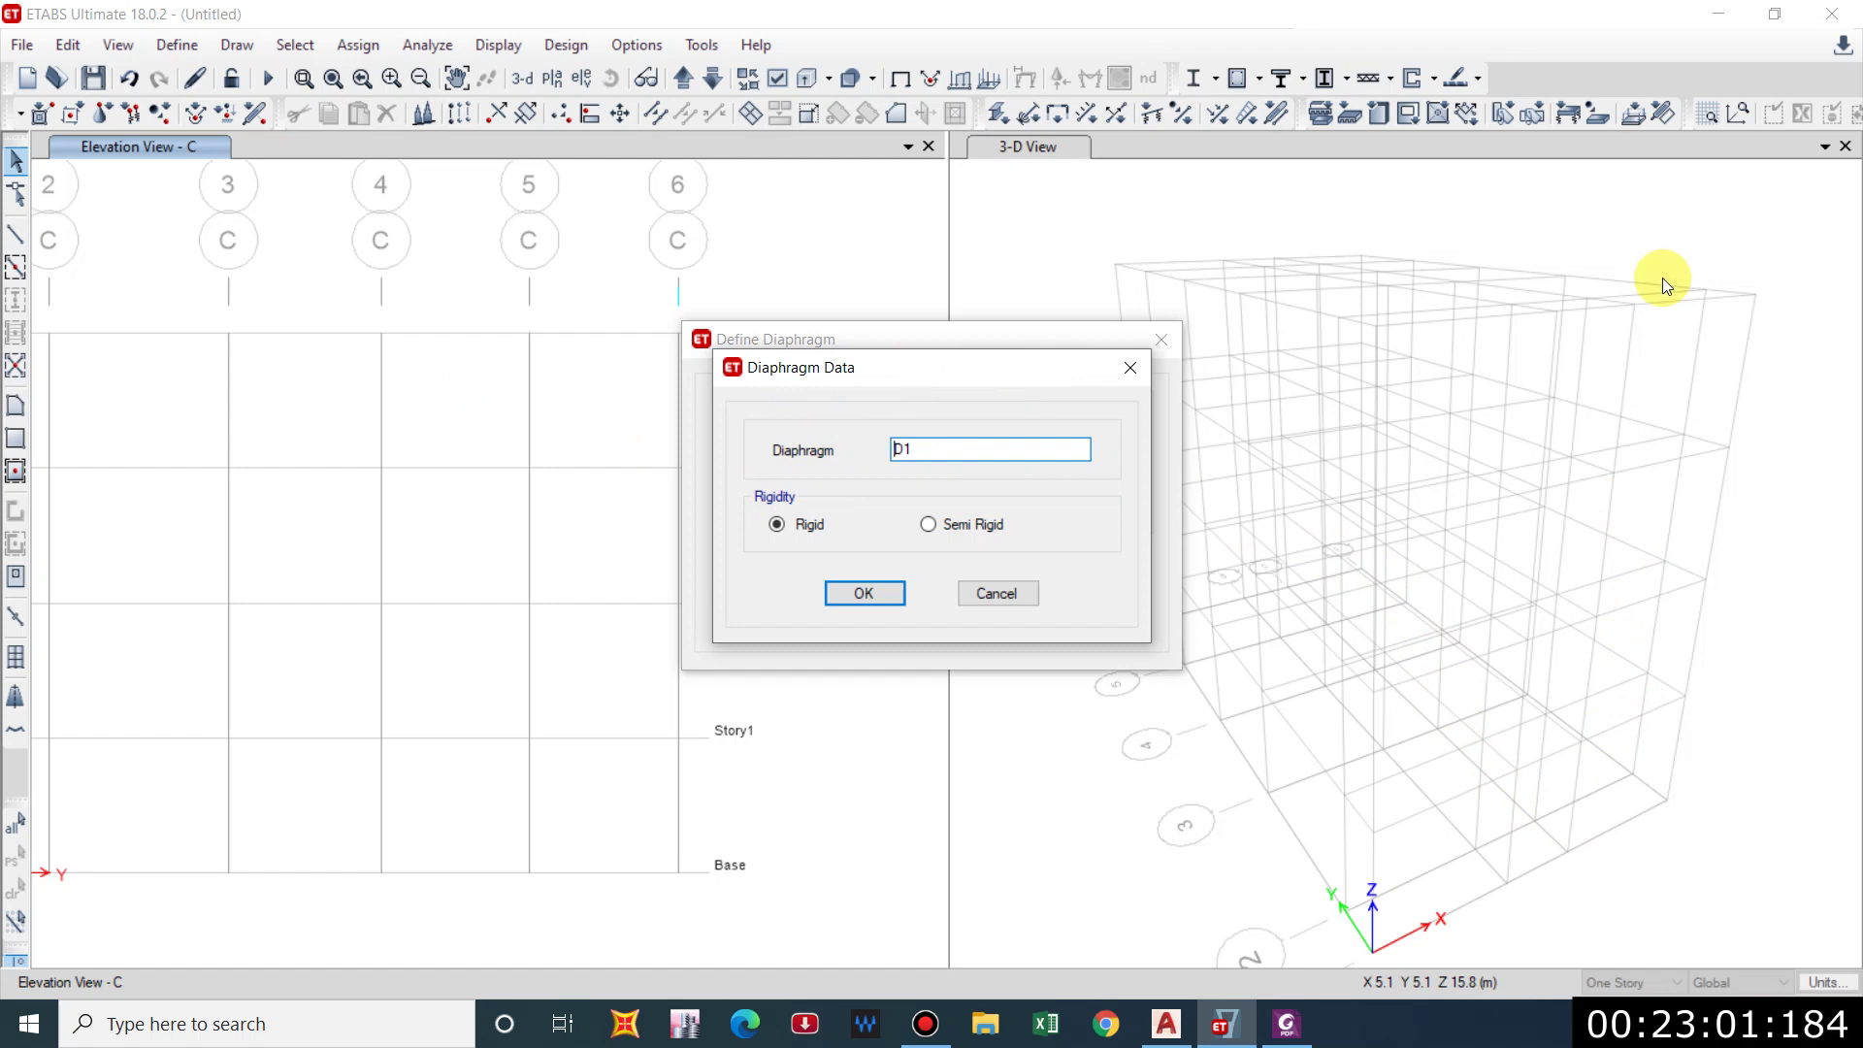
{"action": "left_click", "coordinate": [1131, 366]}
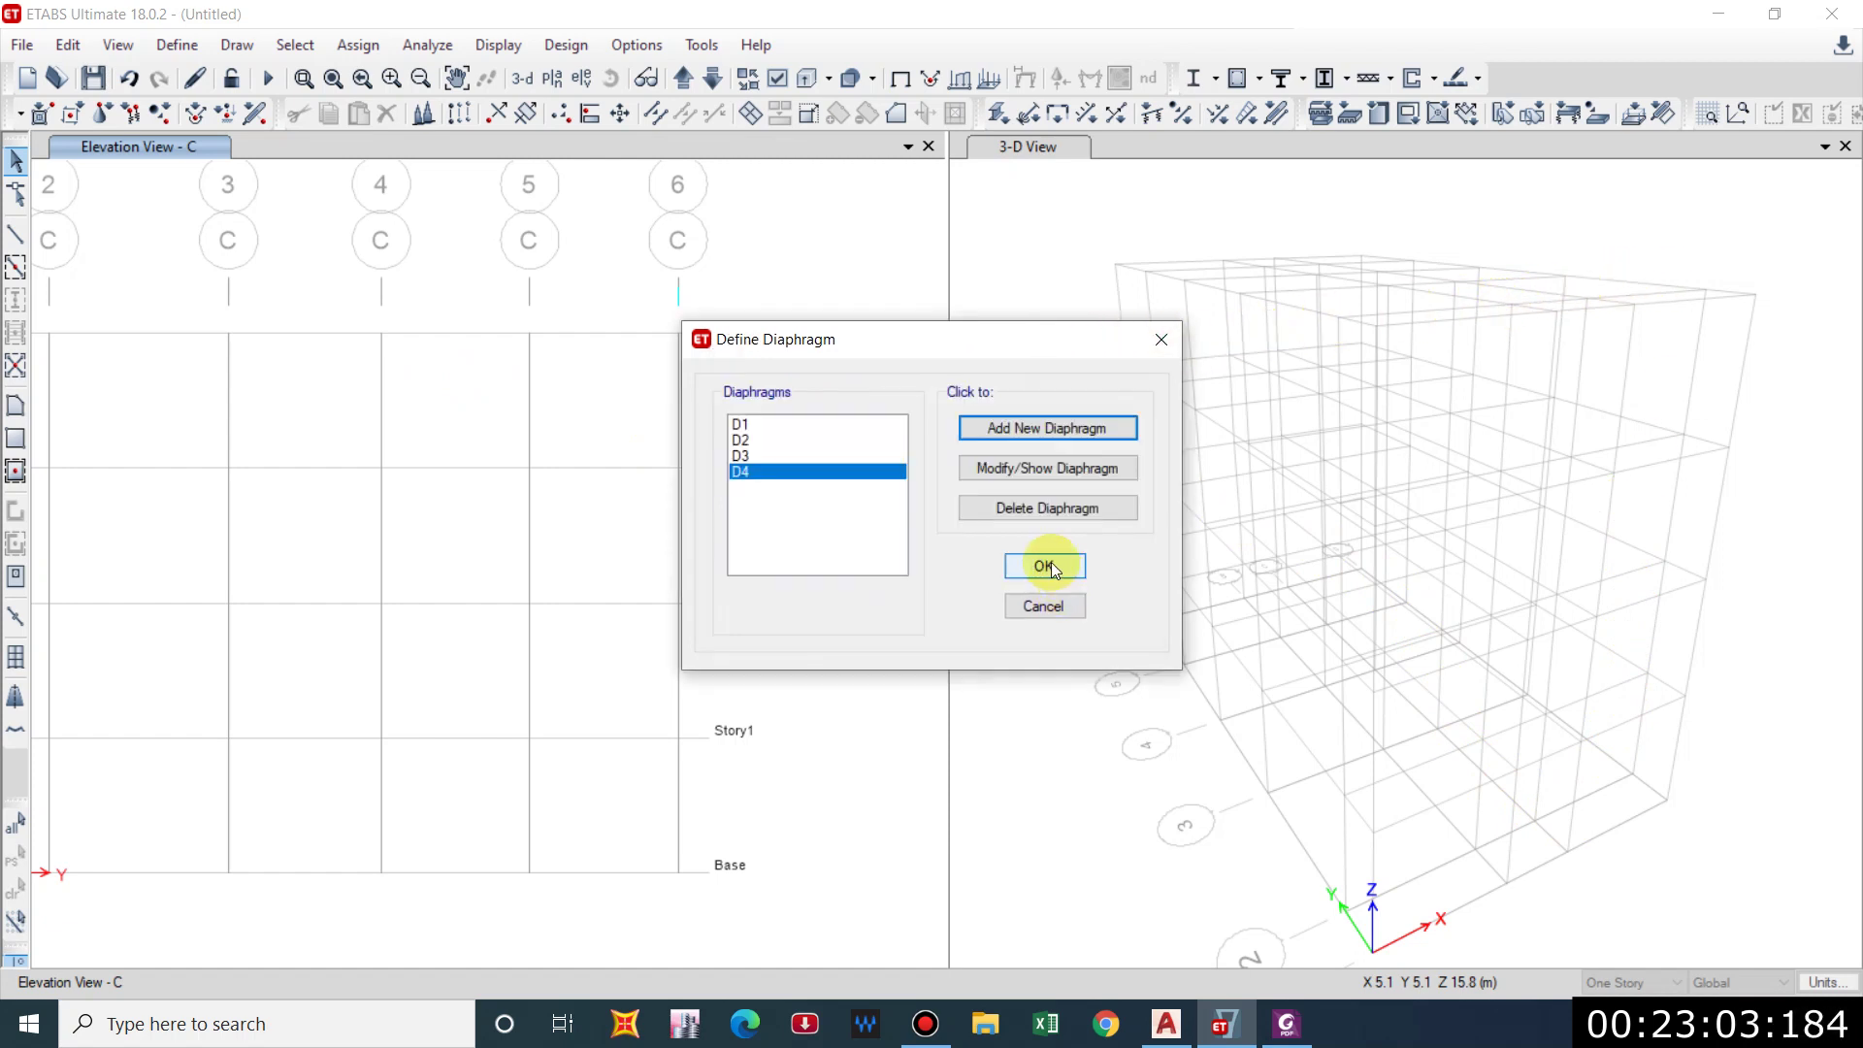
Accept the diaphragm definitions and start Quick Draw Columns on the GROUND FLOOR plan with the Column 300*300 section.
{"action": "left_click", "coordinate": [1045, 564]}
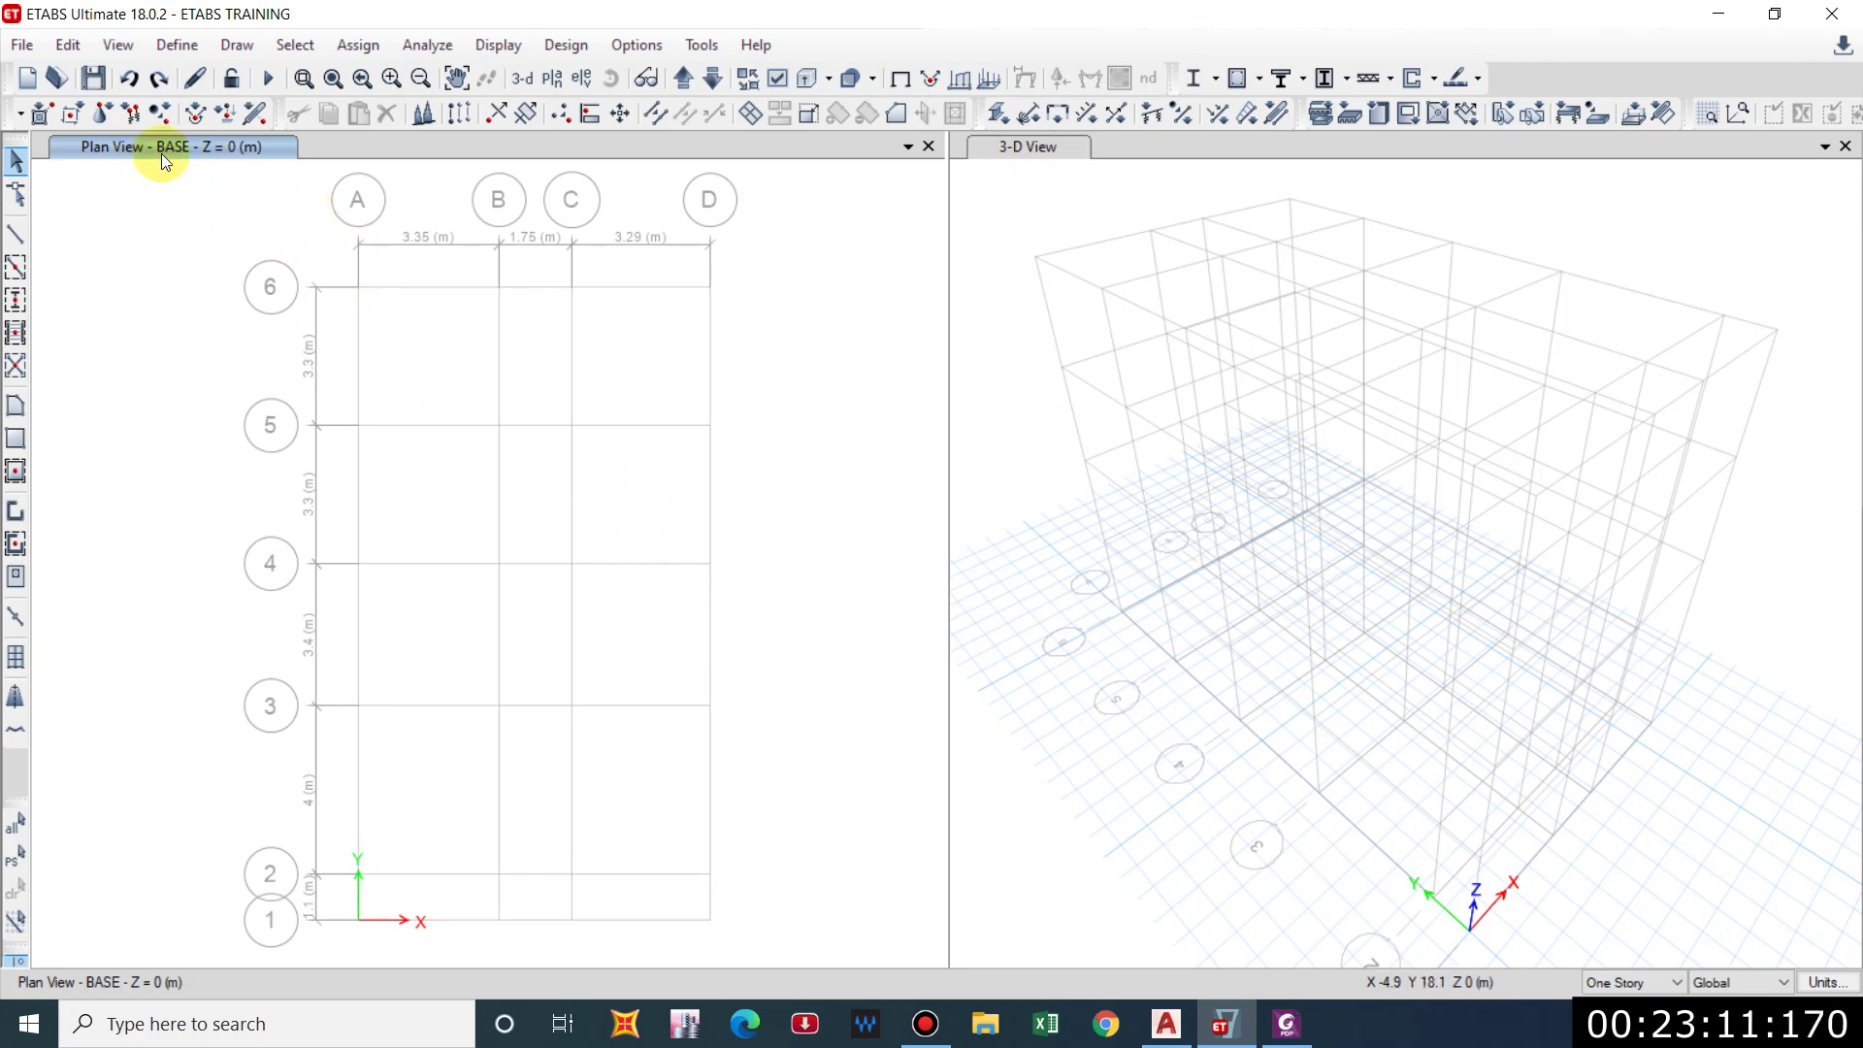
{"action": "left_click", "coordinate": [238, 45]}
{"action": "mouse_move", "coordinate": [292, 177]}
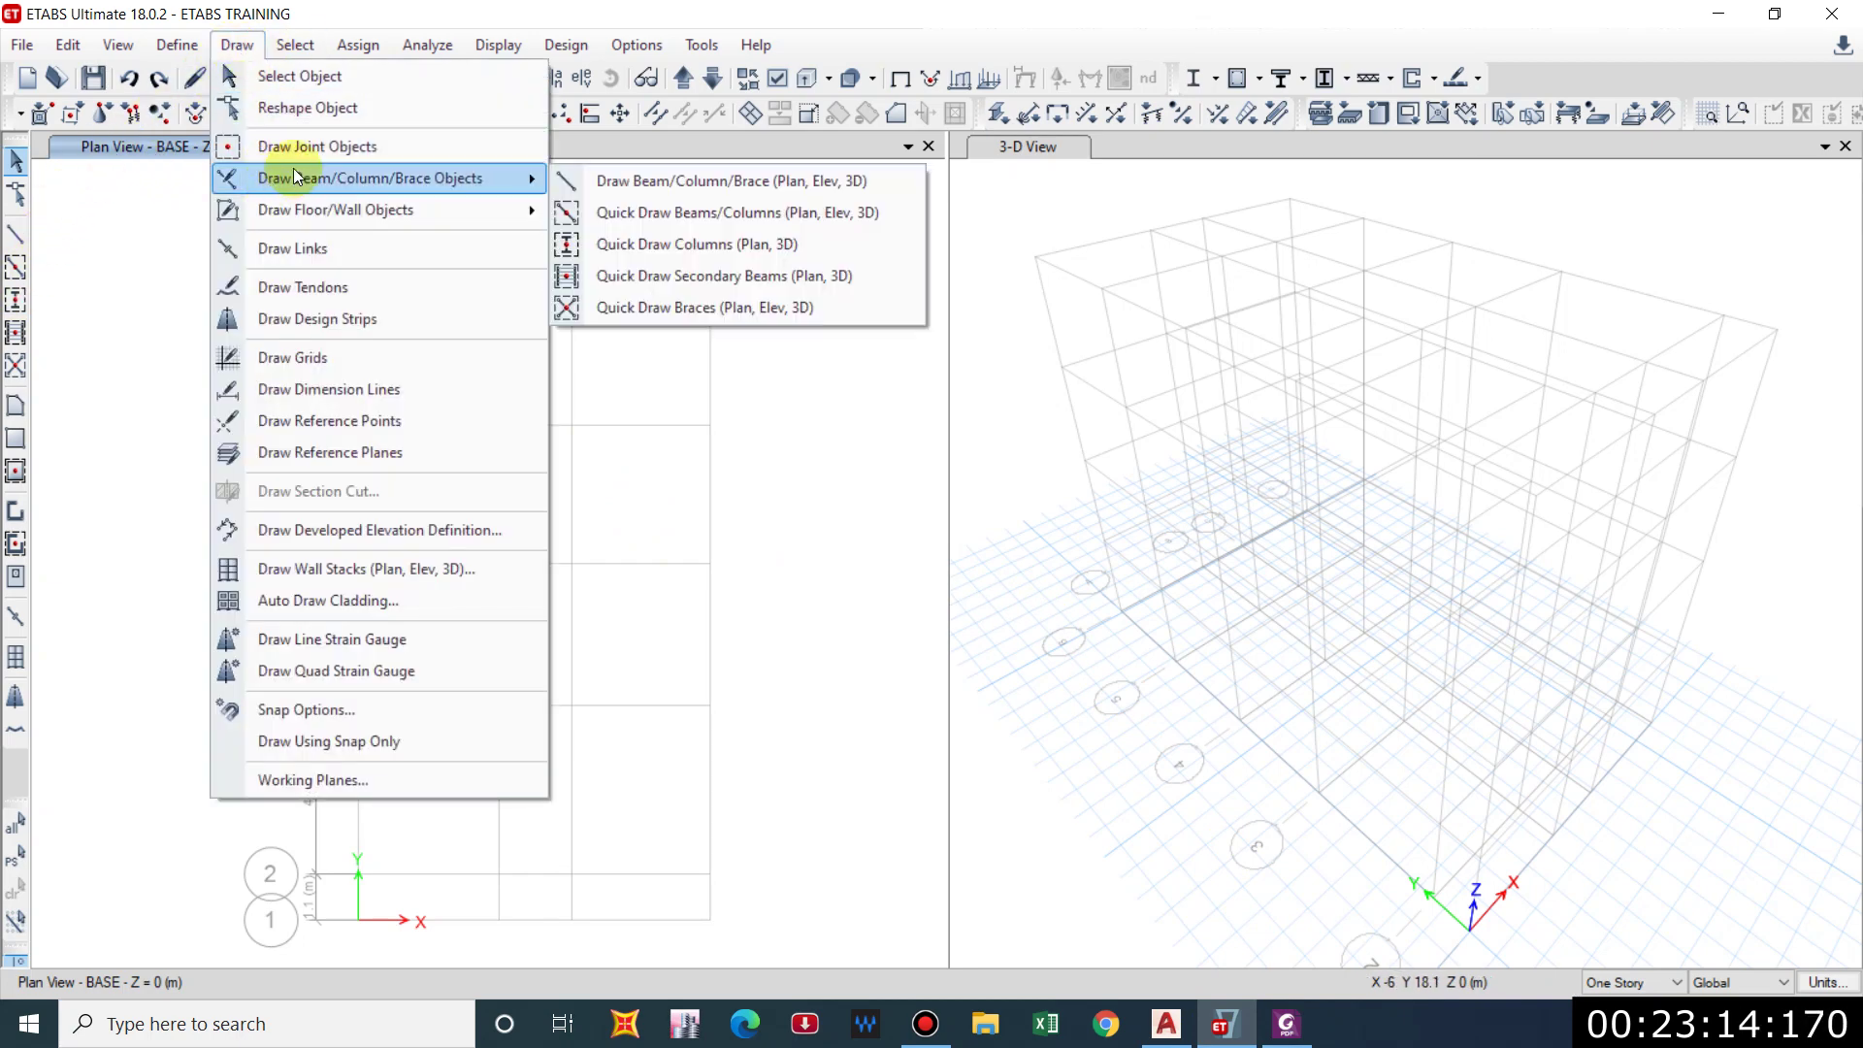
{"action": "left_click", "coordinate": [667, 247]}
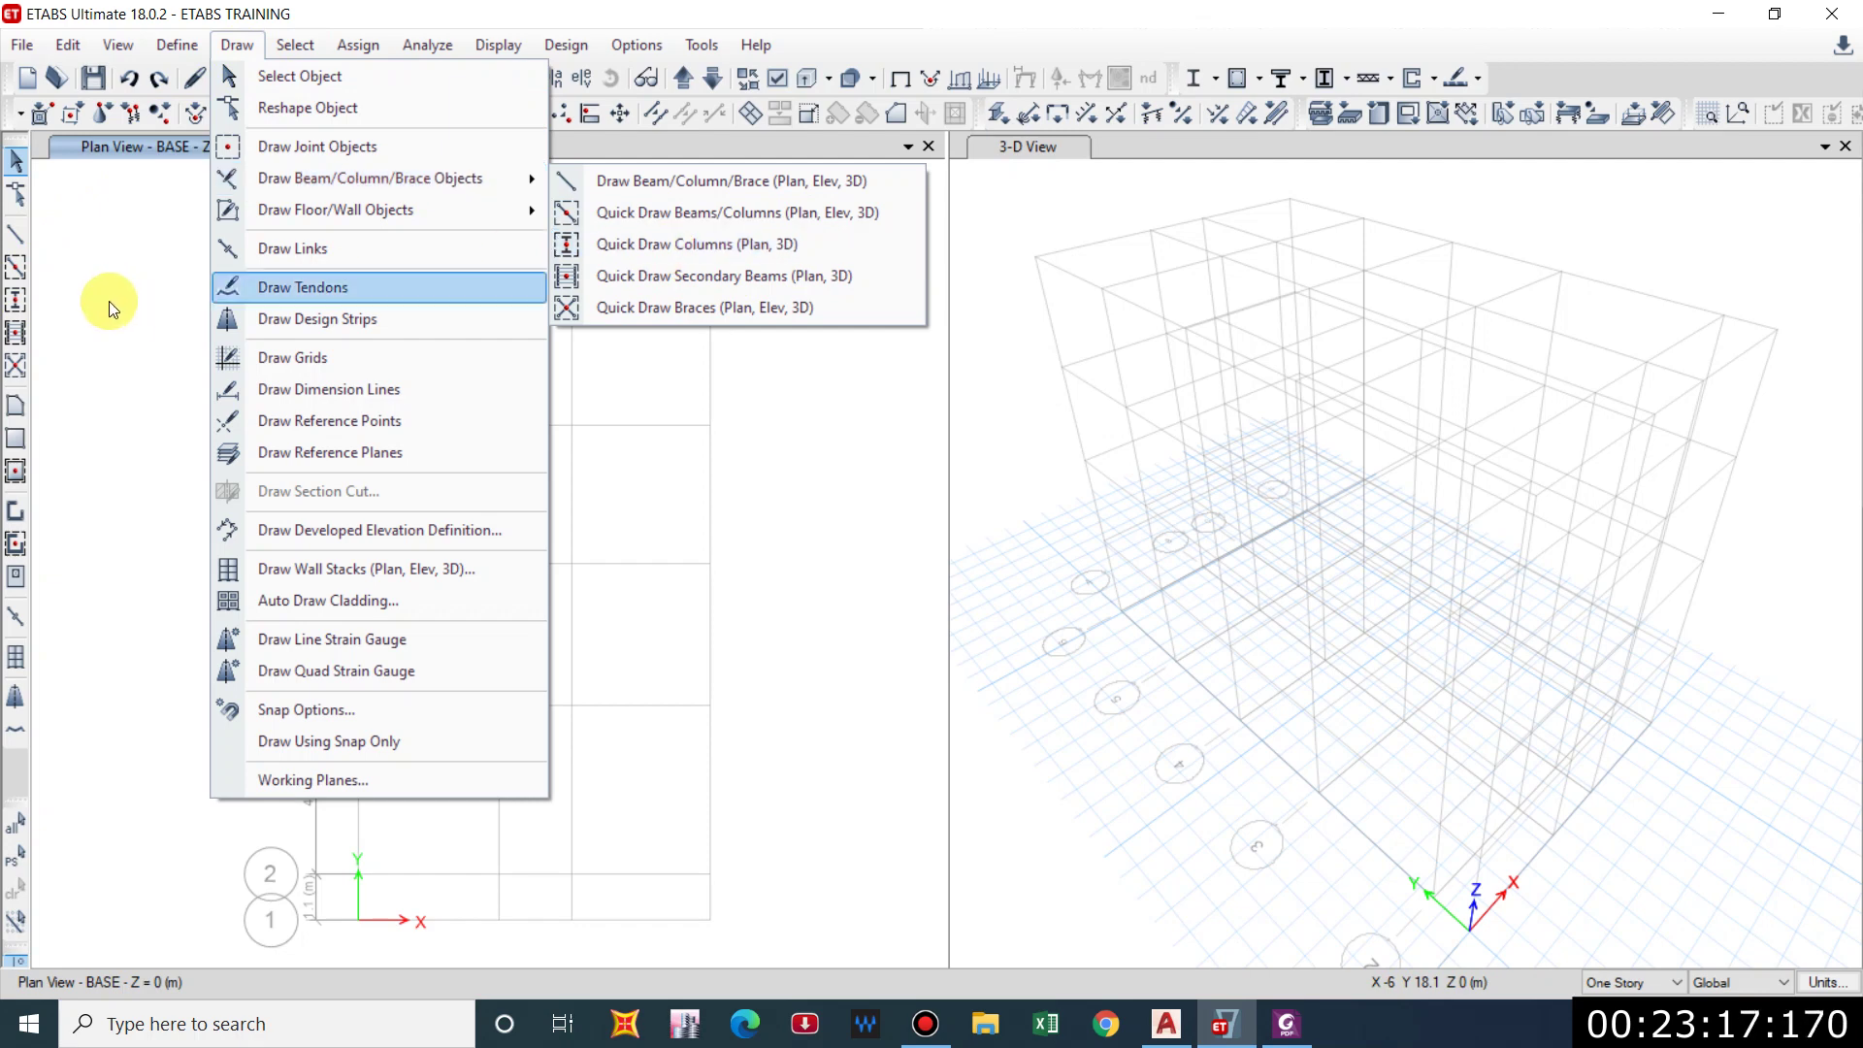
{"action": "left_click", "coordinate": [15, 307]}
{"action": "left_click", "coordinate": [14, 307]}
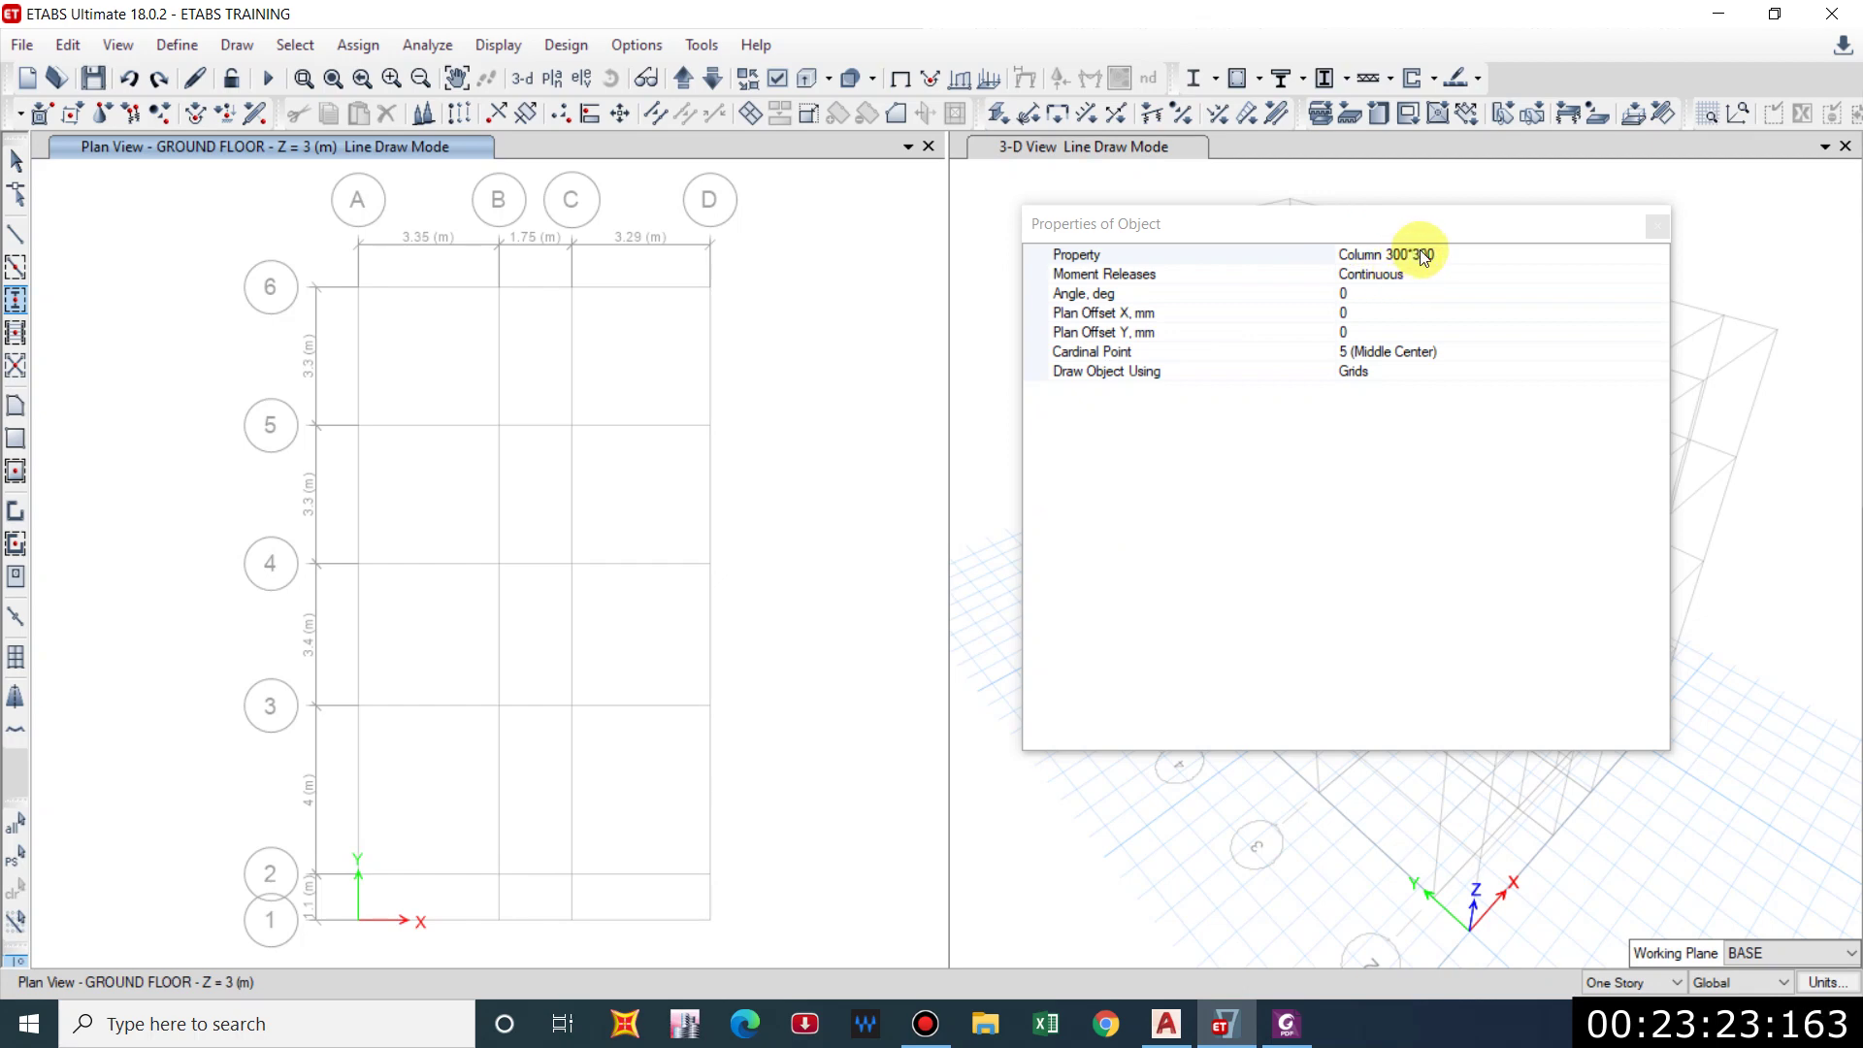
{"action": "left_click", "coordinate": [1417, 254]}
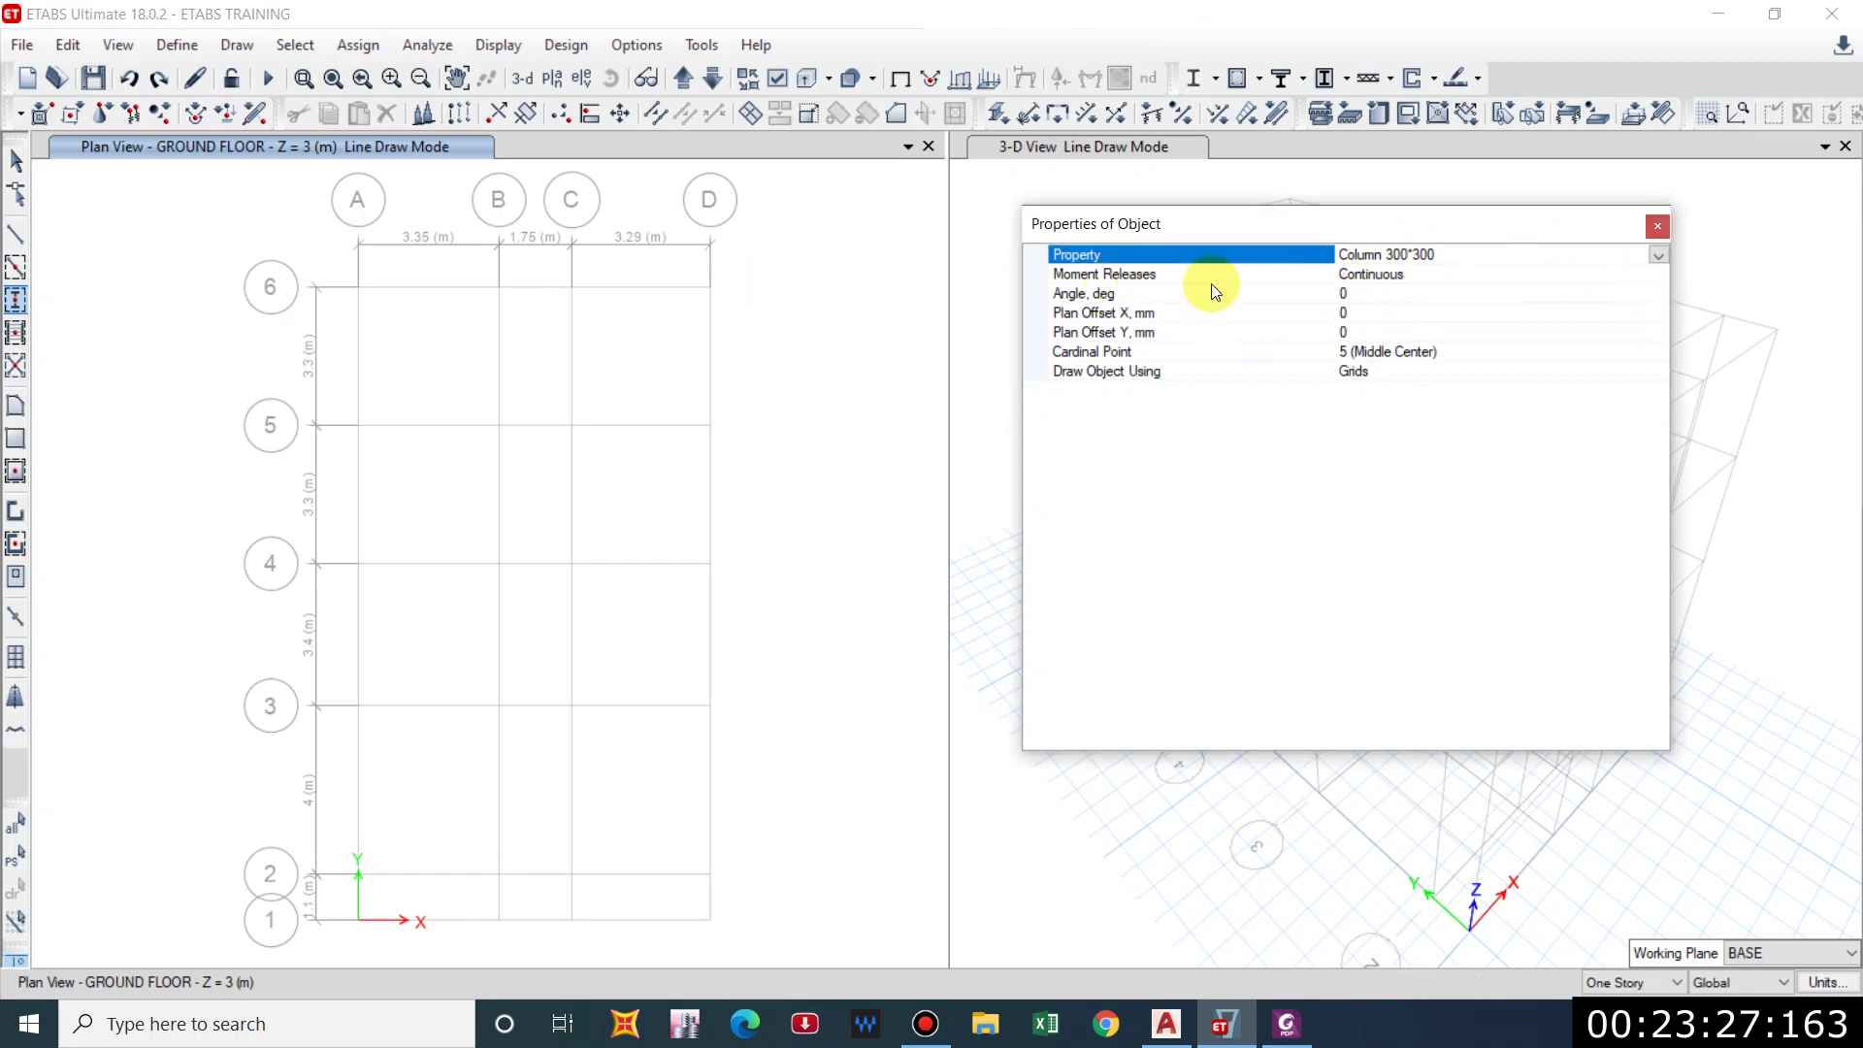
Switch to AutoCAD and examine the column layout in the ground-to-second floor plan and the third floor plan.
{"action": "left_click", "coordinate": [1166, 1023]}
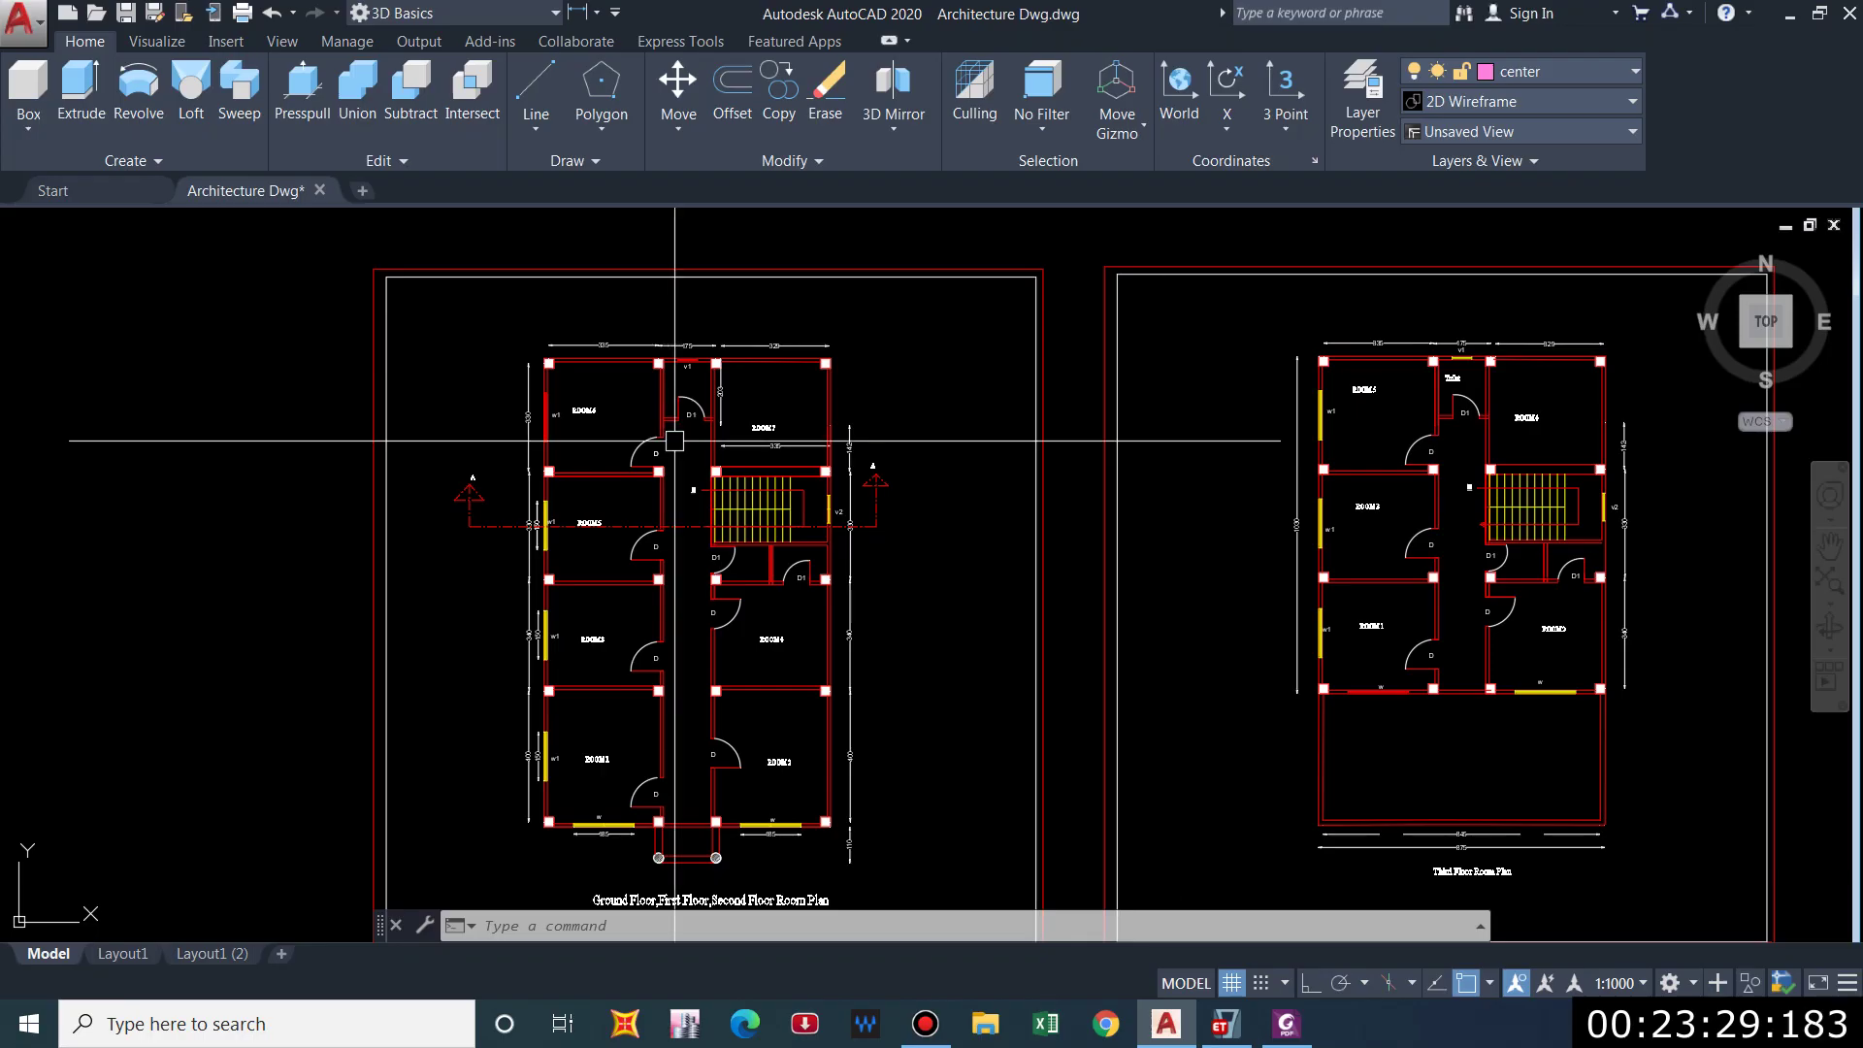
{"action": "middle_click_drag", "start_coordinate": [804, 652], "coordinate": [740, 609]}
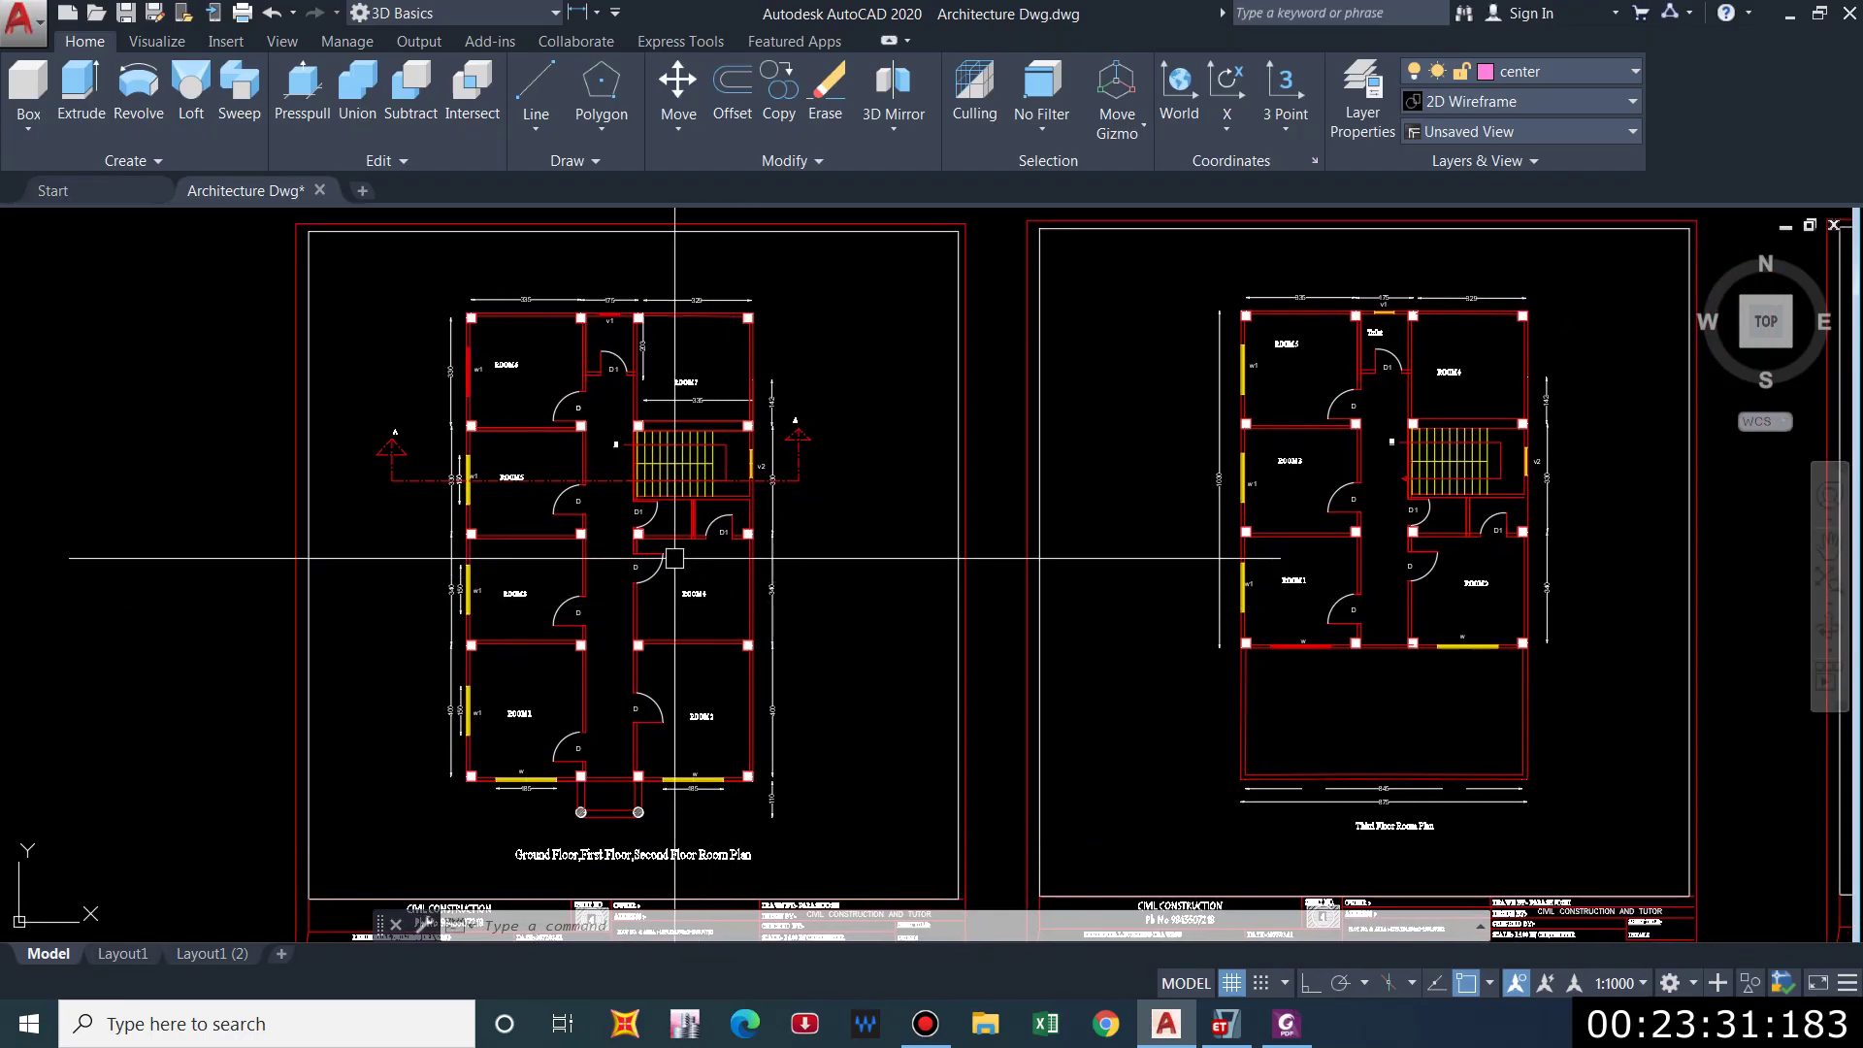
{"action": "scroll", "coordinate": [873, 388], "scroll_direction": "up", "scroll_amount": 3}
{"action": "scroll", "coordinate": [699, 387], "scroll_direction": "down", "scroll_amount": 3}
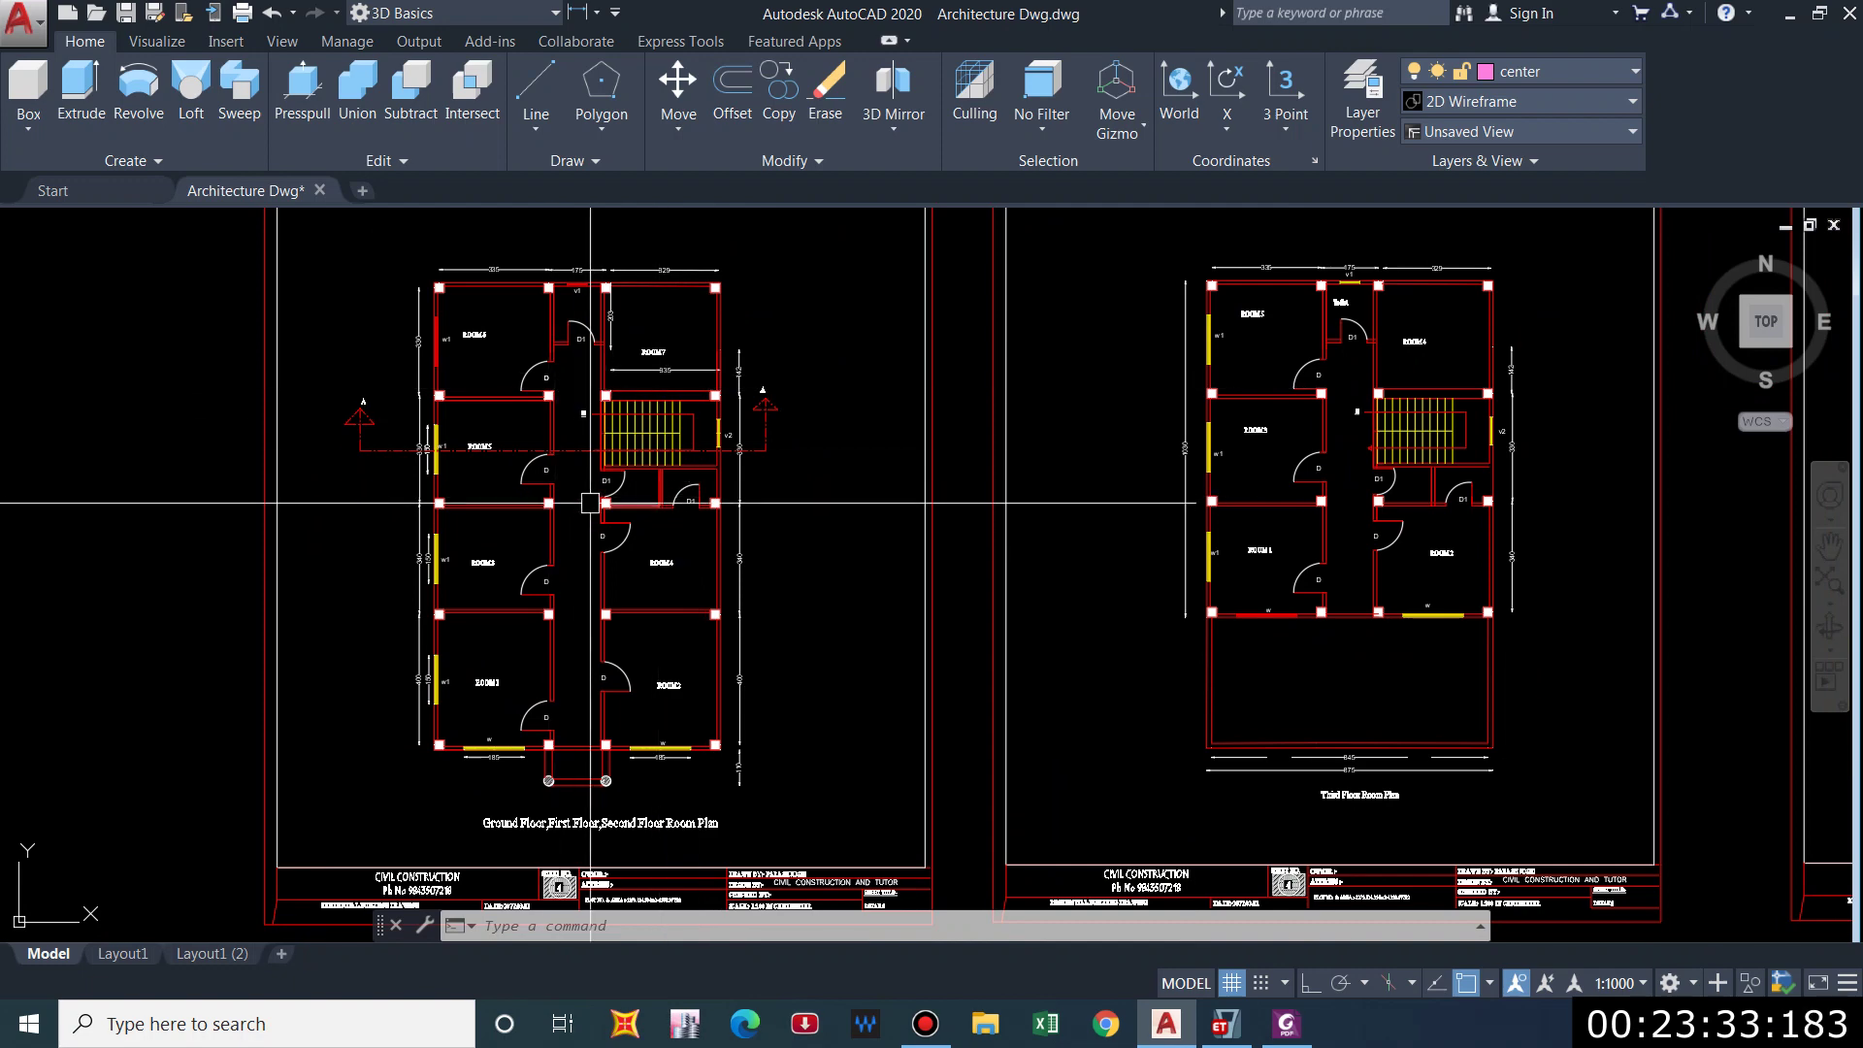
{"action": "scroll", "coordinate": [507, 788], "scroll_direction": "up", "scroll_amount": 2}
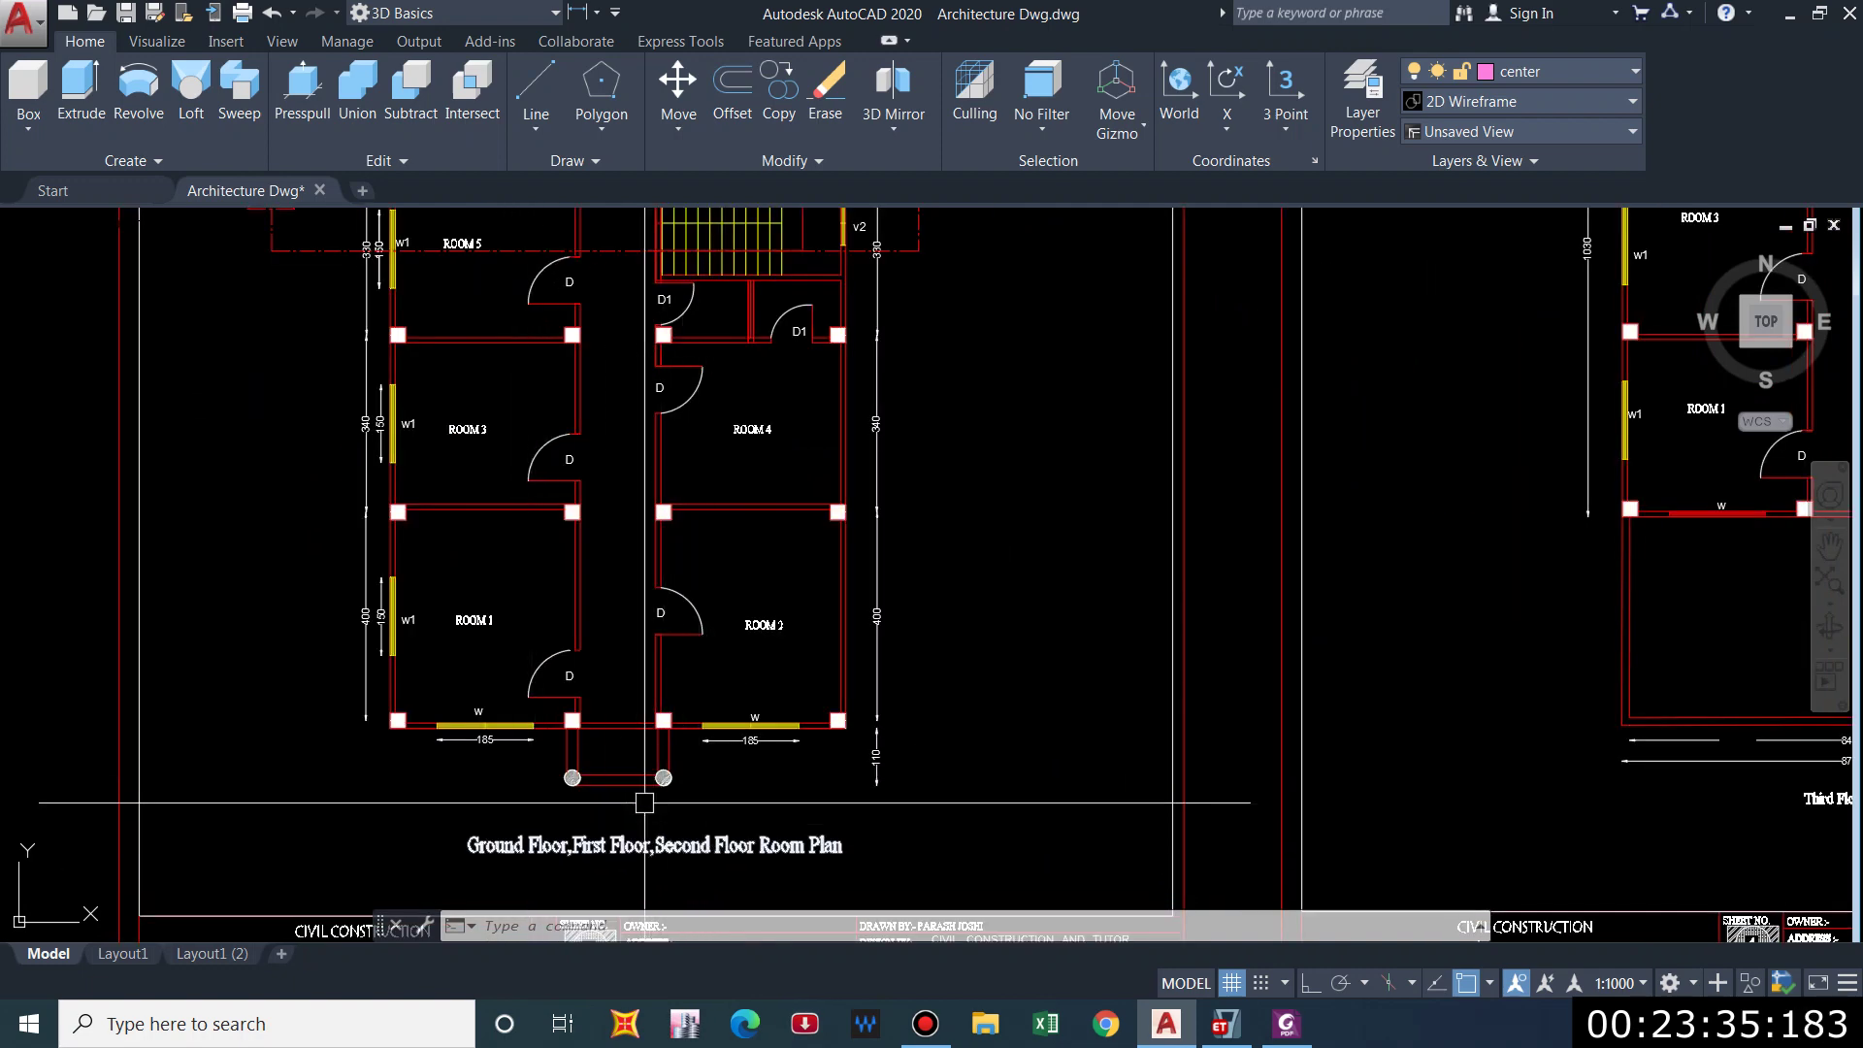
{"action": "scroll", "coordinate": [872, 697], "scroll_direction": "down", "scroll_amount": 2}
{"action": "middle_click_drag", "start_coordinate": [1095, 671], "coordinate": [948, 669]}
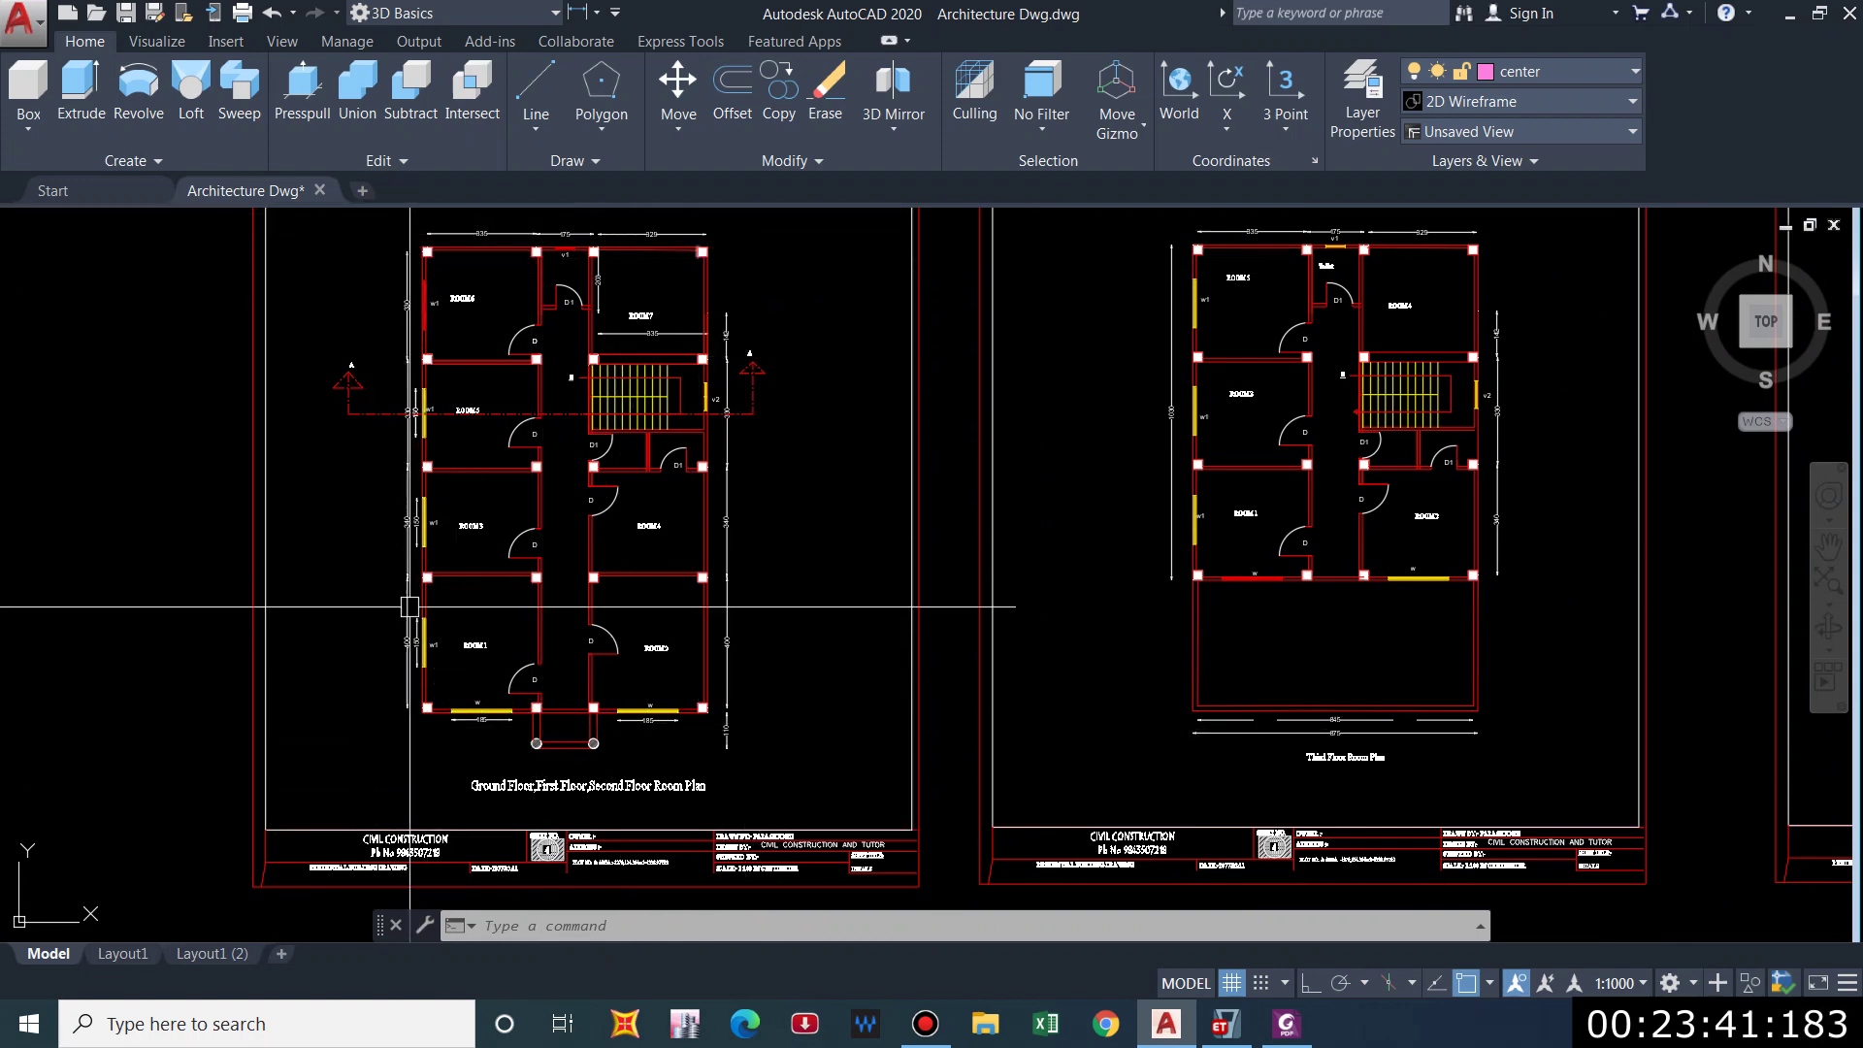
{"action": "scroll", "coordinate": [1352, 745], "scroll_direction": "up", "scroll_amount": 2}
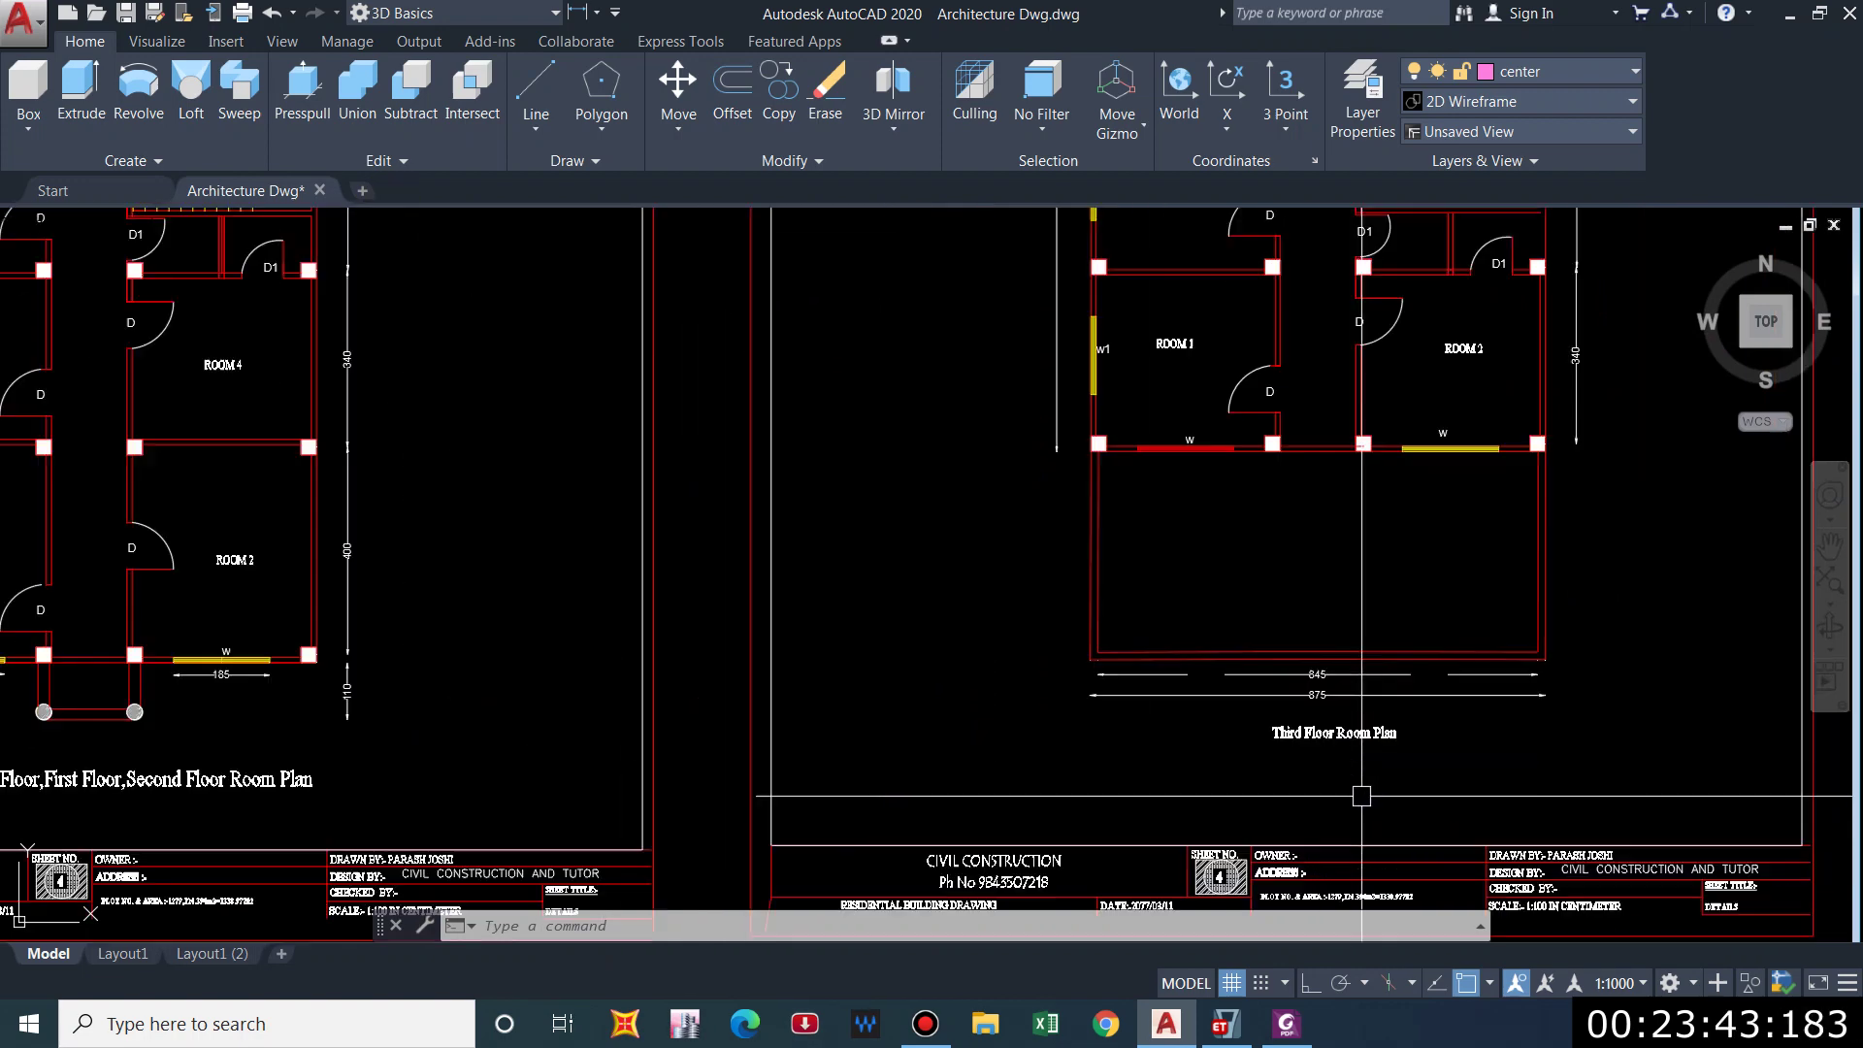
{"action": "scroll", "coordinate": [1355, 788], "scroll_direction": "down", "scroll_amount": 2}
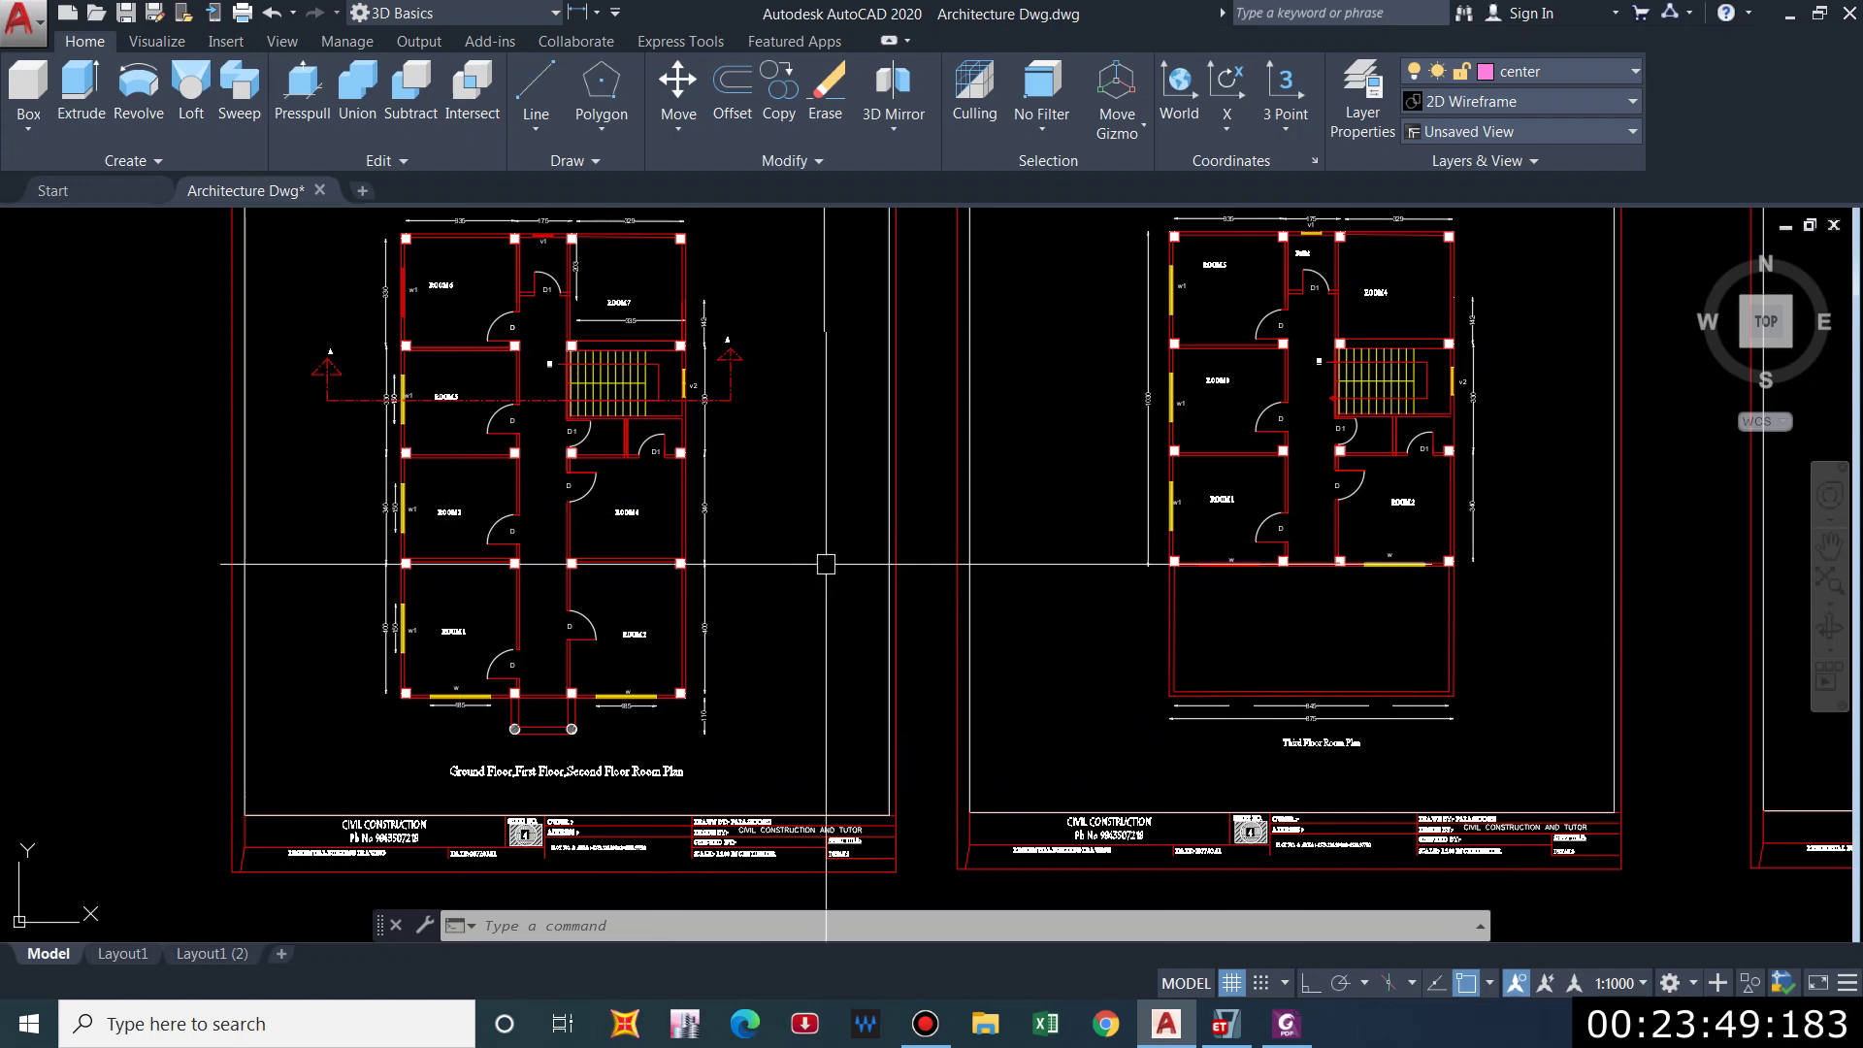
{"action": "middle_click_drag", "start_coordinate": [728, 411], "coordinate": [743, 428]}
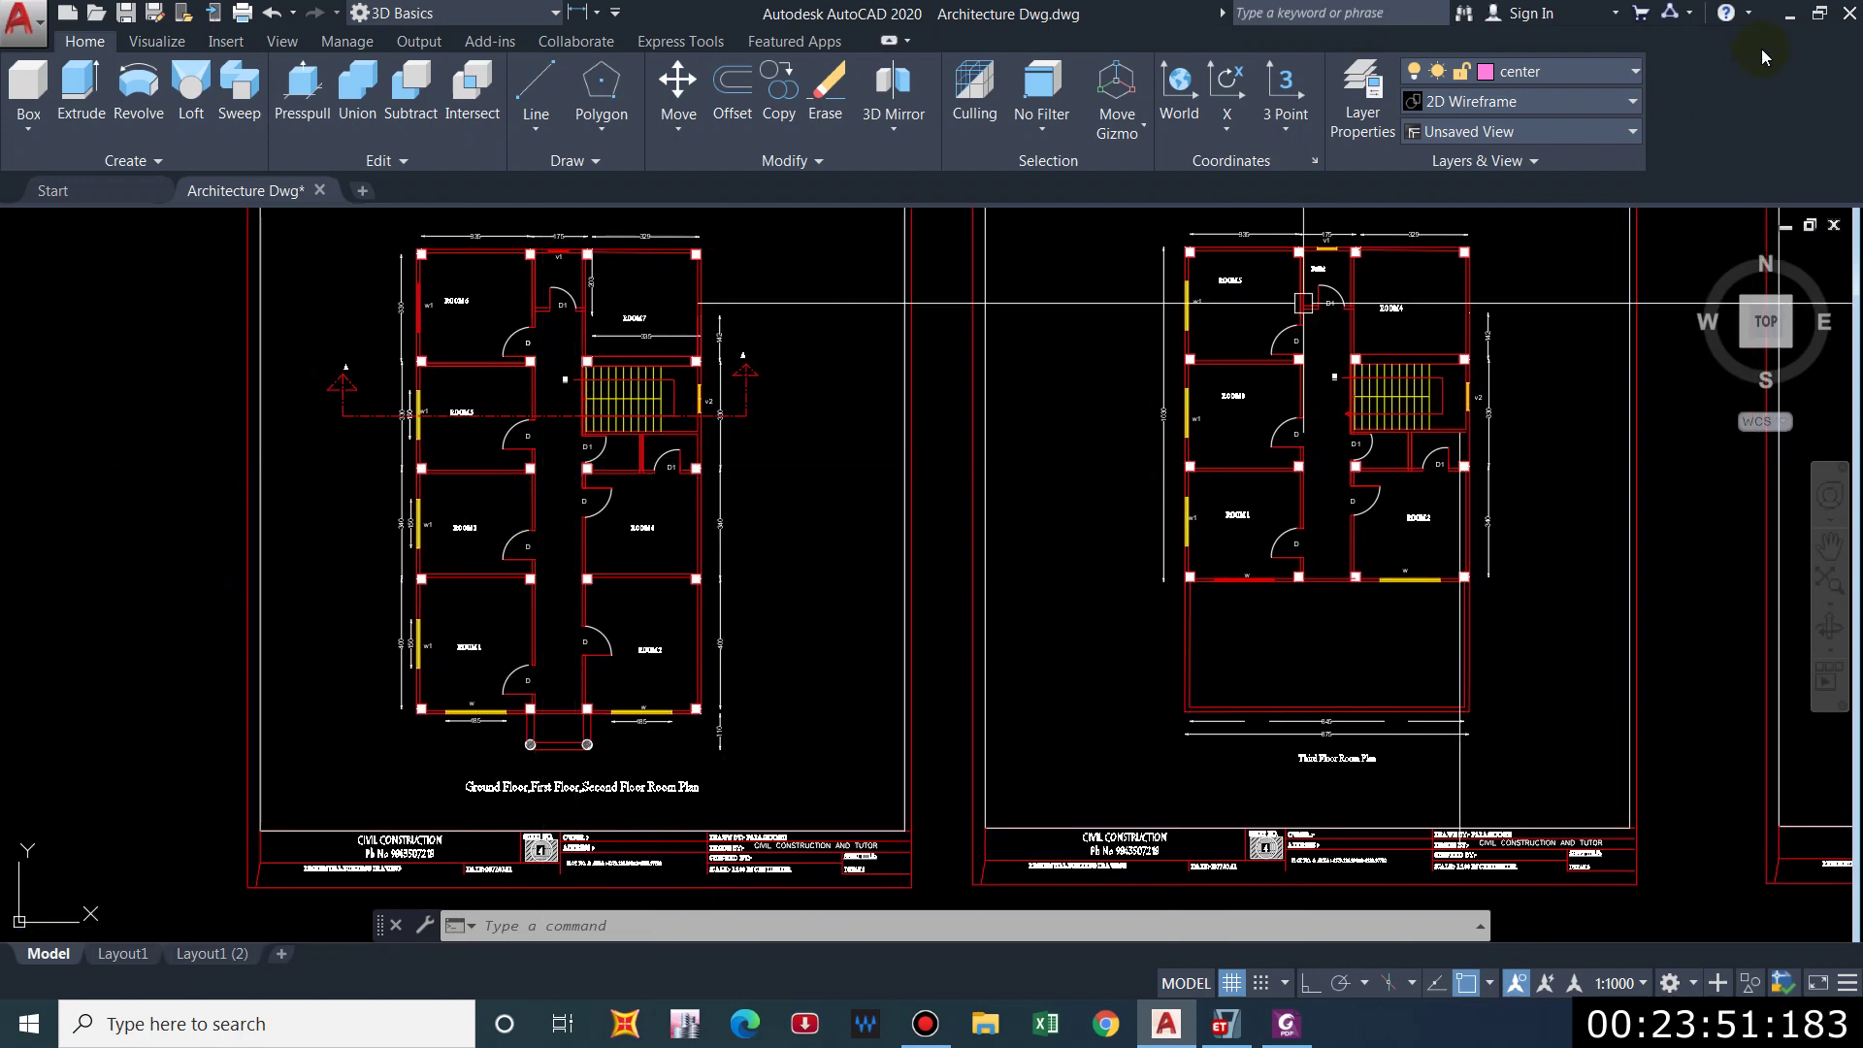
Switch back to ETABS and place Column 300*300 columns at all intersections of grids A–D with grids 2–6 on the ground floor.
{"action": "left_click", "coordinate": [1226, 1024]}
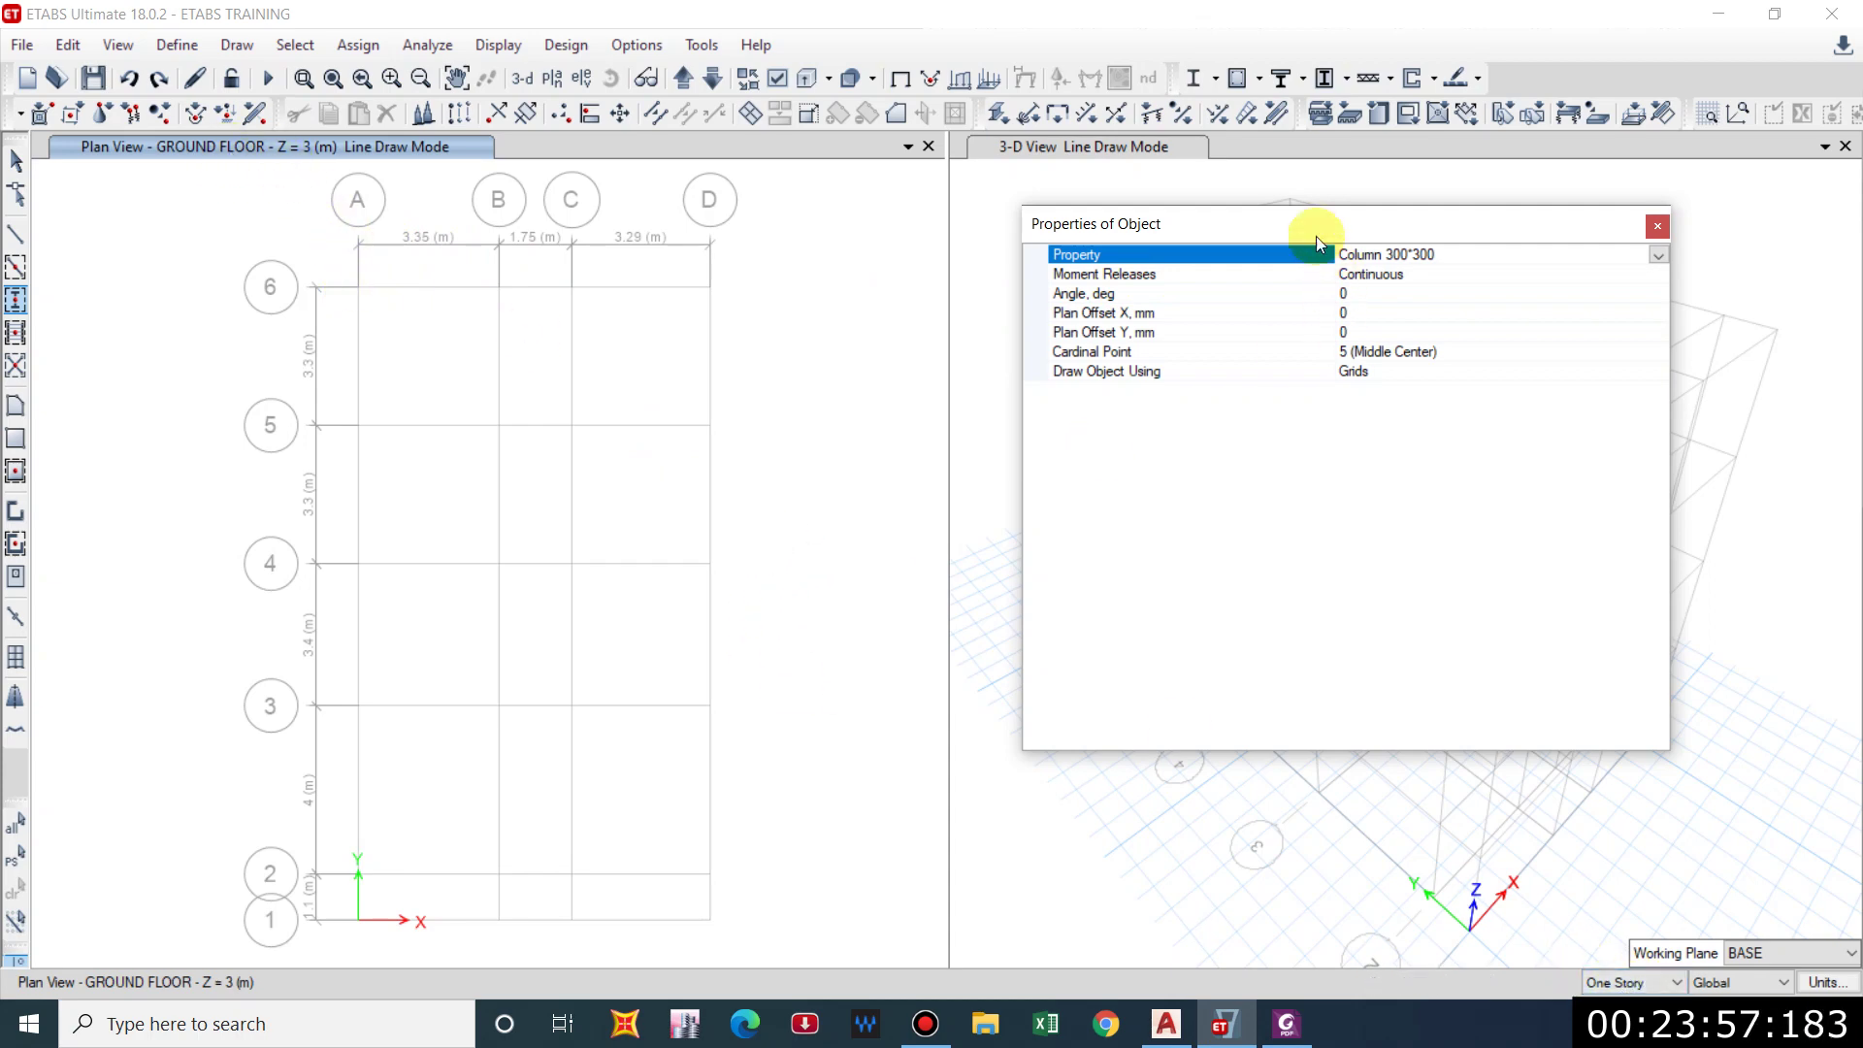
{"action": "left_click_drag", "start_coordinate": [1316, 236], "coordinate": [1632, 861]}
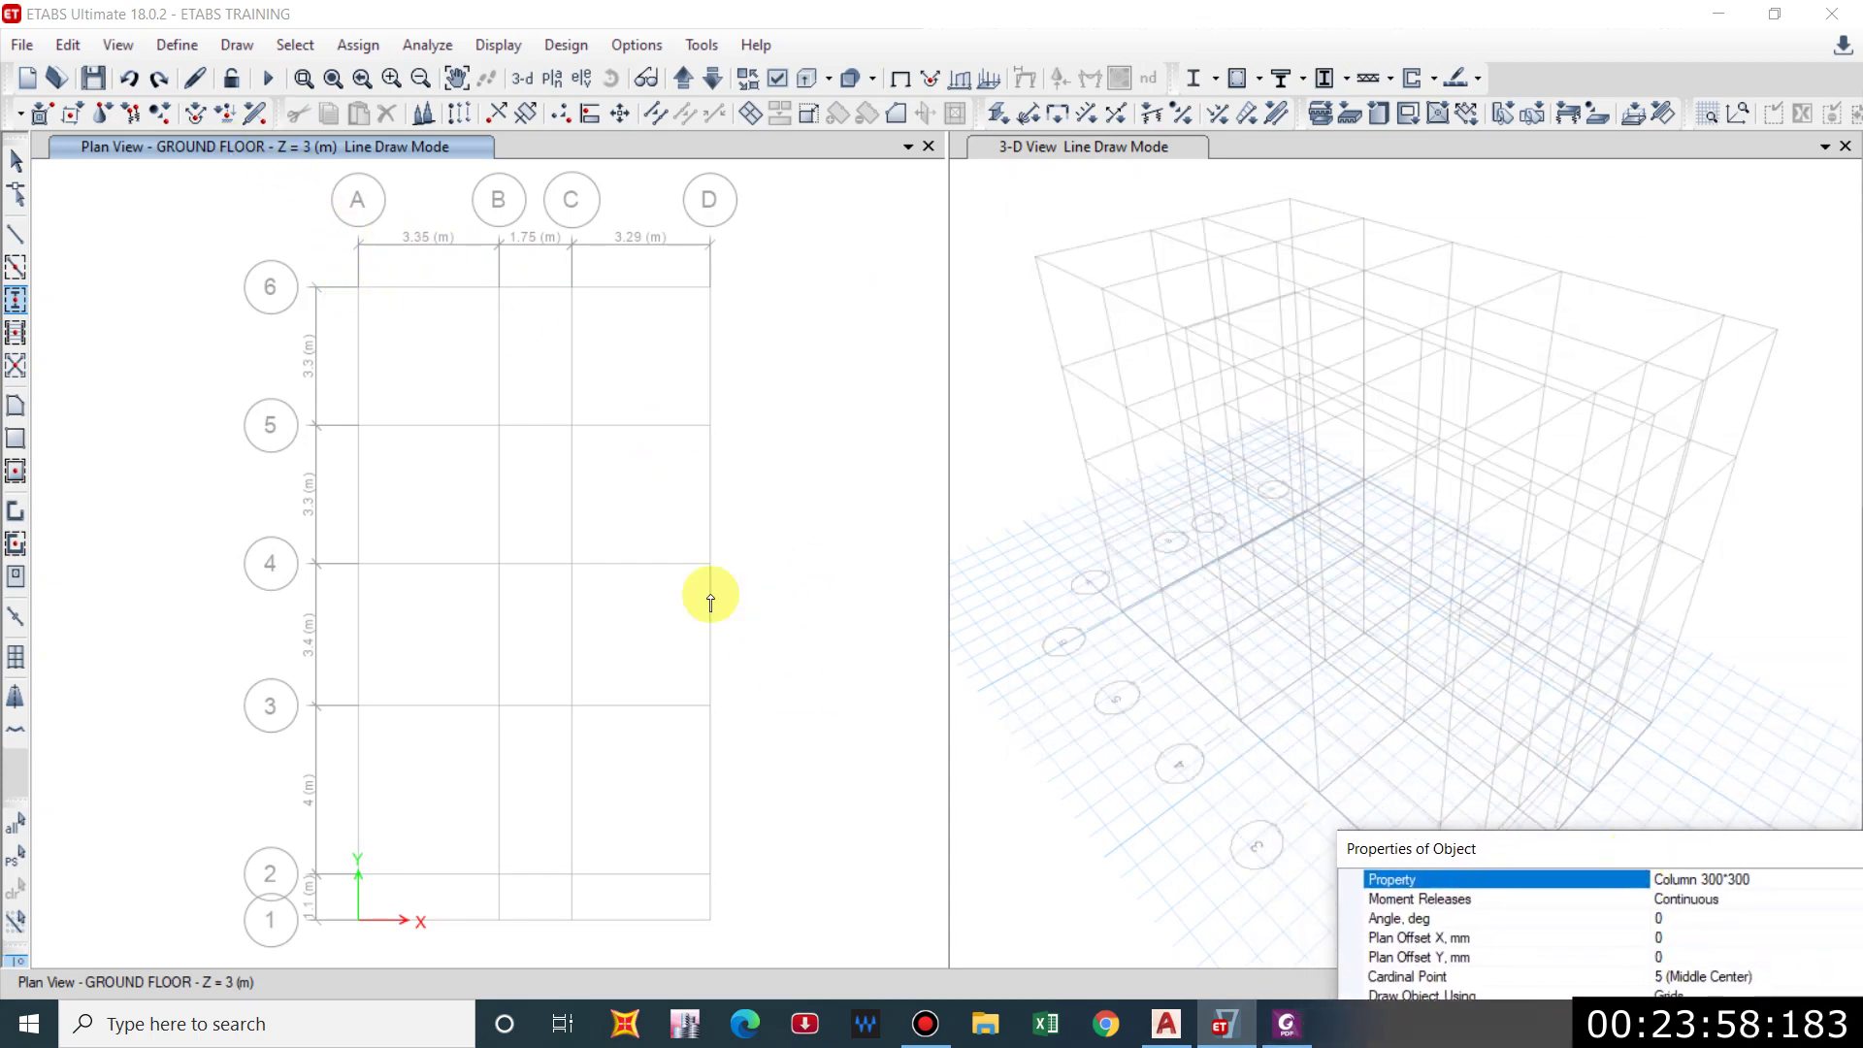
{"action": "left_click", "coordinate": [358, 287]}
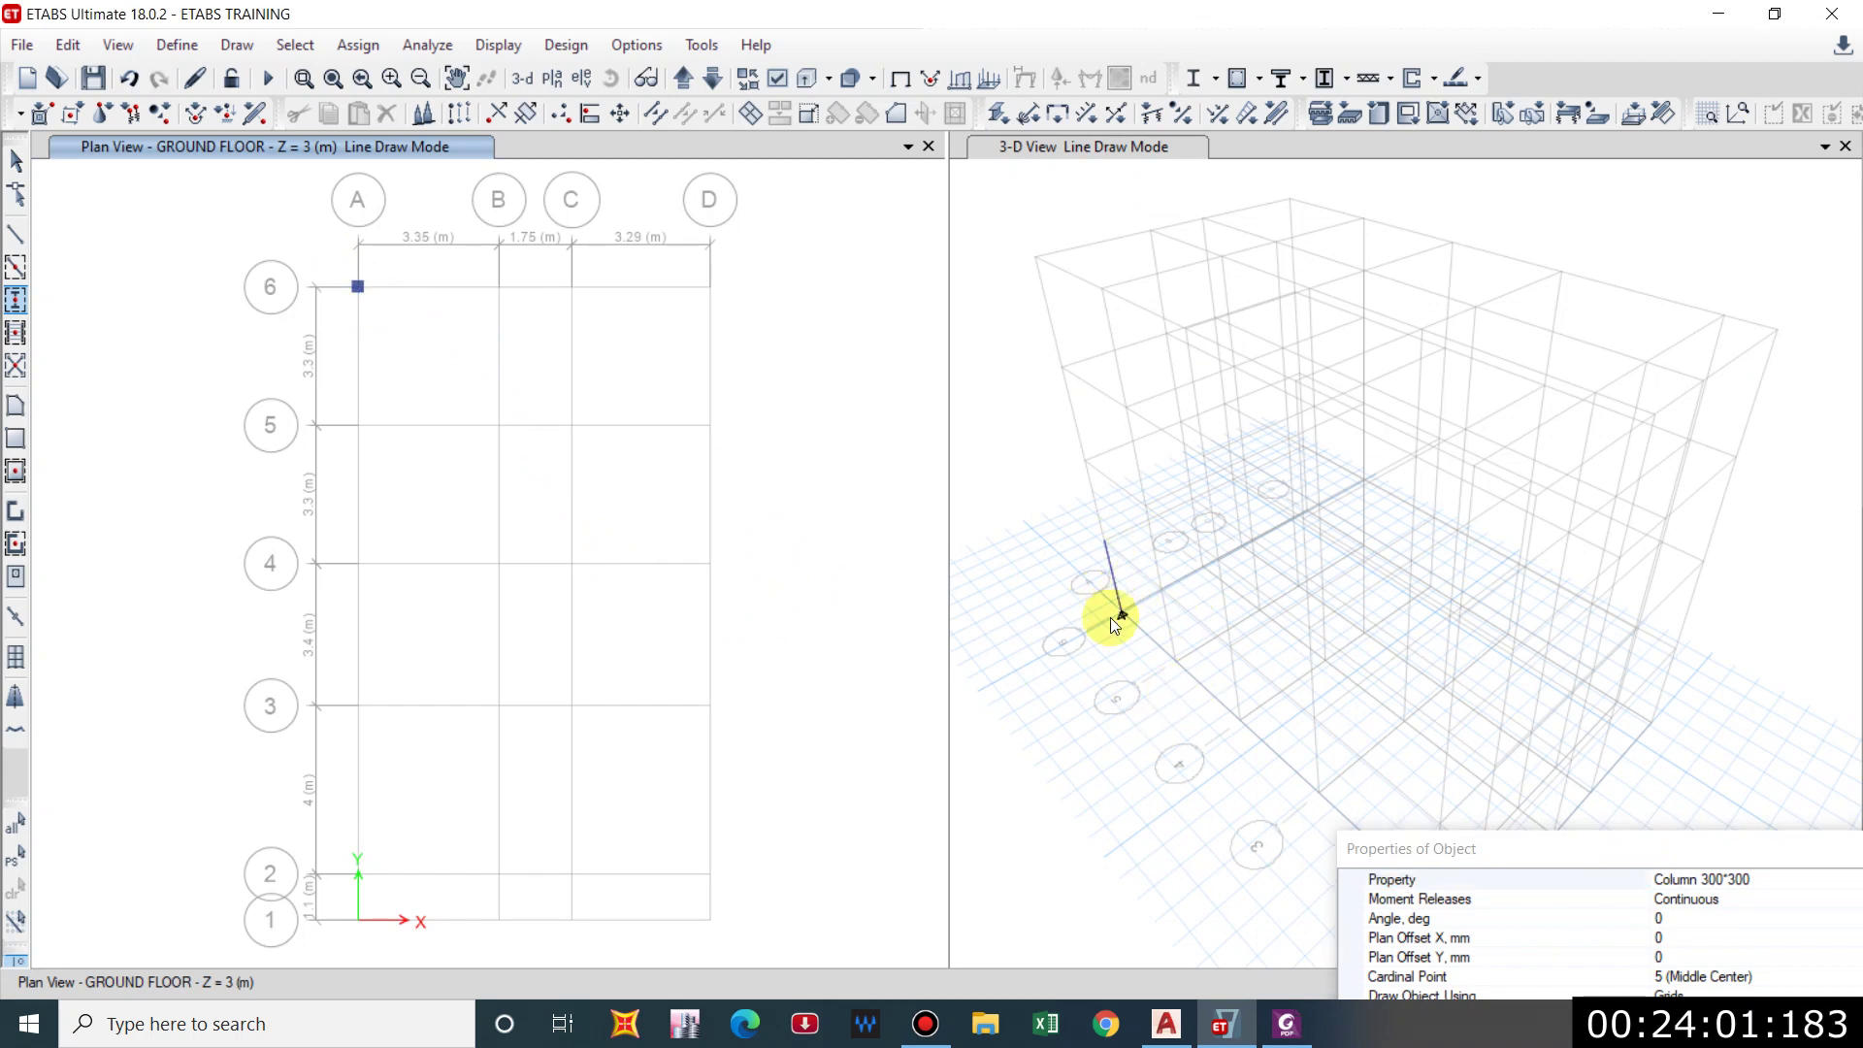
{"action": "left_click", "coordinate": [129, 77]}
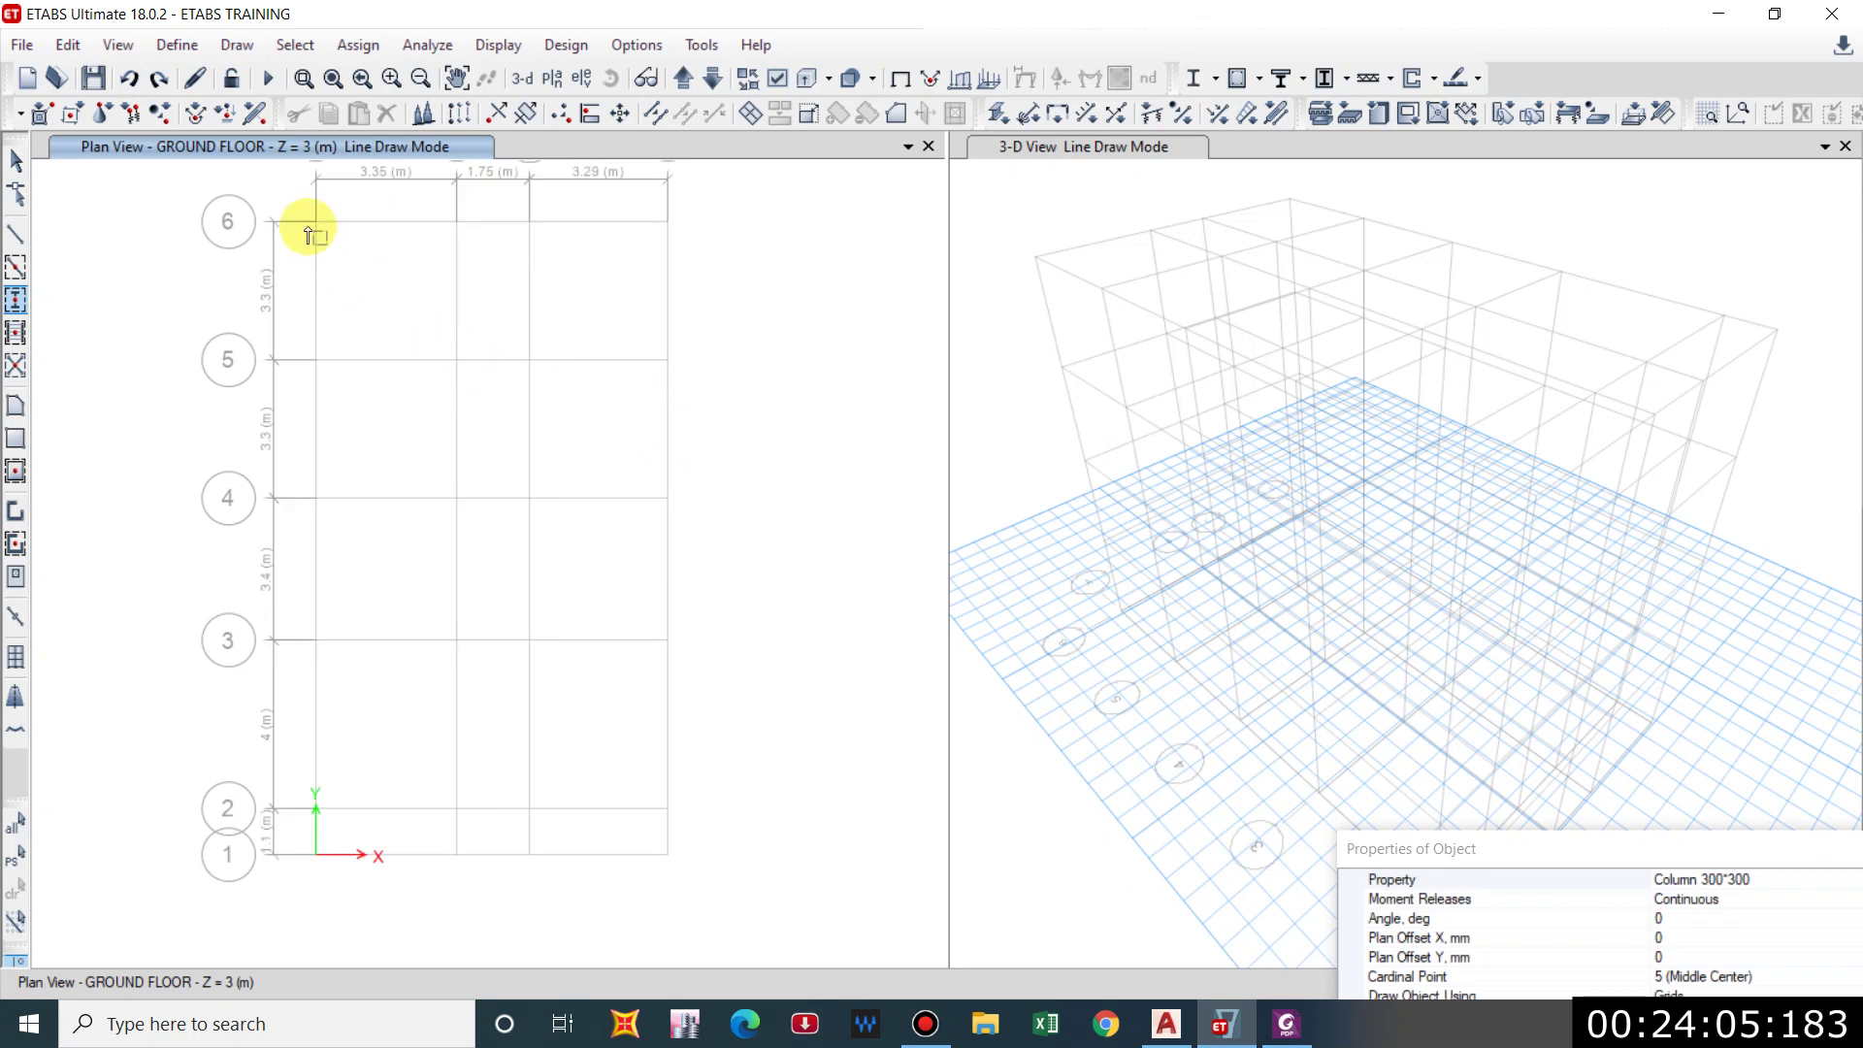
{"action": "mouse_move", "coordinate": [280, 201]}
{"action": "left_mouse_down"}
{"action": "mouse_move", "coordinate": [728, 777]}
{"action": "mouse_move", "coordinate": [740, 848]}
{"action": "left_mouse_up"}
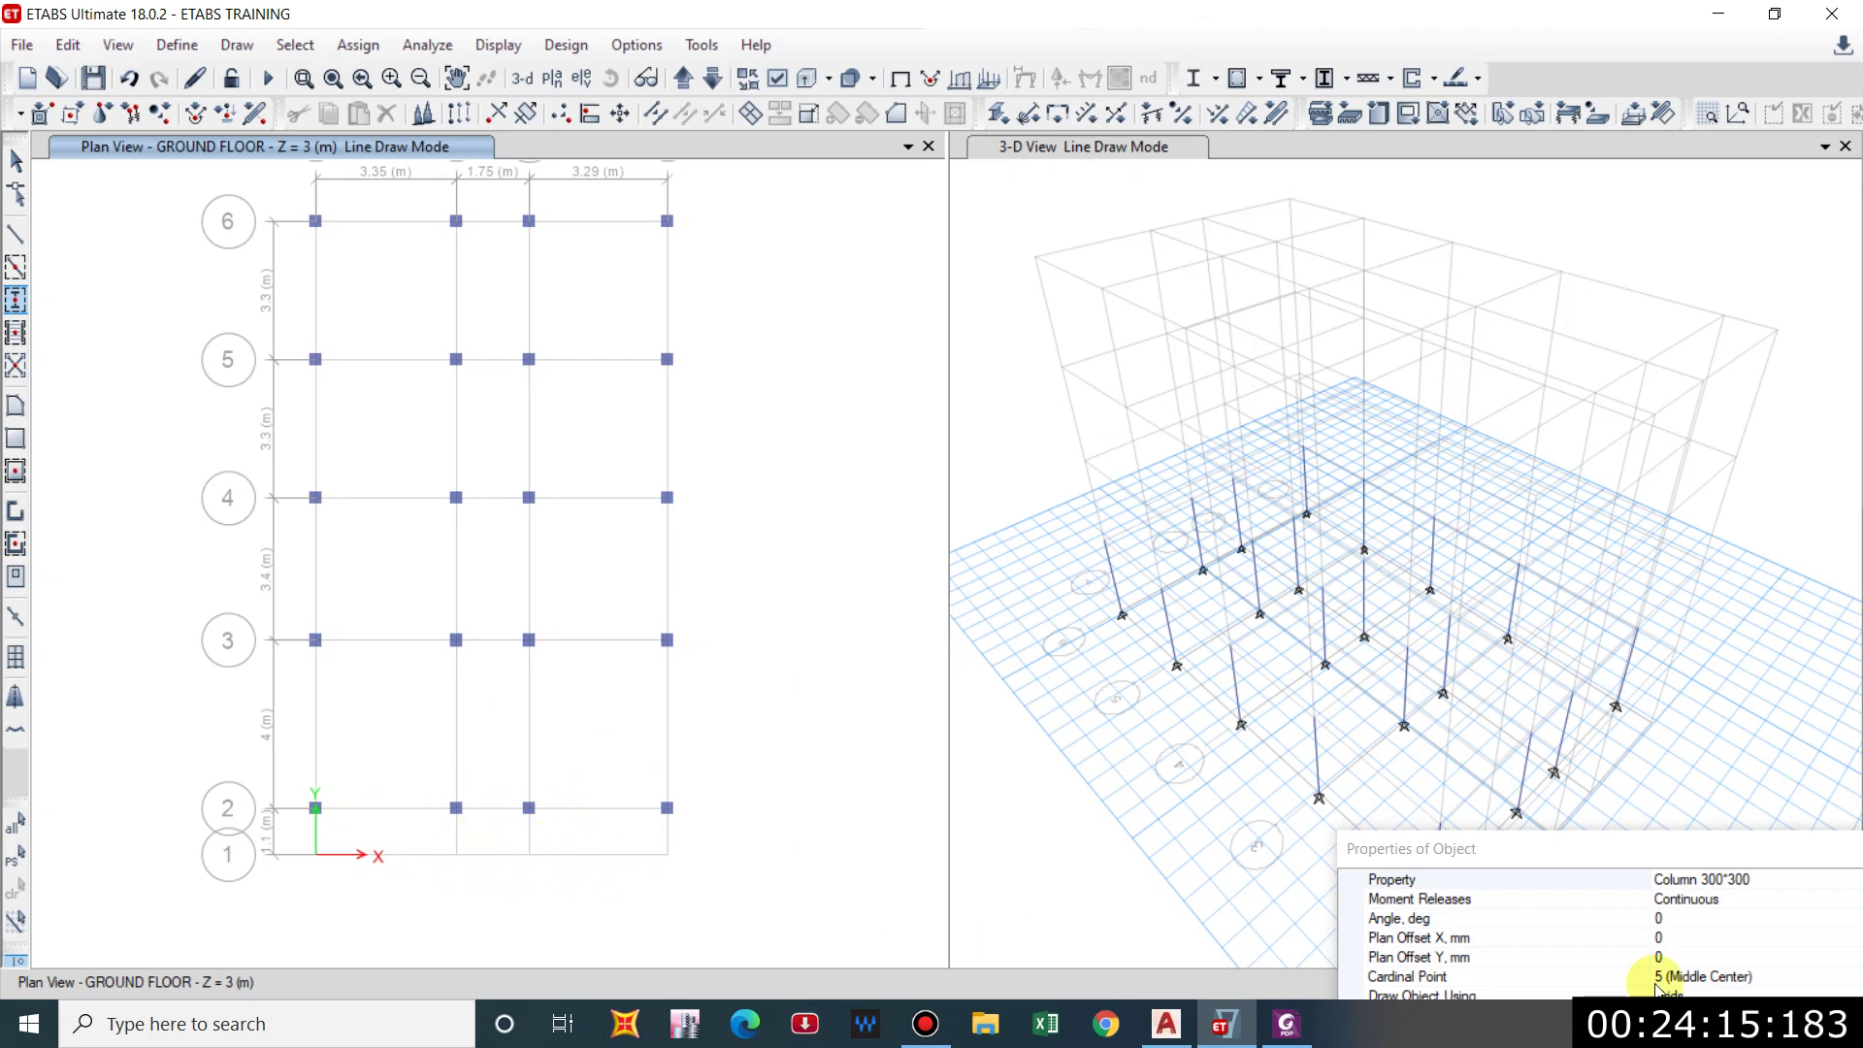
Place circular columns with the Cir Coulm 300 section at grid intersections B-1 and C-1, and leave column drawing.
{"action": "left_click_drag", "start_coordinate": [1606, 859], "coordinate": [1621, 373]}
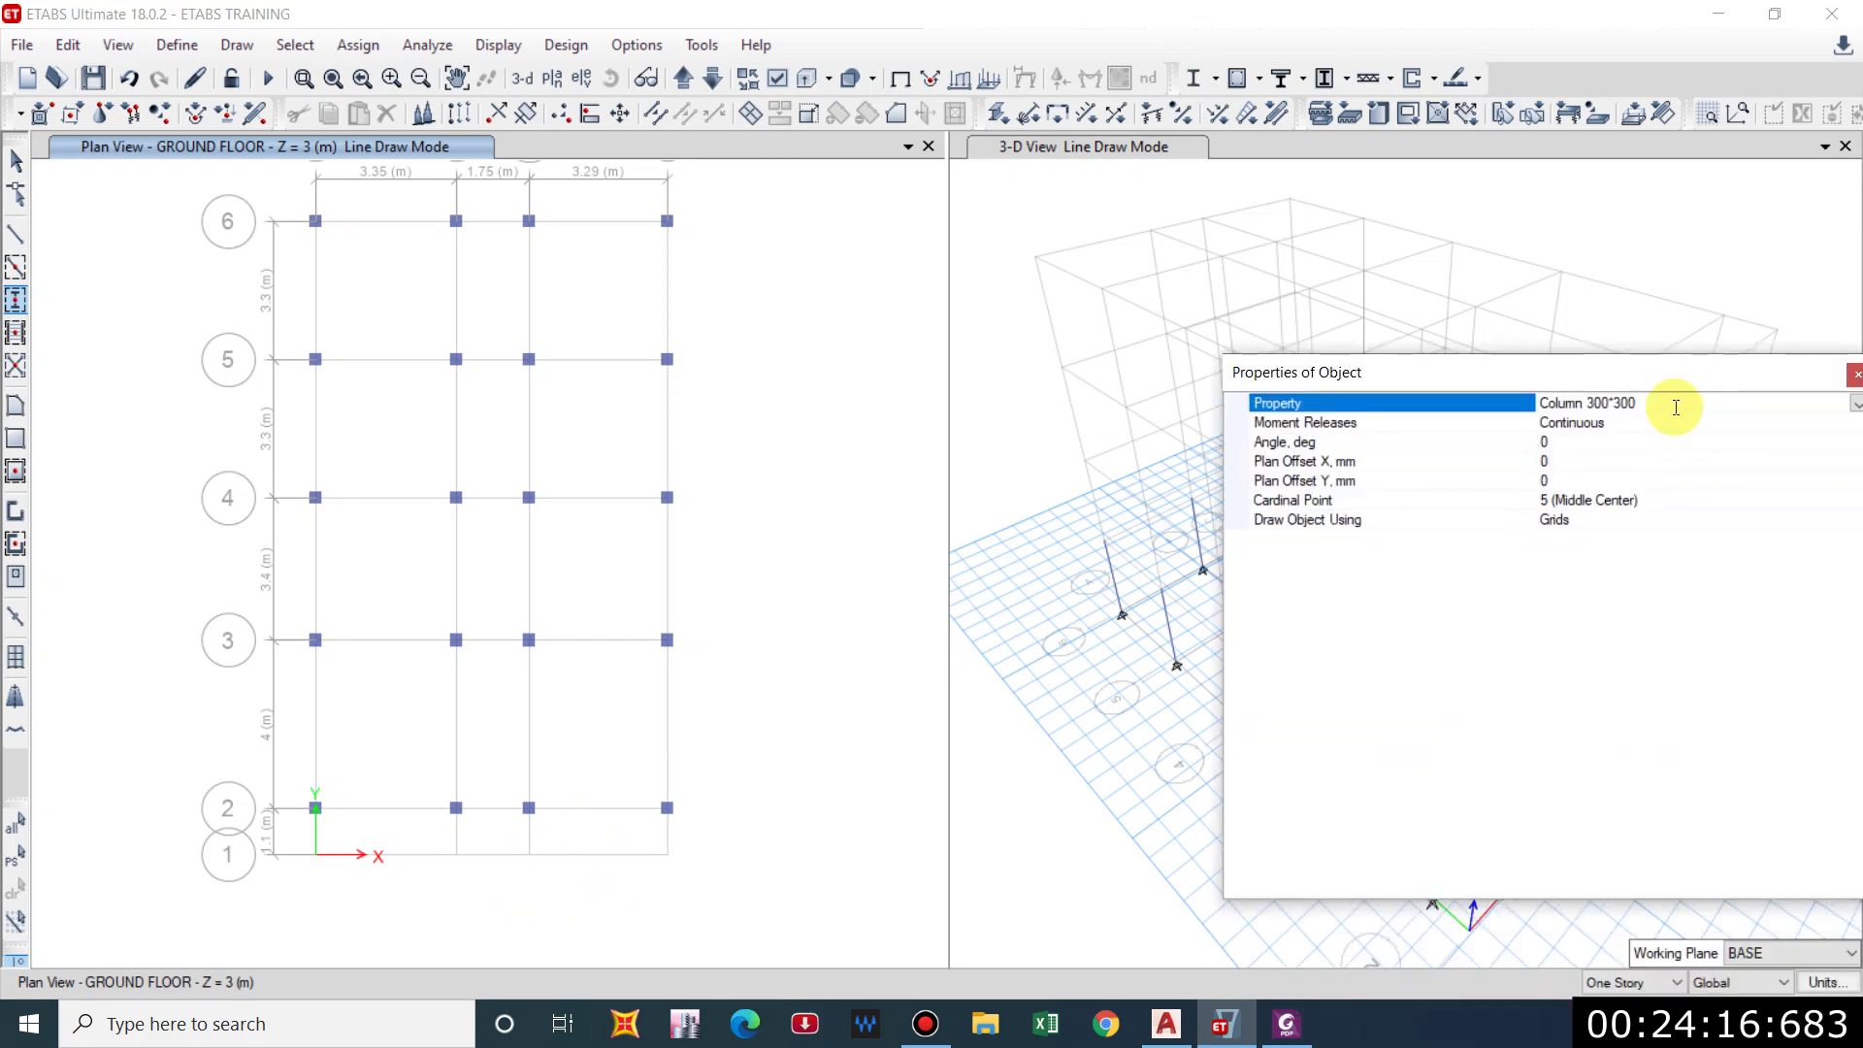
{"action": "left_click", "coordinate": [1855, 404]}
{"action": "left_click", "coordinate": [1578, 447]}
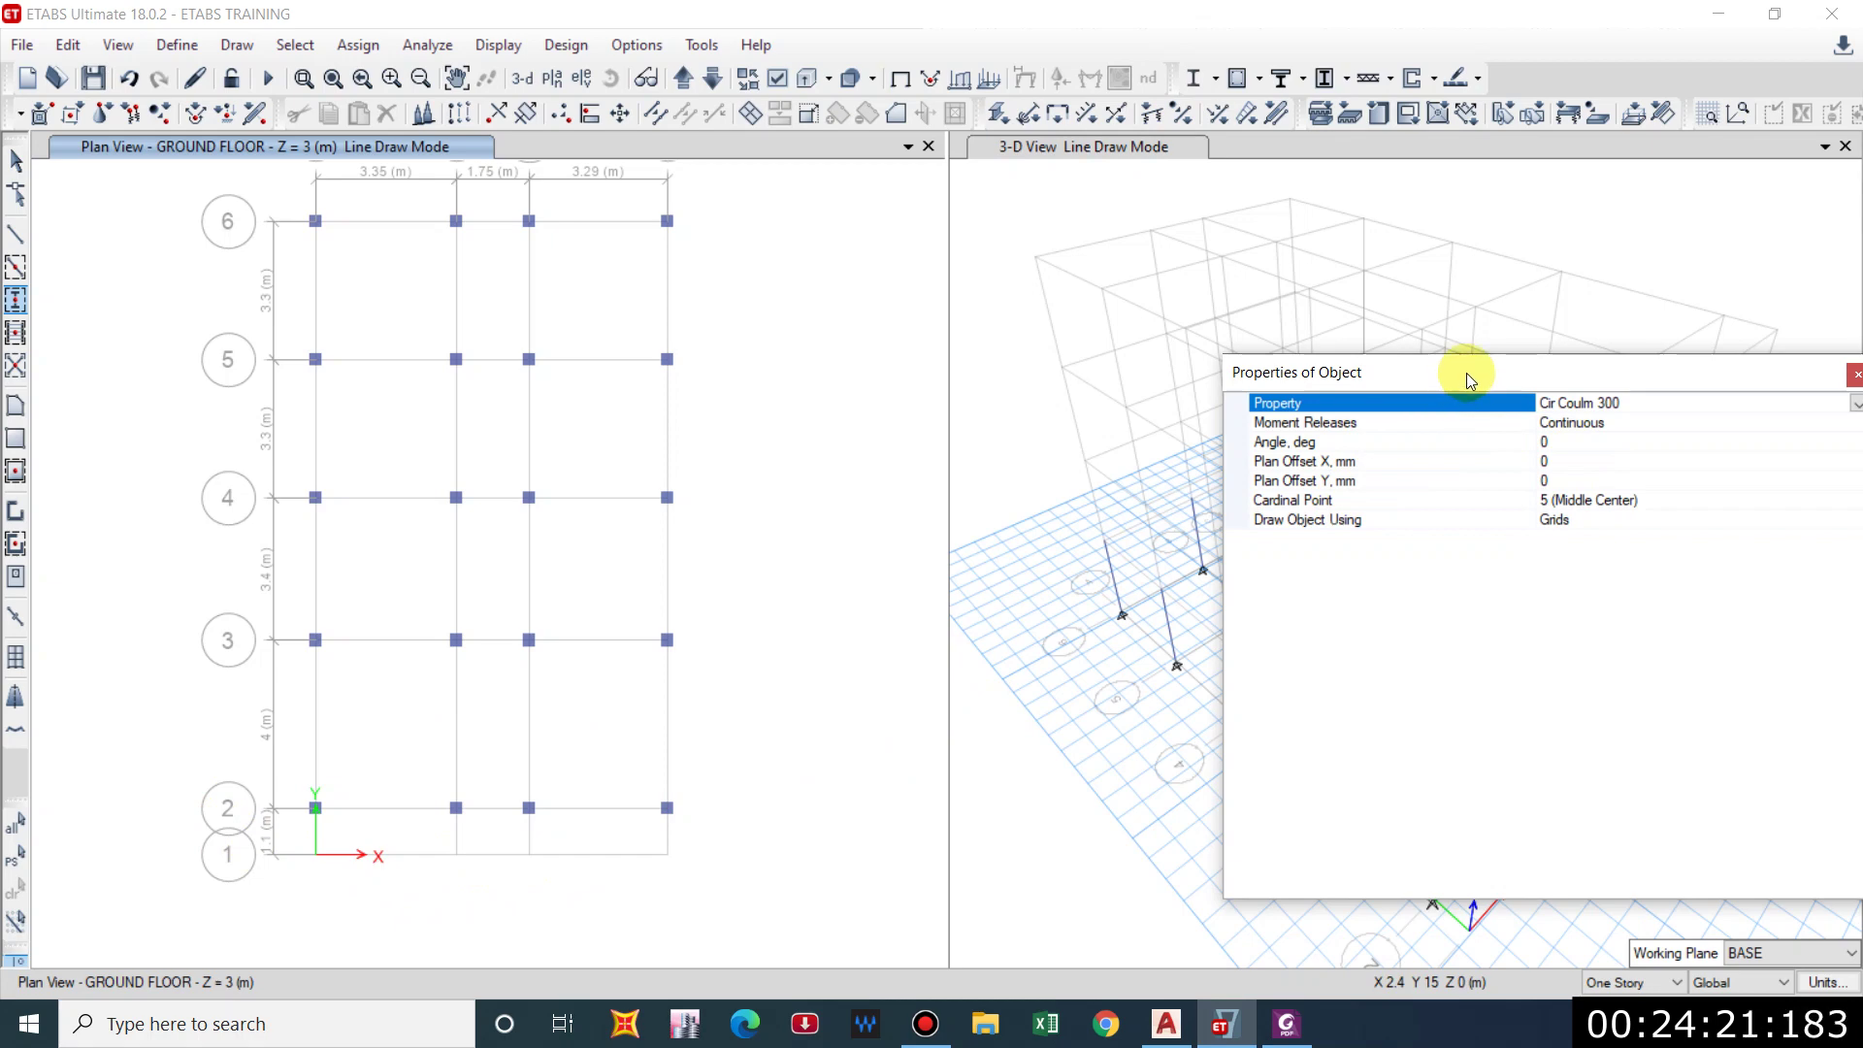
{"action": "left_click_drag", "start_coordinate": [1465, 373], "coordinate": [1593, 986]}
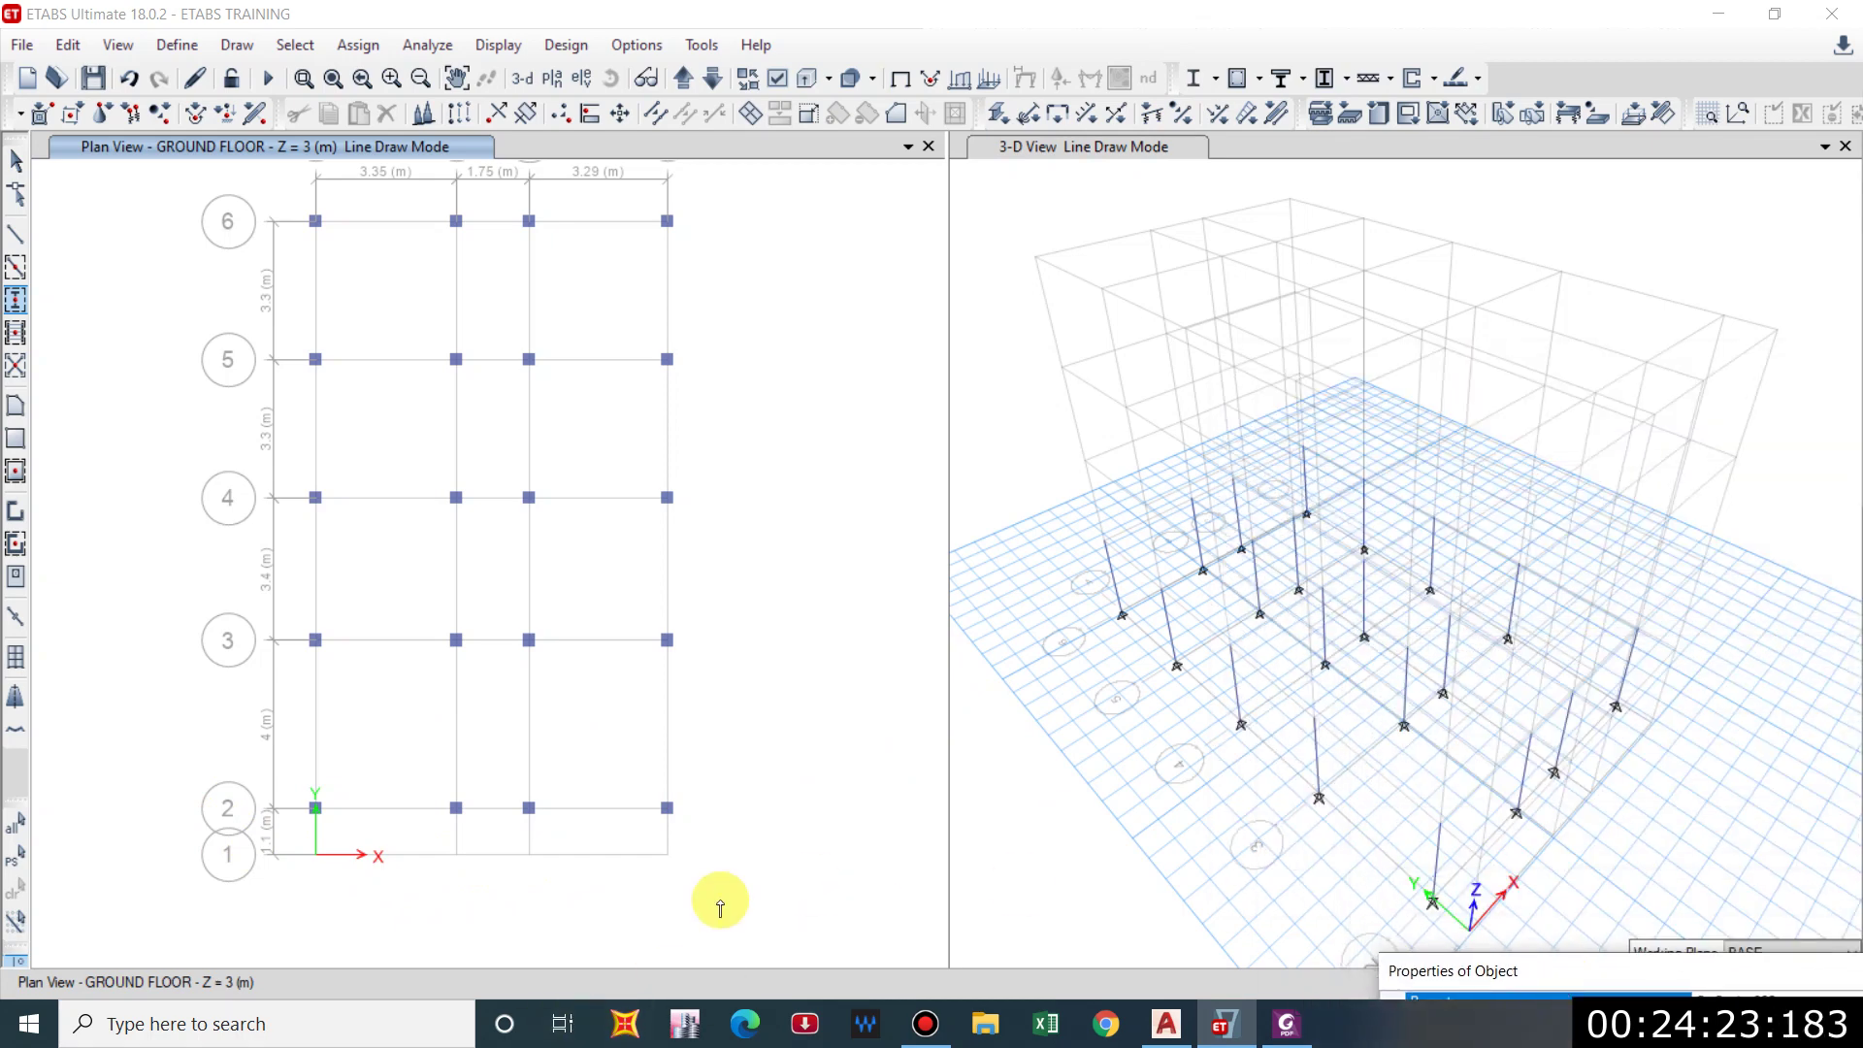
{"action": "left_click_drag", "start_coordinate": [447, 845], "coordinate": [534, 889]}
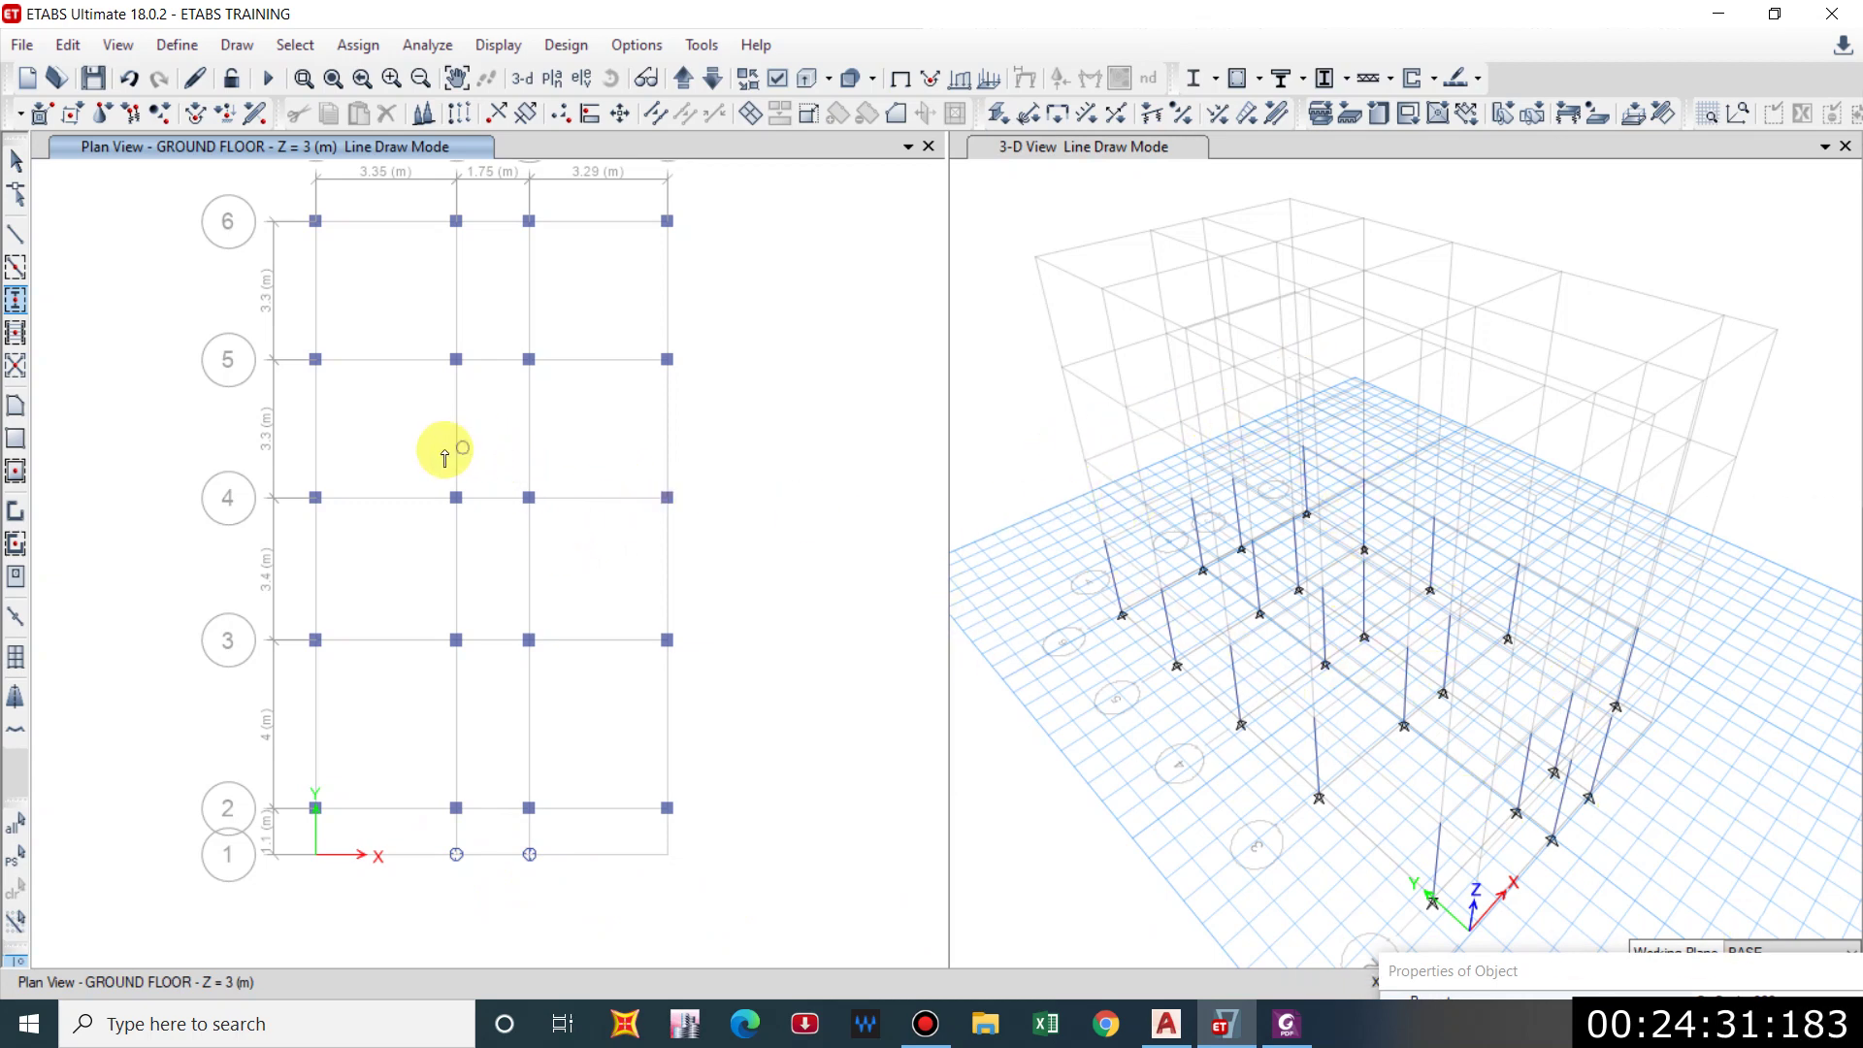
{"action": "left_click_drag", "start_coordinate": [1468, 972], "coordinate": [1131, 876]}
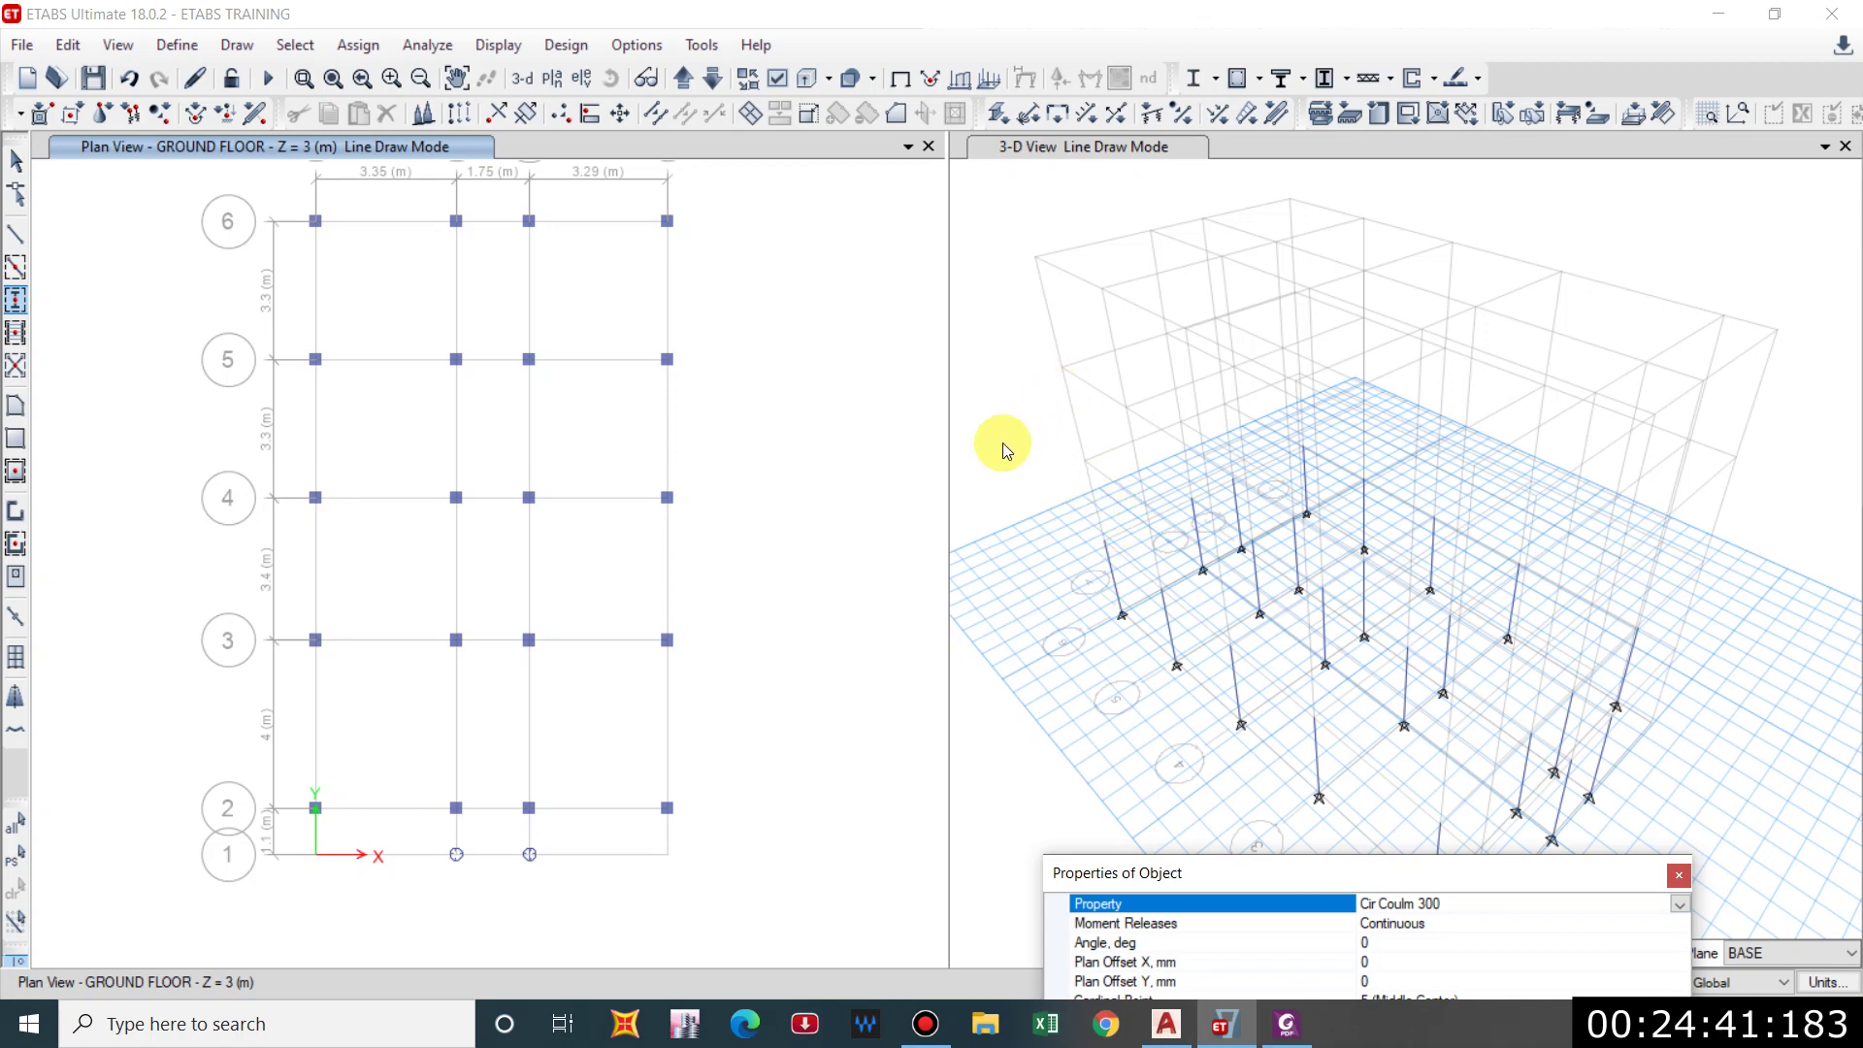
{"action": "key", "text": "Escape"}
Replicate all ground-floor columns and joints to STORY 1 and STORY 2, and inspect the copied columns in 3D.
{"action": "left_click_drag", "start_coordinate": [277, 190], "coordinate": [811, 905]}
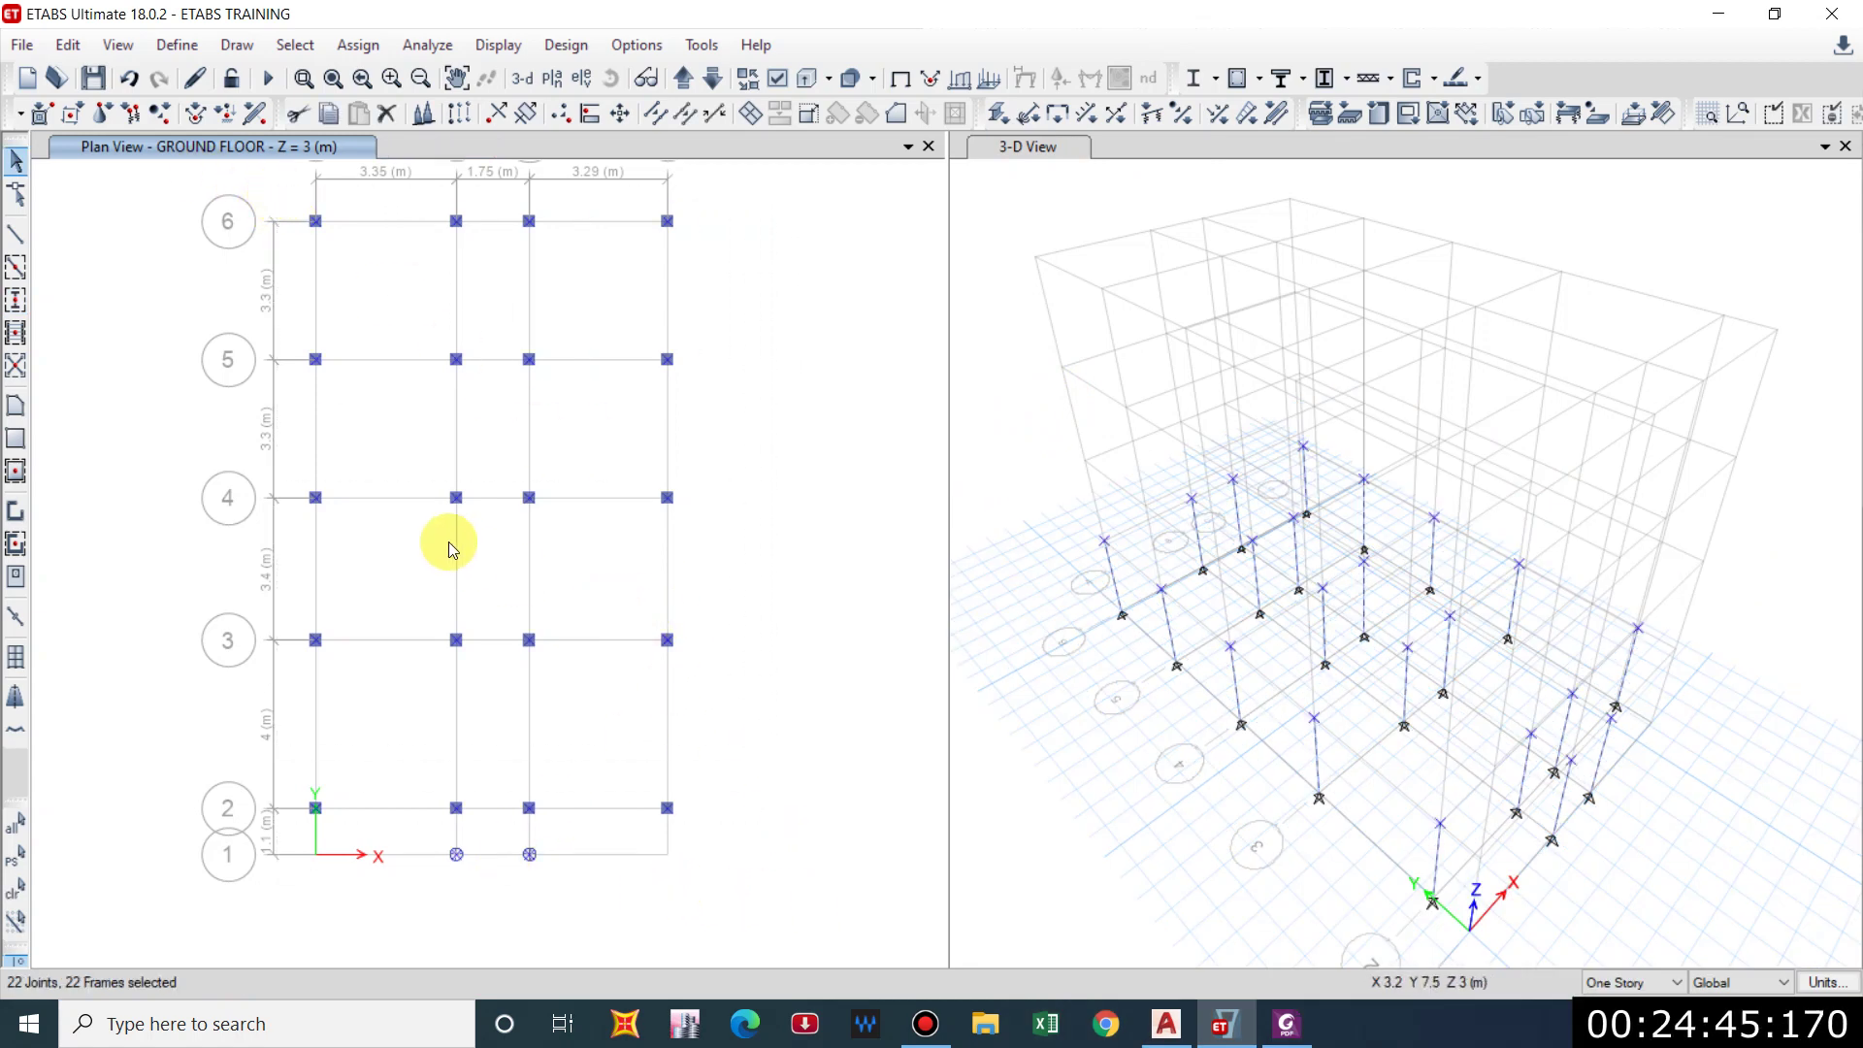
{"action": "left_click", "coordinate": [68, 46]}
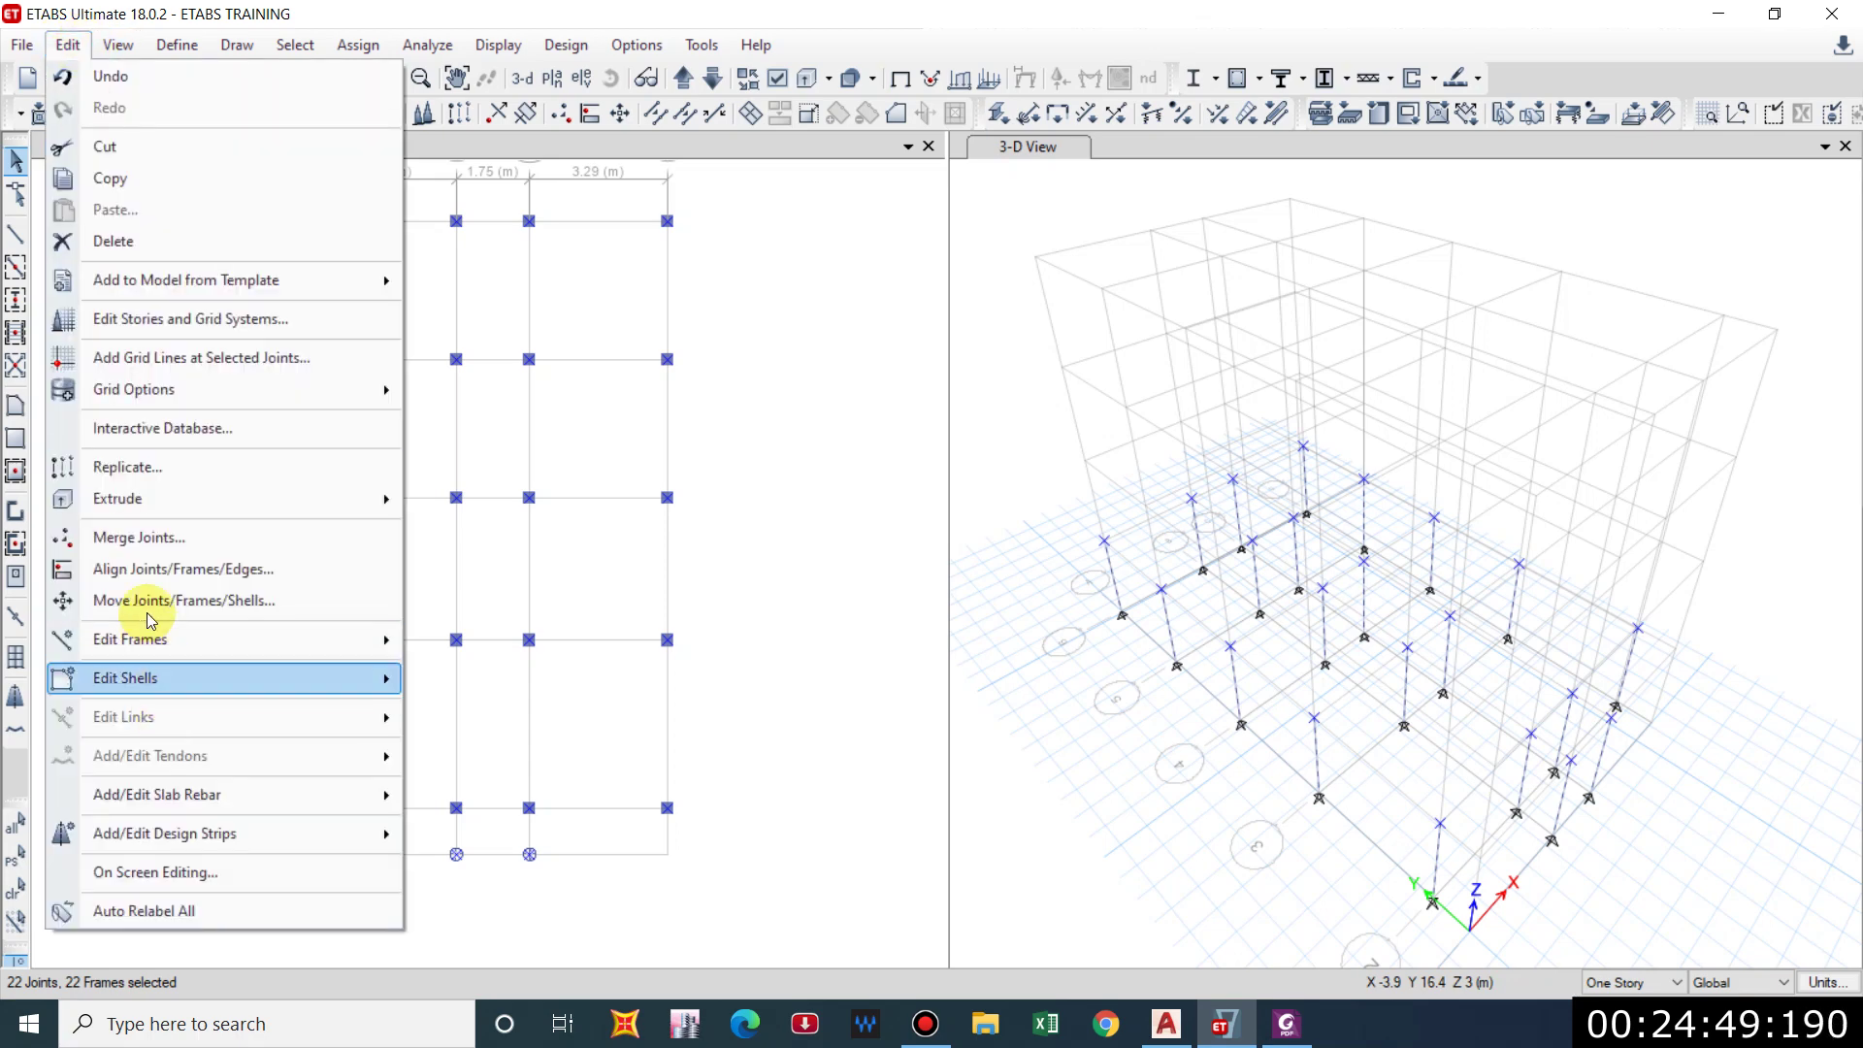
{"action": "left_click", "coordinate": [136, 470]}
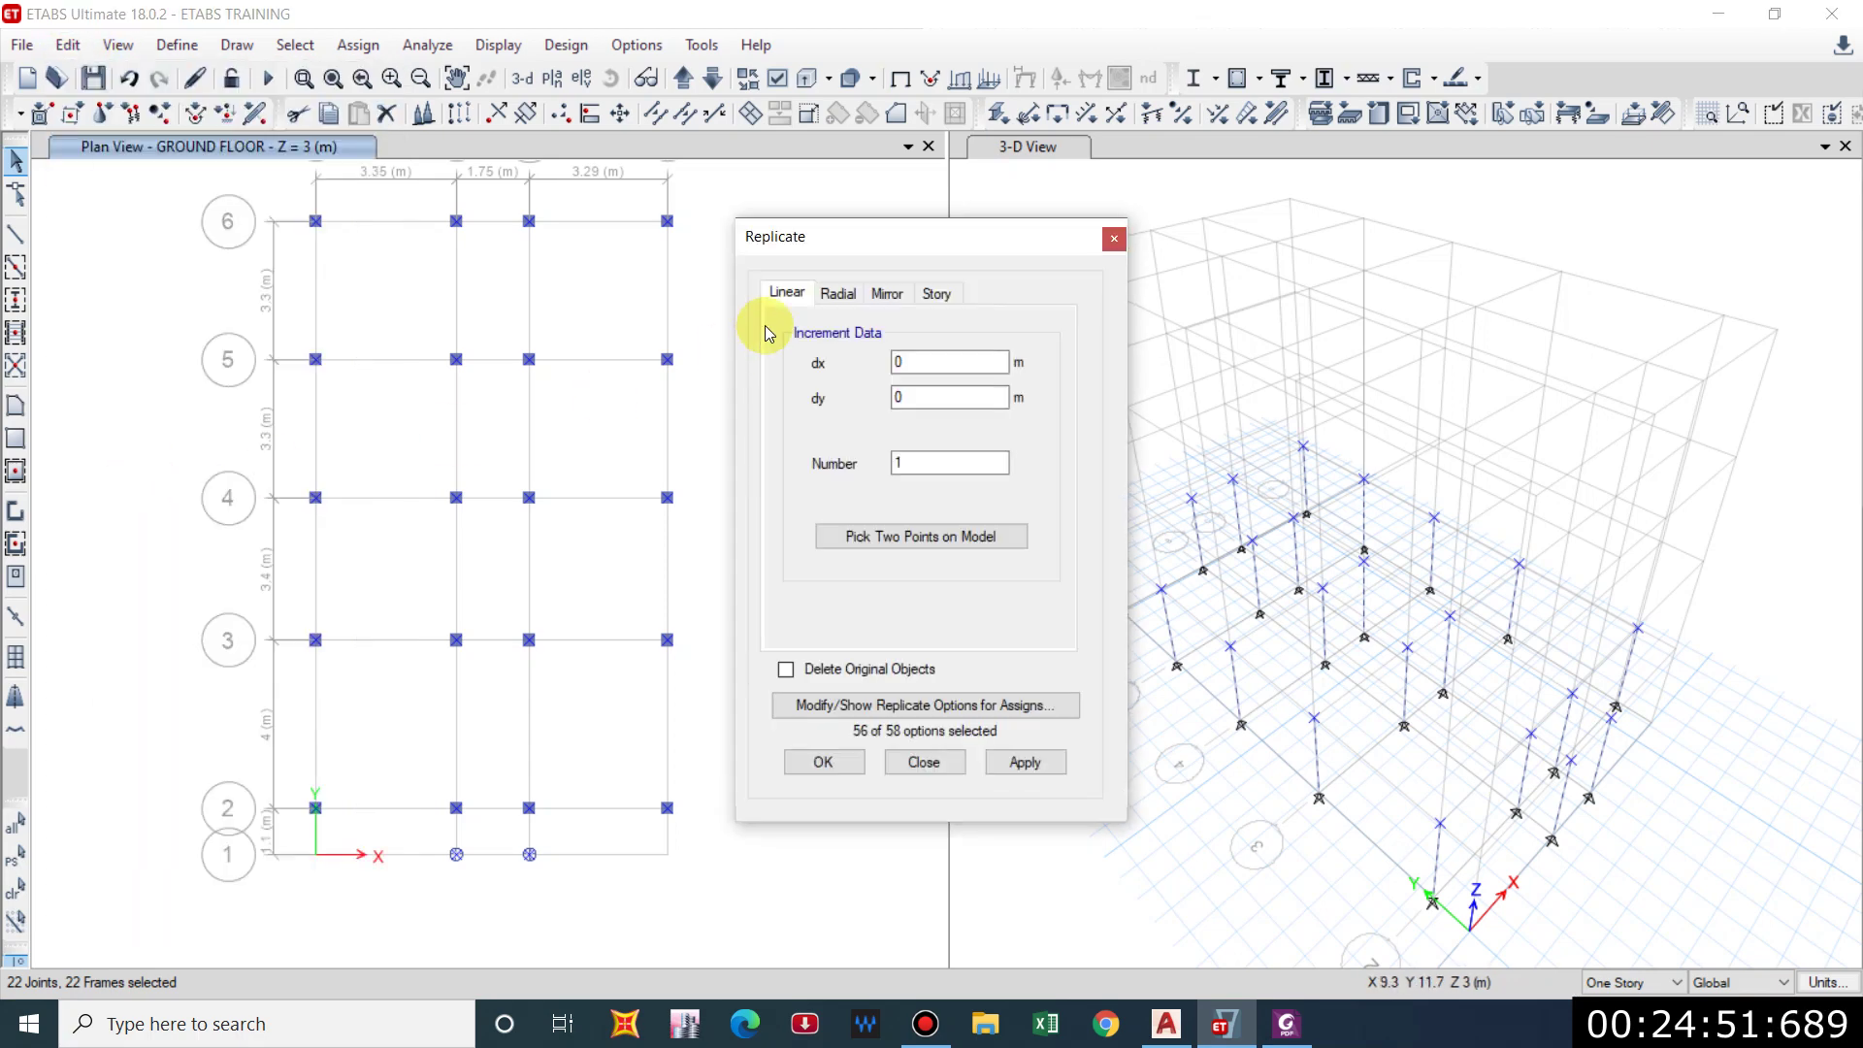
{"action": "left_click", "coordinate": [938, 294]}
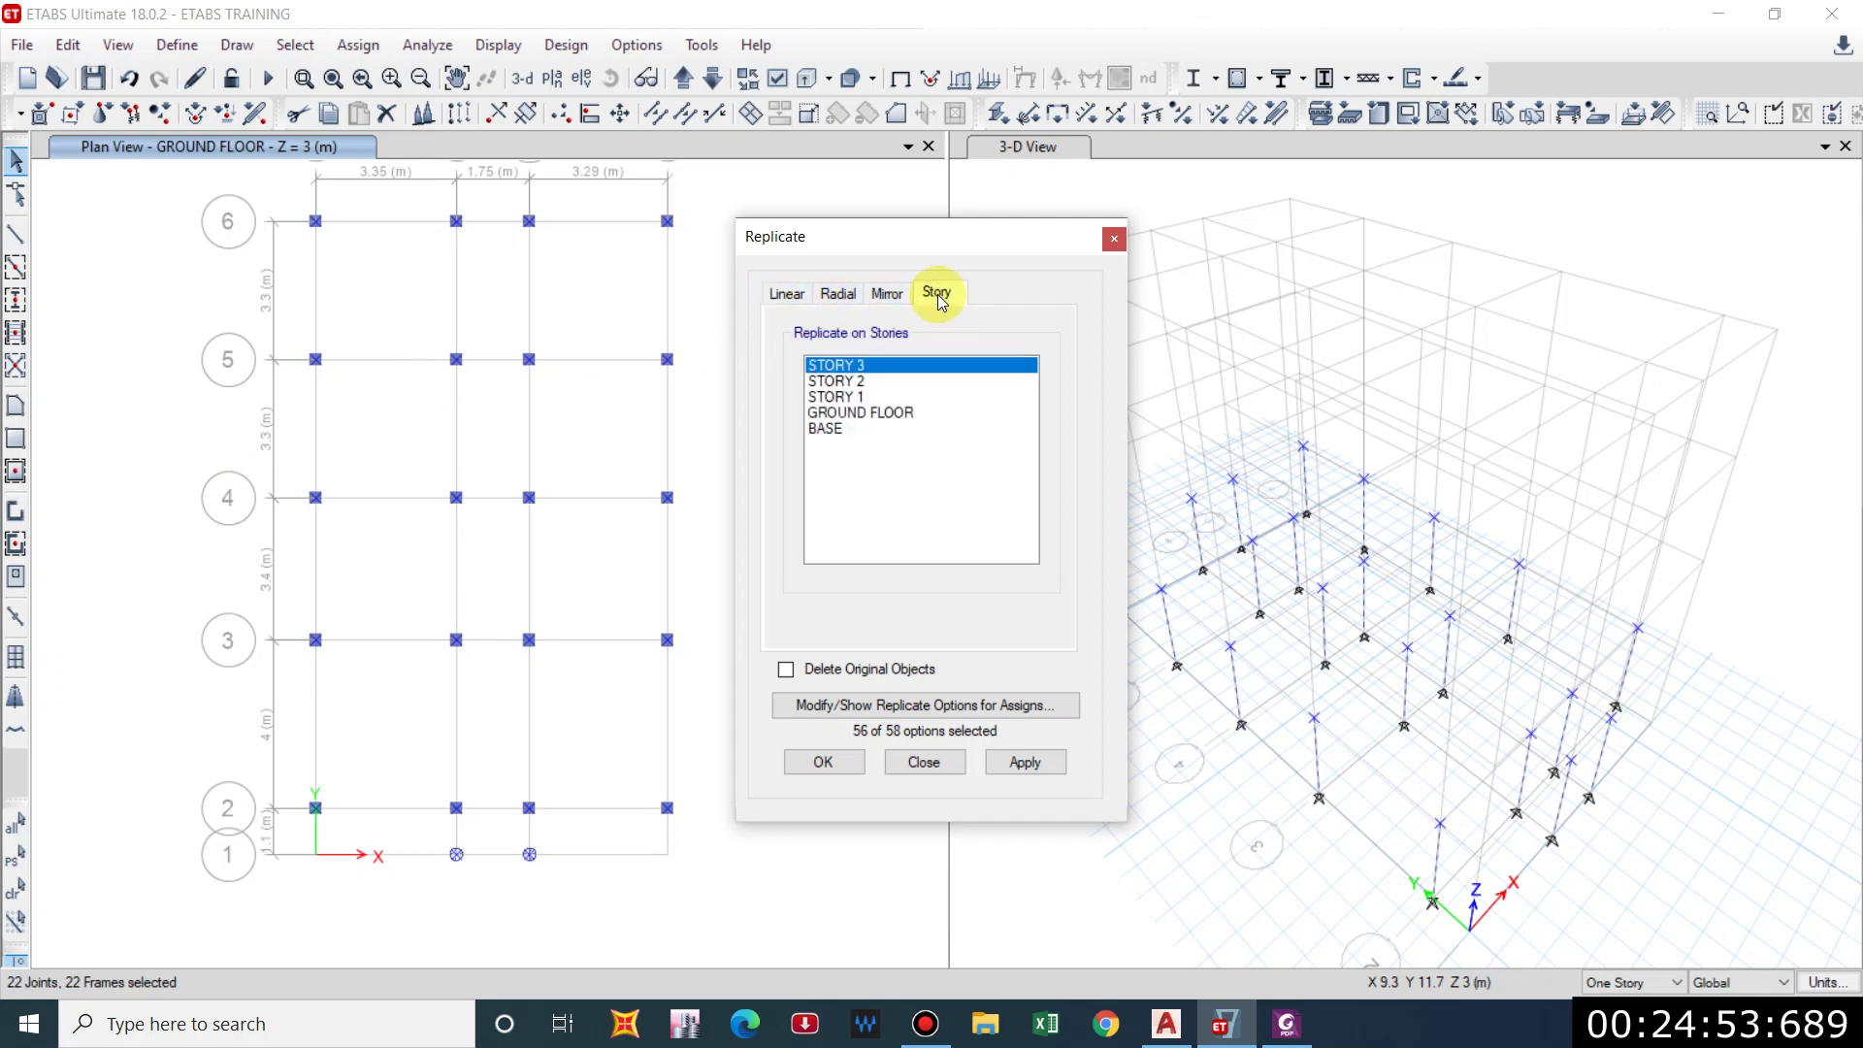
{"action": "left_click", "coordinate": [857, 397]}
{"action": "left_click", "coordinate": [867, 381], "text": "ctrl"}
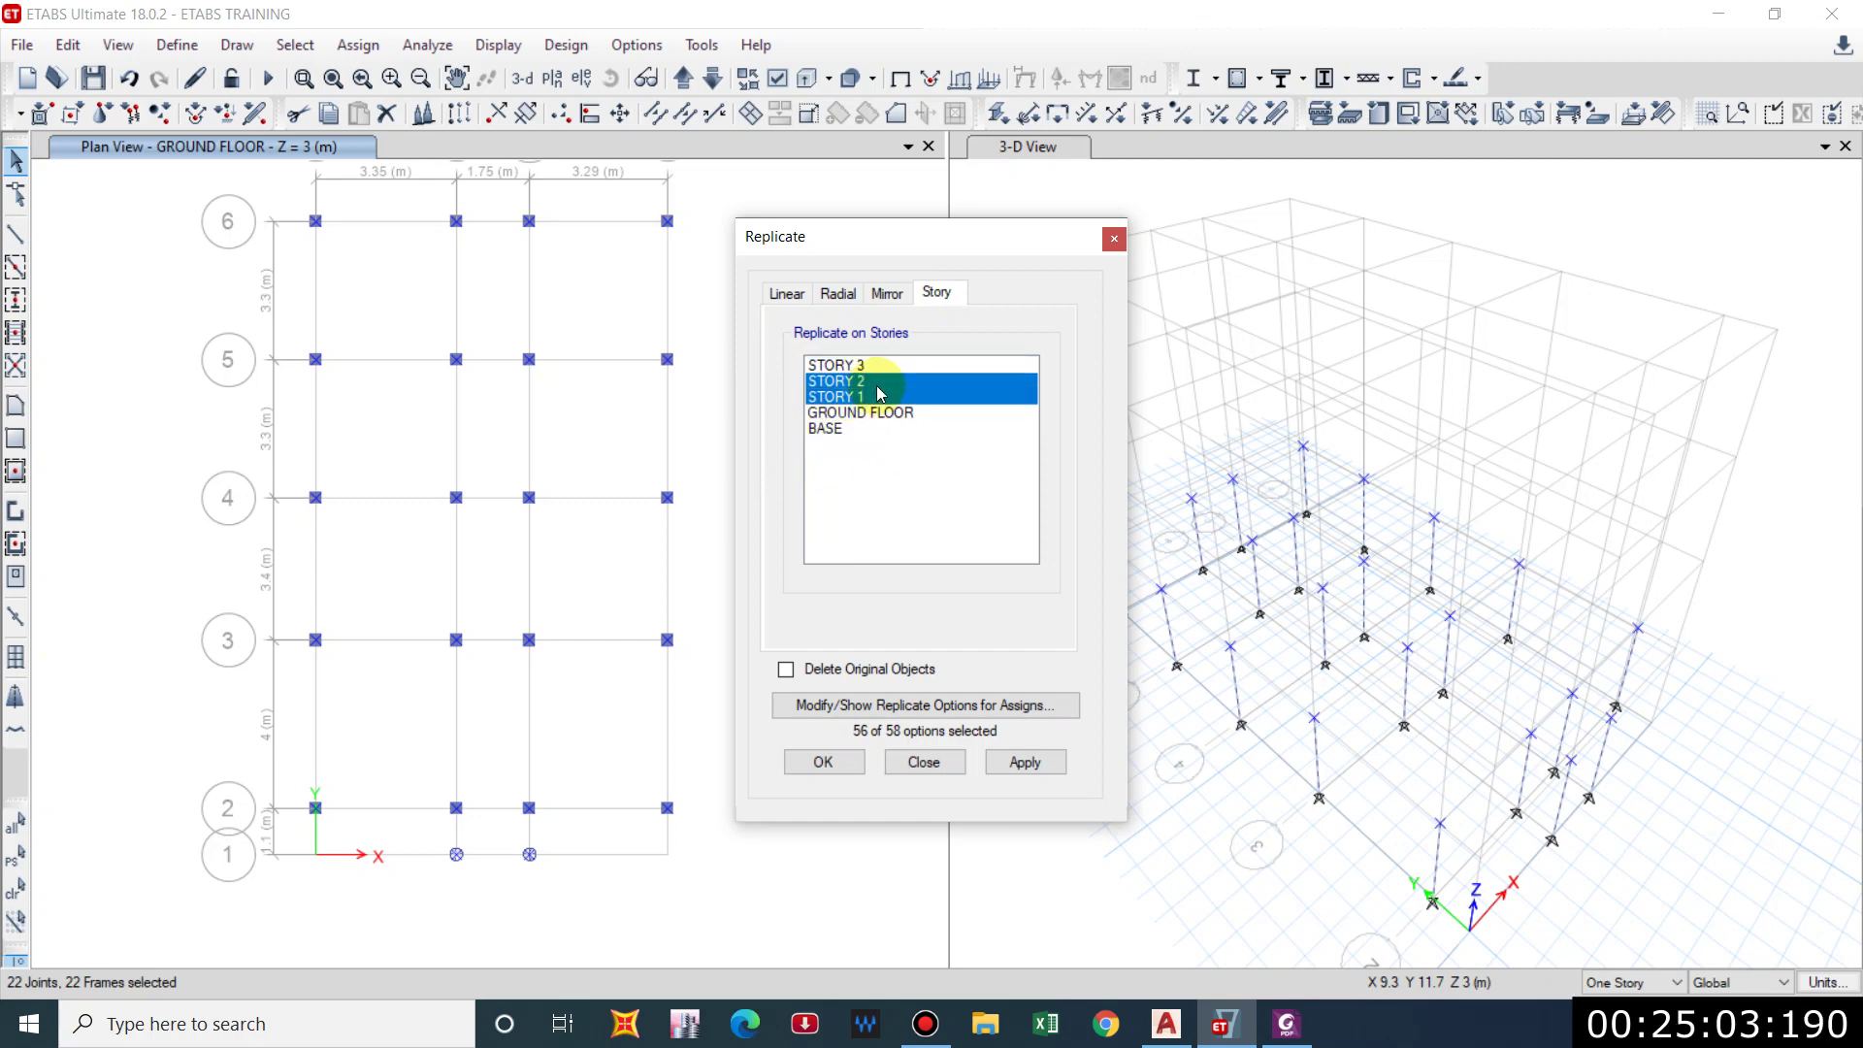
{"action": "left_click", "coordinate": [1011, 764]}
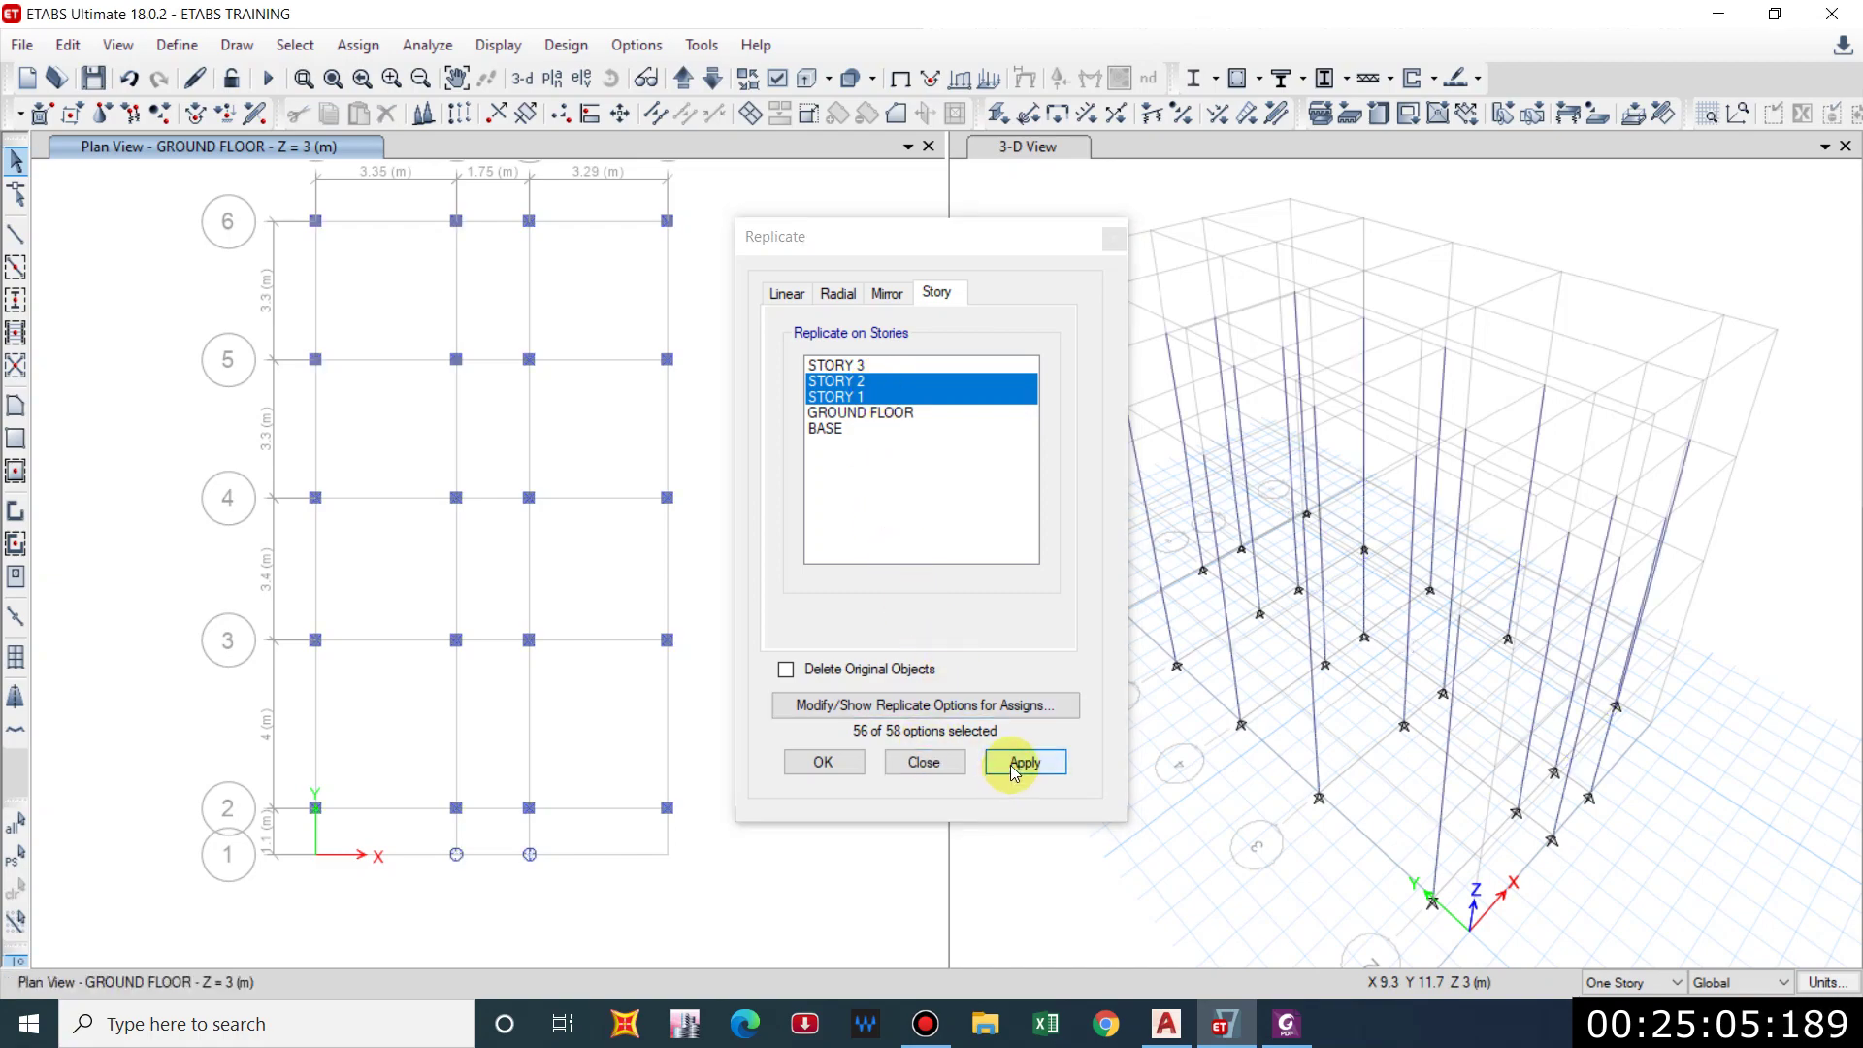
{"action": "middle_click_drag", "start_coordinate": [1568, 700], "coordinate": [1621, 494], "text": "shift"}
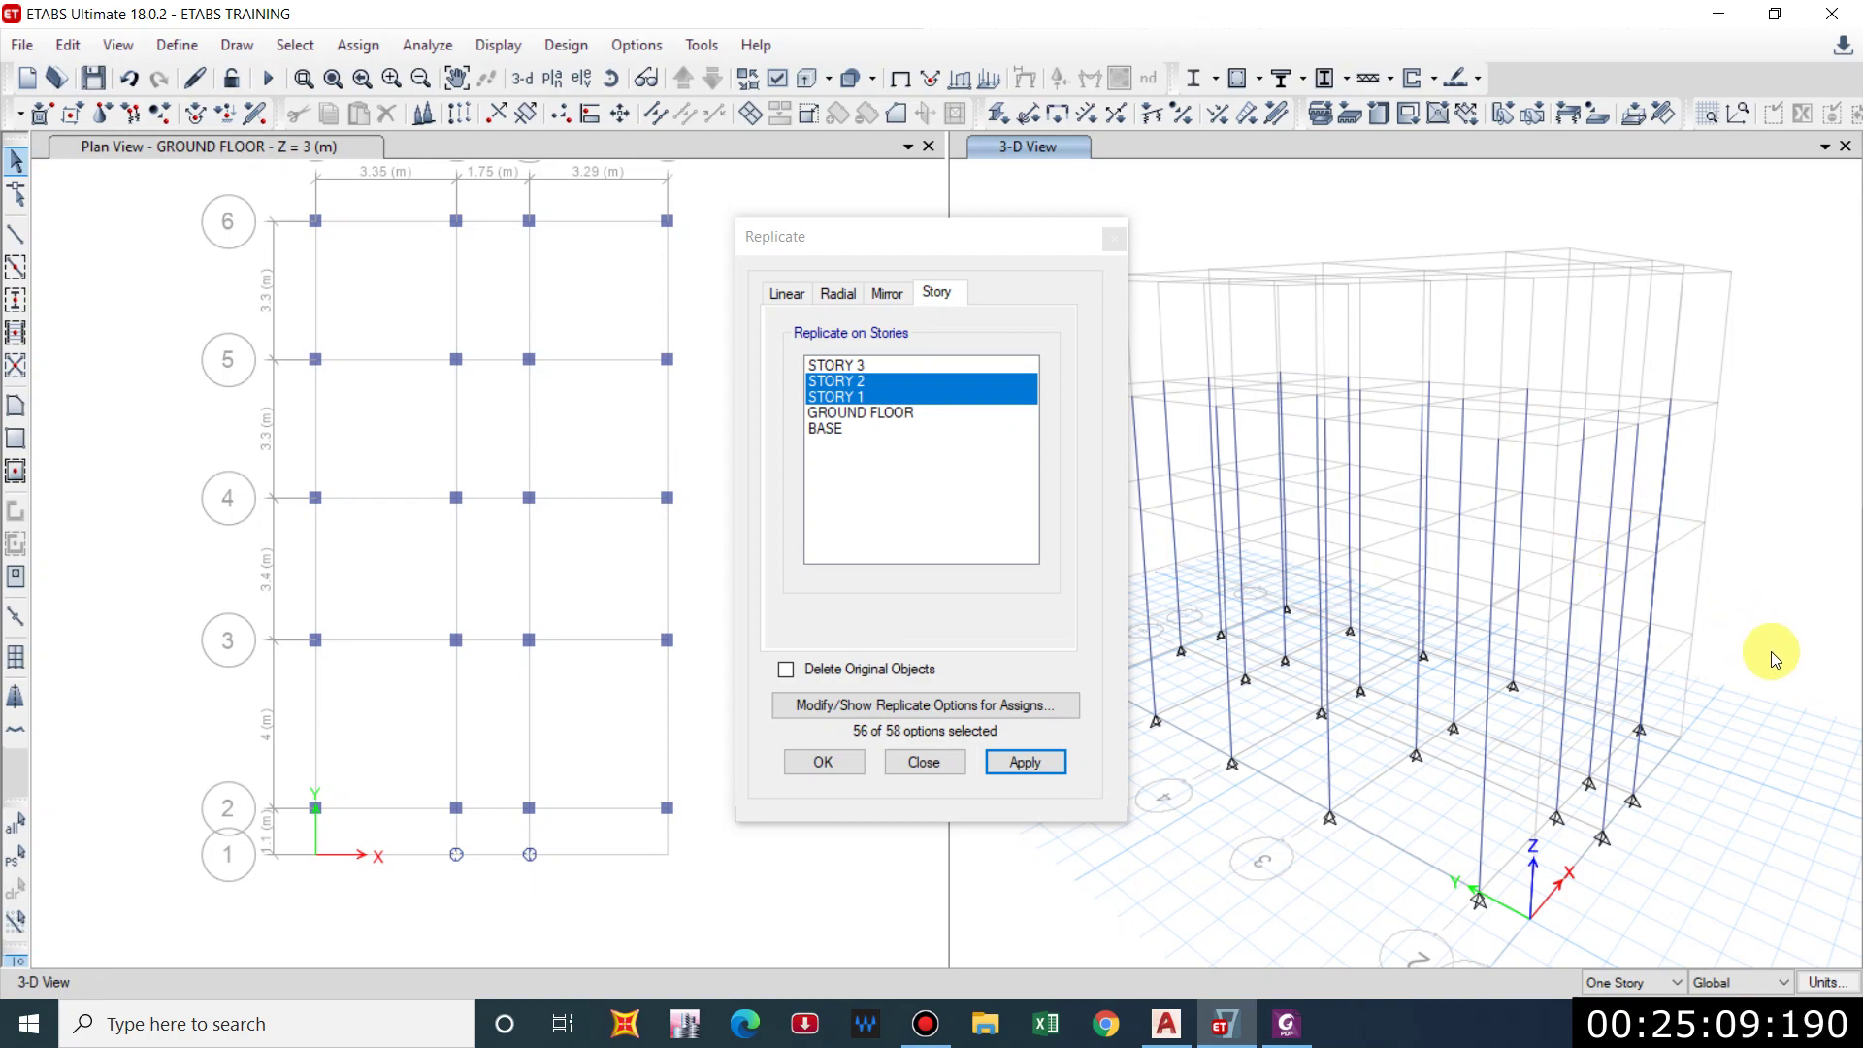
{"action": "middle_click_drag", "start_coordinate": [1772, 651], "coordinate": [1517, 794], "text": "shift"}
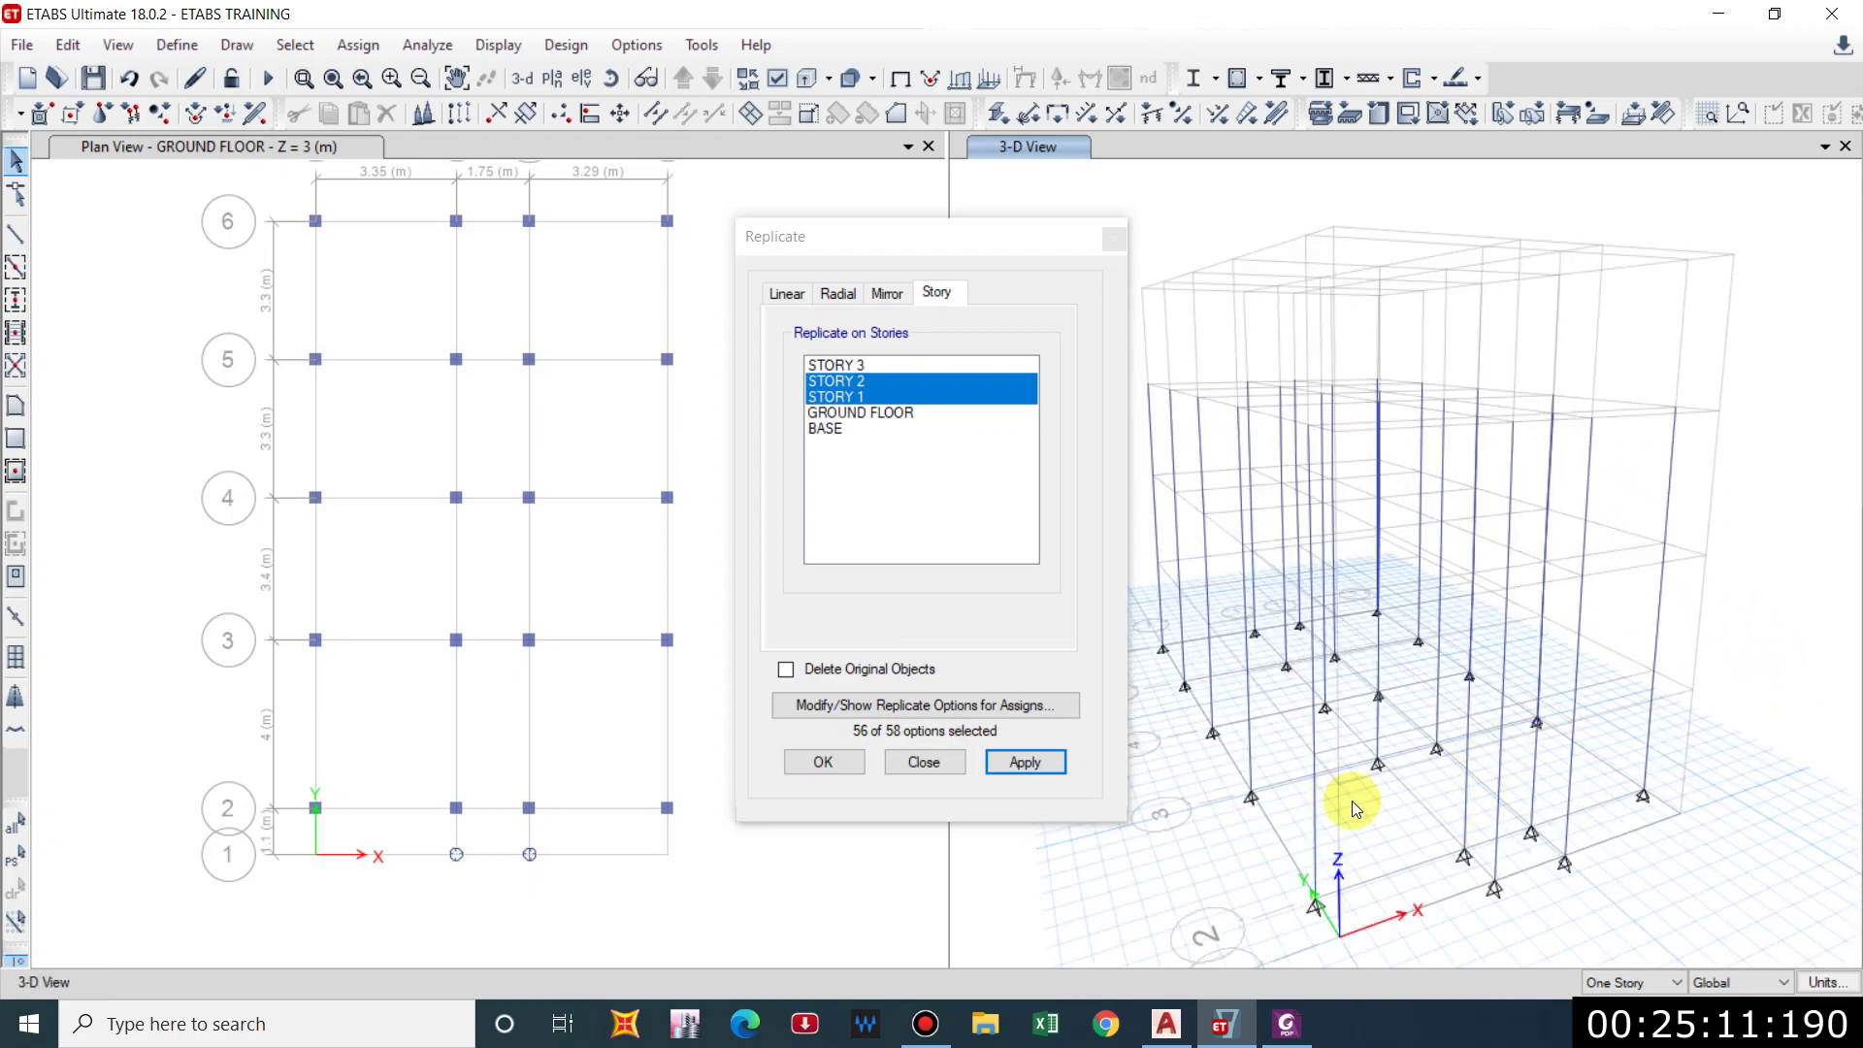
{"action": "middle_click_drag", "start_coordinate": [1355, 801], "coordinate": [1406, 591], "text": "shift"}
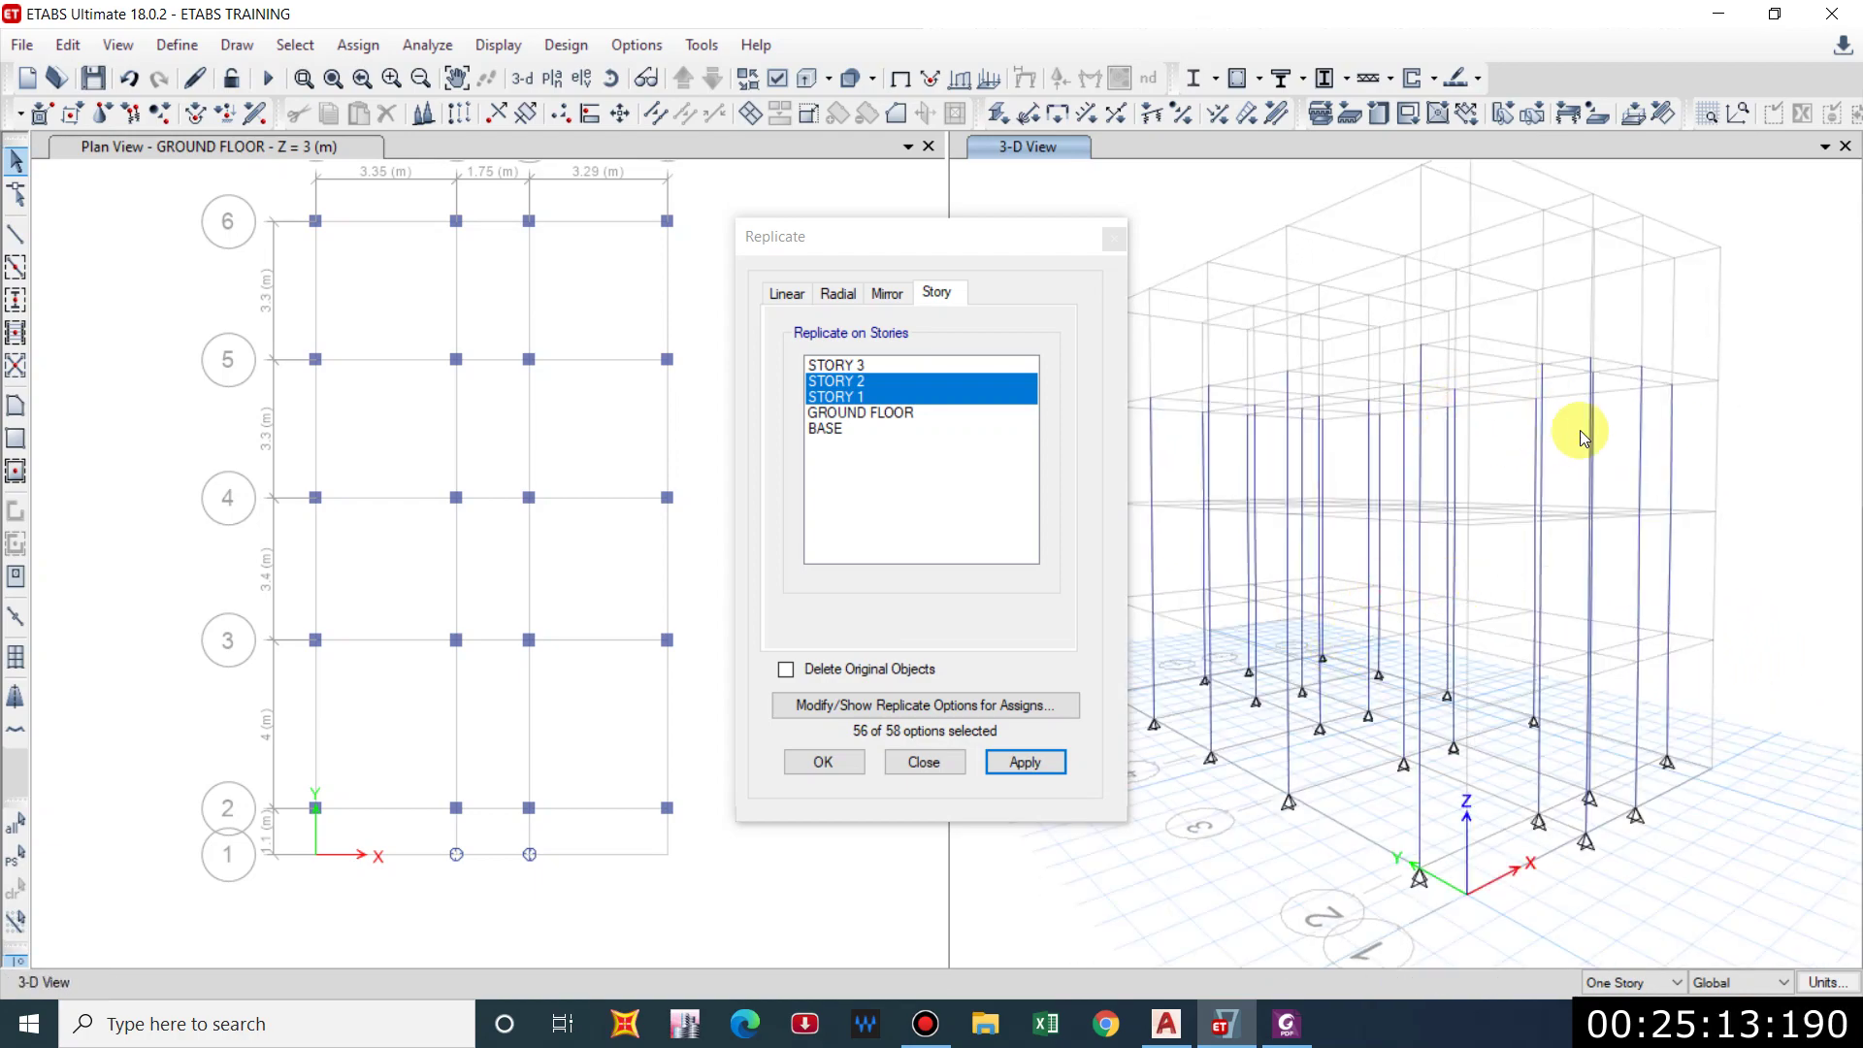
{"action": "middle_click_drag", "start_coordinate": [1581, 431], "coordinate": [1539, 458], "text": "shift"}
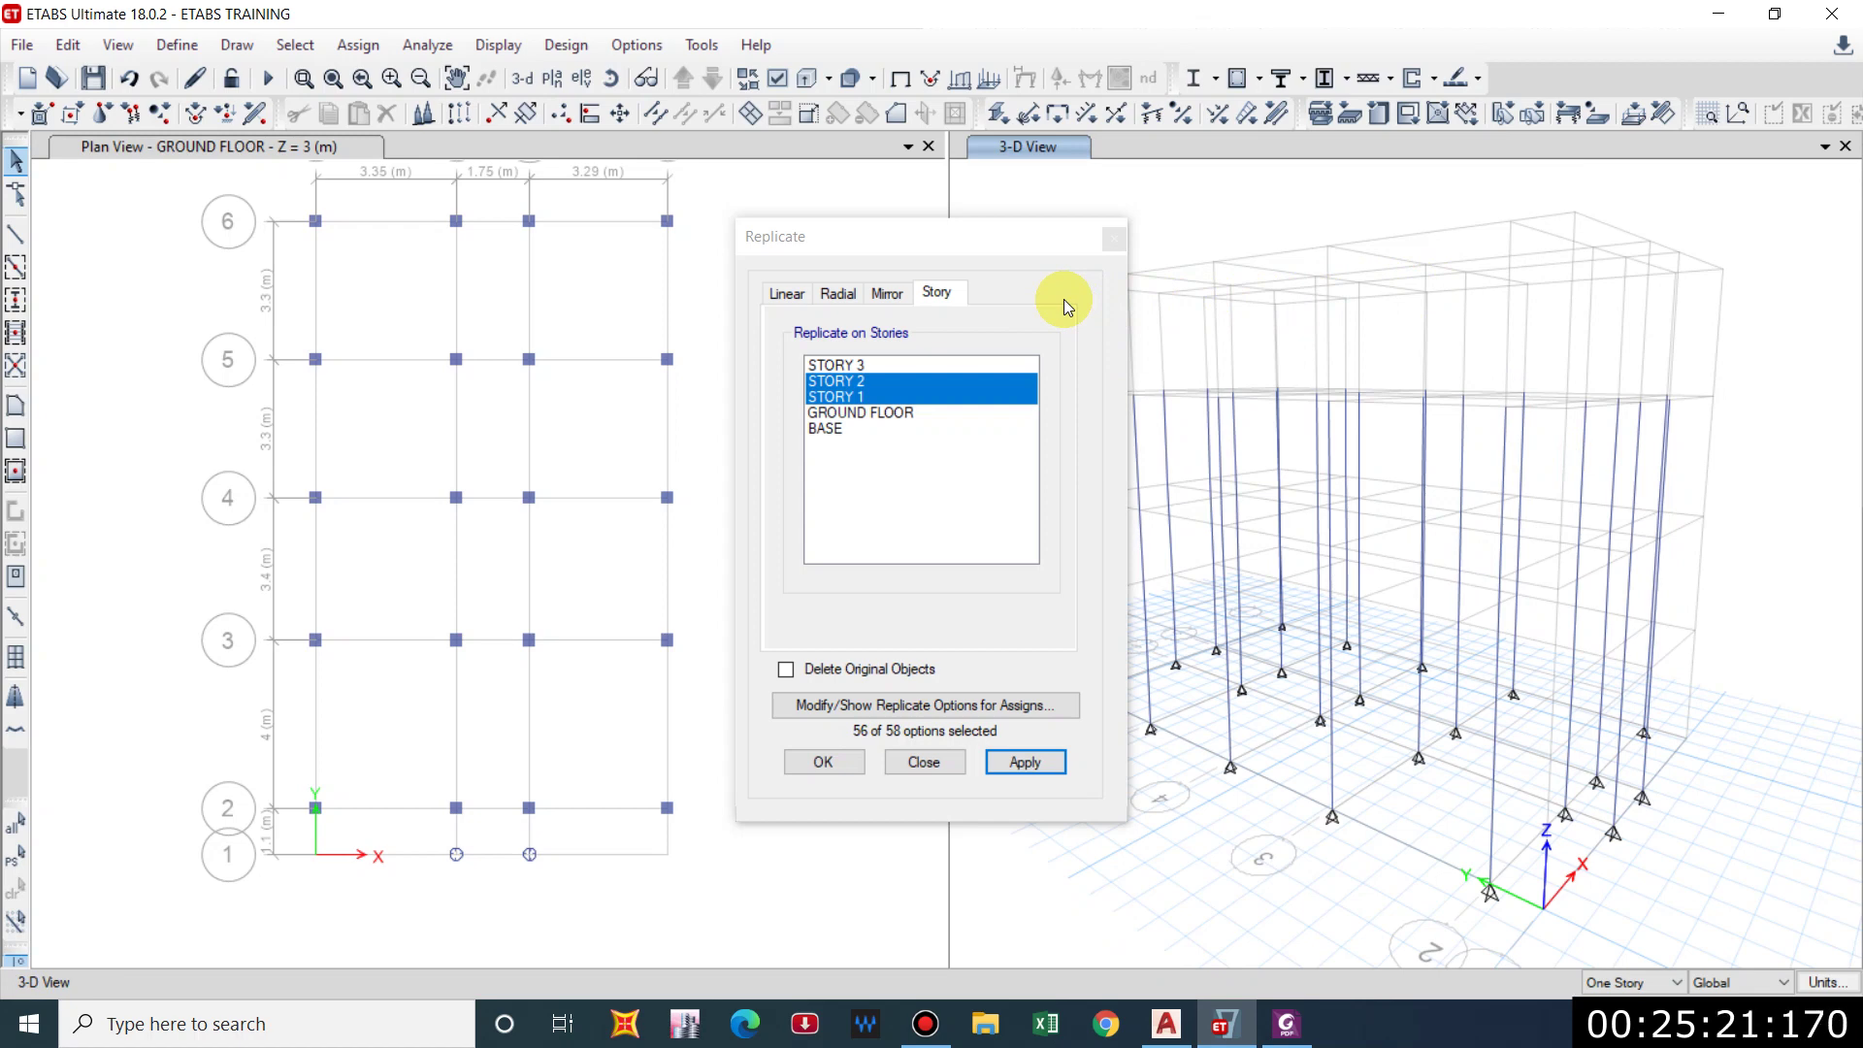
{"action": "left_click", "coordinate": [1113, 240]}
Undo the story replication and all column placements, leaving only the empty grid.
{"action": "left_click", "coordinate": [129, 78]}
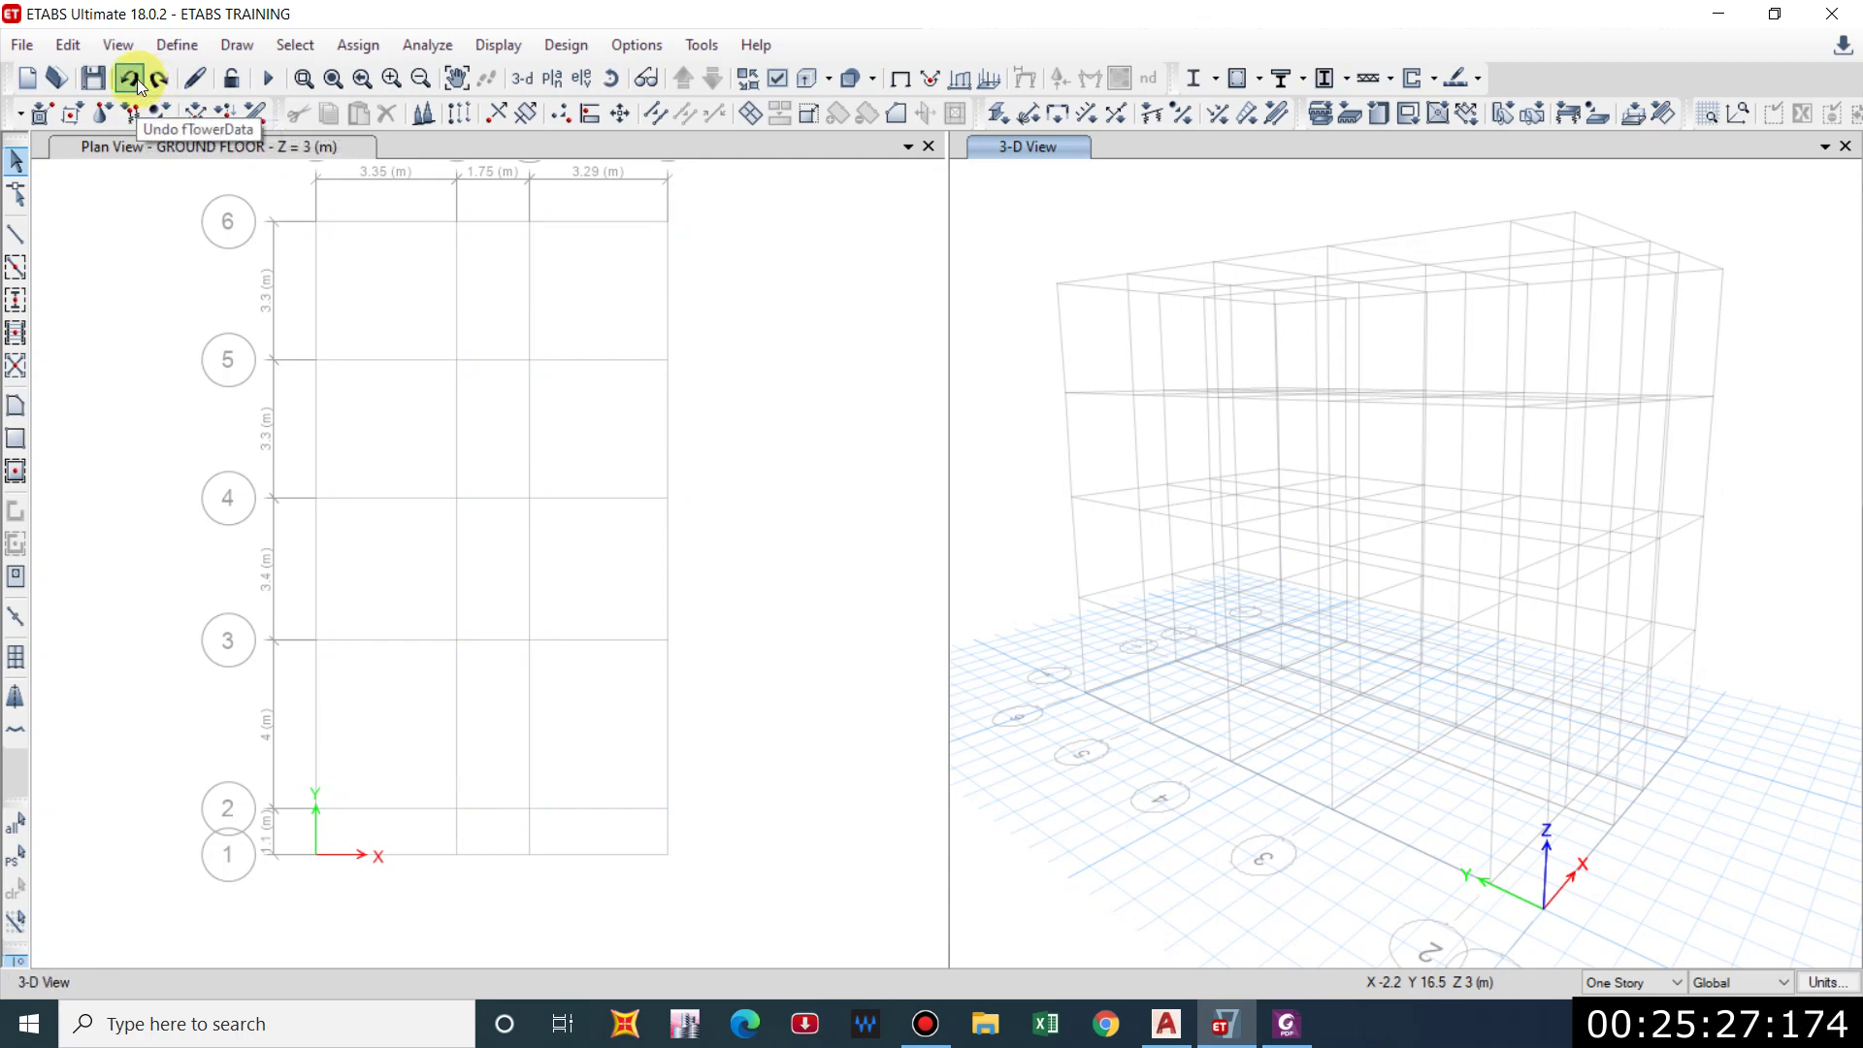
{"action": "left_click", "coordinate": [132, 80]}
{"action": "left_click", "coordinate": [542, 282]}
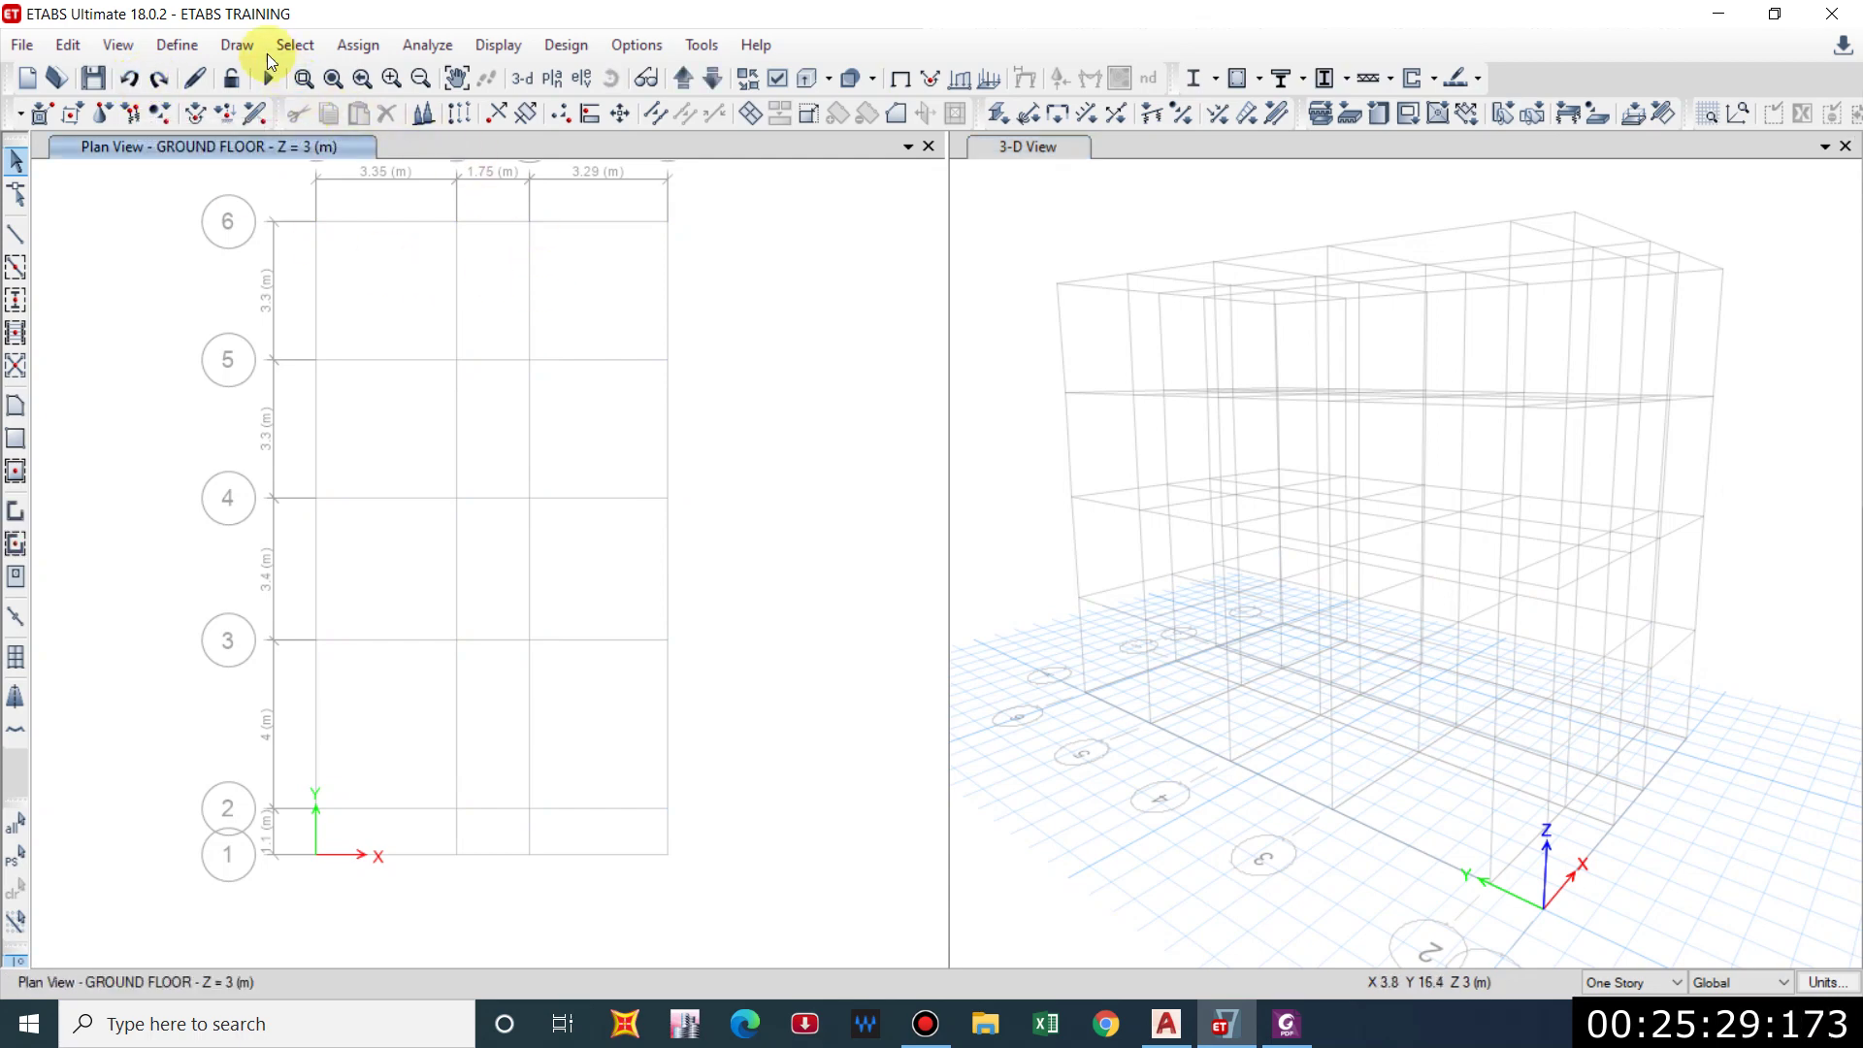
Open the model's story and grid system data for editing from the ground-floor plan.
{"action": "right_click", "coordinate": [429, 288]}
{"action": "left_click", "coordinate": [481, 306]}
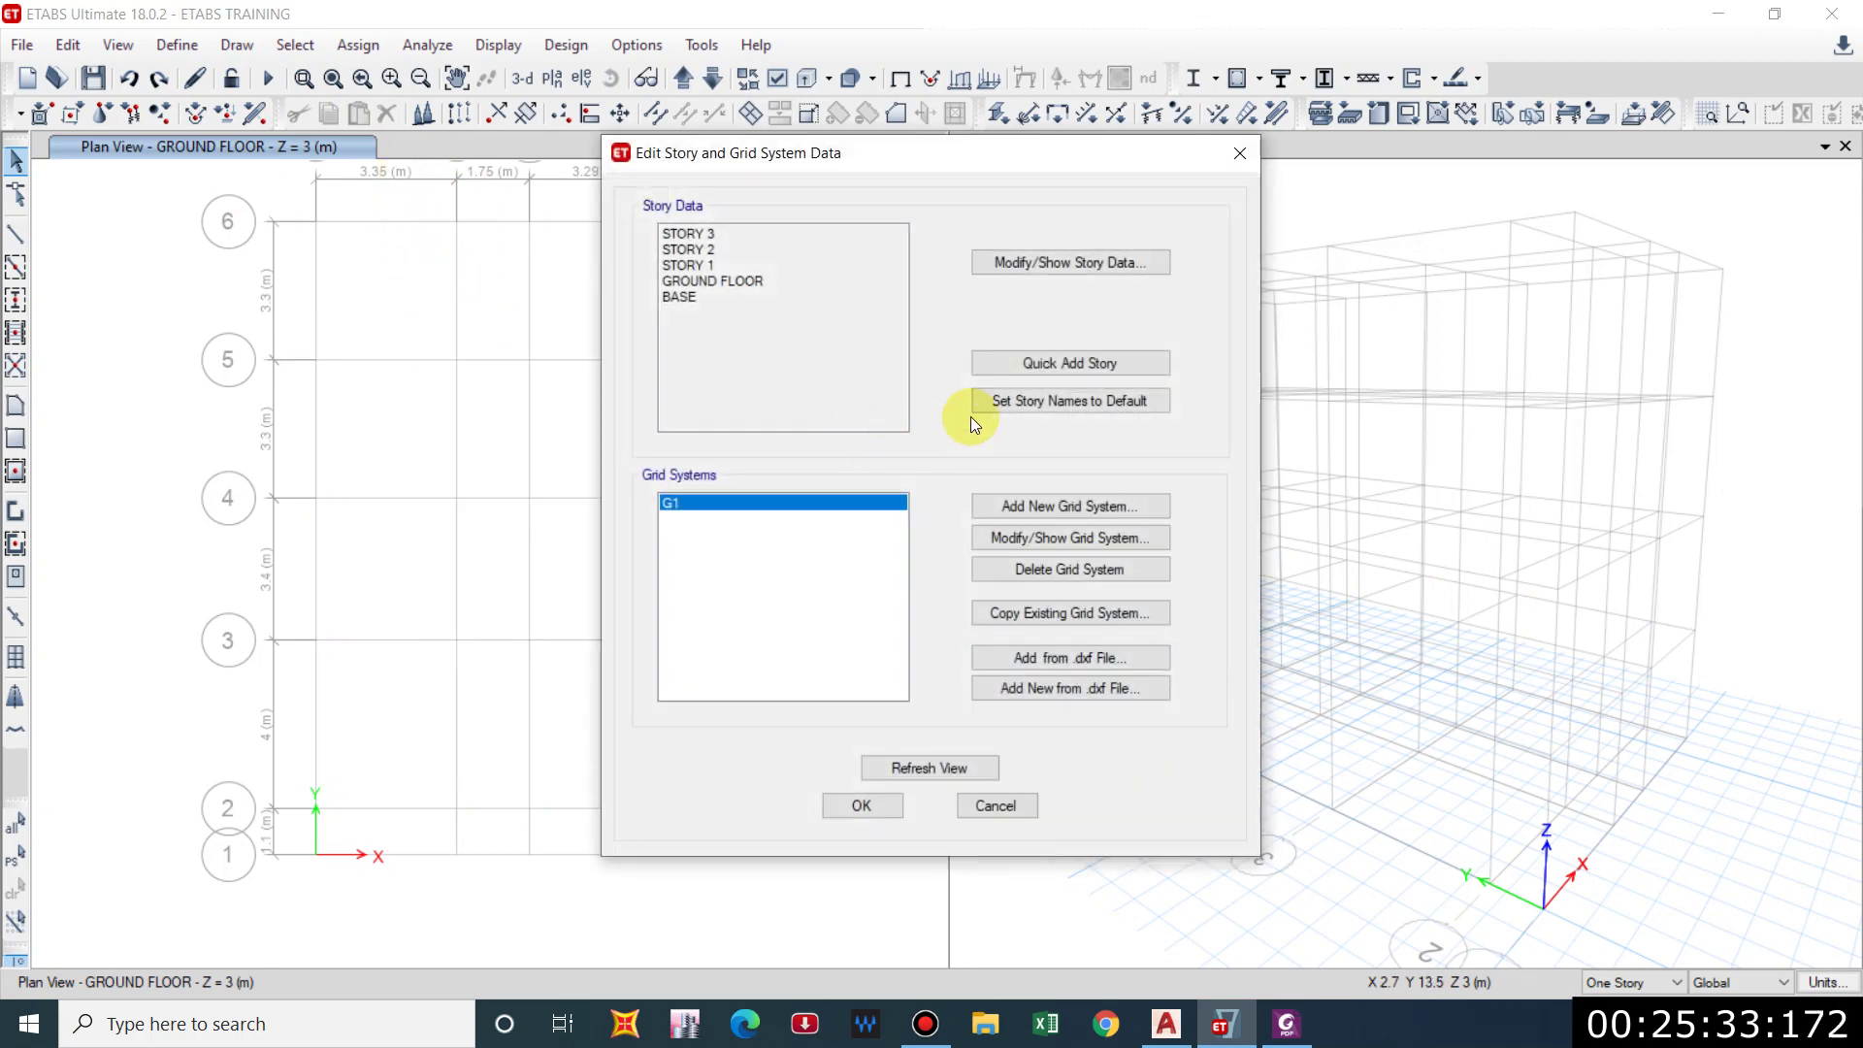
{"action": "left_click", "coordinate": [1040, 264]}
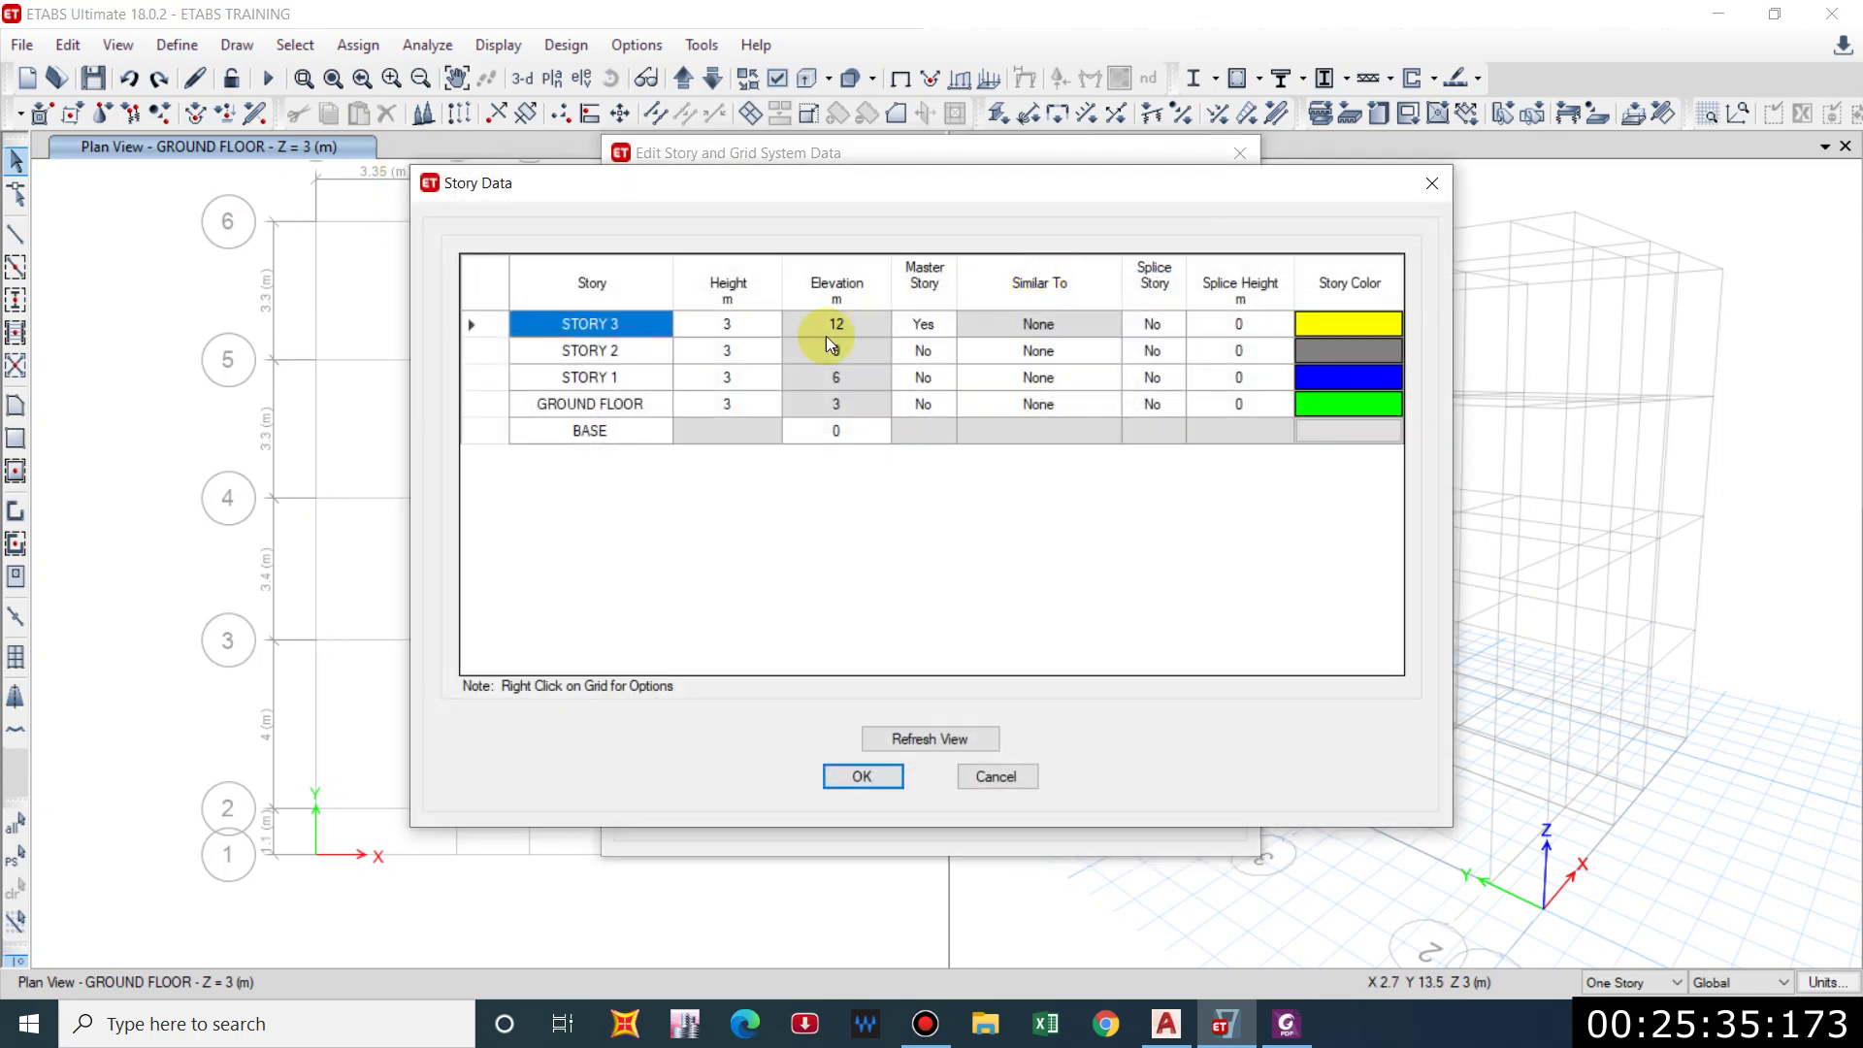
{"action": "left_click", "coordinate": [590, 403]}
{"action": "left_click", "coordinate": [599, 376]}
{"action": "left_click", "coordinate": [627, 353]}
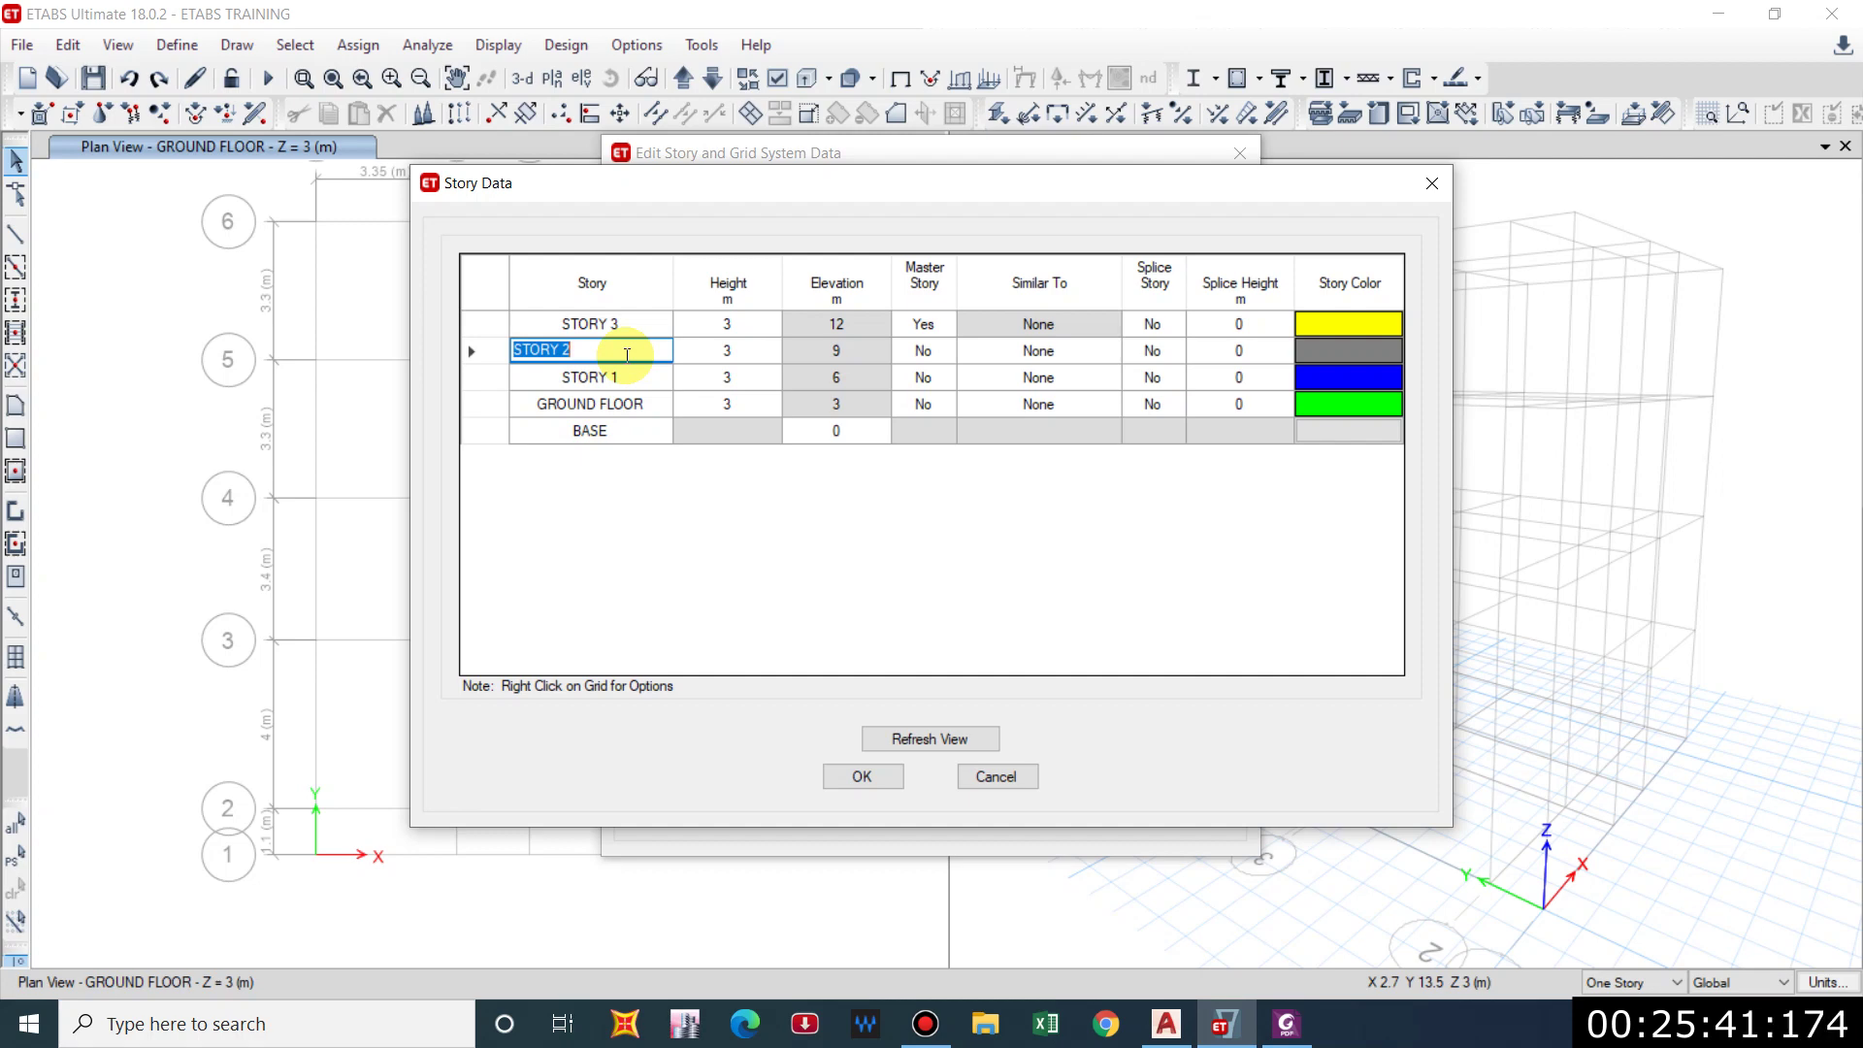
{"action": "left_click", "coordinate": [947, 353]}
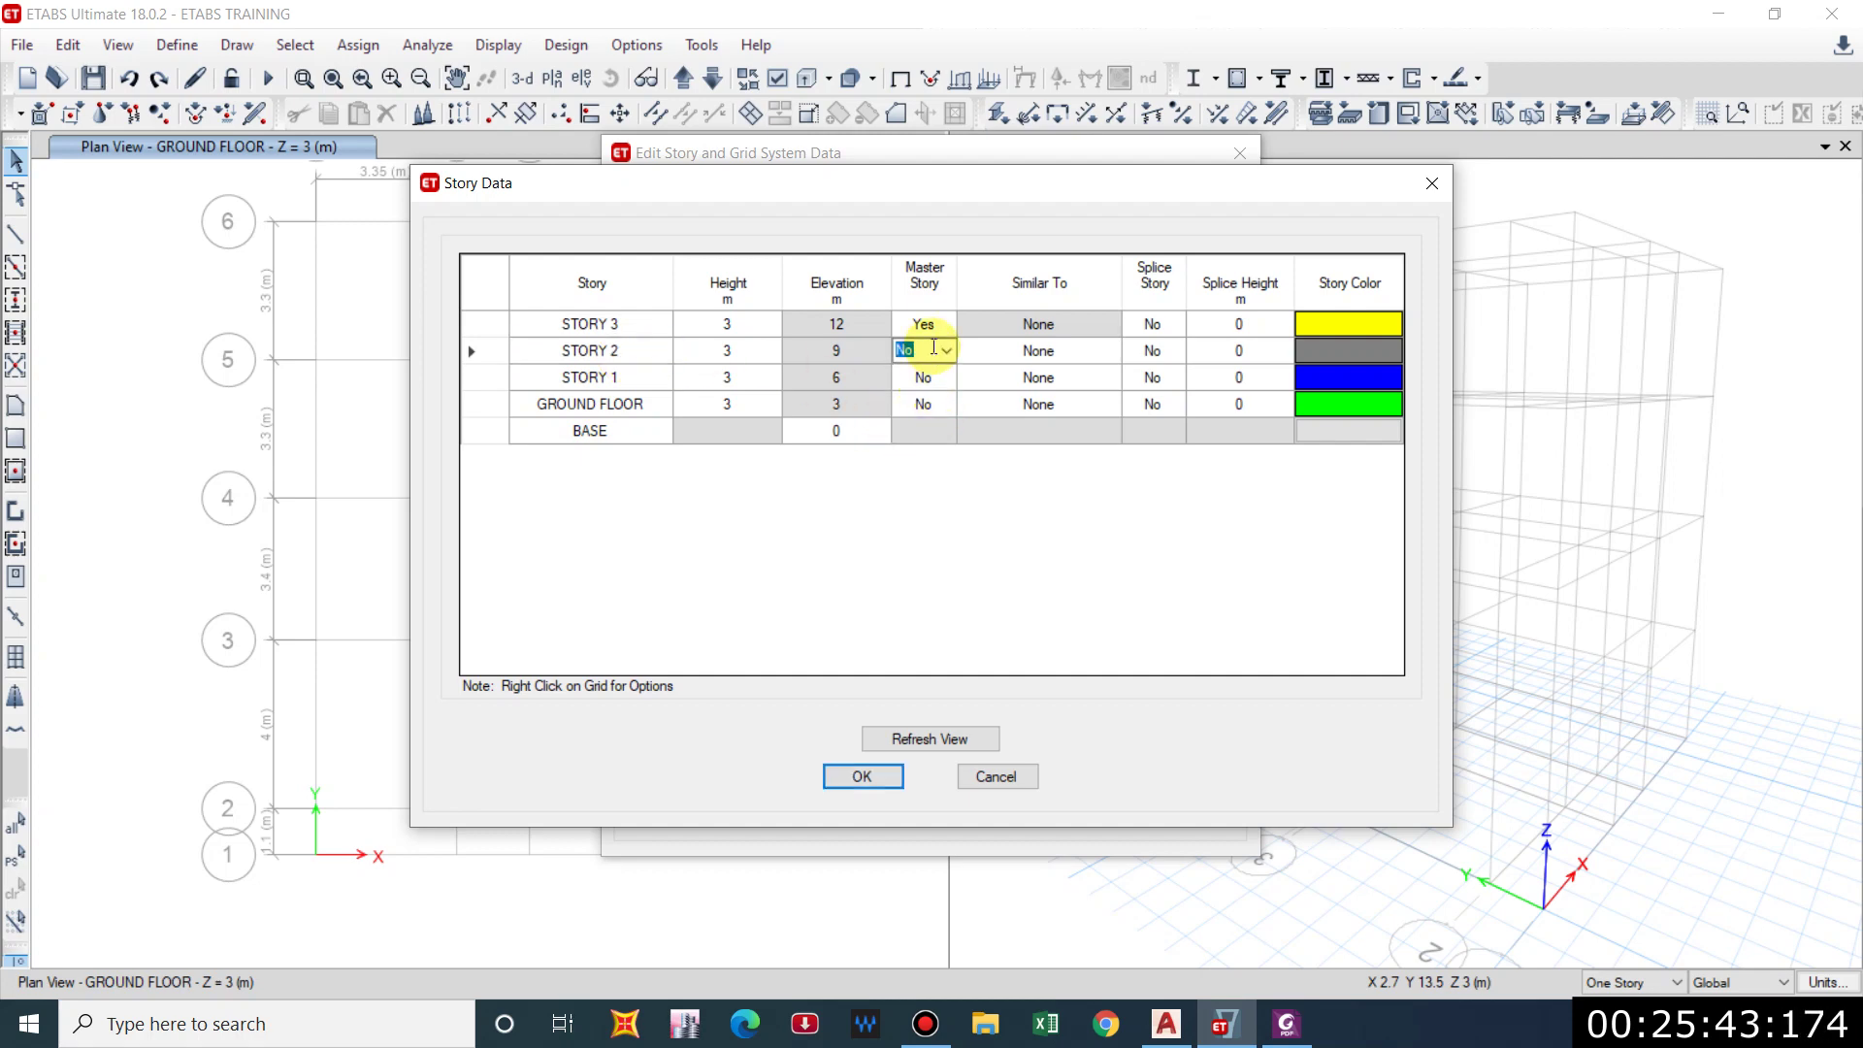
{"action": "left_click", "coordinate": [924, 379]}
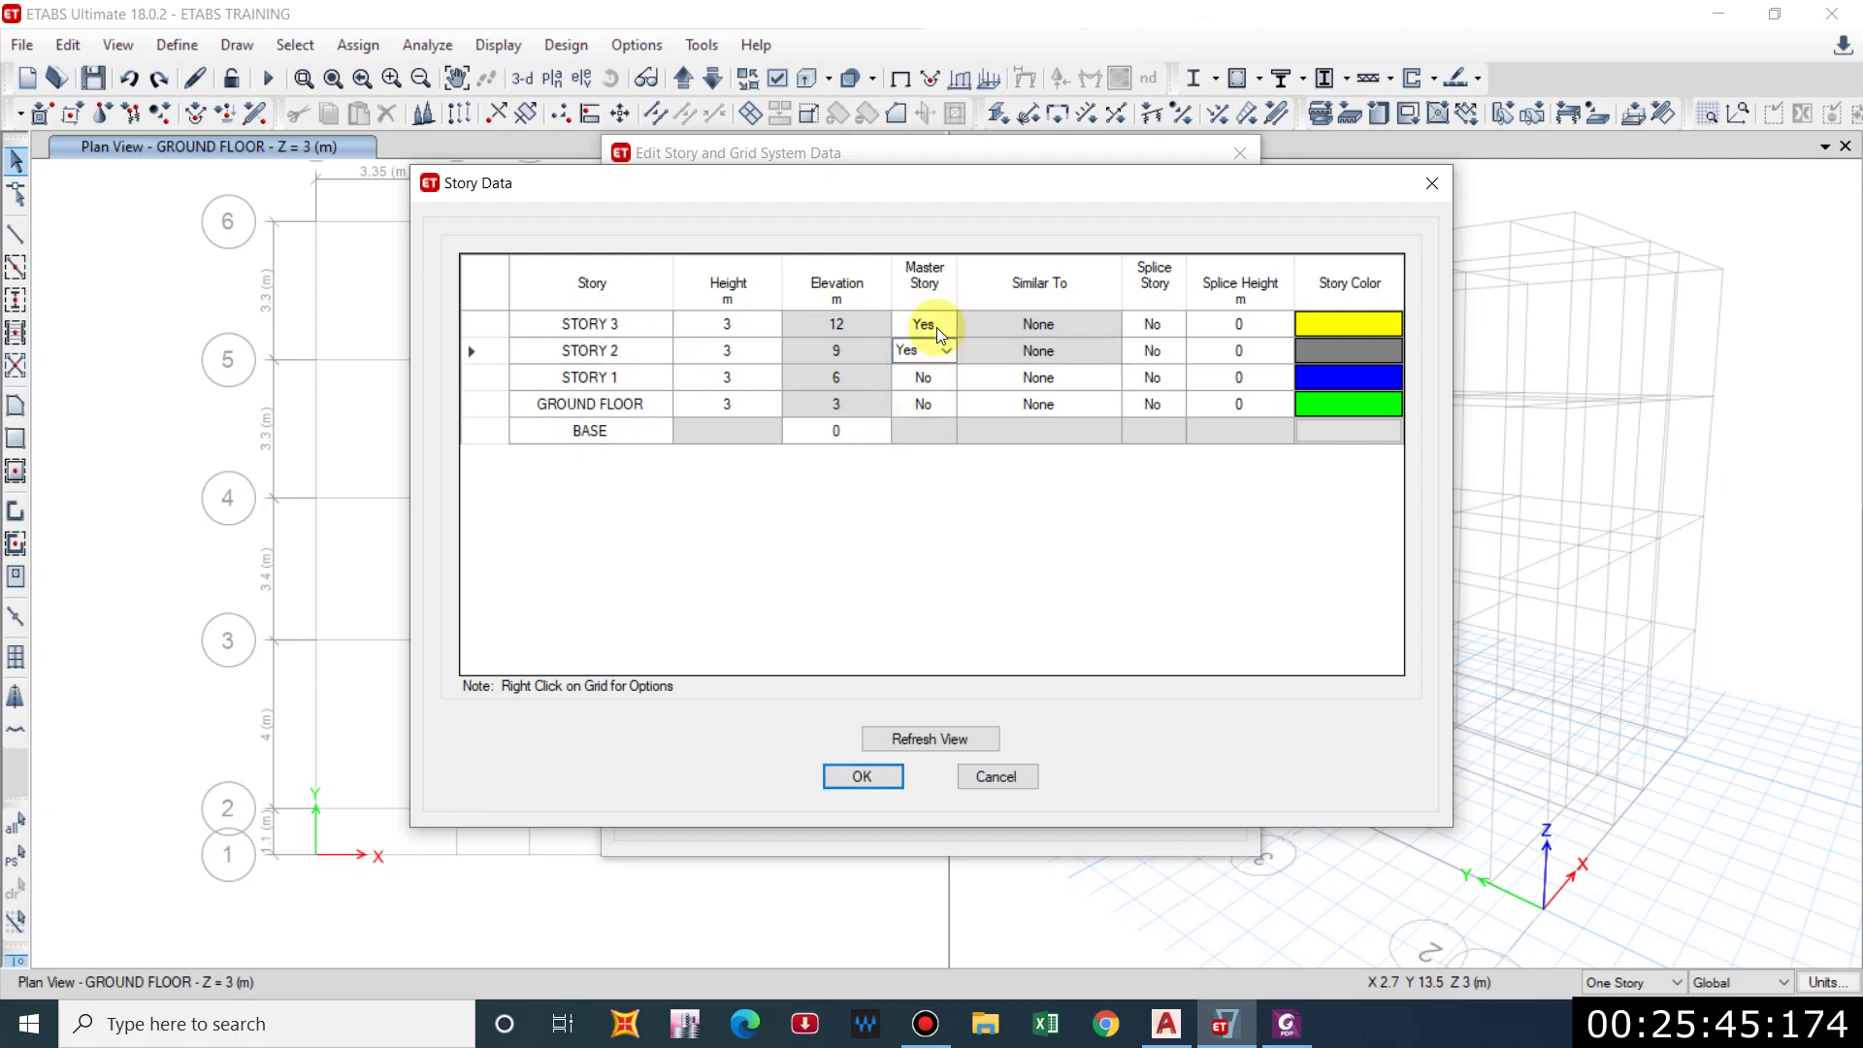
{"action": "left_click", "coordinate": [946, 327]}
{"action": "left_click", "coordinate": [947, 324]}
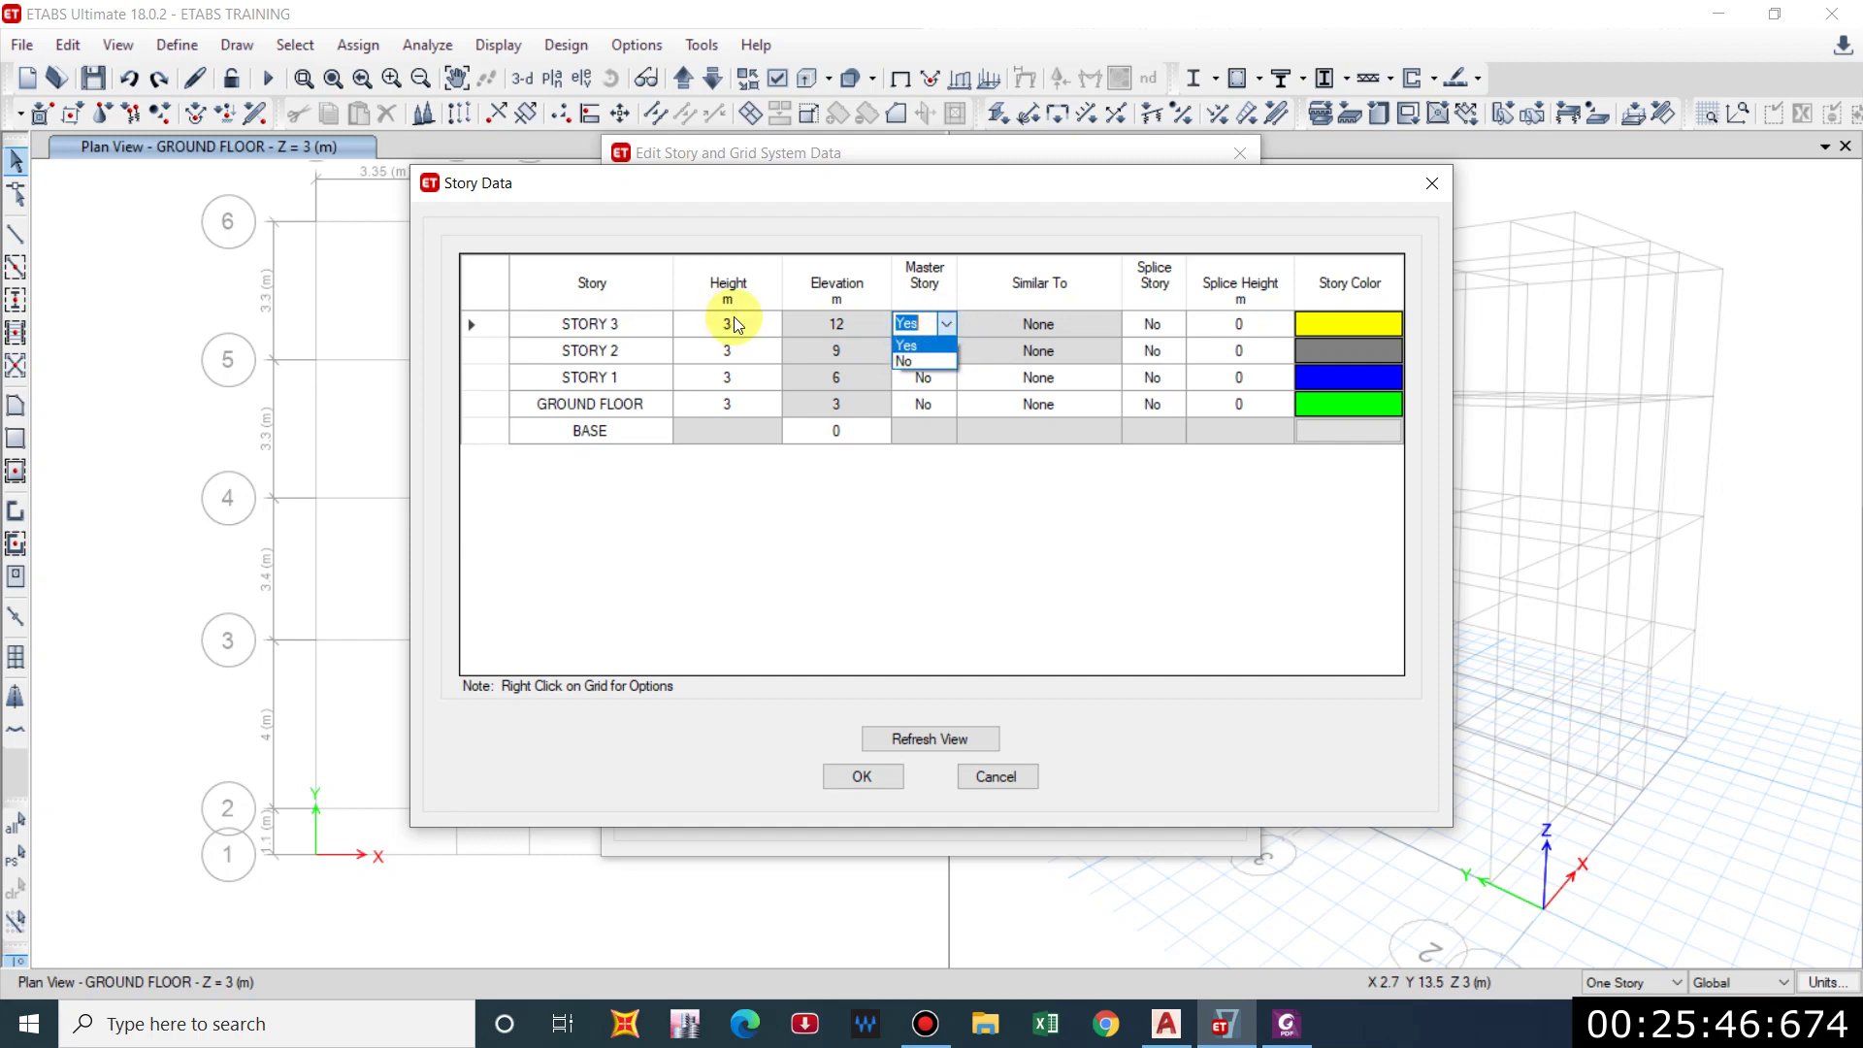
{"action": "left_click", "coordinate": [923, 340]}
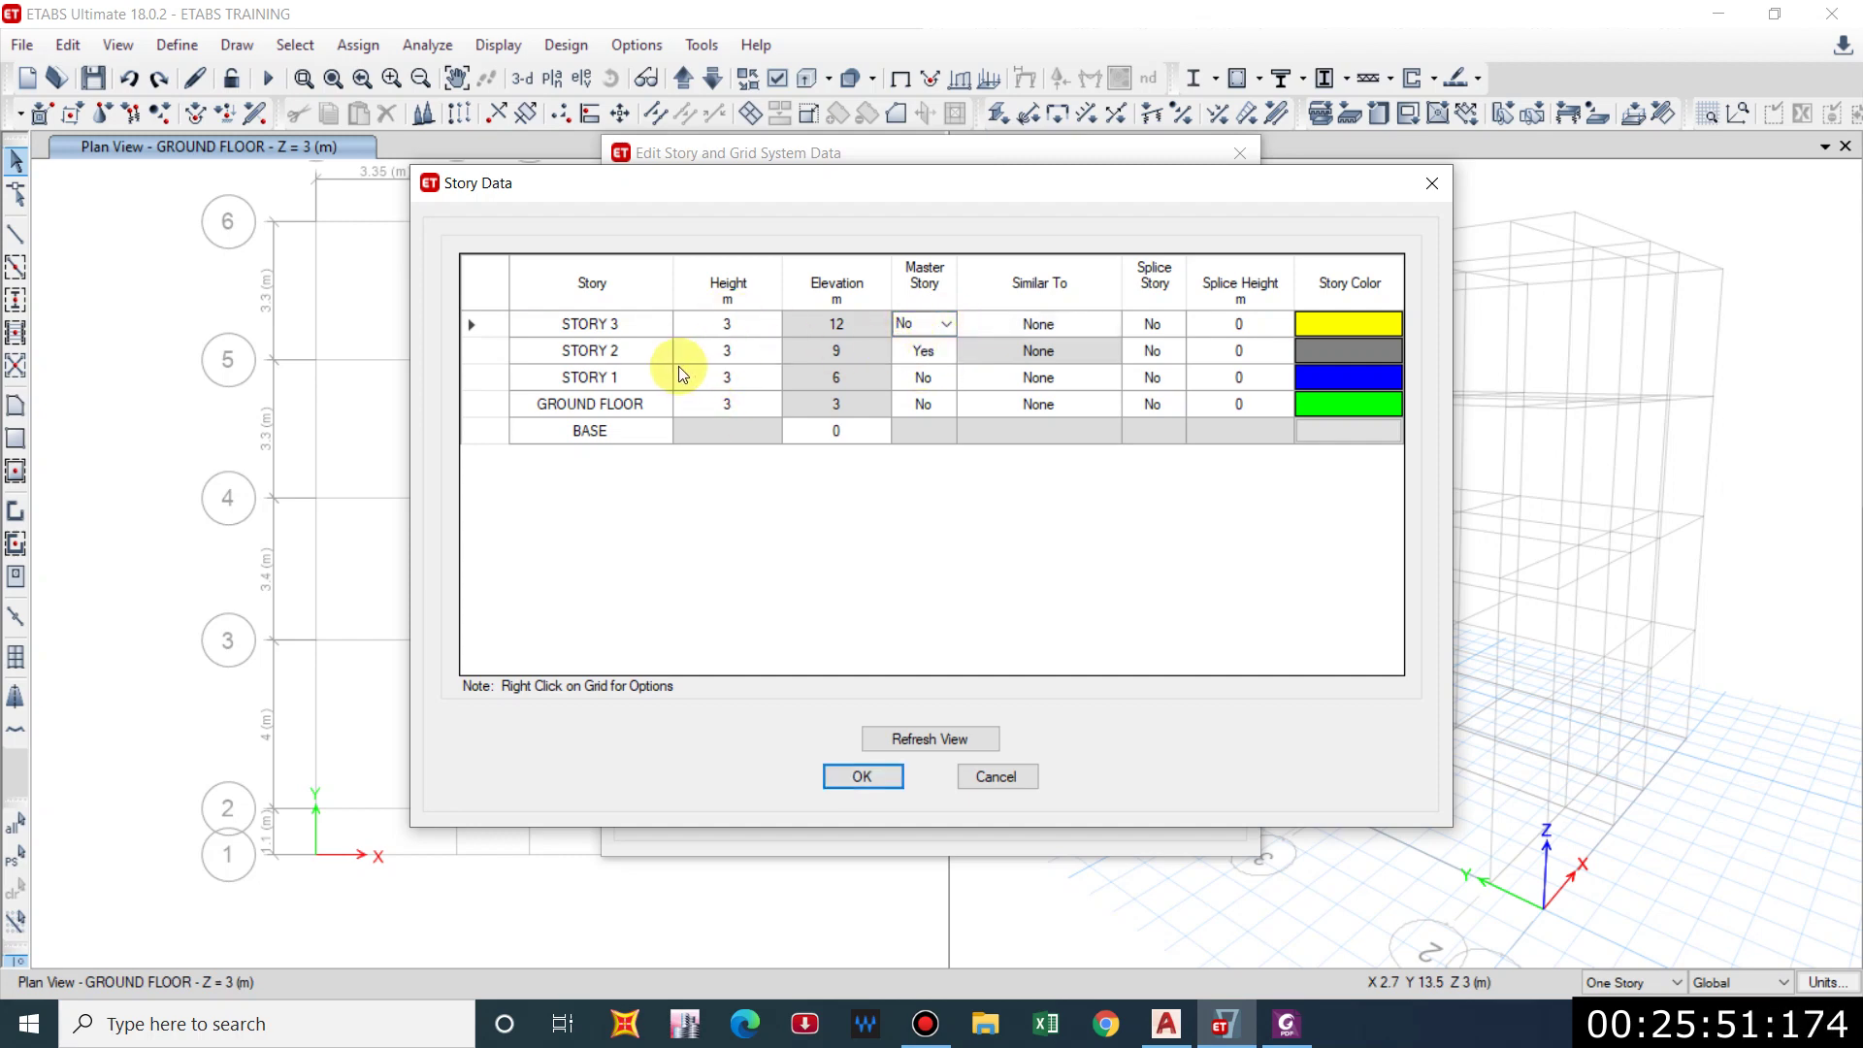
{"action": "key", "text": "Return"}
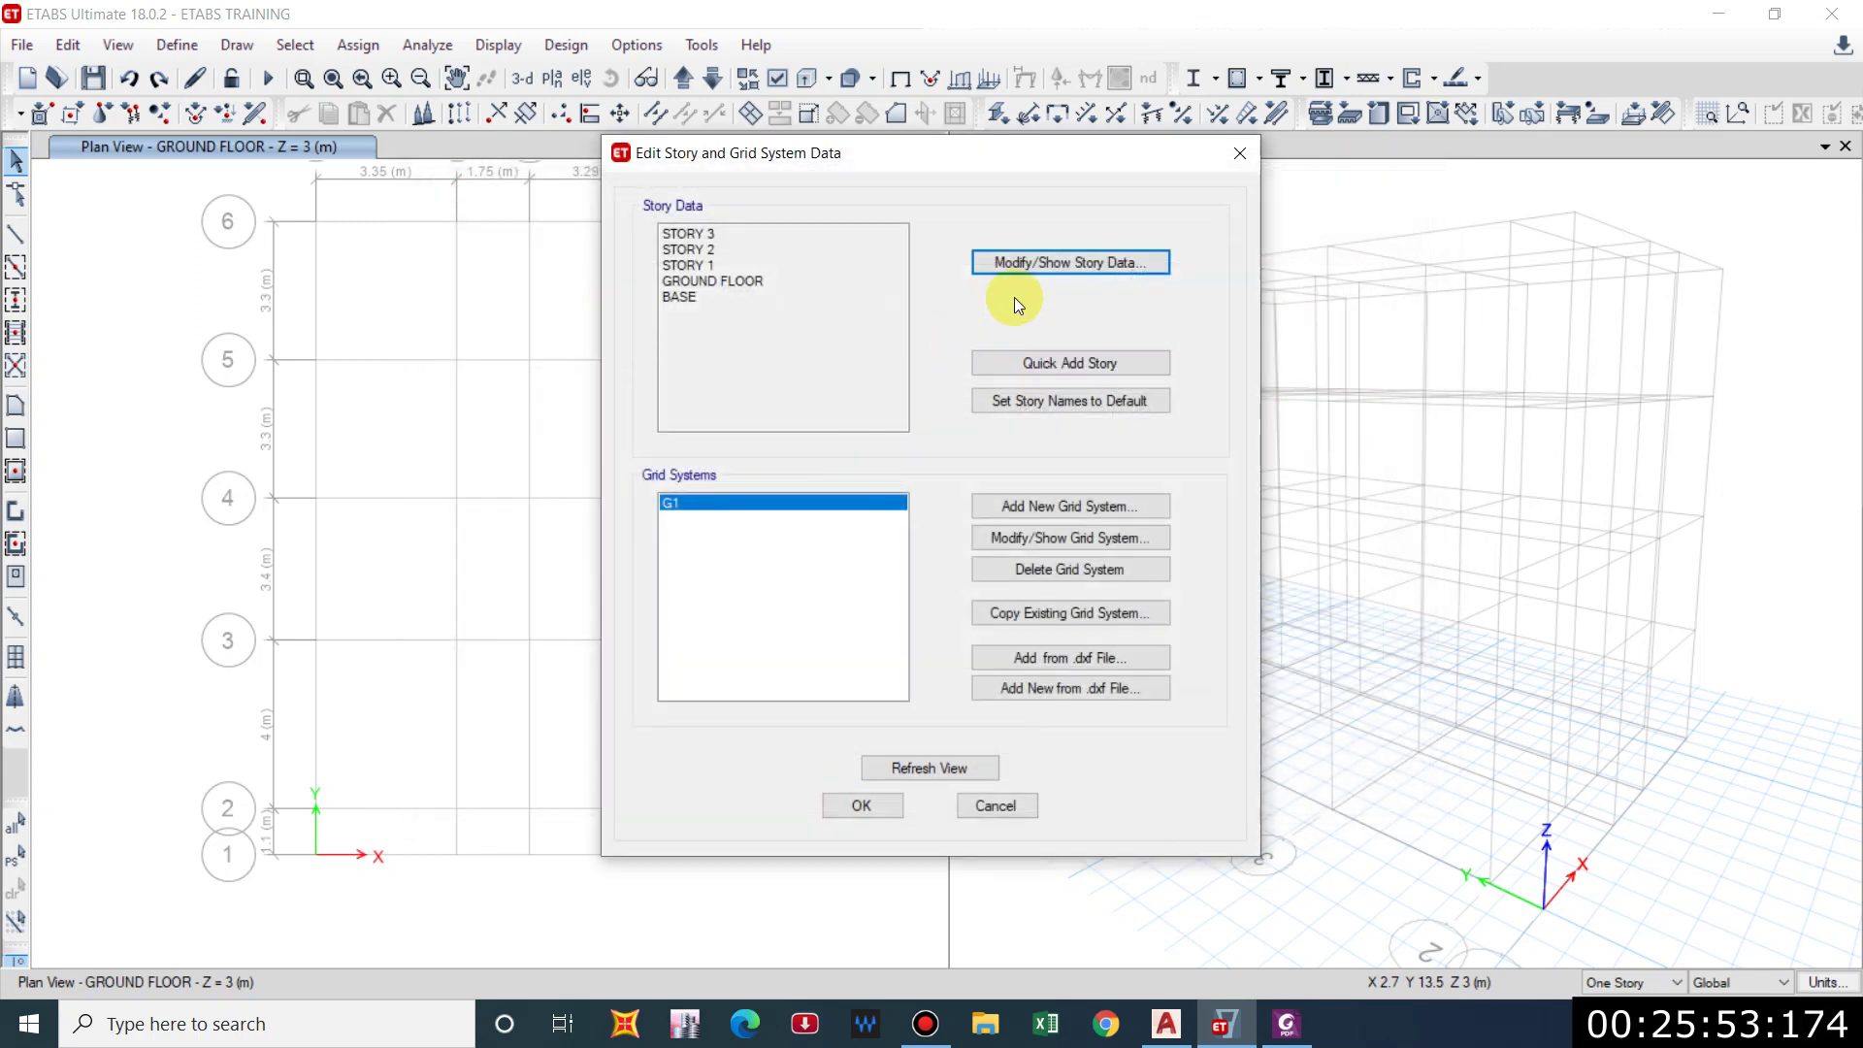
In the story data, set Master Story to No for STORY 3 and to Yes for STORY 2.
{"action": "left_click", "coordinate": [1006, 266]}
{"action": "left_click", "coordinate": [943, 326]}
{"action": "left_click", "coordinate": [945, 328]}
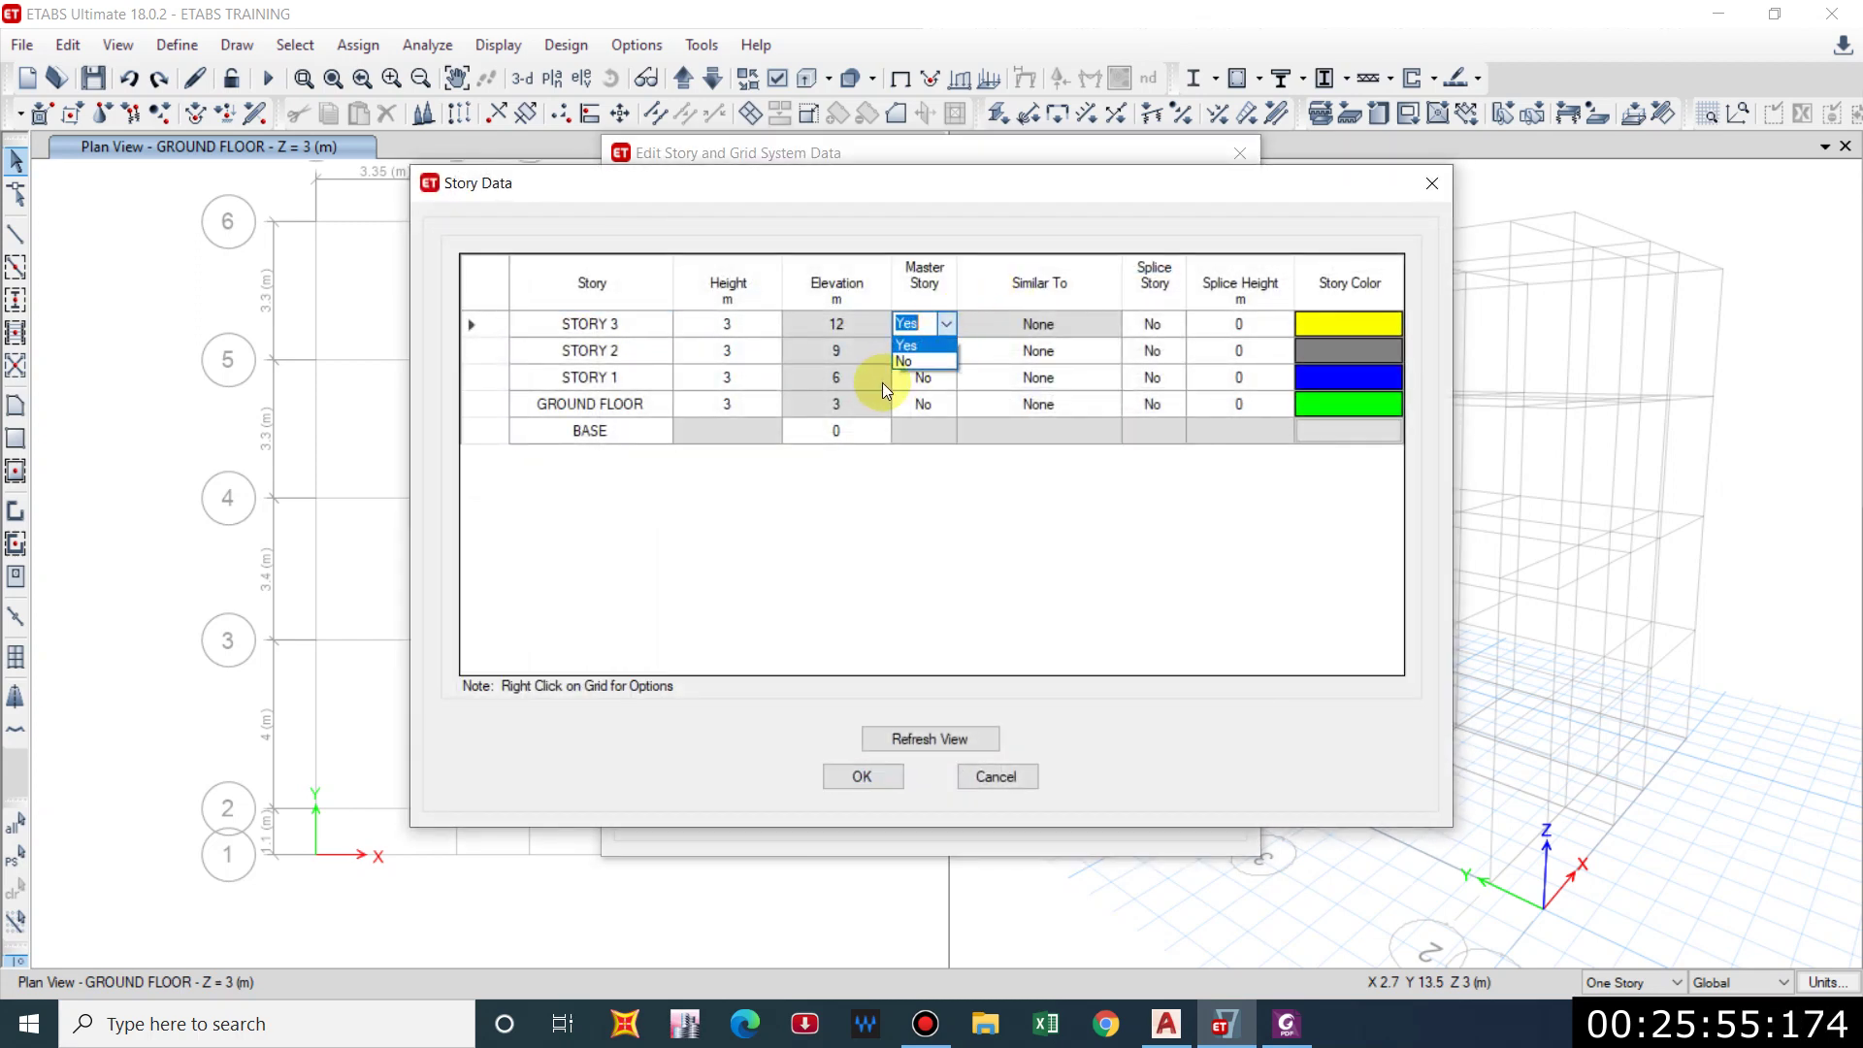
{"action": "left_click", "coordinate": [911, 361]}
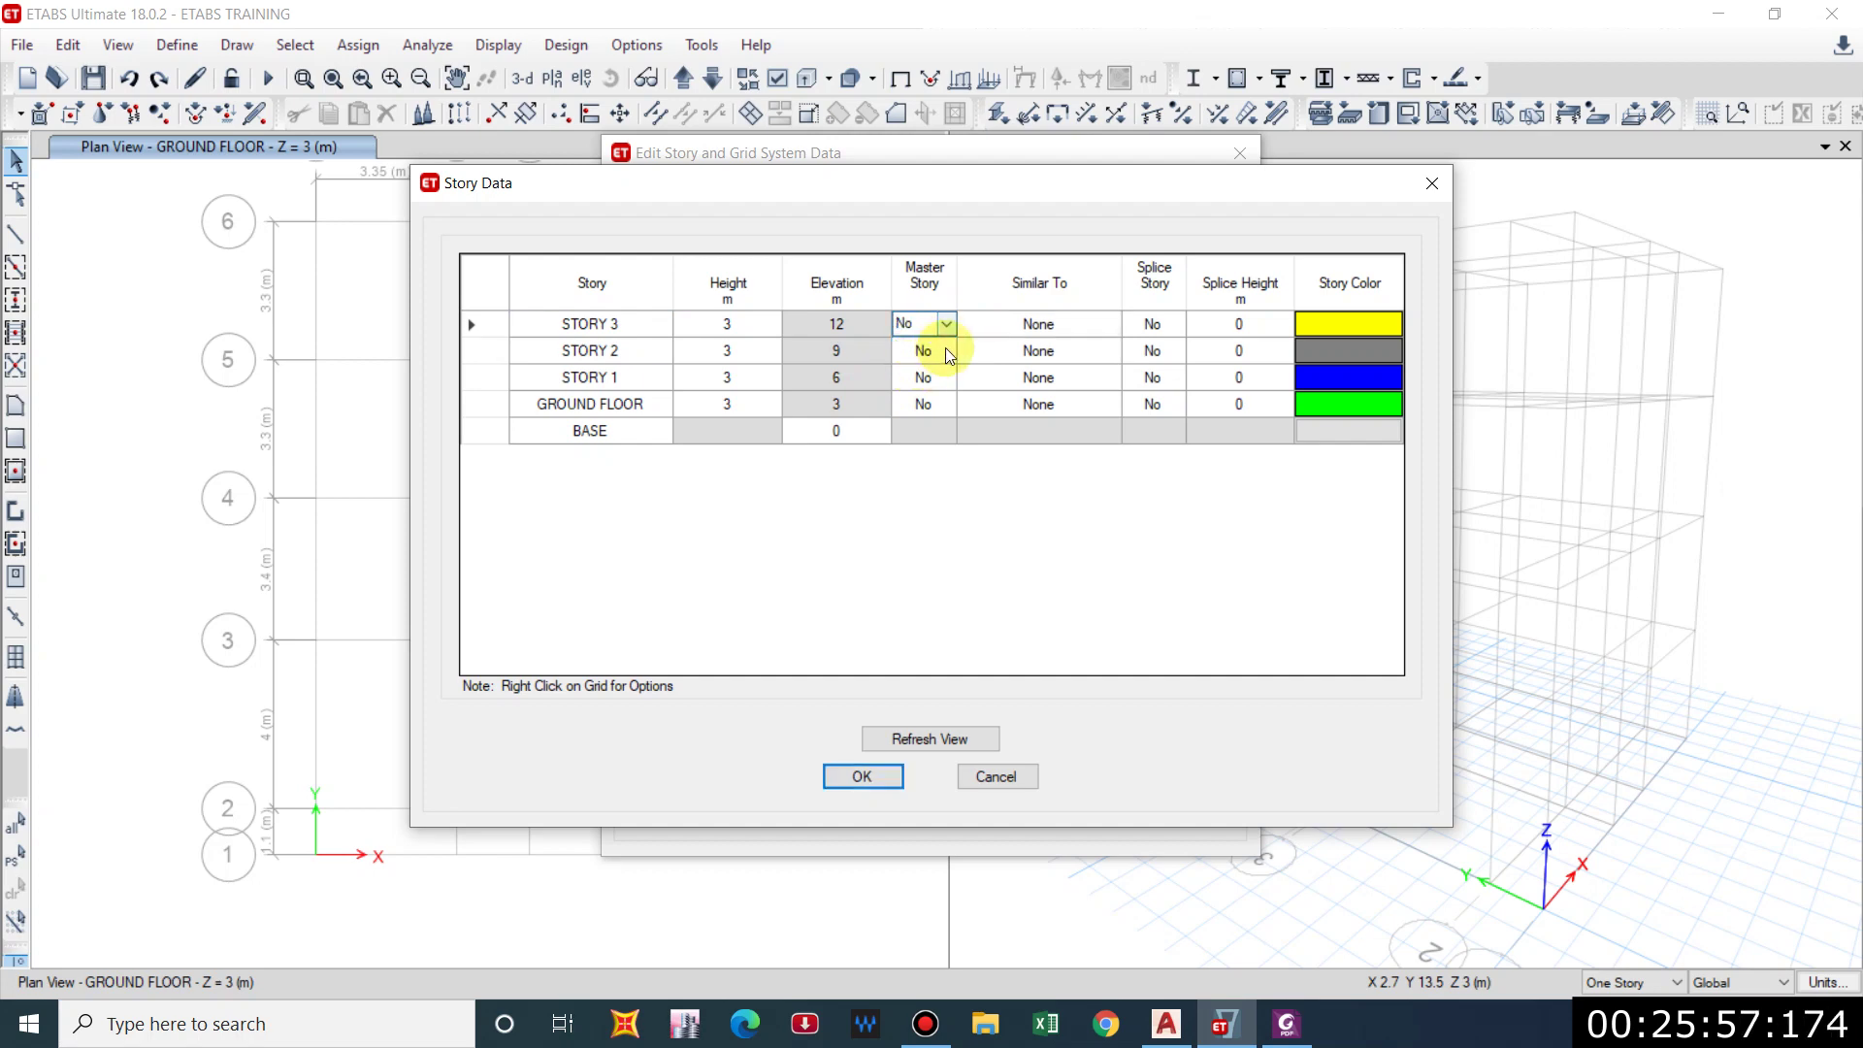
{"action": "left_click", "coordinate": [944, 350]}
{"action": "left_click", "coordinate": [945, 350]}
{"action": "left_click", "coordinate": [922, 374]}
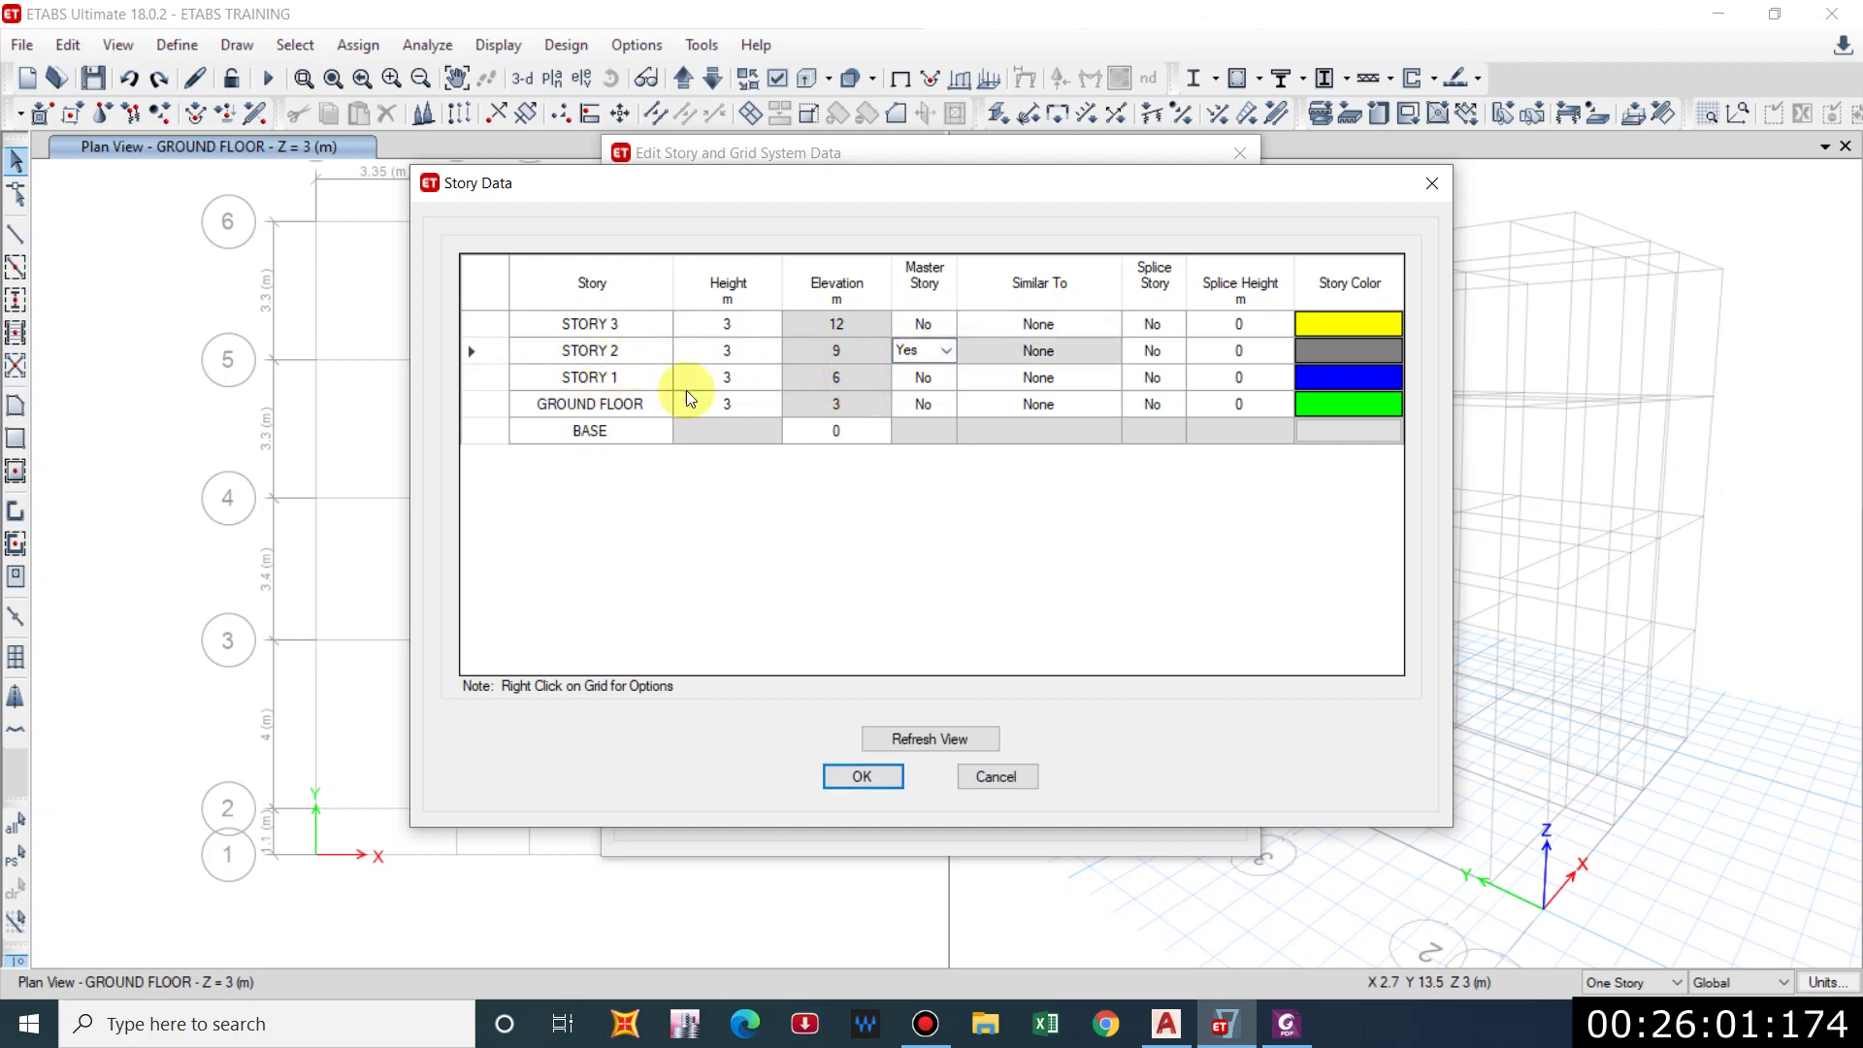
Set STORY 1 and GROUND FLOOR as similar to STORY 2 in the story data and accept the story and grid settings.
{"action": "left_click", "coordinate": [1034, 398]}
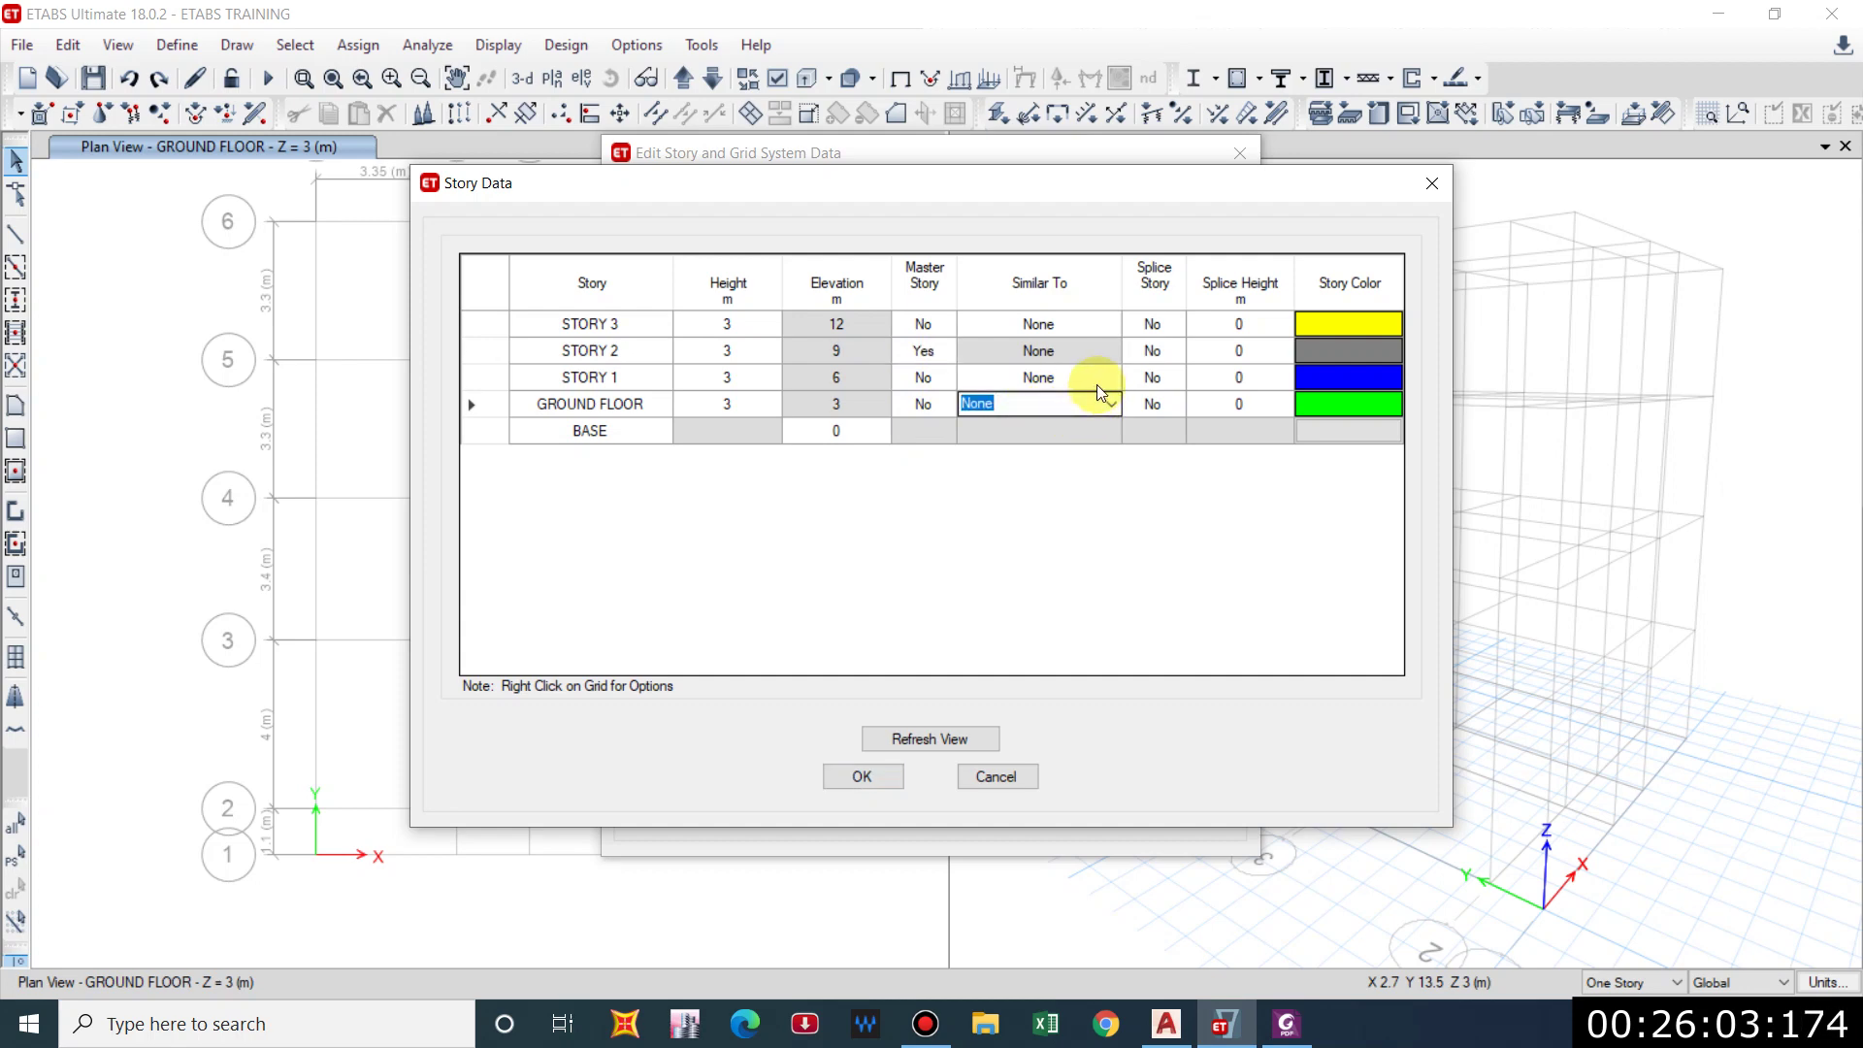
{"action": "left_click", "coordinate": [1104, 385]}
{"action": "left_click", "coordinate": [1108, 383]}
{"action": "left_click", "coordinate": [1022, 416]}
{"action": "left_click", "coordinate": [1107, 406]}
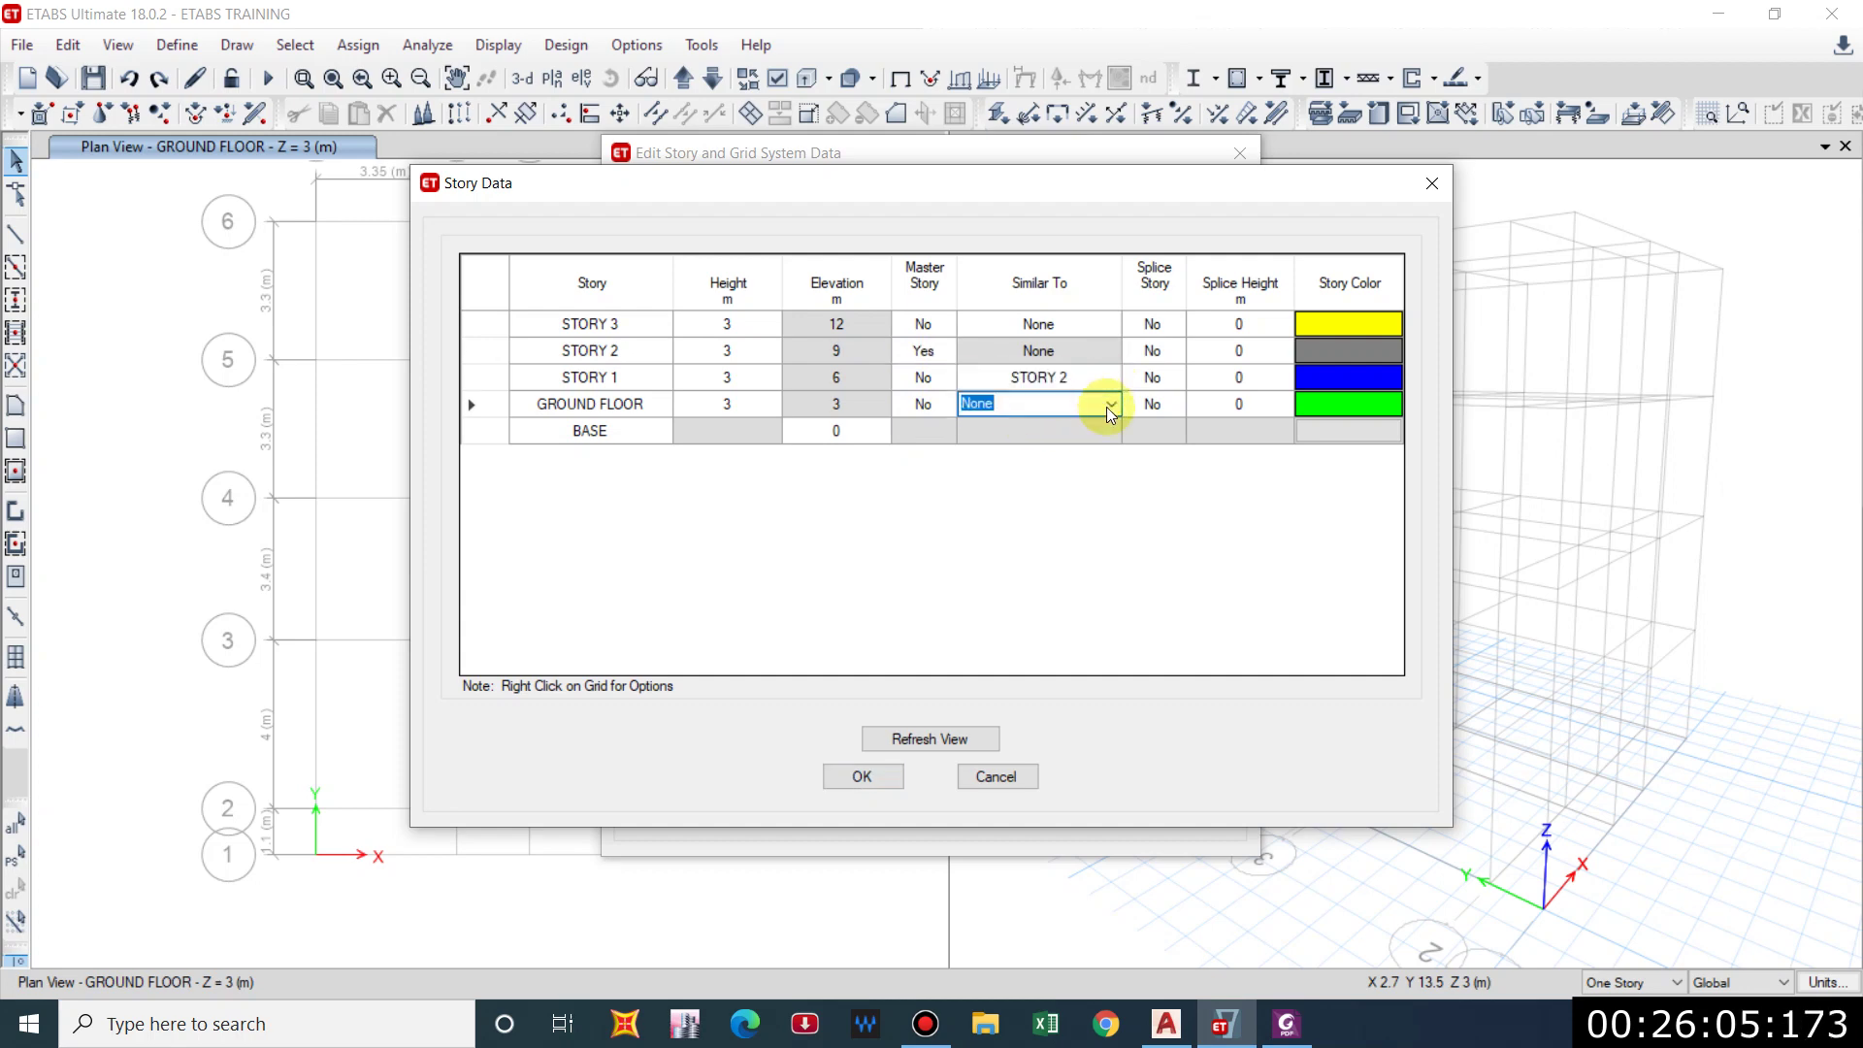
{"action": "left_click", "coordinate": [1111, 408]}
{"action": "left_click", "coordinate": [1015, 437]}
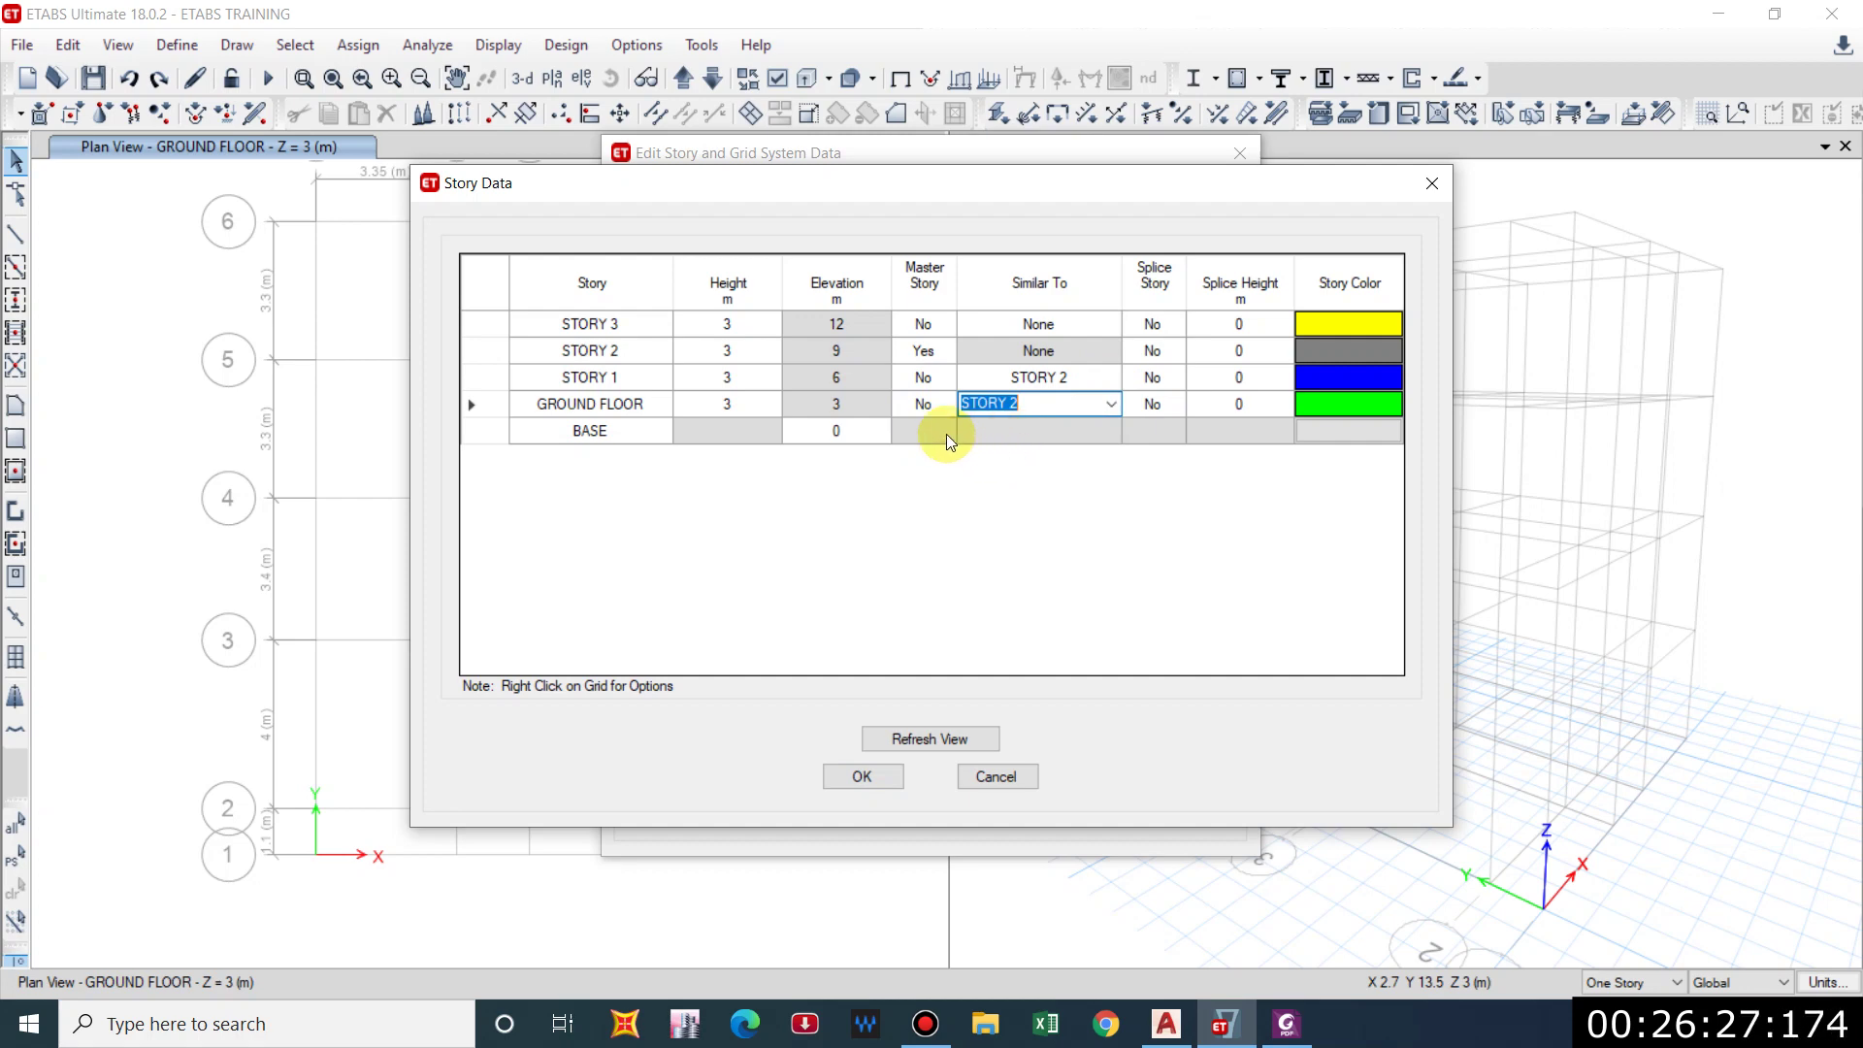
{"action": "left_click", "coordinate": [889, 783]}
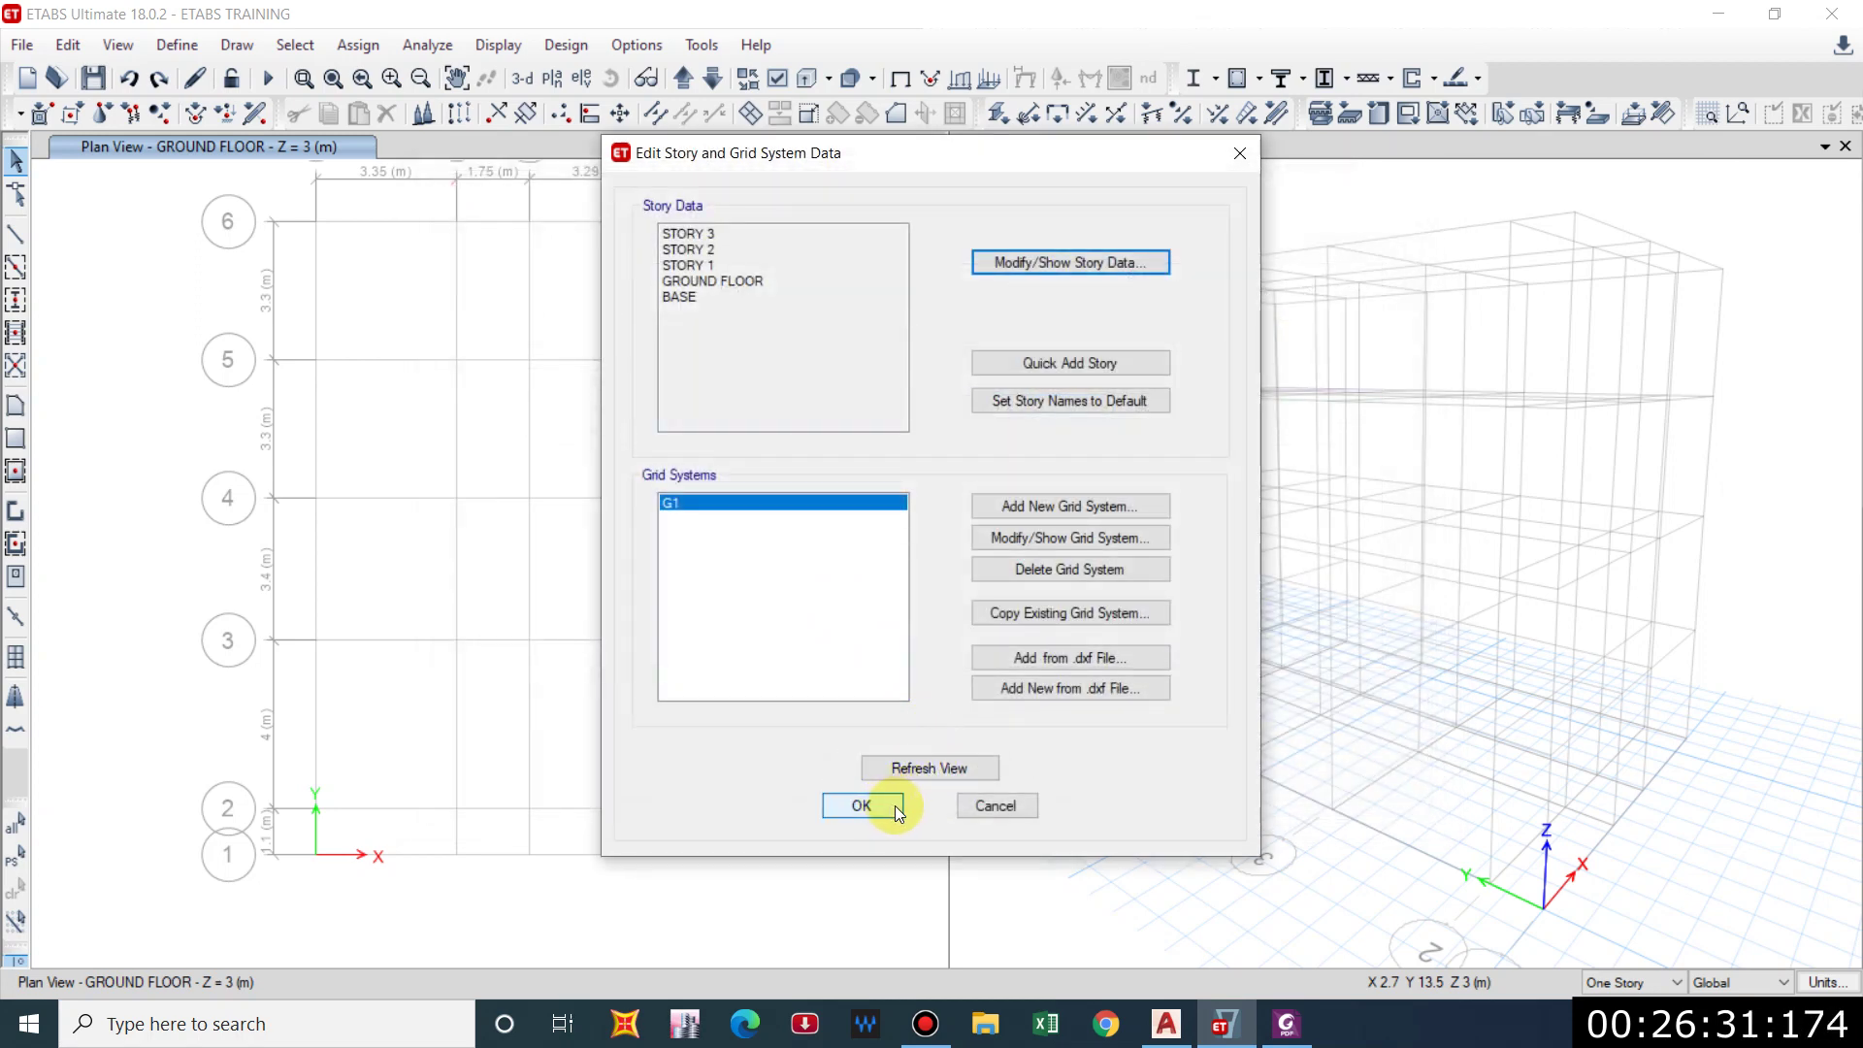
{"action": "left_click", "coordinate": [863, 806]}
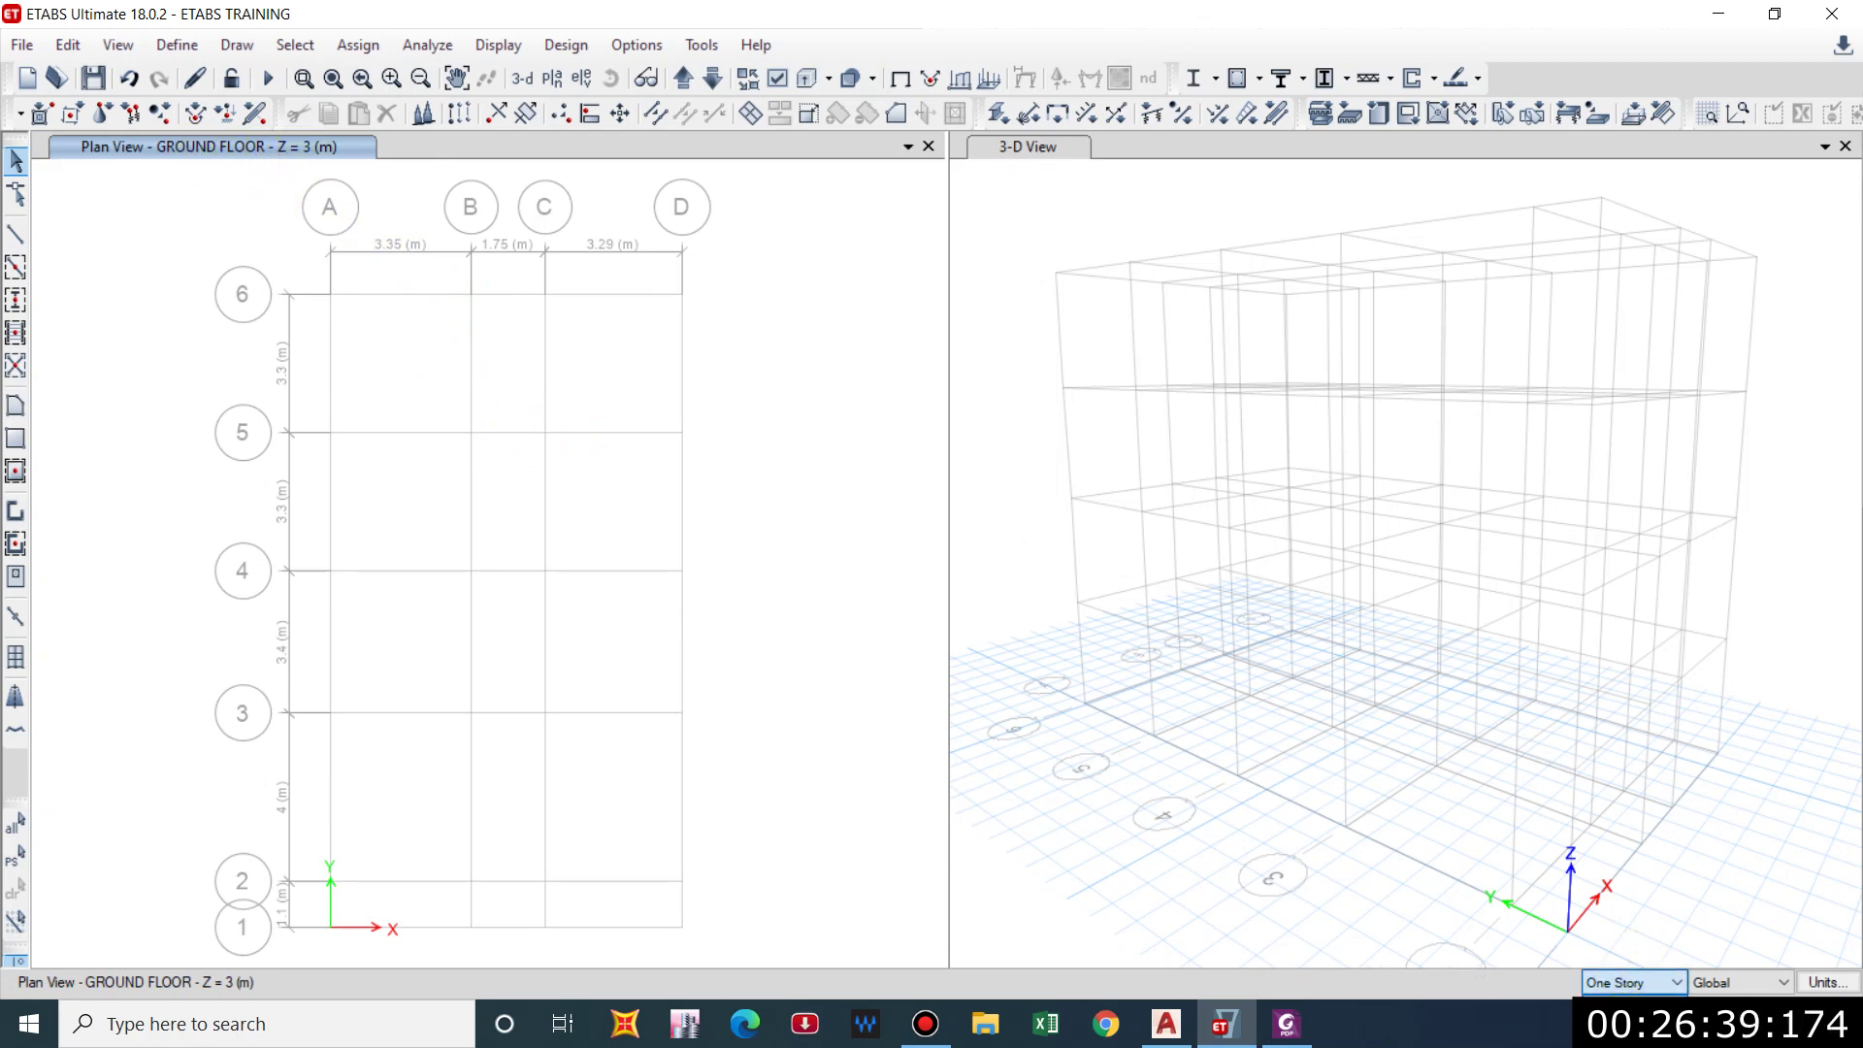
Set the drawing scope to Similar Stories and place Column 300*300 at every intersection of grids A–D with grids 2–6.
{"action": "key", "text": "Down"}
{"action": "scroll", "coordinate": [582, 466], "scroll_direction": "down", "scroll_amount": 3}
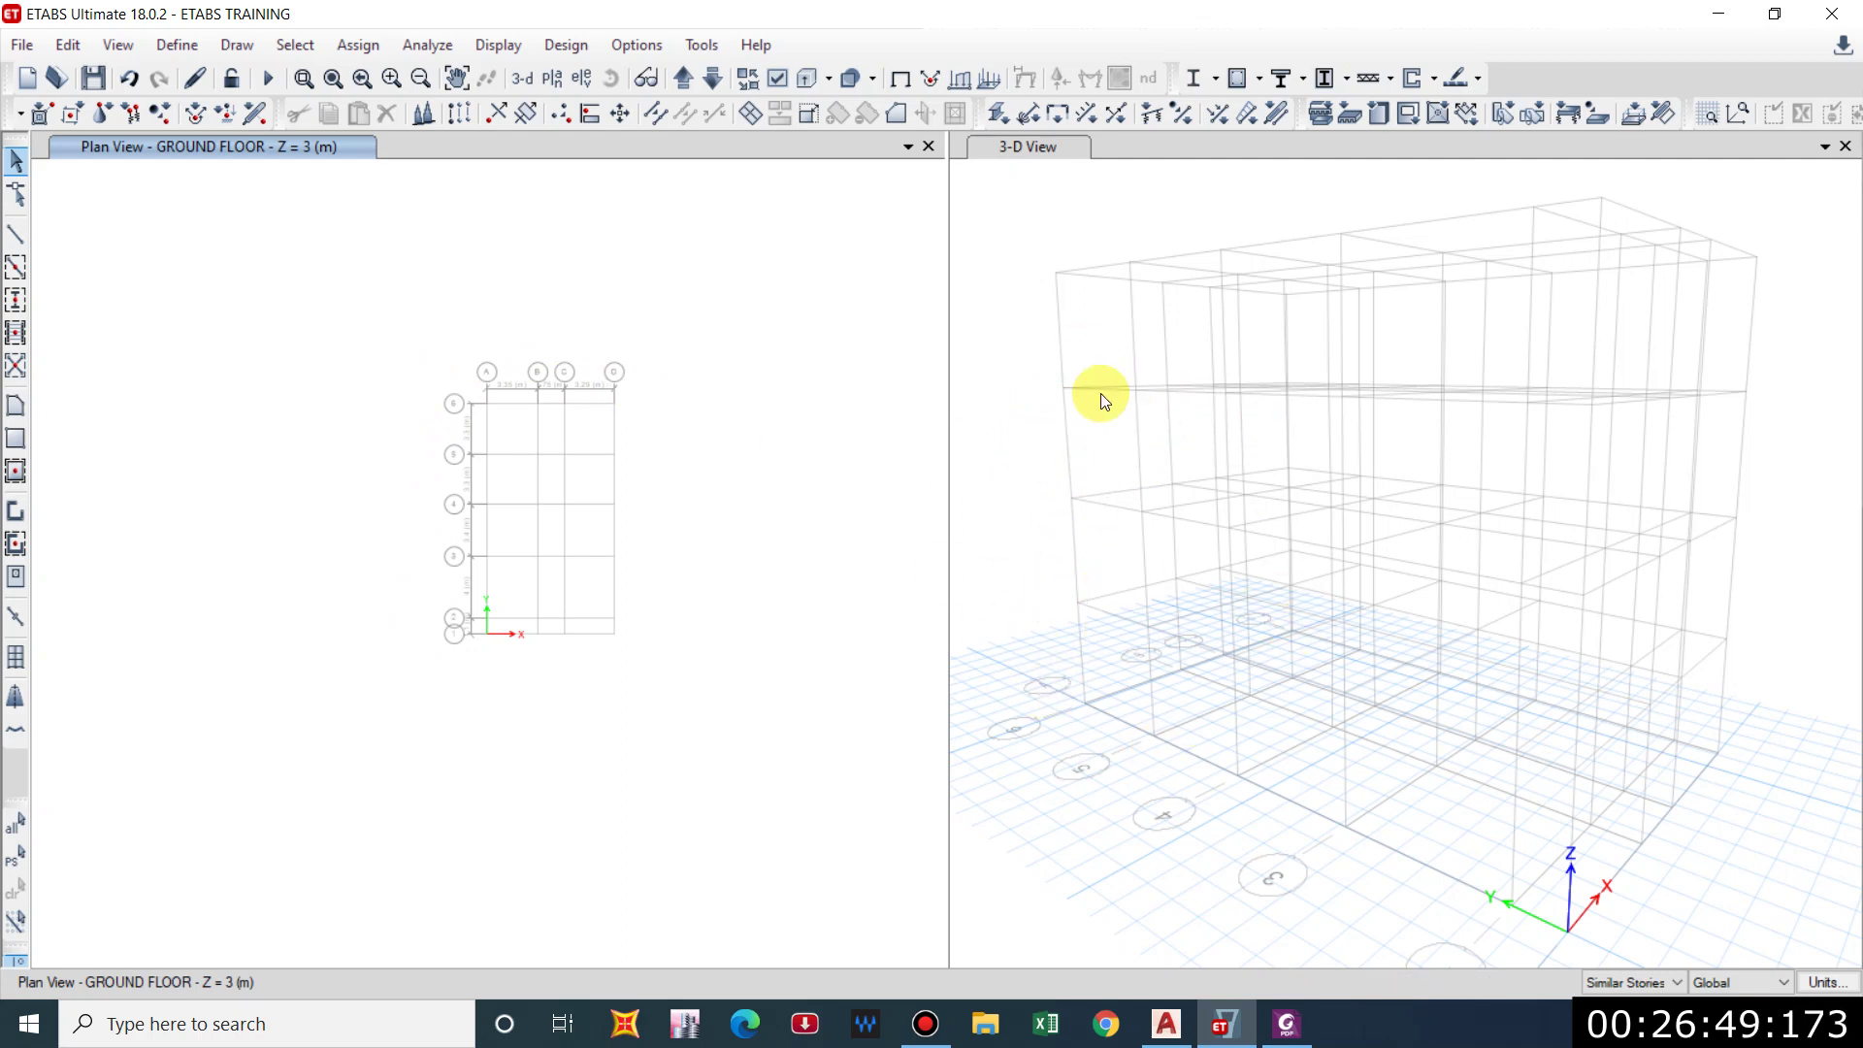
{"action": "left_click", "coordinate": [15, 300]}
{"action": "left_click_drag", "start_coordinate": [1382, 517], "coordinate": [1344, 249]}
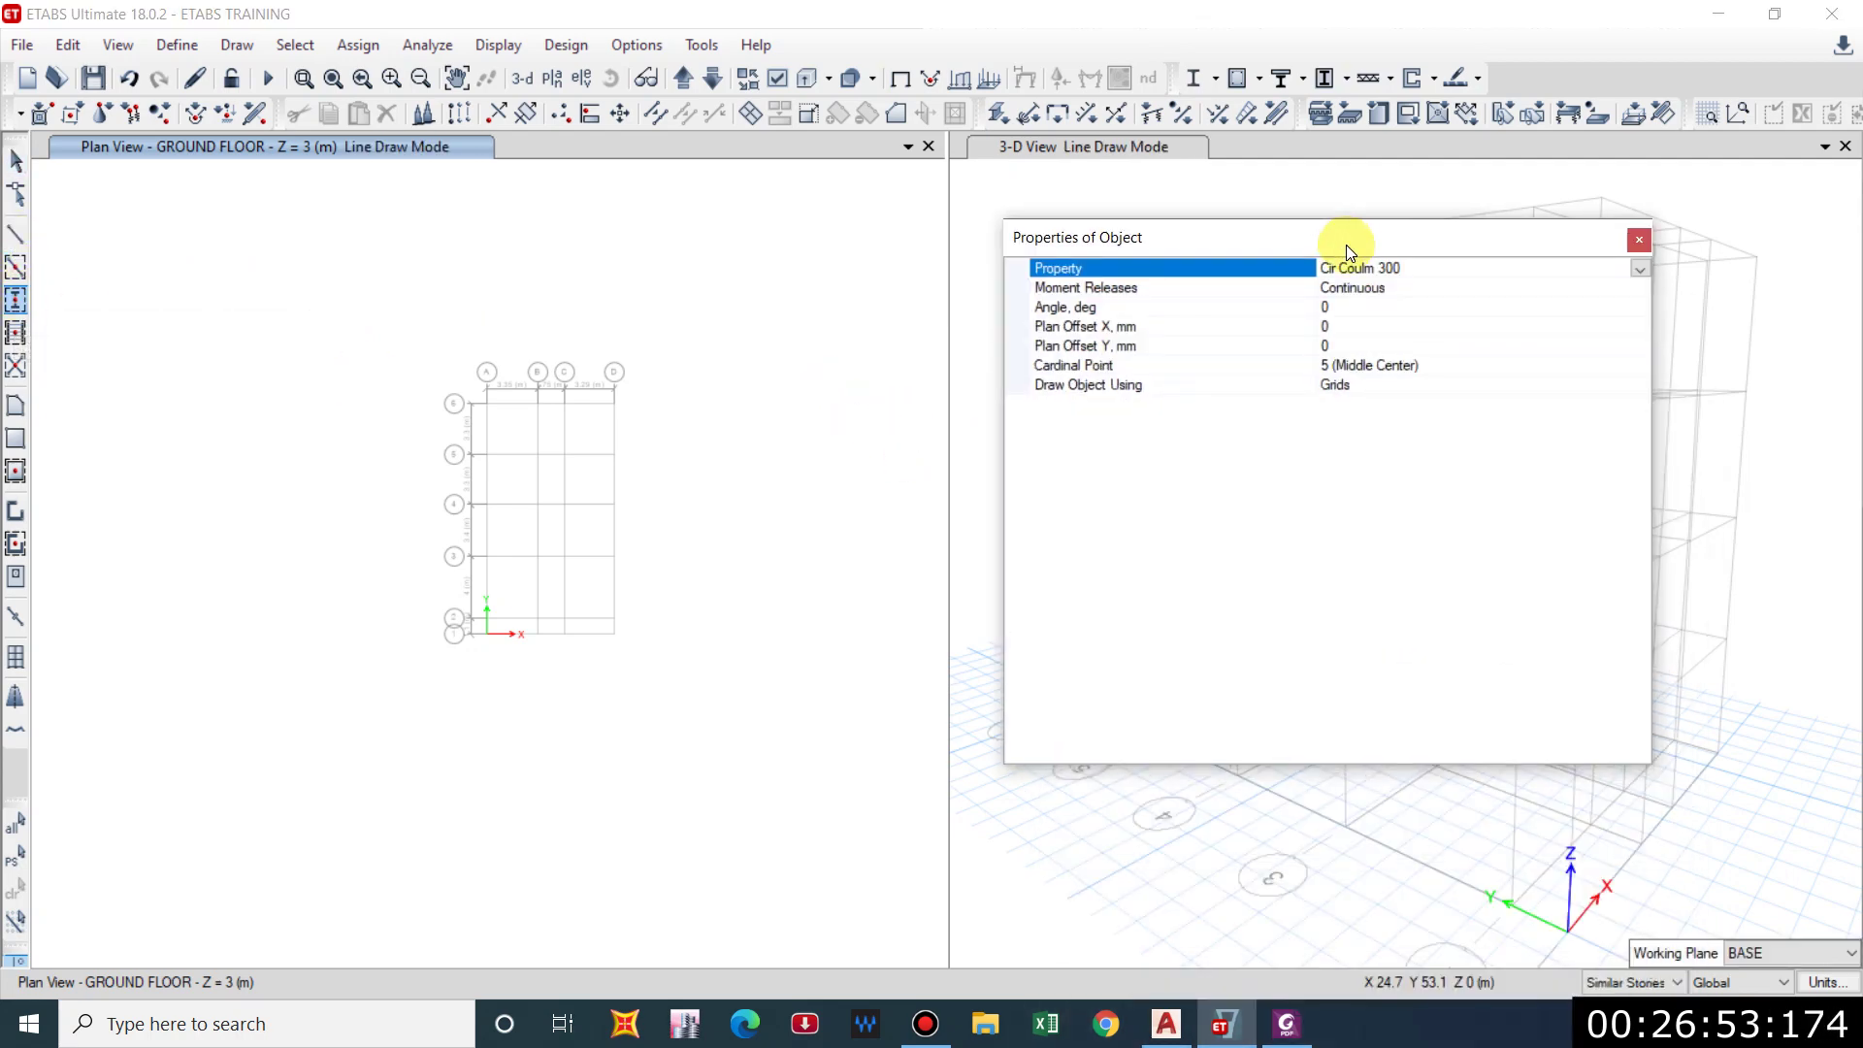
{"action": "left_click", "coordinate": [1639, 276]}
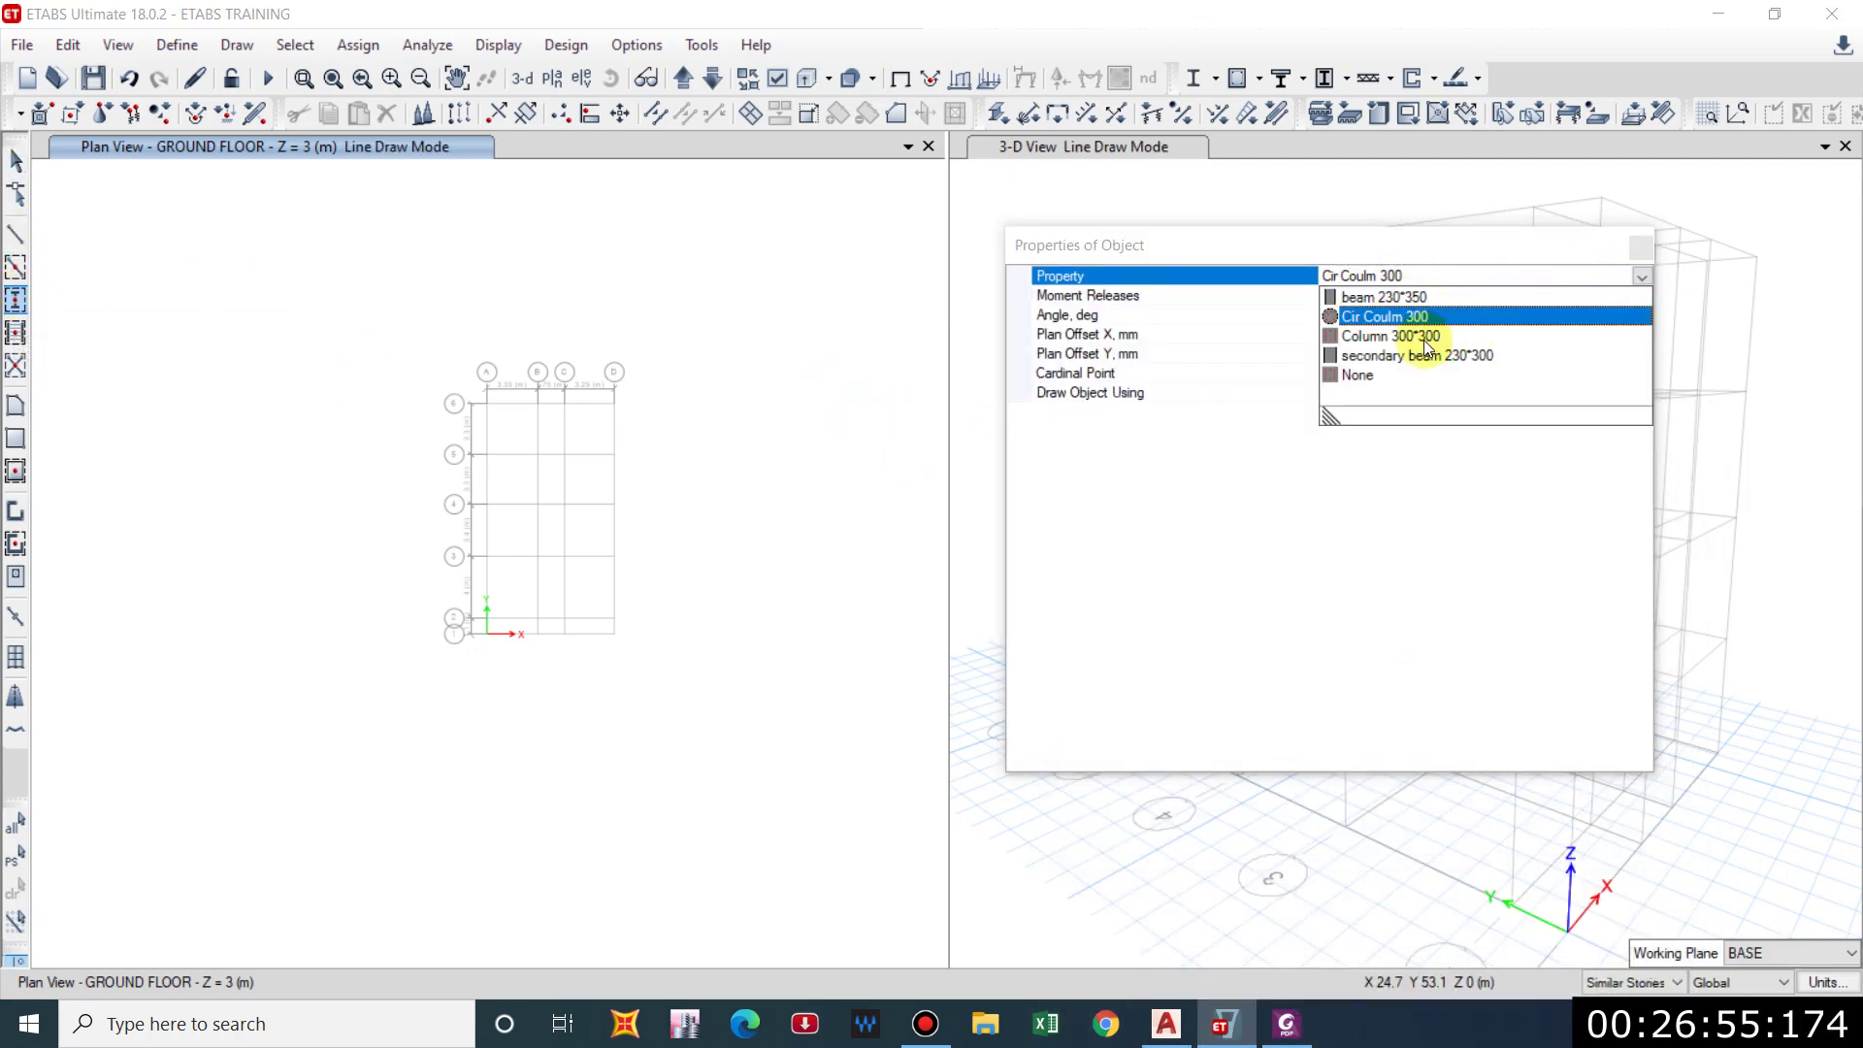
{"action": "left_click", "coordinate": [1545, 333]}
{"action": "left_click_drag", "start_coordinate": [1406, 254], "coordinate": [1535, 826]}
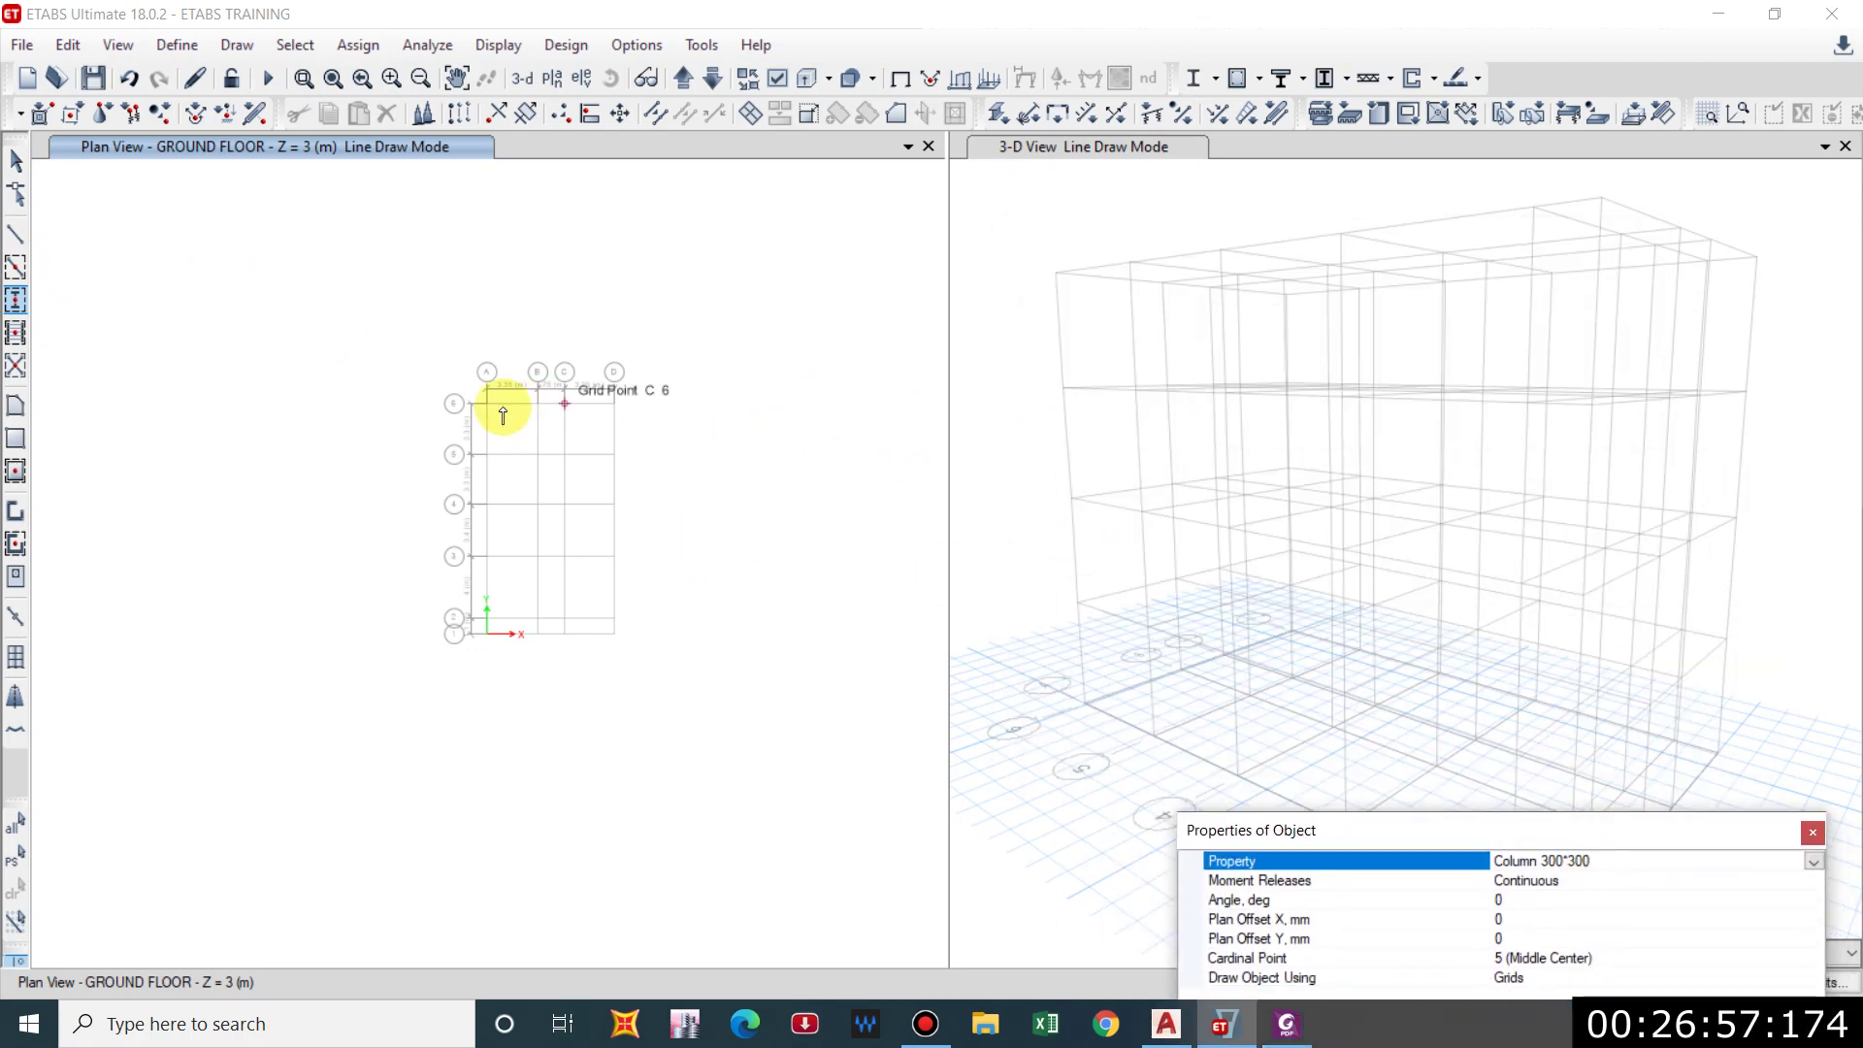
{"action": "left_click_drag", "start_coordinate": [451, 384], "coordinate": [638, 629]}
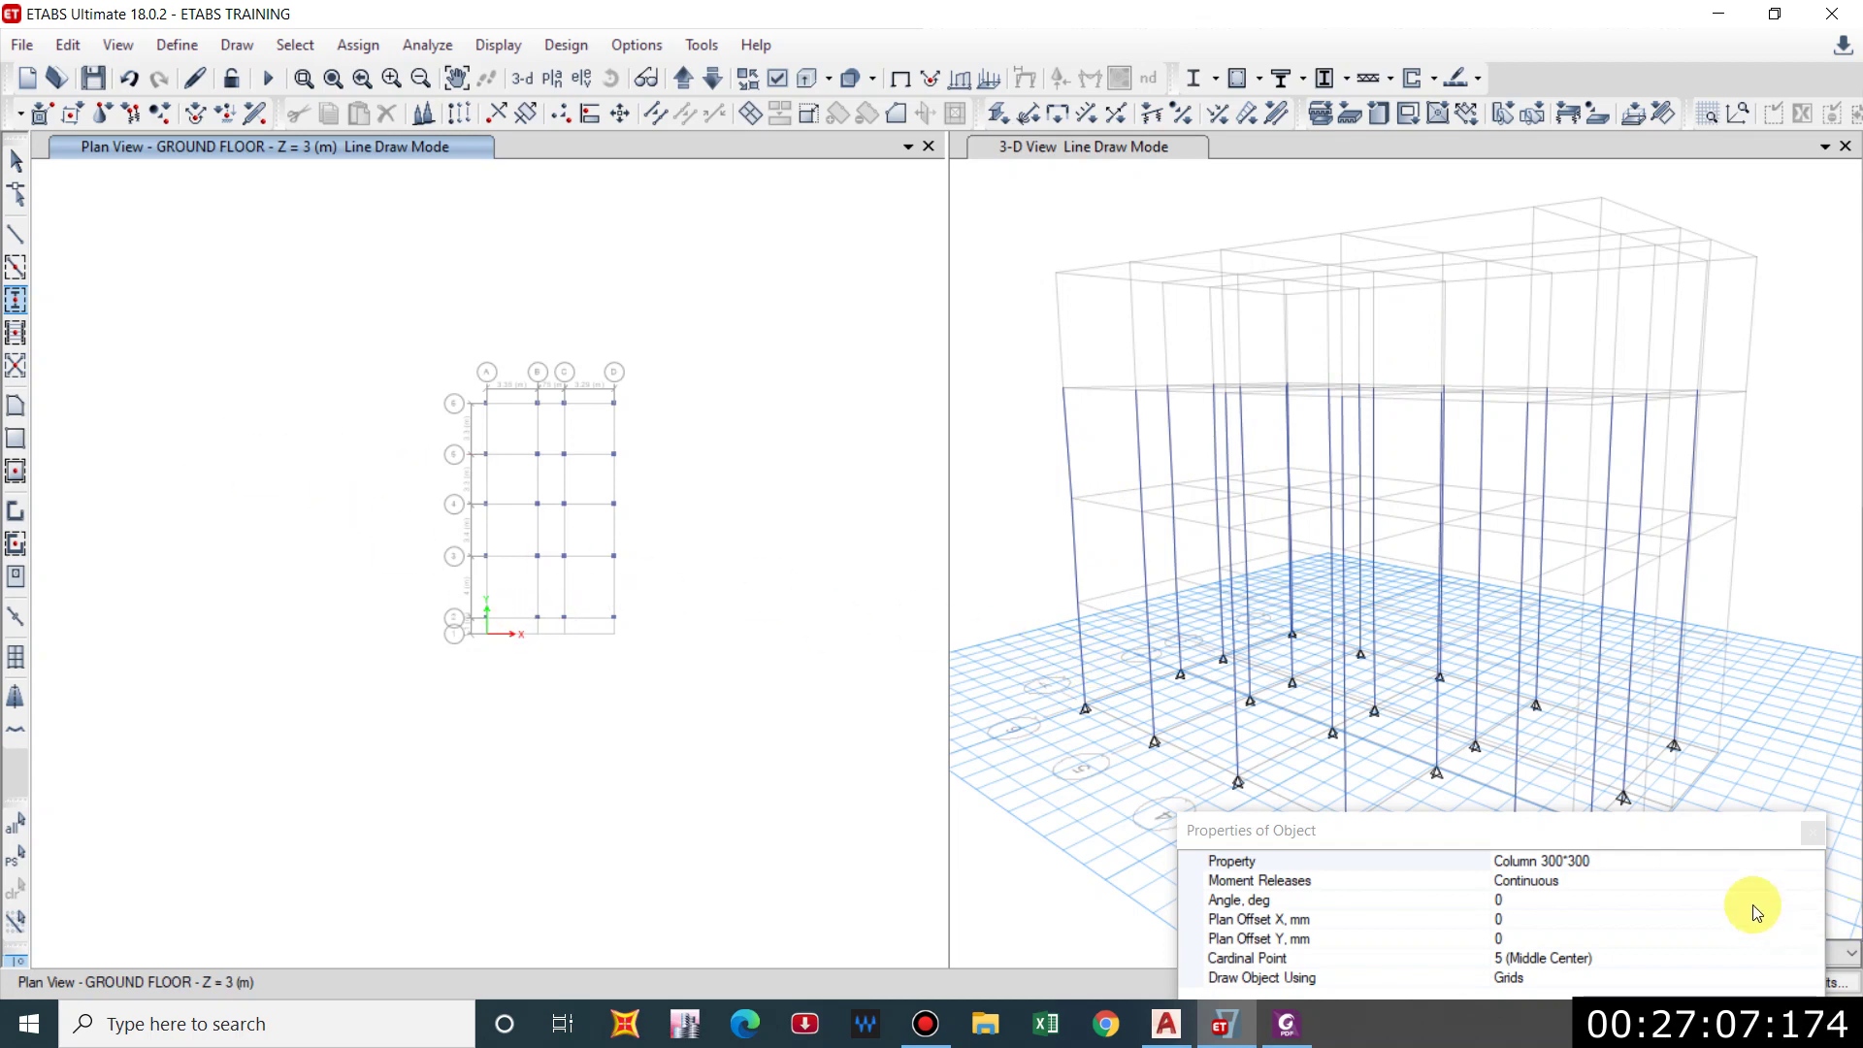
Place Cir Coulm 300 columns where grids B and C meet grid 1, and end column drawing.
{"action": "left_click", "coordinate": [1756, 868]}
{"action": "left_click", "coordinate": [1812, 862]}
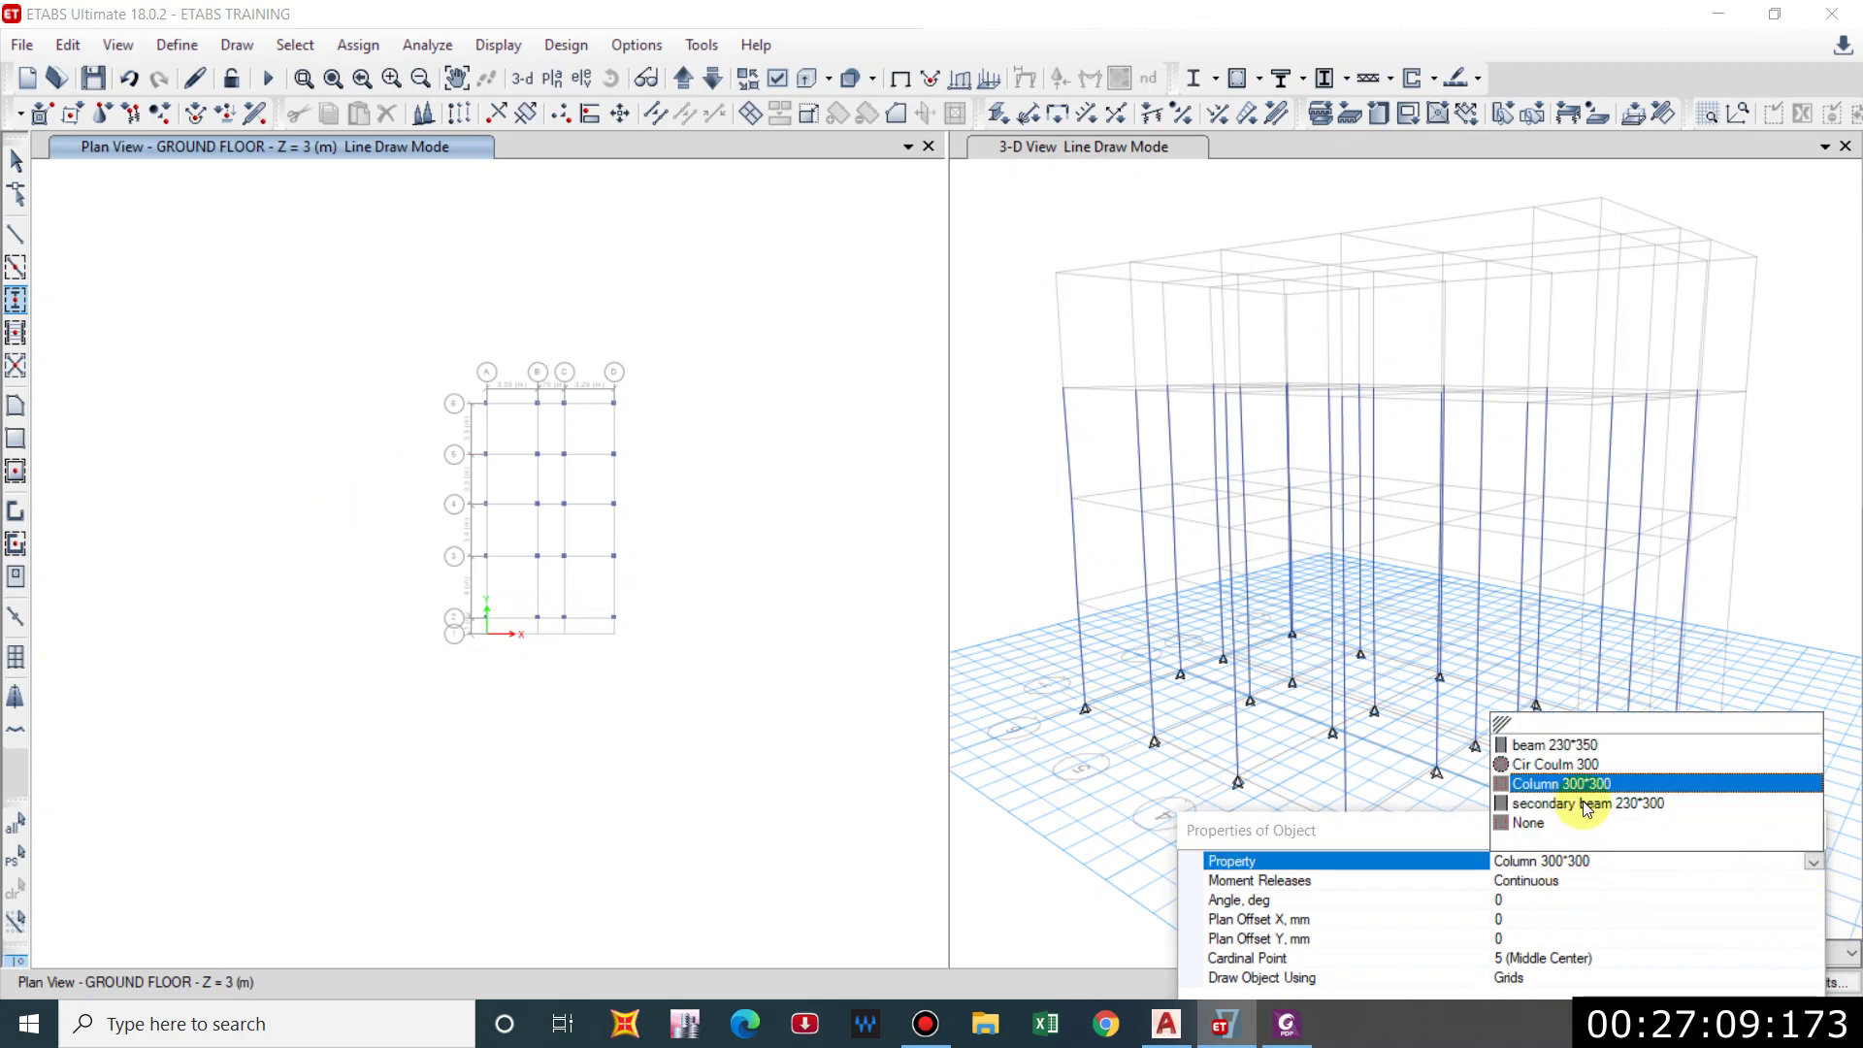
{"action": "left_click", "coordinate": [1545, 767]}
{"action": "scroll", "coordinate": [577, 648], "scroll_direction": "up", "scroll_amount": 5}
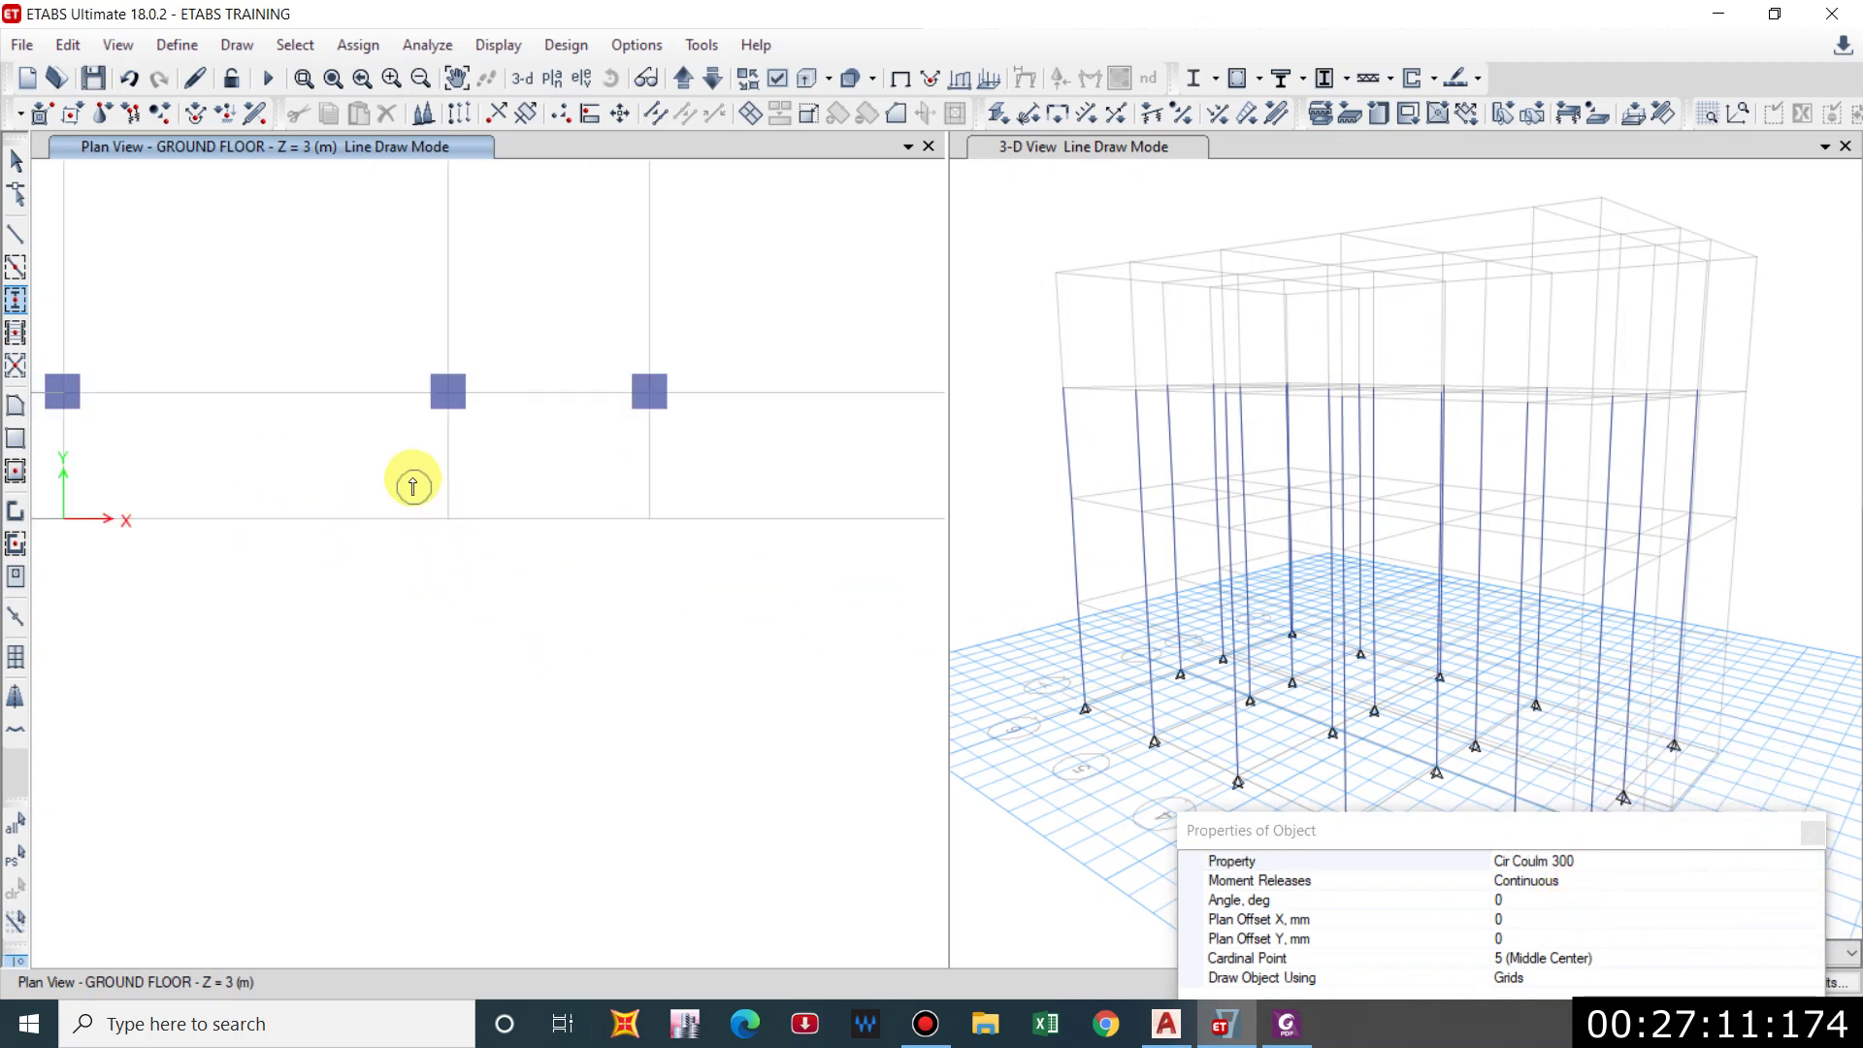
{"action": "mouse_move", "coordinate": [408, 472]}
{"action": "left_mouse_down"}
{"action": "mouse_move", "coordinate": [661, 596]}
{"action": "mouse_move", "coordinate": [724, 599]}
{"action": "left_mouse_up"}
{"action": "scroll", "coordinate": [724, 599], "scroll_direction": "down", "scroll_amount": 5}
{"action": "key", "text": "Escape"}
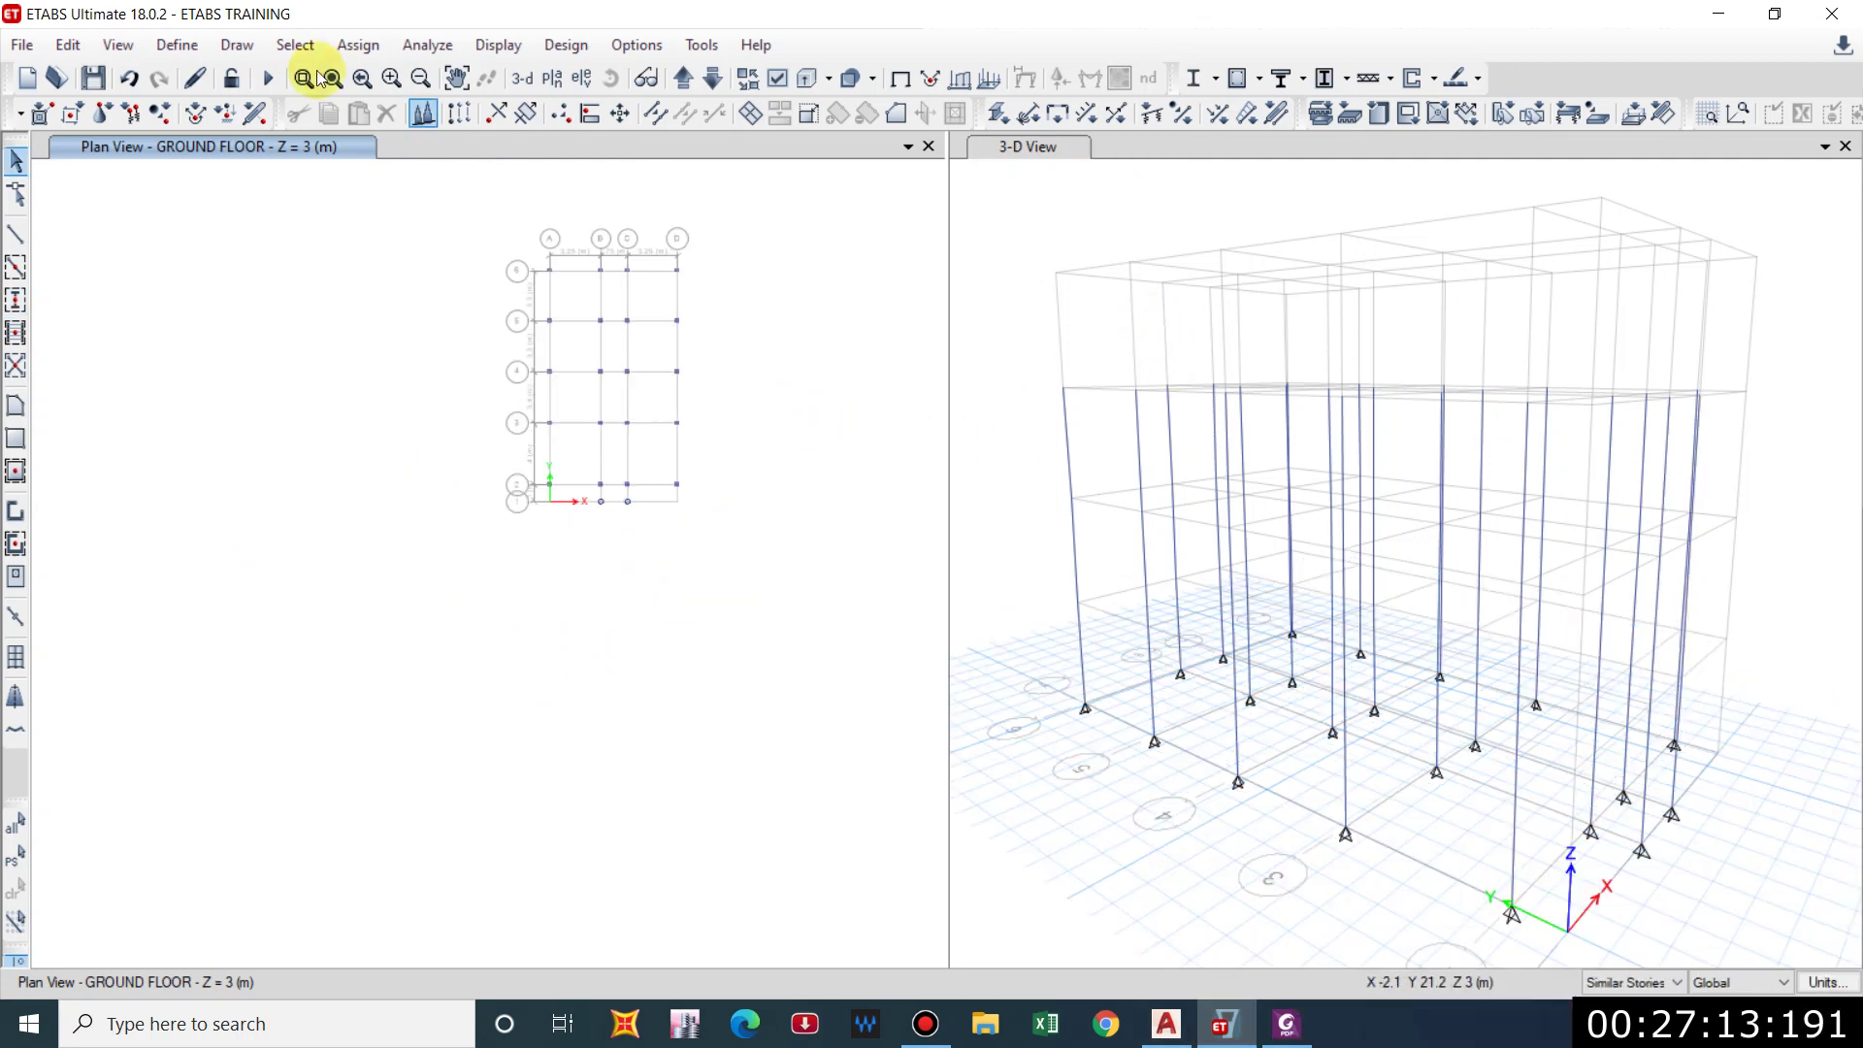
Bring the plan view up to STORY 3 and start quick column drawing there.
{"action": "left_click", "coordinate": [683, 80]}
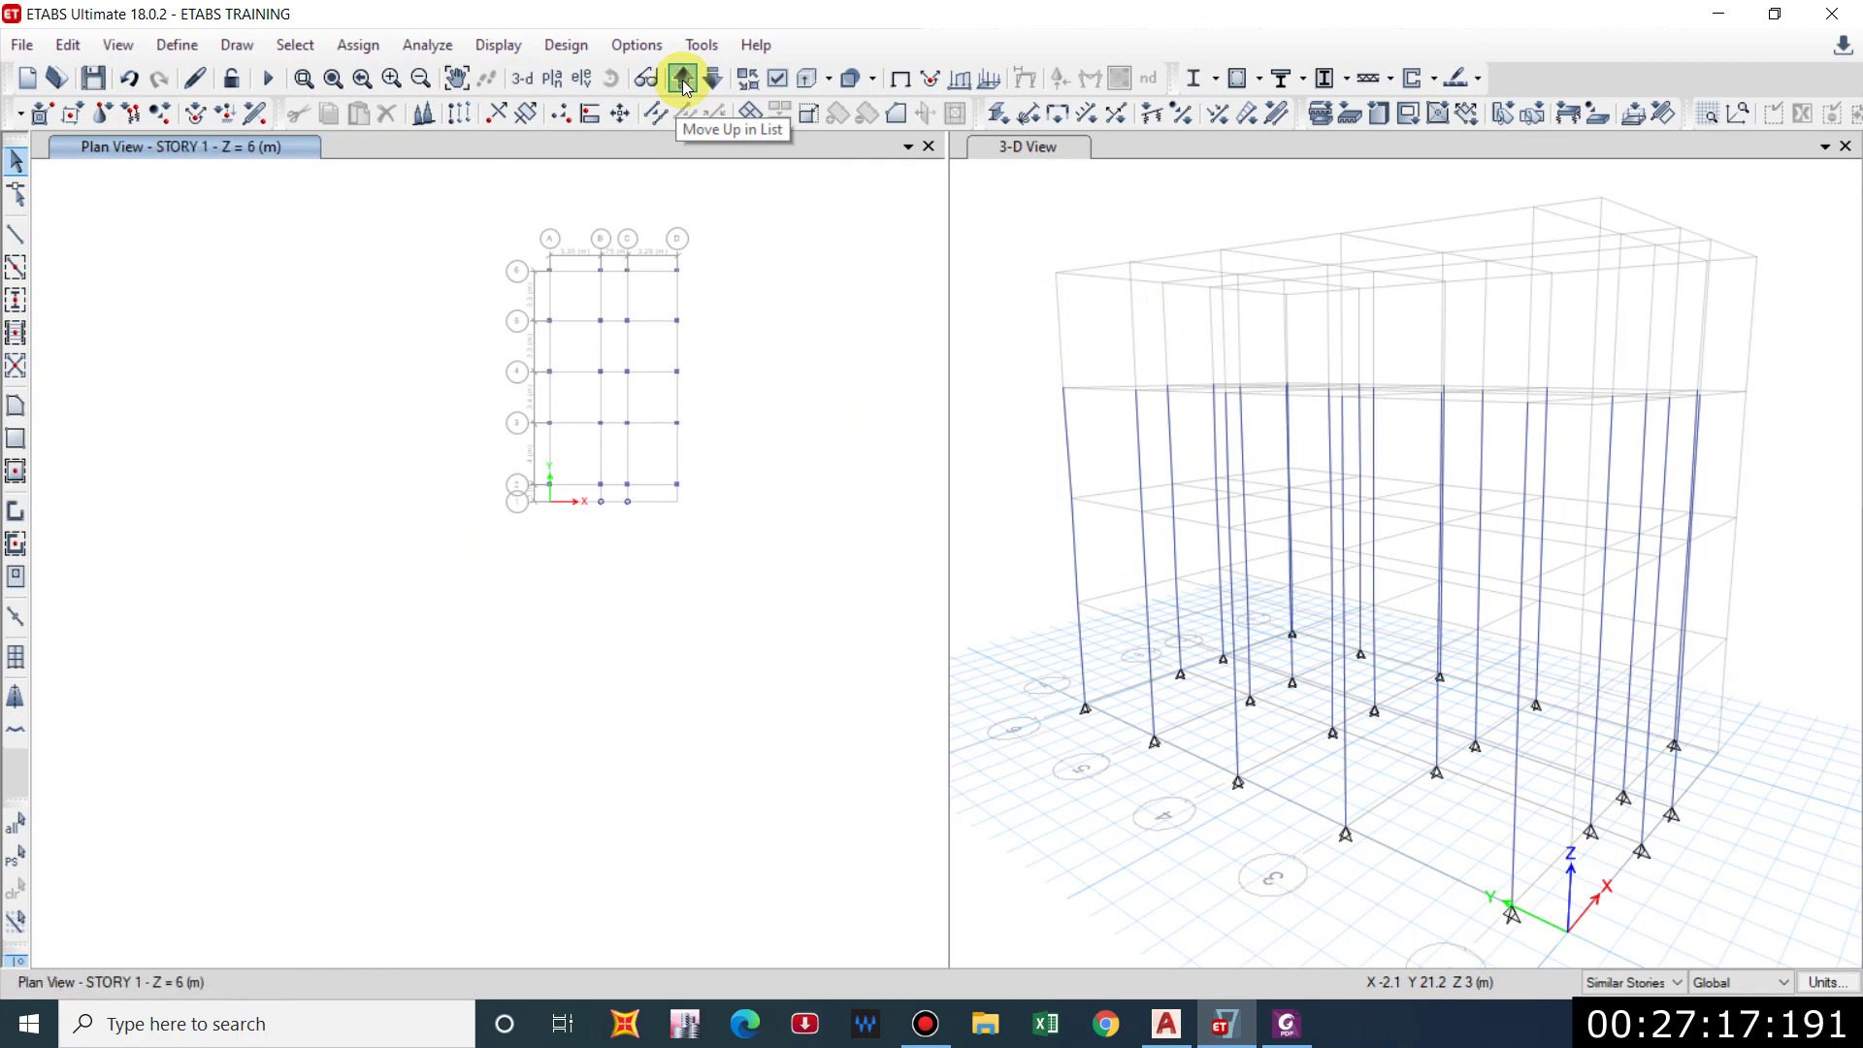
{"action": "left_click", "coordinate": [683, 80]}
{"action": "left_click", "coordinate": [684, 79]}
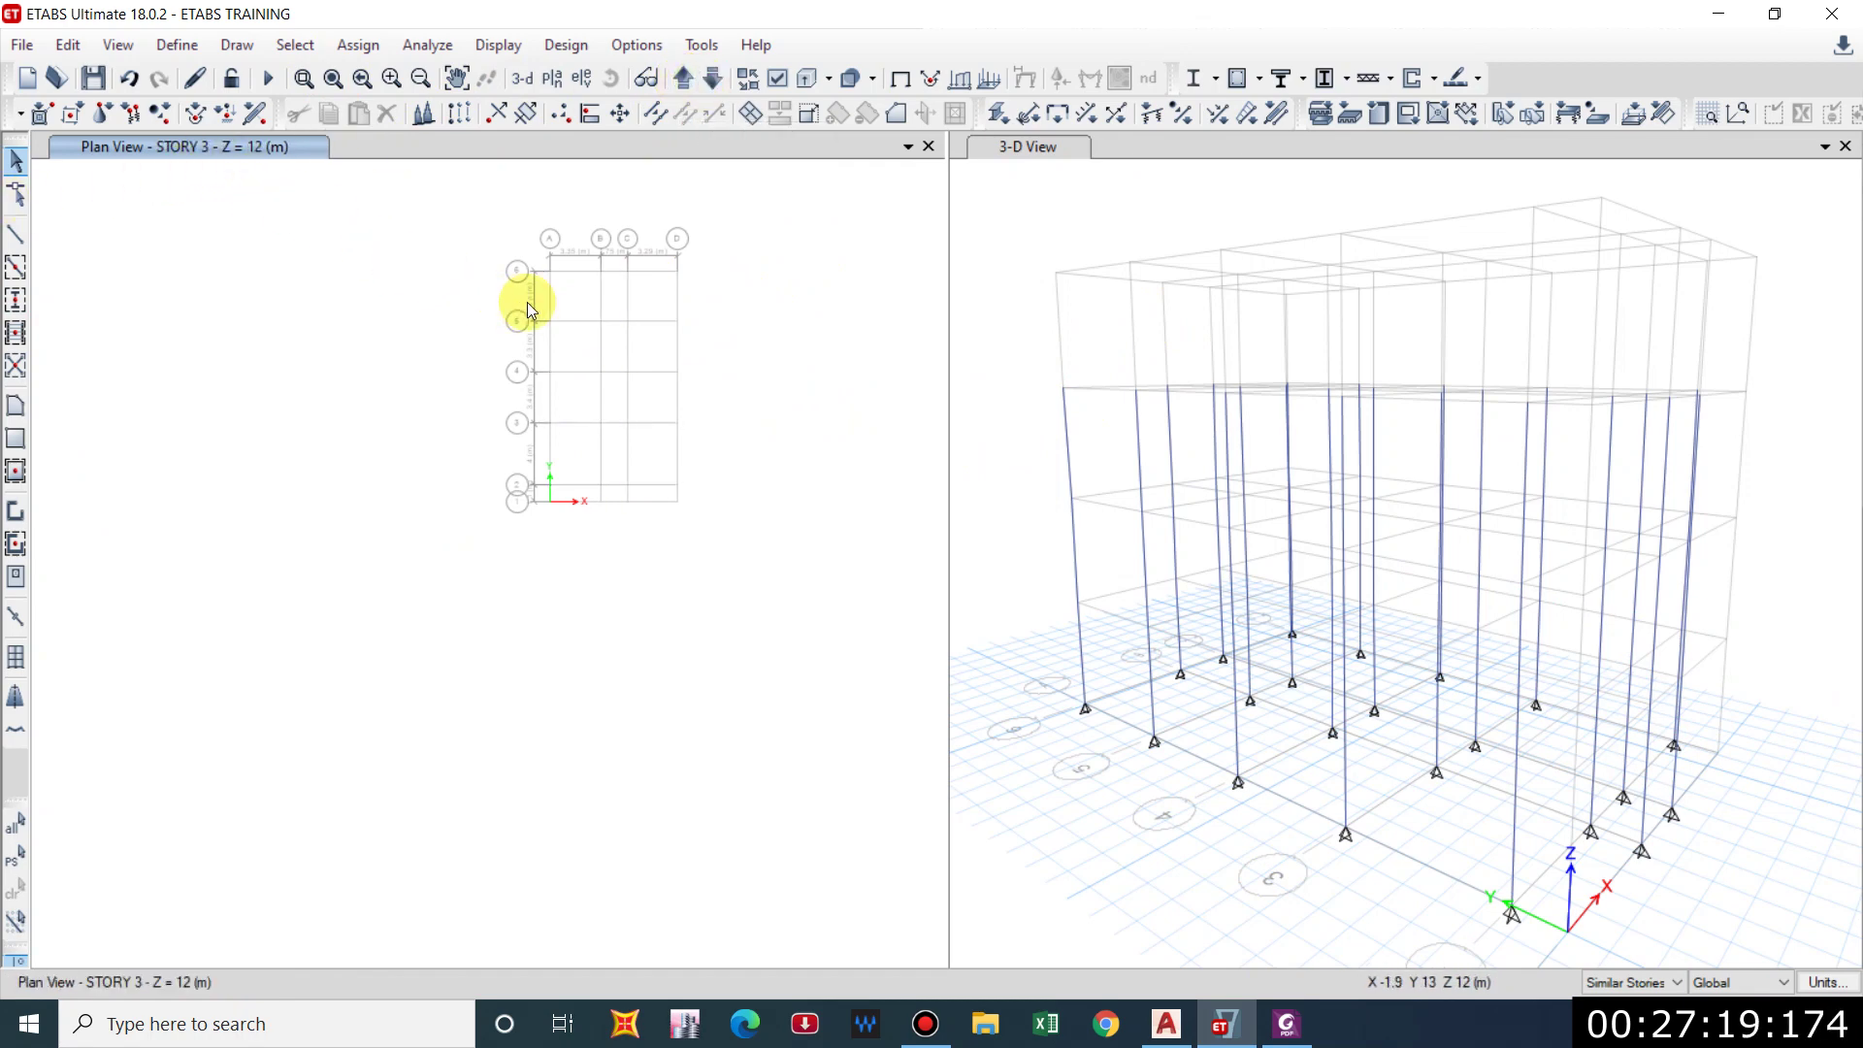
{"action": "middle_click_drag", "start_coordinate": [520, 300], "coordinate": [499, 316]}
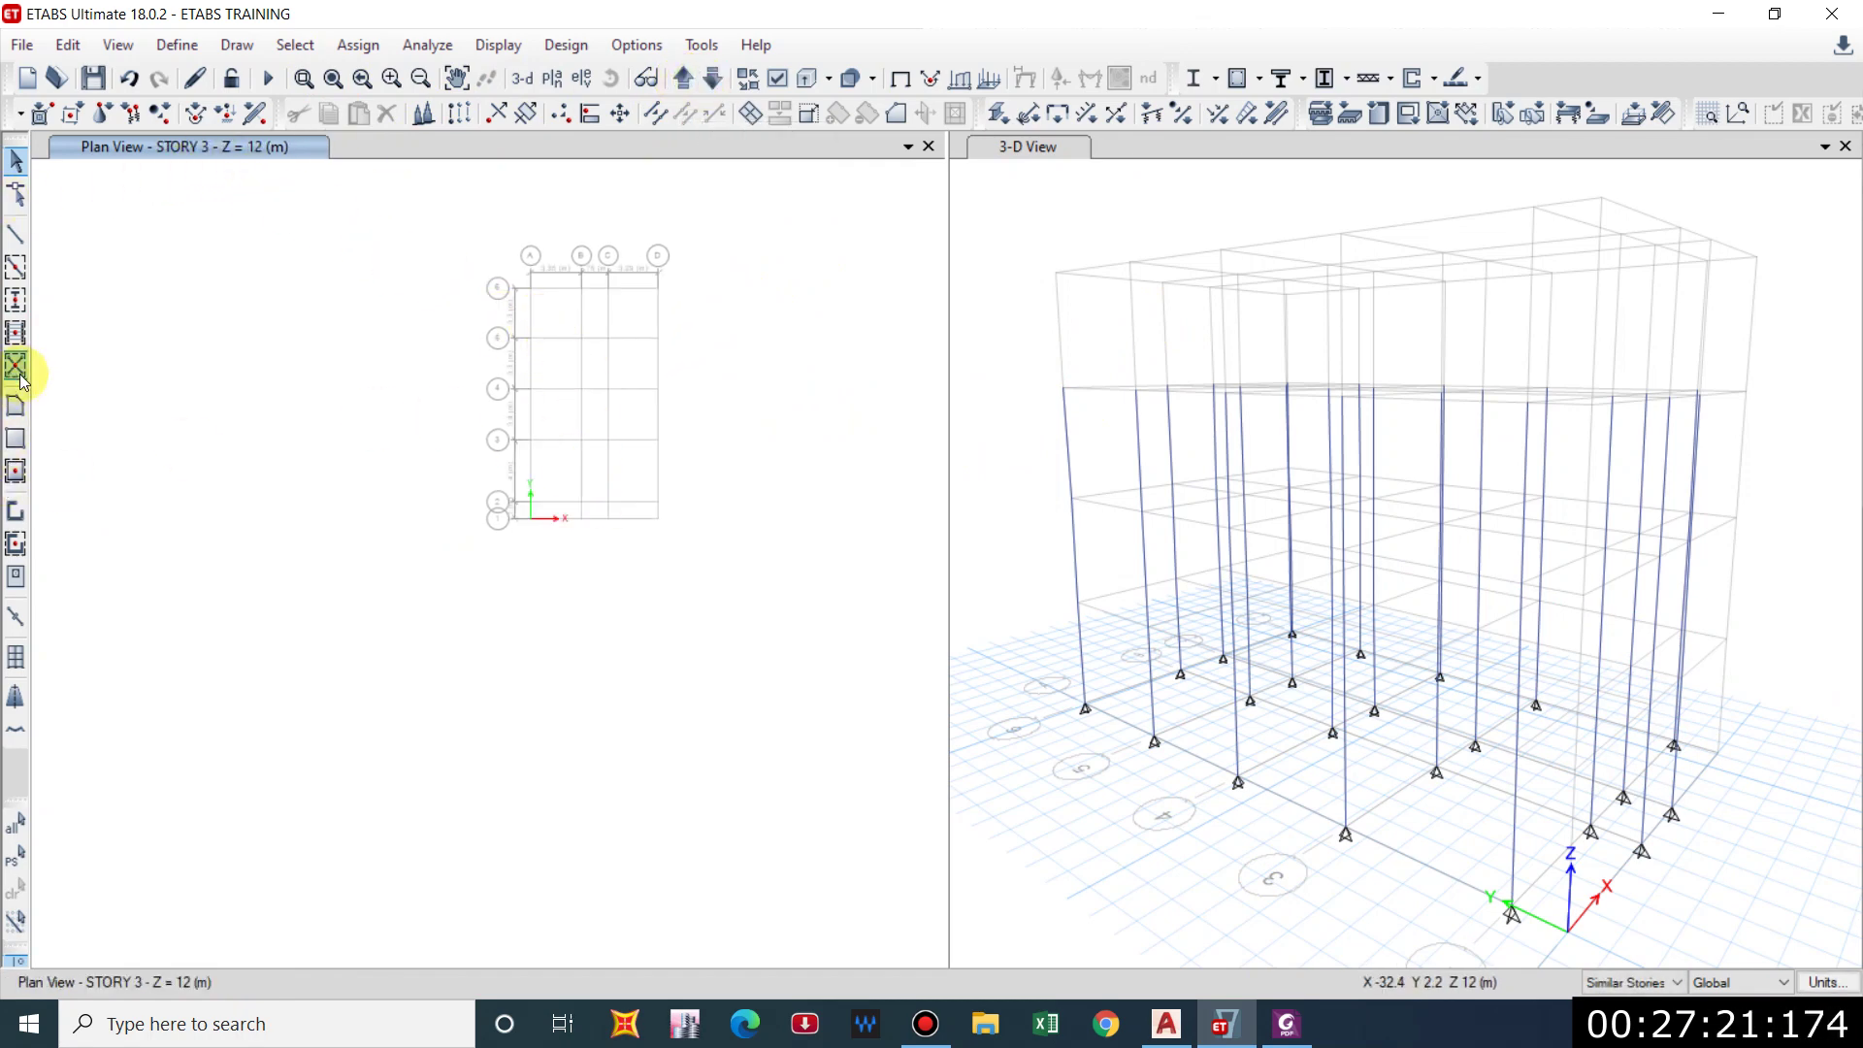
{"action": "left_click", "coordinate": [17, 320]}
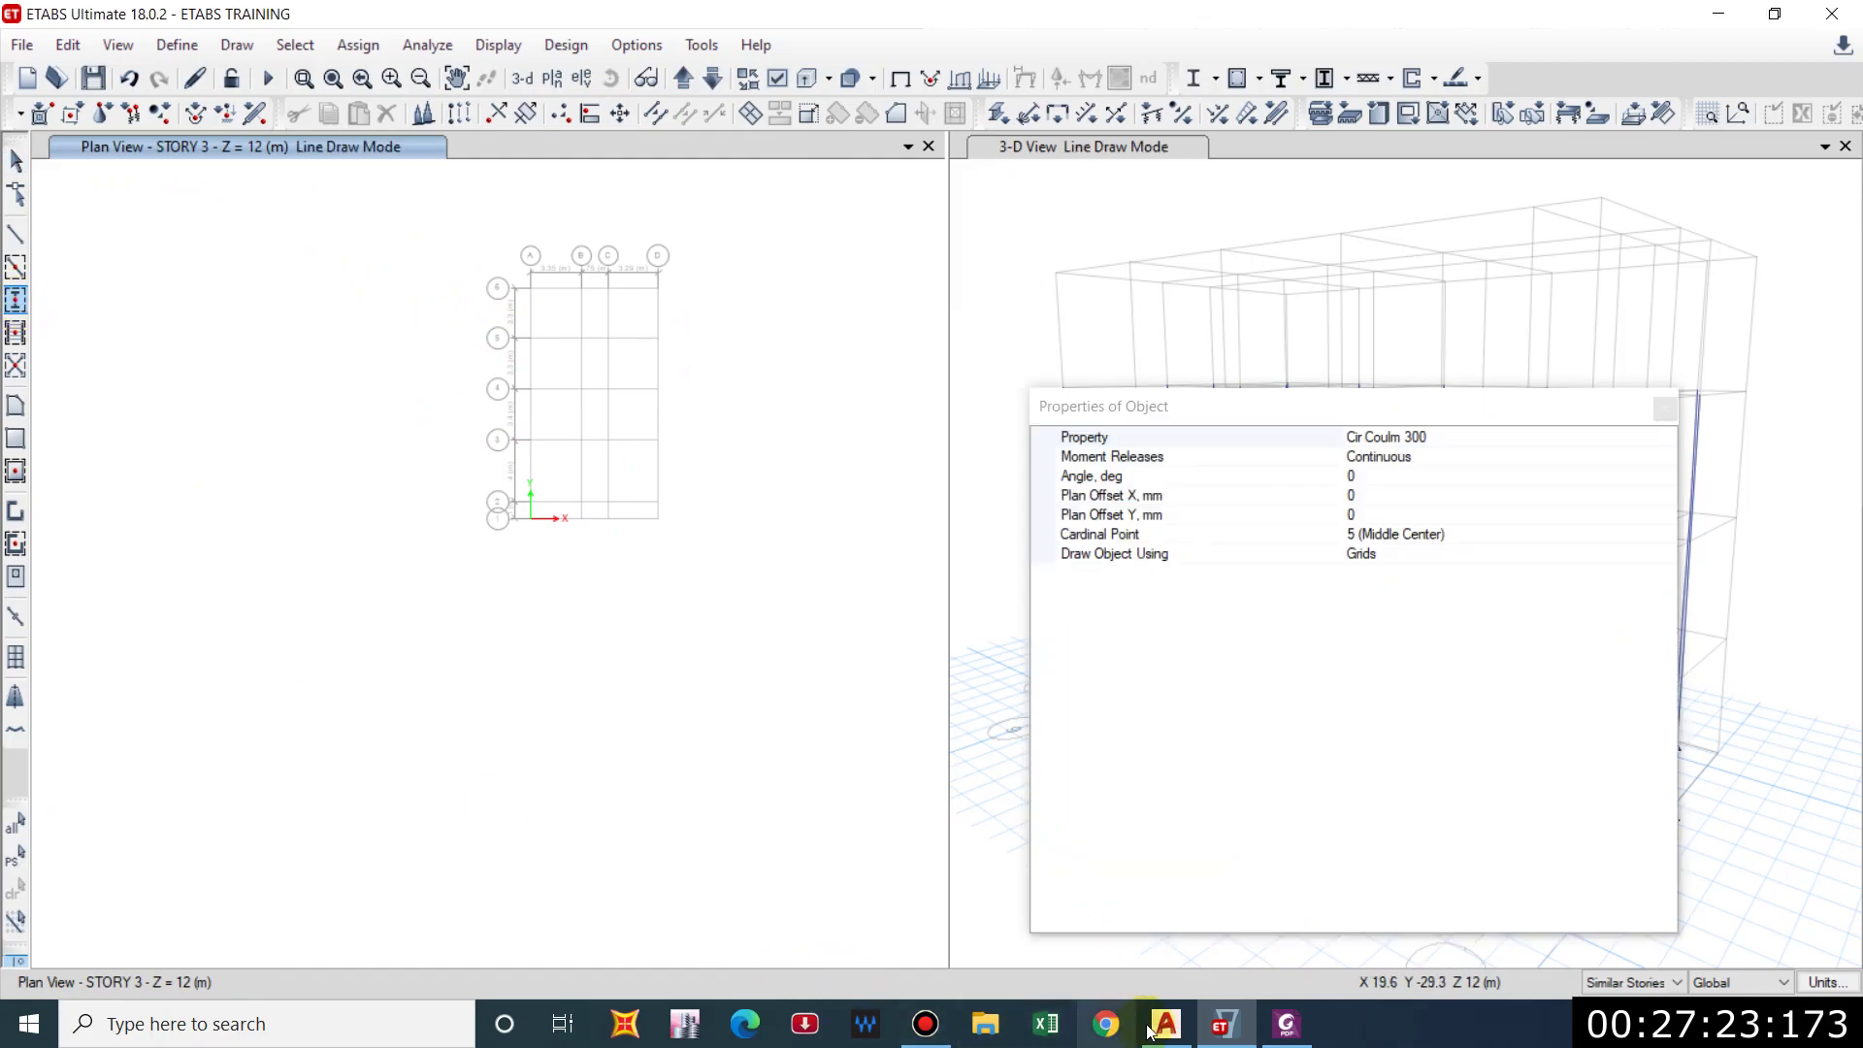
Switch to AutoCAD to examine the column layout on the Third Floor Room Plan, and return to ETABS.
{"action": "left_click", "coordinate": [1165, 1024]}
{"action": "scroll", "coordinate": [825, 612], "scroll_direction": "down", "scroll_amount": 2}
{"action": "scroll", "coordinate": [1144, 531], "scroll_direction": "up", "scroll_amount": 2}
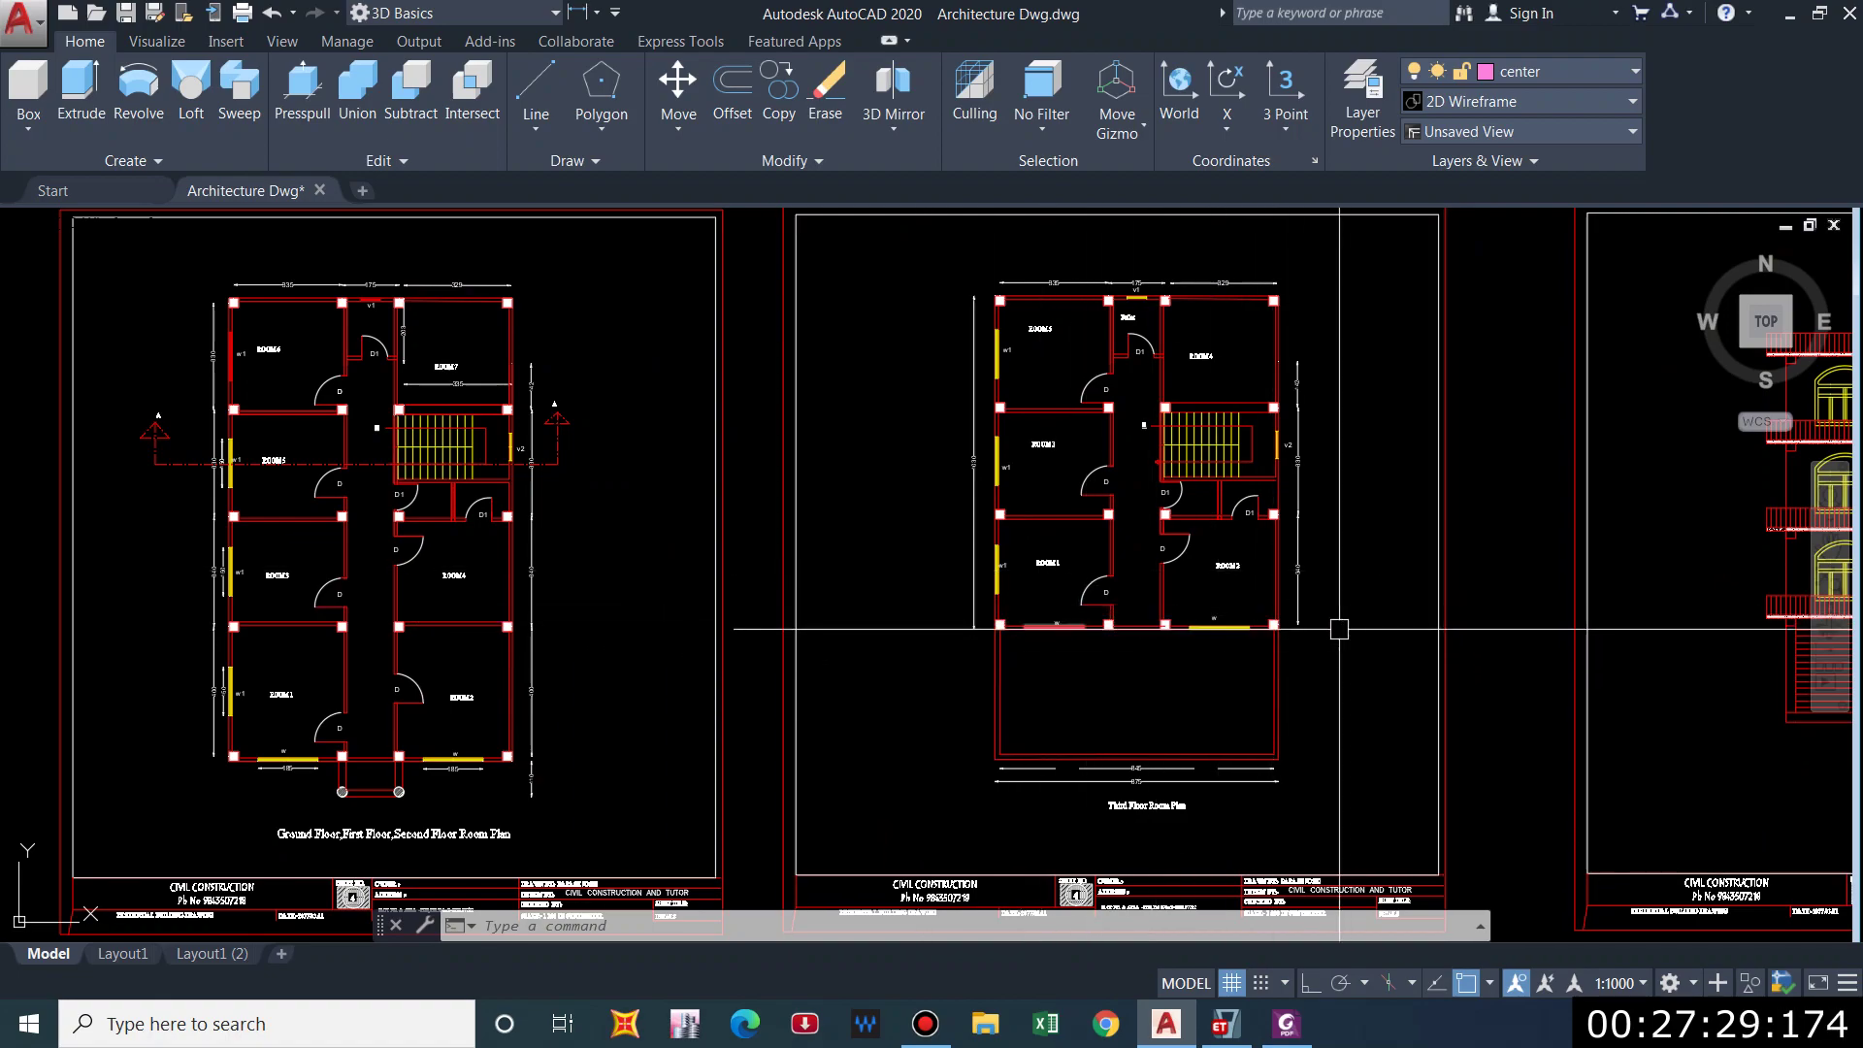
{"action": "key", "text": "alt+Tab"}
Place Column 300*300 on STORY 3 at every intersection of grids A–D with grids 3–6.
{"action": "left_click", "coordinate": [14, 301]}
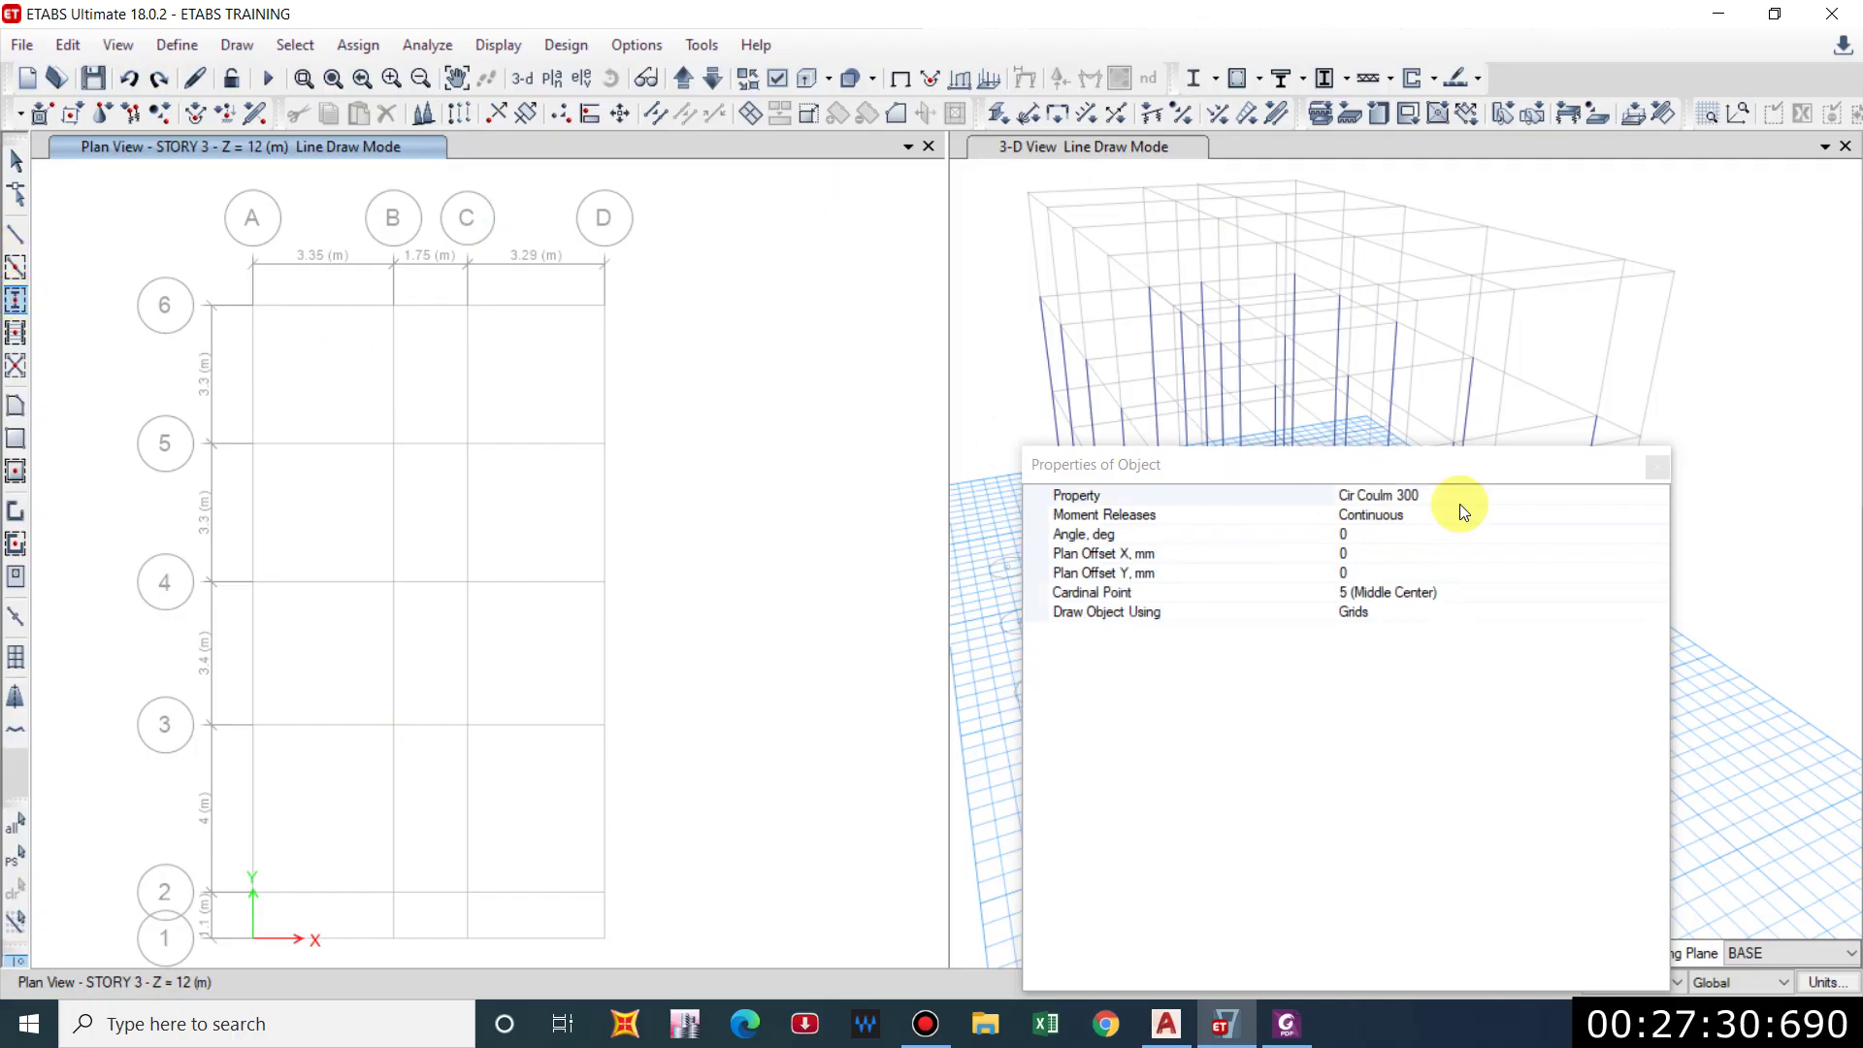
{"action": "left_click", "coordinate": [1403, 496]}
{"action": "left_click", "coordinate": [1662, 497]}
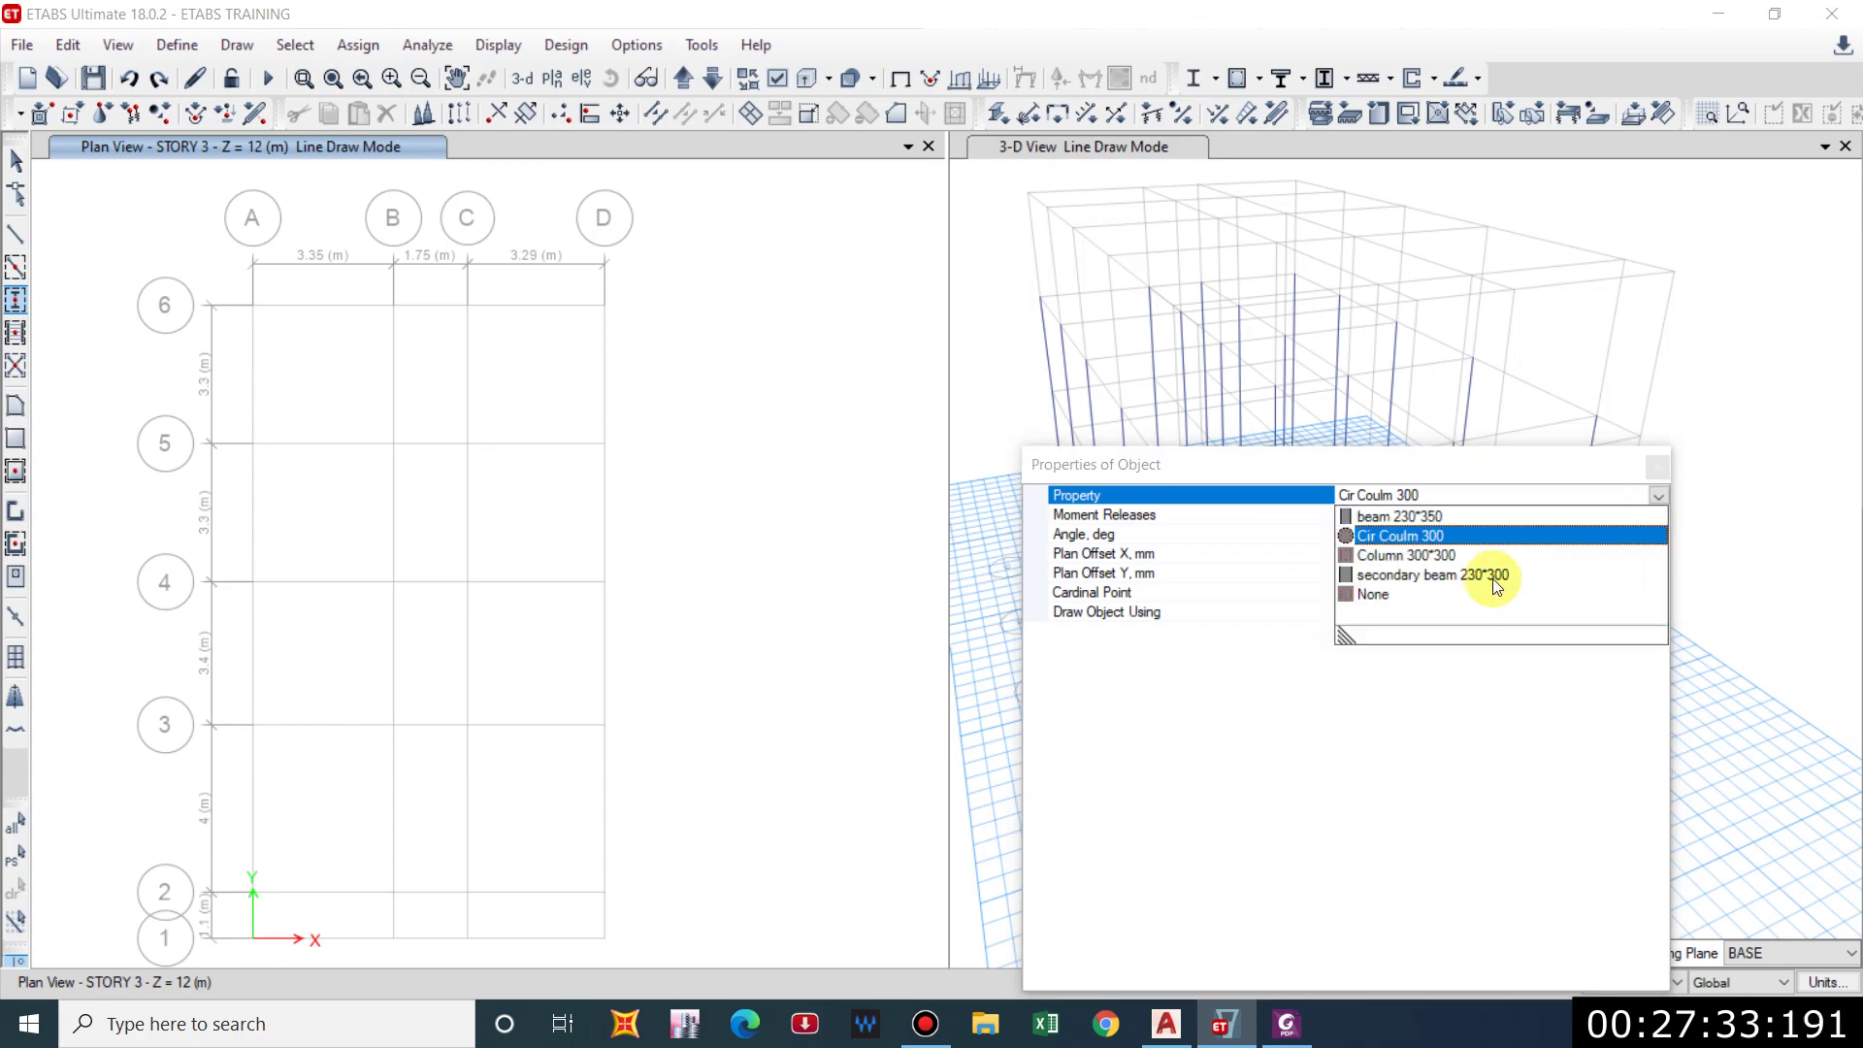
{"action": "left_click", "coordinate": [1413, 555]}
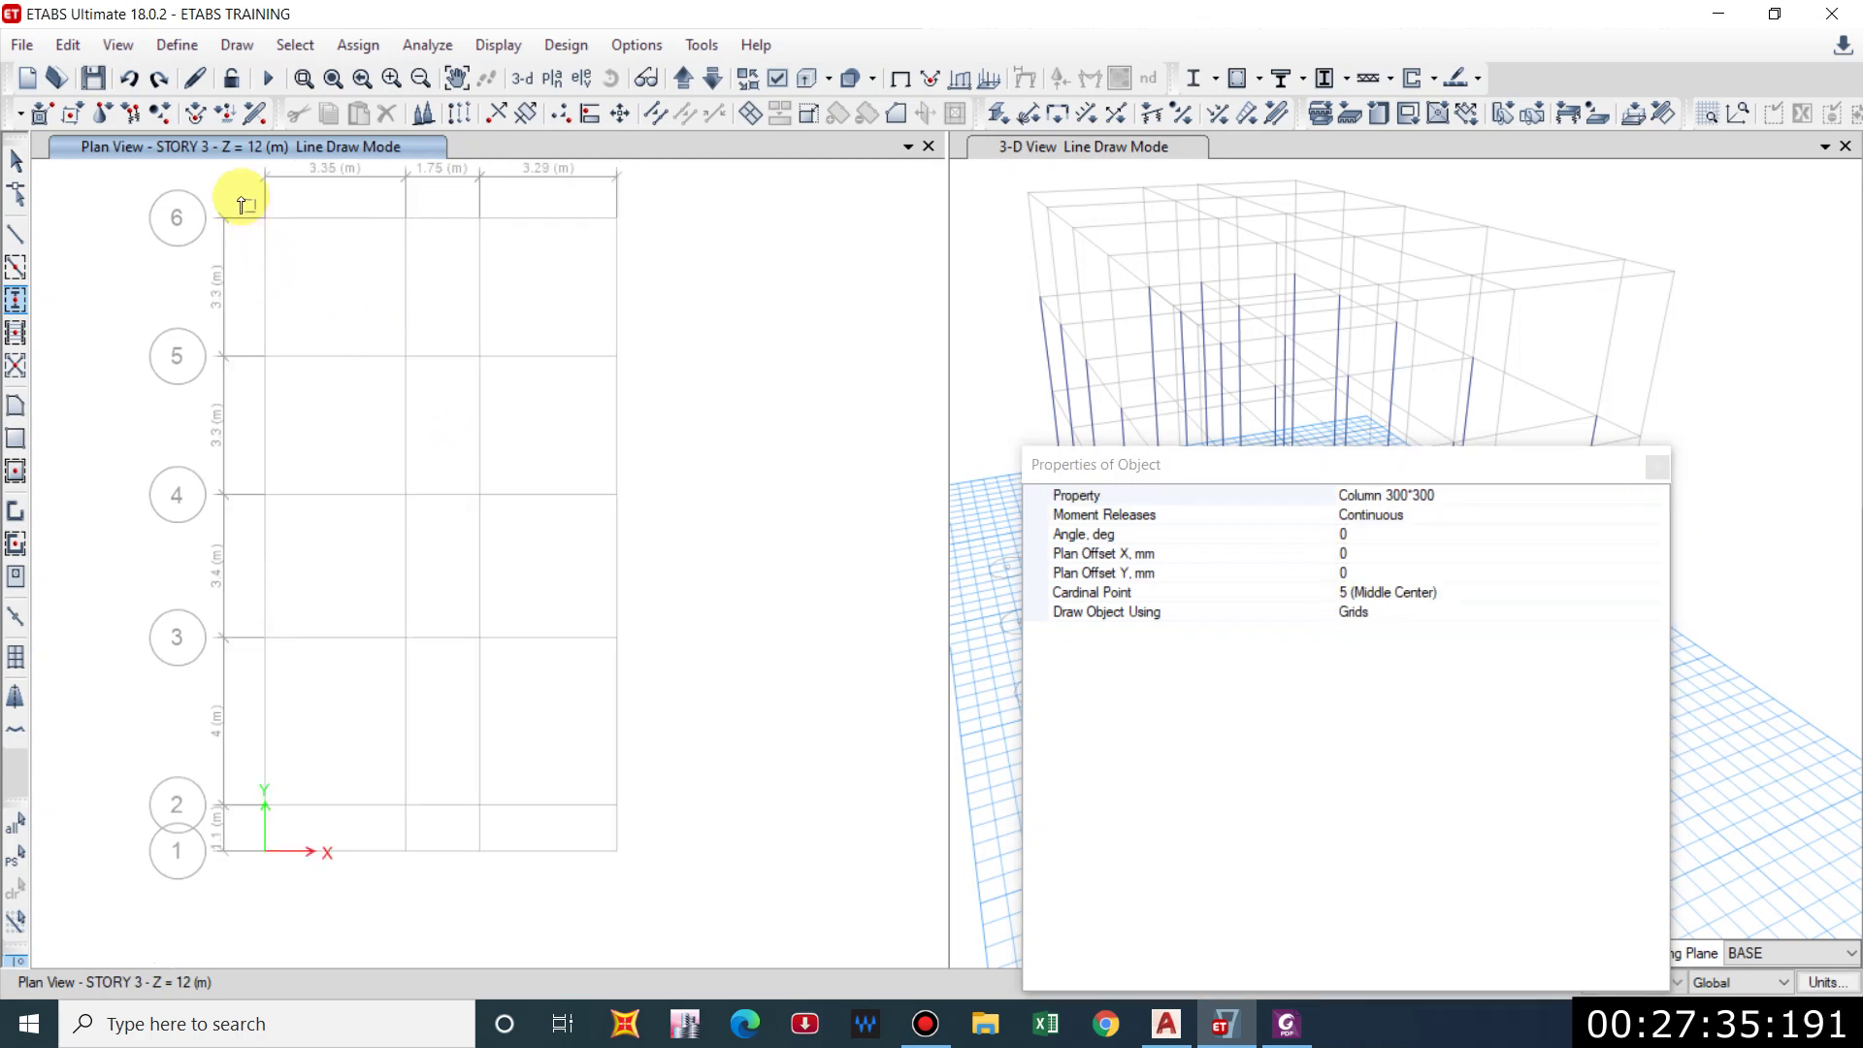
{"action": "left_click_drag", "start_coordinate": [236, 193], "coordinate": [715, 697]}
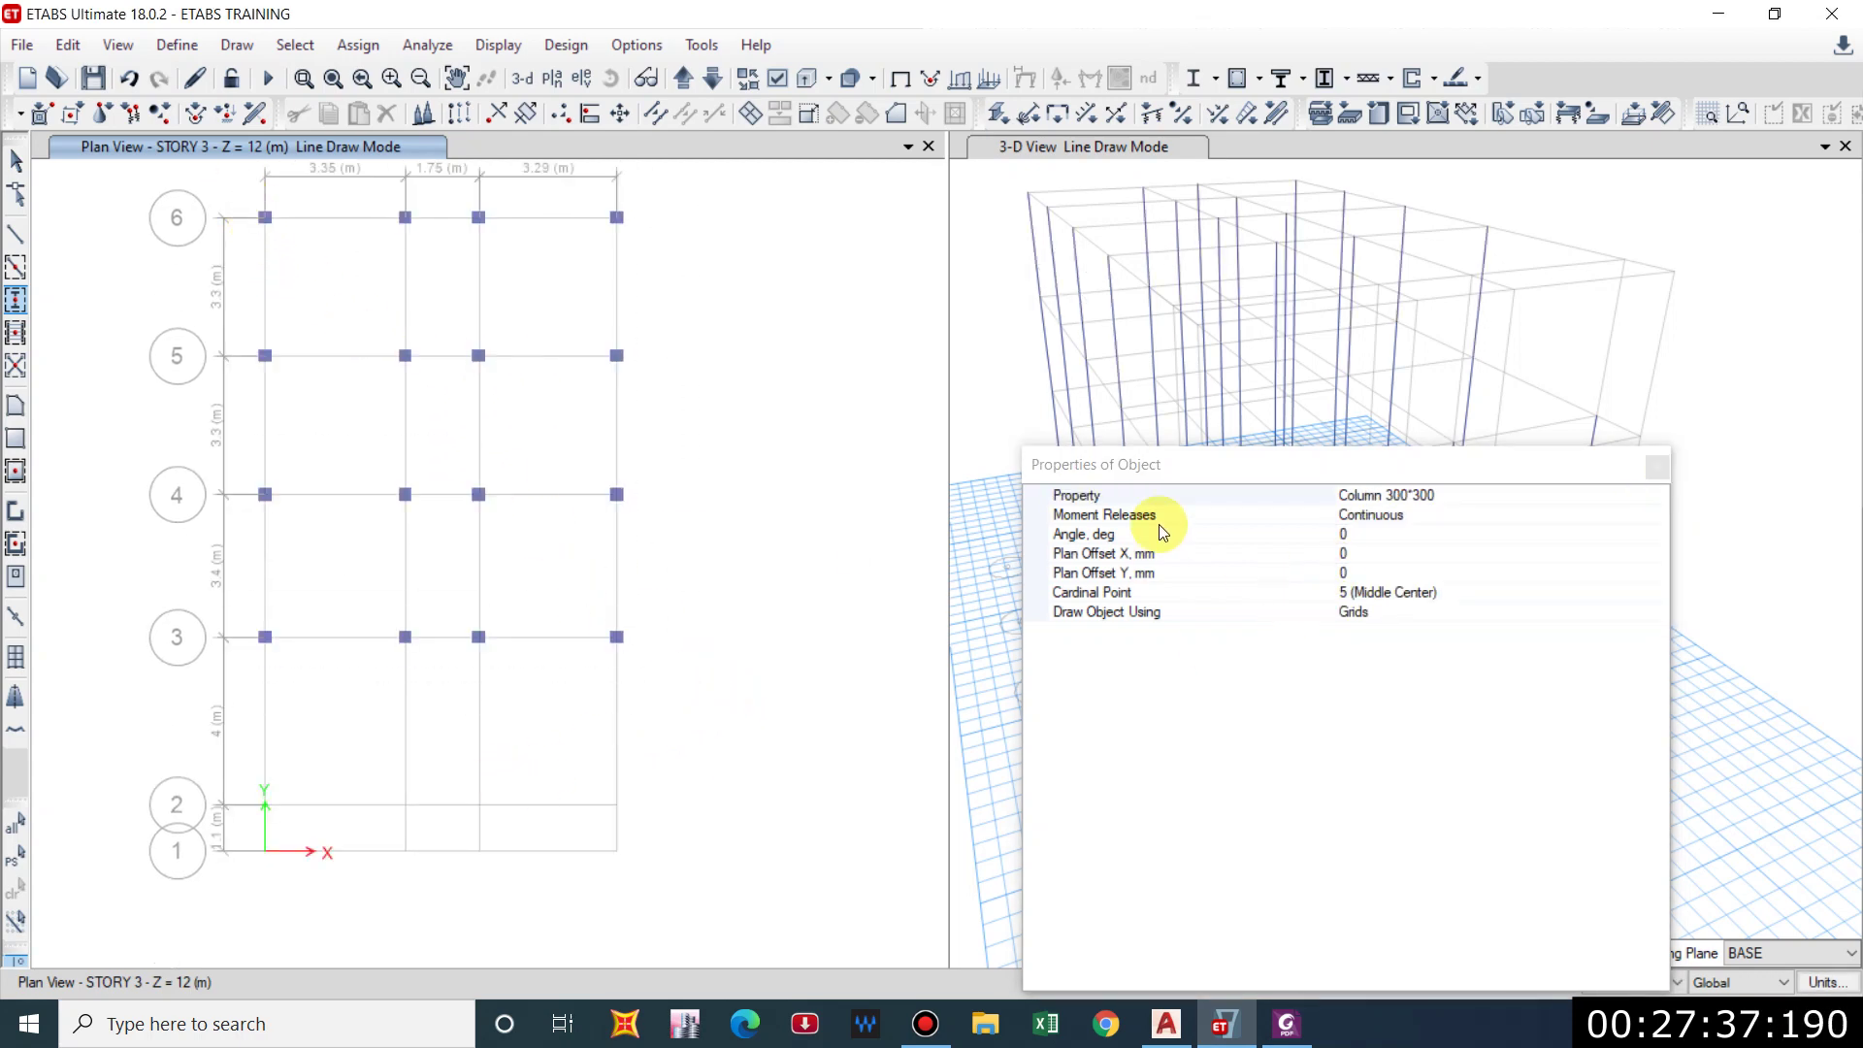
Draw a straight beam 230*350 on STORY 3 along grid 6 between grids A and B.
{"action": "left_click", "coordinate": [21, 271]}
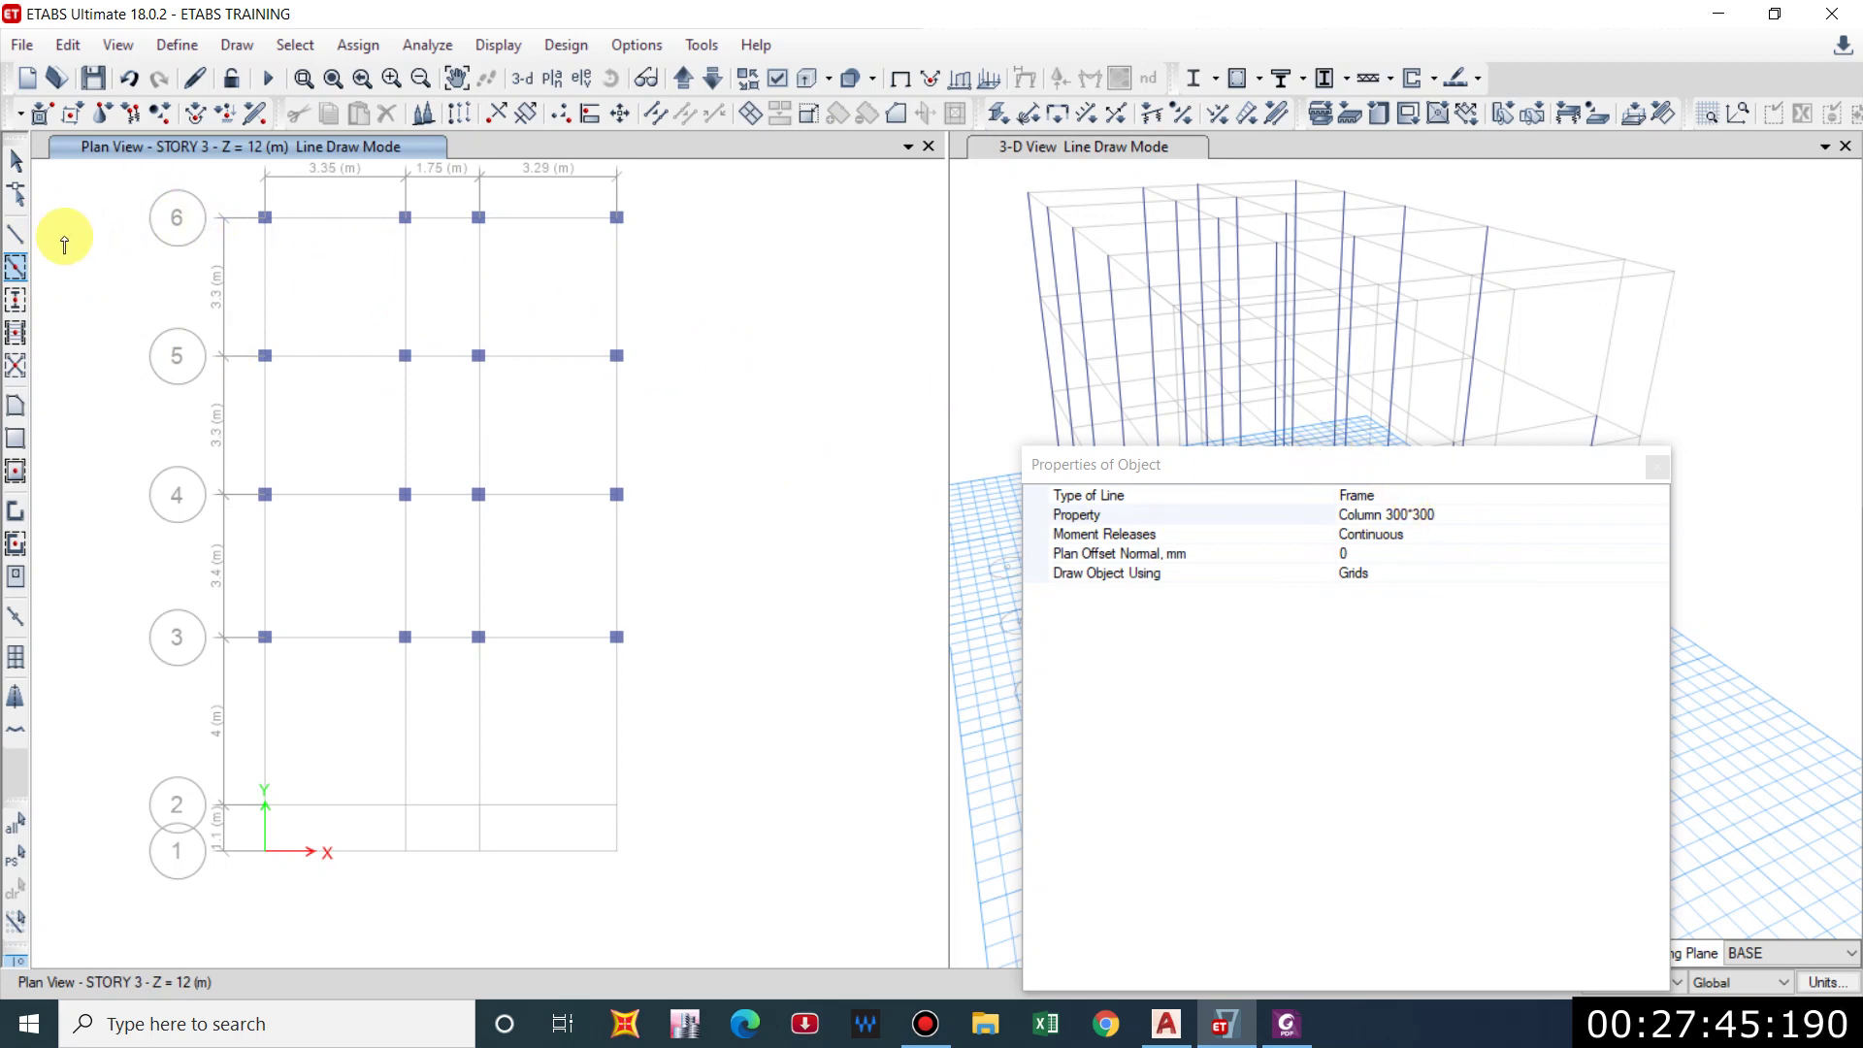
{"action": "left_click", "coordinate": [15, 233]}
{"action": "scroll", "coordinate": [266, 221], "scroll_direction": "up", "scroll_amount": 4}
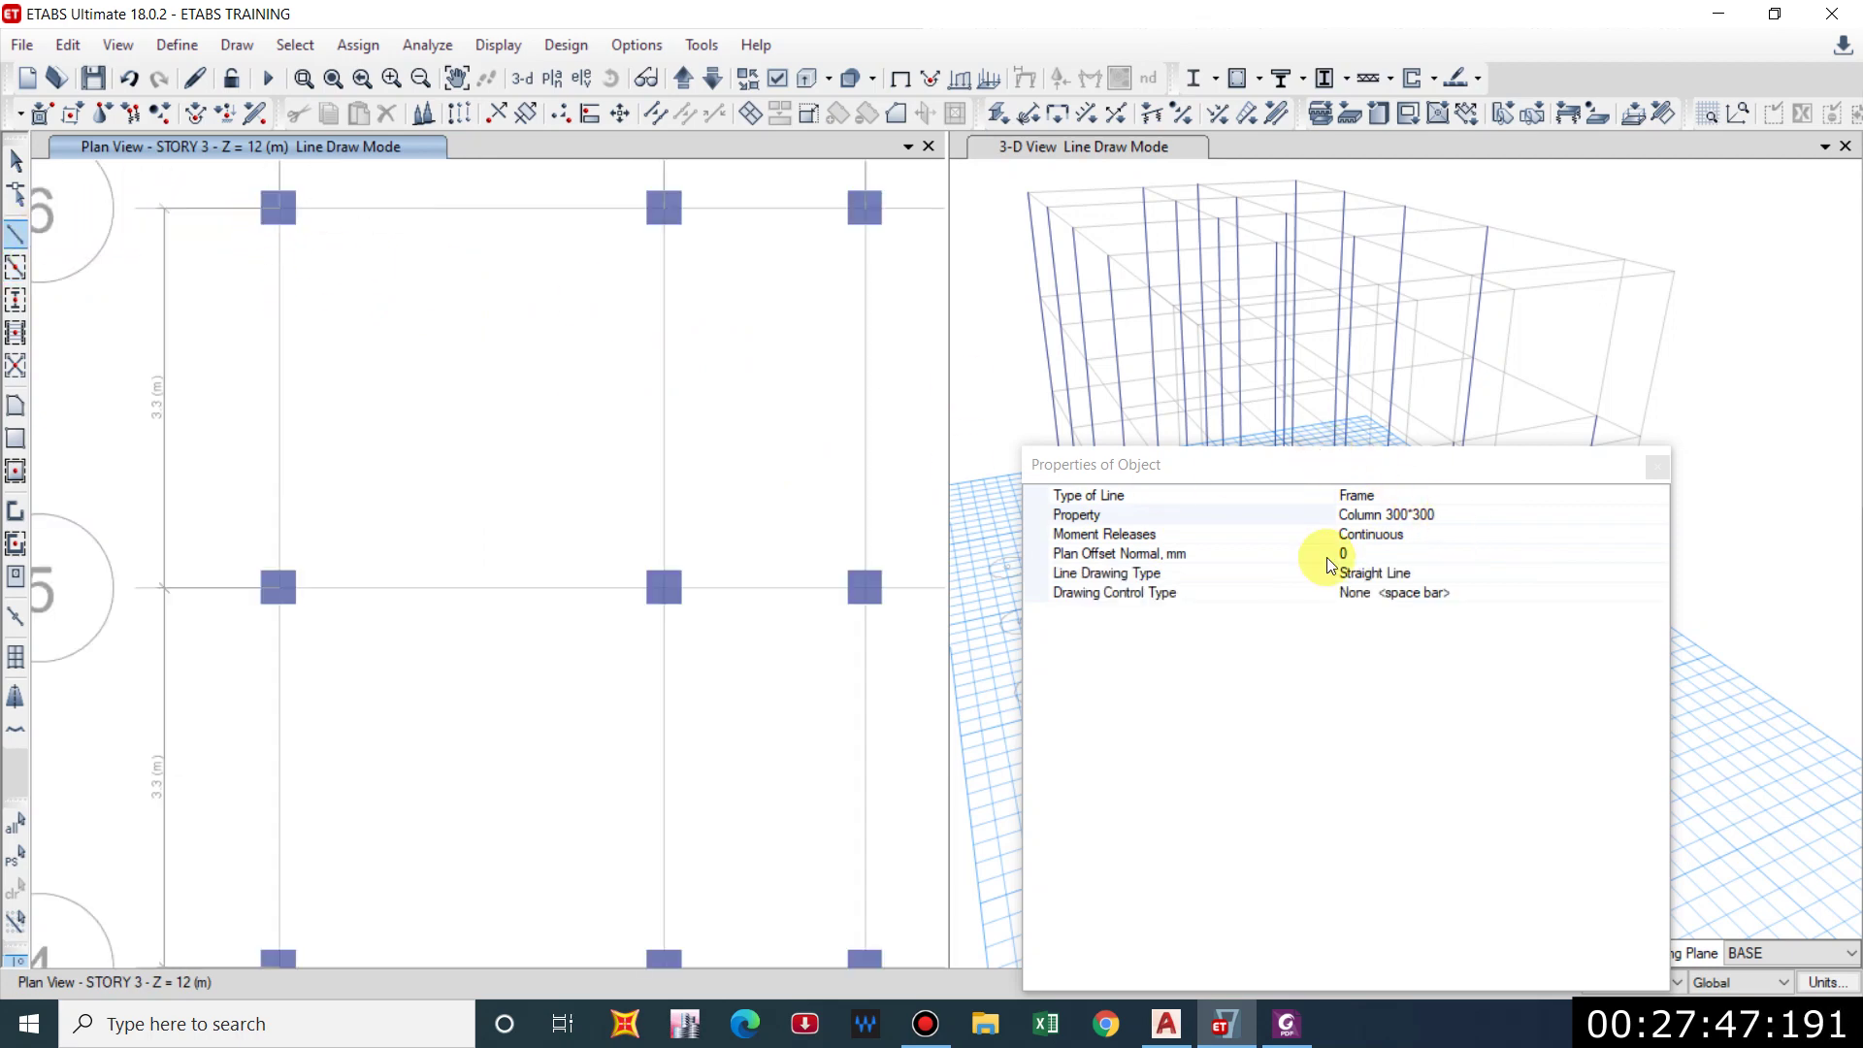
{"action": "left_click", "coordinate": [1470, 518]}
{"action": "left_click", "coordinate": [1658, 515]}
{"action": "left_click", "coordinate": [1397, 535]}
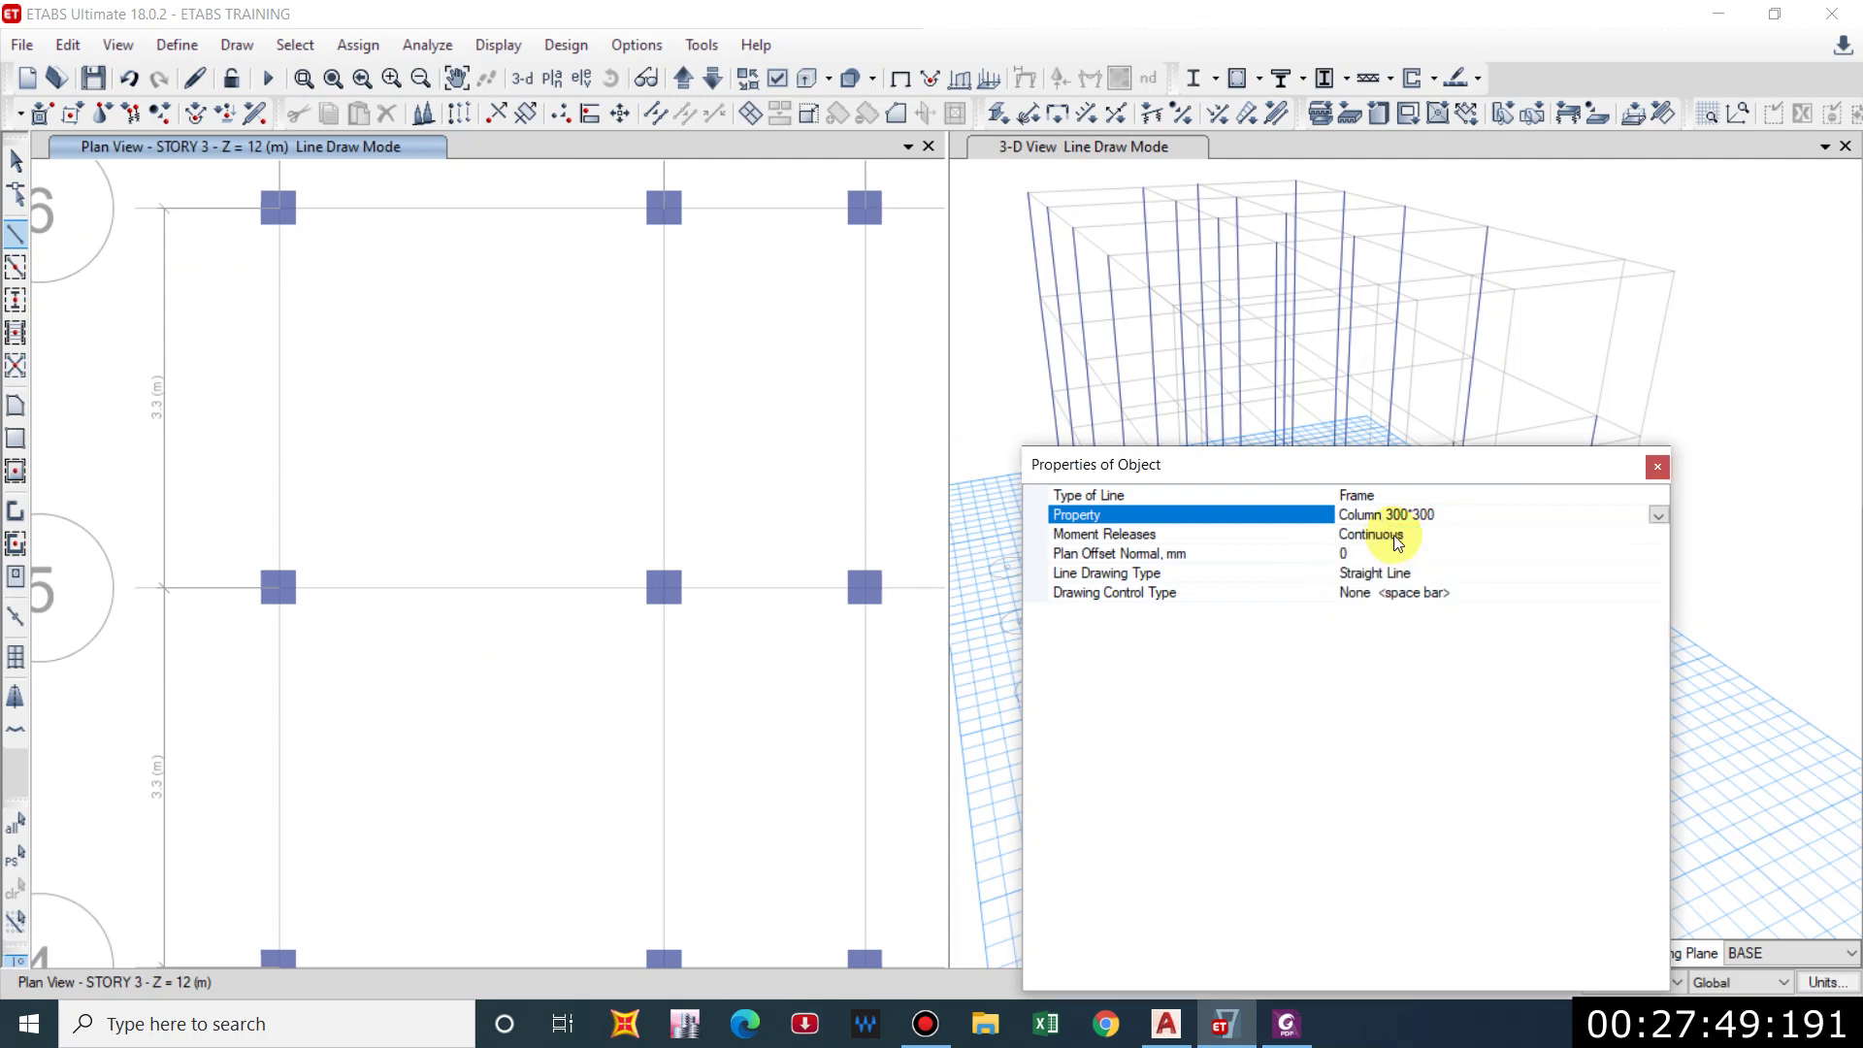
{"action": "scroll", "coordinate": [578, 408], "scroll_direction": "down", "scroll_amount": 4}
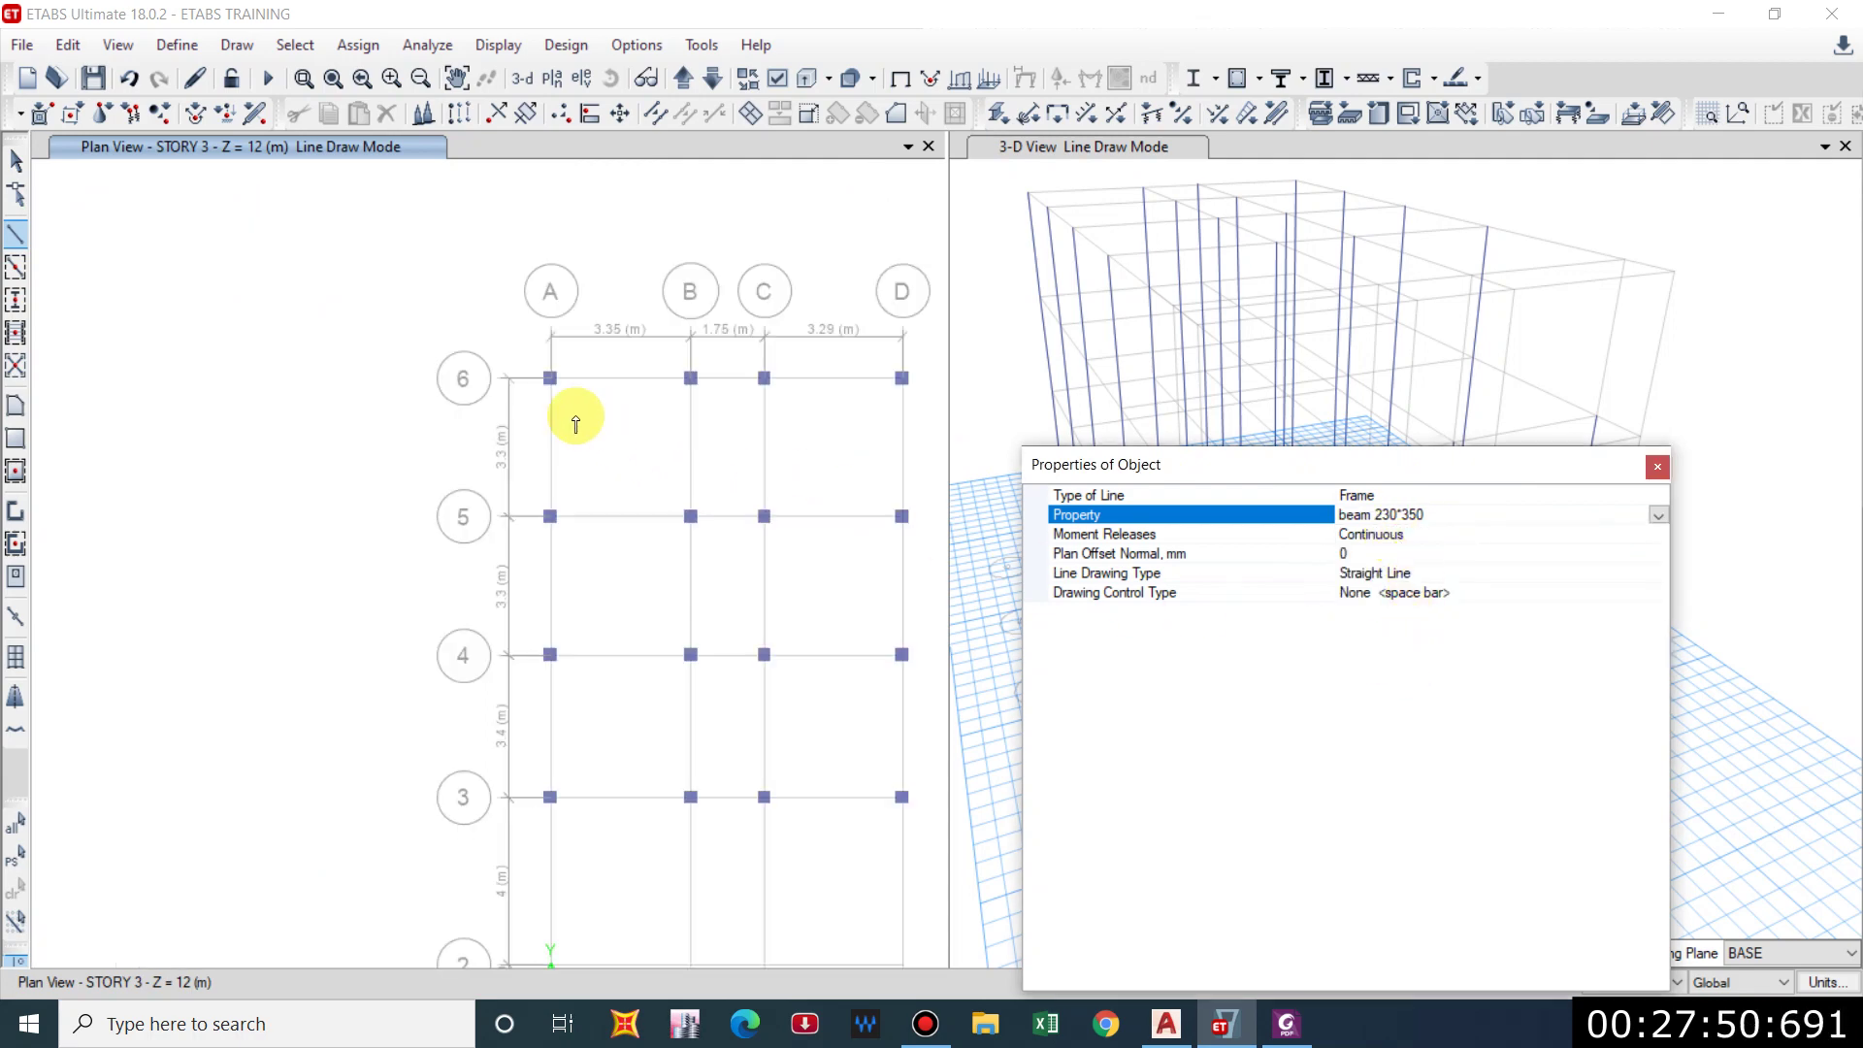
{"action": "scroll", "coordinate": [540, 381], "scroll_direction": "up", "scroll_amount": 4}
{"action": "left_click", "coordinate": [534, 380]}
{"action": "scroll", "coordinate": [399, 408], "scroll_direction": "down", "scroll_amount": 4}
{"action": "scroll", "coordinate": [612, 395], "scroll_direction": "up", "scroll_amount": 4}
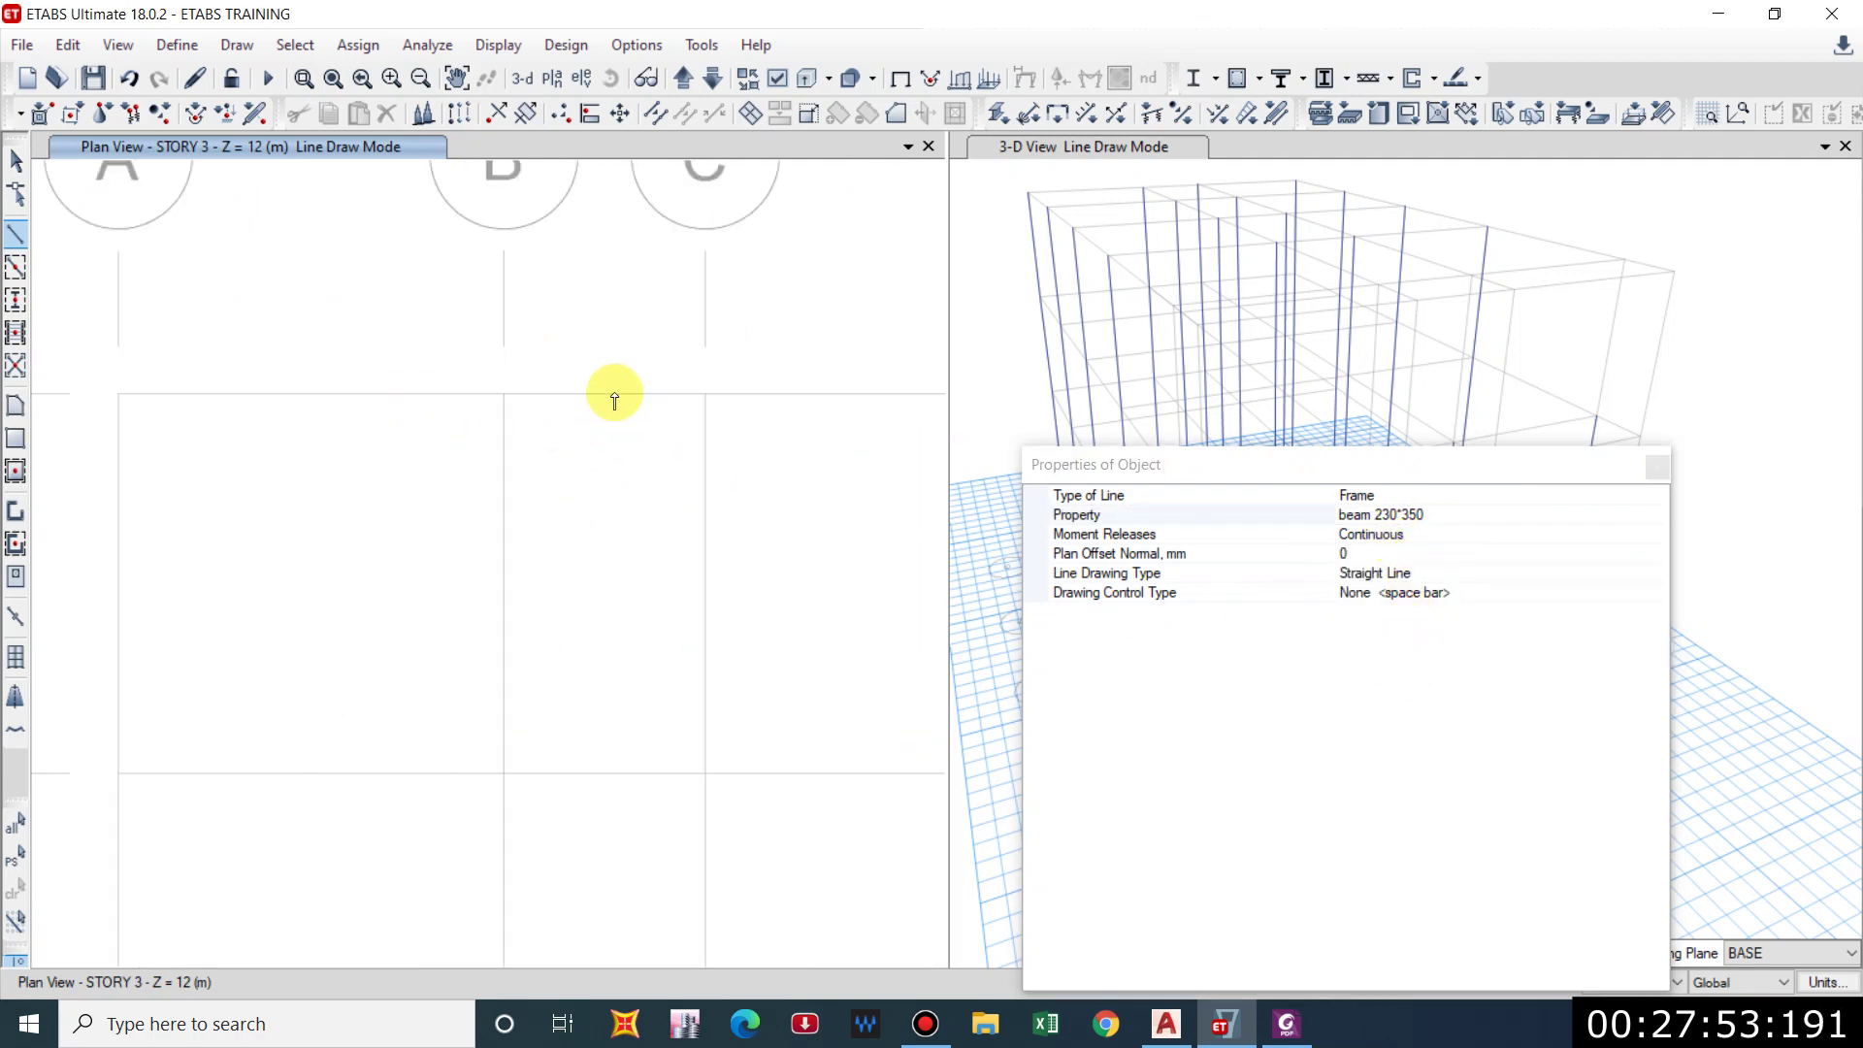
{"action": "left_click", "coordinate": [502, 395]}
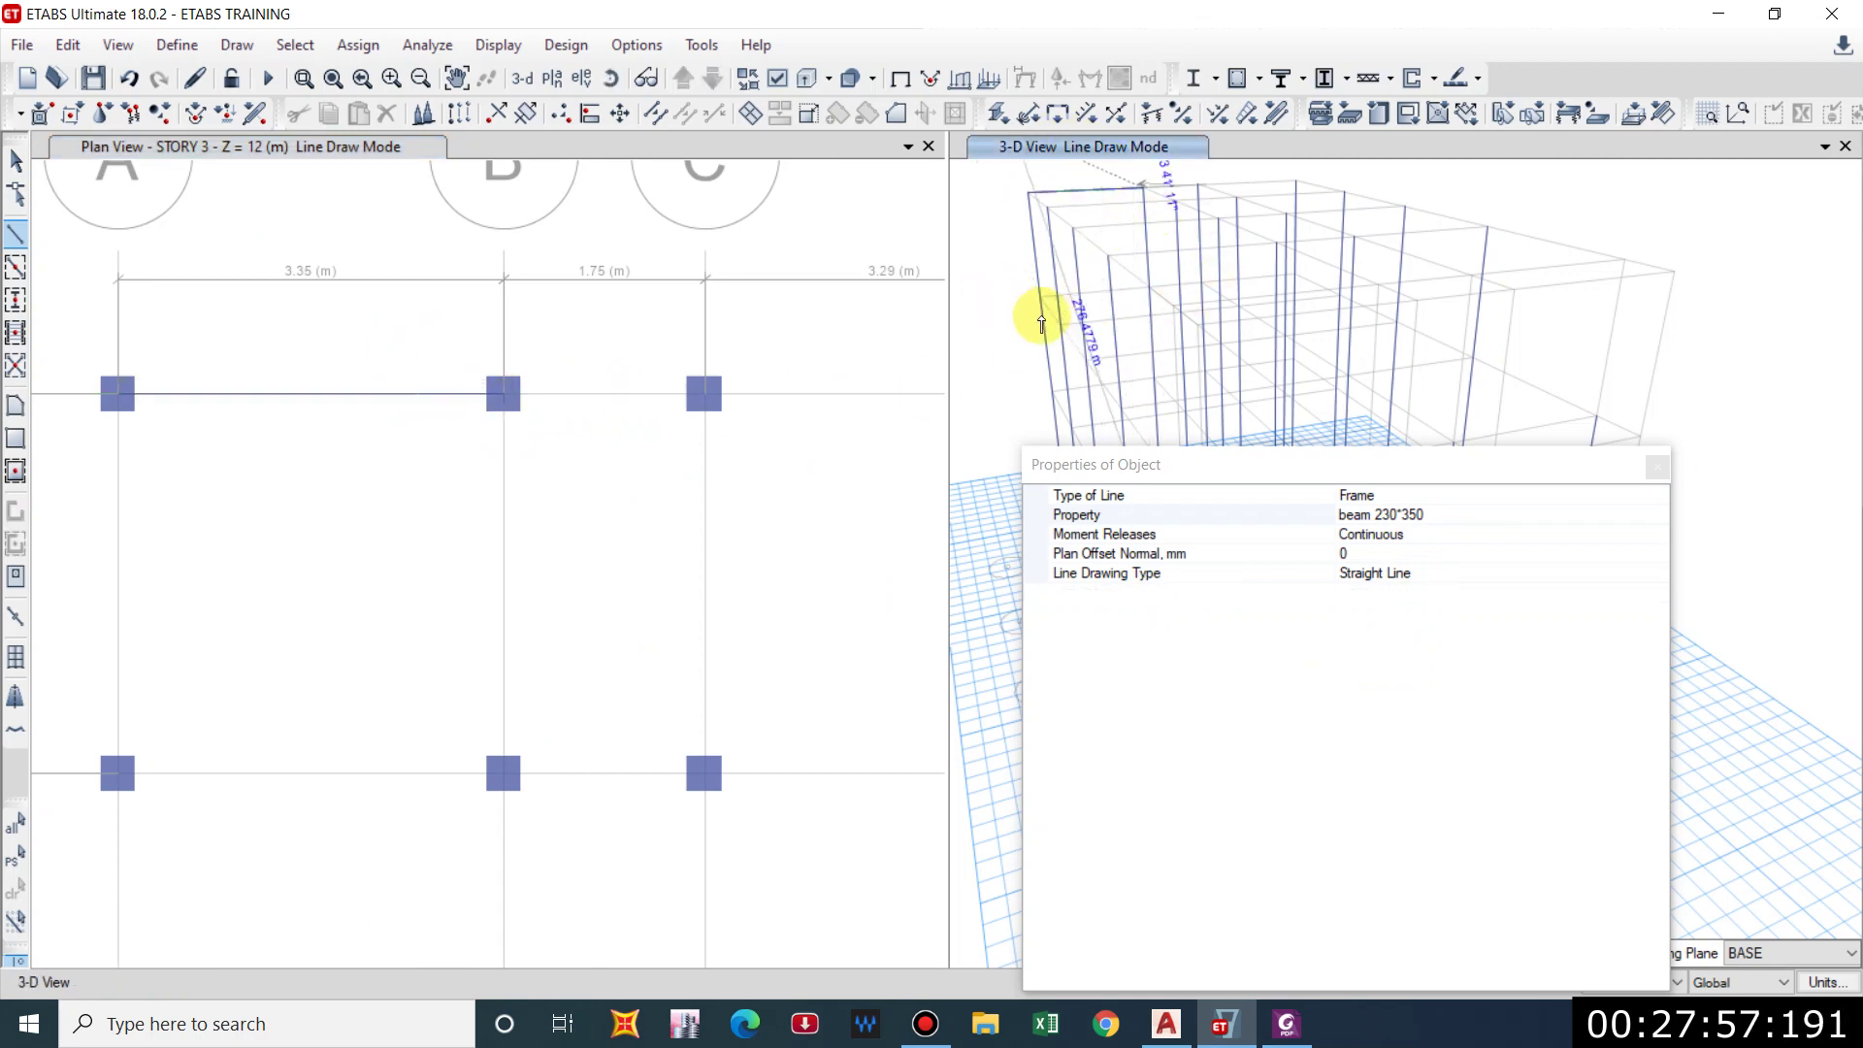
End line drawing and undo the beam drawn along grid 6 between grids A and B.
{"action": "scroll", "coordinate": [1029, 350], "scroll_direction": "down", "scroll_amount": 3}
{"action": "key", "text": "Escape"}
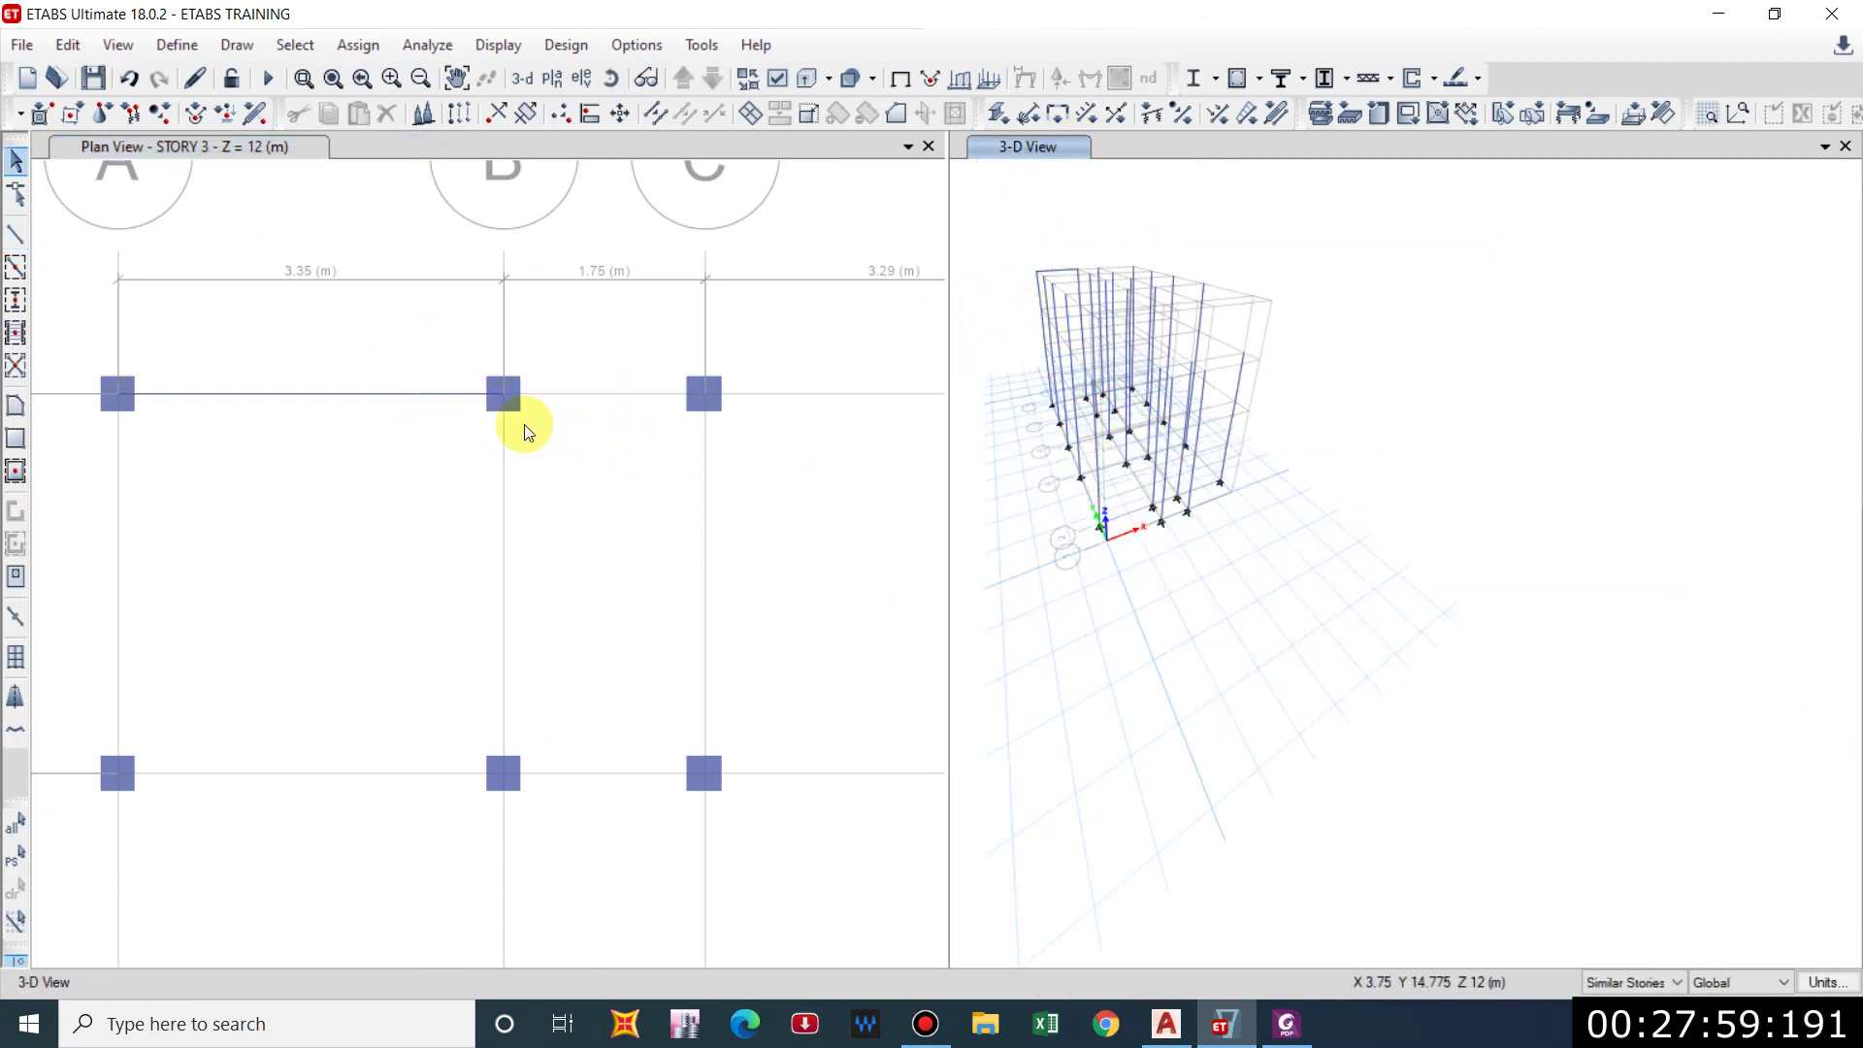
{"action": "left_click", "coordinate": [255, 391]}
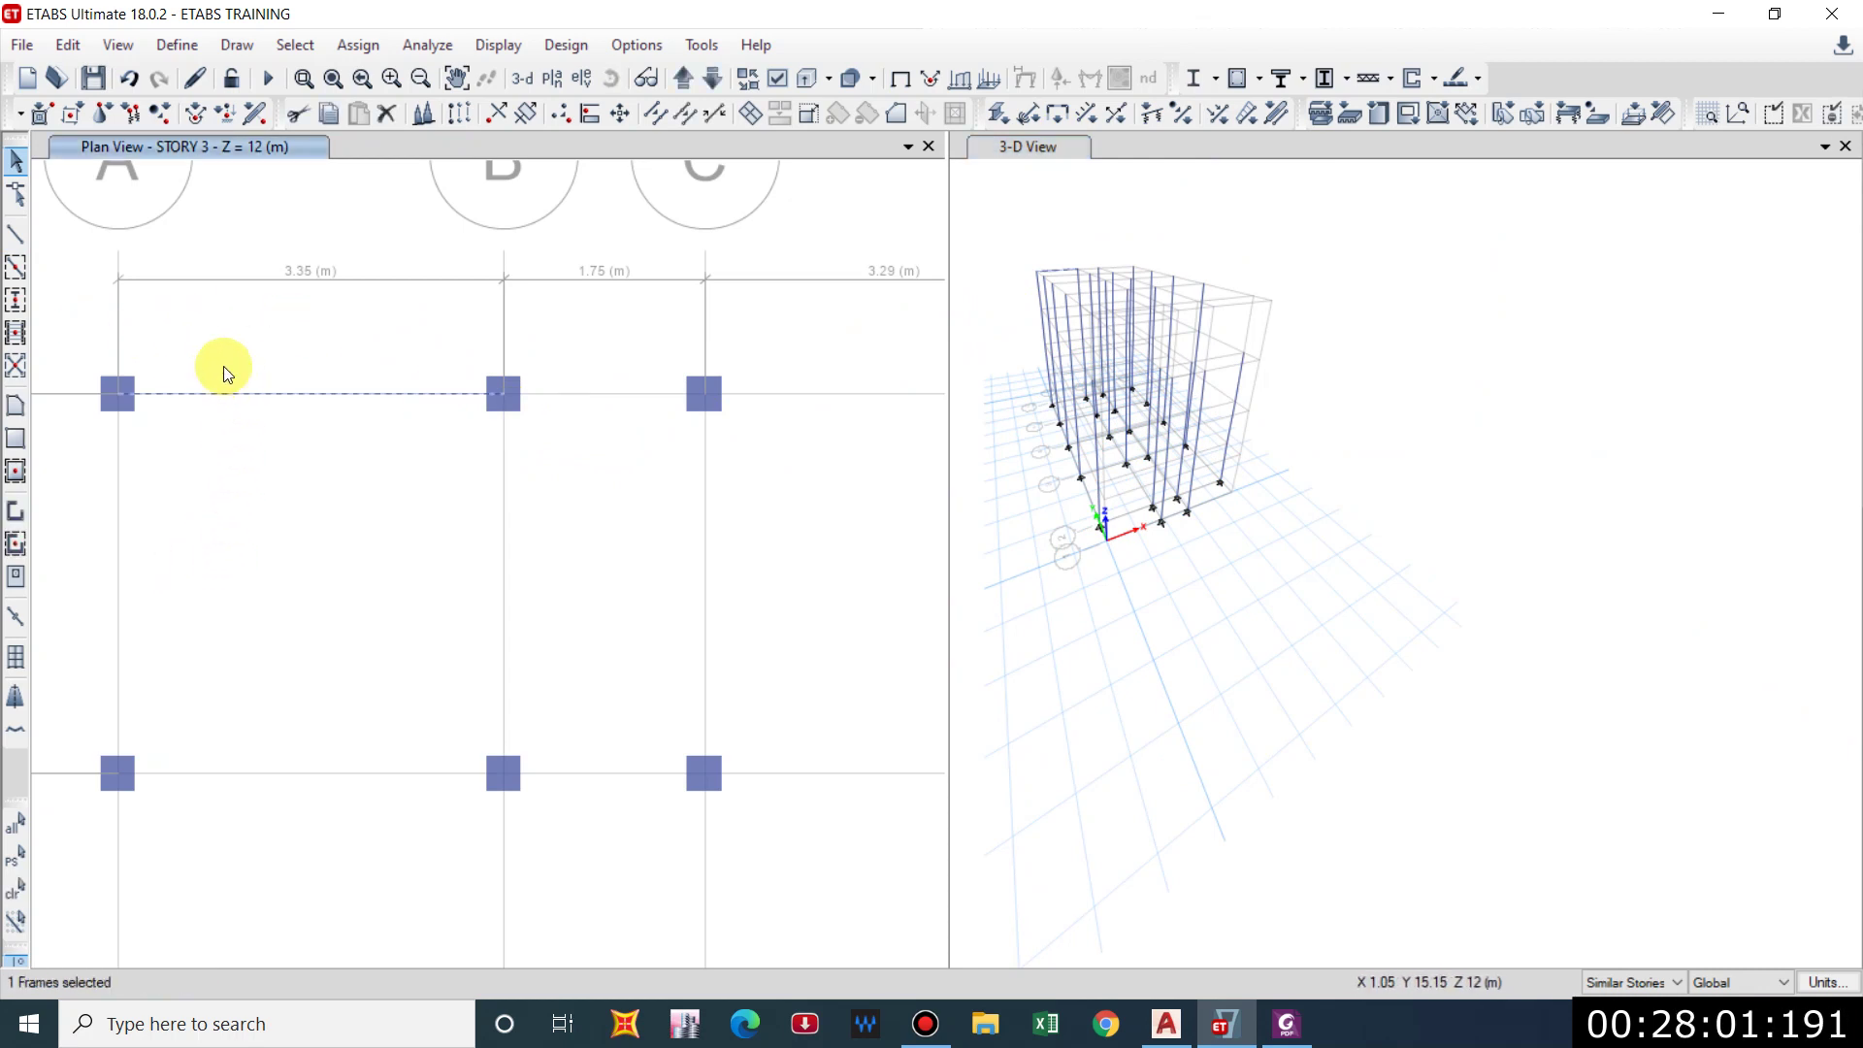
{"action": "left_click", "coordinate": [129, 80]}
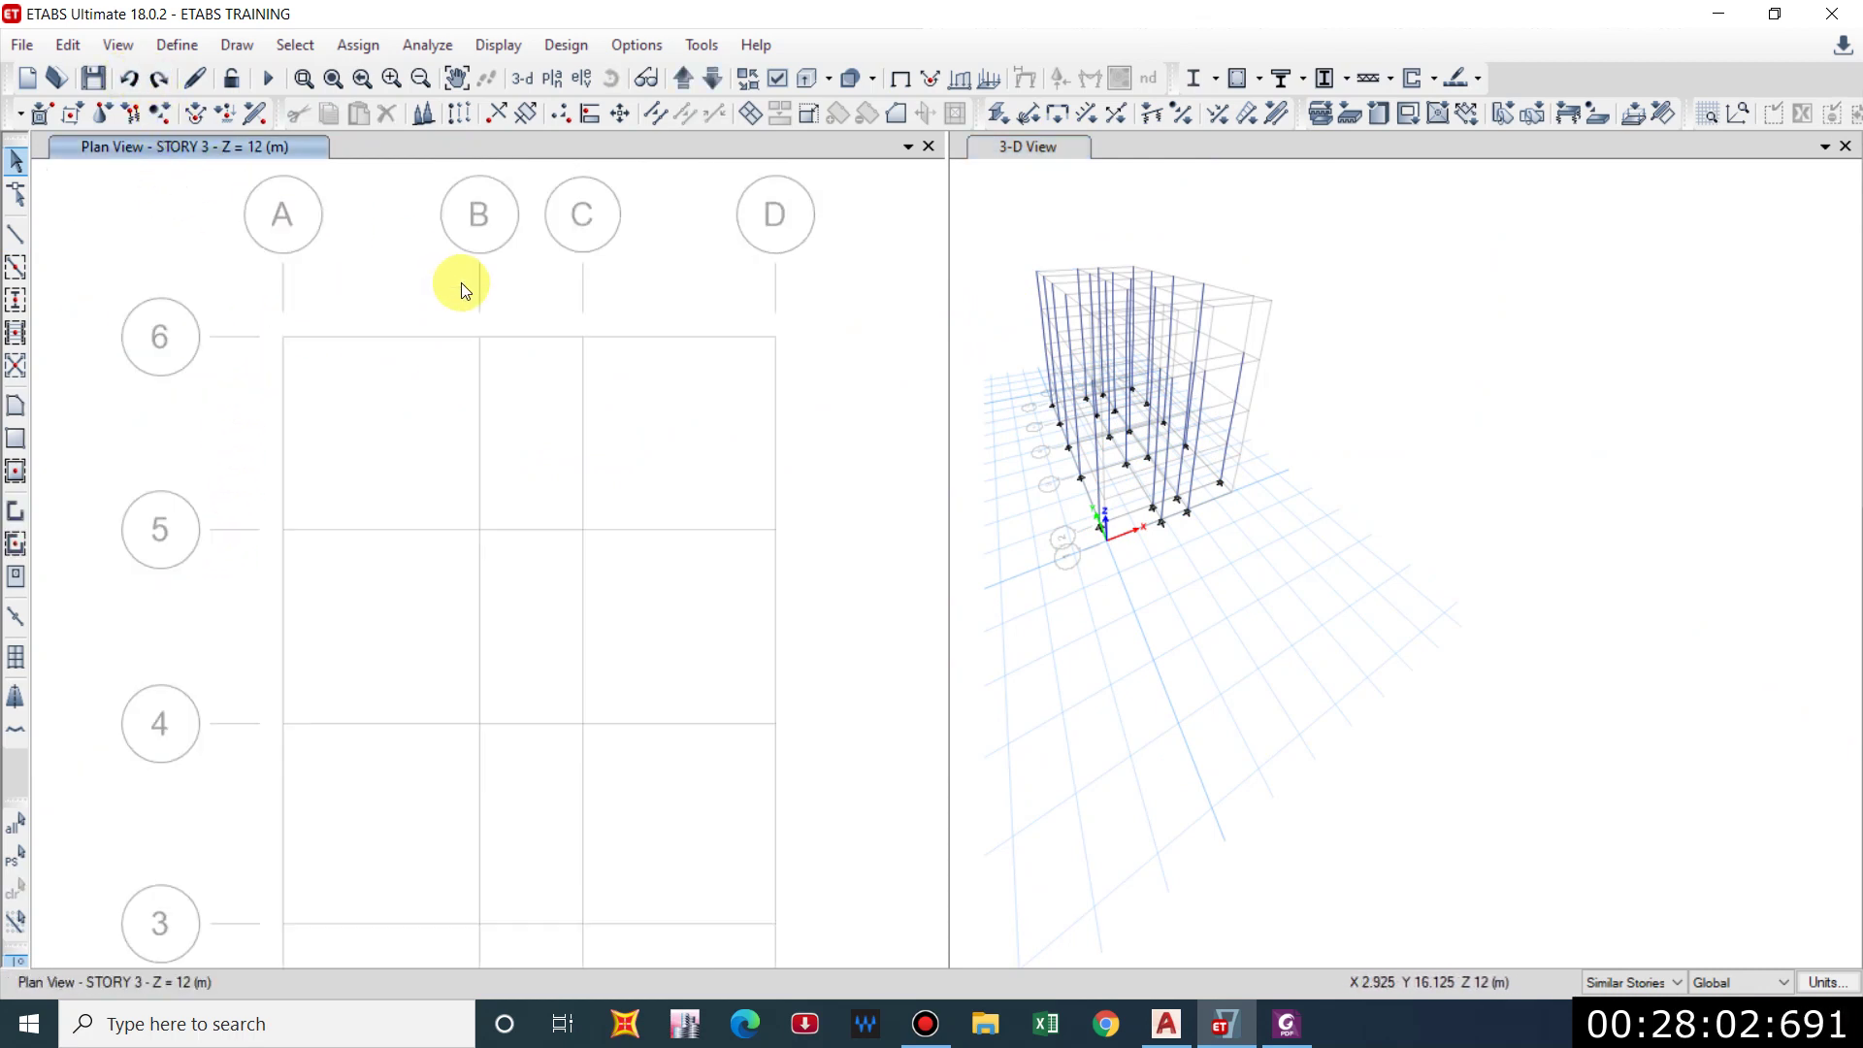
Try quick-drawing a frame with property Column 300*300 on grid 6 between grids A and B, and undo it.
{"action": "left_click", "coordinate": [15, 267]}
{"action": "scroll", "coordinate": [293, 305], "scroll_direction": "up", "scroll_amount": 4}
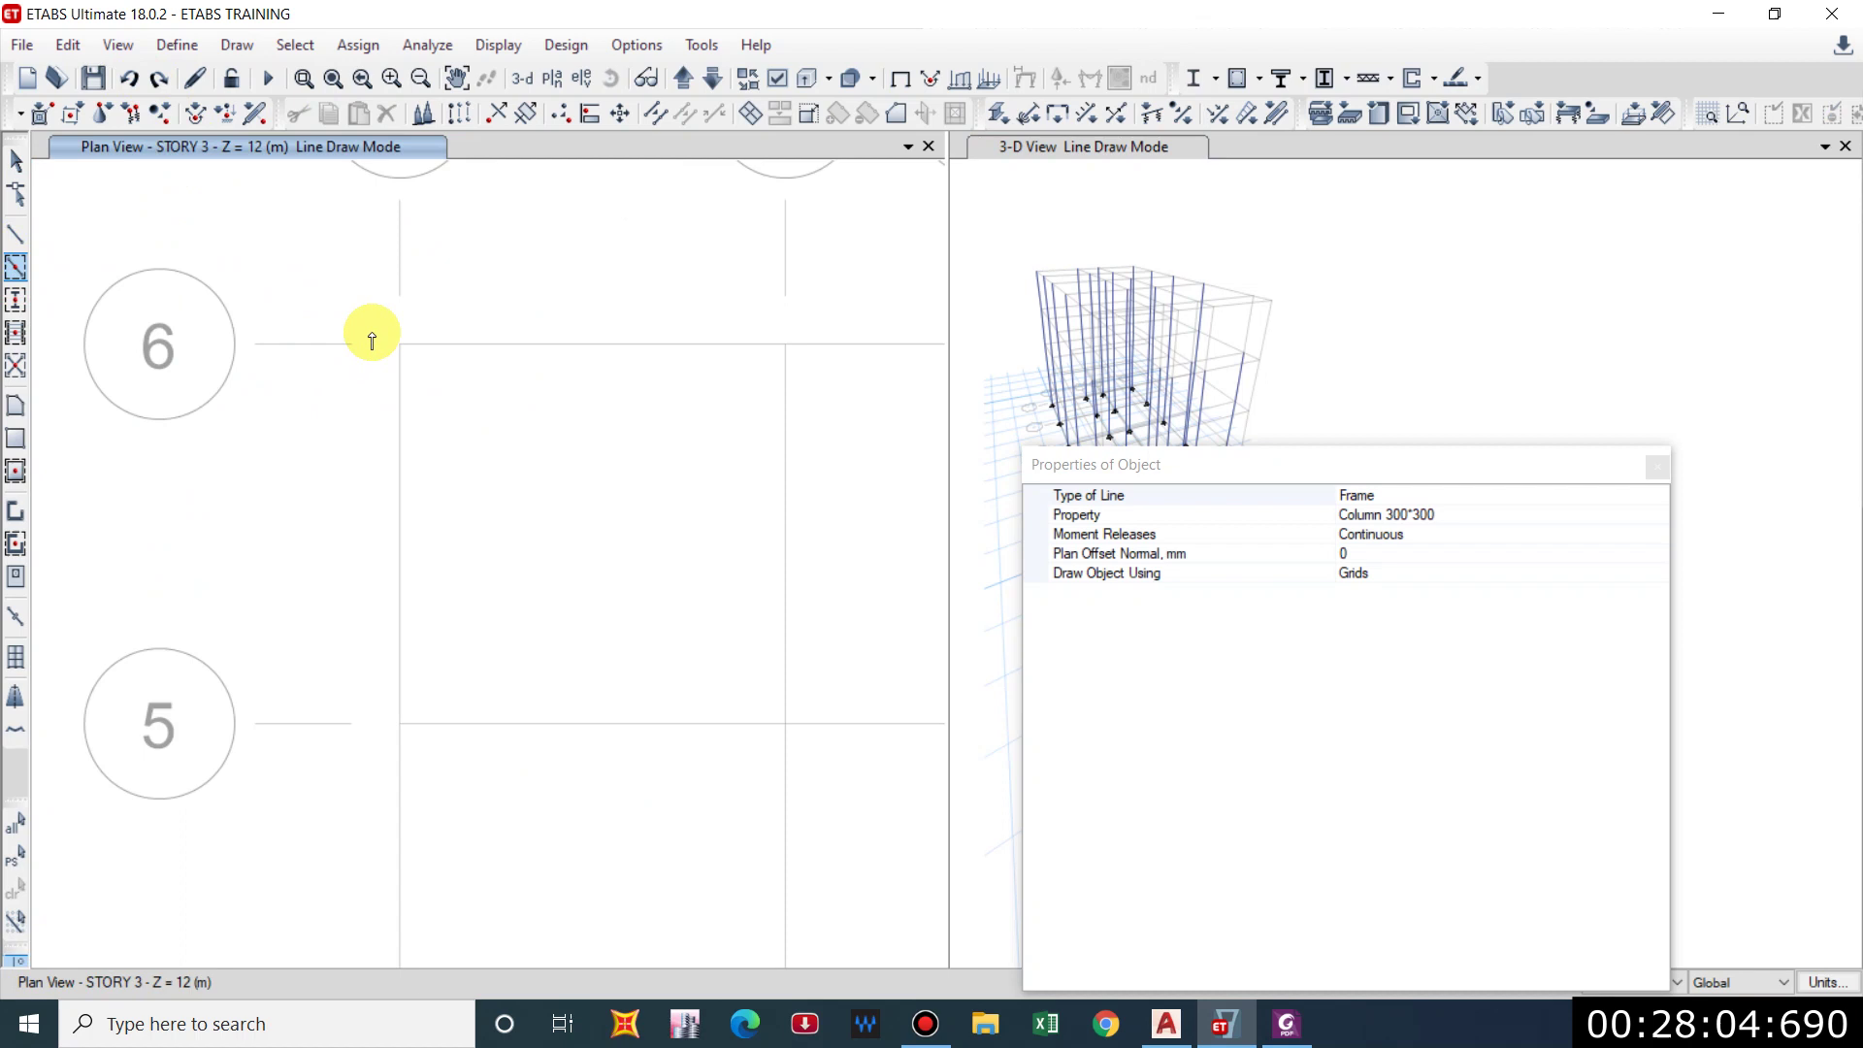
{"action": "left_click", "coordinate": [495, 346]}
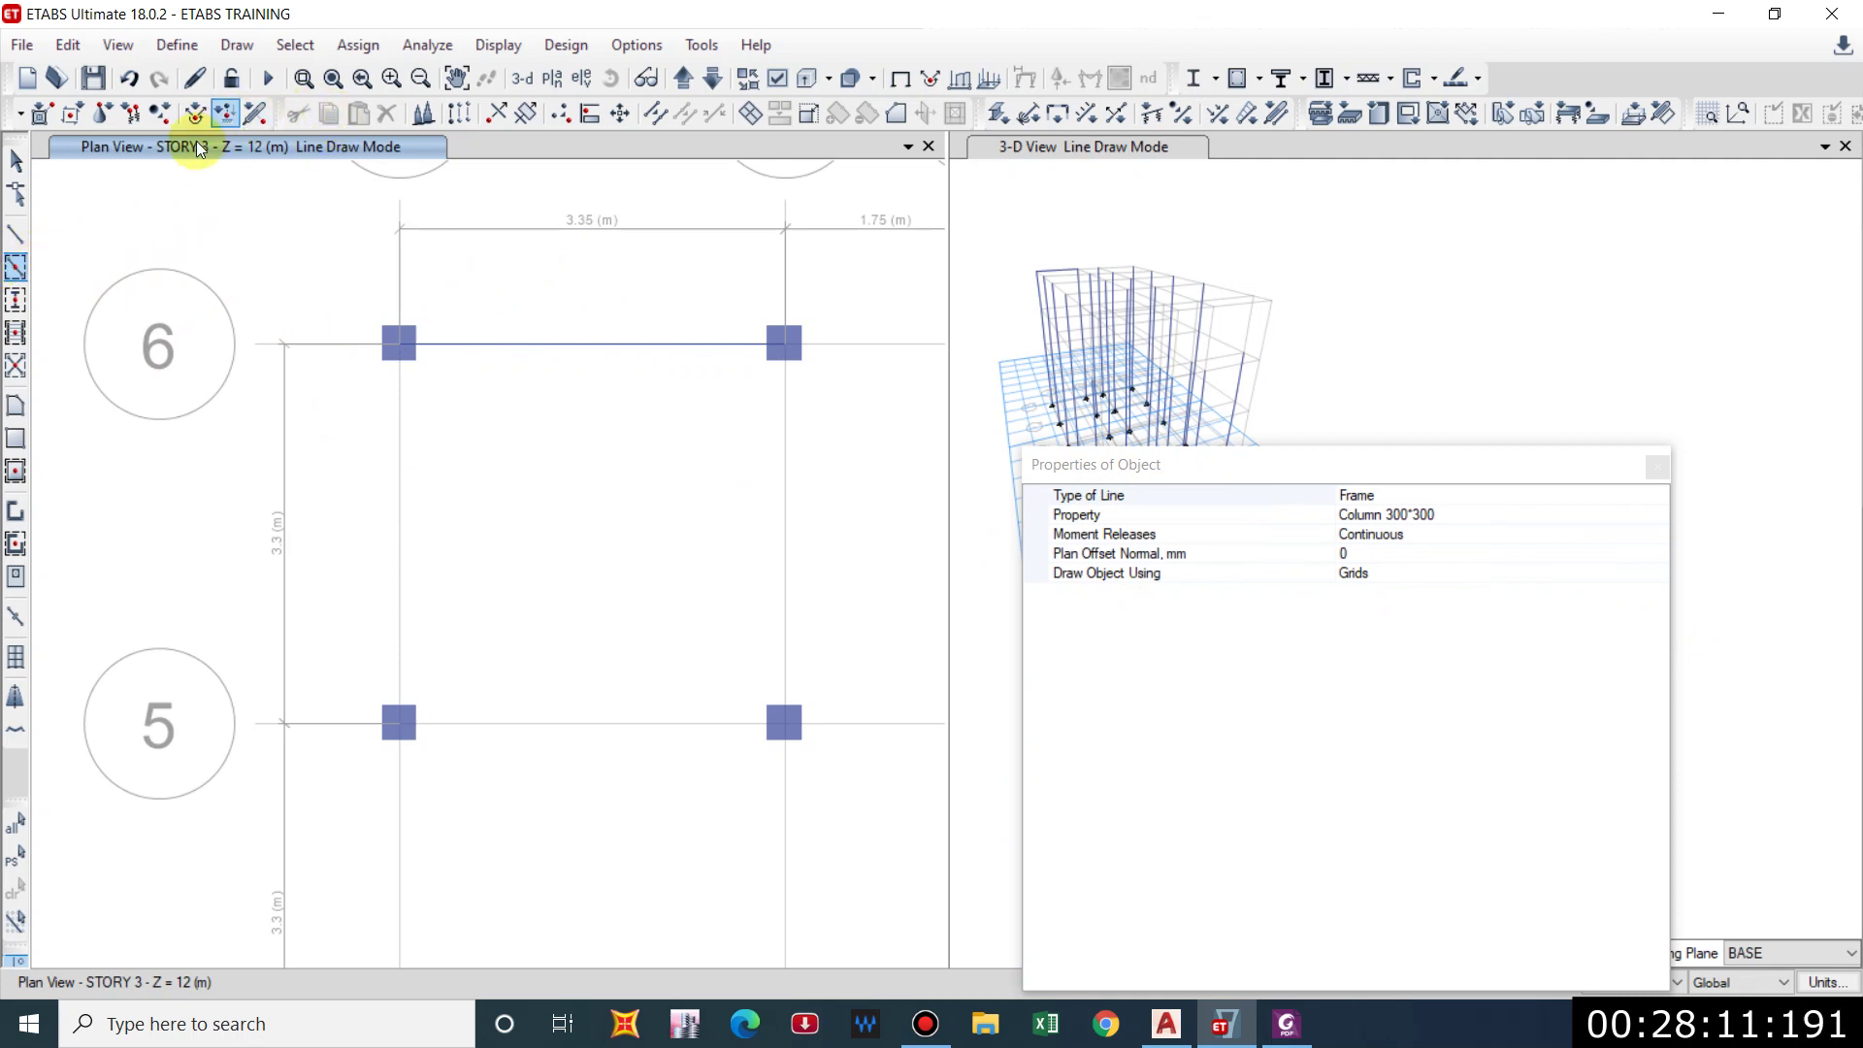
{"action": "left_click", "coordinate": [136, 83]}
With story scope set to One Story, quick-draw beam 230*350 on STORY 3 along all grid segments between grids A–D and 3–6.
{"action": "scroll", "coordinate": [334, 320], "scroll_direction": "down", "scroll_amount": 3}
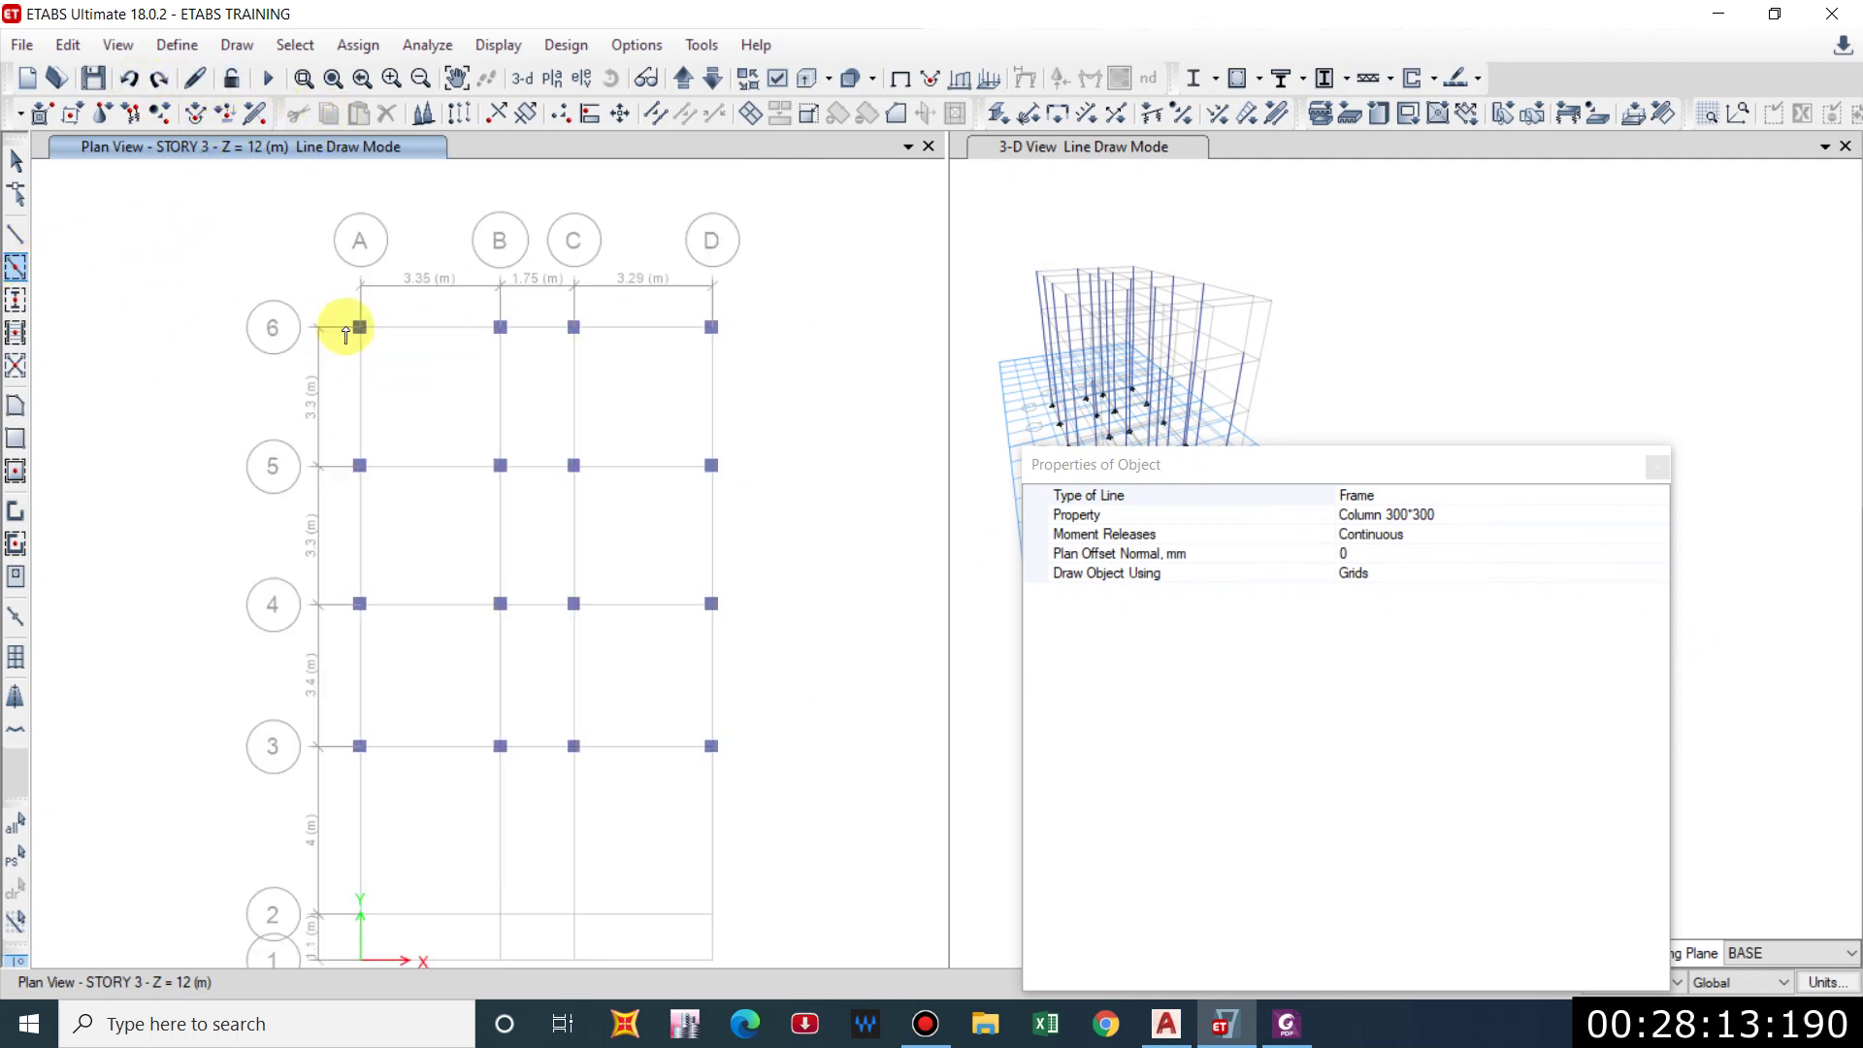
{"action": "left_click_drag", "start_coordinate": [1406, 475], "coordinate": [1655, 180]}
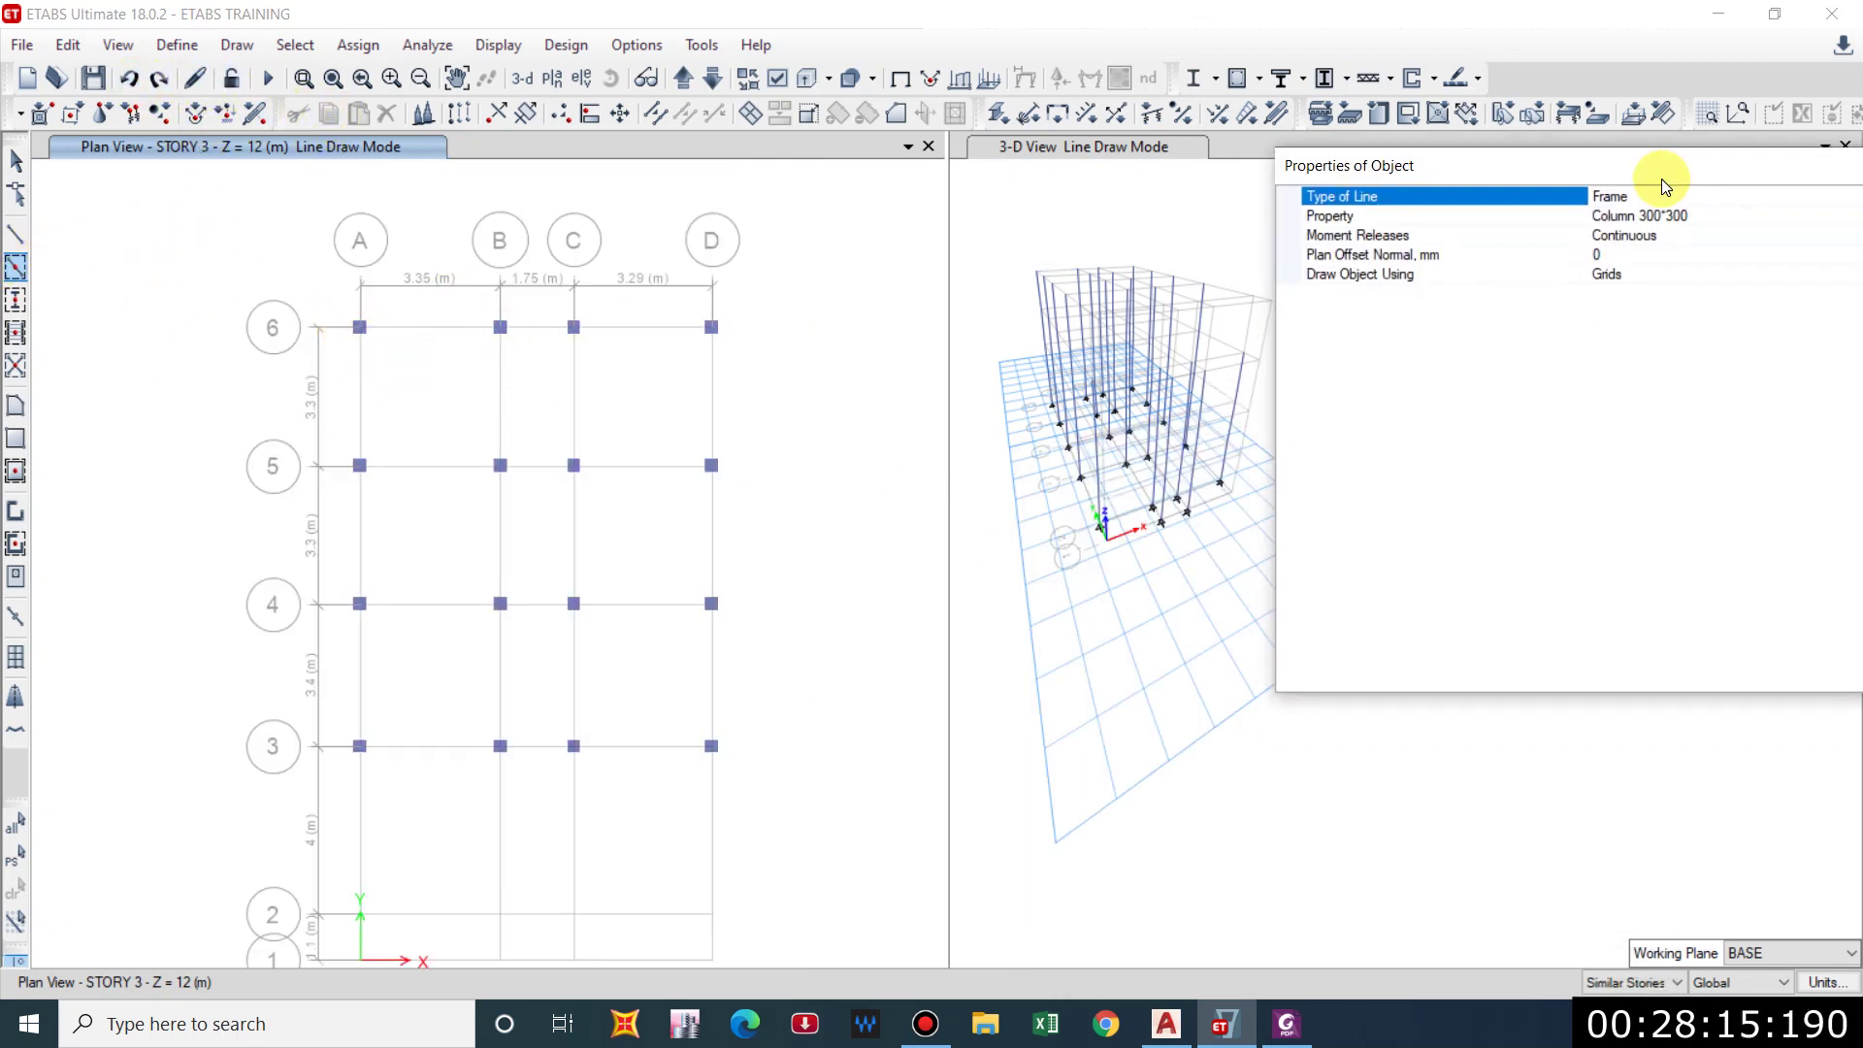
{"action": "left_click", "coordinate": [1609, 982]}
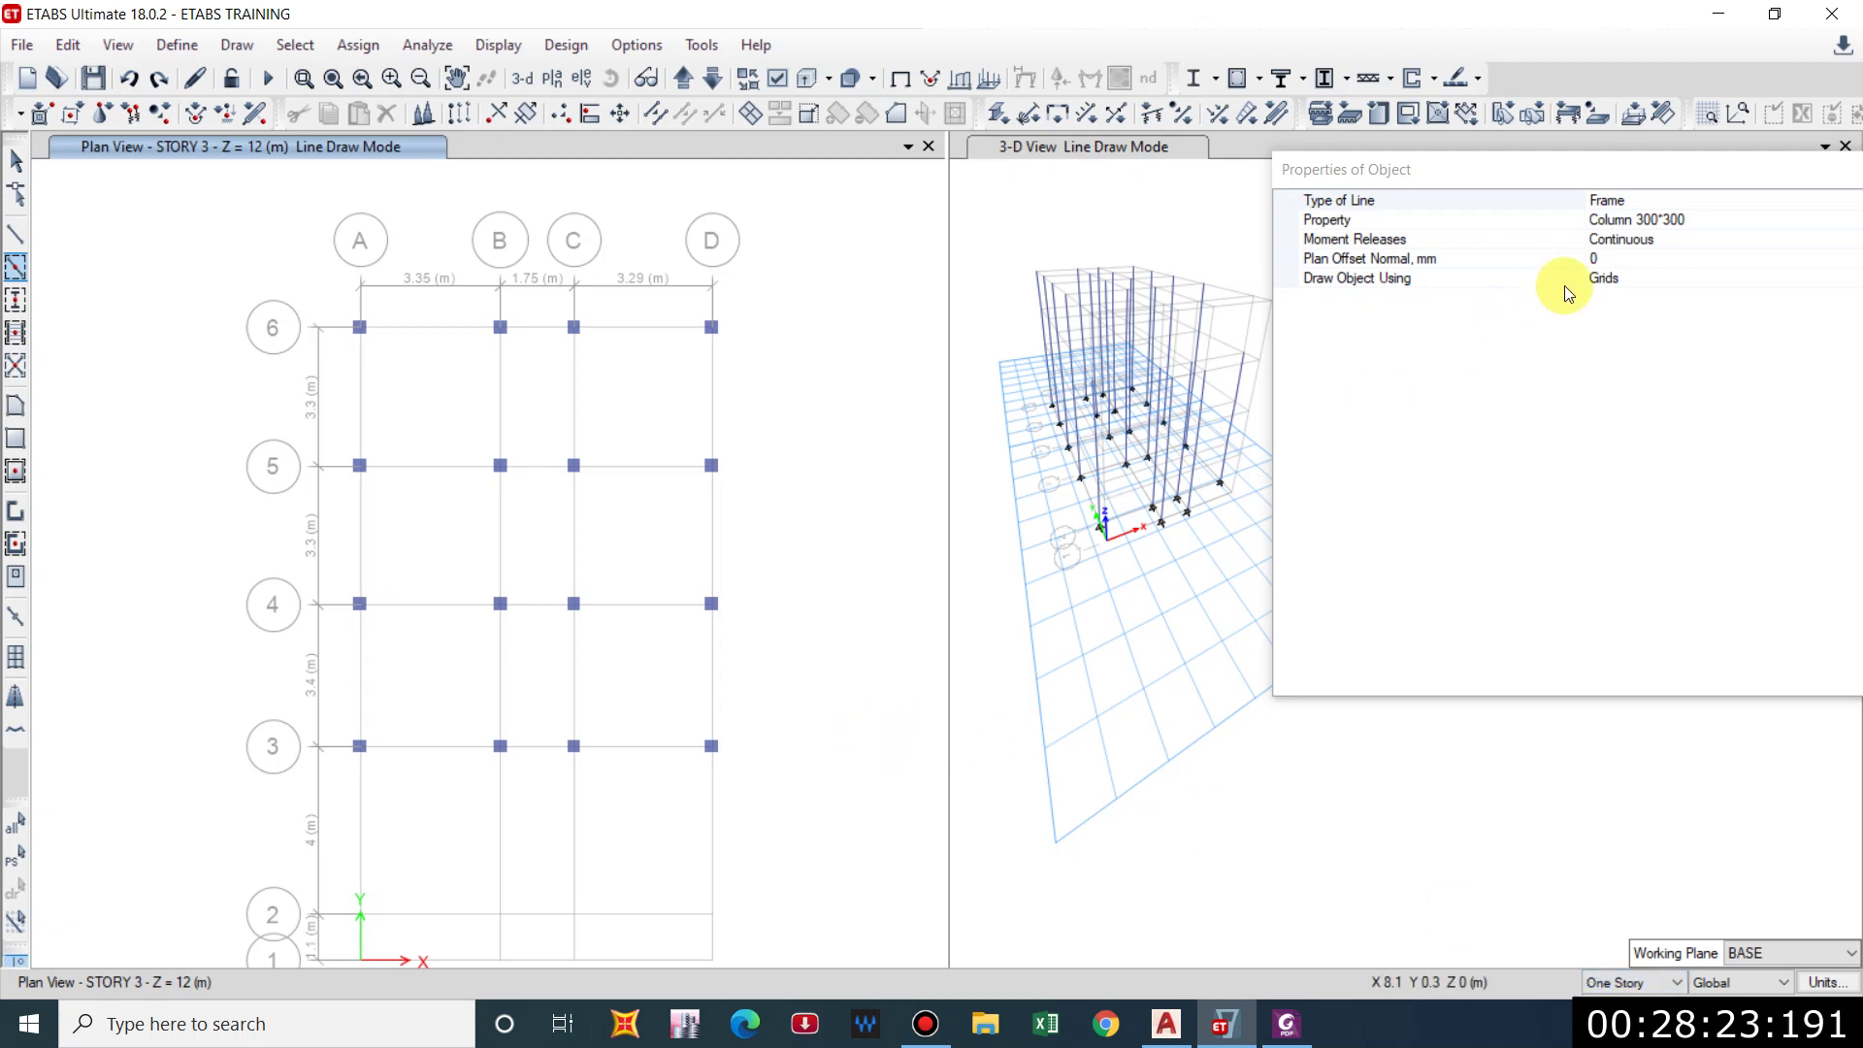
{"action": "left_click", "coordinate": [1661, 220]}
{"action": "double_click", "coordinate": [1712, 171]}
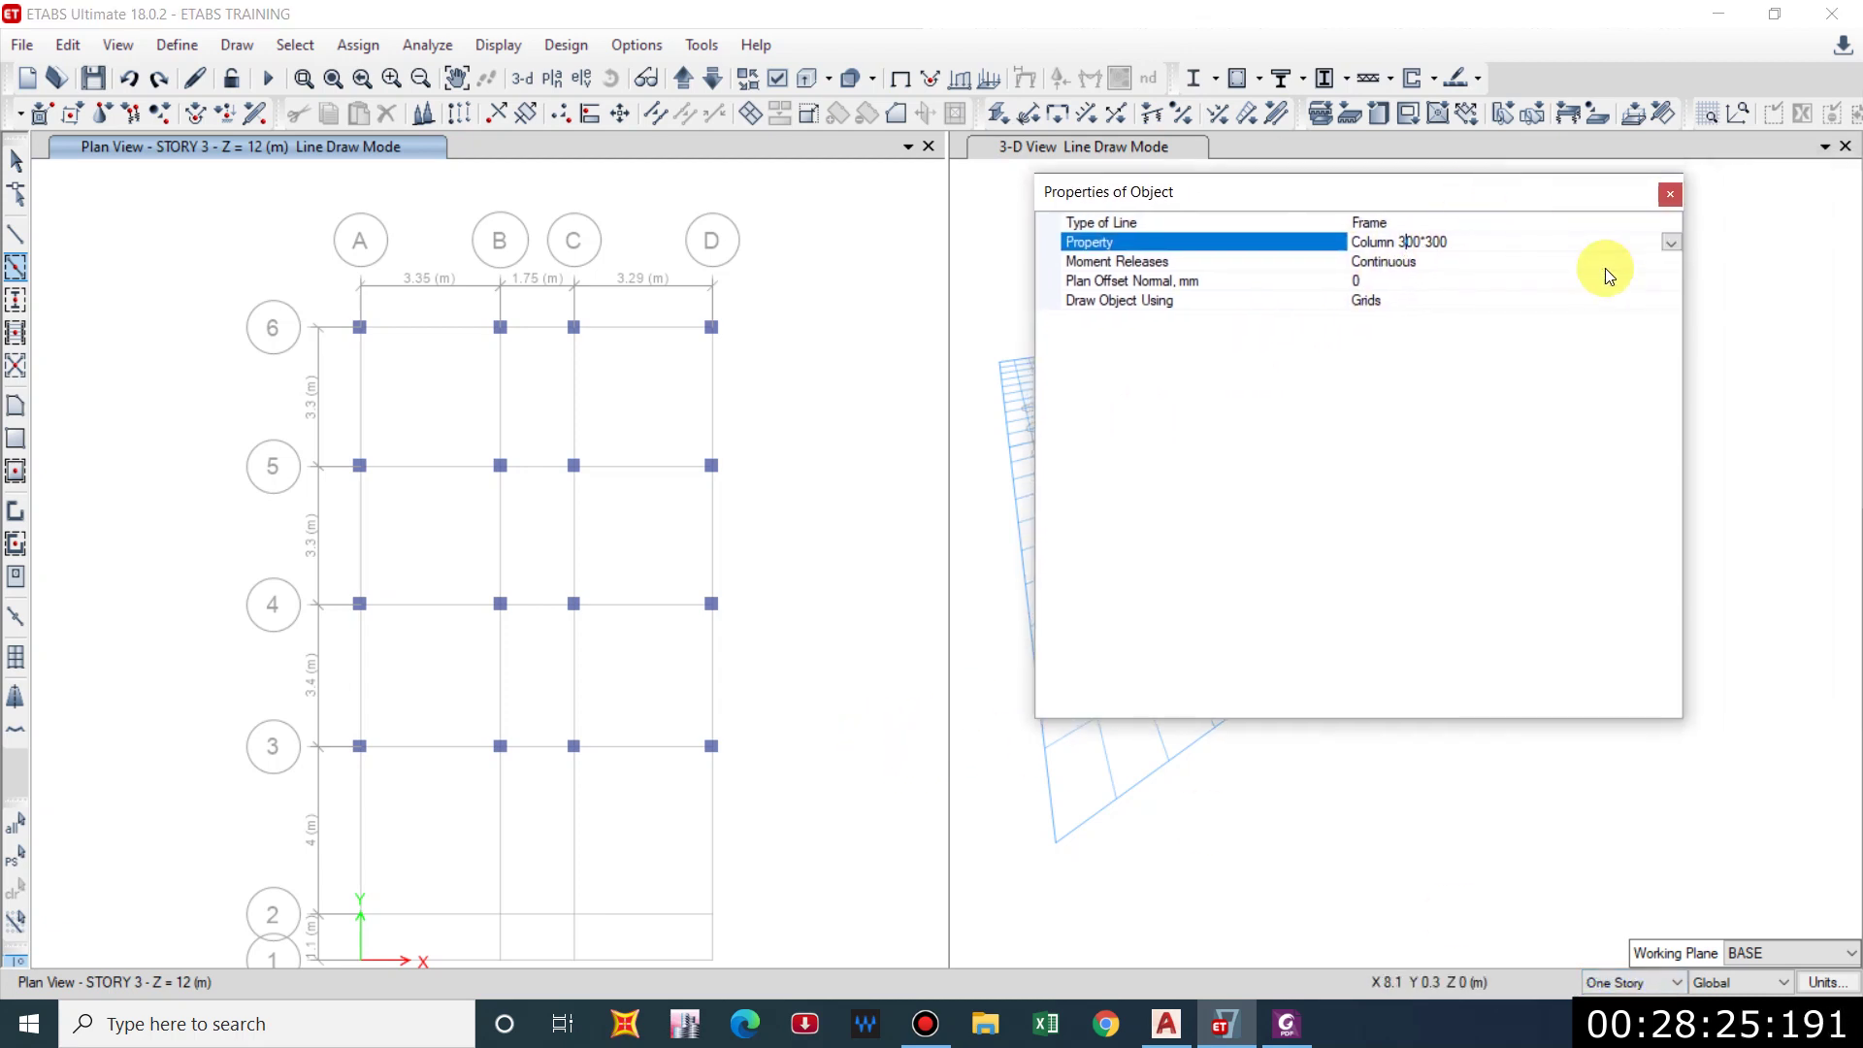
{"action": "left_click", "coordinate": [1669, 243]}
{"action": "left_click", "coordinate": [1413, 263]}
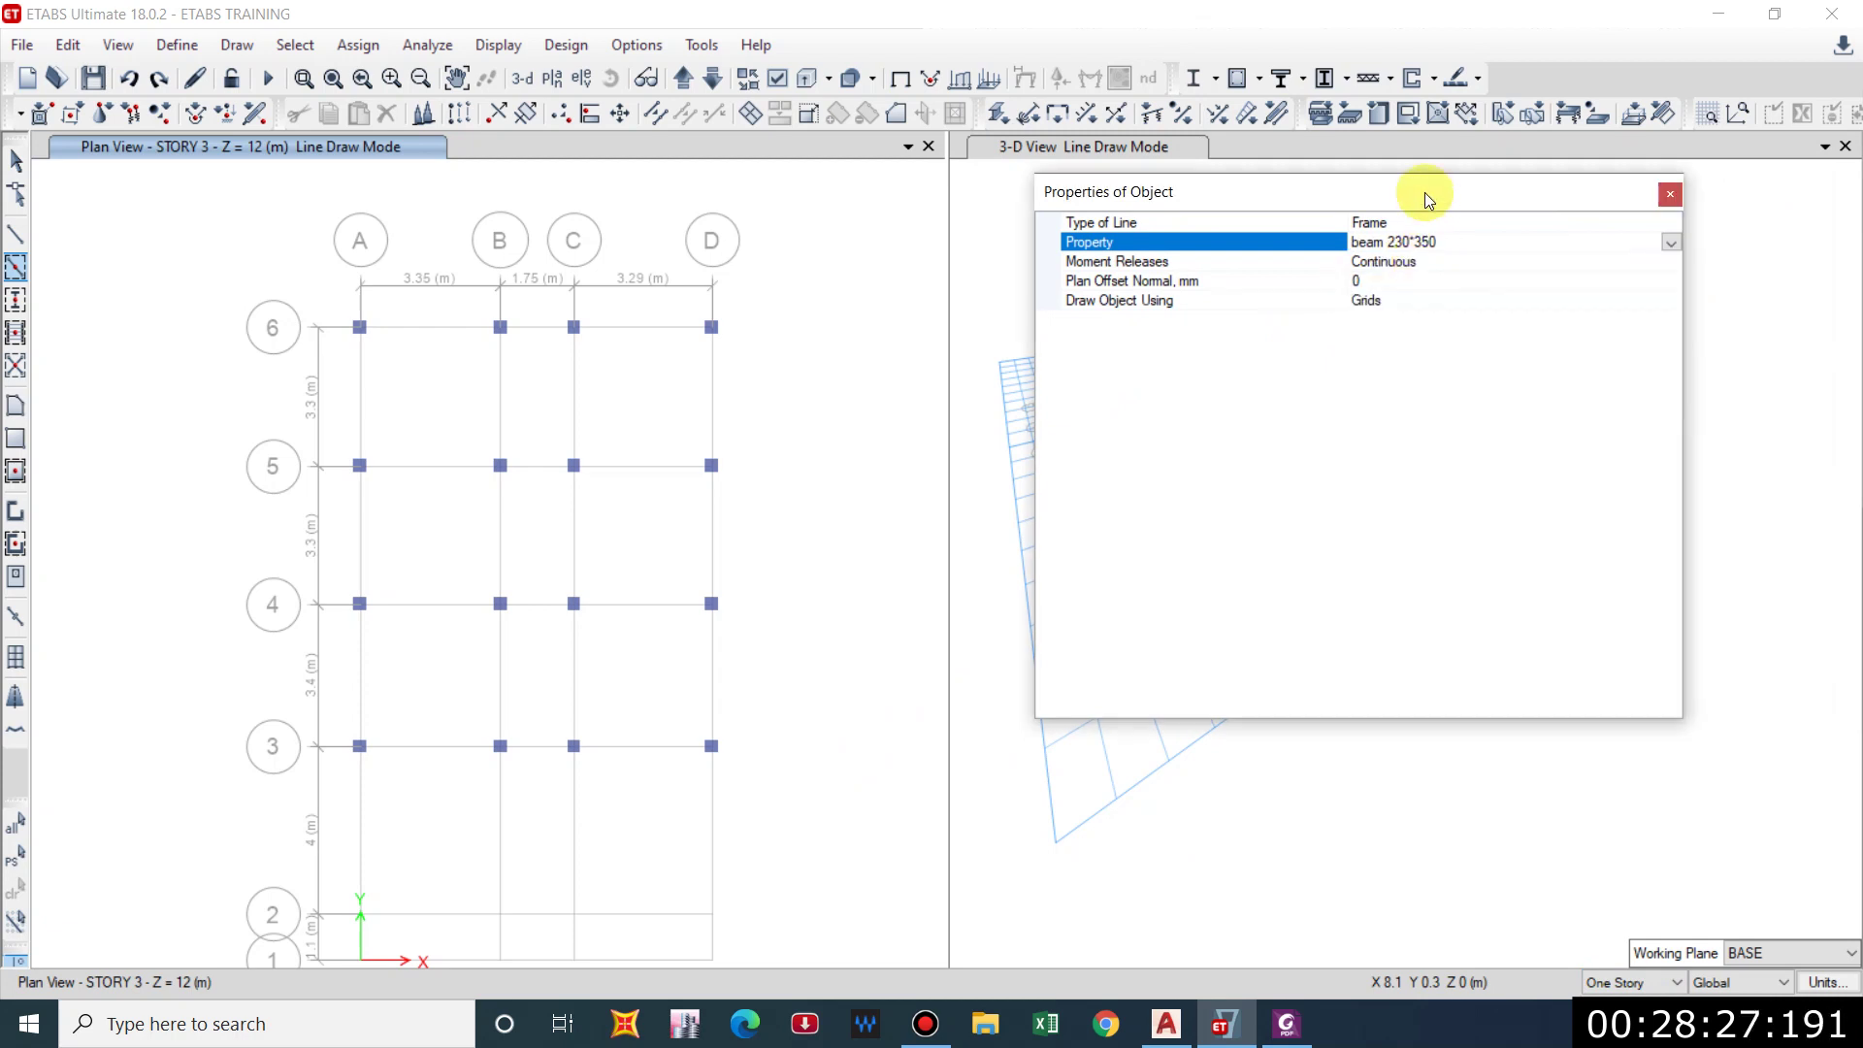
{"action": "left_click_drag", "start_coordinate": [1424, 192], "coordinate": [1638, 577]}
{"action": "middle_click_drag", "start_coordinate": [450, 431], "coordinate": [342, 324]}
{"action": "mouse_move", "coordinate": [227, 210]}
{"action": "left_mouse_down"}
{"action": "mouse_move", "coordinate": [719, 683]}
{"action": "mouse_move", "coordinate": [735, 723]}
{"action": "left_mouse_up"}
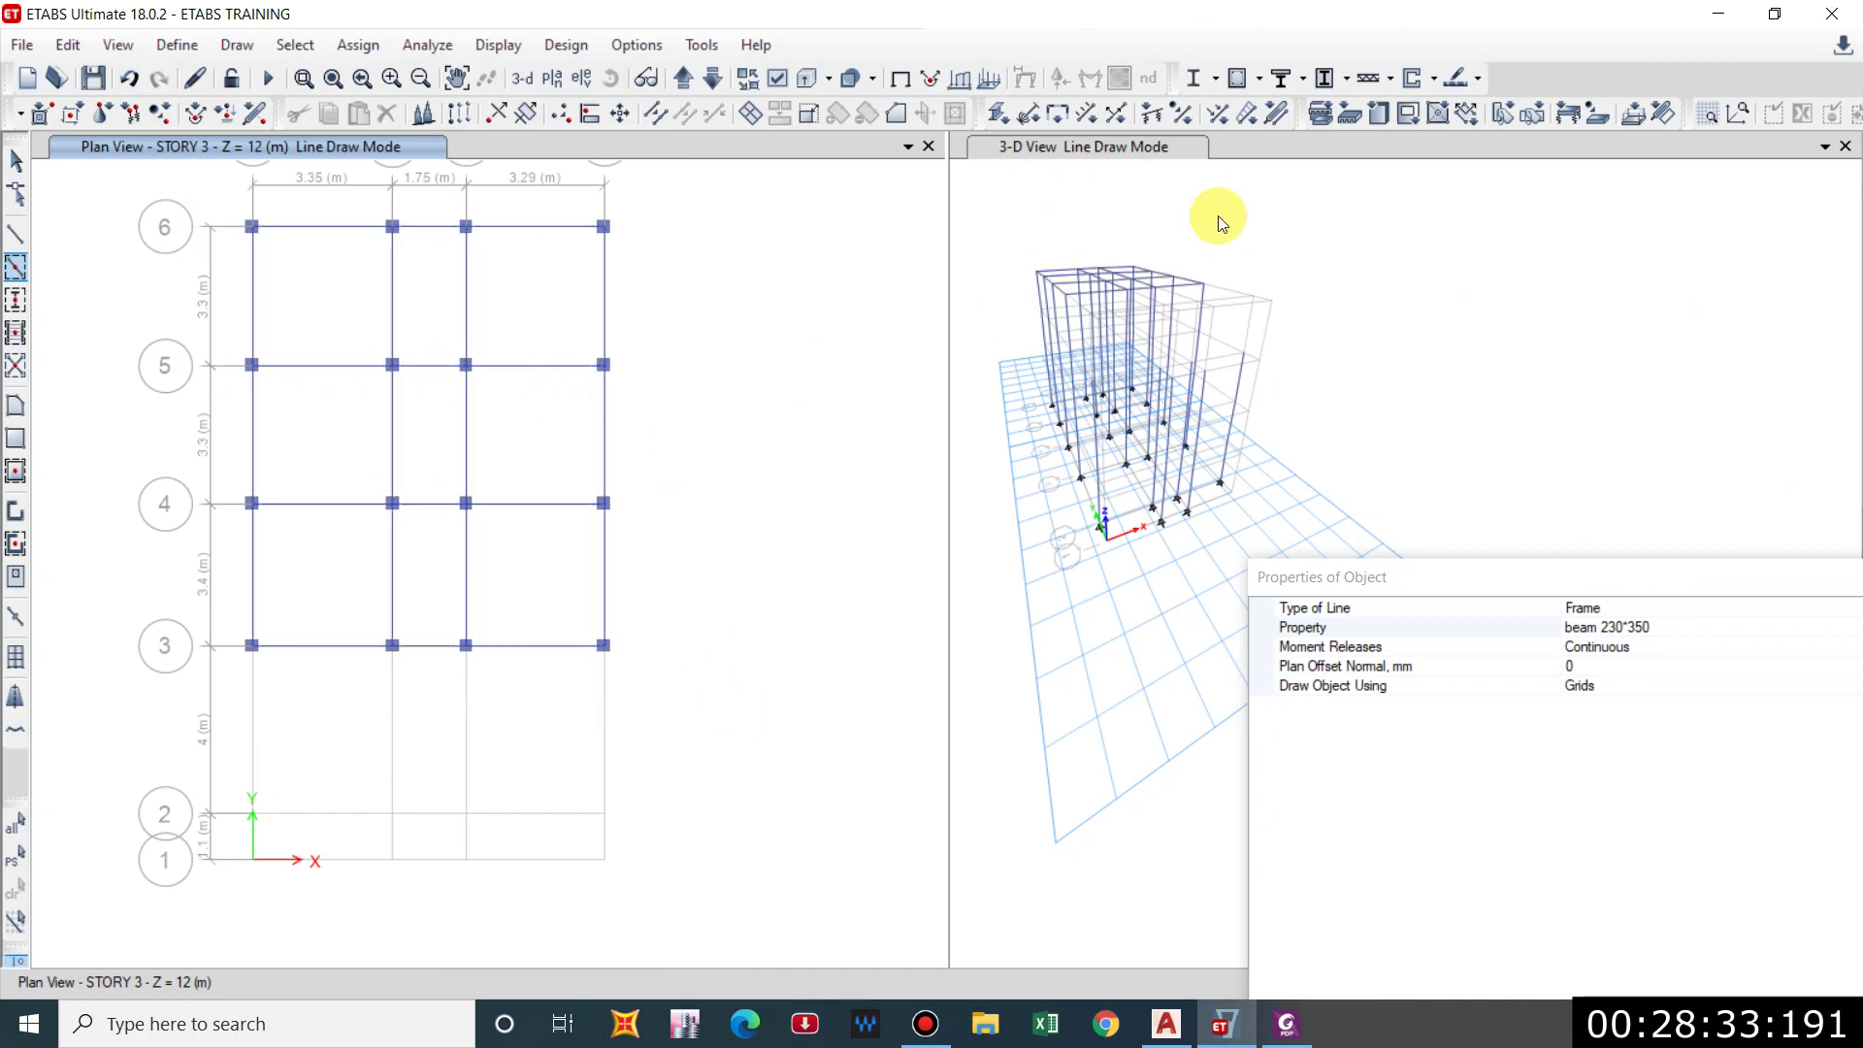
Try drawing beam 230*350 on the BASE plan along all grid segments between grids A–D and 2–6, and undo it.
{"action": "left_click", "coordinate": [686, 85]}
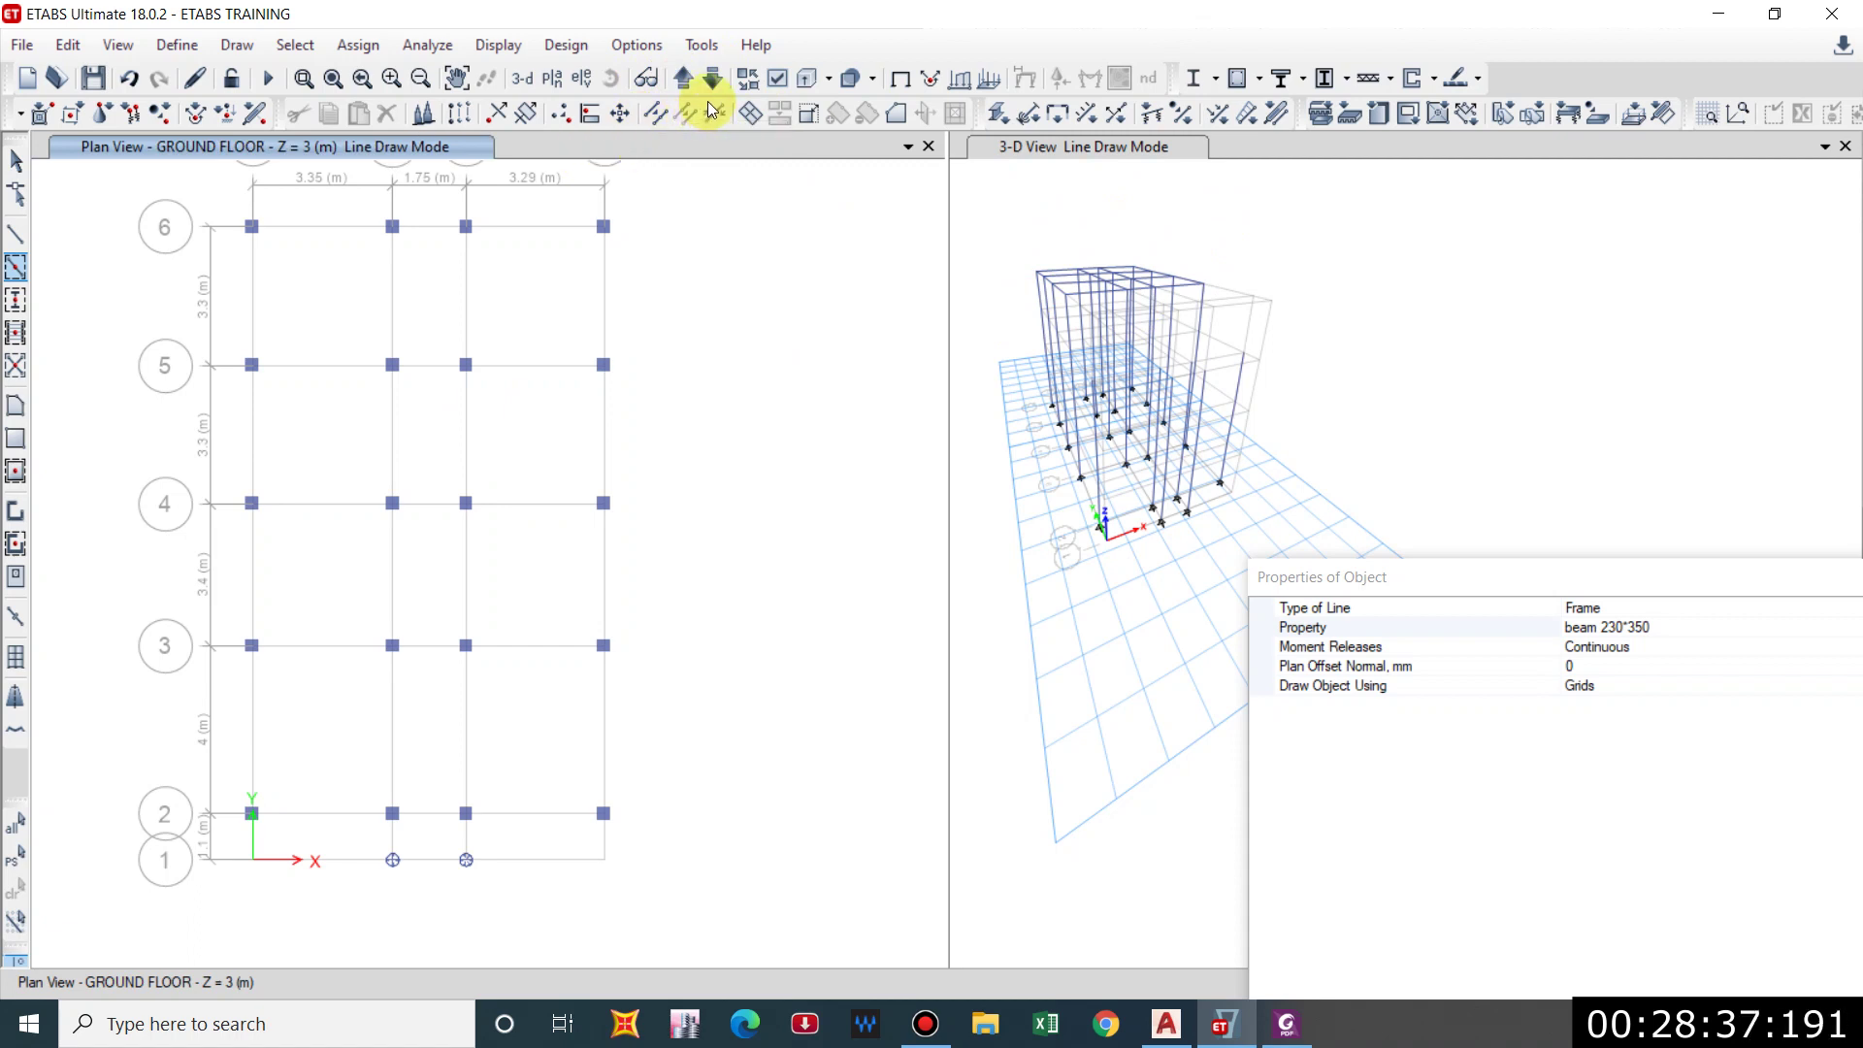
{"action": "left_click", "coordinate": [715, 78]}
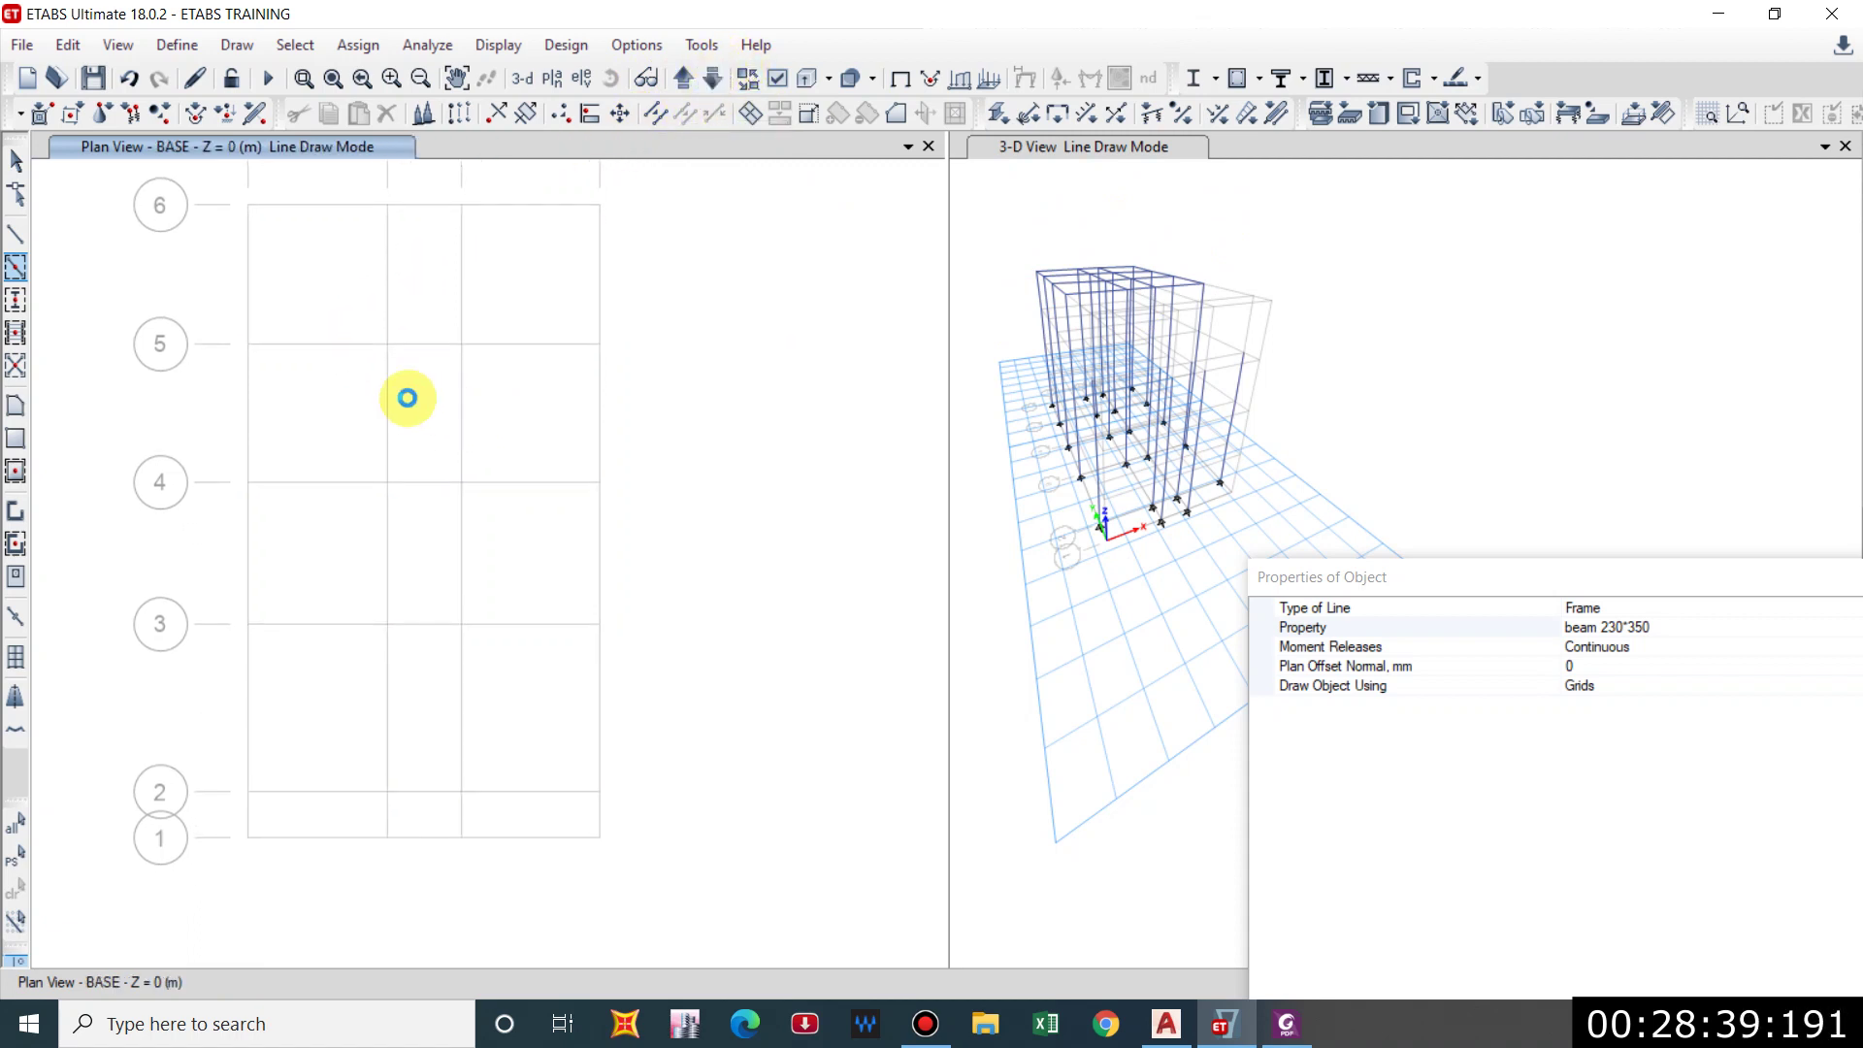
{"action": "mouse_move", "coordinate": [226, 189]}
{"action": "left_mouse_down"}
{"action": "mouse_move", "coordinate": [689, 867]}
{"action": "mouse_move", "coordinate": [668, 807]}
{"action": "left_mouse_up"}
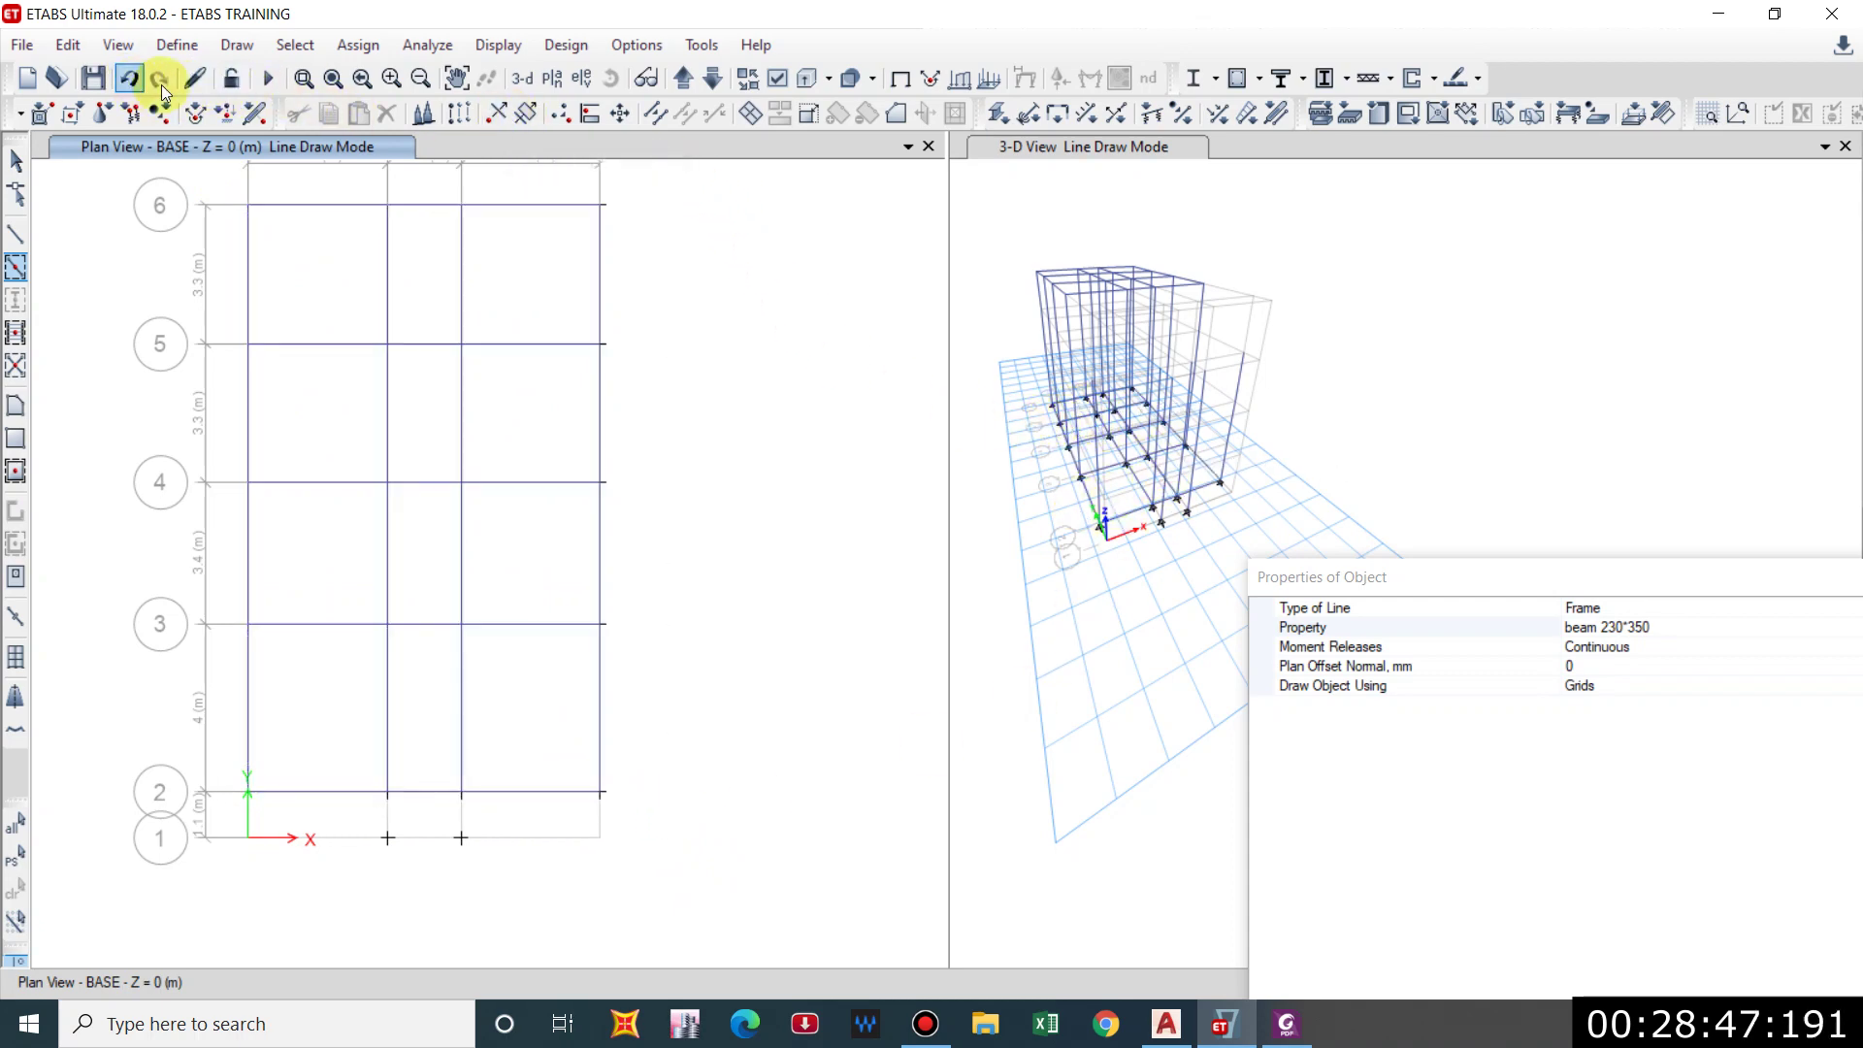
{"action": "left_click", "coordinate": [256, 105]}
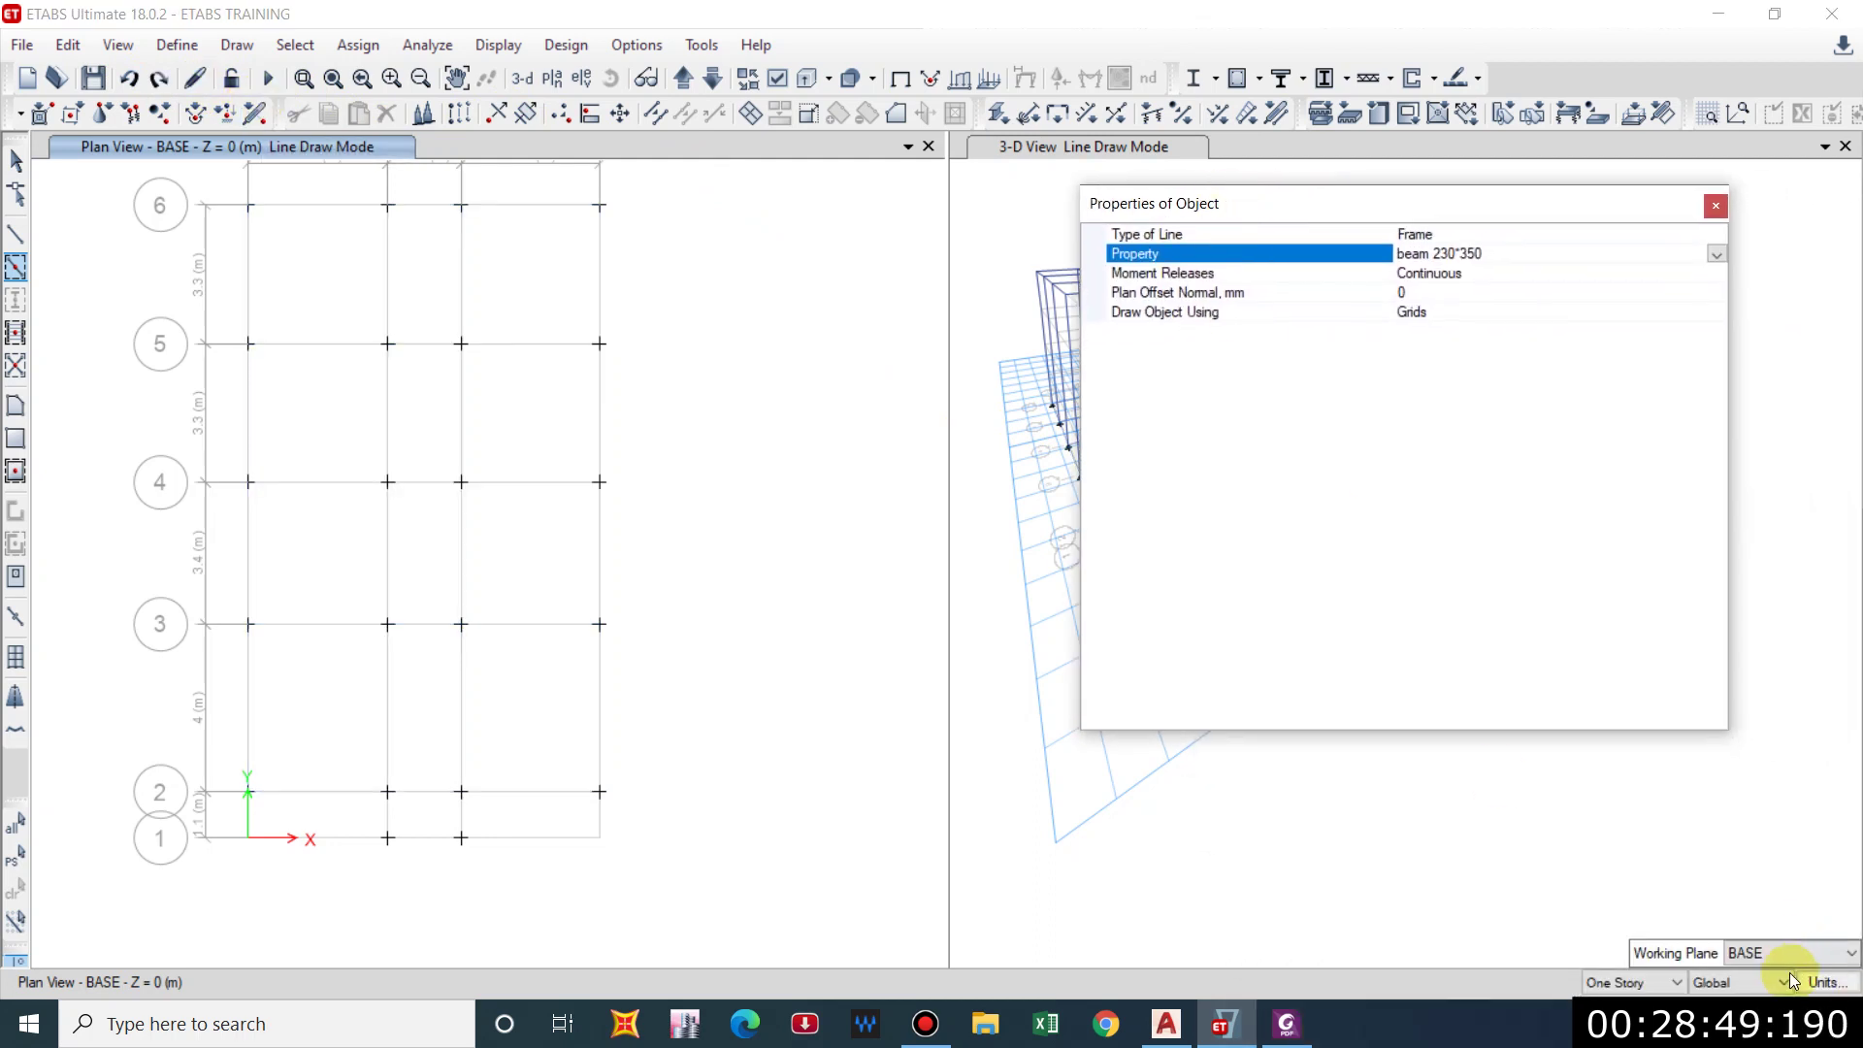
With Similar Stories, draw beam 230*350 on GROUND FLOOR along the segments between grids A–D and 2–6 and around bay B–C between grids 1 and 2.
{"action": "left_click", "coordinate": [1665, 977]}
{"action": "left_click", "coordinate": [1631, 948]}
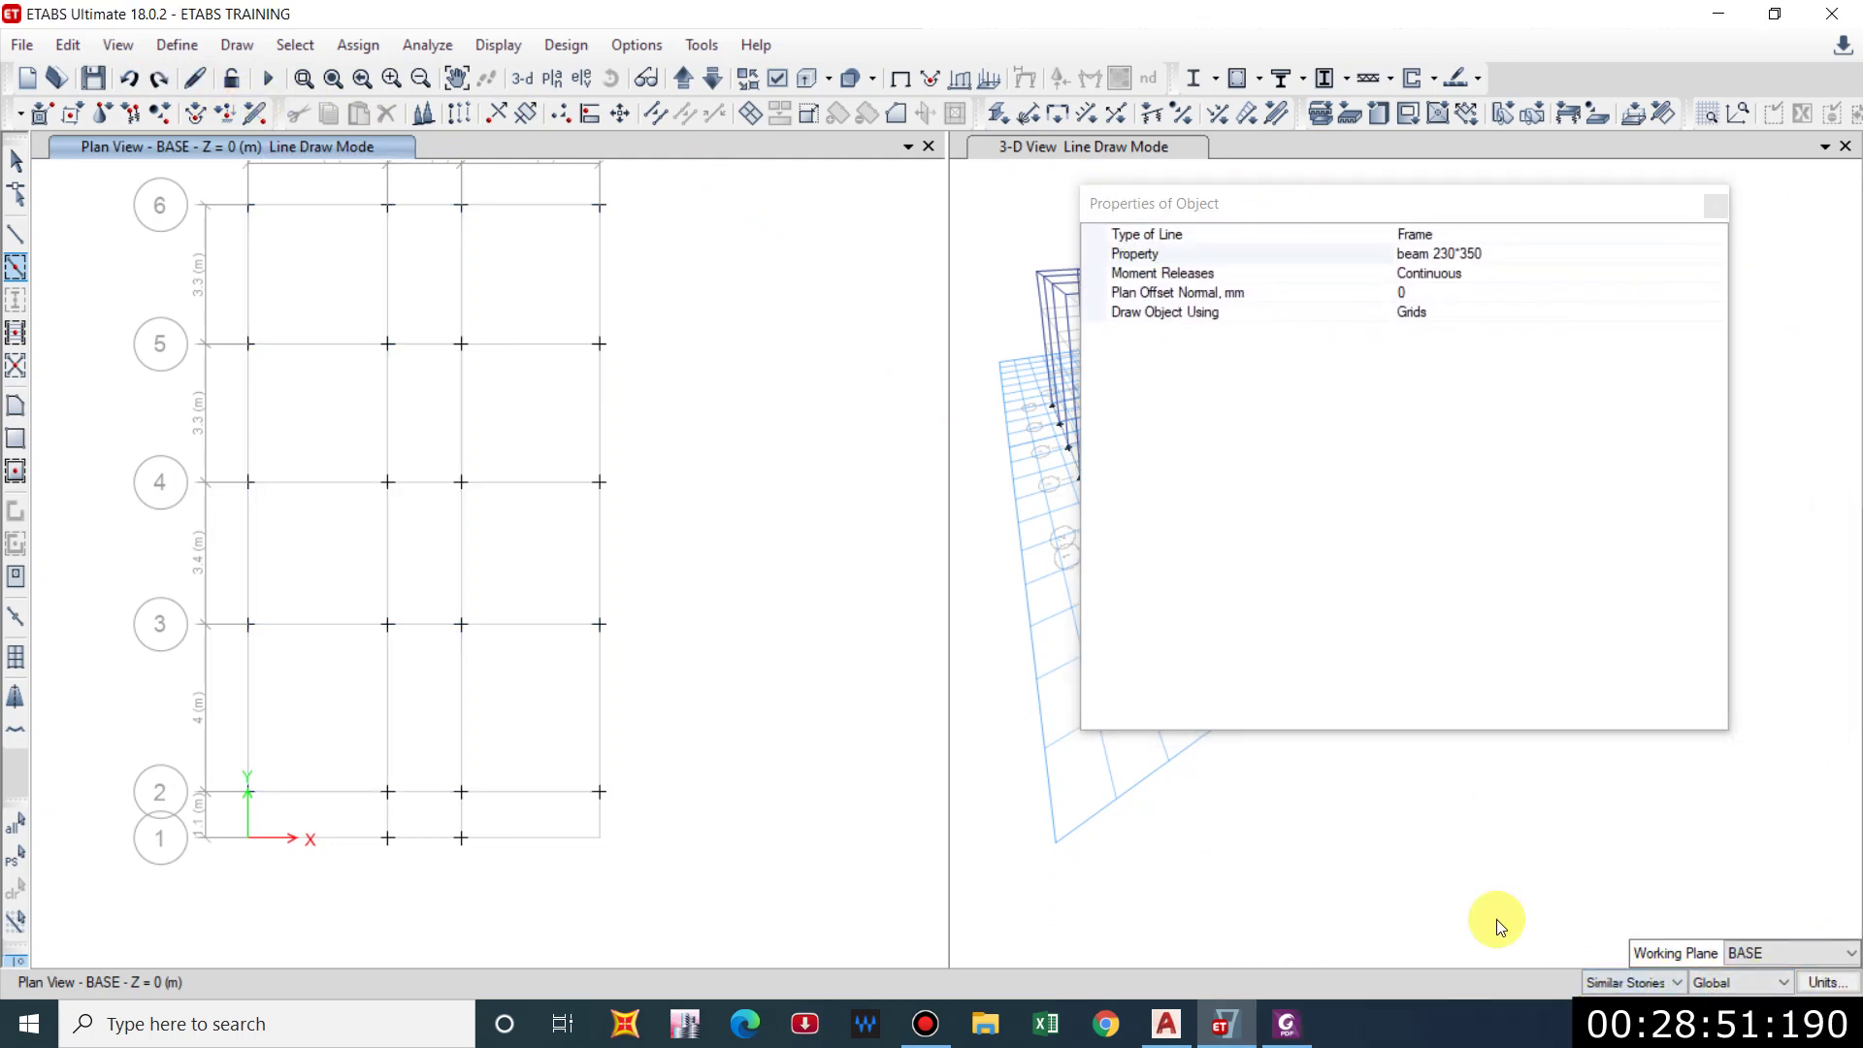
{"action": "left_click", "coordinate": [682, 81]}
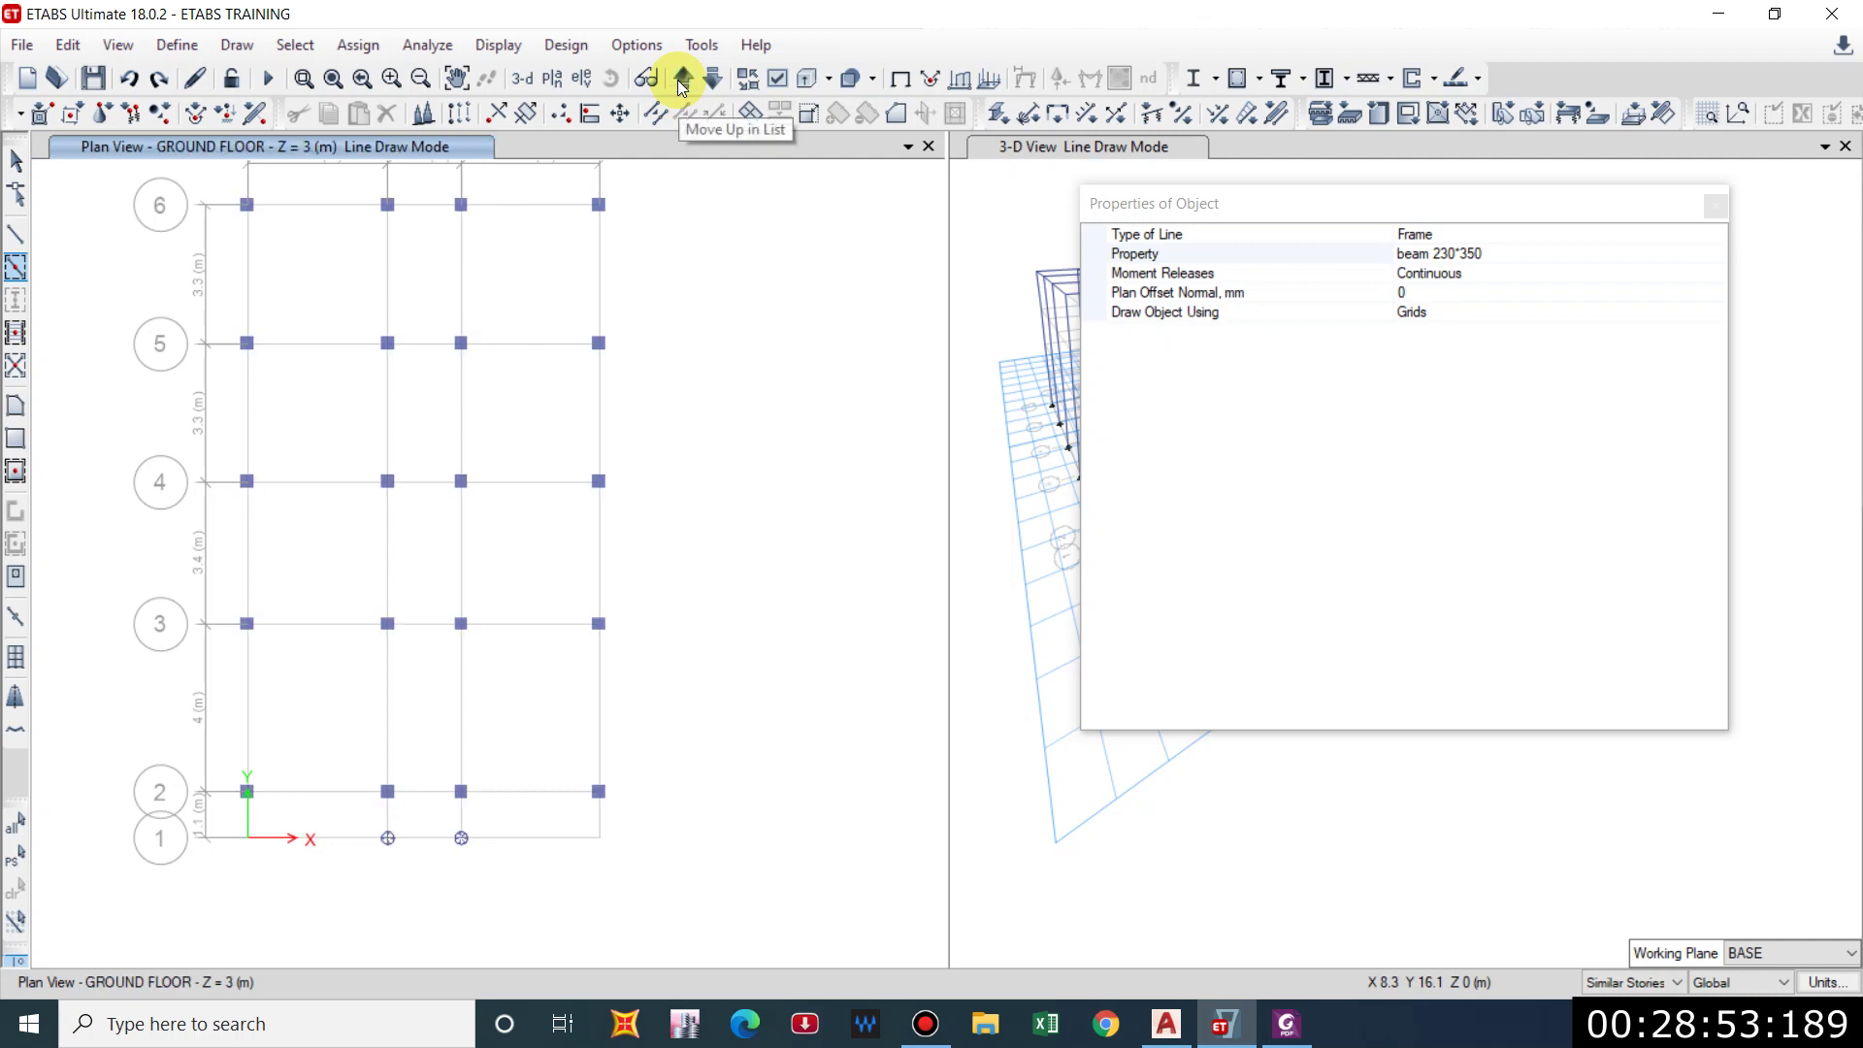
{"action": "left_click", "coordinate": [683, 82]}
{"action": "left_click", "coordinate": [709, 81]}
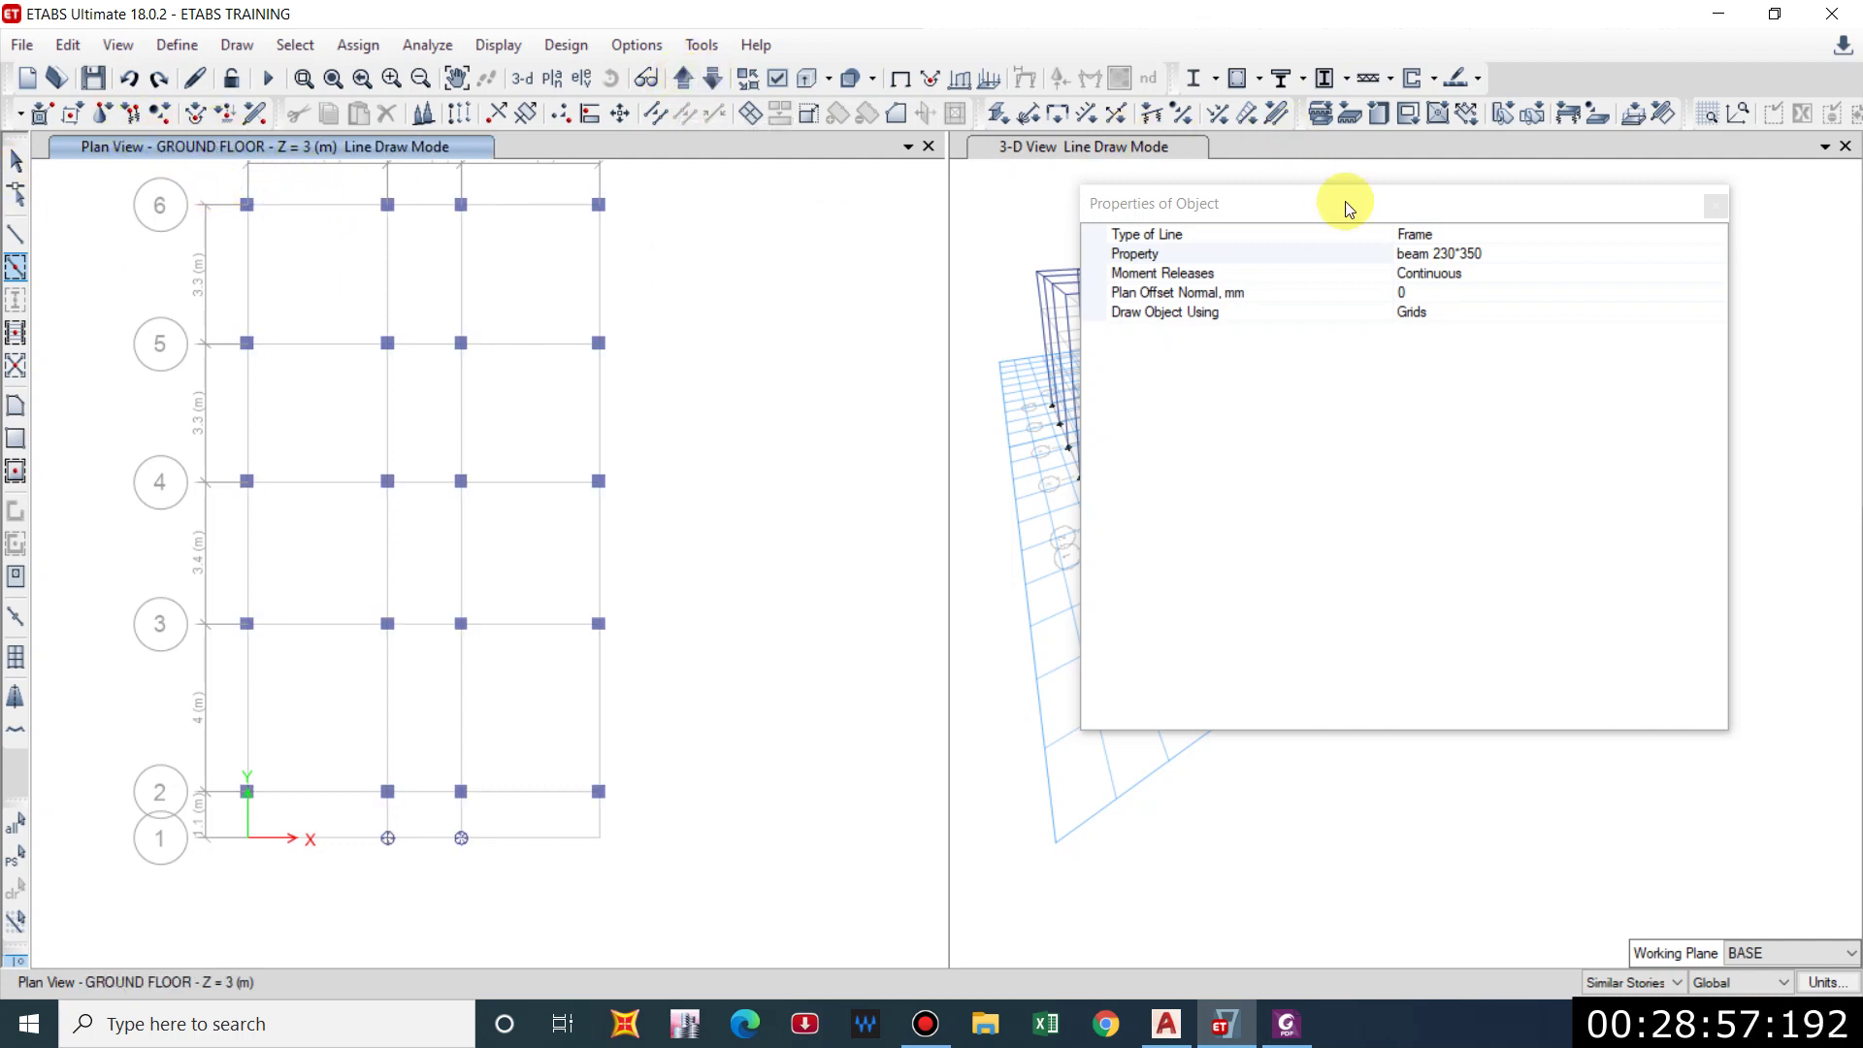
{"action": "left_click_drag", "start_coordinate": [1340, 203], "coordinate": [1436, 574]}
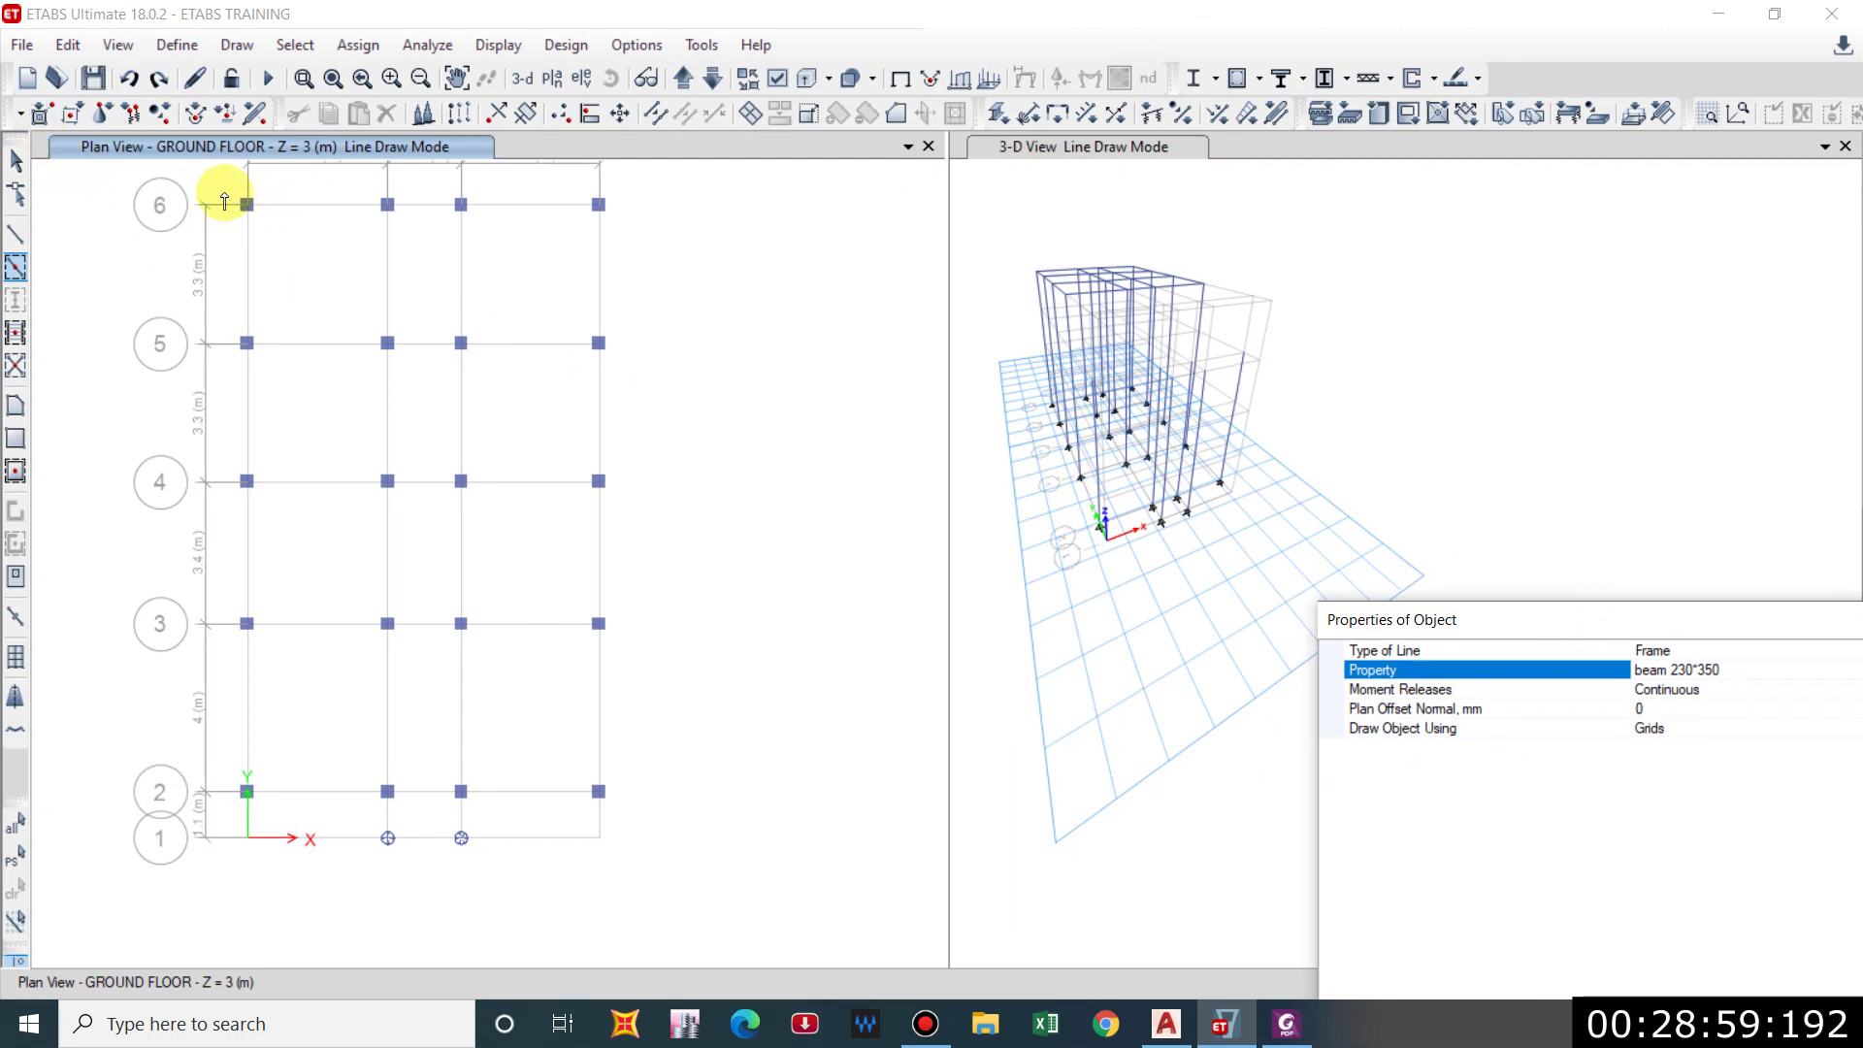
{"action": "mouse_move", "coordinate": [227, 192]}
{"action": "left_mouse_down"}
{"action": "mouse_move", "coordinate": [653, 845]}
{"action": "mouse_move", "coordinate": [679, 813]}
{"action": "left_mouse_up"}
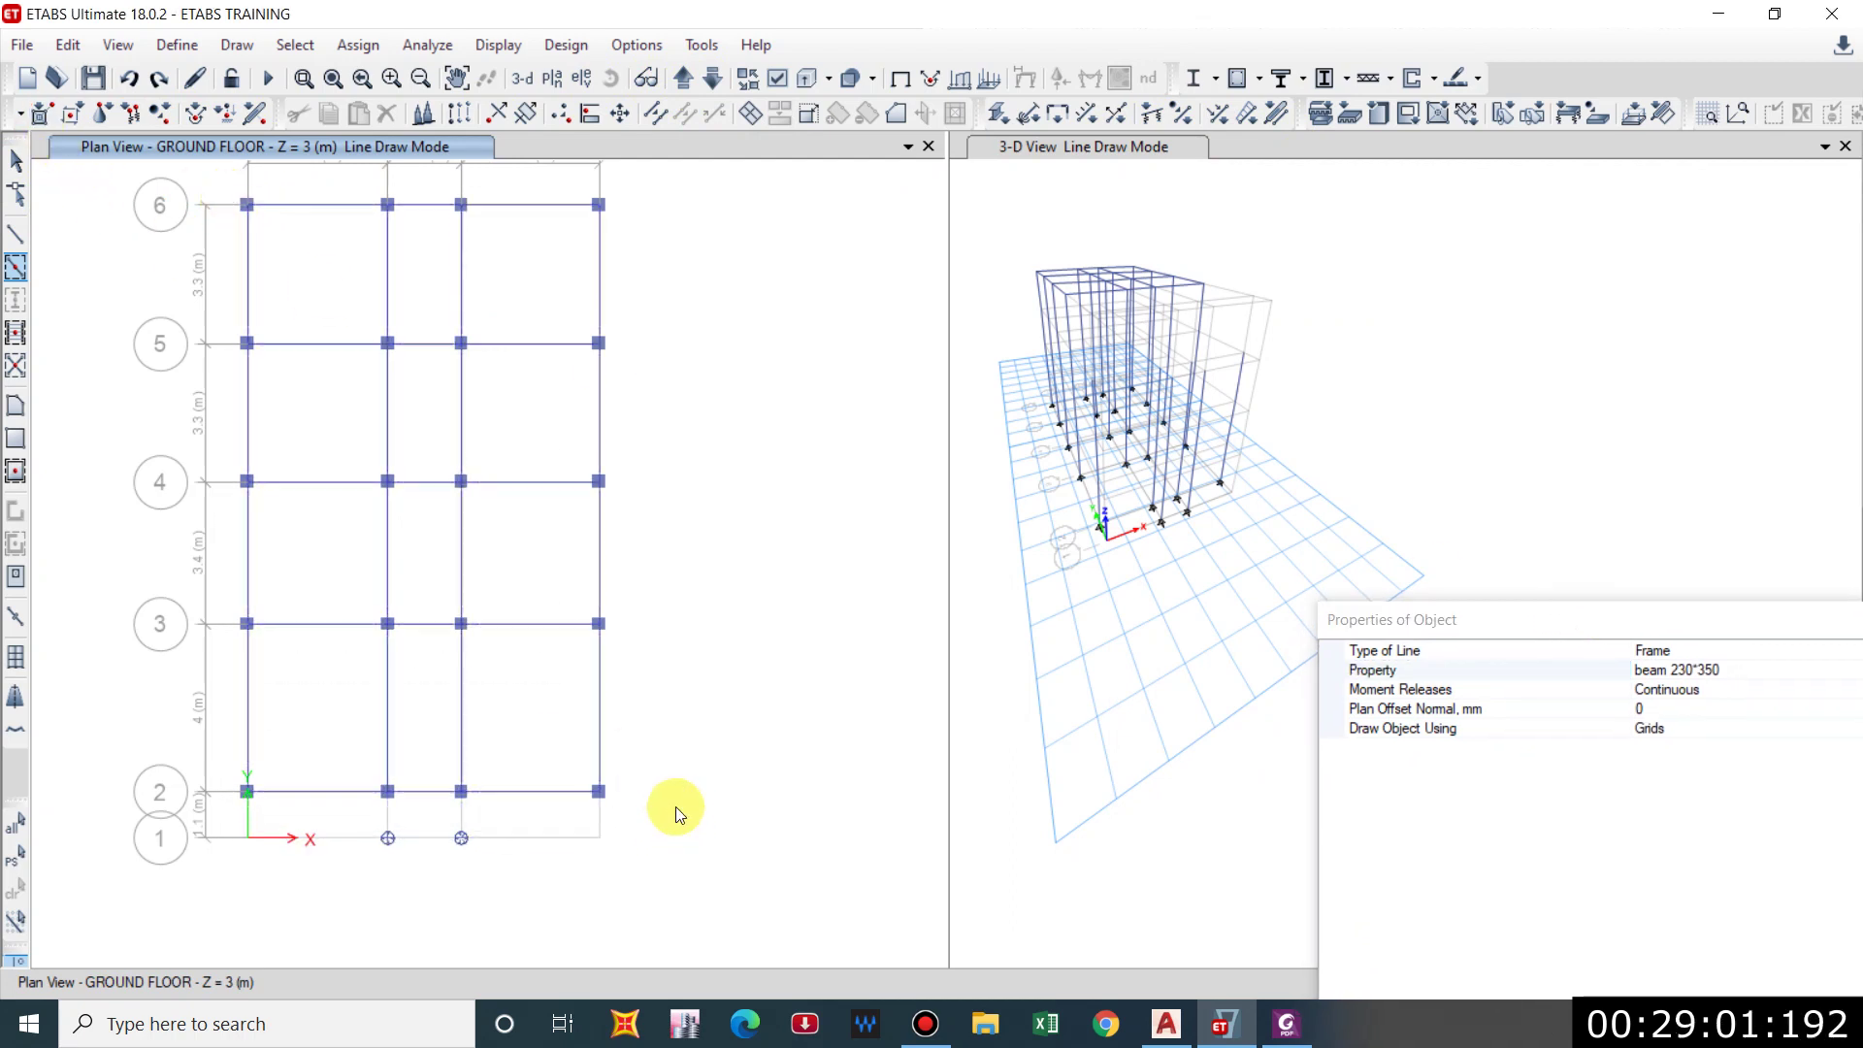
{"action": "mouse_move", "coordinate": [348, 753]}
{"action": "left_mouse_down"}
{"action": "mouse_move", "coordinate": [490, 937]}
{"action": "mouse_move", "coordinate": [505, 888]}
{"action": "left_mouse_up"}
{"action": "left_click", "coordinate": [1252, 538]}
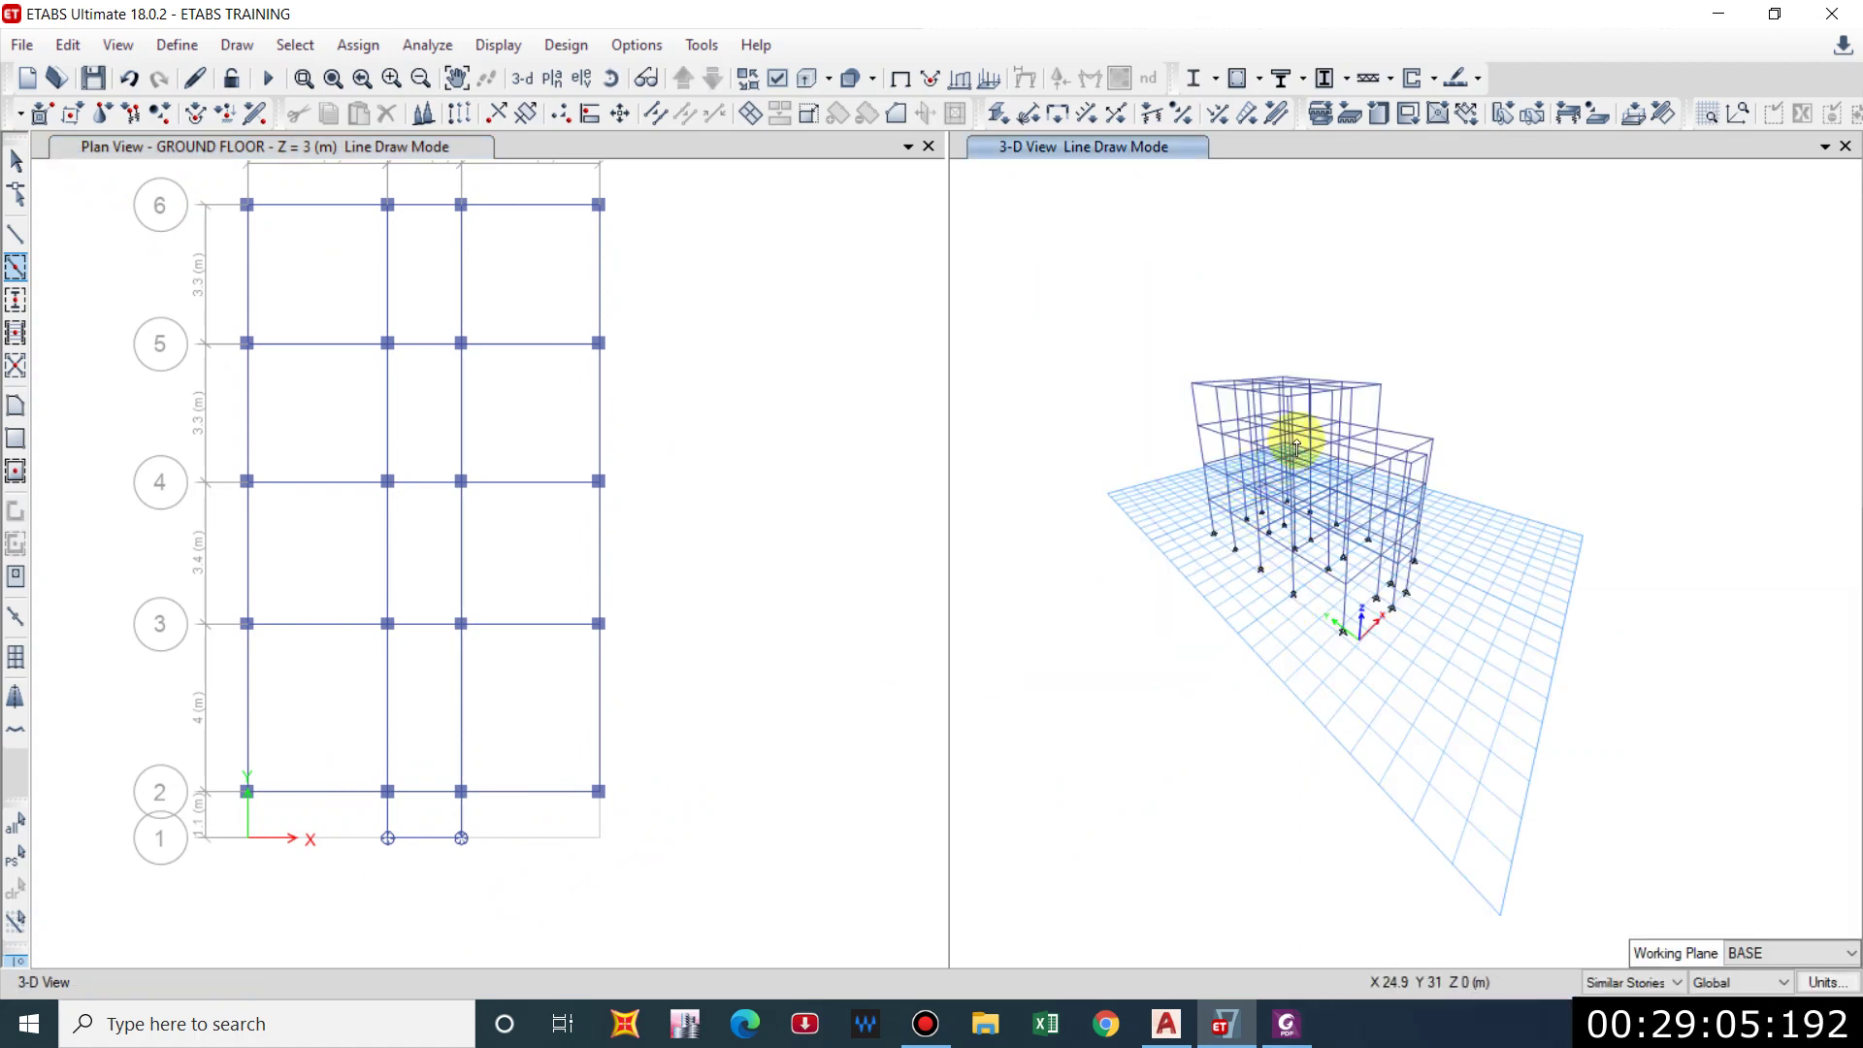
{"action": "key", "text": "Escape"}
Select all column base joints on the BASE plan and assign fixed restraints in all translations and rotations, refreshing the 3-D view.
{"action": "mouse_move", "coordinate": [1283, 464]}
{"action": "middle_mouse_down", "text": "shift"}
{"action": "mouse_move", "coordinate": [1401, 653]}
{"action": "mouse_move", "coordinate": [1352, 582]}
{"action": "mouse_move", "coordinate": [1261, 611]}
{"action": "middle_mouse_up", "text": "shift"}
{"action": "scroll", "coordinate": [1303, 682], "scroll_direction": "up", "scroll_amount": 5}
{"action": "middle_click_drag", "start_coordinate": [1302, 682], "coordinate": [1322, 559], "text": "shift"}
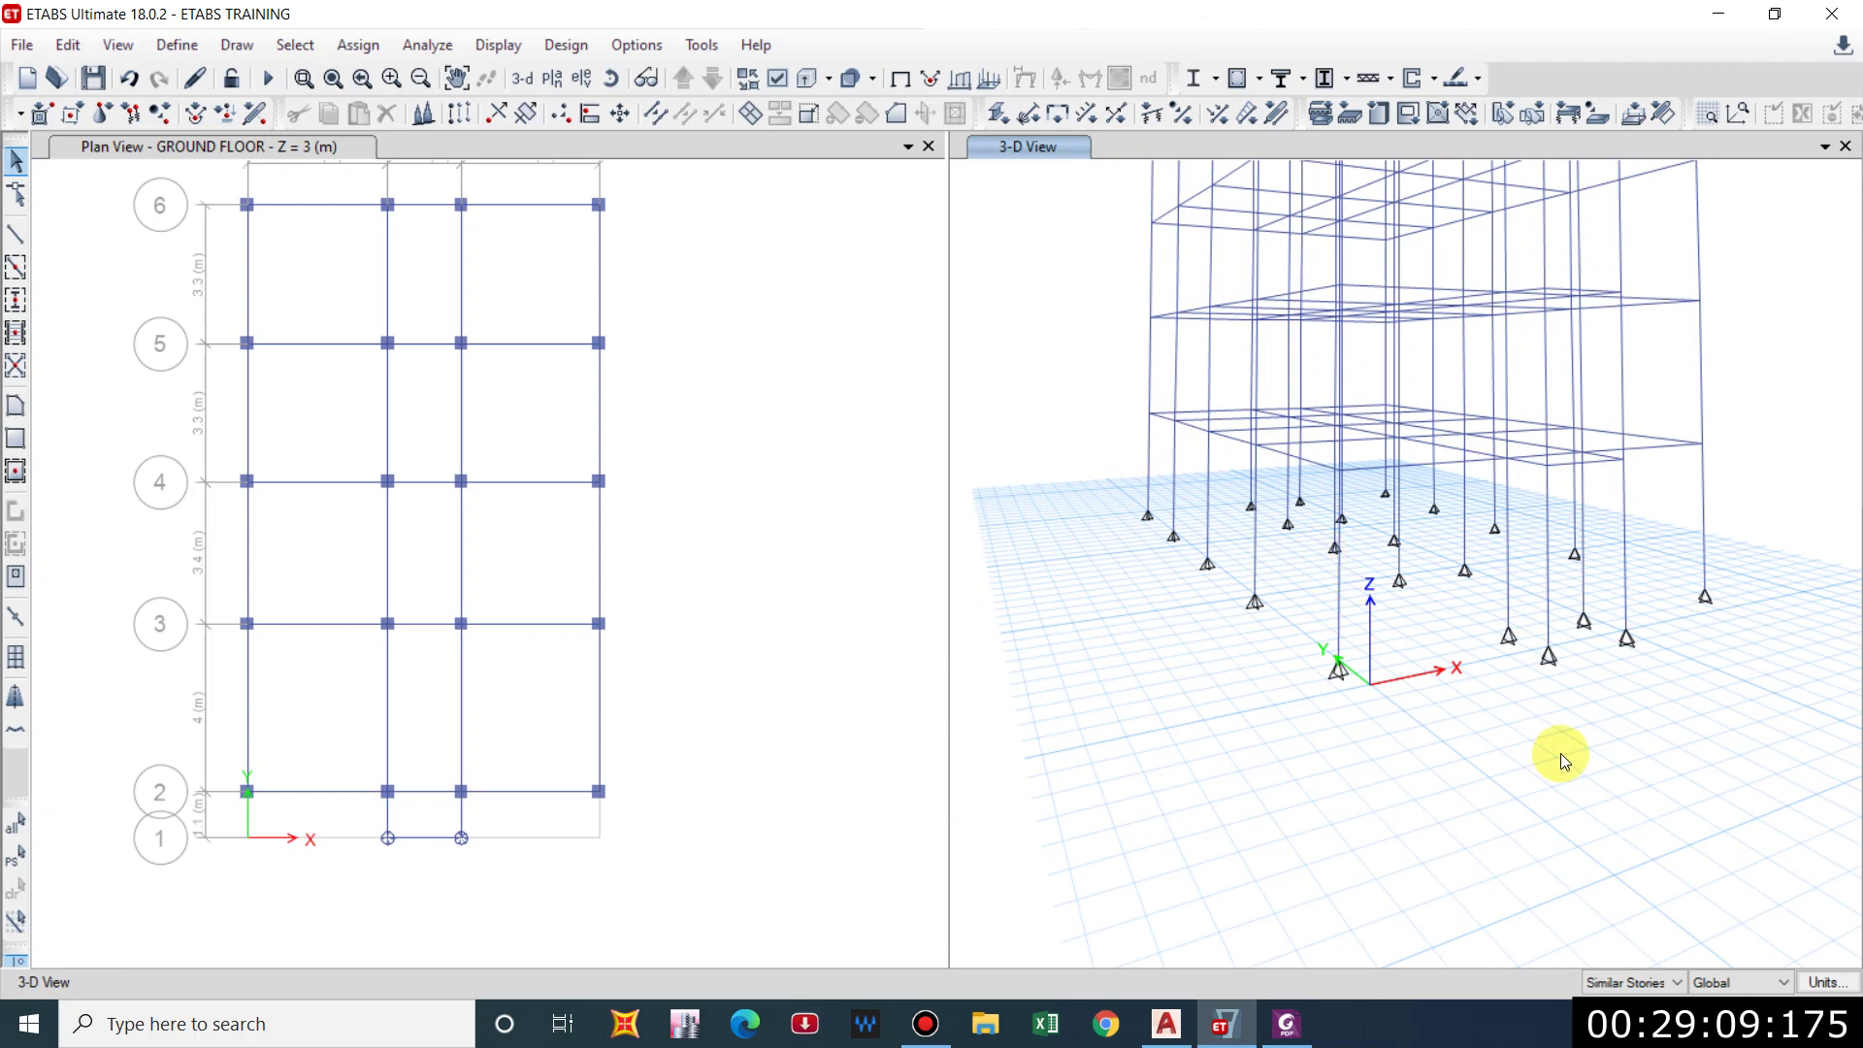
{"action": "middle_click_drag", "start_coordinate": [1560, 753], "coordinate": [1325, 580], "text": "shift"}
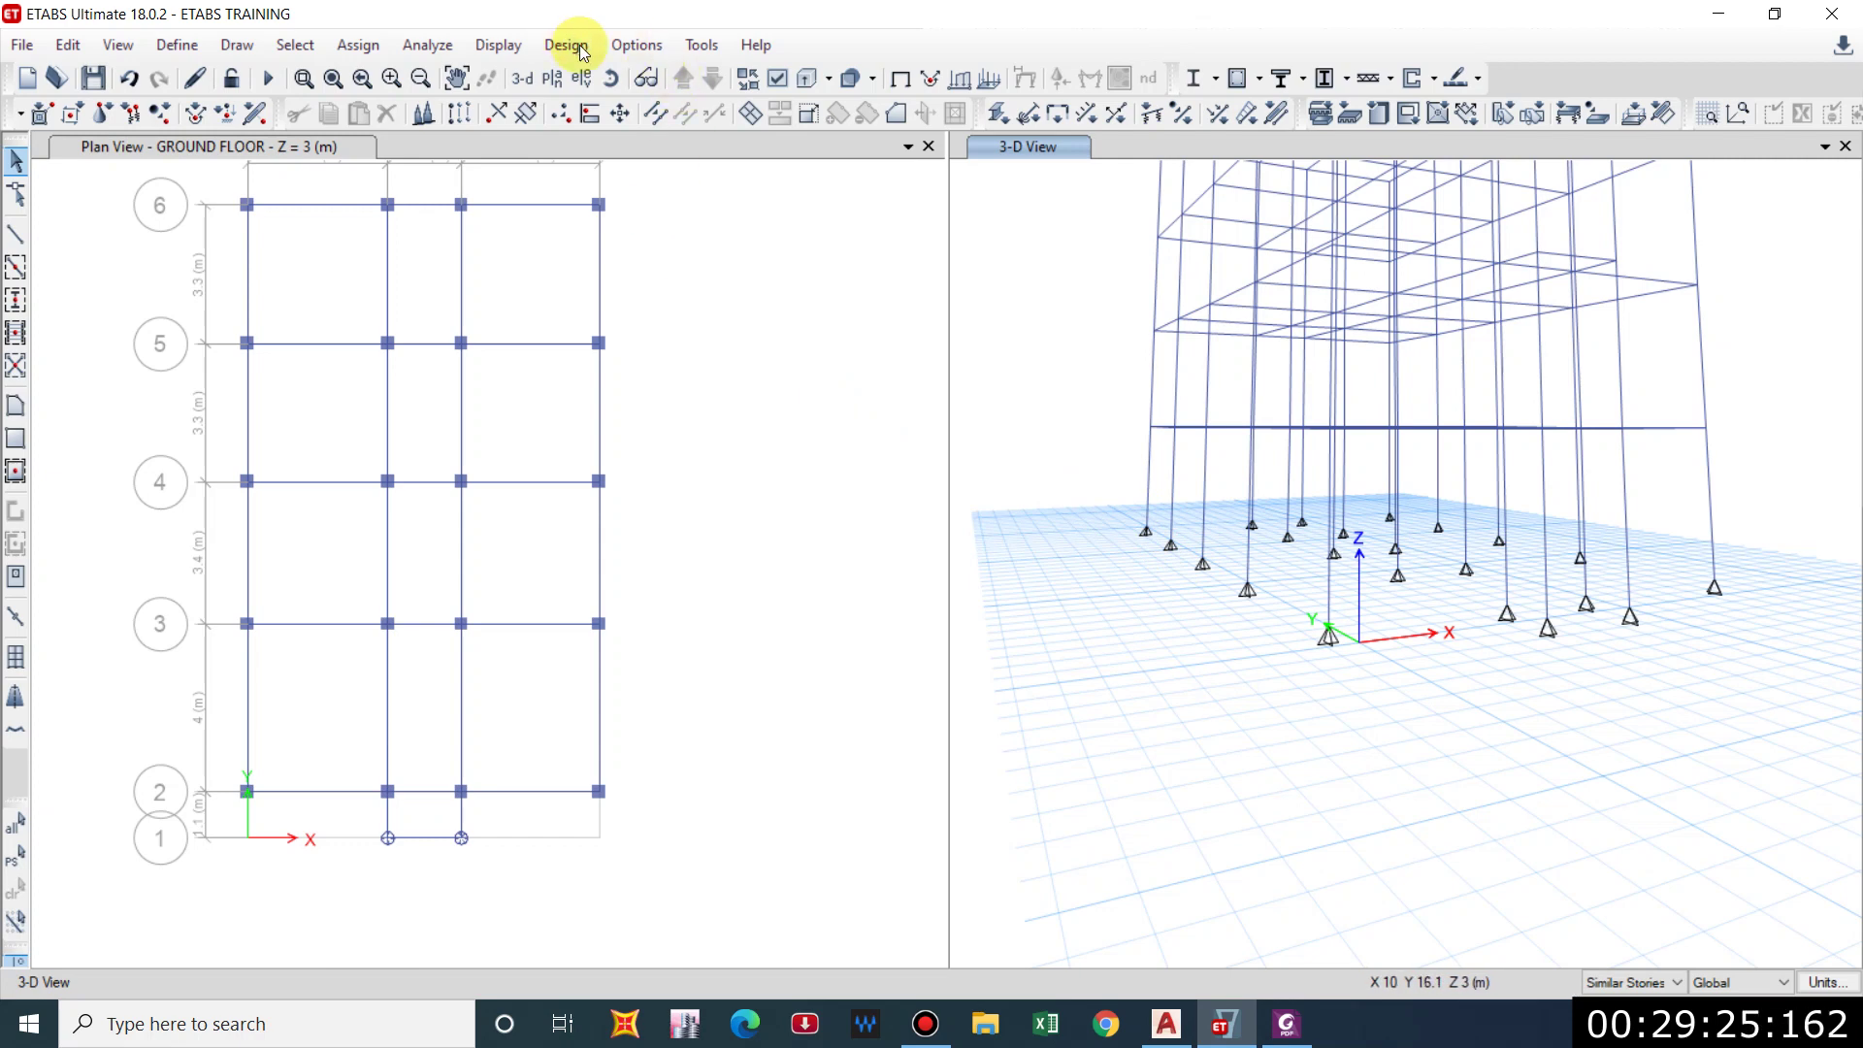
{"action": "left_click", "coordinate": [546, 163]}
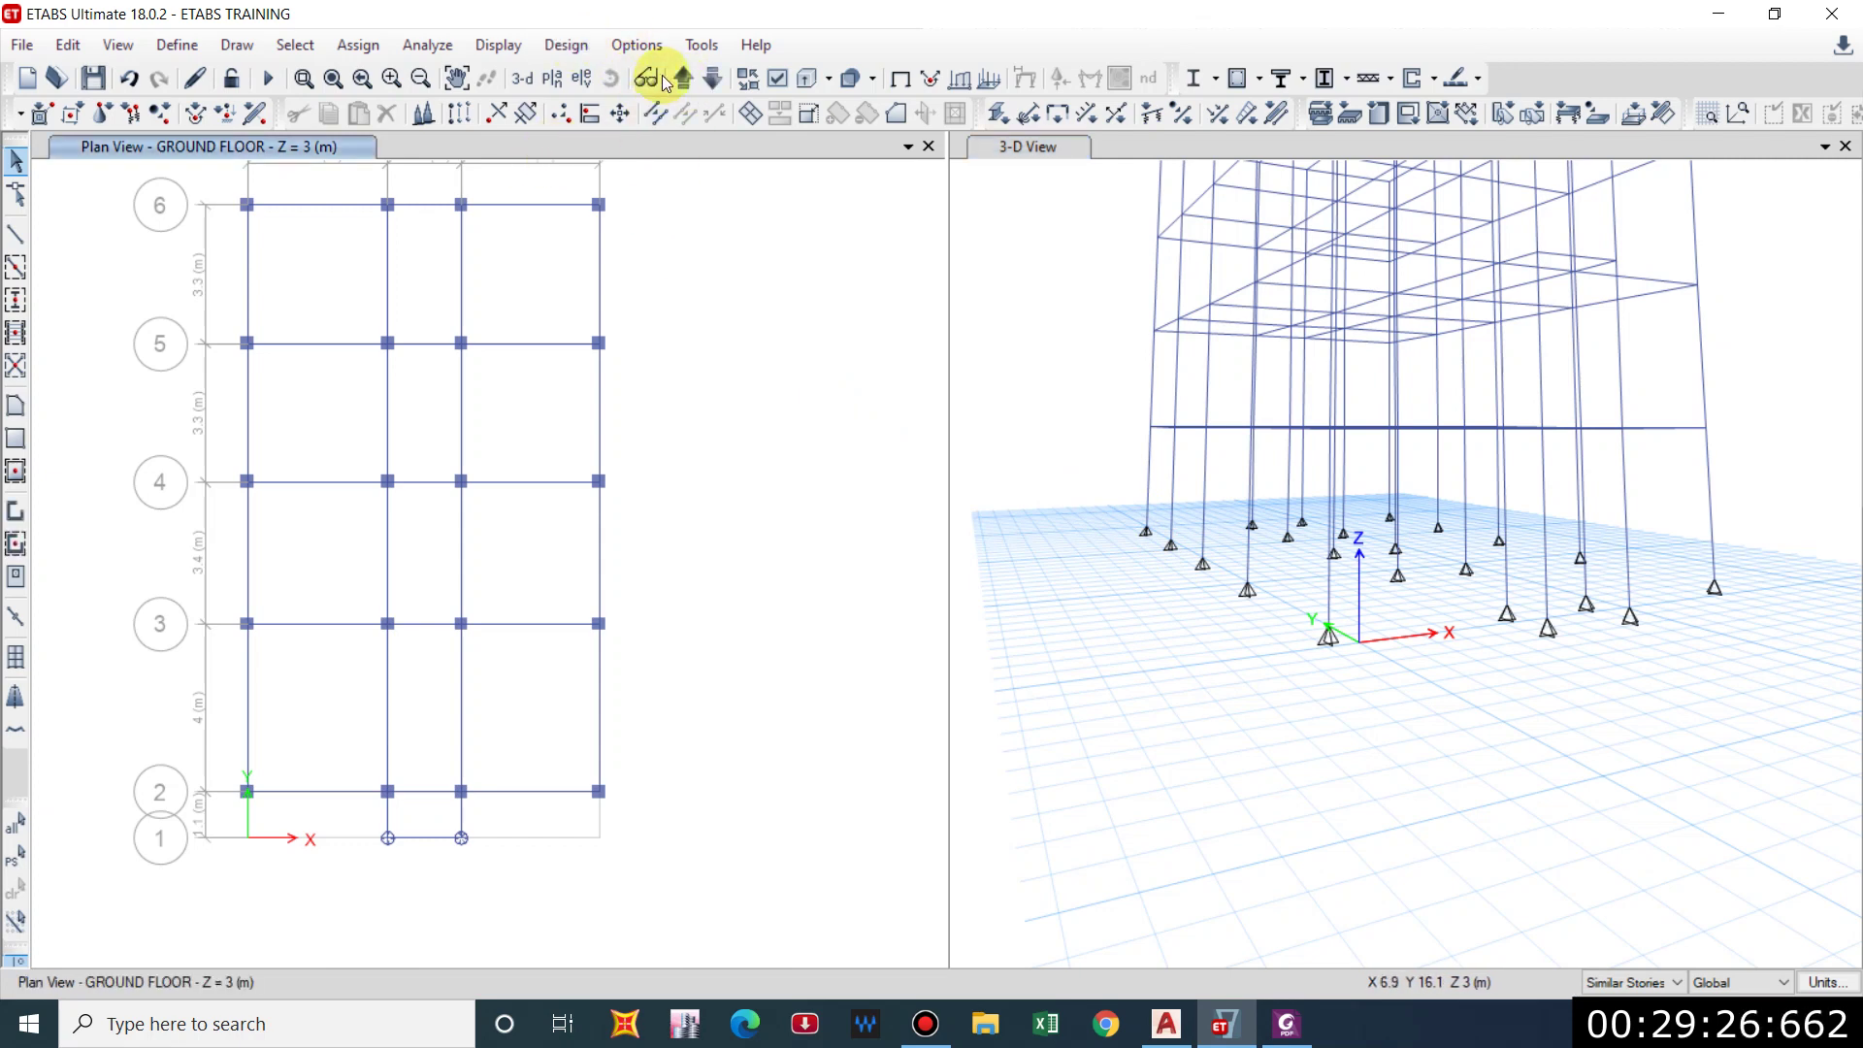
{"action": "left_click", "coordinate": [712, 82]}
{"action": "left_click_drag", "start_coordinate": [205, 177], "coordinate": [660, 872]}
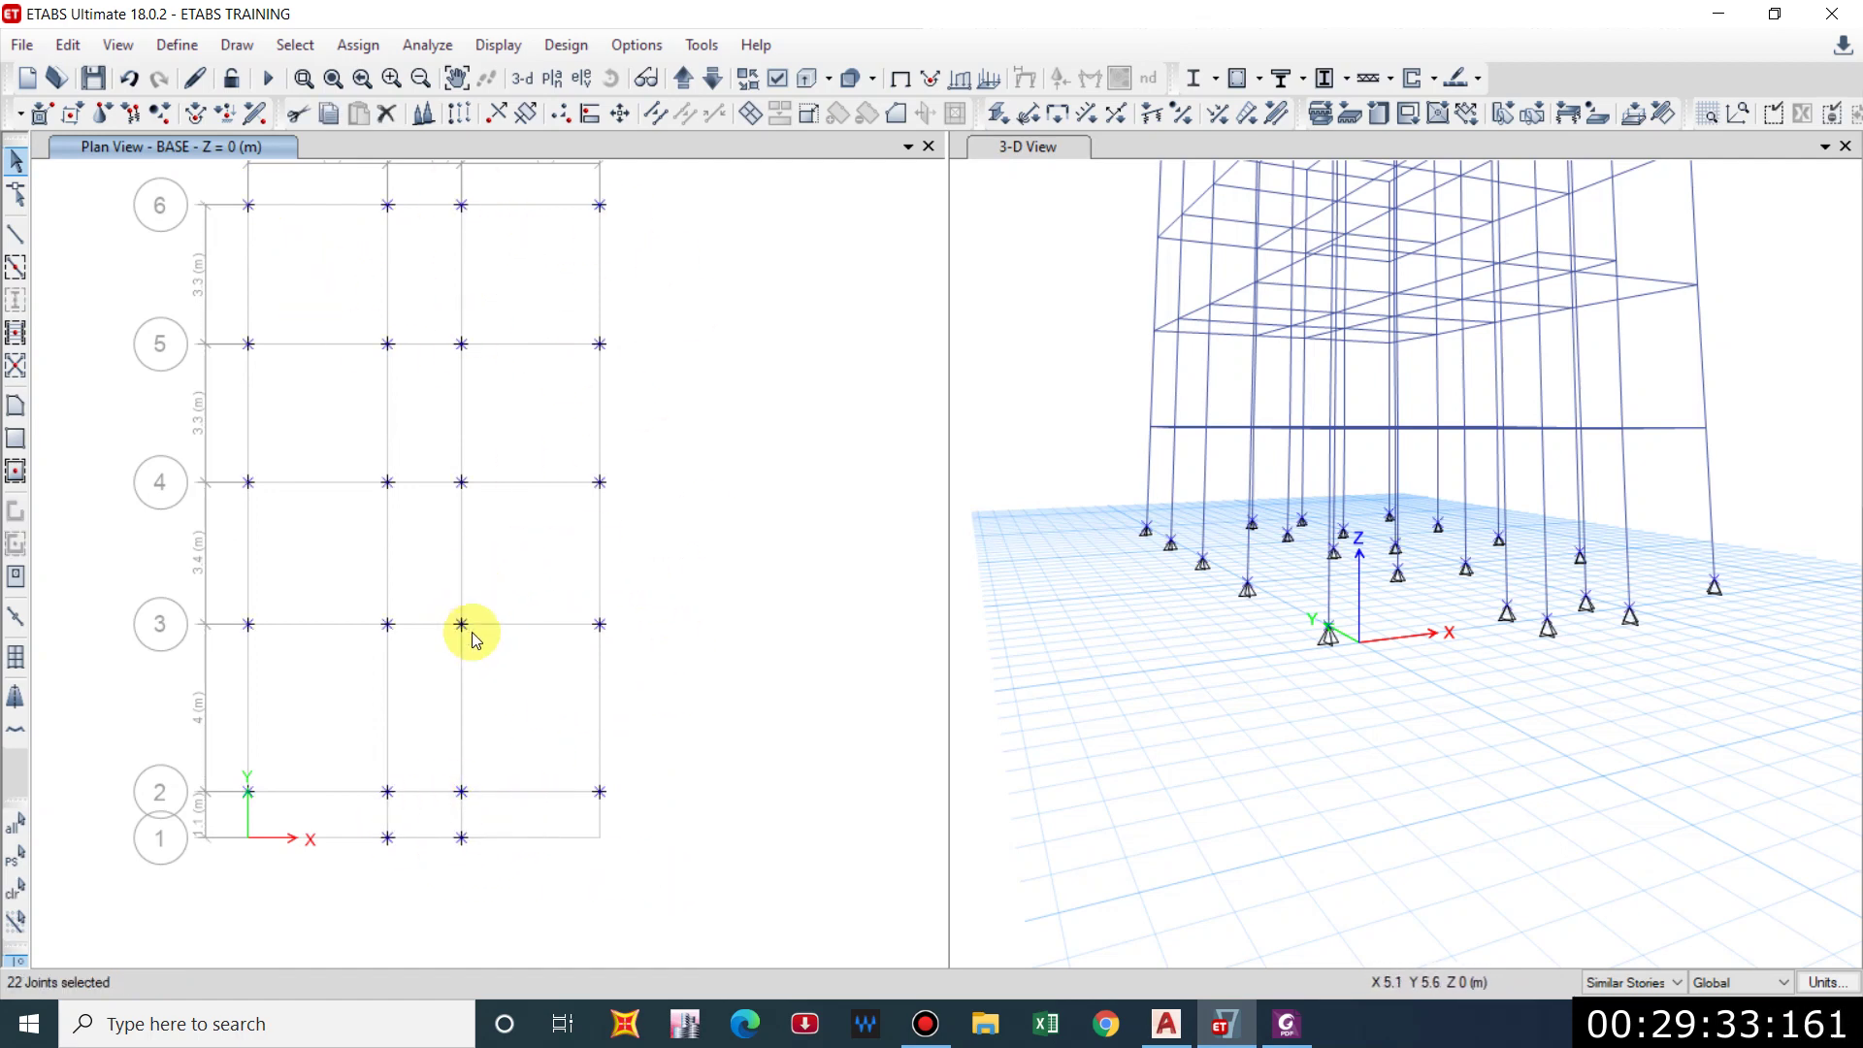
{"action": "left_click", "coordinate": [339, 48]}
{"action": "mouse_move", "coordinate": [534, 78]}
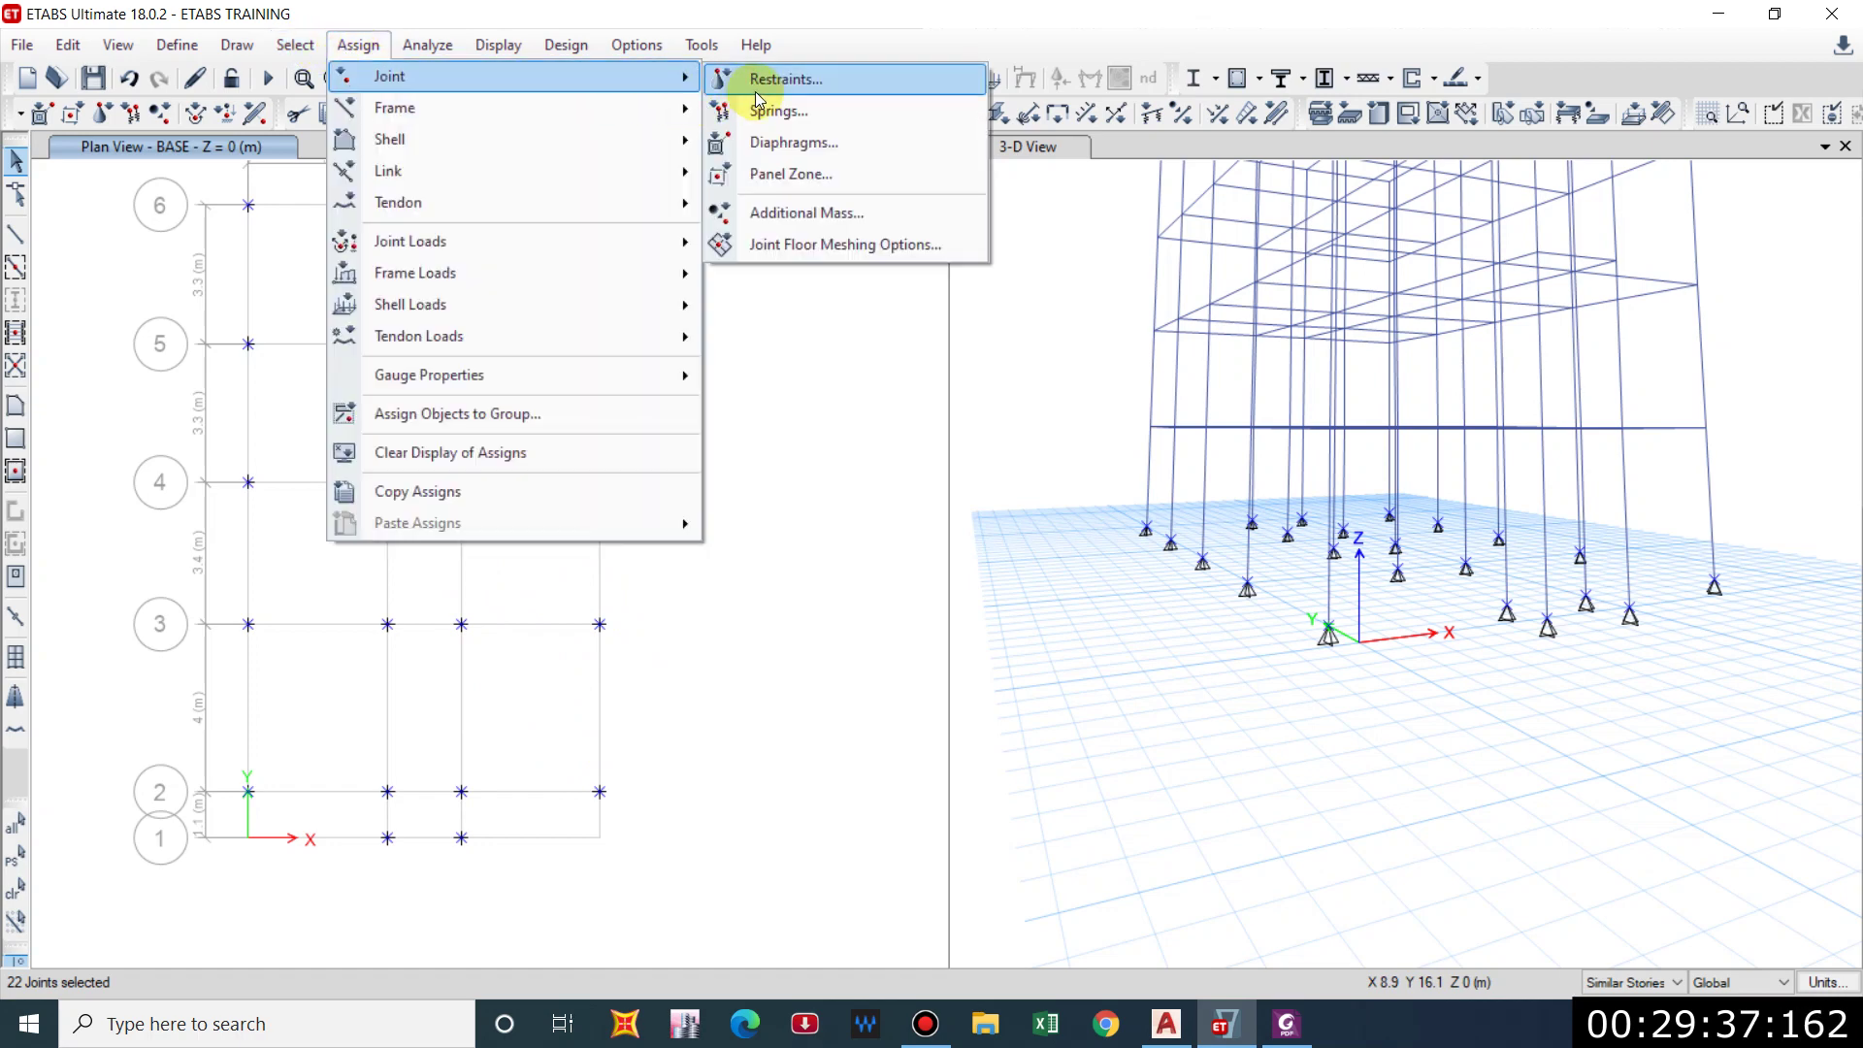
{"action": "left_click", "coordinate": [776, 79]}
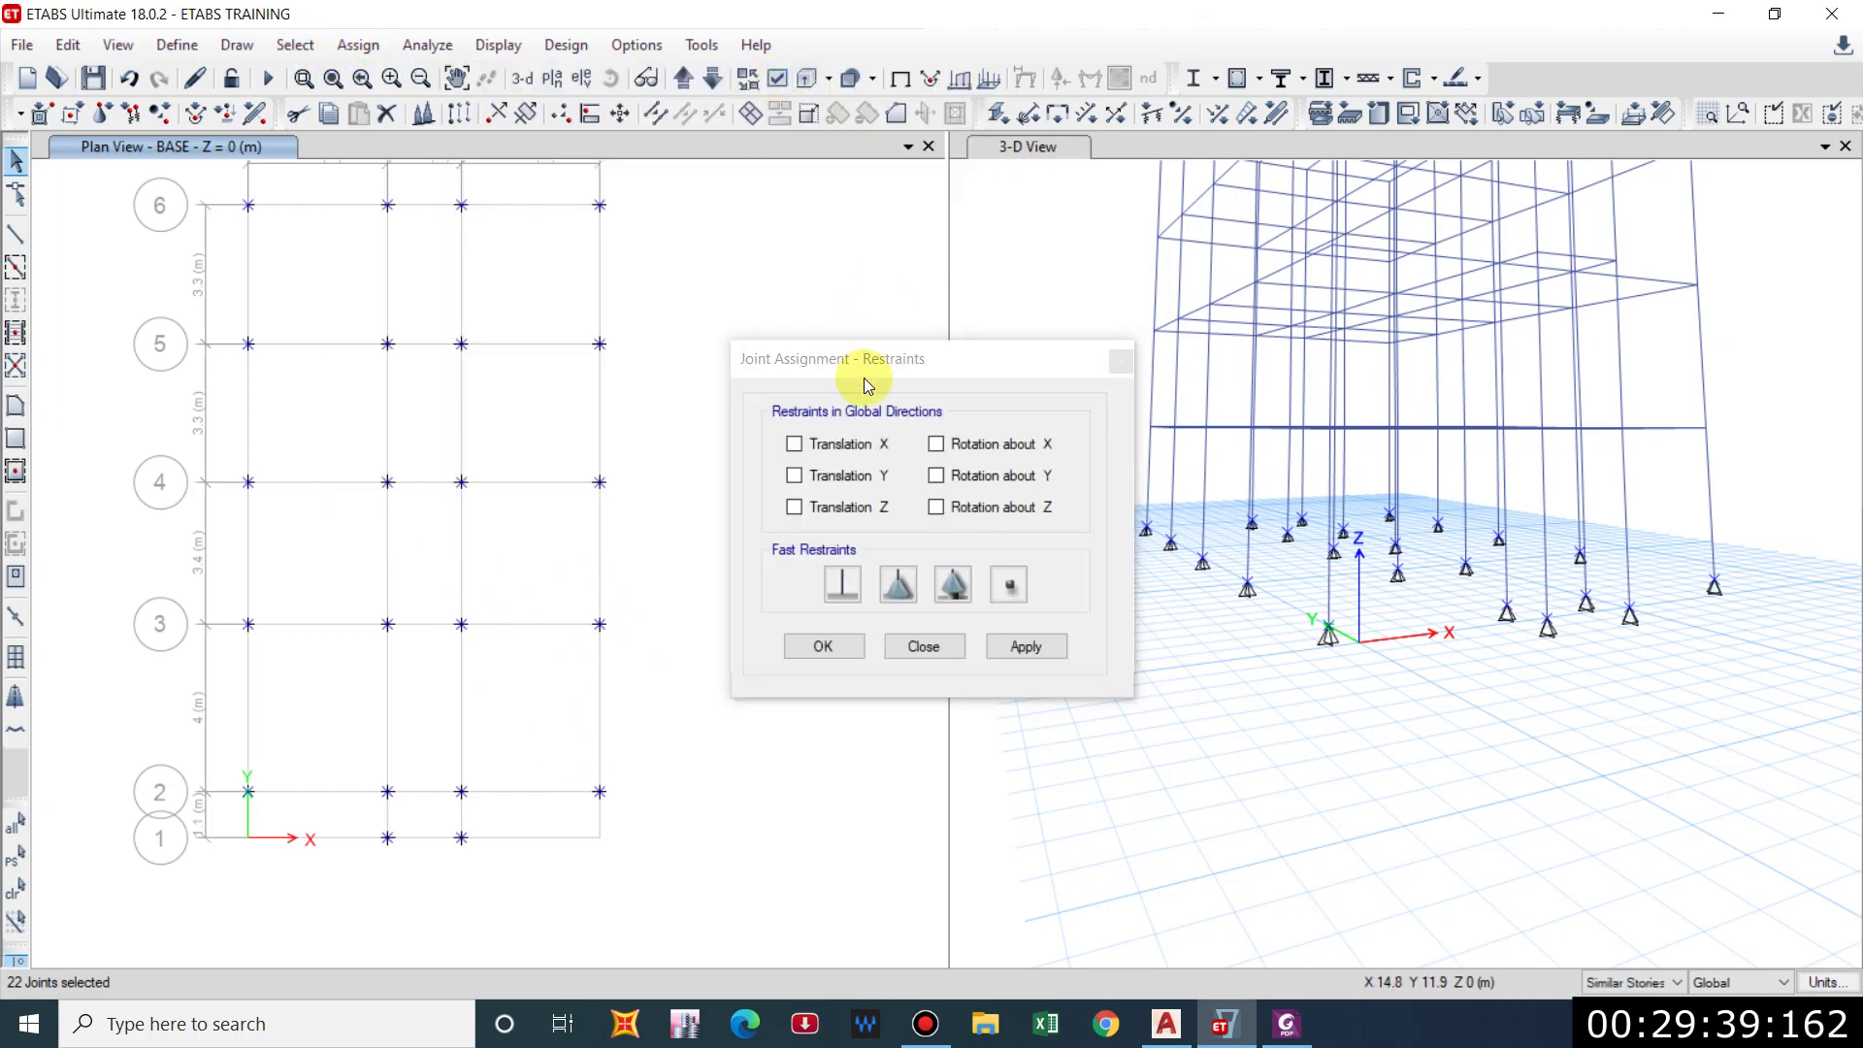
{"action": "left_click_drag", "start_coordinate": [867, 385], "coordinate": [936, 329]}
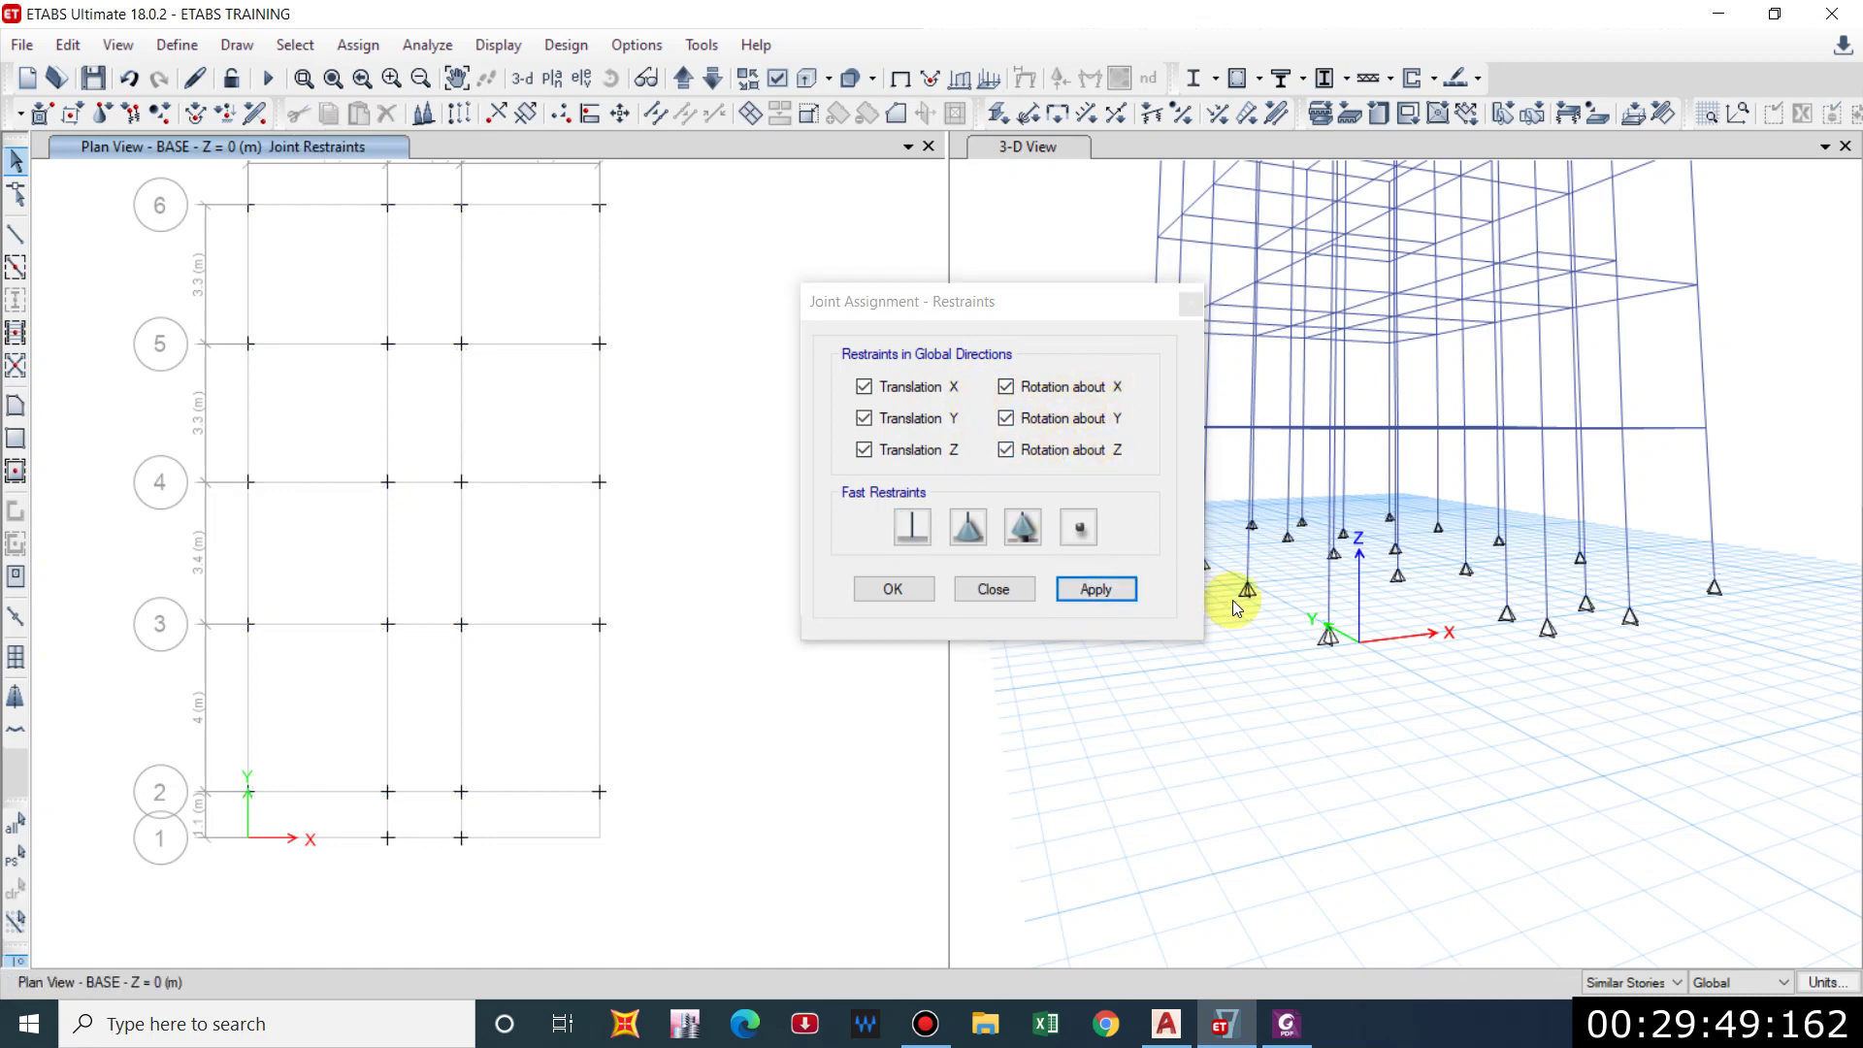
{"action": "left_click", "coordinate": [1079, 179]}
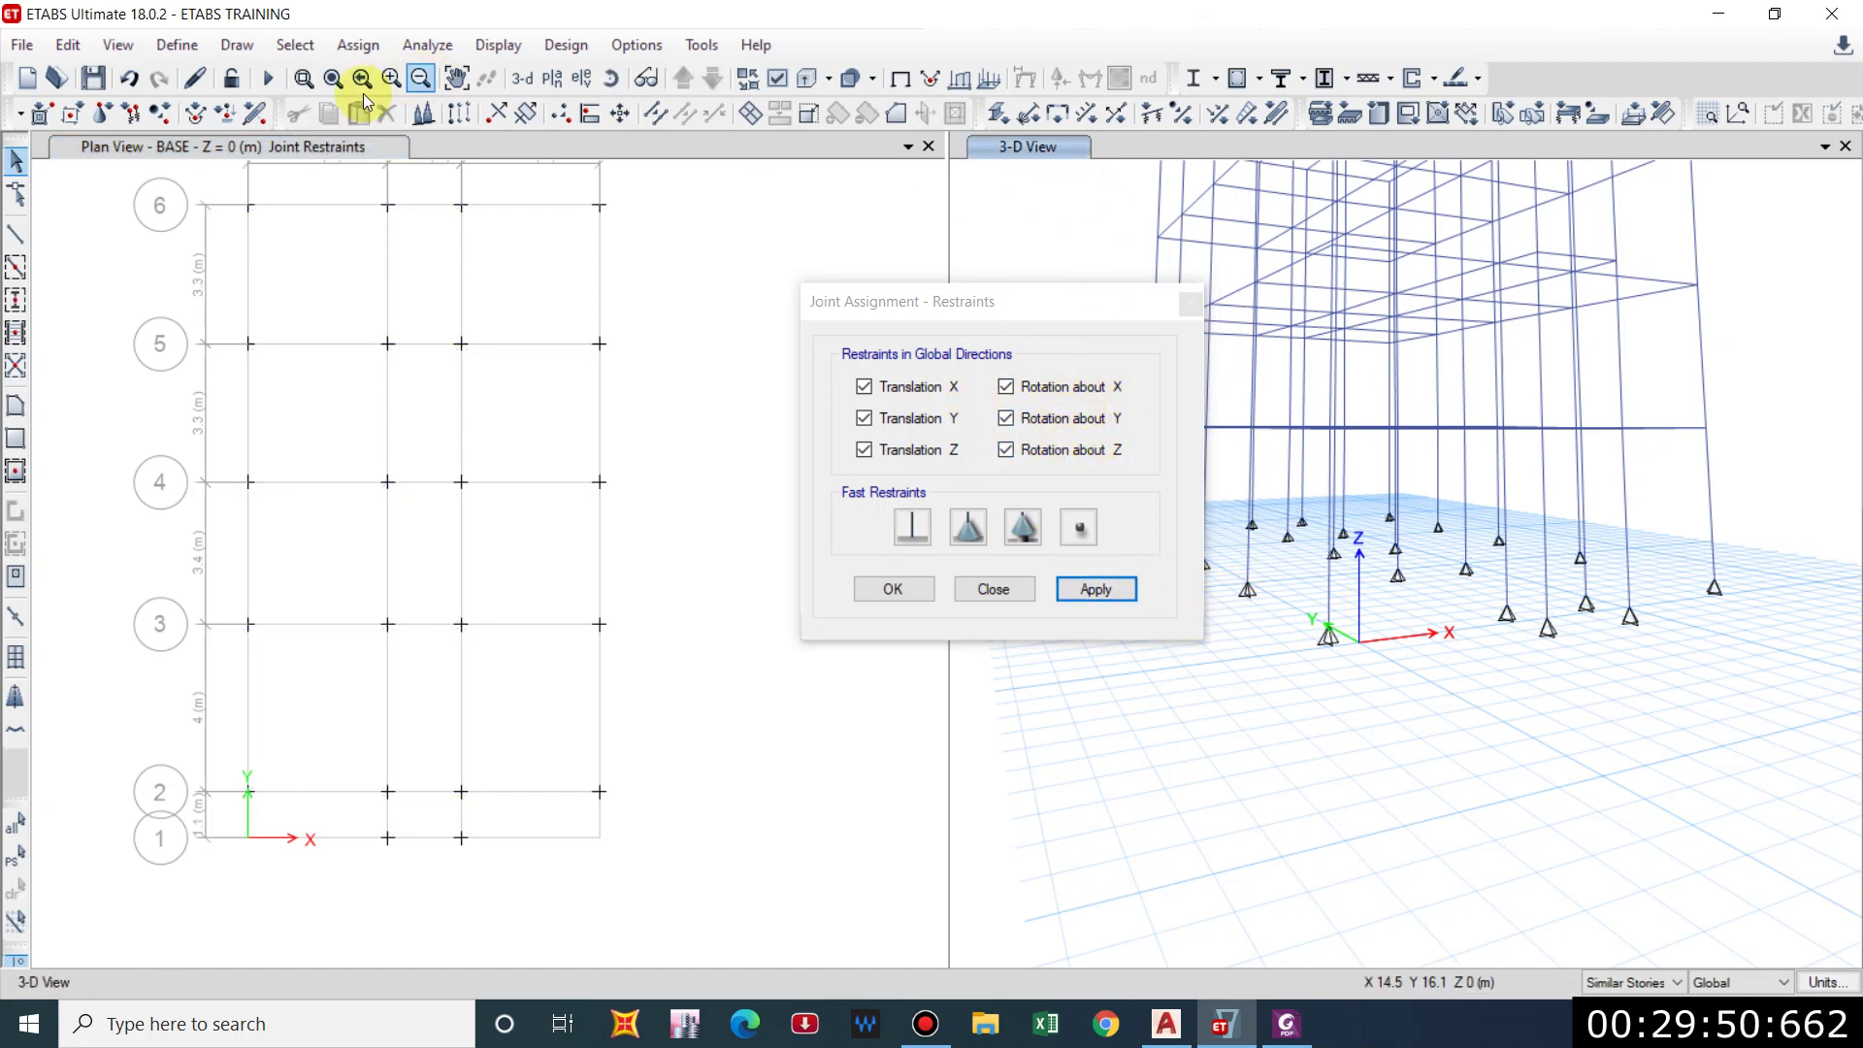
{"action": "left_click", "coordinate": [194, 77]}
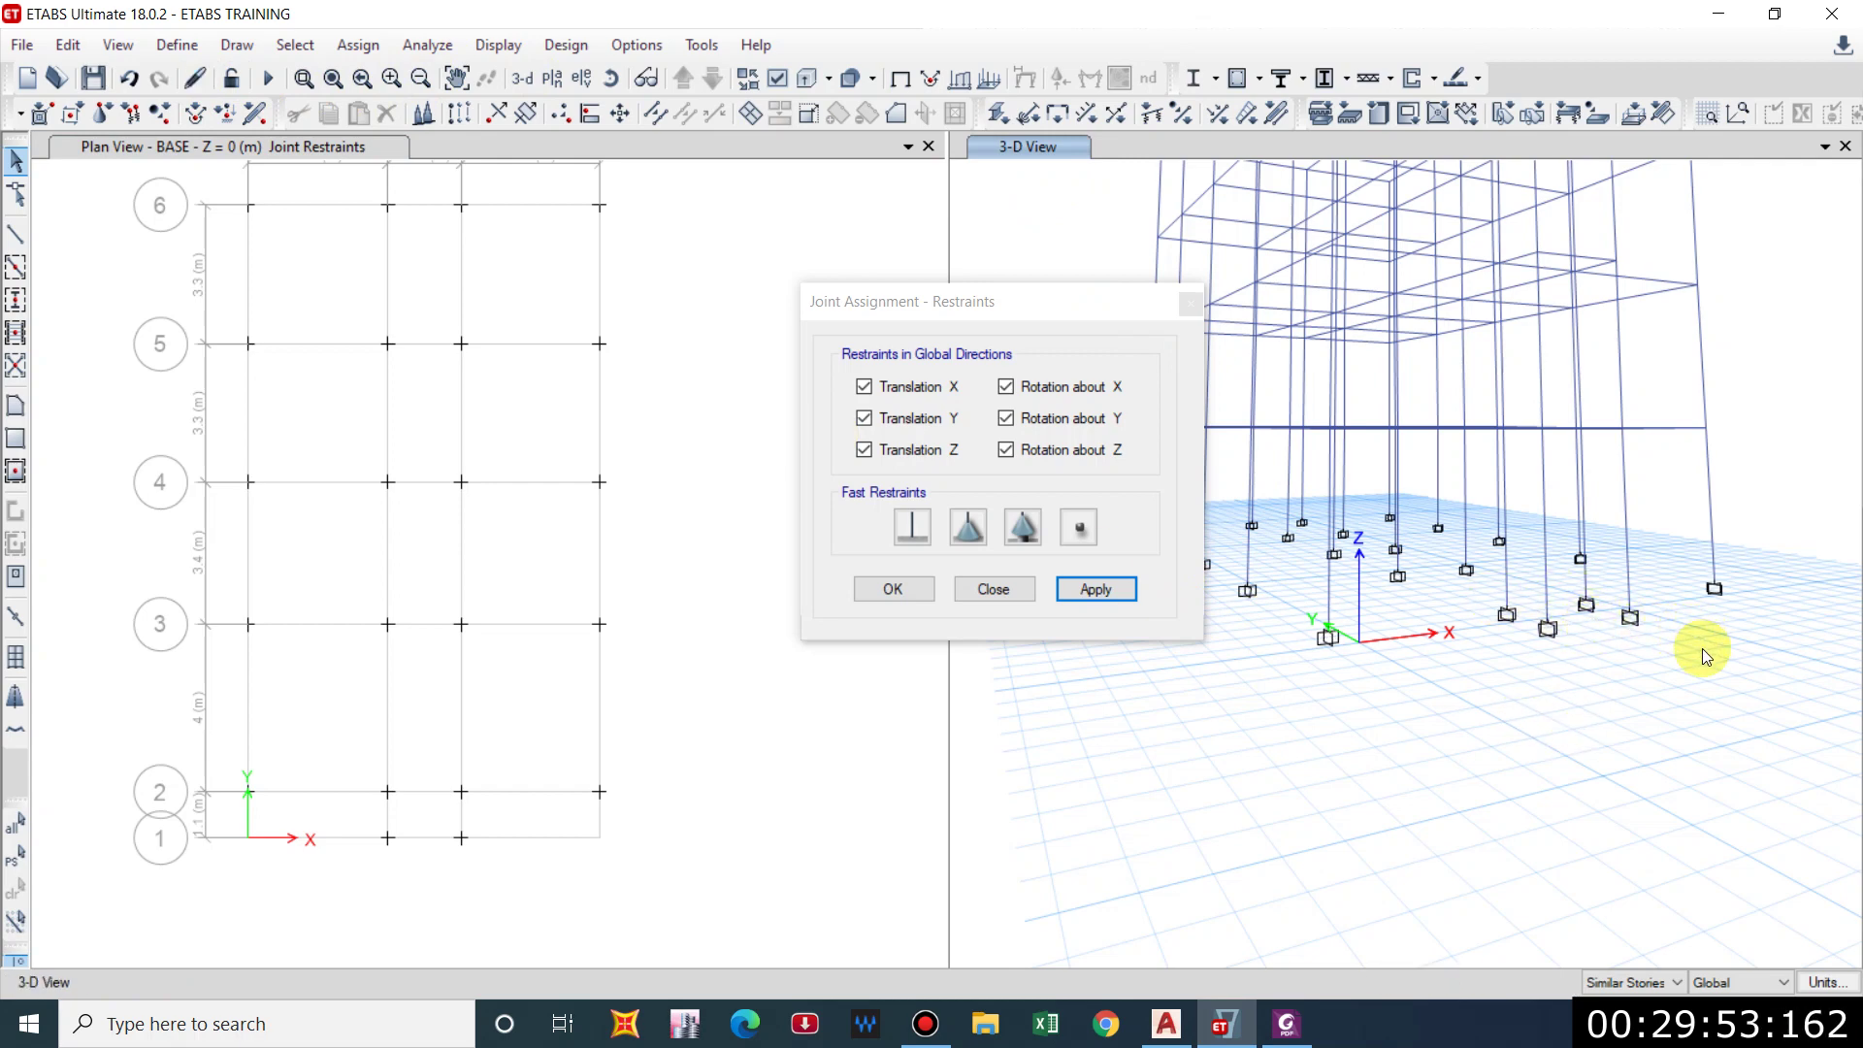
Display the whole building frame with extruded members in the 3-D view.
{"action": "scroll", "coordinate": [1650, 660], "scroll_direction": "down", "scroll_amount": 2}
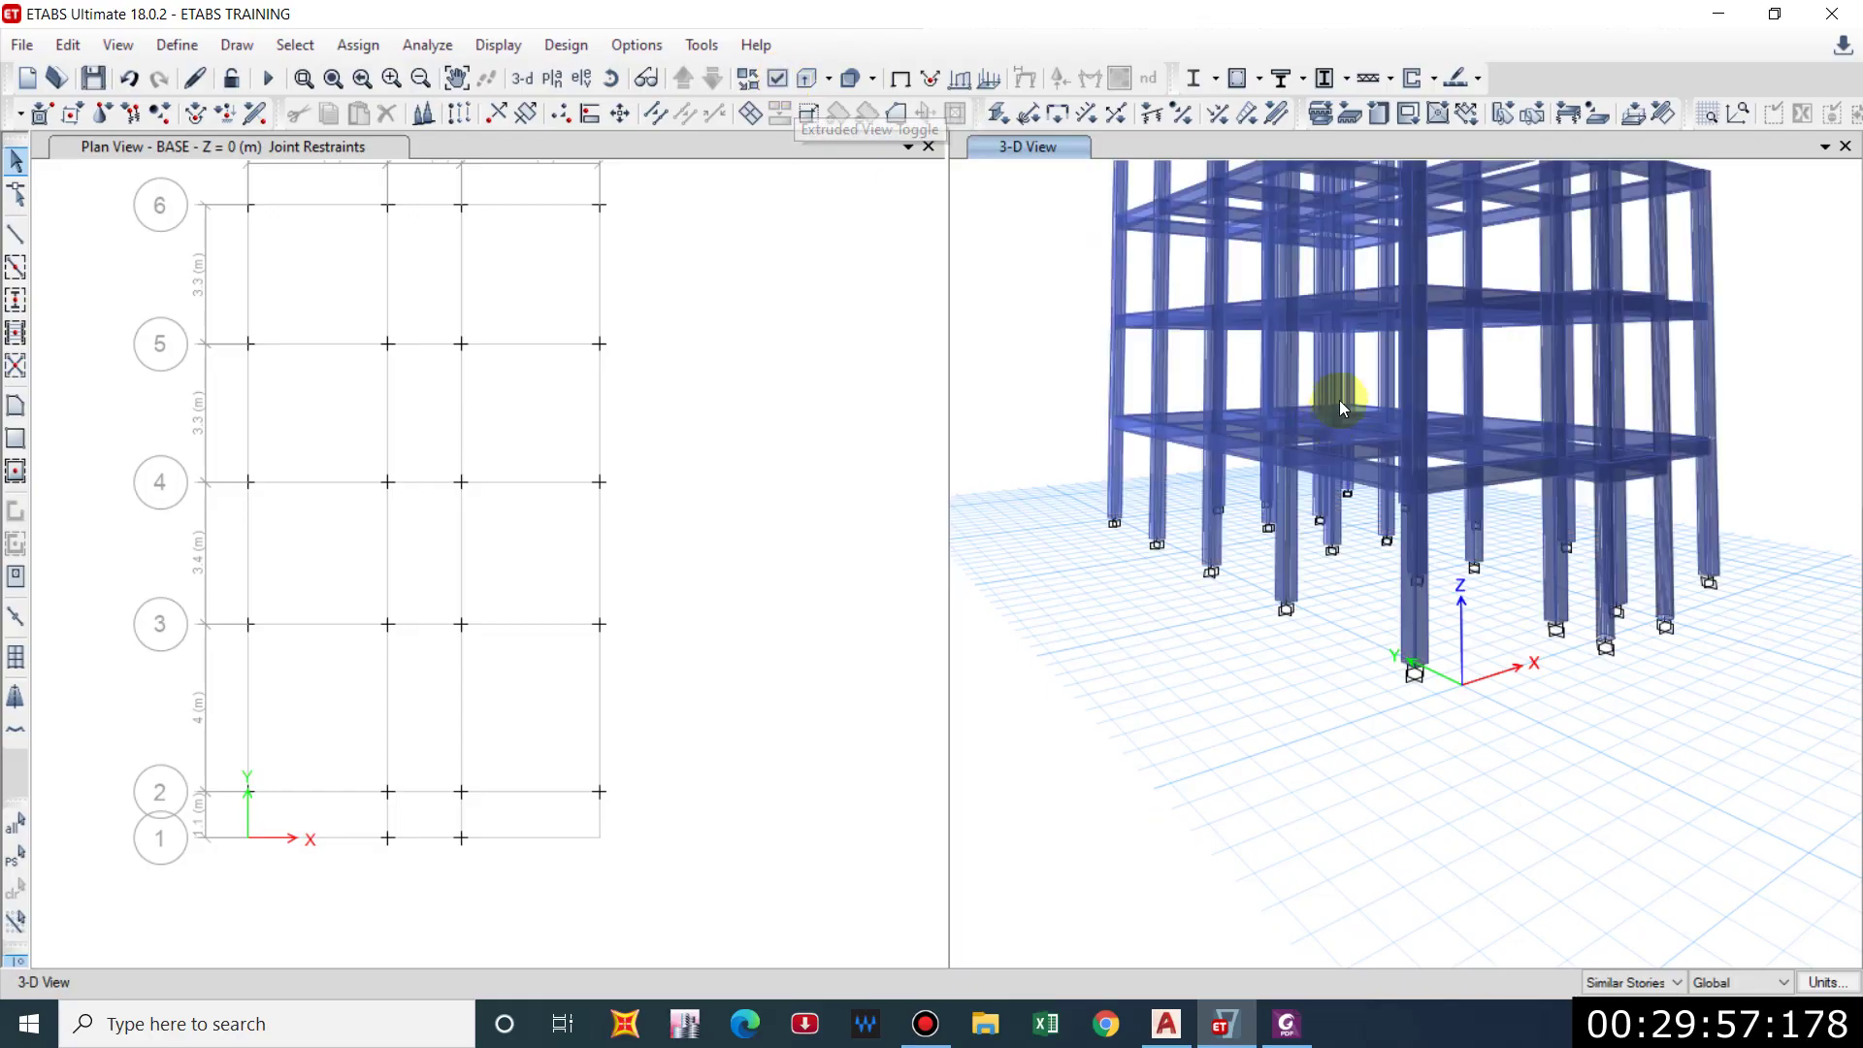
{"action": "scroll", "coordinate": [1349, 393], "scroll_direction": "down", "scroll_amount": 3}
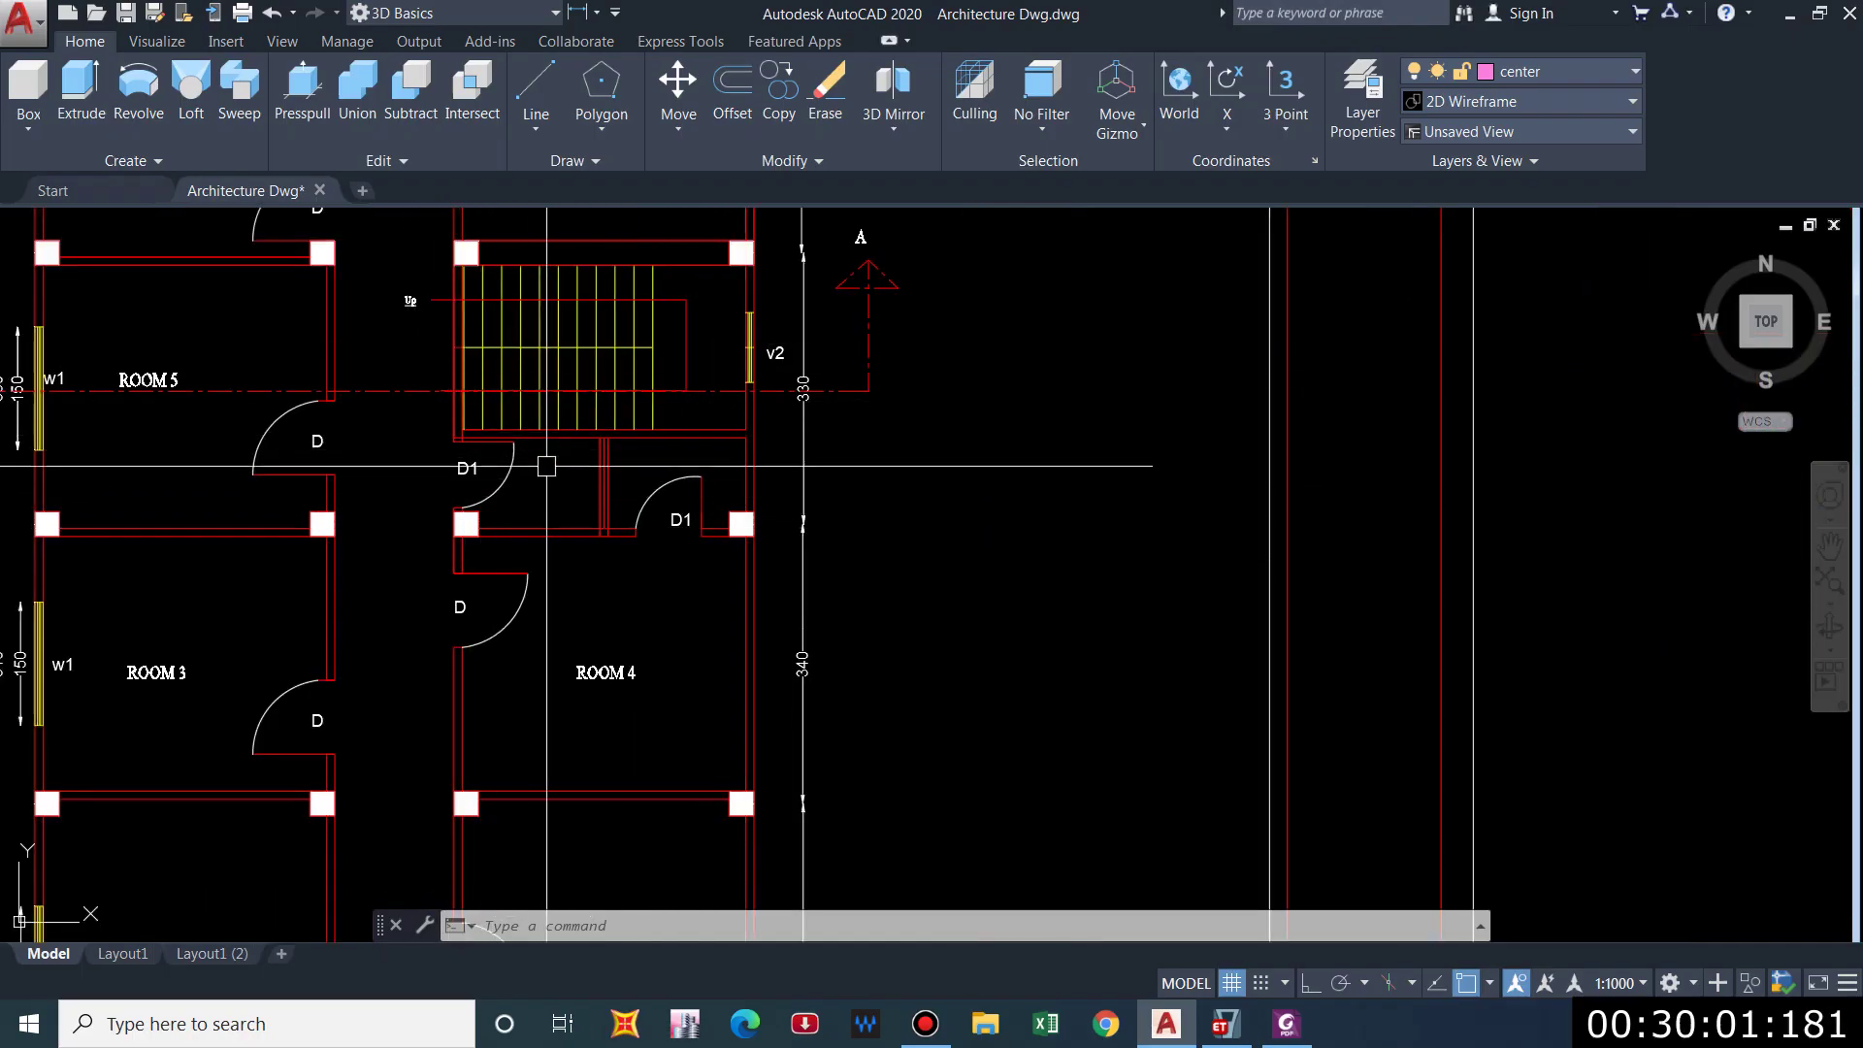
Switch to AutoCAD to examine the walls below the staircase in the architectural plan, and return to the GROUND FLOOR plan in ETABS.
{"action": "scroll", "coordinate": [655, 384], "scroll_direction": "down", "scroll_amount": 2}
{"action": "scroll", "coordinate": [92, 401], "scroll_direction": "up", "scroll_amount": 2}
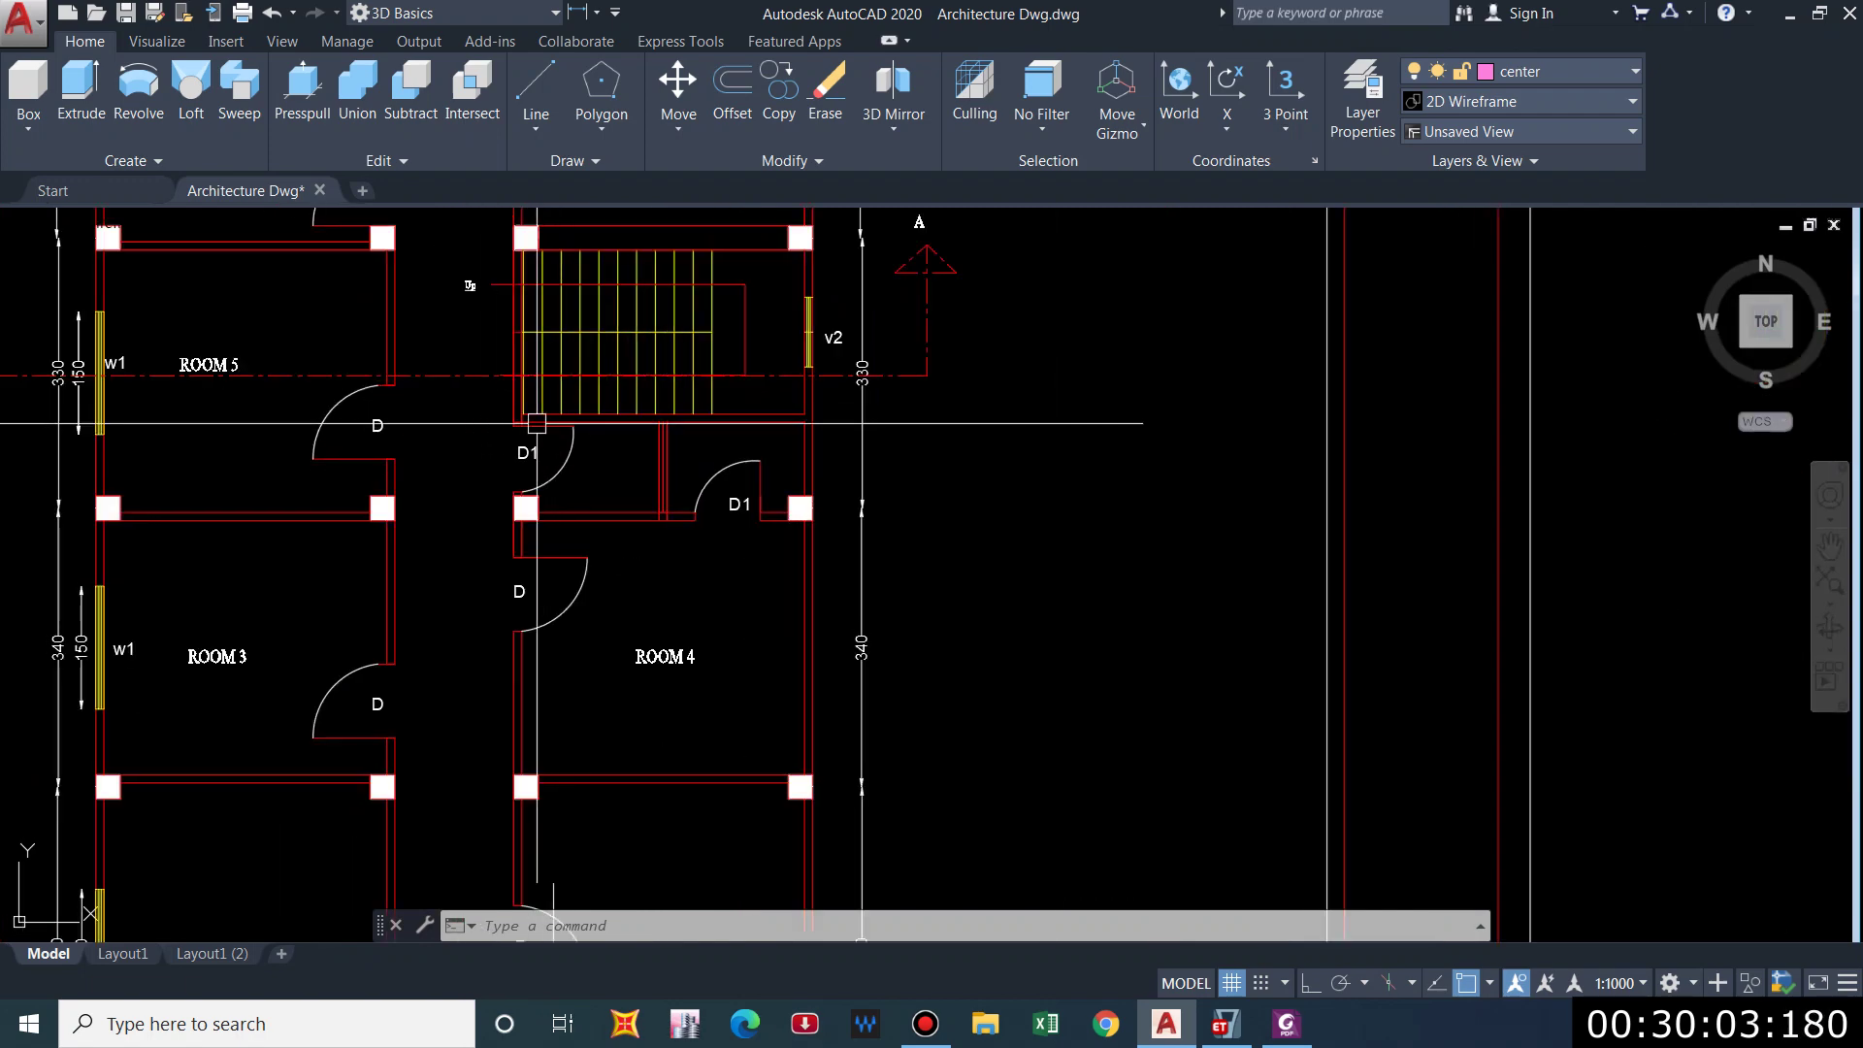
{"action": "scroll", "coordinate": [160, 400], "scroll_direction": "down", "scroll_amount": 2}
{"action": "scroll", "coordinate": [676, 427], "scroll_direction": "up", "scroll_amount": 2}
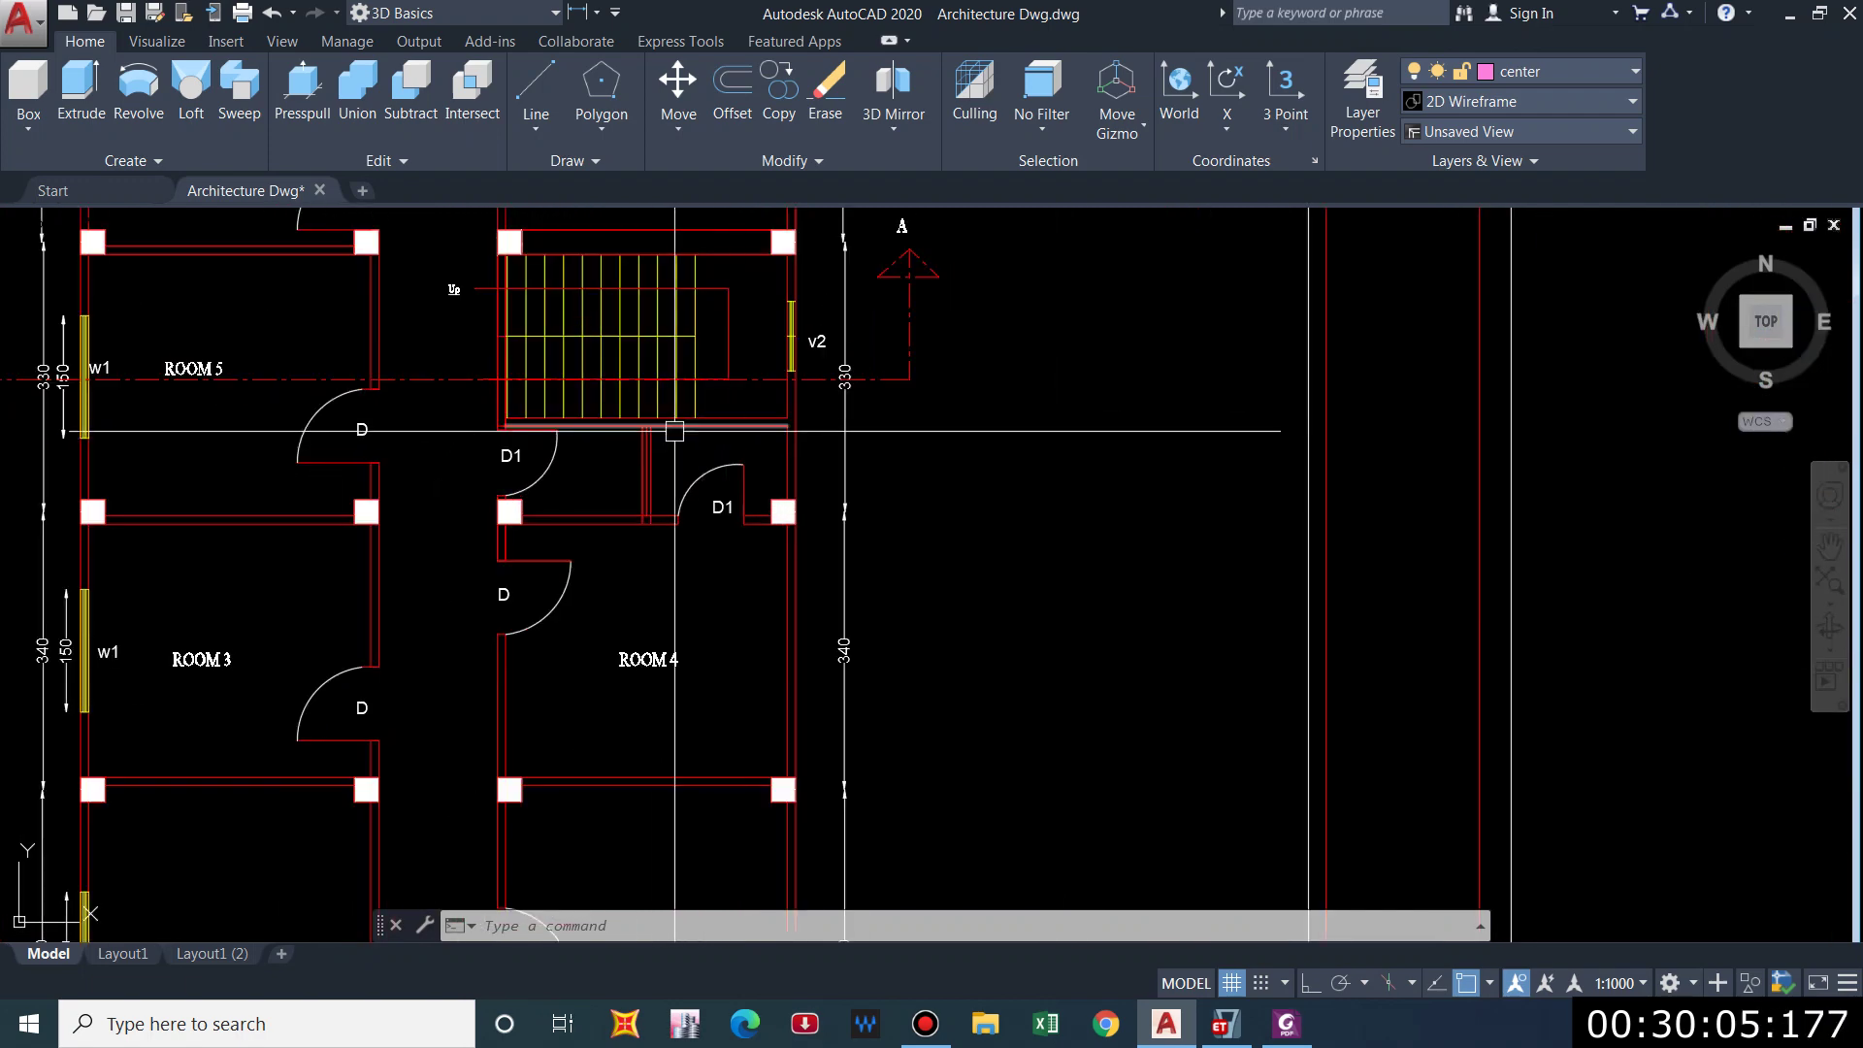
{"action": "scroll", "coordinate": [677, 422], "scroll_direction": "down", "scroll_amount": 2}
{"action": "scroll", "coordinate": [680, 417], "scroll_direction": "up", "scroll_amount": 2}
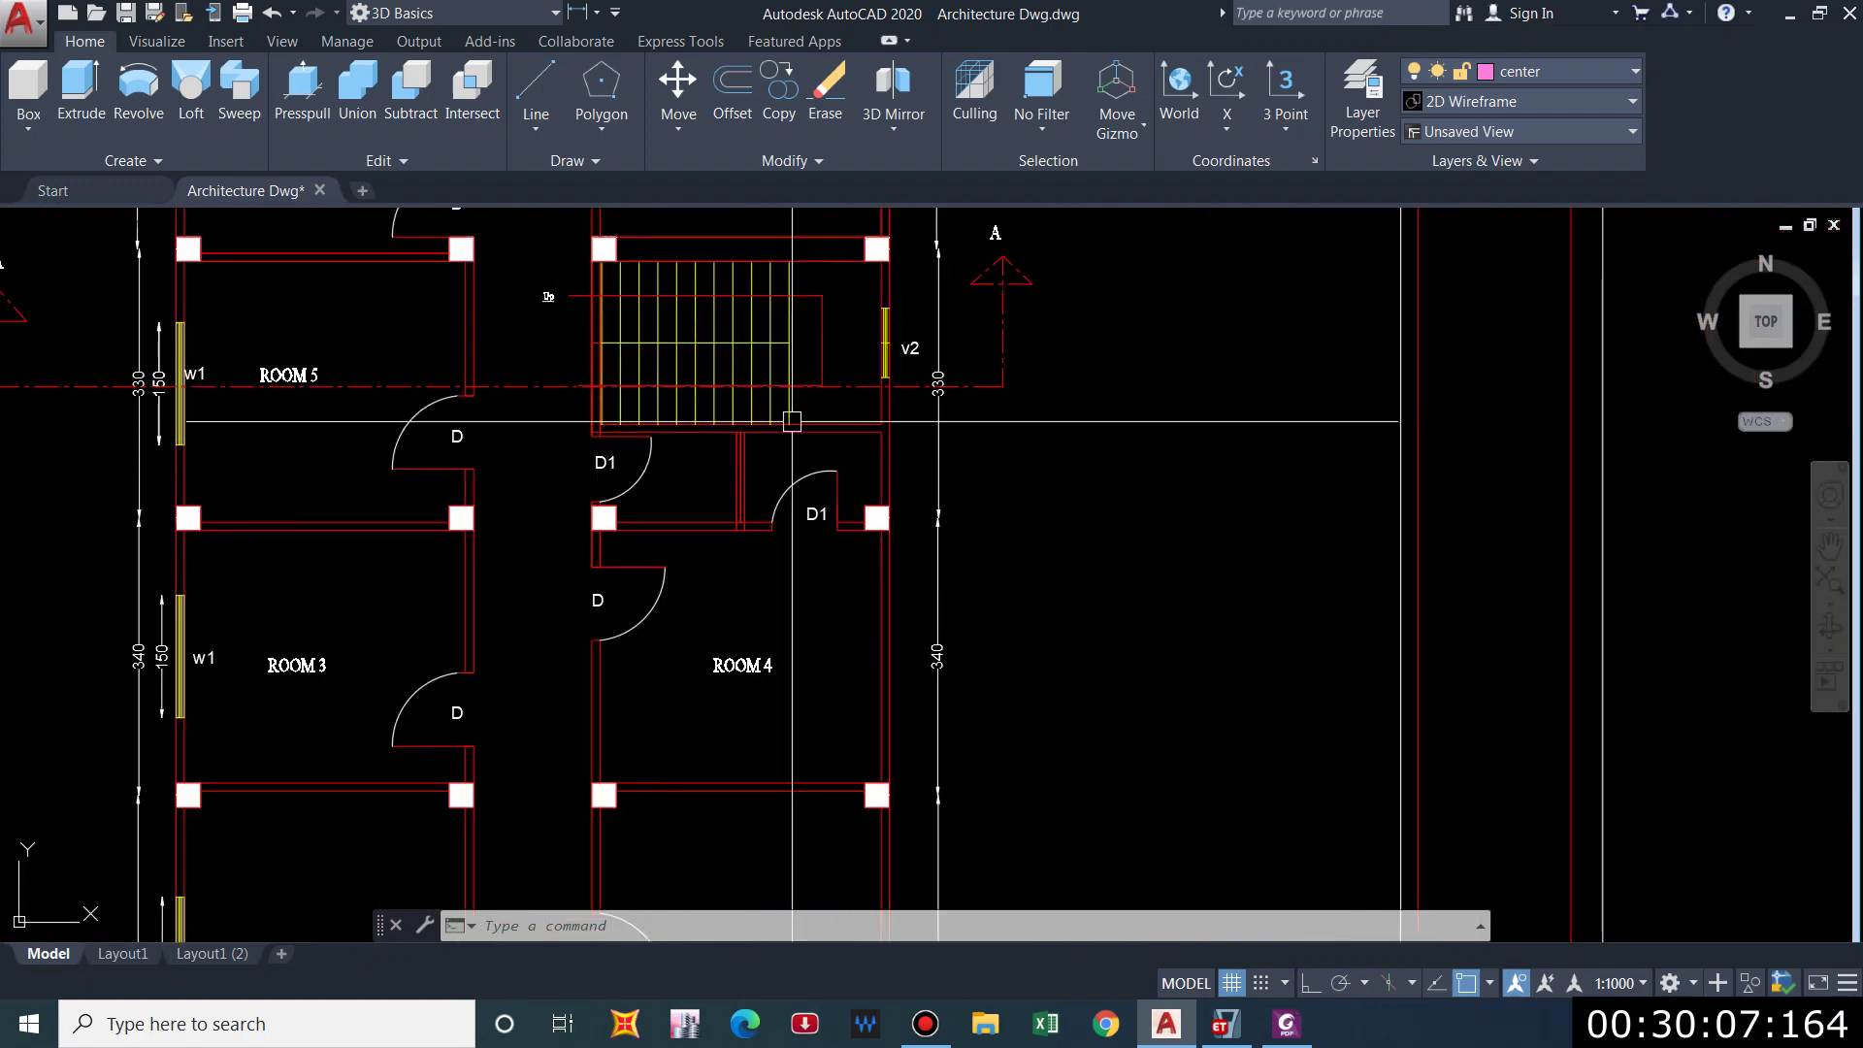
{"action": "key", "text": "alt+Tab"}
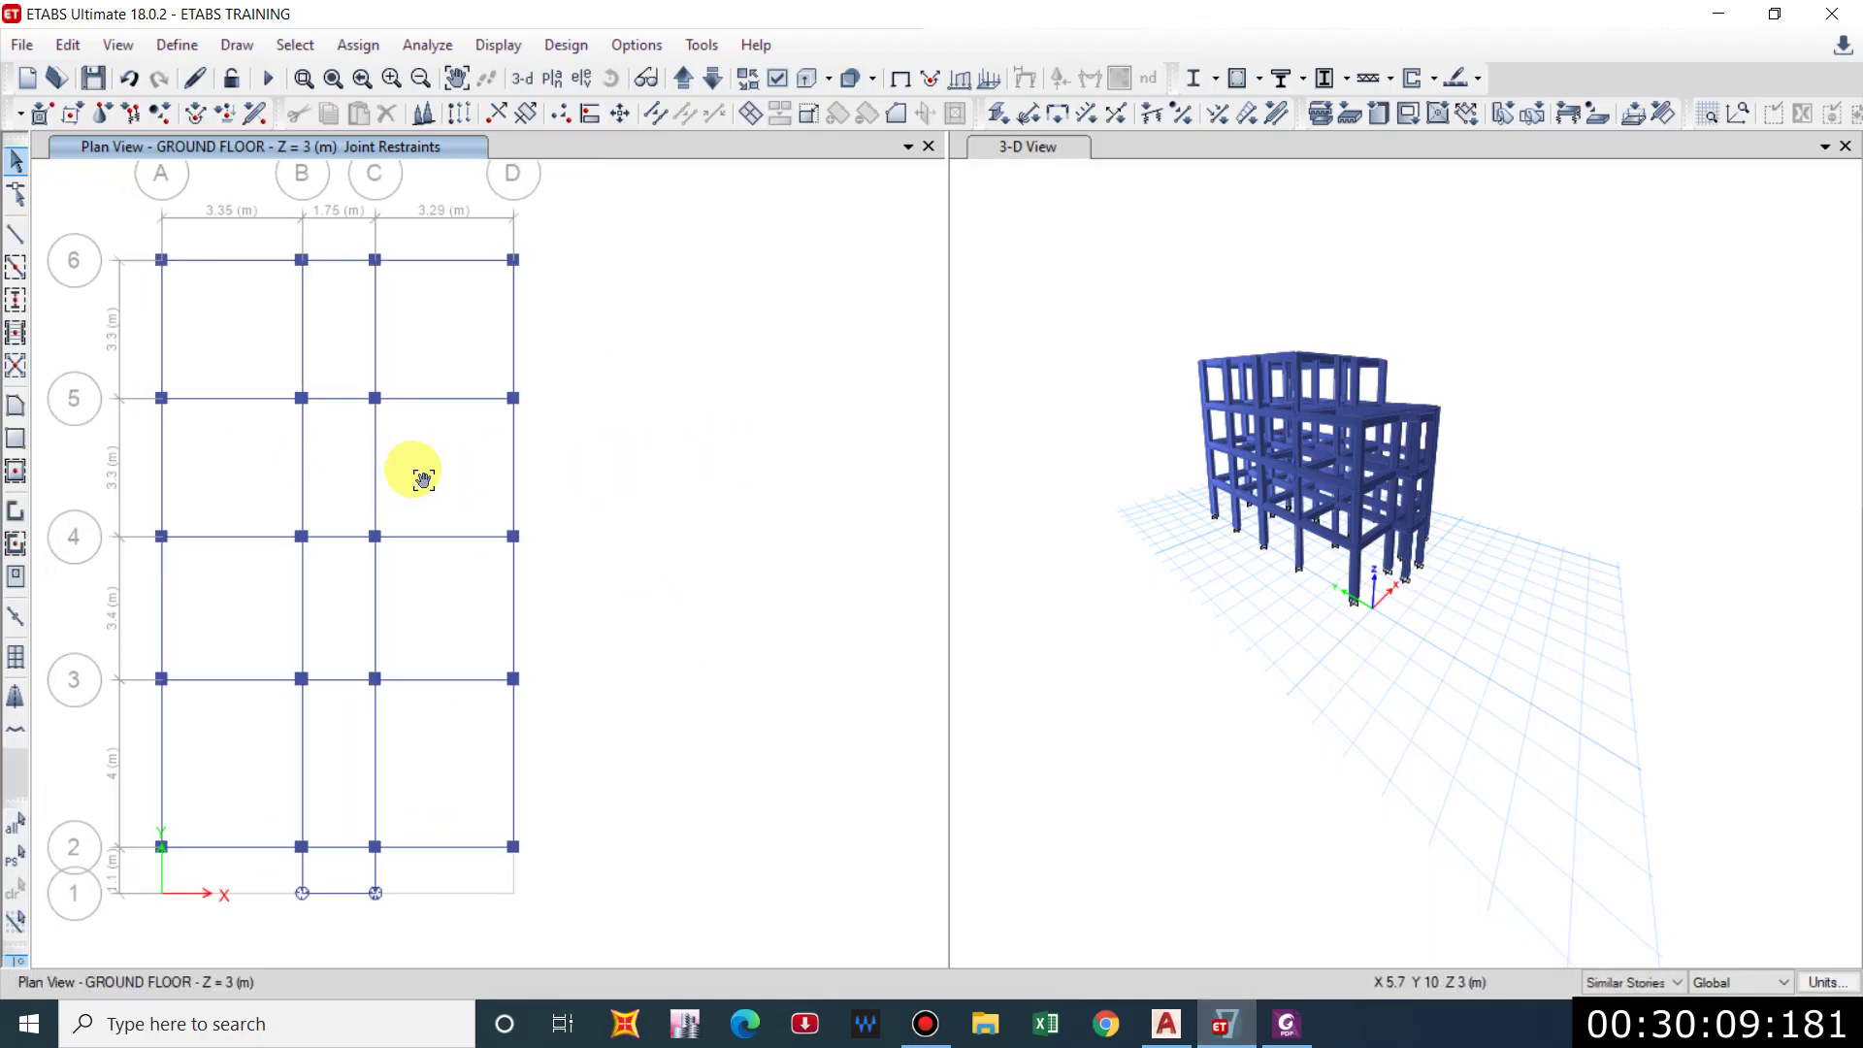
{"action": "middle_click_drag", "start_coordinate": [460, 477], "coordinate": [528, 433]}
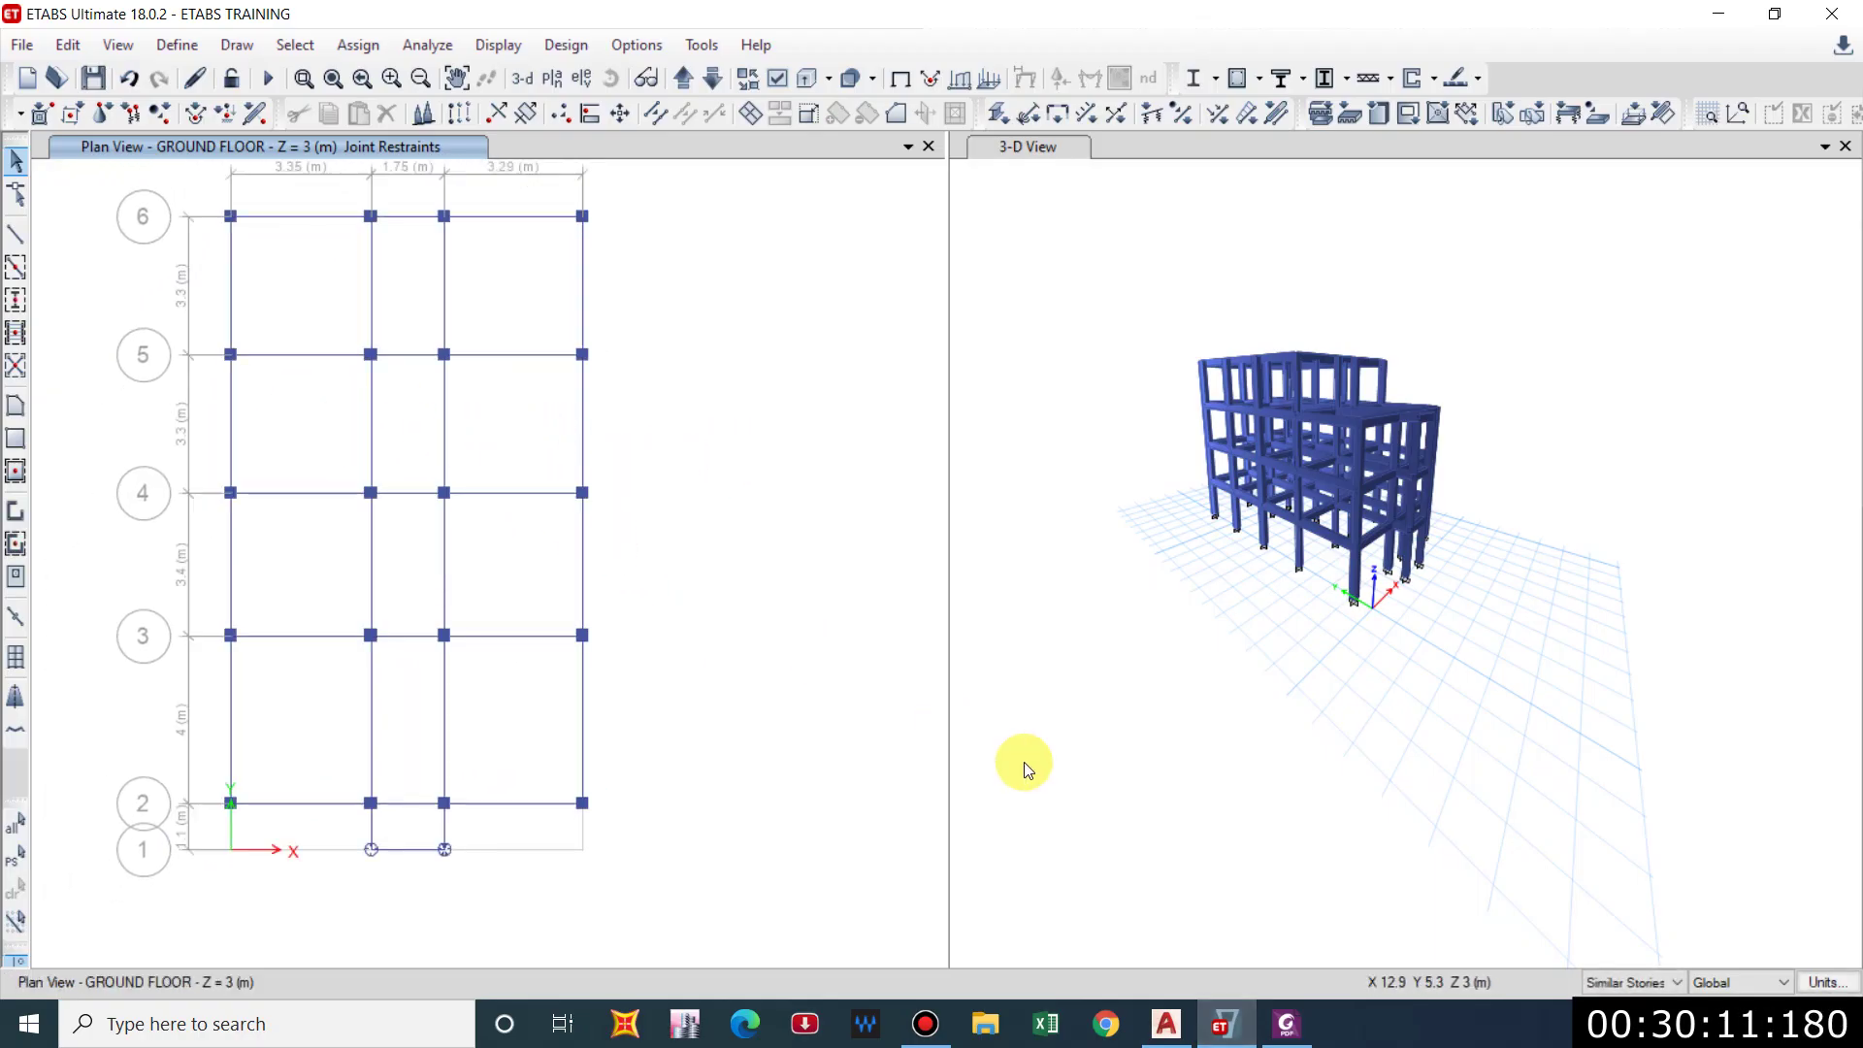
Switch to AutoCAD, dimension the distance from the outer column beside ROOM 4 up to the wall below the staircase, and return to ETABS.
{"action": "key", "text": "alt+Tab"}
{"action": "scroll", "coordinate": [805, 560], "scroll_direction": "up", "scroll_amount": 4}
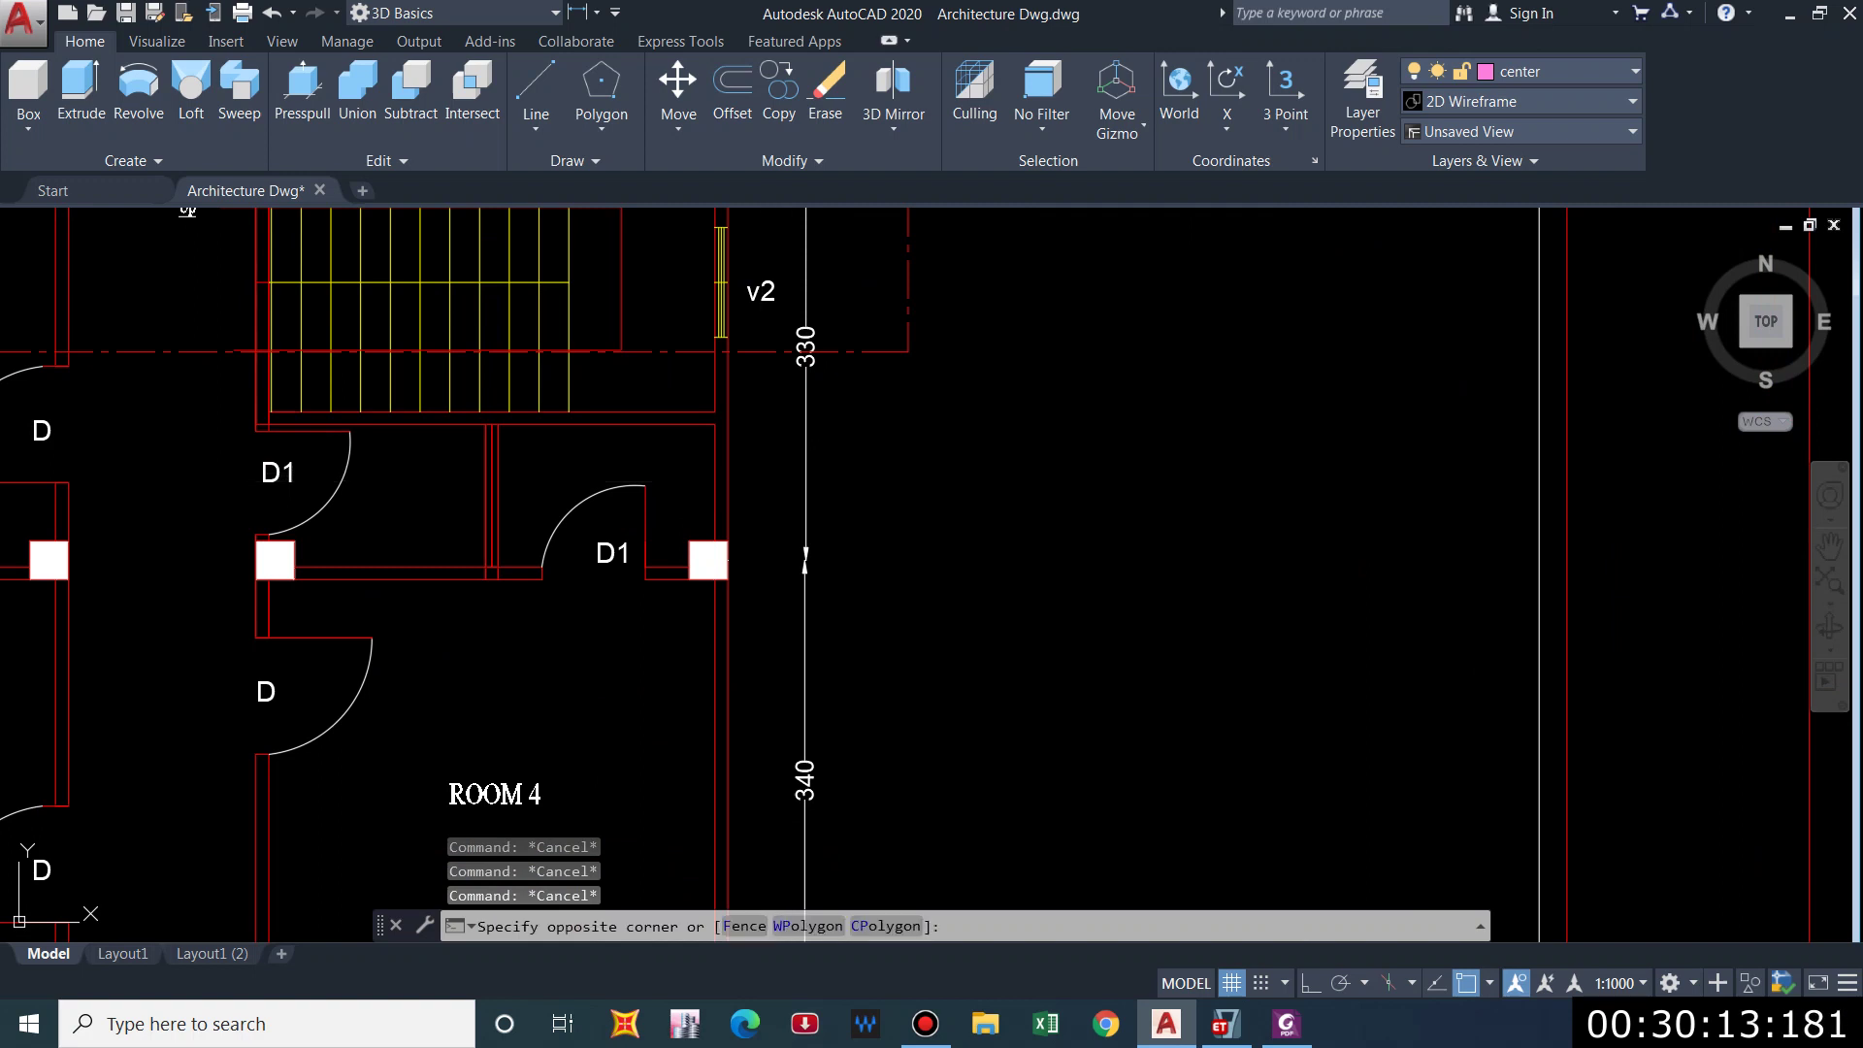
{"action": "key", "text": "Escape"}
{"action": "type", "text": "dim"}
{"action": "key", "text": "Return"}
{"action": "scroll", "coordinate": [757, 515], "scroll_direction": "up", "scroll_amount": 2}
{"action": "left_click", "coordinate": [732, 513]}
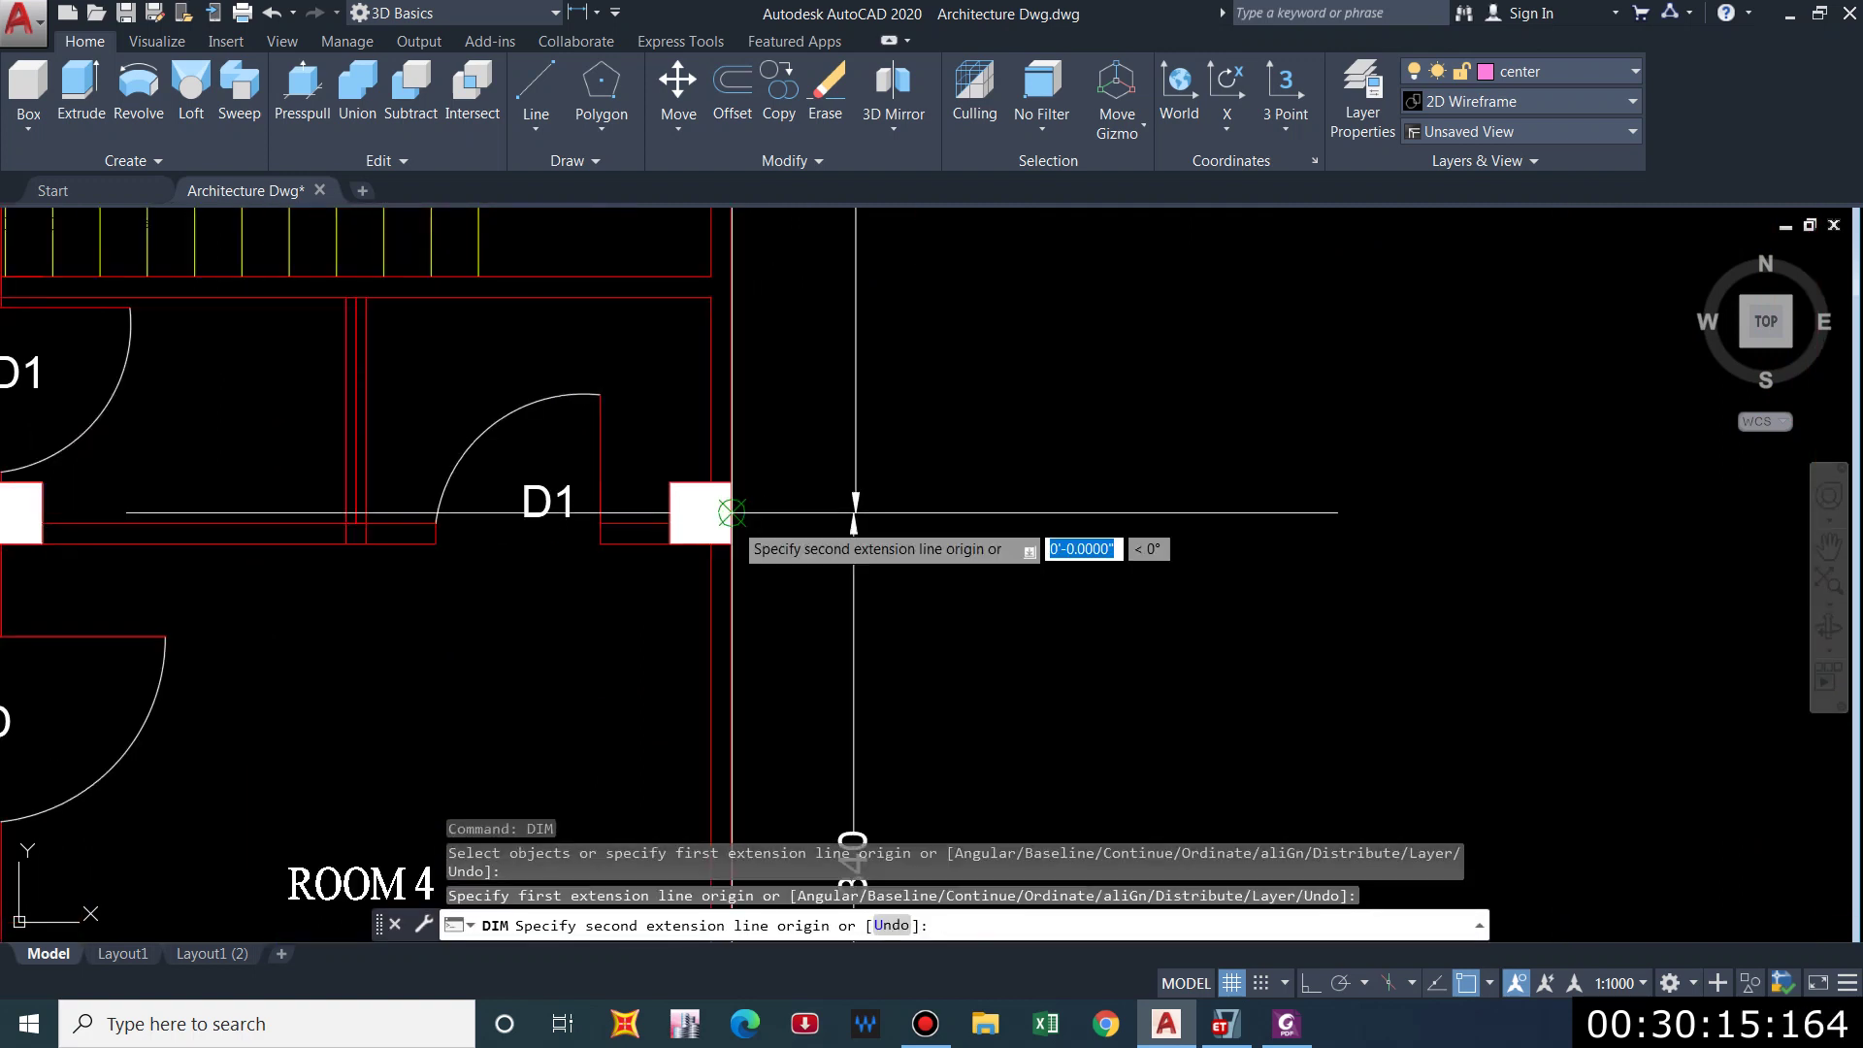
{"action": "scroll", "coordinate": [723, 291], "scroll_direction": "up", "scroll_amount": 2}
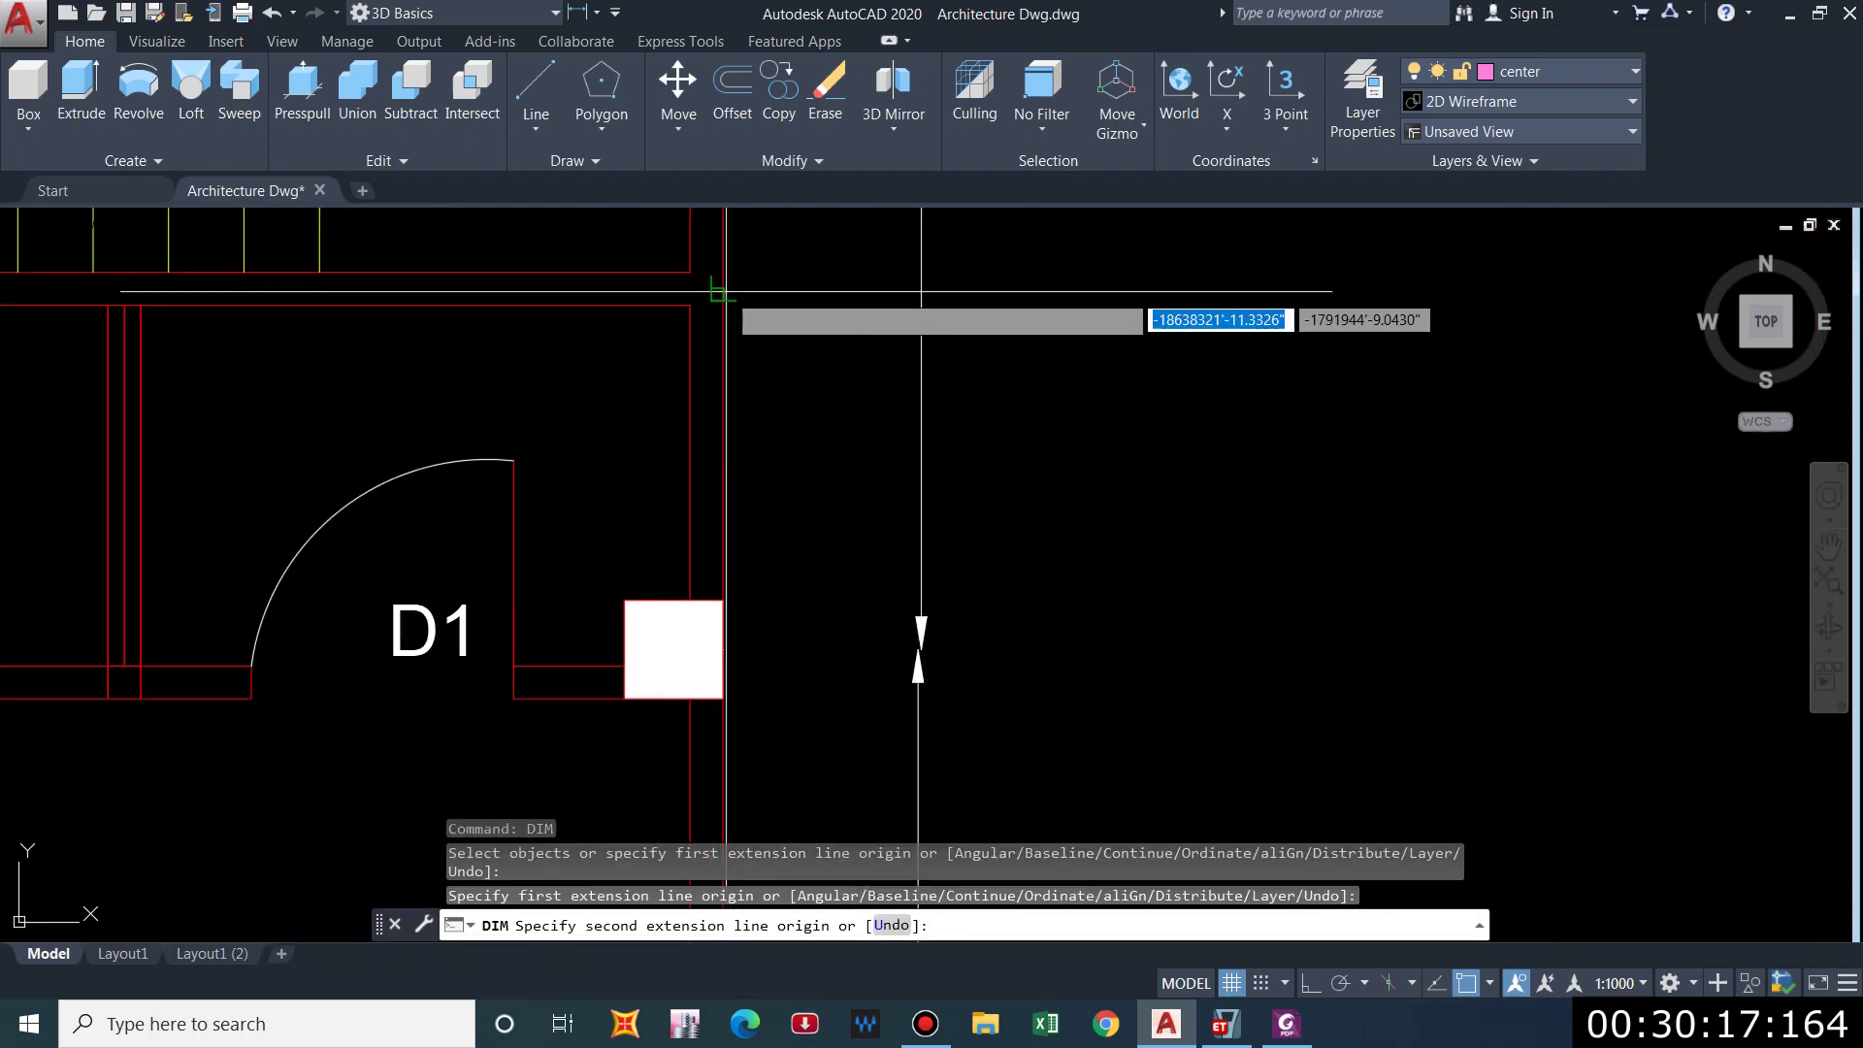
{"action": "left_click", "coordinate": [723, 291]}
{"action": "left_click", "coordinate": [854, 505]}
{"action": "scroll", "coordinate": [825, 481], "scroll_direction": "down", "scroll_amount": 4}
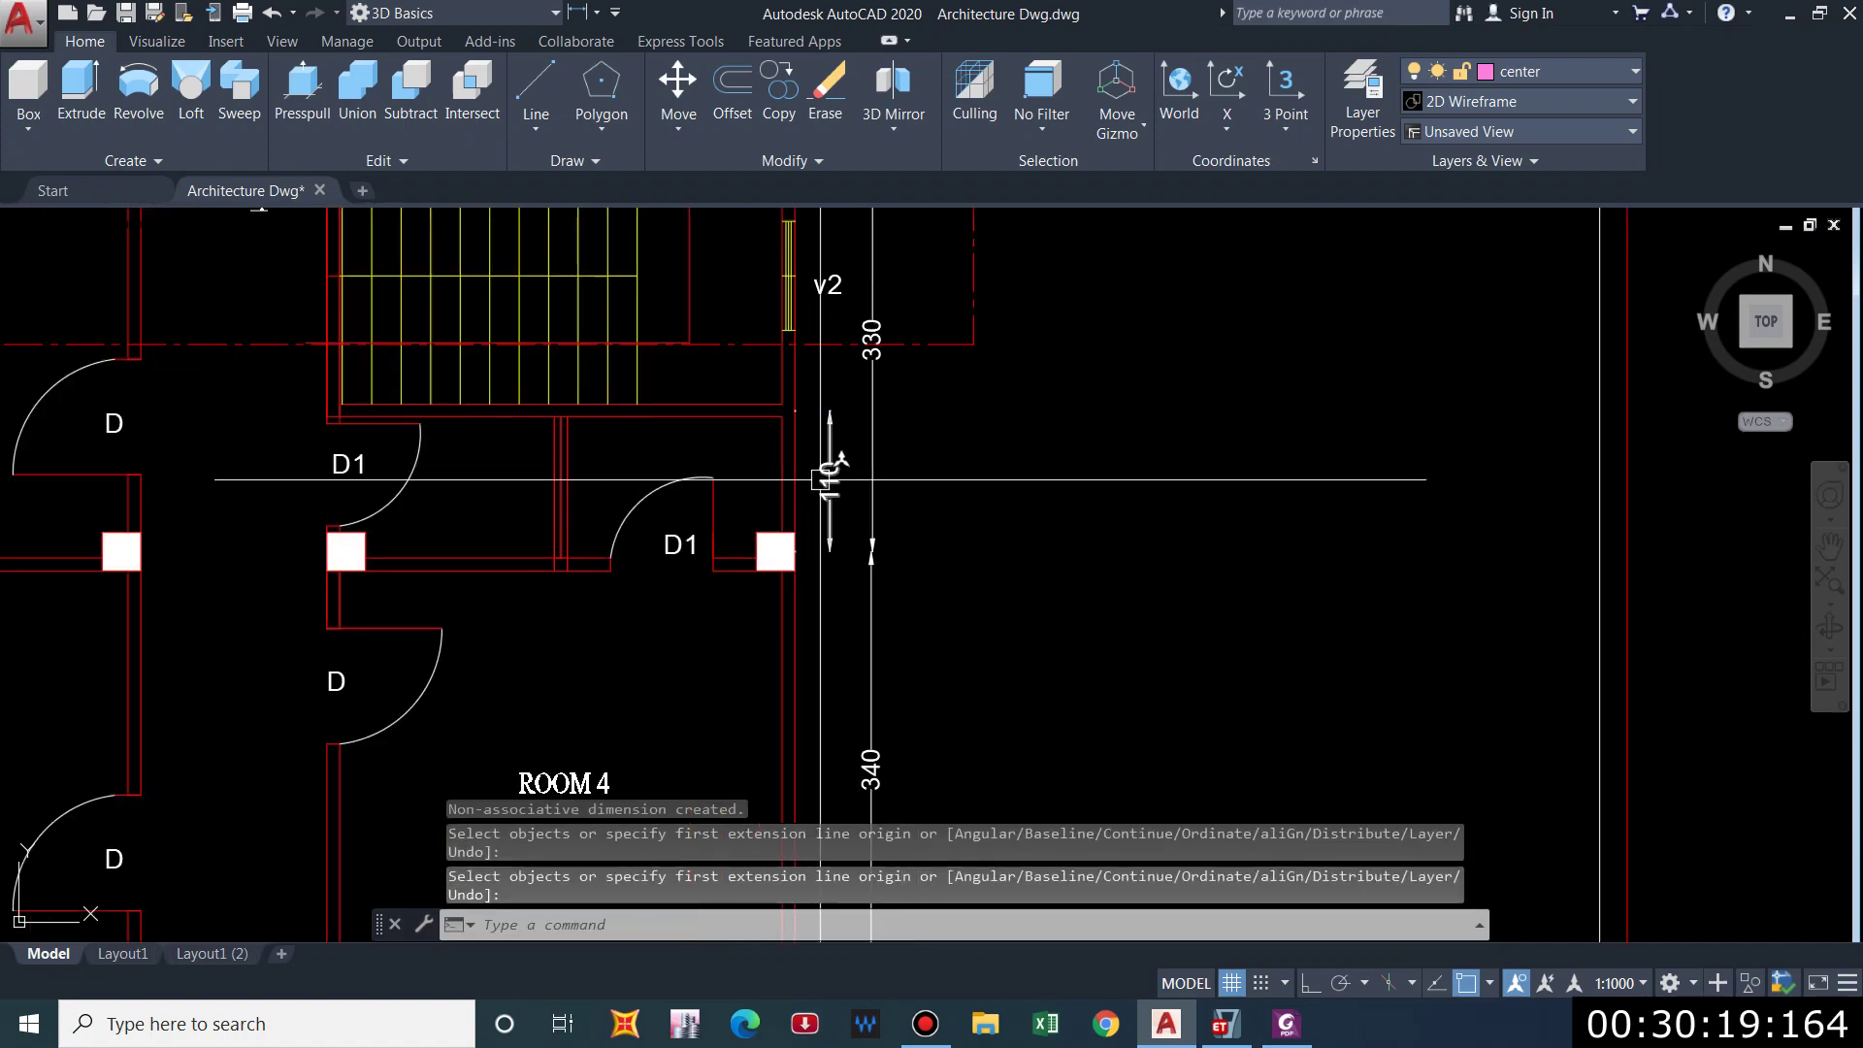
{"action": "key", "text": "alt+Tab"}
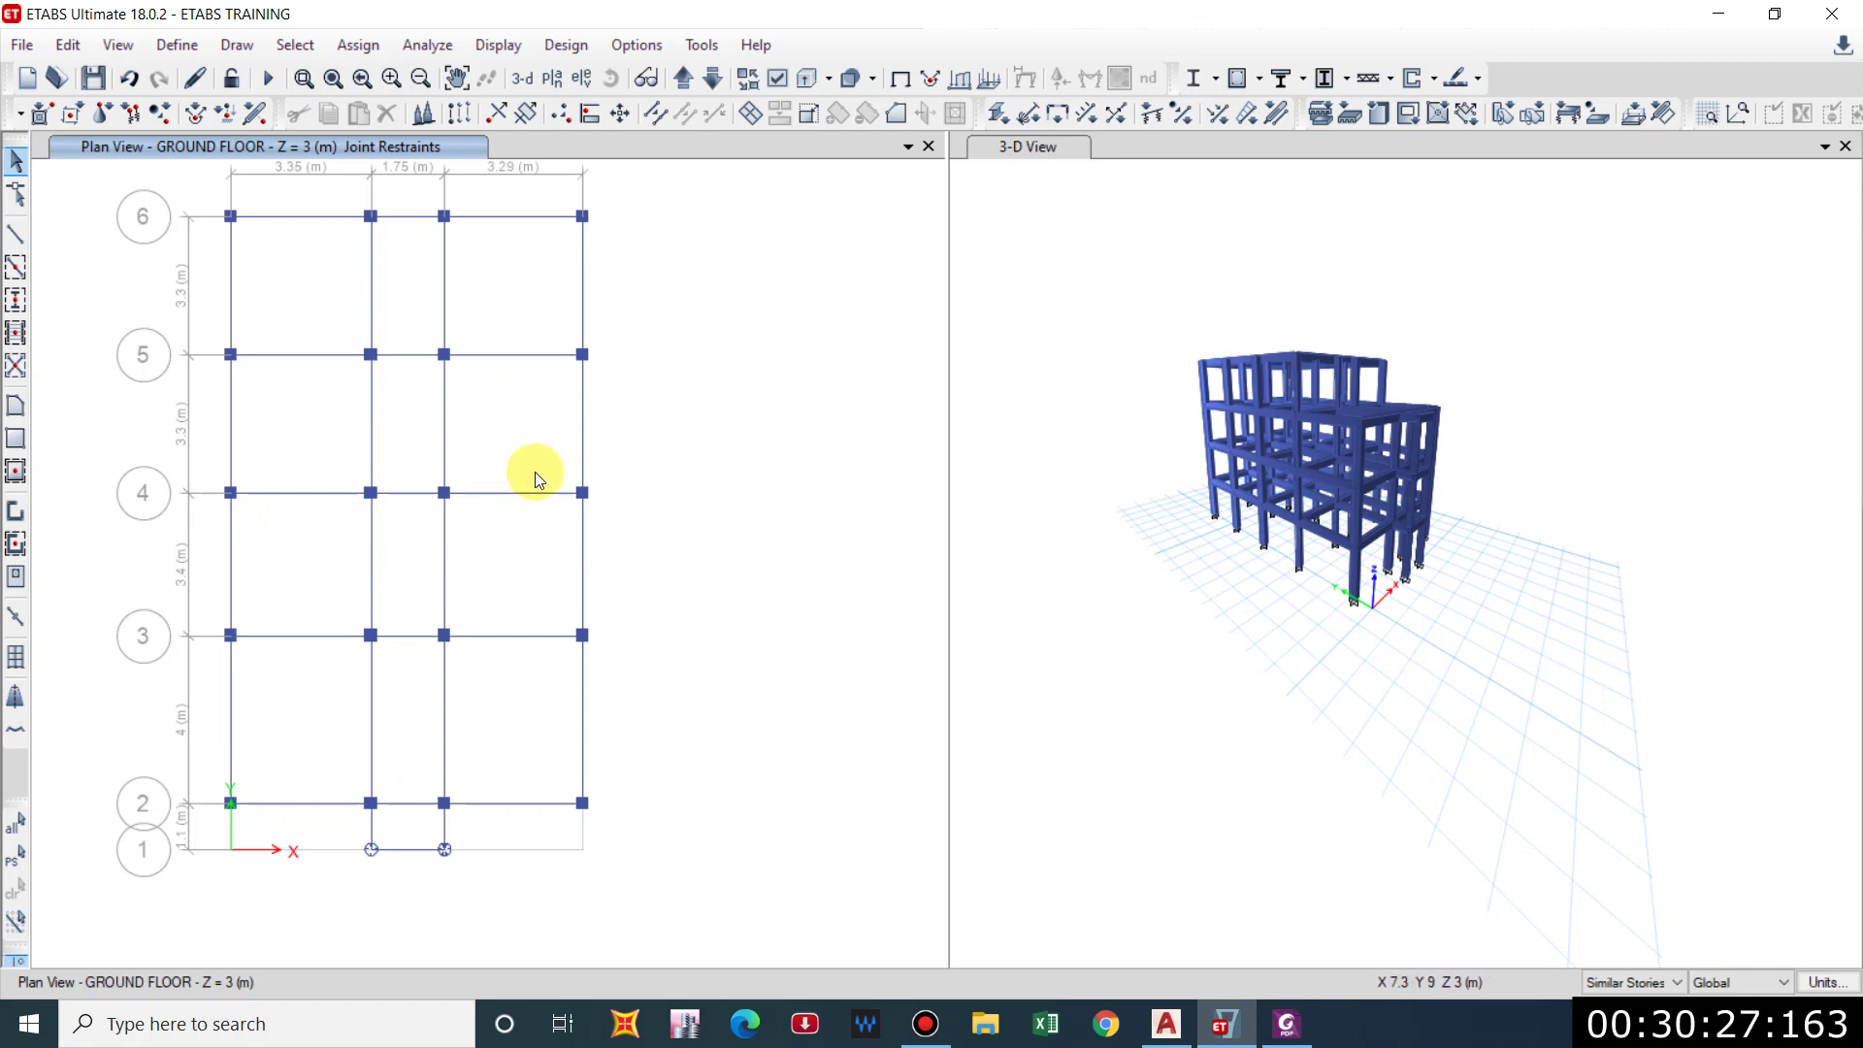
Linearly replicate the grid 4 beam between grids C and D once, with dx 0 and dy 1.1 m.
{"action": "left_click", "coordinate": [442, 496]}
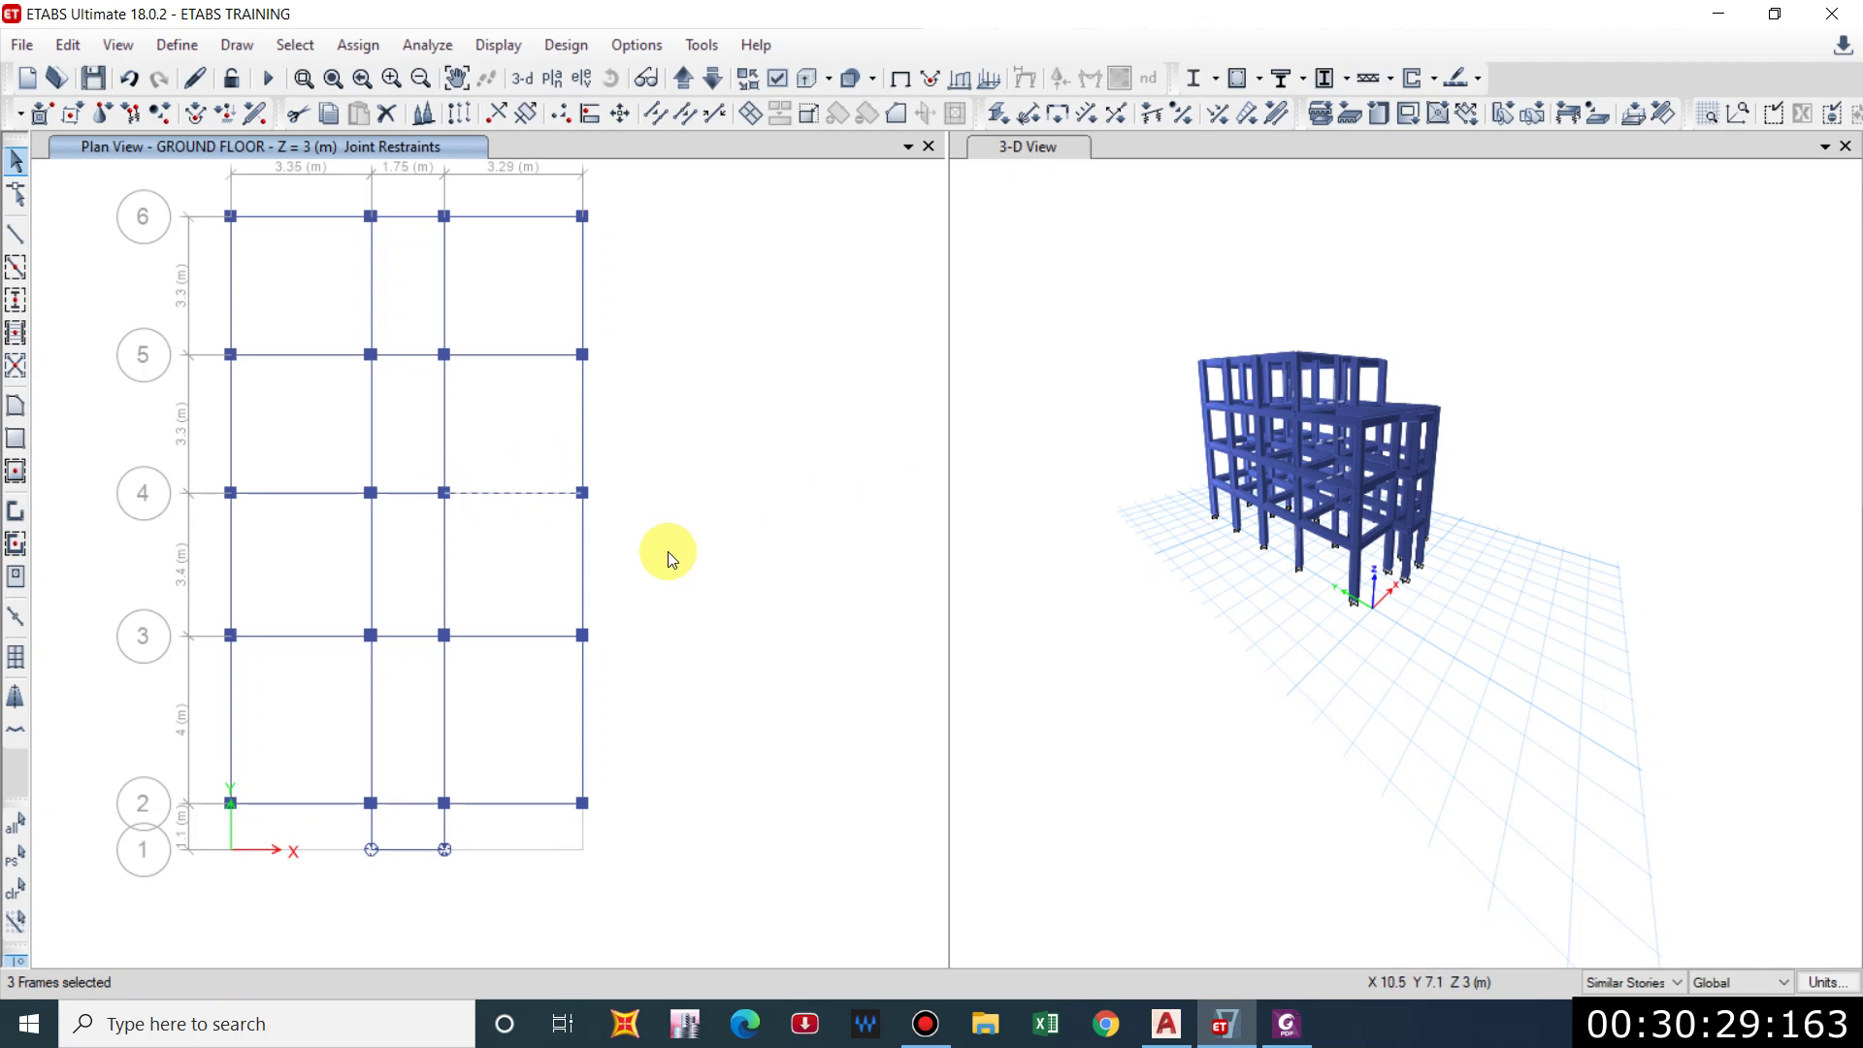
{"action": "left_click", "coordinate": [66, 44]}
{"action": "mouse_move", "coordinate": [104, 53]}
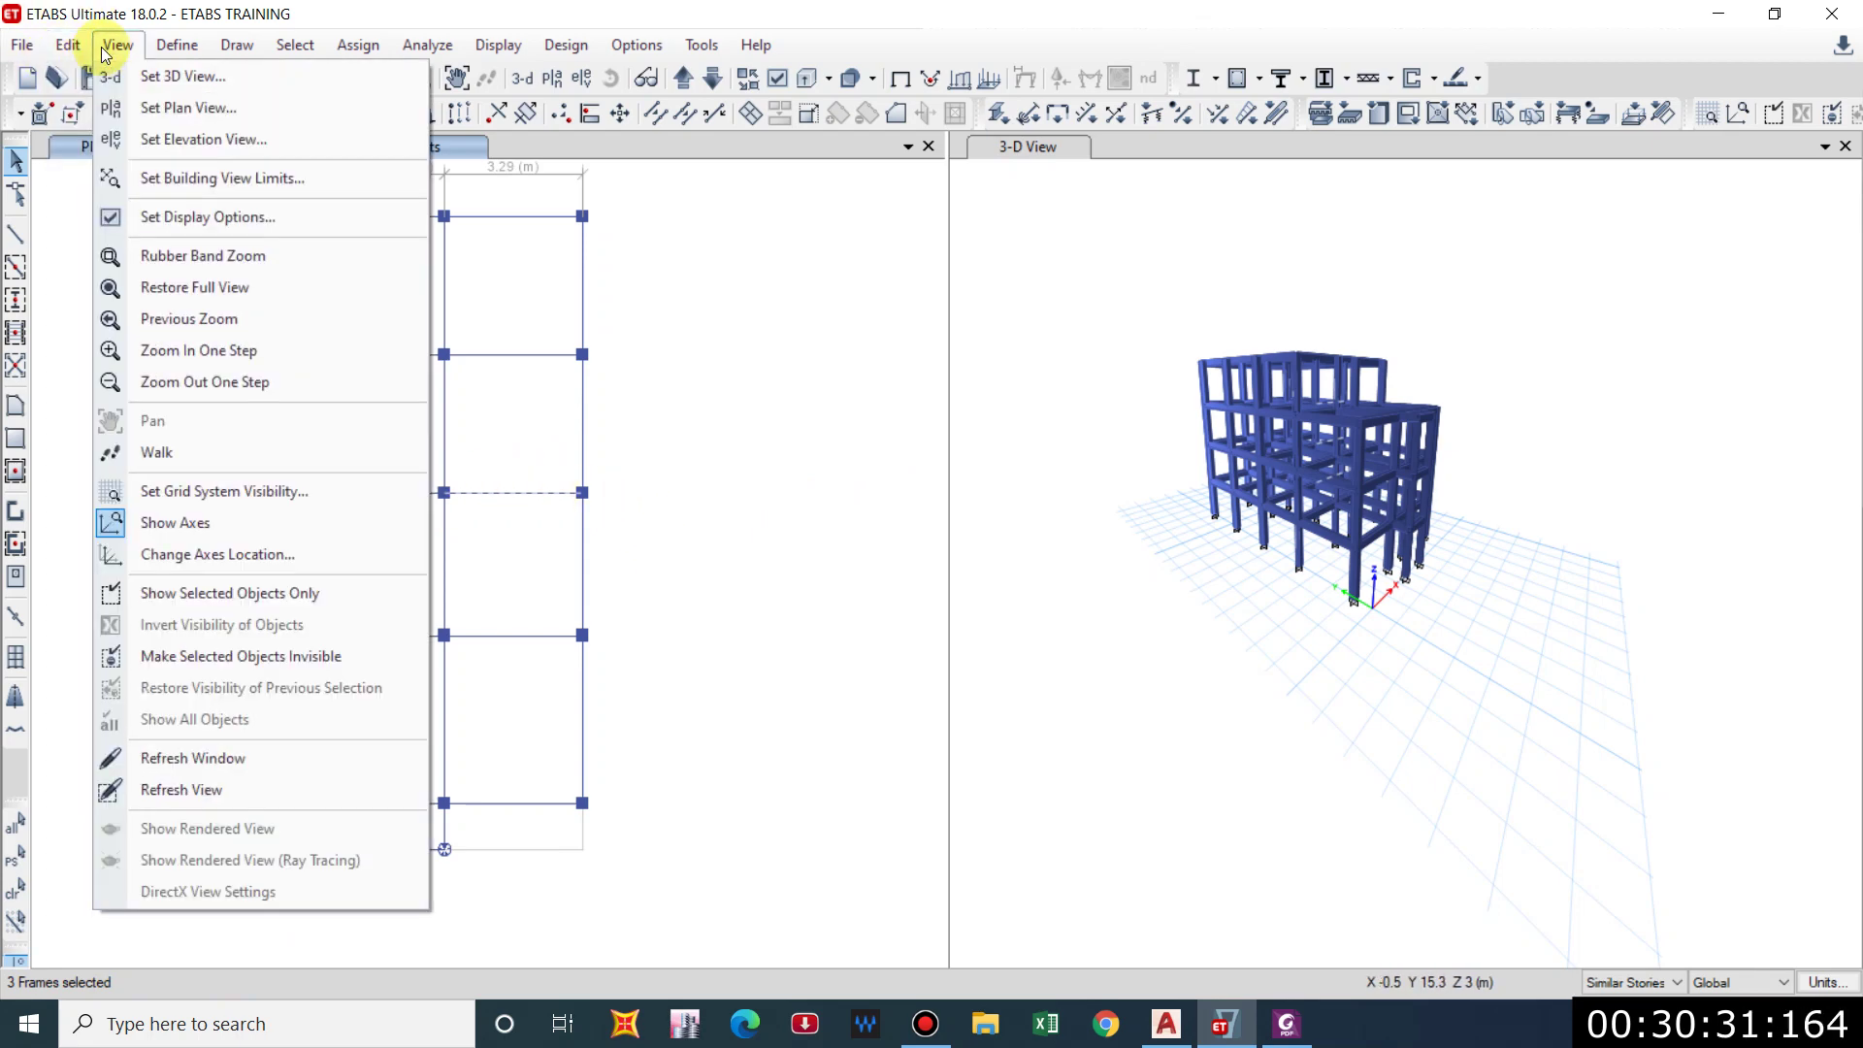
{"action": "left_click", "coordinate": [68, 46]}
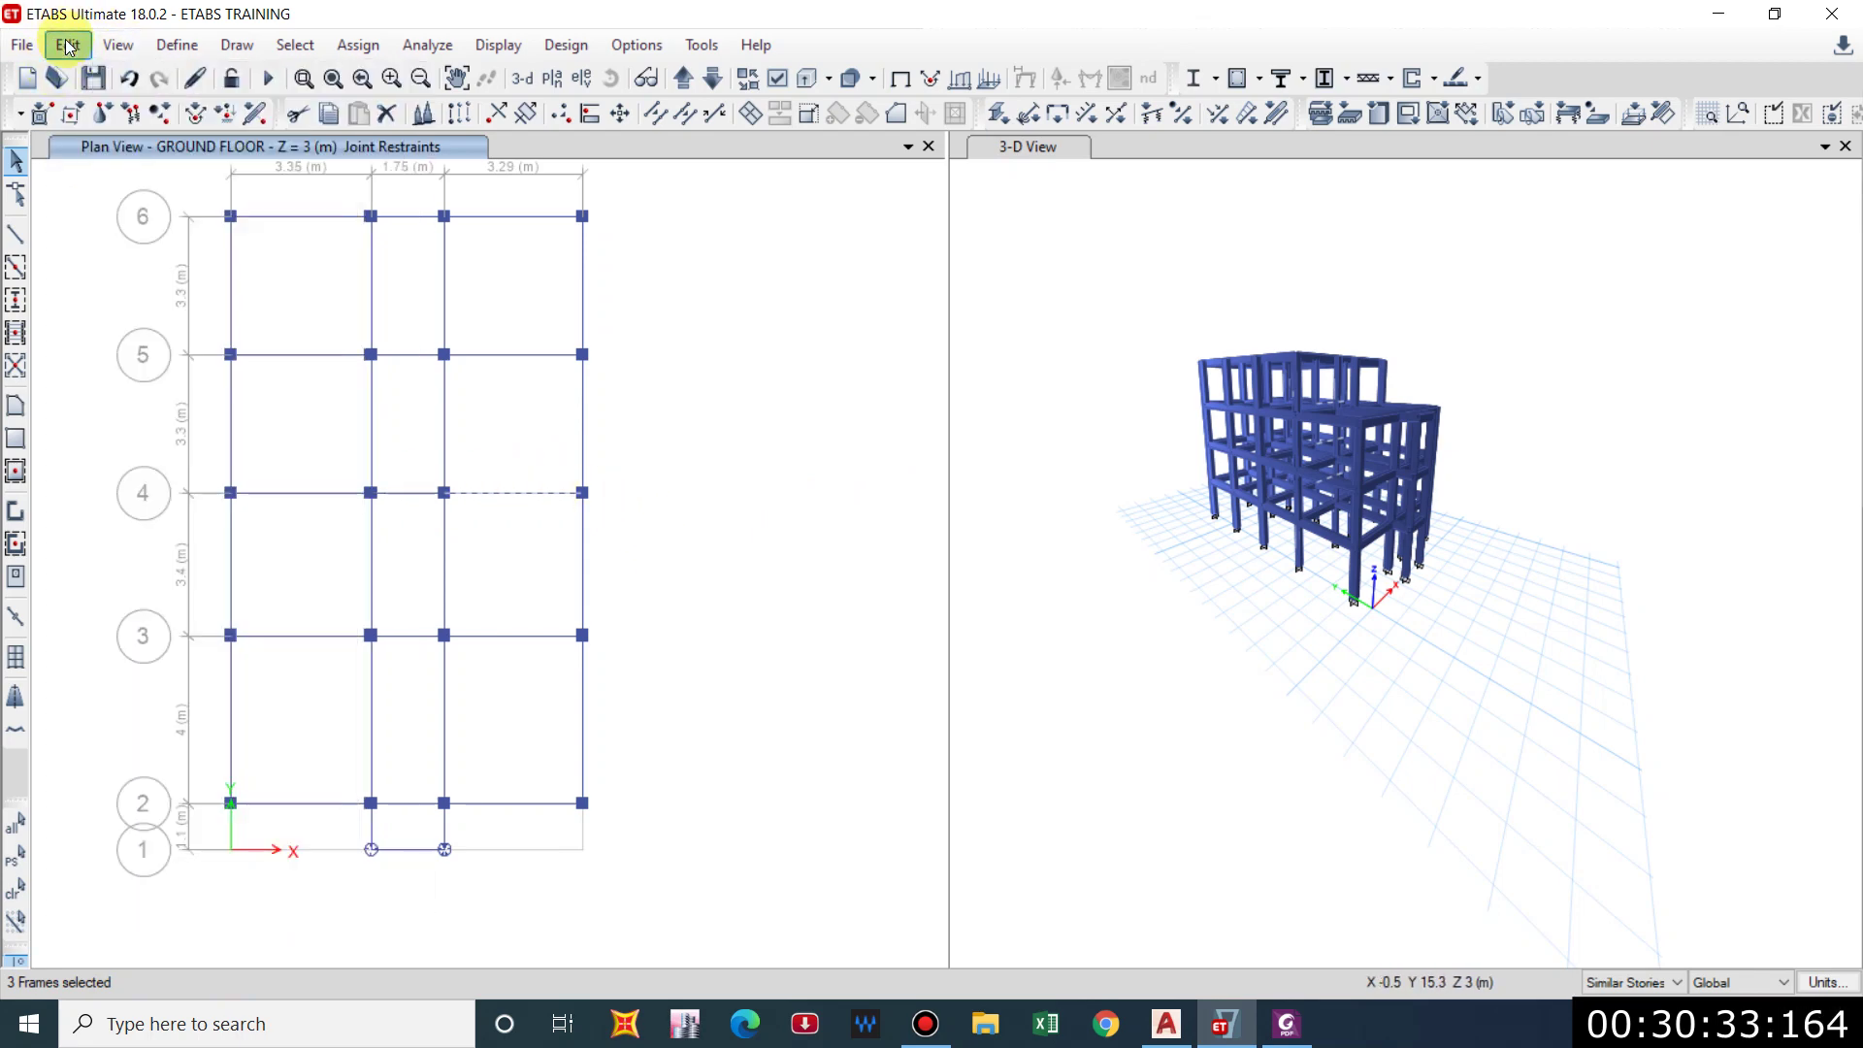
{"action": "left_click", "coordinate": [72, 57]}
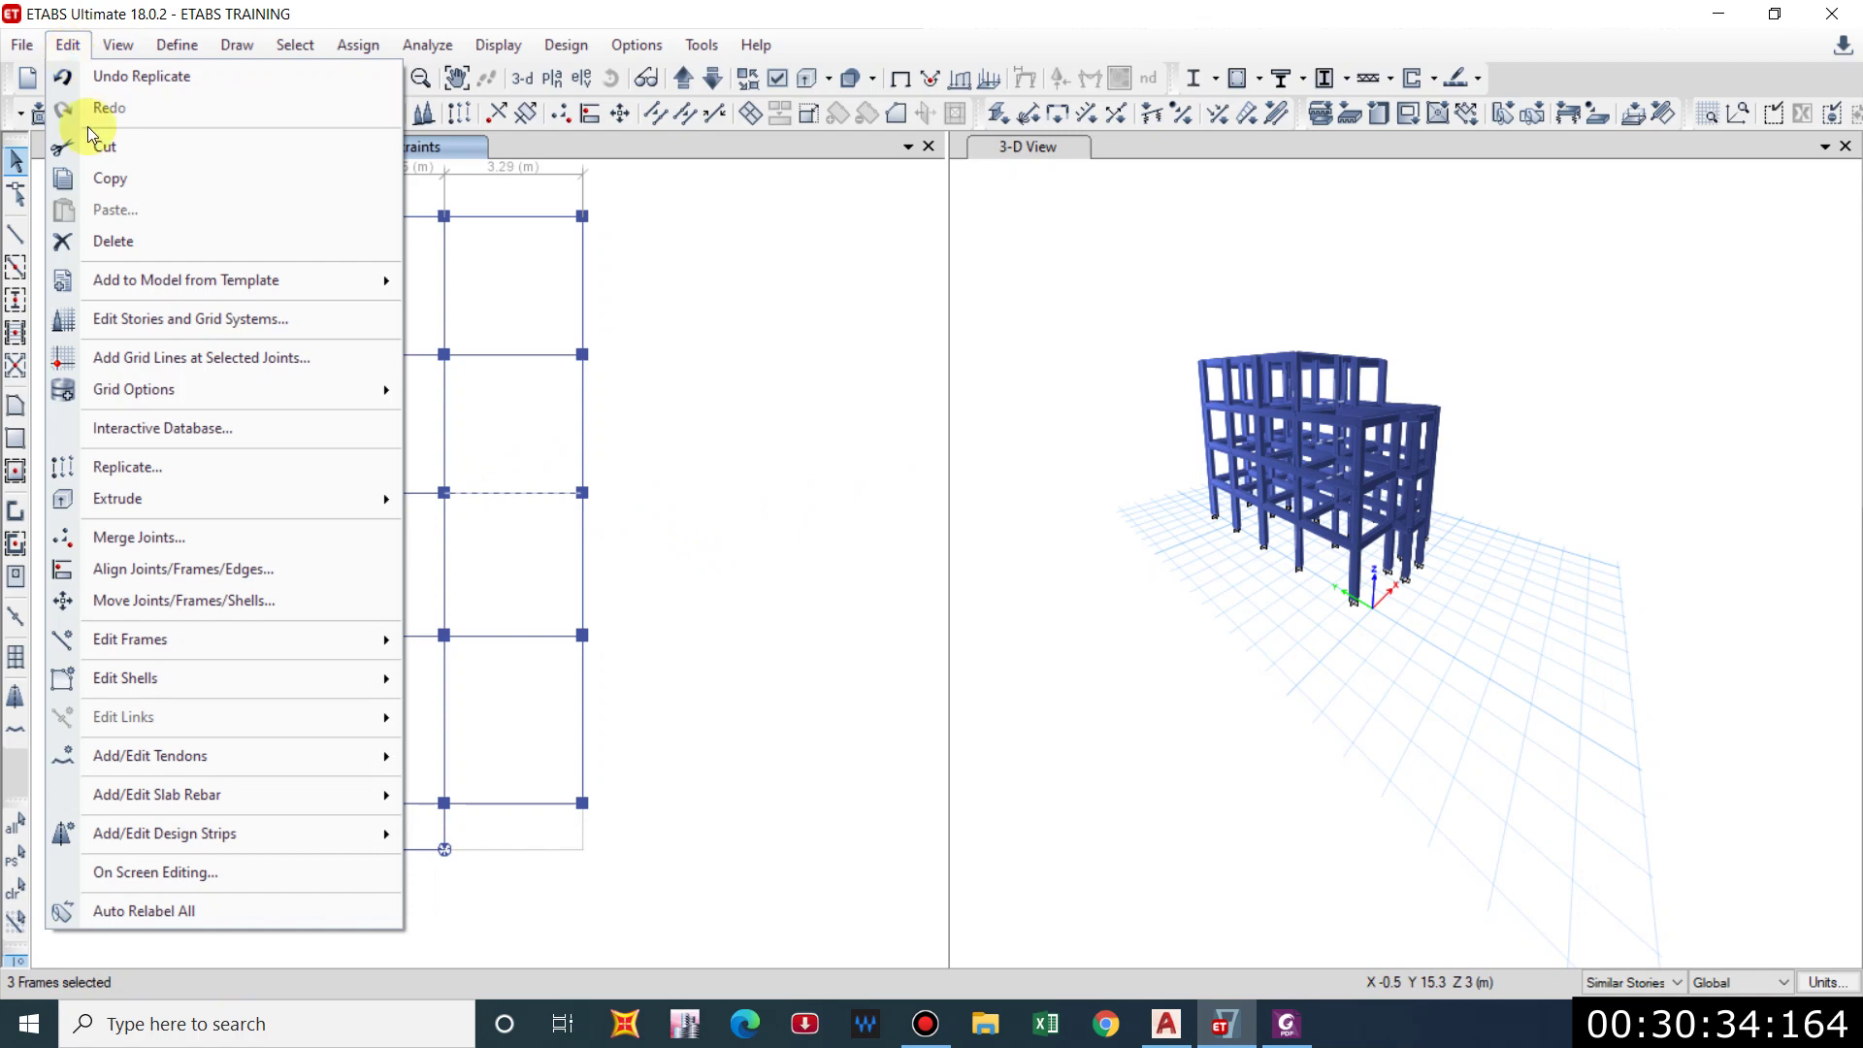
{"action": "left_click", "coordinate": [132, 472]}
{"action": "left_click_drag", "start_coordinate": [891, 247], "coordinate": [1068, 246]}
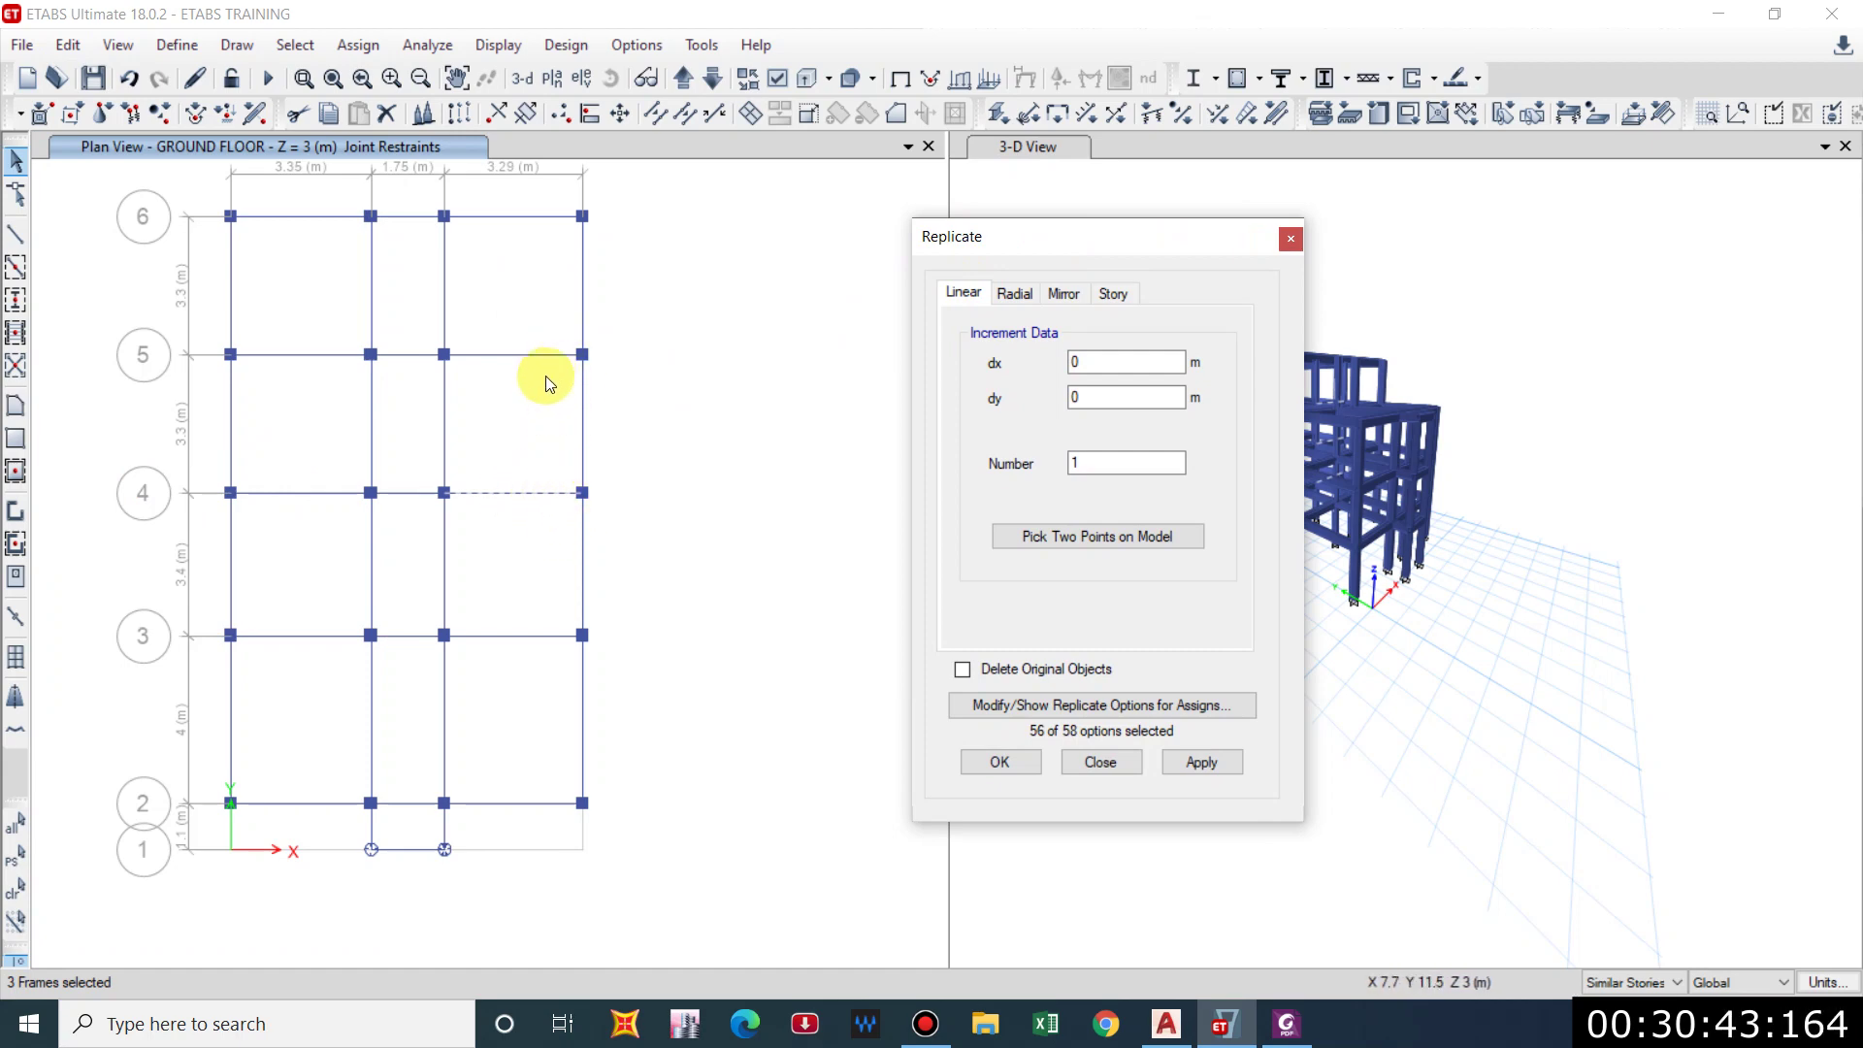
{"action": "double_click", "coordinate": [1115, 396]}
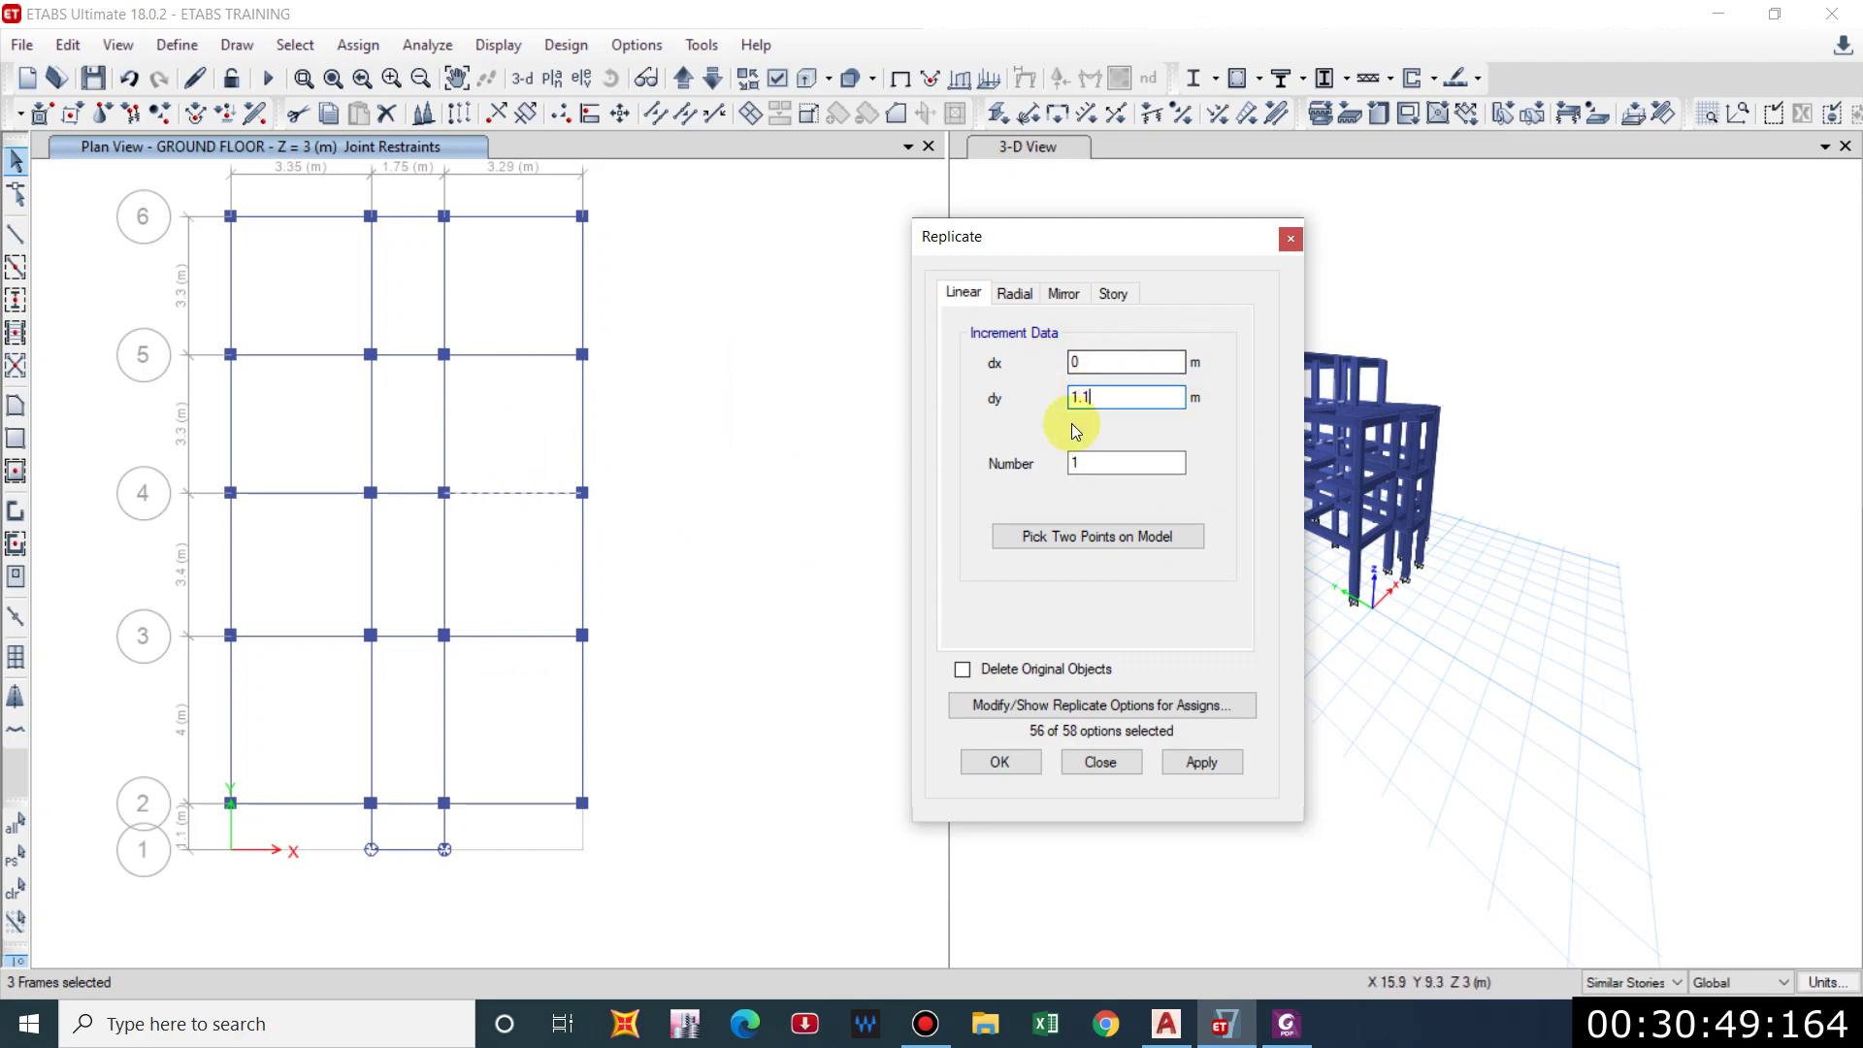
{"action": "left_click", "coordinate": [1214, 775]}
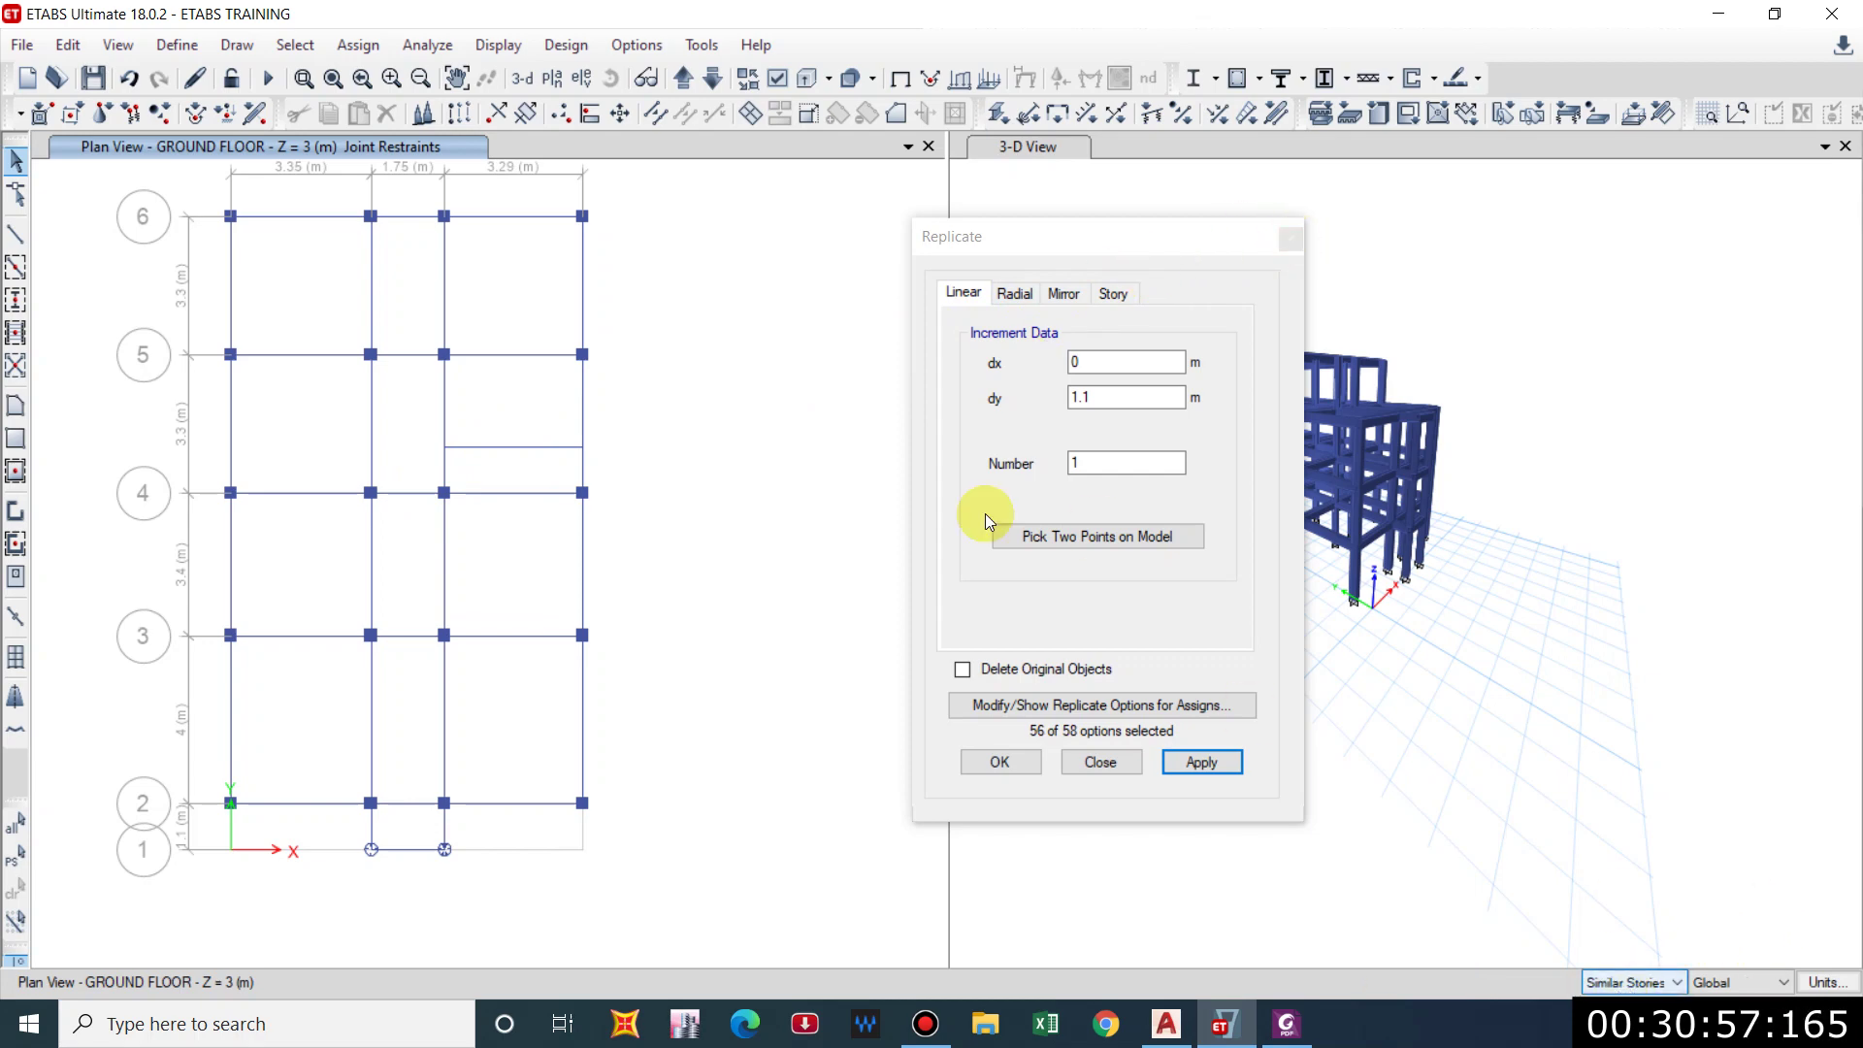
Check the plan views of the upper stories for the replicated beam and return to the GROUND FLOOR plan.
{"action": "left_click", "coordinate": [677, 82]}
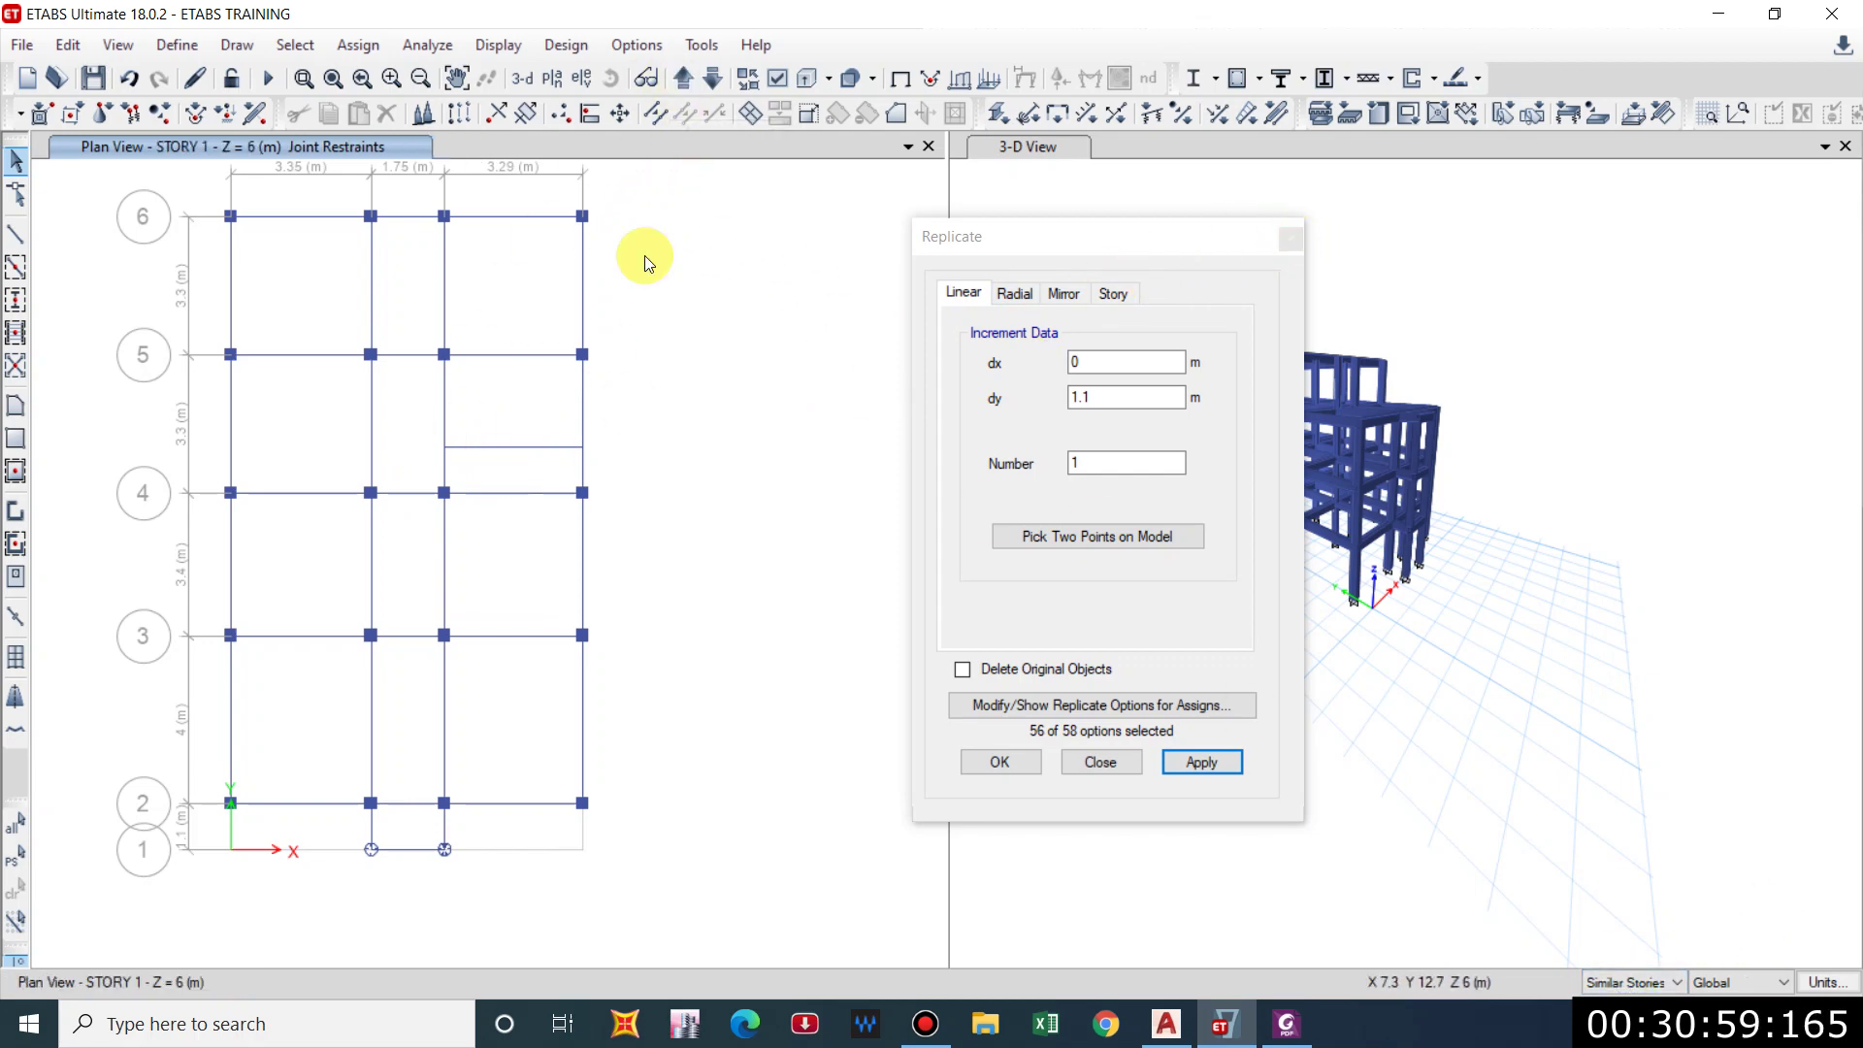
{"action": "left_click", "coordinate": [682, 80]}
{"action": "left_click", "coordinate": [680, 80]}
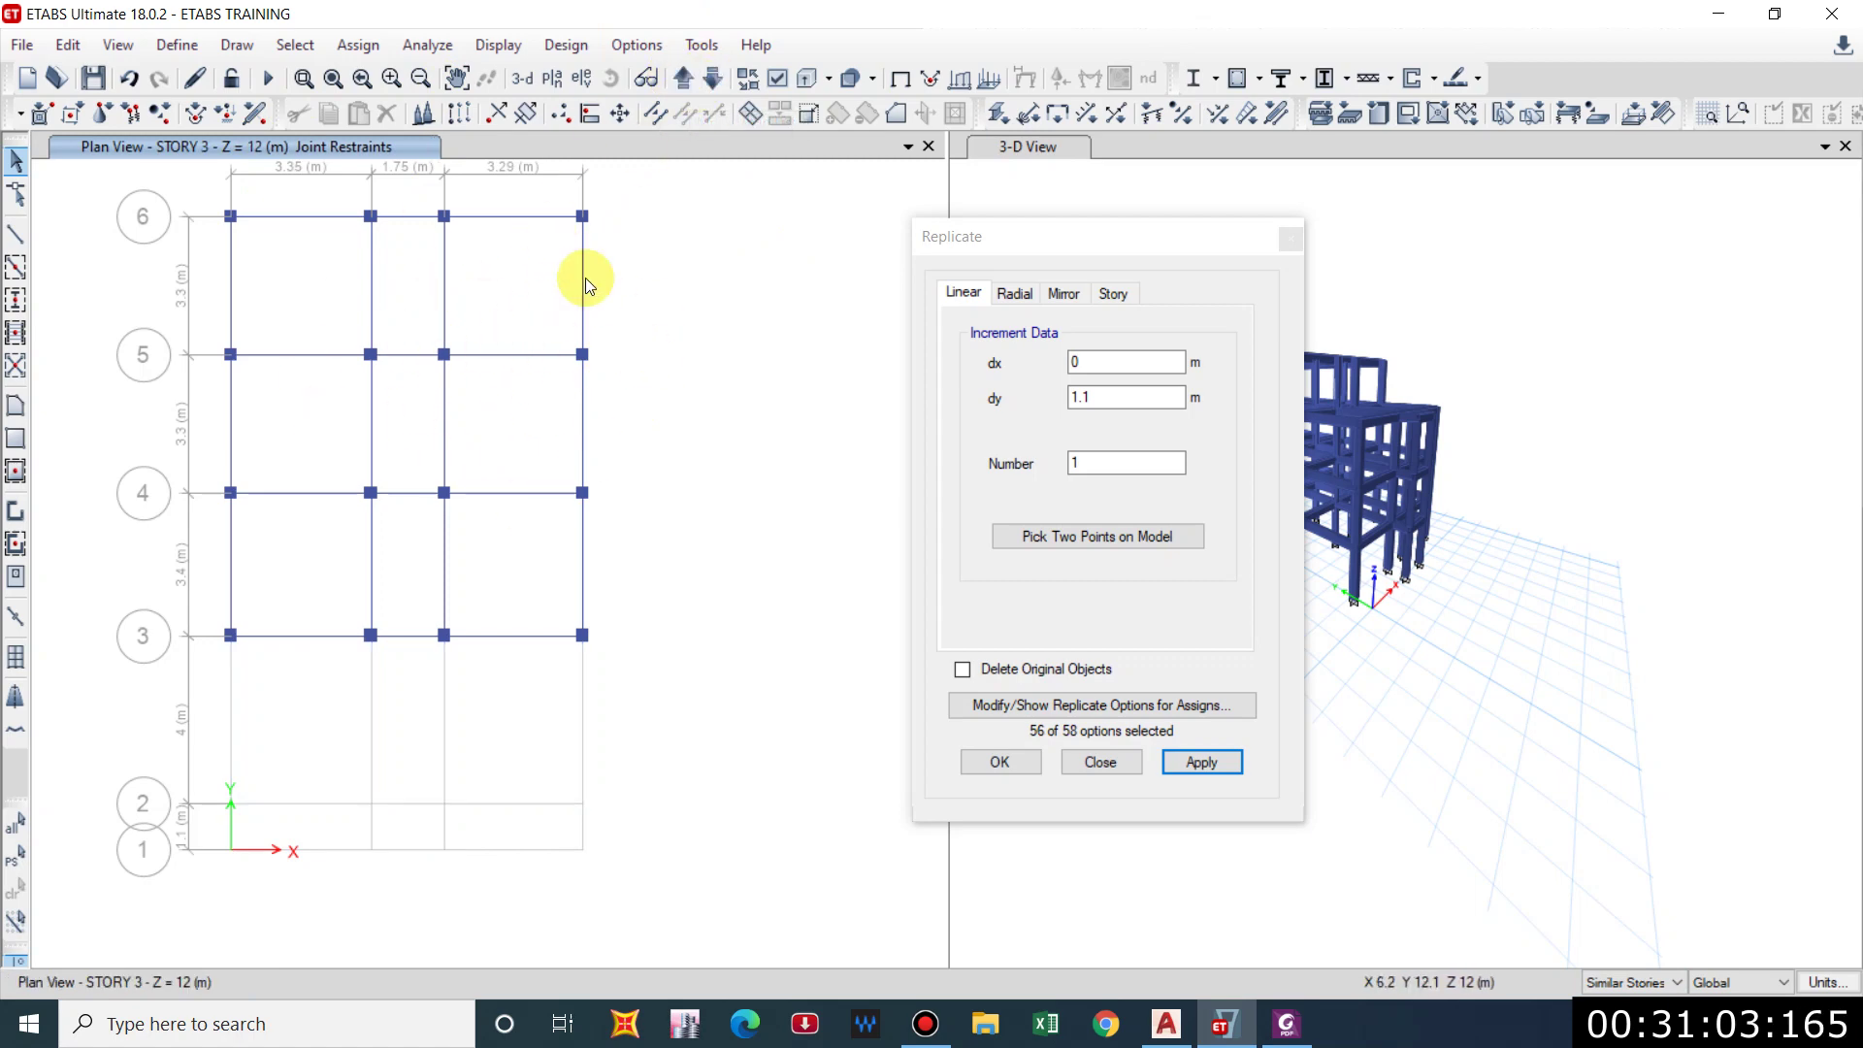
{"action": "left_click", "coordinate": [712, 81]}
{"action": "left_click", "coordinate": [711, 81]}
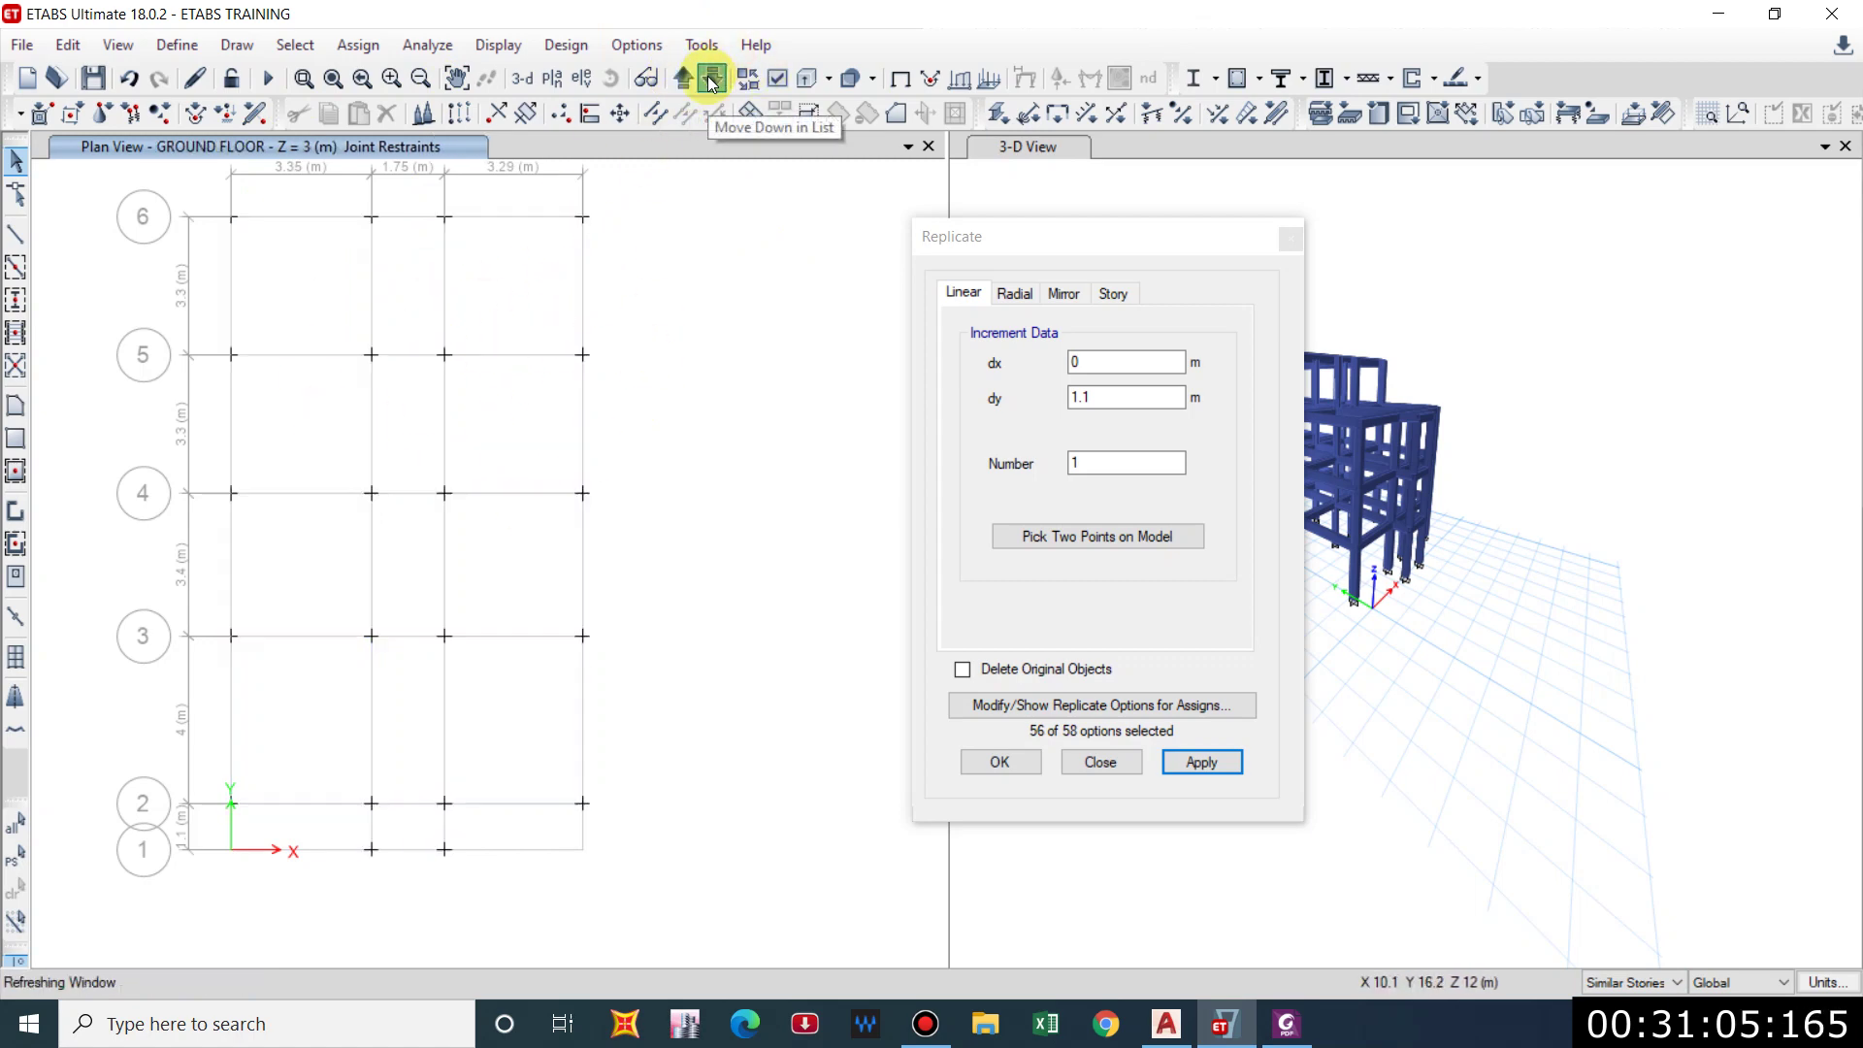
{"action": "left_click", "coordinate": [712, 82]}
{"action": "left_click", "coordinate": [681, 79]}
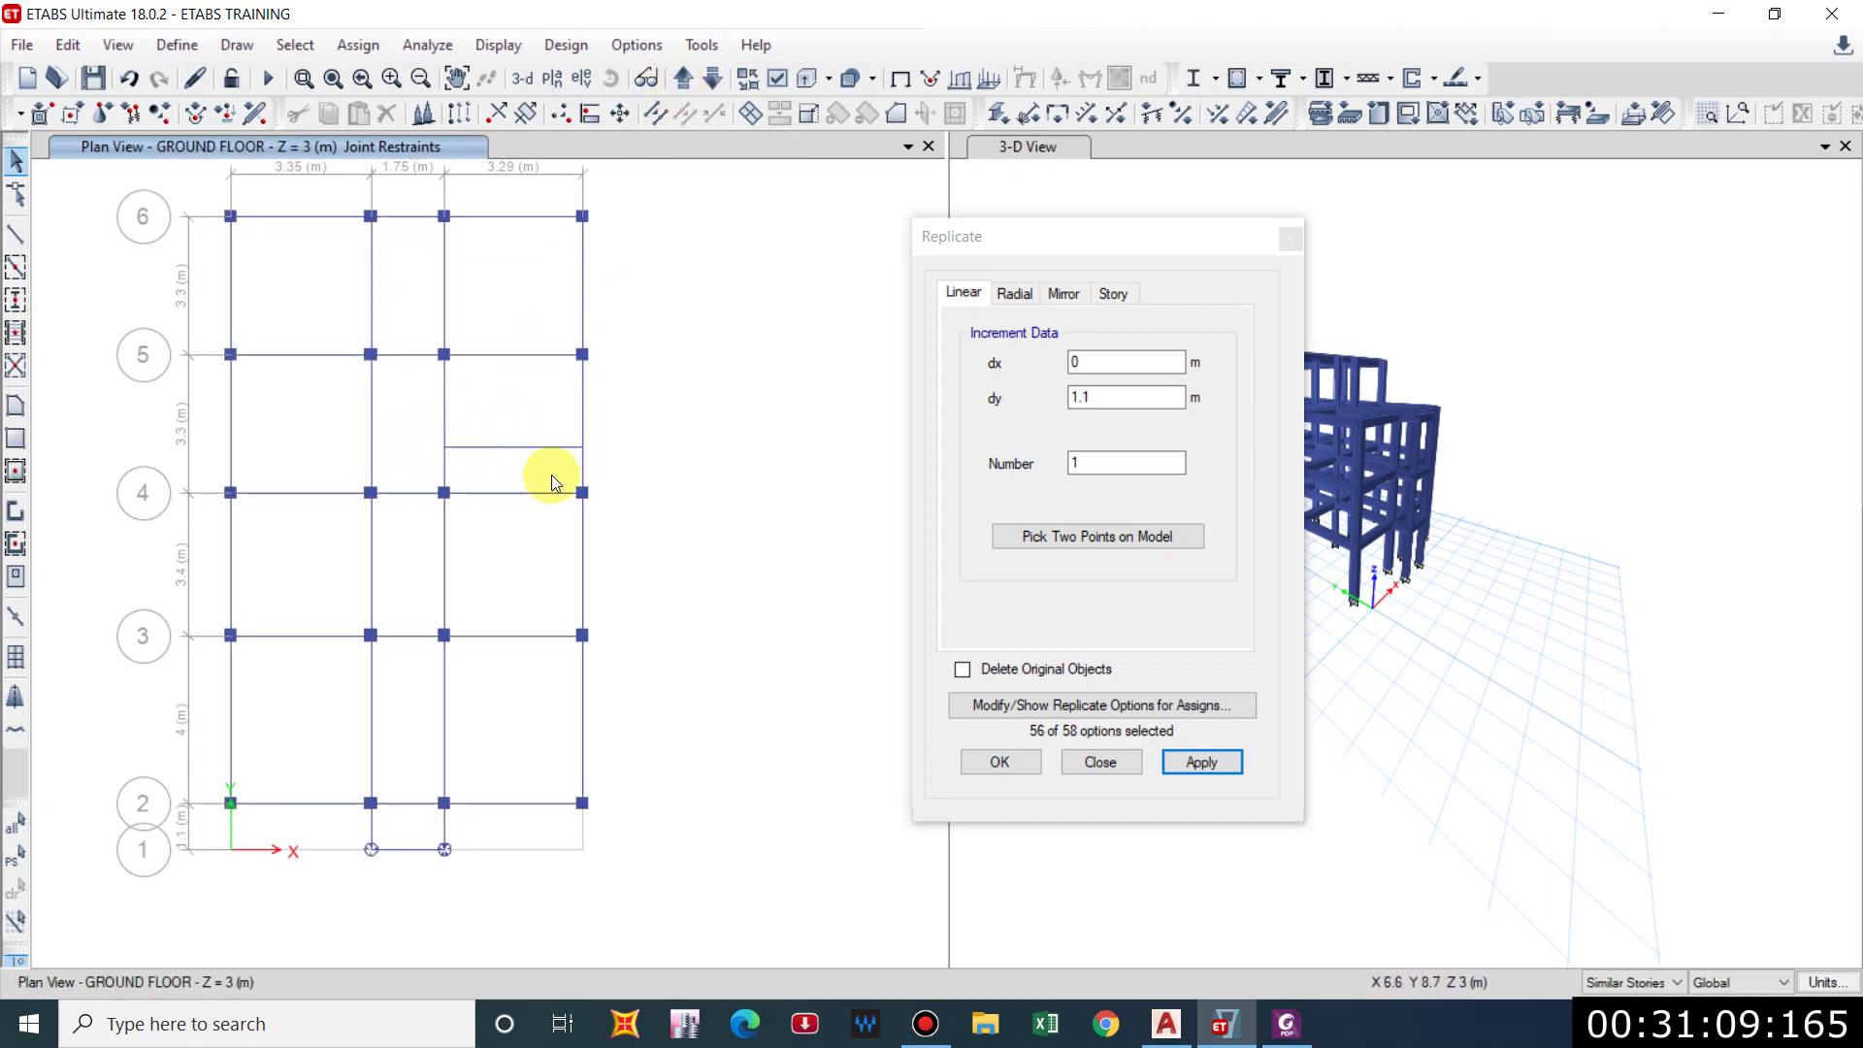
Select the replicated beam between grids 4 and 5, close the replication dialog and review the beam's section assignment.
{"action": "left_click", "coordinate": [528, 447]}
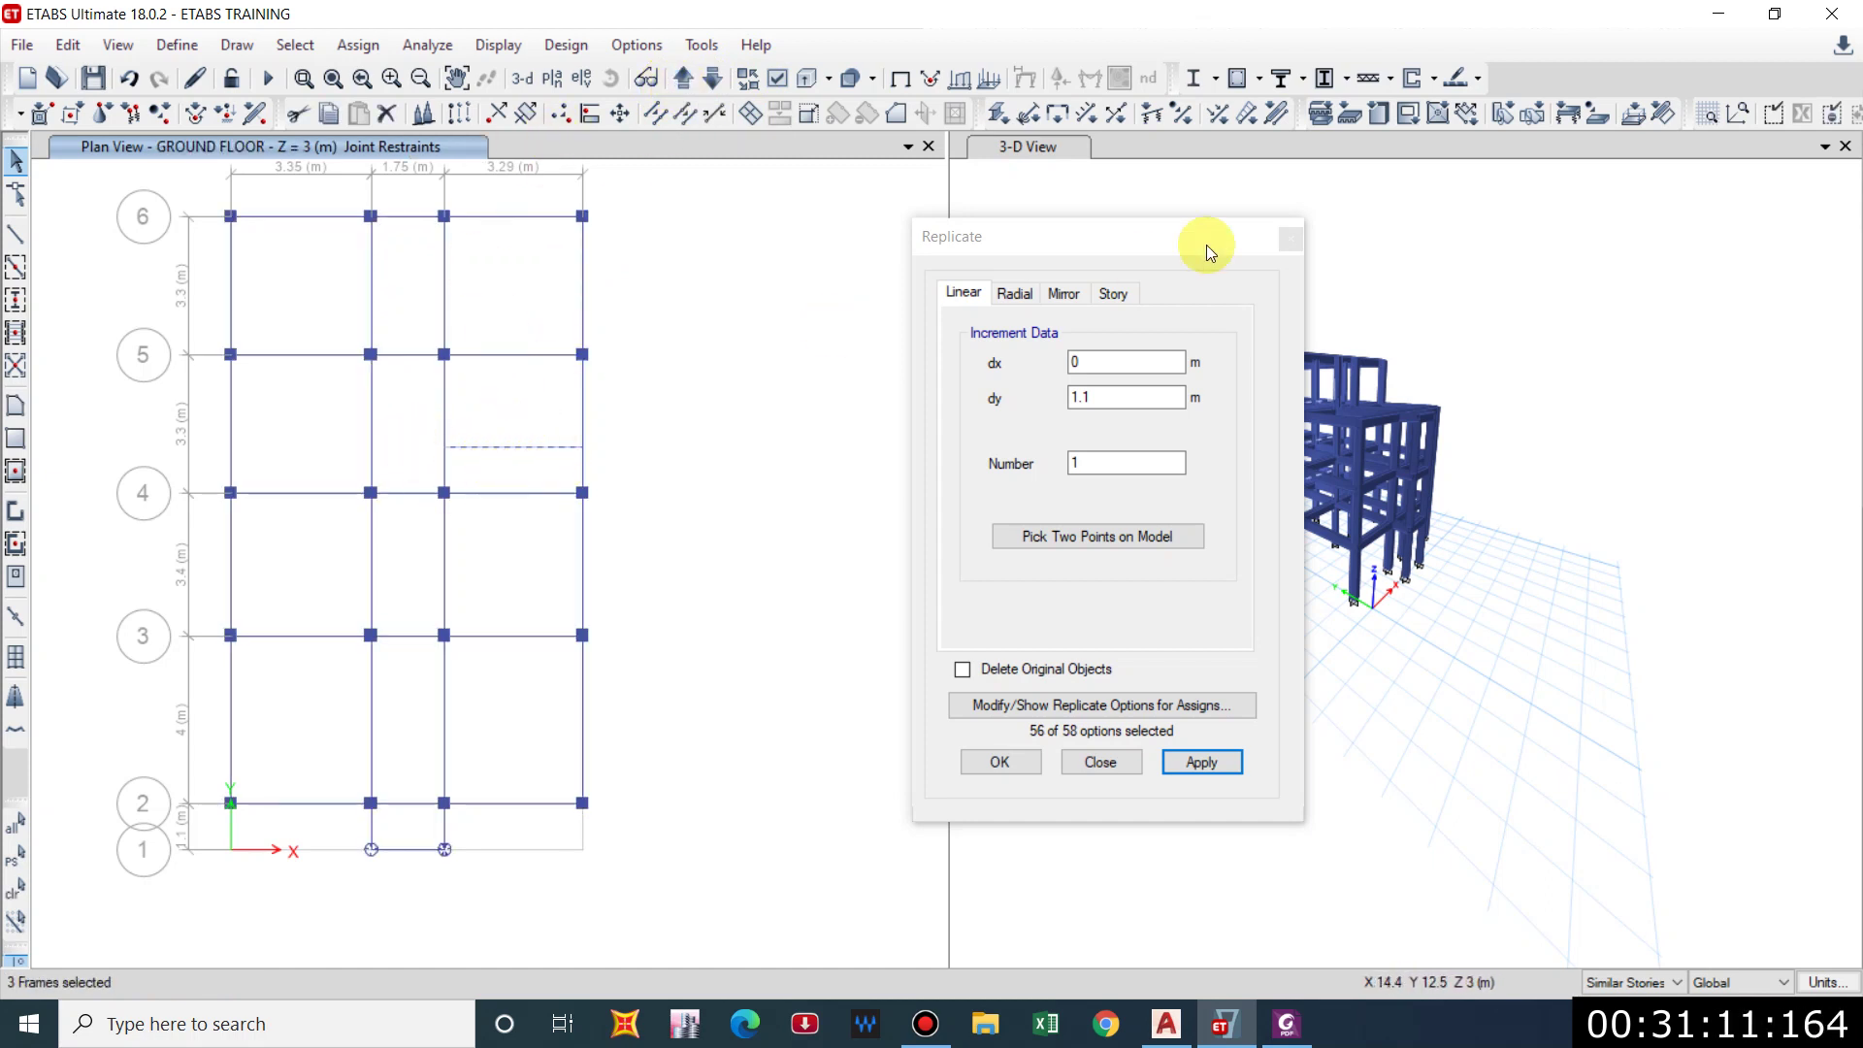
{"action": "left_click", "coordinate": [1290, 238]}
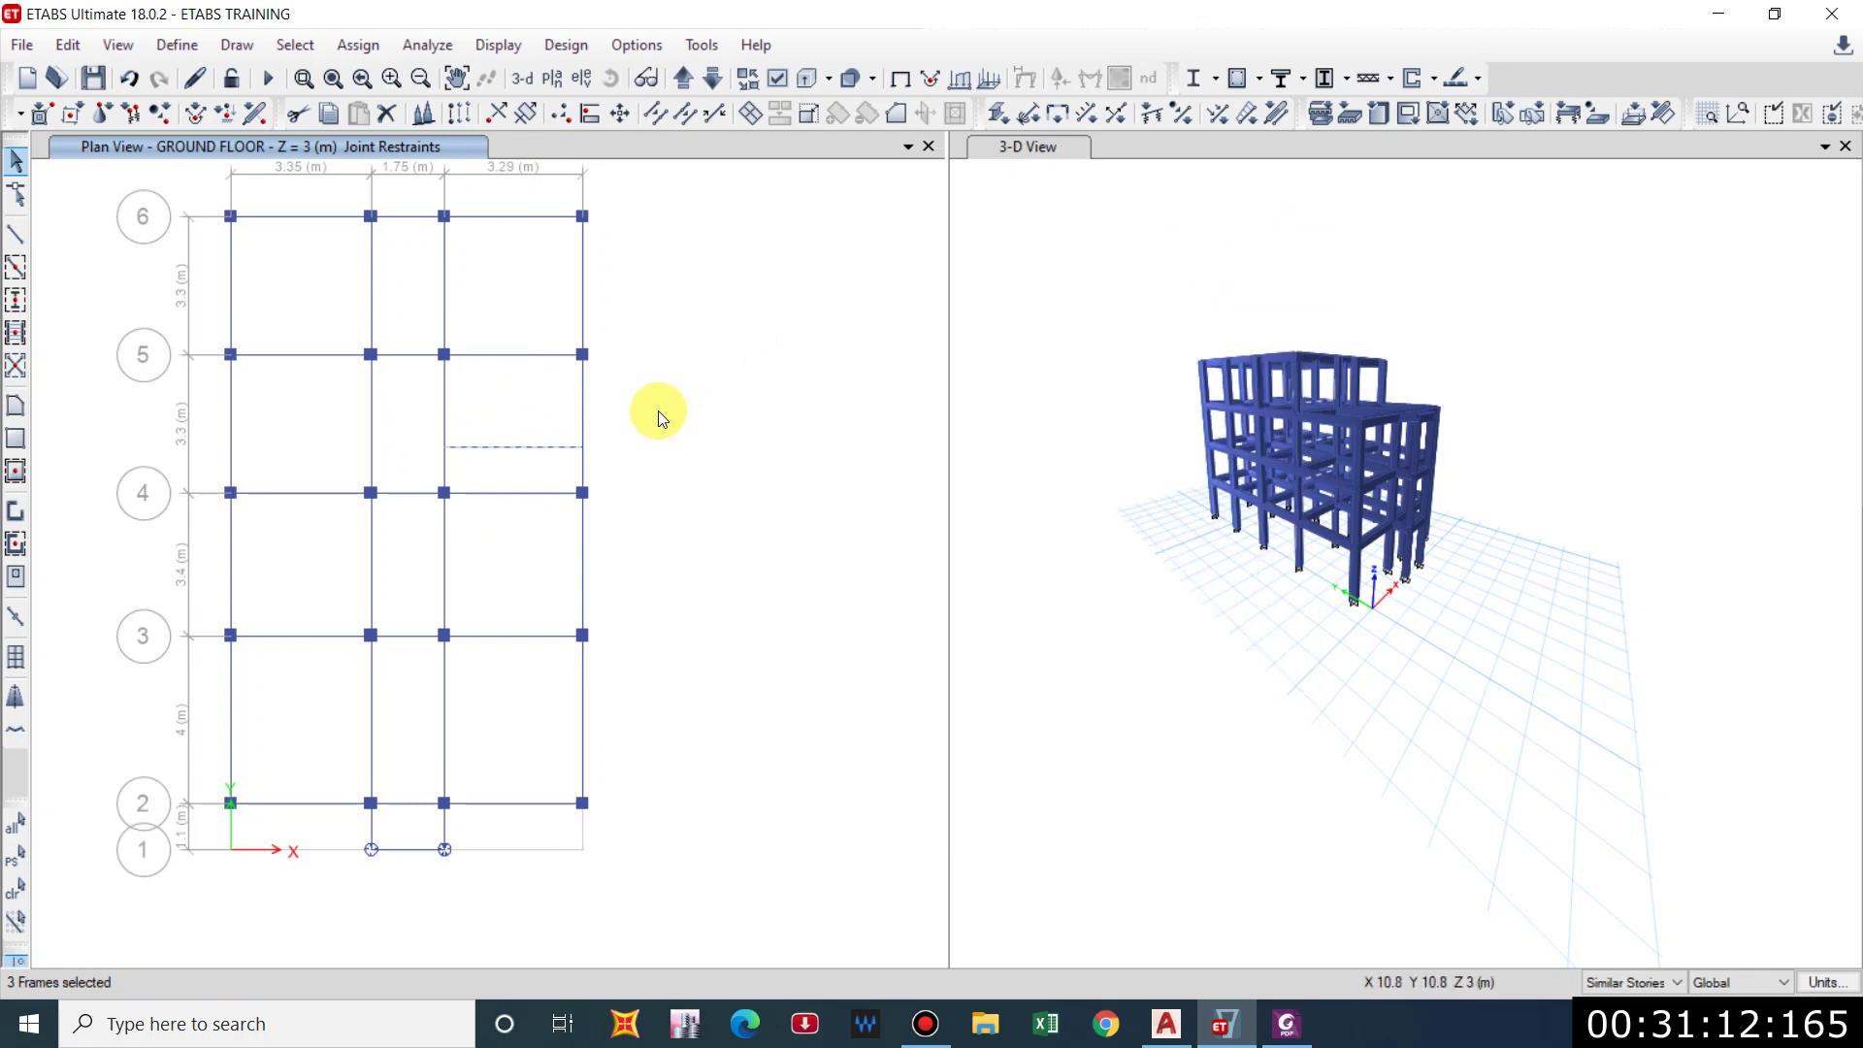
{"action": "right_click", "coordinate": [512, 452]}
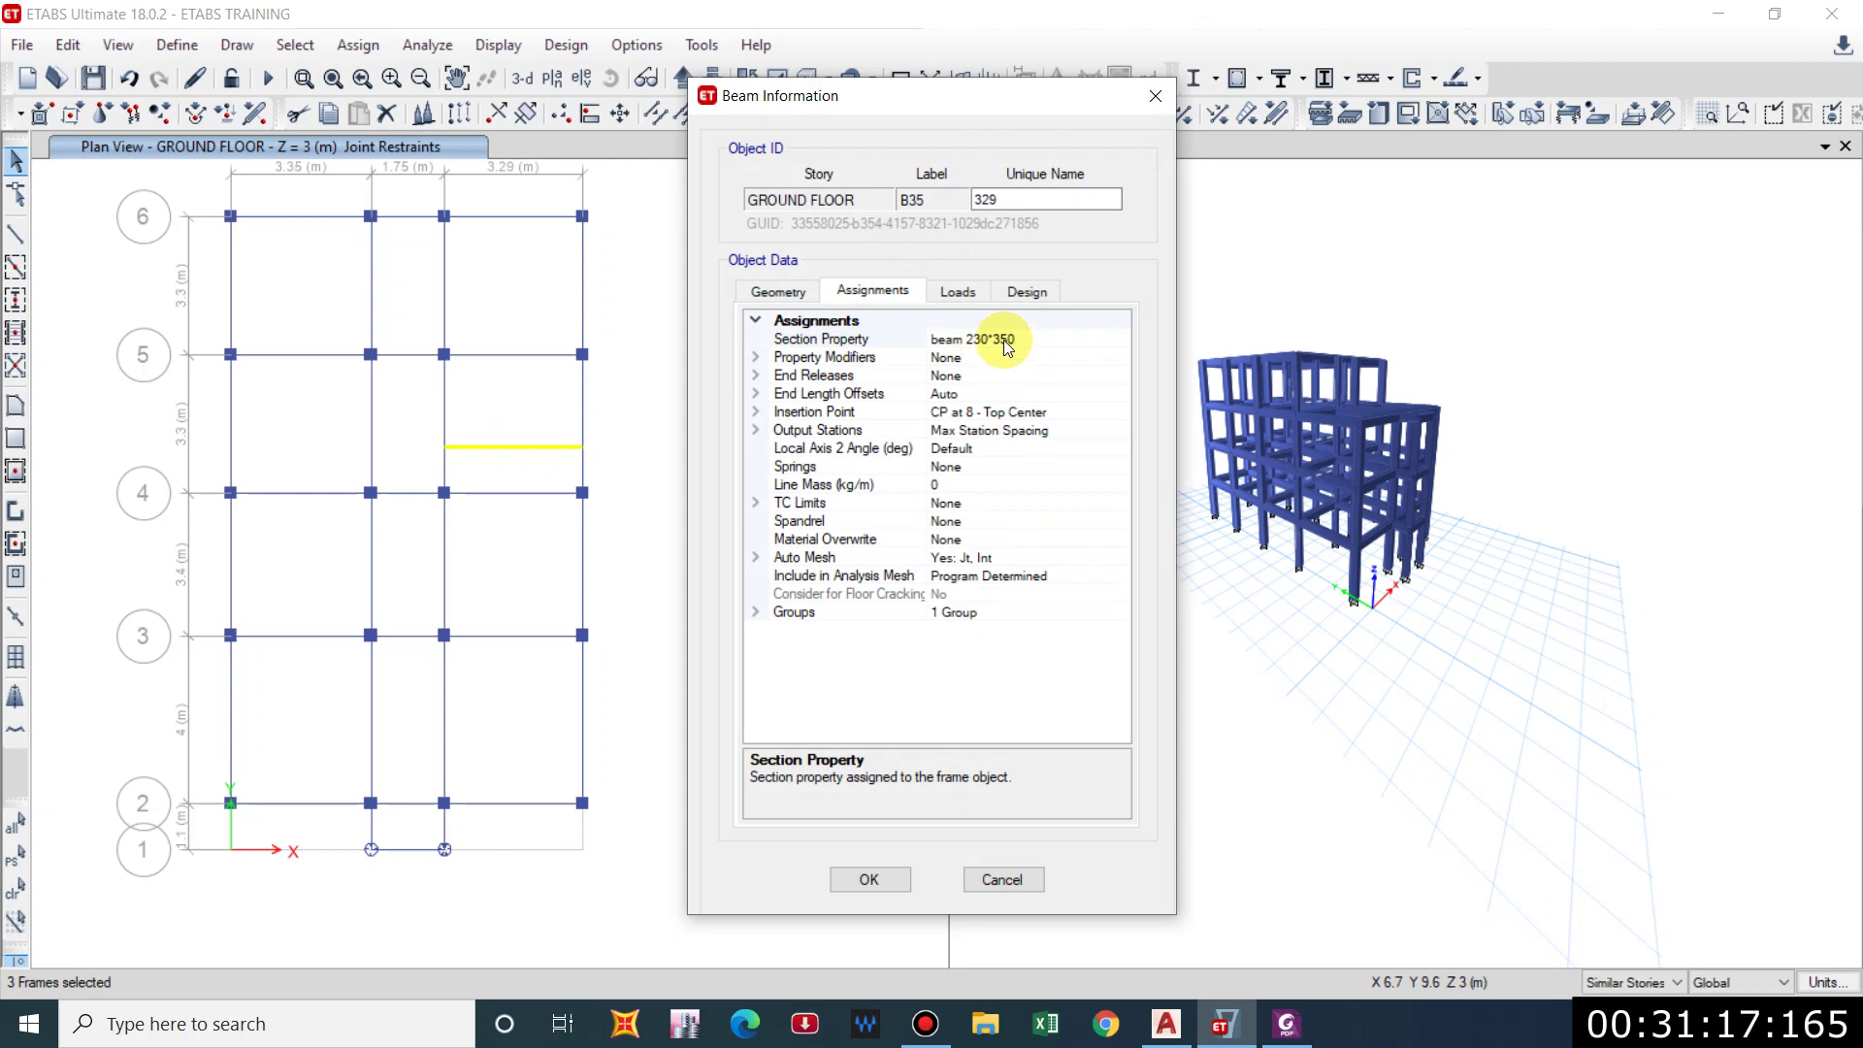
{"action": "key", "text": "Escape"}
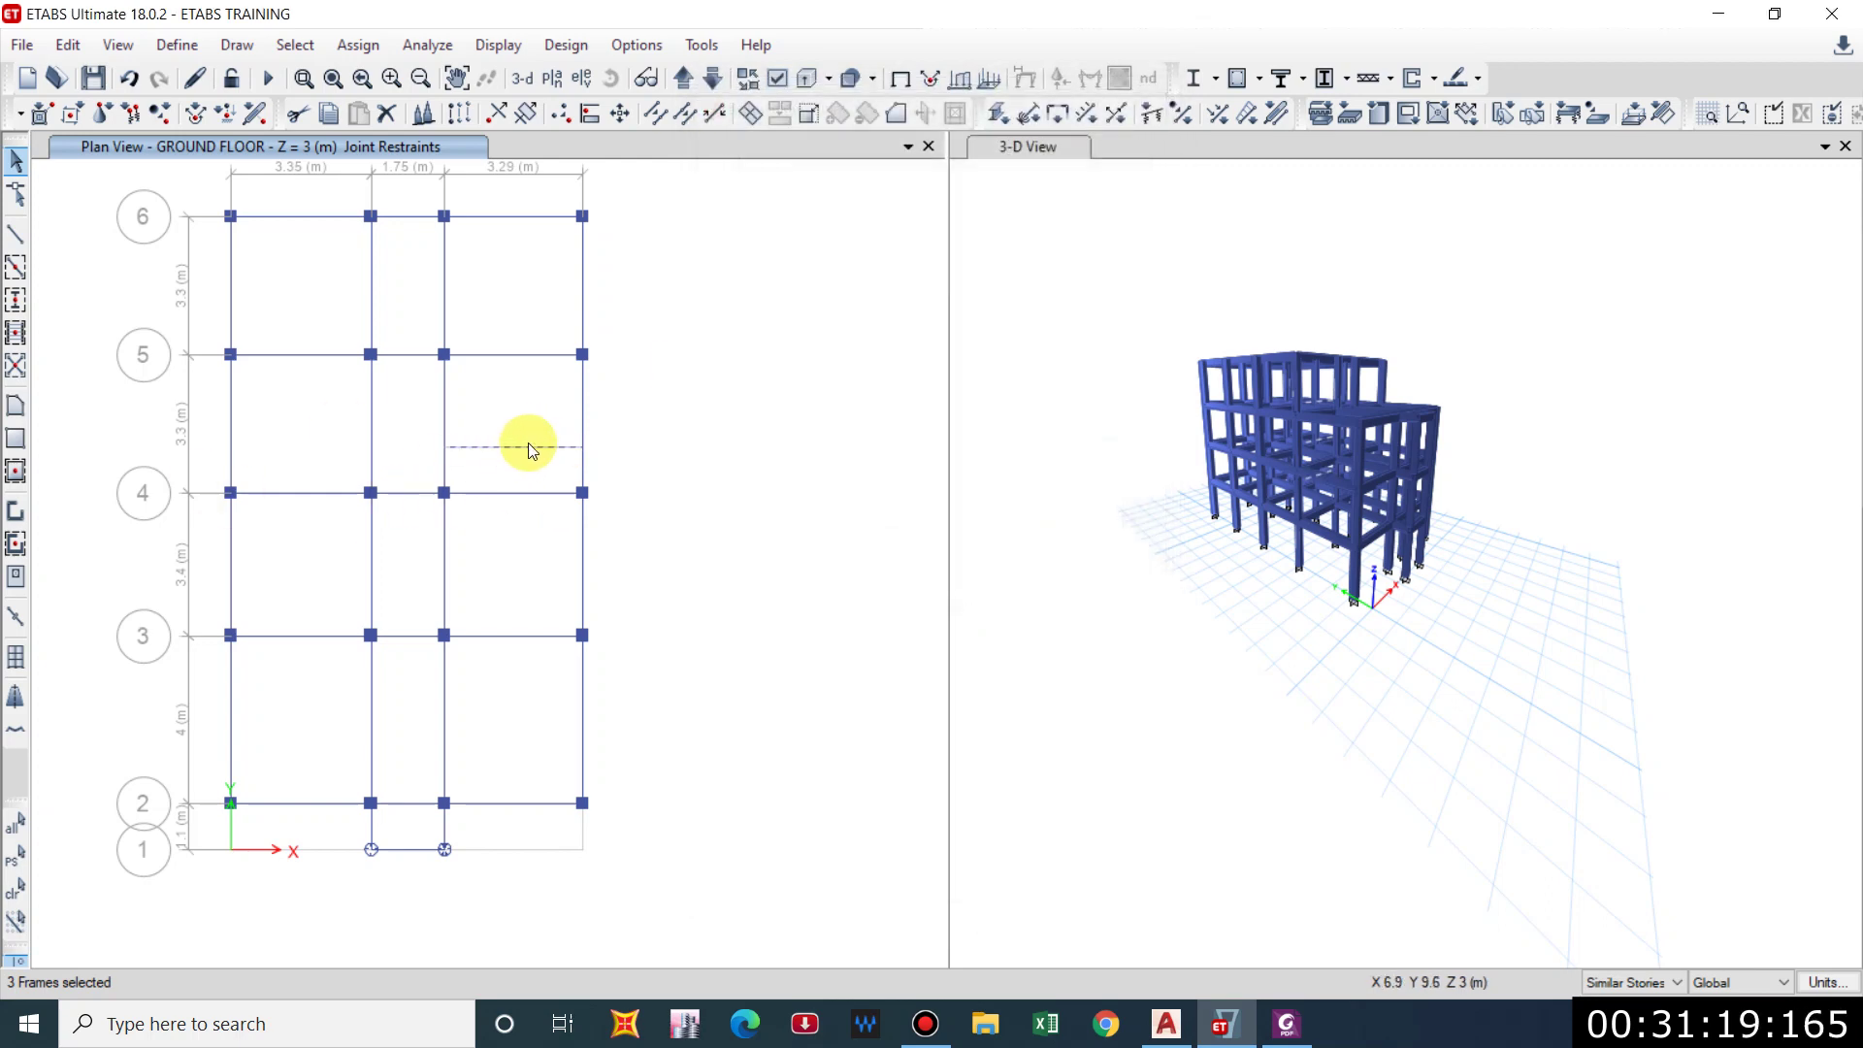
{"action": "left_click", "coordinate": [355, 47]}
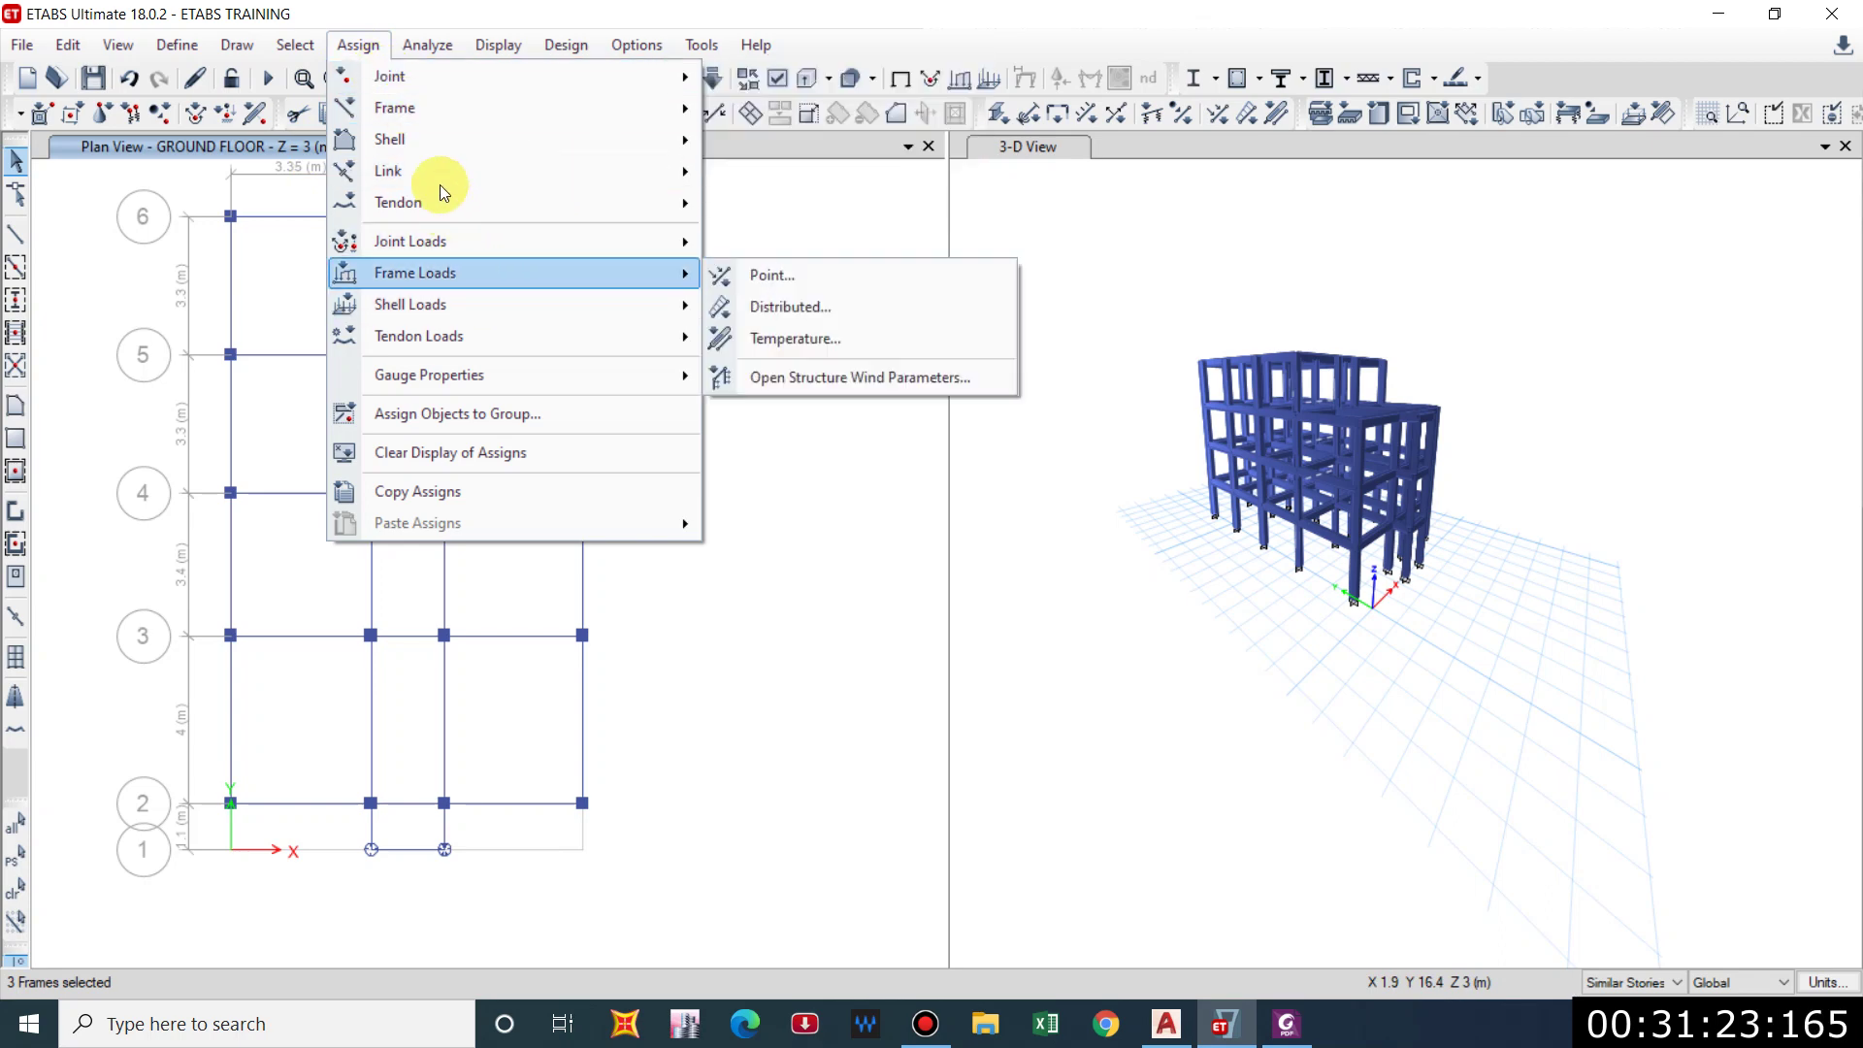
{"action": "mouse_move", "coordinate": [430, 107]}
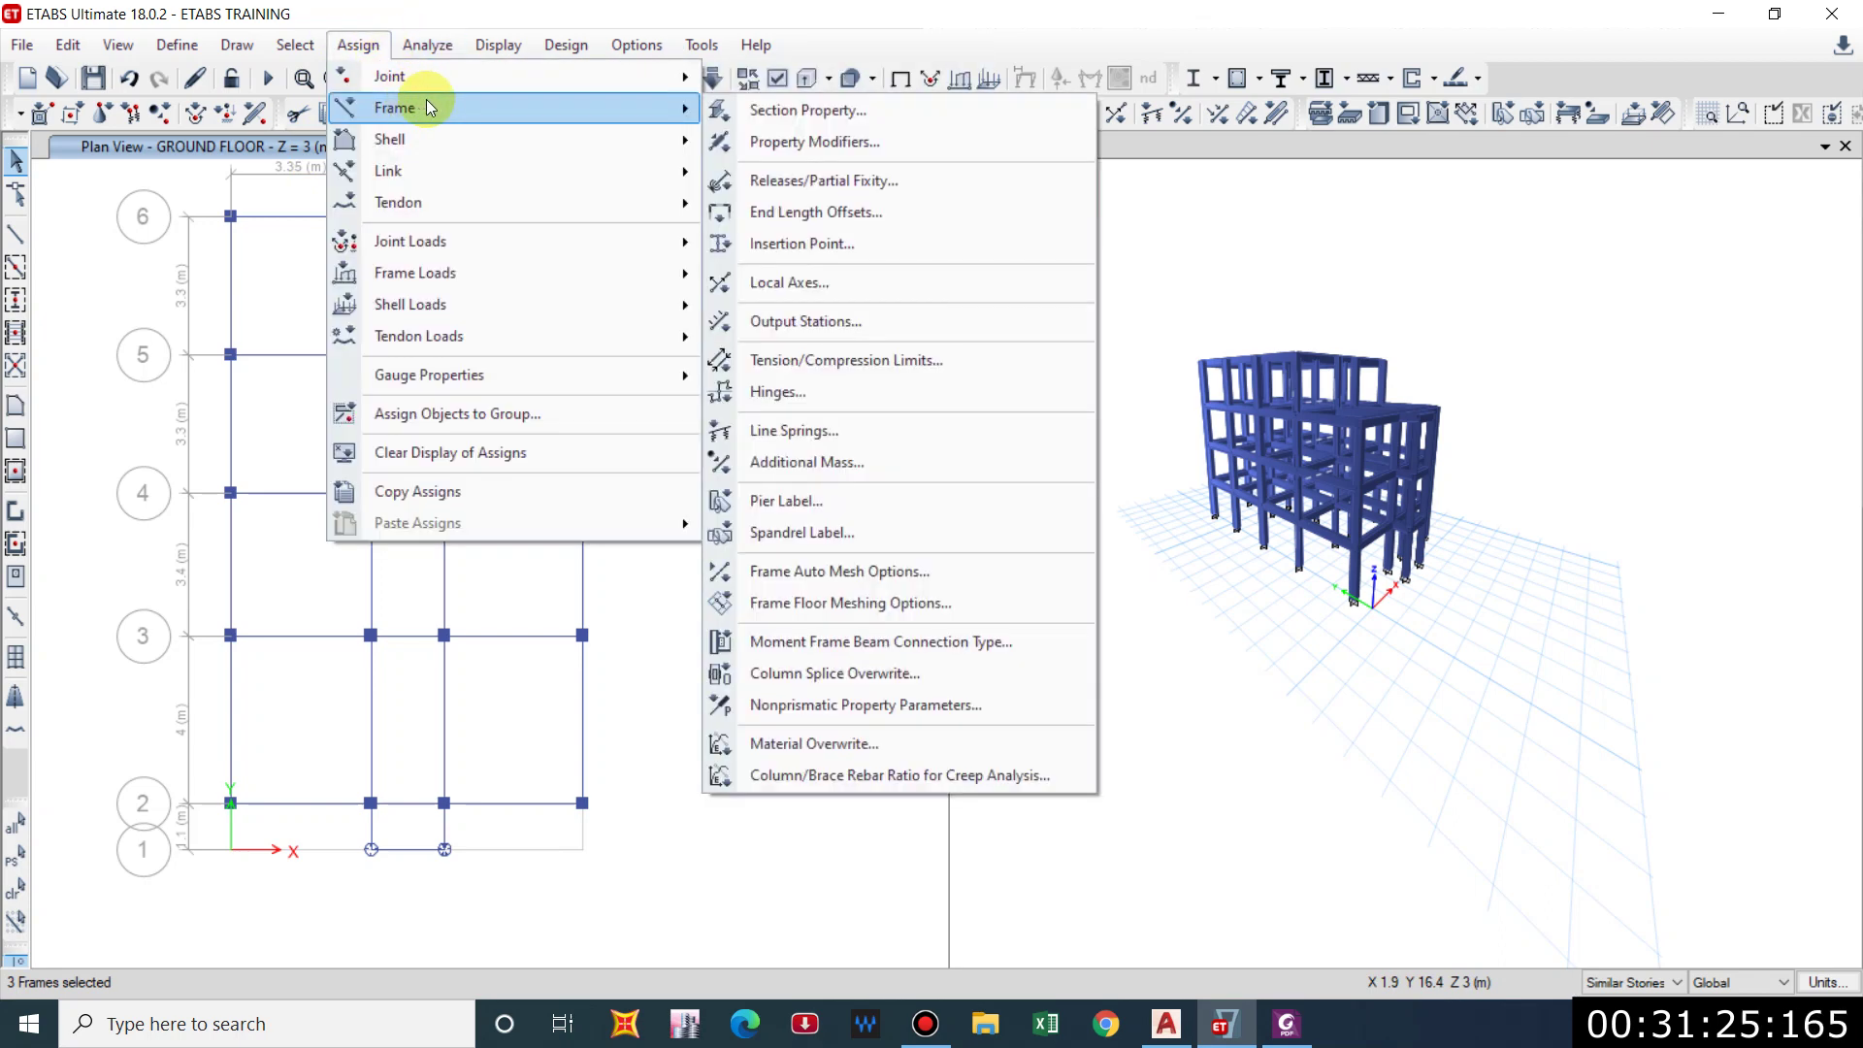
{"action": "left_click", "coordinate": [775, 113]}
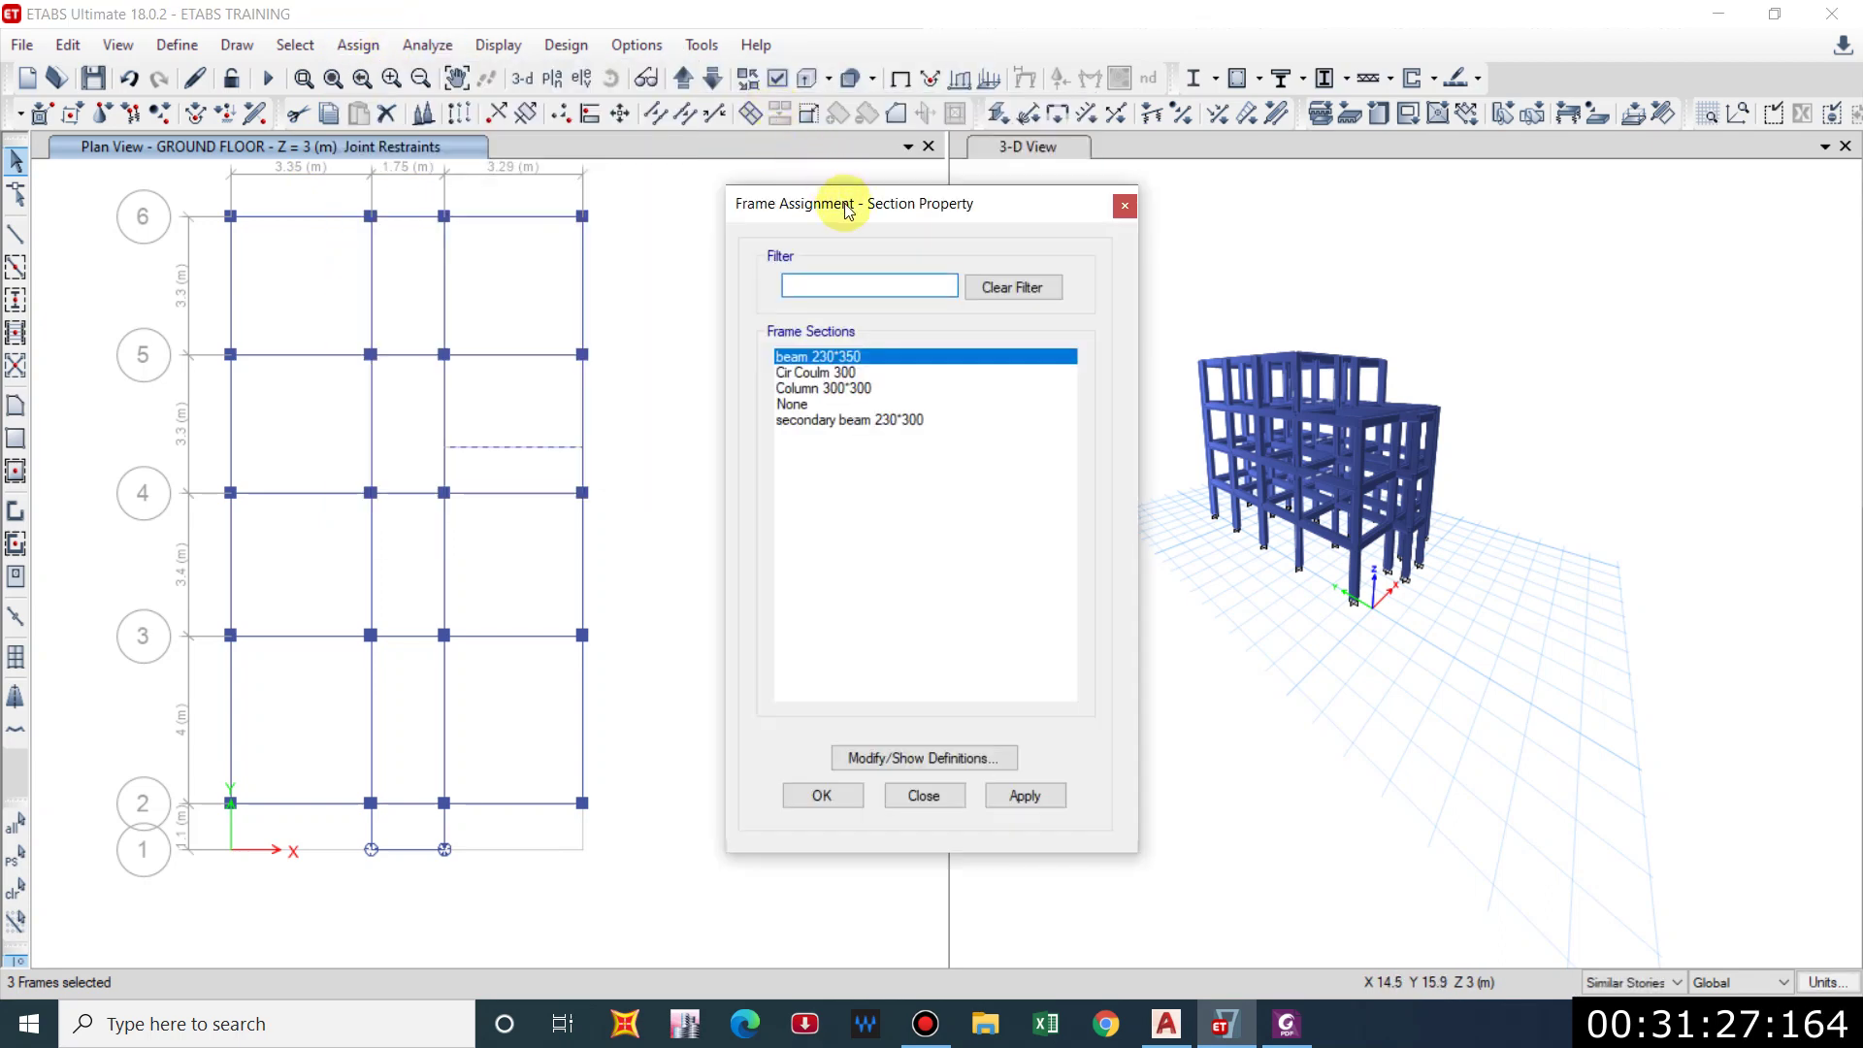
{"action": "left_click_drag", "start_coordinate": [848, 209], "coordinate": [922, 205]}
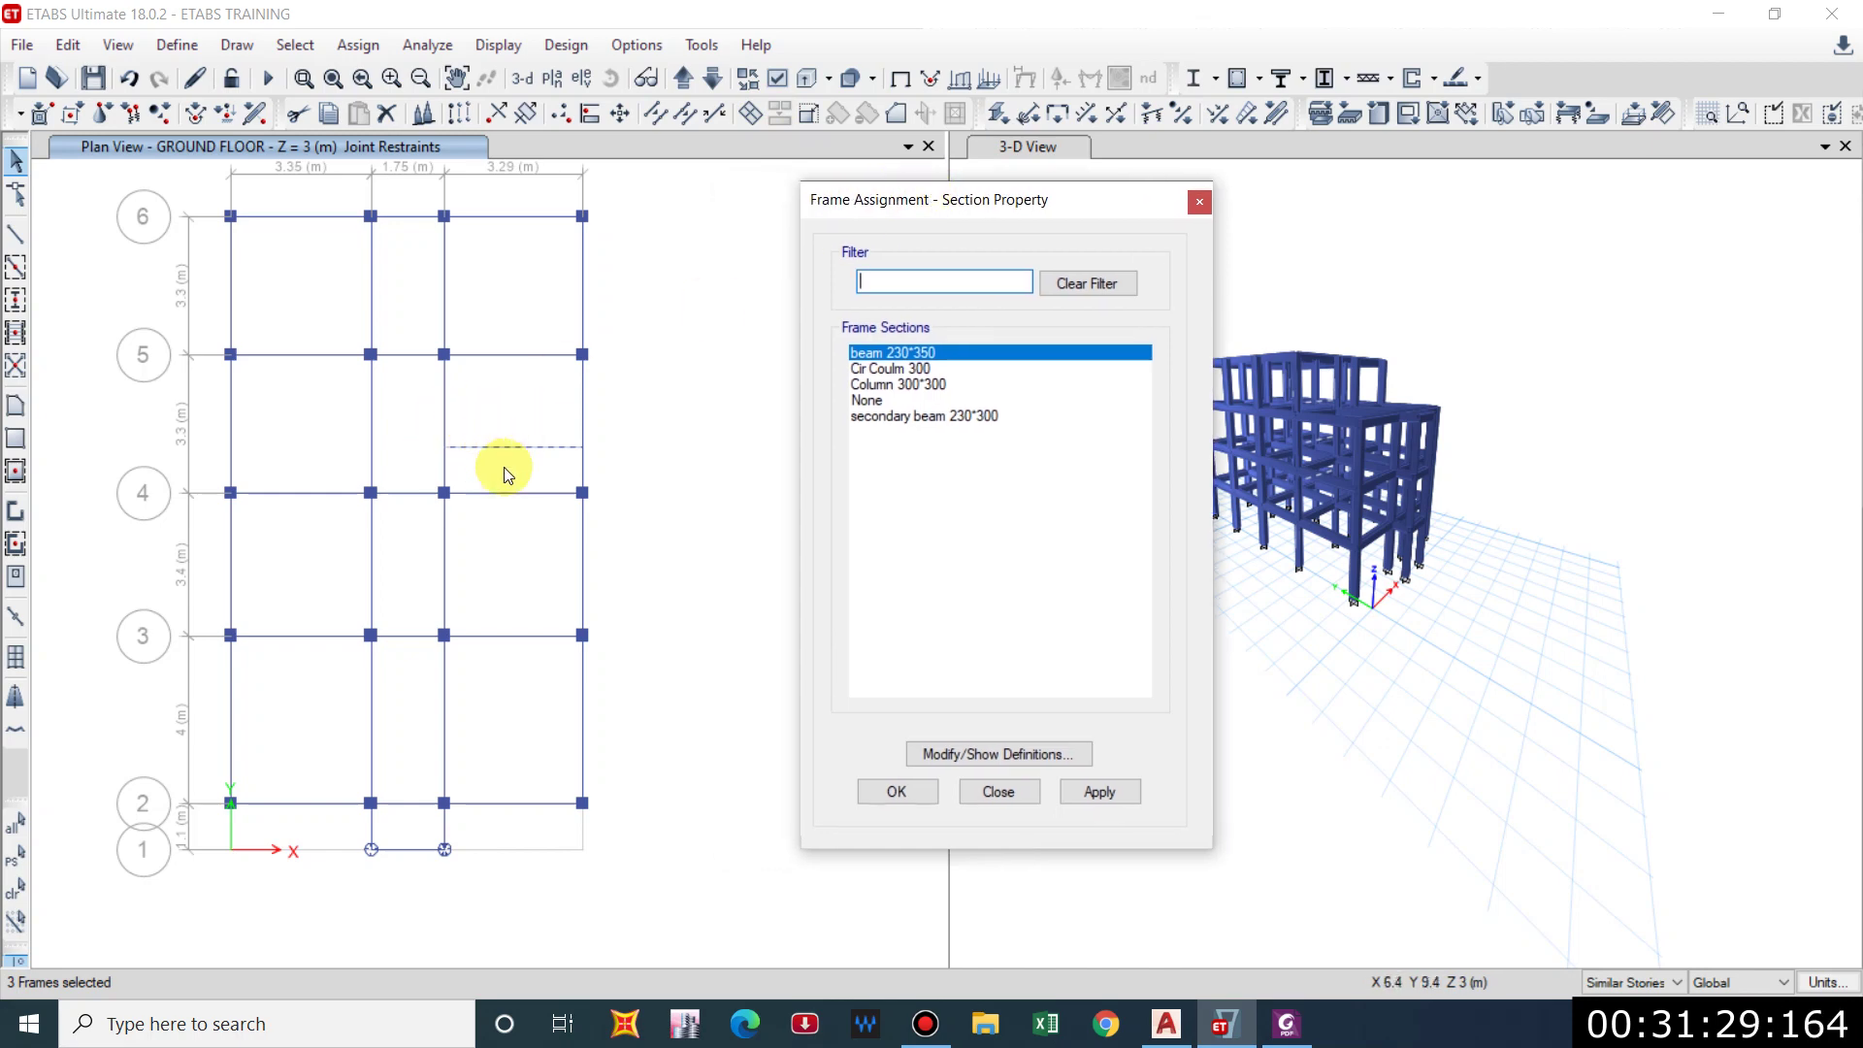
{"action": "key", "text": "Escape"}
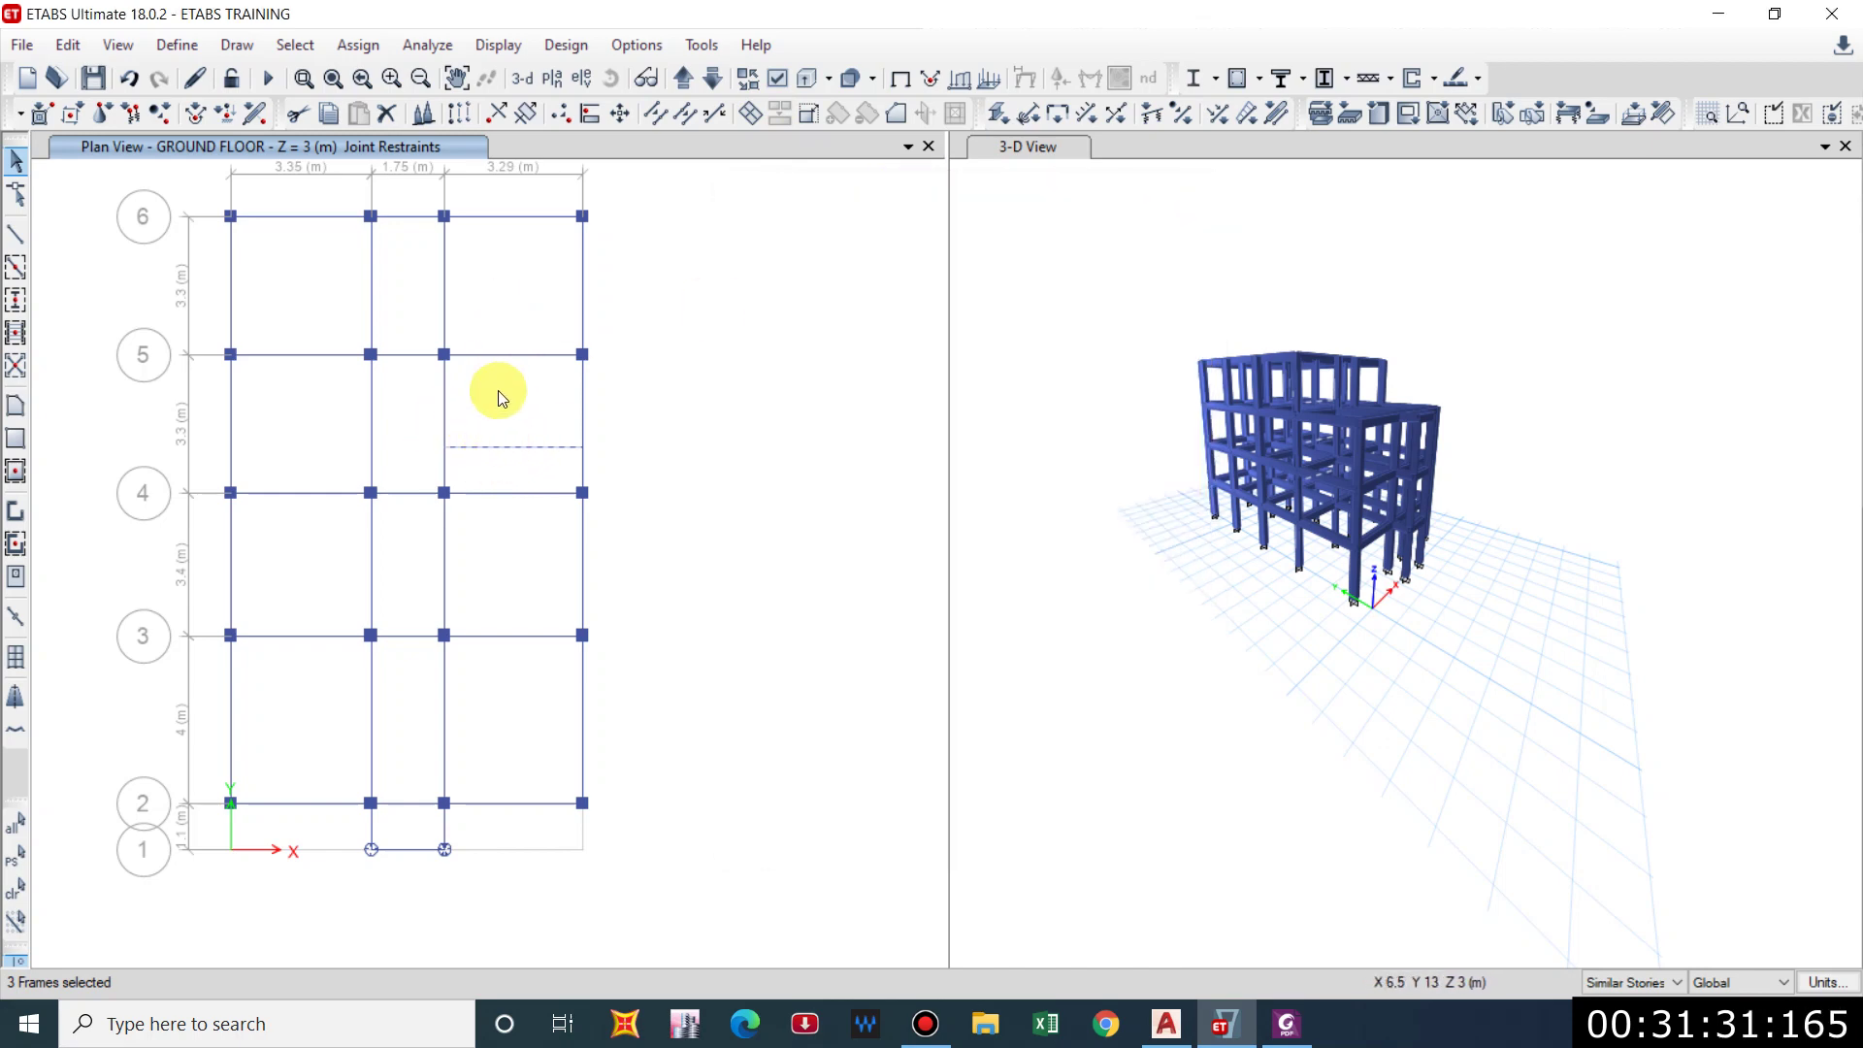
Assign the section secondary beam 230*300 to the selected beam between grids 4 and 5, and restore the plain undeformed display.
{"action": "left_click", "coordinate": [358, 45]}
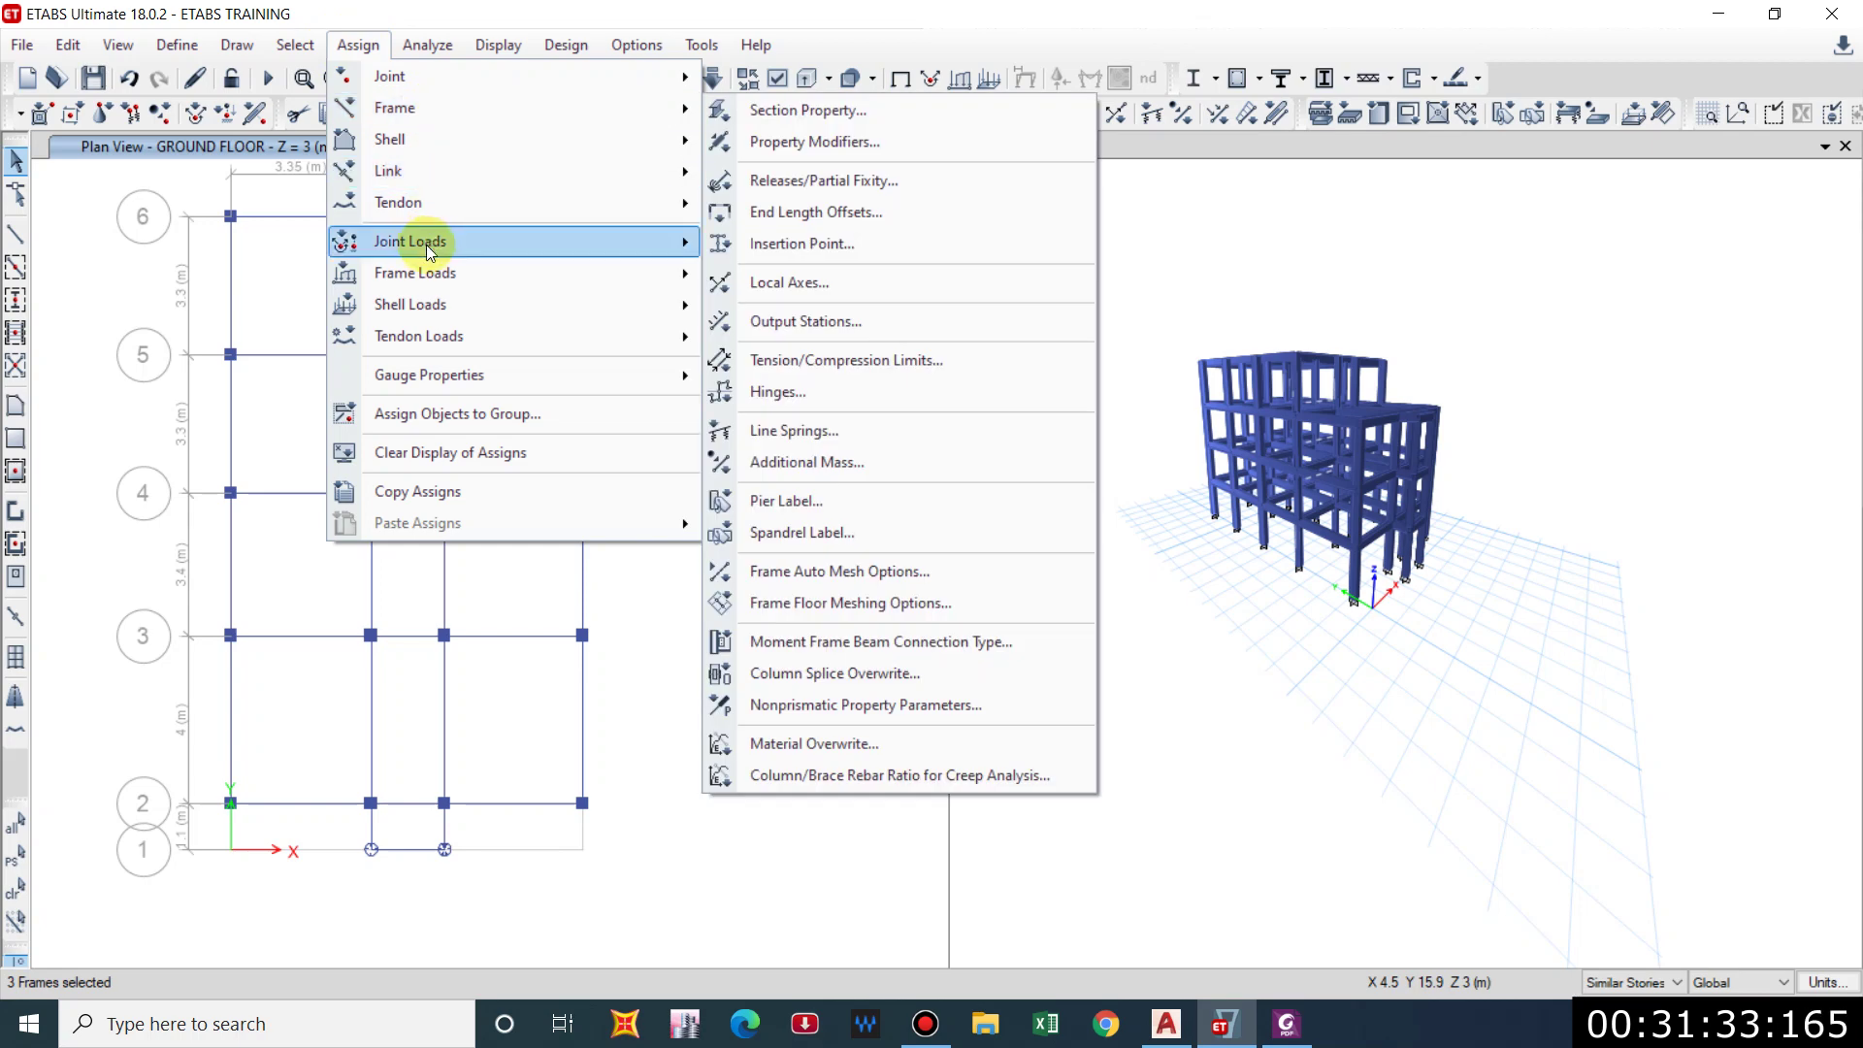
{"action": "left_click", "coordinate": [892, 118]}
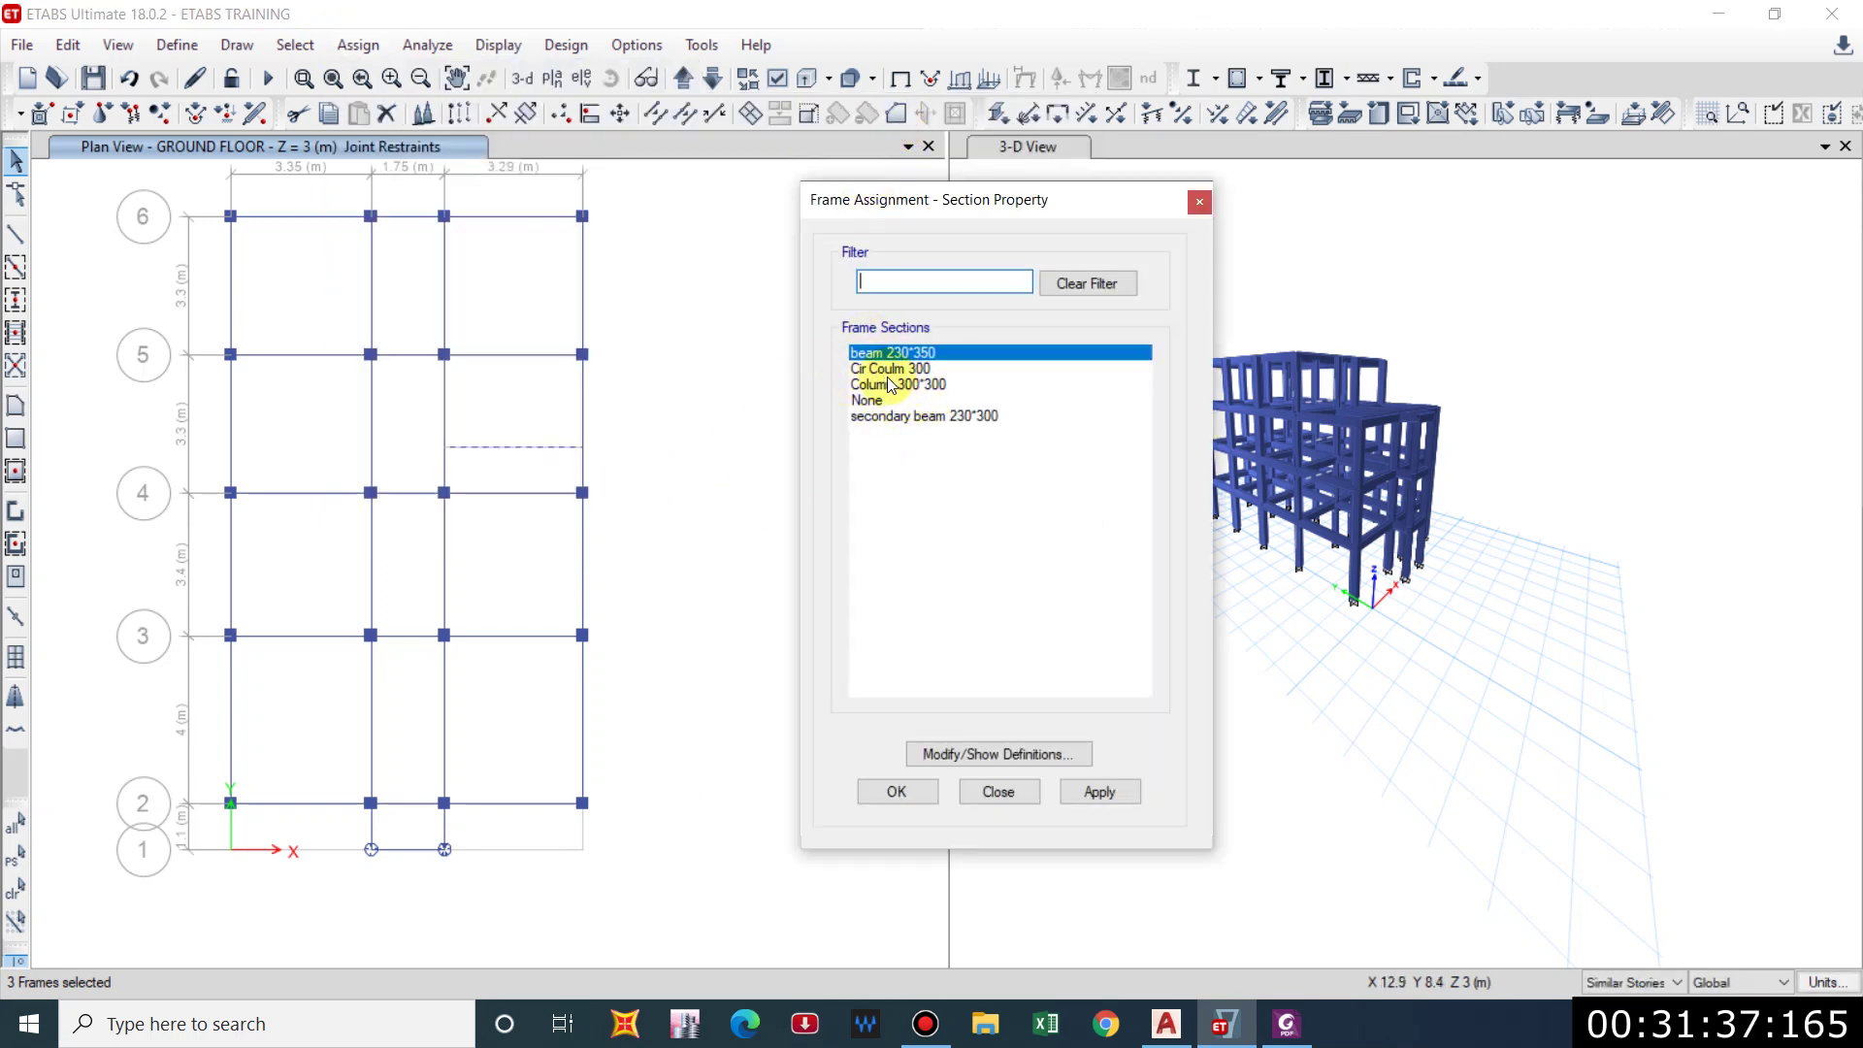
{"action": "left_click", "coordinate": [878, 415]}
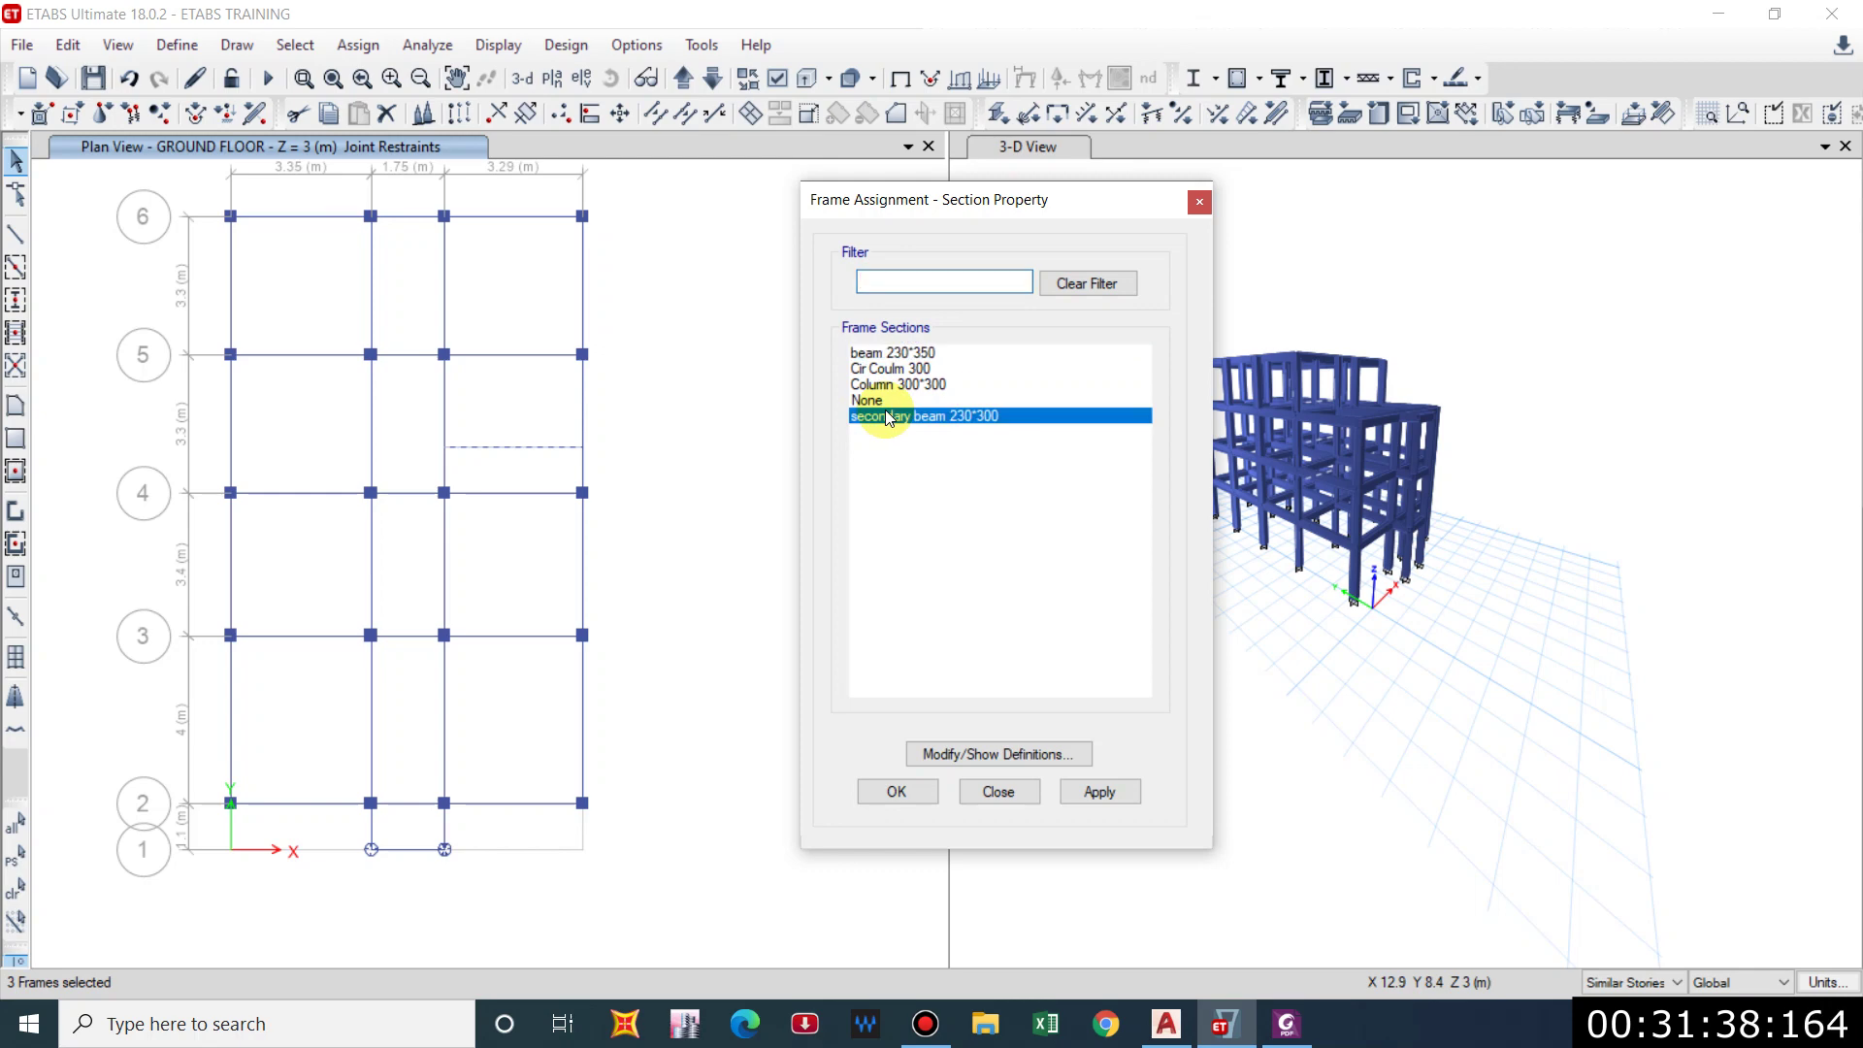
{"action": "left_click", "coordinate": [1088, 790]}
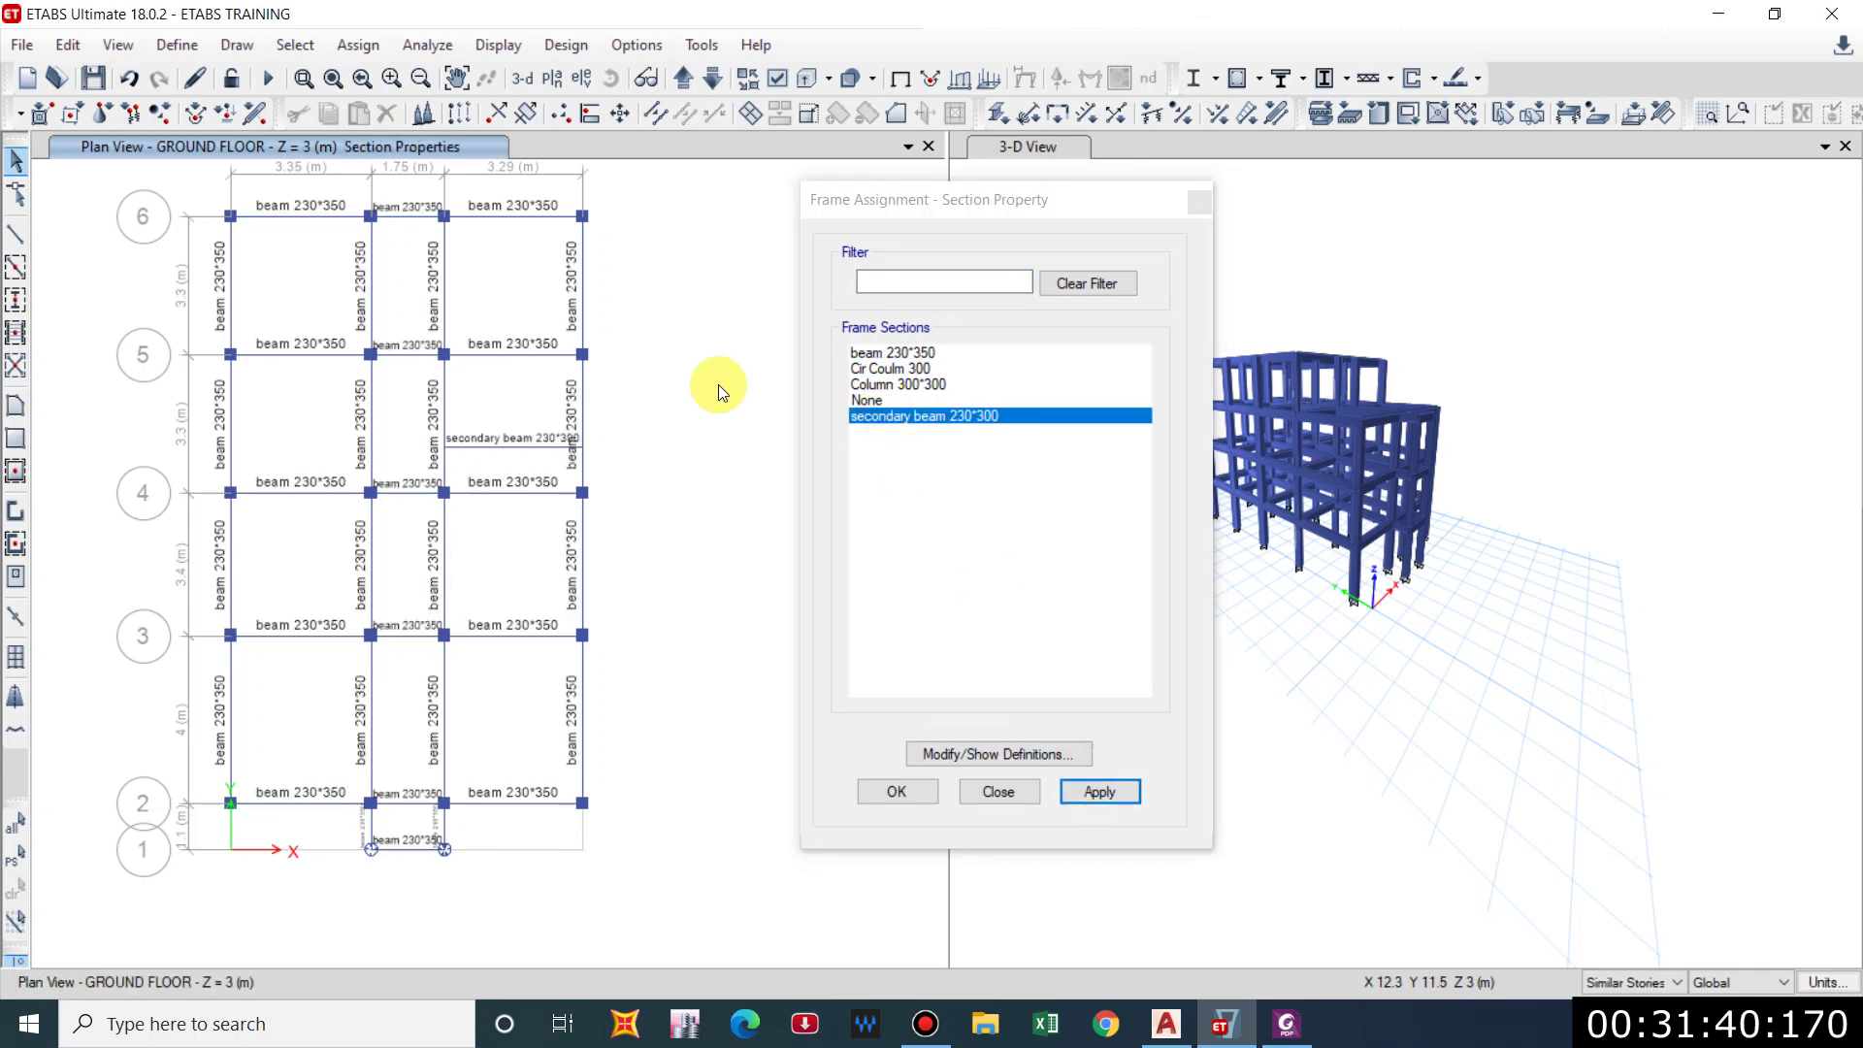
{"action": "left_click", "coordinate": [1200, 202]}
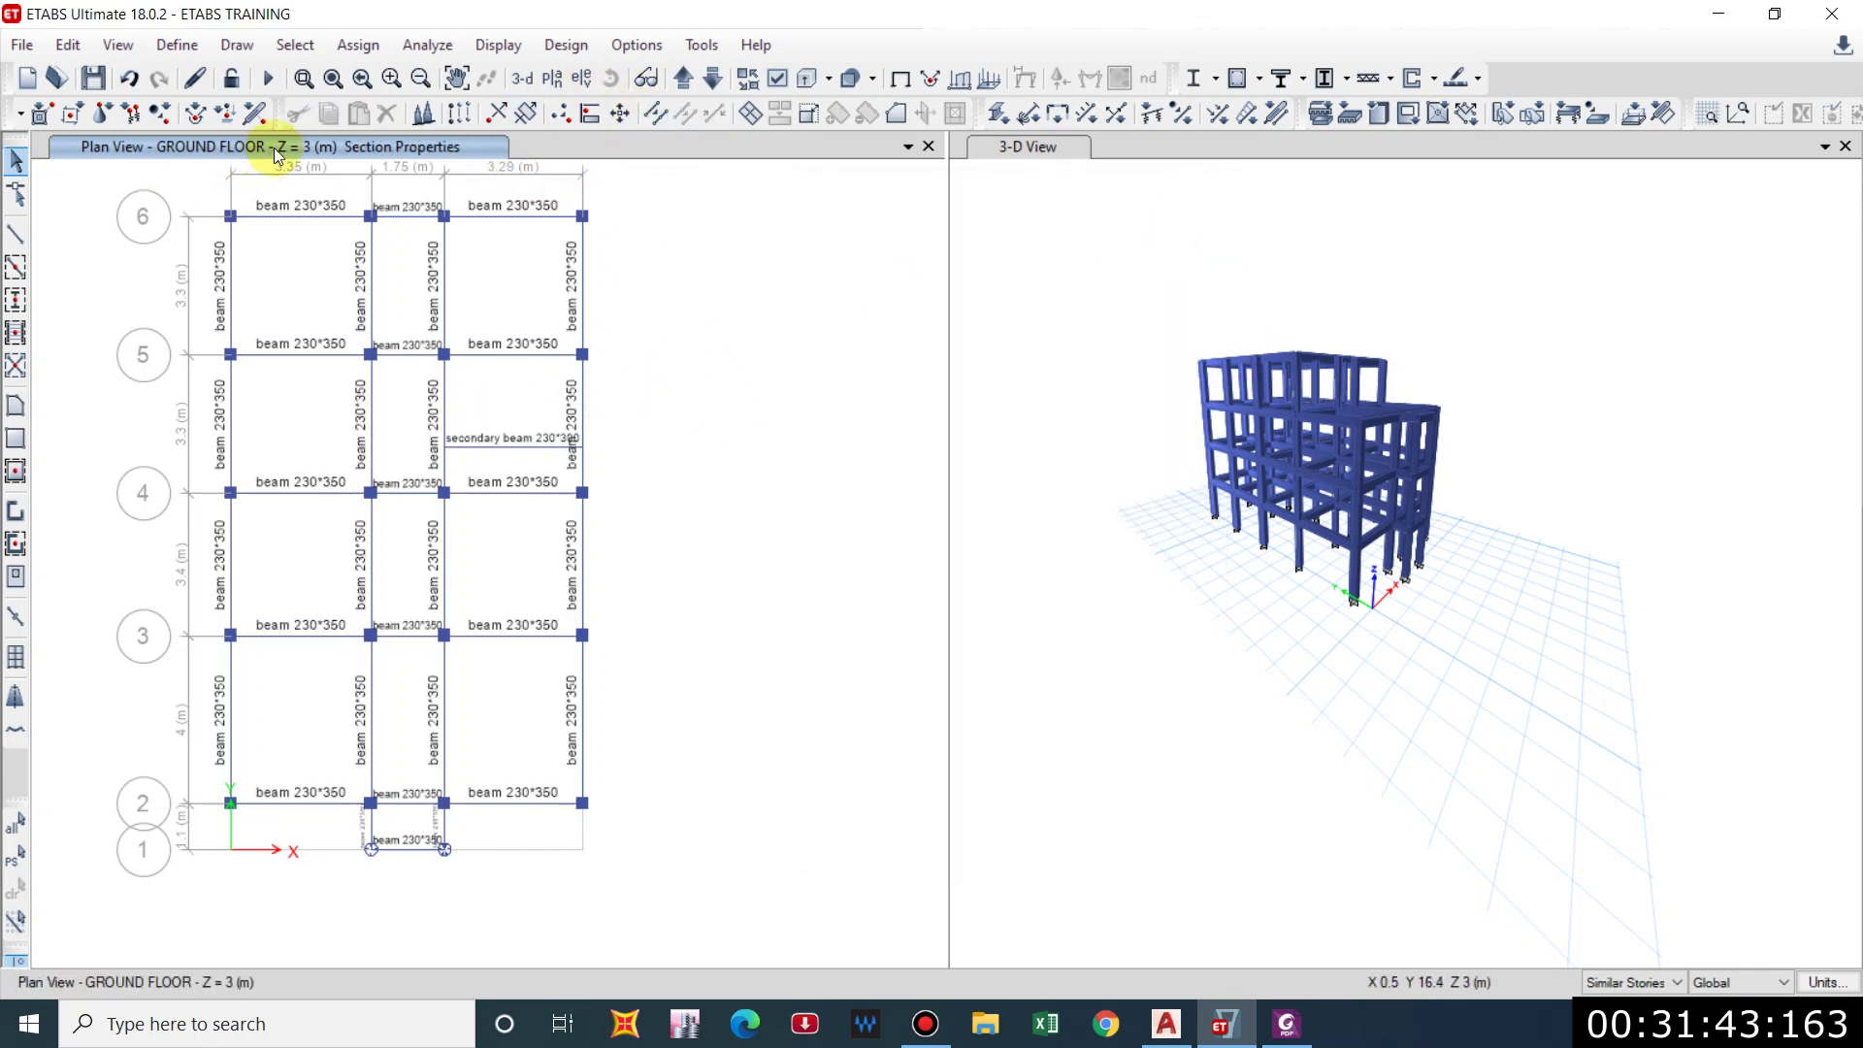
{"action": "left_click", "coordinate": [901, 80]}
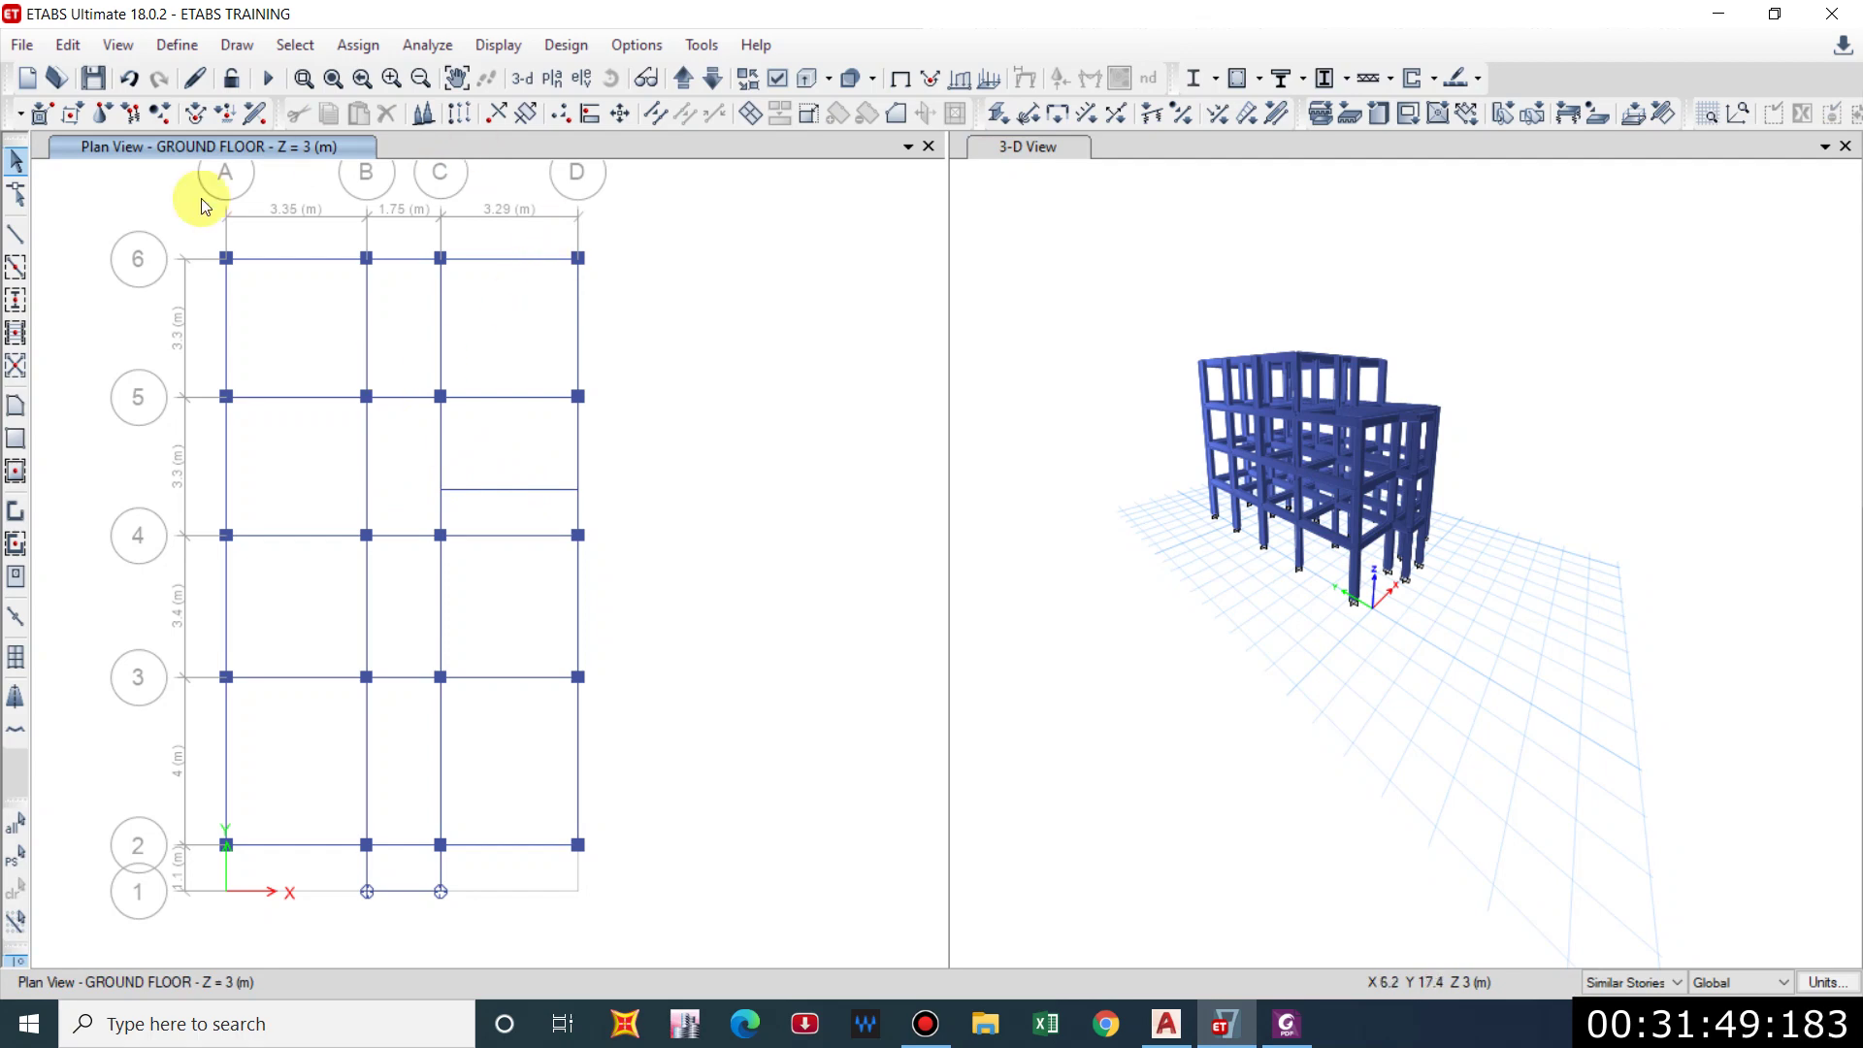
{"action": "left_click", "coordinate": [234, 51]}
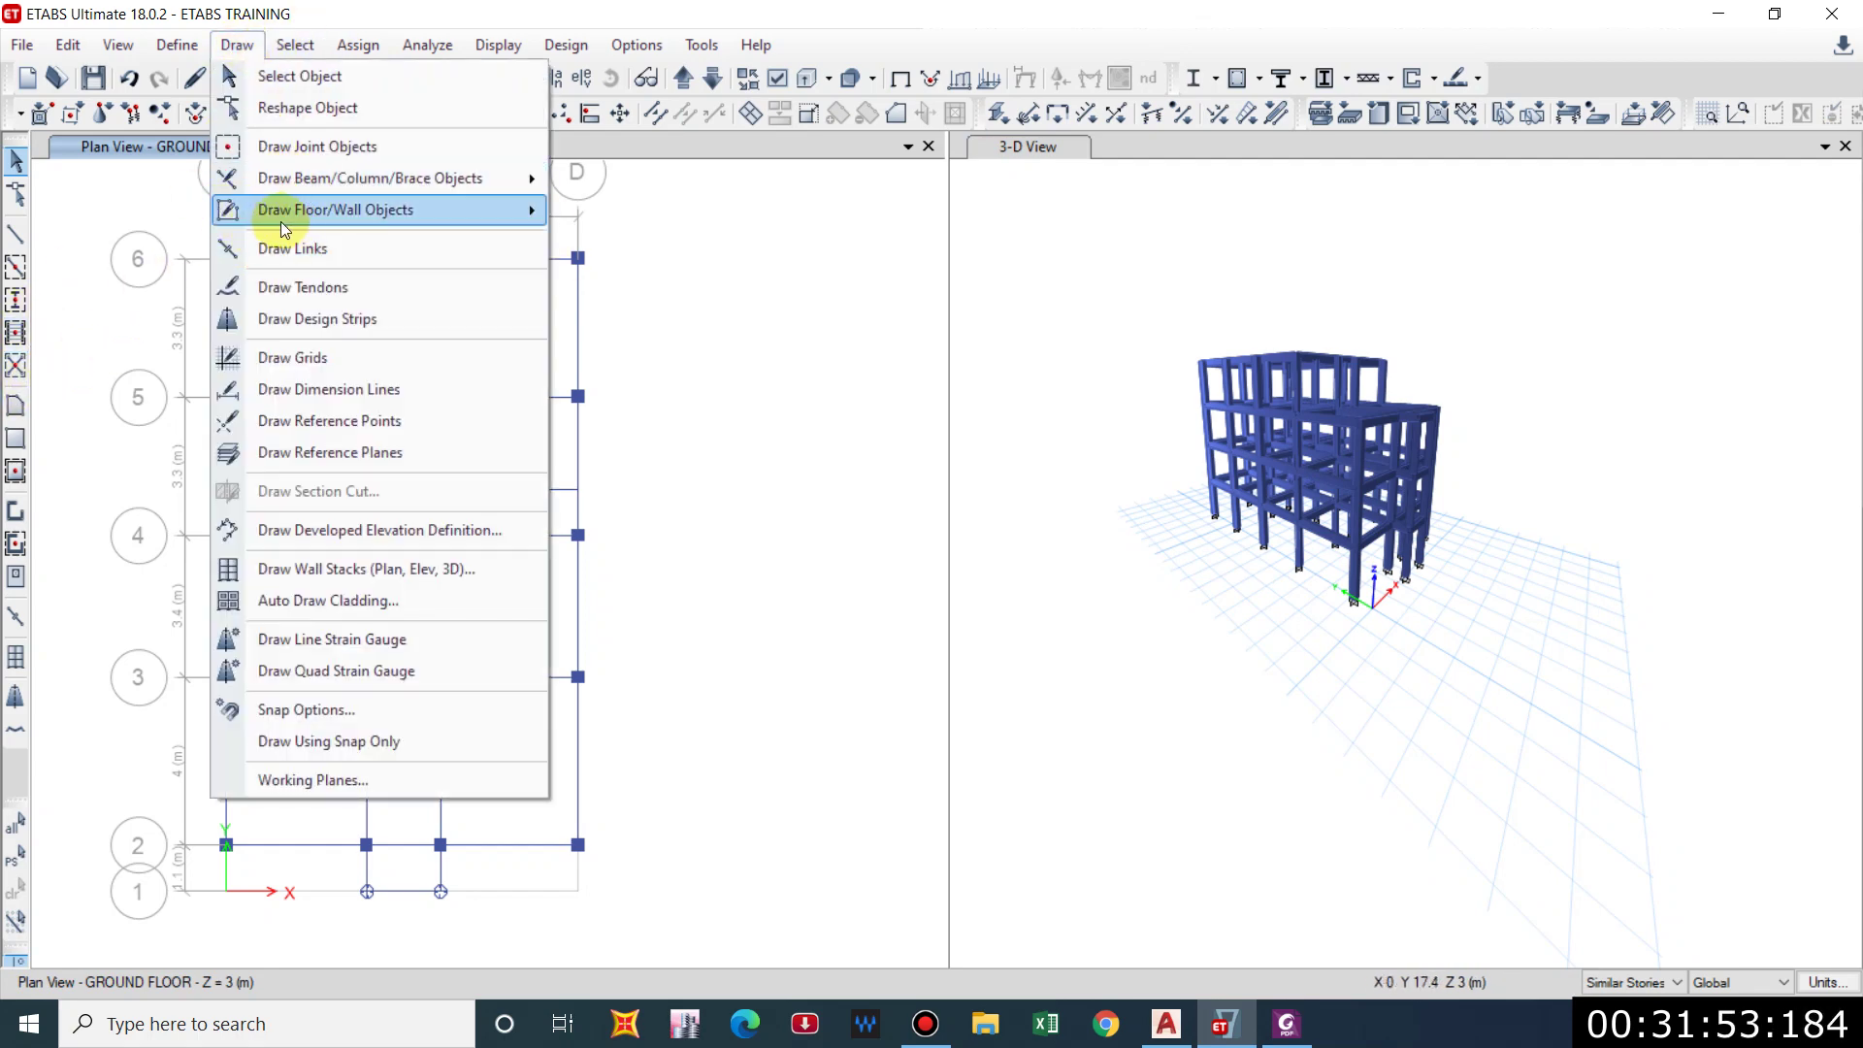
{"action": "mouse_move", "coordinate": [241, 228]}
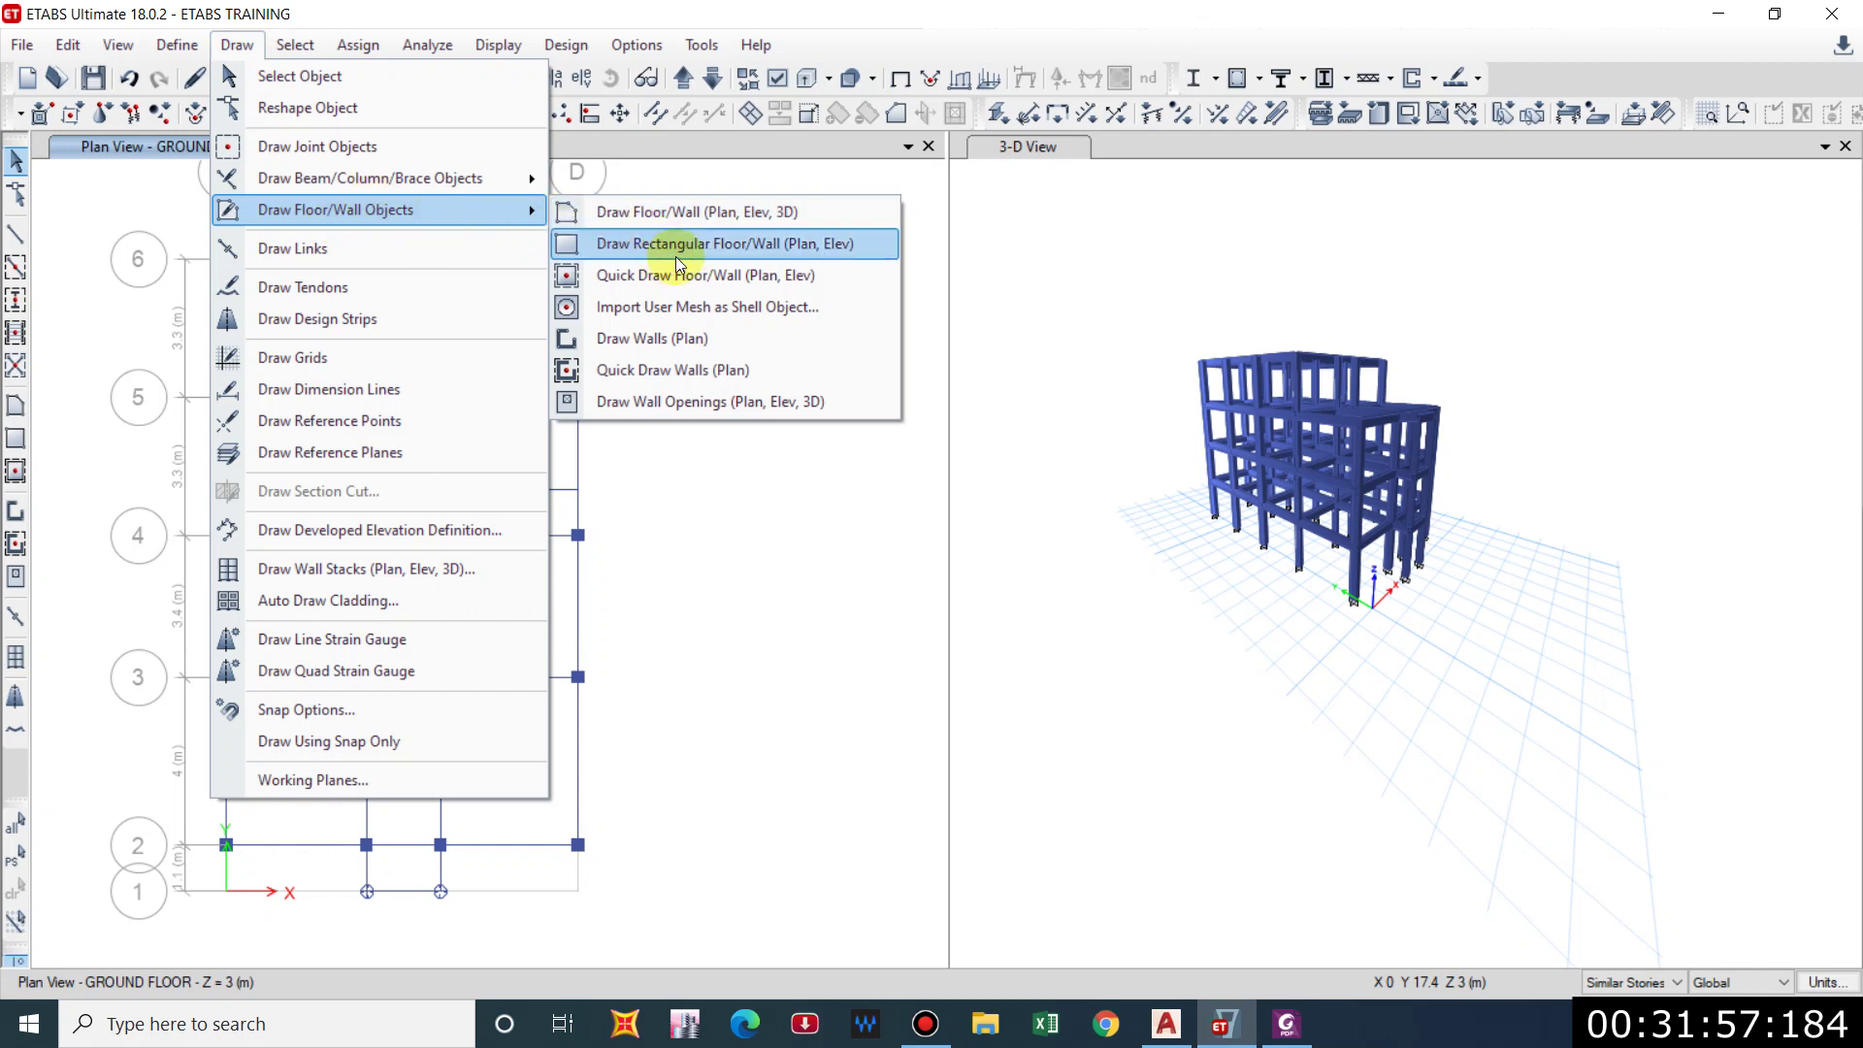
{"action": "left_click", "coordinate": [748, 553]}
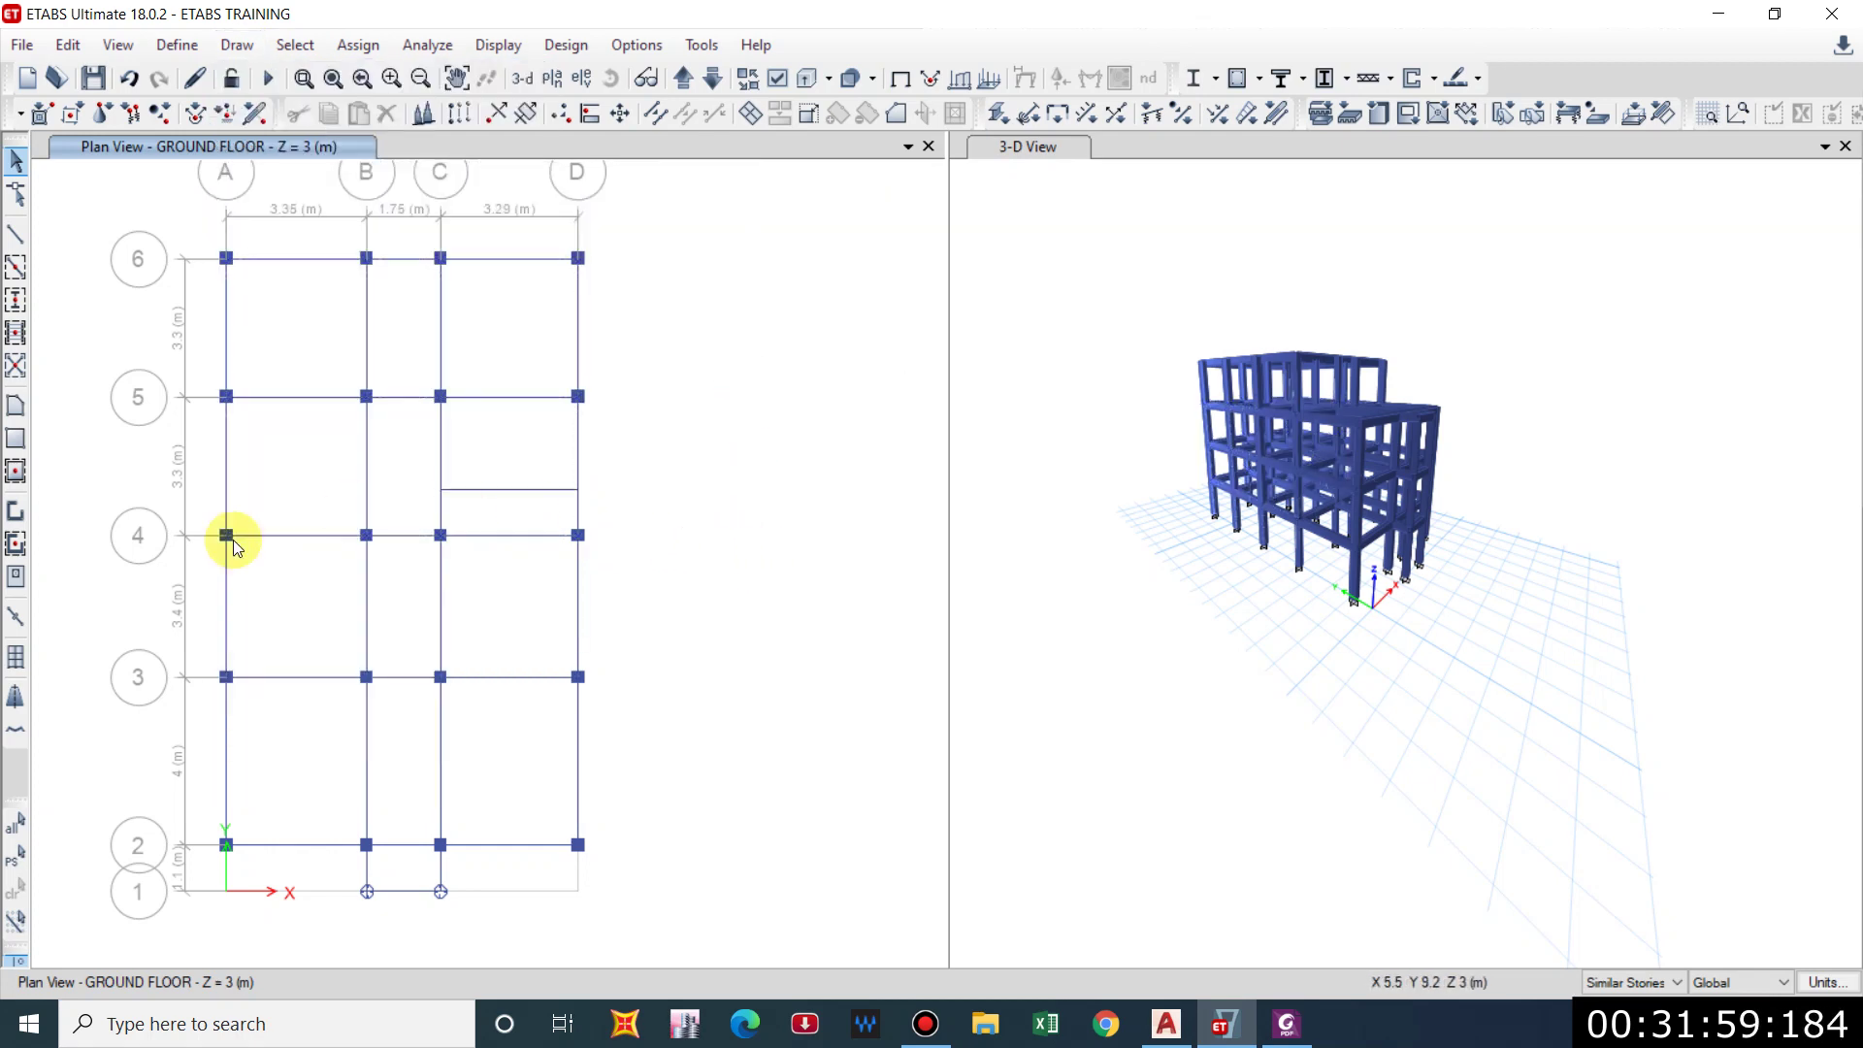
Start the Draw Floor/Wall command and set the object property to Slab.
{"action": "left_click", "coordinate": [17, 407]}
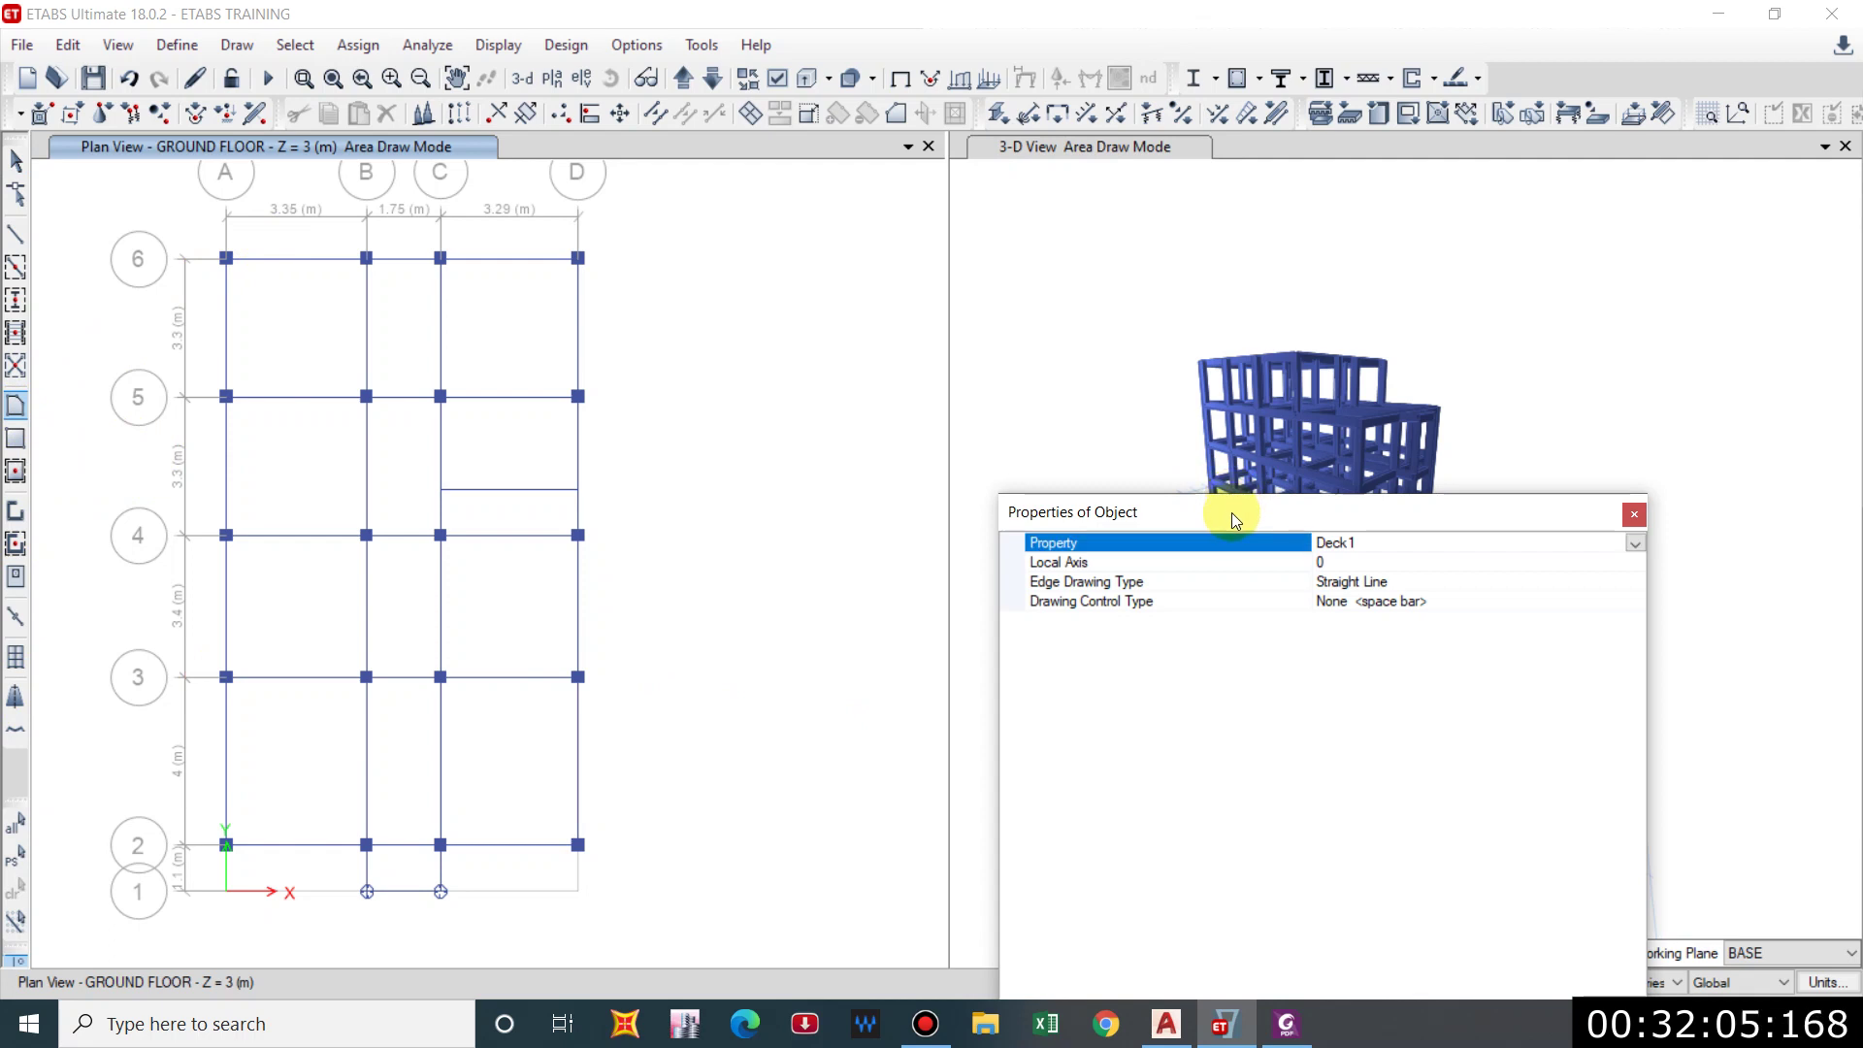
{"action": "left_click_drag", "start_coordinate": [1227, 507], "coordinate": [1032, 304]}
{"action": "left_click", "coordinate": [1441, 342]}
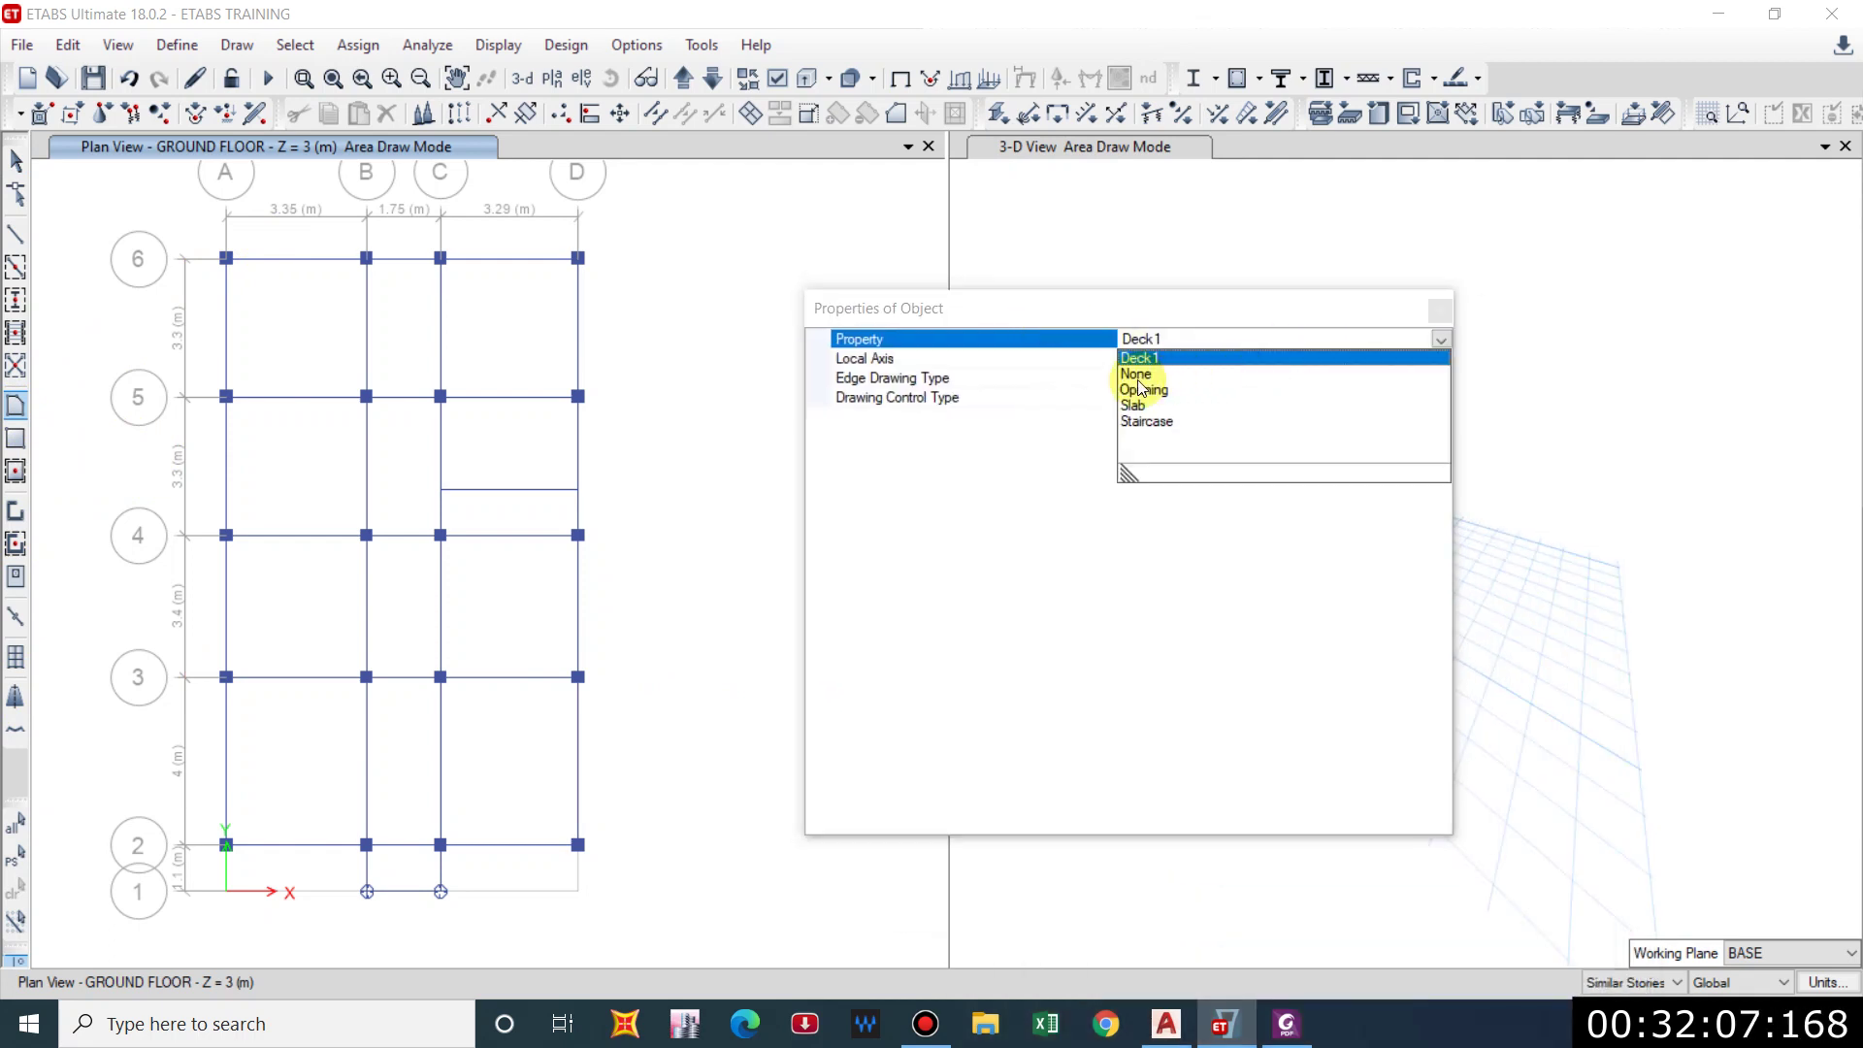
{"action": "left_click", "coordinate": [1134, 405]}
{"action": "left_click_drag", "start_coordinate": [1134, 317], "coordinate": [1566, 707]}
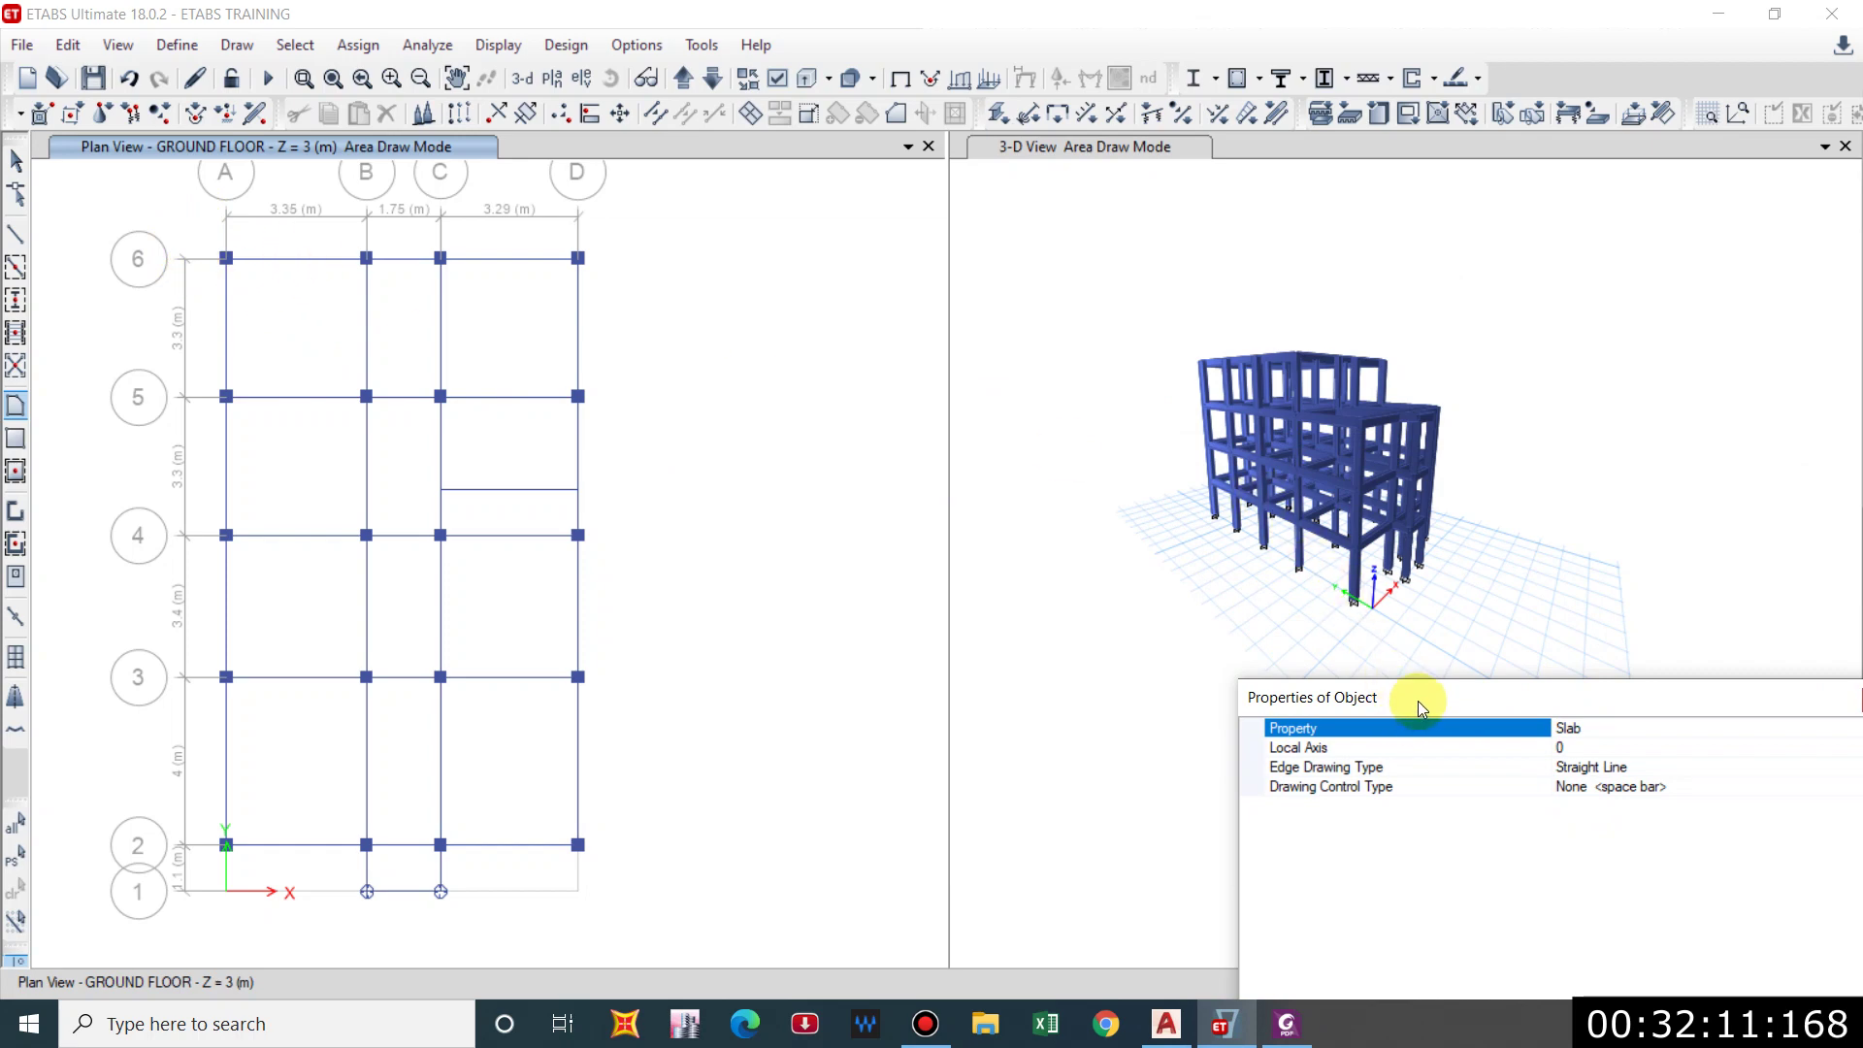
{"action": "left_click_drag", "start_coordinate": [1414, 699], "coordinate": [1494, 621]}
Draw a four-corner slab panel on the GROUND FLOOR plan between grids A and B and grids 5 and 6.
{"action": "scroll", "coordinate": [226, 260], "scroll_direction": "up", "scroll_amount": 3}
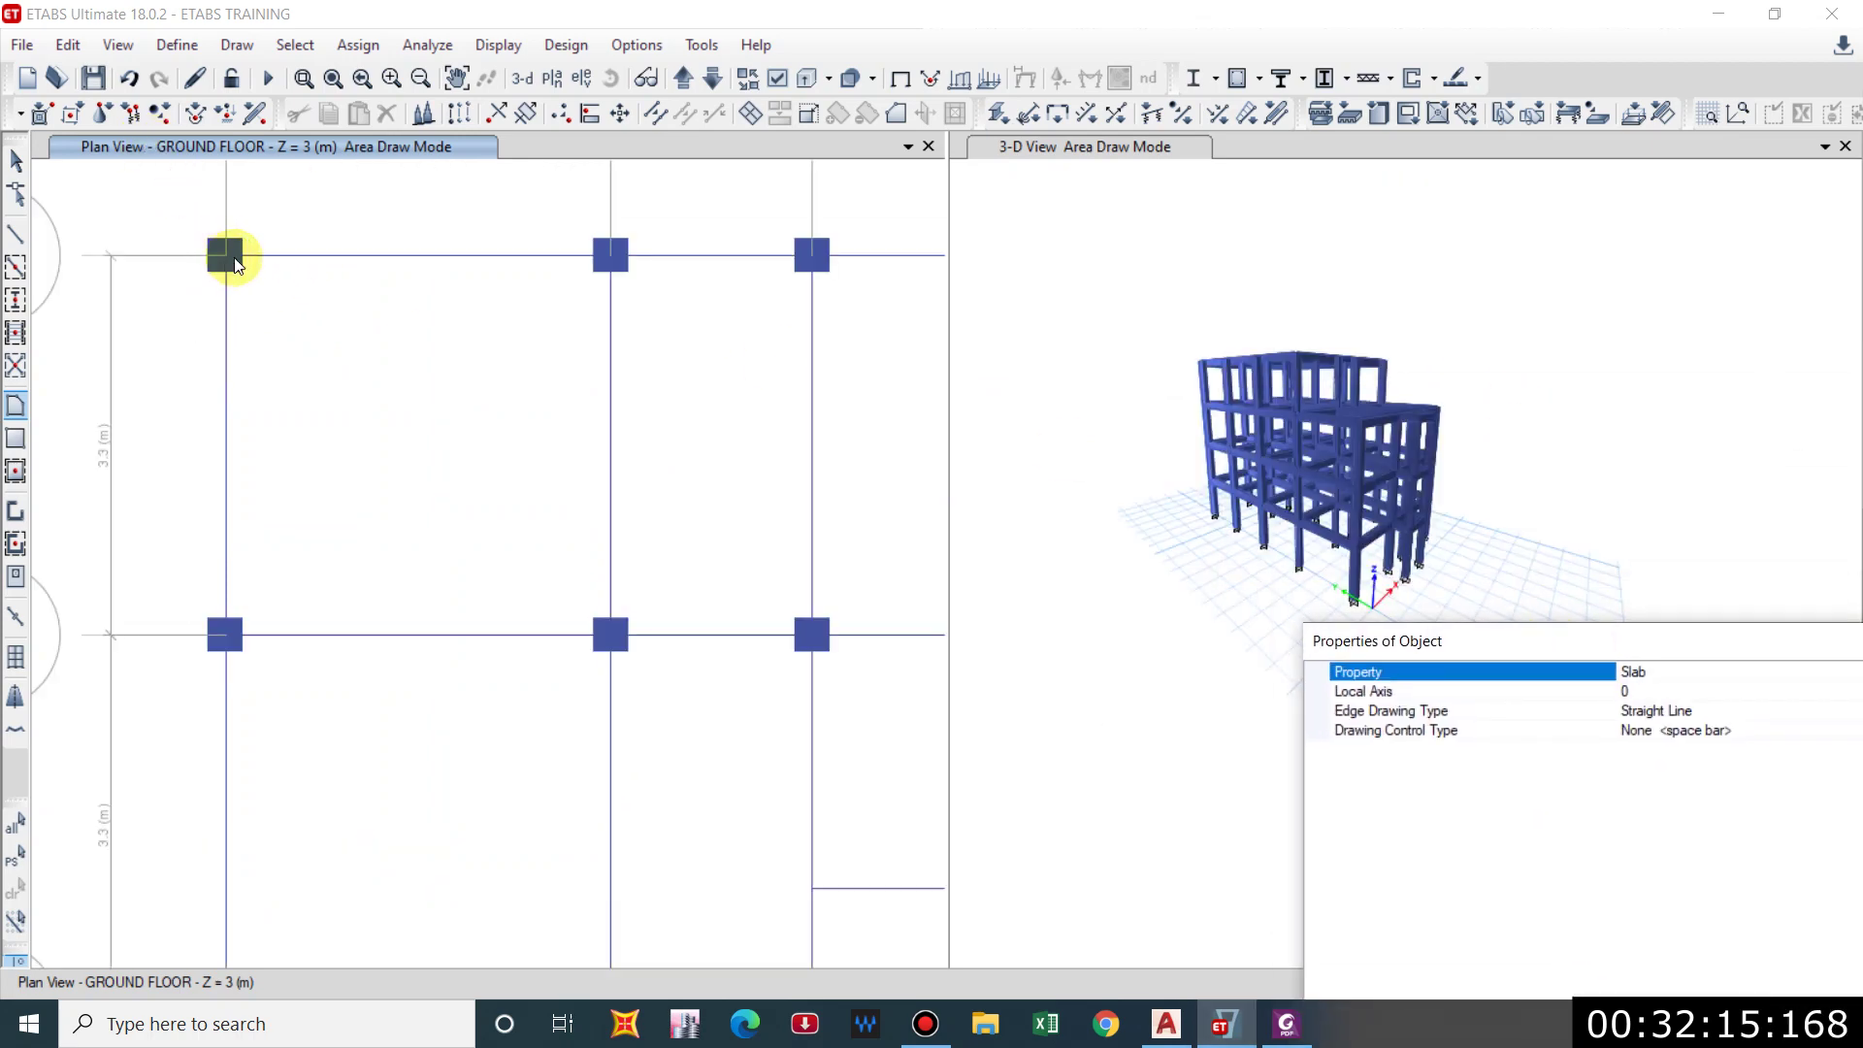
{"action": "left_click", "coordinate": [224, 257]}
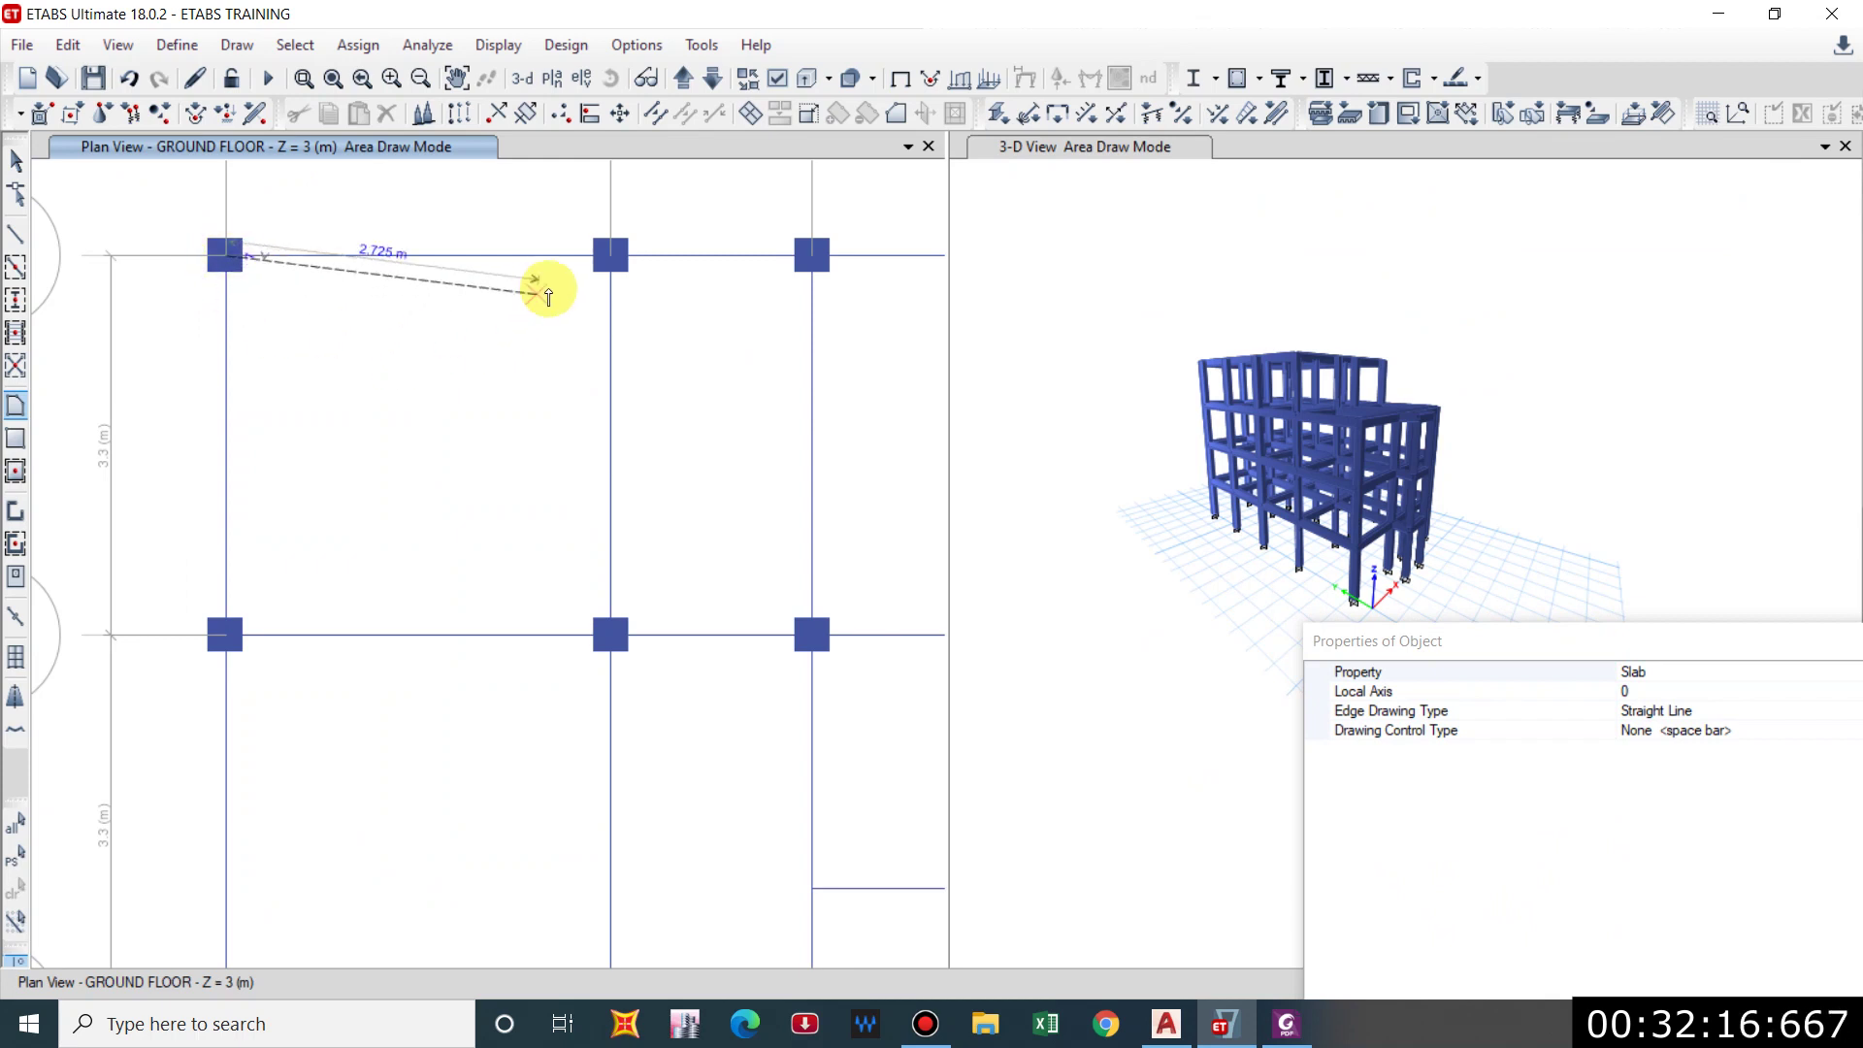
{"action": "left_click", "coordinate": [610, 255]}
{"action": "left_click", "coordinate": [611, 636]}
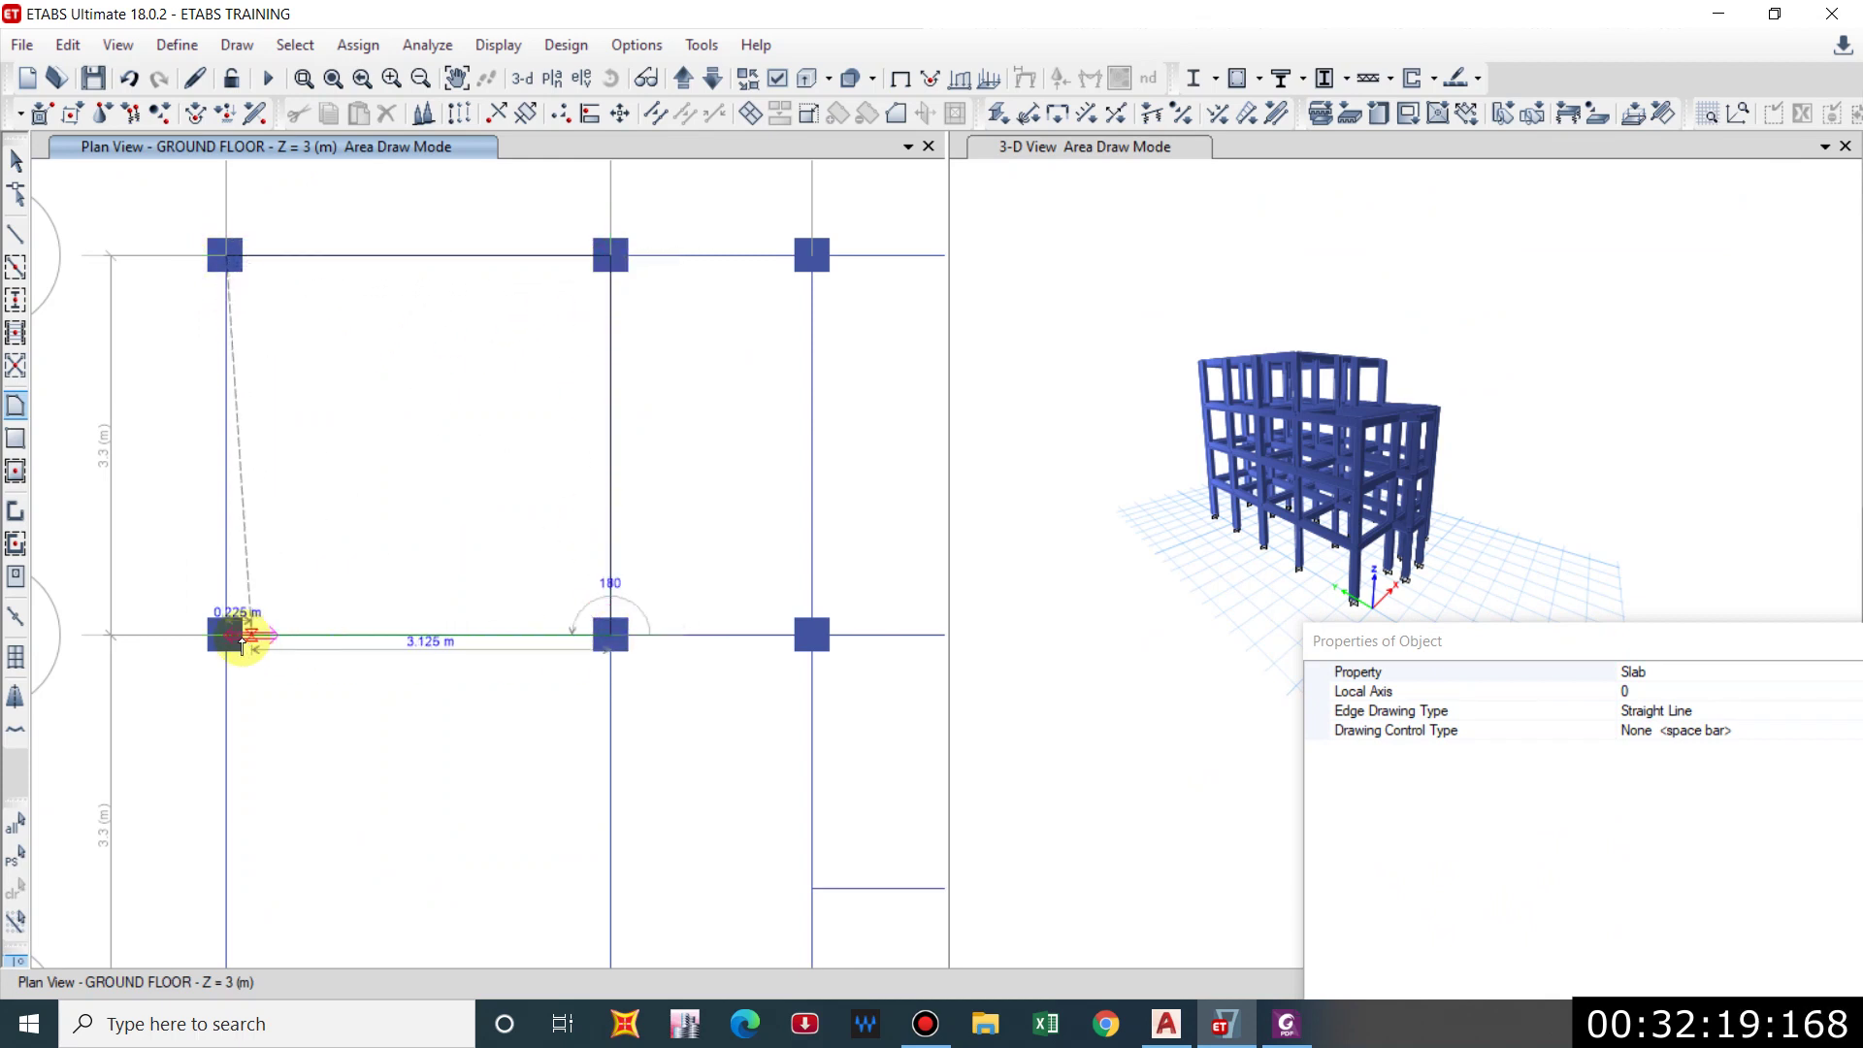
{"action": "left_click", "coordinate": [226, 635]}
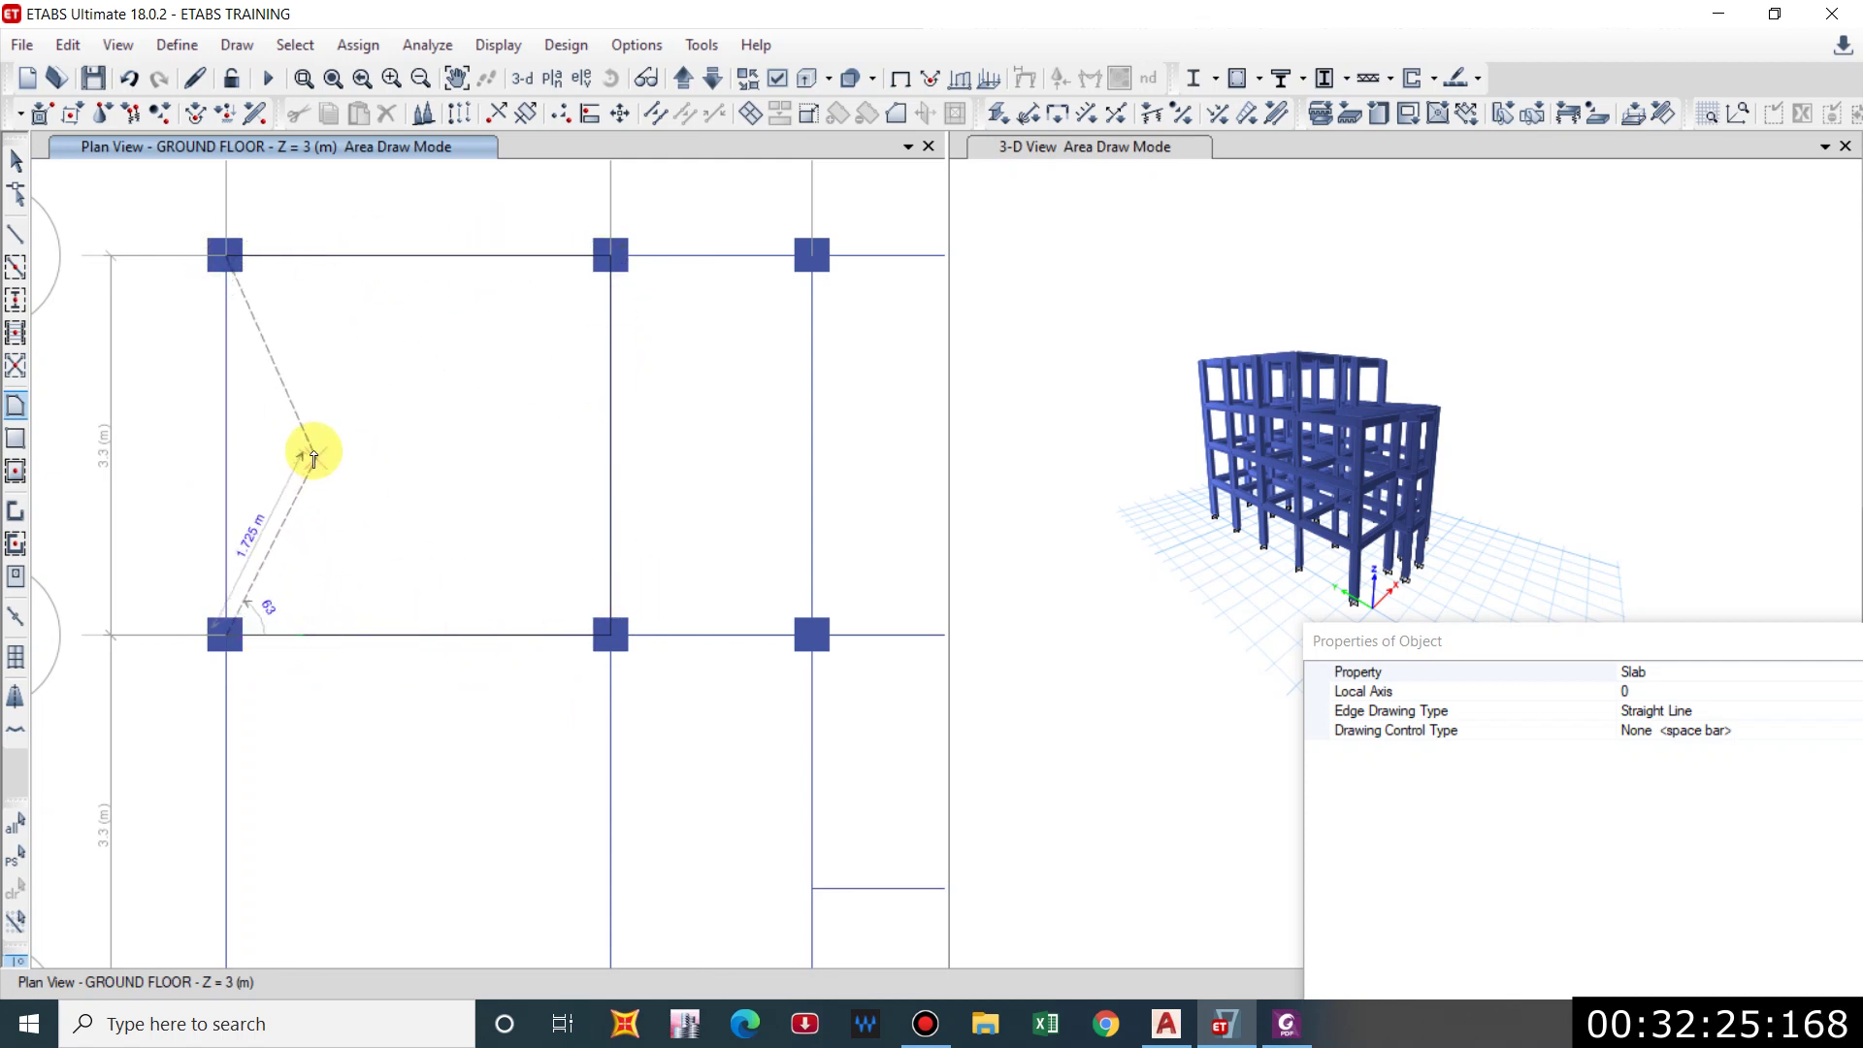
{"action": "key", "text": "Return"}
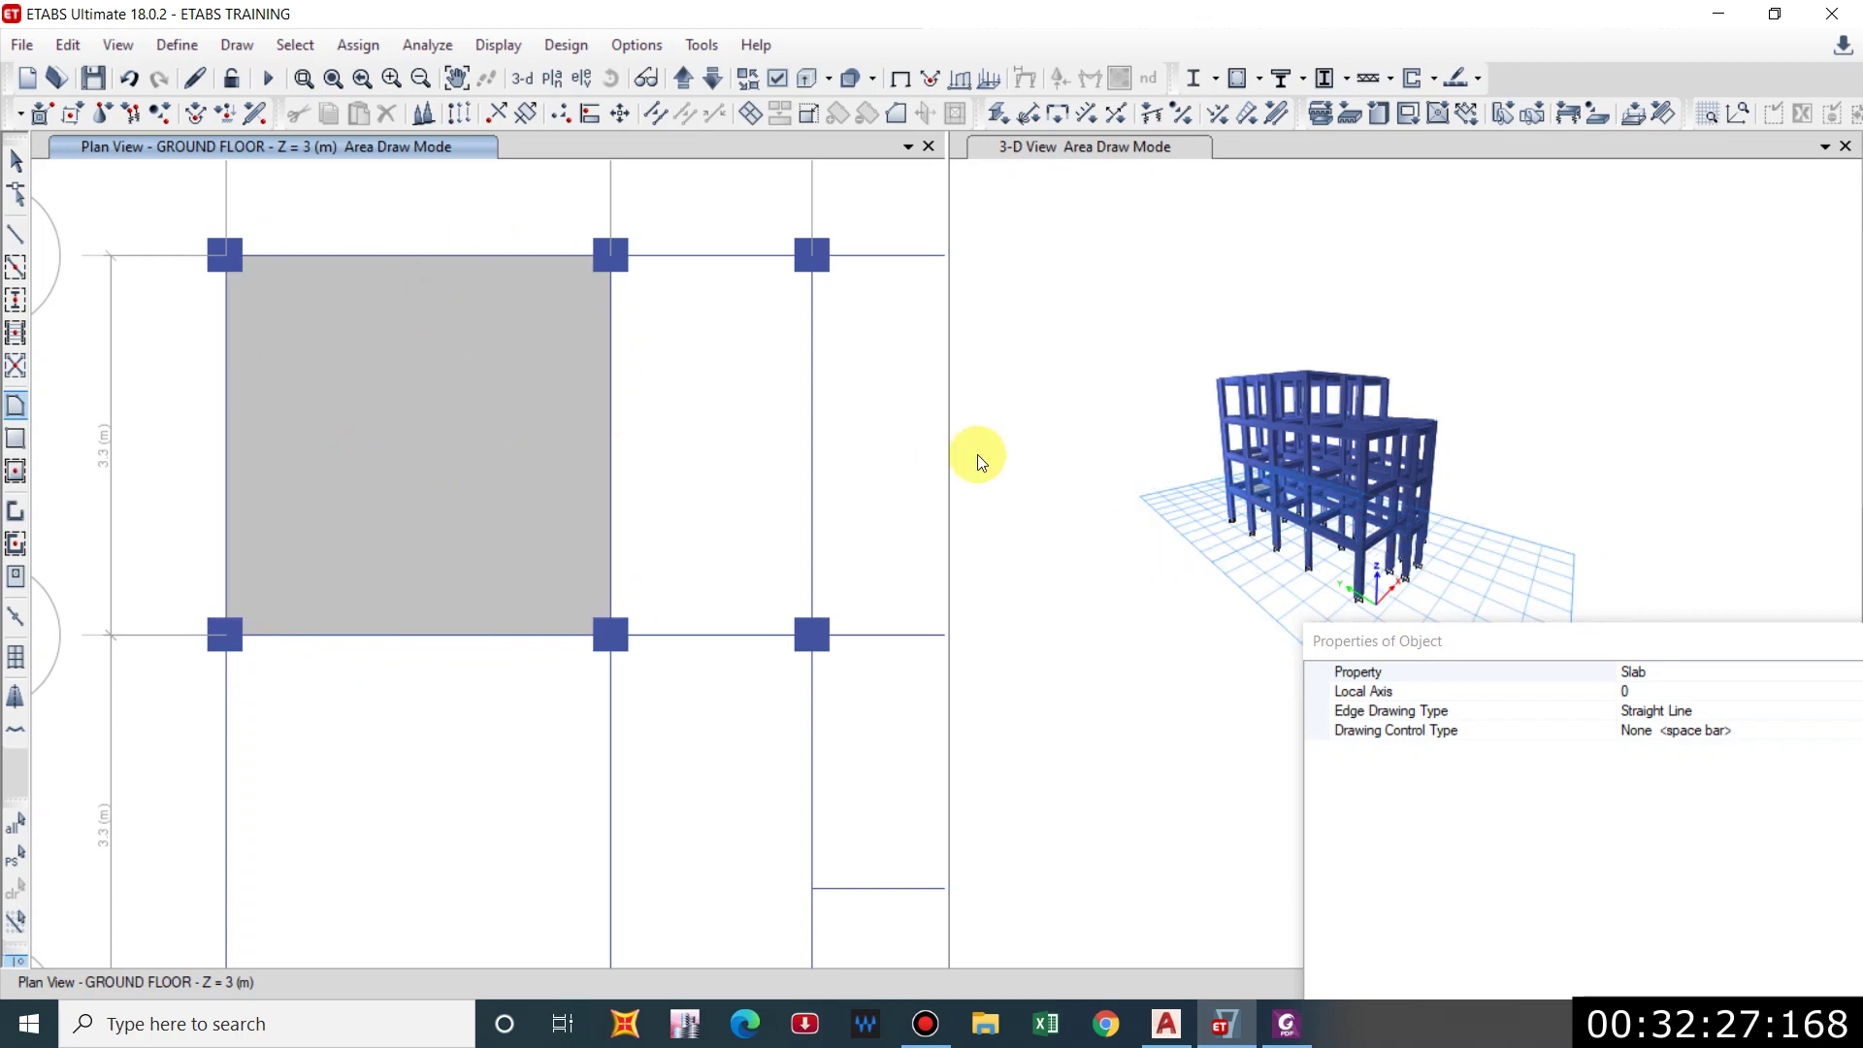
Turn off the extruded display in the 3-D view and inspect the new slab panels on the similar stories.
{"action": "scroll", "coordinate": [490, 380], "scroll_direction": "down", "scroll_amount": 3}
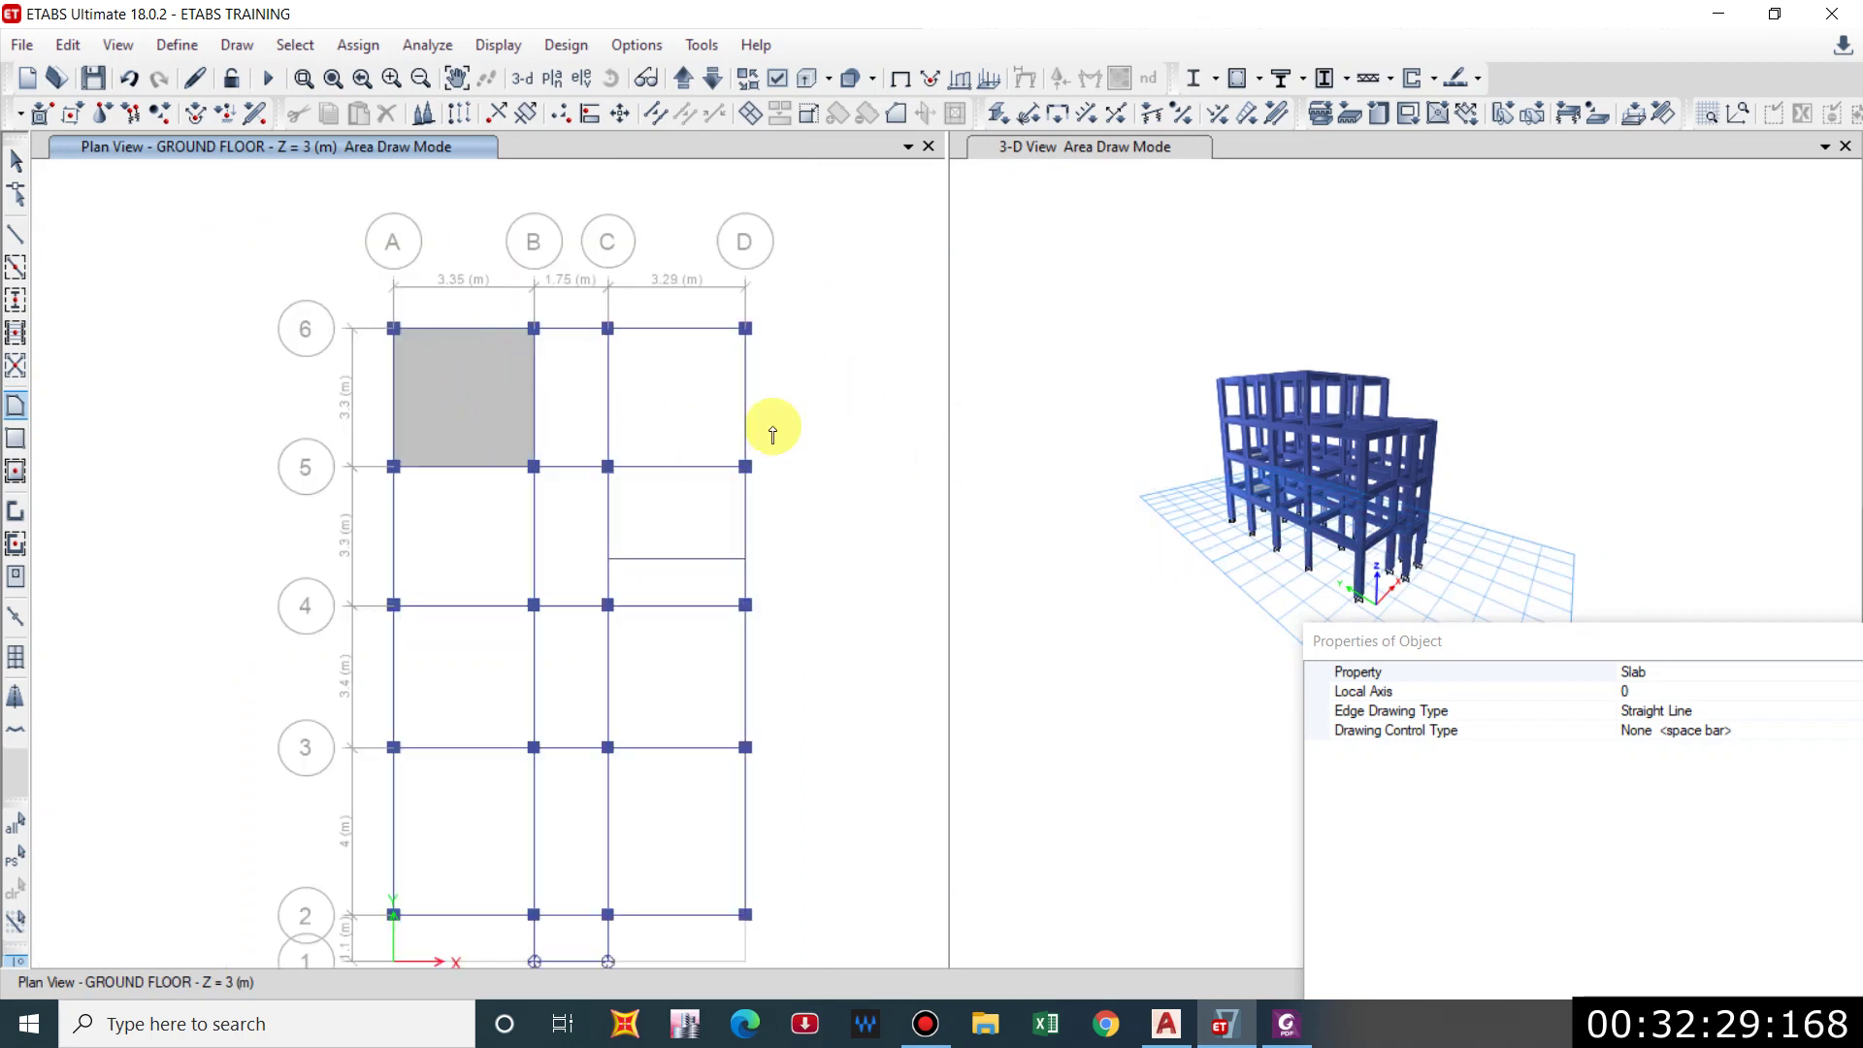
{"action": "left_click", "coordinate": [1055, 153]}
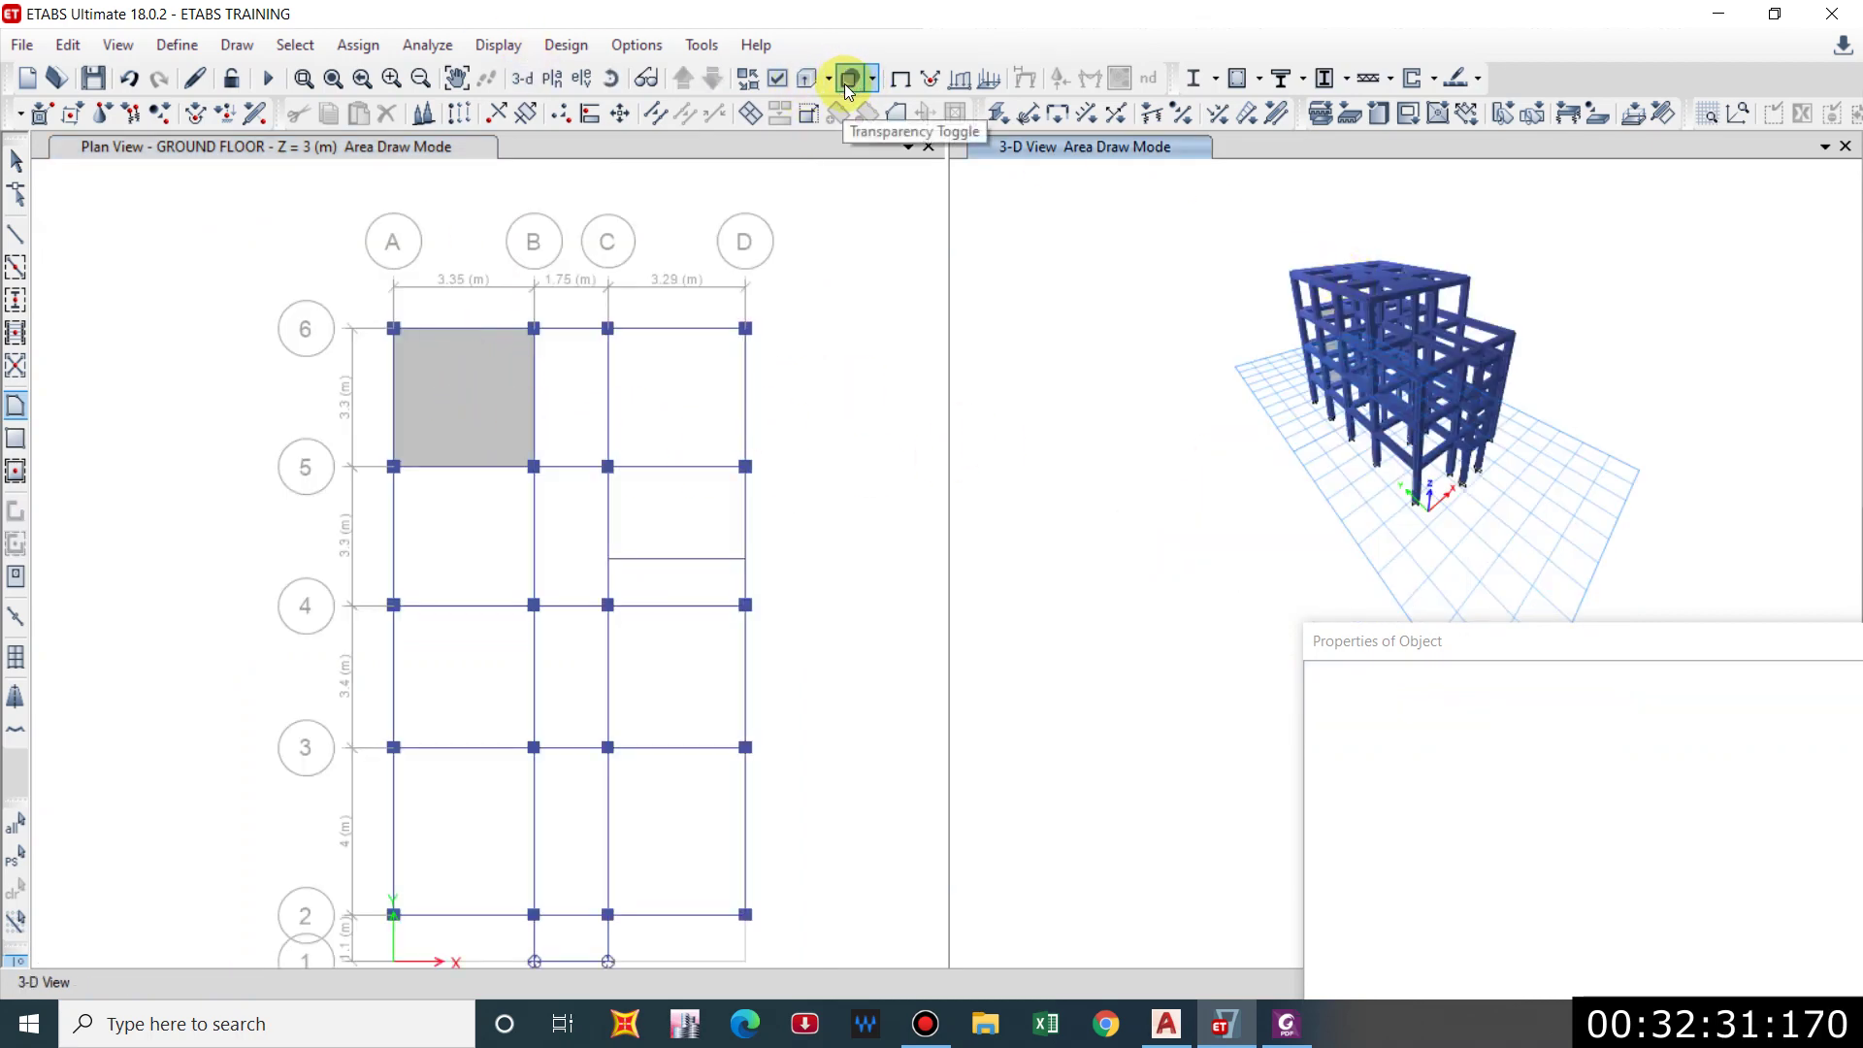
{"action": "left_click", "coordinate": [806, 88]}
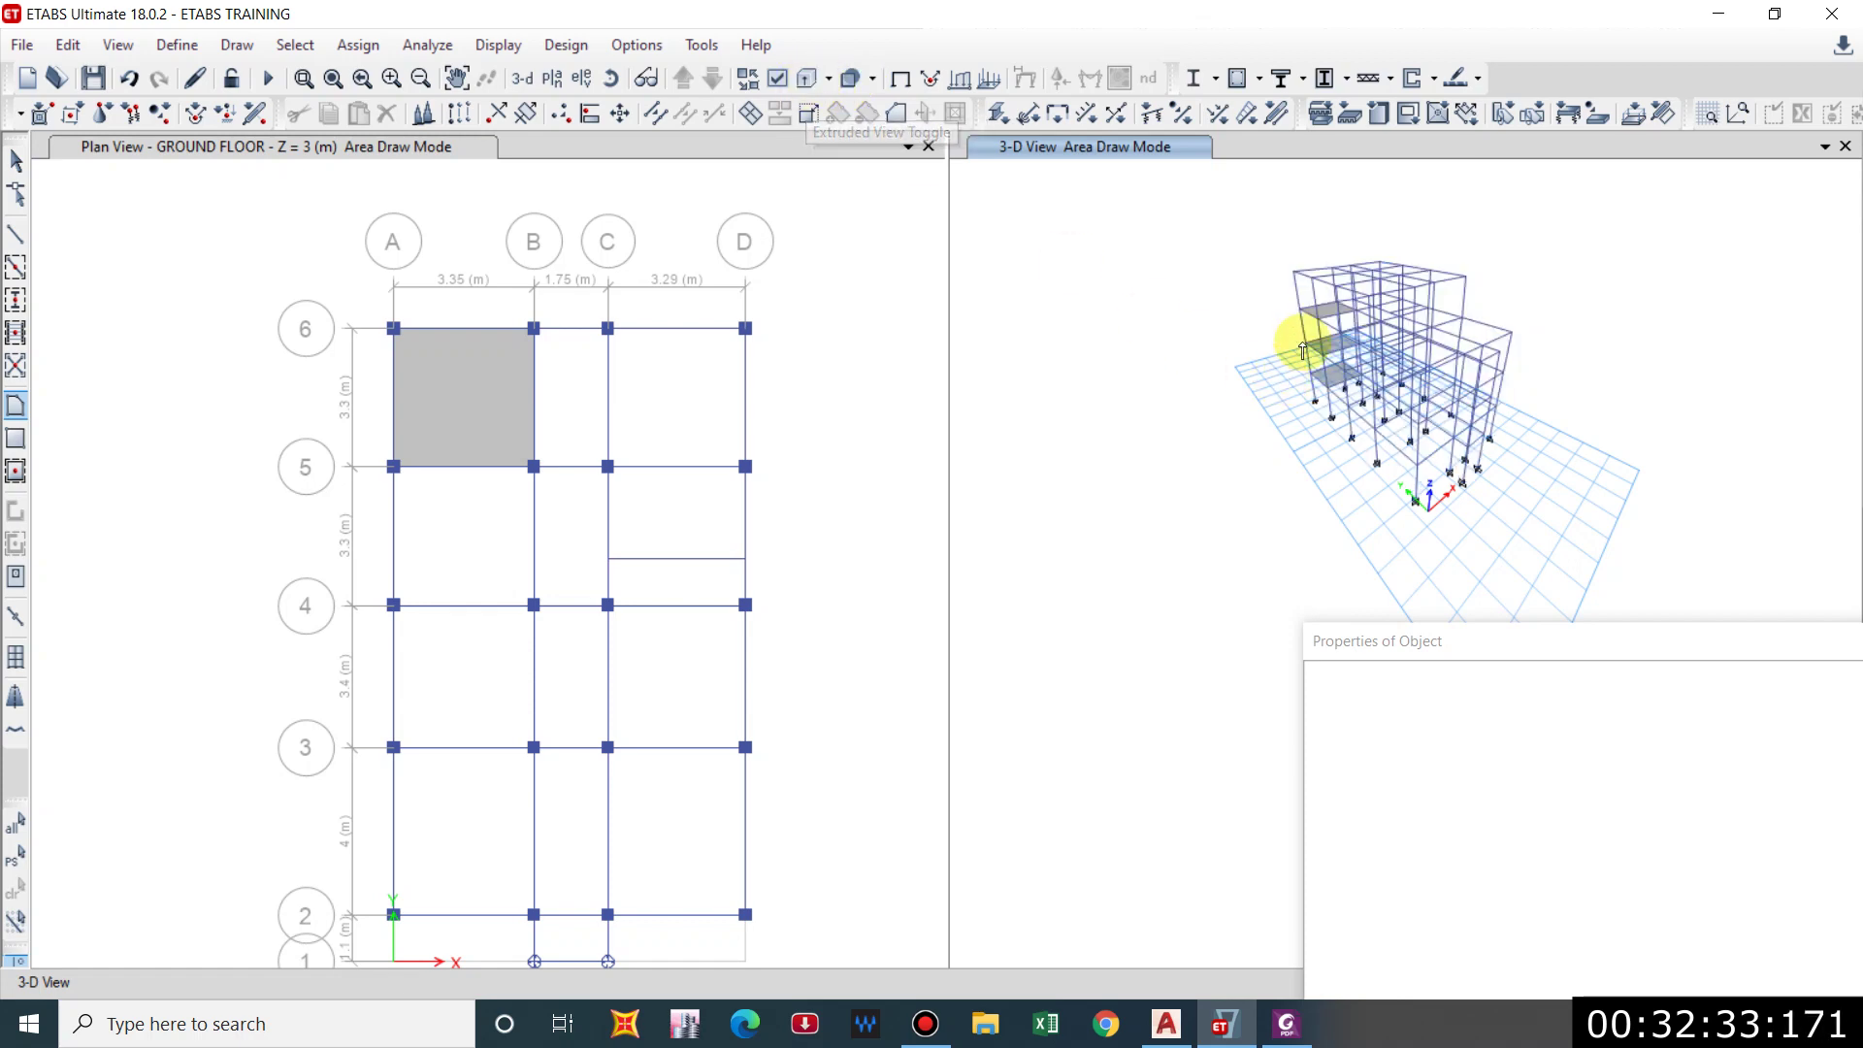
{"action": "scroll", "coordinate": [1248, 387], "scroll_direction": "up", "scroll_amount": 3}
{"action": "scroll", "coordinate": [1255, 443], "scroll_direction": "down", "scroll_amount": 5}
{"action": "scroll", "coordinate": [1256, 341], "scroll_direction": "up", "scroll_amount": 2}
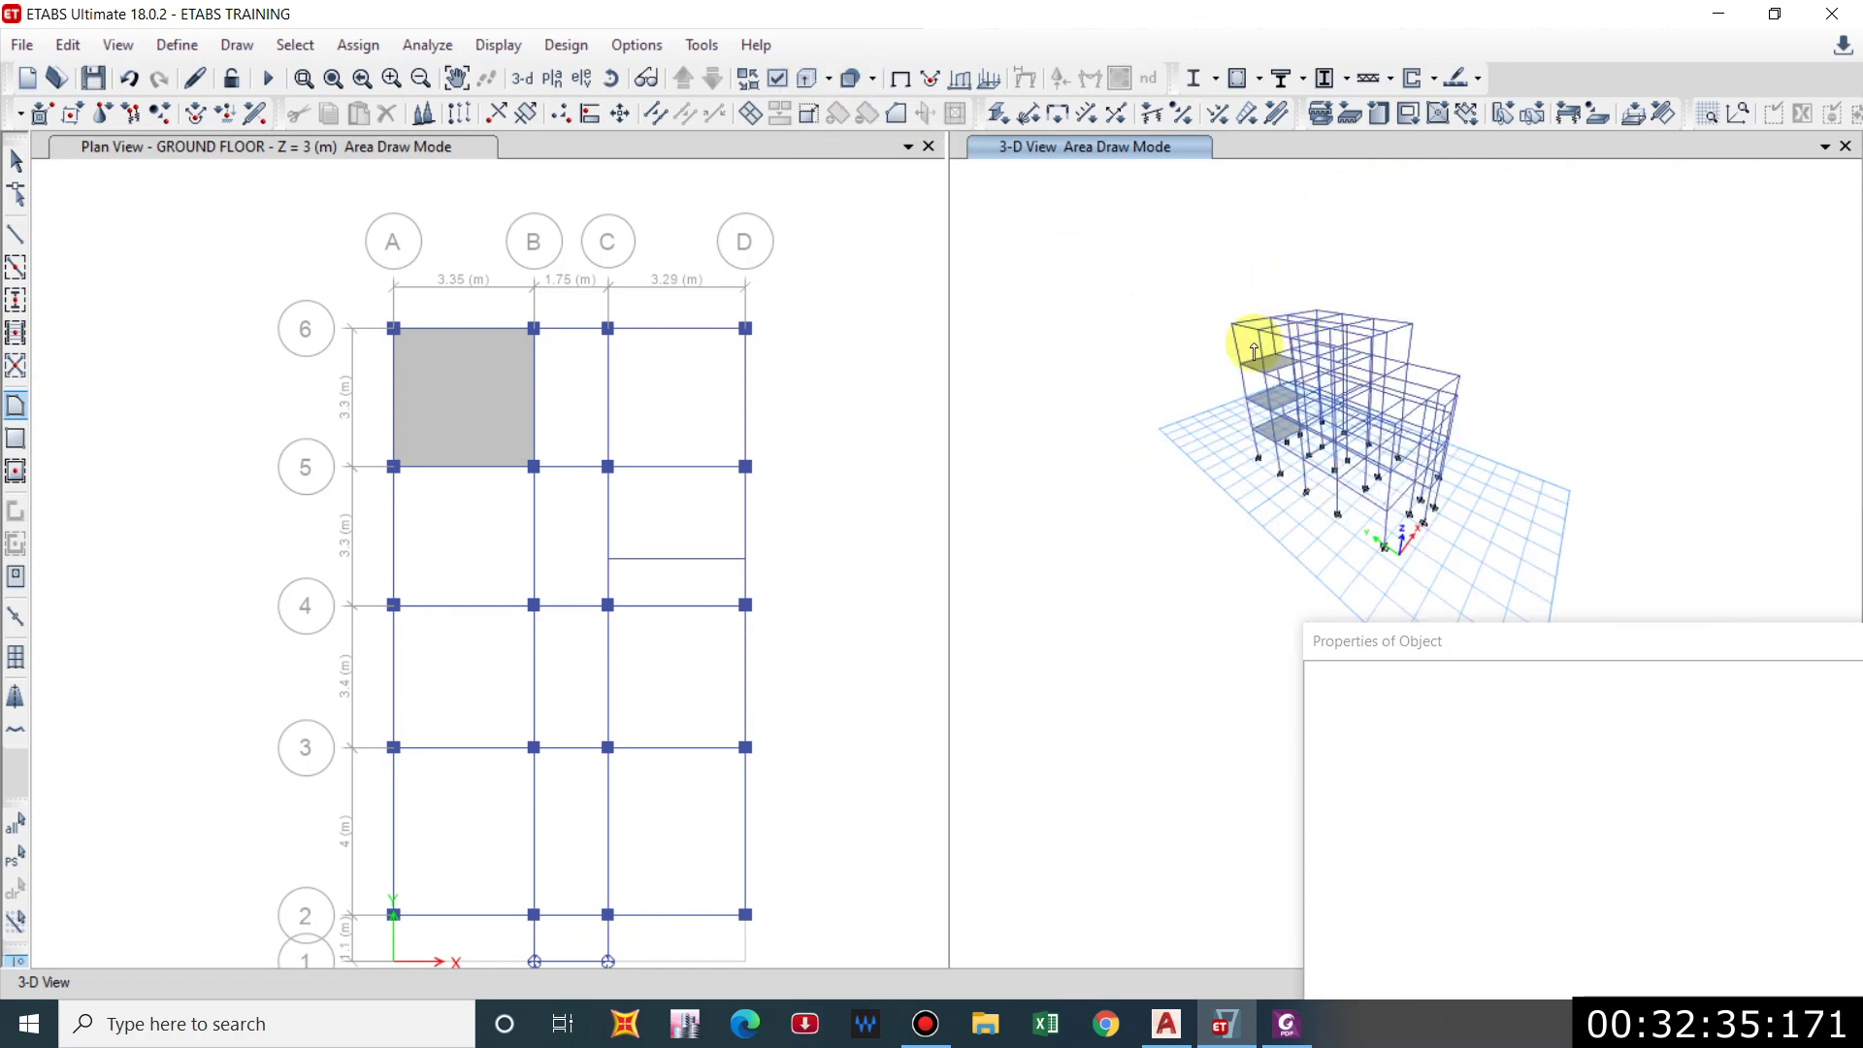
{"action": "scroll", "coordinate": [1256, 404], "scroll_direction": "up", "scroll_amount": 5}
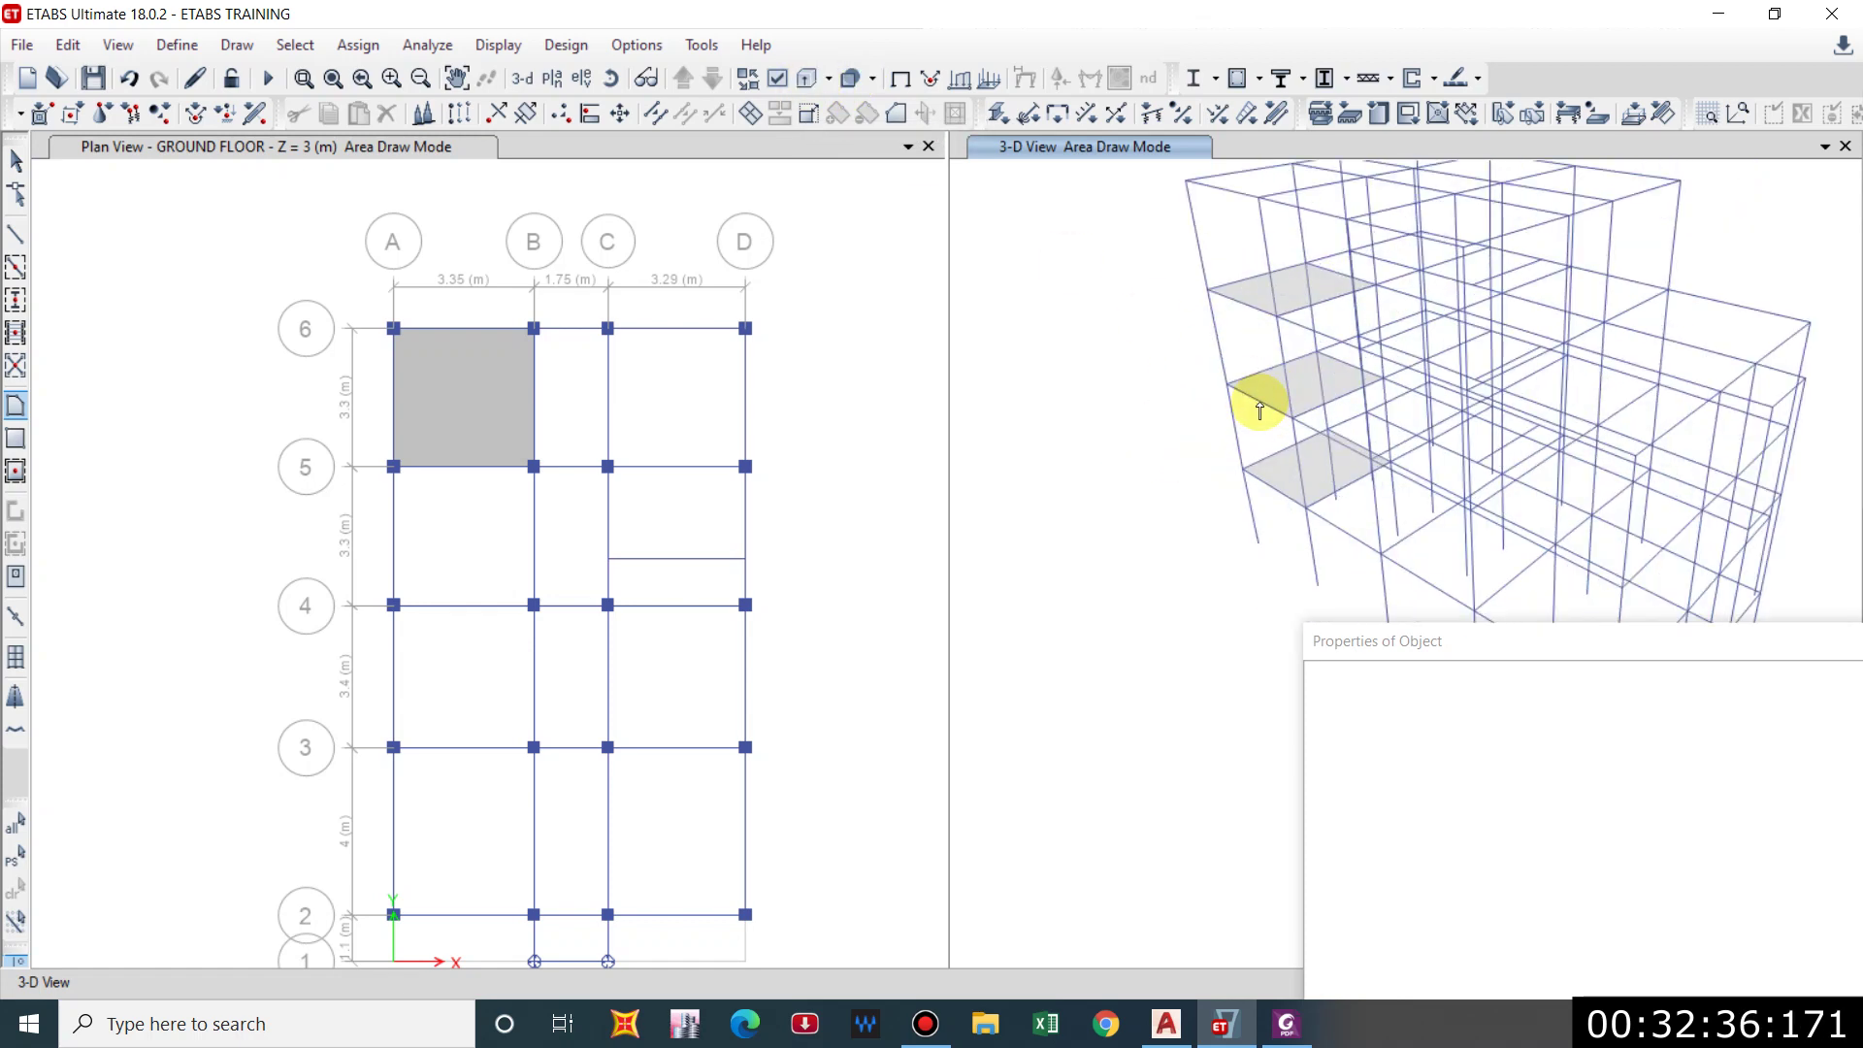
Leave the drawing mode, select the slab panel between grids A–B and 5–6, and undo its creation.
{"action": "key", "text": "Escape"}
{"action": "left_click", "coordinate": [471, 392]}
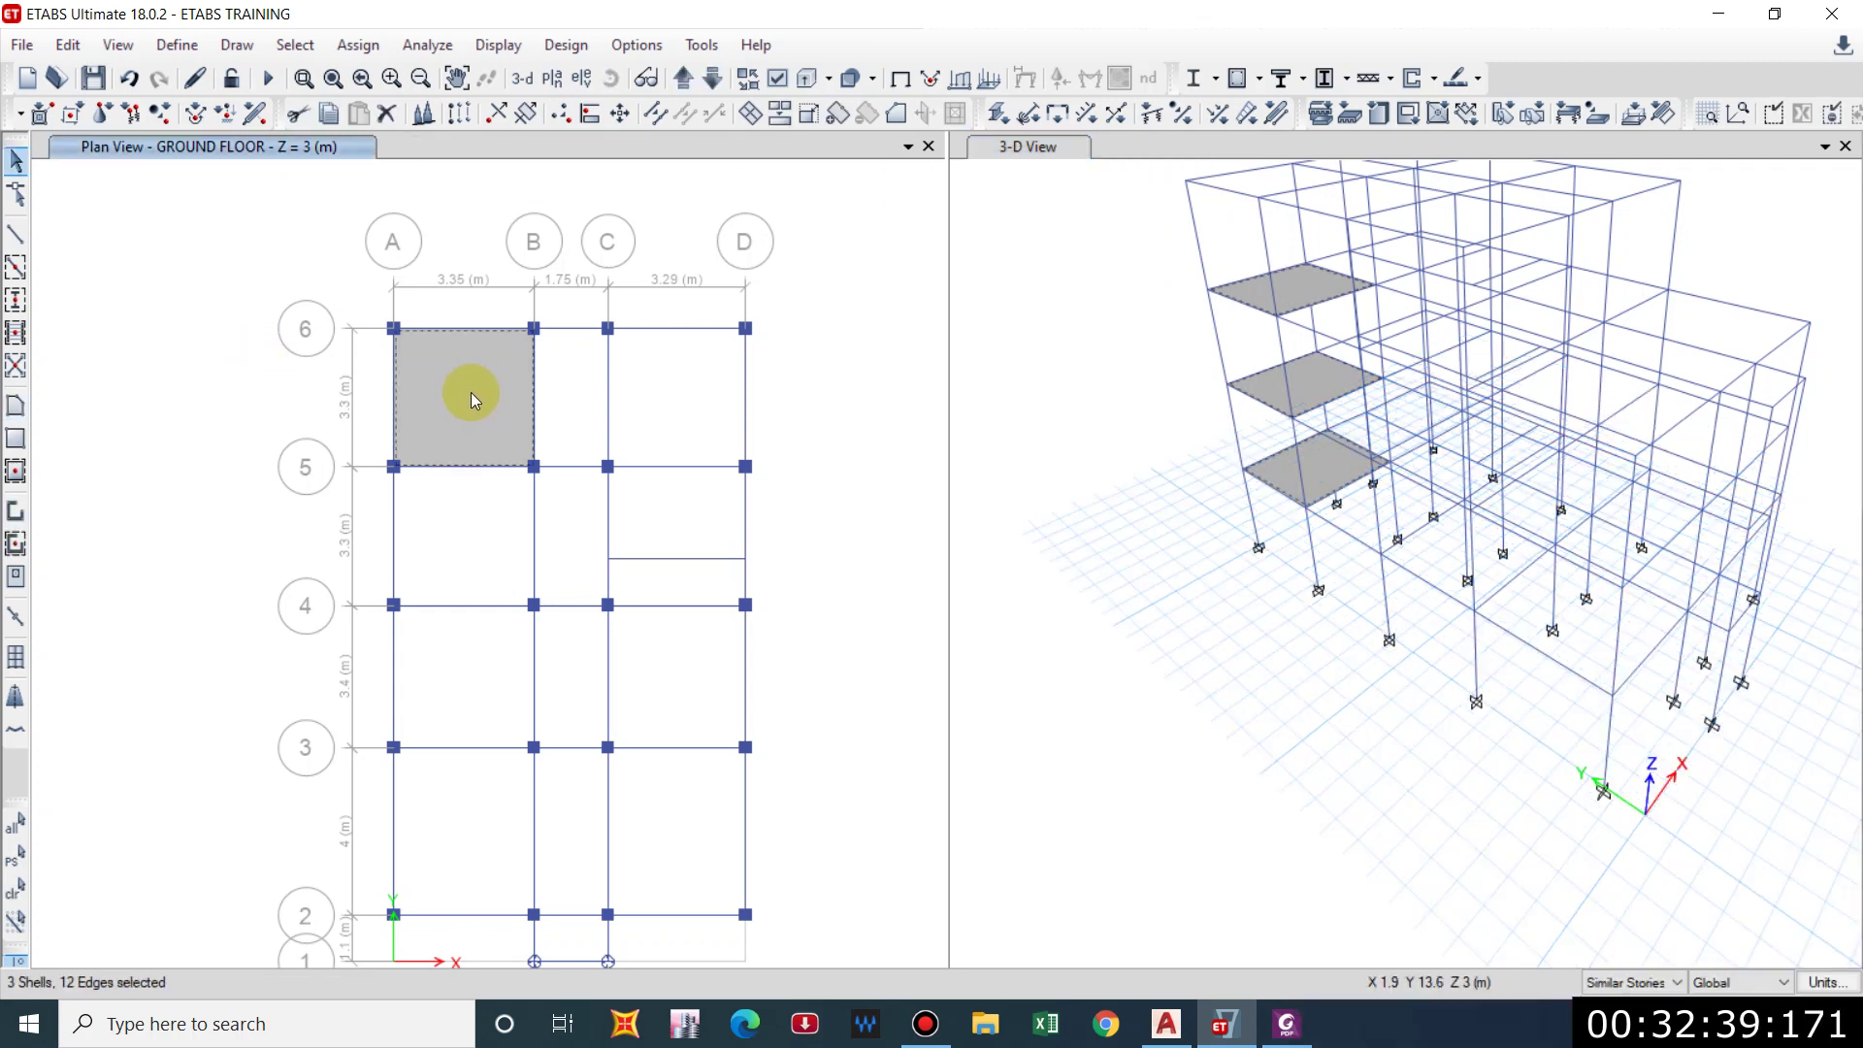
{"action": "left_click", "coordinate": [131, 79]}
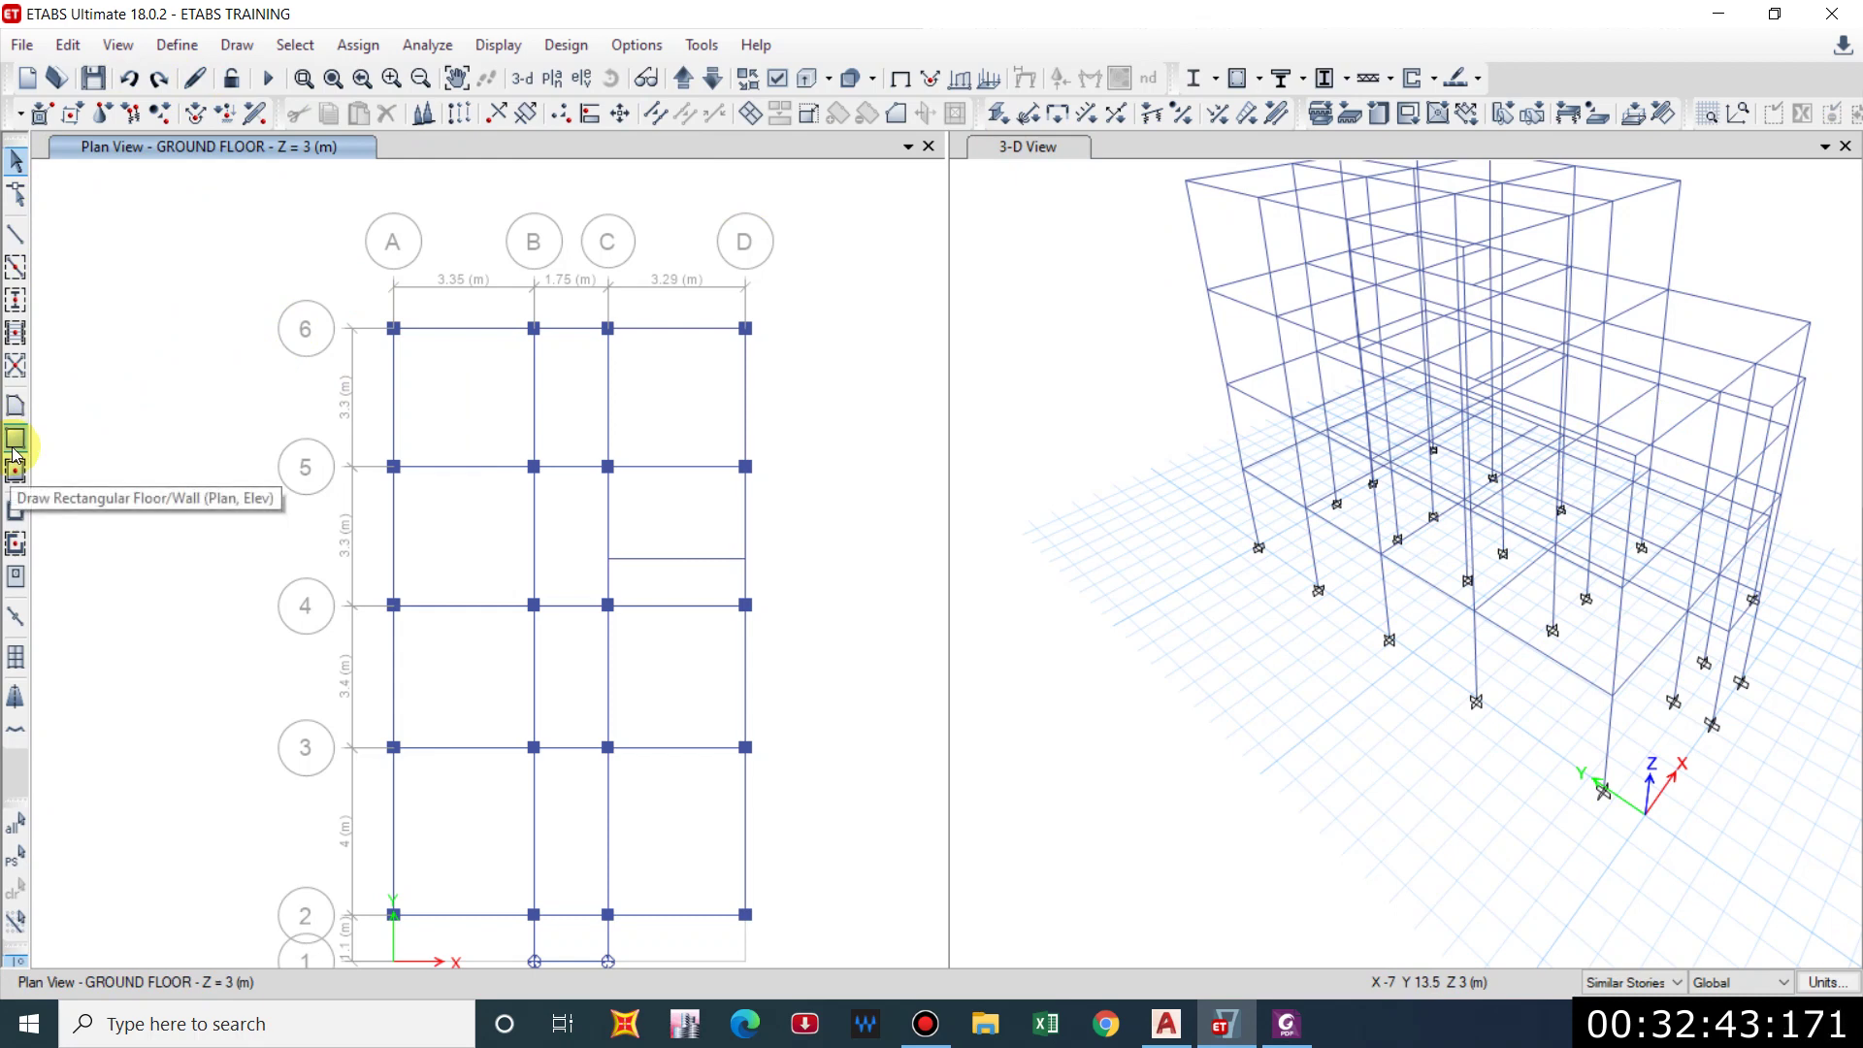
Draw a rectangular Slab panel from grid intersection A-6 to B-5 on the GROUND FLOOR plan.
{"action": "left_click", "coordinate": [15, 445]}
{"action": "scroll", "coordinate": [393, 345], "scroll_direction": "up", "scroll_amount": 3}
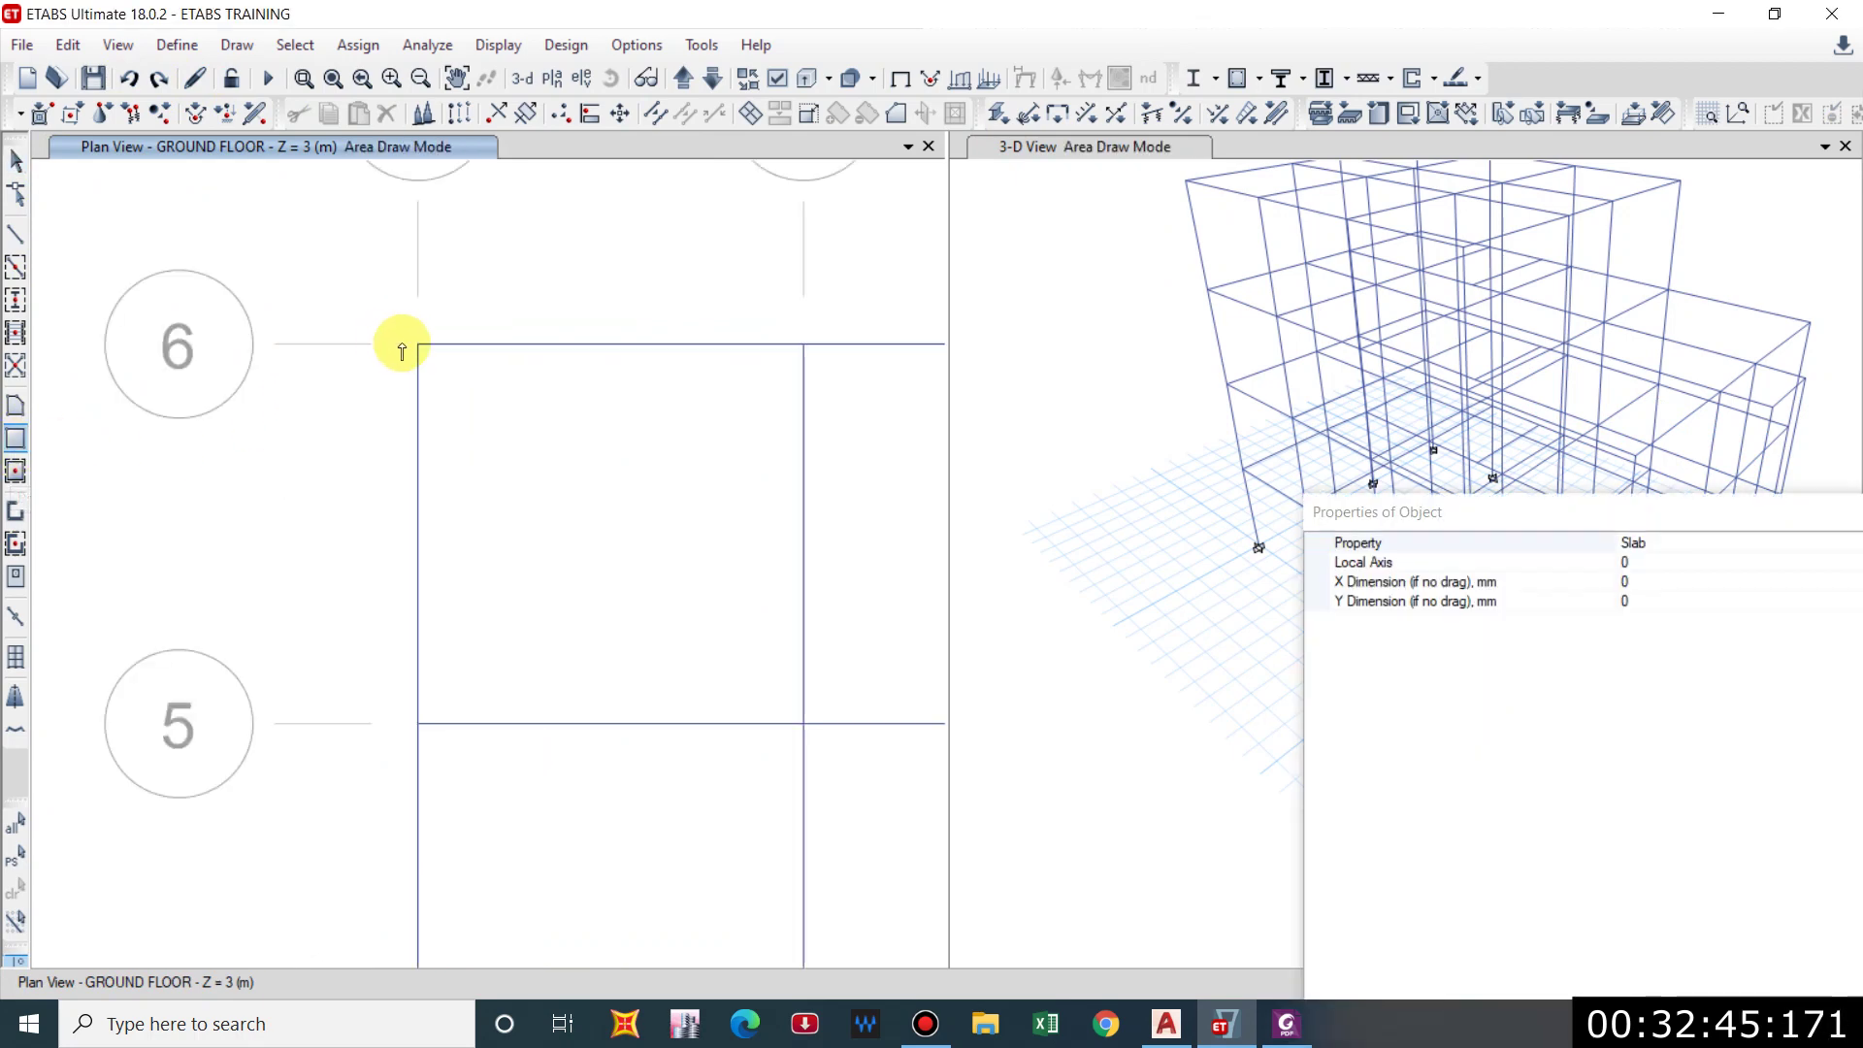
{"action": "scroll", "coordinate": [379, 325], "scroll_direction": "down", "scroll_amount": 3}
{"action": "scroll", "coordinate": [388, 330], "scroll_direction": "up", "scroll_amount": 3}
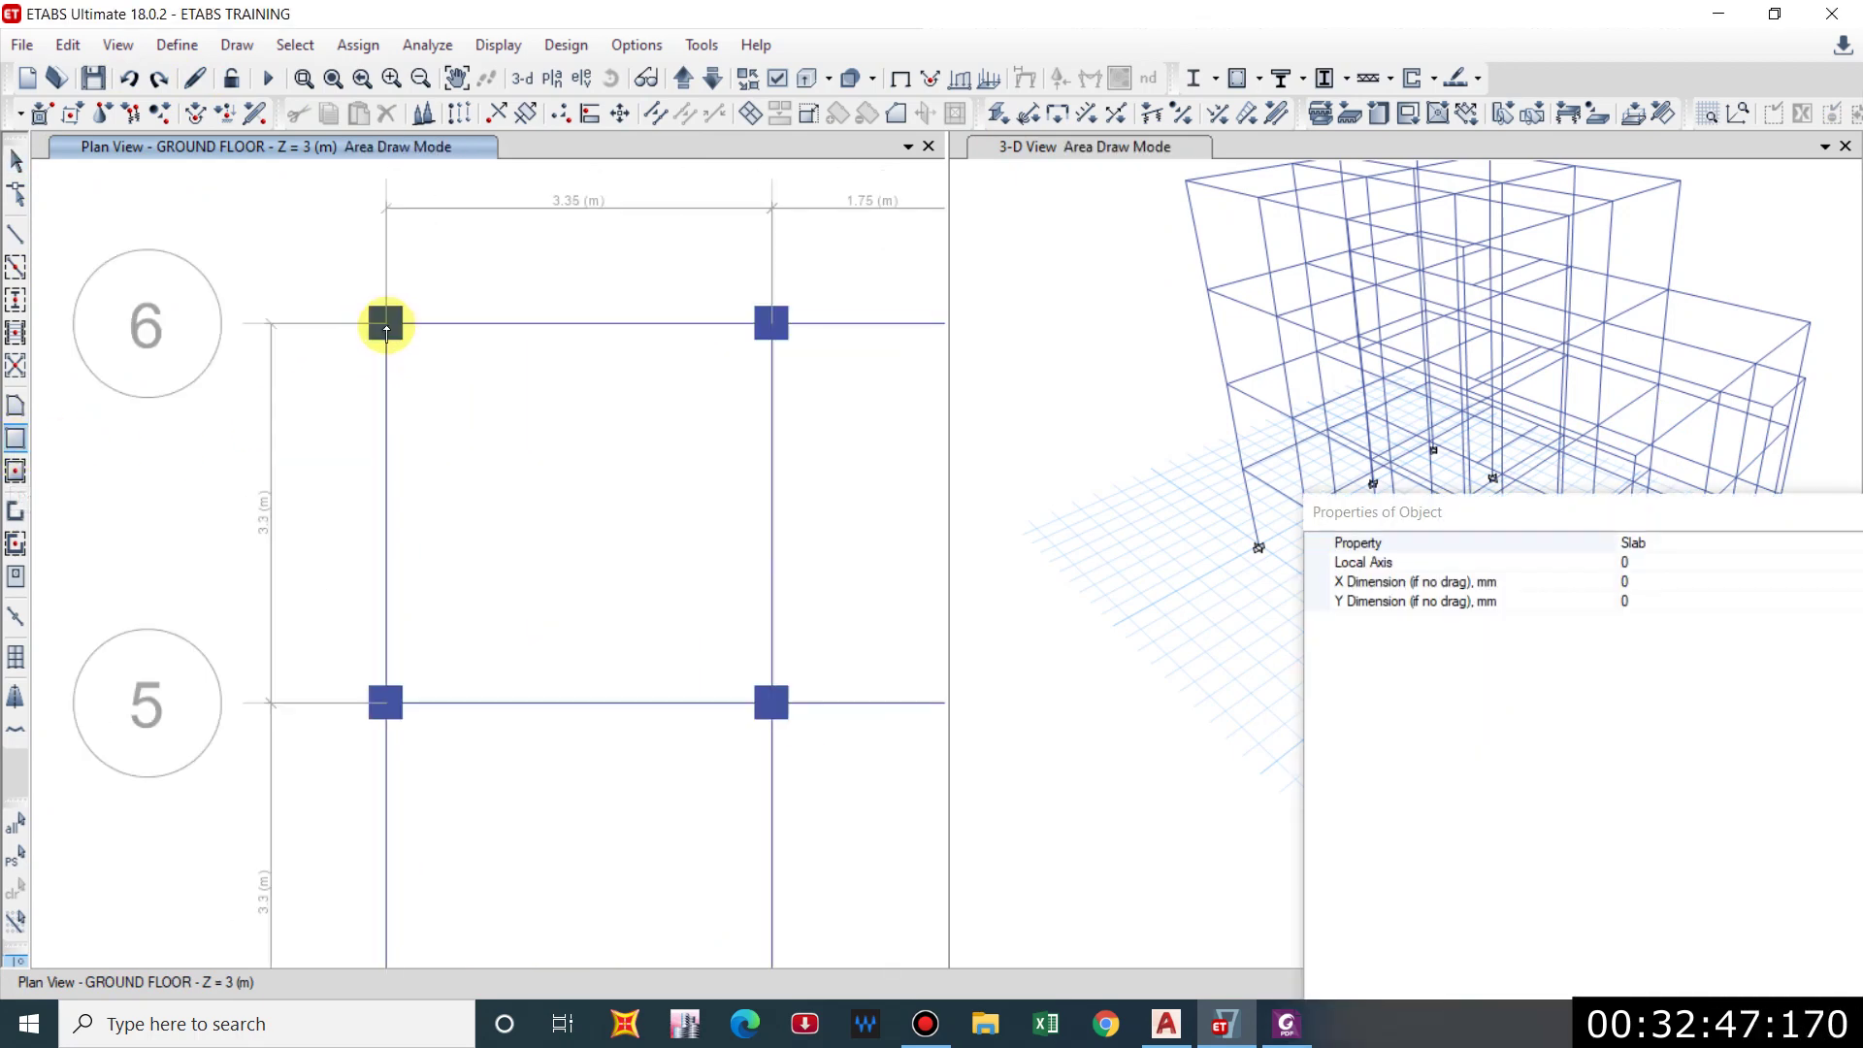
{"action": "left_click_drag", "start_coordinate": [386, 322], "coordinate": [771, 705]}
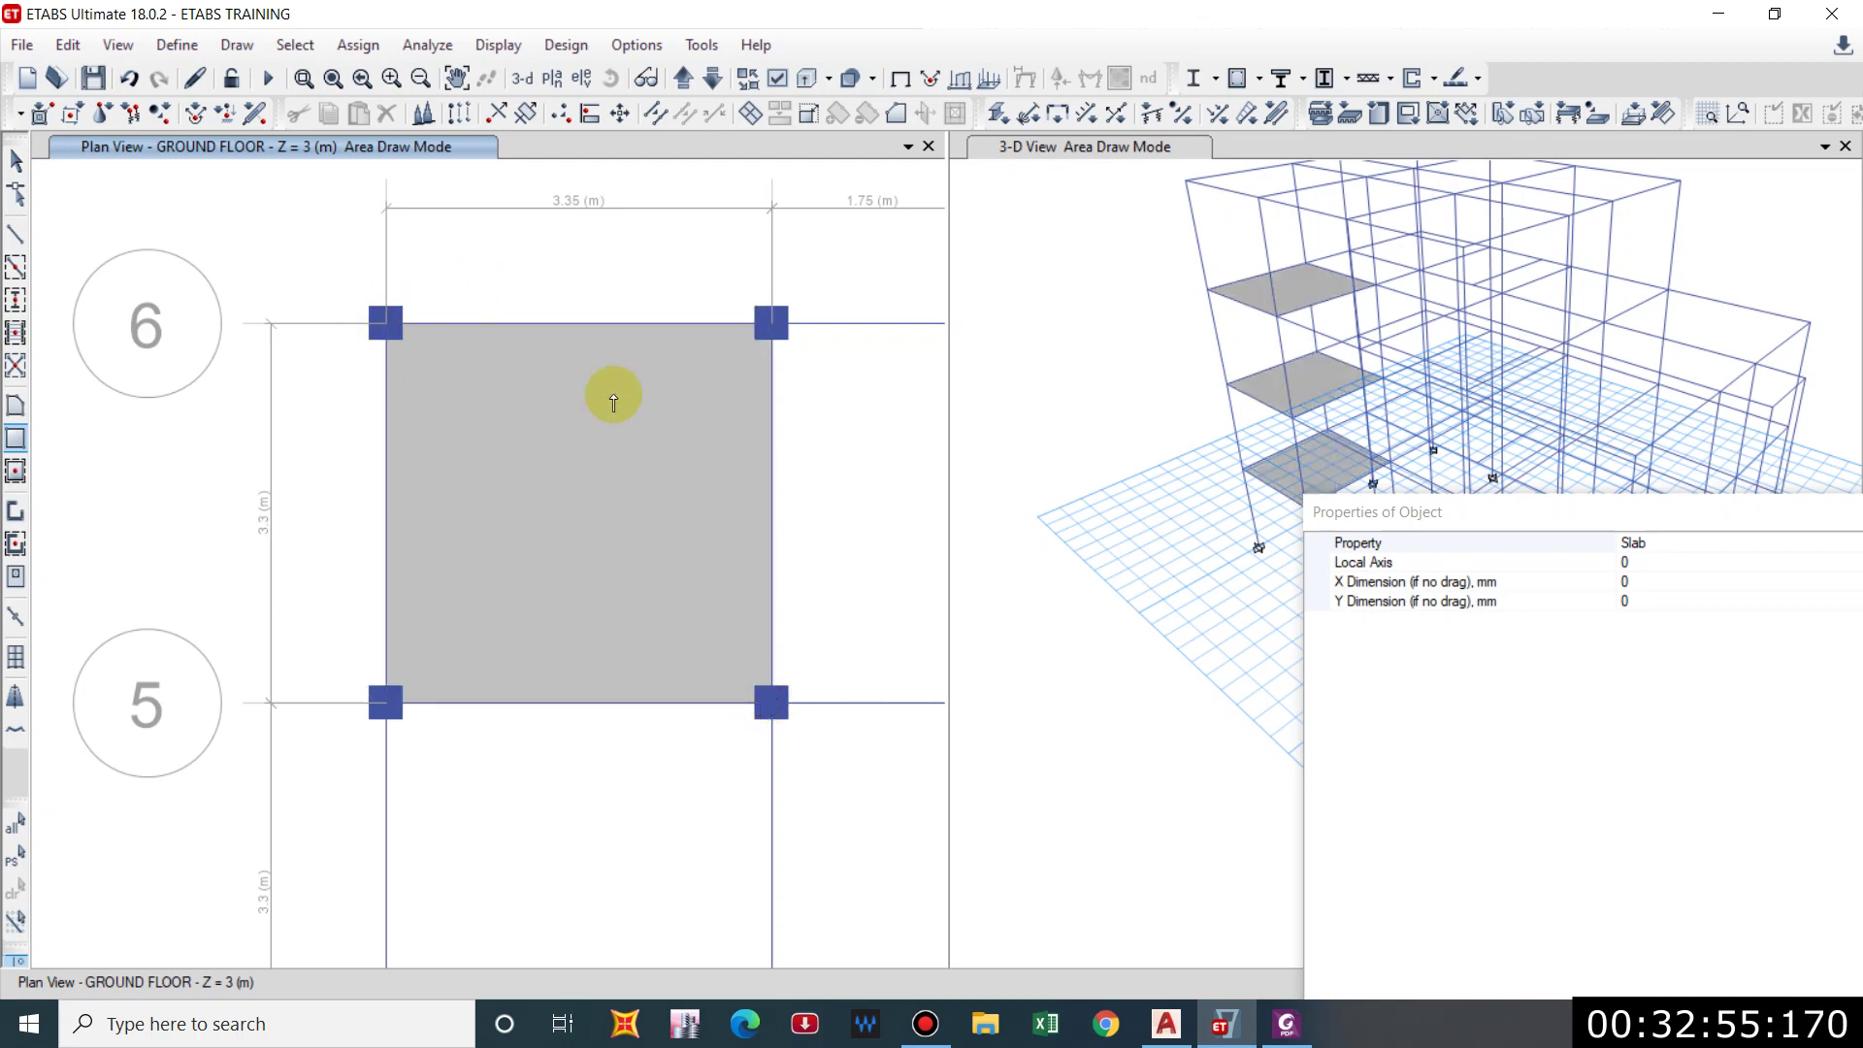
{"action": "scroll", "coordinate": [1194, 383], "scroll_direction": "down", "scroll_amount": 5}
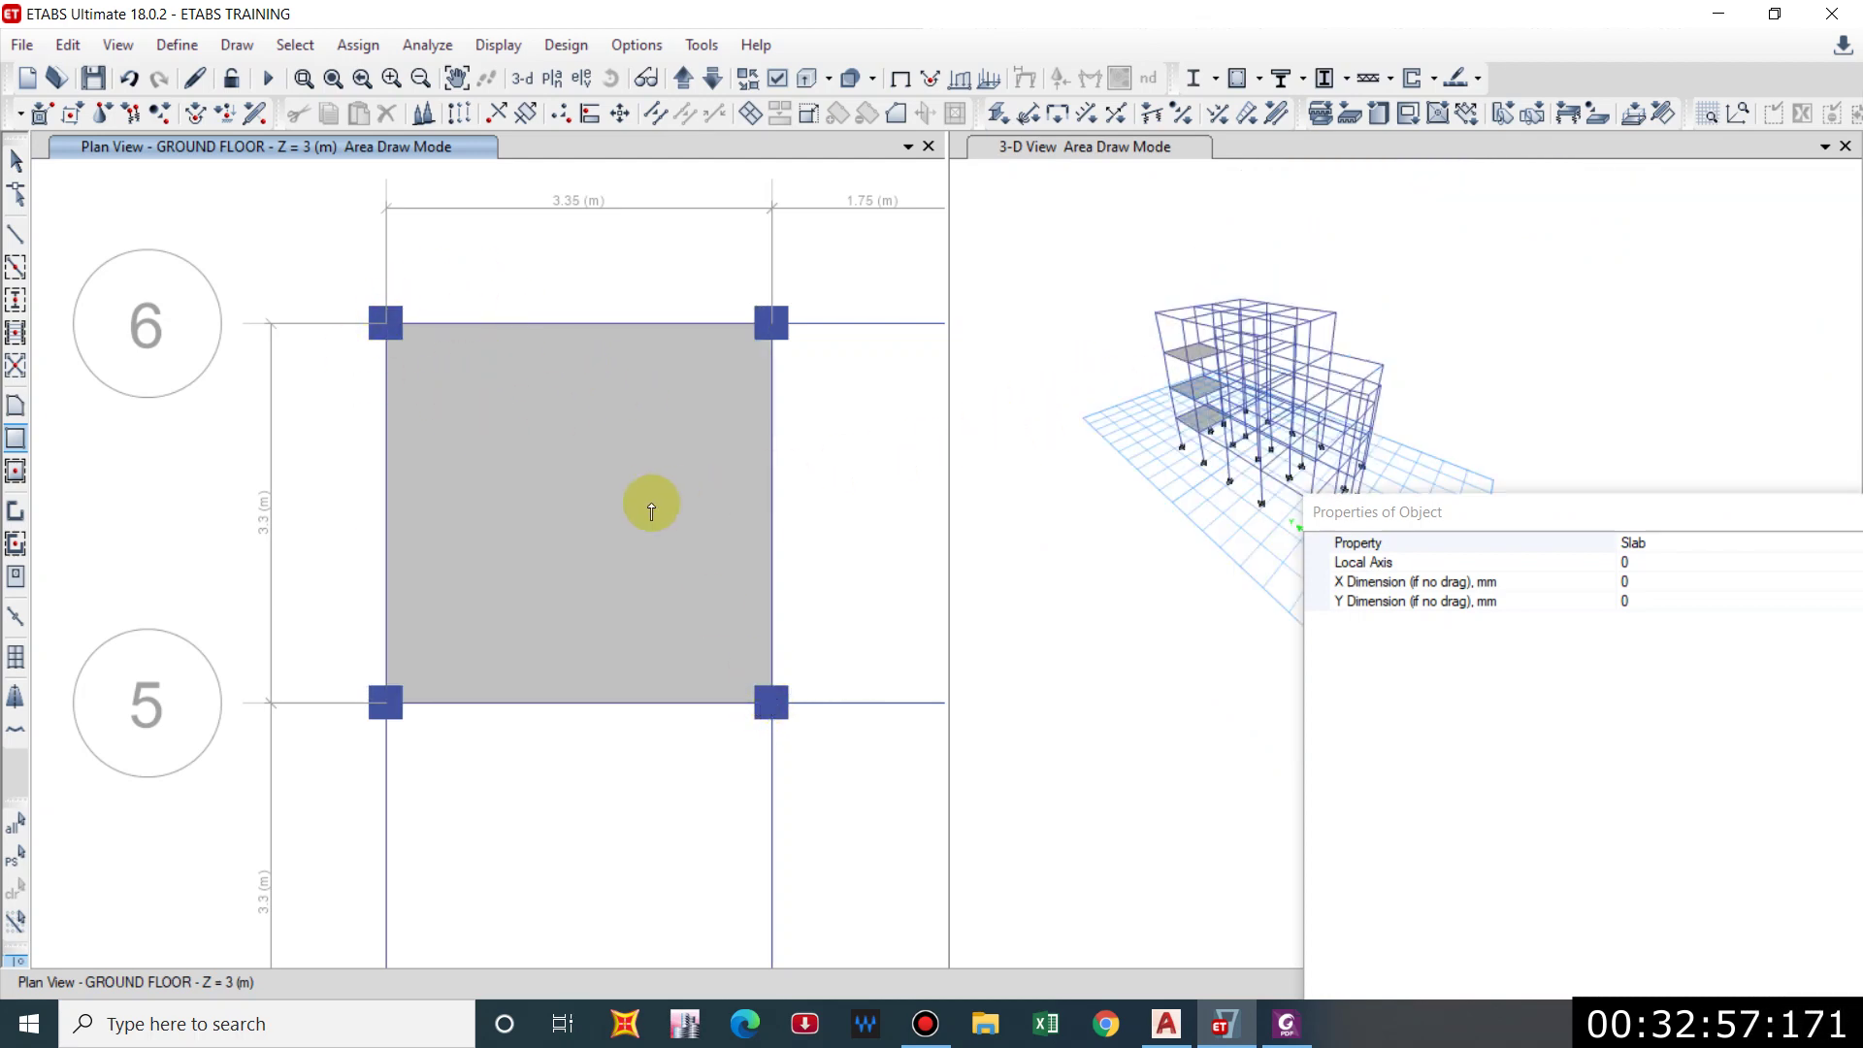
End the rectangular drawing mode, restore the full plan view and undo the rectangular slab panel.
{"action": "key", "text": "Escape"}
{"action": "left_click", "coordinate": [602, 463]}
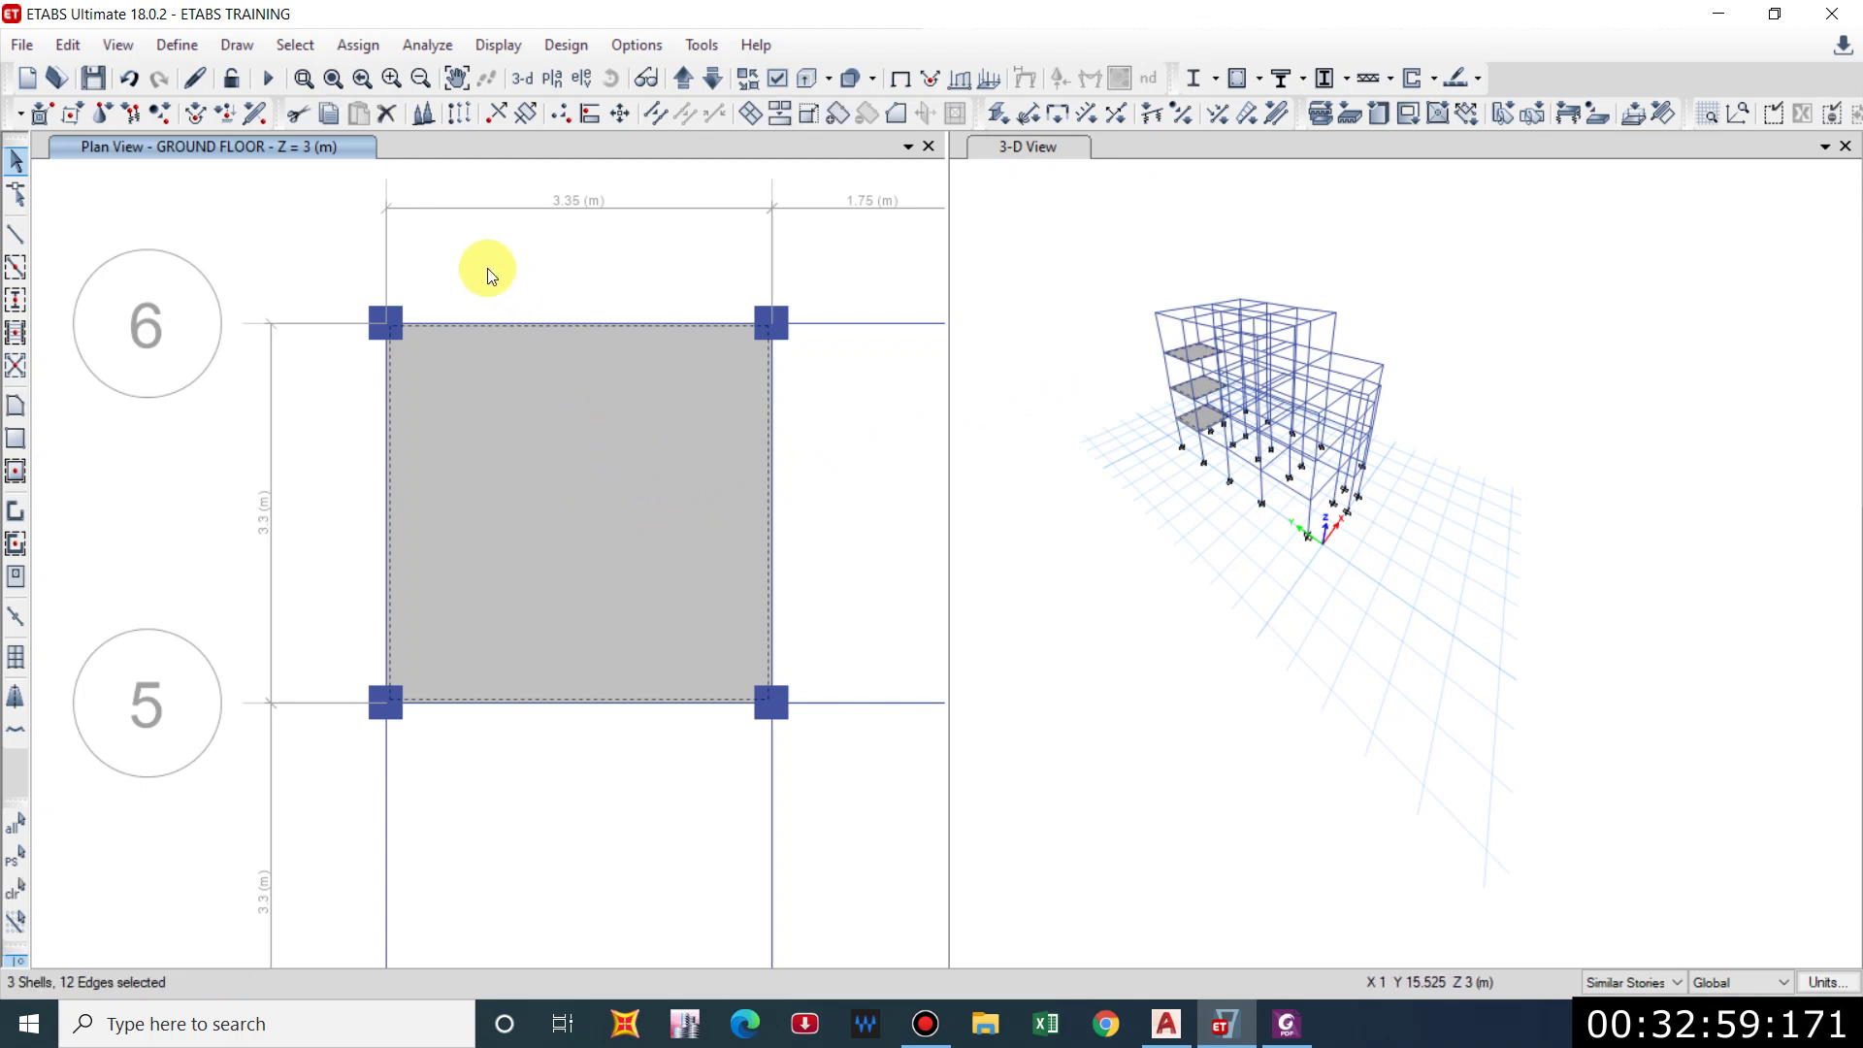
{"action": "key", "text": "F3"}
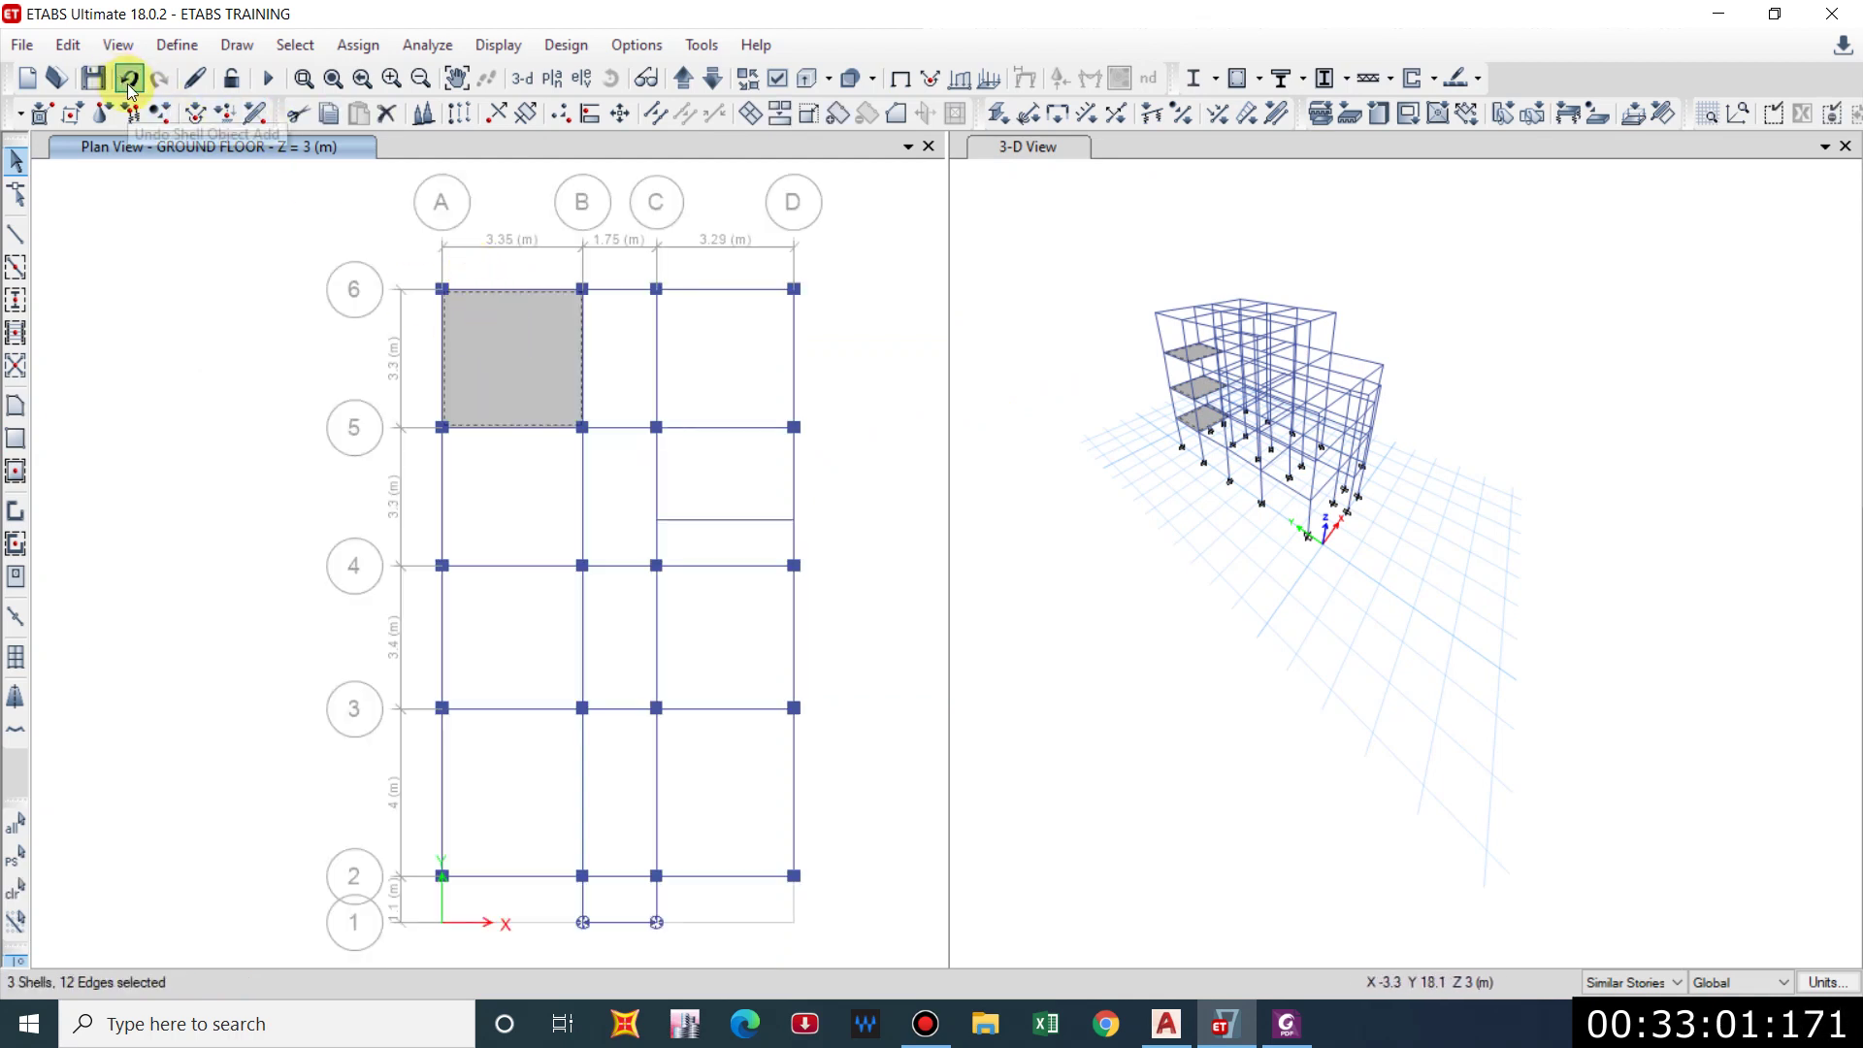
{"action": "left_click", "coordinate": [129, 84]}
Quick-draw a Slab panel in the bay between grids A–B and 5–6.
{"action": "left_click", "coordinate": [16, 471]}
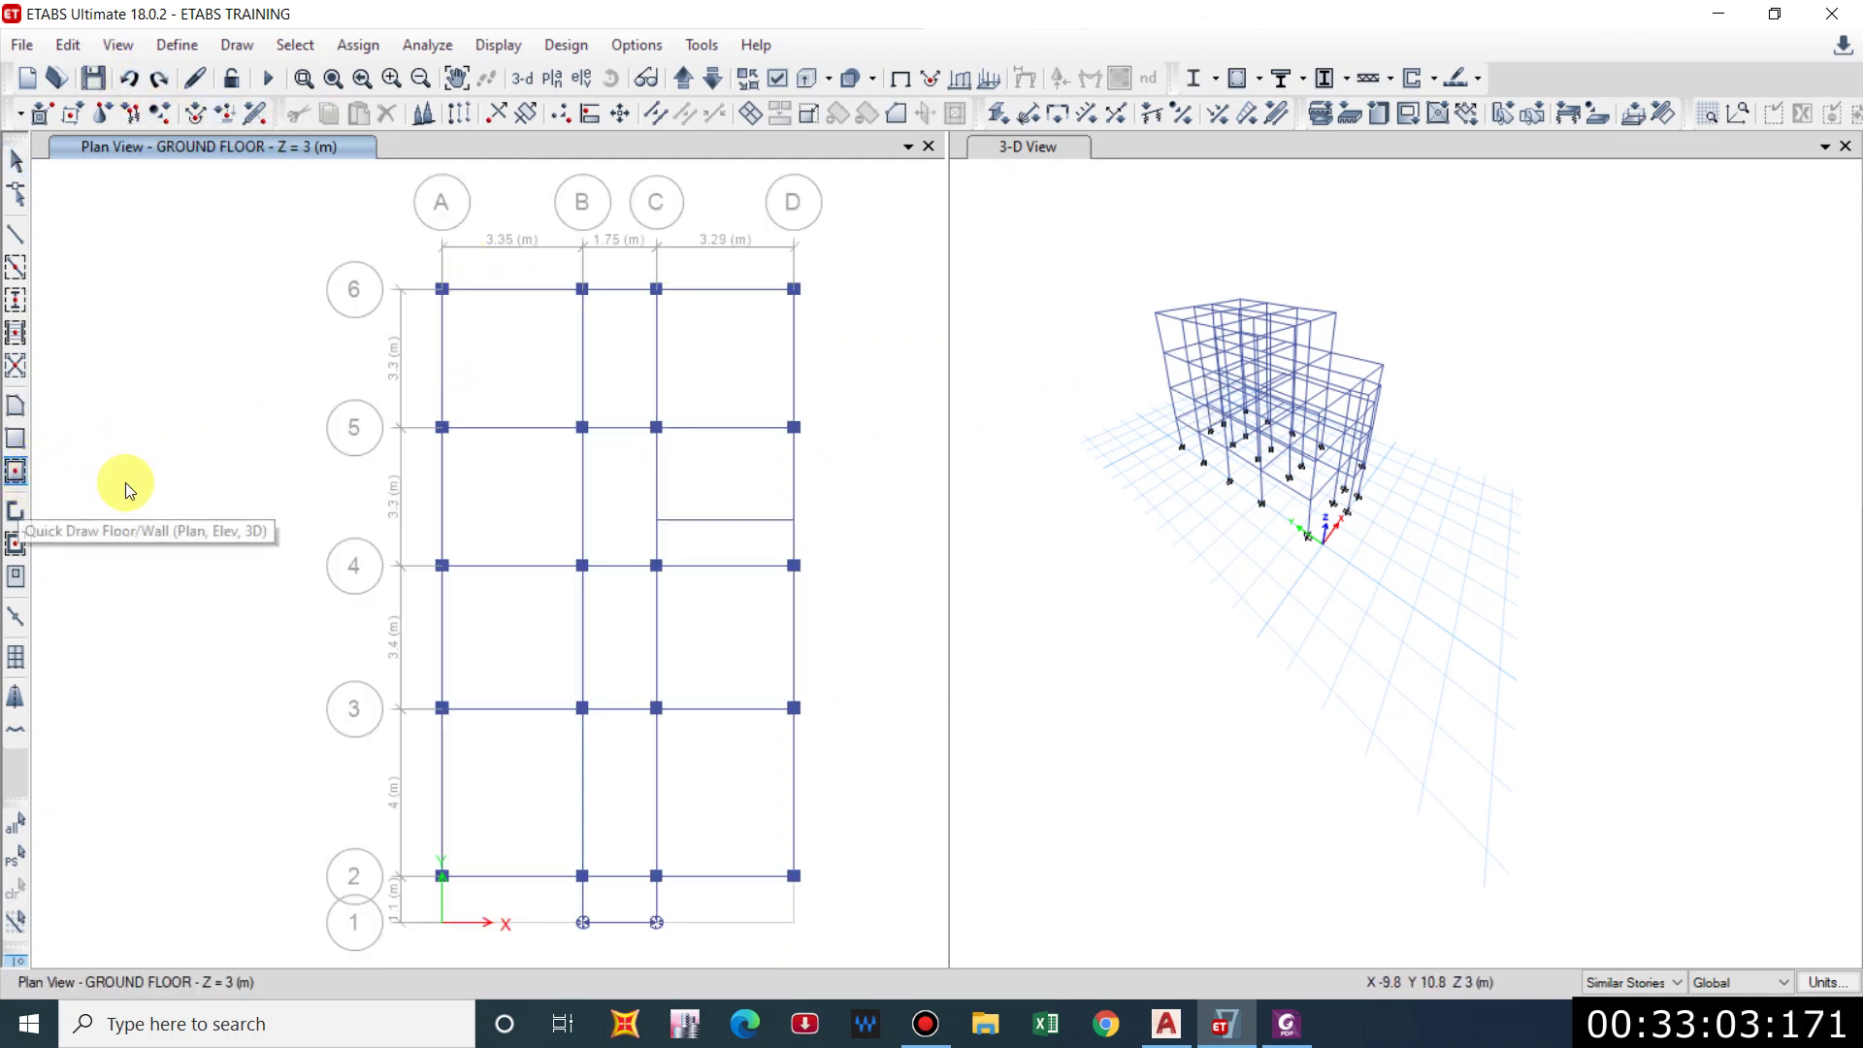
{"action": "left_click", "coordinate": [498, 355]}
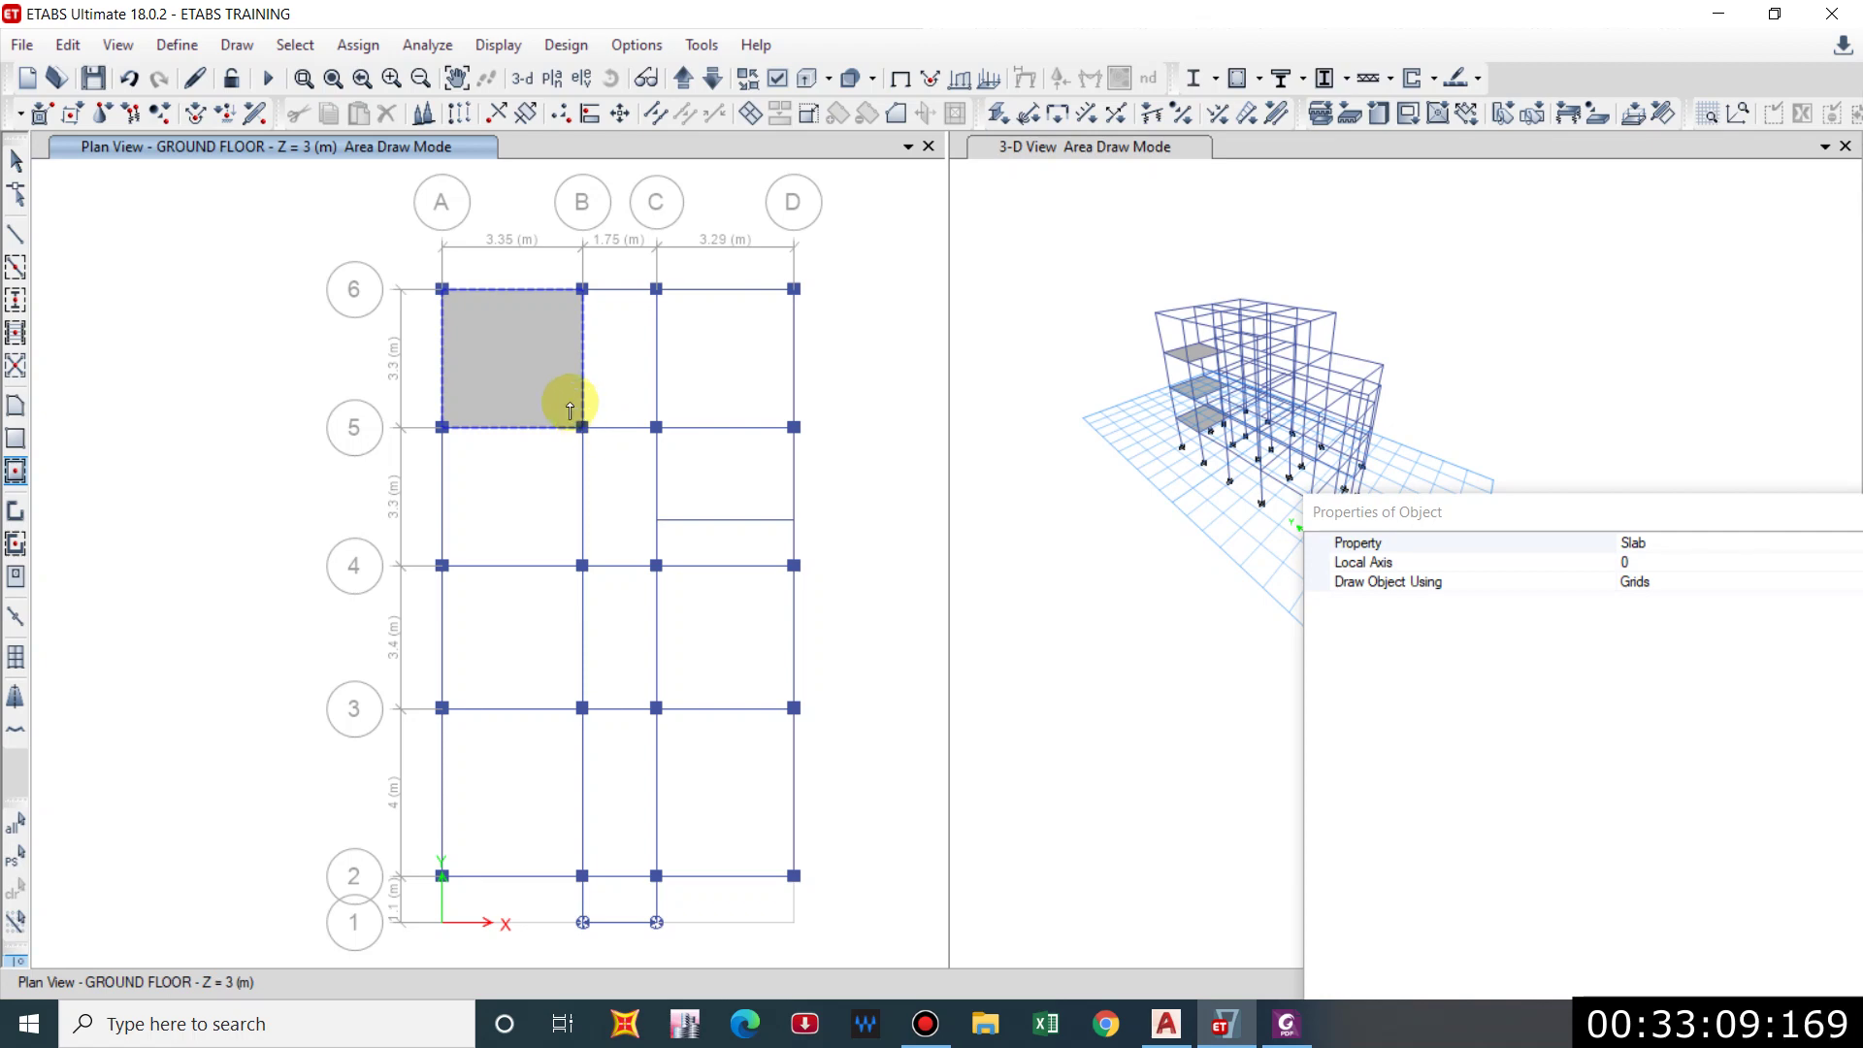
Switch to AutoCAD, examine the staircase bay and room layout on the floor plans, and return to ETABS.
{"action": "left_click", "coordinate": [1194, 1035]}
{"action": "scroll", "coordinate": [632, 376], "scroll_direction": "down", "scroll_amount": 3}
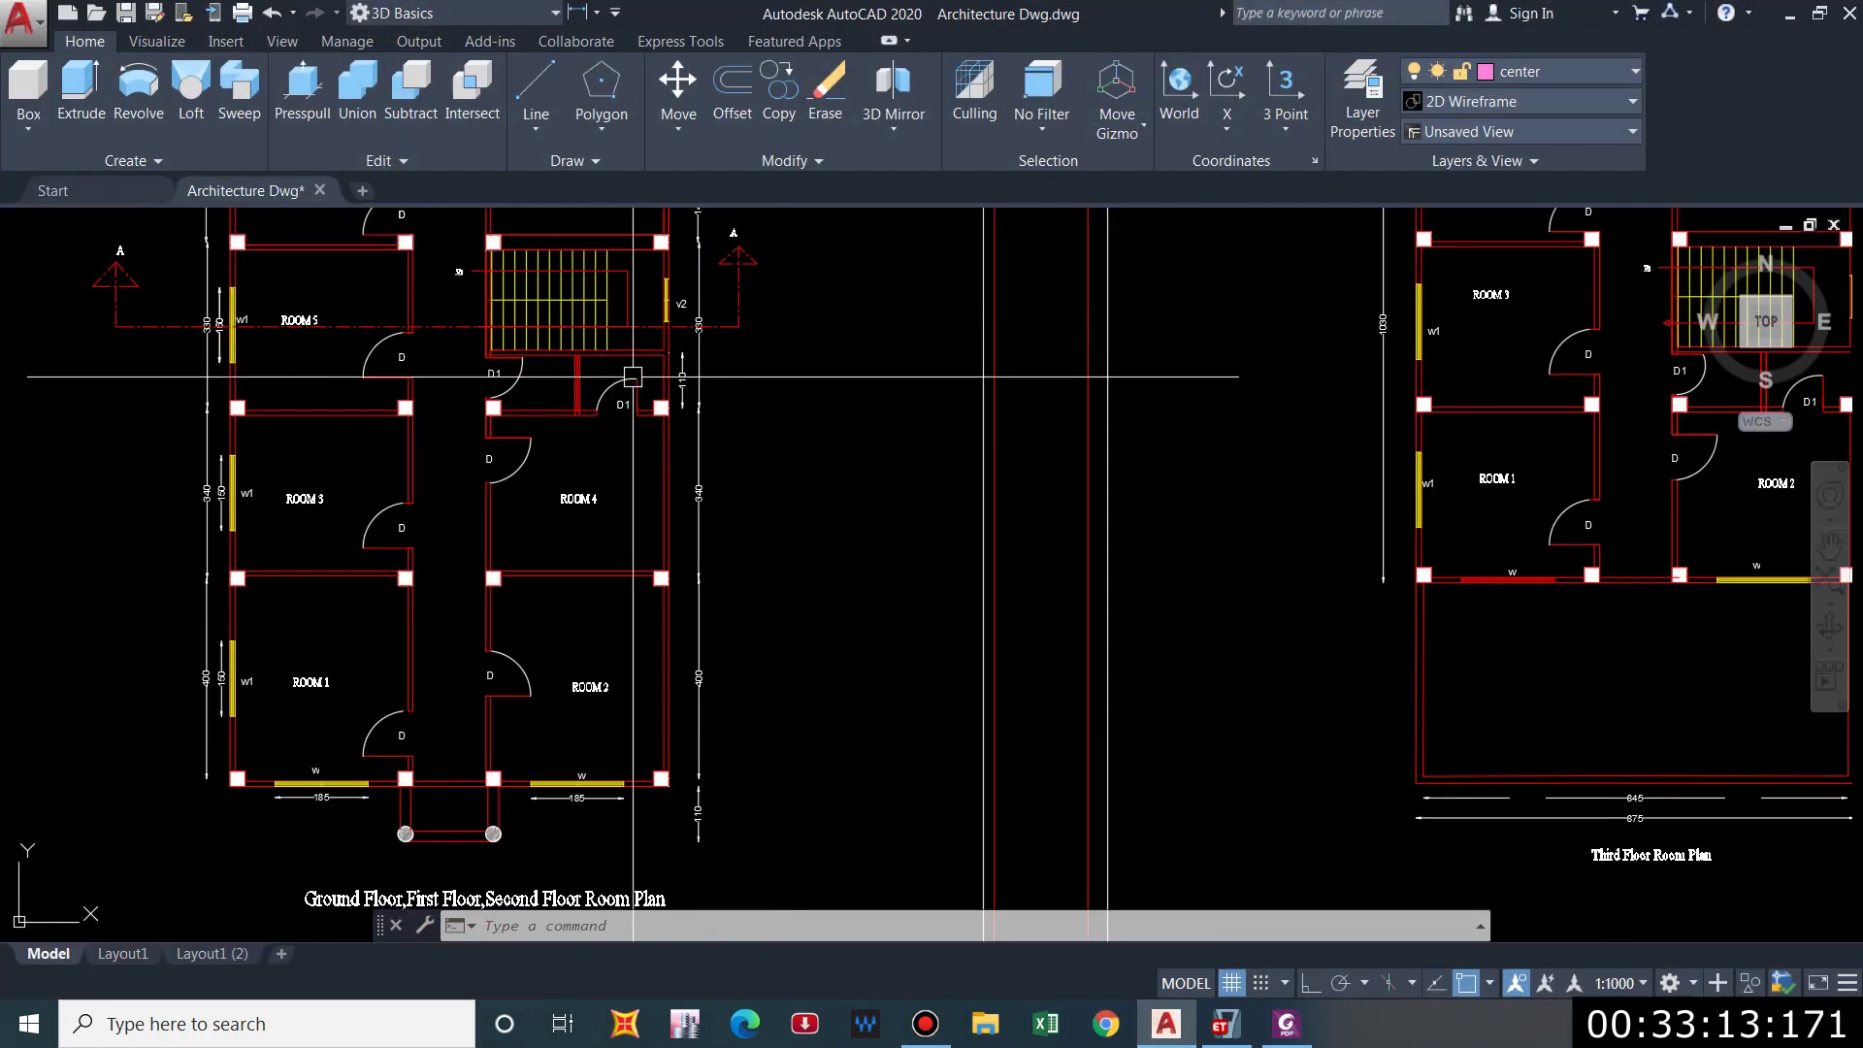
{"action": "scroll", "coordinate": [633, 376], "scroll_direction": "down", "scroll_amount": 2}
{"action": "key", "text": "Escape"}
{"action": "key", "text": "Escape"}
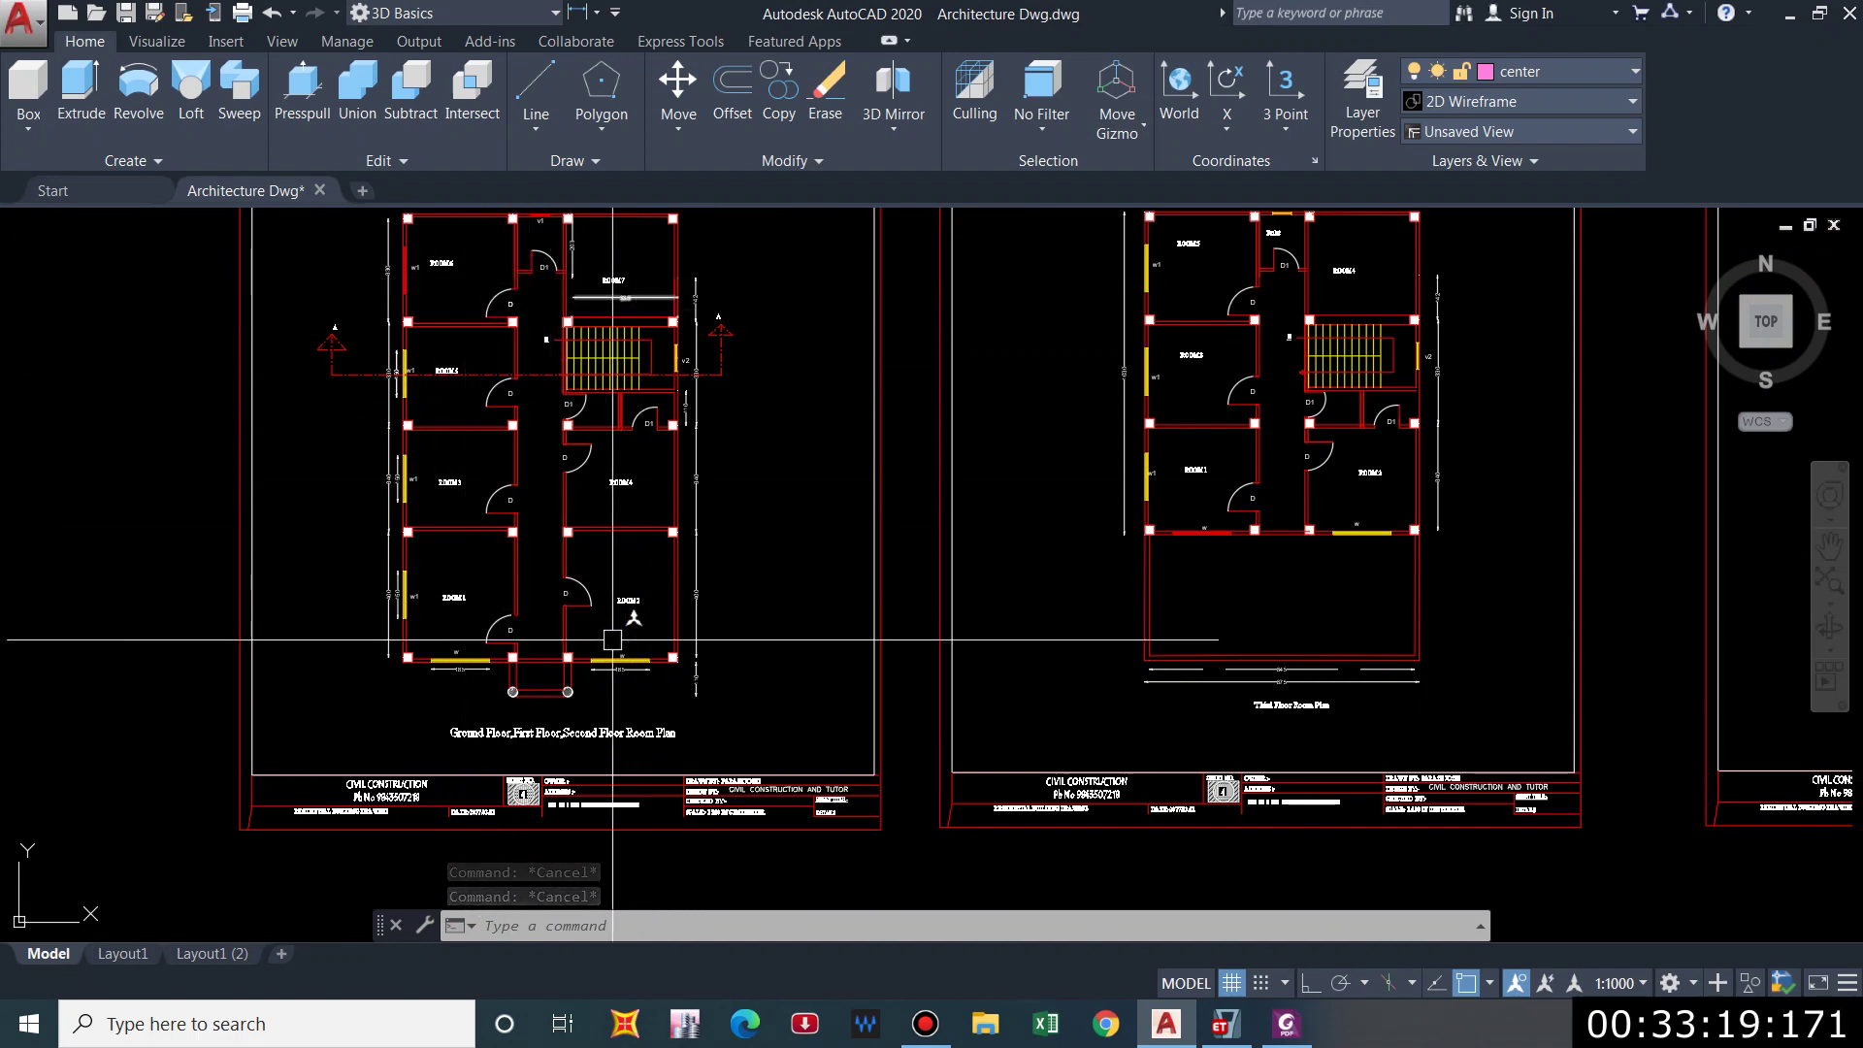
{"action": "scroll", "coordinate": [611, 303], "scroll_direction": "up", "scroll_amount": 2}
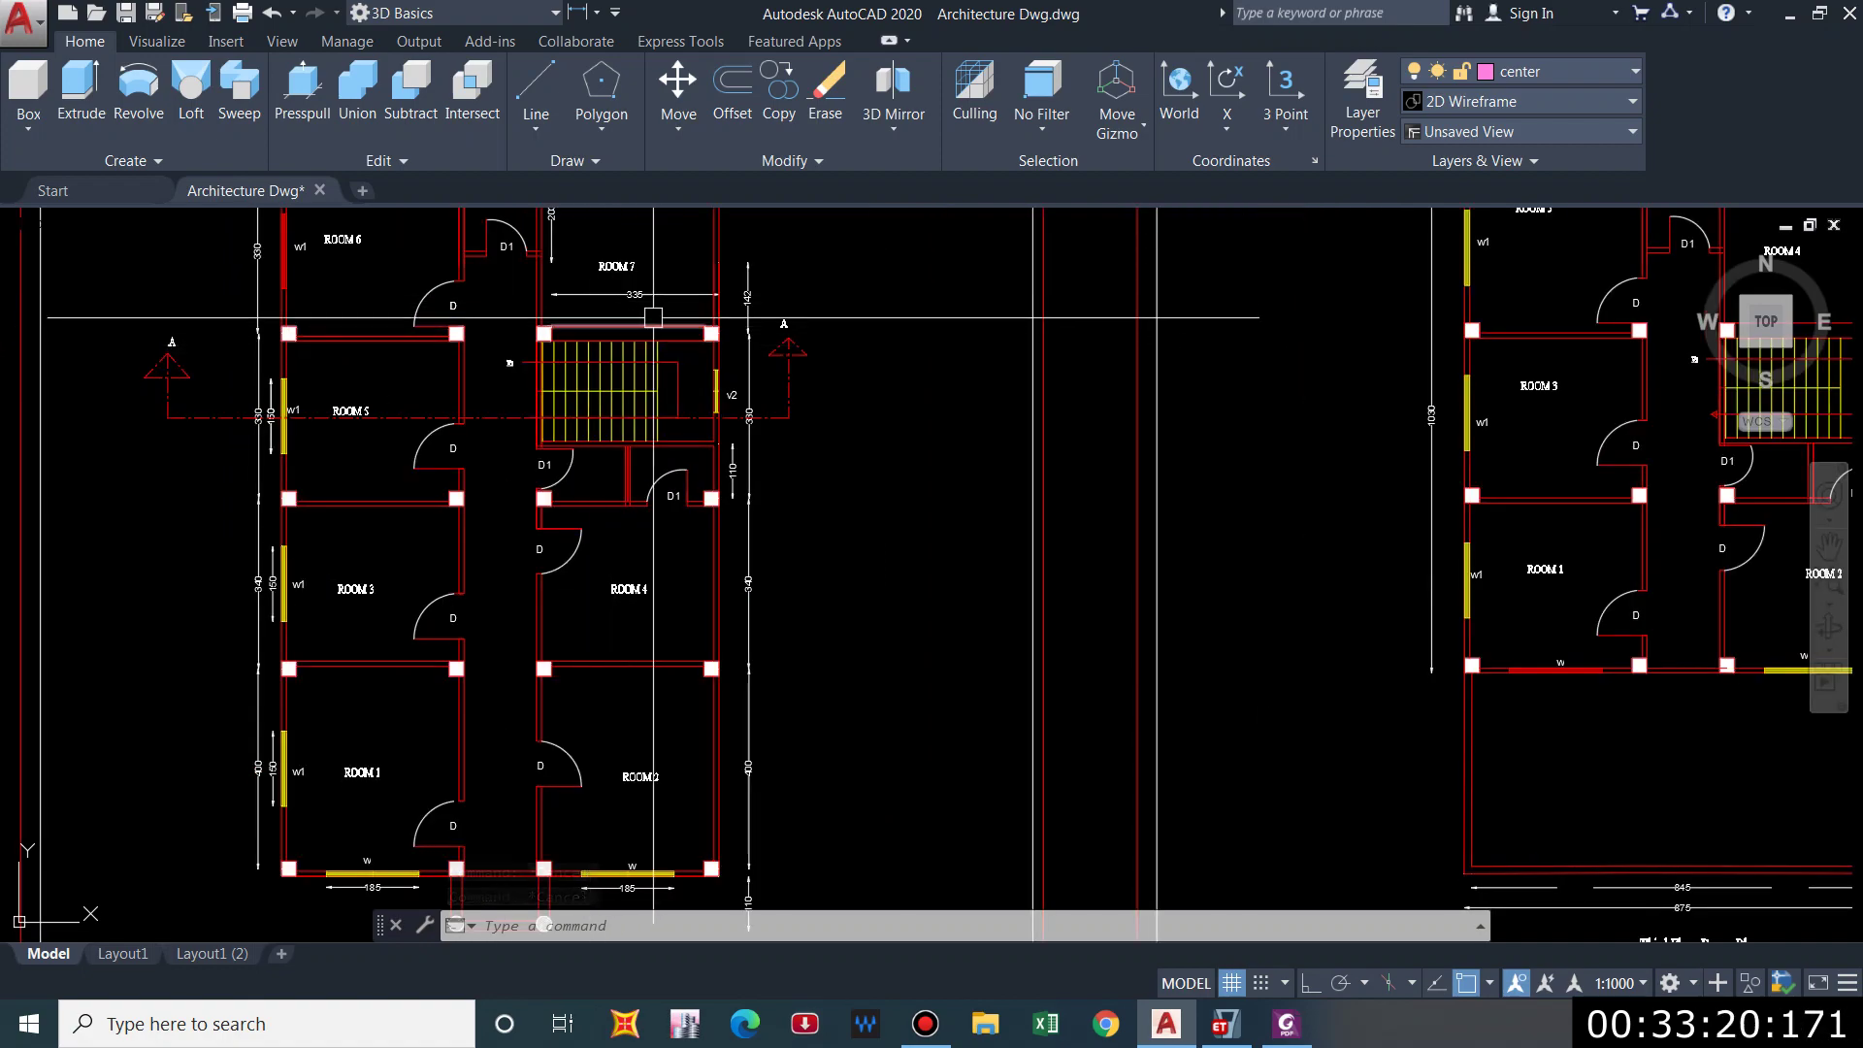
{"action": "left_click", "coordinate": [1790, 19]}
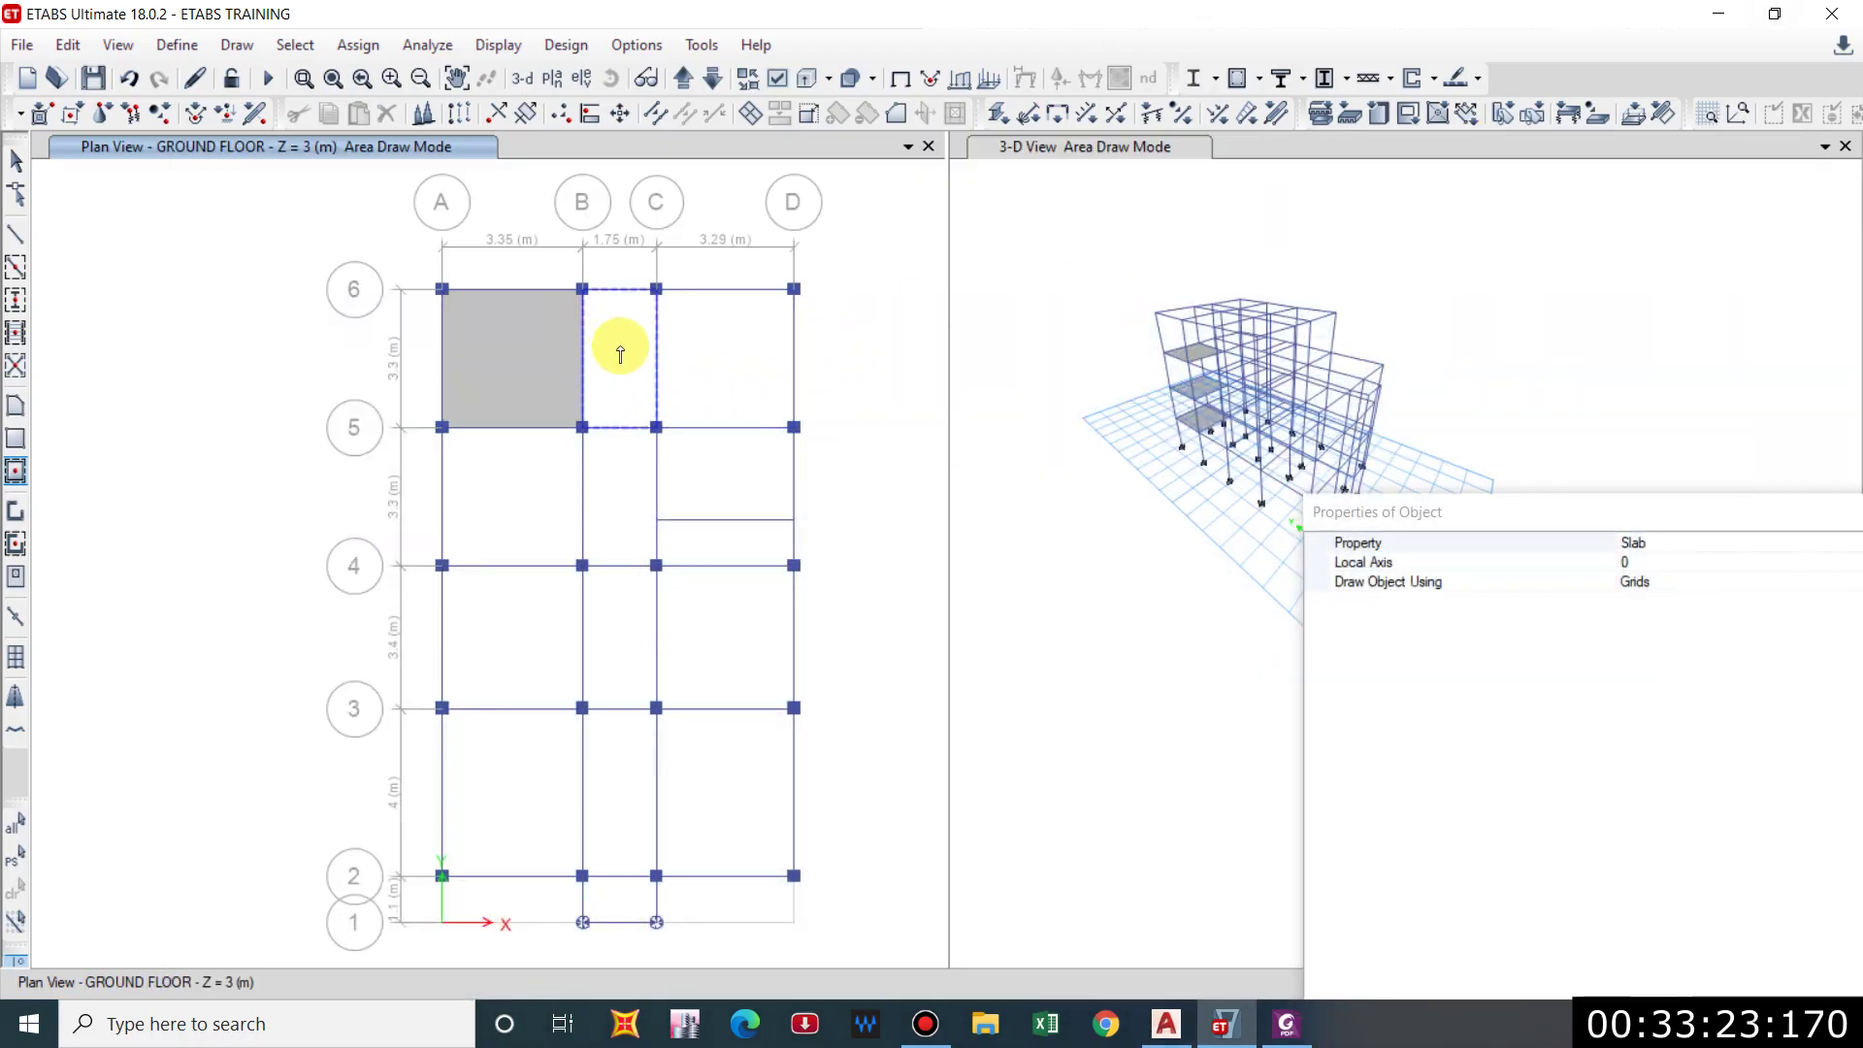
Quick-draw Slab panels in all remaining bays between grids A–D and 2–6, and end the drawing mode.
{"action": "left_click", "coordinate": [619, 515]}
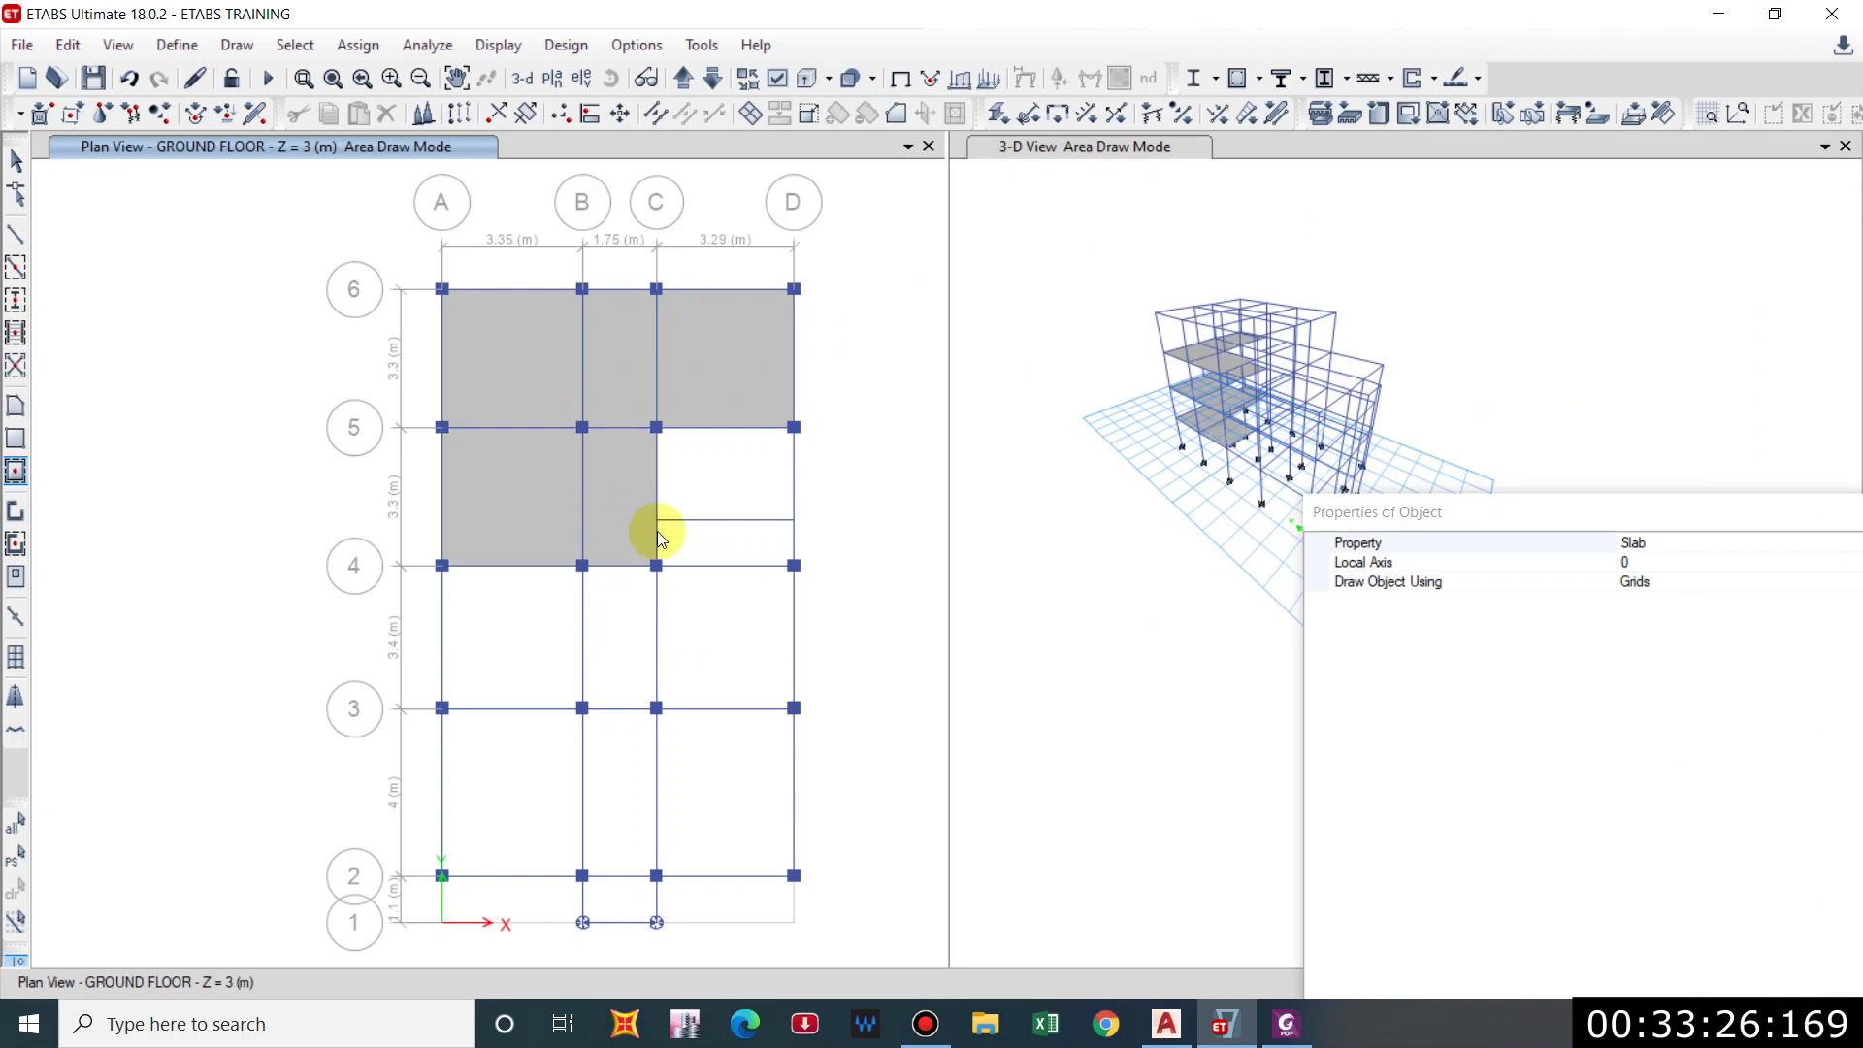
{"action": "left_click", "coordinate": [700, 637]}
{"action": "left_click", "coordinate": [623, 651]}
{"action": "left_click", "coordinate": [573, 792]}
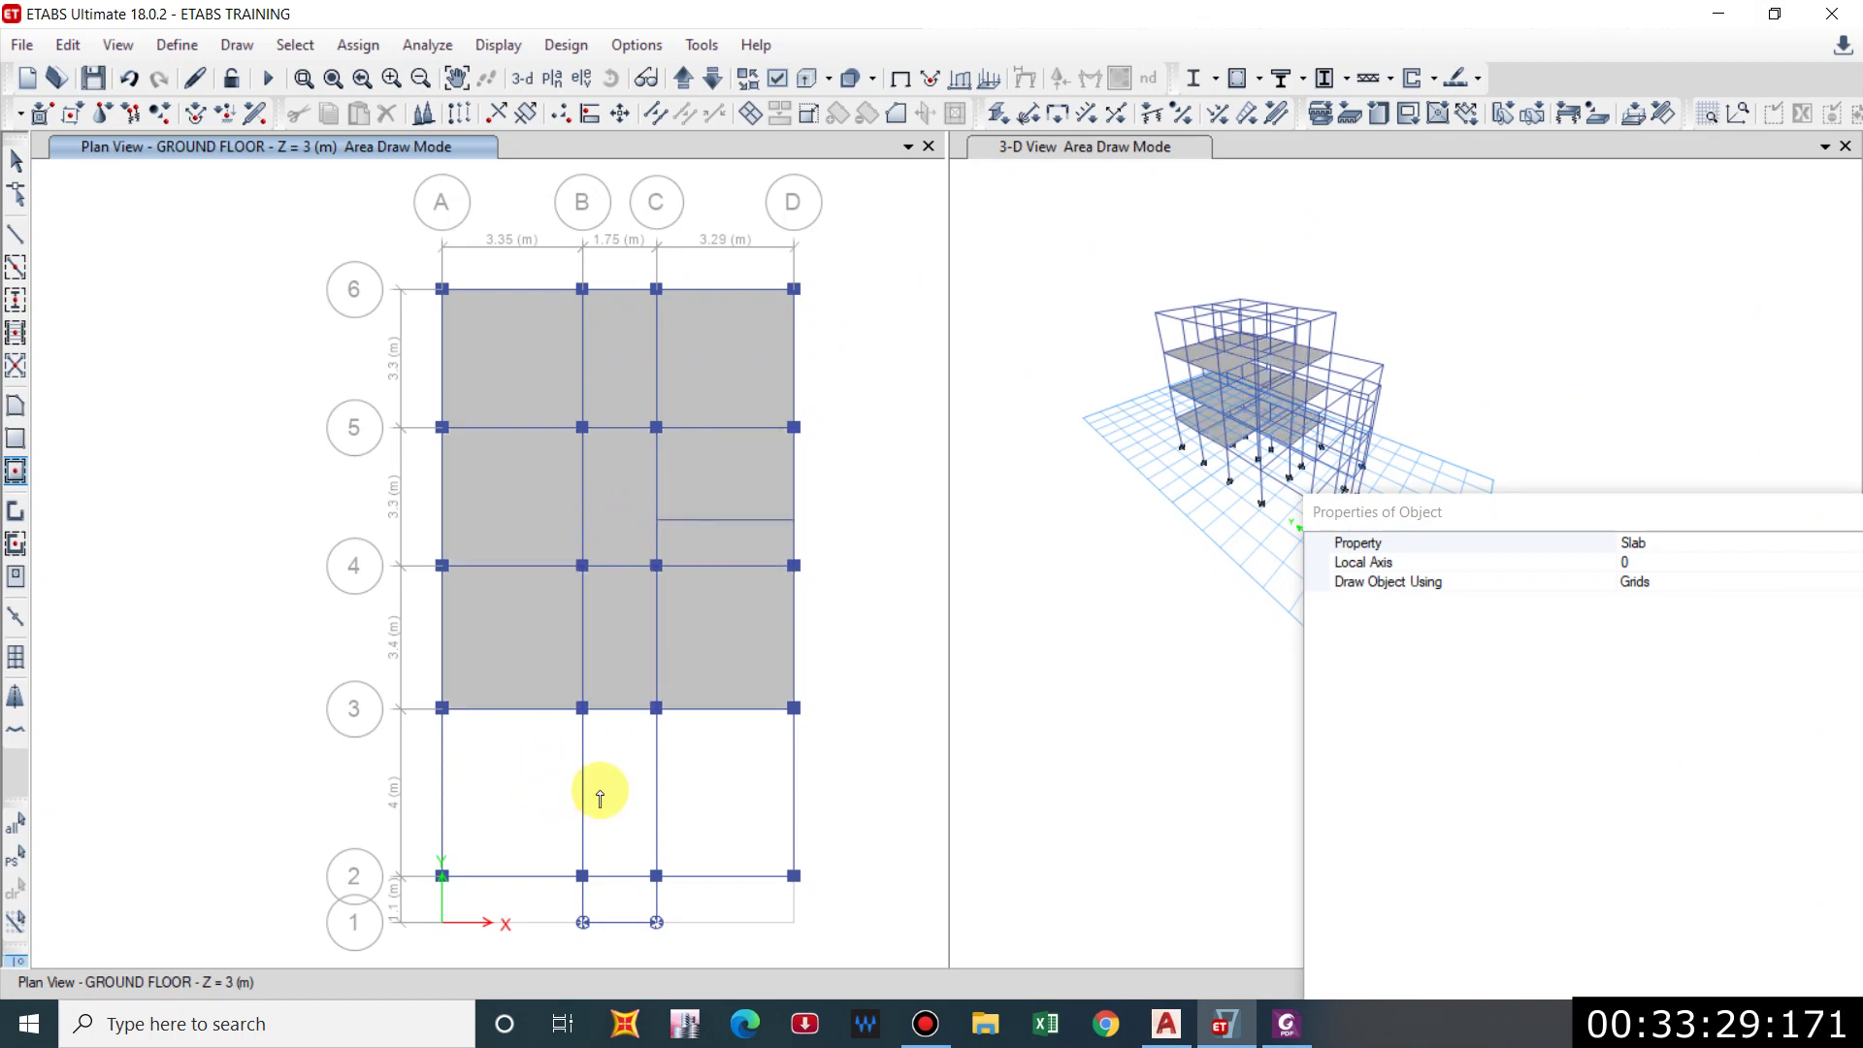
{"action": "left_click", "coordinate": [617, 794]}
{"action": "left_click", "coordinate": [683, 756]}
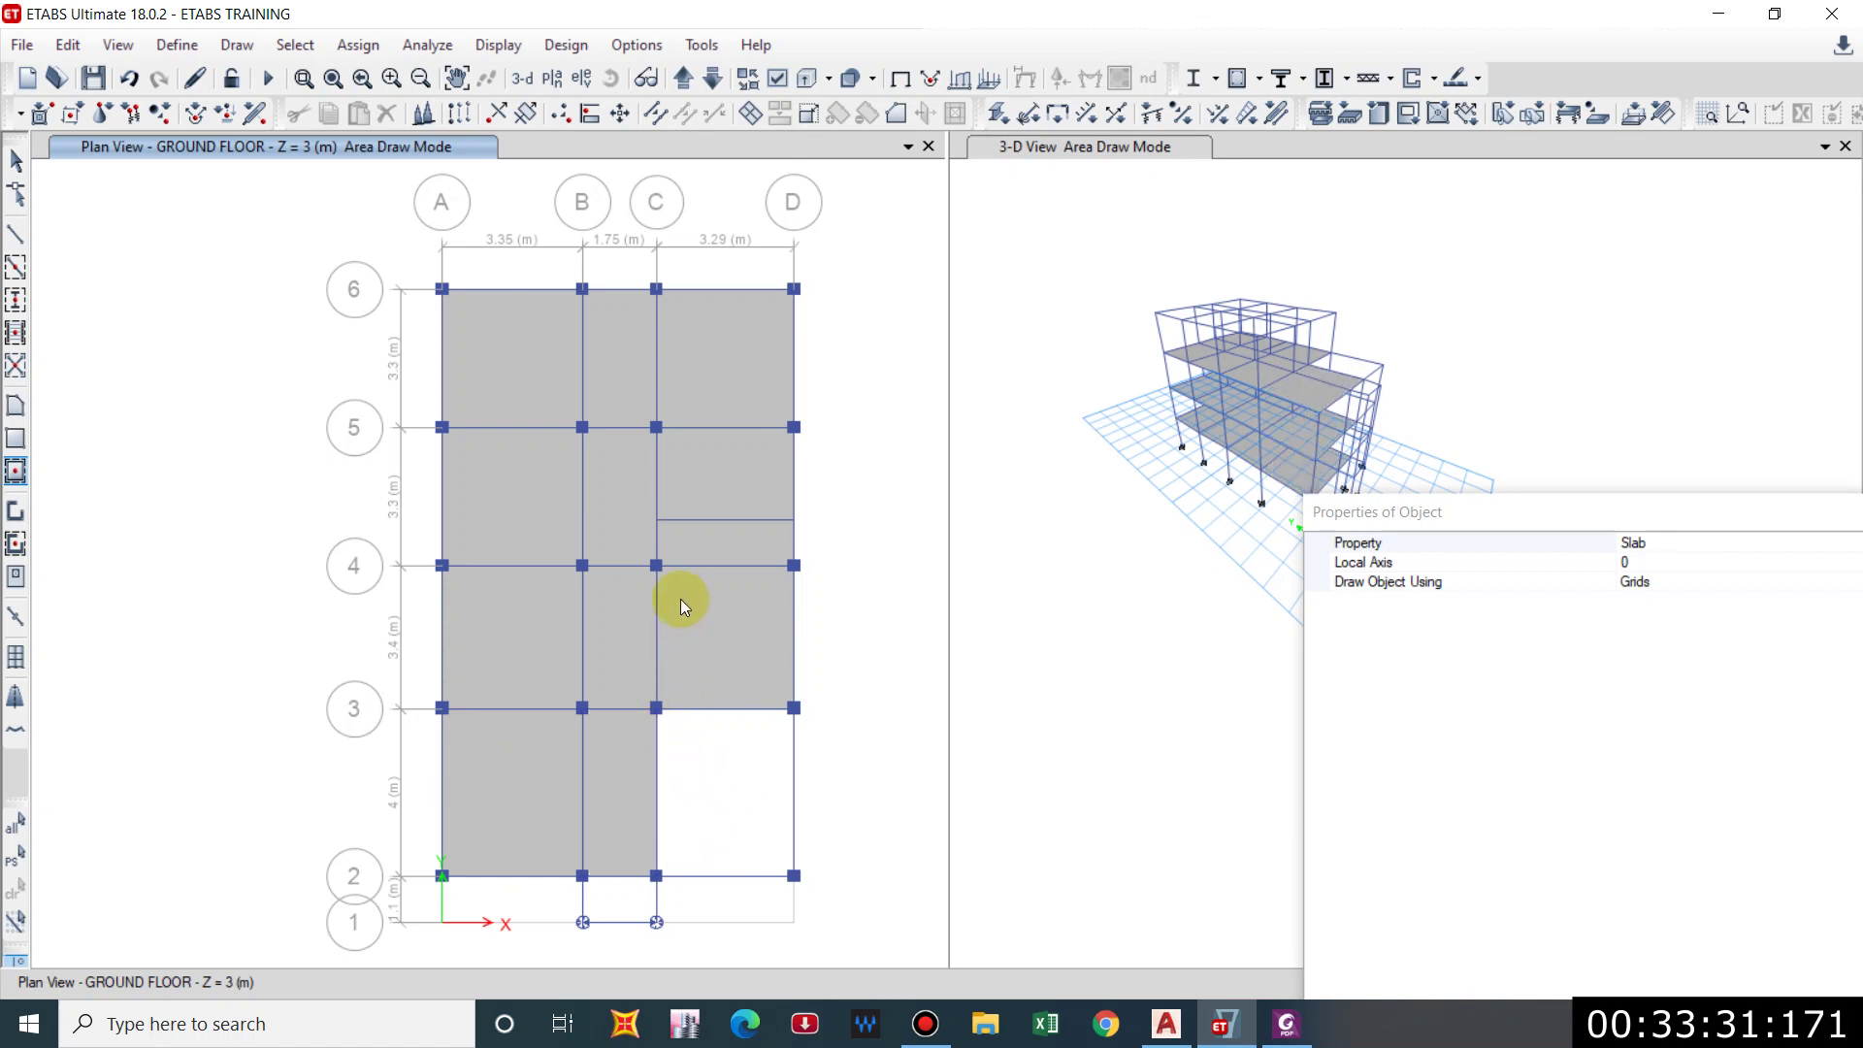
{"action": "key", "text": "Escape"}
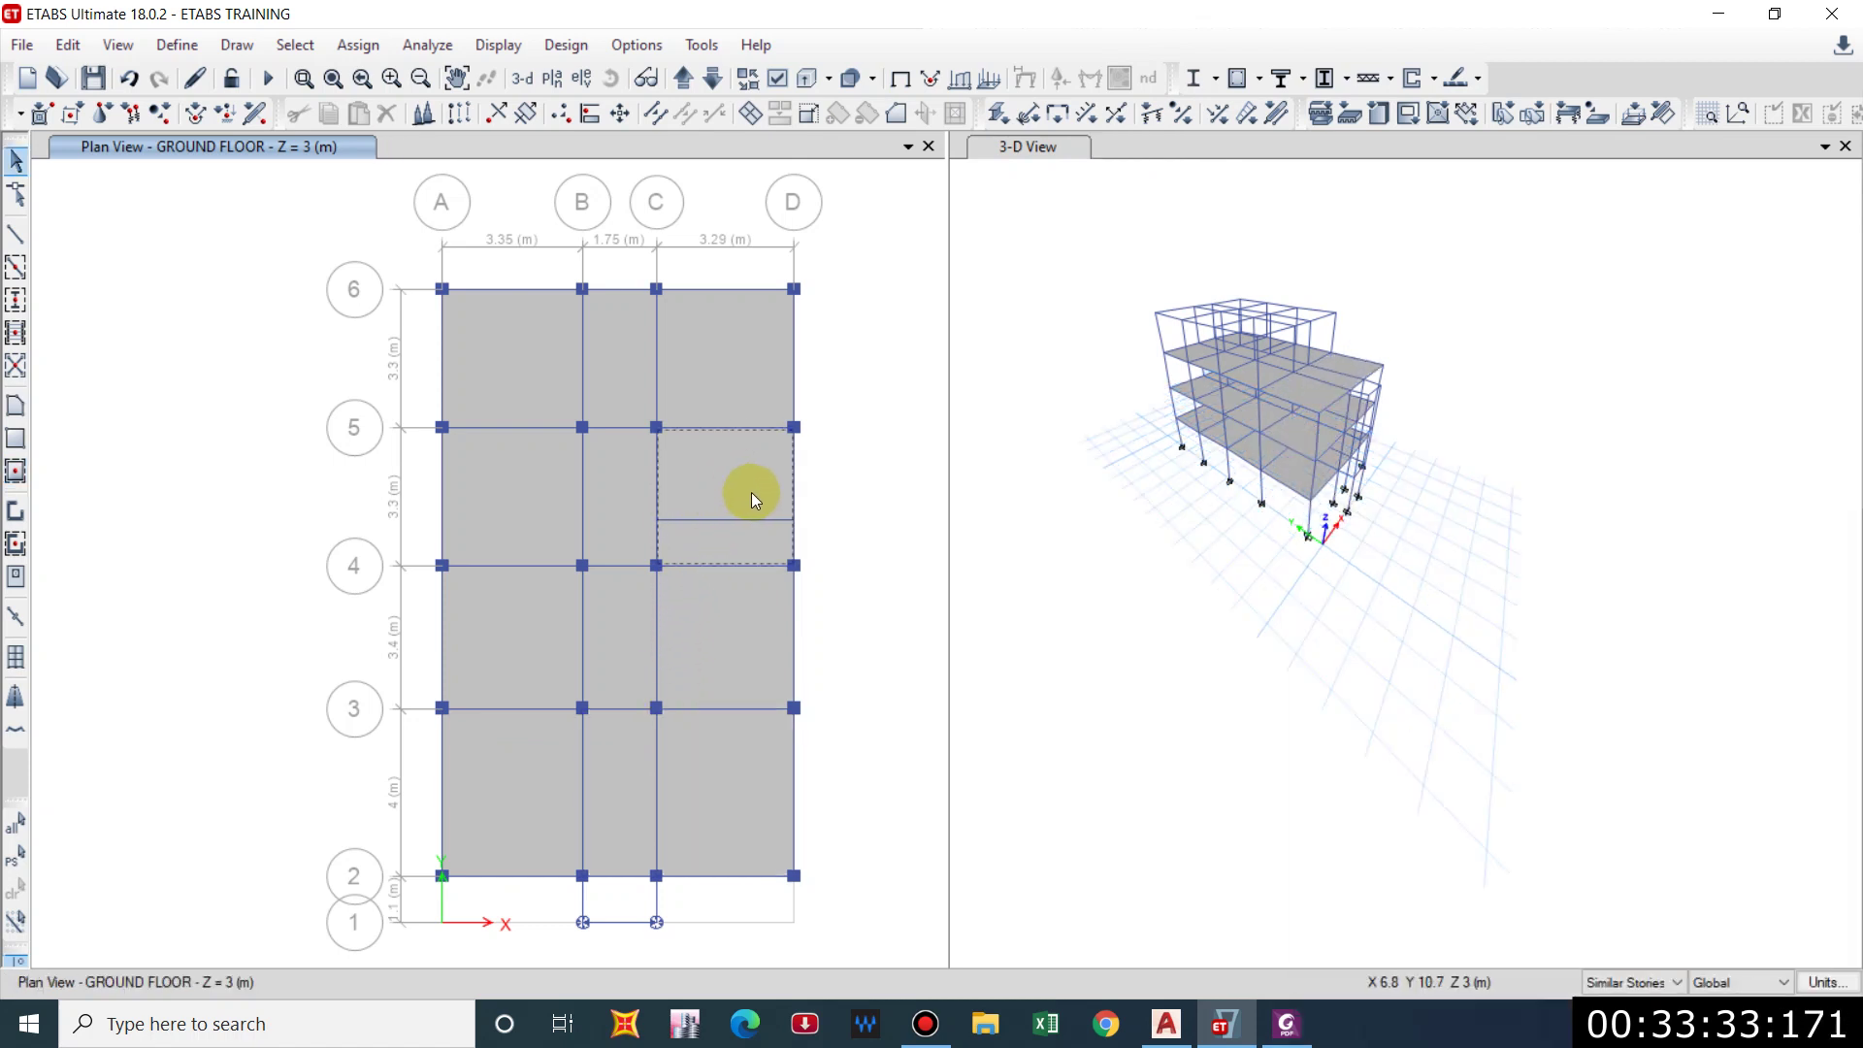
Delete the slab panel in bay C–D/4–5 and draw a rectangular Slab covering only the strip between grid 4 and the secondary beam.
{"action": "left_click", "coordinate": [753, 498]}
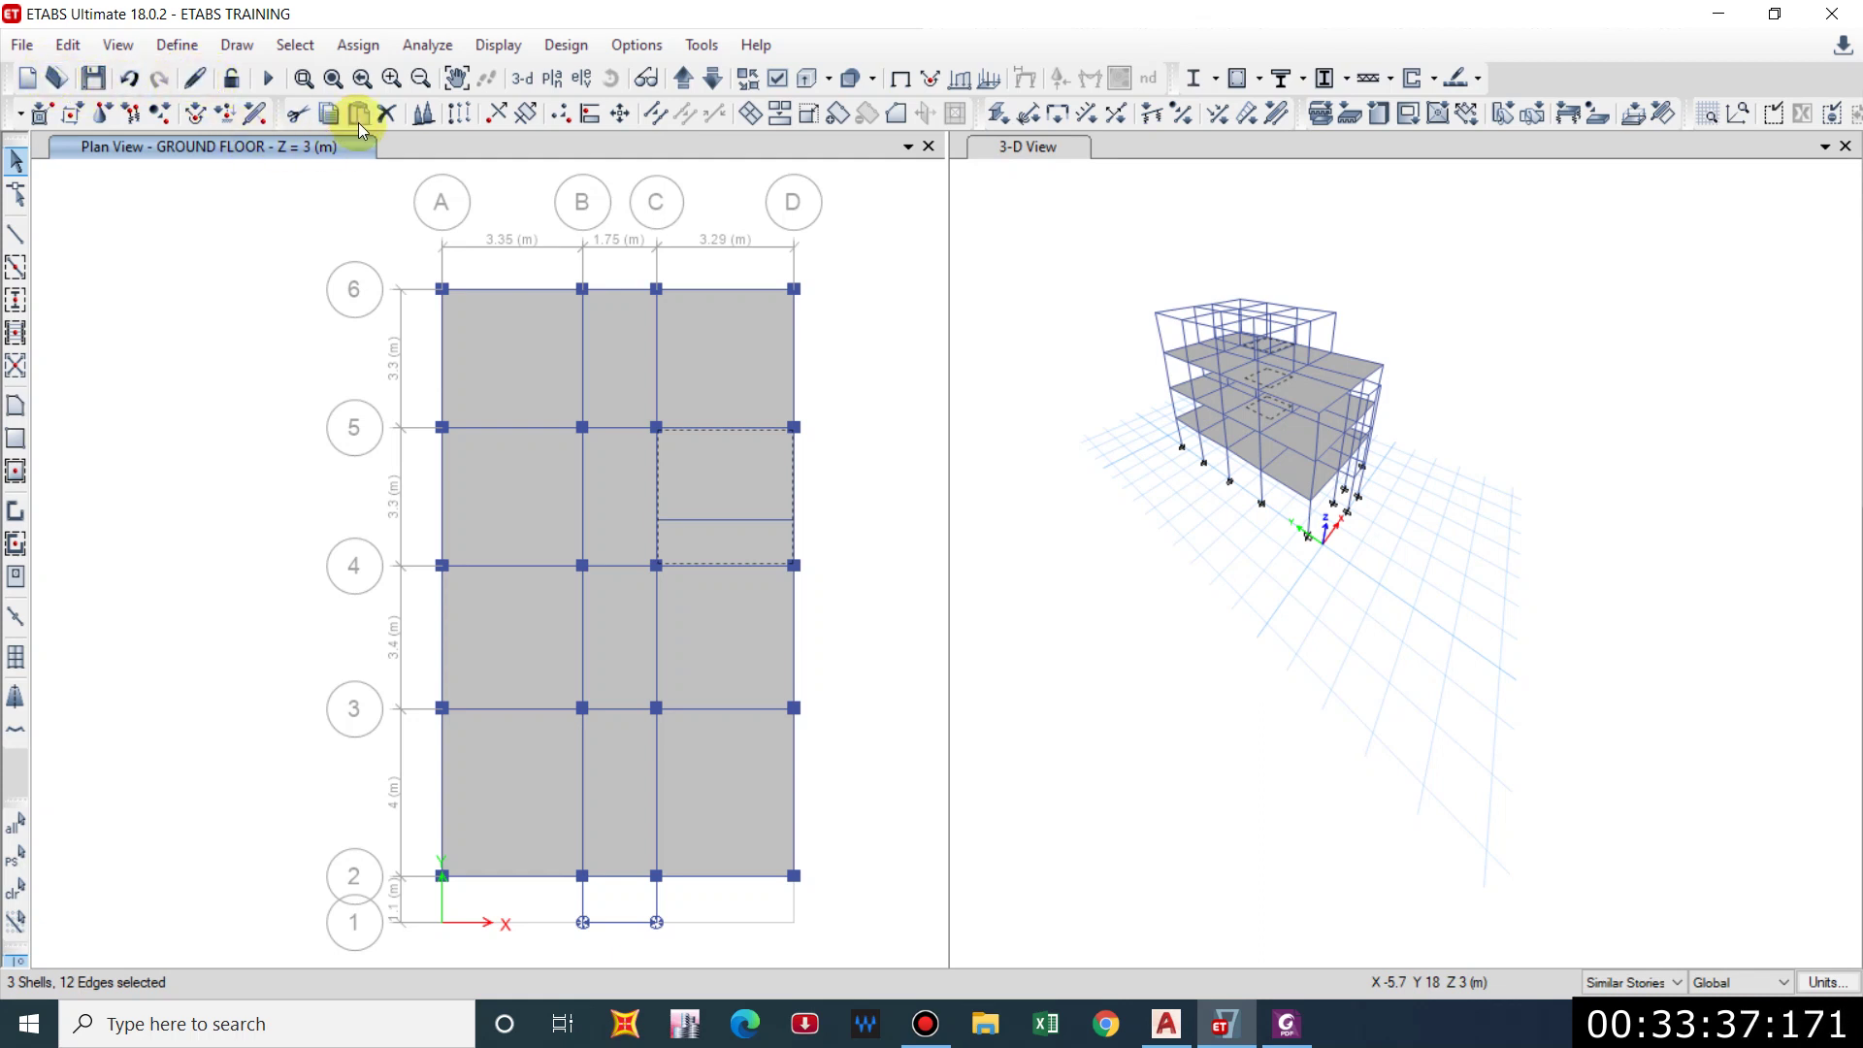
{"action": "left_click", "coordinate": [387, 115]}
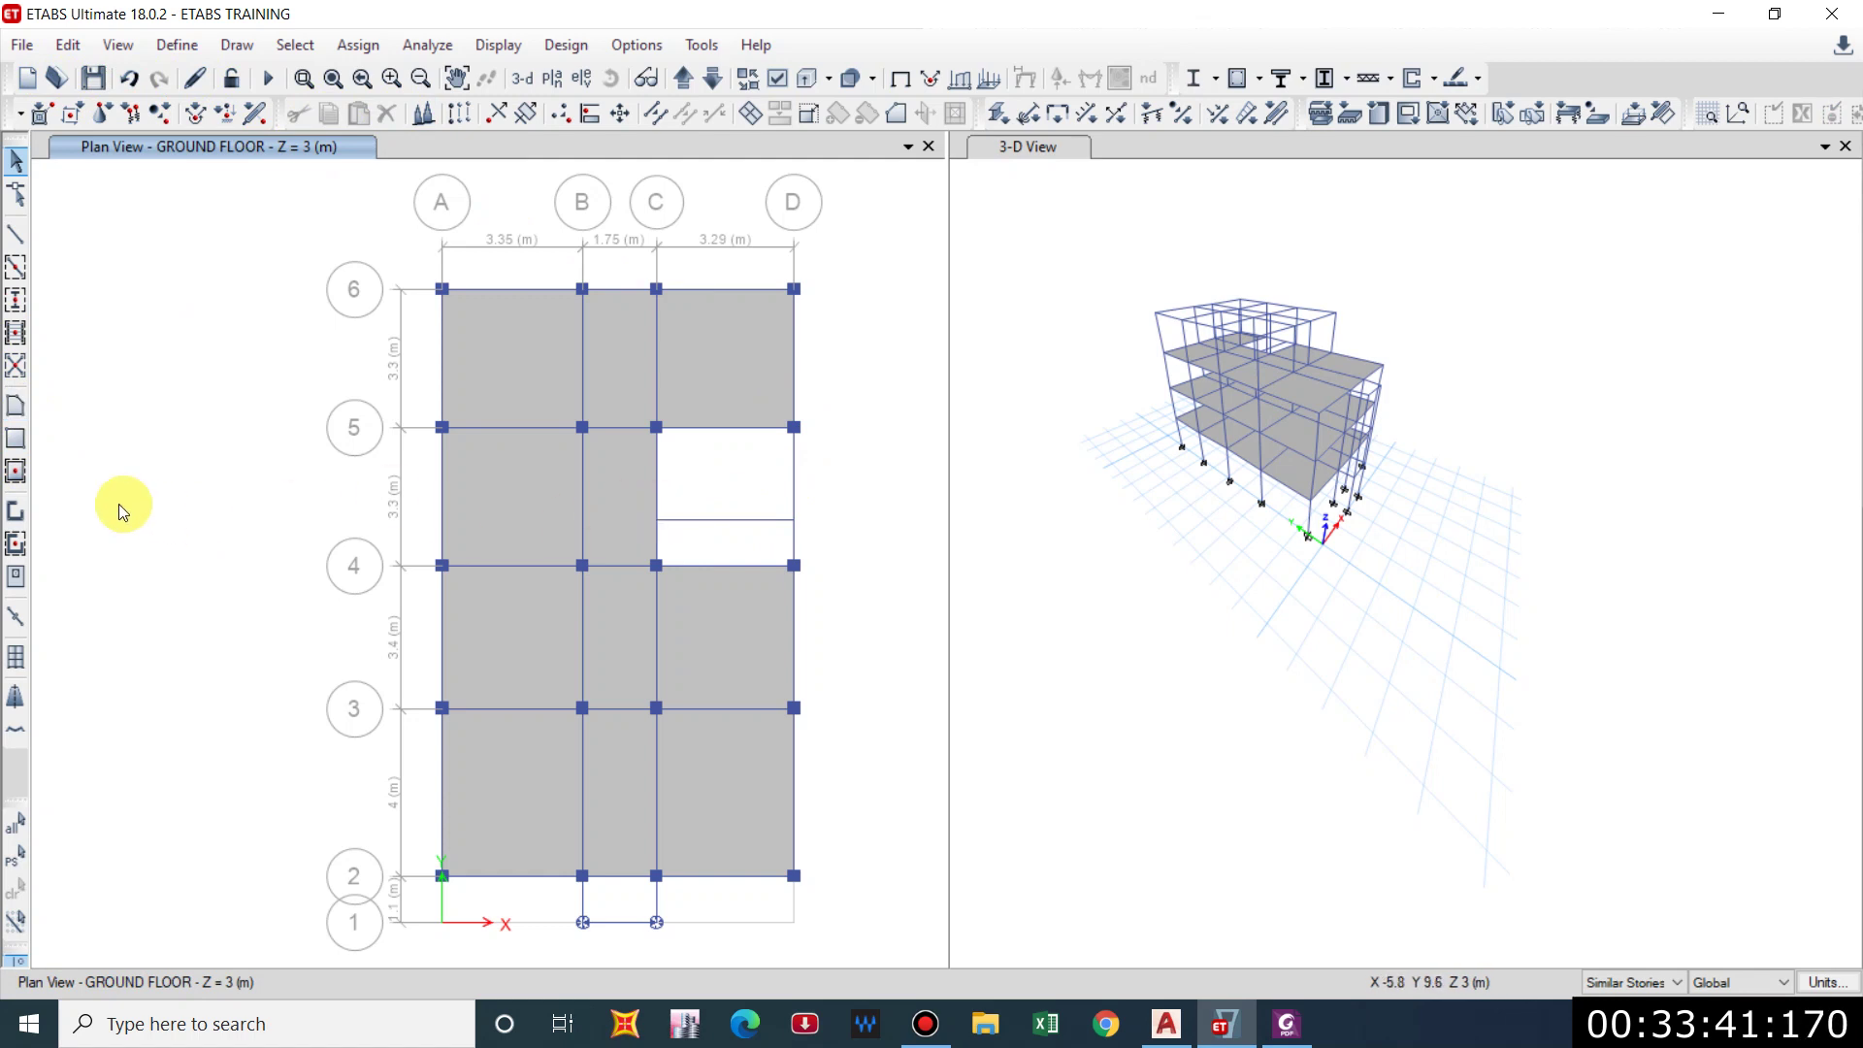
{"action": "left_click", "coordinate": [14, 440]}
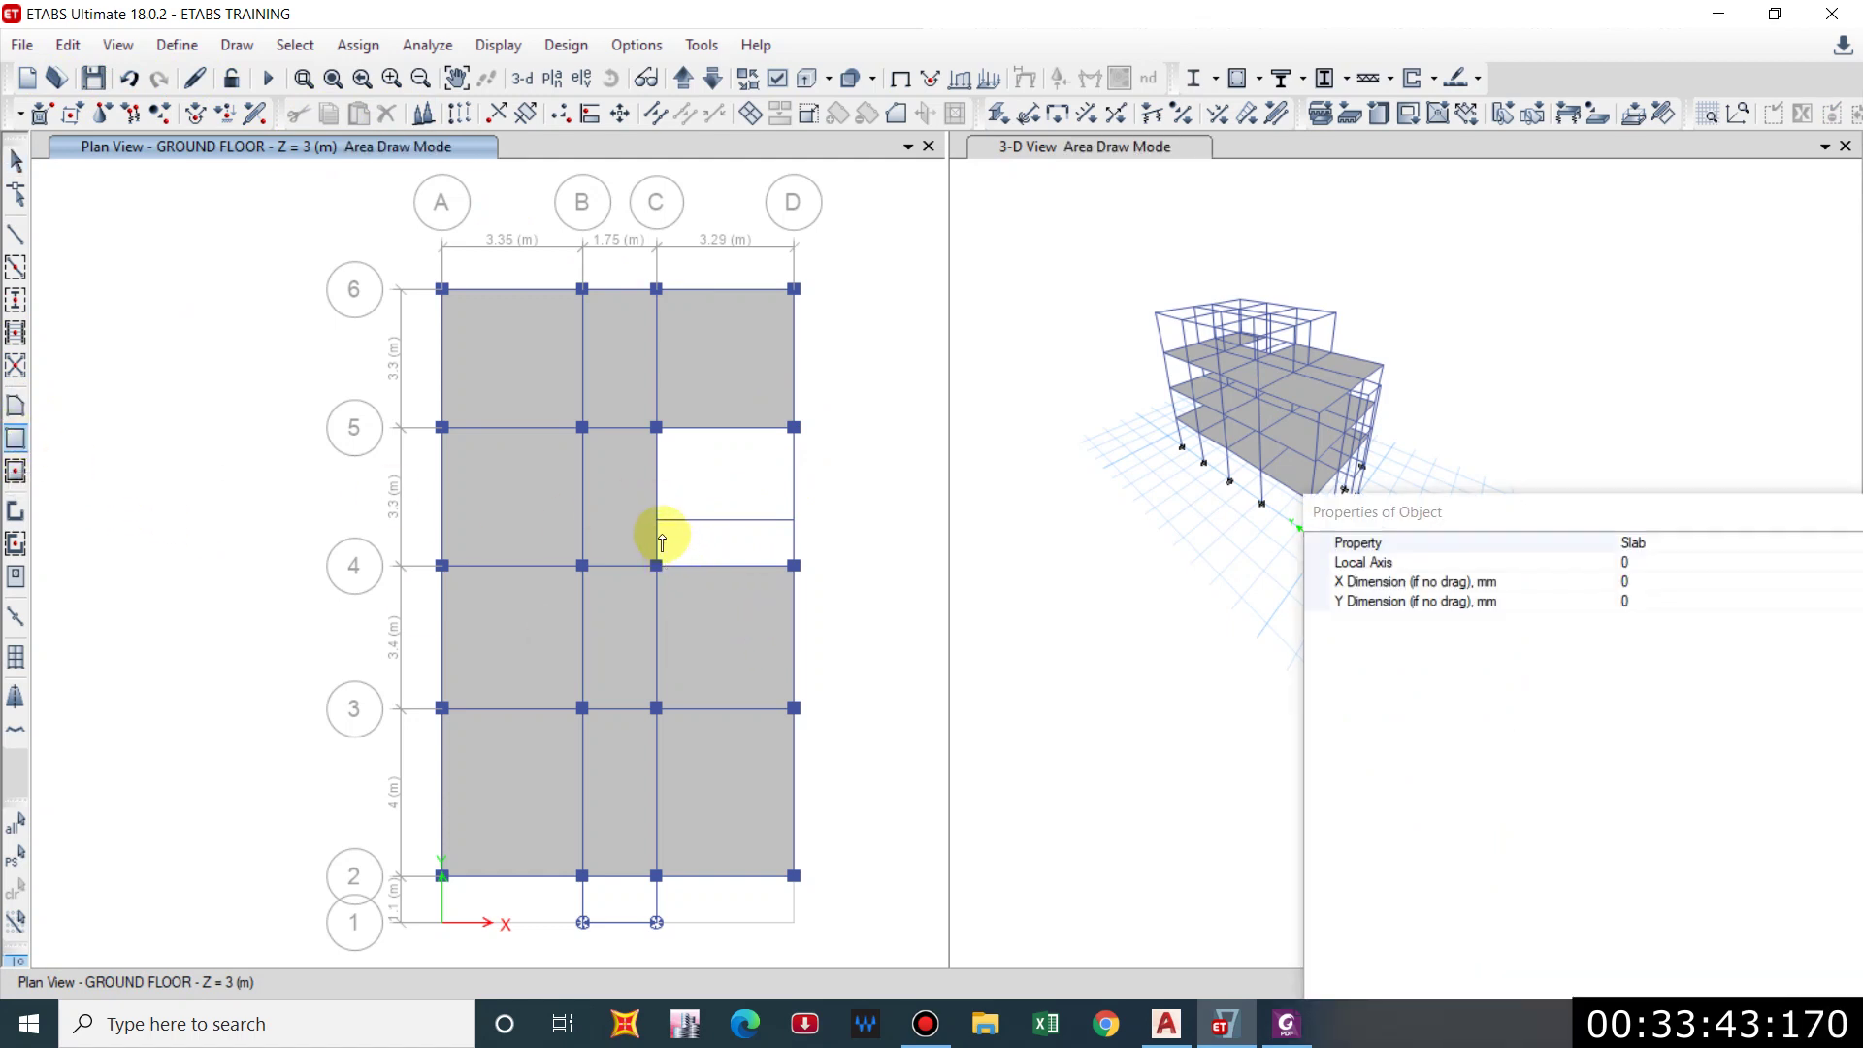
{"action": "left_click_drag", "start_coordinate": [657, 522], "coordinate": [794, 567]}
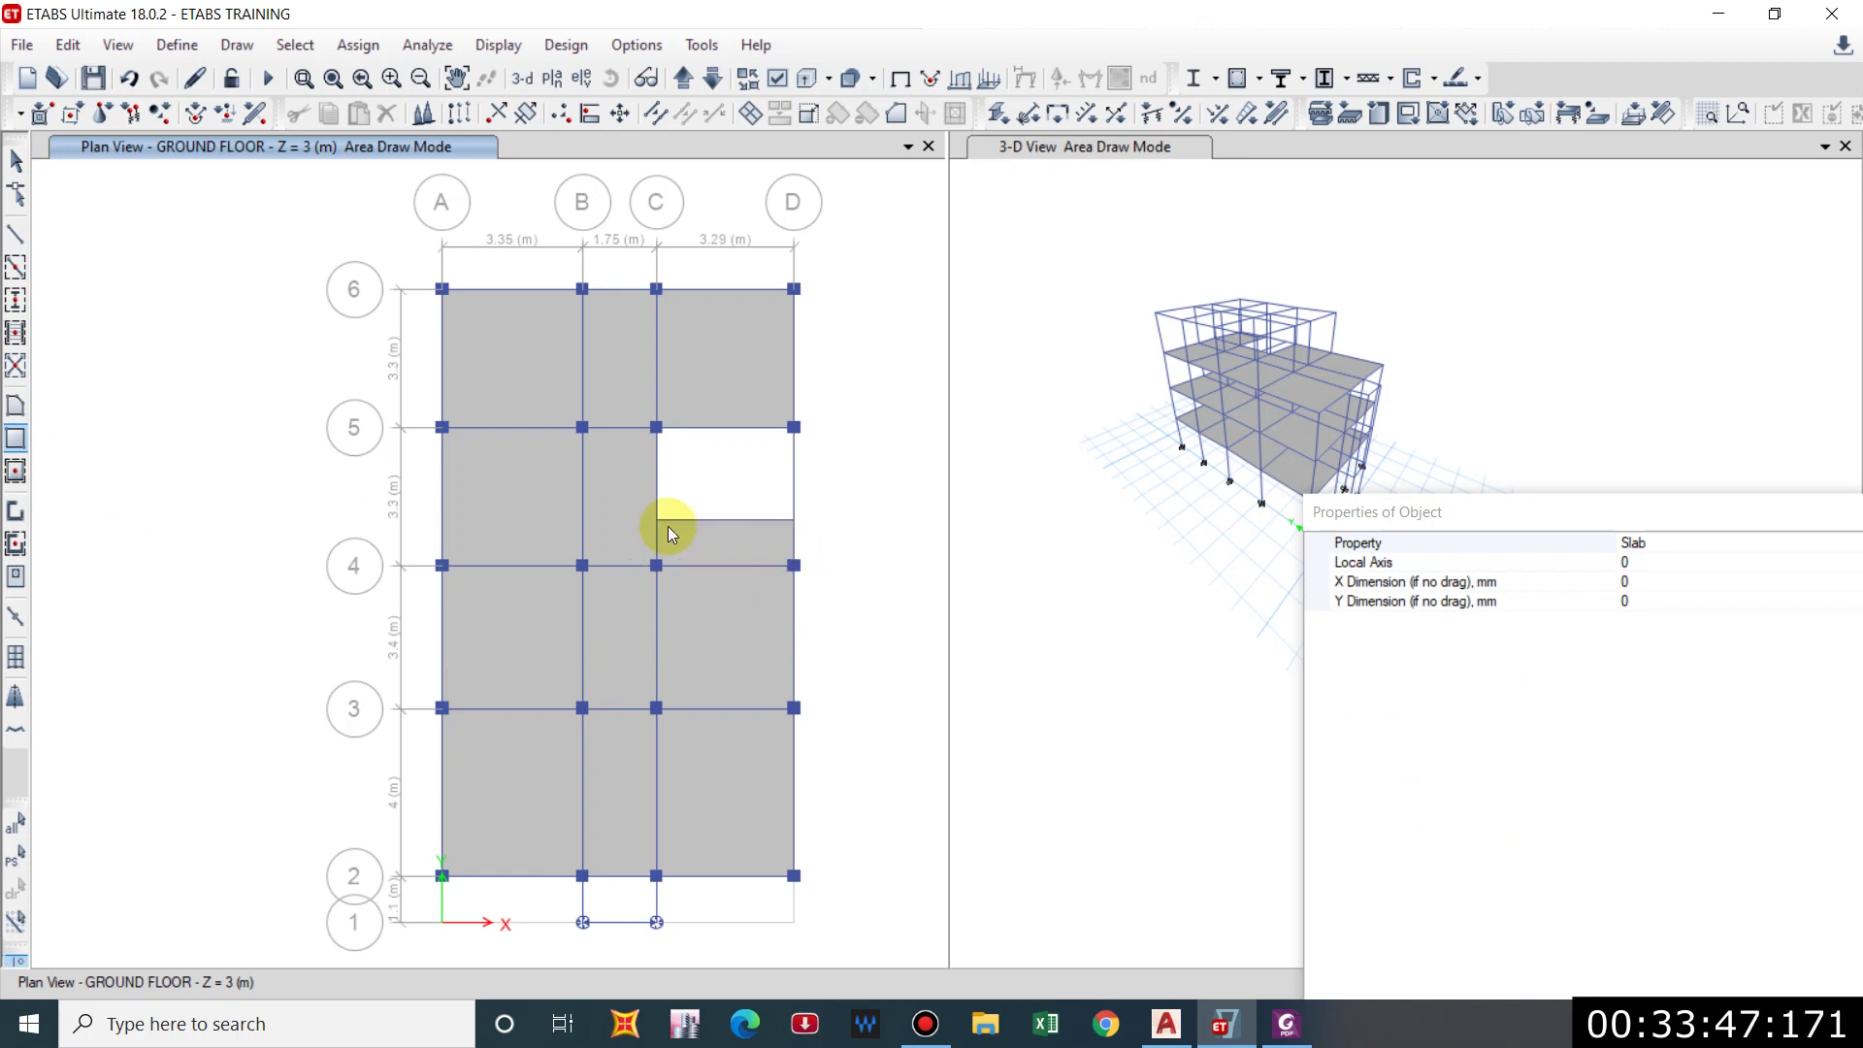
{"action": "key", "text": "Escape"}
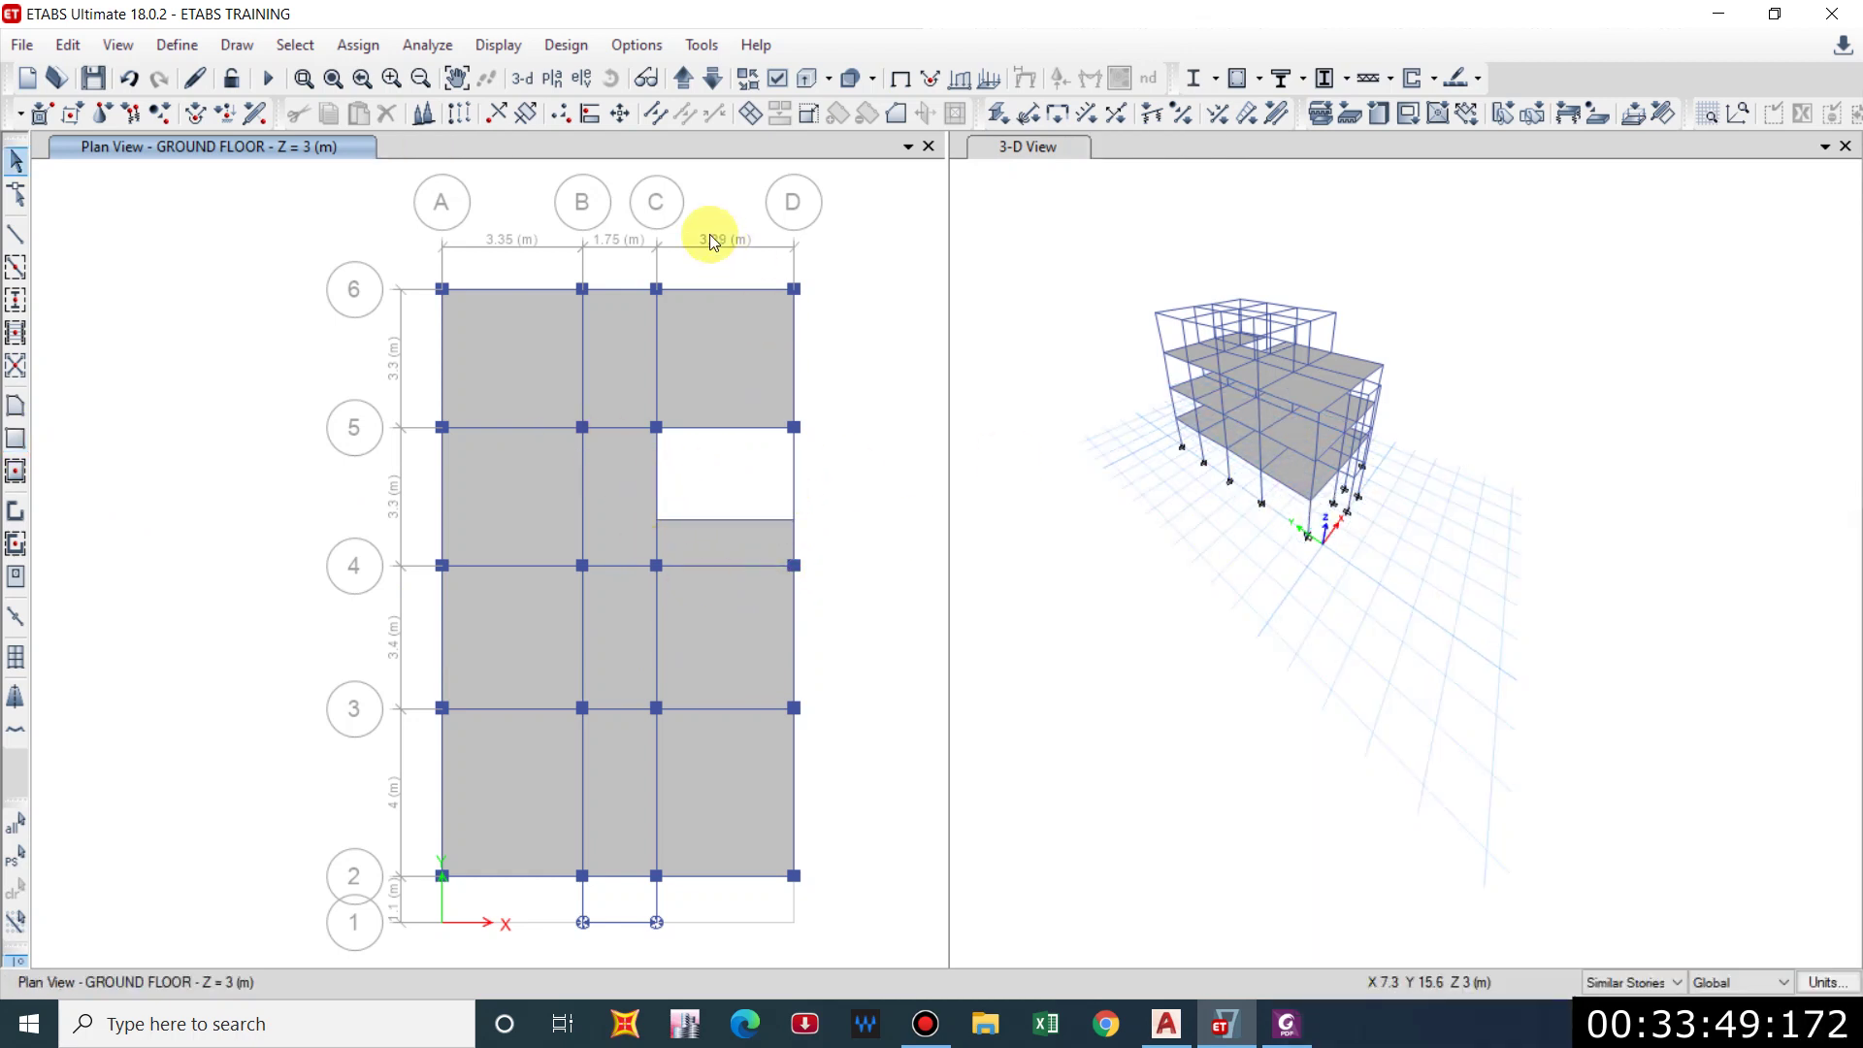
Go to the STORY 3 plan and quick-draw Slab panels in all nine bays between grids A–D and 3–6.
{"action": "left_click", "coordinate": [685, 77]}
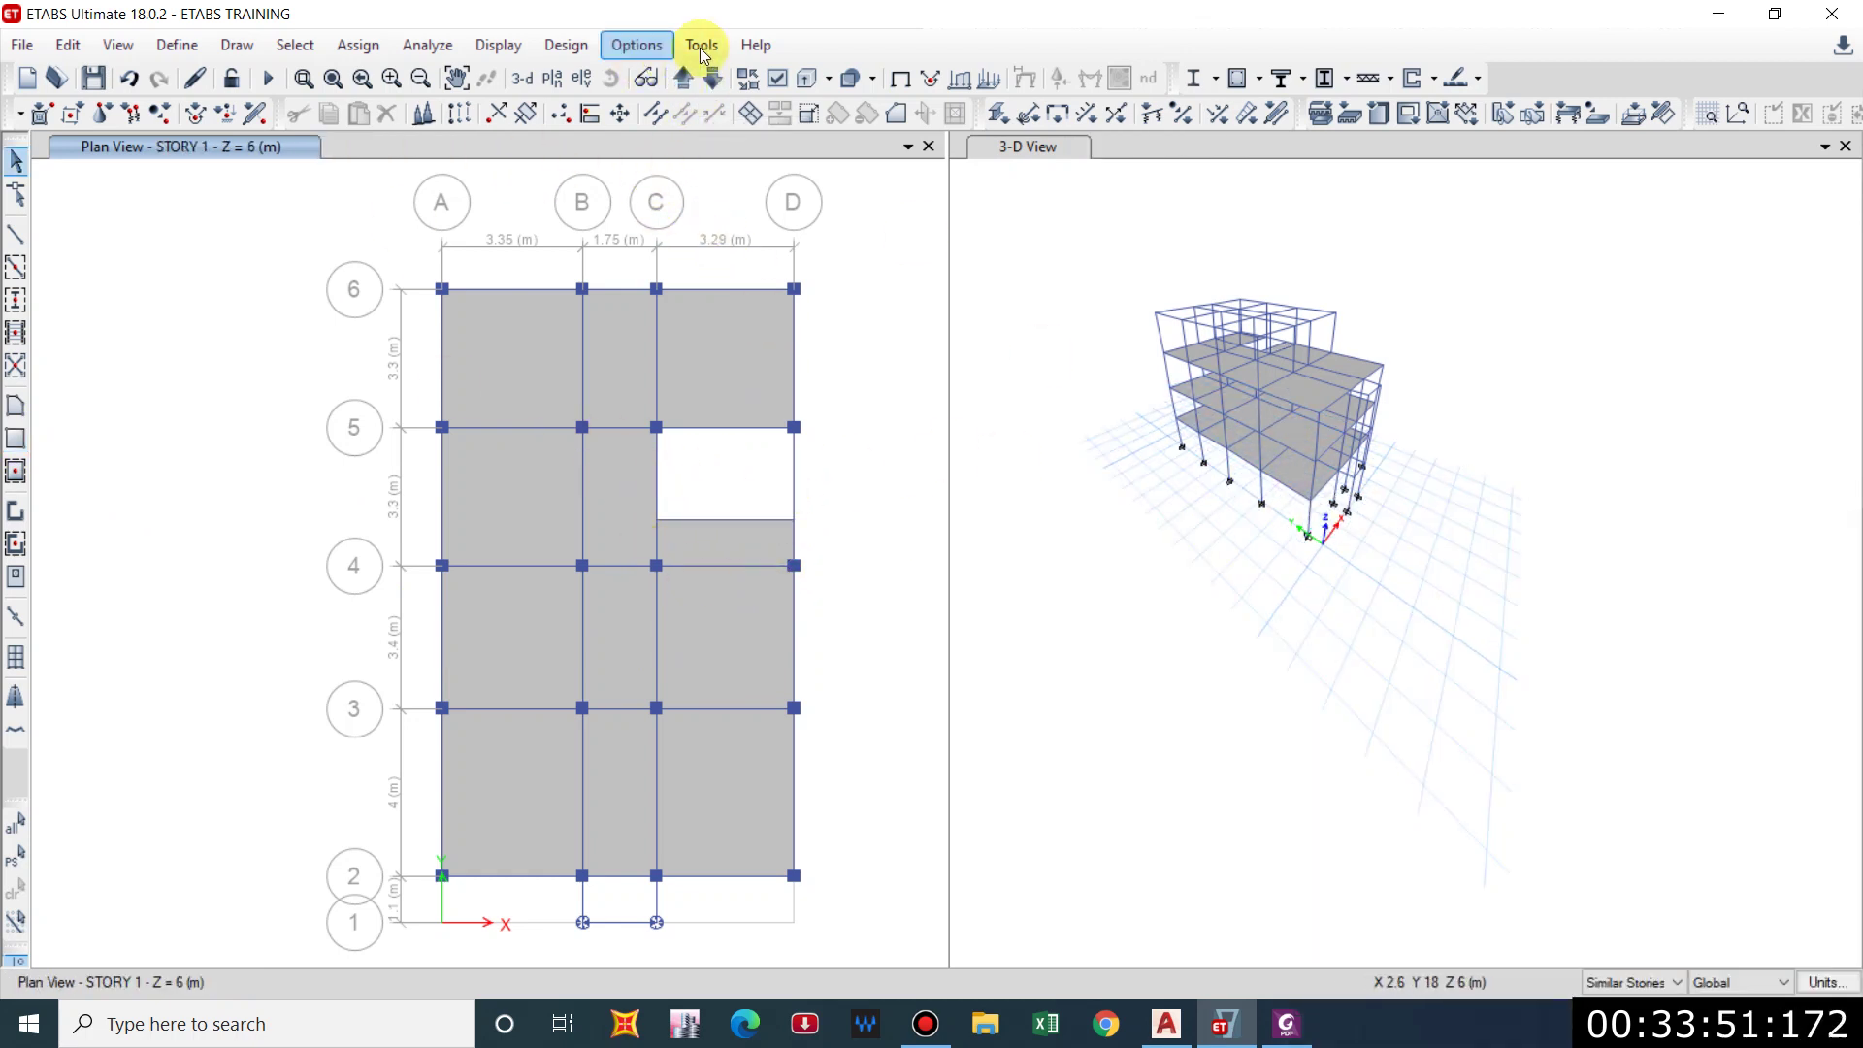
{"action": "left_click", "coordinate": [685, 78]}
{"action": "left_click", "coordinate": [690, 81]}
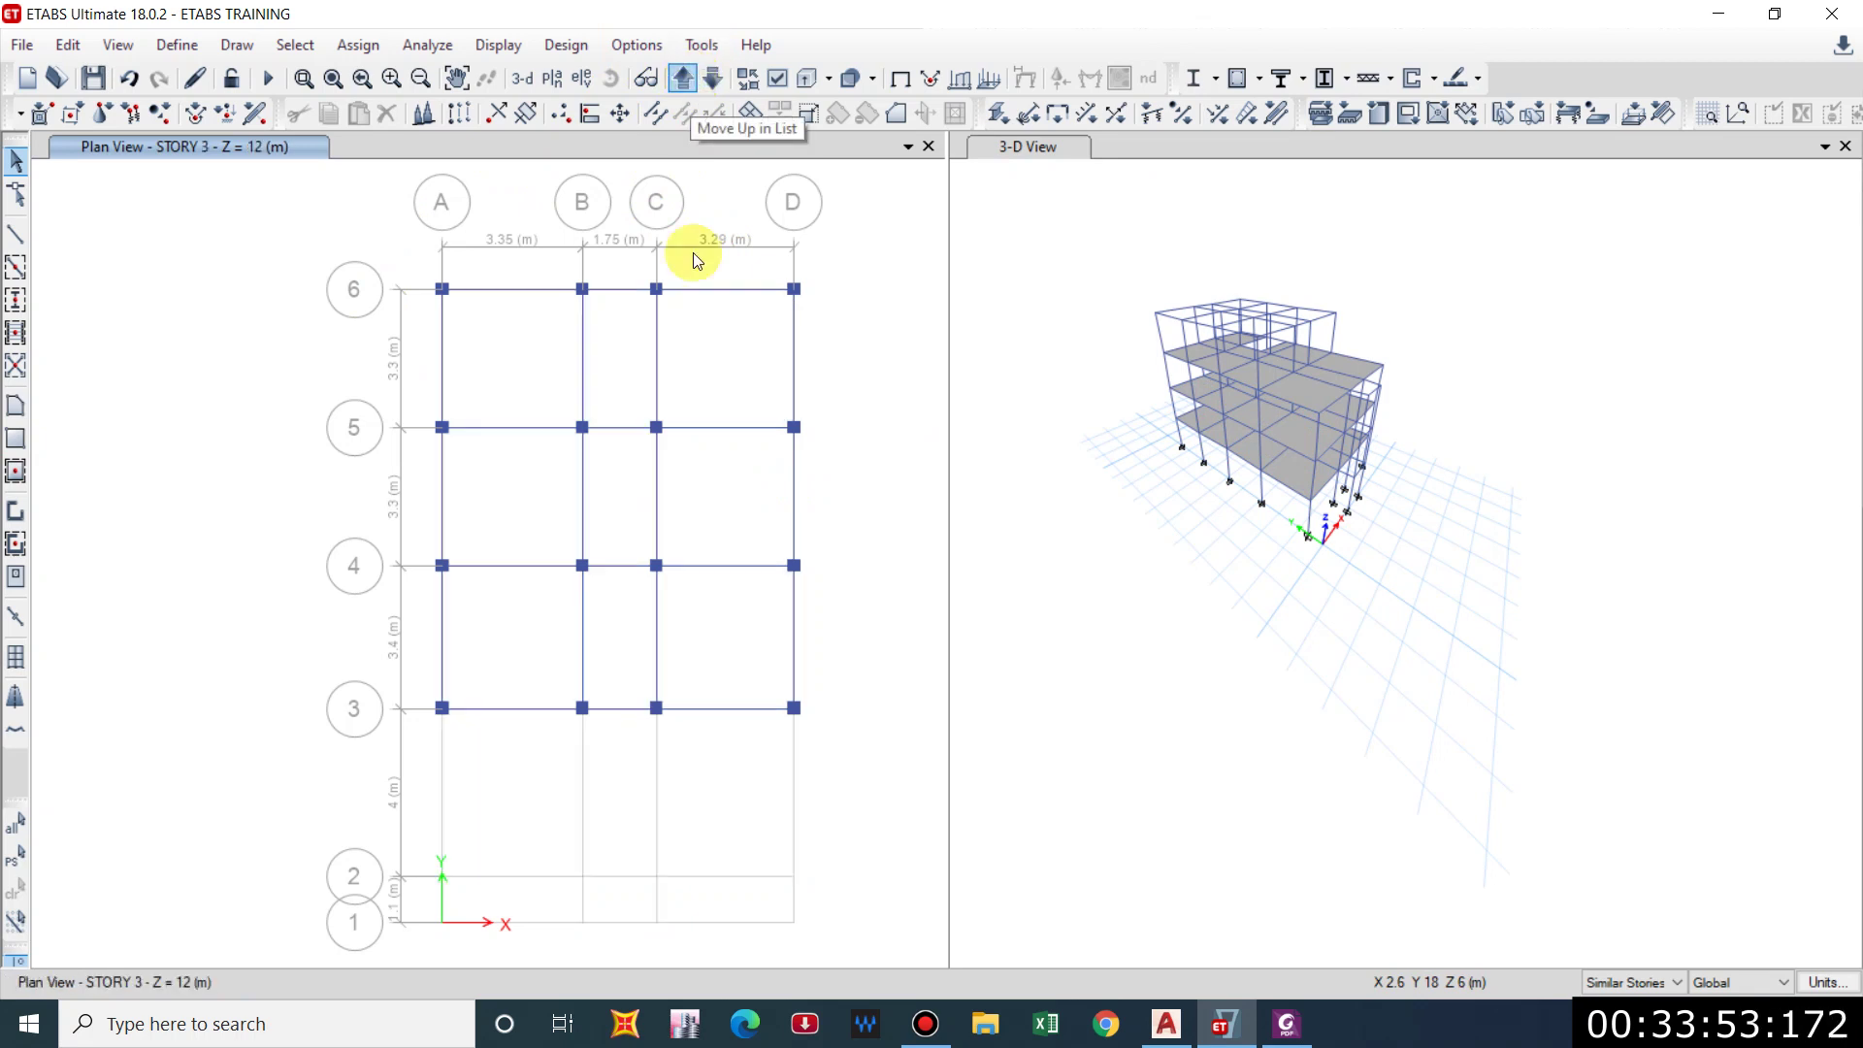
{"action": "left_click", "coordinate": [15, 406]}
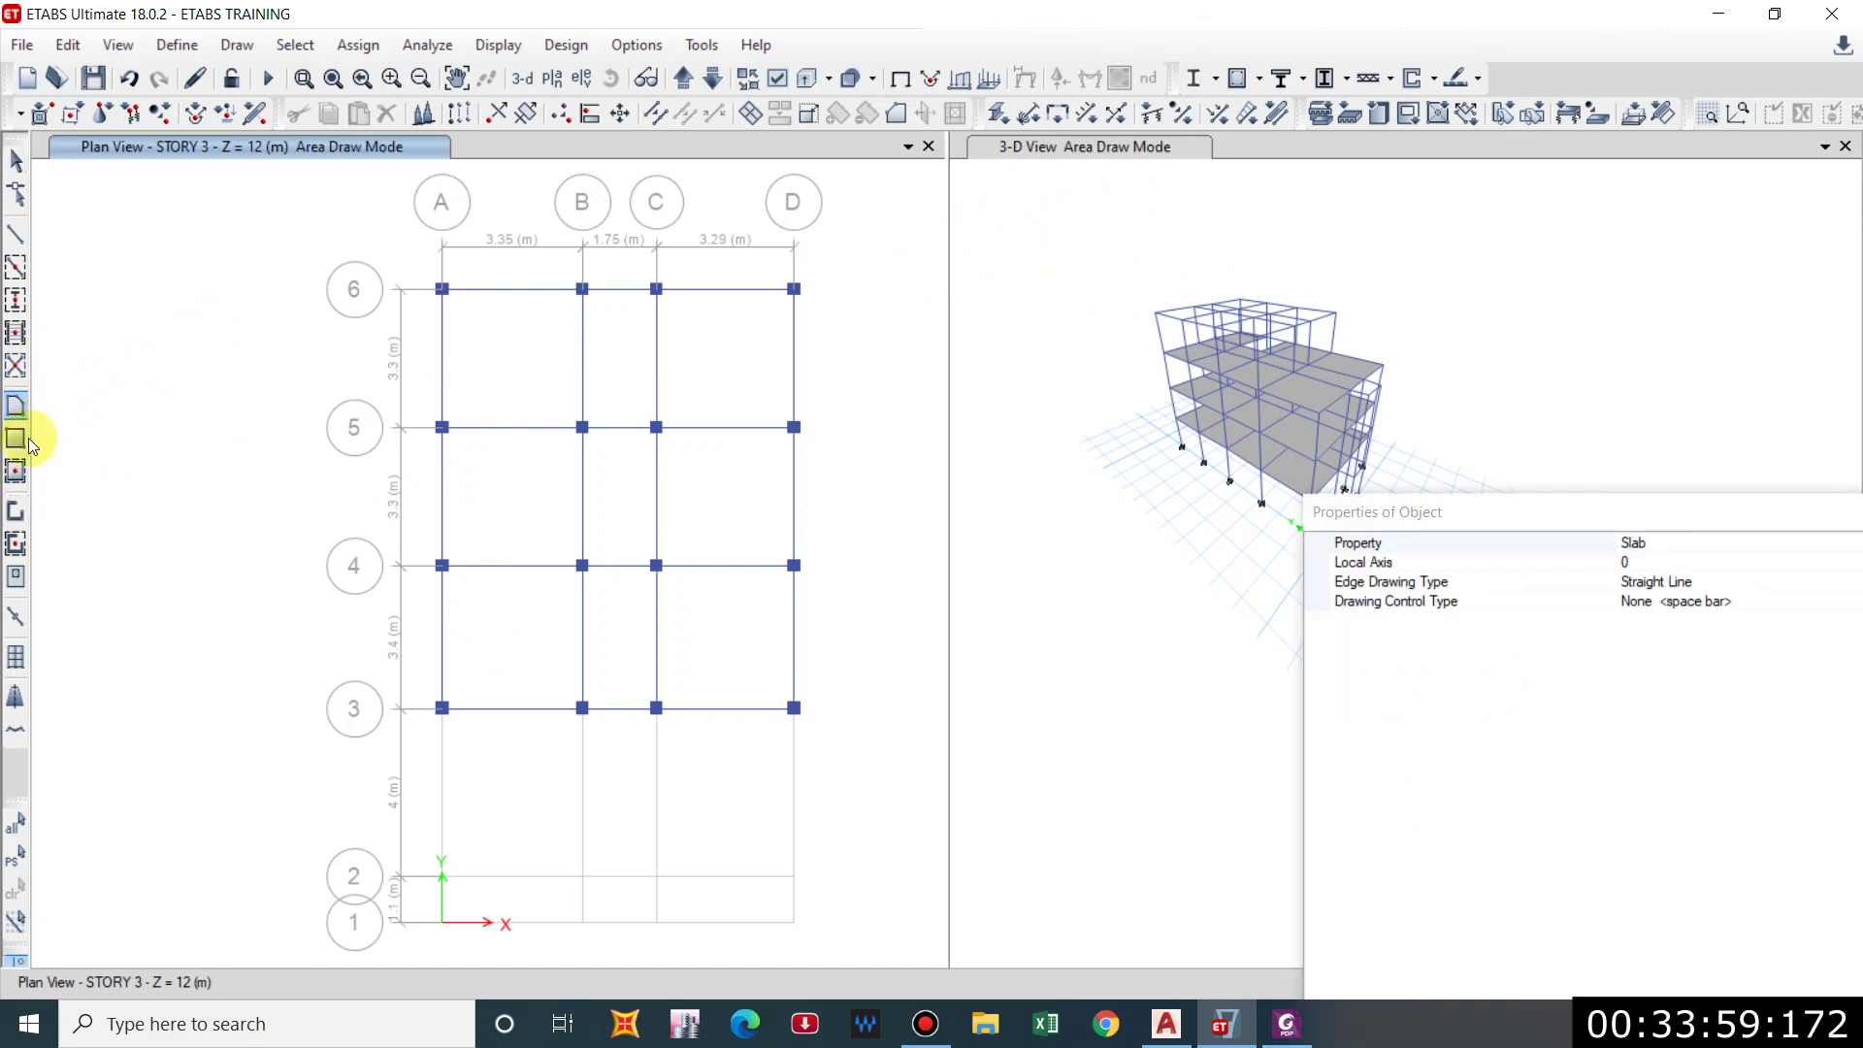
{"action": "left_click", "coordinate": [15, 471]}
{"action": "left_click", "coordinate": [491, 353]}
{"action": "left_click", "coordinate": [619, 359]}
{"action": "left_click", "coordinate": [726, 359]}
{"action": "left_click", "coordinate": [726, 495]}
{"action": "left_click", "coordinate": [620, 495]}
{"action": "left_click", "coordinate": [512, 495]}
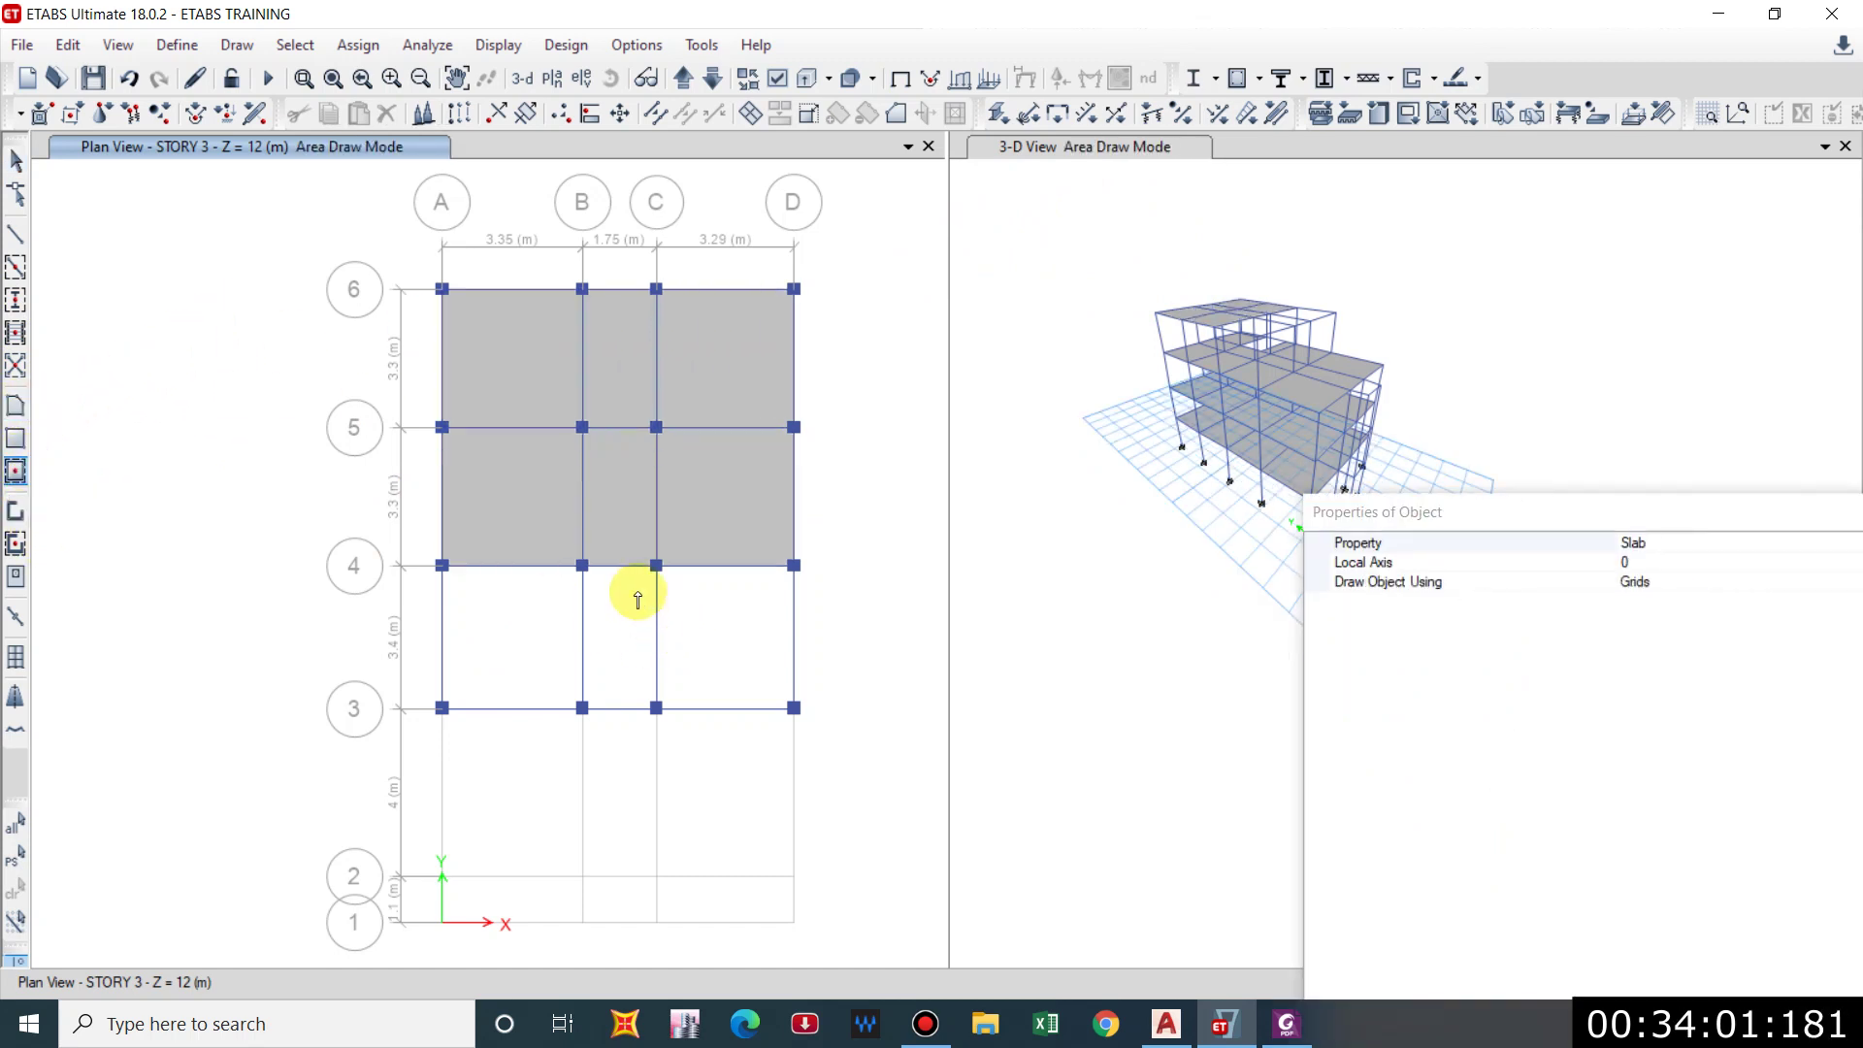
{"action": "left_click", "coordinate": [632, 595]}
{"action": "left_click", "coordinate": [513, 636]}
{"action": "left_click", "coordinate": [726, 636]}
Go to the STORY 2 plan and quick-draw a Slab panel in the projecting bay between grids B–C and 1–2.
{"action": "left_click", "coordinate": [1714, 524]}
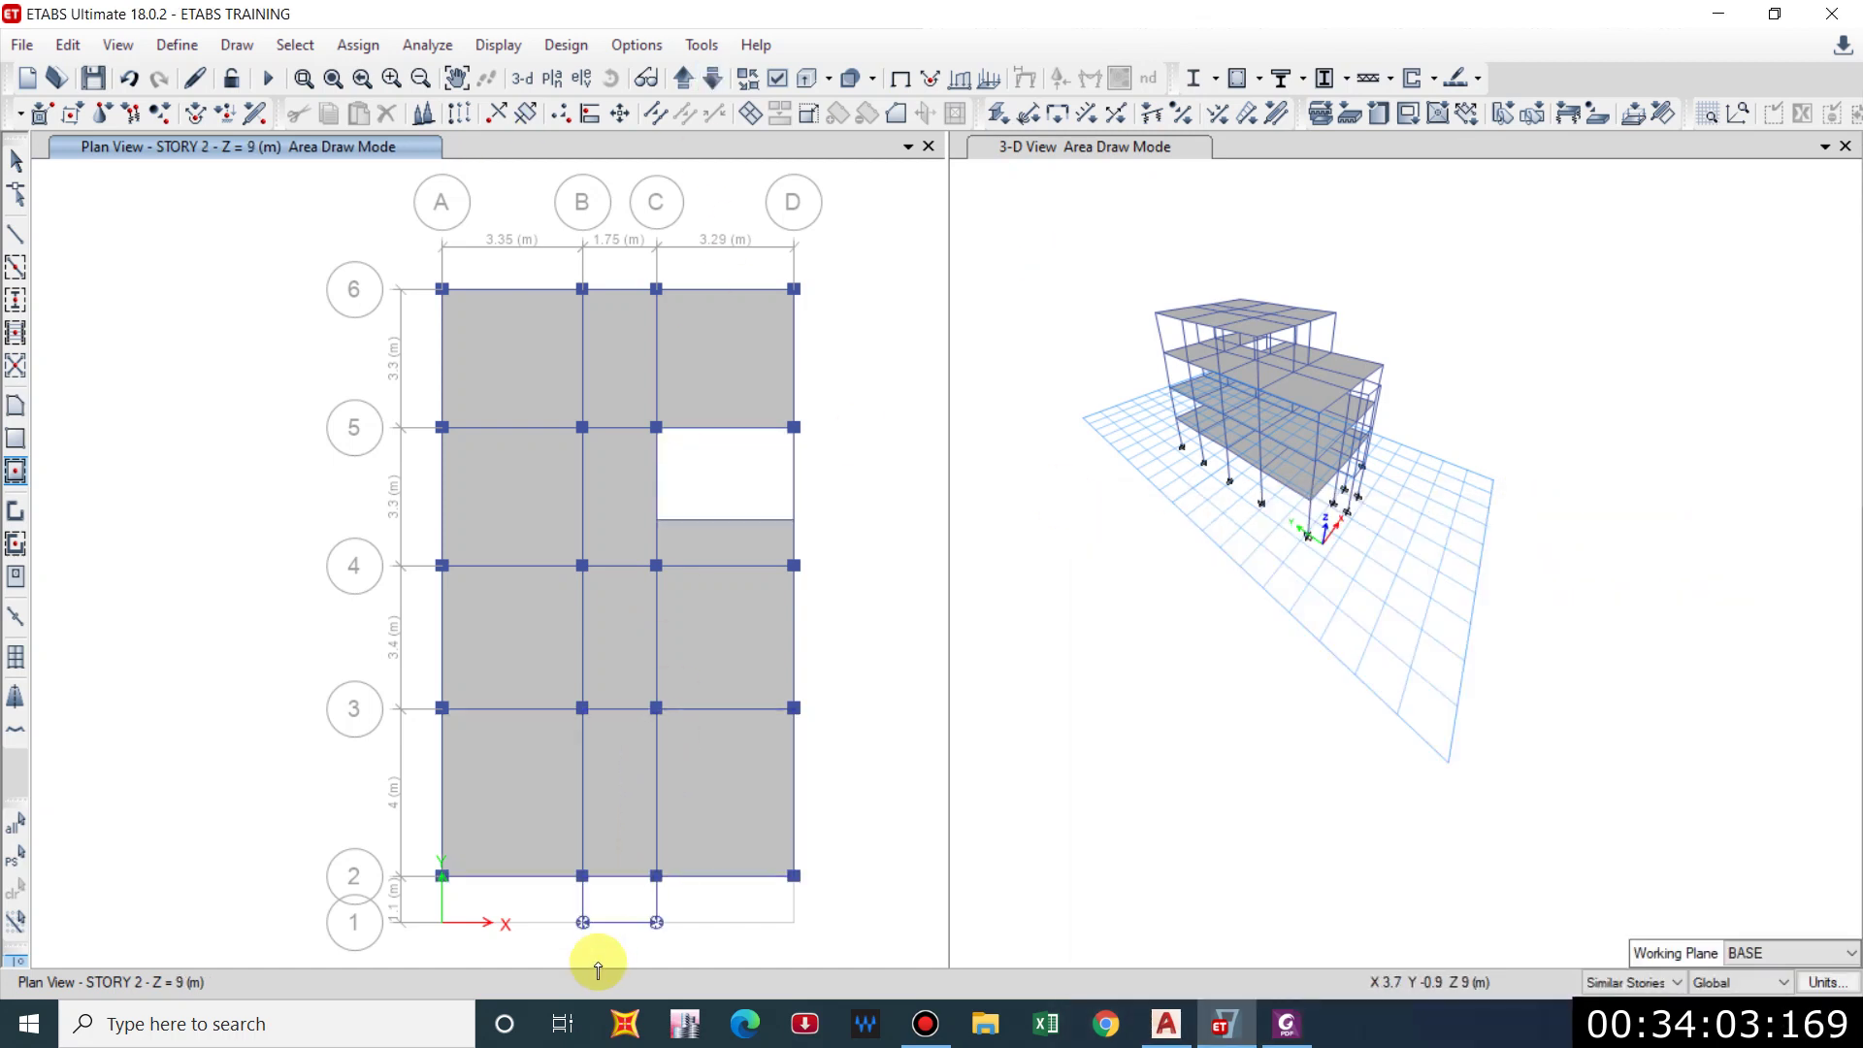
{"action": "middle_click_drag", "start_coordinate": [658, 670], "coordinate": [571, 716]}
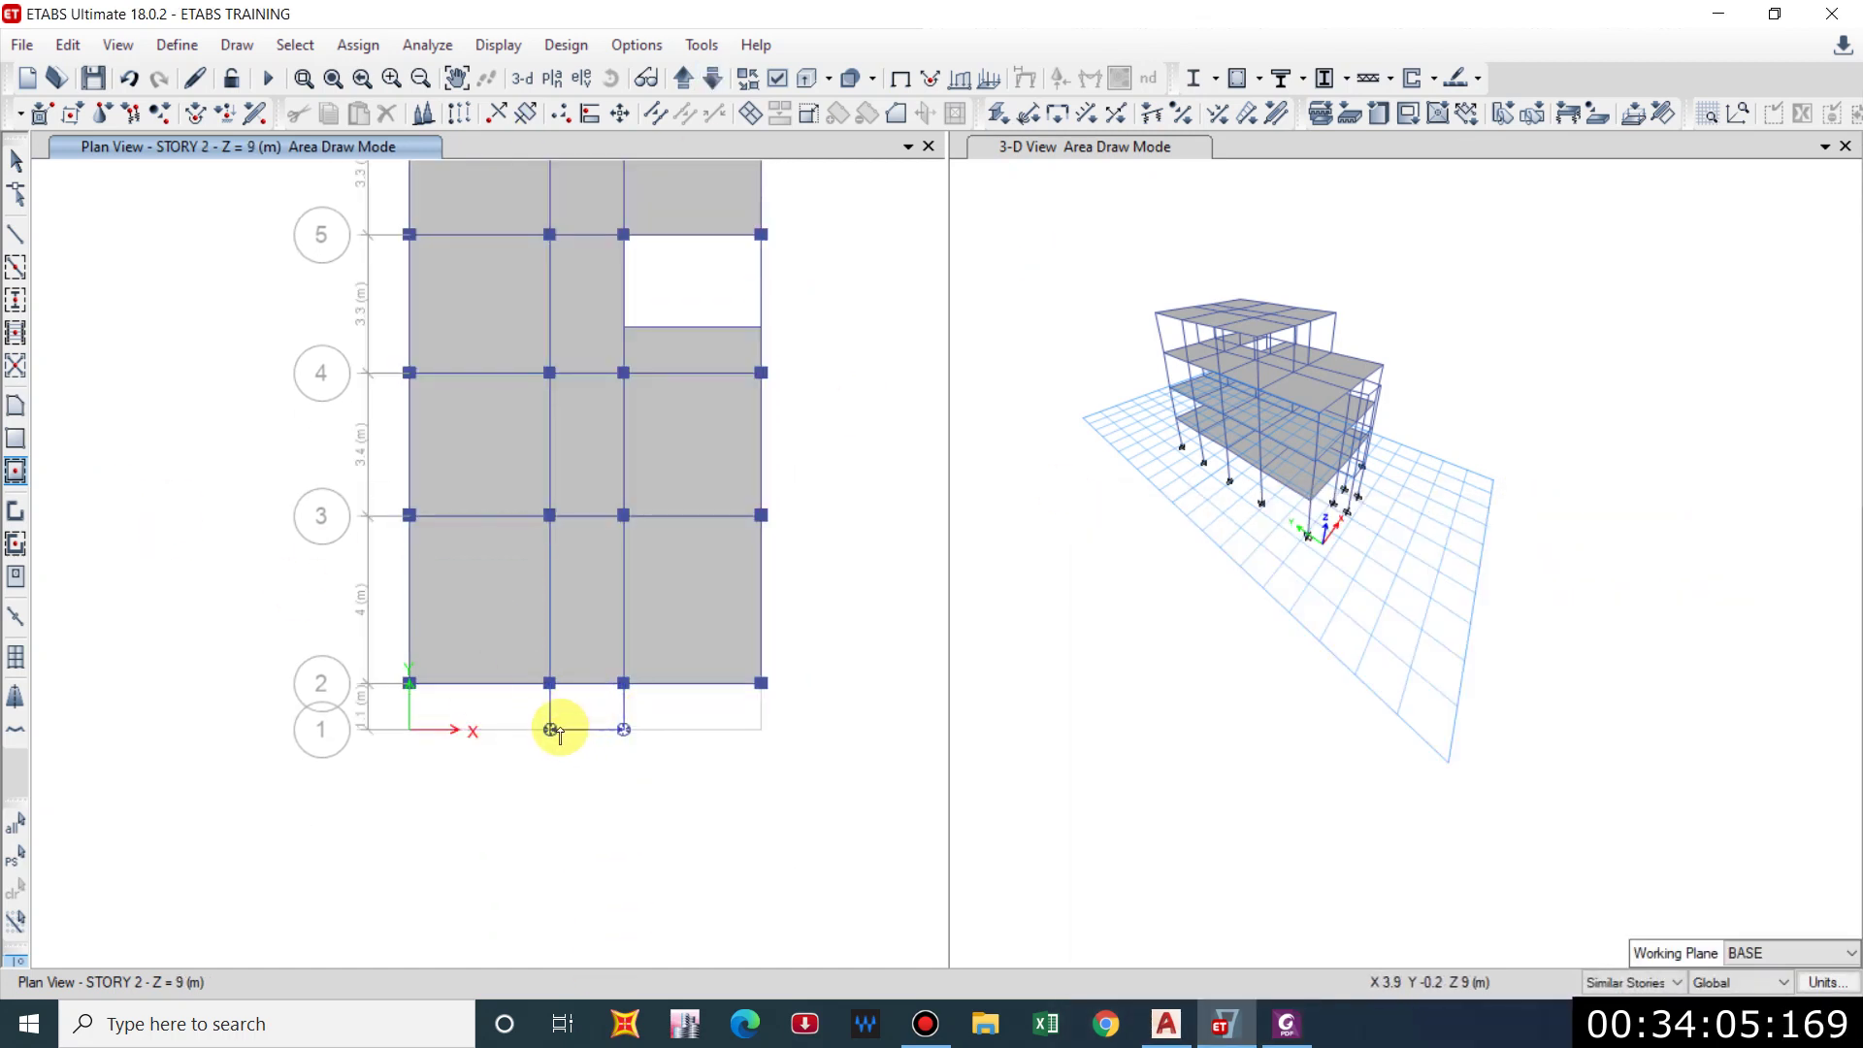
{"action": "left_click", "coordinate": [567, 724]}
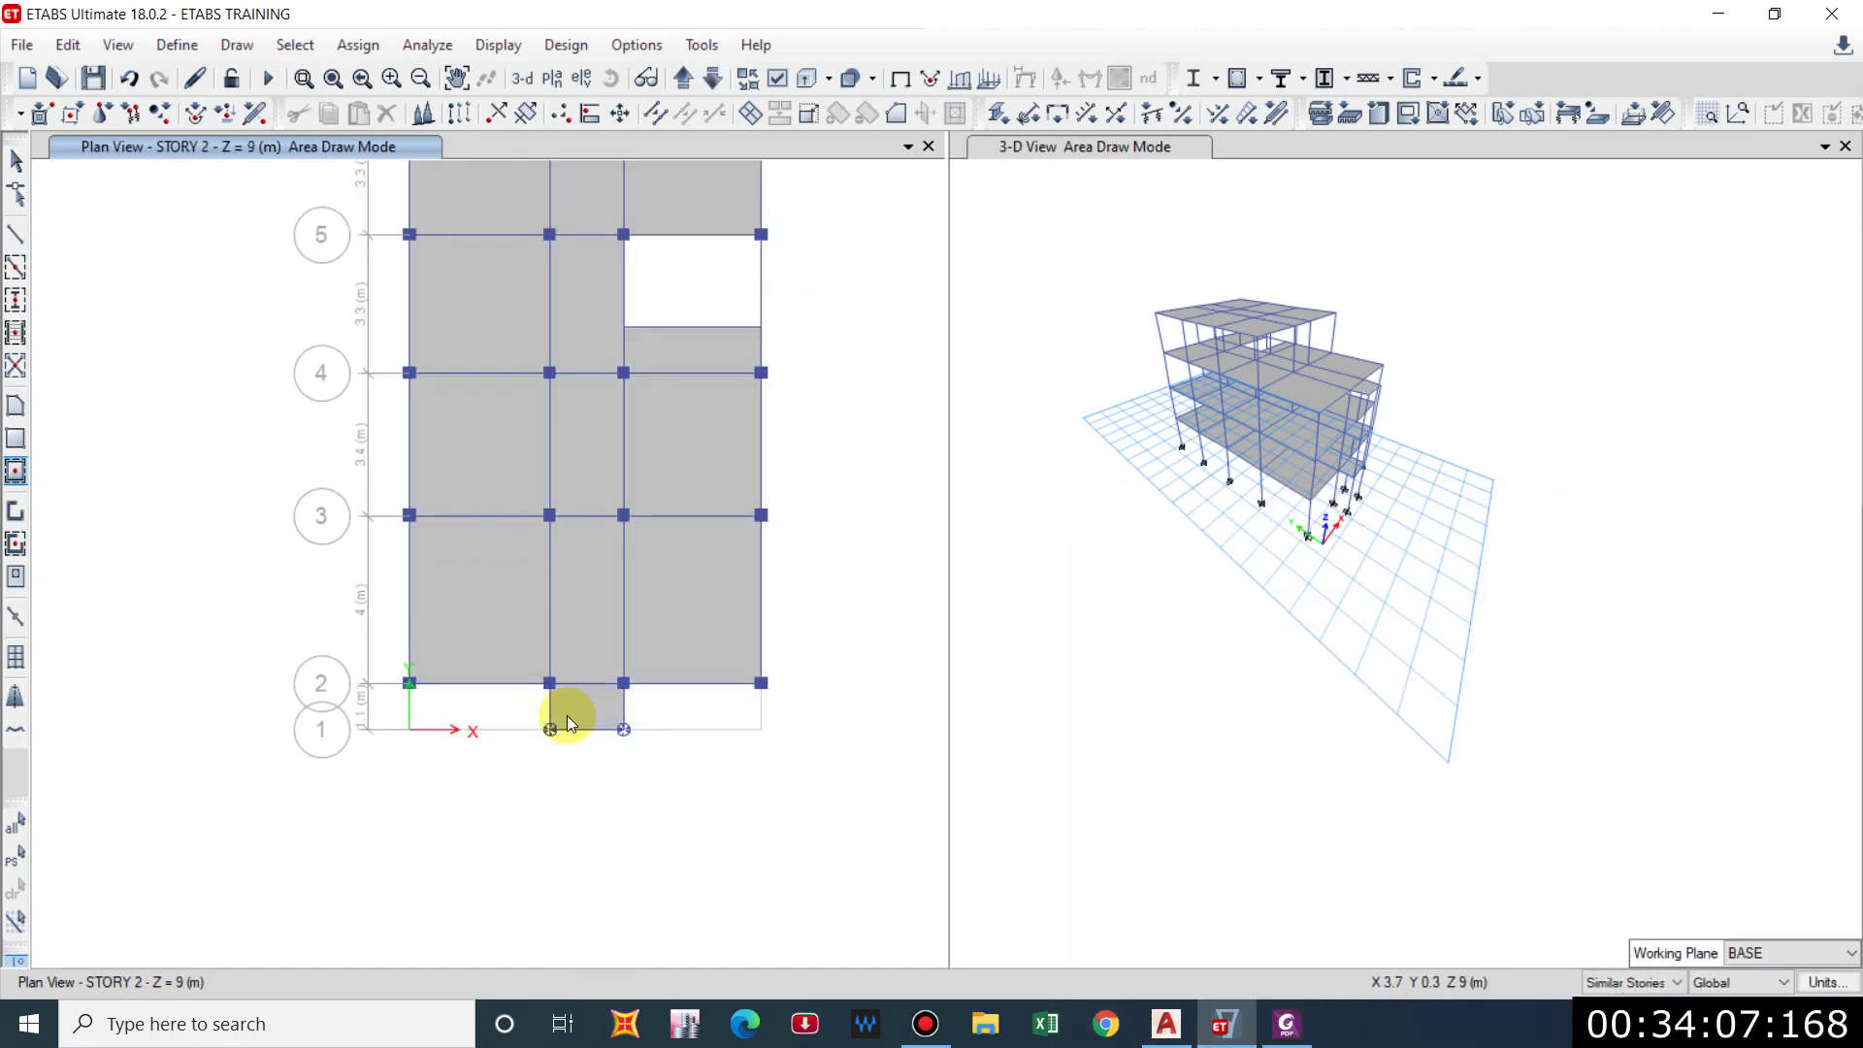
{"action": "scroll", "coordinate": [1377, 403], "scroll_direction": "up", "scroll_amount": 3}
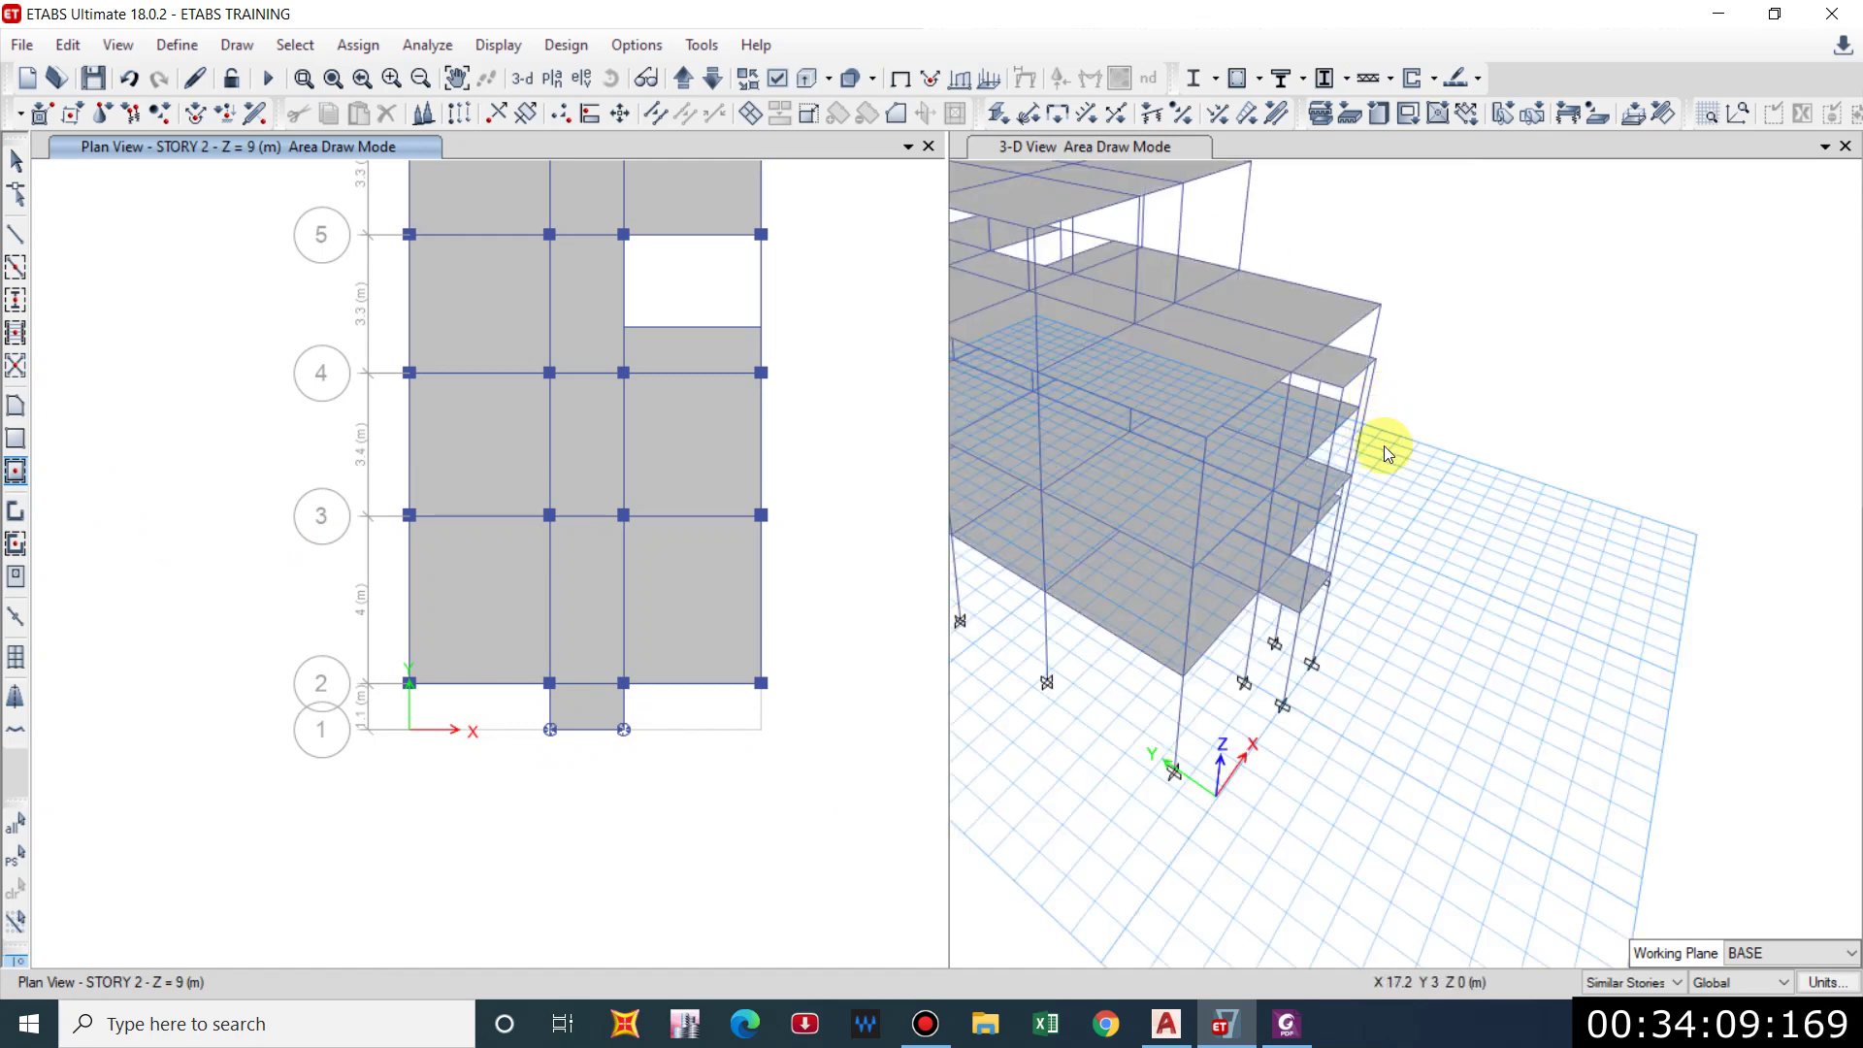
{"action": "scroll", "coordinate": [1386, 452], "scroll_direction": "down", "scroll_amount": 3}
Switch to AutoCAD, examine the slab overhang dimension on the building section, and return to ETABS.
{"action": "left_click", "coordinate": [1166, 1023]}
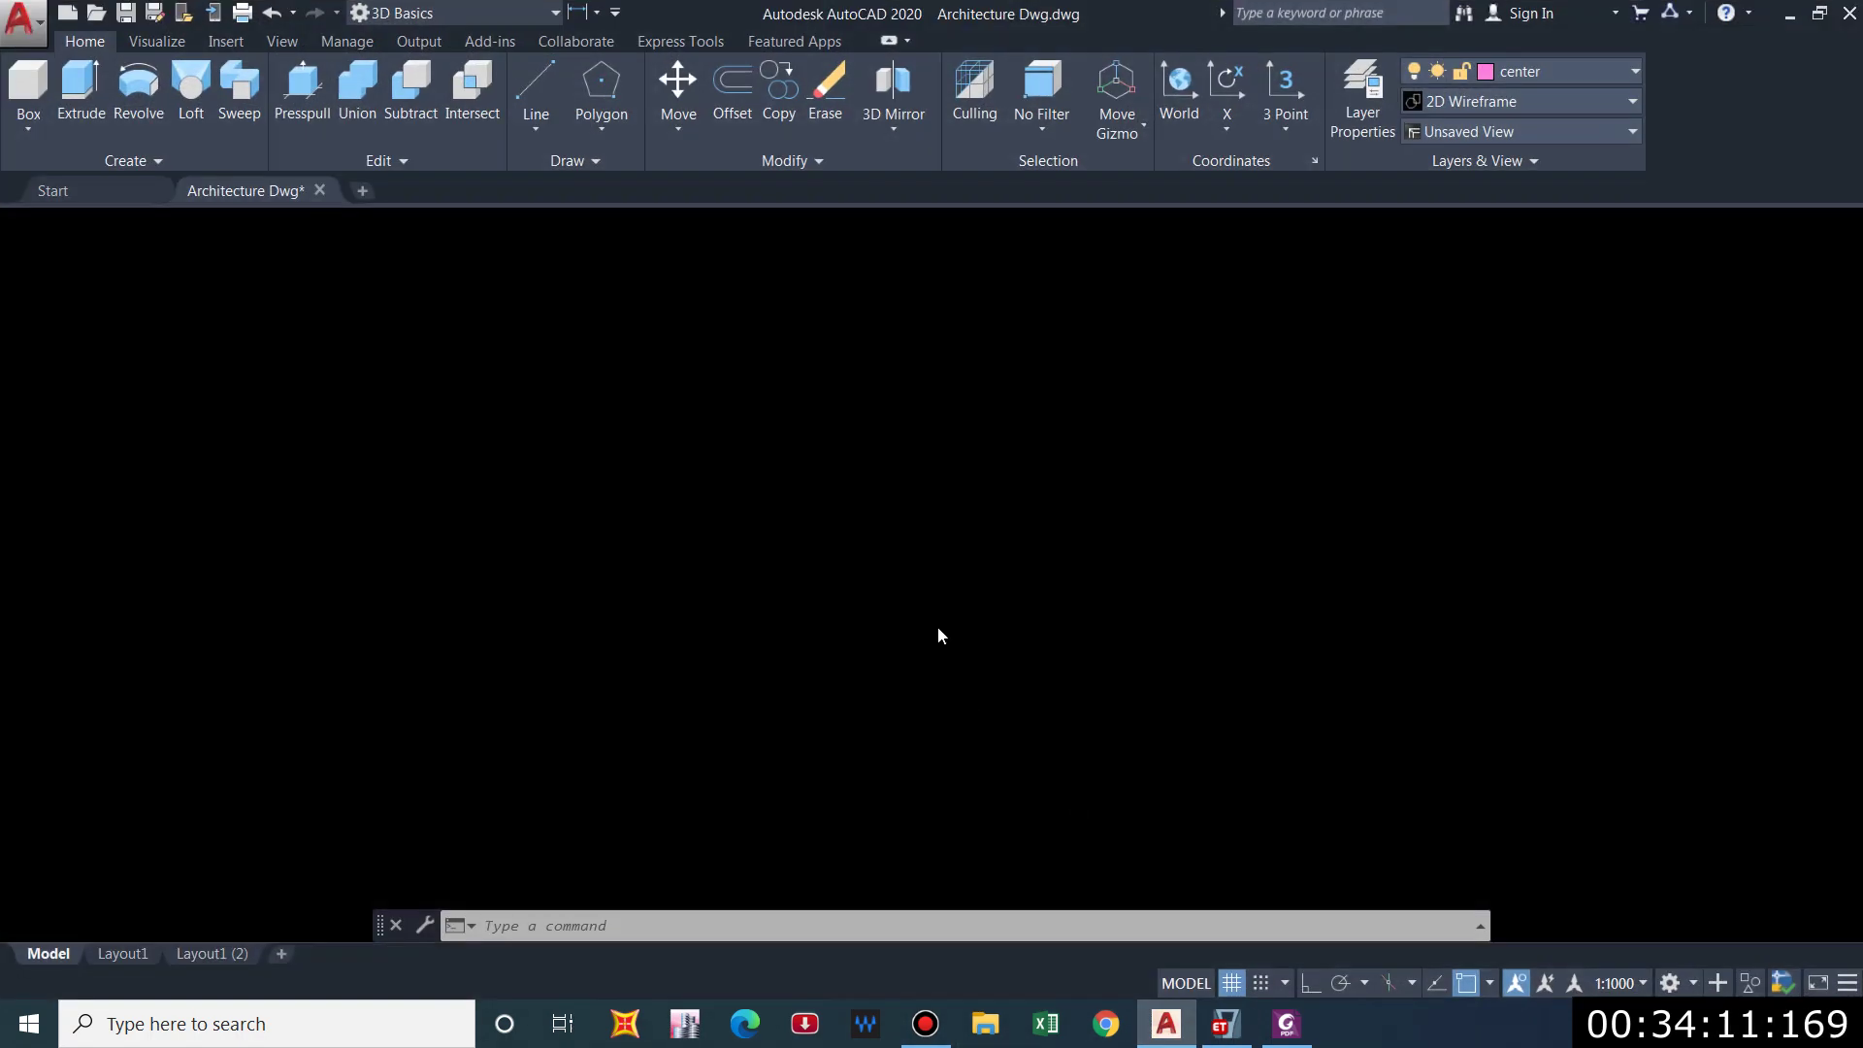
{"action": "scroll", "coordinate": [791, 491], "scroll_direction": "down", "scroll_amount": 6}
{"action": "middle_click_drag", "start_coordinate": [1248, 500], "coordinate": [962, 475]}
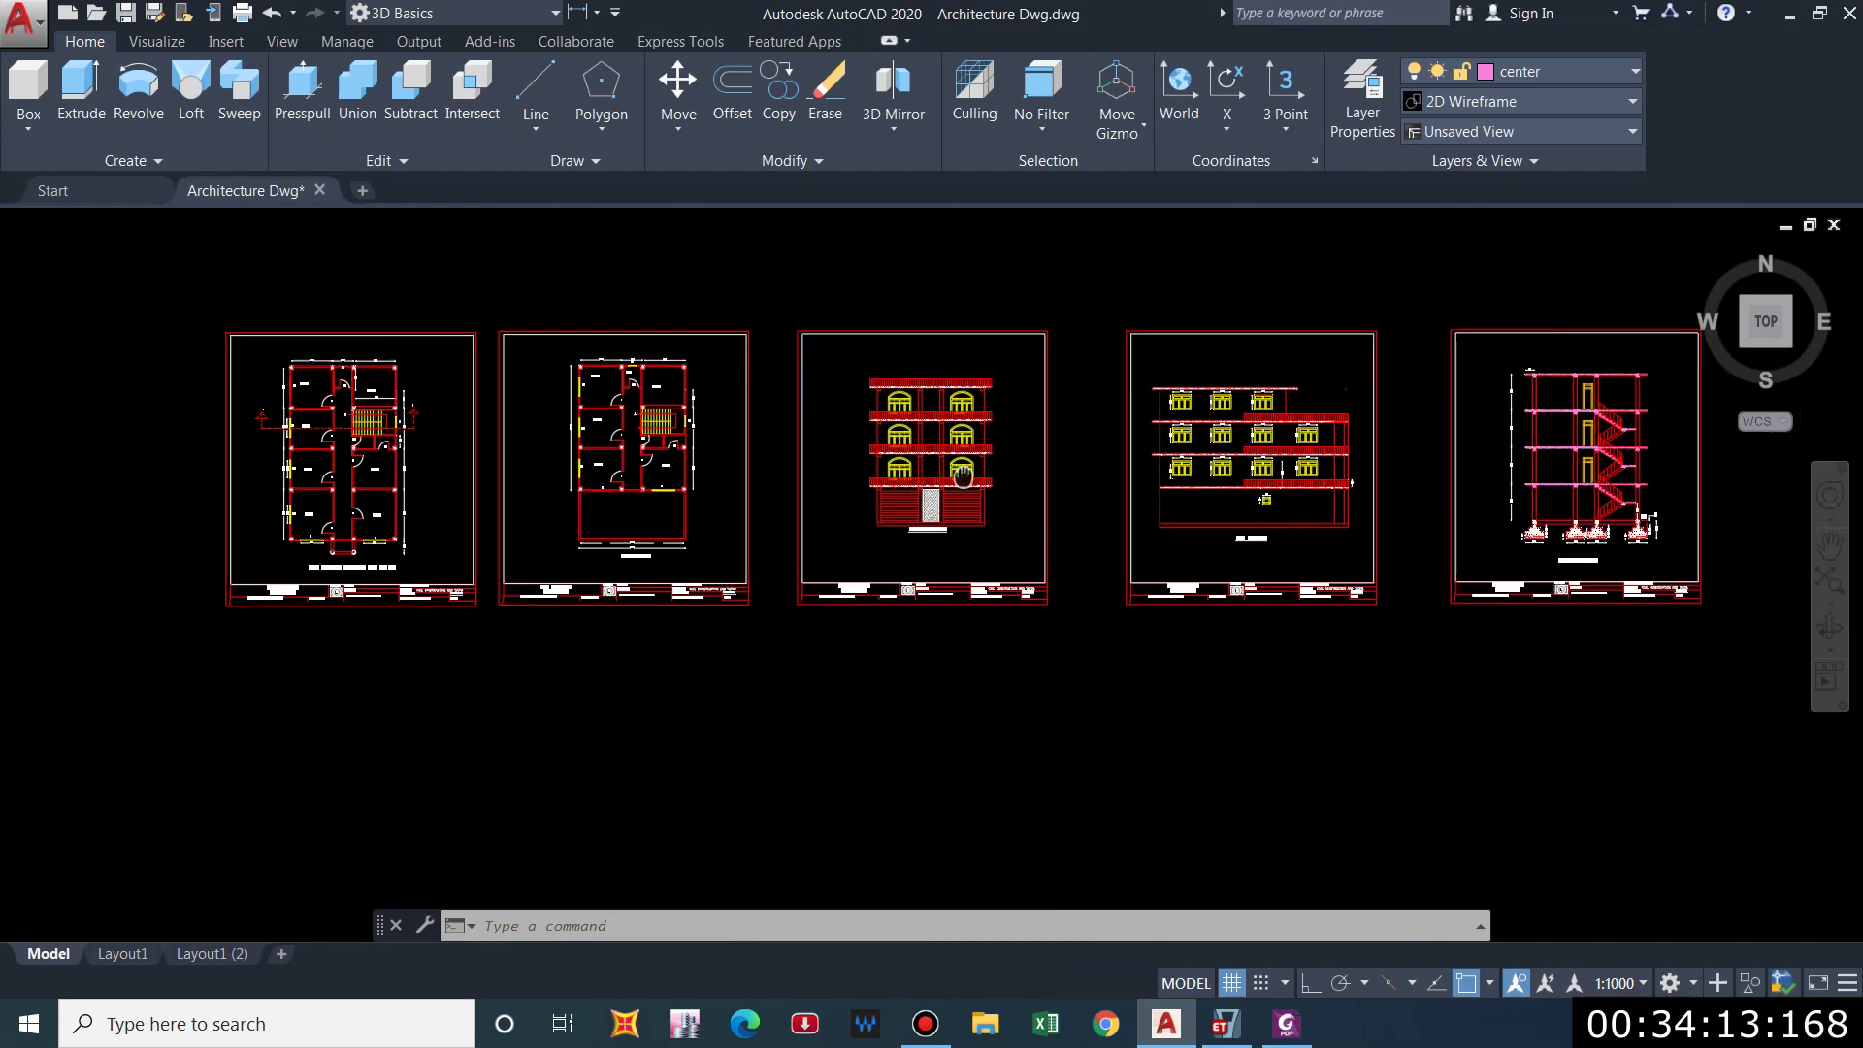
{"action": "scroll", "coordinate": [1476, 404], "scroll_direction": "up", "scroll_amount": 5}
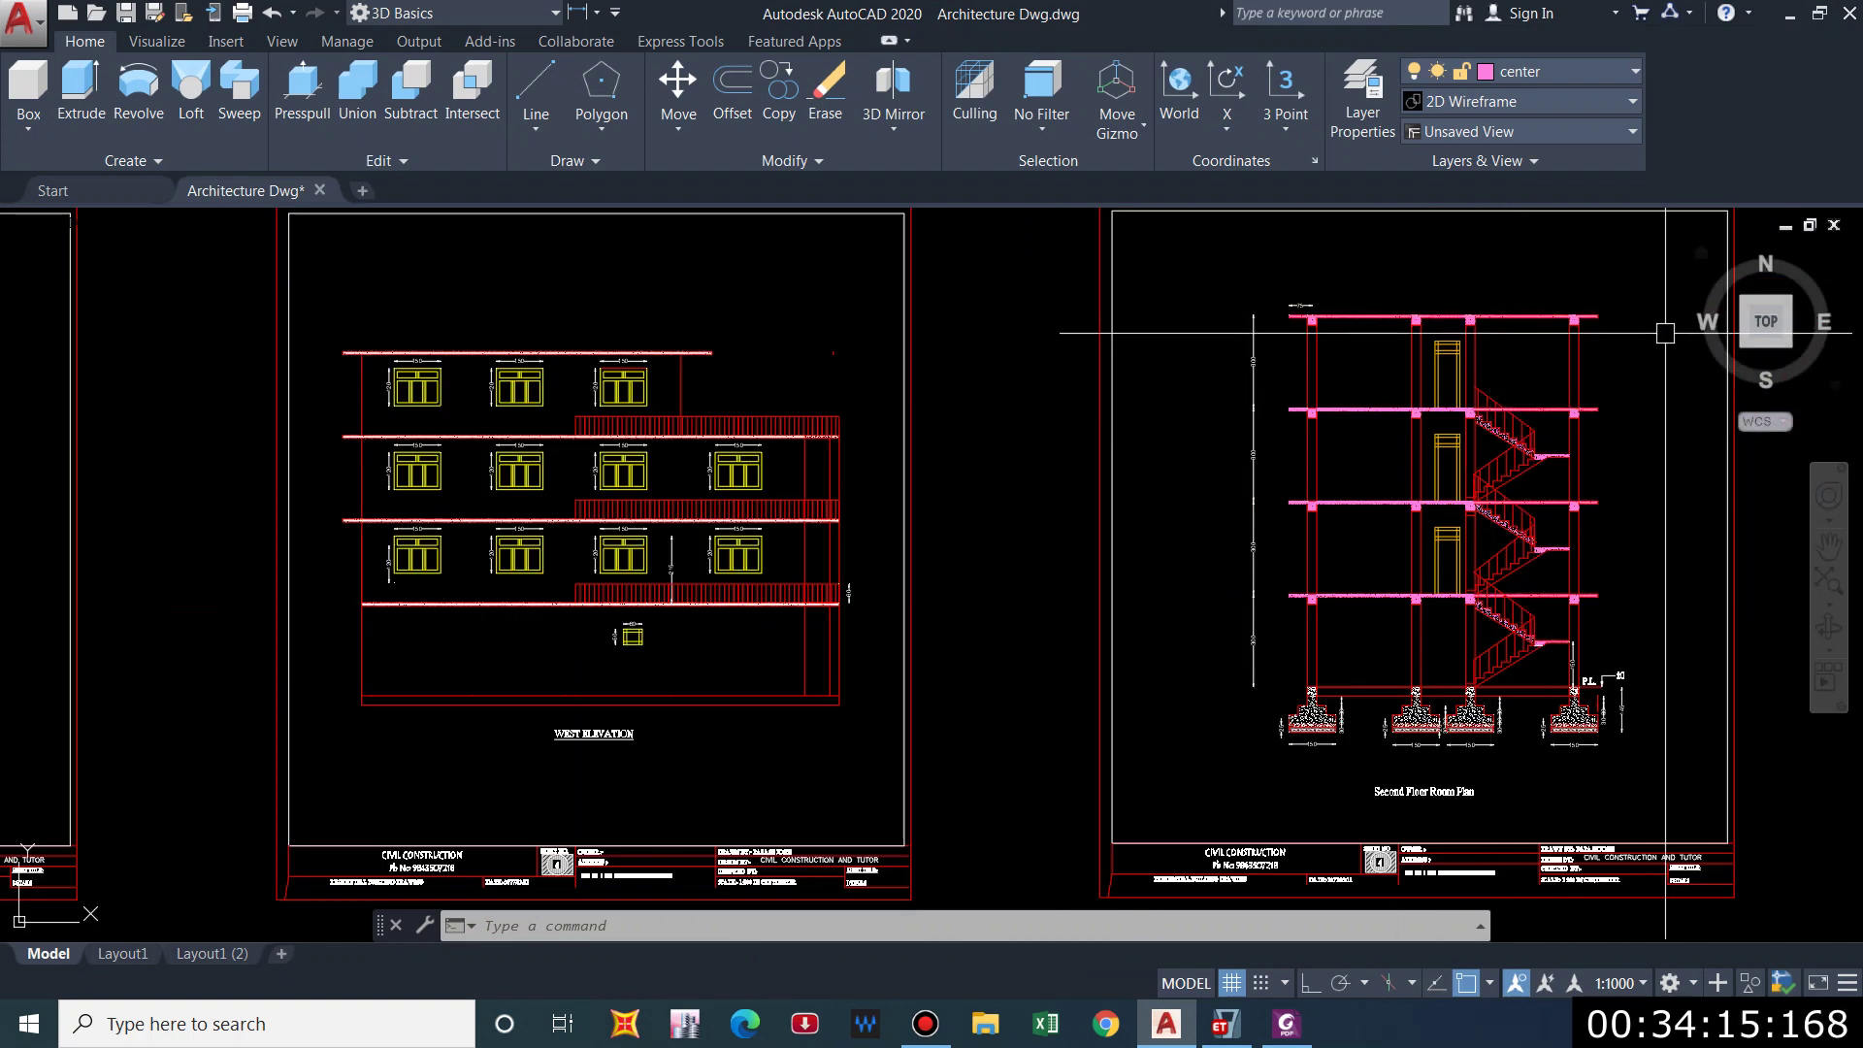
{"action": "scroll", "coordinate": [1388, 320], "scroll_direction": "up", "scroll_amount": 5}
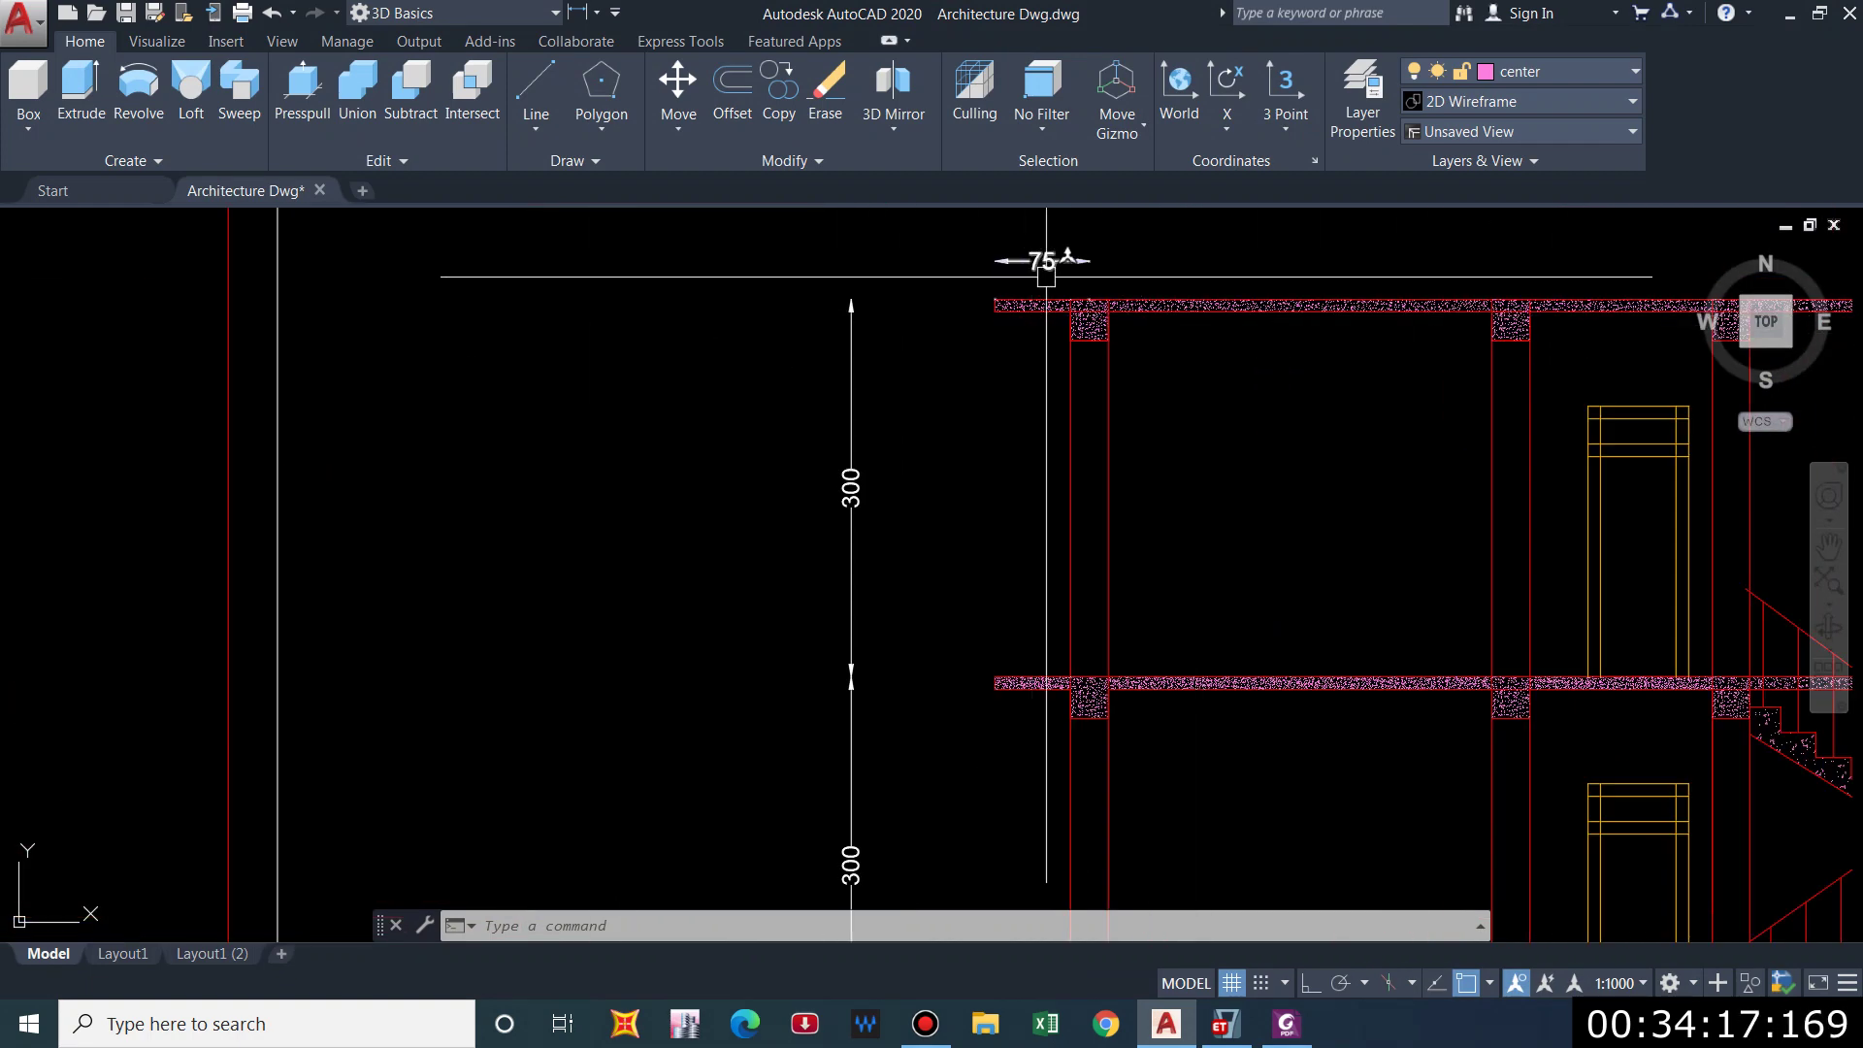
{"action": "left_click", "coordinate": [1786, 16]}
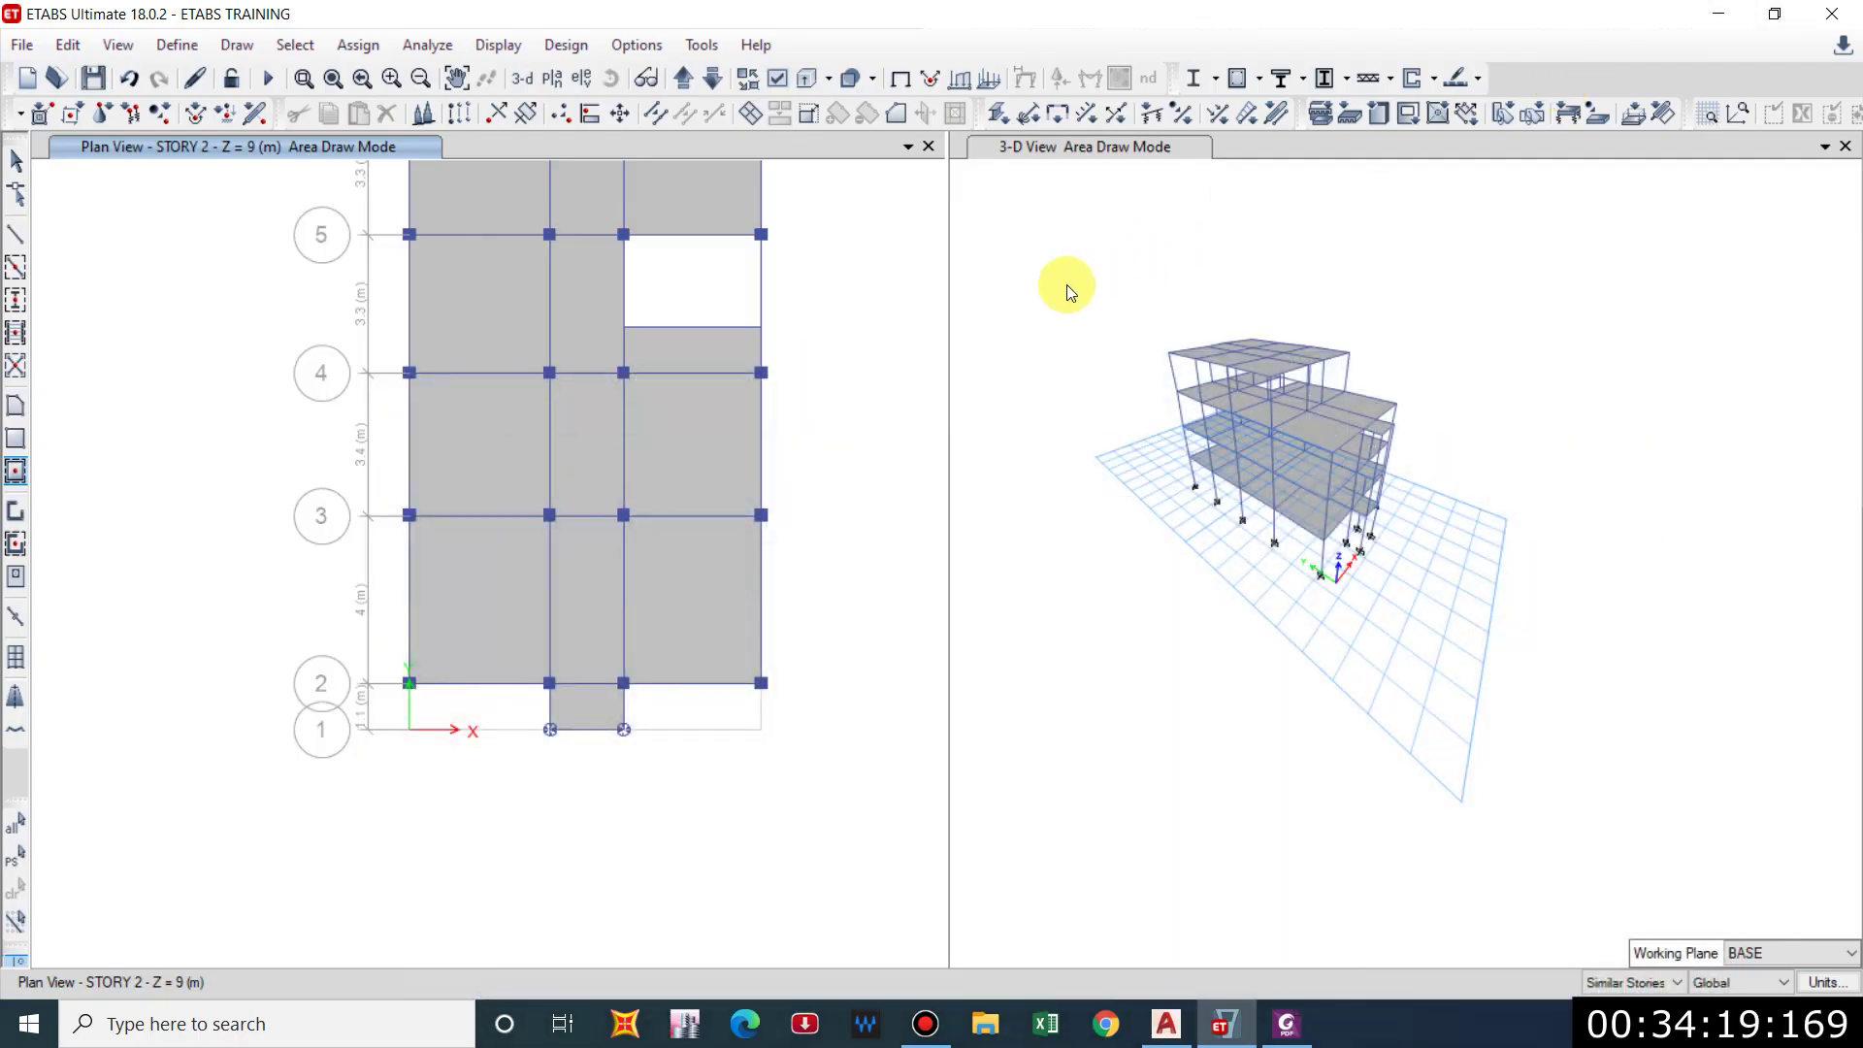
End the drawing mode, select the grid D edge beams between grids 2 and 6, and replicate them once linearly with dx 0.75 m, dy 0.
{"action": "key", "text": "Escape"}
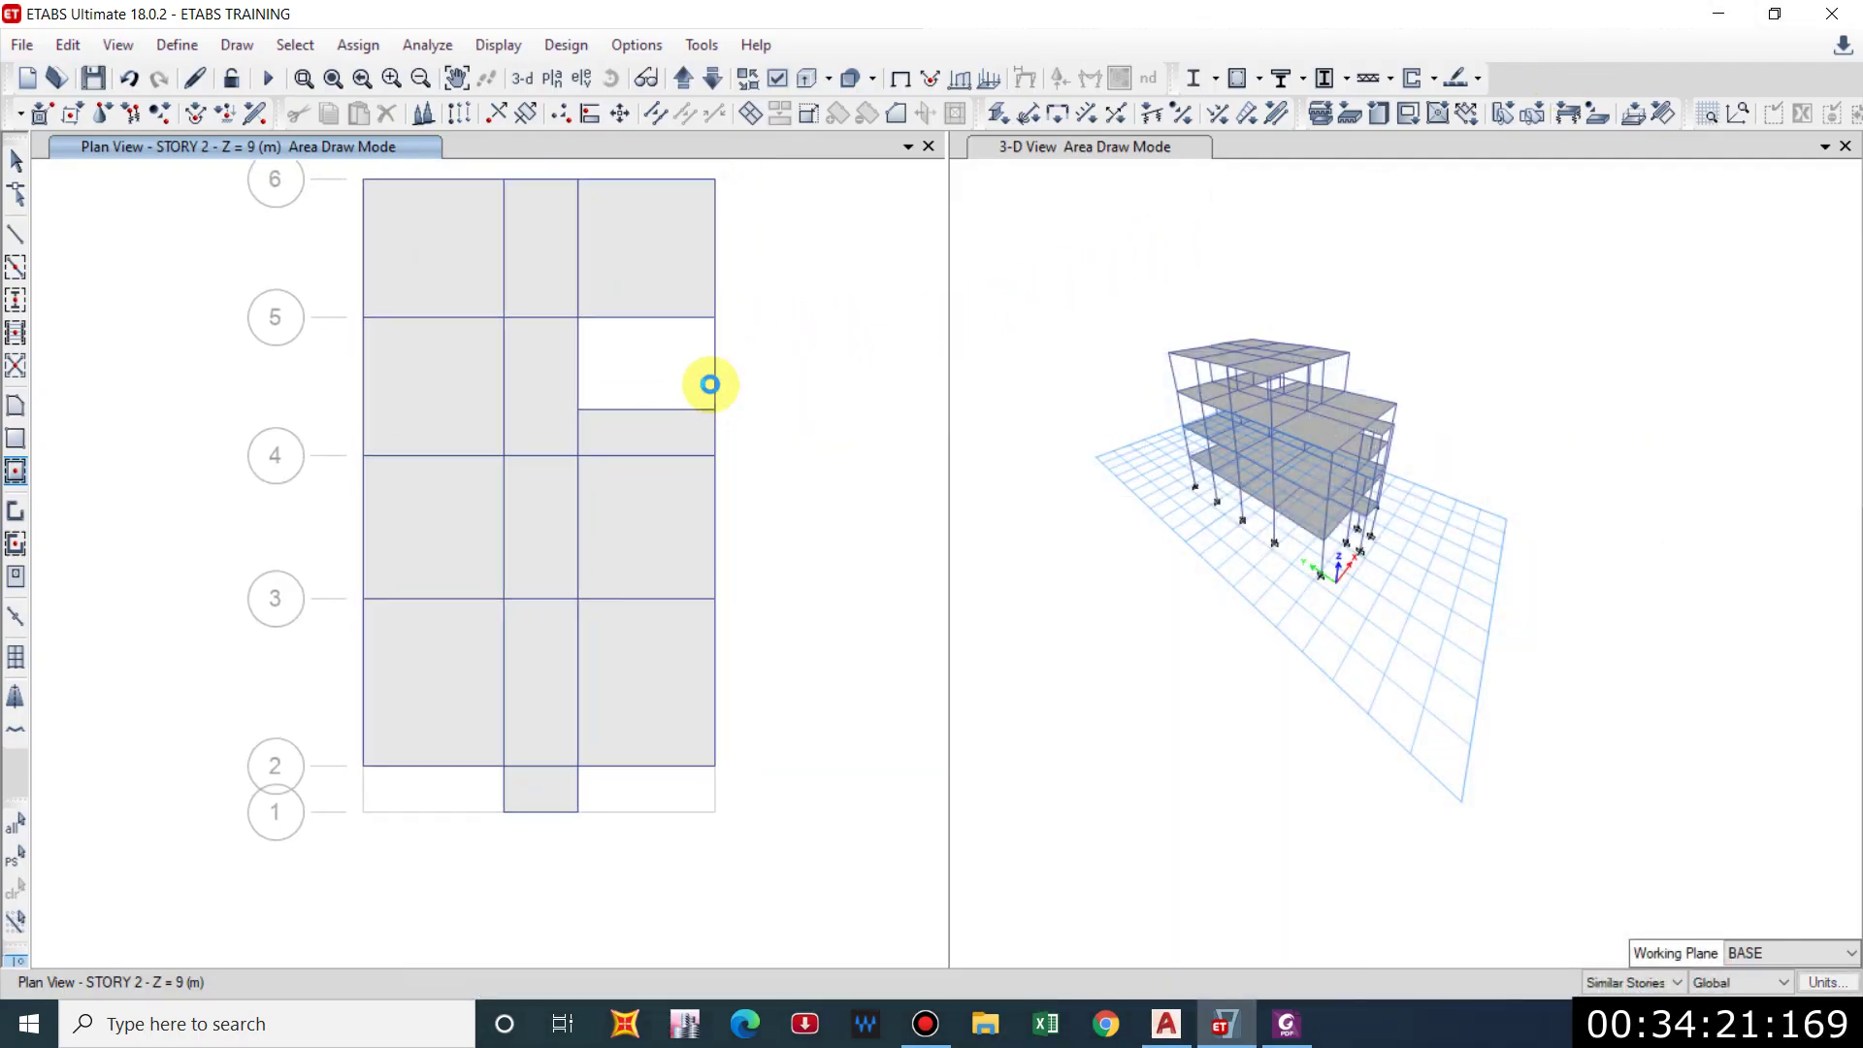
{"action": "left_click", "coordinate": [719, 367]}
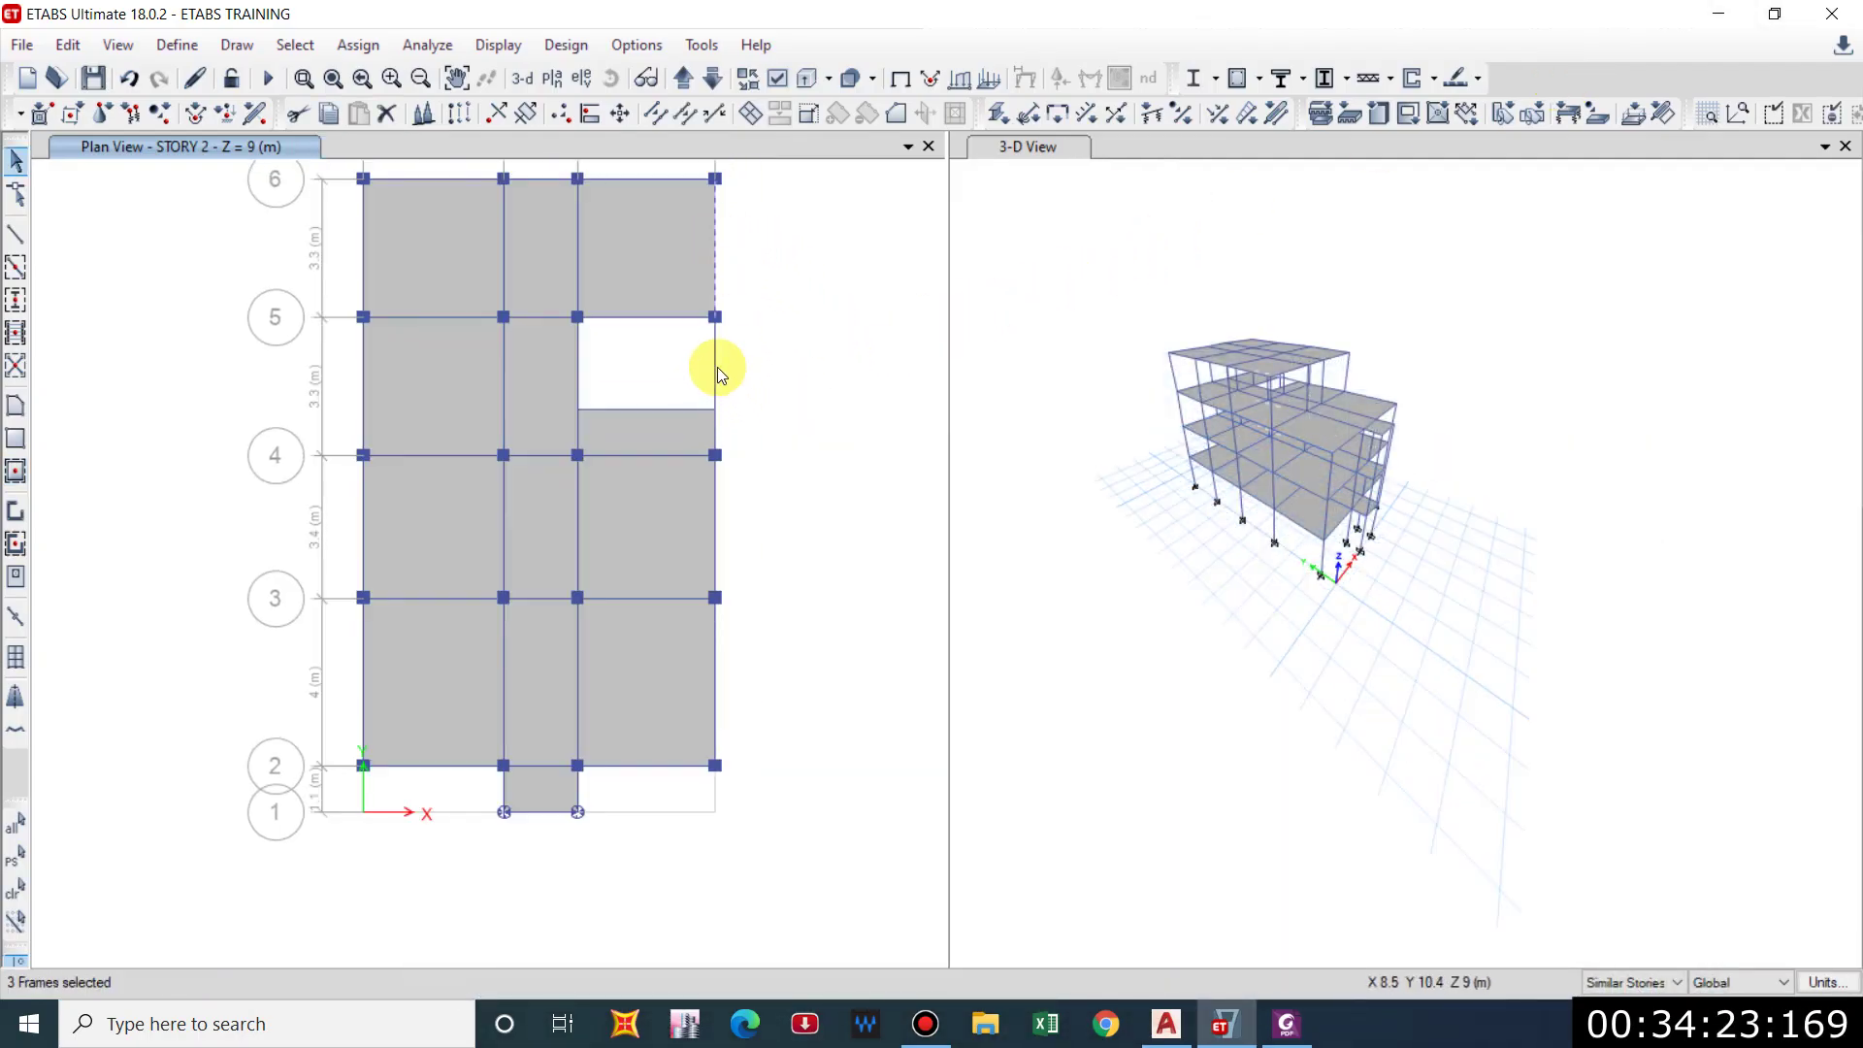
{"action": "left_click", "coordinate": [717, 679]}
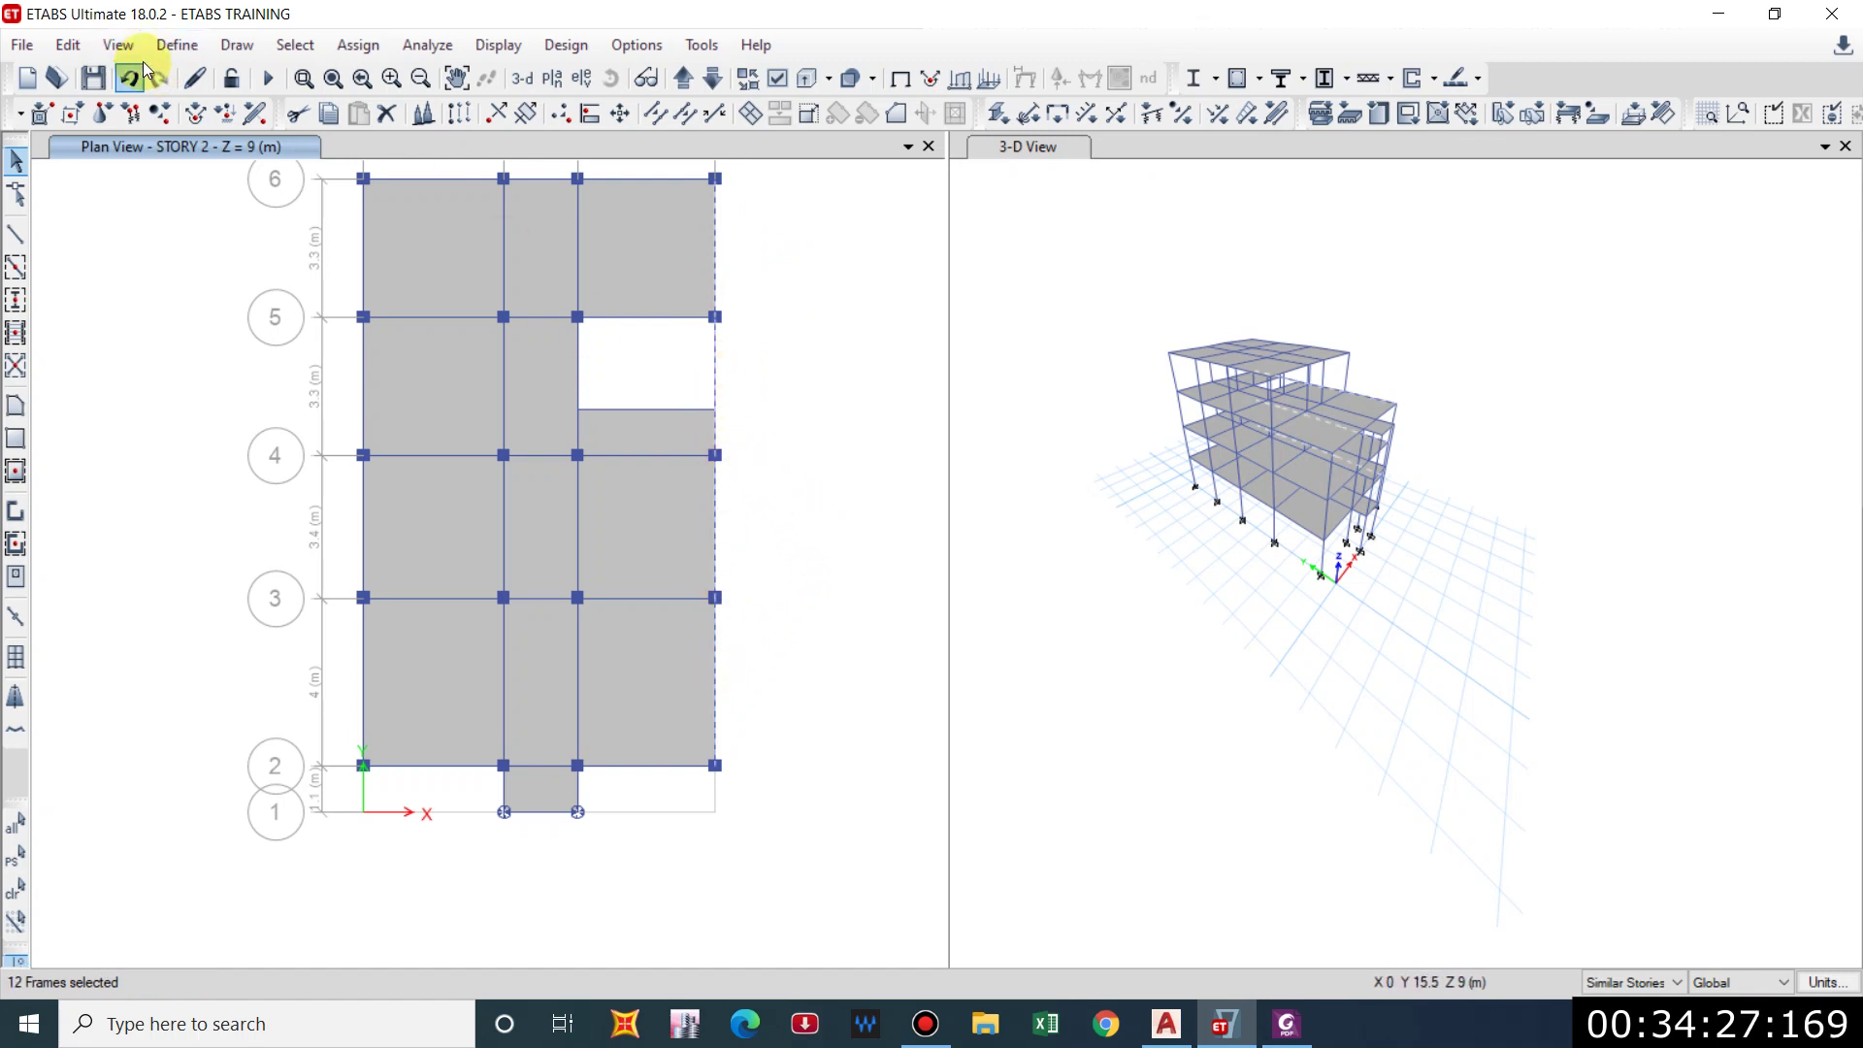
{"action": "left_click", "coordinate": [72, 45]}
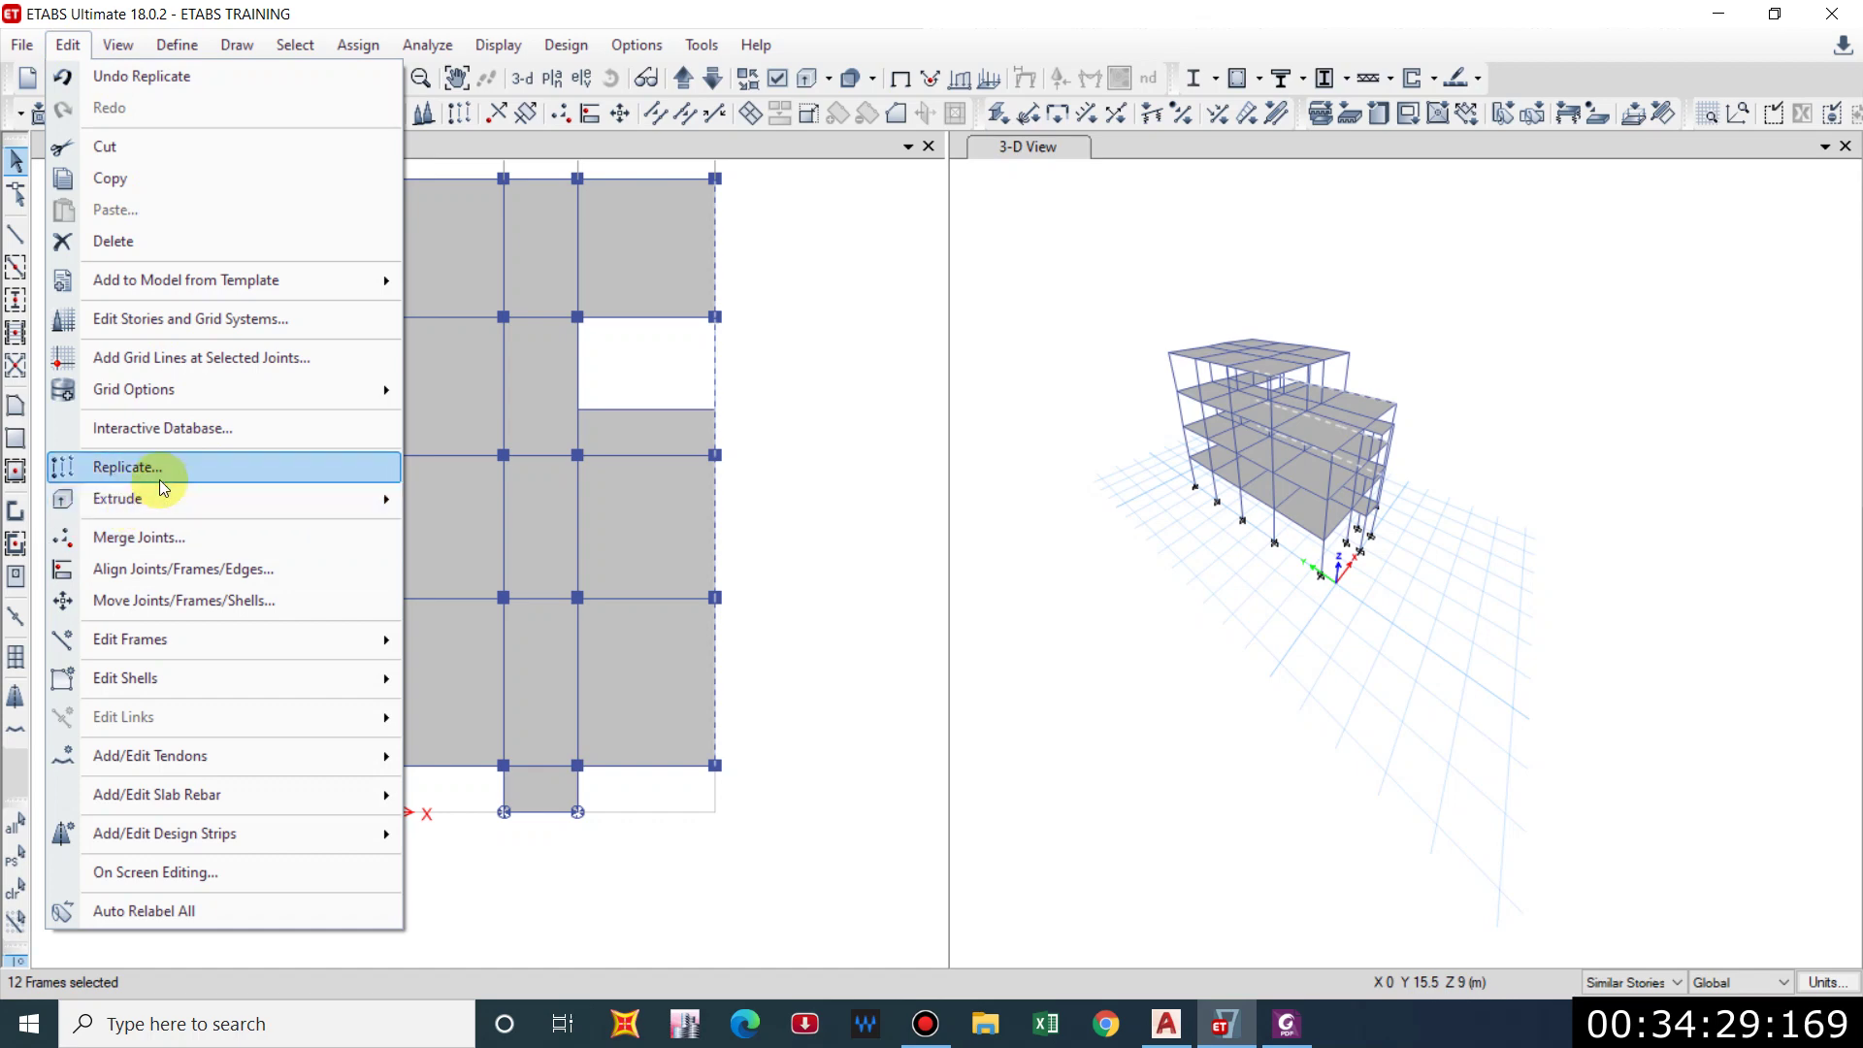
{"action": "left_click", "coordinate": [127, 468]}
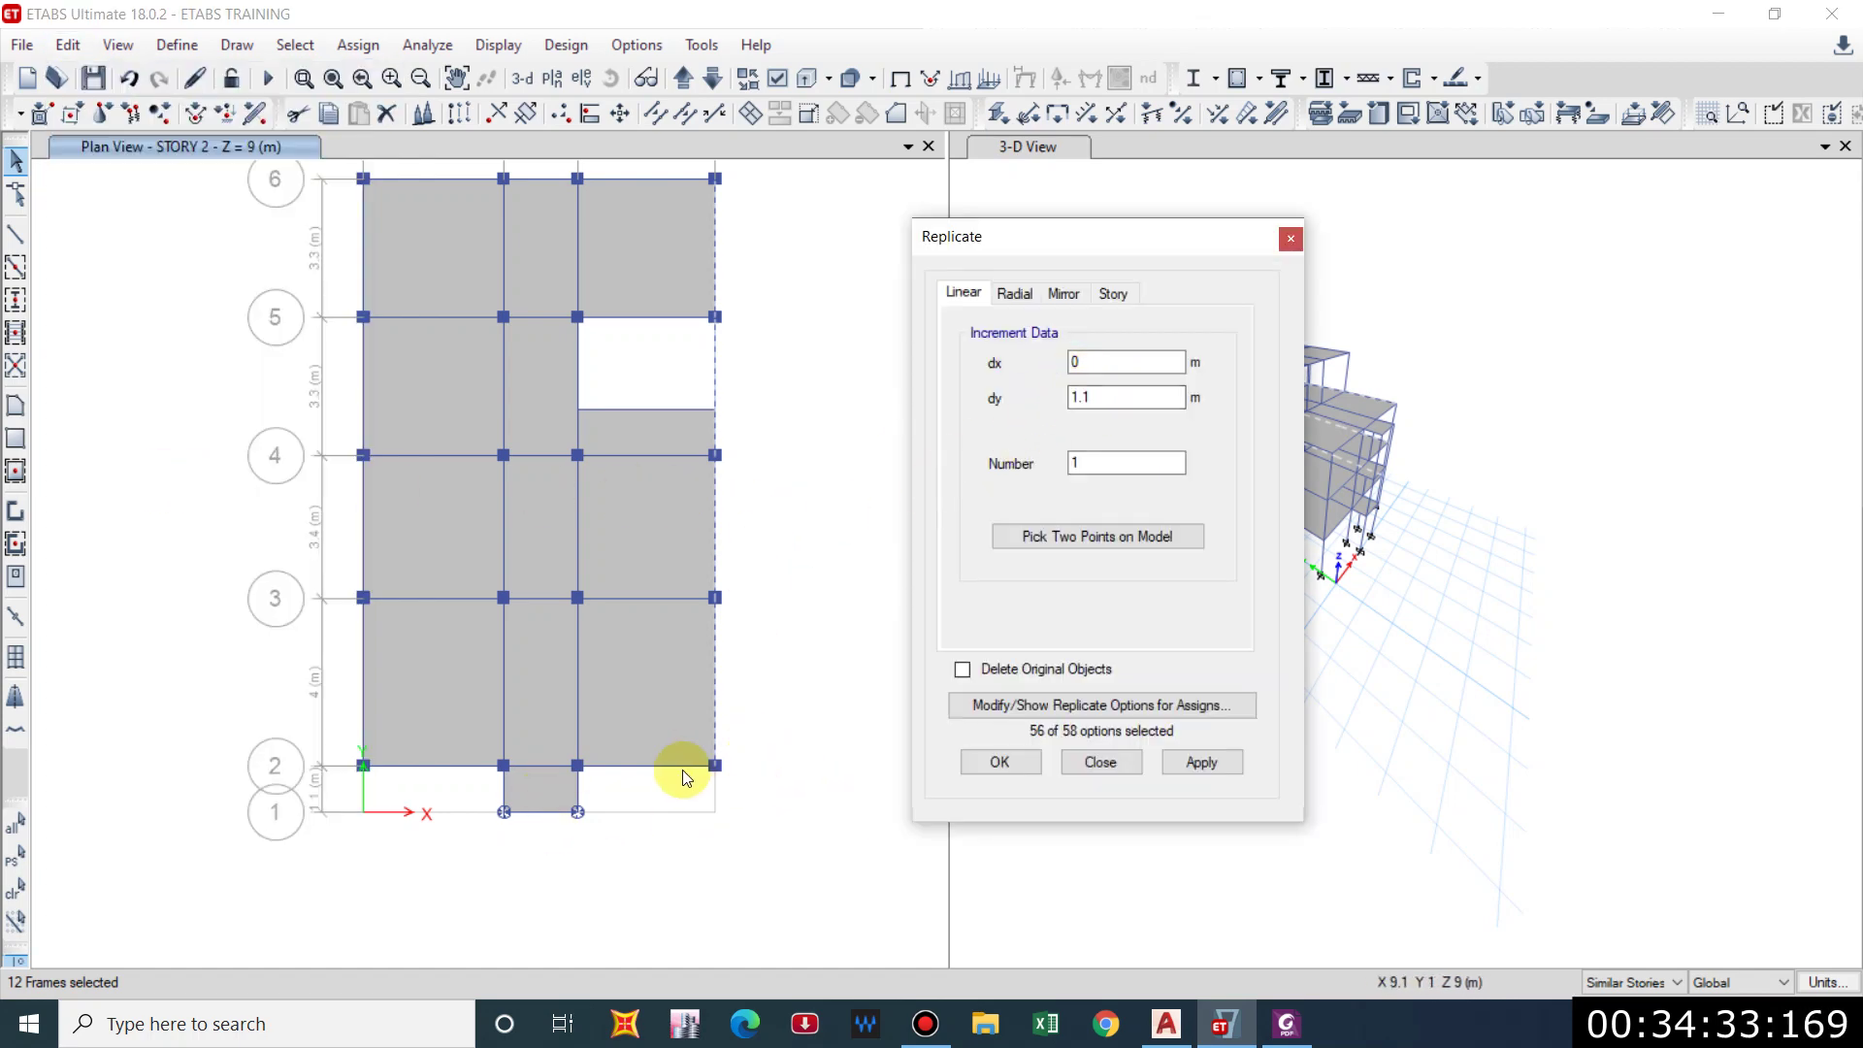
{"action": "double_click", "coordinate": [1110, 401]}
{"action": "type", "text": "0"}
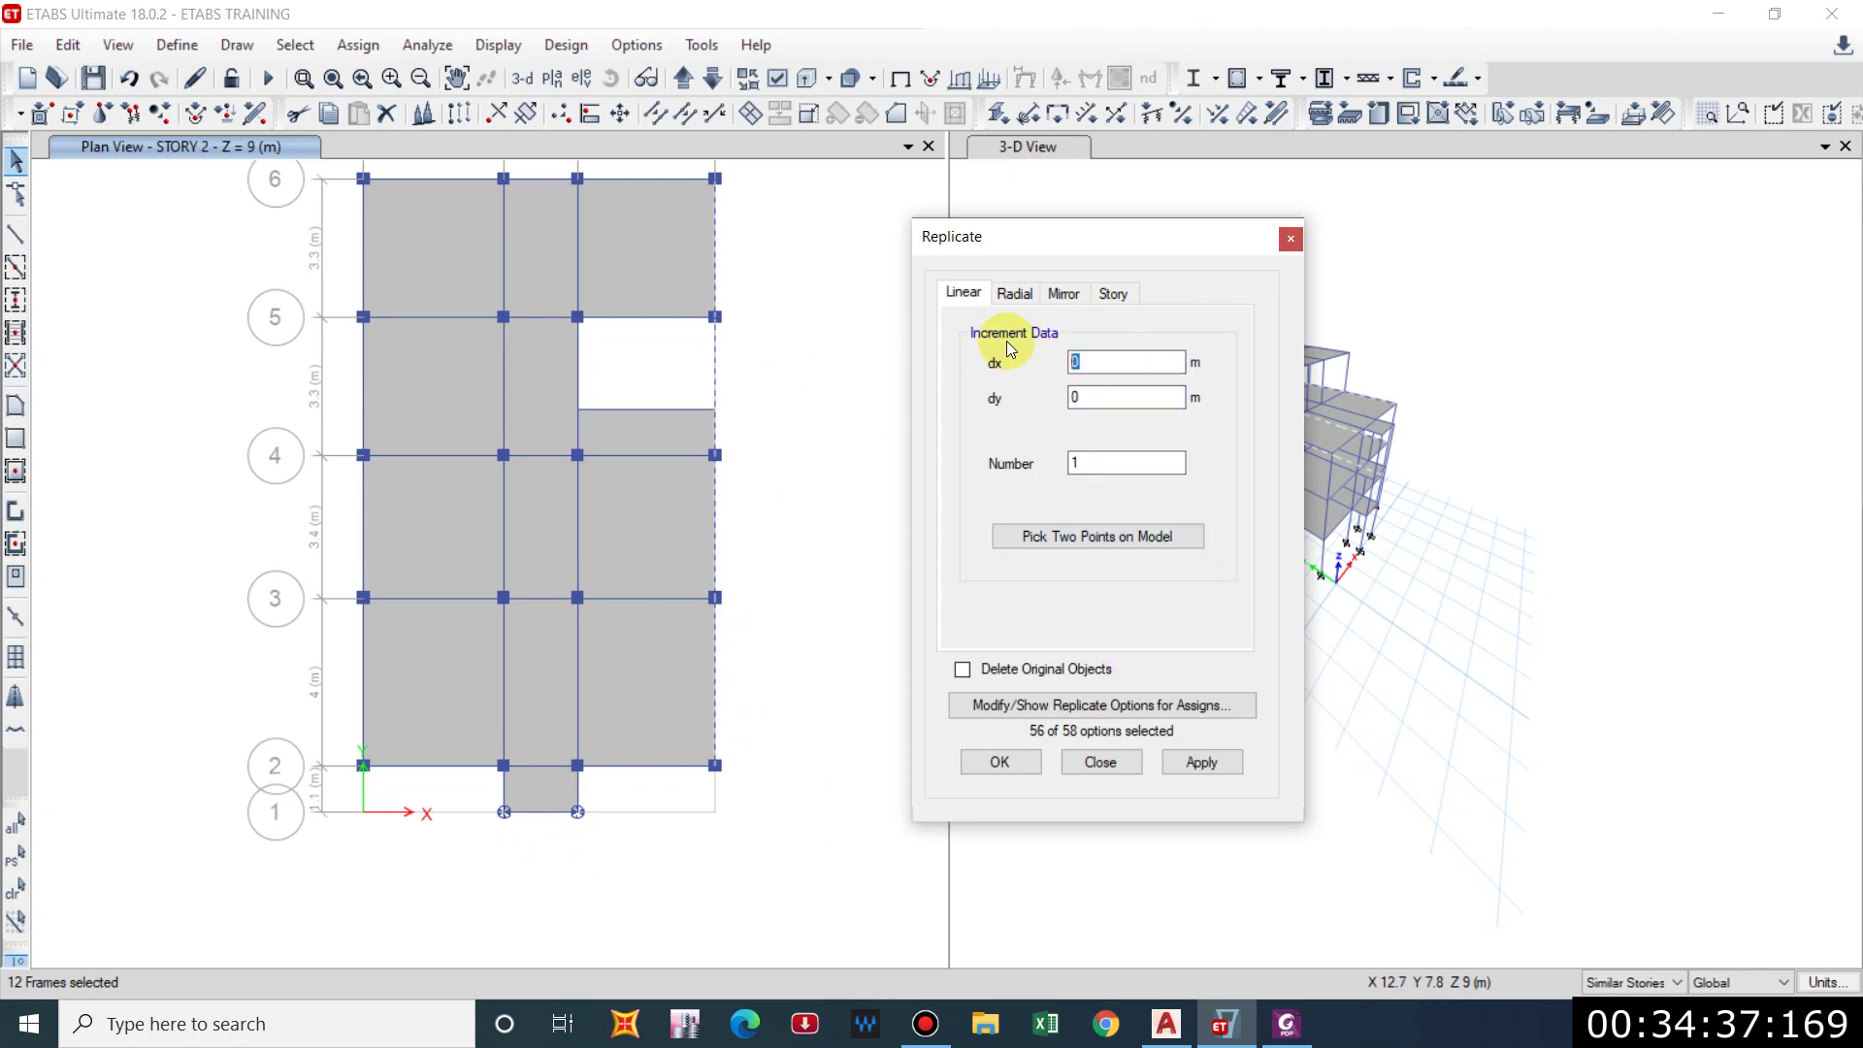
{"action": "double_click", "coordinate": [1101, 363]}
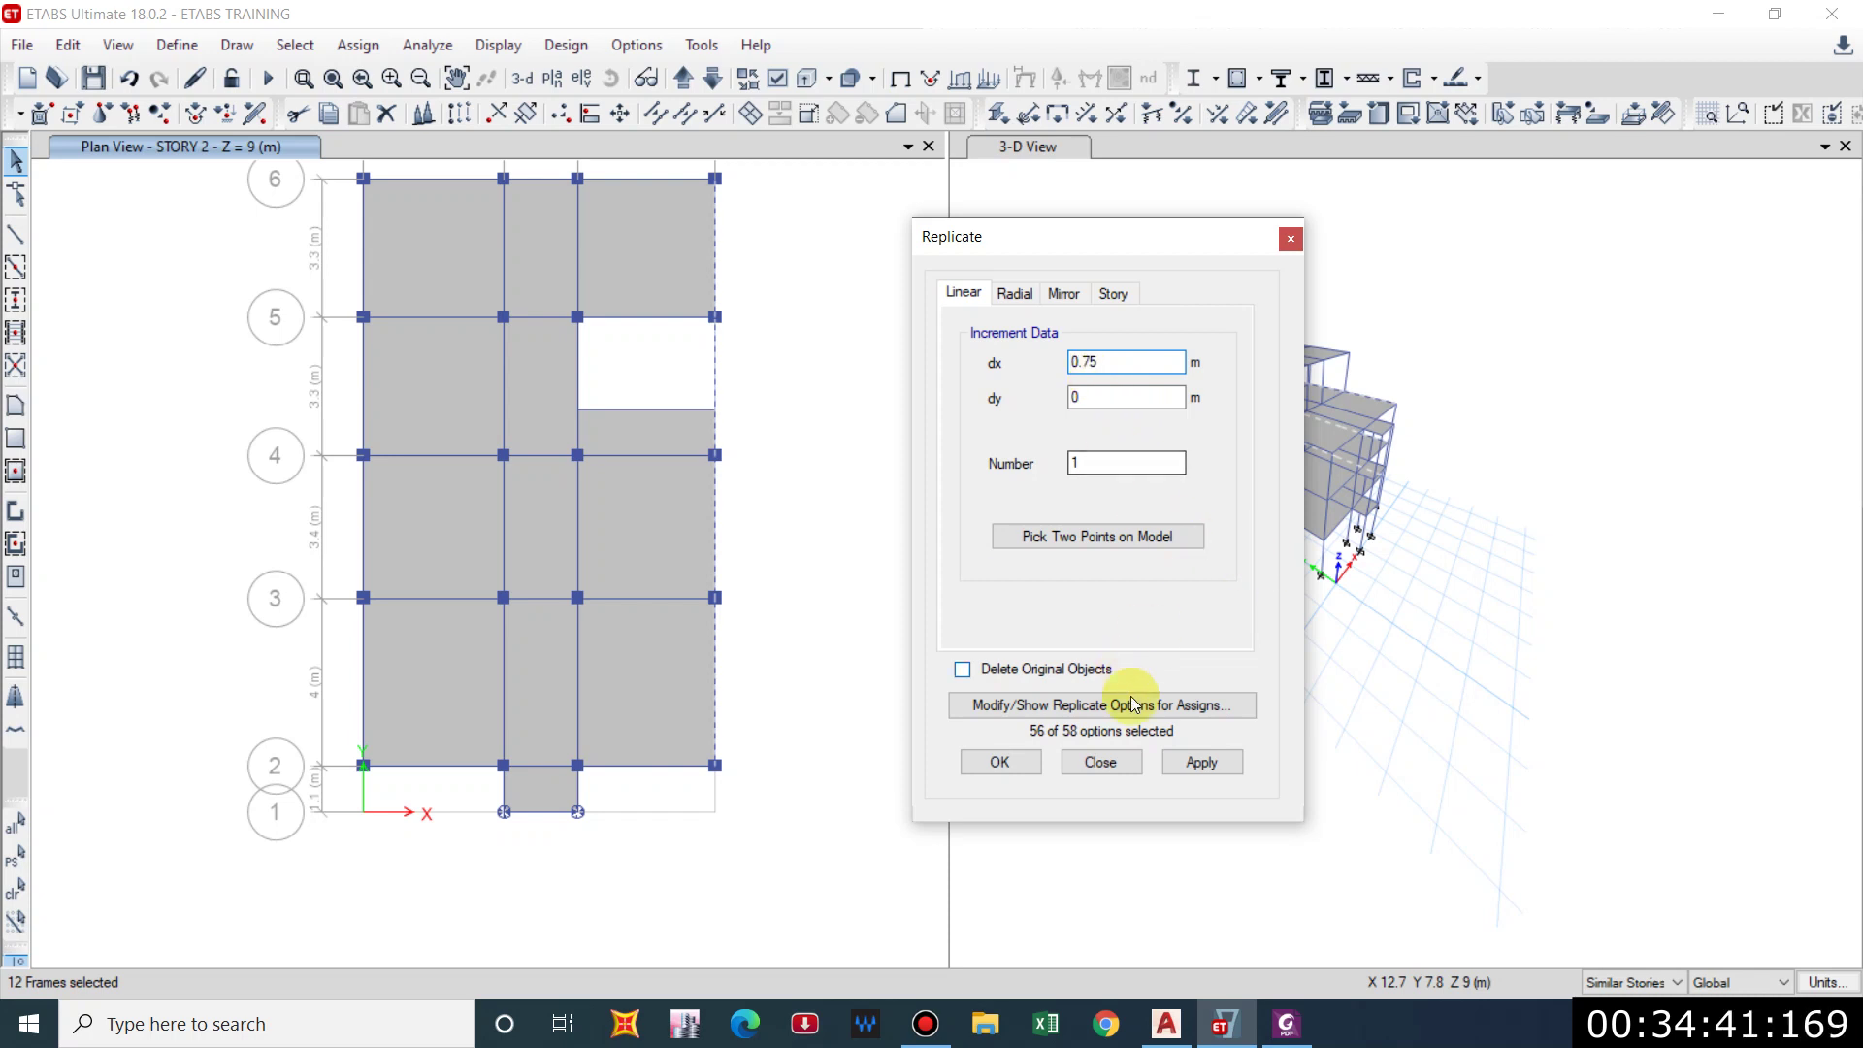
{"action": "type", "text": "0.75"}
{"action": "left_click", "coordinate": [1191, 759]}
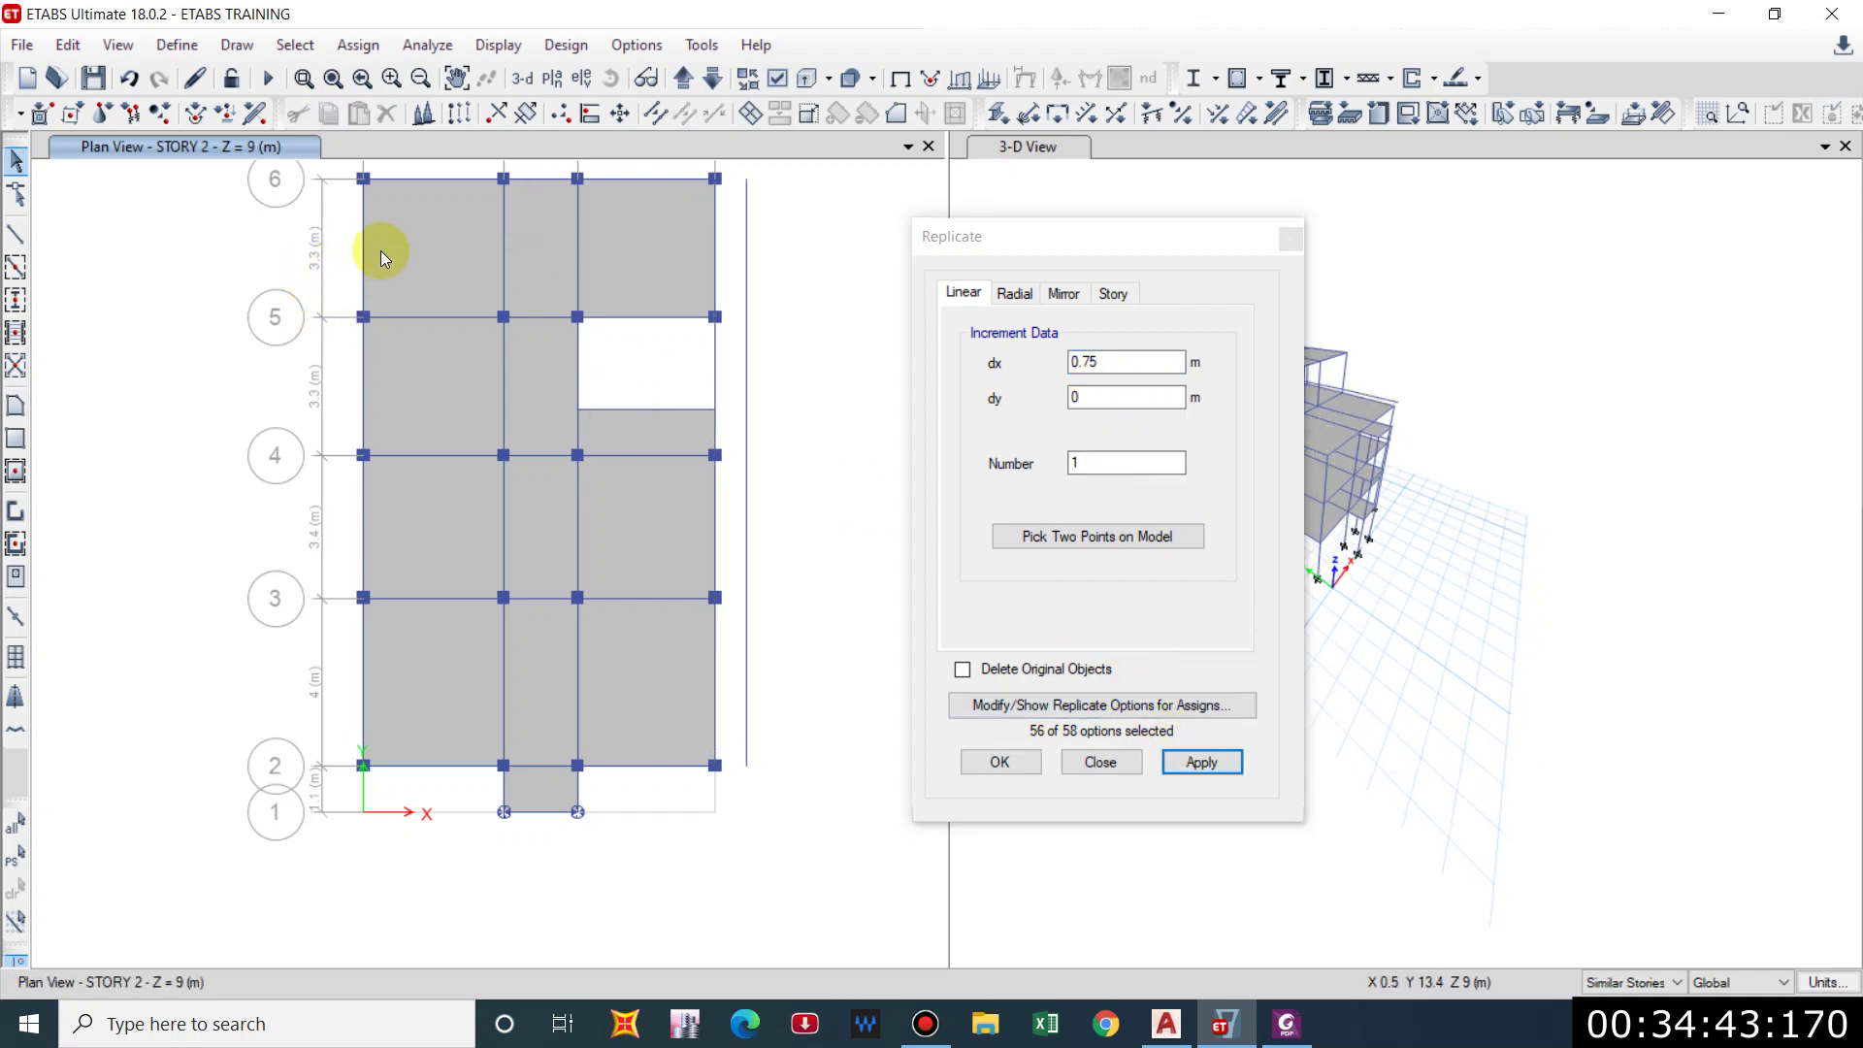
Select the grid A edge beams between grids 2 and 6 and replicate them once linearly with dx -0.75 m, dy 0.
{"action": "left_click", "coordinate": [361, 250]}
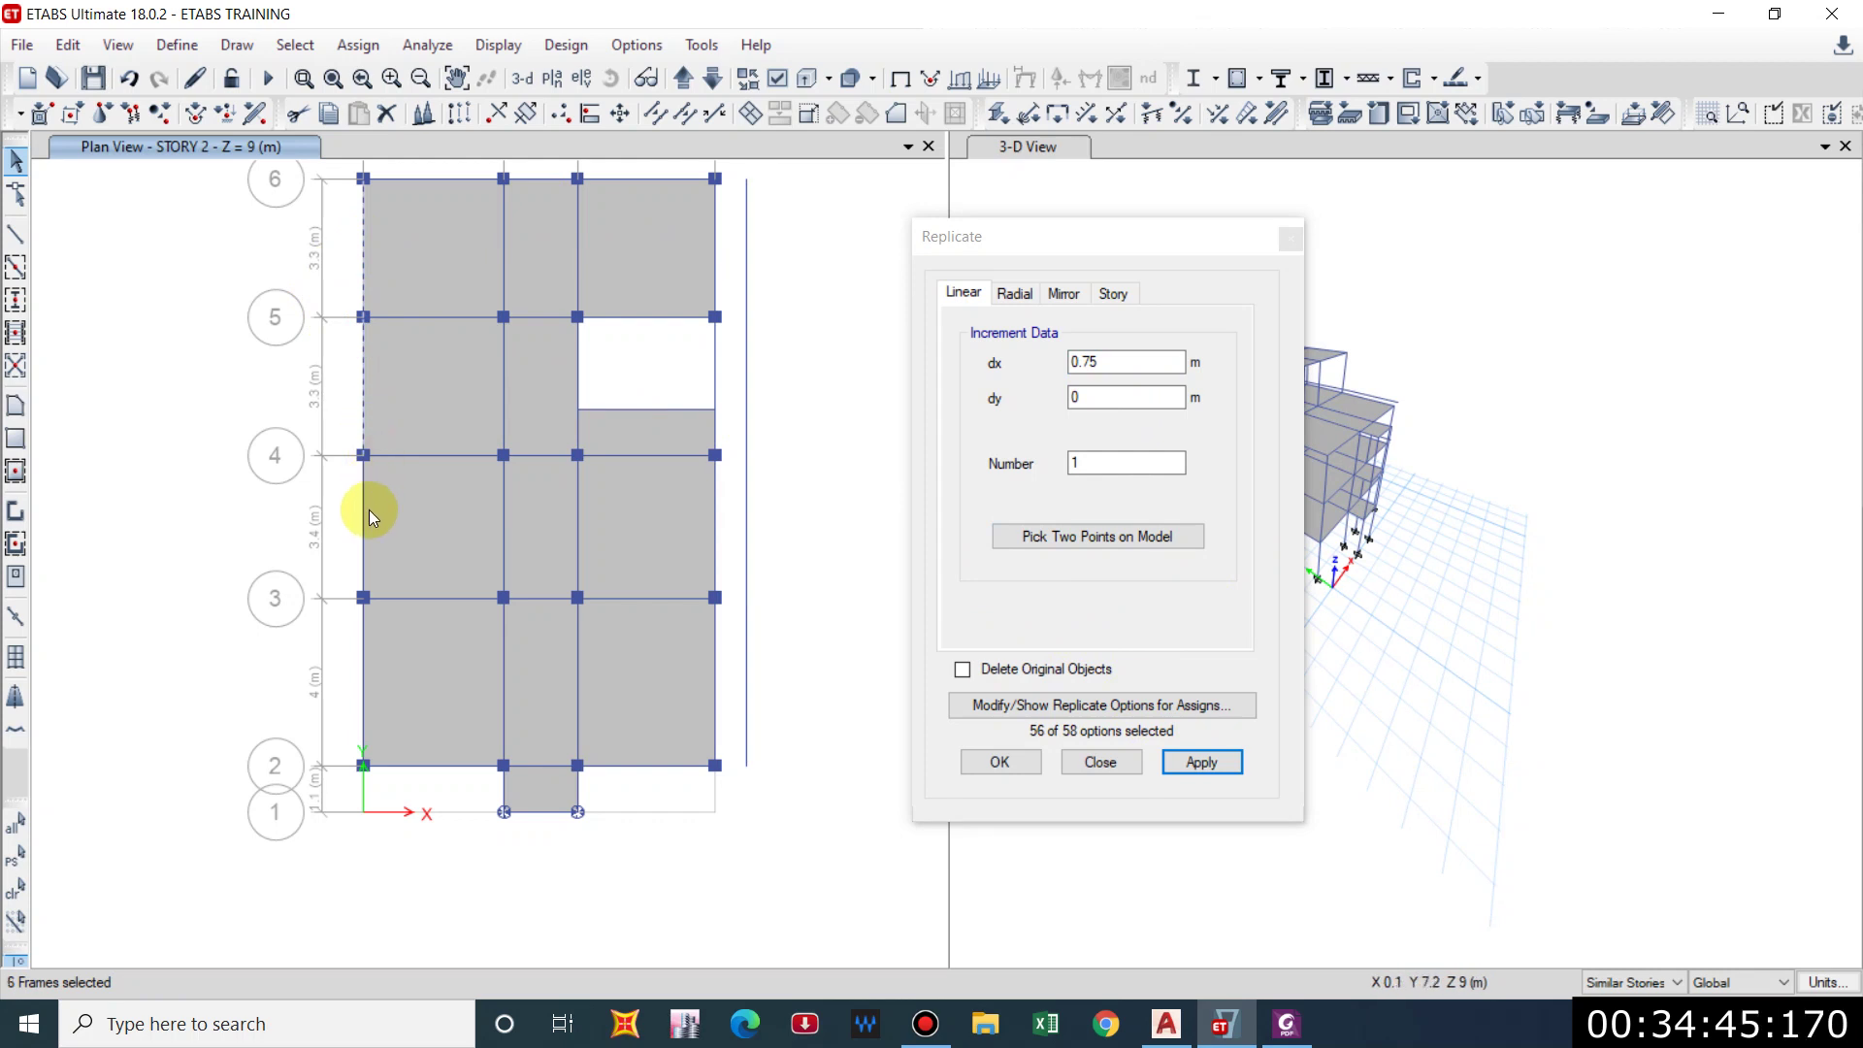
{"action": "left_click", "coordinate": [362, 666]}
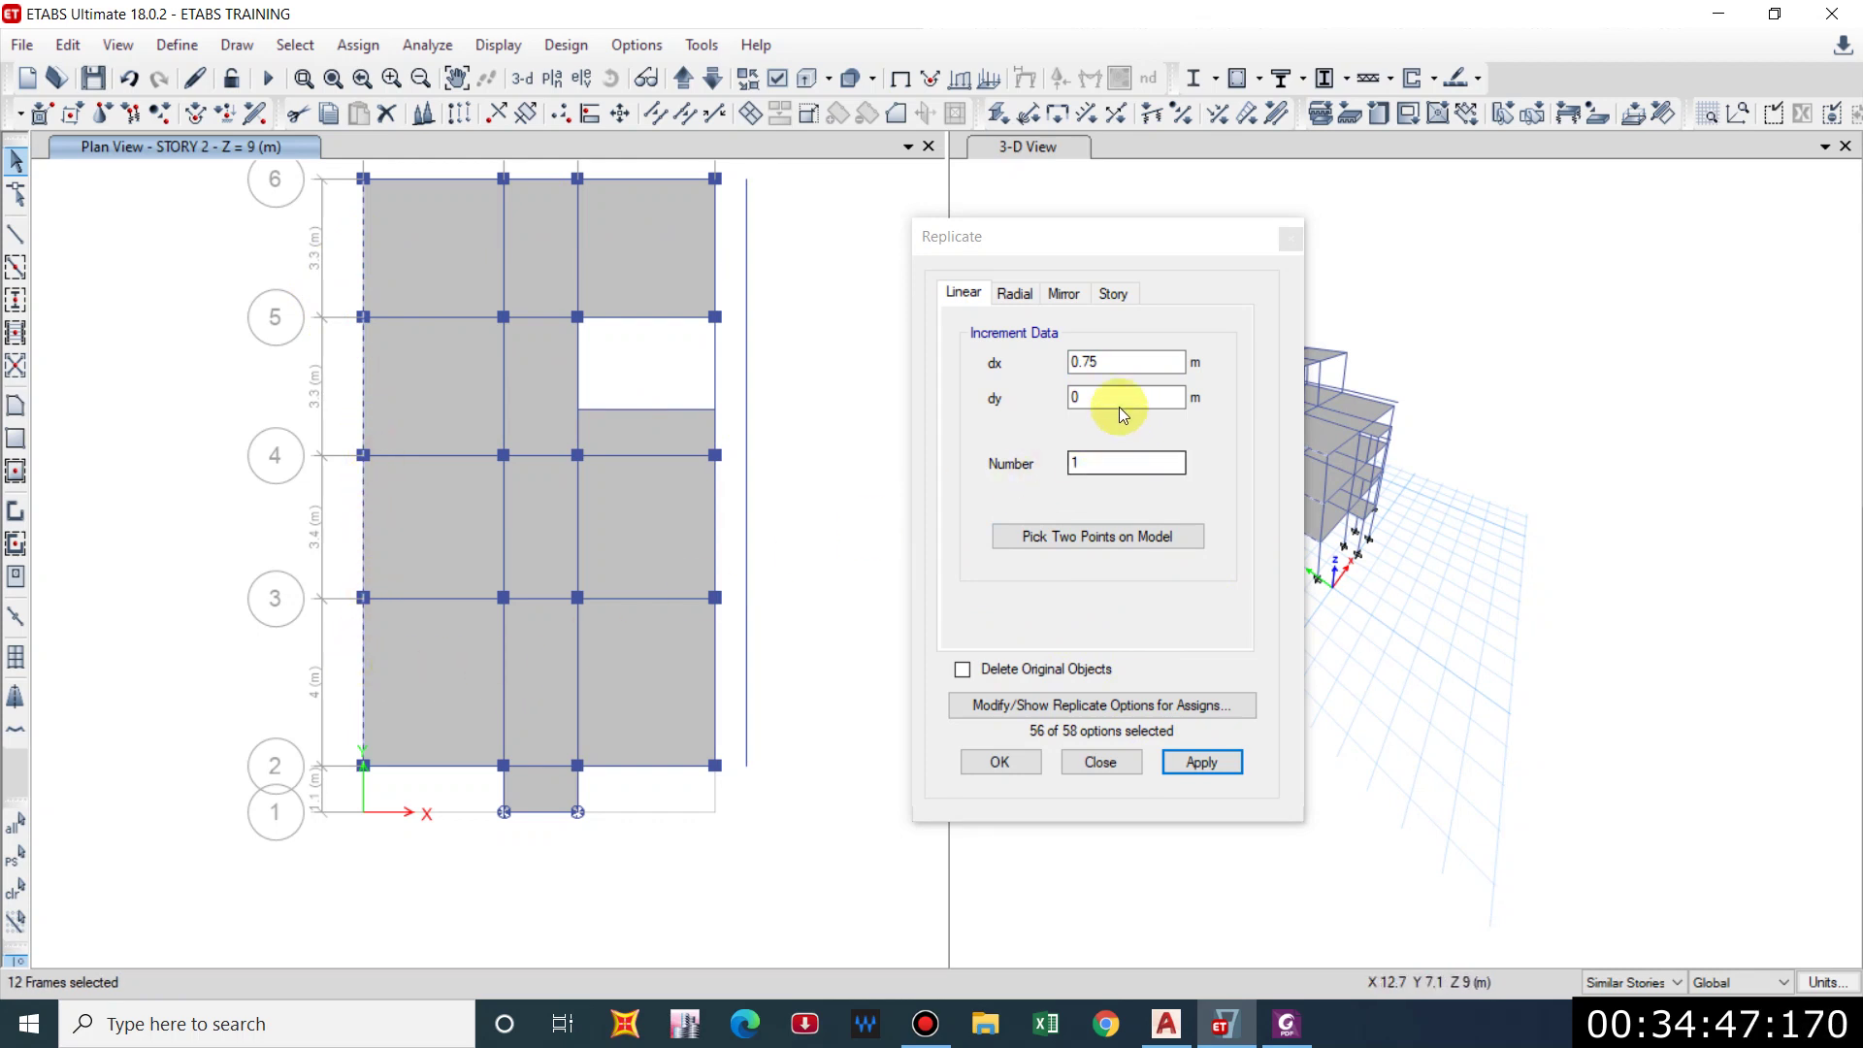
{"action": "double_click", "coordinate": [1106, 362]}
{"action": "left_click", "coordinate": [882, 362]}
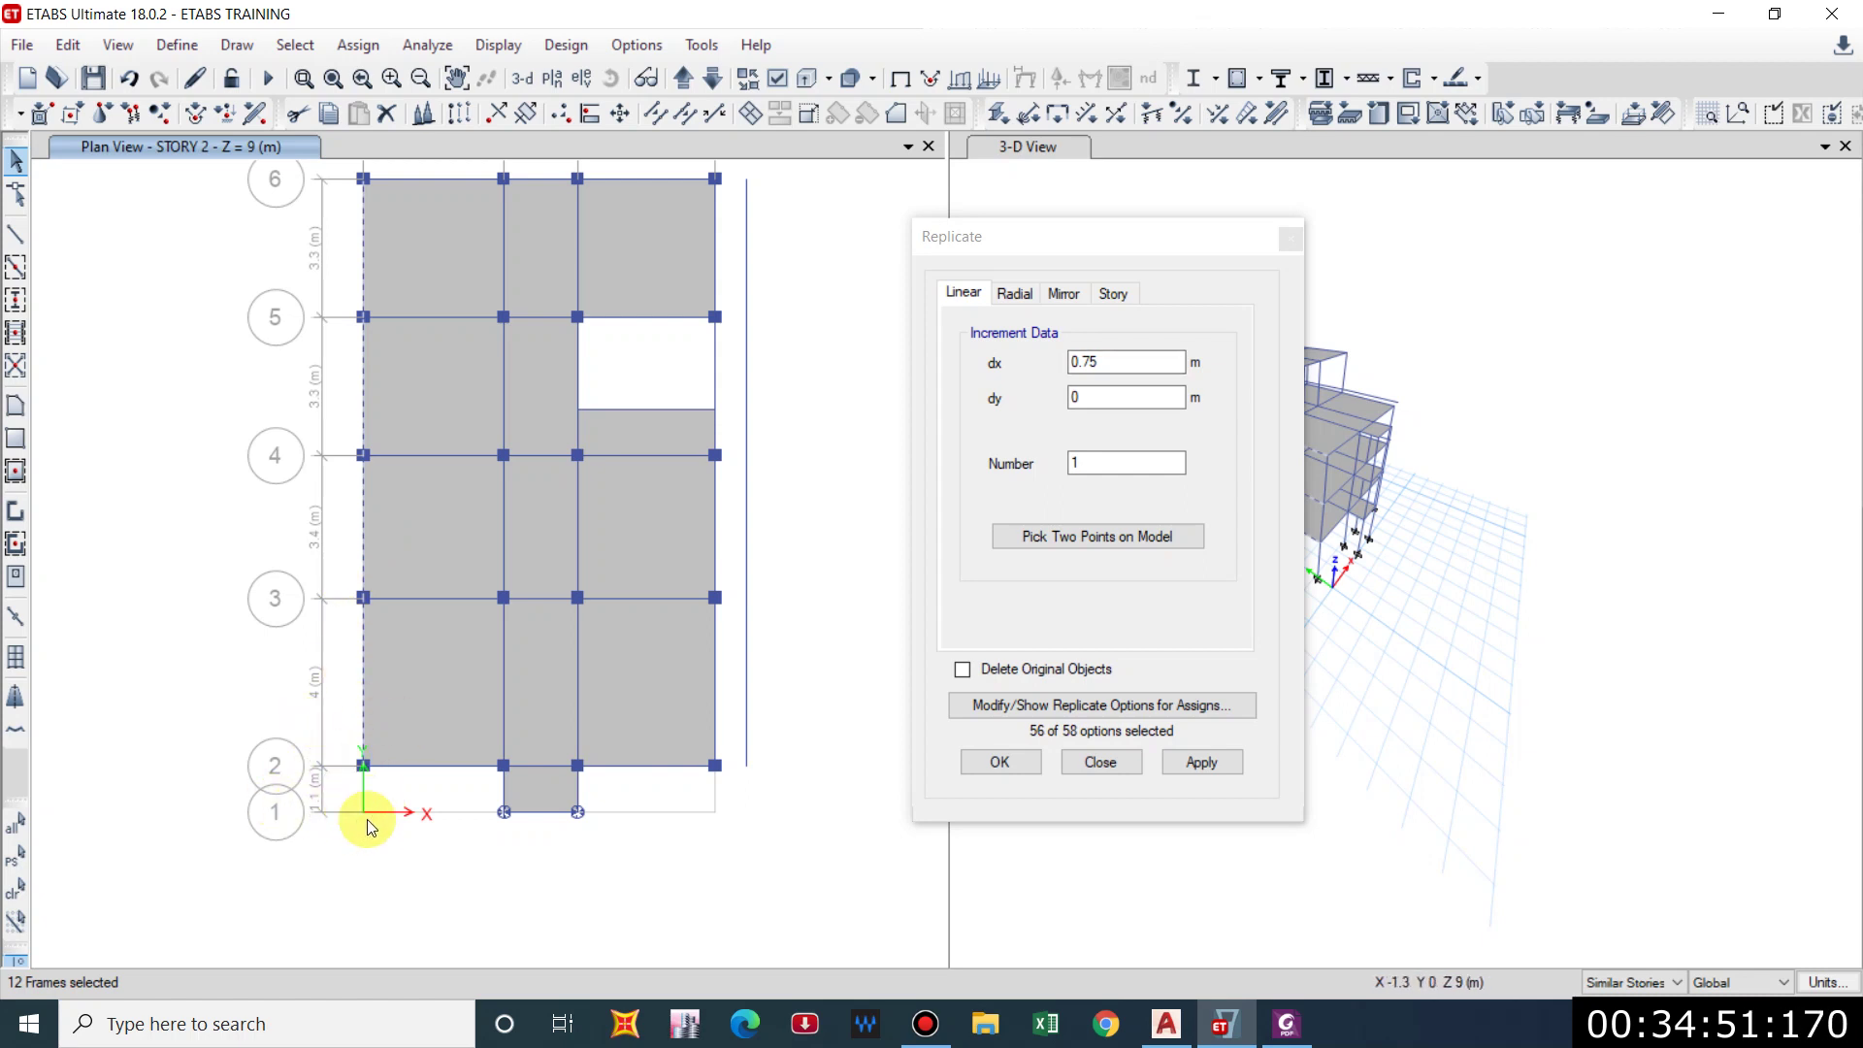
{"action": "left_click", "coordinate": [1087, 362]}
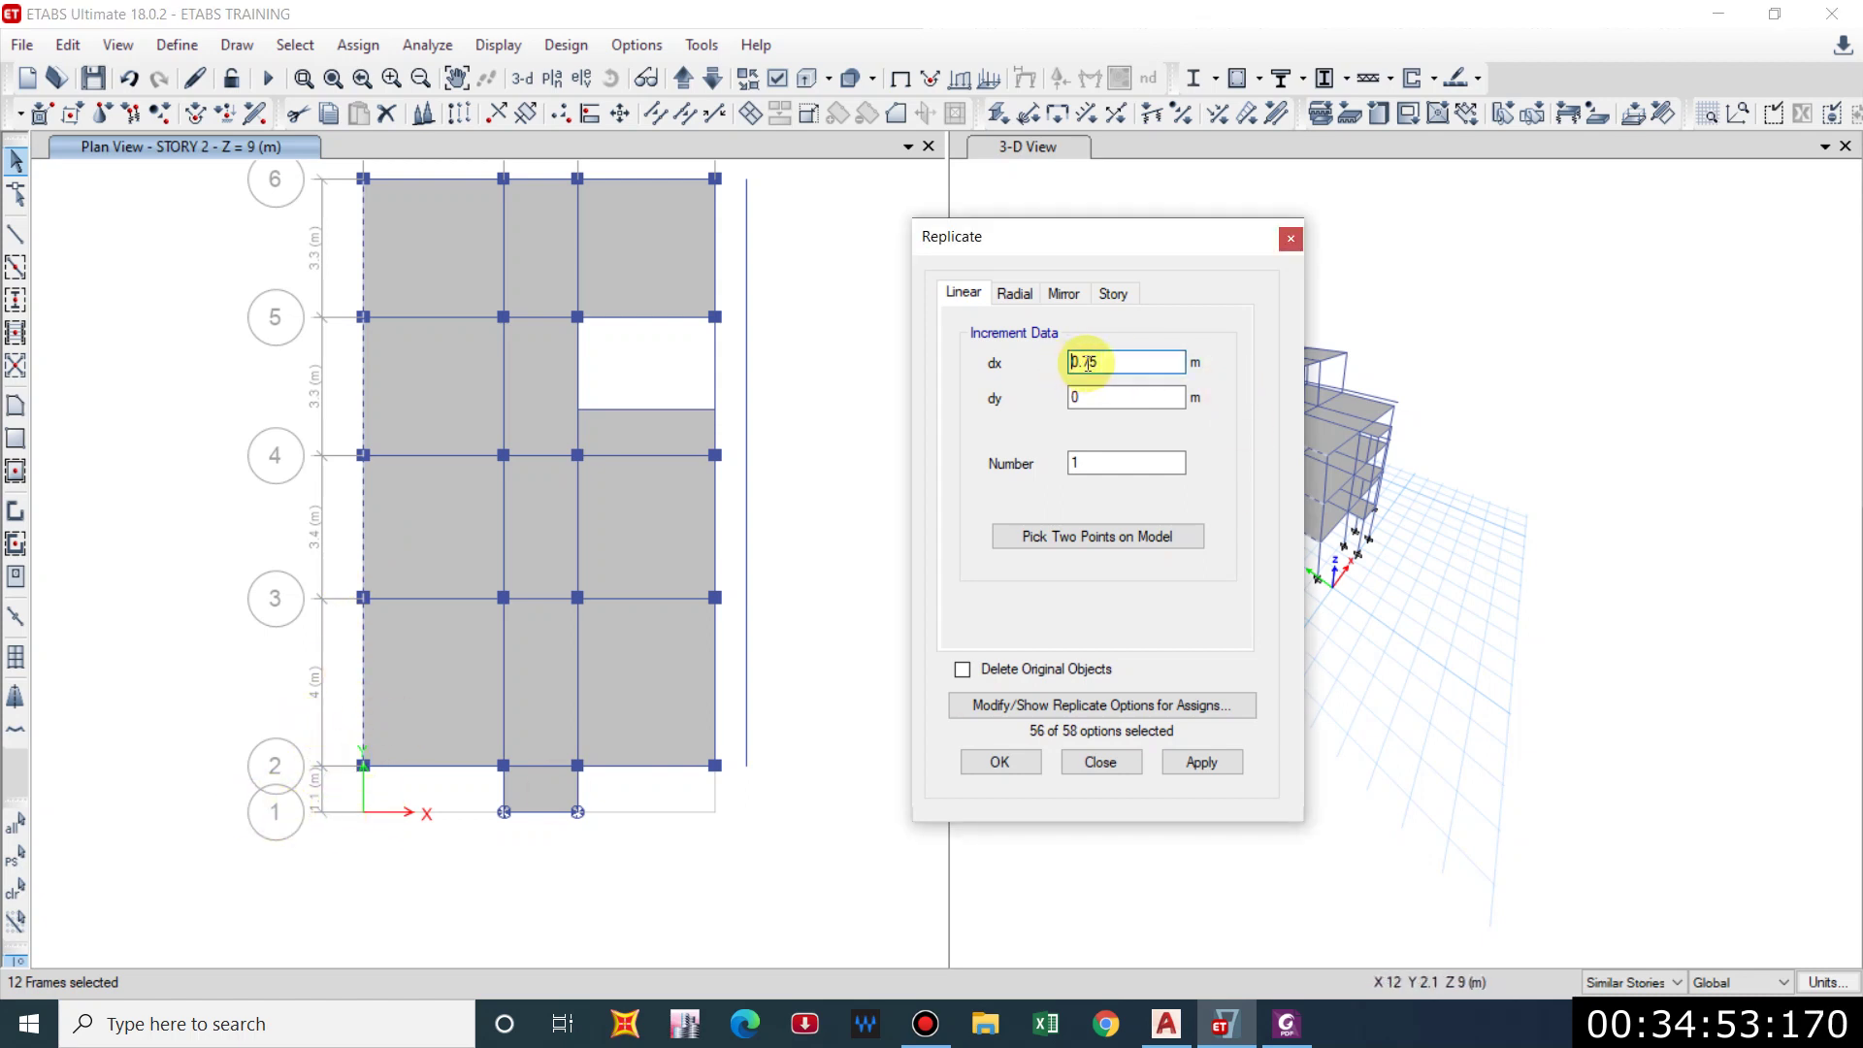
{"action": "key", "text": "Home"}
{"action": "type", "text": "-"}
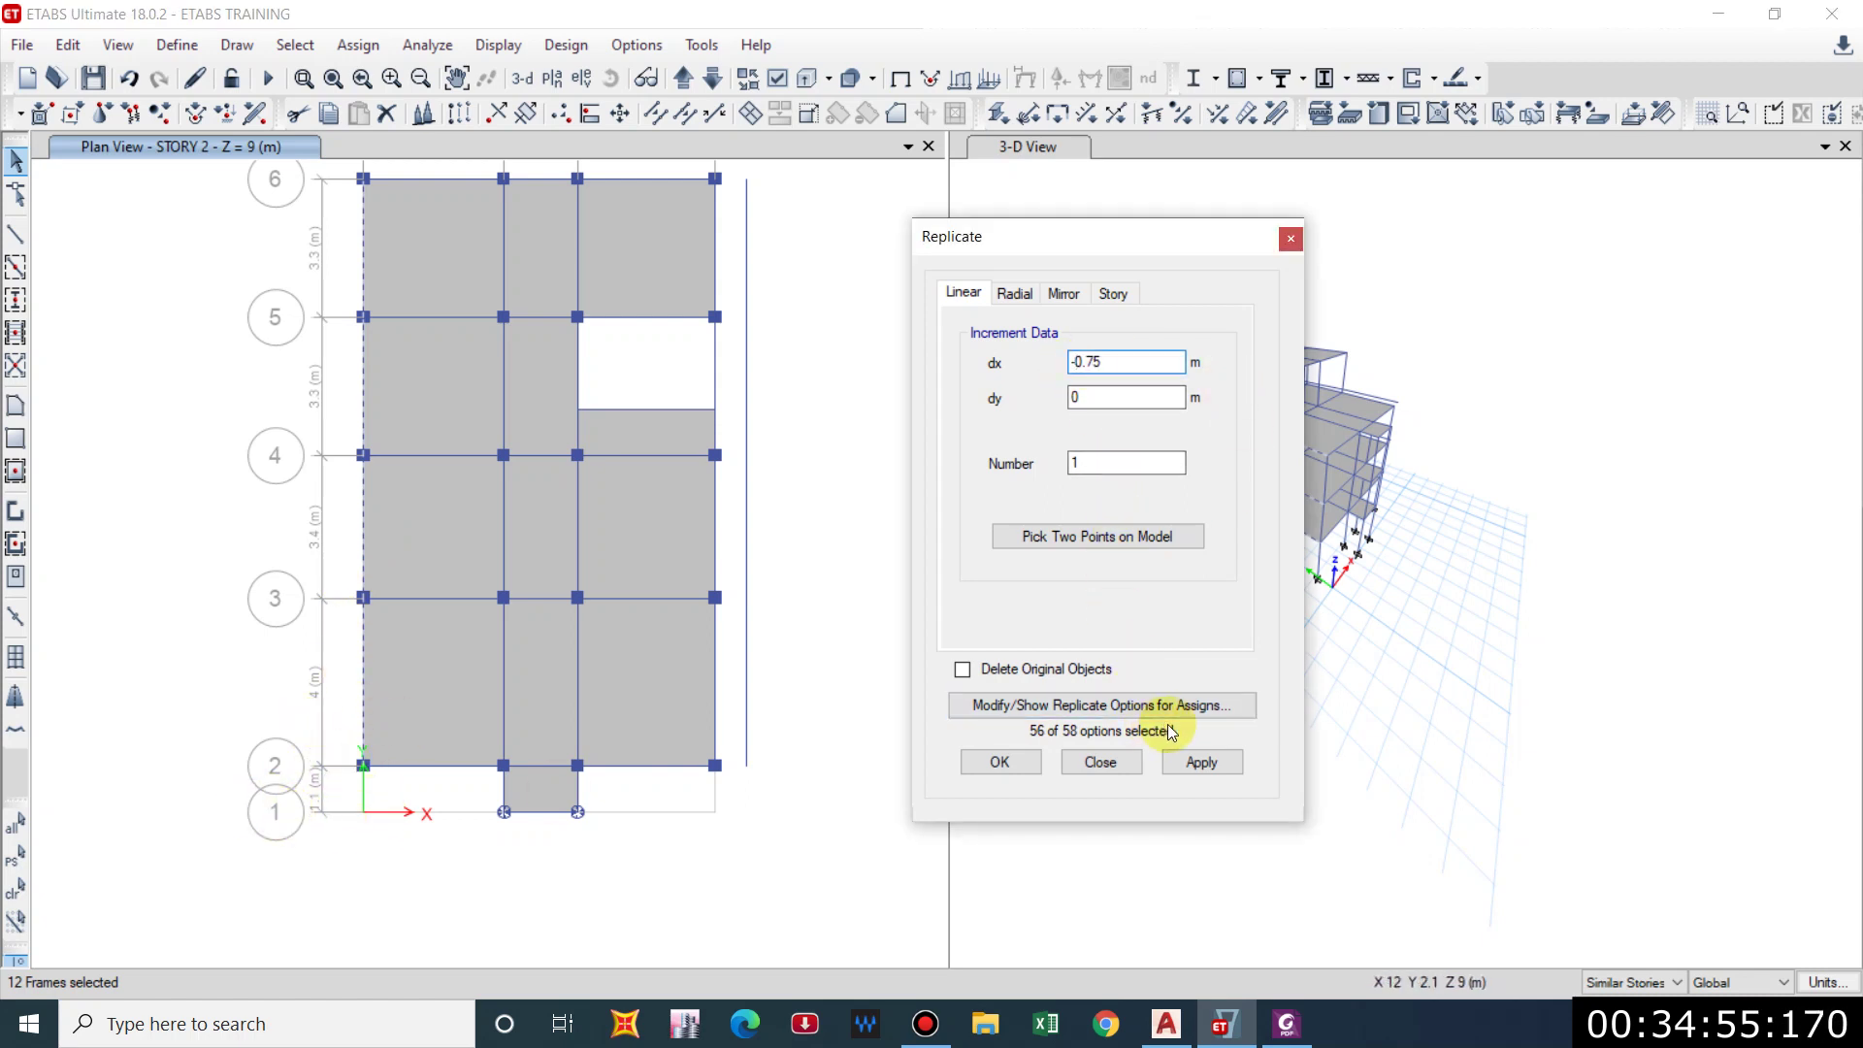
{"action": "left_click", "coordinate": [1184, 761]}
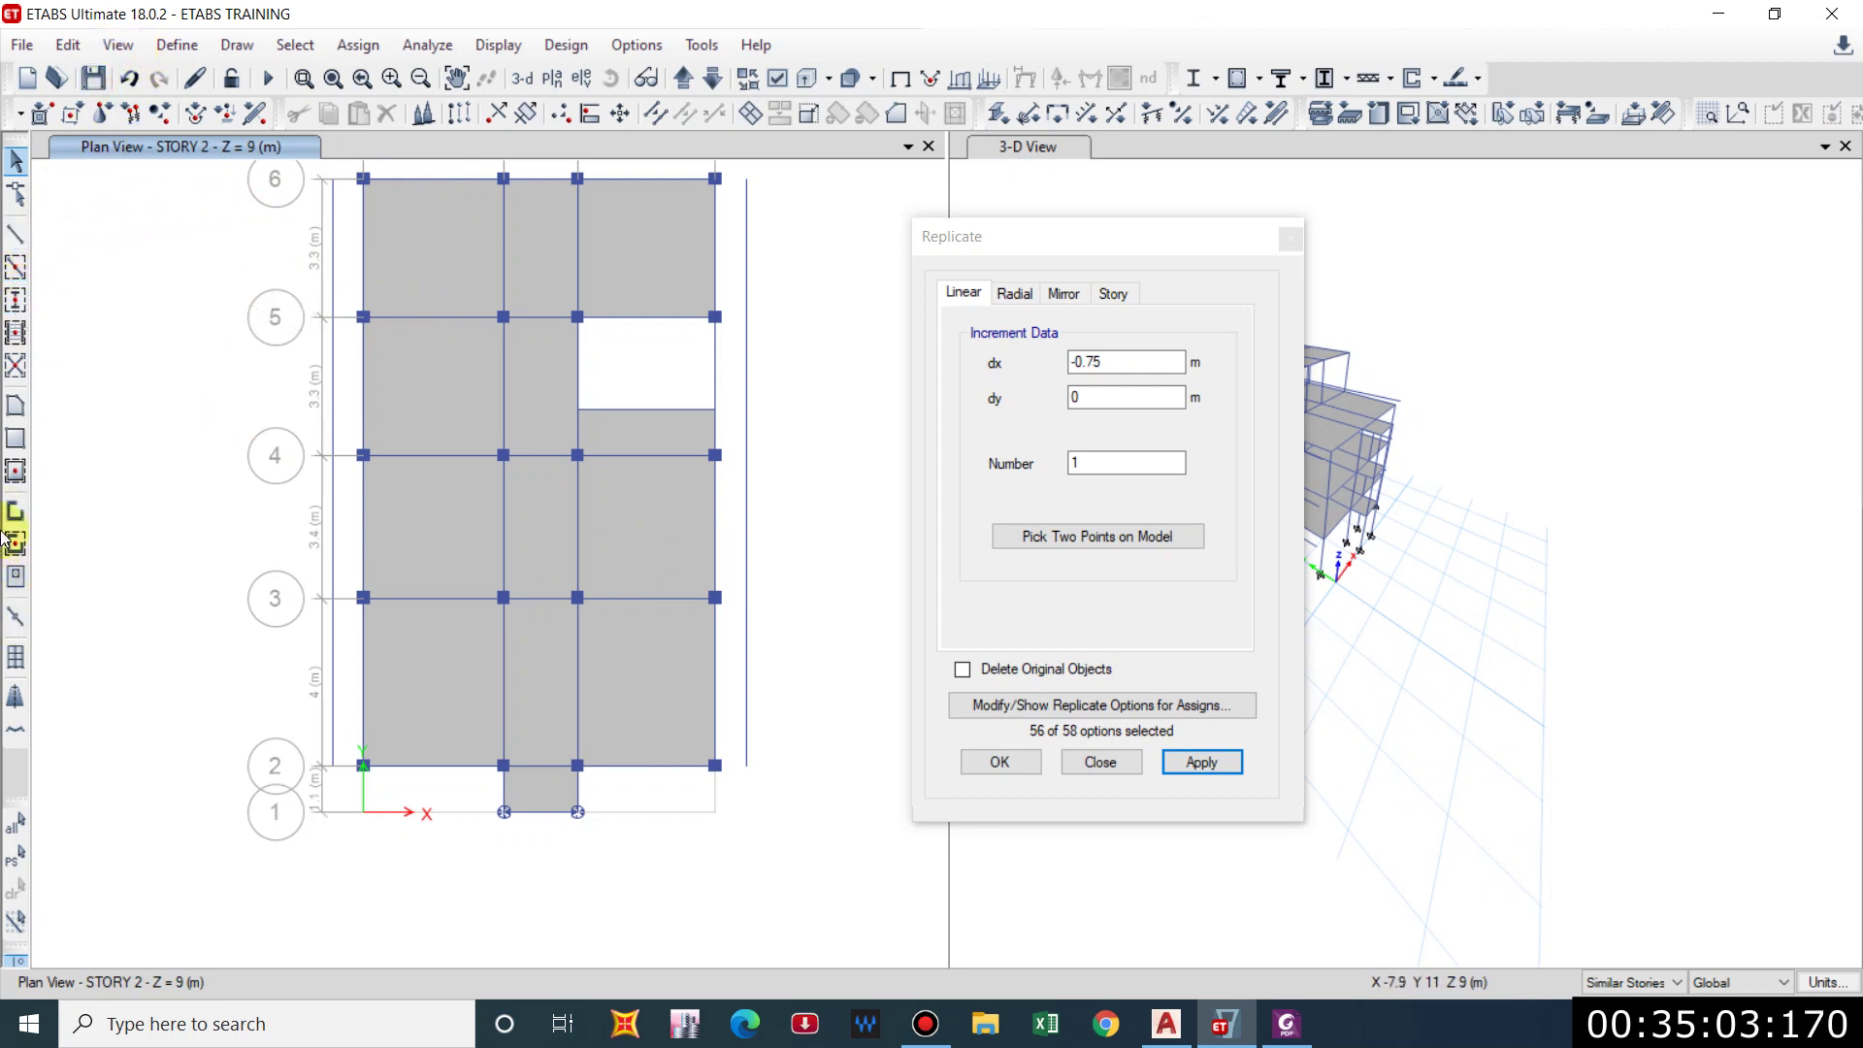
Draw a Slab floor overhang between the grid D edge and the replicated outer line, spanning grids 2 to 6.
{"action": "left_click", "coordinate": [16, 409]}
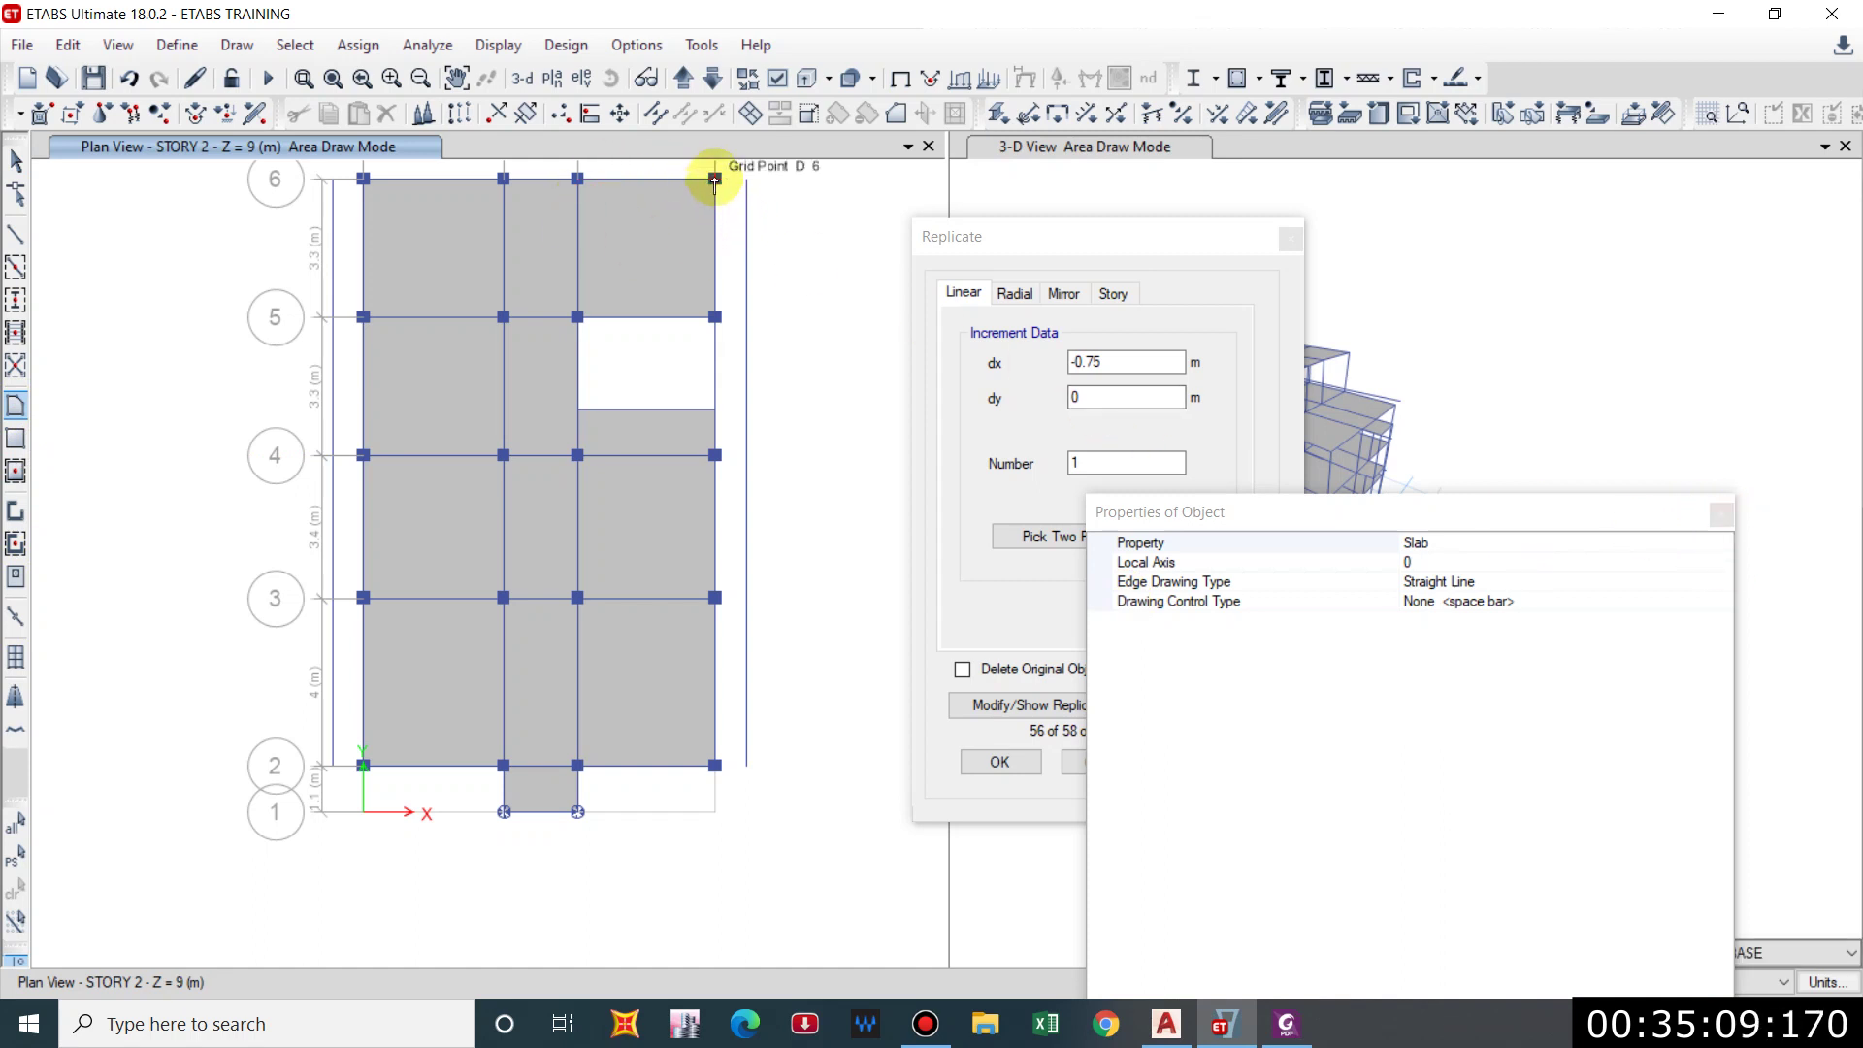
{"action": "left_click", "coordinate": [715, 179]}
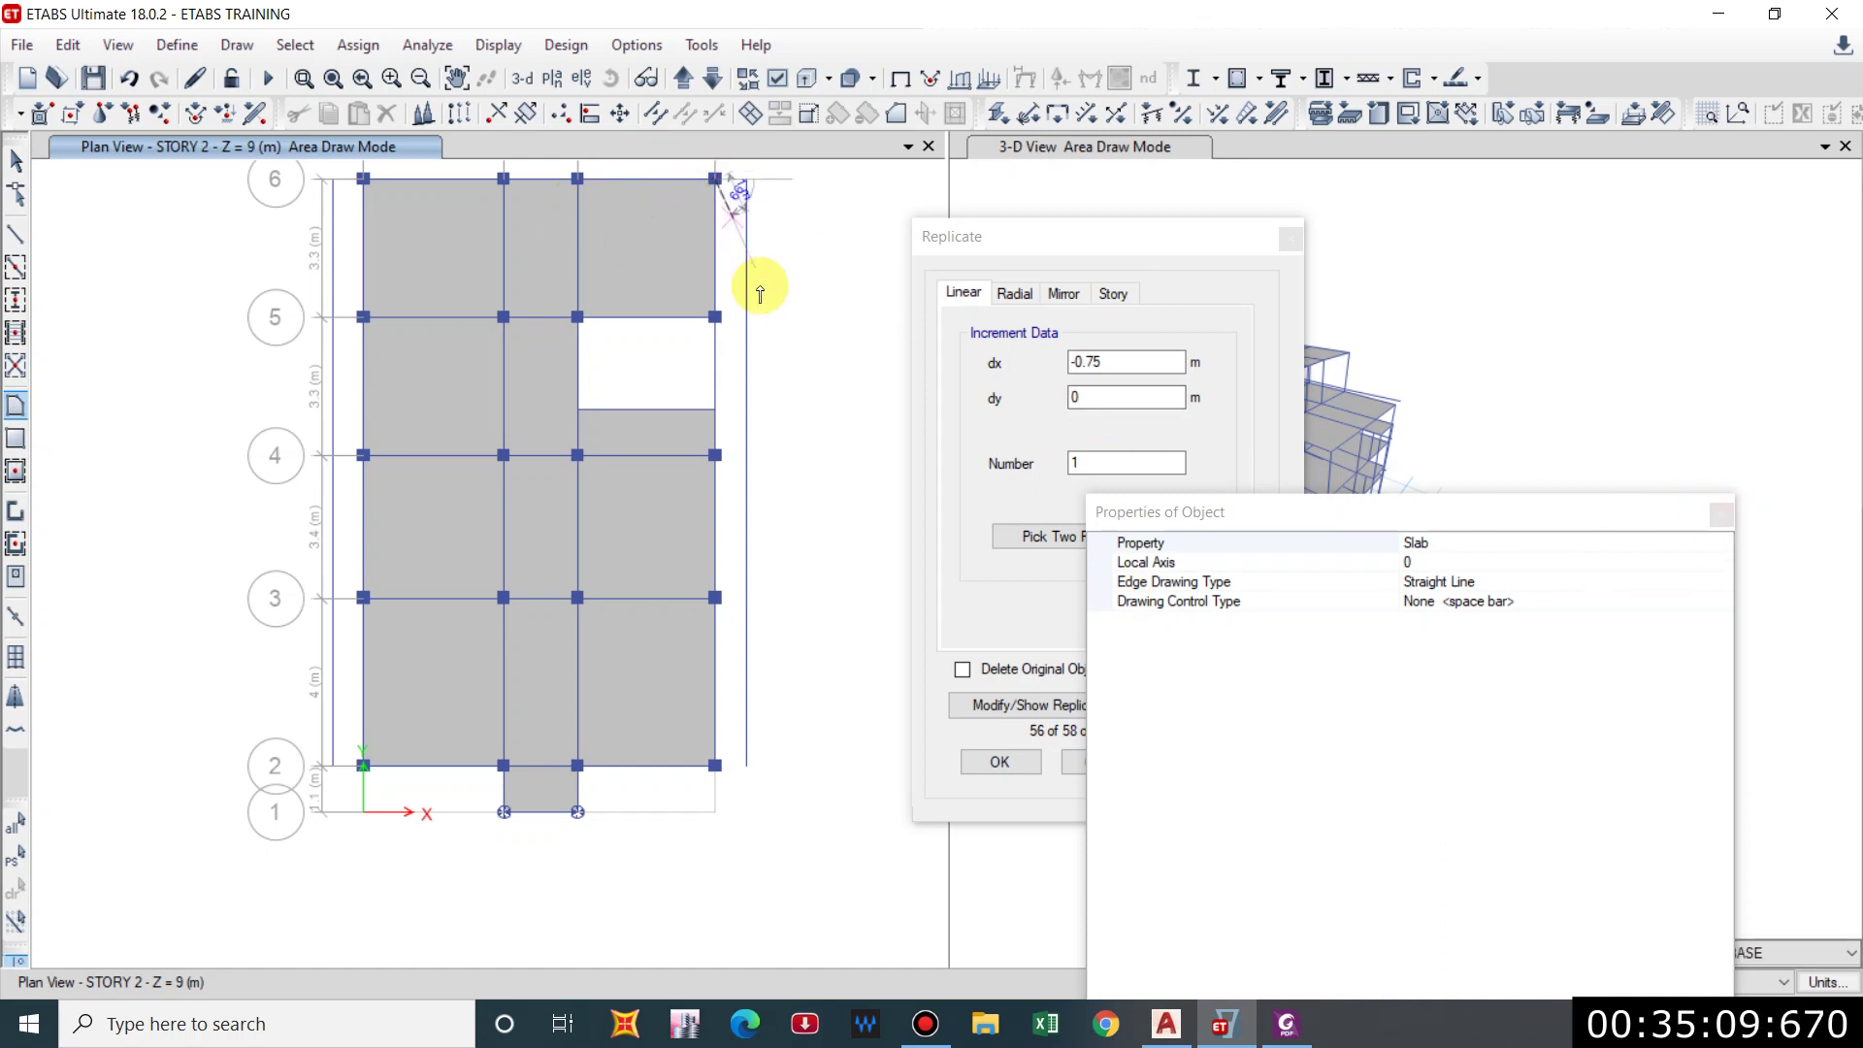
{"action": "left_click", "coordinate": [746, 181]}
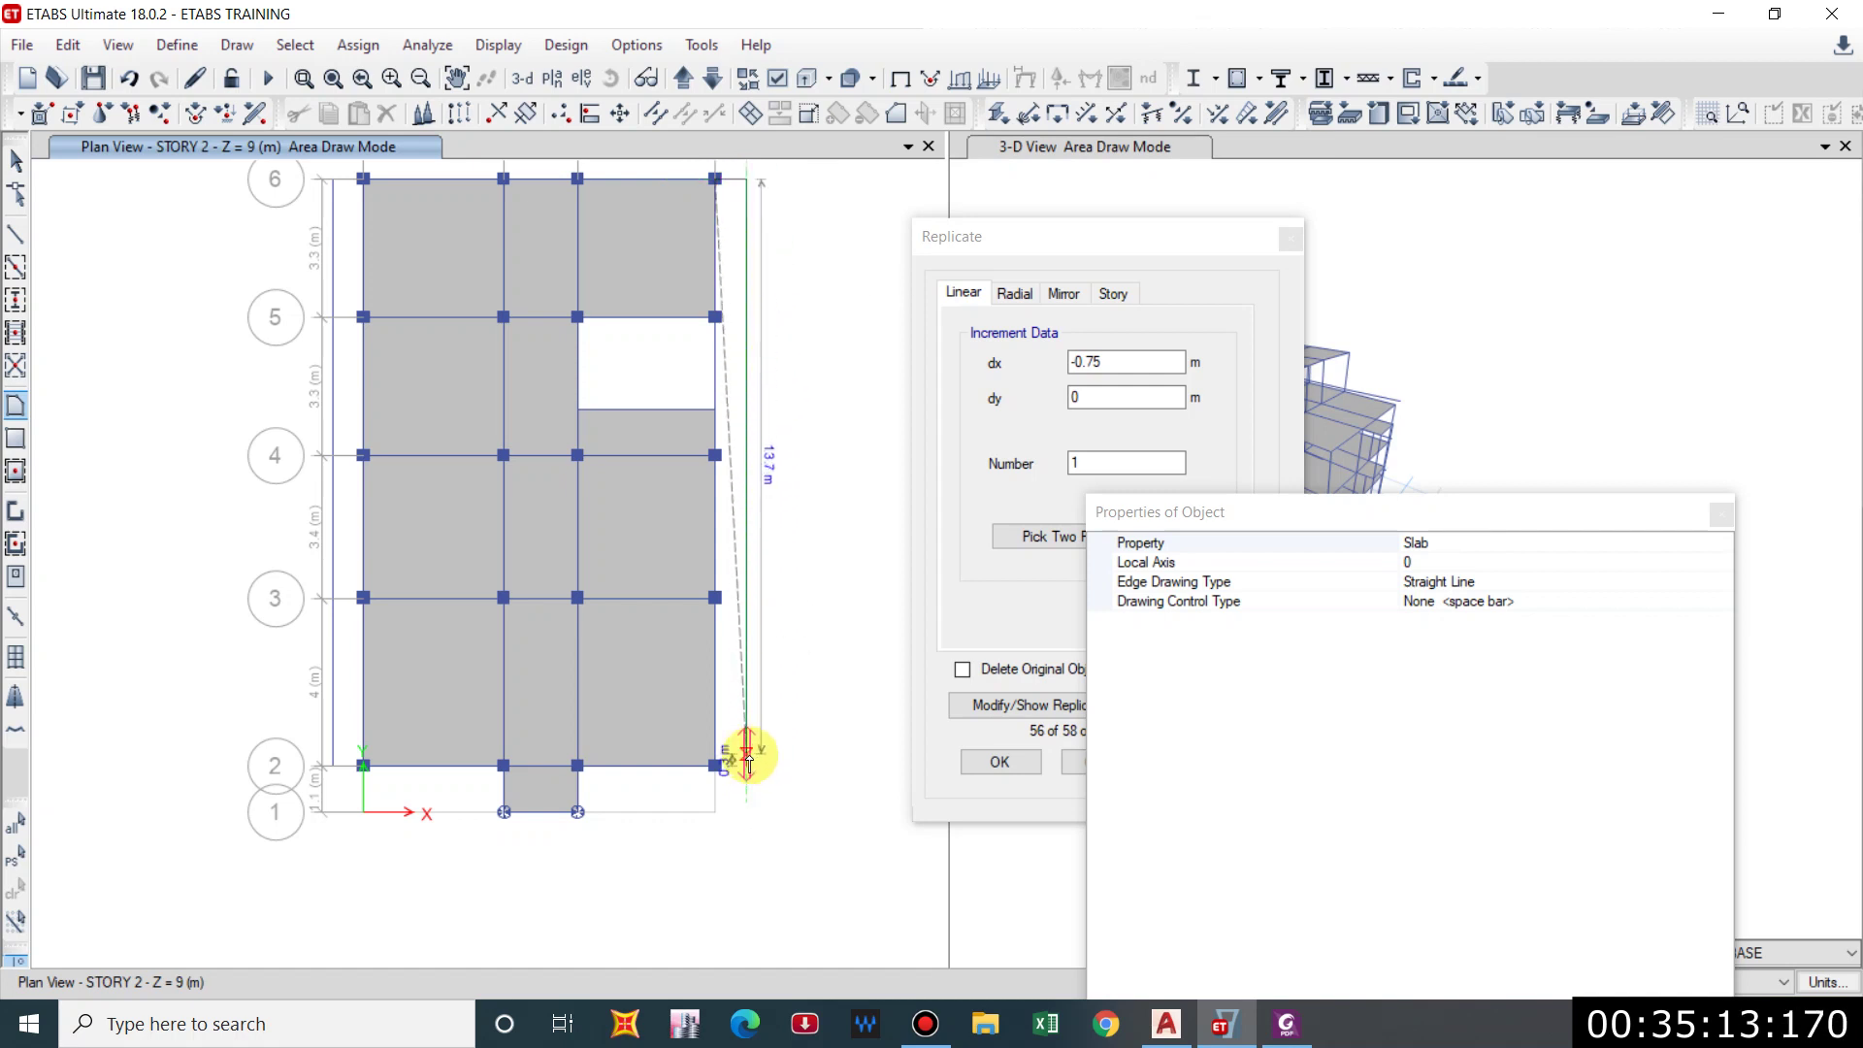
{"action": "scroll", "coordinate": [715, 767], "scroll_direction": "up", "scroll_amount": 5}
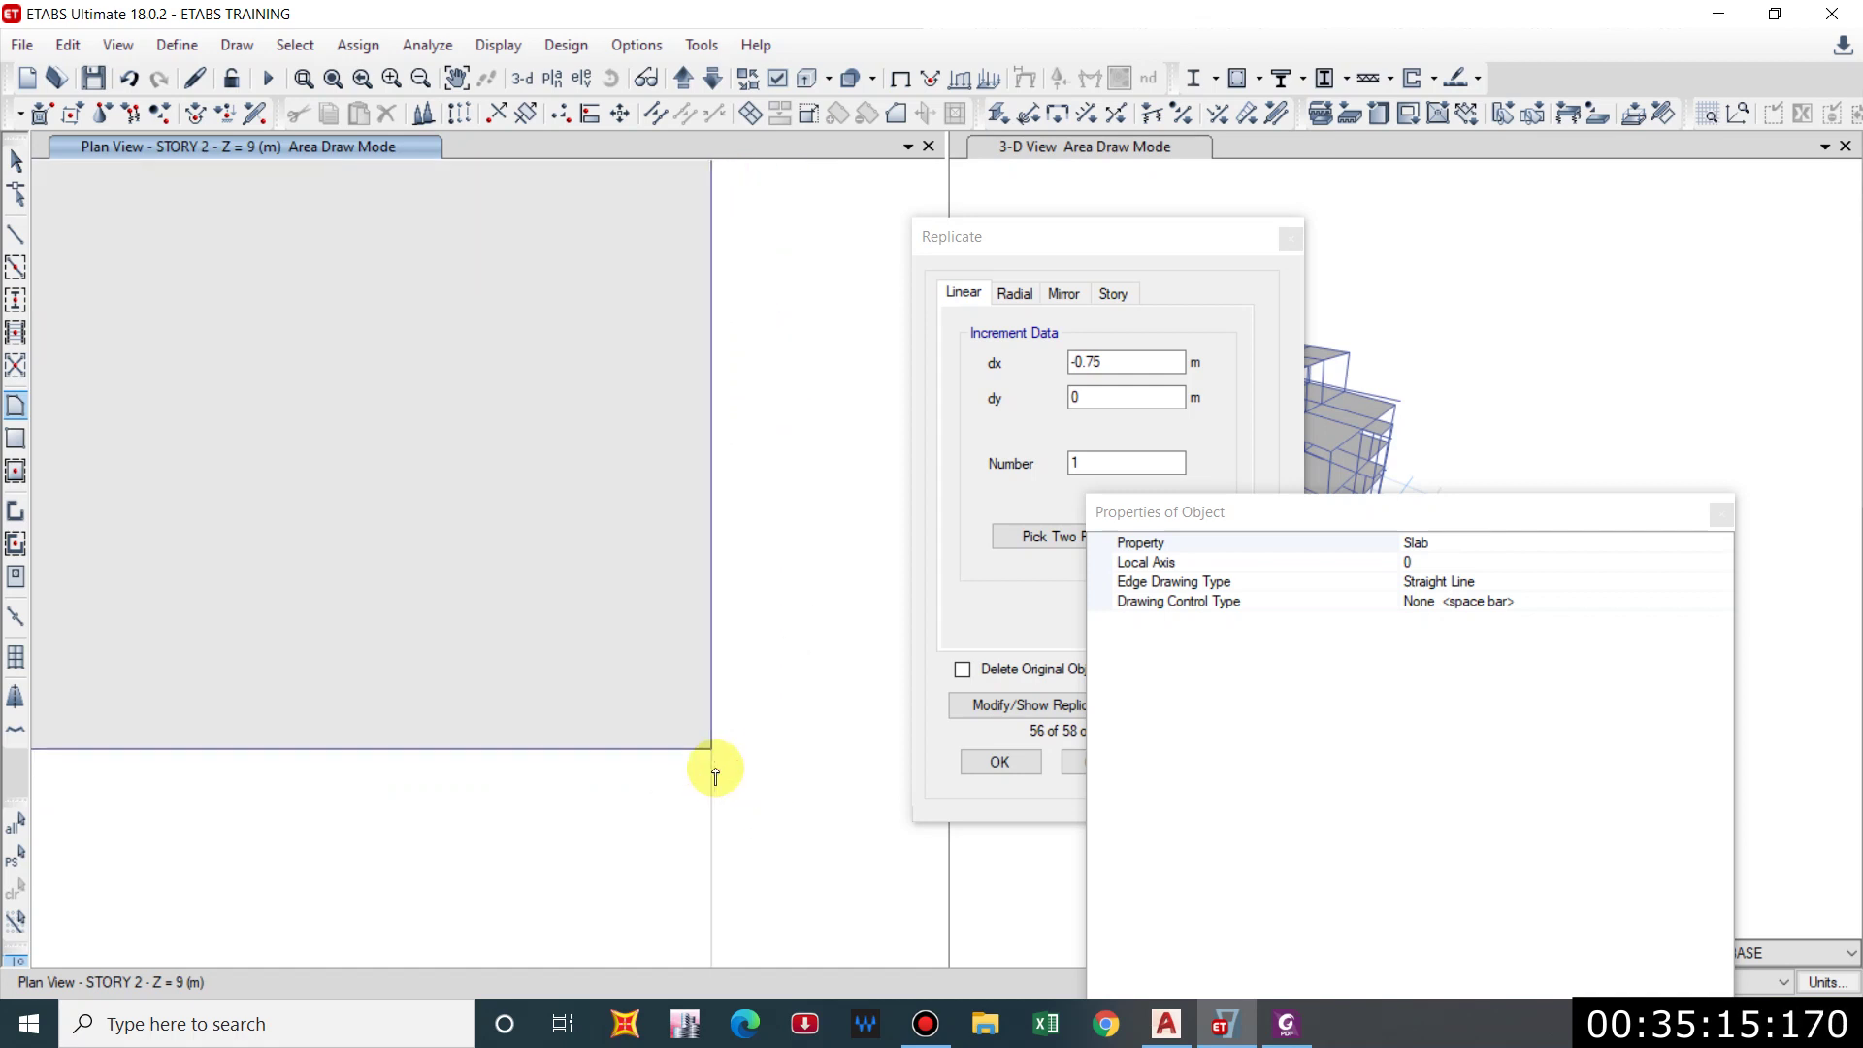
{"action": "scroll", "coordinate": [712, 747], "scroll_direction": "down", "scroll_amount": 3}
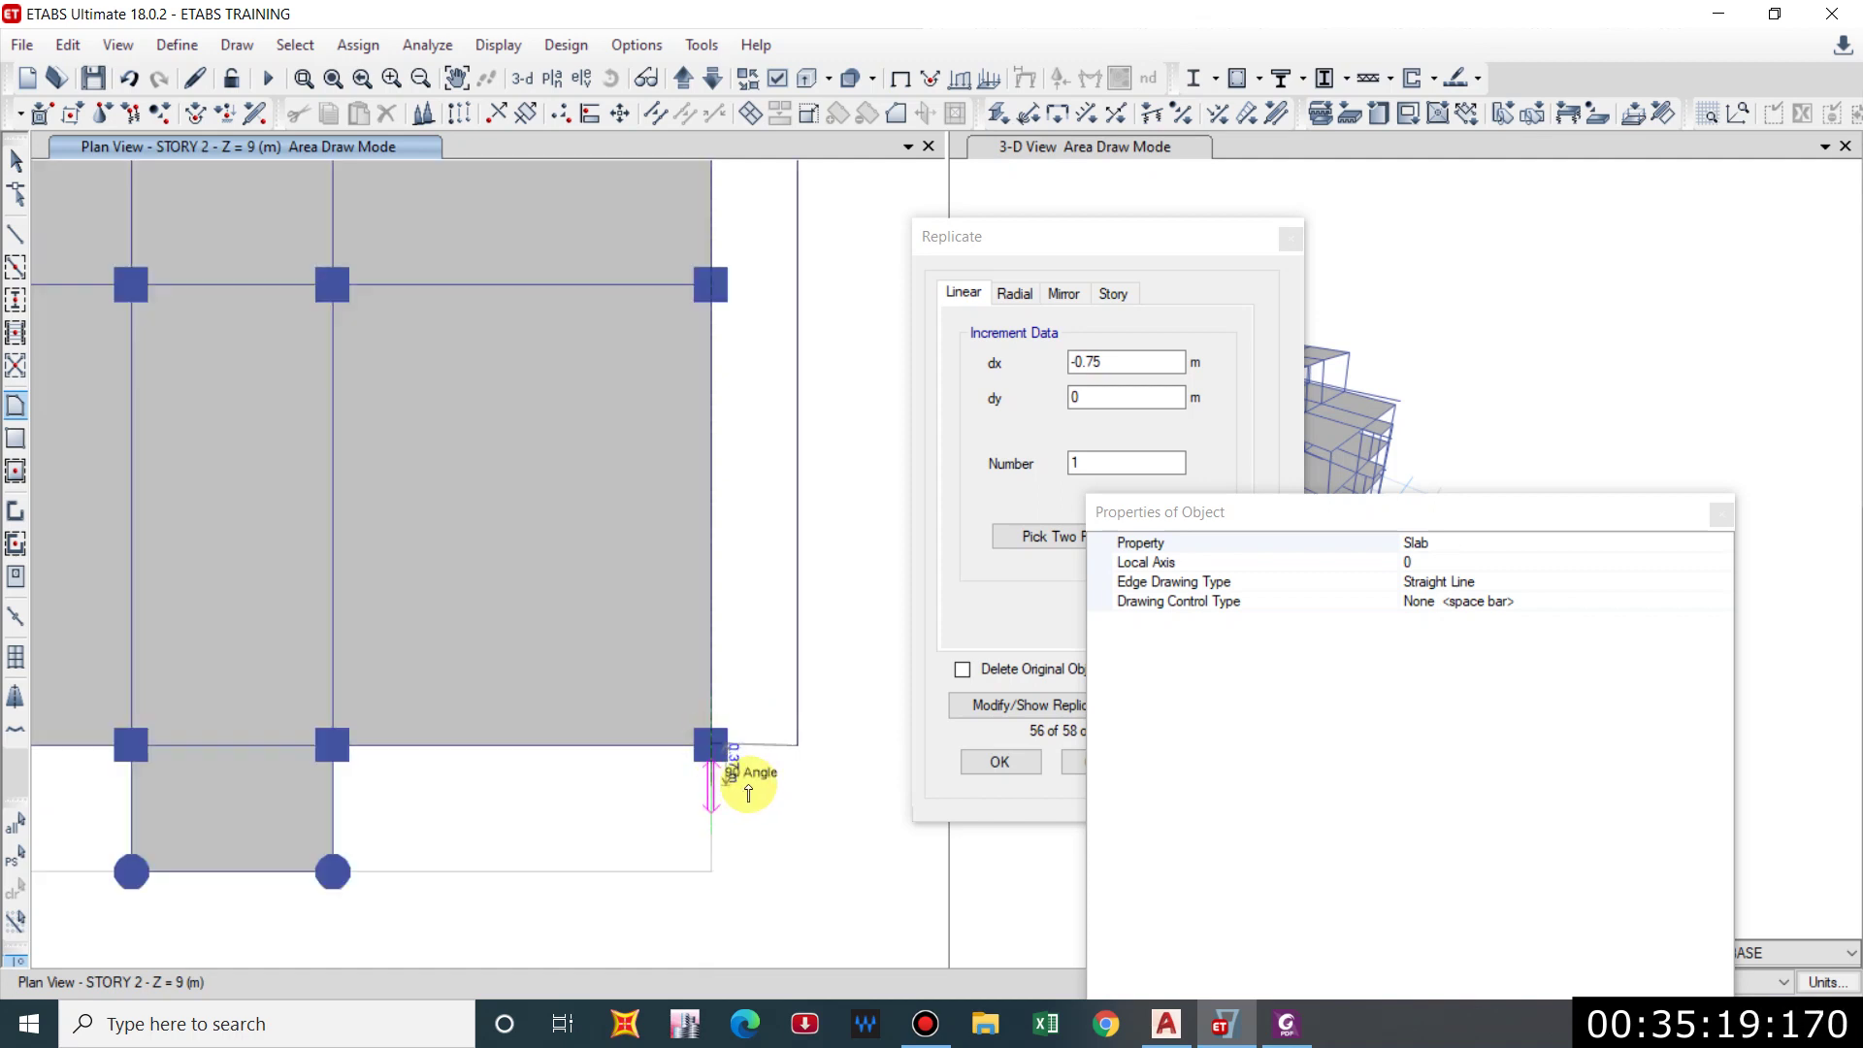
{"action": "double_click", "coordinate": [728, 753]}
{"action": "key", "text": "Escape"}
{"action": "scroll", "coordinate": [653, 707], "scroll_direction": "down", "scroll_amount": 5}
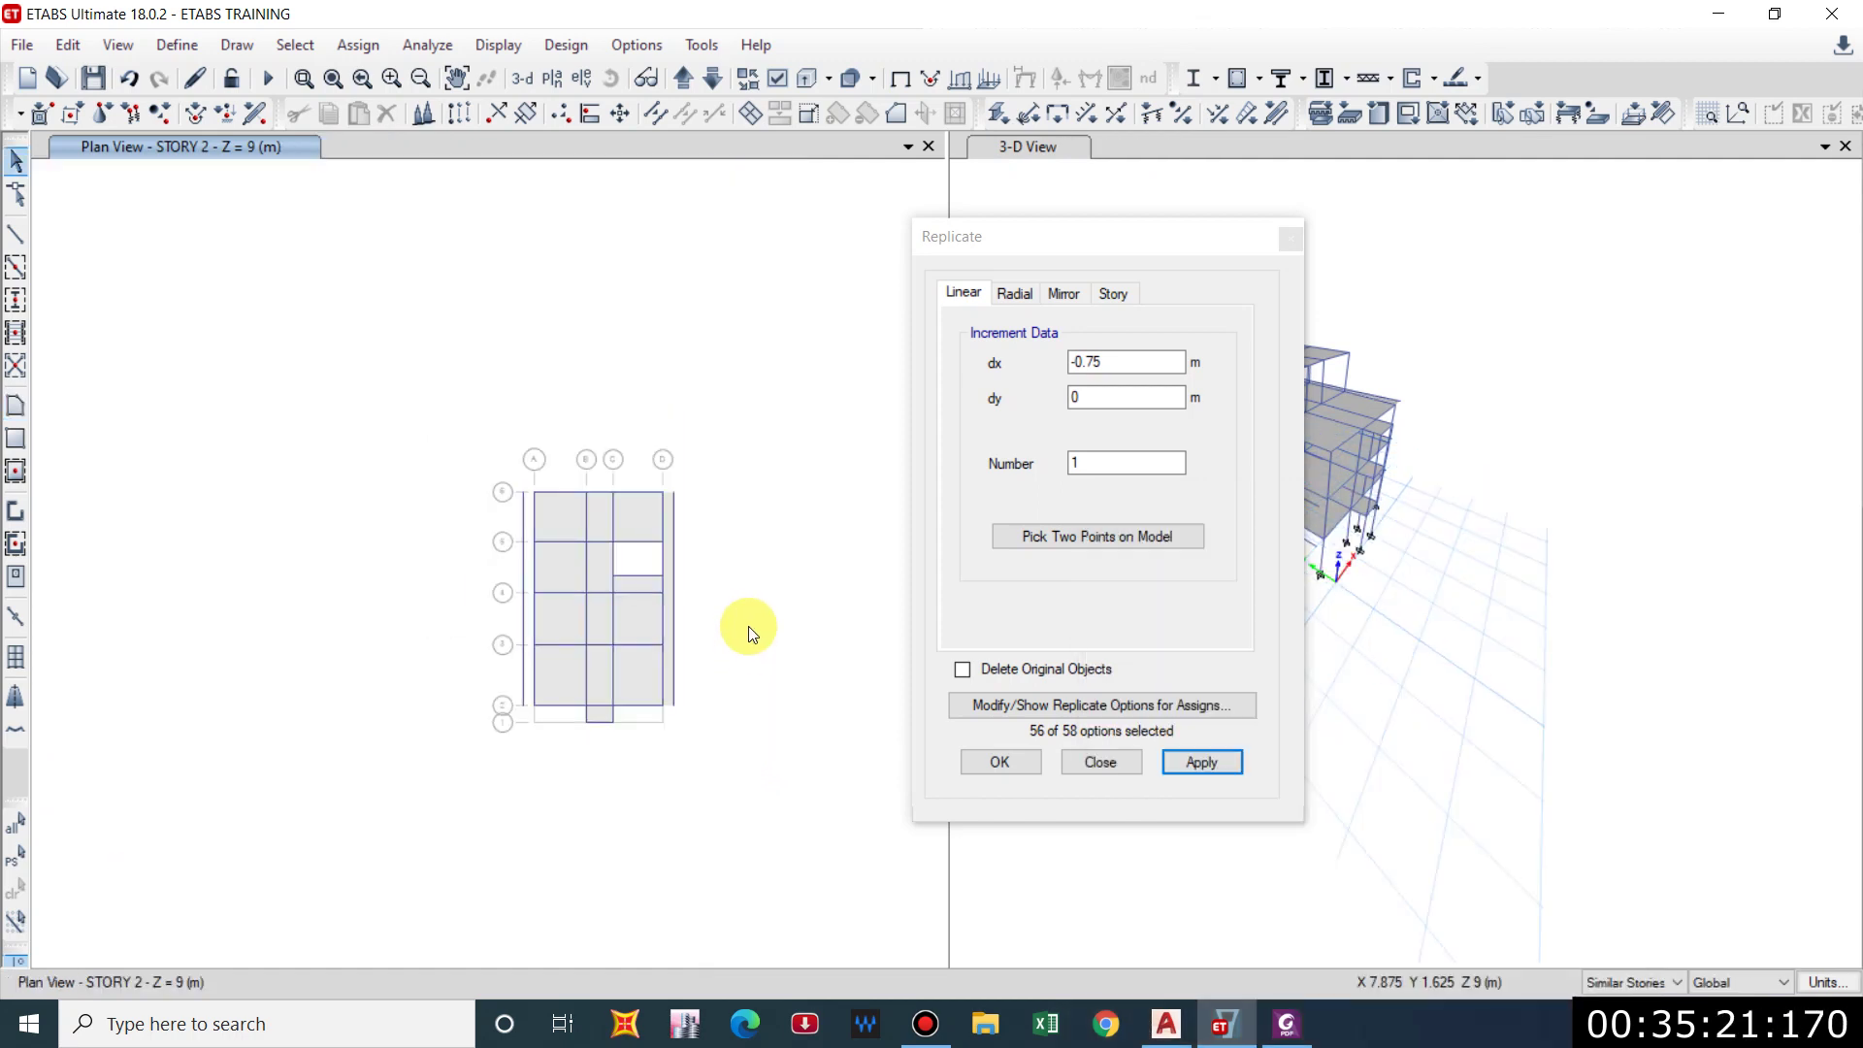
{"action": "scroll", "coordinate": [672, 563], "scroll_direction": "up", "scroll_amount": 3}
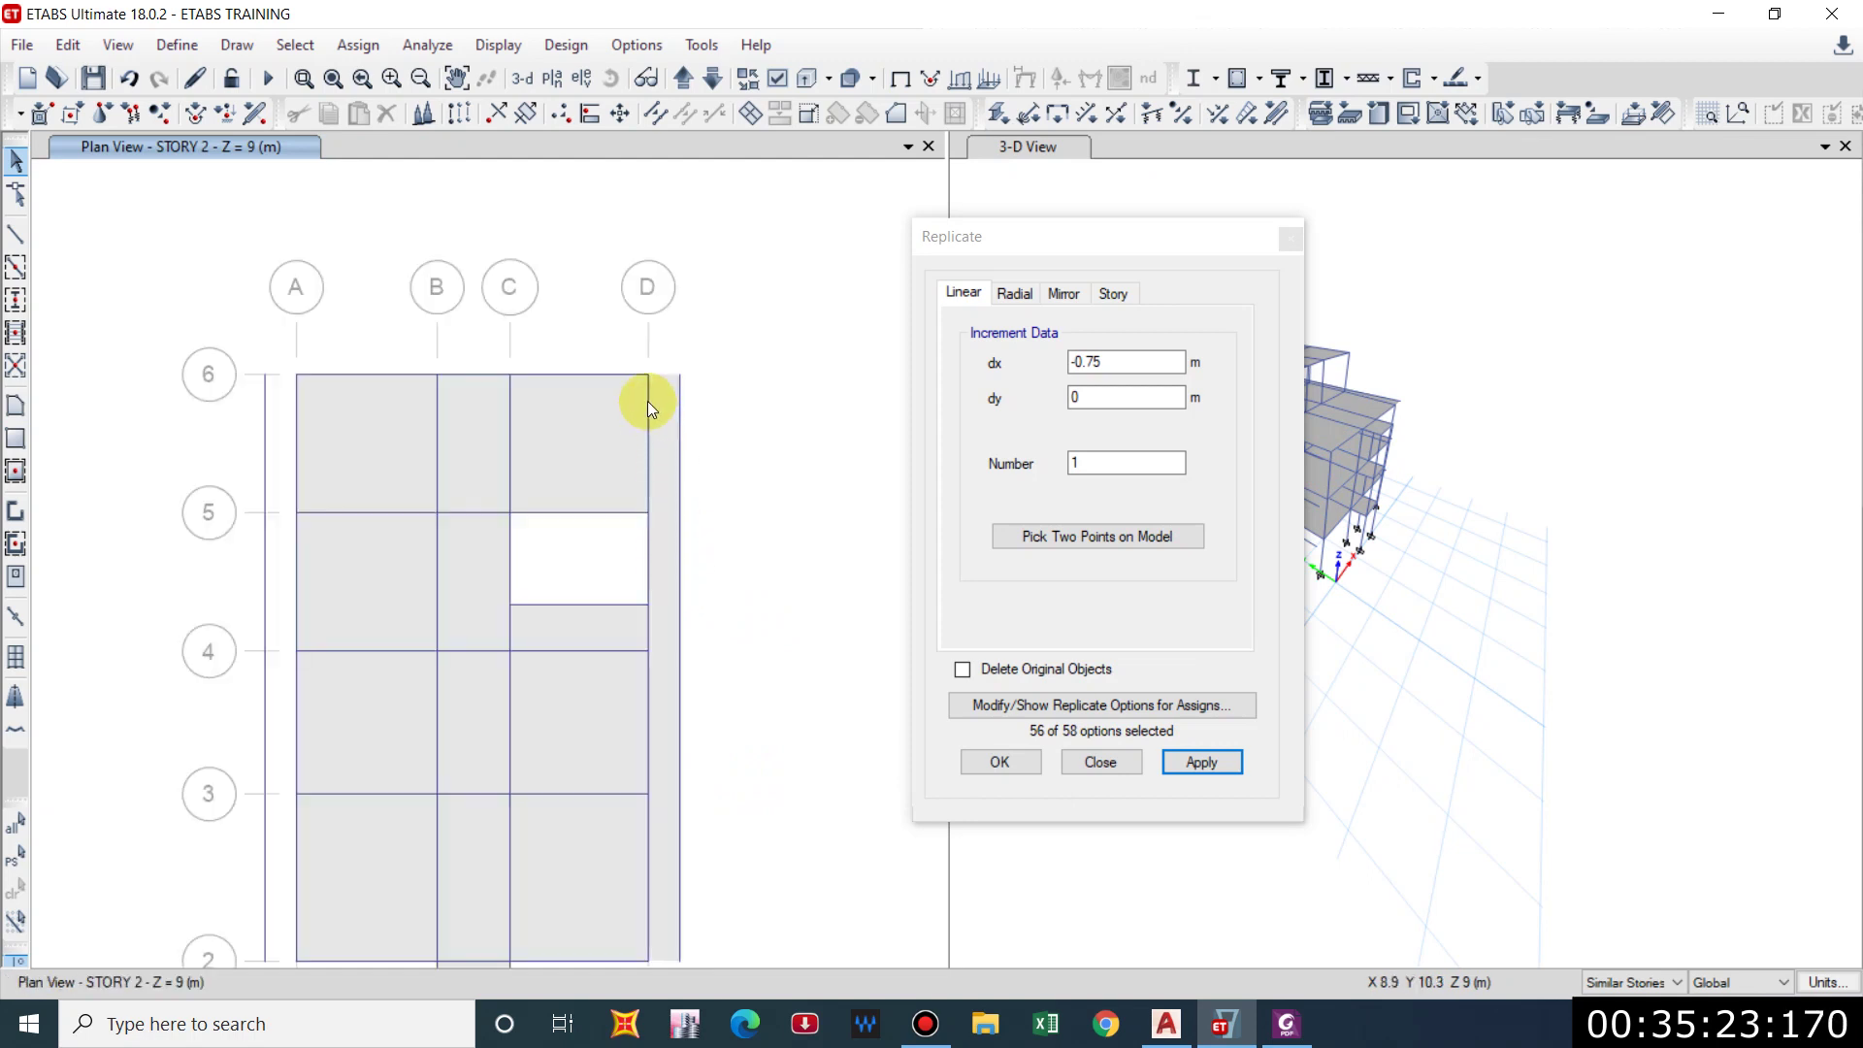
{"action": "scroll", "coordinate": [648, 400], "scroll_direction": "down", "scroll_amount": 3}
Close the replicate settings, check the slab edge on the AutoCAD section, and delete the replicated beams outside grid D in ETABS.
{"action": "left_click", "coordinate": [1291, 238]}
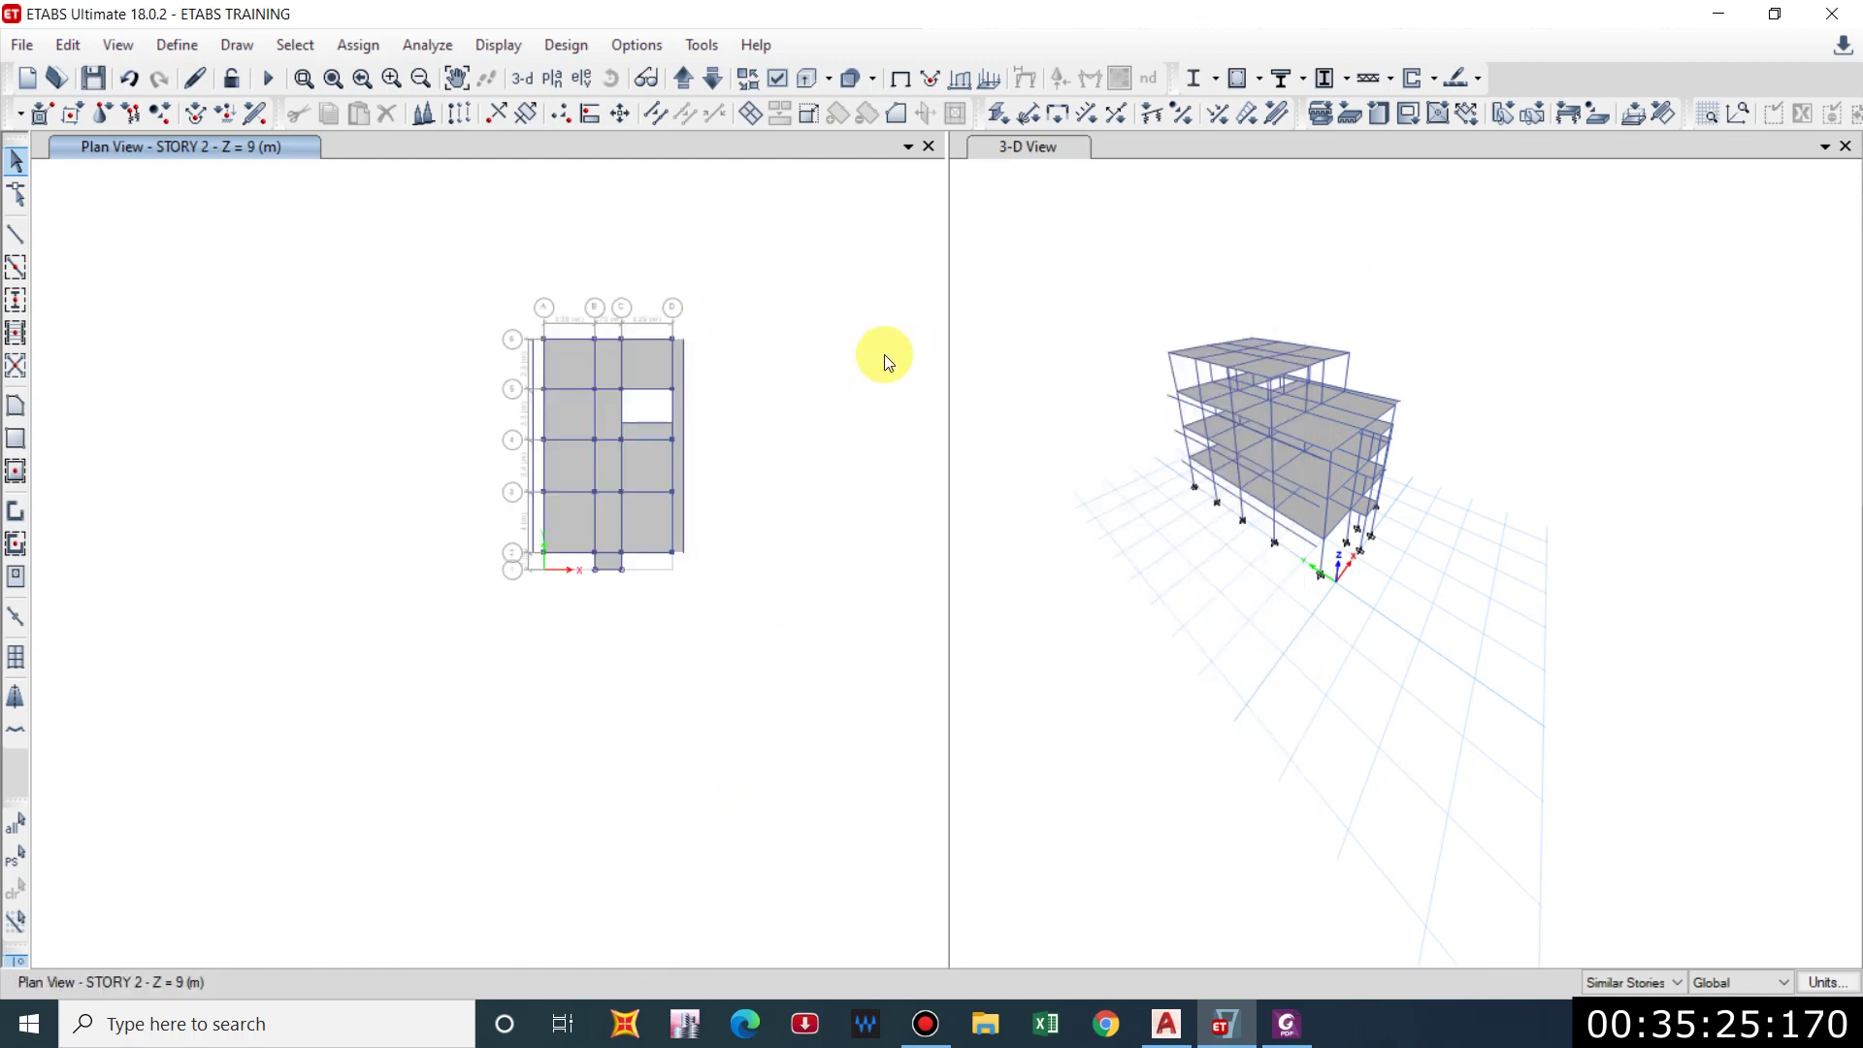
{"action": "scroll", "coordinate": [746, 373], "scroll_direction": "up", "scroll_amount": 3}
{"action": "left_click_drag", "start_coordinate": [567, 254], "coordinate": [655, 883]}
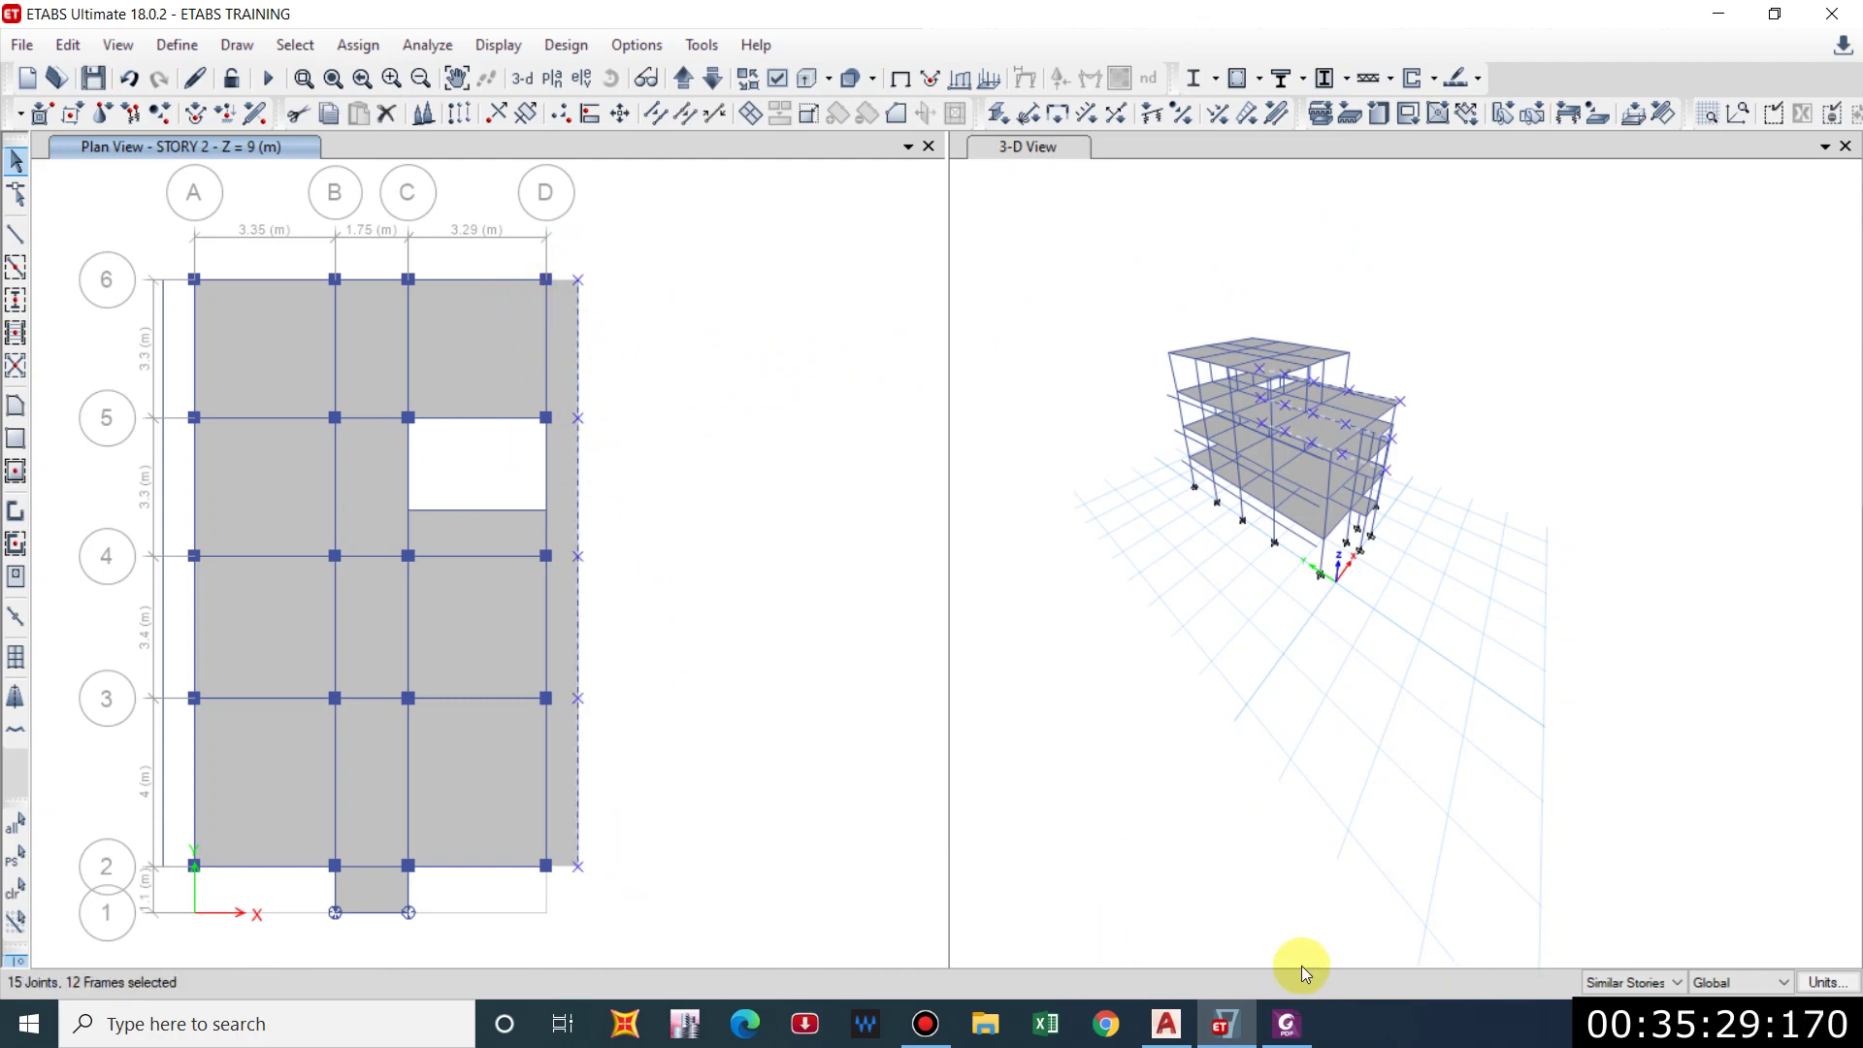
{"action": "left_click", "coordinate": [1166, 1024]}
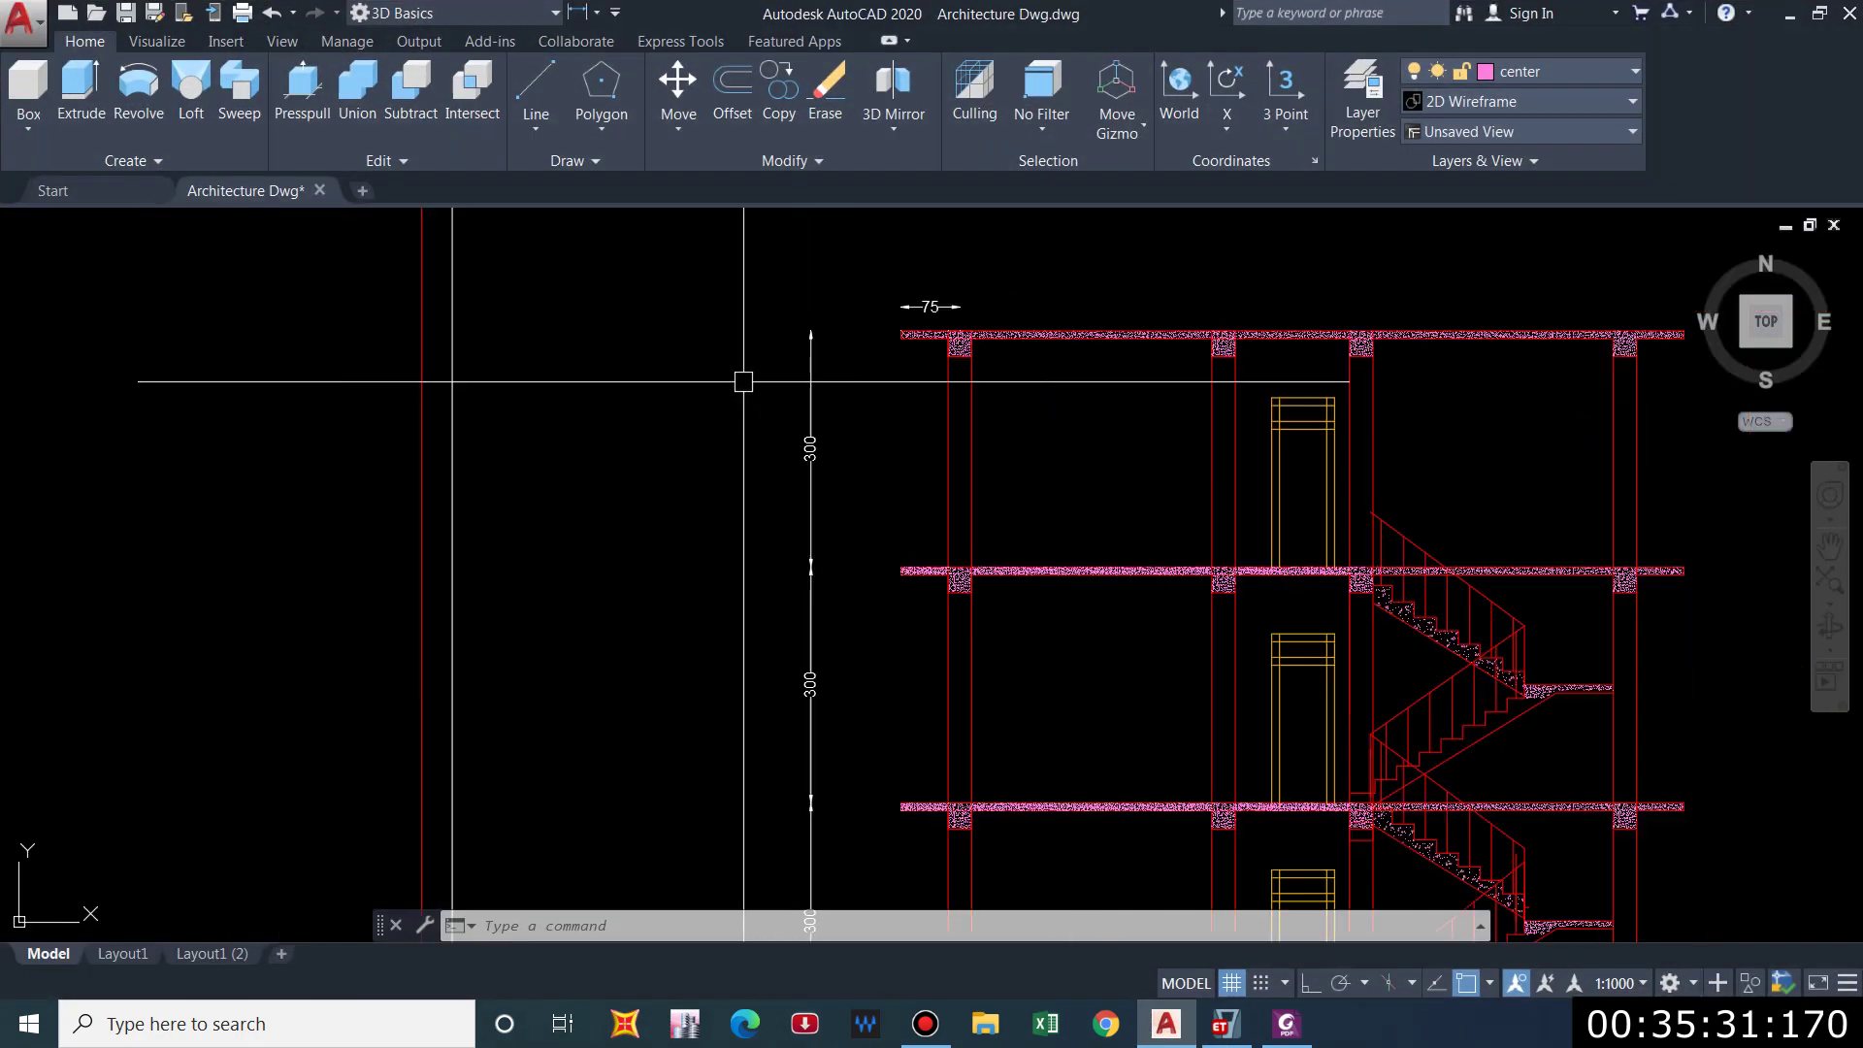
{"action": "scroll", "coordinate": [862, 366], "scroll_direction": "up", "scroll_amount": 4}
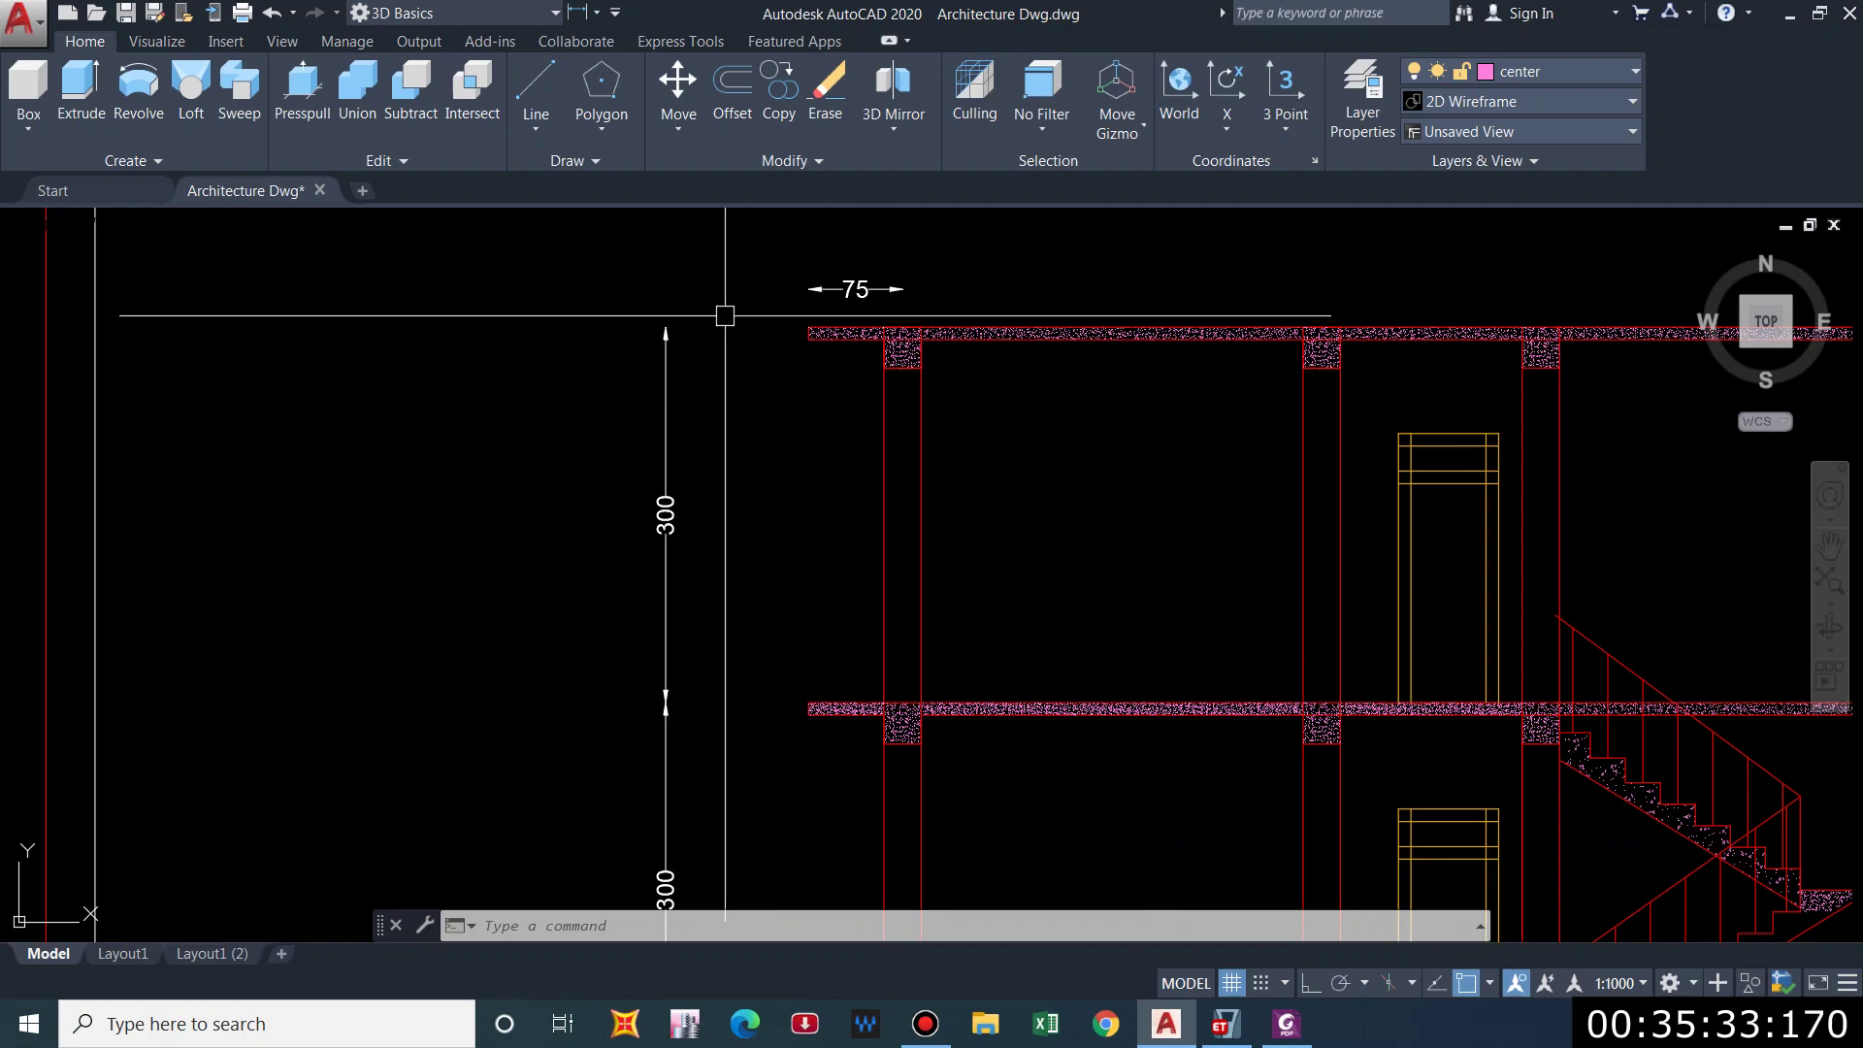
{"action": "left_click", "coordinate": [1791, 14]}
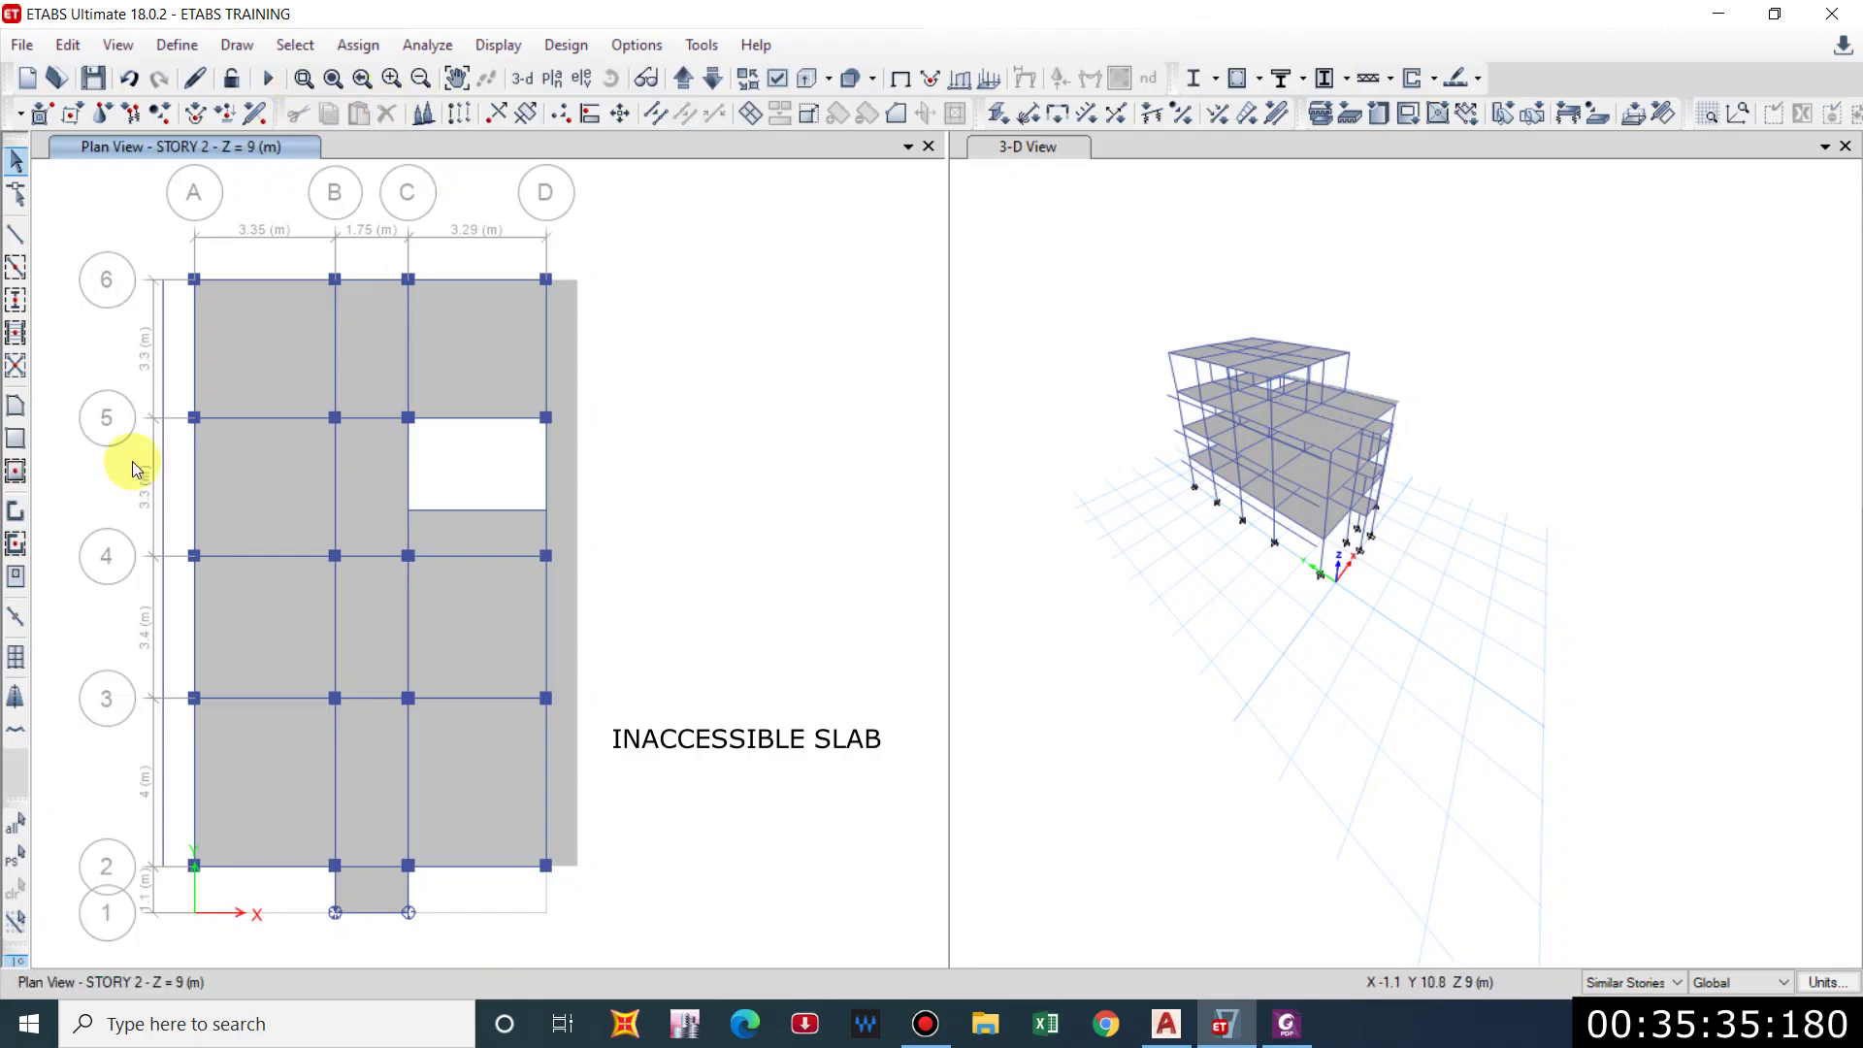
Draw a Slab floor overhang between the grid A edge and the replicated outer line, spanning grids 2 to 6, and end drawing.
{"action": "left_click", "coordinate": [15, 439]}
{"action": "scroll", "coordinate": [146, 283], "scroll_direction": "up", "scroll_amount": 3}
{"action": "scroll", "coordinate": [191, 275], "scroll_direction": "down", "scroll_amount": 8}
{"action": "scroll", "coordinate": [191, 274], "scroll_direction": "up", "scroll_amount": 8}
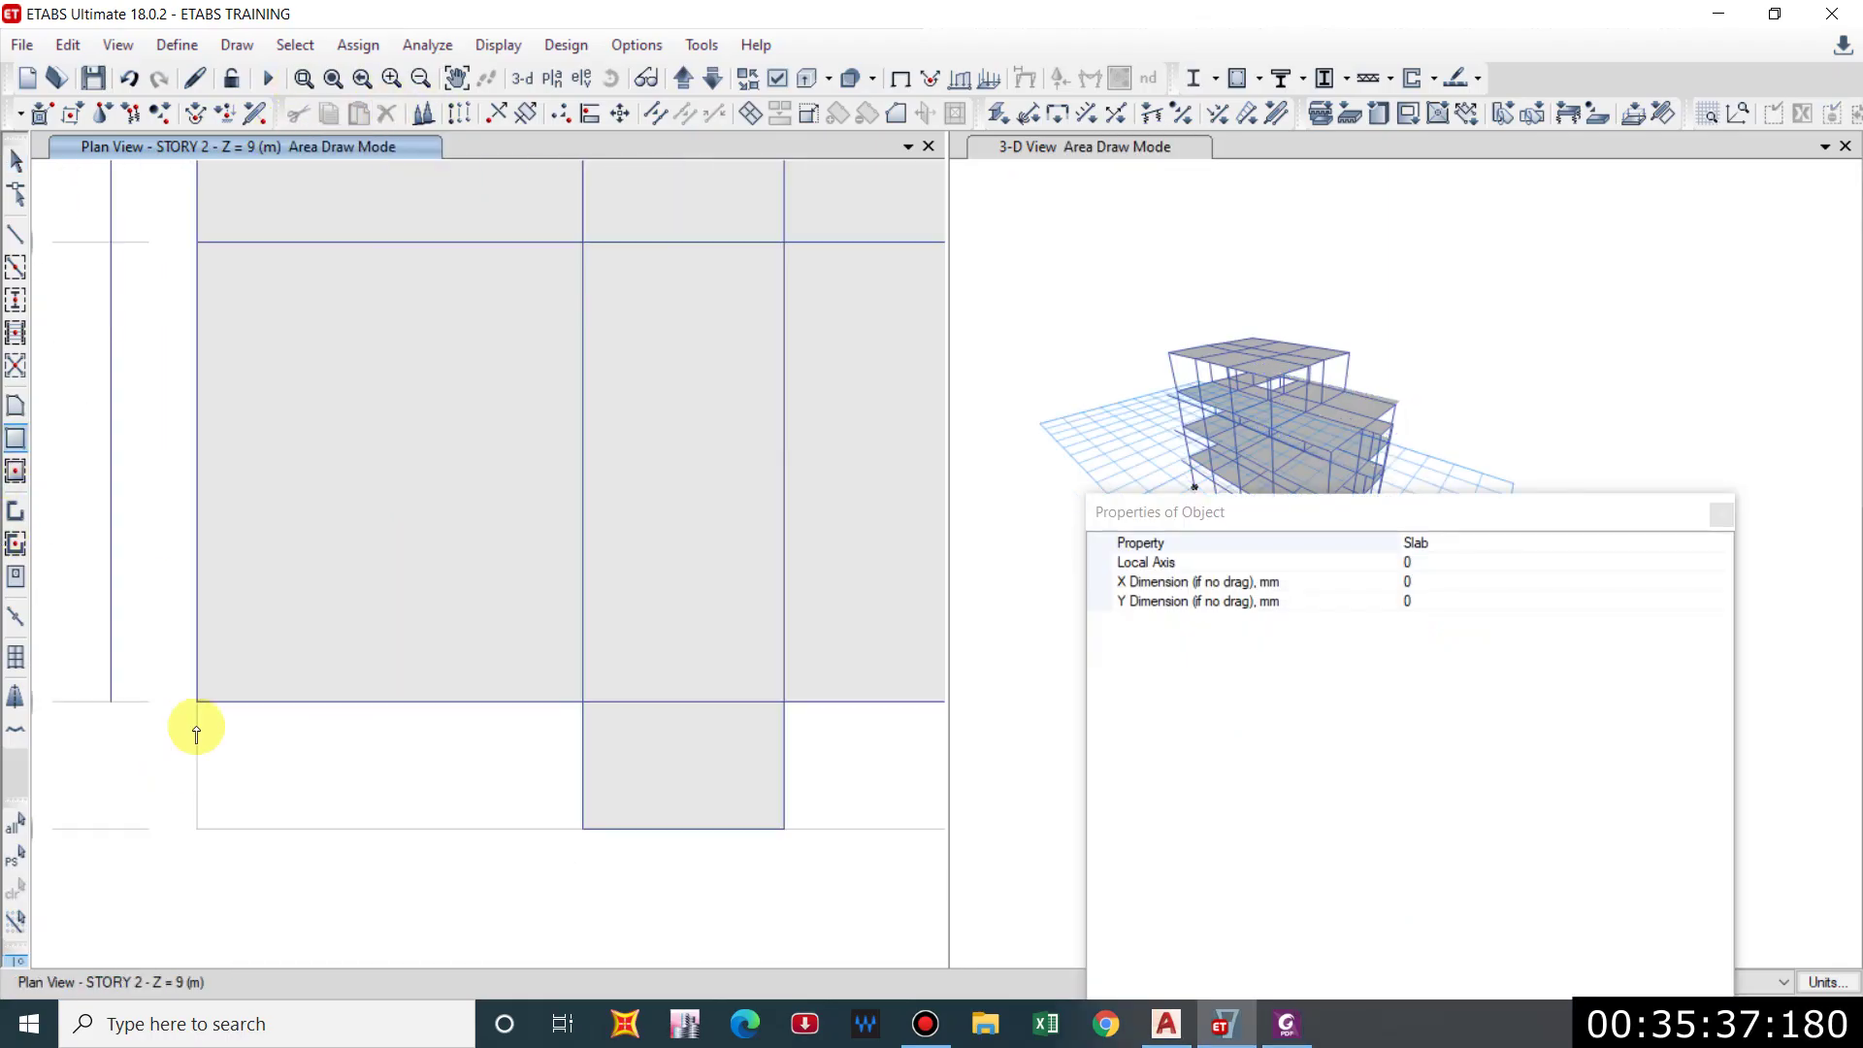
{"action": "scroll", "coordinate": [197, 708], "scroll_direction": "down", "scroll_amount": 6}
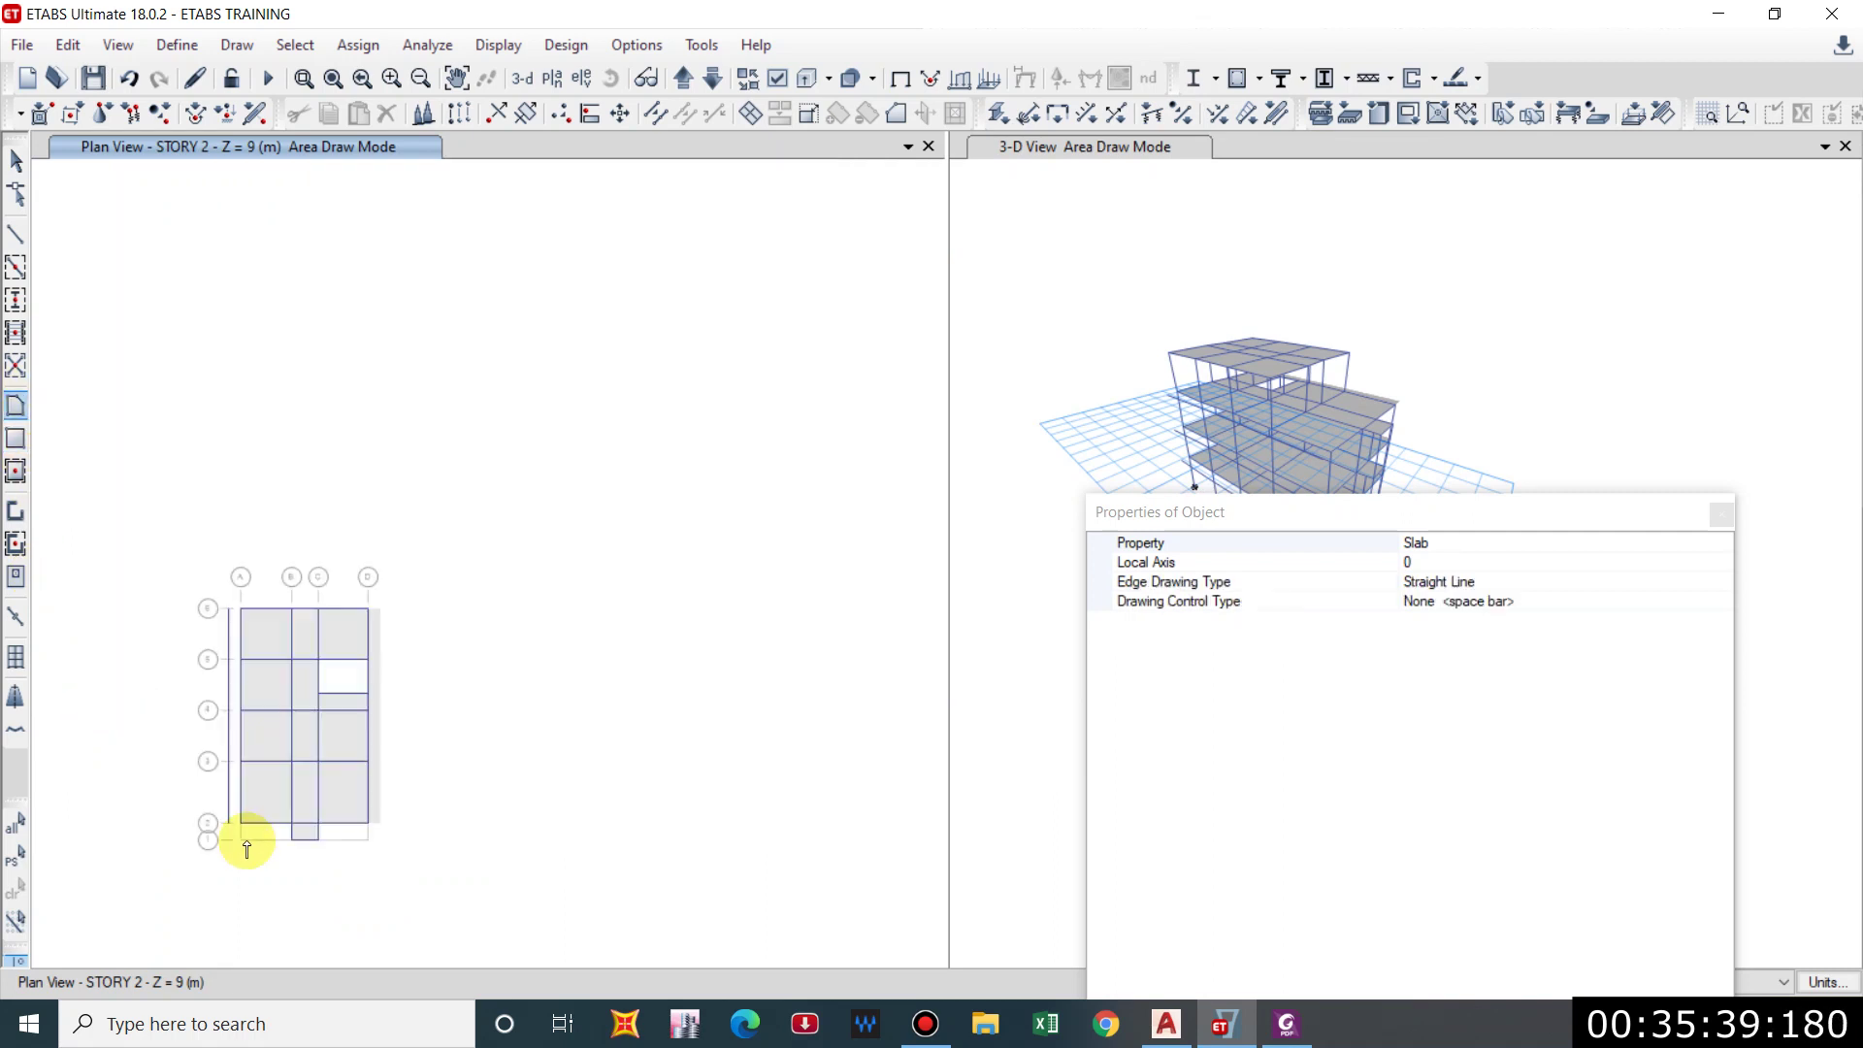
{"action": "scroll", "coordinate": [233, 534], "scroll_direction": "up", "scroll_amount": 8}
{"action": "key", "text": "Escape"}
{"action": "scroll", "coordinate": [686, 491], "scroll_direction": "down", "scroll_amount": 5}
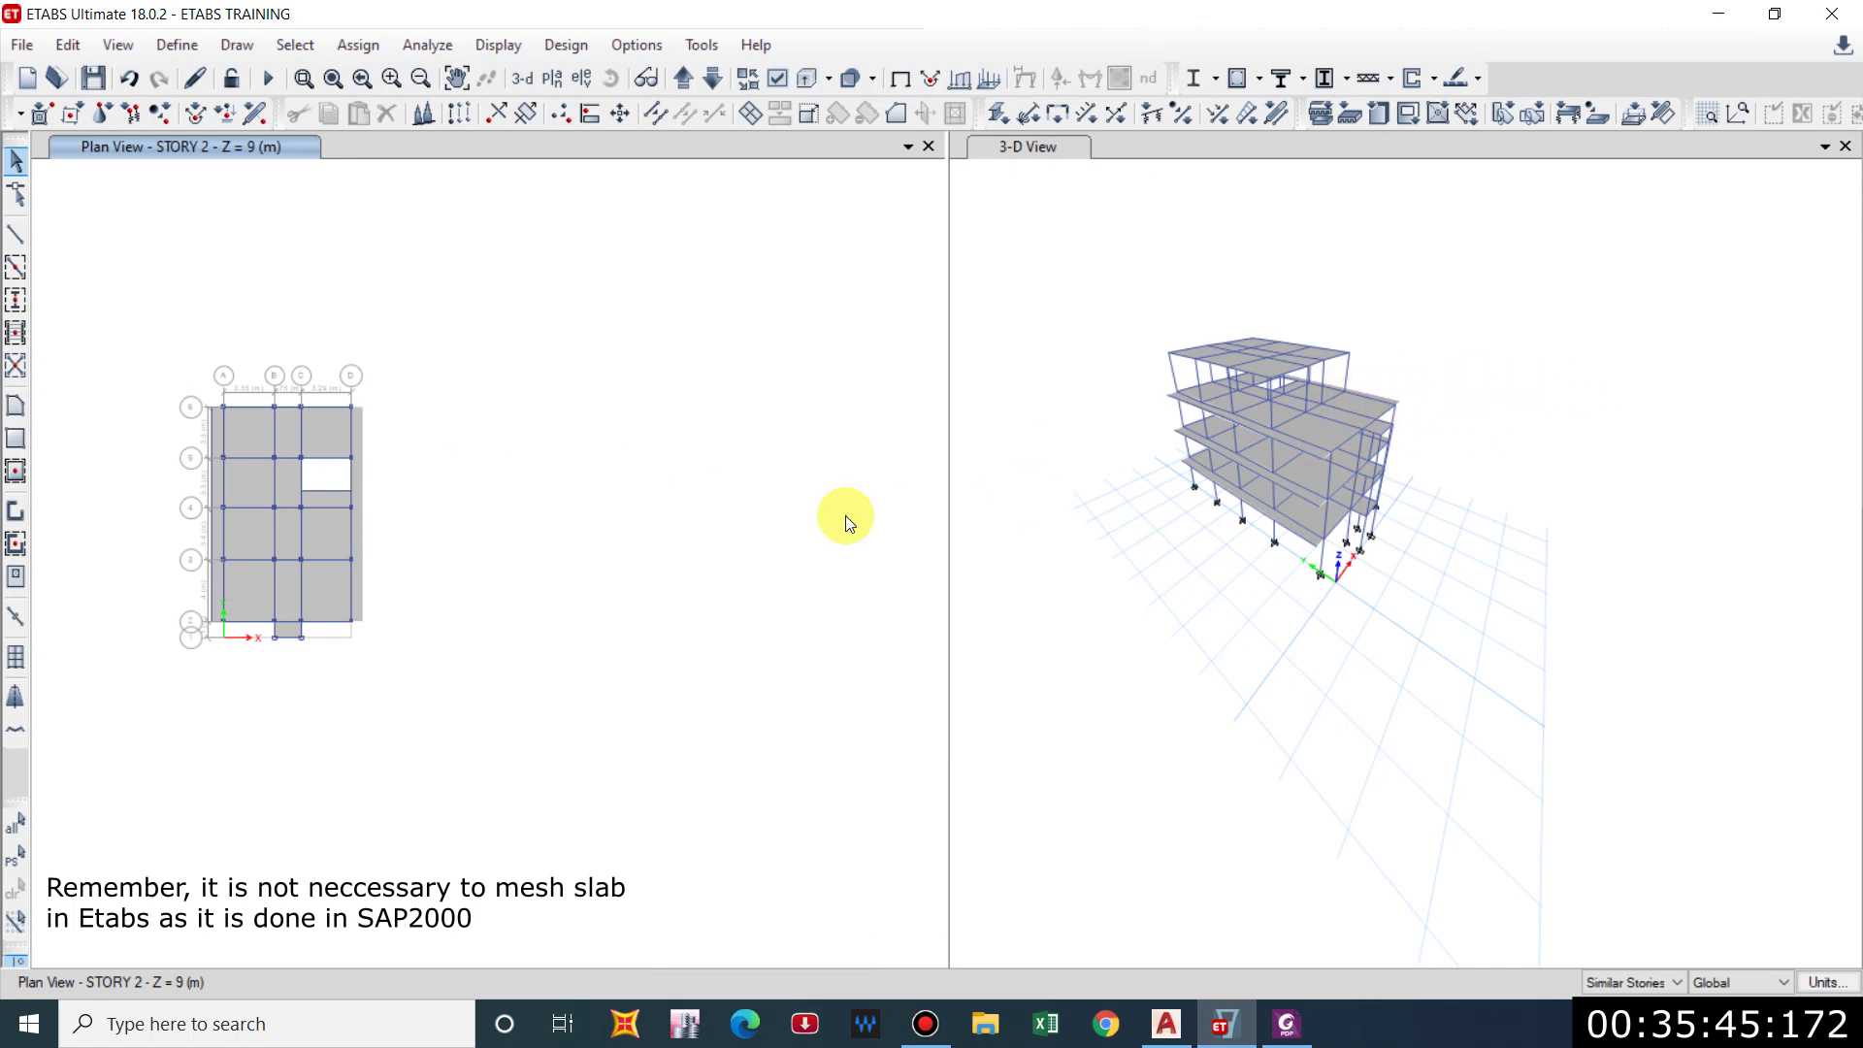
Examine the slab overhangs on both sides of the building in a 3-D view.
{"action": "scroll", "coordinate": [846, 515], "scroll_direction": "up", "scroll_amount": 5}
{"action": "scroll", "coordinate": [932, 505], "scroll_direction": "down", "scroll_amount": 5}
{"action": "middle_click_drag", "start_coordinate": [737, 456], "coordinate": [557, 424], "text": "shift"}
{"action": "scroll", "coordinate": [501, 404], "scroll_direction": "down", "scroll_amount": 5}
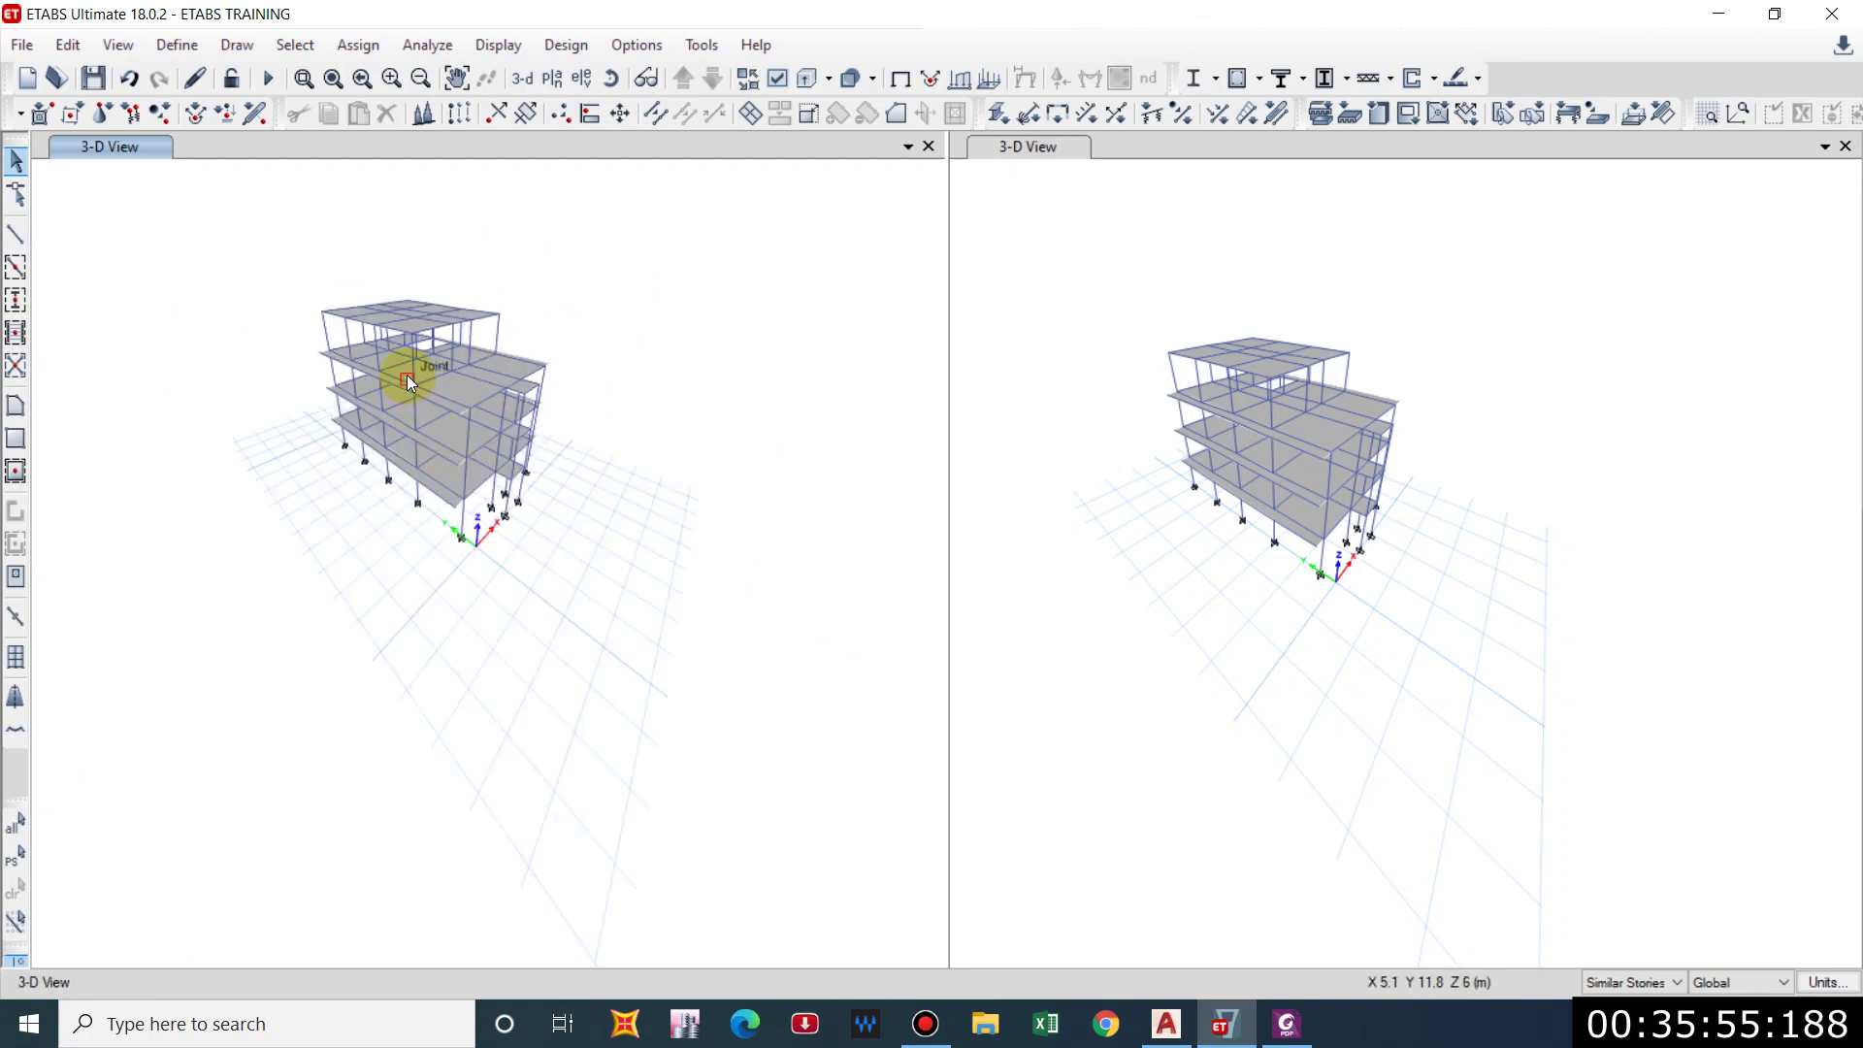
{"action": "scroll", "coordinate": [406, 375], "scroll_direction": "up", "scroll_amount": 5}
{"action": "middle_click_drag", "start_coordinate": [491, 439], "coordinate": [445, 578], "text": "shift"}
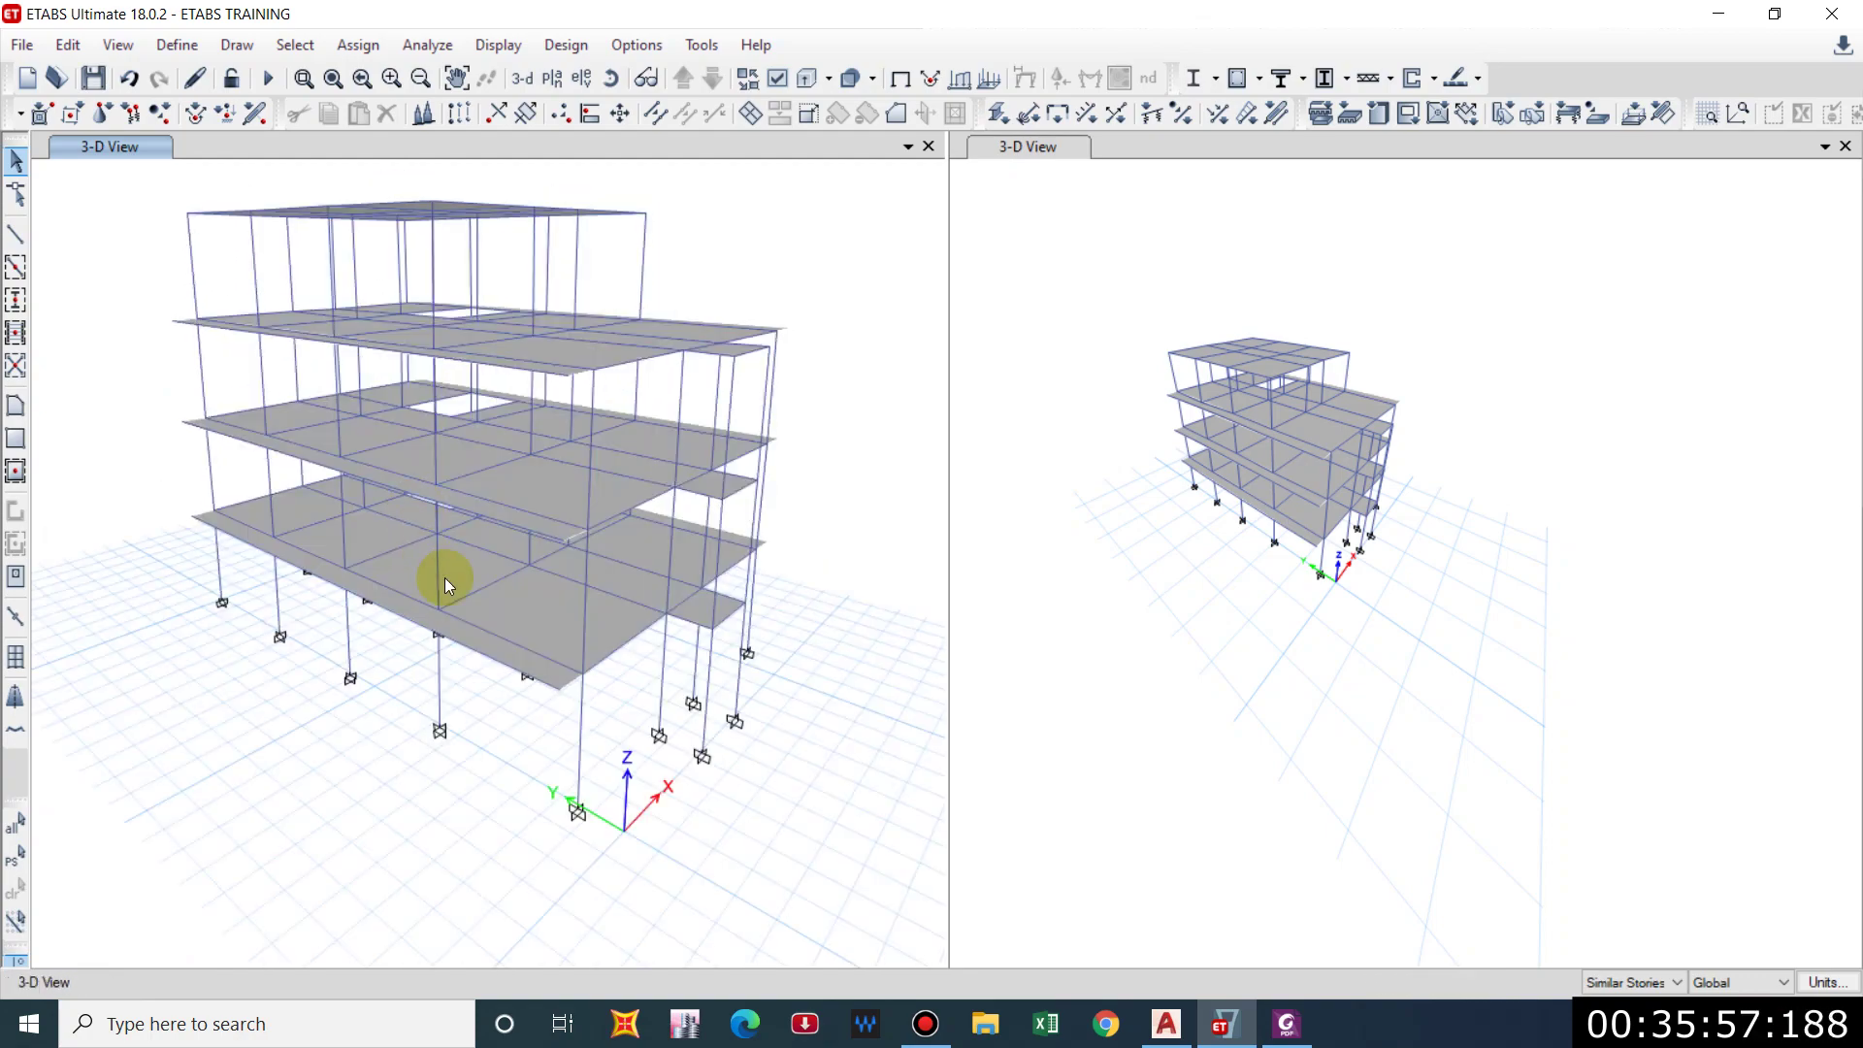
{"action": "mouse_move", "coordinate": [660, 551]}
{"action": "middle_mouse_down", "text": "shift"}
{"action": "mouse_move", "coordinate": [478, 553]}
{"action": "mouse_move", "coordinate": [578, 536]}
{"action": "middle_mouse_up", "text": "shift"}
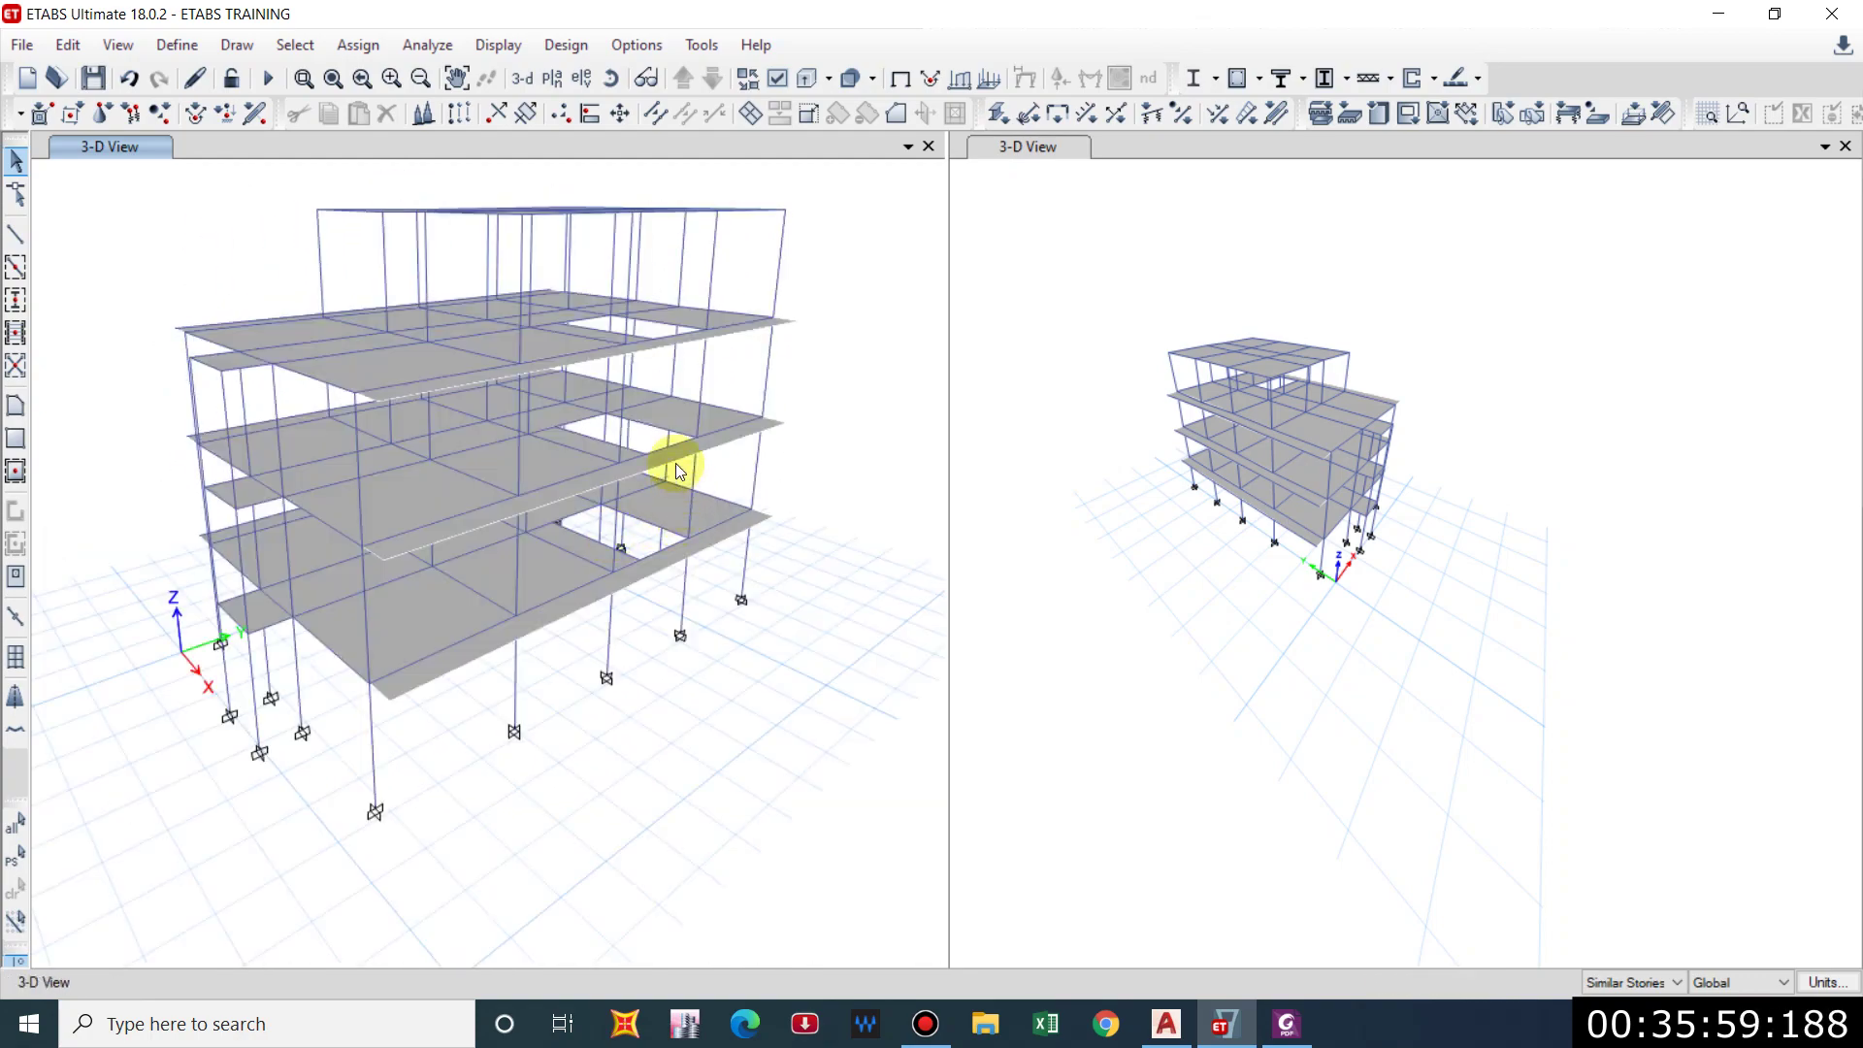
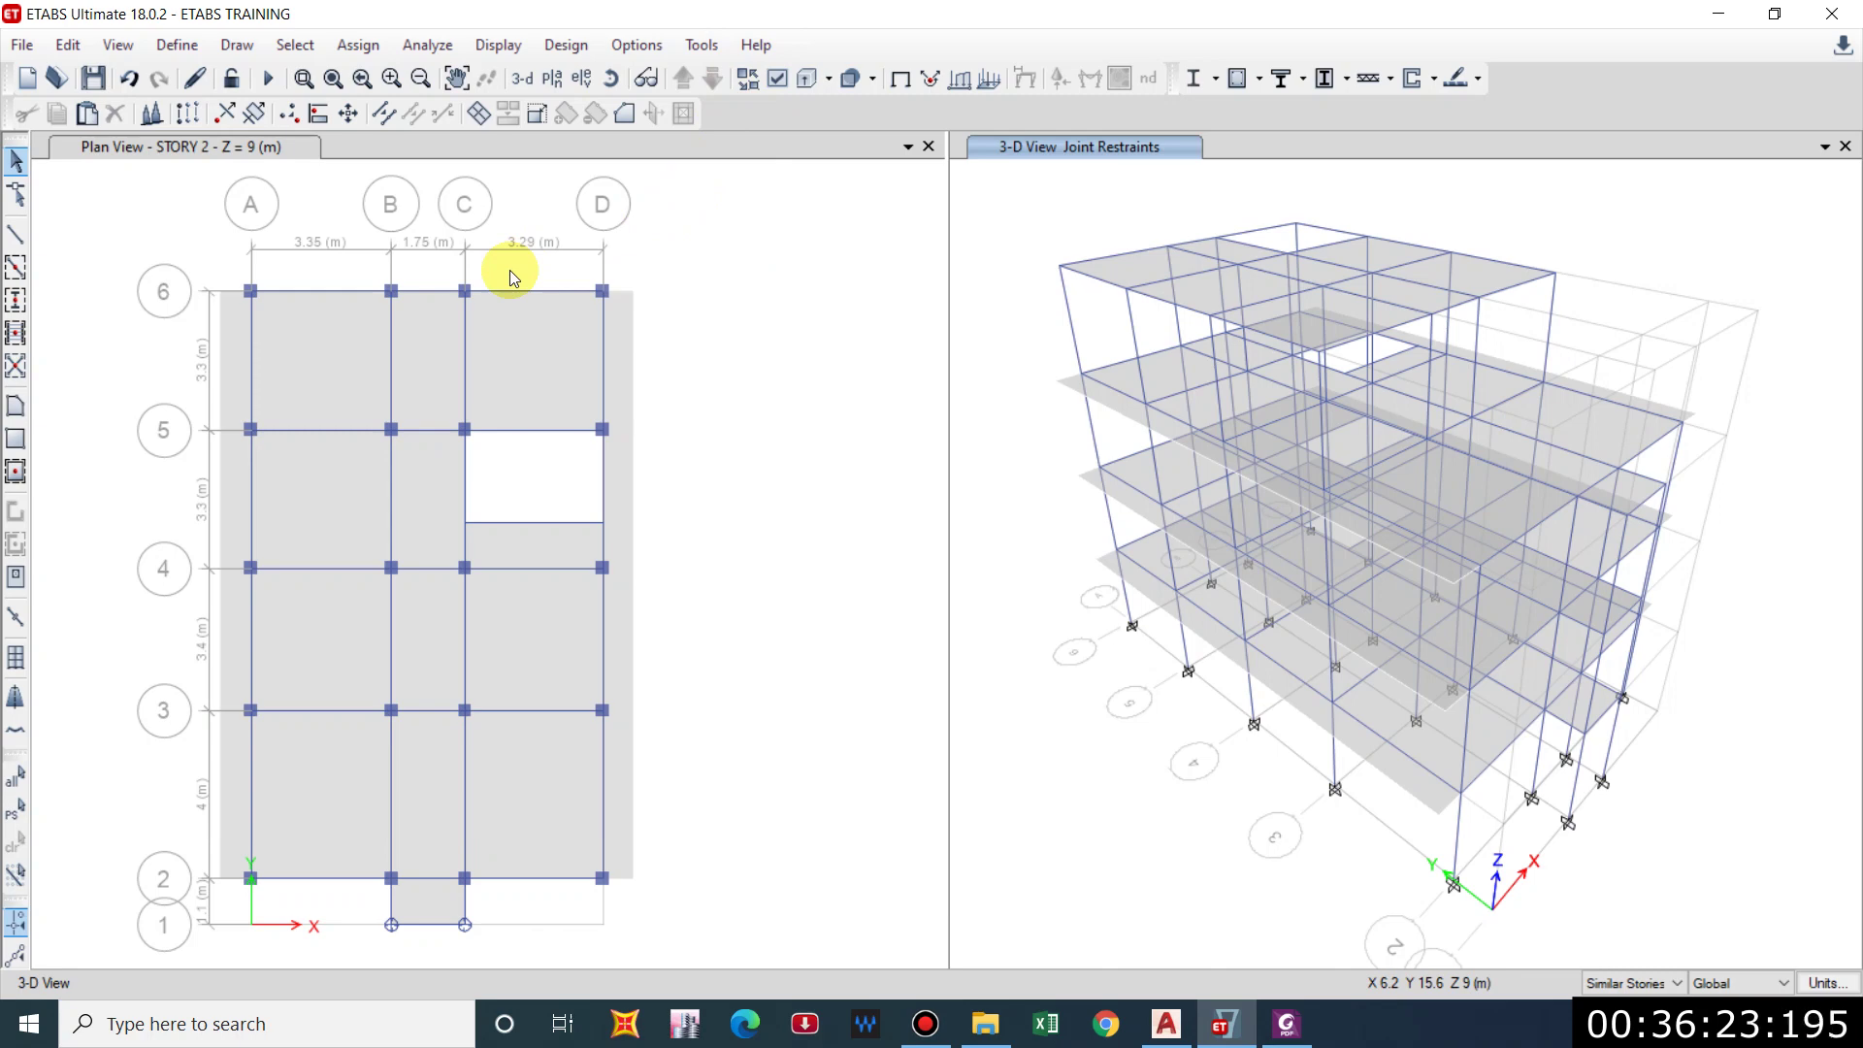
Set the story scope to One Story, go to the GROUND FLOOR plan and select all of its objects.
{"action": "scroll", "coordinate": [509, 276], "scroll_direction": "down", "scroll_amount": 3}
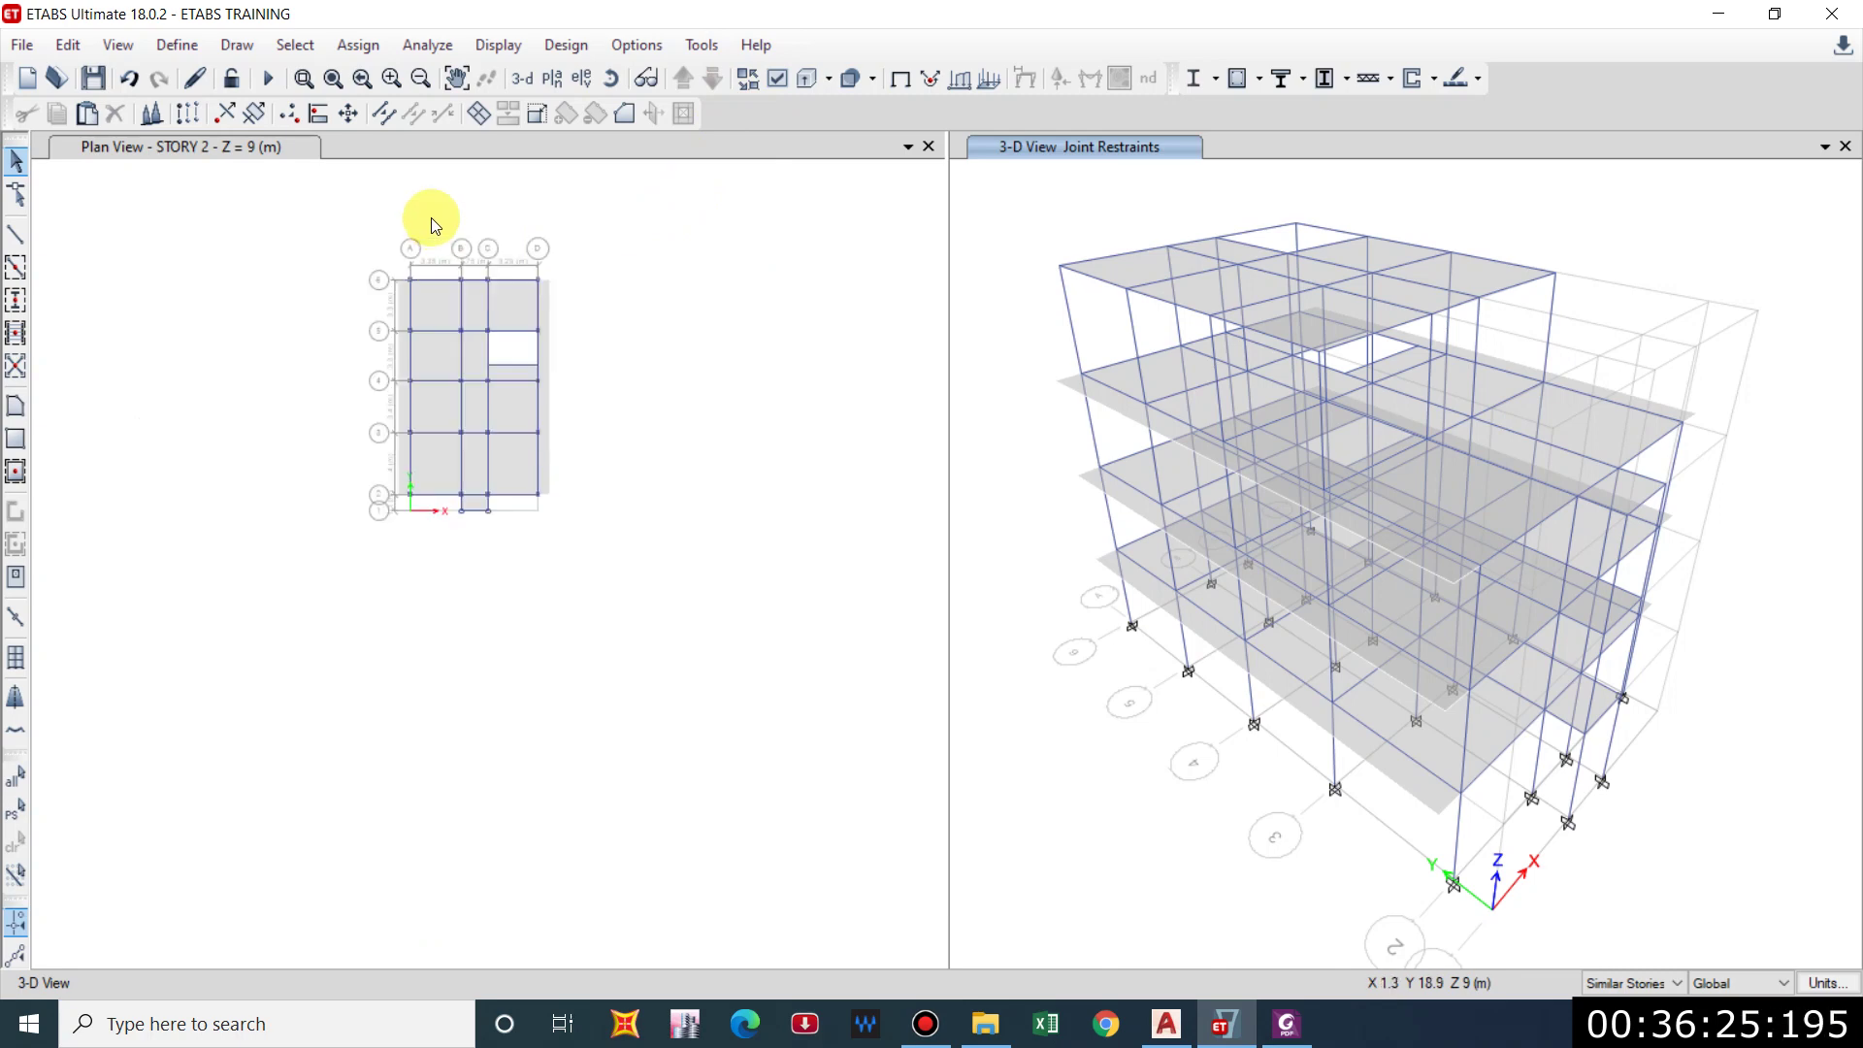
{"action": "left_click", "coordinate": [533, 142]}
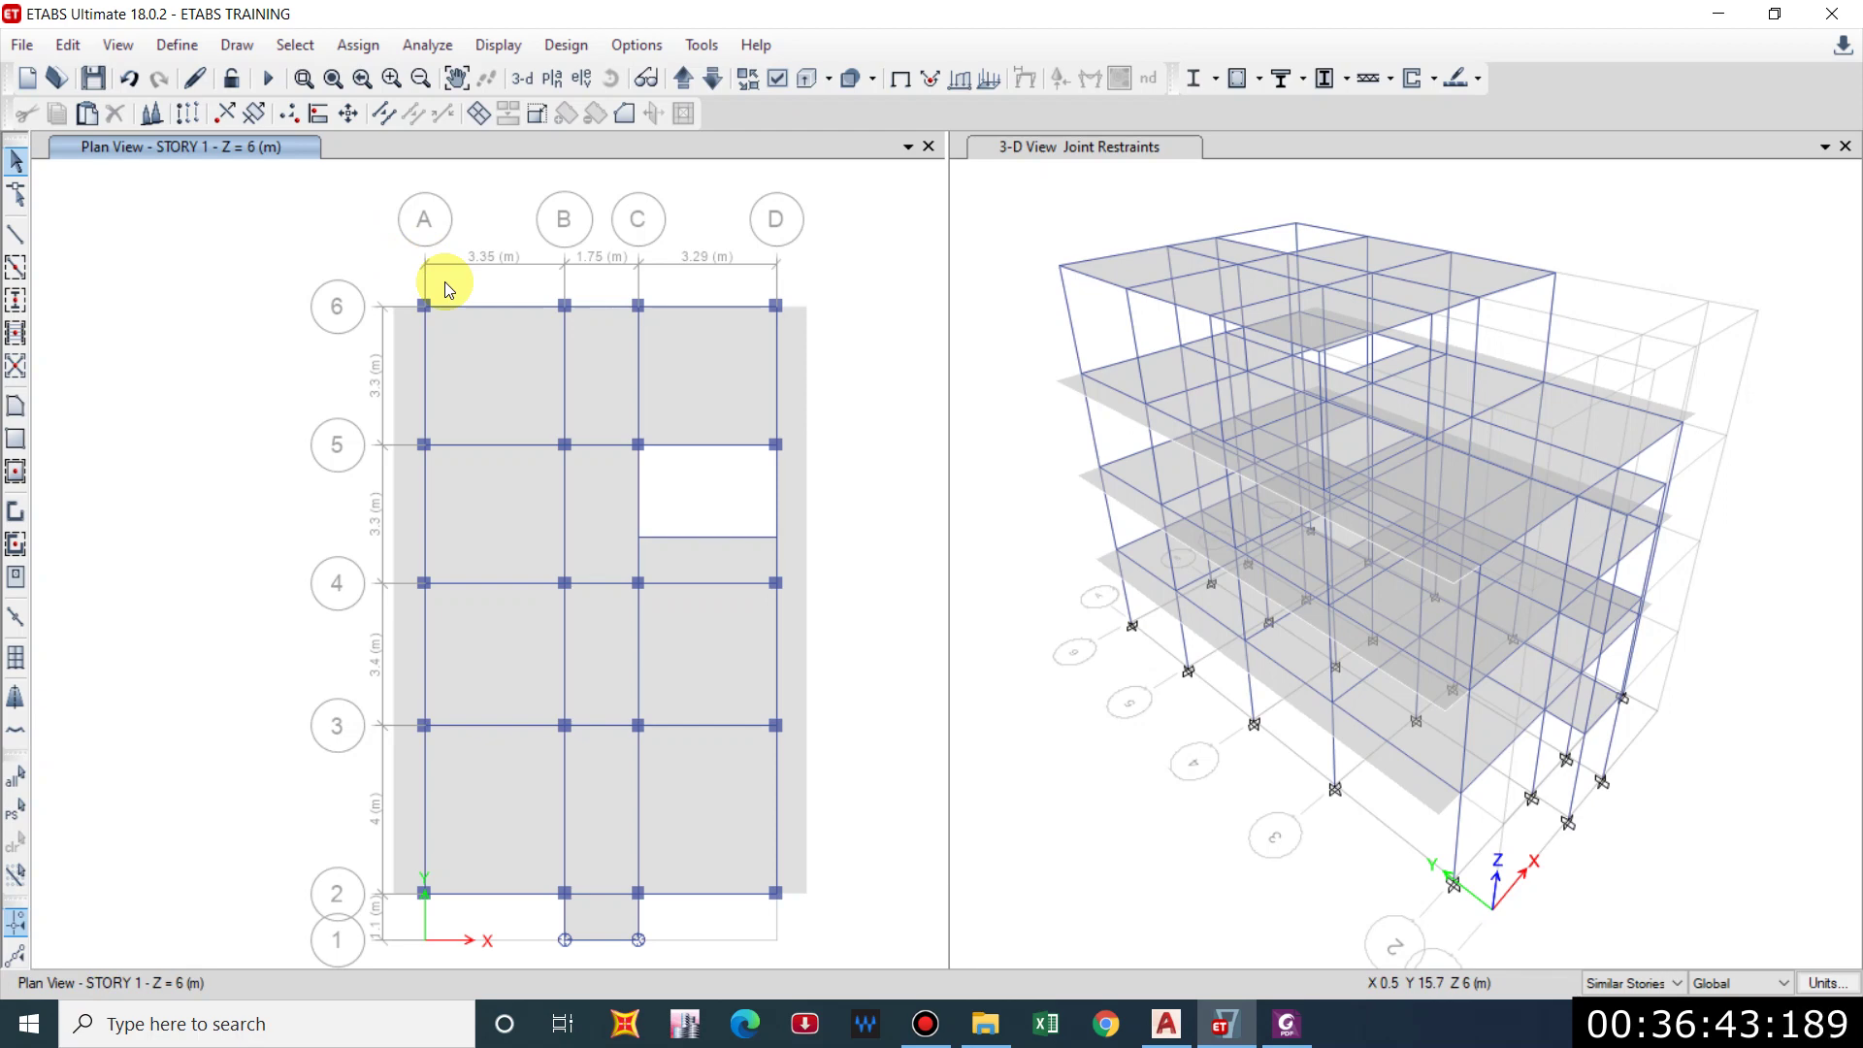
{"action": "scroll", "coordinate": [276, 205], "scroll_direction": "down", "scroll_amount": 4}
{"action": "left_click_drag", "start_coordinate": [507, 399], "coordinate": [669, 631]}
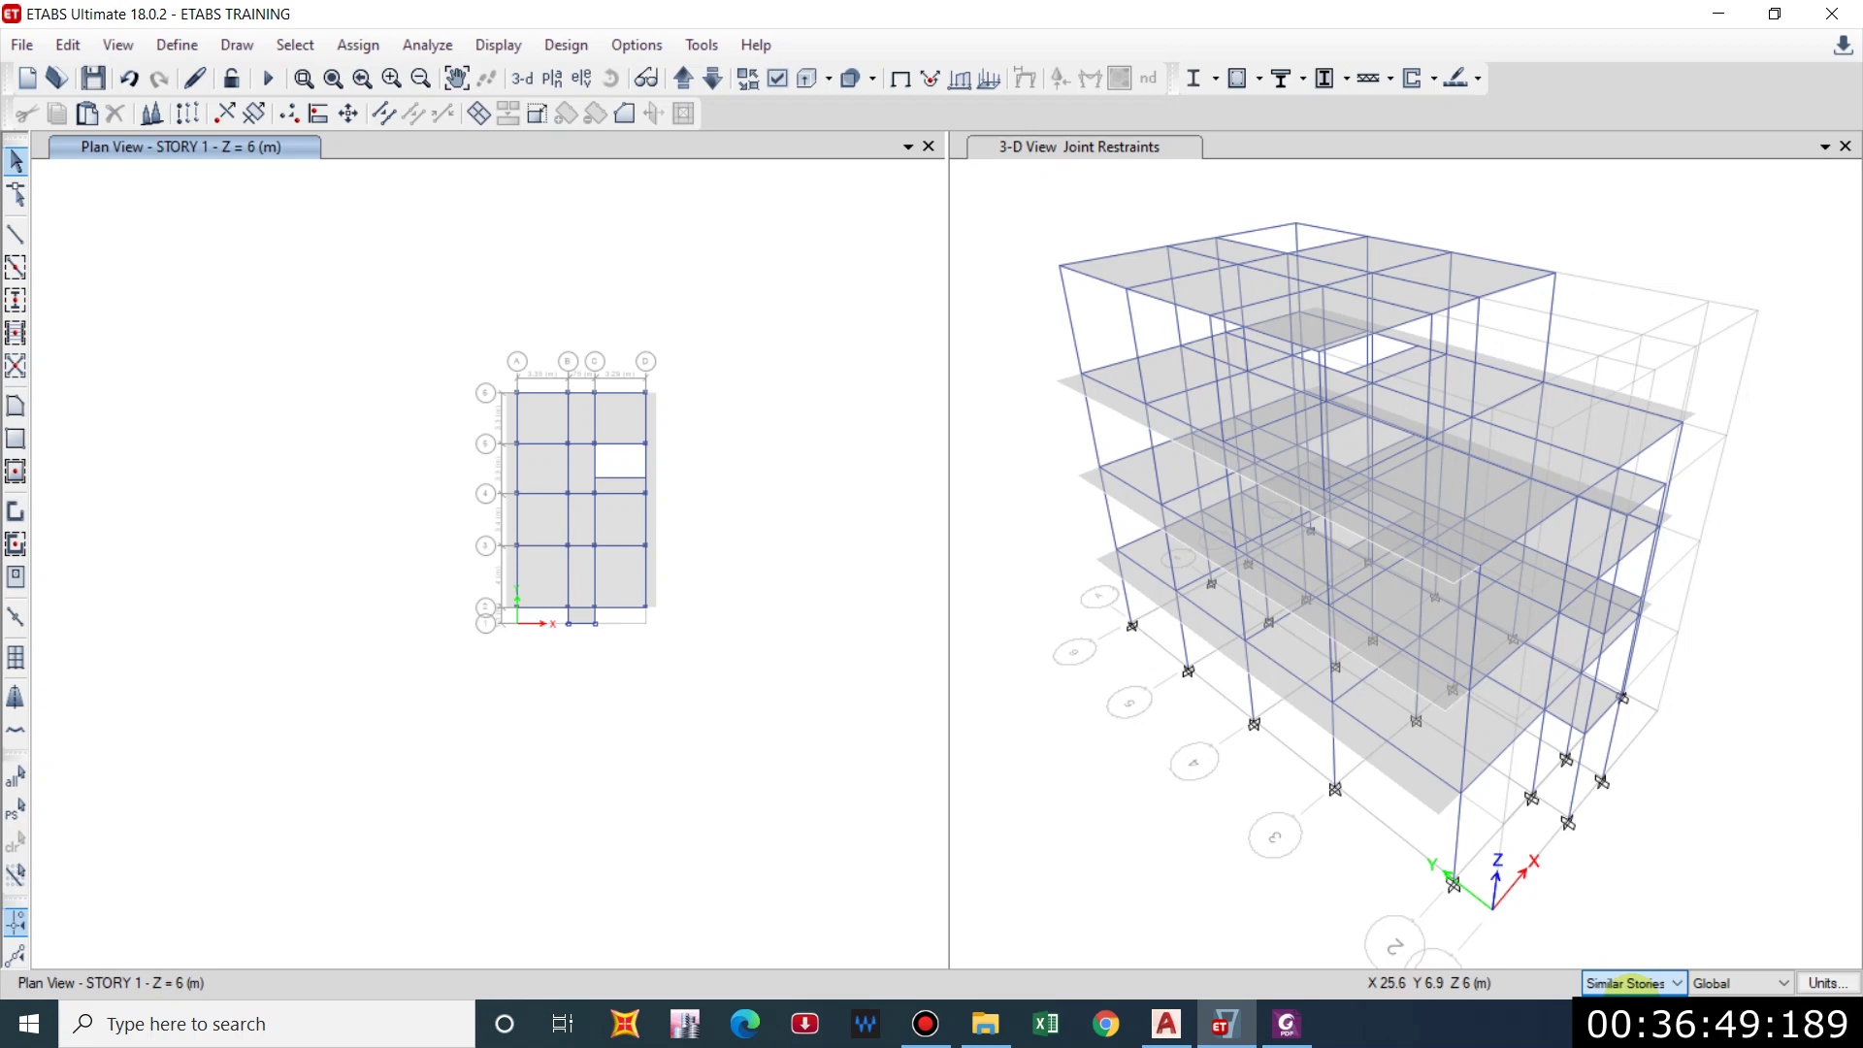
{"action": "left_click", "coordinate": [1626, 983]}
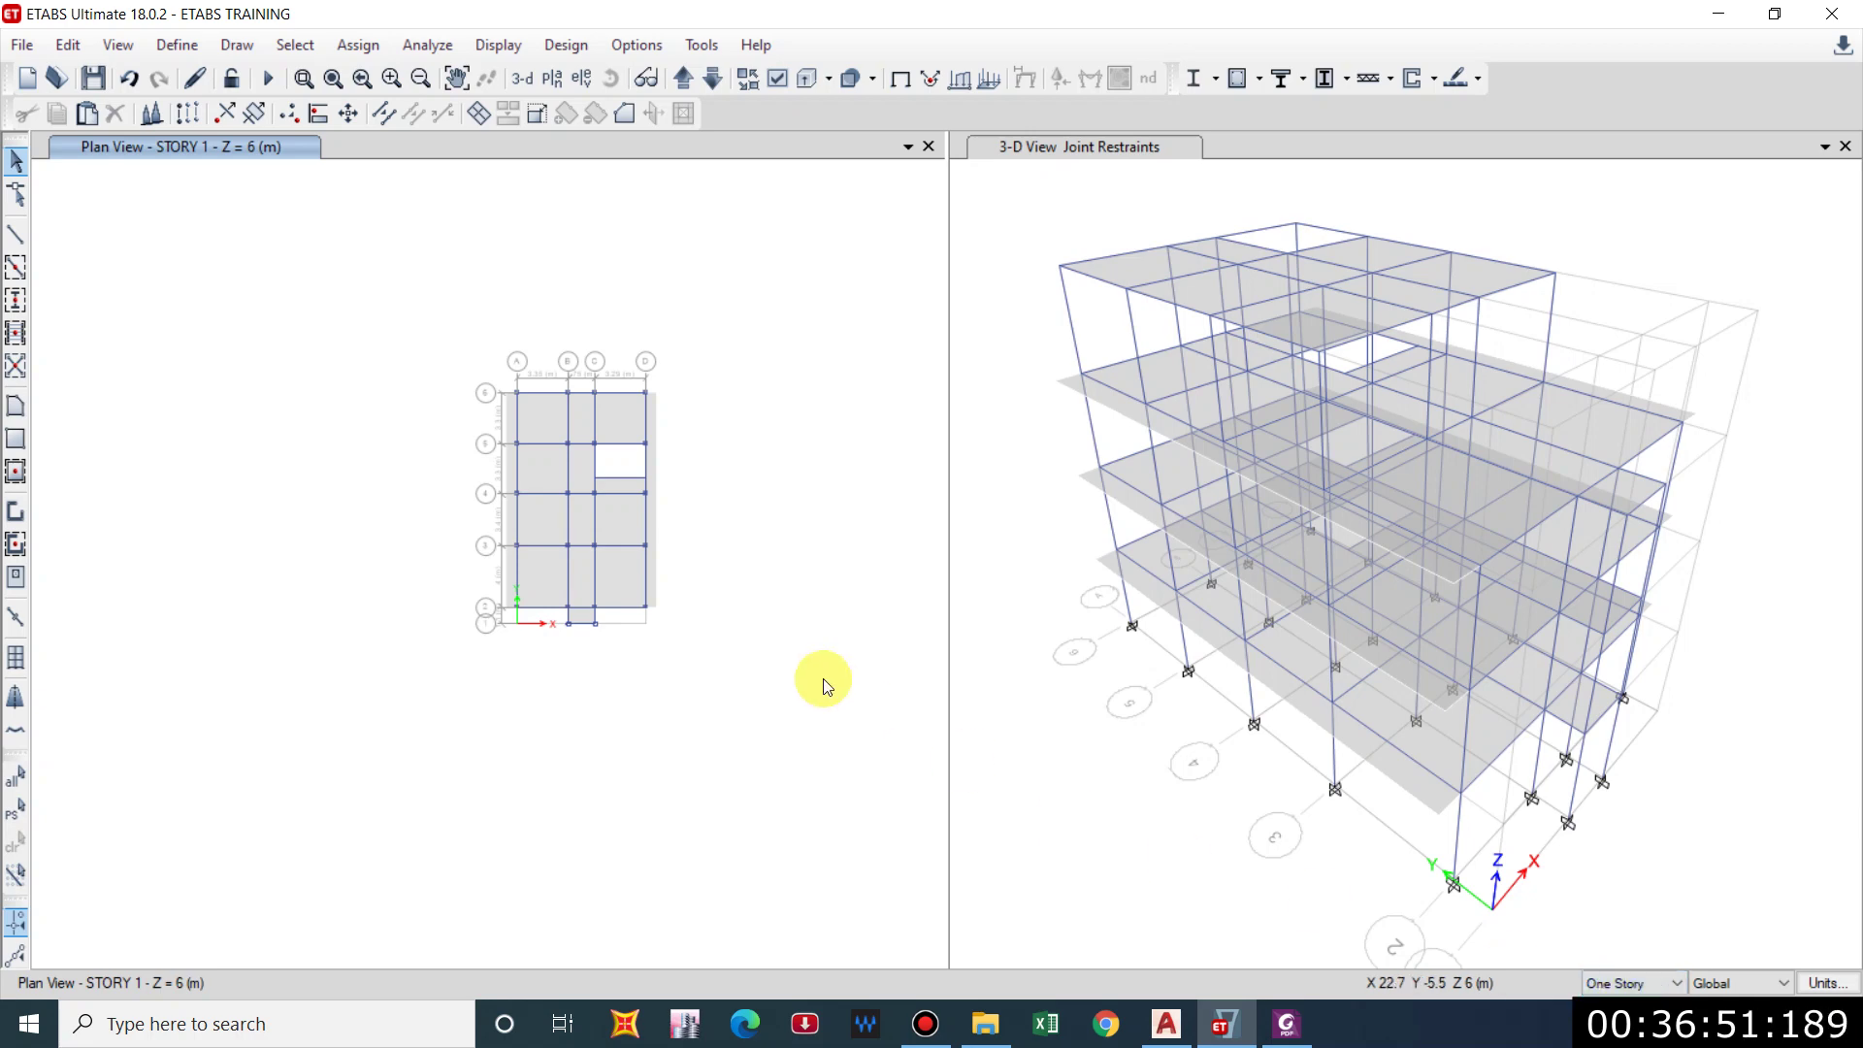
{"action": "left_click", "coordinate": [712, 78]}
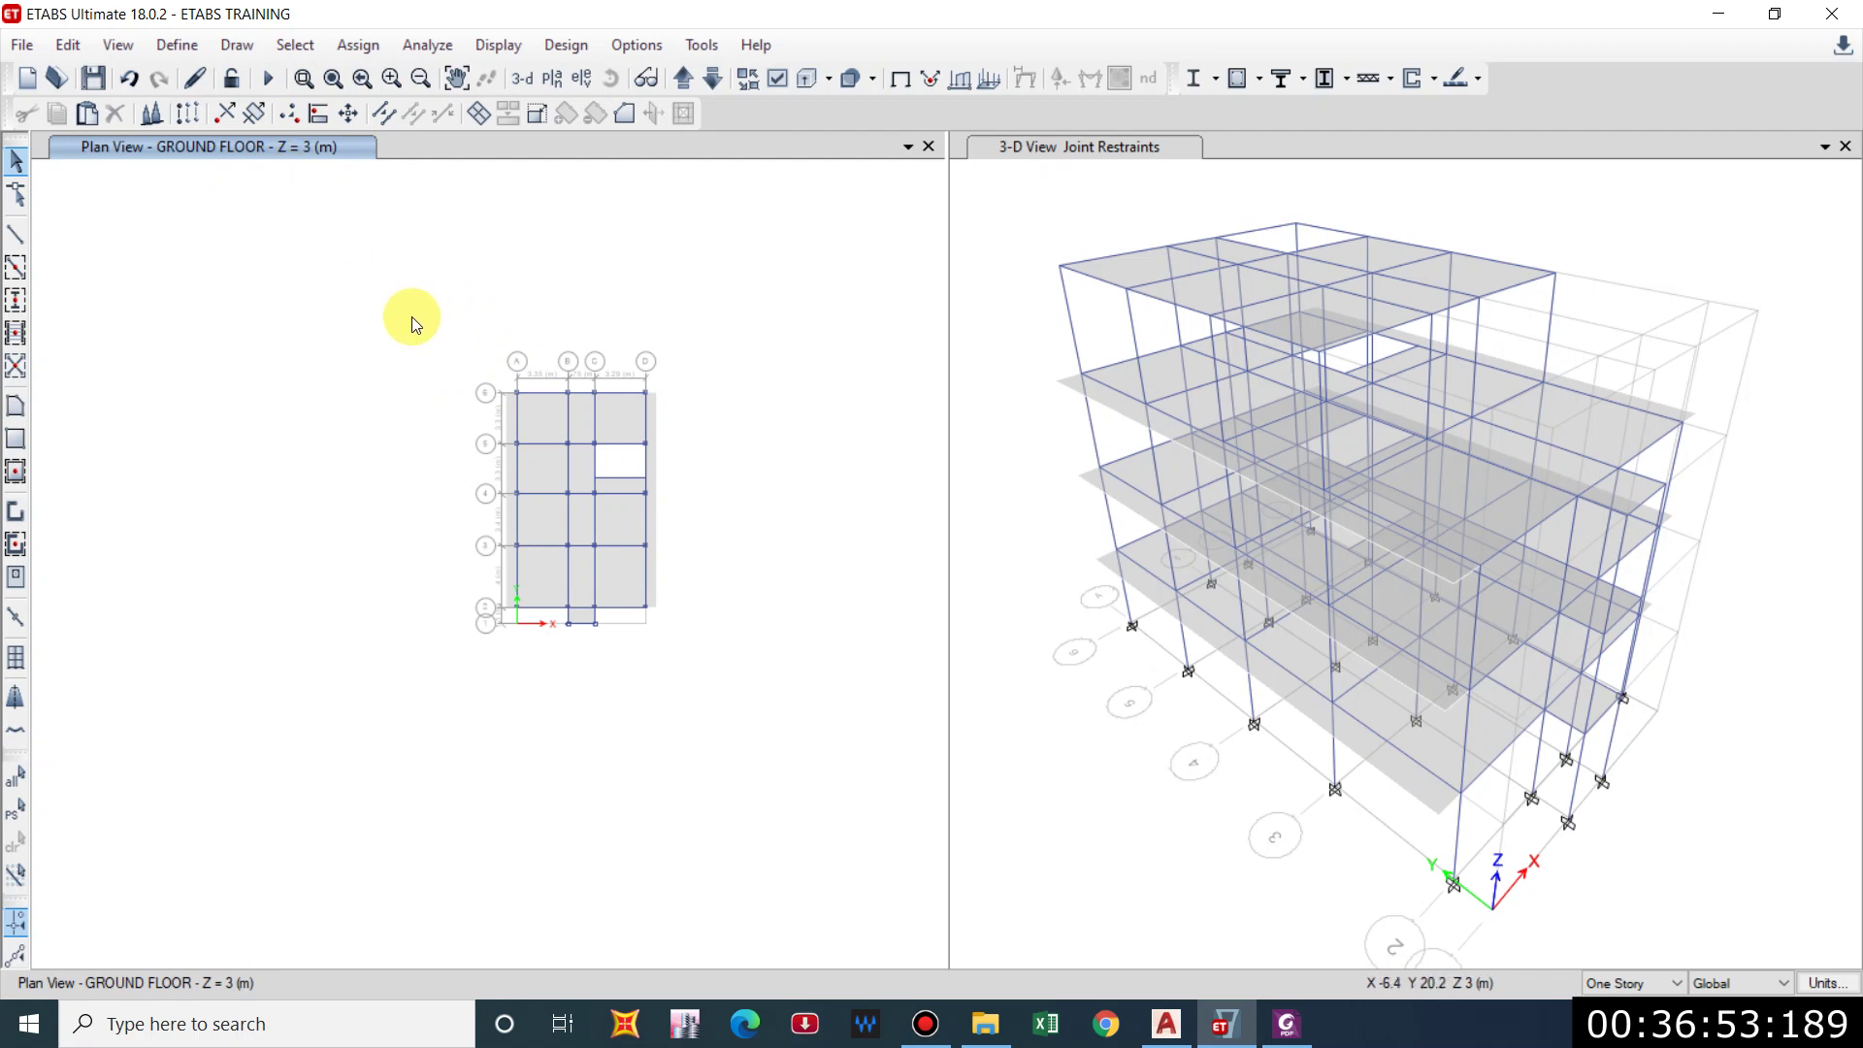
{"action": "left_click_drag", "start_coordinate": [415, 294], "coordinate": [714, 708]}
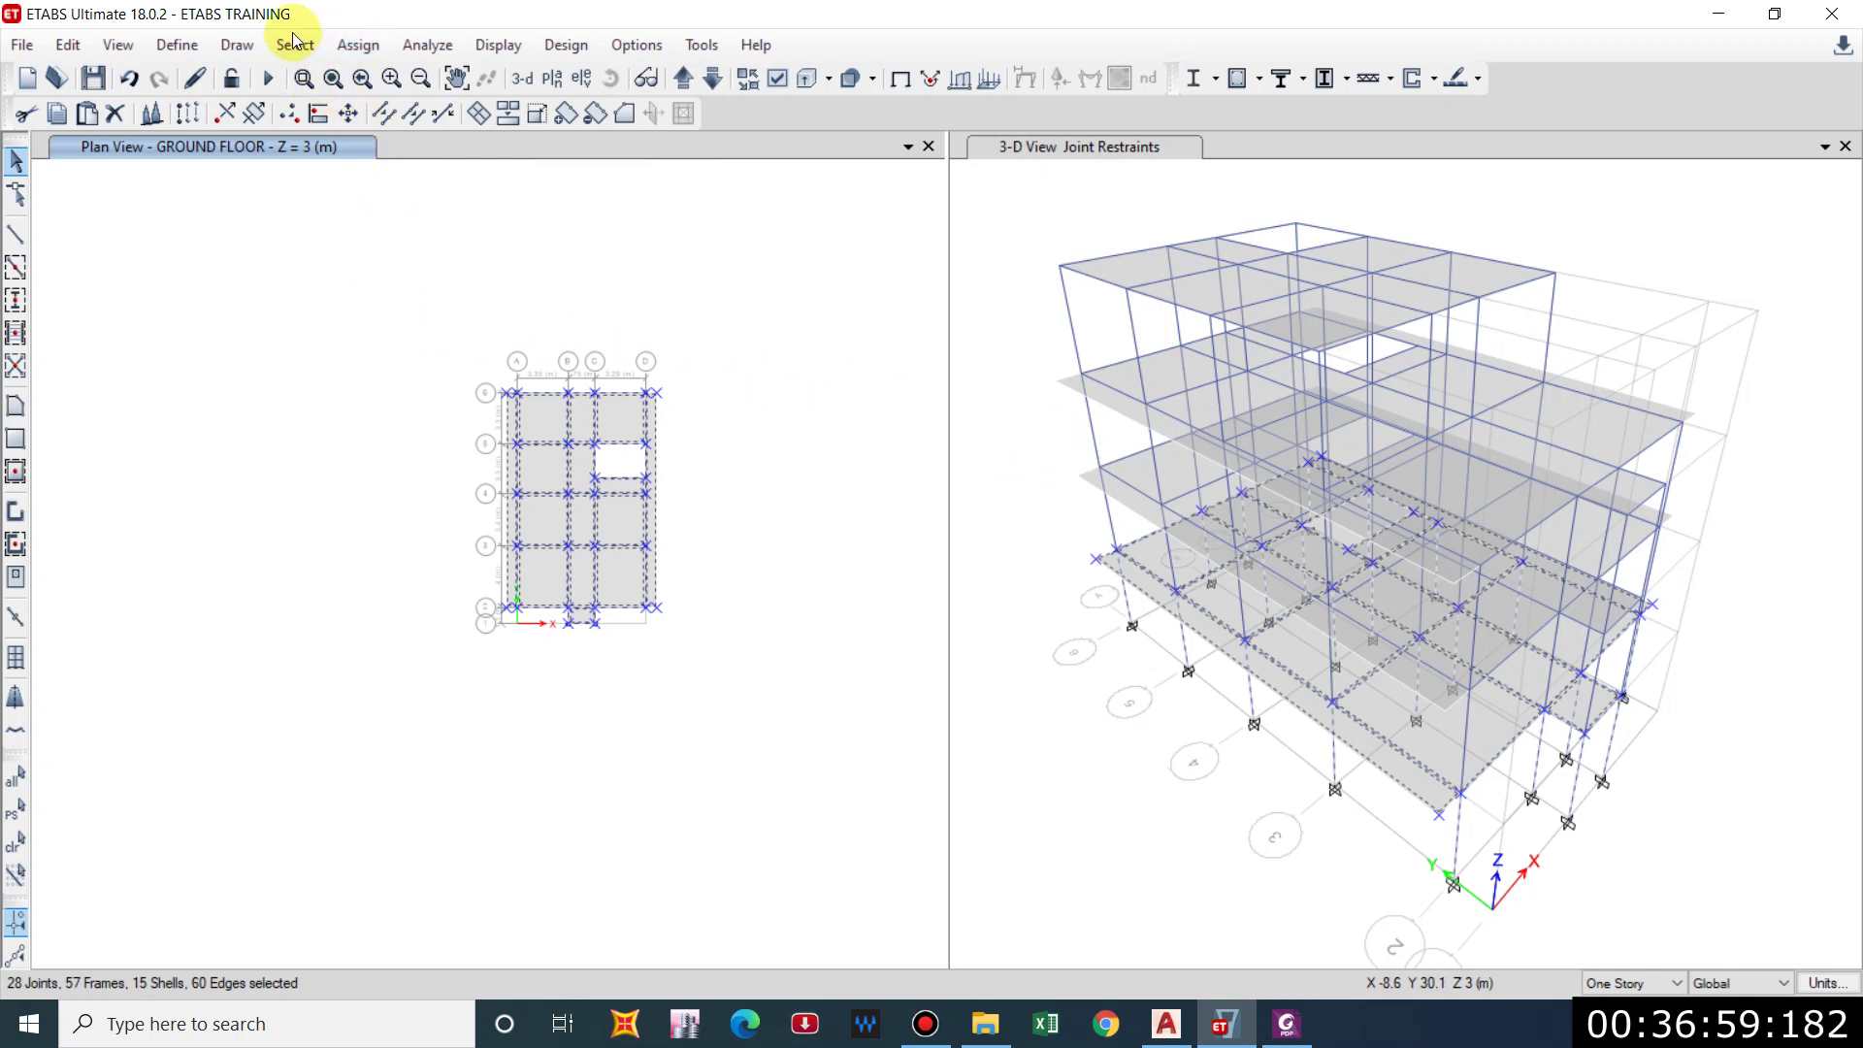
Assign joint diaphragm D1 to the selected ground floor joints, checking the diaphragm definitions before applying it.
{"action": "left_click", "coordinate": [356, 45]}
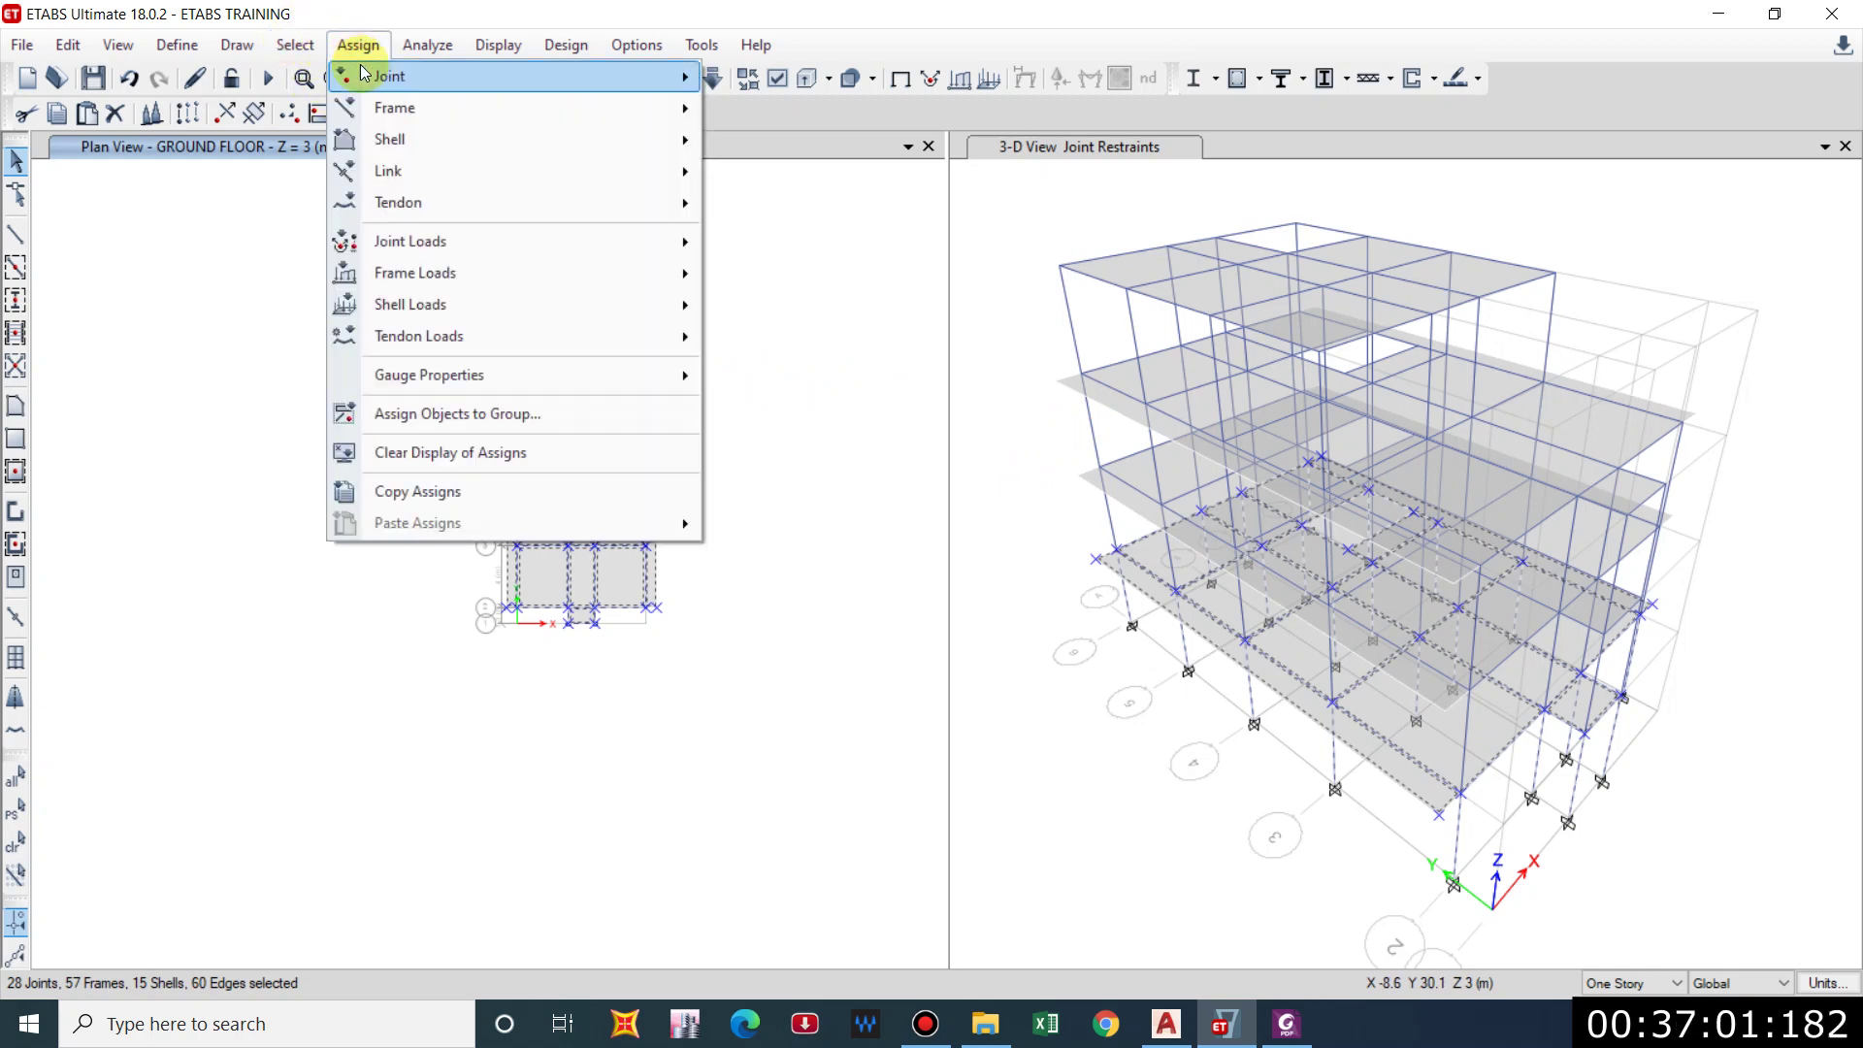
{"action": "mouse_move", "coordinate": [362, 74]}
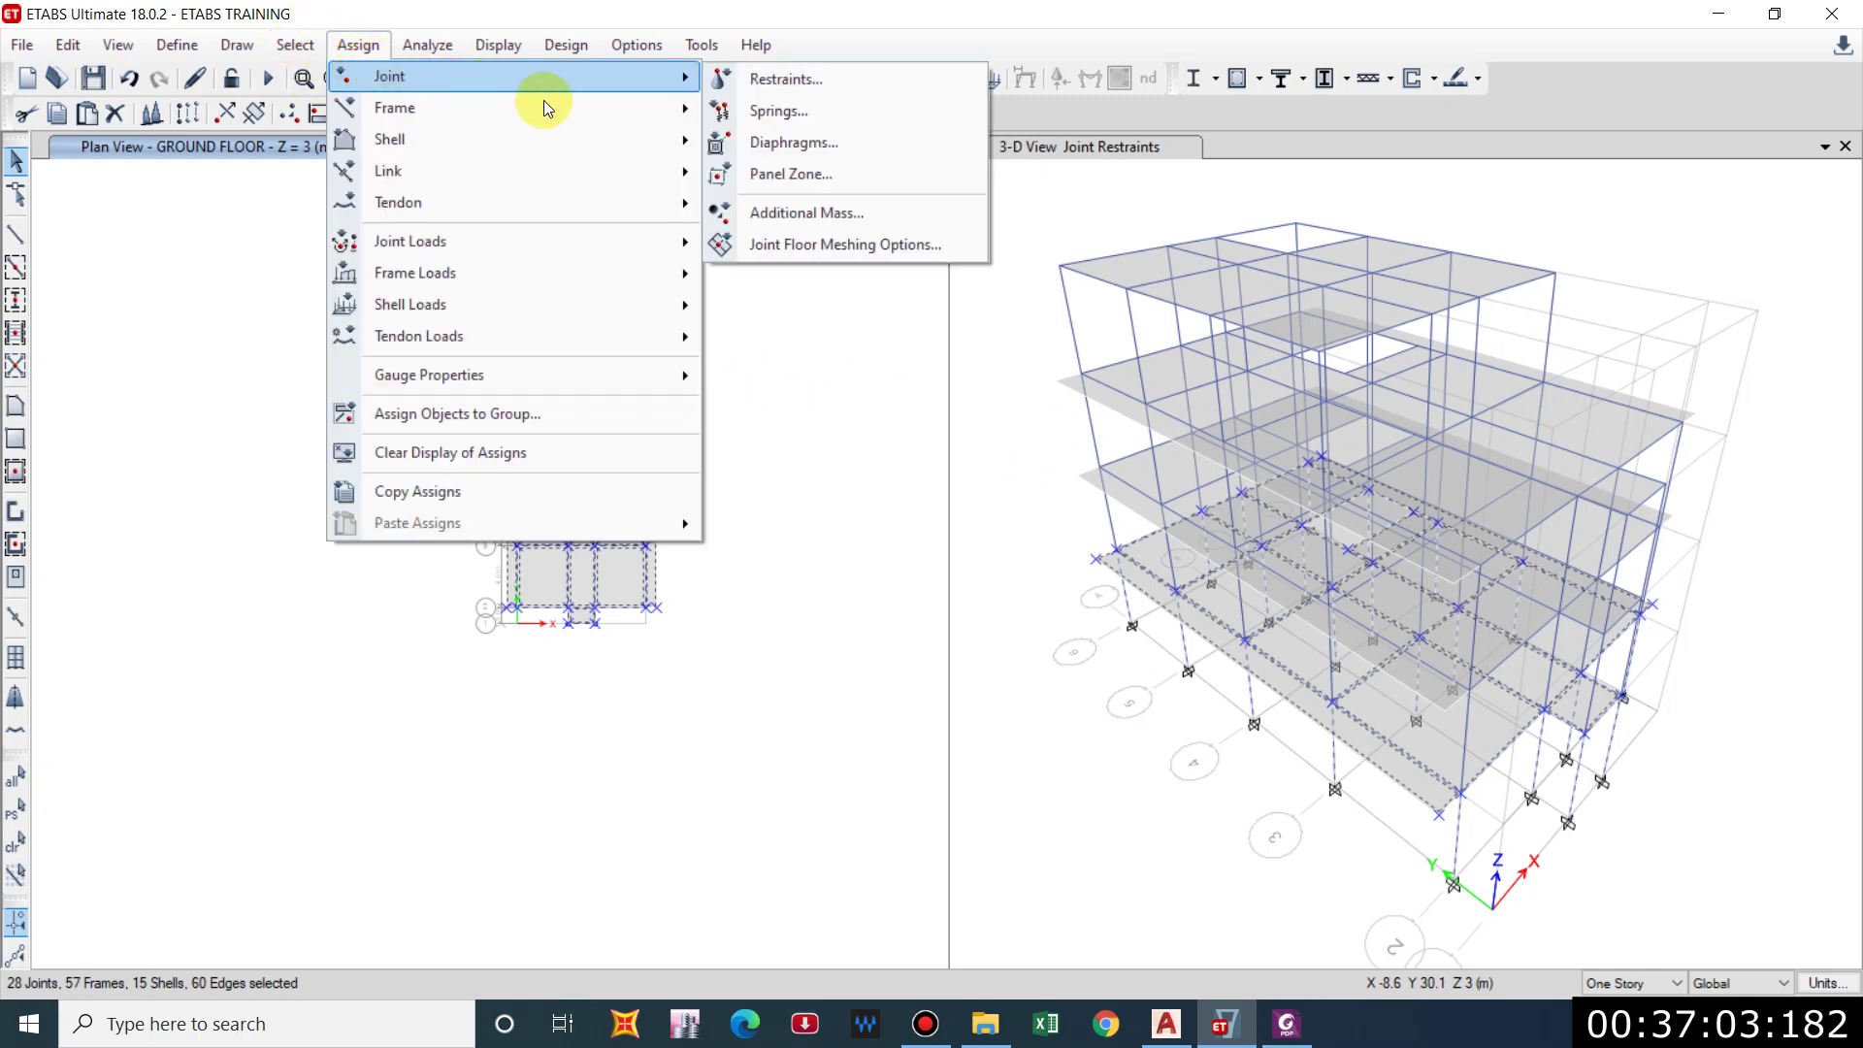
{"action": "left_click", "coordinate": [820, 142]}
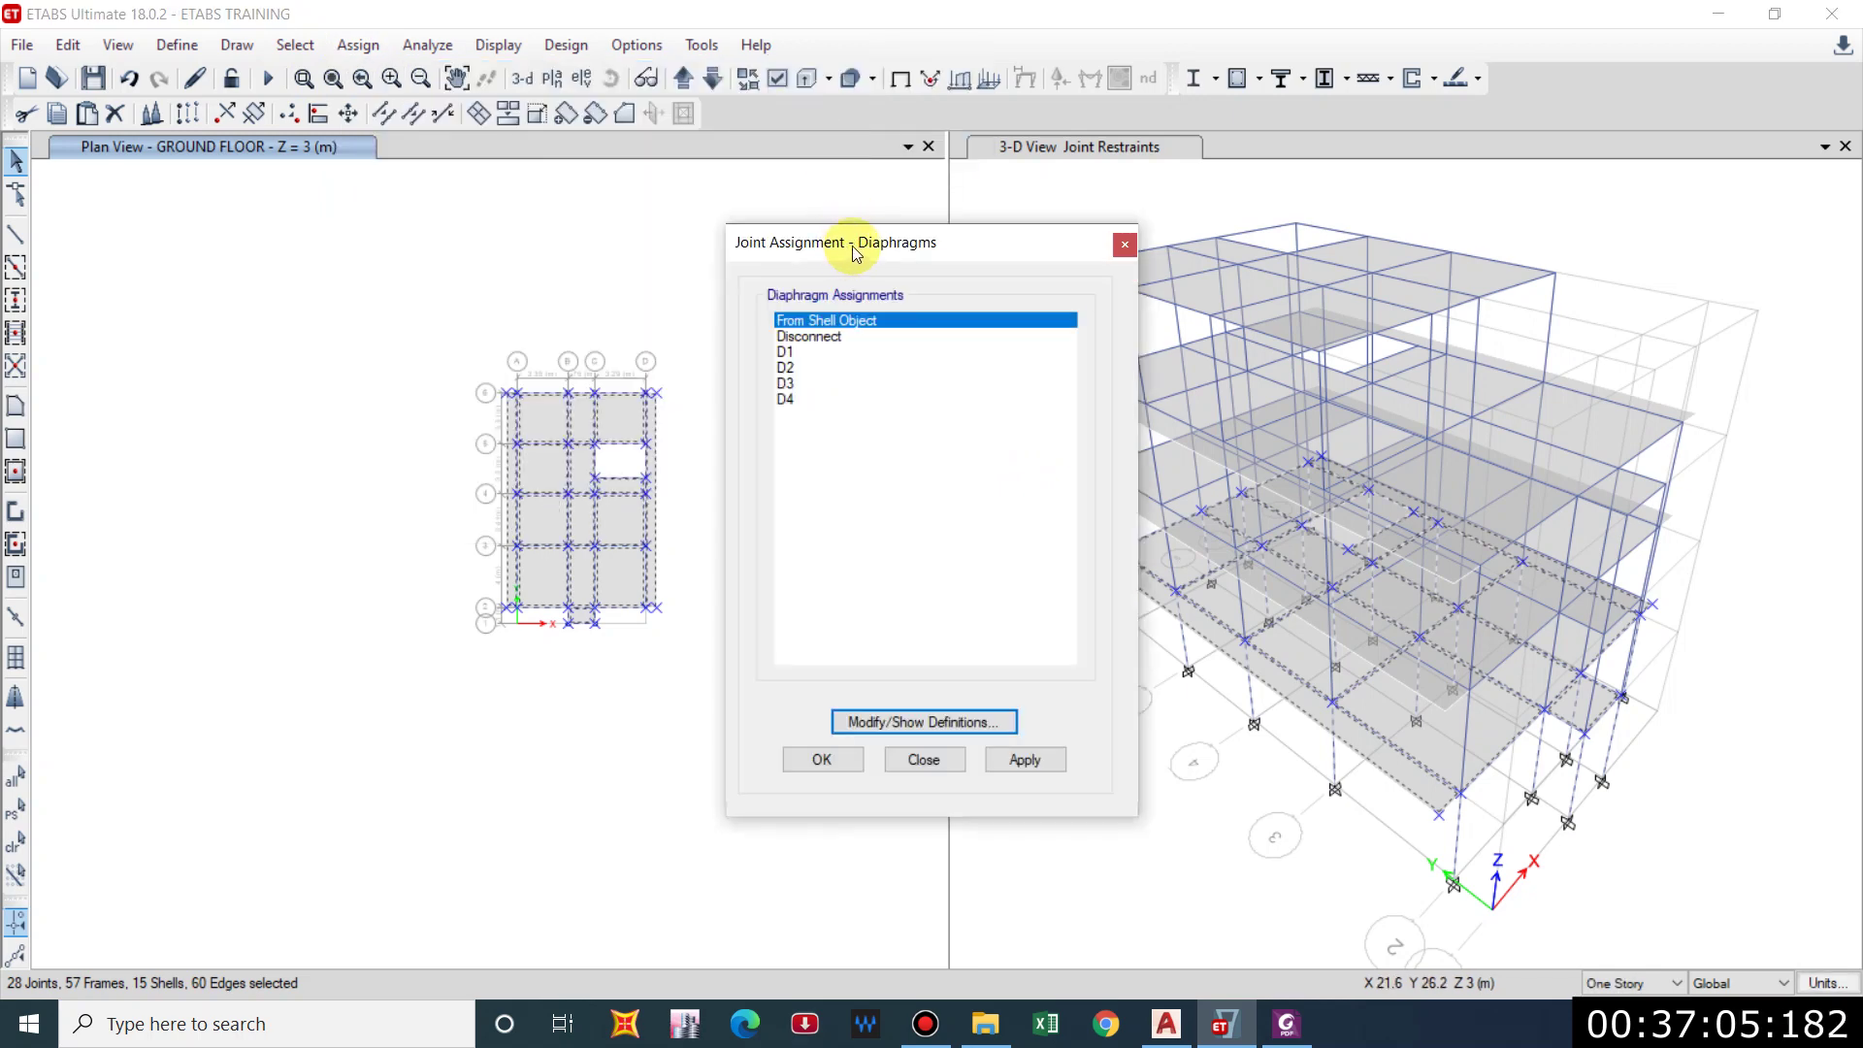
{"action": "left_click_drag", "start_coordinate": [854, 252], "coordinate": [1226, 227]}
{"action": "left_click", "coordinate": [1157, 328]}
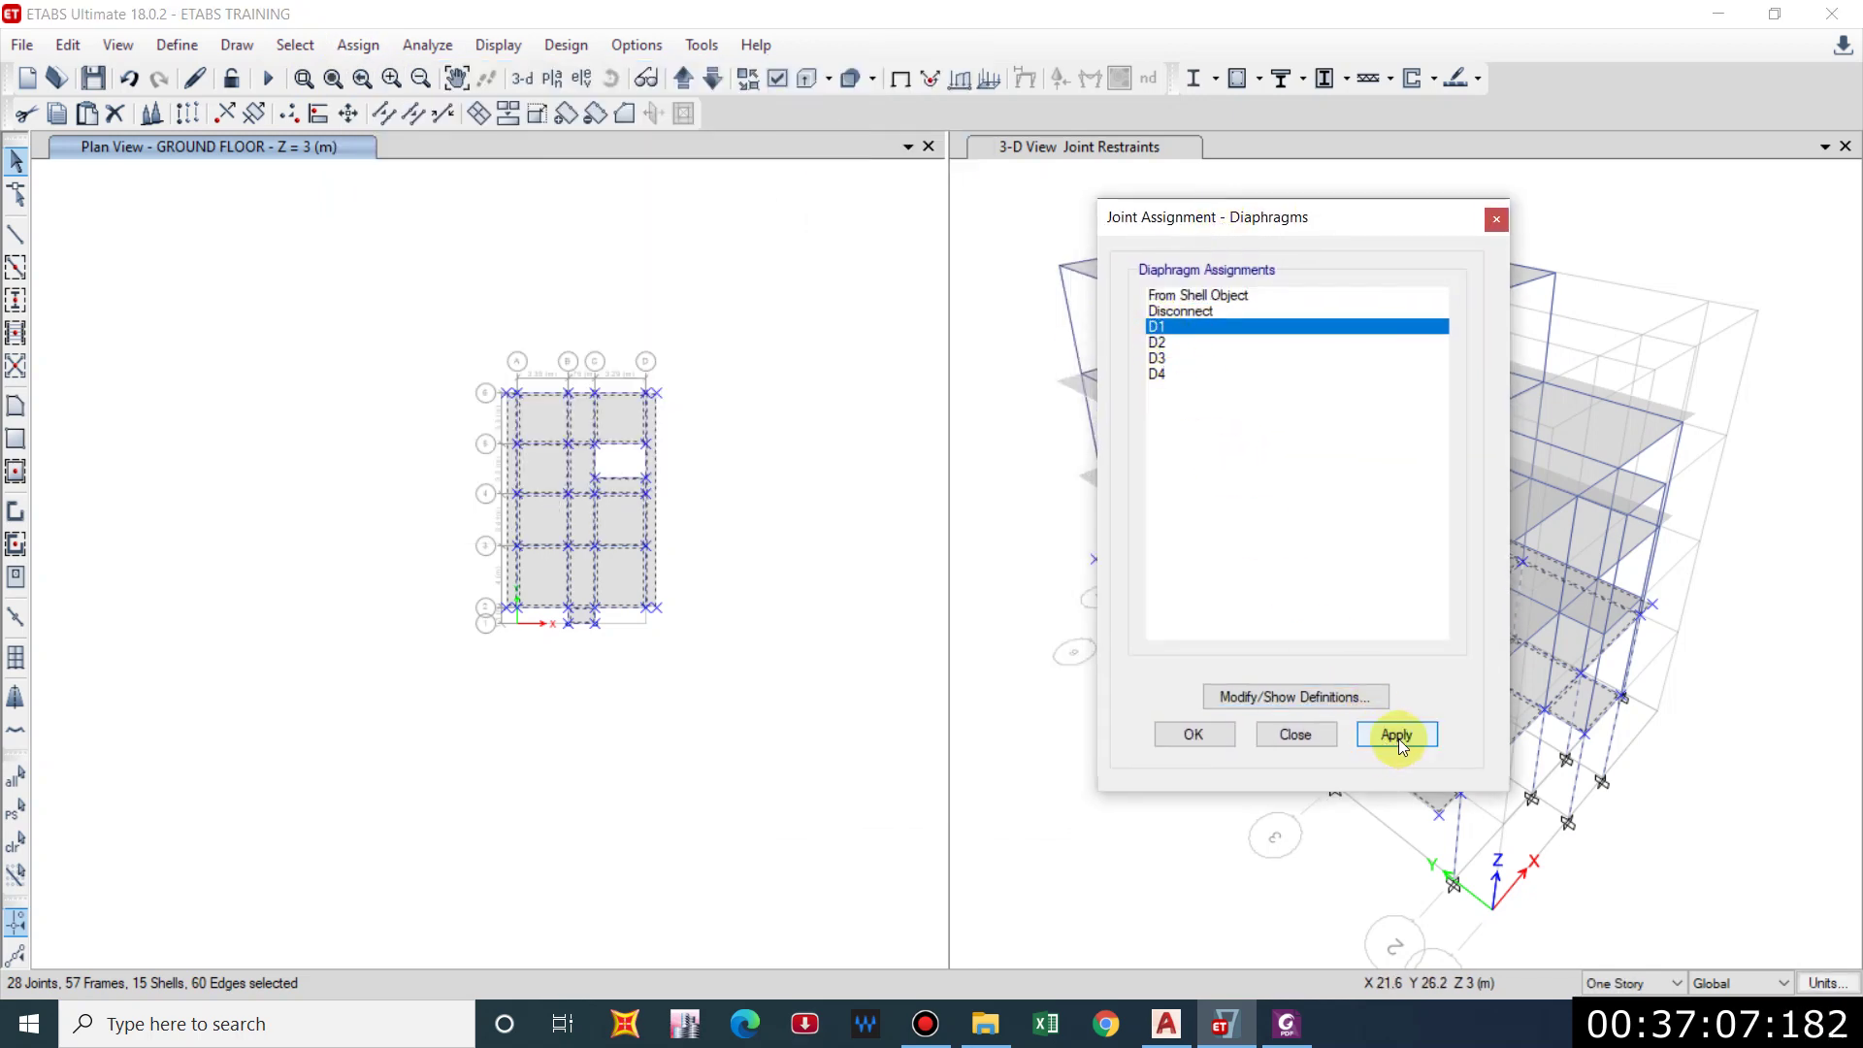
{"action": "left_click", "coordinate": [1296, 696]}
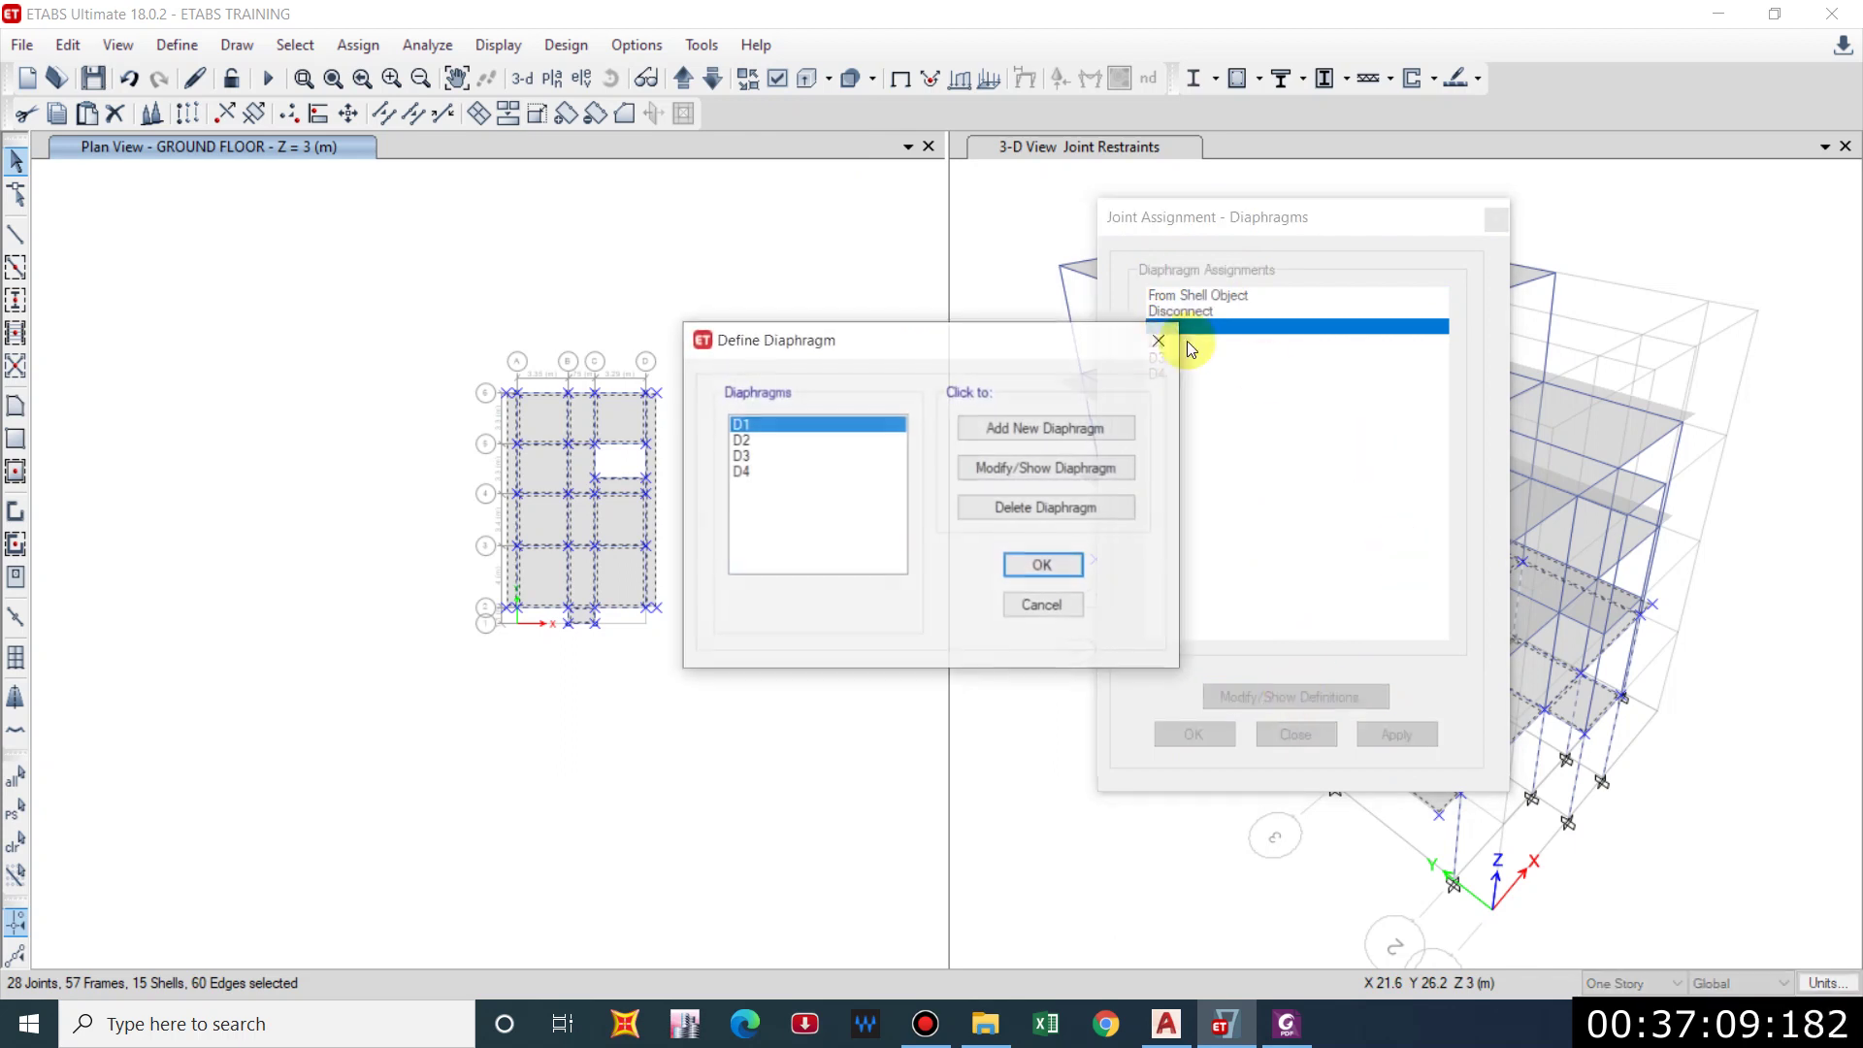
{"action": "left_click", "coordinate": [1023, 469]}
{"action": "key", "text": "Escape"}
{"action": "key", "text": "Escape"}
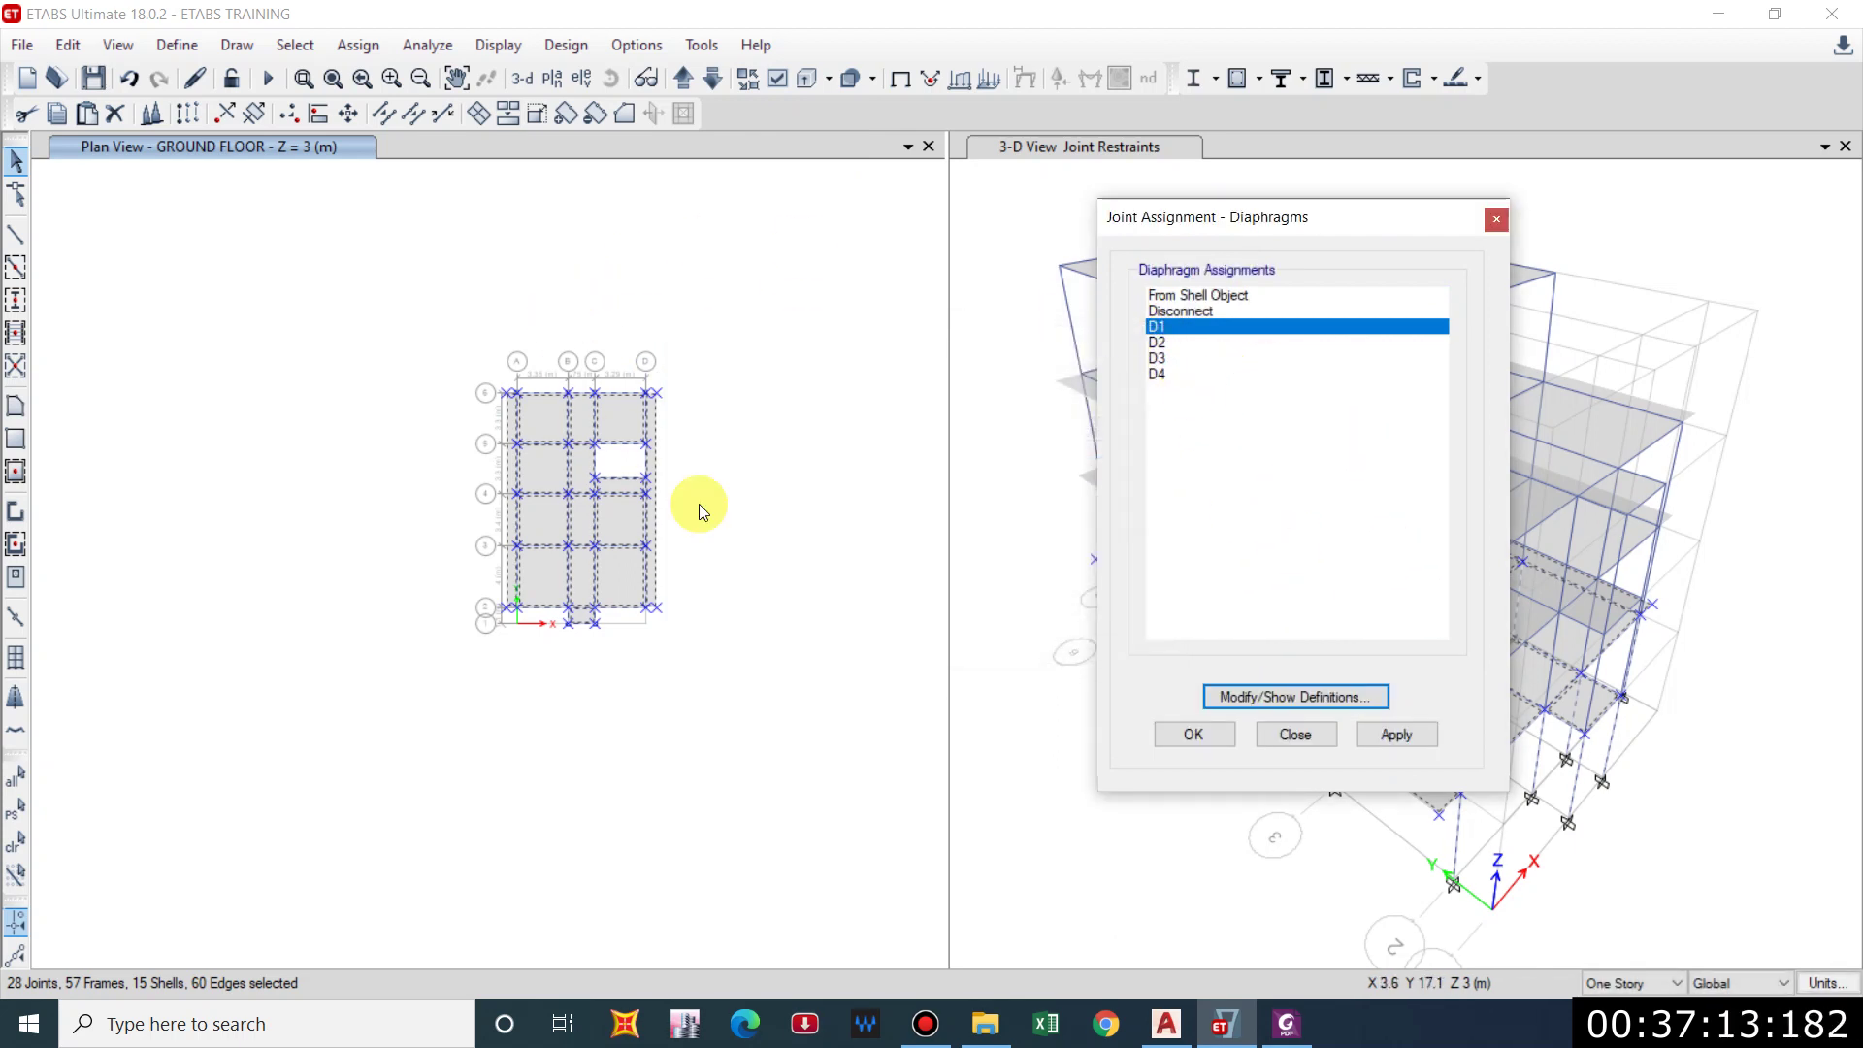
{"action": "left_click", "coordinate": [1398, 734]}
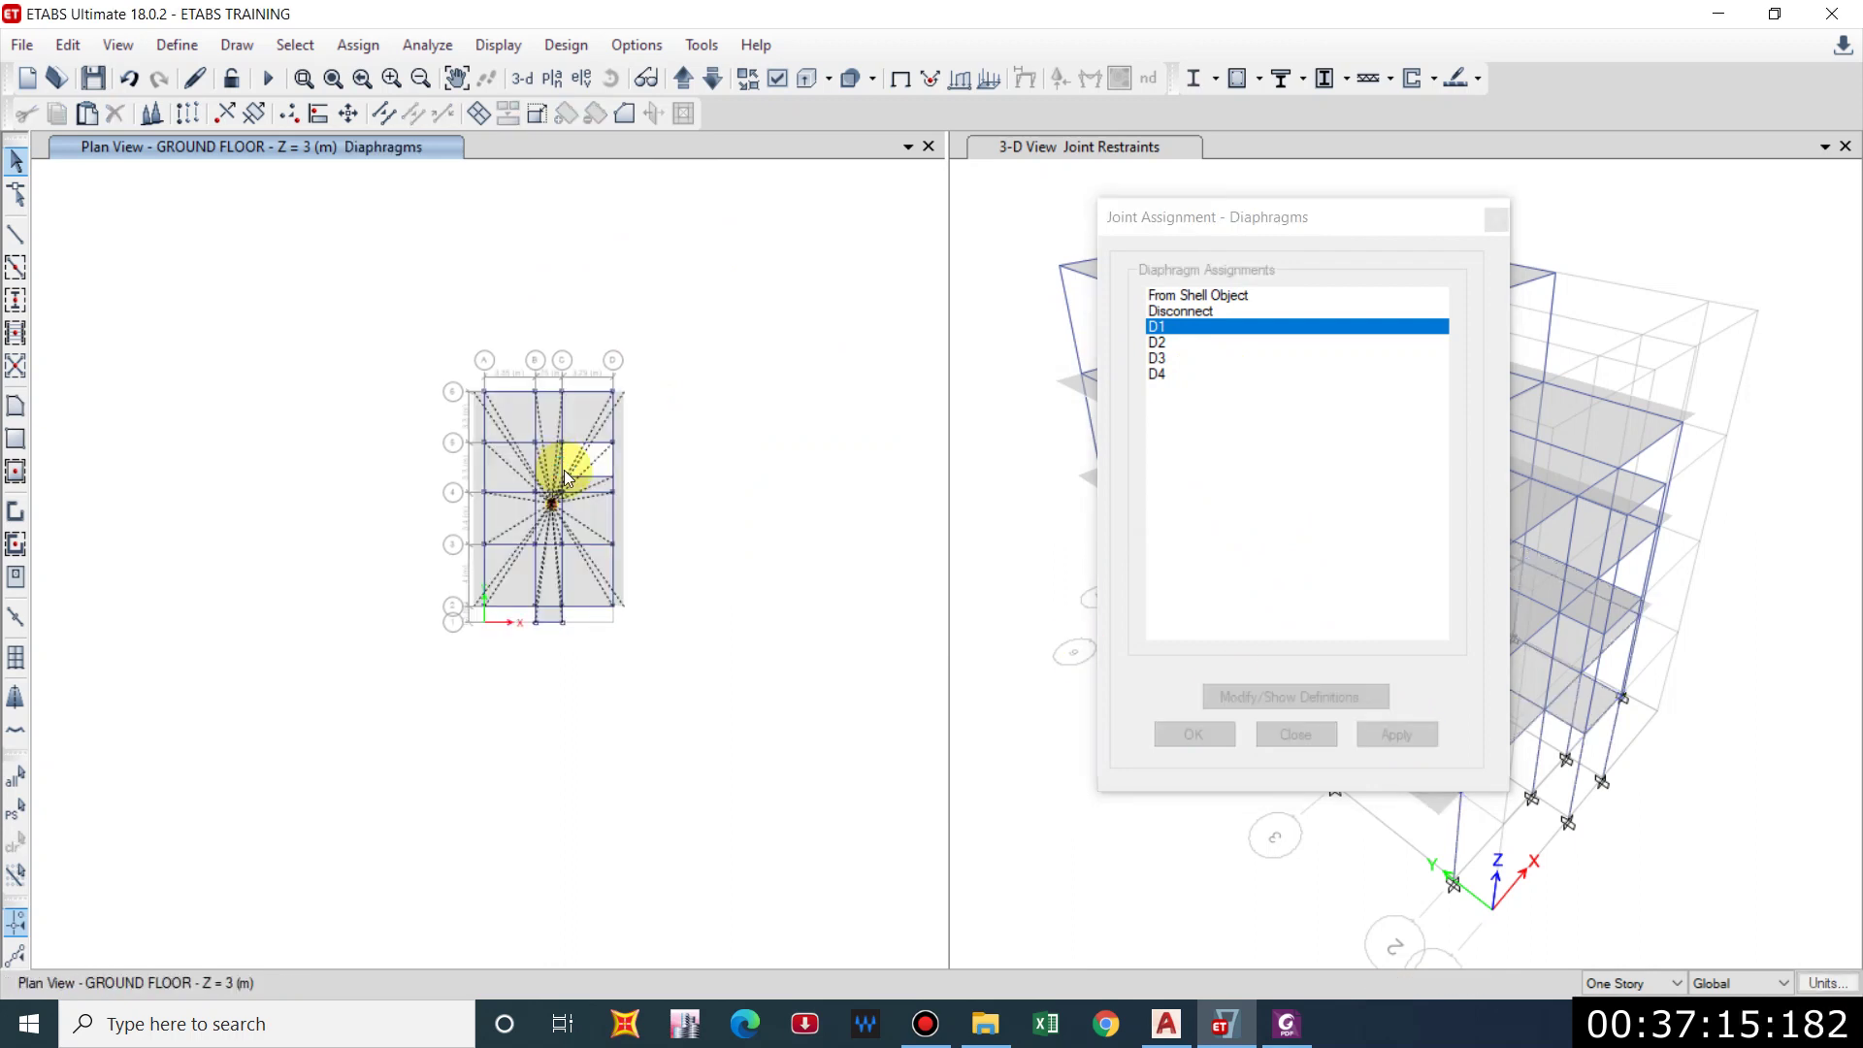
Select all objects on the GROUND FLOOR plan and disconnect their joints from the diaphragm.
{"action": "scroll", "coordinate": [583, 456], "scroll_direction": "up", "scroll_amount": 3}
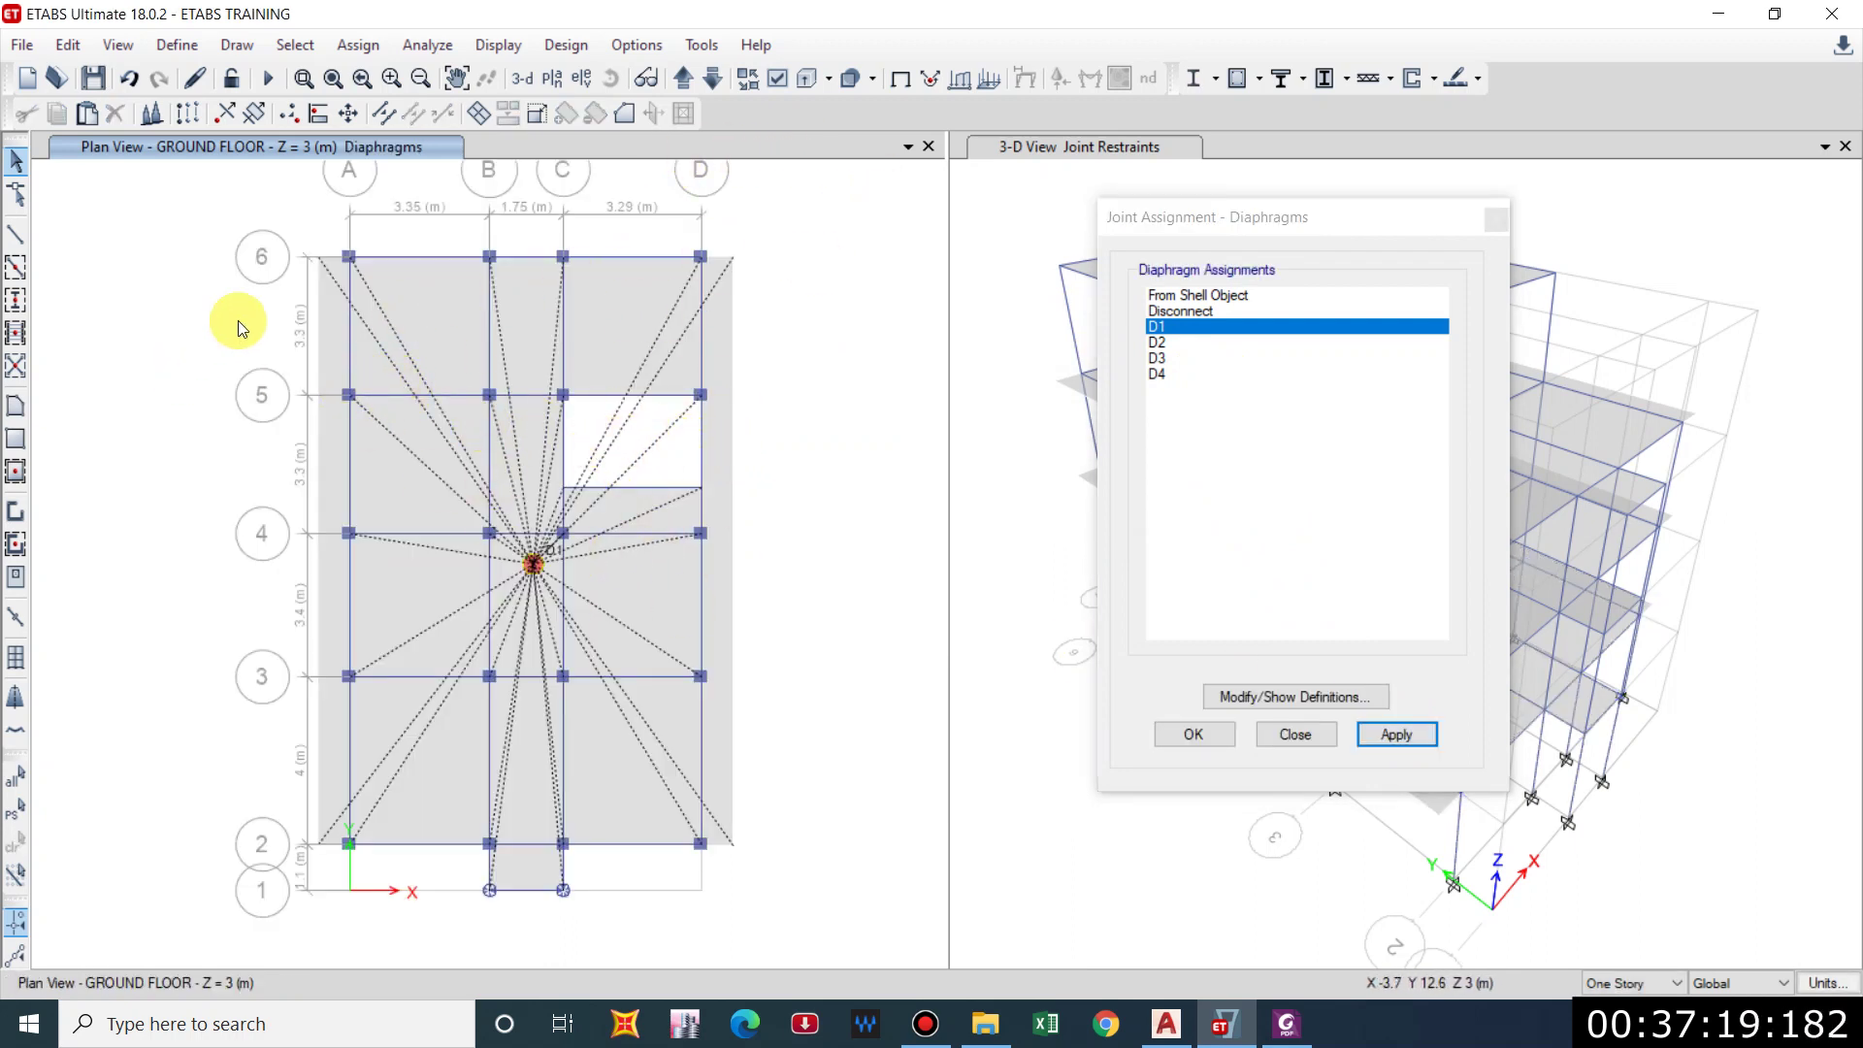
{"action": "scroll", "coordinate": [474, 417], "scroll_direction": "down", "scroll_amount": 3}
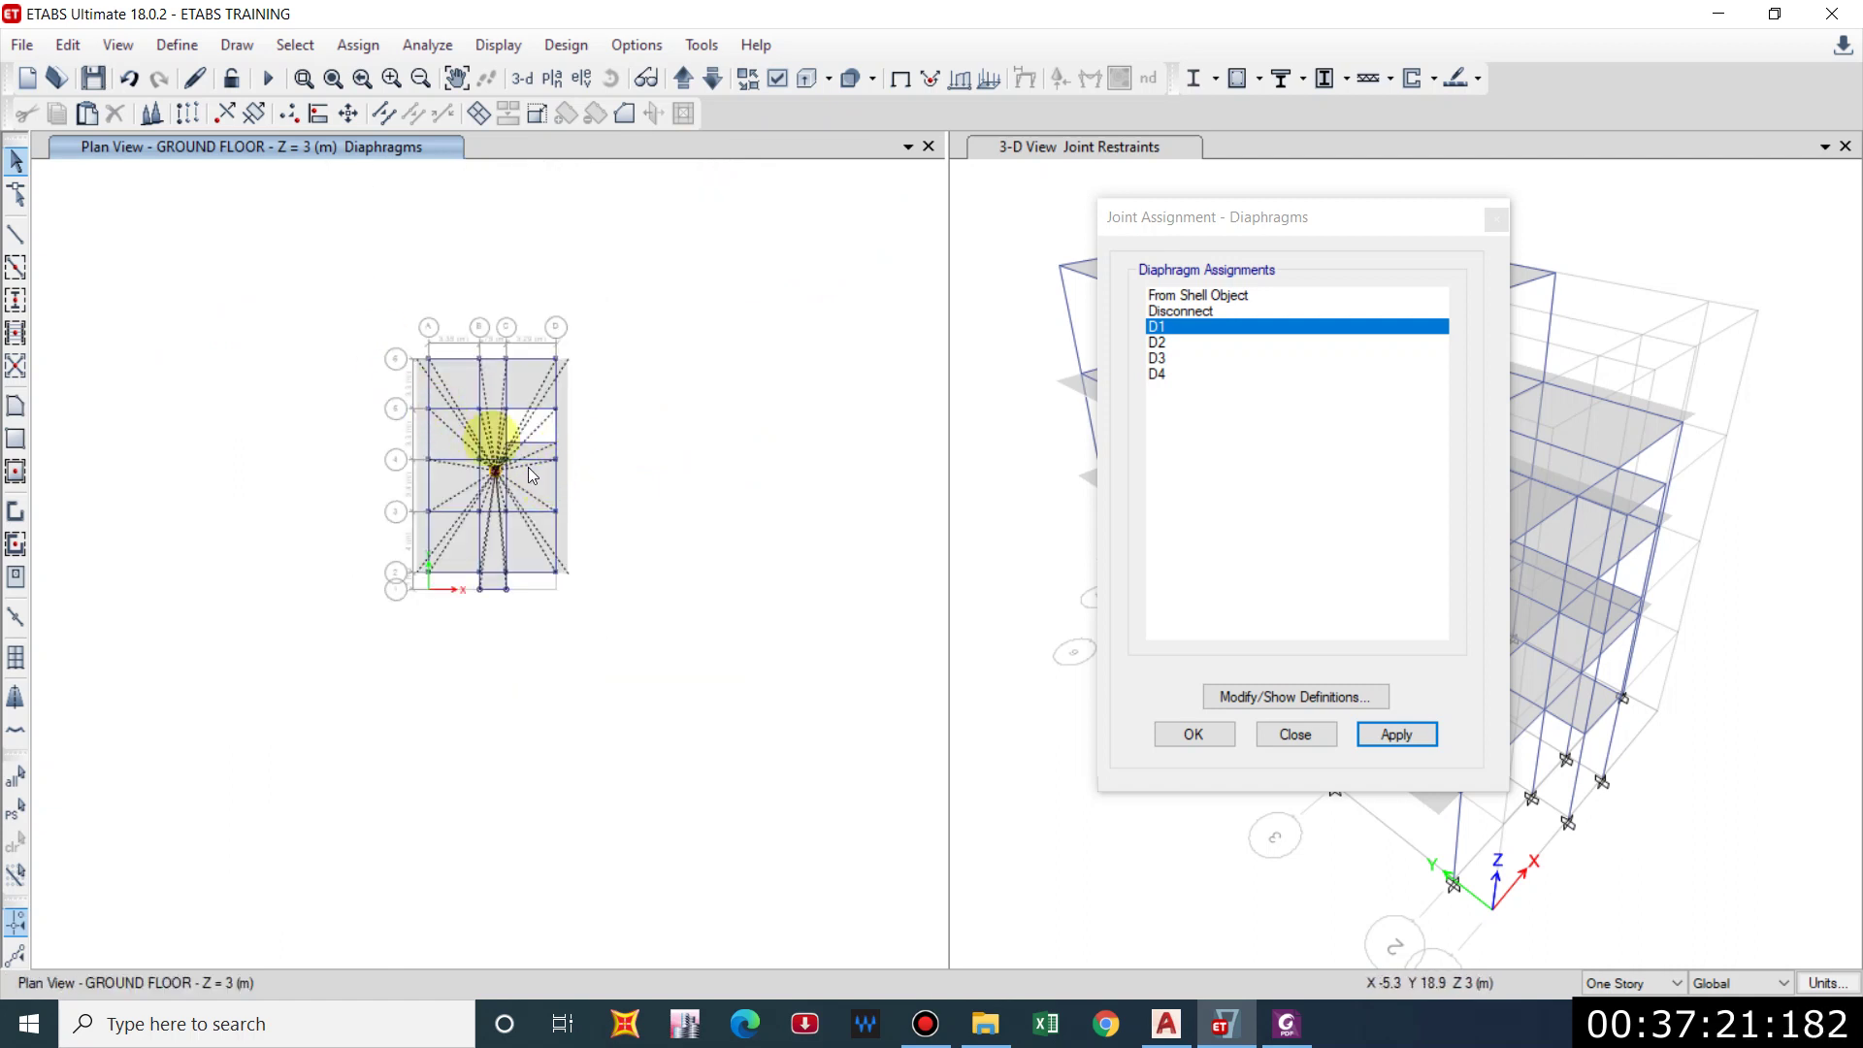
{"action": "left_click_drag", "start_coordinate": [349, 302], "coordinate": [736, 733]}
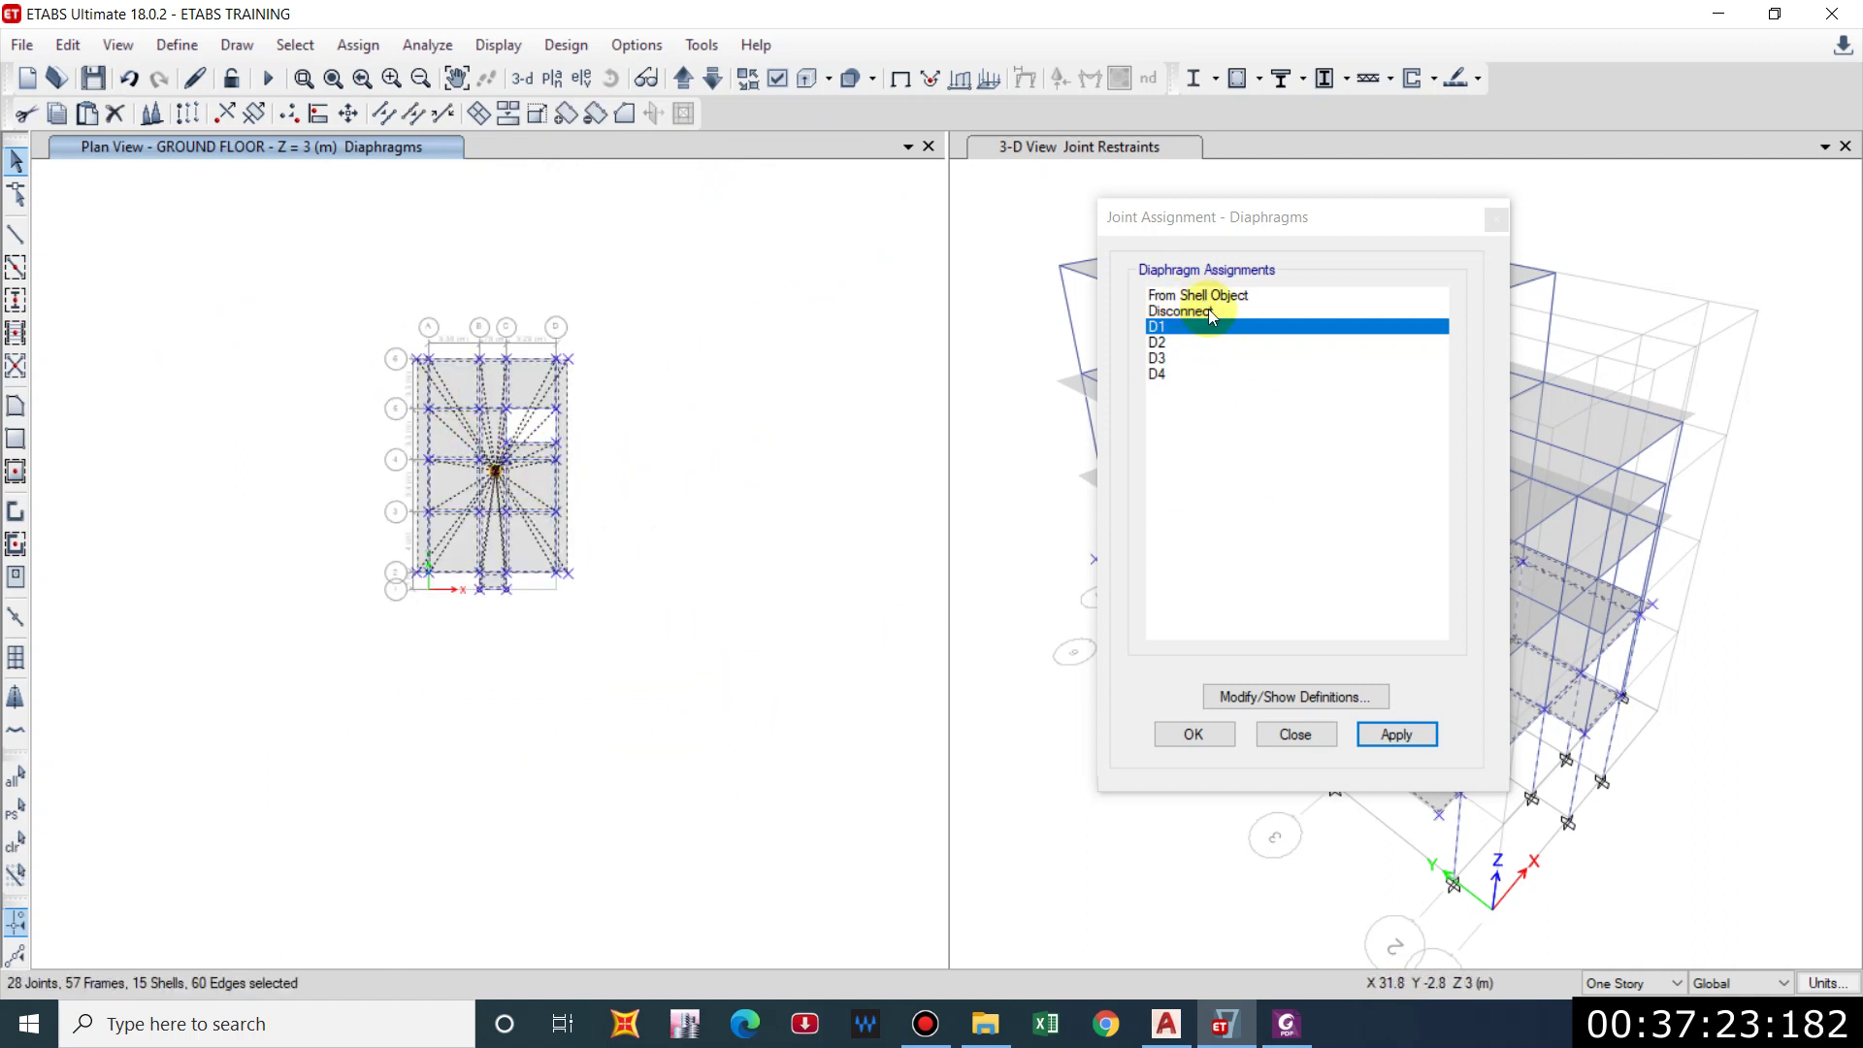
{"action": "left_click", "coordinate": [1168, 310]}
{"action": "left_click", "coordinate": [1394, 735]}
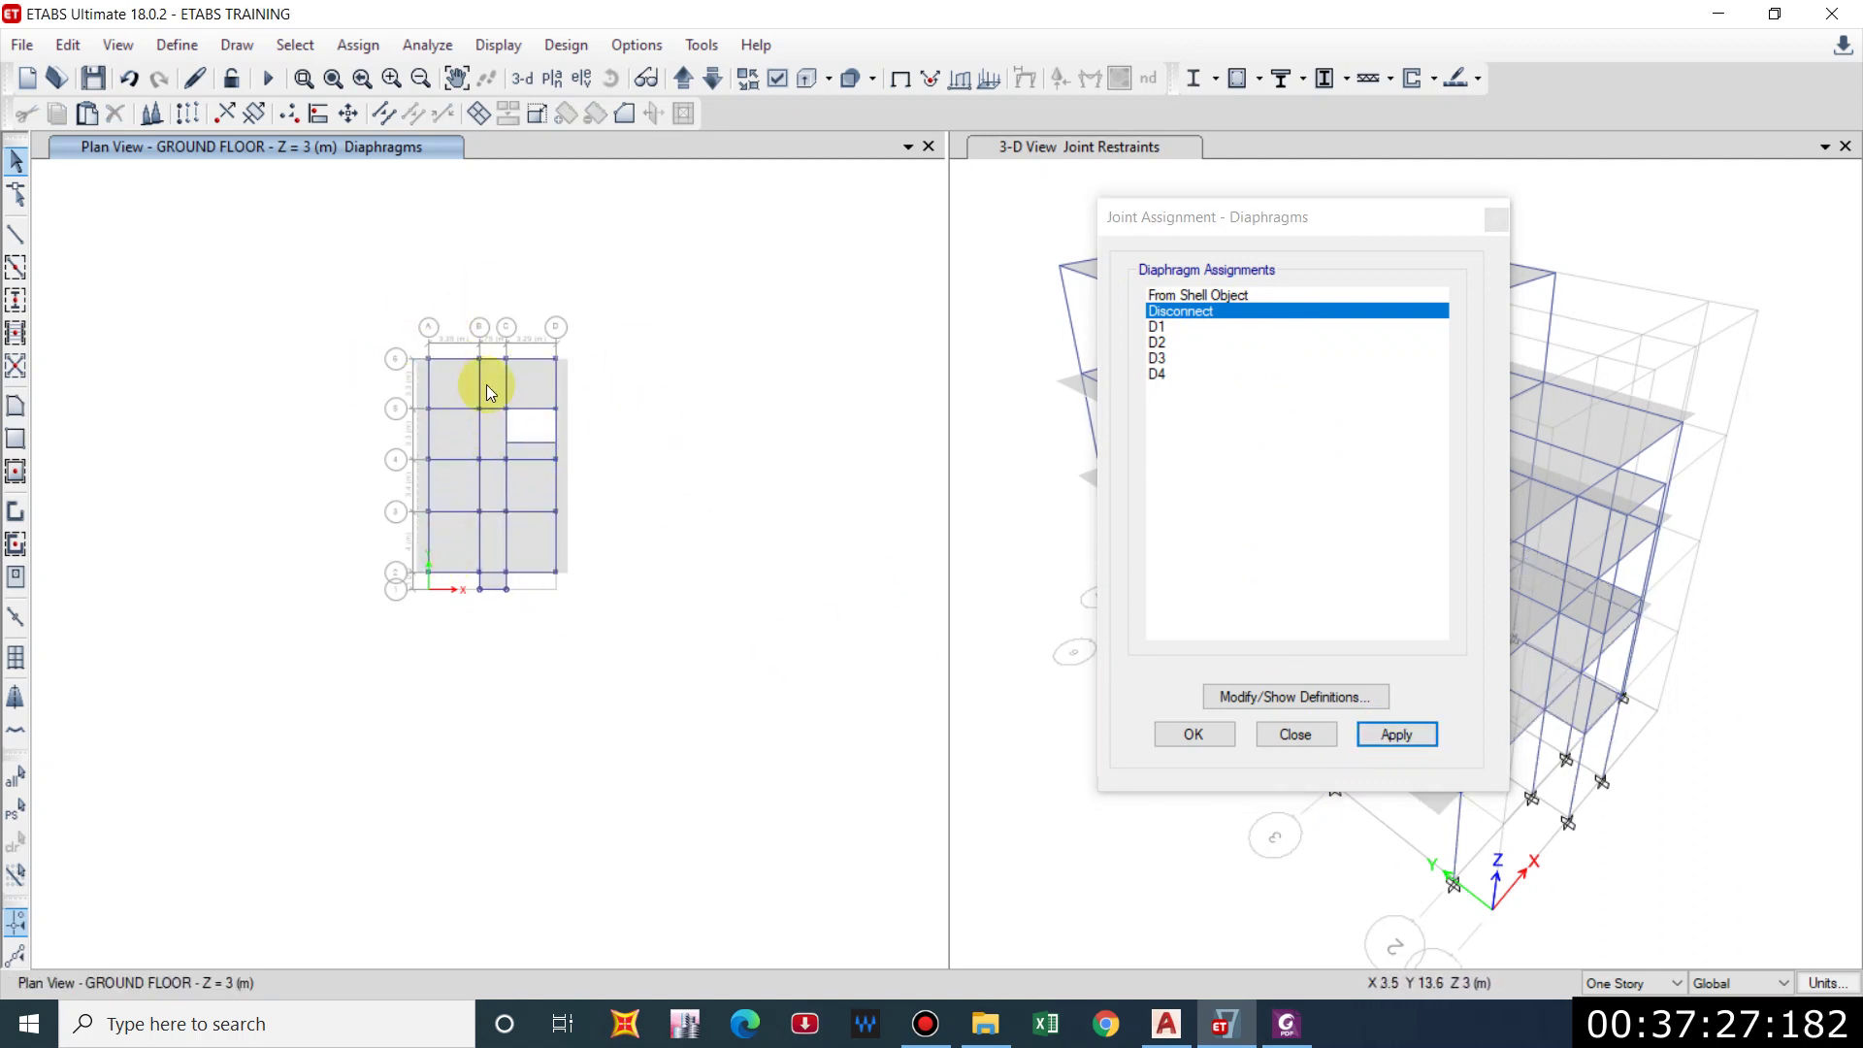
Select all ground floor objects again and assign diaphragm D1 to their joints.
{"action": "left_click_drag", "start_coordinate": [360, 294], "coordinate": [660, 584]}
{"action": "left_click_drag", "start_coordinate": [672, 651], "coordinate": [671, 650]}
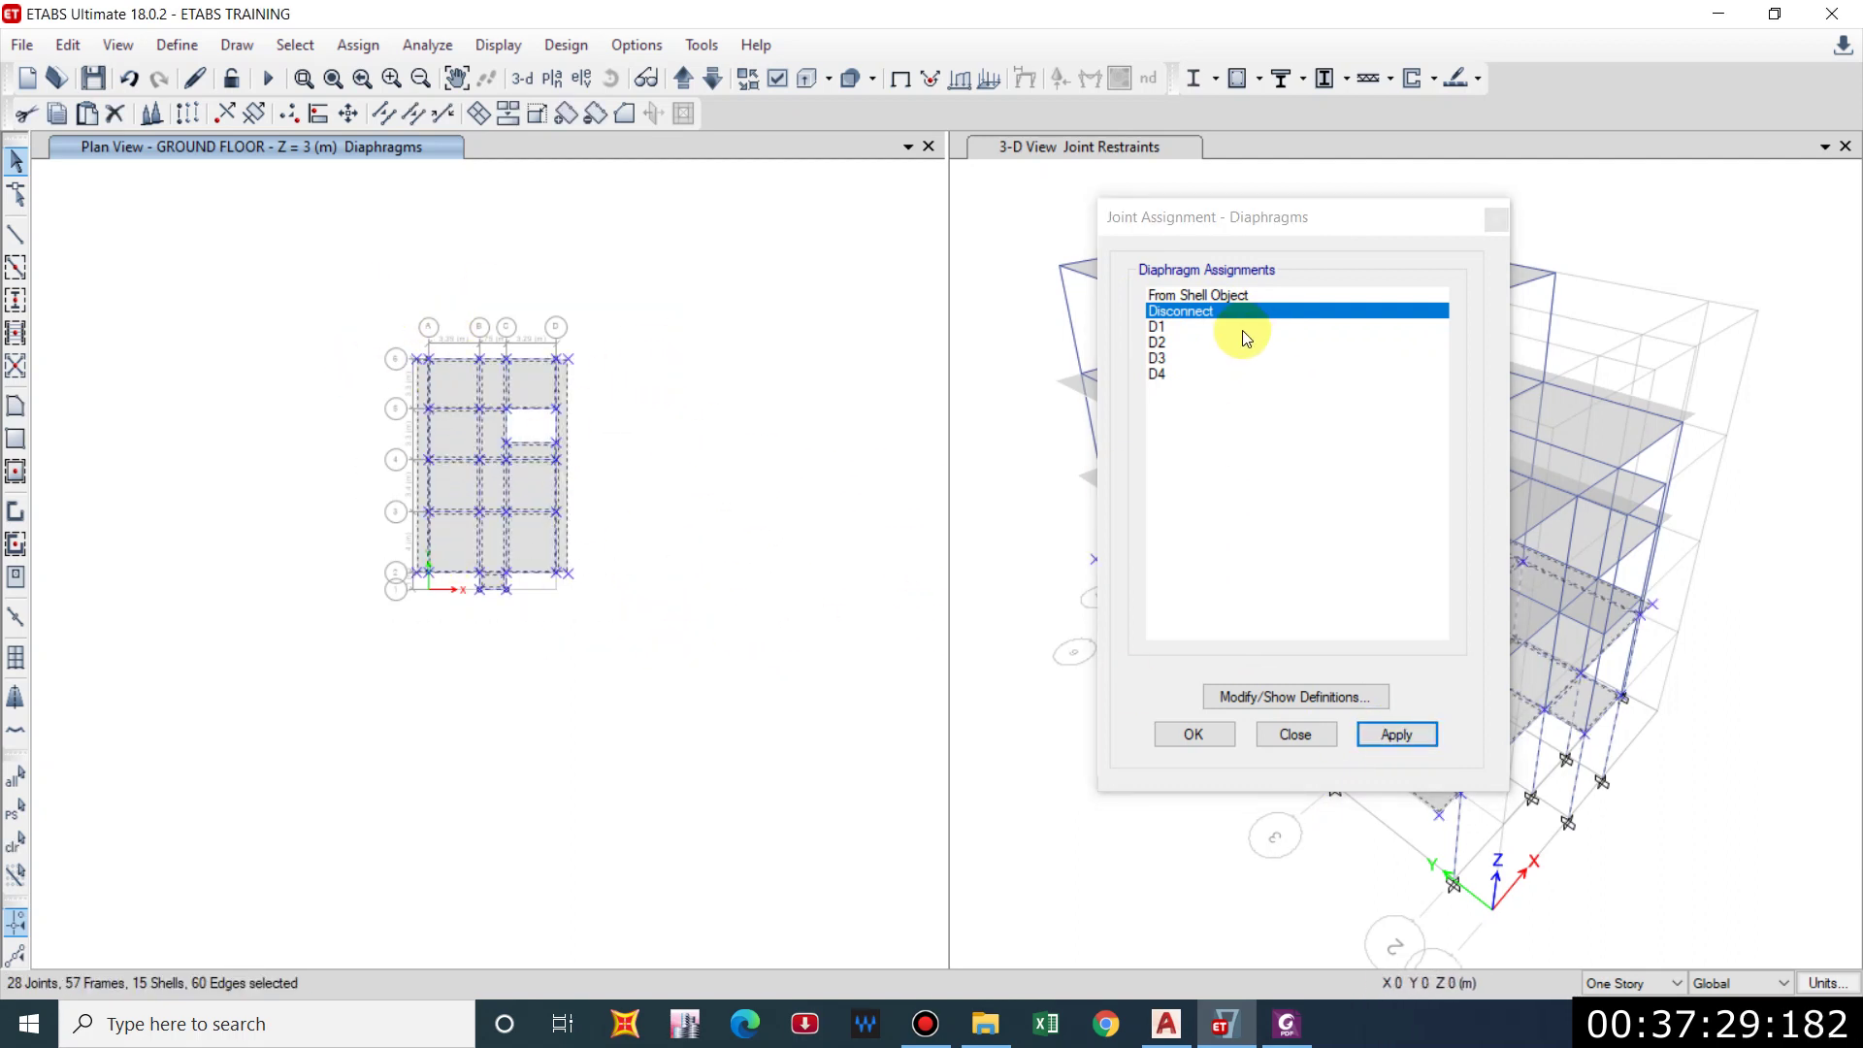
{"action": "left_click", "coordinate": [1184, 328]}
{"action": "left_click", "coordinate": [1397, 735]}
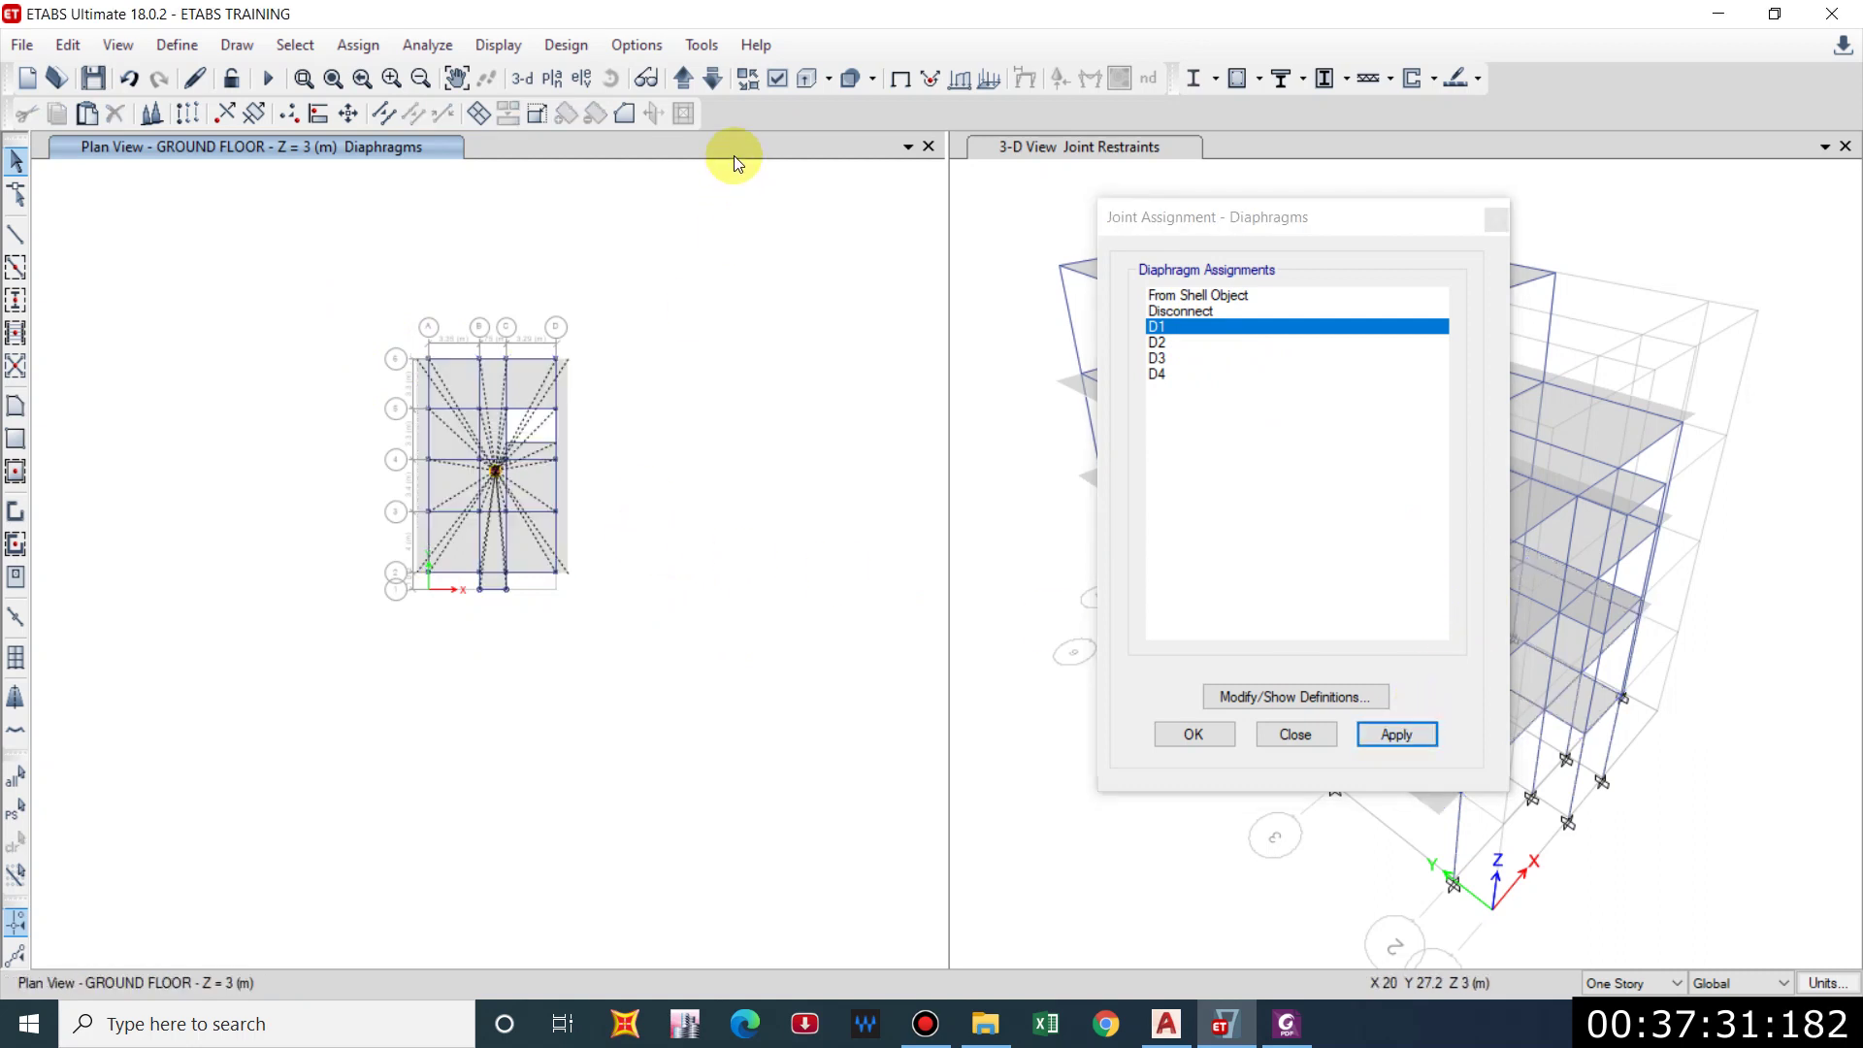
Go to the STORY 1 plan, select all of its objects and assign joint diaphragm D2.
{"action": "left_click", "coordinate": [680, 79]}
{"action": "left_click_drag", "start_coordinate": [361, 301], "coordinate": [675, 628]}
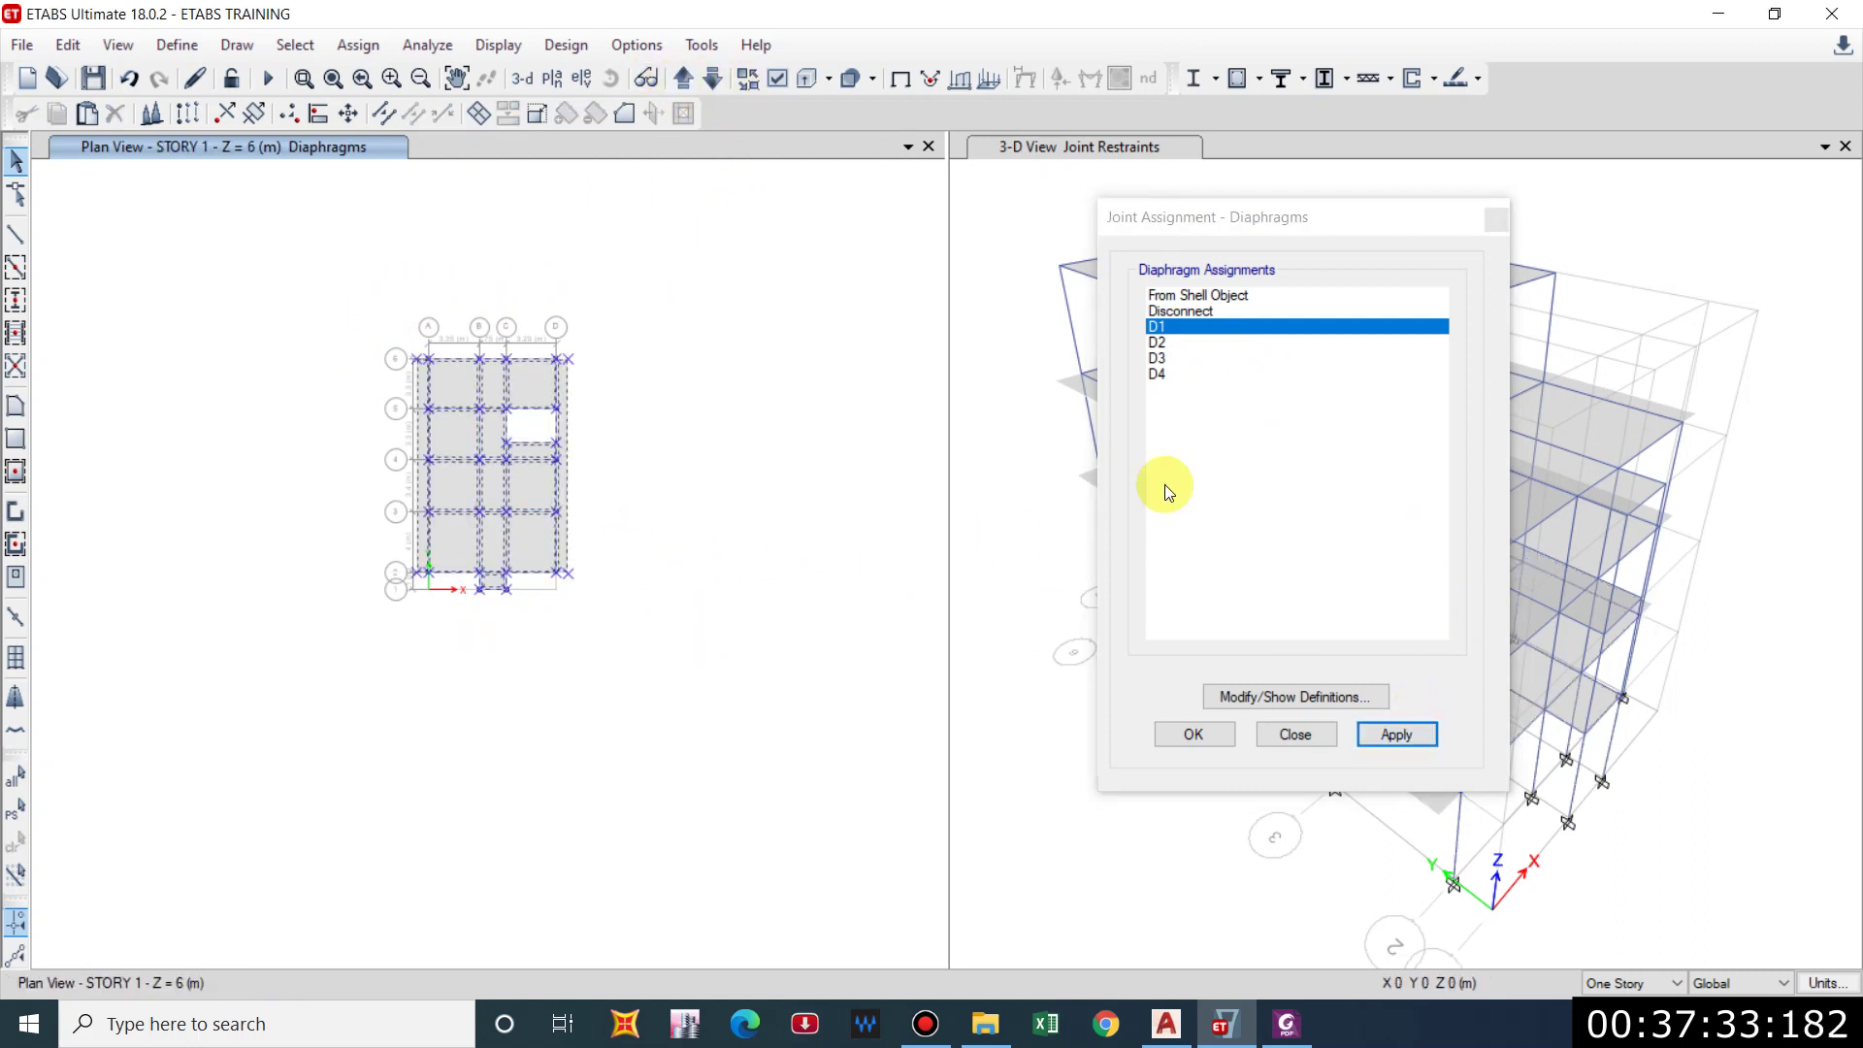
{"action": "left_click", "coordinate": [1155, 343]}
{"action": "left_click", "coordinate": [1395, 736]}
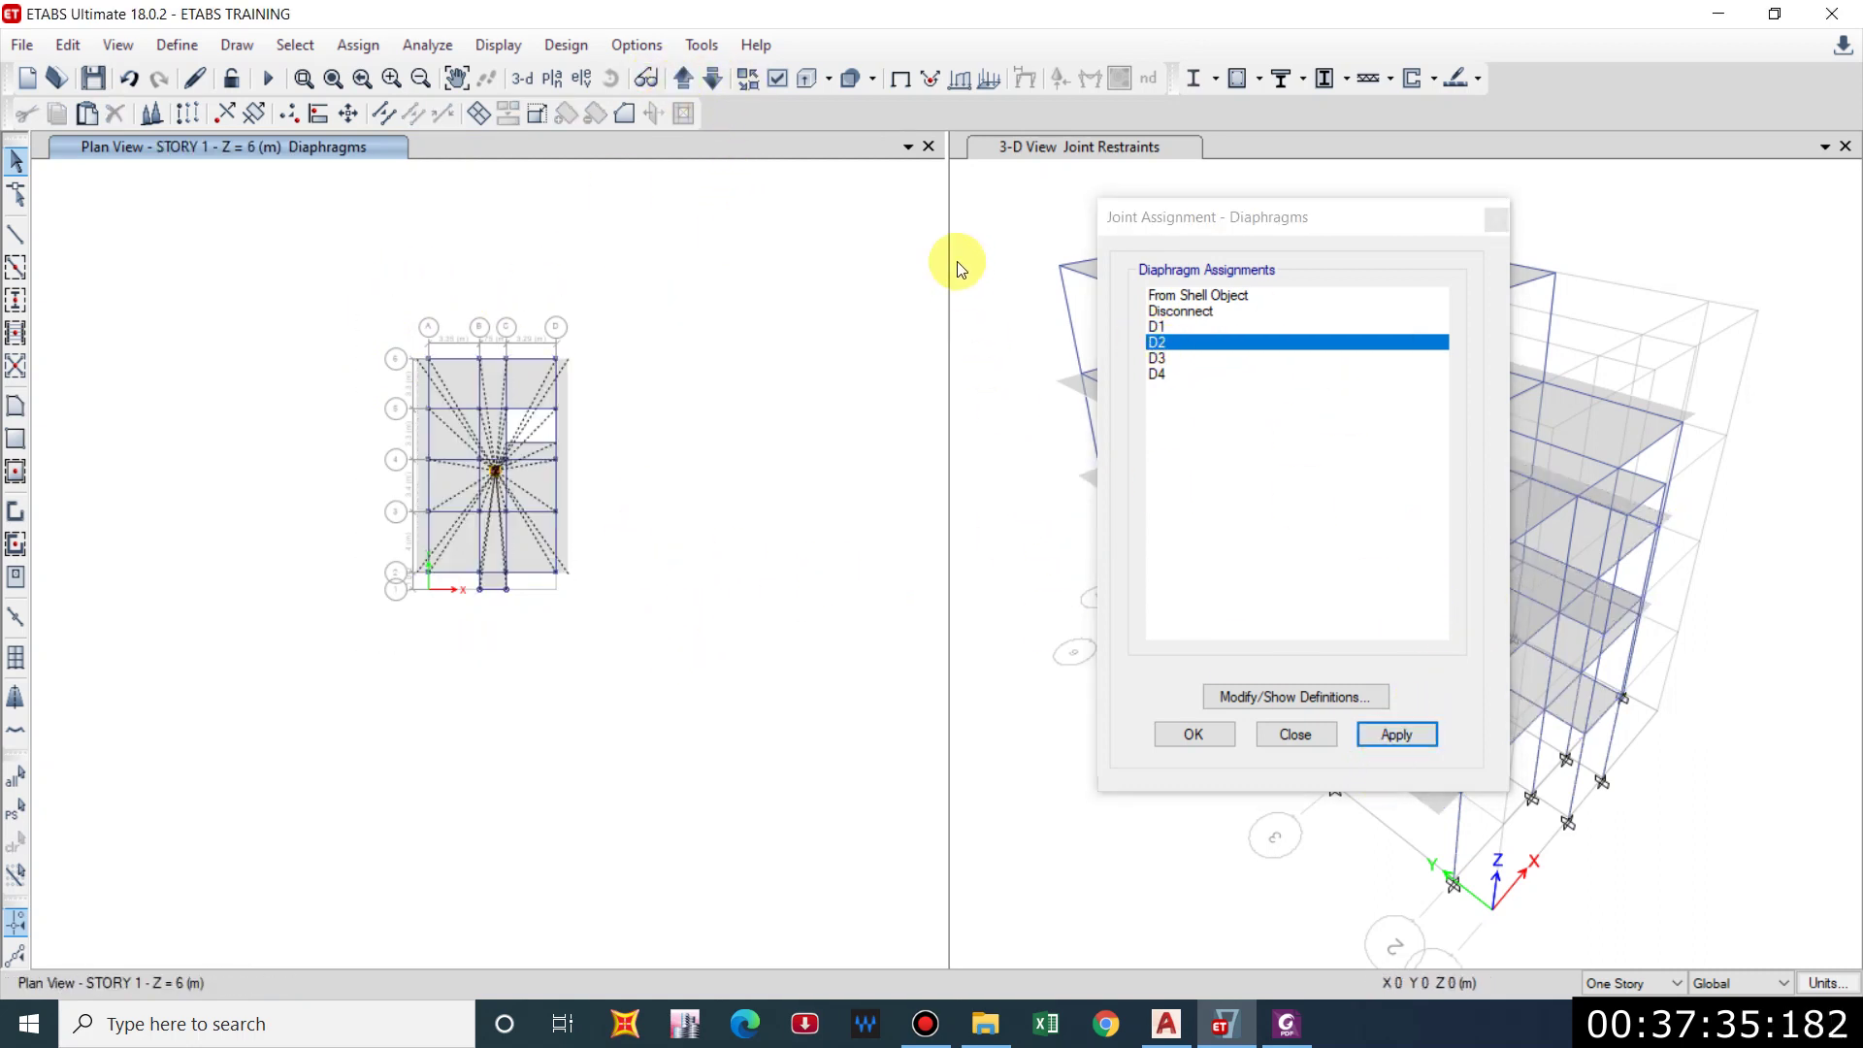
Go to the STORY 2 plan, select all of its objects and assign joint diaphragm D3.
{"action": "left_click", "coordinate": [695, 80]}
{"action": "left_click_drag", "start_coordinate": [374, 216], "coordinate": [710, 679]}
{"action": "left_click", "coordinate": [1172, 361]}
{"action": "left_click", "coordinate": [1397, 735]}
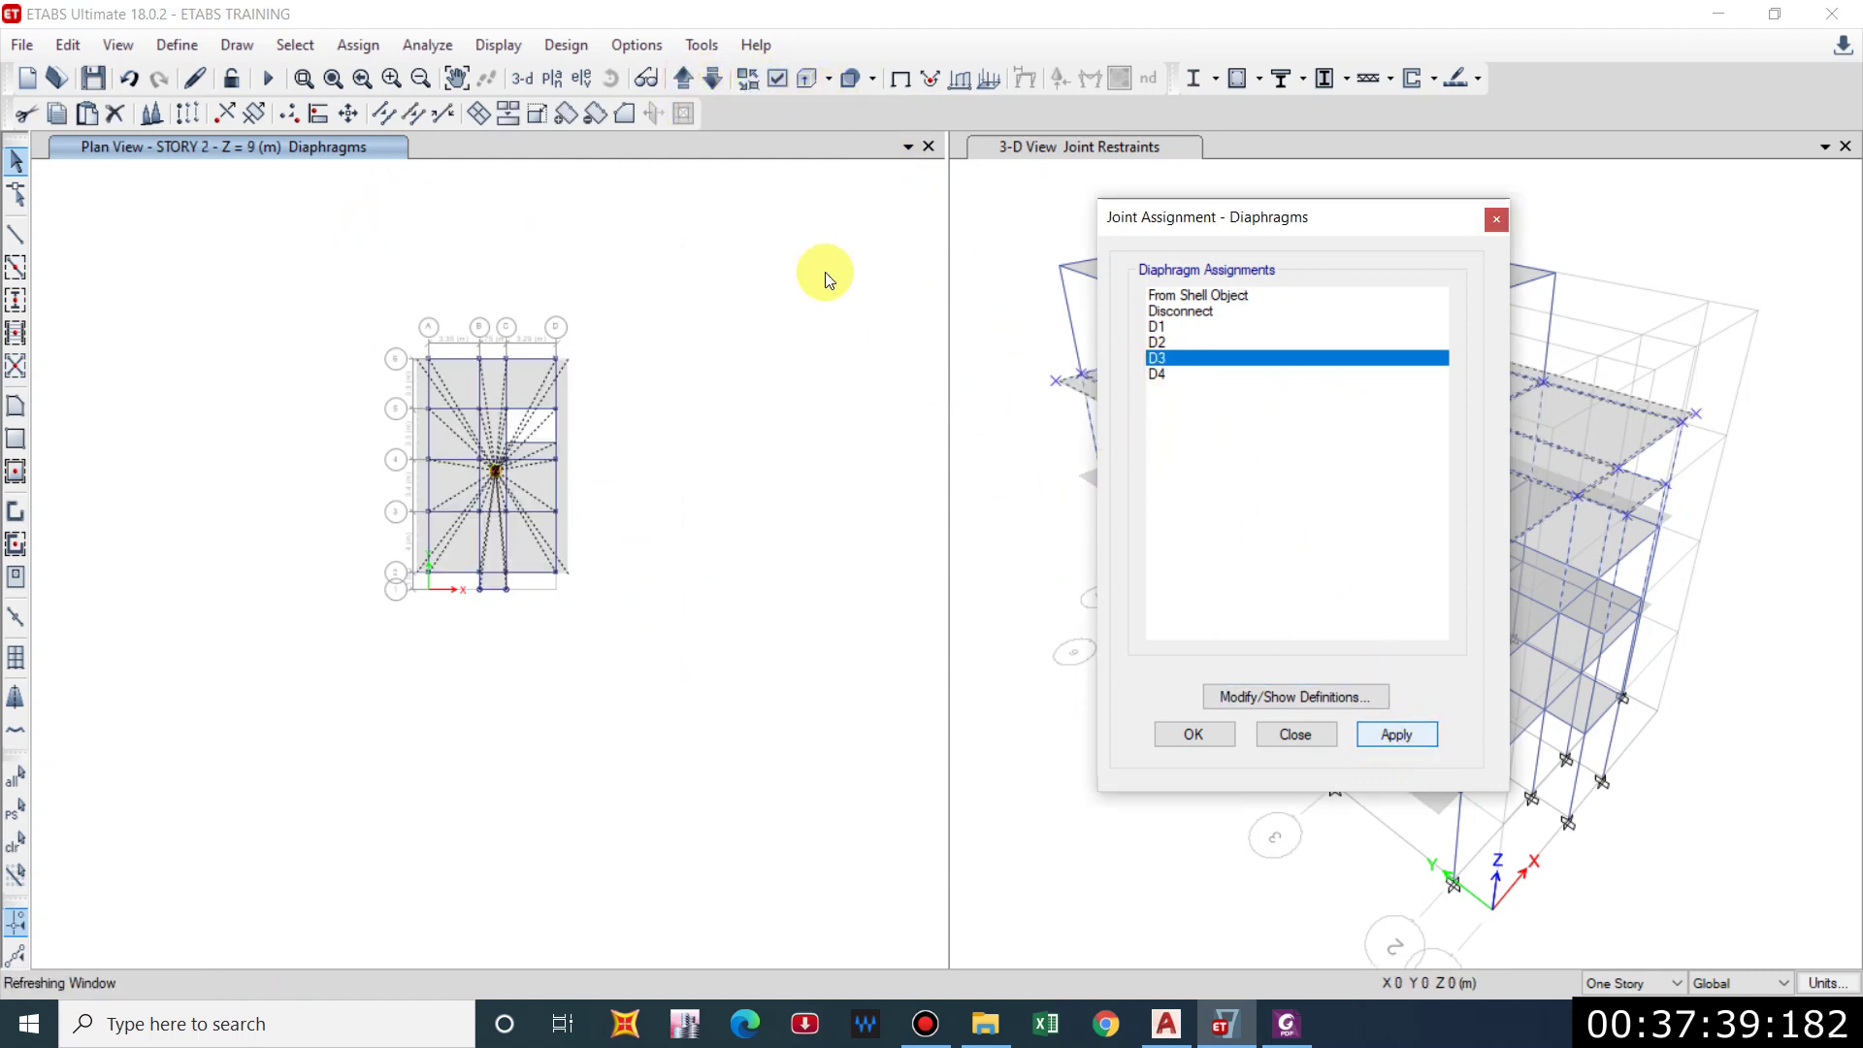
Go to the STORY 3 plan, select all of its objects and assign joint diaphragm D4.
{"action": "left_click", "coordinate": [696, 80]}
{"action": "left_click_drag", "start_coordinate": [379, 316], "coordinate": [728, 716]}
{"action": "left_click", "coordinate": [1188, 375]}
{"action": "left_click", "coordinate": [1429, 742]}
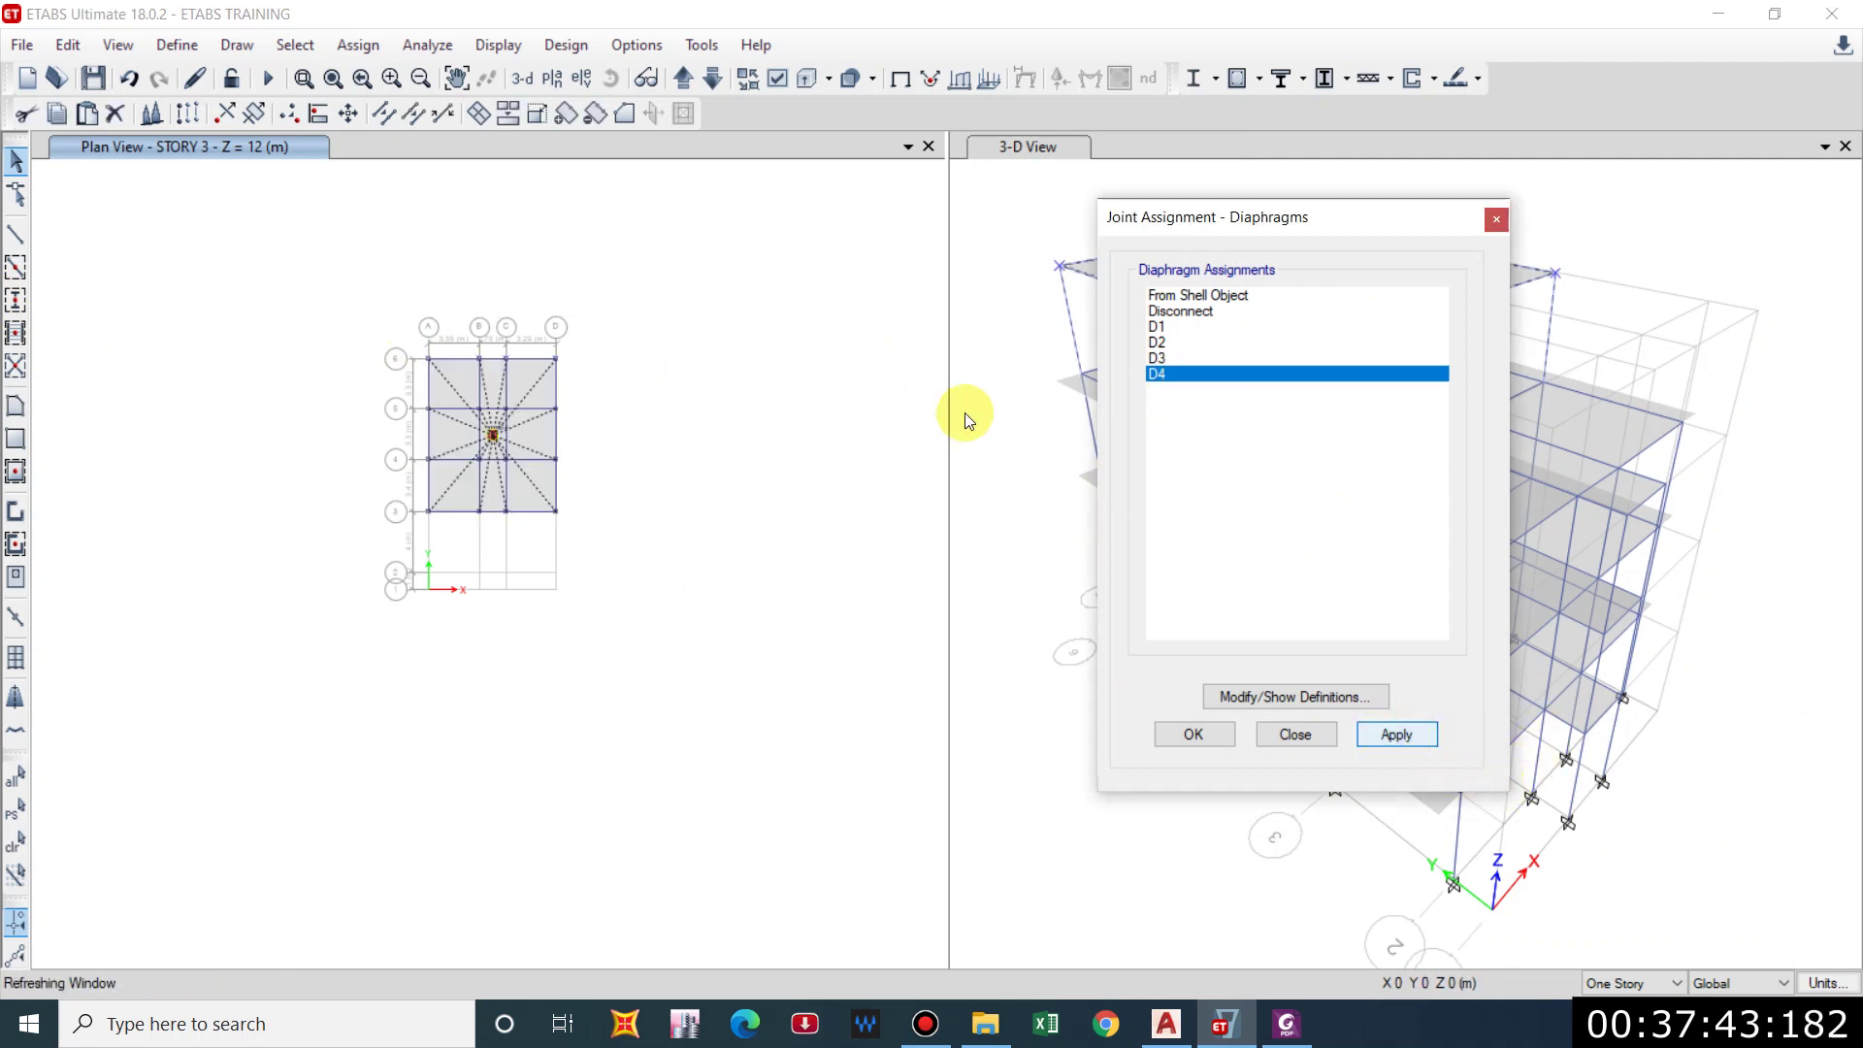
Review the diaphragm assignments on each plan from GROUND FLOOR to STORY 3, and finish the diaphragm assignment.
{"action": "scroll", "coordinate": [443, 466], "scroll_direction": "up", "scroll_amount": 3}
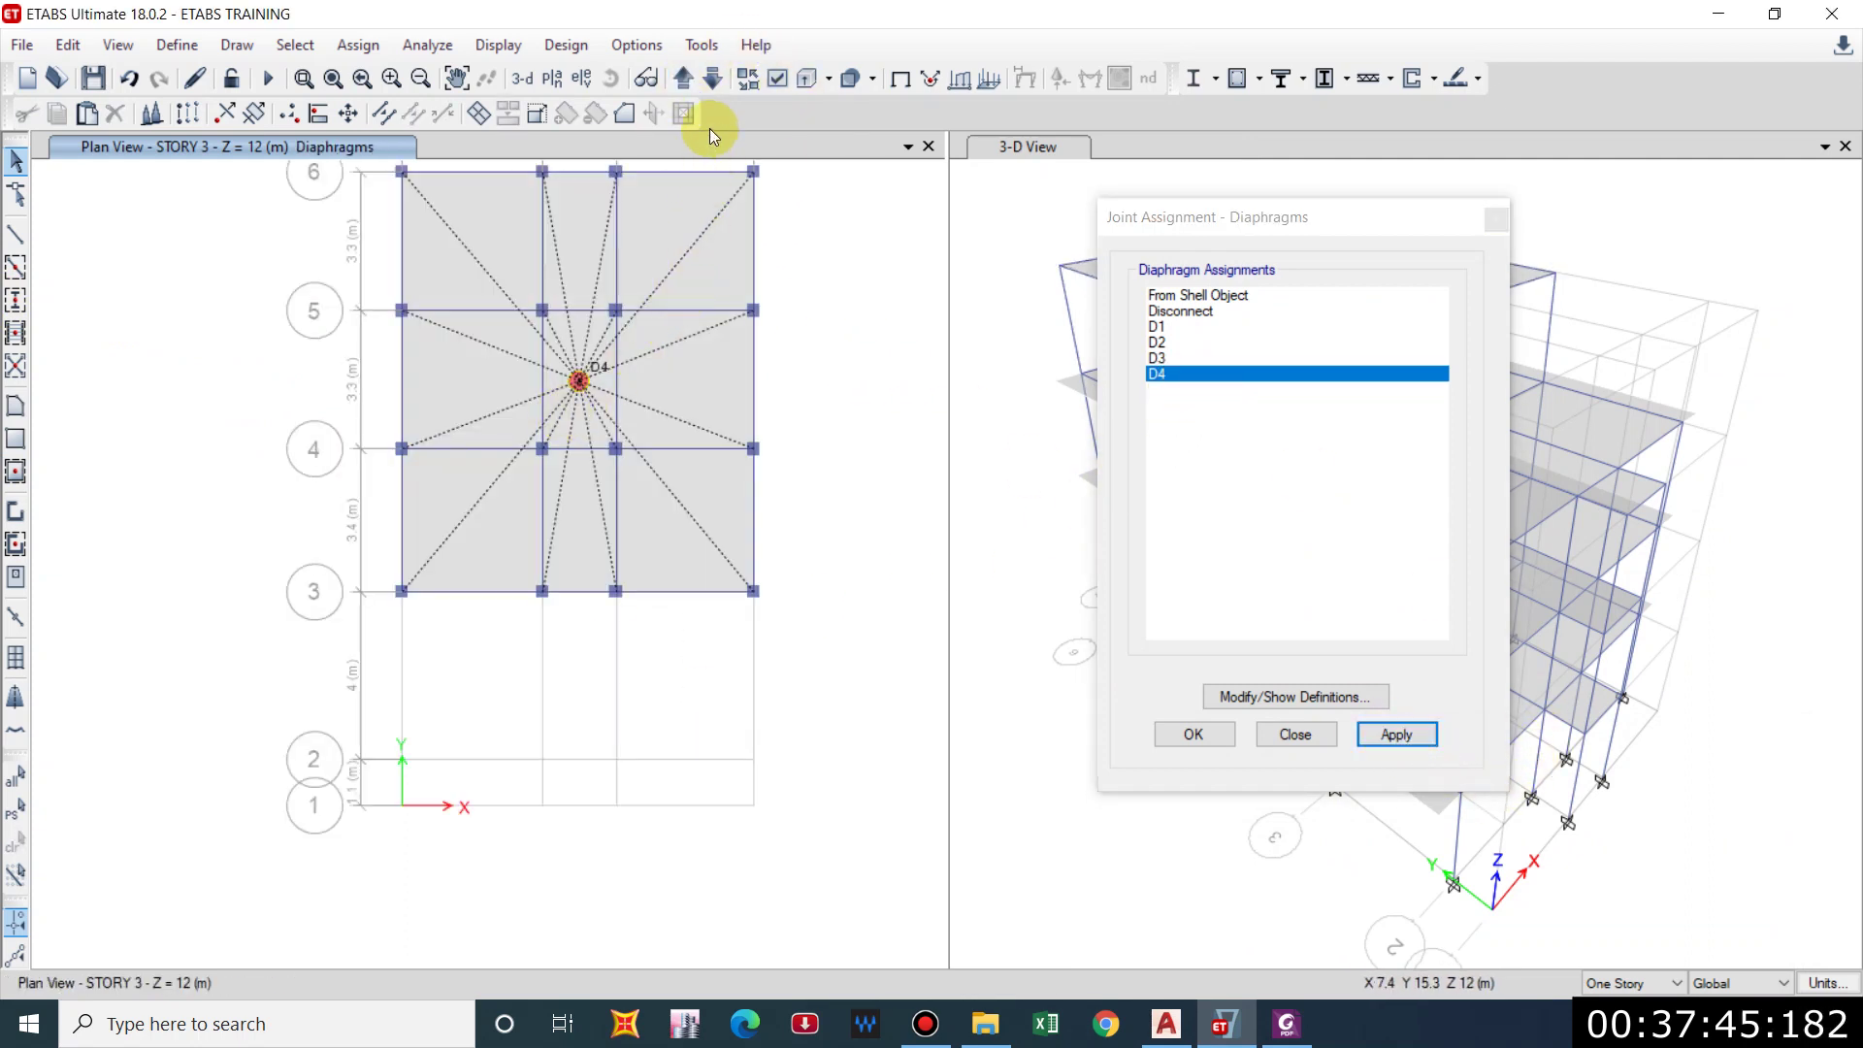
{"action": "left_click", "coordinate": [684, 80]}
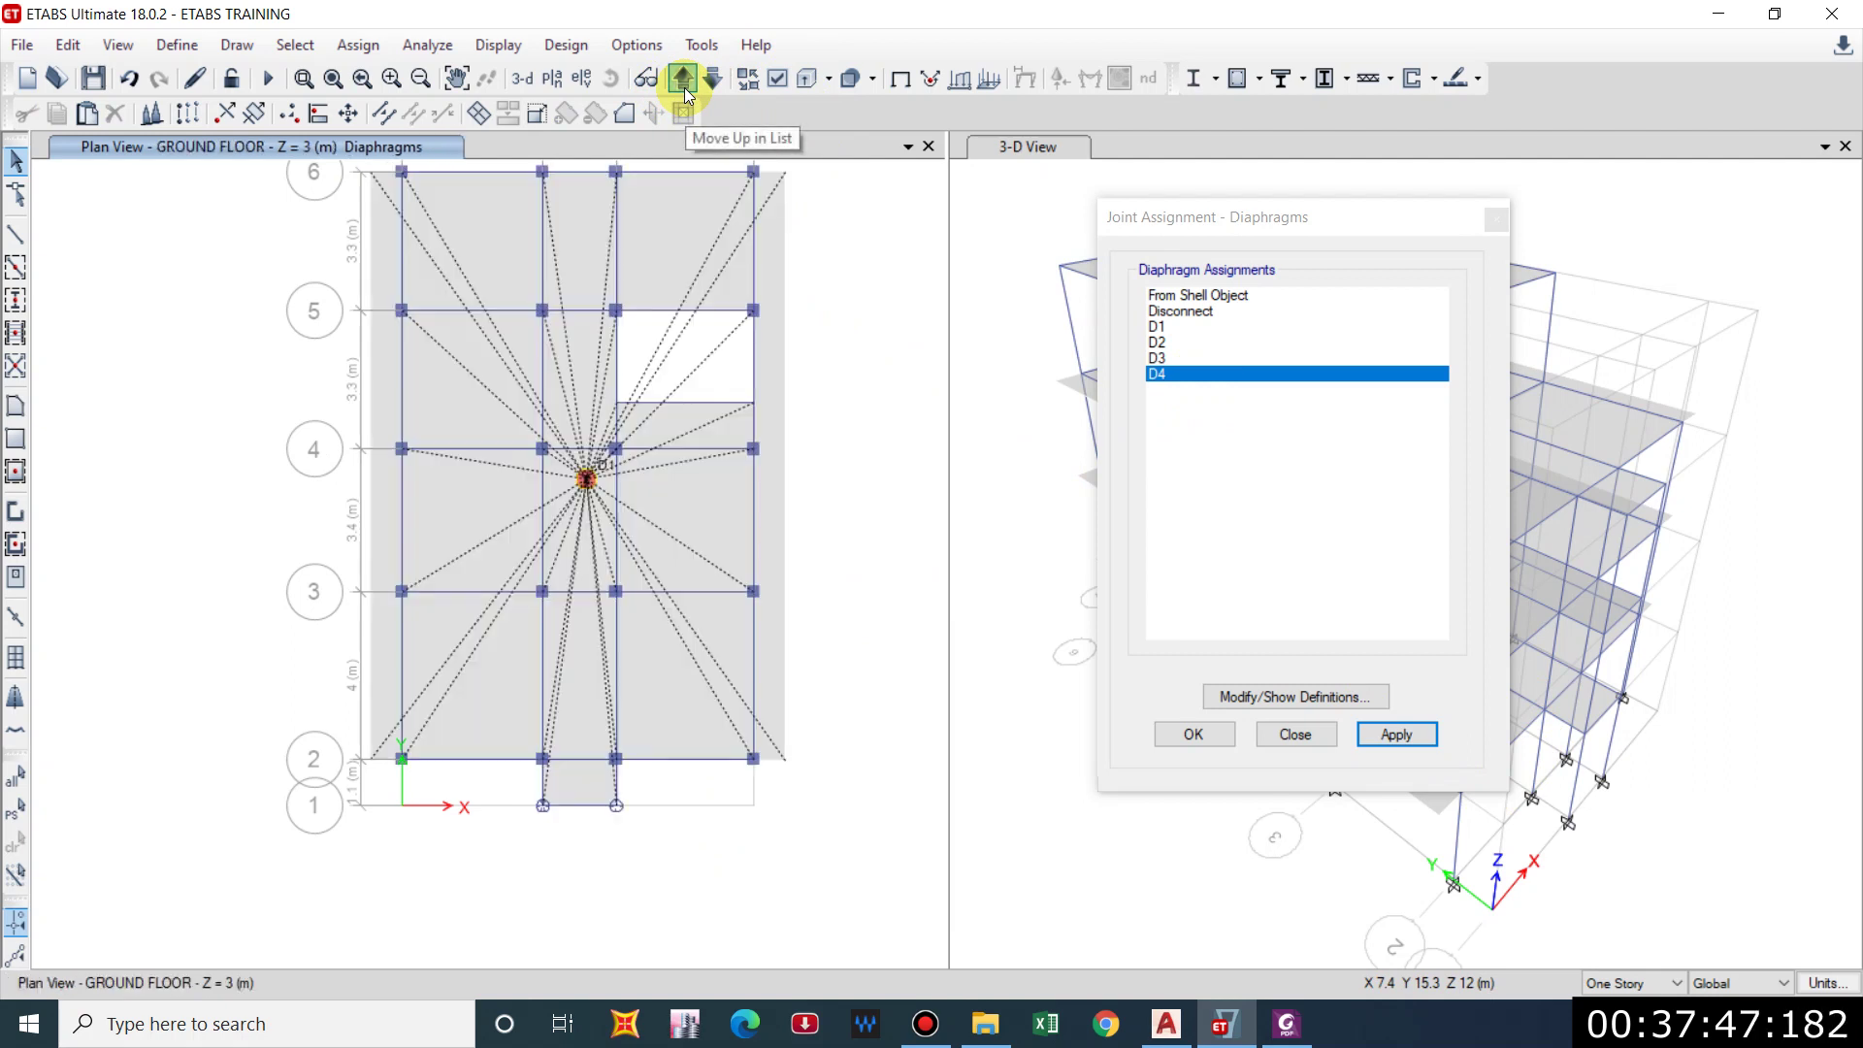
{"action": "left_click", "coordinate": [684, 80]}
{"action": "left_click", "coordinate": [684, 80]}
{"action": "left_click", "coordinate": [684, 79]}
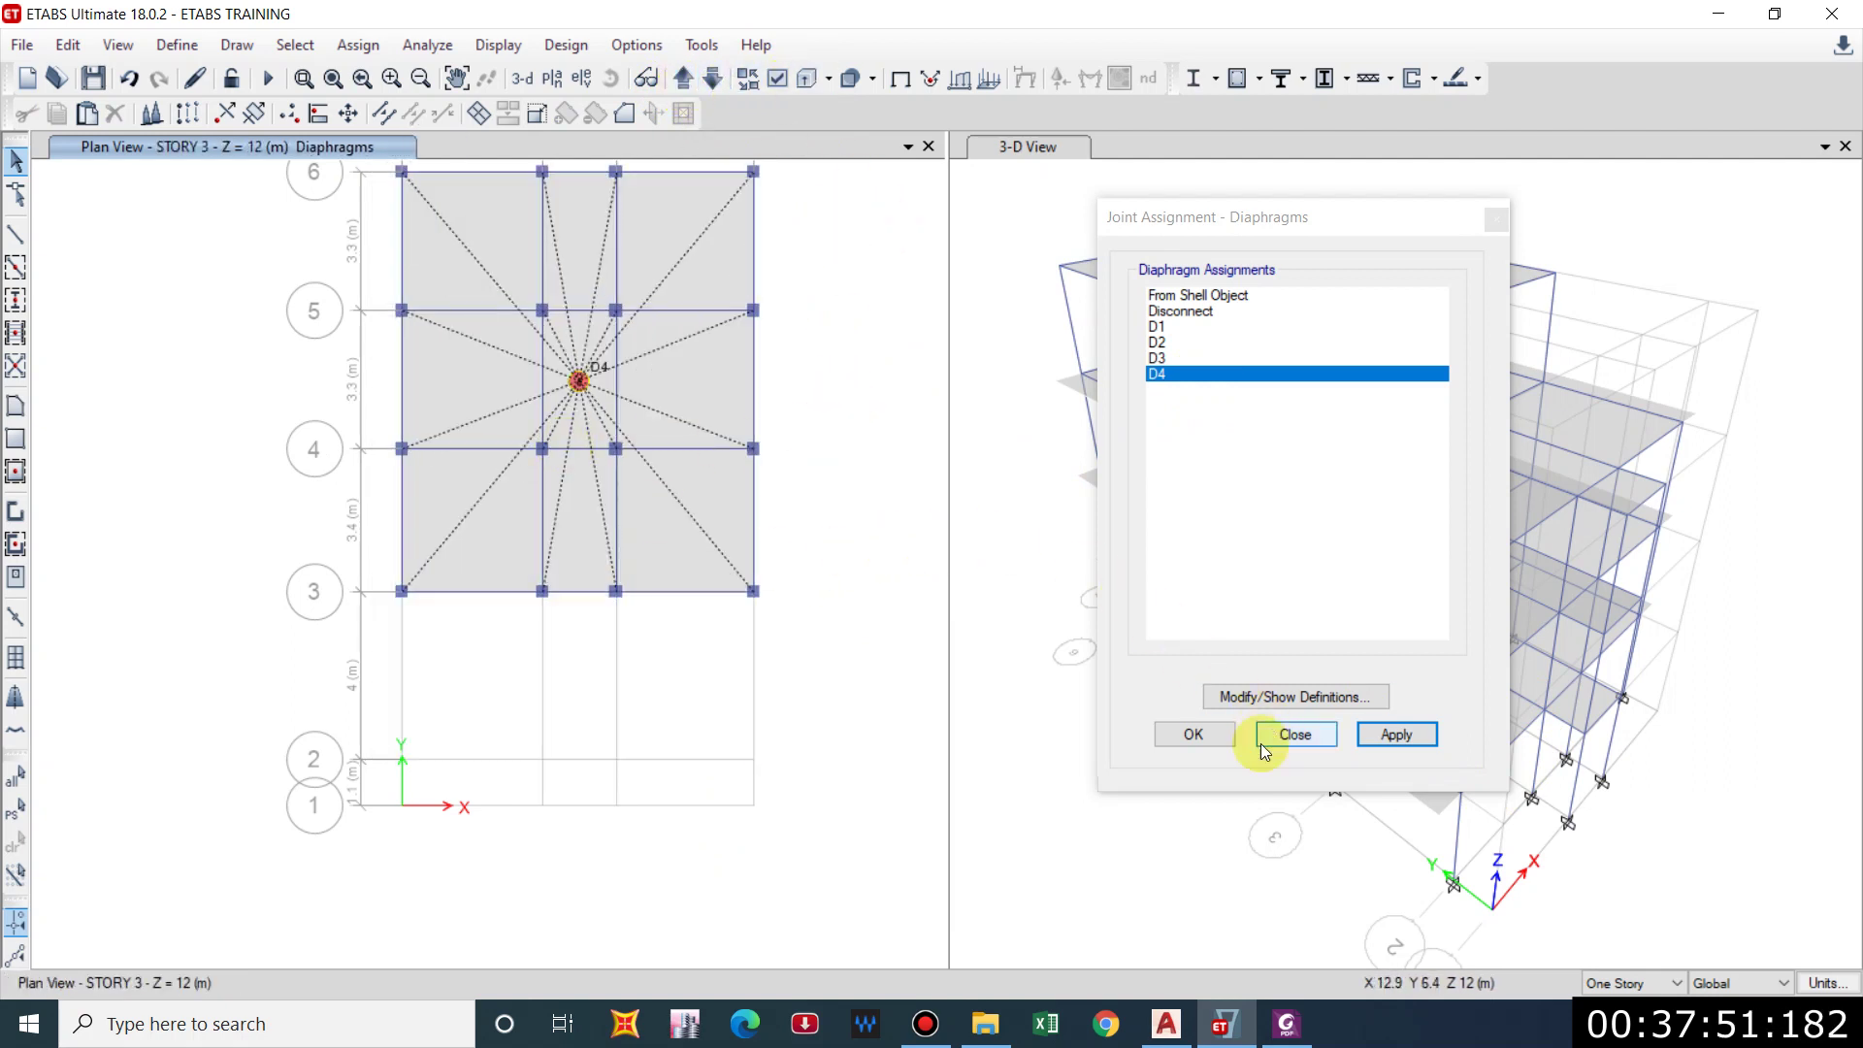
{"action": "left_click", "coordinate": [1226, 739]}
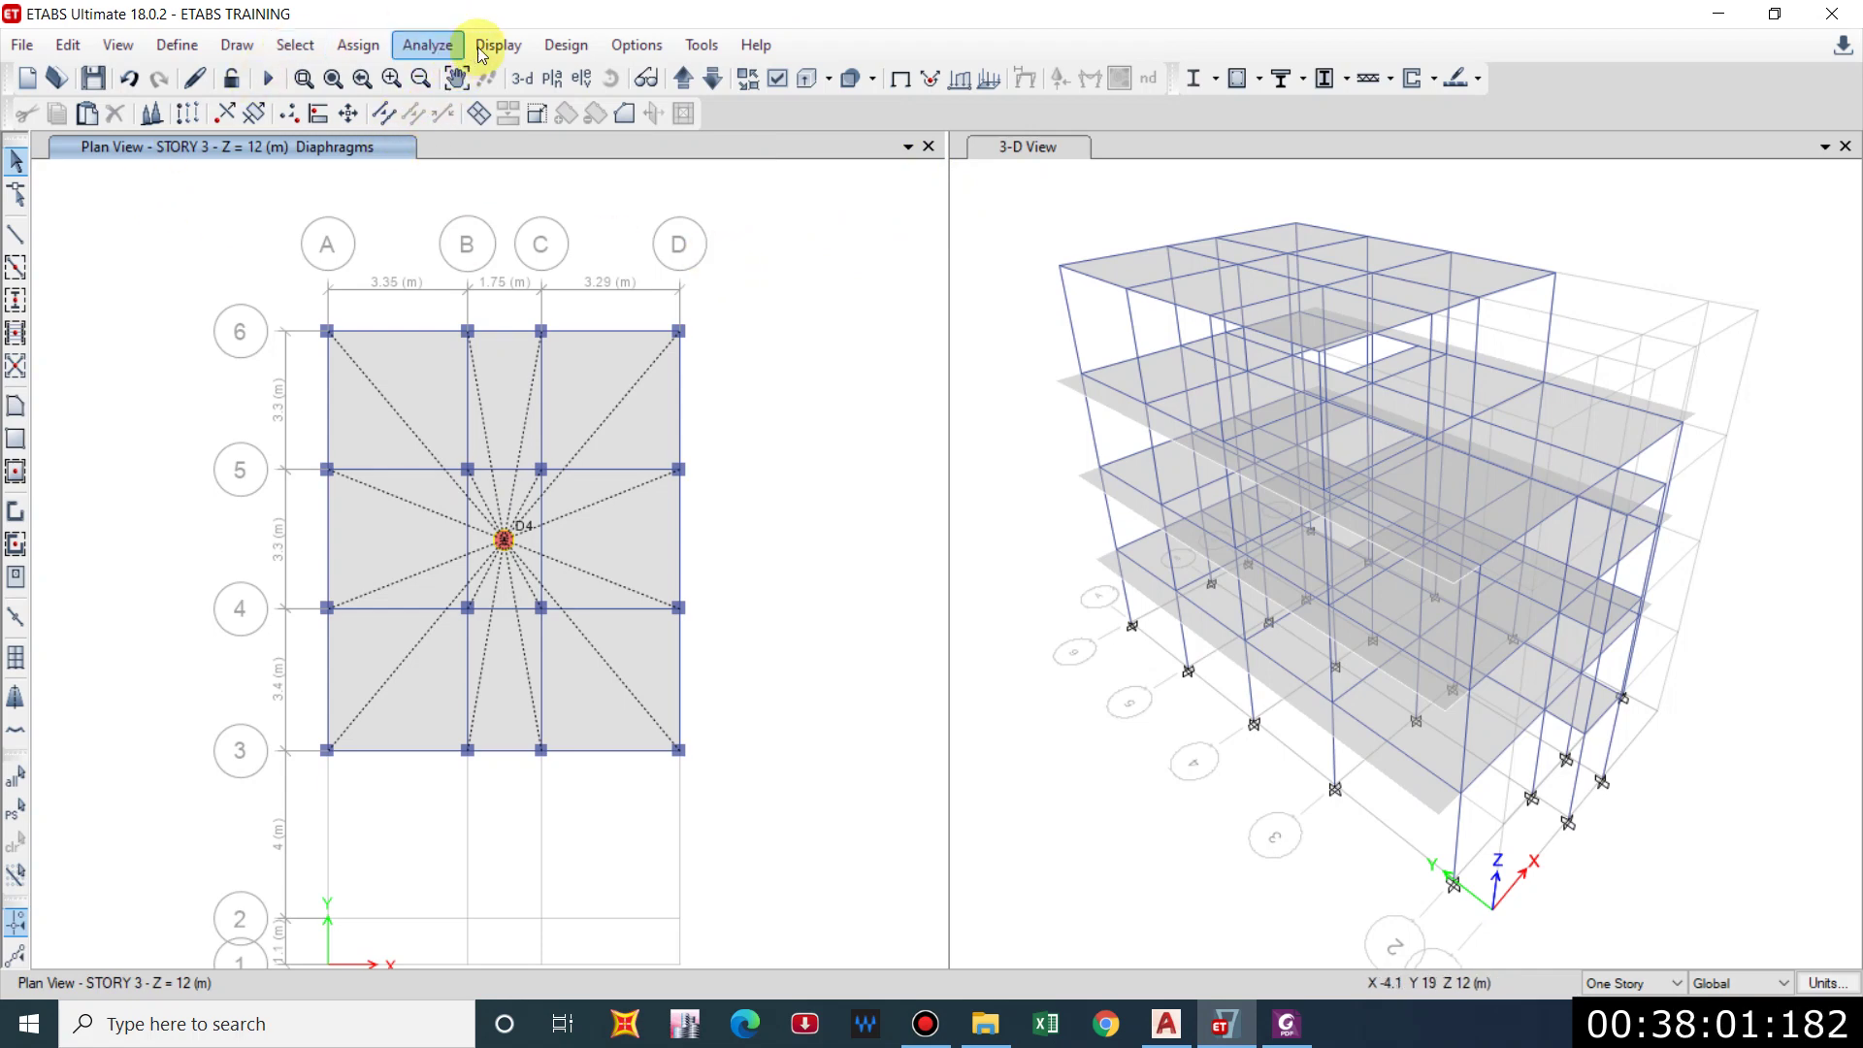
Check the model with a 1 mm length tolerance, all joint, frame, shell and other checks, and the frame trim or extend fix enabled.
{"action": "left_click", "coordinate": [428, 45]}
{"action": "left_click", "coordinate": [445, 72]}
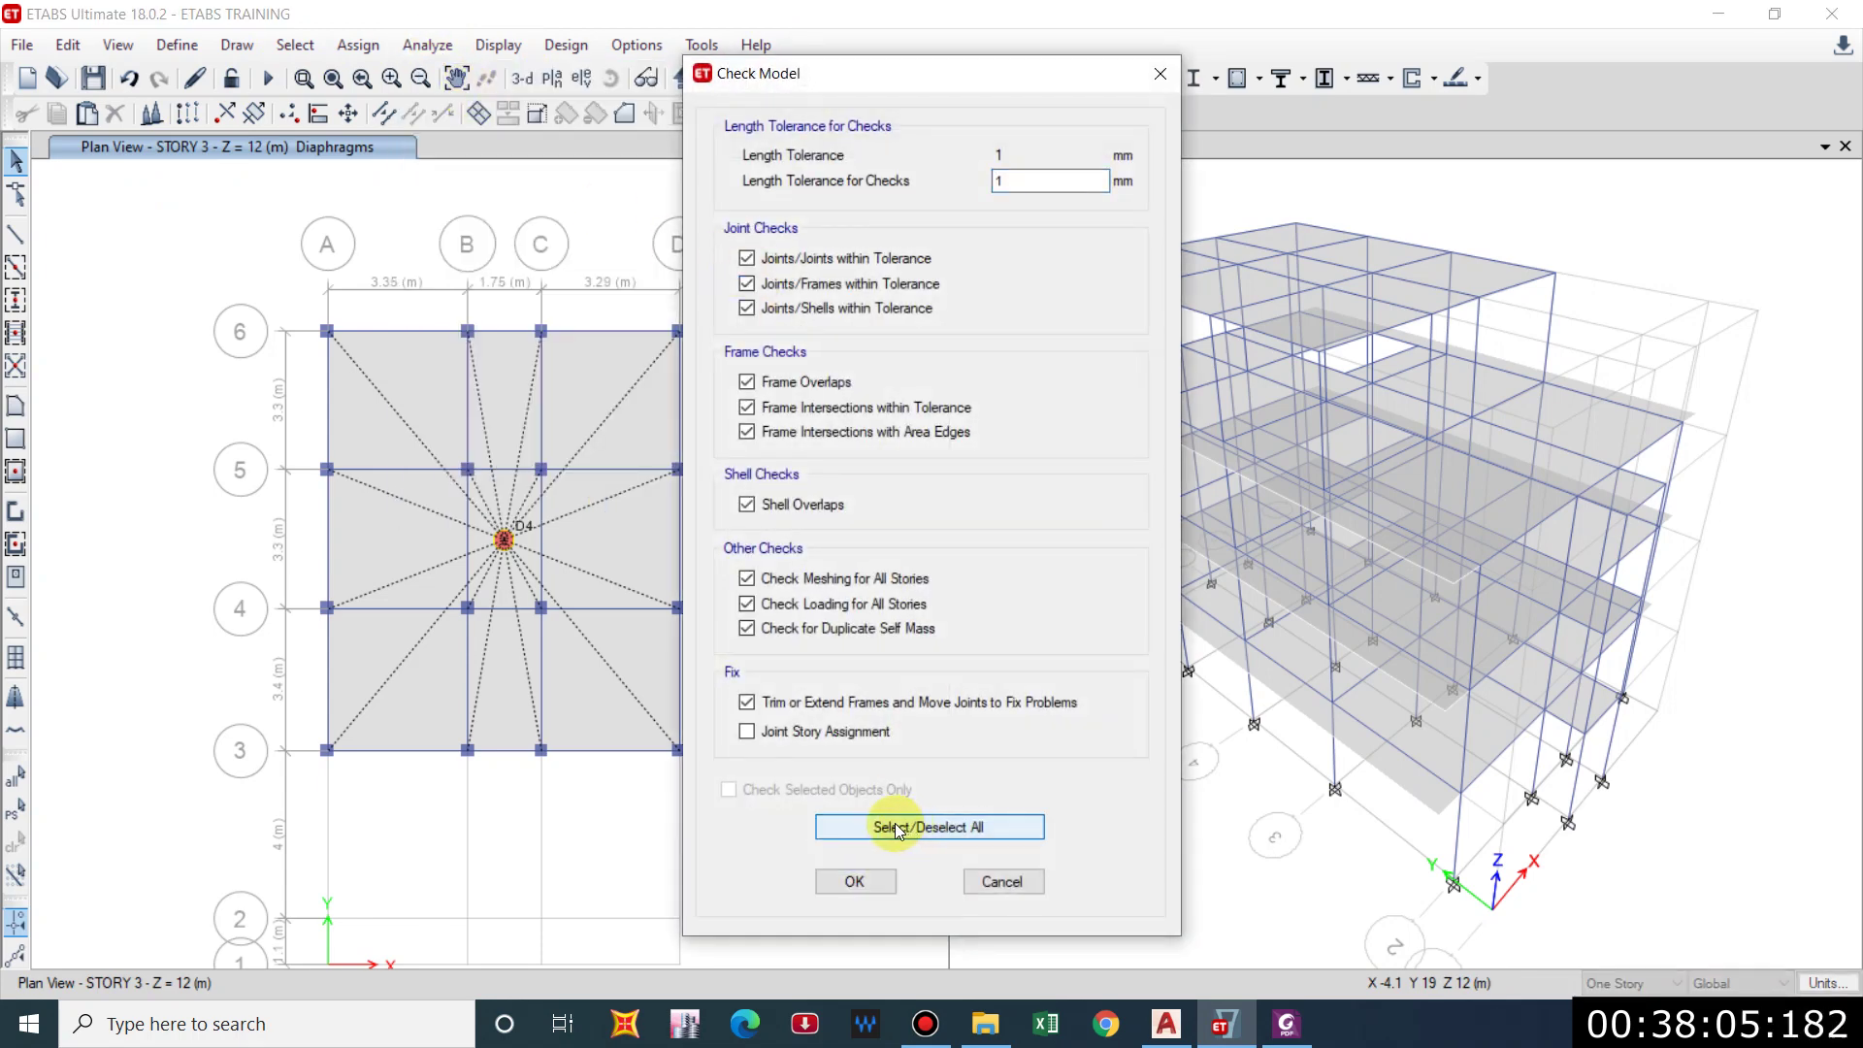
{"action": "left_click", "coordinate": [869, 881]}
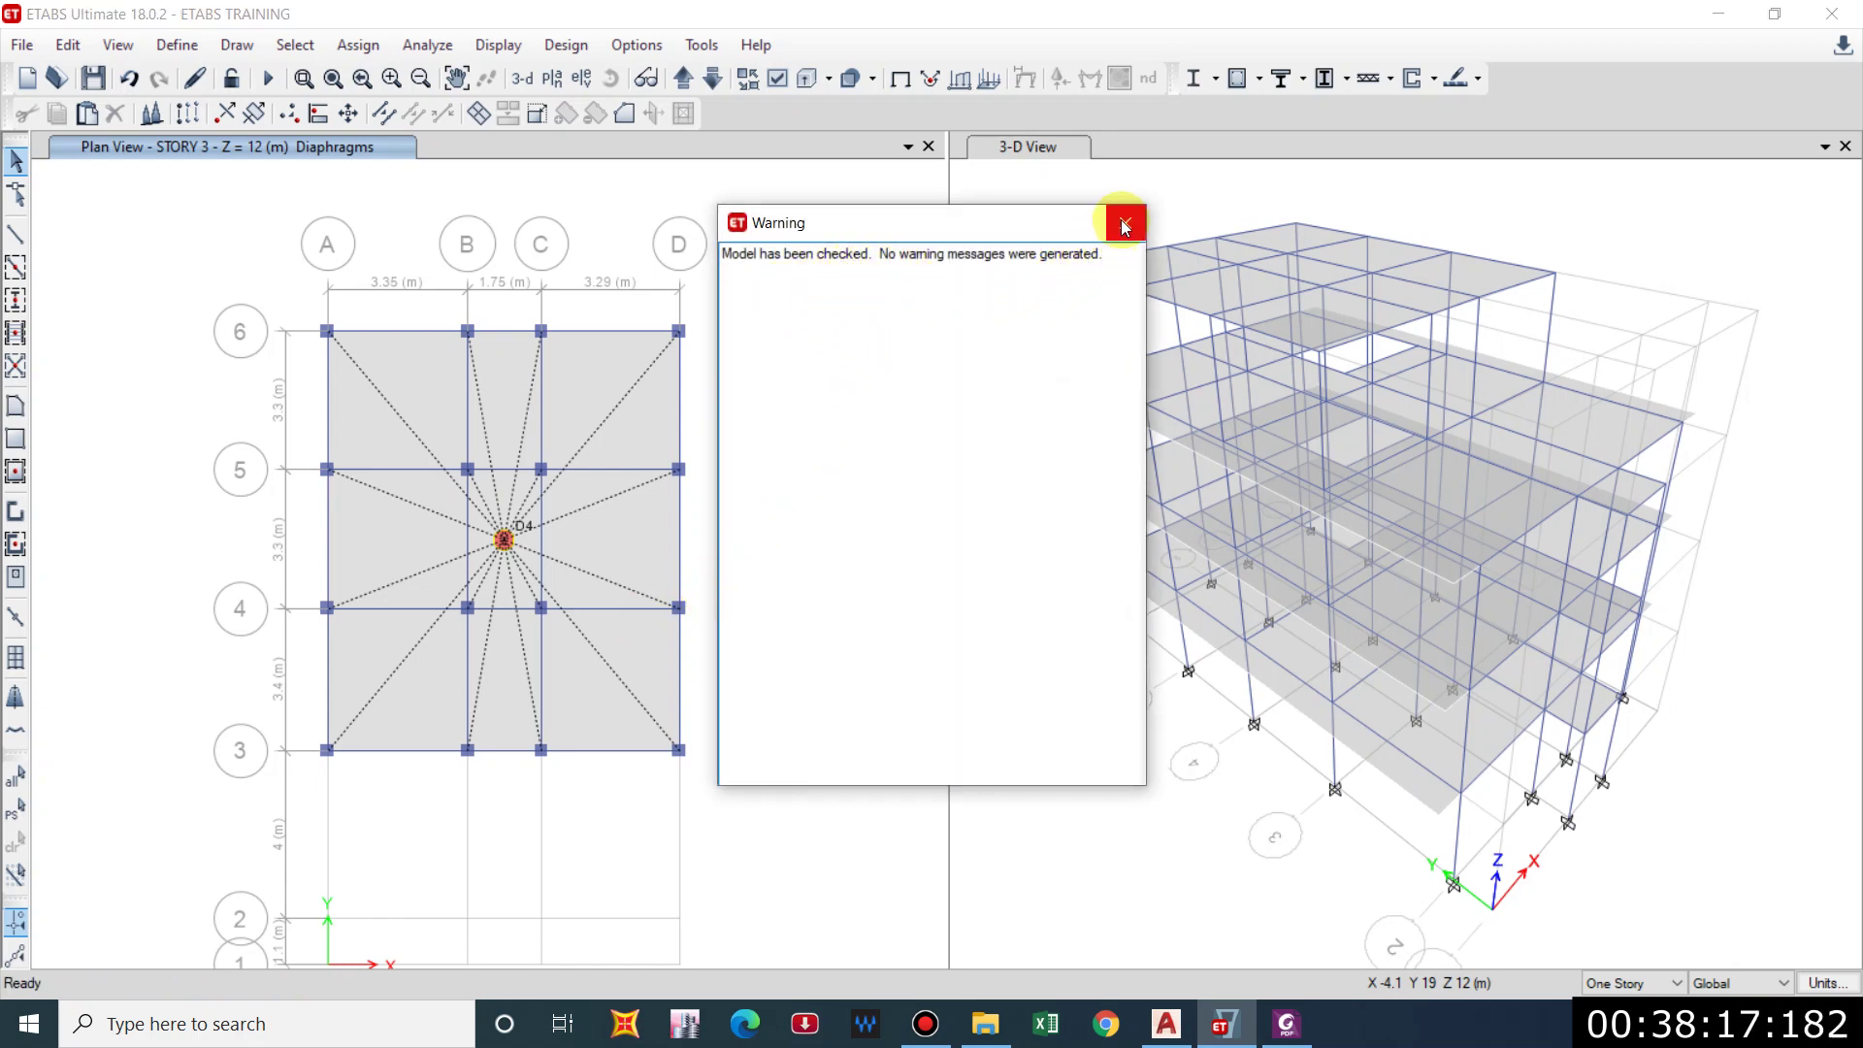
{"action": "left_click", "coordinate": [1124, 225]}
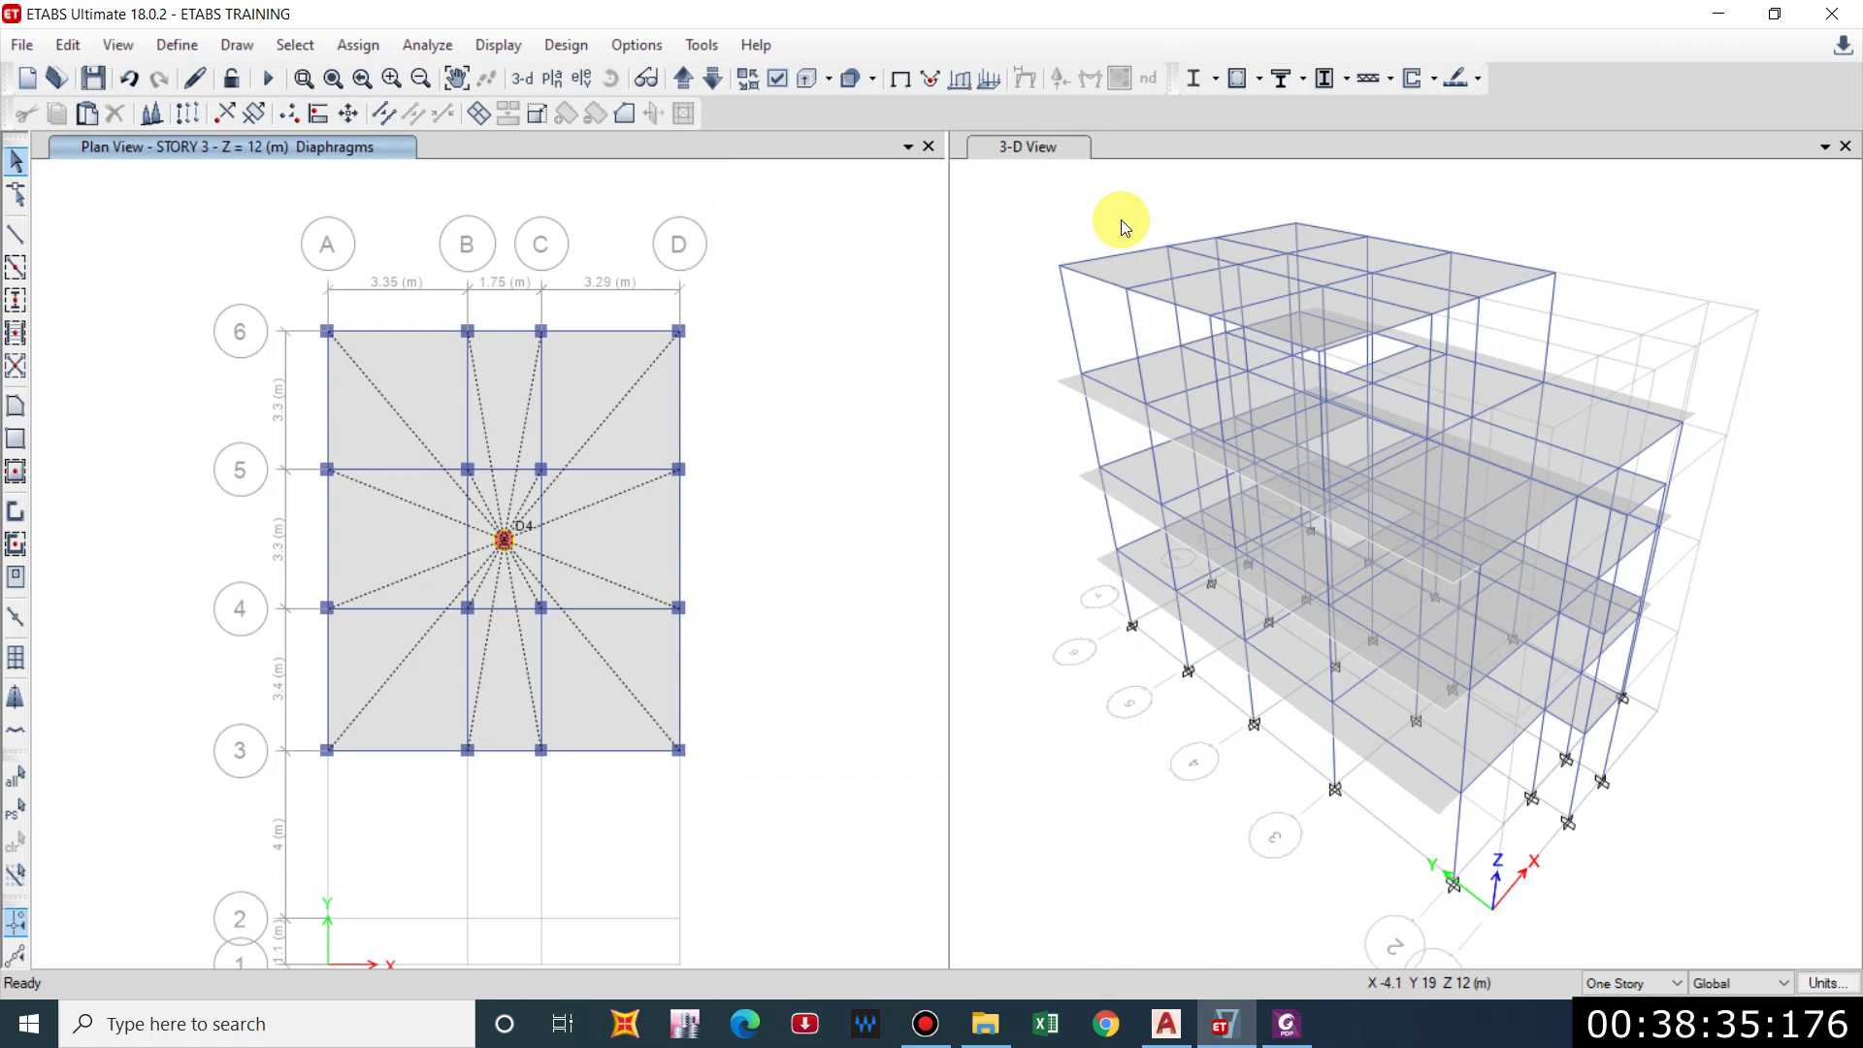
{"action": "middle_click_drag", "start_coordinate": [1106, 675], "coordinate": [1083, 702]}
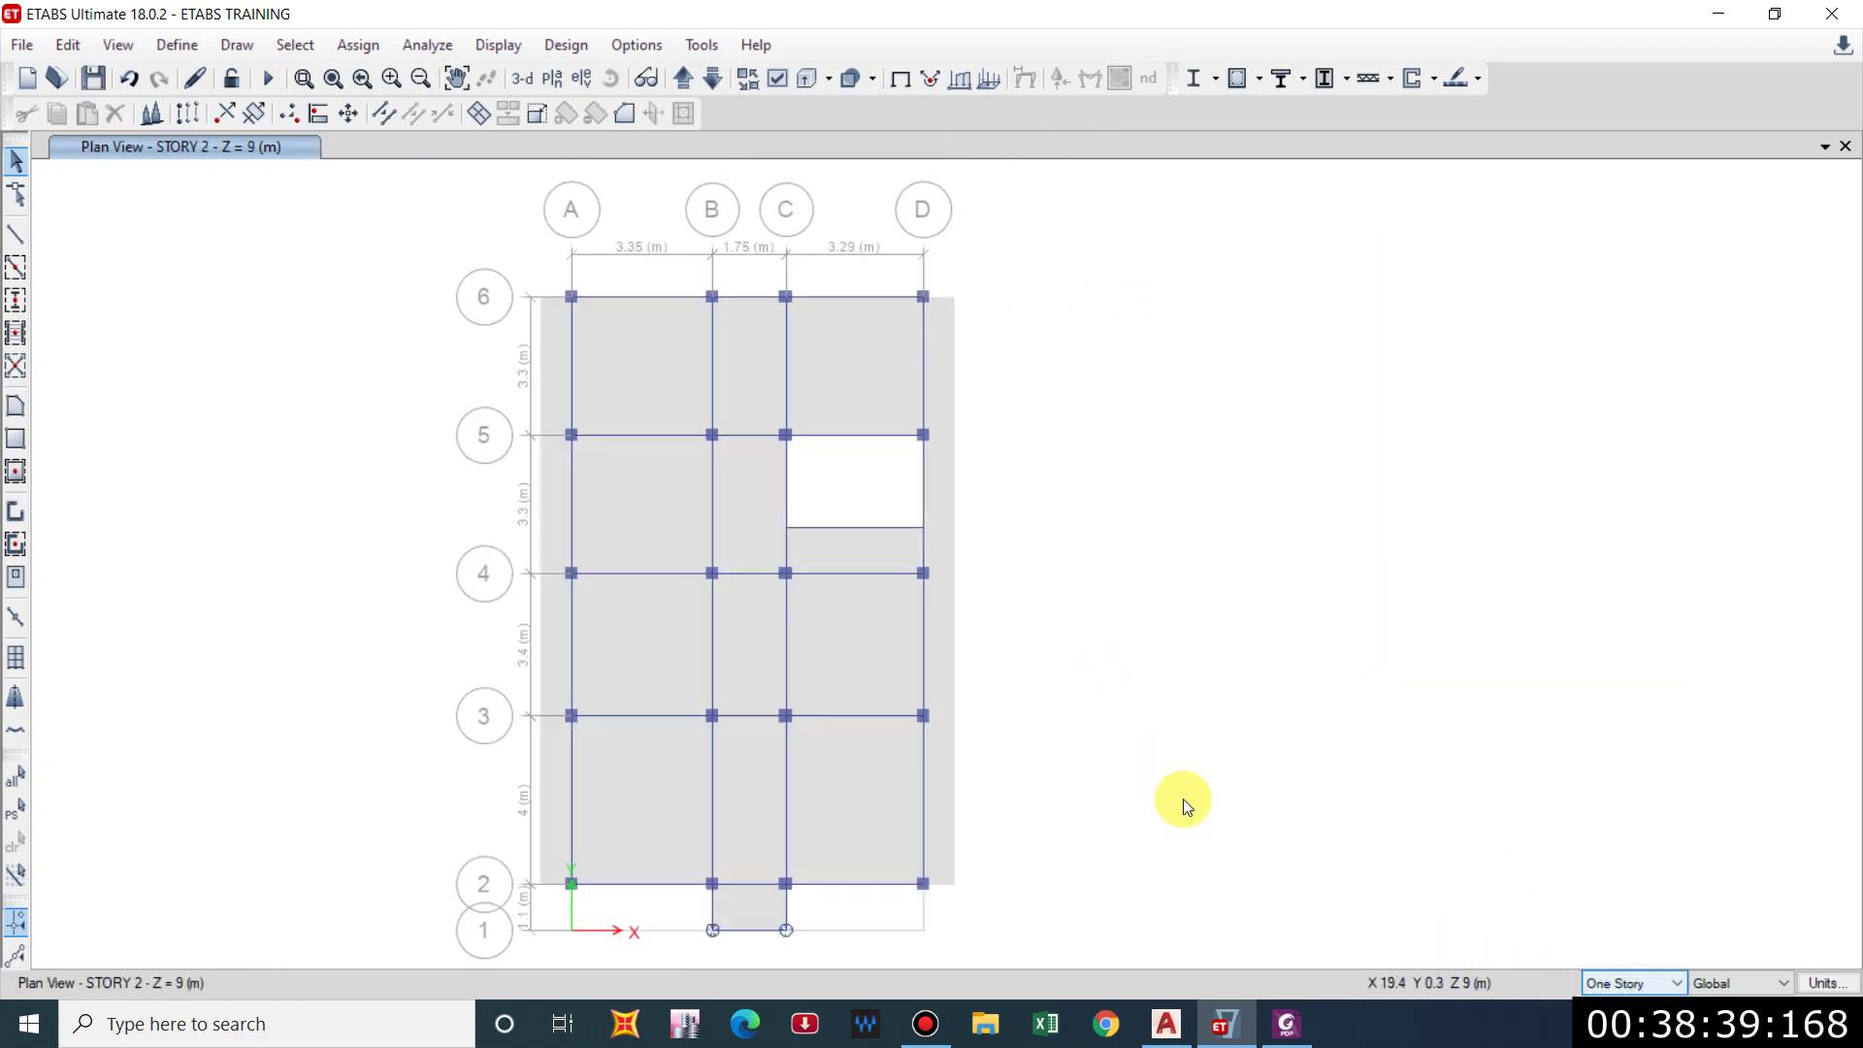
{"action": "middle_click_drag", "start_coordinate": [1086, 648], "coordinate": [1081, 646]}
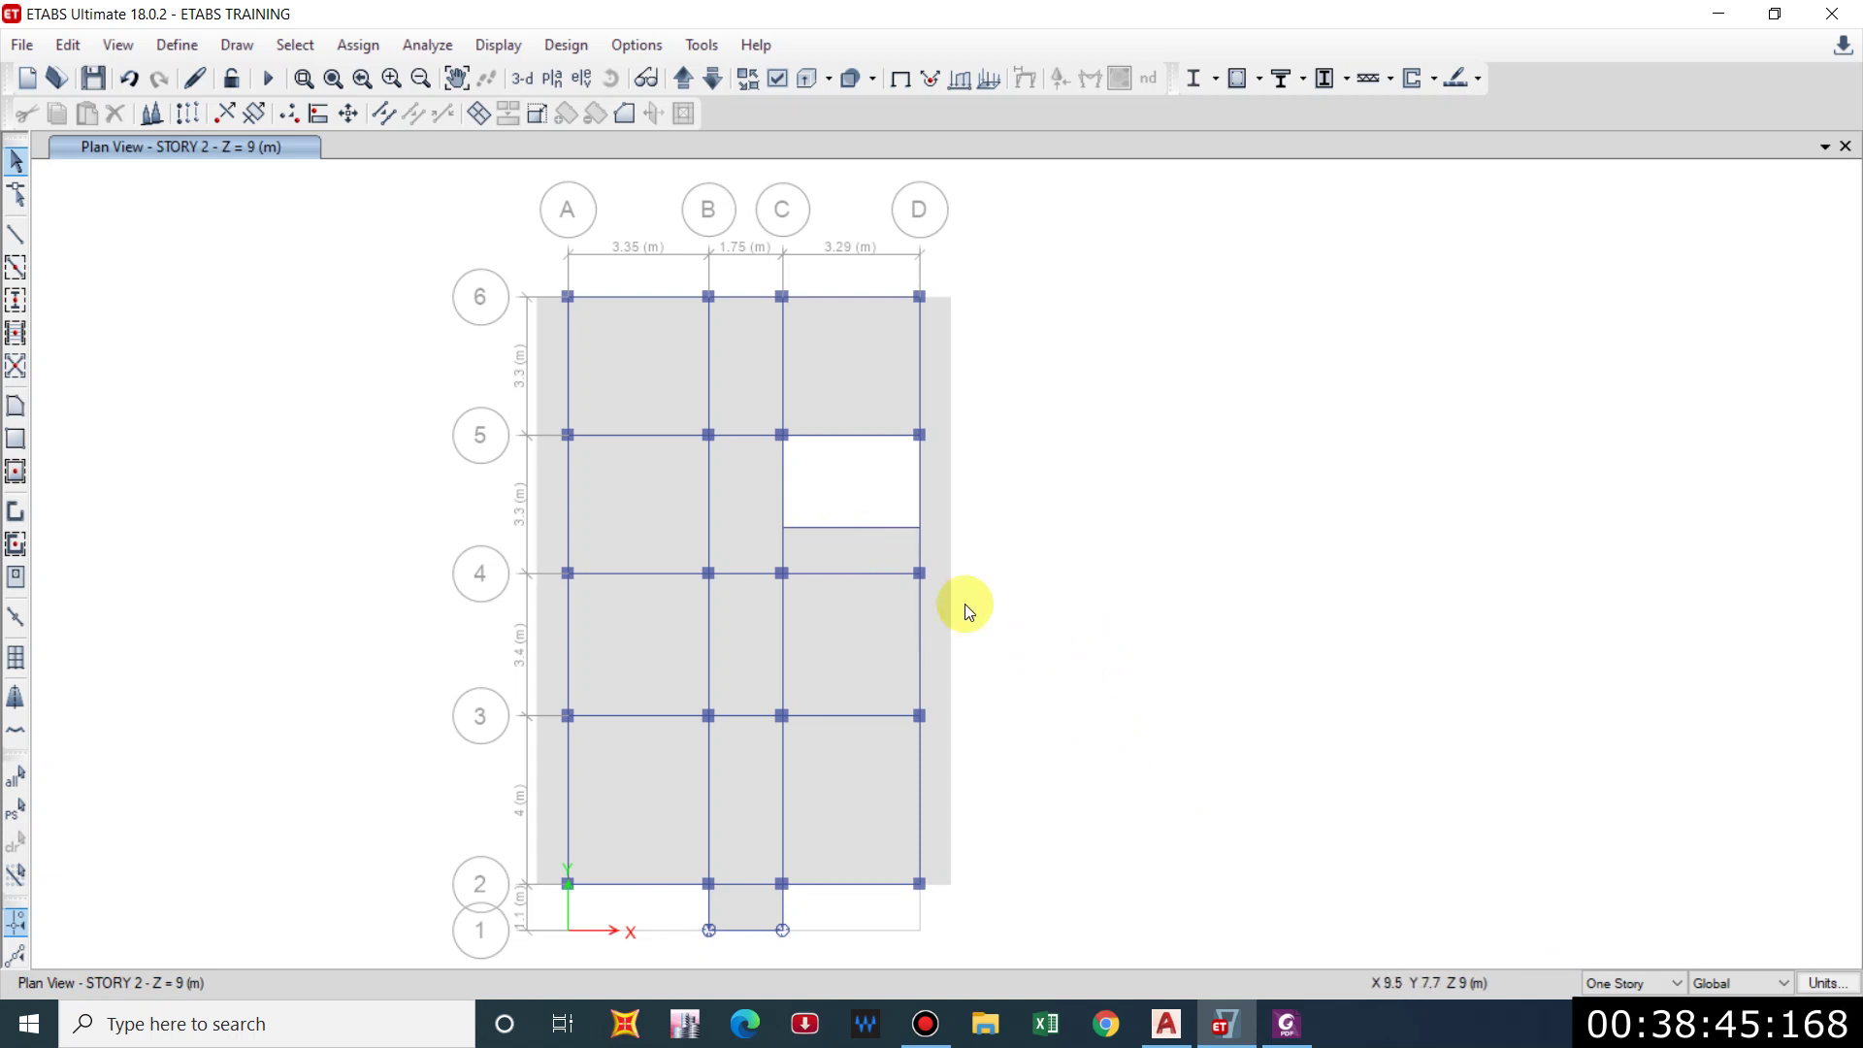
{"action": "middle_click_drag", "start_coordinate": [965, 604], "coordinate": [1031, 637]}
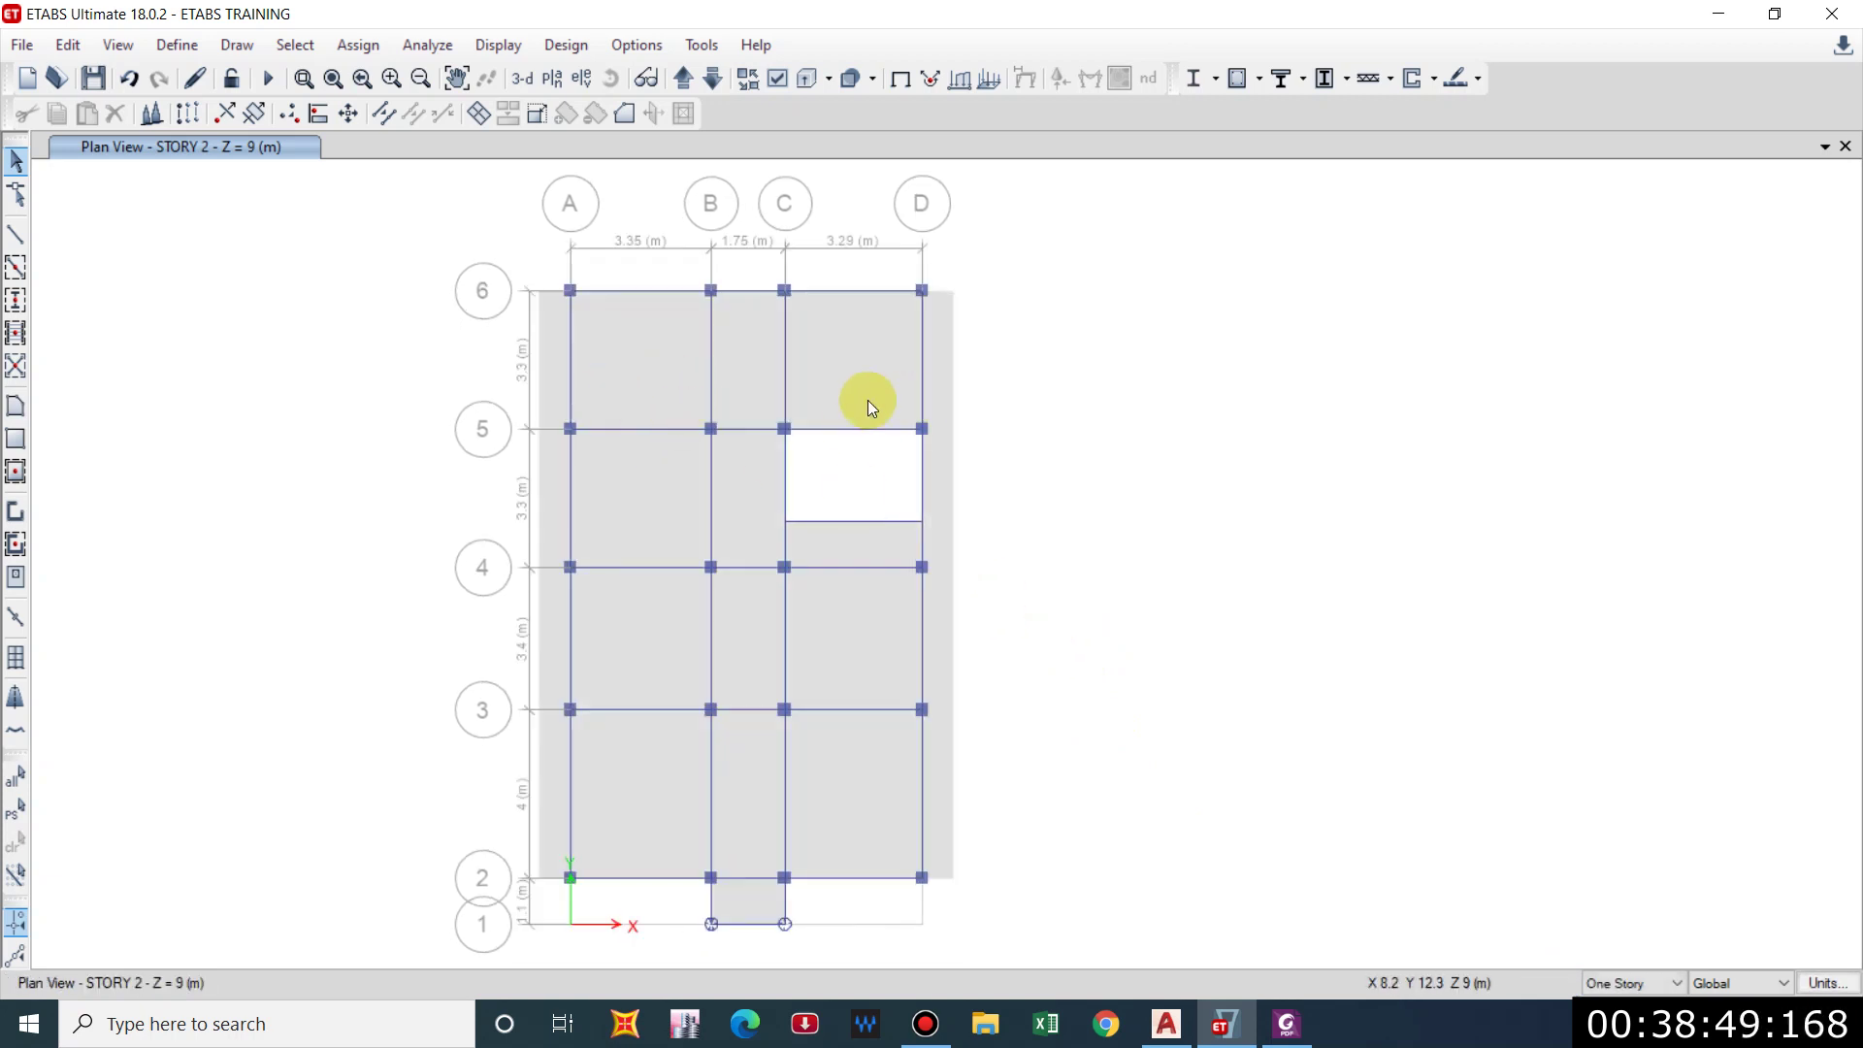
Set the story scope to All Stories, select every shell with the Slab property and hide the selected objects.
{"action": "left_click", "coordinate": [295, 45]}
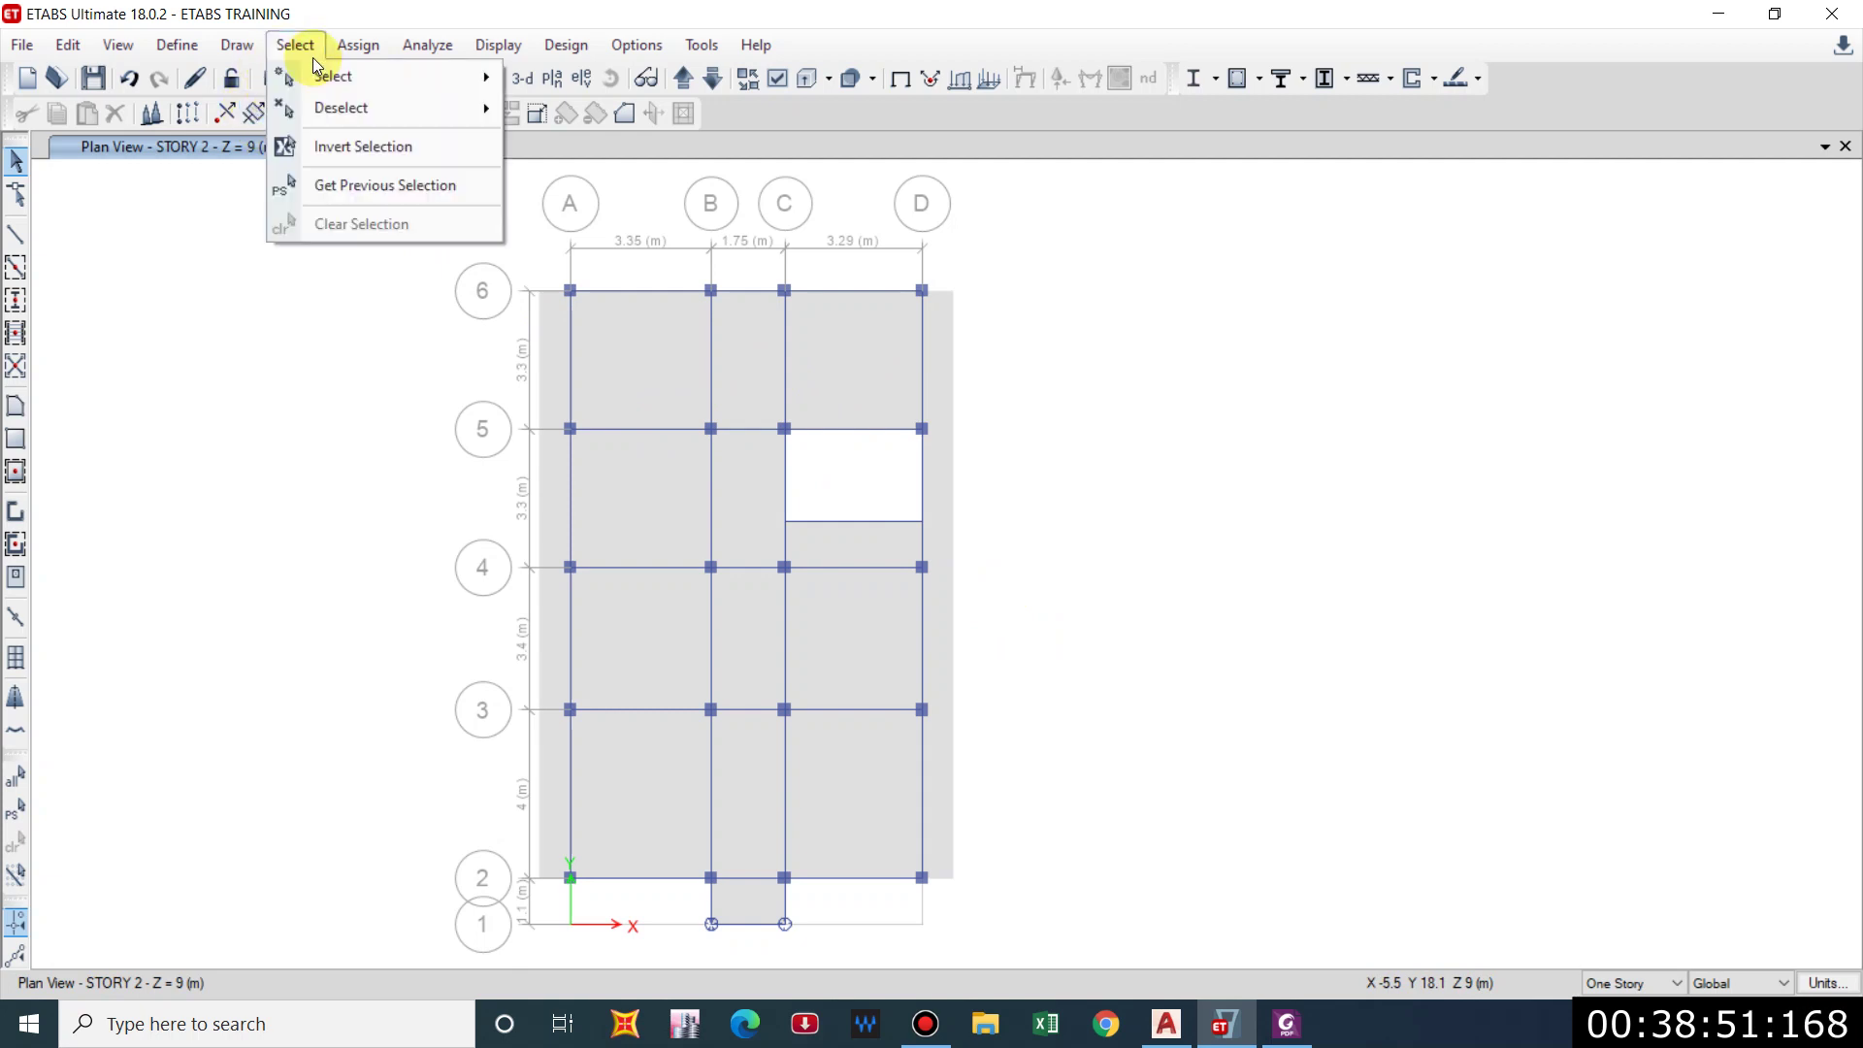
{"action": "left_click", "coordinate": [1662, 982]}
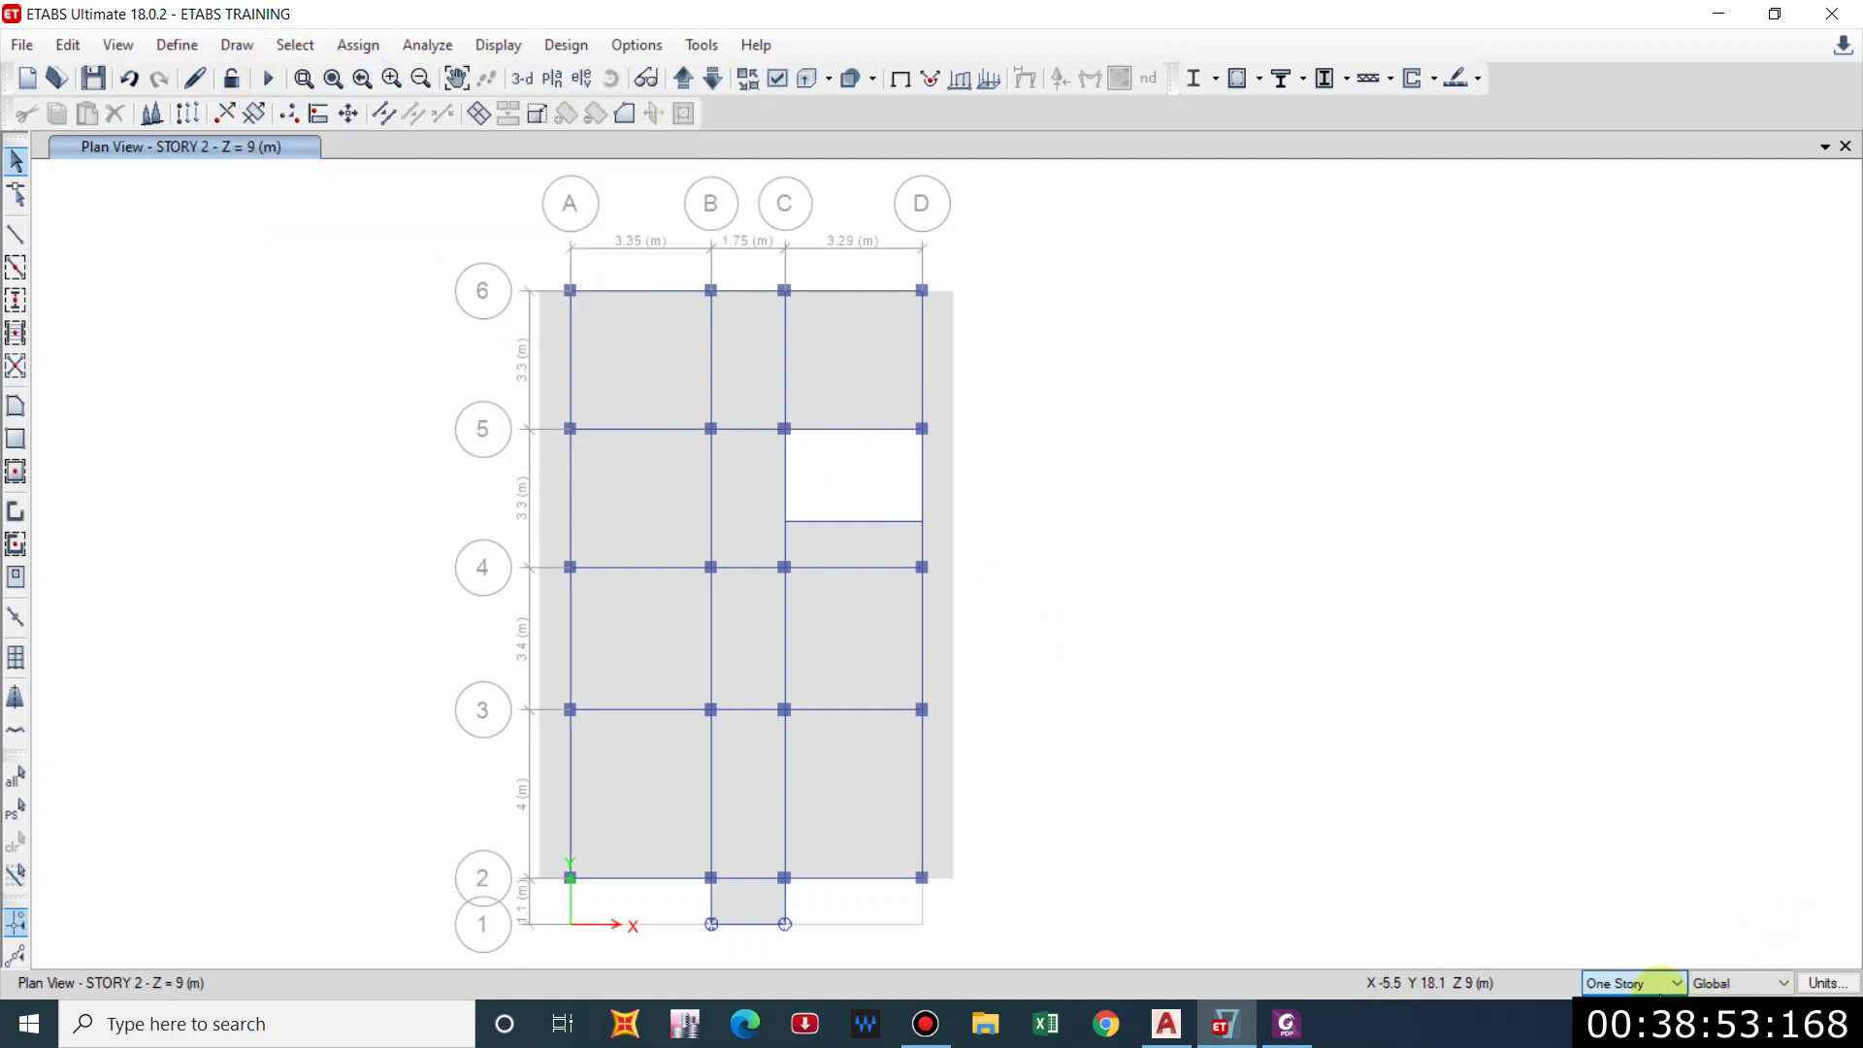
{"action": "left_click", "coordinate": [295, 45]}
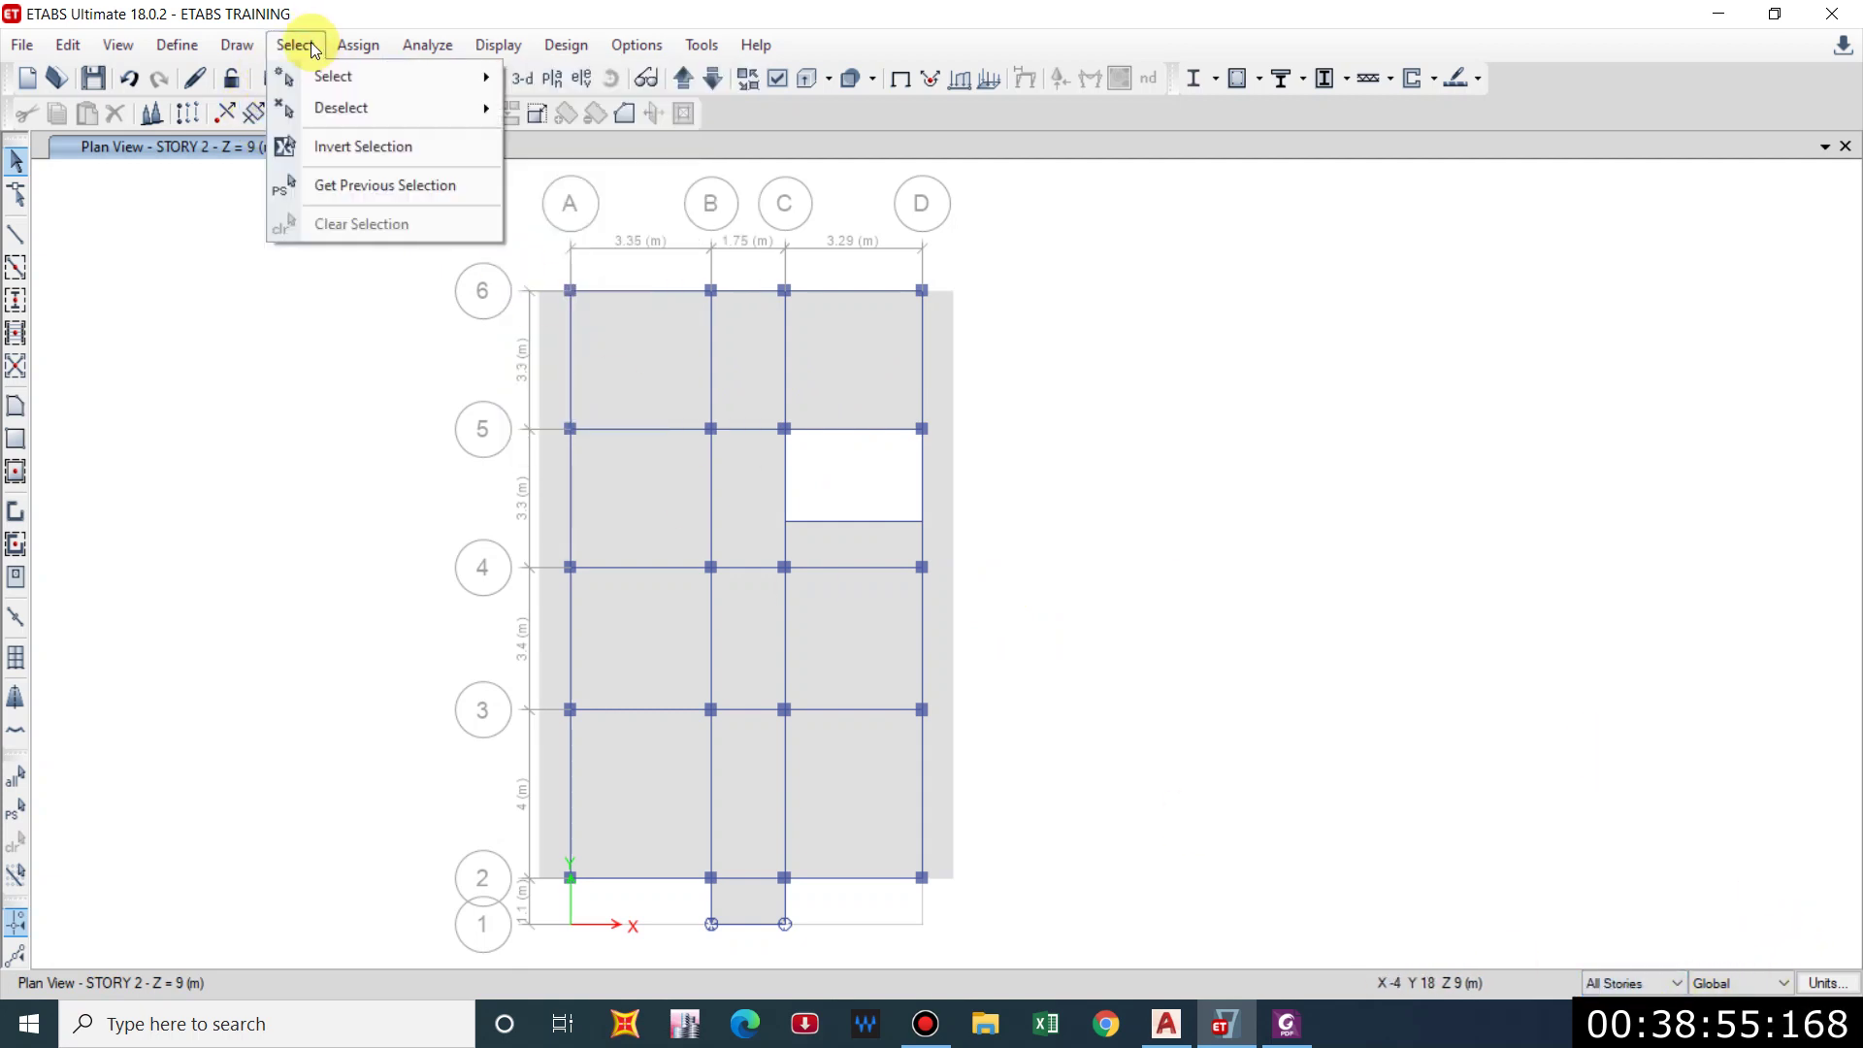
{"action": "mouse_move", "coordinate": [407, 77]}
{"action": "mouse_move", "coordinate": [718, 290]}
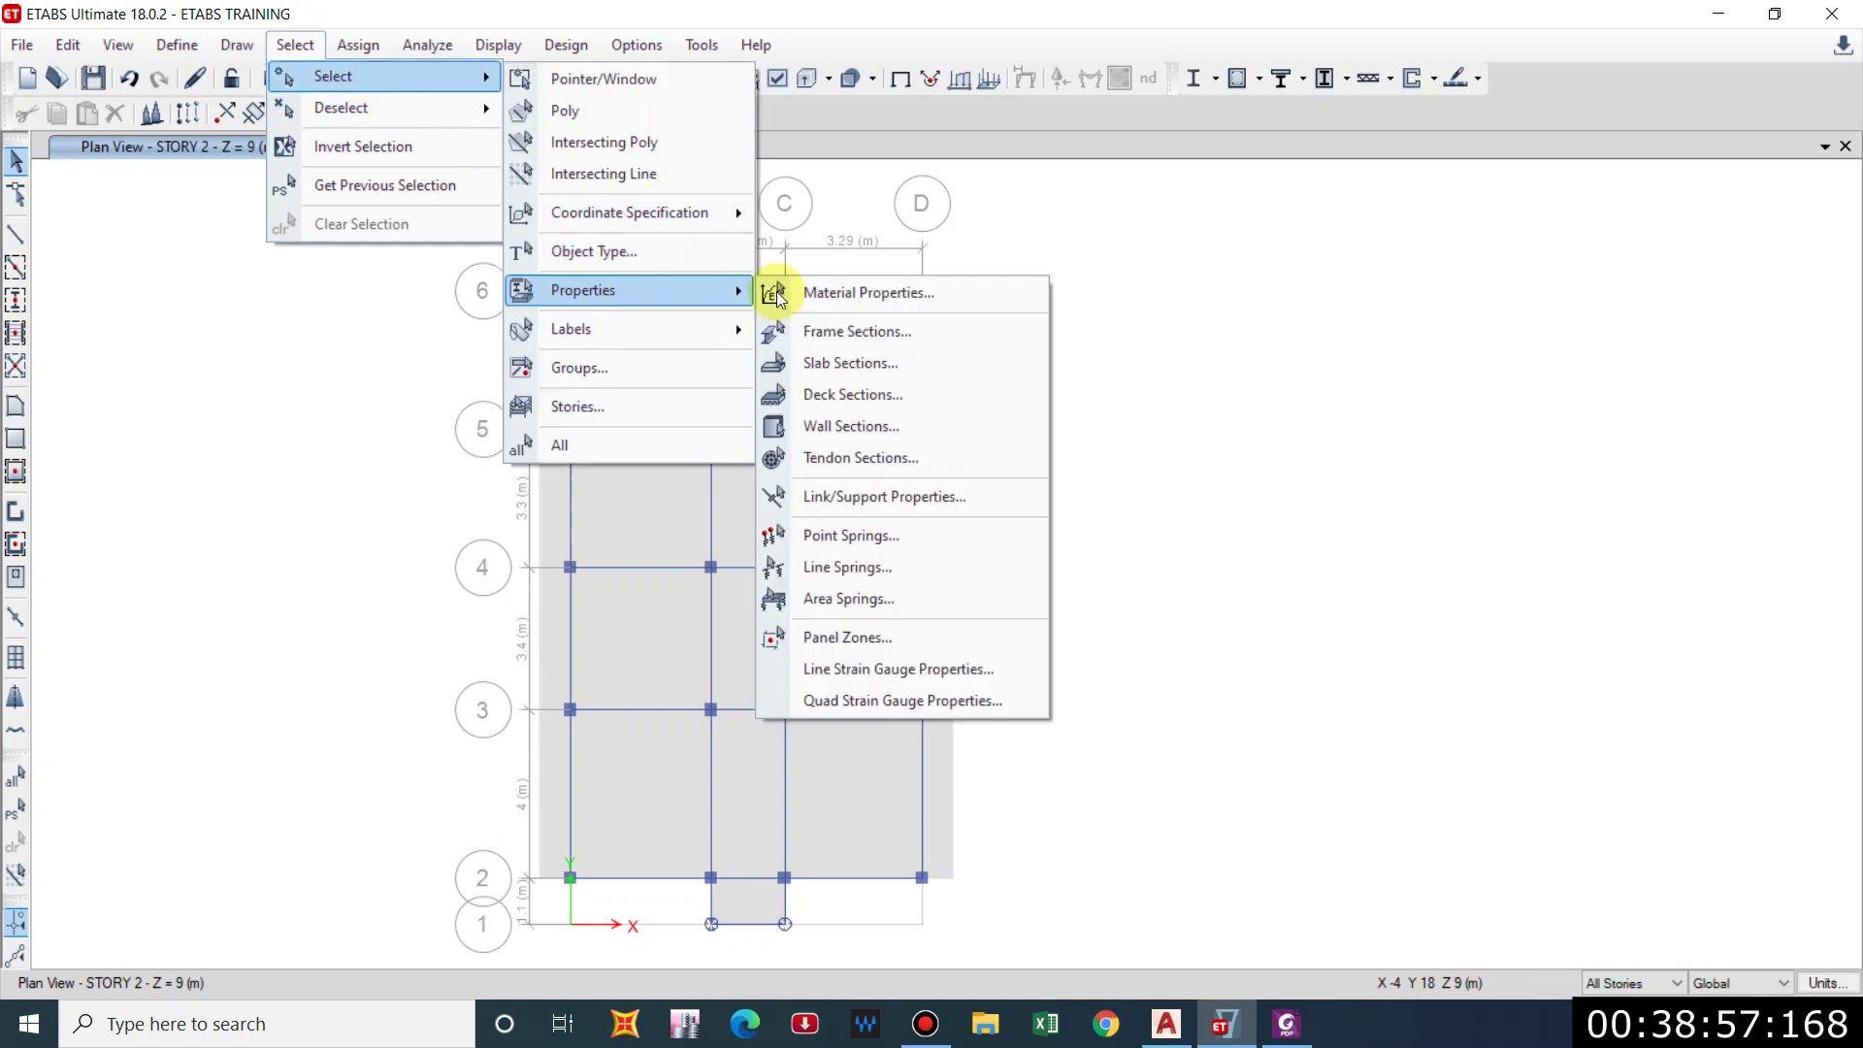
{"action": "left_click", "coordinate": [852, 363]}
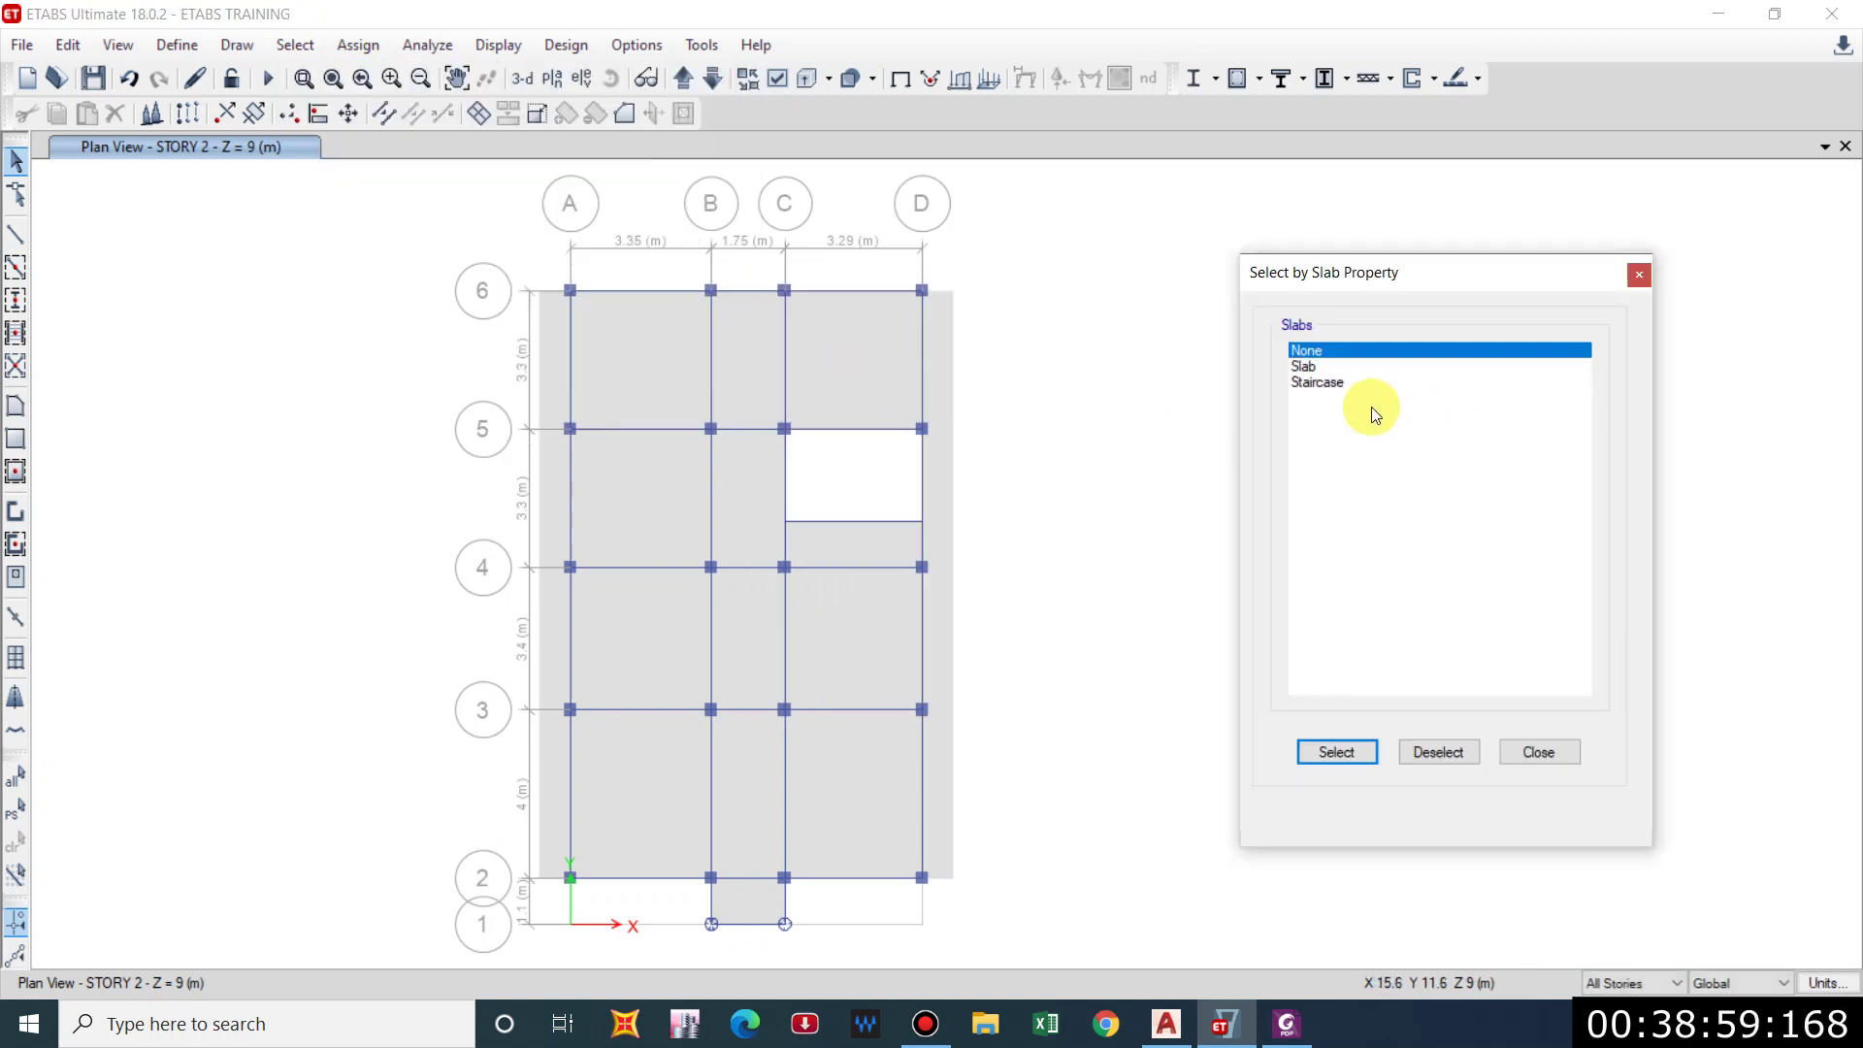
{"action": "left_click", "coordinate": [1332, 370]}
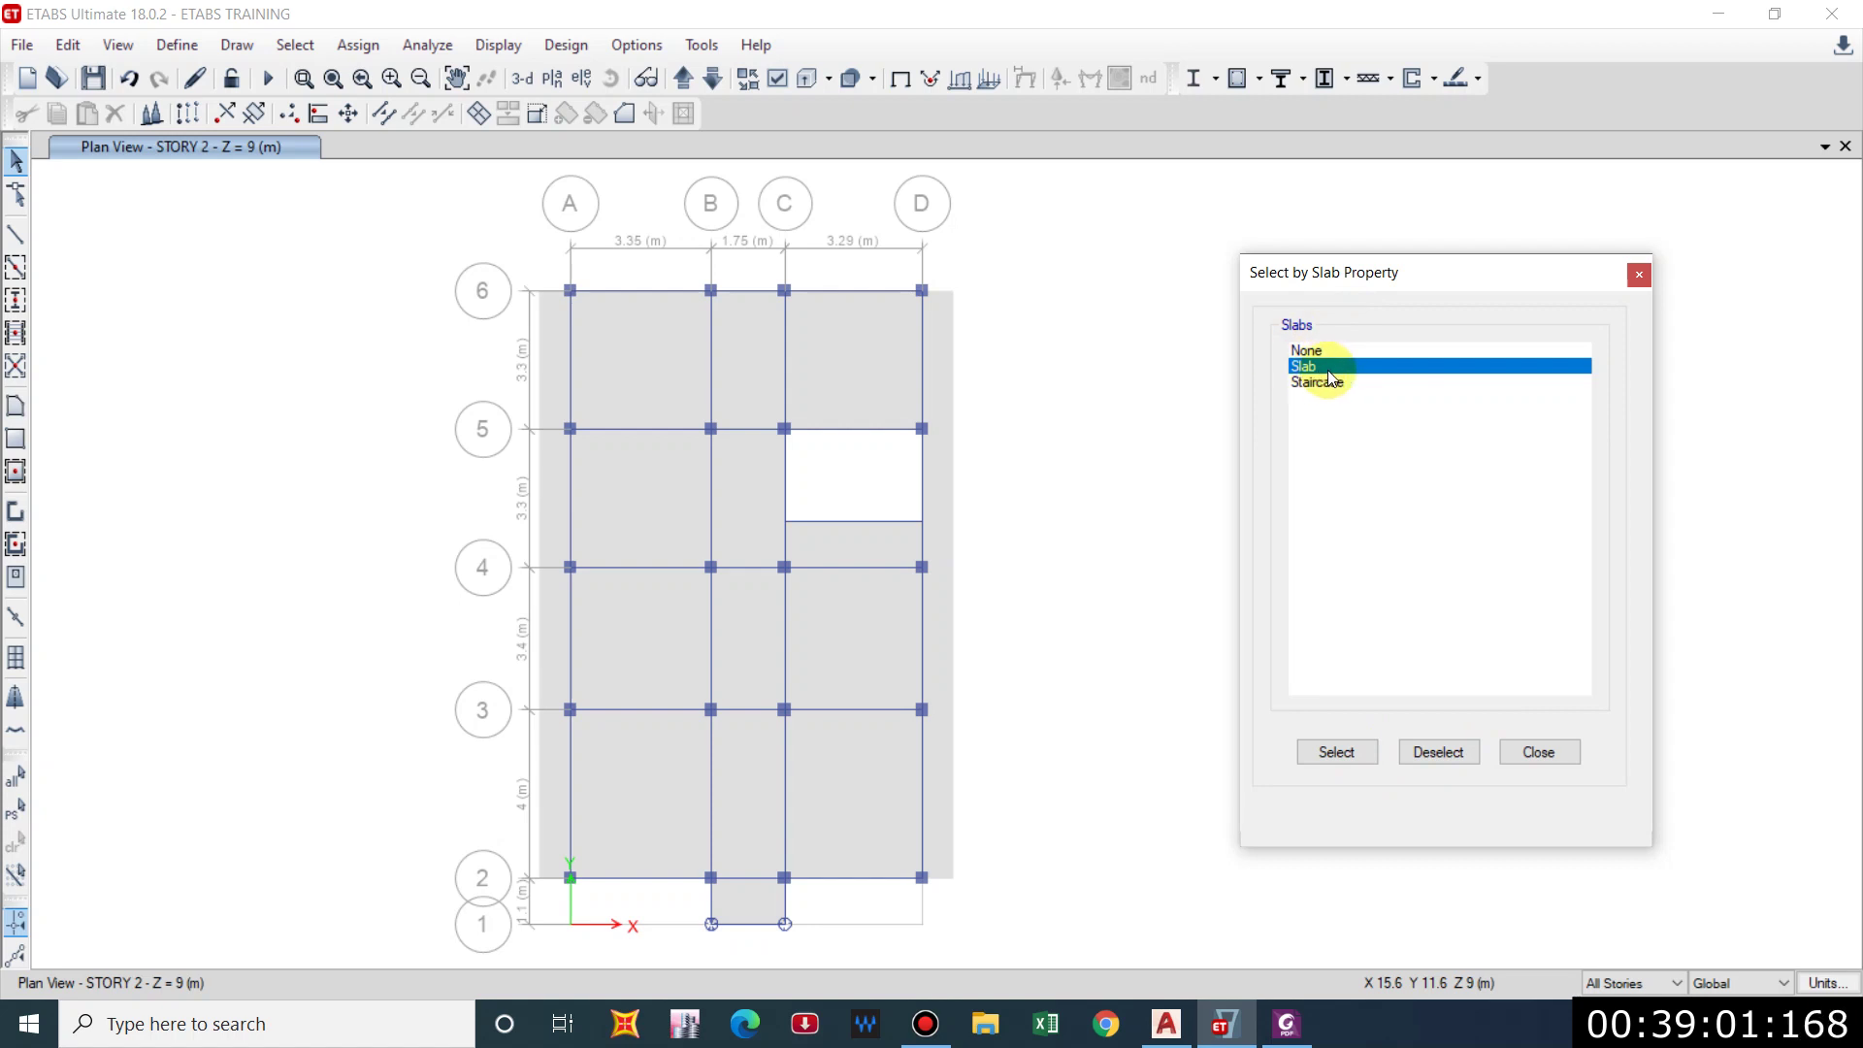
{"action": "left_click", "coordinate": [1330, 753]}
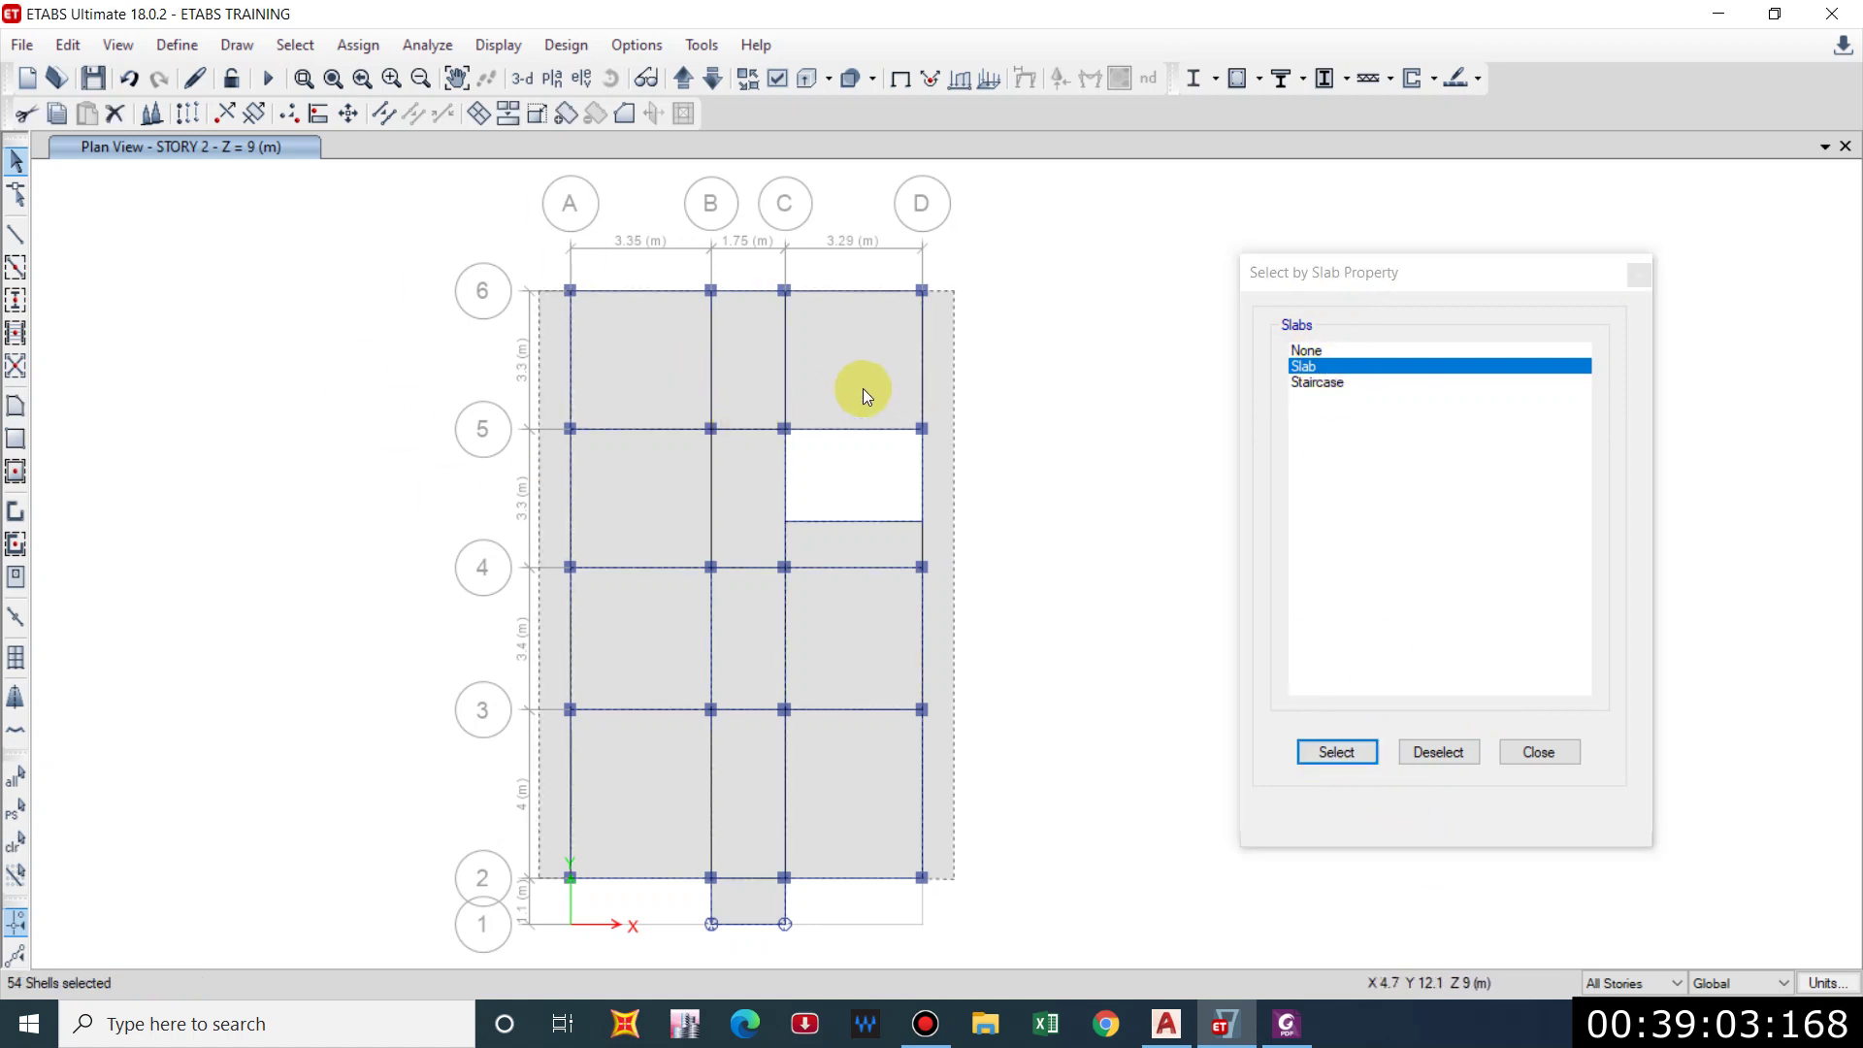
{"action": "right_click", "coordinate": [361, 258]}
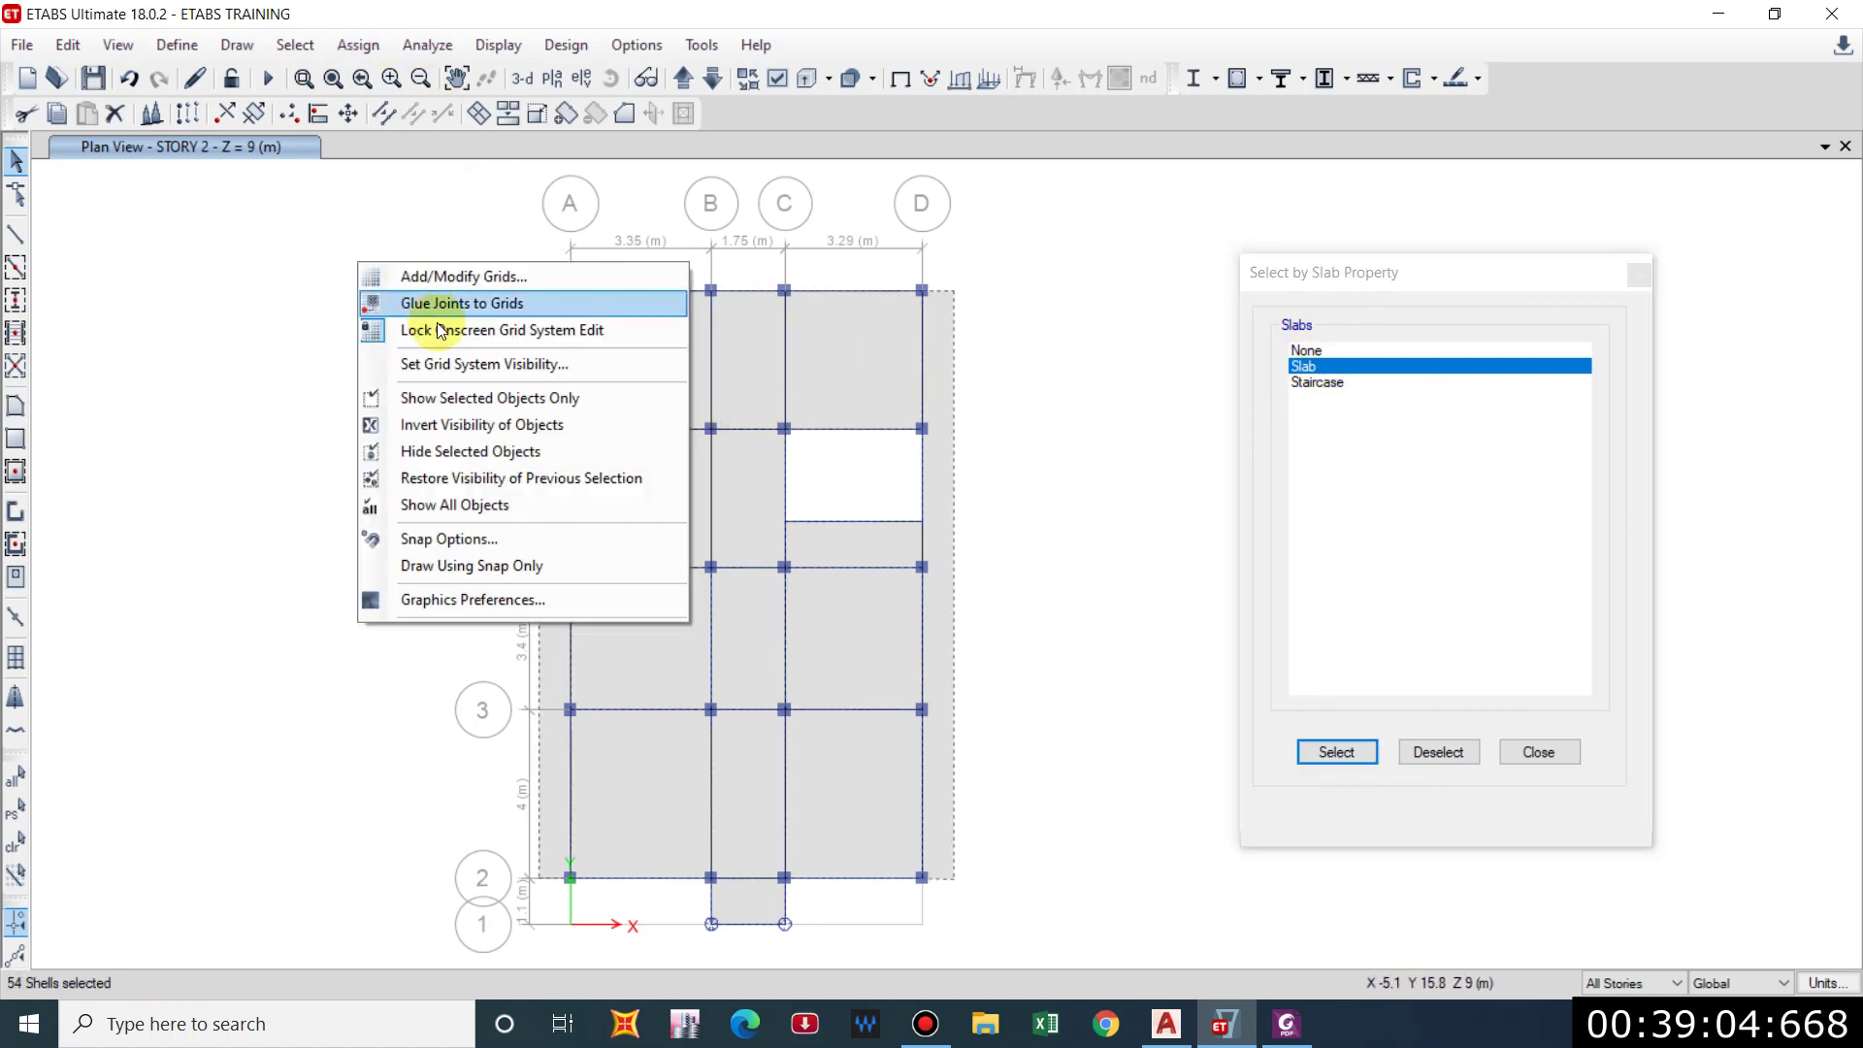
{"action": "left_click", "coordinate": [453, 456]}
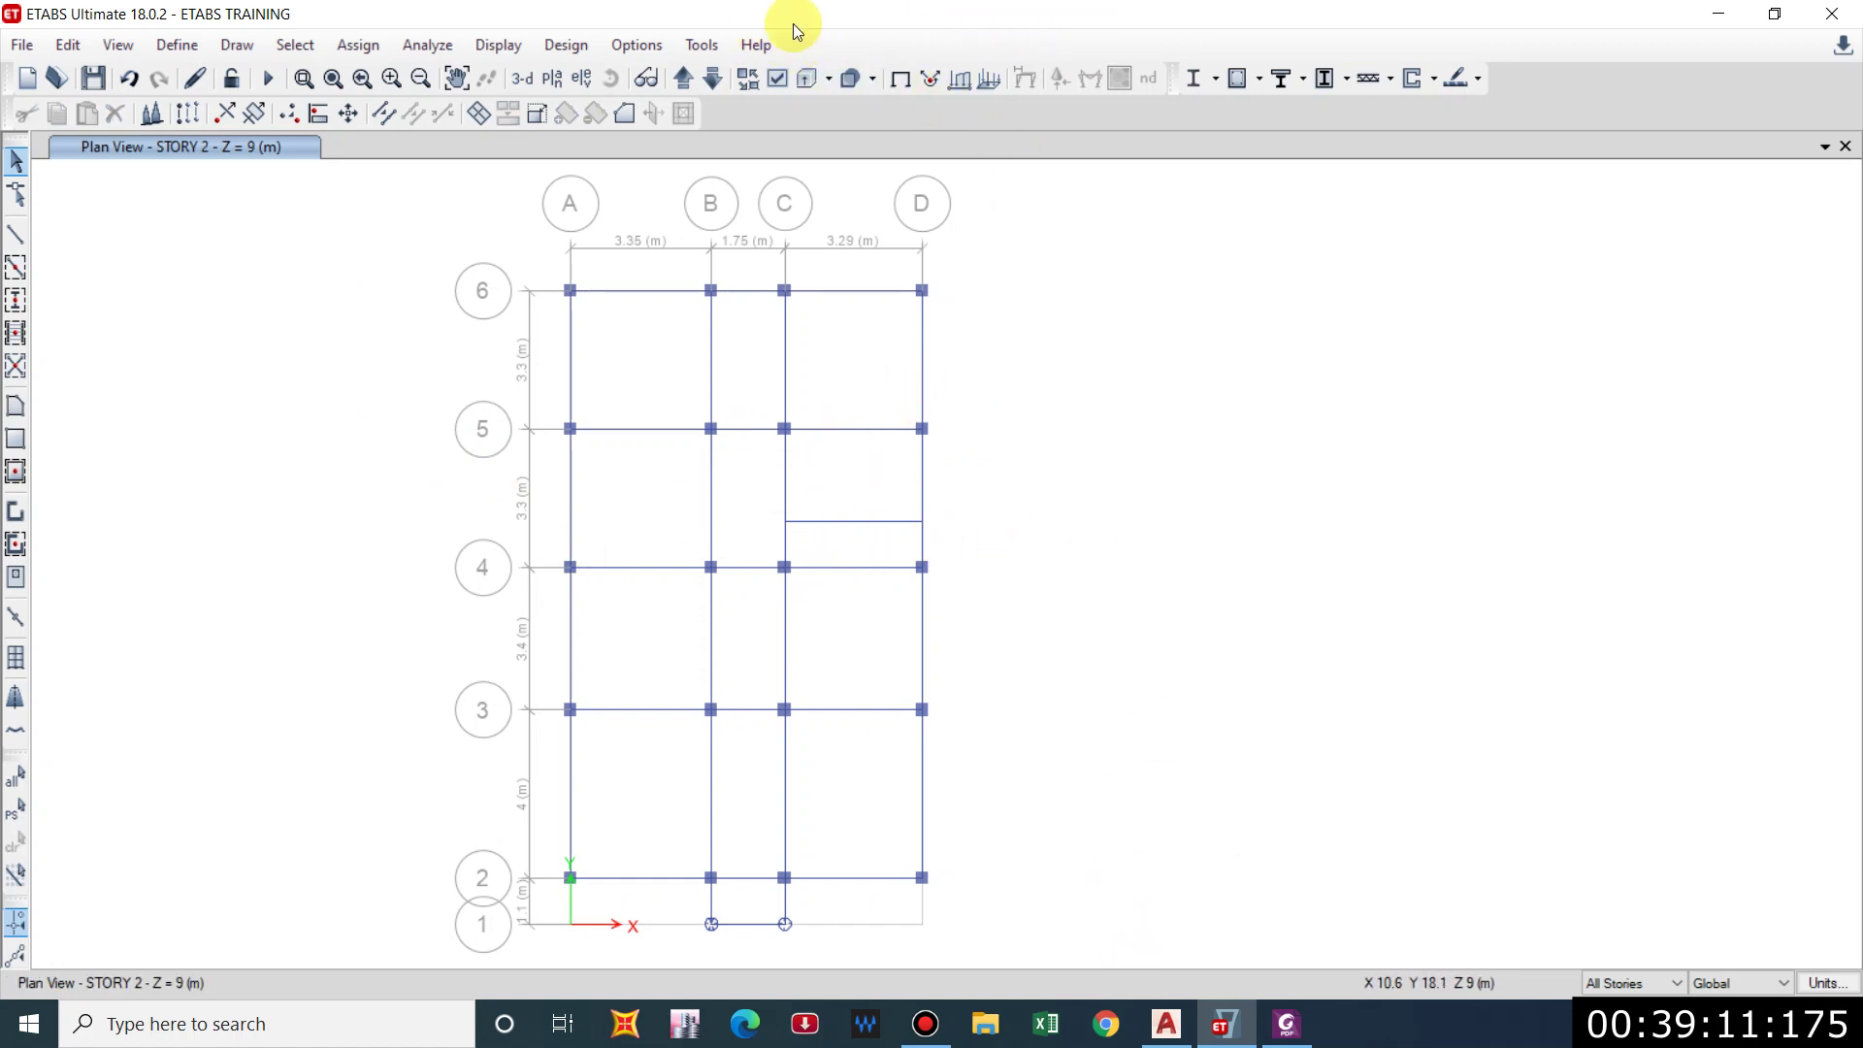
Arrange the AutoCAD architecture drawing and the ETABS model side by side, with ETABS on the right half.
{"action": "left_click_drag", "start_coordinate": [799, 21], "coordinate": [1261, 18]}
{"action": "left_click", "coordinate": [1389, 854]}
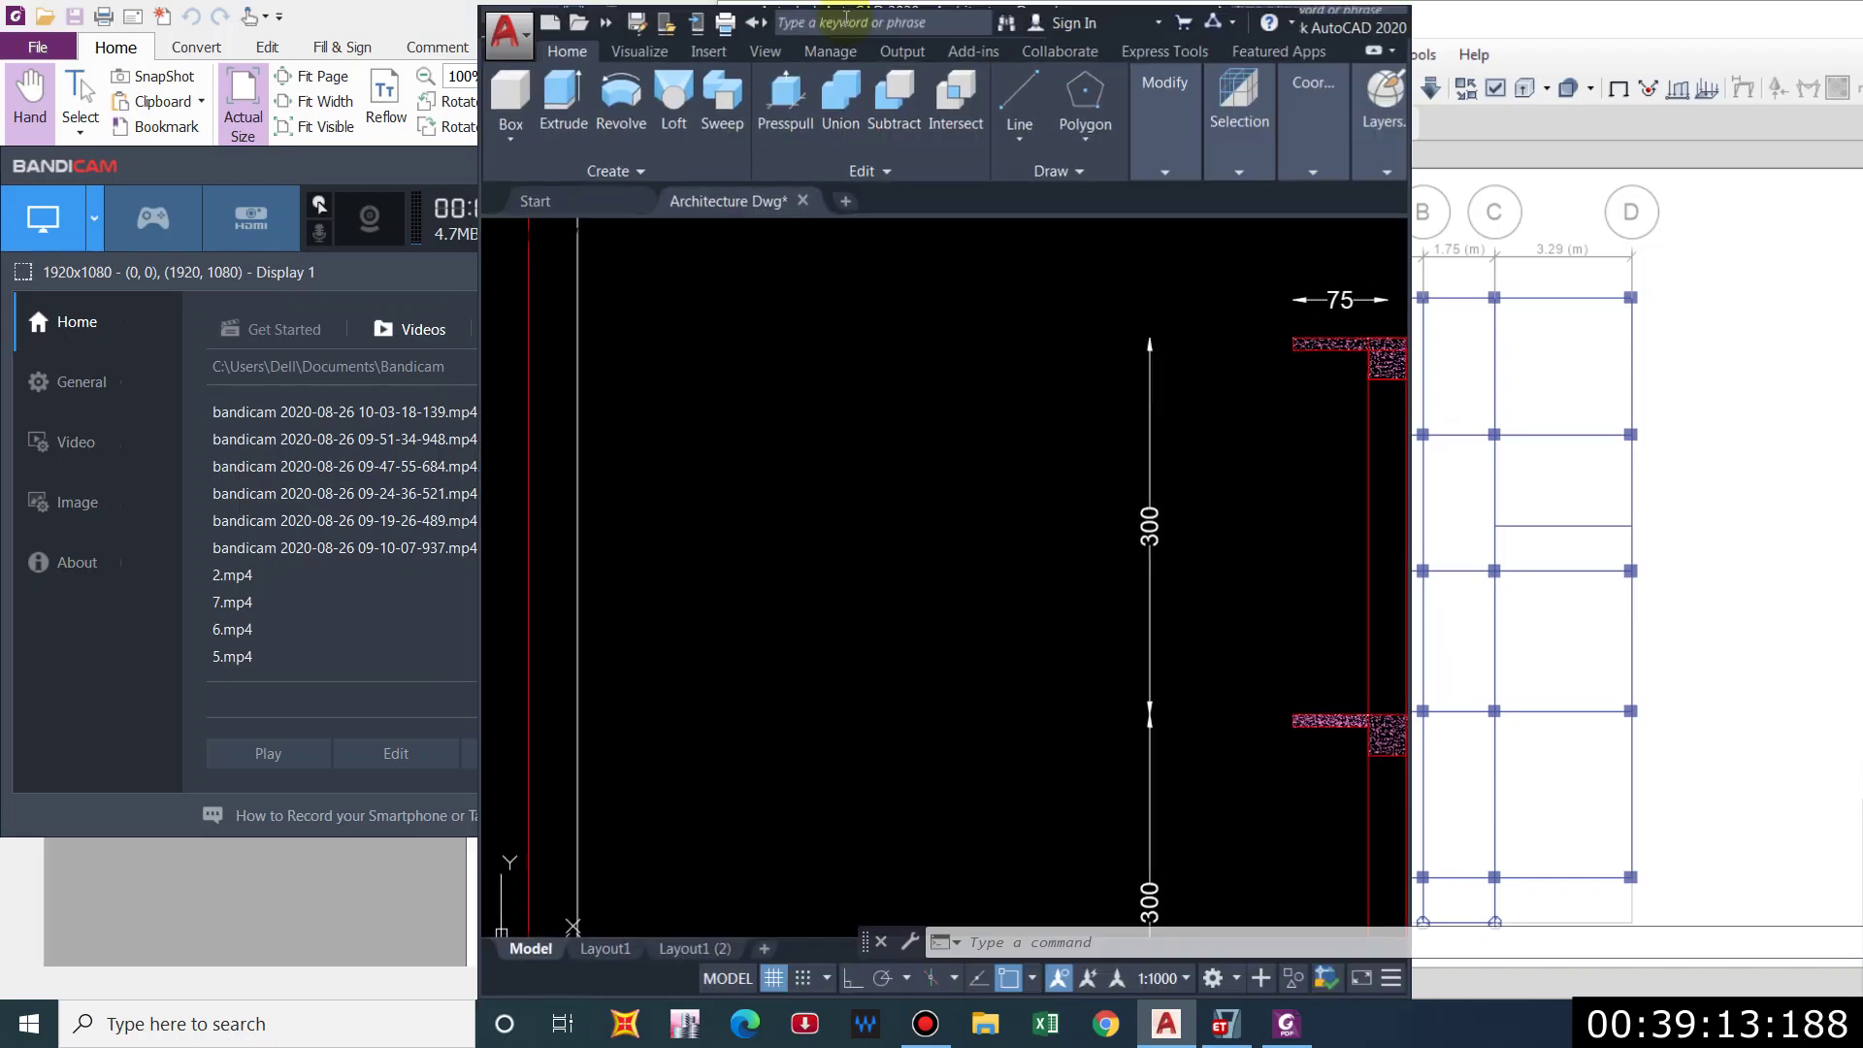
{"action": "key", "text": "super+Left"}
{"action": "left_click", "coordinate": [1186, 396]}
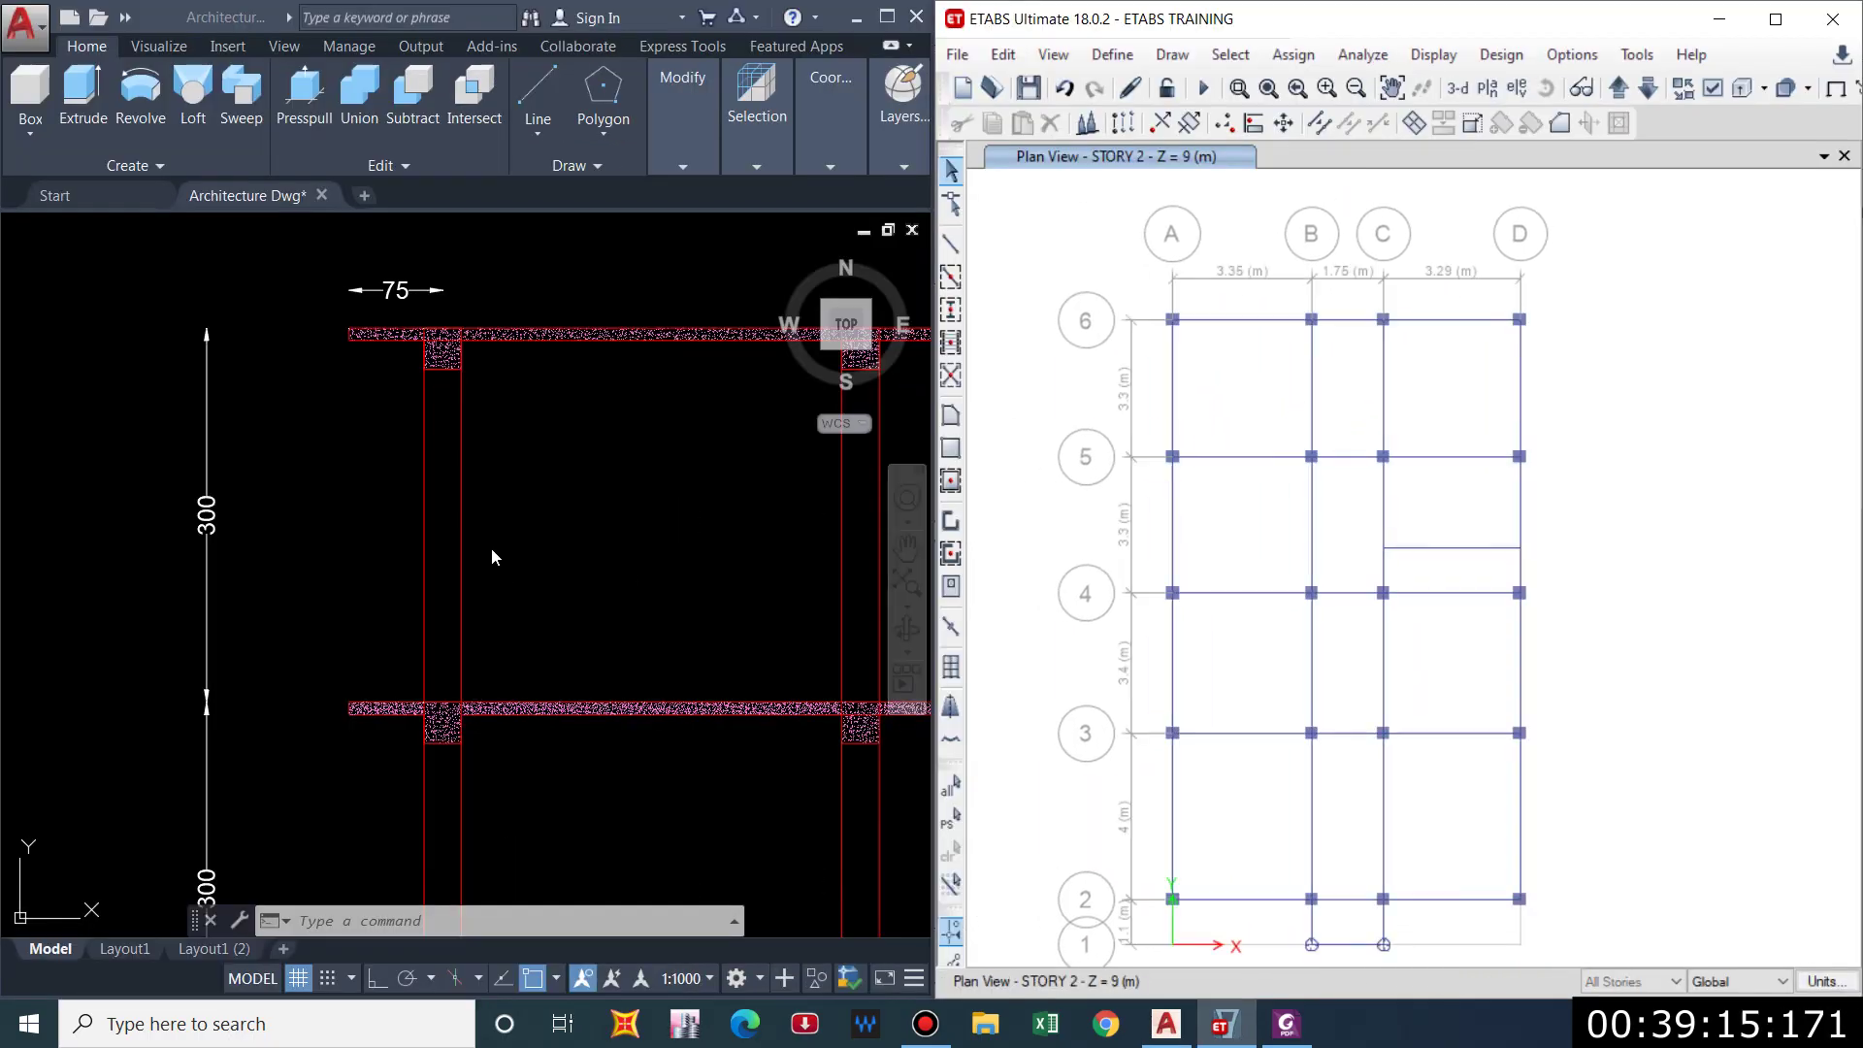
Bring the elevation and section sheets into view in AutoCAD, and show the GROUND FLOOR plan at Z = 3 m in ETABS.
{"action": "left_click", "coordinate": [491, 547]}
{"action": "scroll", "coordinate": [582, 466], "scroll_direction": "down", "scroll_amount": 8}
{"action": "middle_click_drag", "start_coordinate": [608, 406], "coordinate": [823, 372]}
{"action": "left_click", "coordinate": [1514, 184]}
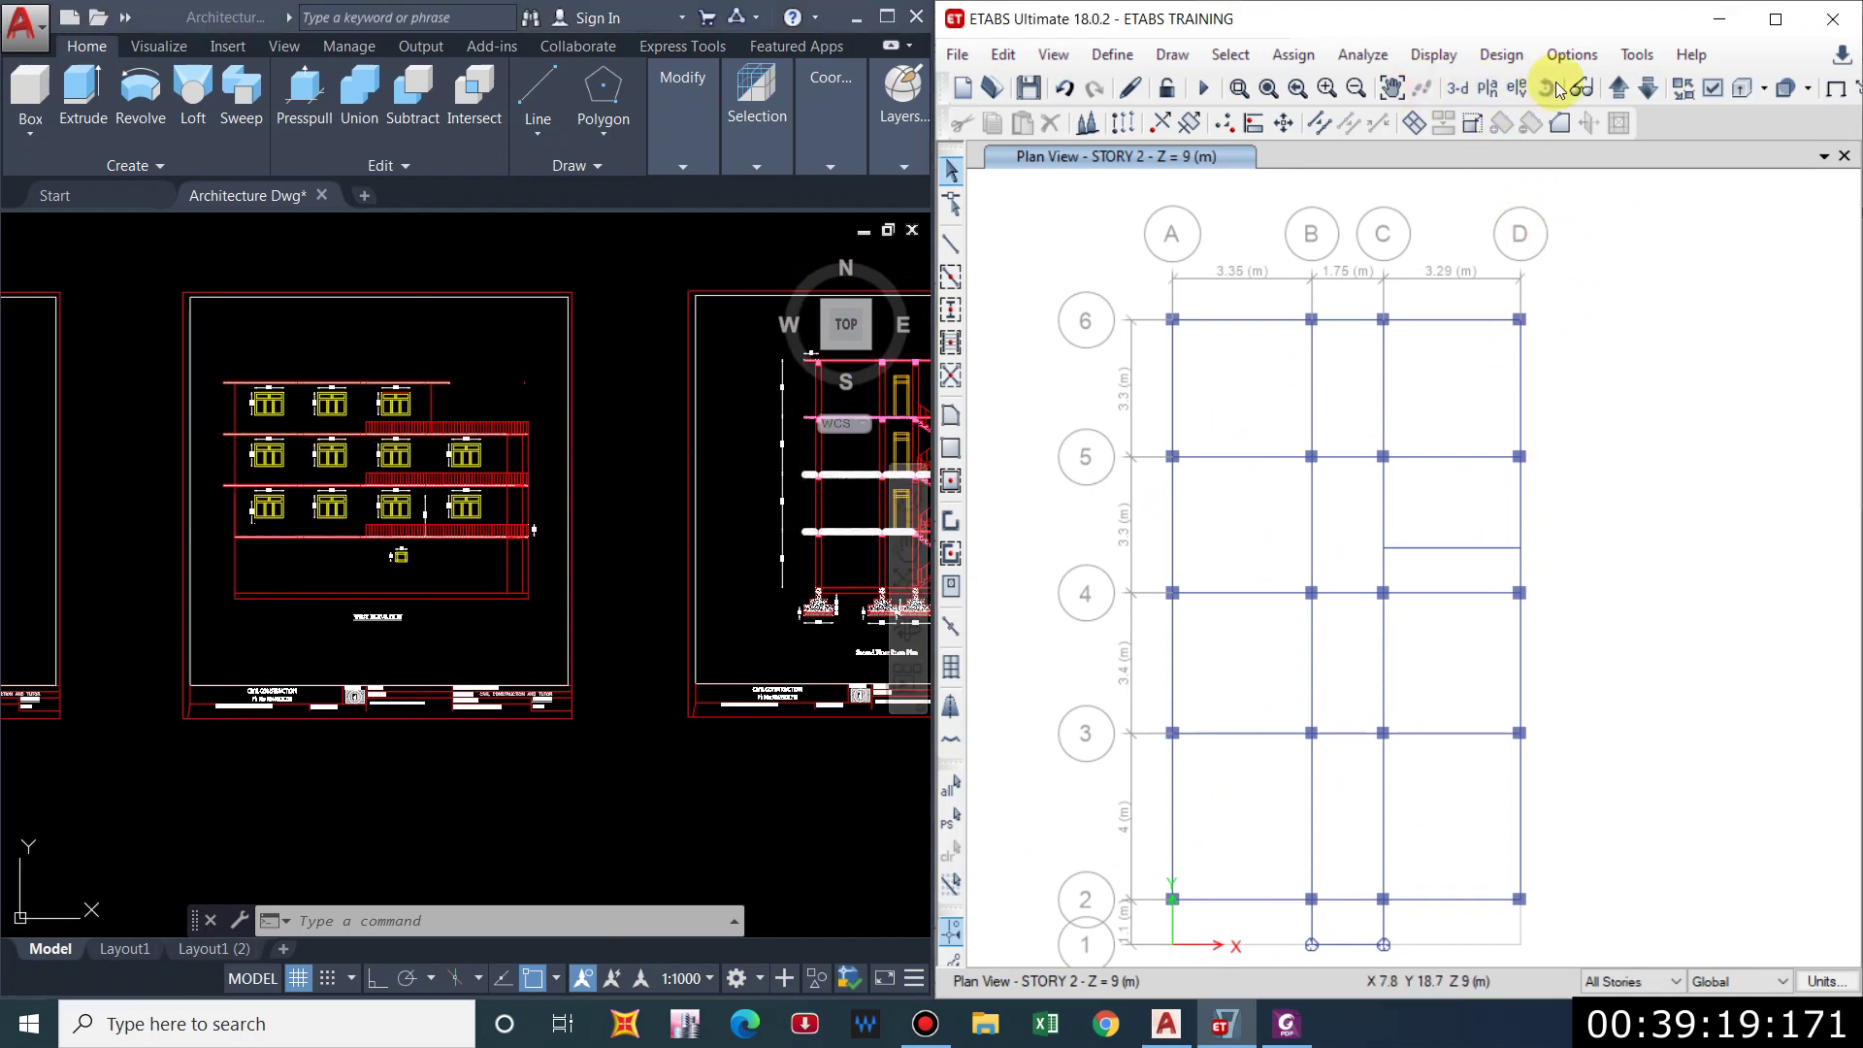
{"action": "left_click", "coordinate": [1620, 91]}
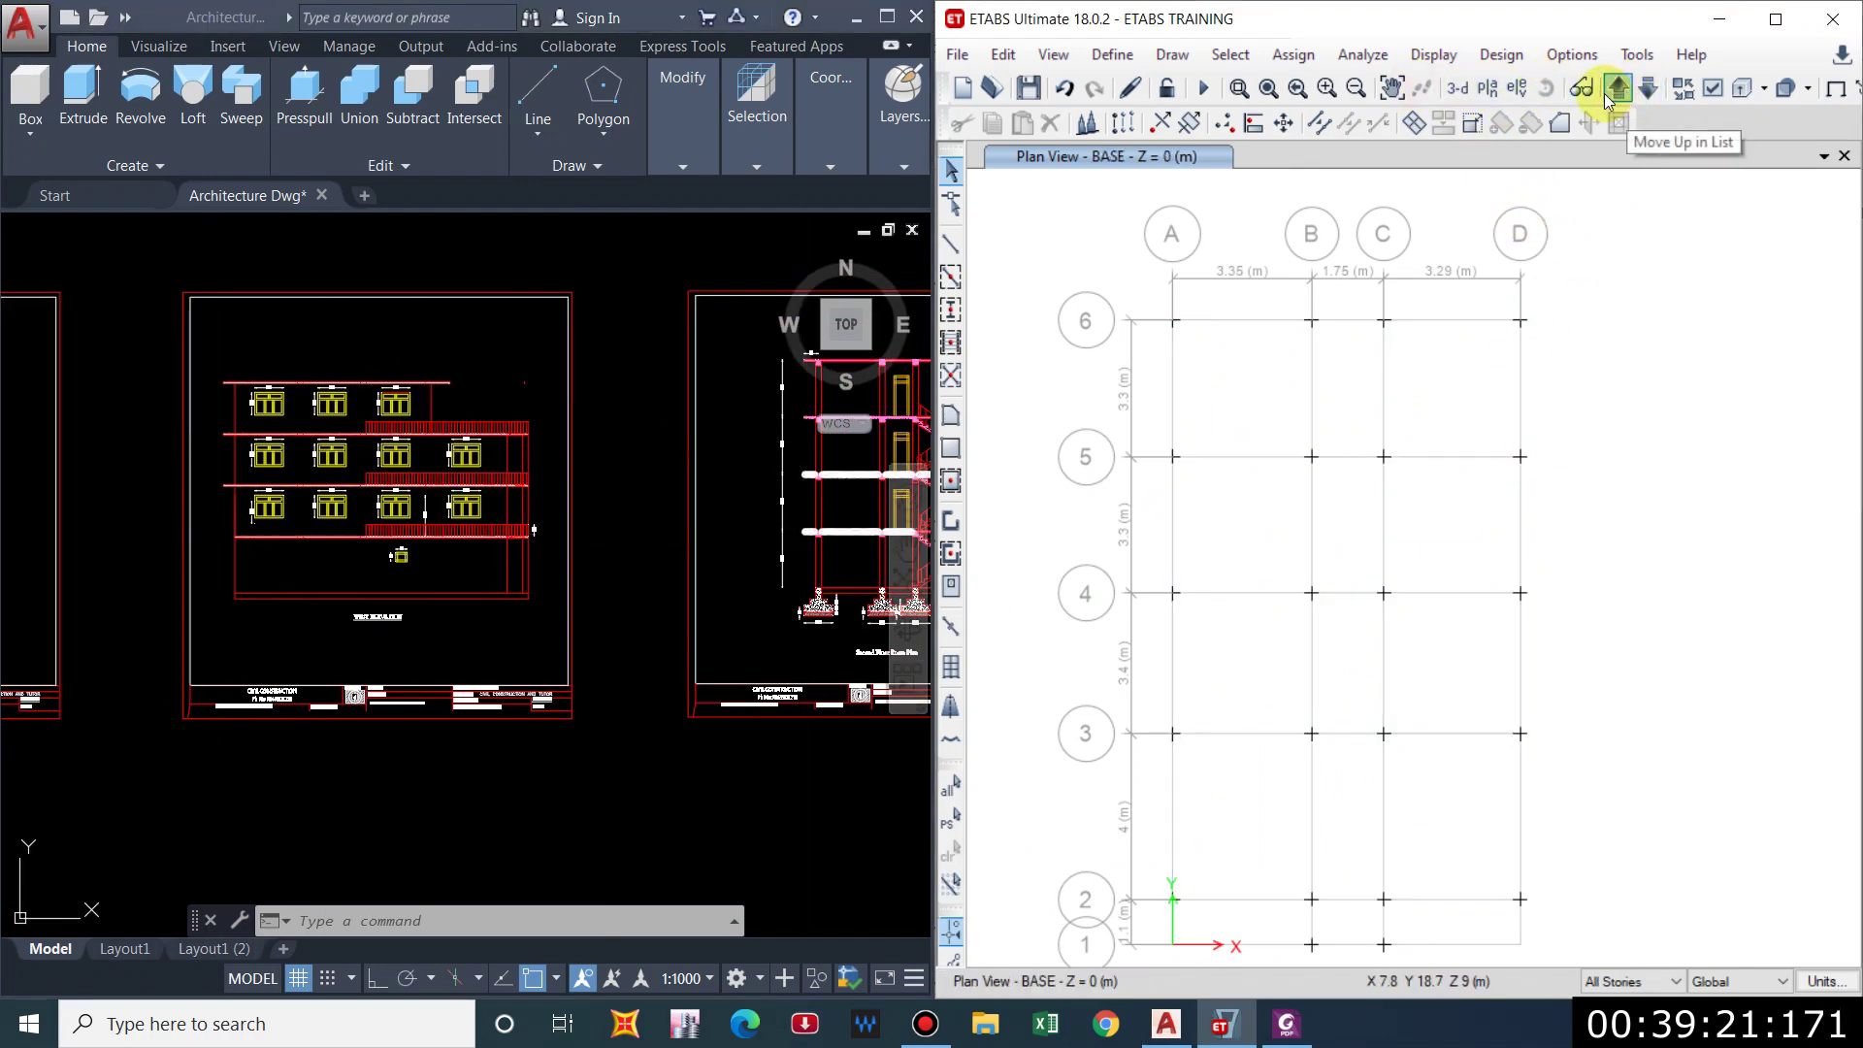
{"action": "left_click", "coordinate": [1611, 94]}
Switch to the AutoCAD drawing and examine the front elevation and the Room 1 to Room 4 walls on the combined floor plan.
{"action": "left_click", "coordinate": [616, 437]}
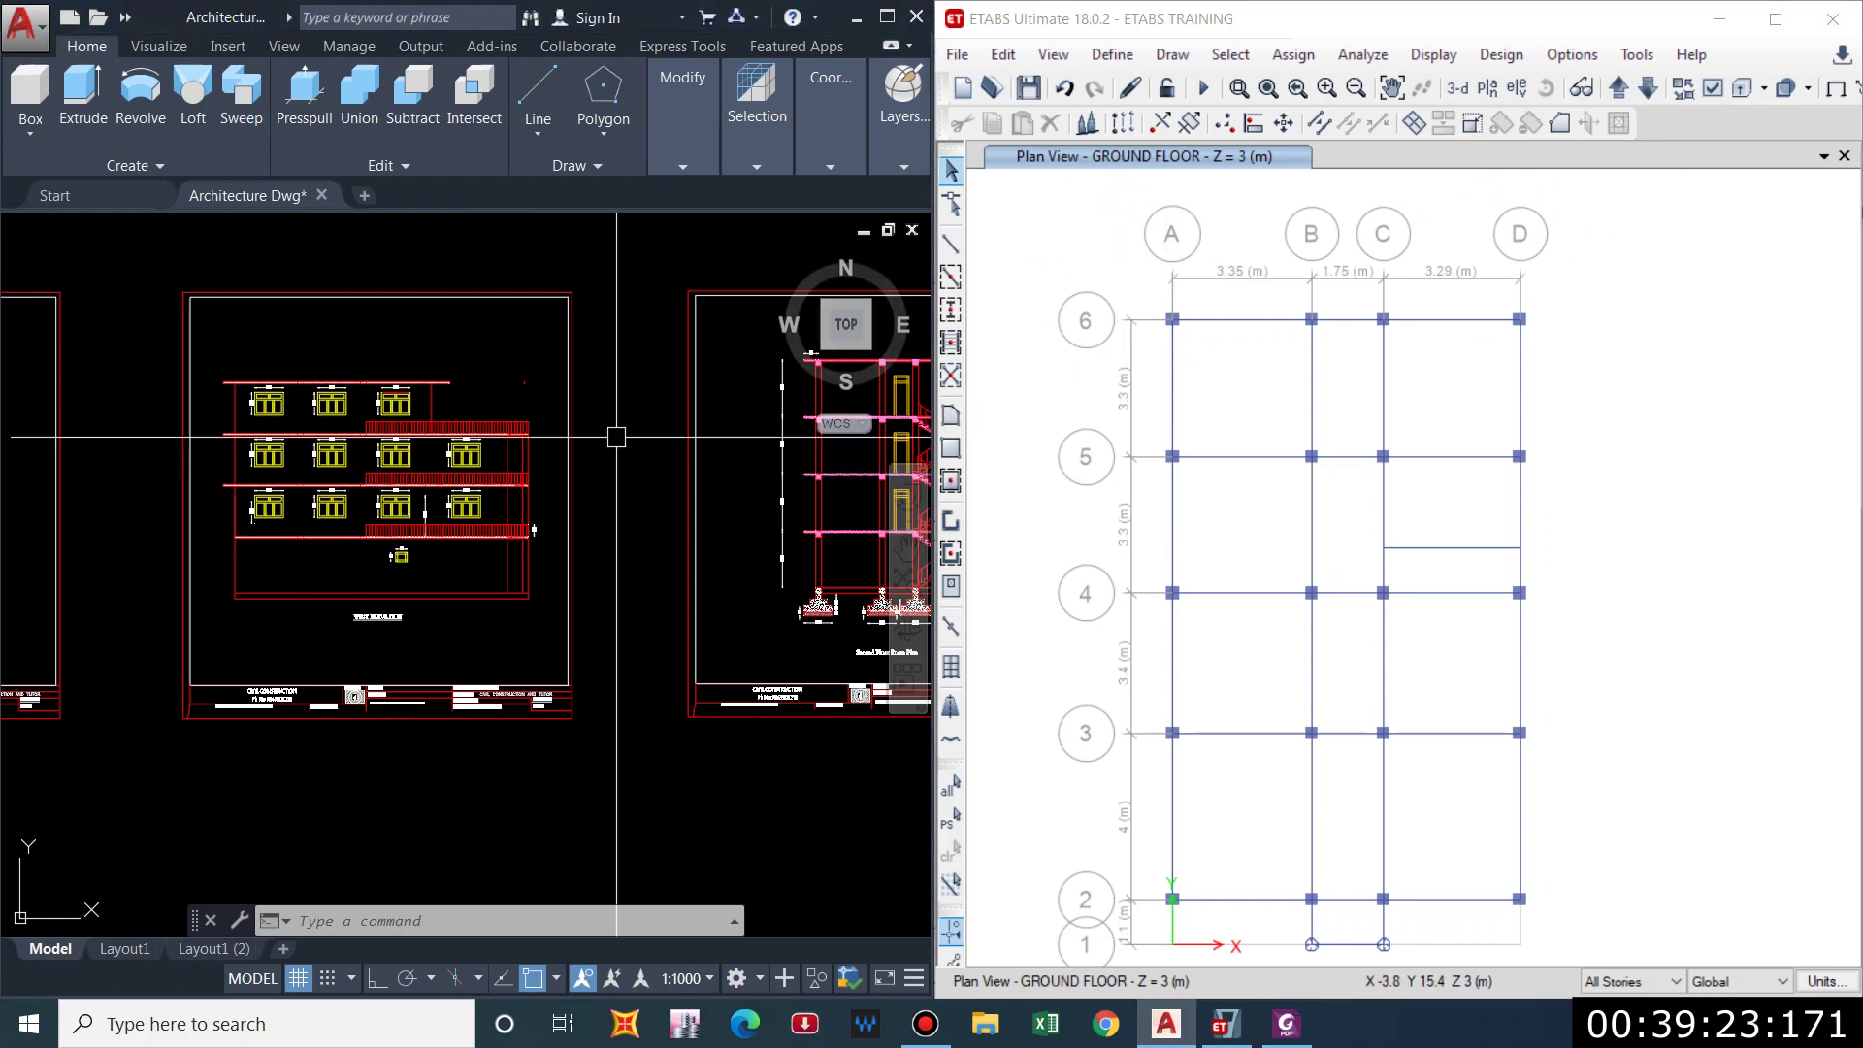
{"action": "scroll", "coordinate": [617, 437], "scroll_direction": "down", "scroll_amount": 3}
{"action": "middle_click_drag", "start_coordinate": [291, 408], "coordinate": [766, 427]}
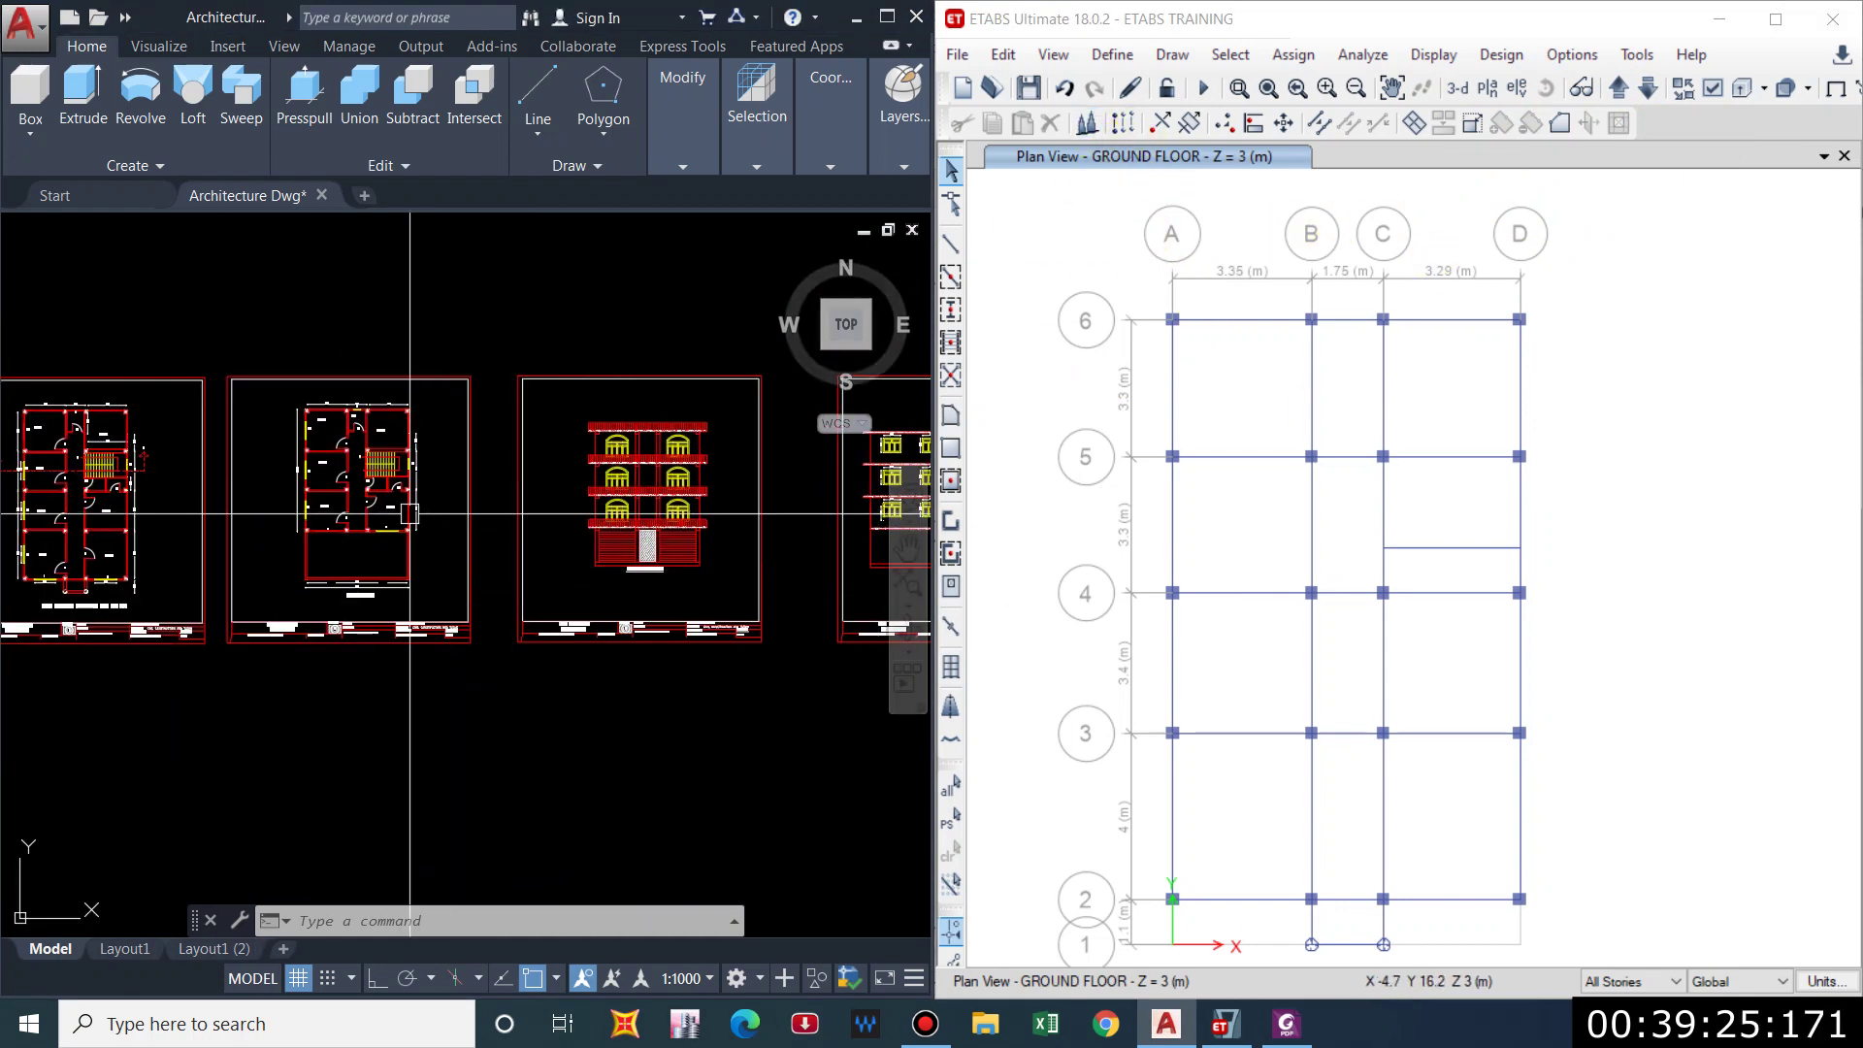
{"action": "scroll", "coordinate": [706, 478], "scroll_direction": "up", "scroll_amount": 6}
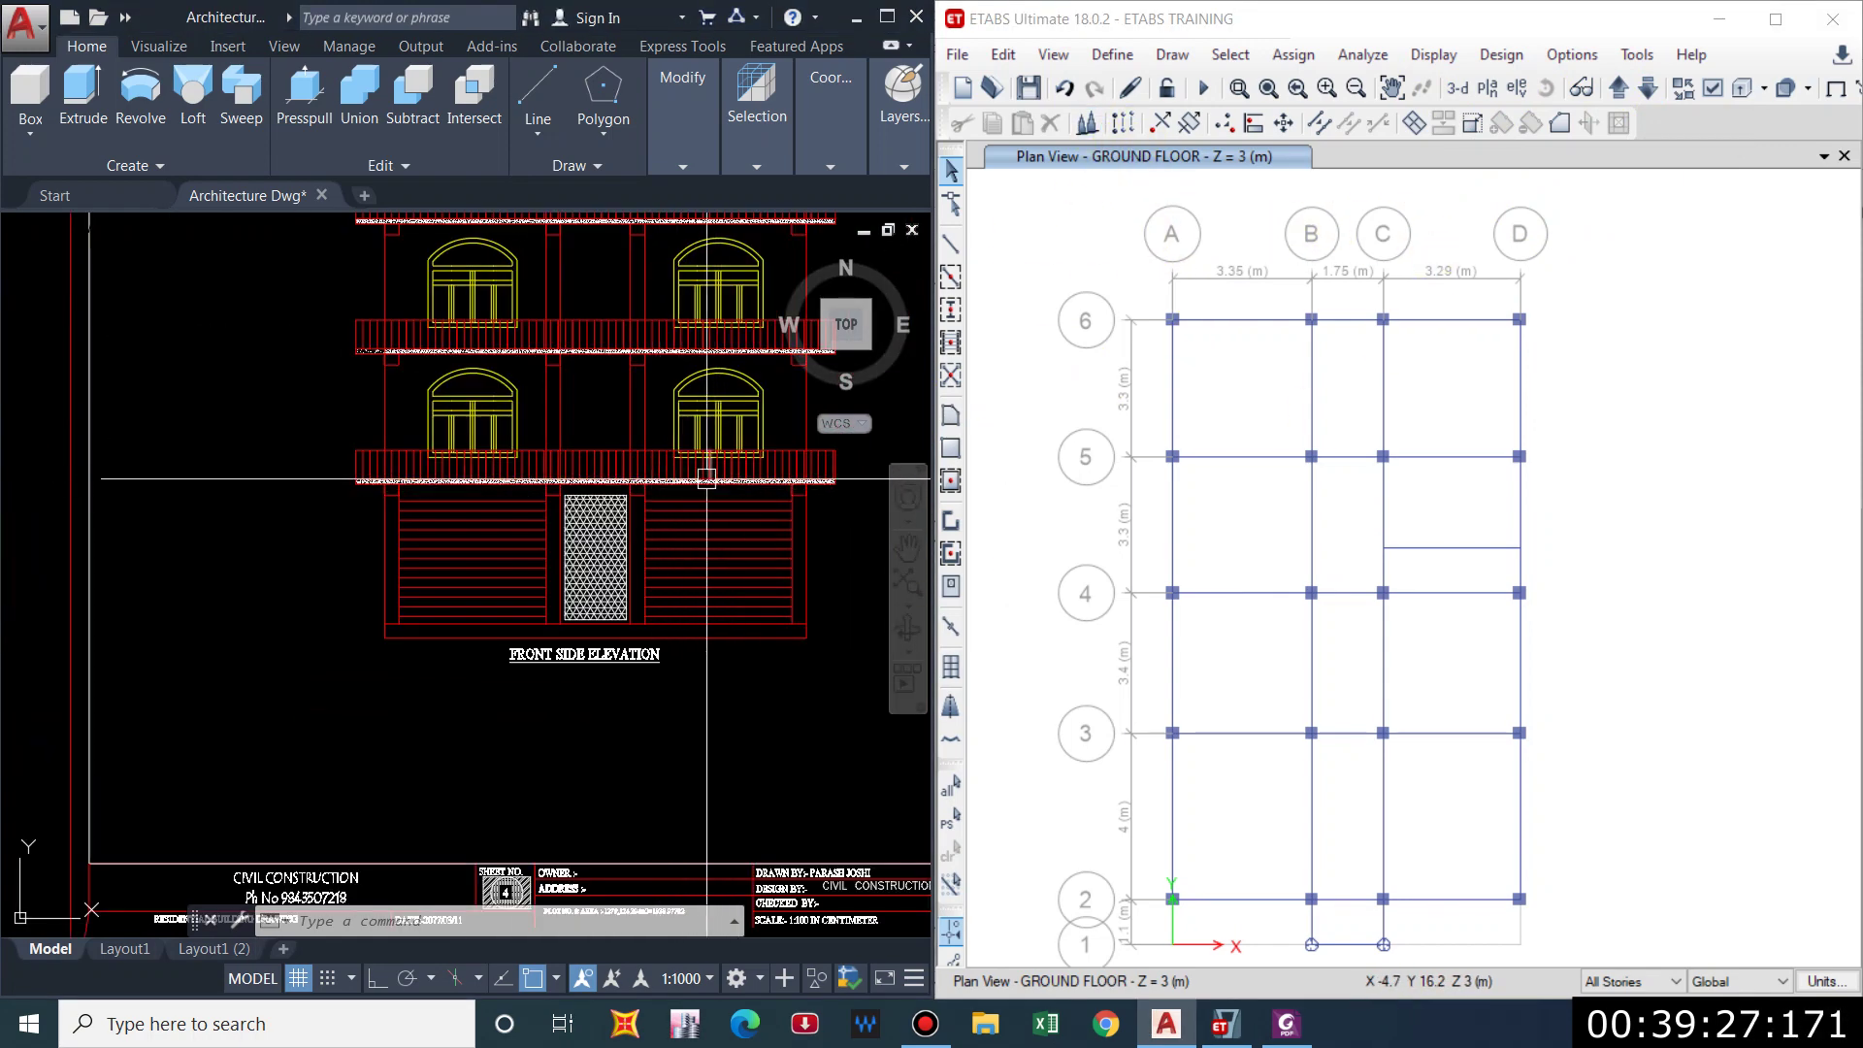
{"action": "scroll", "coordinate": [556, 521], "scroll_direction": "down", "scroll_amount": 5}
{"action": "middle_click_drag", "start_coordinate": [485, 514], "coordinate": [582, 499]}
{"action": "scroll", "coordinate": [288, 592], "scroll_direction": "up", "scroll_amount": 6}
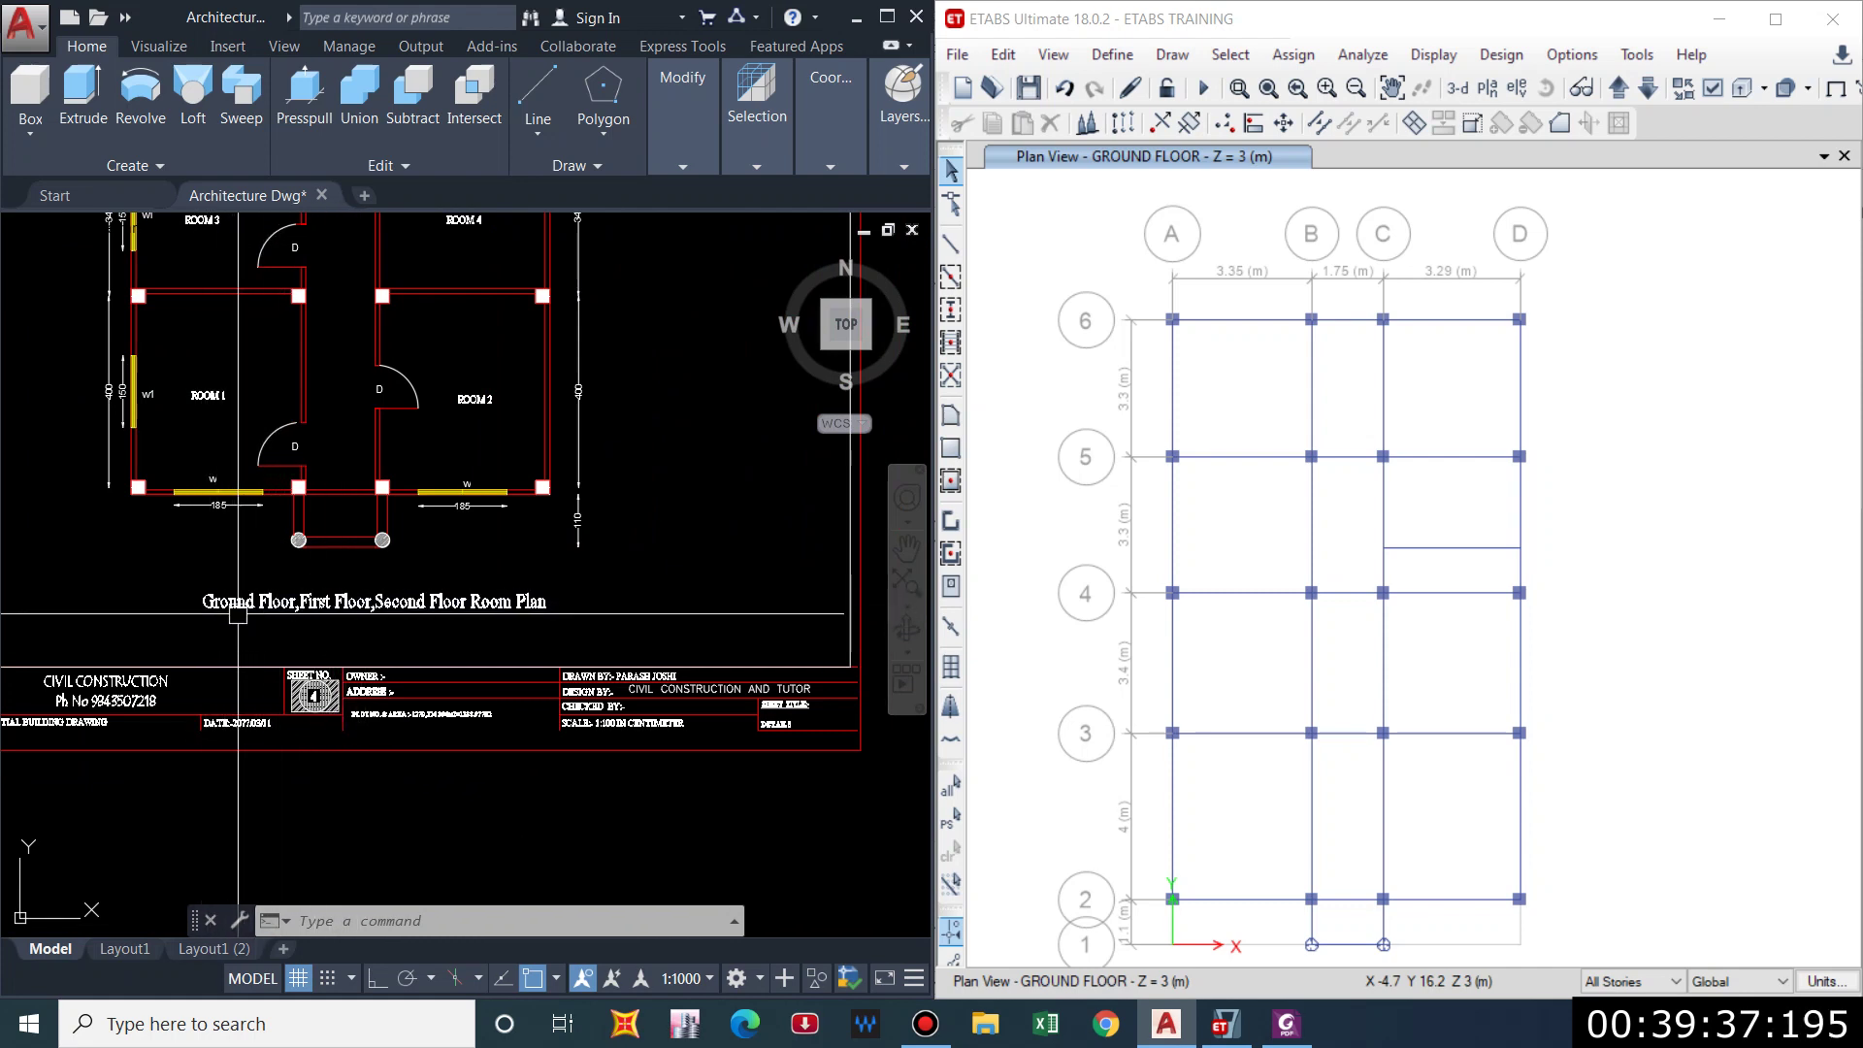
{"action": "scroll", "coordinate": [136, 582], "scroll_direction": "up", "scroll_amount": 3}
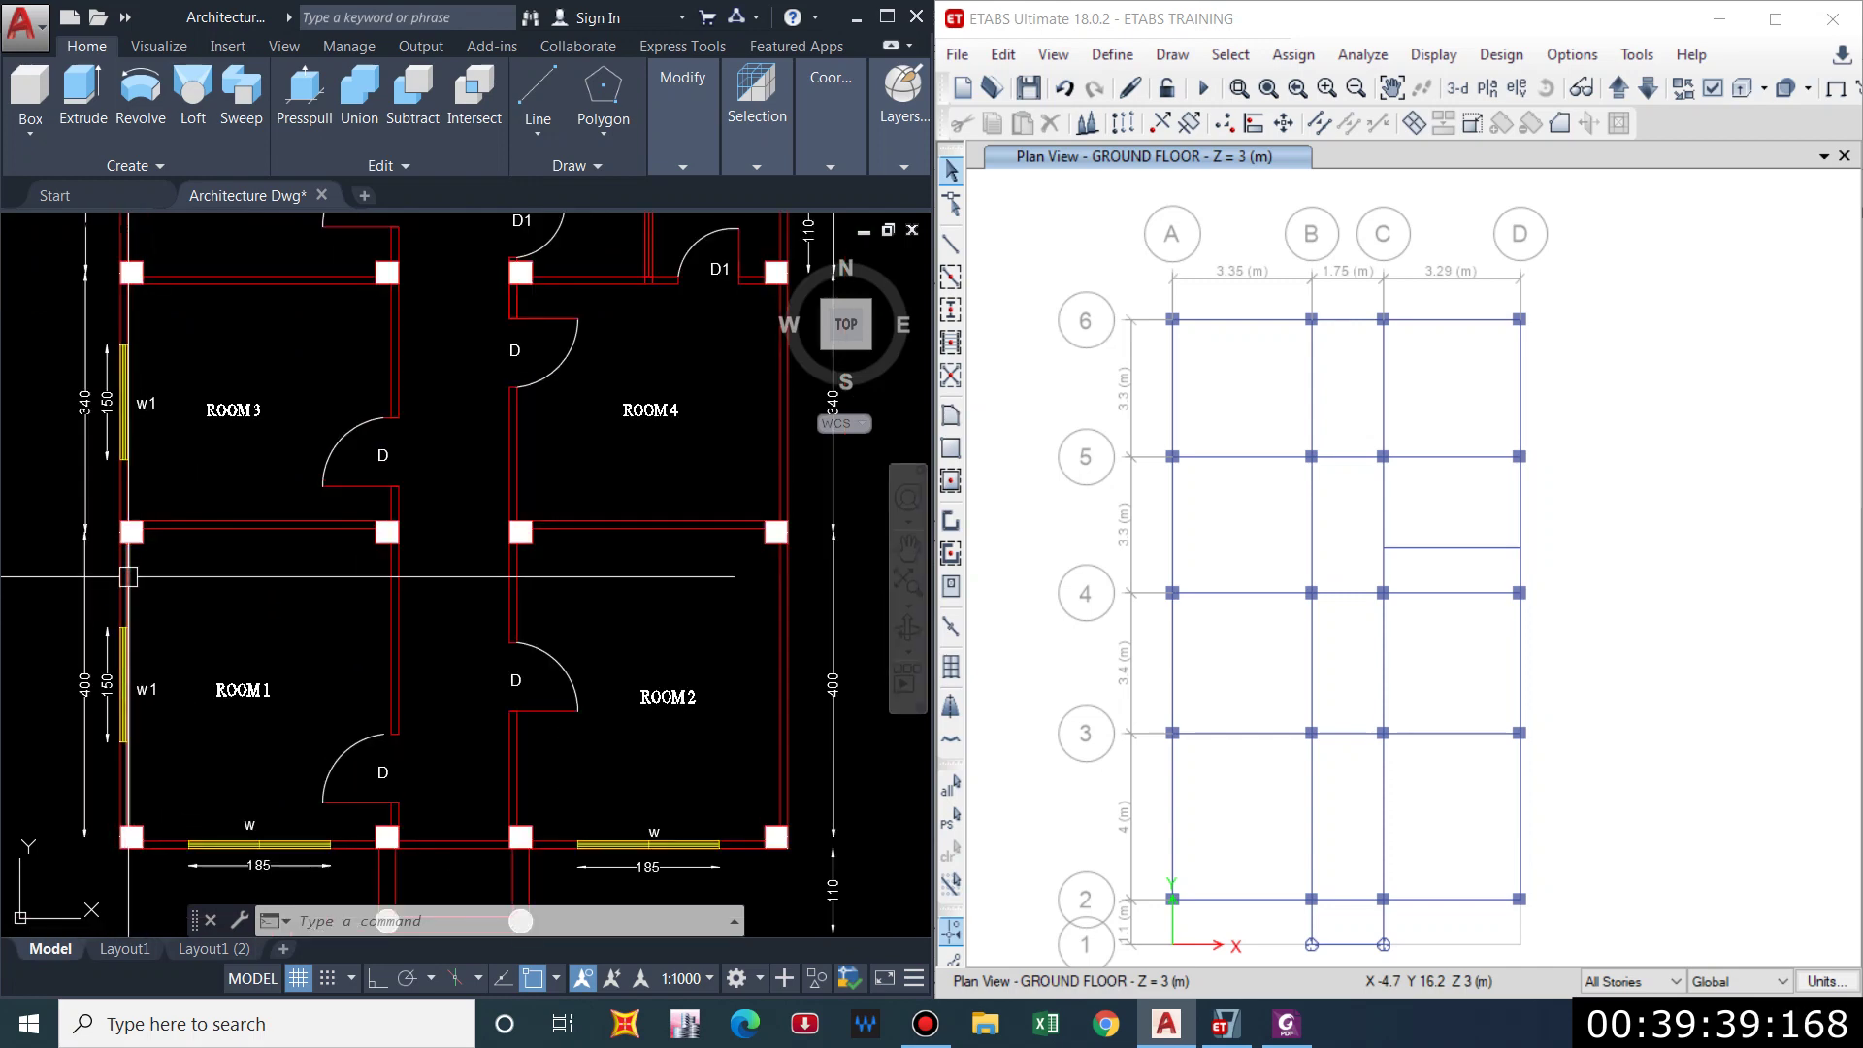
{"action": "scroll", "coordinate": [128, 576], "scroll_direction": "up", "scroll_amount": 2}
{"action": "scroll", "coordinate": [119, 594], "scroll_direction": "down", "scroll_amount": 2}
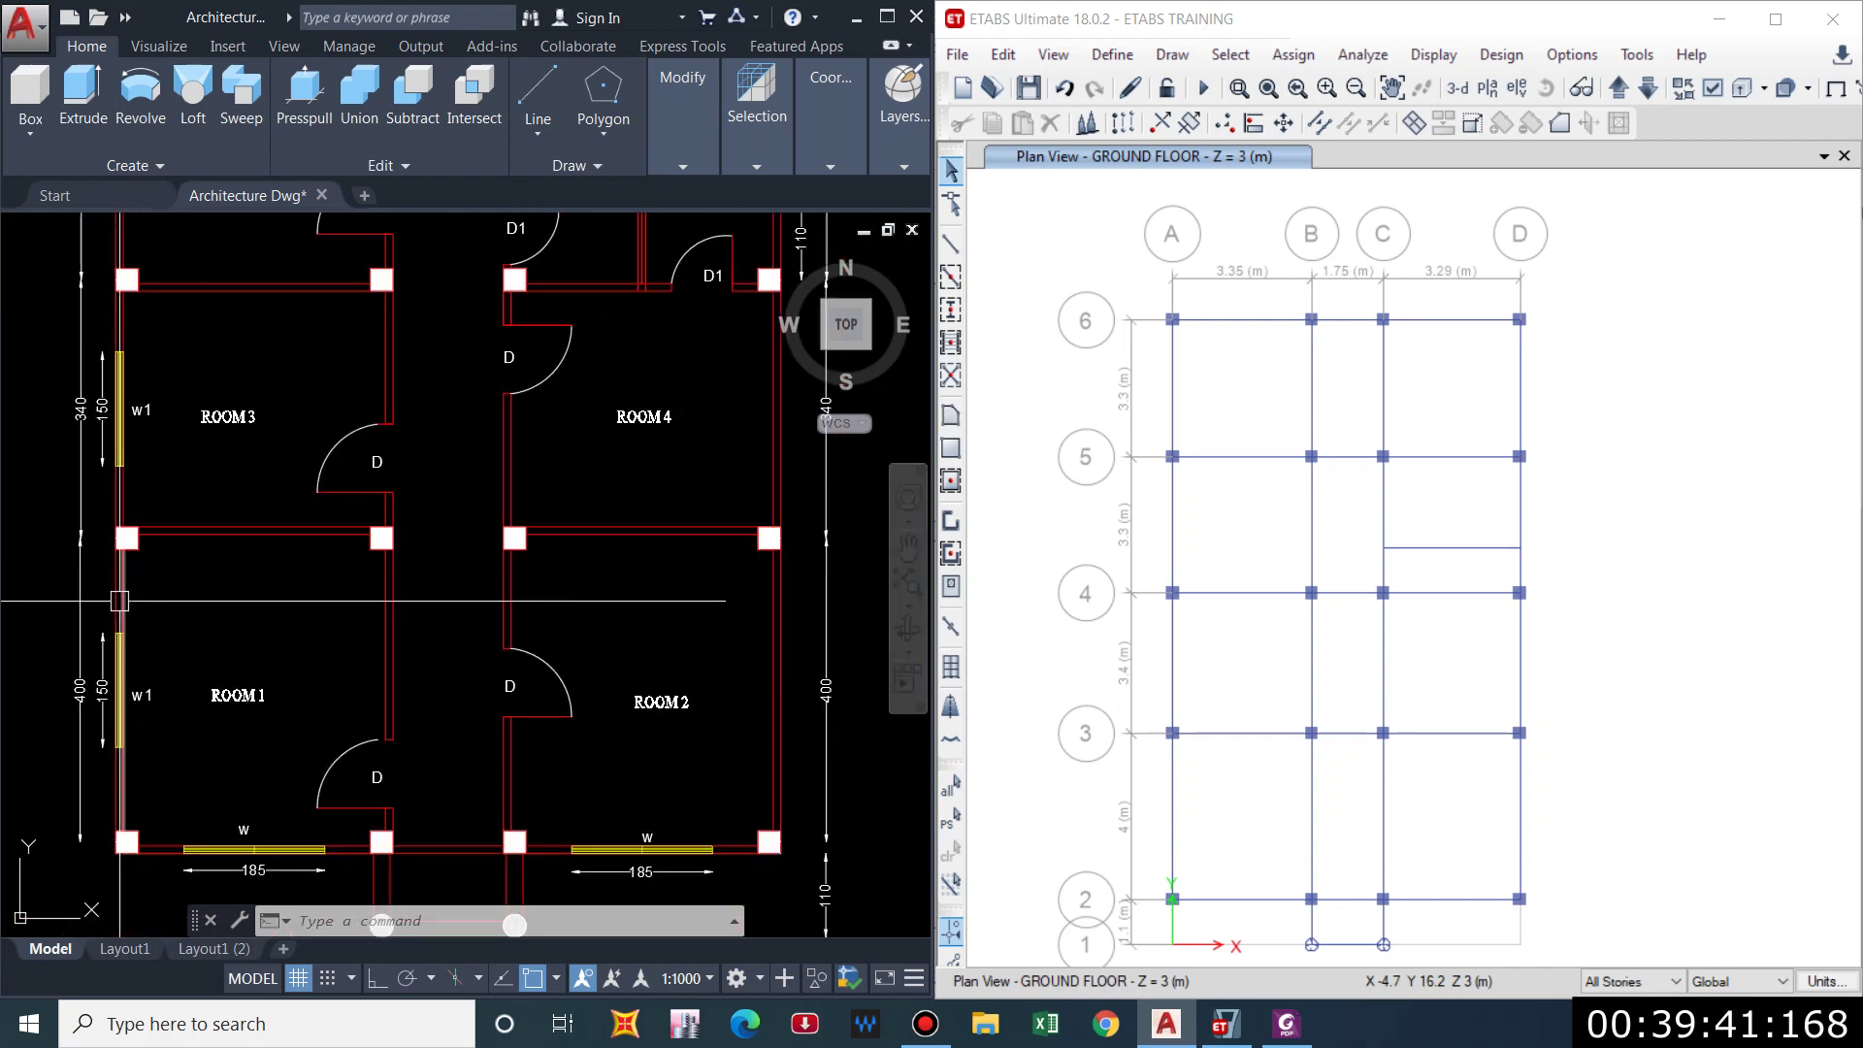
{"action": "scroll", "coordinate": [100, 390], "scroll_direction": "down", "scroll_amount": 3}
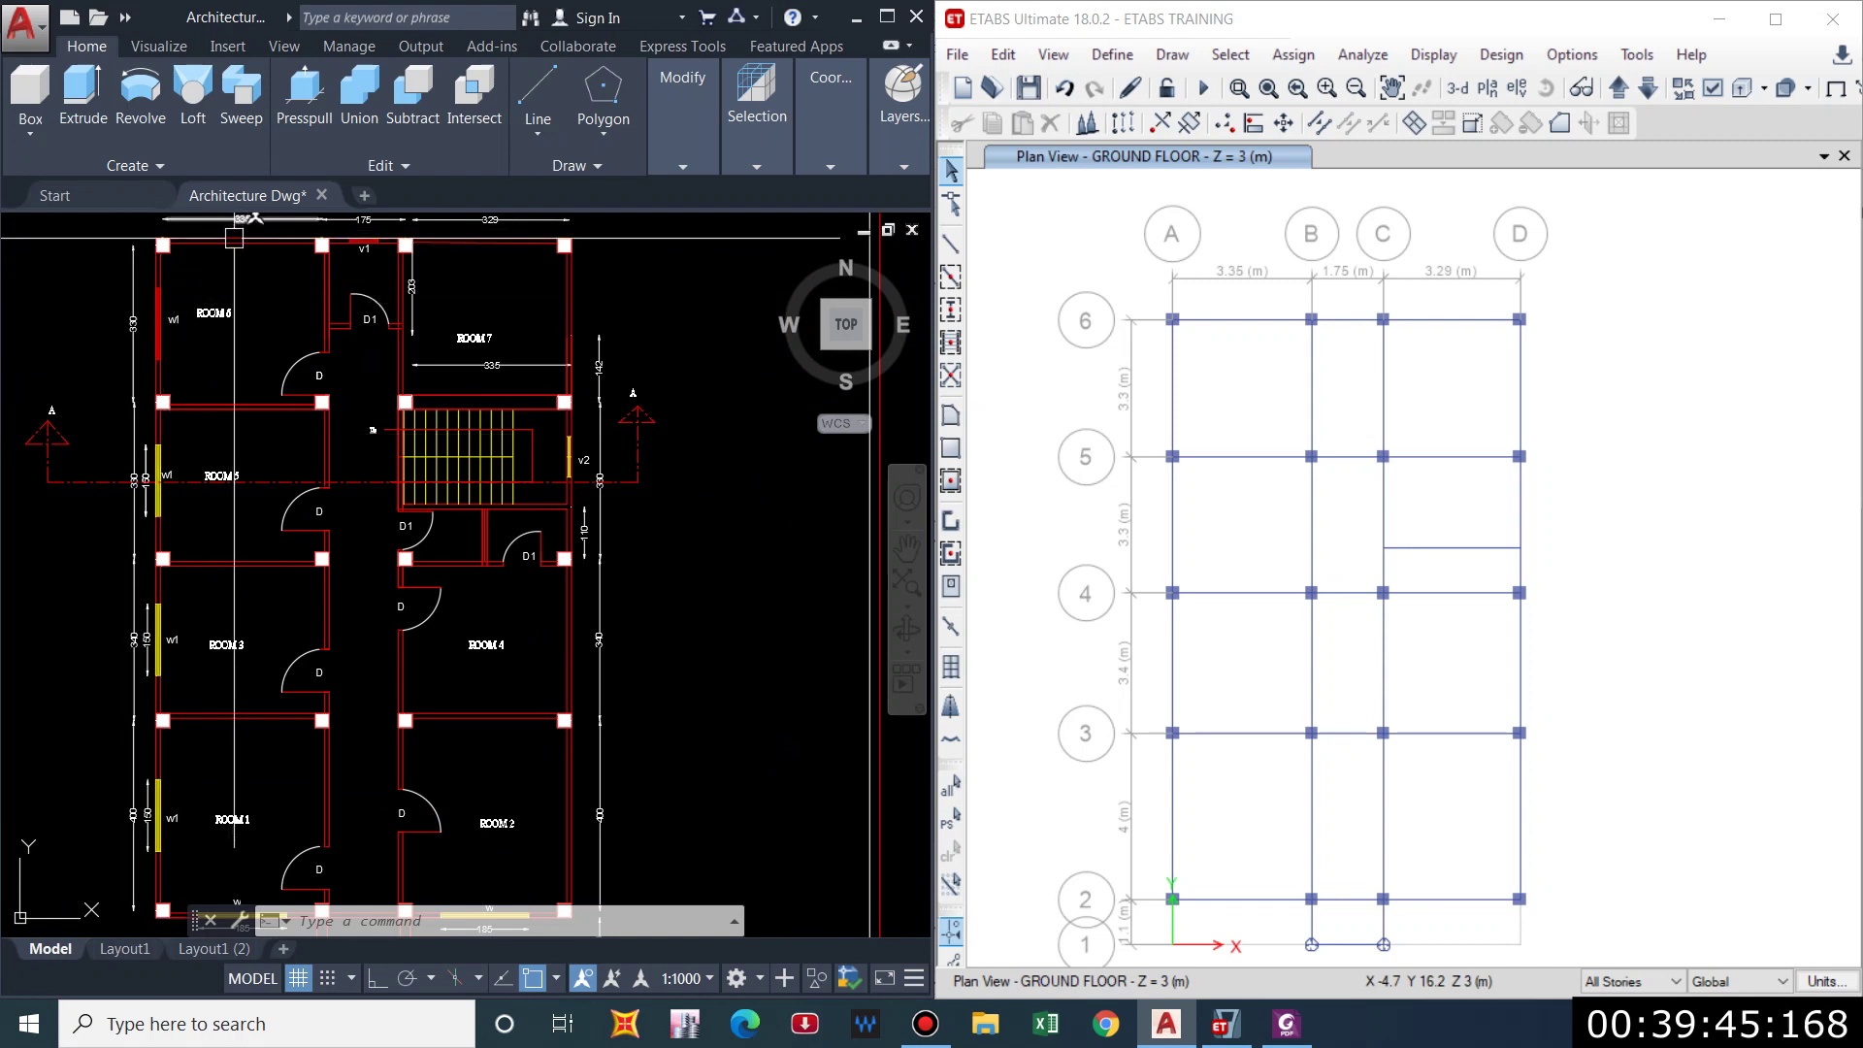
Examine the outer and partition walls across the Ground, First and Second Floor room plan against the ETABS grid.
{"action": "middle_click_drag", "start_coordinate": [547, 577], "coordinate": [527, 486]}
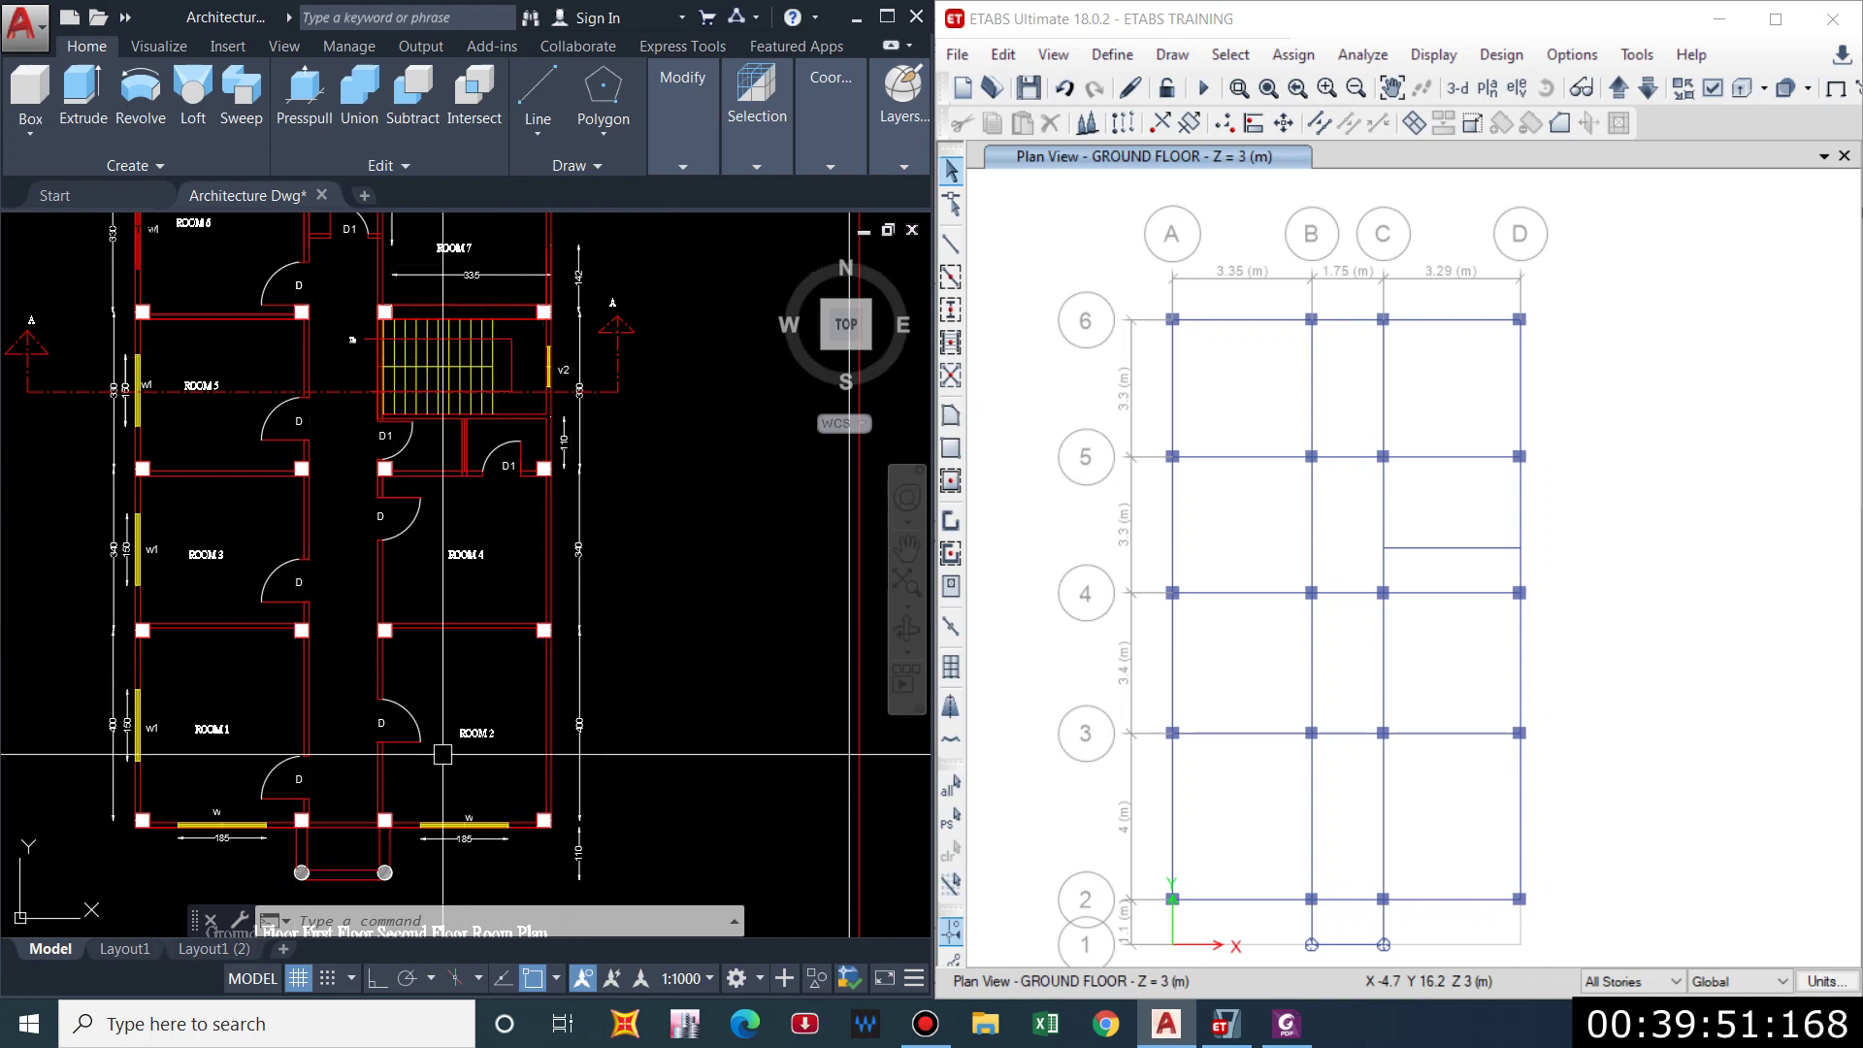
{"action": "scroll", "coordinate": [520, 582], "scroll_direction": "down", "scroll_amount": 3}
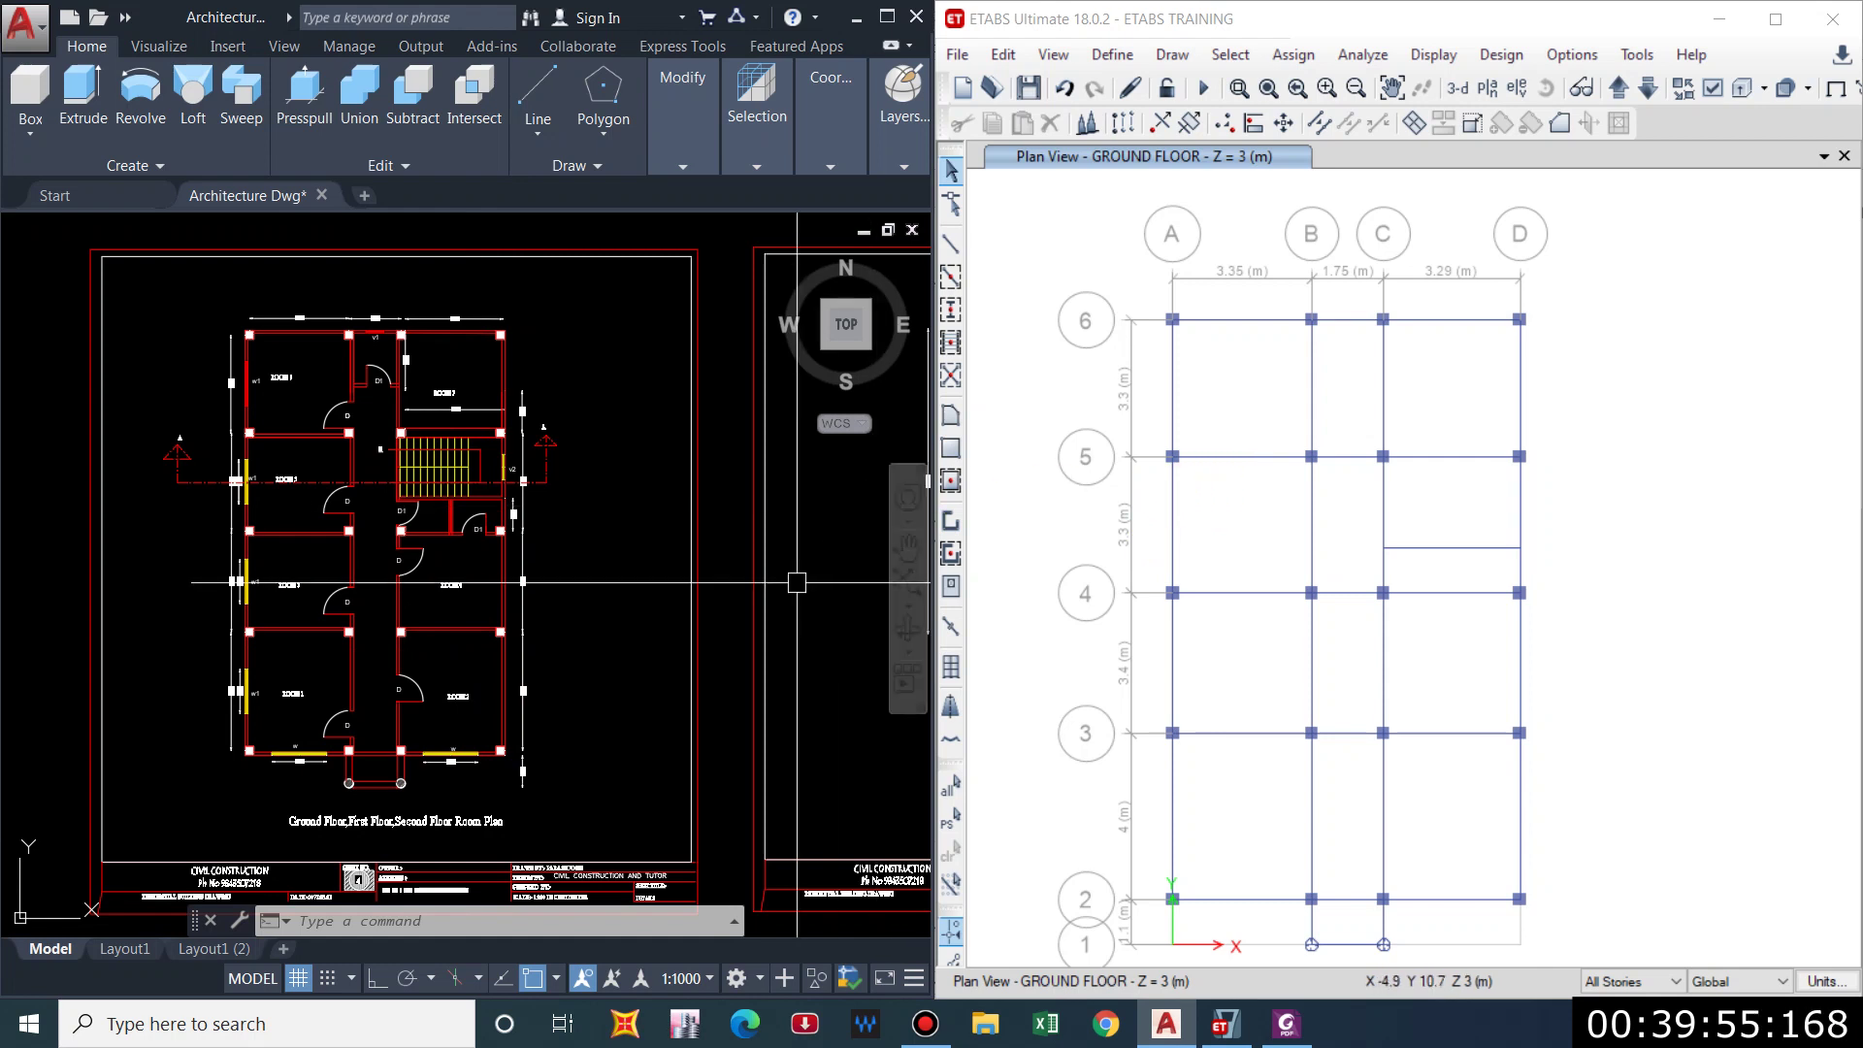
{"action": "left_click", "coordinate": [648, 594]}
{"action": "key", "text": "Escape"}
{"action": "key", "text": "Escape"}
{"action": "scroll", "coordinate": [278, 679], "scroll_direction": "up", "scroll_amount": 5}
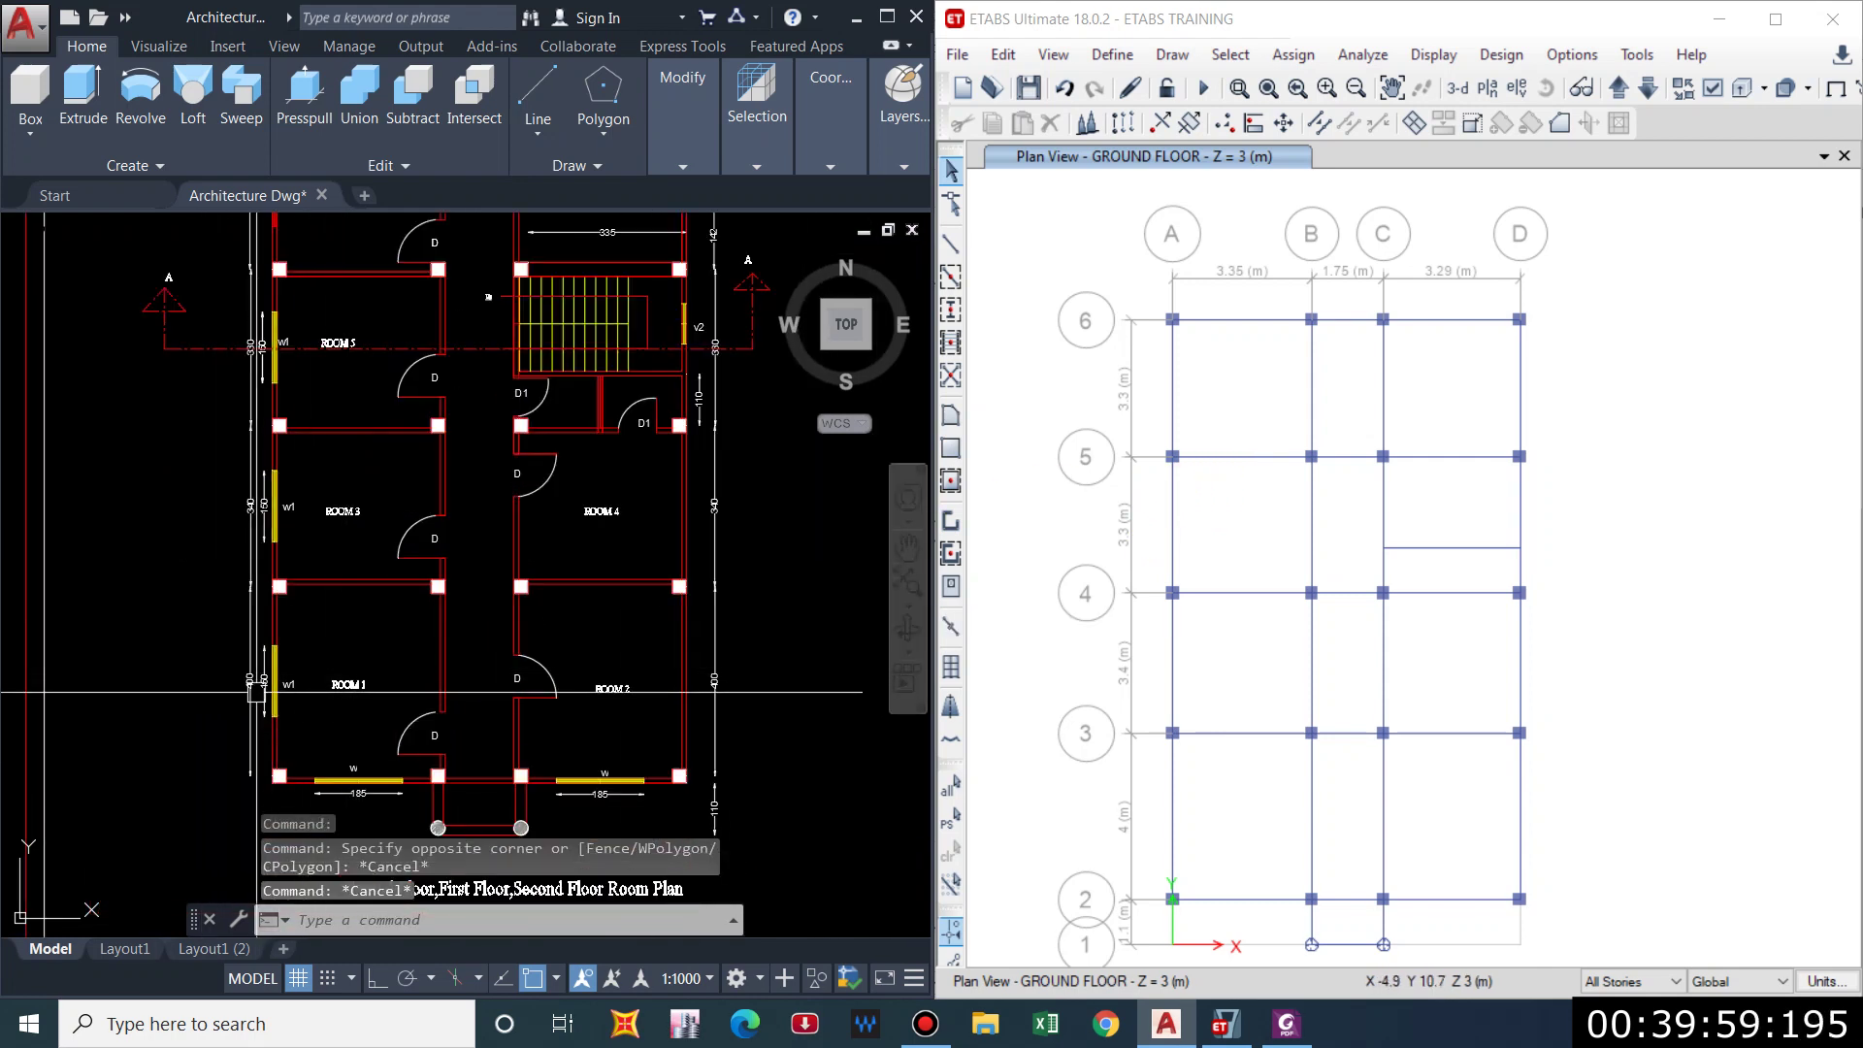
{"action": "scroll", "coordinate": [278, 680], "scroll_direction": "down", "scroll_amount": 5}
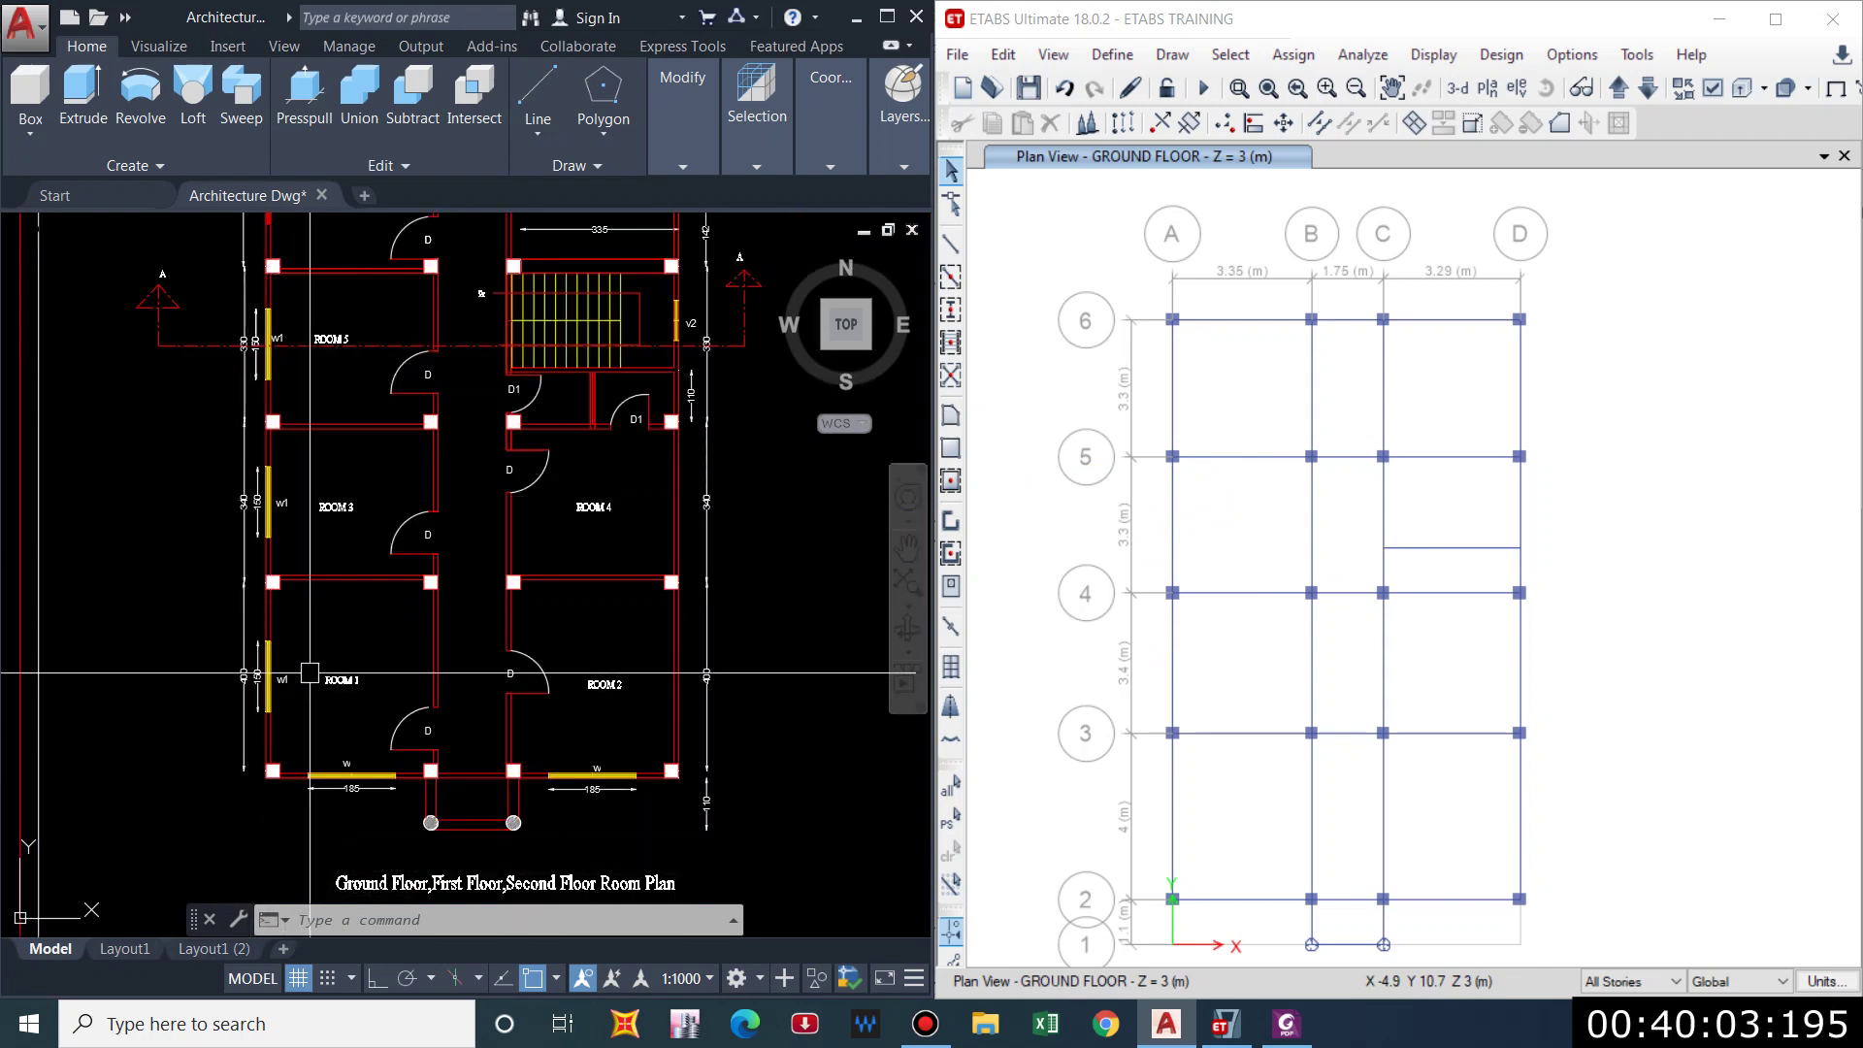
{"action": "scroll", "coordinate": [394, 730], "scroll_direction": "down", "scroll_amount": 2}
{"action": "scroll", "coordinate": [535, 694], "scroll_direction": "up", "scroll_amount": 2}
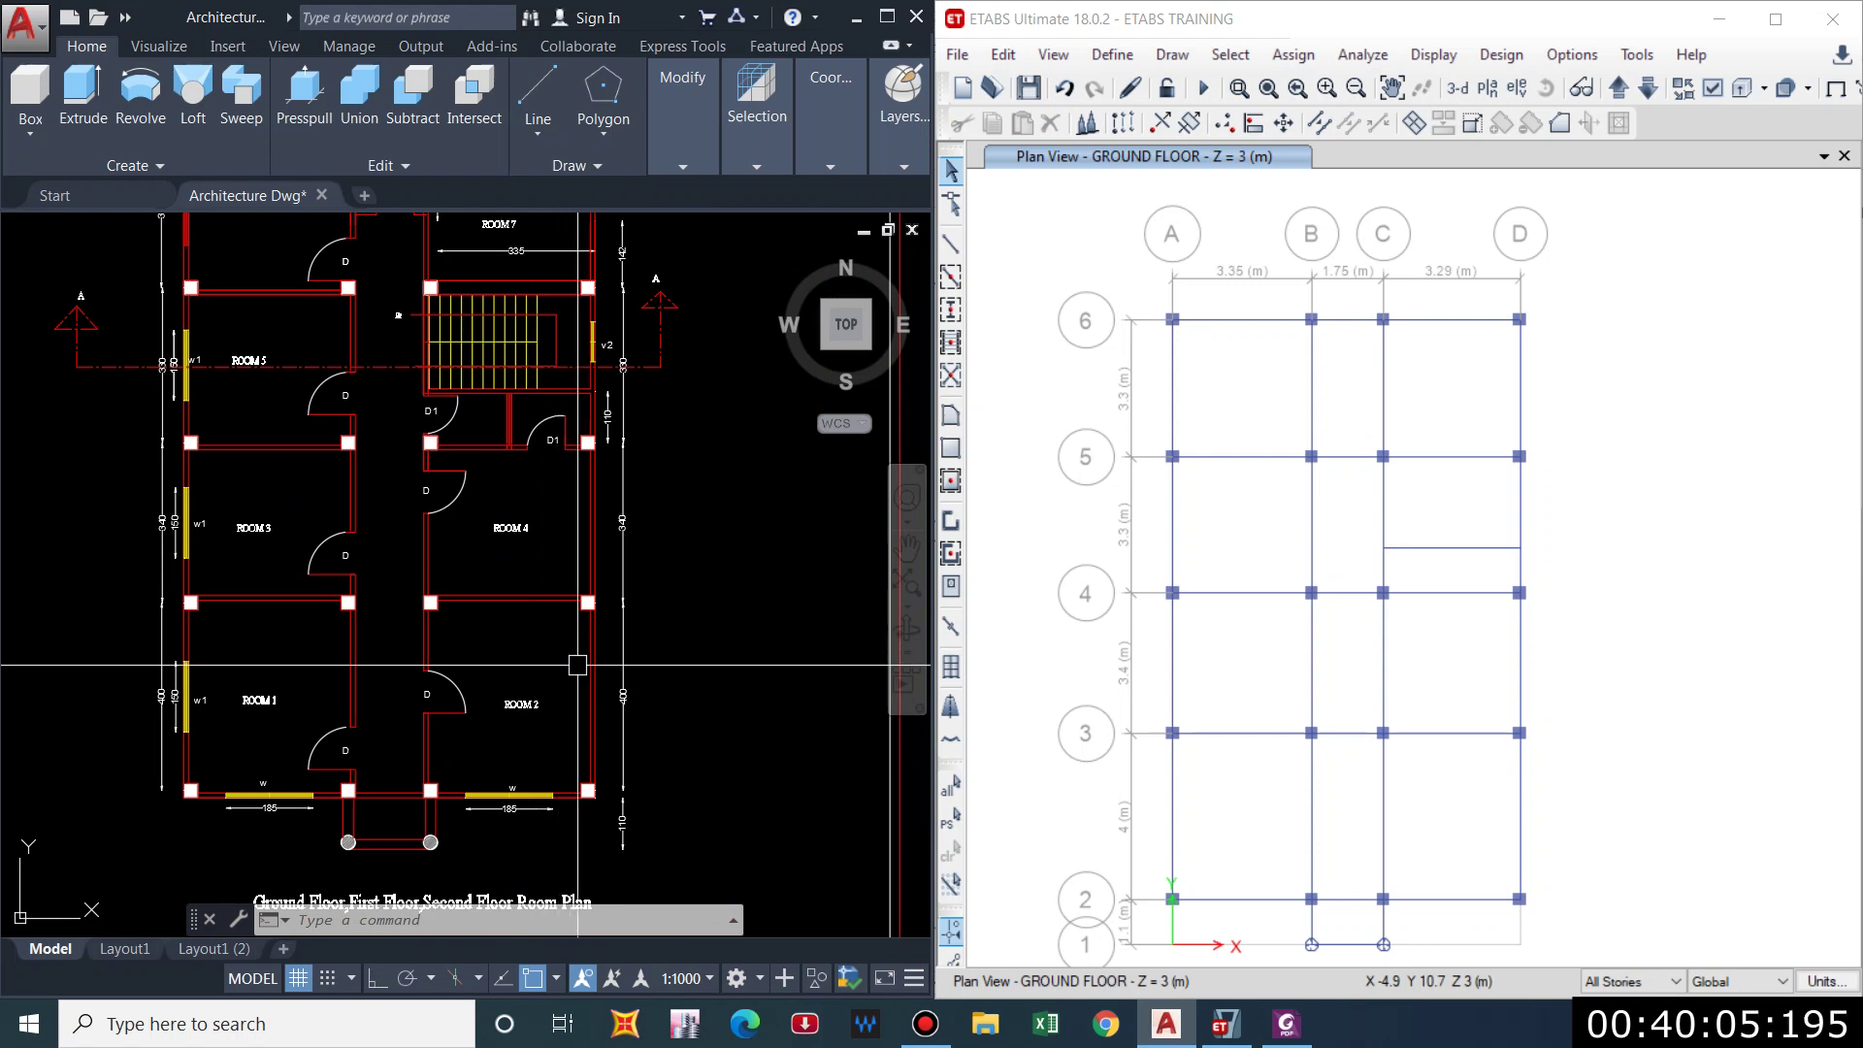
{"action": "middle_click_drag", "start_coordinate": [588, 477], "coordinate": [580, 524]}
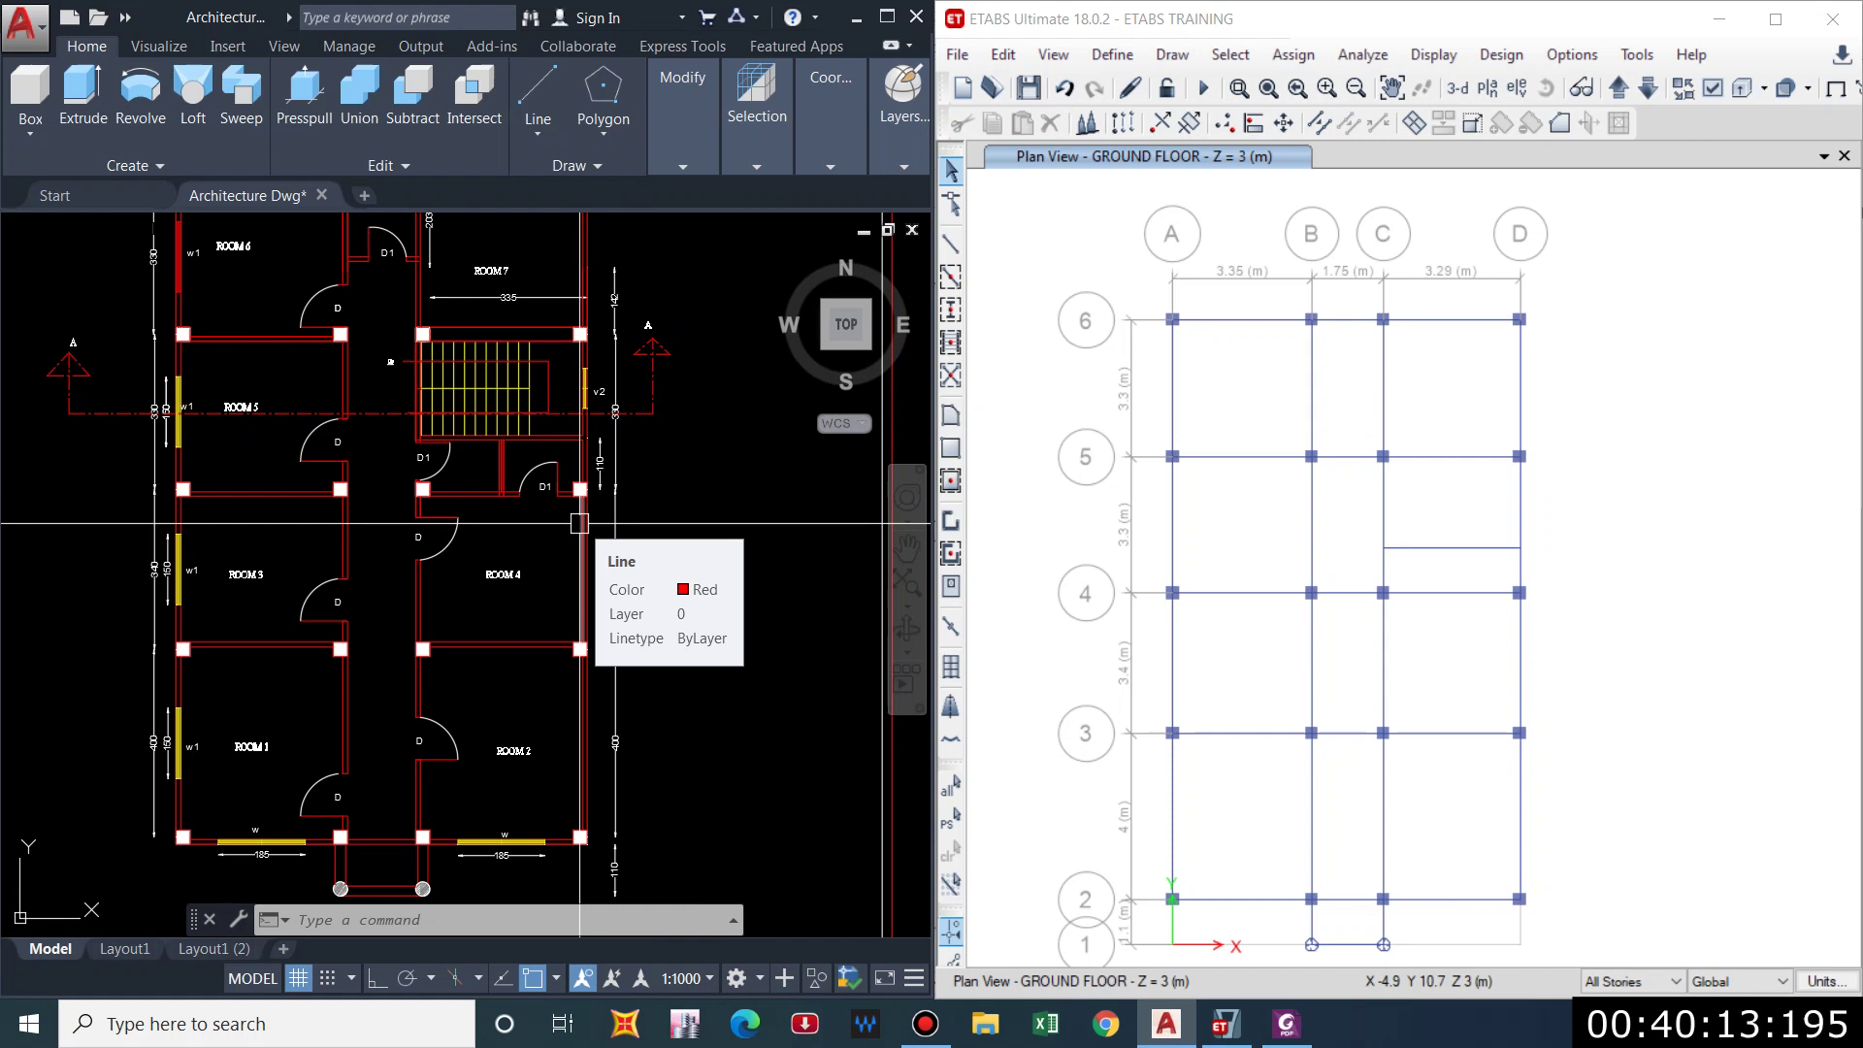
{"action": "scroll", "coordinate": [579, 524], "scroll_direction": "down", "scroll_amount": 3}
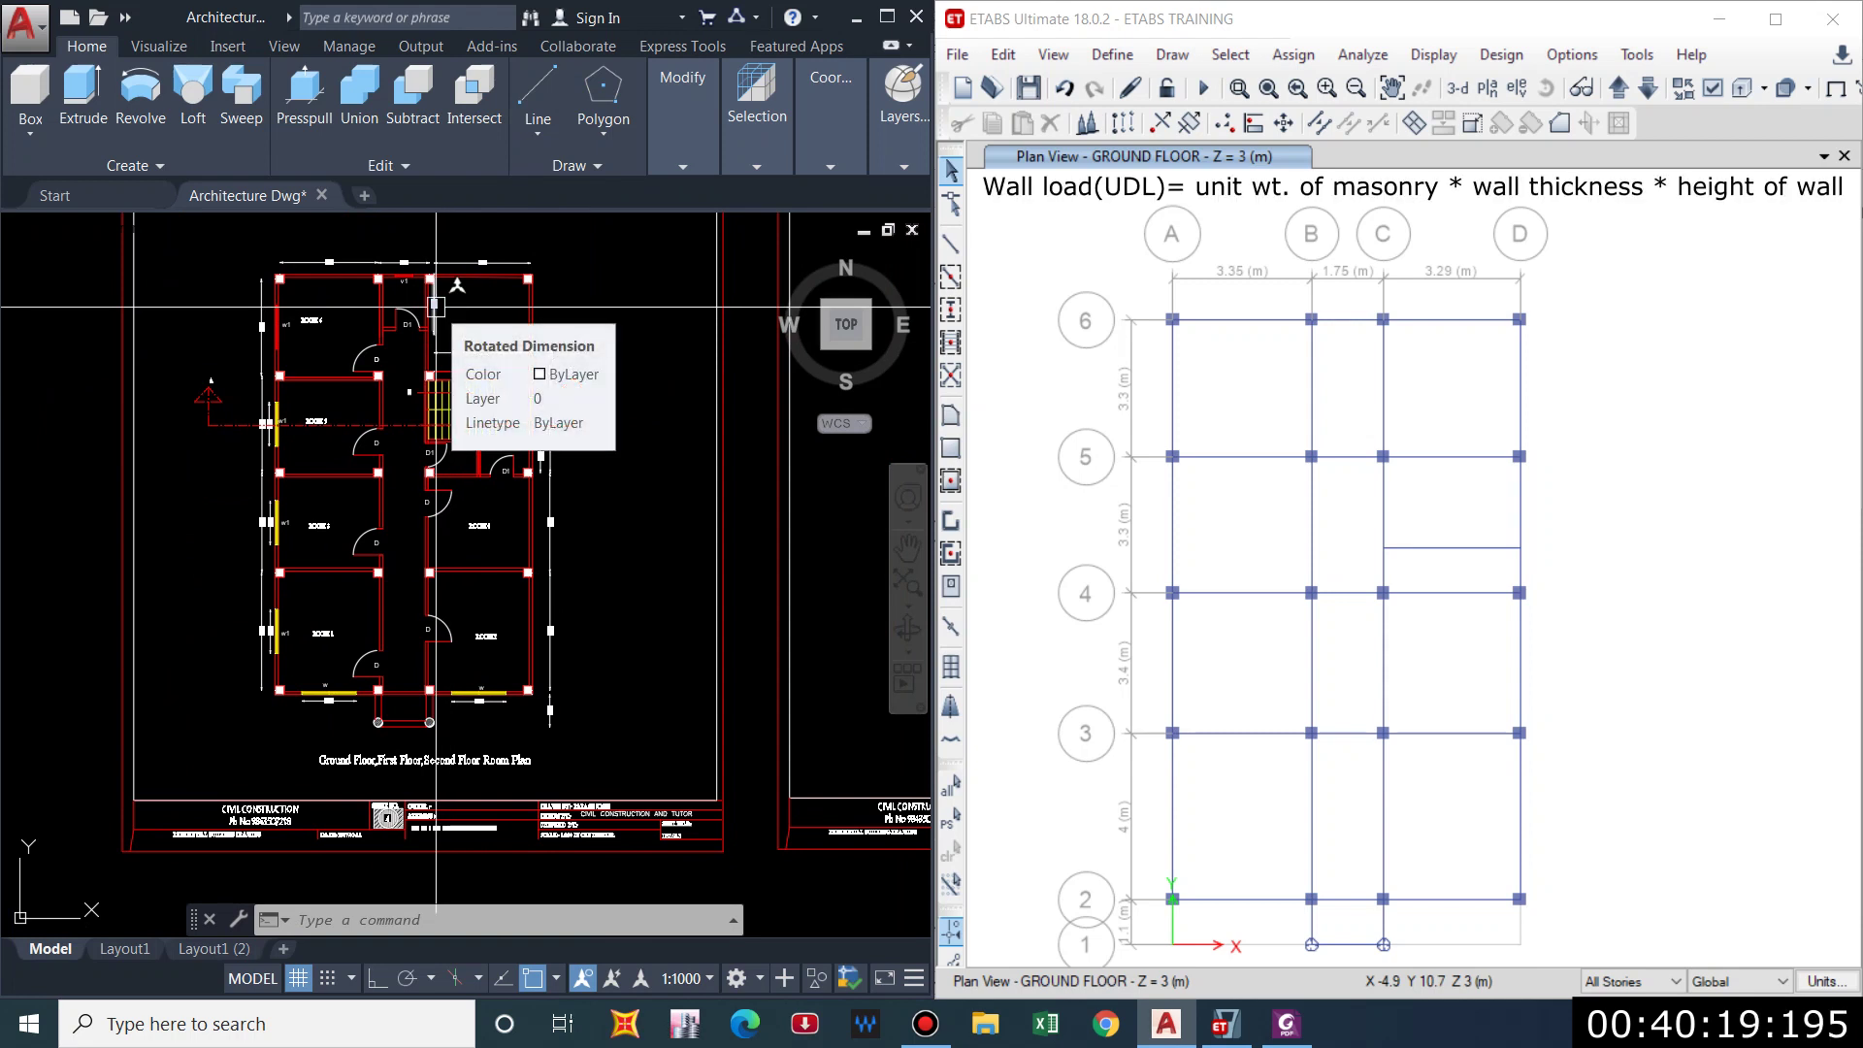
{"action": "key", "text": "XF86Calculator"}
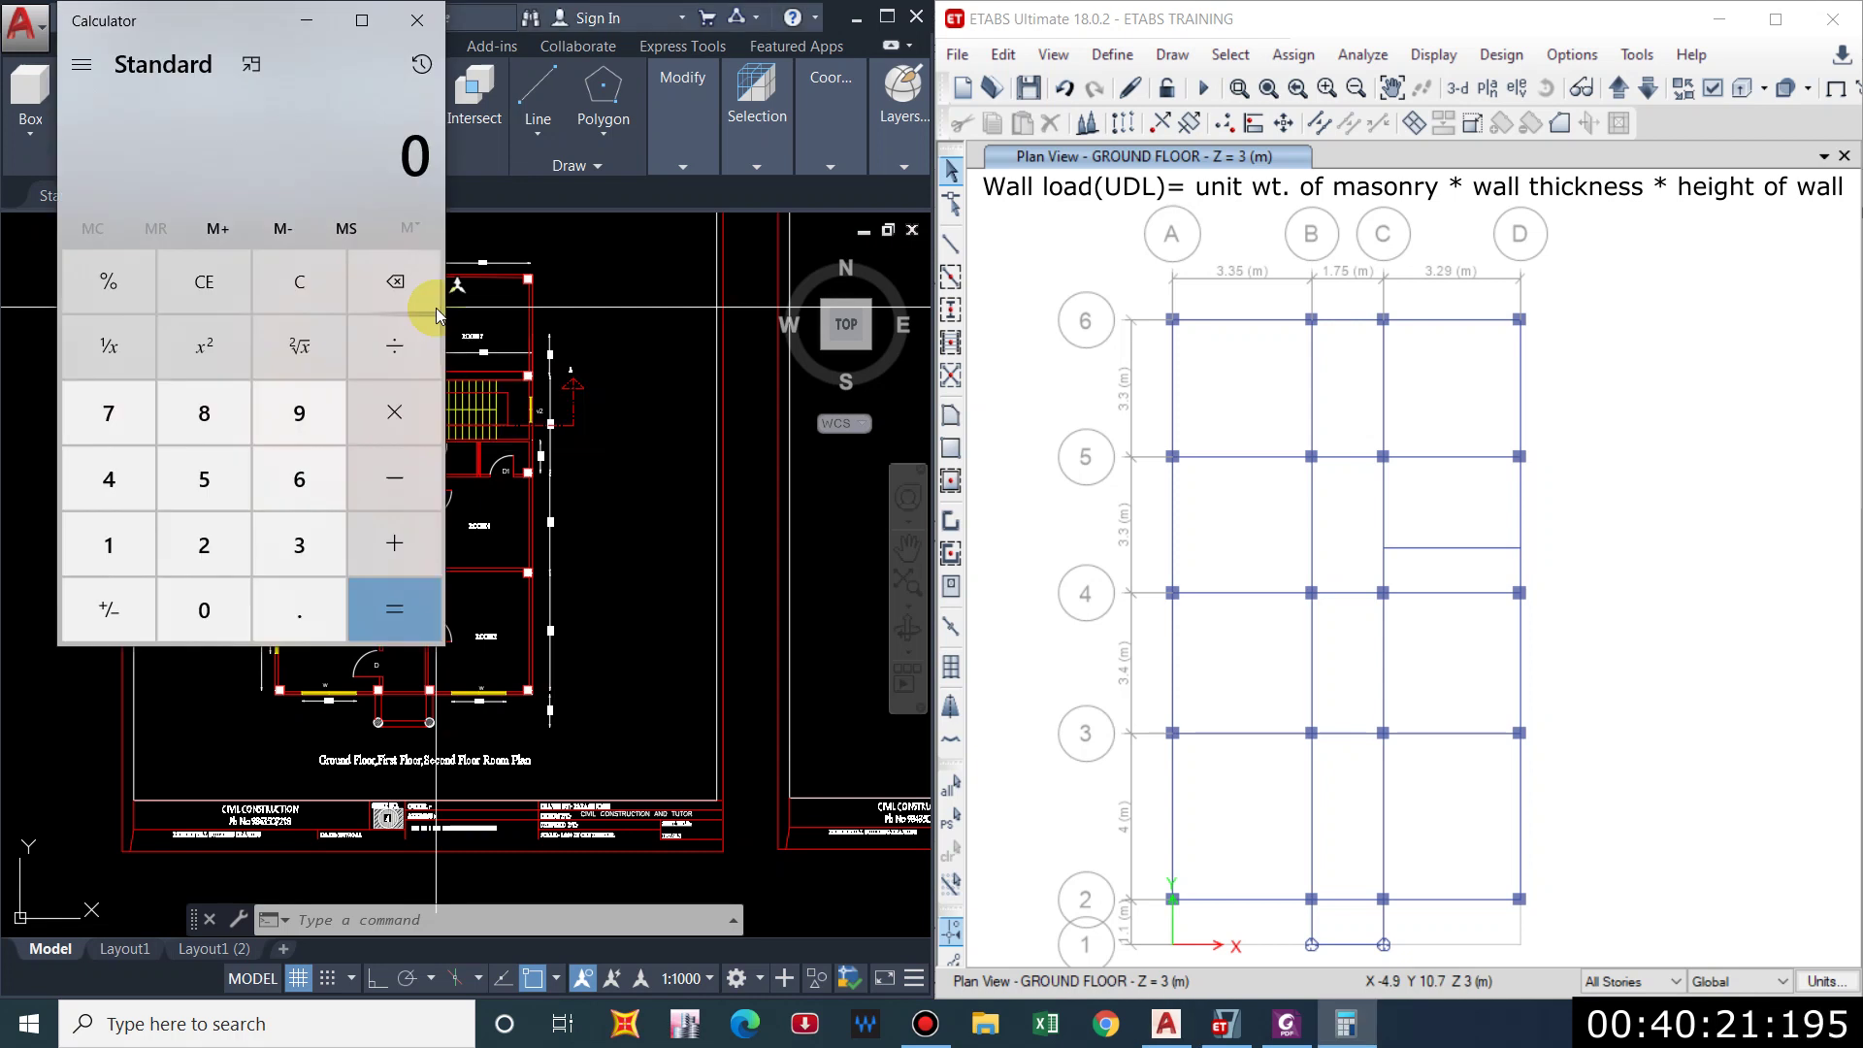
{"action": "type", "text": "19"}
Examine the outer wall beside window w1 of Room 1 on the AutoCAD room plan for its thickness.
{"action": "scroll", "coordinate": [636, 433], "scroll_direction": "down", "scroll_amount": 5}
{"action": "middle_click_drag", "start_coordinate": [725, 437], "coordinate": [690, 466]}
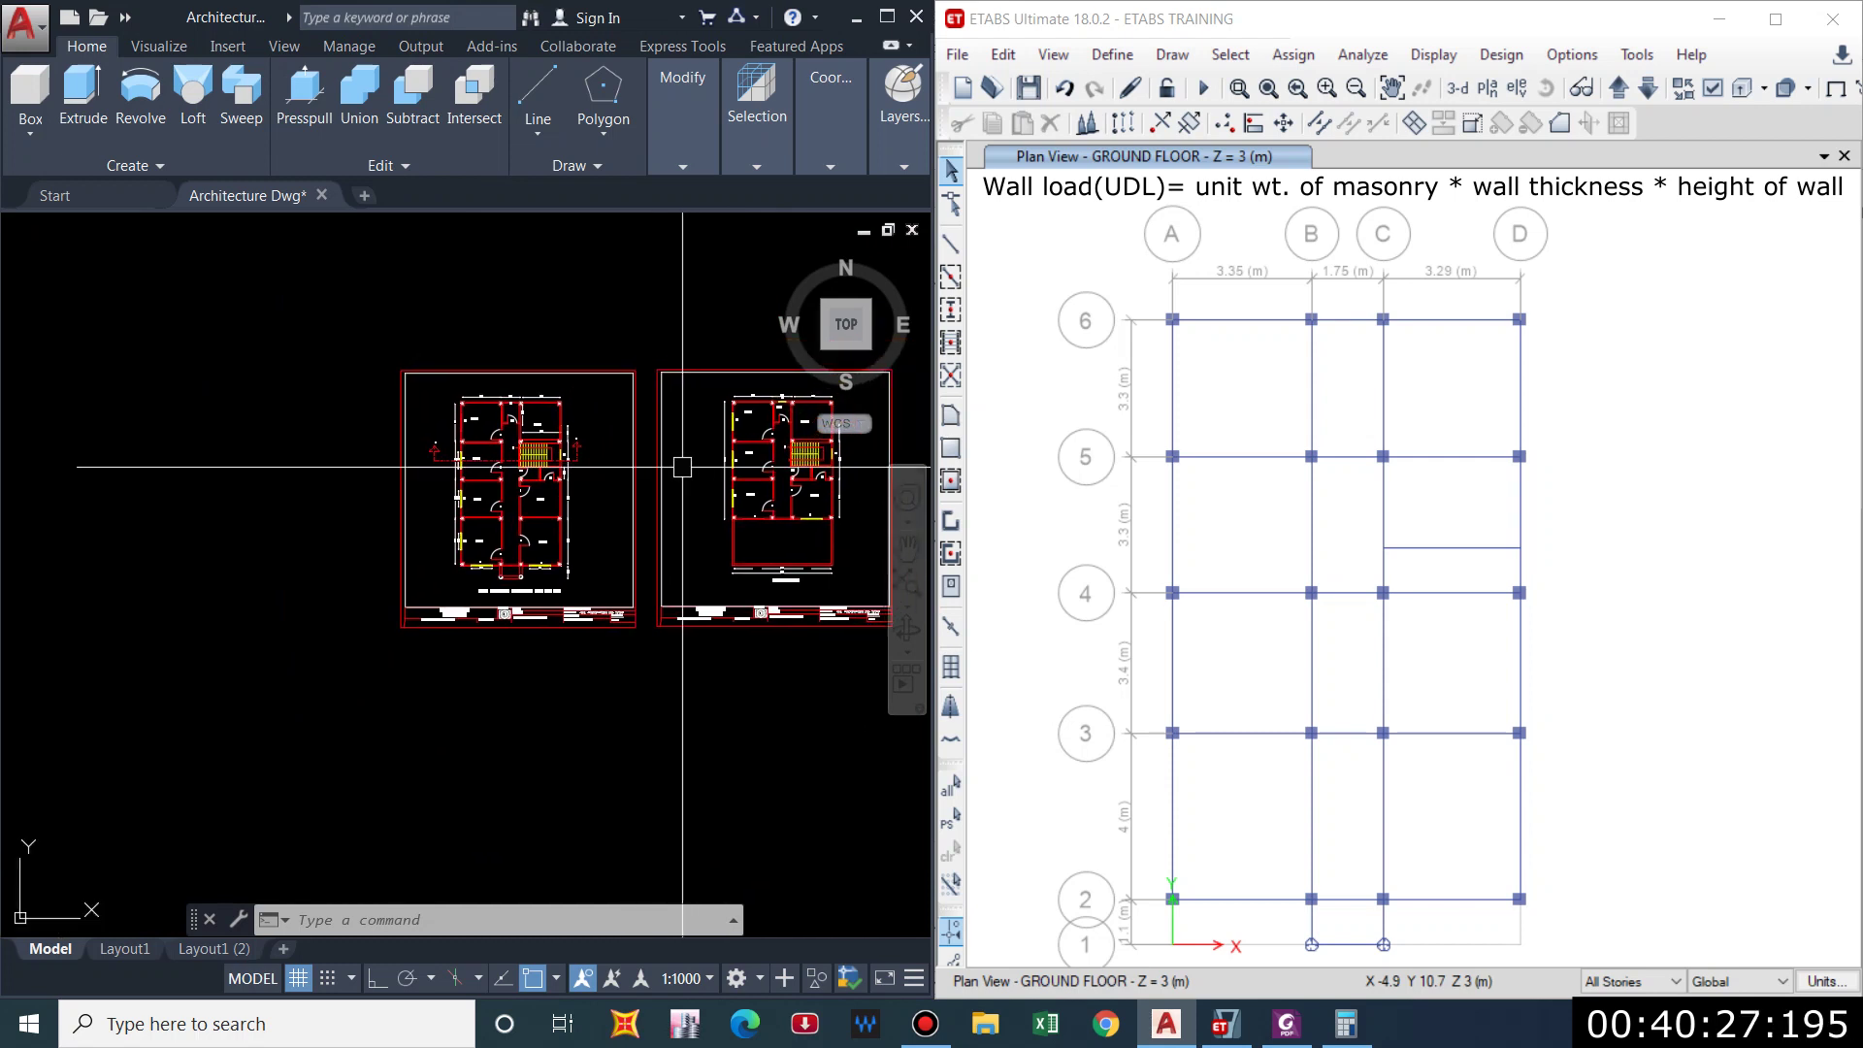
{"action": "scroll", "coordinate": [514, 476], "scroll_direction": "up", "scroll_amount": 4}
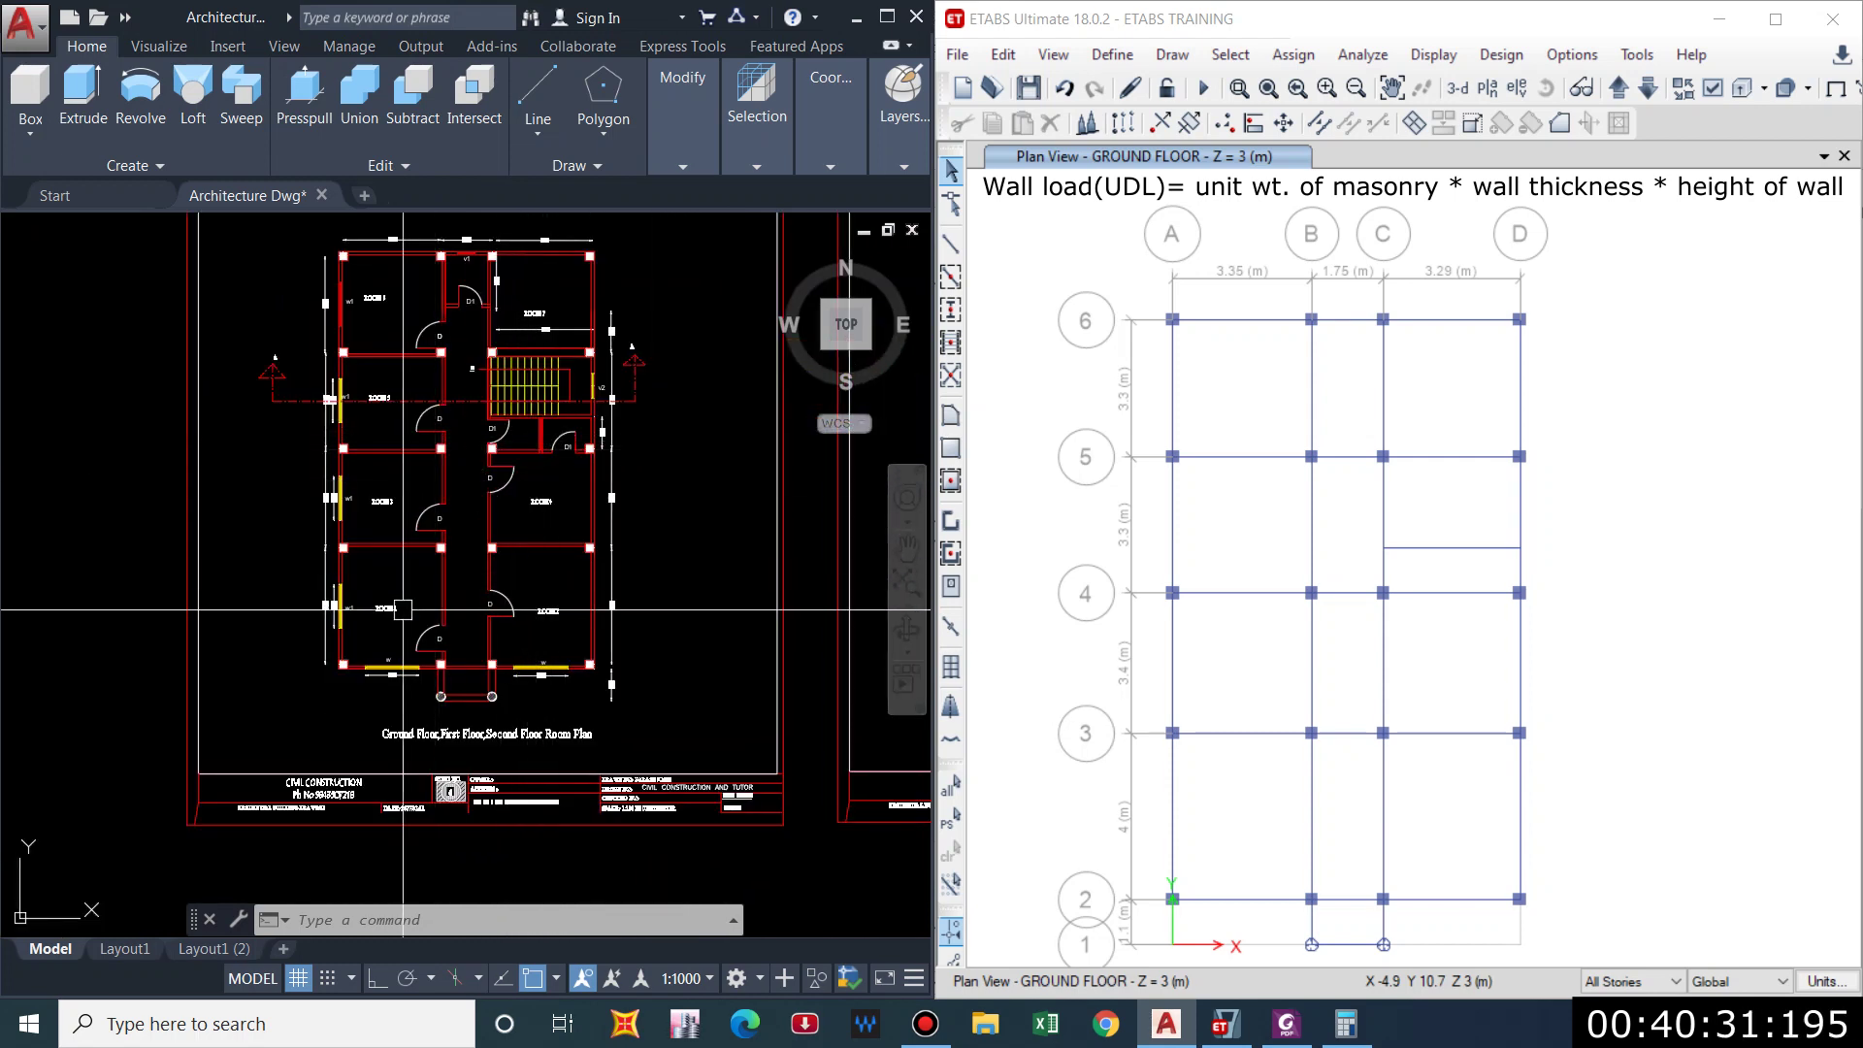
{"action": "scroll", "coordinate": [336, 621], "scroll_direction": "up", "scroll_amount": 2}
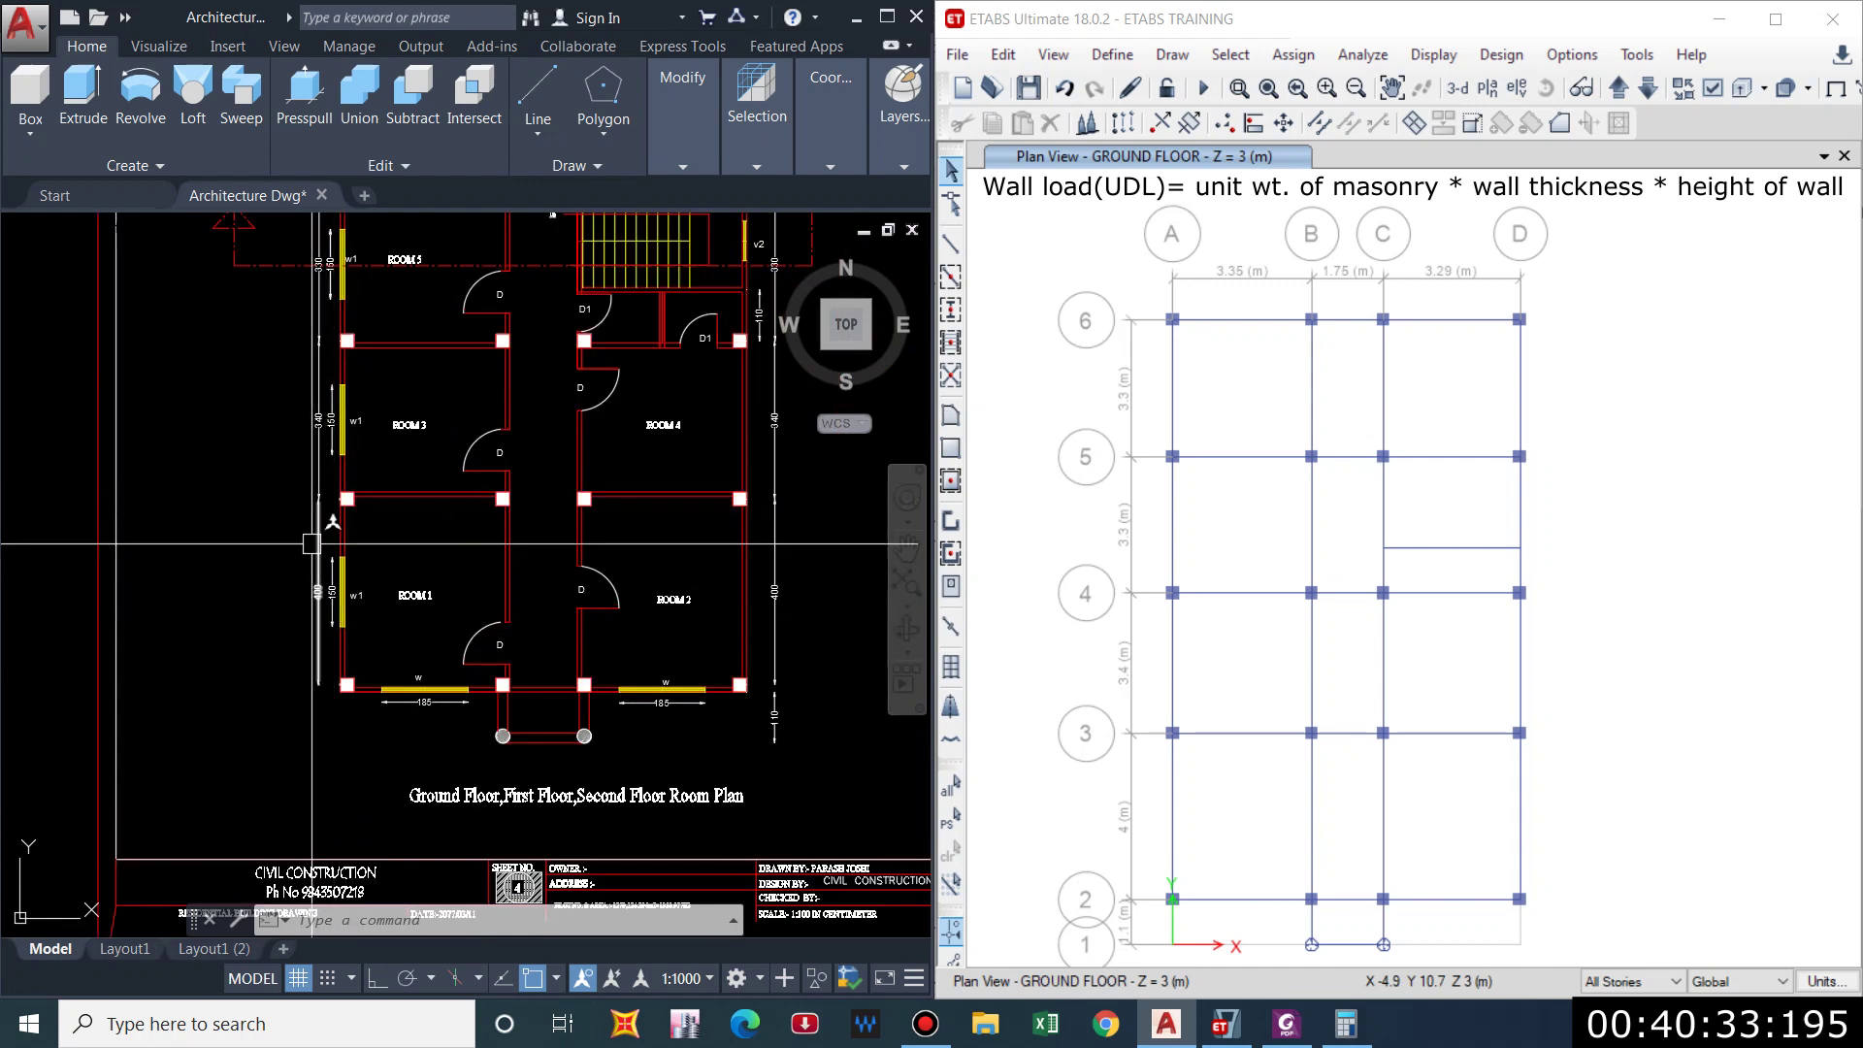
{"action": "scroll", "coordinate": [332, 497], "scroll_direction": "up", "scroll_amount": 2}
{"action": "scroll", "coordinate": [362, 477], "scroll_direction": "up", "scroll_amount": 1}
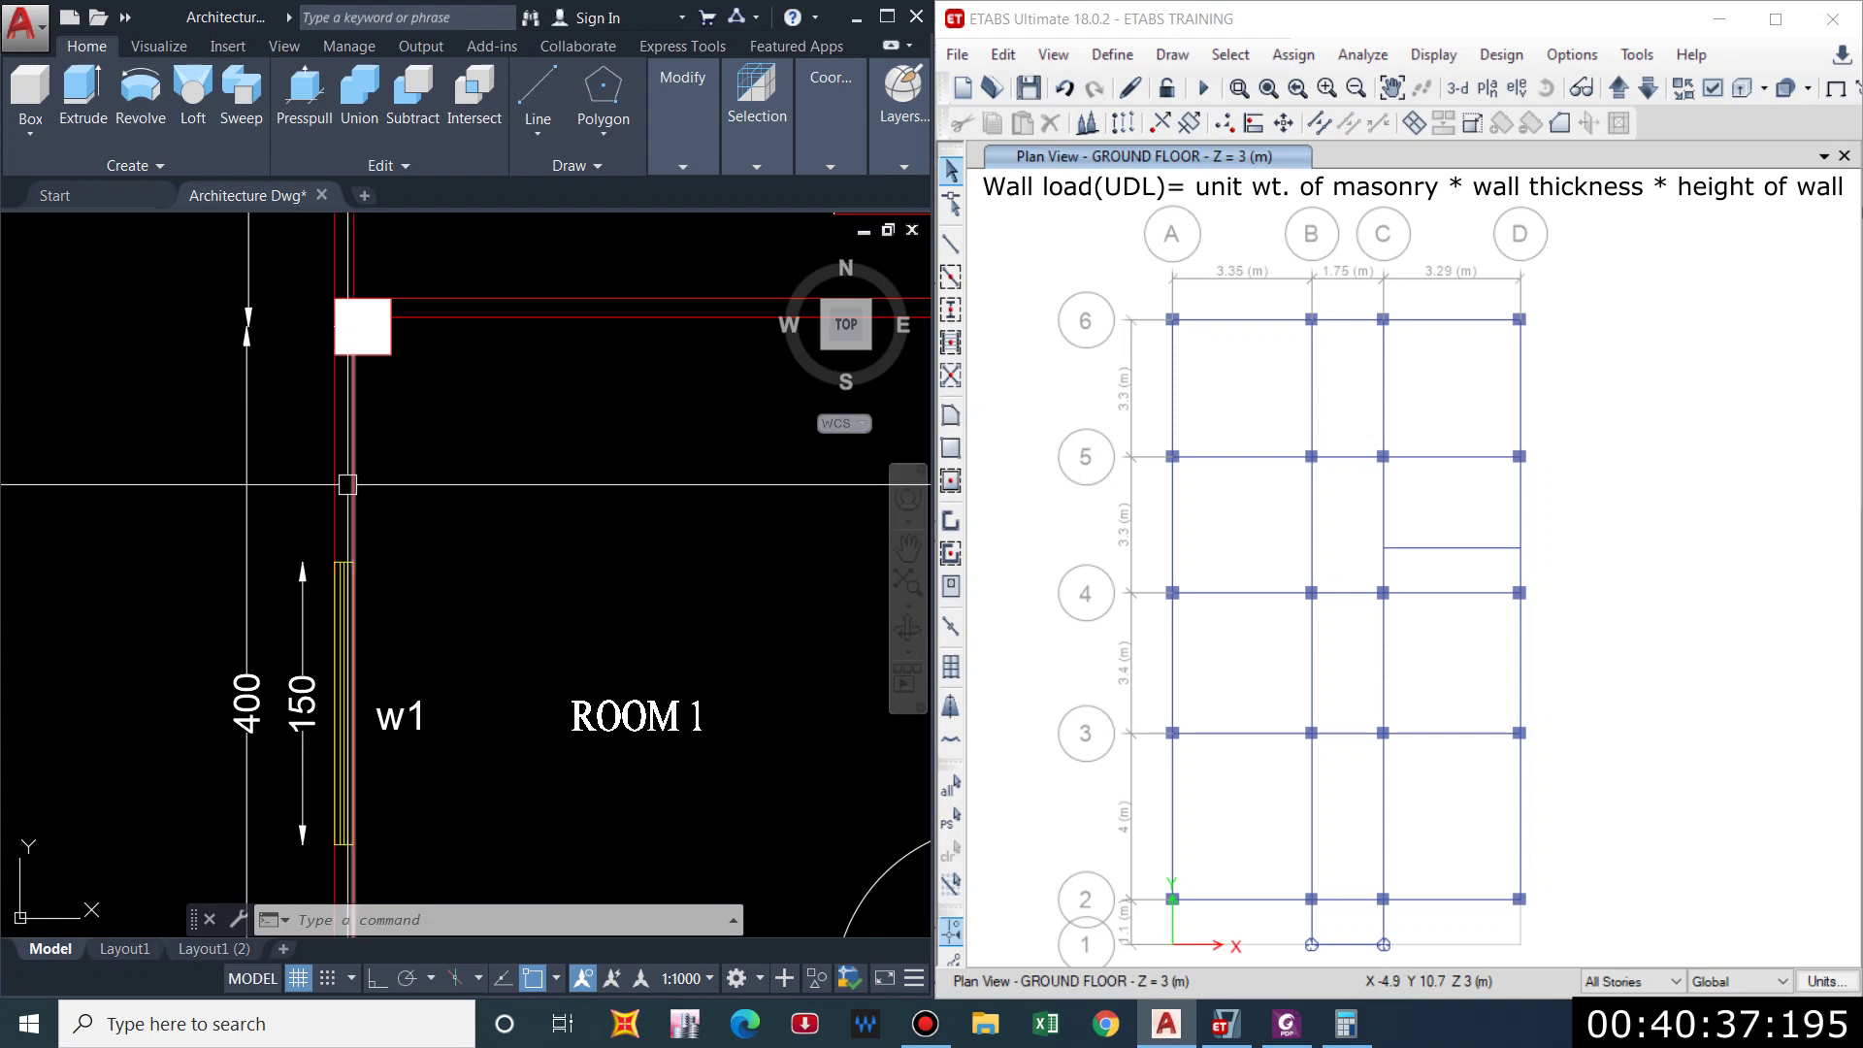
{"action": "scroll", "coordinate": [411, 384], "scroll_direction": "down", "scroll_amount": 2}
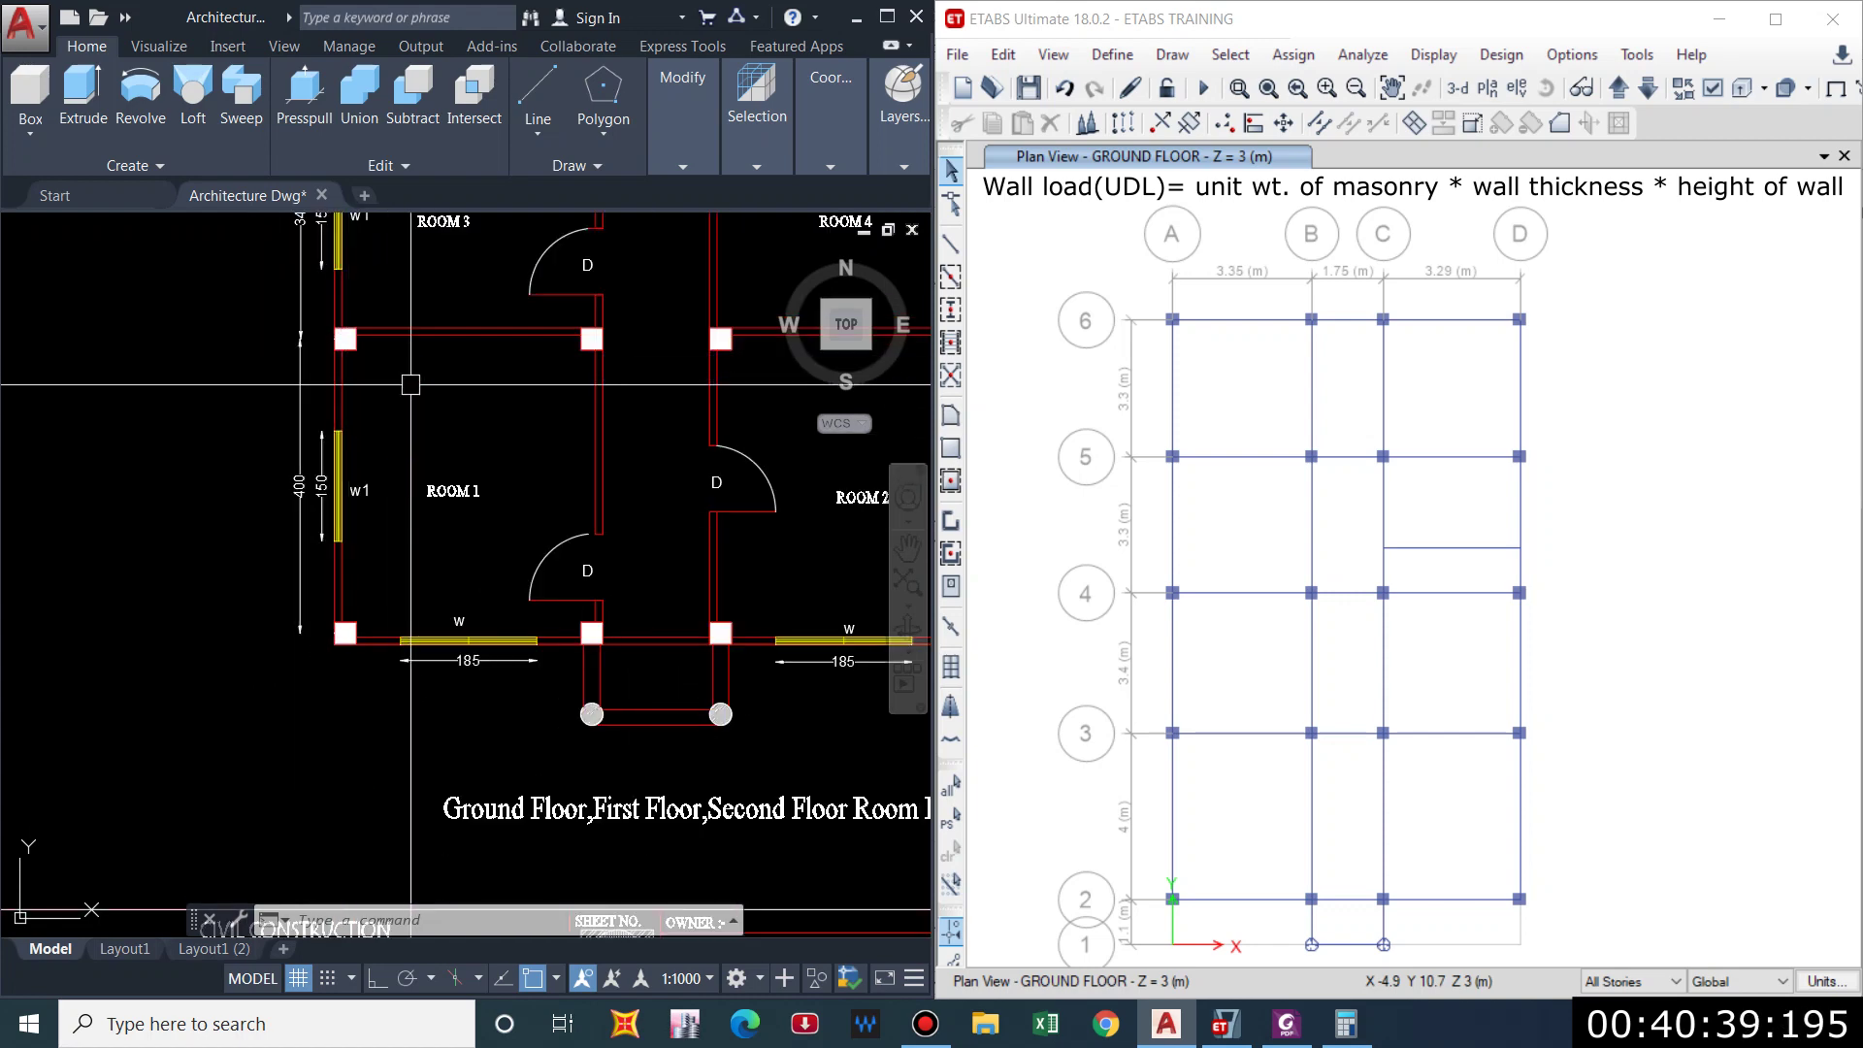
{"action": "scroll", "coordinate": [411, 384], "scroll_direction": "down", "scroll_amount": 4}
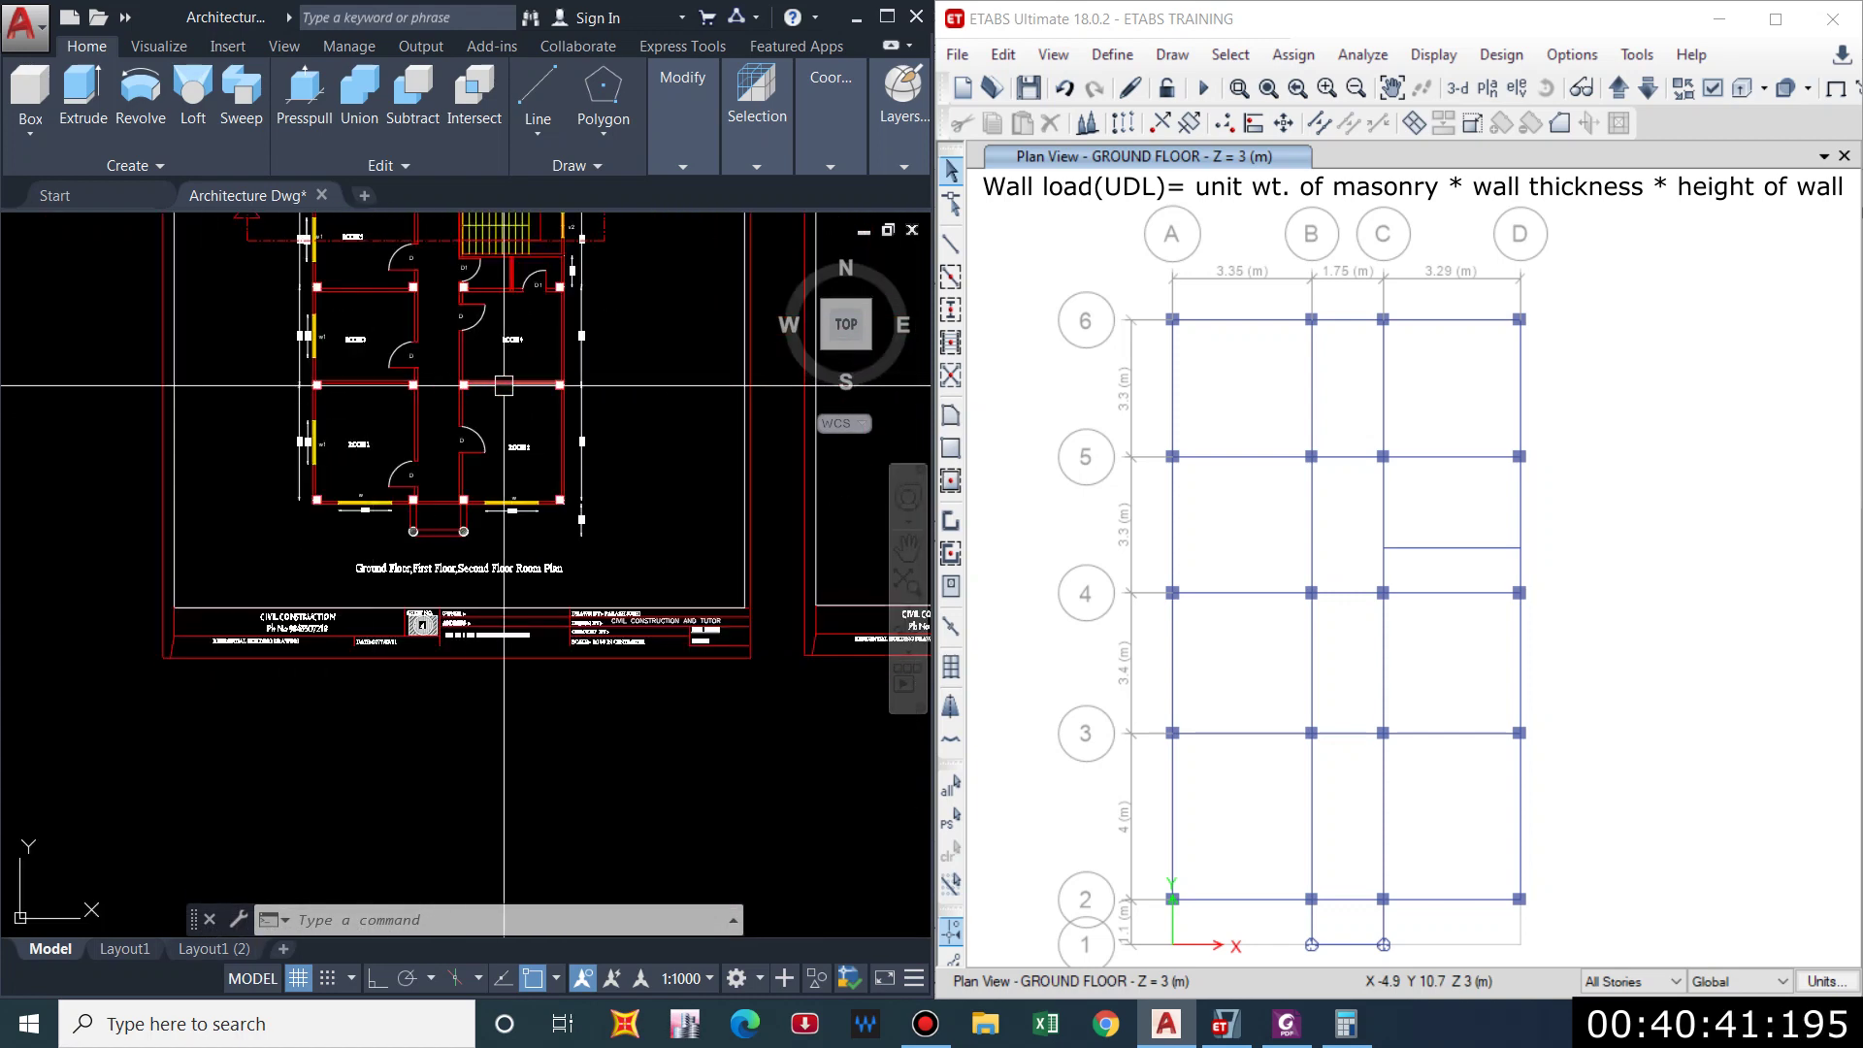
Look over the West Elevation and locate the building section through the staircase in the AutoCAD drawing.
{"action": "scroll", "coordinate": [504, 385], "scroll_direction": "up", "scroll_amount": 2}
{"action": "mouse_move", "coordinate": [478, 438]}
{"action": "middle_mouse_down"}
{"action": "mouse_move", "coordinate": [369, 411]}
{"action": "mouse_move", "coordinate": [563, 419]}
{"action": "mouse_move", "coordinate": [542, 468]}
{"action": "mouse_move", "coordinate": [418, 456]}
{"action": "middle_mouse_up"}
{"action": "middle_click_drag", "start_coordinate": [680, 466], "coordinate": [369, 485]}
{"action": "mouse_move", "coordinate": [796, 505]}
{"action": "middle_mouse_down"}
{"action": "mouse_move", "coordinate": [602, 509]}
{"action": "mouse_move", "coordinate": [562, 540]}
{"action": "mouse_move", "coordinate": [621, 583]}
{"action": "mouse_move", "coordinate": [678, 528]}
{"action": "middle_mouse_up"}
{"action": "scroll", "coordinate": [601, 509], "scroll_direction": "down", "scroll_amount": 1}
{"action": "scroll", "coordinate": [686, 541], "scroll_direction": "up", "scroll_amount": 4}
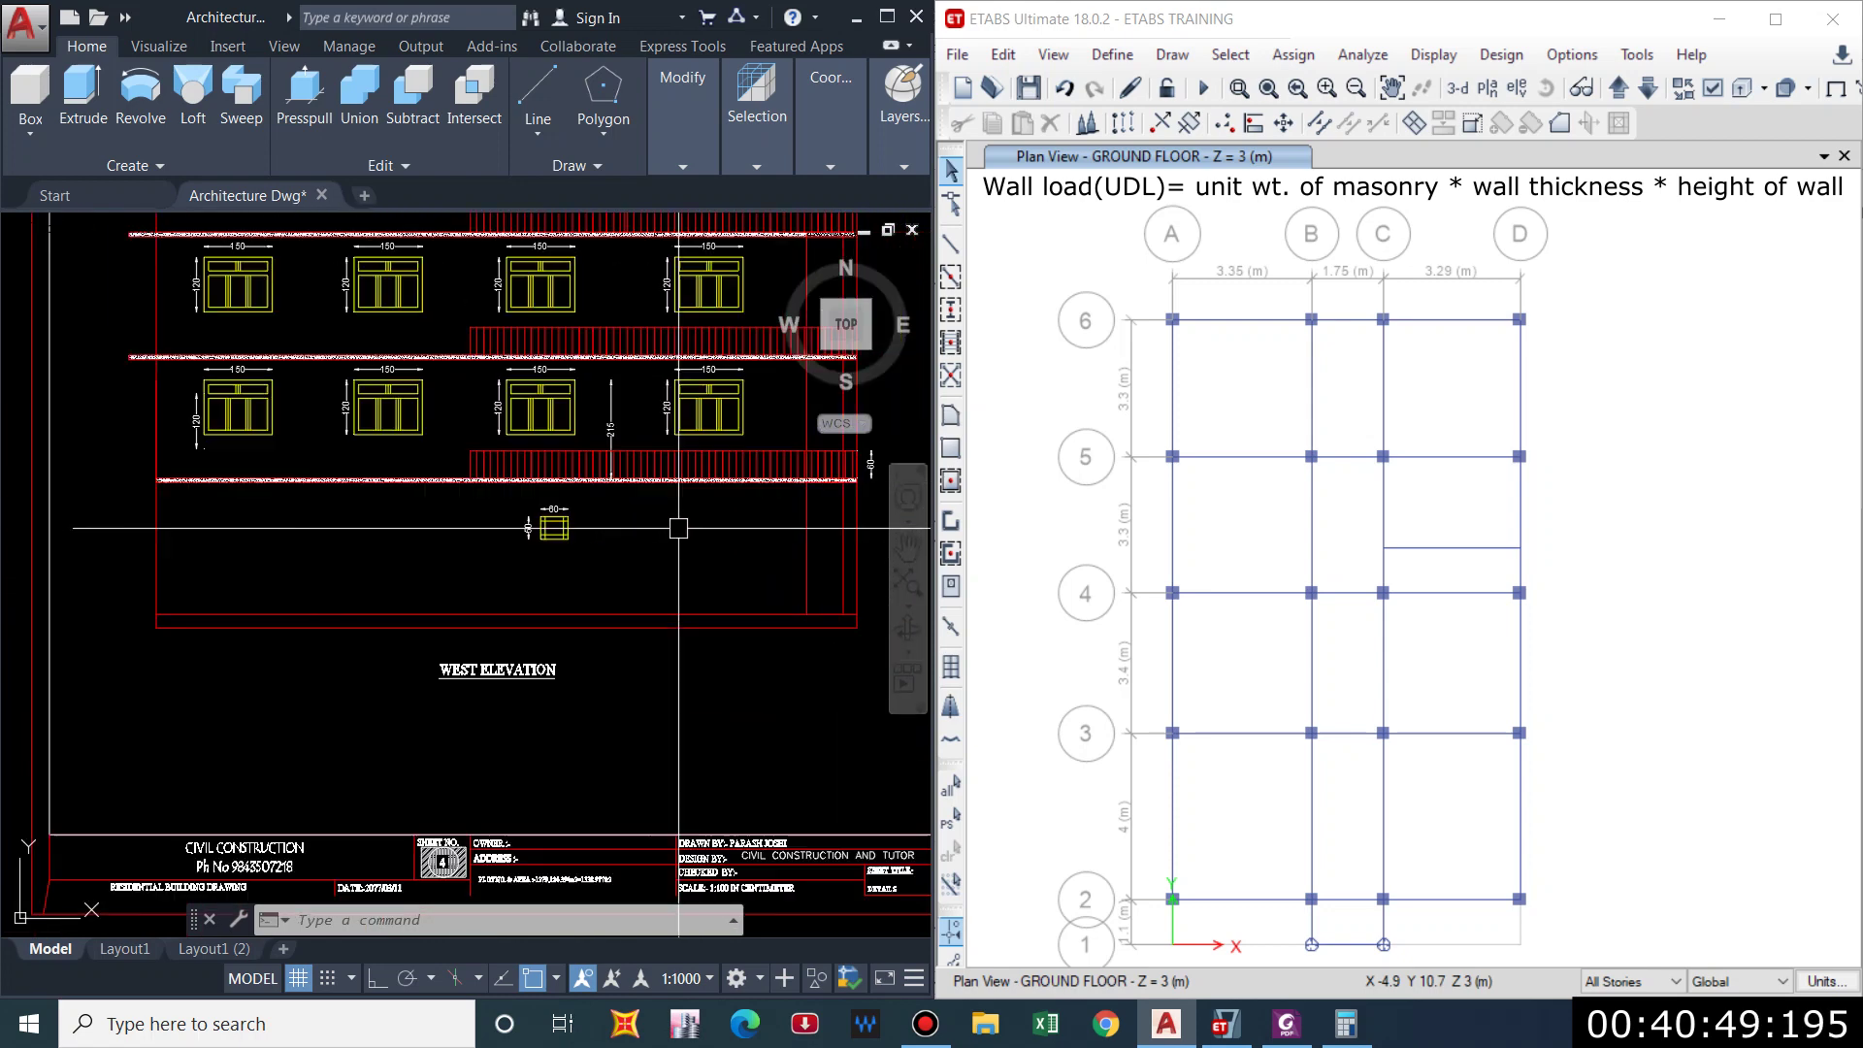
{"action": "scroll", "coordinate": [679, 528], "scroll_direction": "down", "scroll_amount": 5}
{"action": "scroll", "coordinate": [625, 575], "scroll_direction": "up", "scroll_amount": 4}
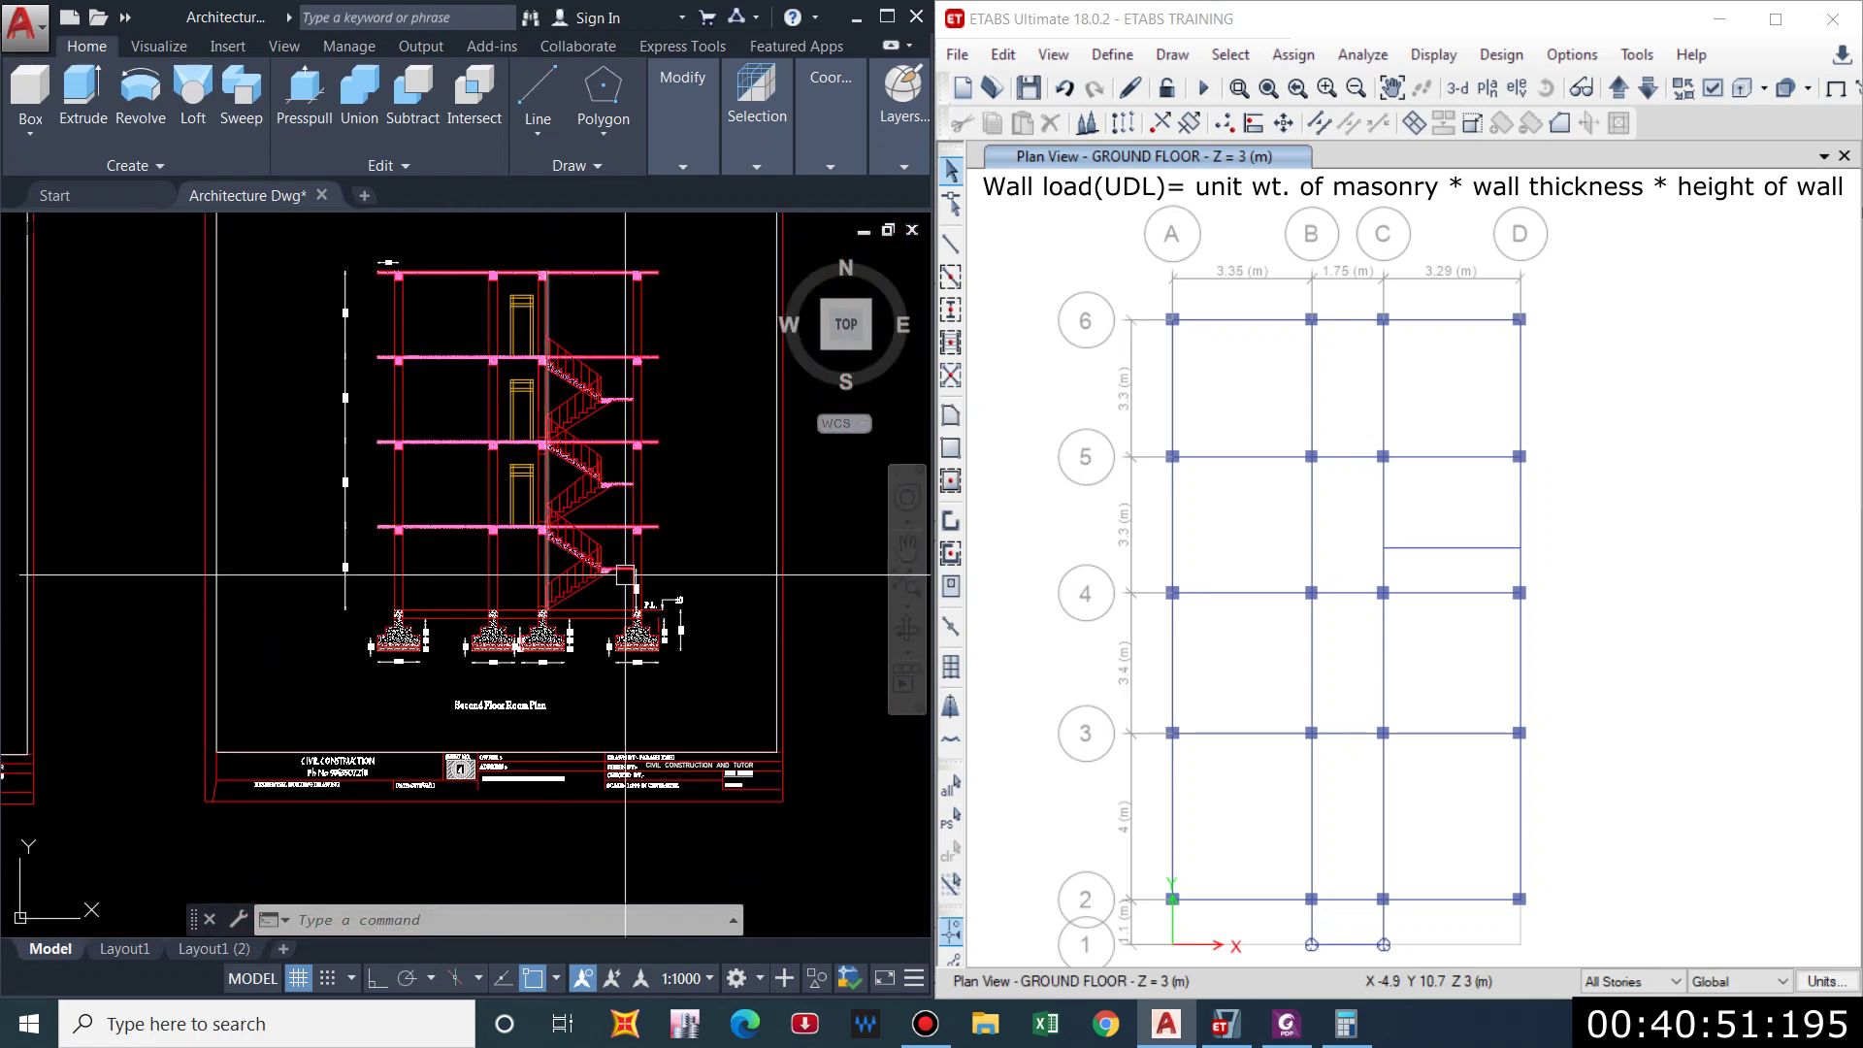
Examine the slabs, beams and floor-to-floor wall height at the outer column in the staircase section.
{"action": "scroll", "coordinate": [625, 576], "scroll_direction": "up", "scroll_amount": 5}
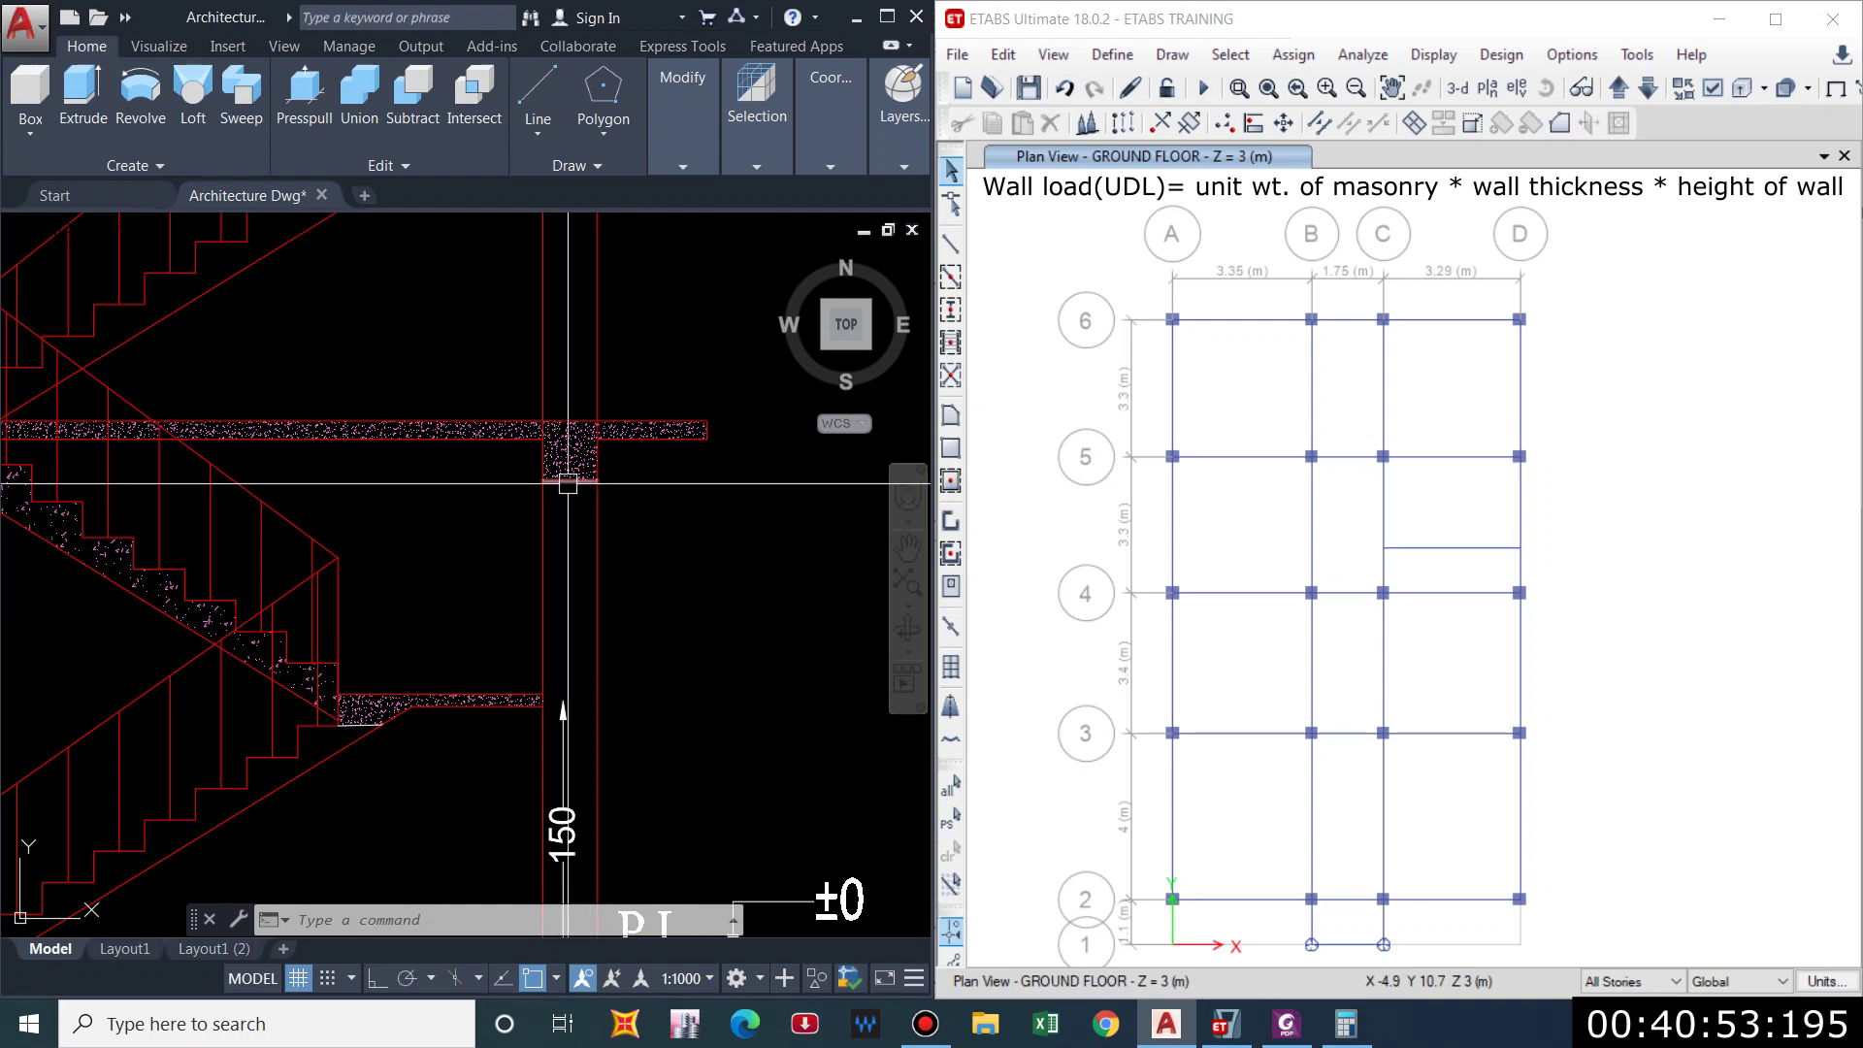
{"action": "scroll", "coordinate": [602, 543], "scroll_direction": "down", "scroll_amount": 4}
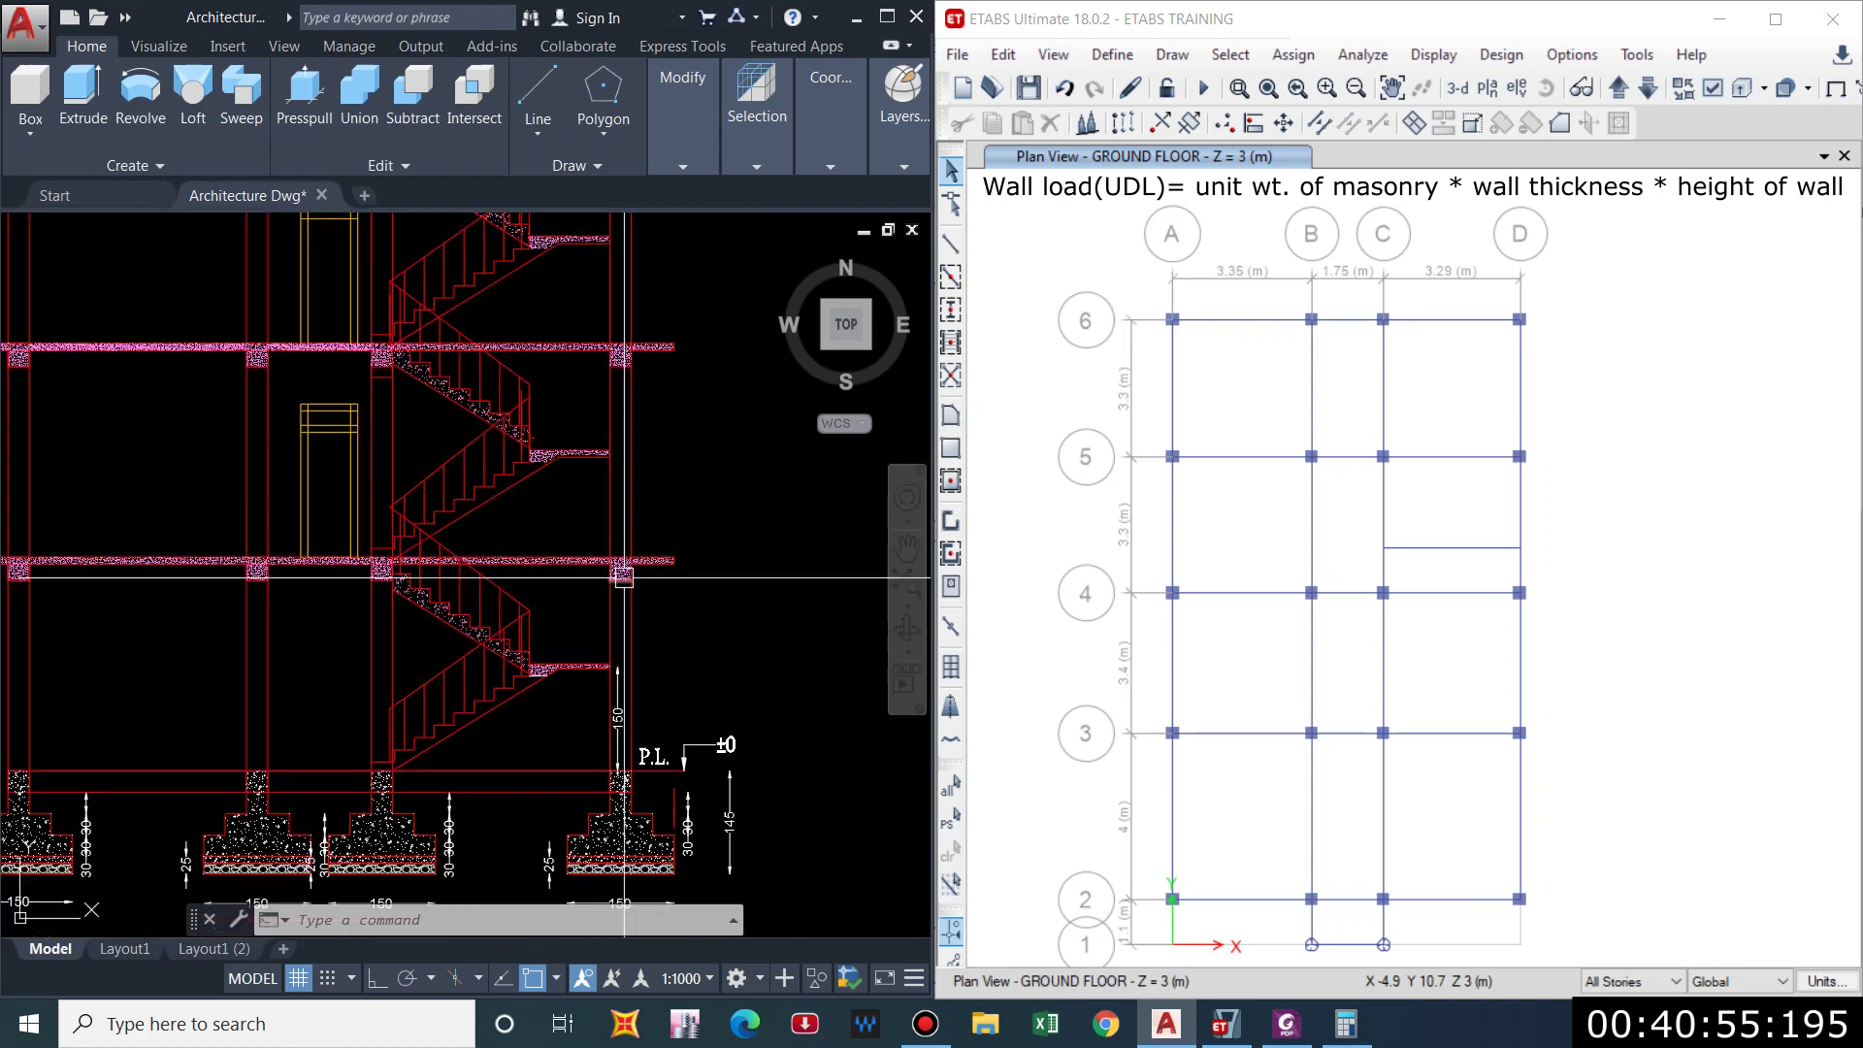
{"action": "scroll", "coordinate": [629, 582], "scroll_direction": "down", "scroll_amount": 3}
{"action": "scroll", "coordinate": [635, 563], "scroll_direction": "up", "scroll_amount": 3}
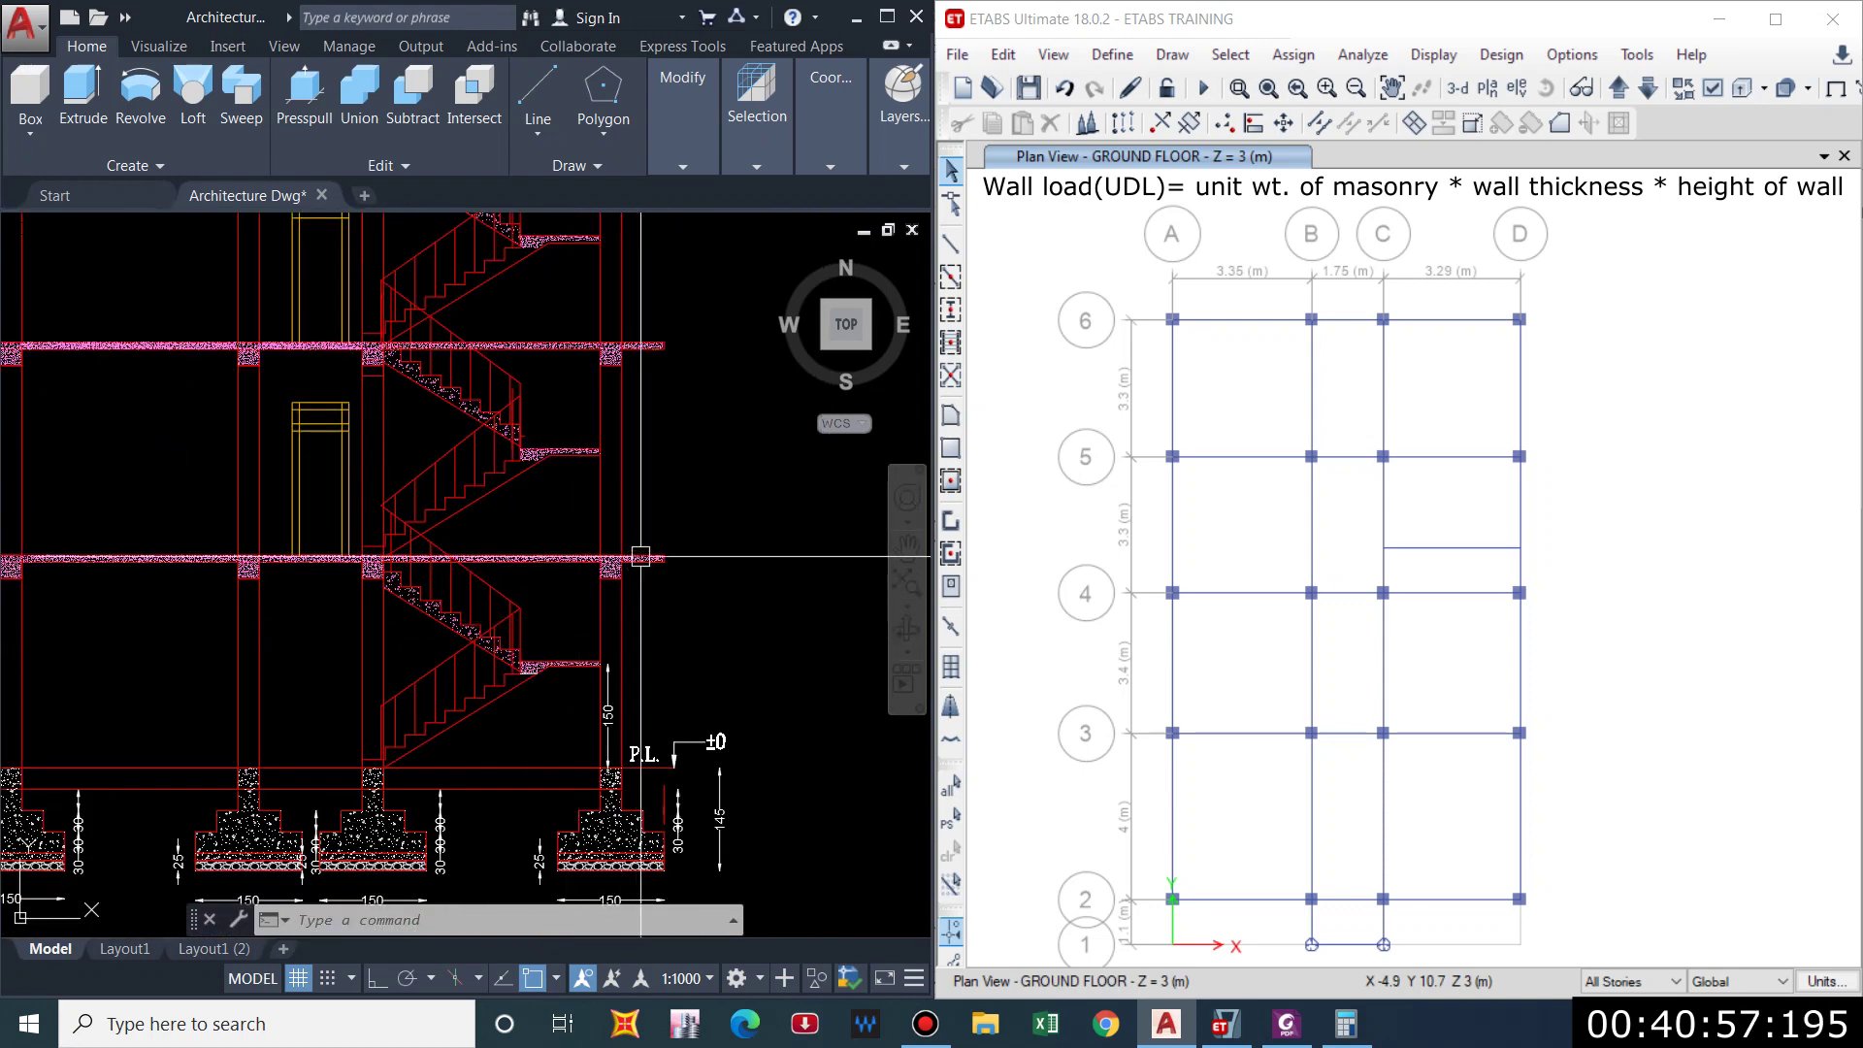
{"action": "scroll", "coordinate": [602, 568], "scroll_direction": "up", "scroll_amount": 2}
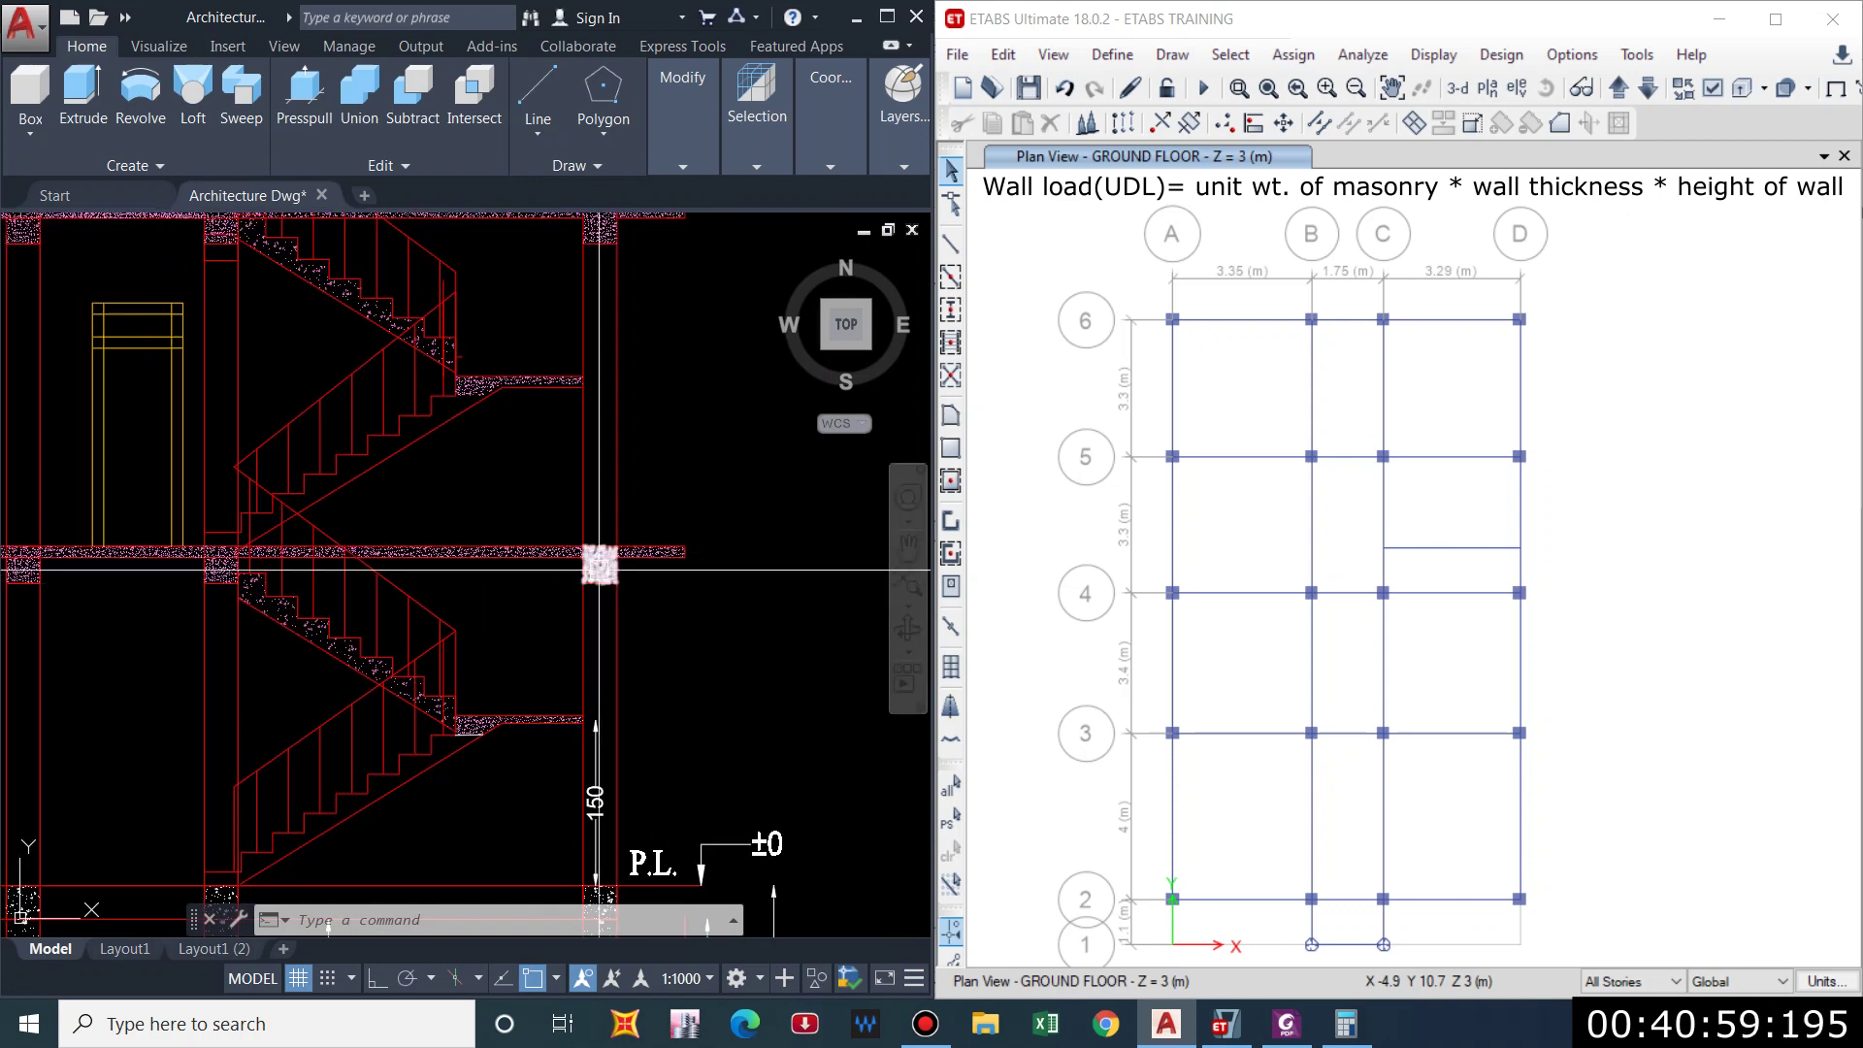
{"action": "scroll", "coordinate": [599, 568], "scroll_direction": "down", "scroll_amount": 3}
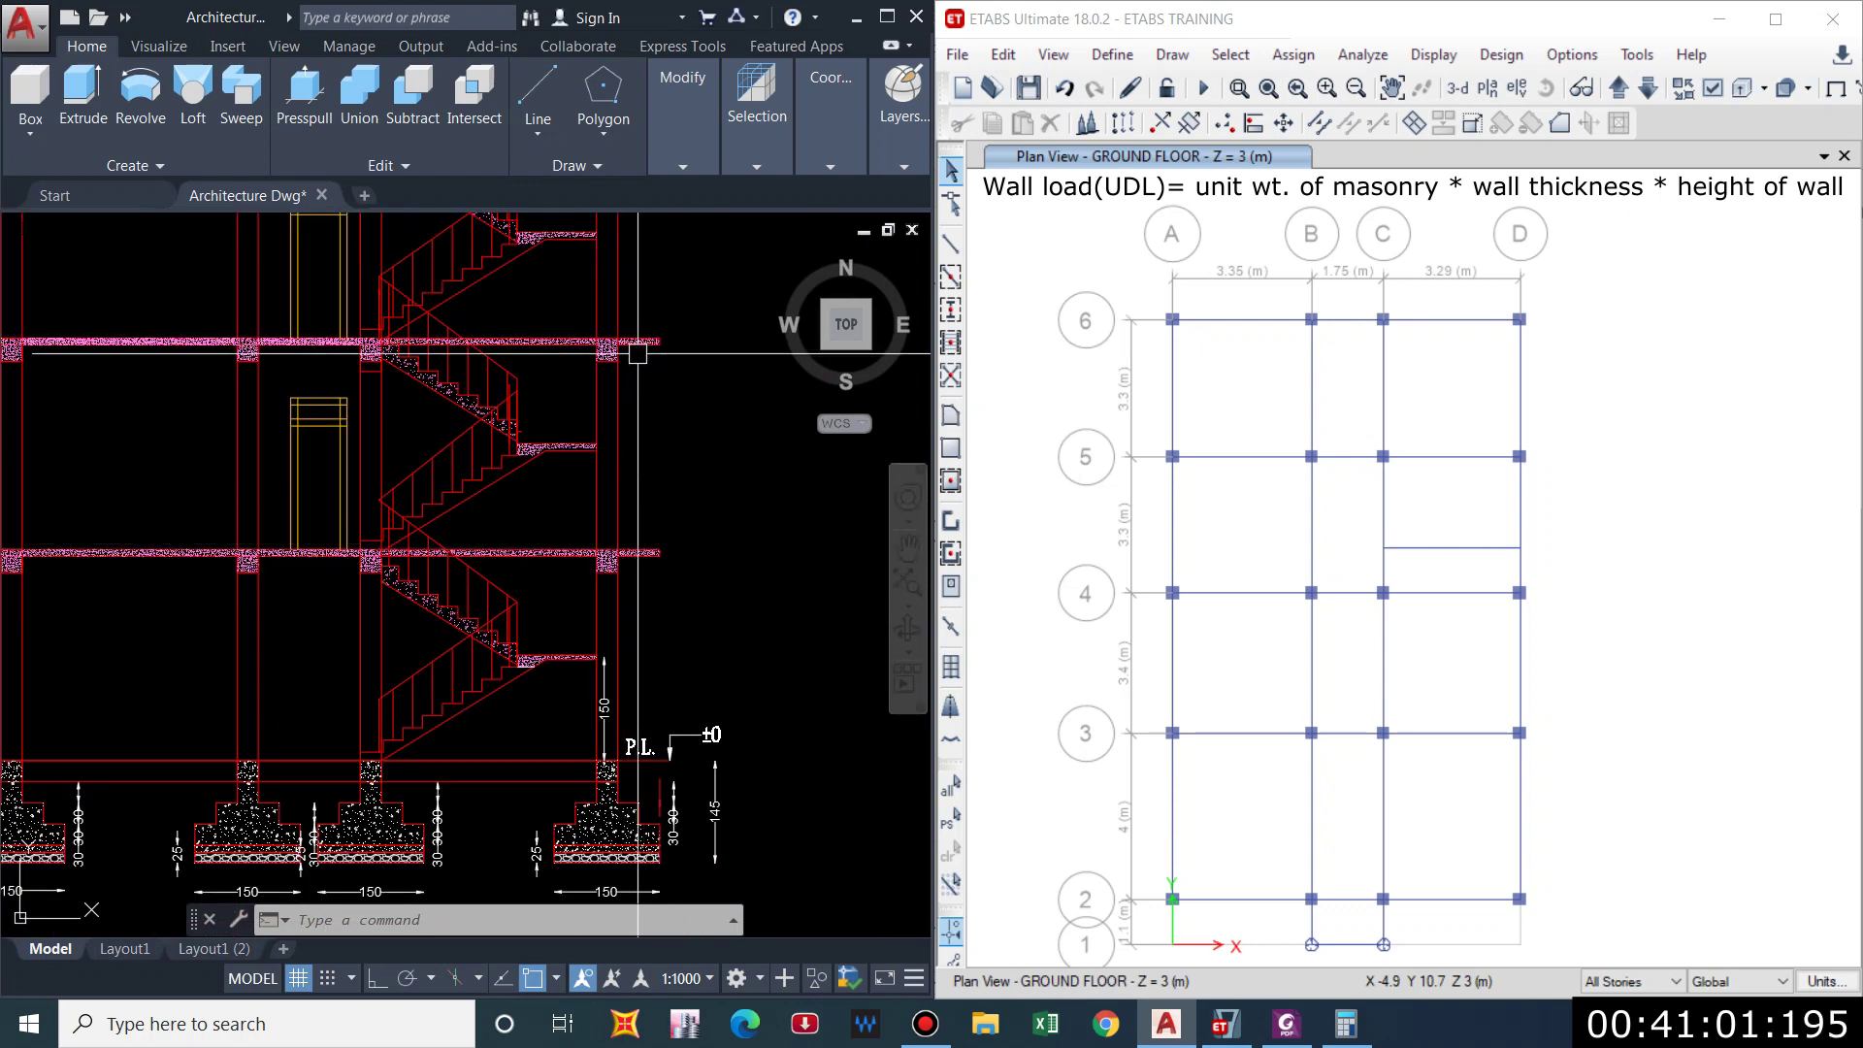
{"action": "scroll", "coordinate": [638, 353], "scroll_direction": "up", "scroll_amount": 2}
{"action": "scroll", "coordinate": [611, 371], "scroll_direction": "up", "scroll_amount": 2}
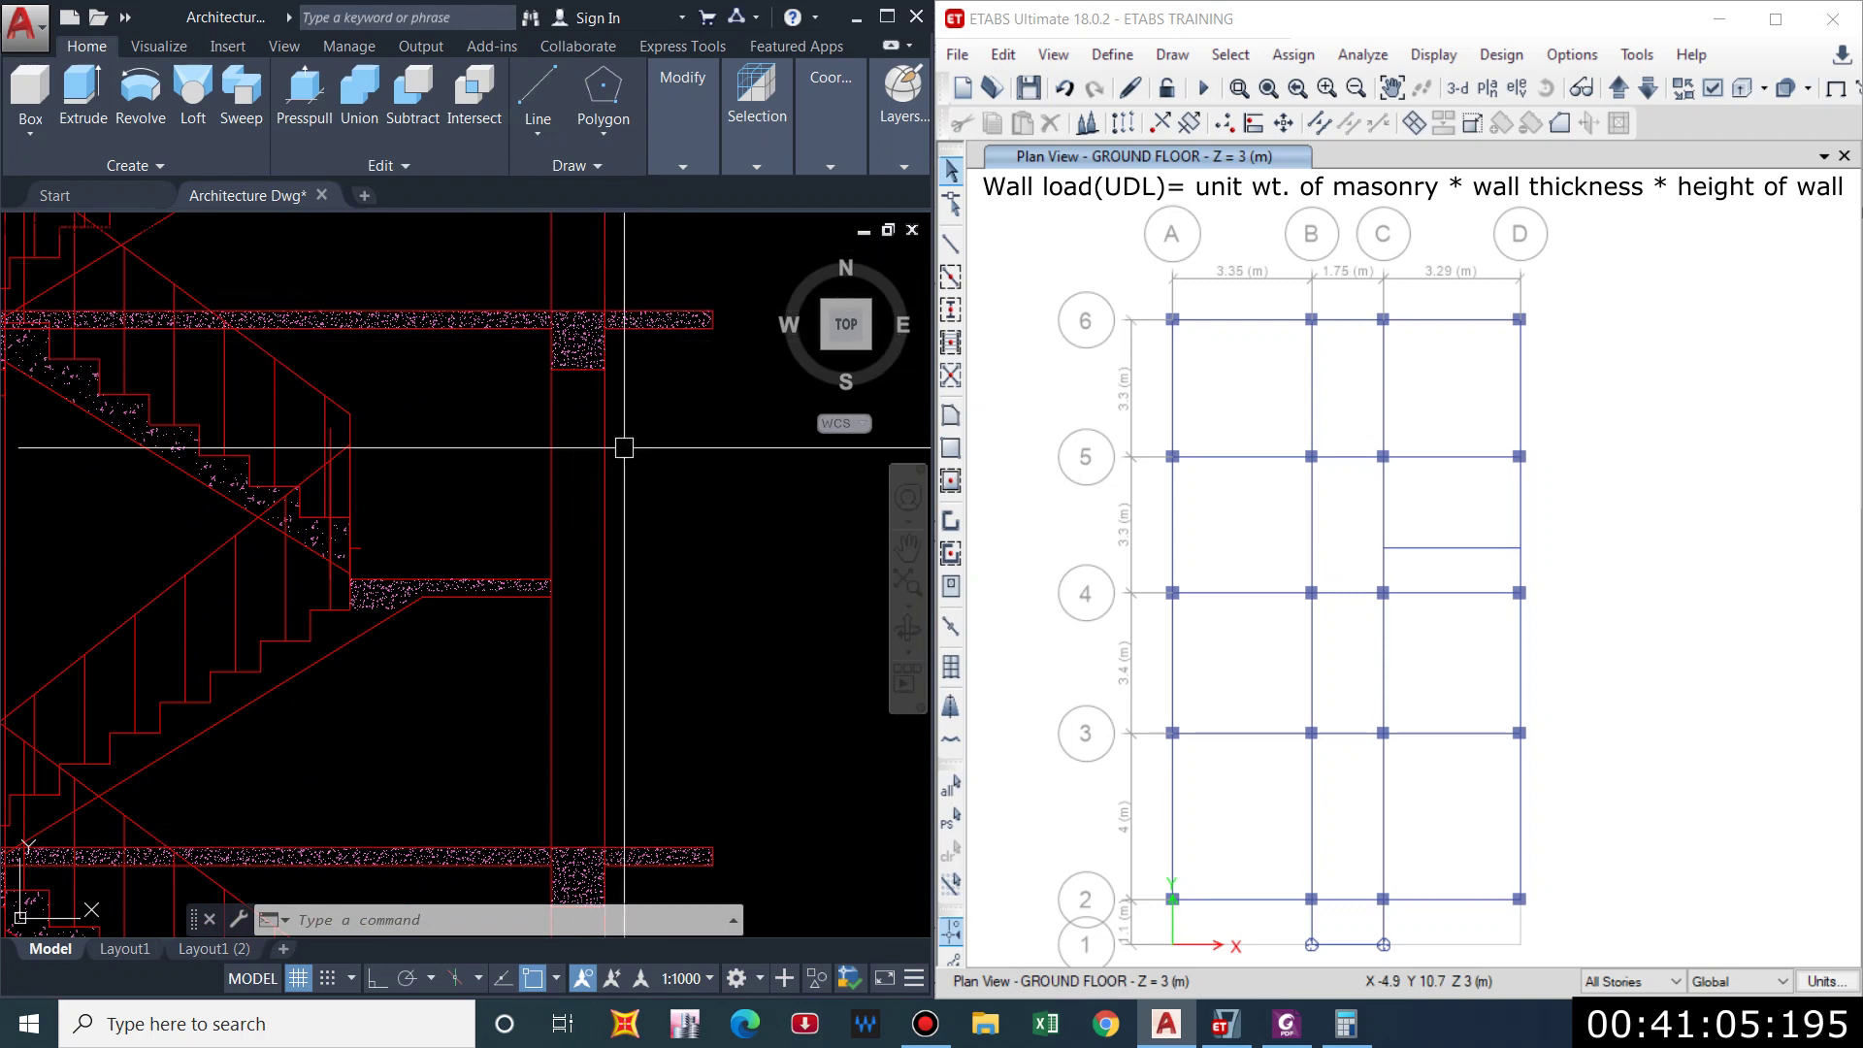
{"action": "scroll", "coordinate": [601, 356], "scroll_direction": "up", "scroll_amount": 2}
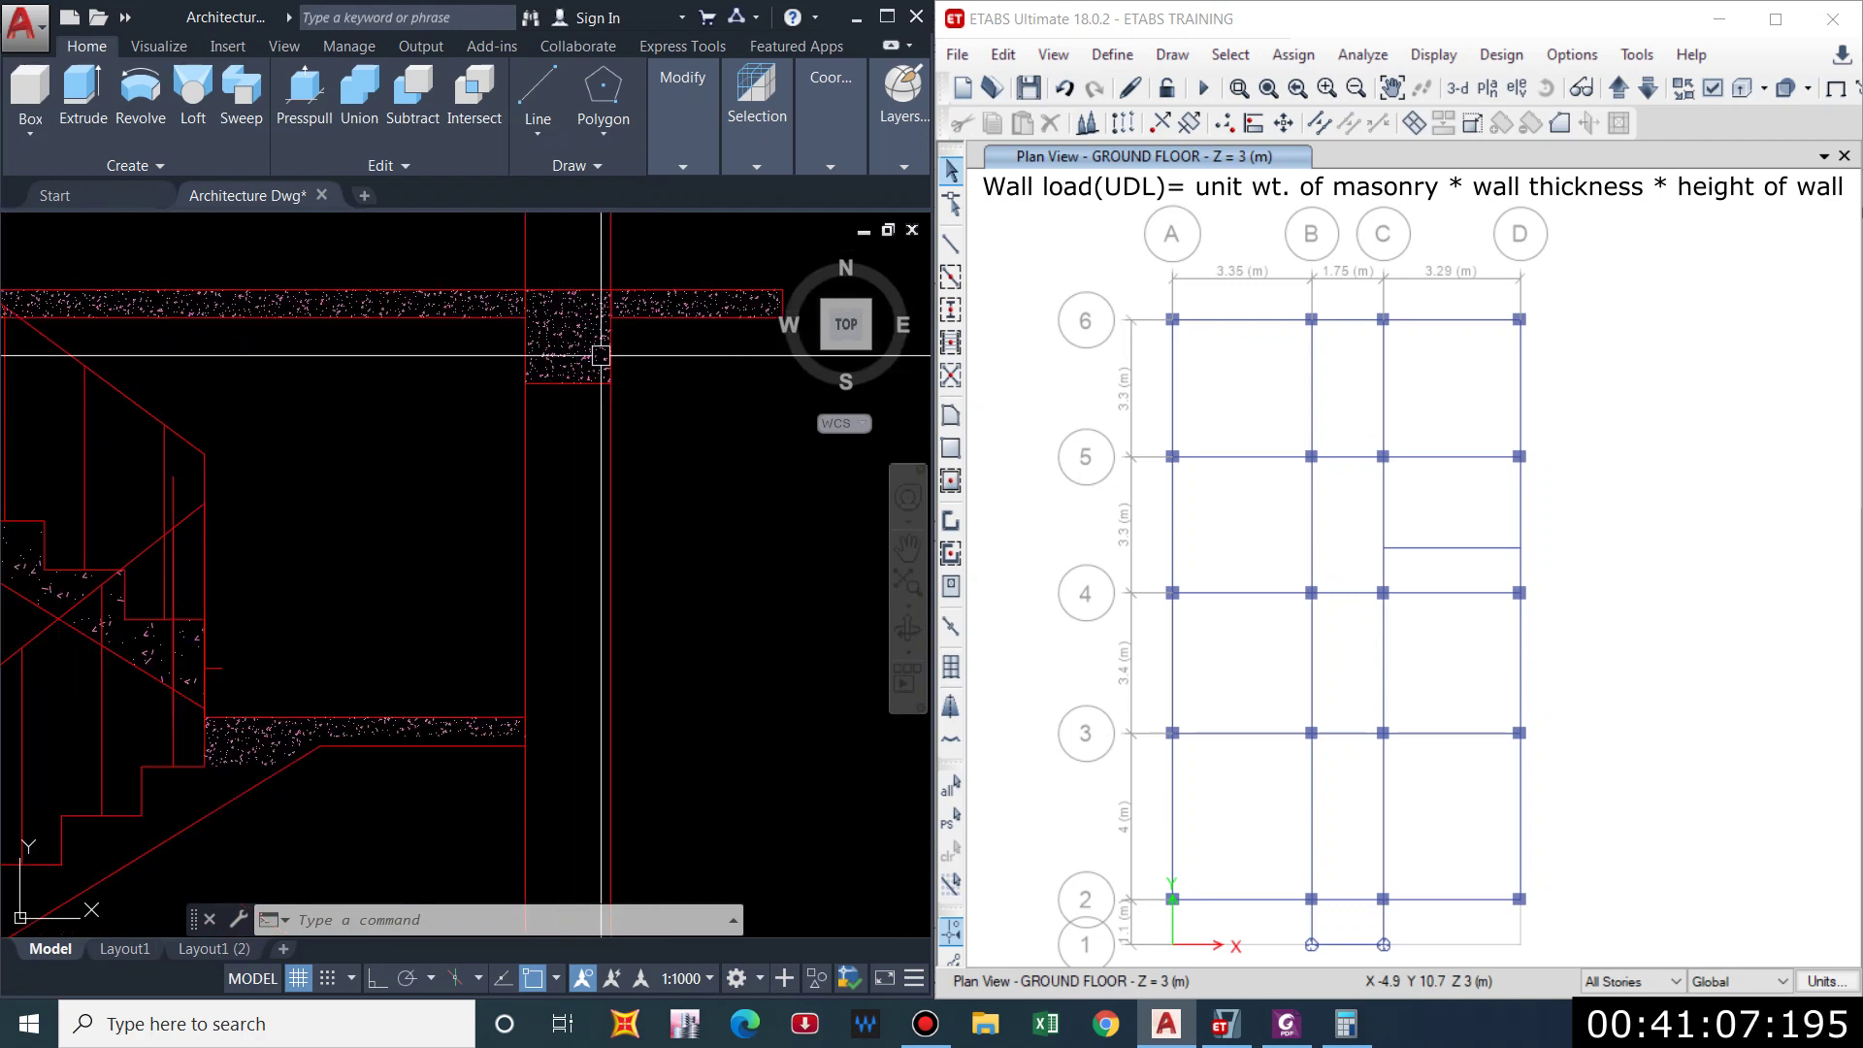
{"action": "scroll", "coordinate": [567, 357], "scroll_direction": "down", "scroll_amount": 2}
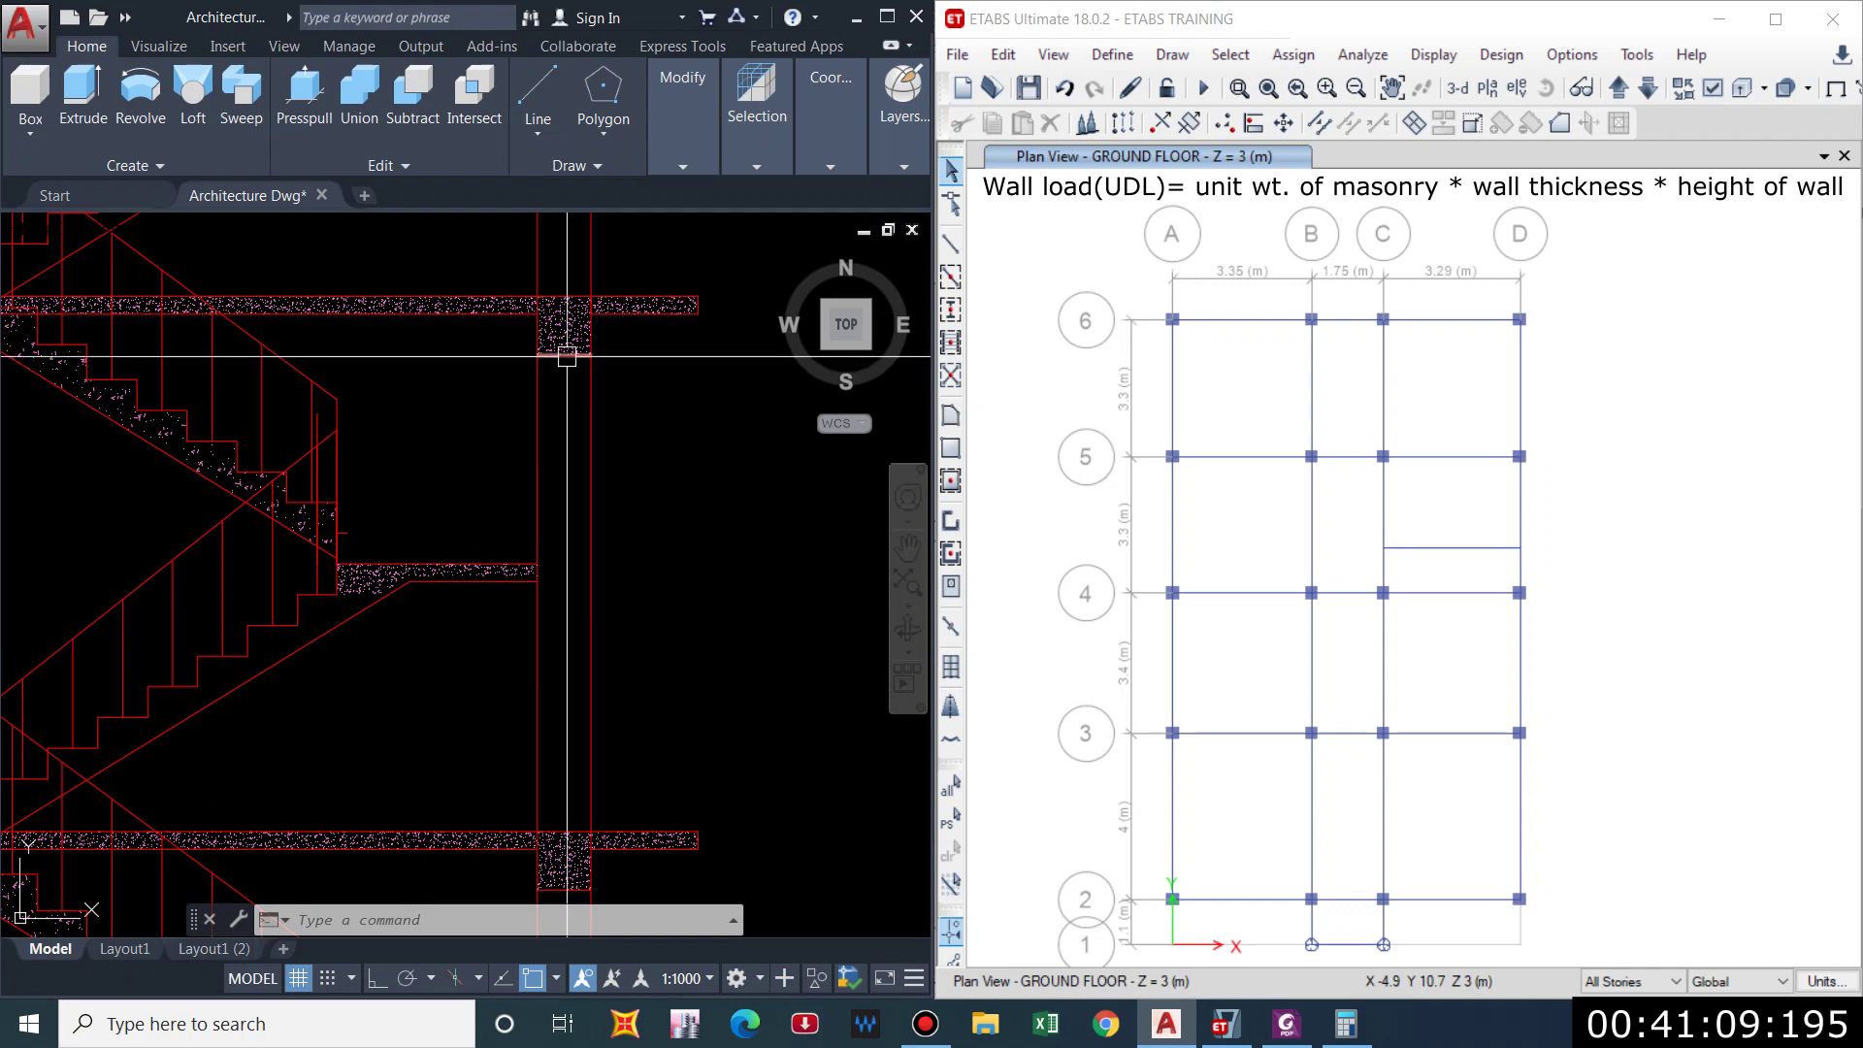
Calculate the outer wall load by multiplying the wall height (3 − 0.35) by the thickness 0.11 and the masonry unit weight 19.
{"action": "key", "text": "XF86Calculator"}
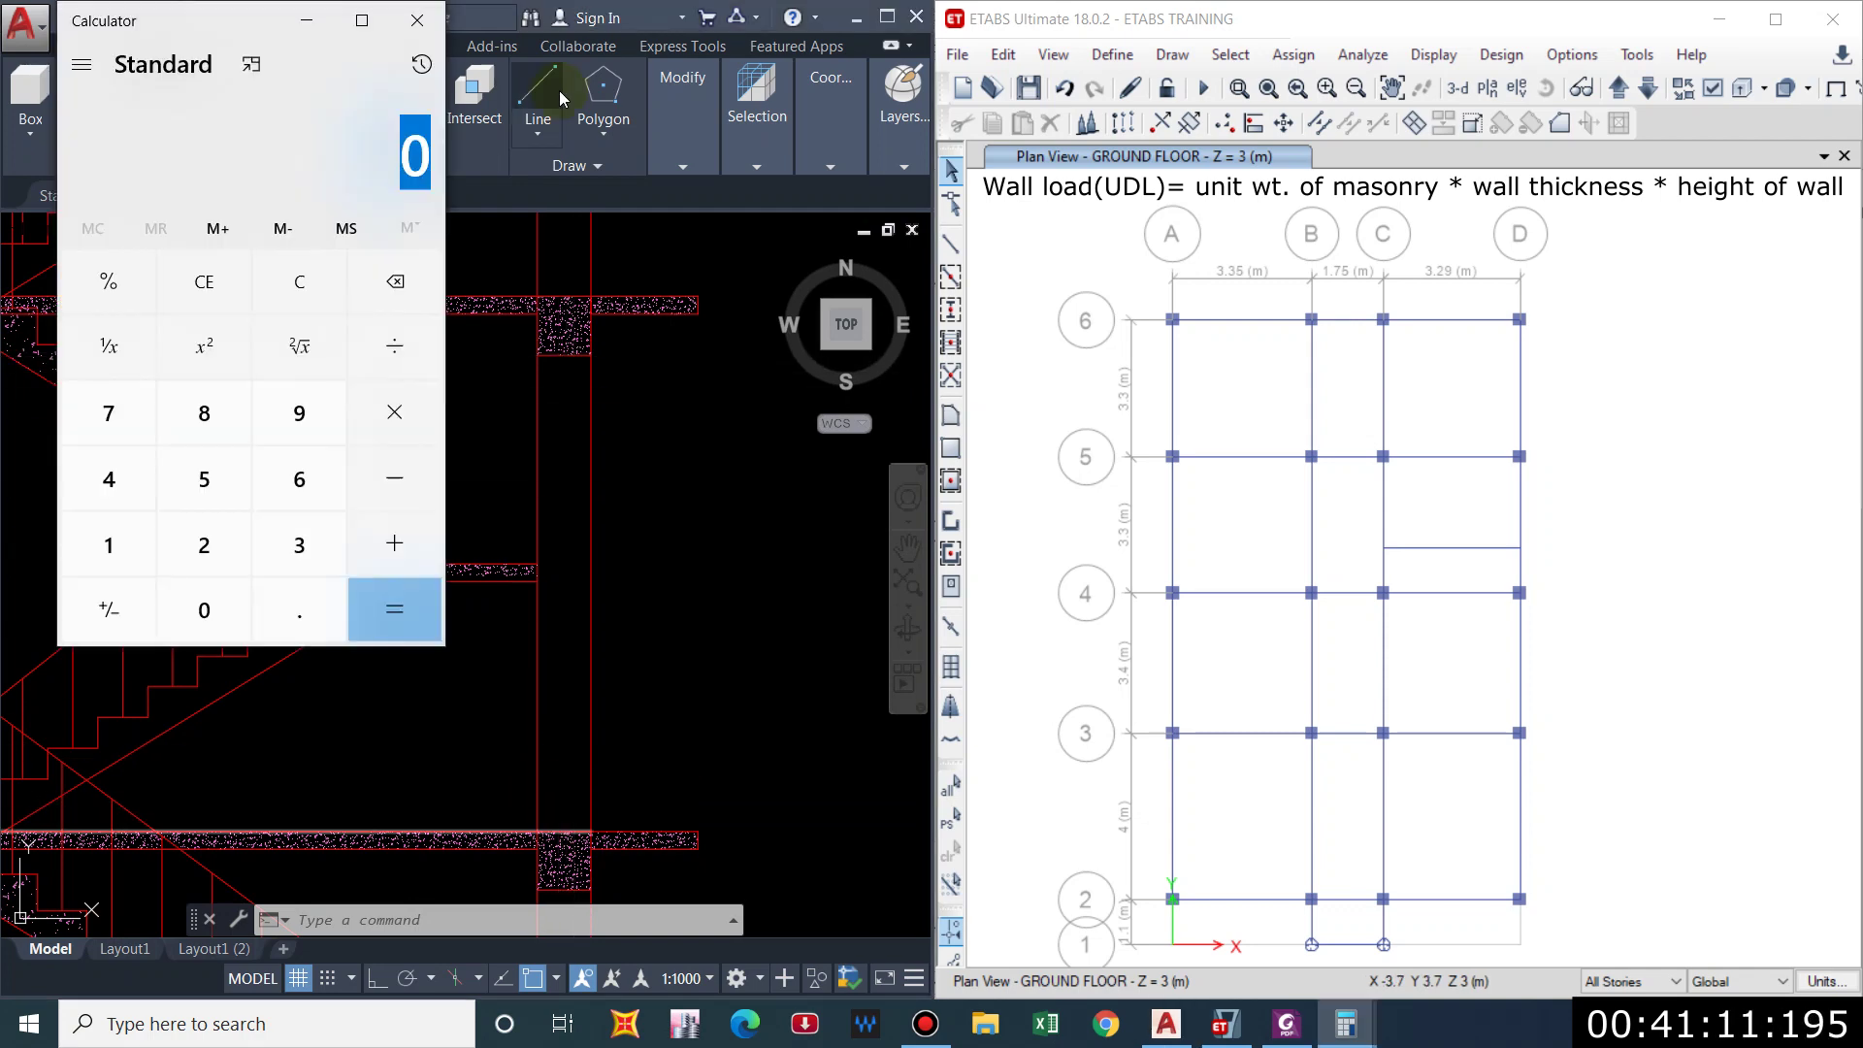
{"action": "type", "text": "3"}
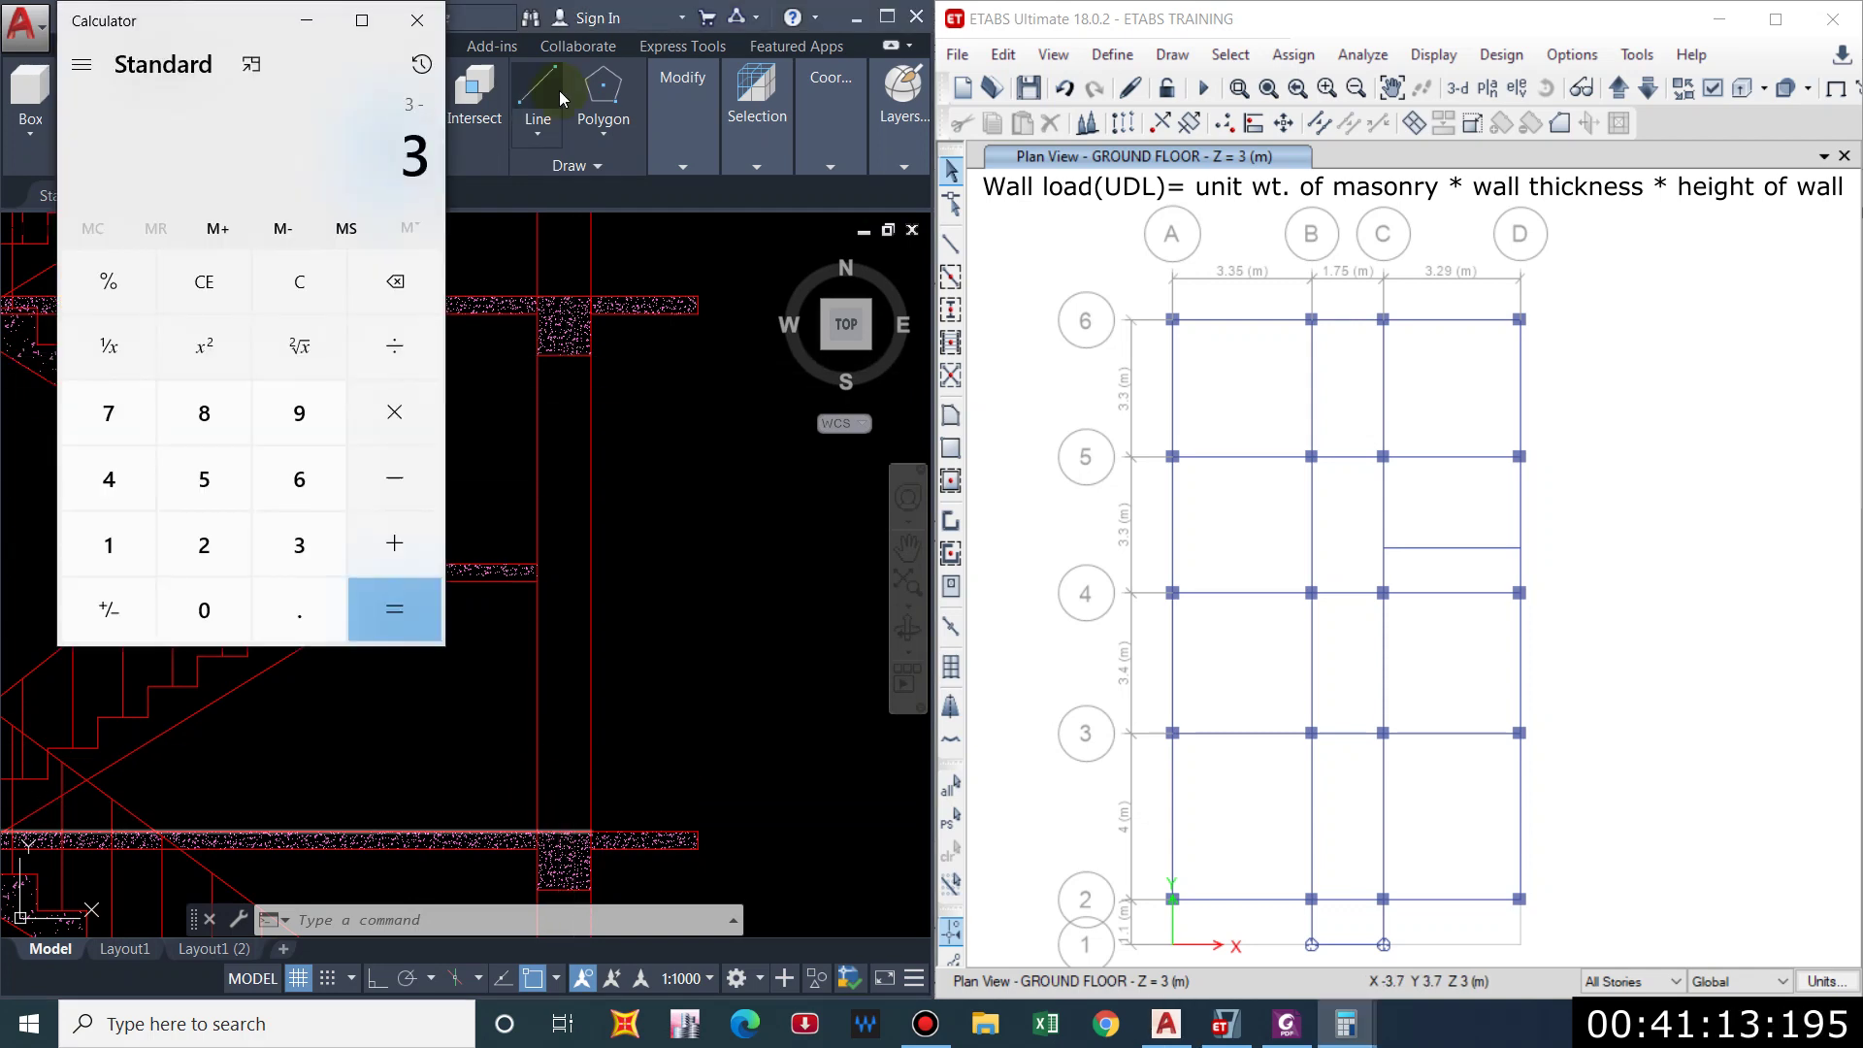
{"action": "type", "text": ".35"}
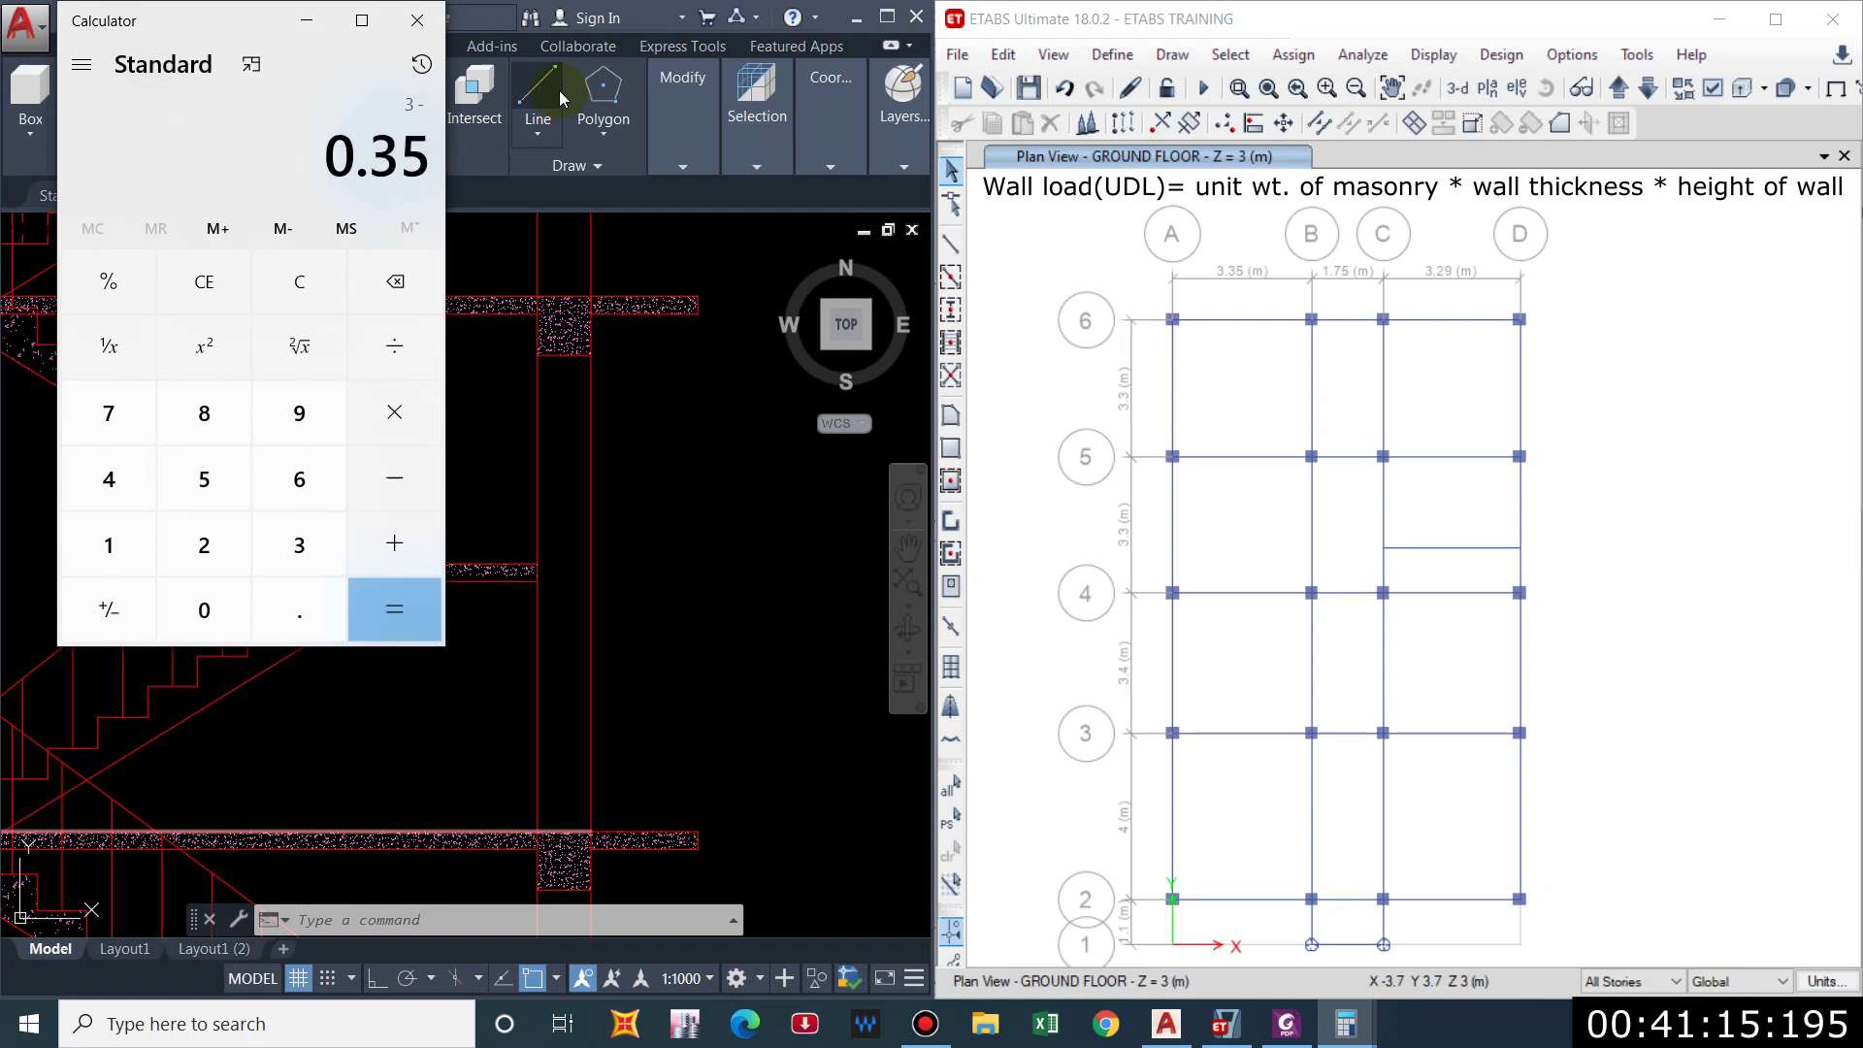
{"action": "key", "text": "Return"}
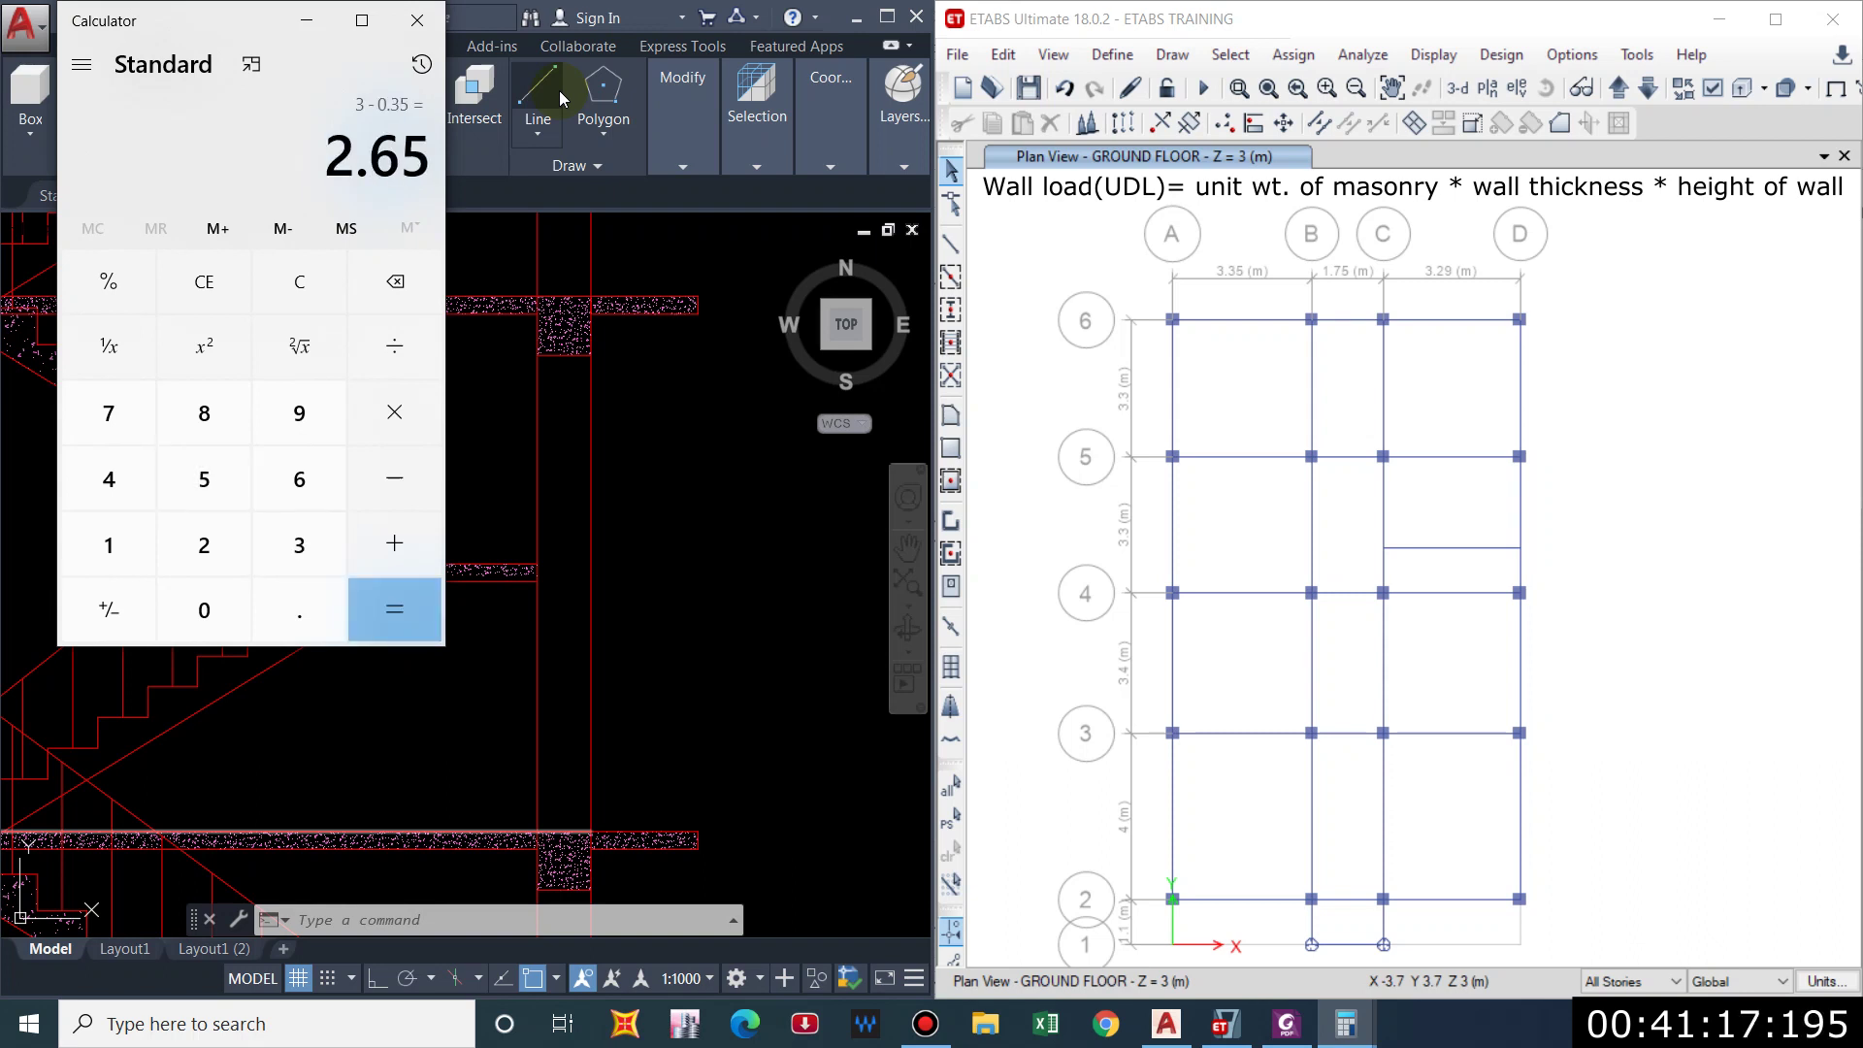
{"action": "key", "text": "asterisk"}
{"action": "type", "text": ".11"}
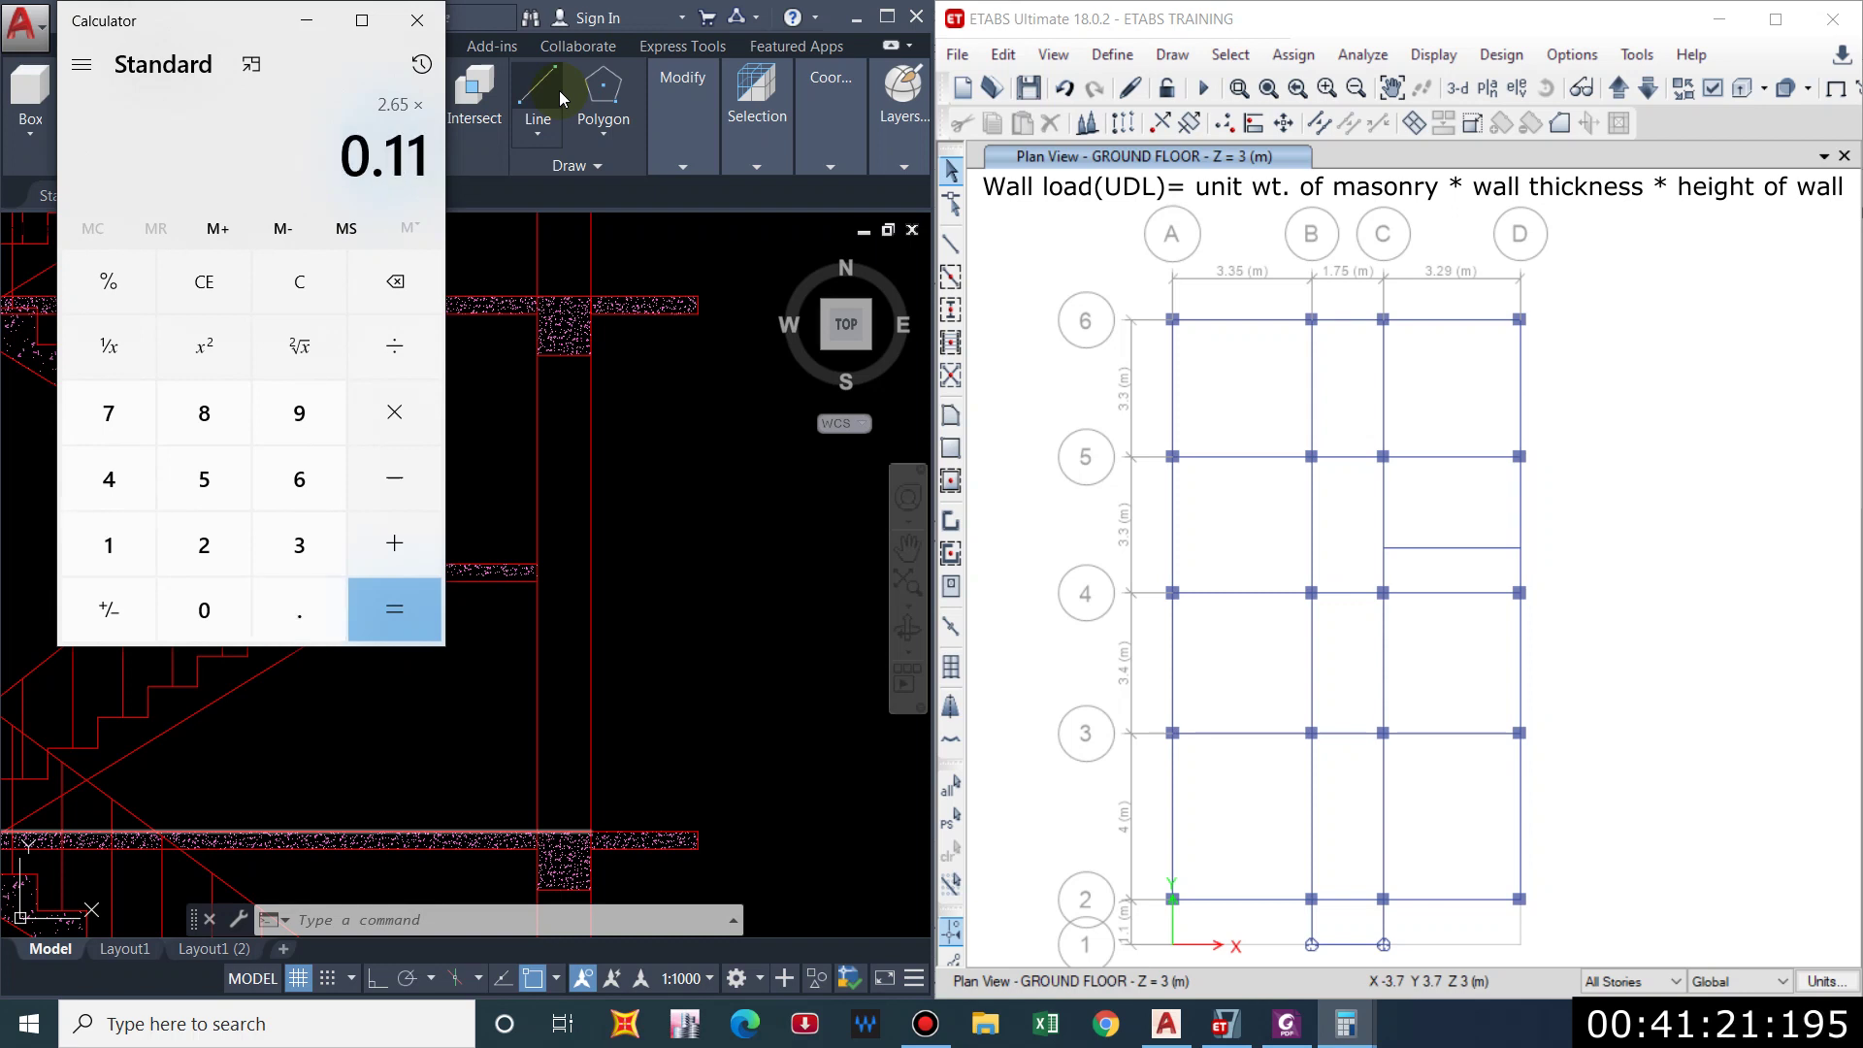
{"action": "key", "text": "asterisk"}
{"action": "type", "text": "1"}
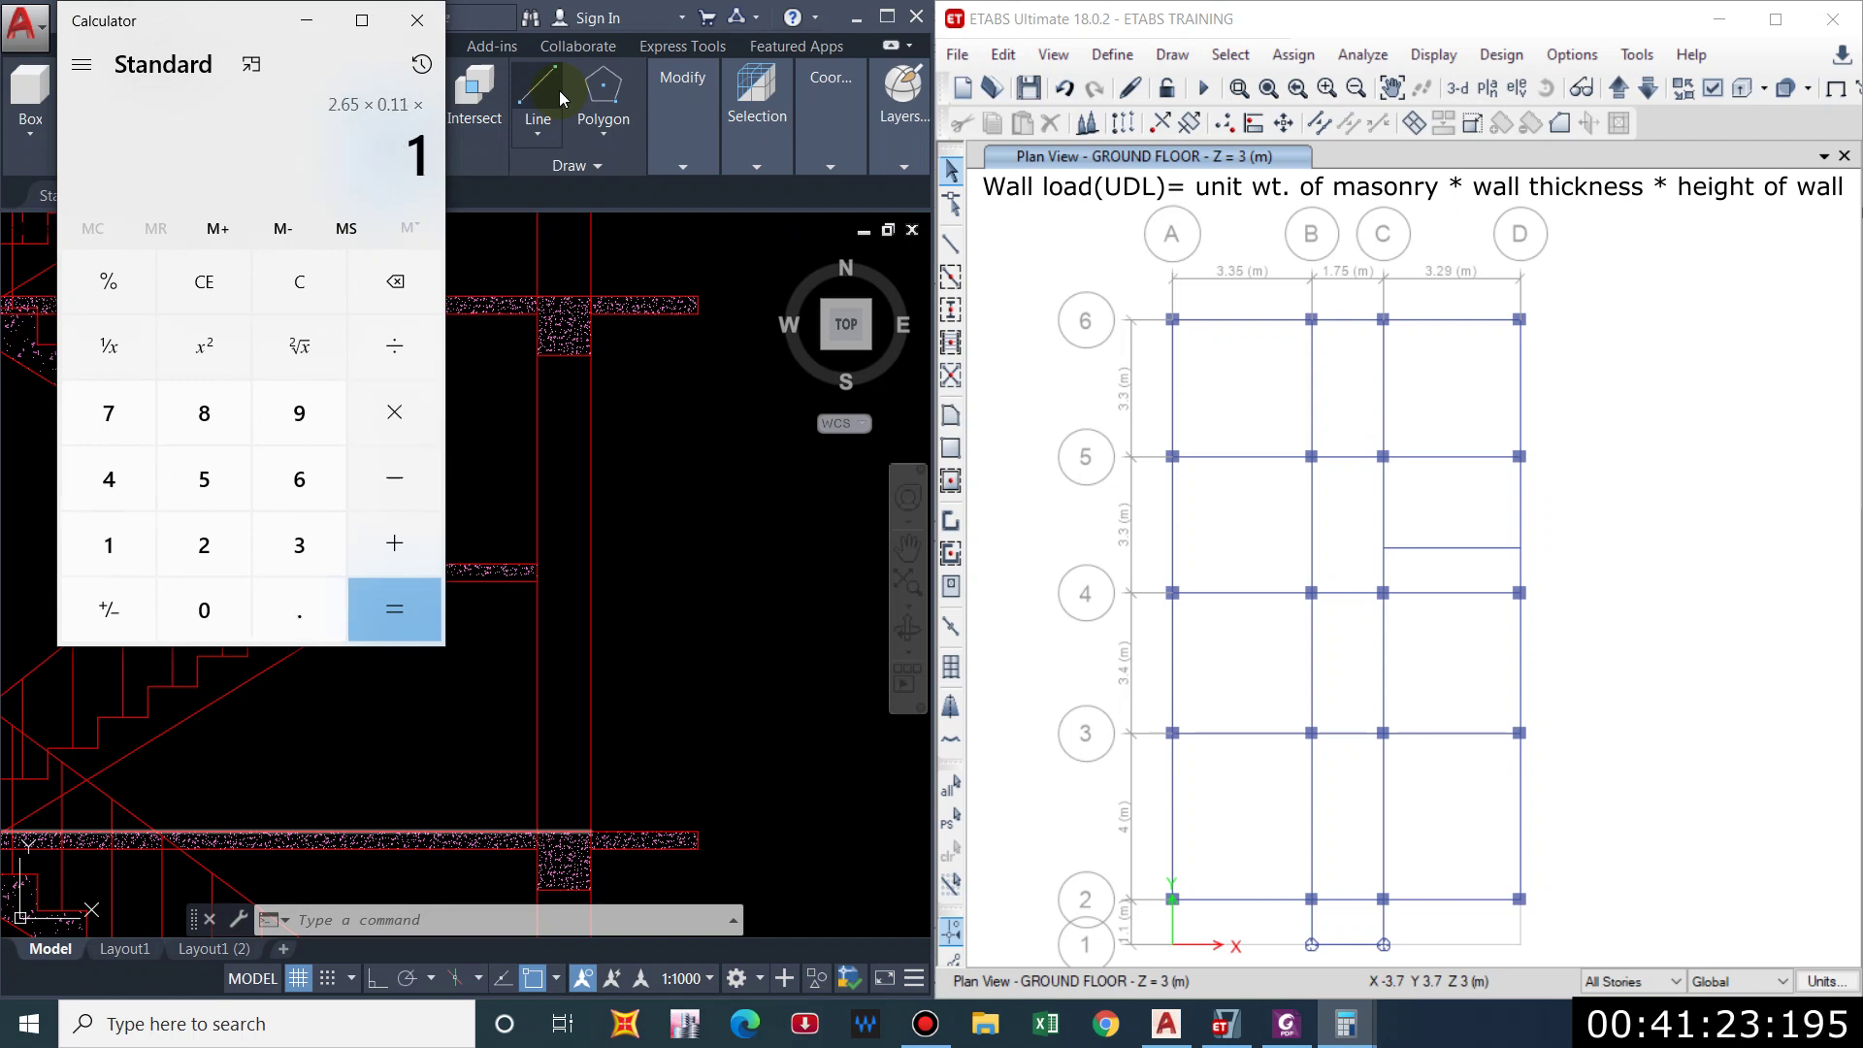
{"action": "type", "text": "9"}
{"action": "key", "text": "asterisk"}
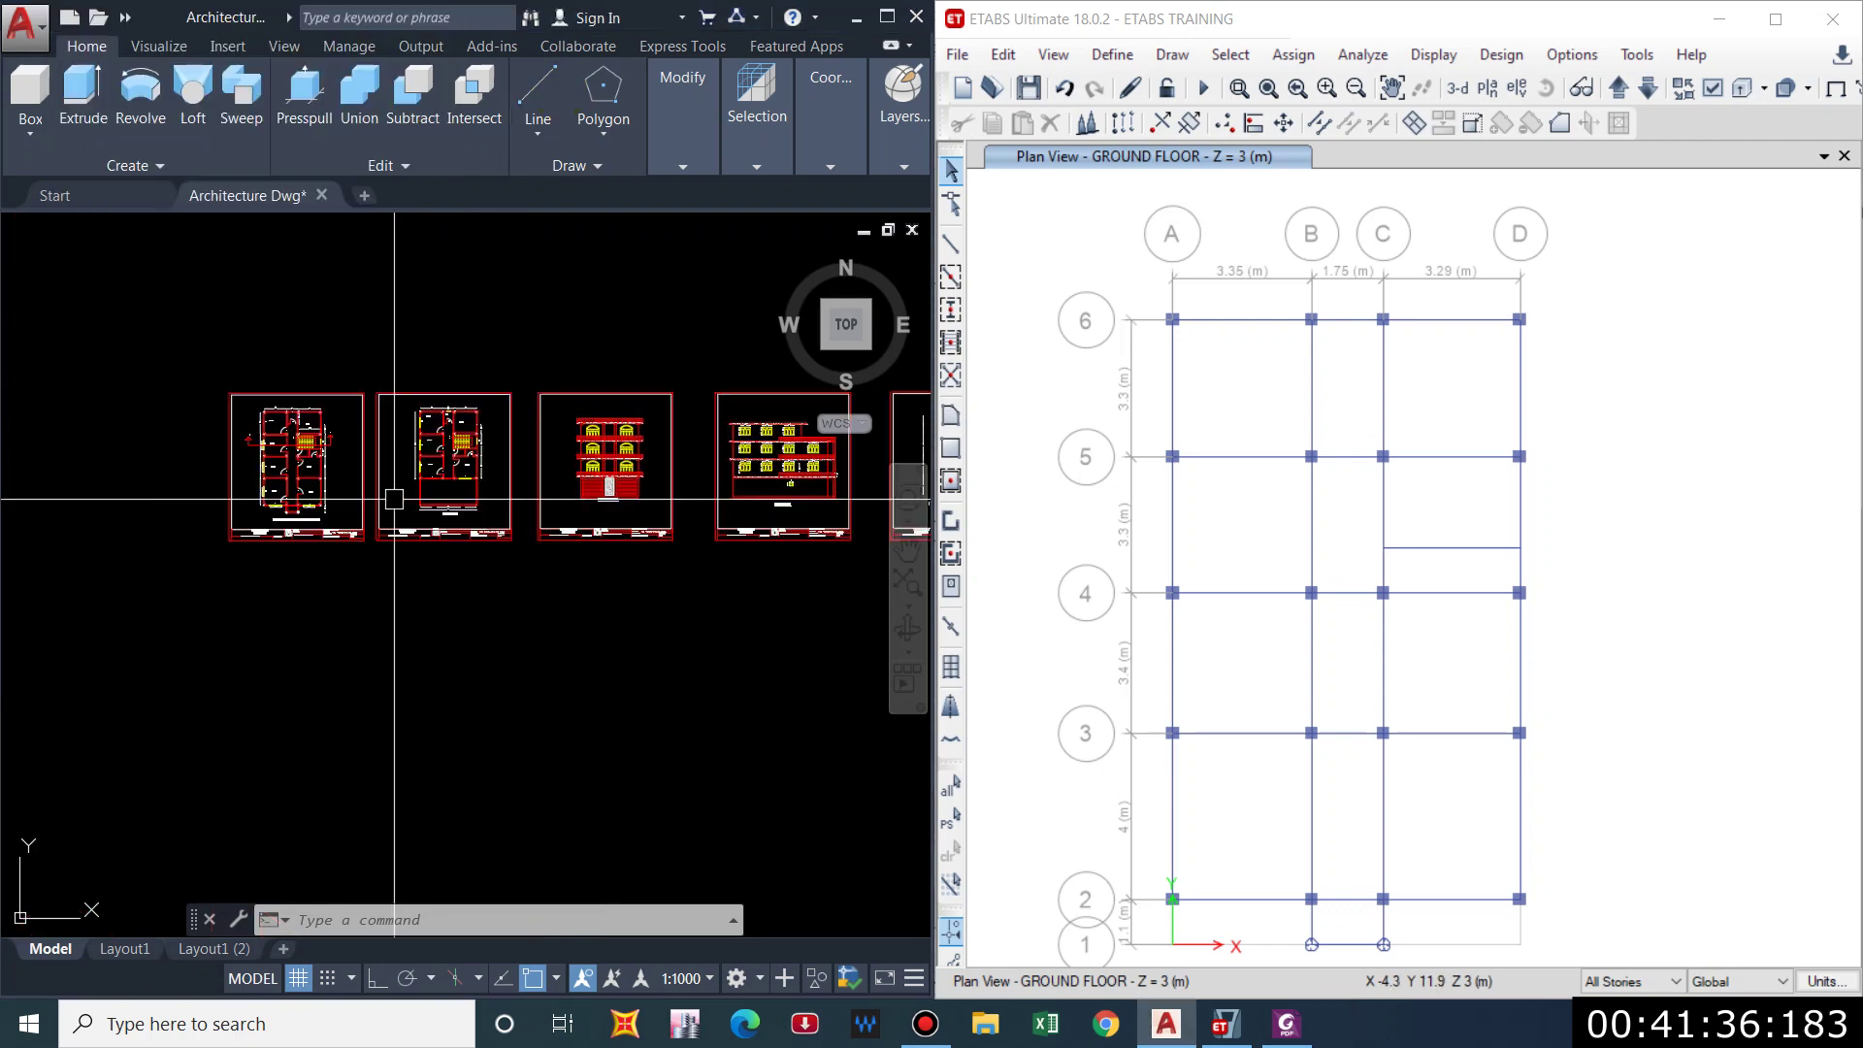
Following the room plan's windowed outer walls, select the beams along grid A and the A-B and C-D beams on grid 2.
{"action": "scroll", "coordinate": [323, 488], "scroll_direction": "up", "scroll_amount": 6}
{"action": "middle_click_drag", "start_coordinate": [229, 472], "coordinate": [297, 578]}
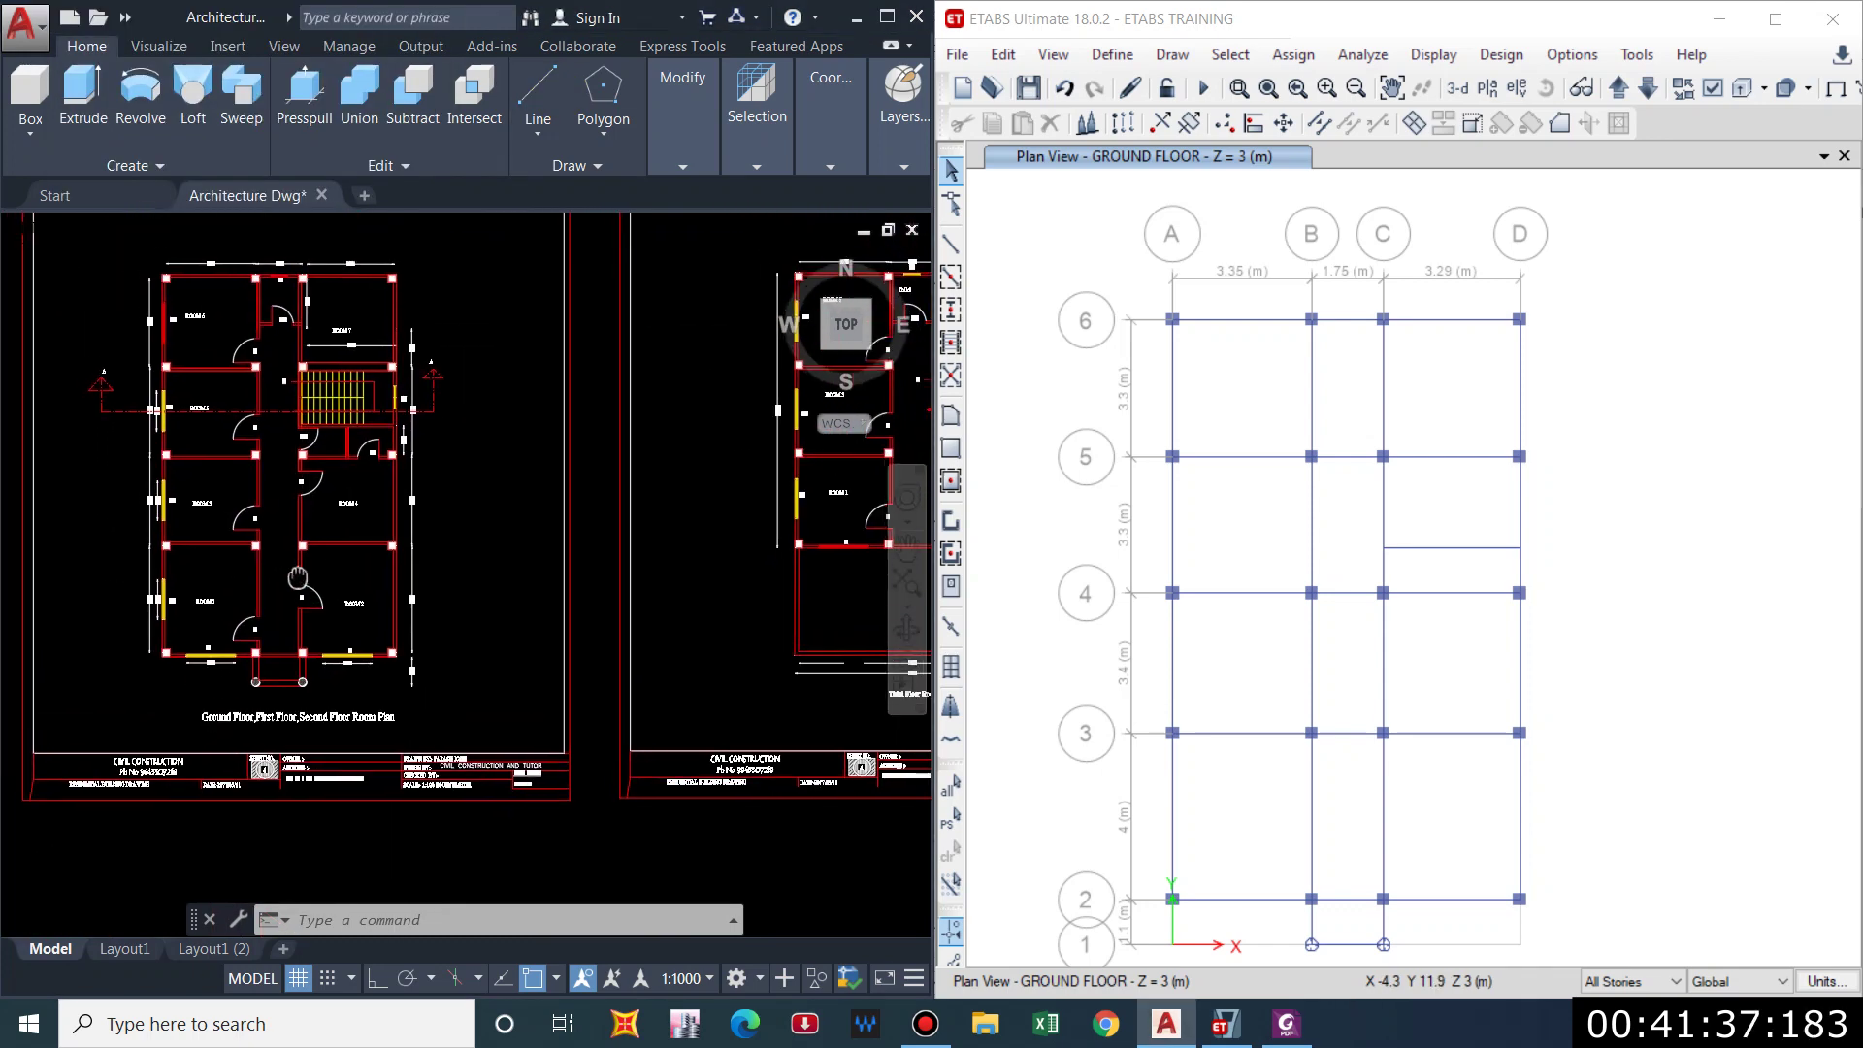
{"action": "scroll", "coordinate": [175, 378], "scroll_direction": "up", "scroll_amount": 3}
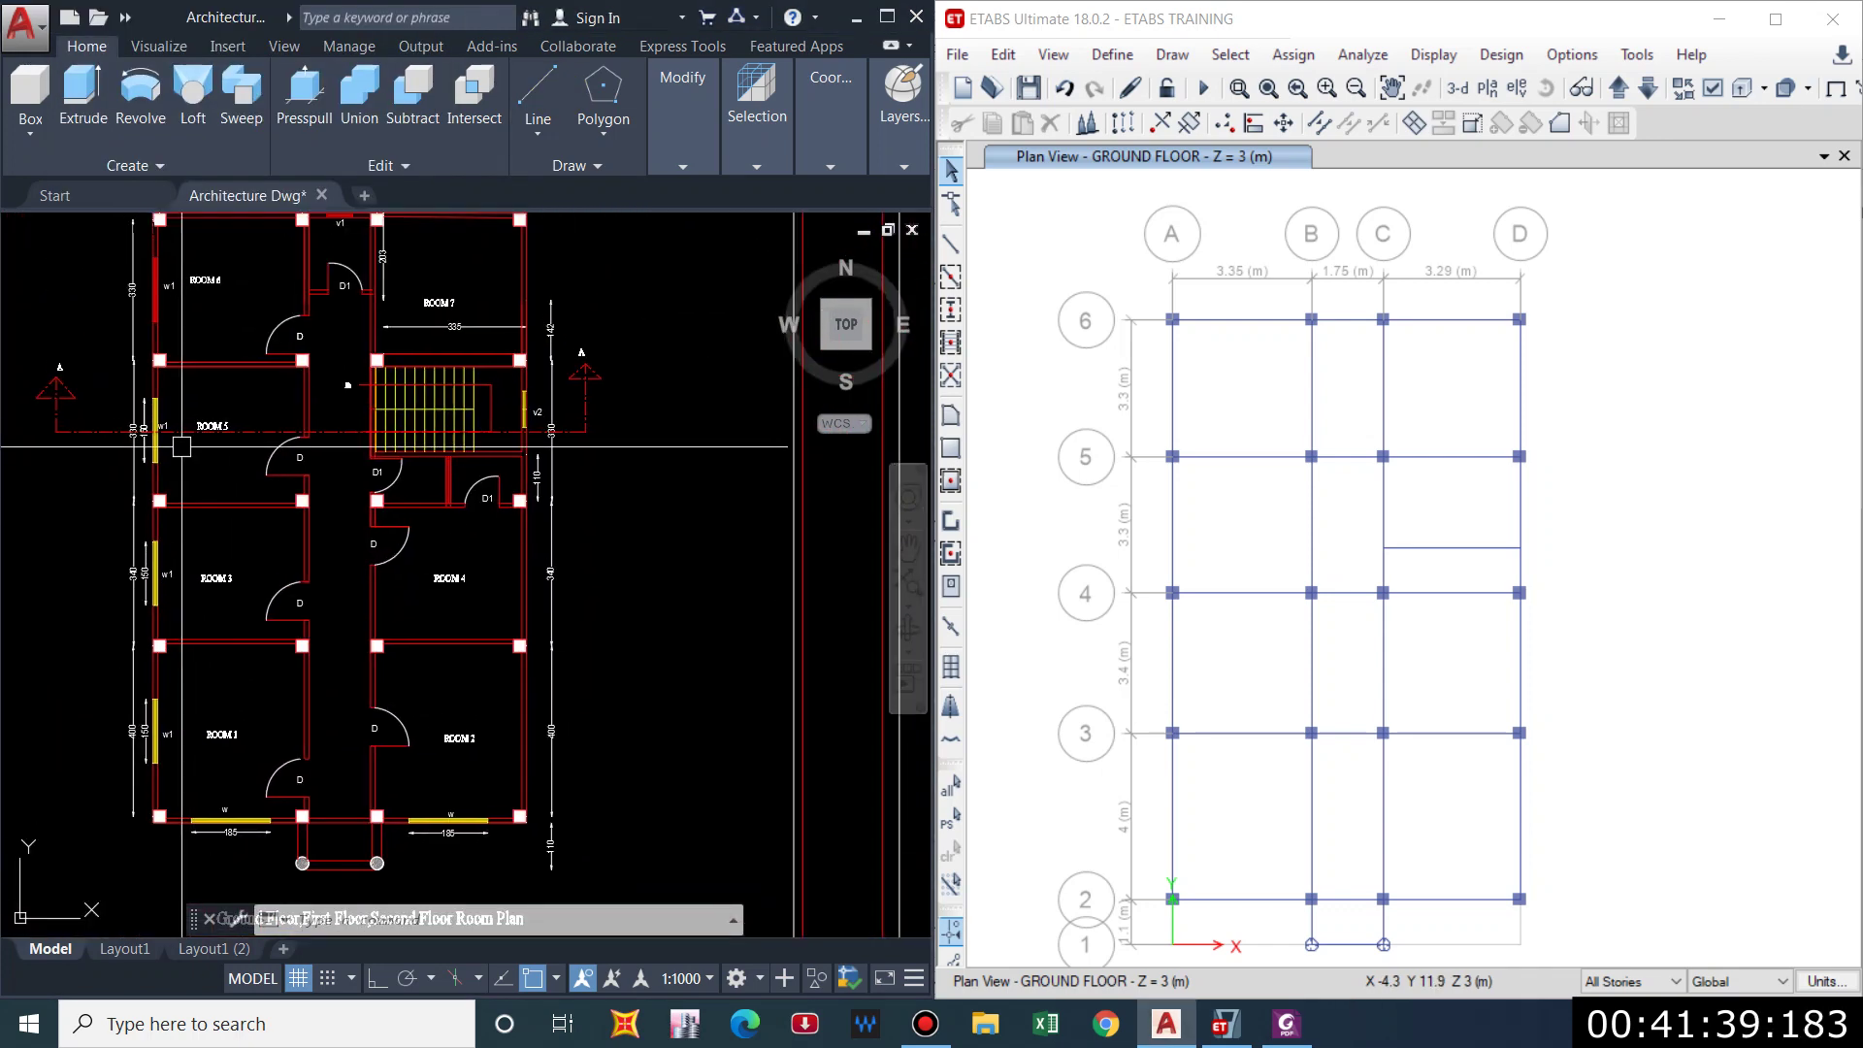
{"action": "middle_click_drag", "start_coordinate": [290, 551], "coordinate": [273, 504]}
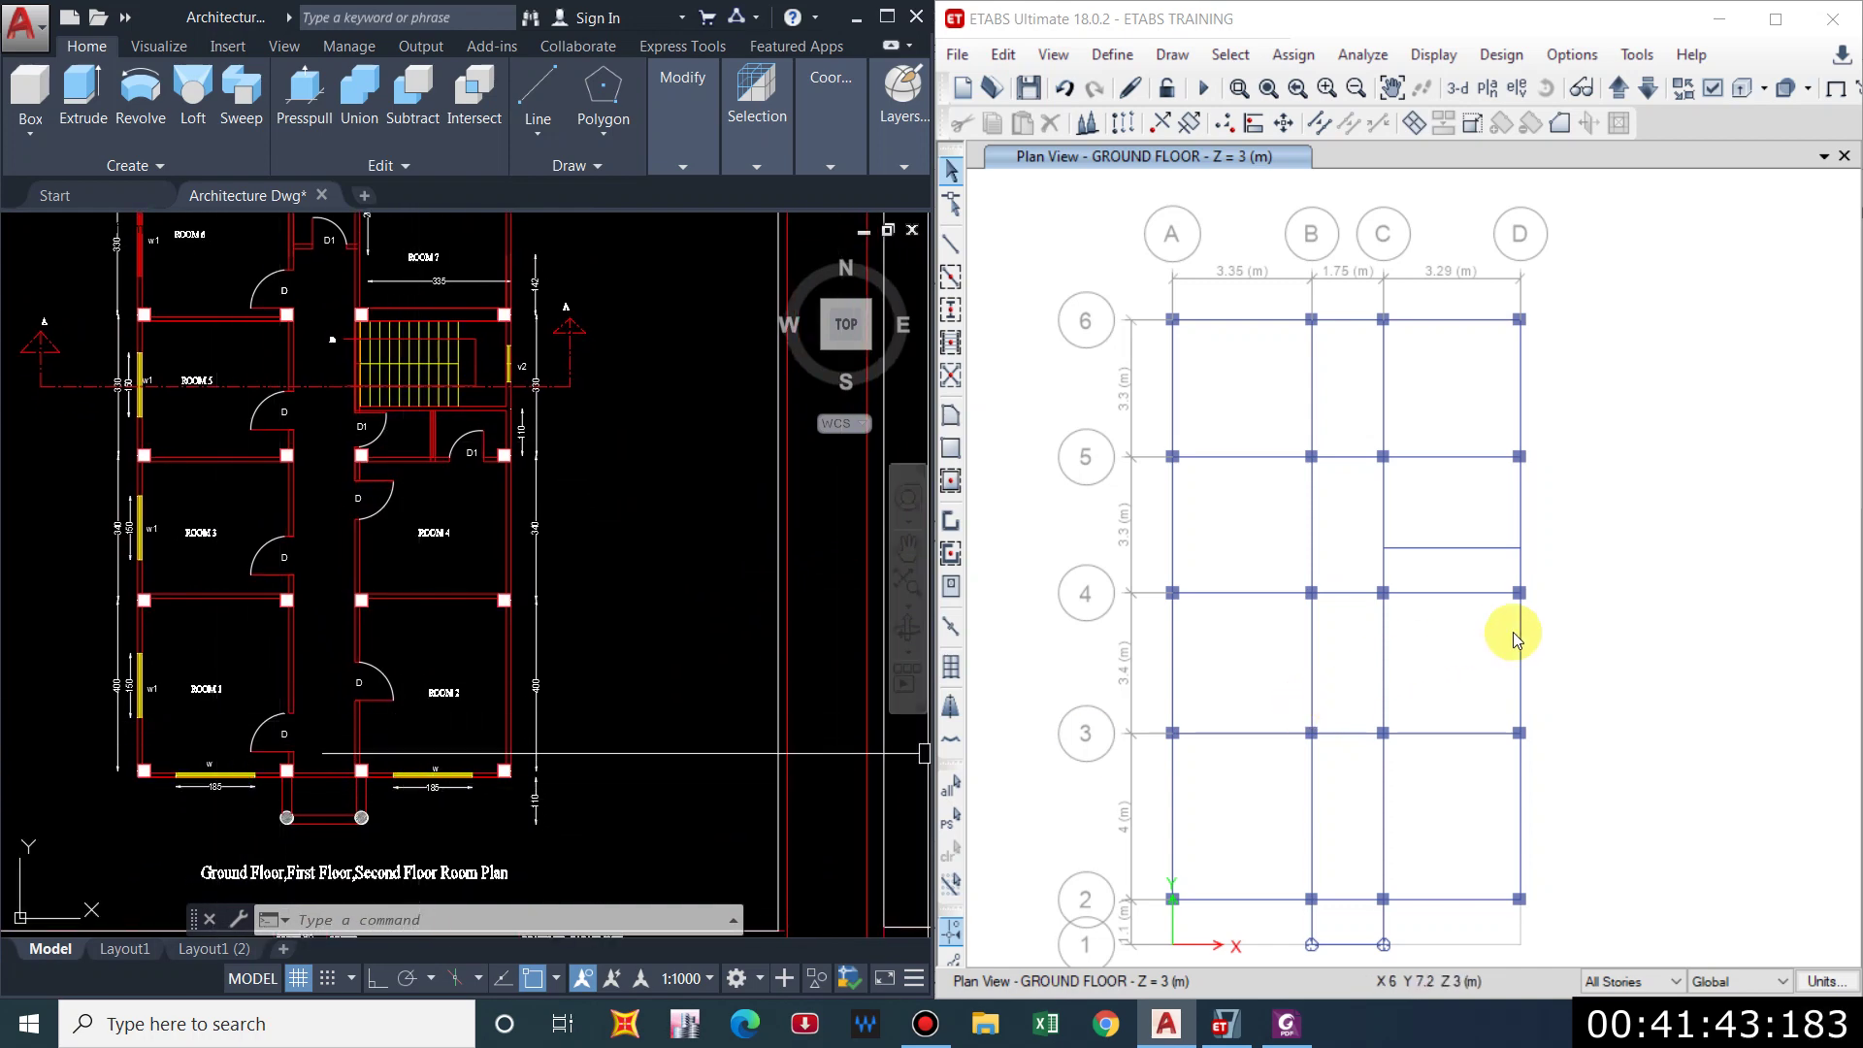
{"action": "left_click", "coordinate": [1170, 432]}
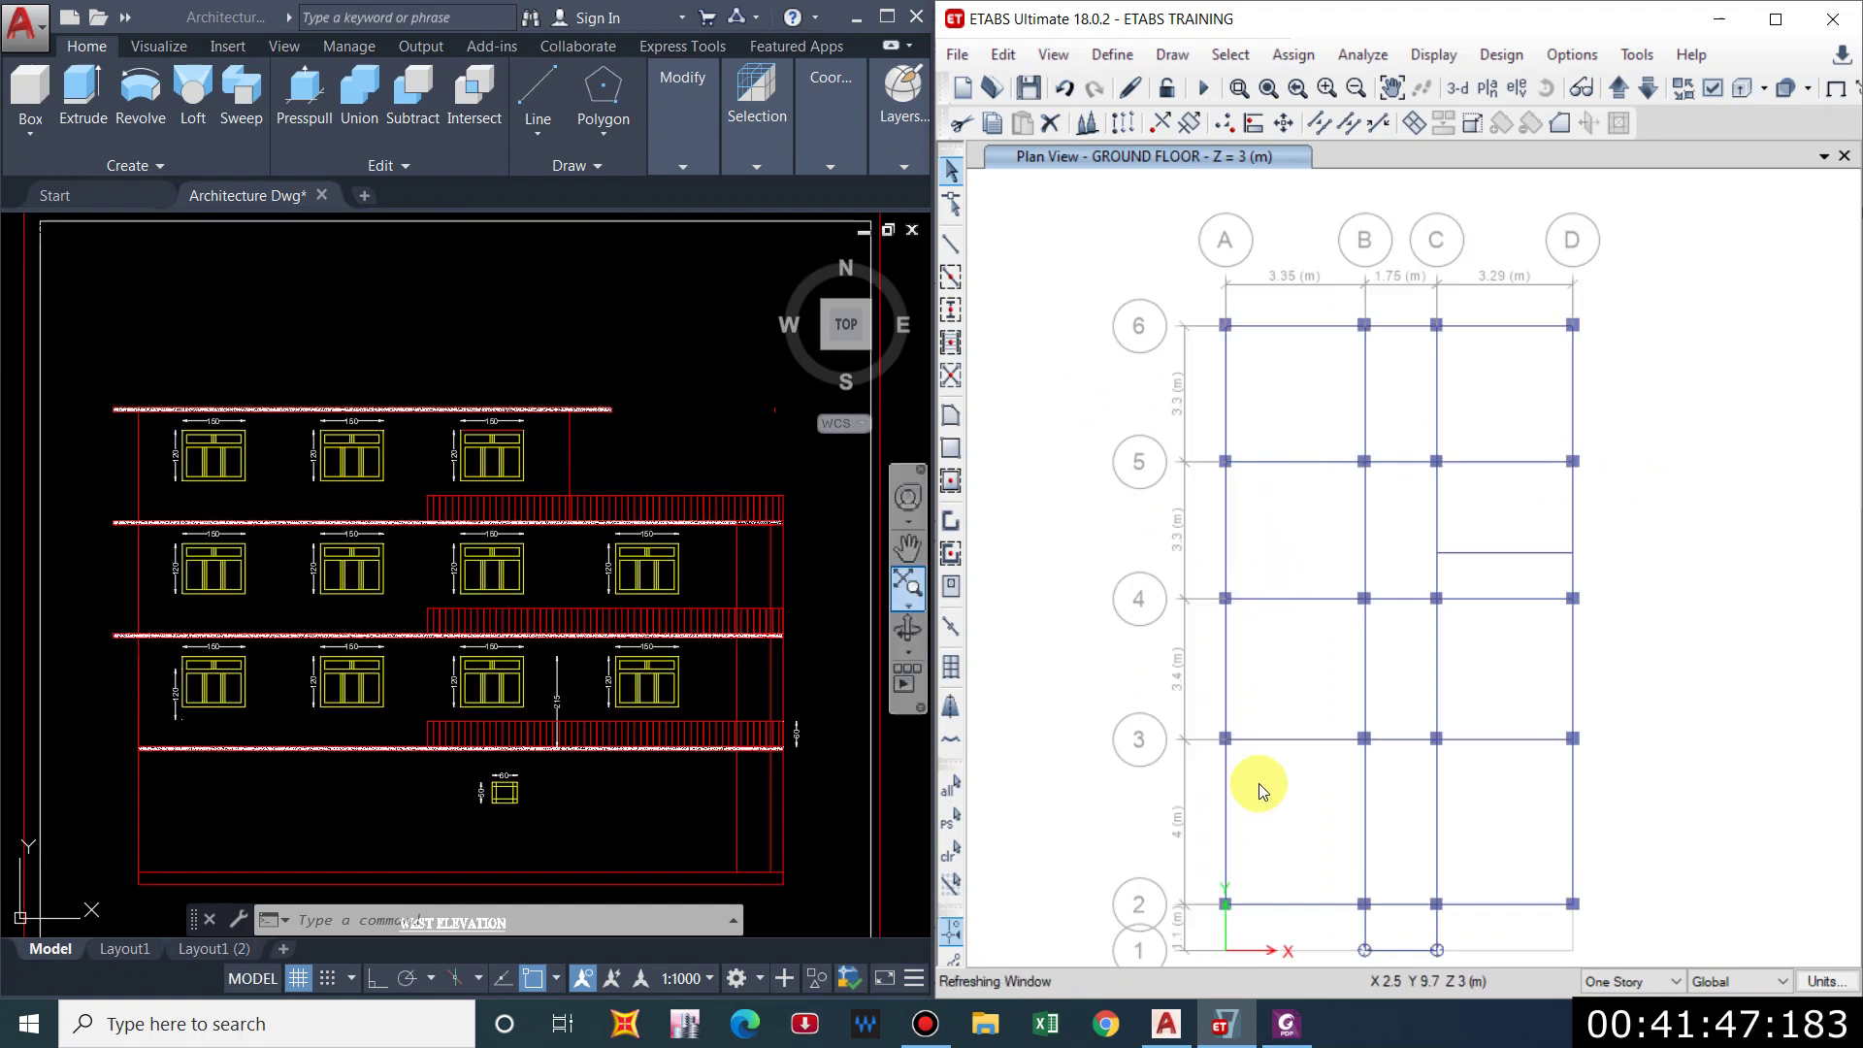
{"action": "left_click", "coordinate": [1276, 908]}
{"action": "left_click", "coordinate": [1377, 910]}
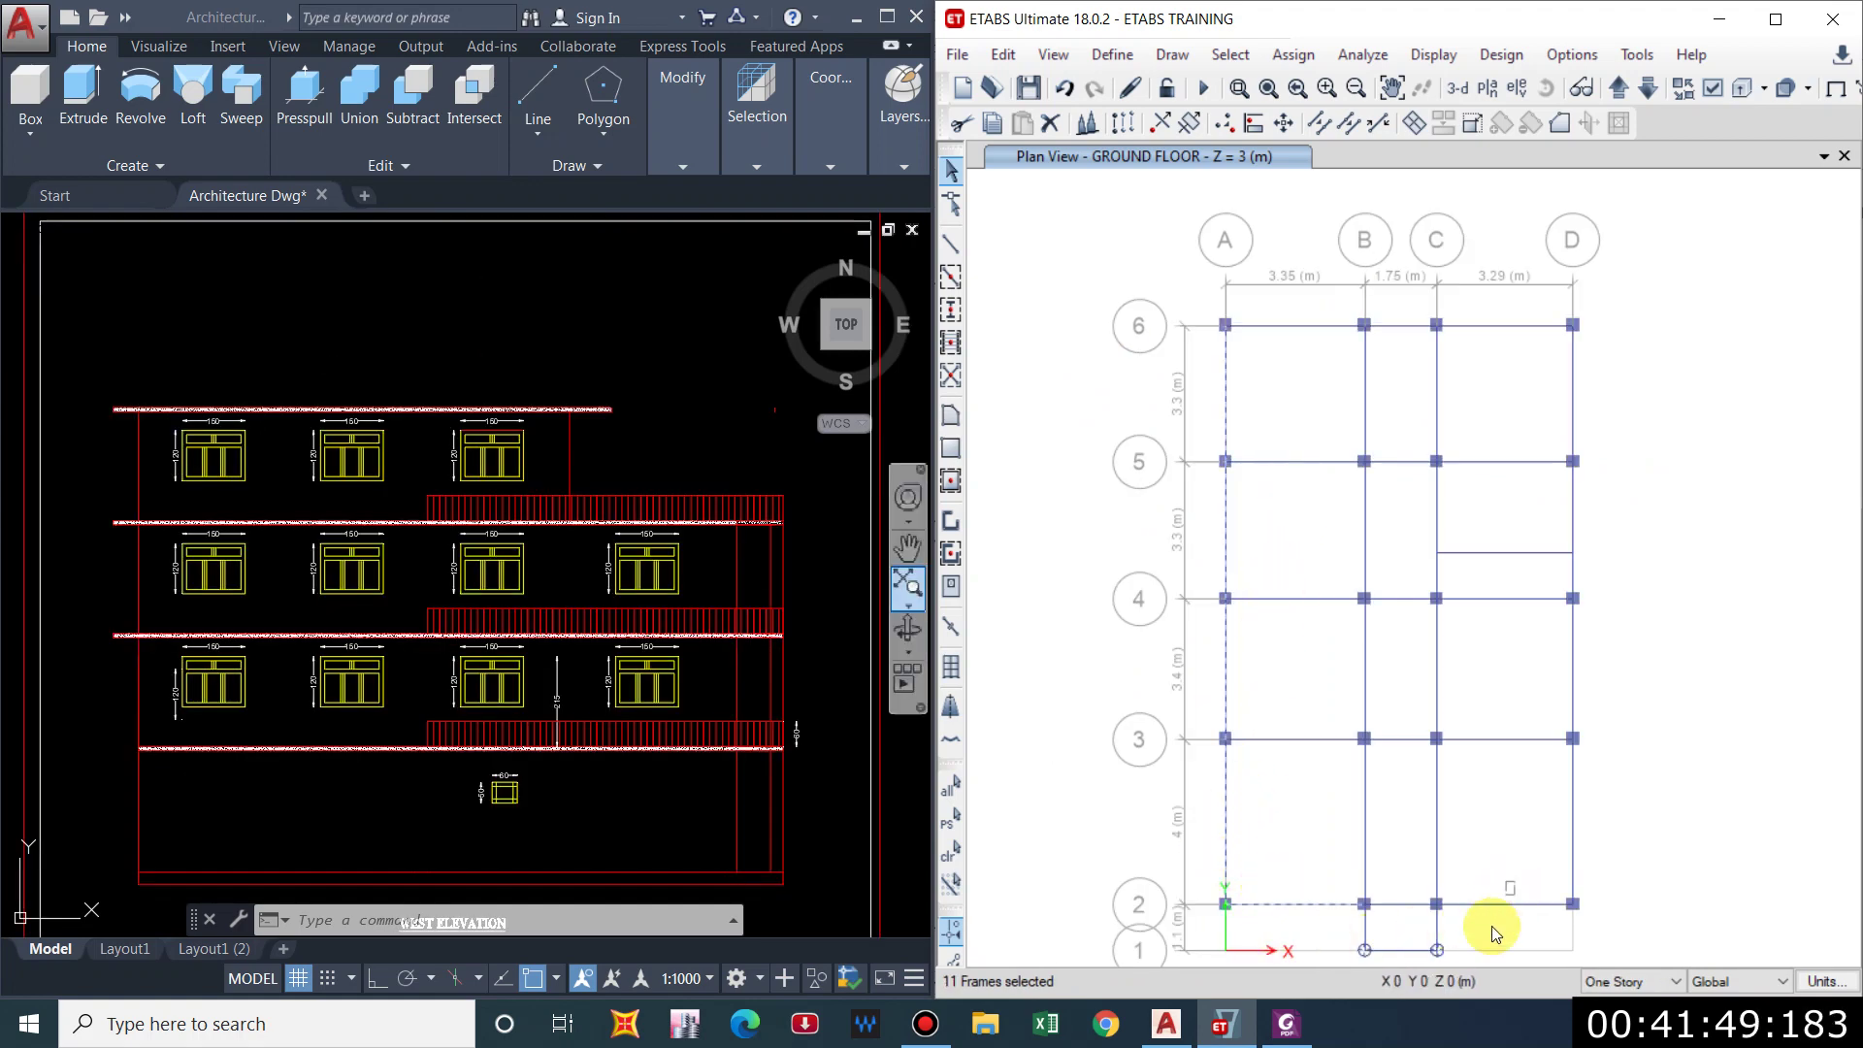
{"action": "left_click", "coordinate": [1491, 911]}
Add the grid D beam between grids 4 and 5 and the grid 6 beam between B and C to the selection, following the room plan.
{"action": "scroll", "coordinate": [416, 444], "scroll_direction": "down", "scroll_amount": 6}
{"action": "scroll", "coordinate": [420, 476], "scroll_direction": "up", "scroll_amount": 5}
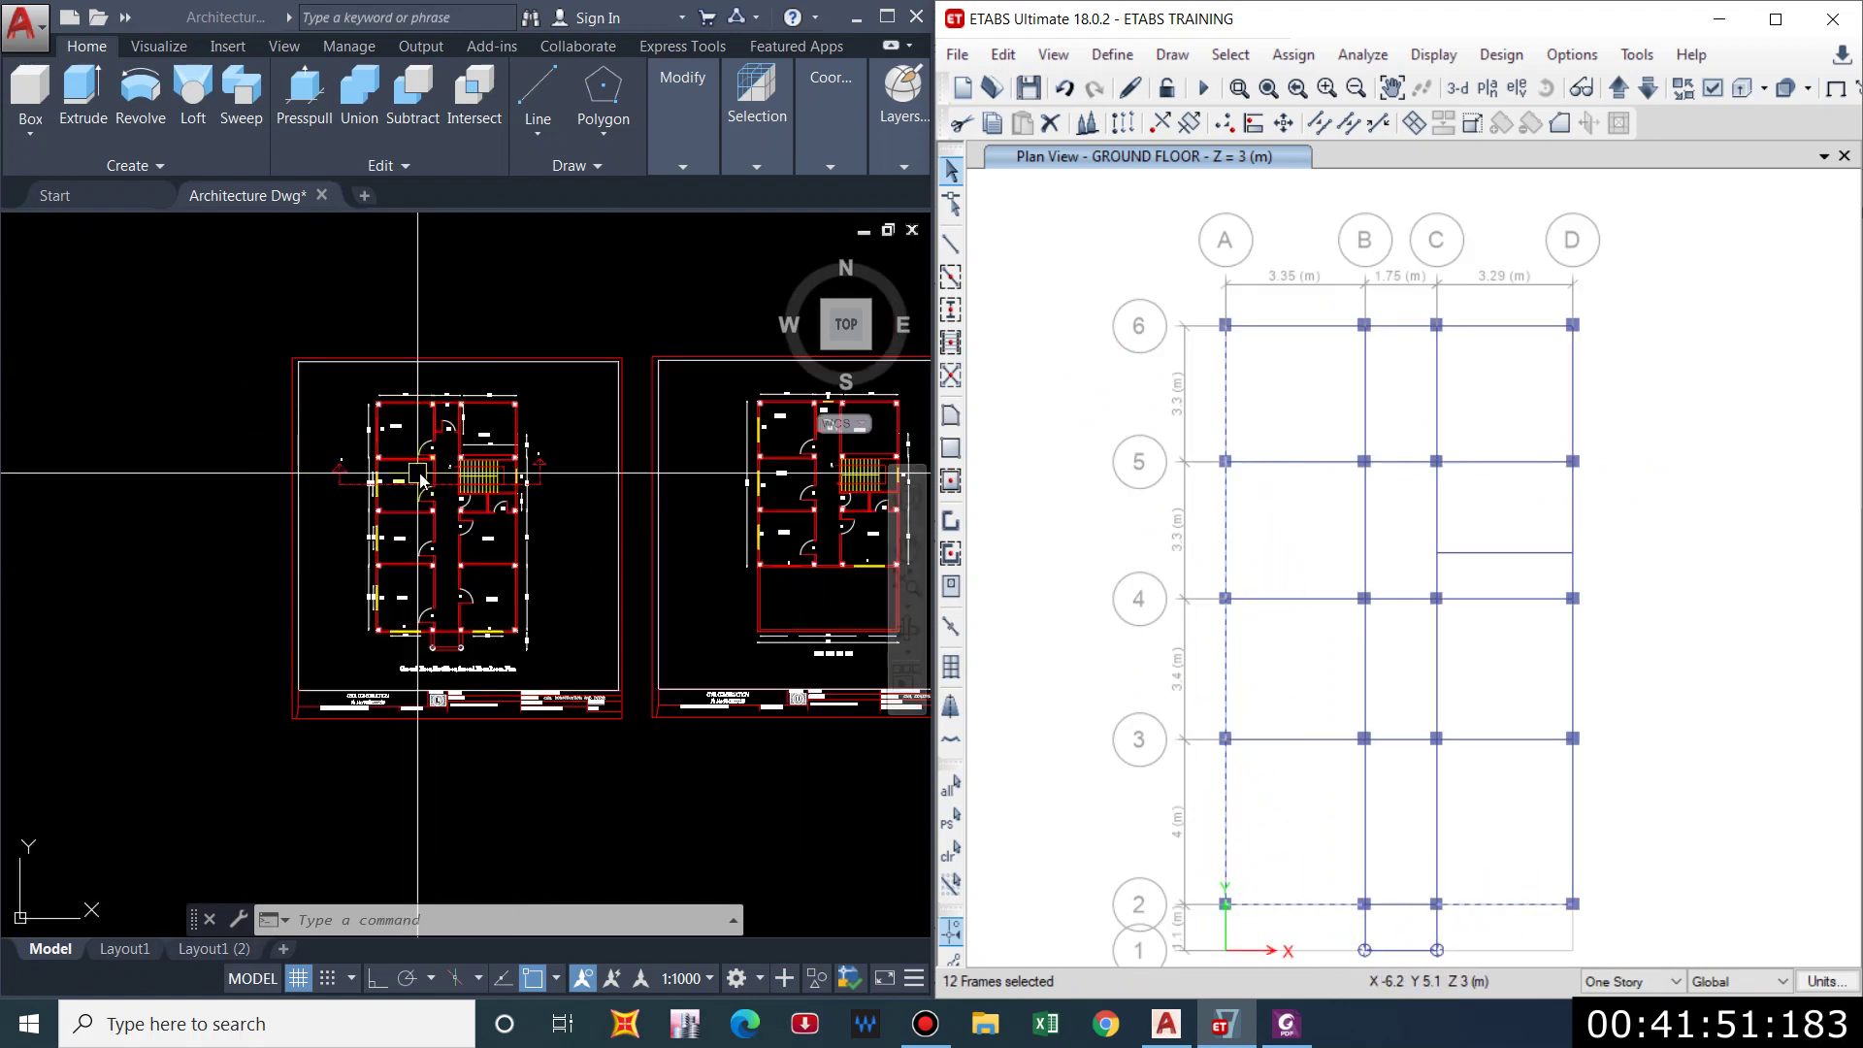
{"action": "scroll", "coordinate": [523, 529], "scroll_direction": "up", "scroll_amount": 3}
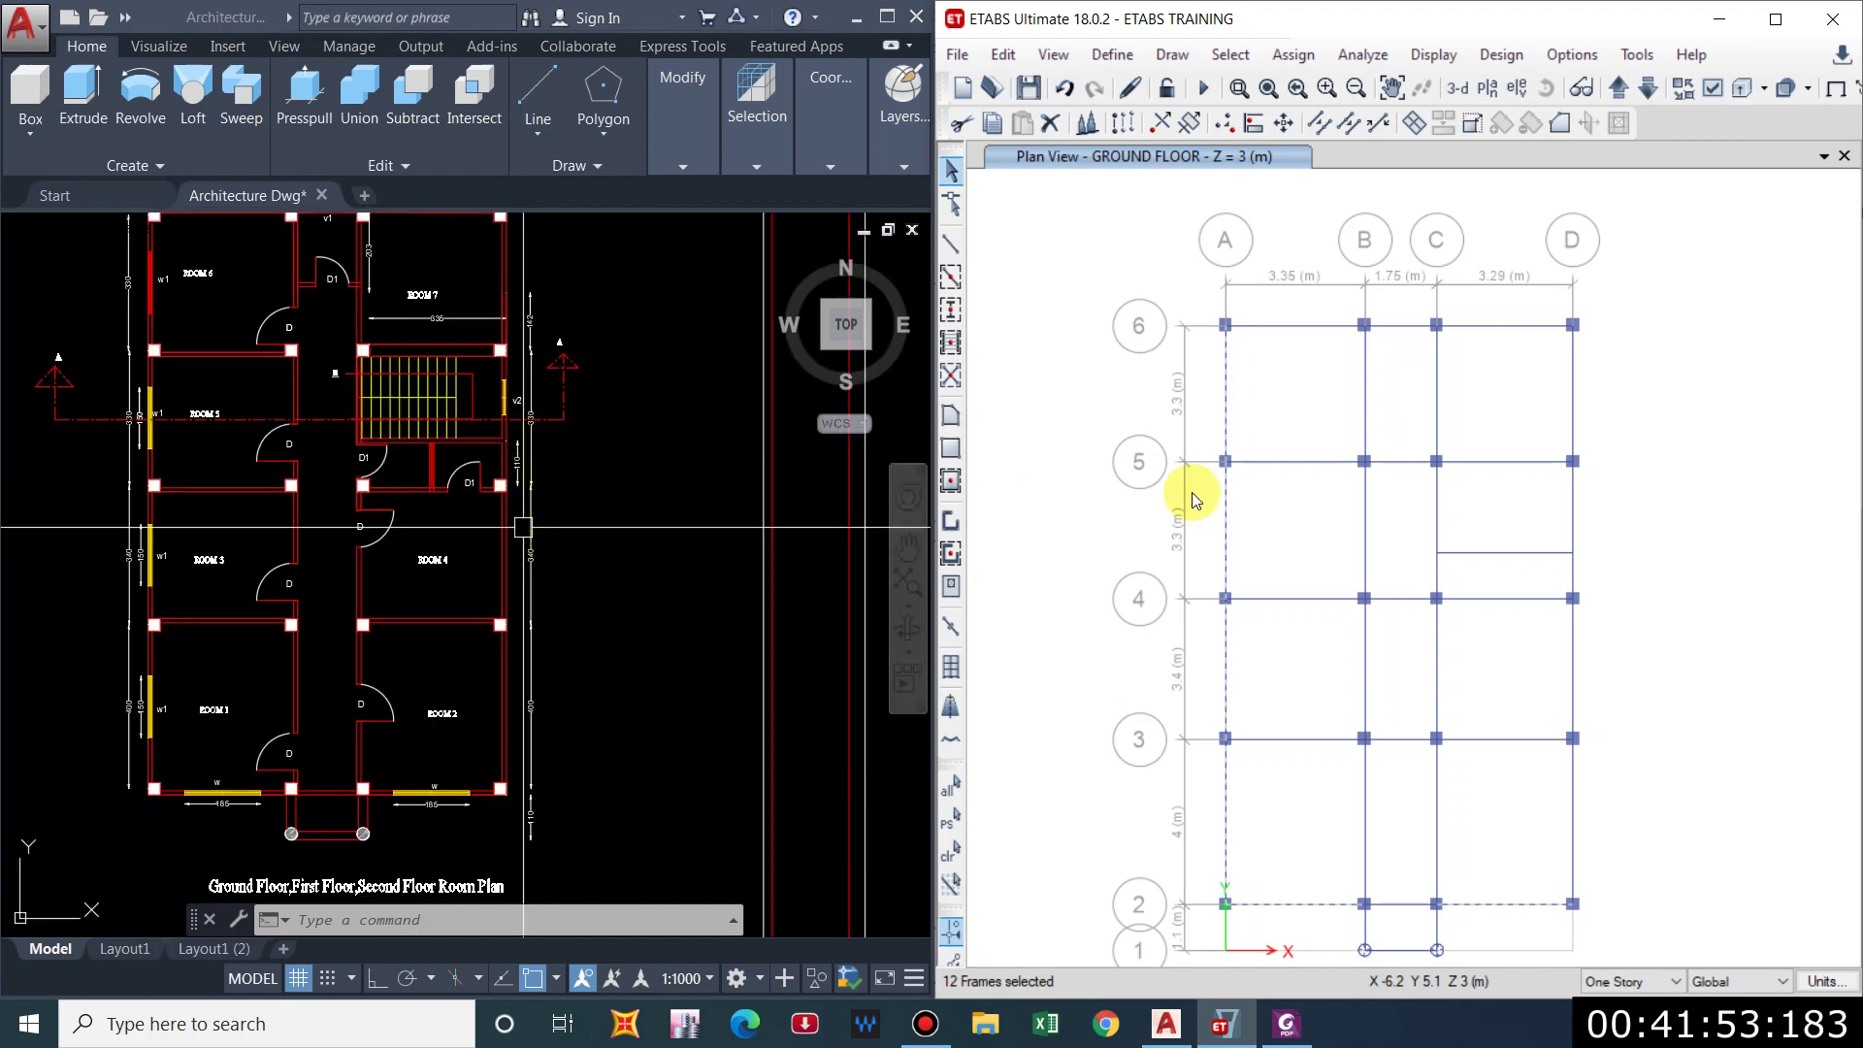
{"action": "left_click", "coordinate": [1574, 524]}
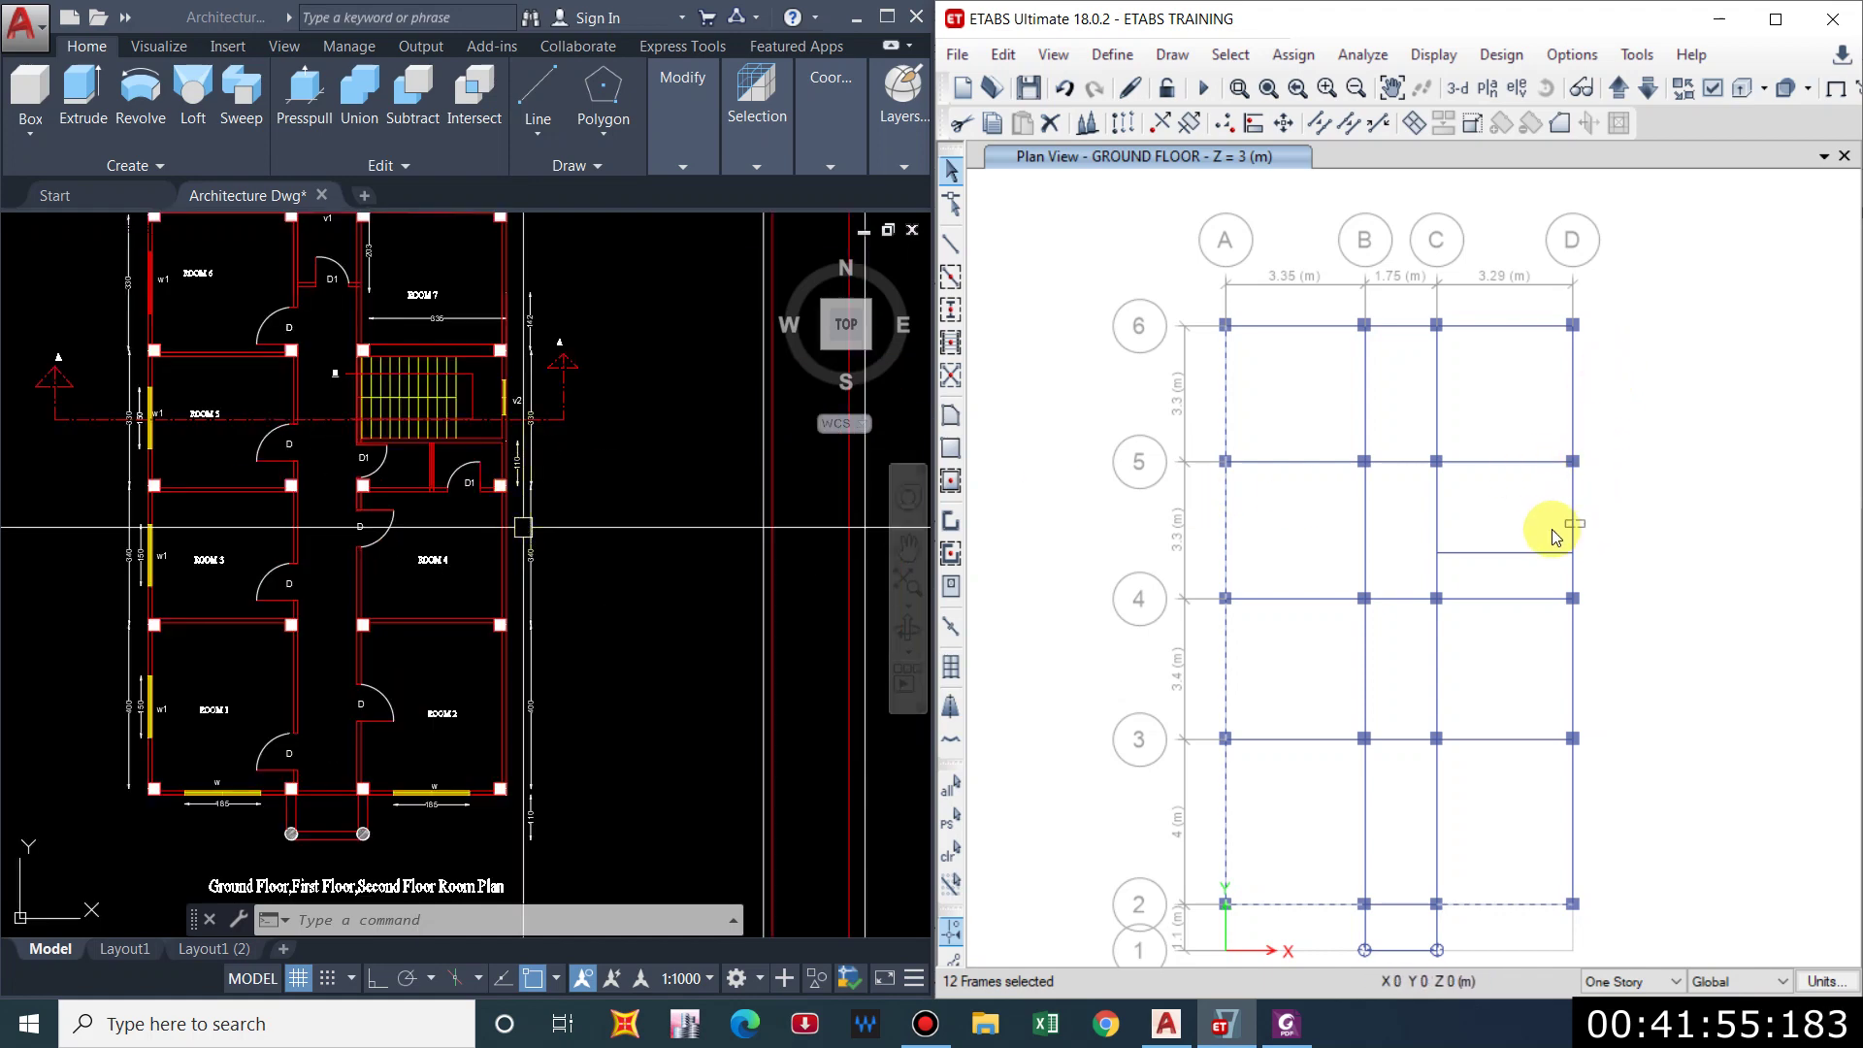
{"action": "scroll", "coordinate": [339, 292], "scroll_direction": "down", "scroll_amount": 2}
{"action": "scroll", "coordinate": [335, 306], "scroll_direction": "up", "scroll_amount": 2}
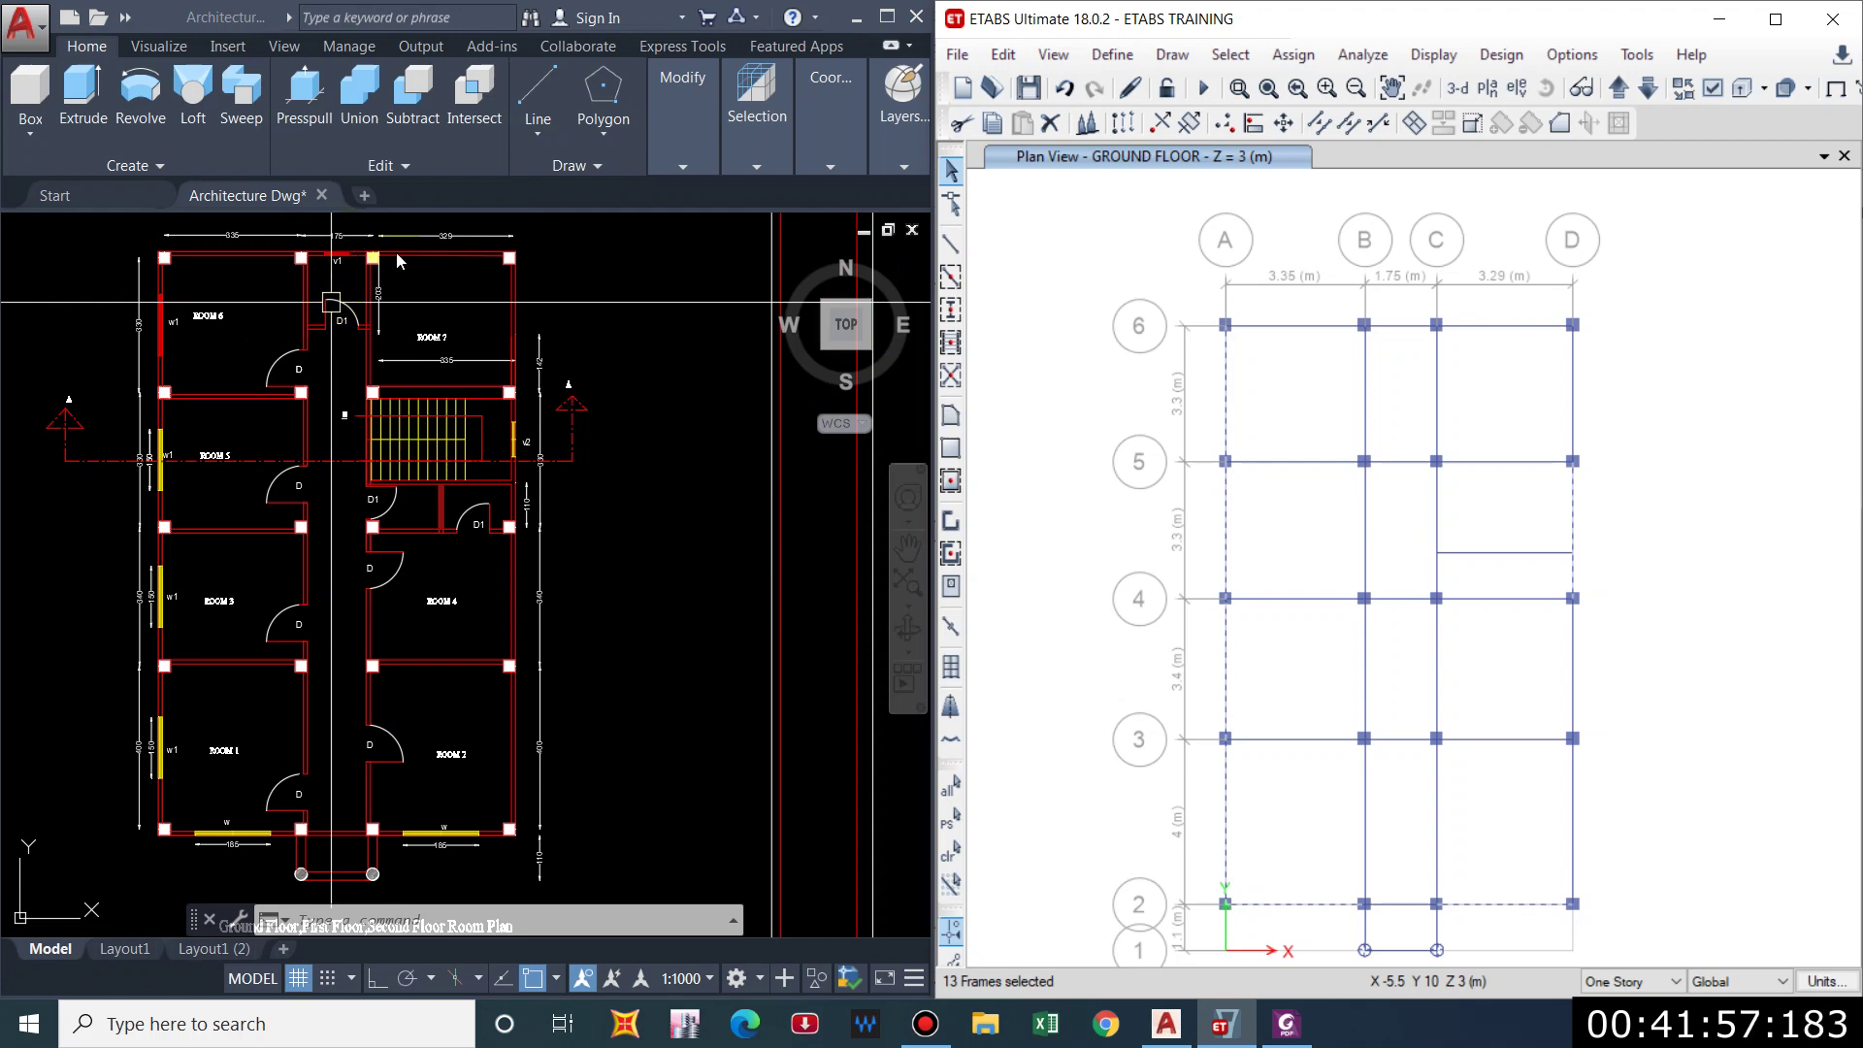
{"action": "left_click", "coordinate": [1398, 326]}
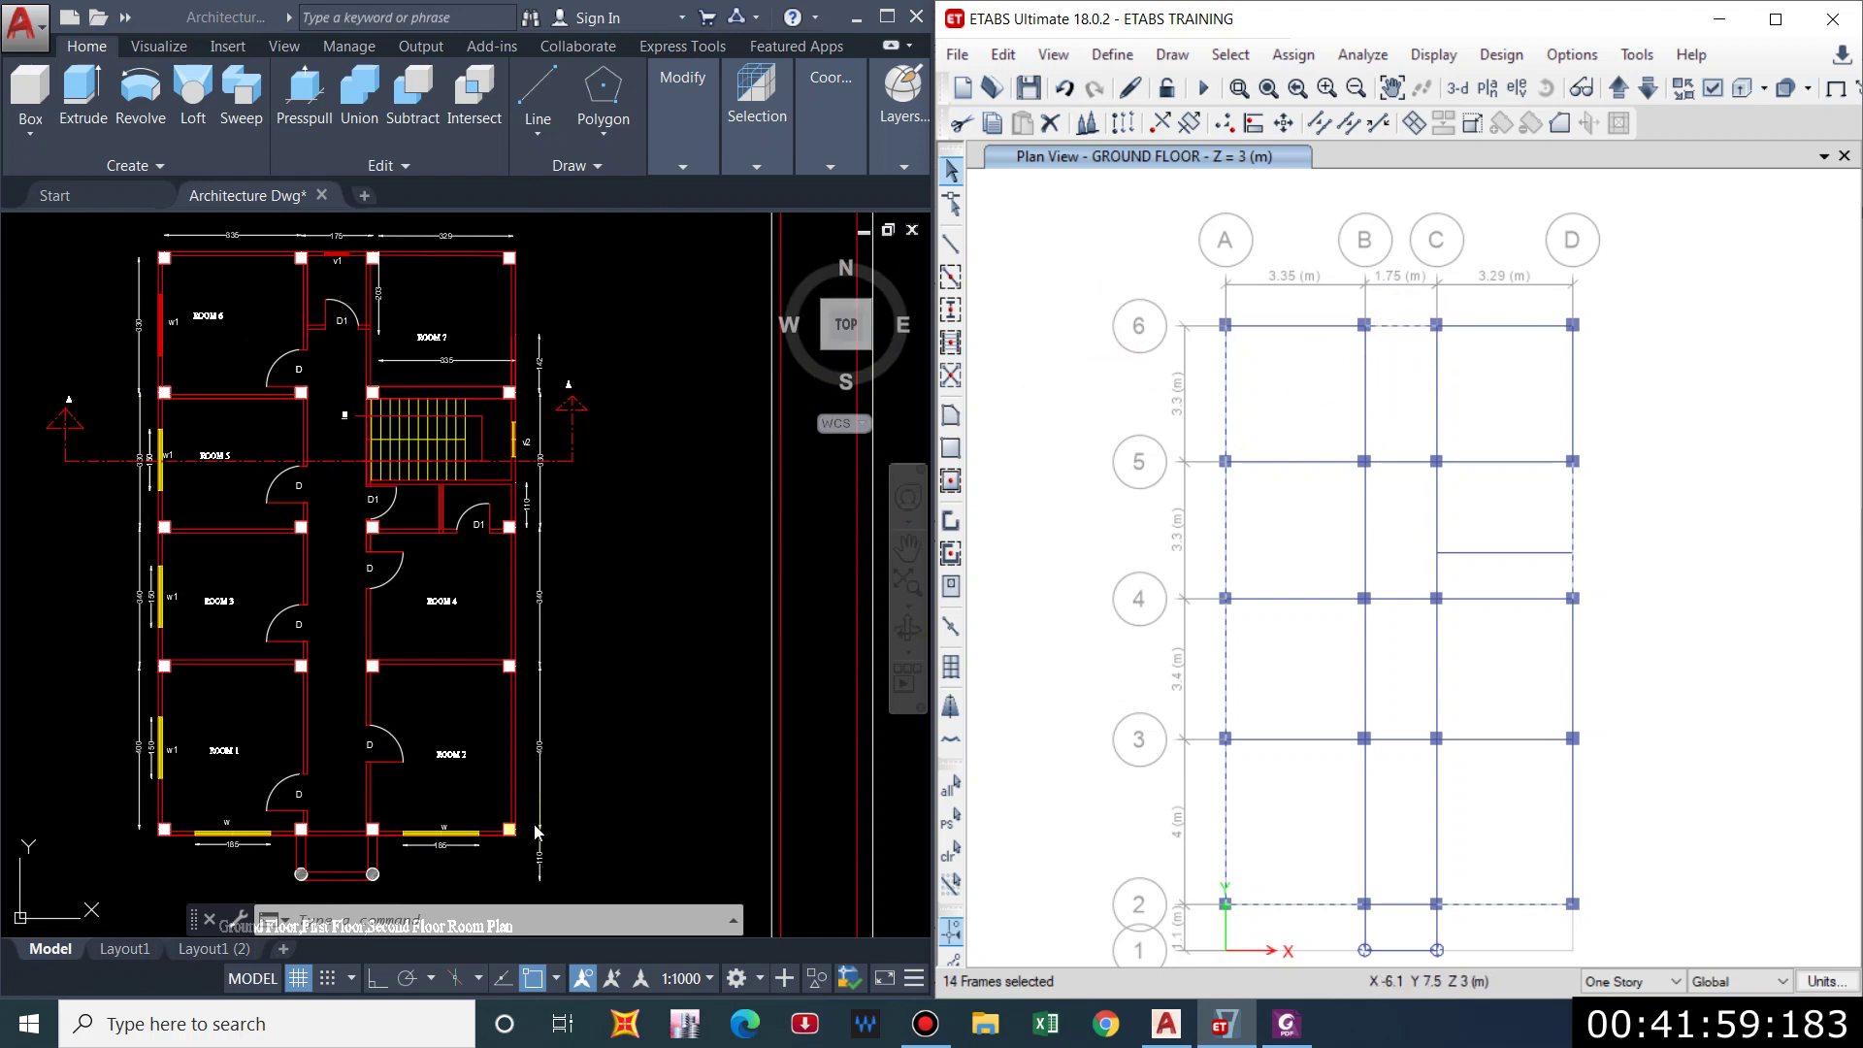
Check the entrance wall between Rooms 1 and 2 on the room plan and add the grid 2 beam between B and C to the selection.
{"action": "left_click", "coordinate": [369, 825]}
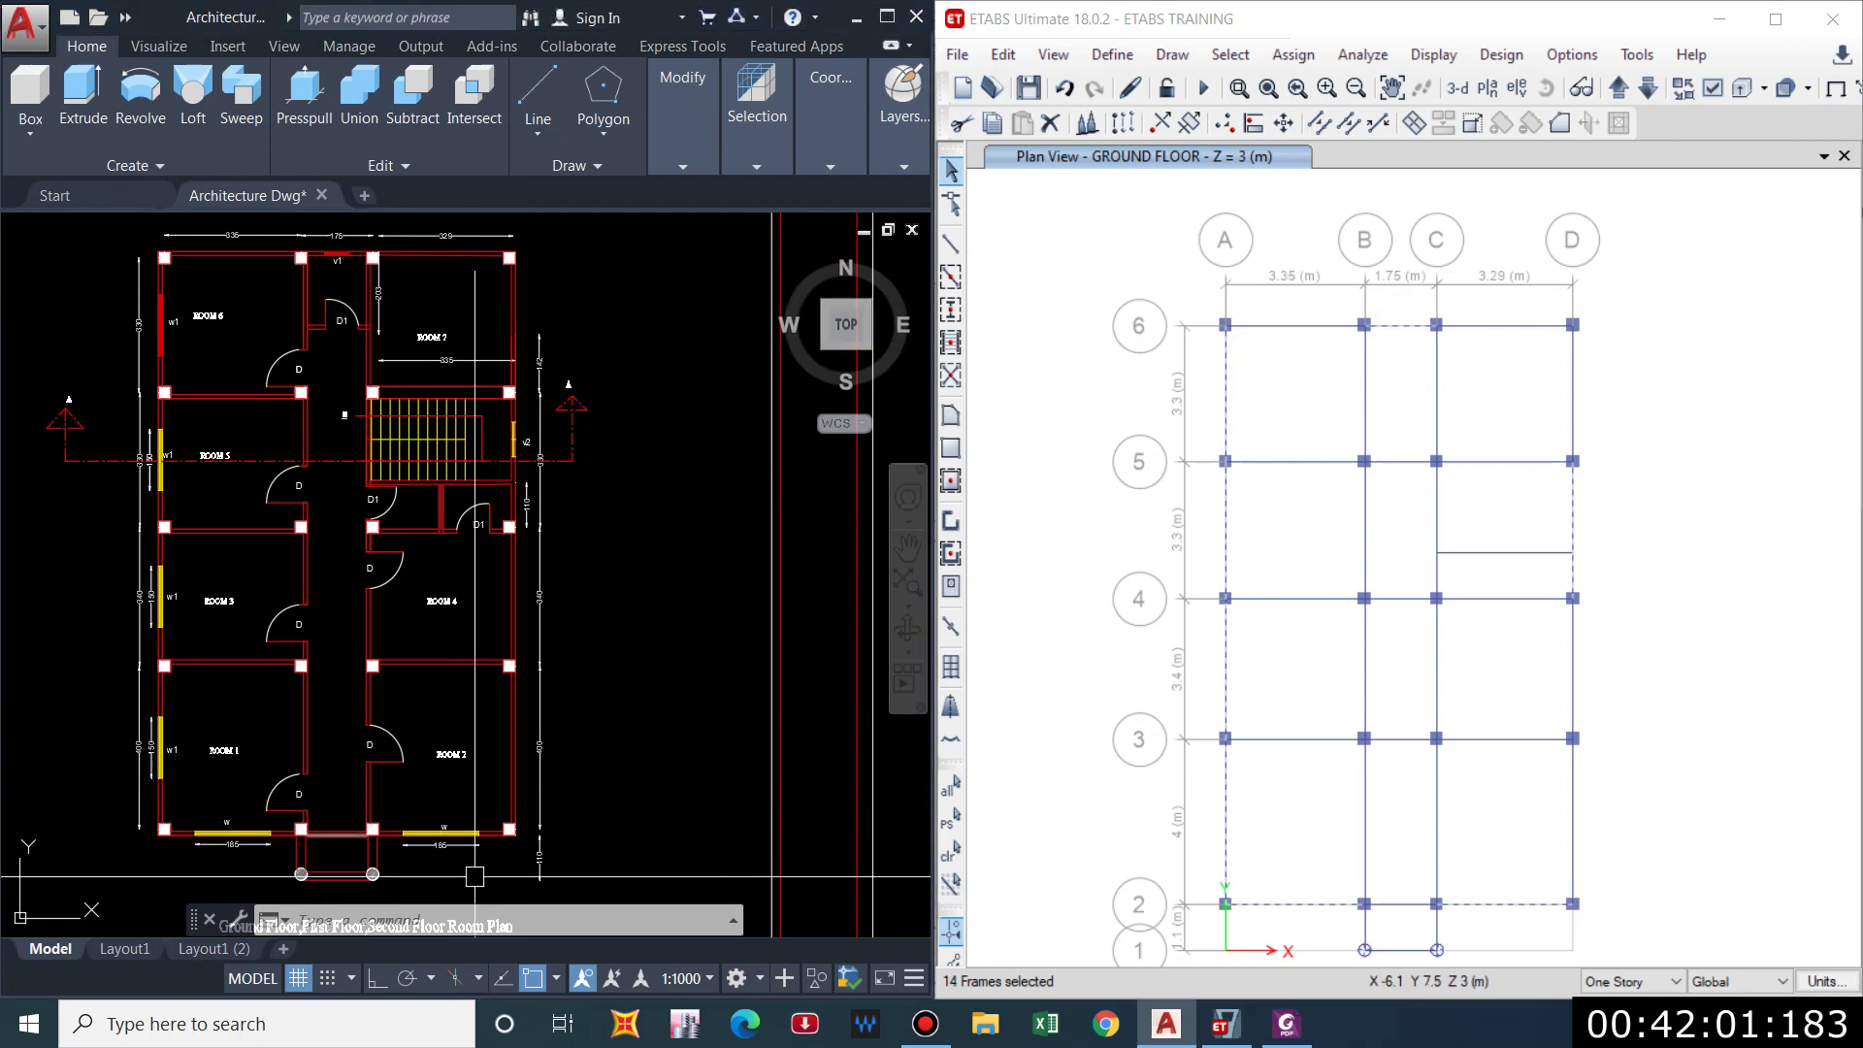
{"action": "scroll", "coordinate": [304, 805], "scroll_direction": "up", "scroll_amount": 2}
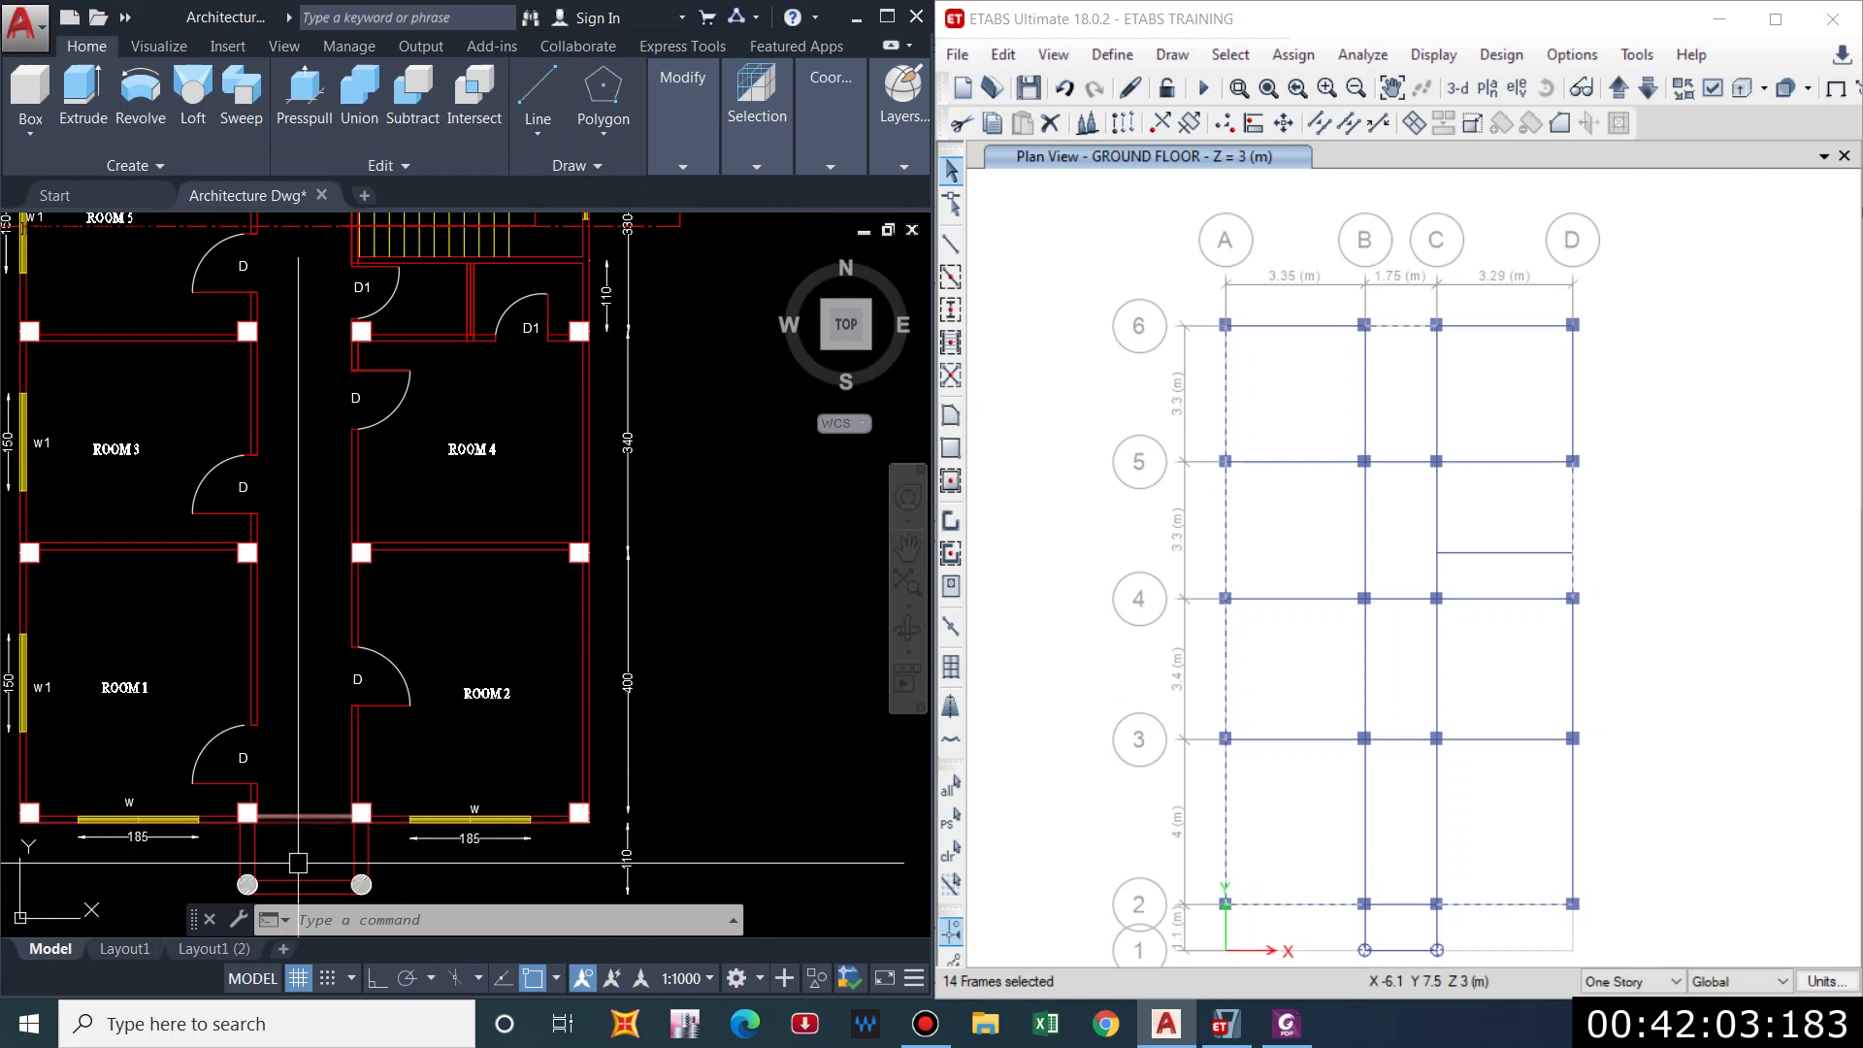
{"action": "scroll", "coordinate": [301, 854], "scroll_direction": "up", "scroll_amount": 2}
{"action": "middle_click_drag", "start_coordinate": [301, 845], "coordinate": [295, 784]}
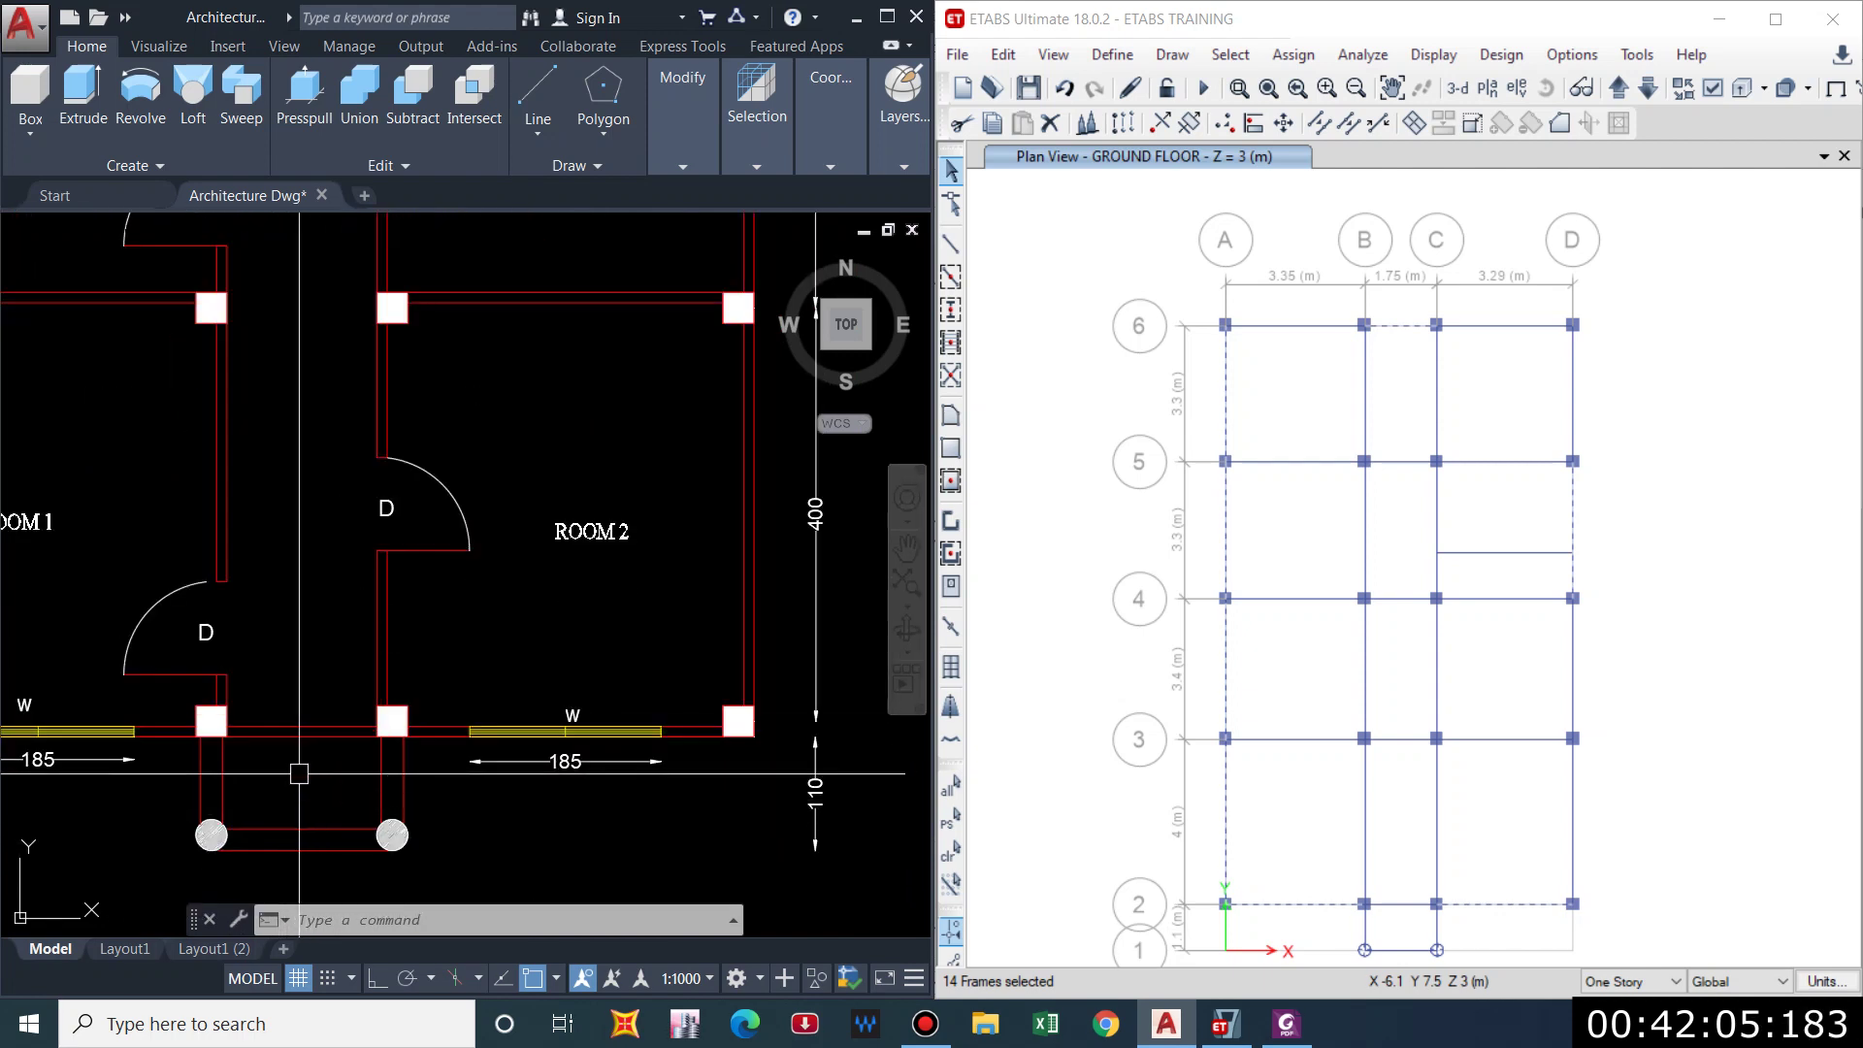
{"action": "middle_click_drag", "start_coordinate": [1357, 879], "coordinate": [1331, 803]}
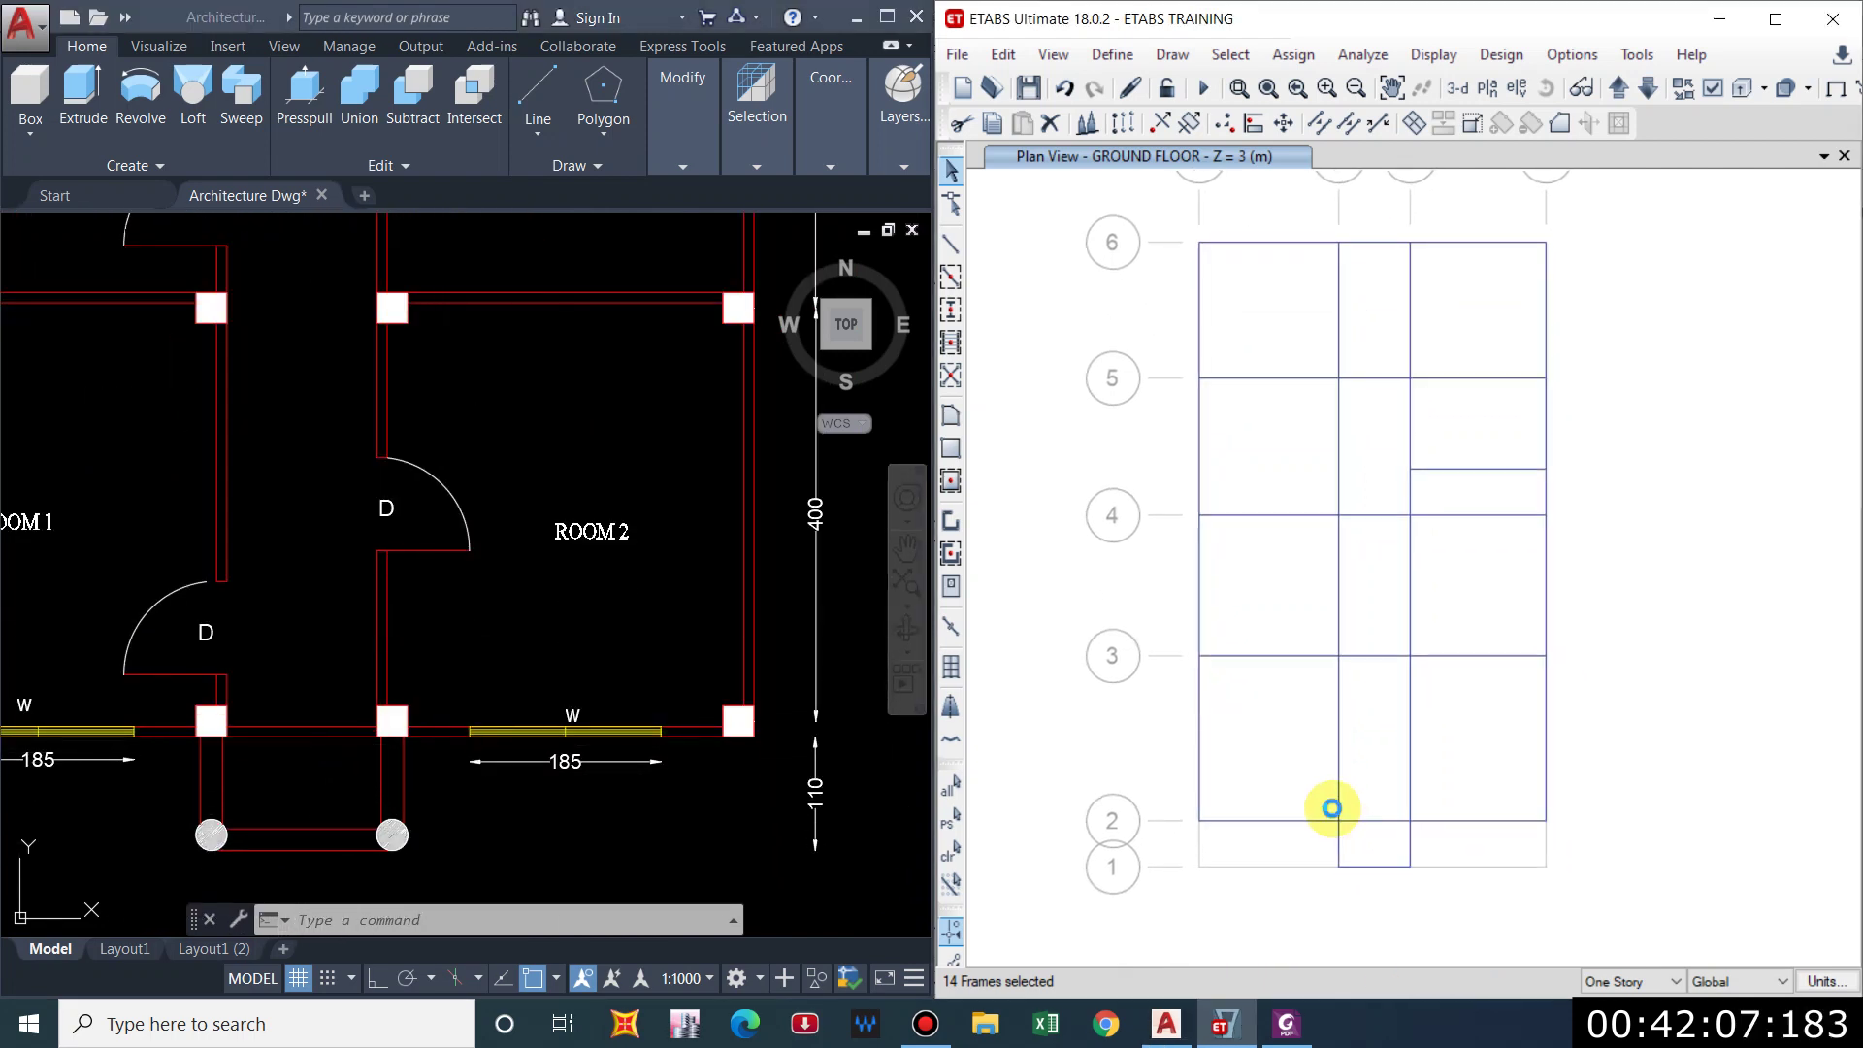
{"action": "left_click", "coordinate": [1372, 819]}
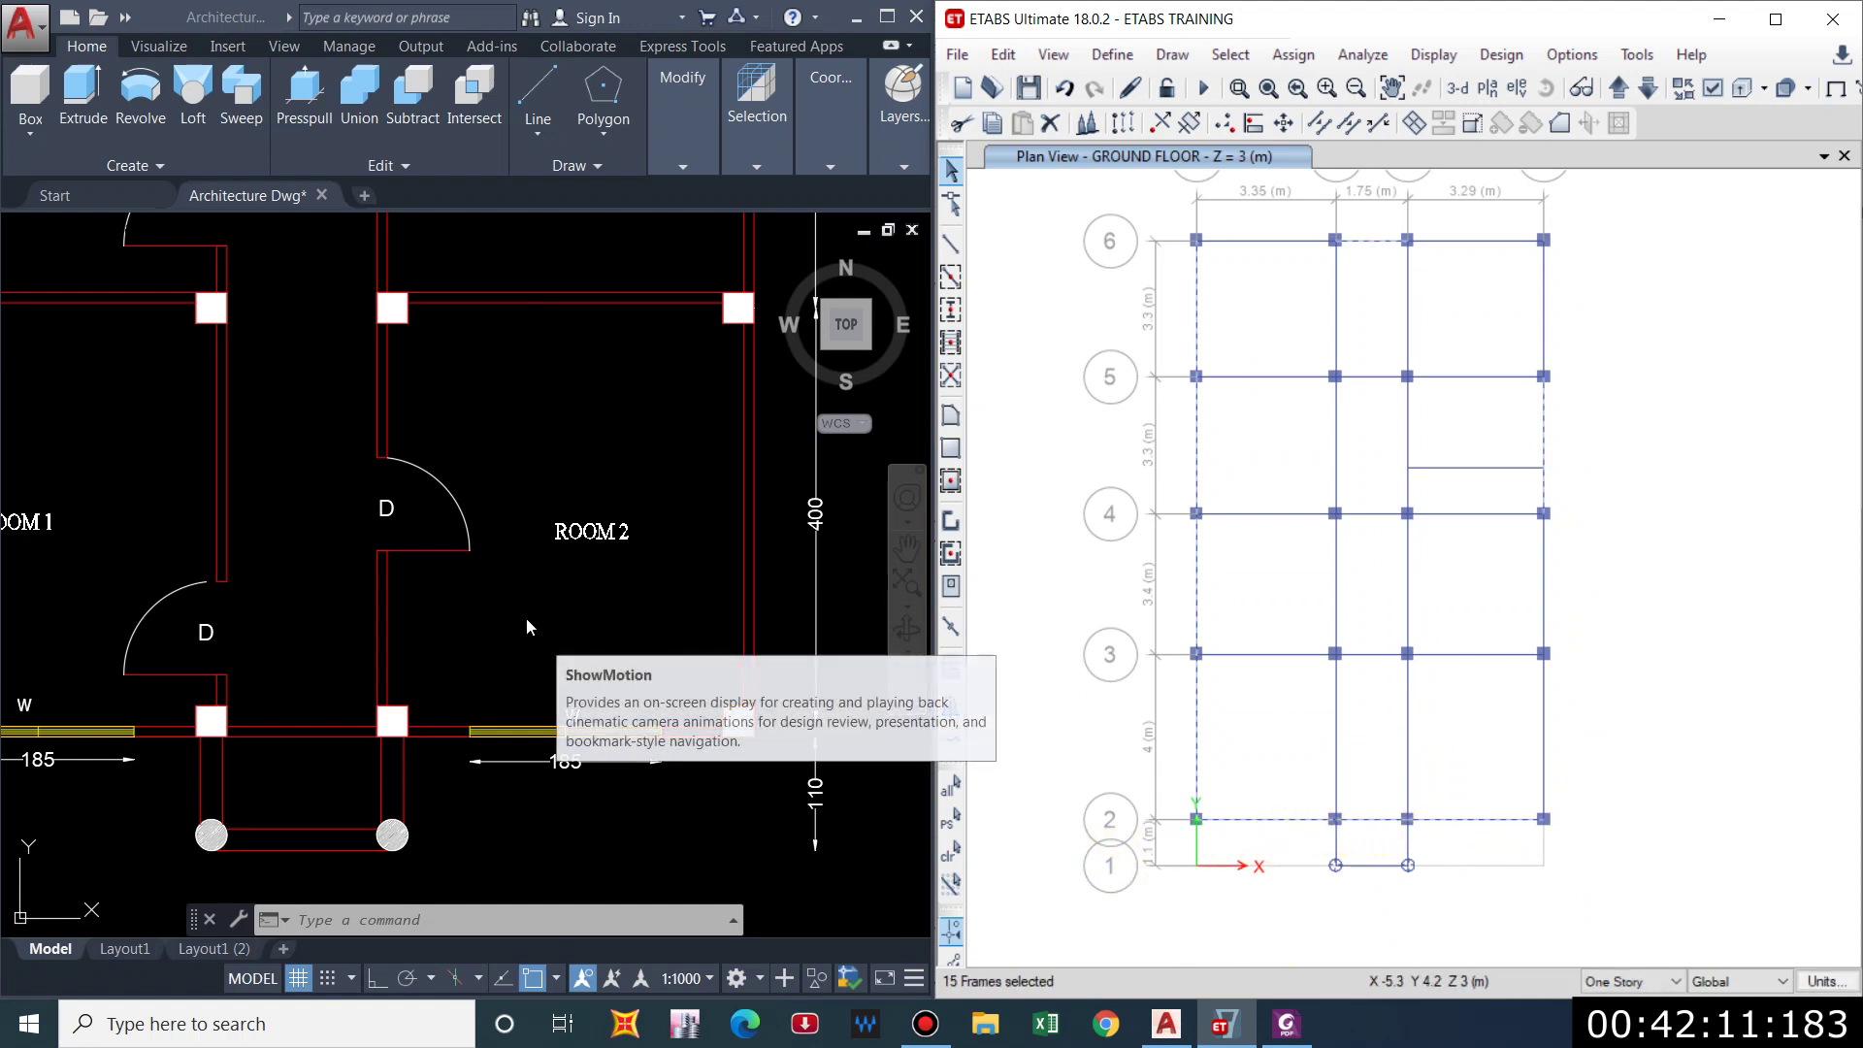
Assign a uniform gravity load of 4.4308 kN/m to the selected beams under the ext. wall load pattern.
{"action": "left_click", "coordinate": [1294, 54]}
{"action": "mouse_move", "coordinate": [1404, 283]}
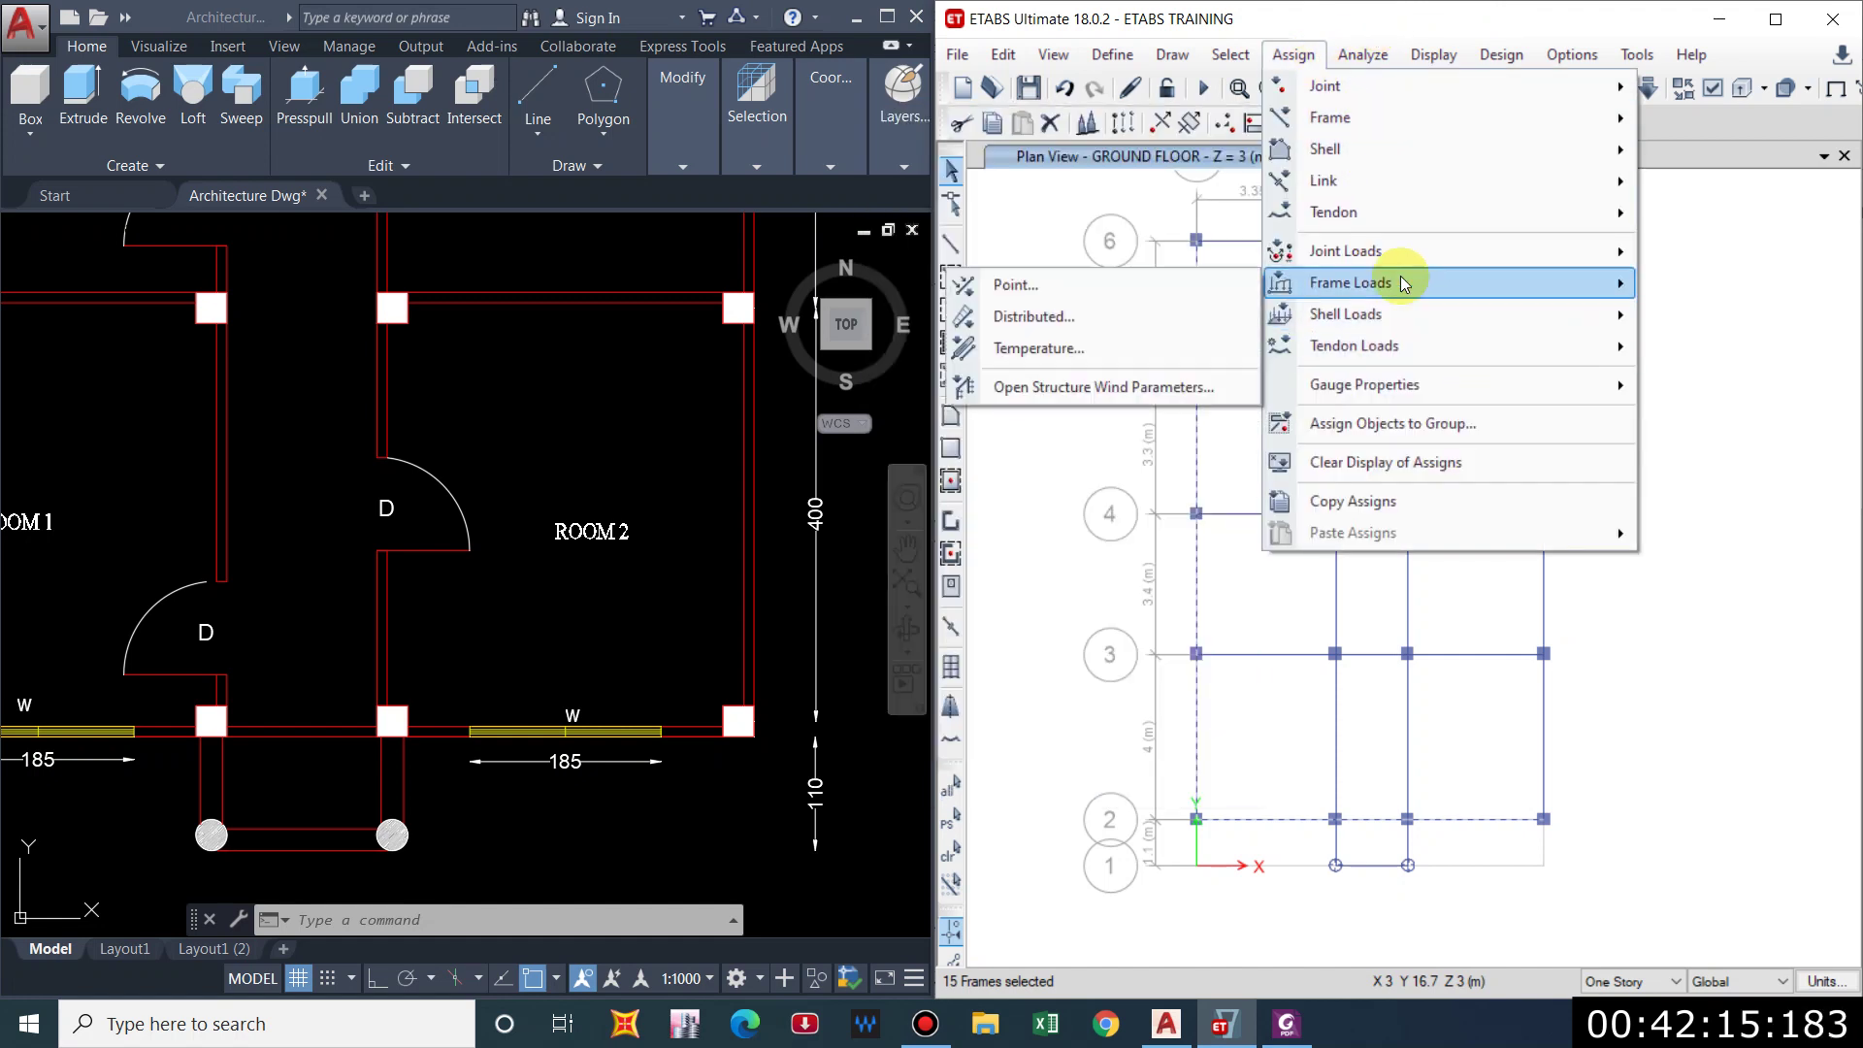
{"action": "left_click", "coordinate": [1031, 317]}
{"action": "left_click_drag", "start_coordinate": [962, 301], "coordinate": [1539, 352]}
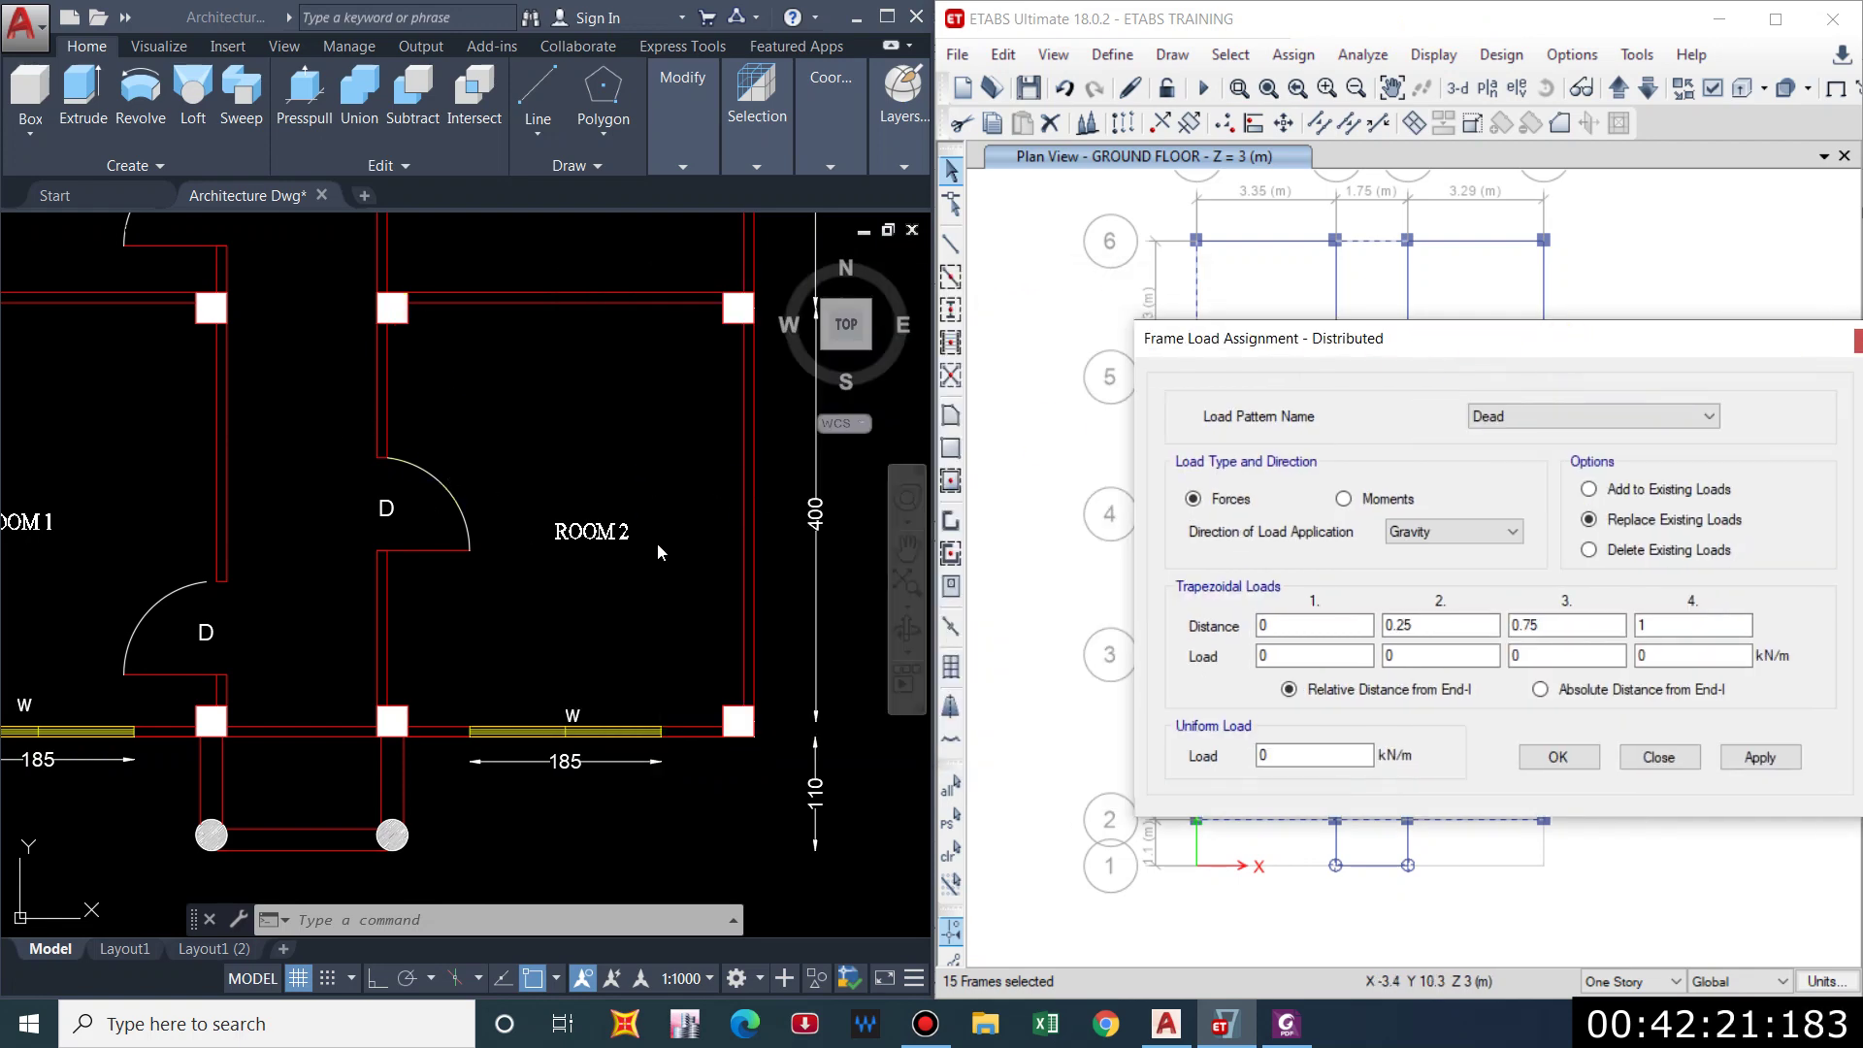
{"action": "left_click_drag", "start_coordinate": [1677, 350], "coordinate": [869, 280]}
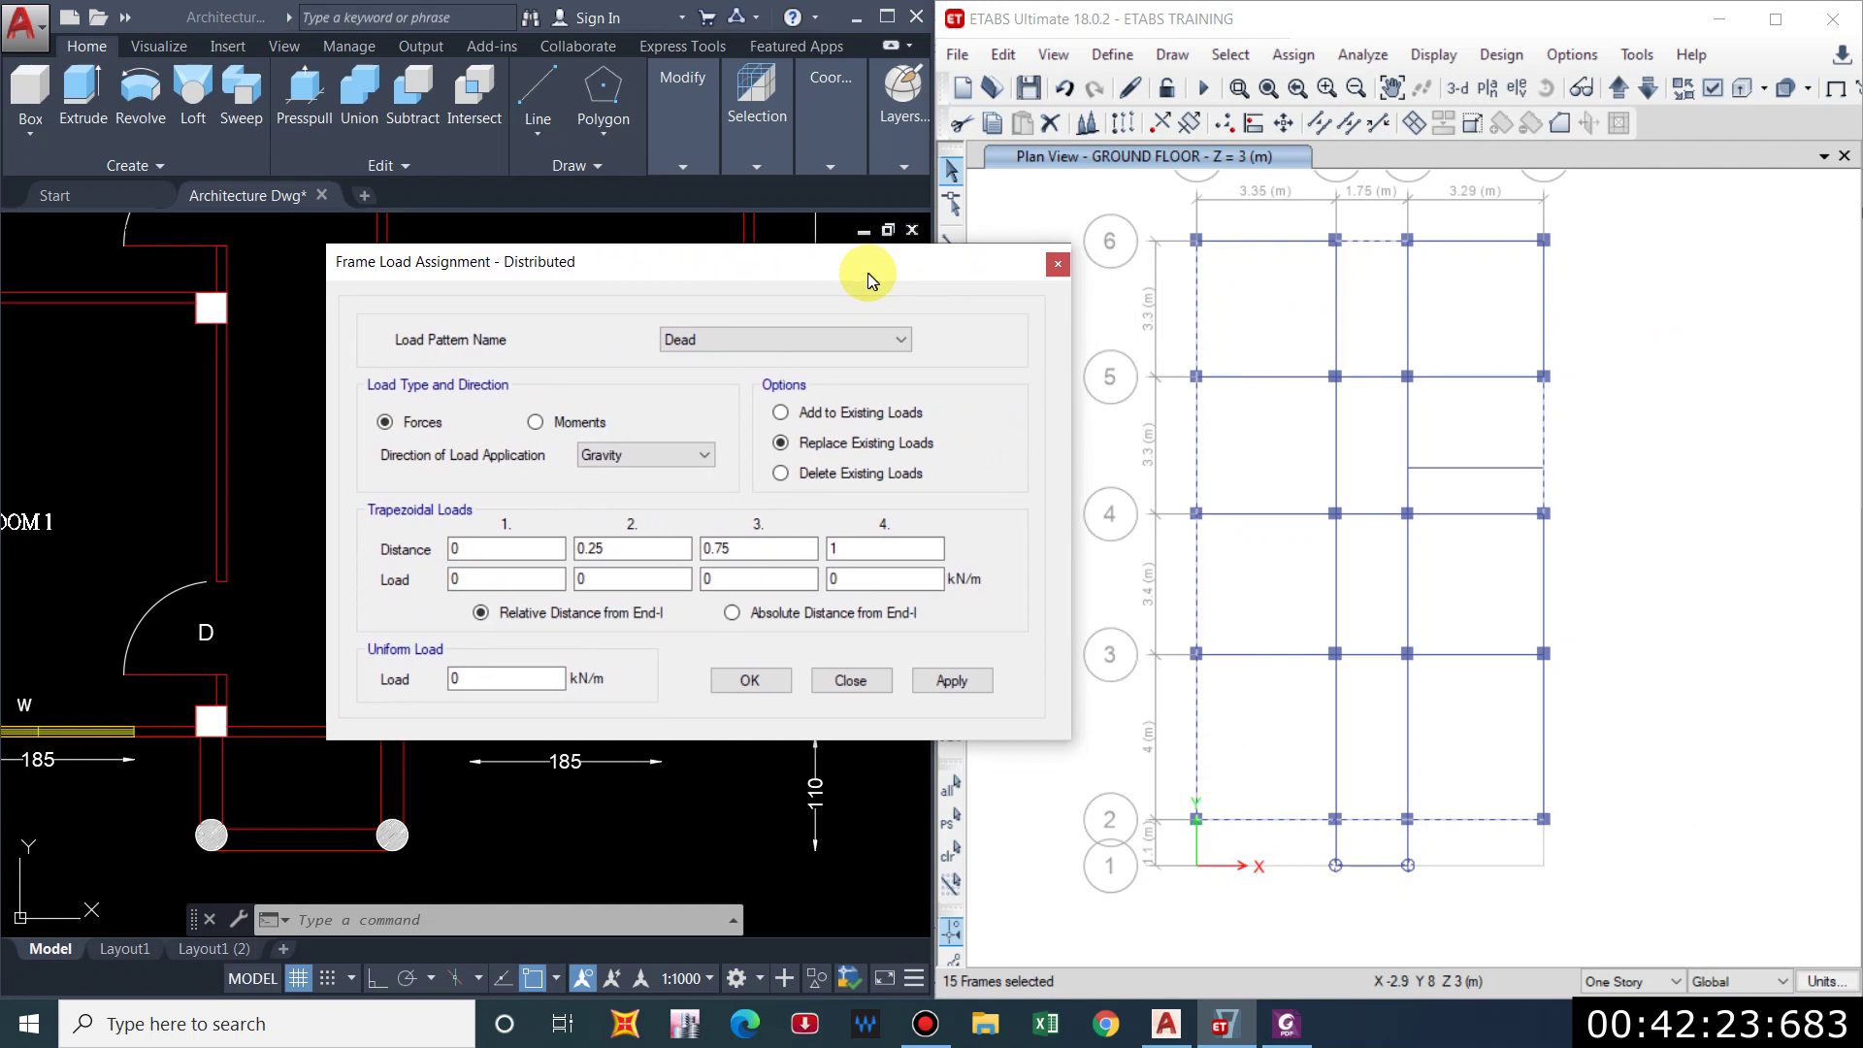
{"action": "left_click", "coordinate": [737, 340]}
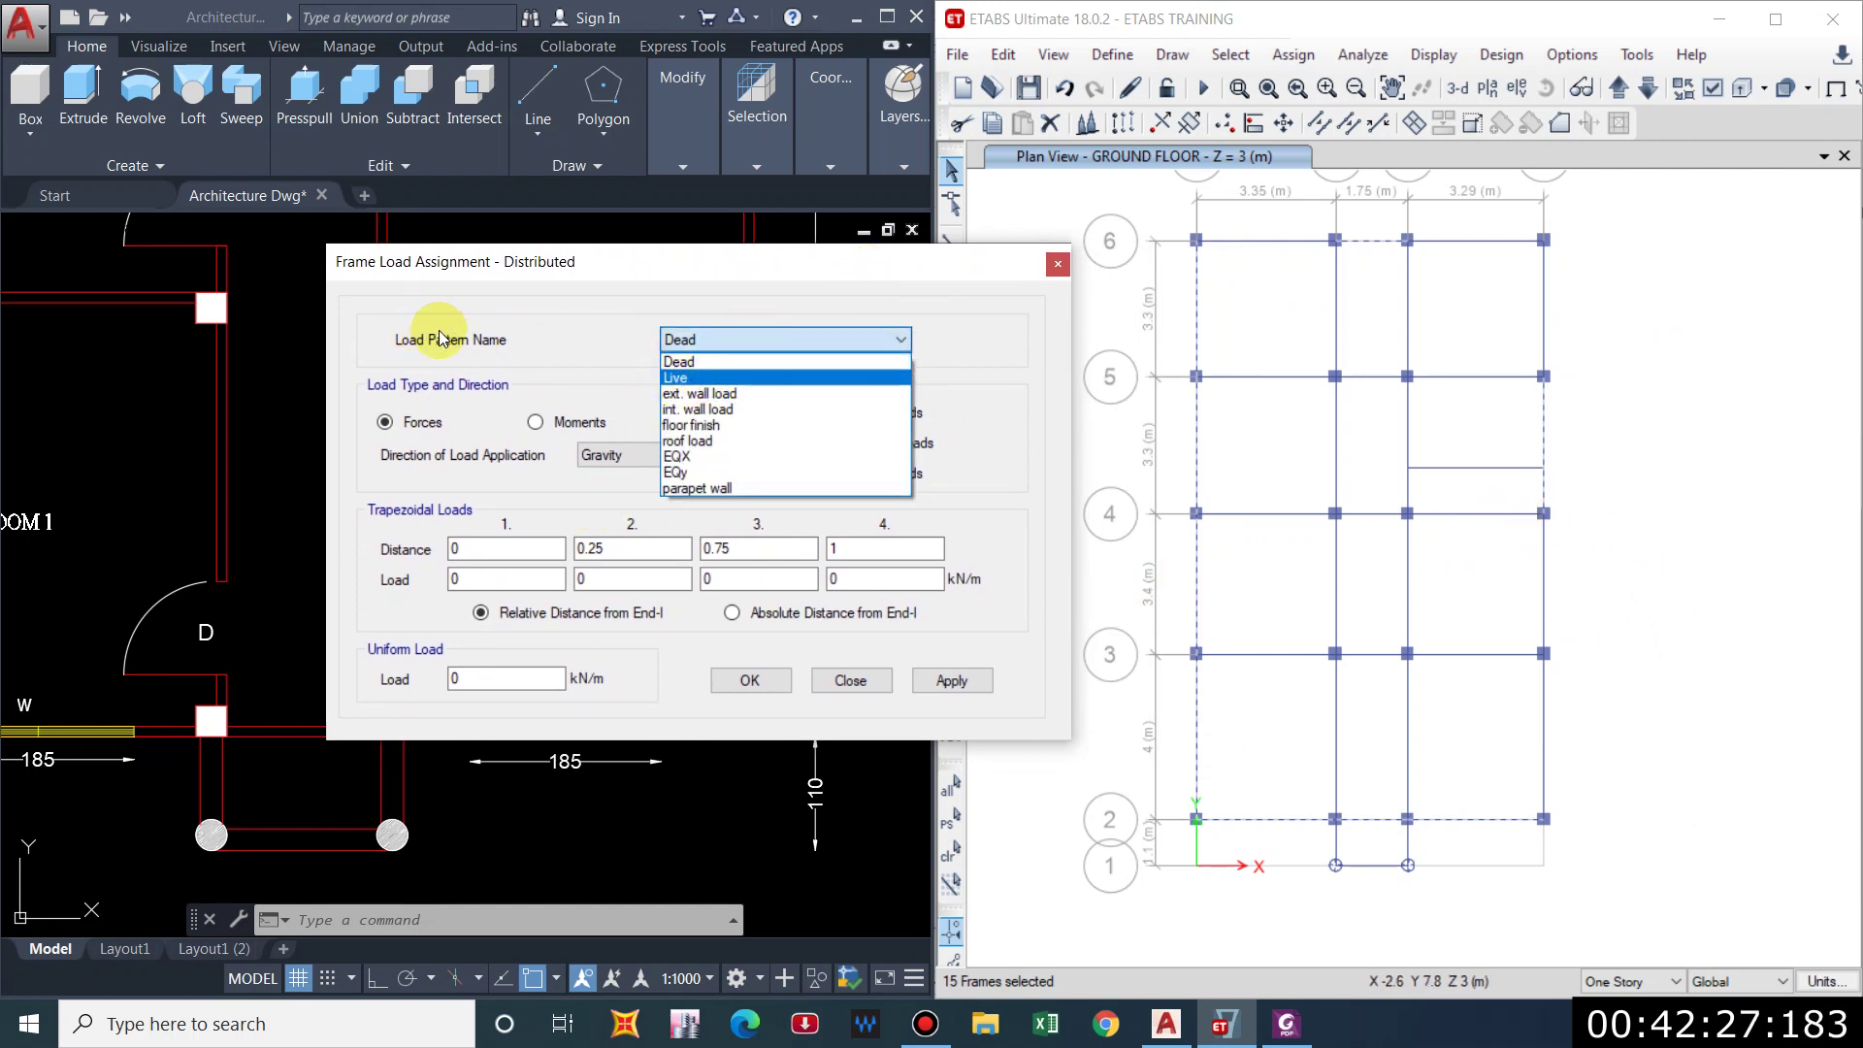
{"action": "left_click", "coordinate": [667, 394]}
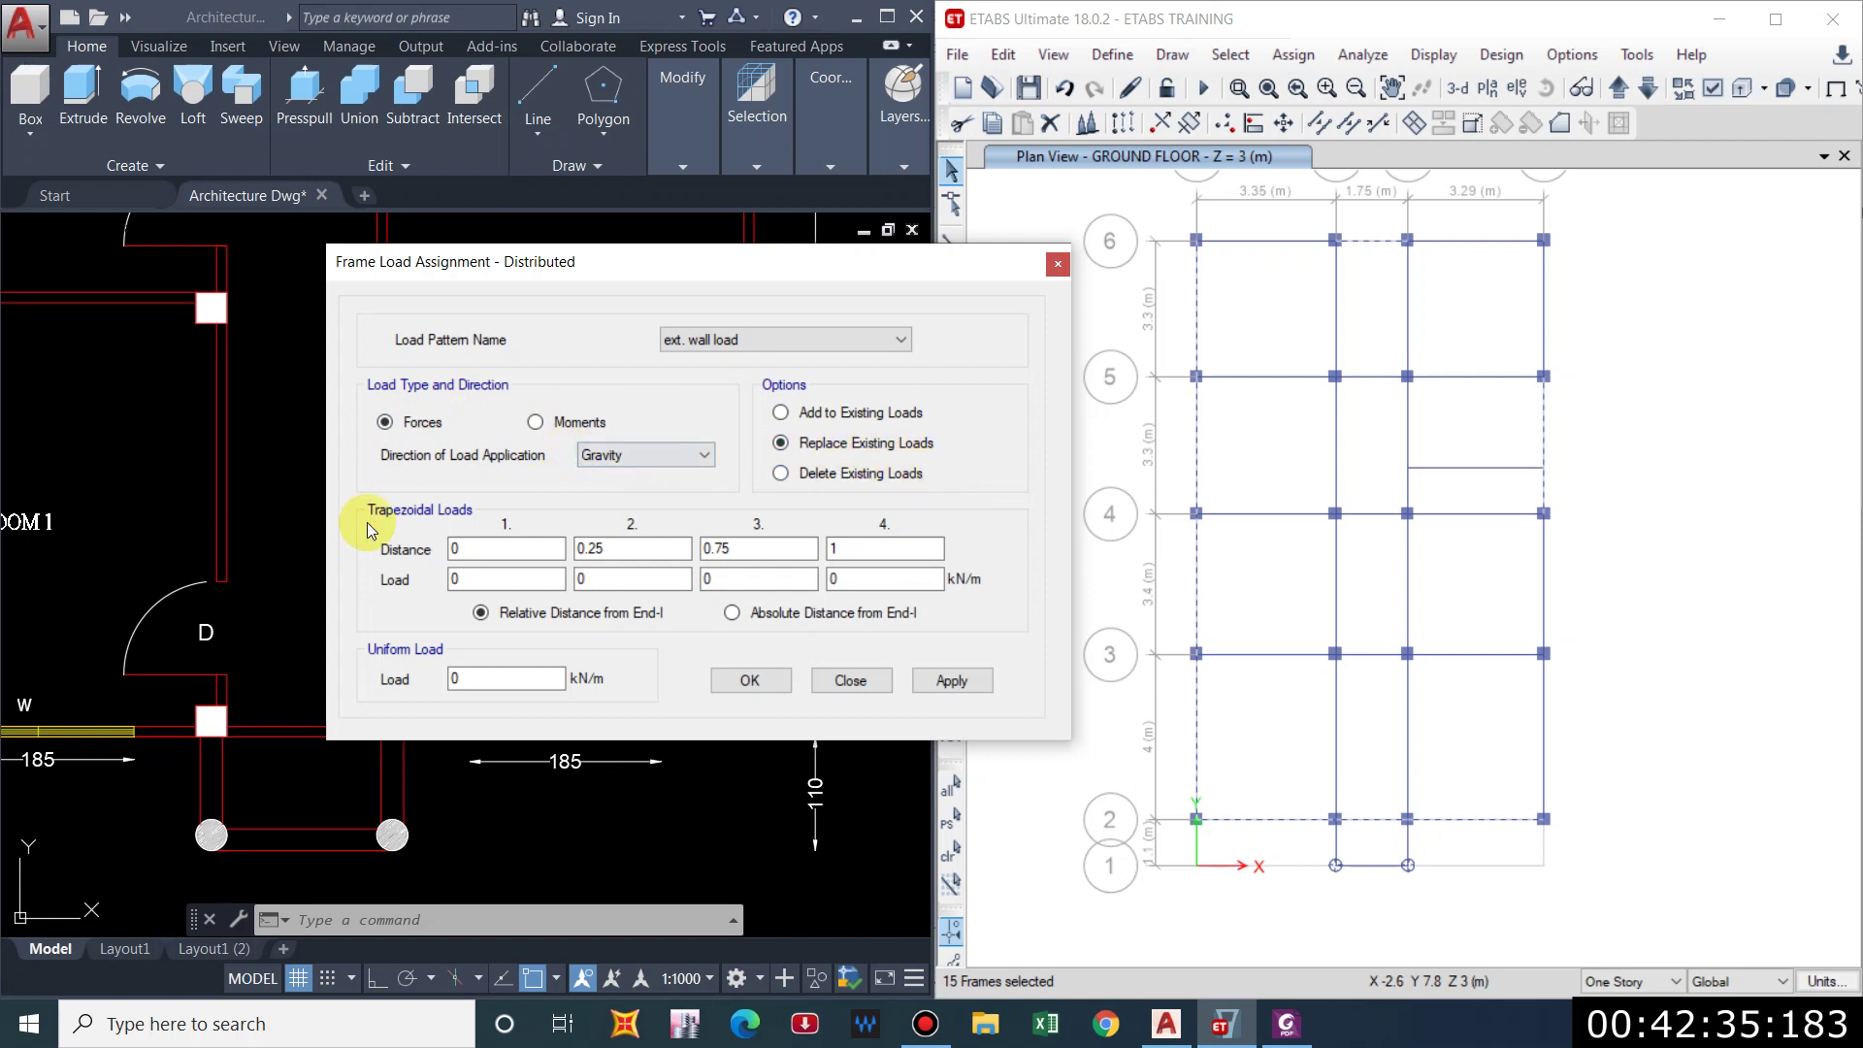
{"action": "left_click", "coordinate": [476, 679]}
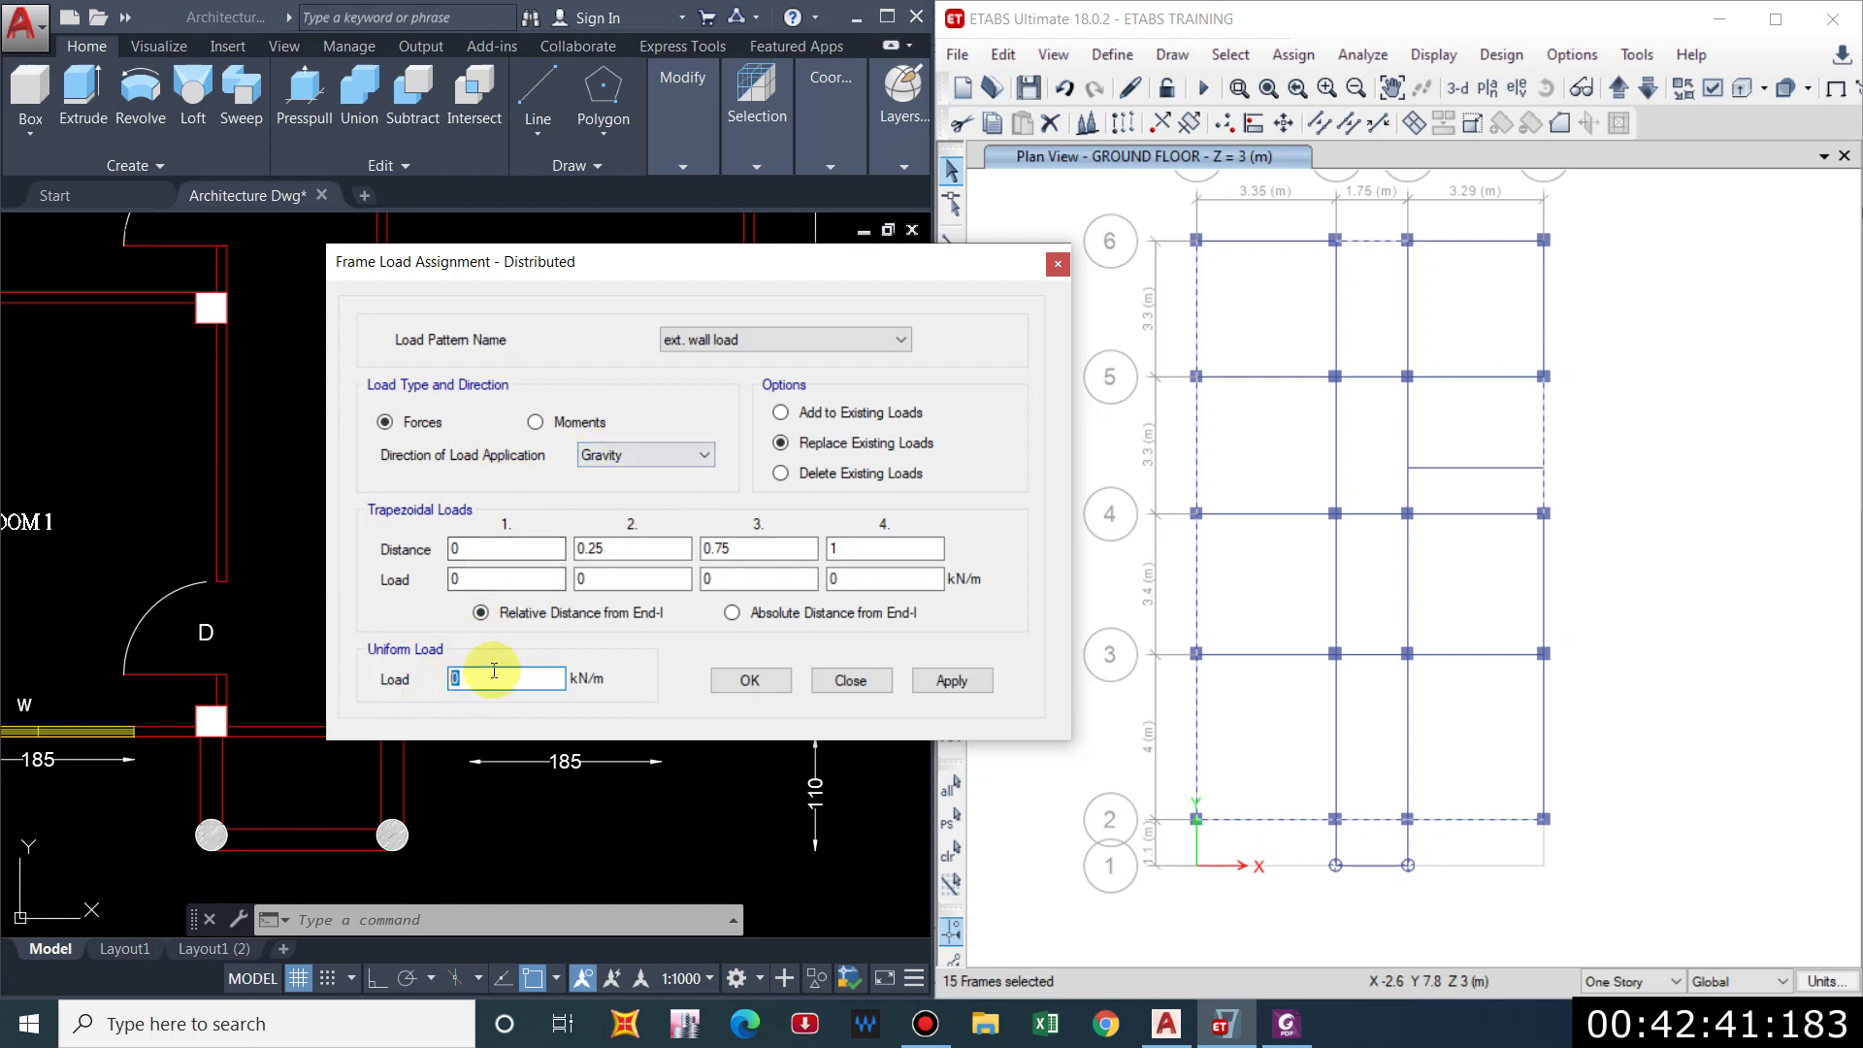
{"action": "type", "text": "="}
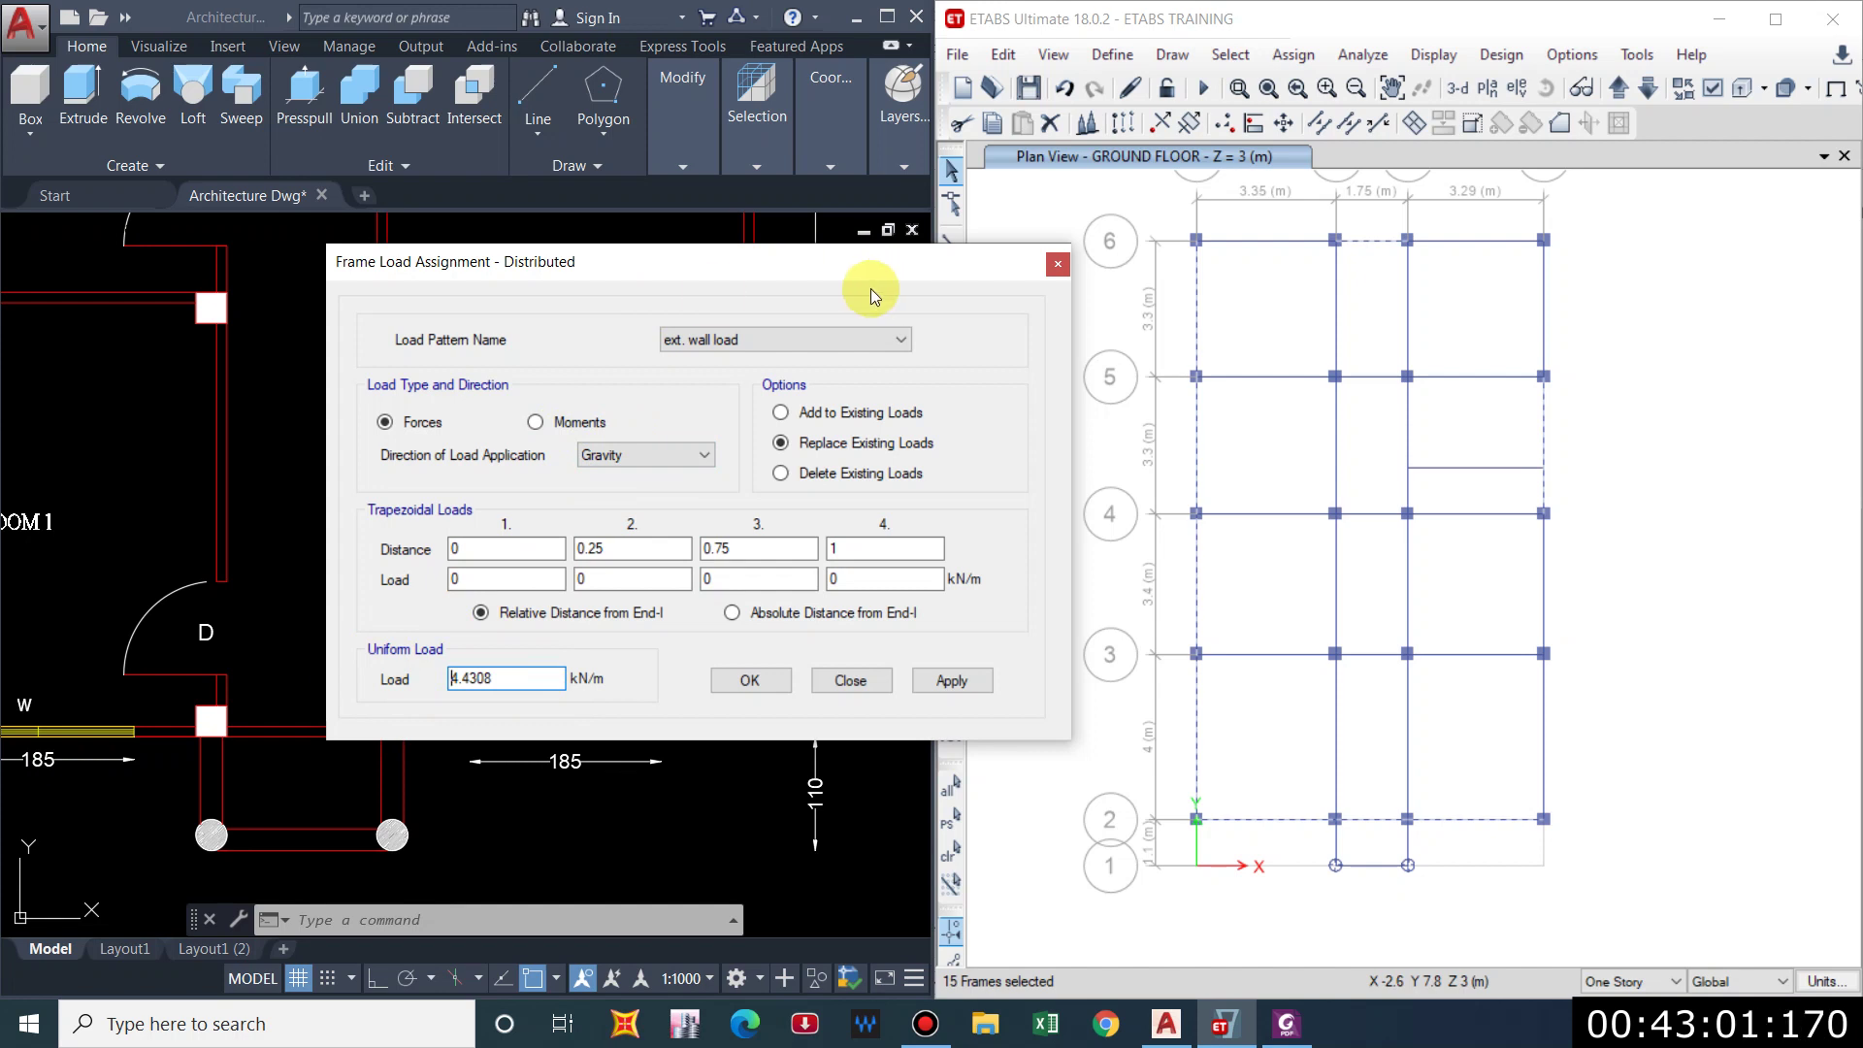
{"action": "left_click", "coordinate": [952, 681]}
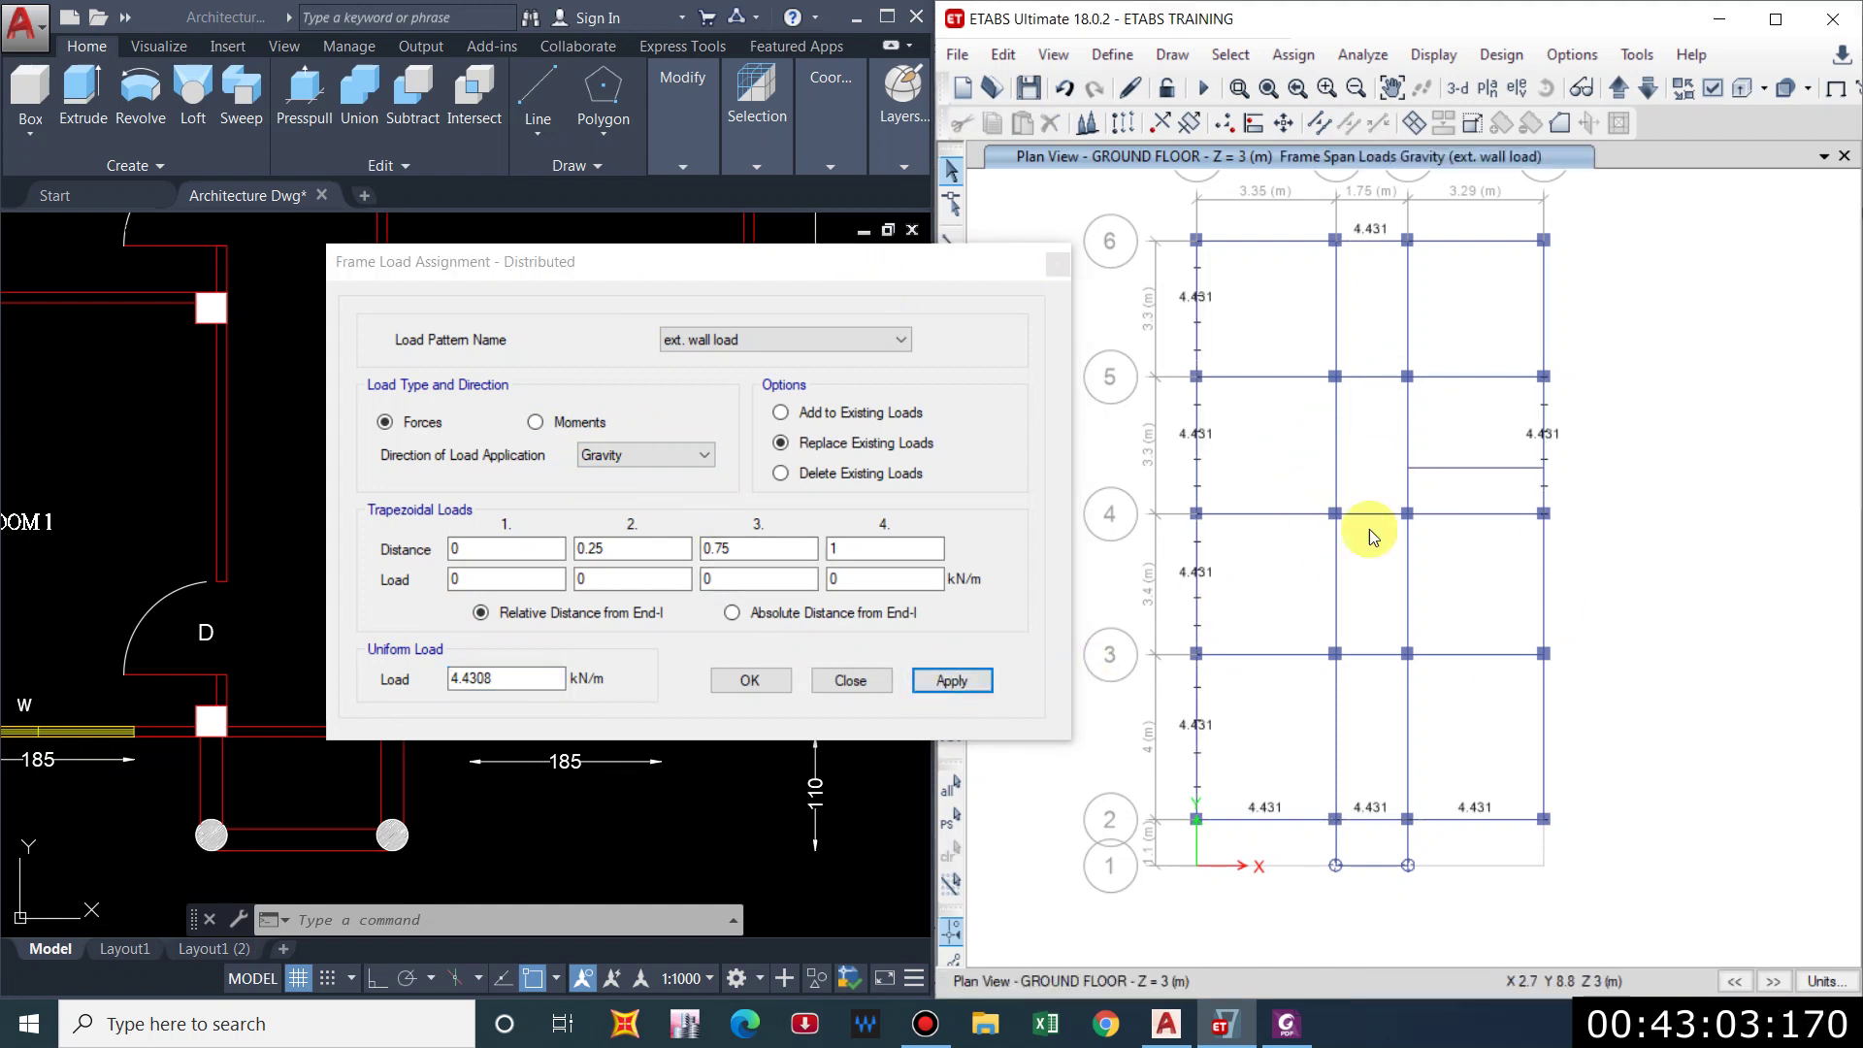
Assign a 5.53 kN/m uniform ext. wall load to grid 6 beams A-B and C-D and grid D beams 2-3, 3-4 and 5-6.
{"action": "left_click", "coordinate": [1276, 240]}
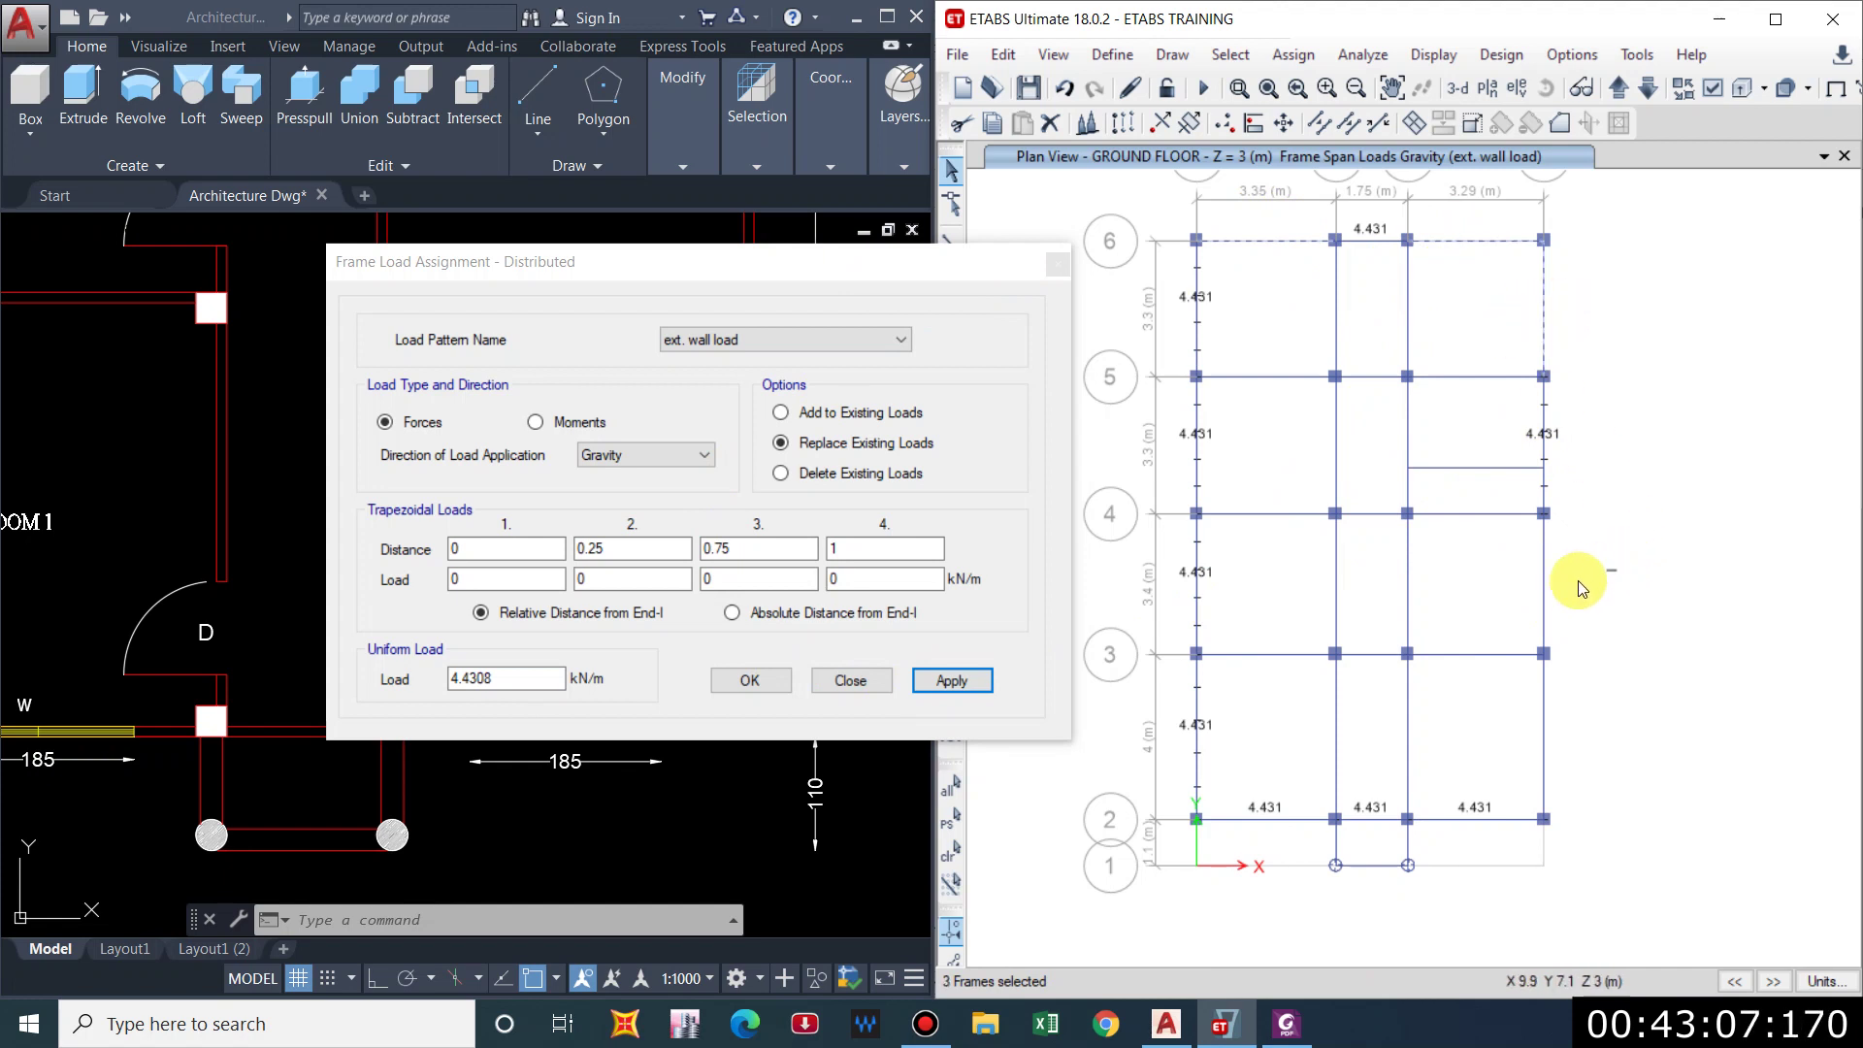
{"action": "left_click", "coordinate": [1544, 730]}
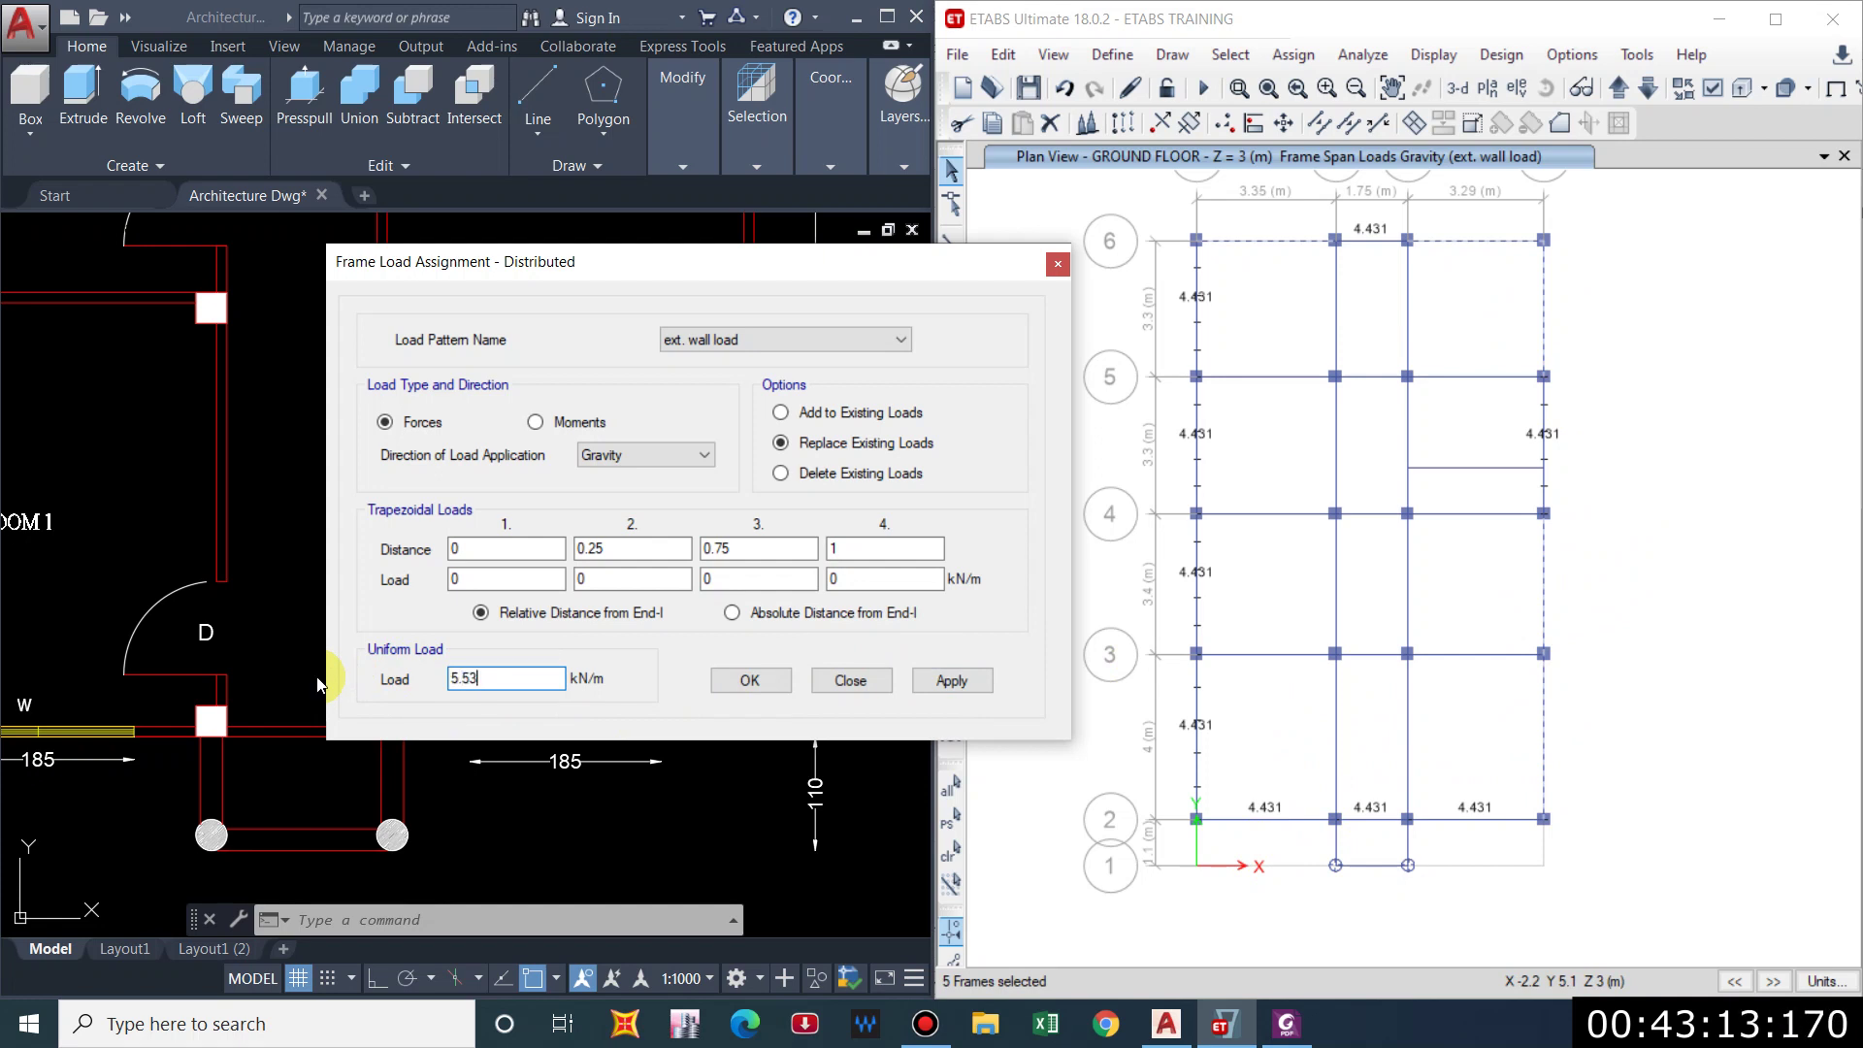
{"action": "left_click", "coordinate": [946, 682]}
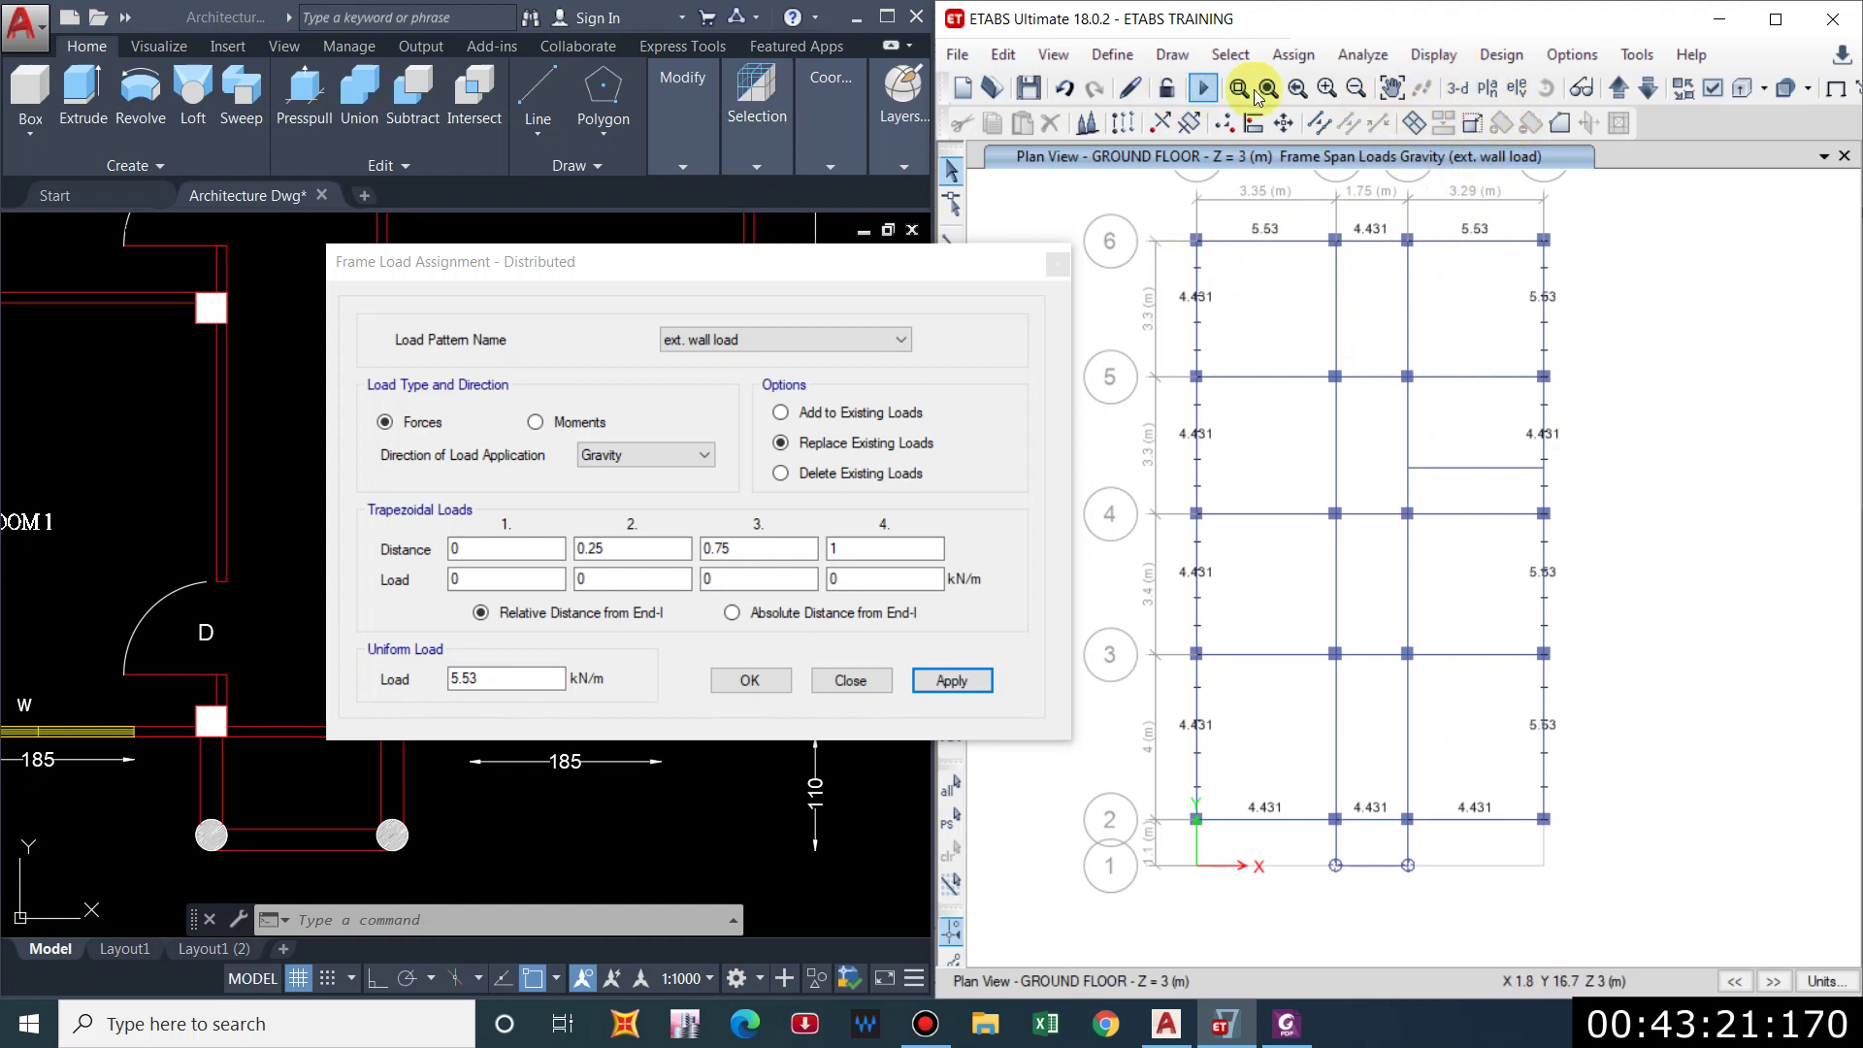
On Story 1, select the grid A beams, grid D beams 2-3 and 3-4, and the B-C beams on grids 2 and 6.
{"action": "left_click", "coordinate": [1621, 92]}
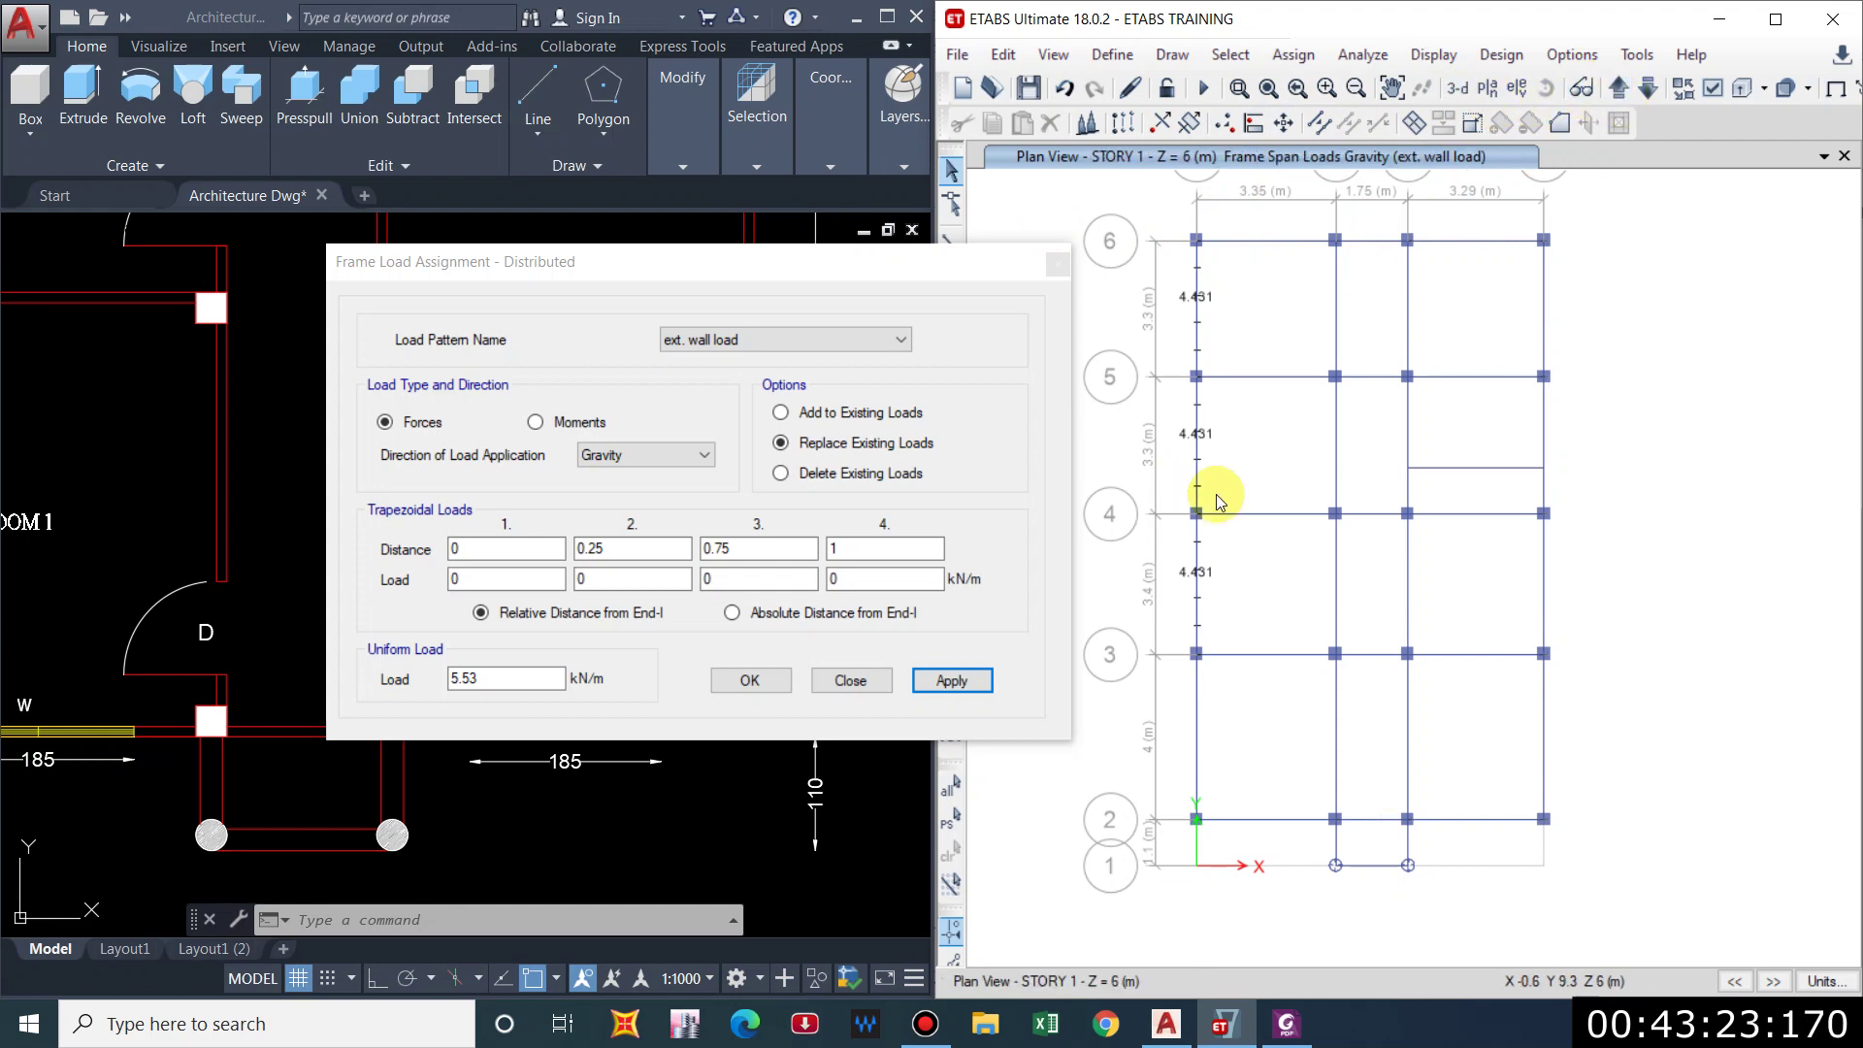
{"action": "left_click_drag", "start_coordinate": [792, 354], "coordinate": [899, 412]}
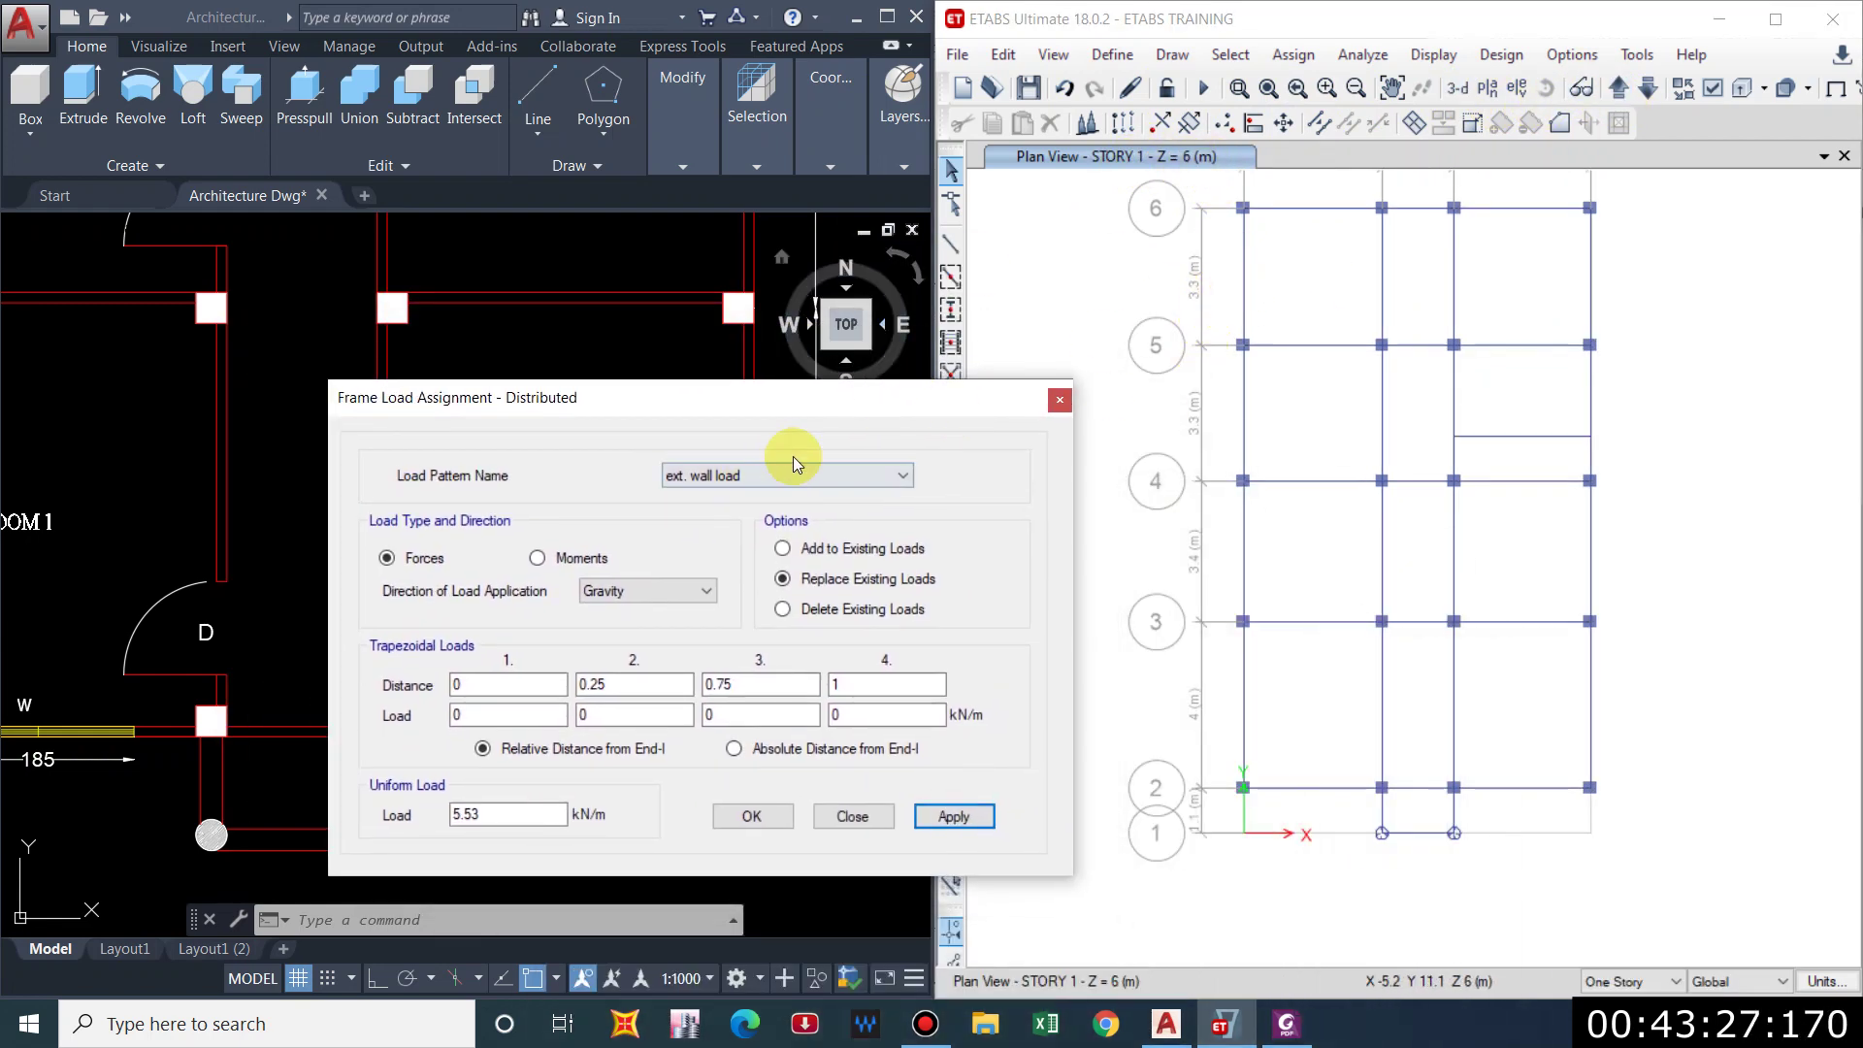
{"action": "left_click", "coordinate": [1243, 310]}
{"action": "left_click_drag", "start_coordinate": [1284, 395], "coordinate": [1232, 434]}
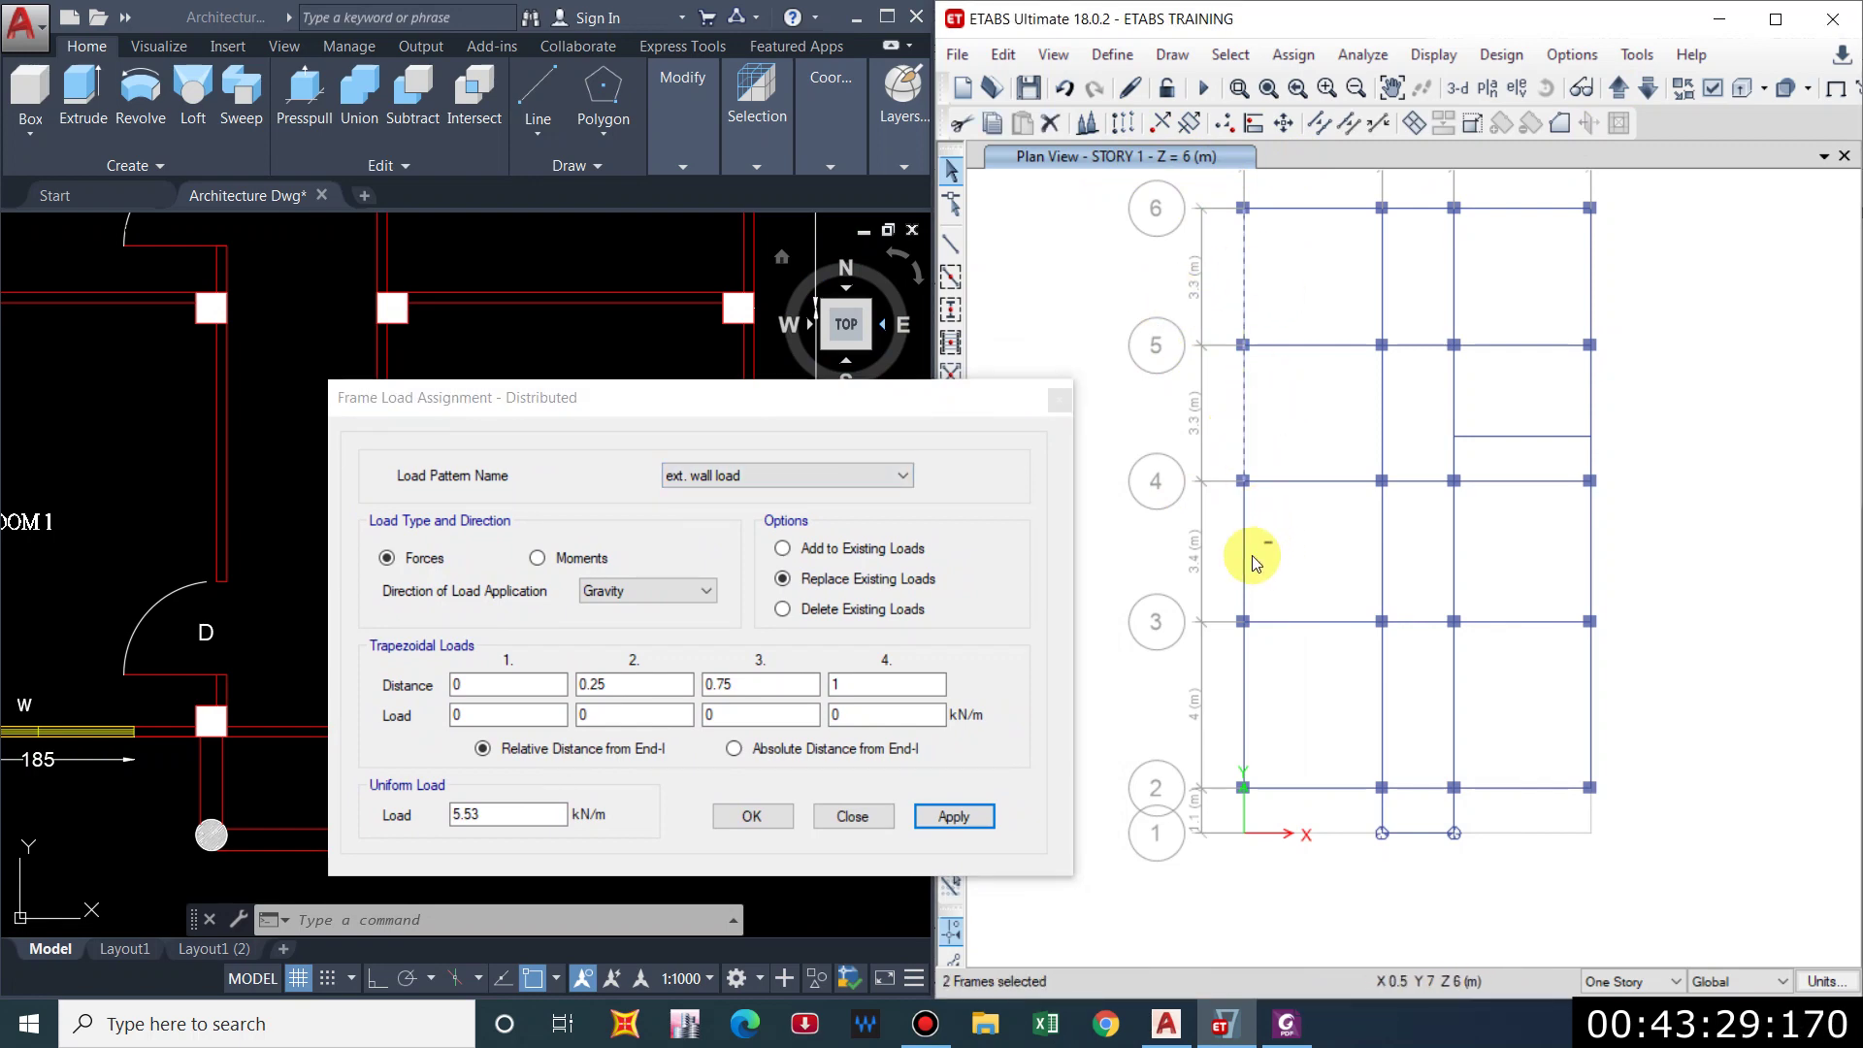
{"action": "left_click_drag", "start_coordinate": [1252, 555], "coordinate": [1232, 582]}
{"action": "left_click_drag", "start_coordinate": [1271, 702], "coordinate": [1237, 734]}
{"action": "left_click_drag", "start_coordinate": [1418, 794], "coordinate": [1413, 800]}
{"action": "left_click_drag", "start_coordinate": [1607, 685], "coordinate": [1570, 716]}
{"action": "left_click_drag", "start_coordinate": [1613, 550], "coordinate": [1565, 584]}
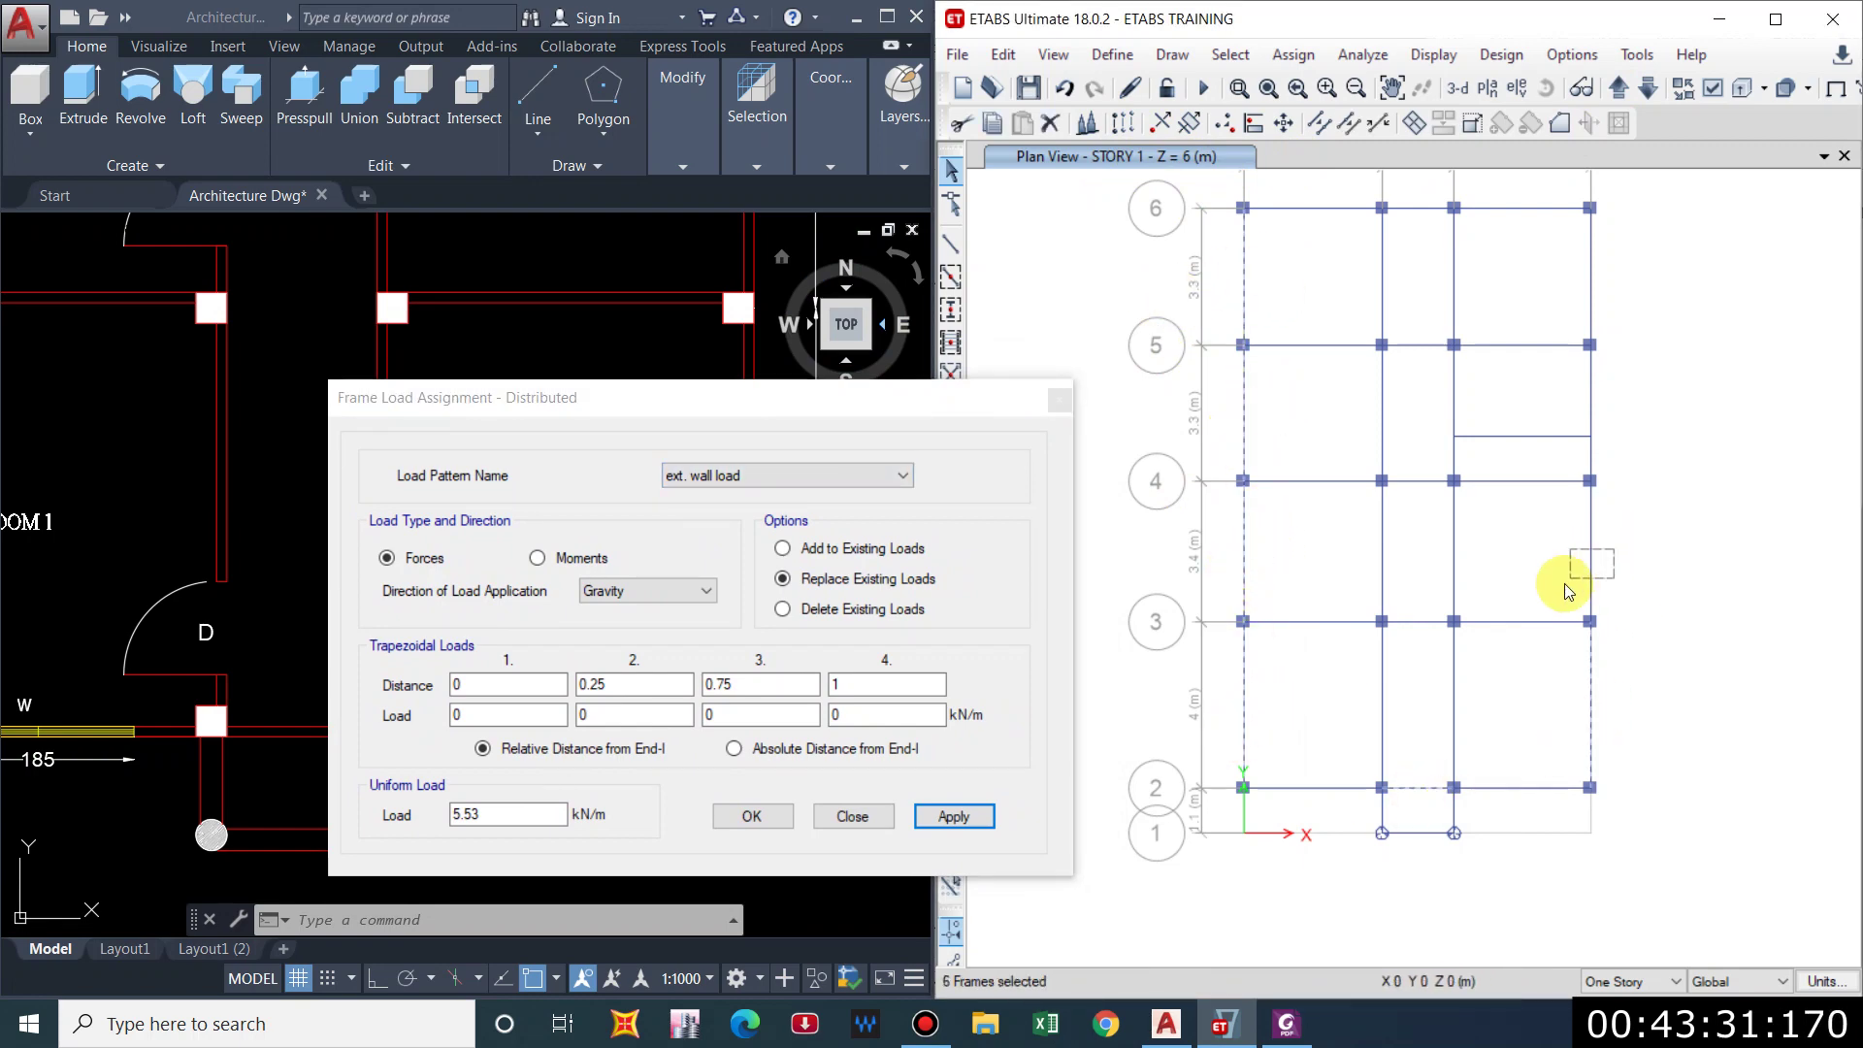
{"action": "left_click_drag", "start_coordinate": [1426, 189], "coordinate": [1413, 220]}
Following the room plan, deselect grid D beams 2-3 and 3-4 and add grid D beam 4-5 and grid 2 beams A-B and C-D.
{"action": "mouse_move", "coordinate": [860, 414]}
{"action": "left_mouse_down"}
{"action": "mouse_move", "coordinate": [1054, 516]}
{"action": "mouse_move", "coordinate": [1634, 932]}
{"action": "left_mouse_up"}
{"action": "left_click", "coordinate": [573, 532]}
{"action": "scroll", "coordinate": [572, 532], "scroll_direction": "down", "scroll_amount": 6}
{"action": "scroll", "coordinate": [411, 433], "scroll_direction": "up", "scroll_amount": 2}
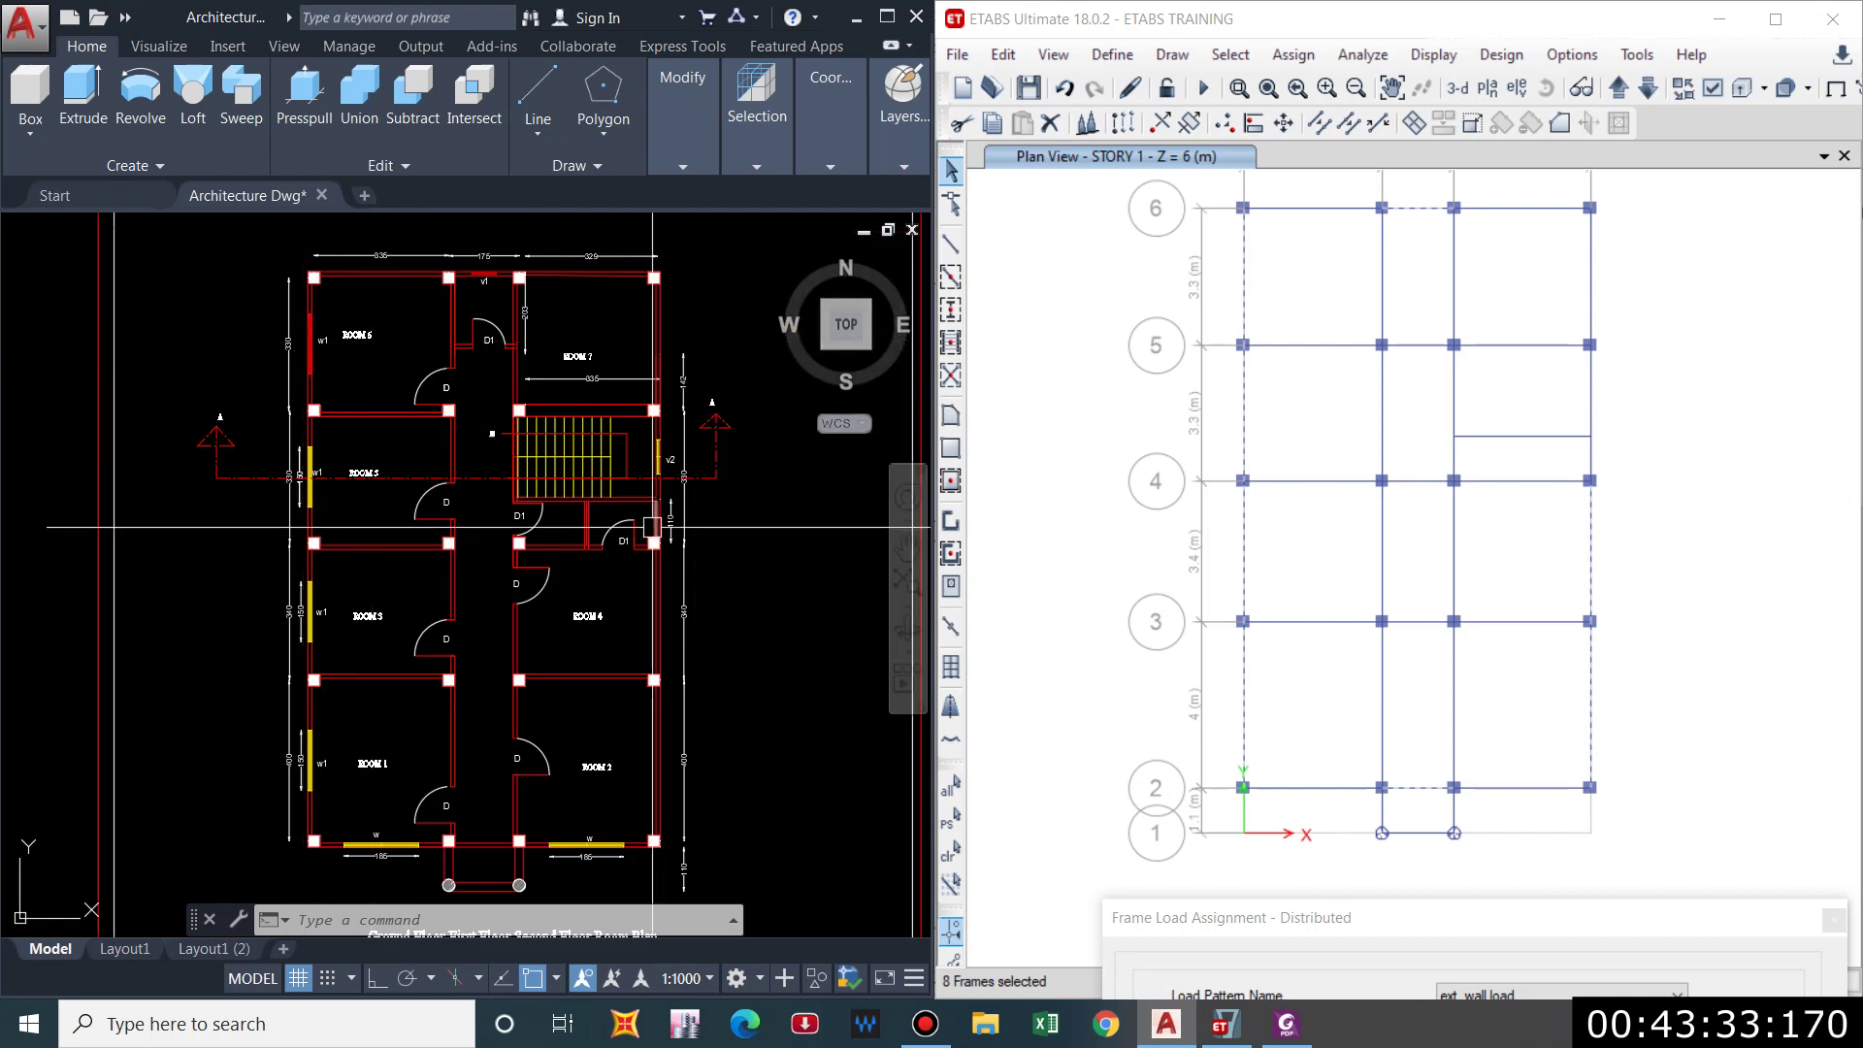
{"action": "left_click", "coordinate": [1553, 570]}
{"action": "left_click", "coordinate": [1593, 716]}
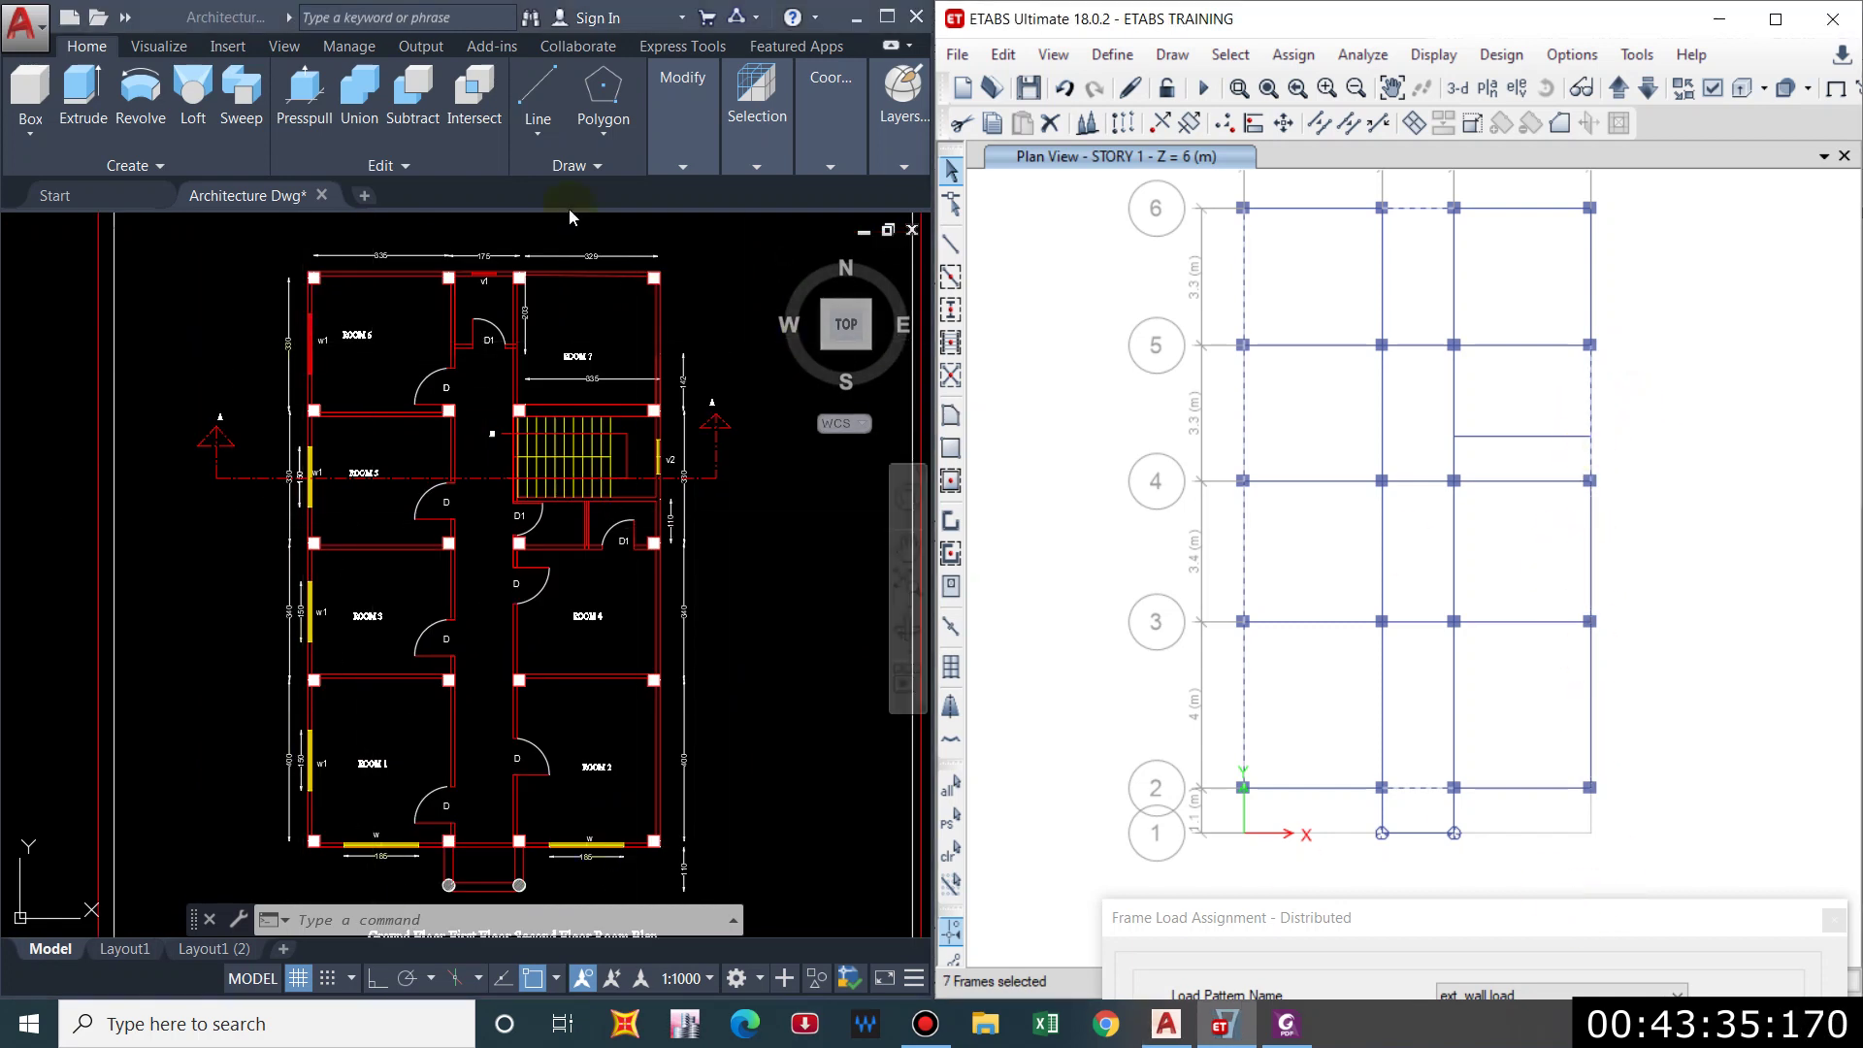
{"action": "left_click", "coordinate": [1243, 235]}
{"action": "left_click", "coordinate": [1592, 445]}
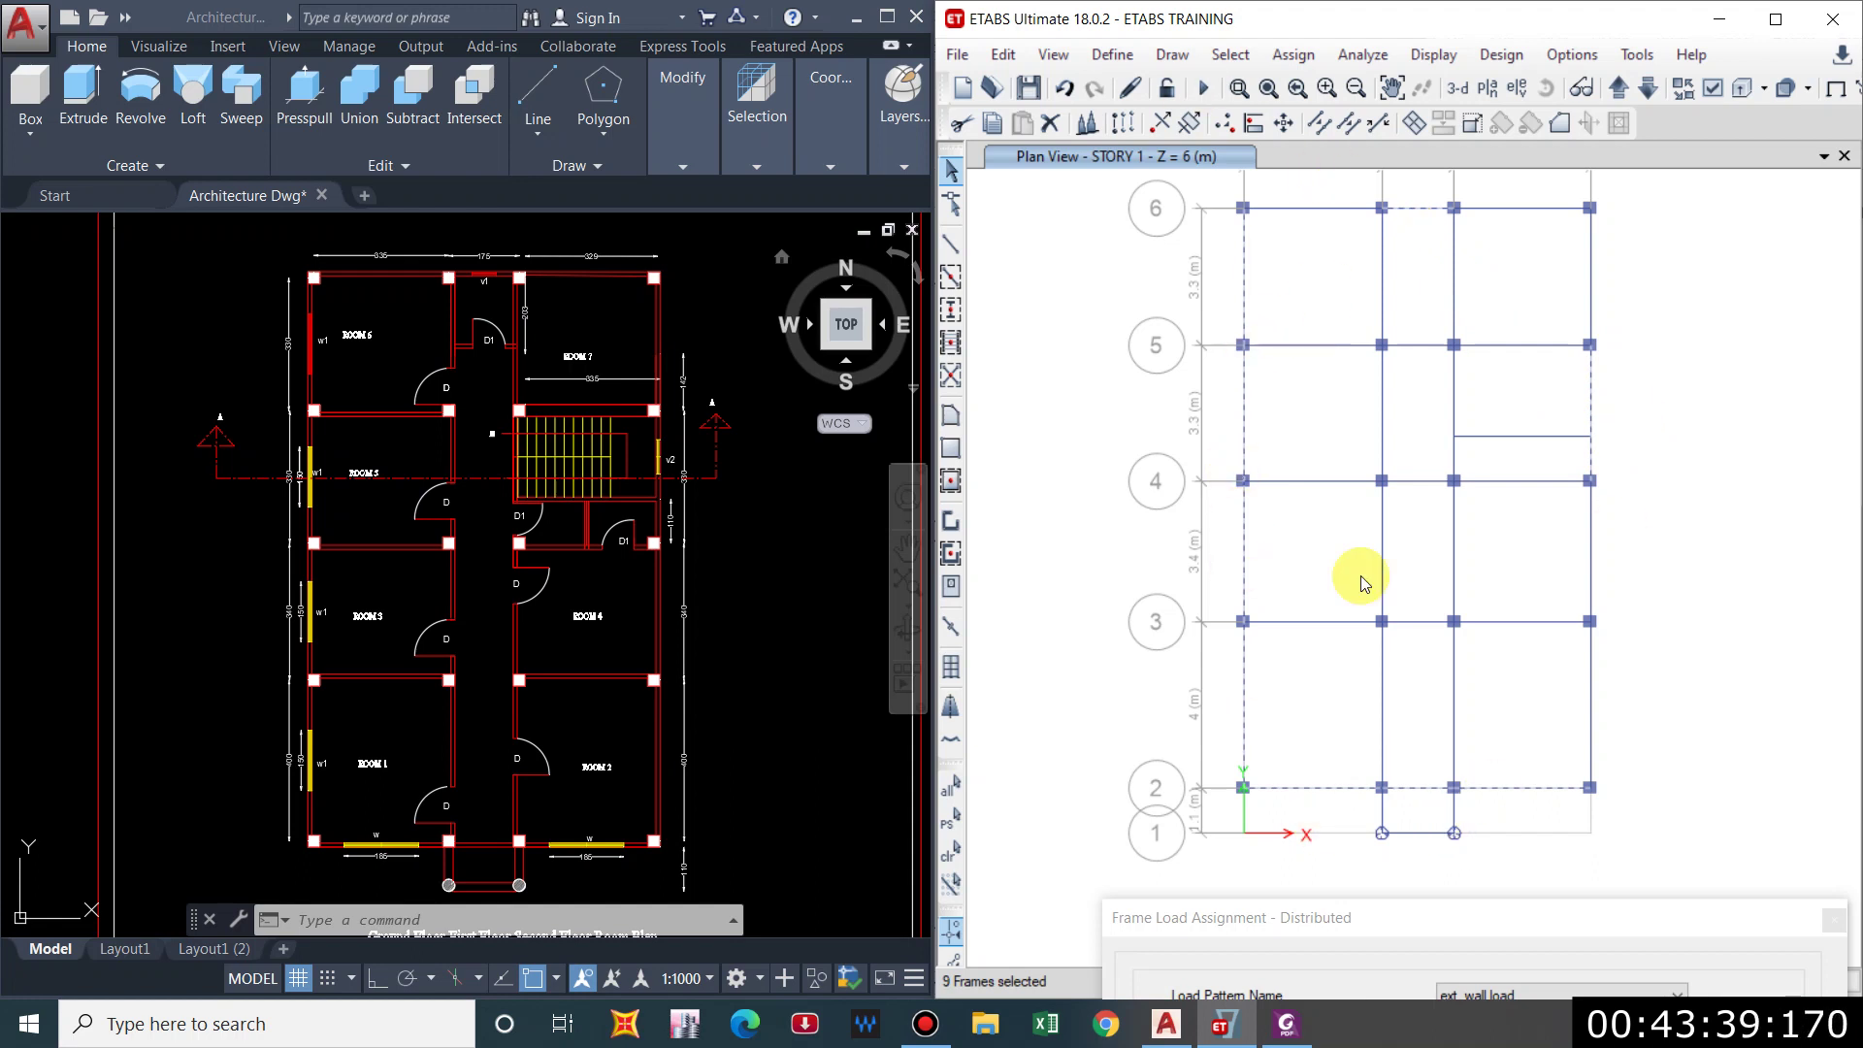
Assign a uniform gravity load of 5.53*.8 kN/m to the selected Story 1 beams under the ext. wall load pattern.
{"action": "left_click_drag", "start_coordinate": [1452, 942], "coordinate": [646, 293]}
{"action": "left_click", "coordinate": [485, 683]}
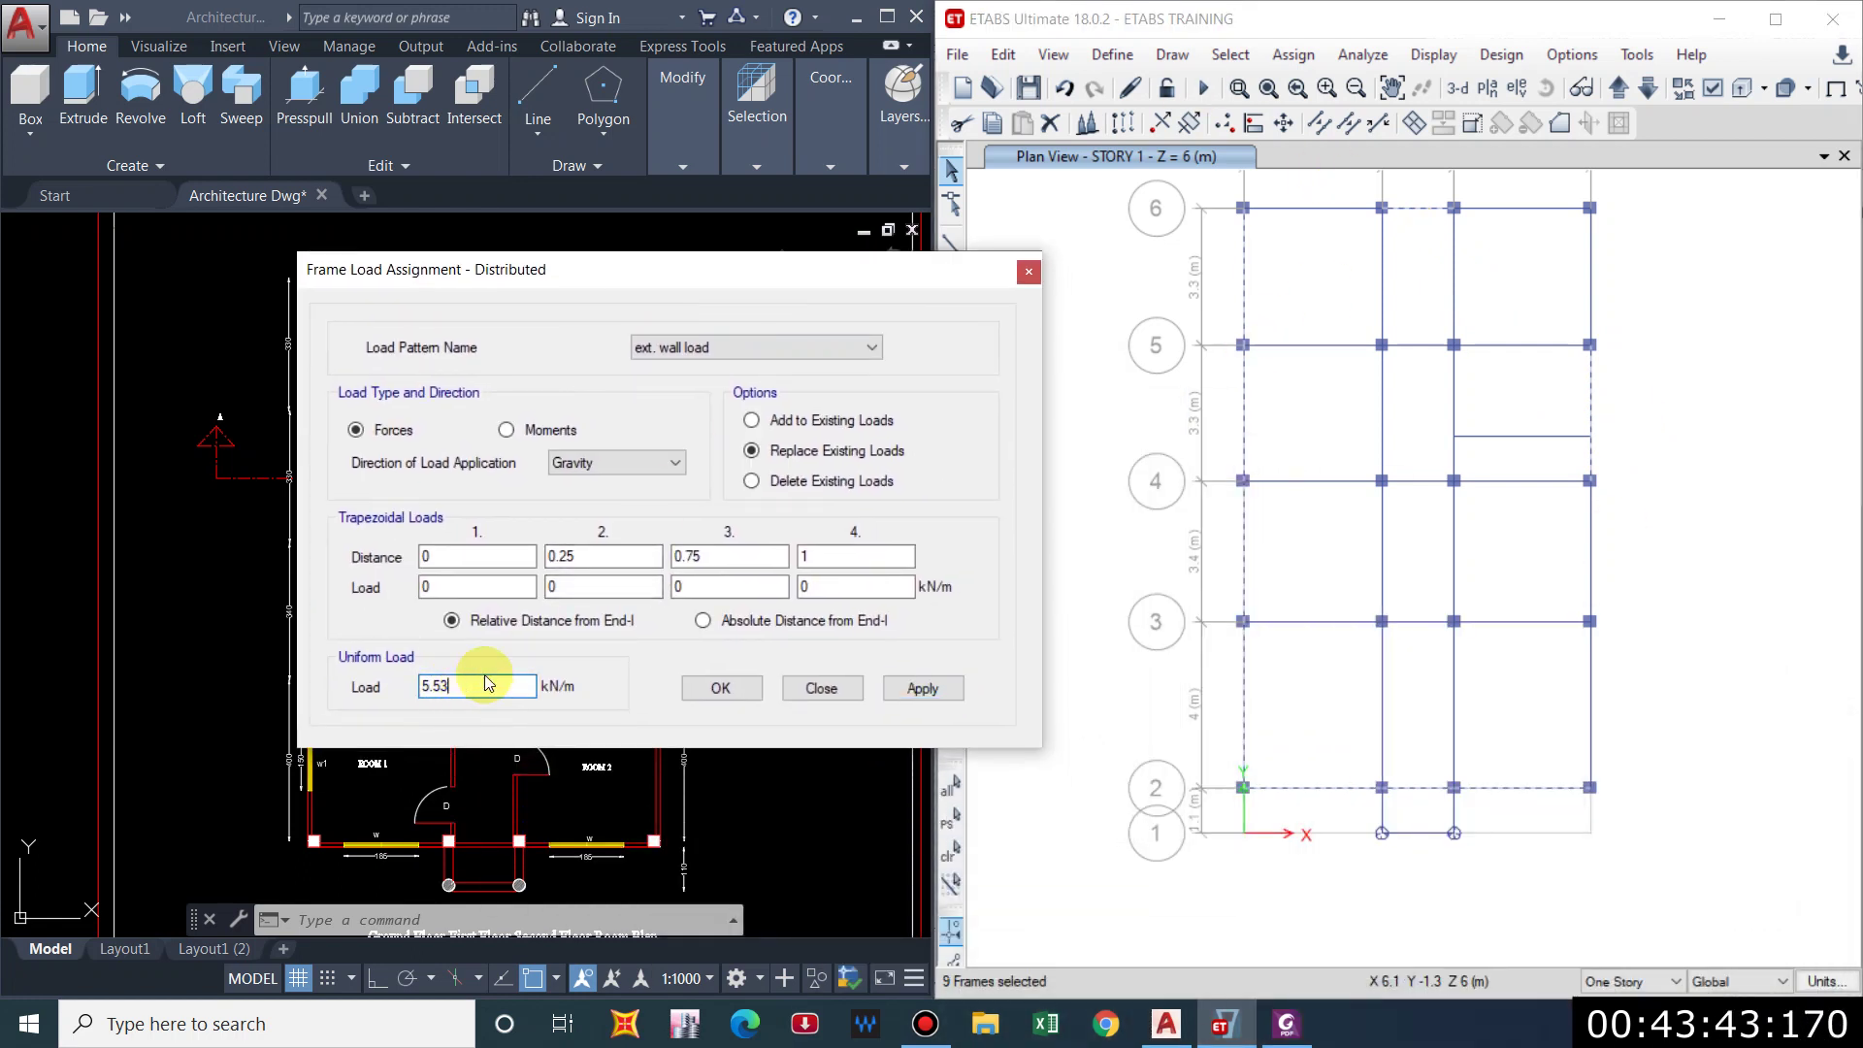
{"action": "type", "text": "*.8"}
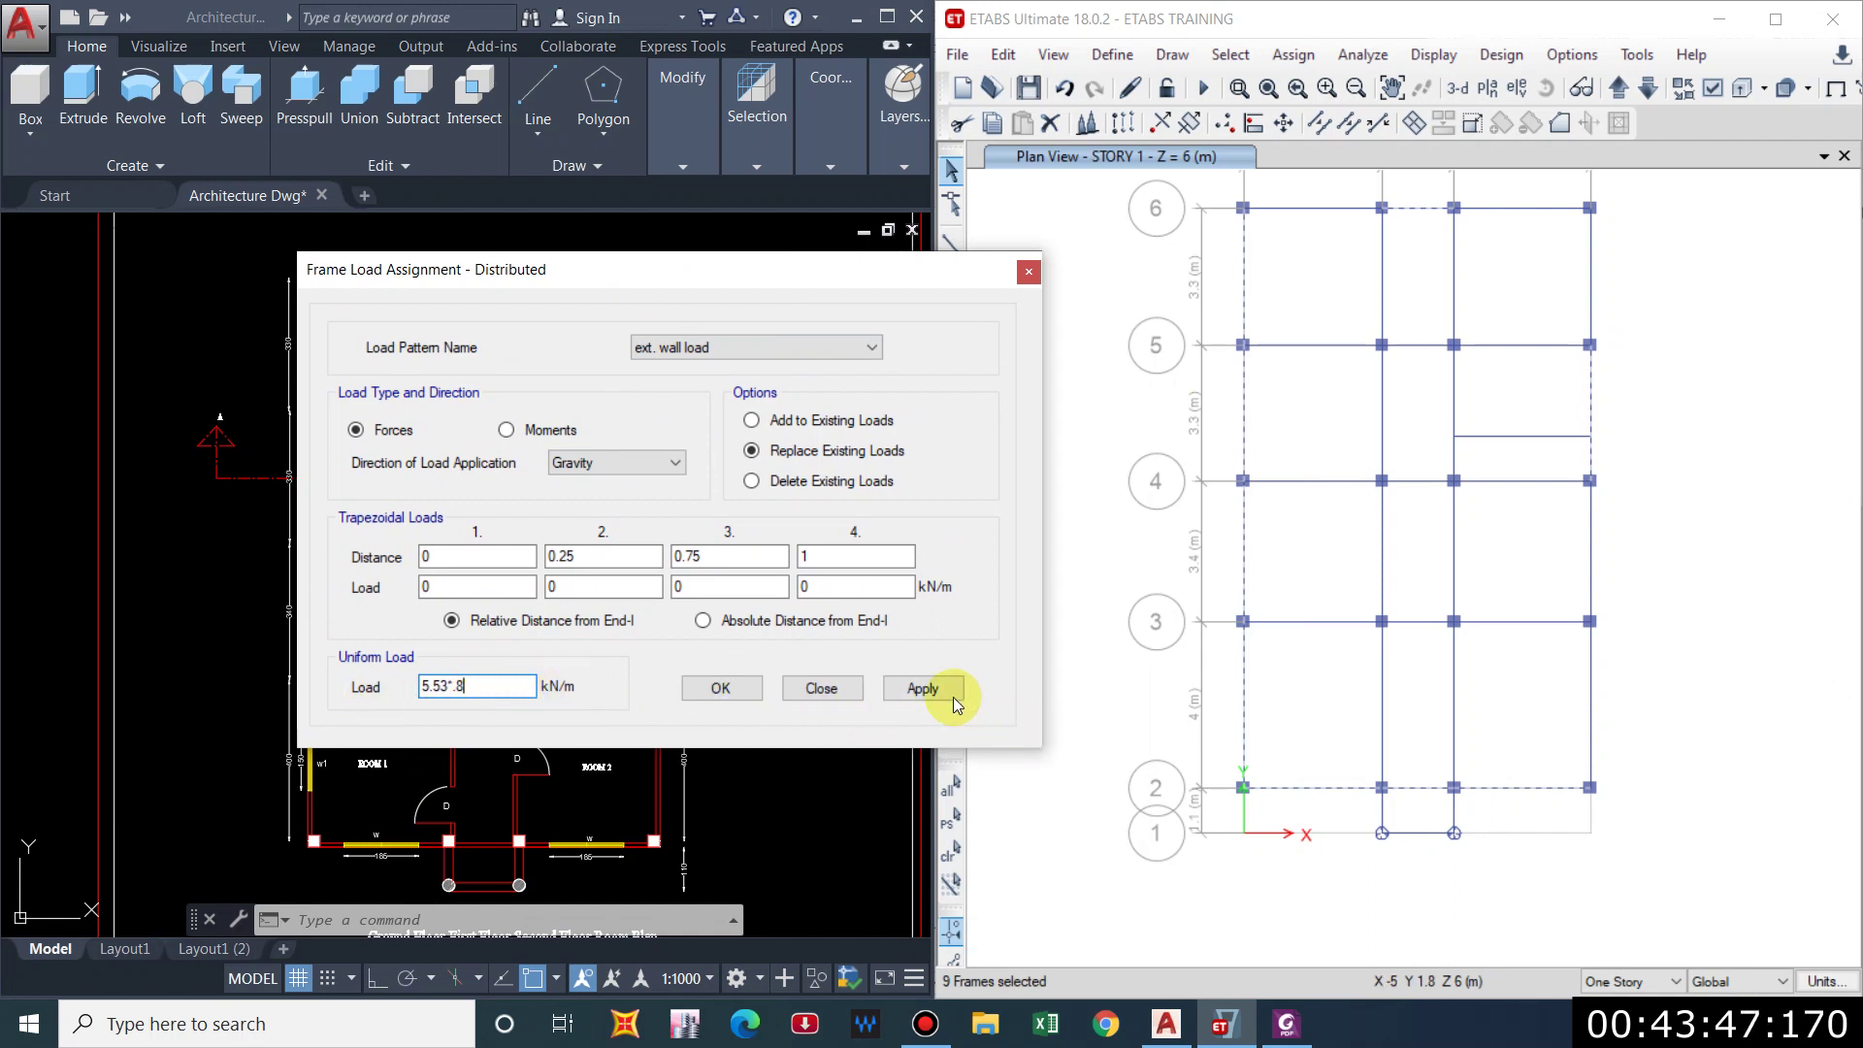
{"action": "left_click", "coordinate": [922, 688]}
Assign a 5.53 kN/m uniform ext. wall load to Story 1 grid 6 beams A-B and C-D and grid D beams 2-3, 3-4 and 5-6.
{"action": "left_click", "coordinate": [1349, 207]}
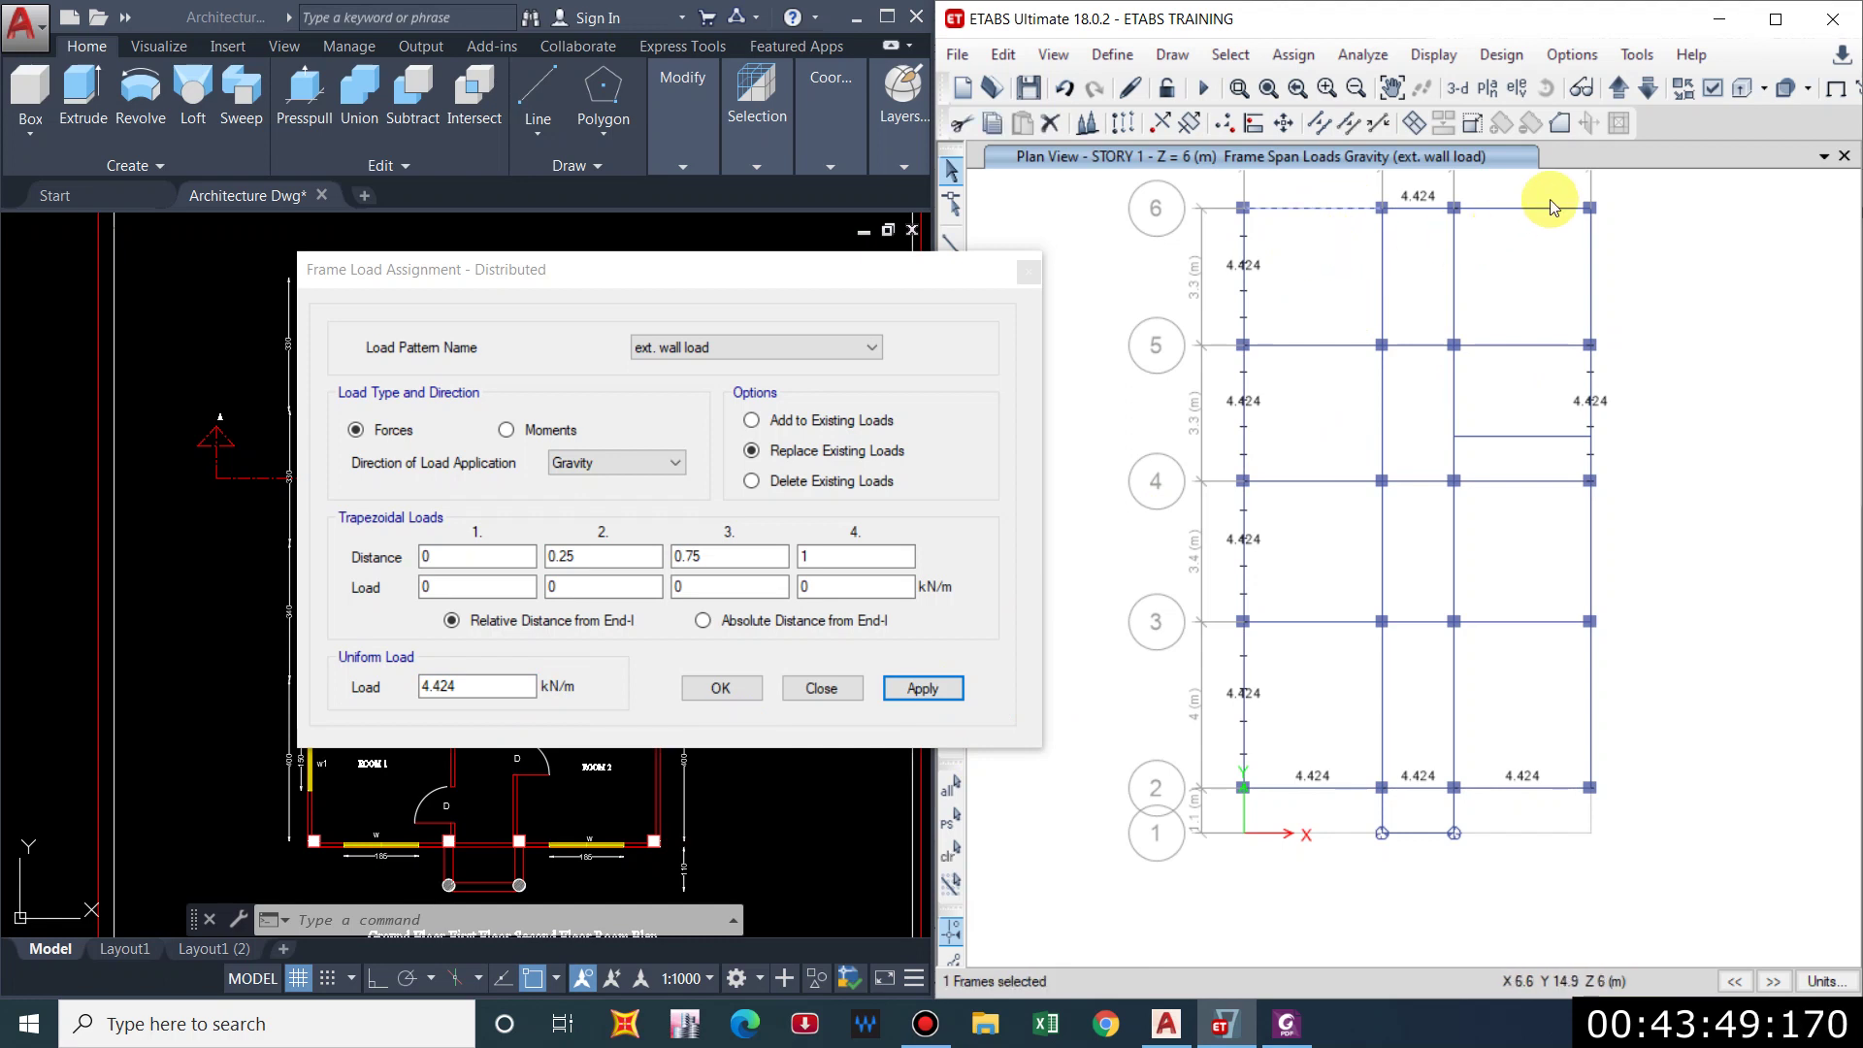
{"action": "left_click", "coordinate": [1590, 242]}
{"action": "left_click", "coordinate": [1594, 563]}
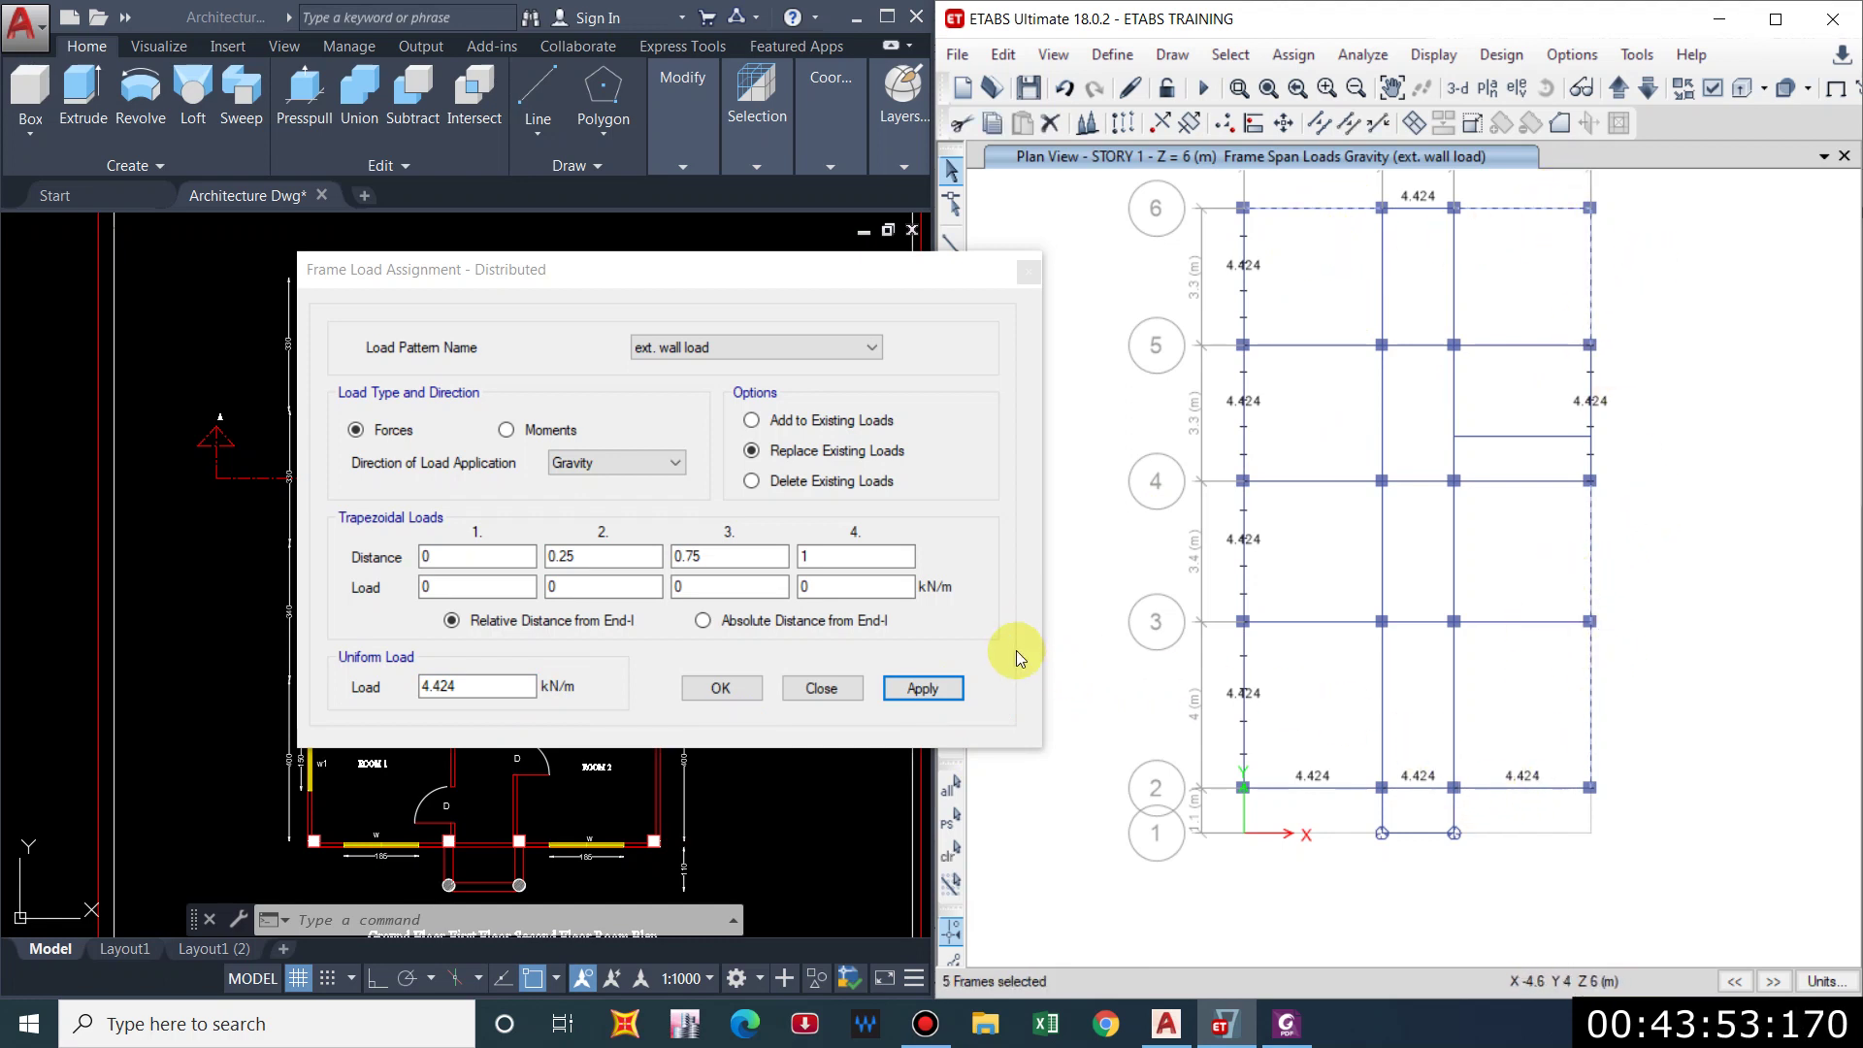
{"action": "left_click_drag", "start_coordinate": [486, 691], "coordinate": [316, 670]}
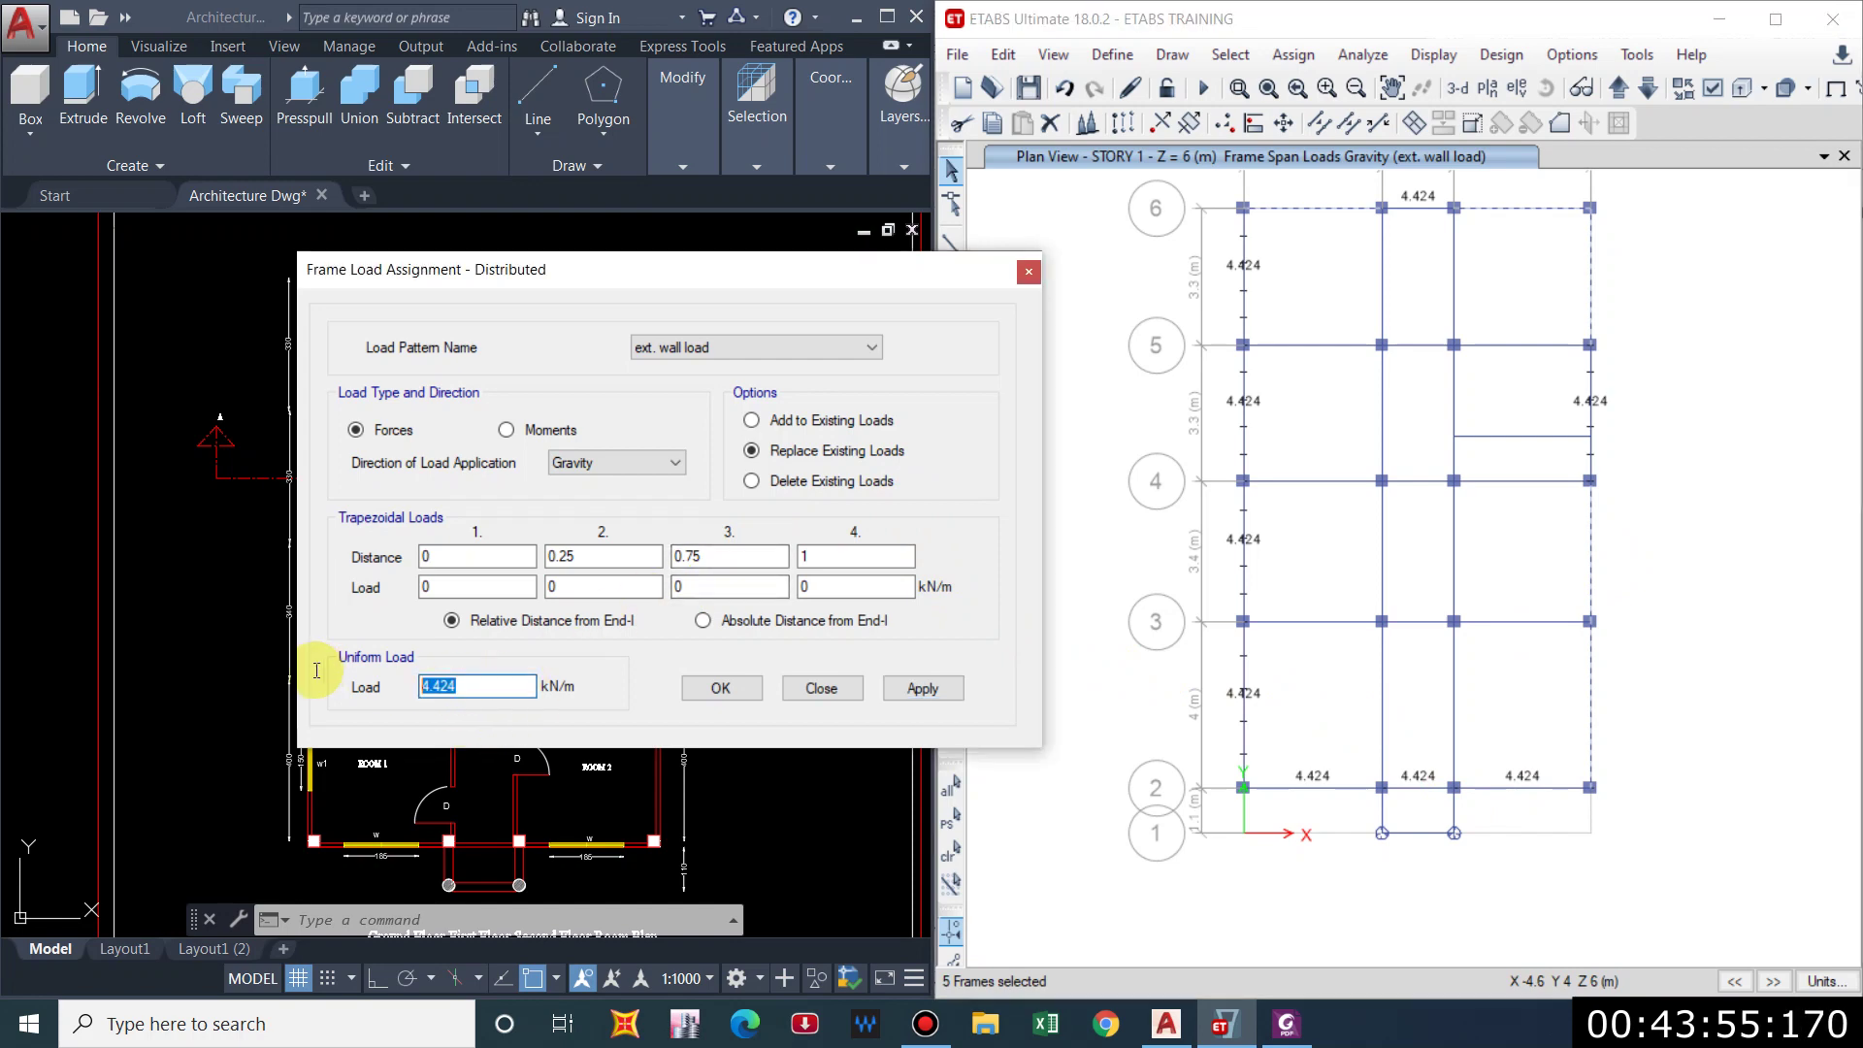
{"action": "type", "text": "5.53"}
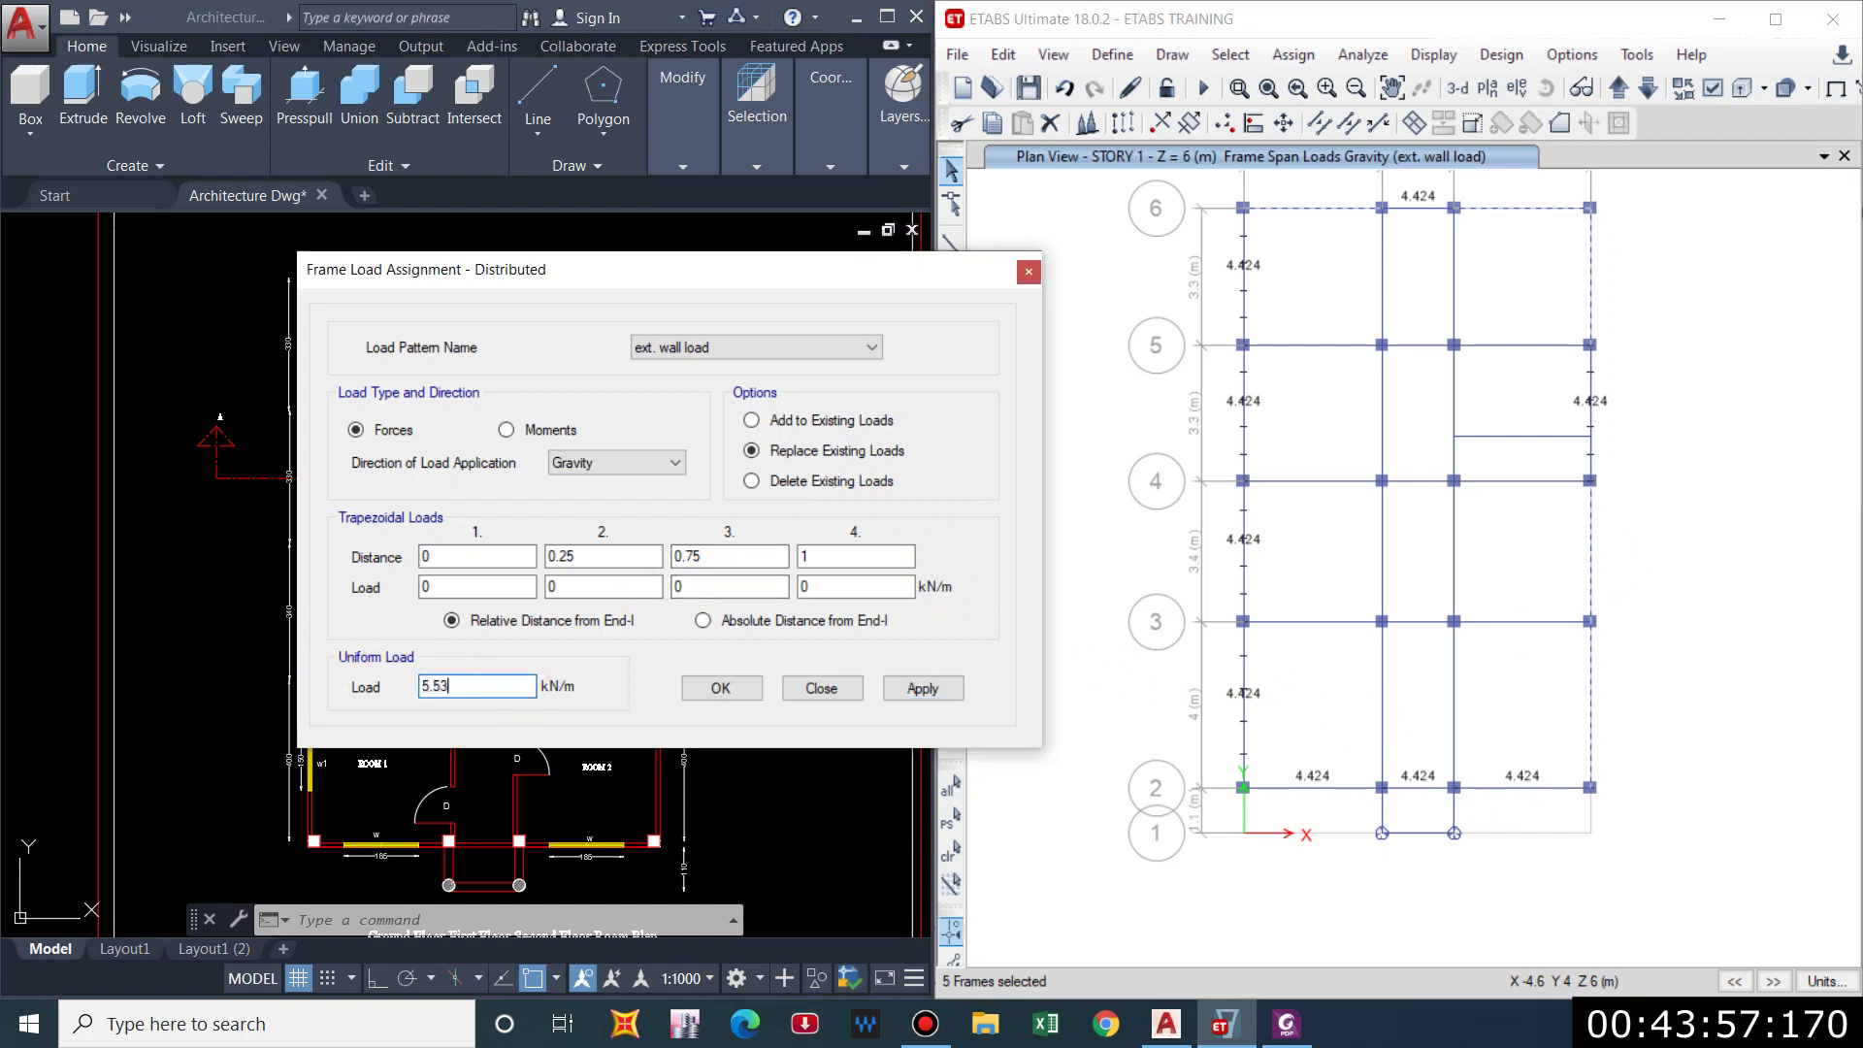
{"action": "left_click", "coordinate": [956, 685]}
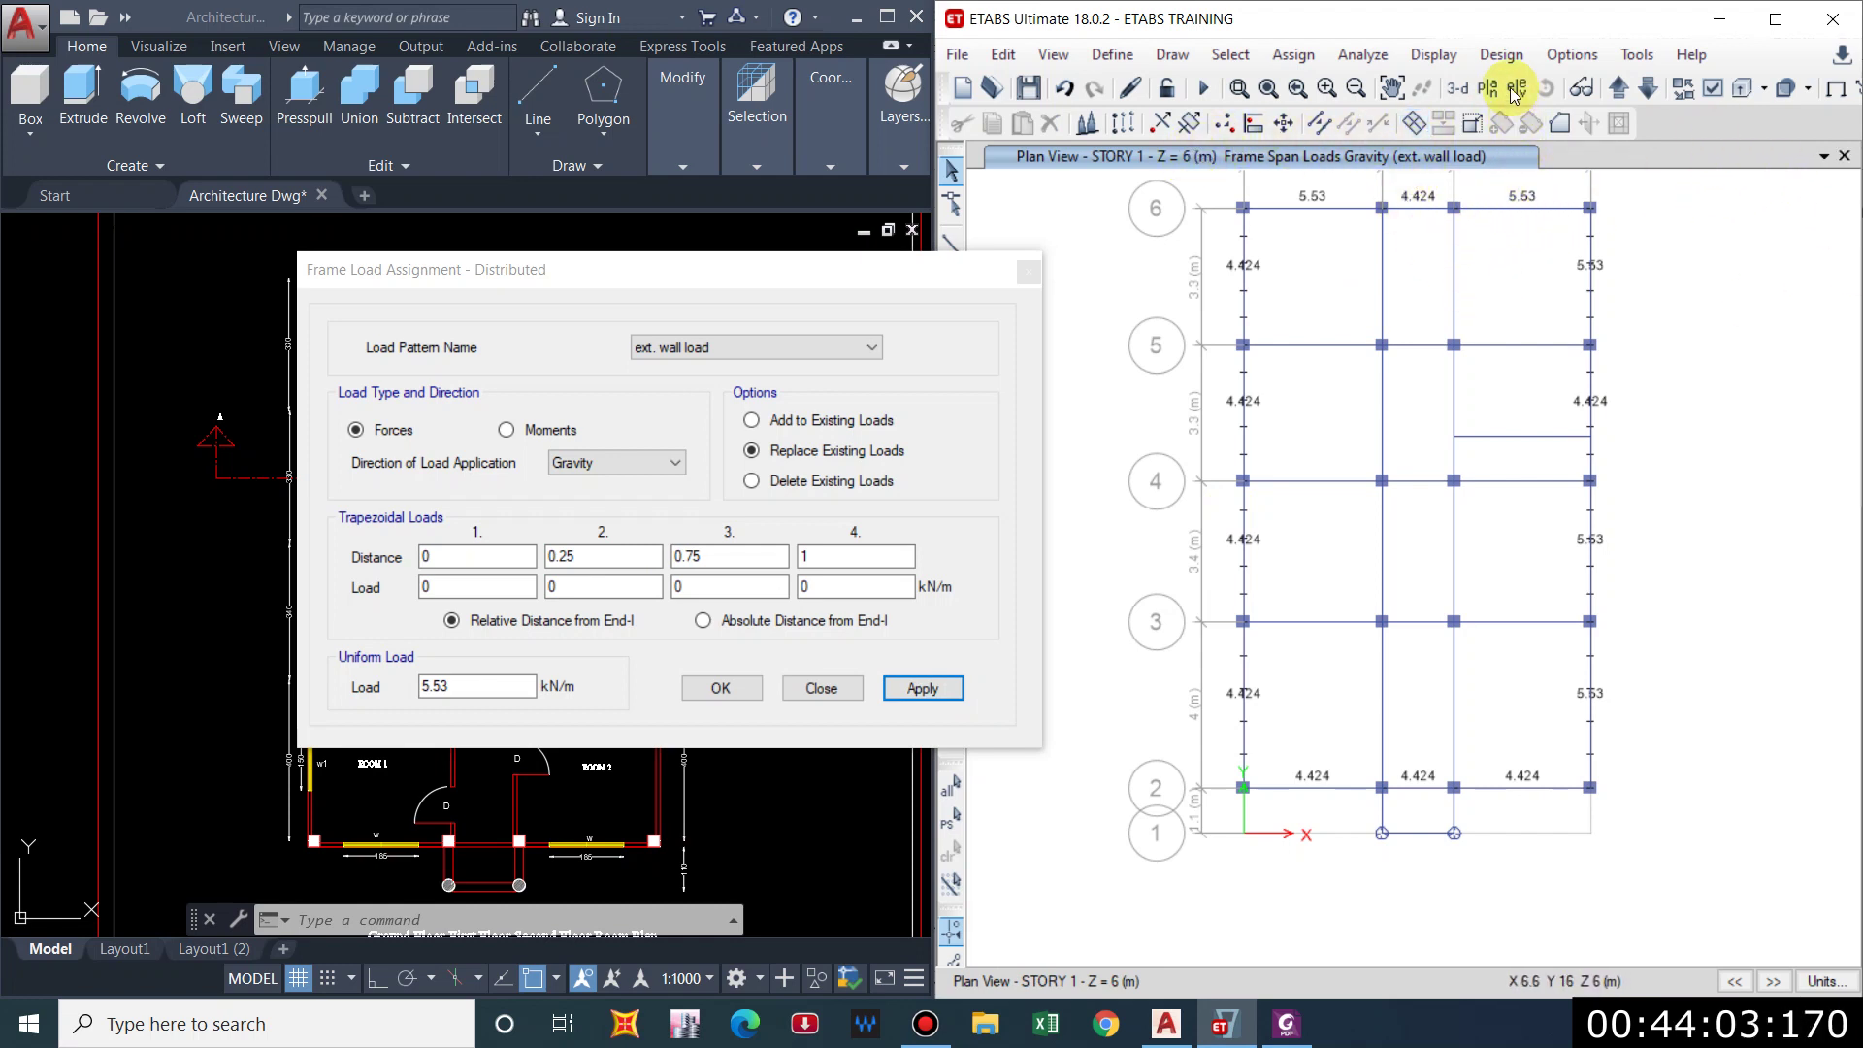
Move the plan view up to Story 2.
{"action": "left_click", "coordinate": [1618, 87]}
{"action": "left_click_drag", "start_coordinate": [1329, 188], "coordinate": [1266, 263]}
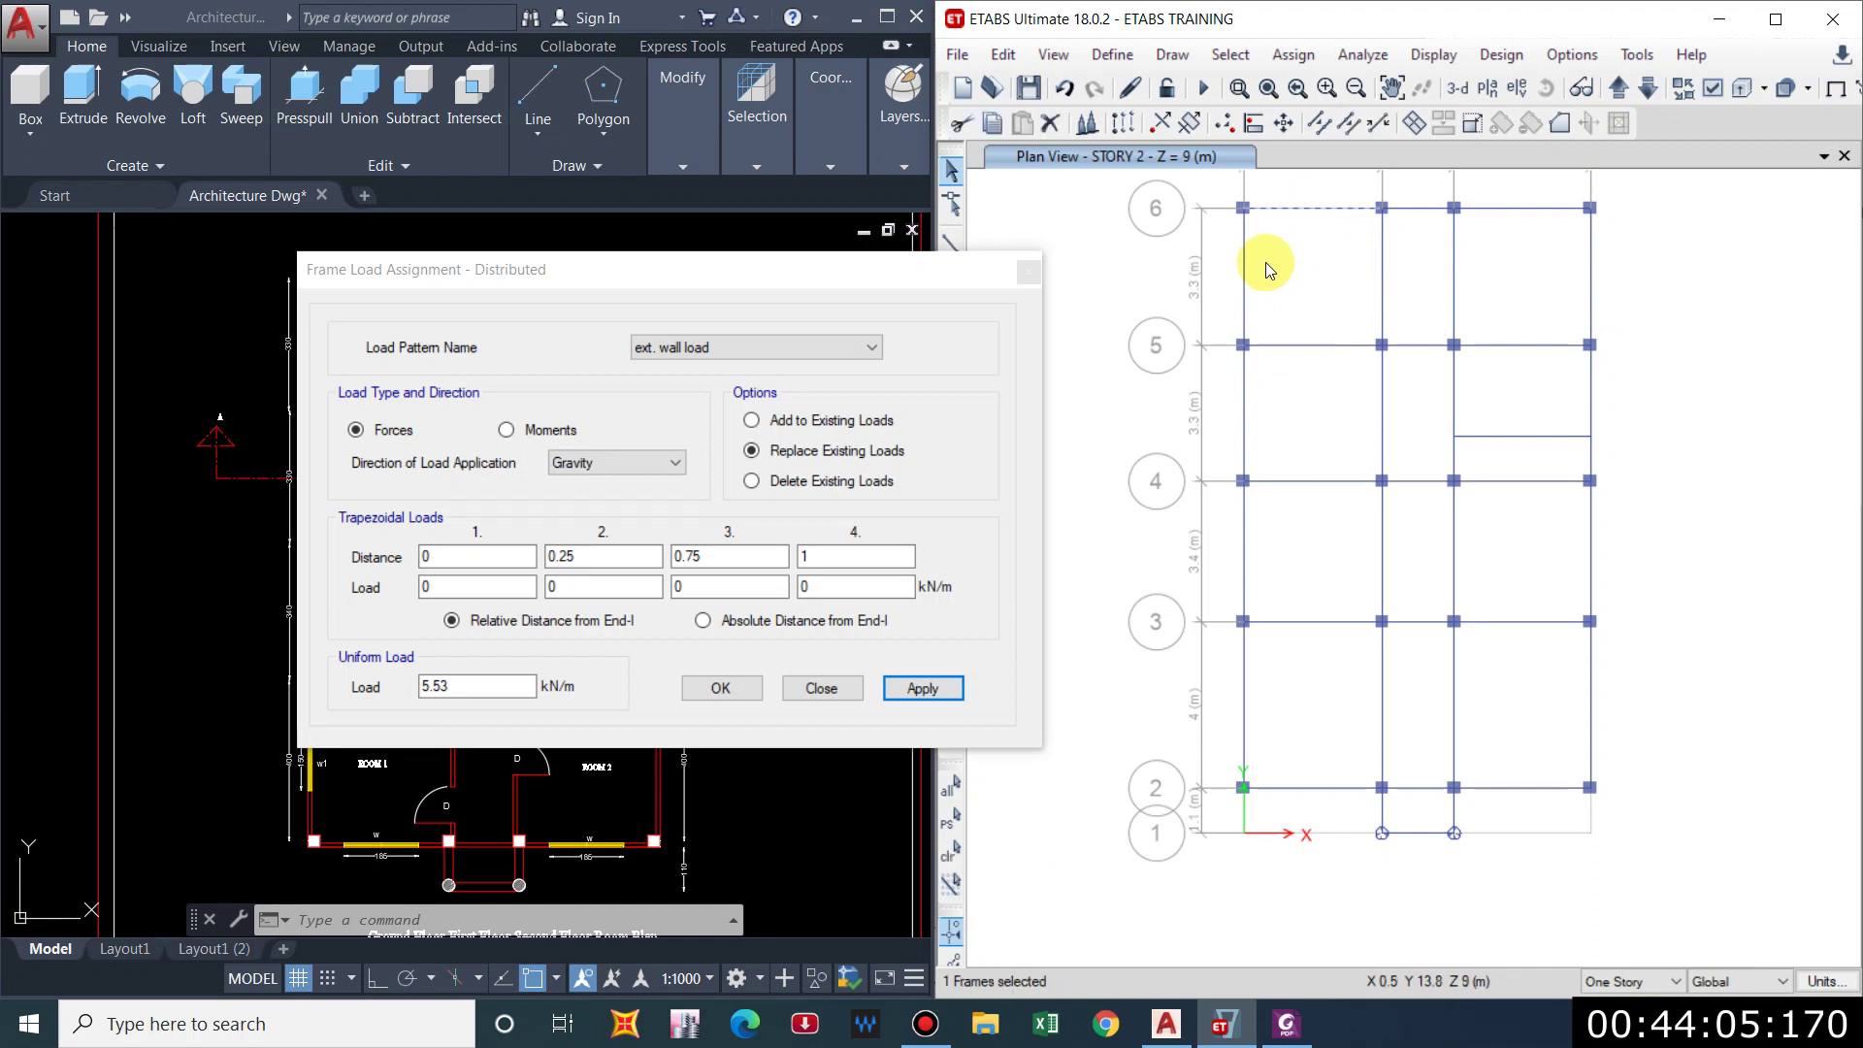
{"action": "left_click", "coordinate": [1537, 209]}
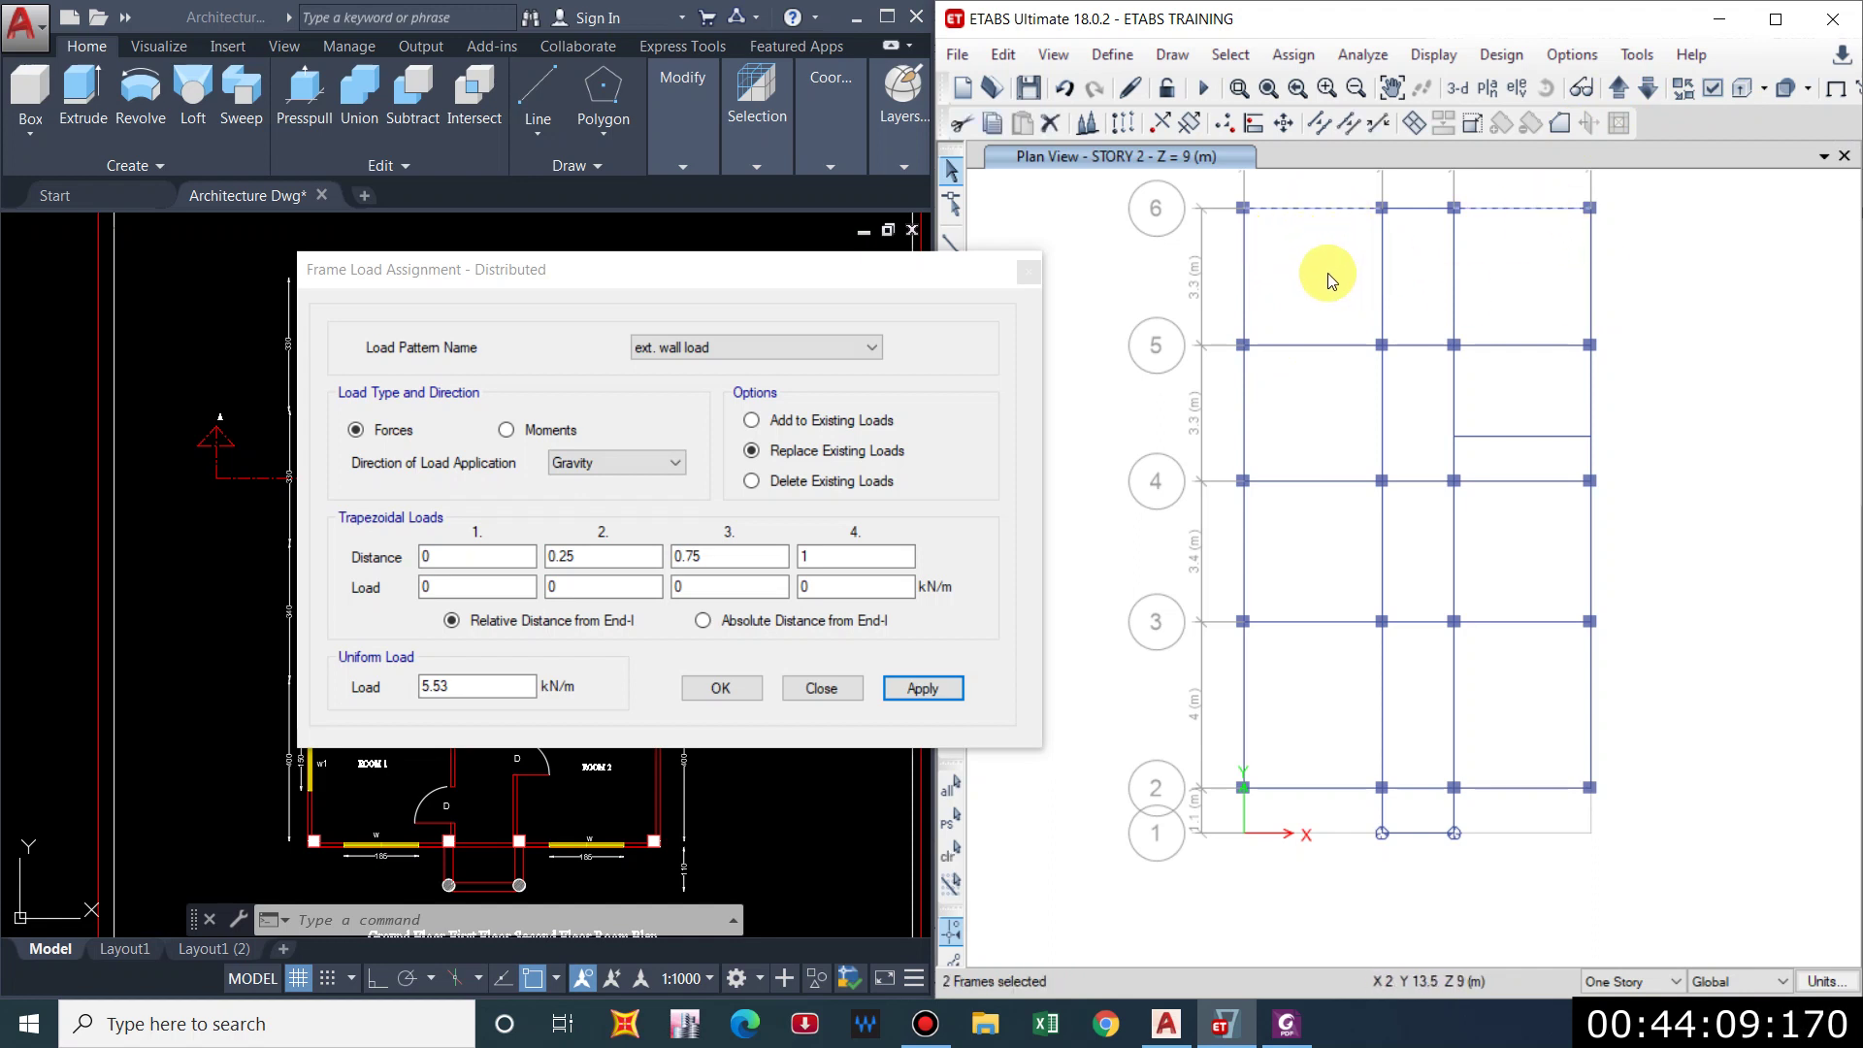
{"action": "key", "text": "Escape"}
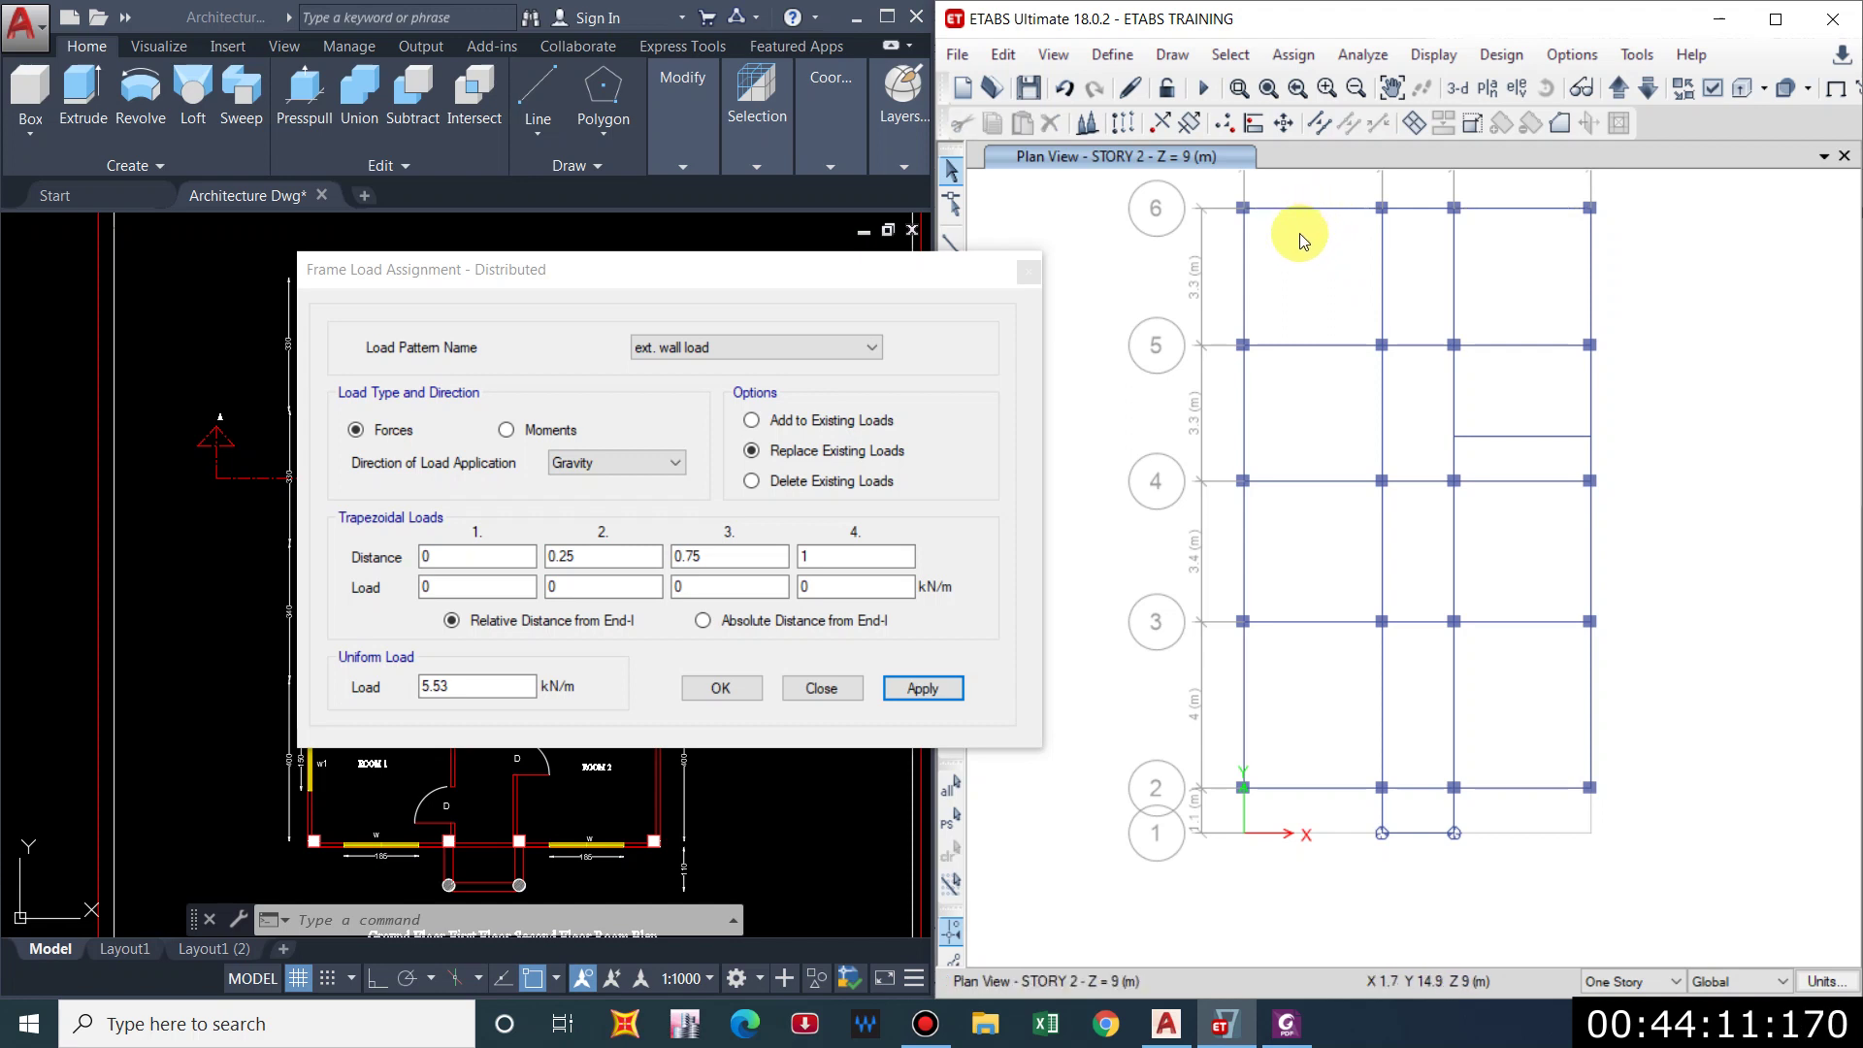
Assign a 5.53*.8 kN/m uniform ext. wall load to all Story 2 grid A and grid 2 beams, grid D beam 4-5 and grid 6 beam B-C.
{"action": "left_click", "coordinate": [1245, 266]}
{"action": "left_click", "coordinate": [1246, 434]}
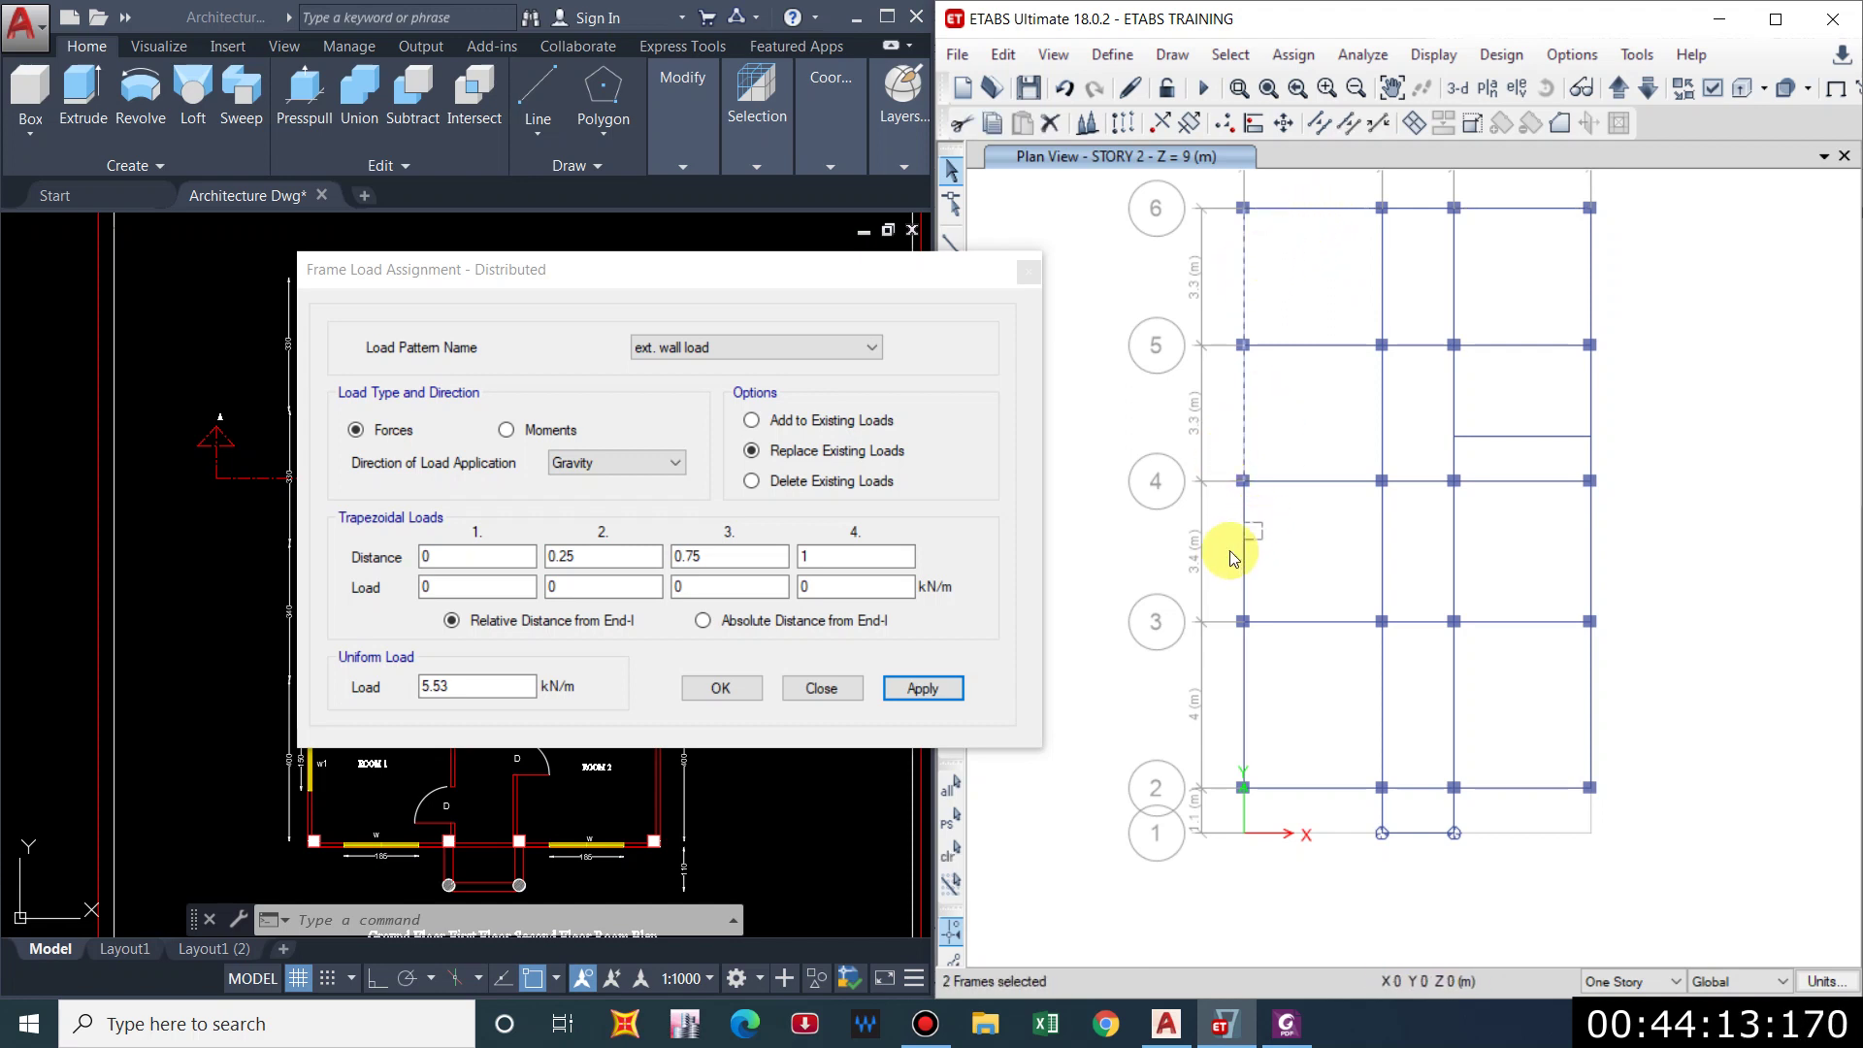
{"action": "left_click", "coordinate": [1242, 696]}
{"action": "left_click", "coordinate": [1313, 787]}
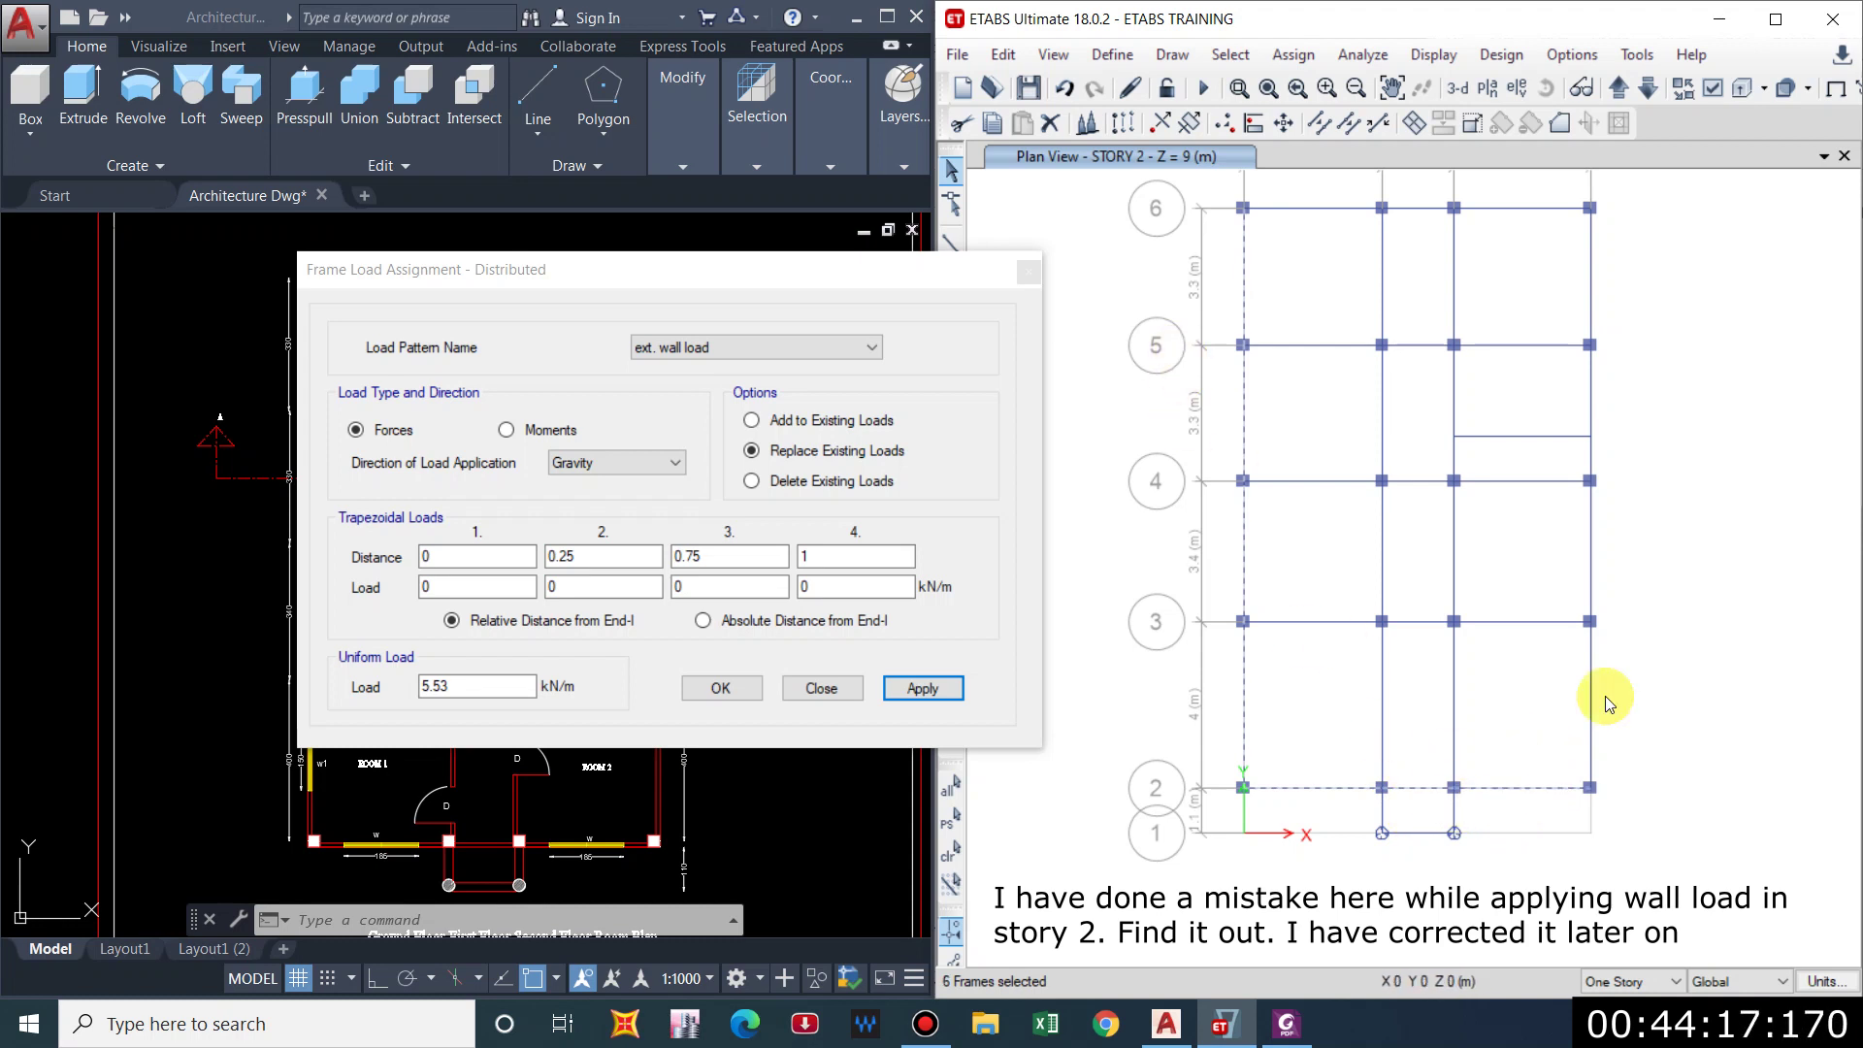
{"action": "left_click", "coordinate": [1590, 388]}
{"action": "left_click", "coordinate": [1453, 272]}
{"action": "left_click", "coordinate": [1417, 208]}
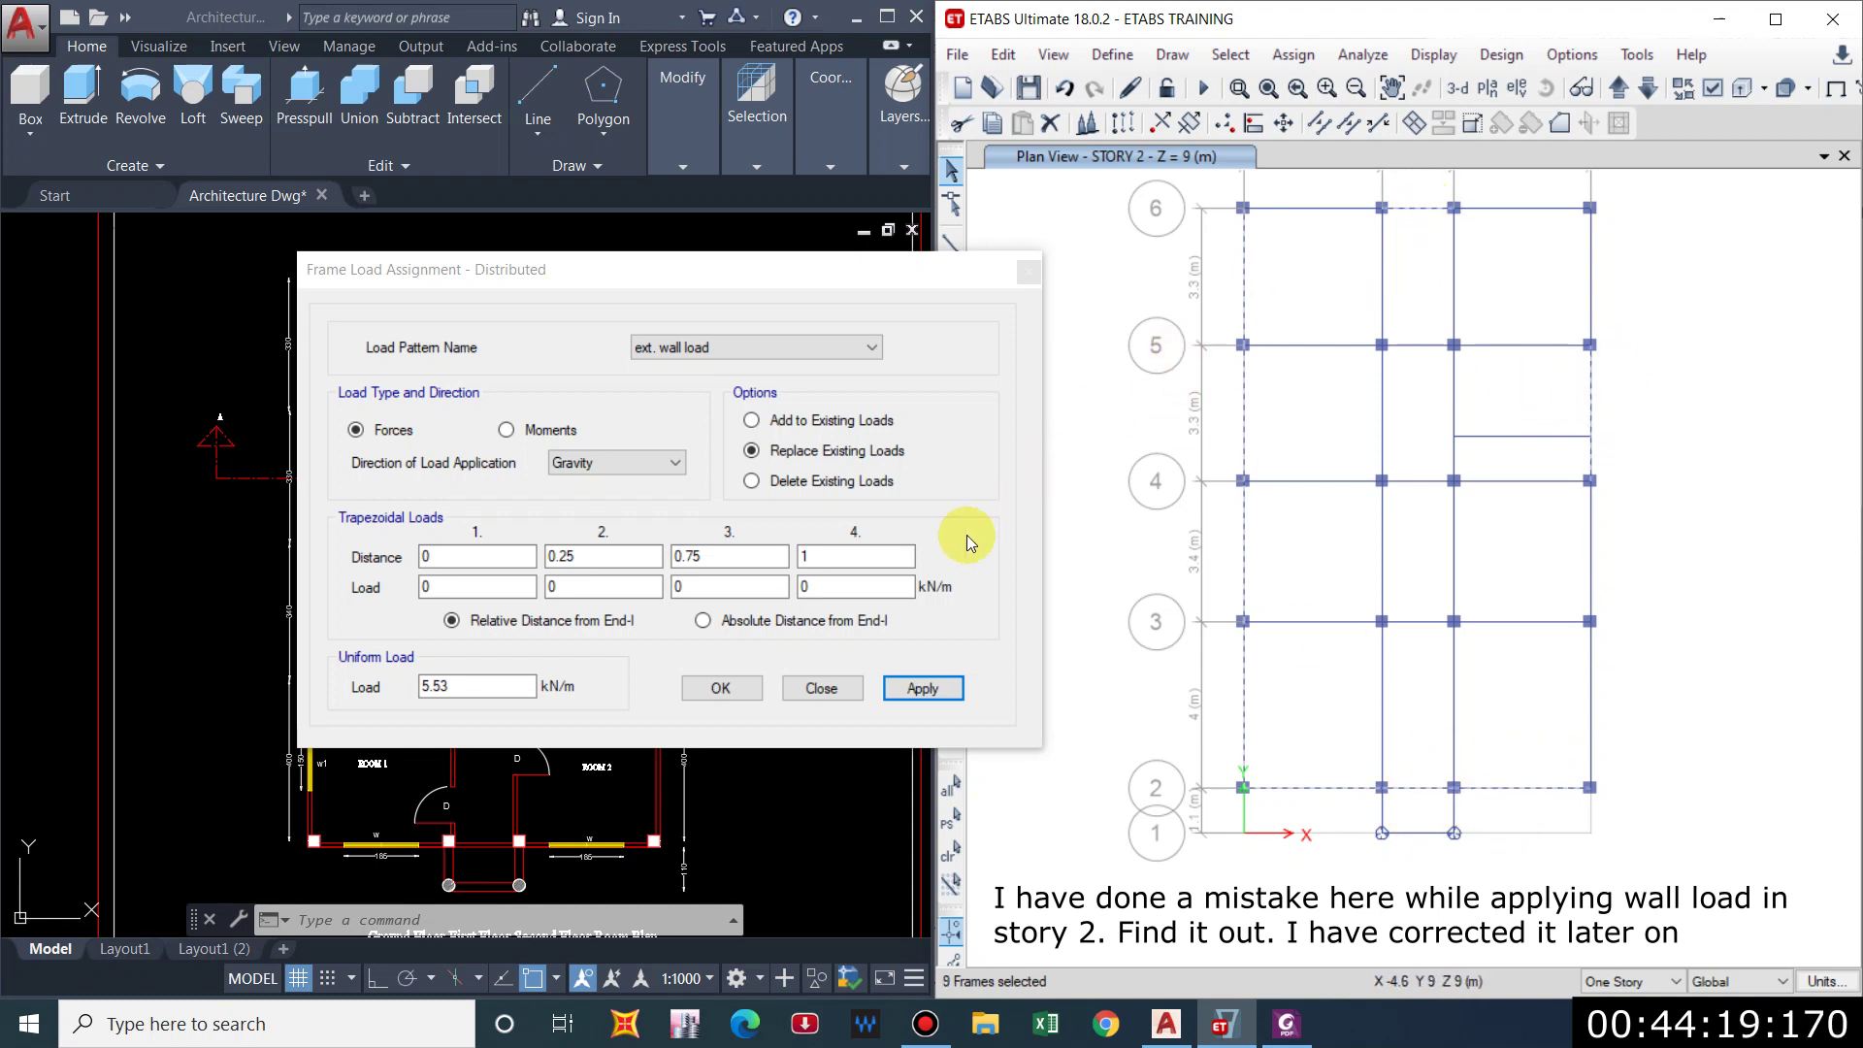
{"action": "left_click", "coordinate": [486, 695]}
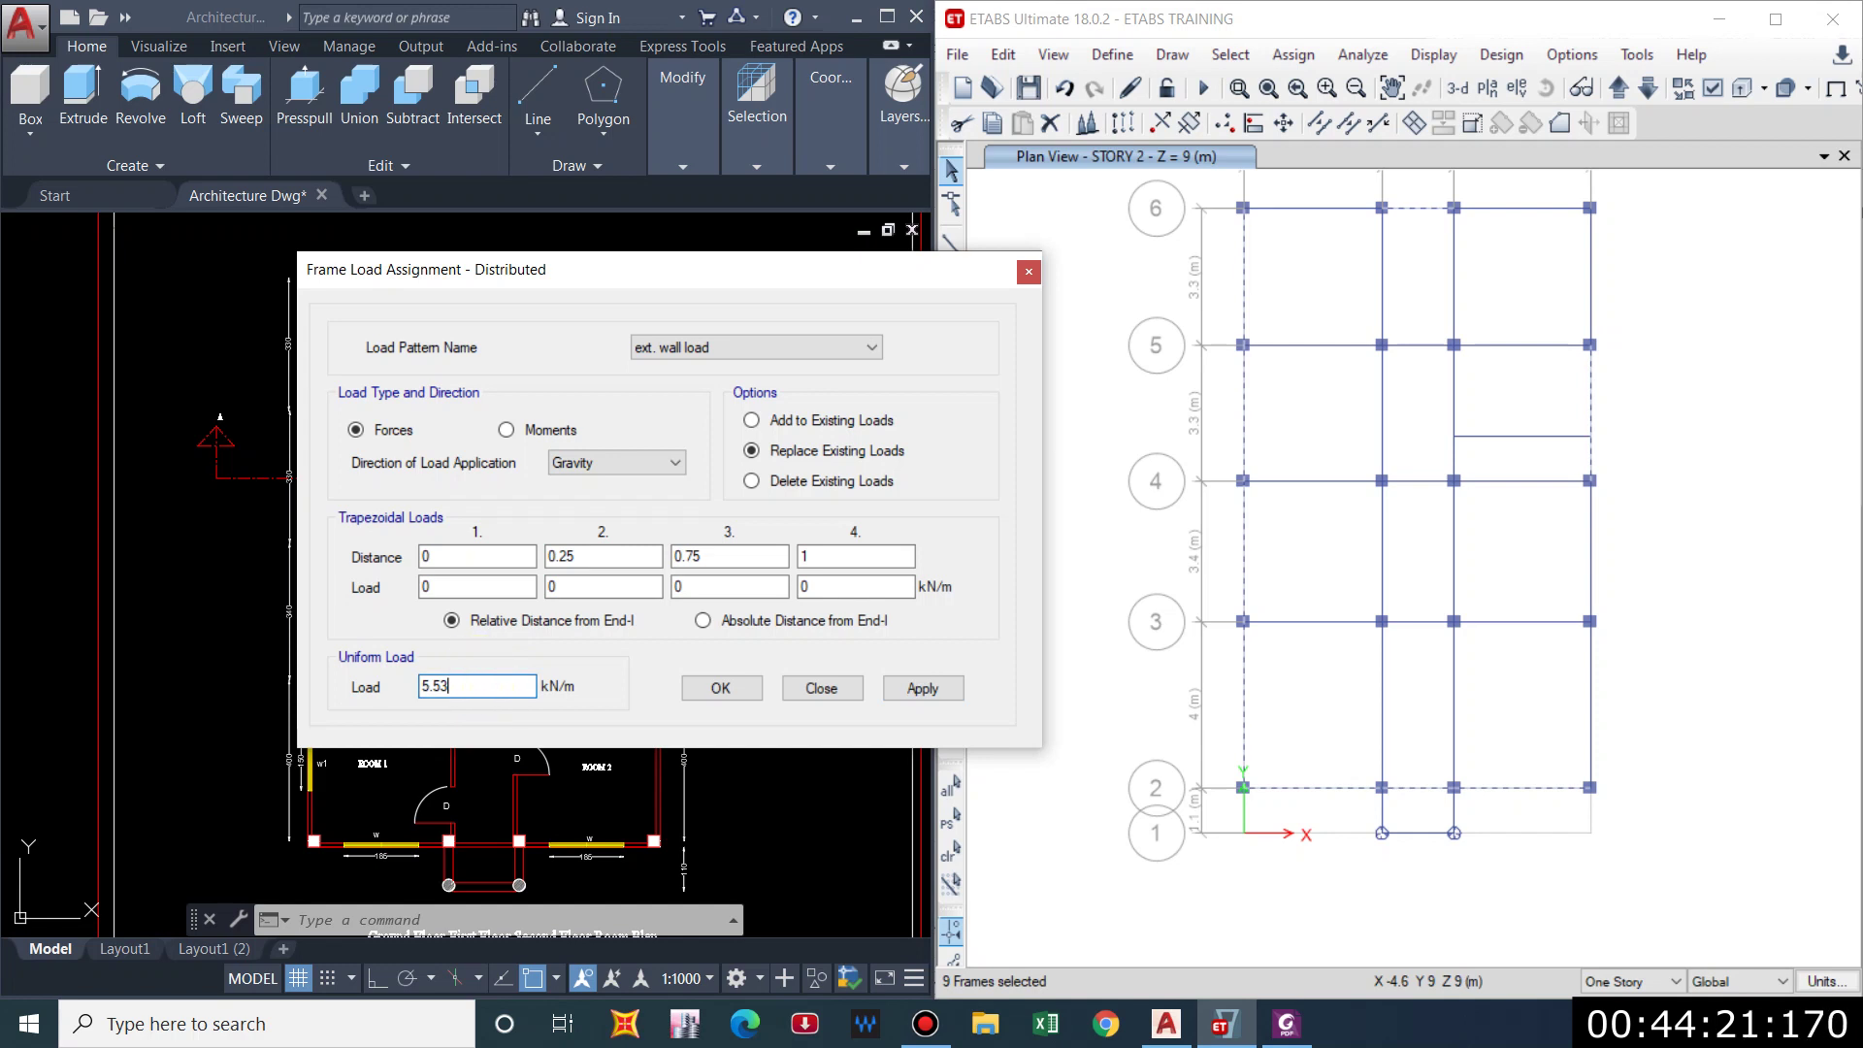
{"action": "type", "text": "*.8"}
{"action": "left_click", "coordinate": [949, 684]}
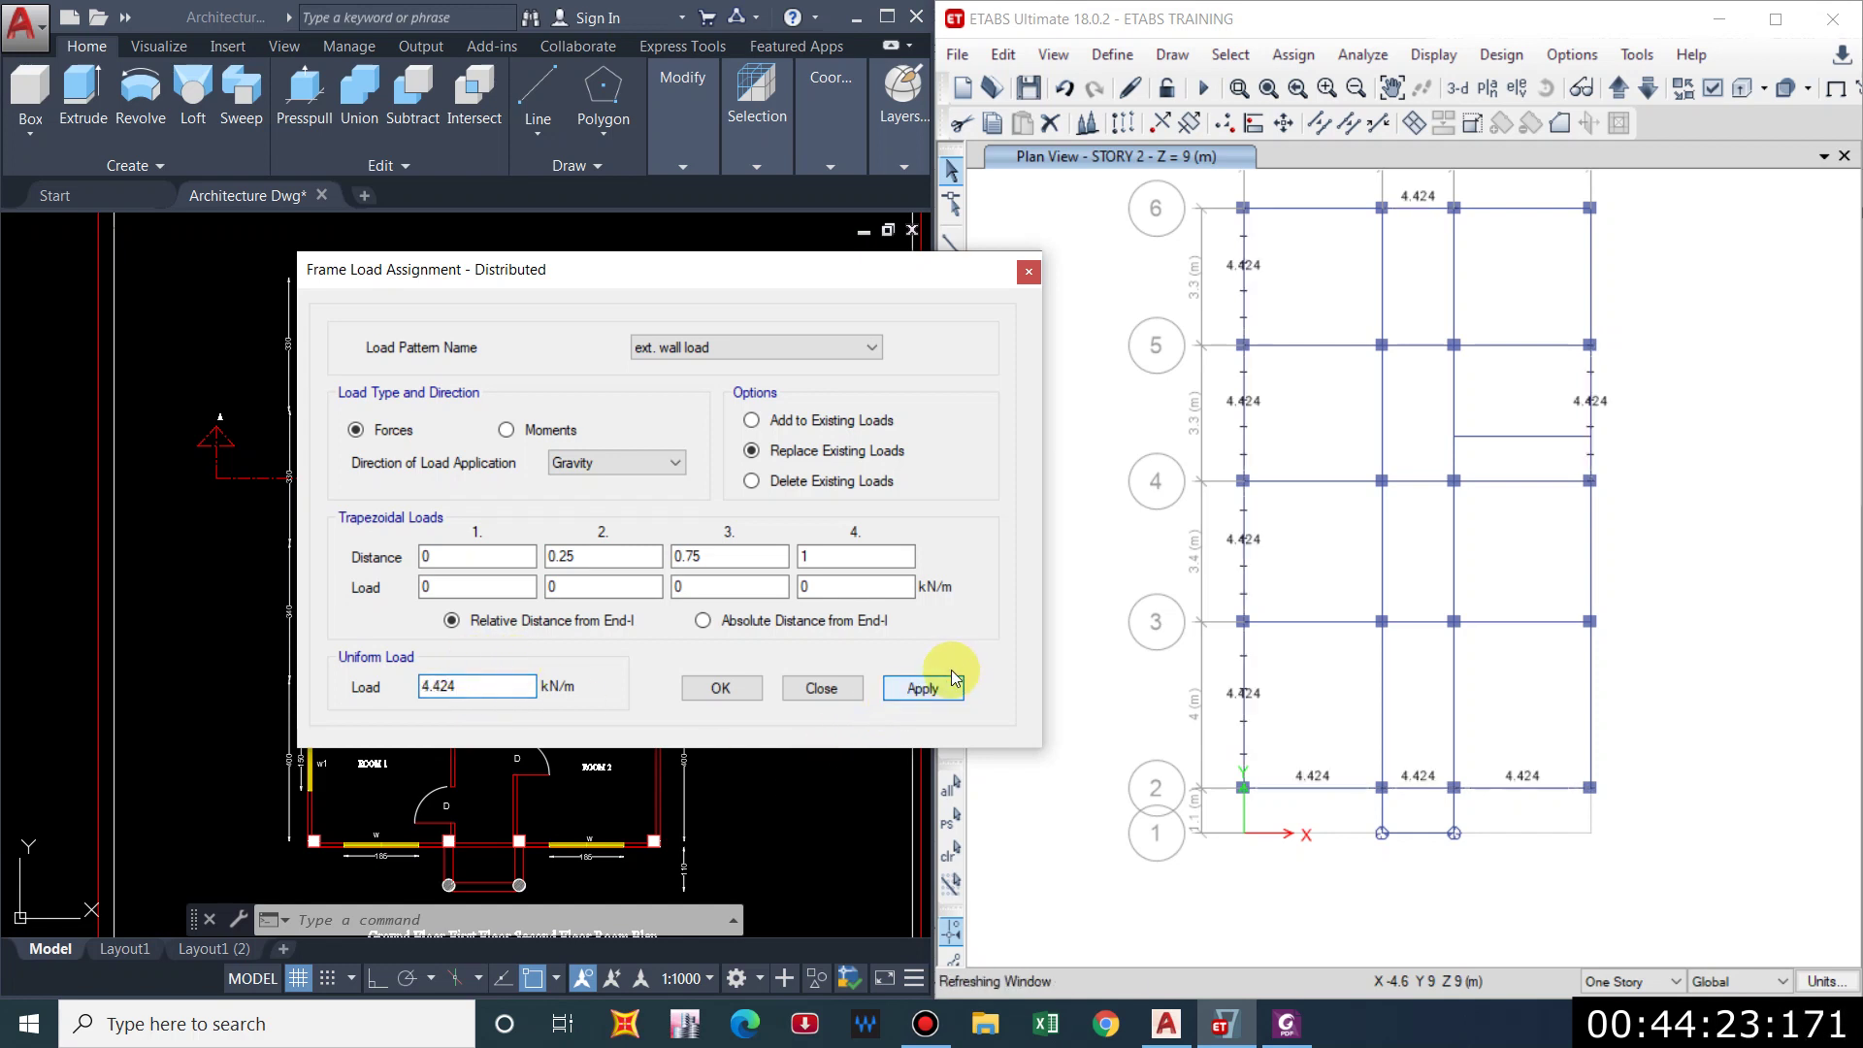
Assign a 5.53 kN/m uniform ext. wall load to Story 2 grid 6 beams A-B and C-D and grid D beams 2-3, 3-4 and 5-6.
{"action": "left_click", "coordinate": [1354, 208]}
{"action": "left_click", "coordinate": [1553, 207]}
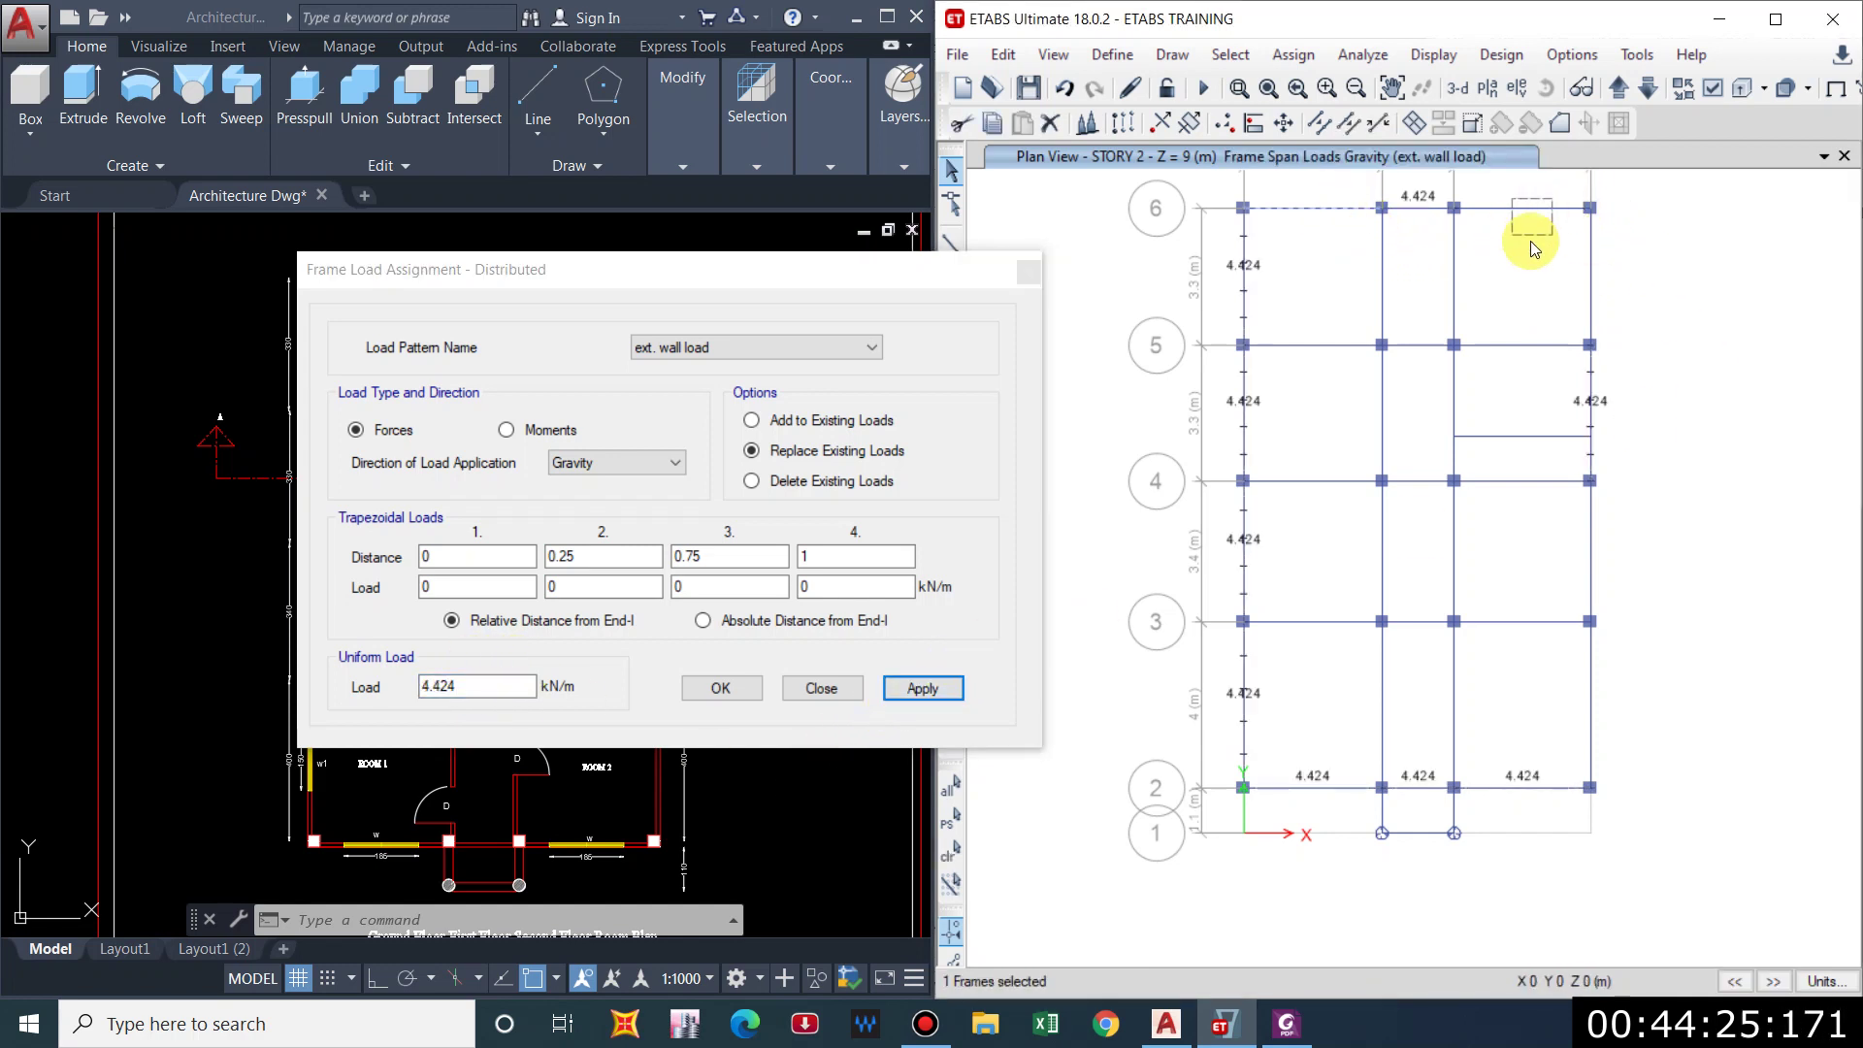
{"action": "left_click", "coordinate": [1590, 276]}
{"action": "left_click", "coordinate": [1592, 572]}
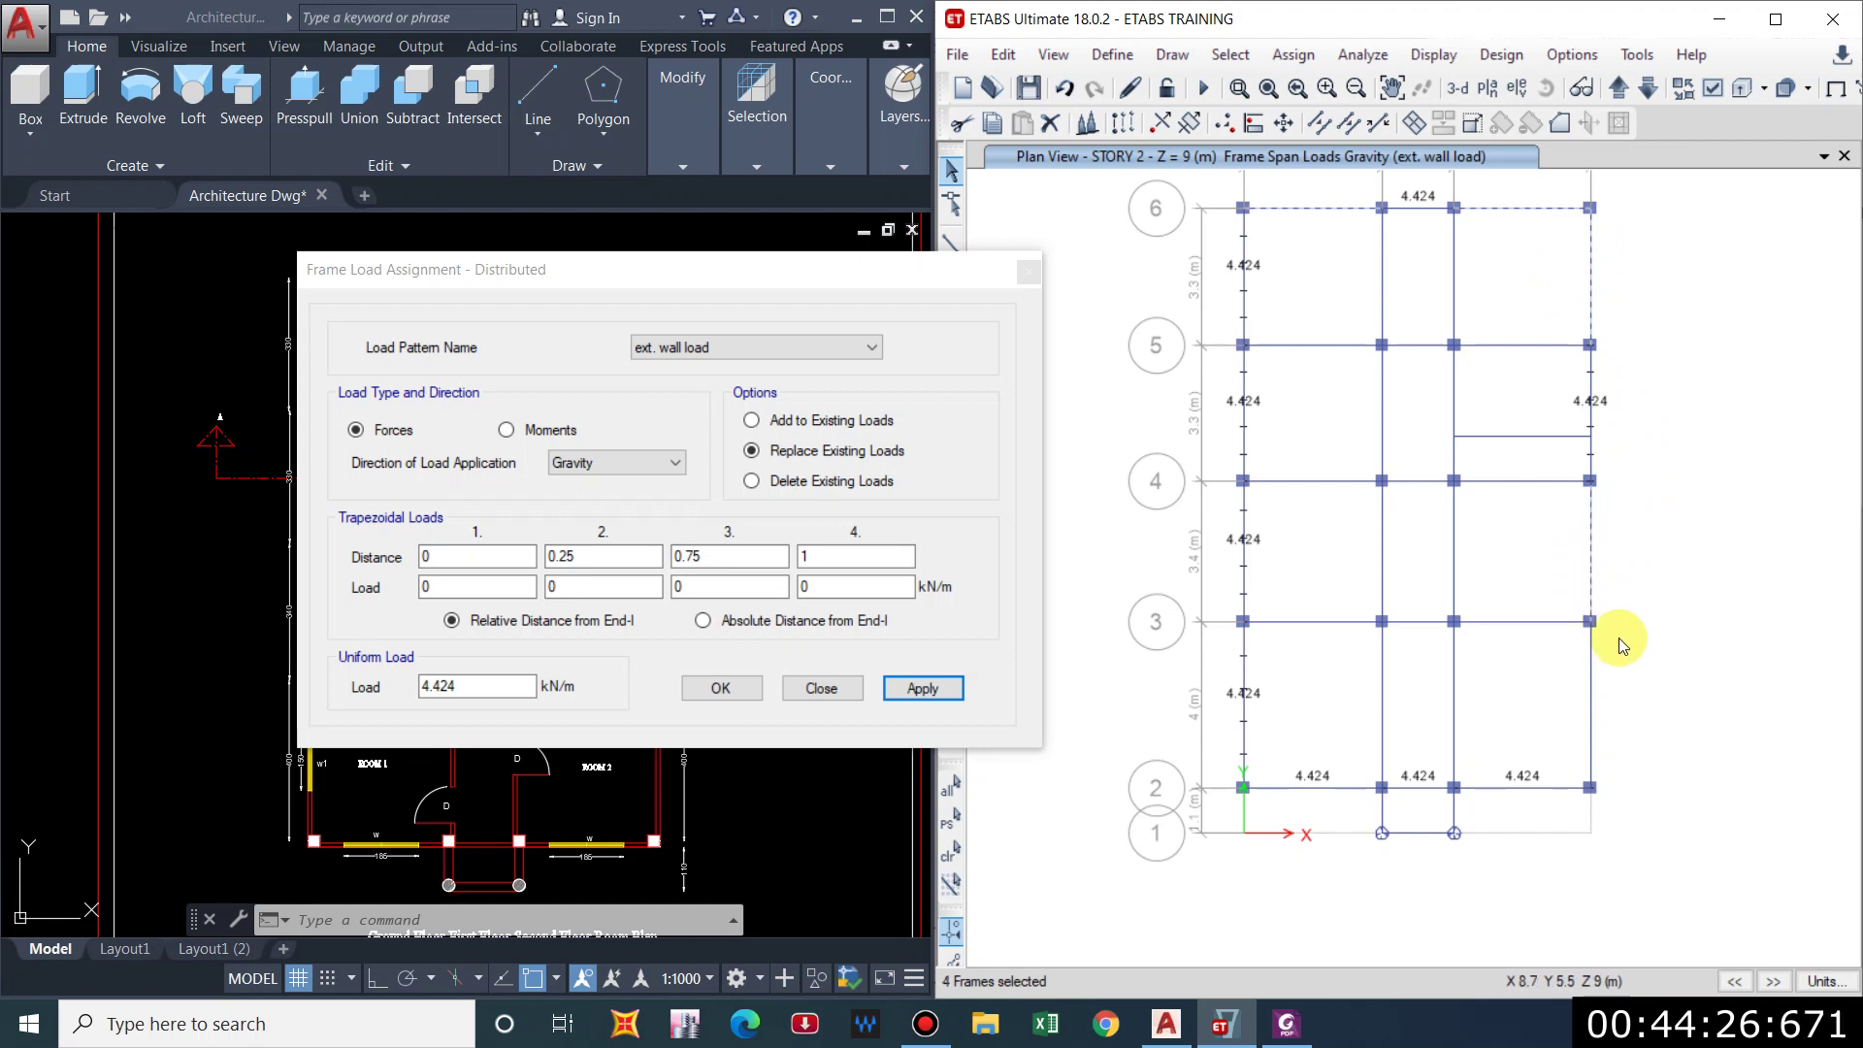
{"action": "left_click", "coordinate": [1594, 686]}
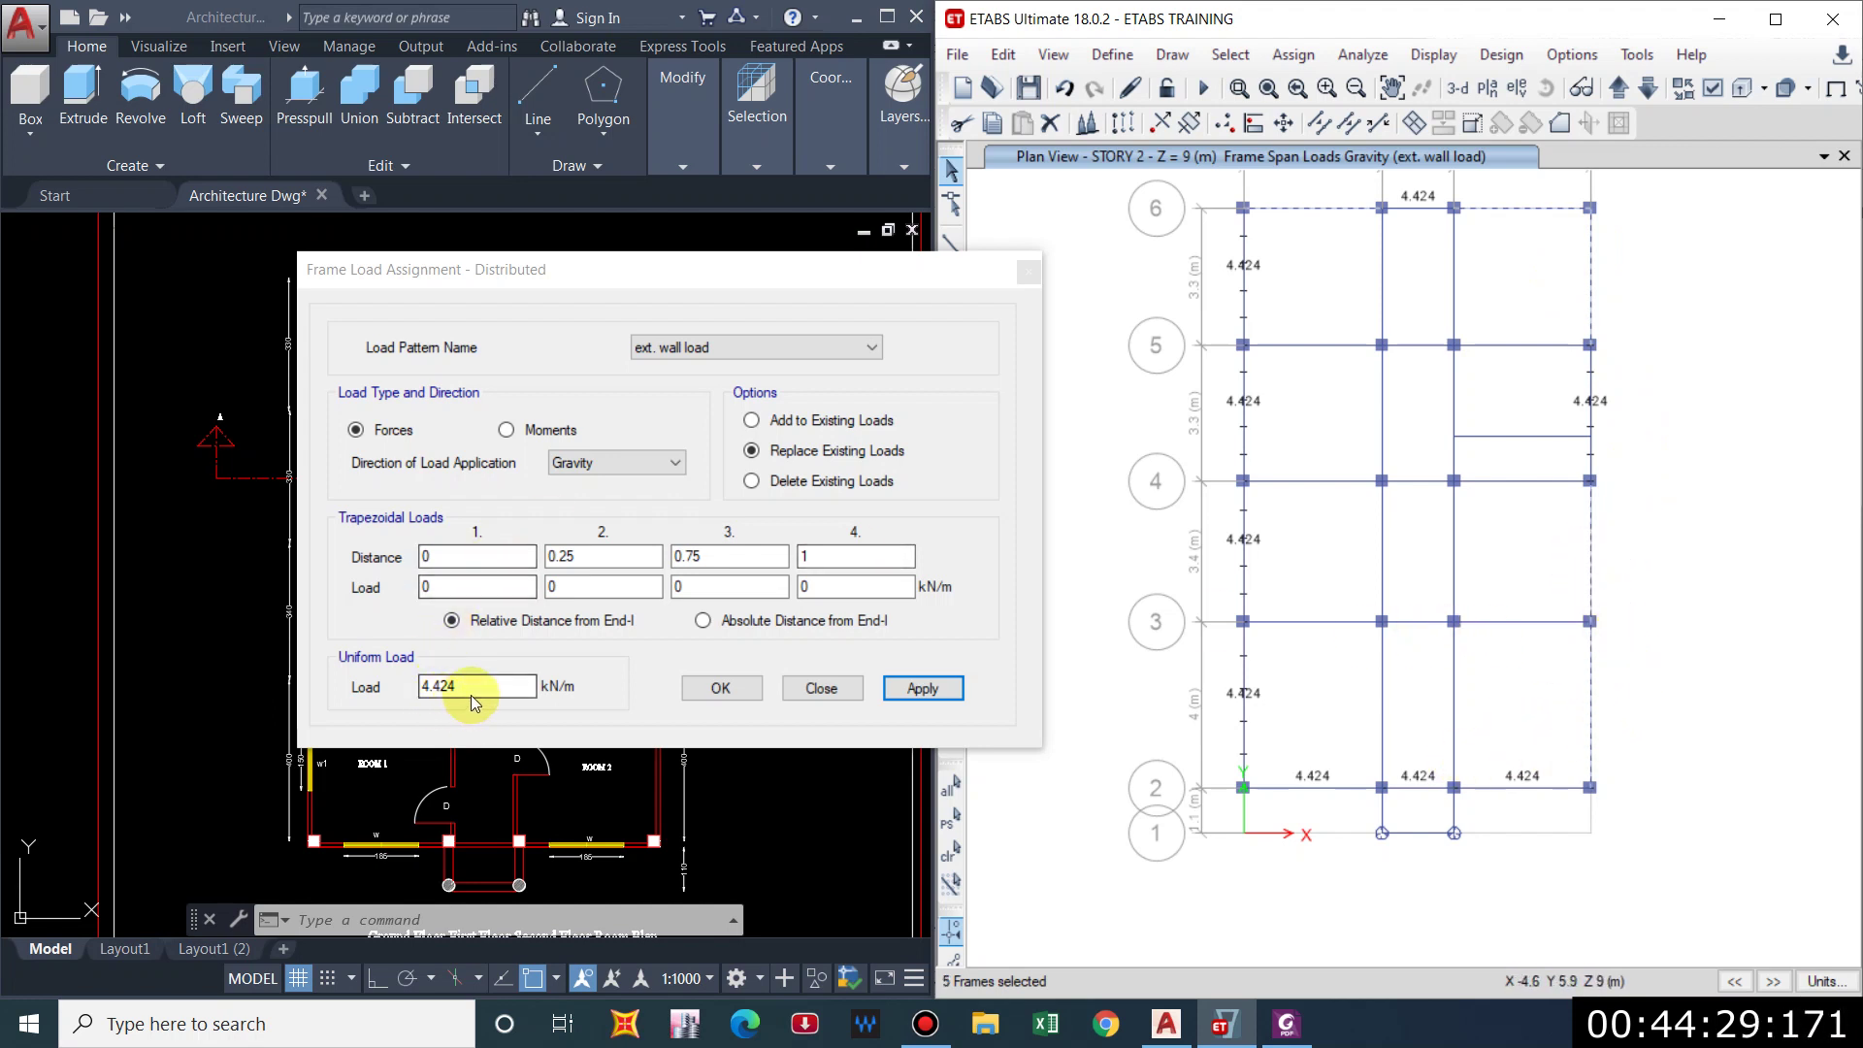
{"action": "left_click_drag", "start_coordinate": [470, 691], "coordinate": [311, 691]}
{"action": "type", "text": "5.53"}
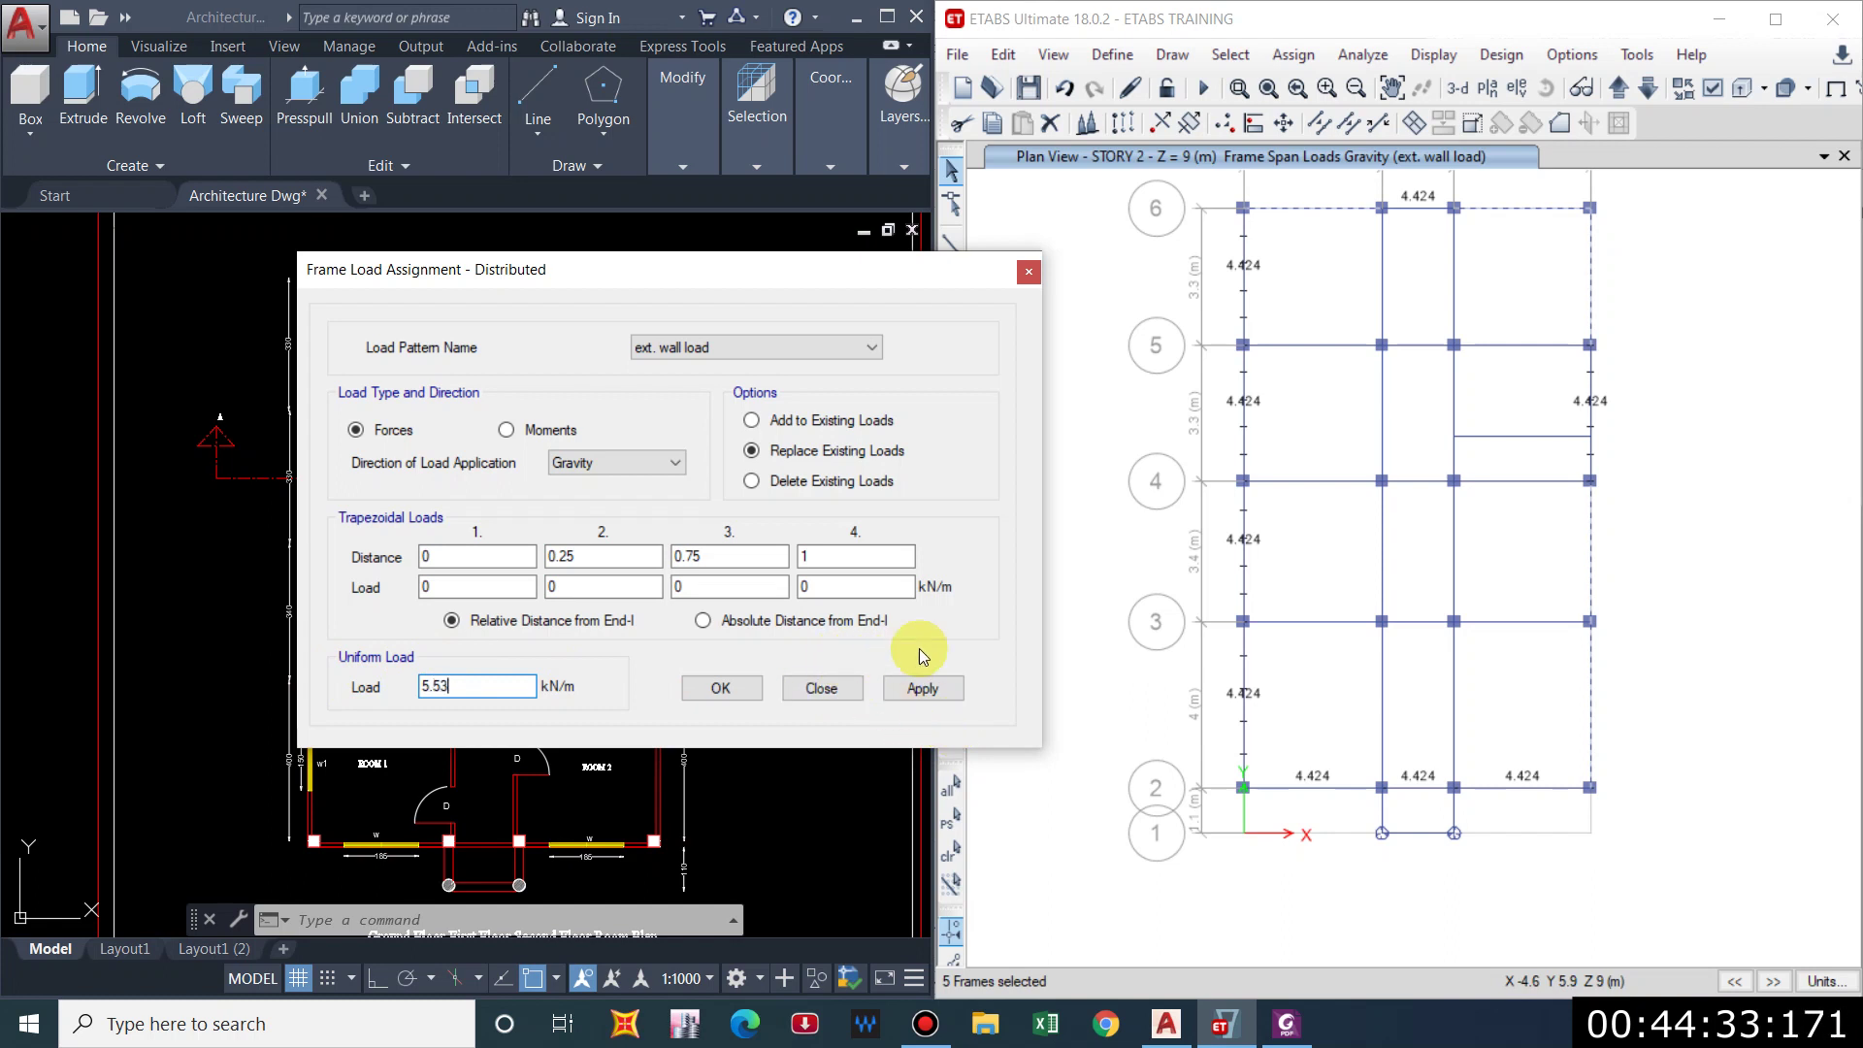
{"action": "left_click", "coordinate": [927, 689]}
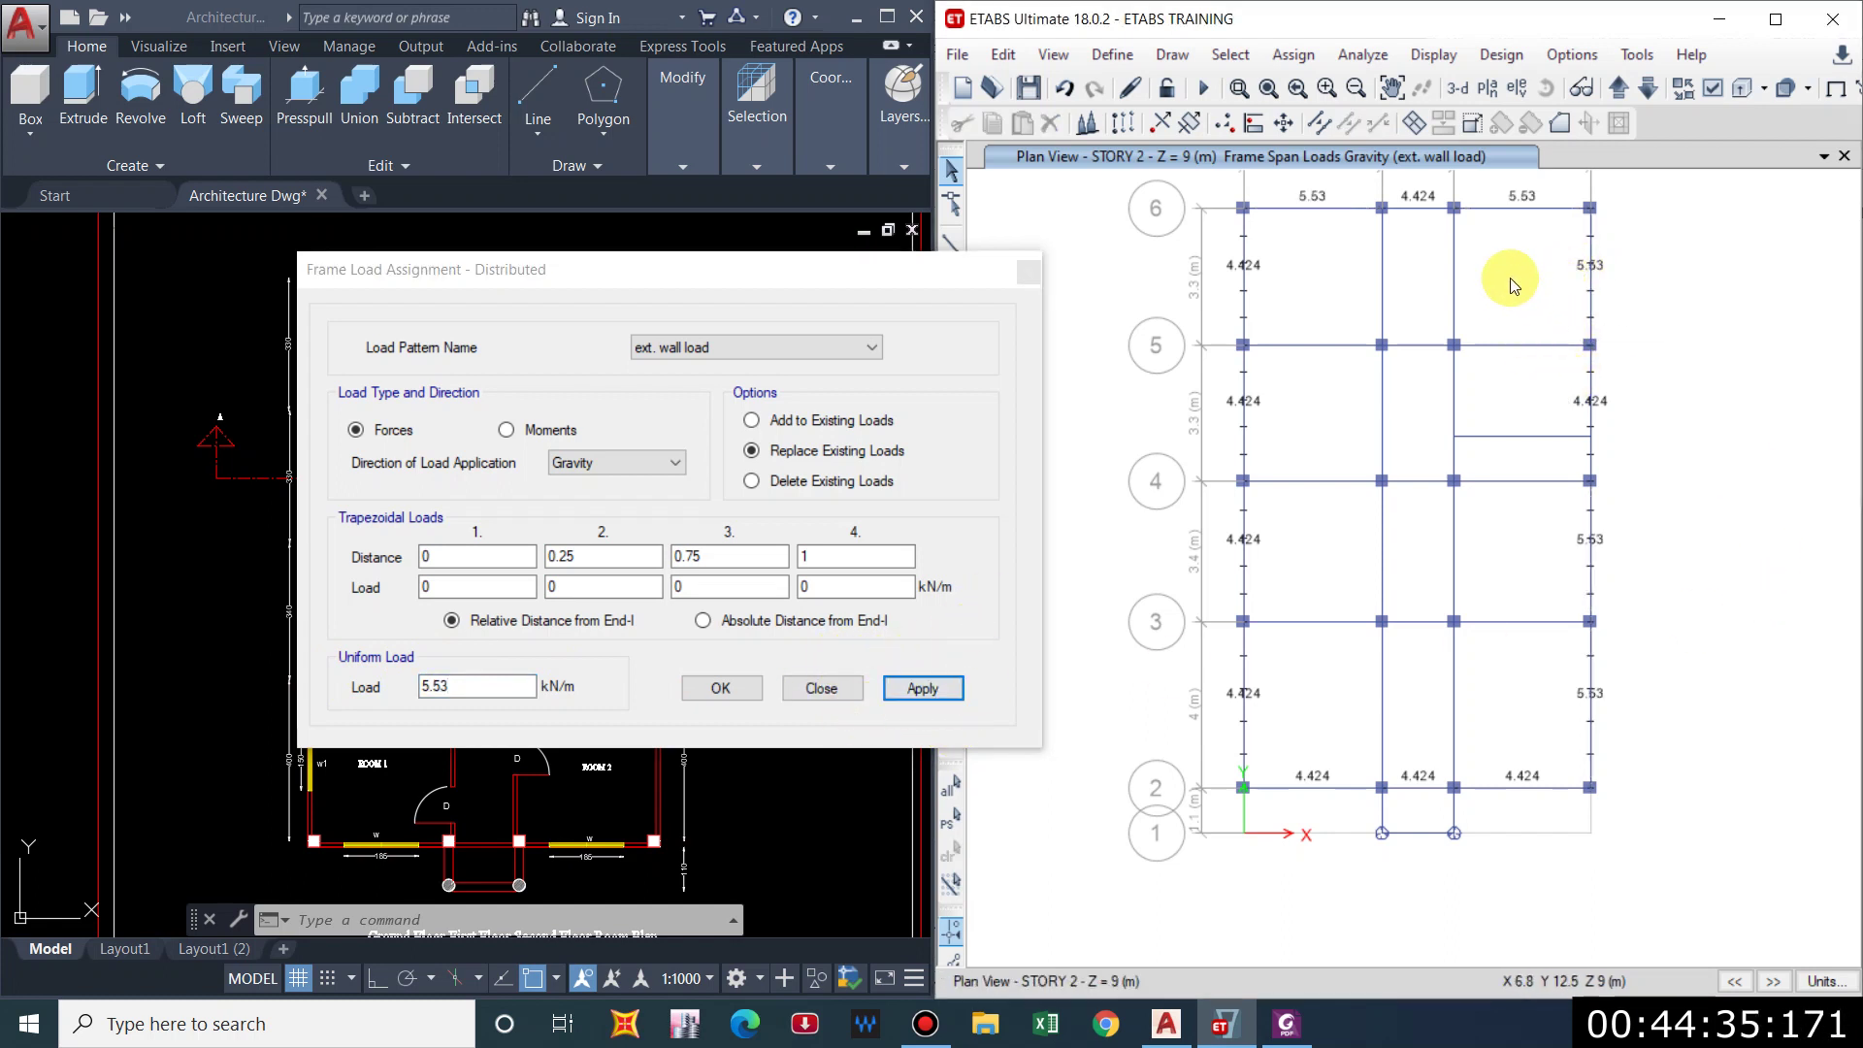
Move the plan view up to Story 3 and examine the top floor on the west elevation drawing in AutoCAD.
{"action": "left_click", "coordinate": [1618, 90]}
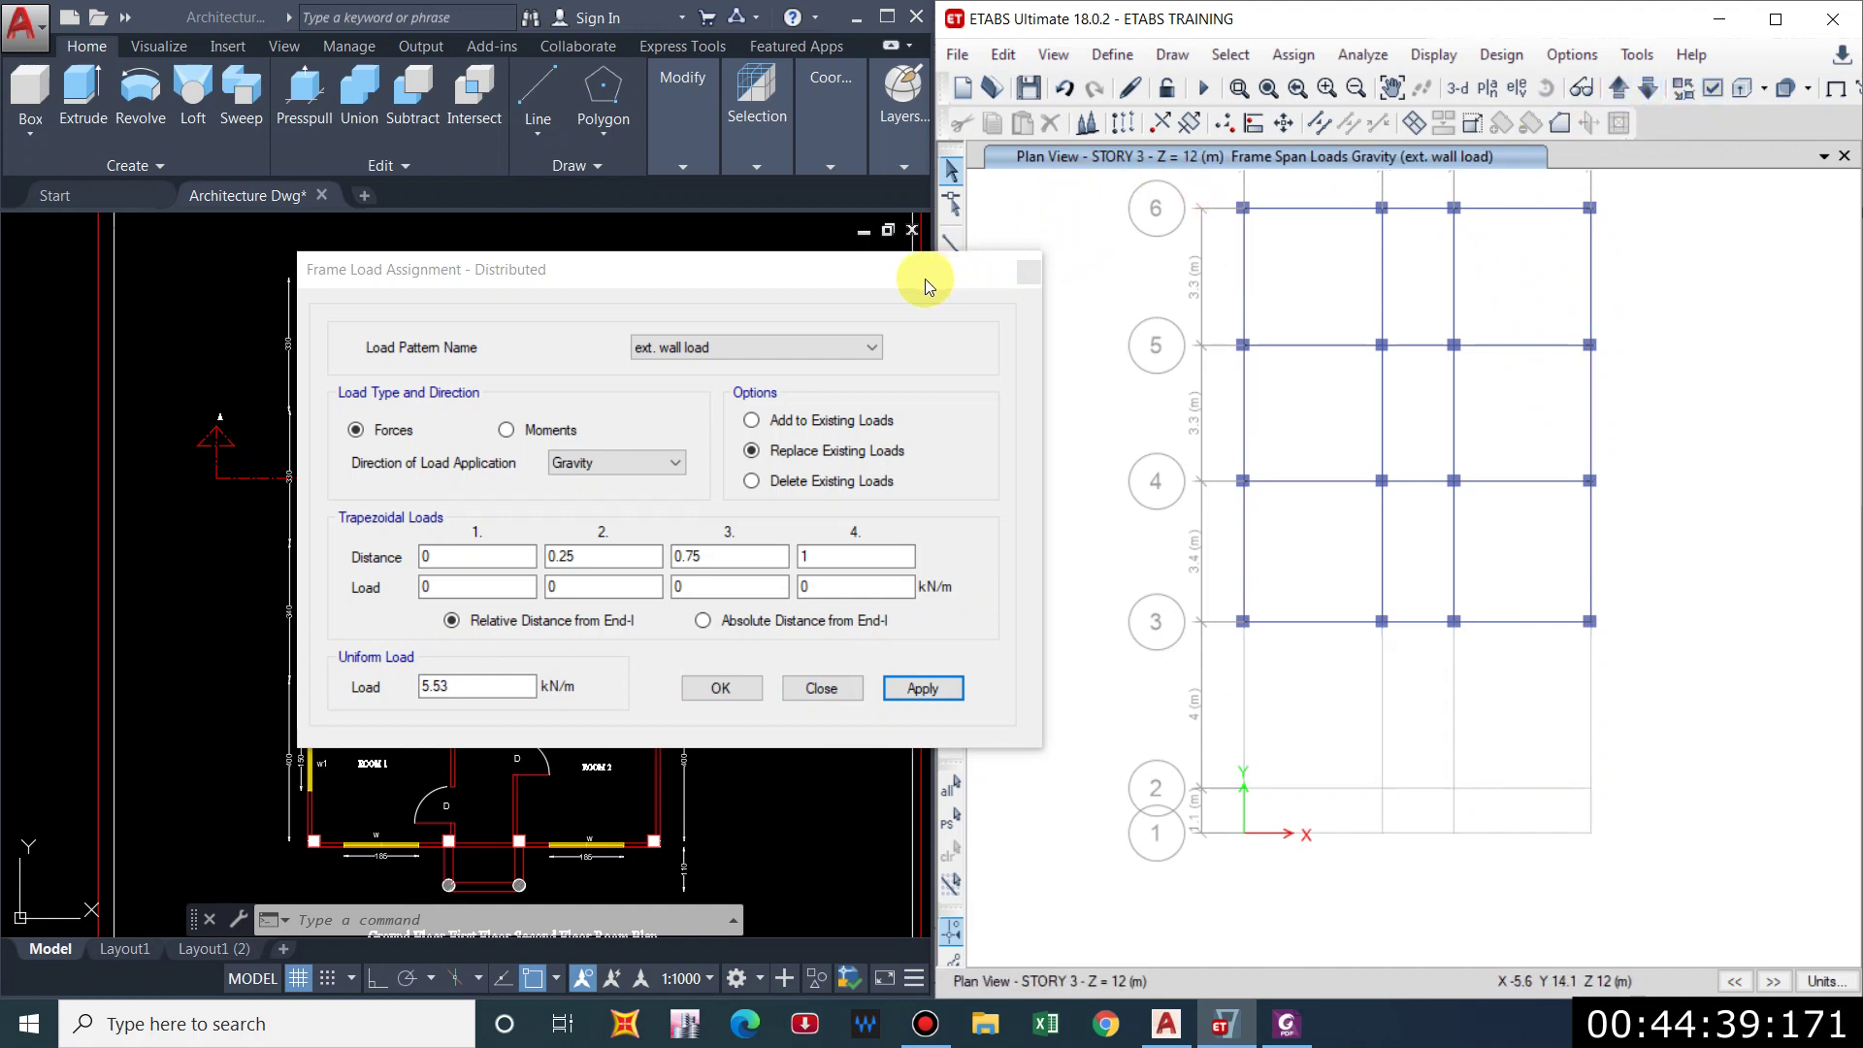
{"action": "mouse_move", "coordinate": [923, 279]}
{"action": "left_mouse_down"}
{"action": "mouse_move", "coordinate": [1362, 499]}
{"action": "mouse_move", "coordinate": [1644, 586]}
{"action": "left_mouse_up"}
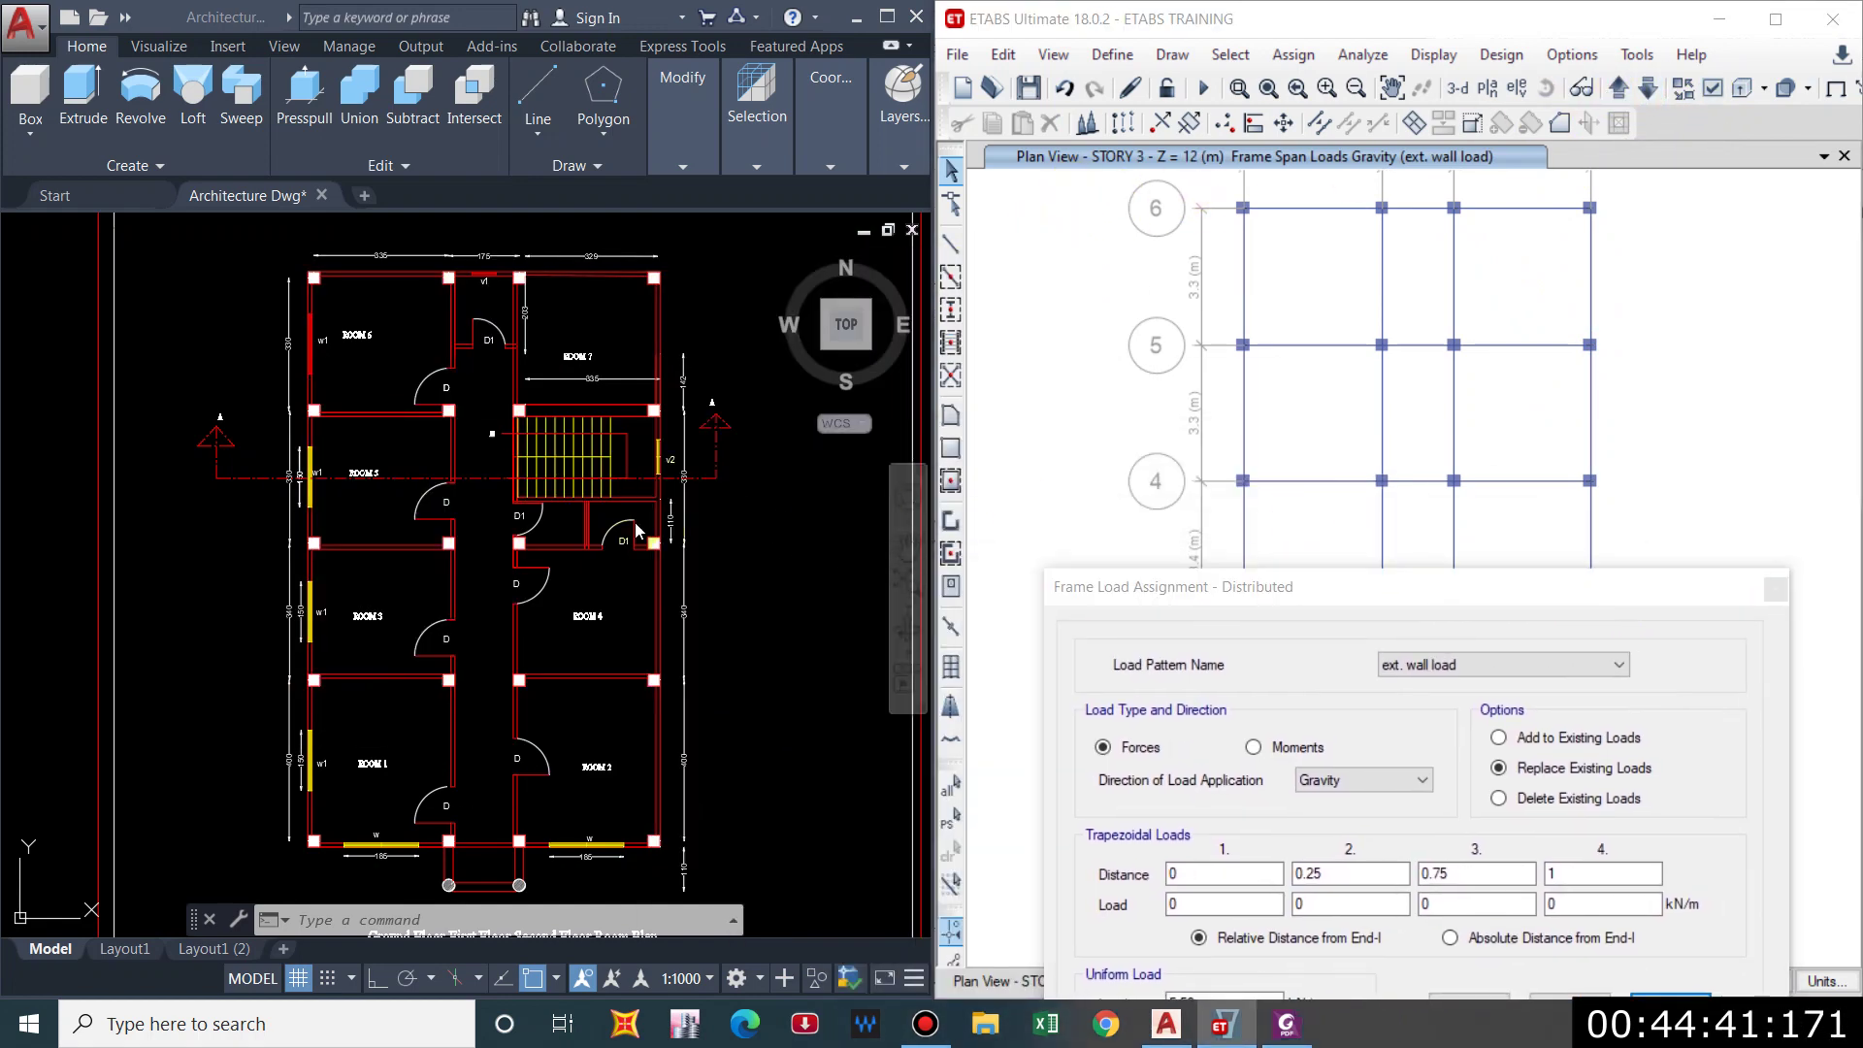
{"action": "scroll", "coordinate": [683, 513], "scroll_direction": "down", "scroll_amount": 5}
{"action": "scroll", "coordinate": [683, 513], "scroll_direction": "down", "scroll_amount": 2}
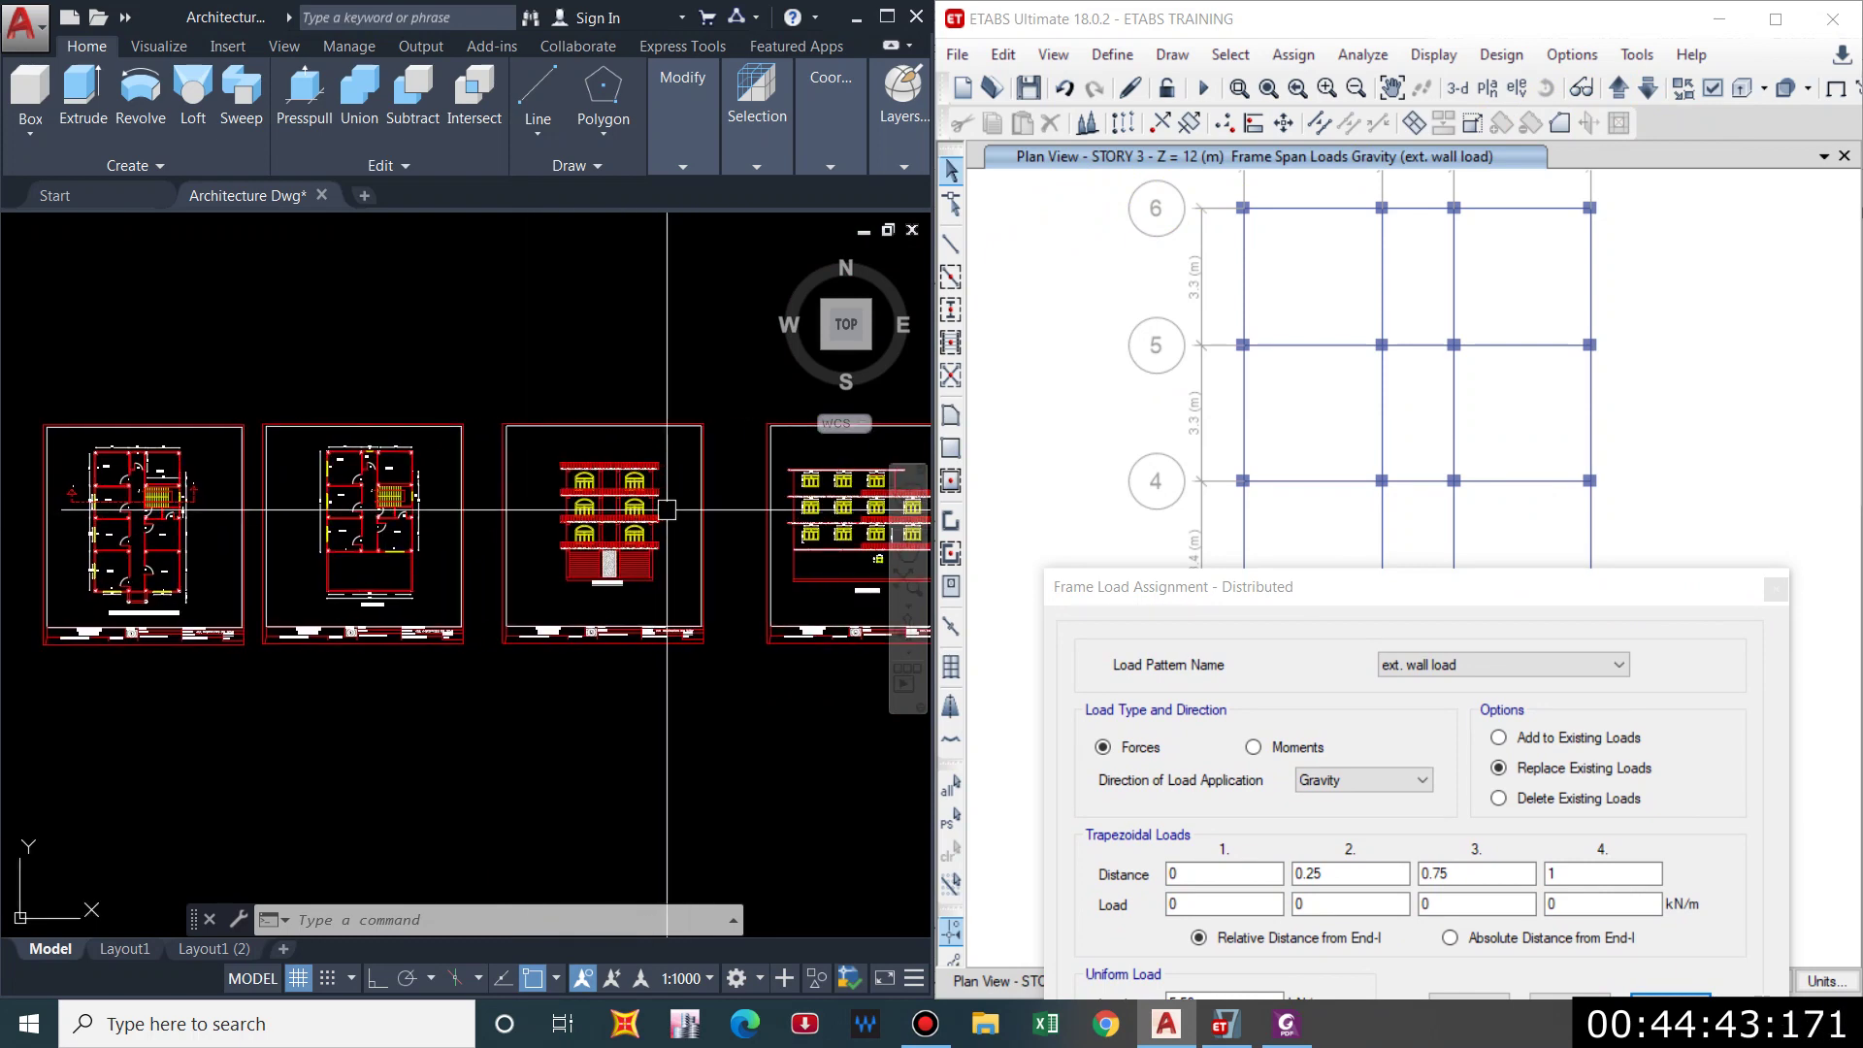
{"action": "scroll", "coordinate": [665, 525], "scroll_direction": "up", "scroll_amount": 2}
{"action": "scroll", "coordinate": [664, 524], "scroll_direction": "up", "scroll_amount": 4}
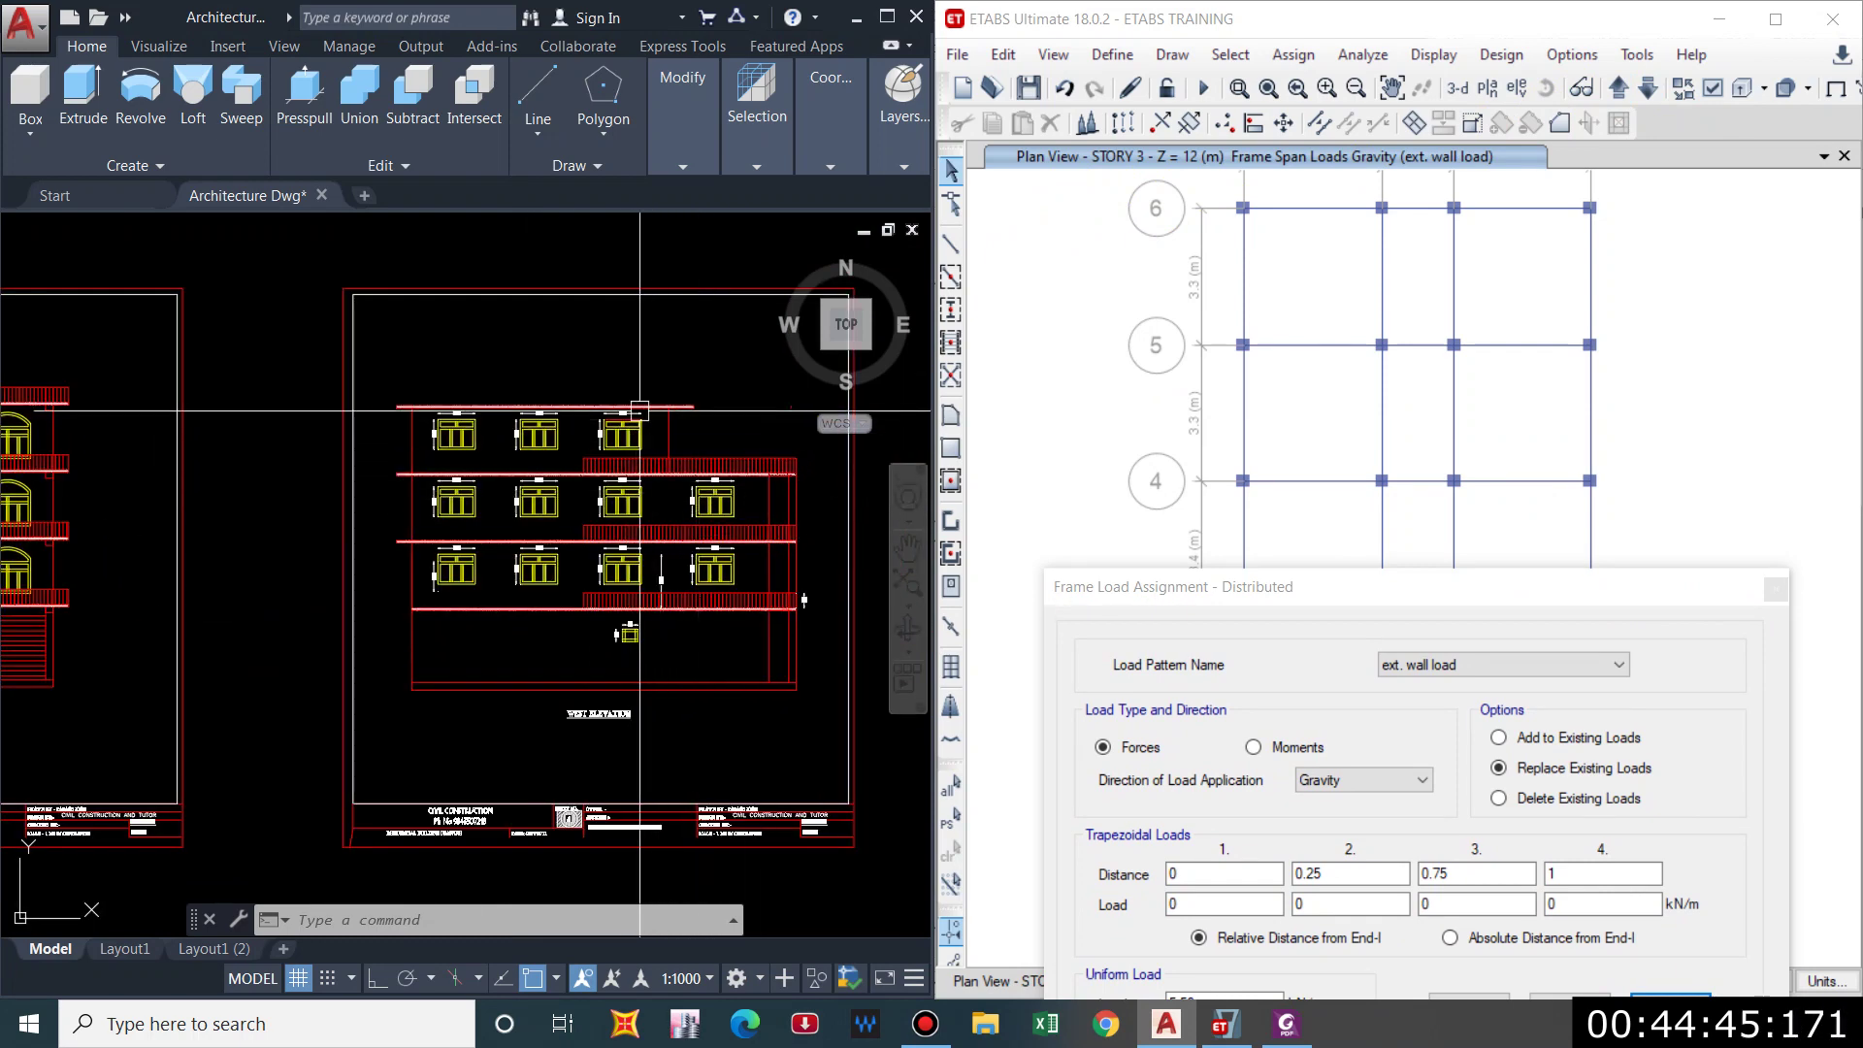
{"action": "scroll", "coordinate": [487, 463], "scroll_direction": "up", "scroll_amount": 3}
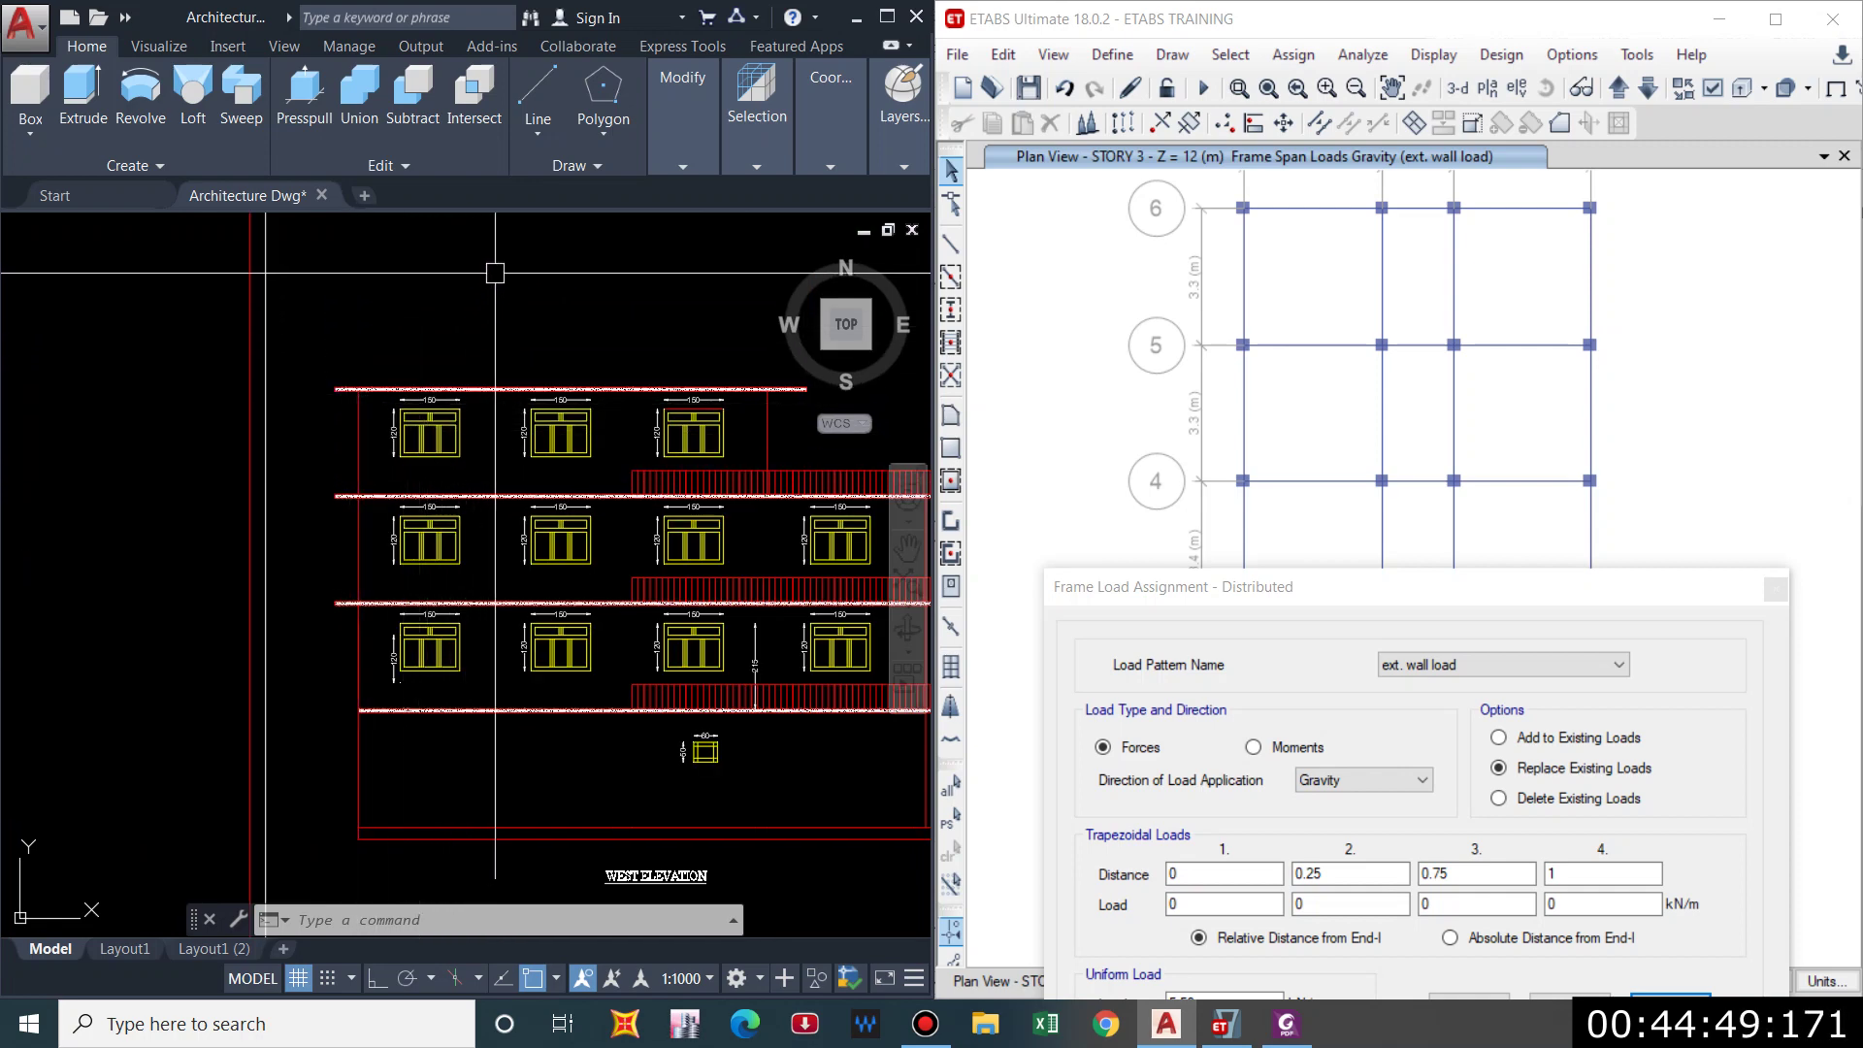
{"action": "middle_click_drag", "start_coordinate": [739, 409], "coordinate": [636, 415]}
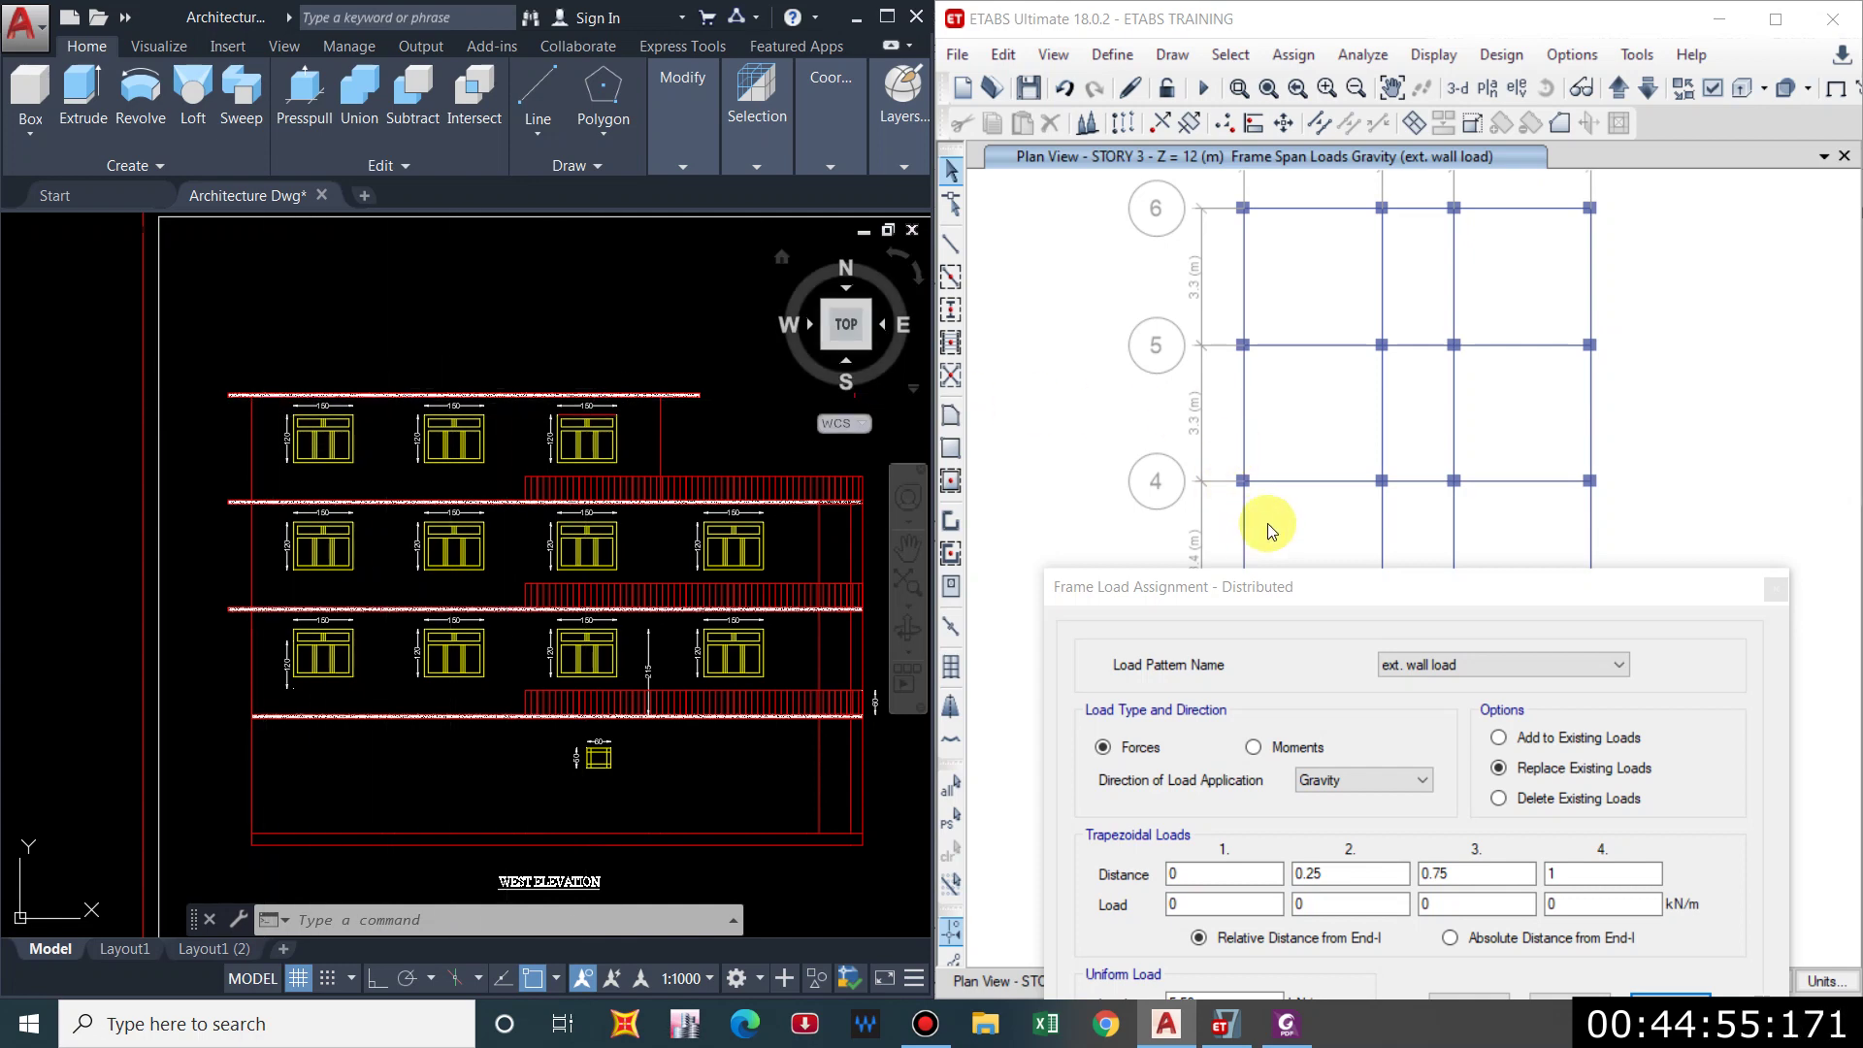
Set the load pattern of the distributed frame load assignment to int. wall load.
{"action": "left_click_drag", "start_coordinate": [1281, 588], "coordinate": [1268, 375]}
{"action": "left_click", "coordinate": [1418, 458]}
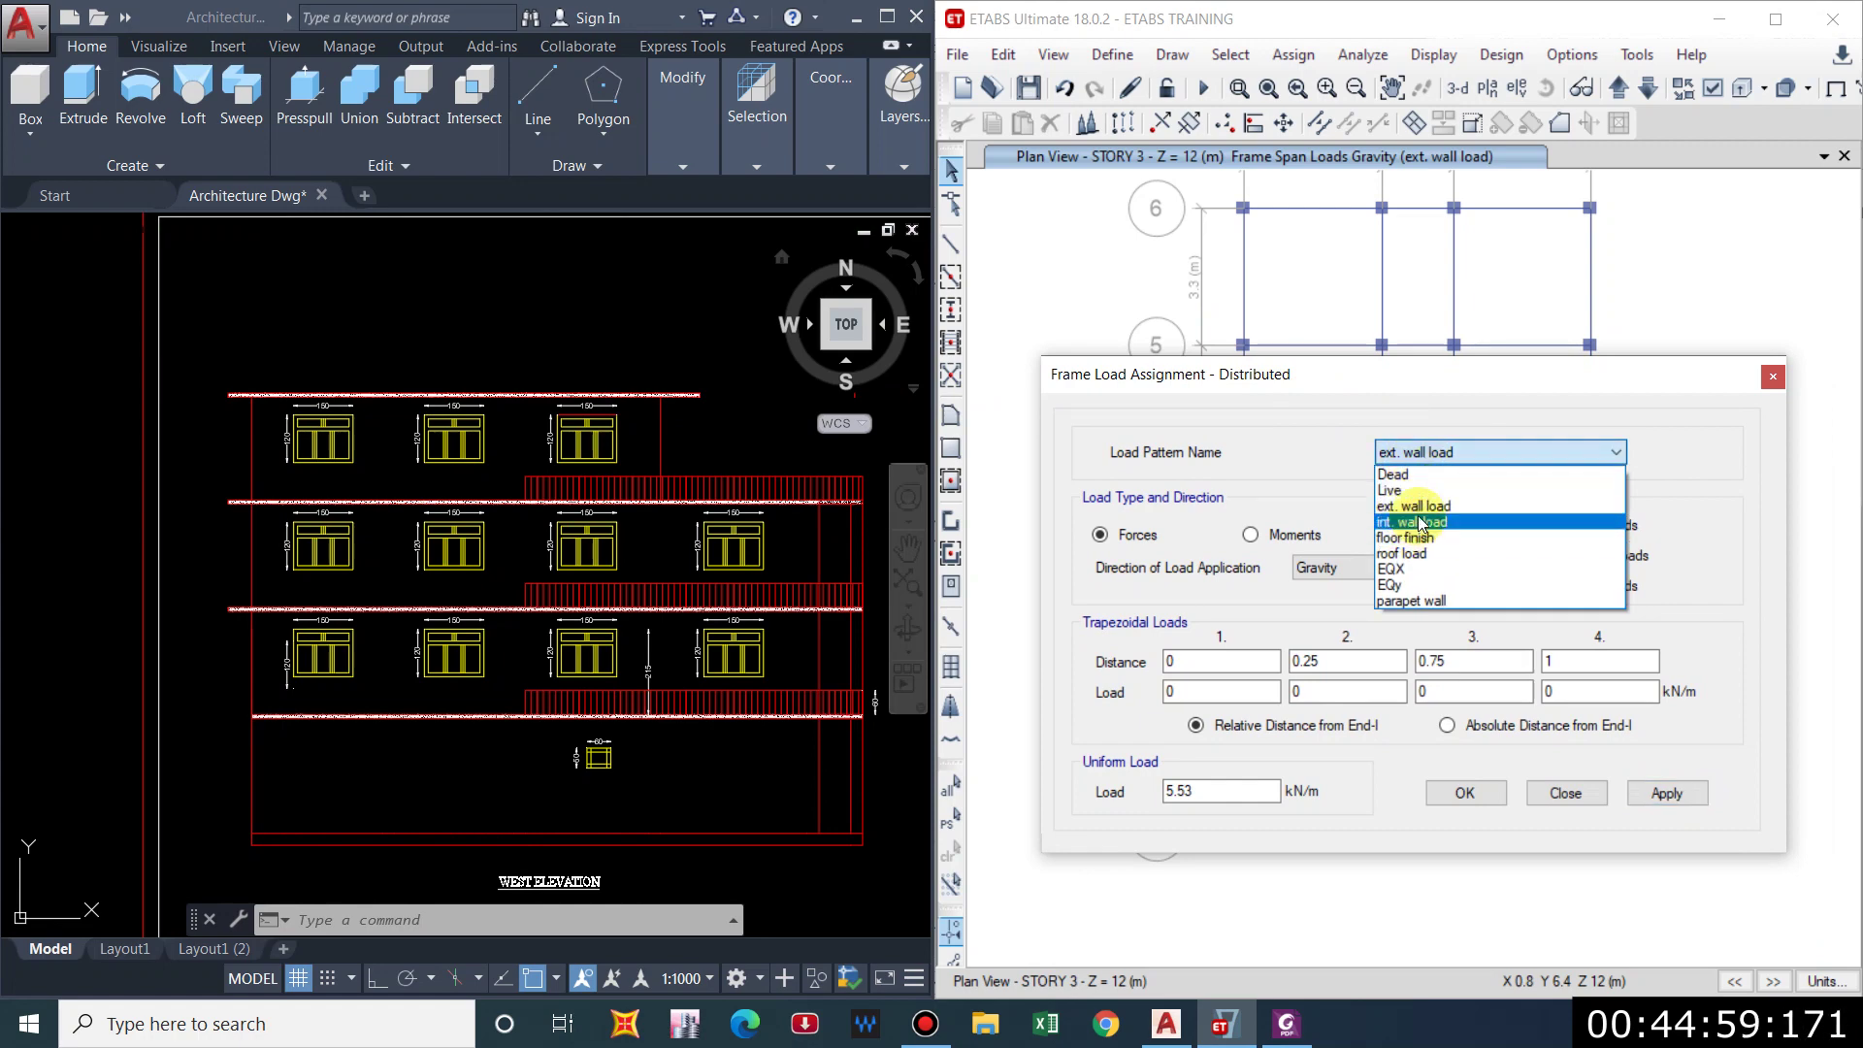
{"action": "left_click", "coordinate": [1419, 534]}
{"action": "left_click", "coordinate": [1419, 452]}
{"action": "left_click", "coordinate": [1417, 515]}
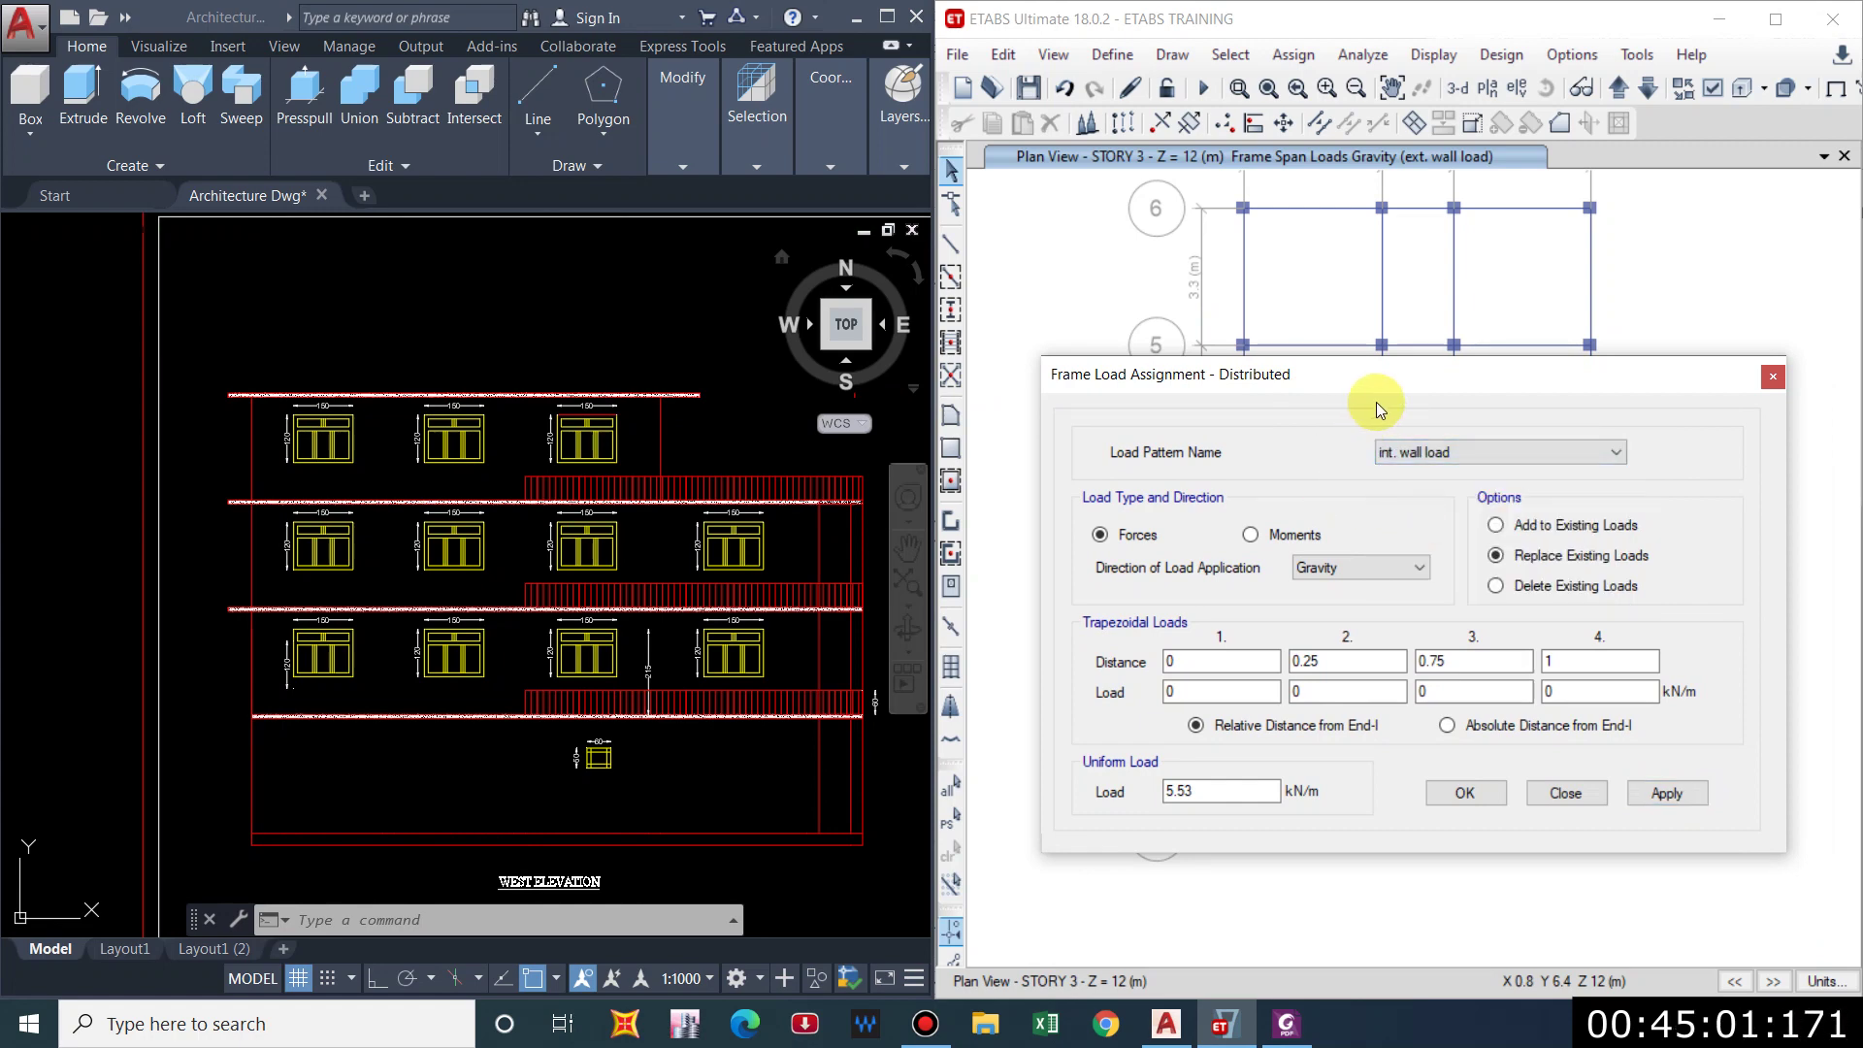
{"action": "left_click_drag", "start_coordinate": [1378, 383], "coordinate": [1416, 814]}
Move the plan view from Story 3 to the ground floor.
{"action": "left_click", "coordinate": [1675, 123]}
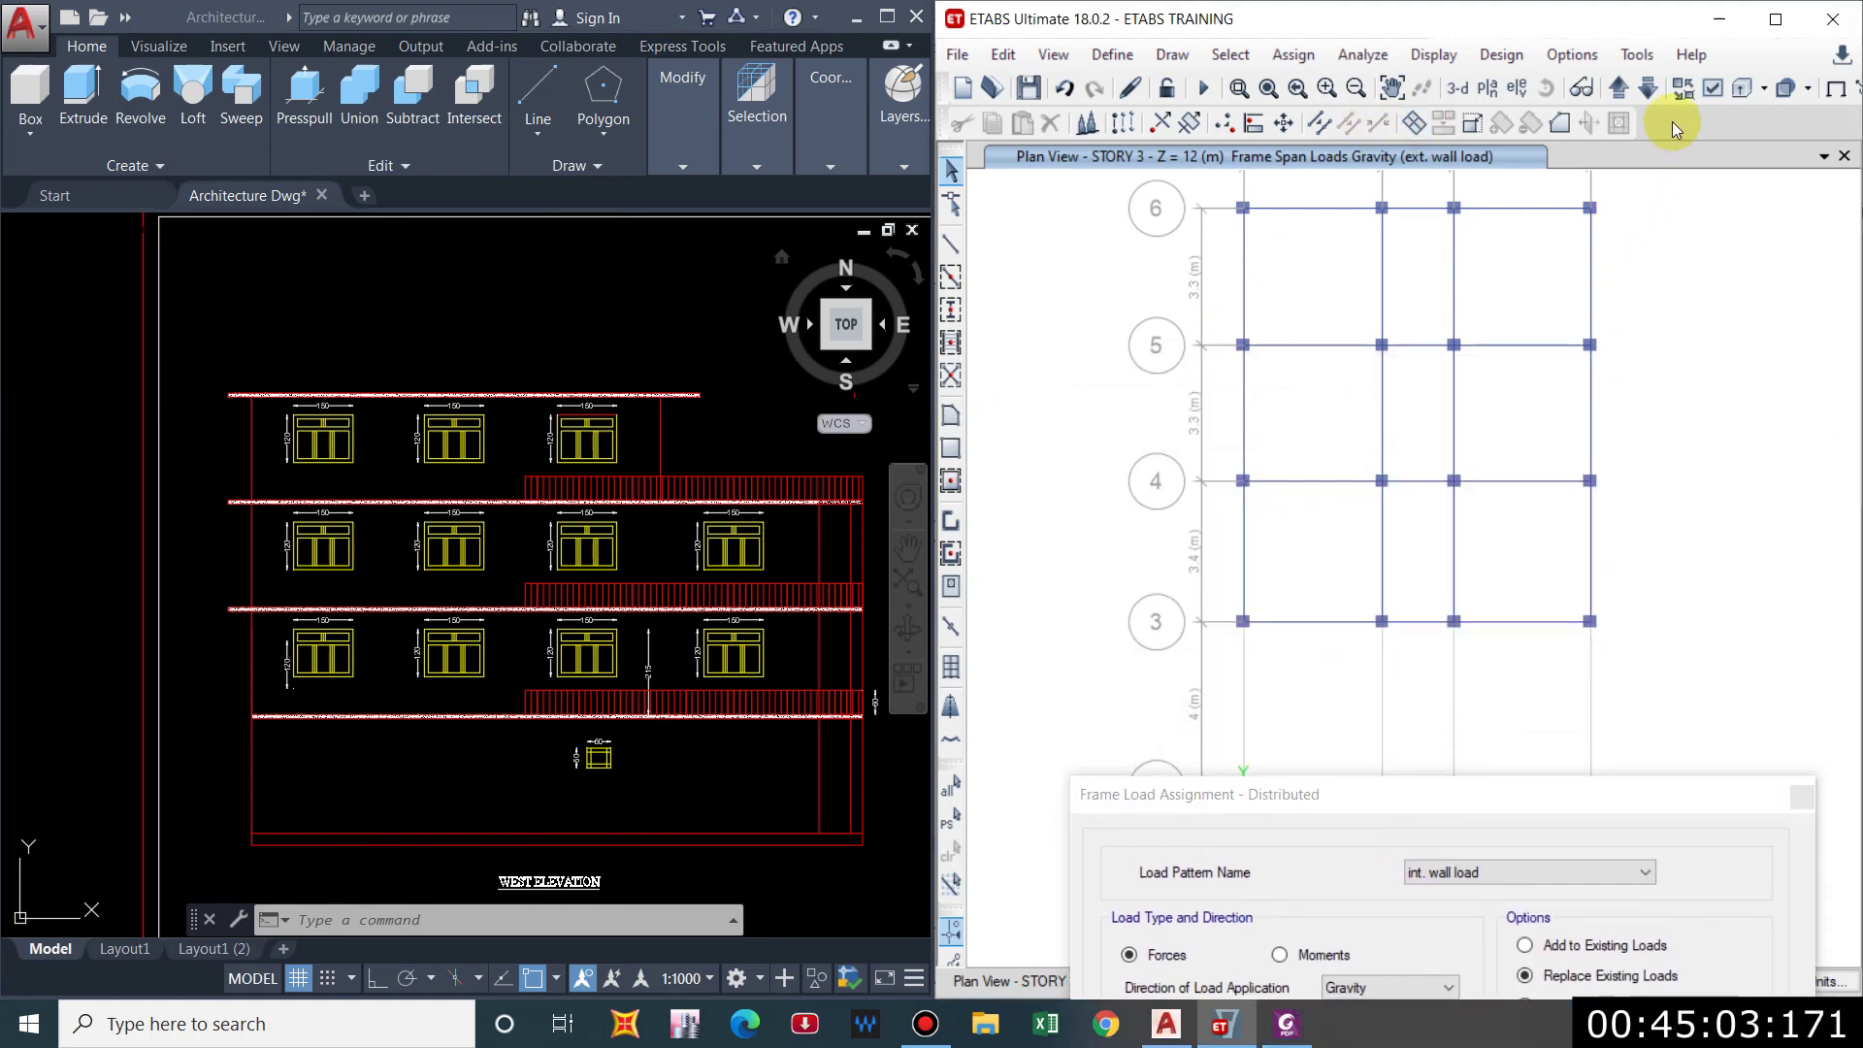
{"action": "left_click", "coordinate": [1618, 89]}
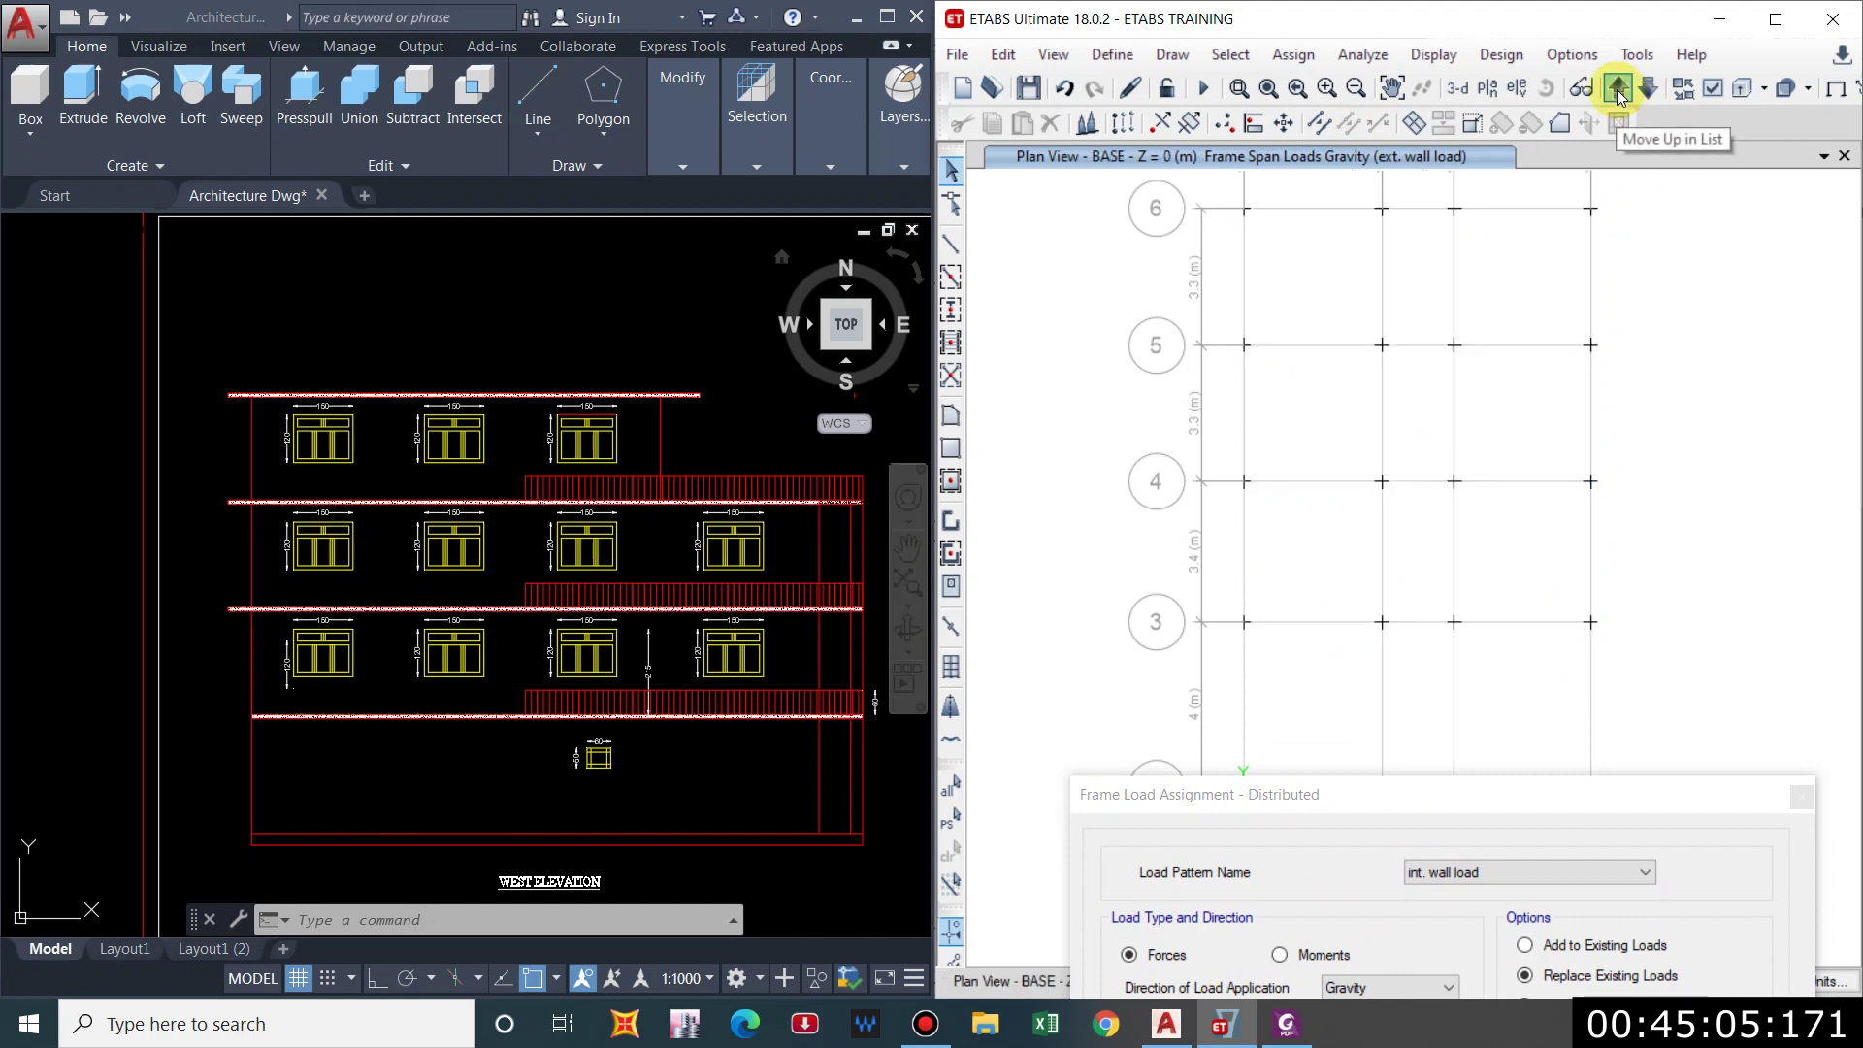
{"action": "left_click", "coordinate": [1618, 89]}
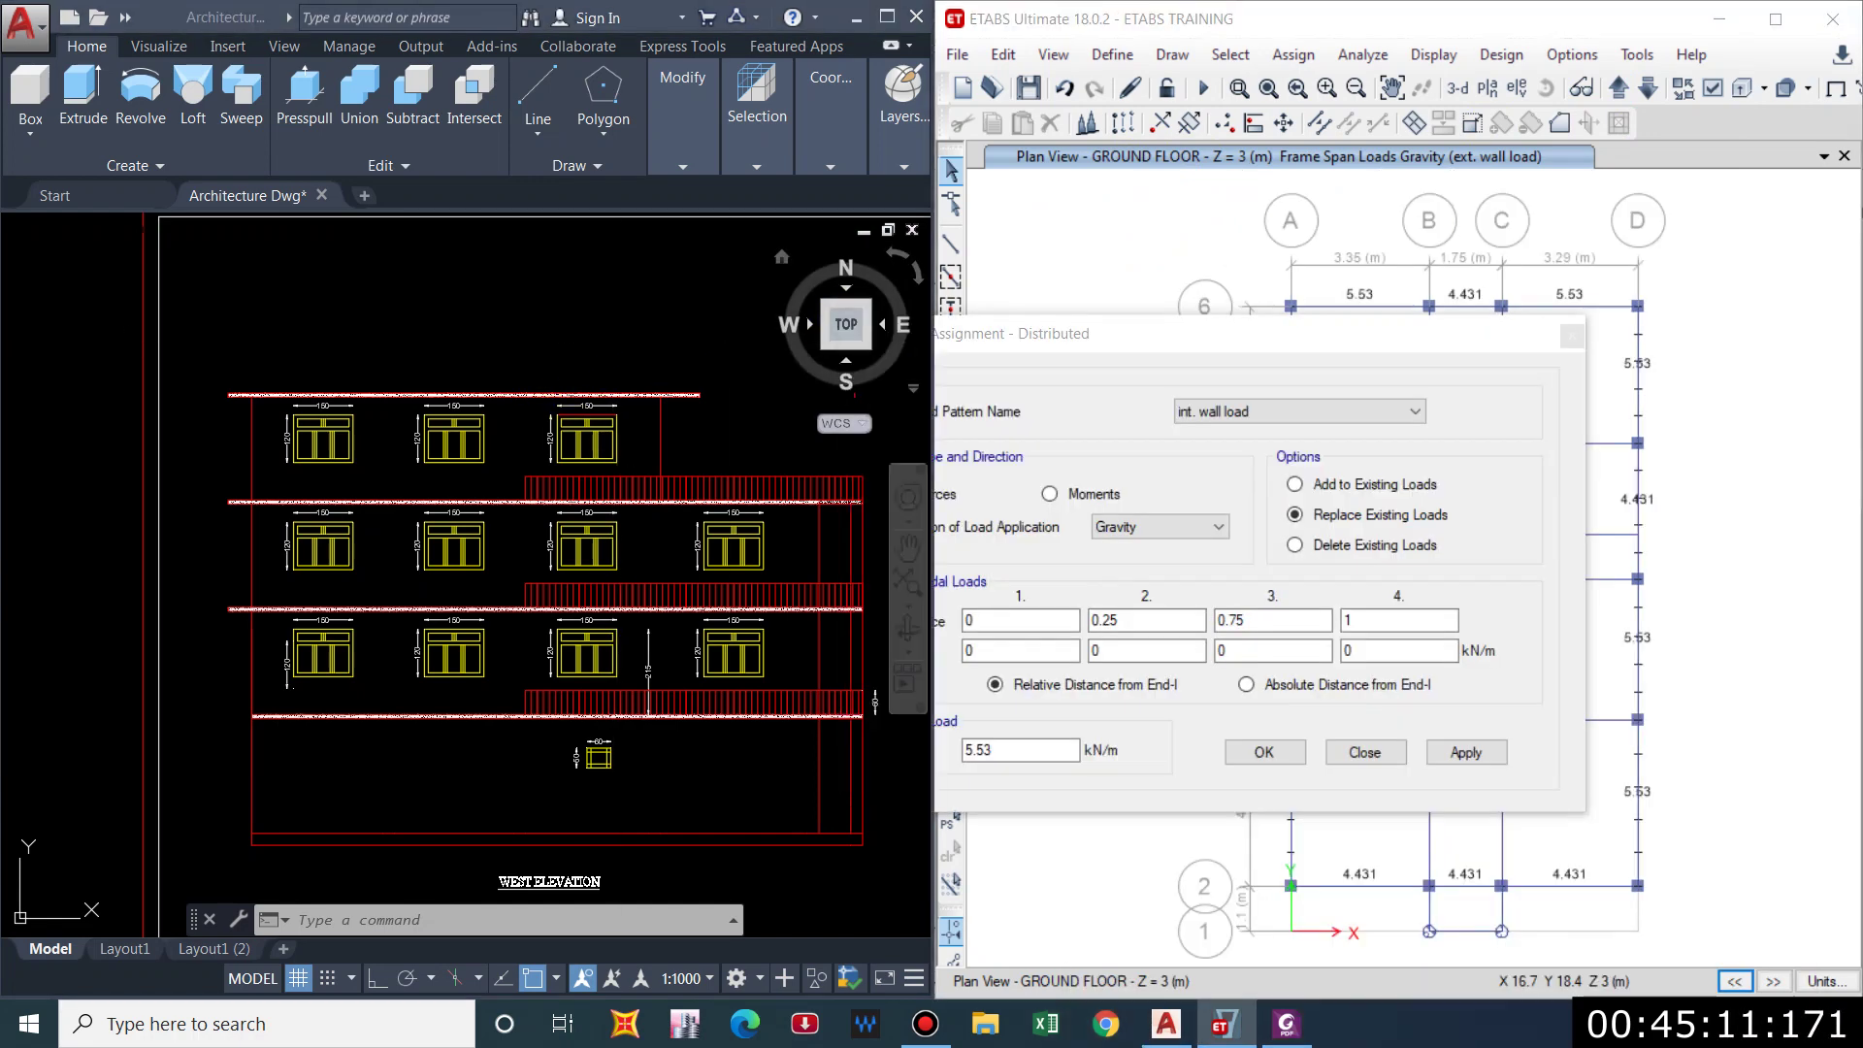
Examine the interior walls on the ground floor room plan in AutoCAD.
{"action": "scroll", "coordinate": [543, 333], "scroll_direction": "down", "scroll_amount": 8}
{"action": "scroll", "coordinate": [327, 304], "scroll_direction": "up", "scroll_amount": 7}
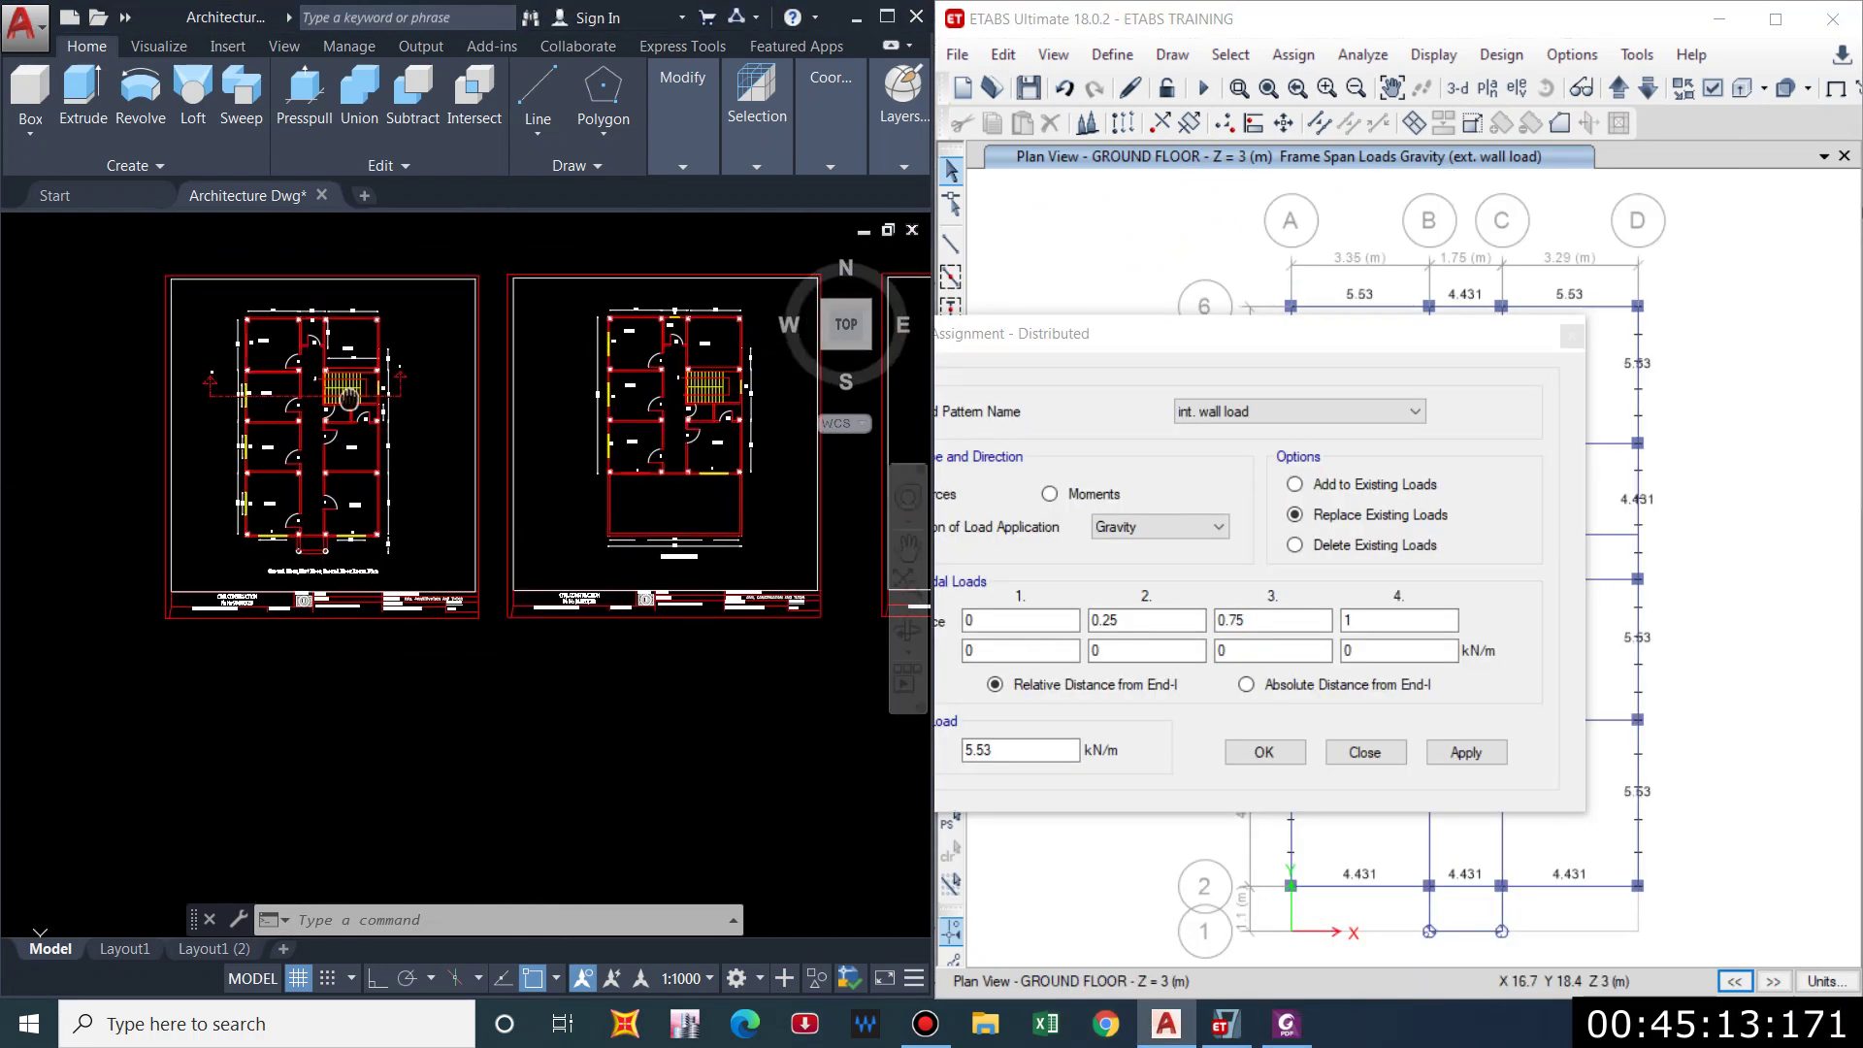
{"action": "scroll", "coordinate": [457, 546], "scroll_direction": "up", "scroll_amount": 4}
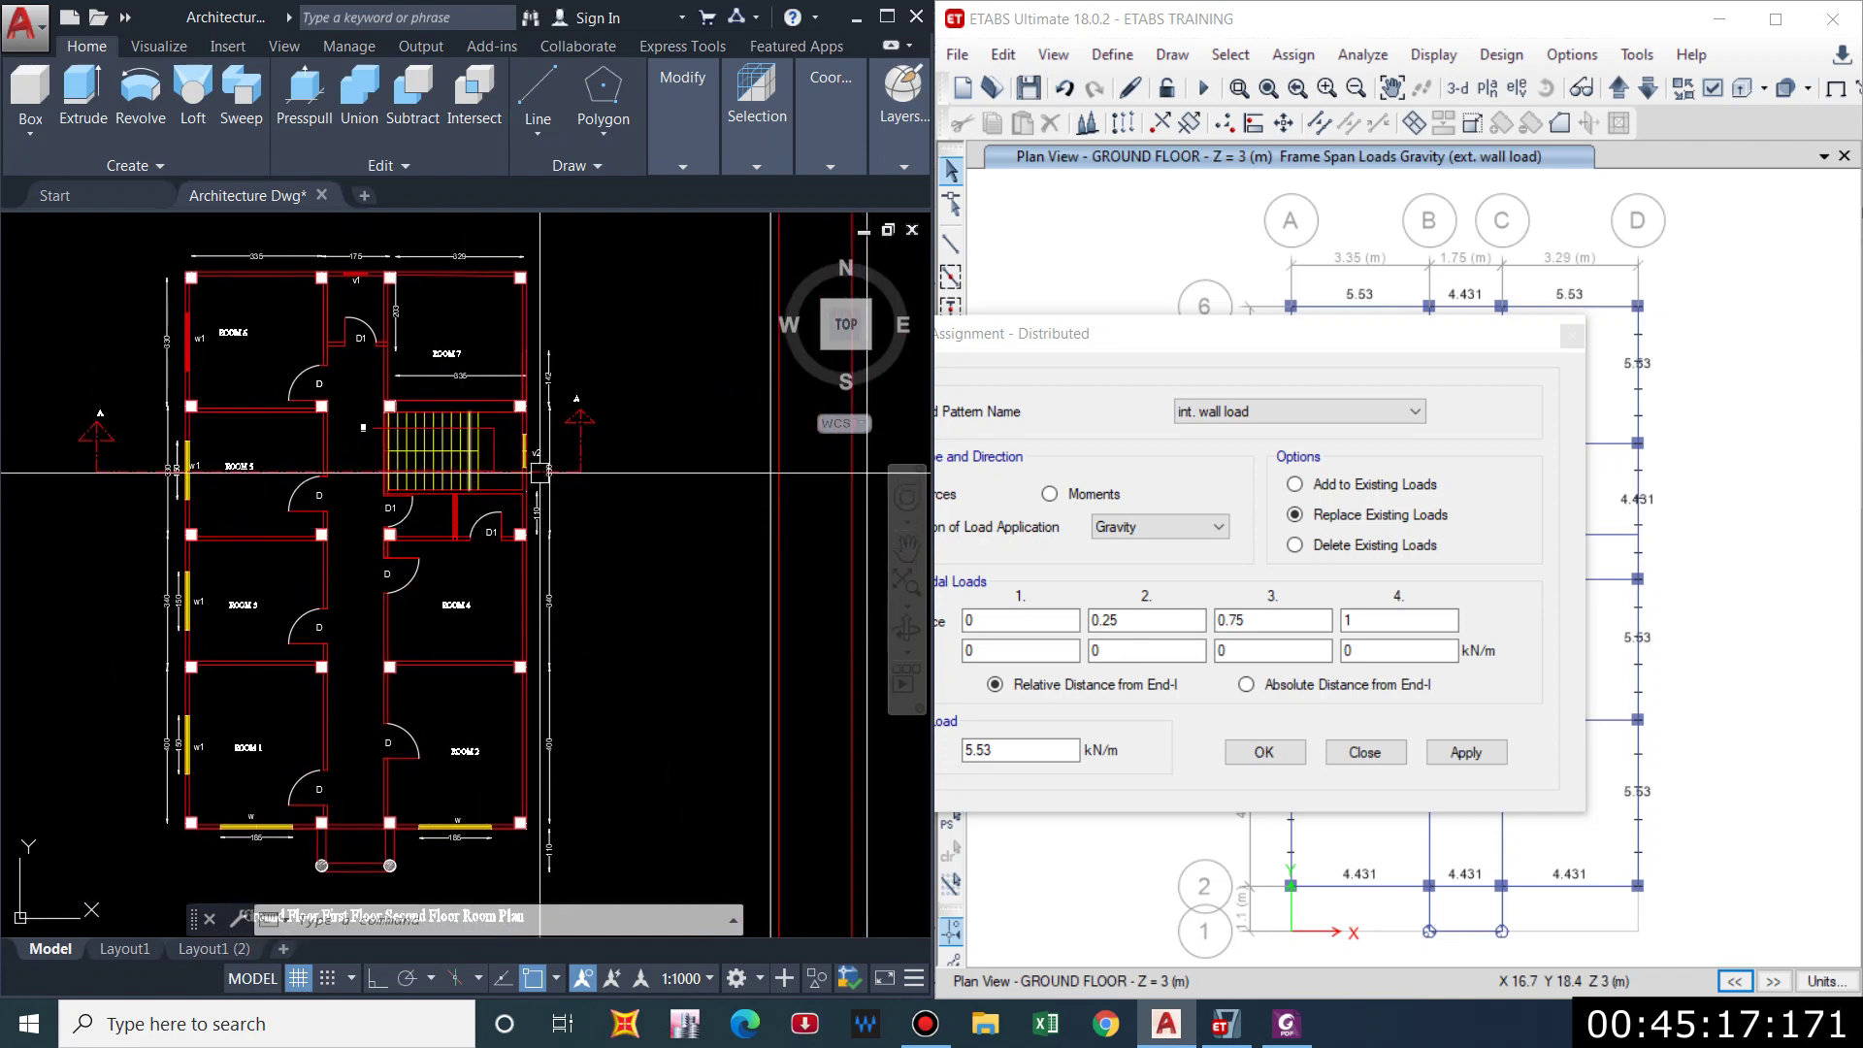
{"action": "middle_click_drag", "start_coordinate": [475, 488], "coordinate": [492, 473]}
Hide the ext. wall load display on the ETABS ground floor plan and uncover its beam grid.
{"action": "left_click_drag", "start_coordinate": [1281, 352], "coordinate": [1564, 685]}
{"action": "left_click", "coordinate": [1742, 89]}
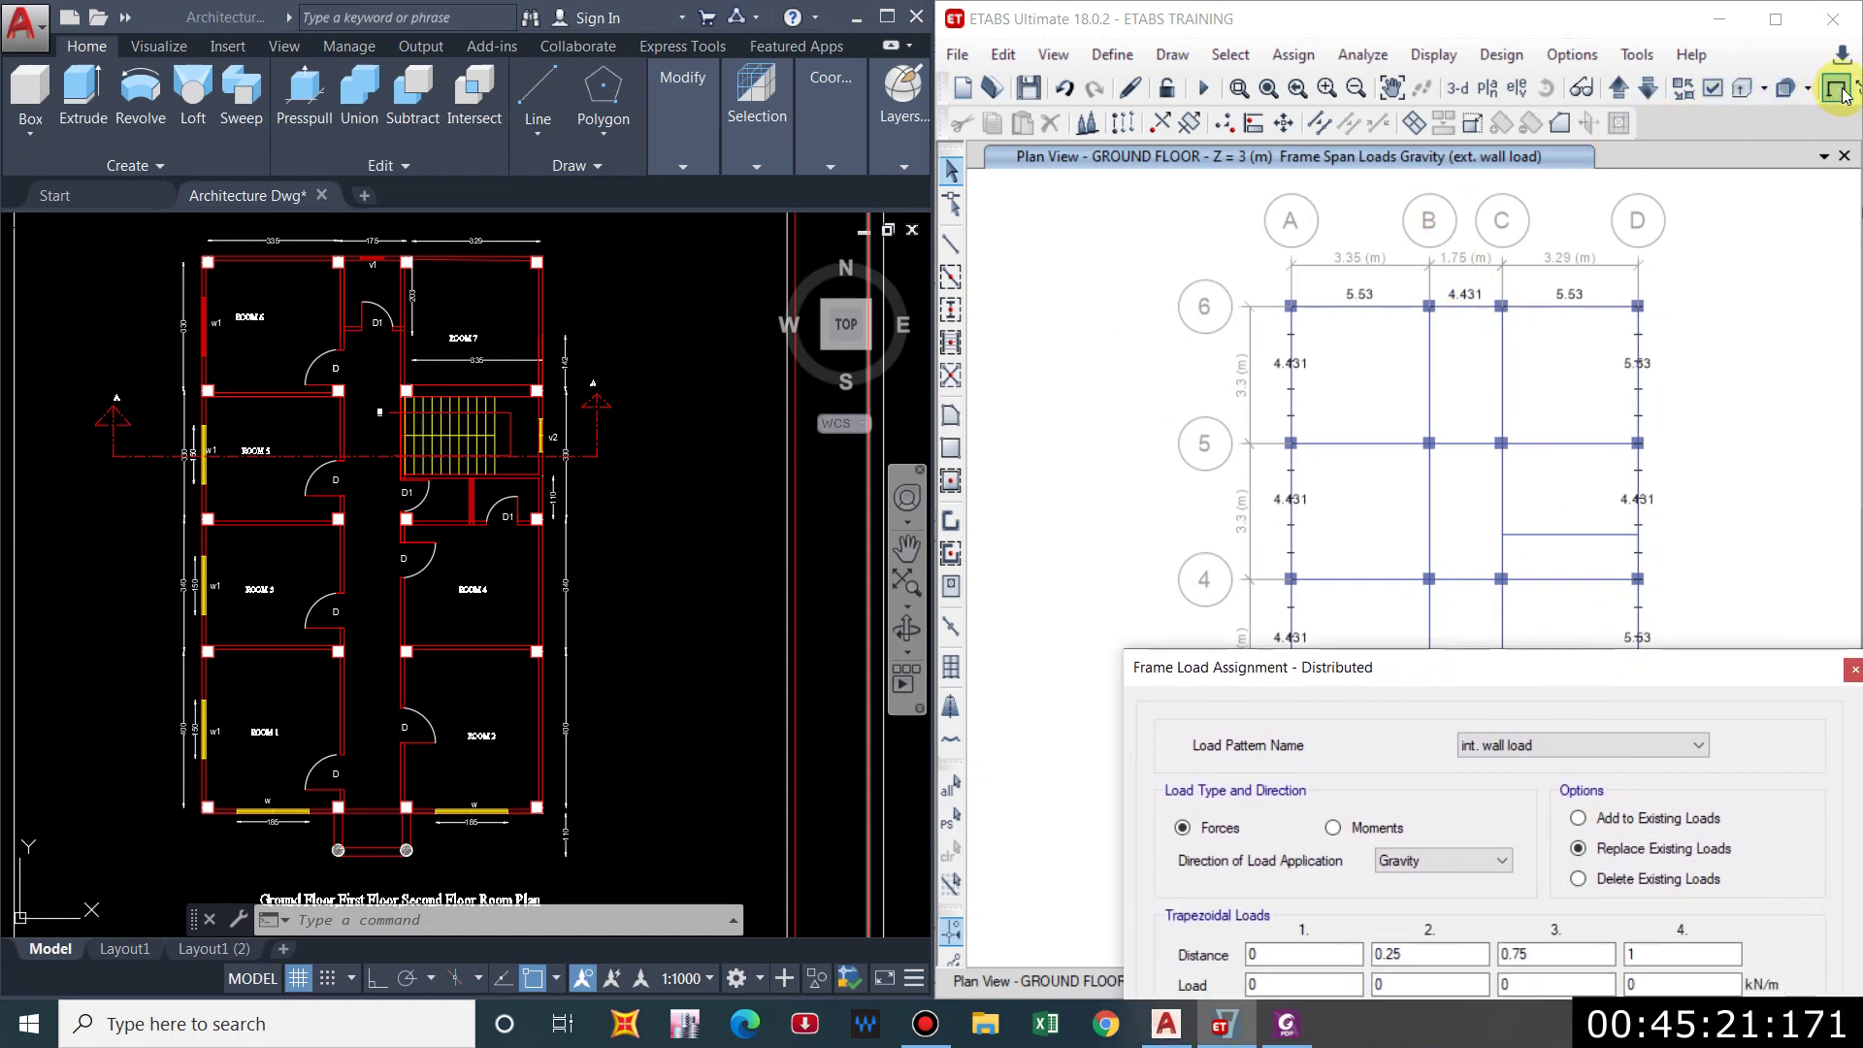
{"action": "middle_click_drag", "start_coordinate": [1572, 416], "coordinate": [1564, 377]}
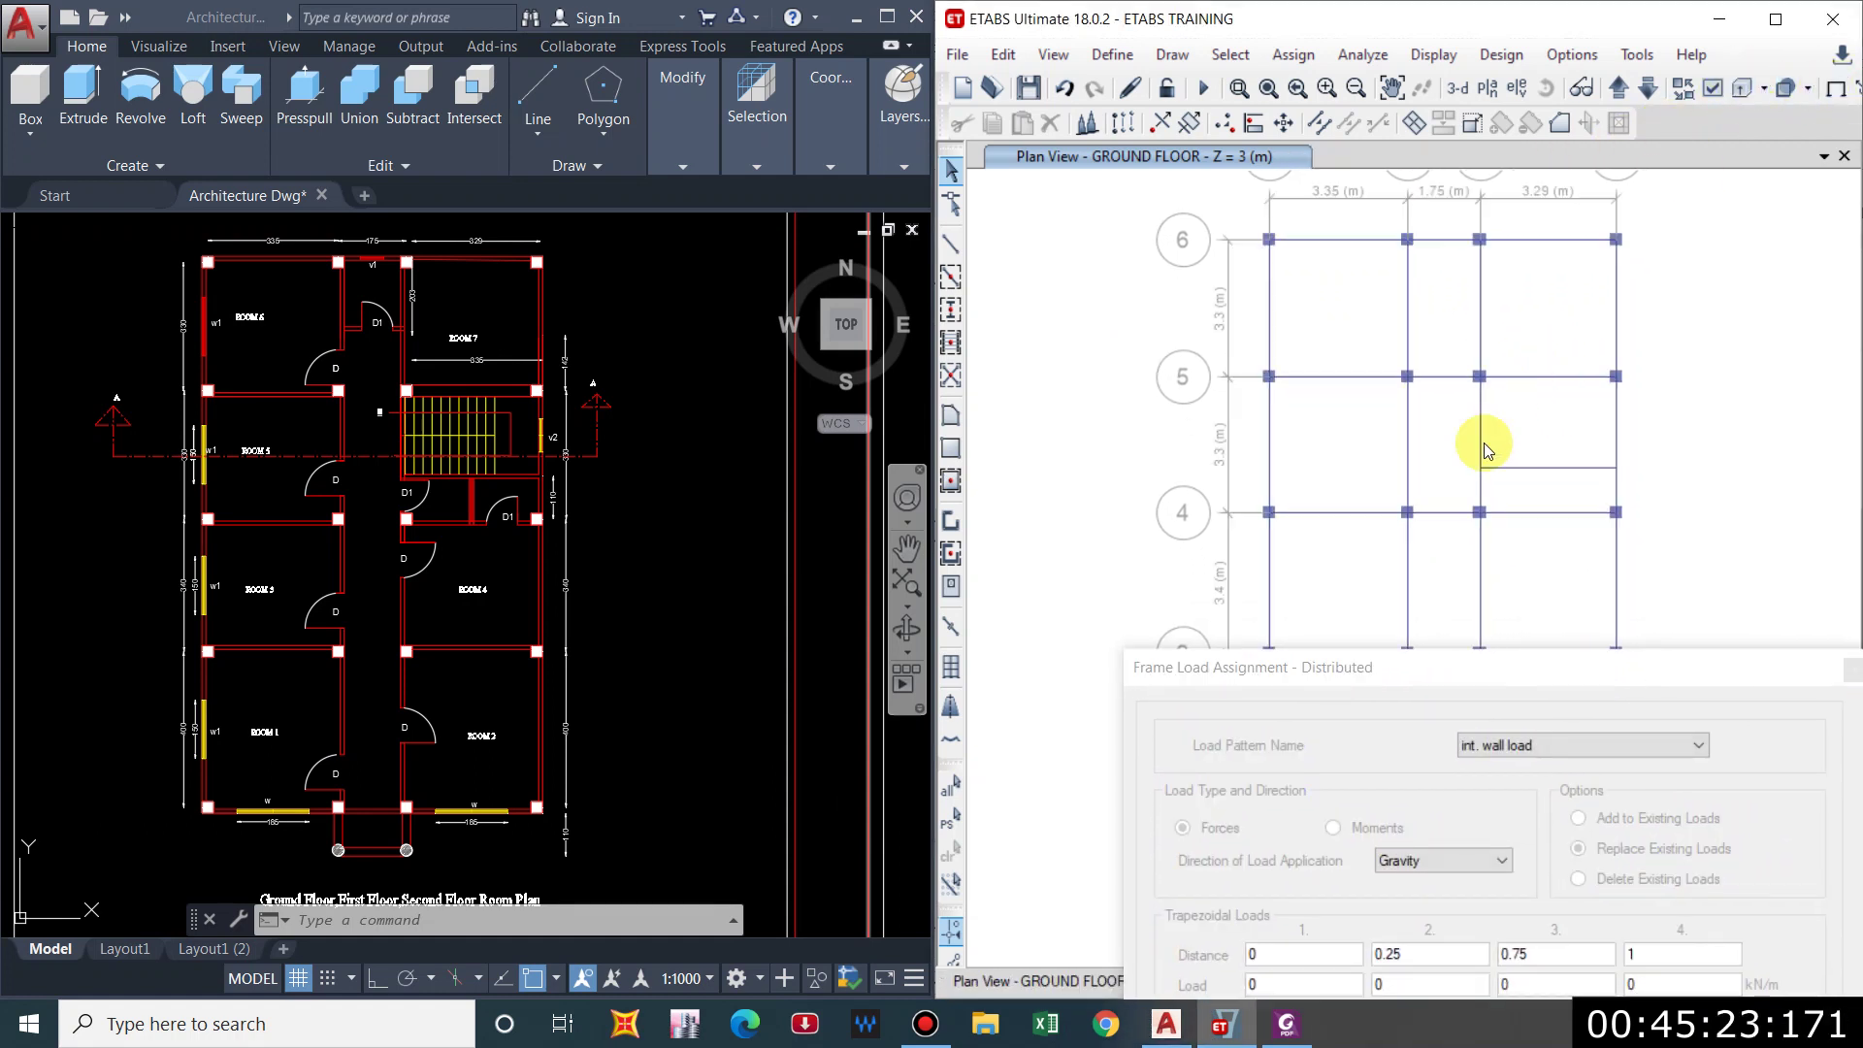
{"action": "left_click_drag", "start_coordinate": [1415, 672], "coordinate": [1394, 910]}
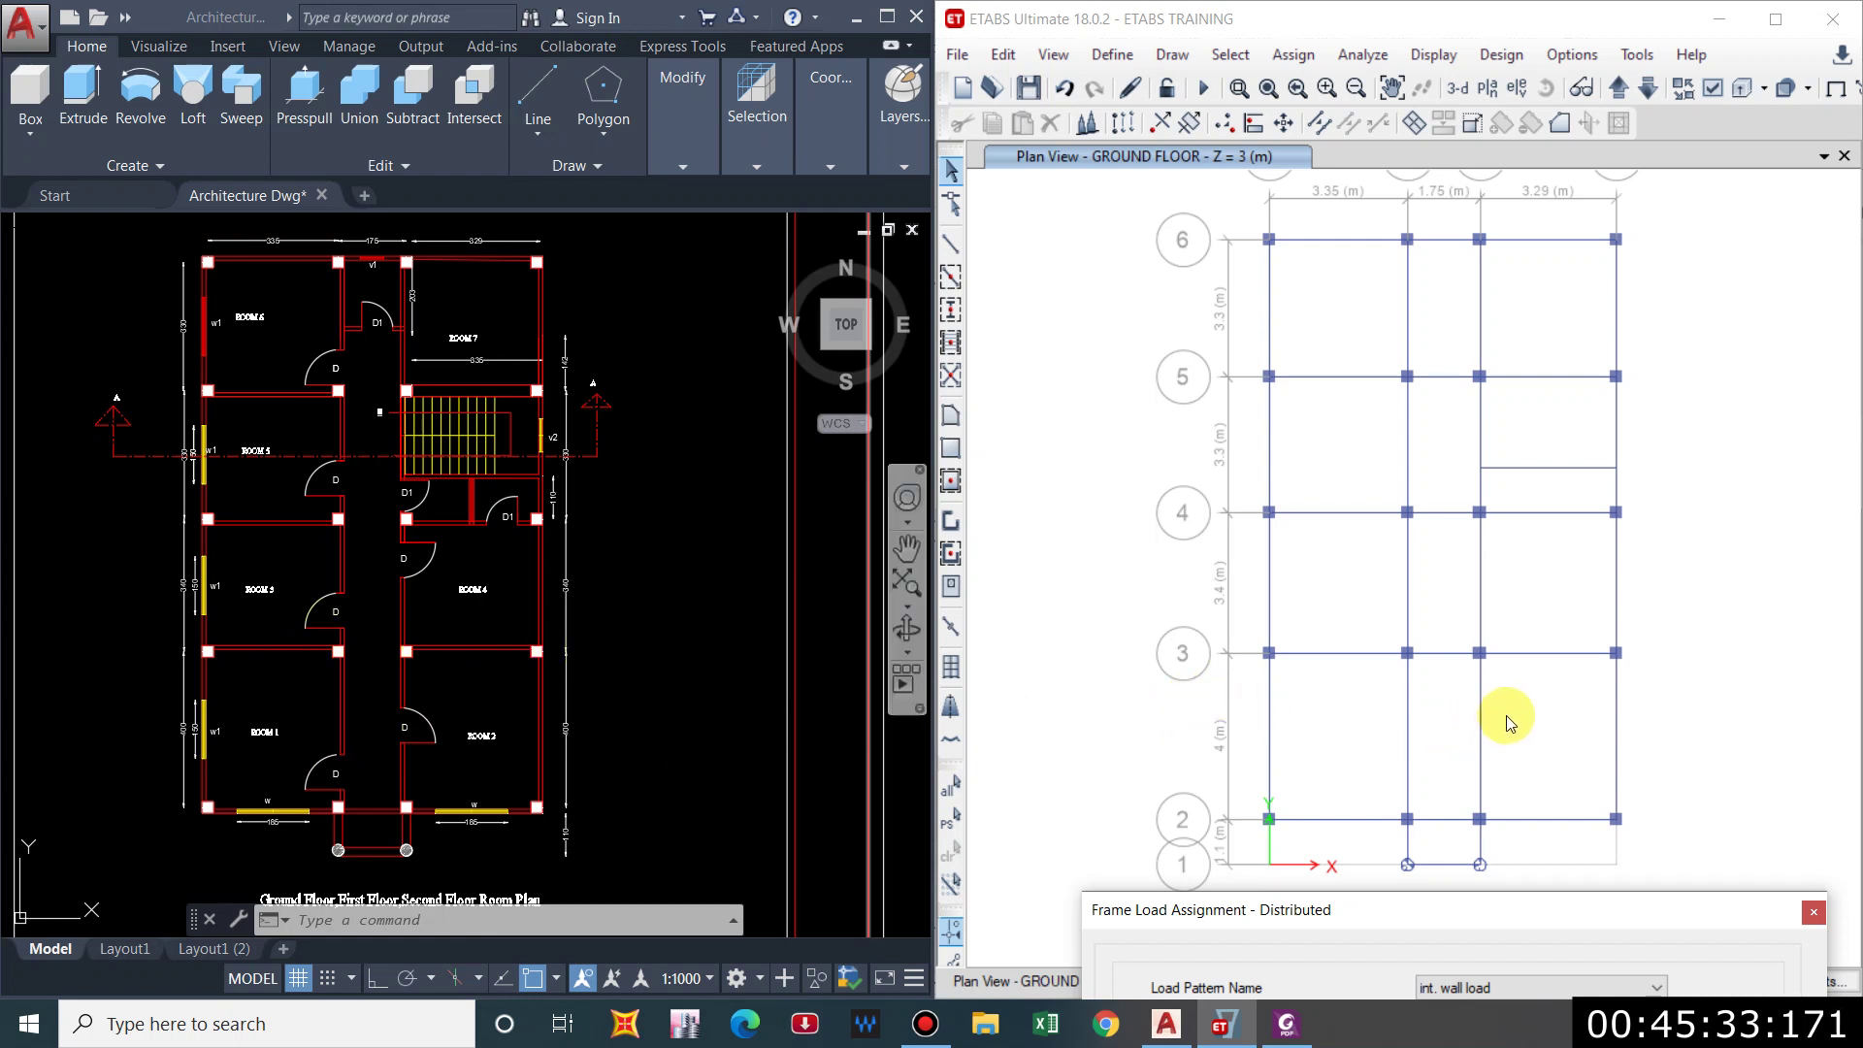
Assign a 5.53 kN/m uniform int. wall load to the ground floor grid B and C beams between grids 2 and 6 and grid 4 beam C-D.
{"action": "left_click_drag", "start_coordinate": [1507, 714], "coordinate": [1399, 750]}
{"action": "left_click_drag", "start_coordinate": [1465, 594], "coordinate": [1370, 617]}
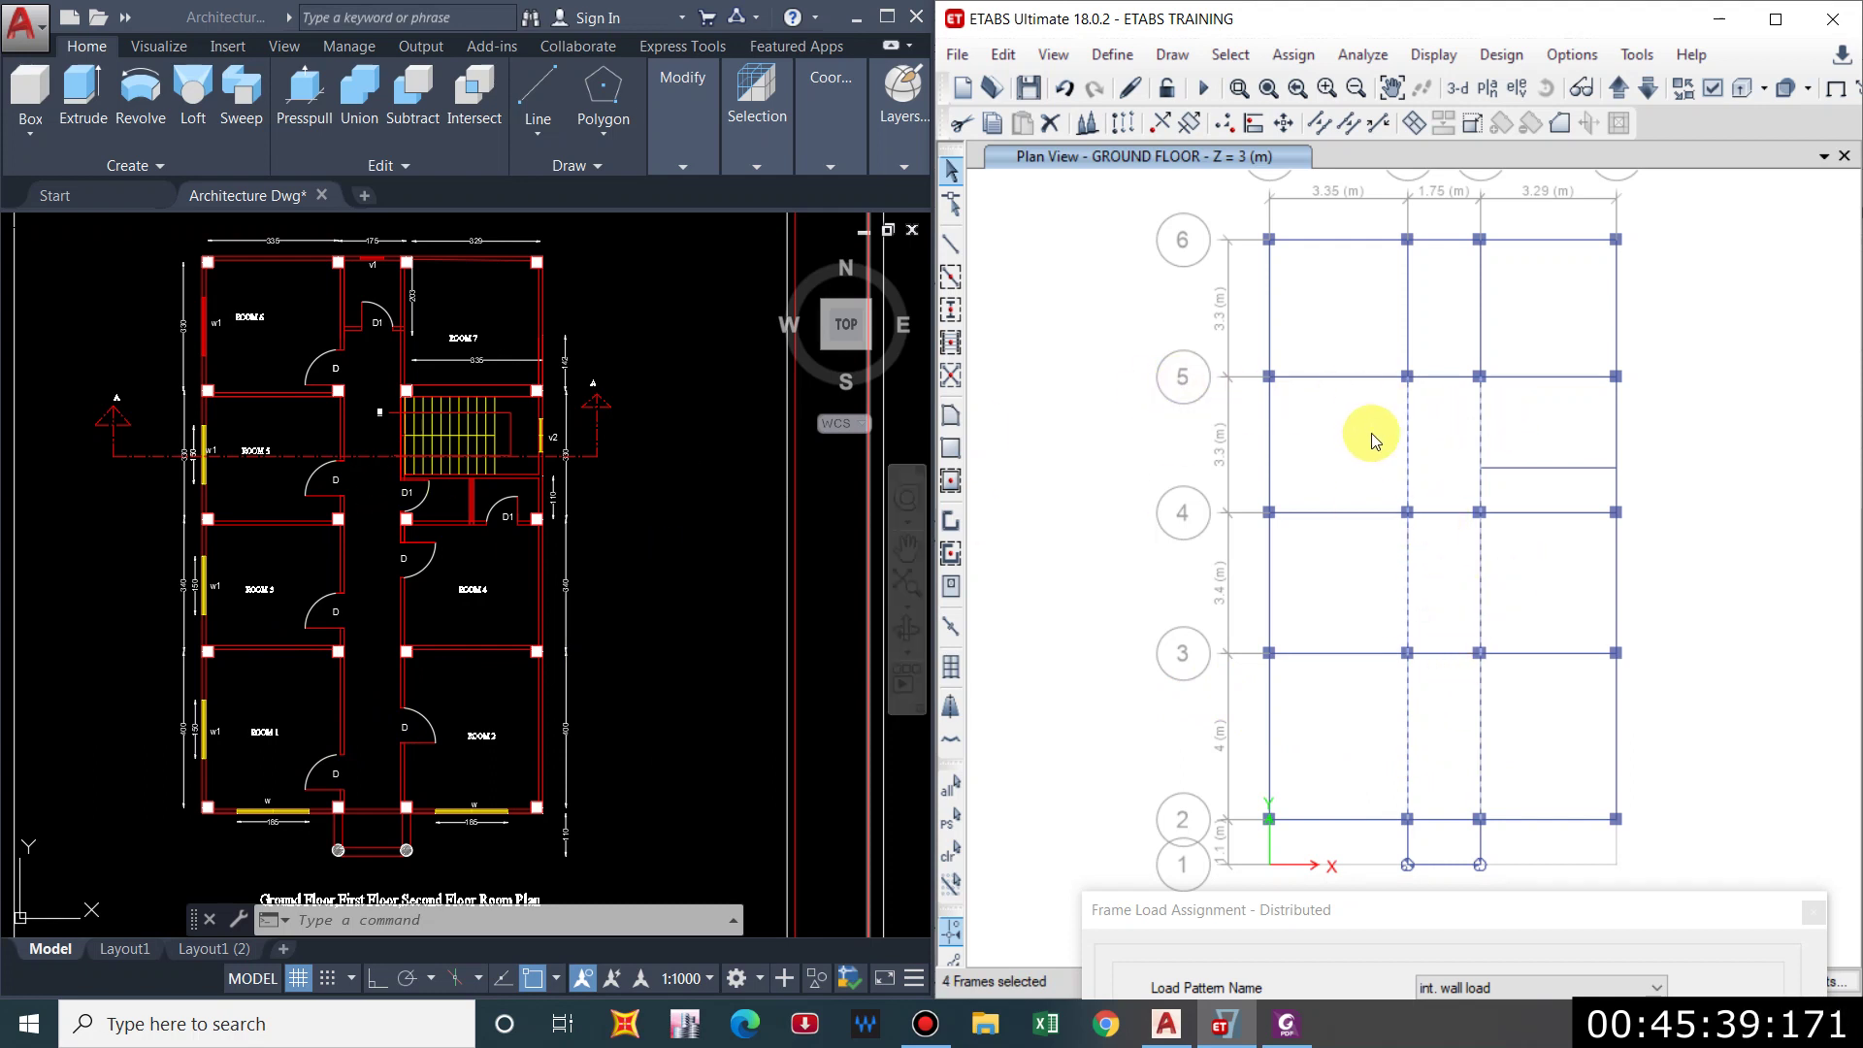
{"action": "left_click_drag", "start_coordinate": [1371, 433], "coordinate": [1371, 433]}
{"action": "left_click", "coordinate": [1085, 347]}
{"action": "left_click", "coordinate": [1538, 511]}
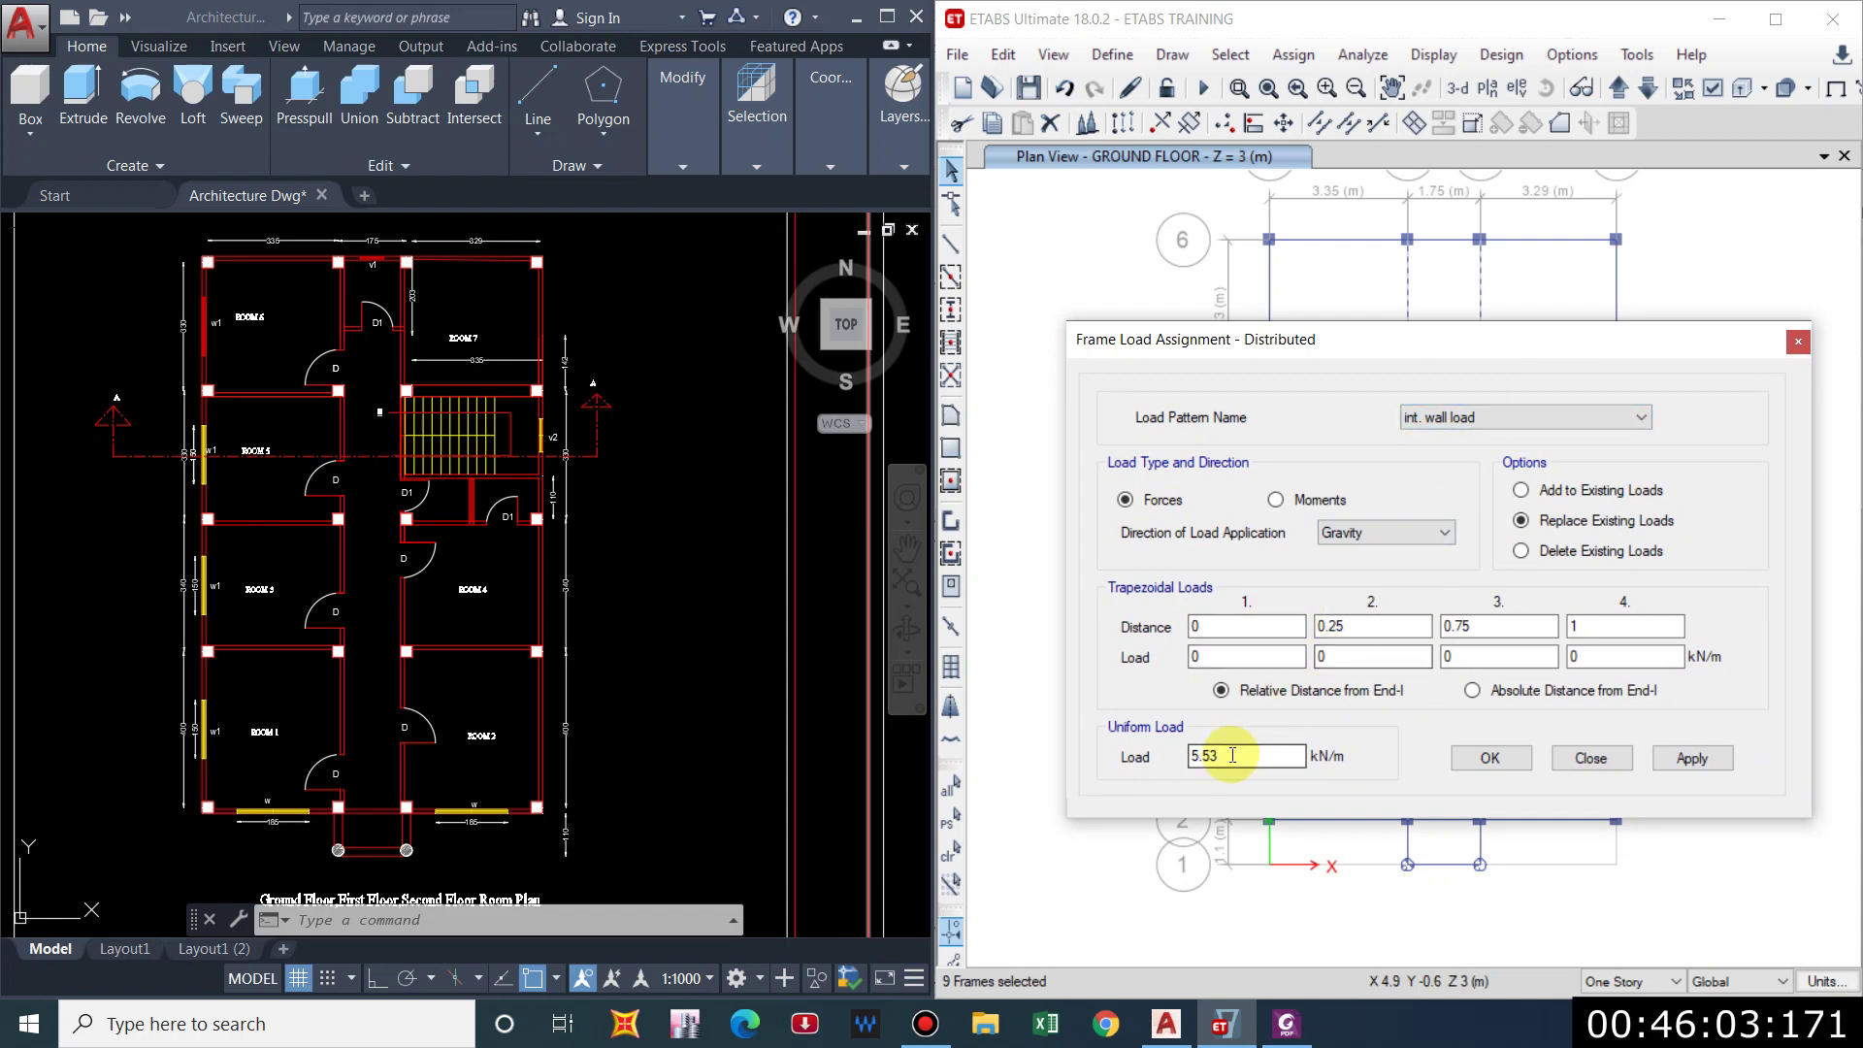
{"action": "left_click", "coordinate": [1692, 758]}
Assign a 5.53 kN/m uniform int. wall load to ground floor grid 3 beams A-B and C-D, grid 4 beam A-B and grid 5 beam A-B.
{"action": "left_click_drag", "start_coordinate": [1533, 701], "coordinate": [1531, 697]}
{"action": "left_click_drag", "start_coordinate": [1359, 508], "coordinate": [1321, 547]}
{"action": "left_click", "coordinate": [1339, 375]}
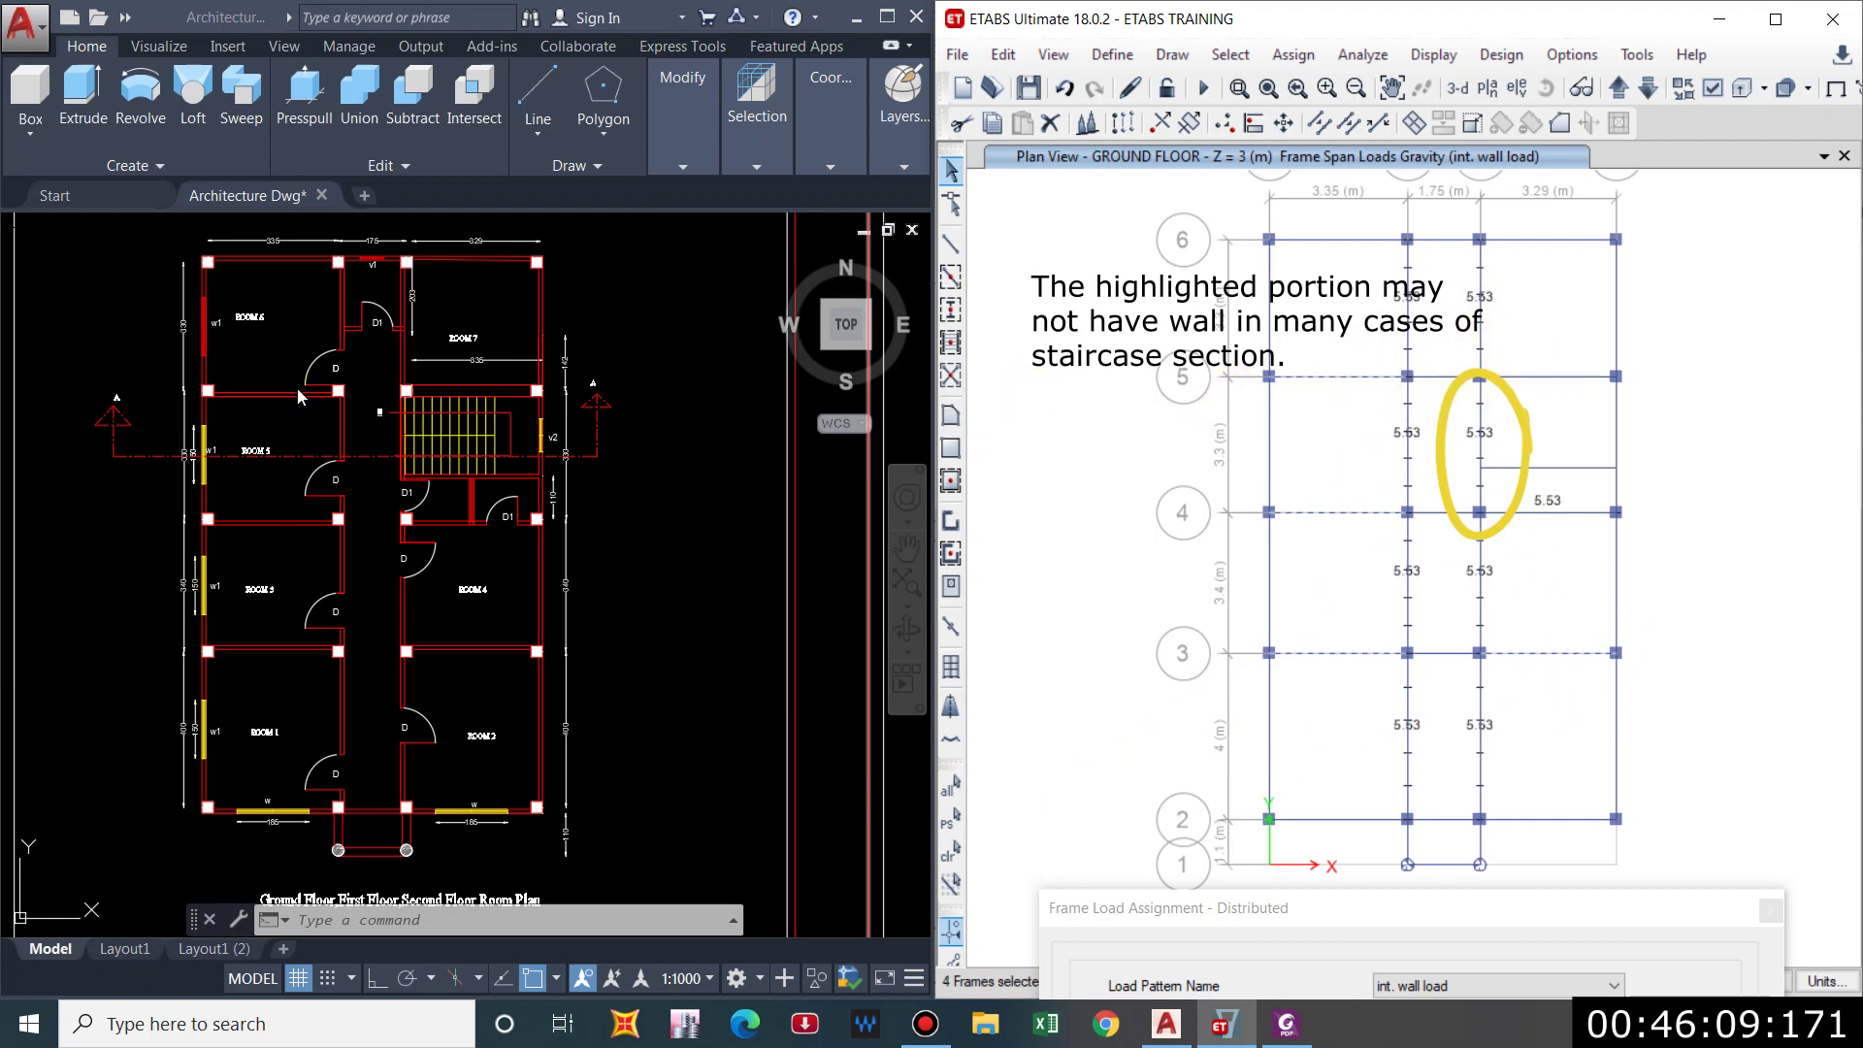
{"action": "left_click_drag", "start_coordinate": [1530, 907], "coordinate": [1472, 380]}
{"action": "left_click_drag", "start_coordinate": [1193, 798], "coordinate": [982, 788]}
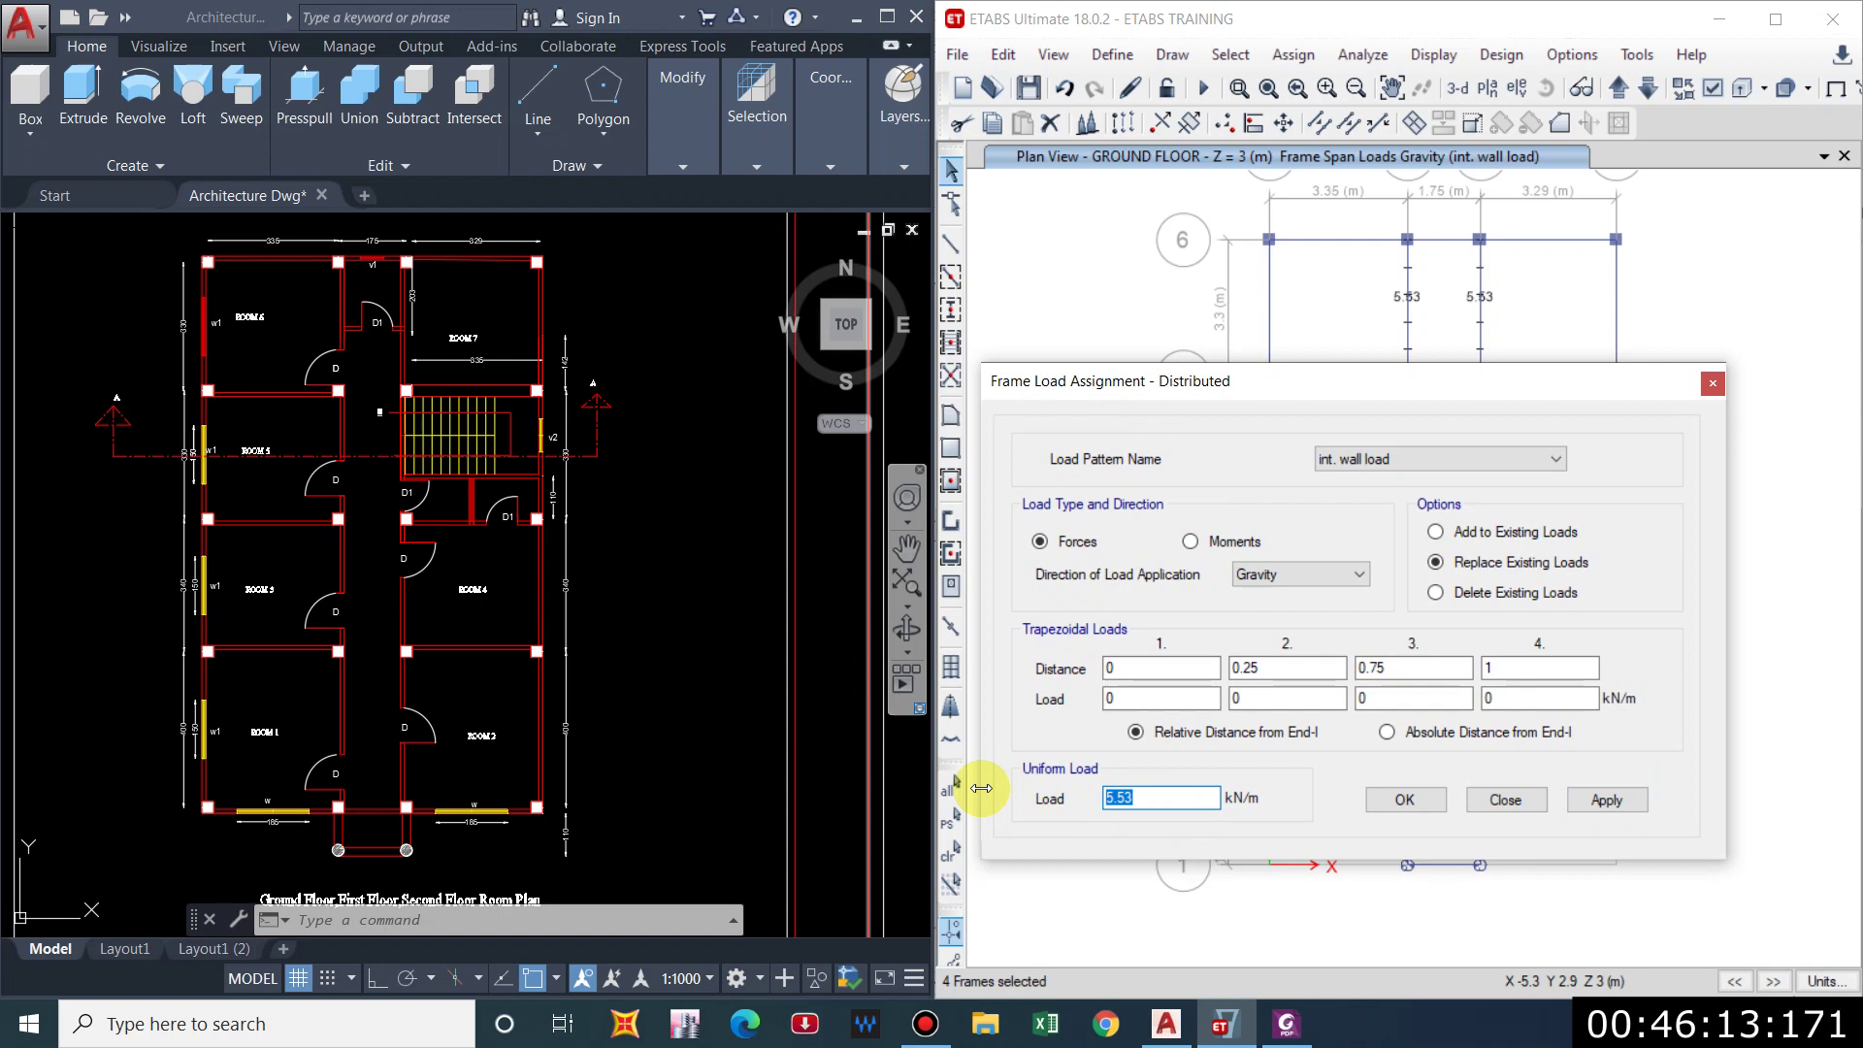
{"action": "left_click", "coordinate": [1606, 800]}
{"action": "left_click_drag", "start_coordinate": [1401, 387], "coordinate": [1464, 767]}
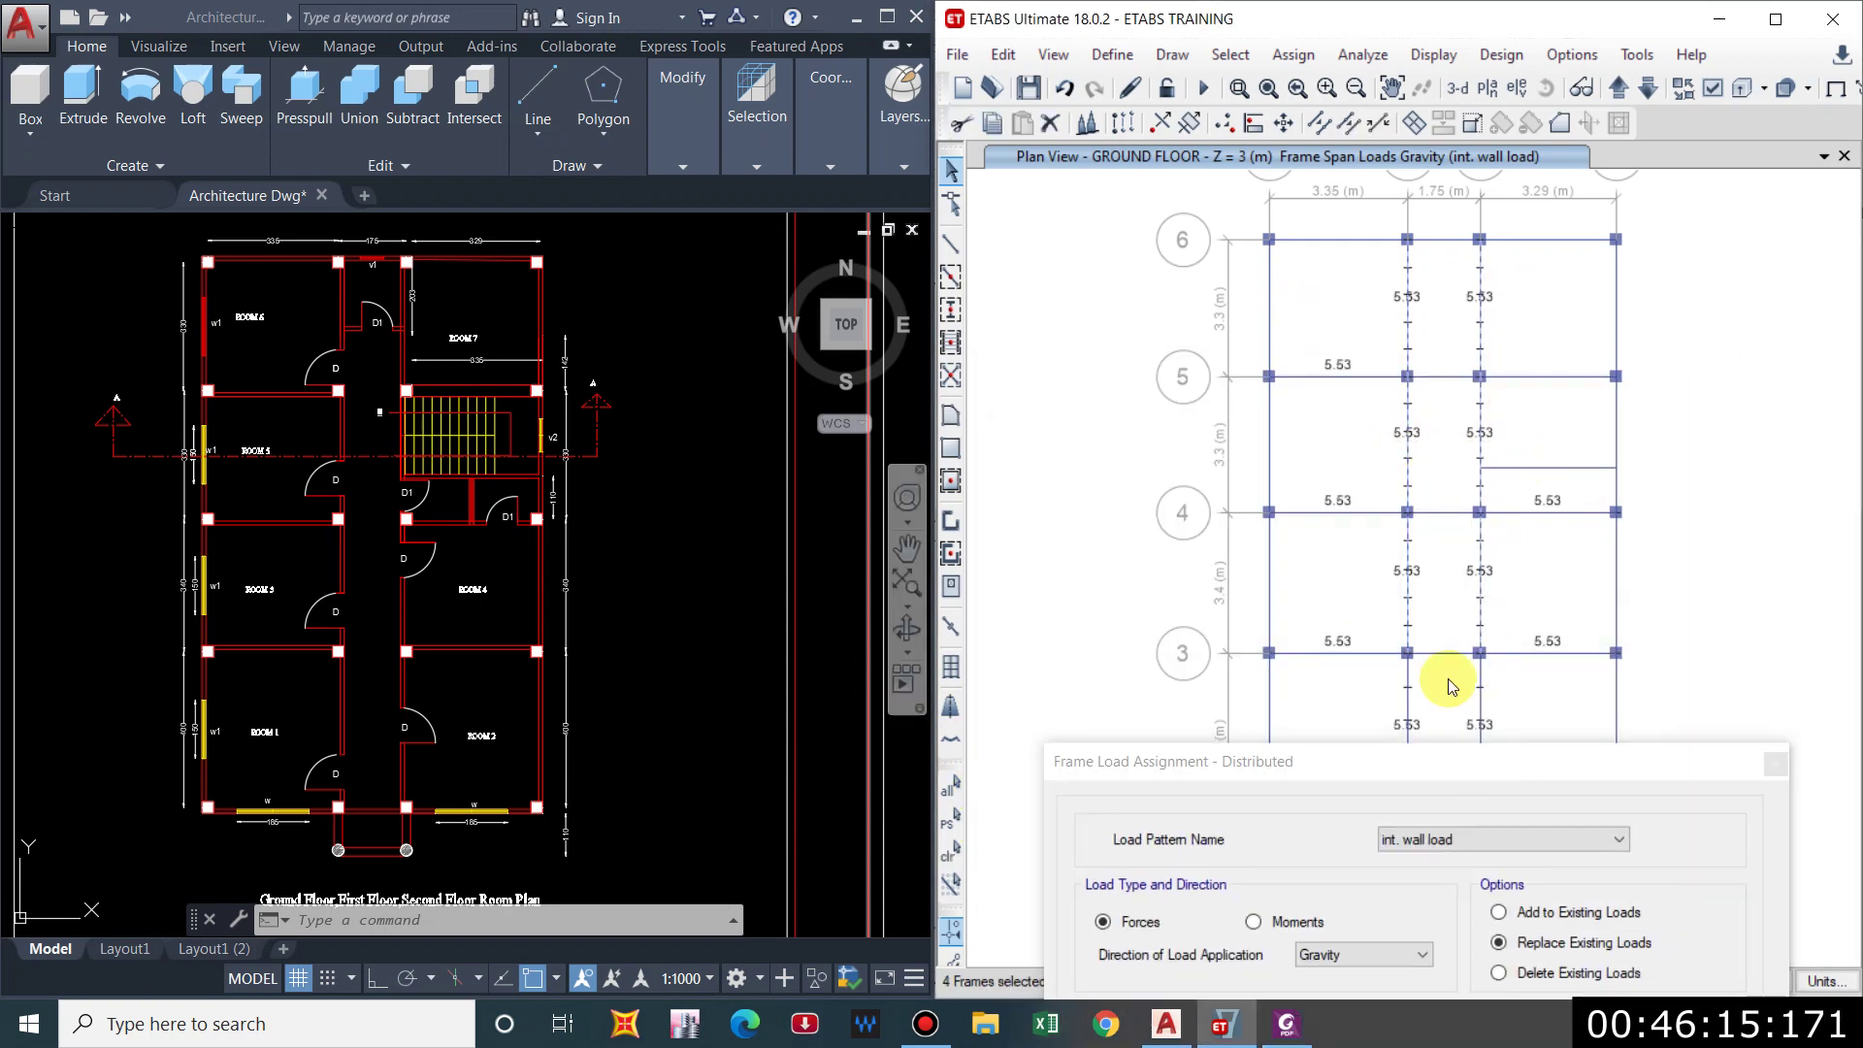
Replace the int. wall load on ground floor grid B and C beams 2-6 and grid 4 beam C-D with 4.424 kN/m.
{"action": "middle_click_drag", "start_coordinate": [1453, 686], "coordinate": [1394, 595]}
{"action": "left_click_drag", "start_coordinate": [1477, 738], "coordinate": [1389, 320]}
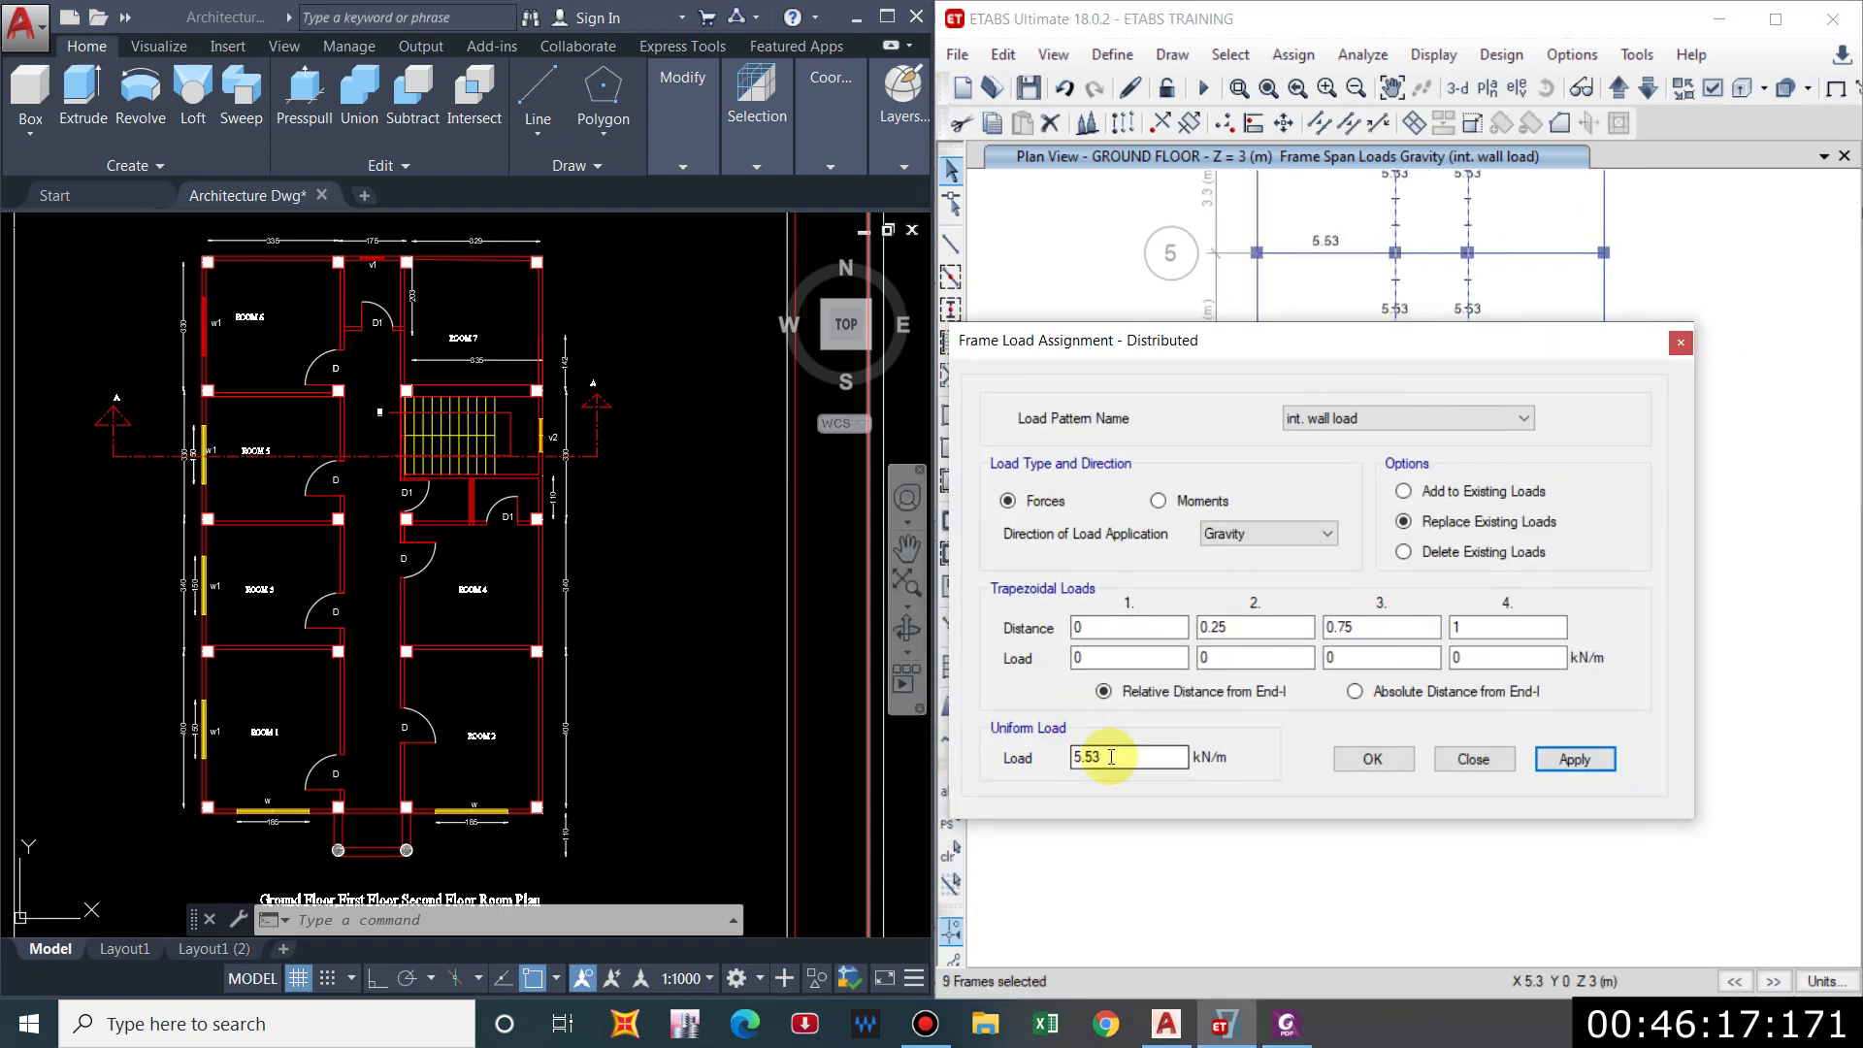
{"action": "type", "text": "4.424"}
{"action": "left_click", "coordinate": [1574, 760]}
{"action": "left_click_drag", "start_coordinate": [1616, 335], "coordinate": [1563, 679]}
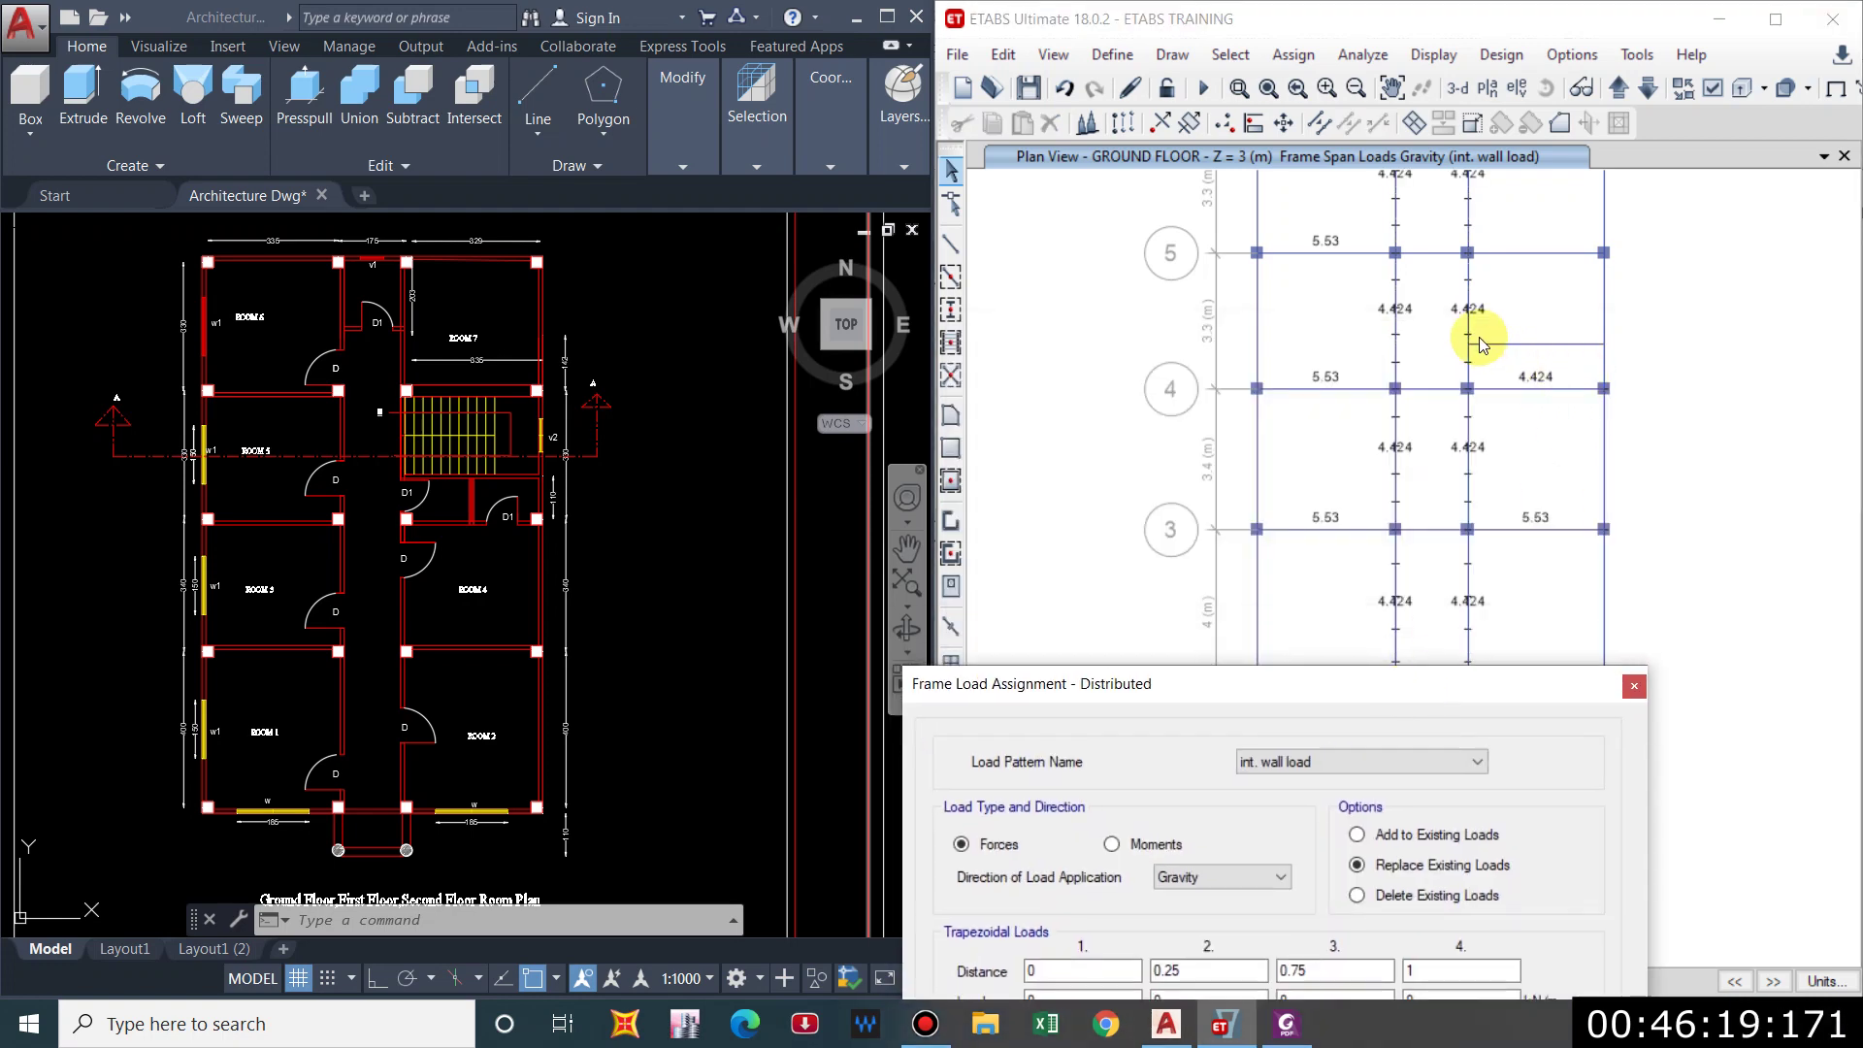
Select ground floor grid 5 beam C-D and open the uniform int. wall load value for editing.
{"action": "middle_click_drag", "start_coordinate": [1489, 305], "coordinate": [1476, 389]}
{"action": "left_click", "coordinate": [1531, 340]}
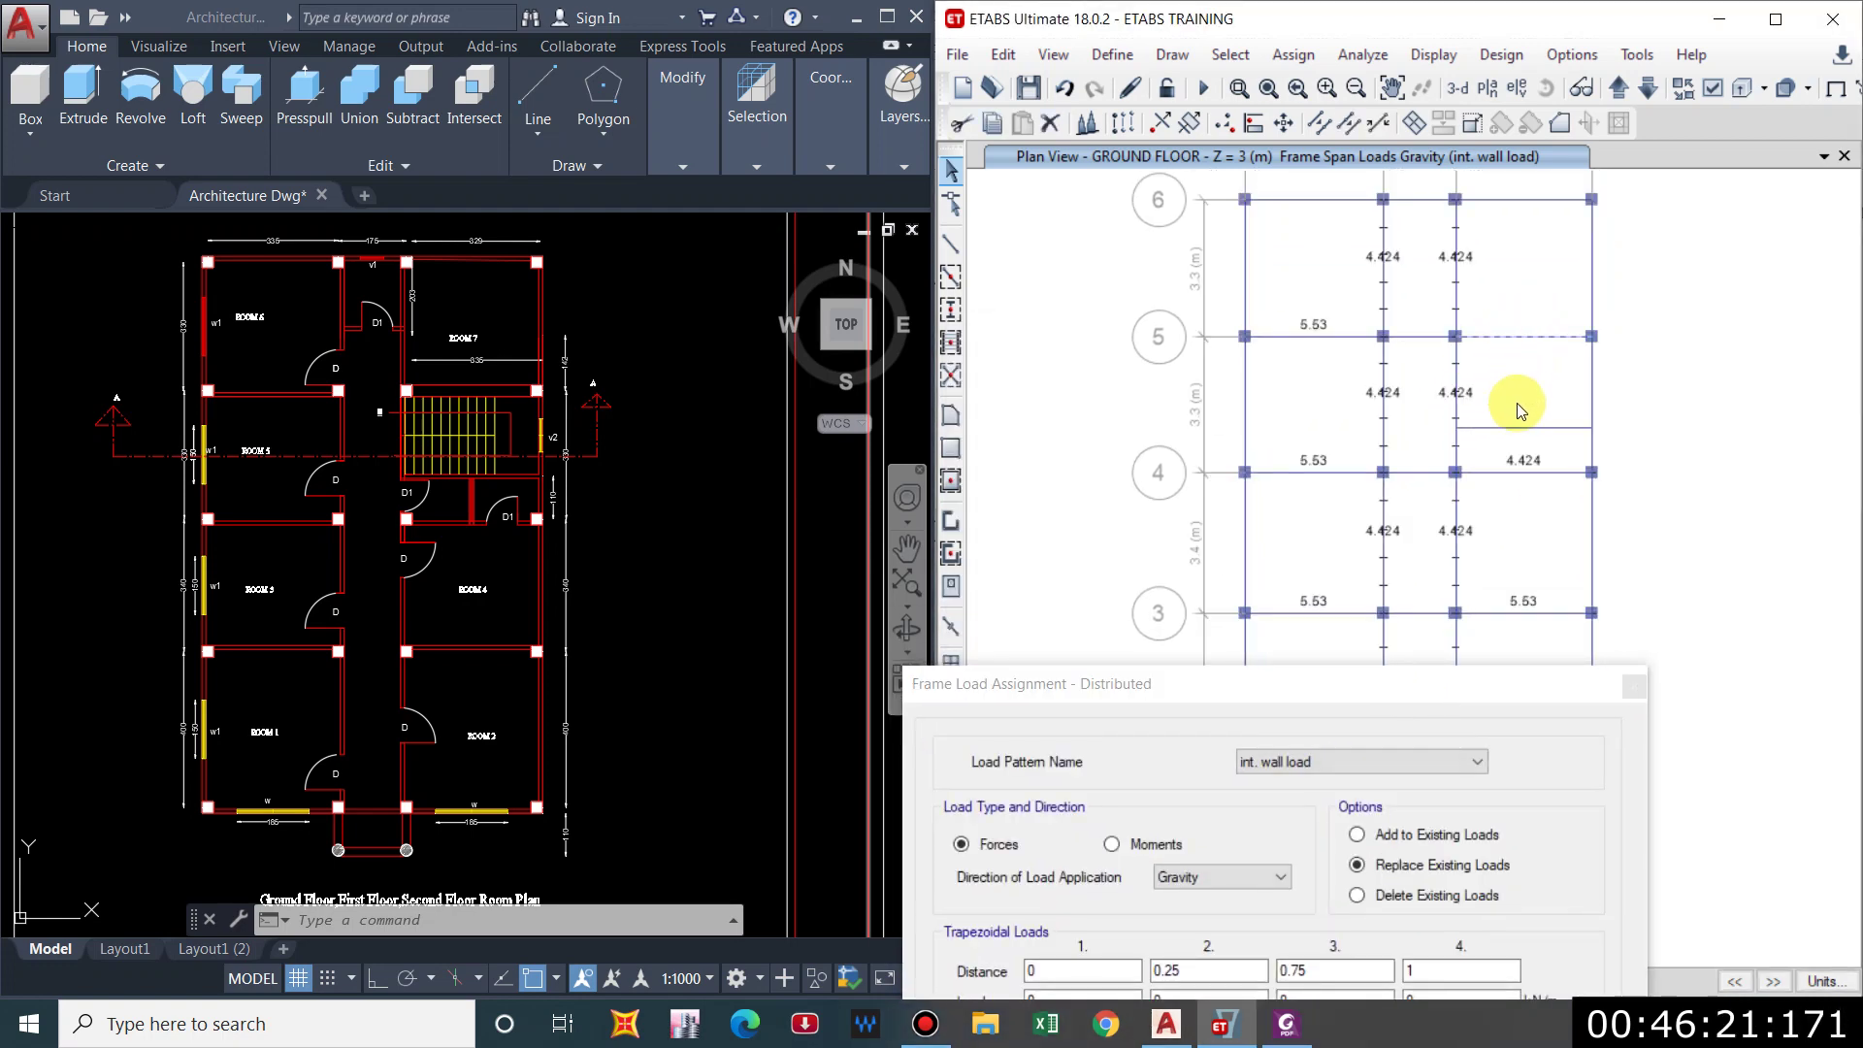
{"action": "left_click", "coordinate": [1353, 703]}
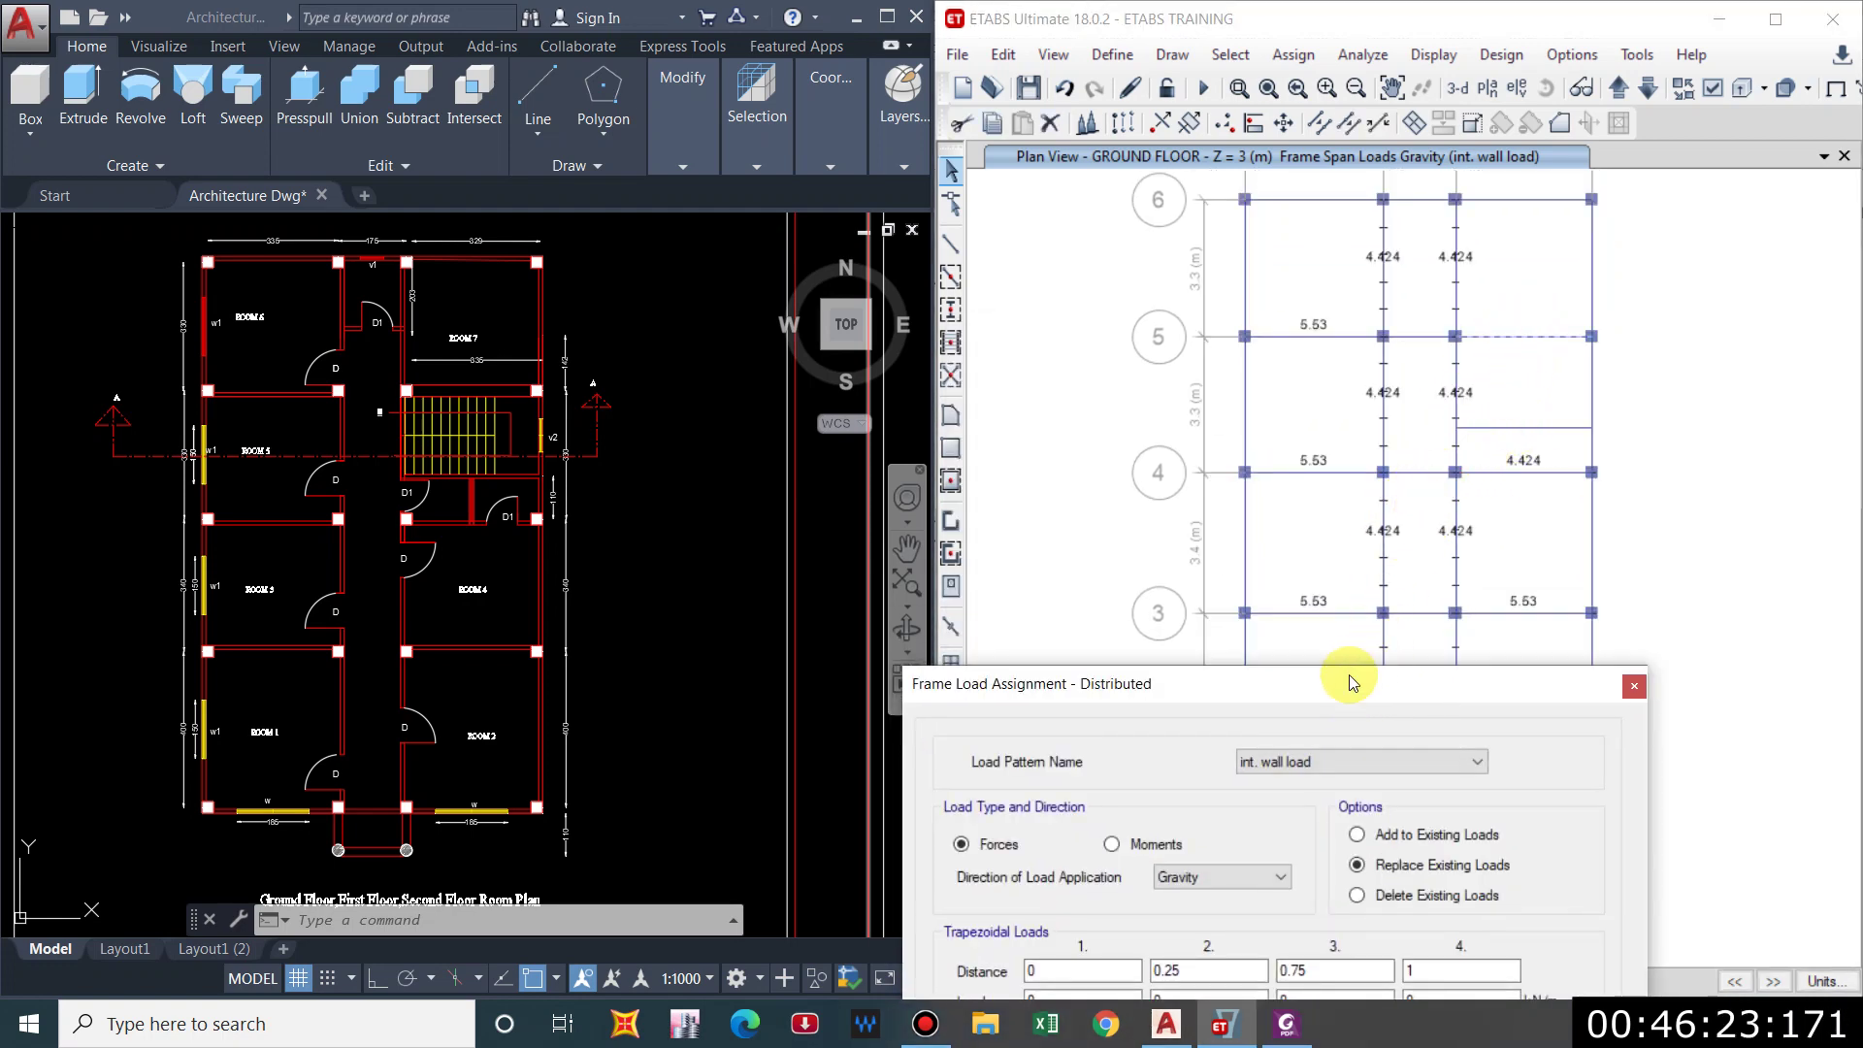
{"action": "left_click_drag", "start_coordinate": [1323, 687], "coordinate": [1266, 332]}
{"action": "left_click_drag", "start_coordinate": [1010, 745], "coordinate": [886, 749]}
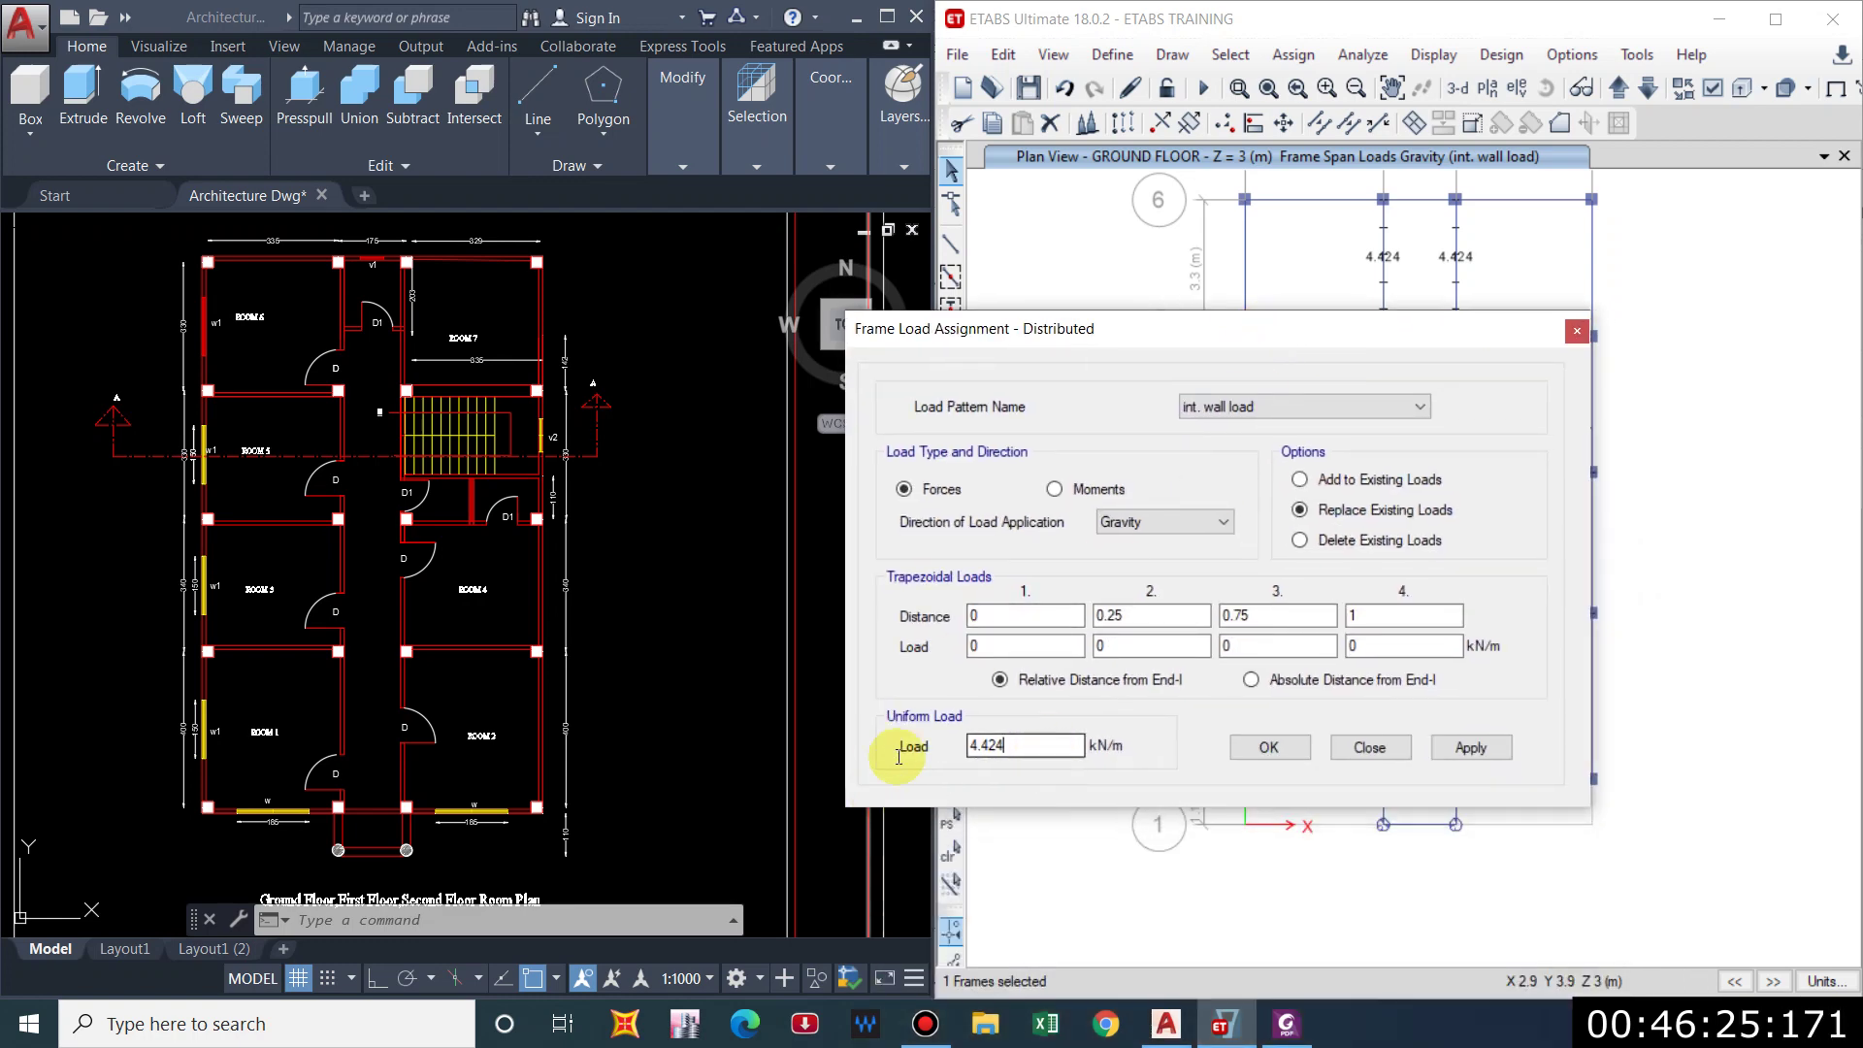
Replace the int. wall load on the ground floor grid 5 beam between grids C and D with a uniform 11.5805 kN/m.
{"action": "left_click_drag", "start_coordinate": [990, 335], "coordinate": [611, 361]}
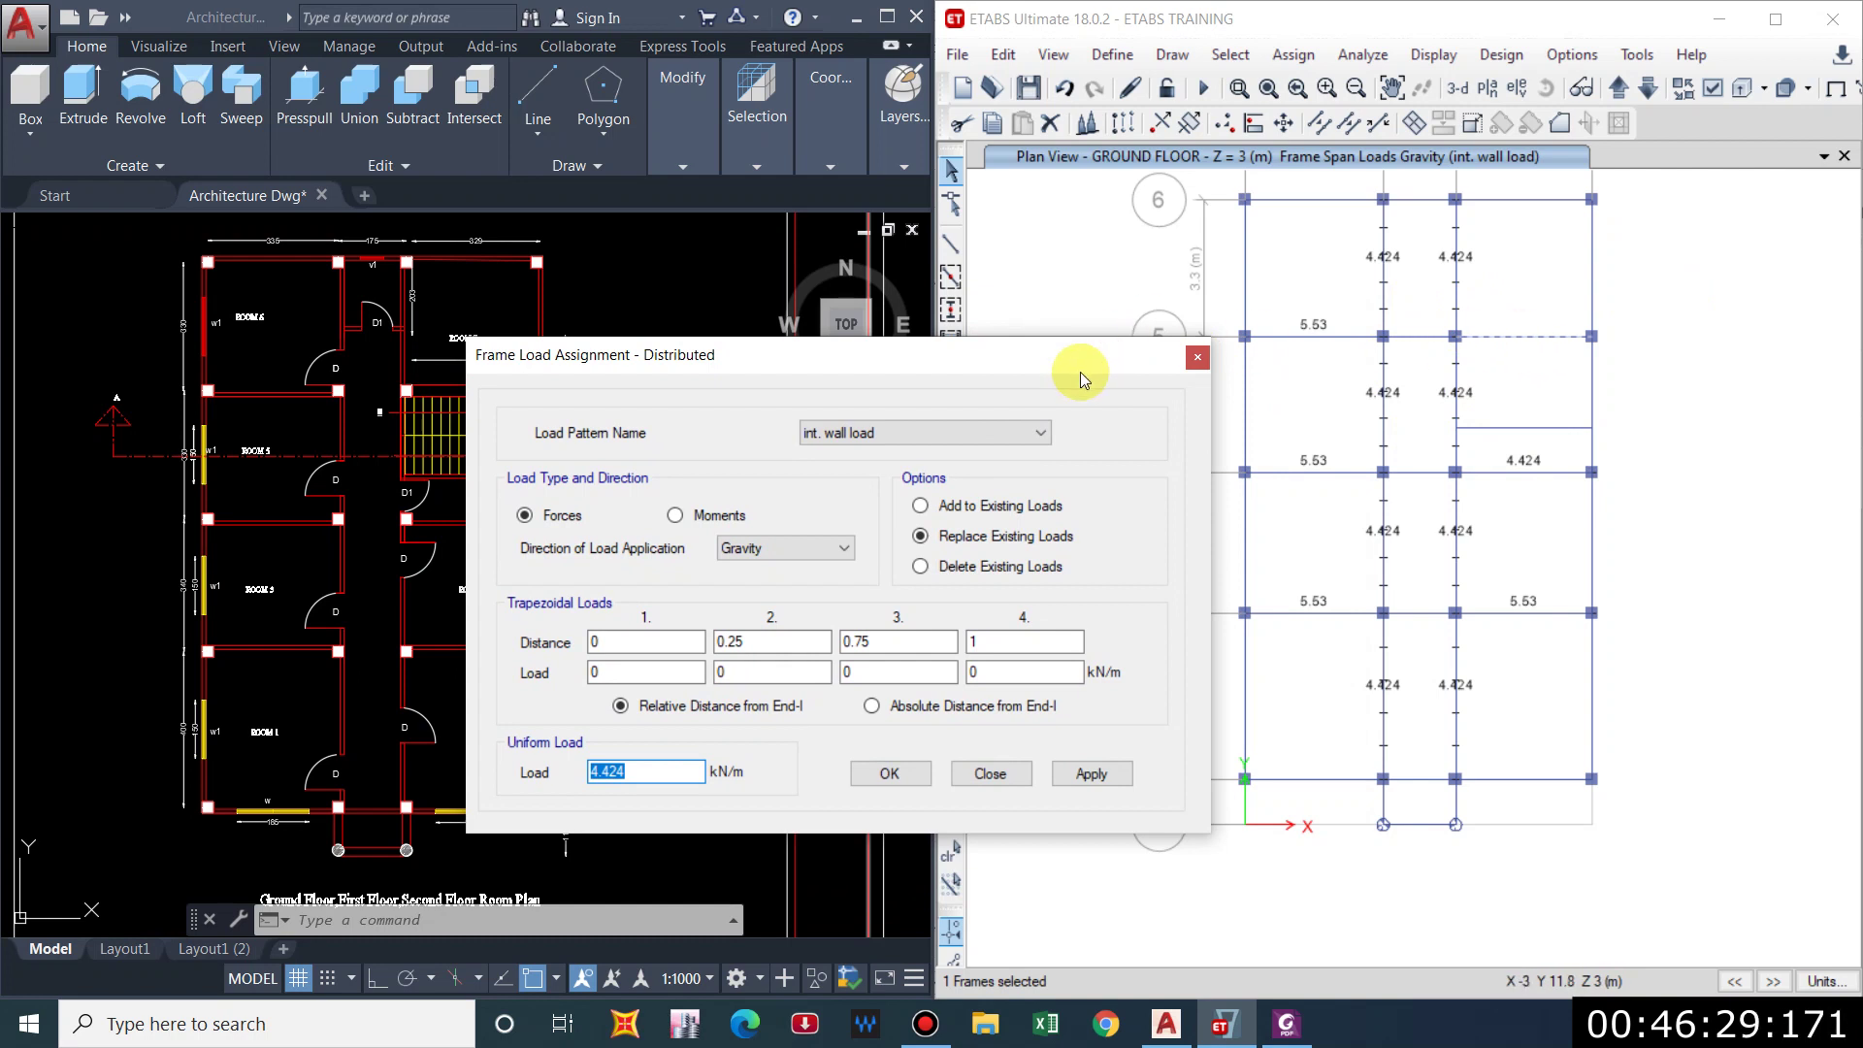
{"action": "left_click_drag", "start_coordinate": [1062, 363], "coordinate": [1095, 382]}
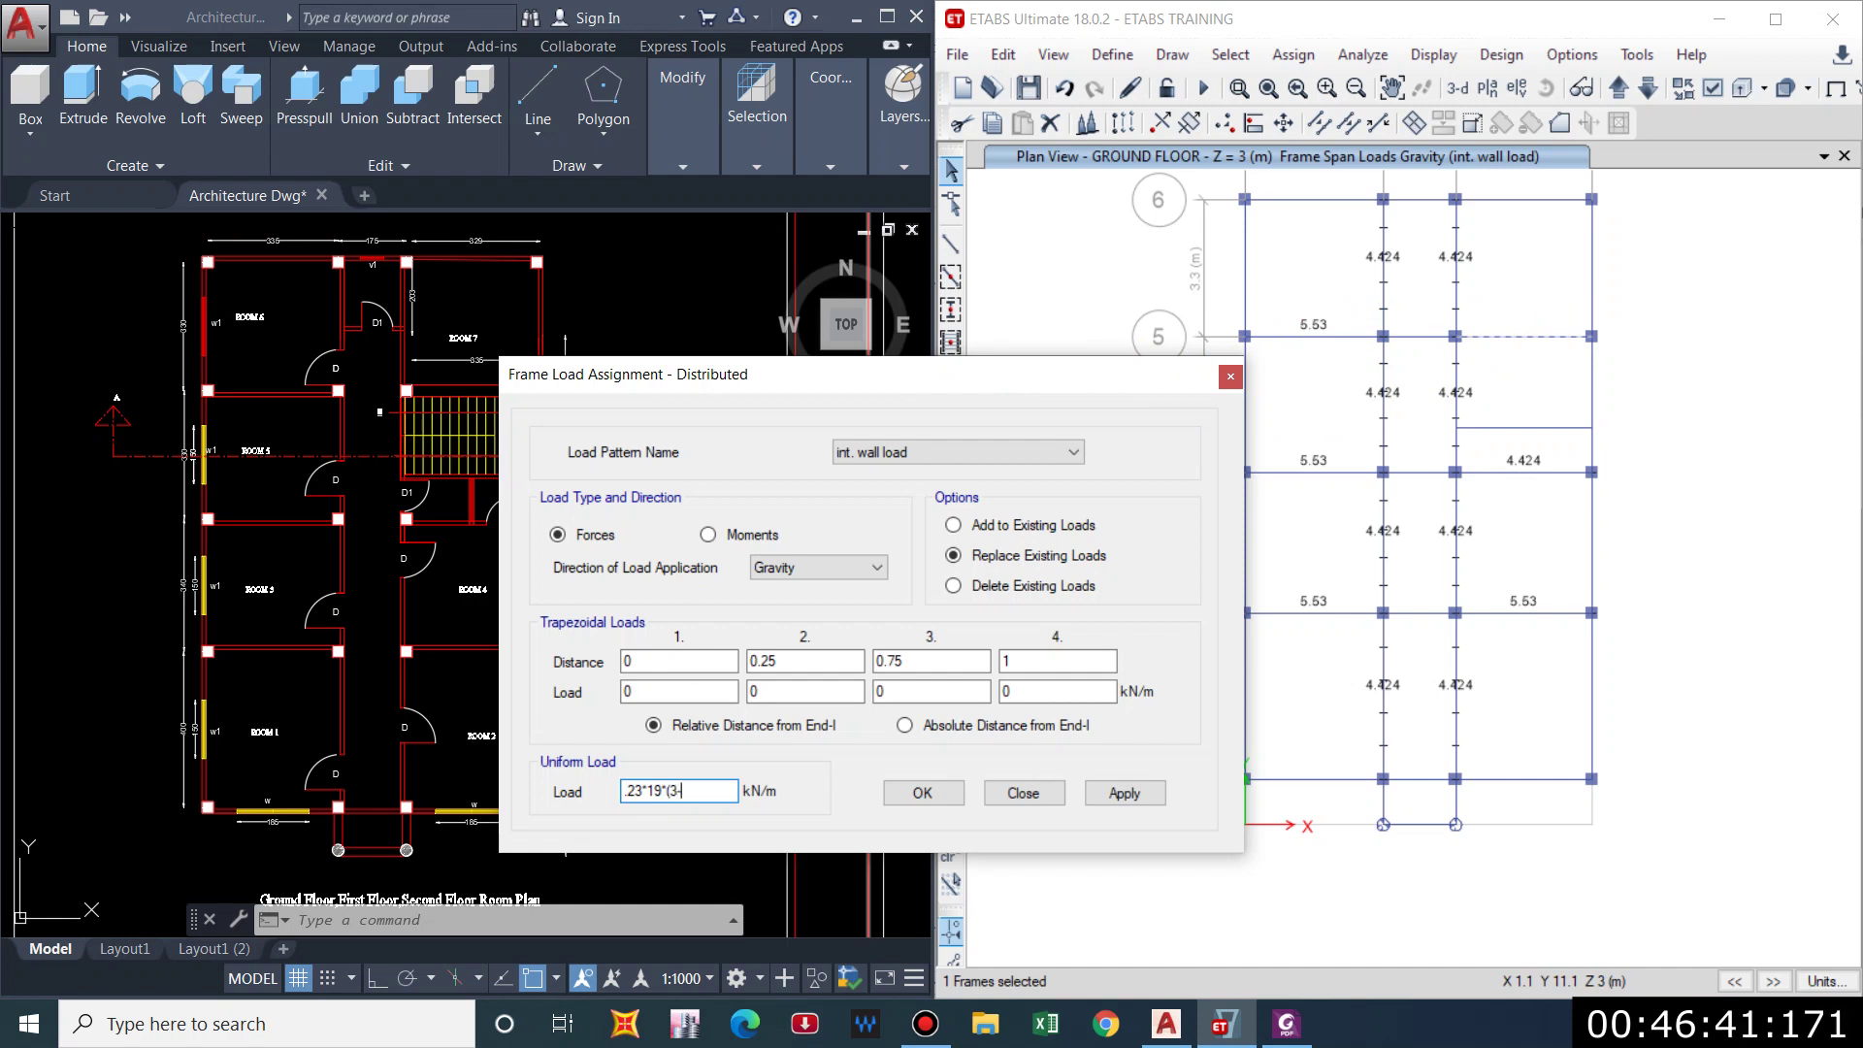
{"action": "left_click", "coordinate": [625, 791]}
{"action": "left_click", "coordinate": [1125, 794]}
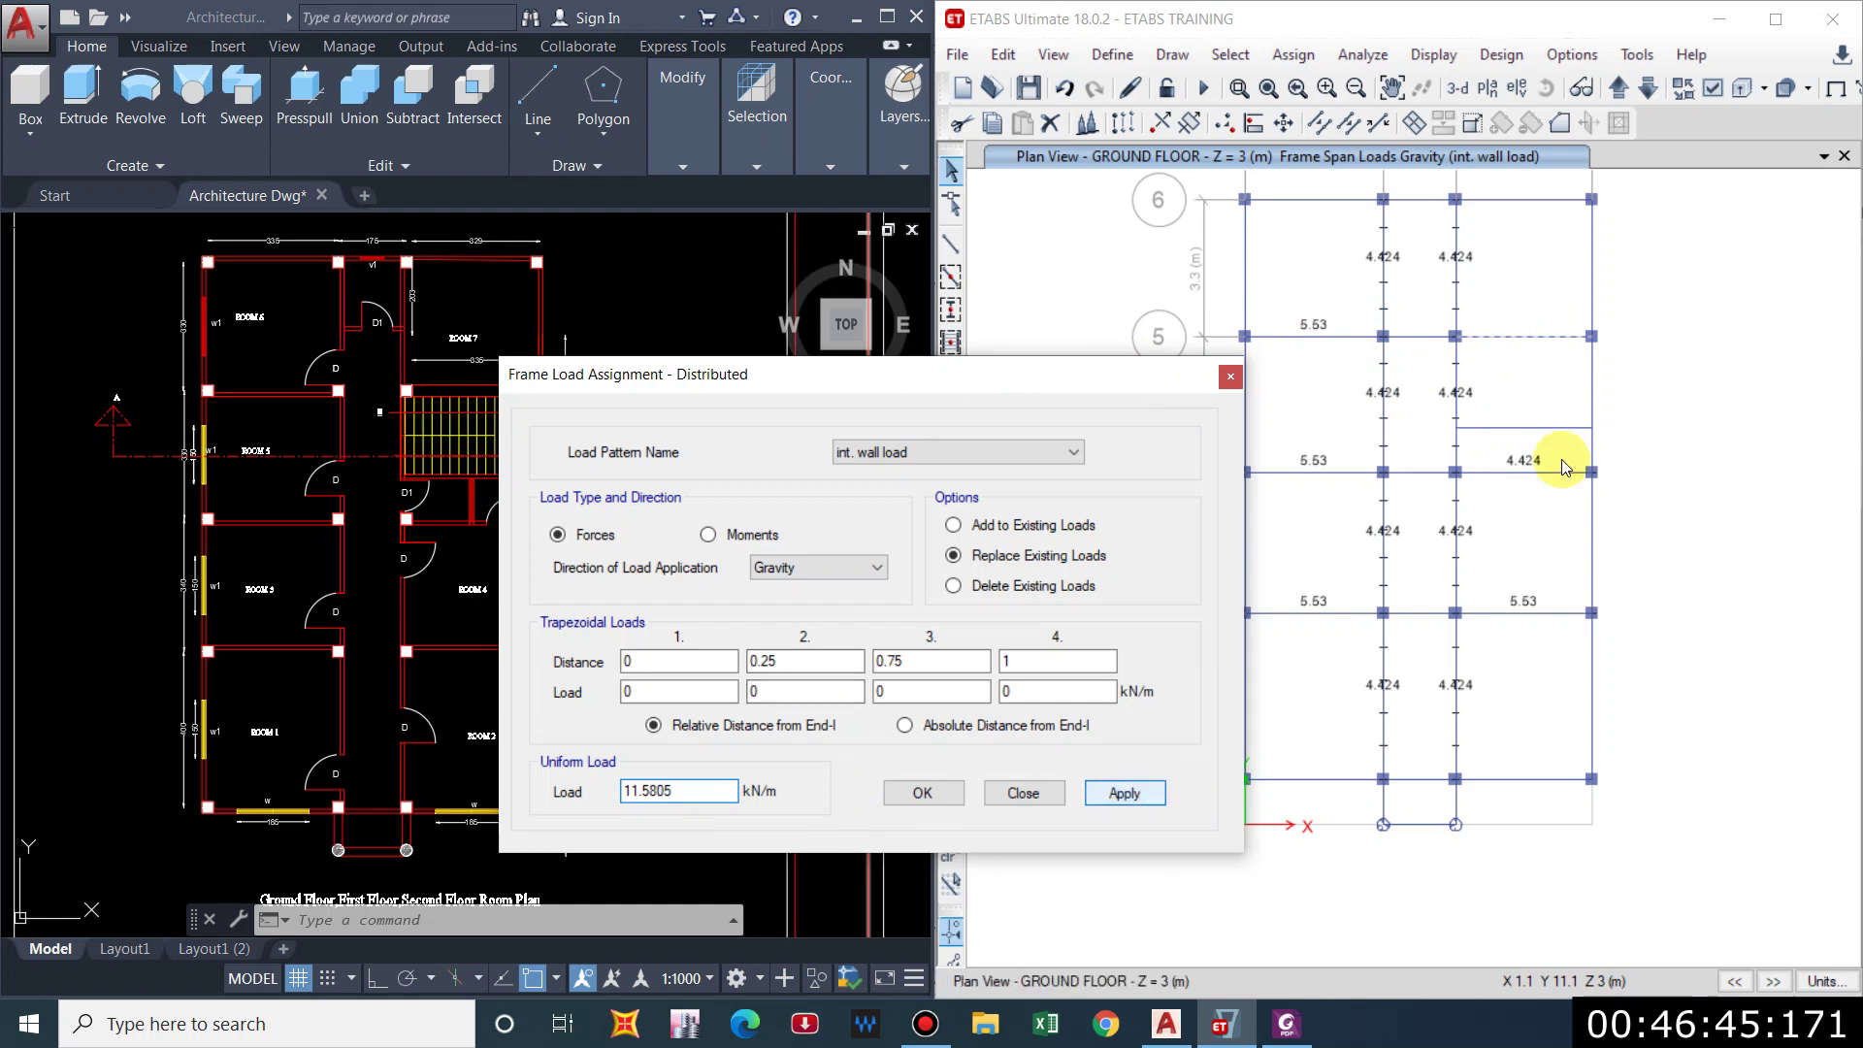
Assign a uniform int. wall load of 5.53 kN/m to the ground floor secondary beam between grids 4 and 5.
{"action": "left_click", "coordinate": [1532, 435]}
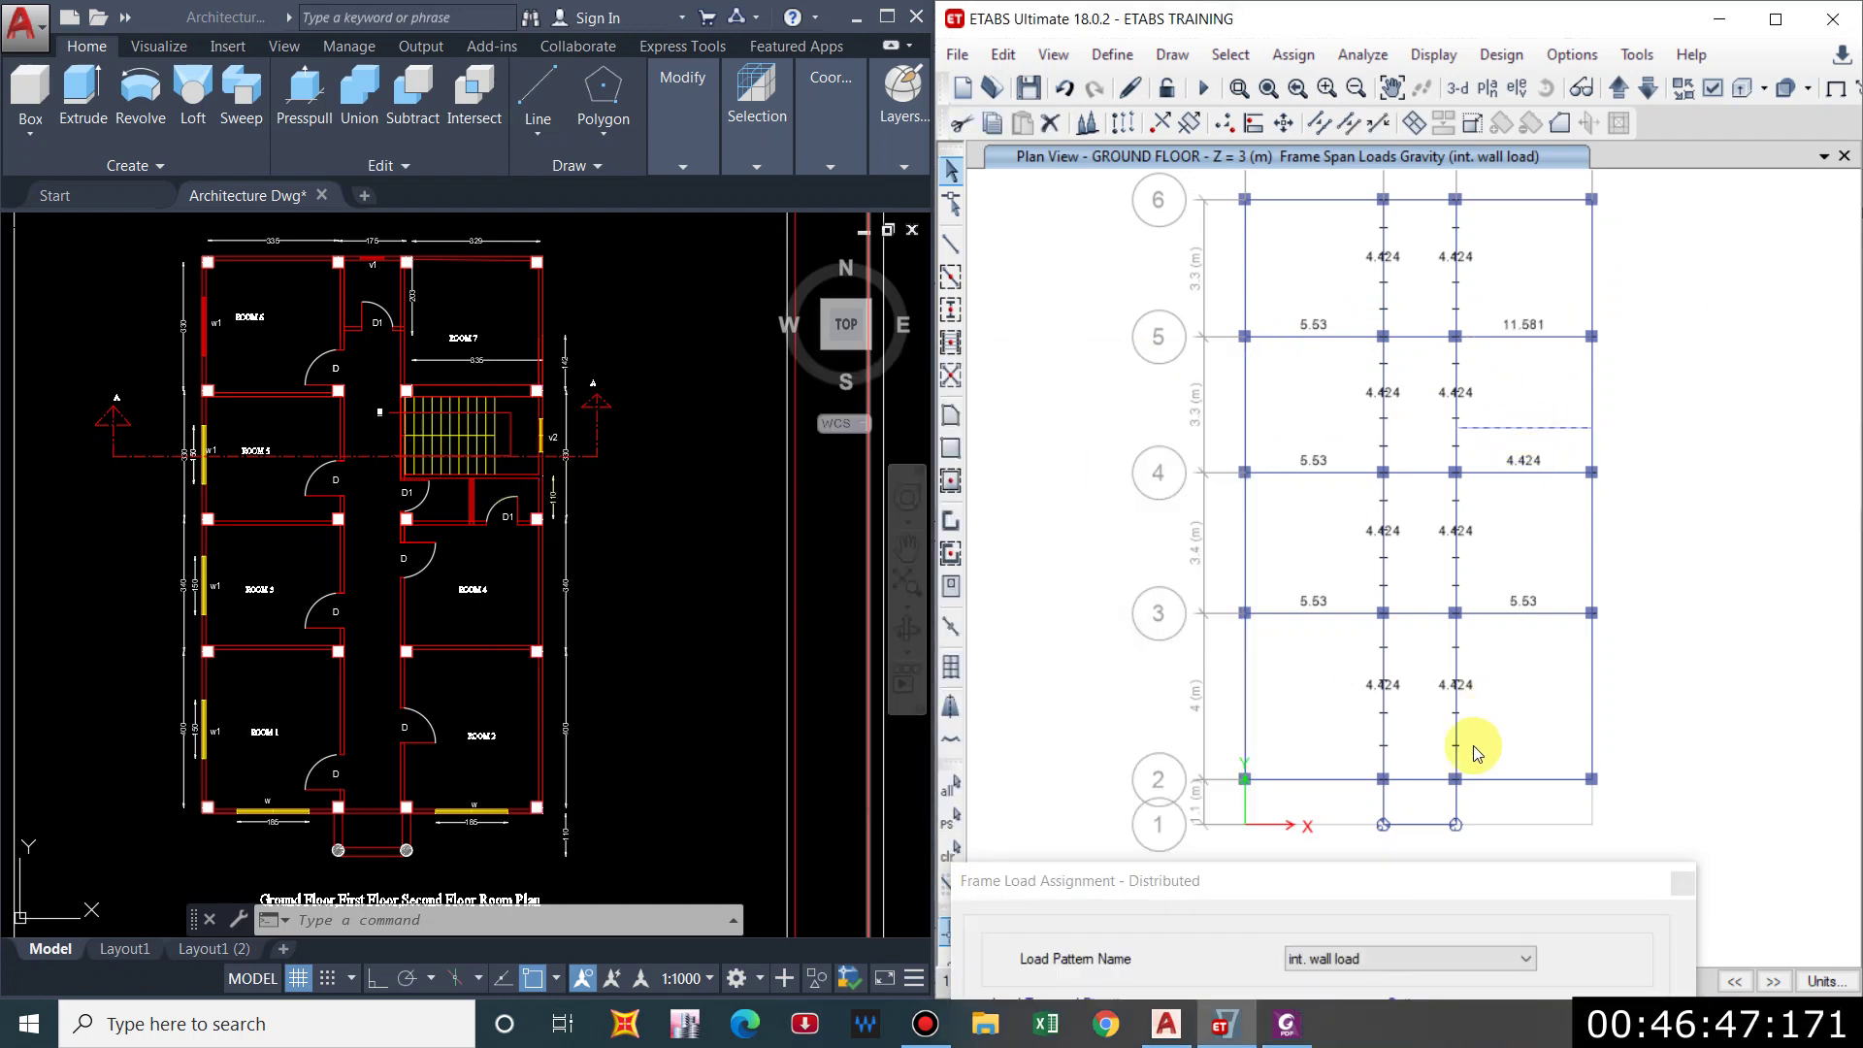
{"action": "left_click_drag", "start_coordinate": [1372, 883], "coordinate": [1356, 353]}
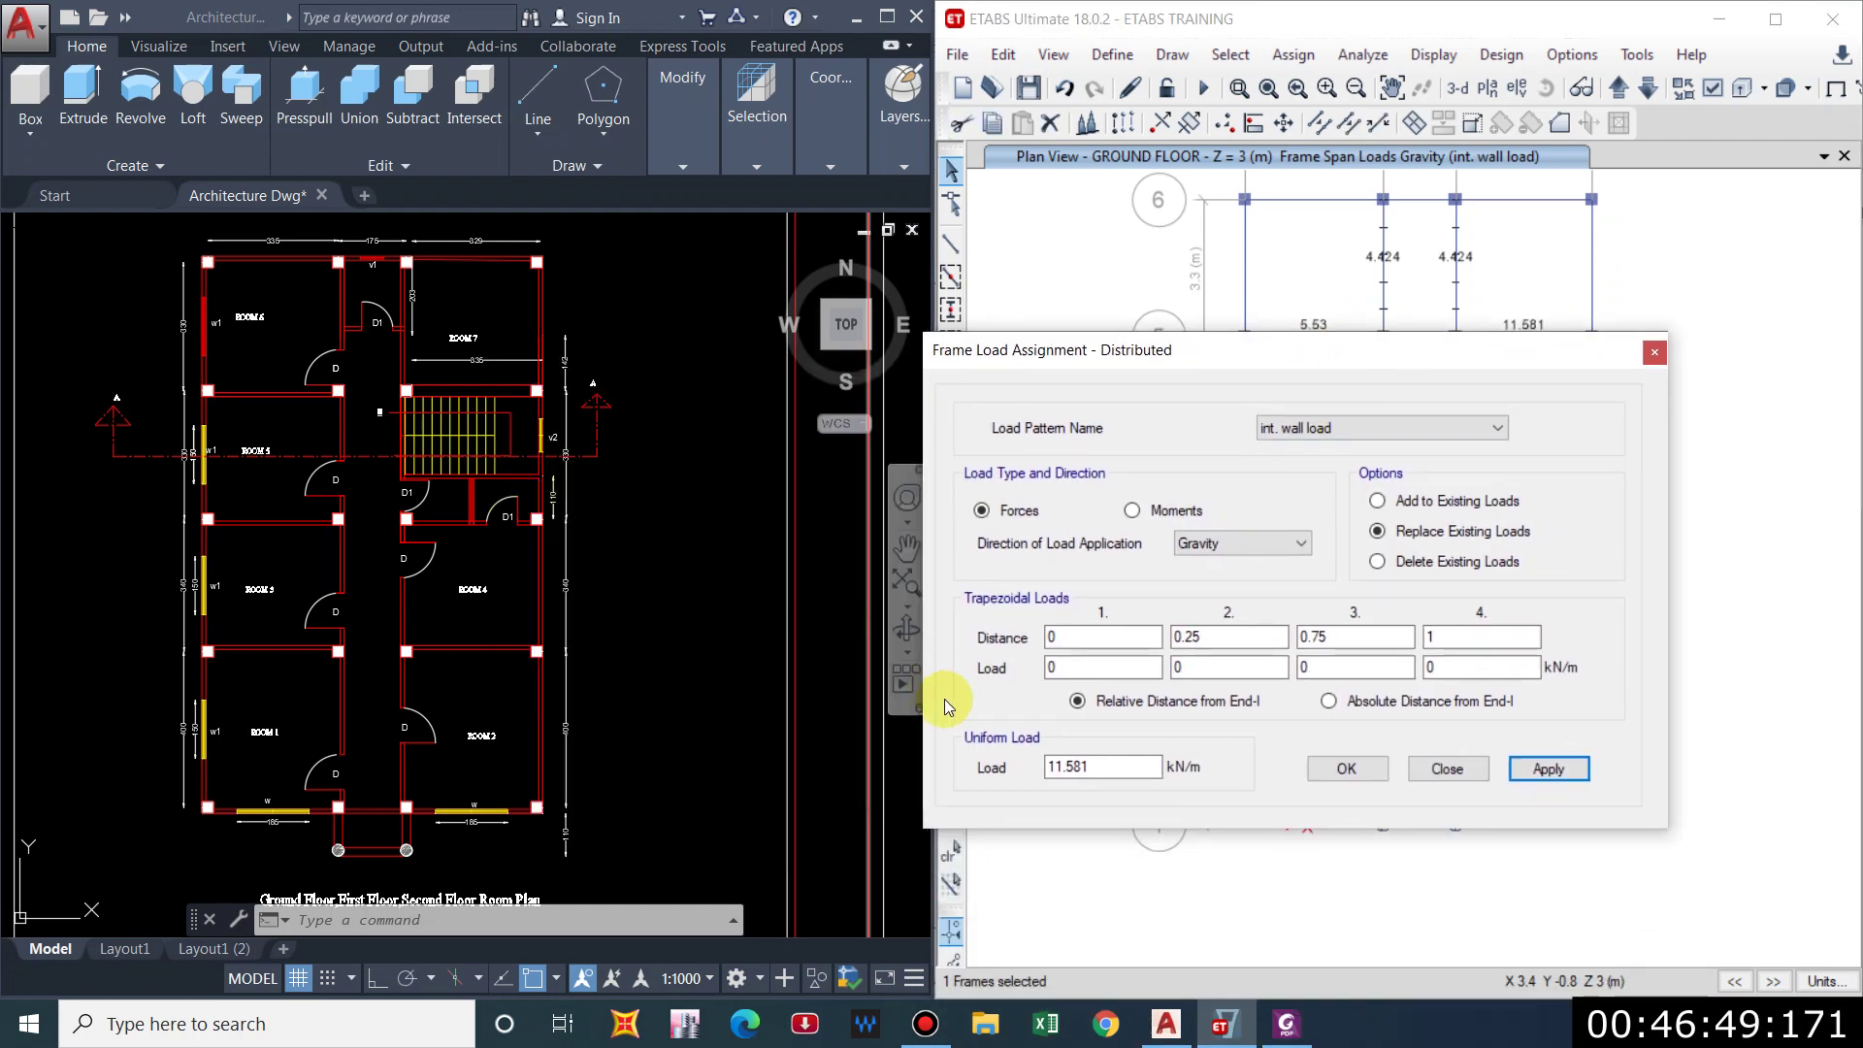
{"action": "left_click_drag", "start_coordinate": [1098, 776], "coordinate": [984, 764]}
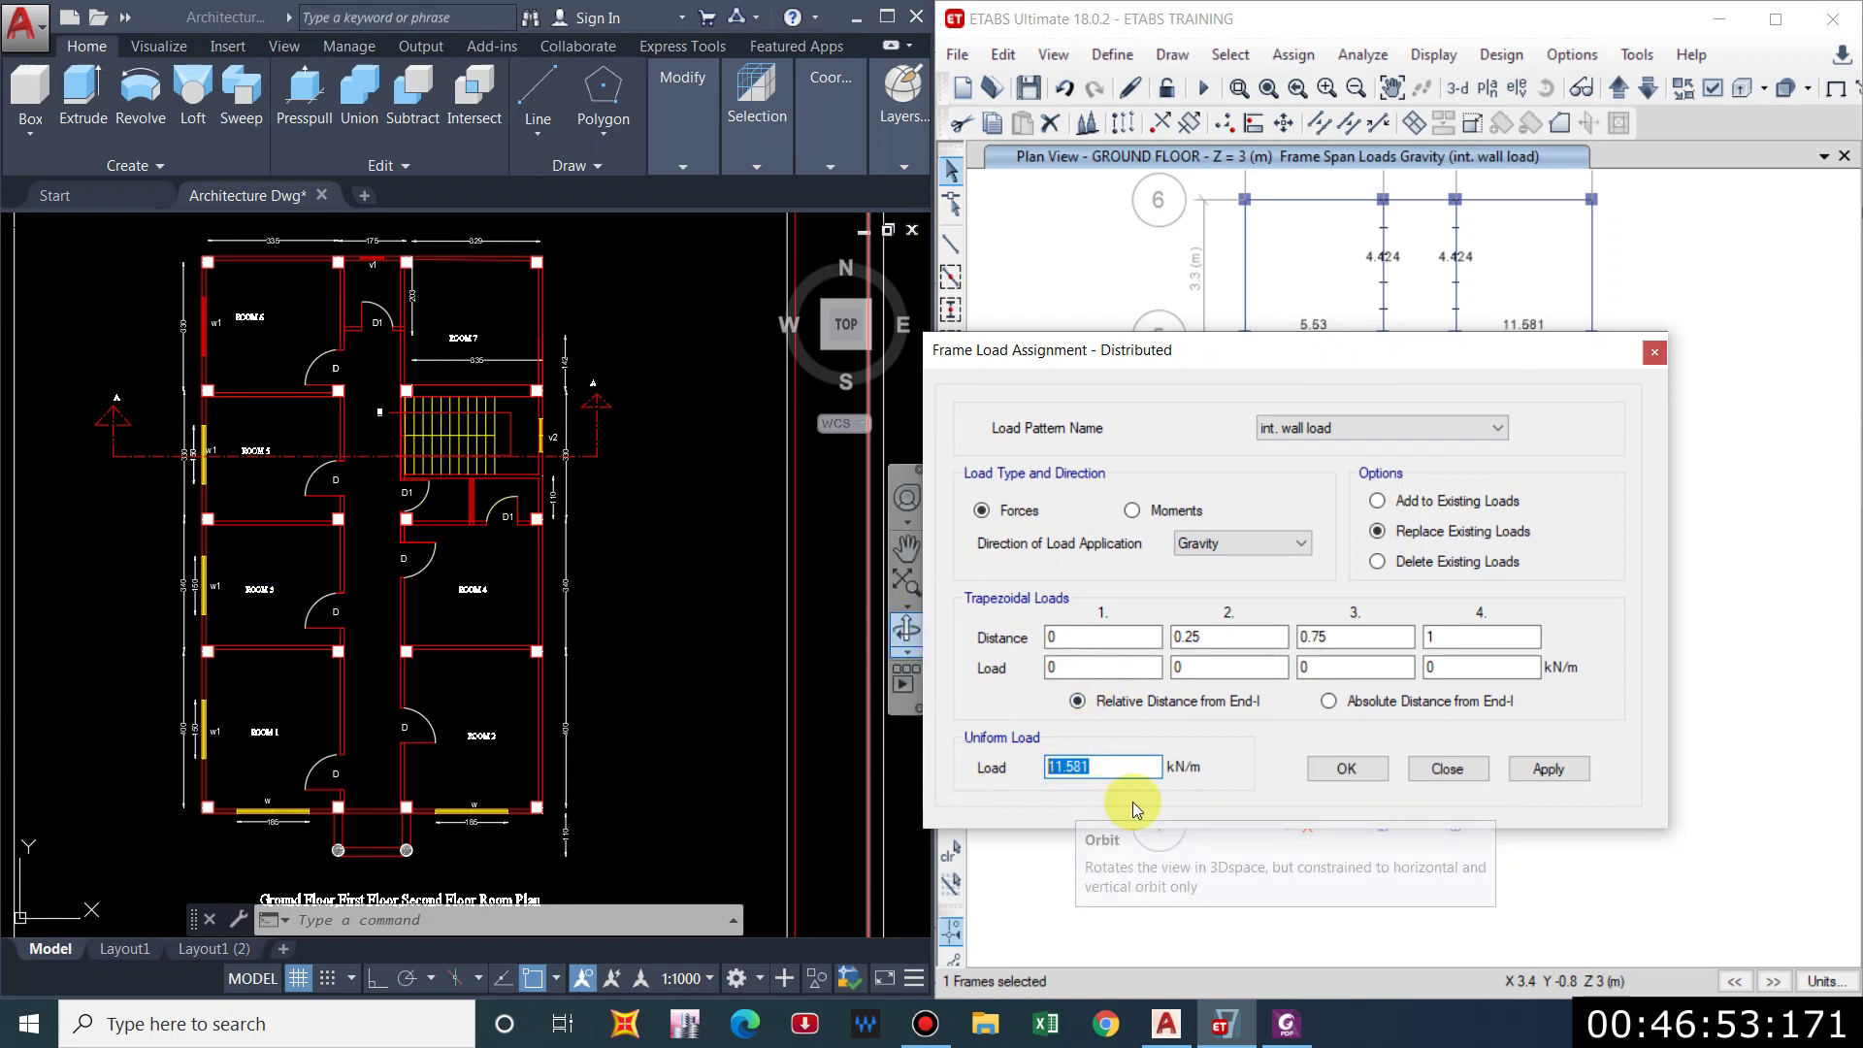
{"action": "type", "text": "5.53"}
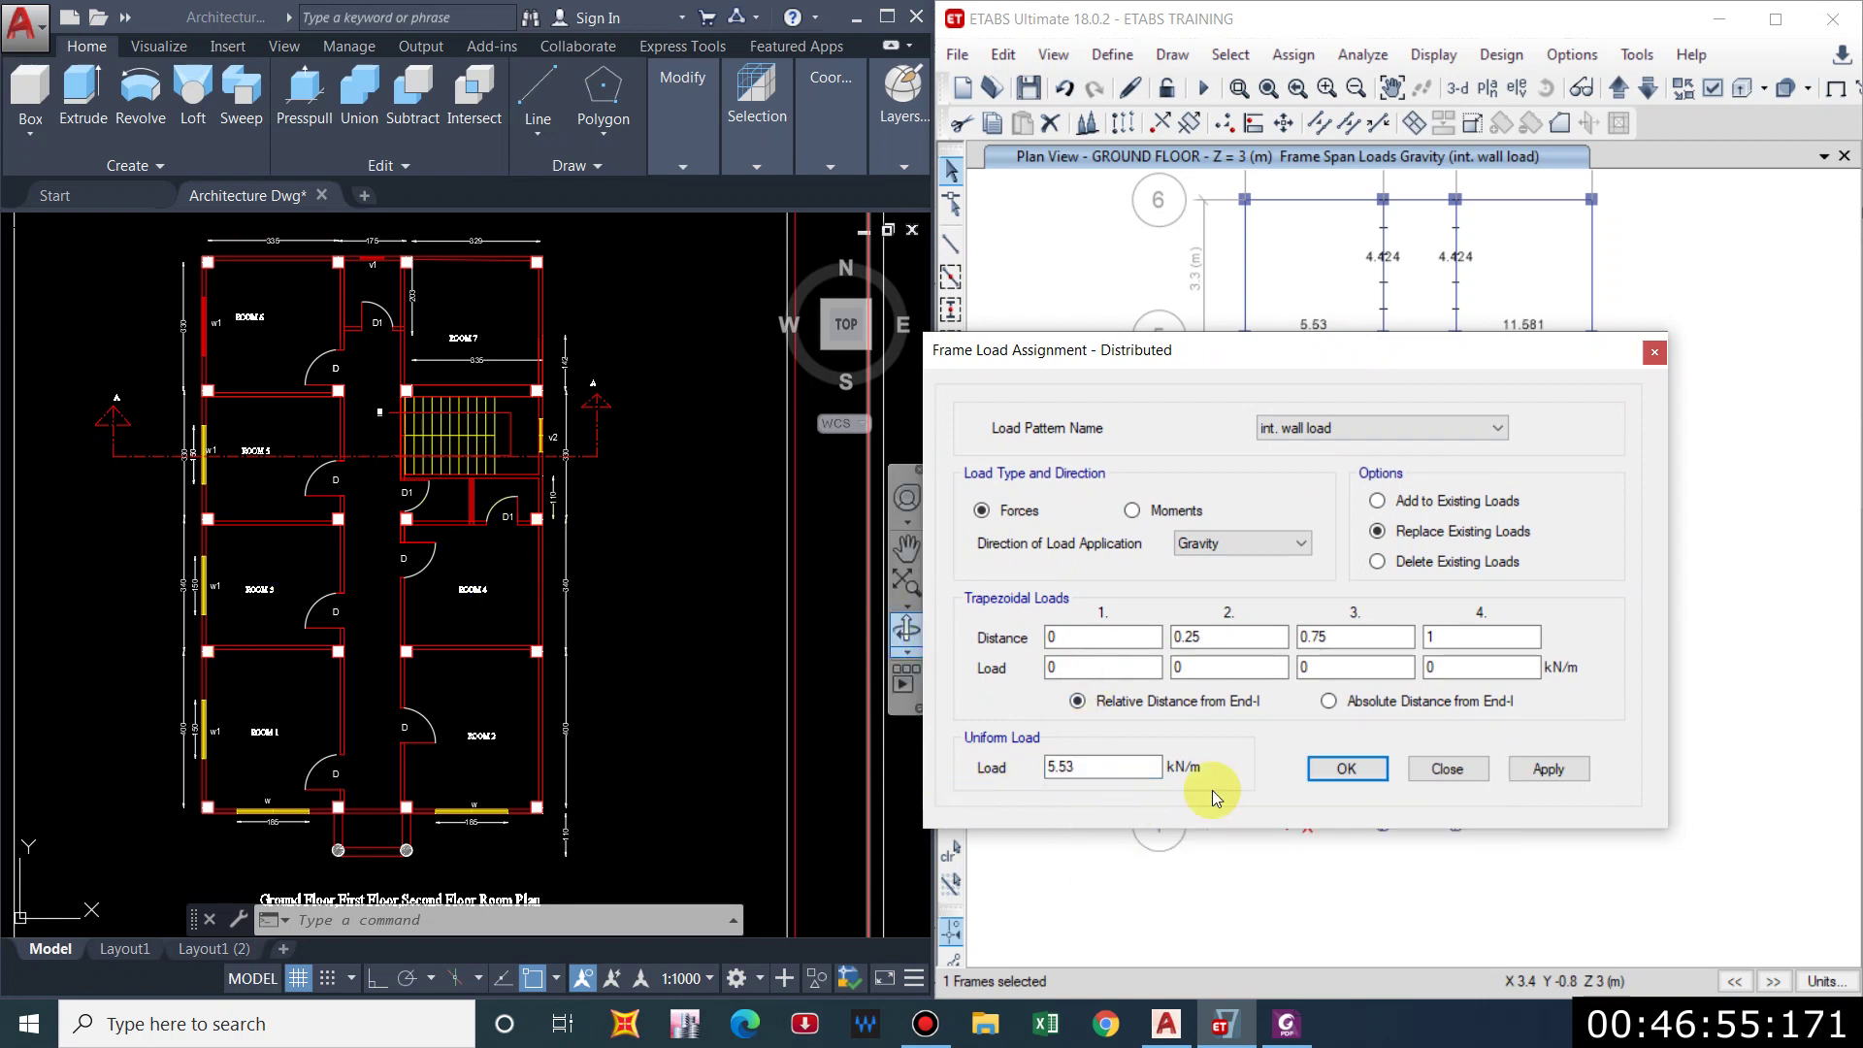
{"action": "double_click", "coordinate": [1399, 359]}
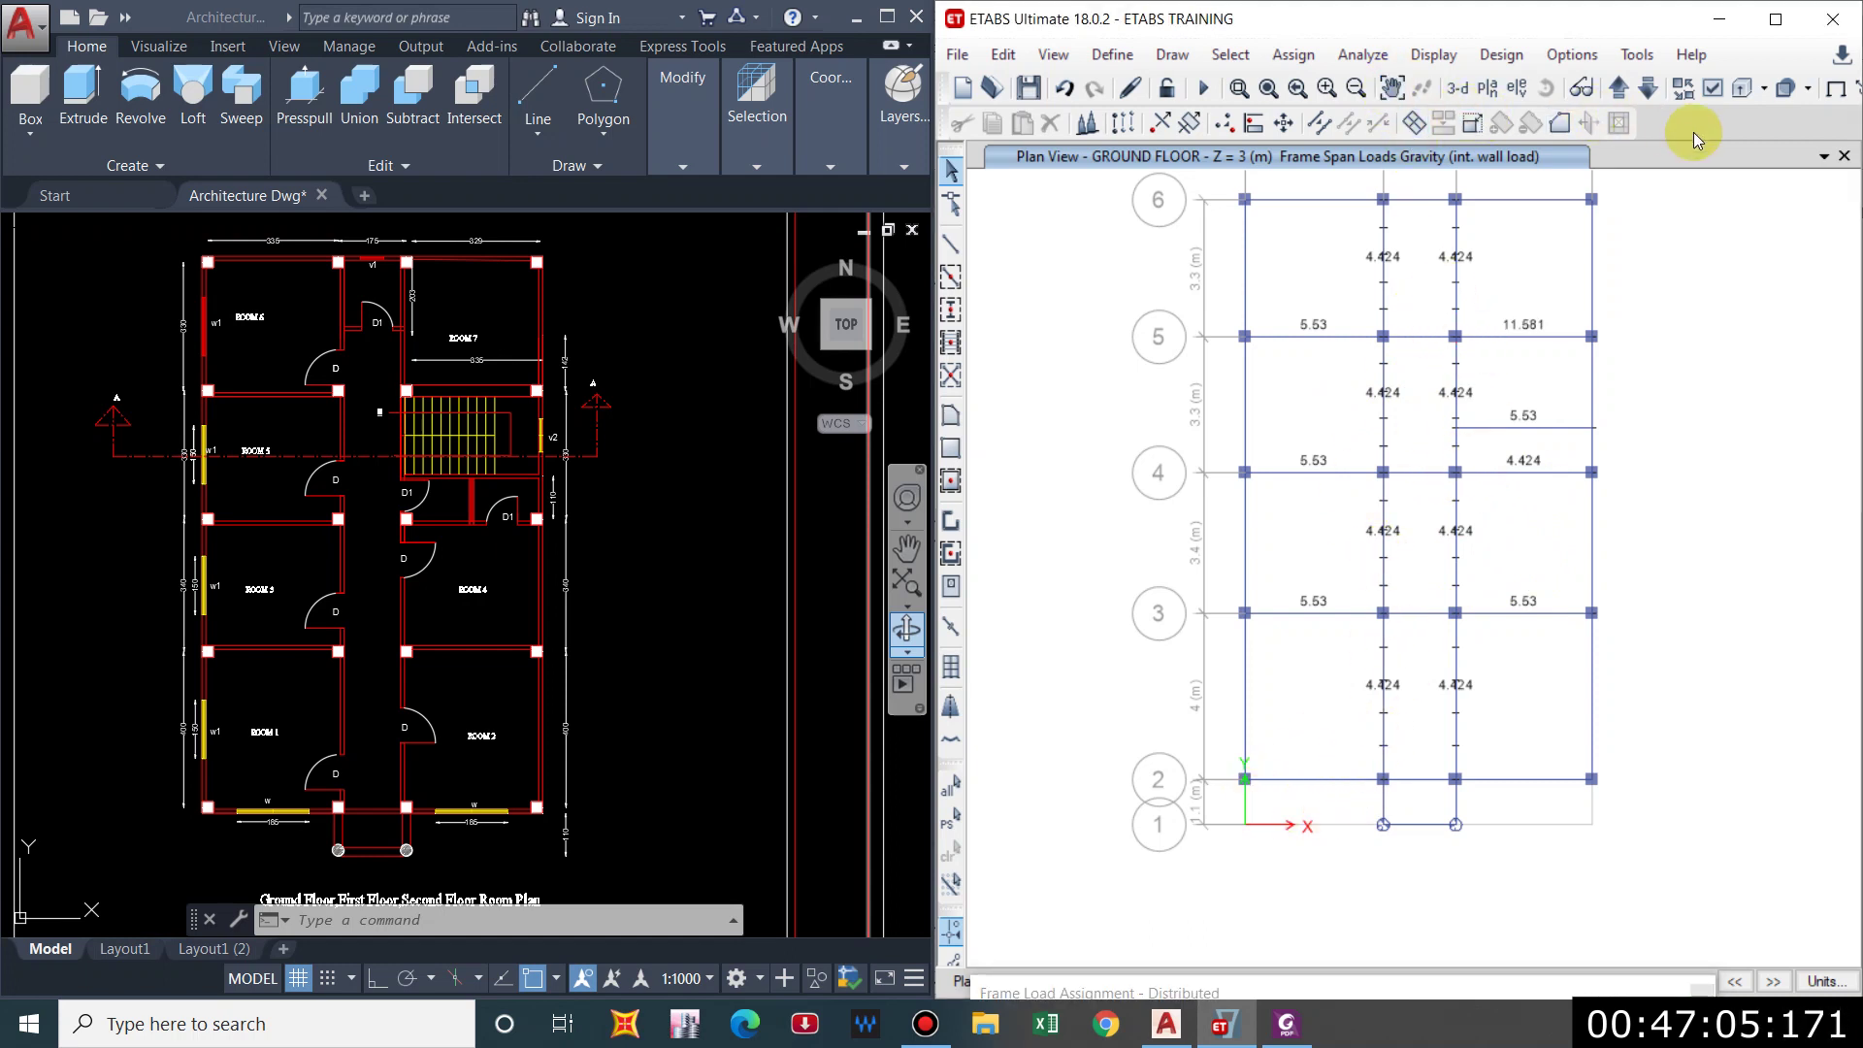
On Story 1, assign a uniform 4.43 kN/m int. wall load to the grid B and C beams between grids 2 and 6 and the grid 4 C–D beam.
{"action": "left_click", "coordinate": [1836, 88]}
{"action": "left_click", "coordinate": [1619, 88]}
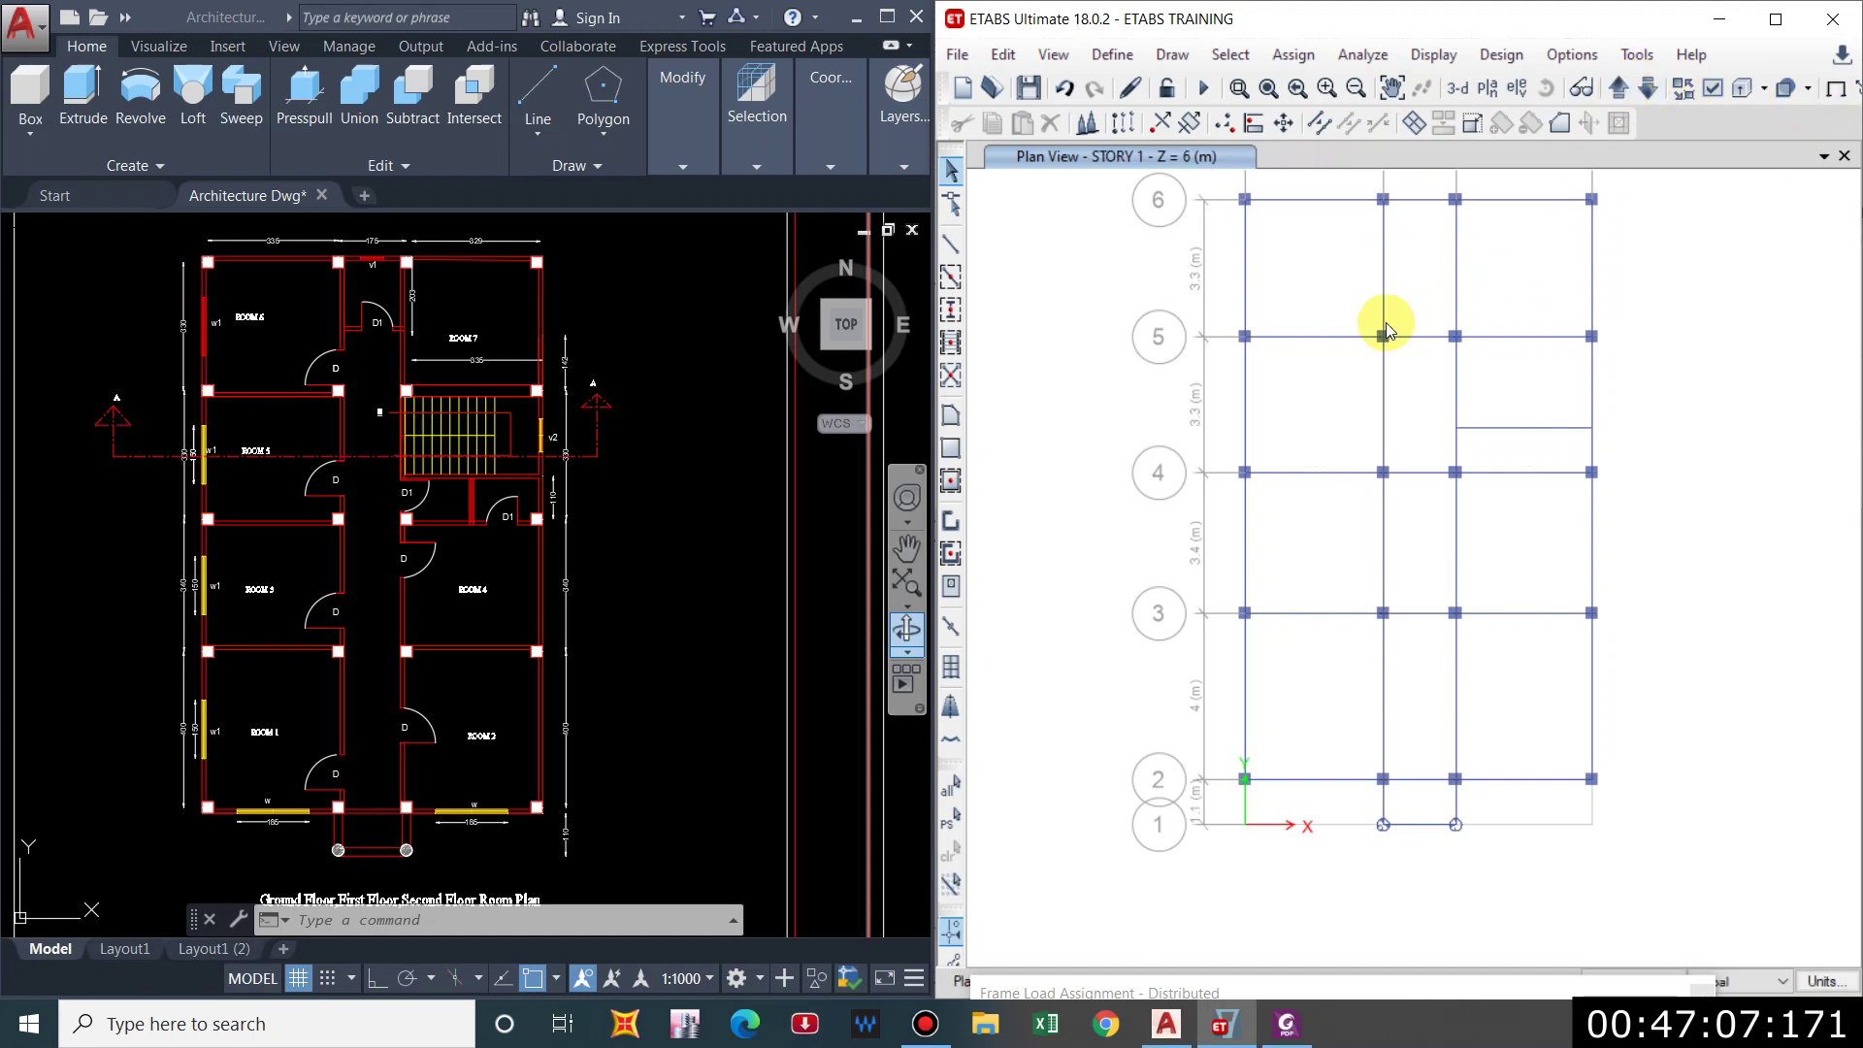
{"action": "left_click_drag", "start_coordinate": [1383, 306], "coordinate": [1378, 311]}
{"action": "left_click_drag", "start_coordinate": [1490, 367], "coordinate": [1353, 404]}
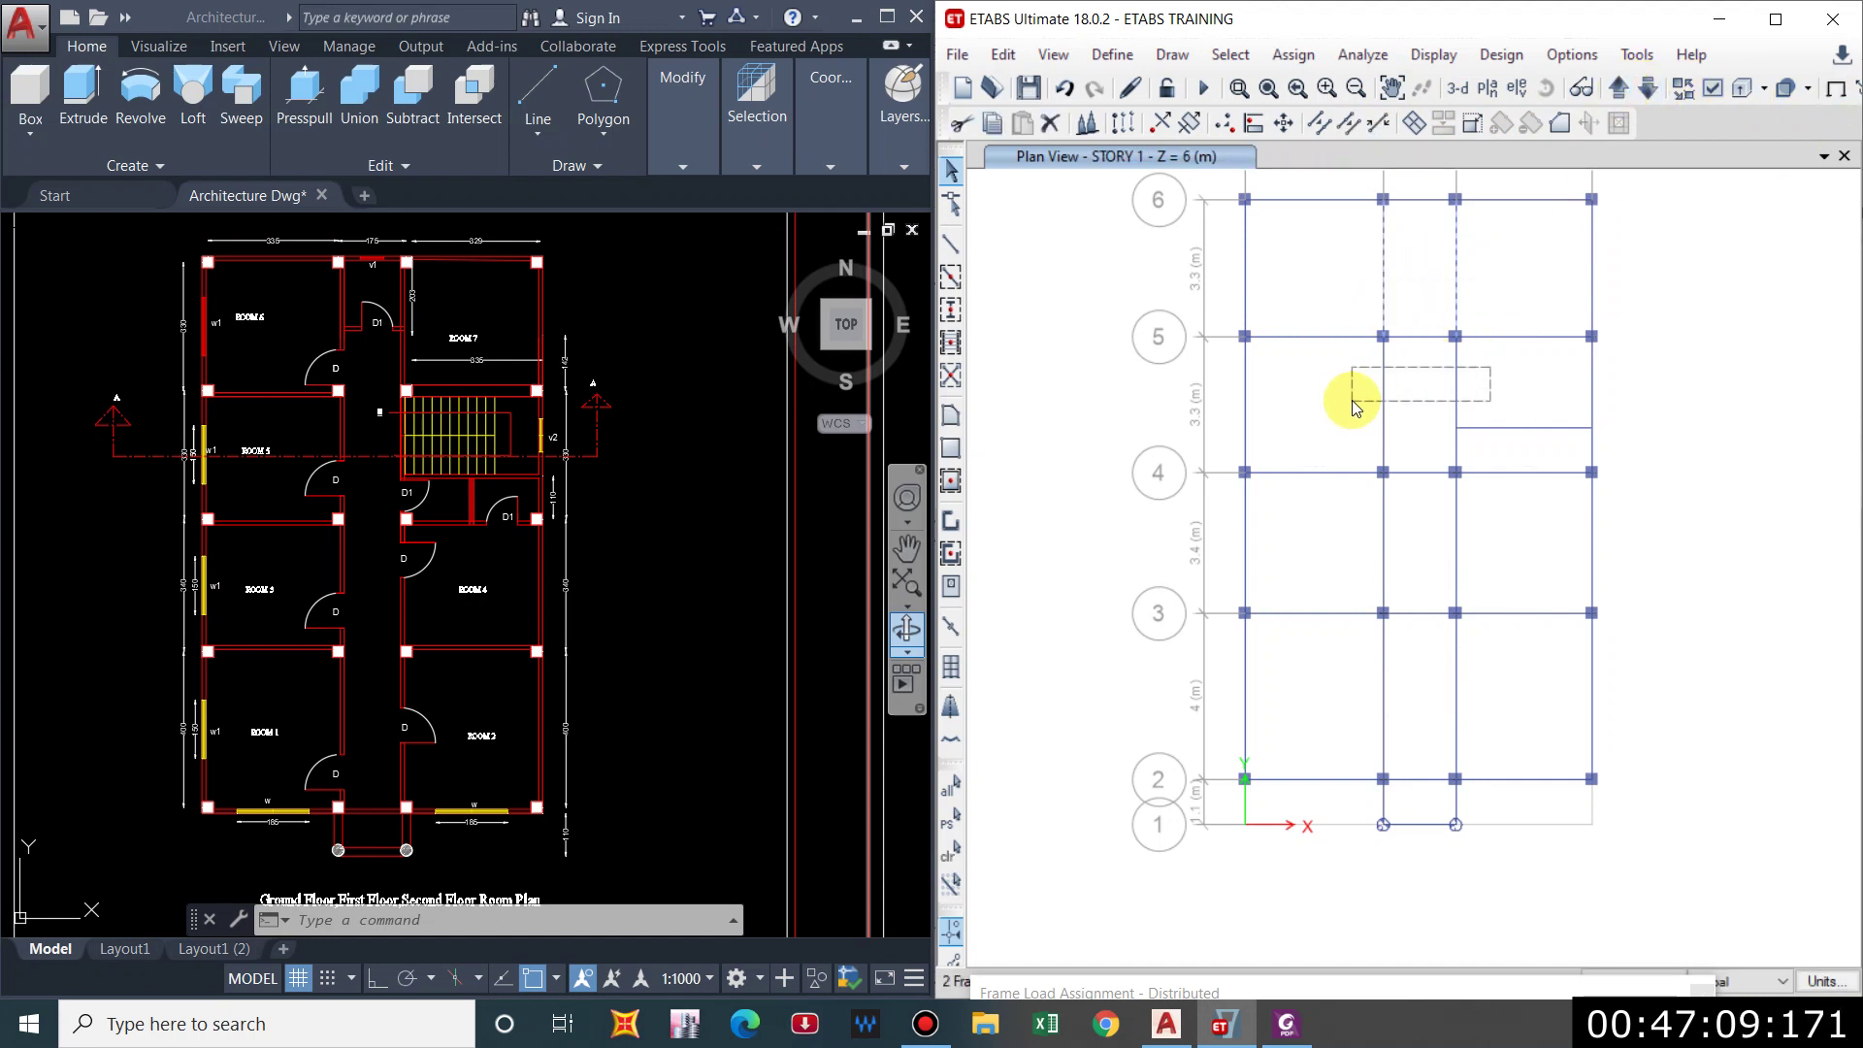
{"action": "left_click_drag", "start_coordinate": [1491, 524], "coordinate": [1339, 568]}
{"action": "left_click_drag", "start_coordinate": [1480, 671], "coordinate": [1371, 697]}
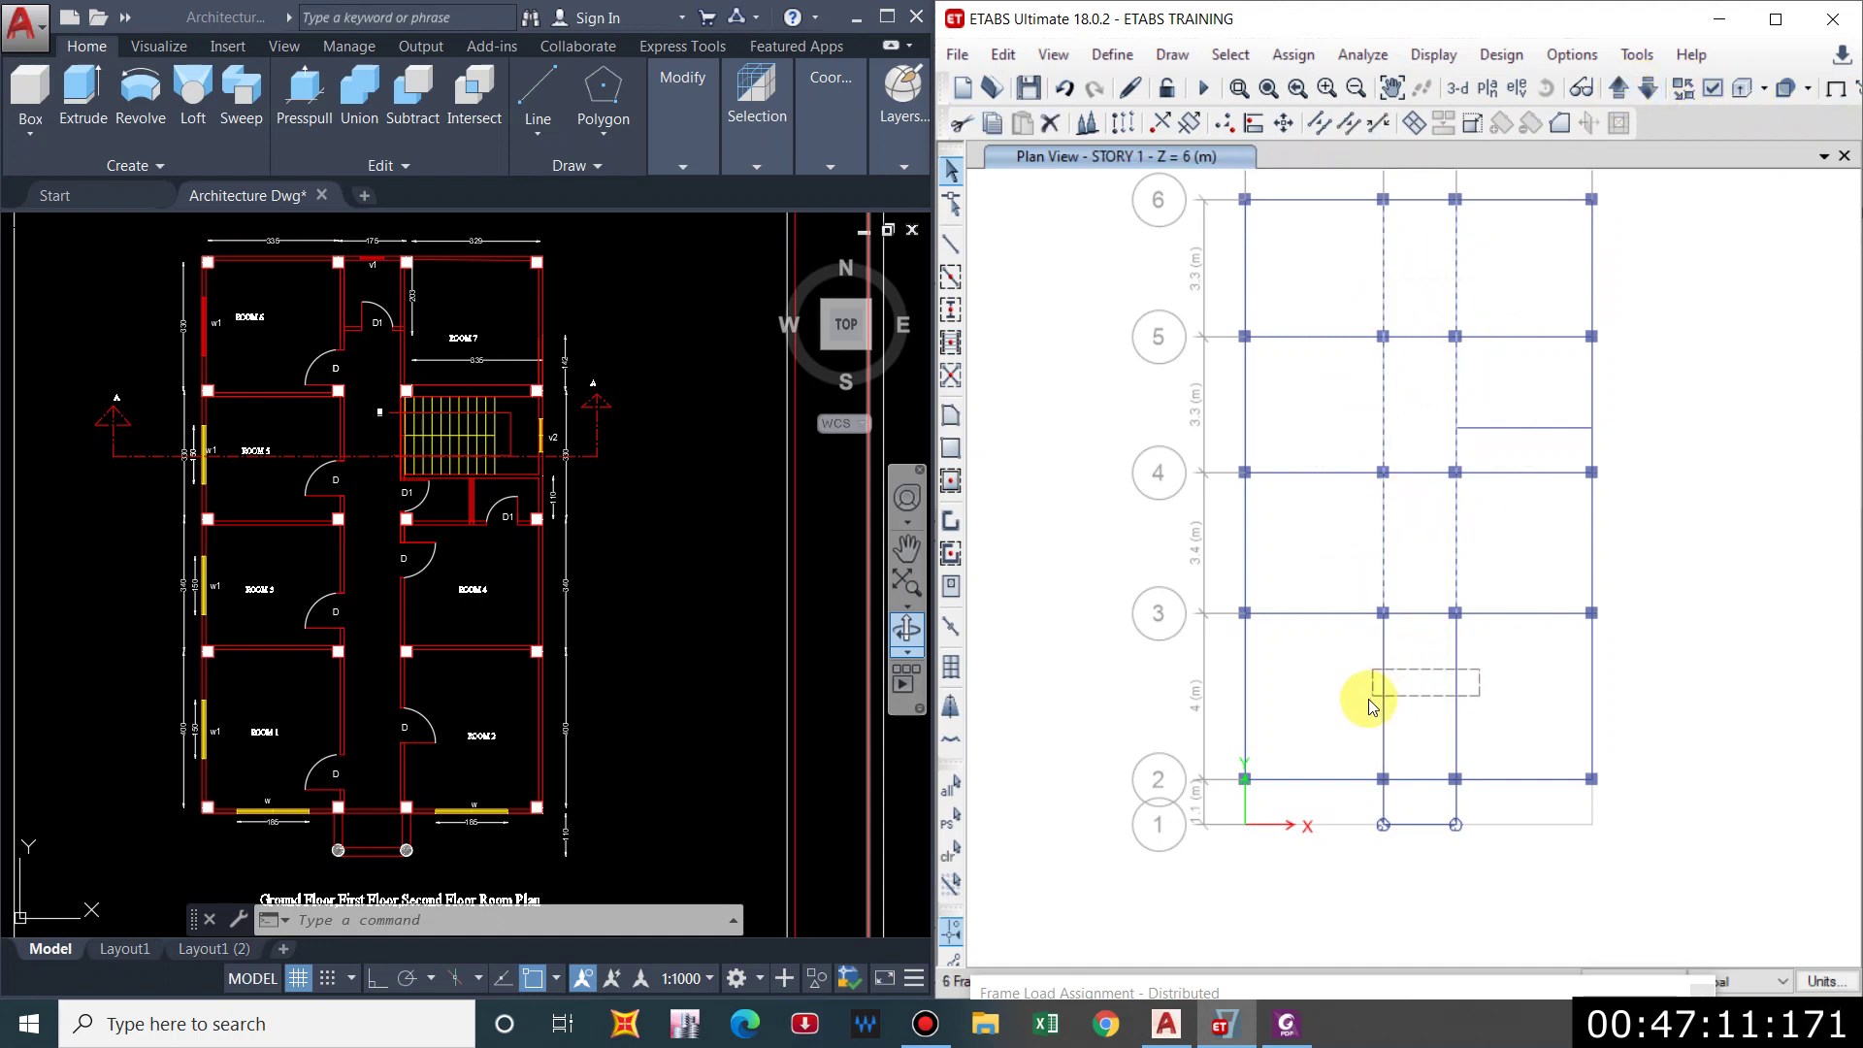
{"action": "left_click", "coordinate": [1552, 474]}
{"action": "left_click_drag", "start_coordinate": [1227, 988], "coordinate": [1194, 371]}
{"action": "double_click", "coordinate": [1118, 781]}
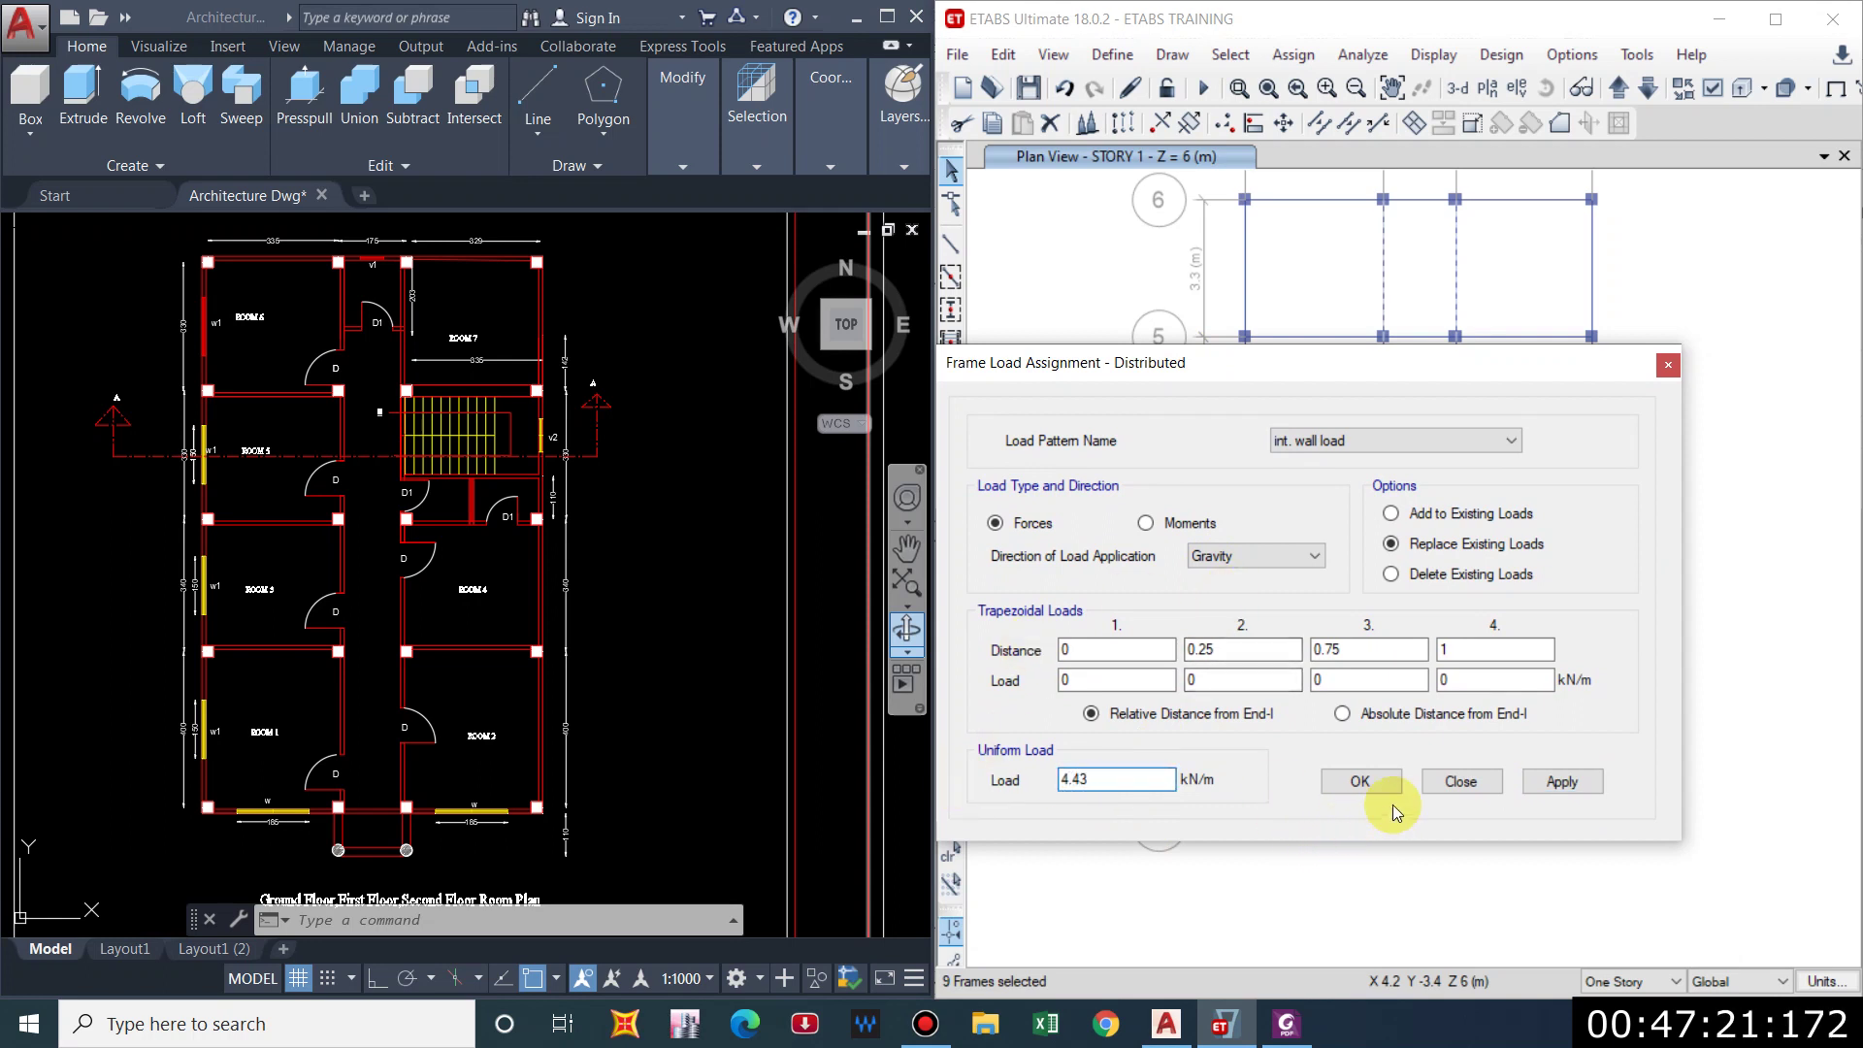
{"action": "left_click", "coordinate": [1535, 781]}
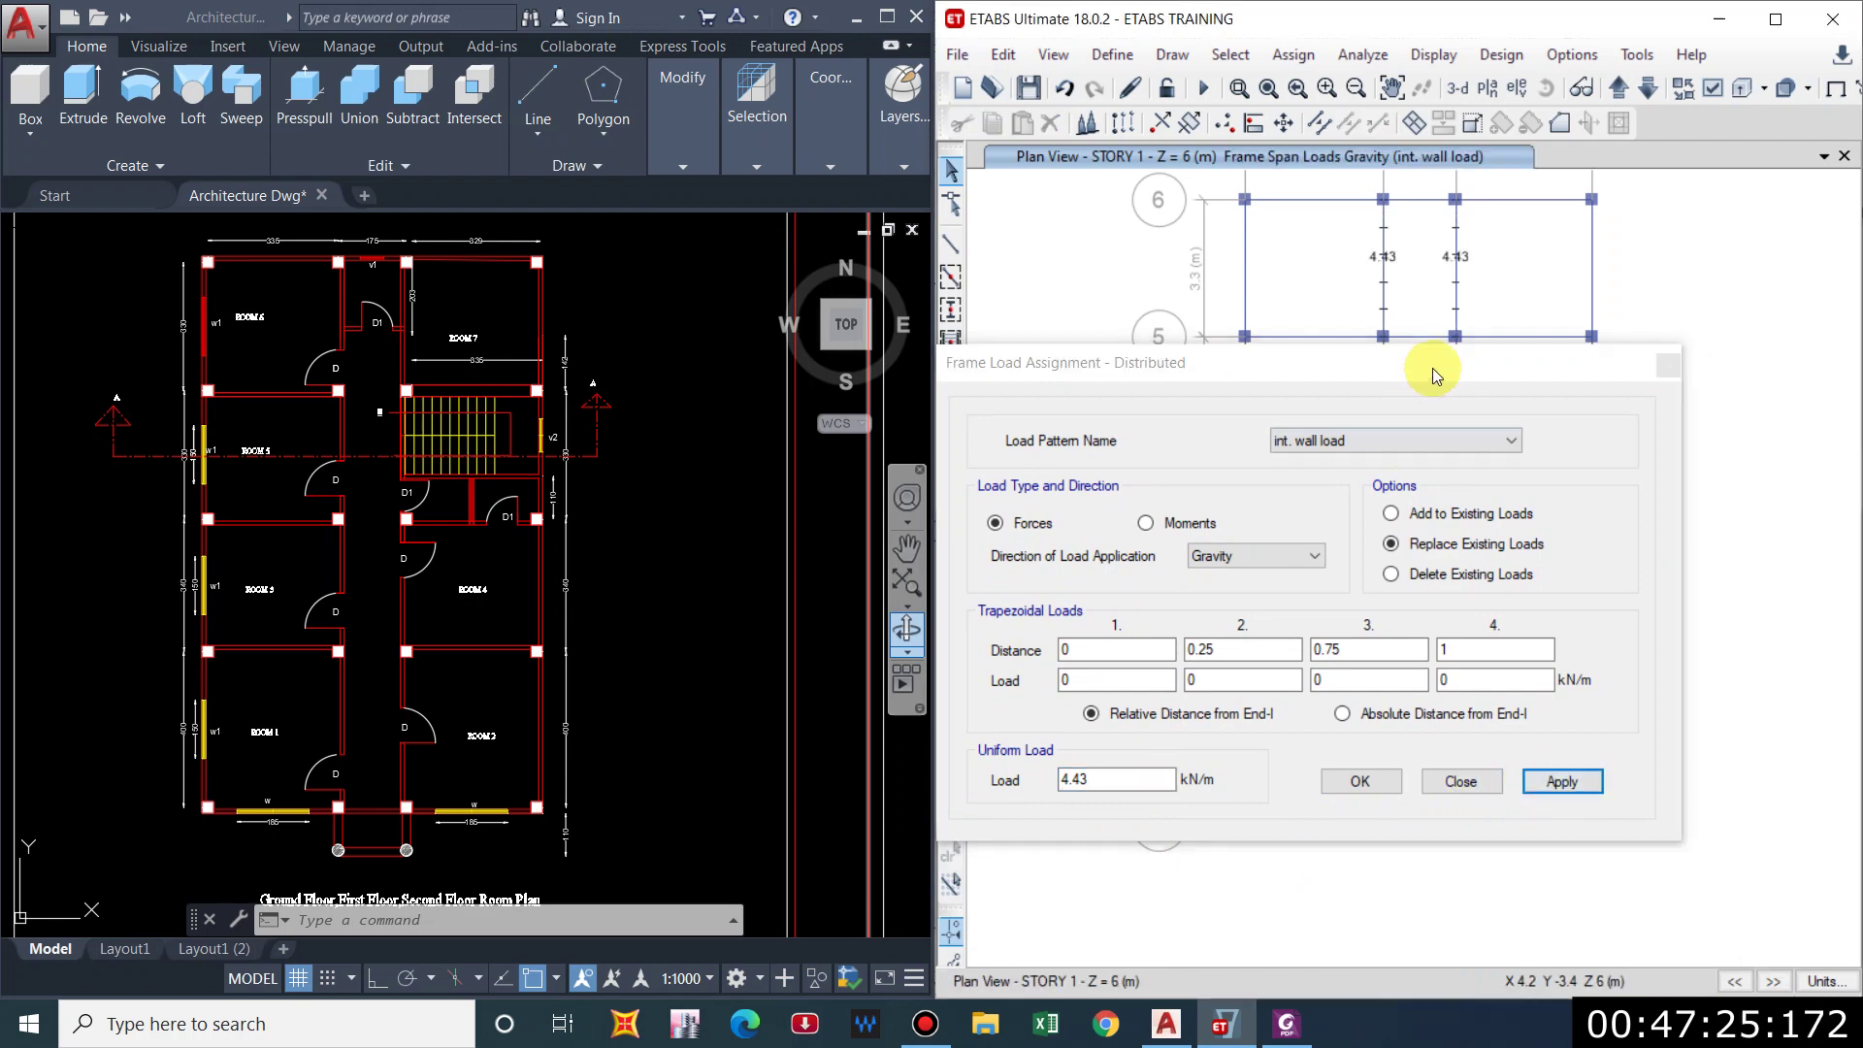
Assign a uniform 5.53 kN/m int. wall load to Story 1's A–B beams on grids 3 to 5, the grid 3 C–D beam and the secondary beam.
{"action": "left_click_drag", "start_coordinate": [1426, 366], "coordinate": [900, 629]}
{"action": "left_click_drag", "start_coordinate": [1283, 288], "coordinate": [1287, 701]}
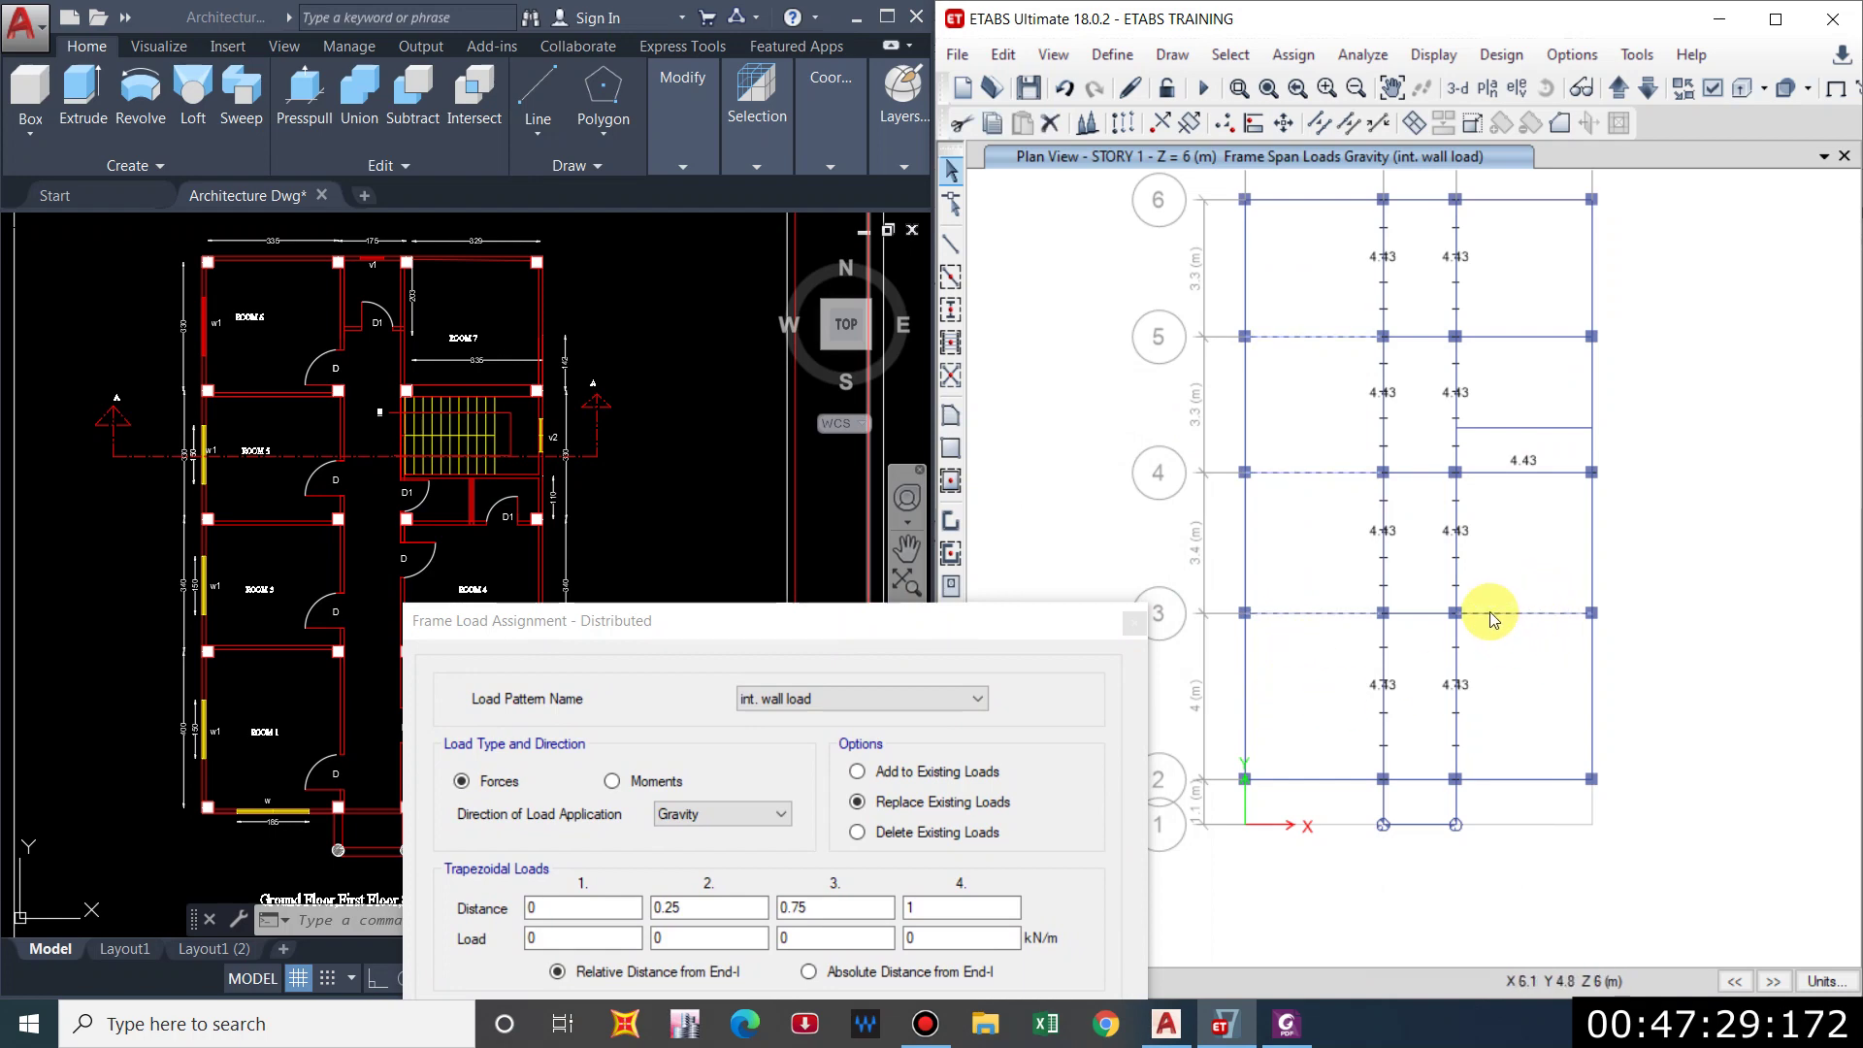
{"action": "left_click", "coordinate": [1552, 428]}
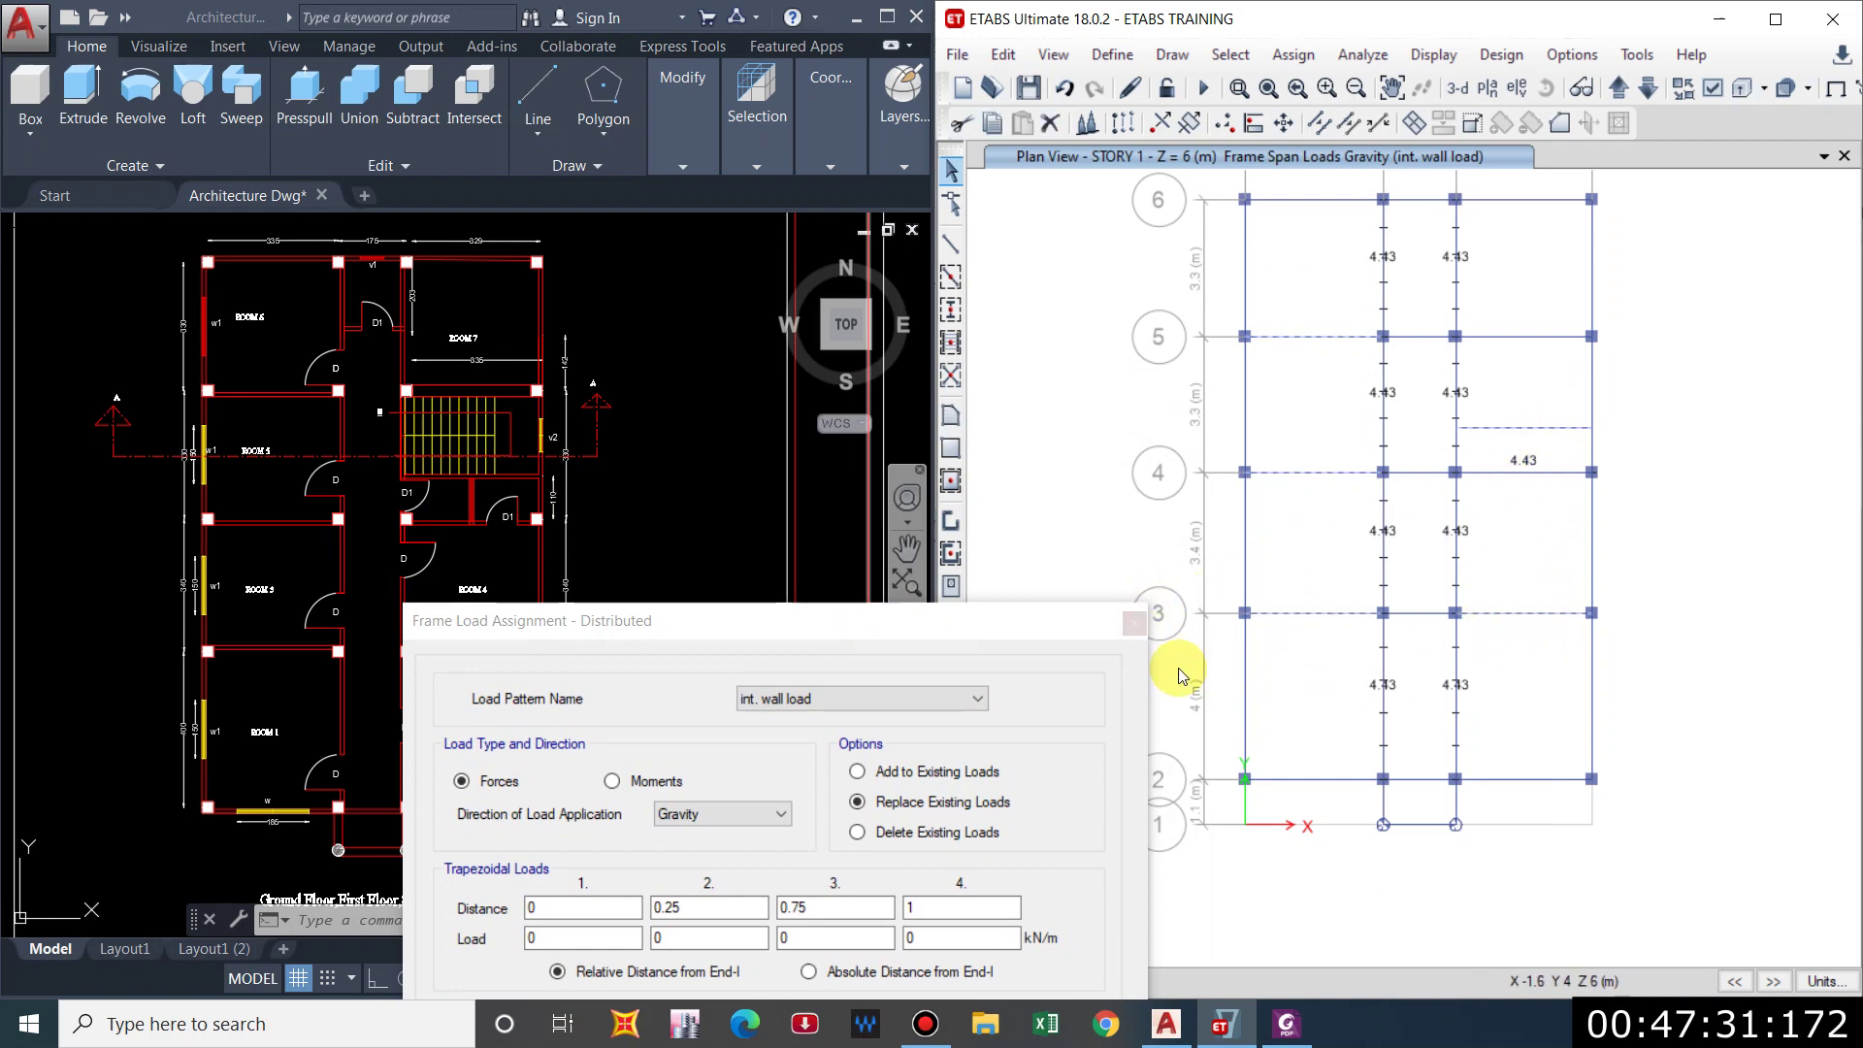
{"action": "left_click_drag", "start_coordinate": [869, 629], "coordinate": [956, 356]}
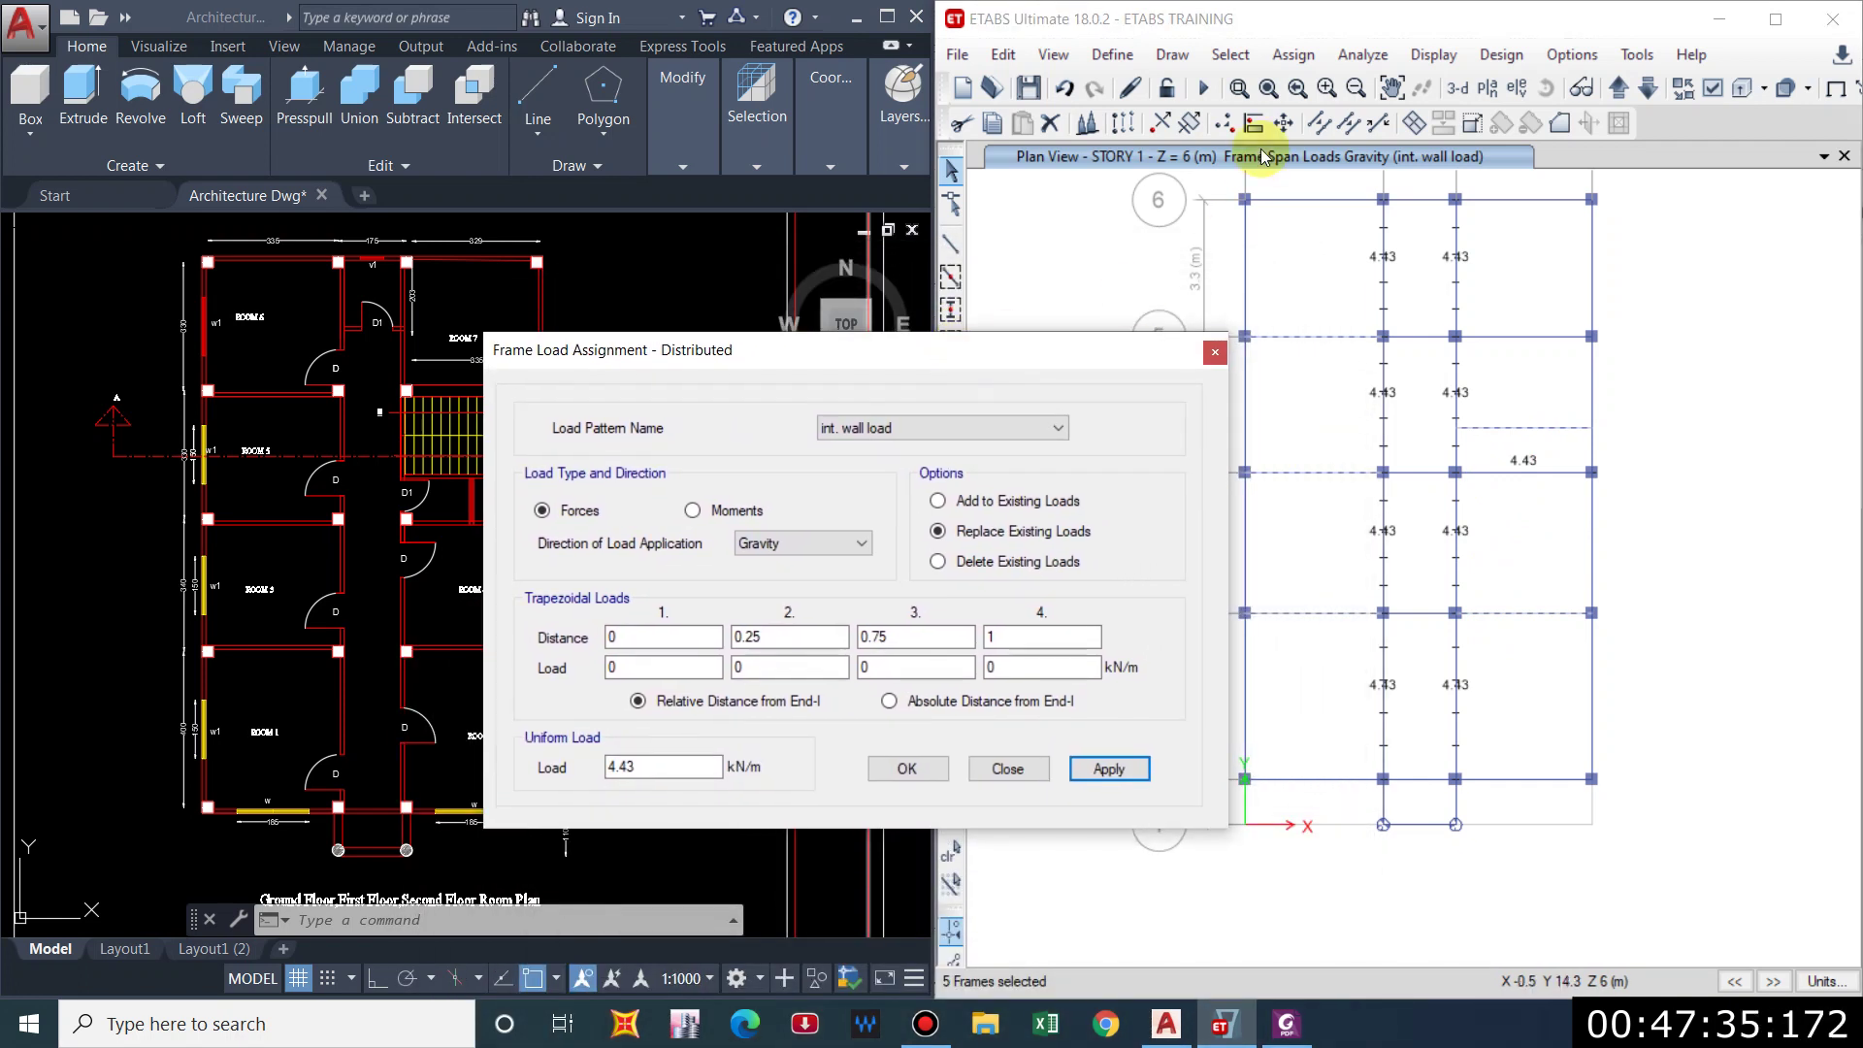
{"action": "double_click", "coordinate": [716, 768]}
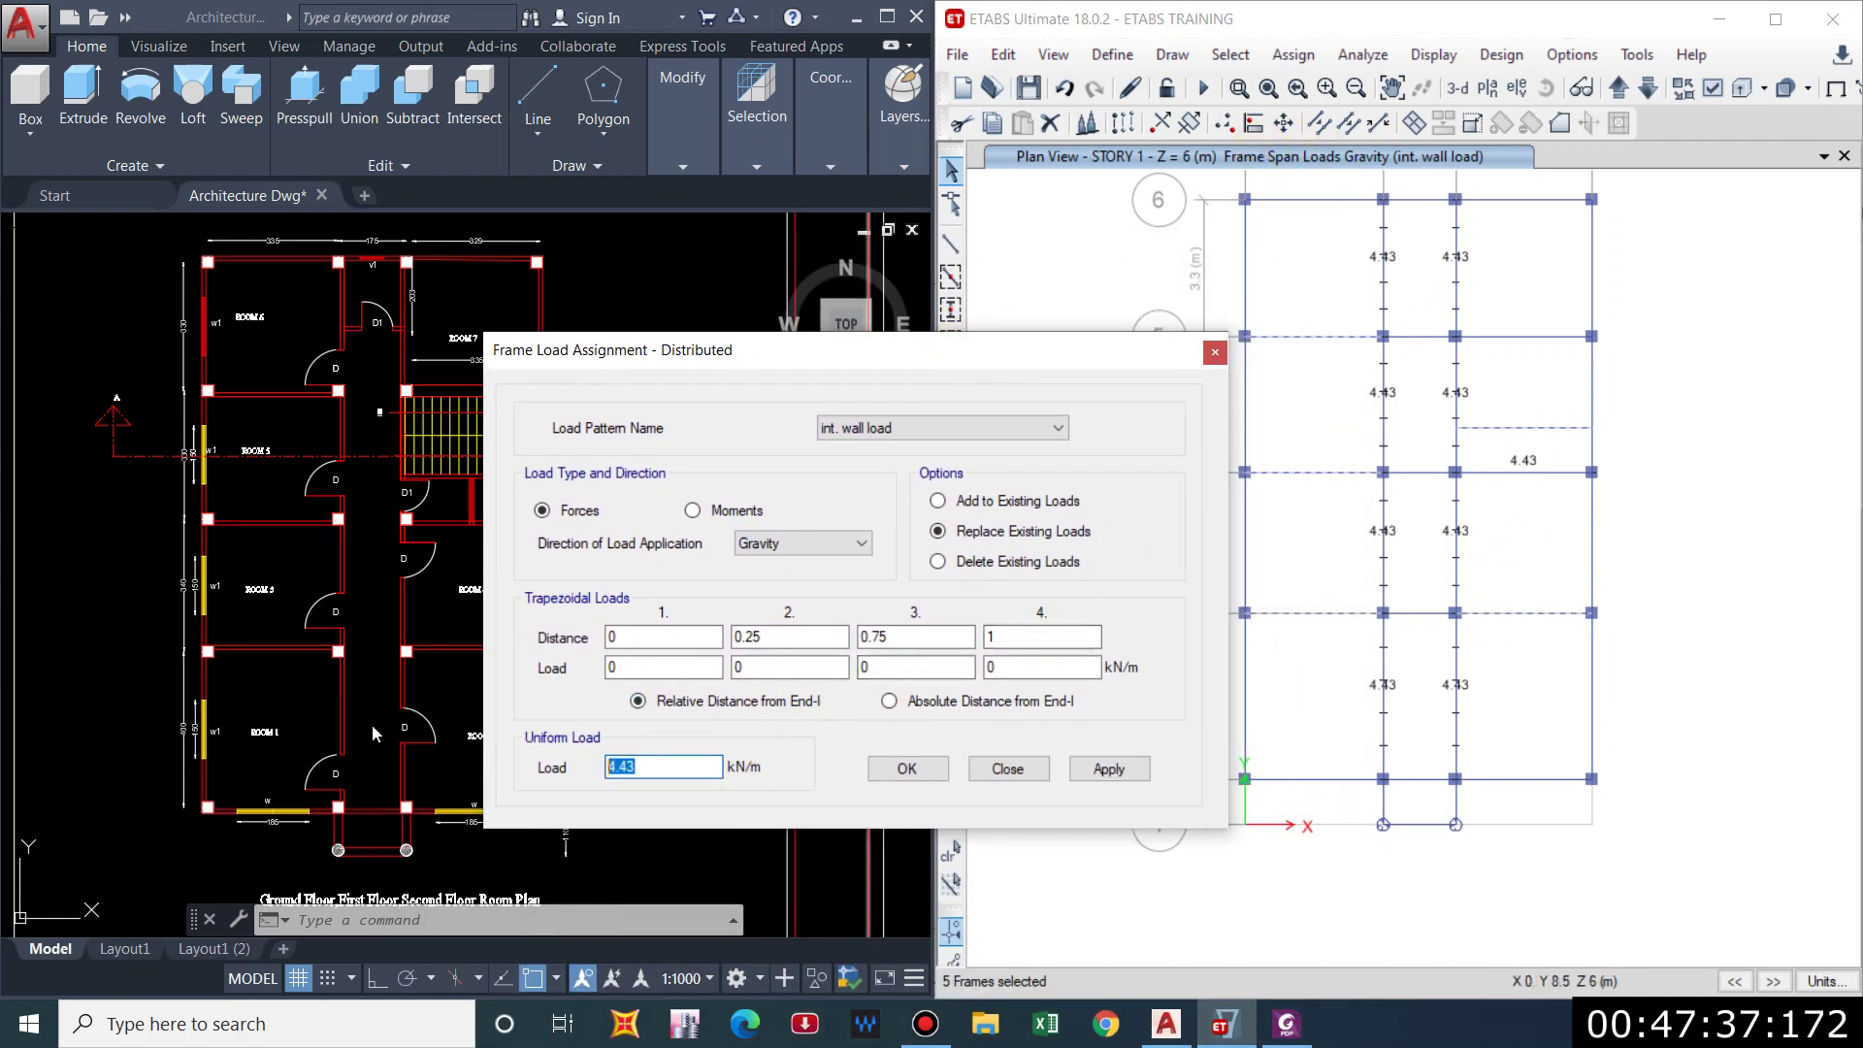
{"action": "type", "text": "5.53"}
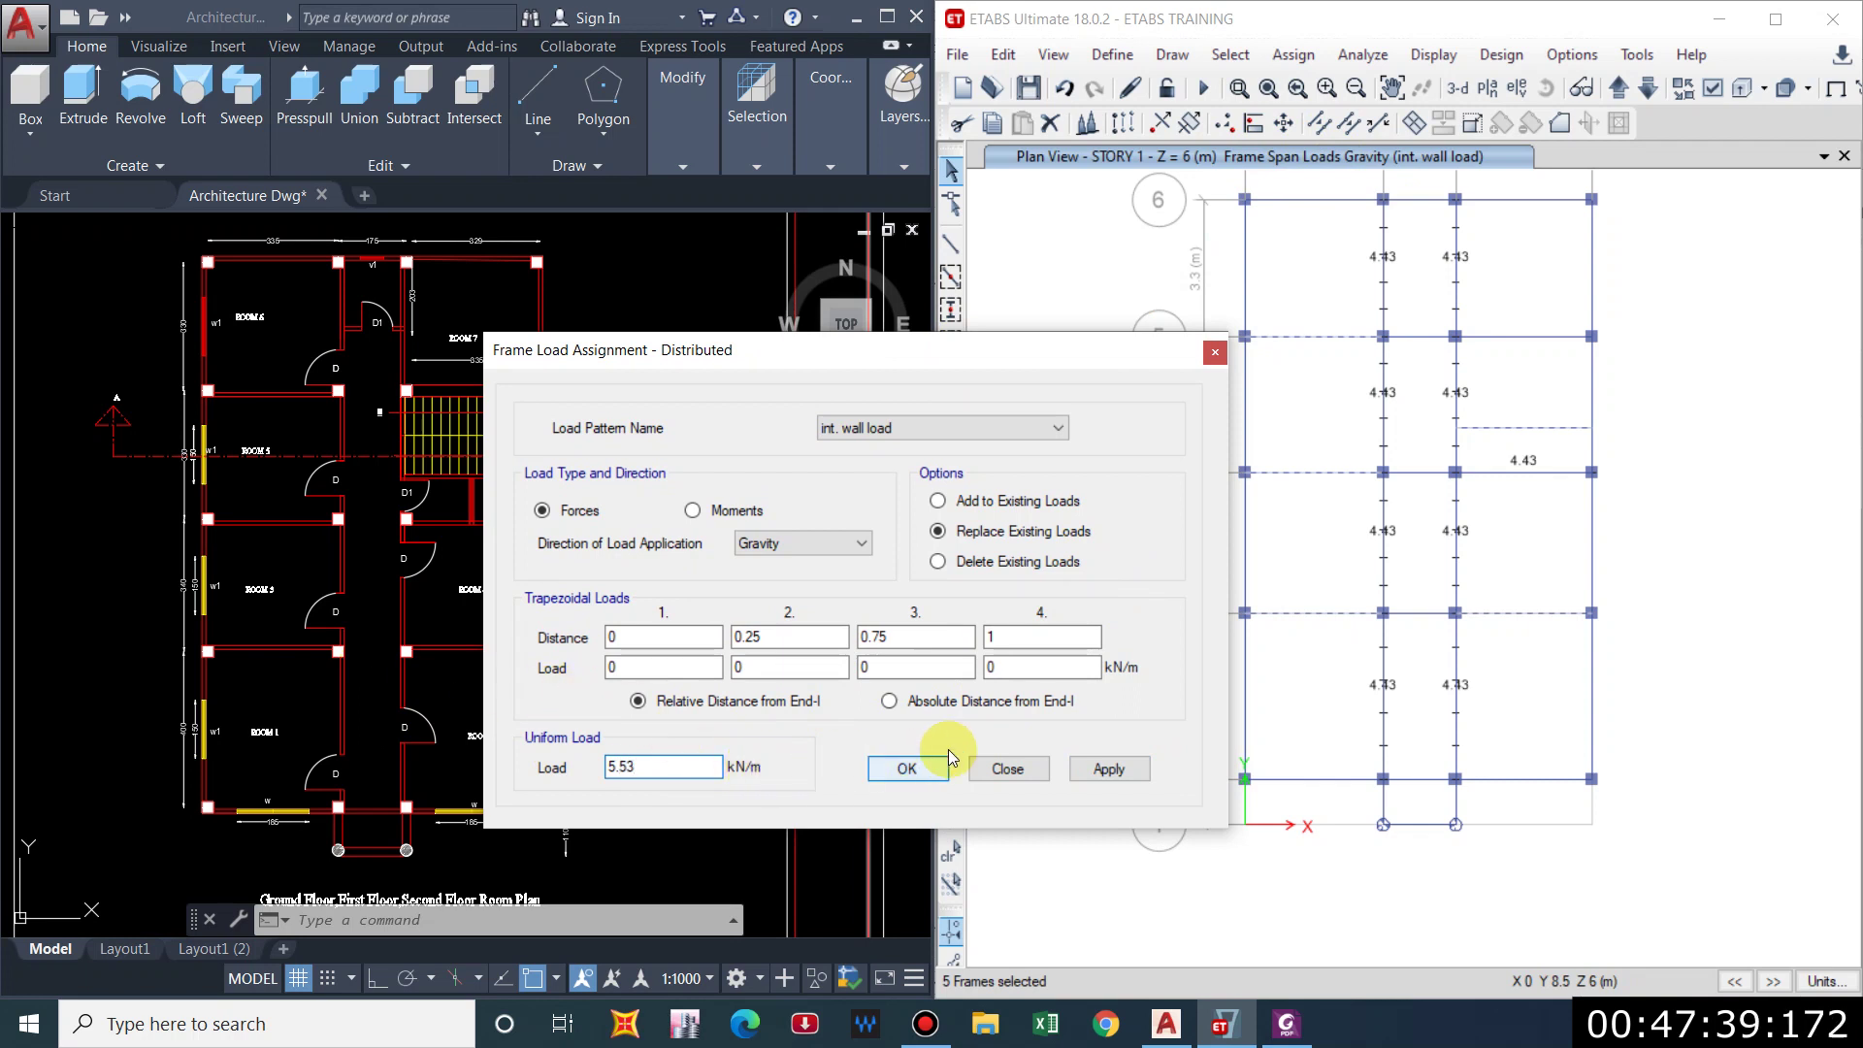
Assign a uniform int. wall load of 11.58 kN/m to the Story 1 grid 5 beam between grids C and D.
{"action": "left_click", "coordinate": [1519, 337]}
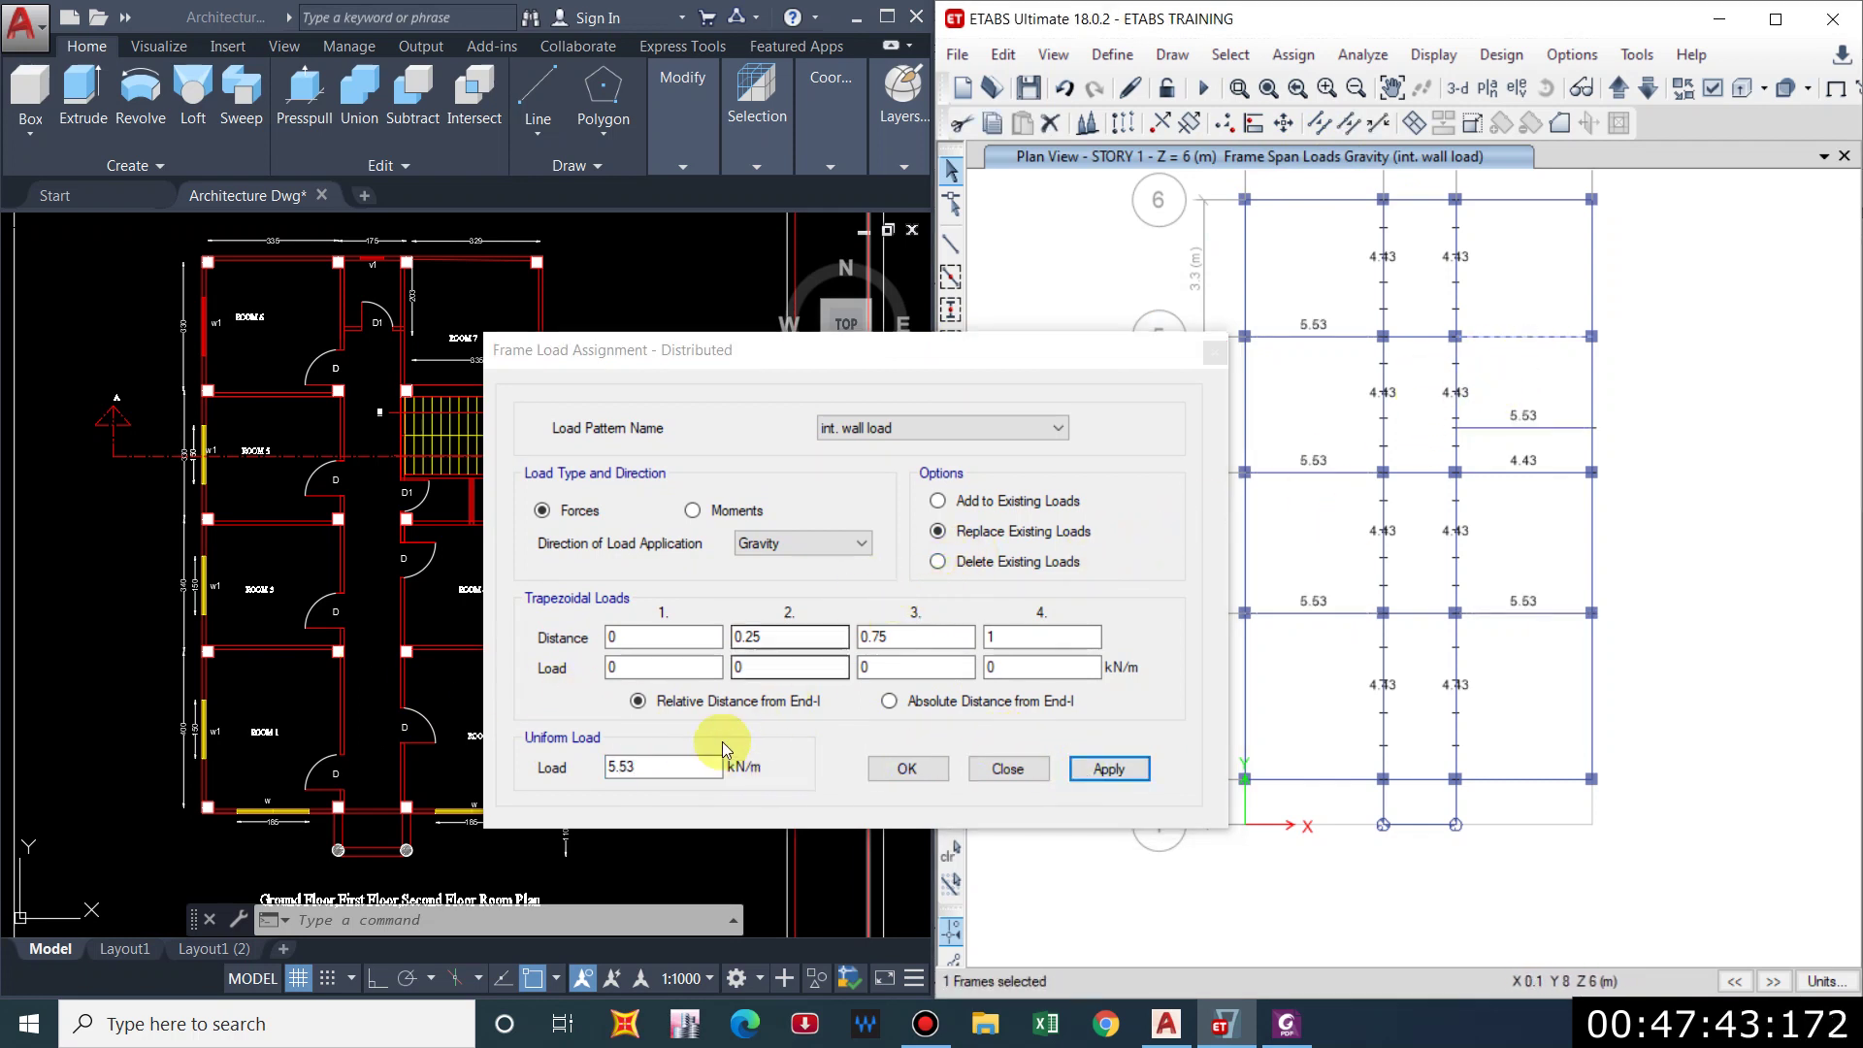
{"action": "left_click", "coordinate": [548, 764]}
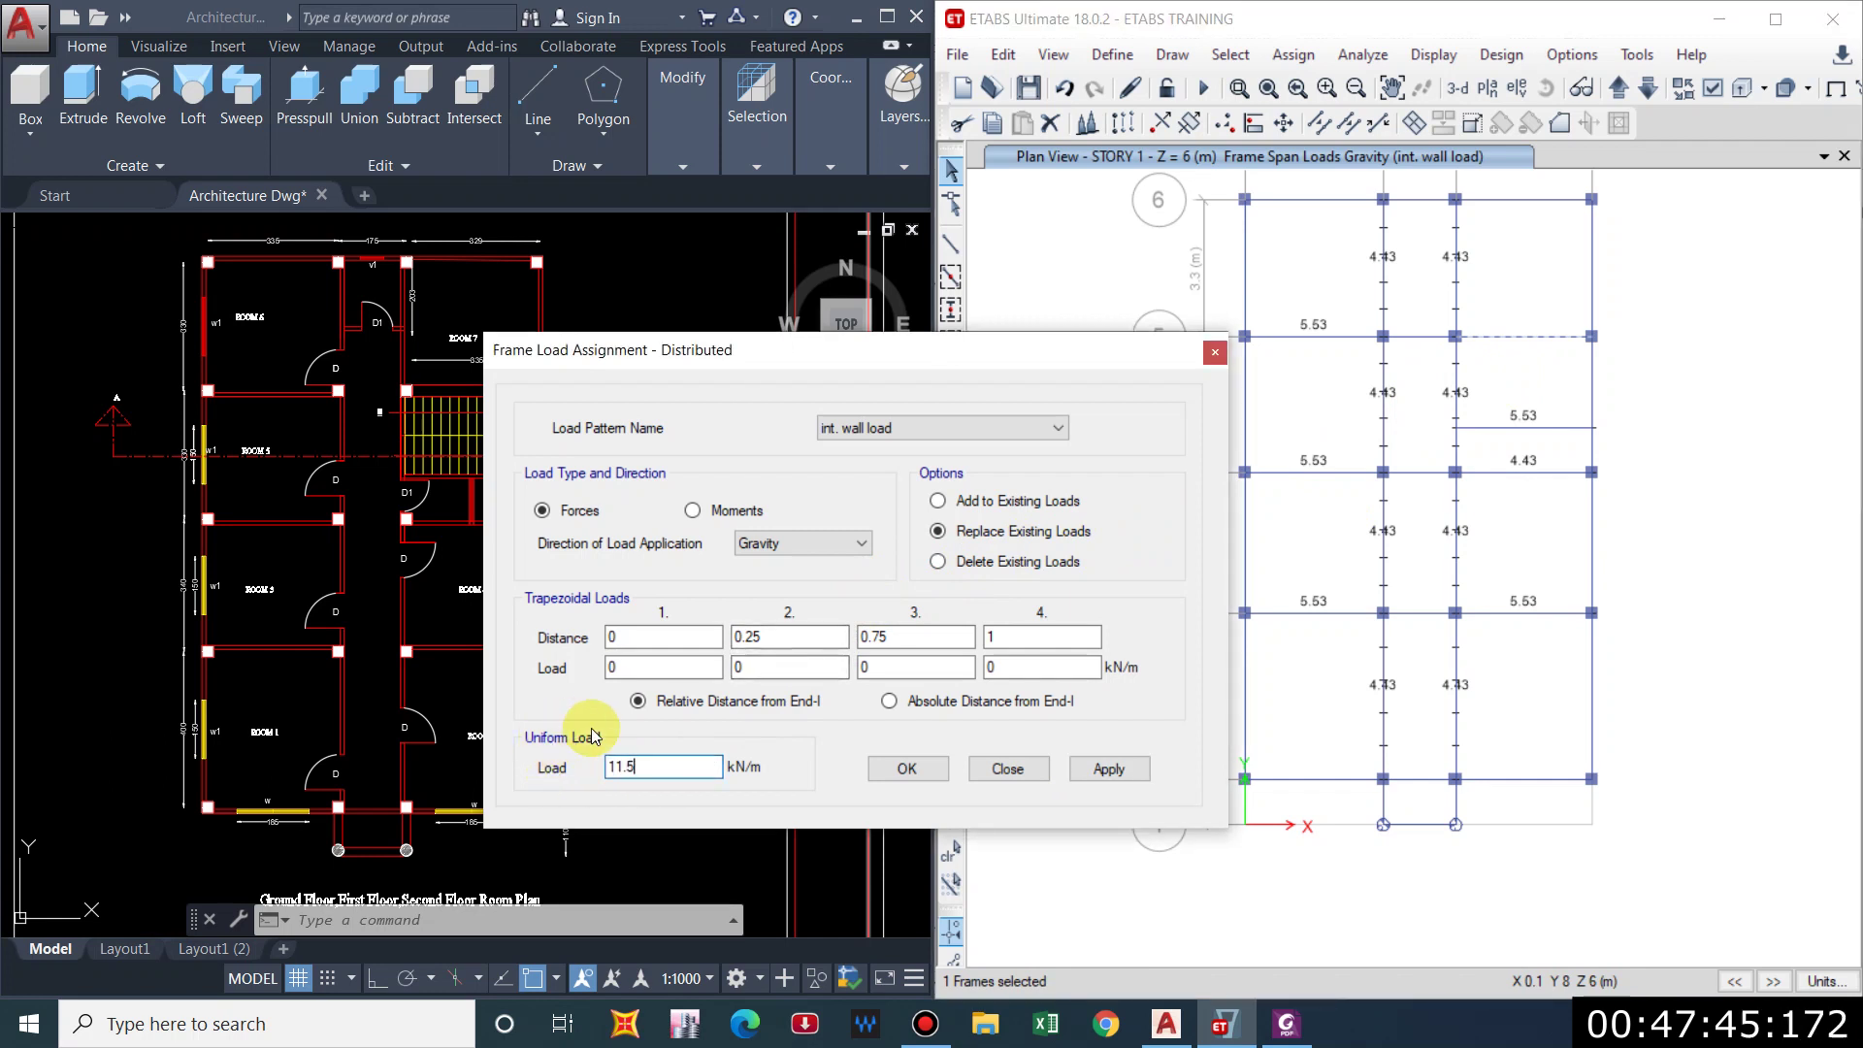
{"action": "type", "text": "11.58"}
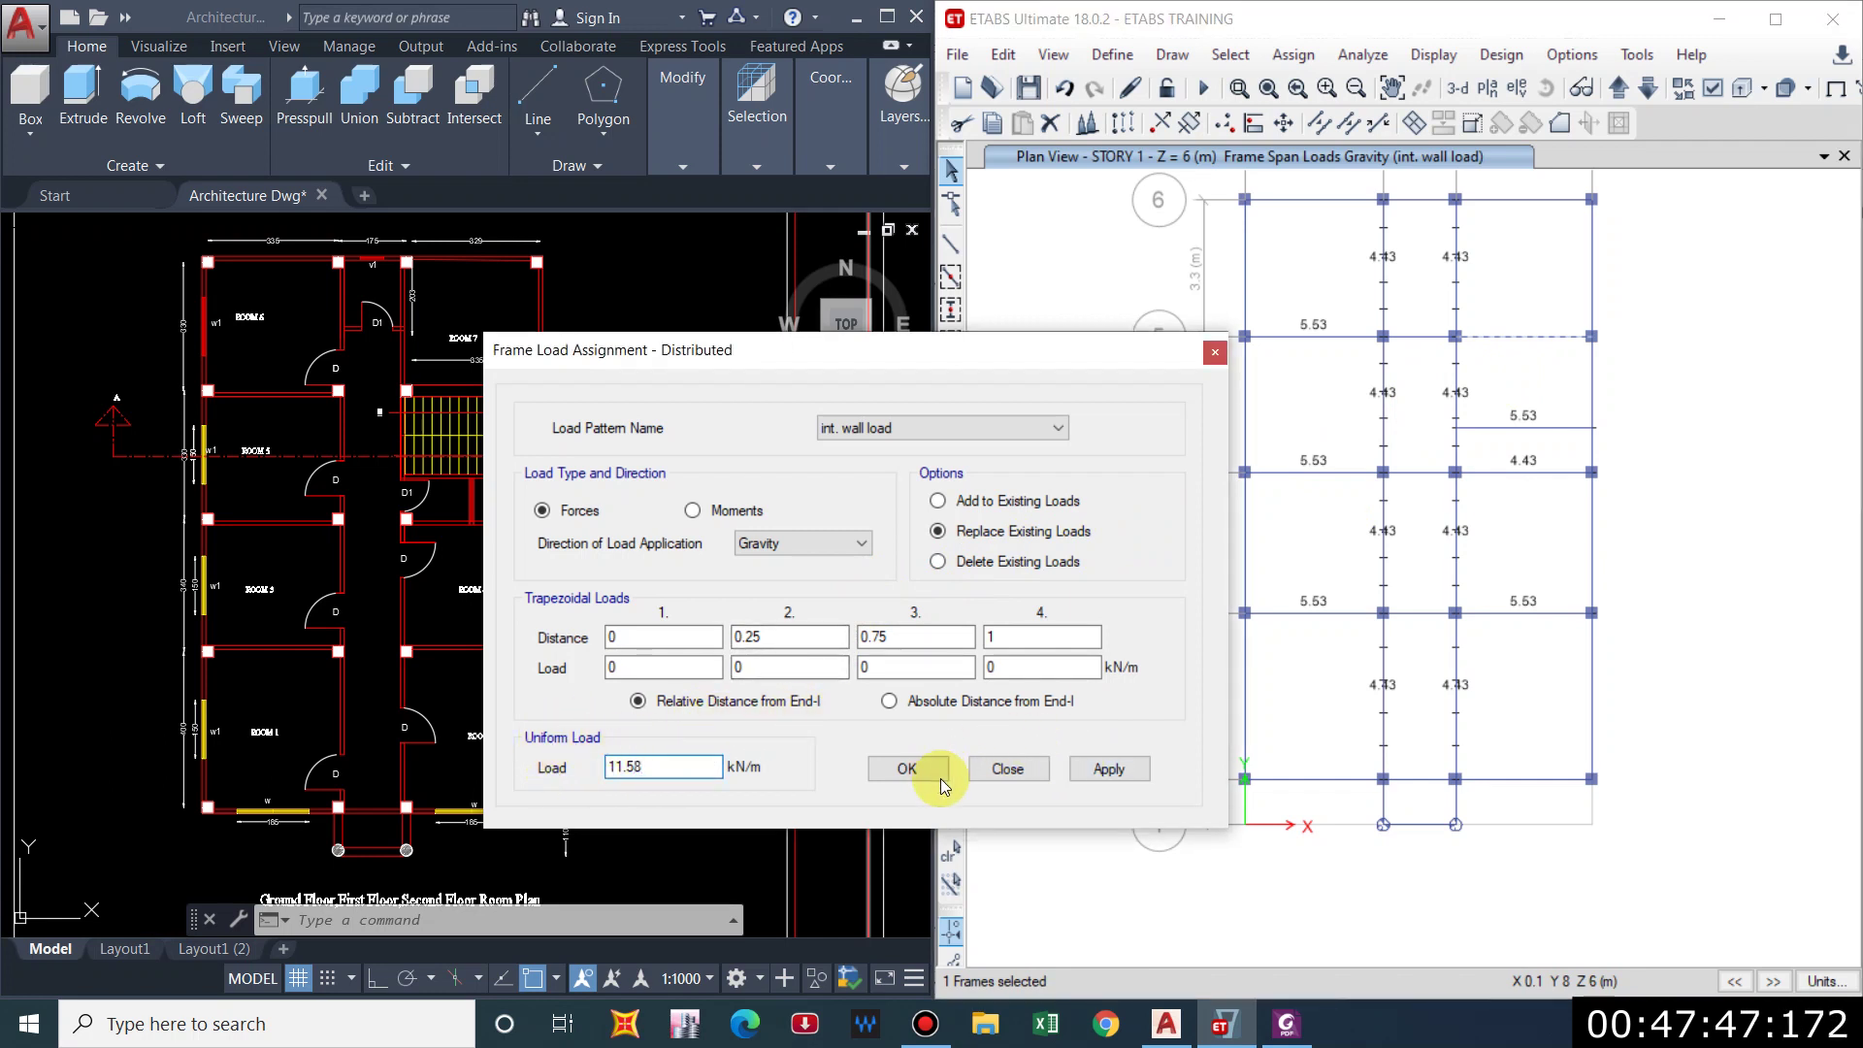
{"action": "left_click", "coordinate": [1111, 770]}
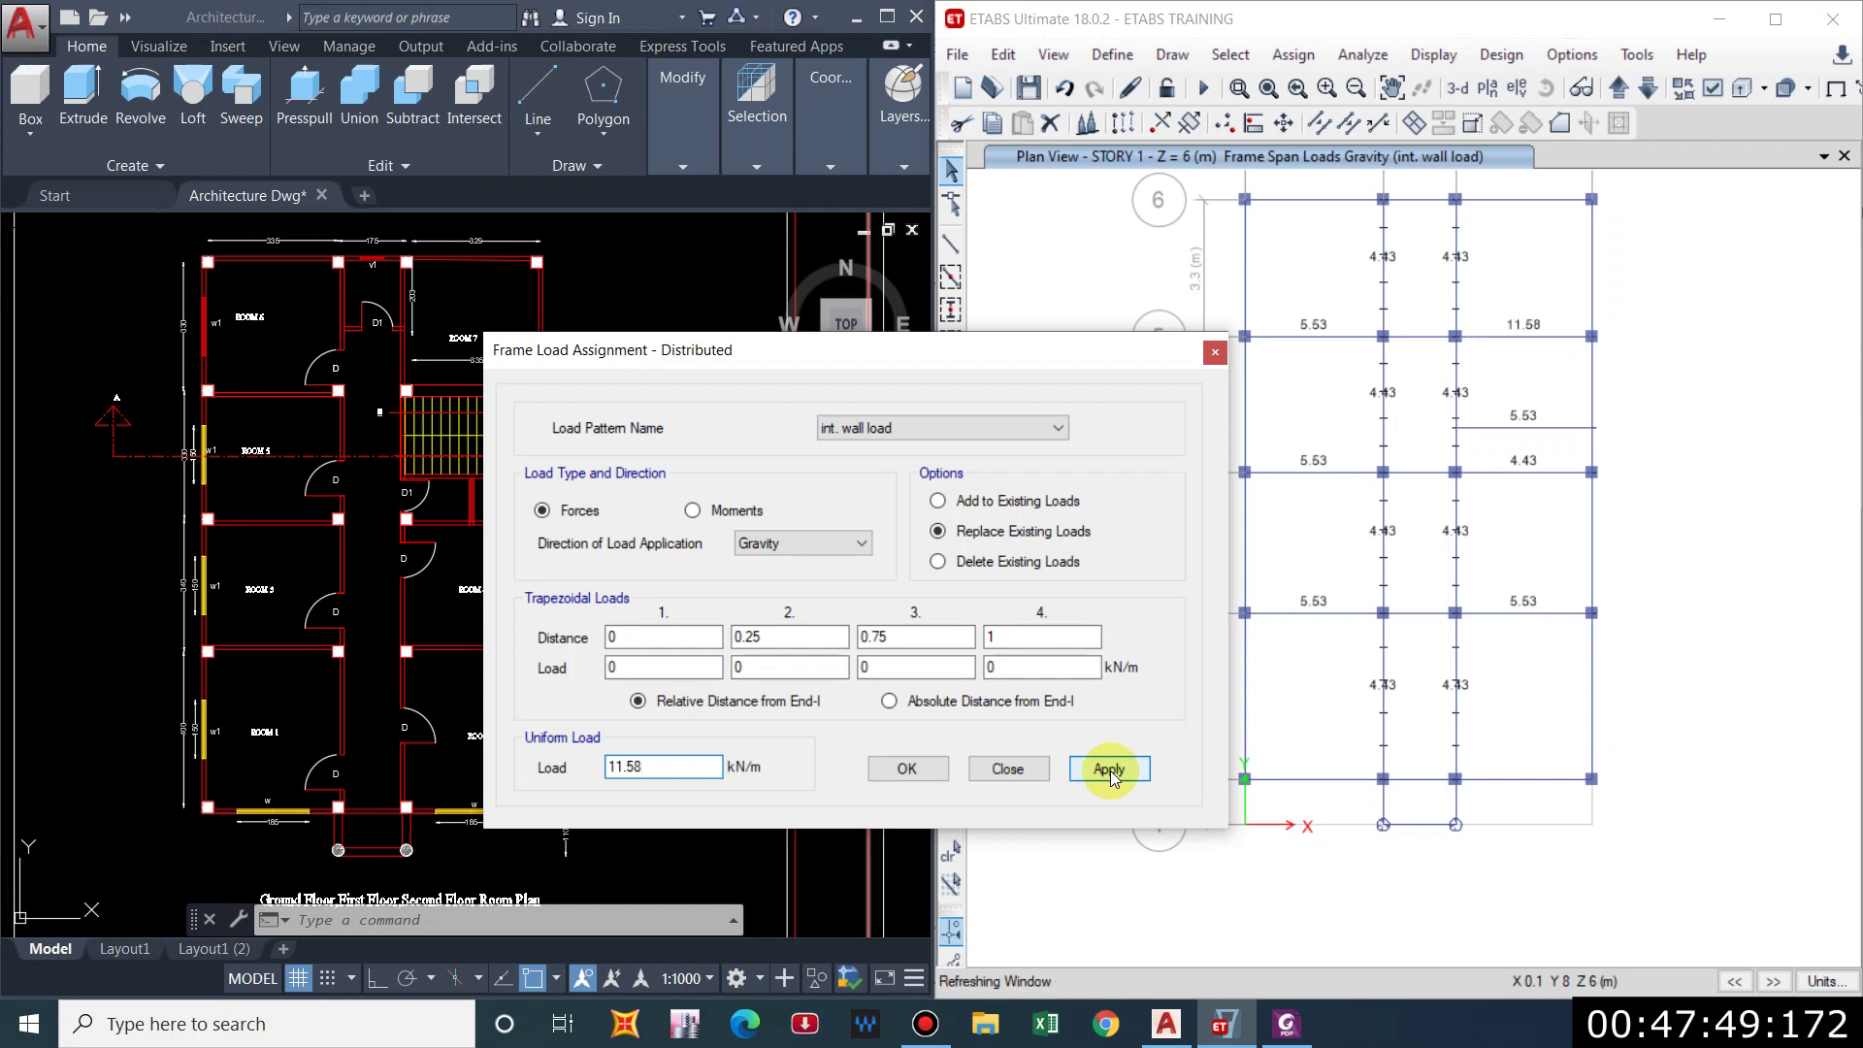
Move the plan view up to Story 2 and examine the building's elevation drawing in AutoCAD.
{"action": "left_click_drag", "start_coordinate": [901, 360], "coordinate": [740, 405]}
{"action": "left_click", "coordinate": [1621, 91]}
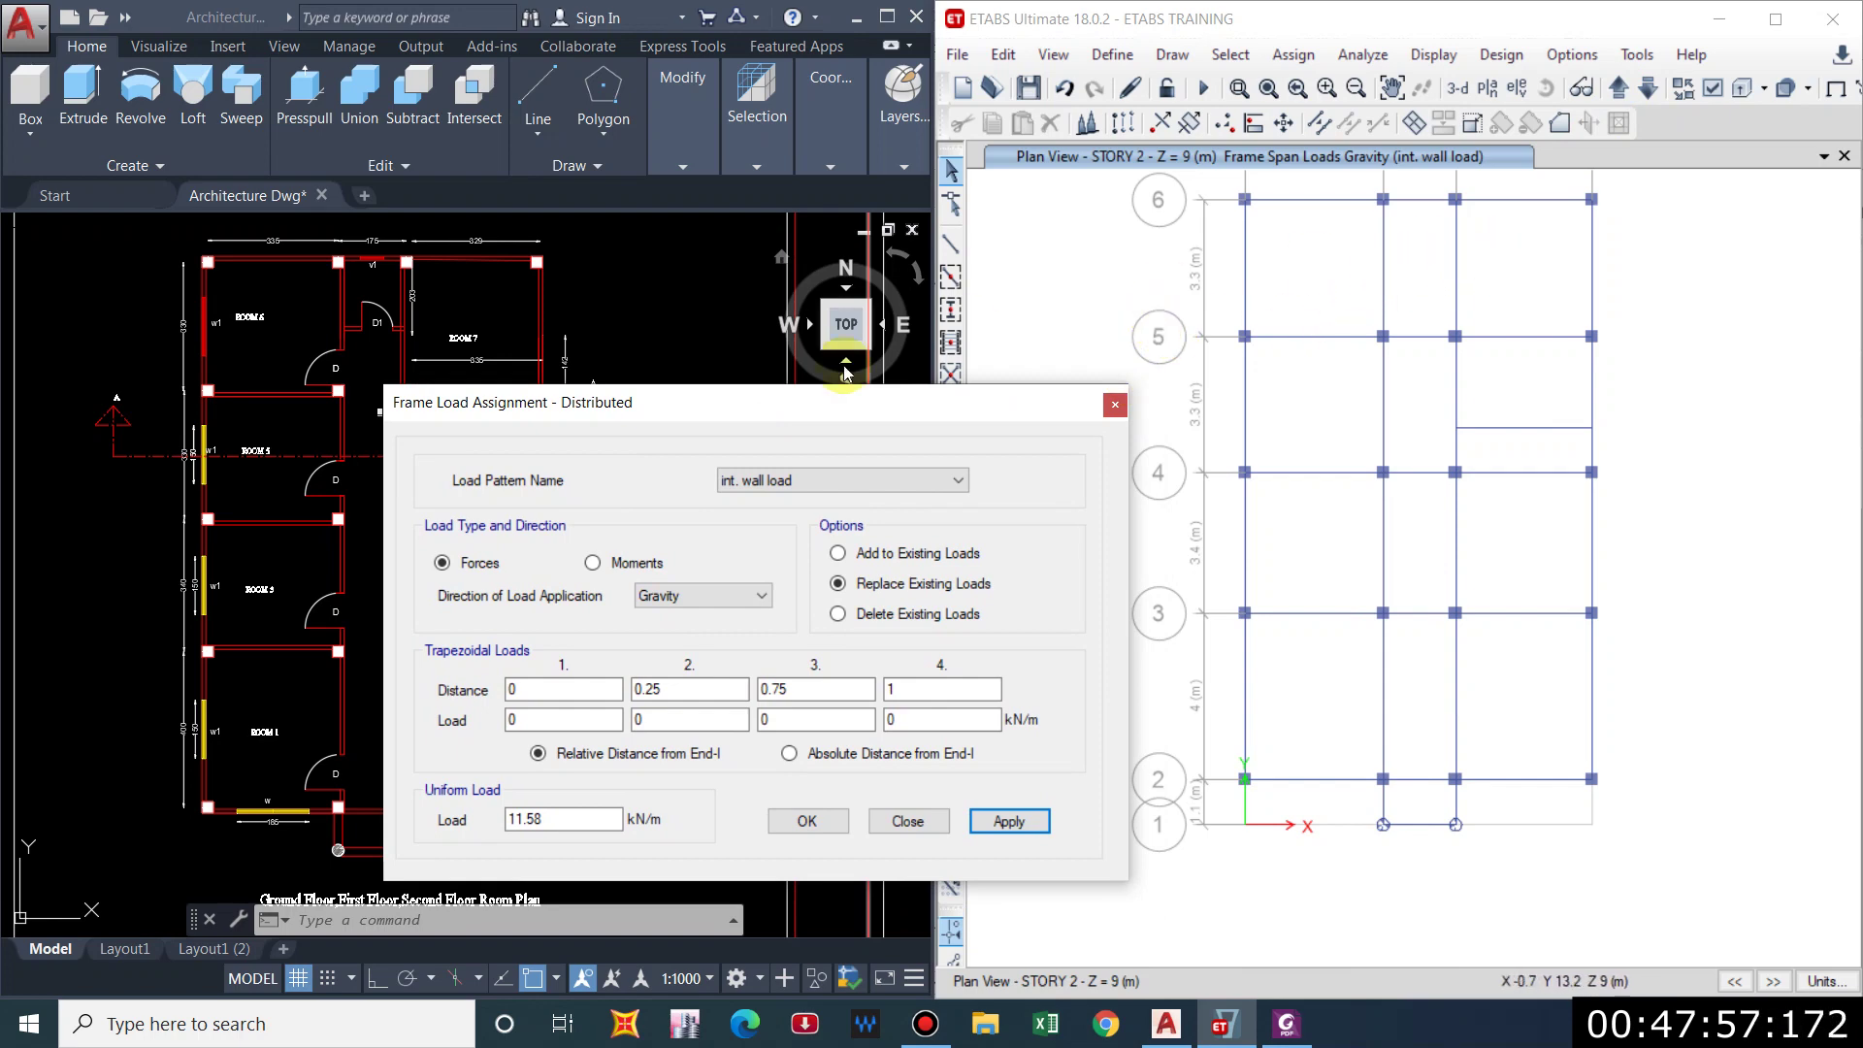
{"action": "left_click_drag", "start_coordinate": [701, 405], "coordinate": [1449, 690]}
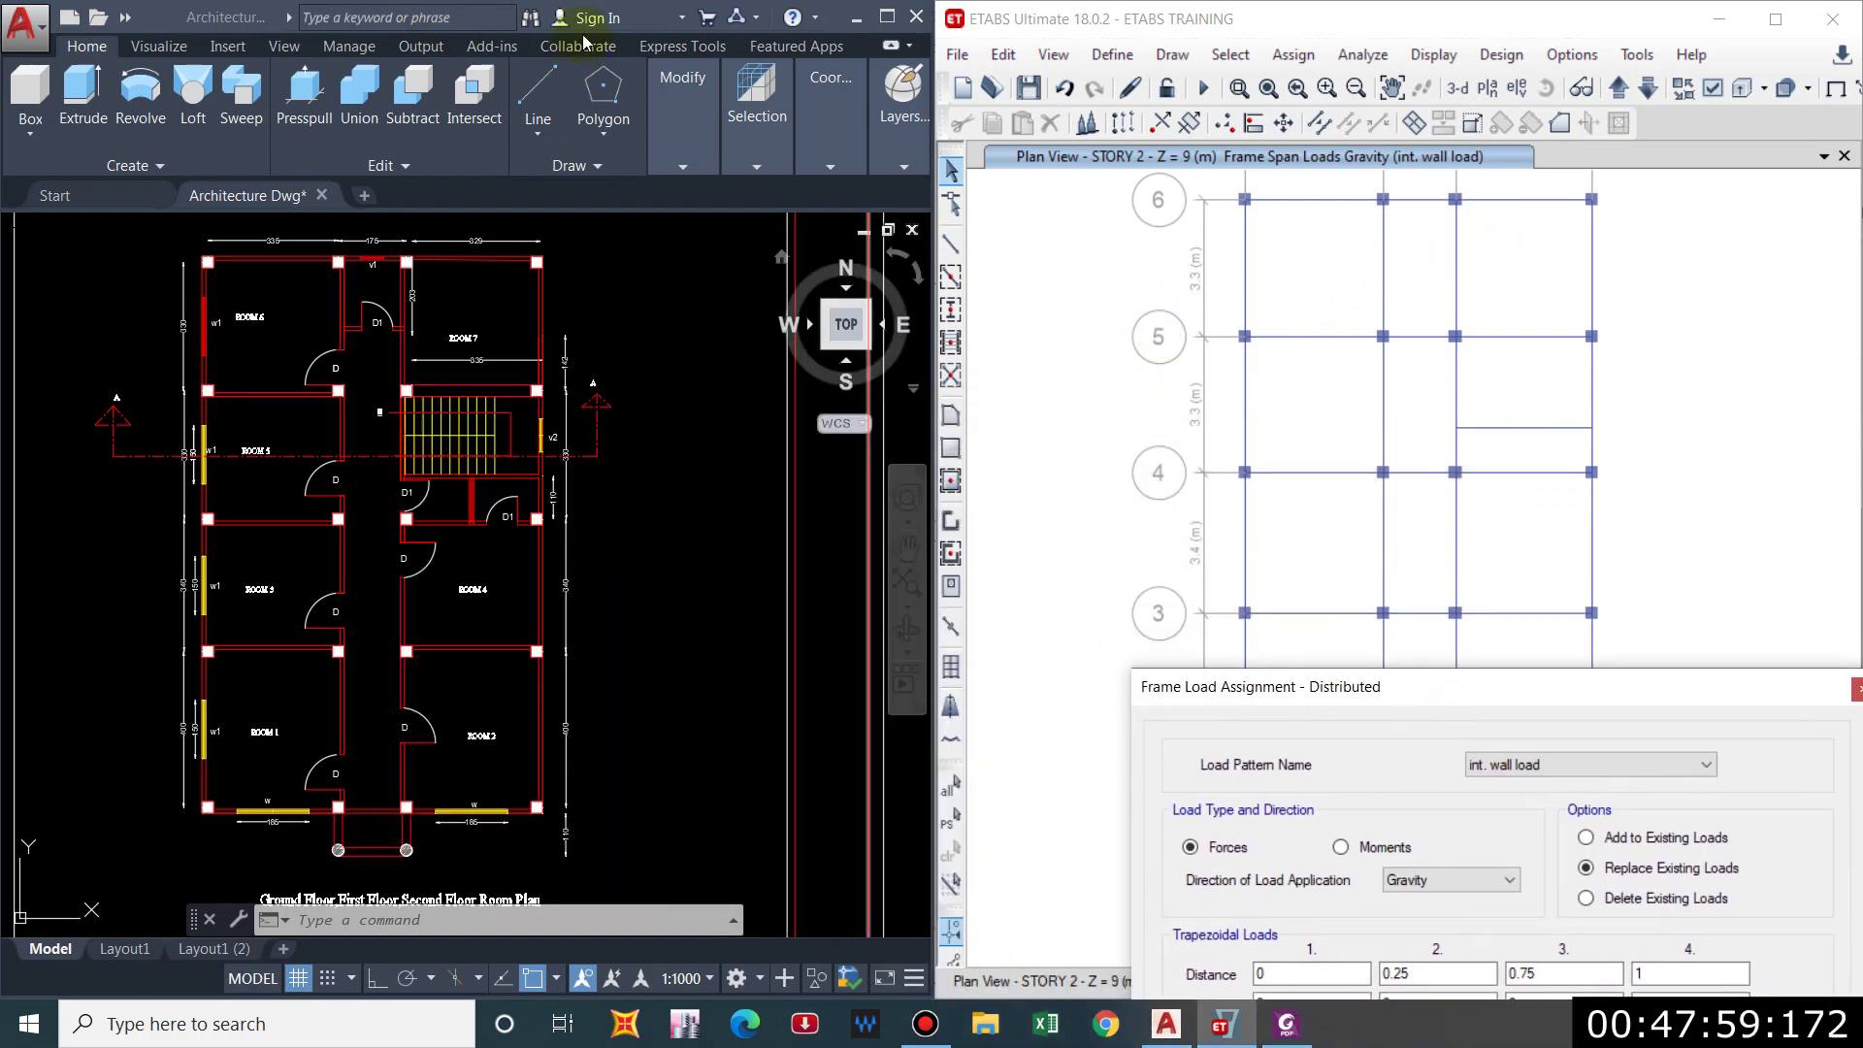
{"action": "scroll", "coordinate": [450, 444], "scroll_direction": "down", "scroll_amount": 6}
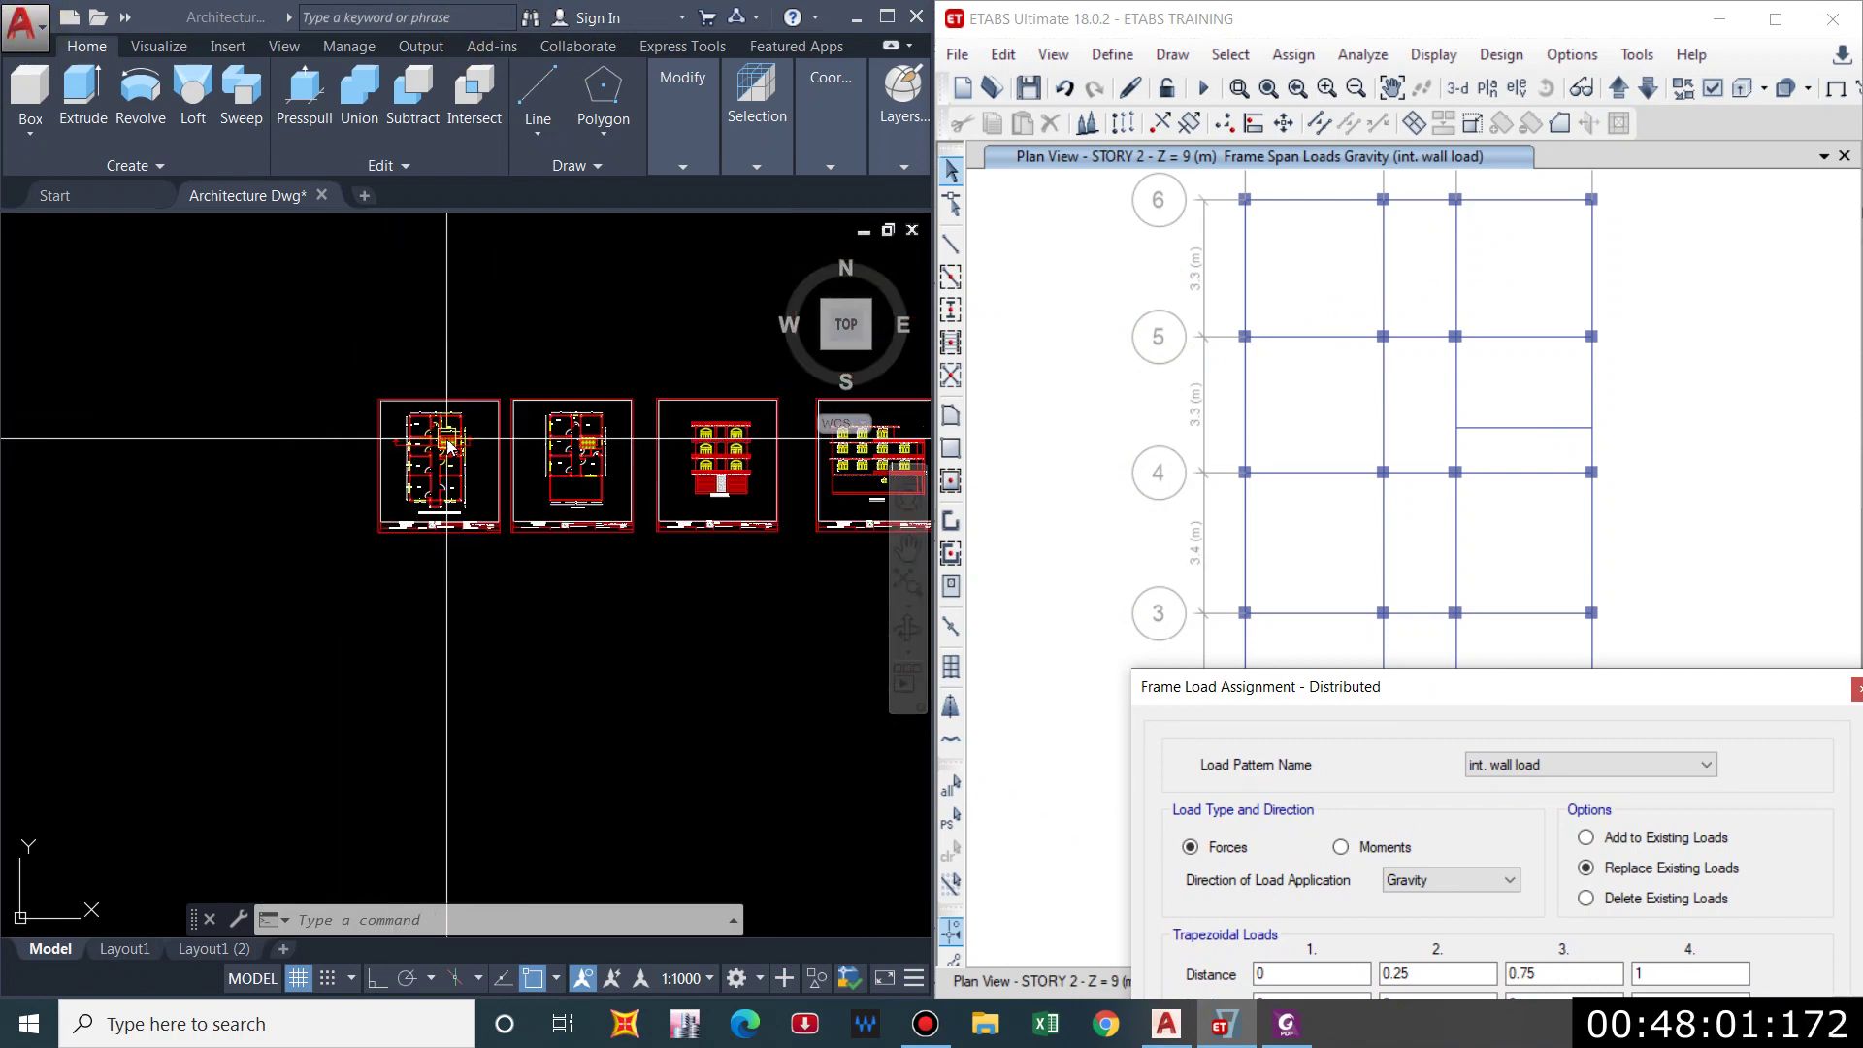
{"action": "scroll", "coordinate": [592, 466], "scroll_direction": "up", "scroll_amount": 5}
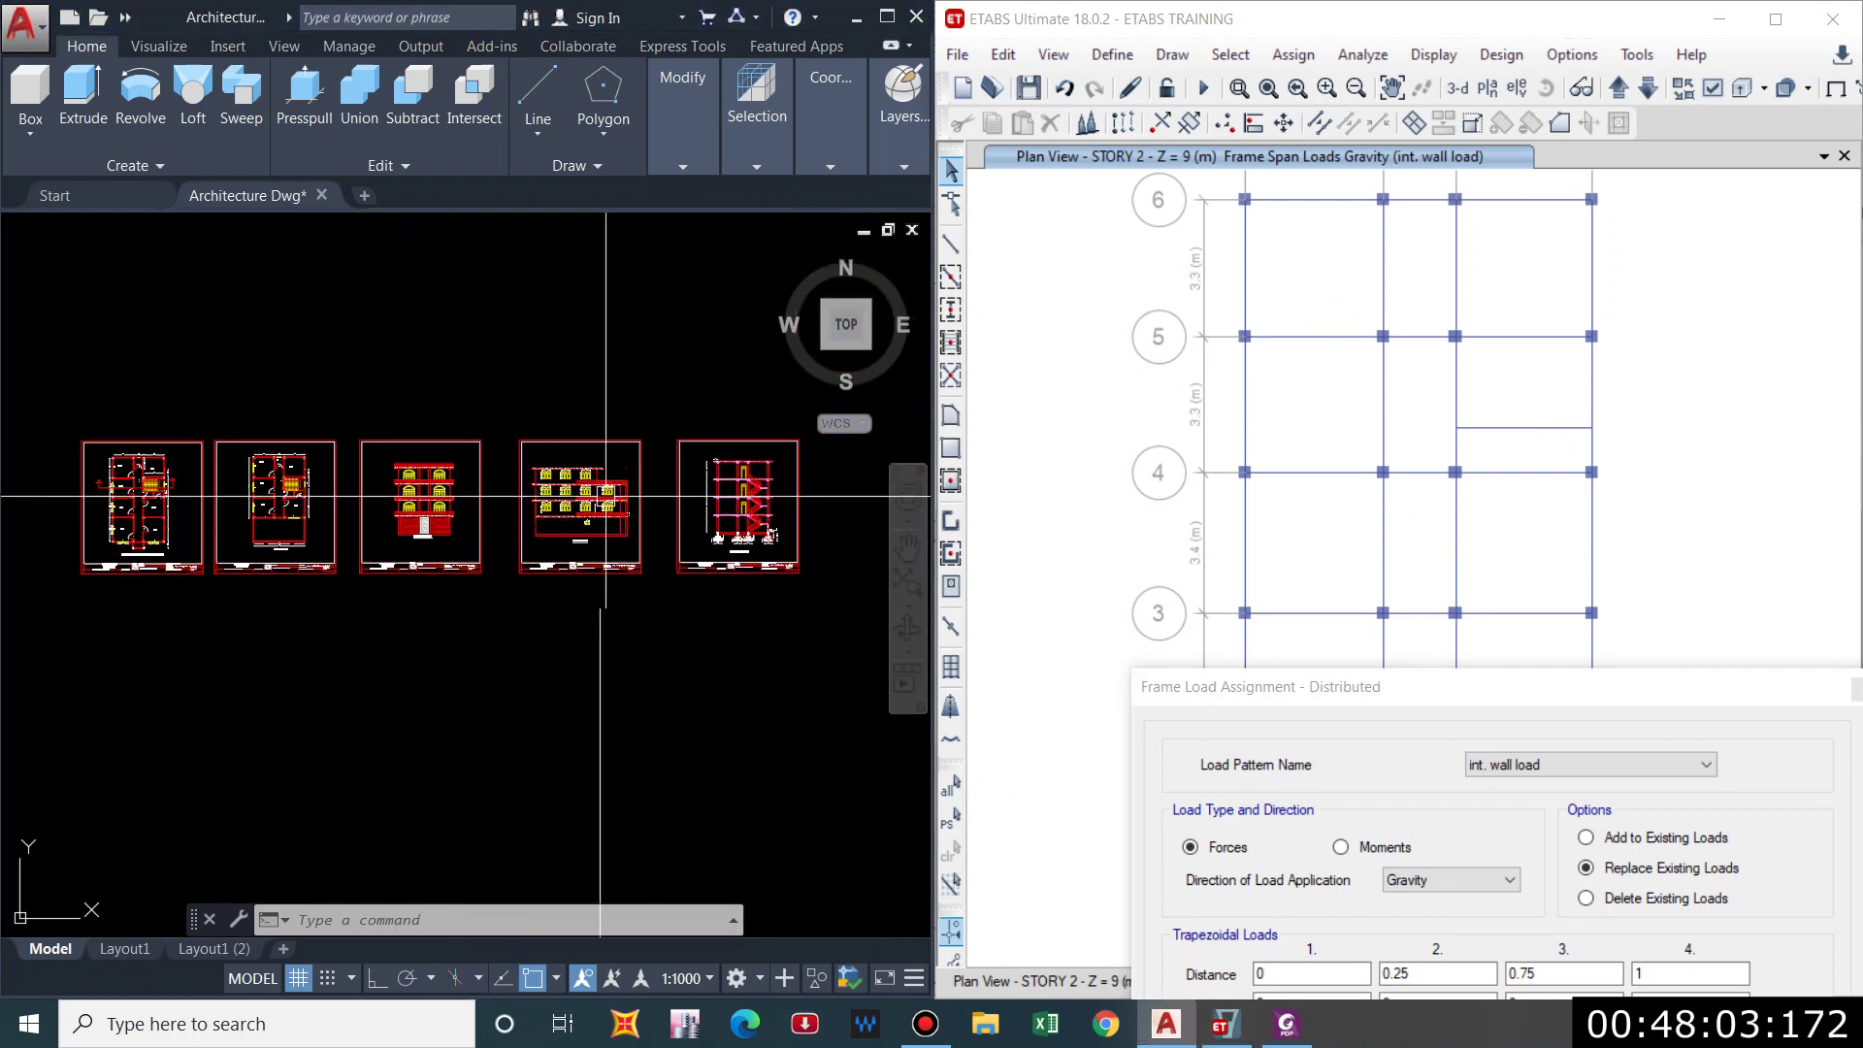
{"action": "scroll", "coordinate": [592, 467], "scroll_direction": "up", "scroll_amount": 2}
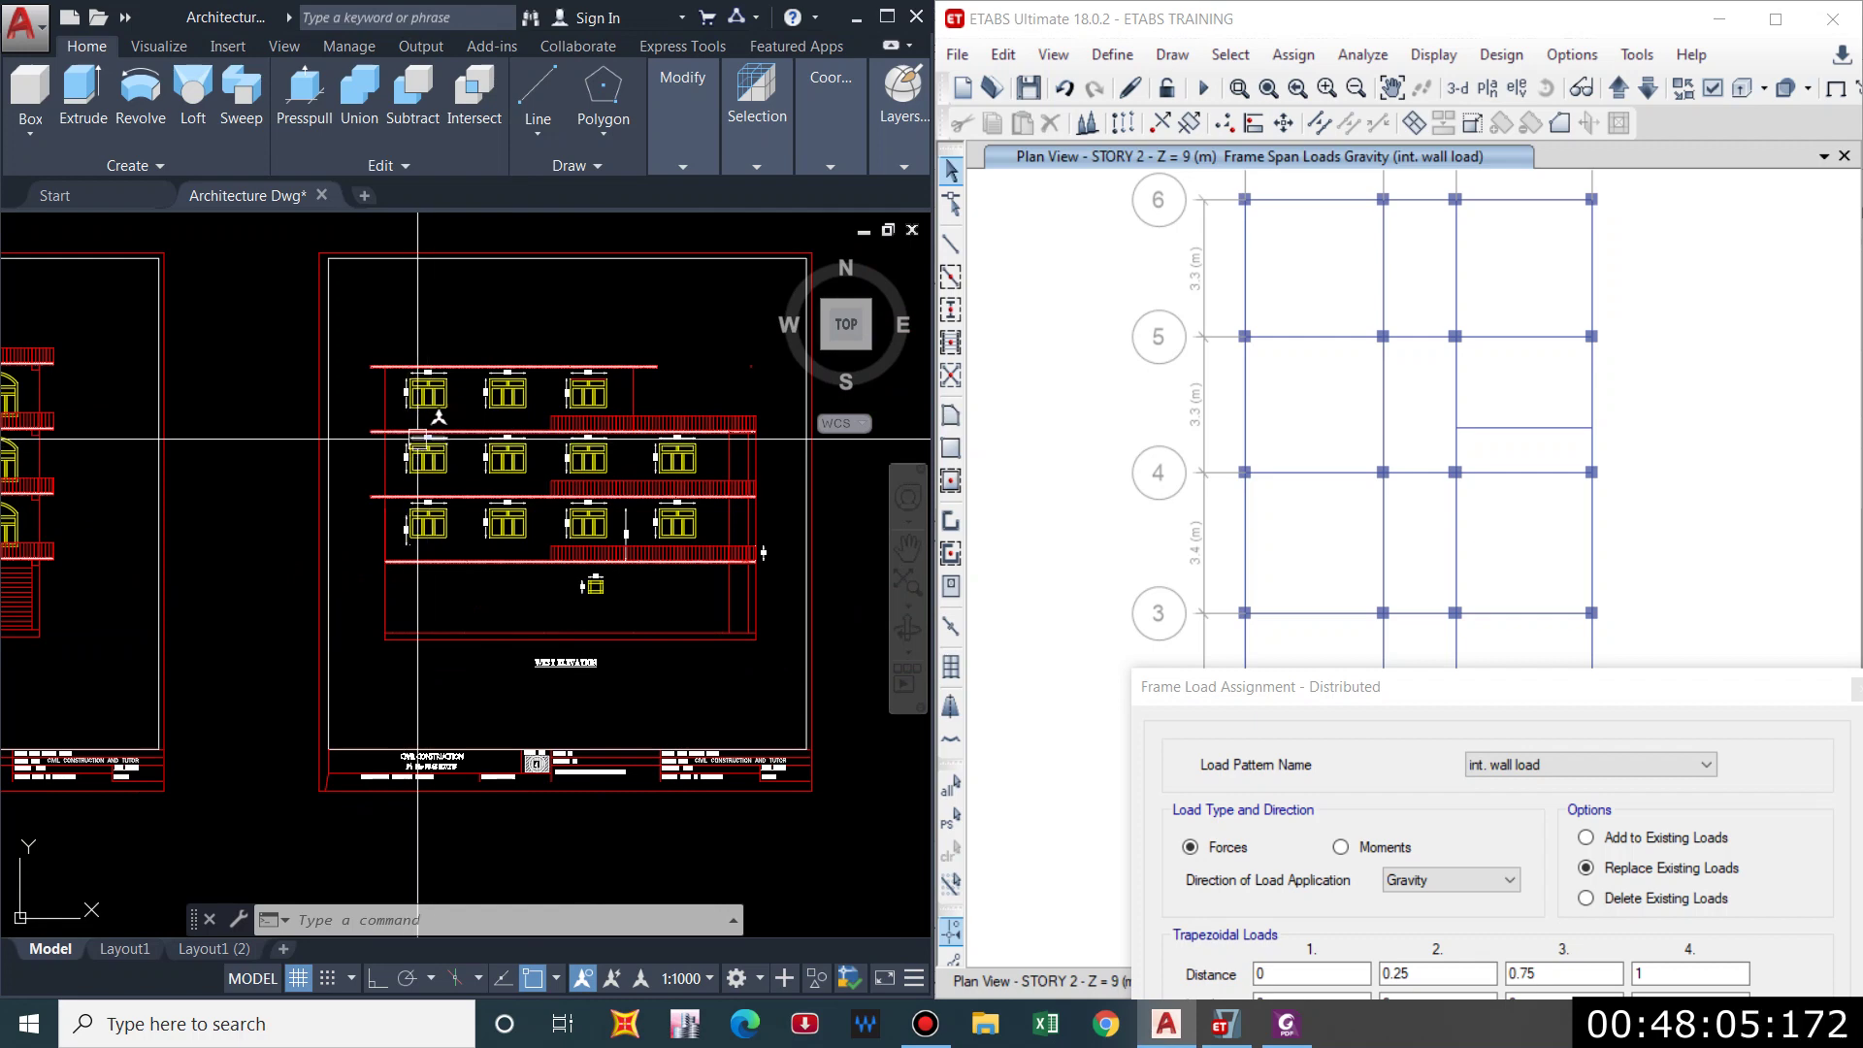
{"action": "scroll", "coordinate": [658, 439], "scroll_direction": "up", "scroll_amount": 2}
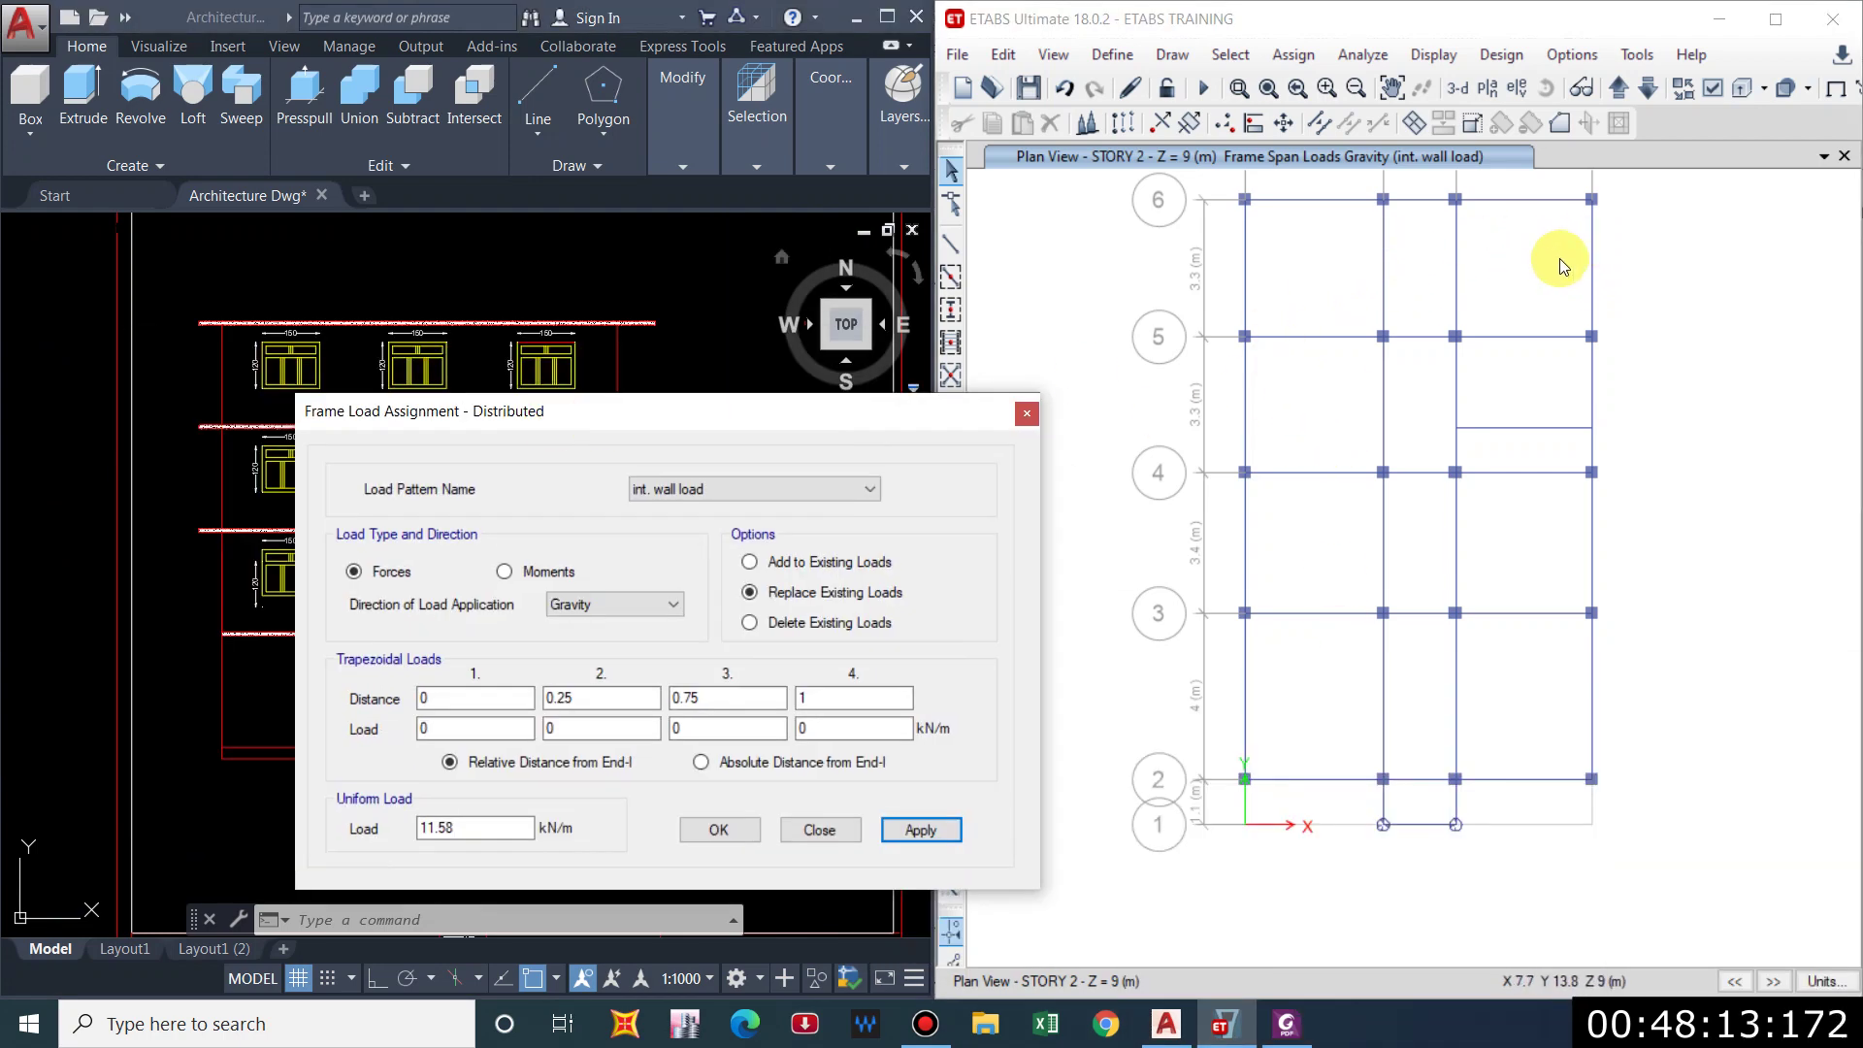
Following the third floor plan, assign a uniform 4.43 kN/m int. wall load to Story 2's grid B and C beams between grids 3 and 6 and the grid 4 C–D beam.
{"action": "left_click_drag", "start_coordinate": [1538, 270], "coordinate": [1564, 282]}
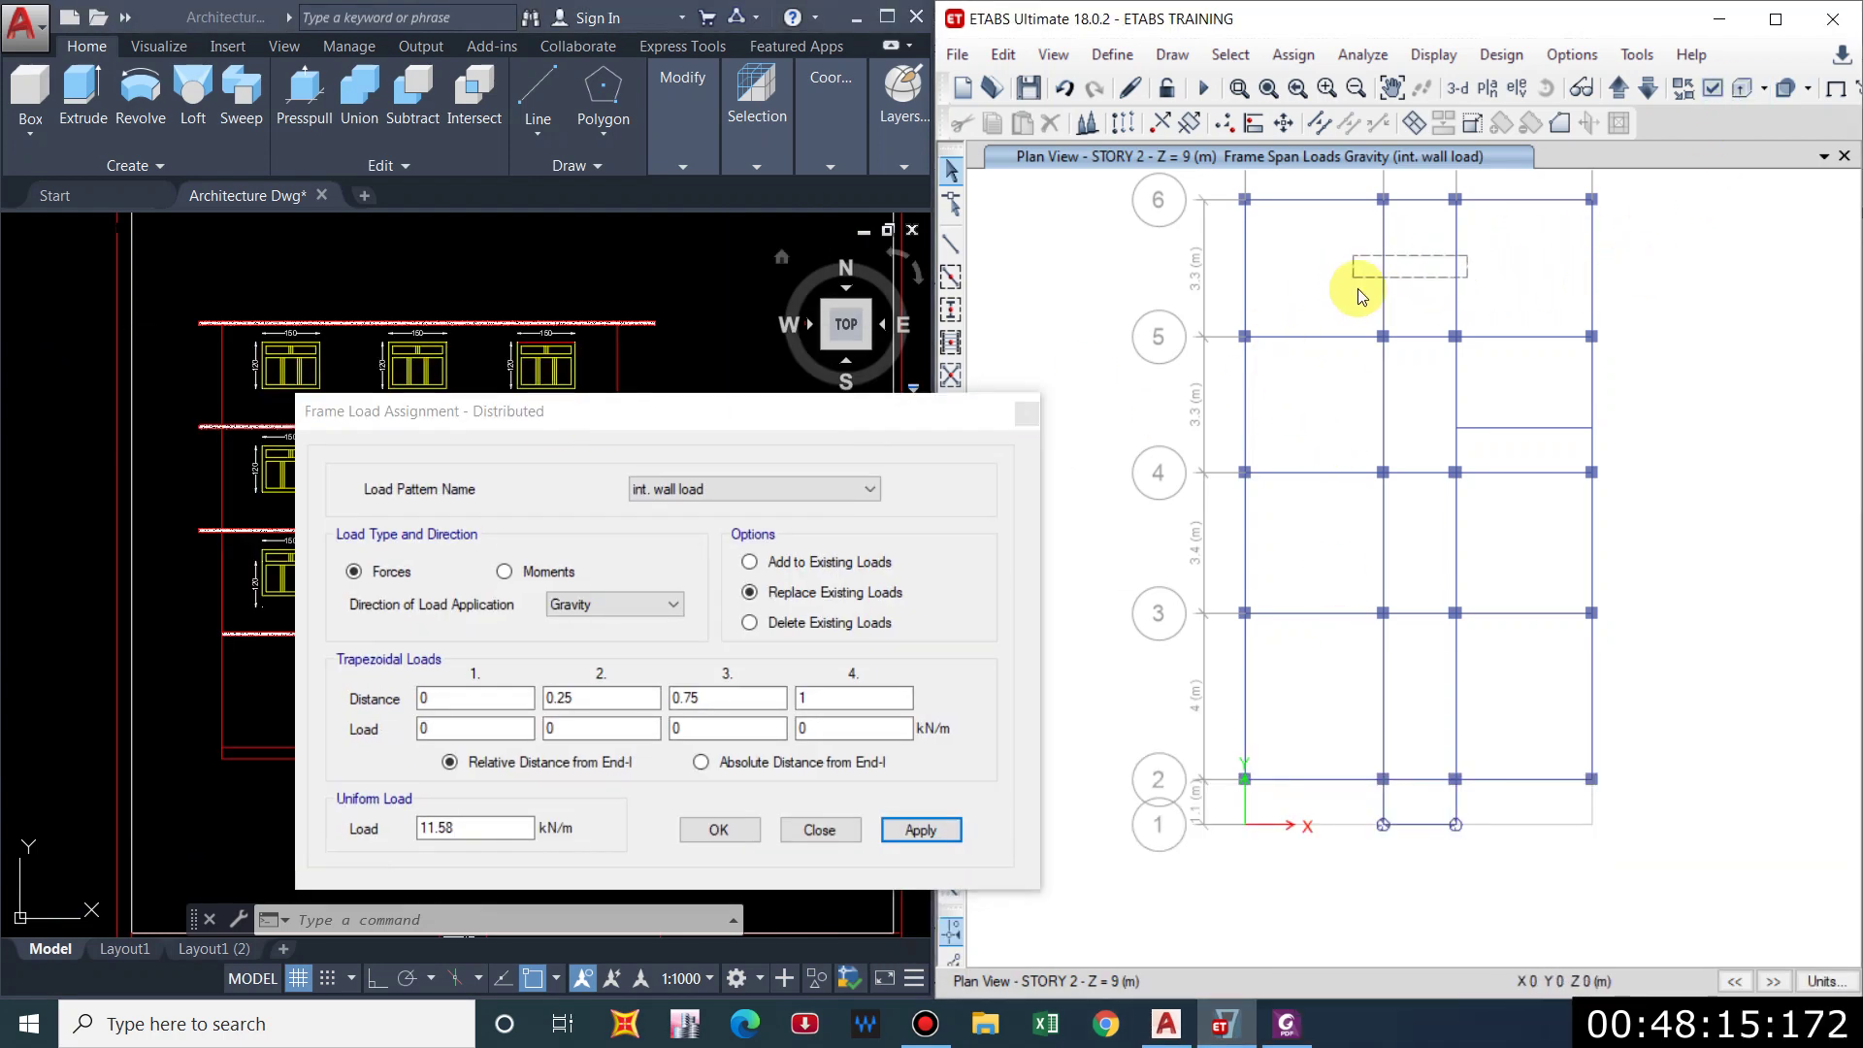
{"action": "left_click", "coordinate": [1476, 515]}
{"action": "left_click", "coordinate": [1352, 520]}
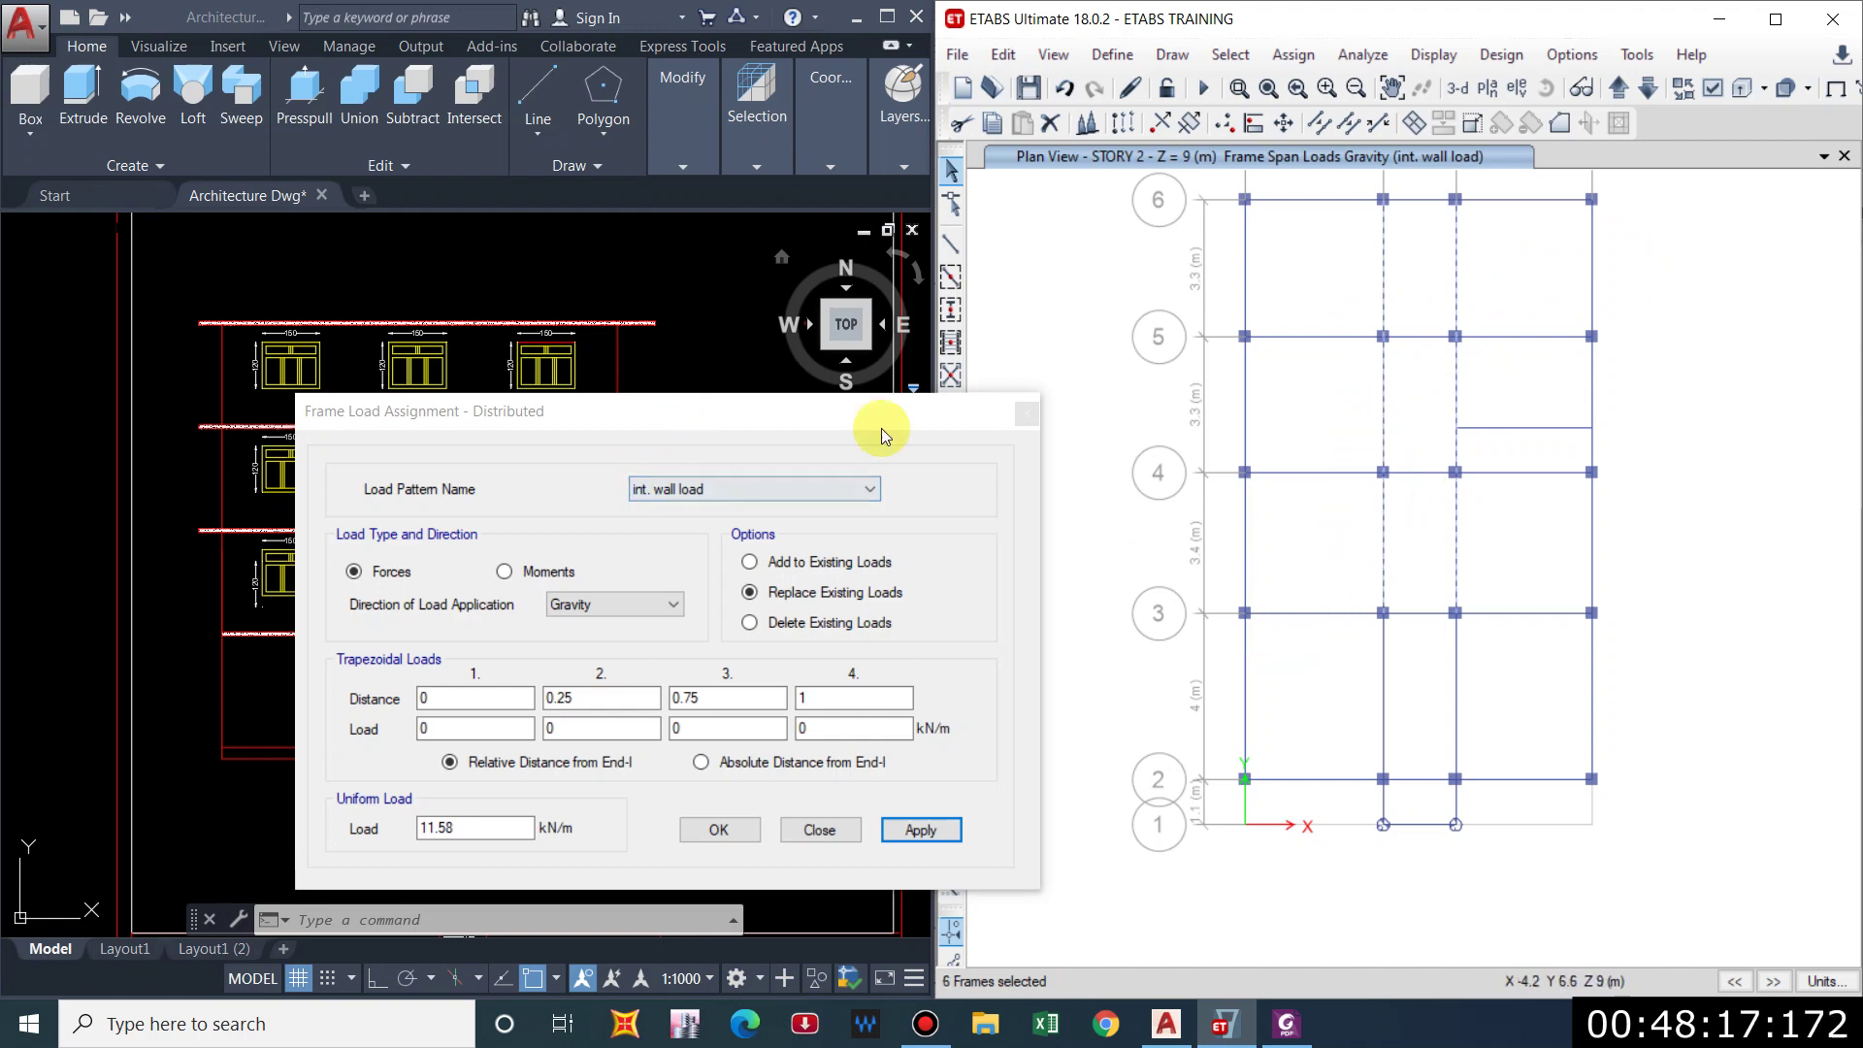
{"action": "left_click", "coordinate": [881, 428]}
{"action": "scroll", "coordinate": [725, 495], "scroll_direction": "down", "scroll_amount": 3}
{"action": "scroll", "coordinate": [388, 485], "scroll_direction": "up", "scroll_amount": 5}
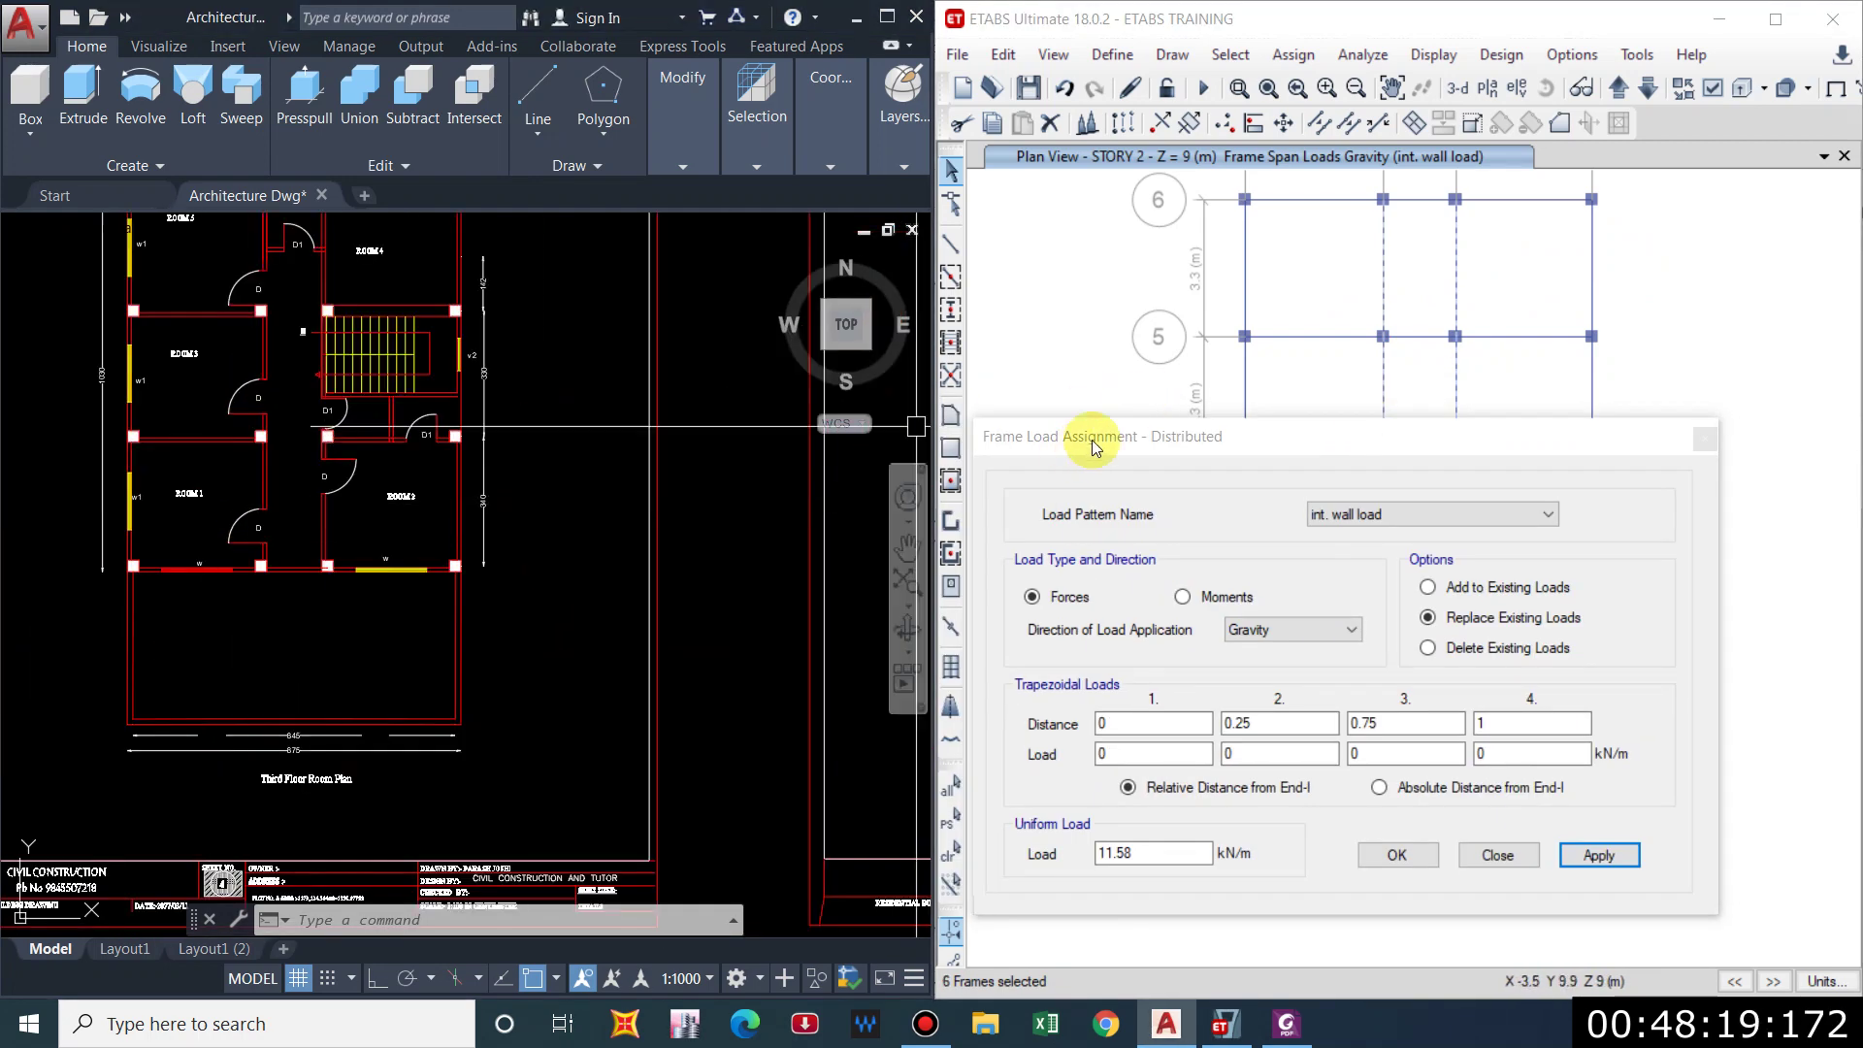
{"action": "left_click_drag", "start_coordinate": [1089, 432], "coordinate": [1182, 927]}
{"action": "left_click", "coordinate": [1417, 613]}
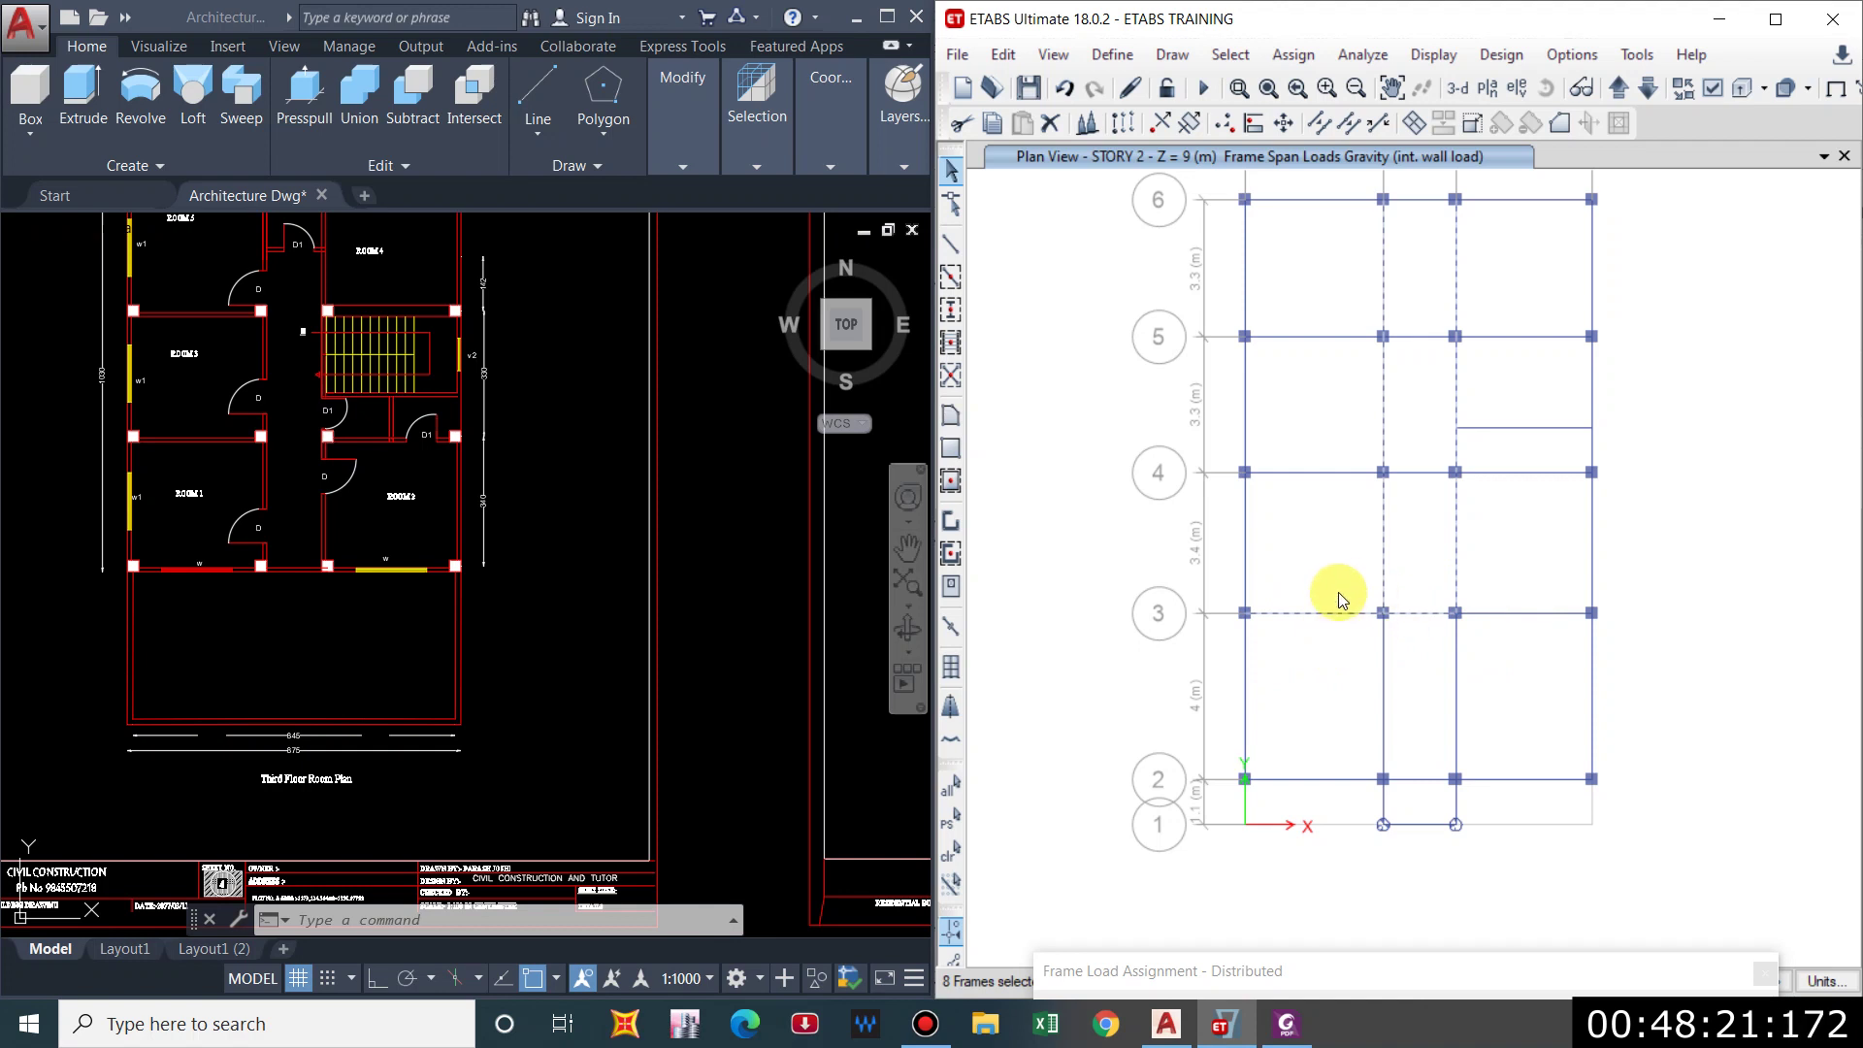
{"action": "left_click", "coordinate": [1474, 629]}
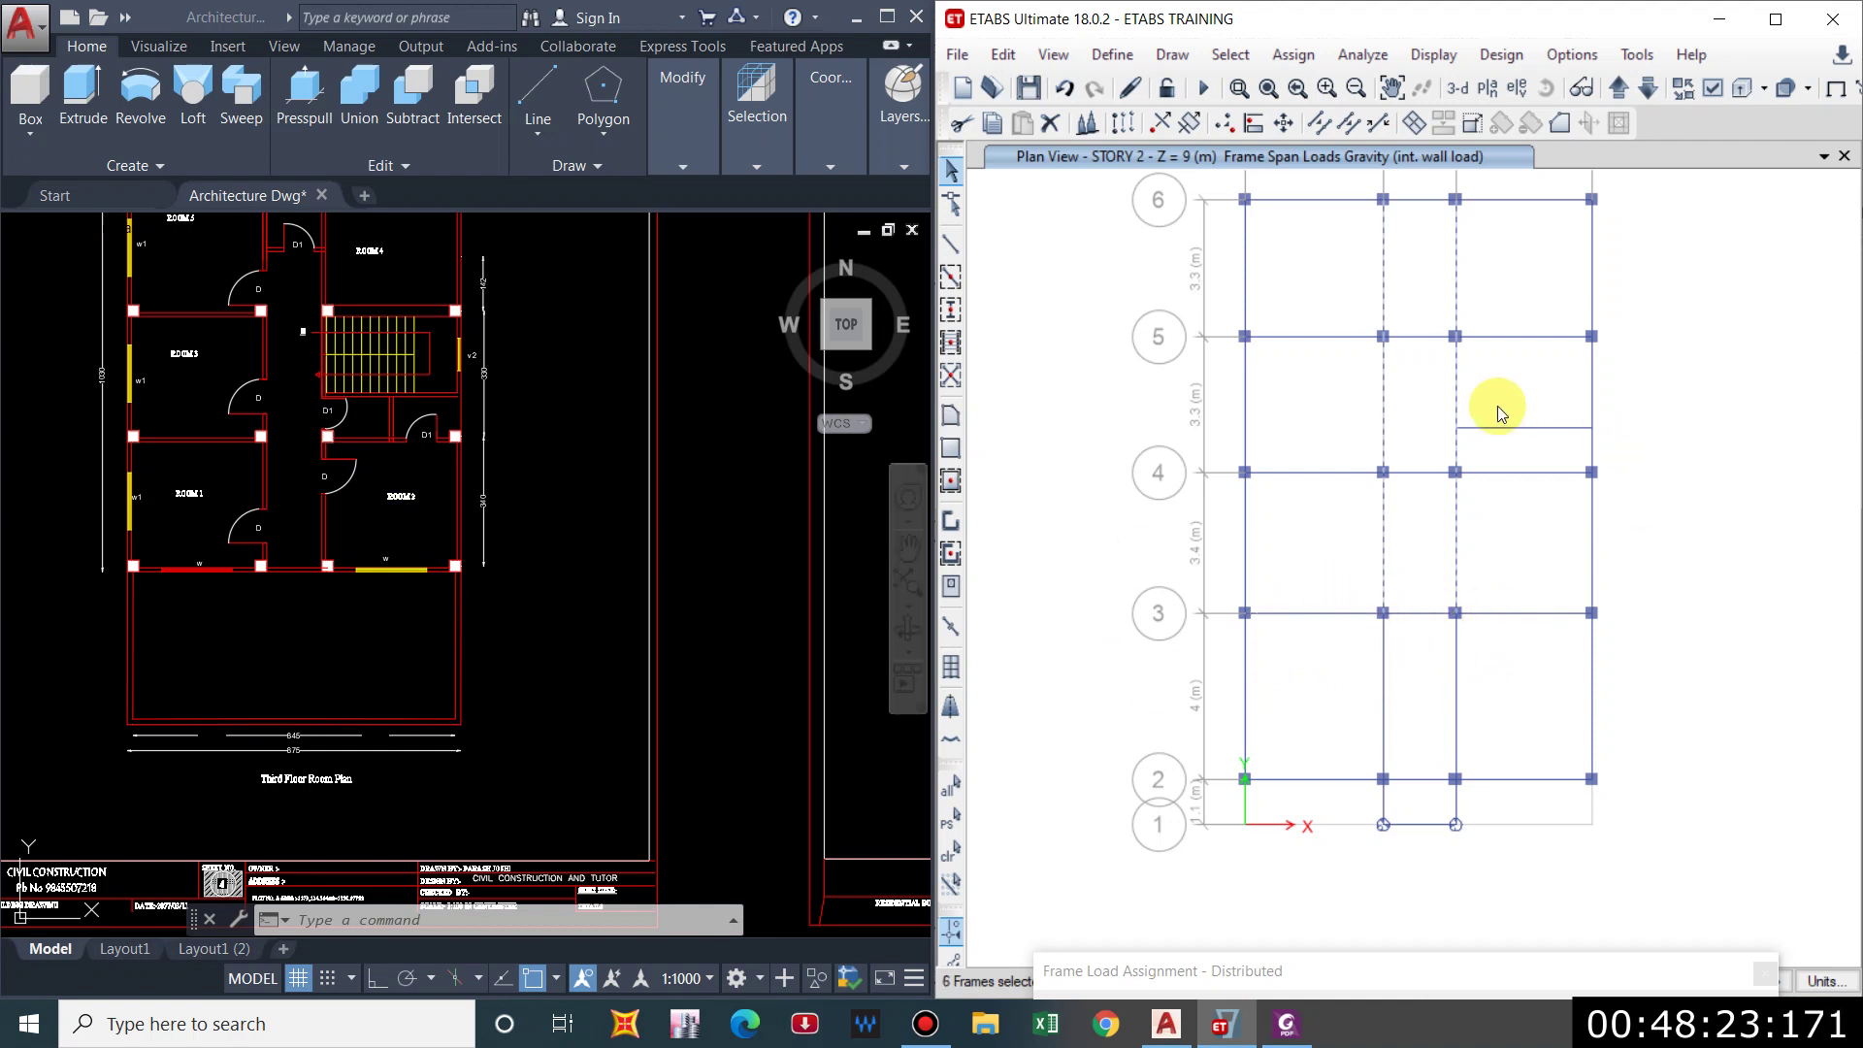
{"action": "middle_click_drag", "start_coordinate": [306, 536], "coordinate": [300, 637]}
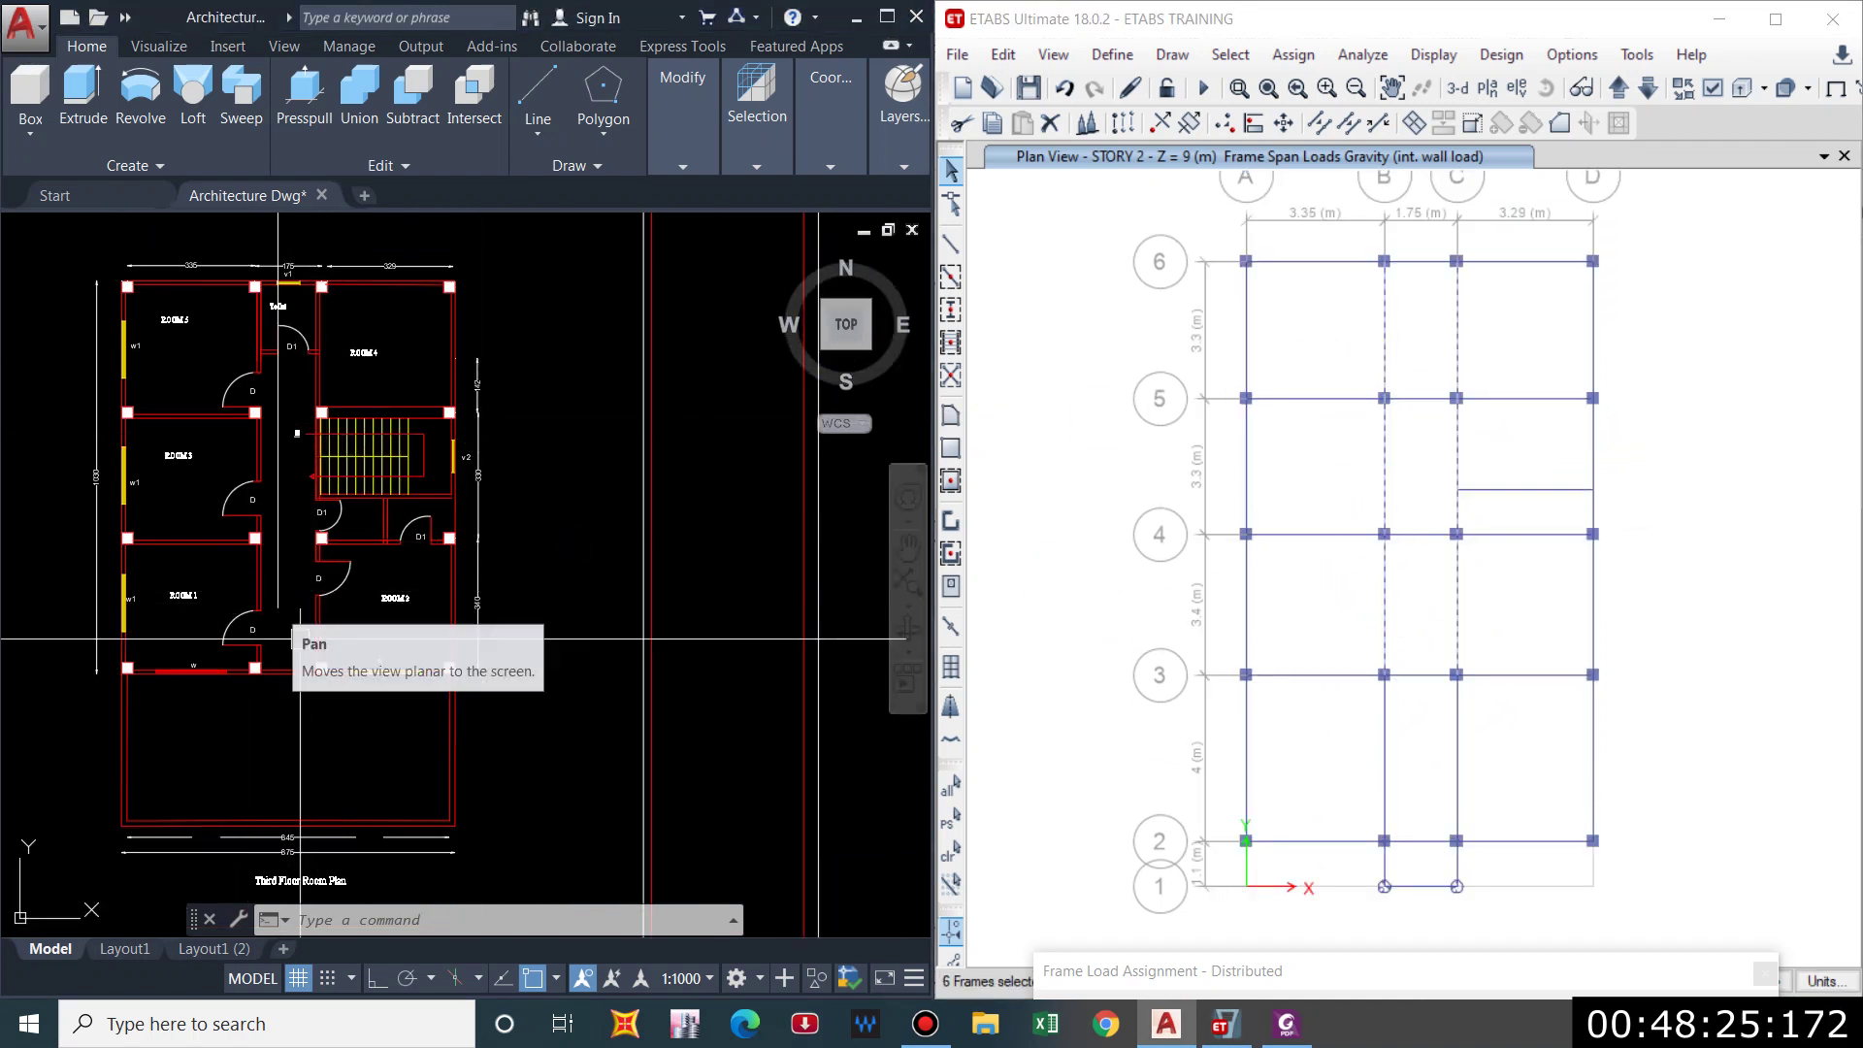
{"action": "left_click", "coordinate": [1560, 528]}
{"action": "left_click_drag", "start_coordinate": [1349, 970], "coordinate": [1065, 323]}
{"action": "type", "text": "43"}
{"action": "left_click", "coordinate": [1400, 752]}
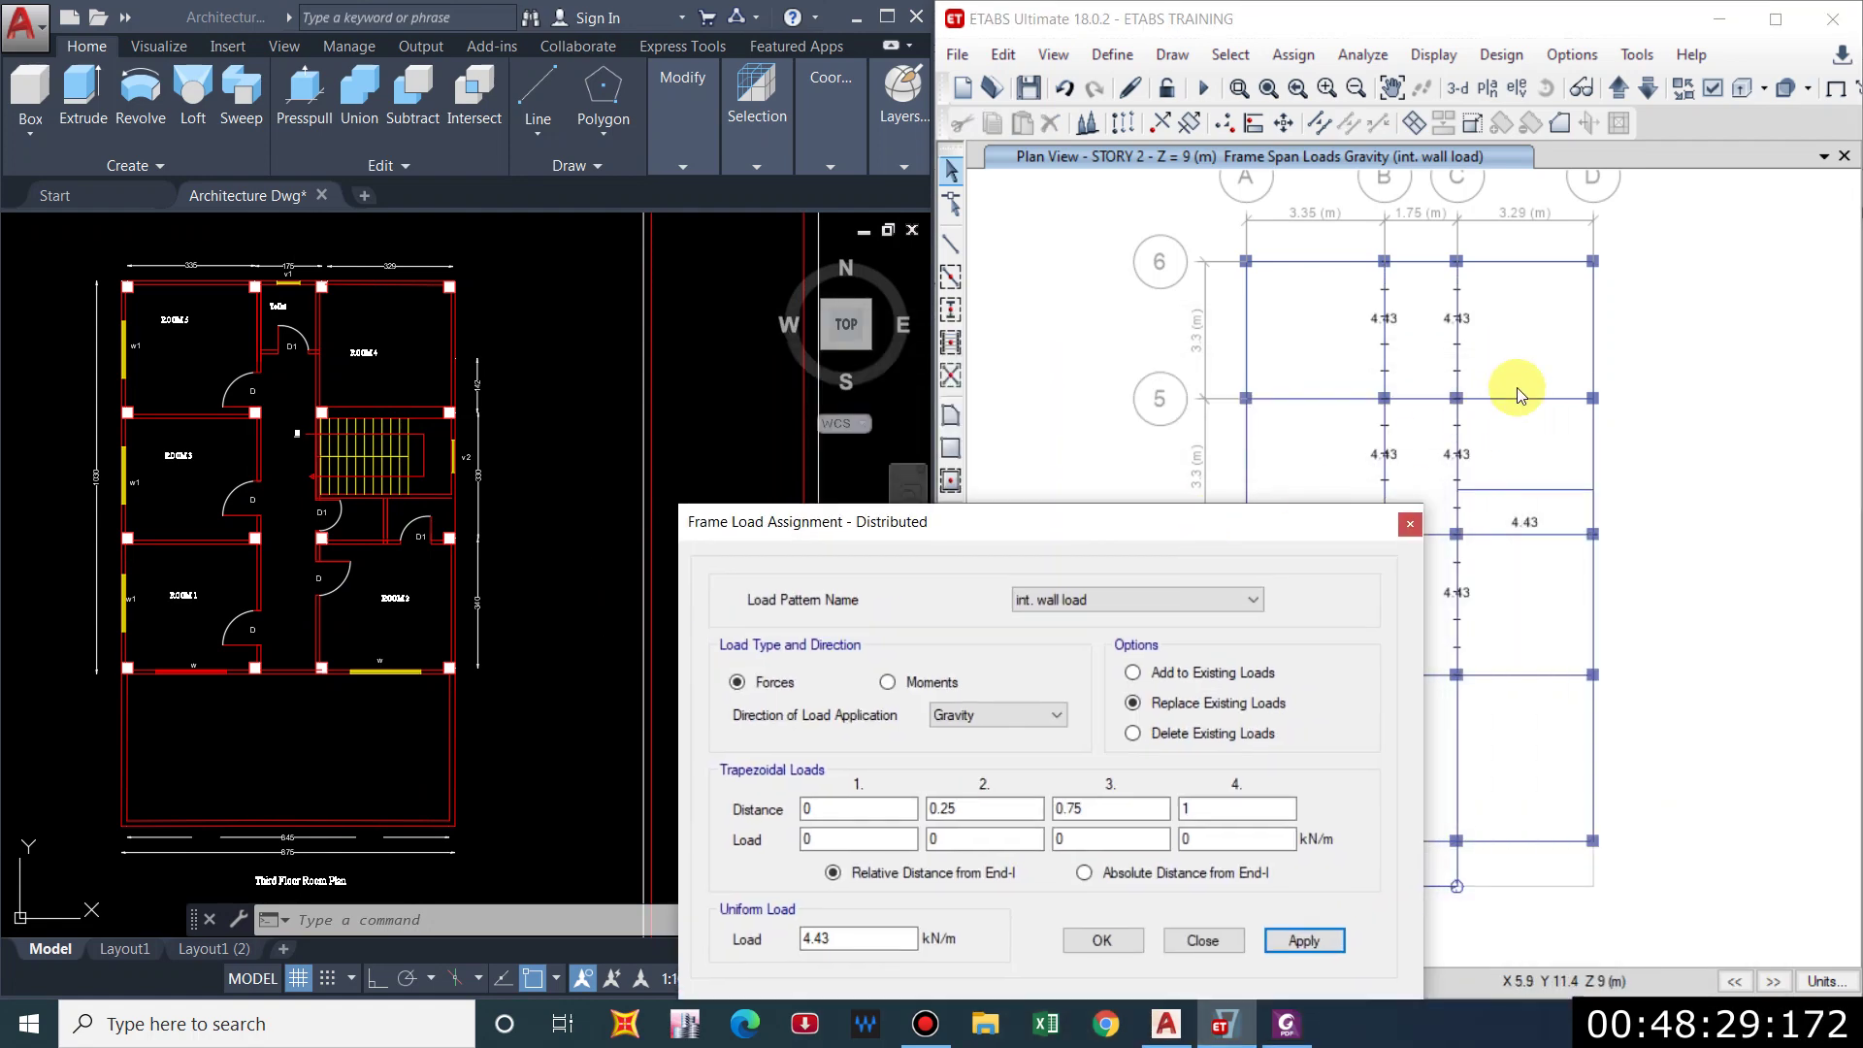
Assign a uniform int. wall load of 11.58 kN/m to the Story 2 grid 5 beam between grids C and D.
{"action": "double_click", "coordinate": [892, 939]}
{"action": "type", "text": "11.58"}
{"action": "left_click", "coordinate": [1304, 941]}
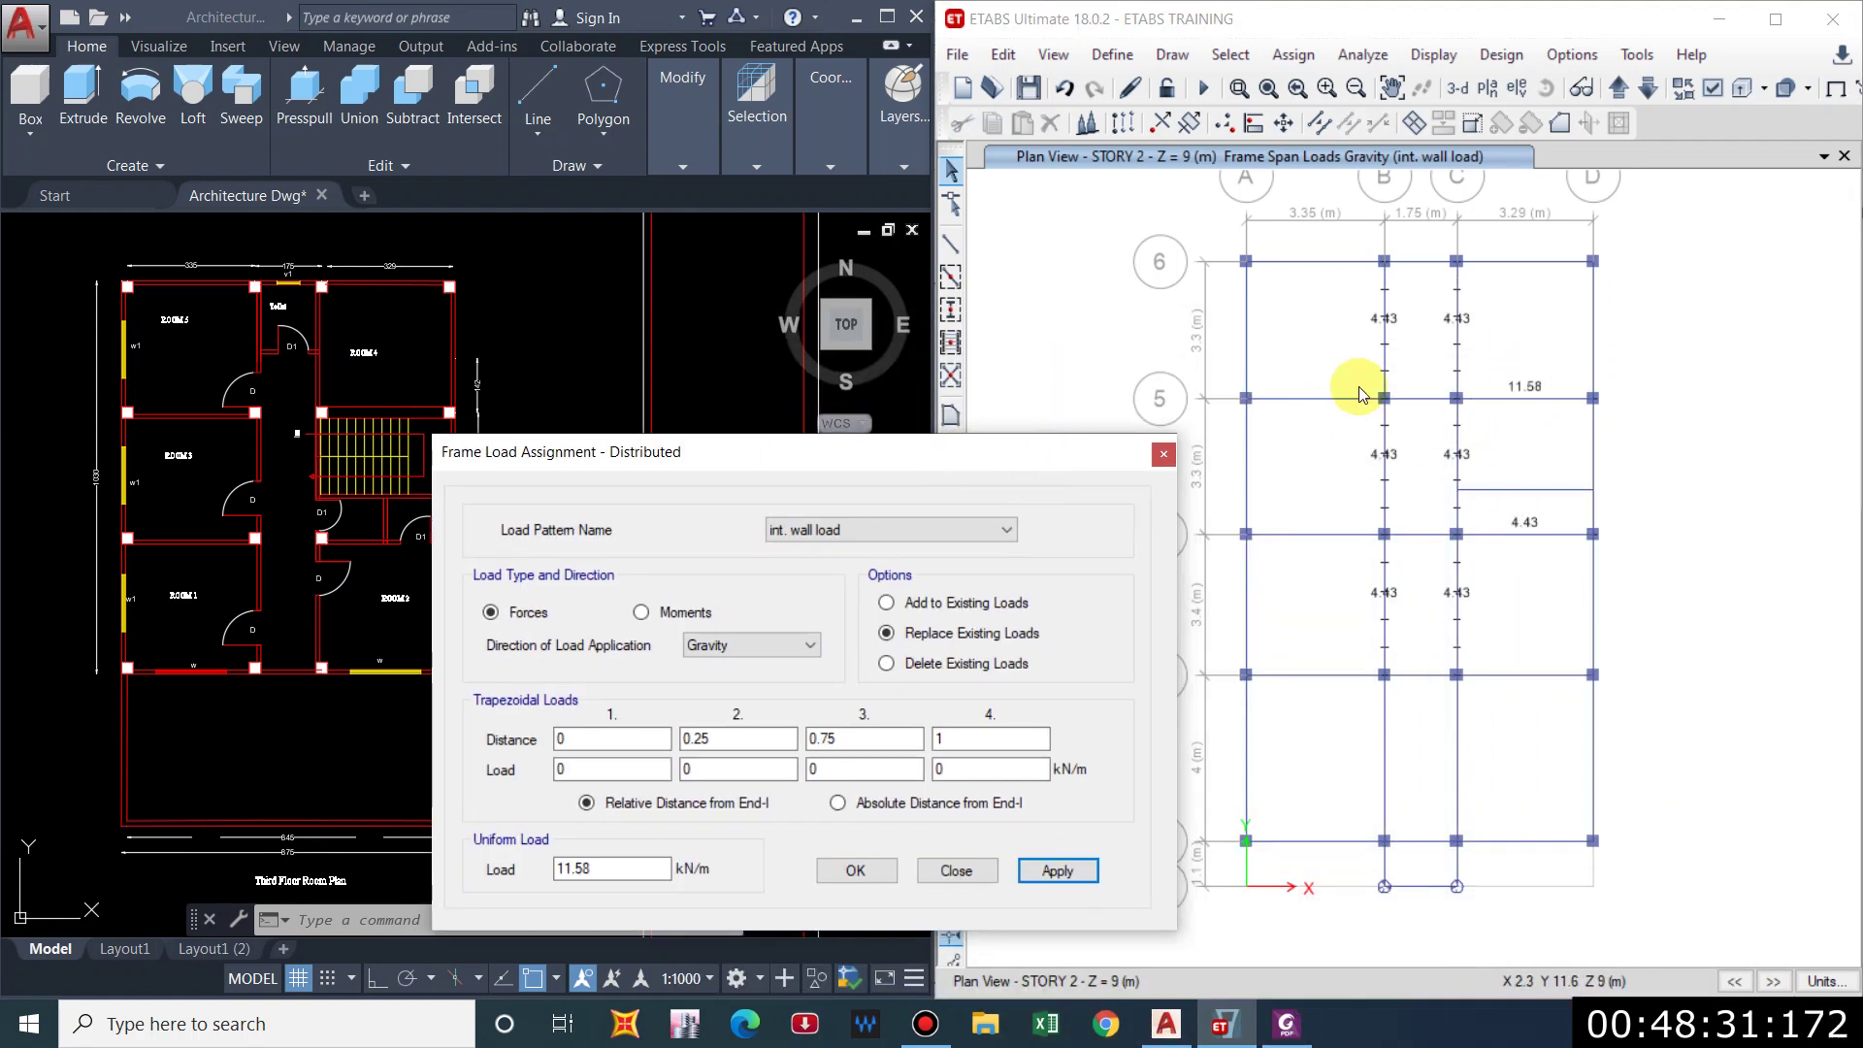
Assign a uniform 5.53 kN/m int. wall load to Story 2's A–B beams on grids 3 to 5, the grid 3 C–D beam and the secondary beam.
{"action": "left_click", "coordinate": [1358, 393]}
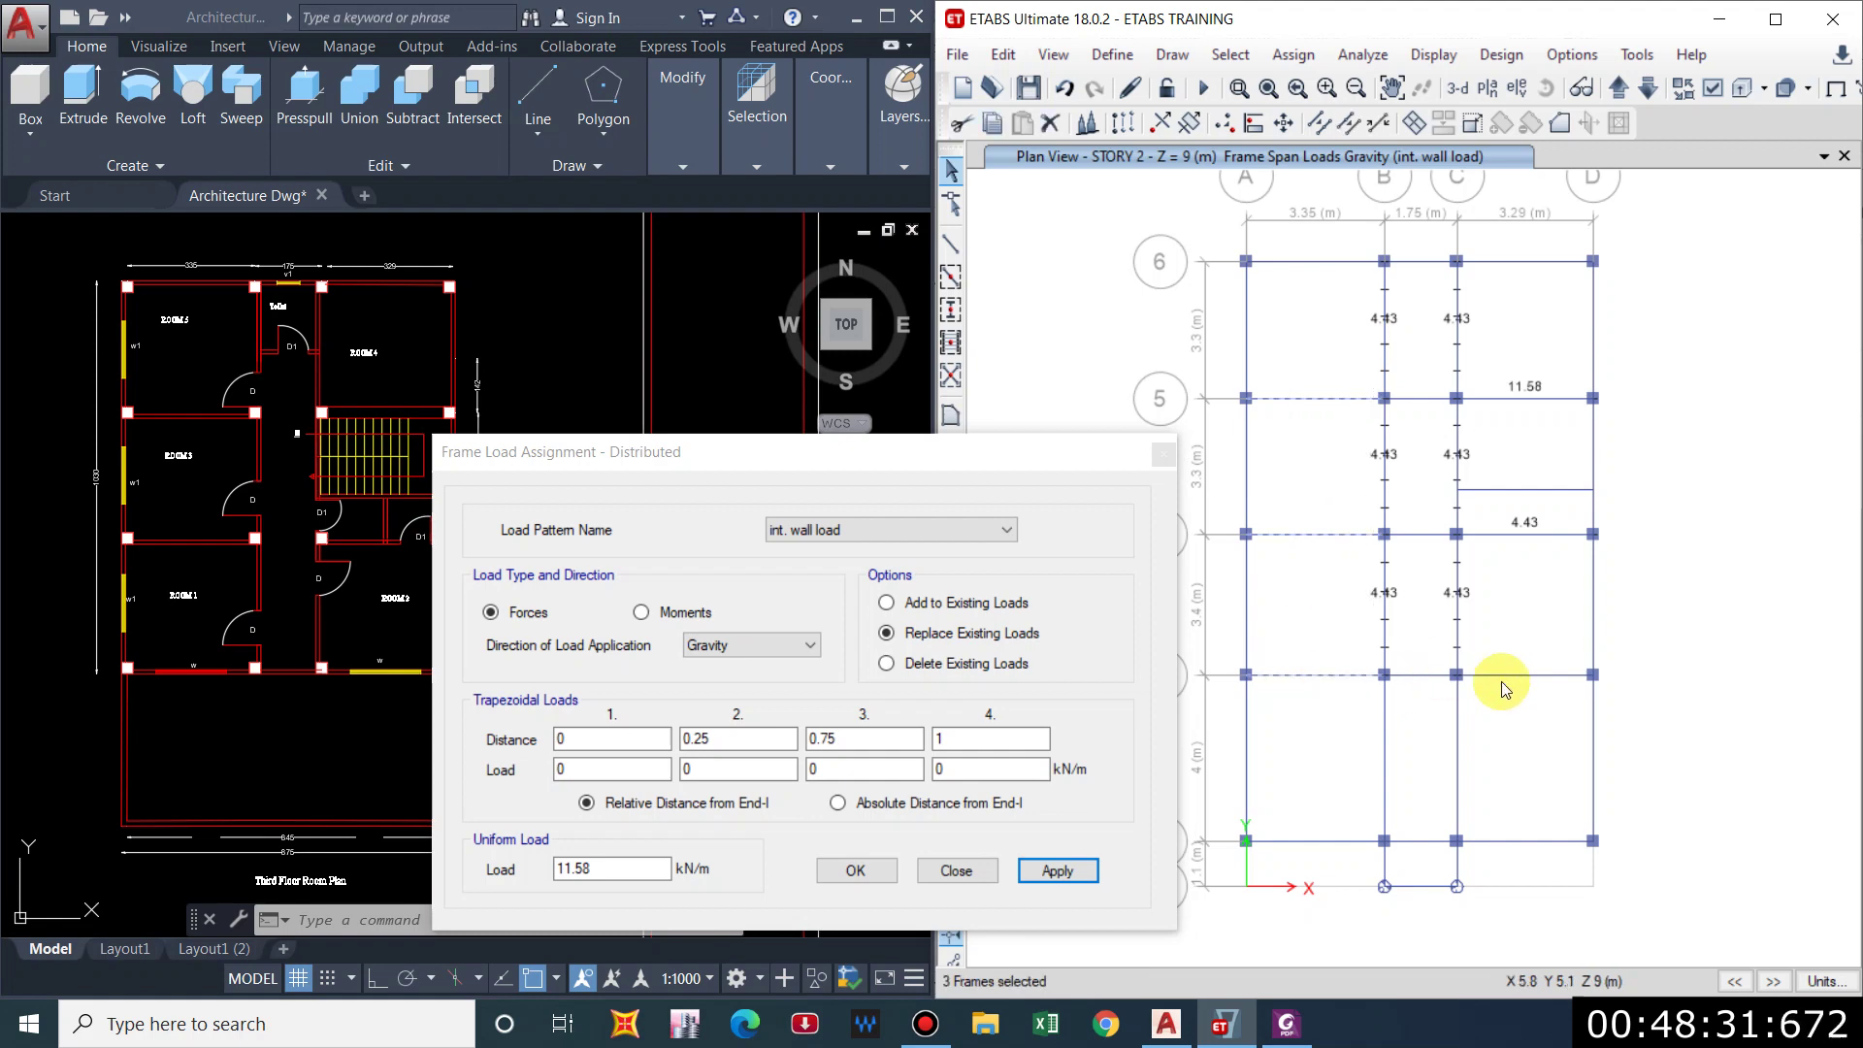
{"action": "left_click", "coordinate": [1526, 491]}
{"action": "double_click", "coordinate": [621, 869]}
{"action": "type", "text": "5.53"}
{"action": "left_click", "coordinate": [1057, 871]}
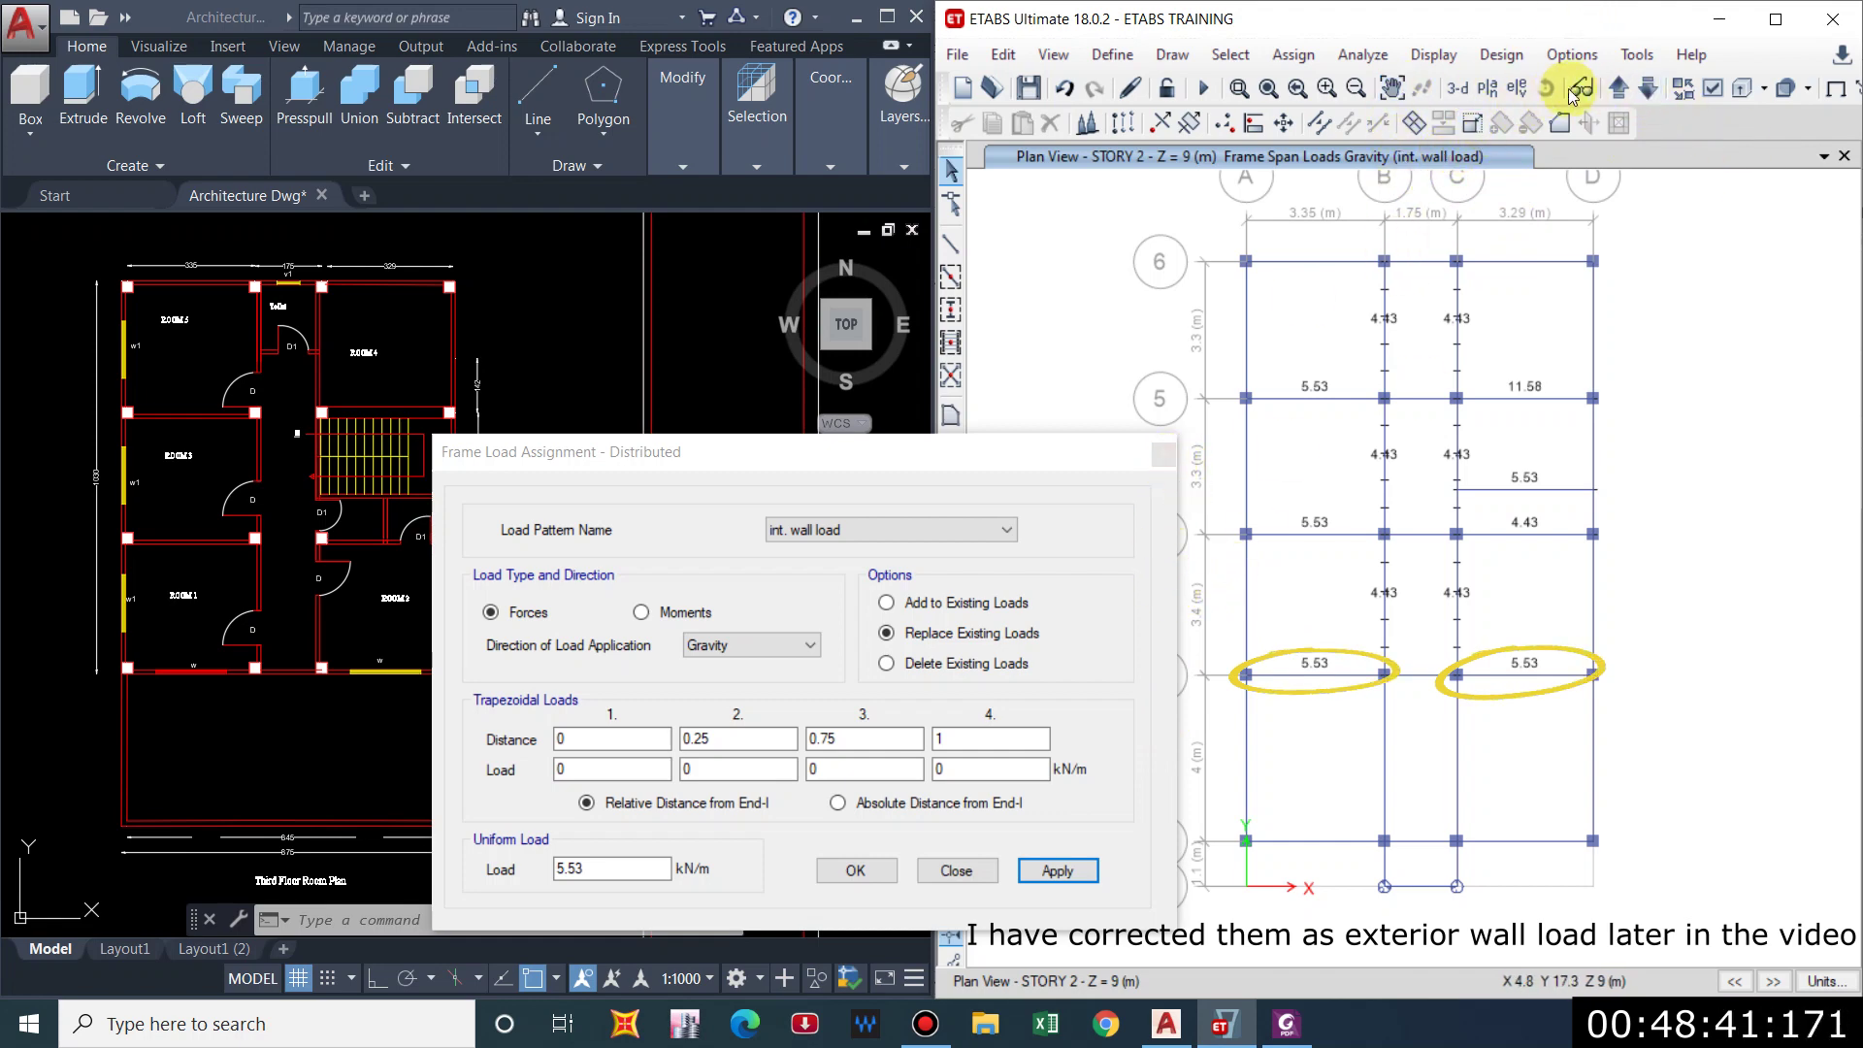
{"action": "left_click", "coordinate": [827, 524]}
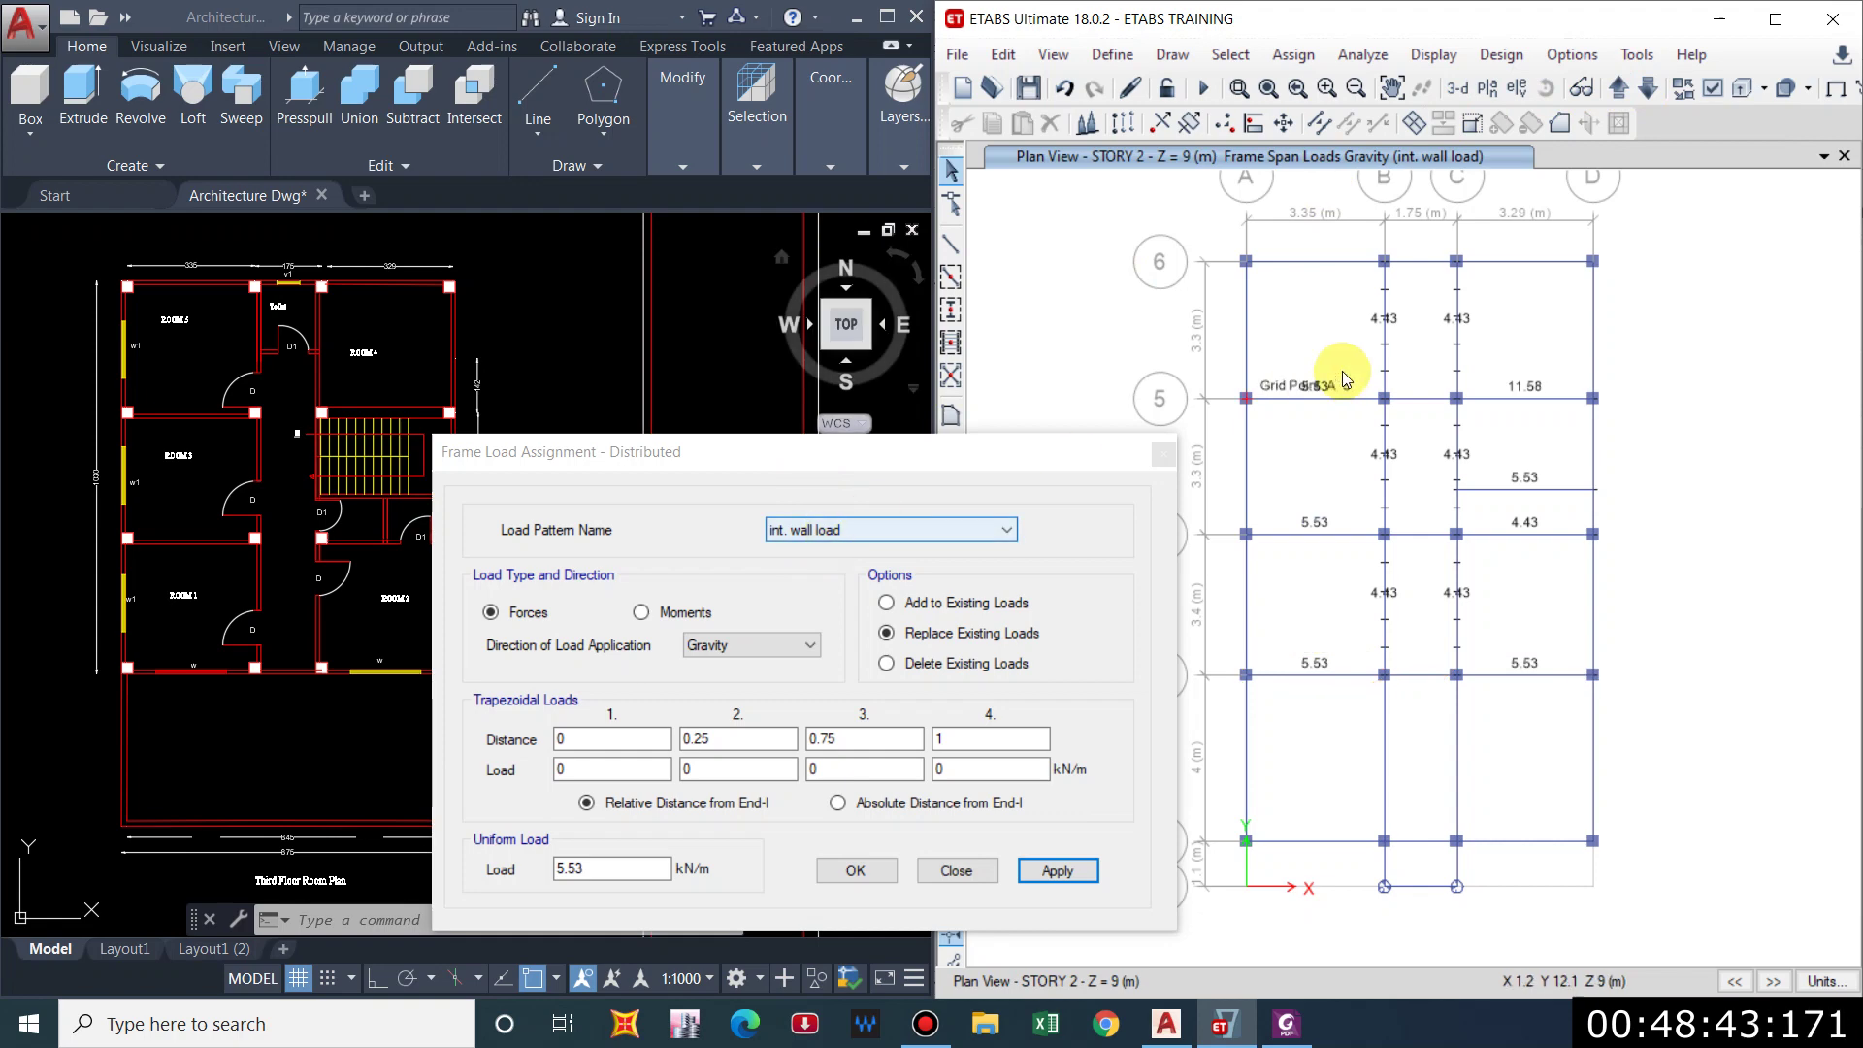
Close the load assignment, enlarge the ETABS window and examine the int. wall loads of all storeys in 3D from several sides.
{"action": "double_click", "coordinate": [1456, 19]}
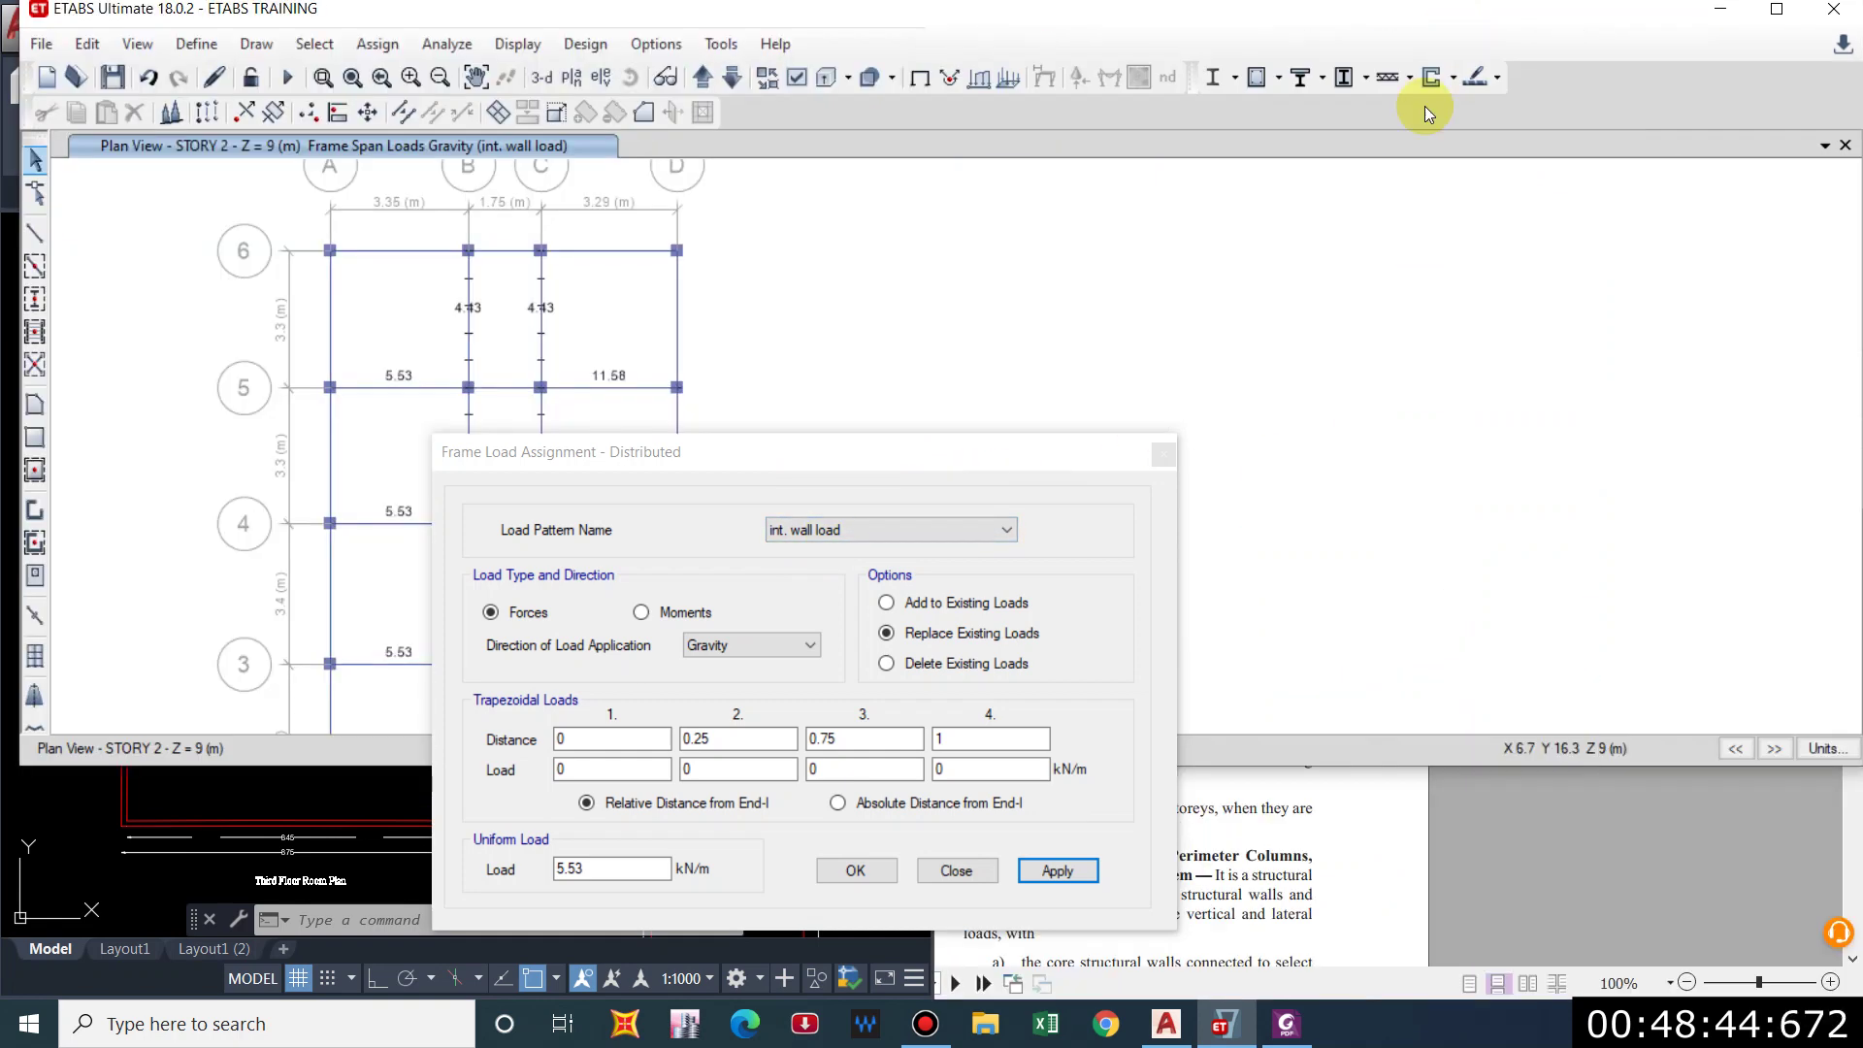
{"action": "double_click", "coordinate": [1407, 17]}
{"action": "left_click", "coordinate": [1165, 456]}
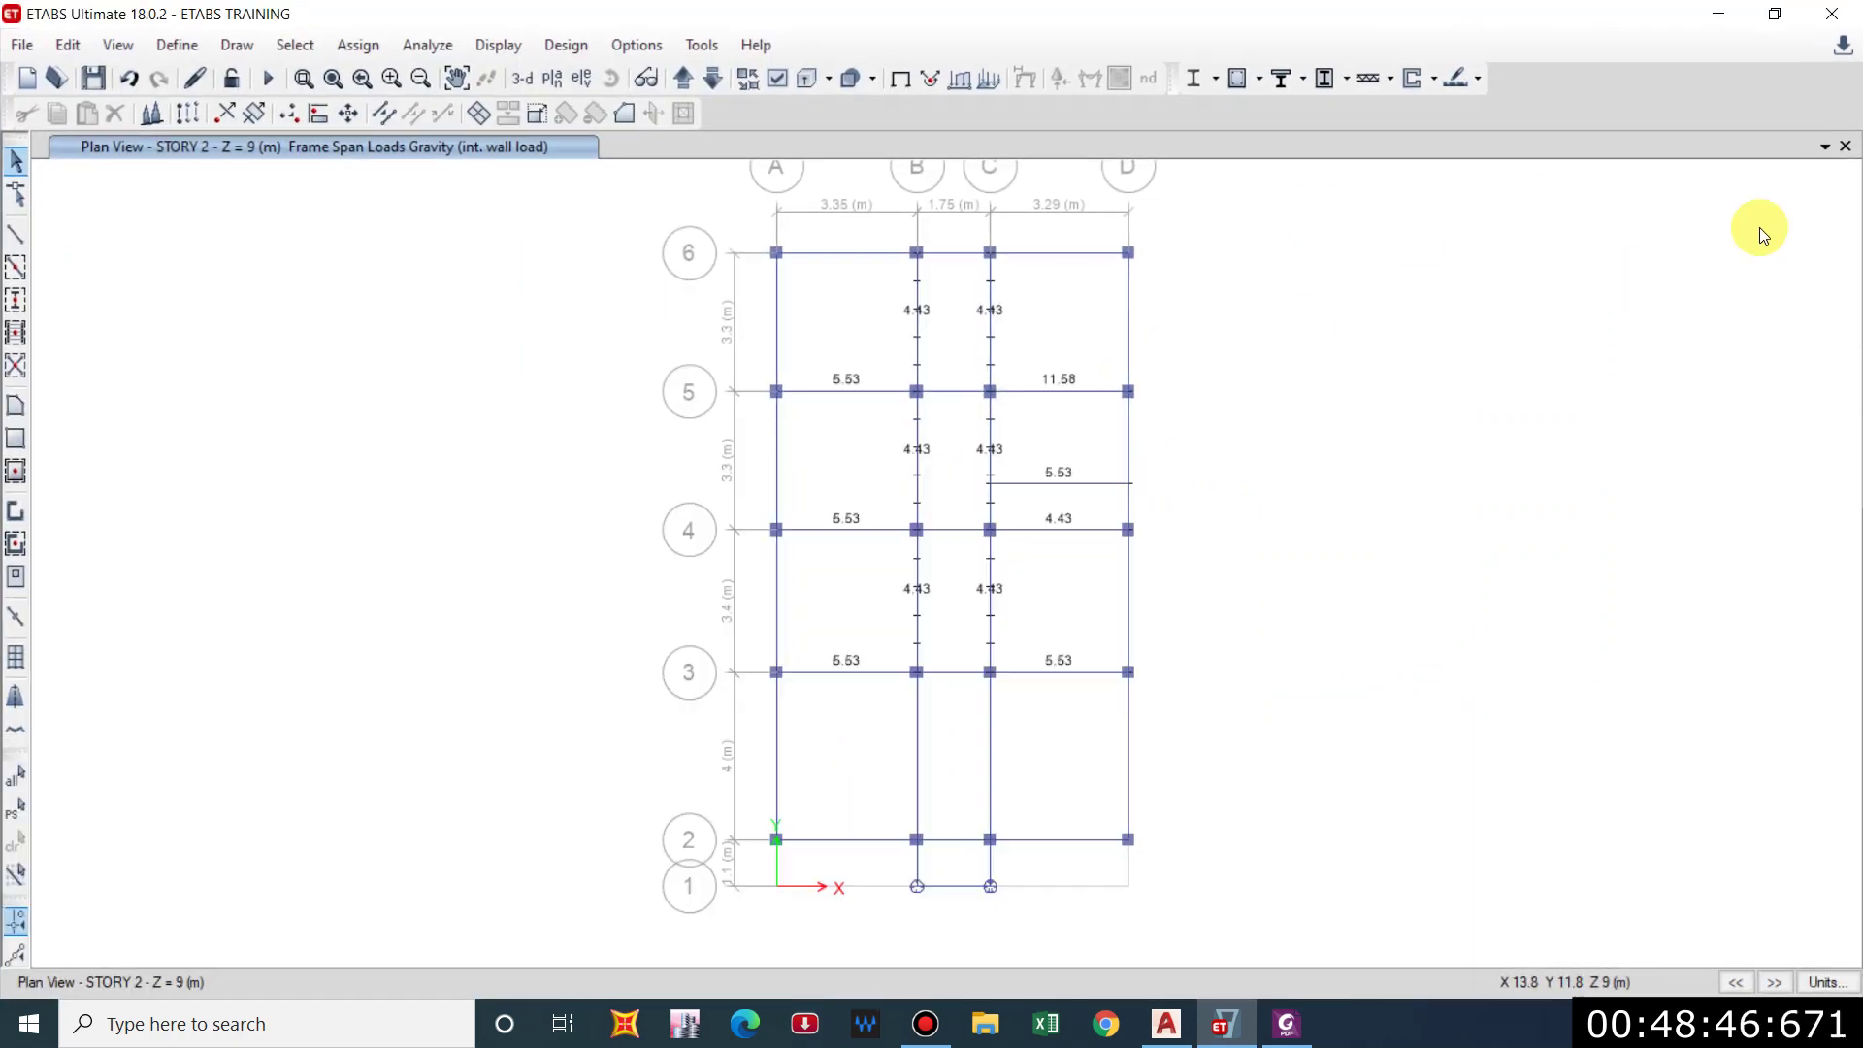
{"action": "left_click", "coordinate": [1823, 146]}
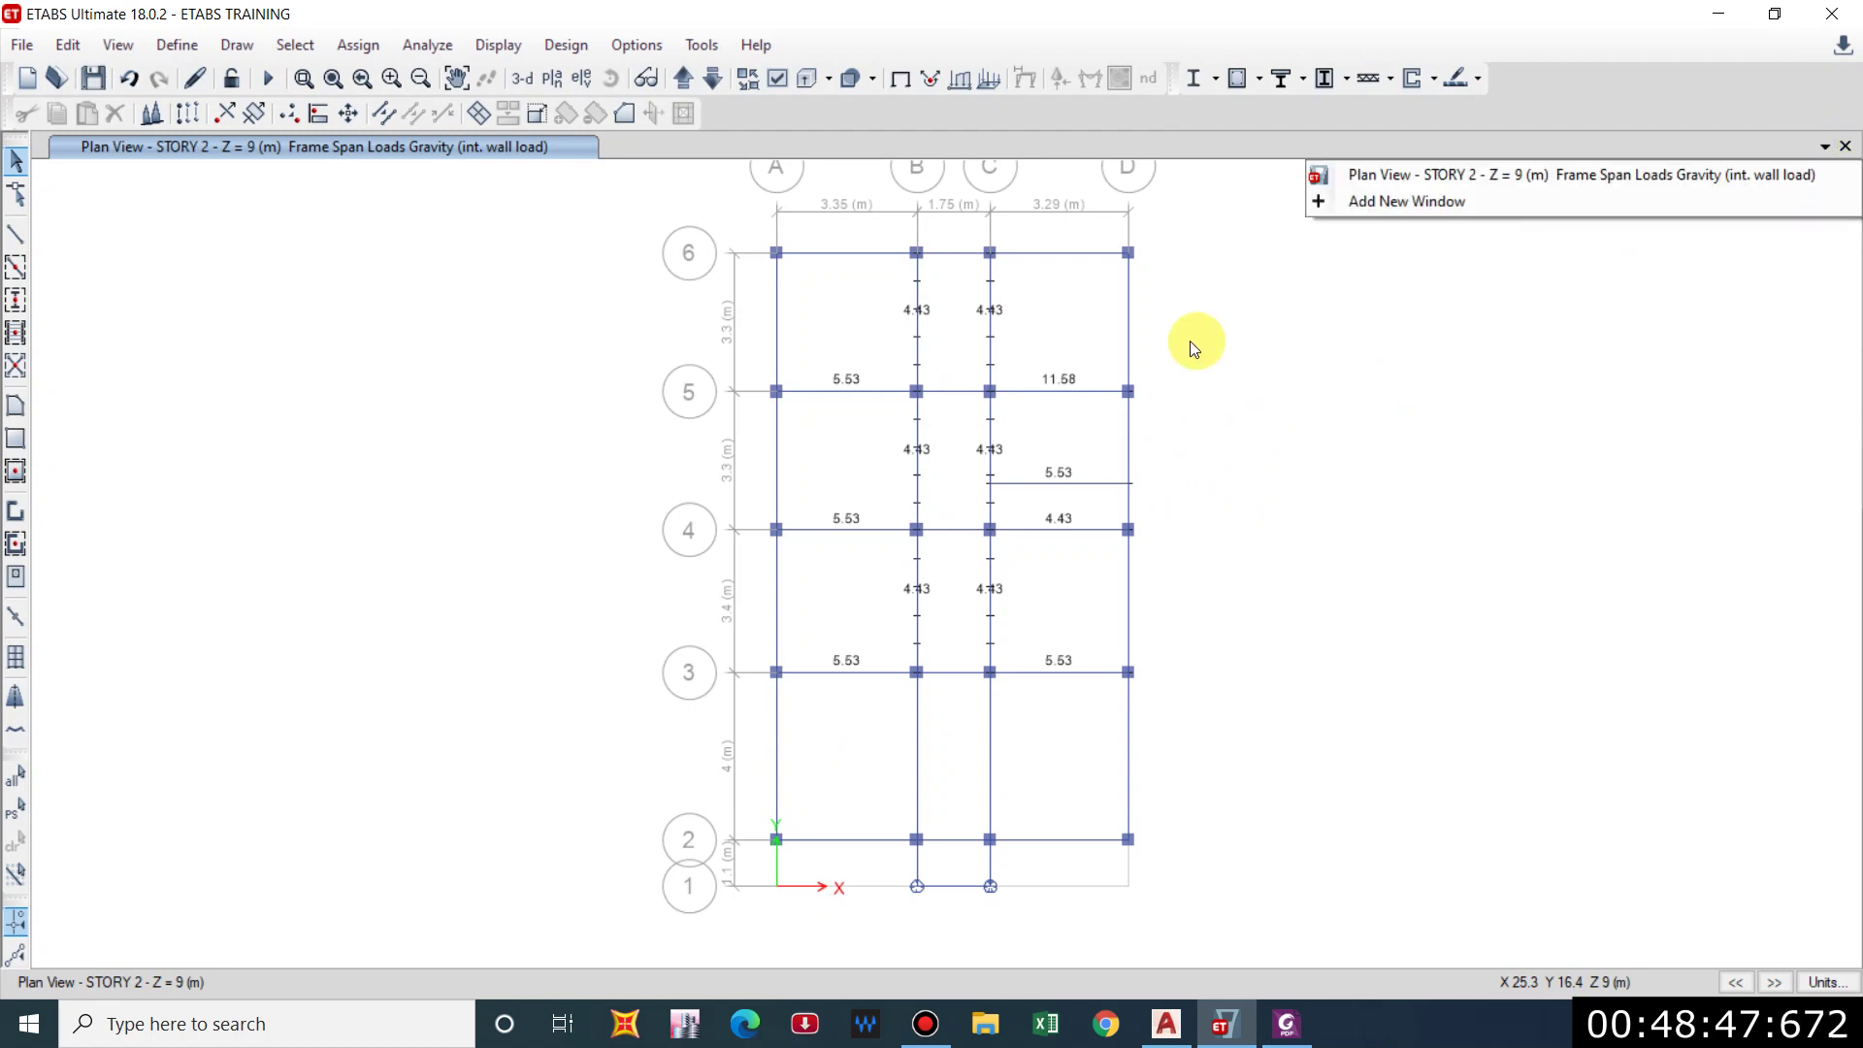
{"action": "left_click", "coordinate": [522, 78]}
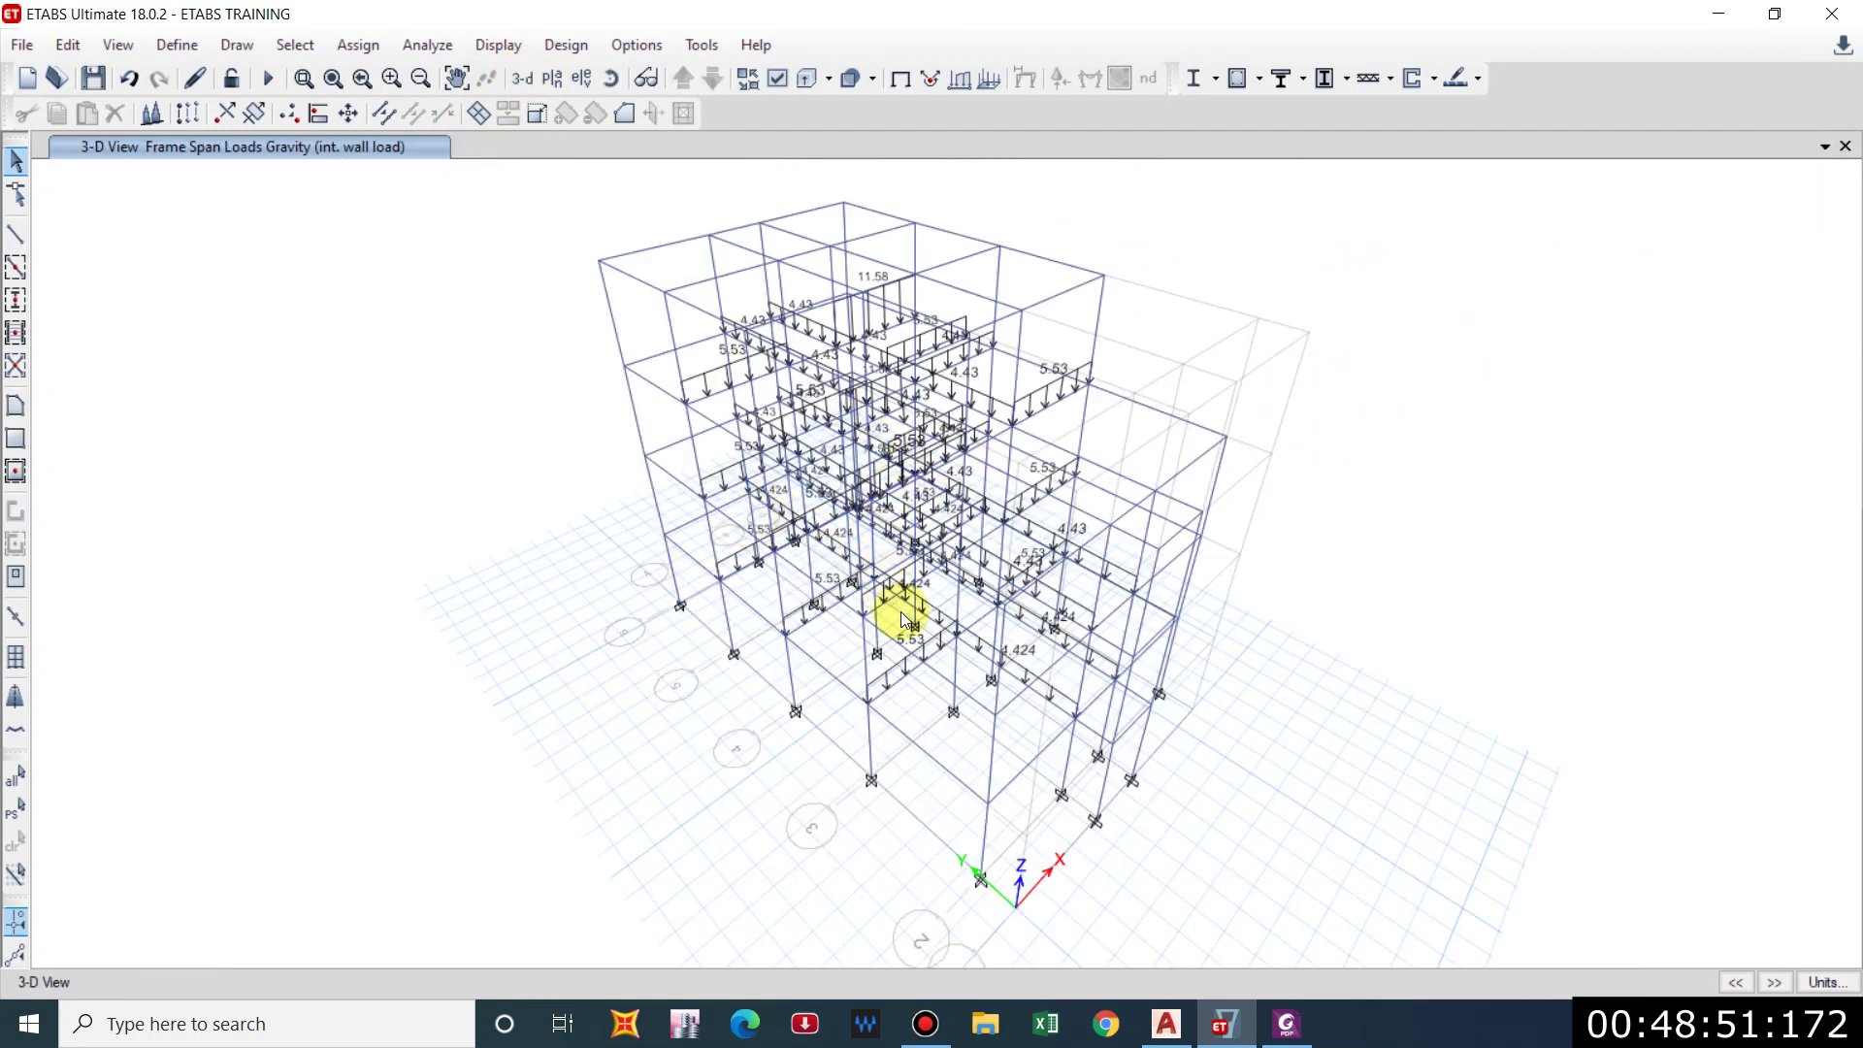
{"action": "middle_click_drag", "start_coordinate": [902, 621], "coordinate": [873, 550], "text": "shift"}
{"action": "middle_click_drag", "start_coordinate": [1185, 524], "coordinate": [1160, 588], "text": "shift"}
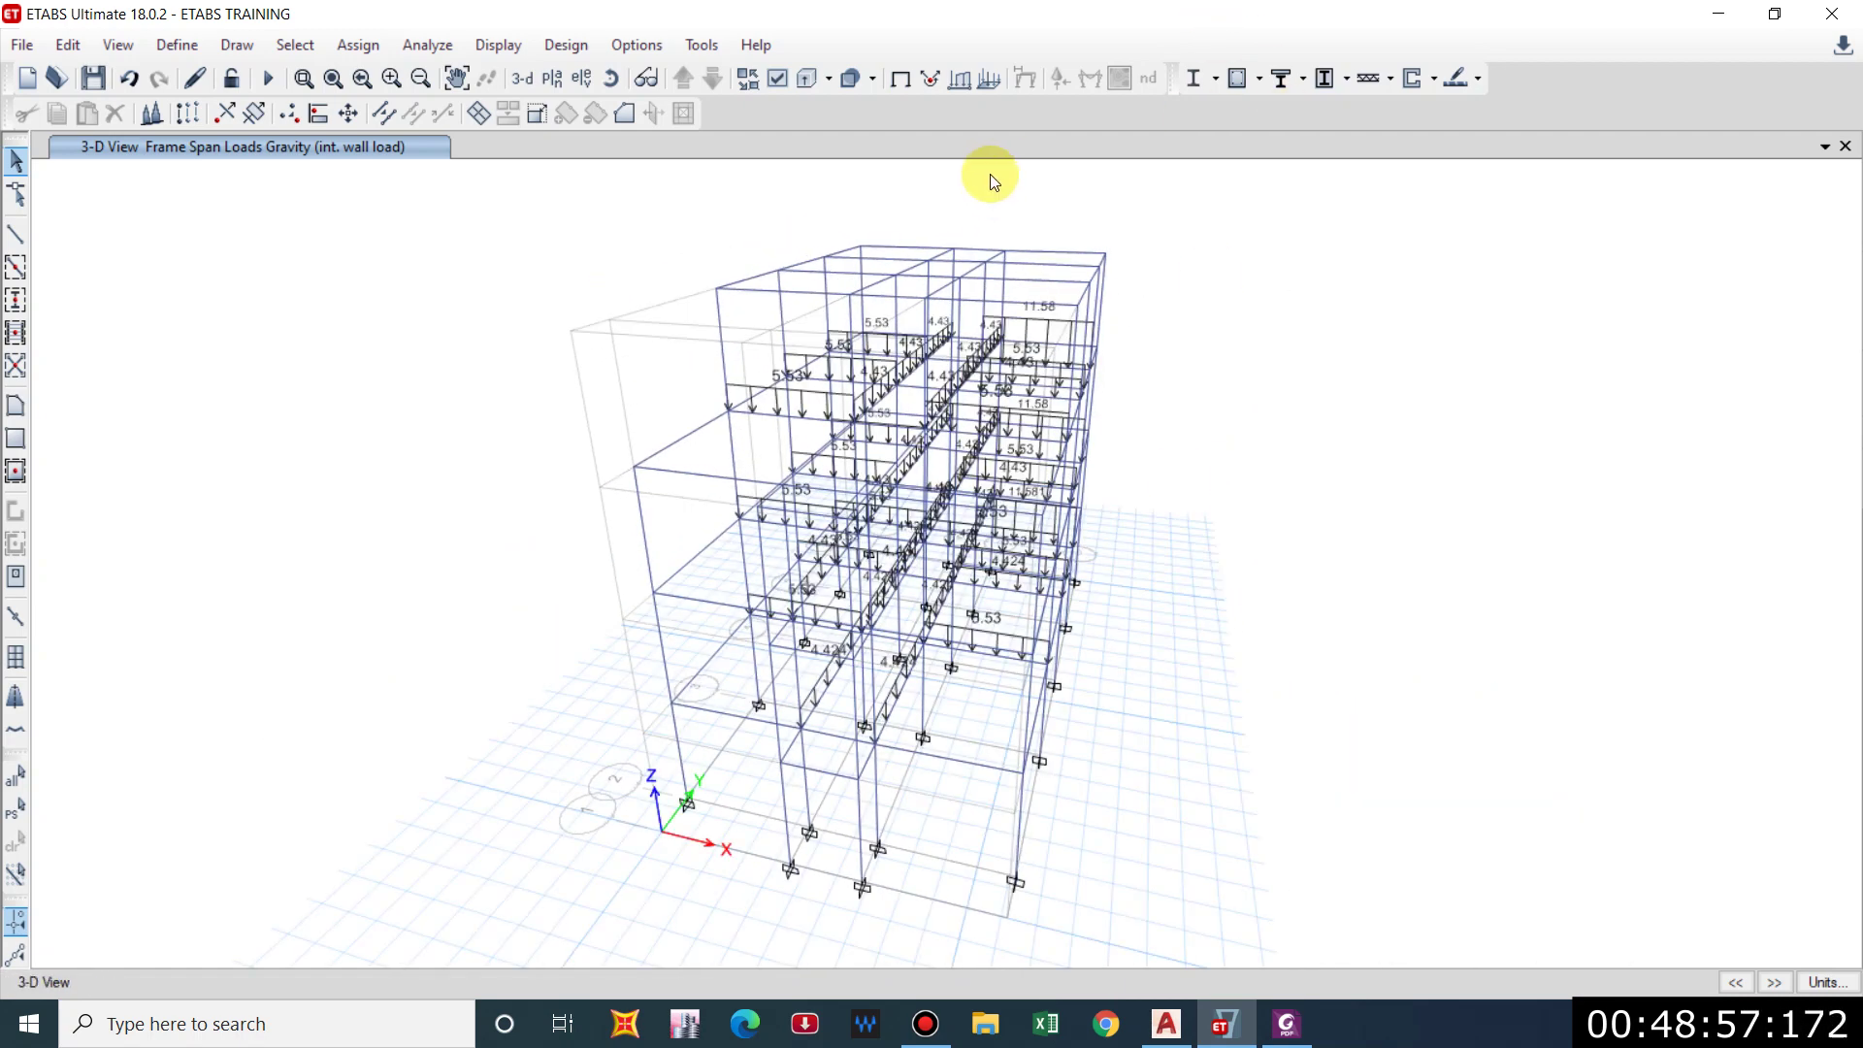
{"action": "middle_click_drag", "start_coordinate": [589, 536], "coordinate": [952, 521], "text": "shift"}
Show the ext. wall load frame span forces in the 3D view, with their loading values.
{"action": "left_click", "coordinate": [502, 47]}
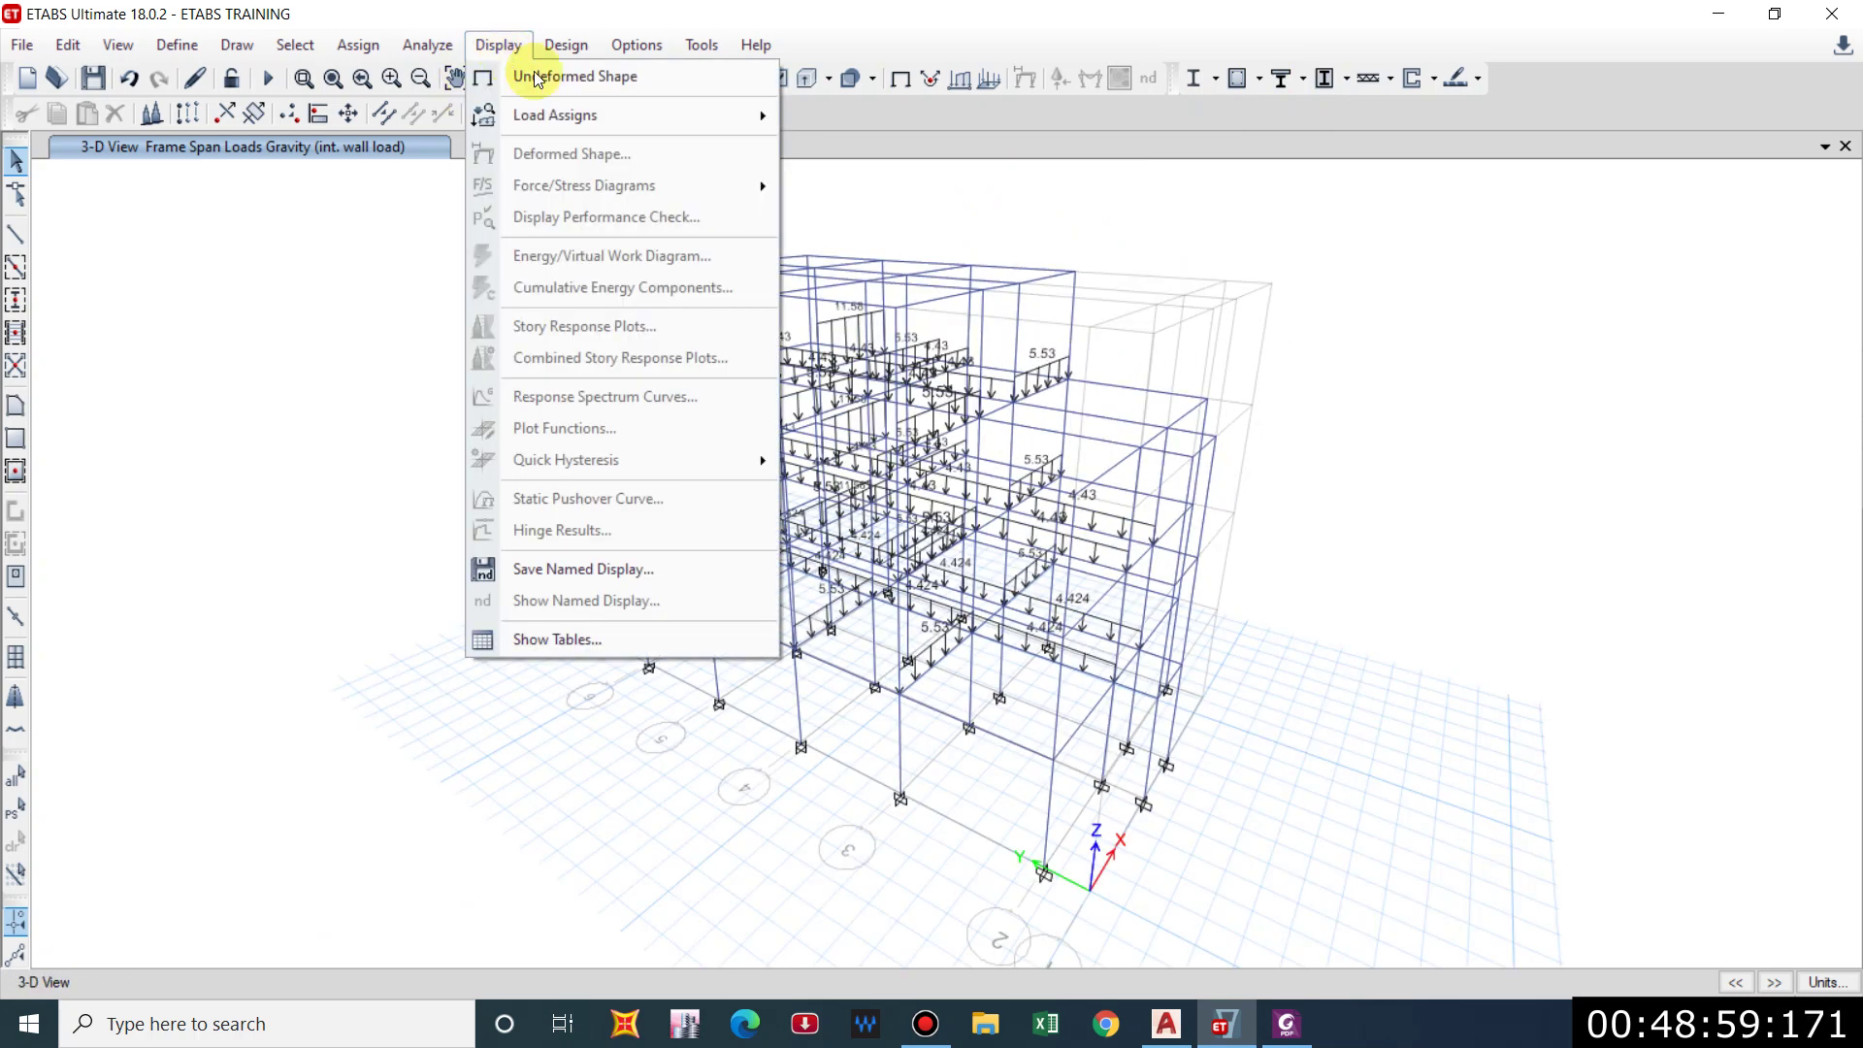
{"action": "mouse_move", "coordinate": [583, 125]}
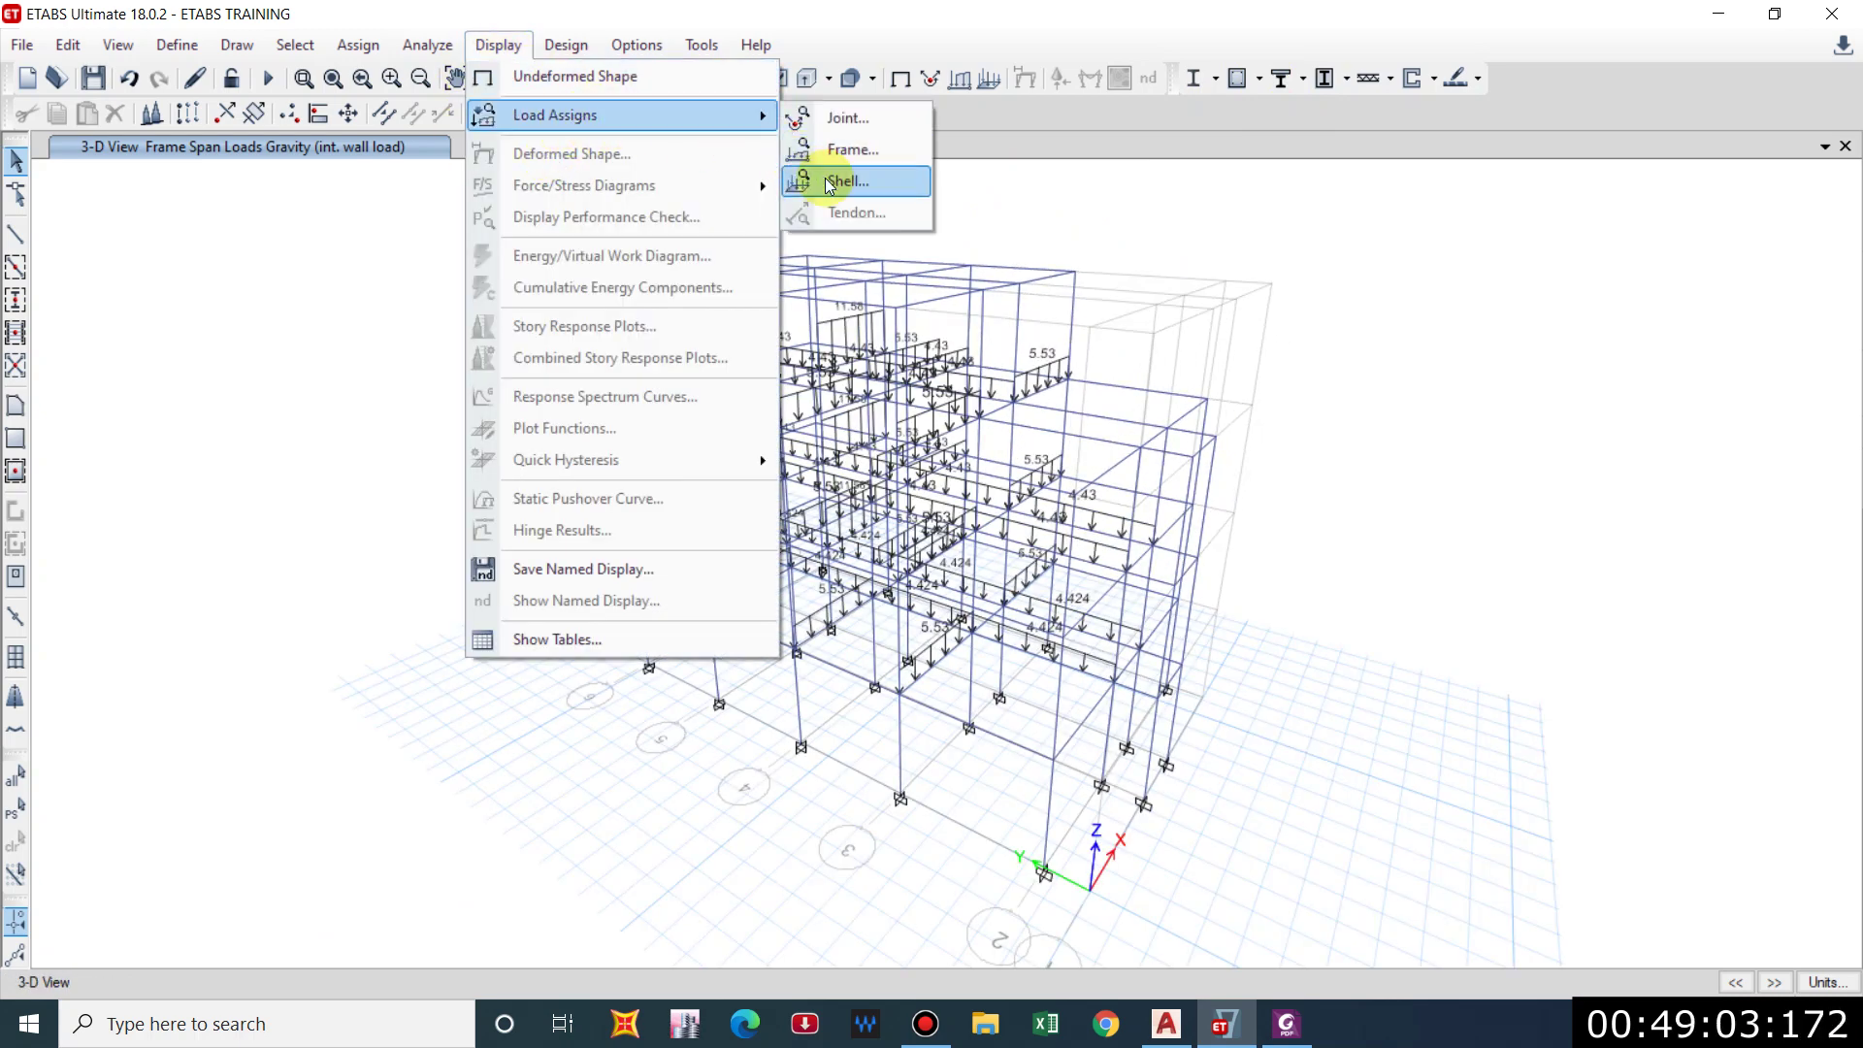
{"action": "left_click", "coordinate": [852, 151]}
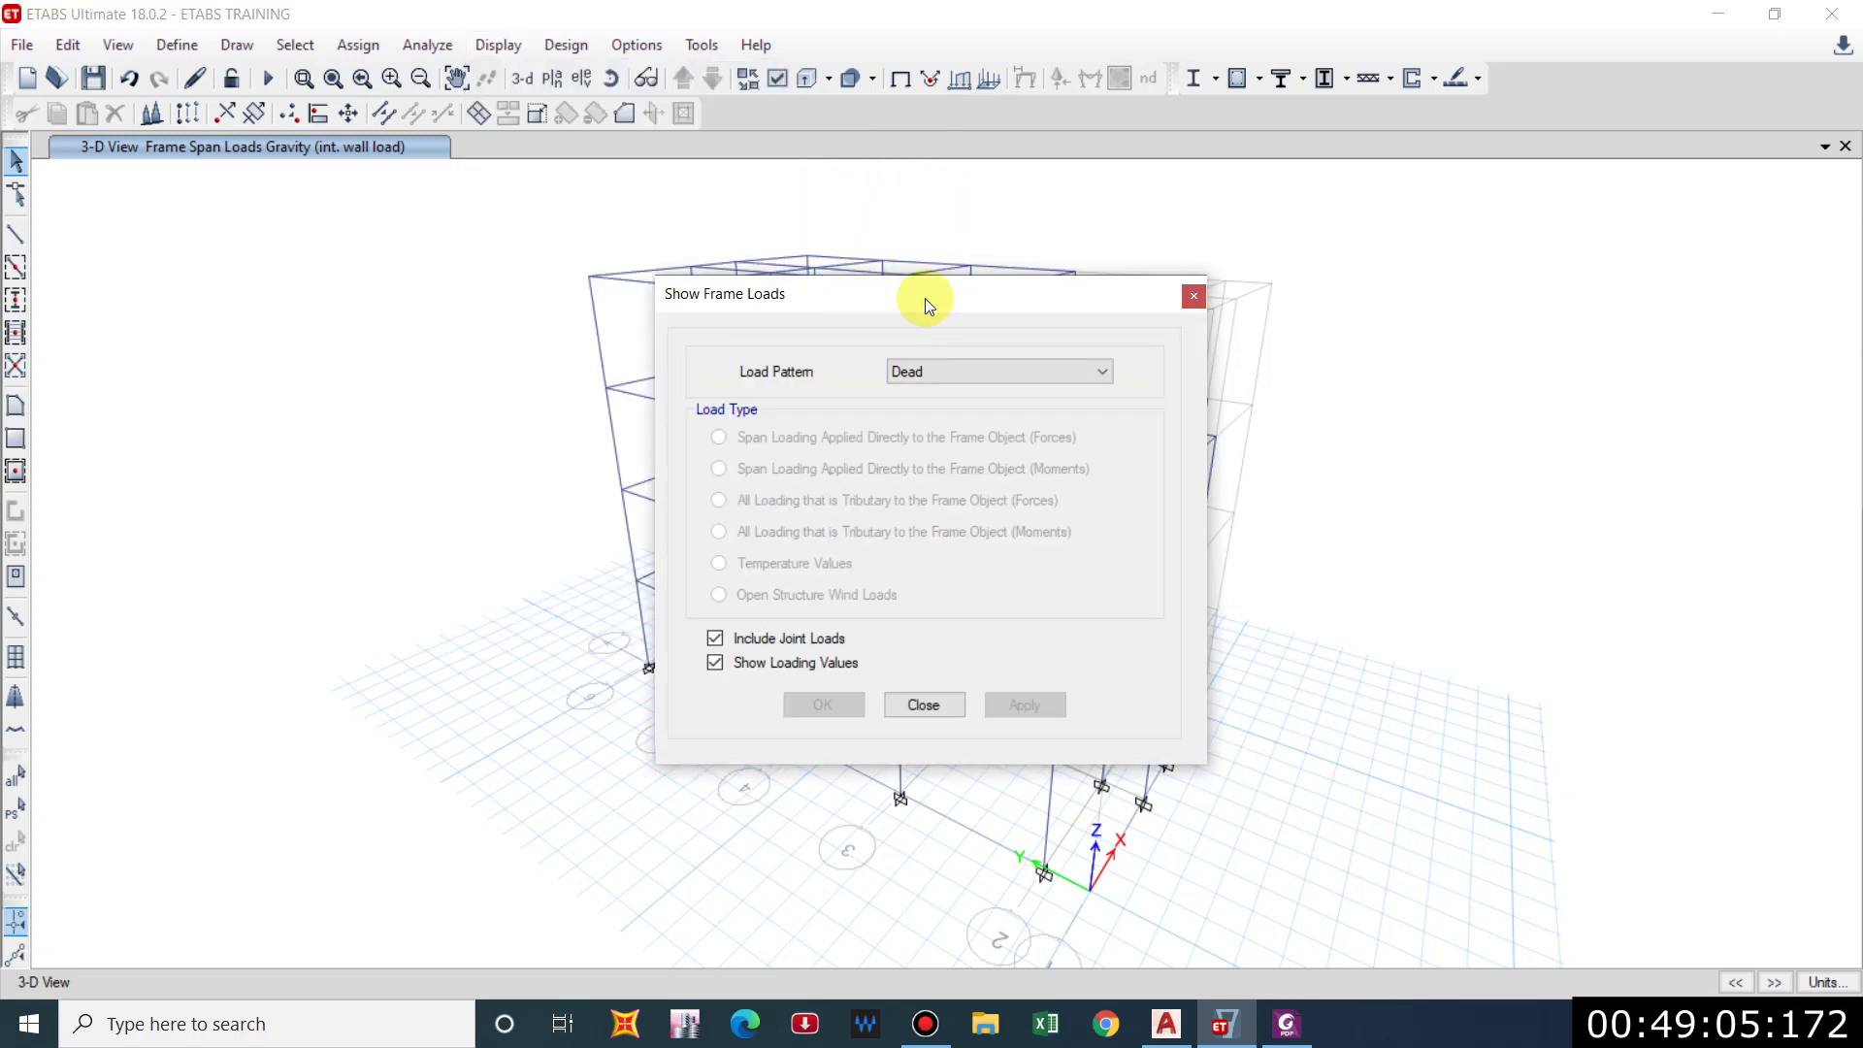
{"action": "left_click_drag", "start_coordinate": [924, 299], "coordinate": [1597, 285]}
{"action": "left_click", "coordinate": [1661, 361]}
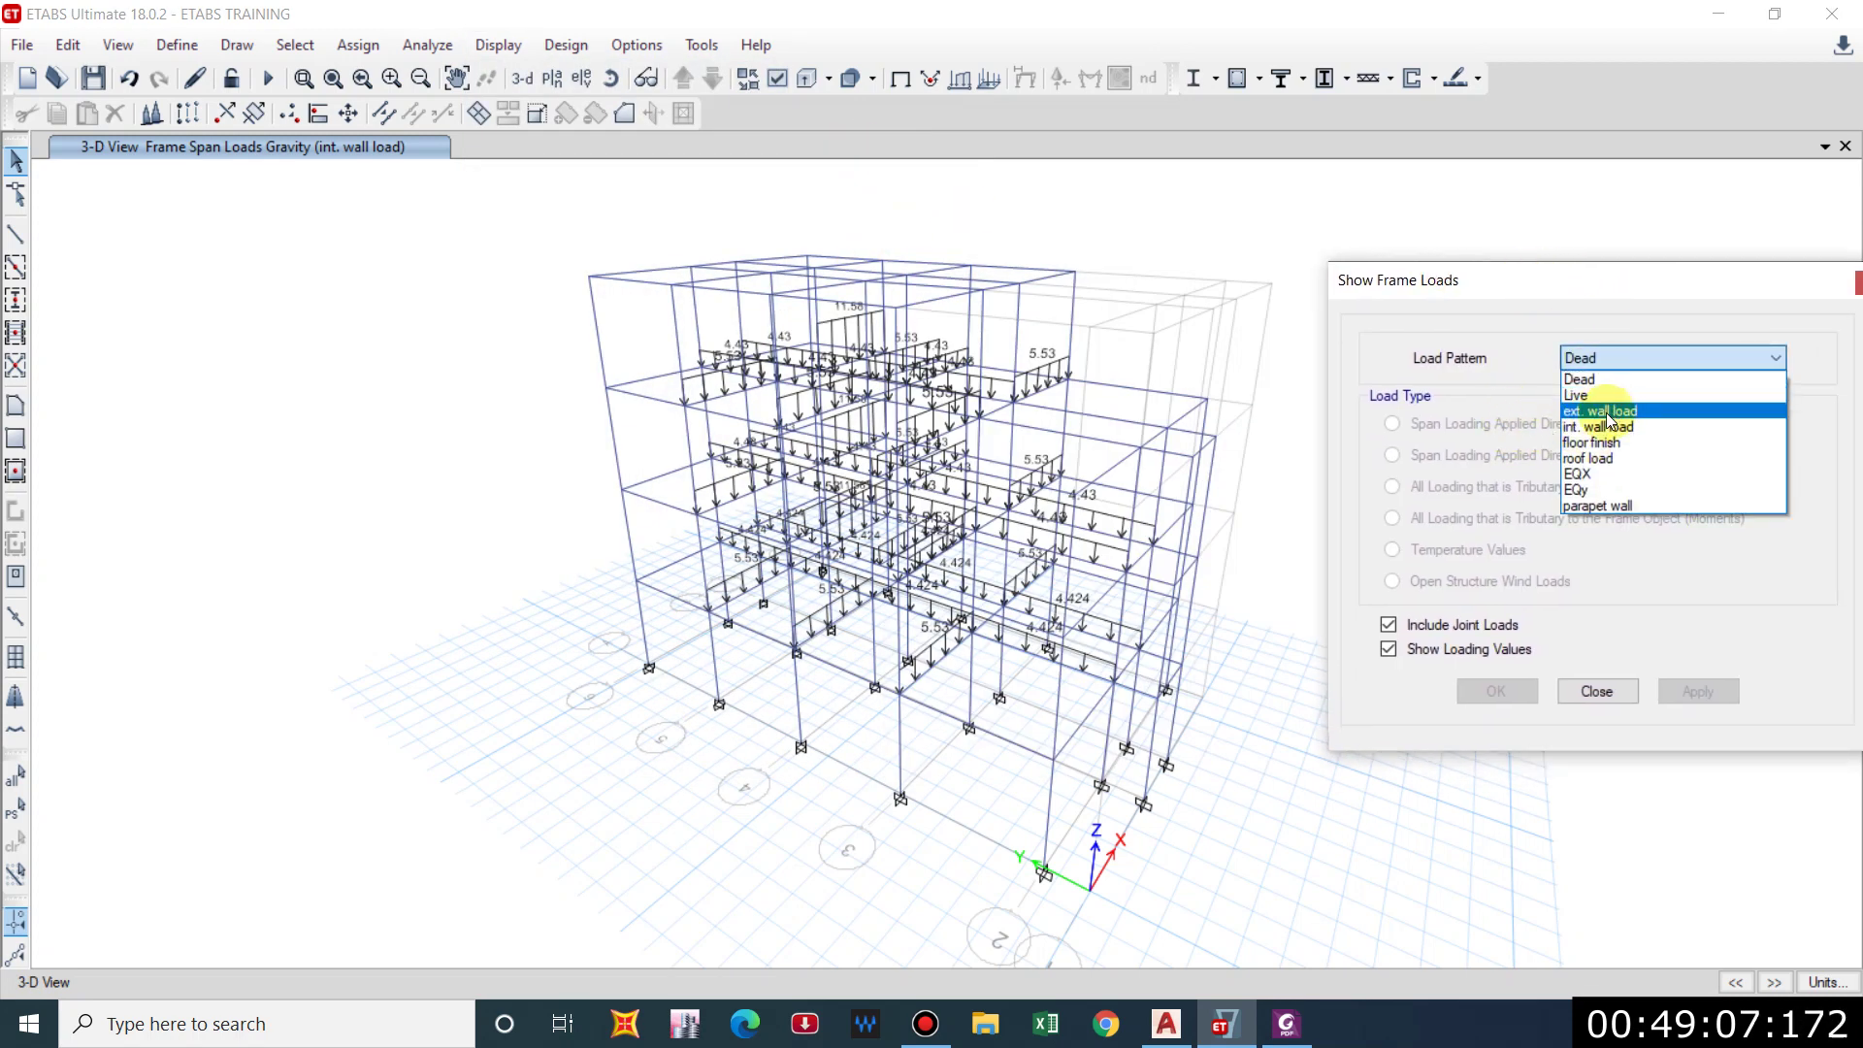
{"action": "left_click", "coordinate": [1603, 411]}
{"action": "left_click", "coordinate": [1658, 689]}
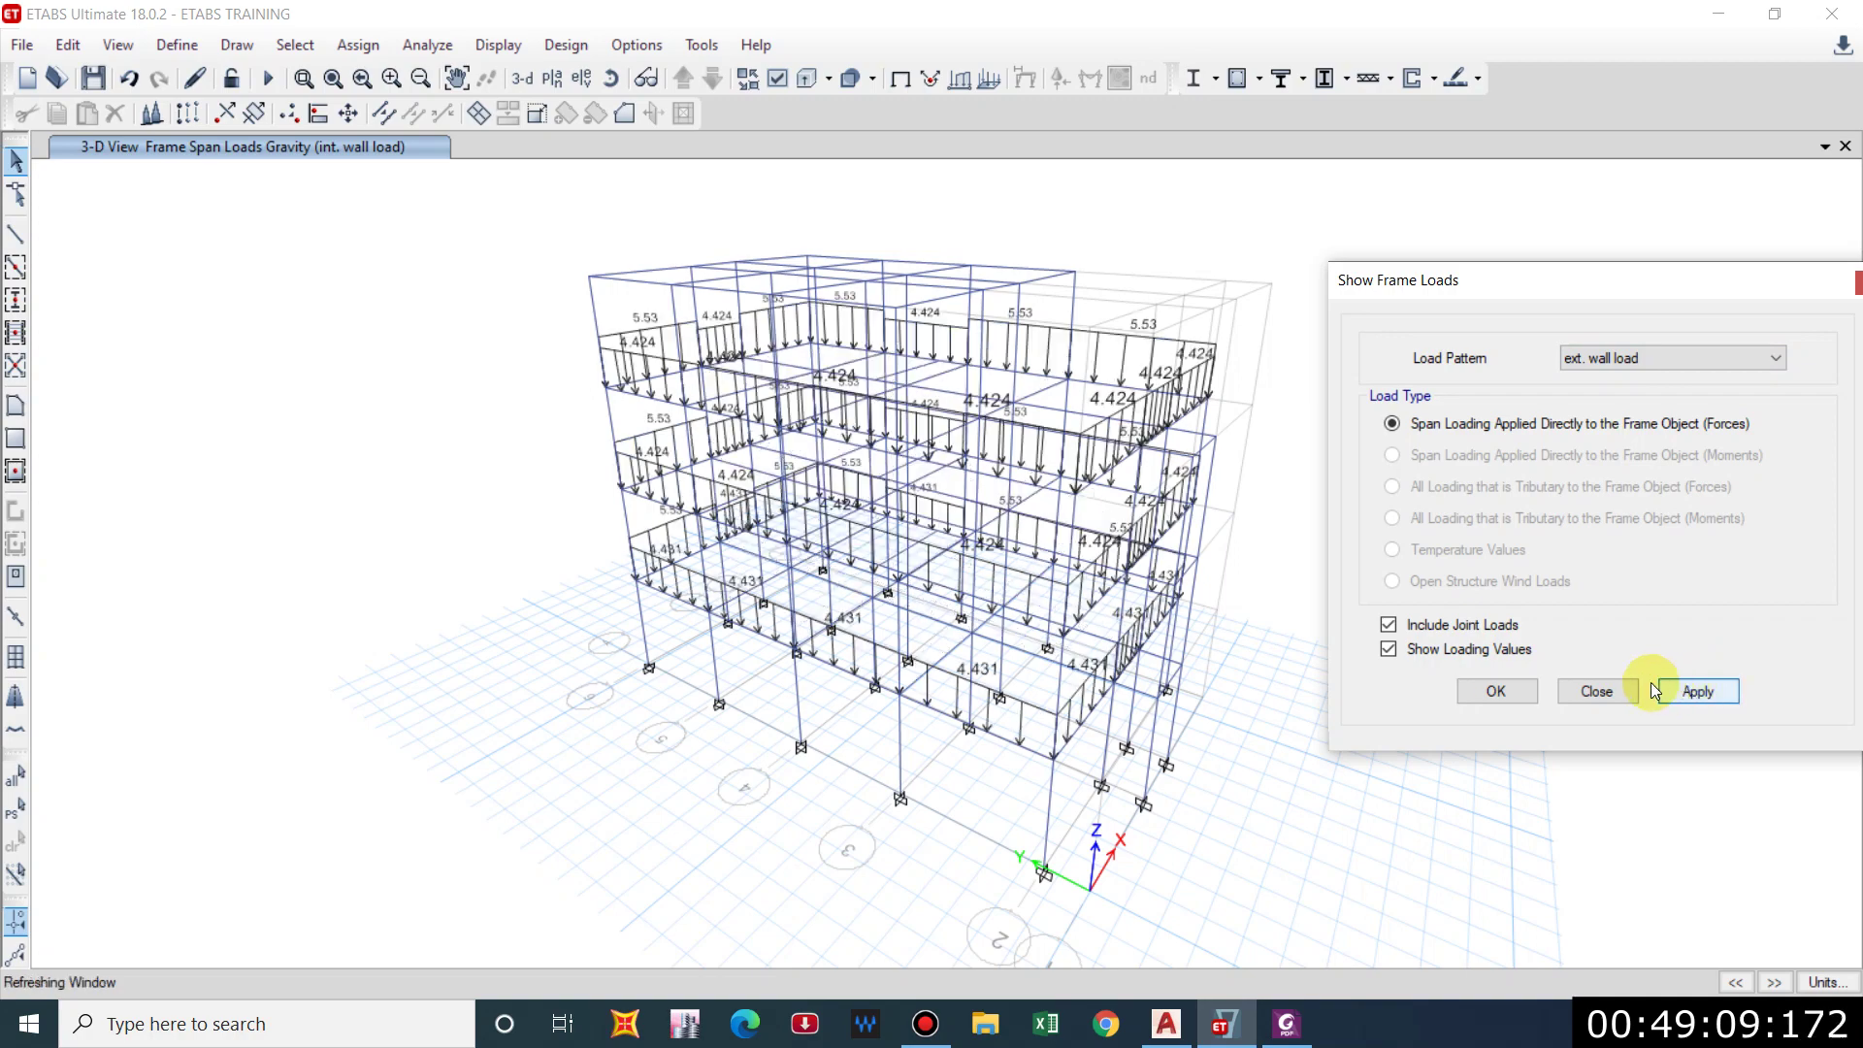
Delete the ext. wall load from the five Story 2 perimeter beams around the open terrace between grids 2 and 3.
{"action": "scroll", "coordinate": [1044, 468], "scroll_direction": "up", "scroll_amount": 1}
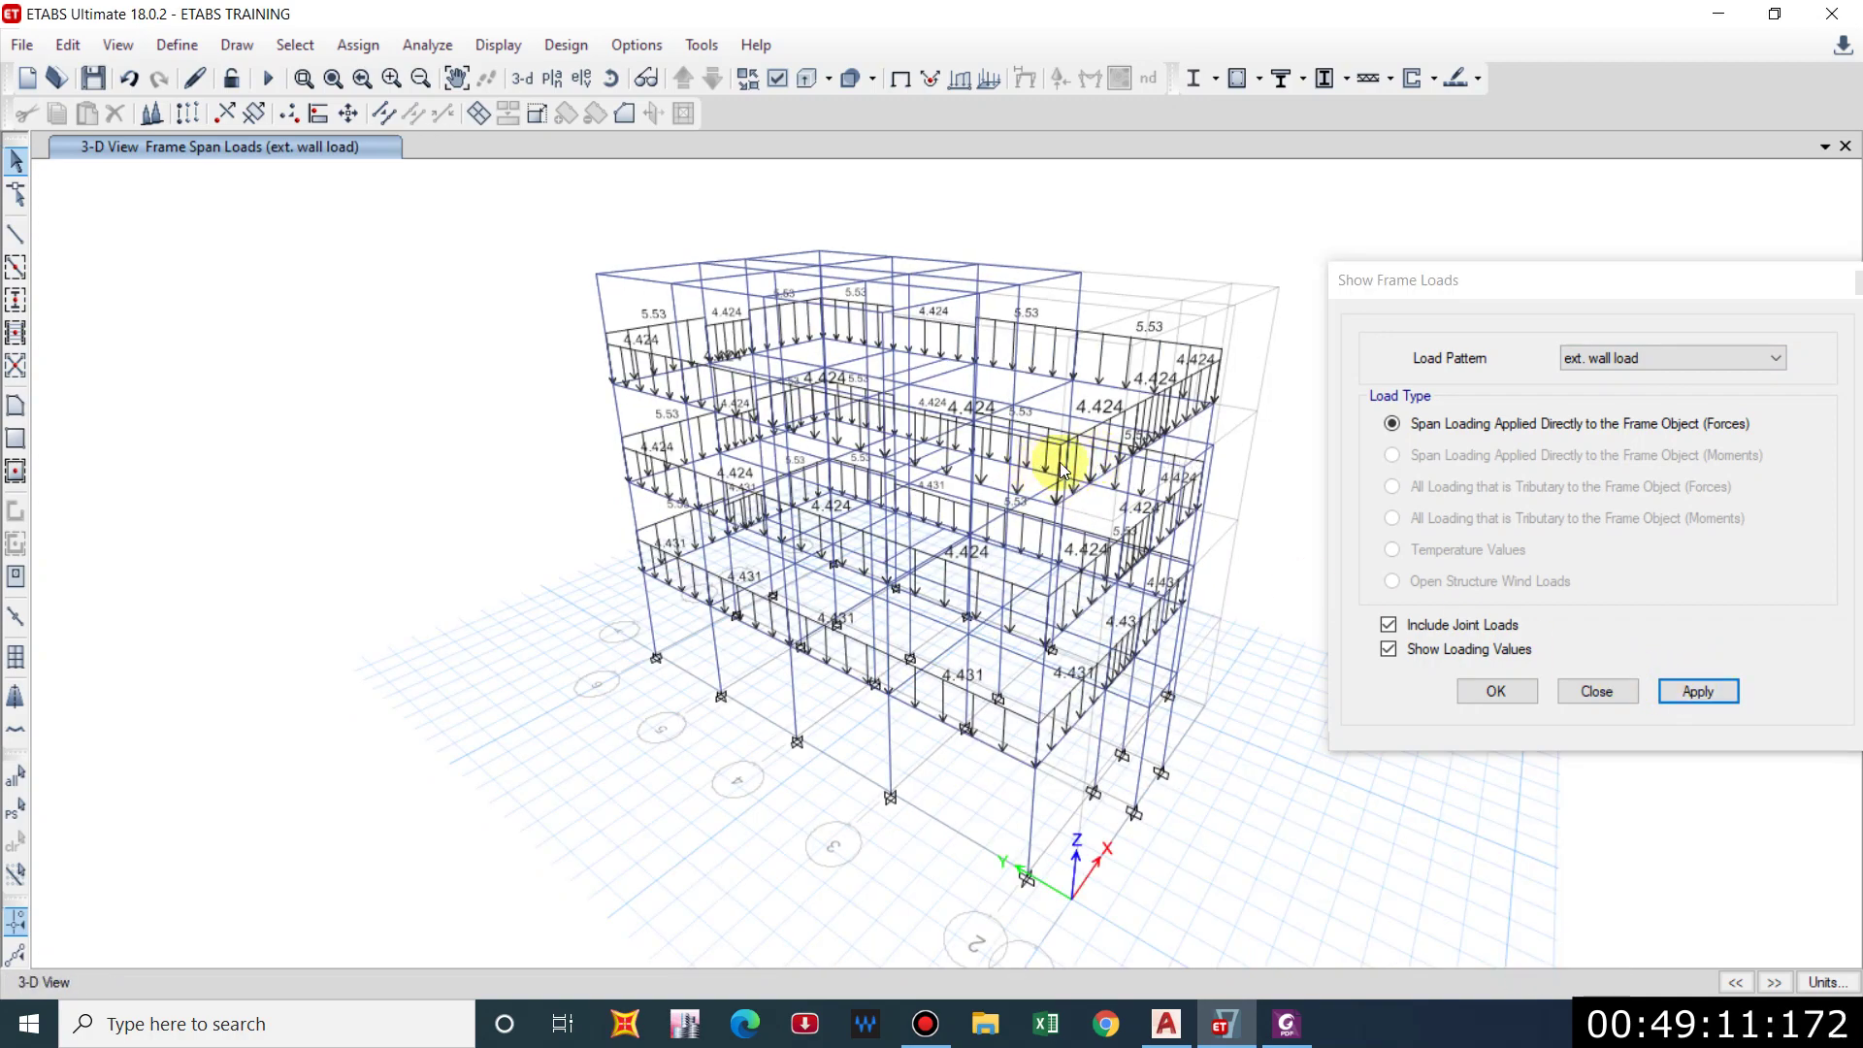
{"action": "scroll", "coordinate": [1061, 464], "scroll_direction": "up", "scroll_amount": 1}
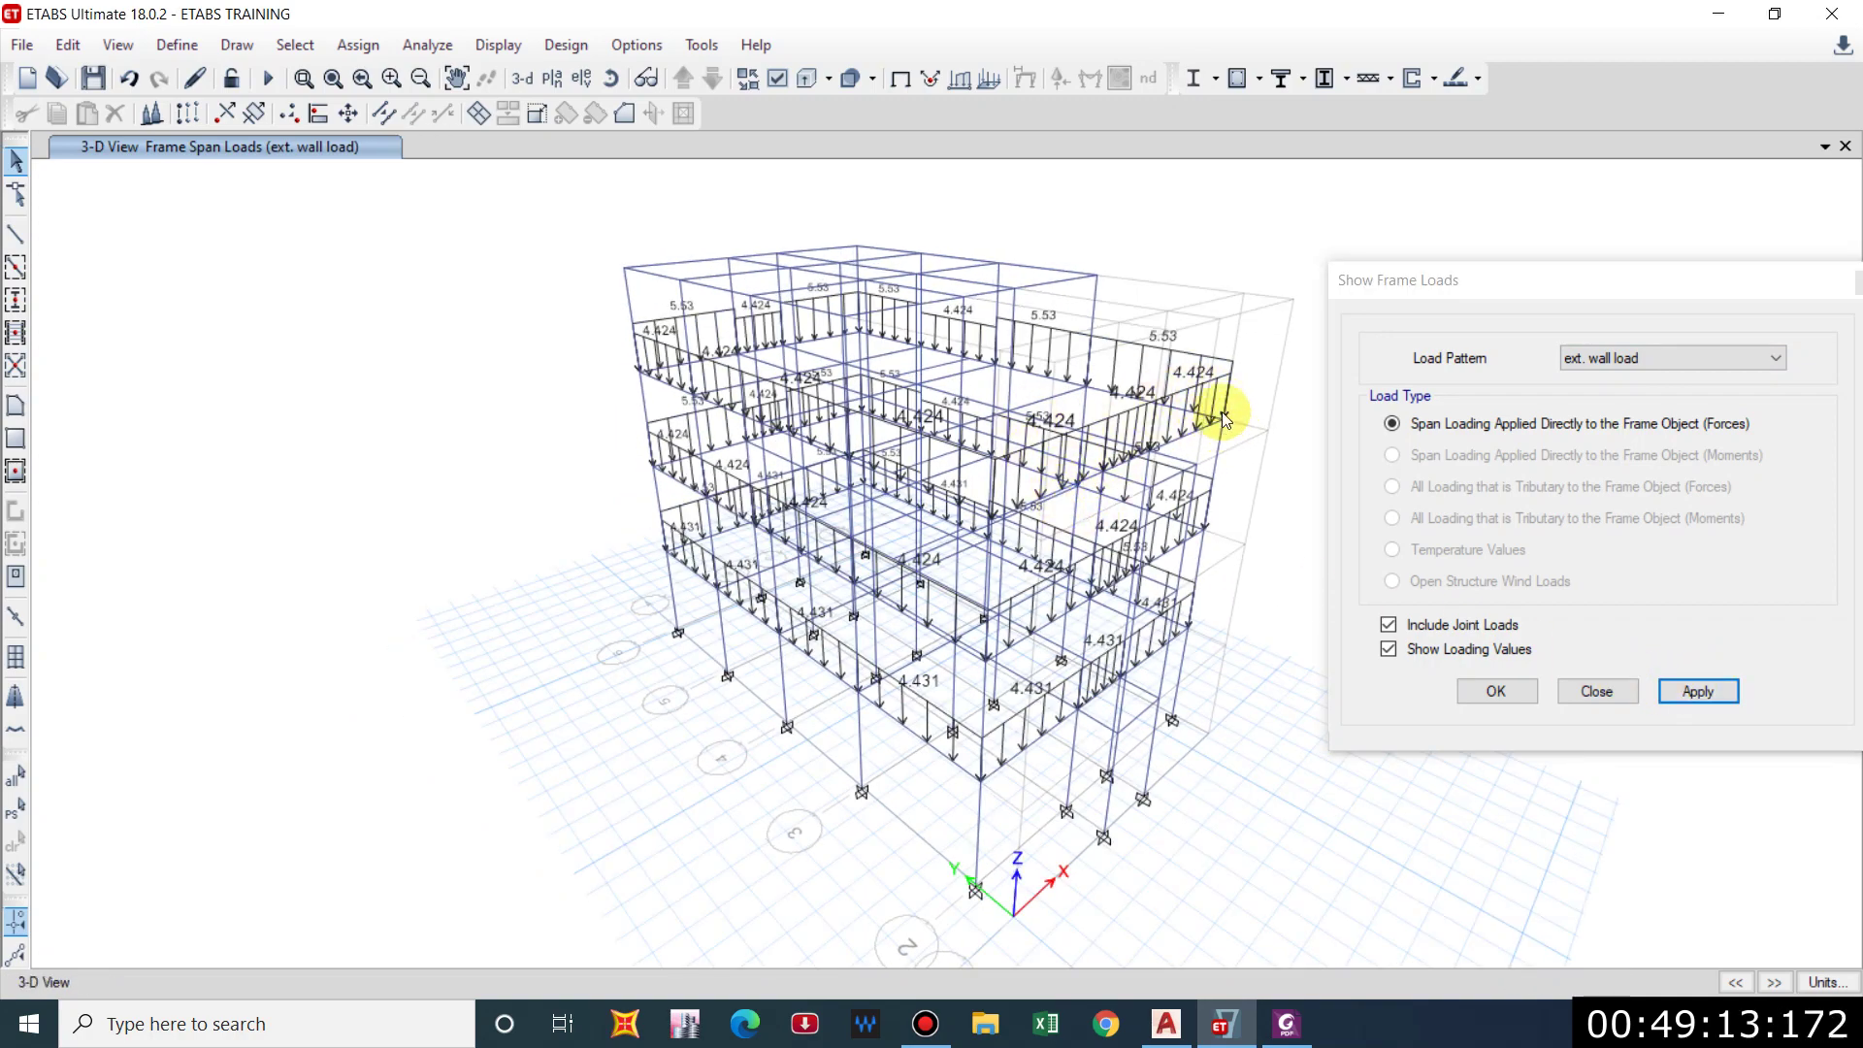
{"action": "left_click", "coordinate": [1131, 402]}
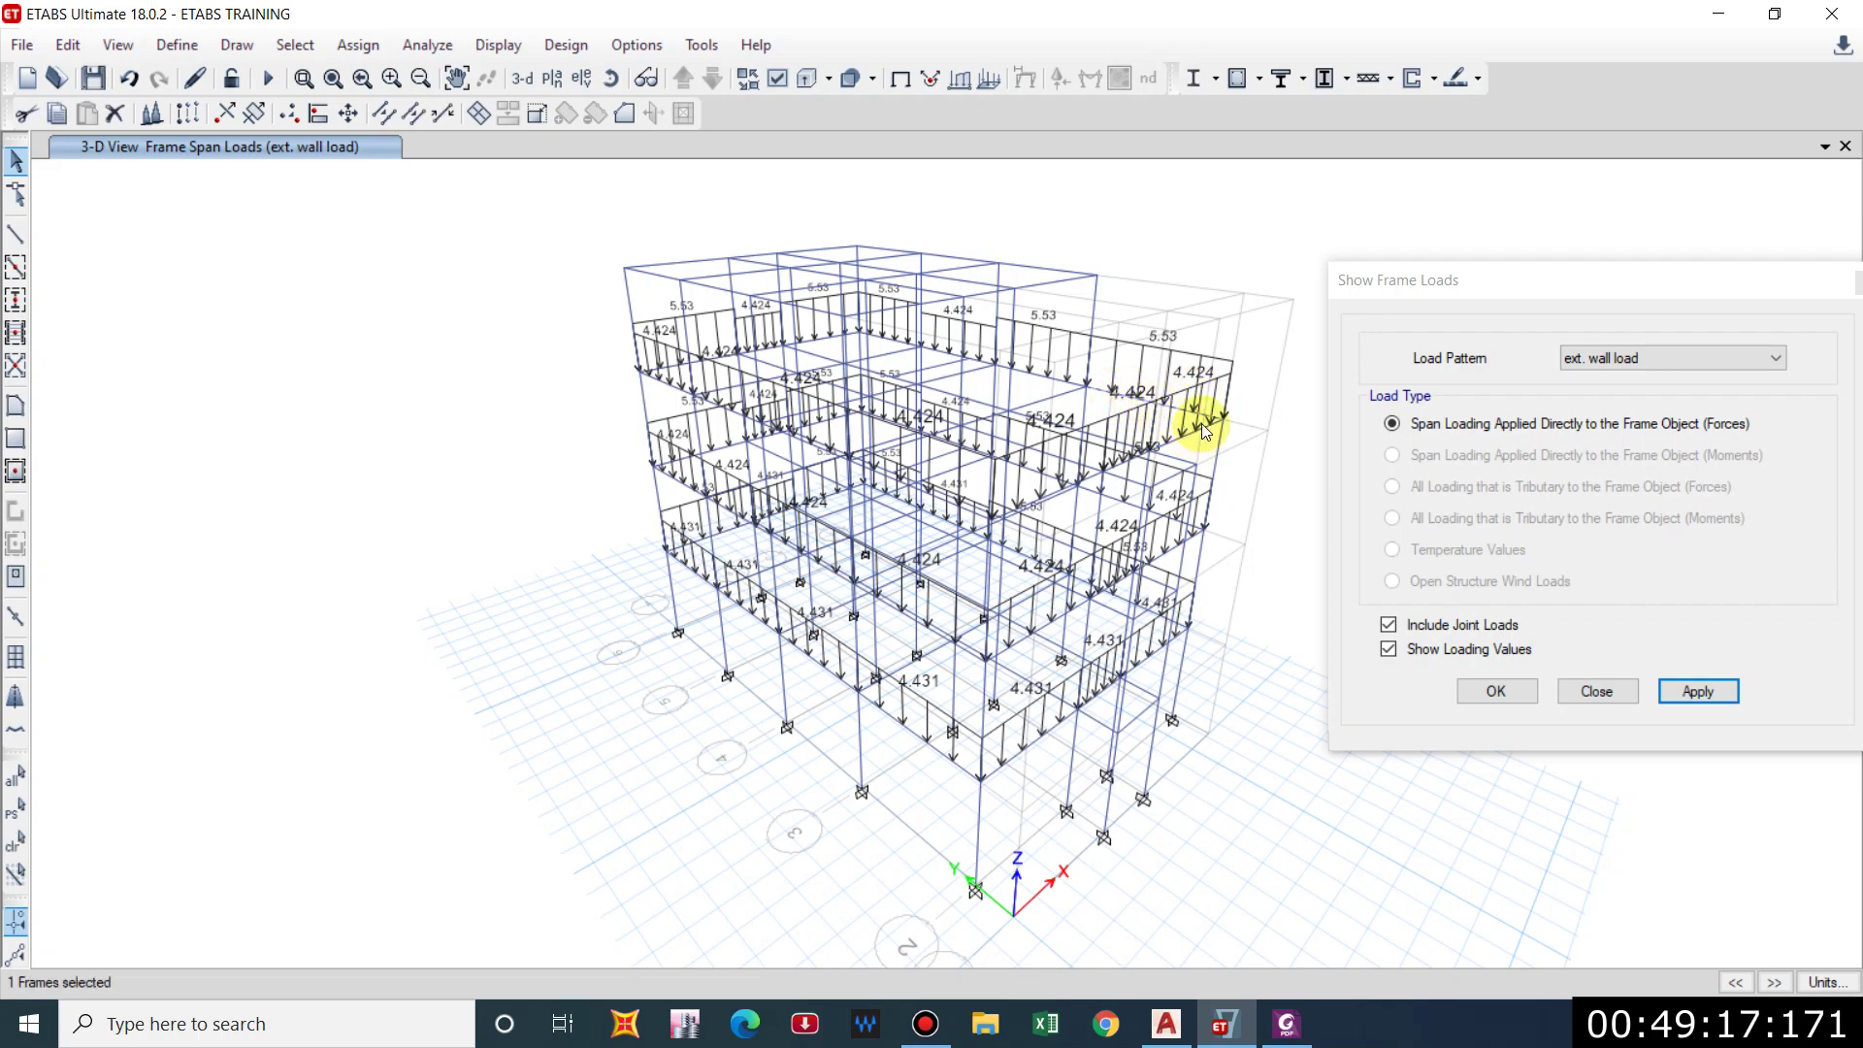
{"action": "middle_click_drag", "start_coordinate": [1119, 509], "coordinate": [1248, 532], "text": "shift"}
{"action": "left_click", "coordinate": [1054, 531]}
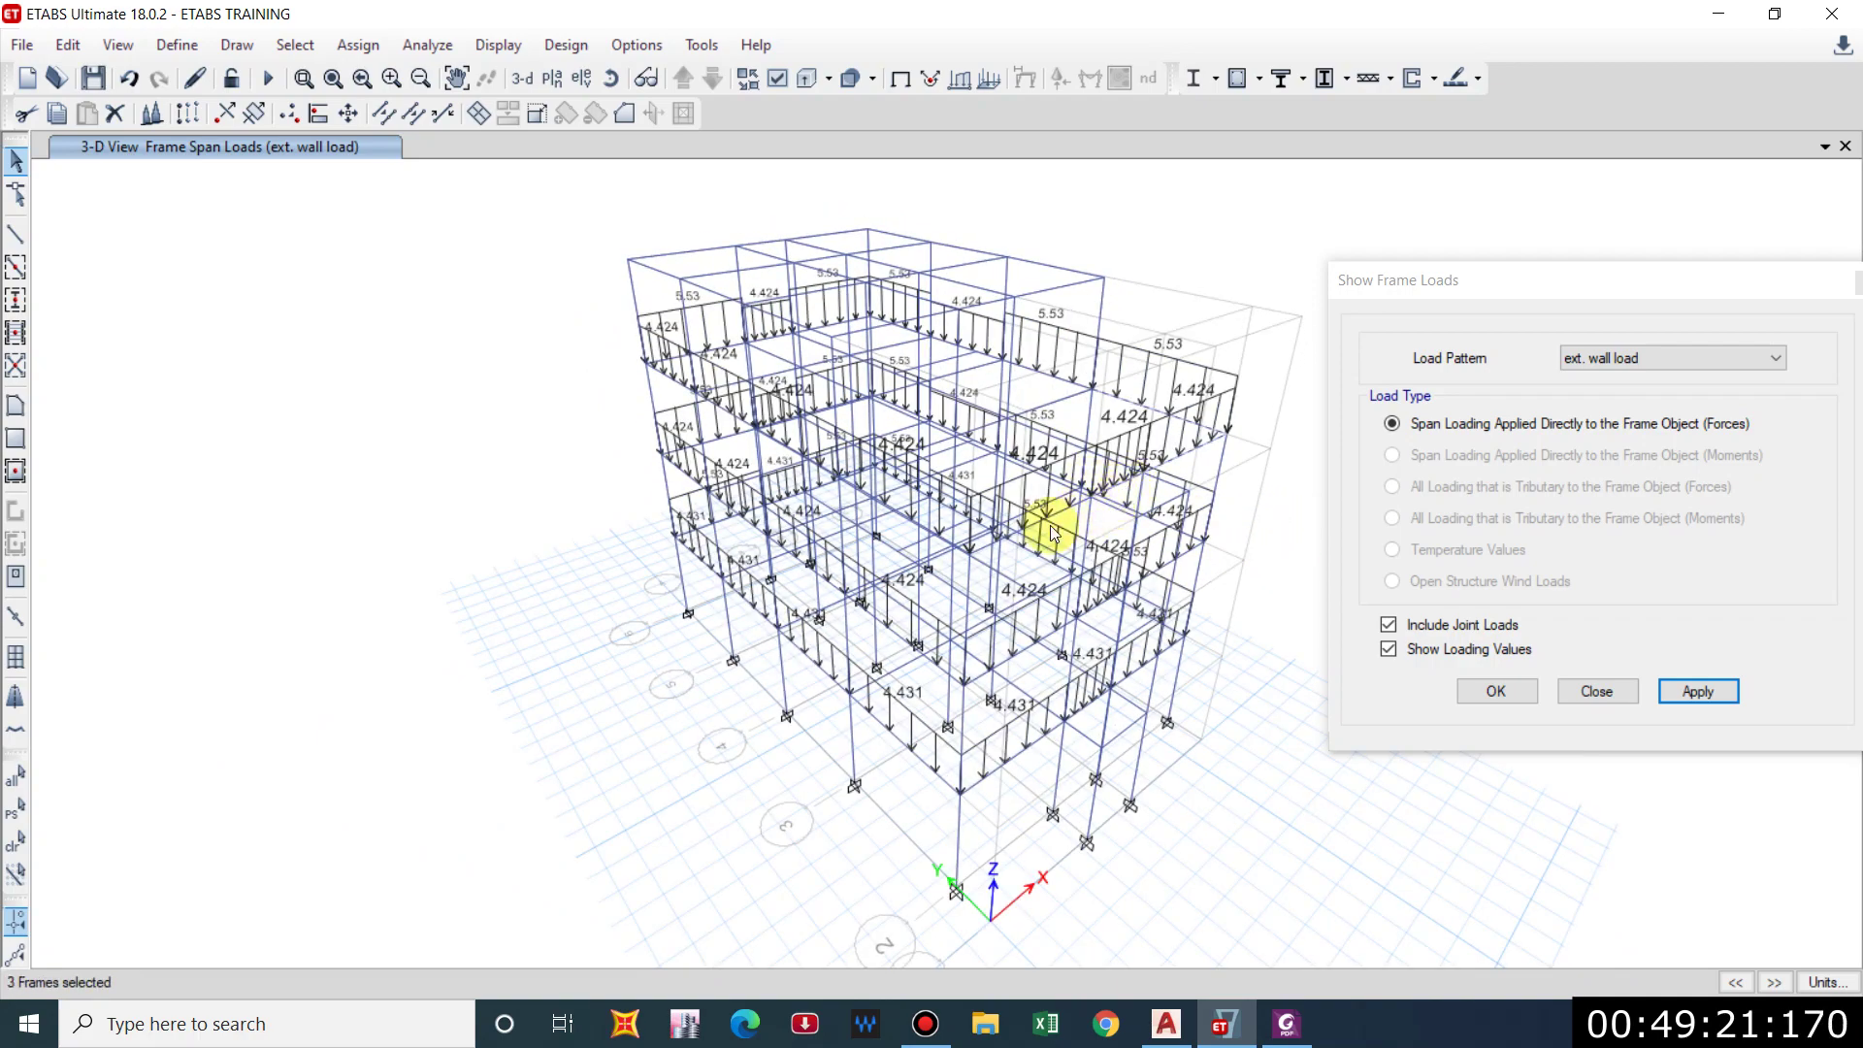
{"action": "left_click", "coordinate": [844, 570]}
{"action": "middle_click_drag", "start_coordinate": [845, 570], "coordinate": [1232, 536], "text": "shift"}
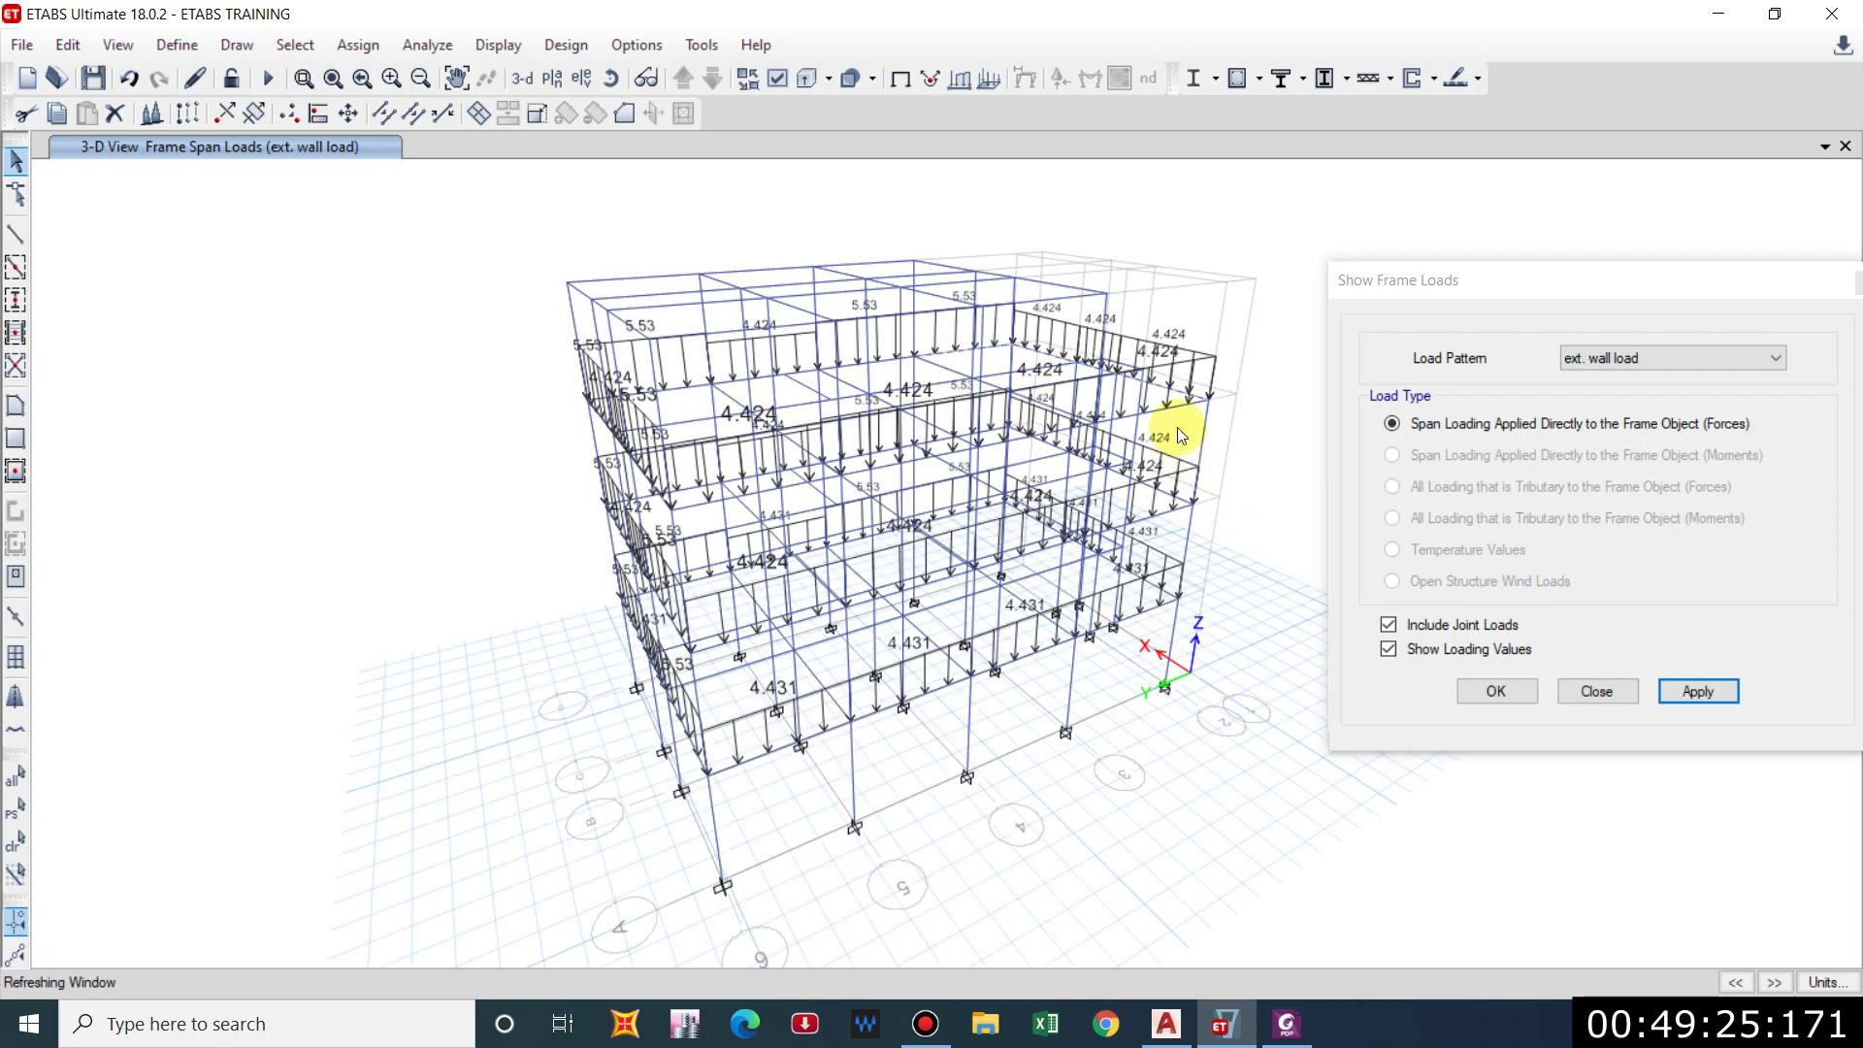
{"action": "middle_click_drag", "start_coordinate": [1184, 396], "coordinate": [1089, 275], "text": "shift"}
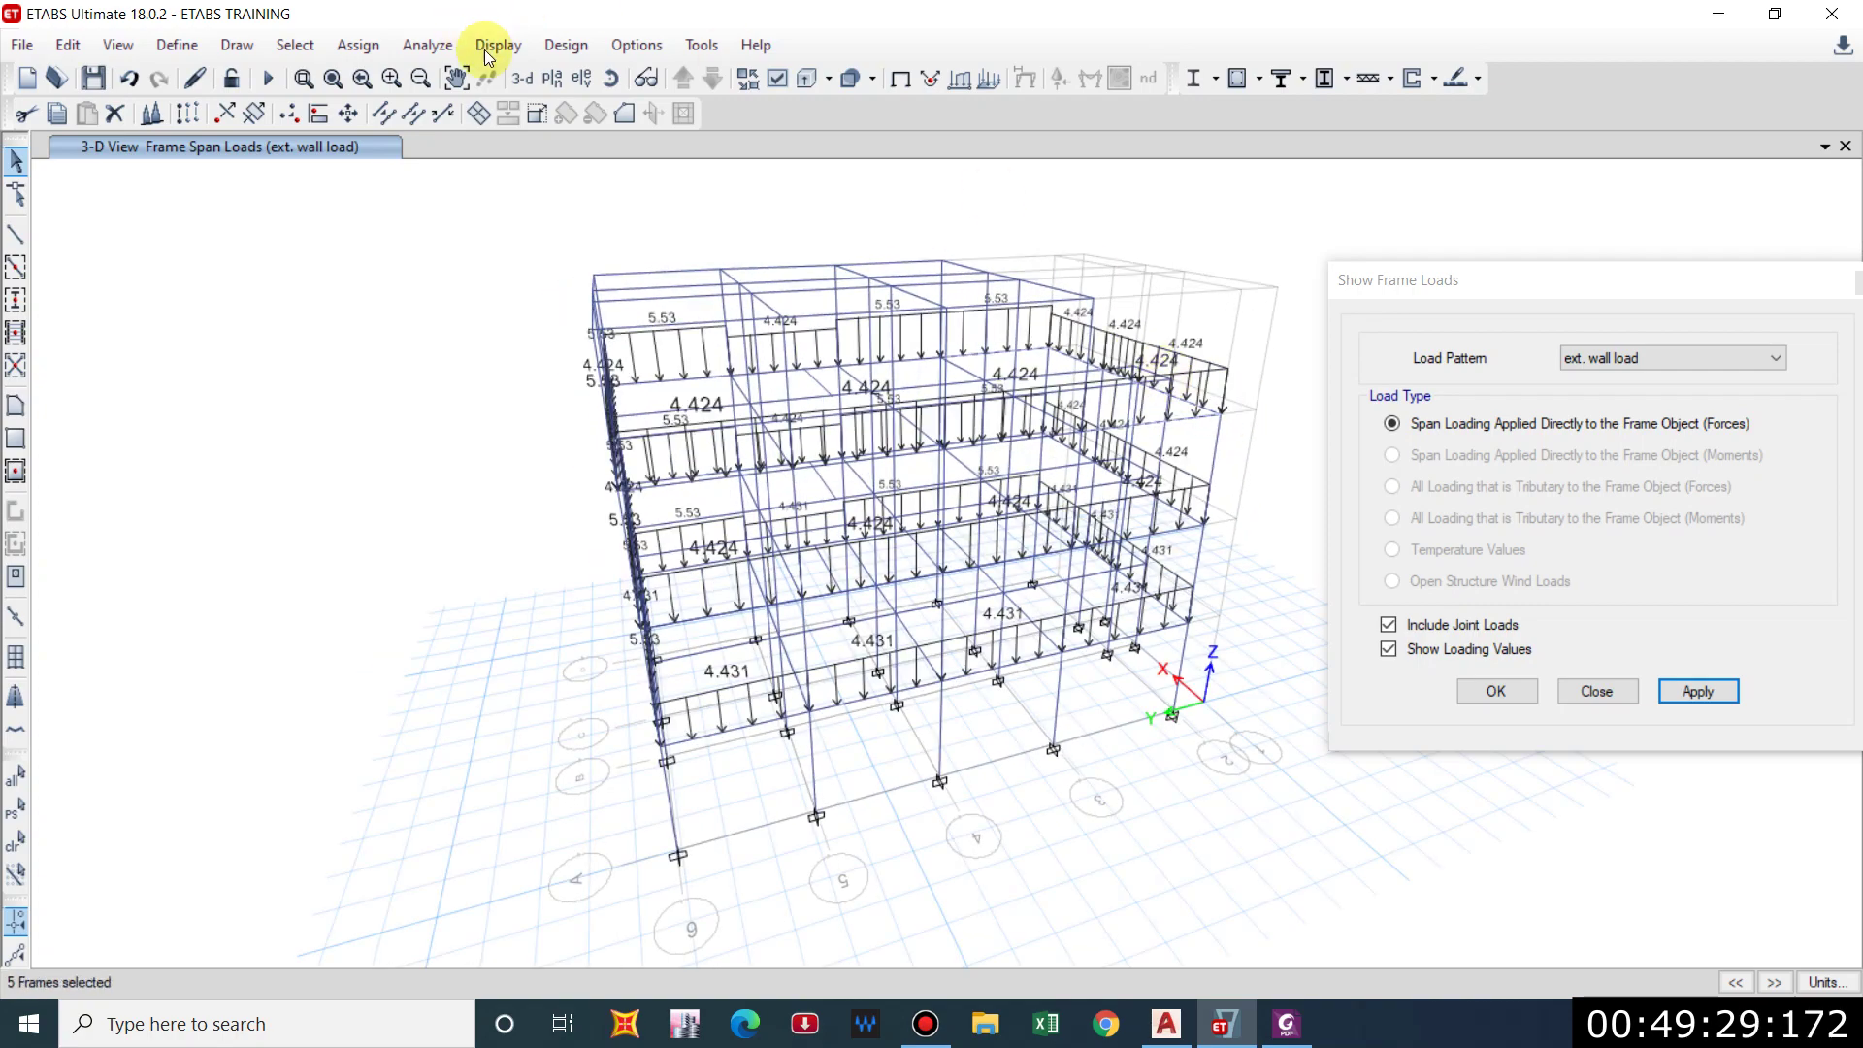
{"action": "left_click", "coordinate": [359, 44]}
{"action": "mouse_move", "coordinate": [396, 121]}
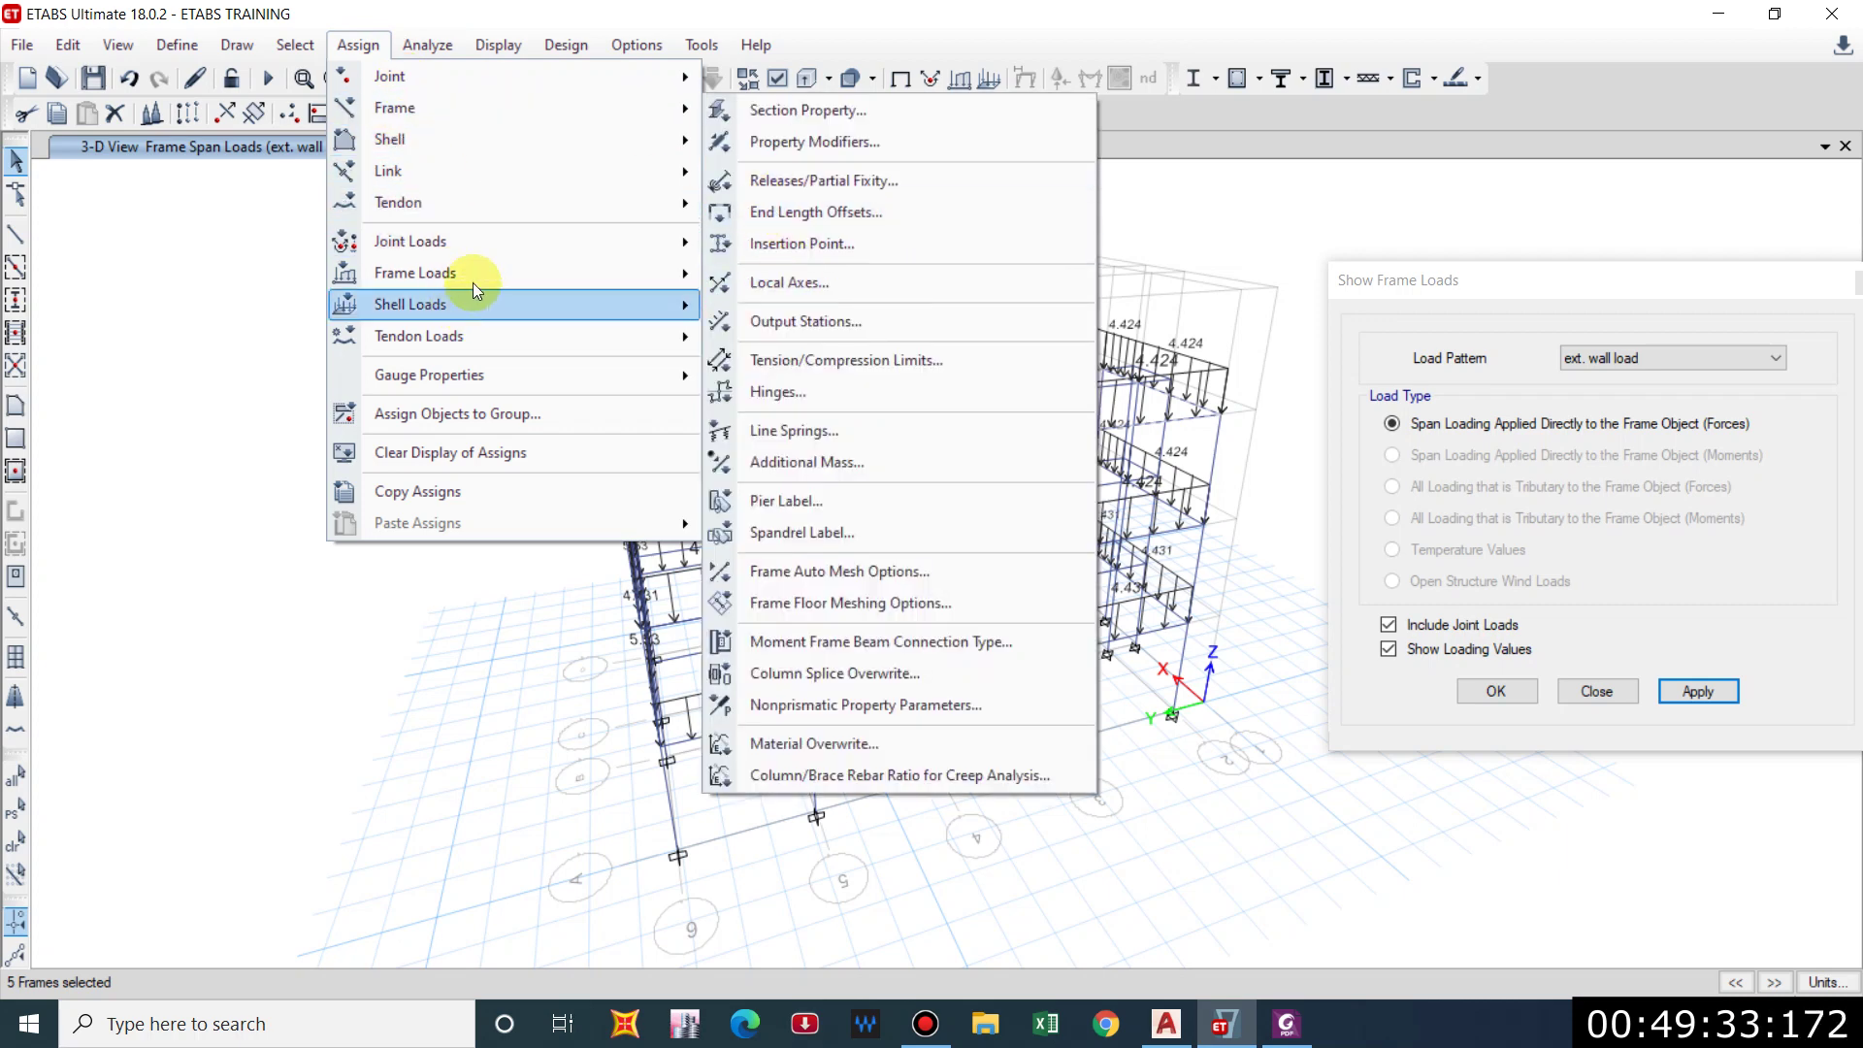
{"action": "mouse_move", "coordinate": [485, 273]}
{"action": "left_click", "coordinate": [776, 306]}
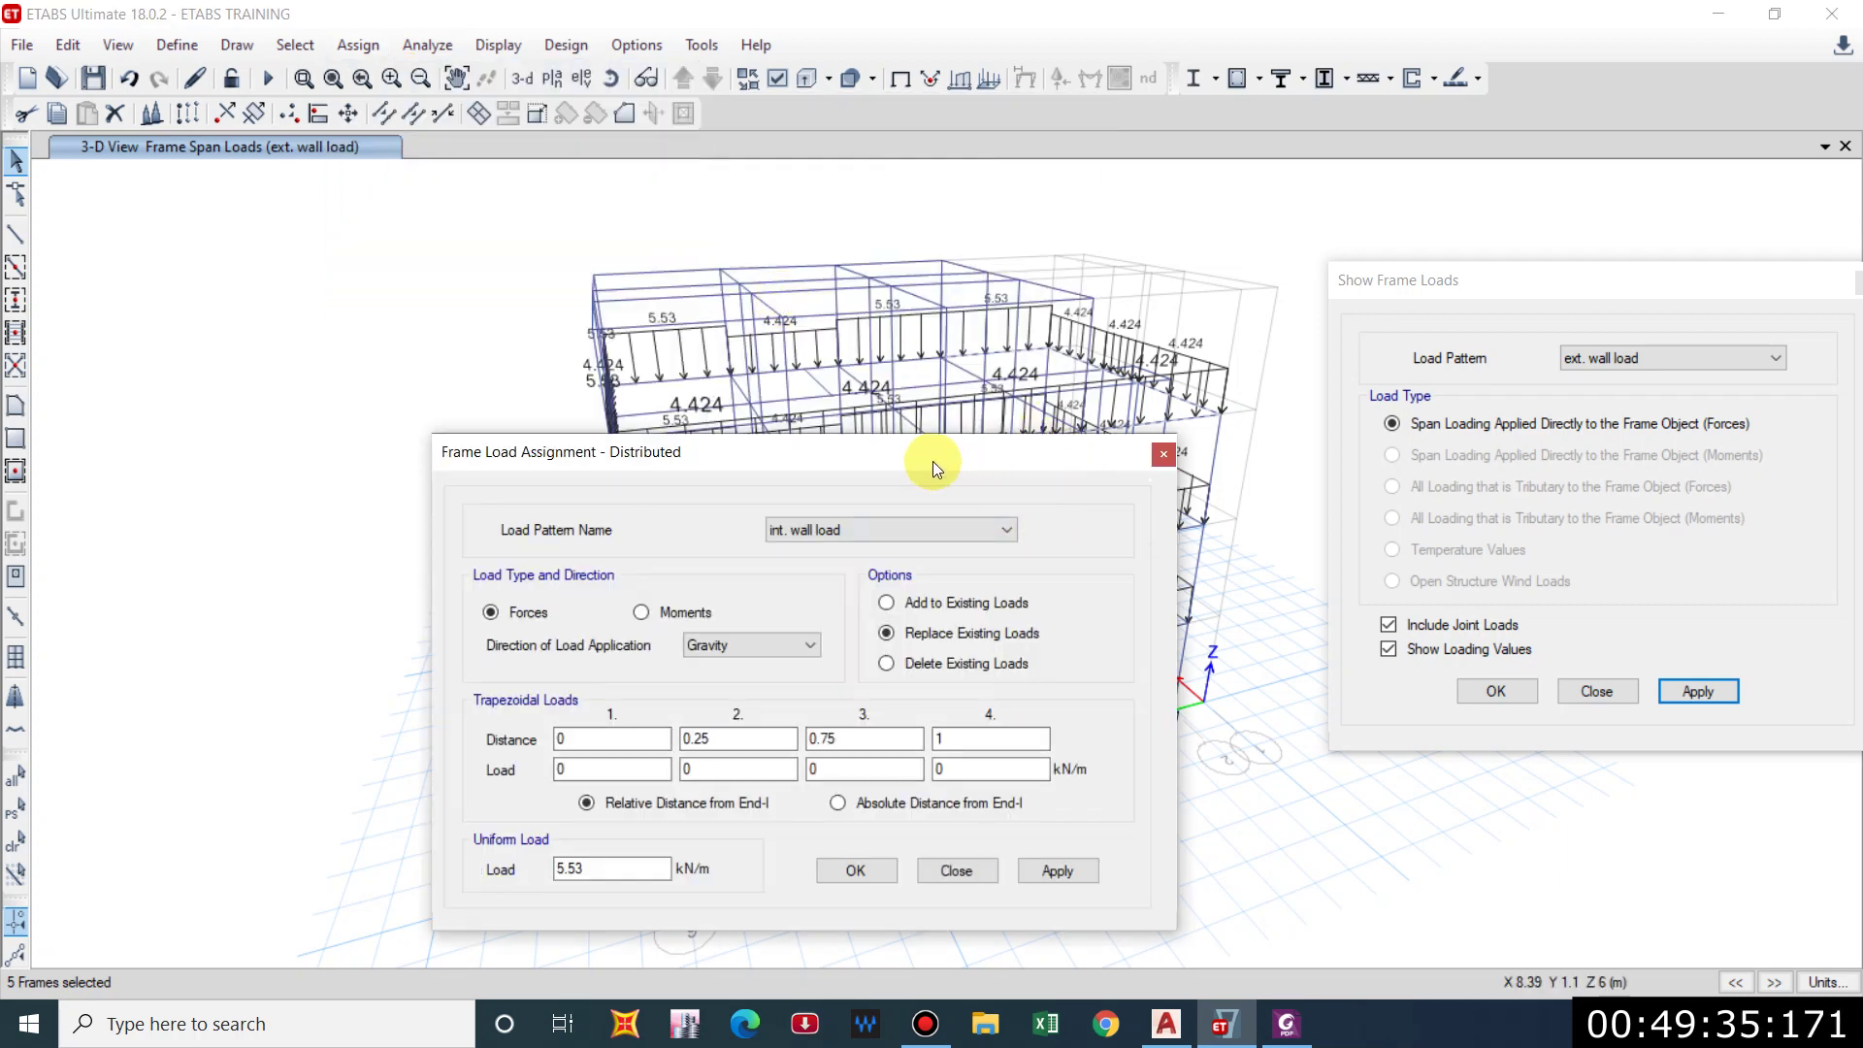
{"action": "left_click_drag", "start_coordinate": [934, 462], "coordinate": [1491, 467]}
{"action": "left_click", "coordinate": [1529, 535]}
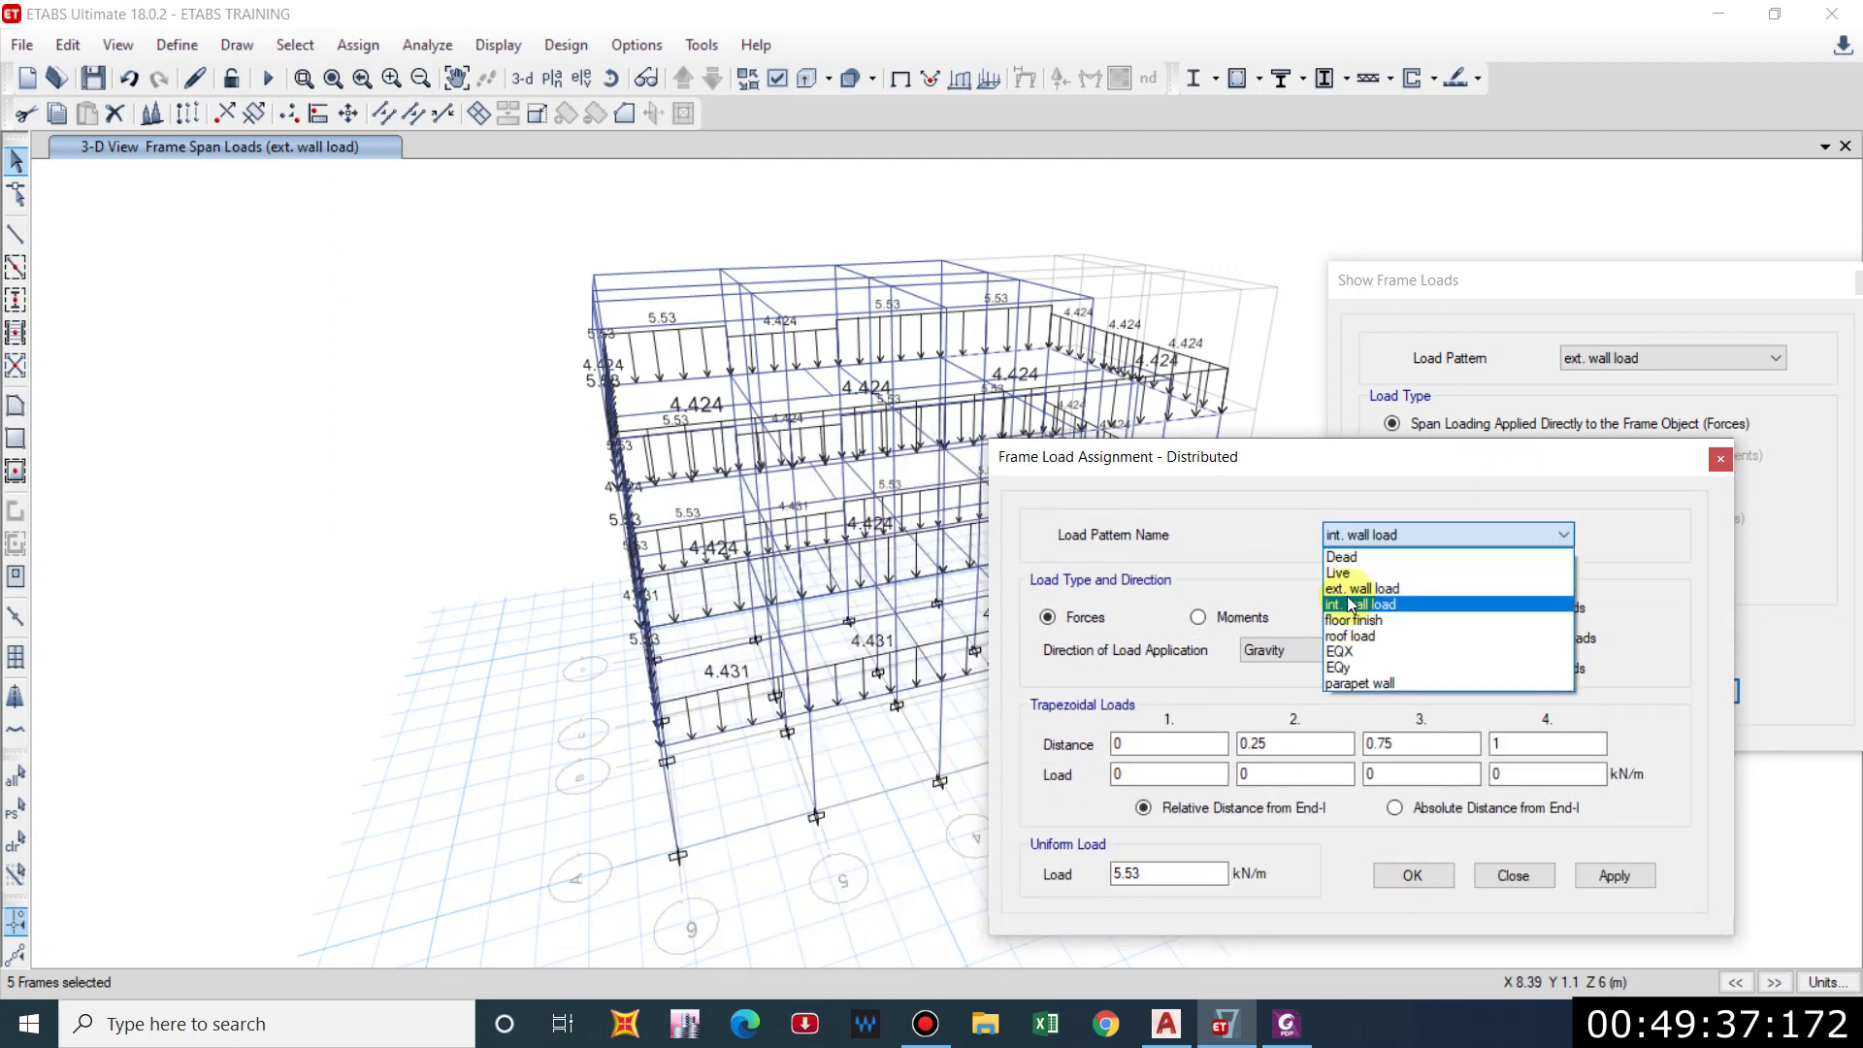
{"action": "left_click", "coordinate": [1354, 588]}
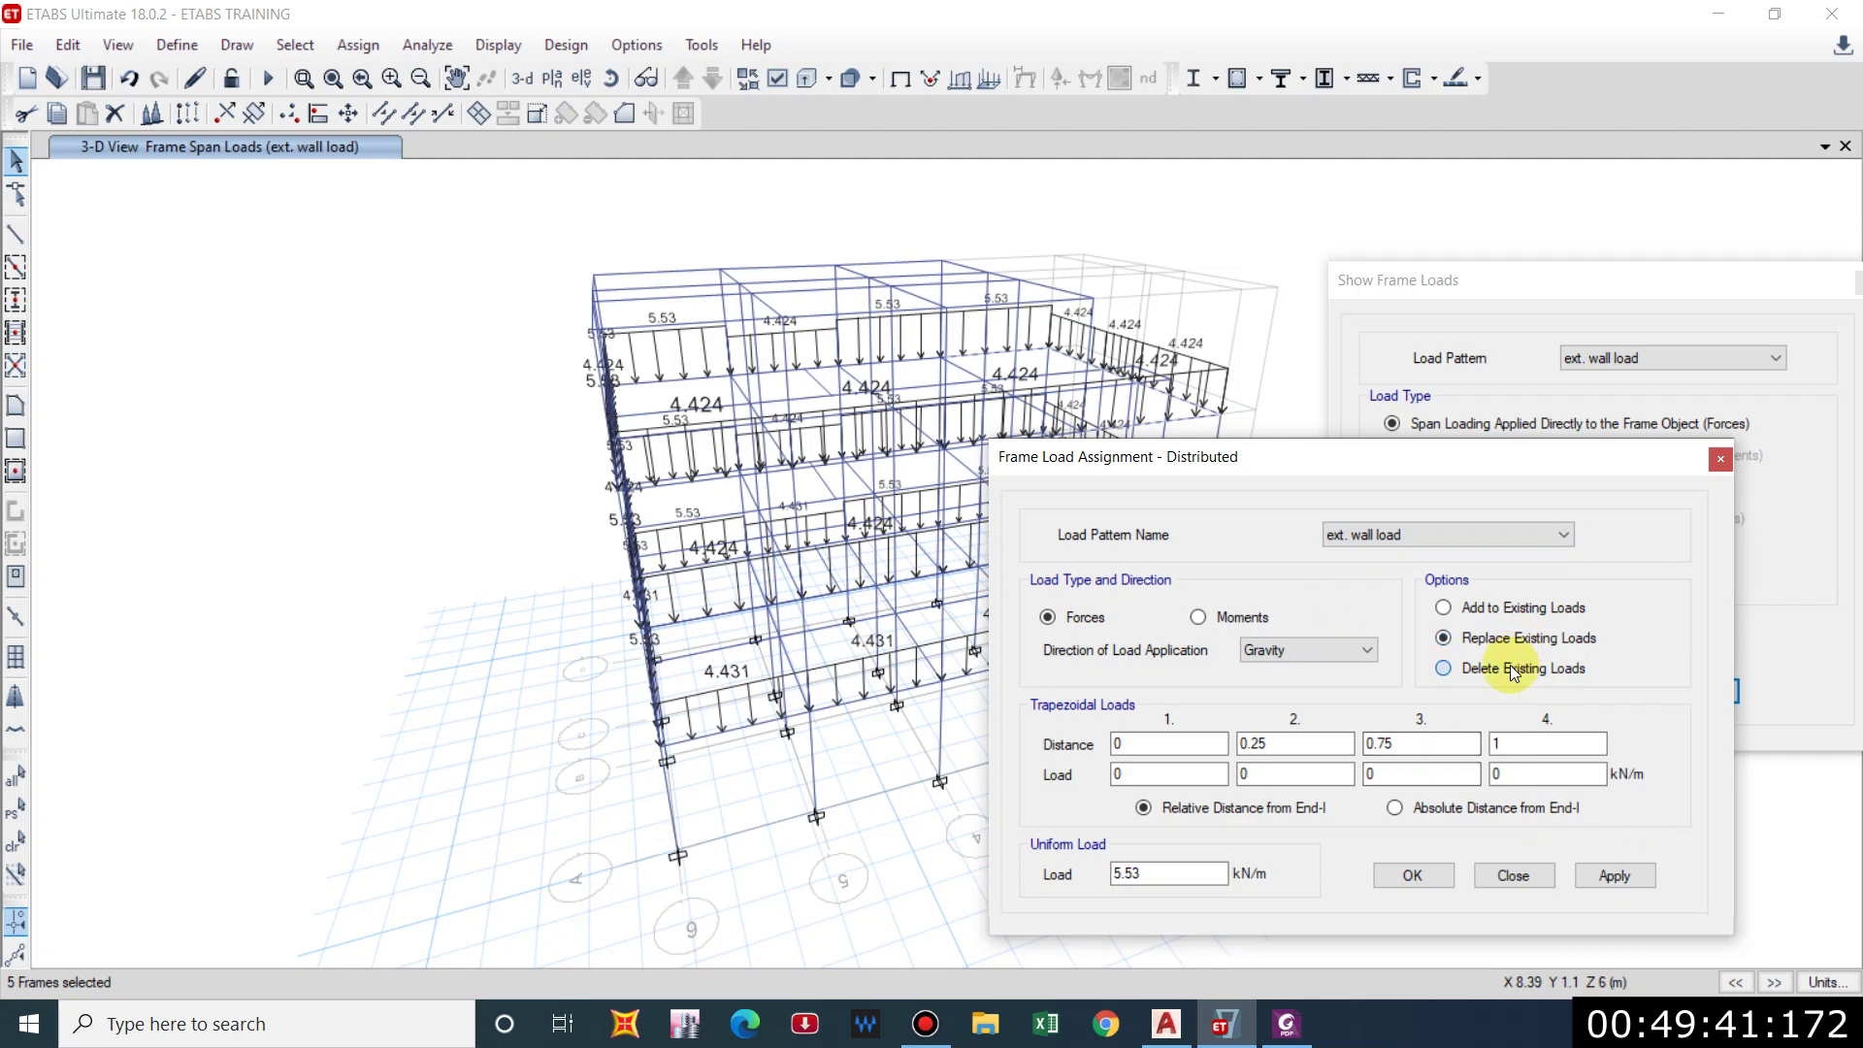
{"action": "left_click", "coordinate": [1514, 669]}
{"action": "left_click", "coordinate": [1613, 877]}
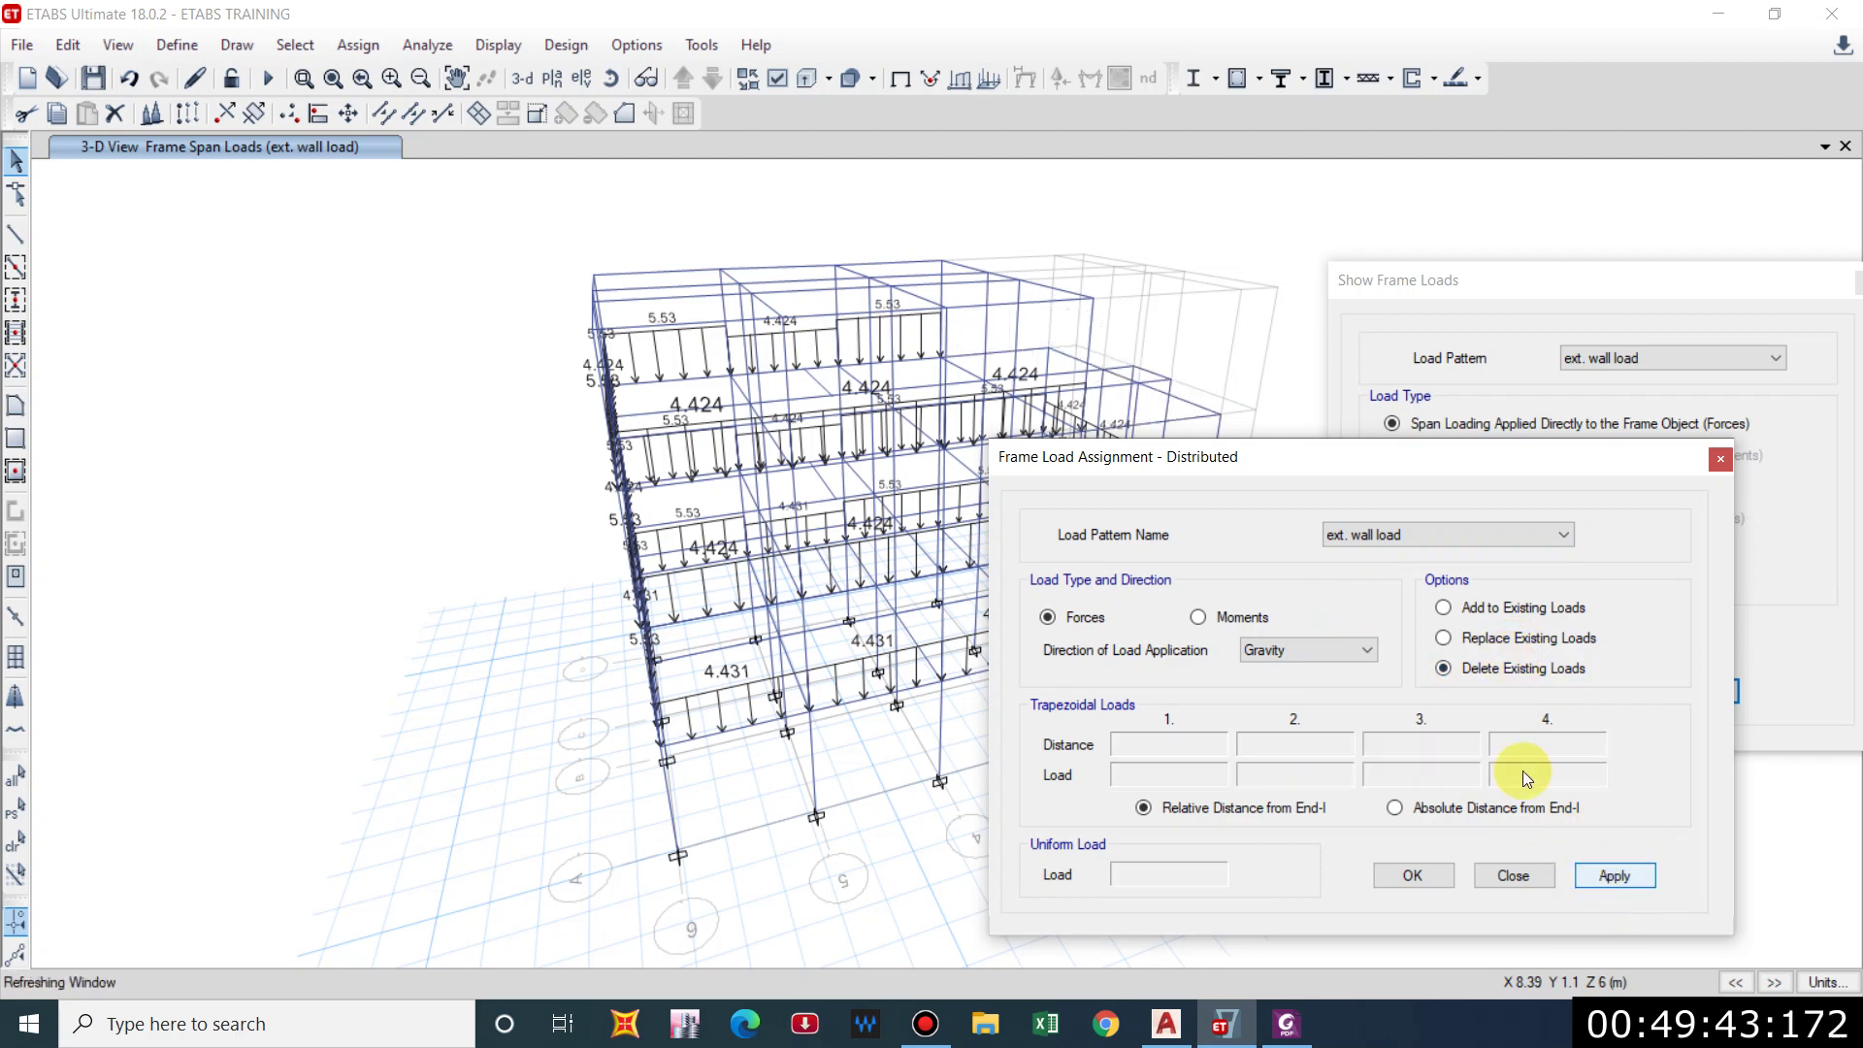
Assign a uniform 4.43 kN/m ext. wall load, replacing existing loads, to the three grid 3 beams between the rooms and the open terrace.
{"action": "middle_click_drag", "start_coordinate": [1156, 369], "coordinate": [1128, 370], "text": "shift"}
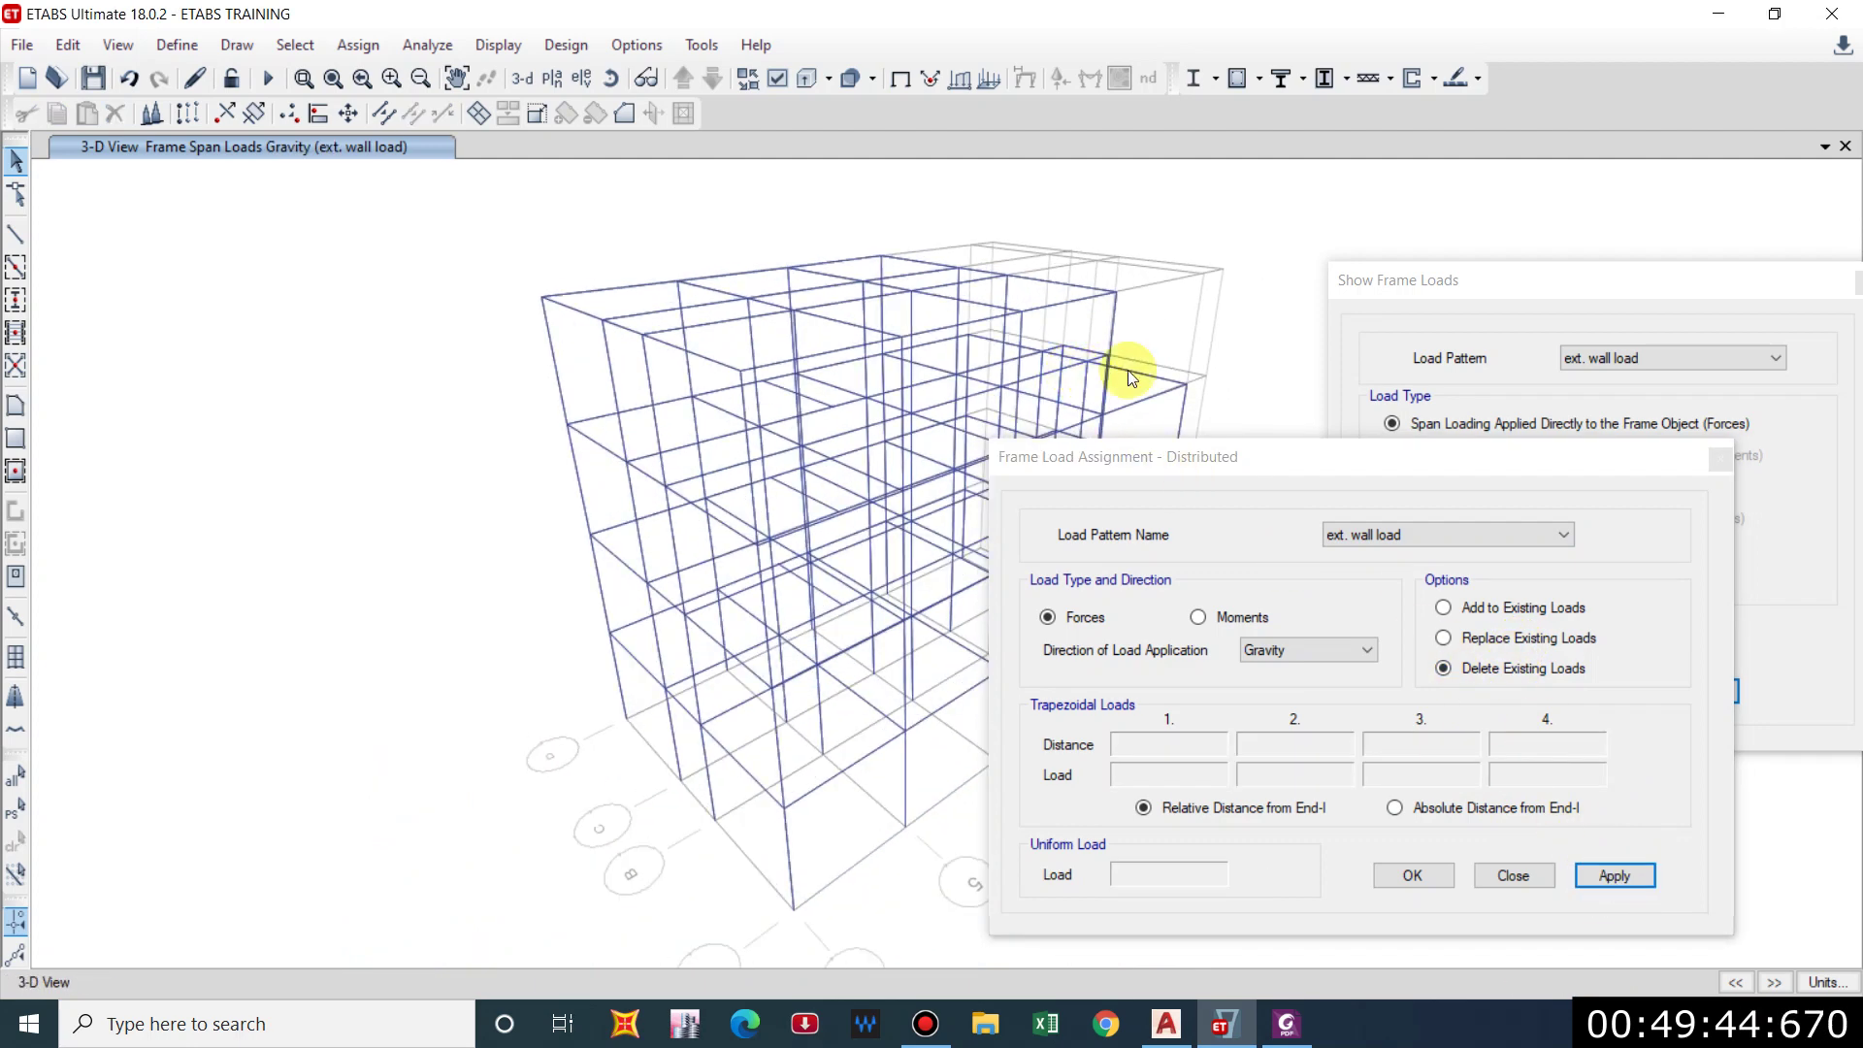
{"action": "left_click", "coordinate": [1267, 466]}
{"action": "left_click_drag", "start_coordinate": [1422, 464], "coordinate": [1607, 507]}
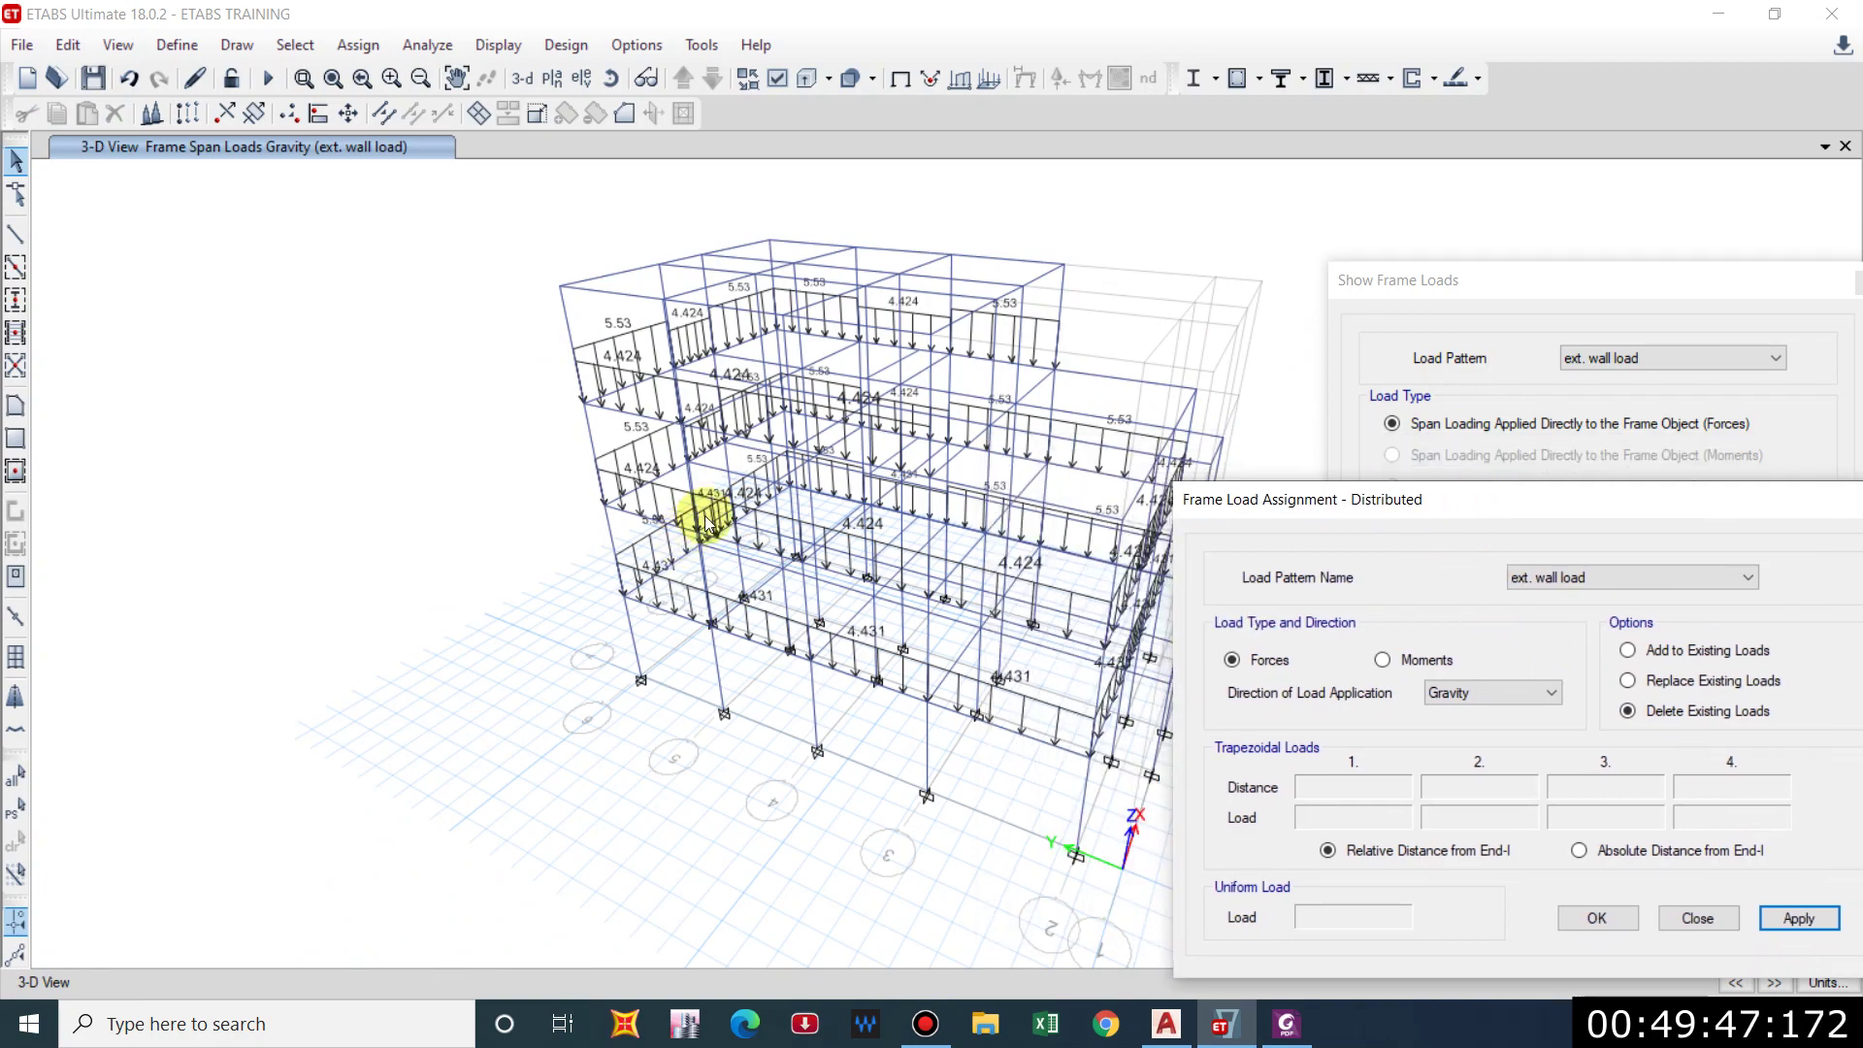
{"action": "middle_click_drag", "start_coordinate": [708, 511], "coordinate": [862, 521], "text": "shift"}
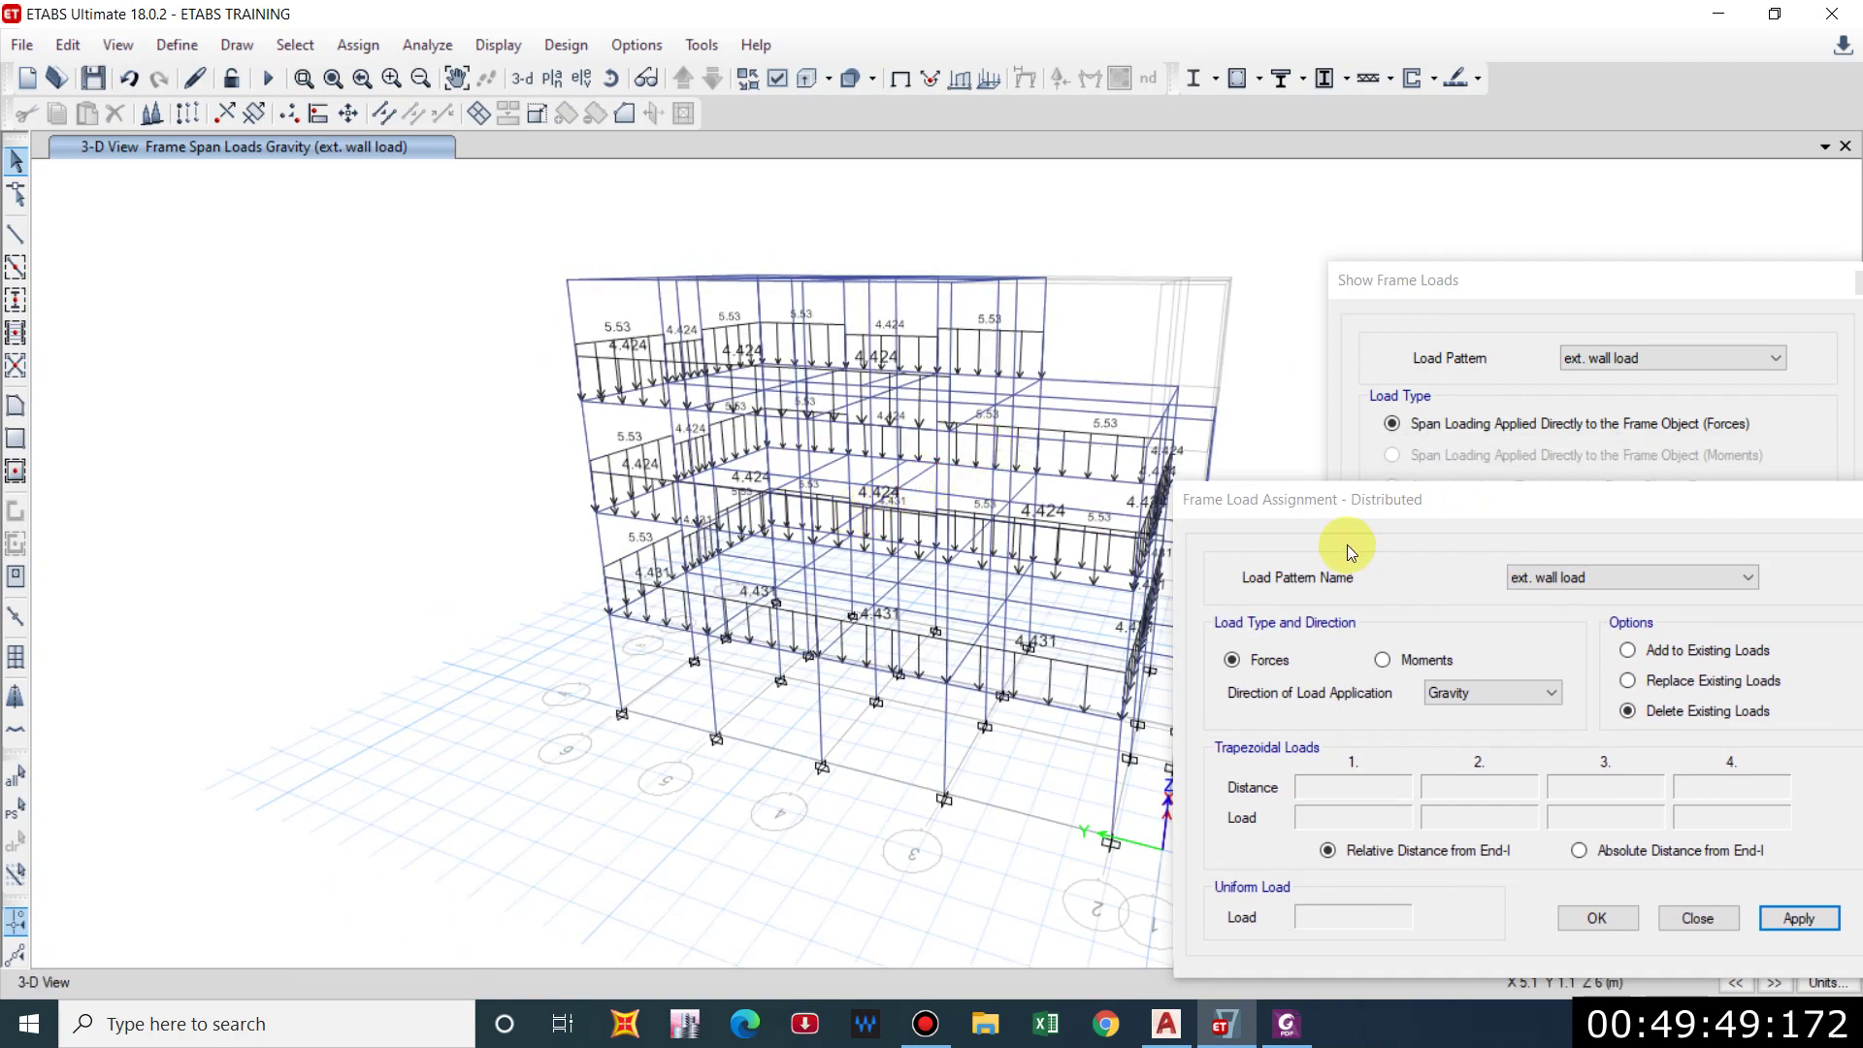
{"action": "left_click_drag", "start_coordinate": [1374, 522], "coordinate": [1429, 577]}
{"action": "middle_click_drag", "start_coordinate": [815, 546], "coordinate": [687, 565], "text": "shift"}
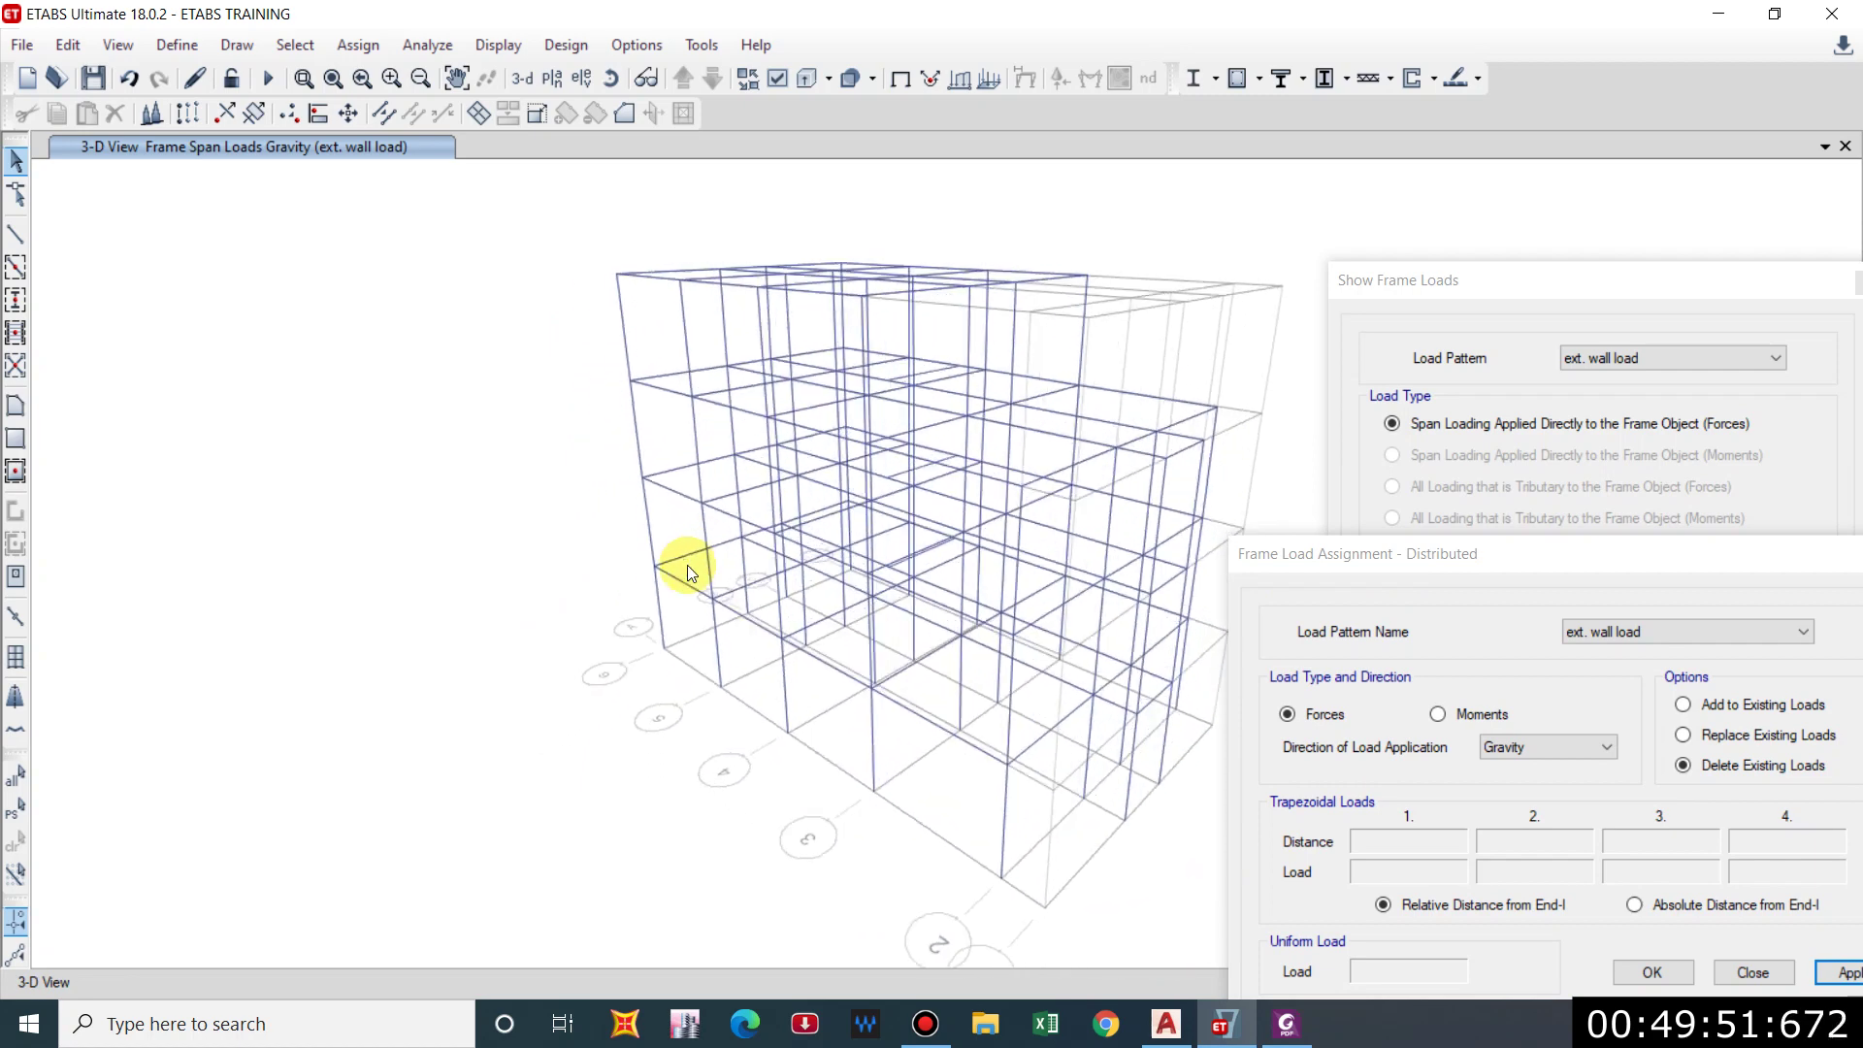
{"action": "left_click", "coordinate": [1057, 397]}
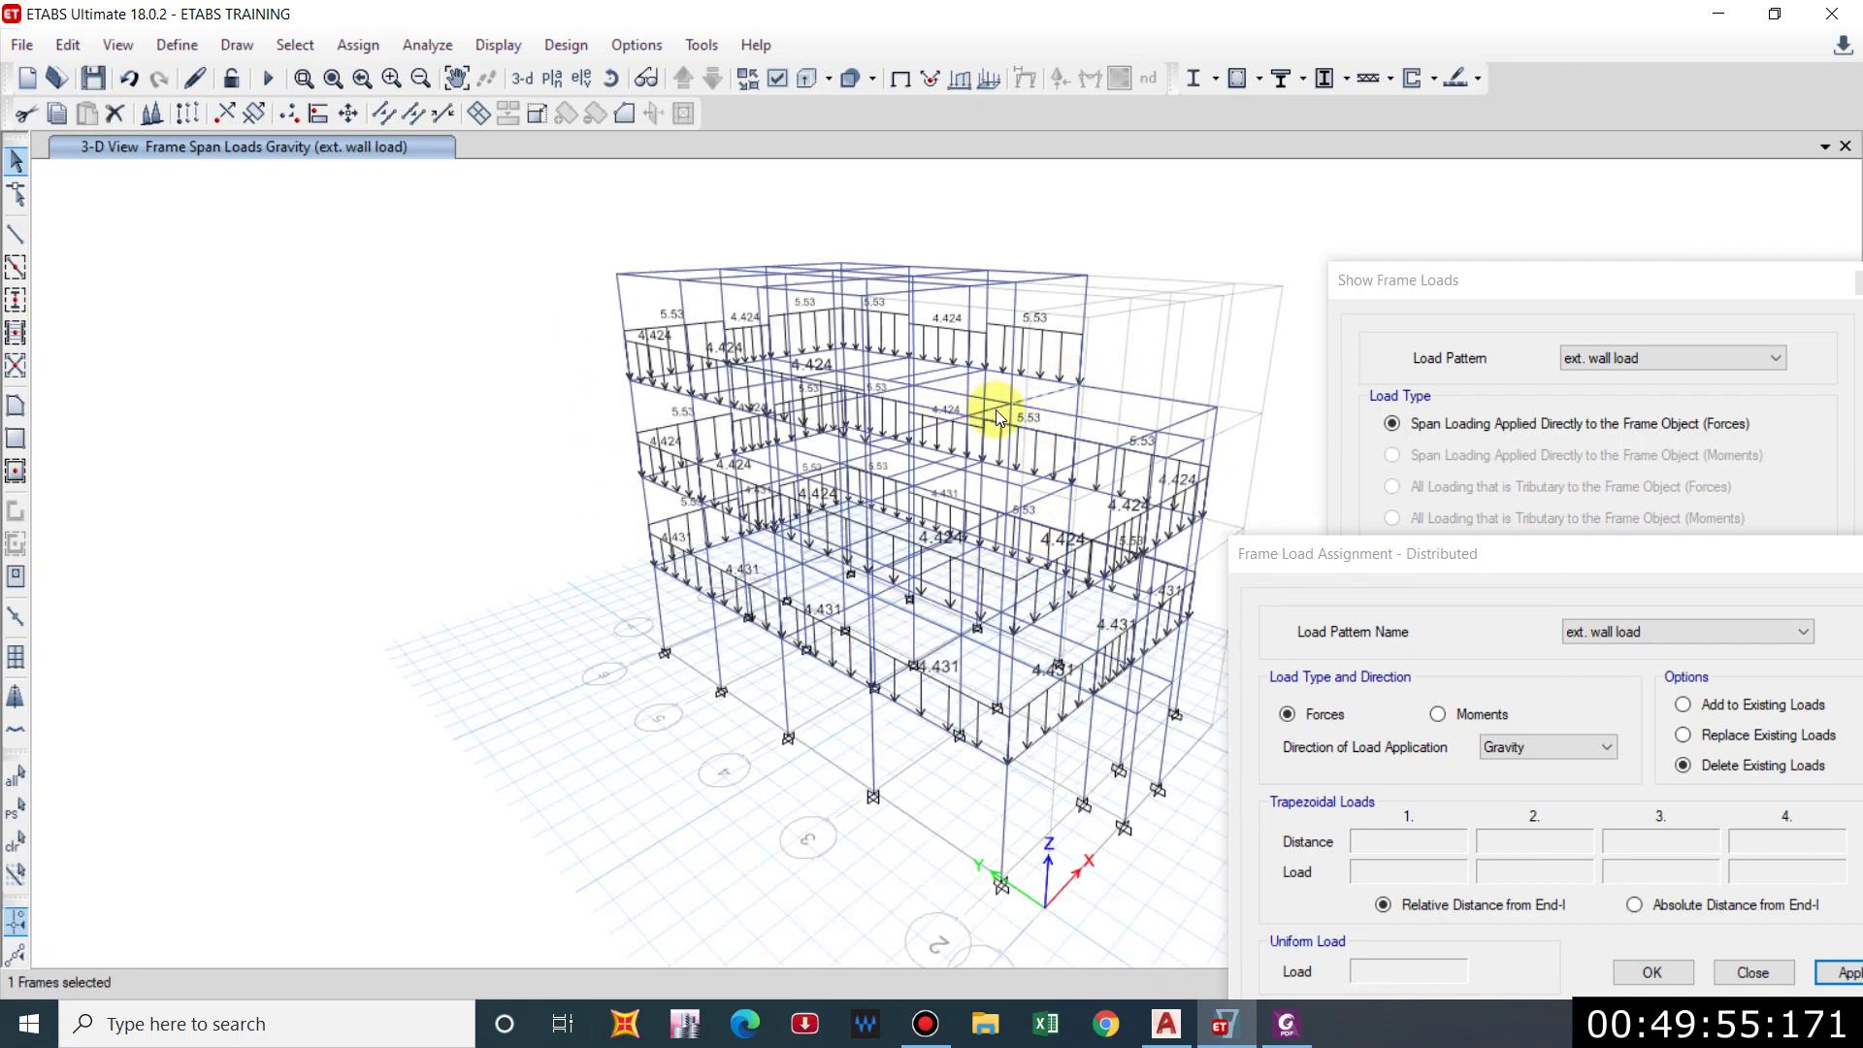
{"action": "middle_click_drag", "start_coordinate": [856, 466], "coordinate": [938, 470], "text": "shift"}
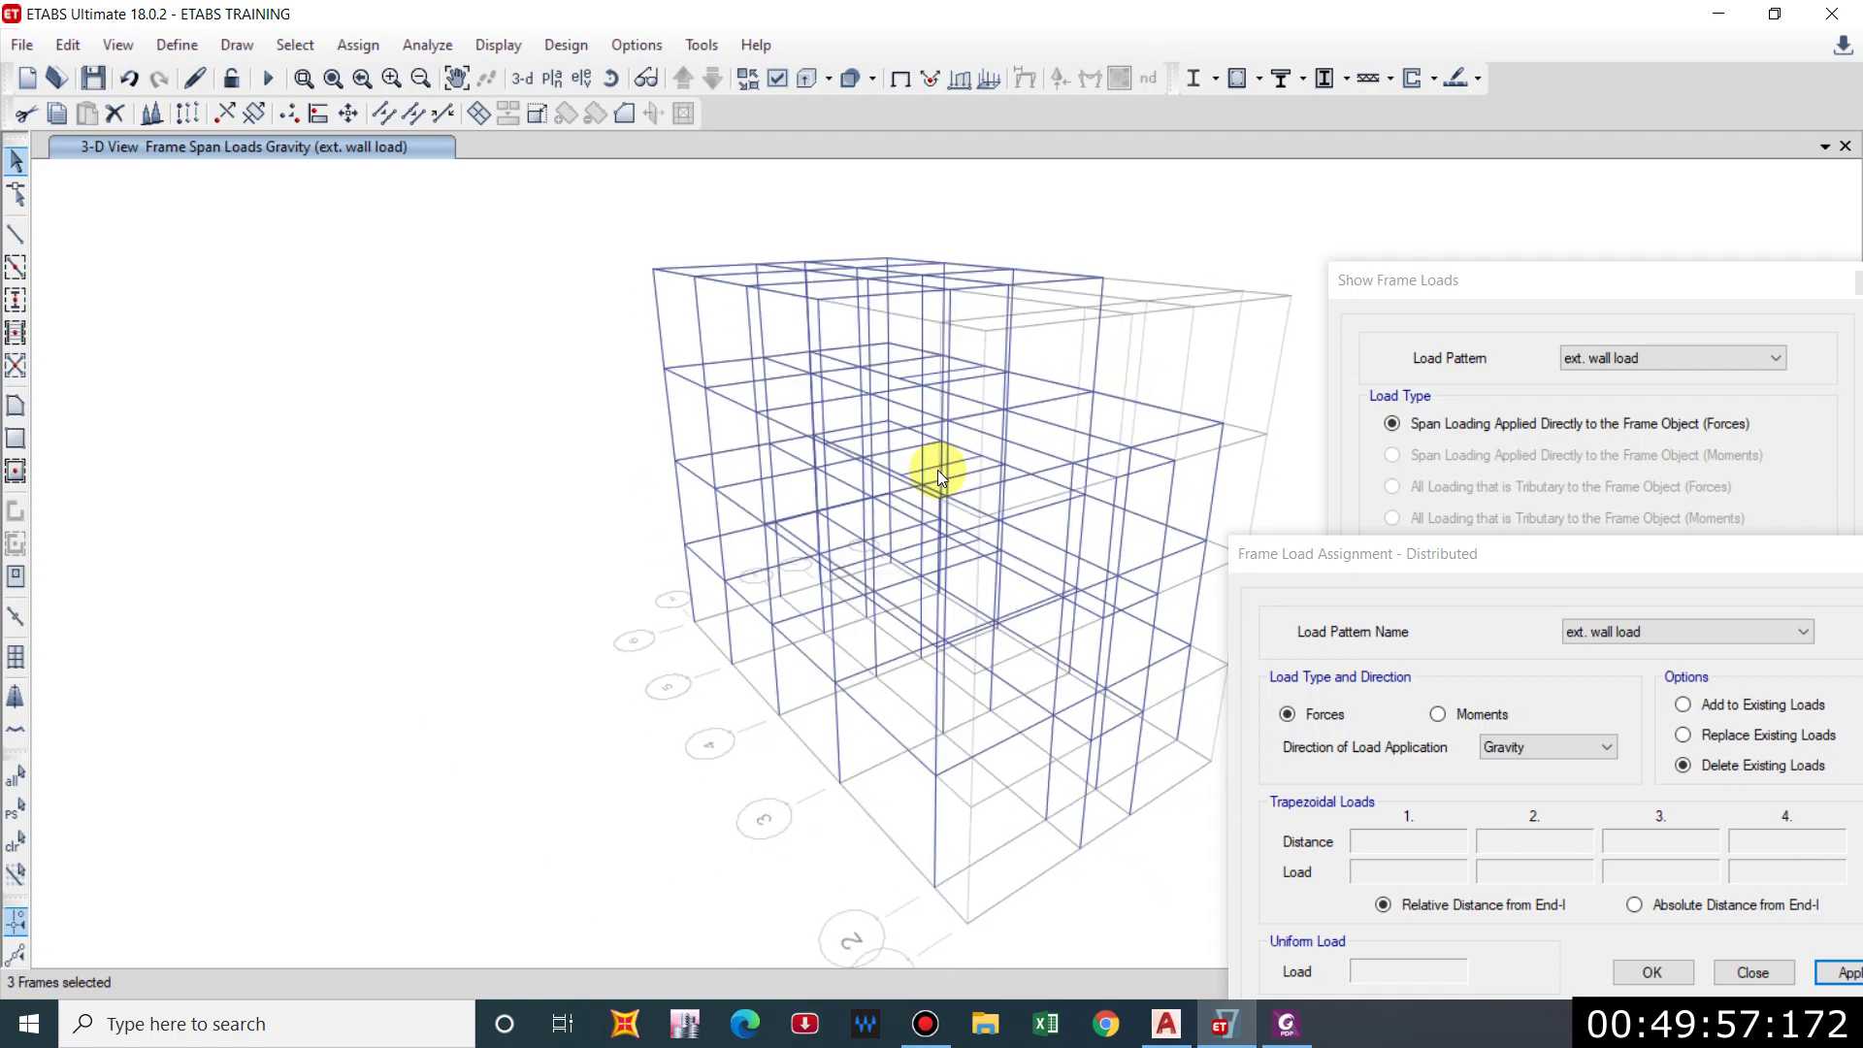
{"action": "left_click_drag", "start_coordinate": [1519, 558], "coordinate": [1354, 282]}
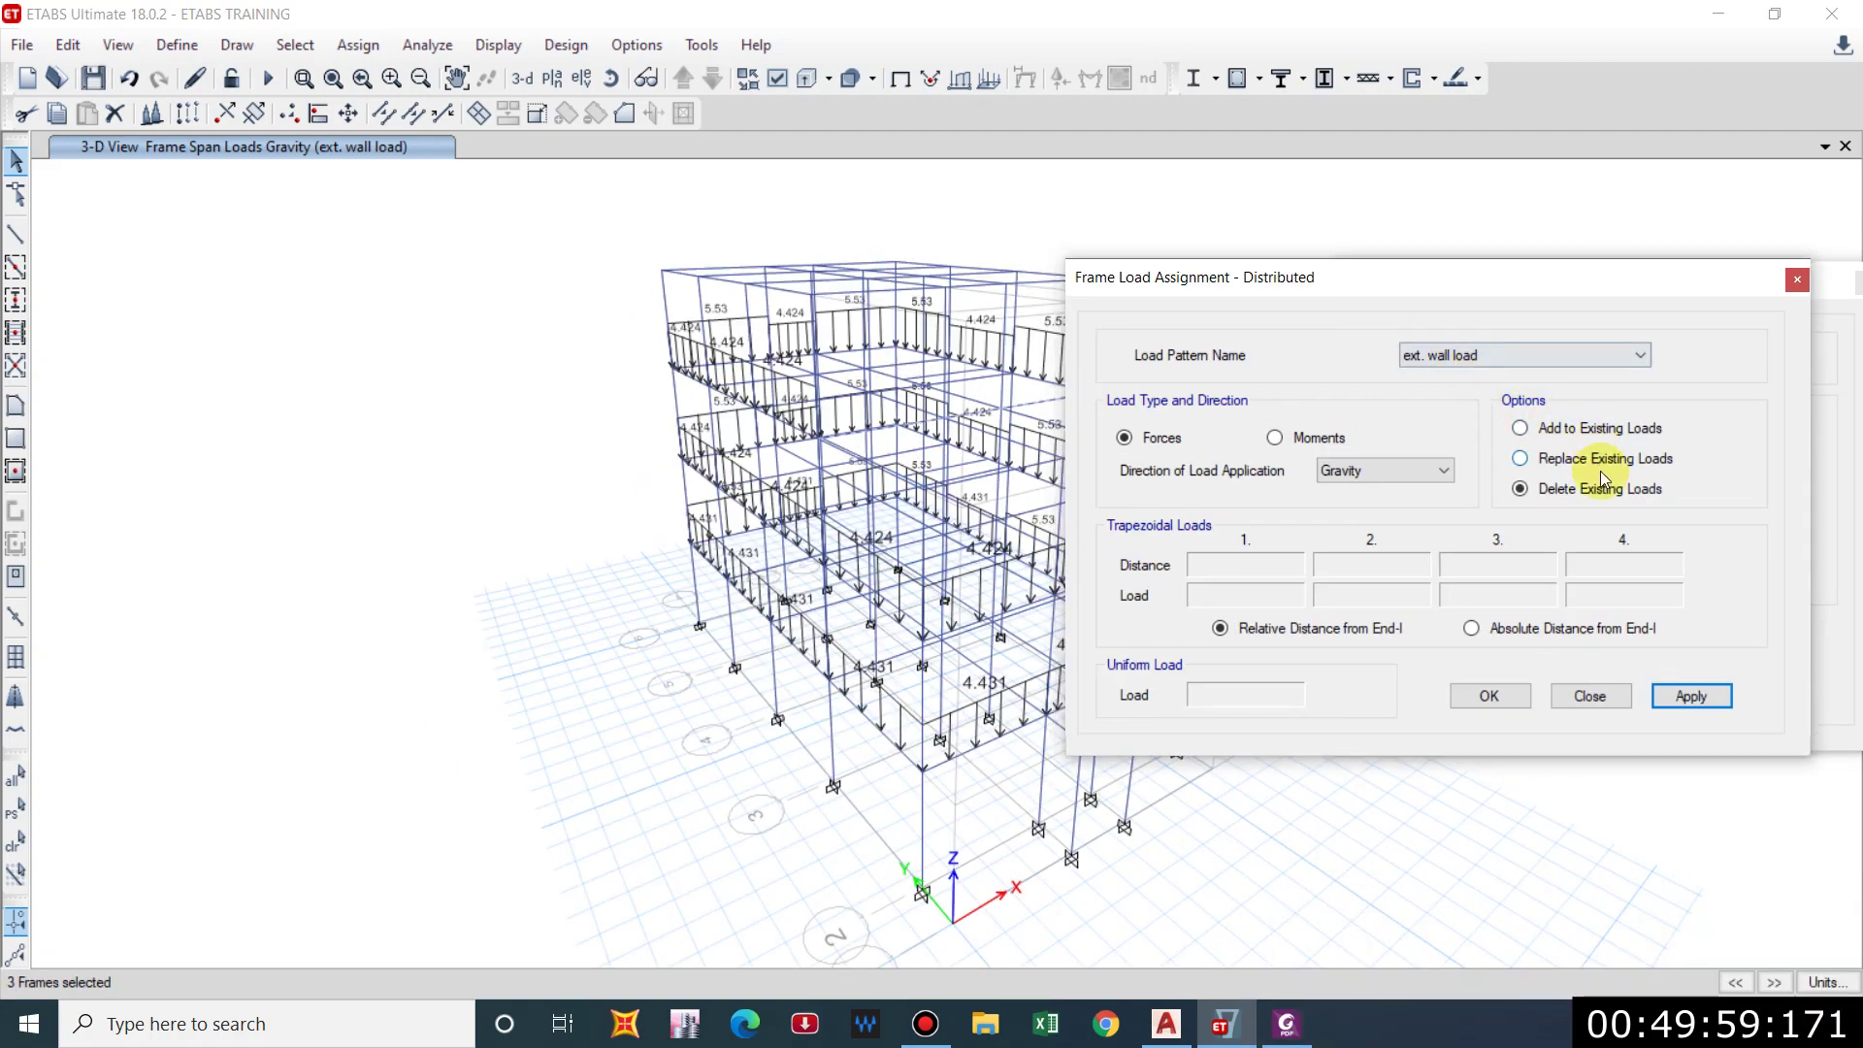
{"action": "left_click", "coordinate": [1520, 458]}
{"action": "double_click", "coordinate": [1251, 689]}
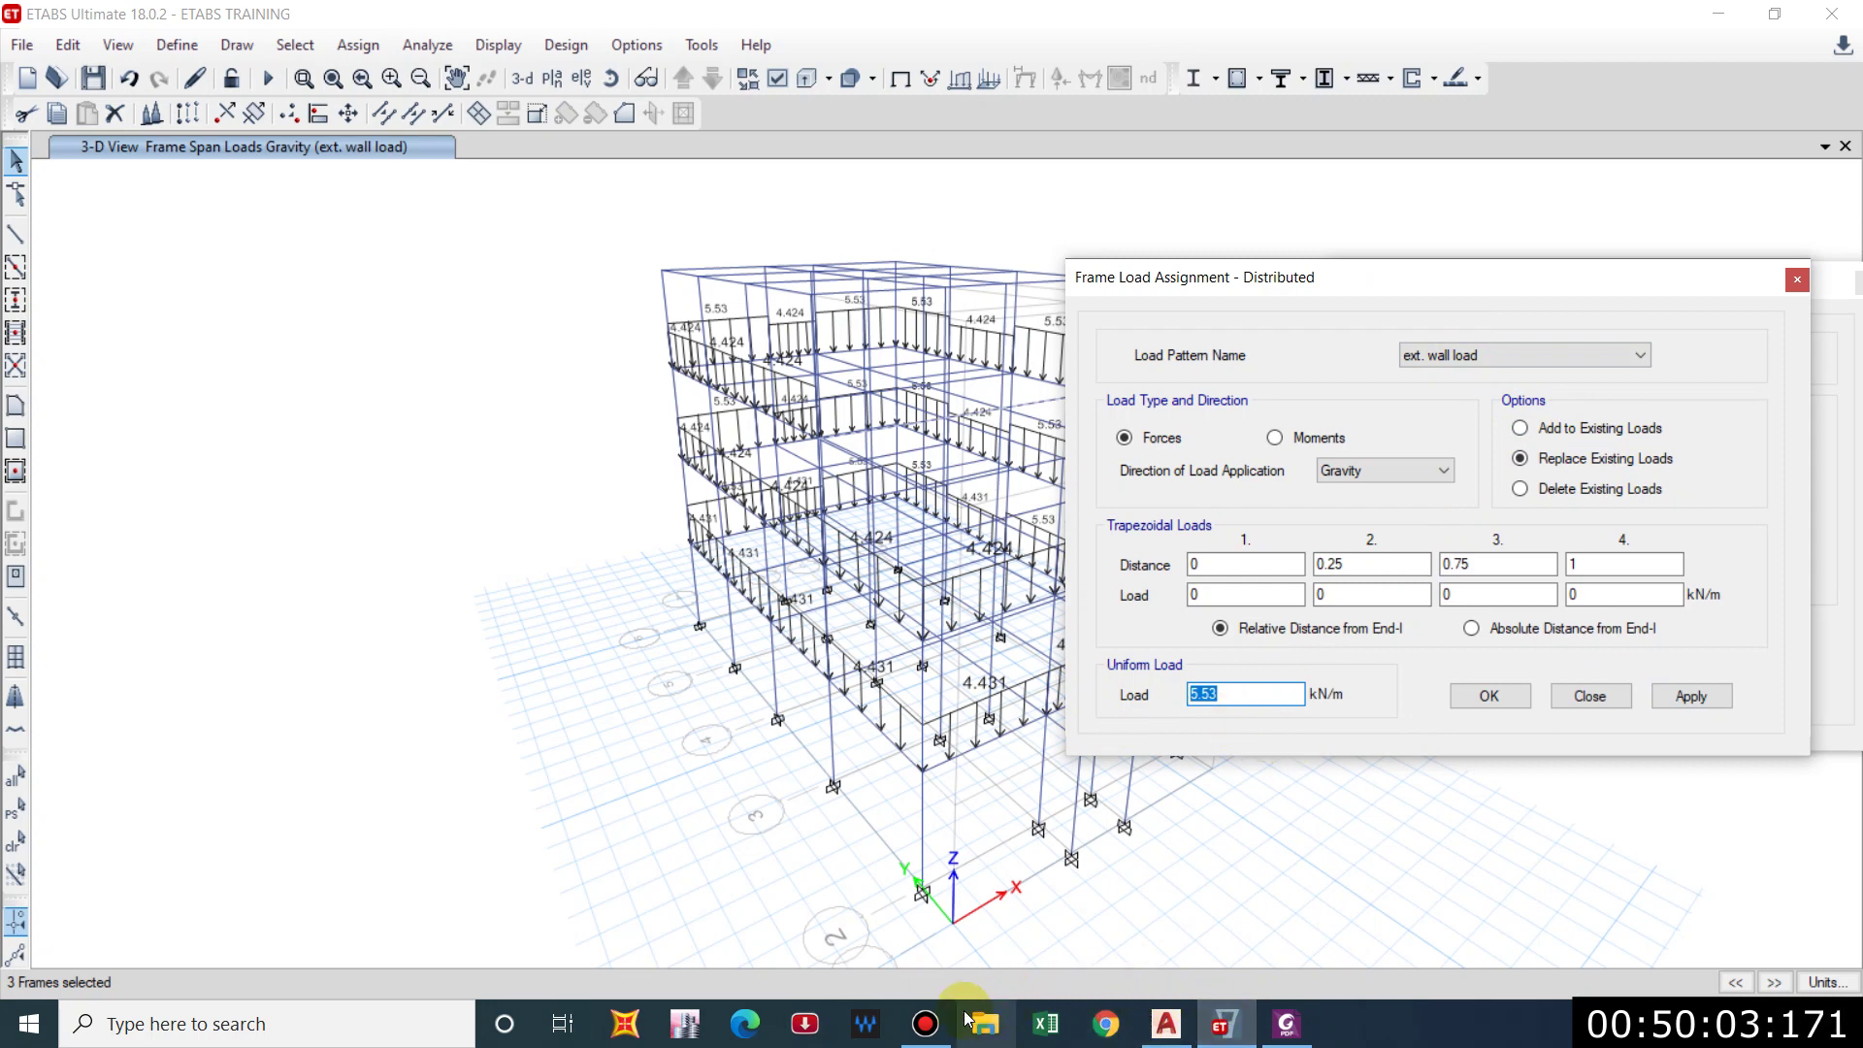
{"action": "left_click", "coordinate": [1167, 1024]}
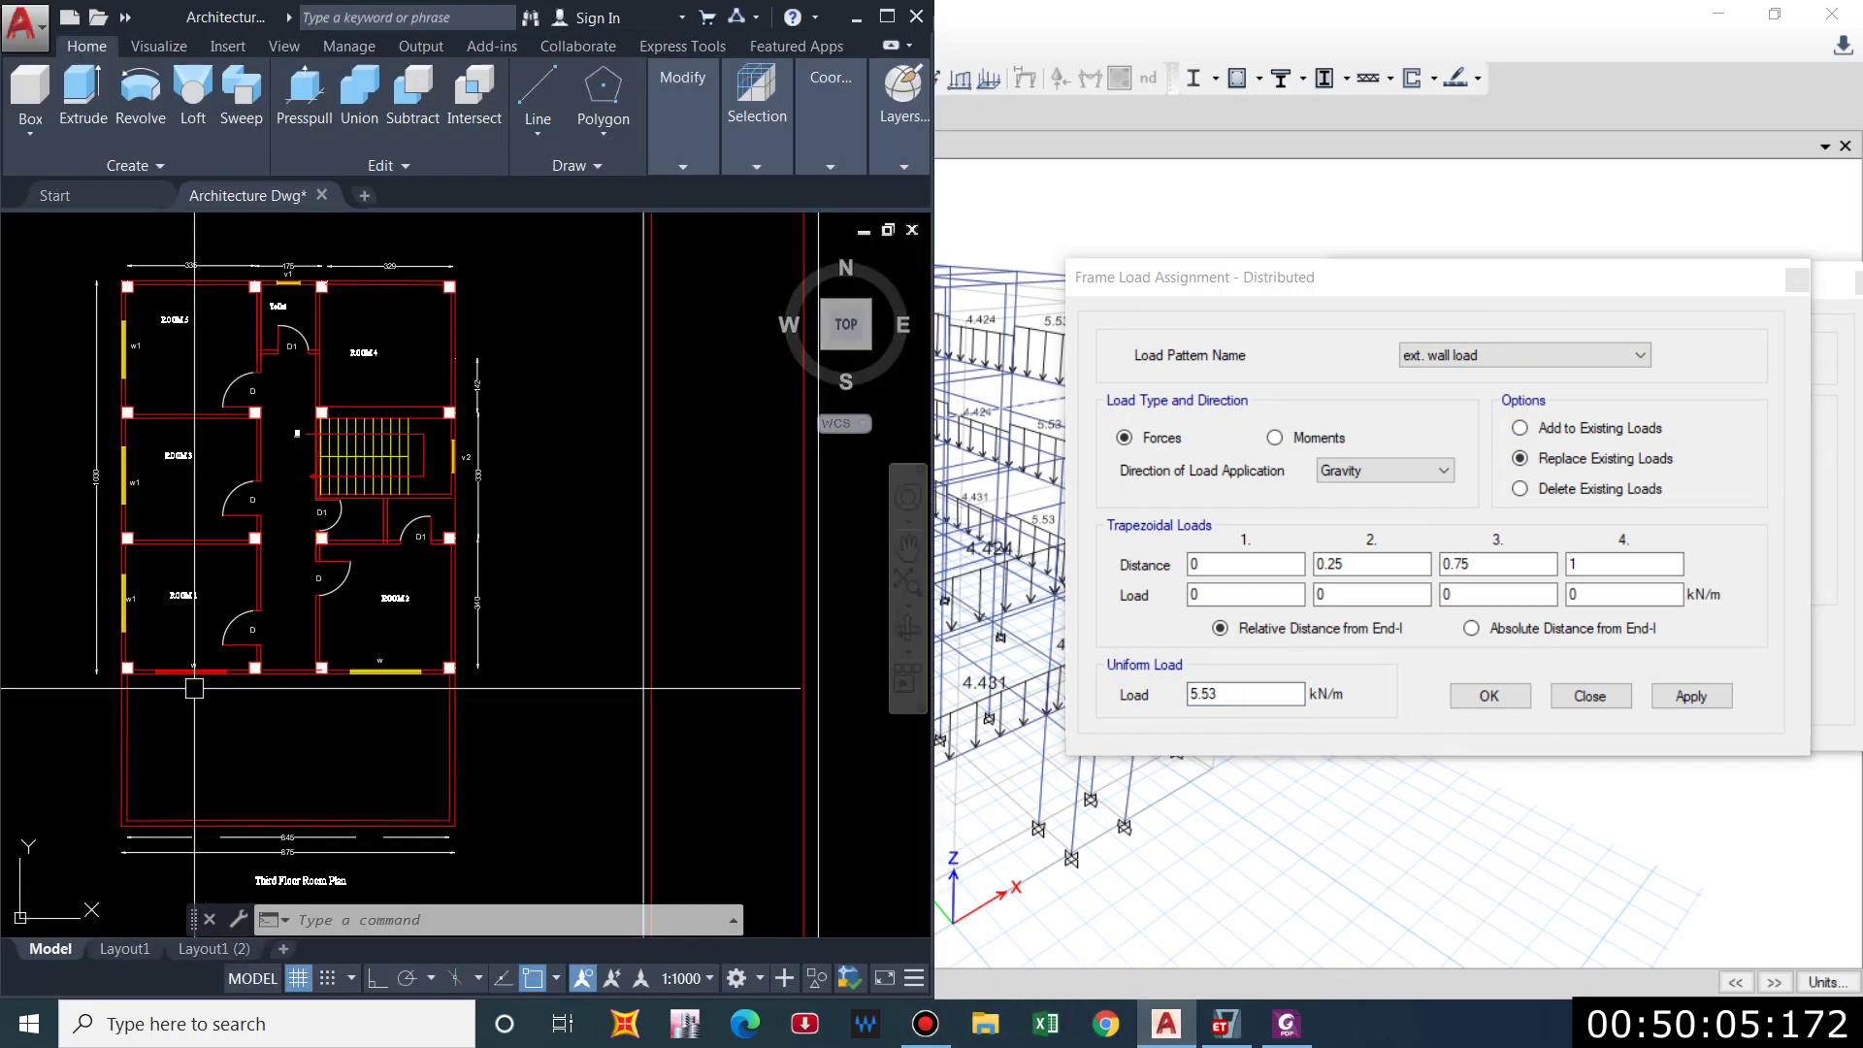
{"action": "left_click", "coordinate": [1053, 25]}
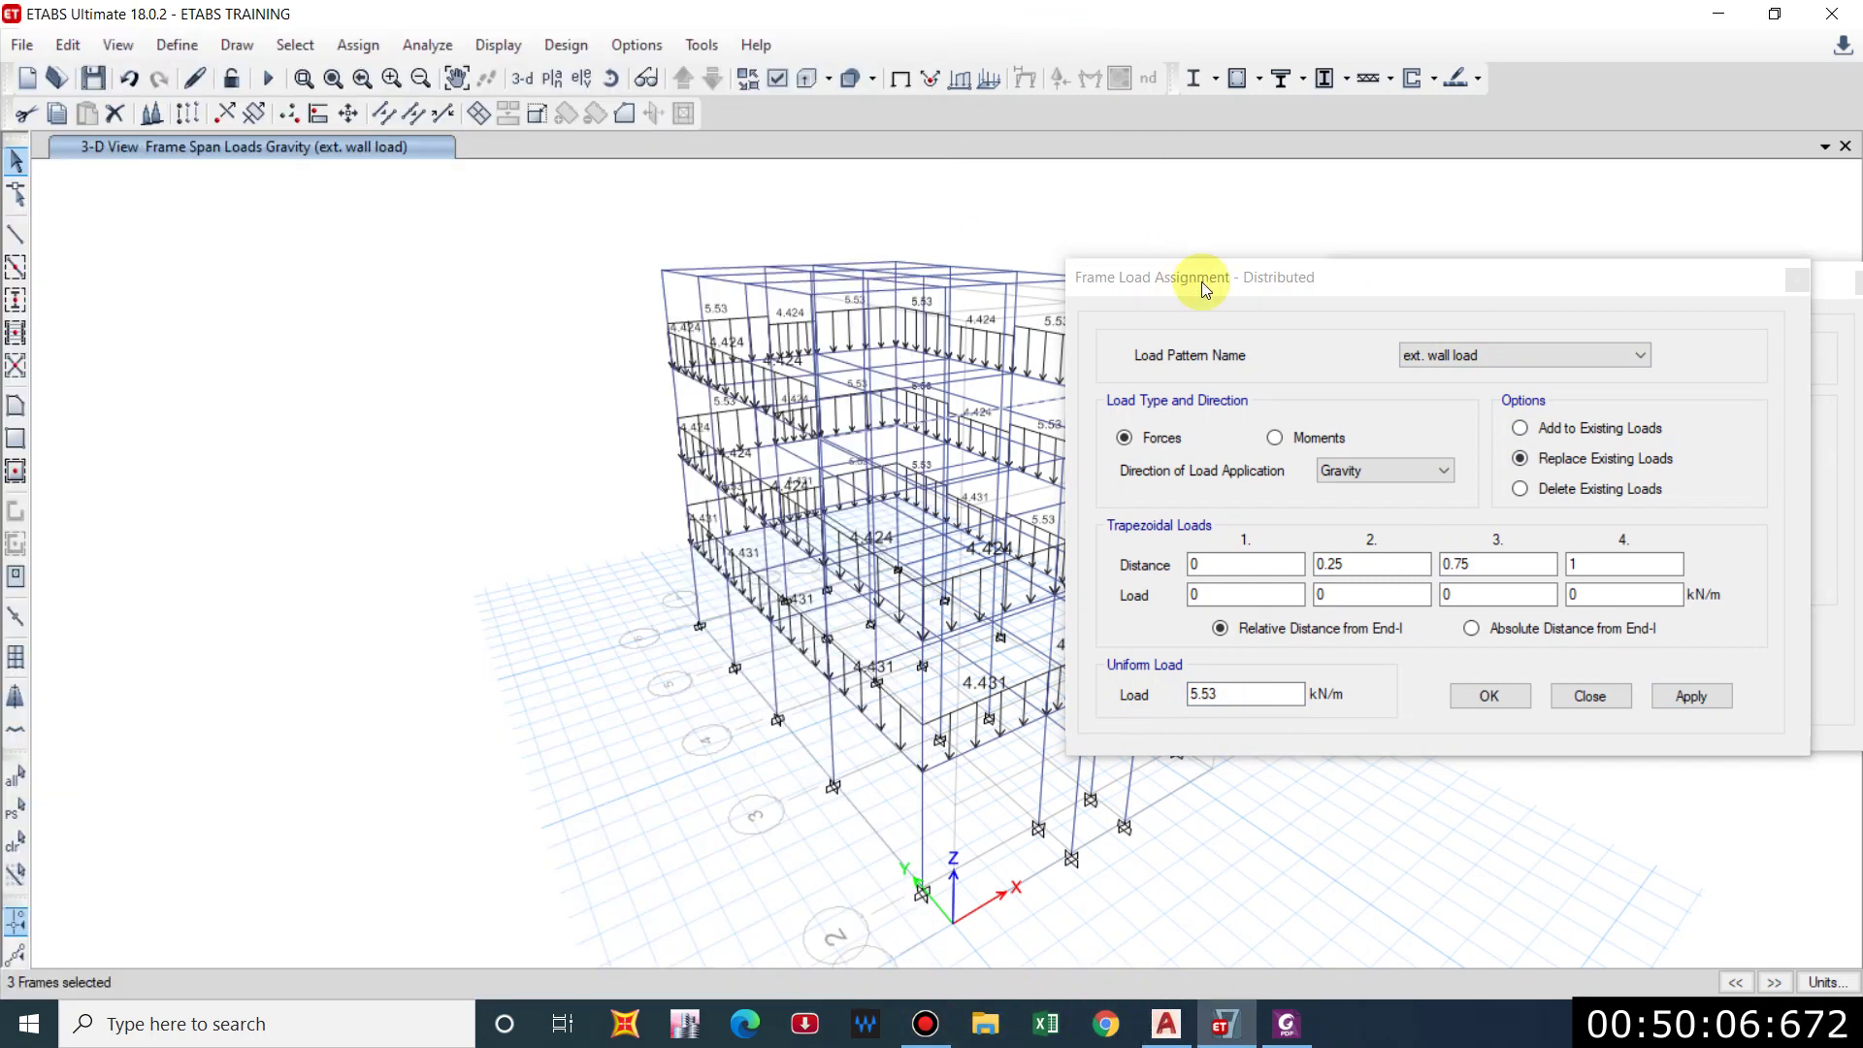
{"action": "double_click", "coordinate": [1221, 685]}
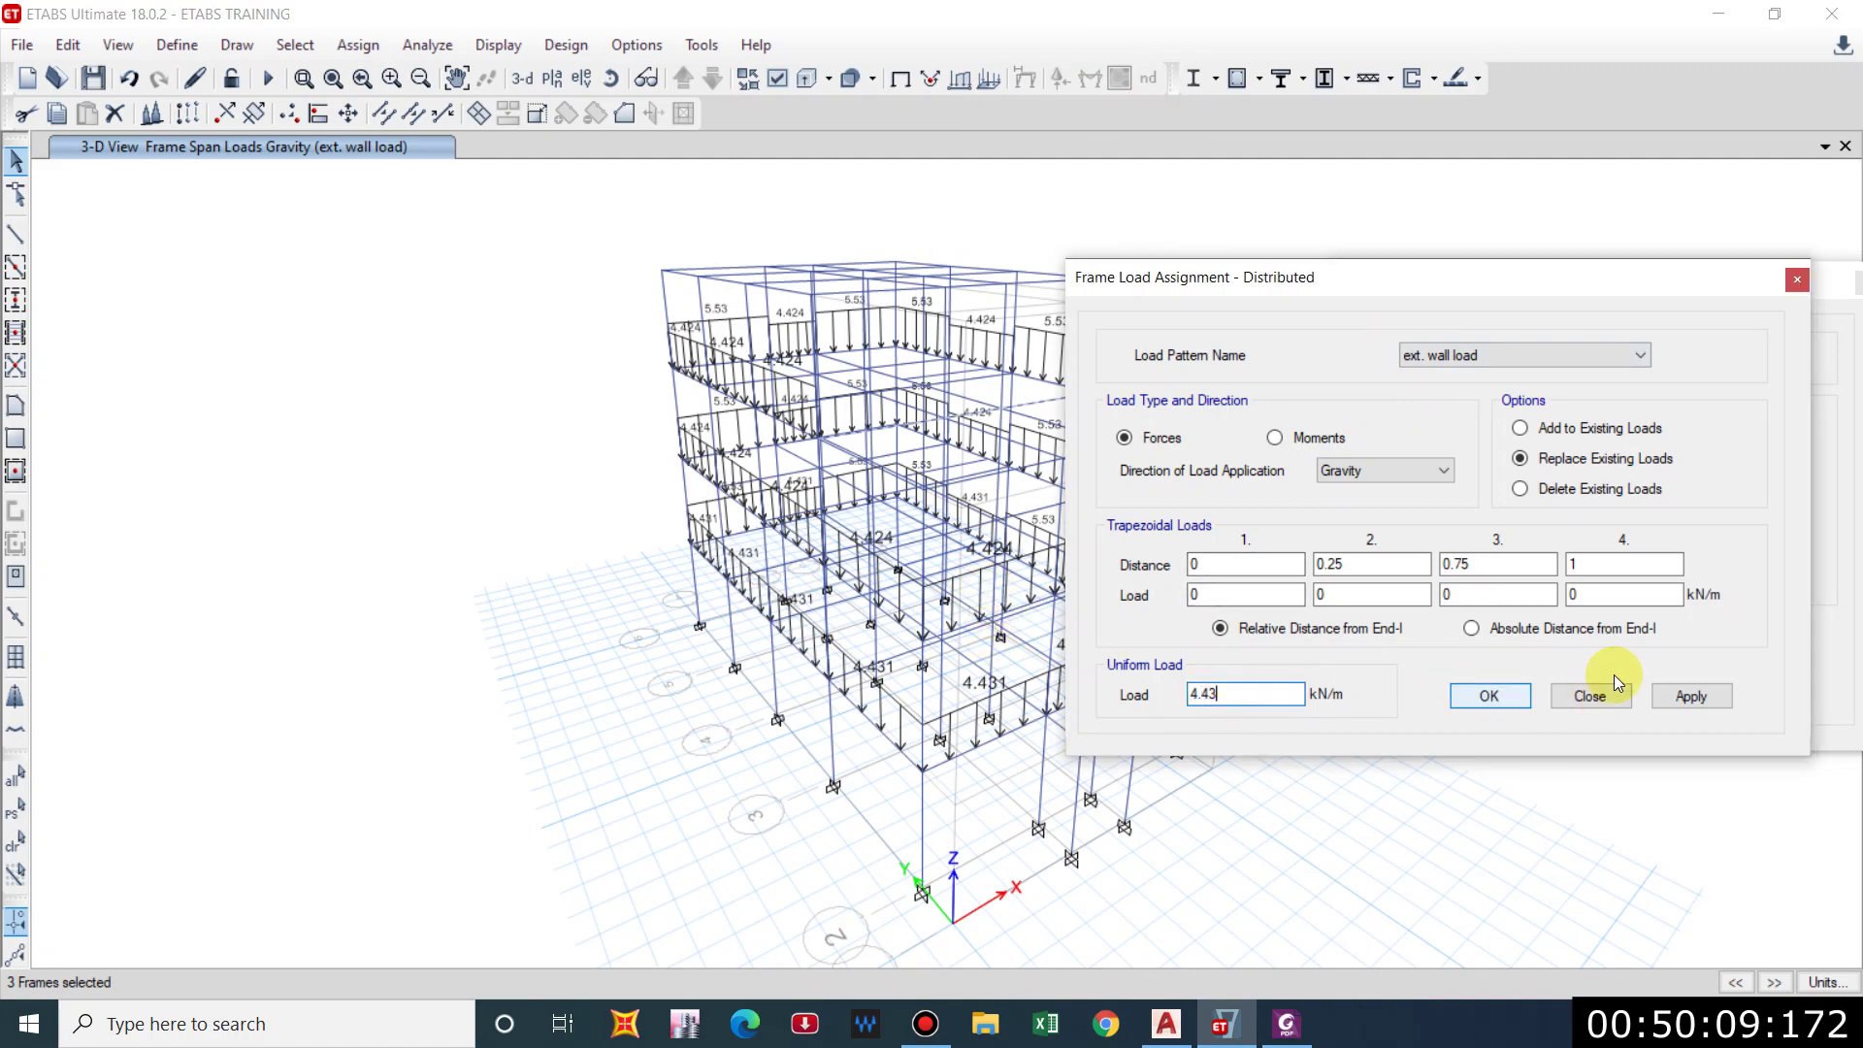
{"action": "left_click", "coordinate": [1681, 697]}
Hide the grid system in the 3D view and check the ext. wall loads around the terrace.
{"action": "left_click_drag", "start_coordinate": [1236, 291], "coordinate": [1626, 737]}
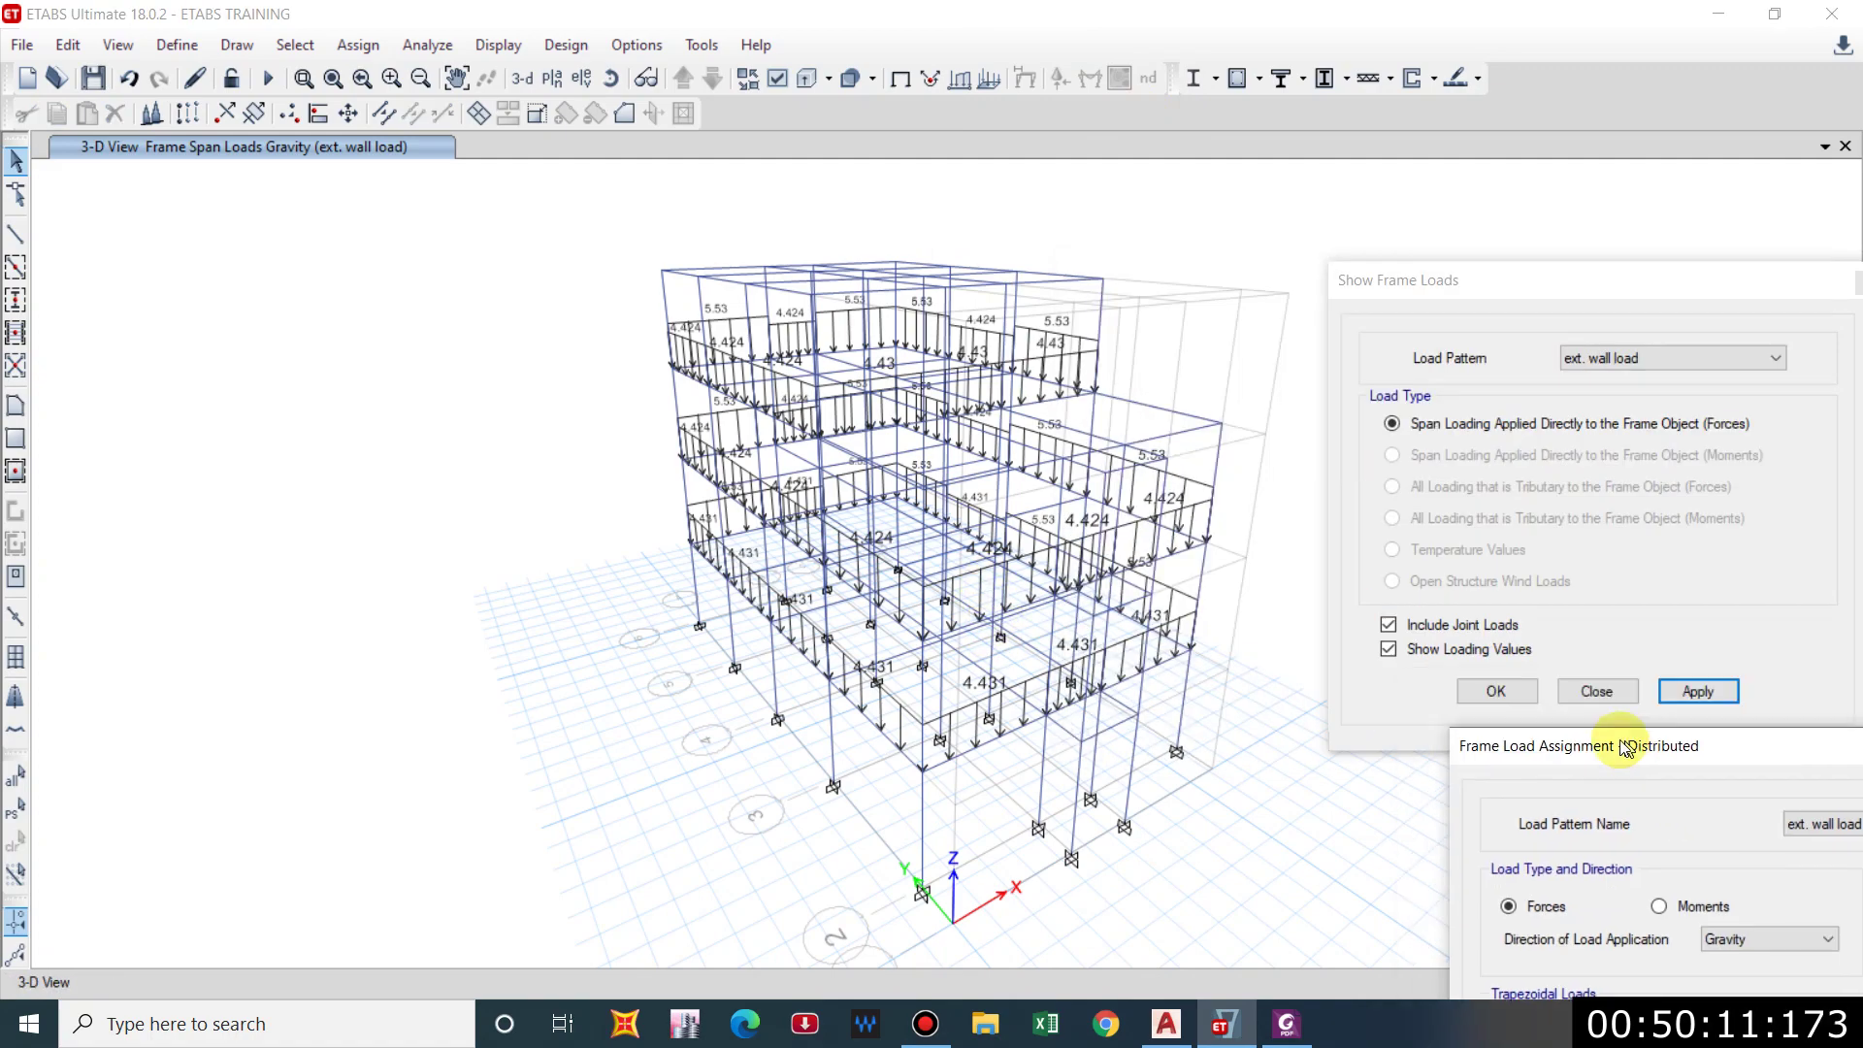
{"action": "middle_click_drag", "start_coordinate": [833, 481], "coordinate": [786, 417], "text": "shift"}
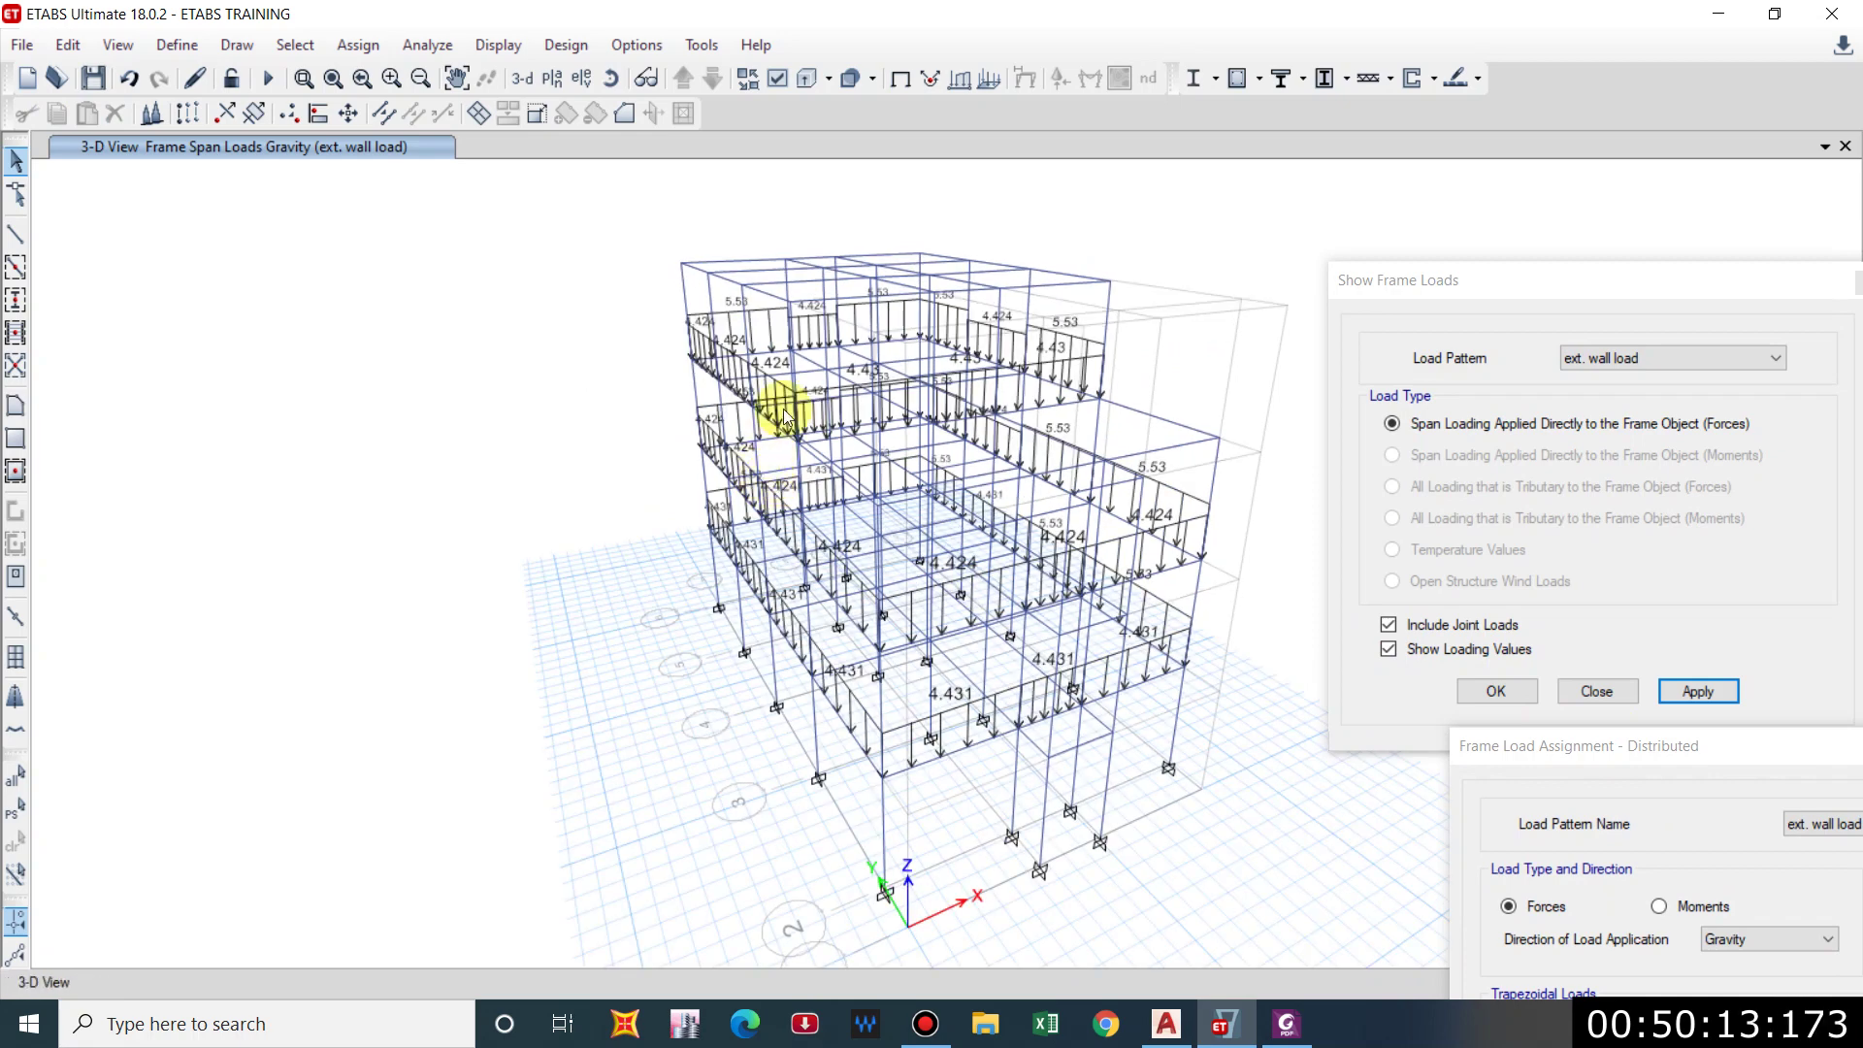
{"action": "left_click", "coordinate": [117, 45]}
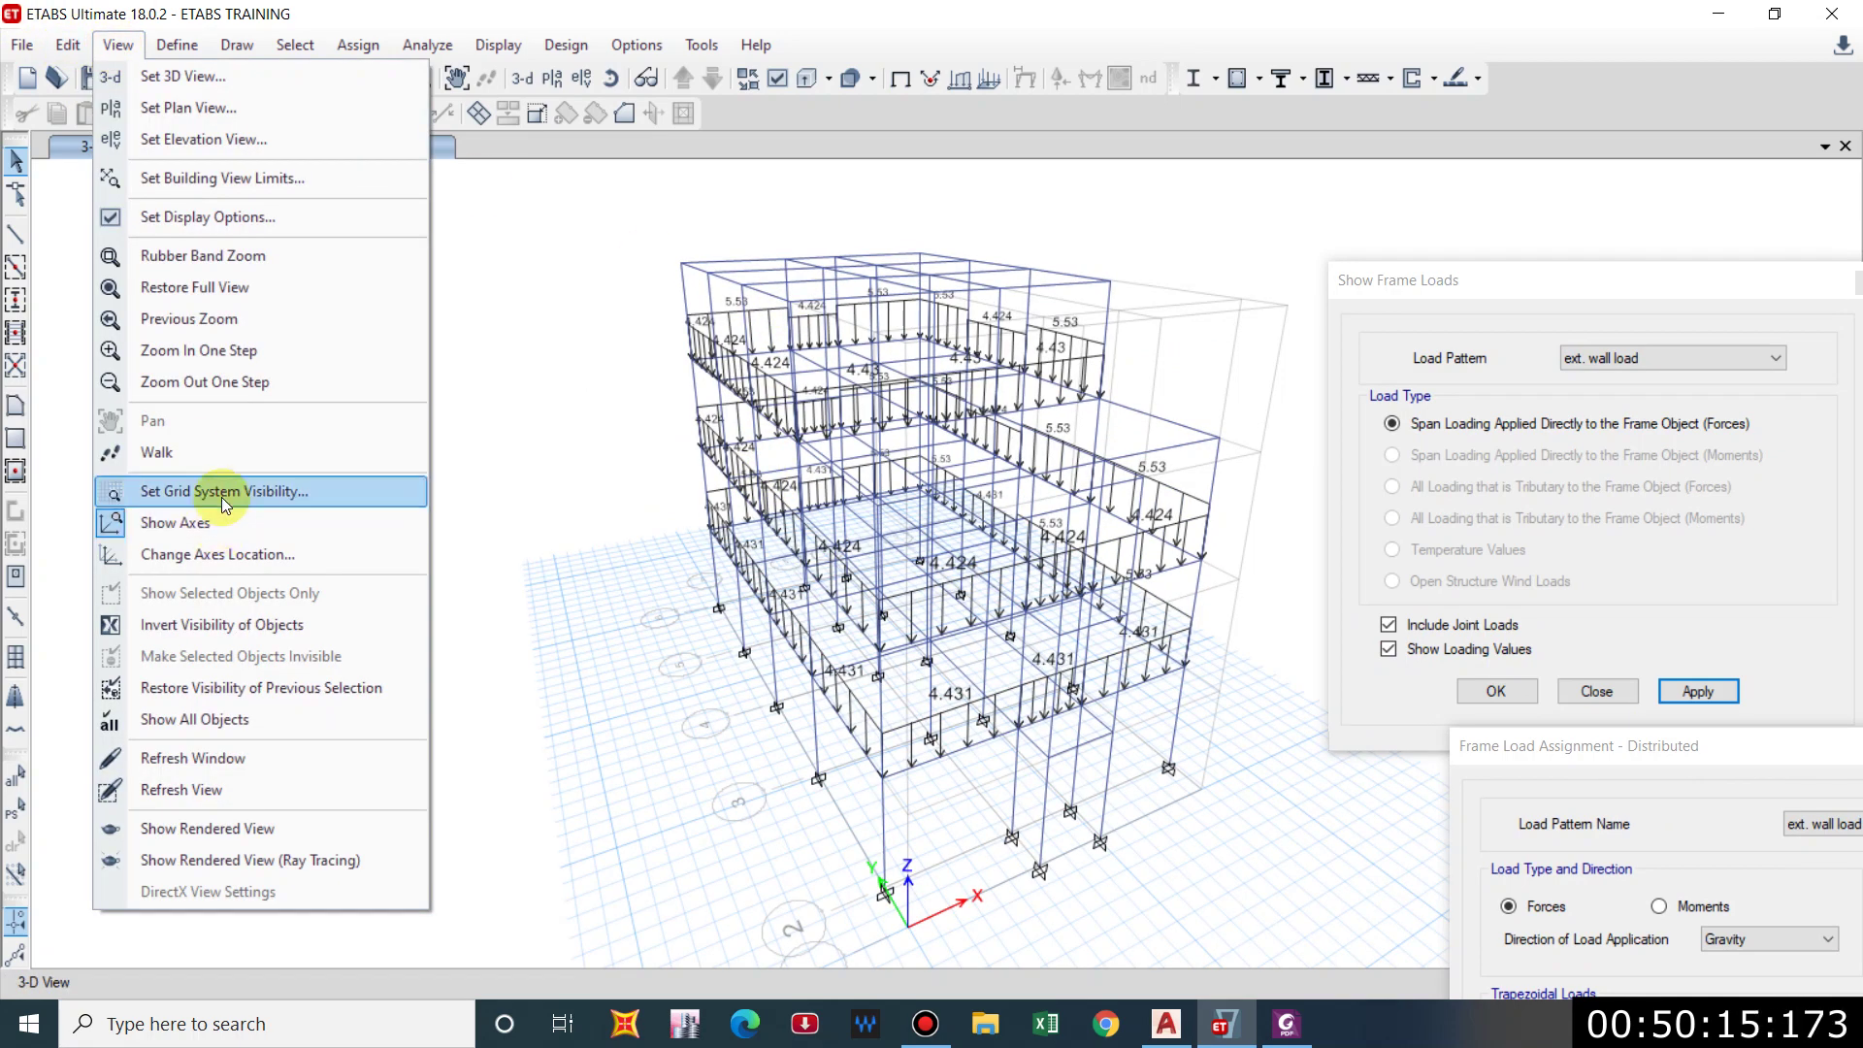
{"action": "left_click", "coordinate": [160, 370]}
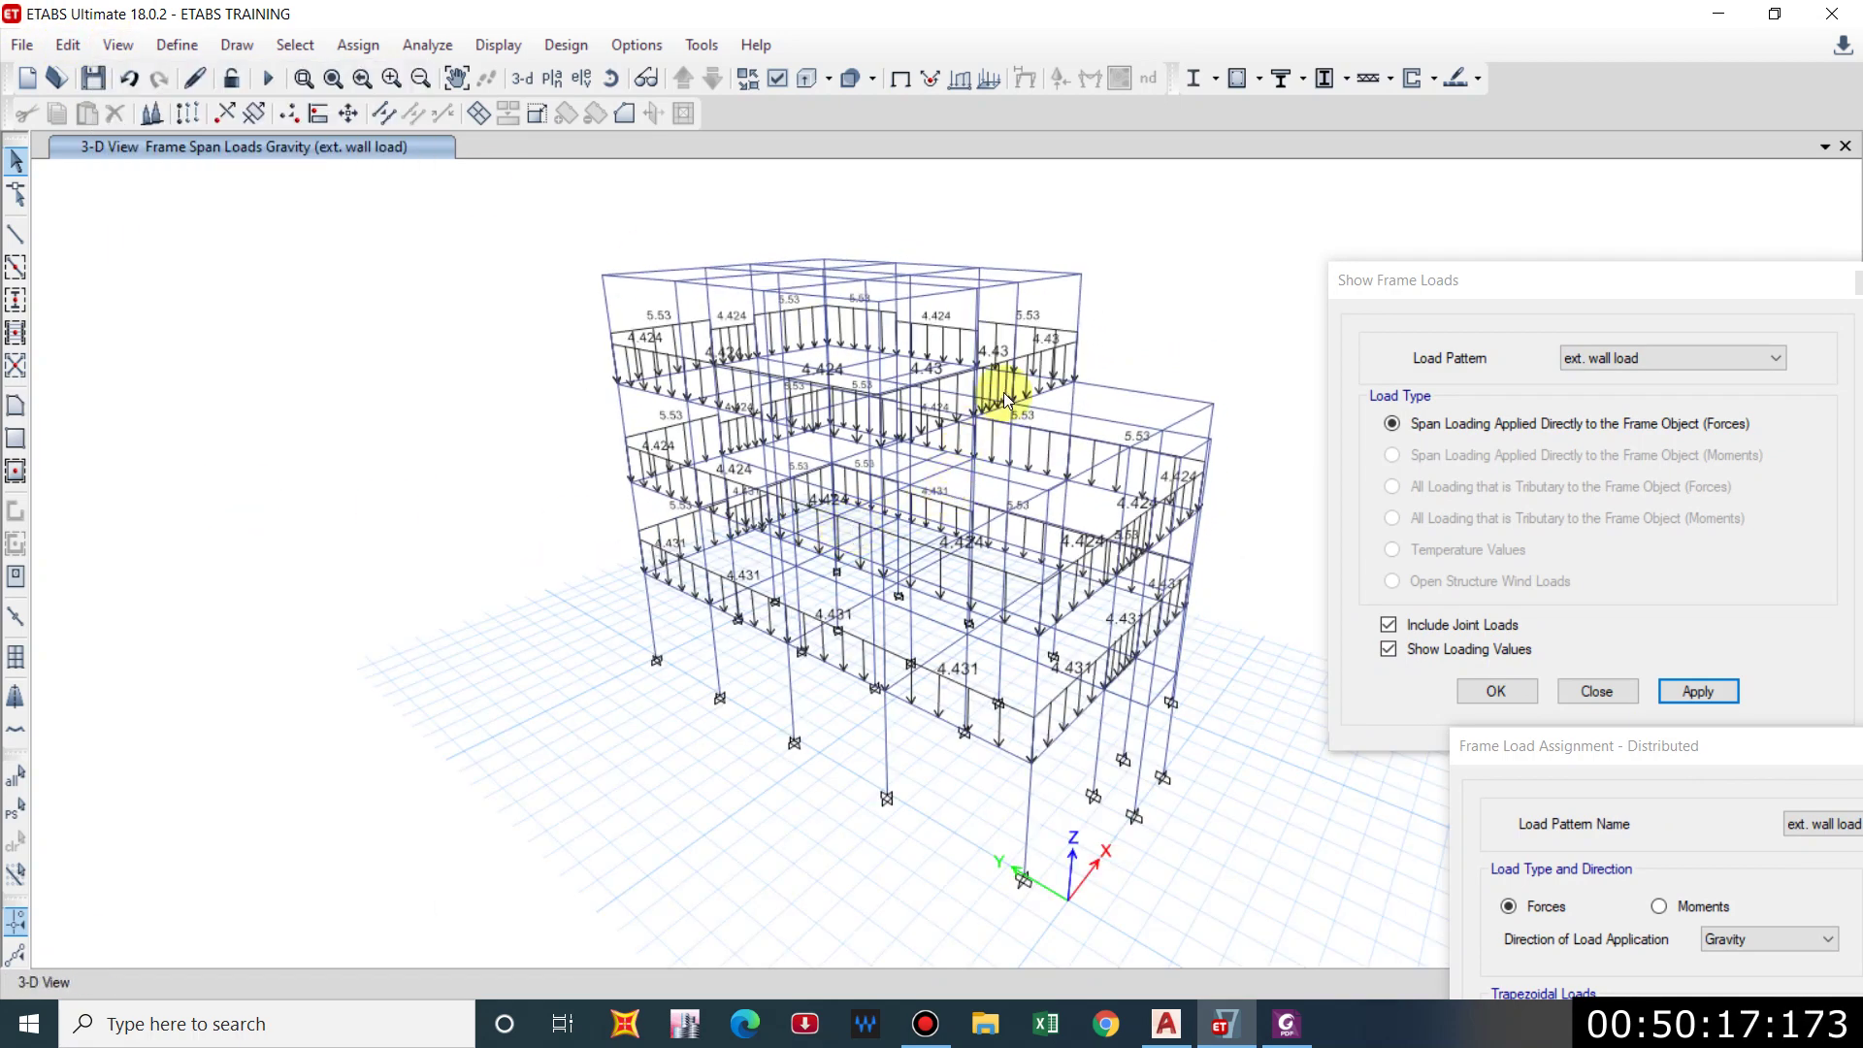
{"action": "scroll", "coordinate": [1004, 400], "scroll_direction": "up", "scroll_amount": 3}
{"action": "scroll", "coordinate": [791, 408], "scroll_direction": "down", "scroll_amount": 4}
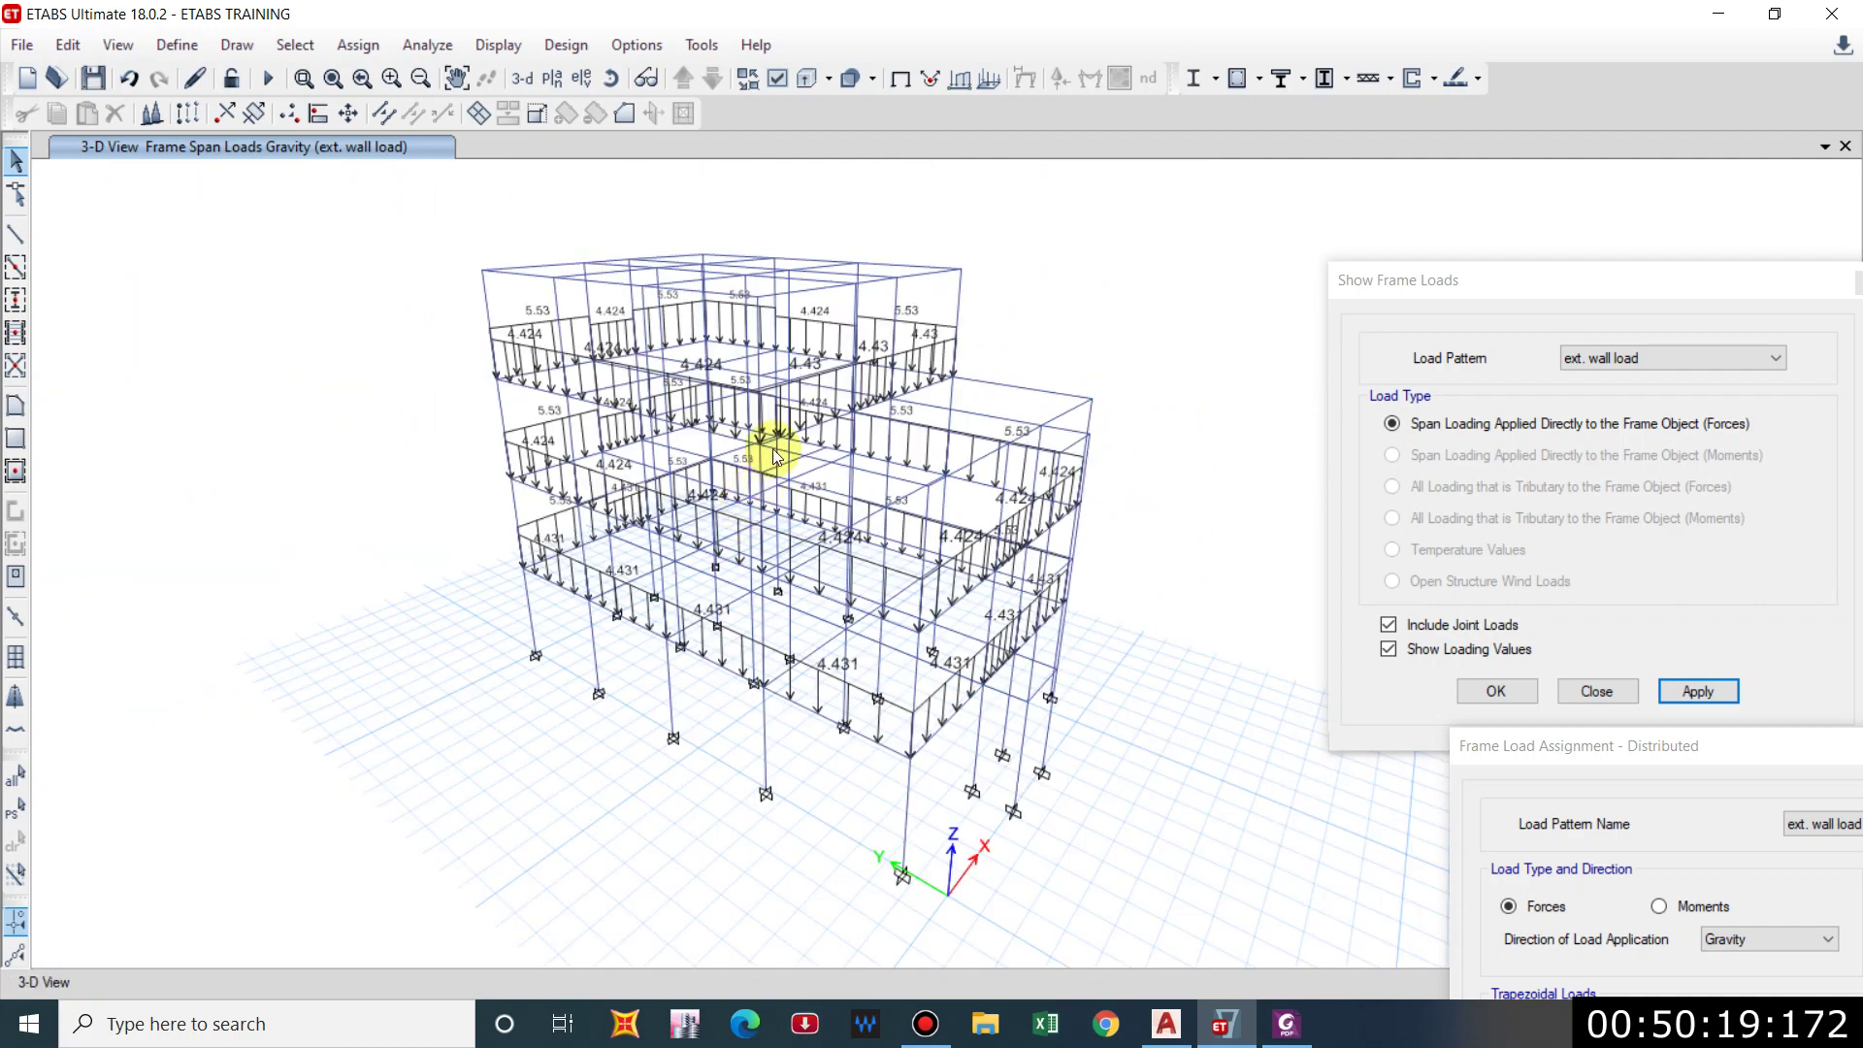
{"action": "mouse_move", "coordinate": [766, 458]}
{"action": "middle_mouse_down", "text": "shift"}
{"action": "mouse_move", "coordinate": [841, 410]}
{"action": "mouse_move", "coordinate": [767, 460]}
{"action": "middle_mouse_up", "text": "shift"}
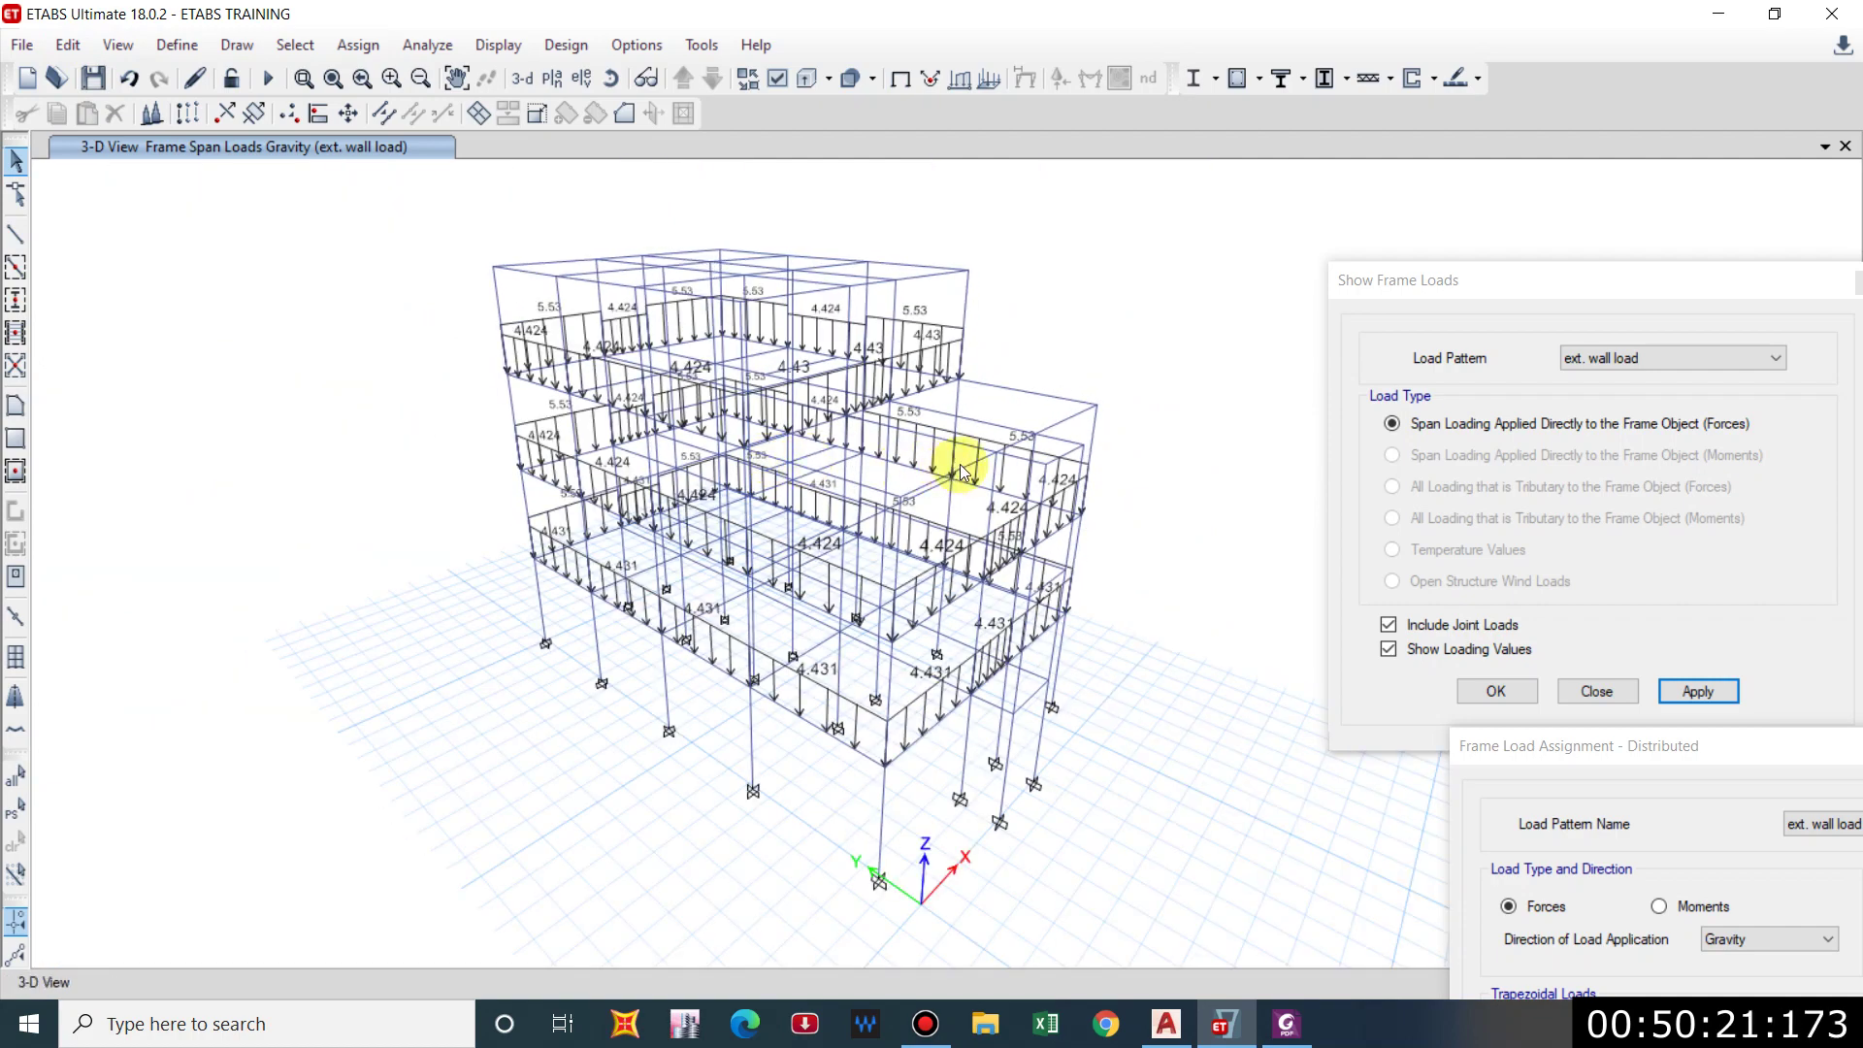
Assign a uniform 2.09 kN/m parapet wall load to the open terrace's perimeter beams and close the load dialogs.
{"action": "left_click_drag", "start_coordinate": [1543, 769], "coordinate": [613, 356]}
{"action": "left_click_drag", "start_coordinate": [1495, 312], "coordinate": [1103, 289]}
{"action": "left_click", "coordinate": [1475, 259]}
{"action": "left_click_drag", "start_coordinate": [777, 339], "coordinate": [1279, 339]}
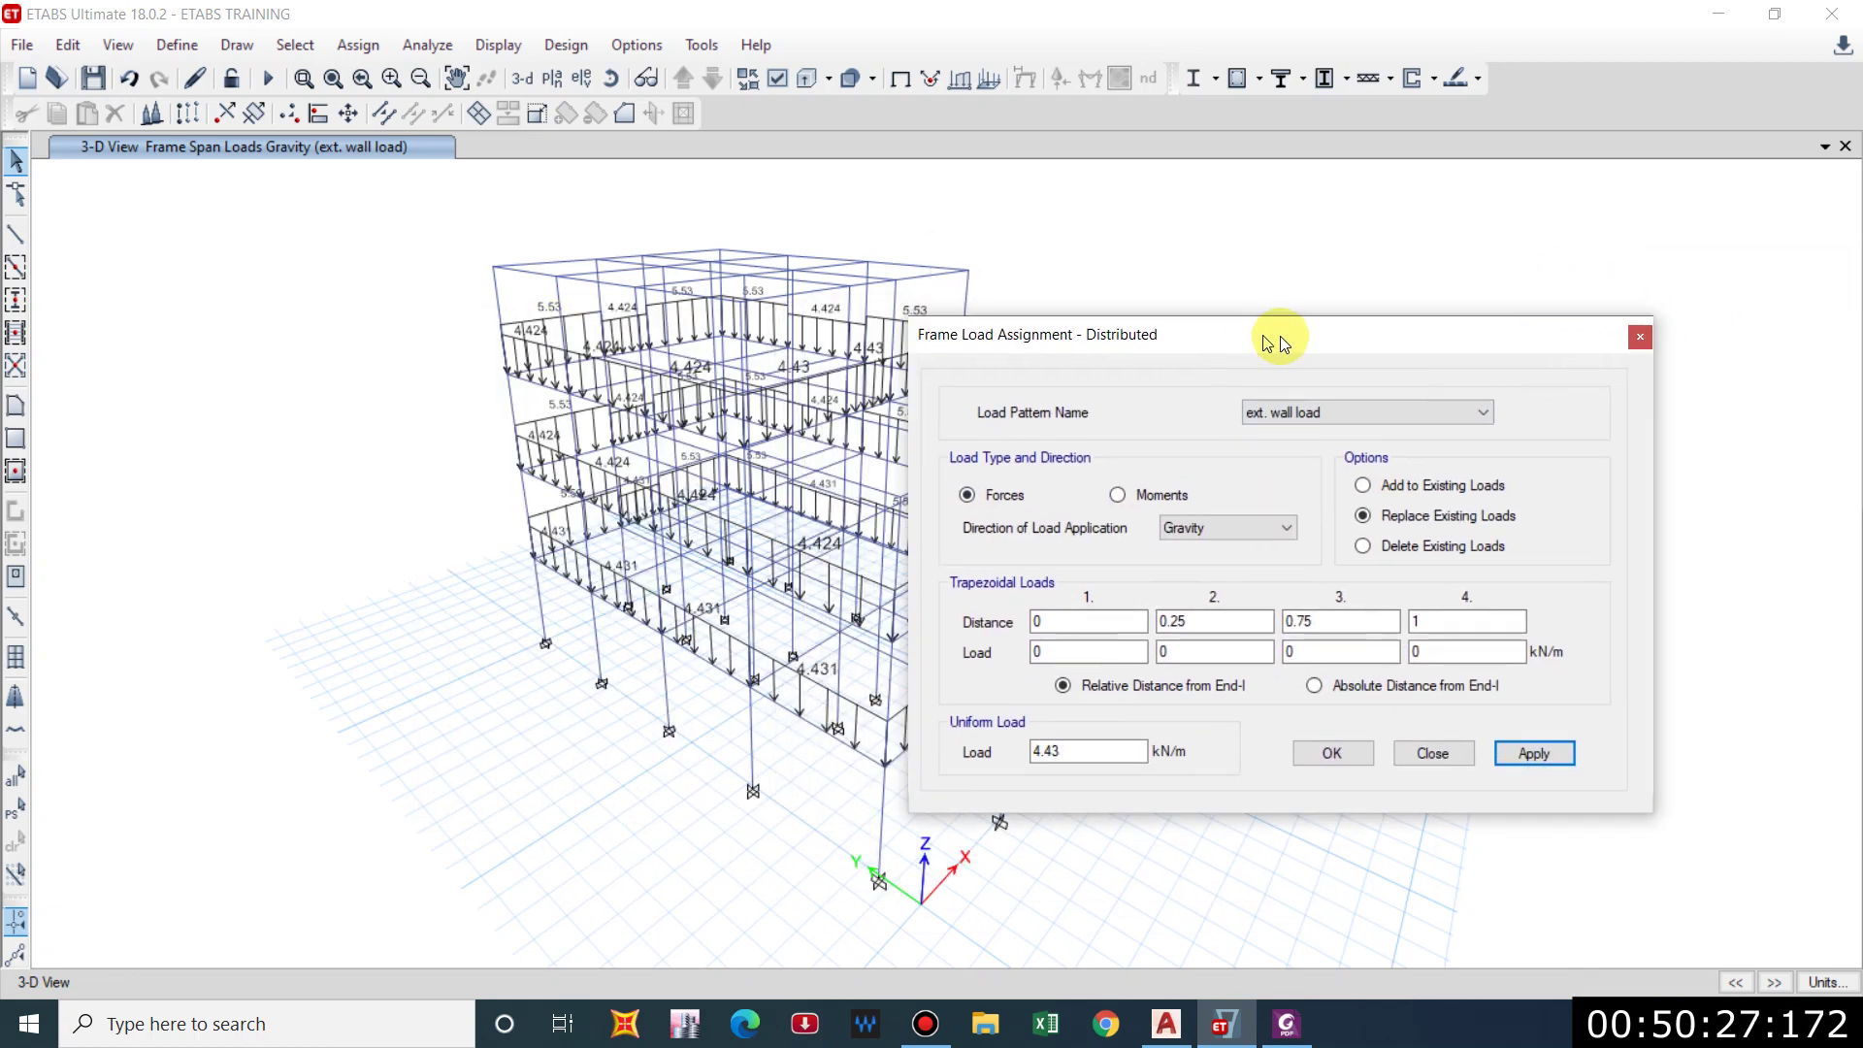
{"action": "left_click", "coordinate": [1287, 421]}
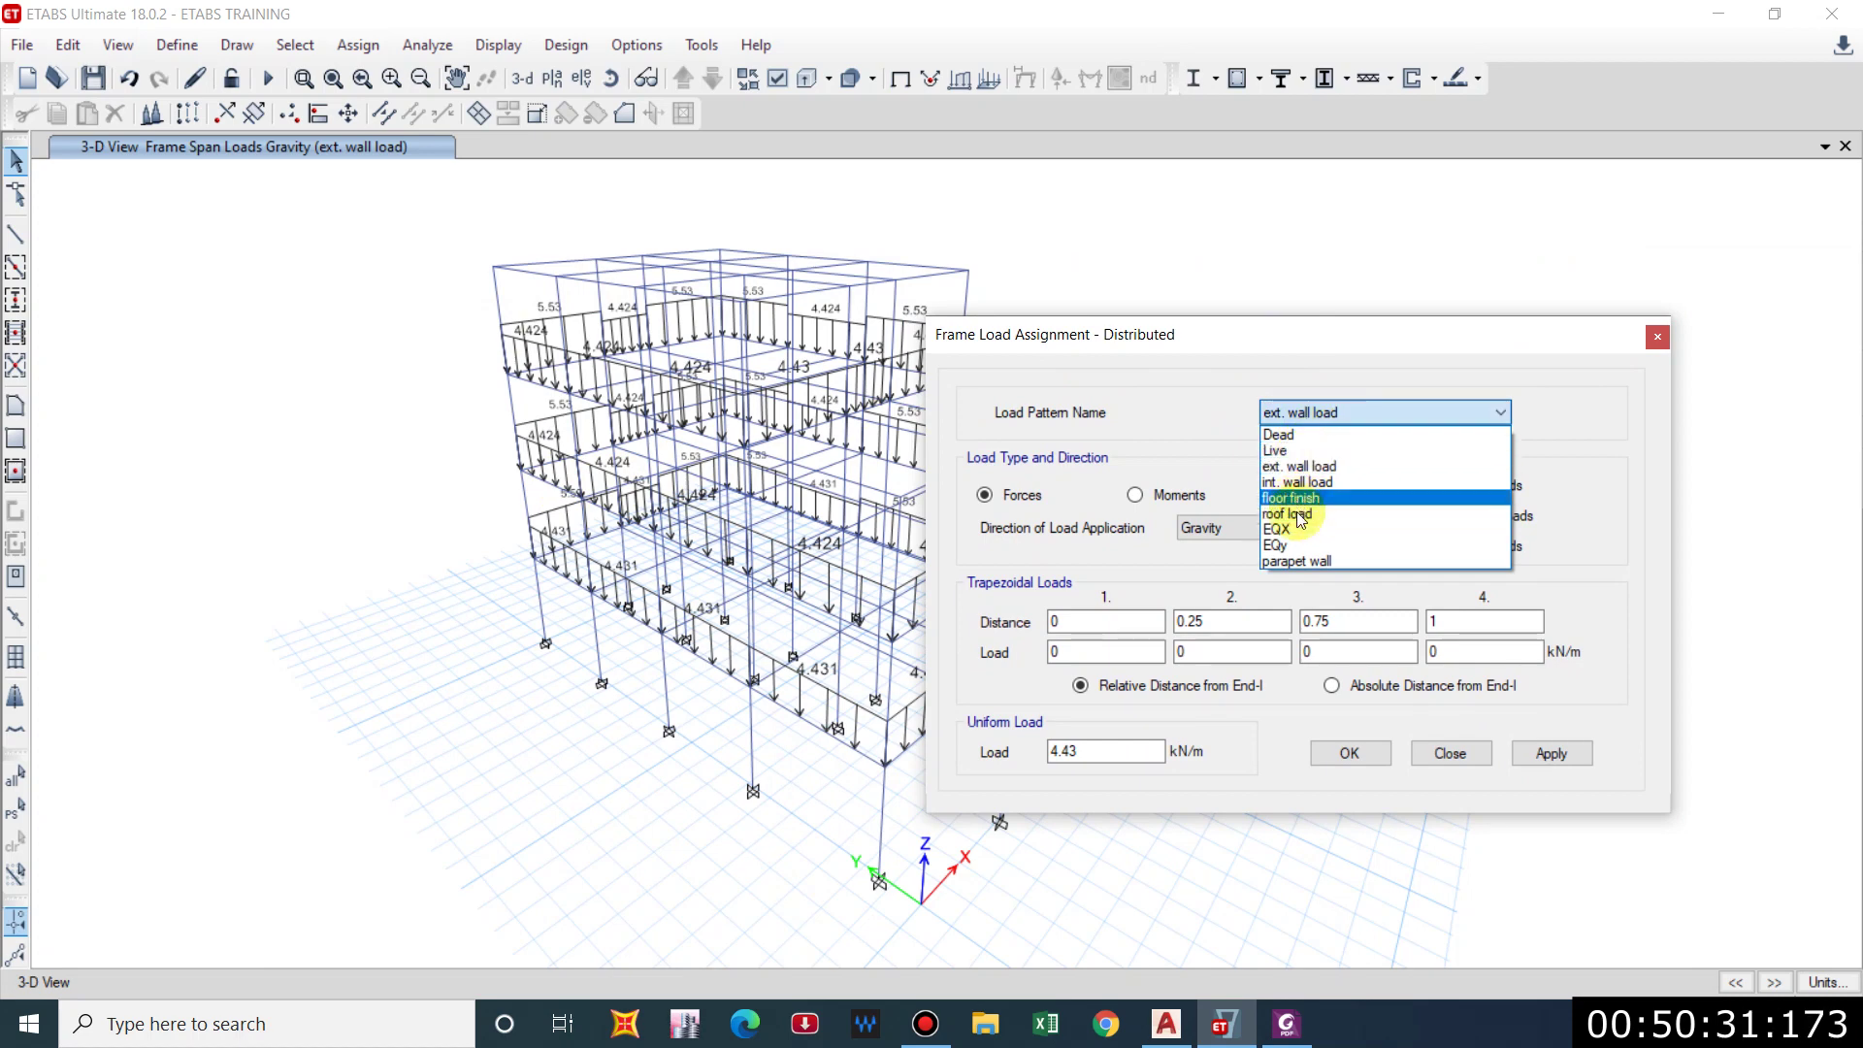
{"action": "left_click", "coordinate": [1293, 561]}
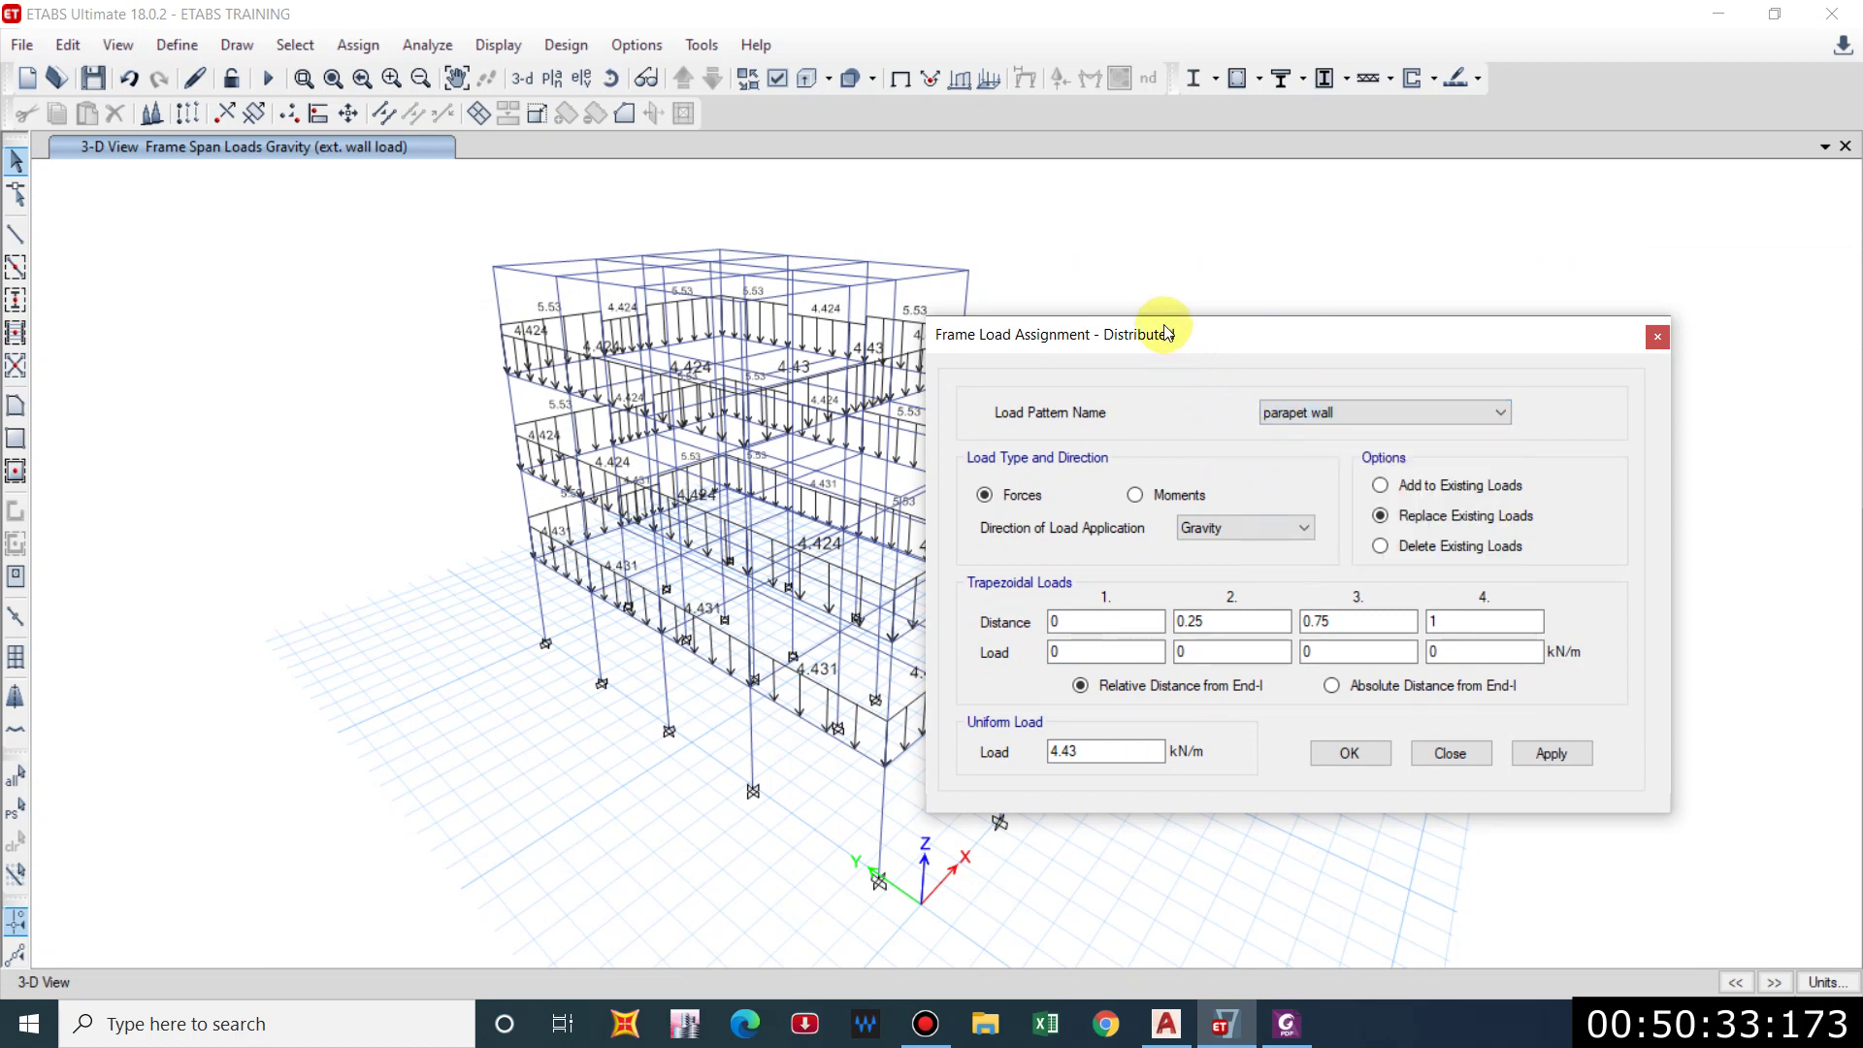
{"action": "left_click_drag", "start_coordinate": [1167, 333], "coordinate": [1458, 333]}
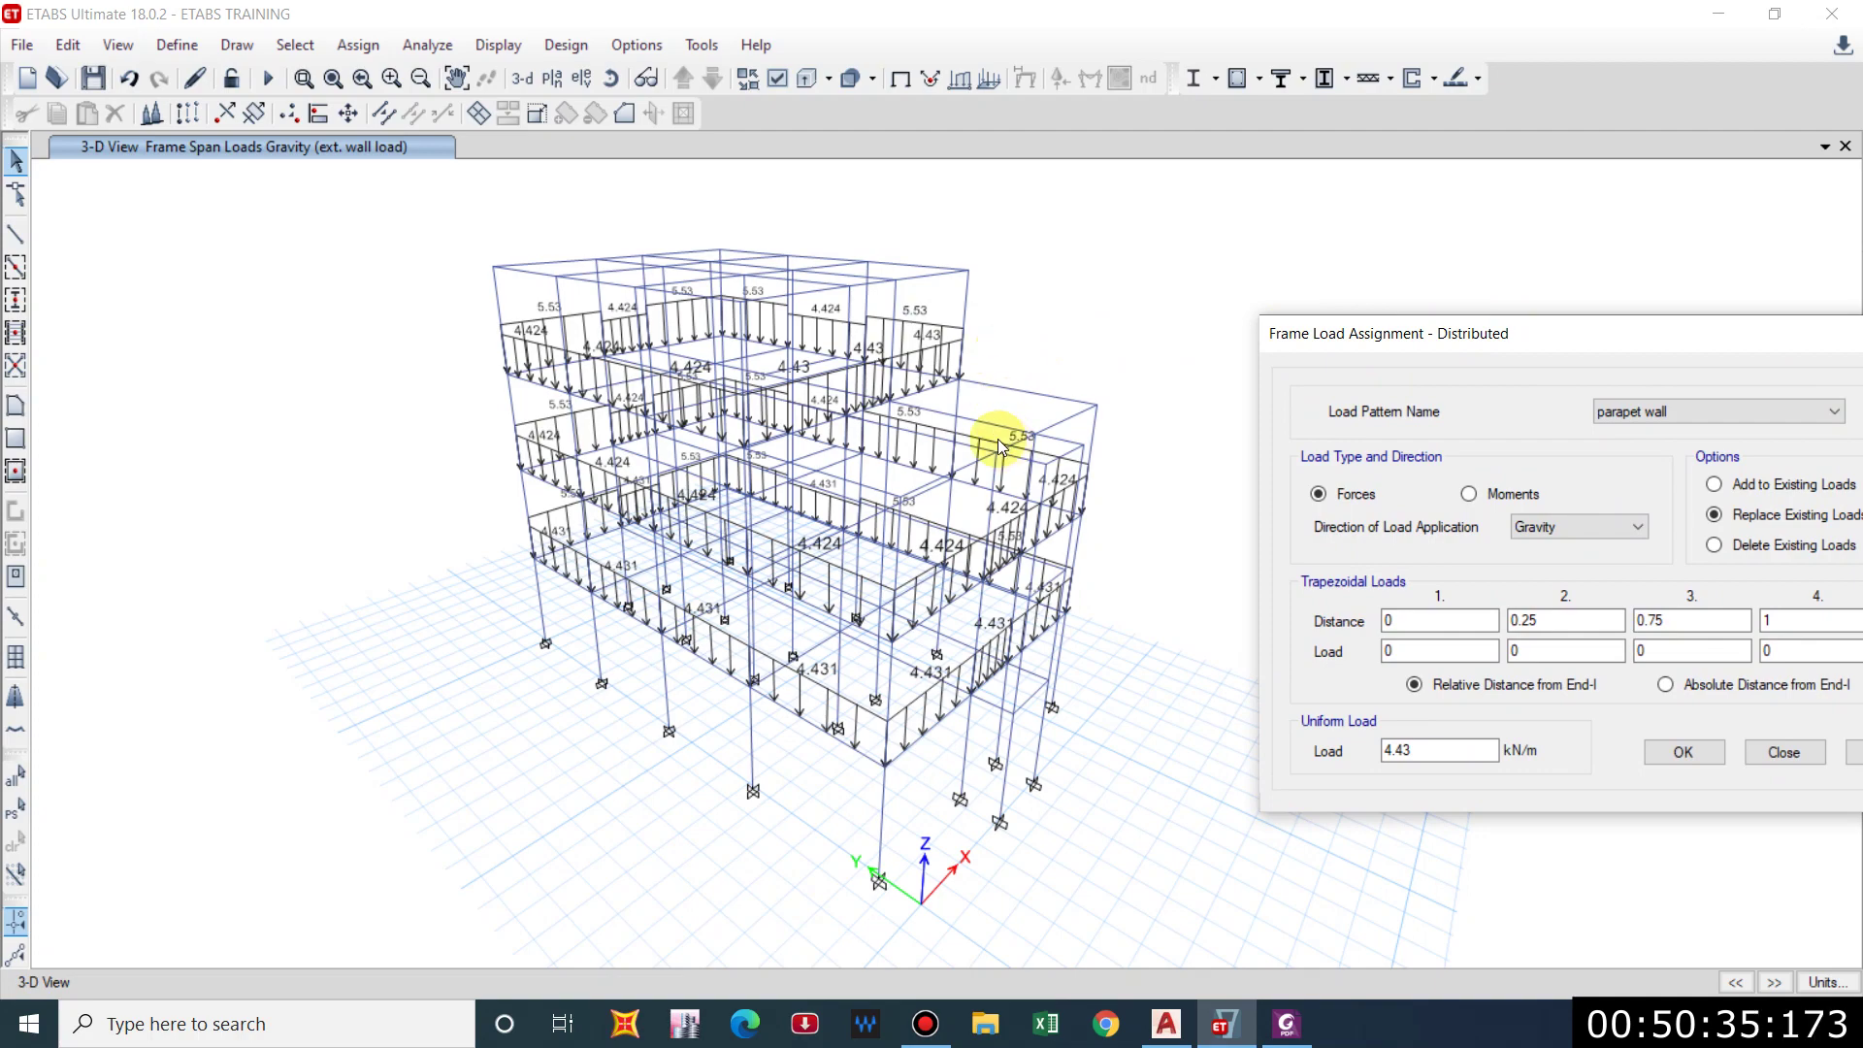
{"action": "middle_click_drag", "start_coordinate": [952, 528], "coordinate": [1029, 393]}
{"action": "left_click", "coordinate": [1029, 393]}
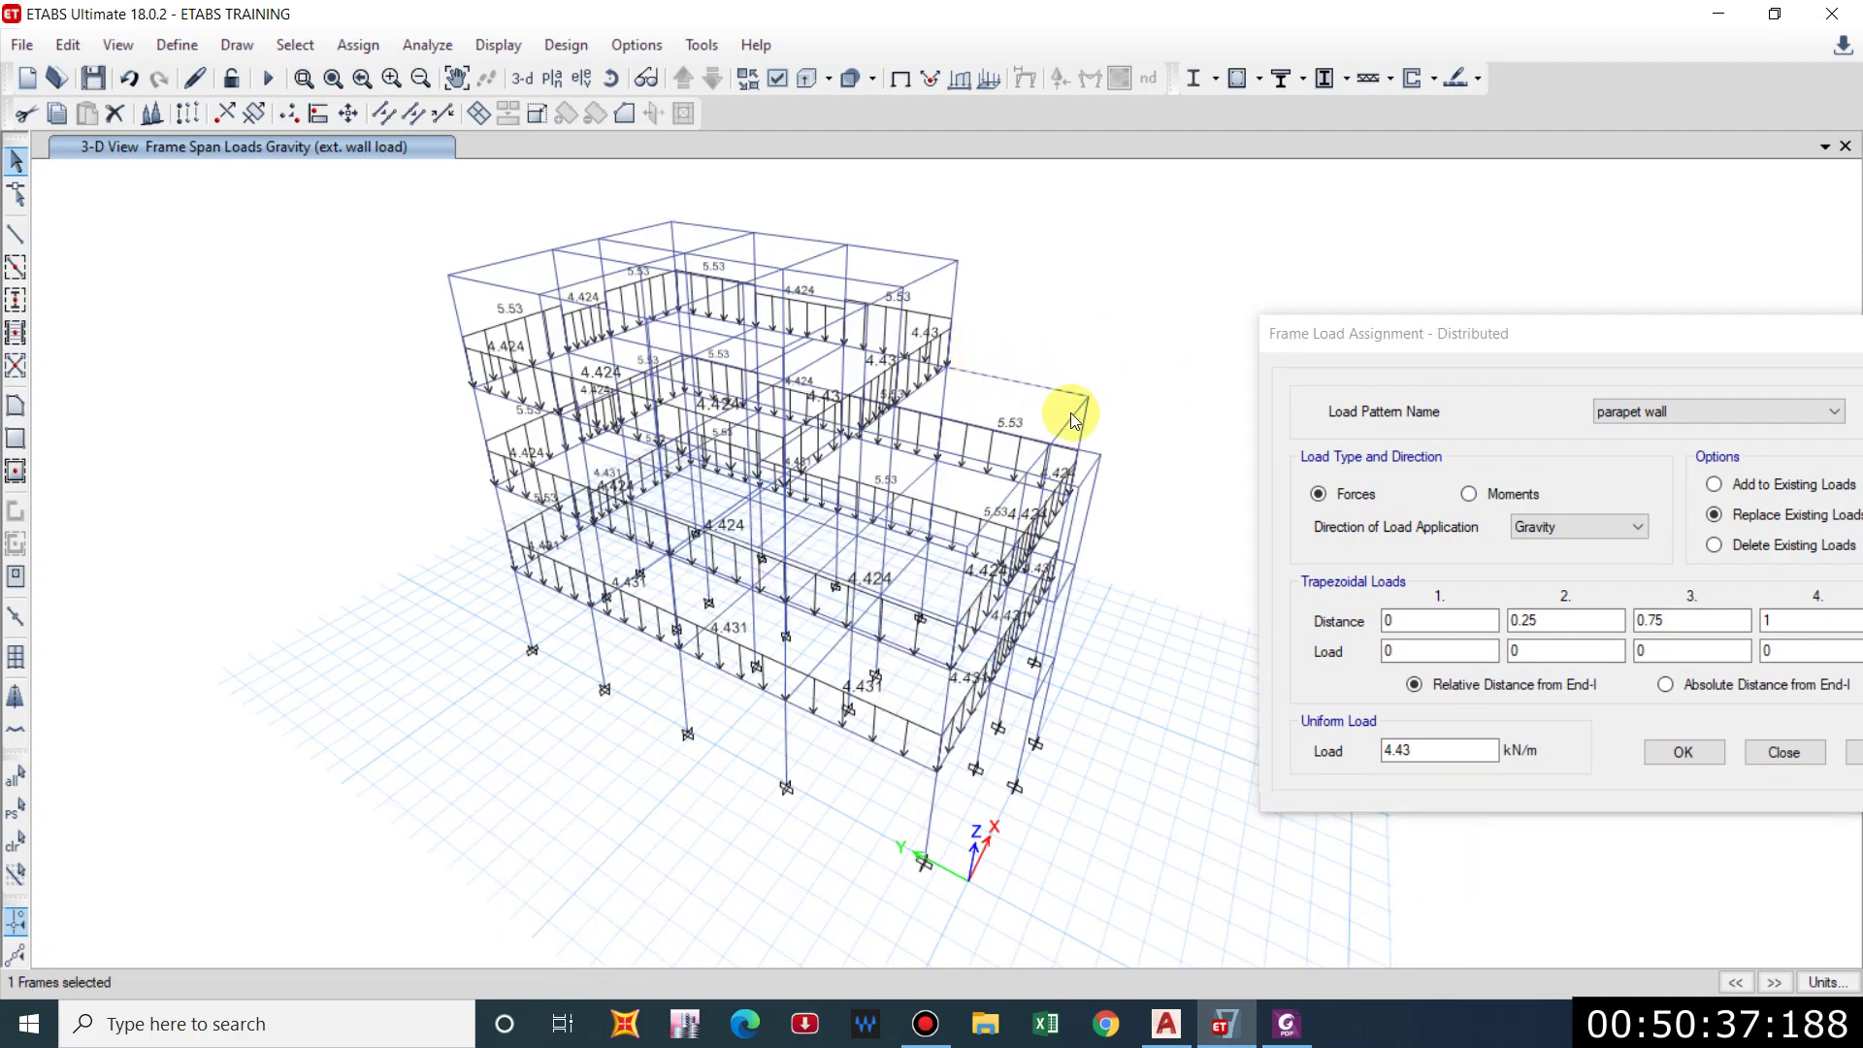
{"action": "scroll", "coordinate": [1032, 500], "scroll_direction": "up", "scroll_amount": 5}
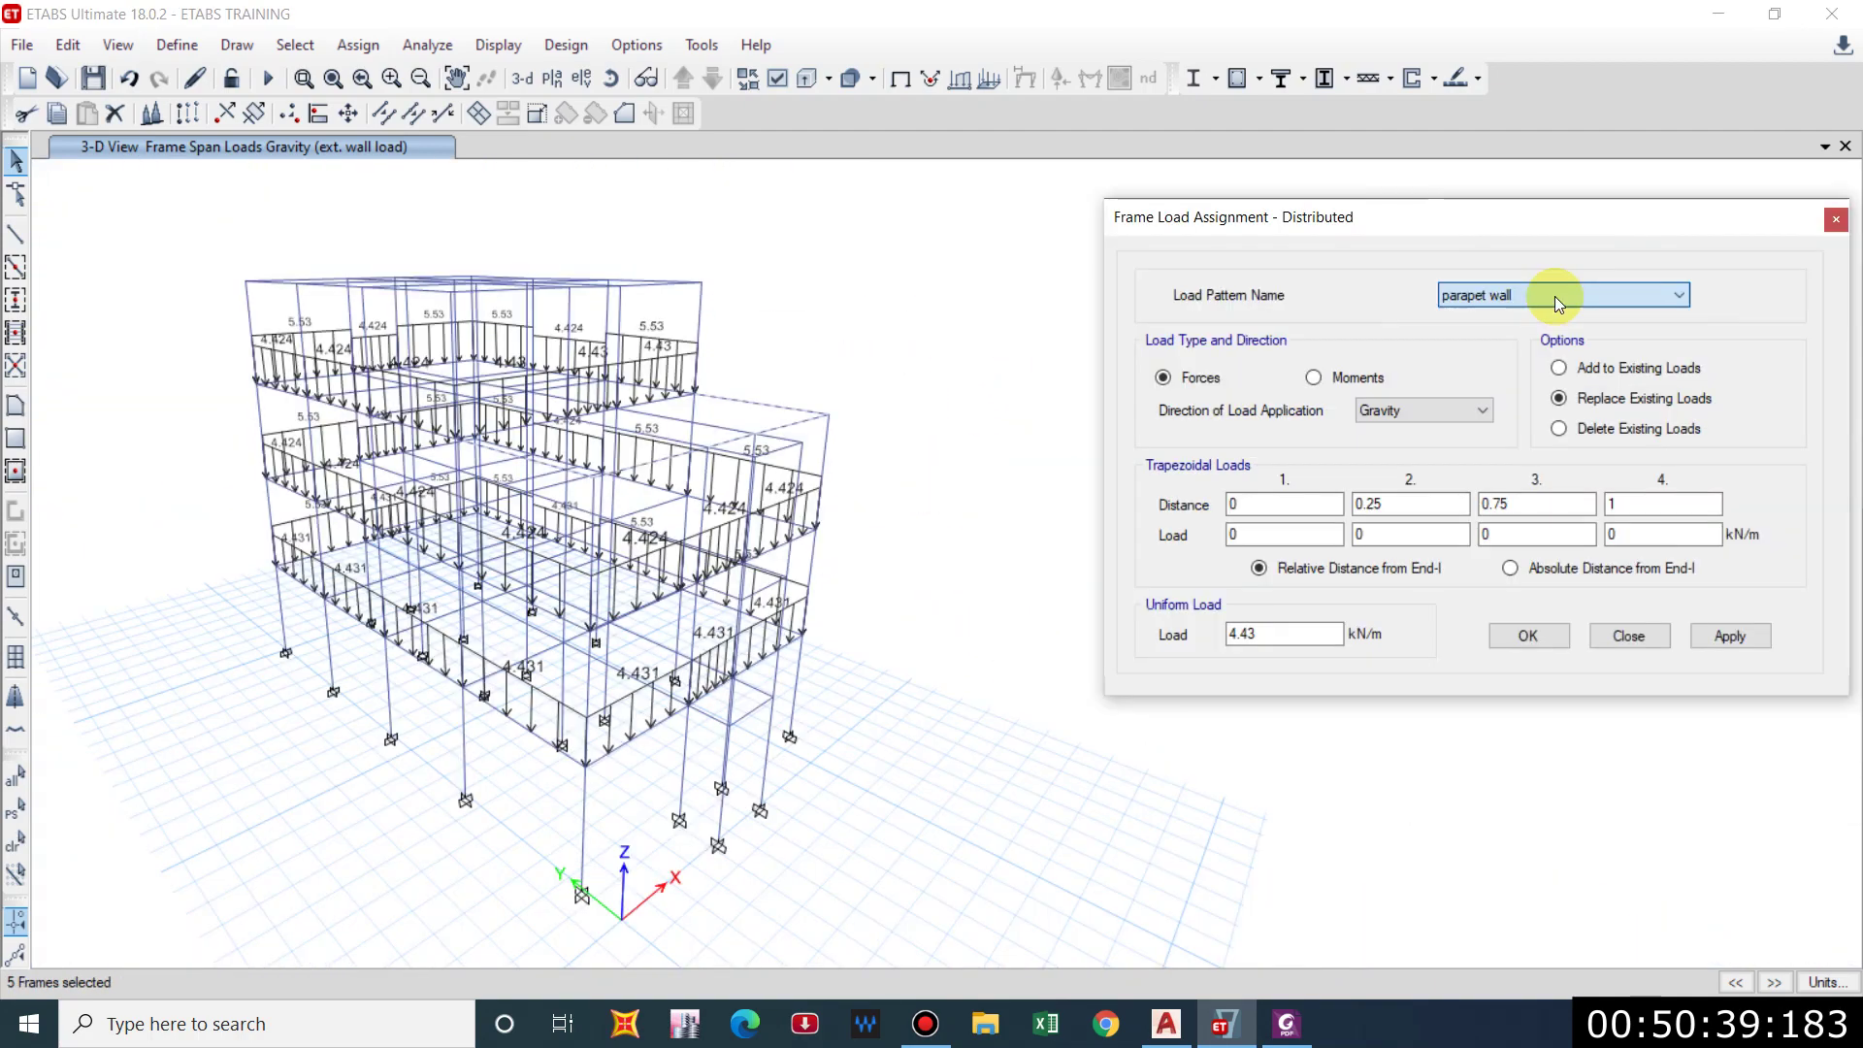
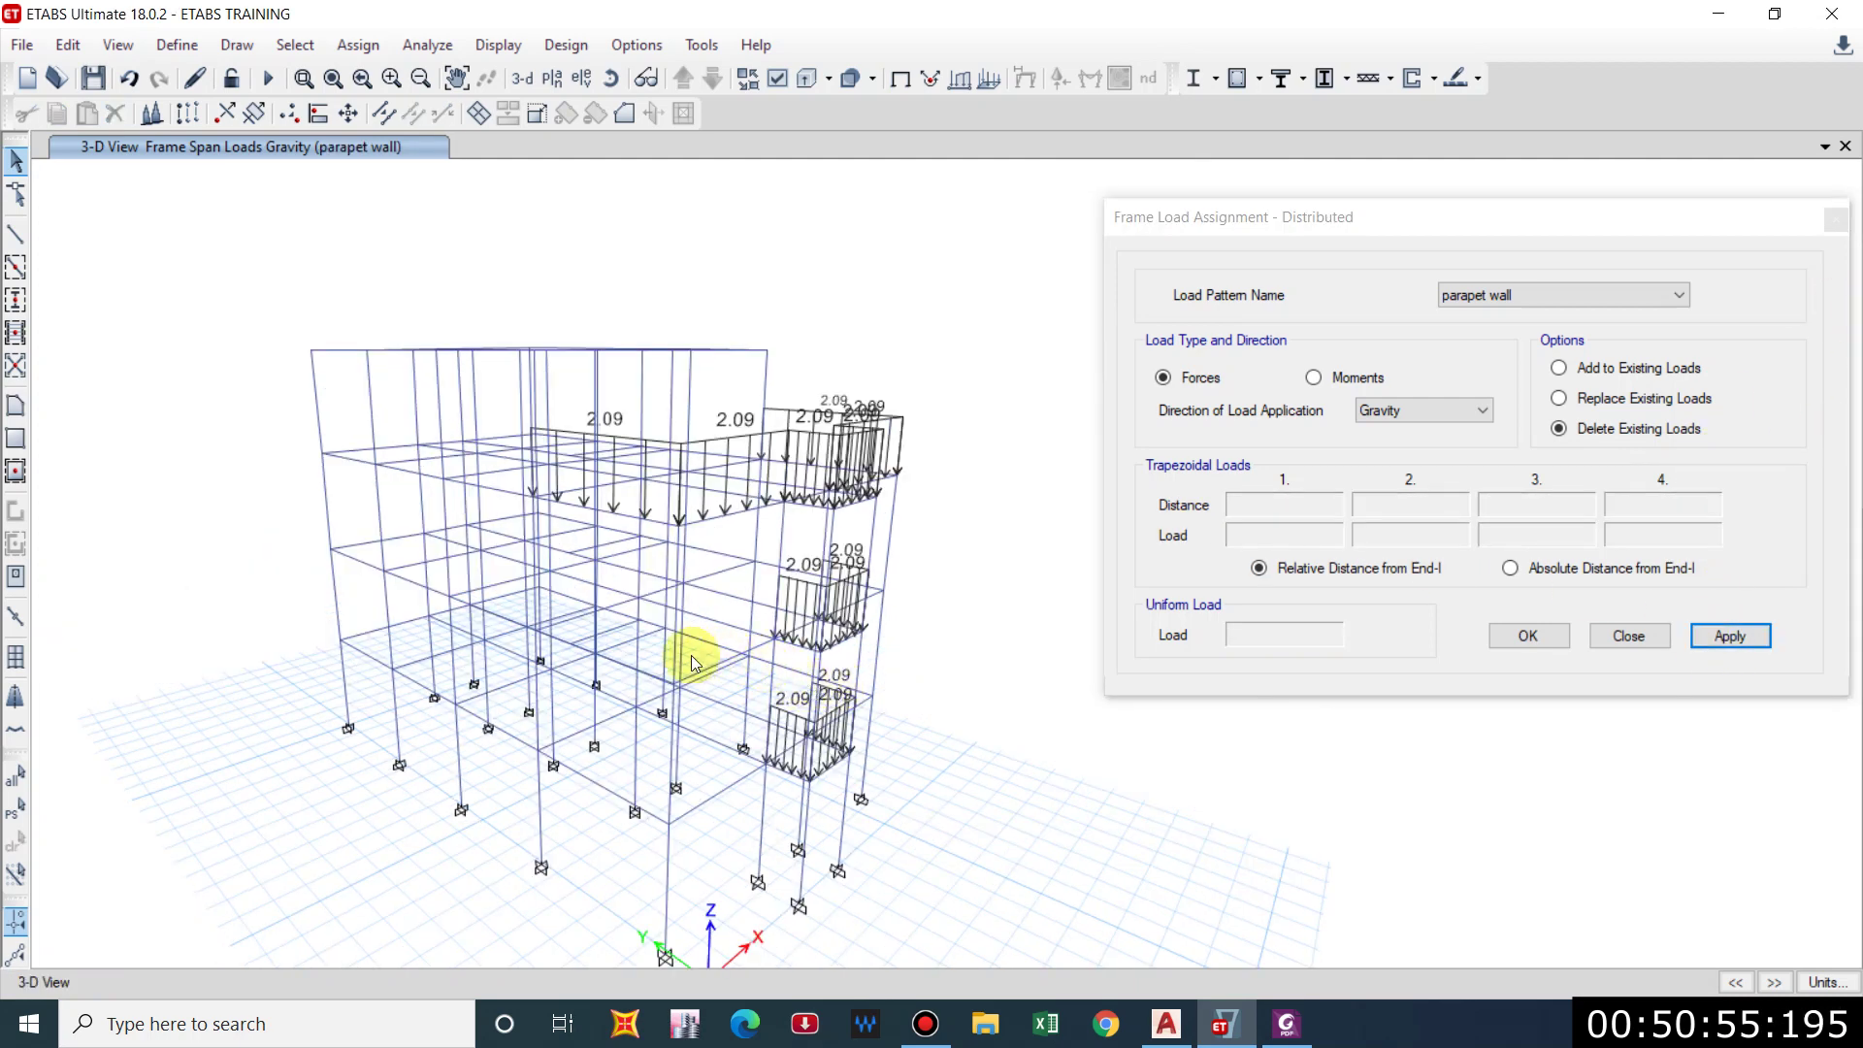
{"action": "key", "text": "Return"}
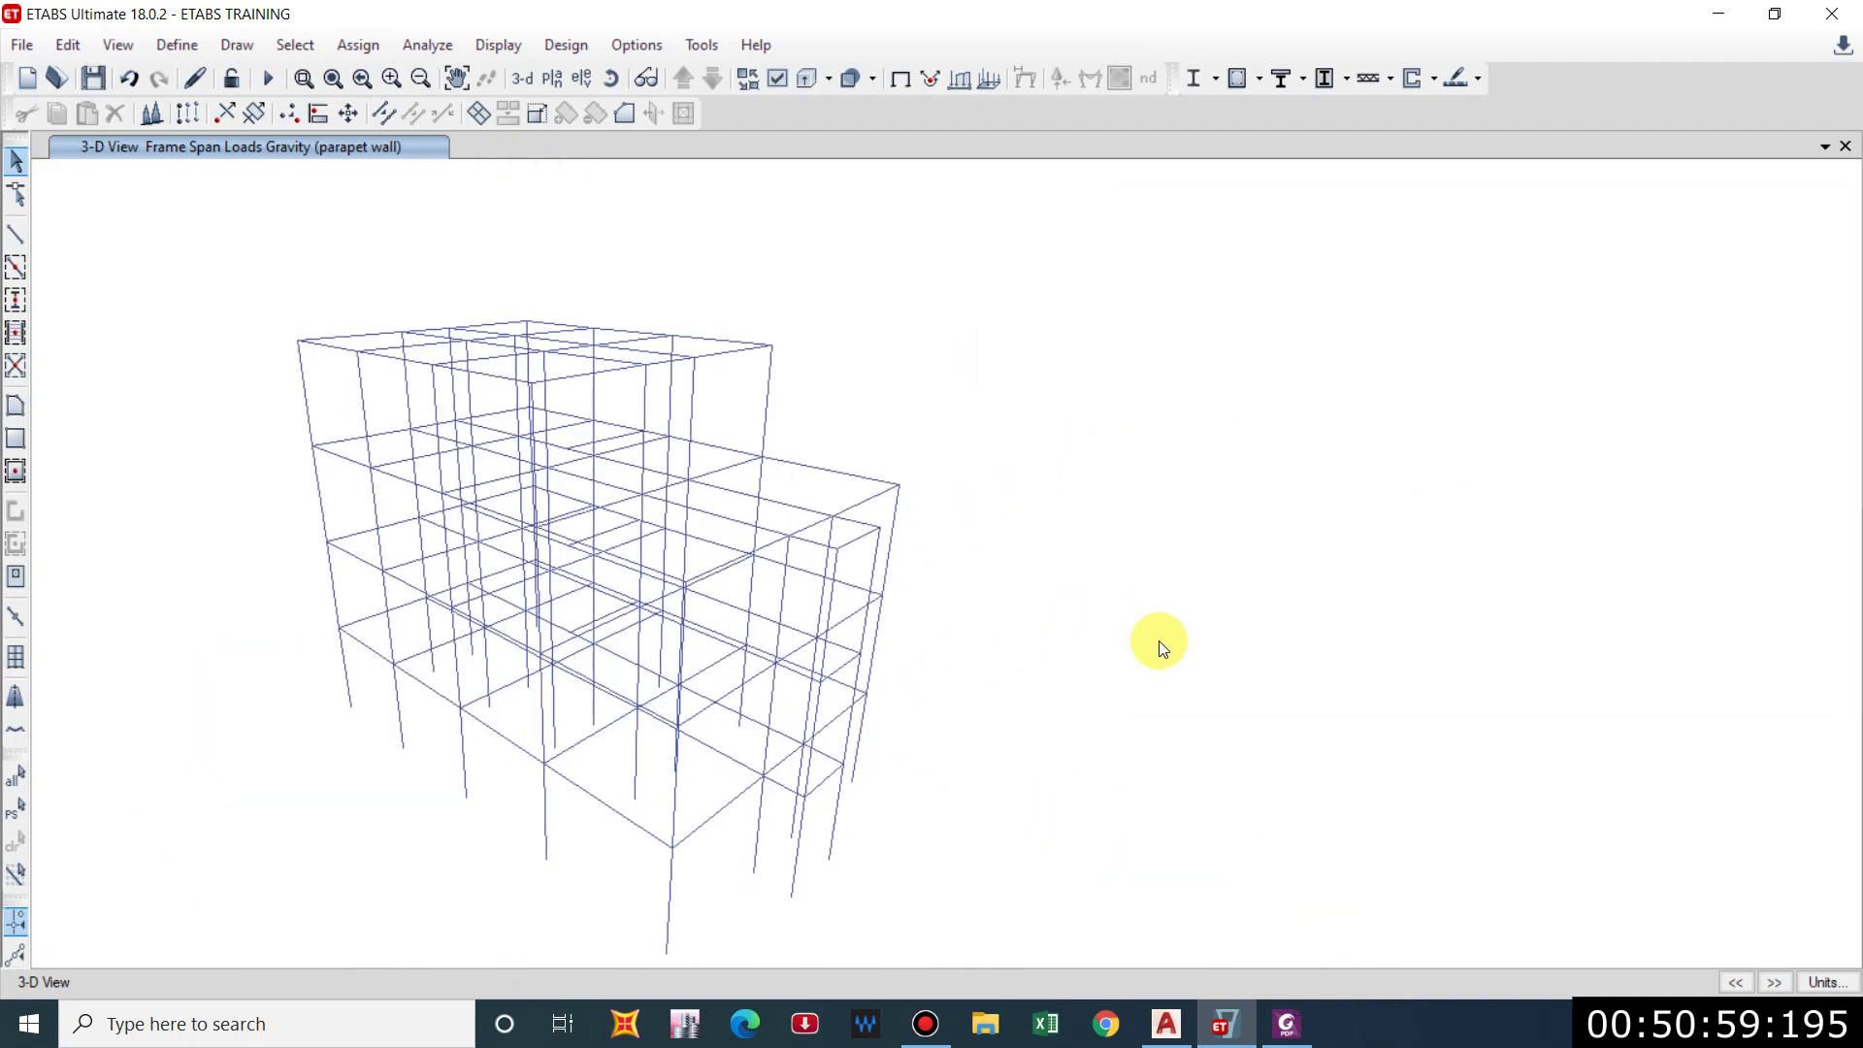
Switch to AutoCAD and examine the staircase in the building section, including its flights, mid-height landing and adjoining floor beams.
{"action": "key", "text": "alt+Tab"}
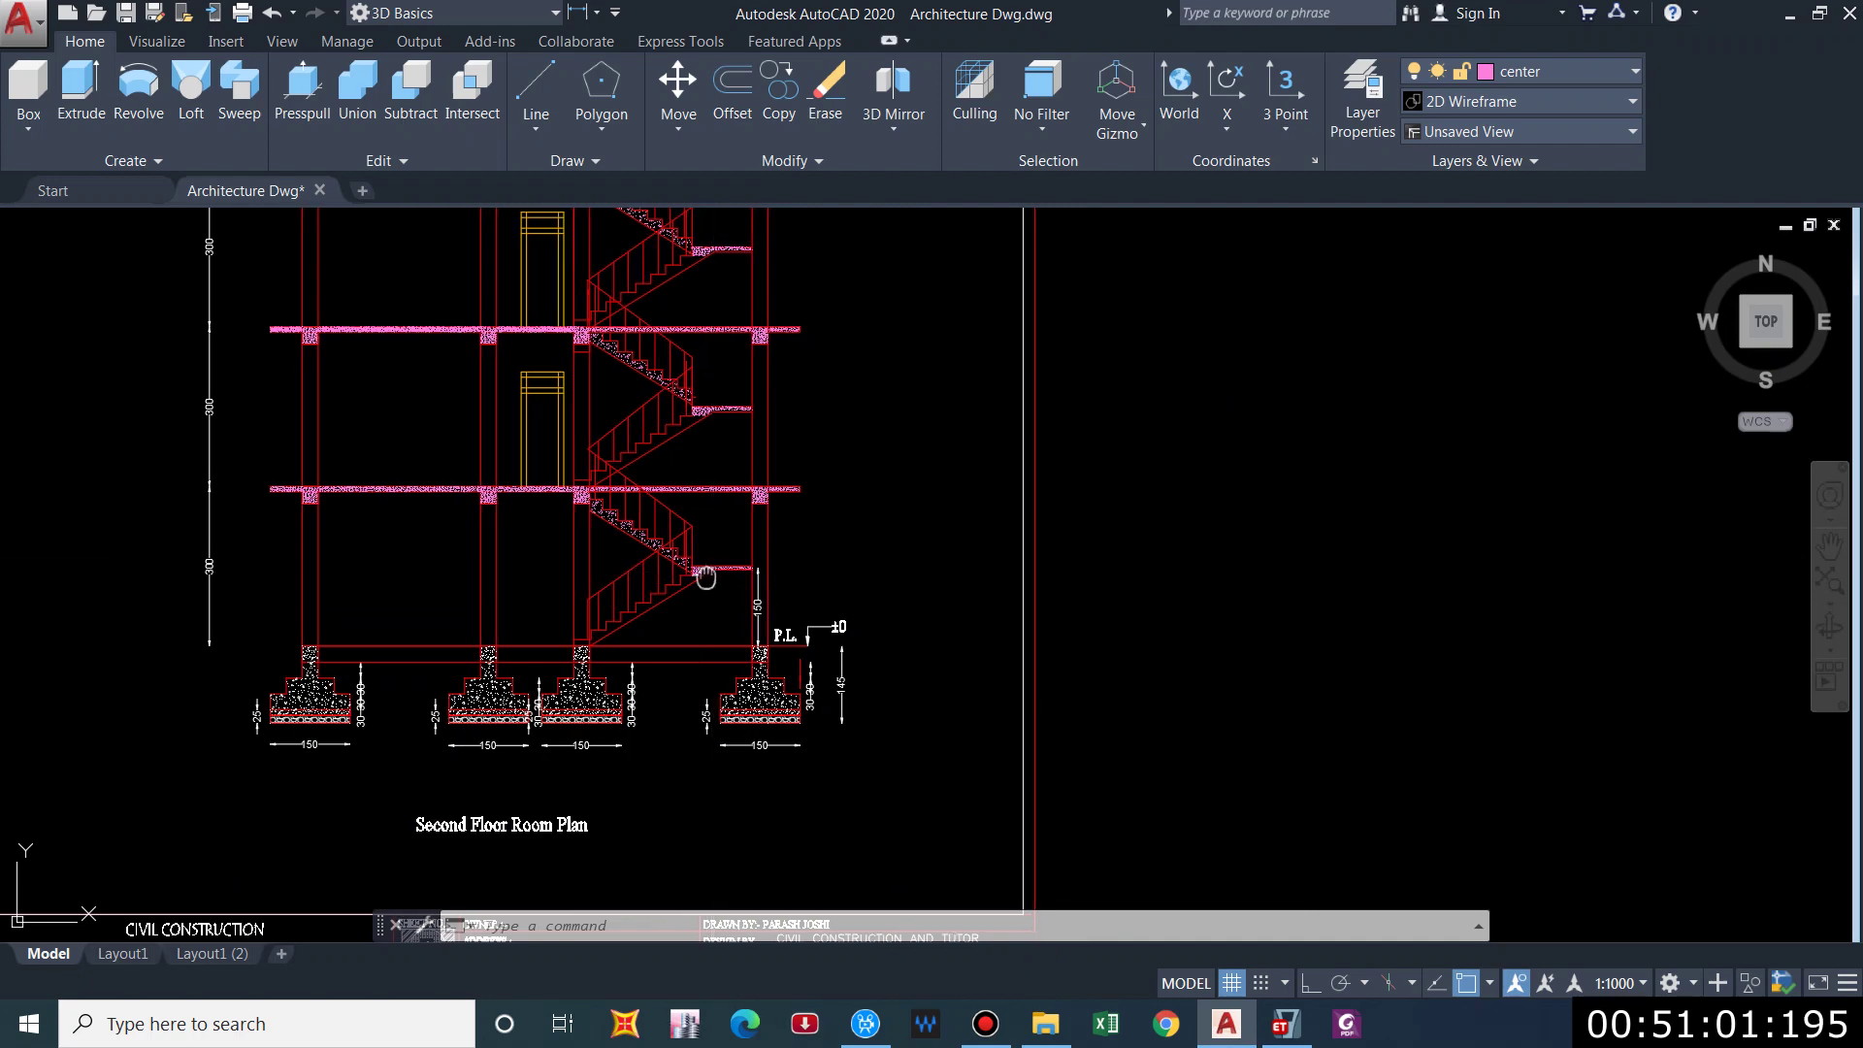
{"action": "scroll", "coordinate": [776, 582], "scroll_direction": "up", "scroll_amount": 1}
{"action": "scroll", "coordinate": [812, 528], "scroll_direction": "down", "scroll_amount": 1}
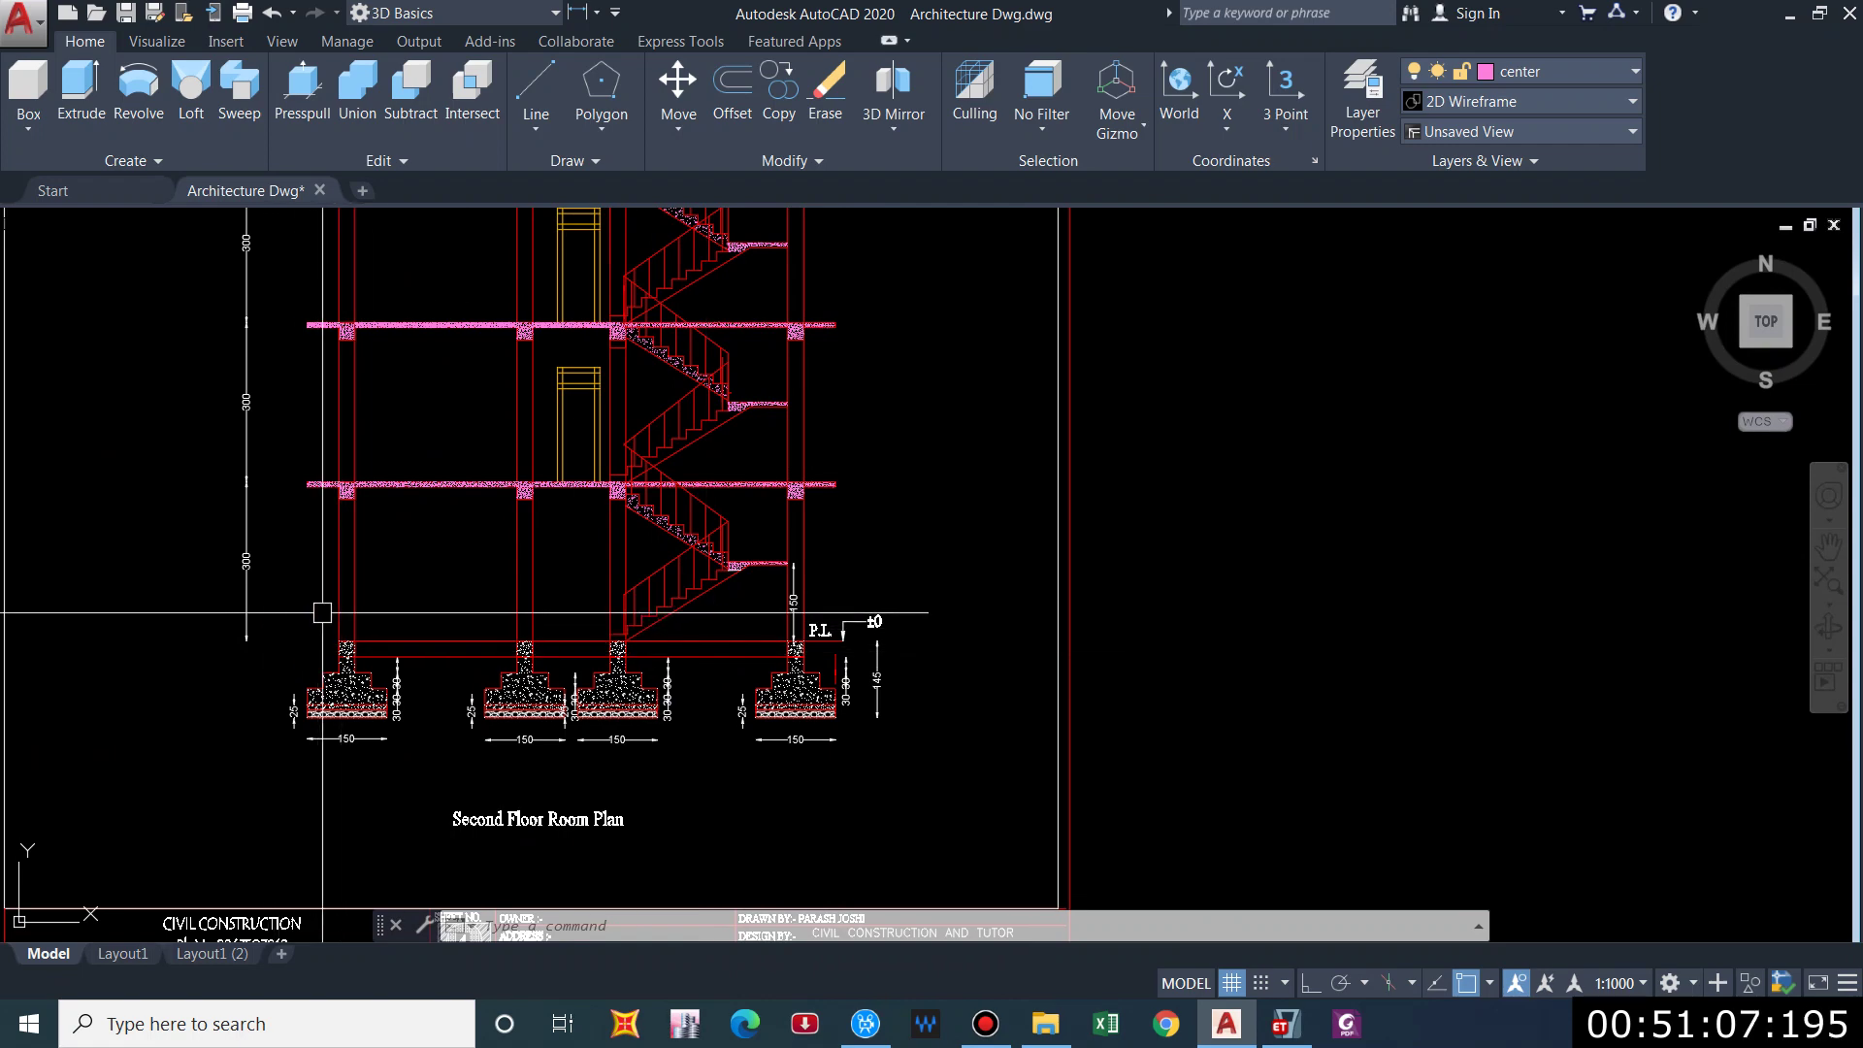
{"action": "scroll", "coordinate": [891, 602], "scroll_direction": "up", "scroll_amount": 2}
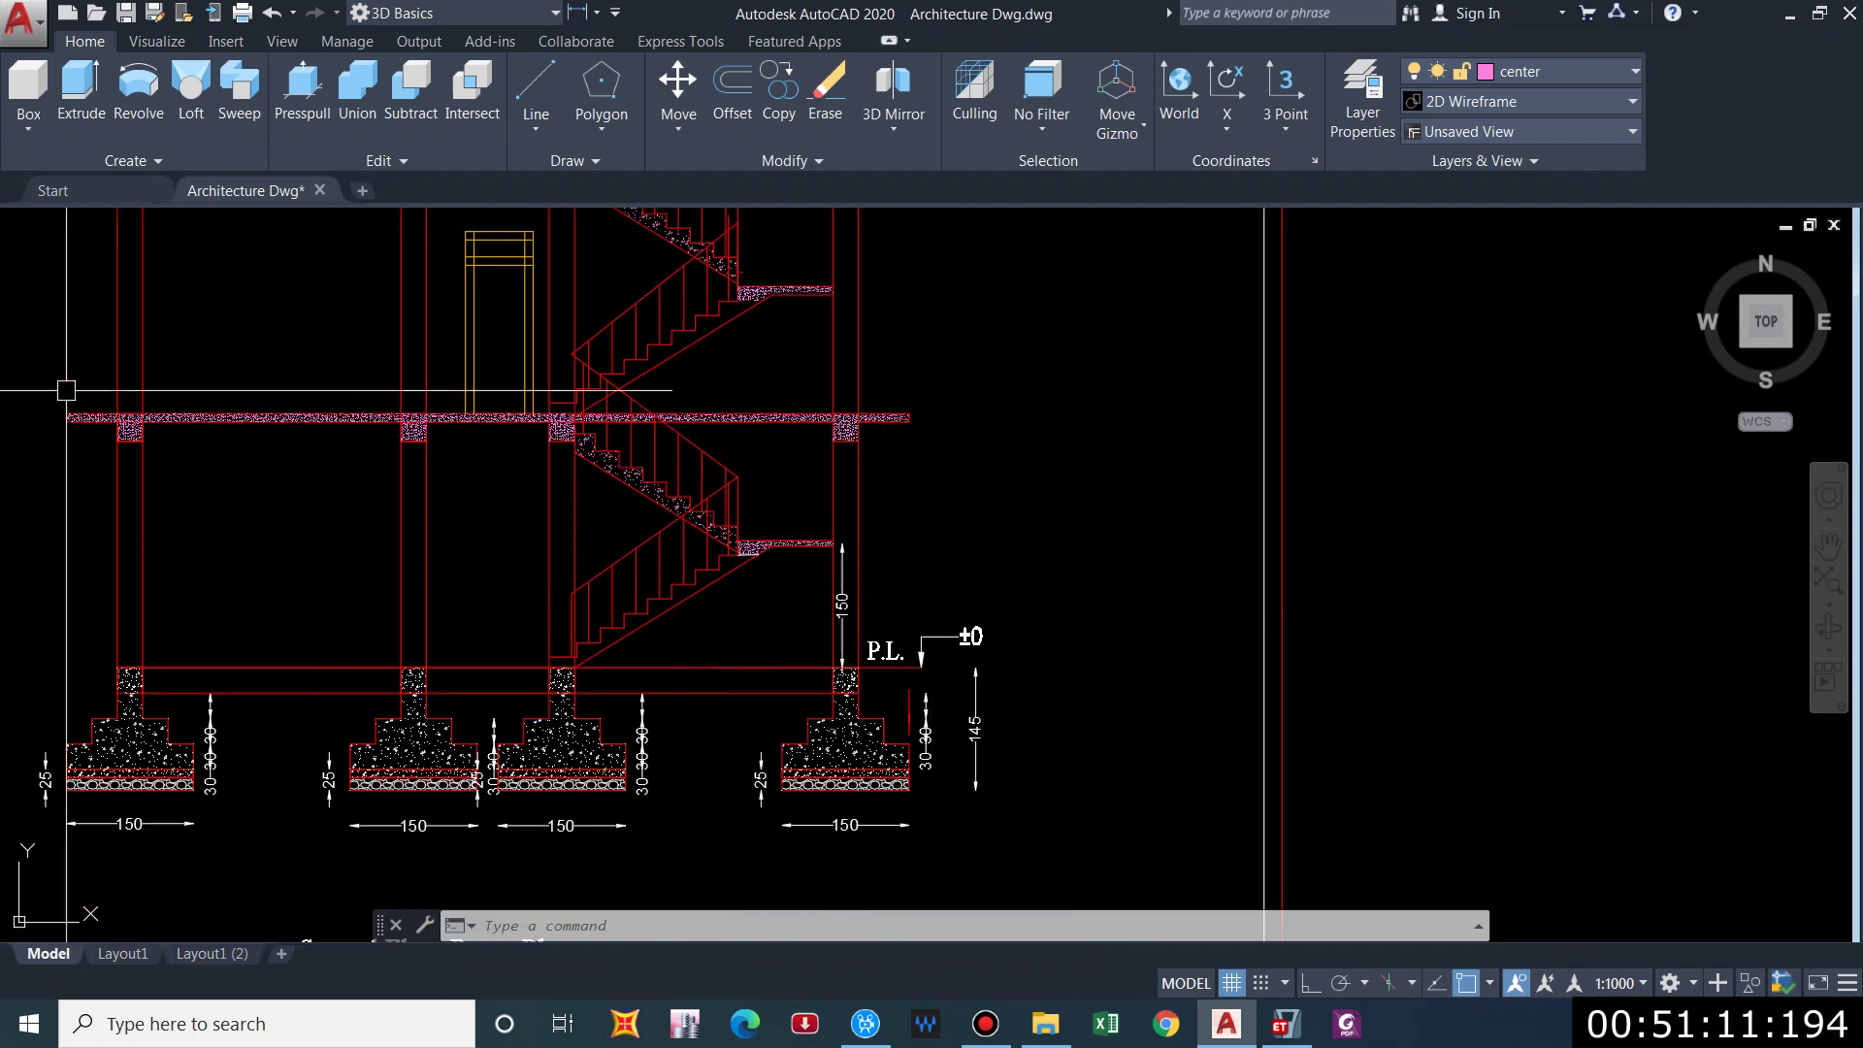
{"action": "scroll", "coordinate": [853, 404], "scroll_direction": "up", "scroll_amount": 2}
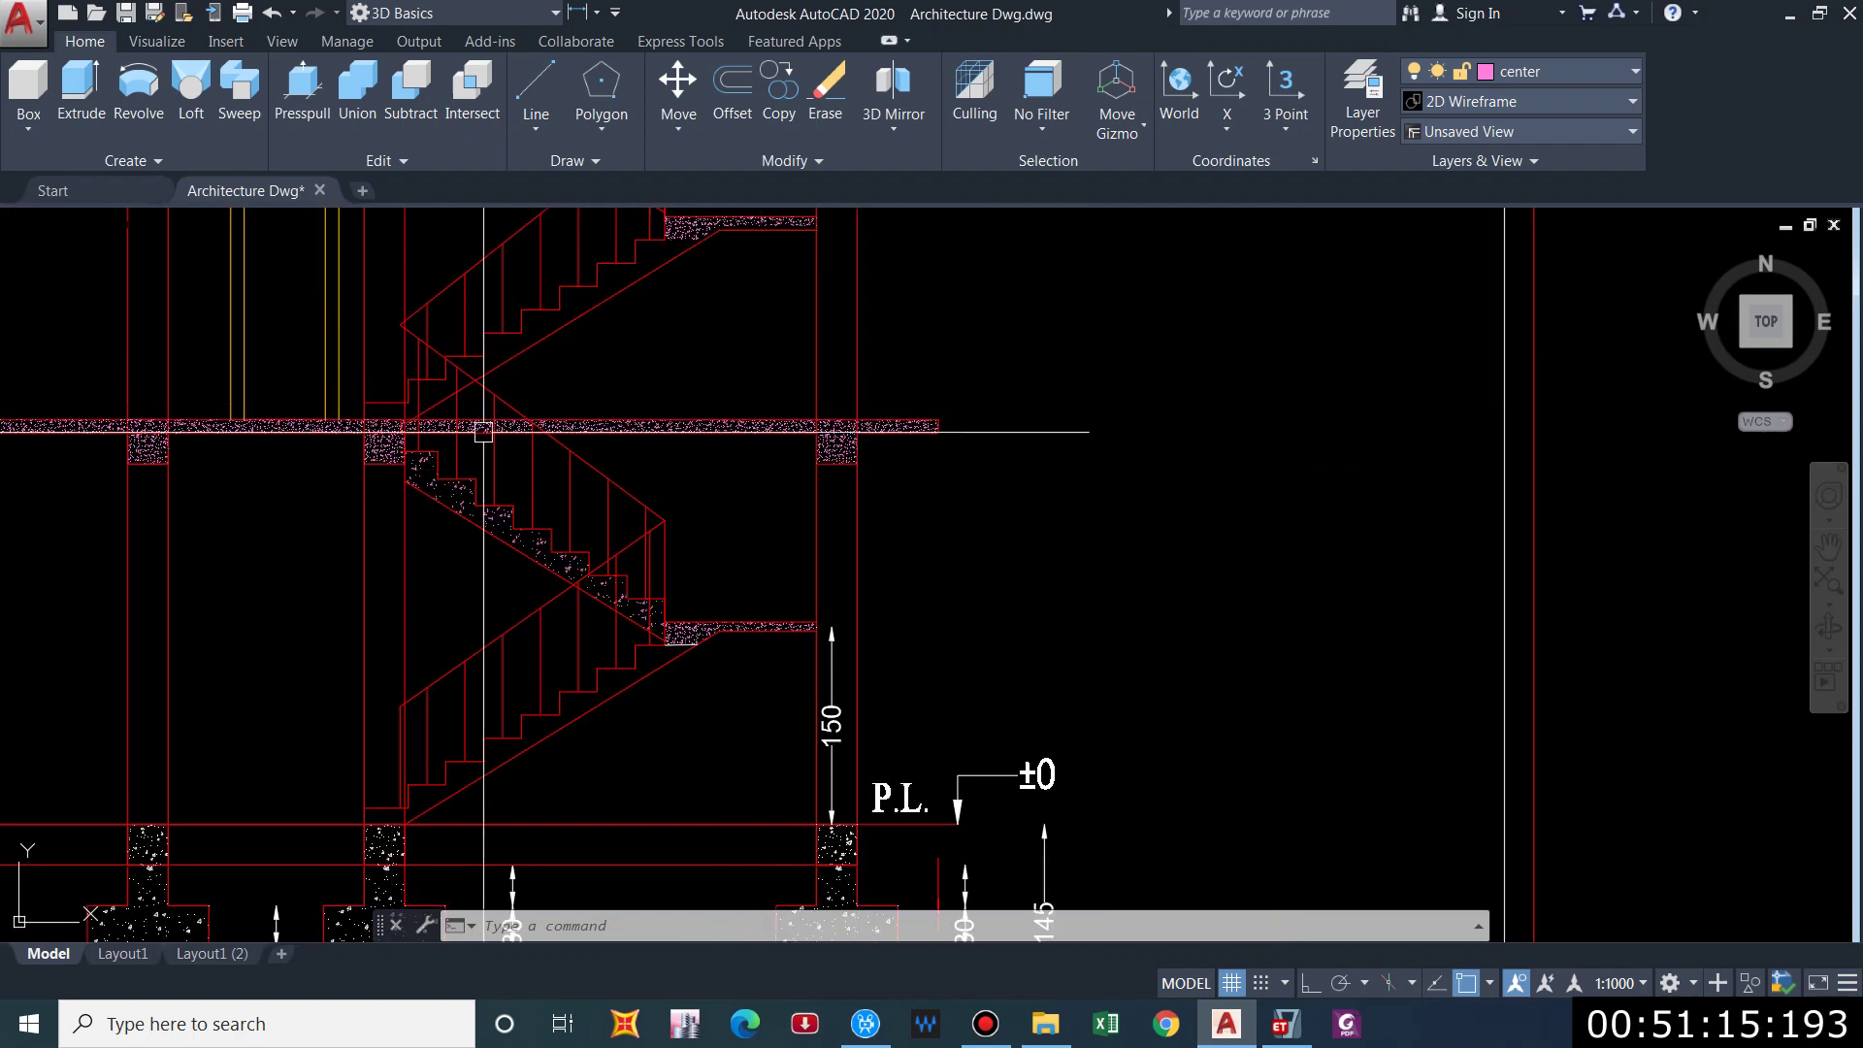
{"action": "scroll", "coordinate": [405, 466], "scroll_direction": "up", "scroll_amount": 2}
{"action": "scroll", "coordinate": [646, 497], "scroll_direction": "down", "scroll_amount": 2}
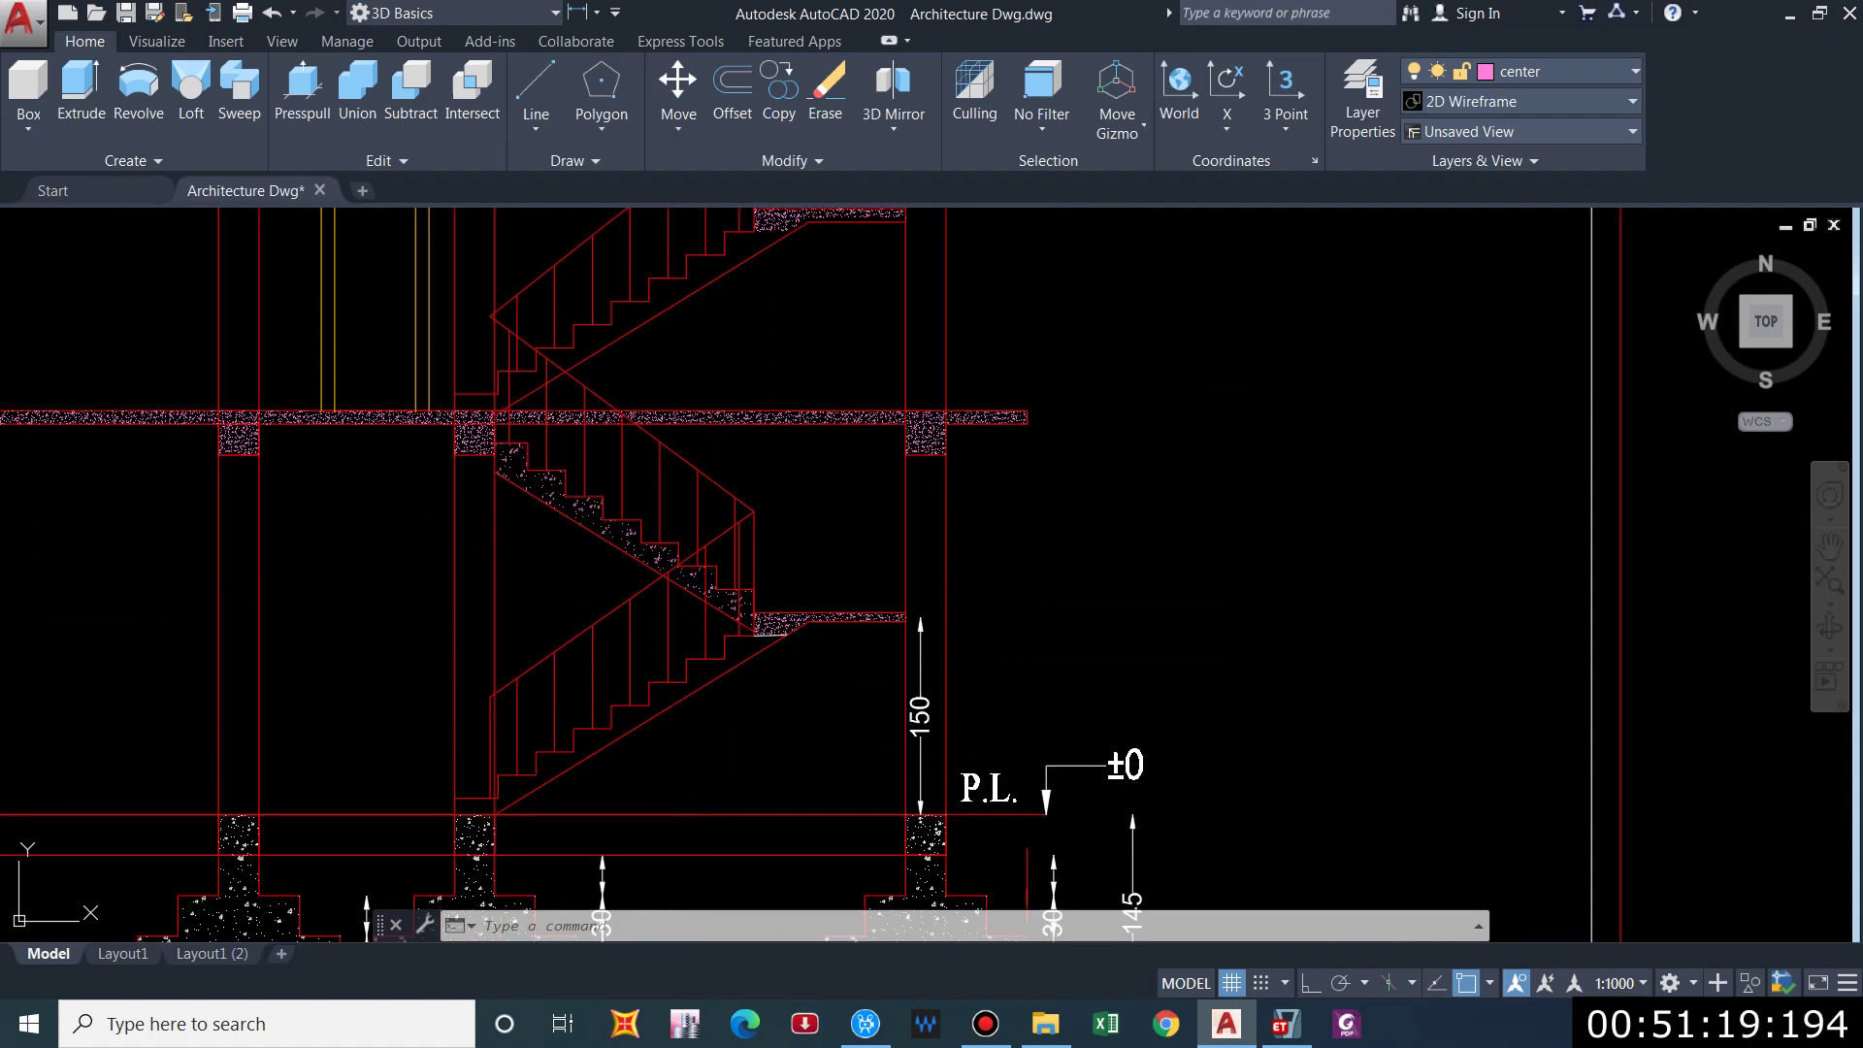
{"action": "scroll", "coordinate": [770, 528], "scroll_direction": "down", "scroll_amount": 2}
{"action": "scroll", "coordinate": [641, 672], "scroll_direction": "up", "scroll_amount": 4}
{"action": "scroll", "coordinate": [670, 505], "scroll_direction": "down", "scroll_amount": 5}
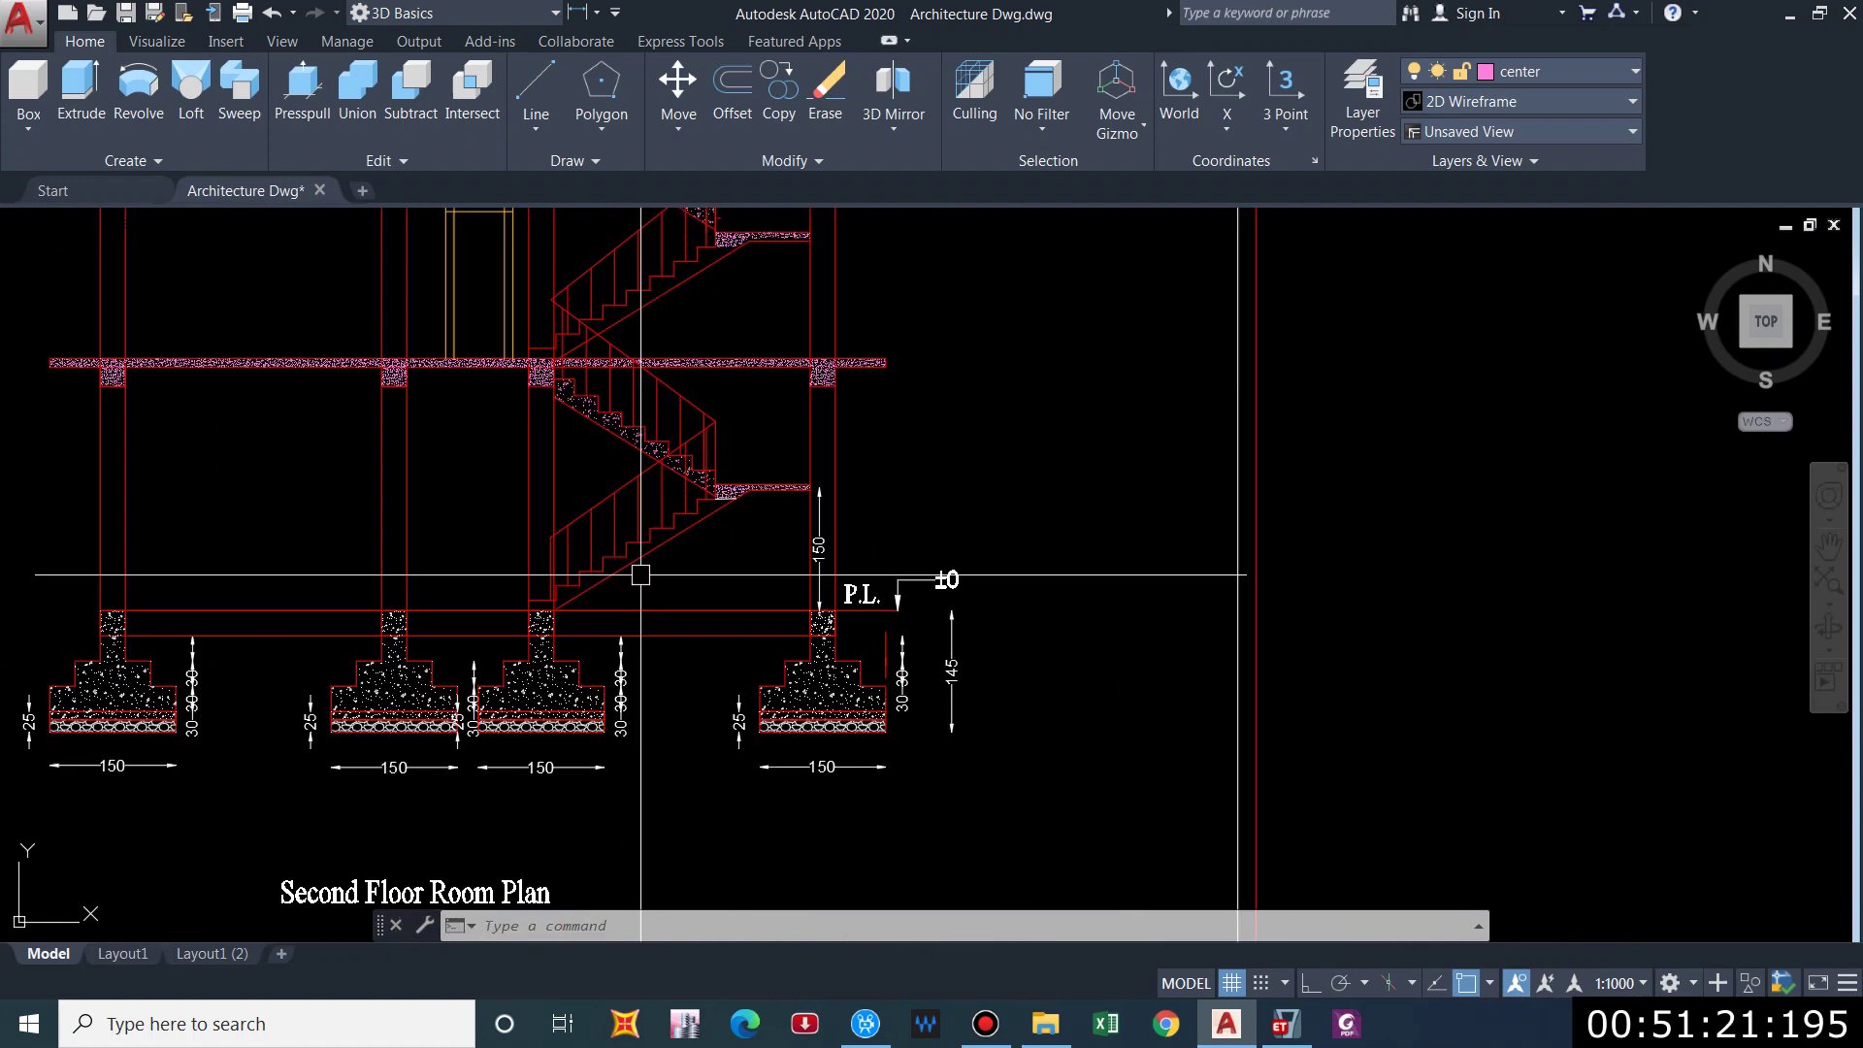
{"action": "scroll", "coordinate": [736, 428], "scroll_direction": "up", "scroll_amount": 5}
{"action": "middle_click_drag", "start_coordinate": [632, 362], "coordinate": [548, 424]}
{"action": "scroll", "coordinate": [679, 631], "scroll_direction": "down", "scroll_amount": 2}
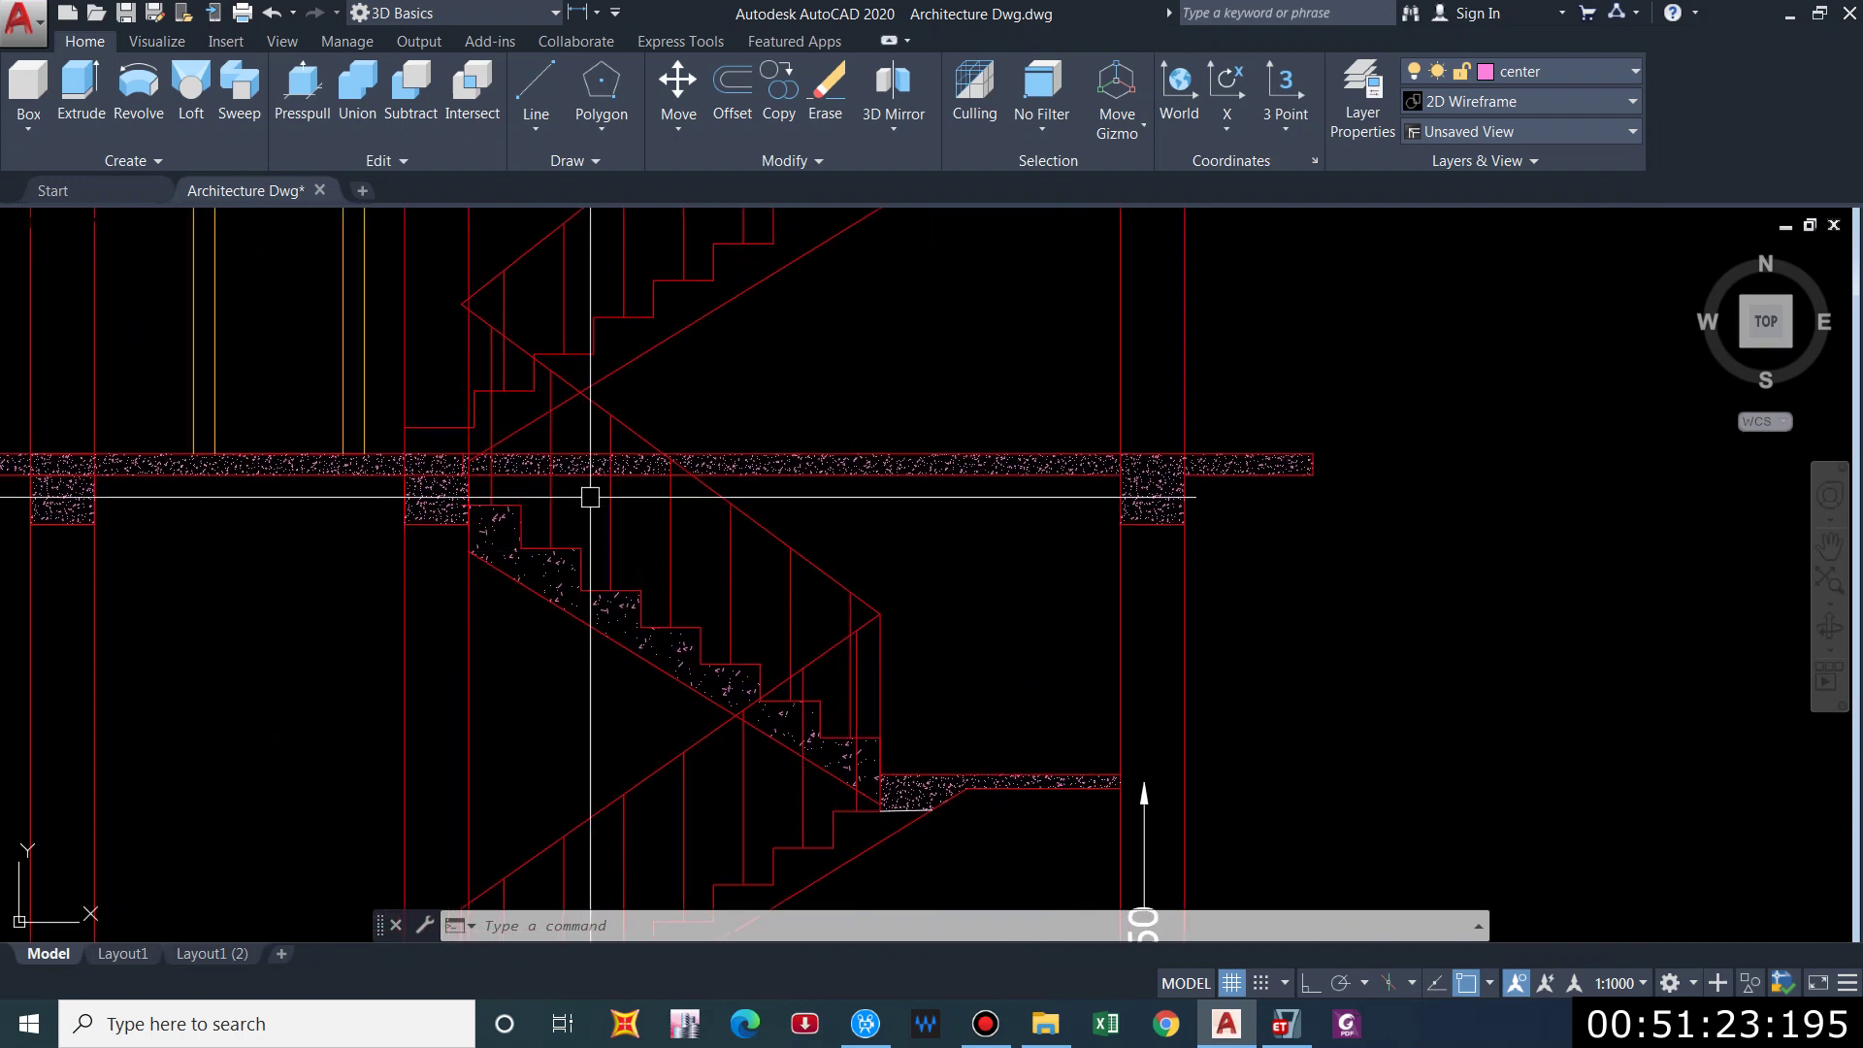
{"action": "scroll", "coordinate": [791, 684], "scroll_direction": "up", "scroll_amount": 2}
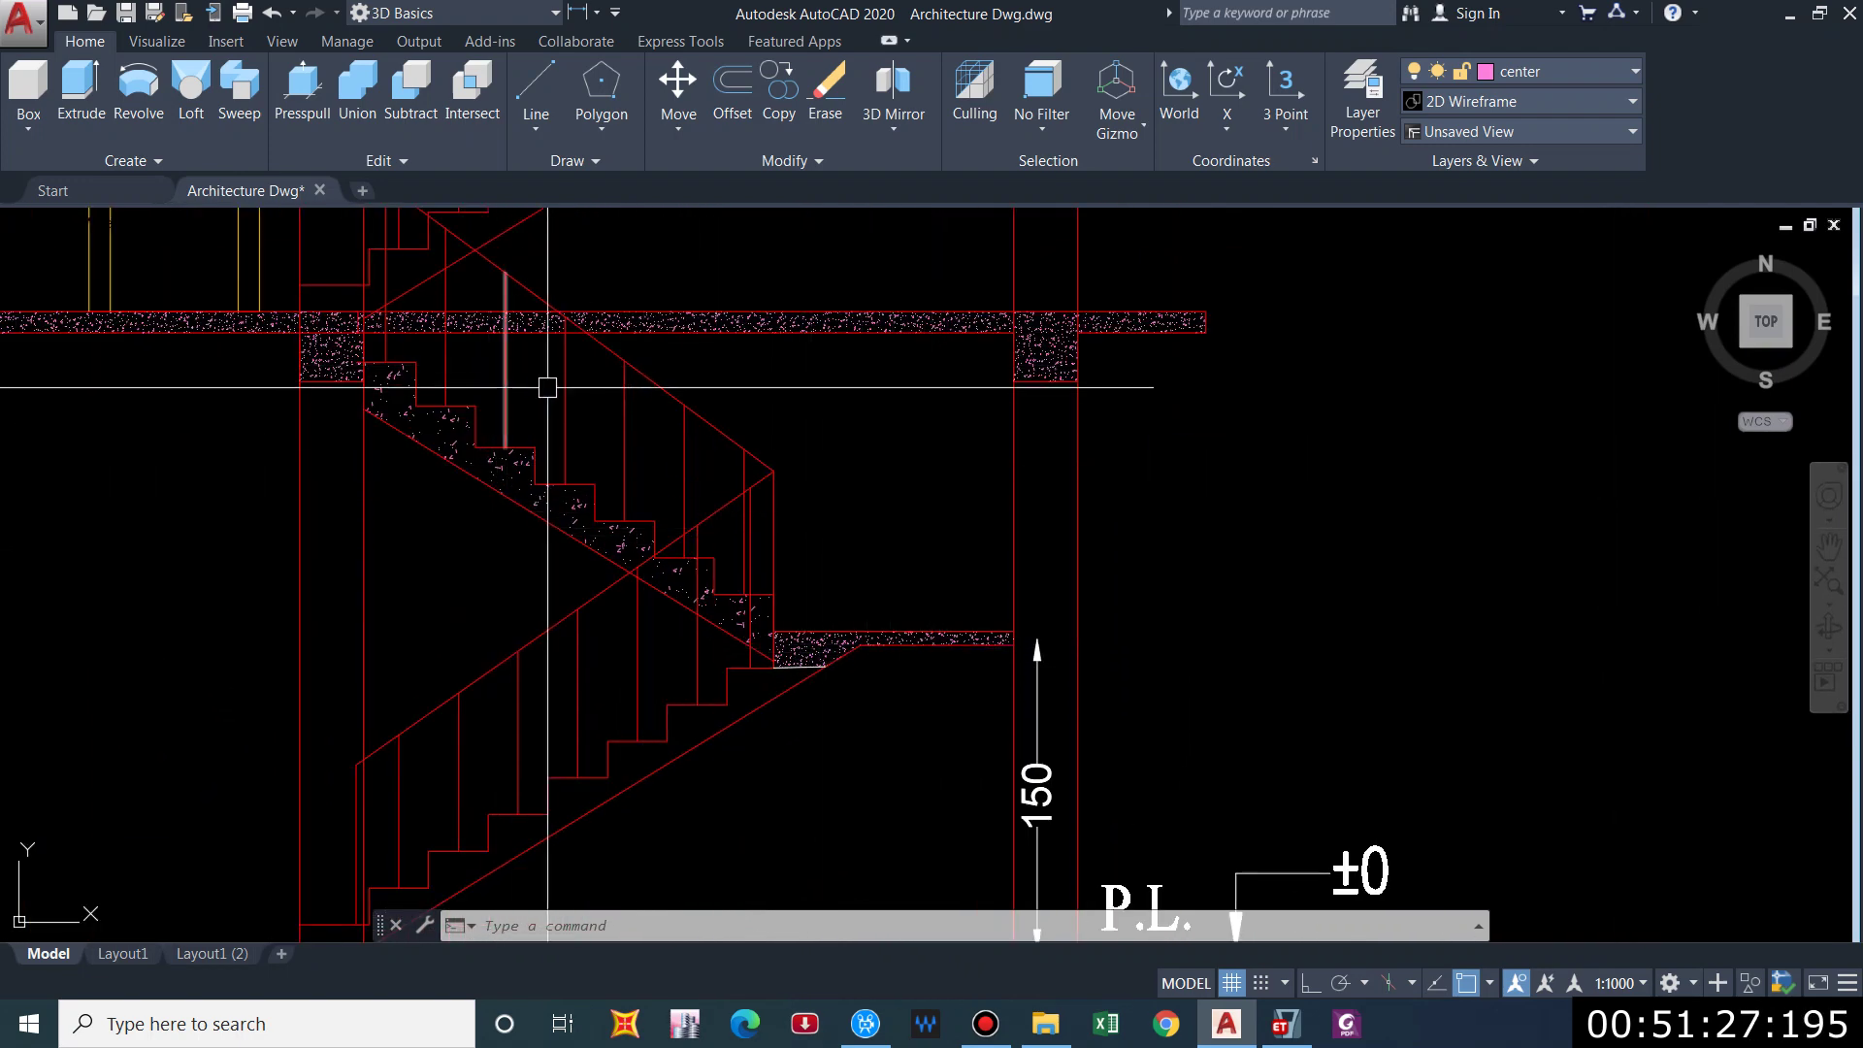
{"action": "scroll", "coordinate": [824, 403], "scroll_direction": "down", "scroll_amount": 2}
{"action": "scroll", "coordinate": [673, 376], "scroll_direction": "up", "scroll_amount": 2}
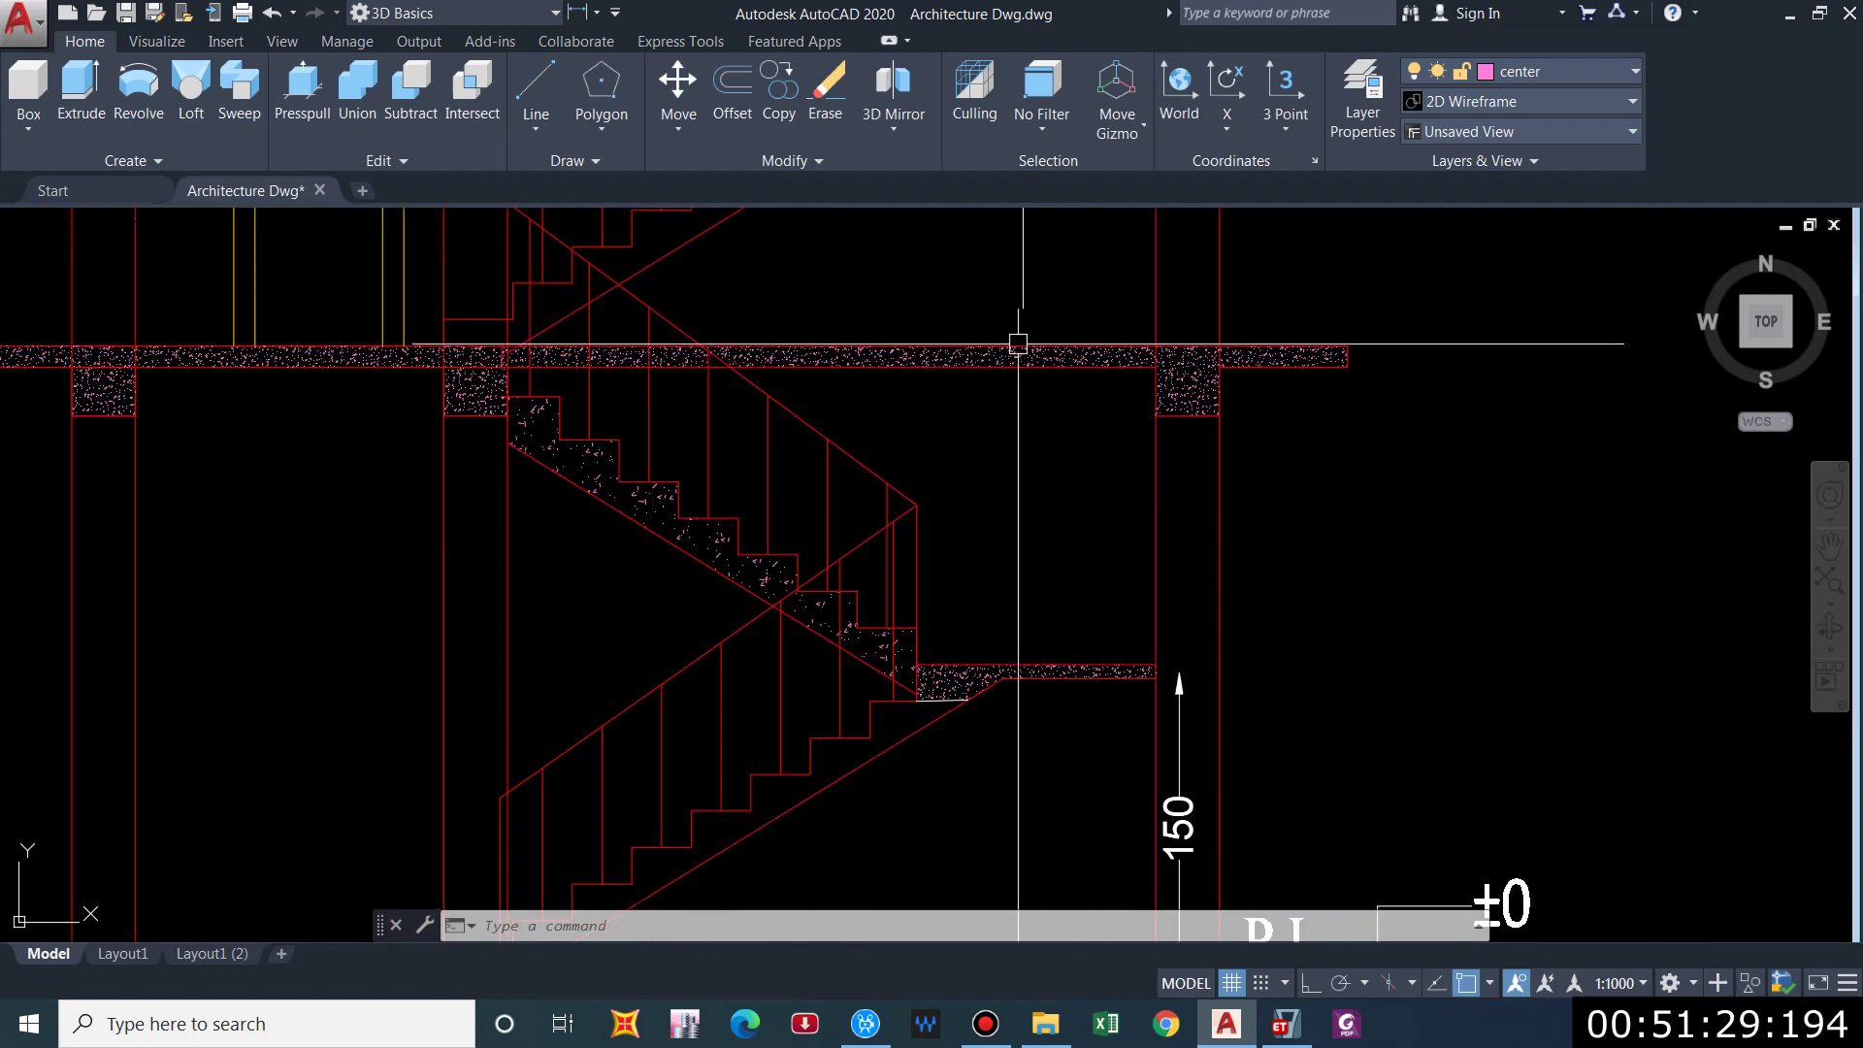
{"action": "scroll", "coordinate": [611, 436], "scroll_direction": "down", "scroll_amount": 1}
{"action": "scroll", "coordinate": [616, 500], "scroll_direction": "up", "scroll_amount": 1}
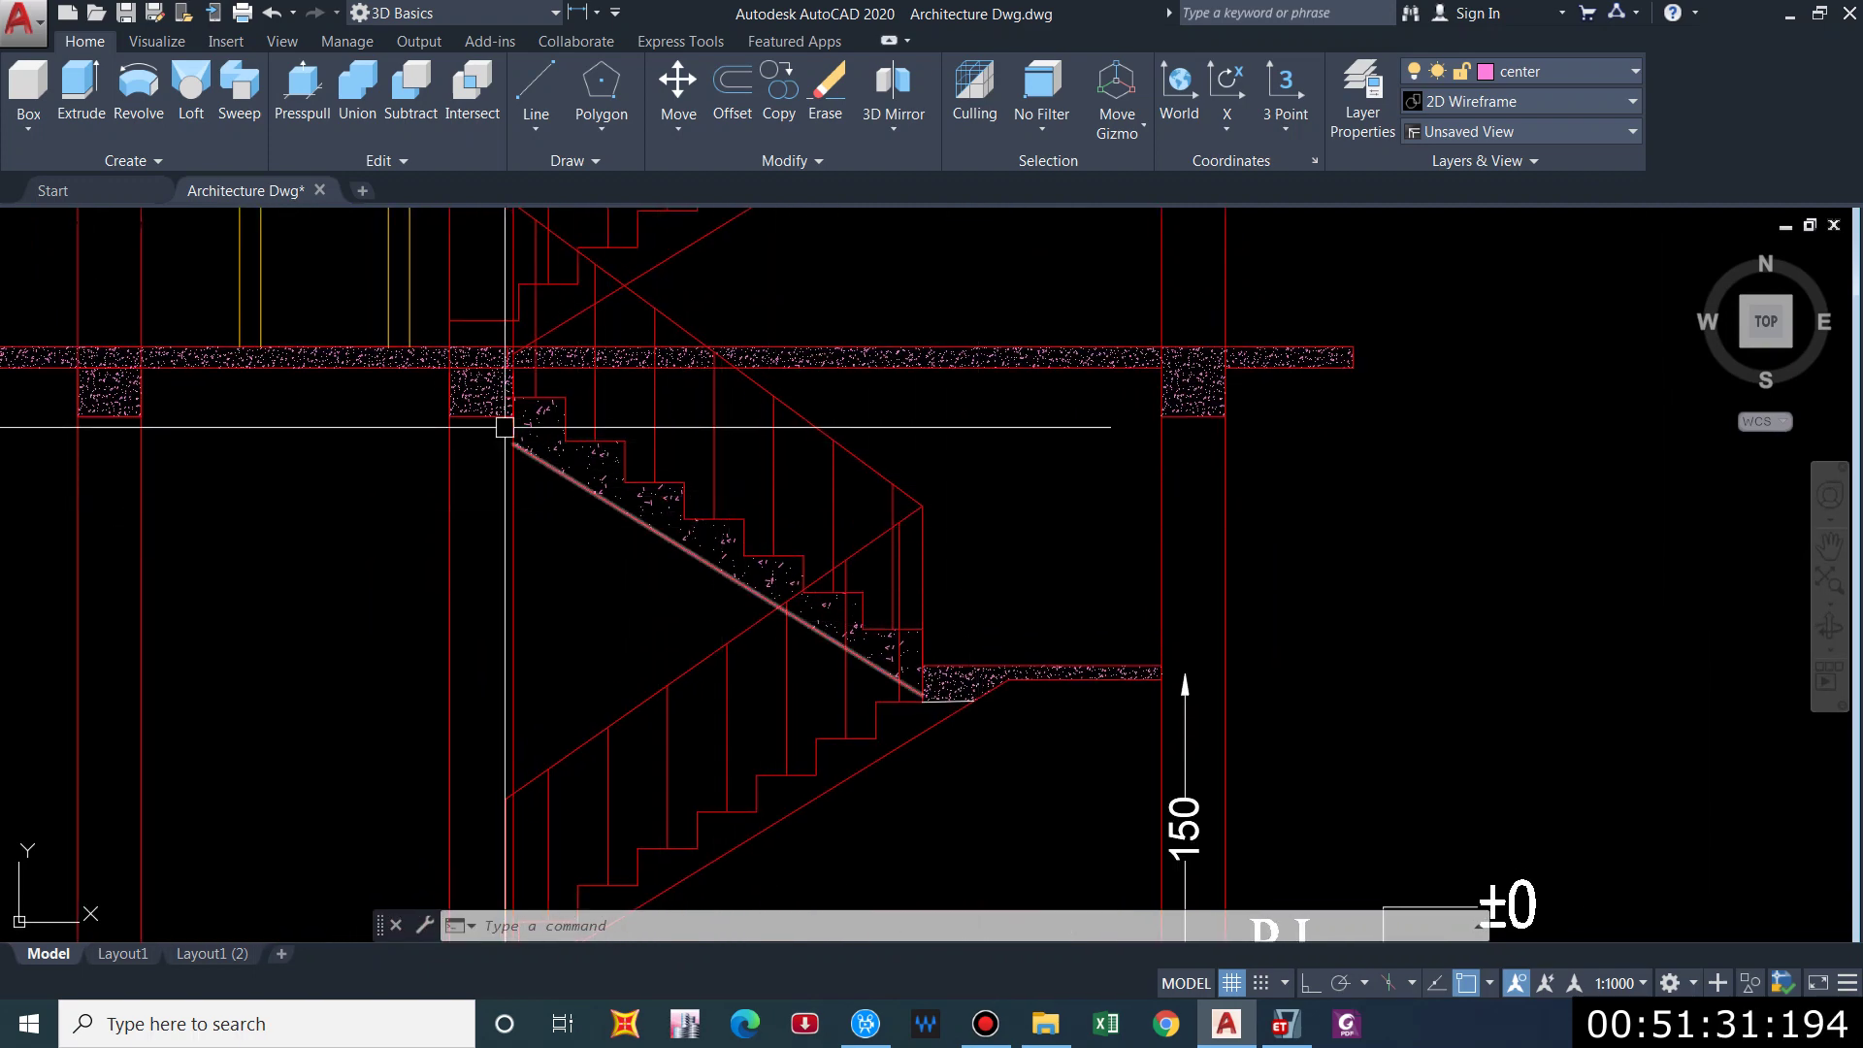
Examine the lowest storey's upper stair flight in the section, including its connections to the floor beam and mid-height landing.
{"action": "middle_click_drag", "start_coordinate": [510, 386], "coordinate": [486, 491]}
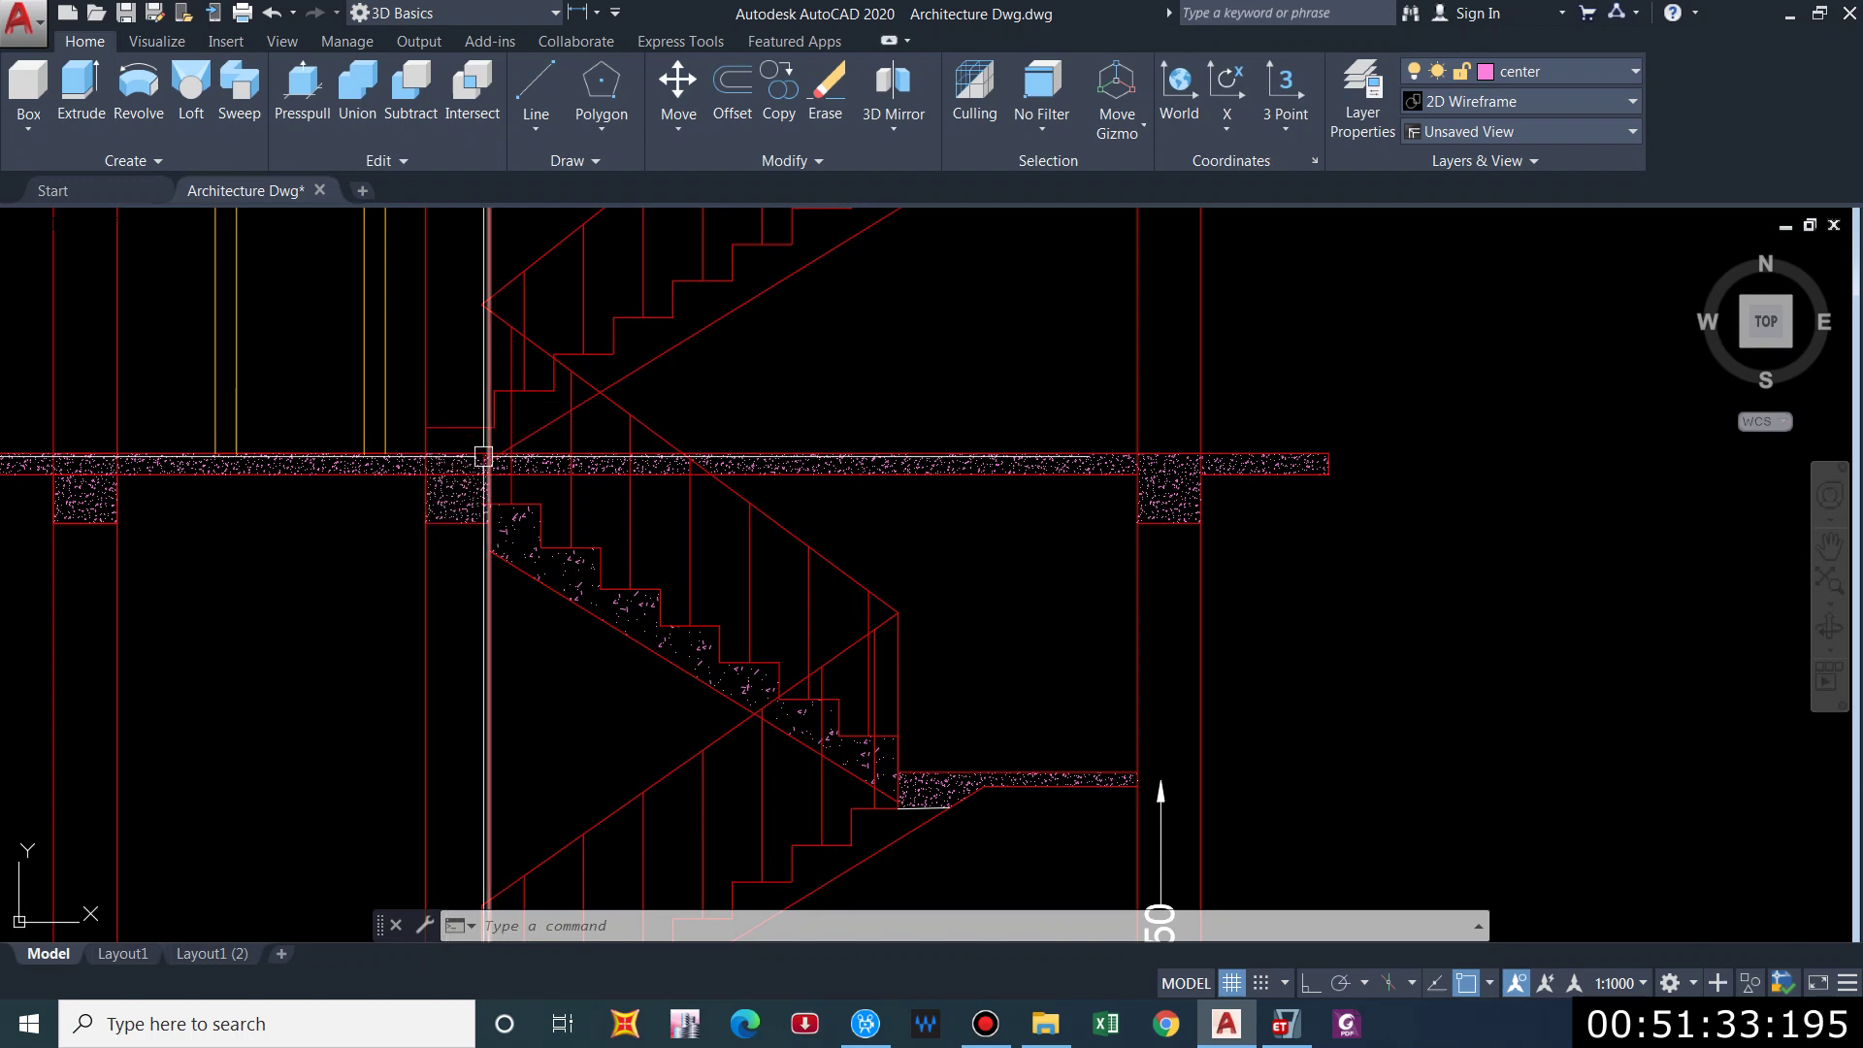
{"action": "middle_click_drag", "start_coordinate": [542, 407], "coordinate": [554, 494]}
{"action": "scroll", "coordinate": [668, 425], "scroll_direction": "down", "scroll_amount": 3}
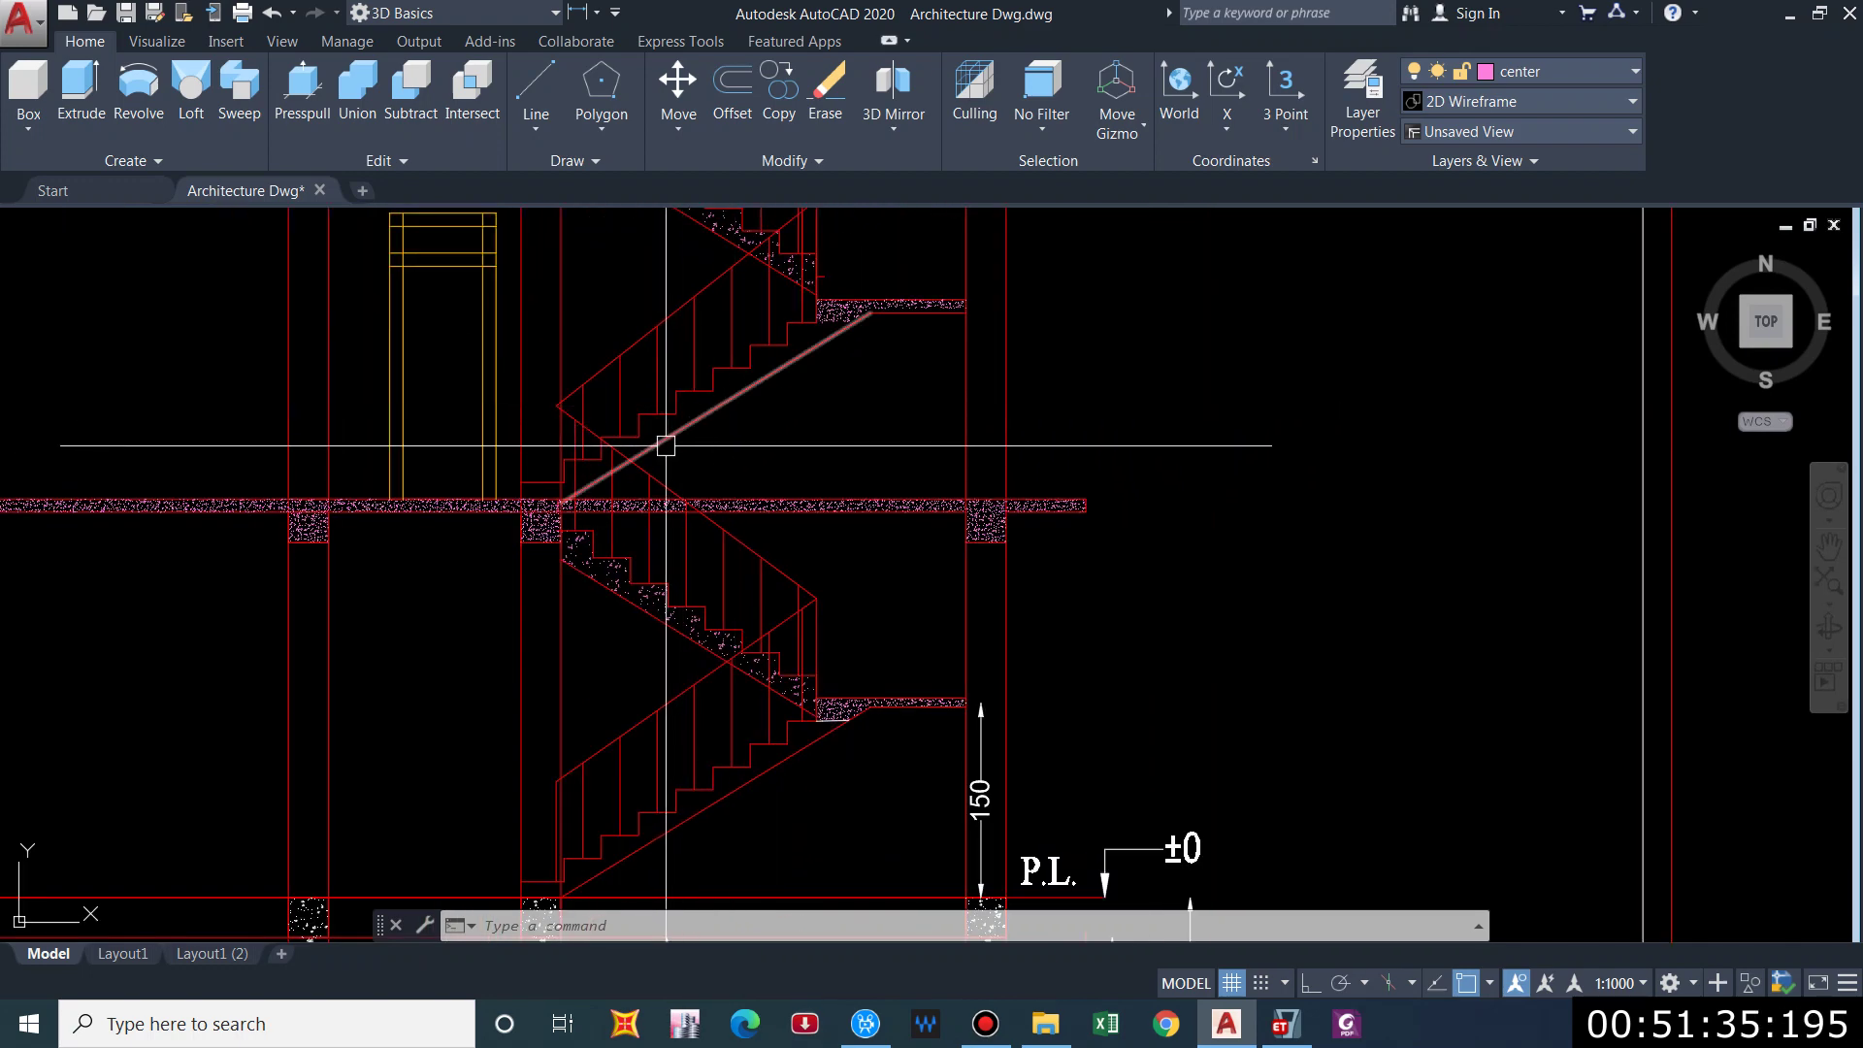
{"action": "scroll", "coordinate": [946, 381], "scroll_direction": "up", "scroll_amount": 2}
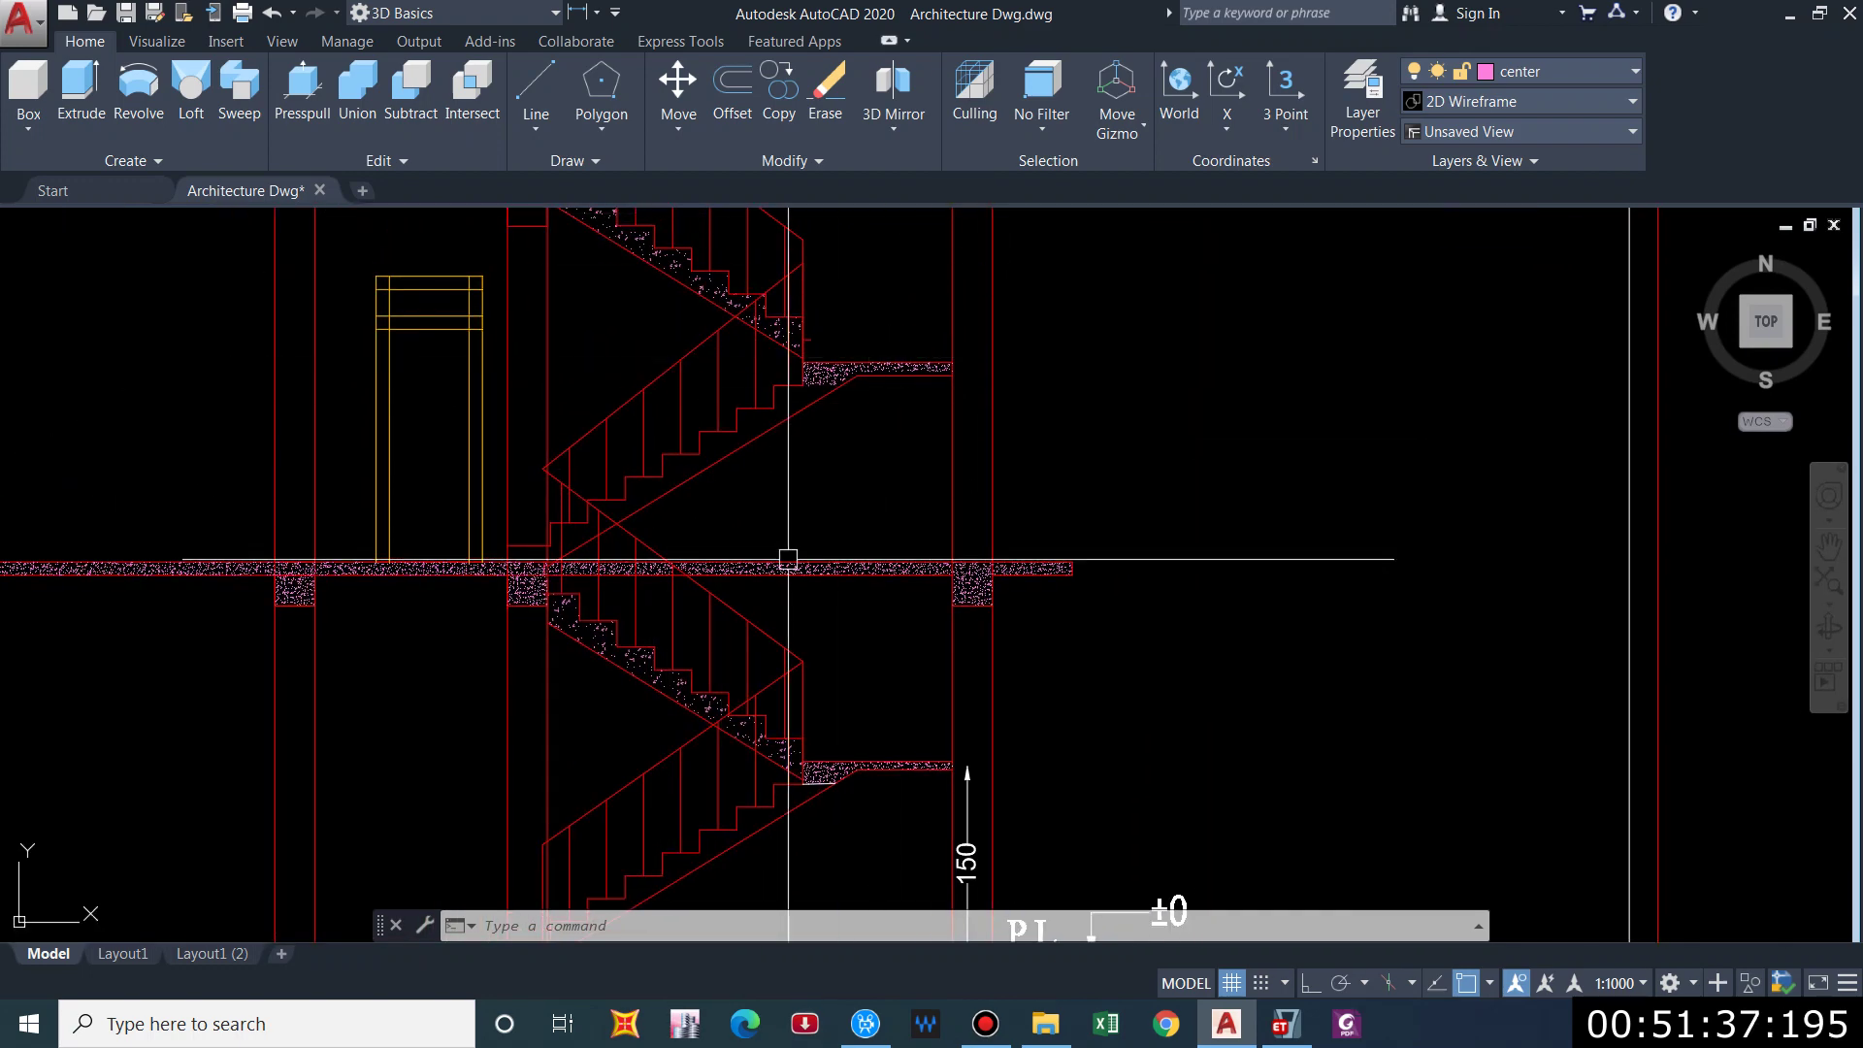
{"action": "scroll", "coordinate": [546, 572], "scroll_direction": "up", "scroll_amount": 2}
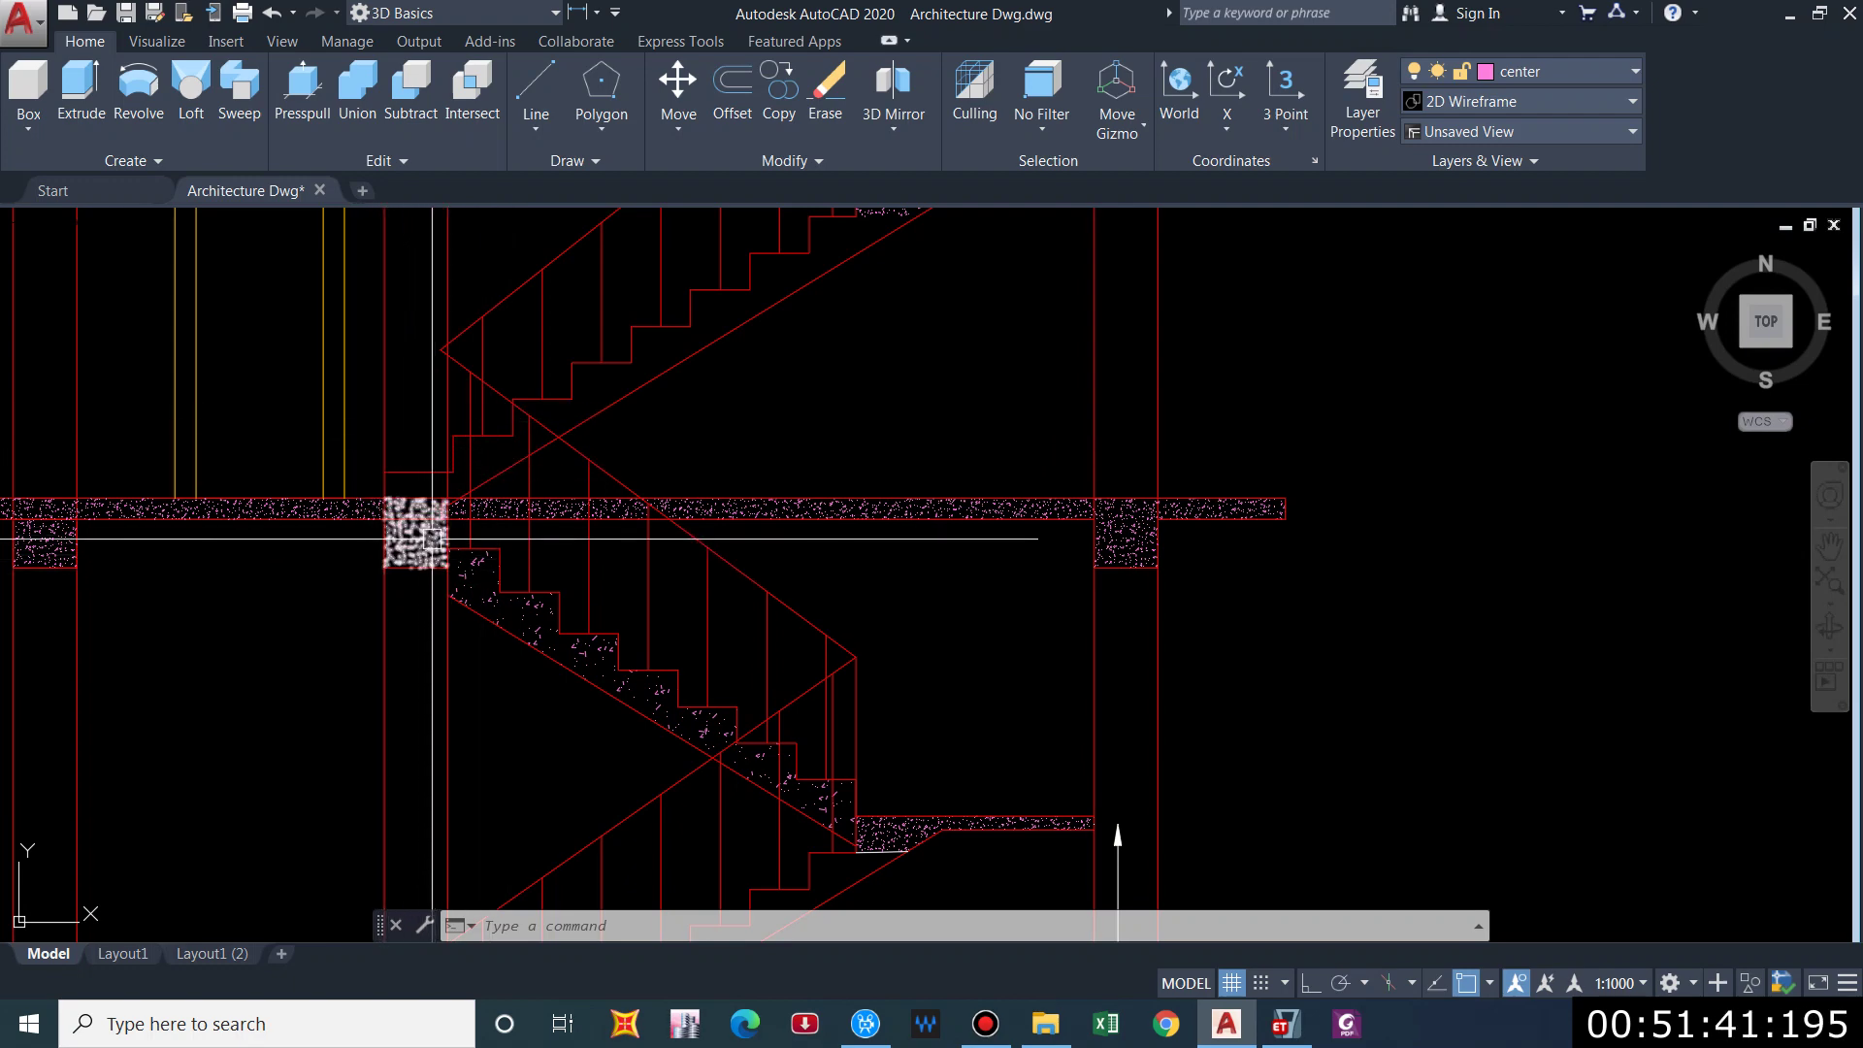
{"action": "scroll", "coordinate": [415, 542], "scroll_direction": "down", "scroll_amount": 3}
{"action": "scroll", "coordinate": [387, 586], "scroll_direction": "up", "scroll_amount": 3}
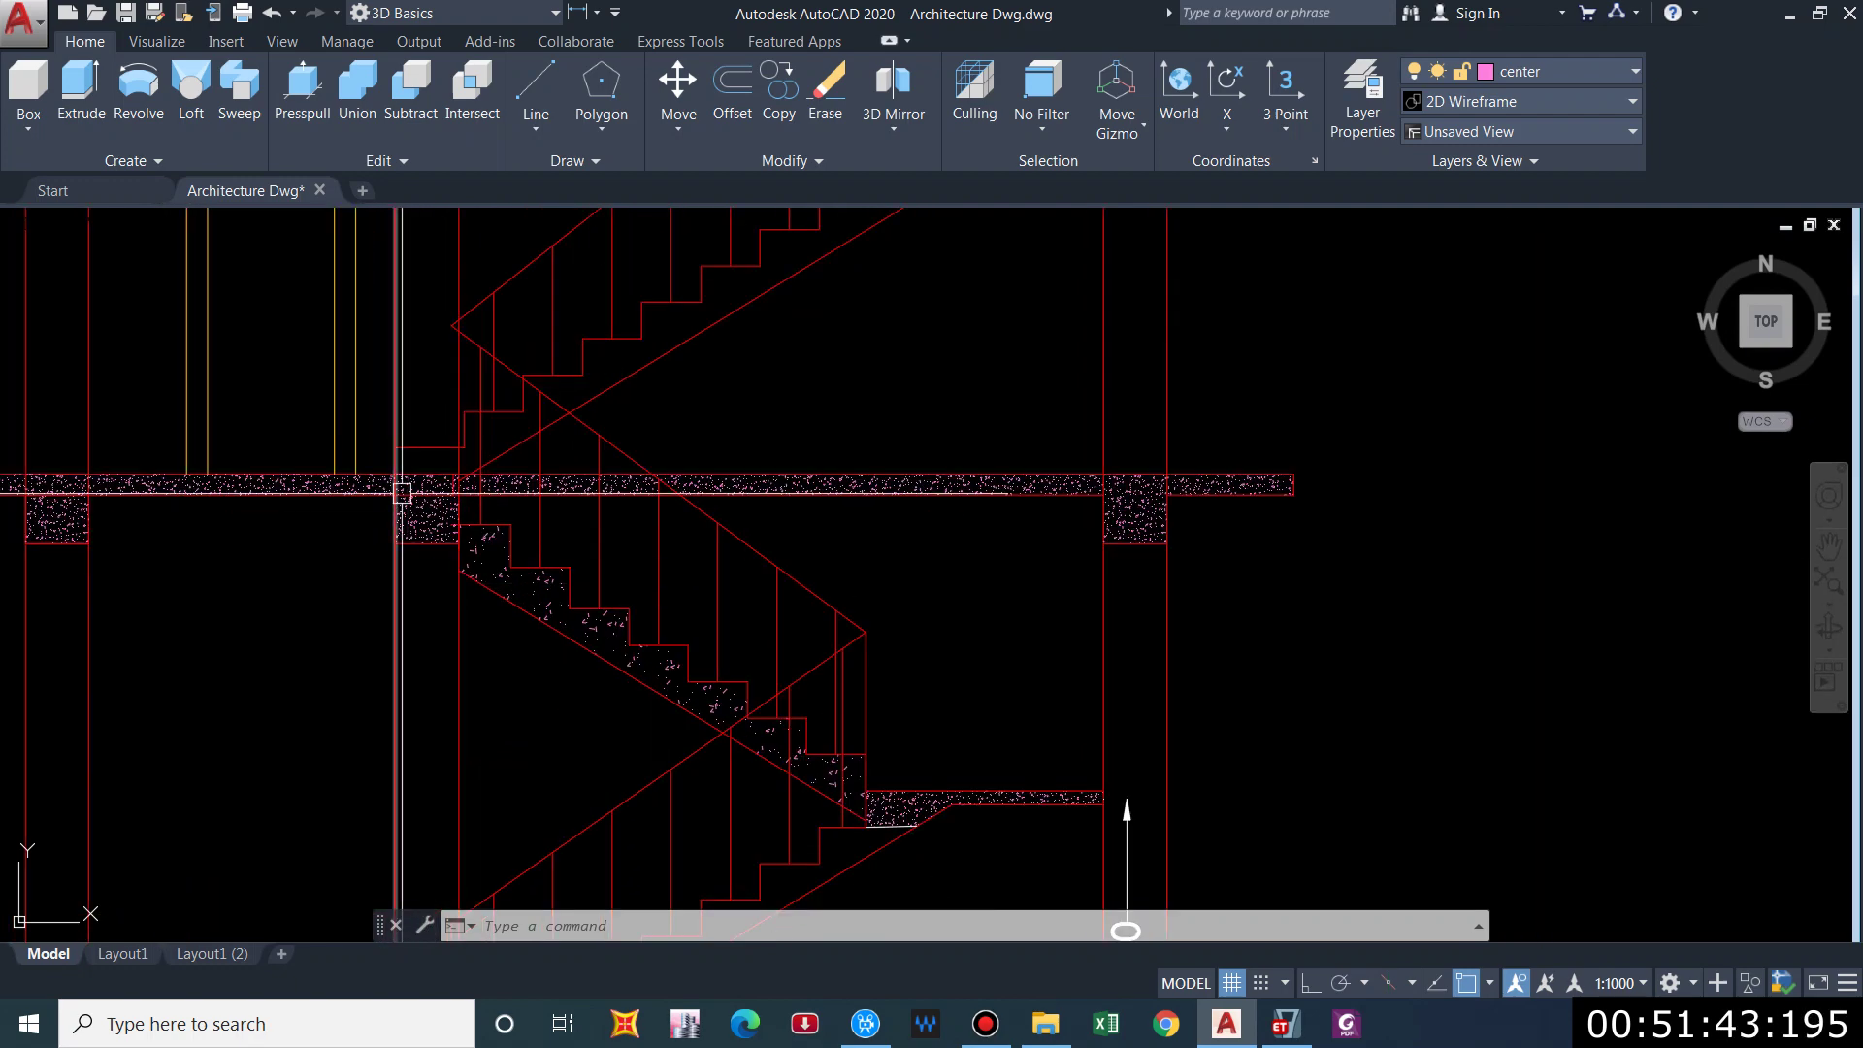
{"action": "scroll", "coordinate": [463, 482], "scroll_direction": "up", "scroll_amount": 2}
{"action": "scroll", "coordinate": [434, 521], "scroll_direction": "down", "scroll_amount": 5}
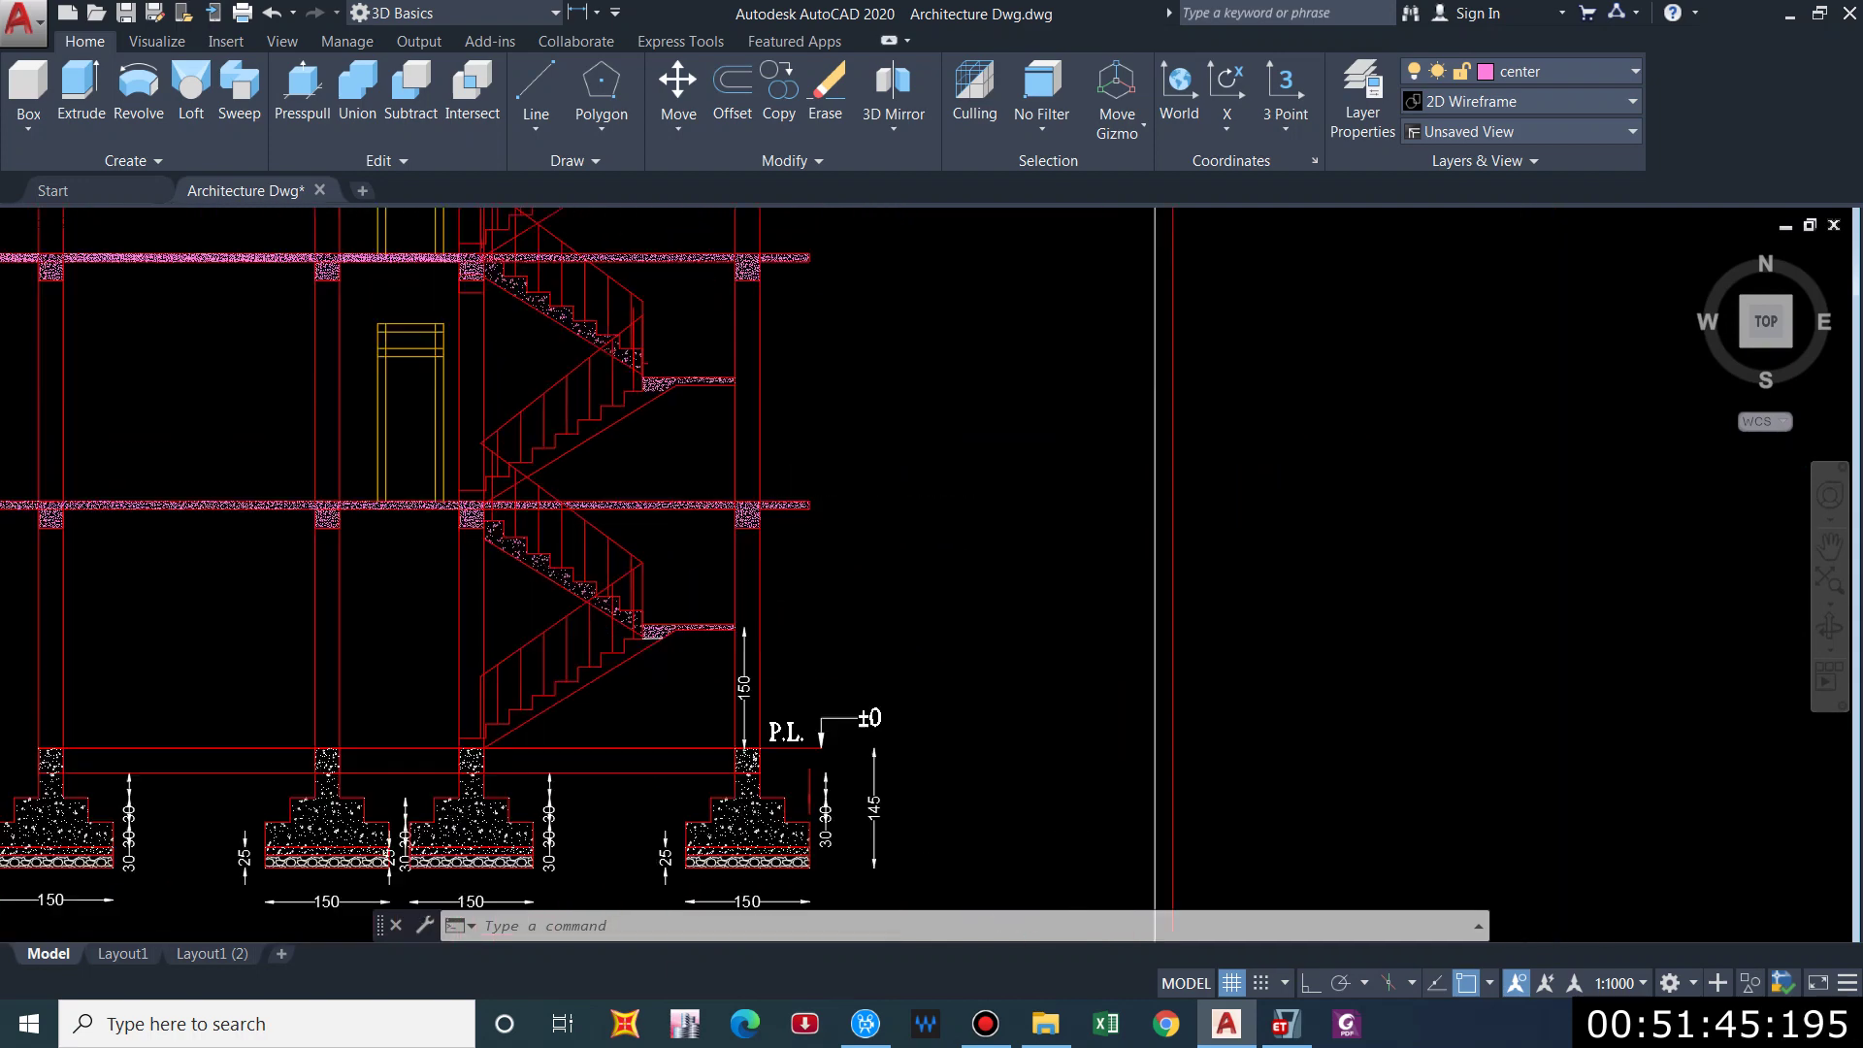
{"action": "scroll", "coordinate": [621, 413], "scroll_direction": "up", "scroll_amount": 3}
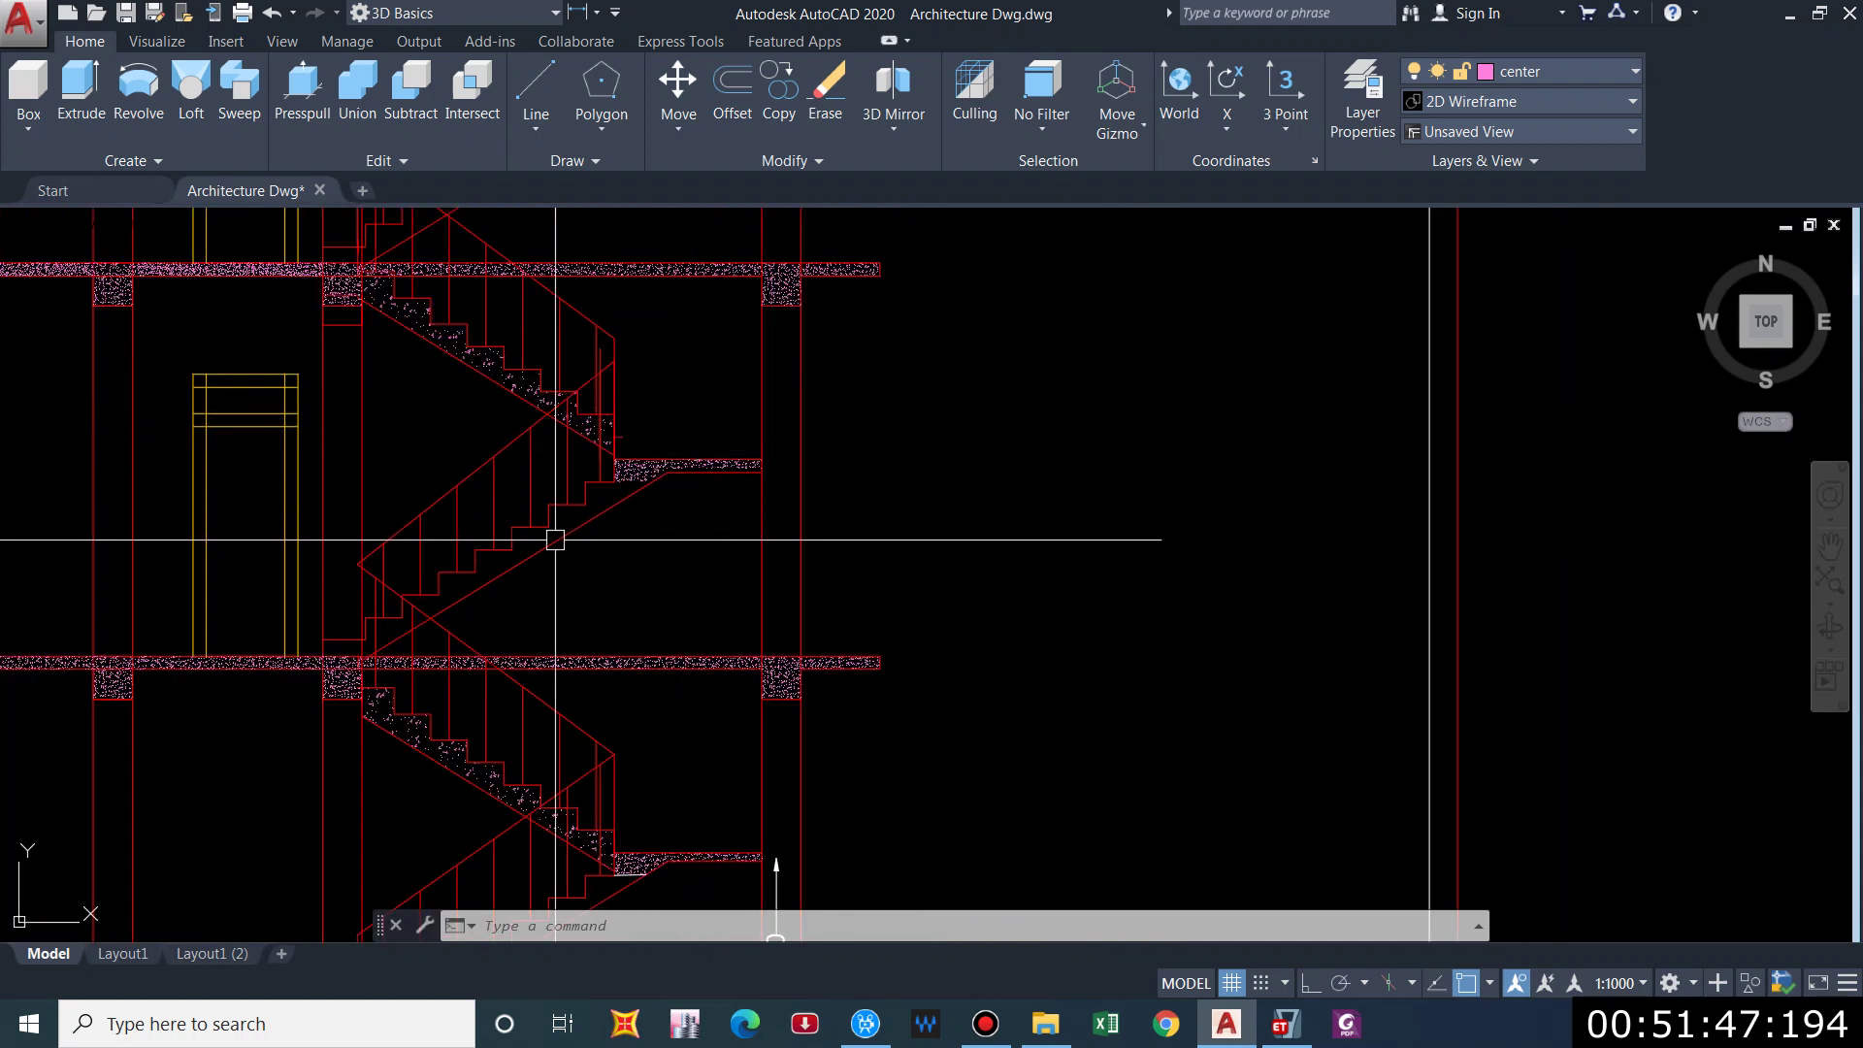
{"action": "scroll", "coordinate": [634, 490], "scroll_direction": "up", "scroll_amount": 2}
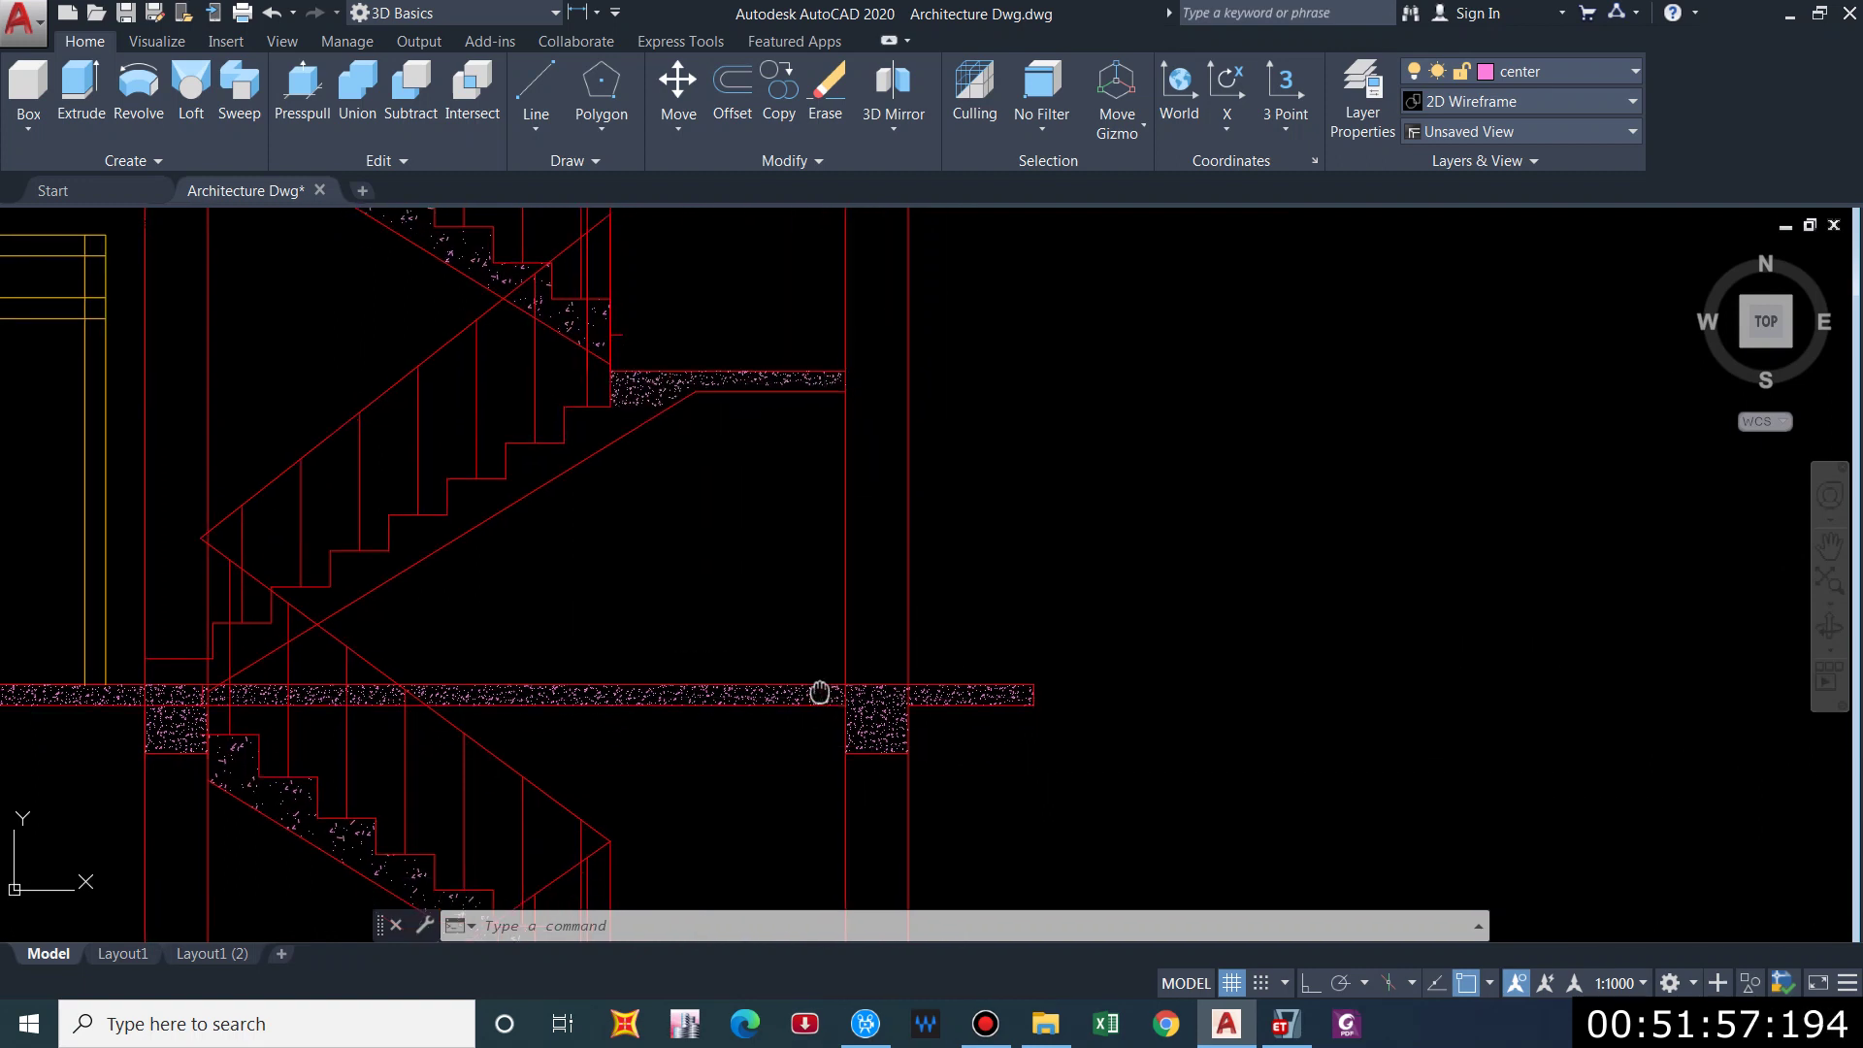
{"action": "middle_click_drag", "start_coordinate": [305, 763], "coordinate": [295, 519]}
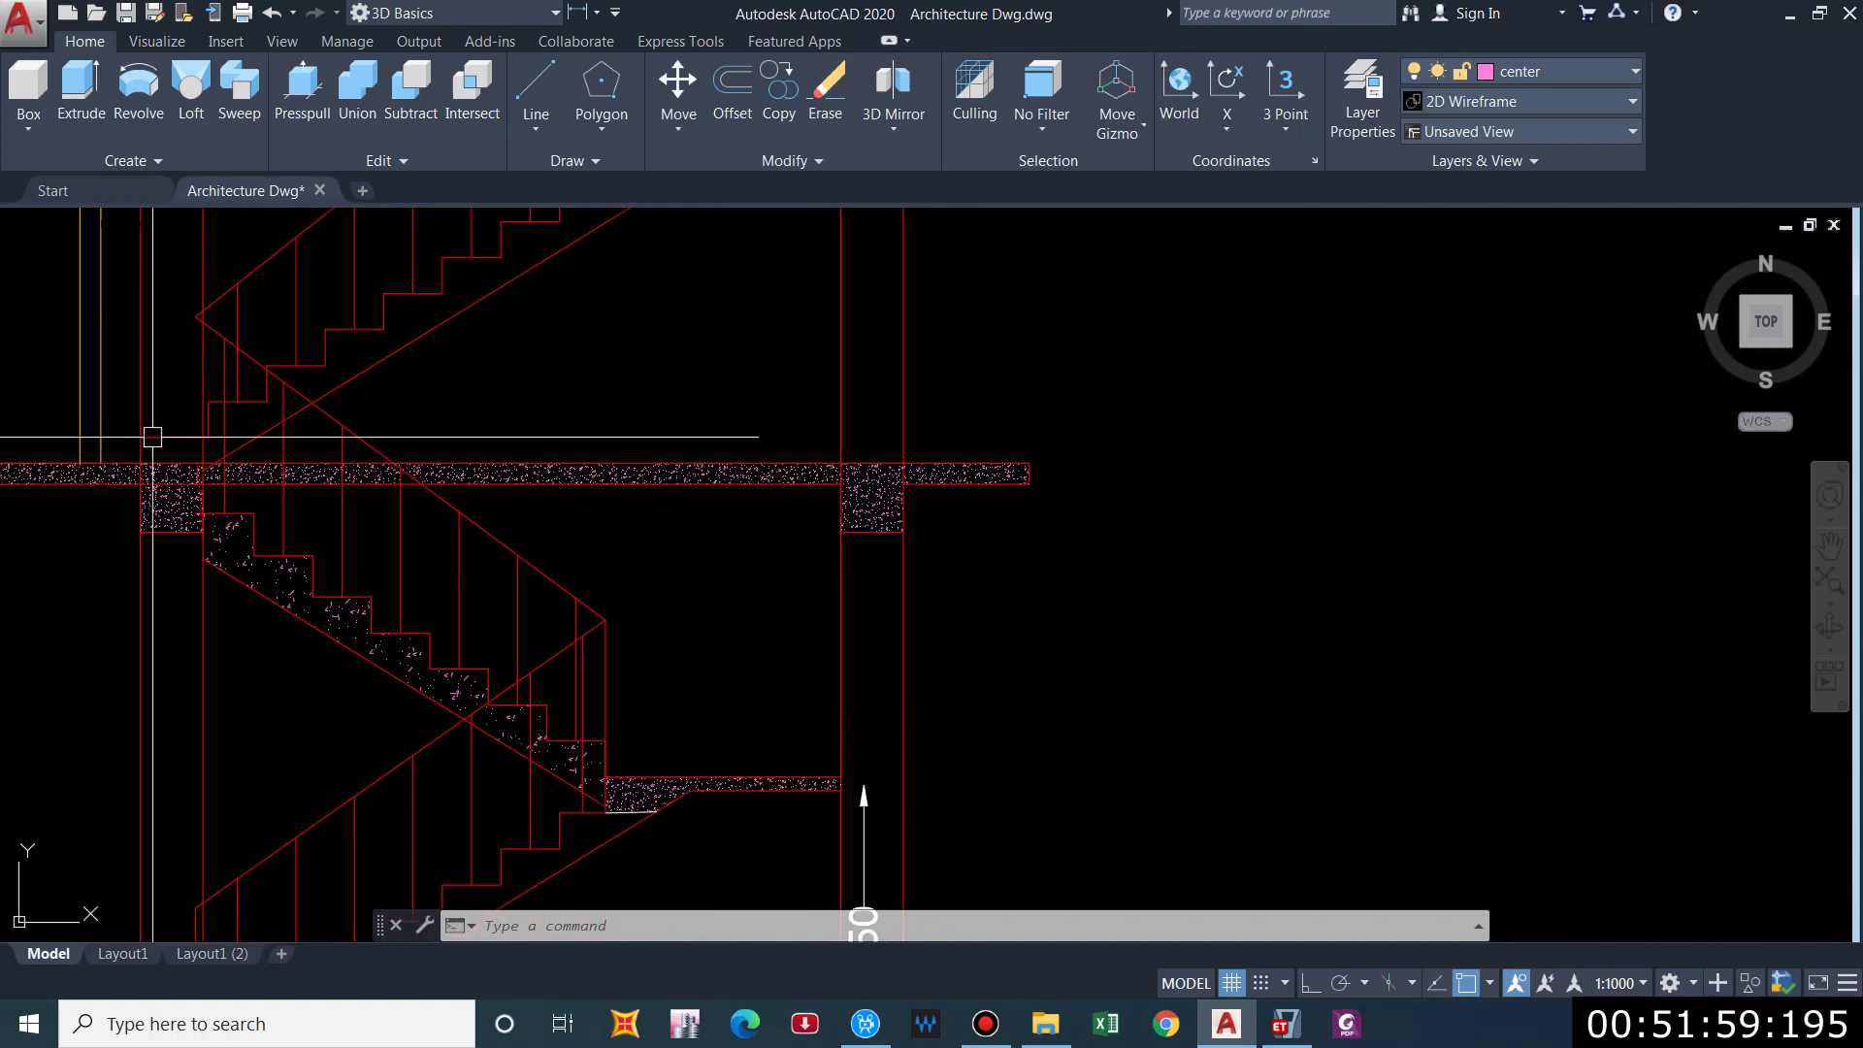
Examine the upper storeys' stair flights and landings up to the topmost flight, together with the floor beams supporting them.
{"action": "scroll", "coordinate": [839, 400], "scroll_direction": "down", "scroll_amount": 5}
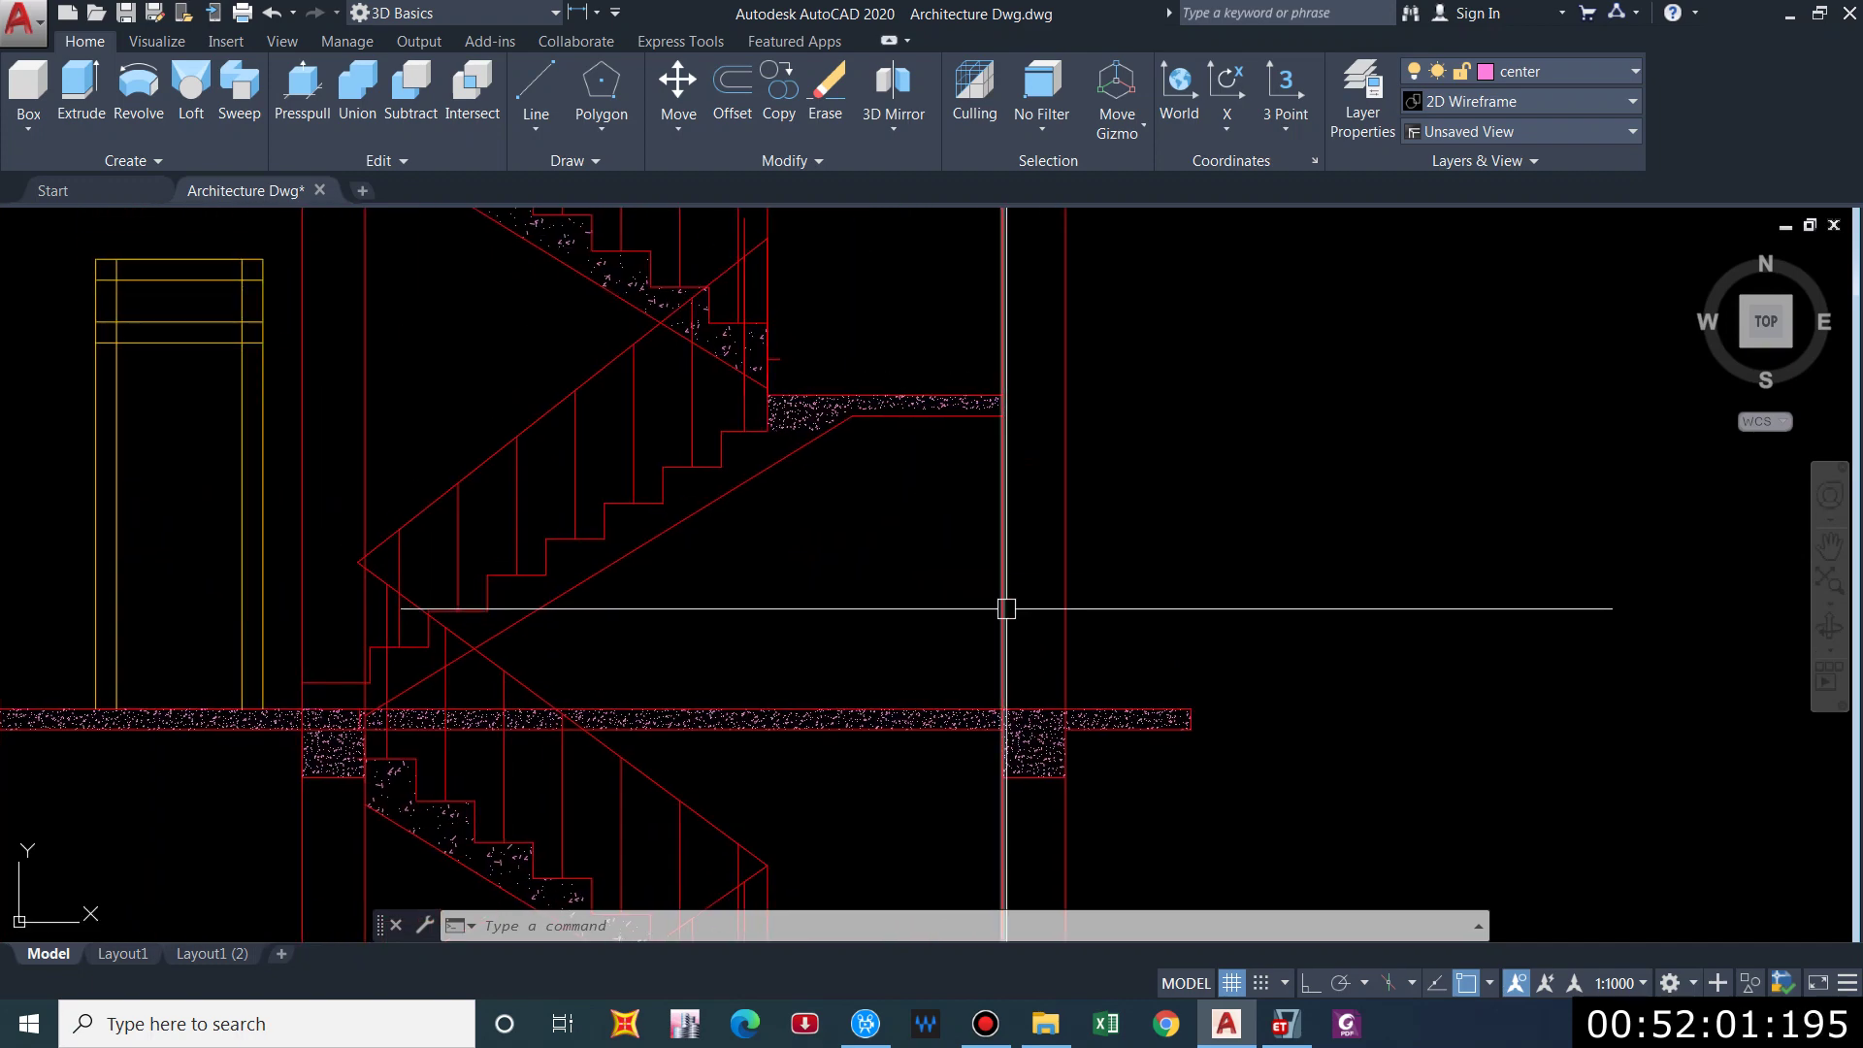
{"action": "scroll", "coordinate": [628, 506], "scroll_direction": "up", "scroll_amount": 5}
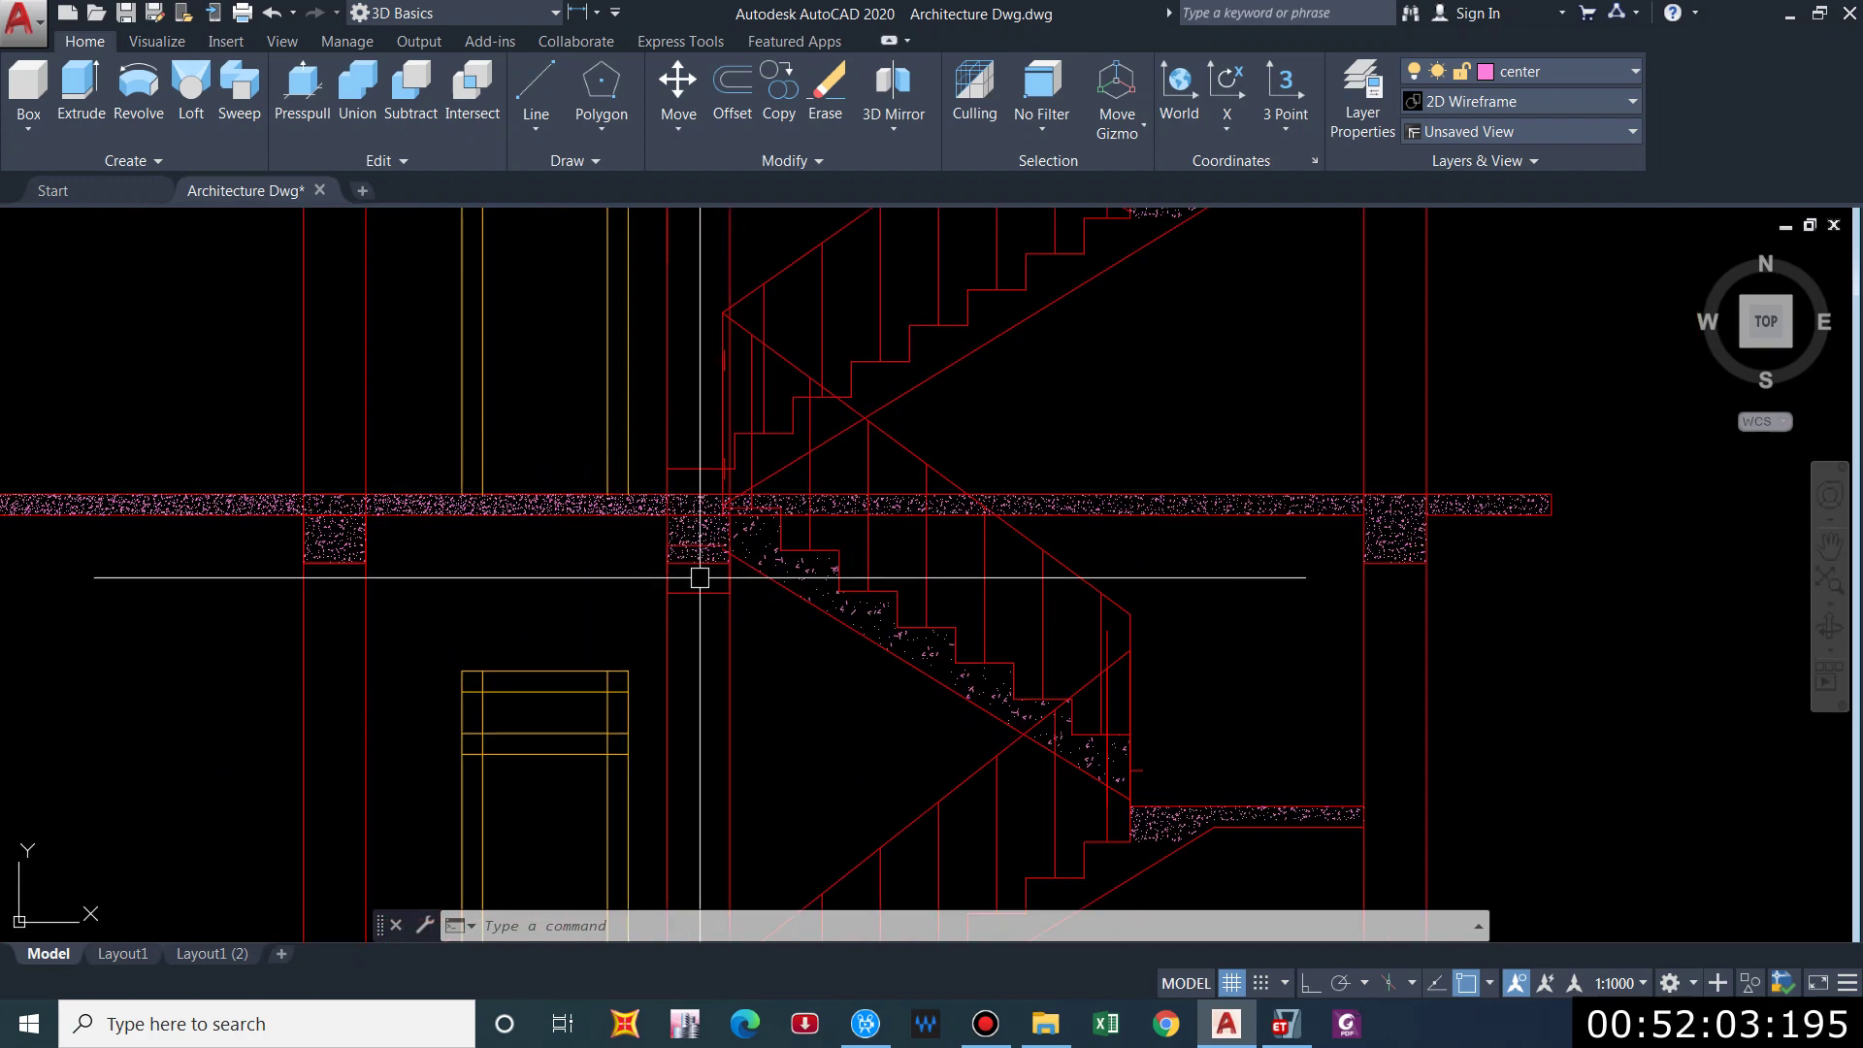
{"action": "scroll", "coordinate": [694, 505], "scroll_direction": "down", "scroll_amount": 2}
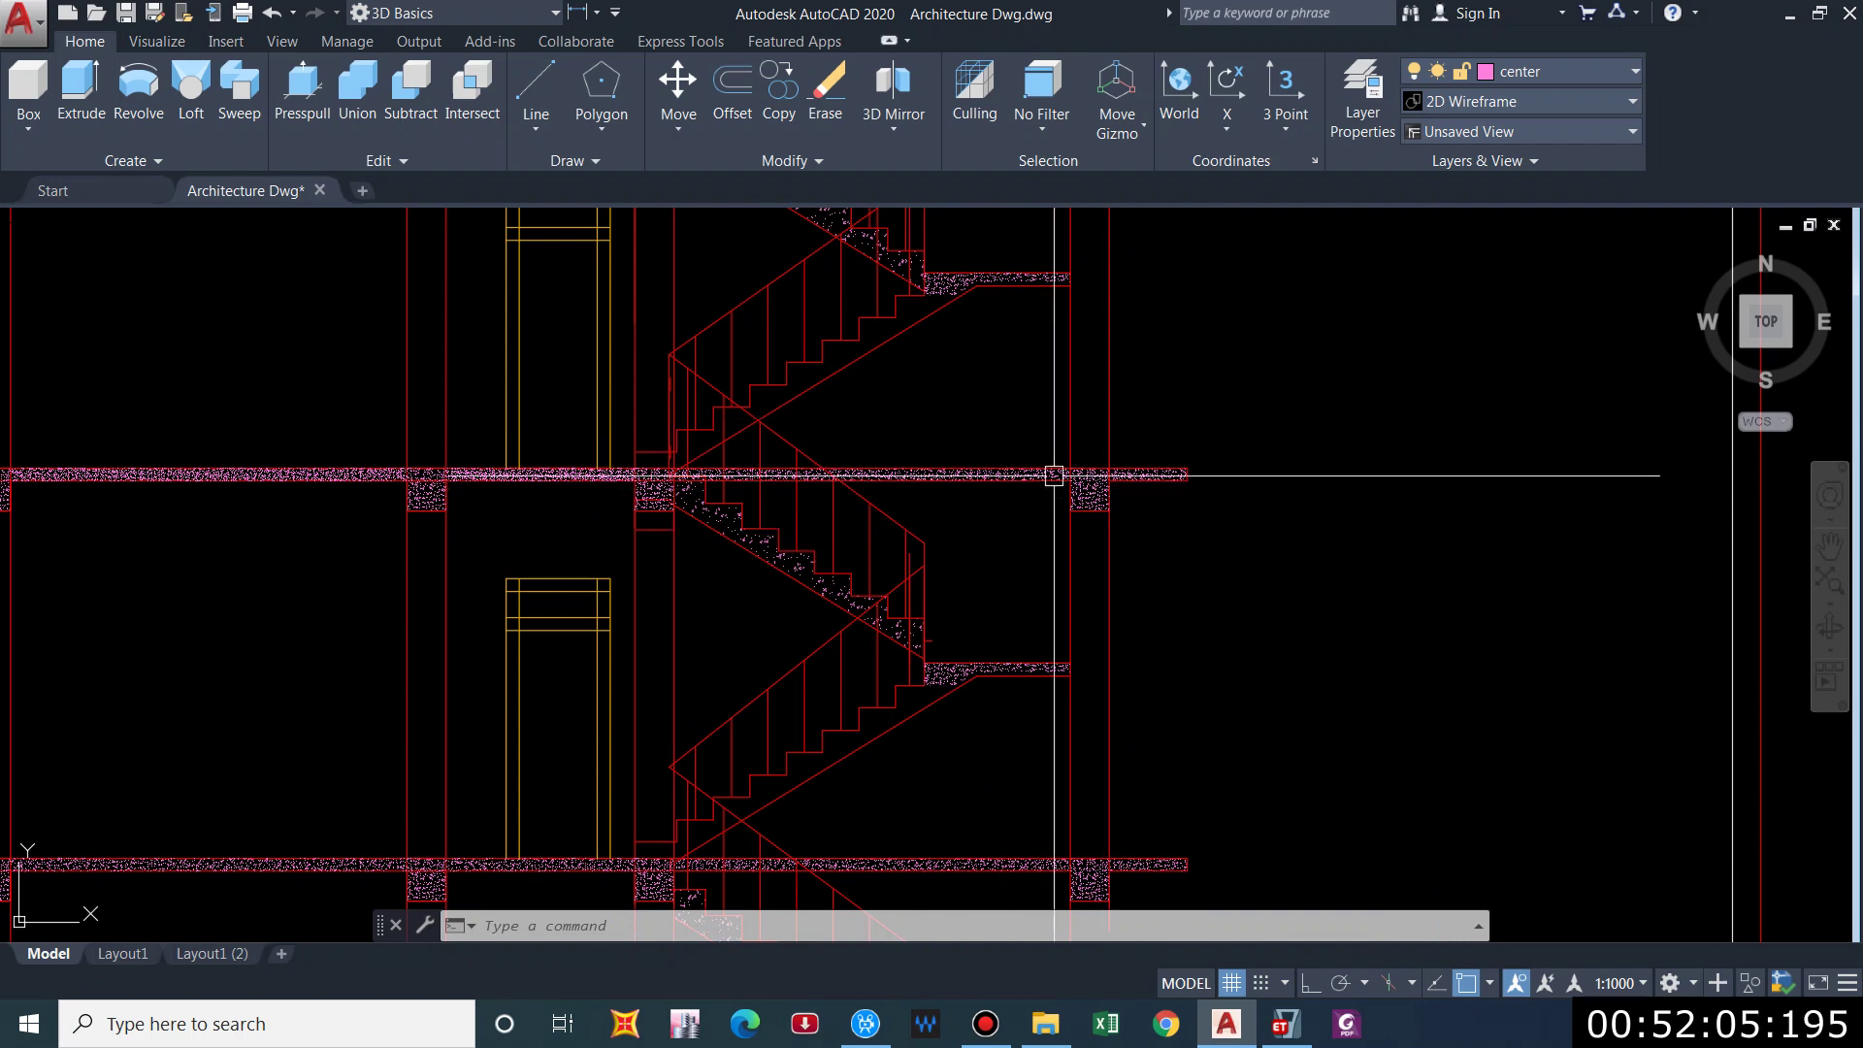
{"action": "middle_click_drag", "start_coordinate": [1031, 776], "coordinate": [996, 639]}
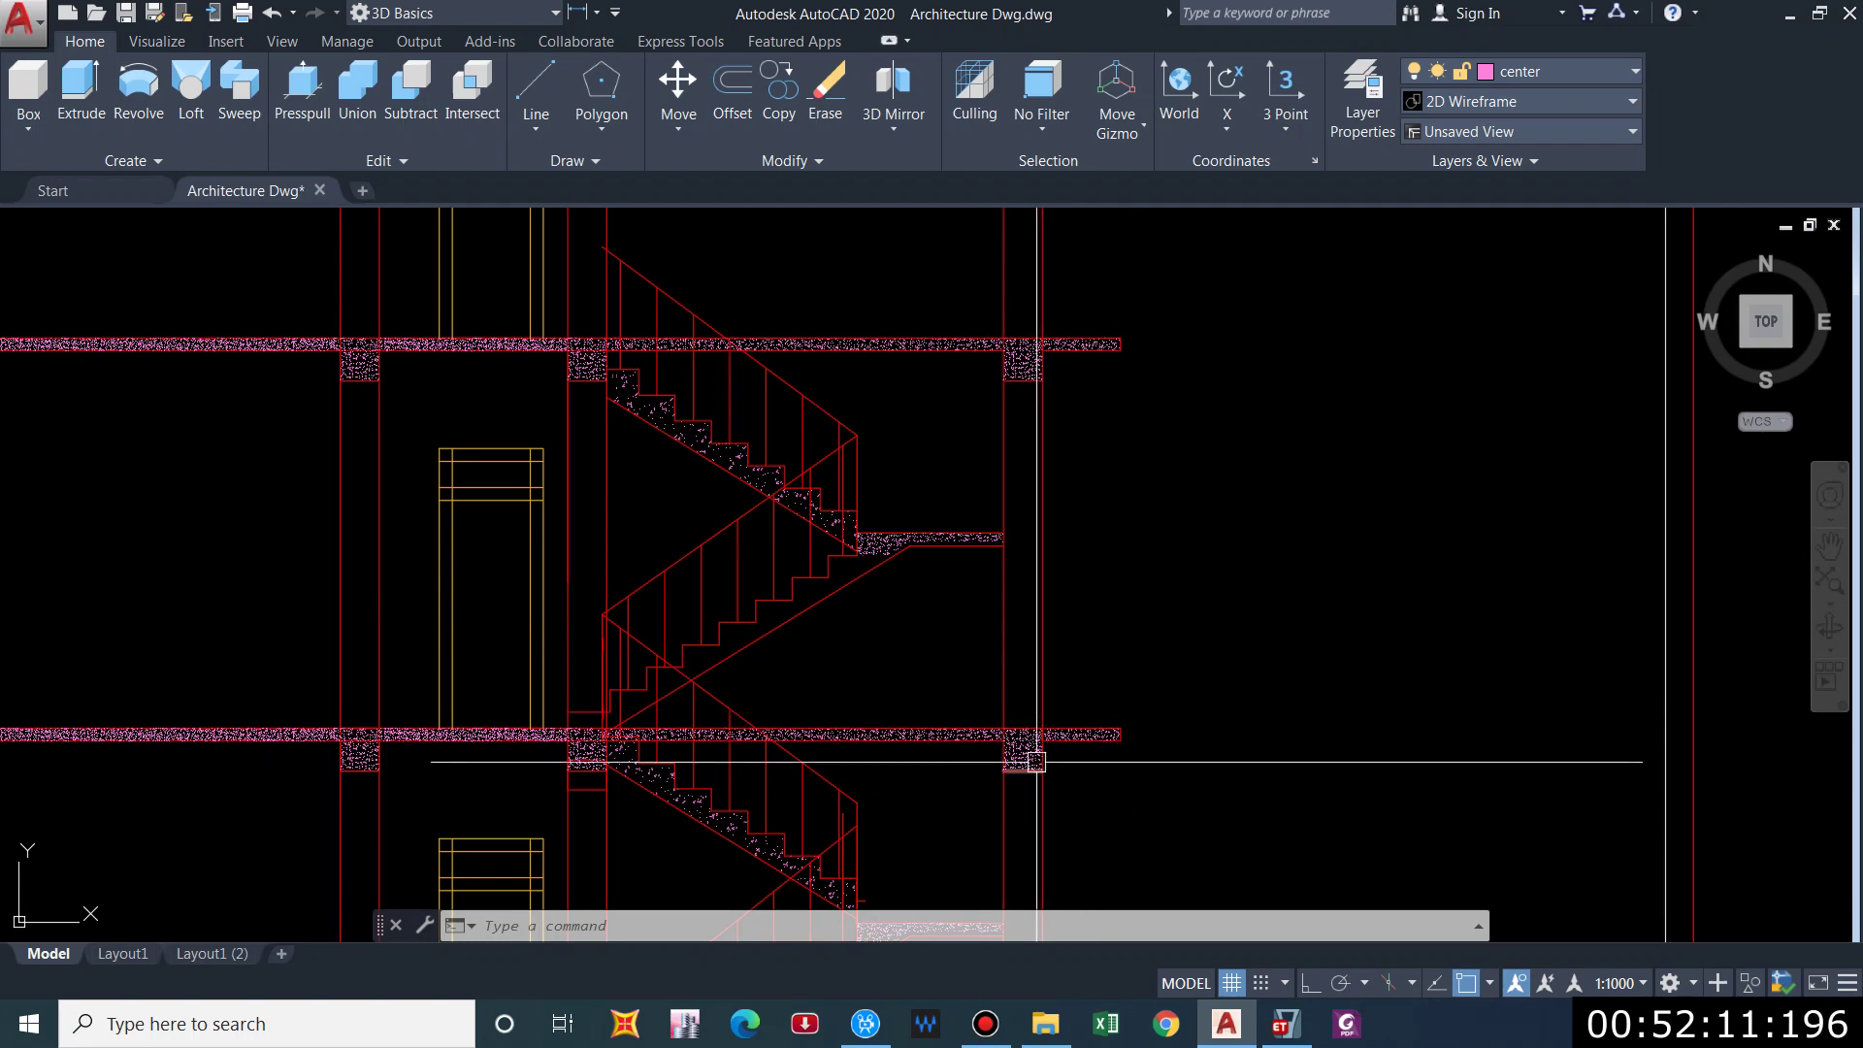
{"action": "middle_click_drag", "start_coordinate": [782, 422], "coordinate": [767, 515]}
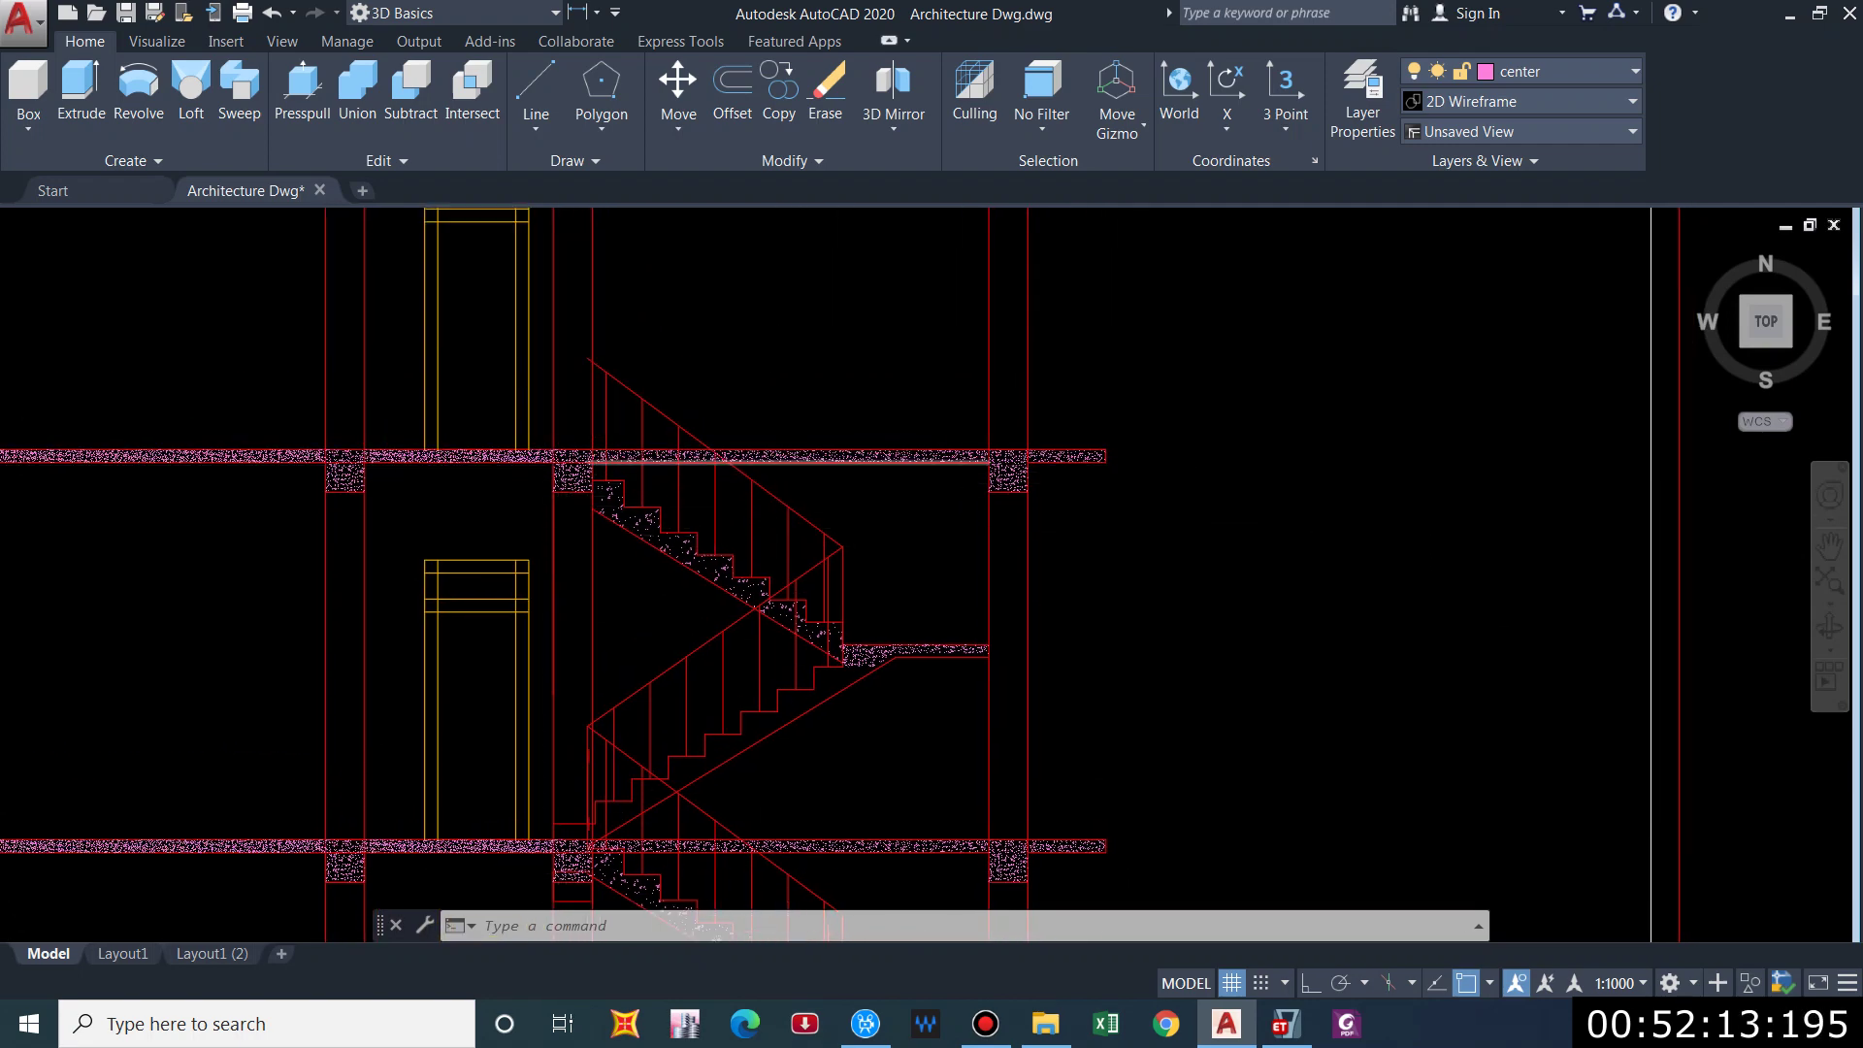
{"action": "scroll", "coordinate": [577, 461], "scroll_direction": "down", "scroll_amount": 2}
{"action": "scroll", "coordinate": [577, 461], "scroll_direction": "up", "scroll_amount": 3}
{"action": "scroll", "coordinate": [715, 516], "scroll_direction": "down", "scroll_amount": 1}
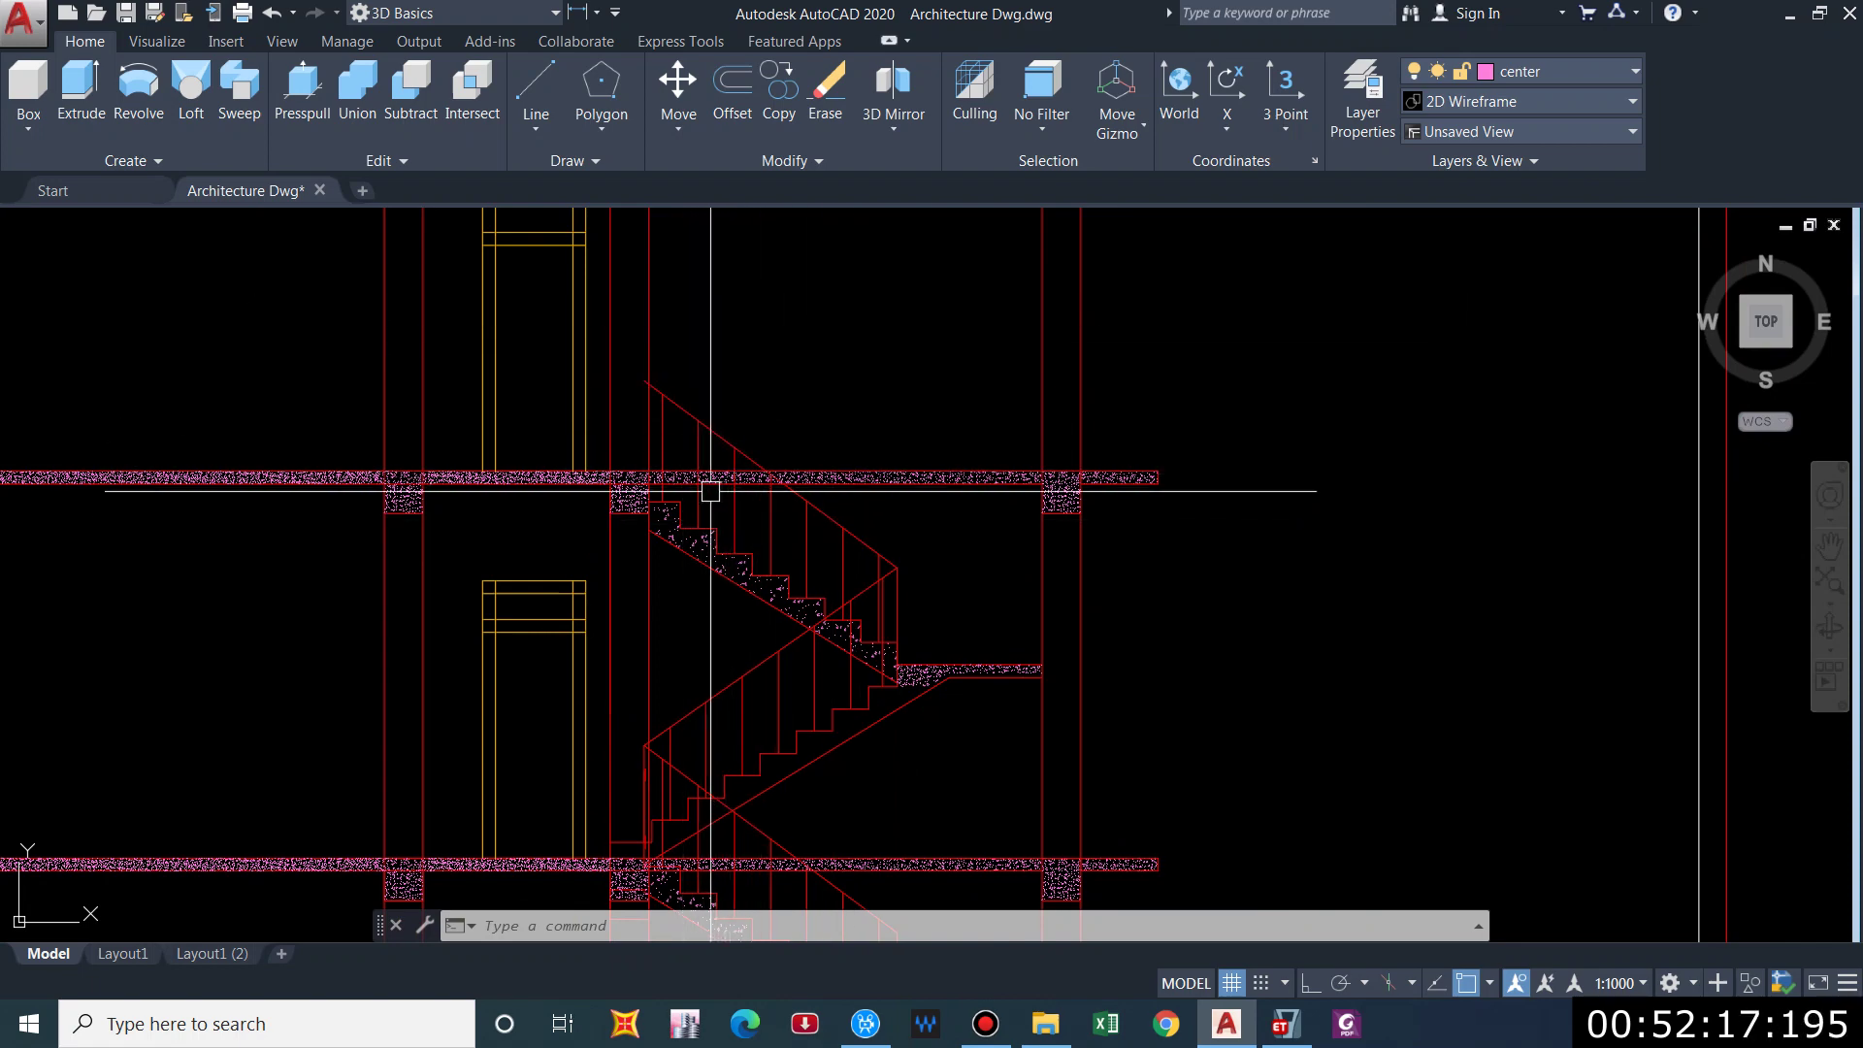
{"action": "scroll", "coordinate": [961, 362], "scroll_direction": "down", "scroll_amount": 4}
{"action": "scroll", "coordinate": [1036, 379], "scroll_direction": "up", "scroll_amount": 3}
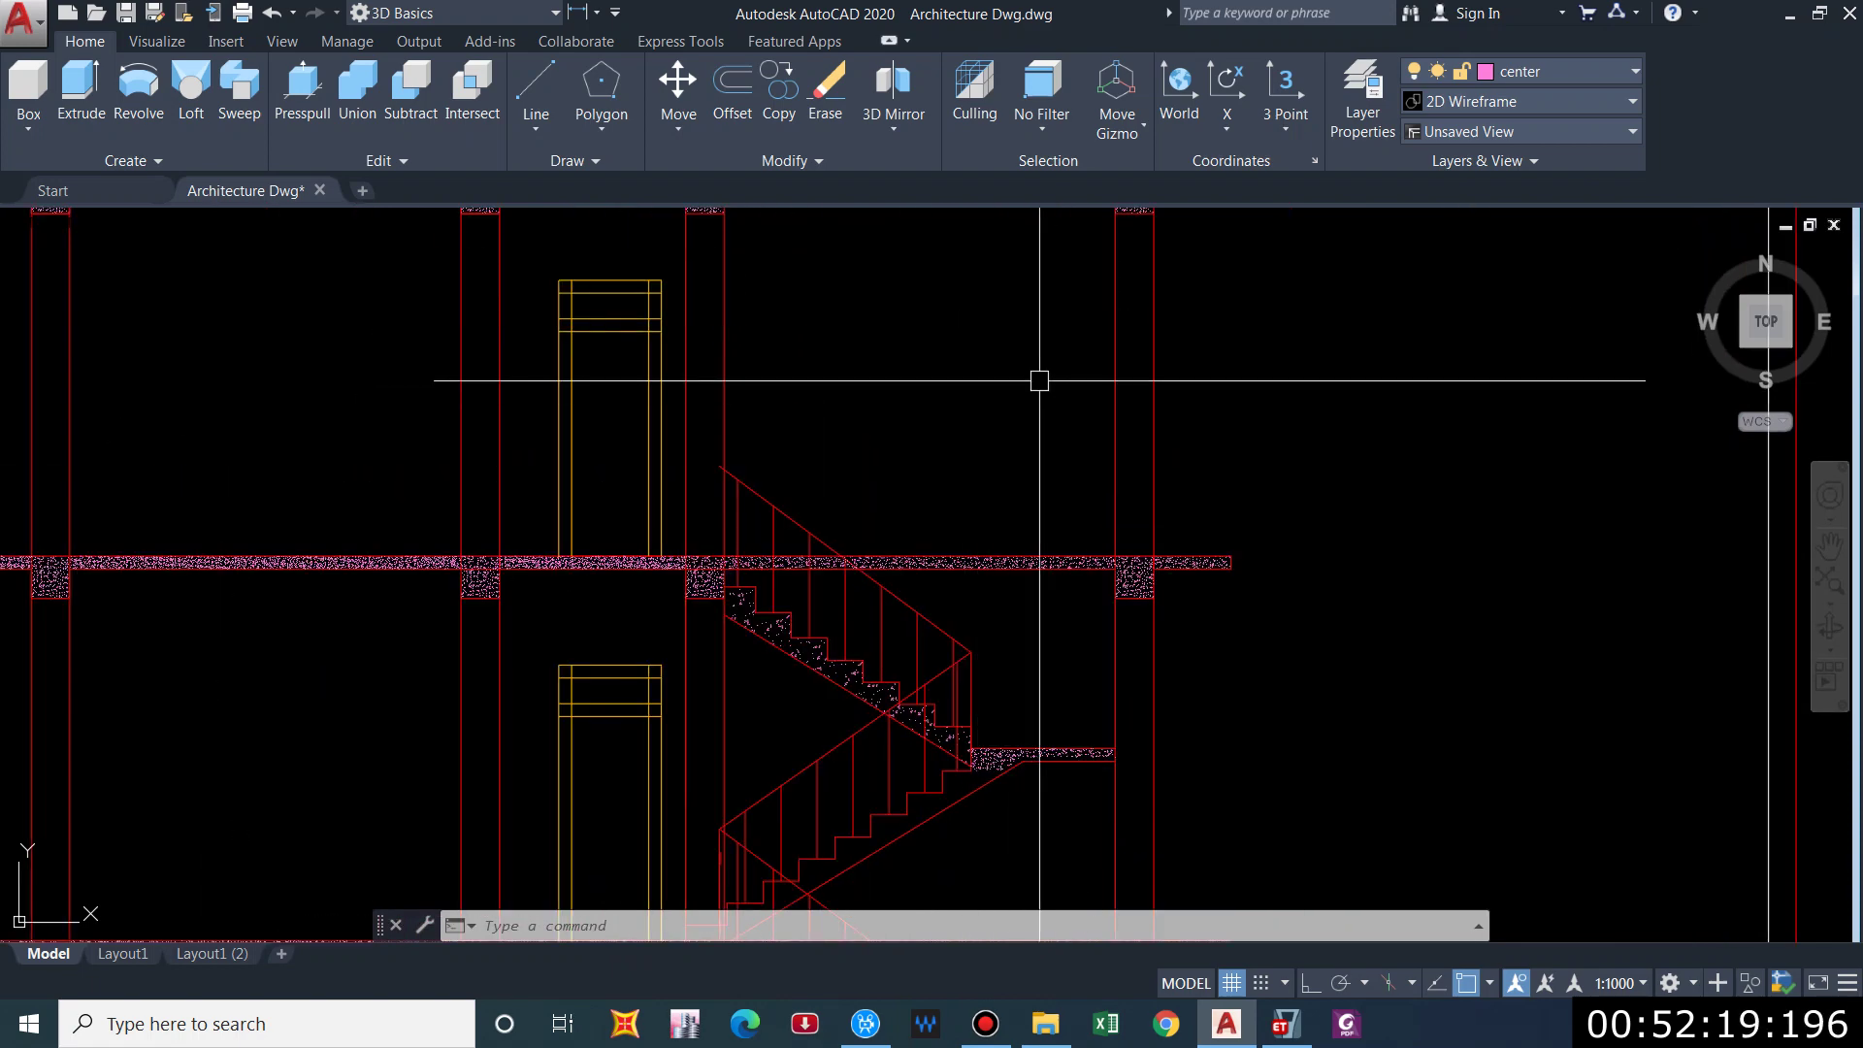
{"action": "scroll", "coordinate": [983, 404], "scroll_direction": "down", "scroll_amount": 1}
{"action": "scroll", "coordinate": [1010, 311], "scroll_direction": "up", "scroll_amount": 2}
{"action": "scroll", "coordinate": [986, 632], "scroll_direction": "down", "scroll_amount": 3}
{"action": "scroll", "coordinate": [873, 437], "scroll_direction": "up", "scroll_amount": 3}
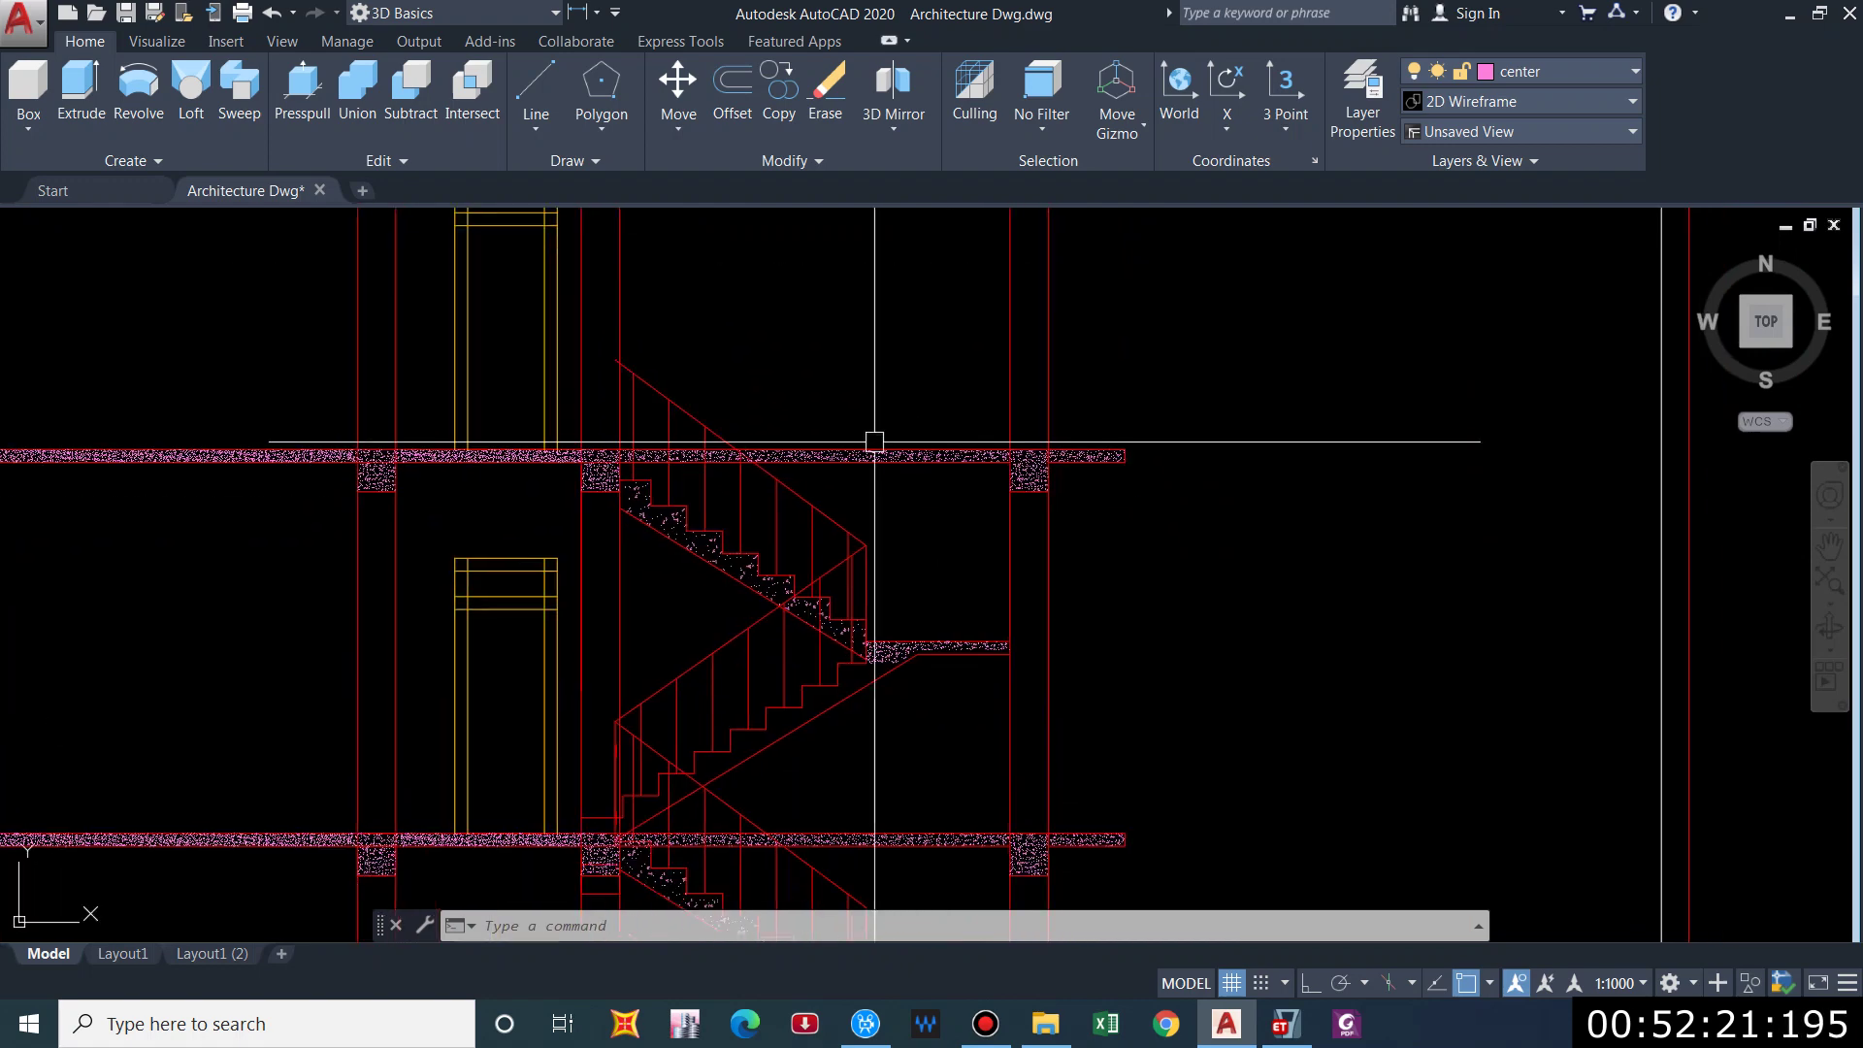
{"action": "scroll", "coordinate": [602, 488], "scroll_direction": "up", "scroll_amount": 2}
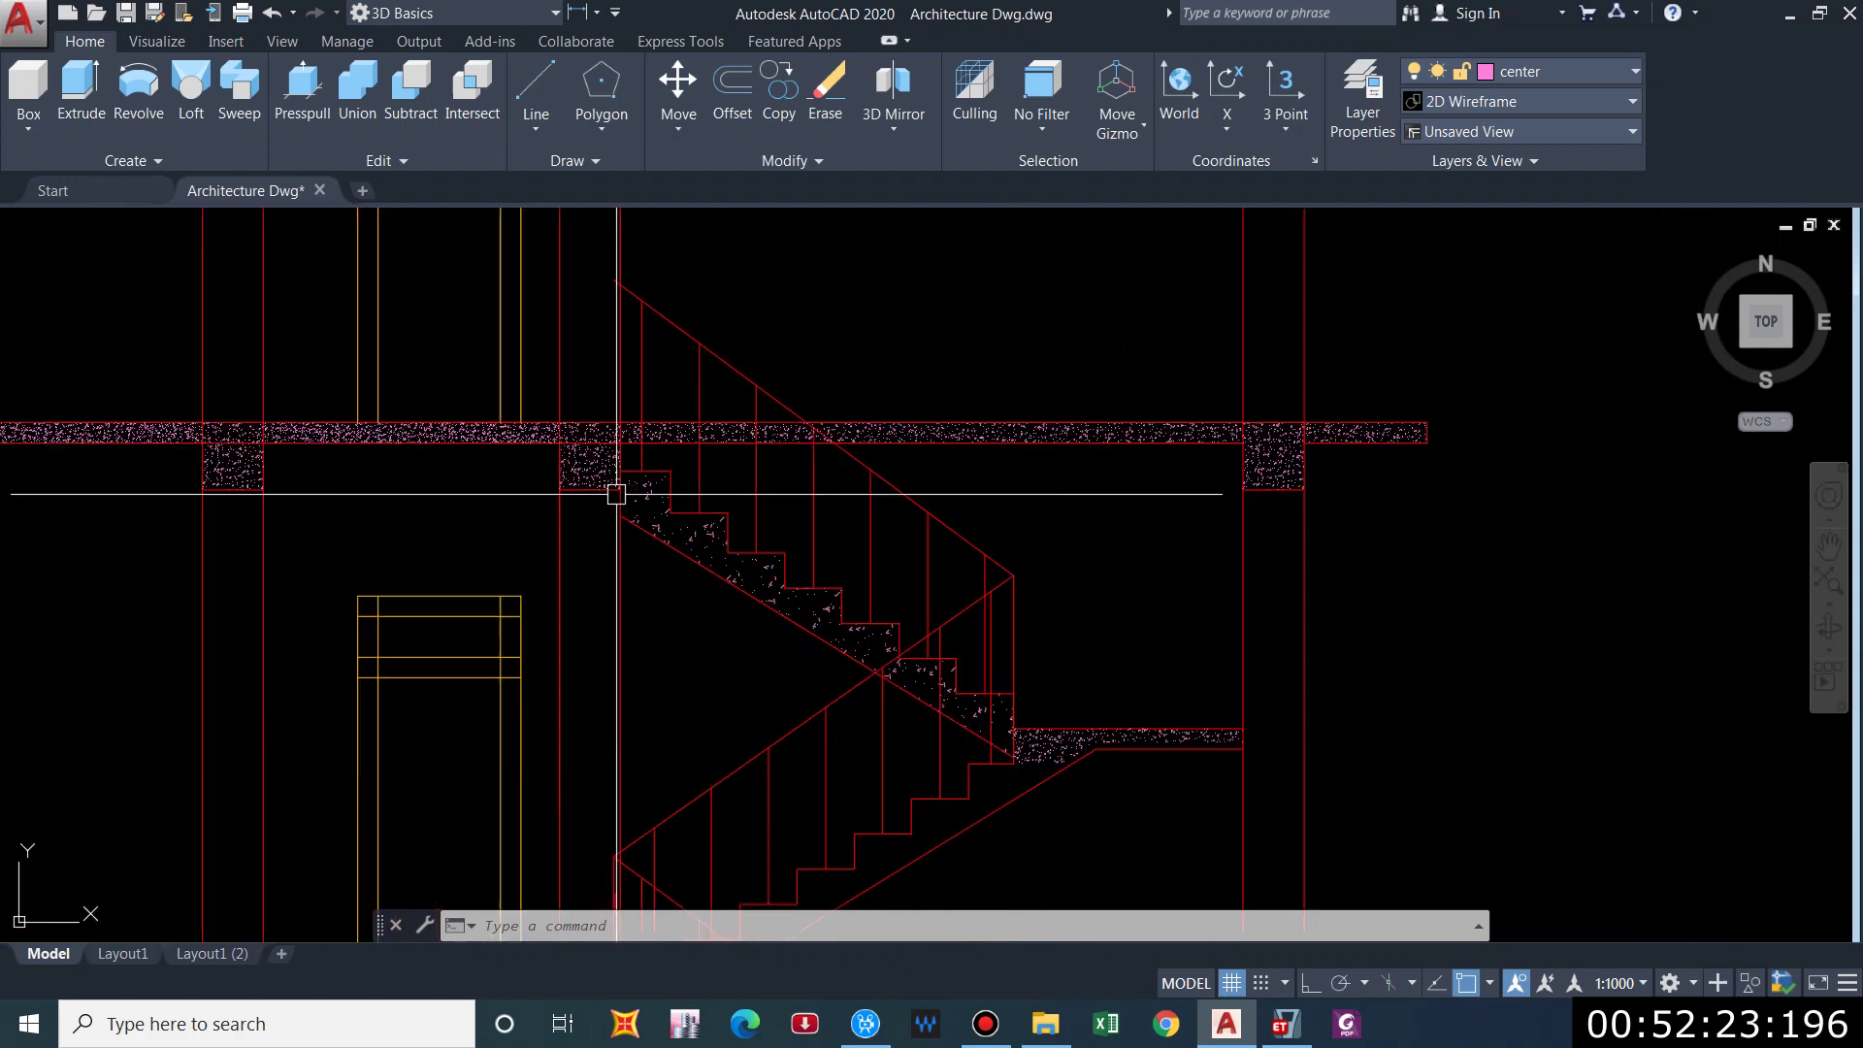
{"action": "scroll", "coordinate": [590, 477], "scroll_direction": "up", "scroll_amount": 2}
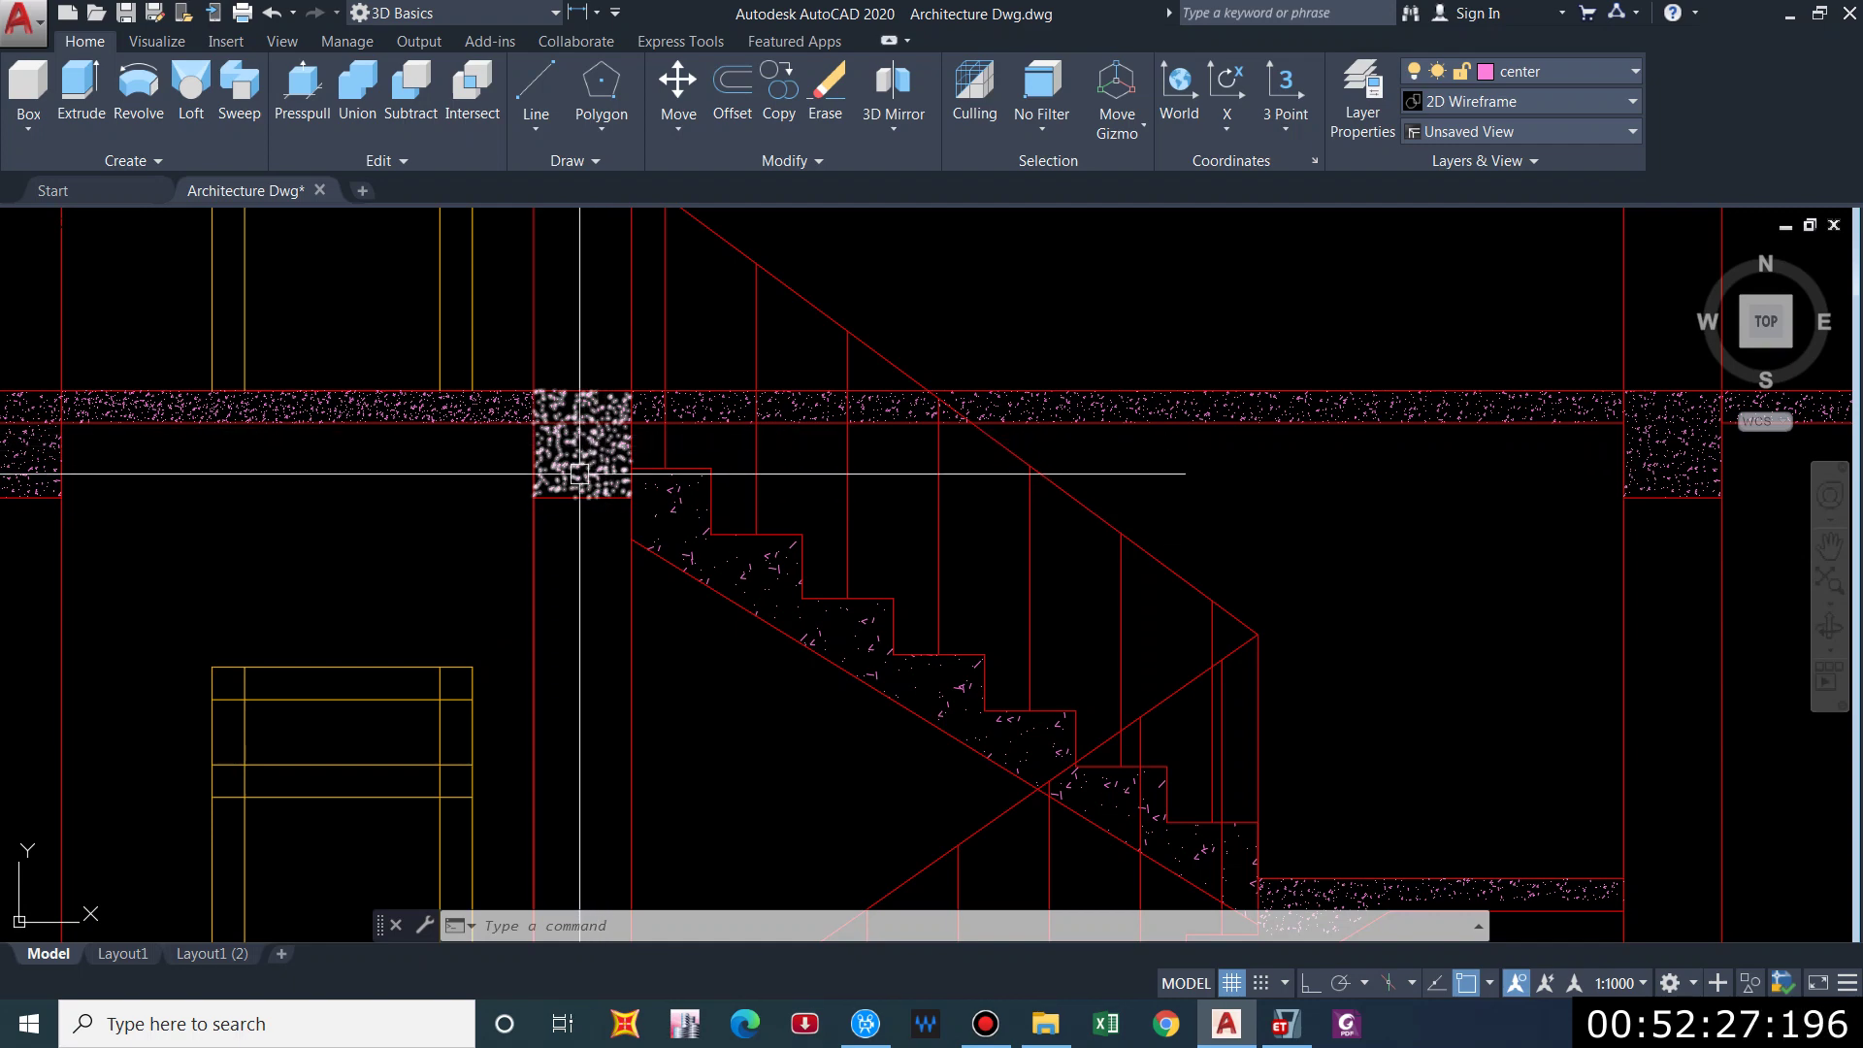
{"action": "scroll", "coordinate": [603, 450], "scroll_direction": "down", "scroll_amount": 4}
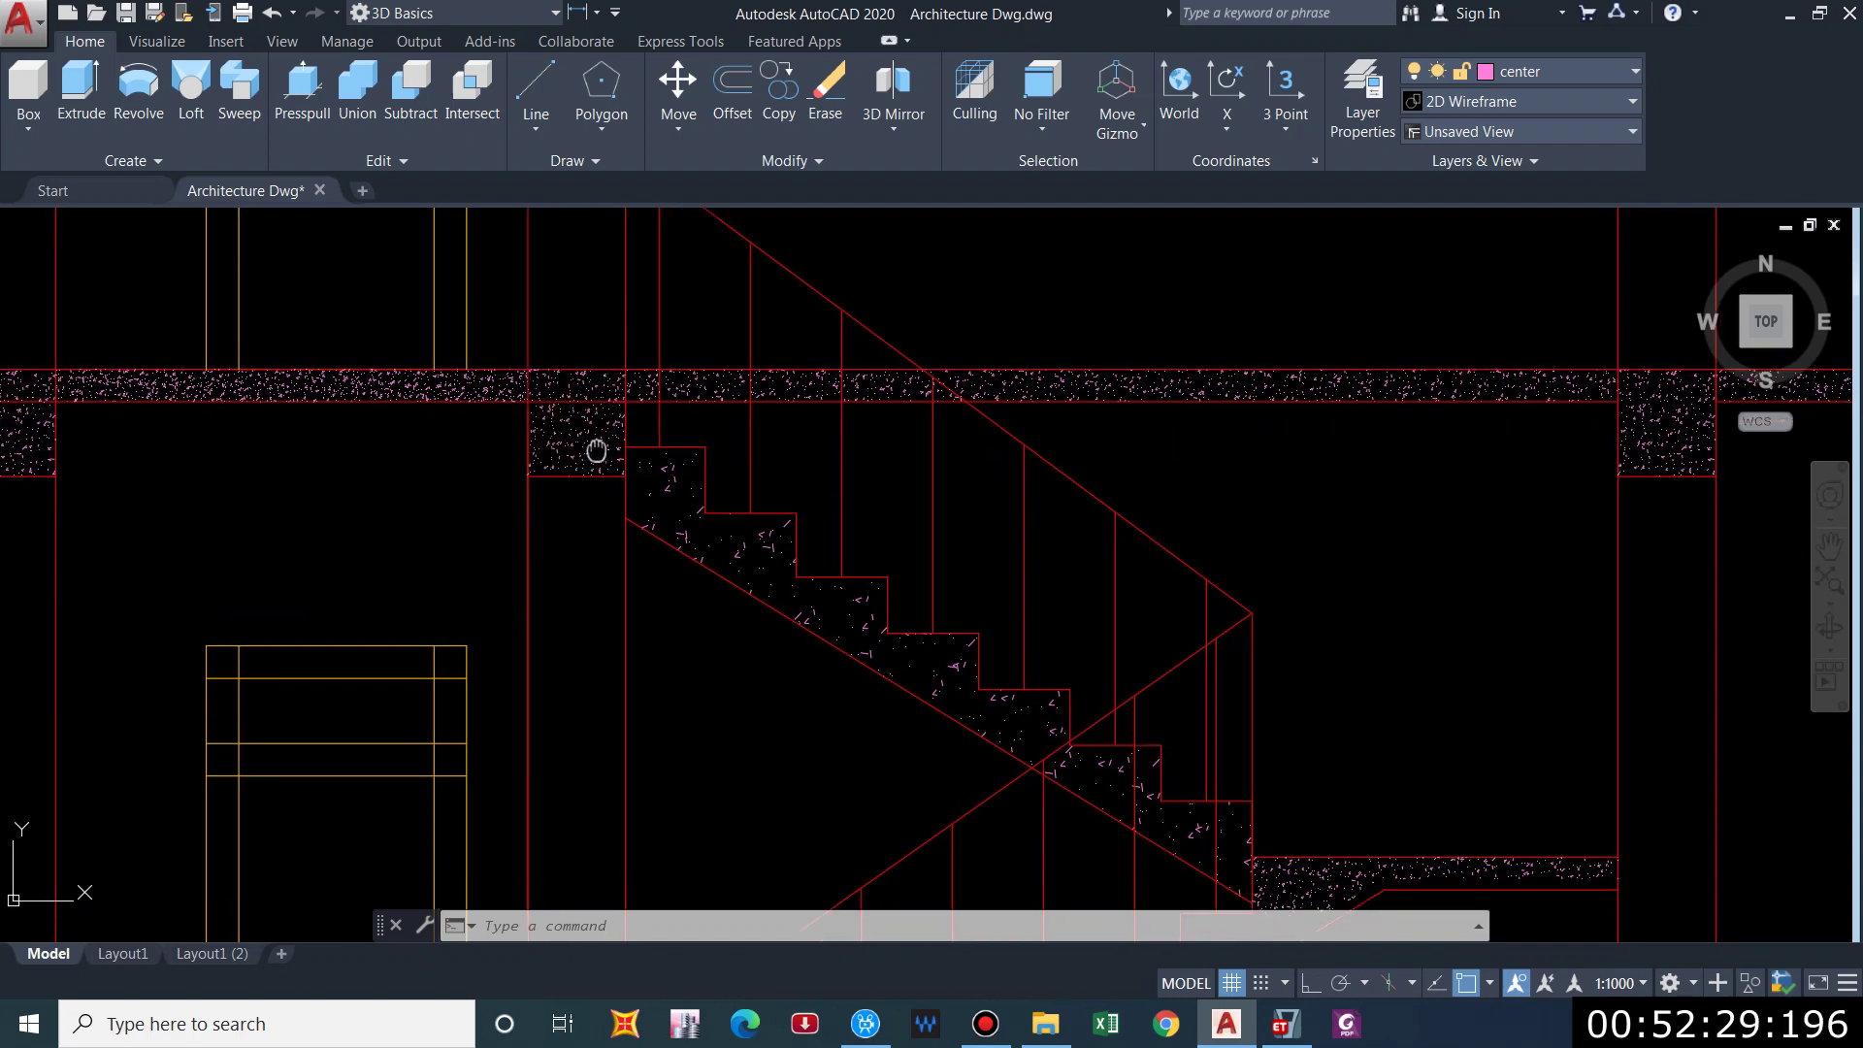
{"action": "scroll", "coordinate": [1052, 537], "scroll_direction": "up", "scroll_amount": 2}
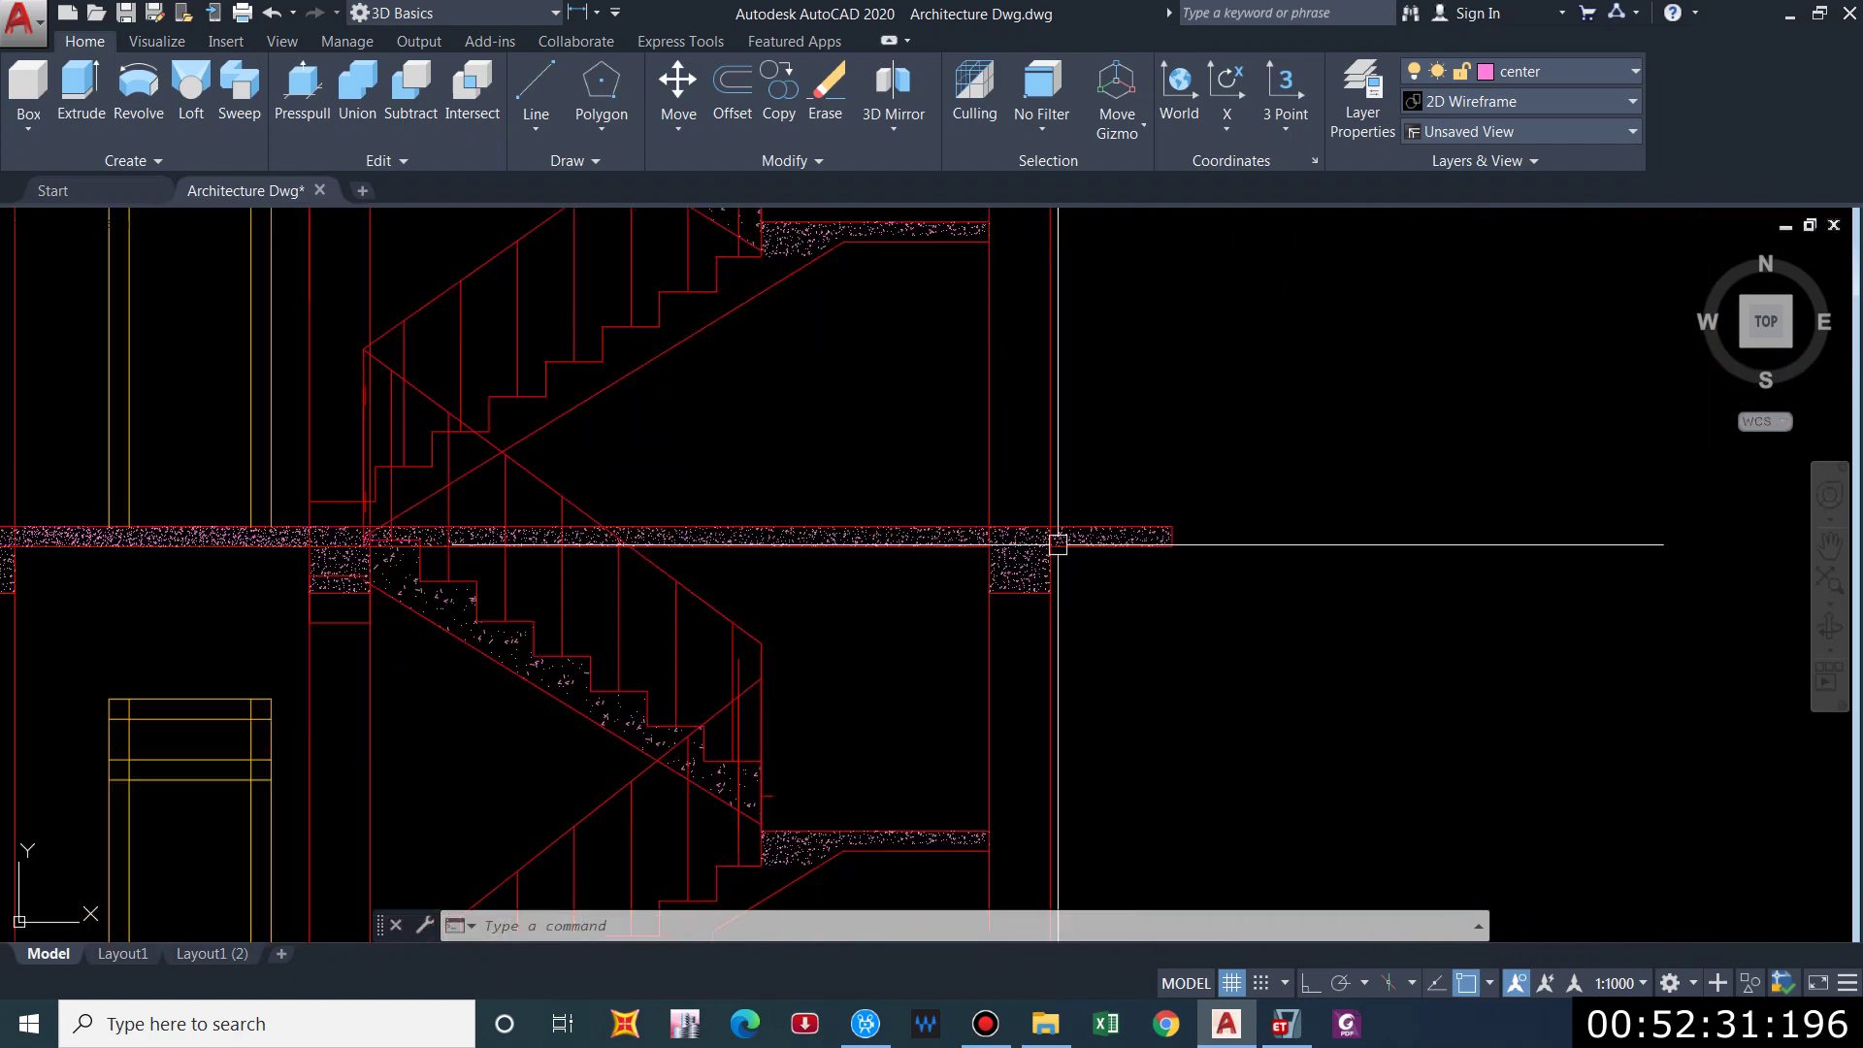
Examine the lowest stair flight between the plinth level and the first landing, along with the plinth beam and footings below.
{"action": "scroll", "coordinate": [599, 770], "scroll_direction": "down", "scroll_amount": 1}
{"action": "scroll", "coordinate": [603, 303], "scroll_direction": "up", "scroll_amount": 1}
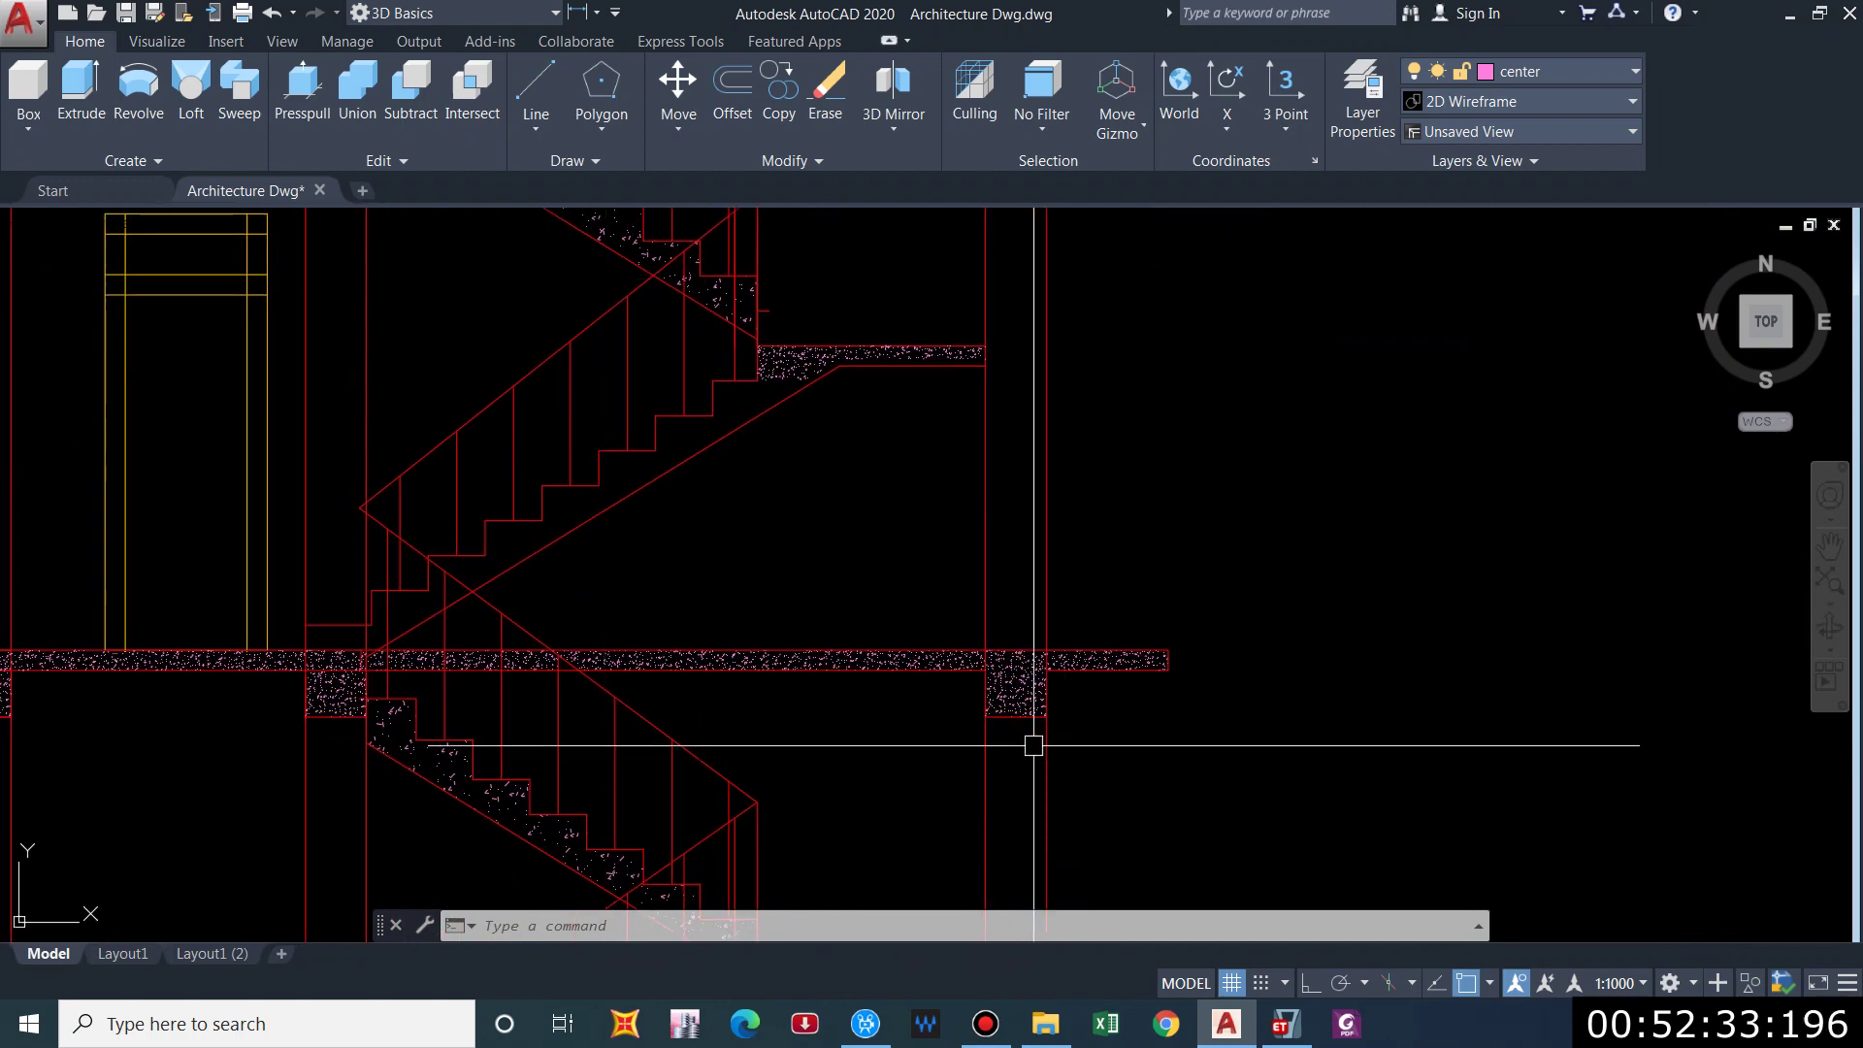
{"action": "middle_click_drag", "start_coordinate": [609, 773], "coordinate": [613, 482]}
{"action": "scroll", "coordinate": [679, 408], "scroll_direction": "down", "scroll_amount": 1}
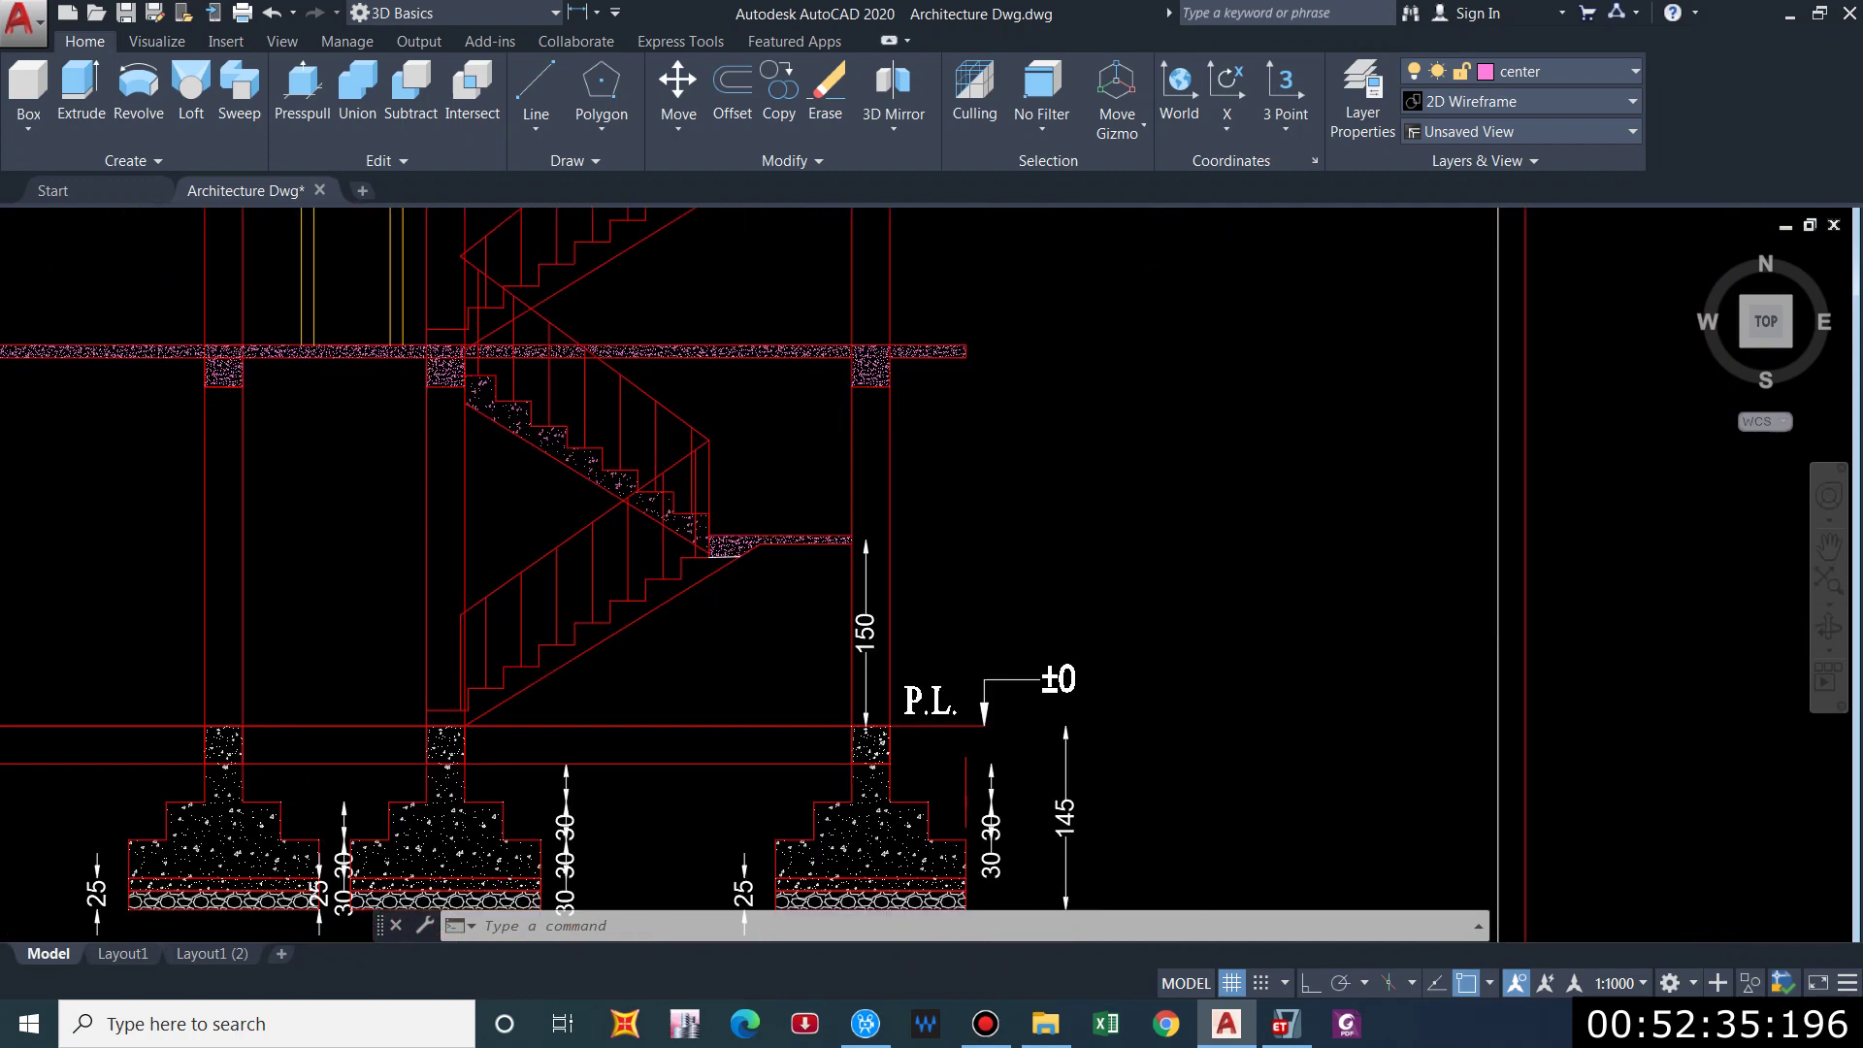
{"action": "scroll", "coordinate": [773, 573], "scroll_direction": "up", "scroll_amount": 1}
{"action": "scroll", "coordinate": [725, 676], "scroll_direction": "down", "scroll_amount": 2}
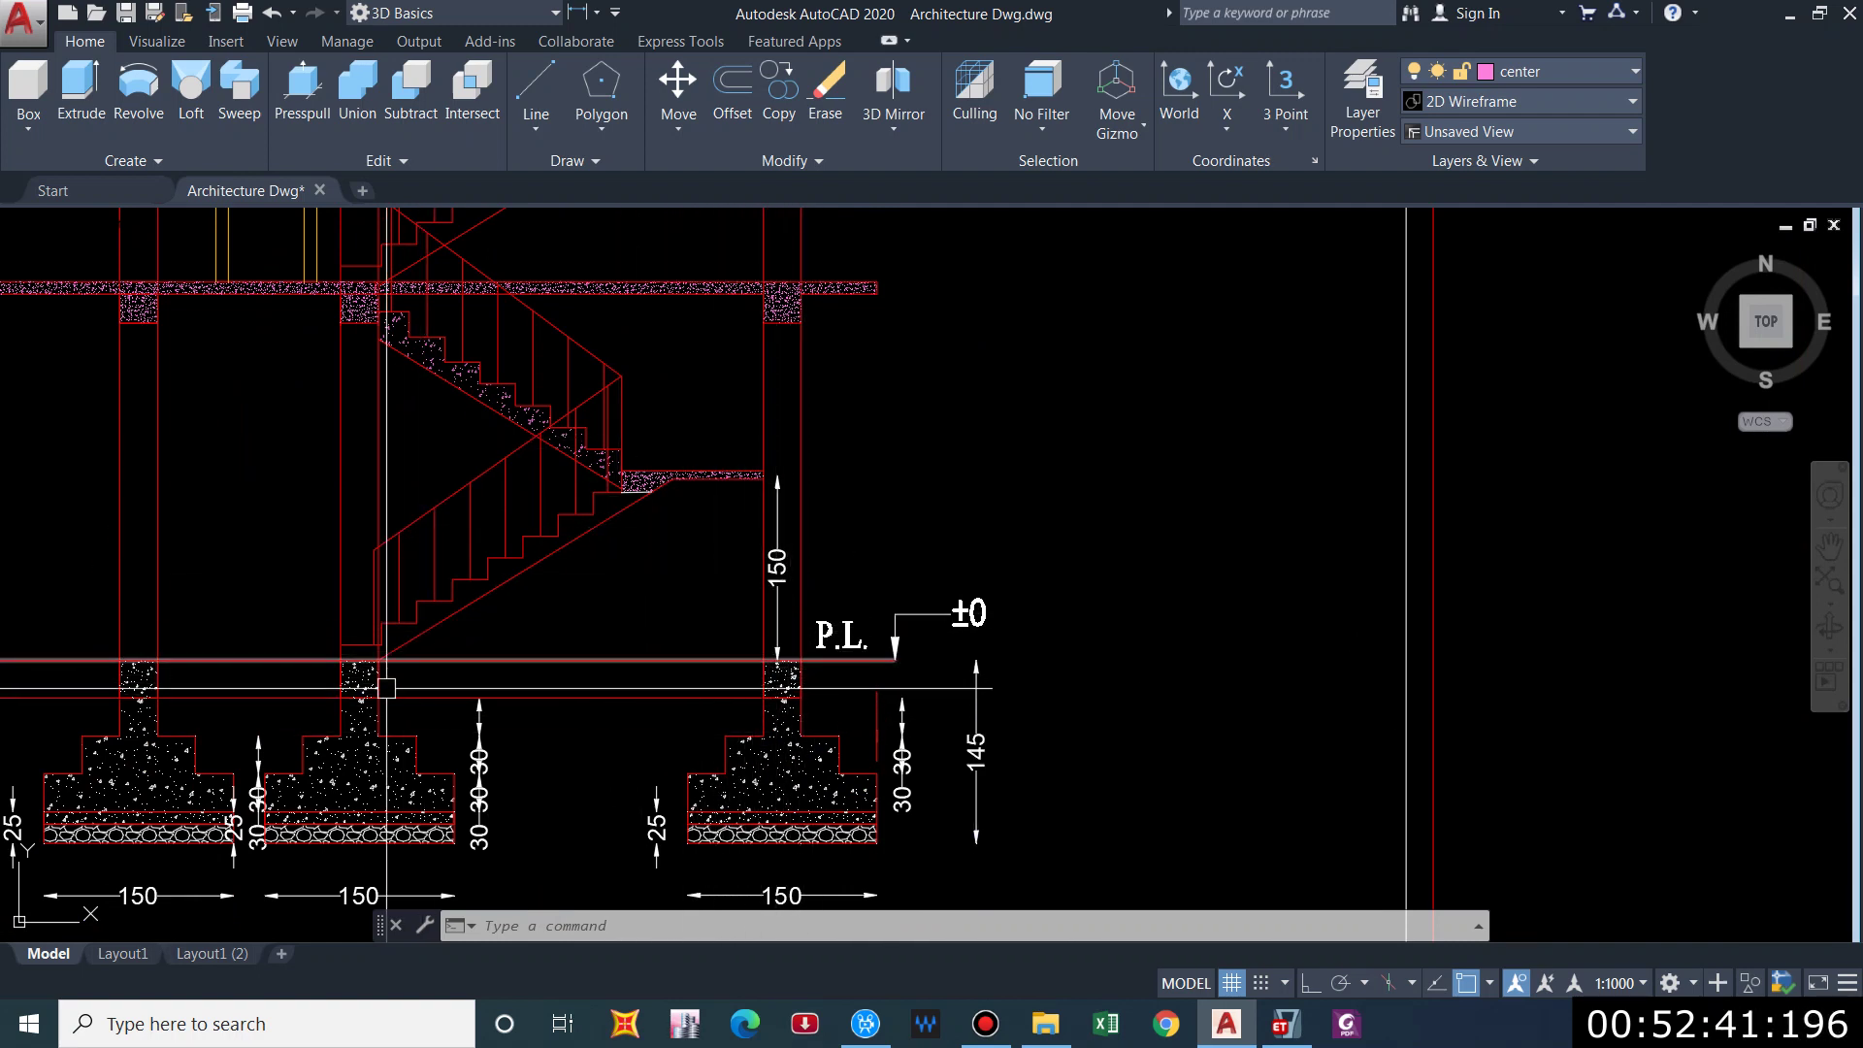
{"action": "scroll", "coordinate": [693, 643], "scroll_direction": "down", "scroll_amount": 2}
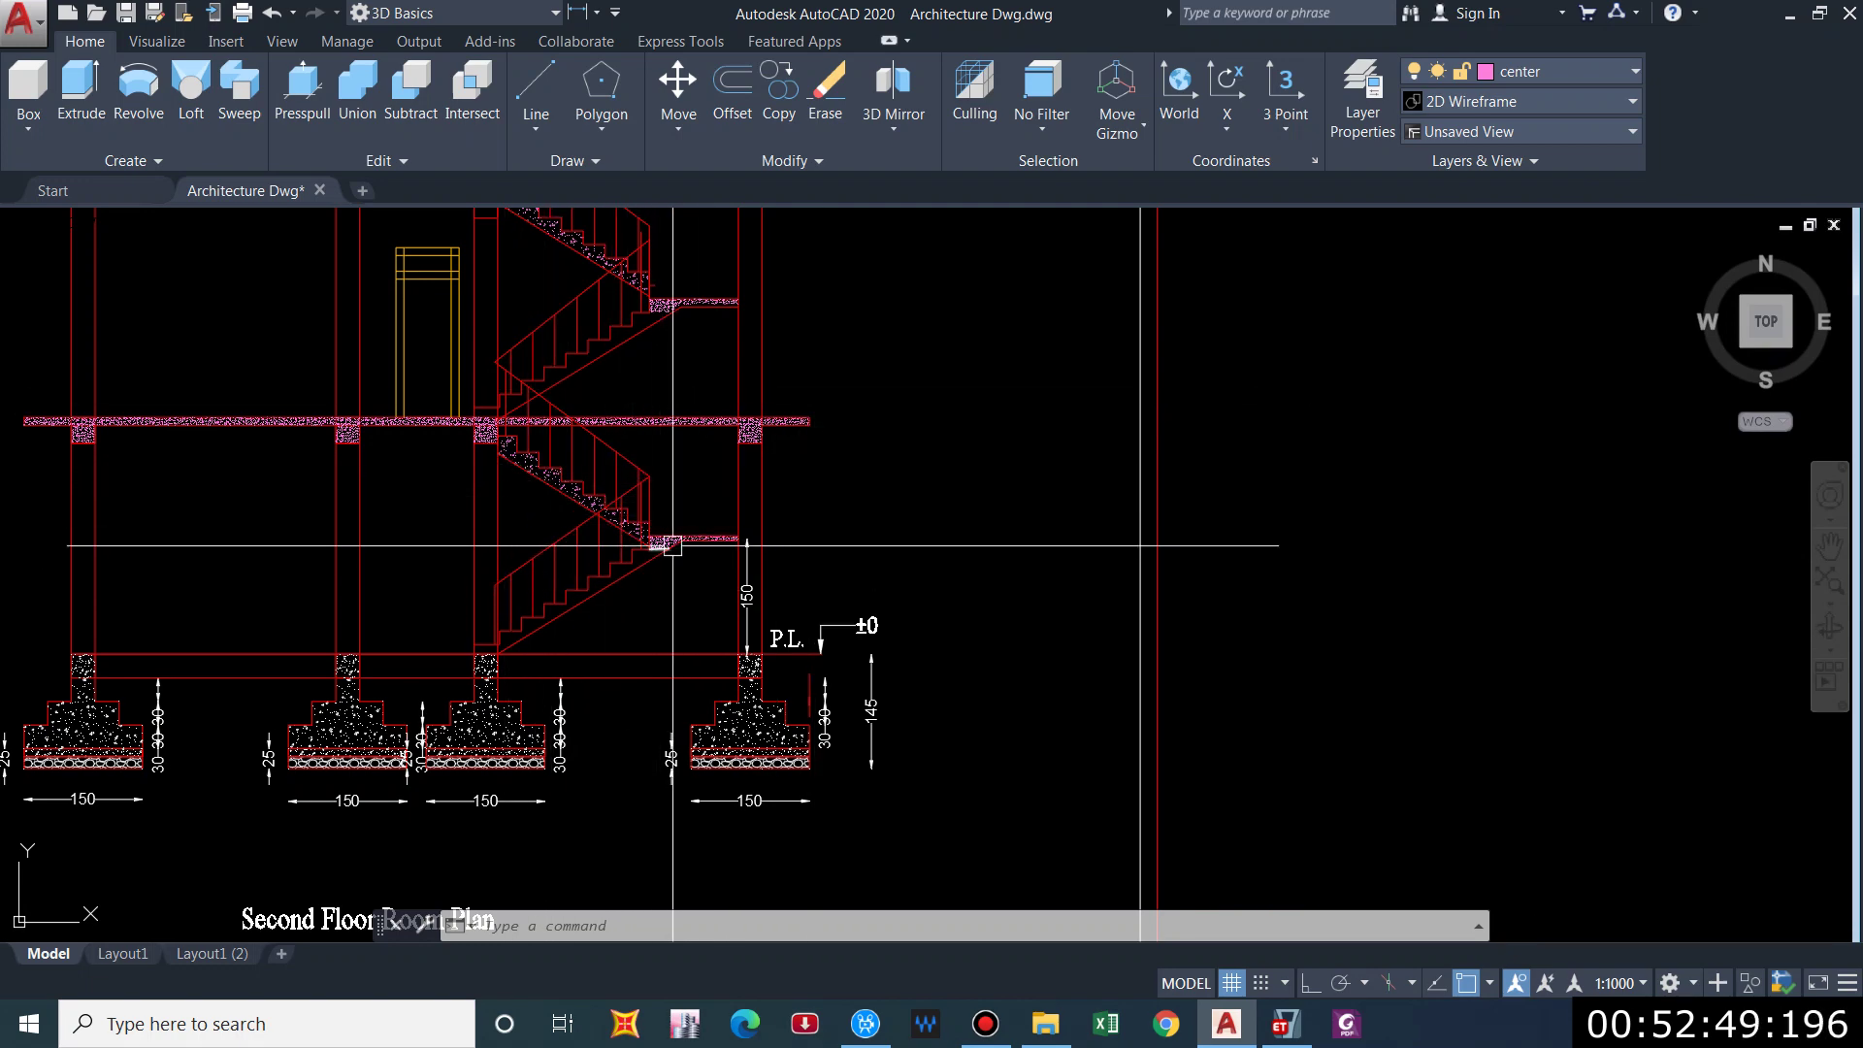
{"action": "scroll", "coordinate": [563, 667], "scroll_direction": "up", "scroll_amount": 2}
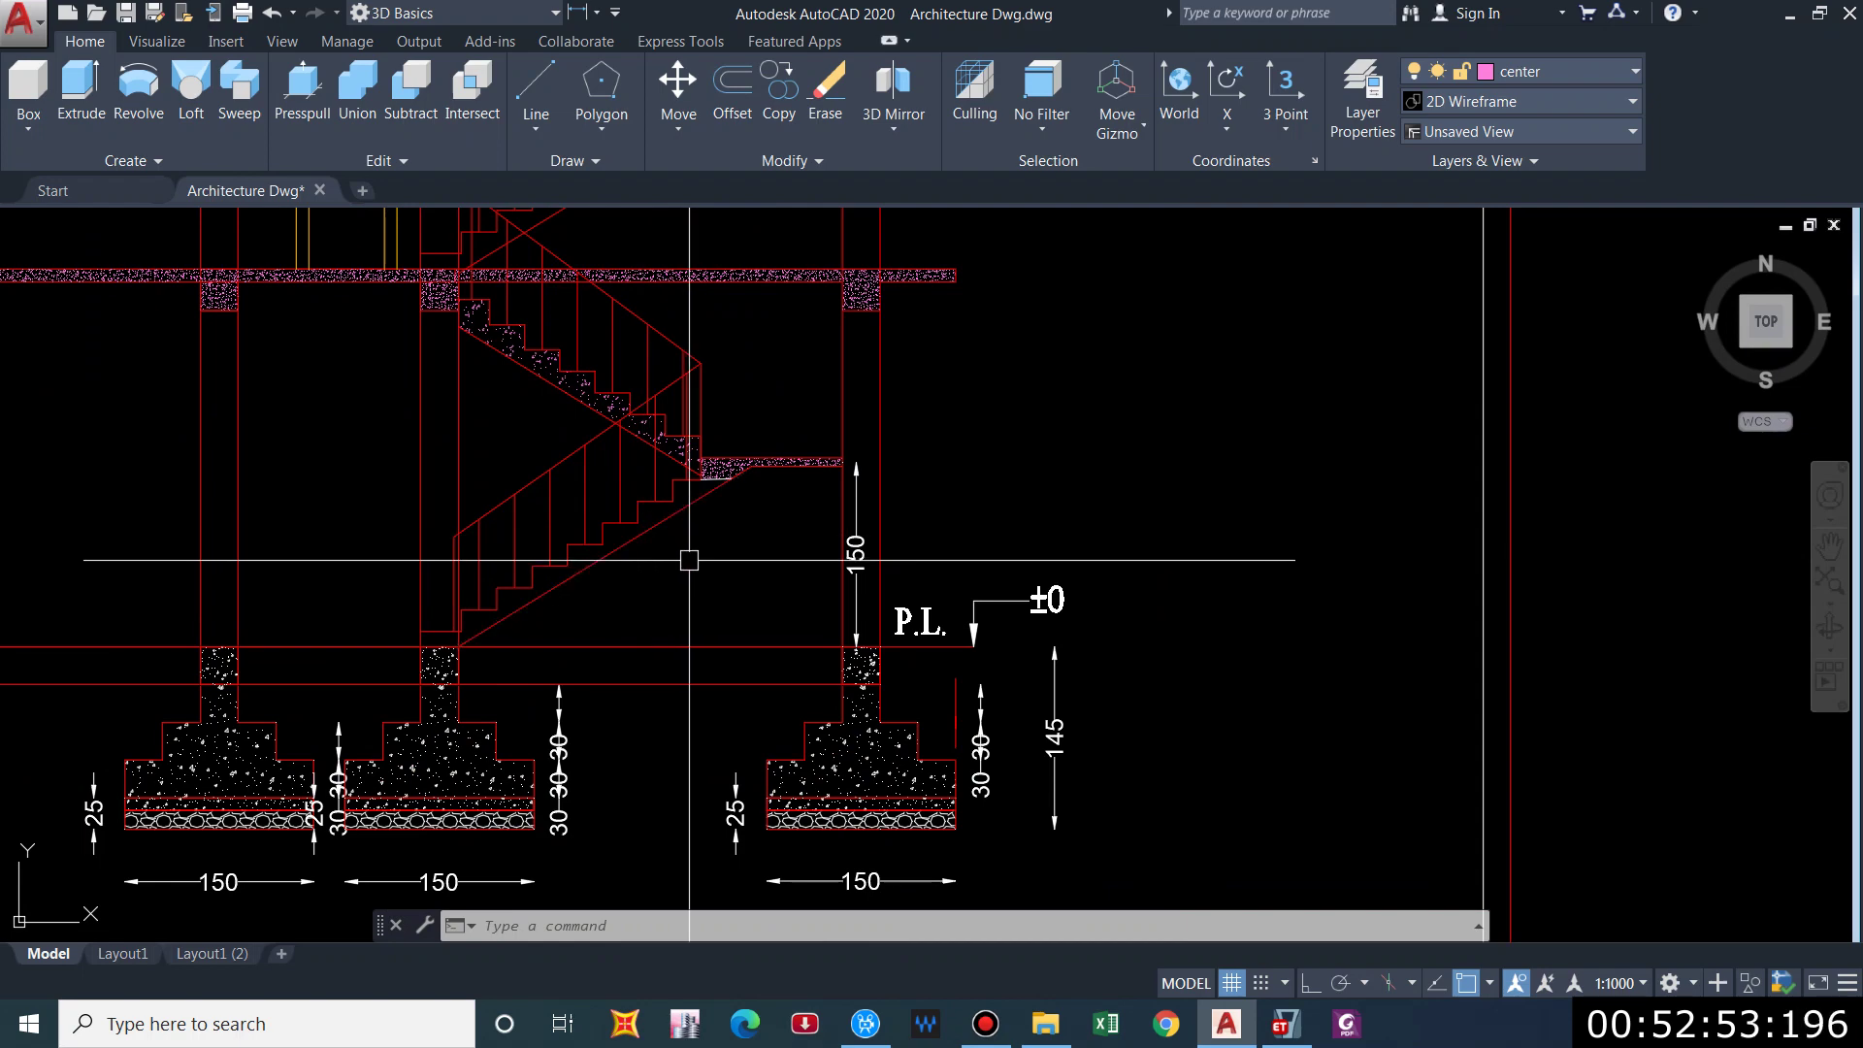
{"action": "middle_click_drag", "start_coordinate": [591, 605], "coordinate": [560, 513]}
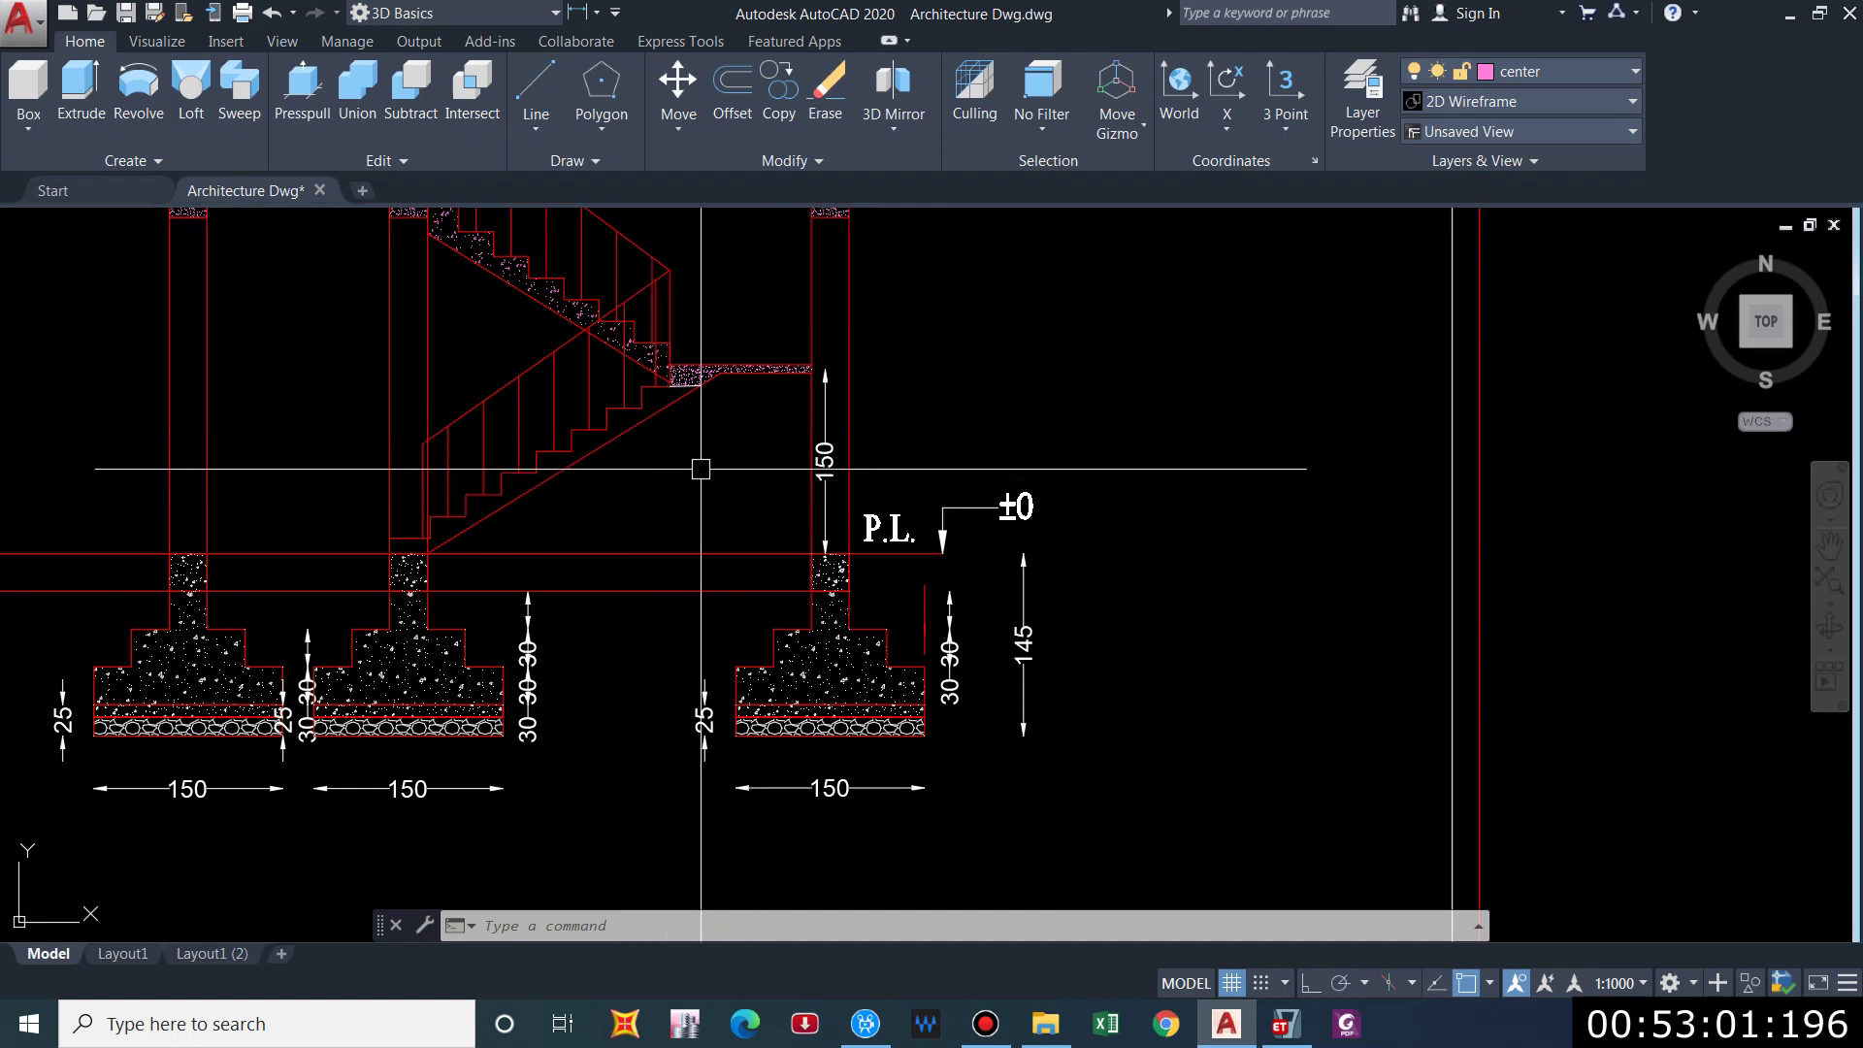
{"action": "middle_click_drag", "start_coordinate": [675, 491], "coordinate": [686, 524]}
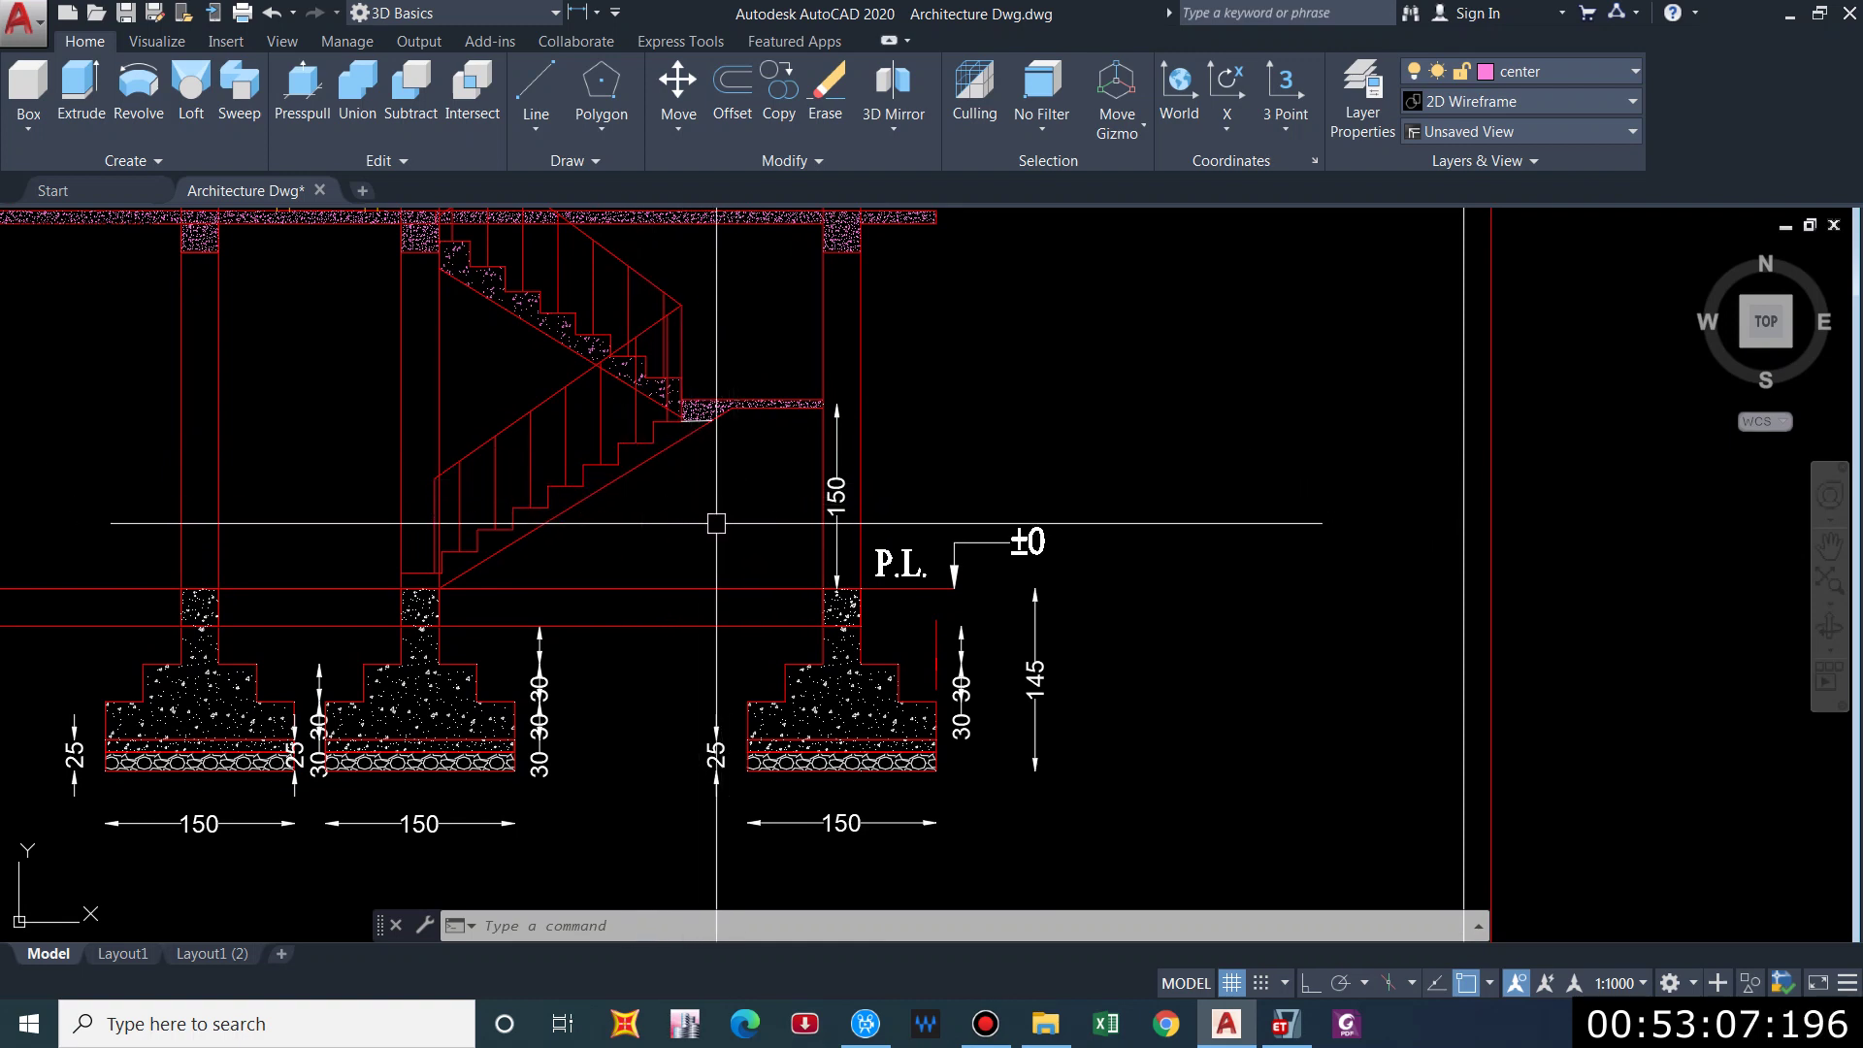
{"action": "middle_click_drag", "start_coordinate": [719, 525], "coordinate": [714, 491]}
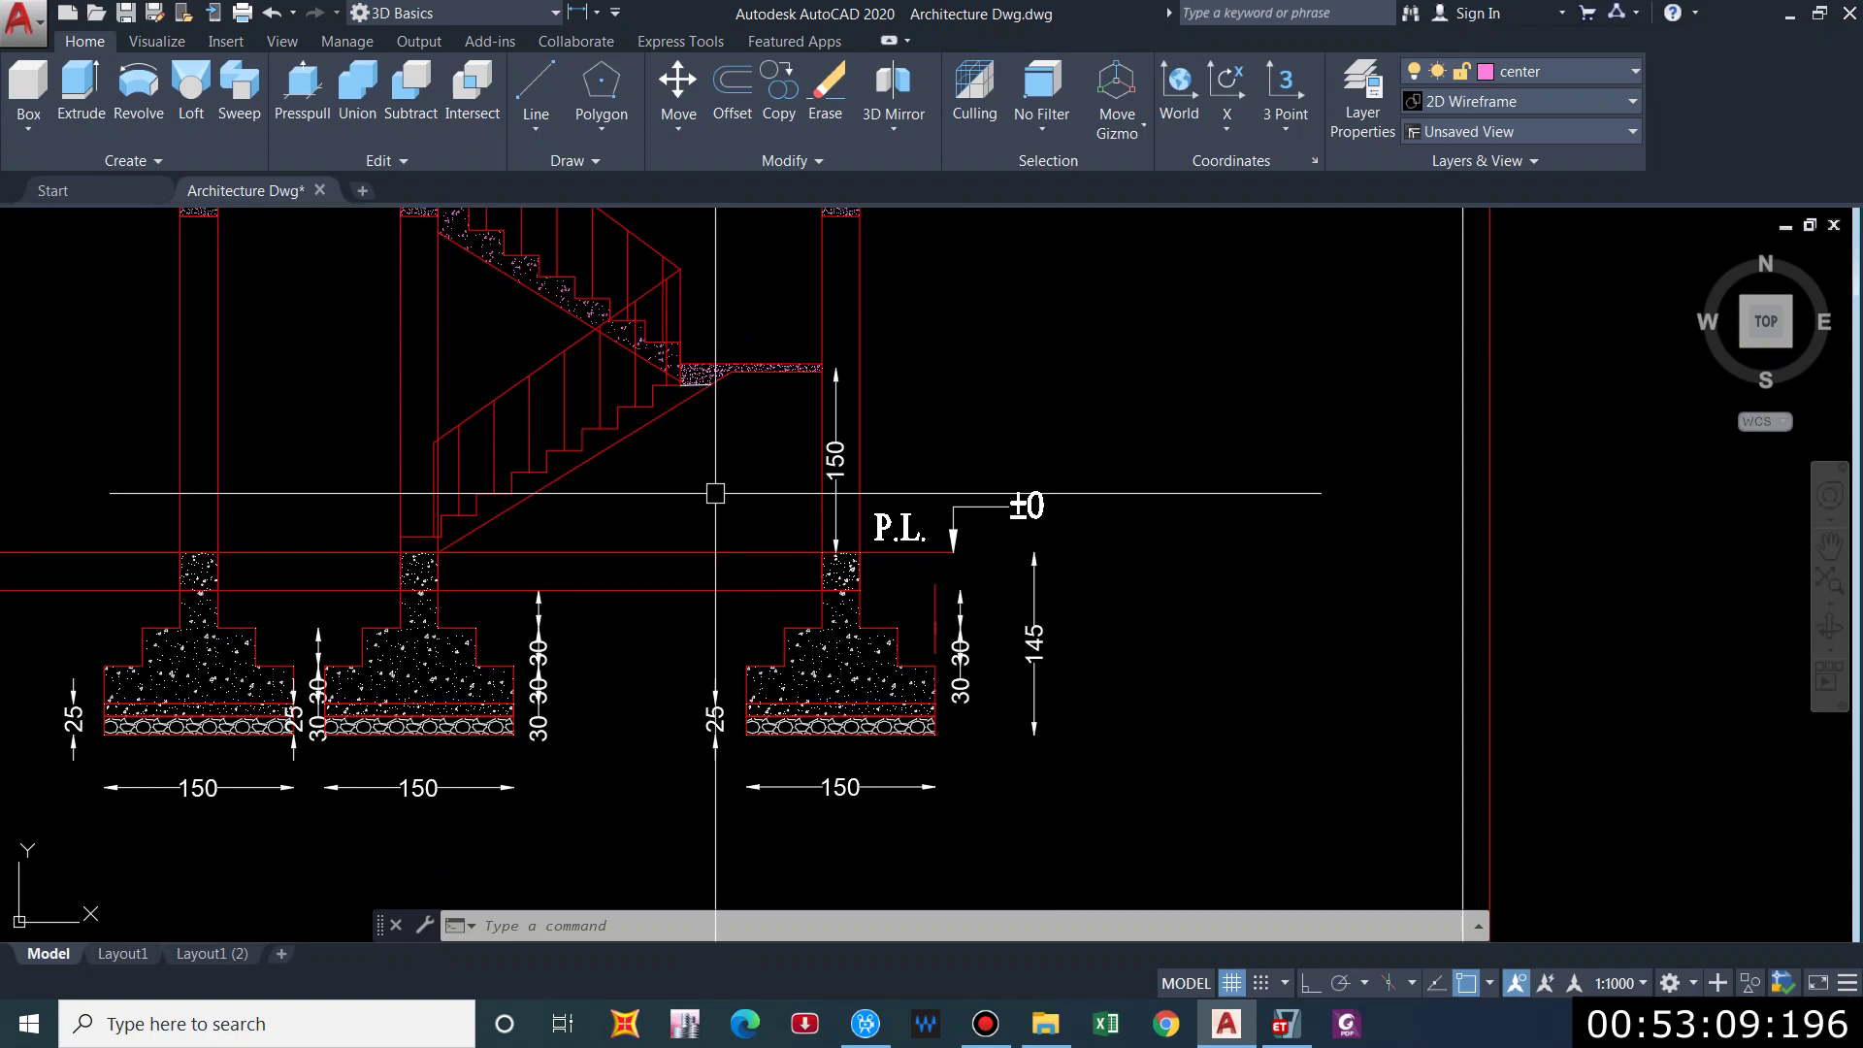
Switch to ETABS and examine the lowest-level beams around the staircase in the 3D view, leaving no beams selected.
{"action": "key", "text": "alt+Tab"}
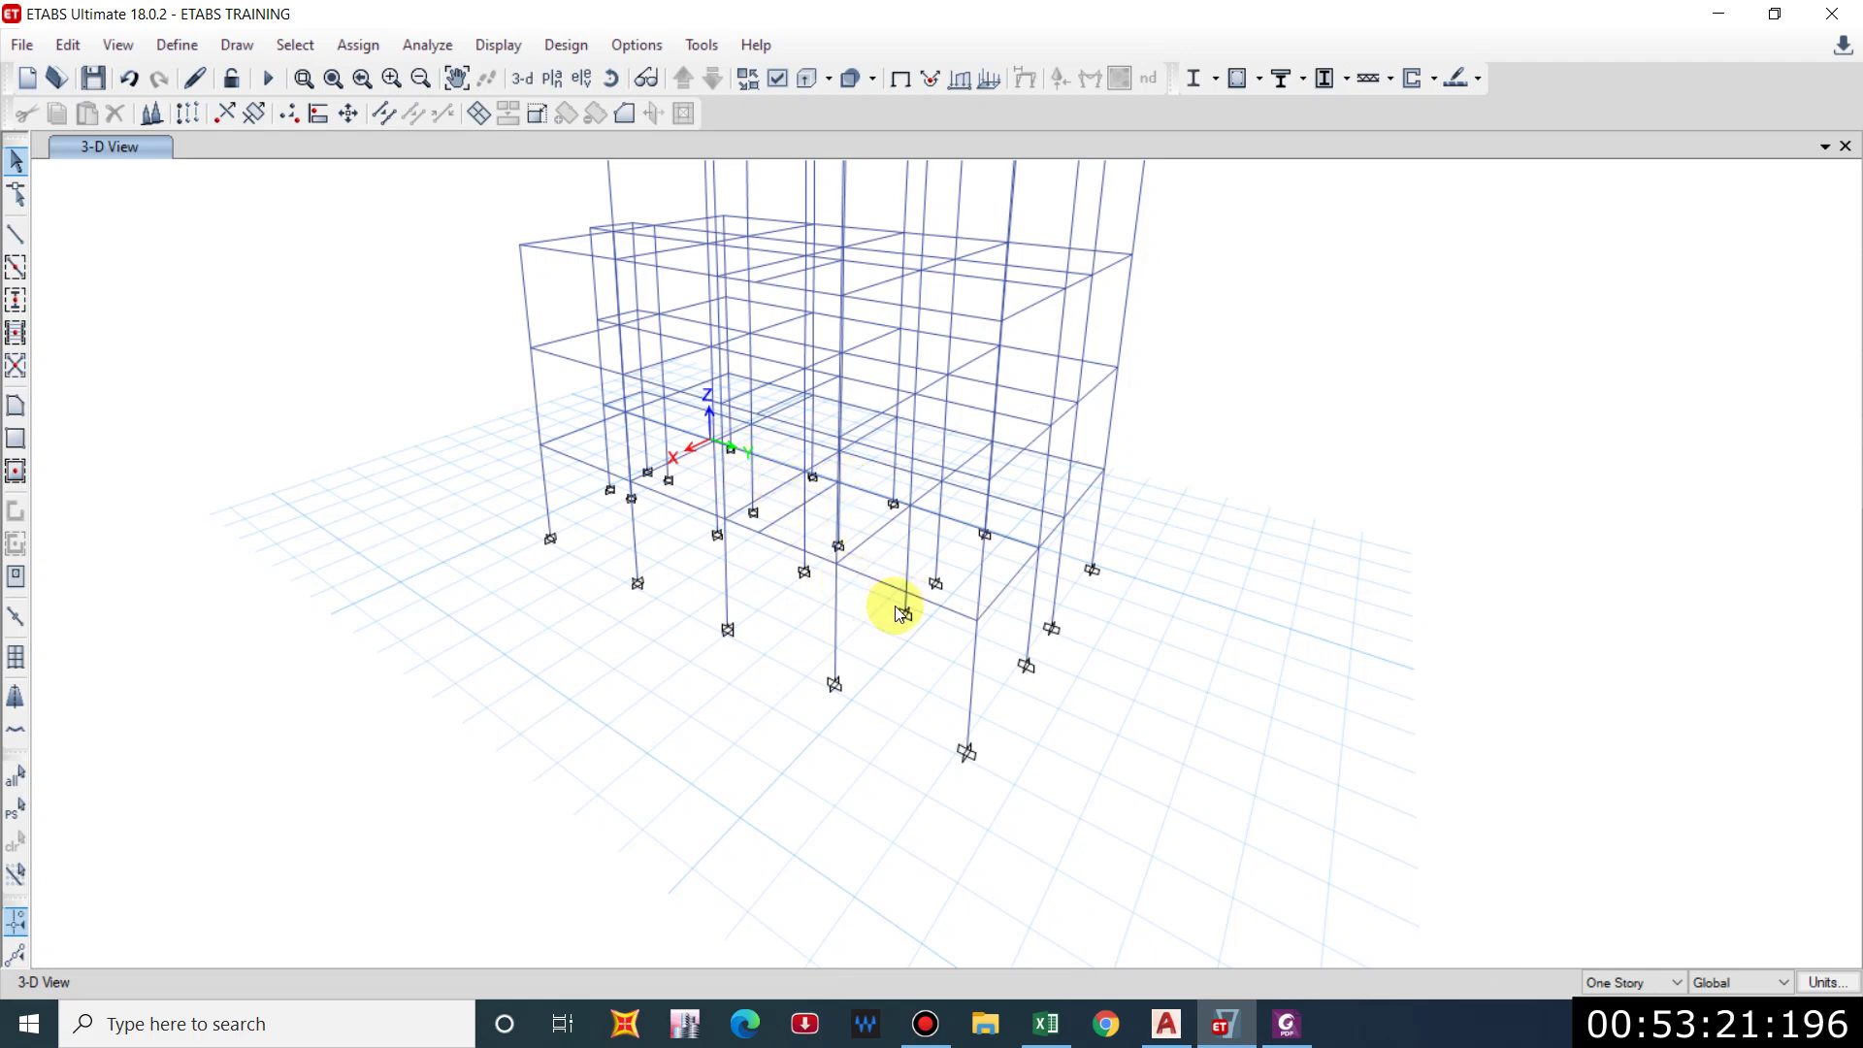
{"action": "scroll", "coordinate": [911, 611], "scroll_direction": "up", "scroll_amount": 3}
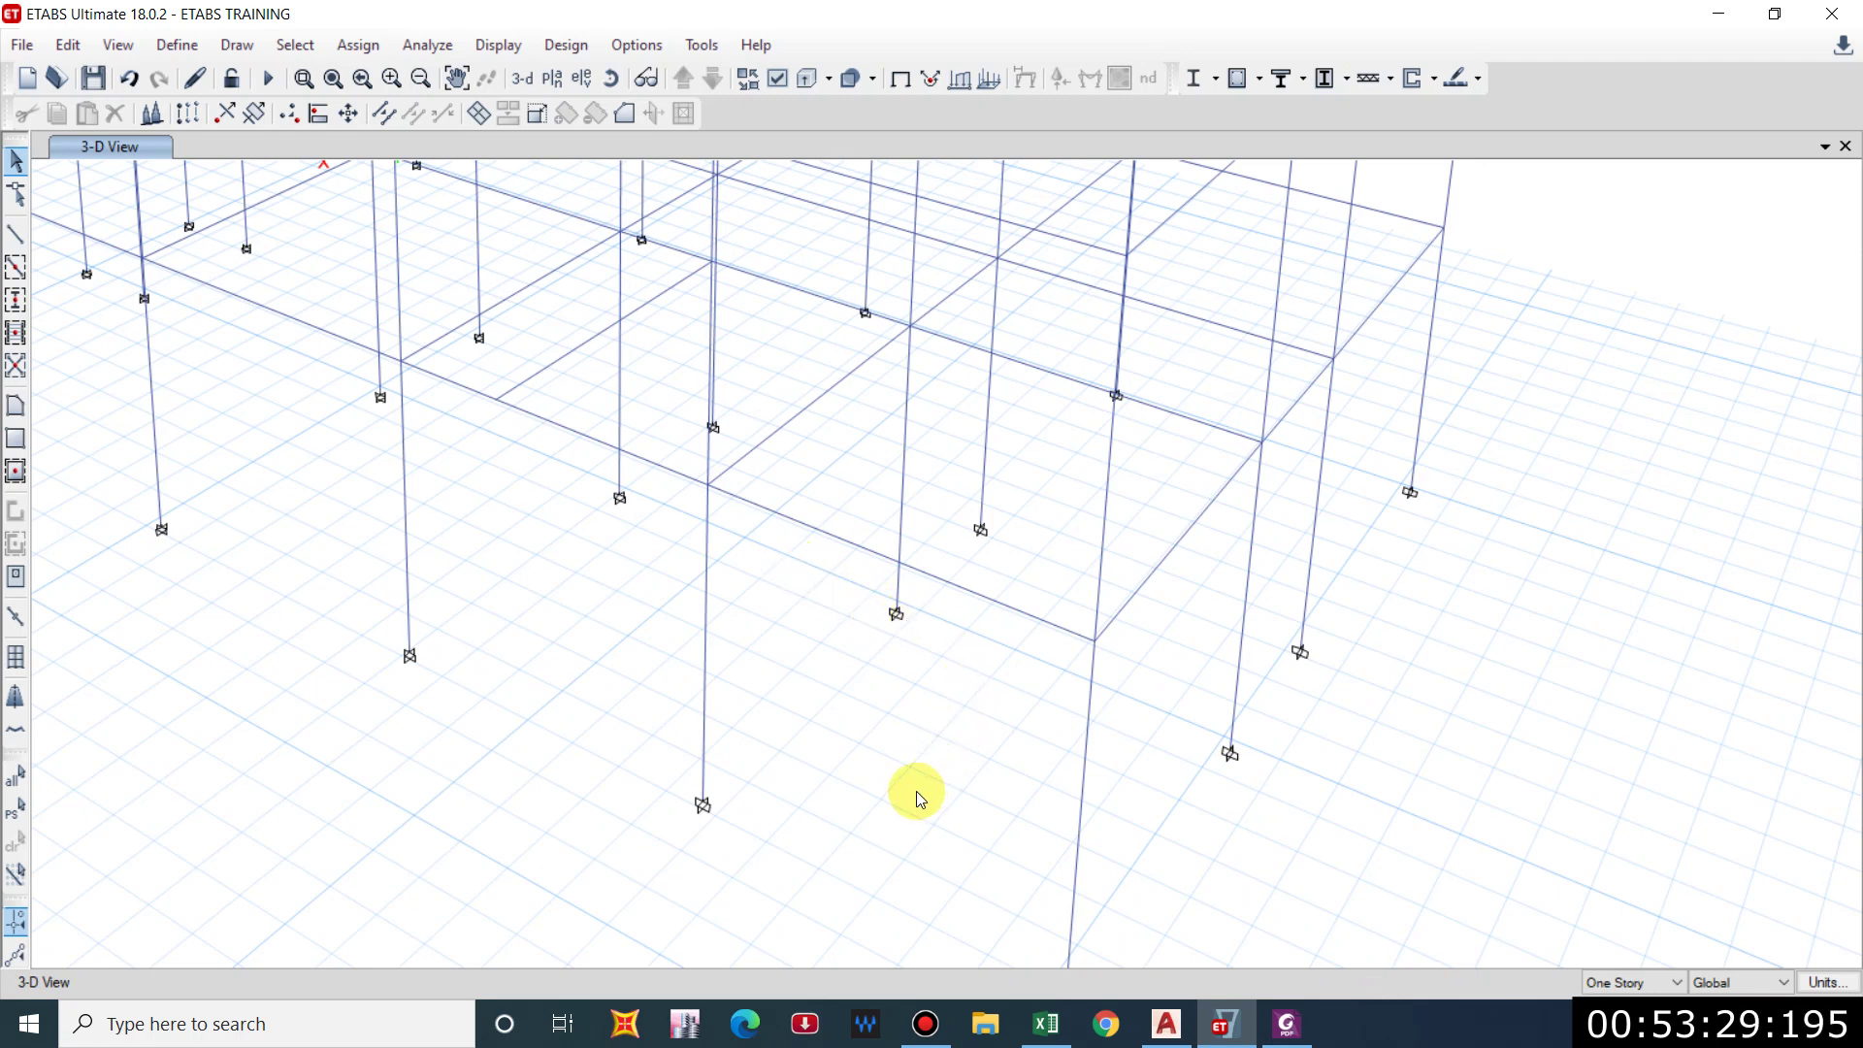
{"action": "middle_click_drag", "start_coordinate": [916, 790], "coordinate": [911, 749], "text": "shift"}
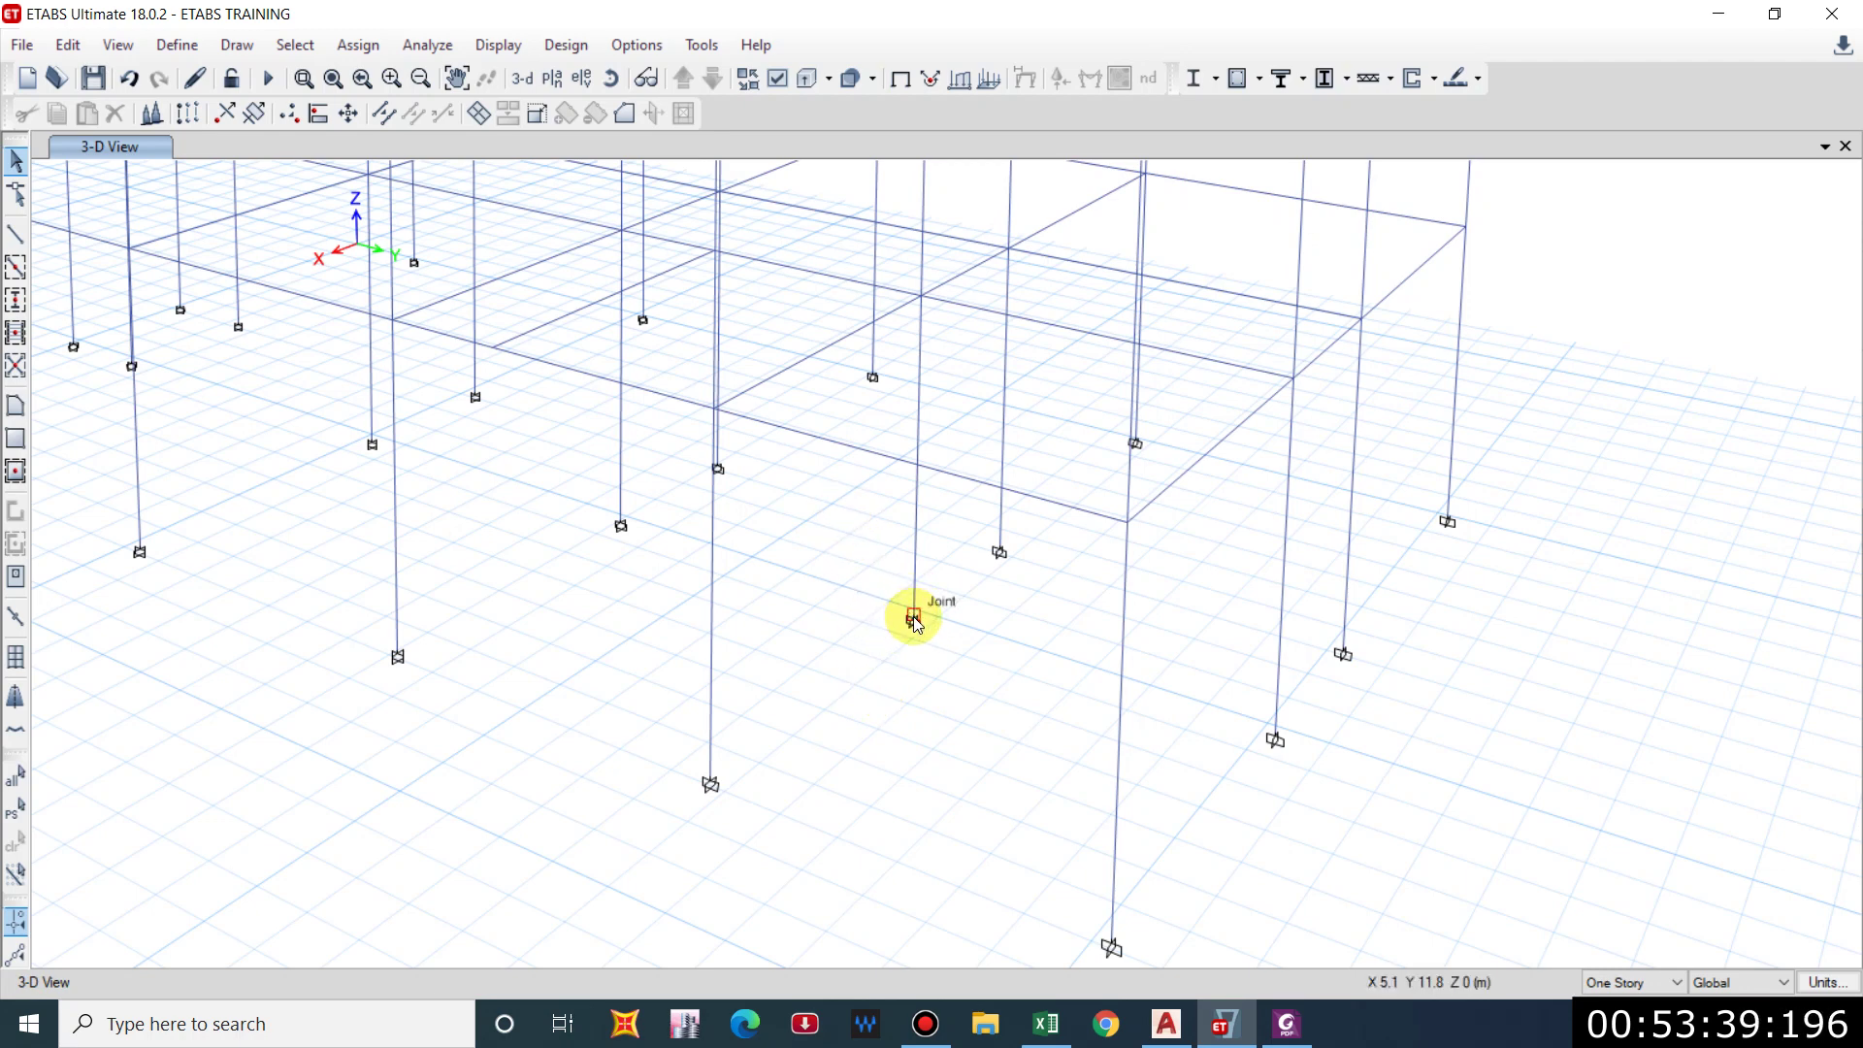
{"action": "left_click", "coordinate": [842, 279]}
{"action": "left_click", "coordinate": [644, 390]}
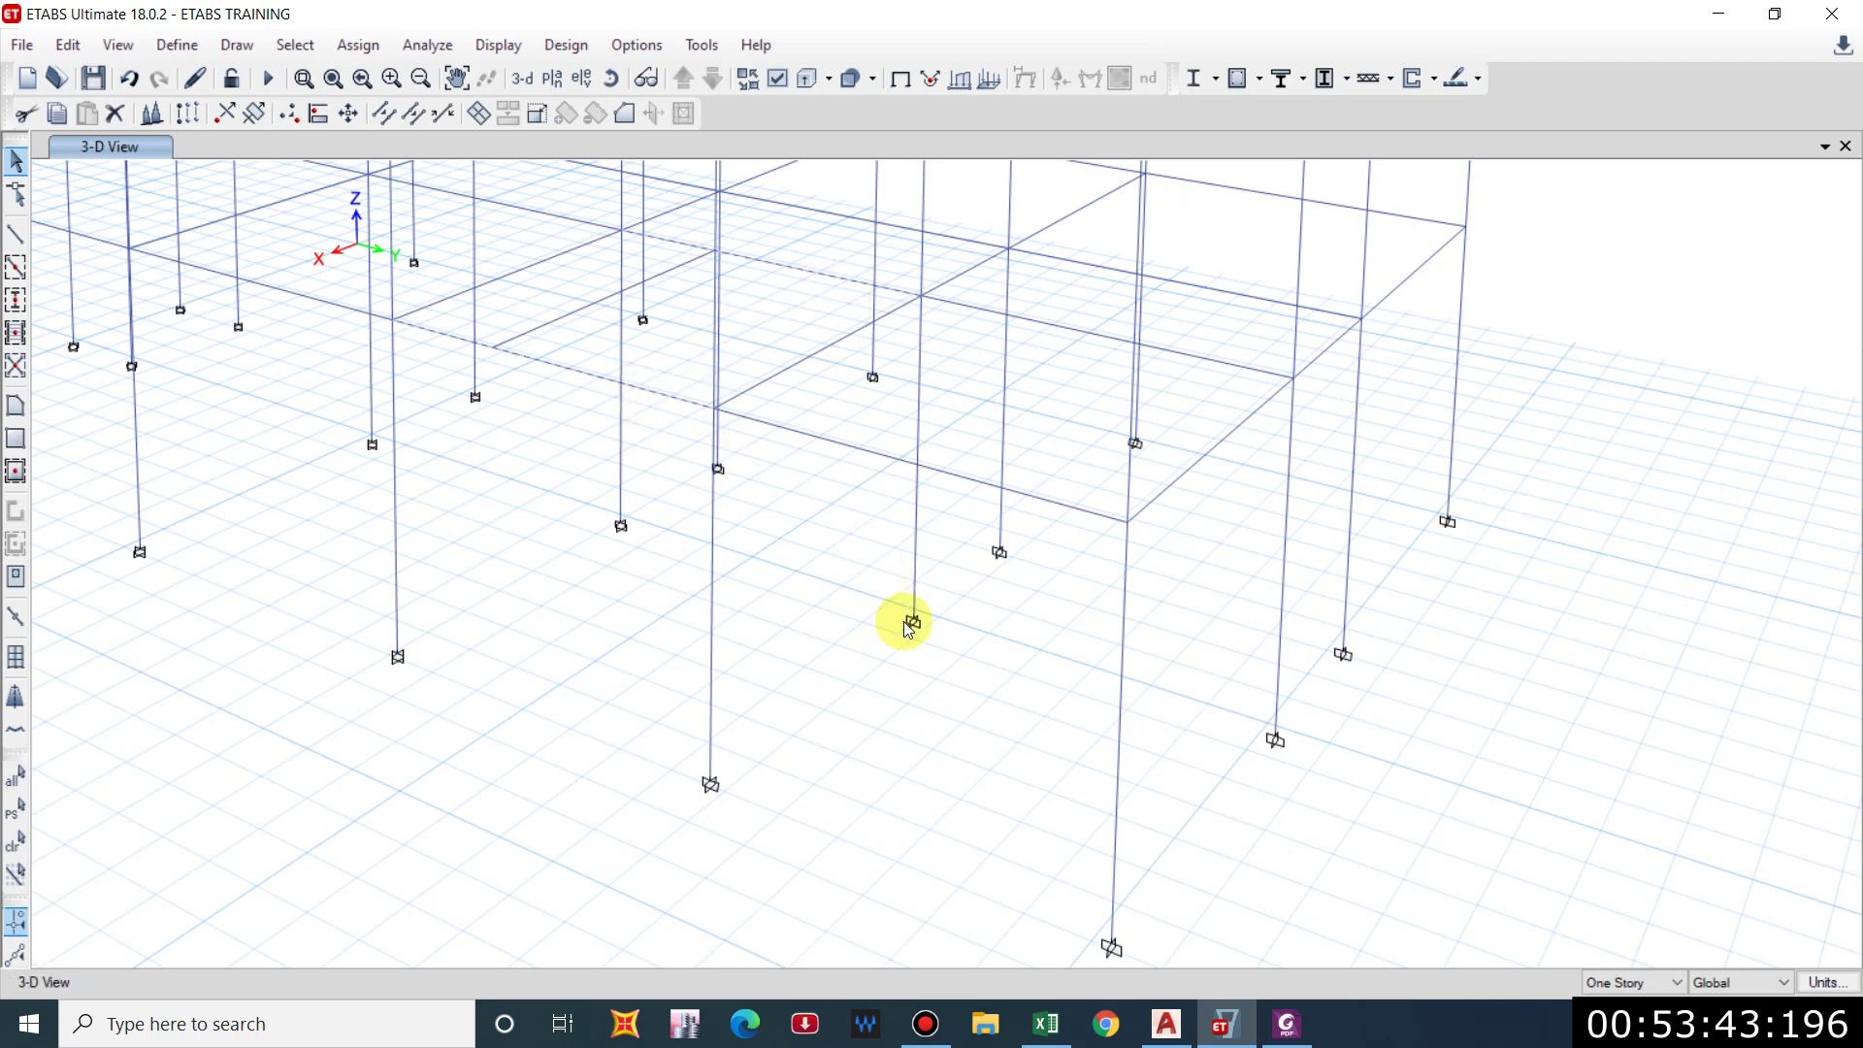
{"action": "key", "text": "Escape"}
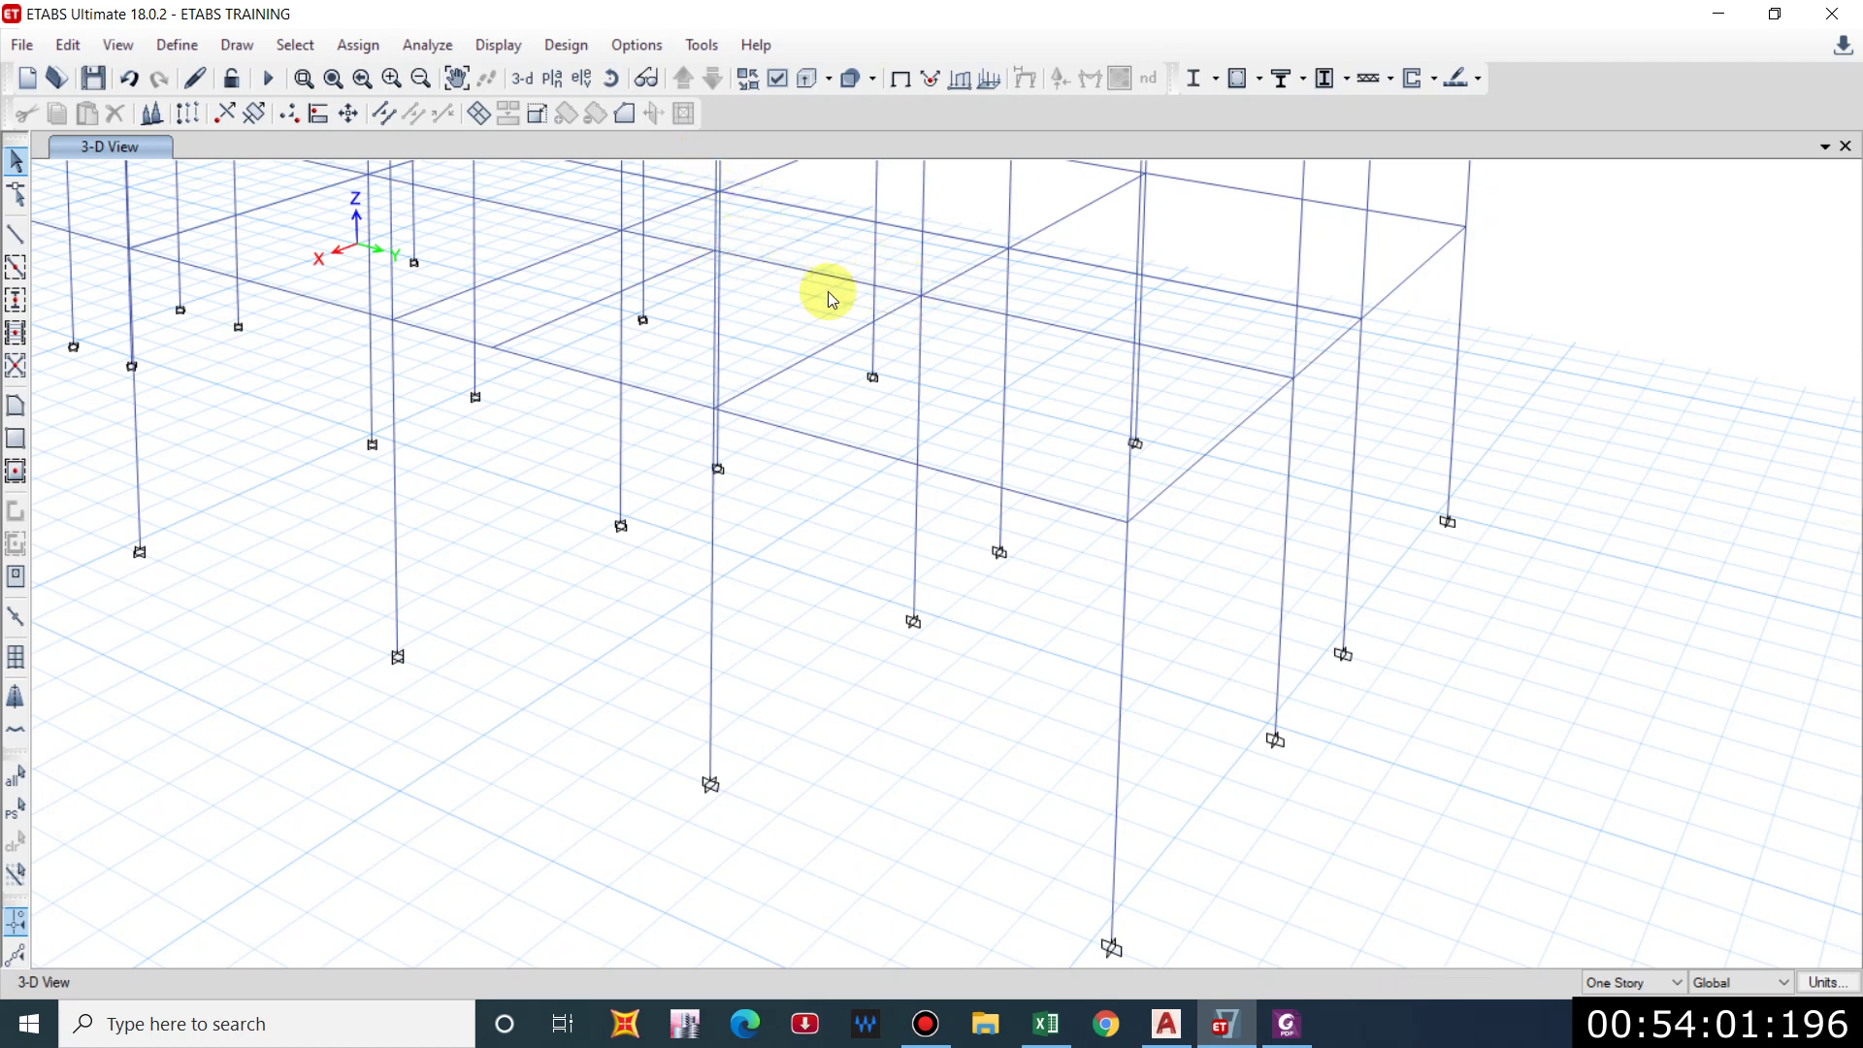
{"action": "scroll", "coordinate": [864, 347], "scroll_direction": "down", "scroll_amount": 3}
{"action": "scroll", "coordinate": [854, 311], "scroll_direction": "up", "scroll_amount": 4}
{"action": "scroll", "coordinate": [835, 325], "scroll_direction": "down", "scroll_amount": 1}
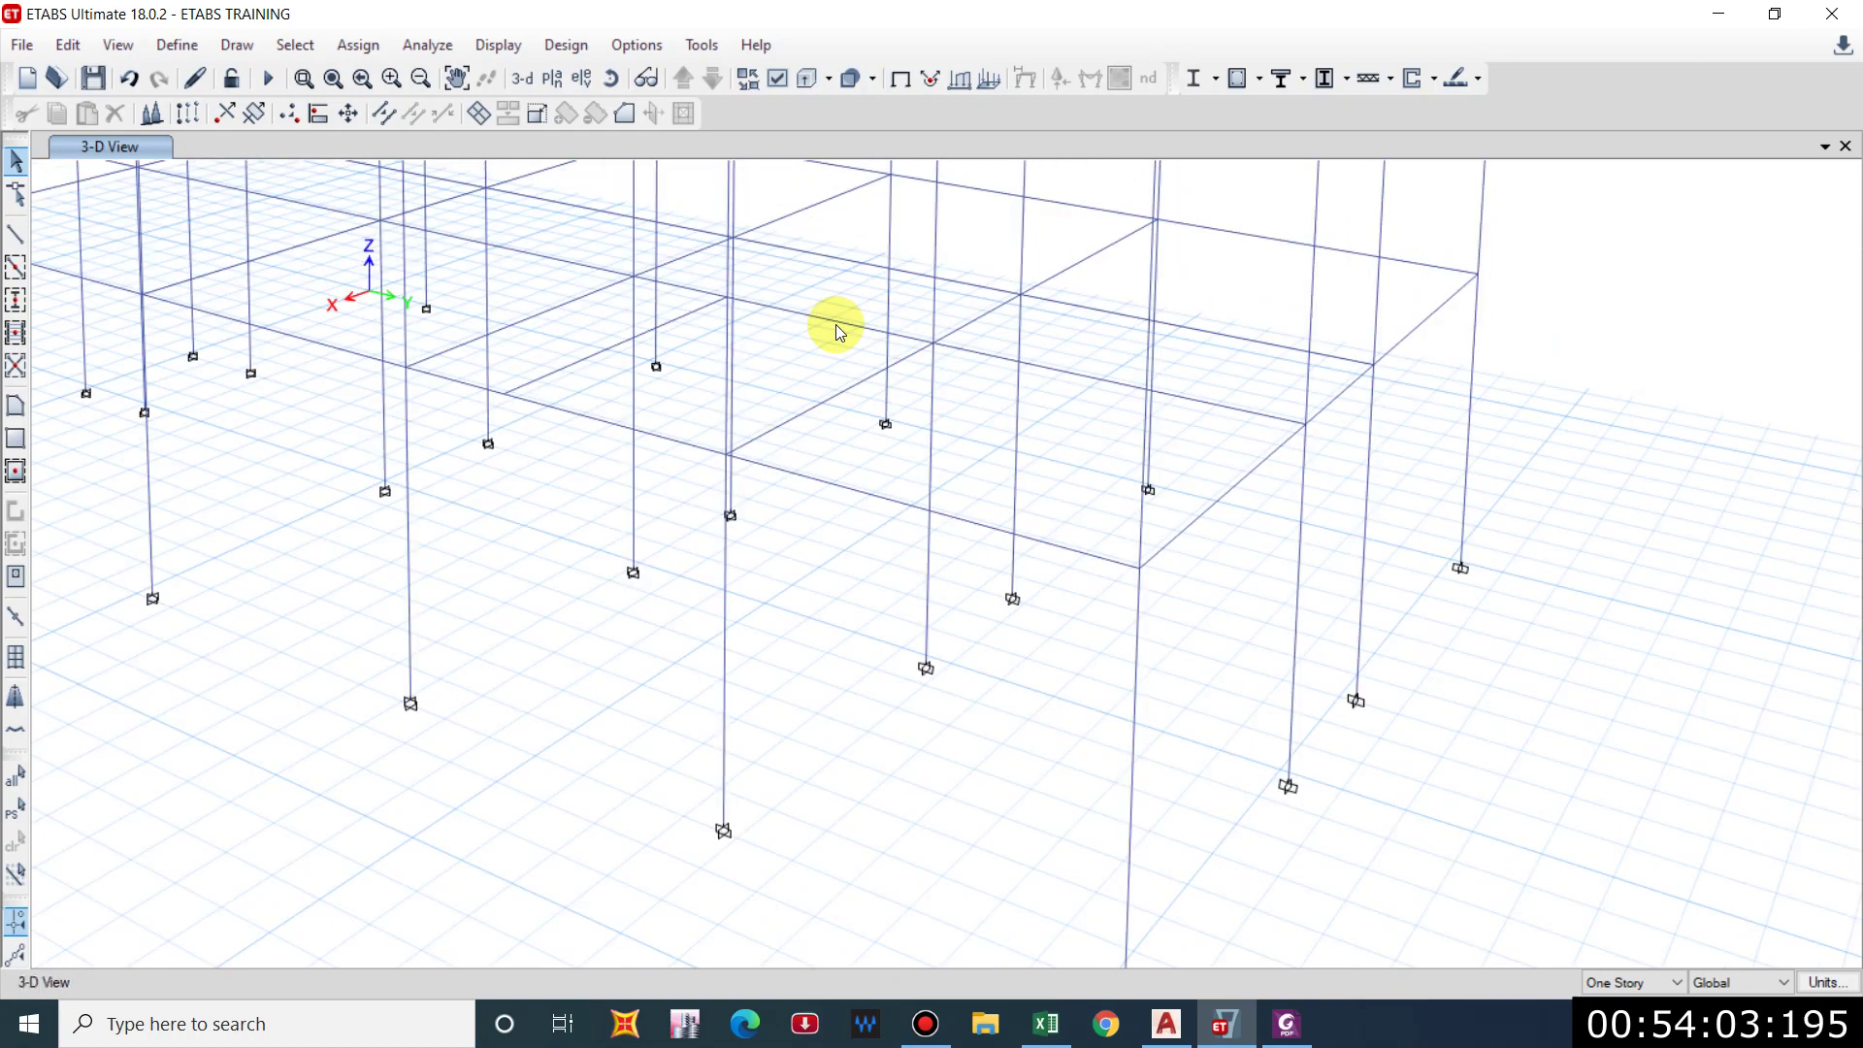
Examine the beams around the staircase bay on the lower and upper storeys in the 3D view.
{"action": "scroll", "coordinate": [834, 335], "scroll_direction": "down", "scroll_amount": 3}
{"action": "scroll", "coordinate": [829, 324], "scroll_direction": "up", "scroll_amount": 5}
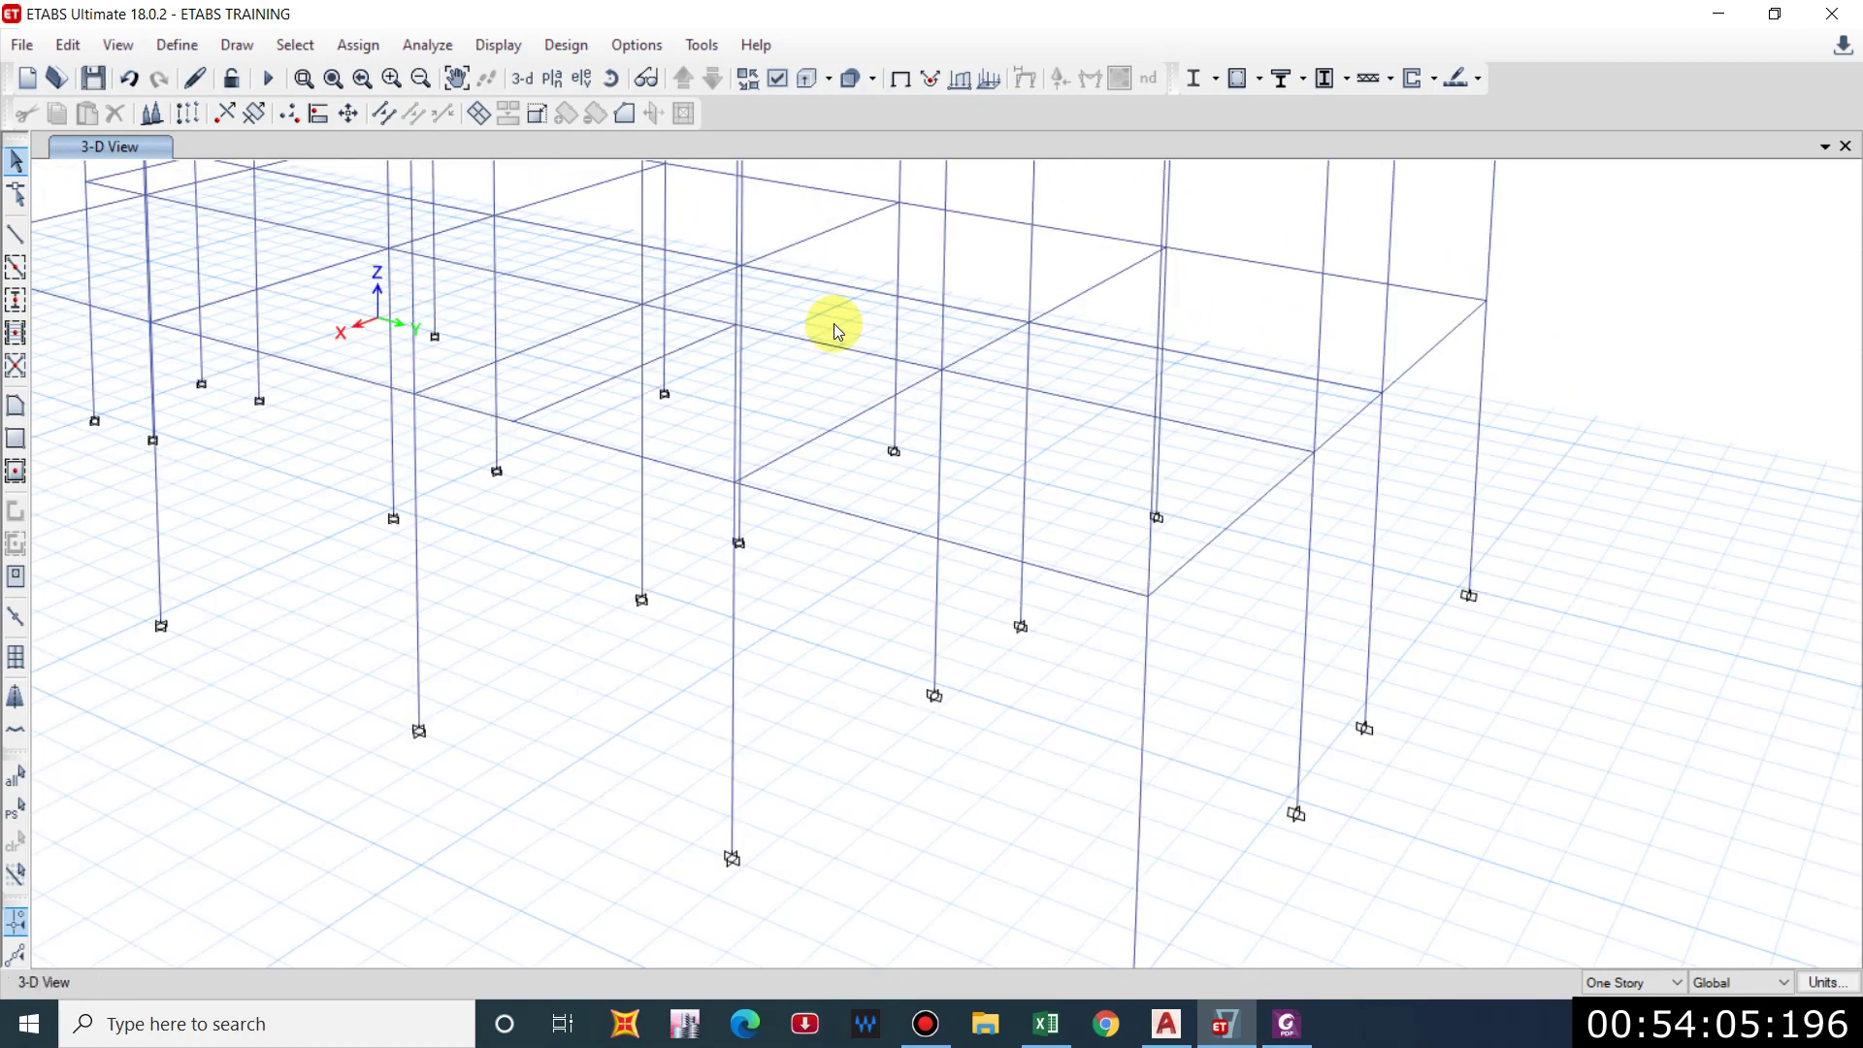
{"action": "middle_click_drag", "start_coordinate": [835, 323], "coordinate": [812, 461]}
{"action": "scroll", "coordinate": [805, 442], "scroll_direction": "down", "scroll_amount": 5}
{"action": "mouse_move", "coordinate": [790, 387]}
{"action": "middle_mouse_down", "text": "shift"}
{"action": "mouse_move", "coordinate": [795, 353]}
{"action": "mouse_move", "coordinate": [809, 394]}
{"action": "middle_mouse_up", "text": "shift"}
{"action": "scroll", "coordinate": [809, 394], "scroll_direction": "up", "scroll_amount": 5}
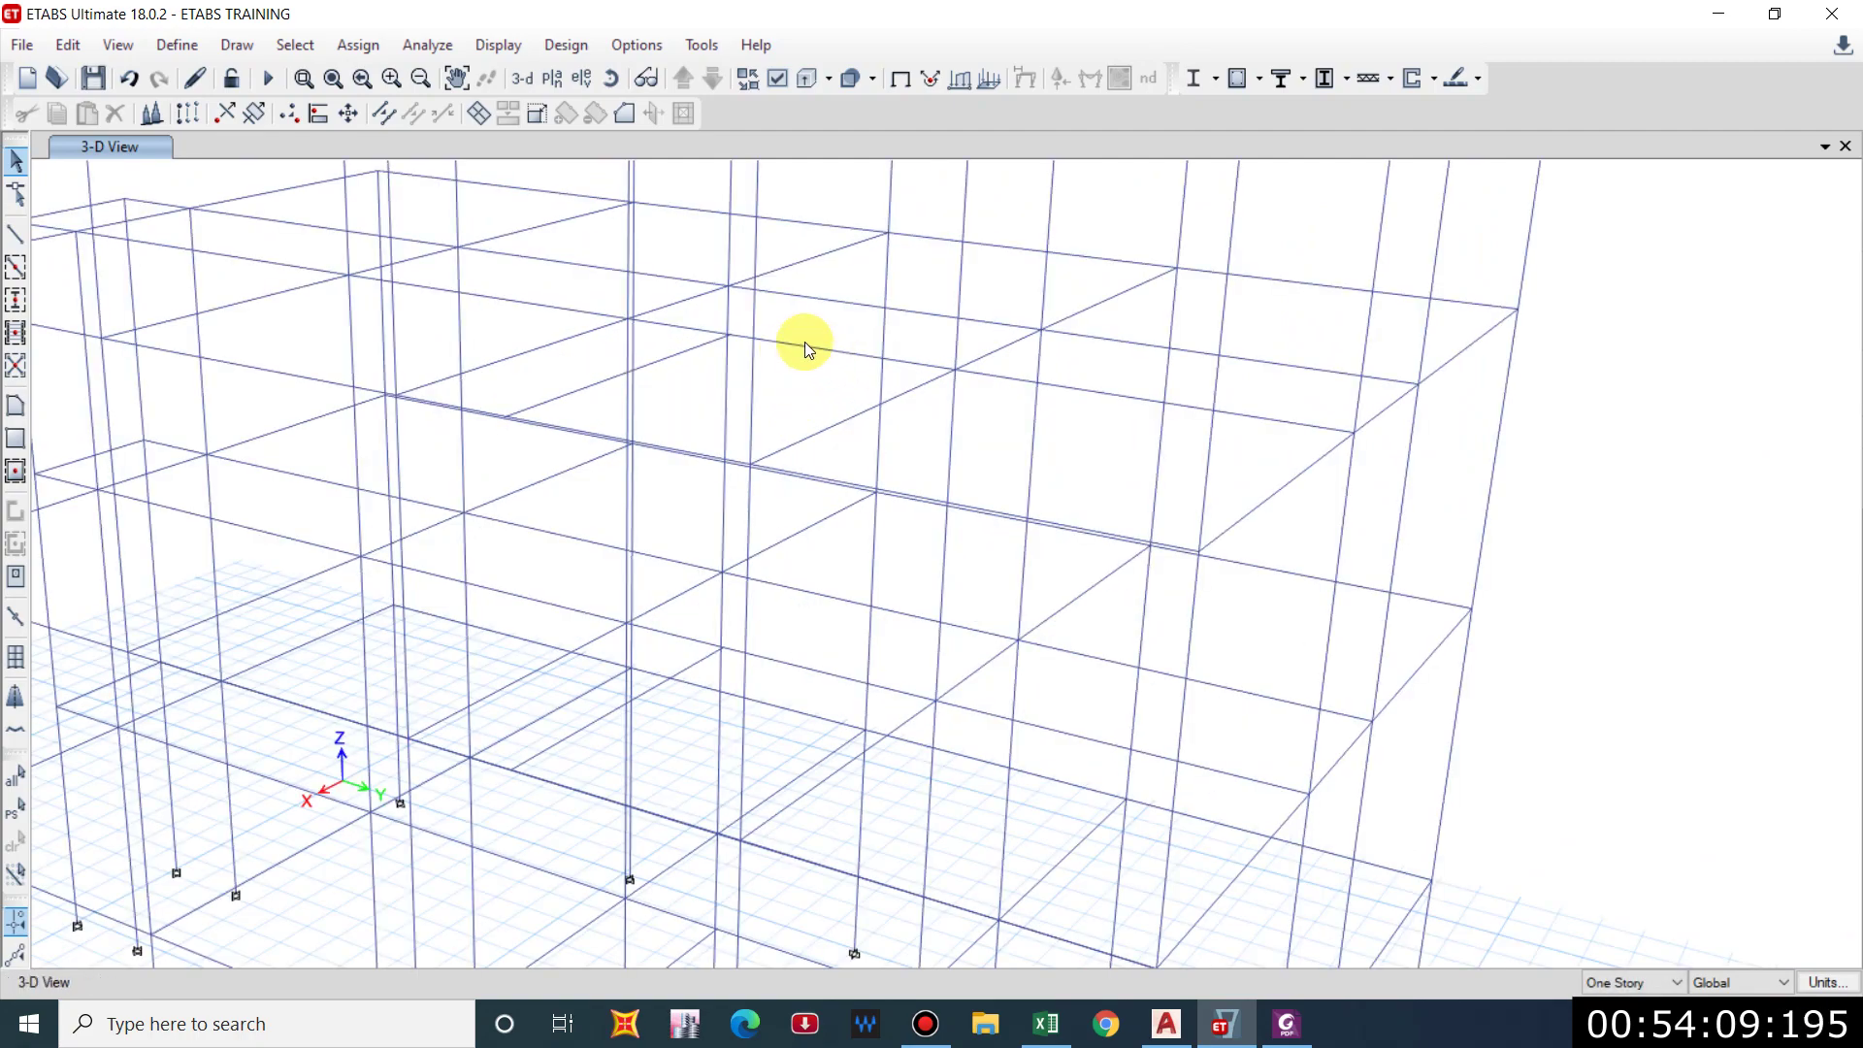
{"action": "scroll", "coordinate": [803, 343], "scroll_direction": "down", "scroll_amount": 5}
{"action": "scroll", "coordinate": [806, 340], "scroll_direction": "up", "scroll_amount": 6}
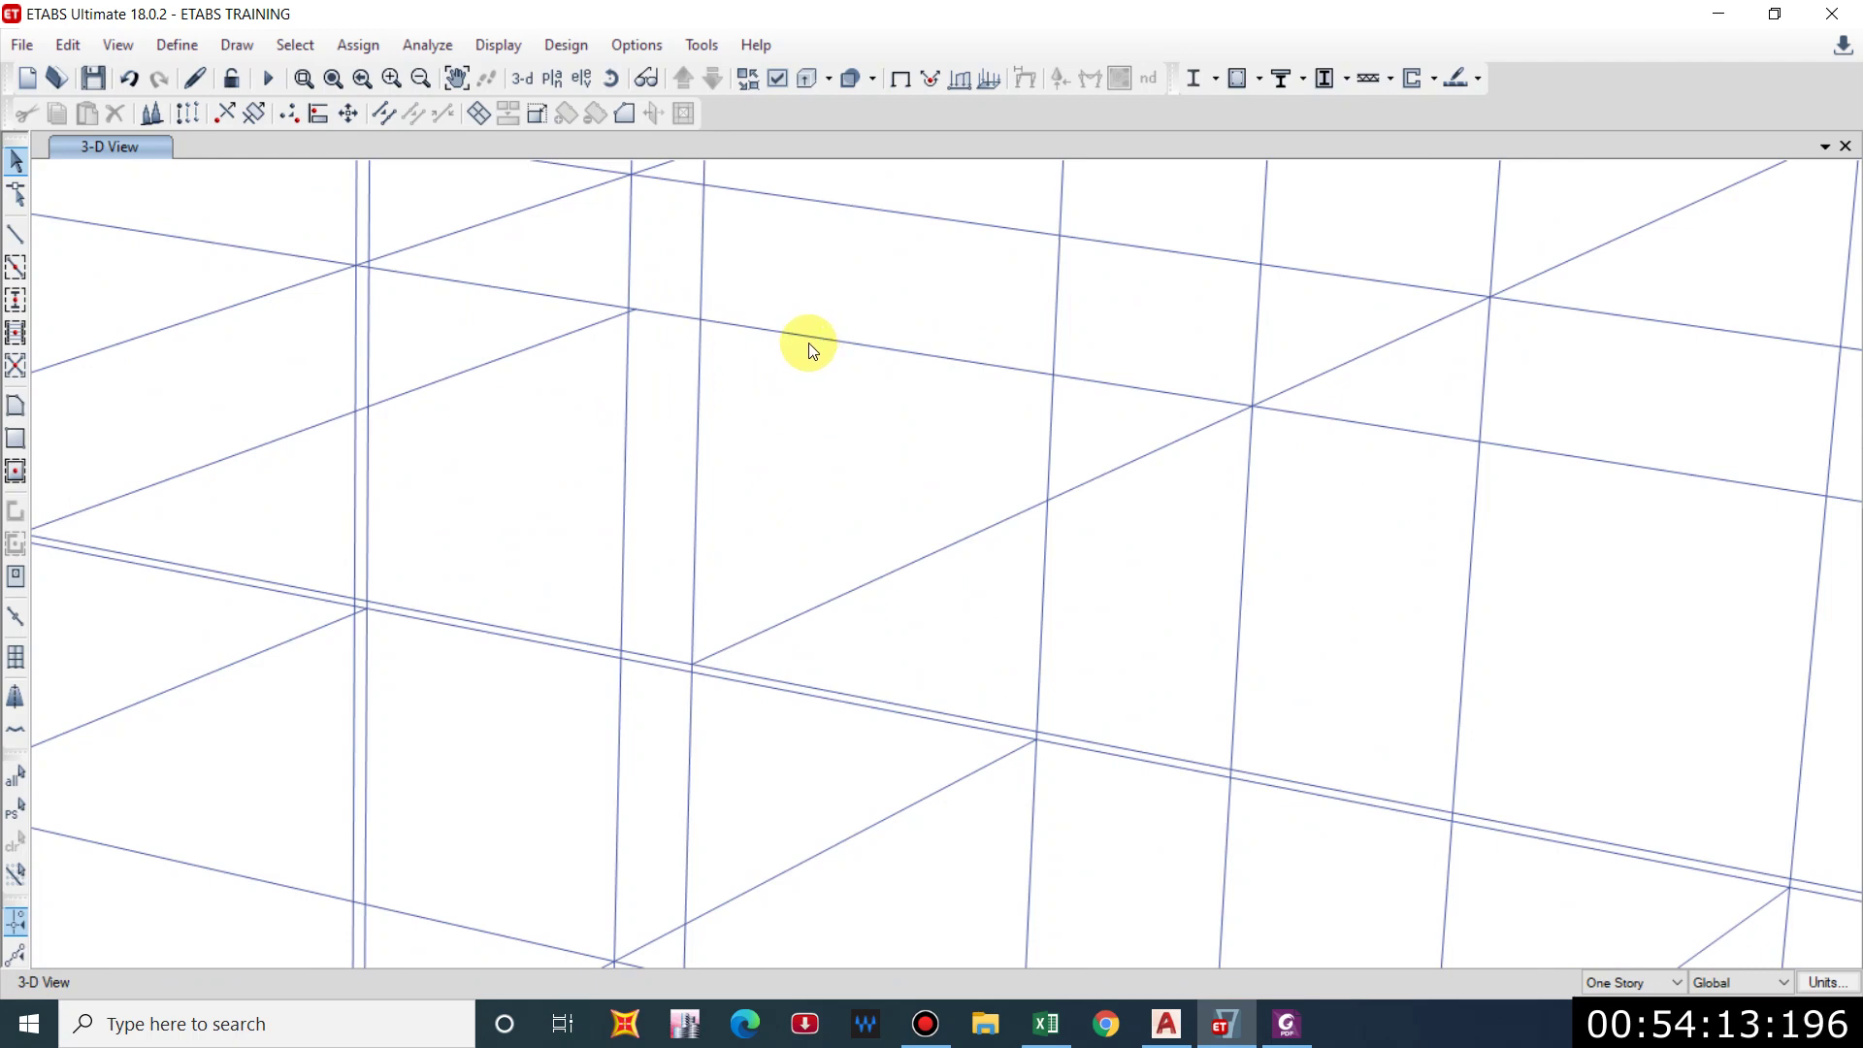
{"action": "scroll", "coordinate": [808, 341], "scroll_direction": "down", "scroll_amount": 5}
Add a load pattern named STAIRCASE of type Dead with a self-weight multiplier of 0.
{"action": "left_click", "coordinate": [176, 45]}
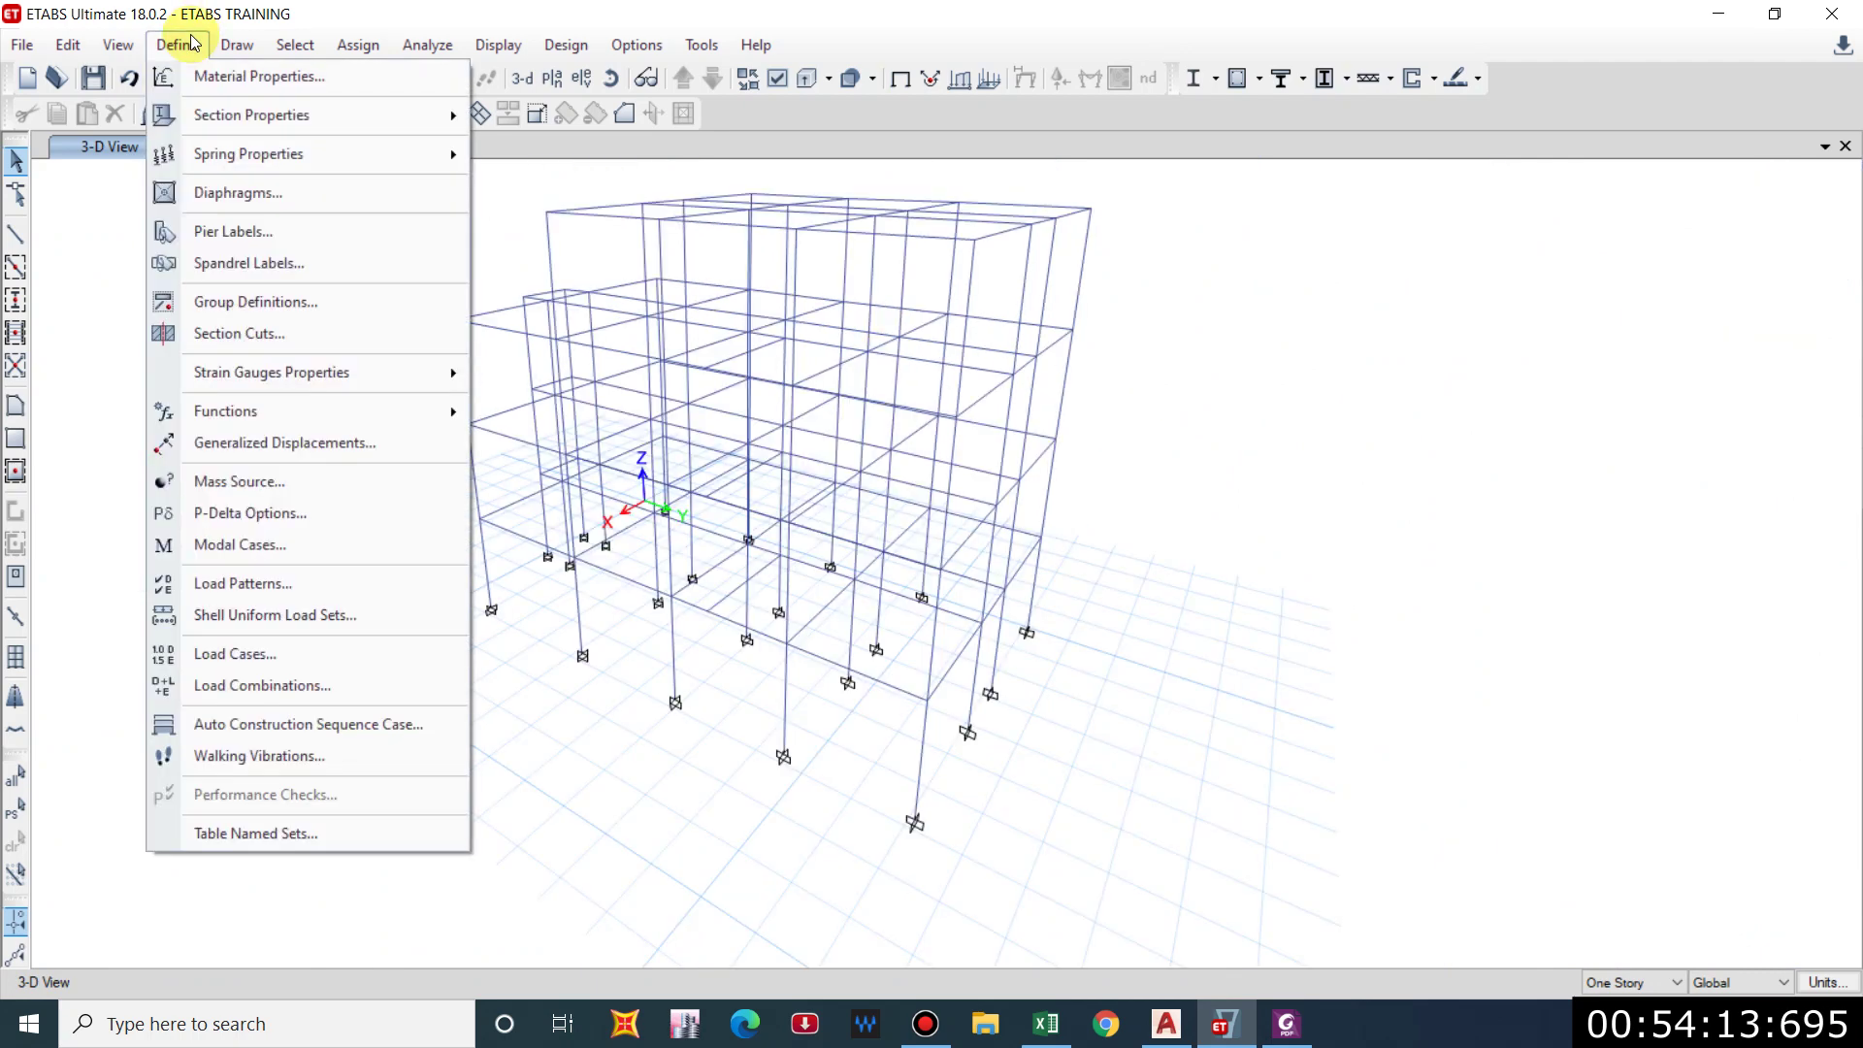
{"action": "left_click", "coordinate": [242, 583]}
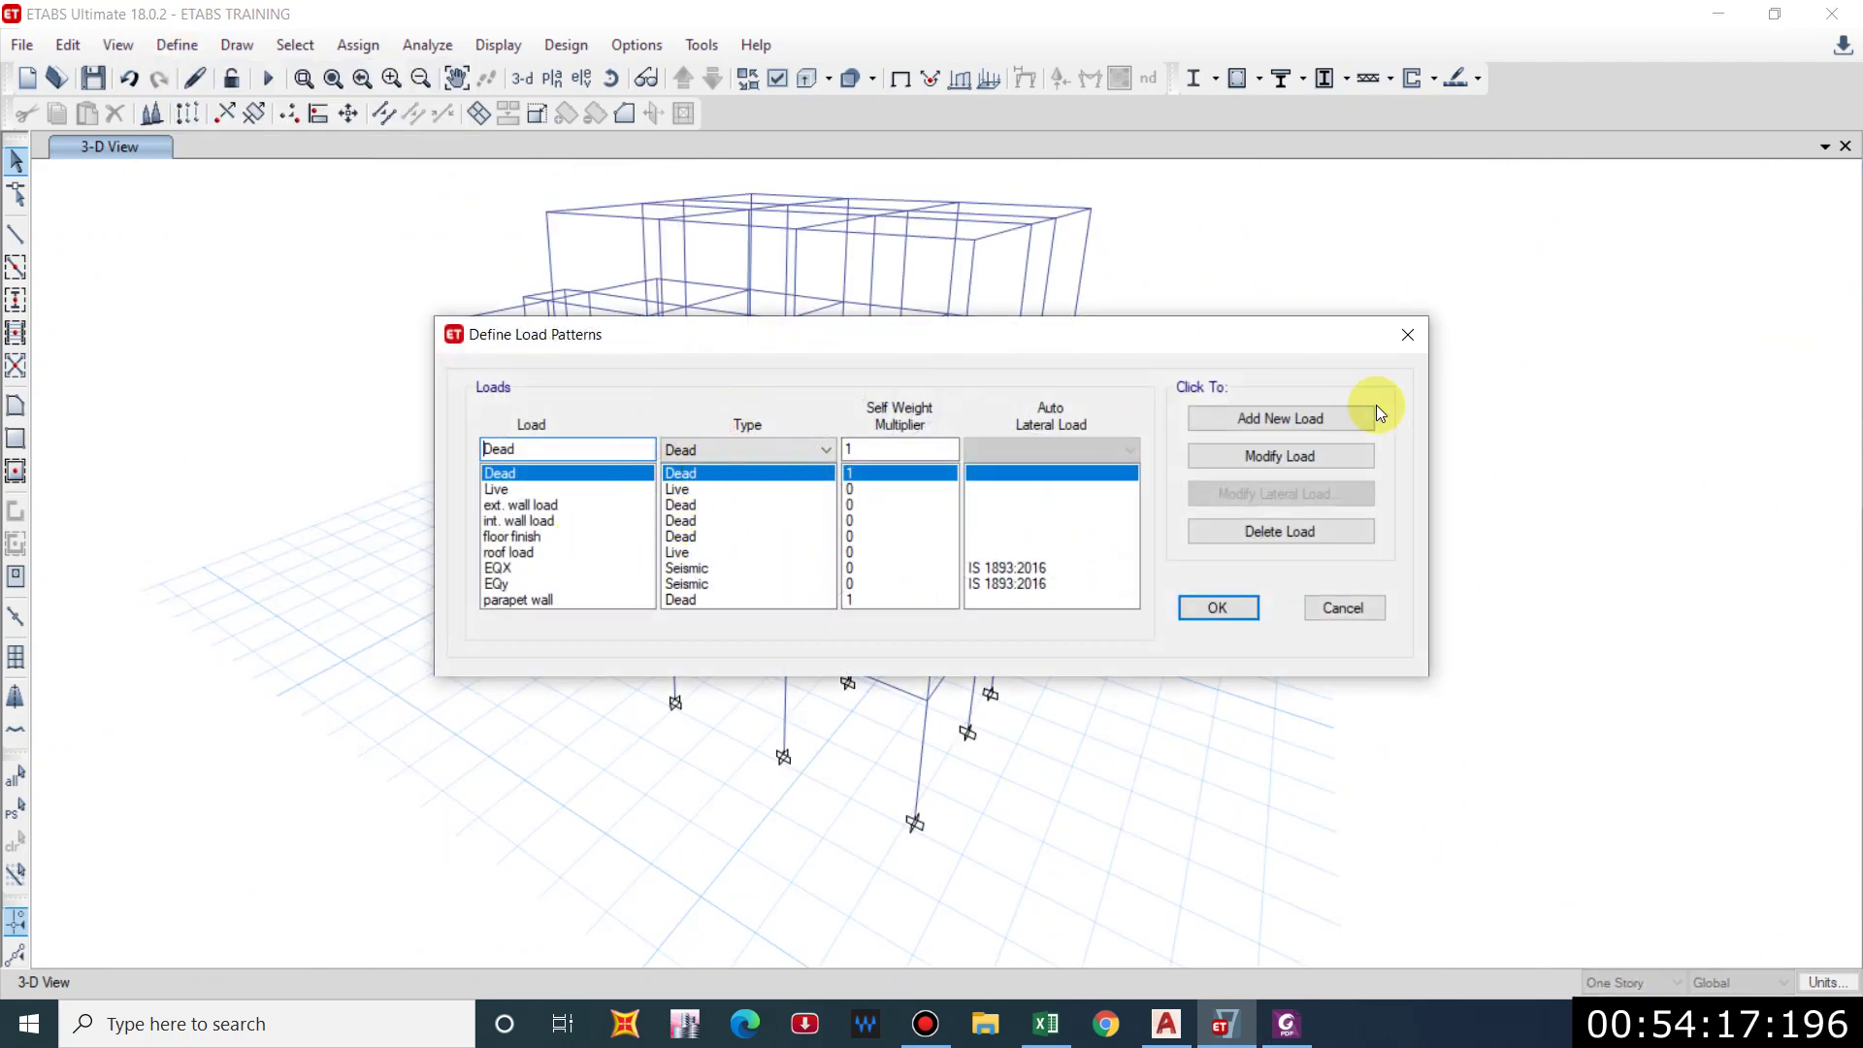
{"action": "left_click", "coordinate": [1299, 420]}
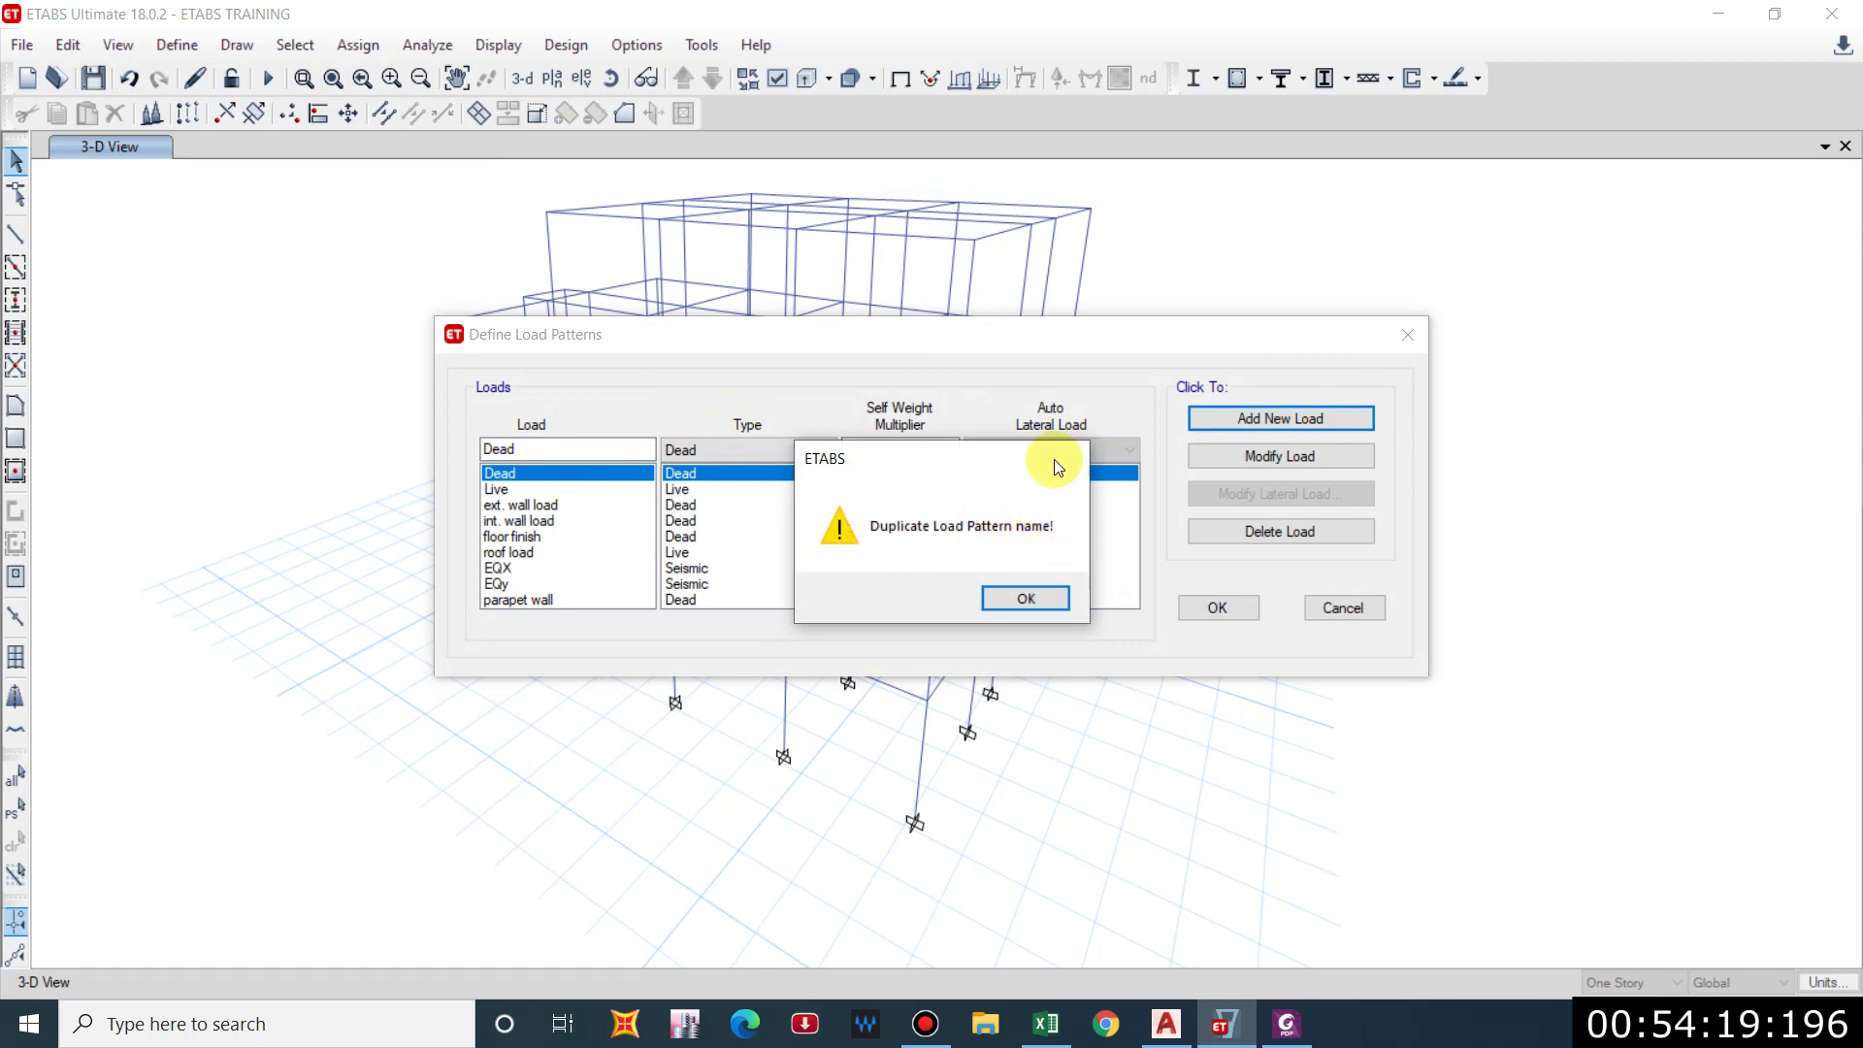
{"action": "left_click", "coordinate": [1068, 458]}
{"action": "double_click", "coordinate": [568, 449]}
{"action": "type", "text": "STAI"}
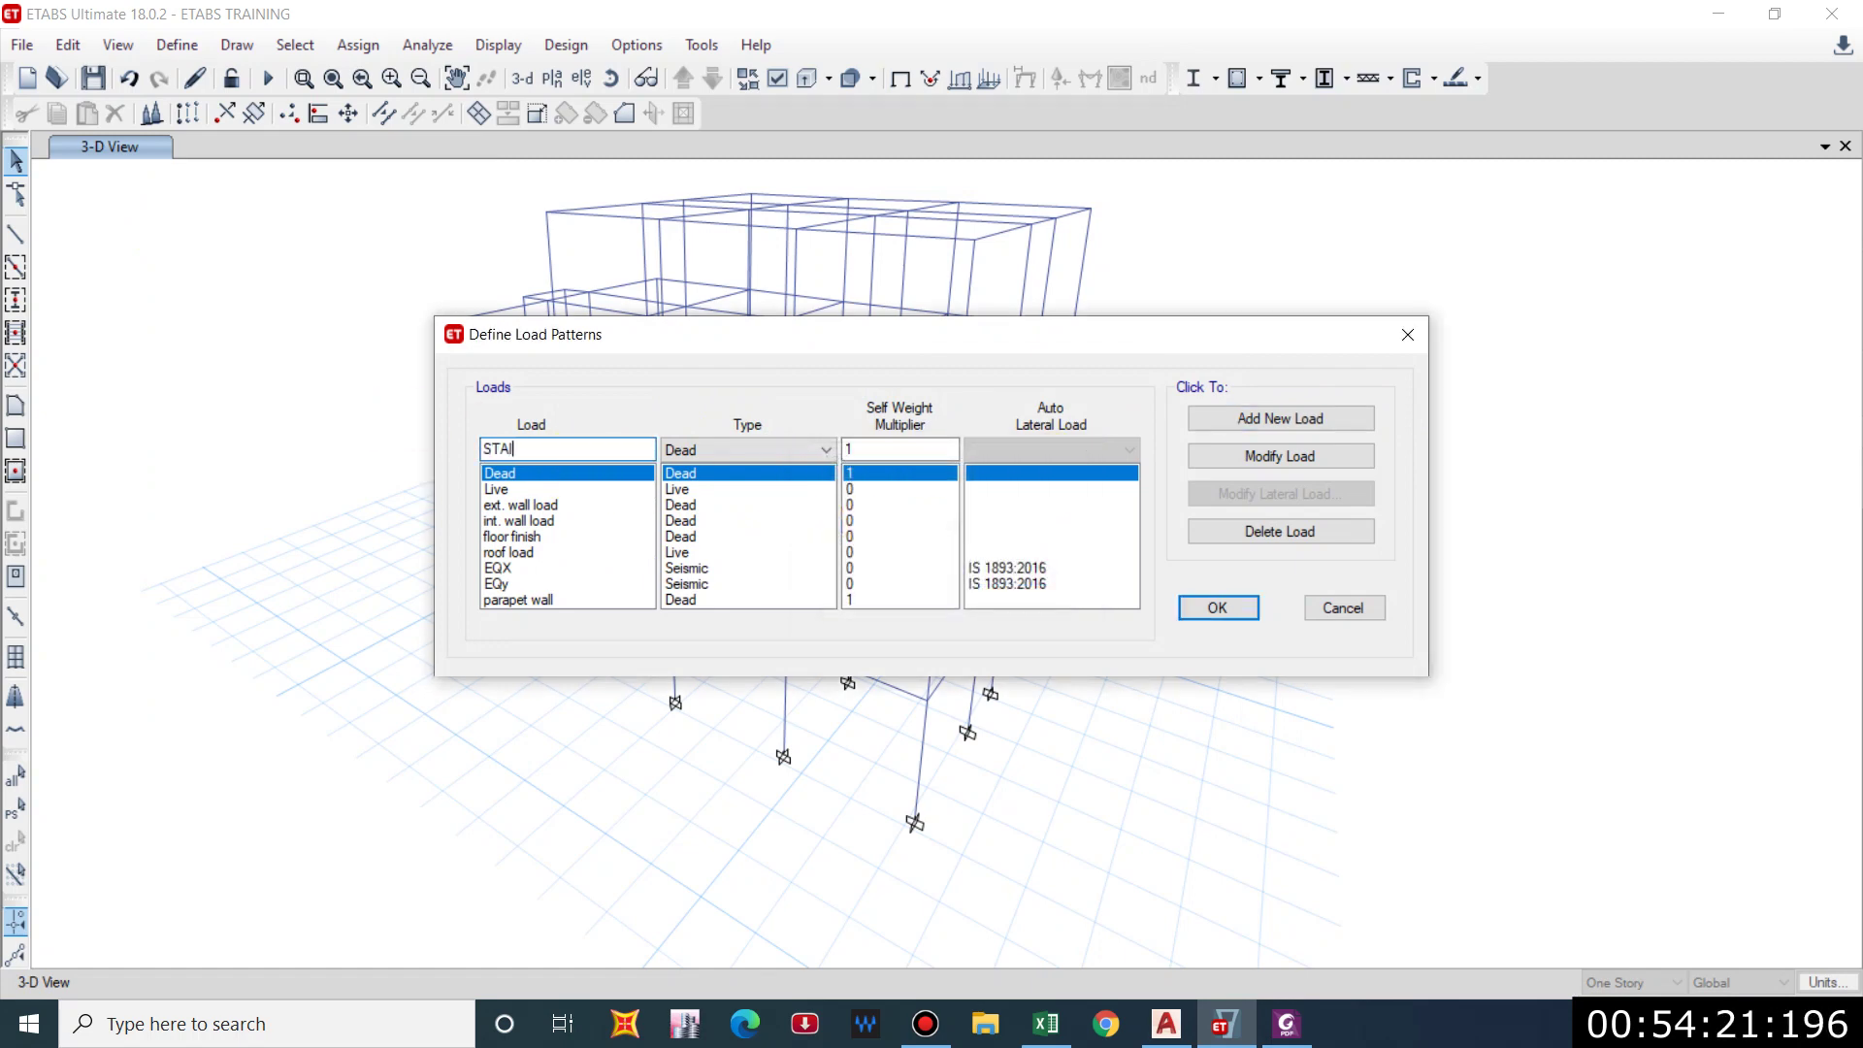
{"action": "type", "text": "RCASE"}
{"action": "key", "text": "Tab"}
{"action": "key", "text": "Tab"}
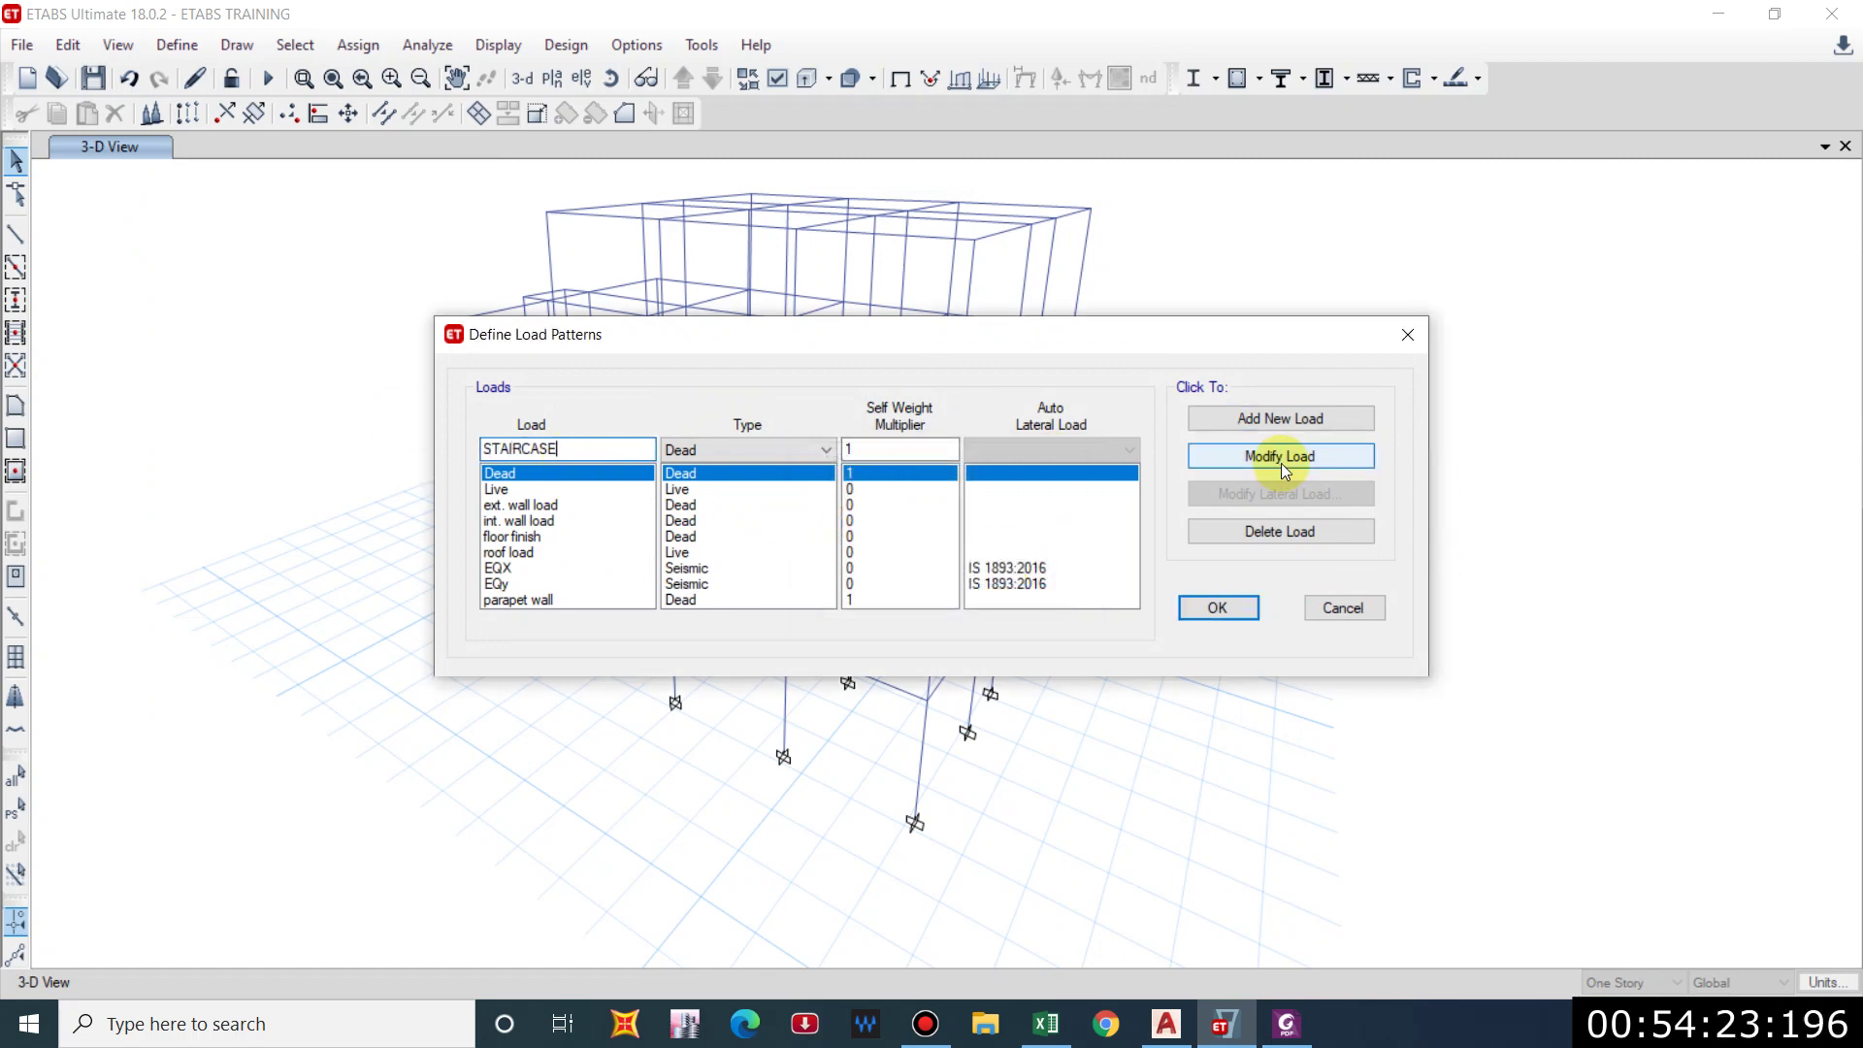
{"action": "type", "text": "0"}
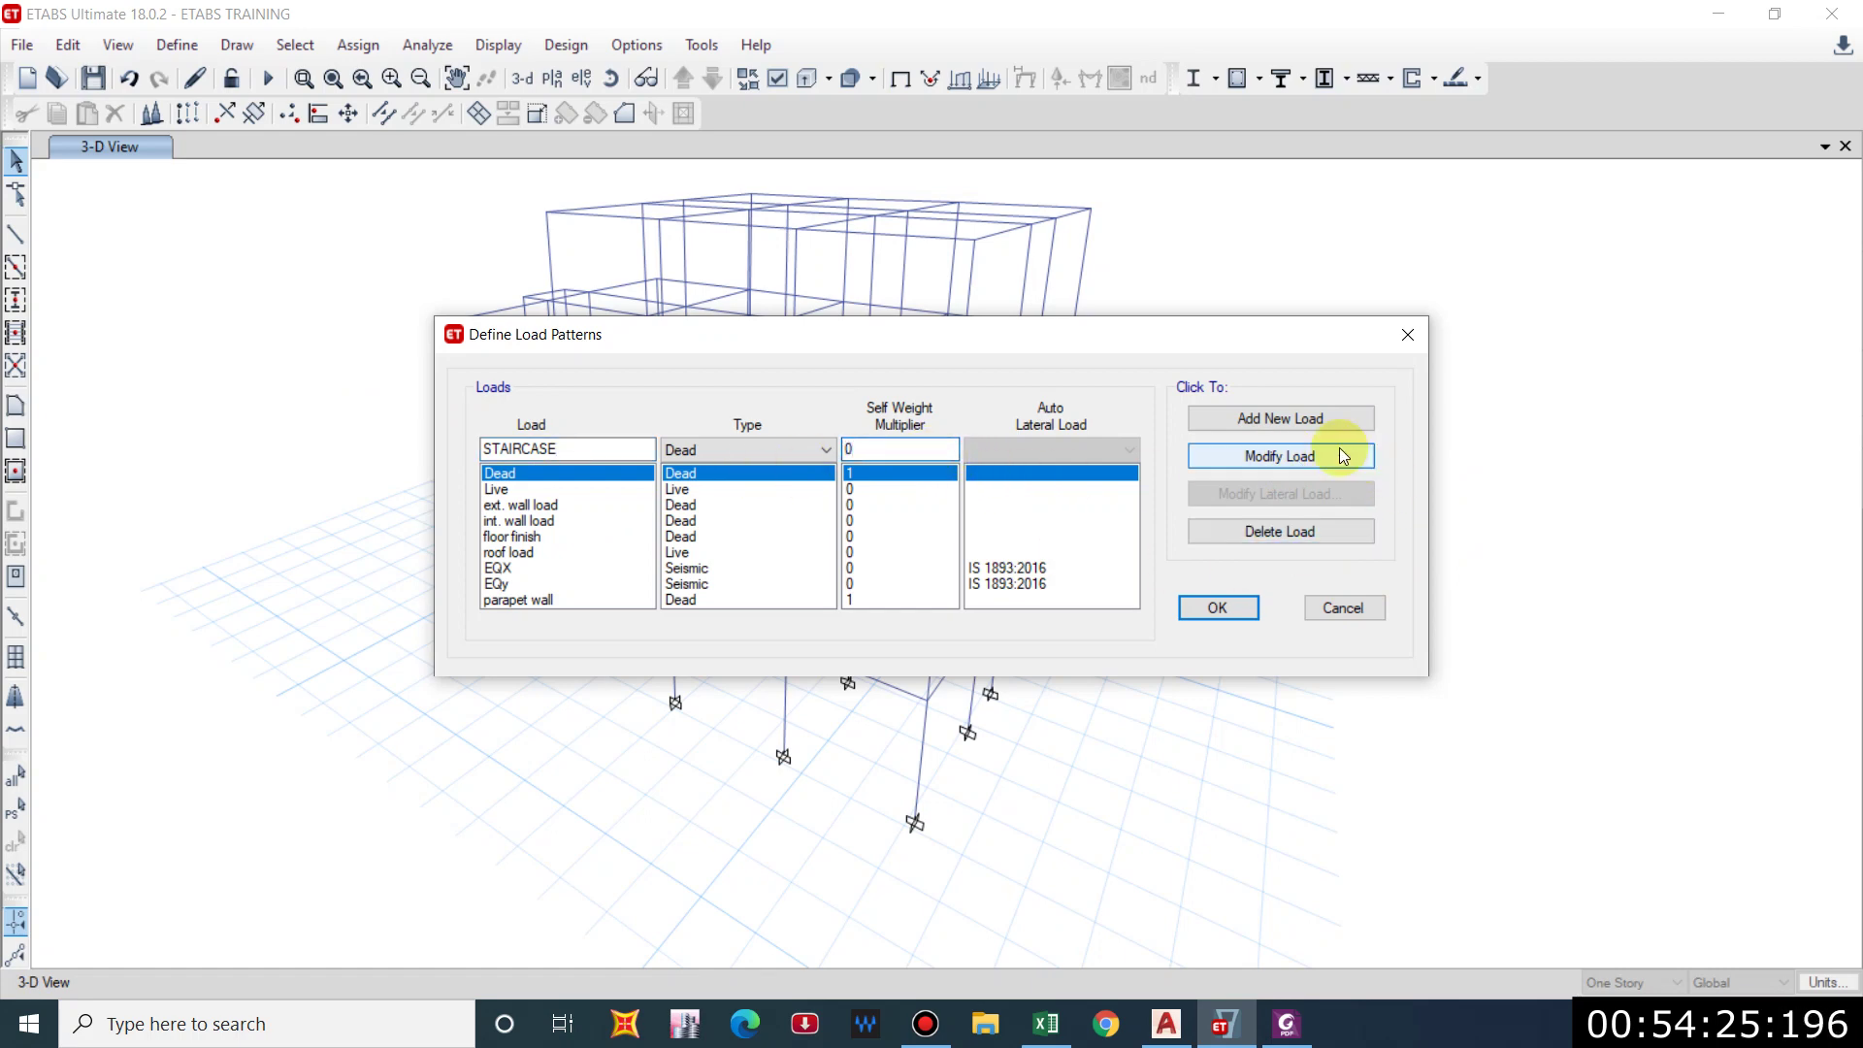
{"action": "left_click", "coordinate": [1306, 418]}
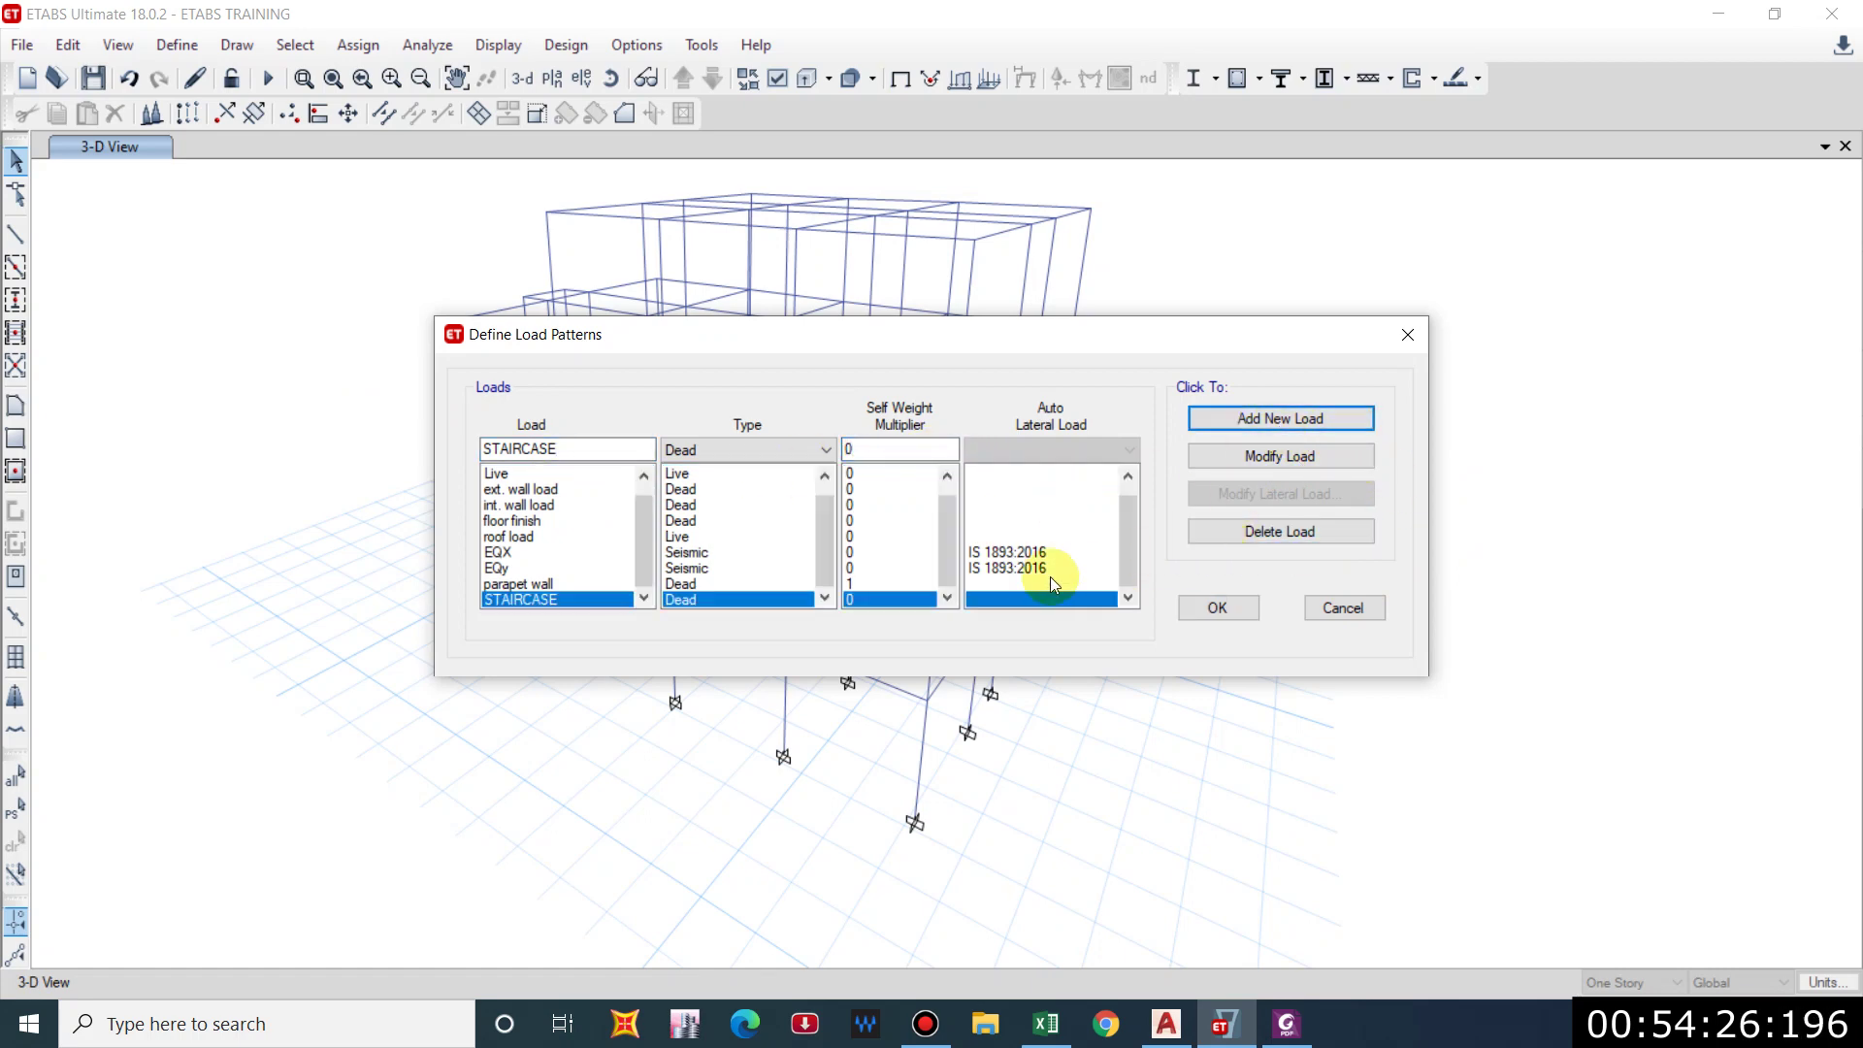
{"action": "left_click", "coordinate": [1215, 610]}
Review the load cases and scale factors in load combination DCon2, leaving the combination as it is.
{"action": "left_click", "coordinate": [176, 45]}
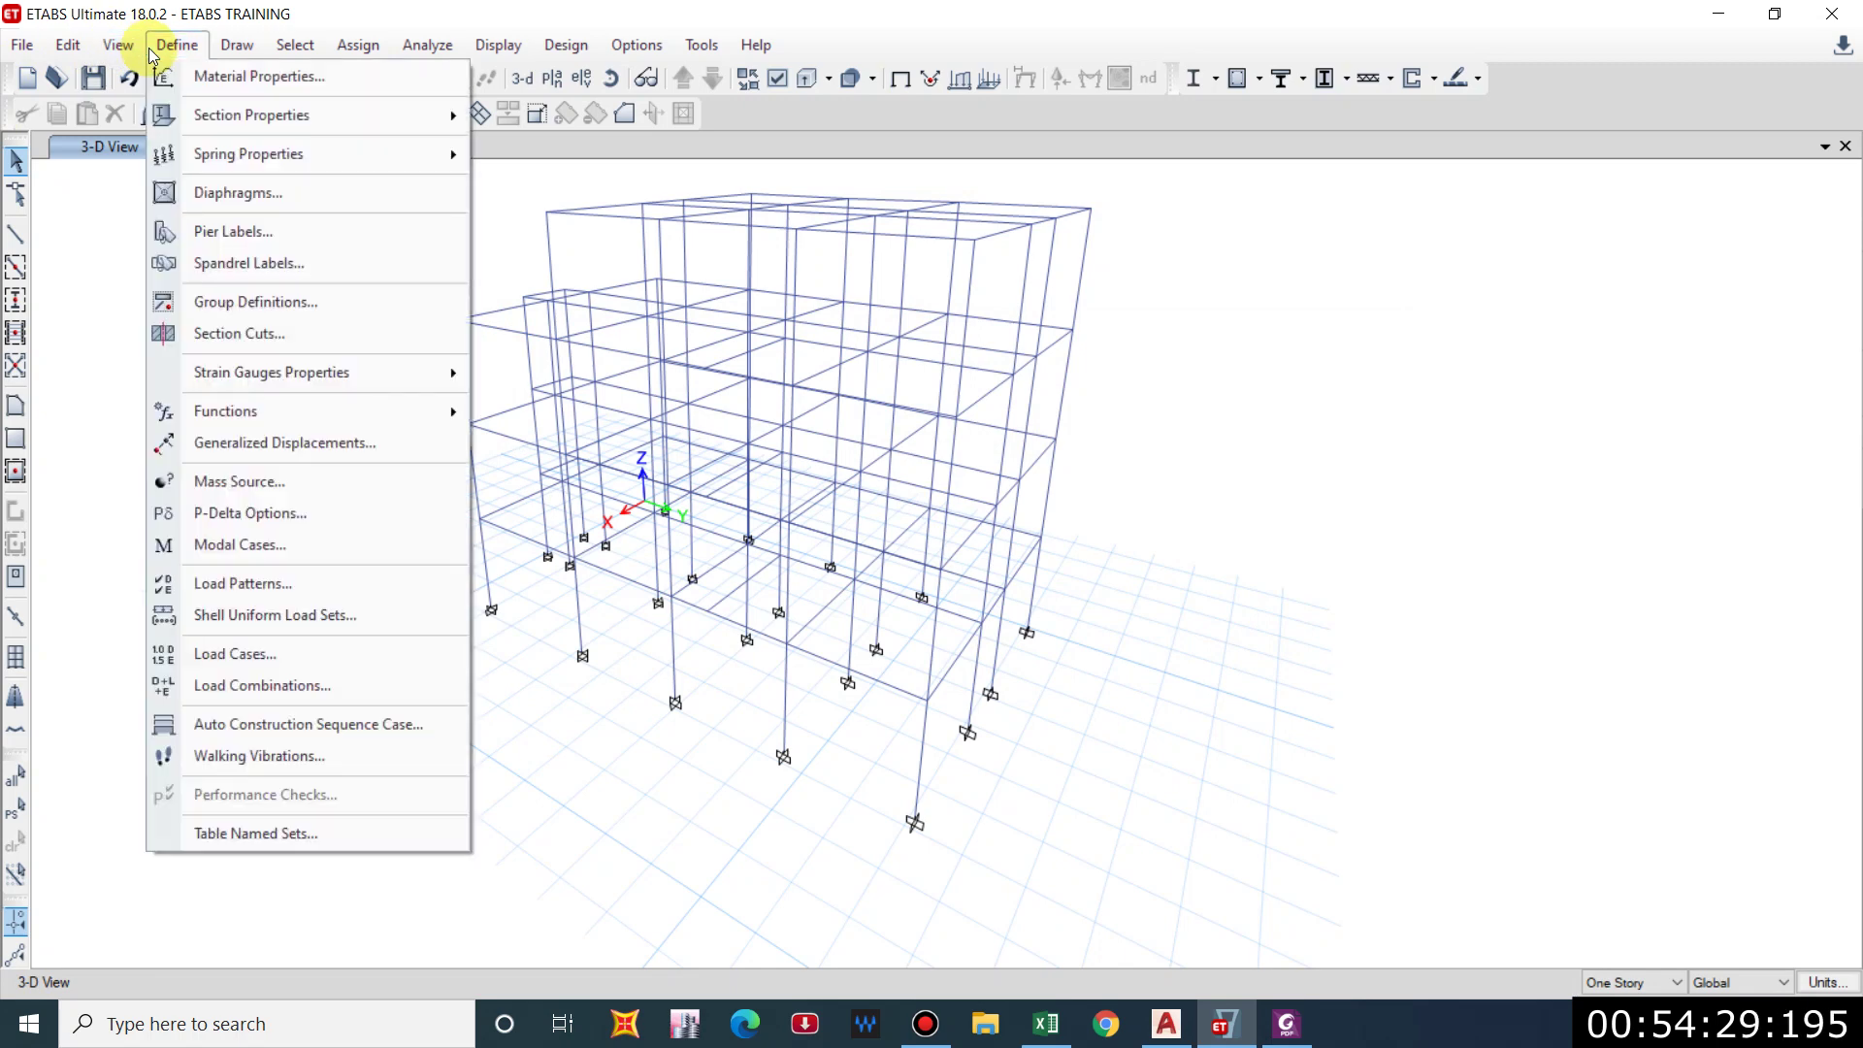
{"action": "left_click", "coordinate": [373, 676]}
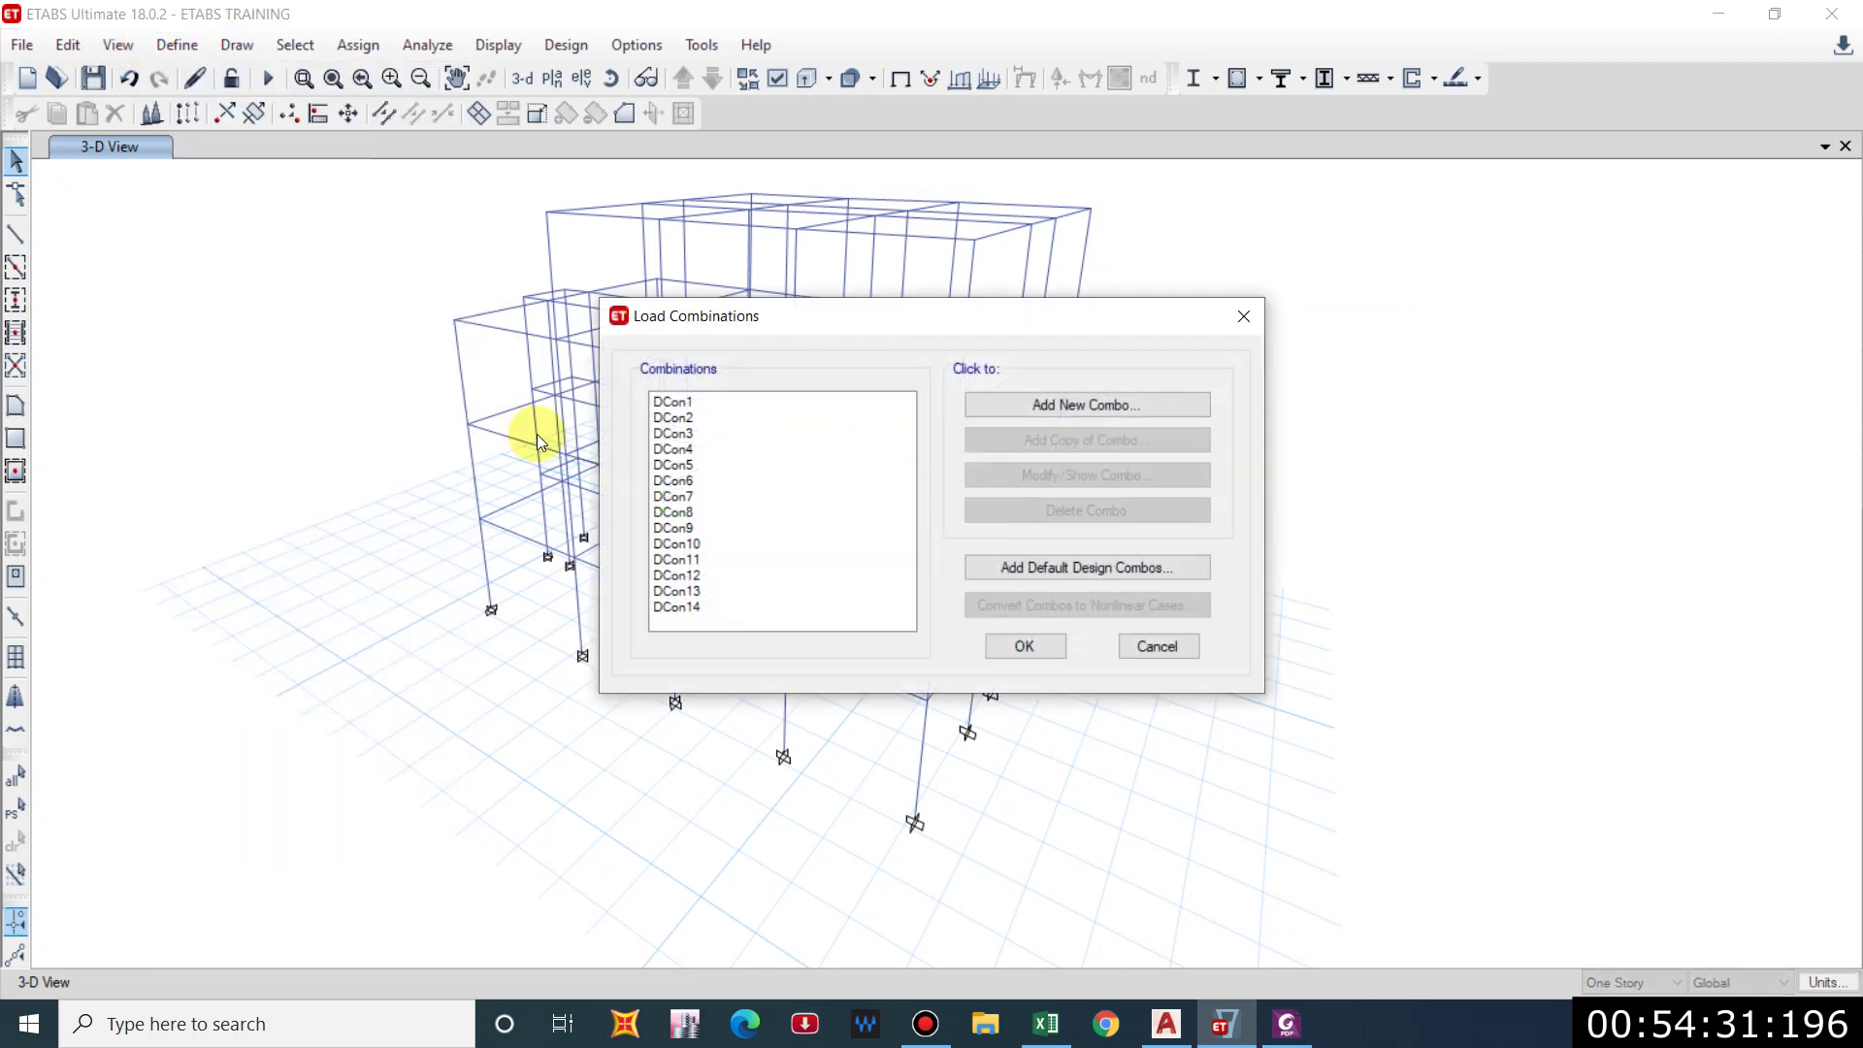
{"action": "left_click", "coordinate": [694, 417]}
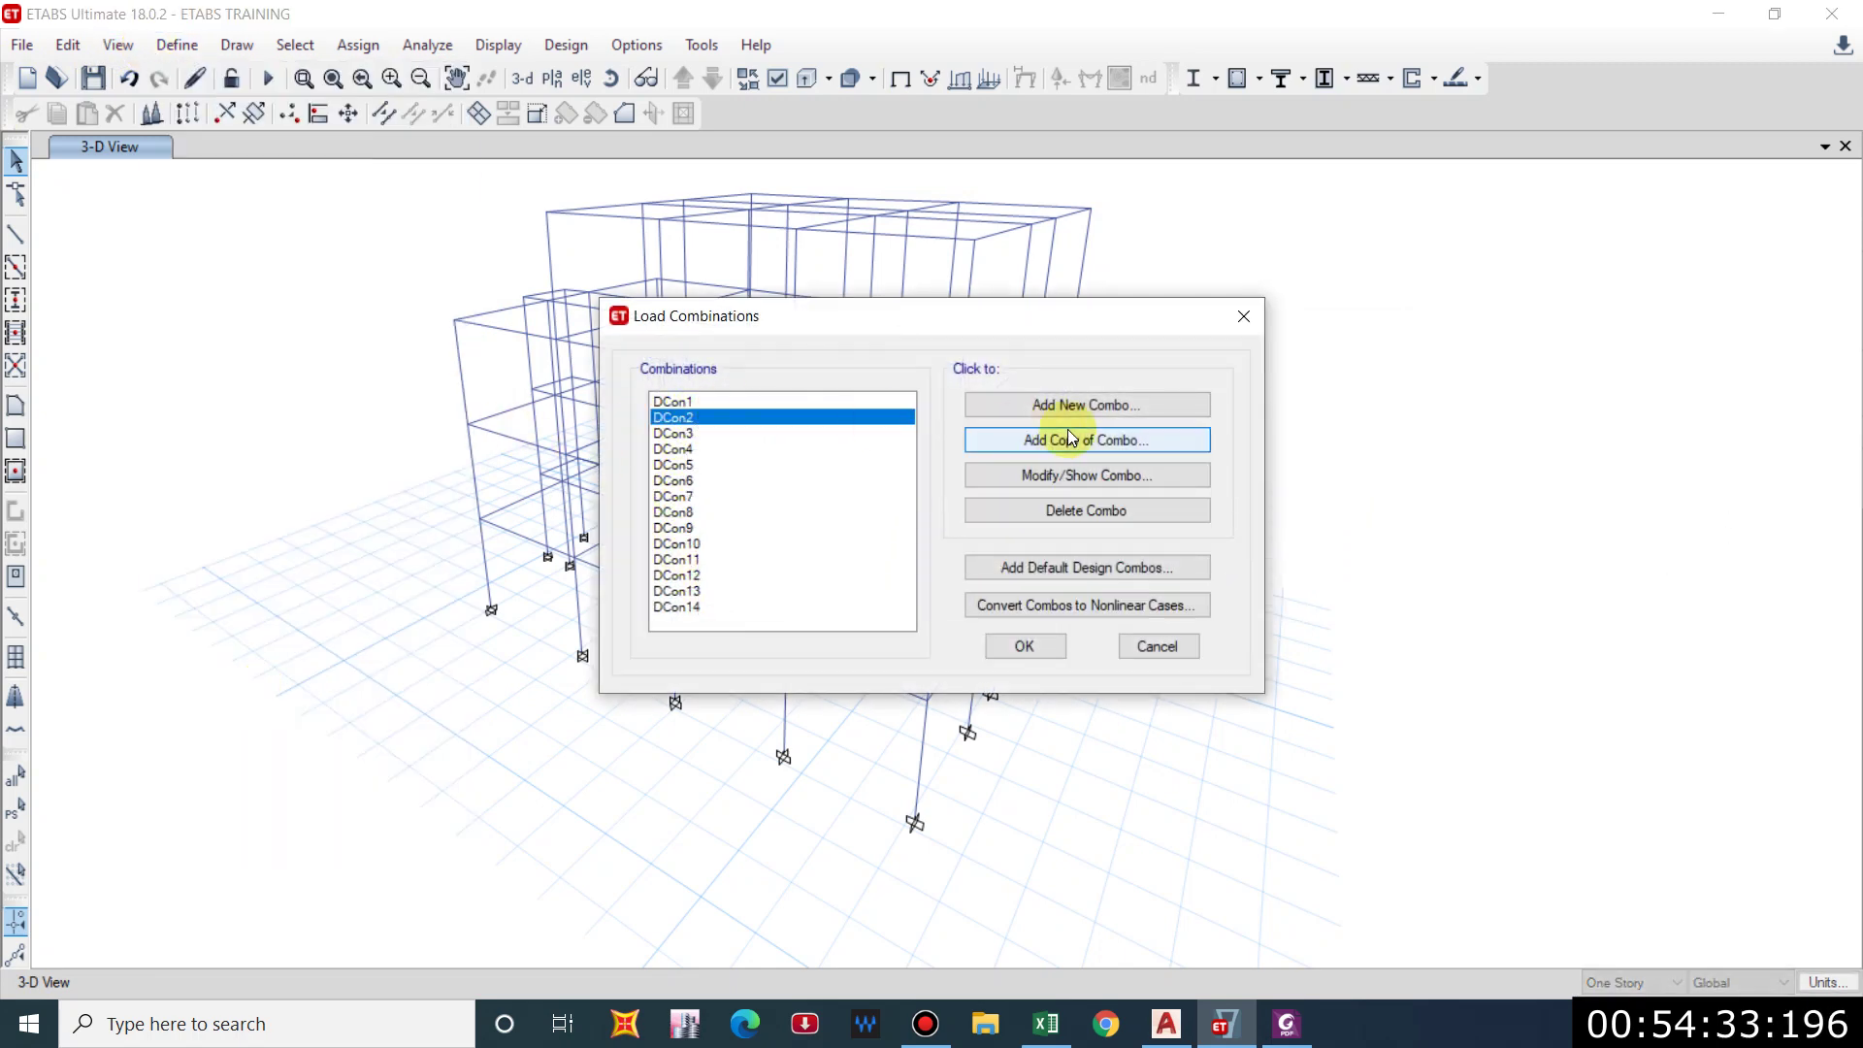
{"action": "left_click", "coordinate": [1096, 476]}
{"action": "scroll", "coordinate": [834, 616], "scroll_direction": "down", "scroll_amount": 1}
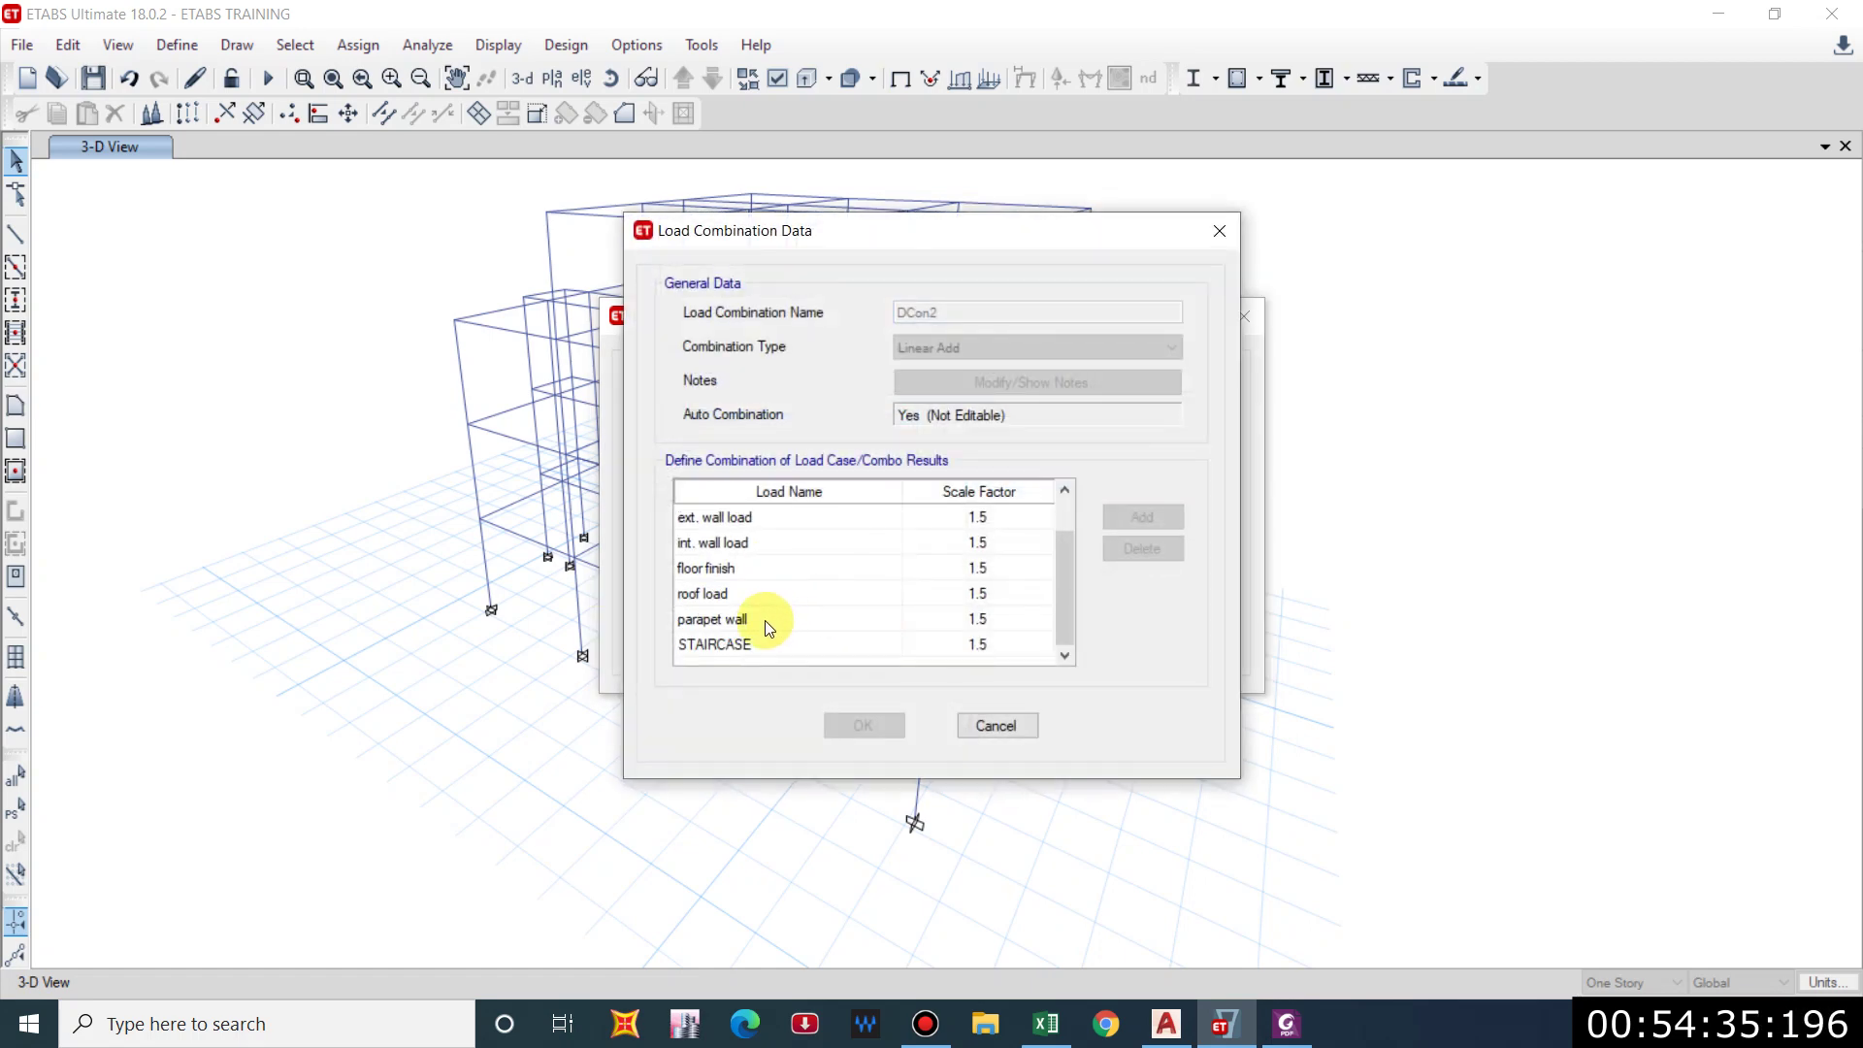
{"action": "left_click", "coordinate": [995, 724]}
{"action": "left_click", "coordinate": [1182, 656]}
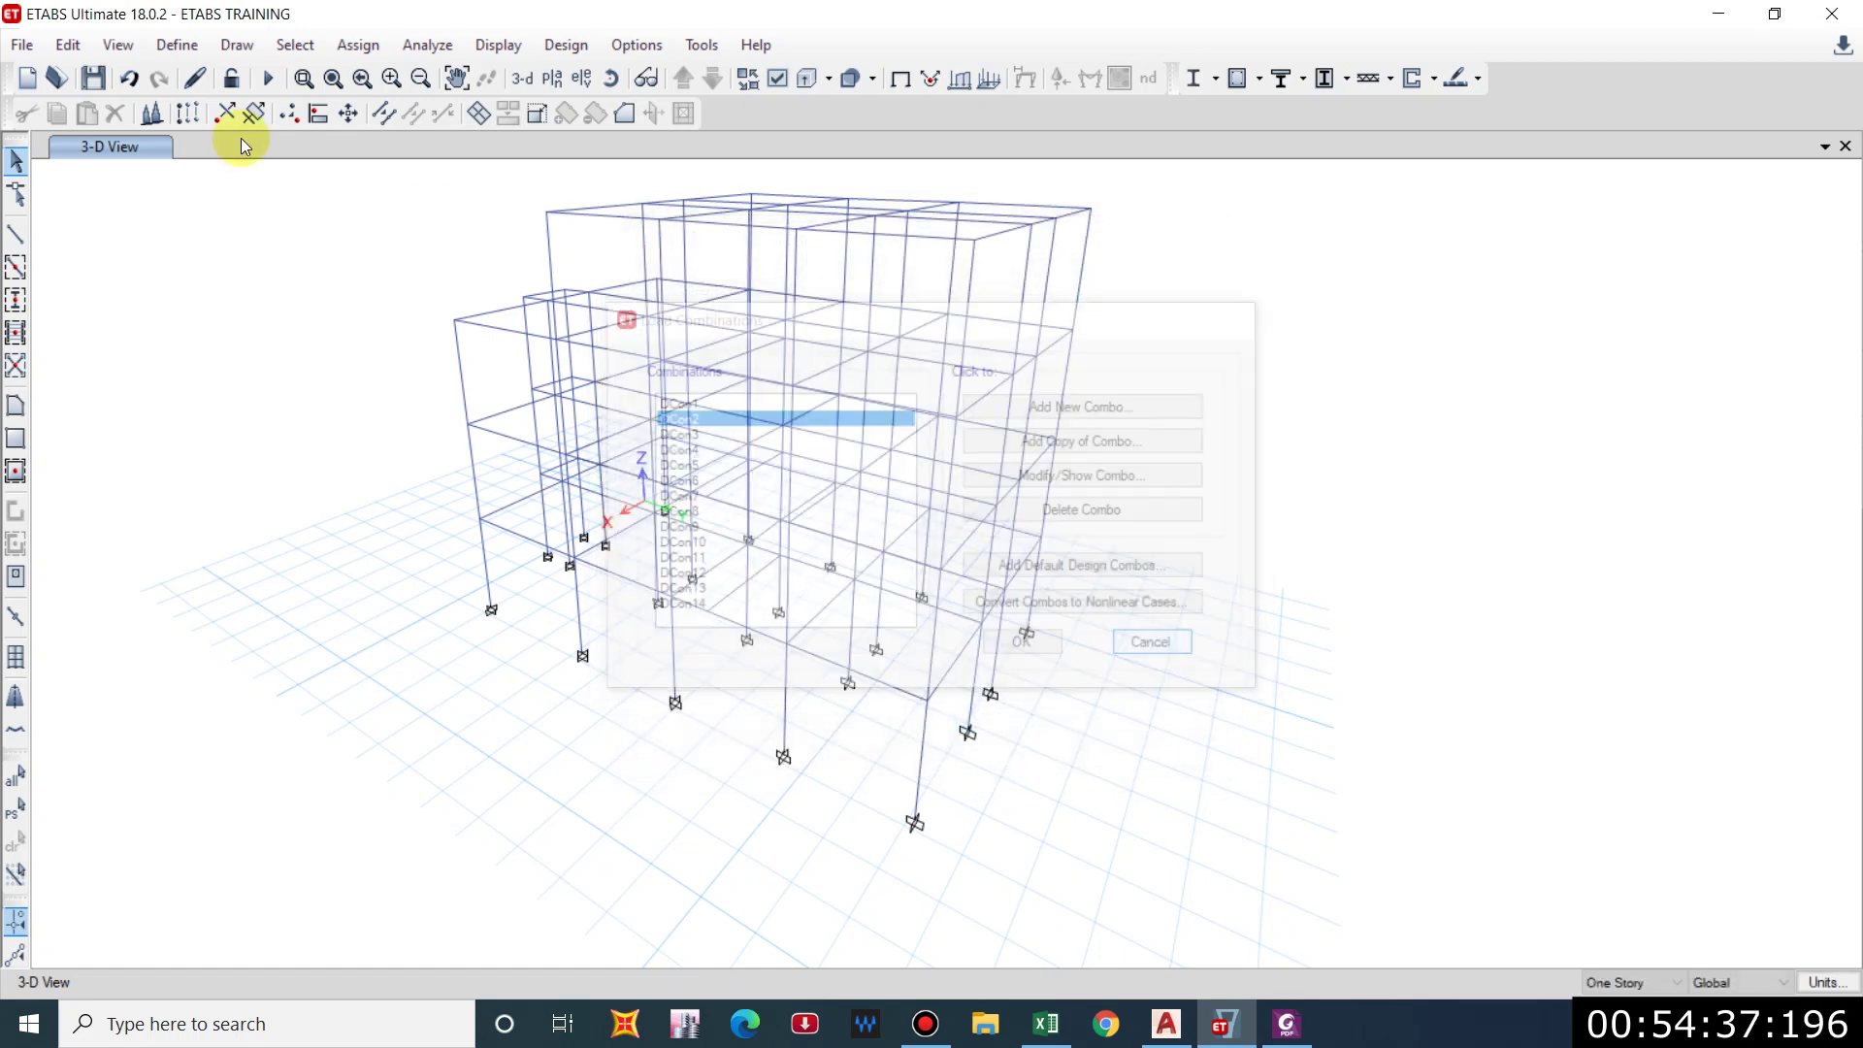
Add the STAIRCASE load pattern with a multiplier of 1 to mass source MsSrc1.
{"action": "left_click", "coordinate": [177, 44]}
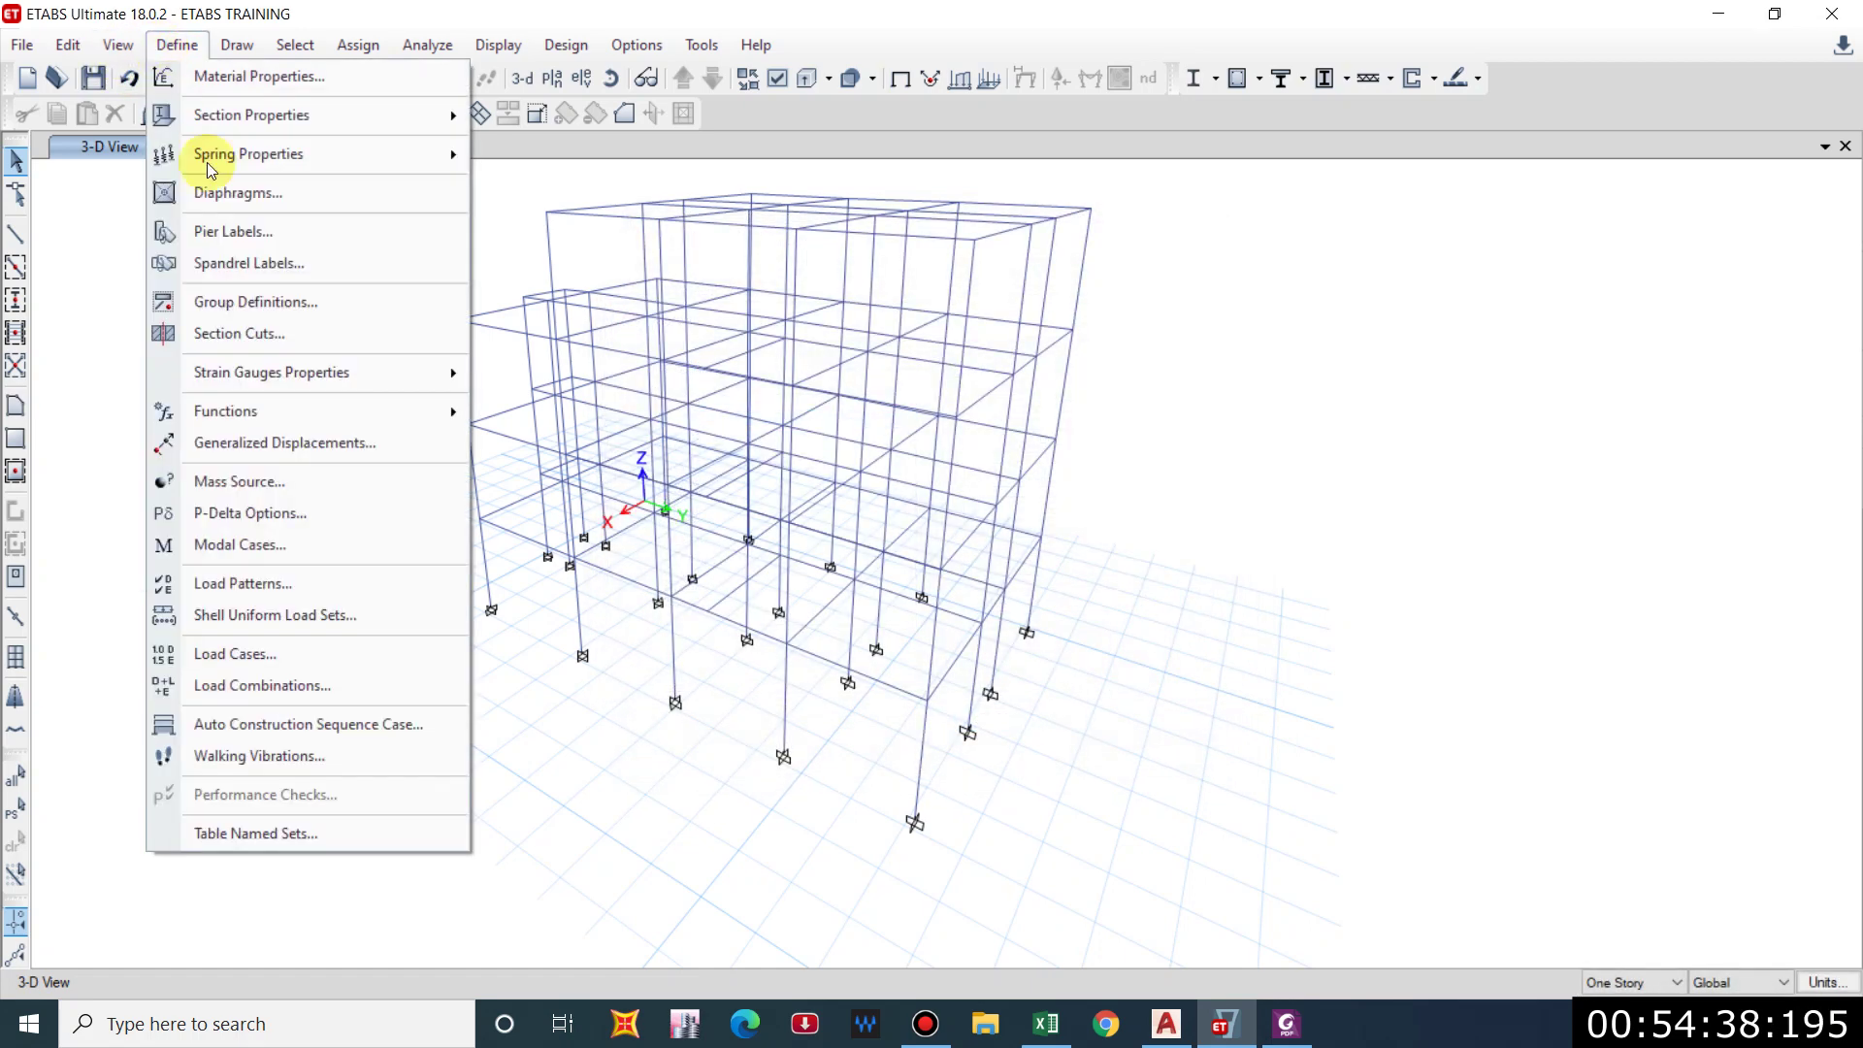
{"action": "left_click", "coordinate": [244, 481]}
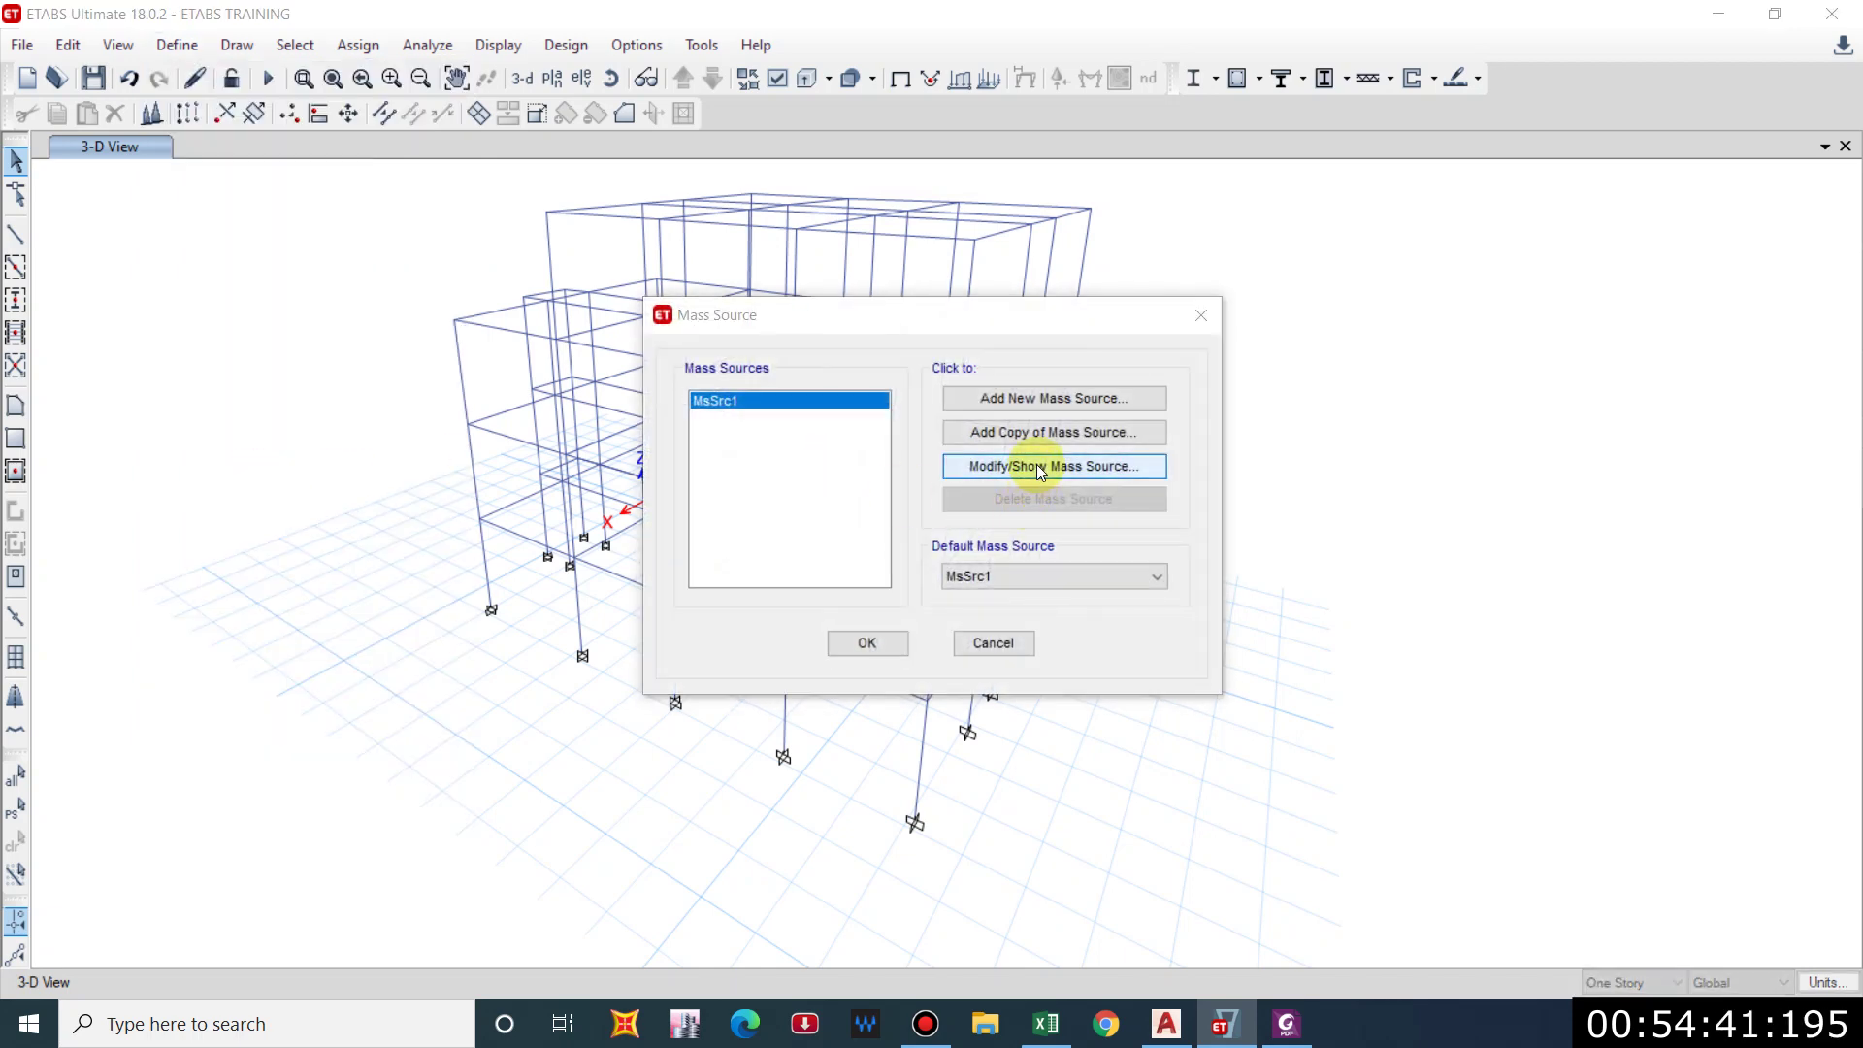
{"action": "left_click", "coordinate": [1036, 464]}
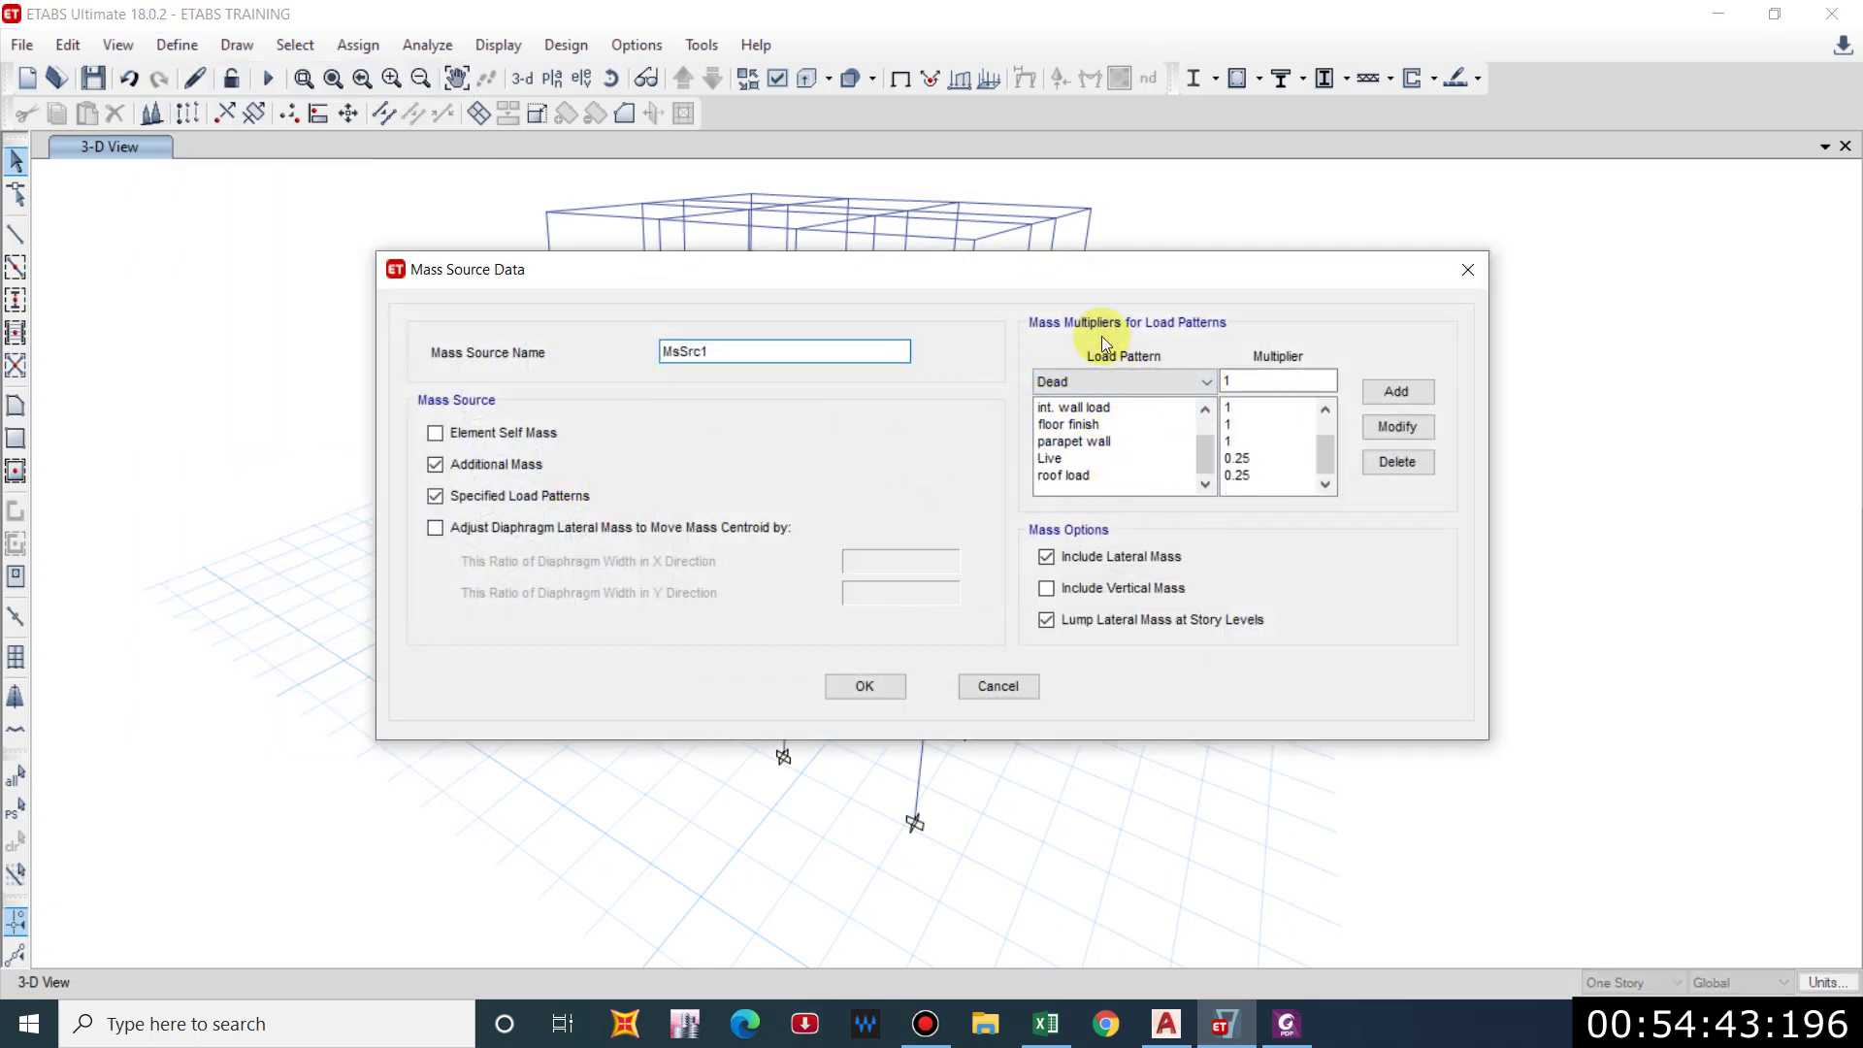
{"action": "left_click", "coordinate": [1114, 378]}
{"action": "left_click", "coordinate": [1083, 559]}
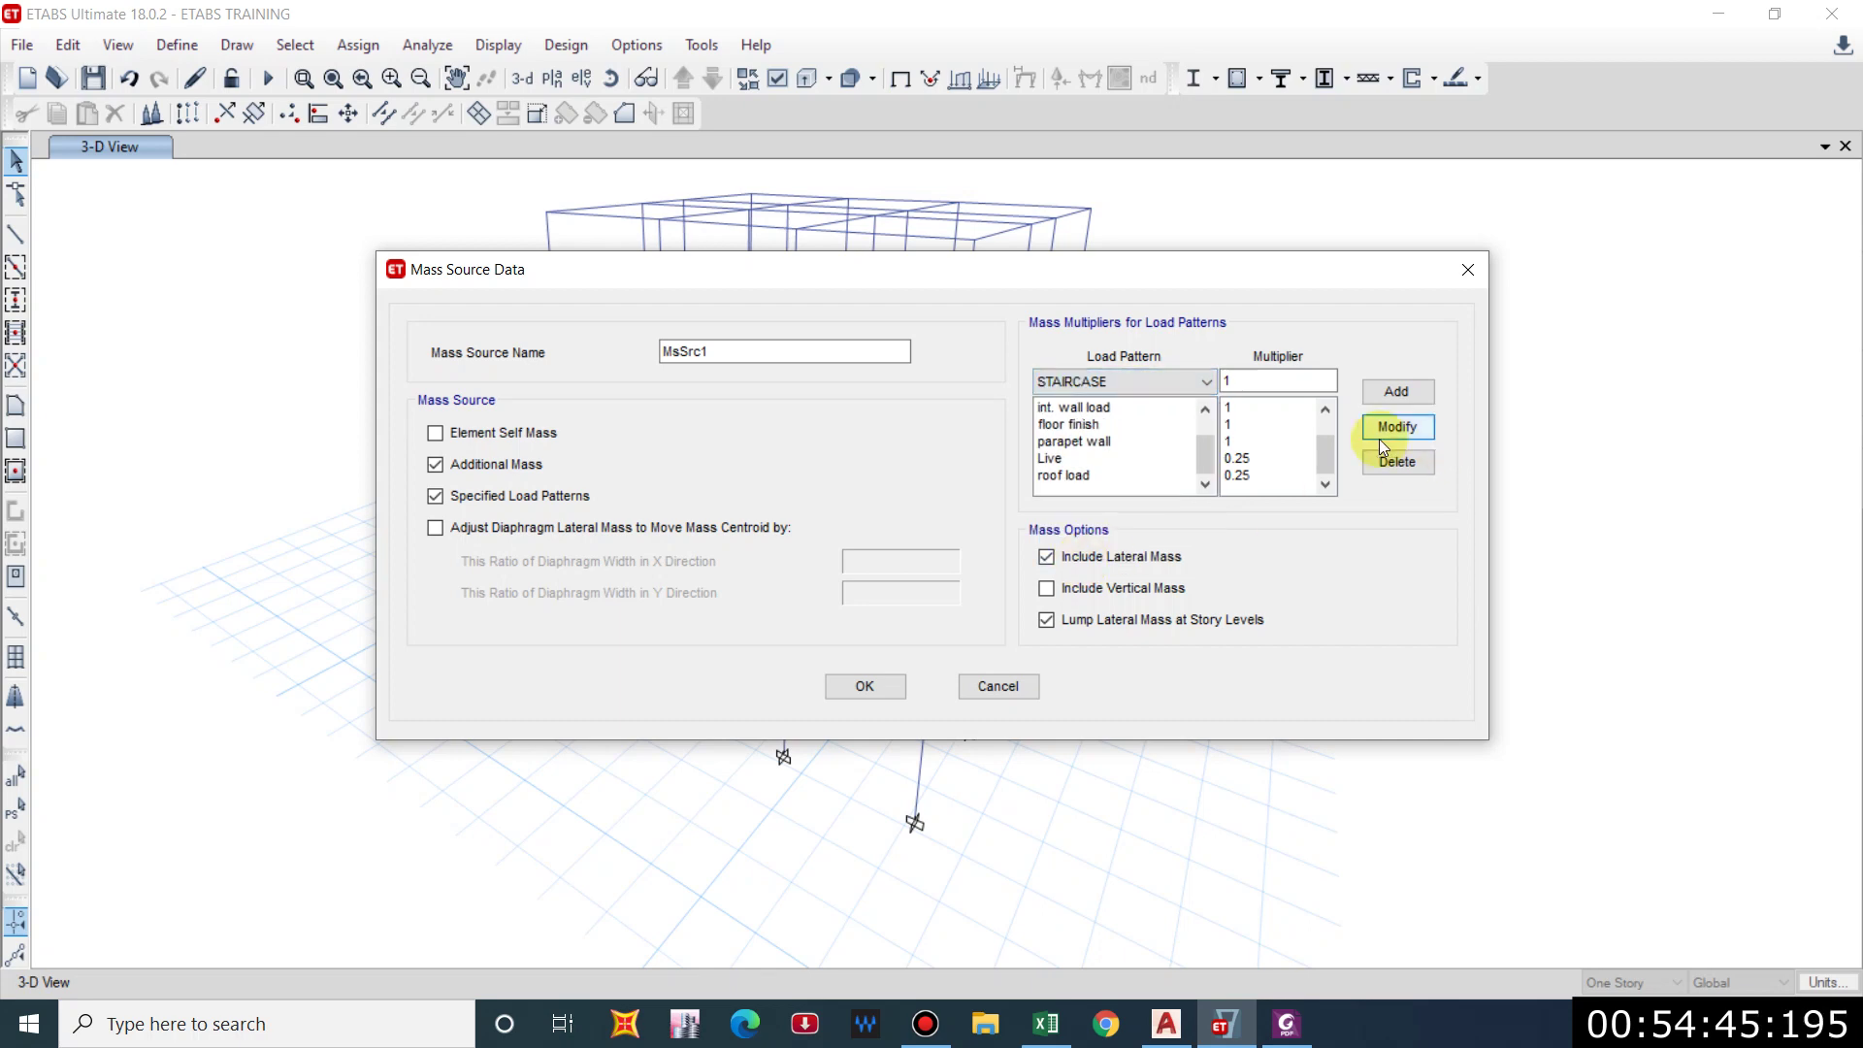
{"action": "left_click", "coordinate": [1396, 391]}
{"action": "left_click", "coordinate": [862, 686]}
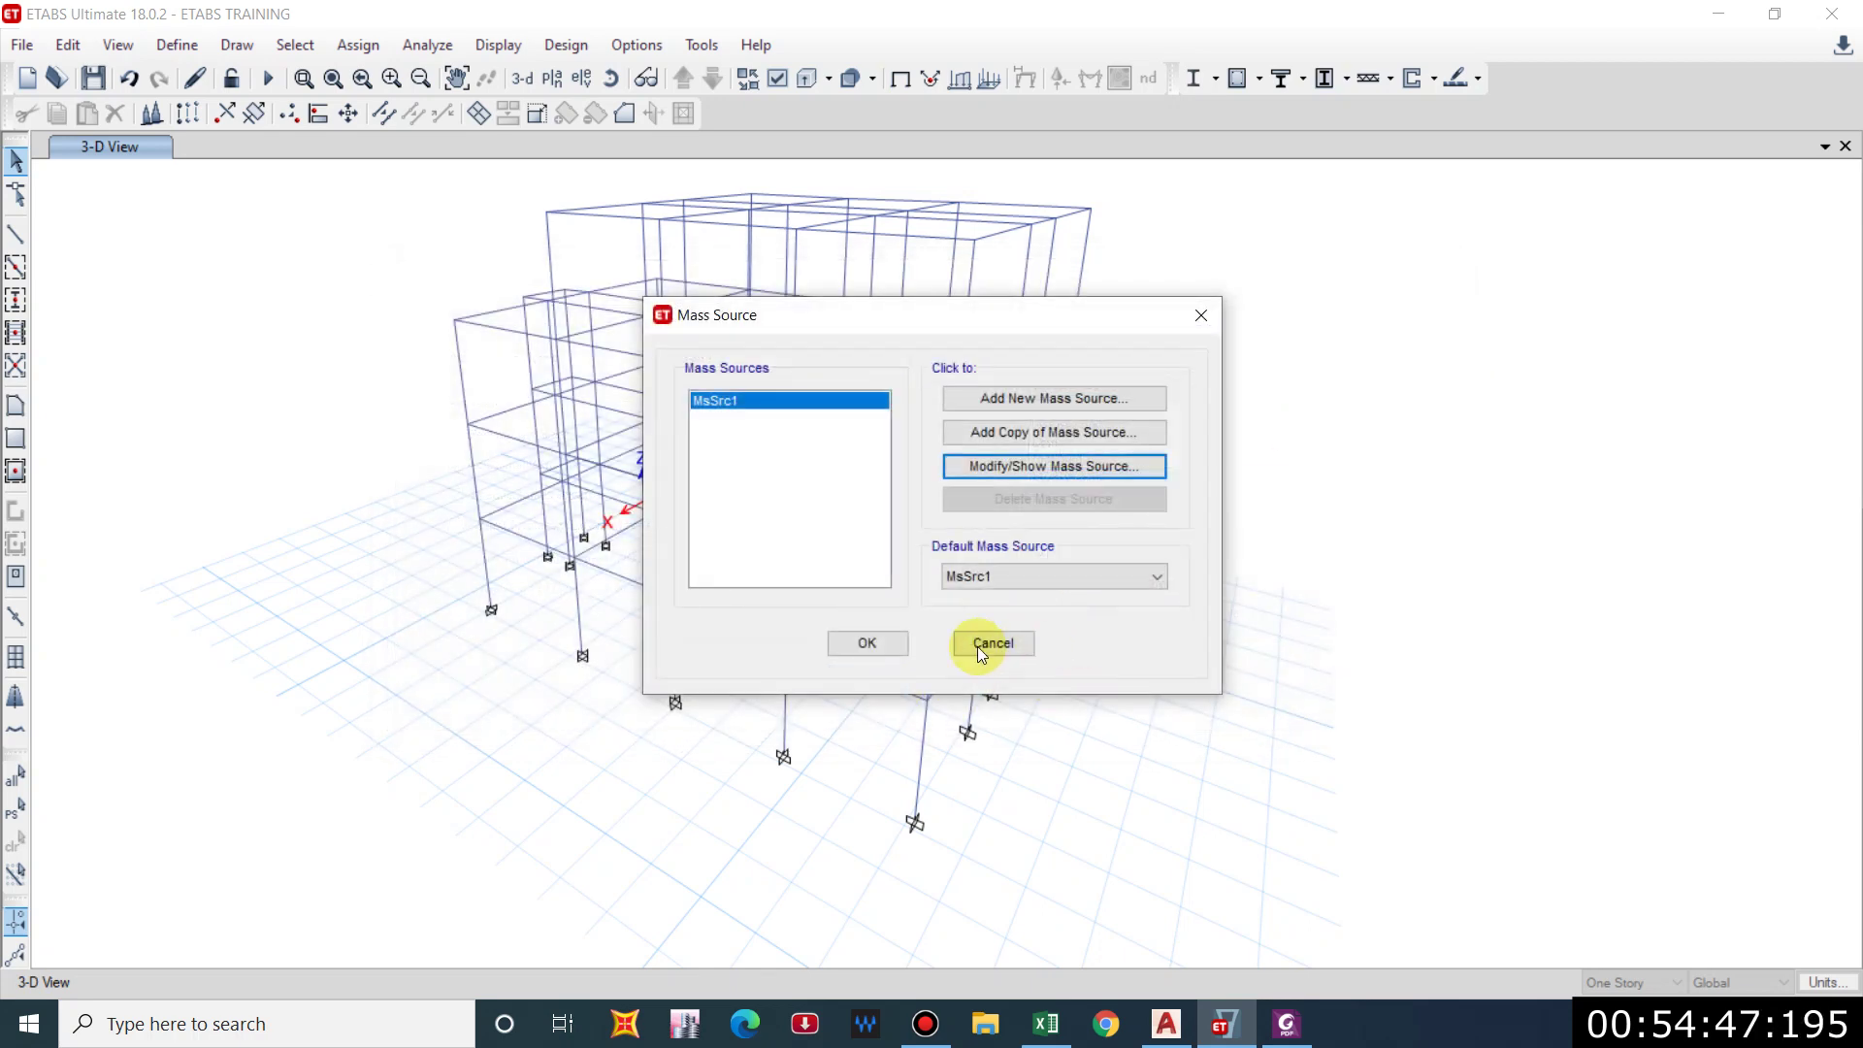
{"action": "left_click", "coordinate": [898, 656]}
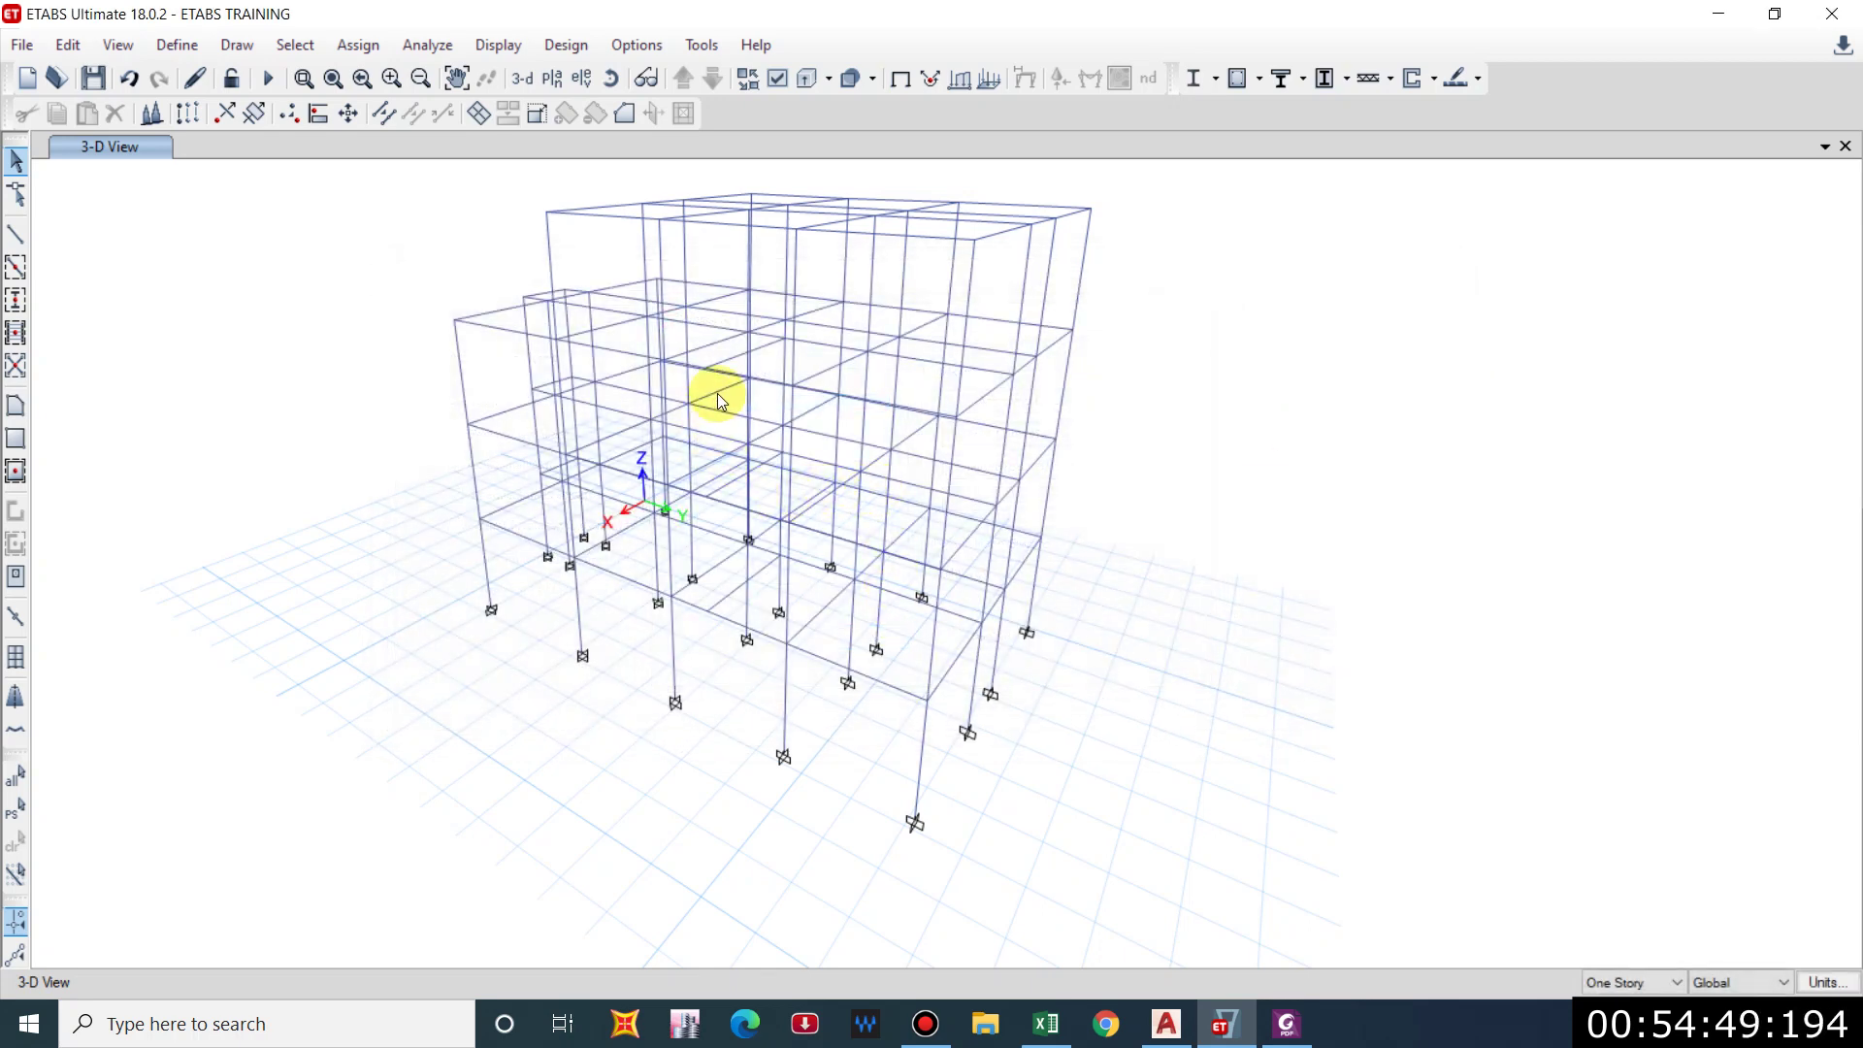
Select the ground-floor beam that supports the staircase and check its assigned properties.
{"action": "middle_click_drag", "start_coordinate": [718, 393], "coordinate": [626, 392], "text": "shift"}
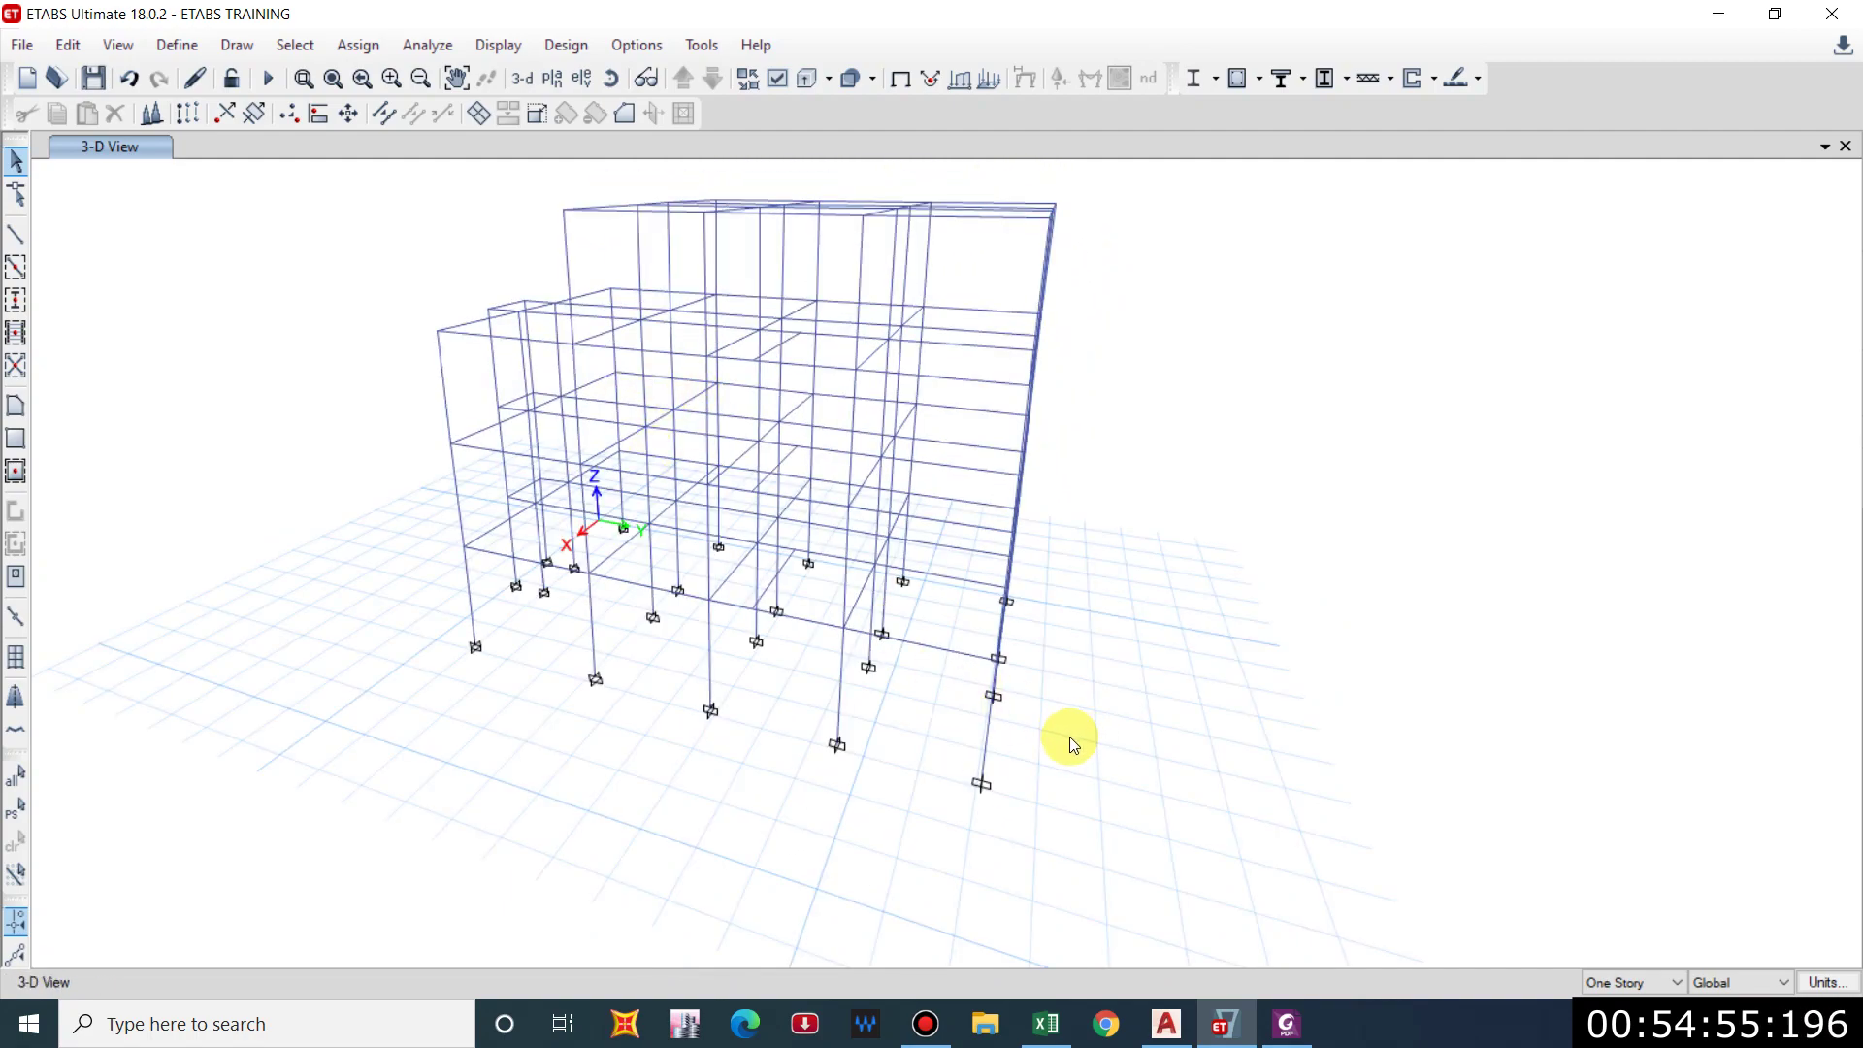
{"action": "scroll", "coordinate": [713, 630], "scroll_direction": "up", "scroll_amount": 3}
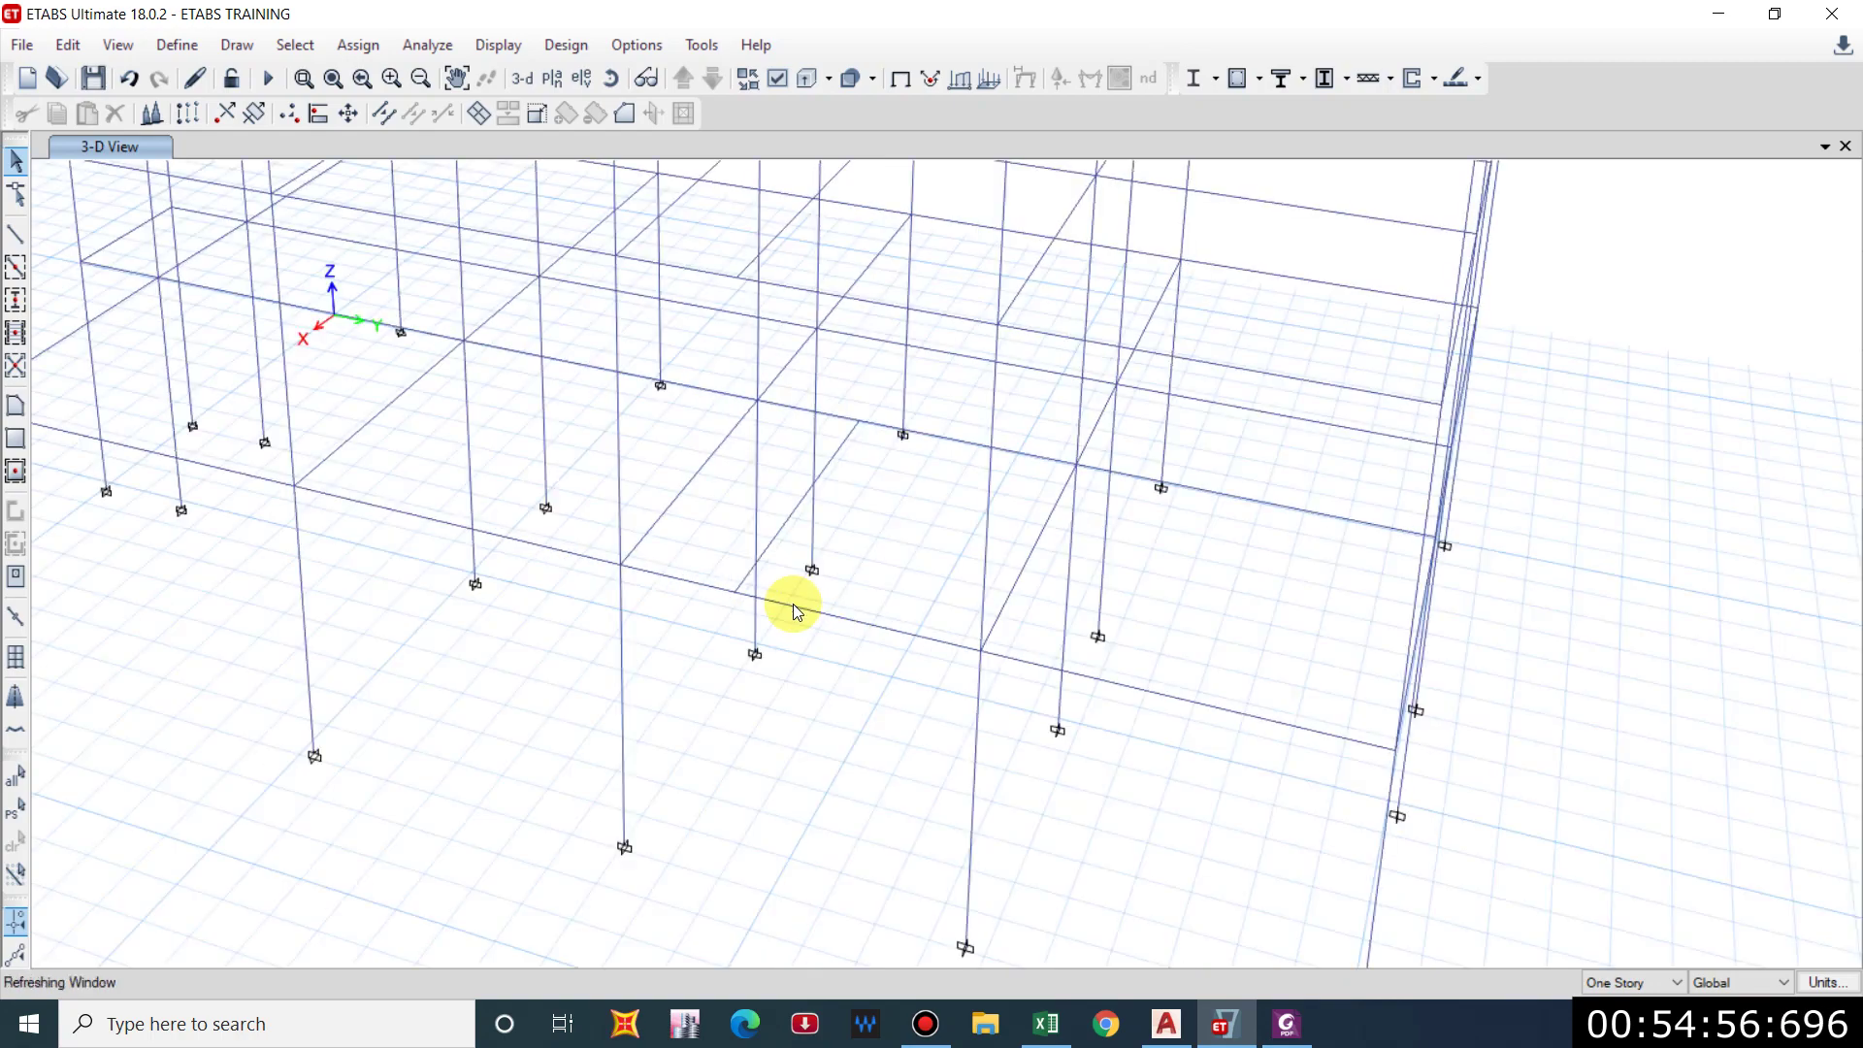
{"action": "left_click", "coordinate": [968, 449]}
{"action": "middle_click_drag", "start_coordinate": [998, 673], "coordinate": [912, 449], "text": "shift"}
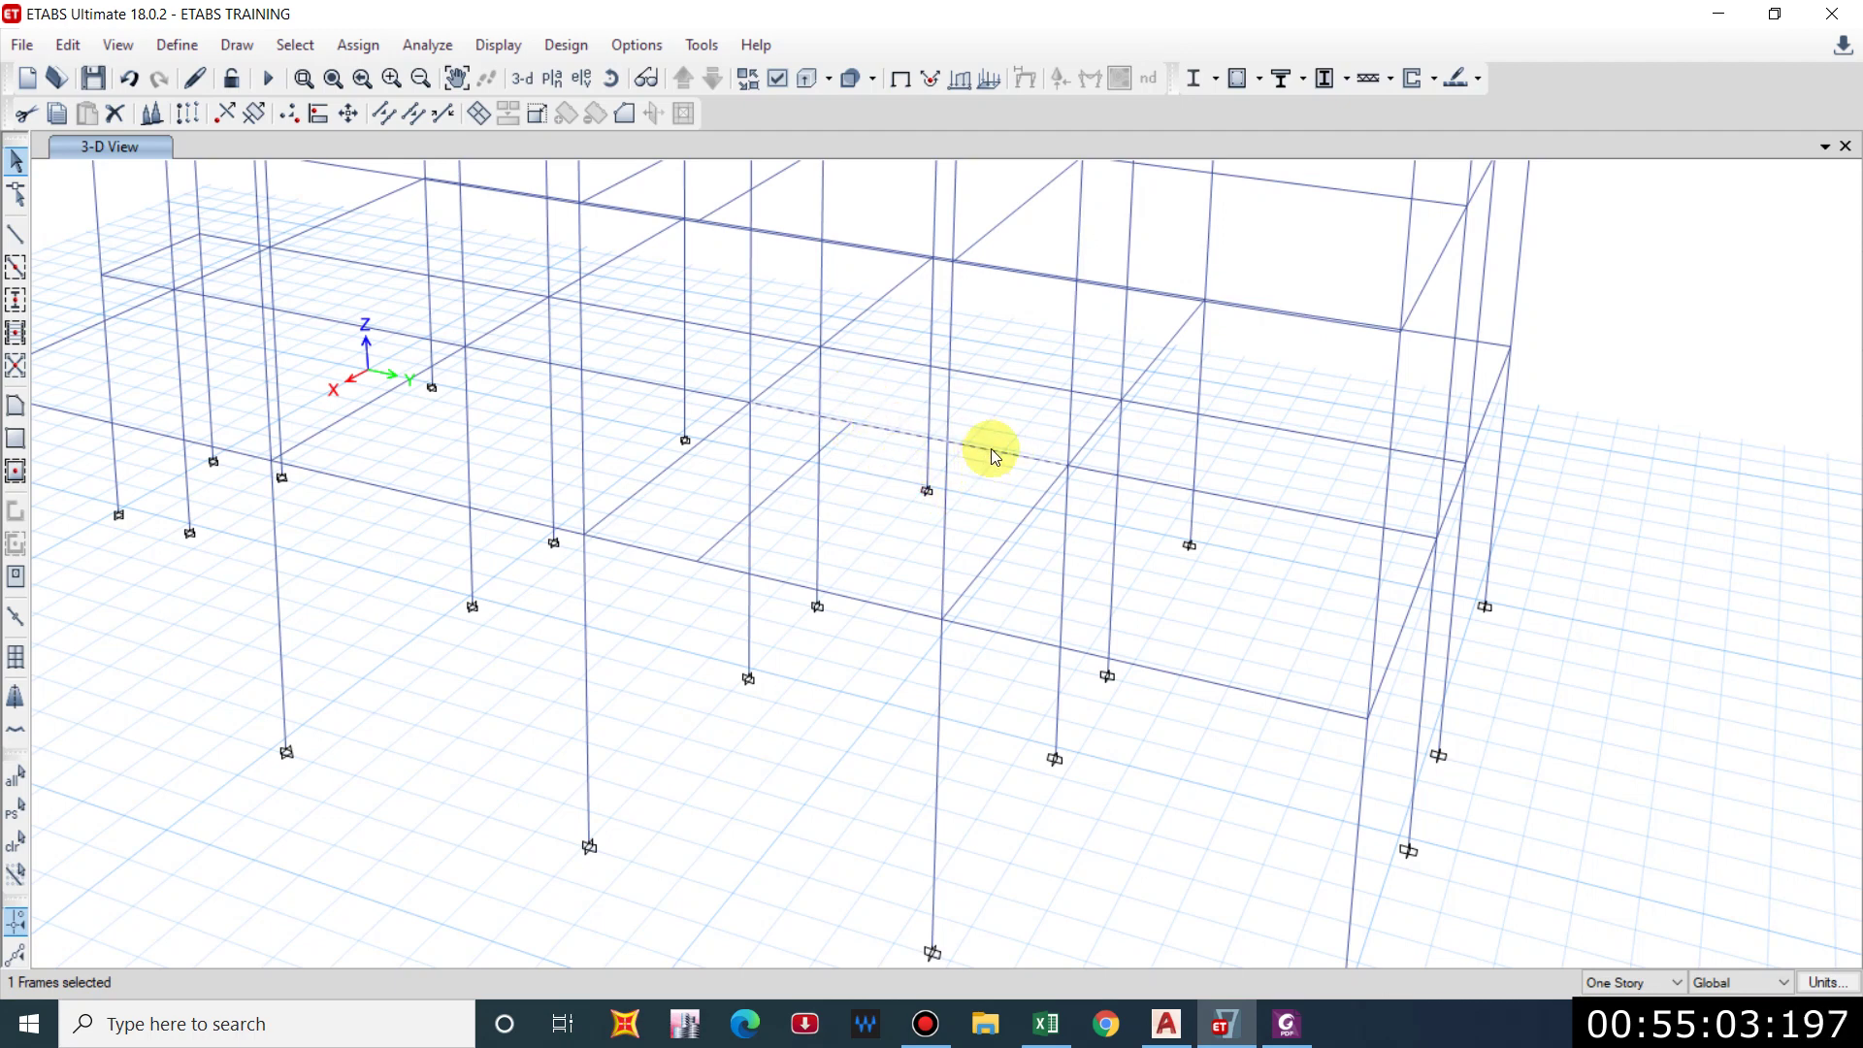
{"action": "right_click", "coordinate": [880, 432]}
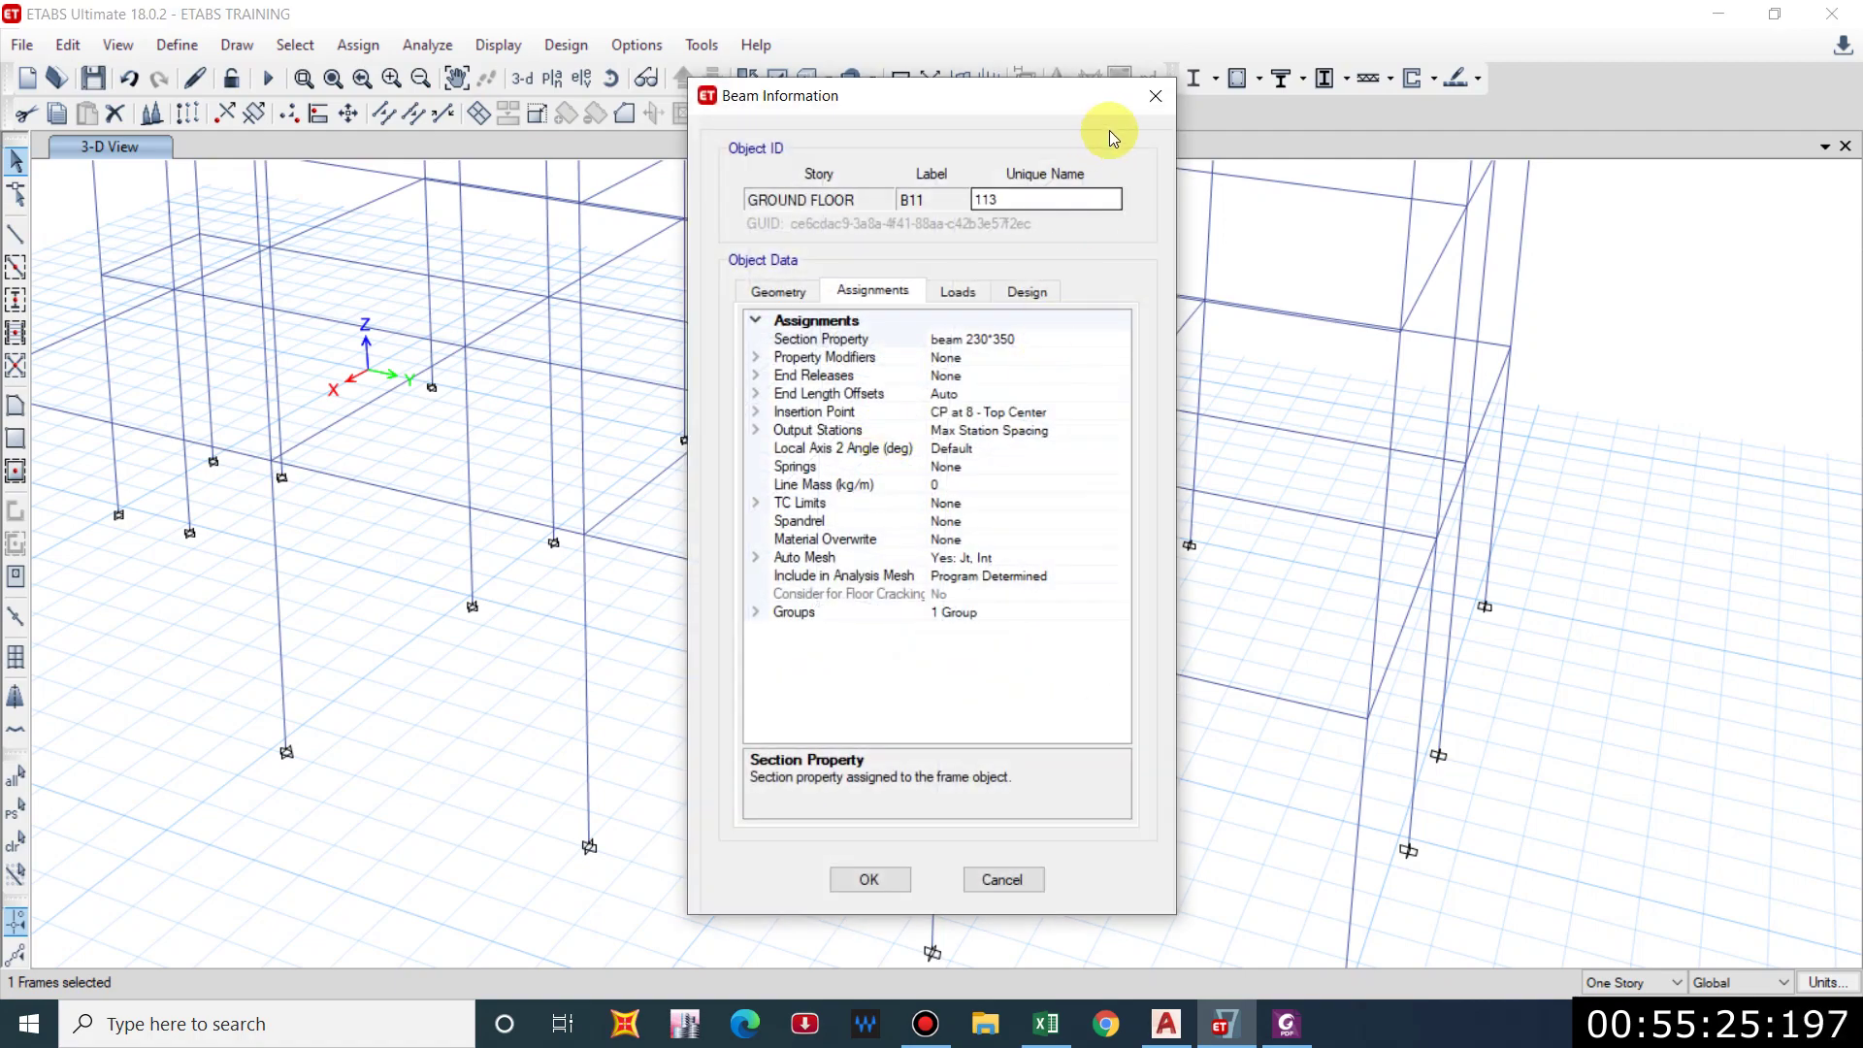
{"action": "left_click", "coordinate": [1154, 96]}
Add the two staircase-supporting beams on the storey above to the selection.
{"action": "scroll", "coordinate": [874, 514], "scroll_direction": "down", "scroll_amount": 3}
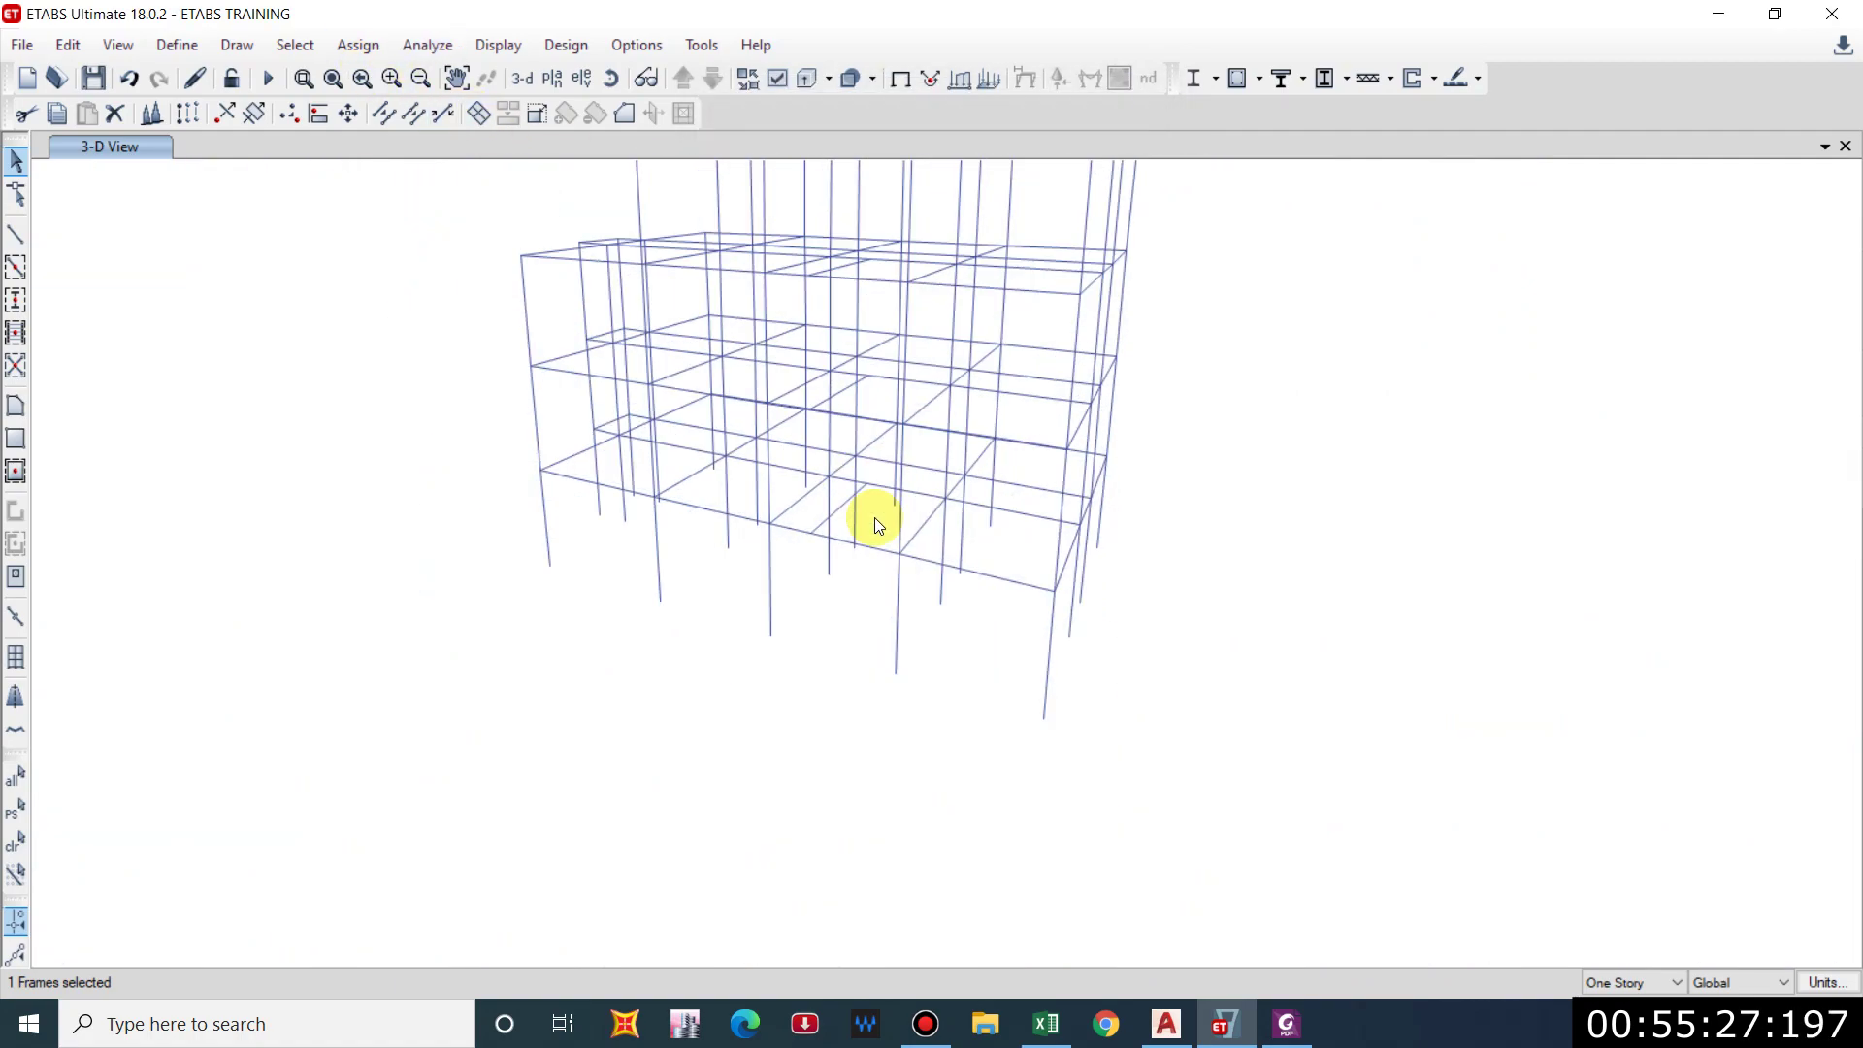
{"action": "scroll", "coordinate": [970, 515], "scroll_direction": "up", "scroll_amount": 6}
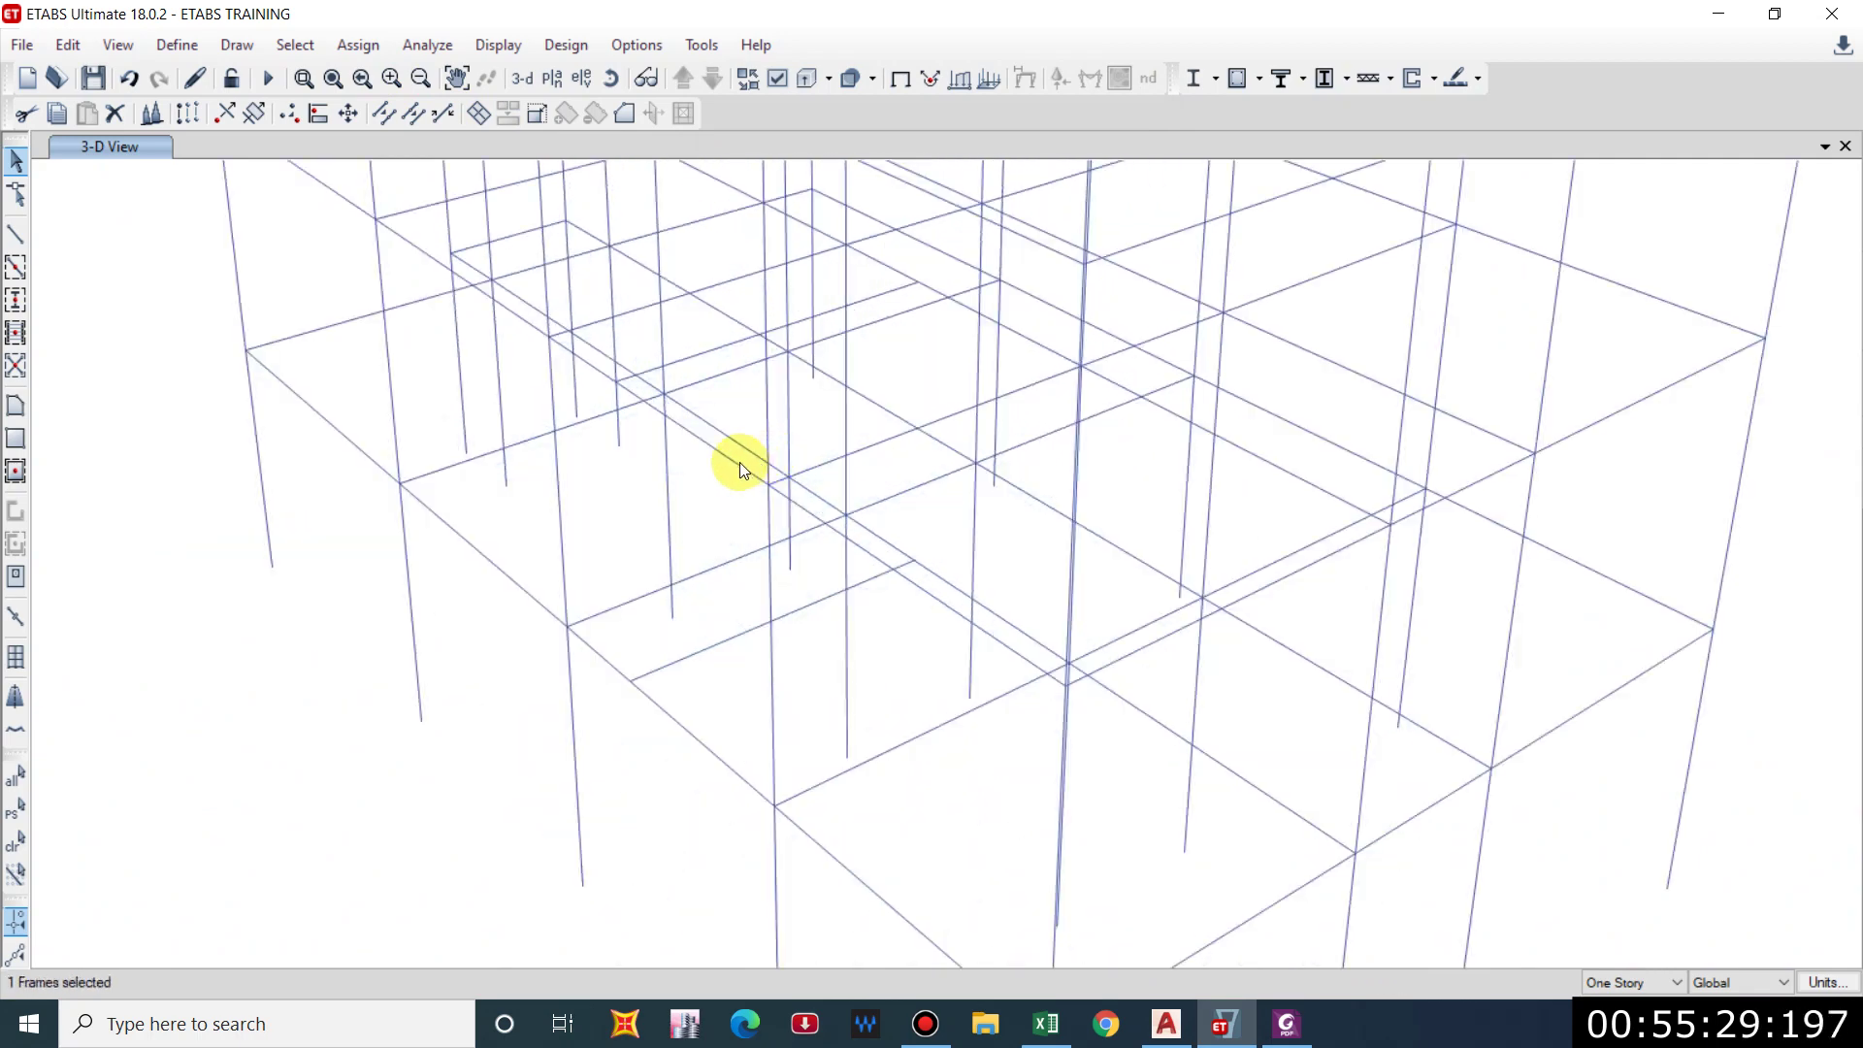
{"action": "scroll", "coordinate": [824, 550], "scroll_direction": "up", "scroll_amount": 2}
{"action": "left_click", "coordinate": [1010, 357]}
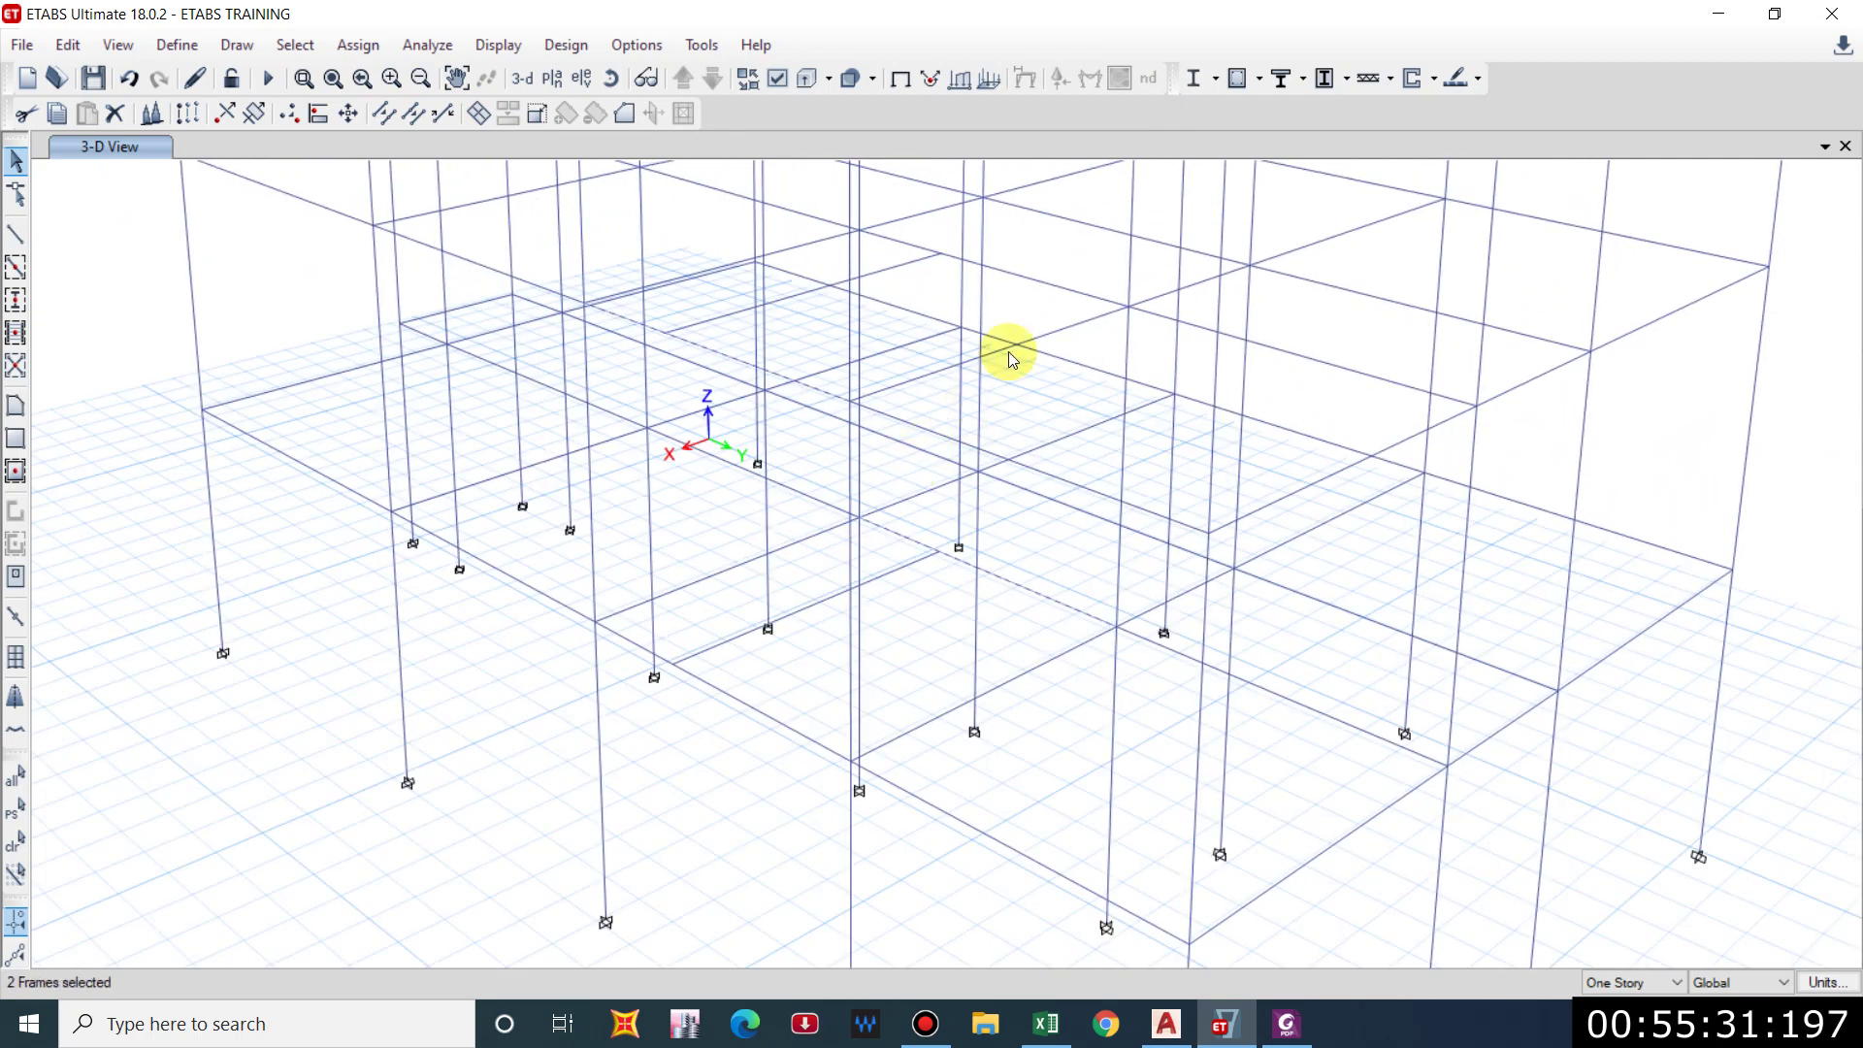
{"action": "left_click", "coordinate": [1047, 276]}
{"action": "scroll", "coordinate": [1023, 491], "scroll_direction": "down", "scroll_amount": 3}
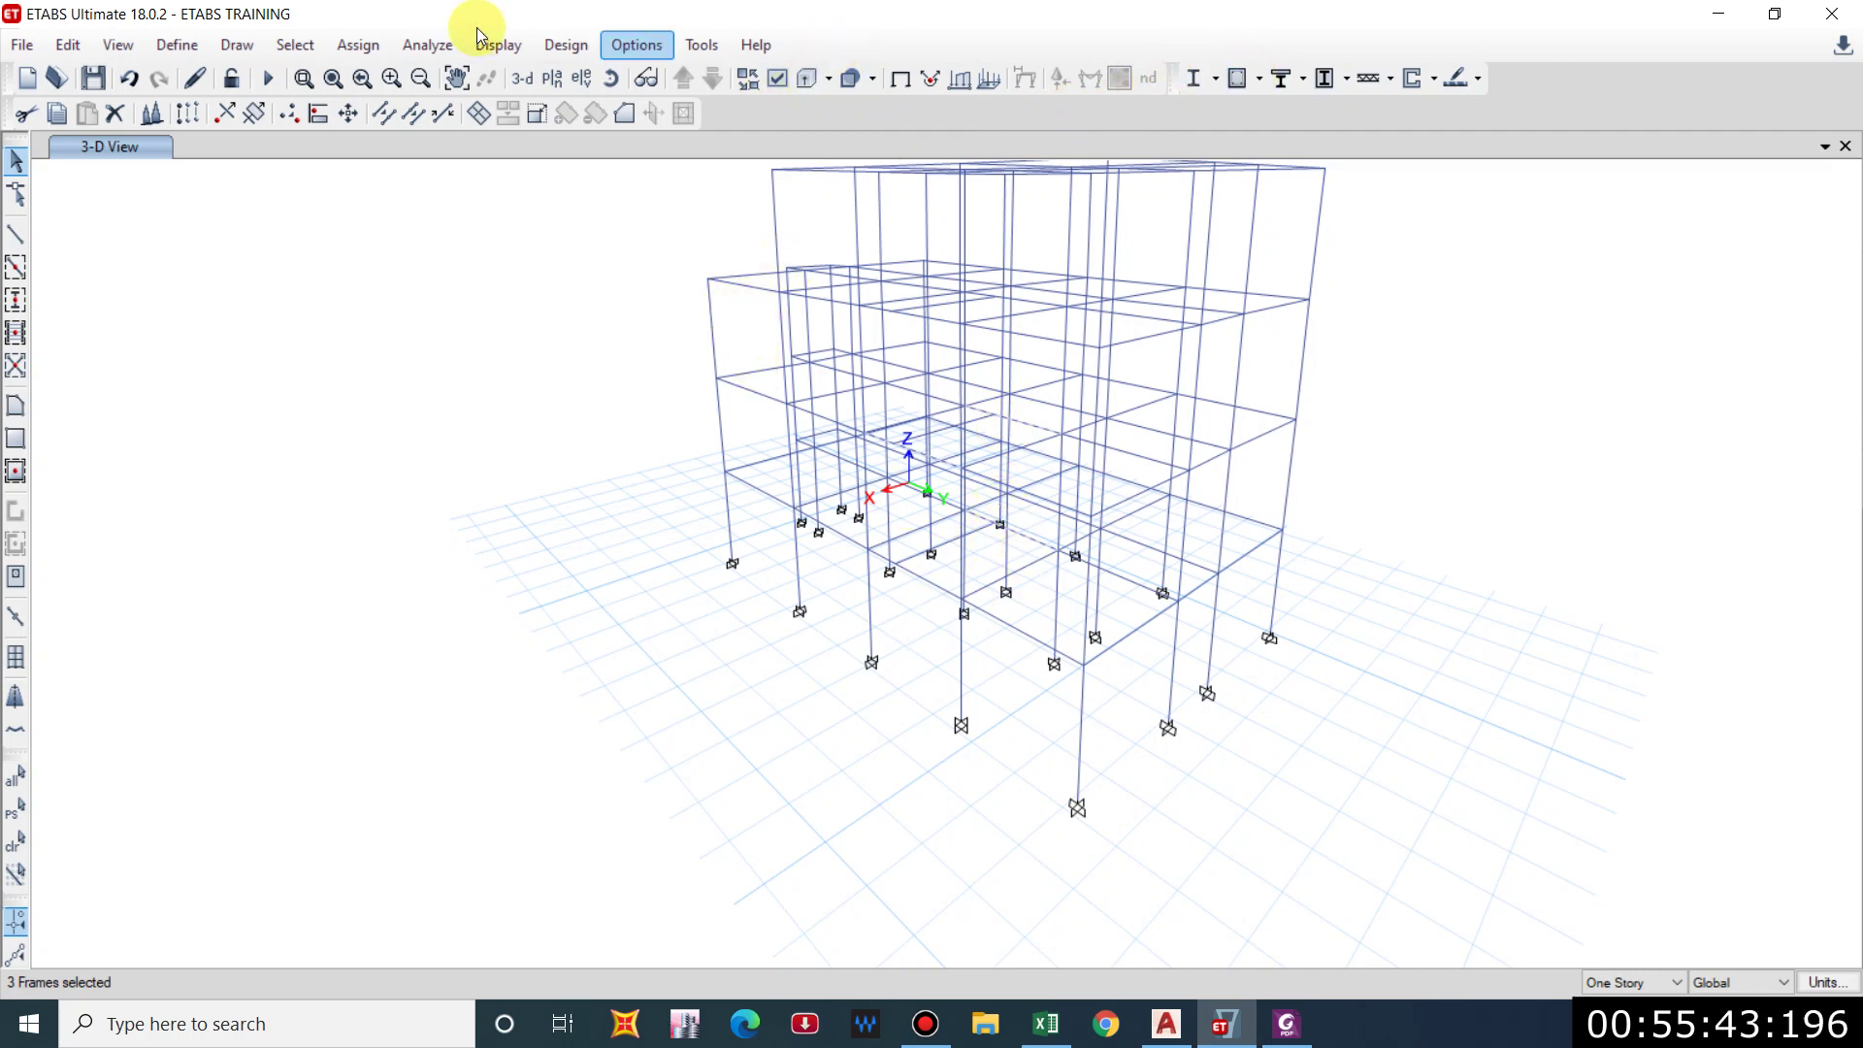
Assign a uniform gravity load of 22 kN/m under the STAIRCASE pattern to the three selected beams, replacing existing loads, and inspect it in 3D.
{"action": "left_click", "coordinate": [358, 45]}
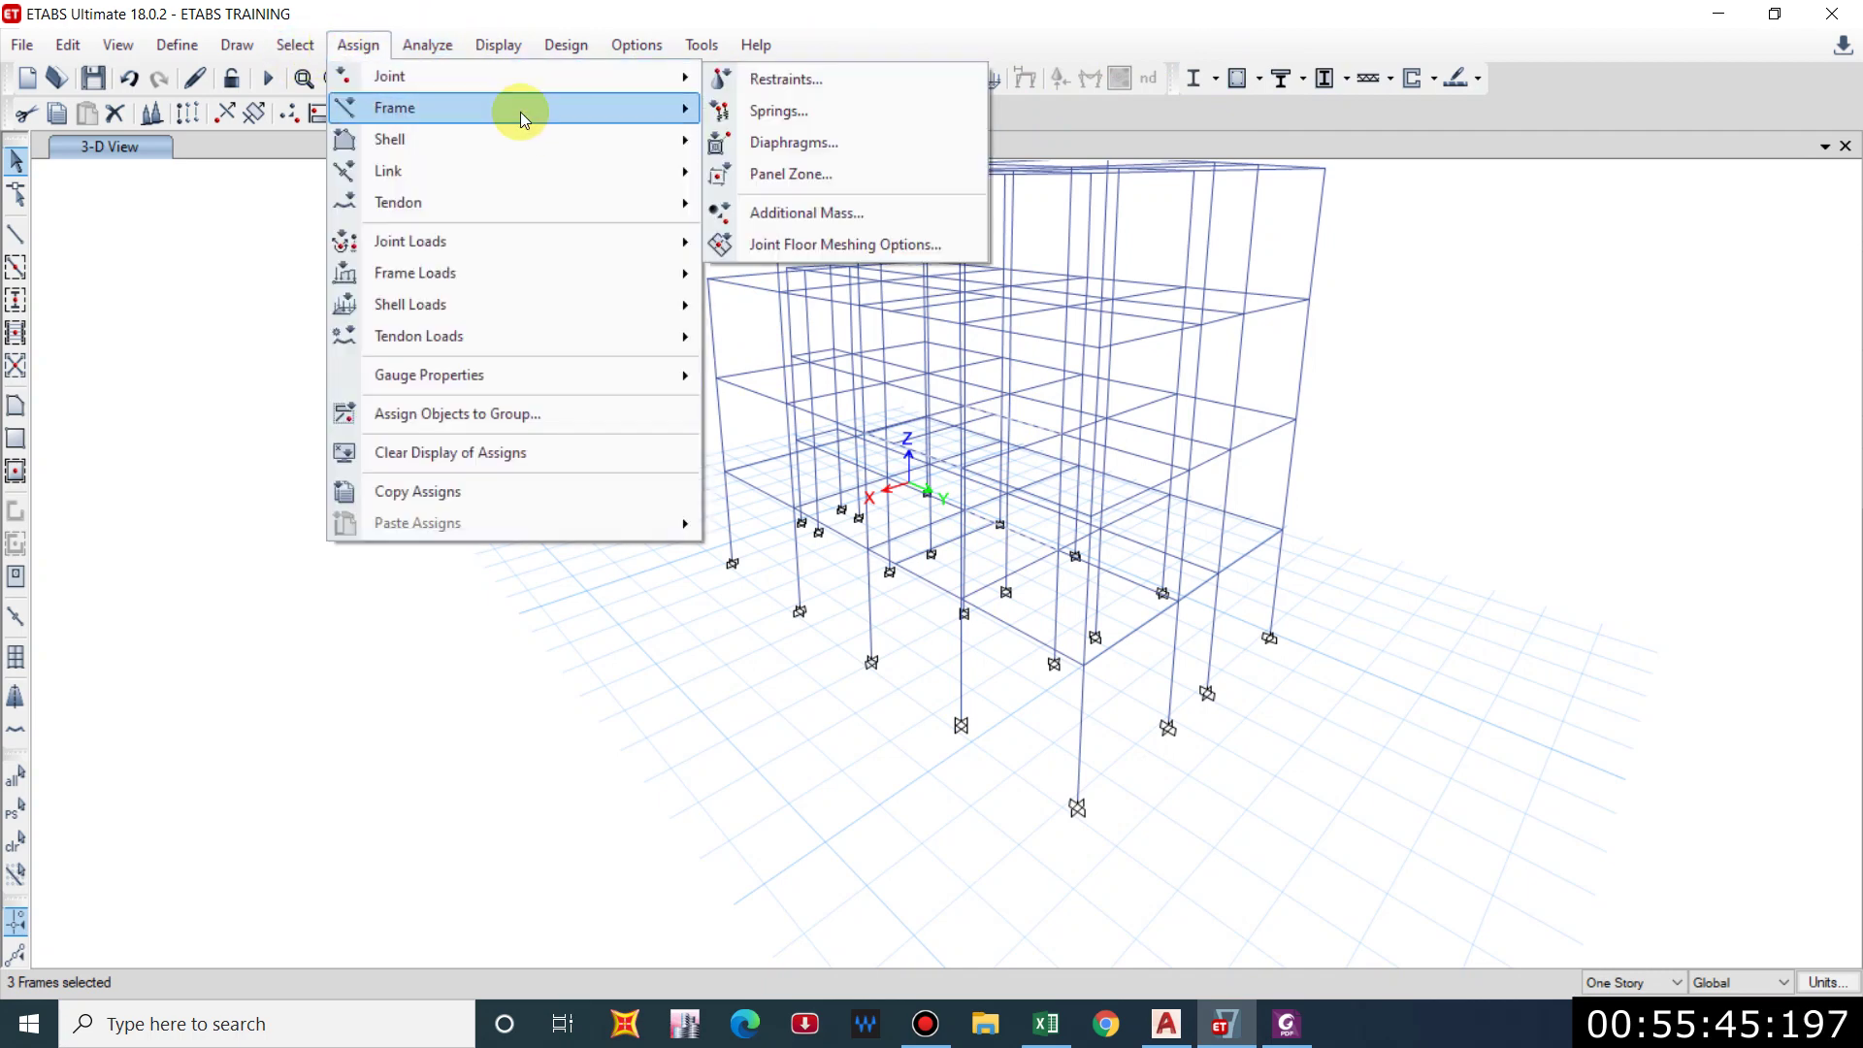
{"action": "mouse_move", "coordinate": [452, 267]}
{"action": "left_click", "coordinate": [832, 300]}
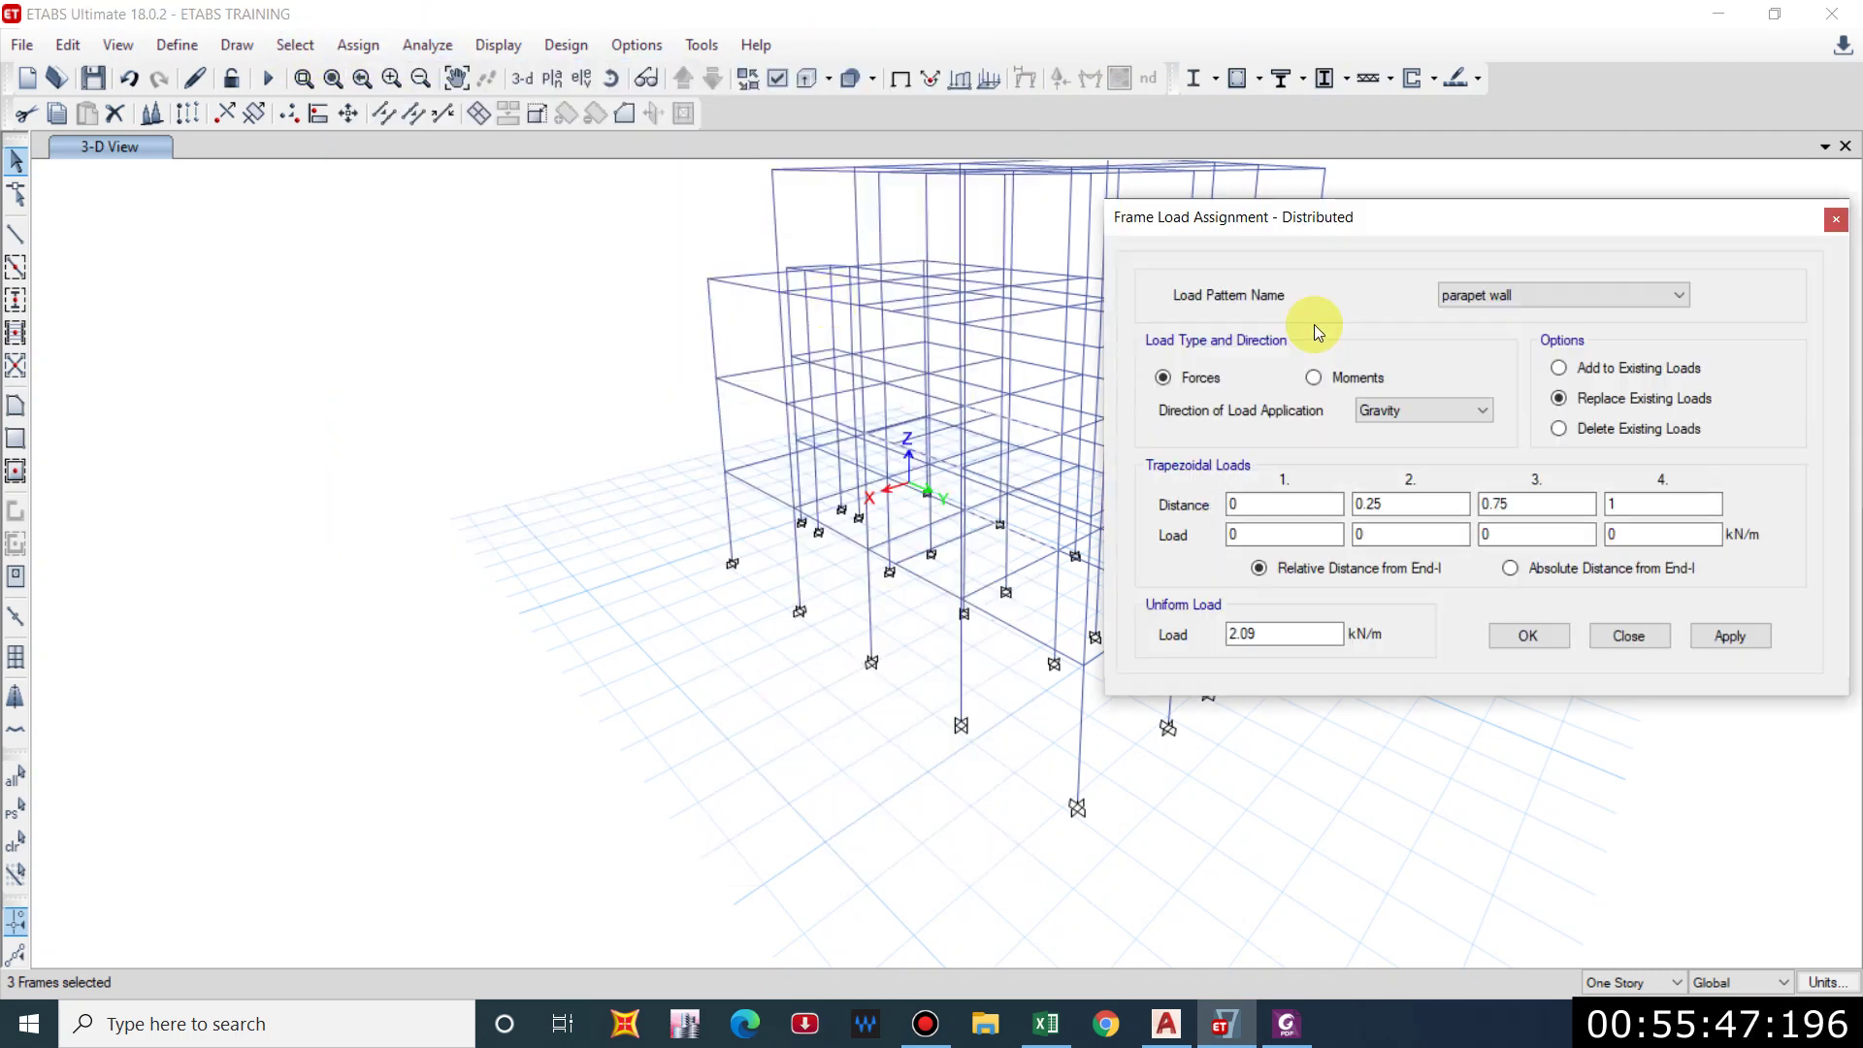
{"action": "left_click", "coordinate": [1492, 295]}
{"action": "left_click", "coordinate": [1514, 445]}
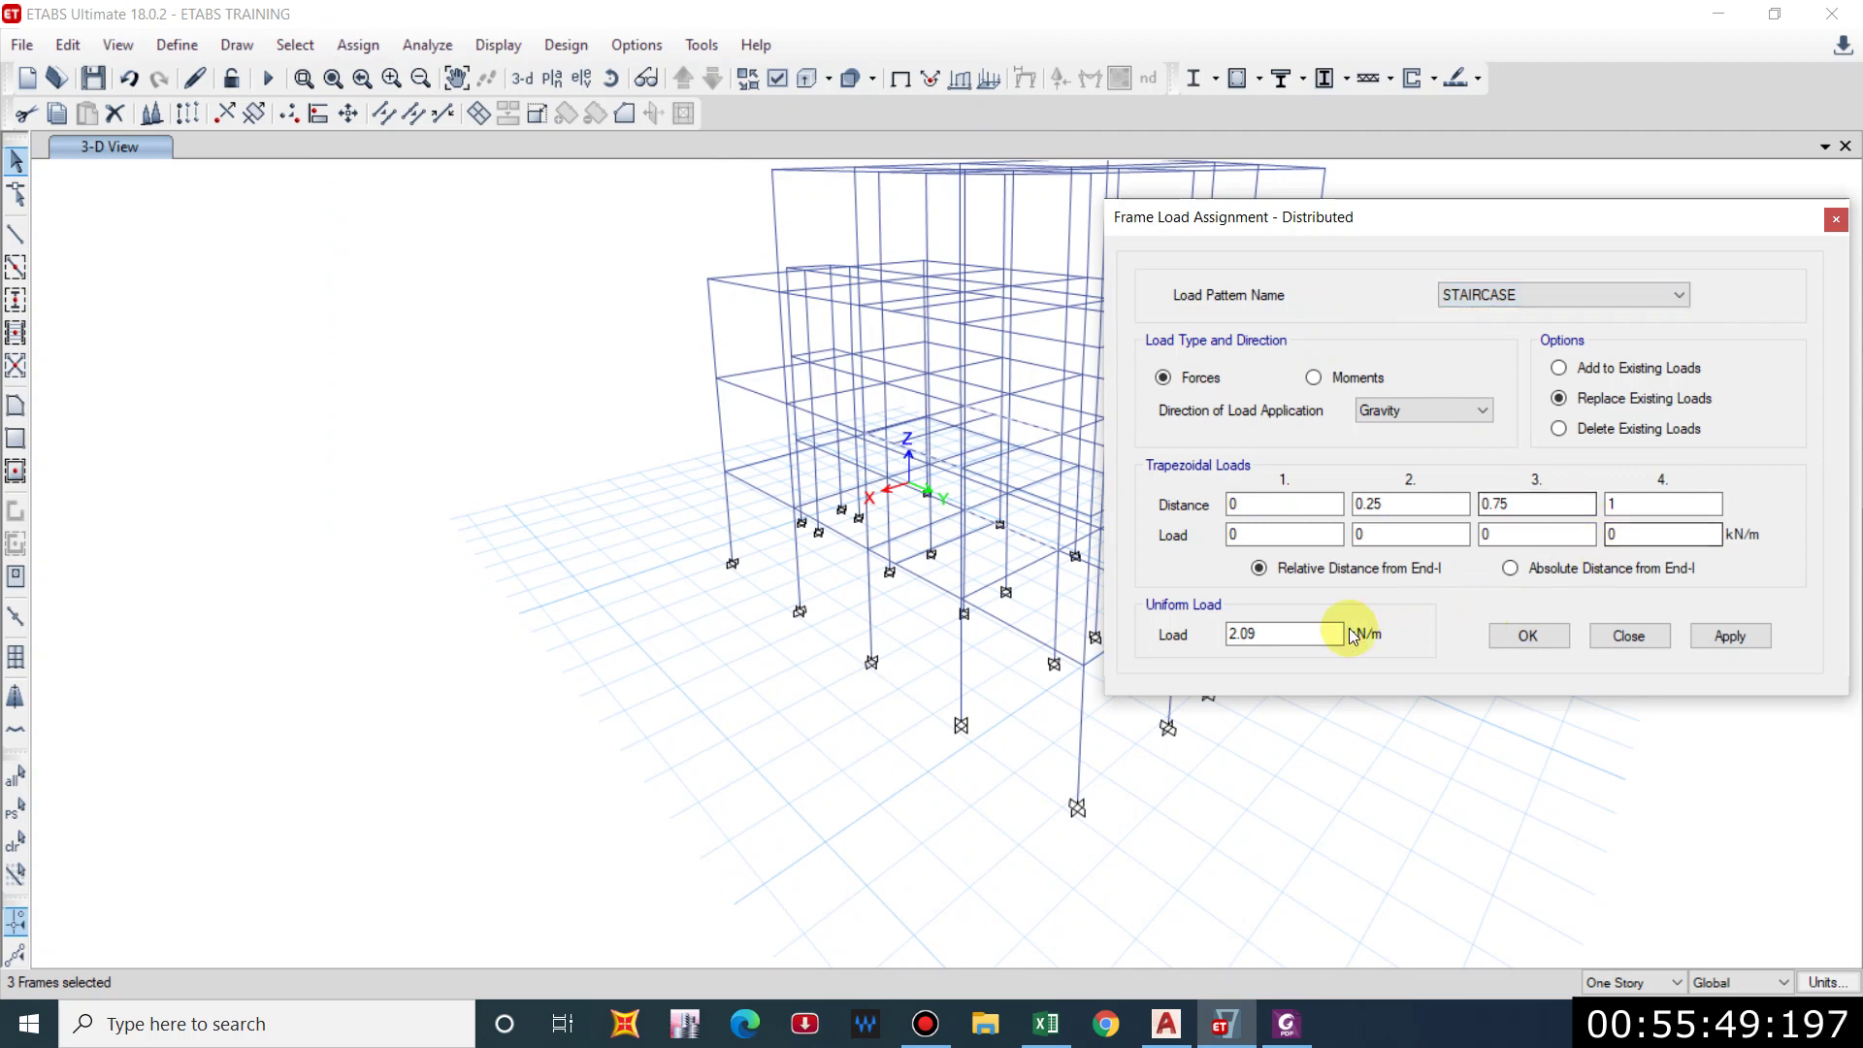
{"action": "left_click_drag", "start_coordinate": [1312, 638], "coordinate": [970, 595]}
{"action": "type", "text": "22"}
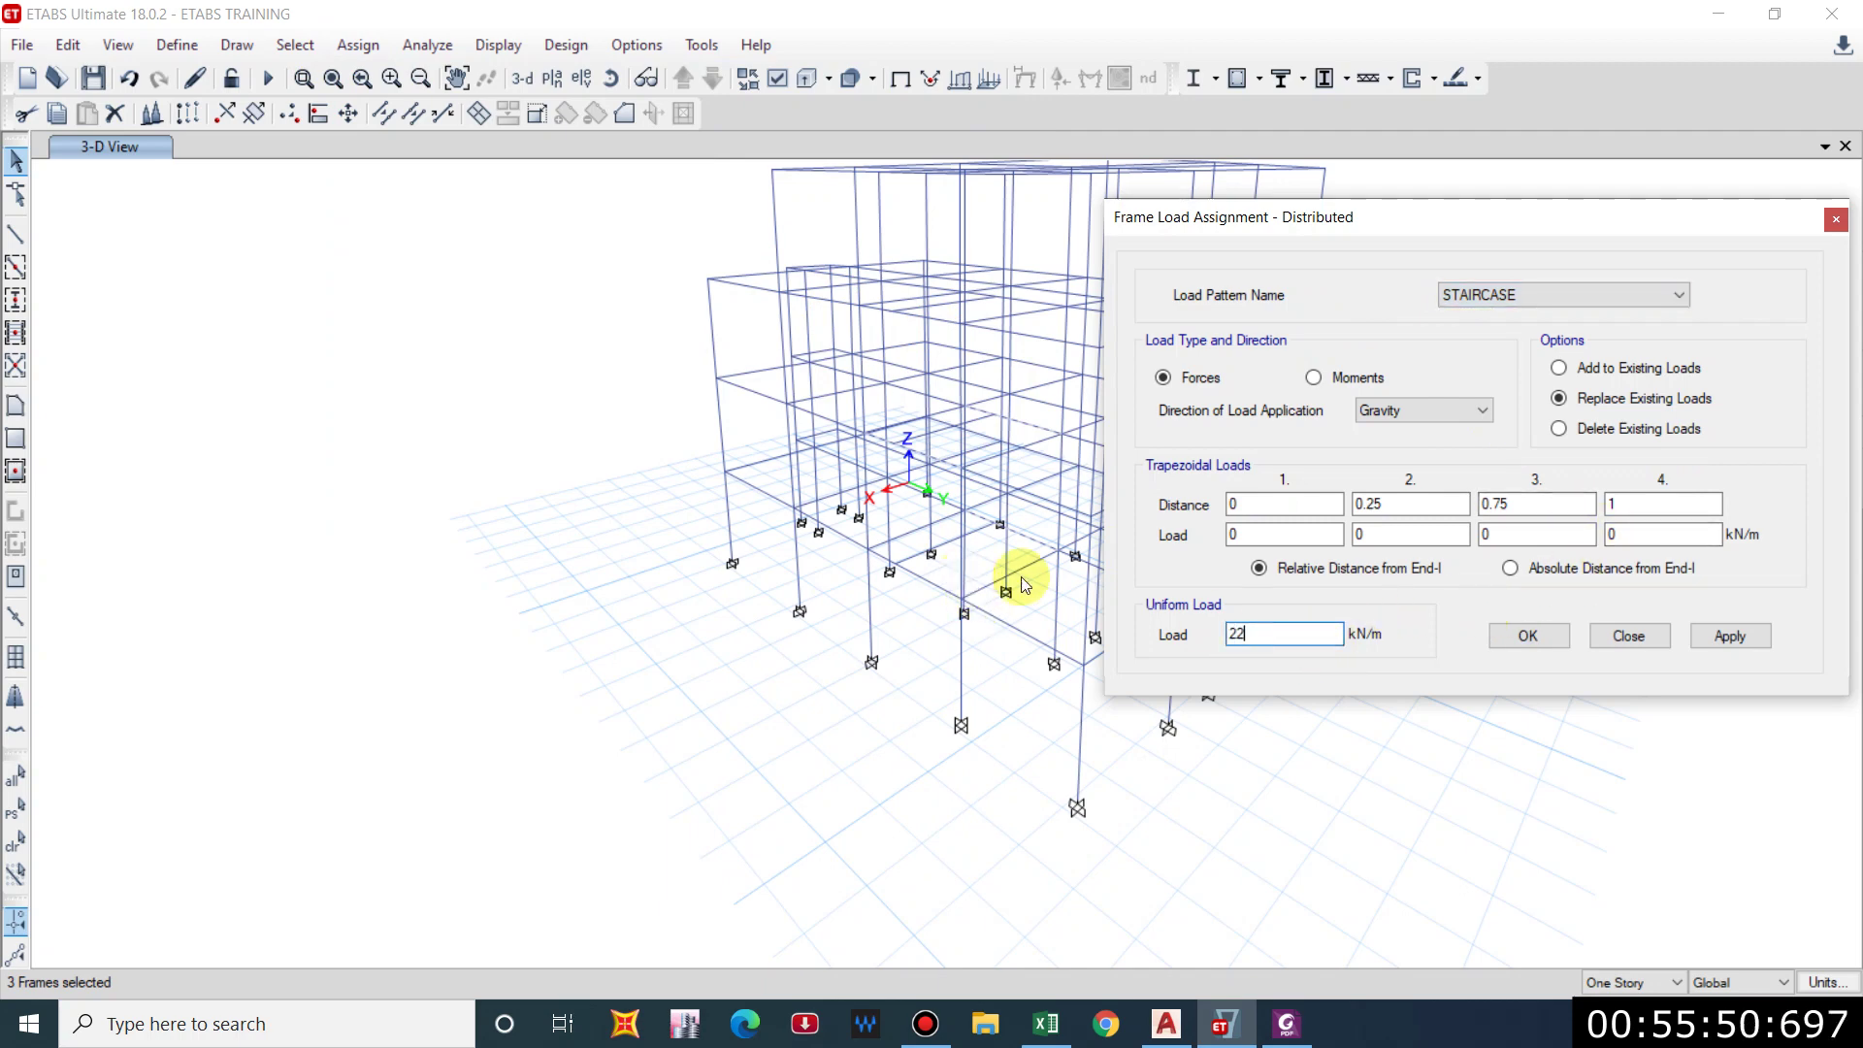
{"action": "left_click", "coordinate": [1731, 636]}
{"action": "left_click_drag", "start_coordinate": [1406, 217], "coordinate": [1540, 368]}
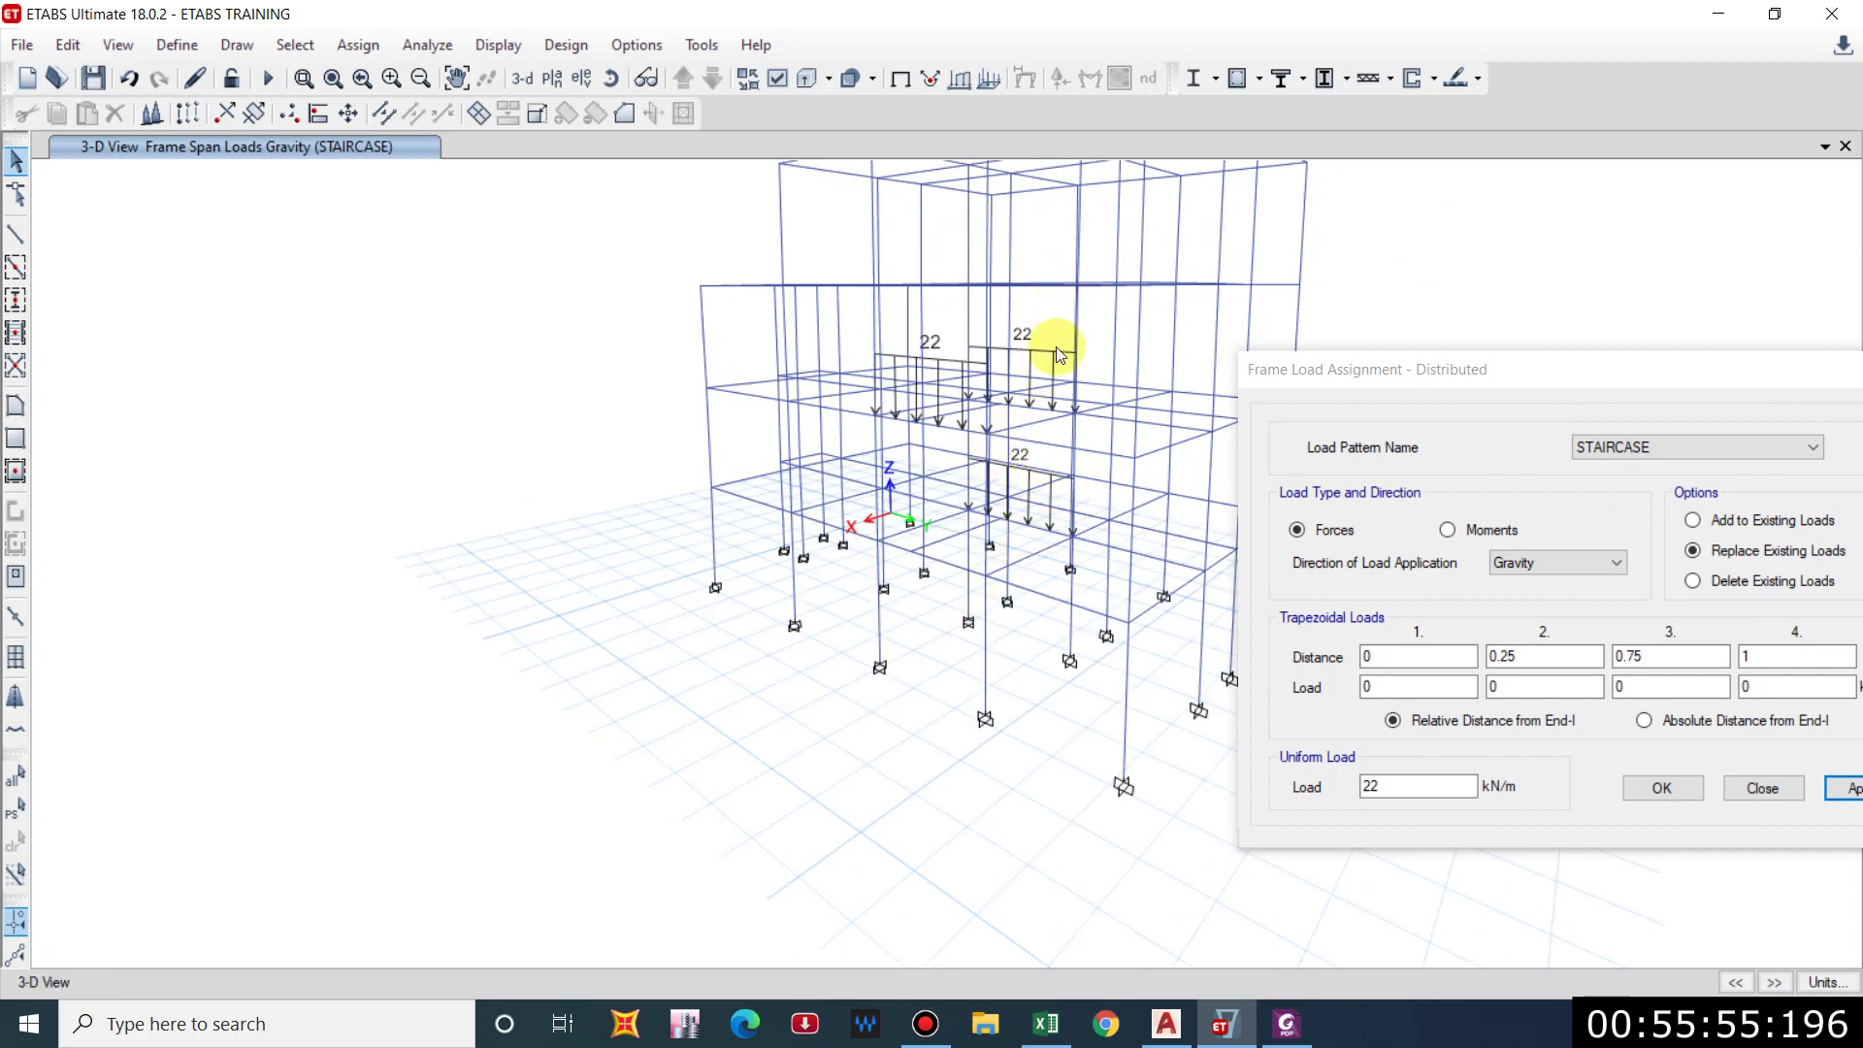
{"action": "middle_click_drag", "start_coordinate": [1048, 351], "coordinate": [1047, 323], "text": "shift"}
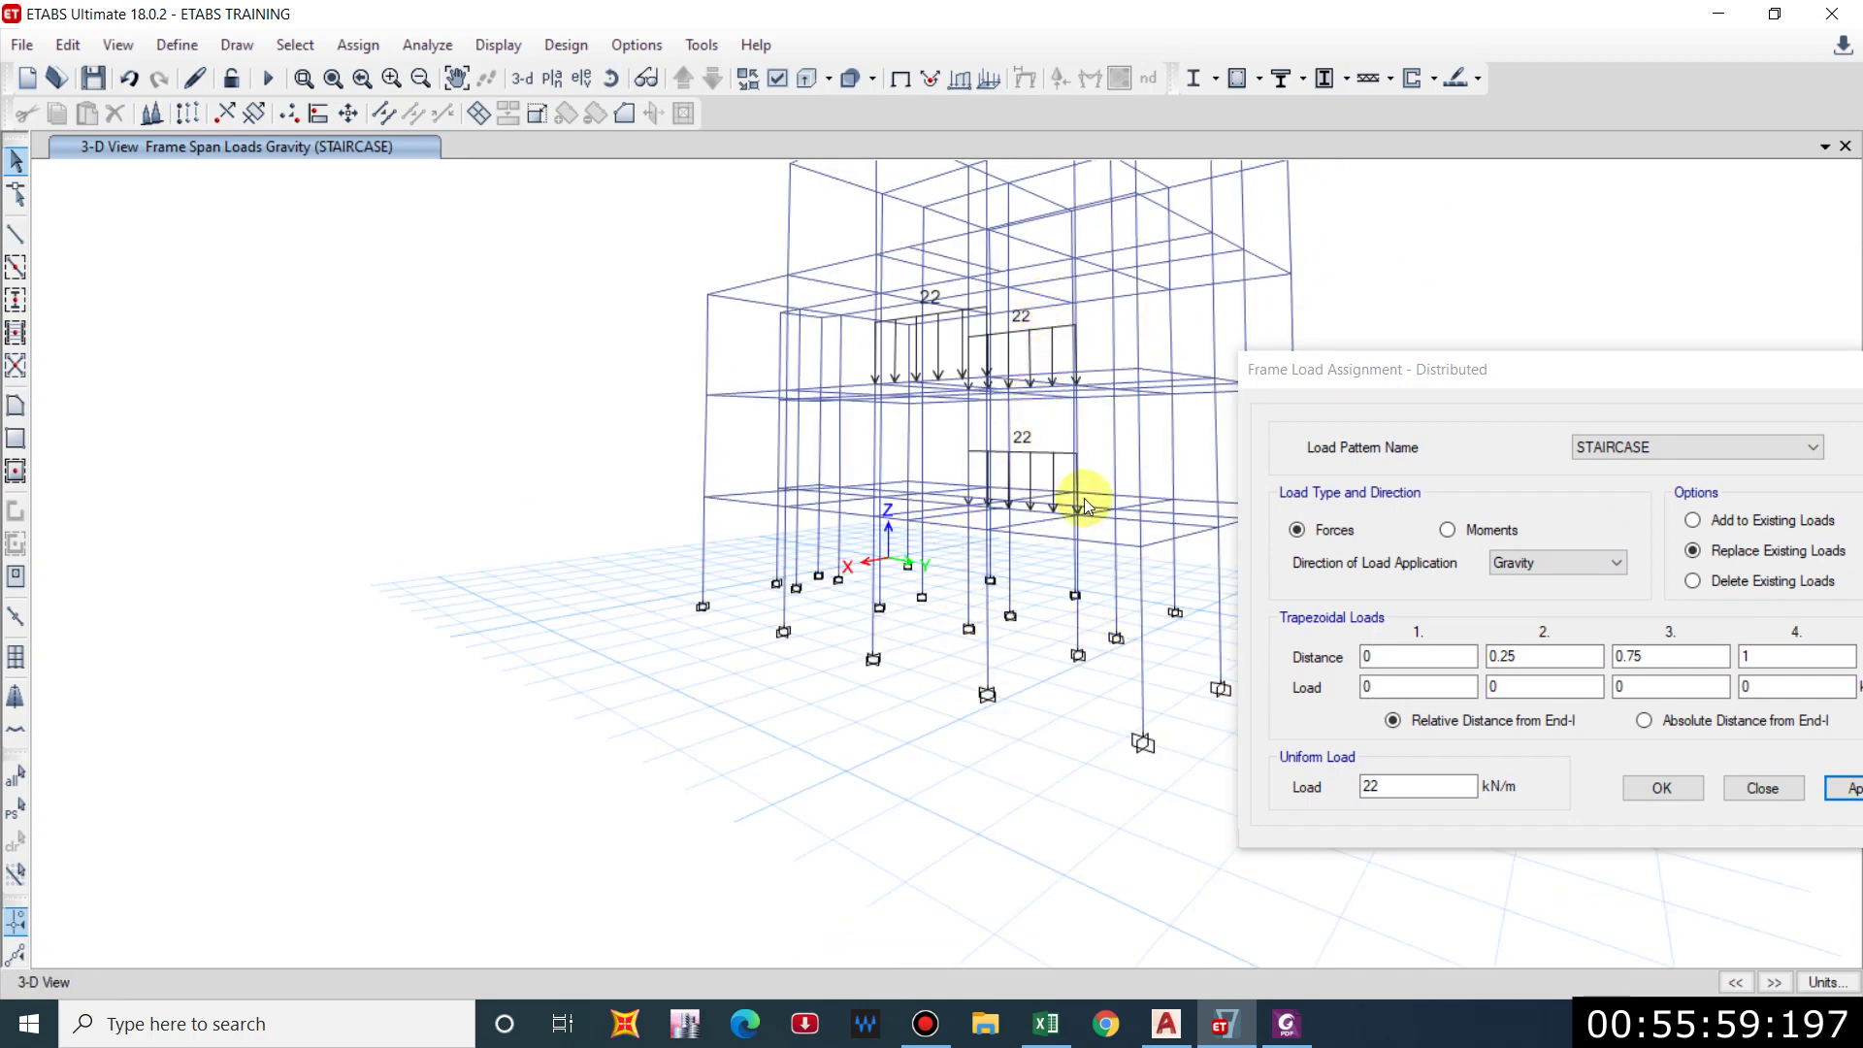
Assign uniform STAIRCASE gravity loads of 22 kN/m to the other ground-floor staircase beam and 11 kN/m to the uppermost staircase beam.
{"action": "left_click", "coordinate": [965, 530]}
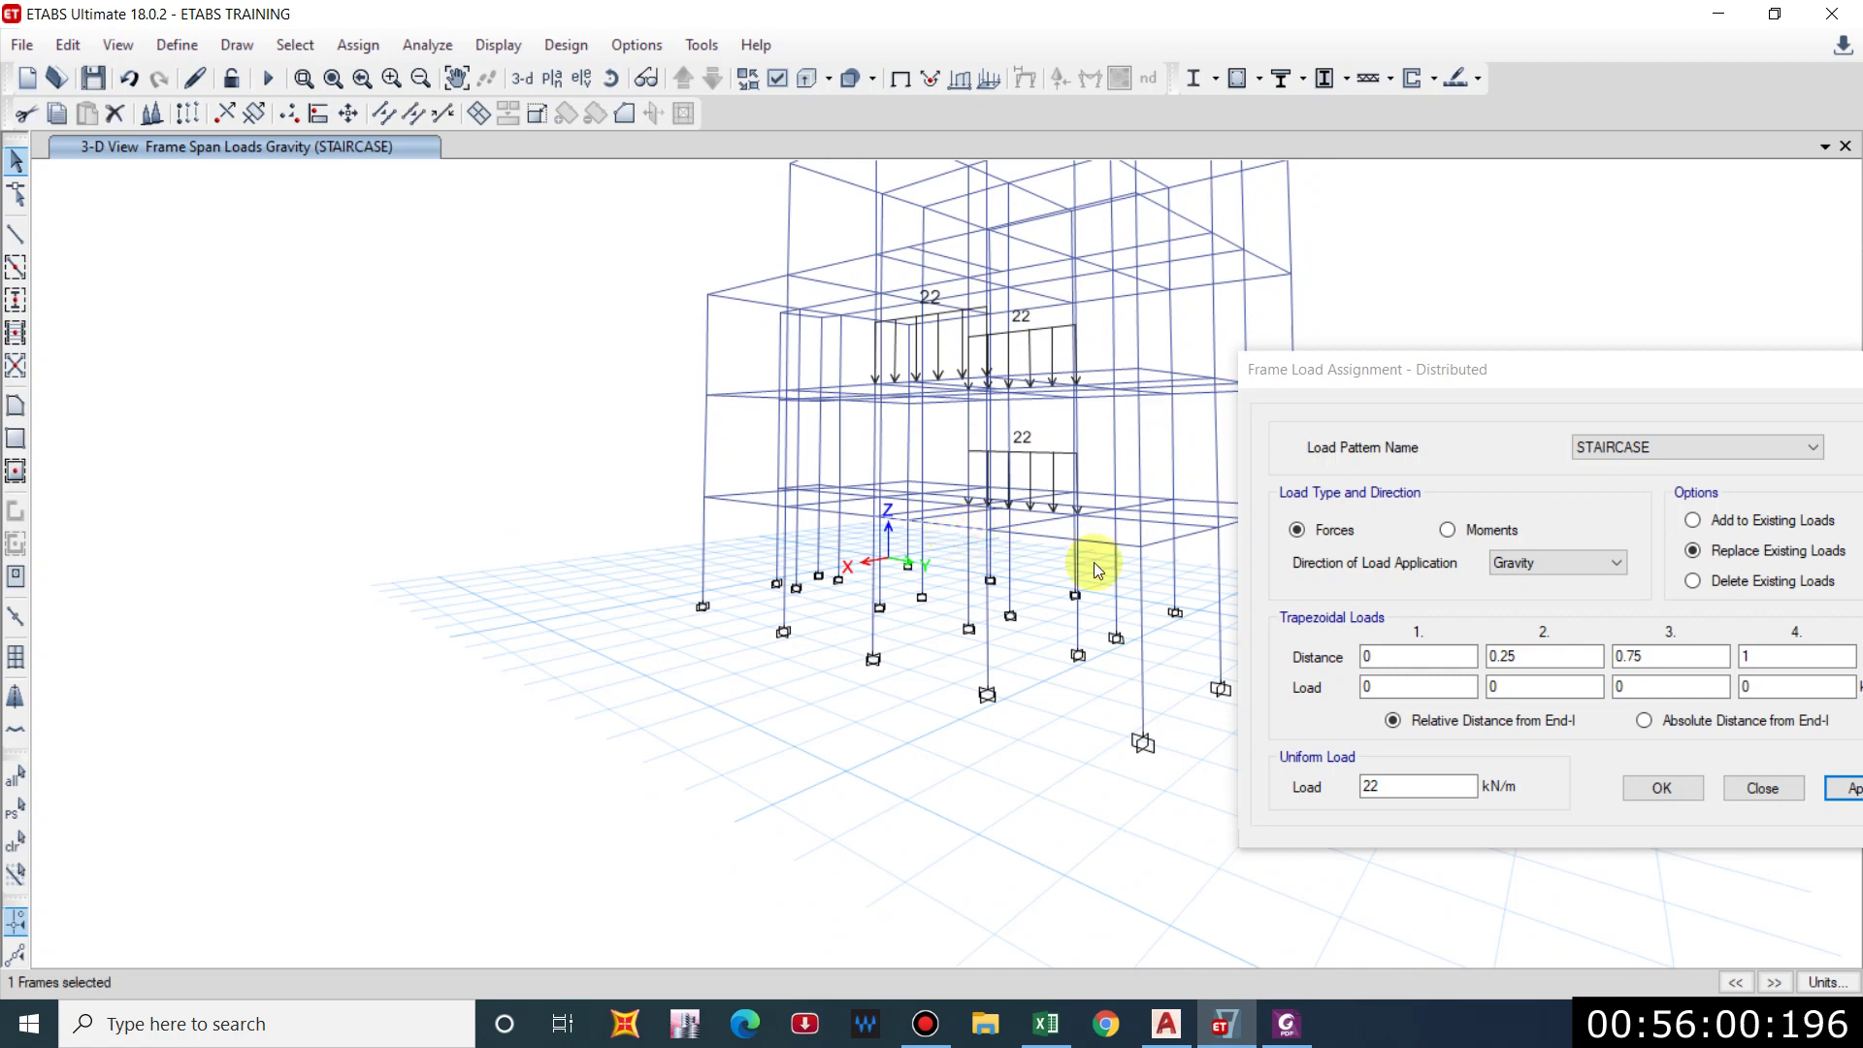
{"action": "left_click", "coordinate": [1842, 788]}
{"action": "middle_click_drag", "start_coordinate": [1102, 504], "coordinate": [1027, 325], "text": "shift"}
{"action": "left_click", "coordinate": [1029, 312]}
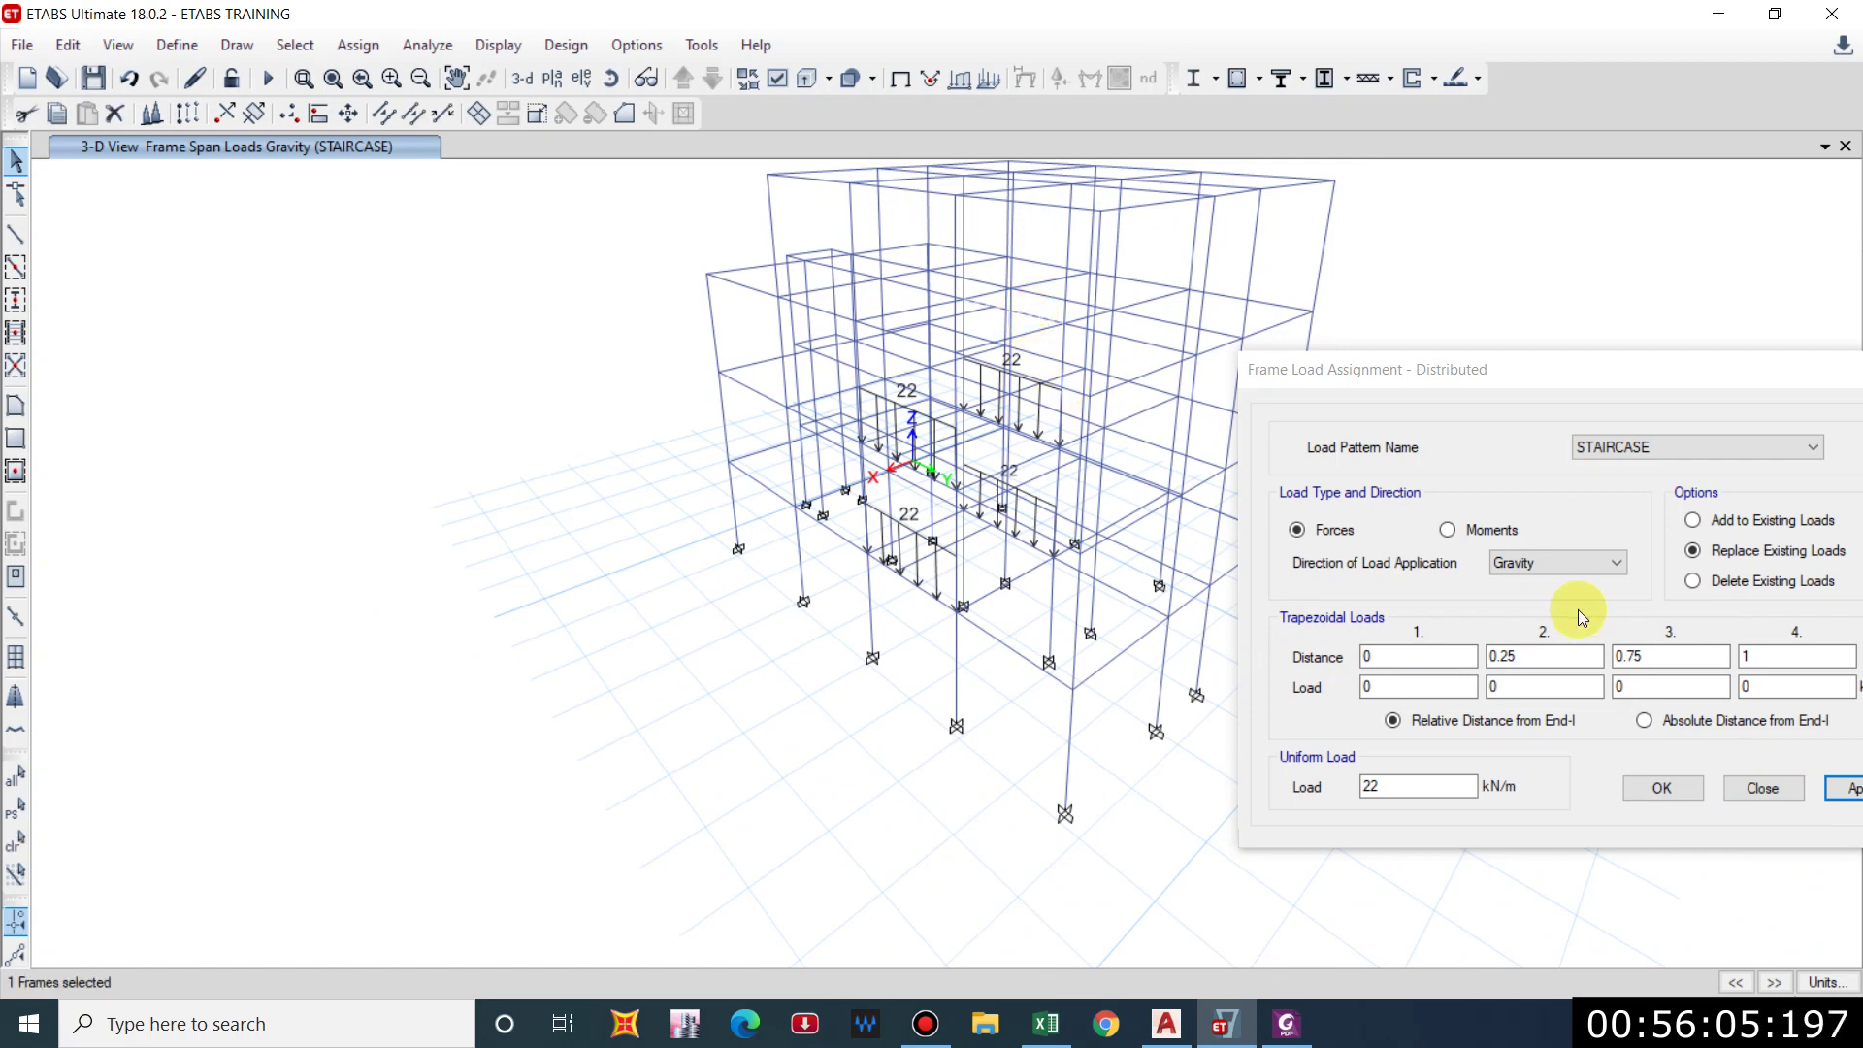
{"action": "double_click", "coordinate": [1440, 784]}
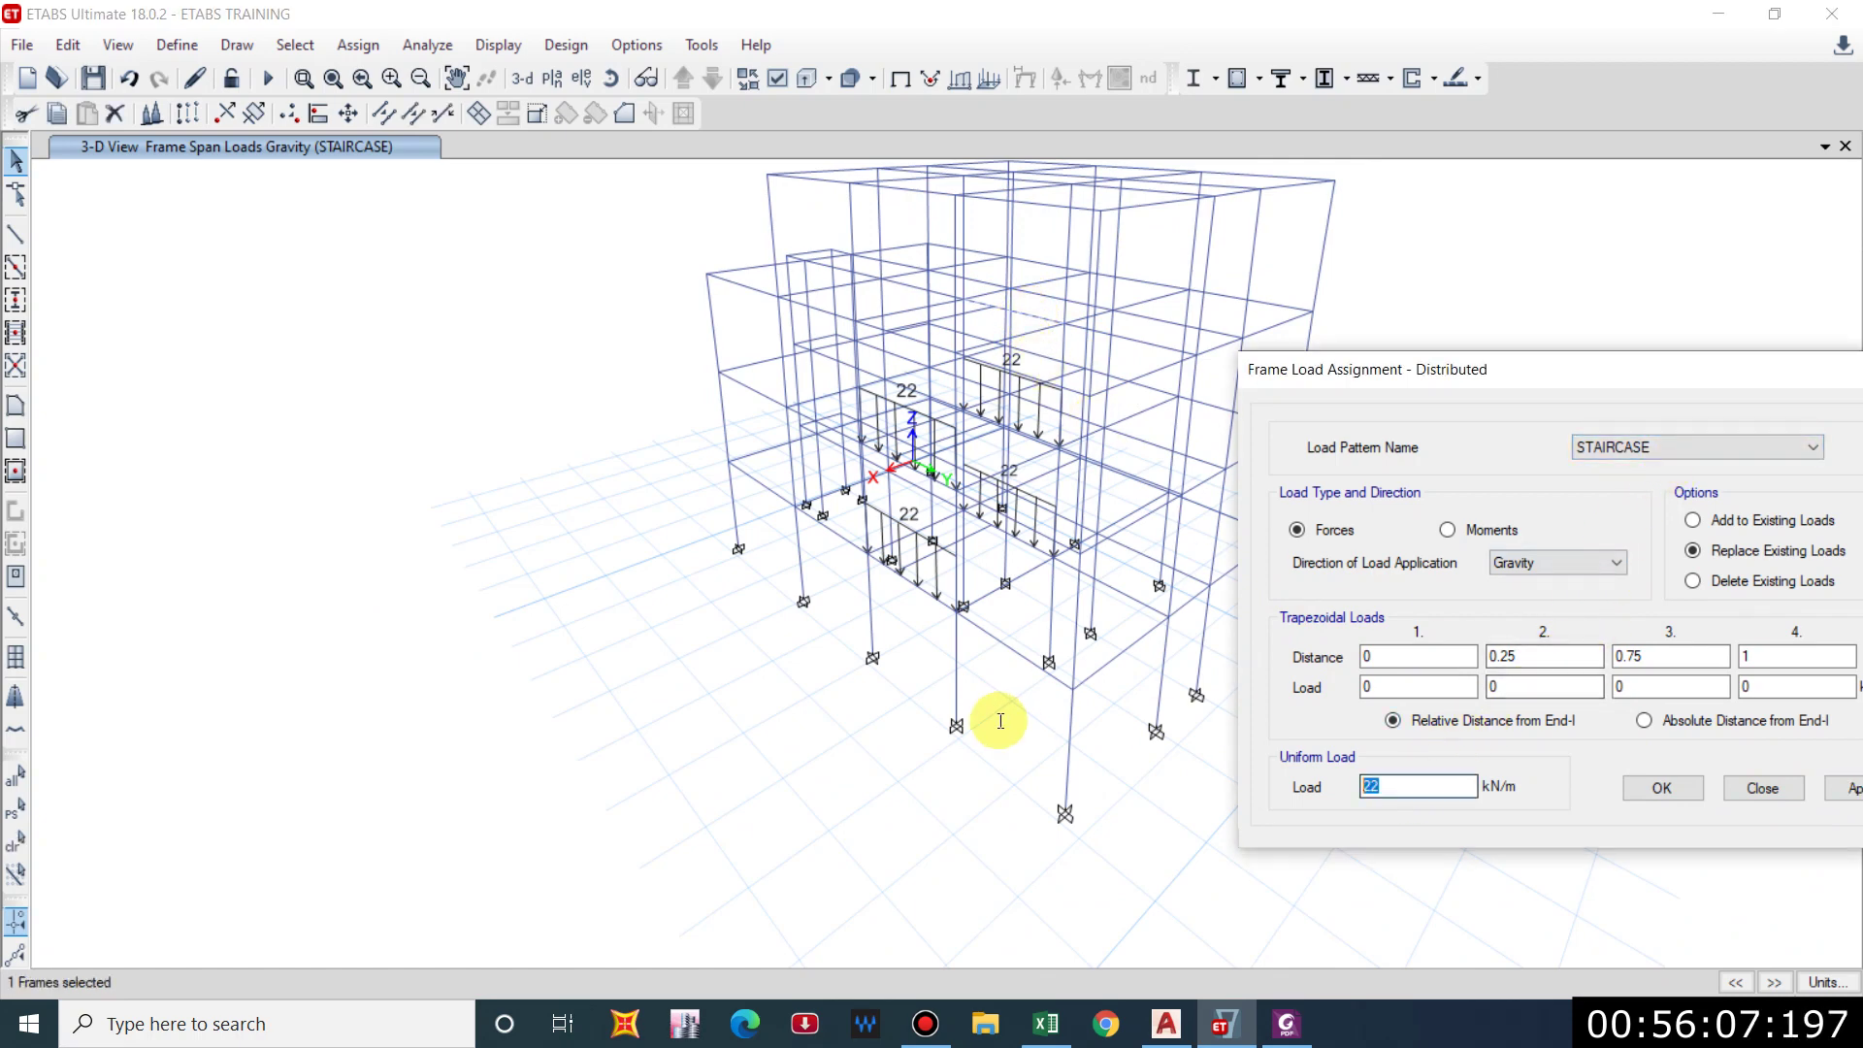
{"action": "type", "text": "11"}
{"action": "left_click", "coordinate": [1848, 788]}
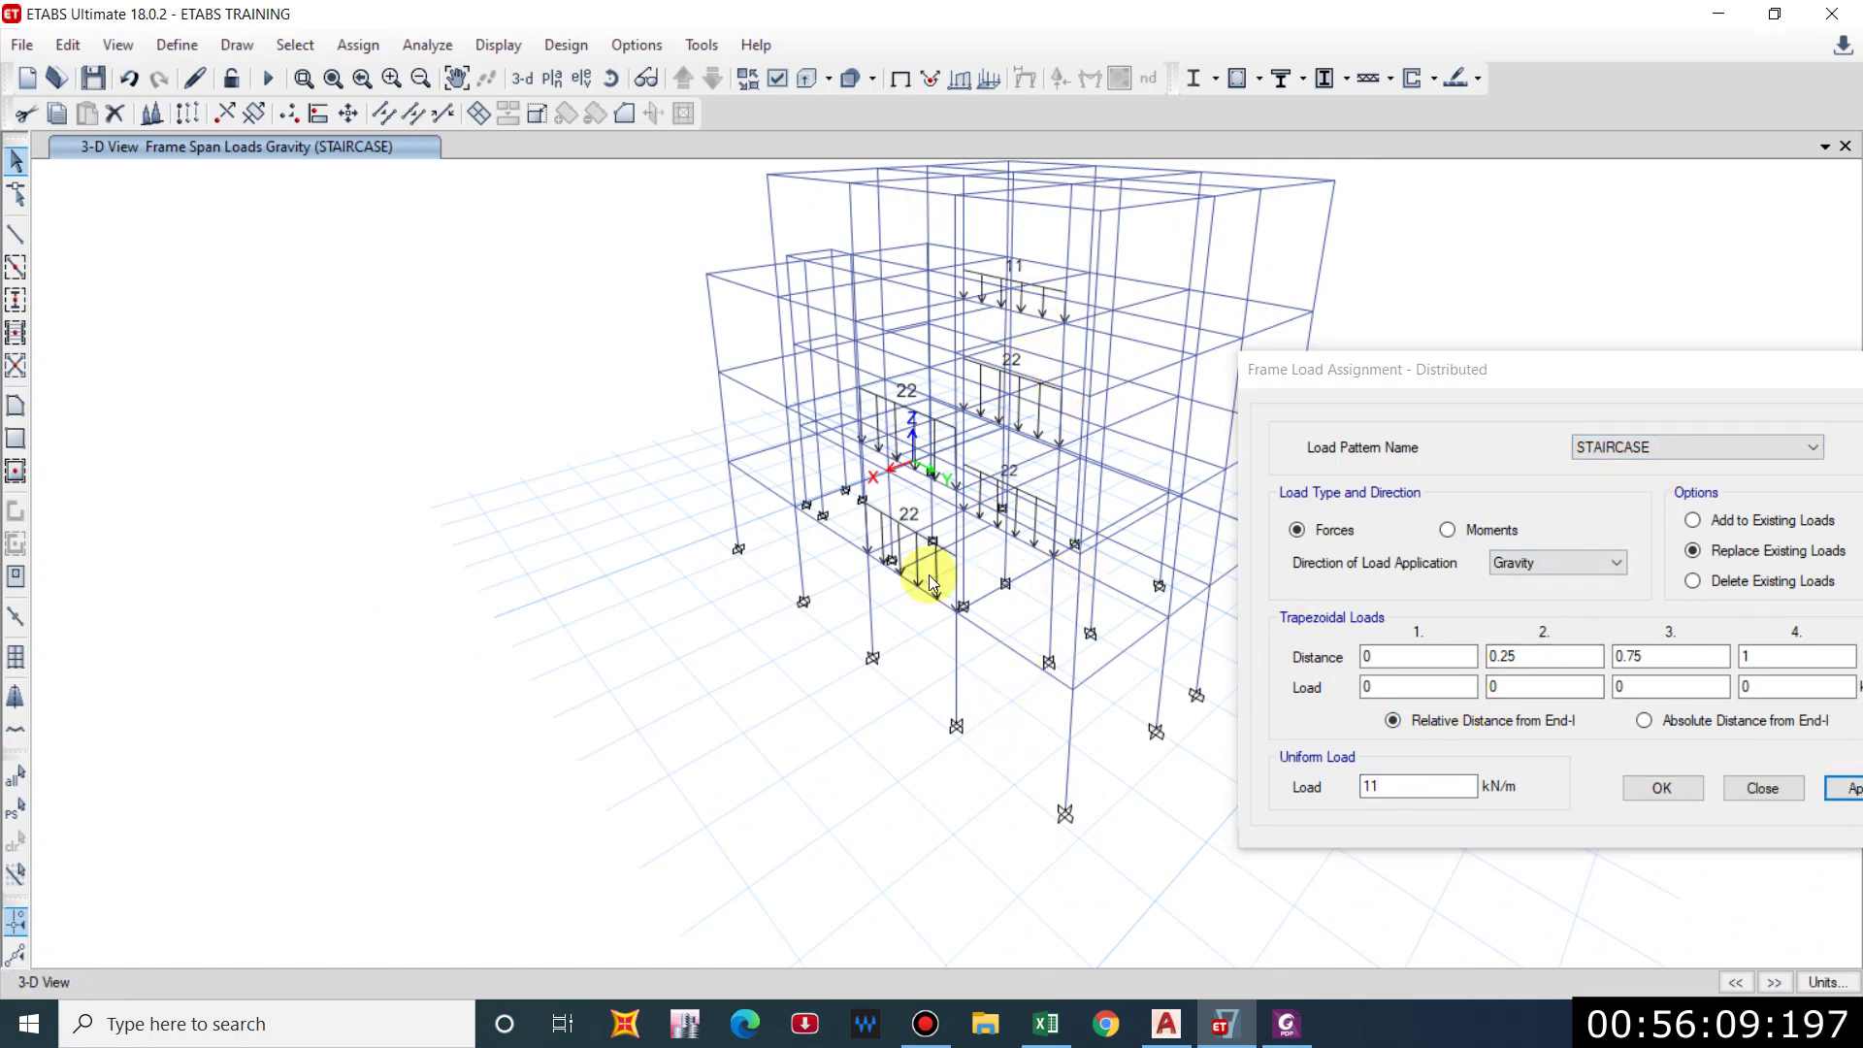
Examine the staircase beam loads in 3D from several angles and close the distributed load assignment.
{"action": "middle_click_drag", "start_coordinate": [923, 549], "coordinate": [972, 535], "text": "shift"}
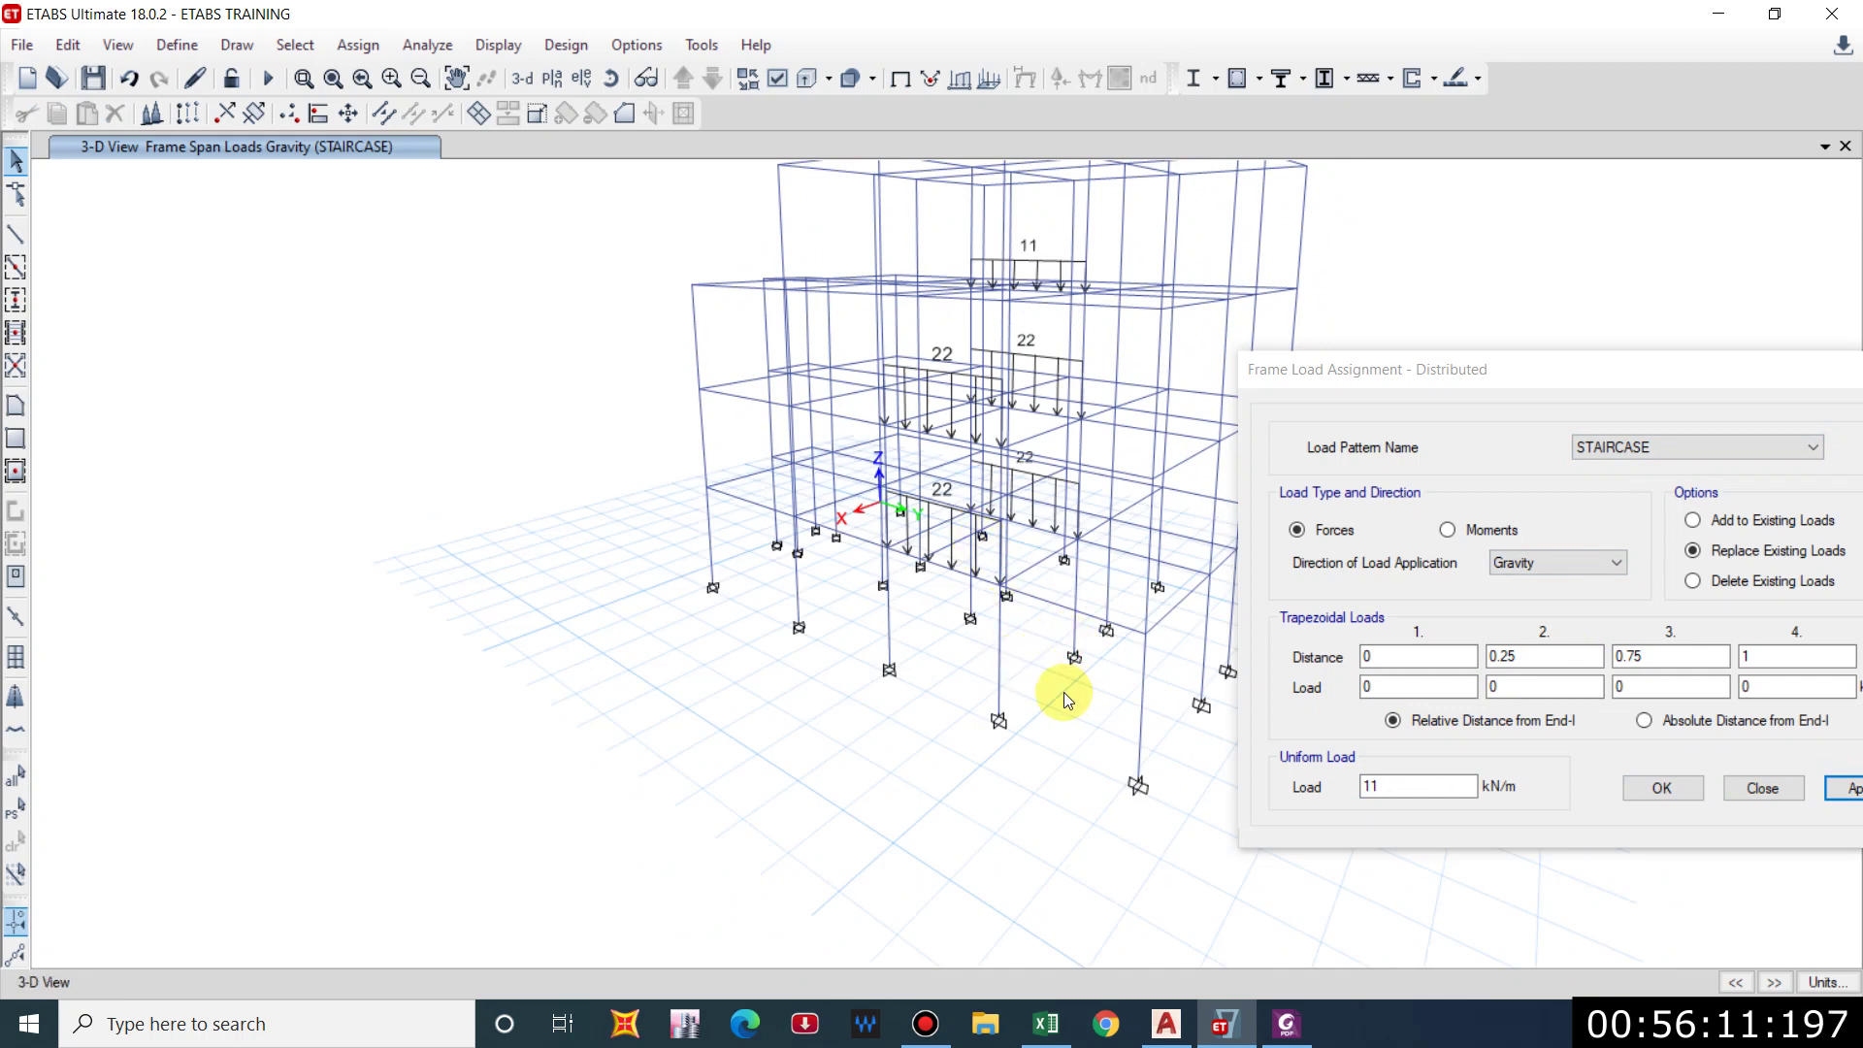
{"action": "middle_click_drag", "start_coordinate": [1063, 691], "coordinate": [1069, 656], "text": "shift"}
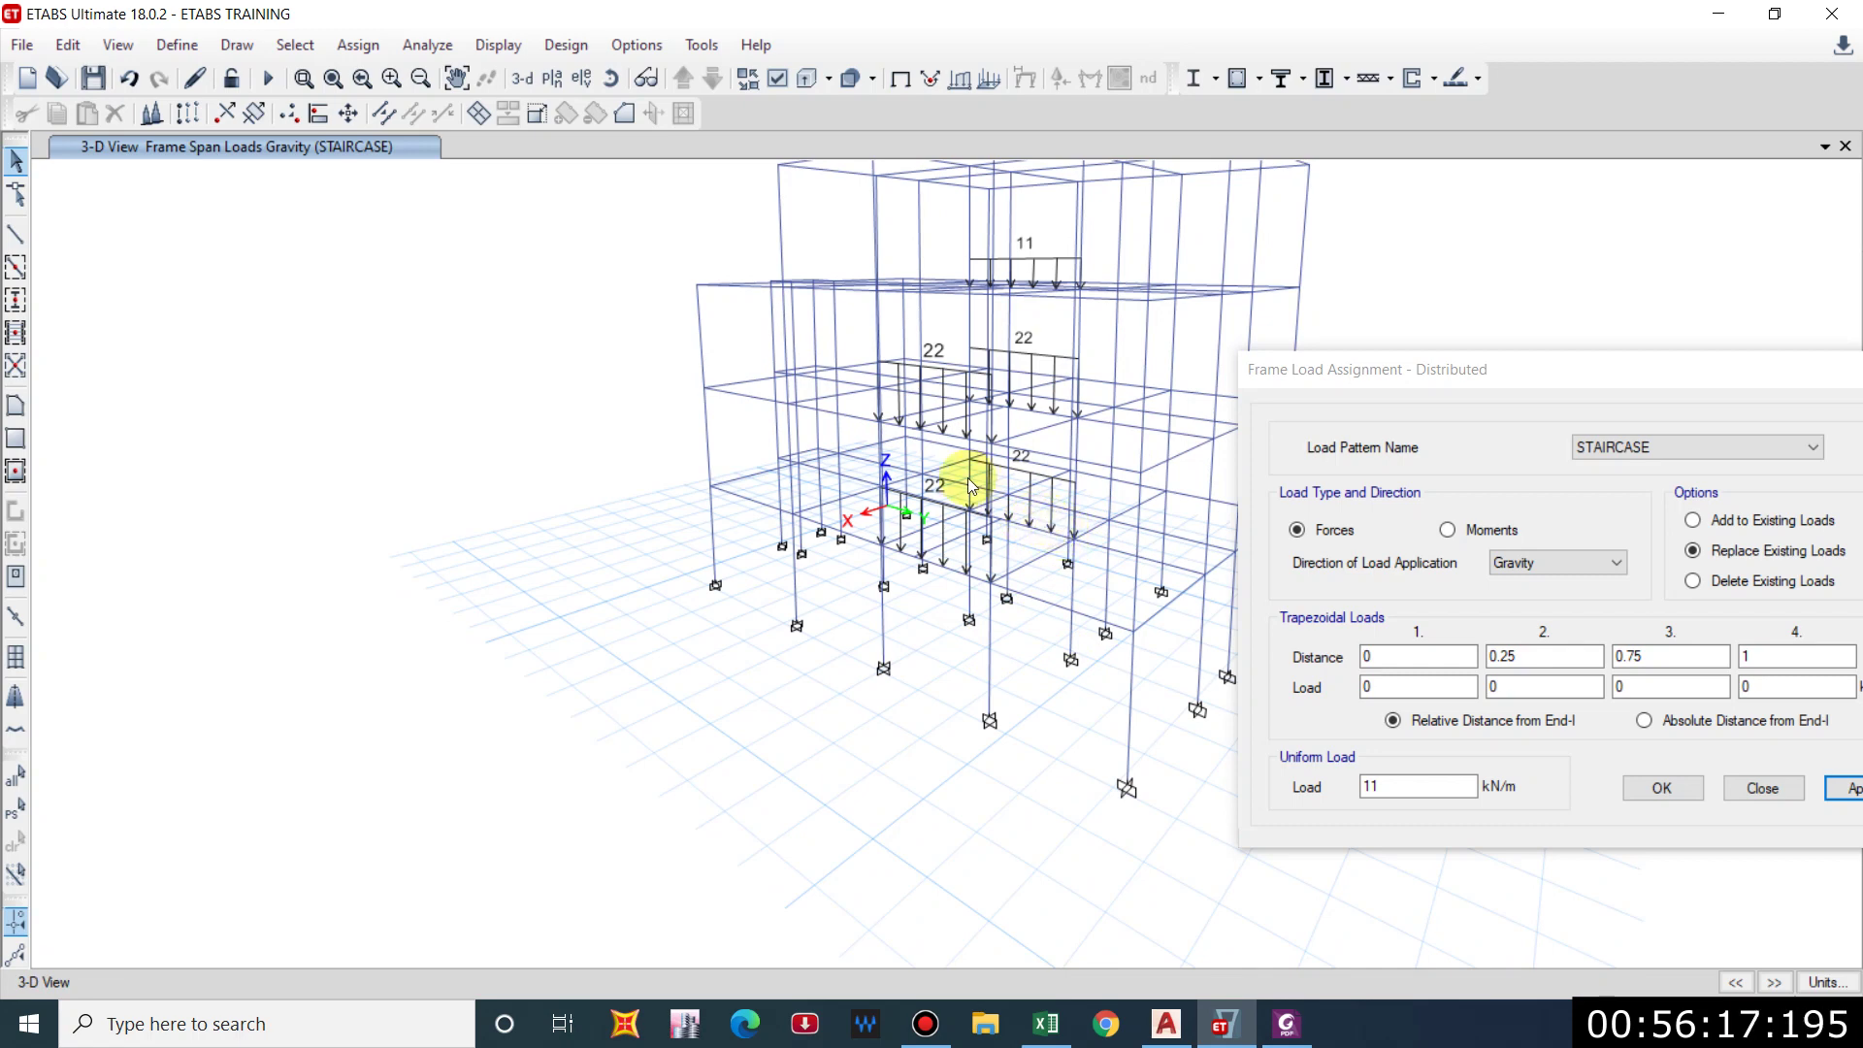
{"action": "middle_click_drag", "start_coordinate": [923, 507], "coordinate": [825, 466], "text": "shift"}
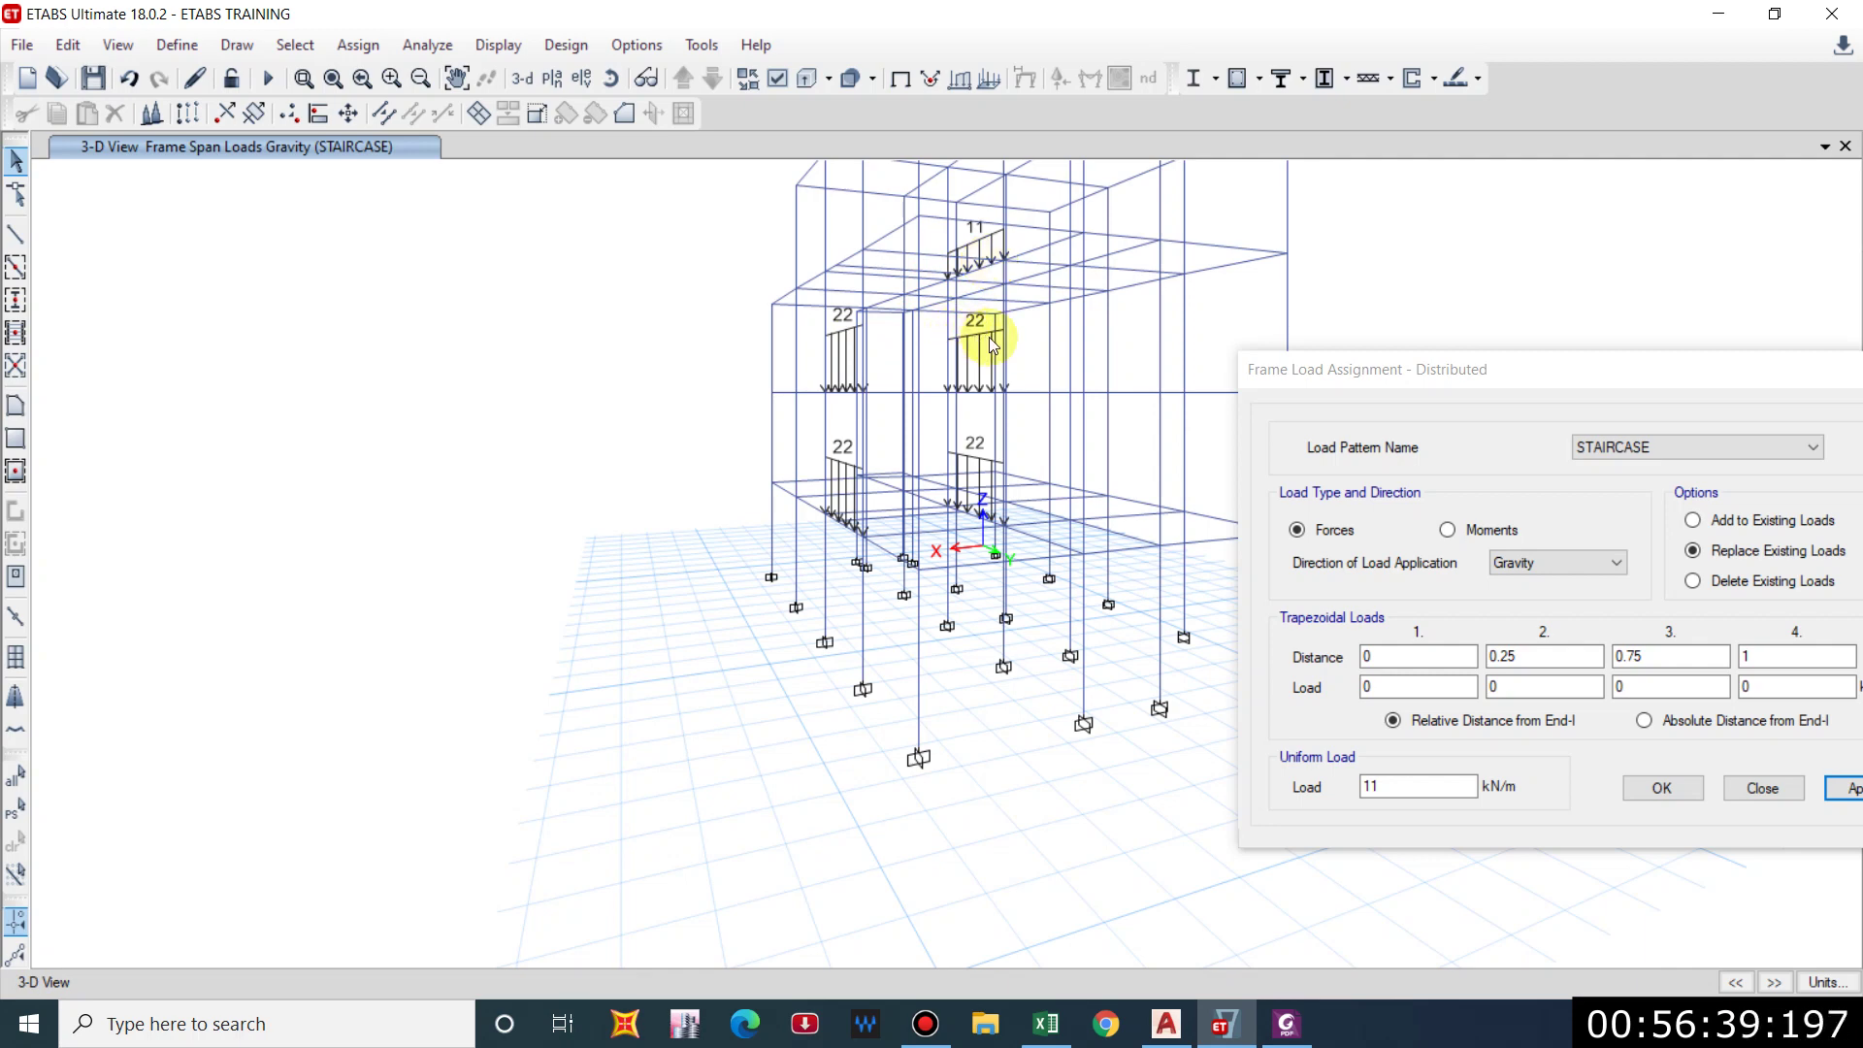
{"action": "middle_click_drag", "start_coordinate": [992, 344], "coordinate": [927, 514], "text": "shift"}
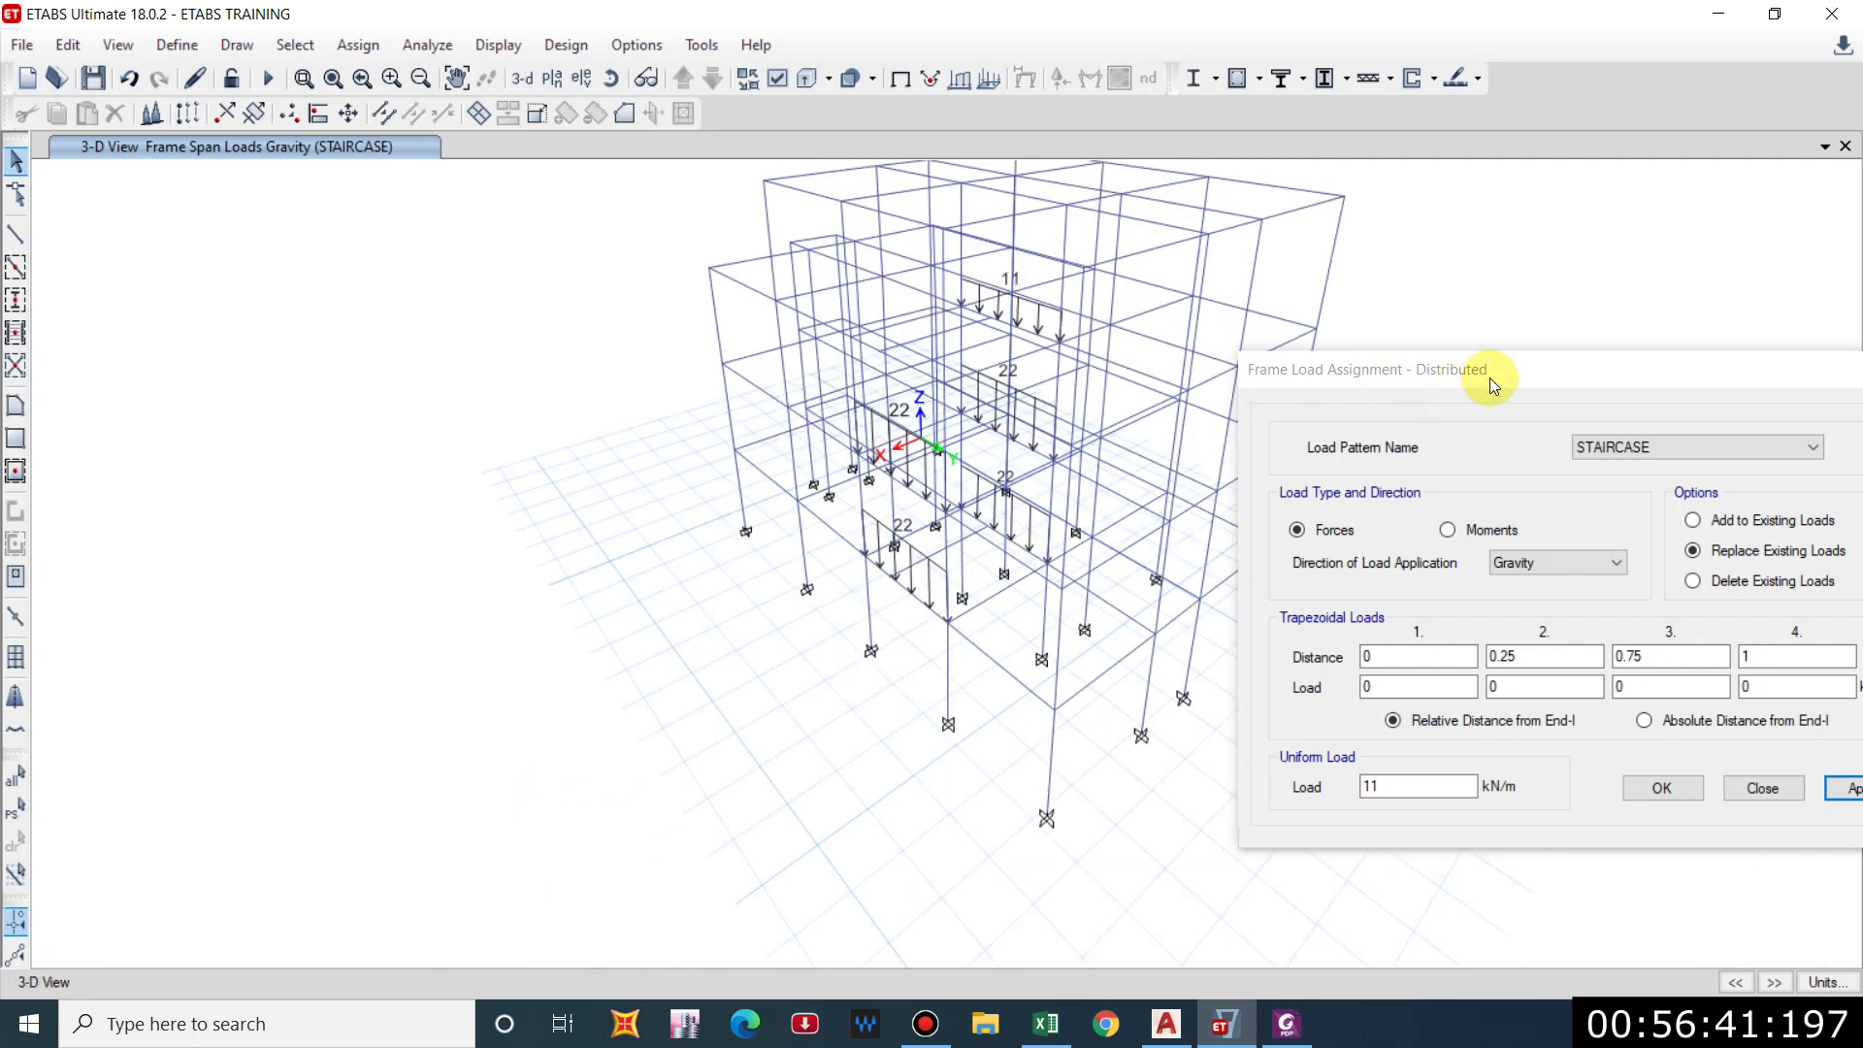
{"action": "left_click_drag", "start_coordinate": [1492, 385], "coordinate": [1040, 396]}
{"action": "left_click", "coordinate": [1341, 404]}
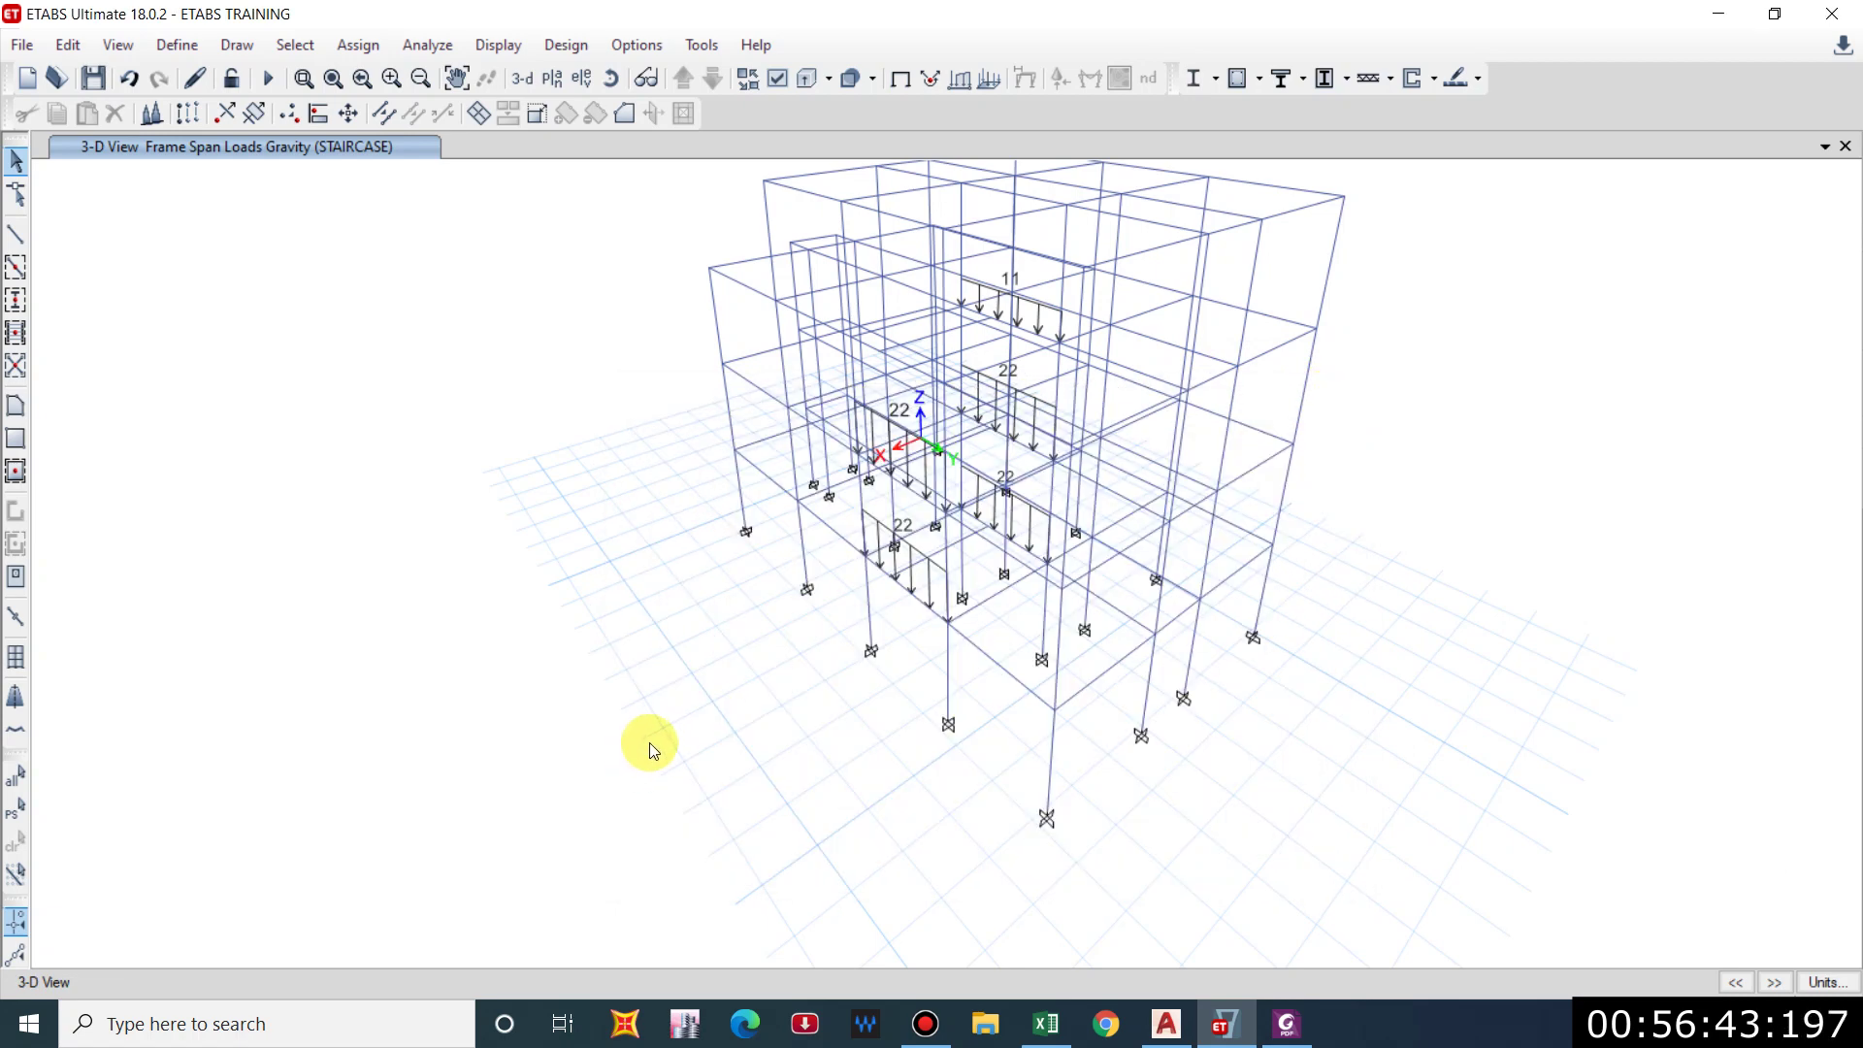
{"action": "middle_click_drag", "start_coordinate": [649, 743], "coordinate": [708, 706], "text": "shift"}
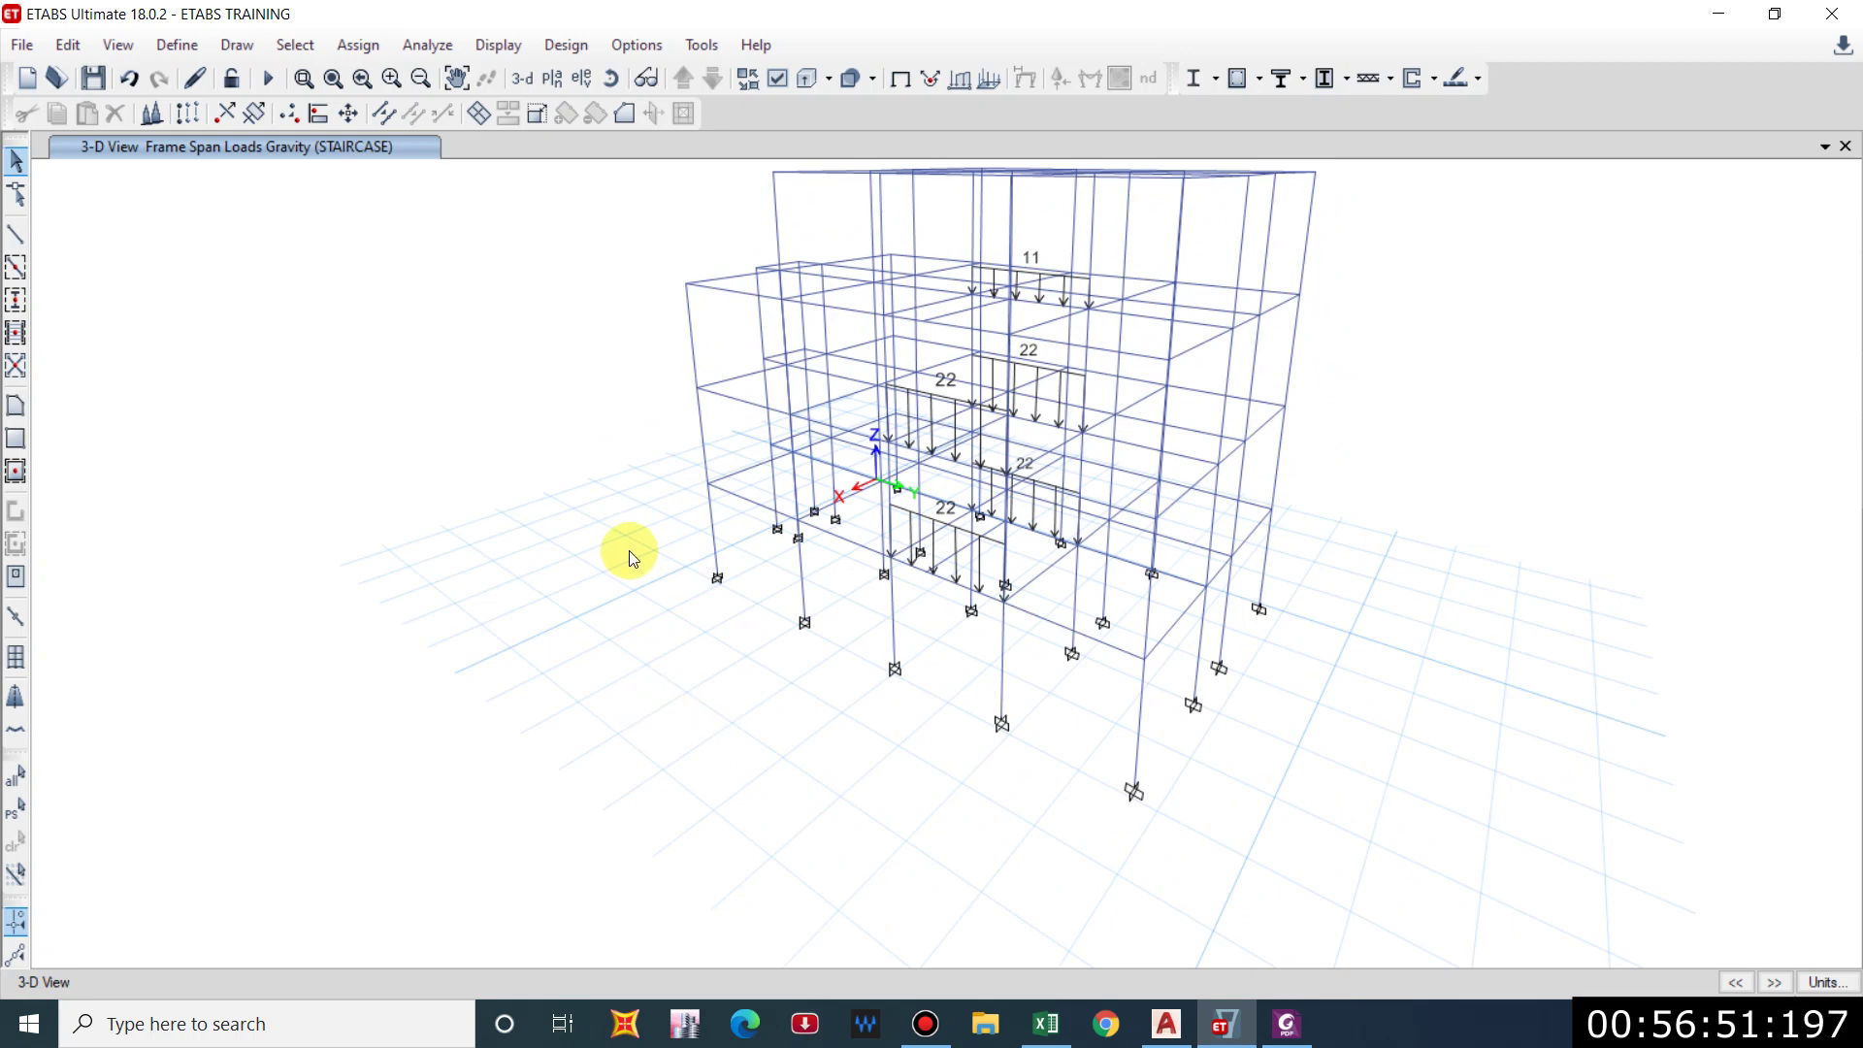
{"action": "middle_click_drag", "start_coordinate": [624, 550], "coordinate": [870, 609], "text": "shift"}
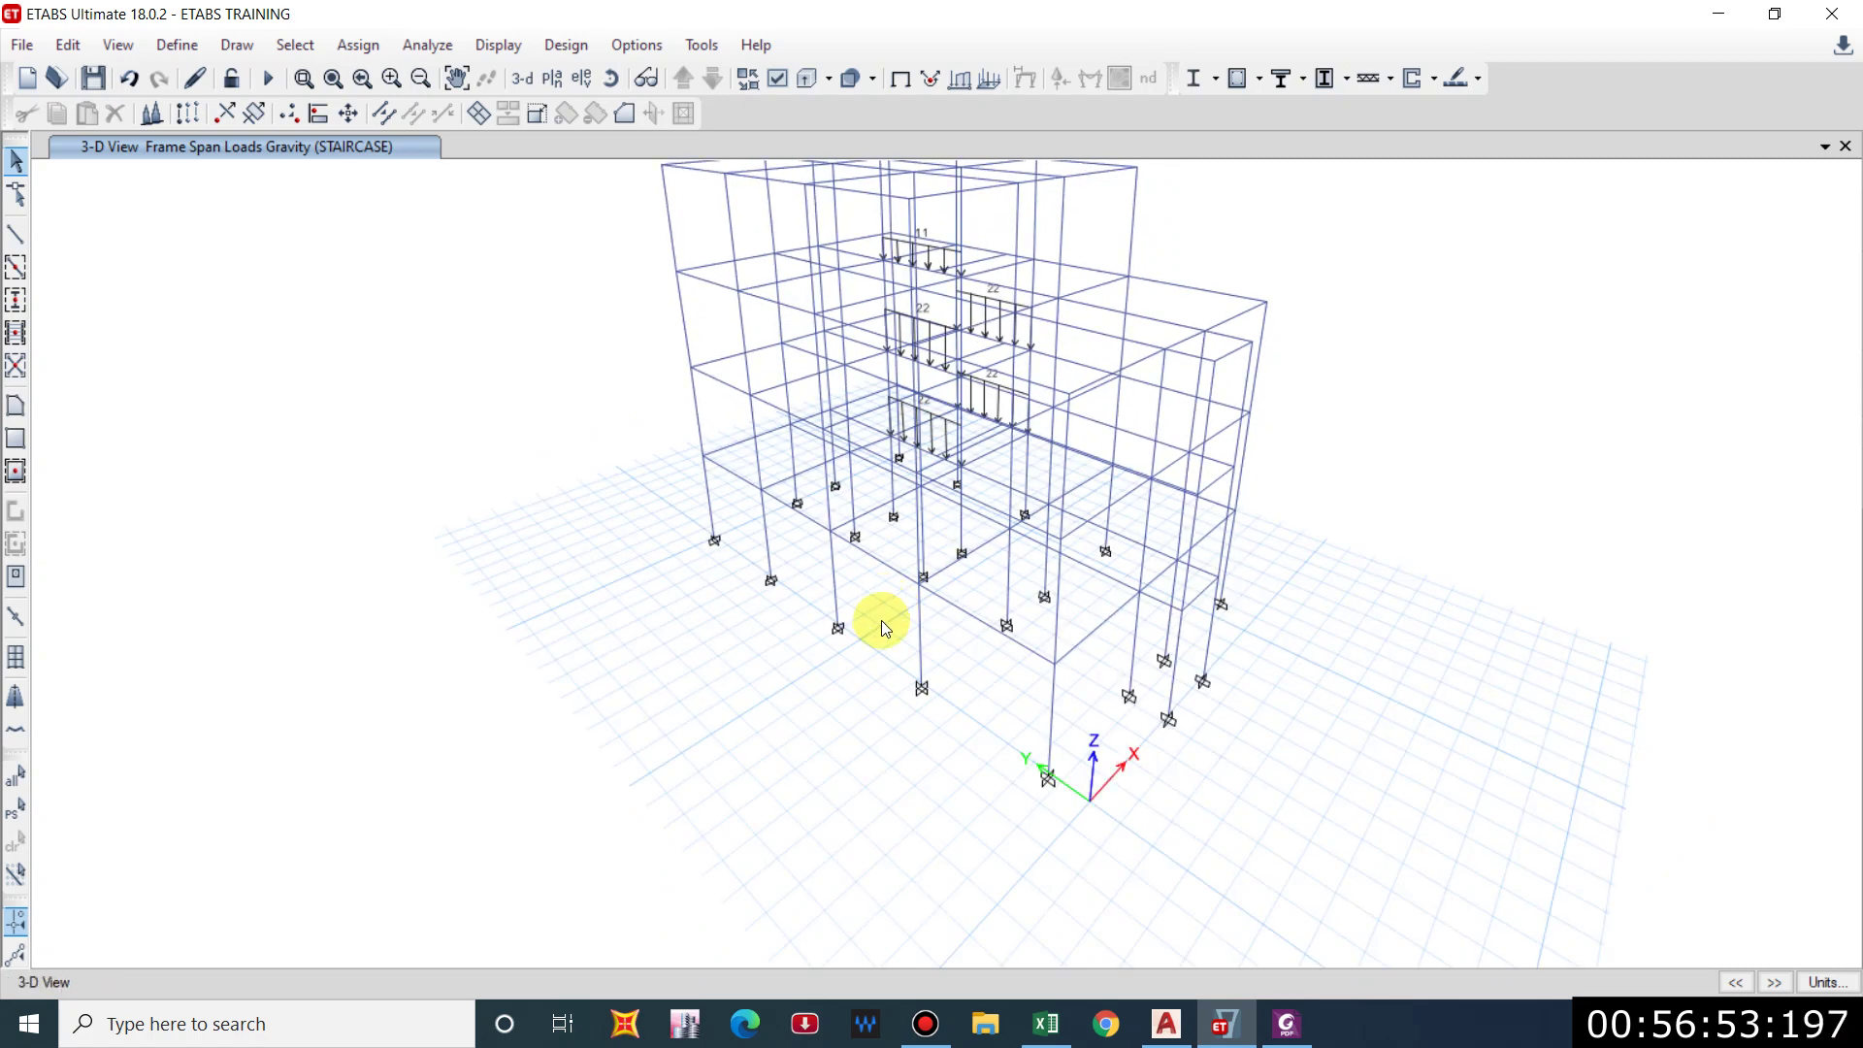
{"action": "scroll", "coordinate": [915, 457], "scroll_direction": "down", "scroll_amount": 3}
{"action": "scroll", "coordinate": [861, 499], "scroll_direction": "up", "scroll_amount": 4}
{"action": "middle_click_drag", "start_coordinate": [861, 499], "coordinate": [973, 473]}
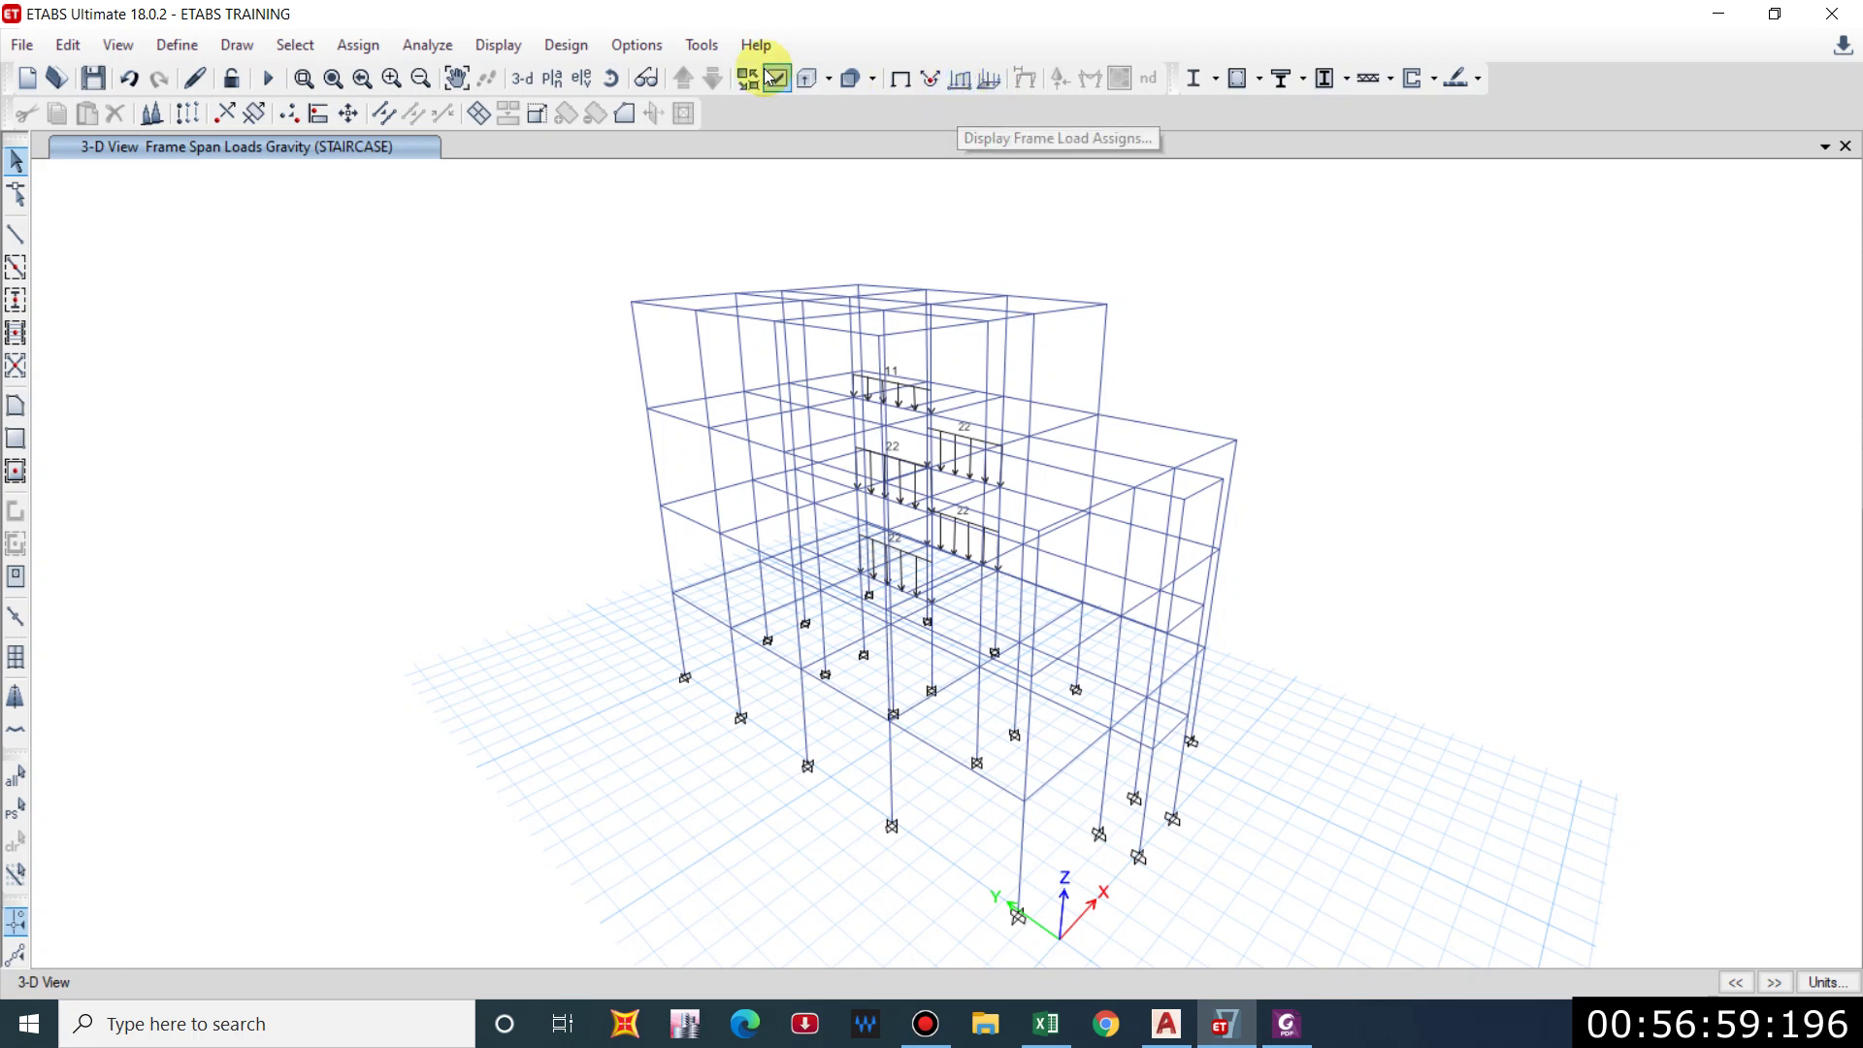
Display the ext. wall load pattern's span forces on the frames and inspect them in 3D.
{"action": "left_click", "coordinate": [959, 77]}
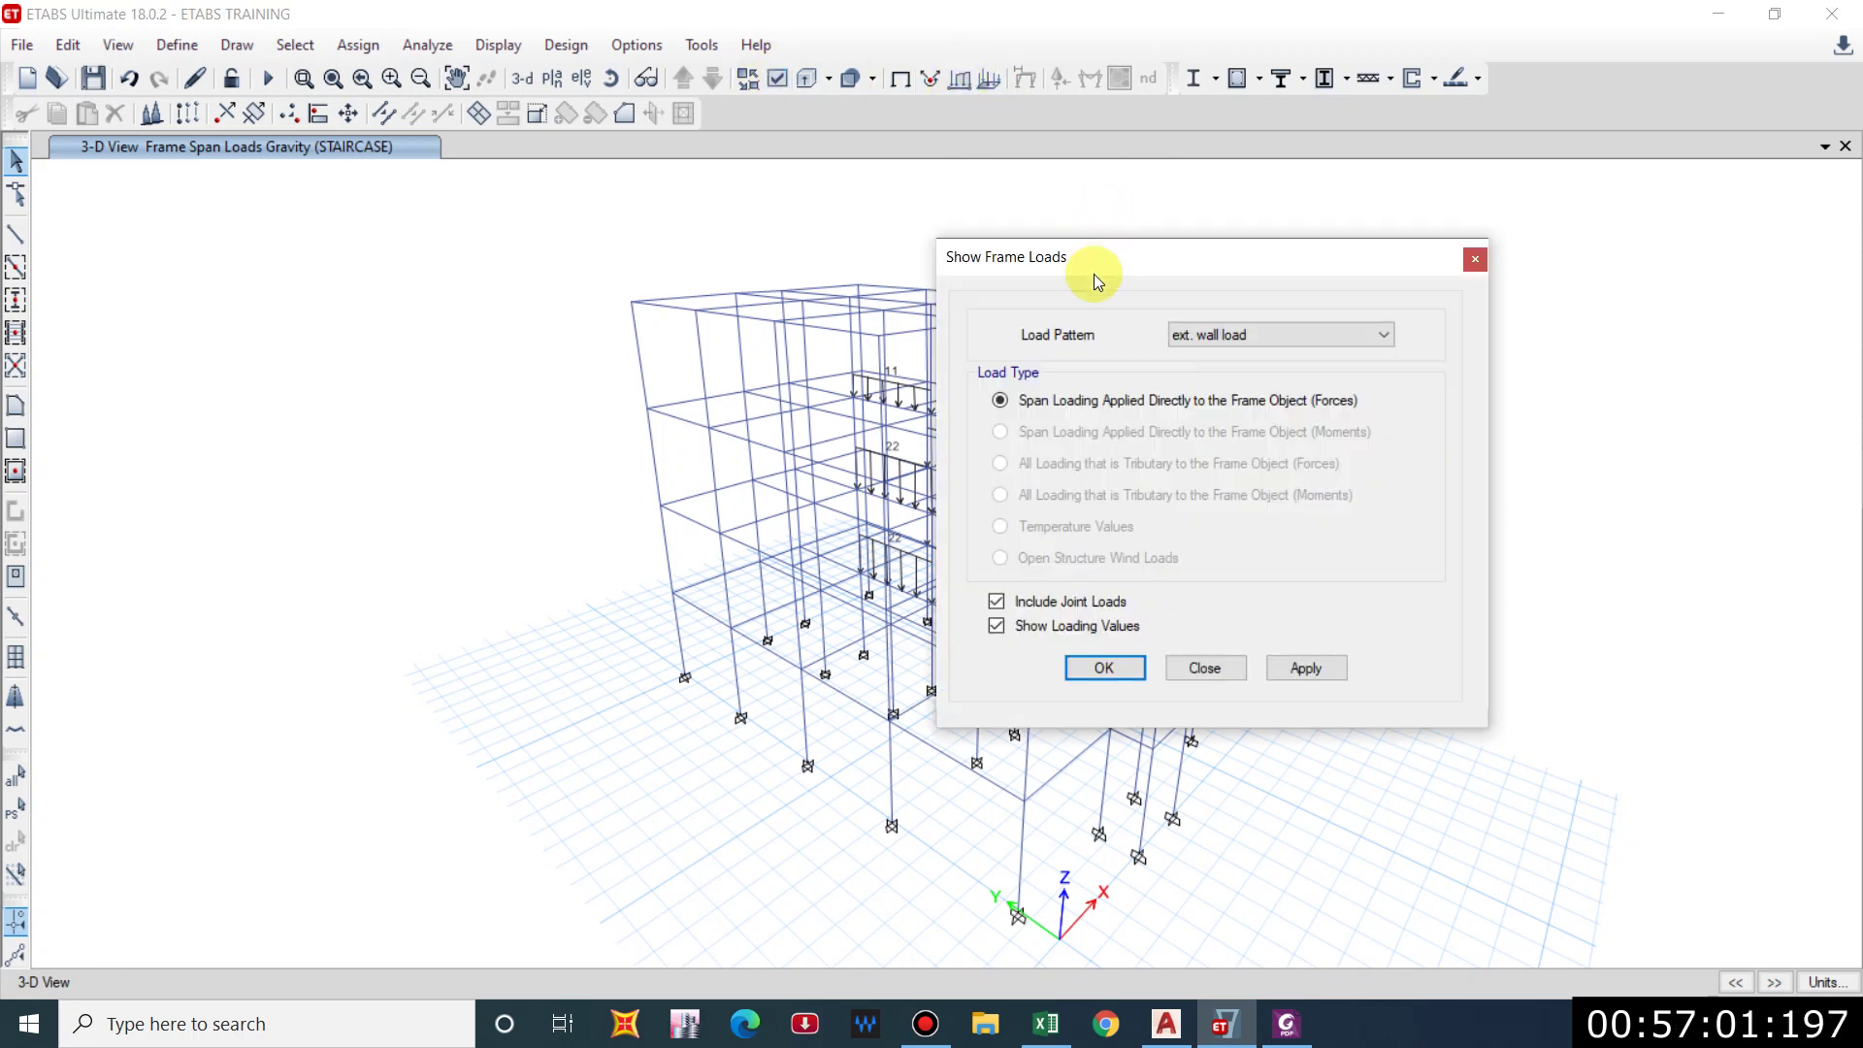
{"action": "left_click_drag", "start_coordinate": [1099, 260], "coordinate": [1362, 220]}
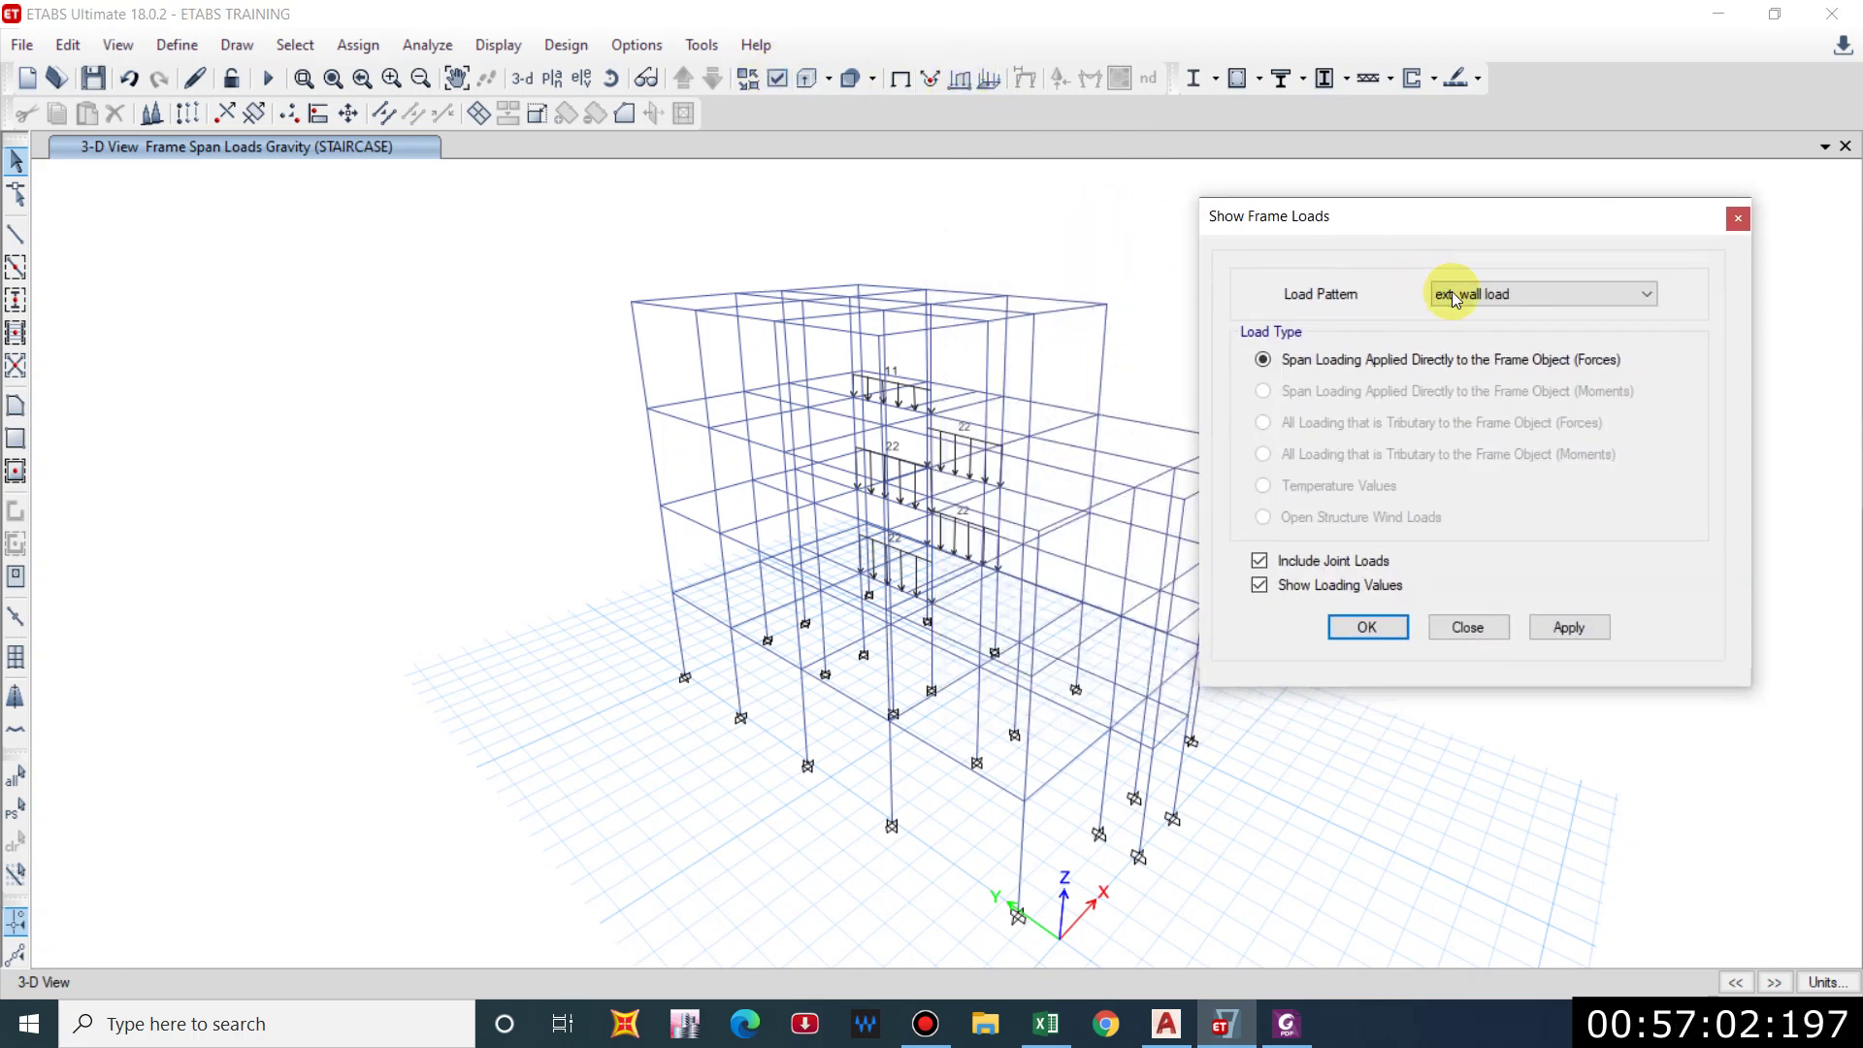
{"action": "left_click", "coordinate": [1568, 627]}
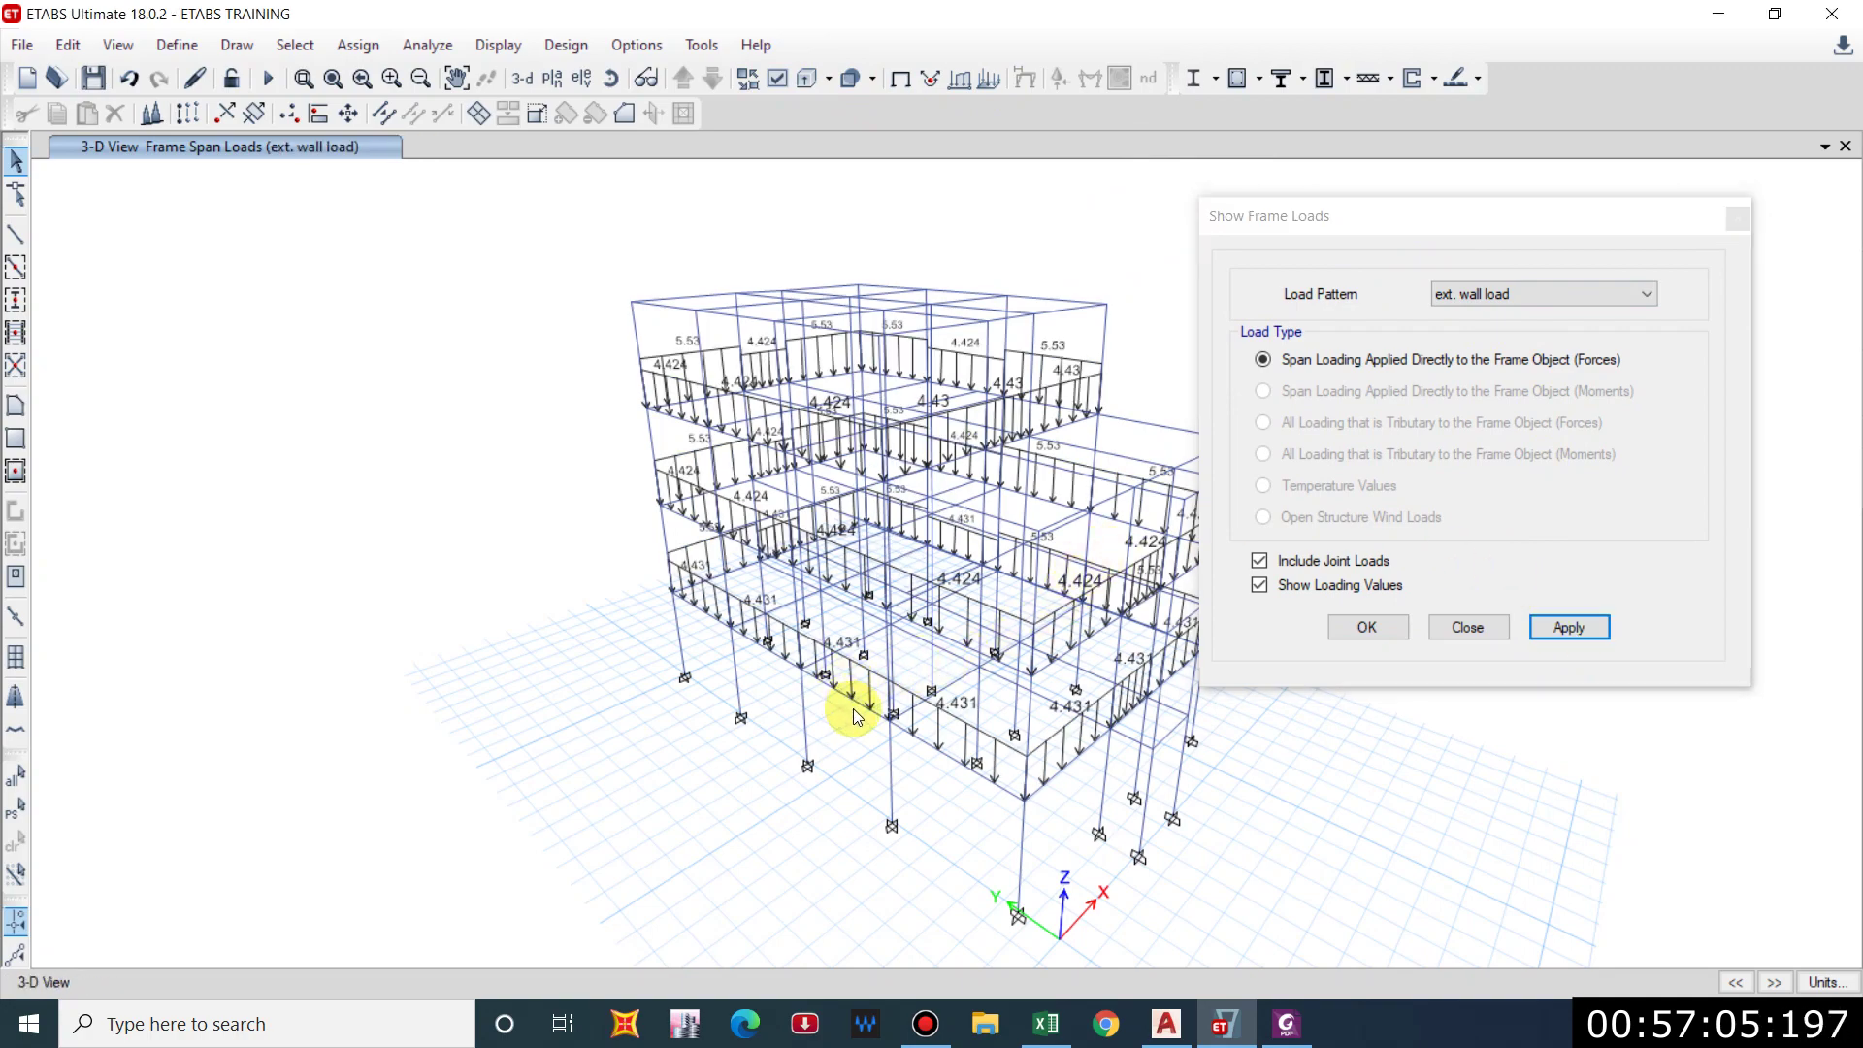
{"action": "middle_click_drag", "start_coordinate": [854, 710], "coordinate": [889, 678], "text": "shift"}
{"action": "middle_click_drag", "start_coordinate": [1167, 768], "coordinate": [1076, 714], "text": "shift"}
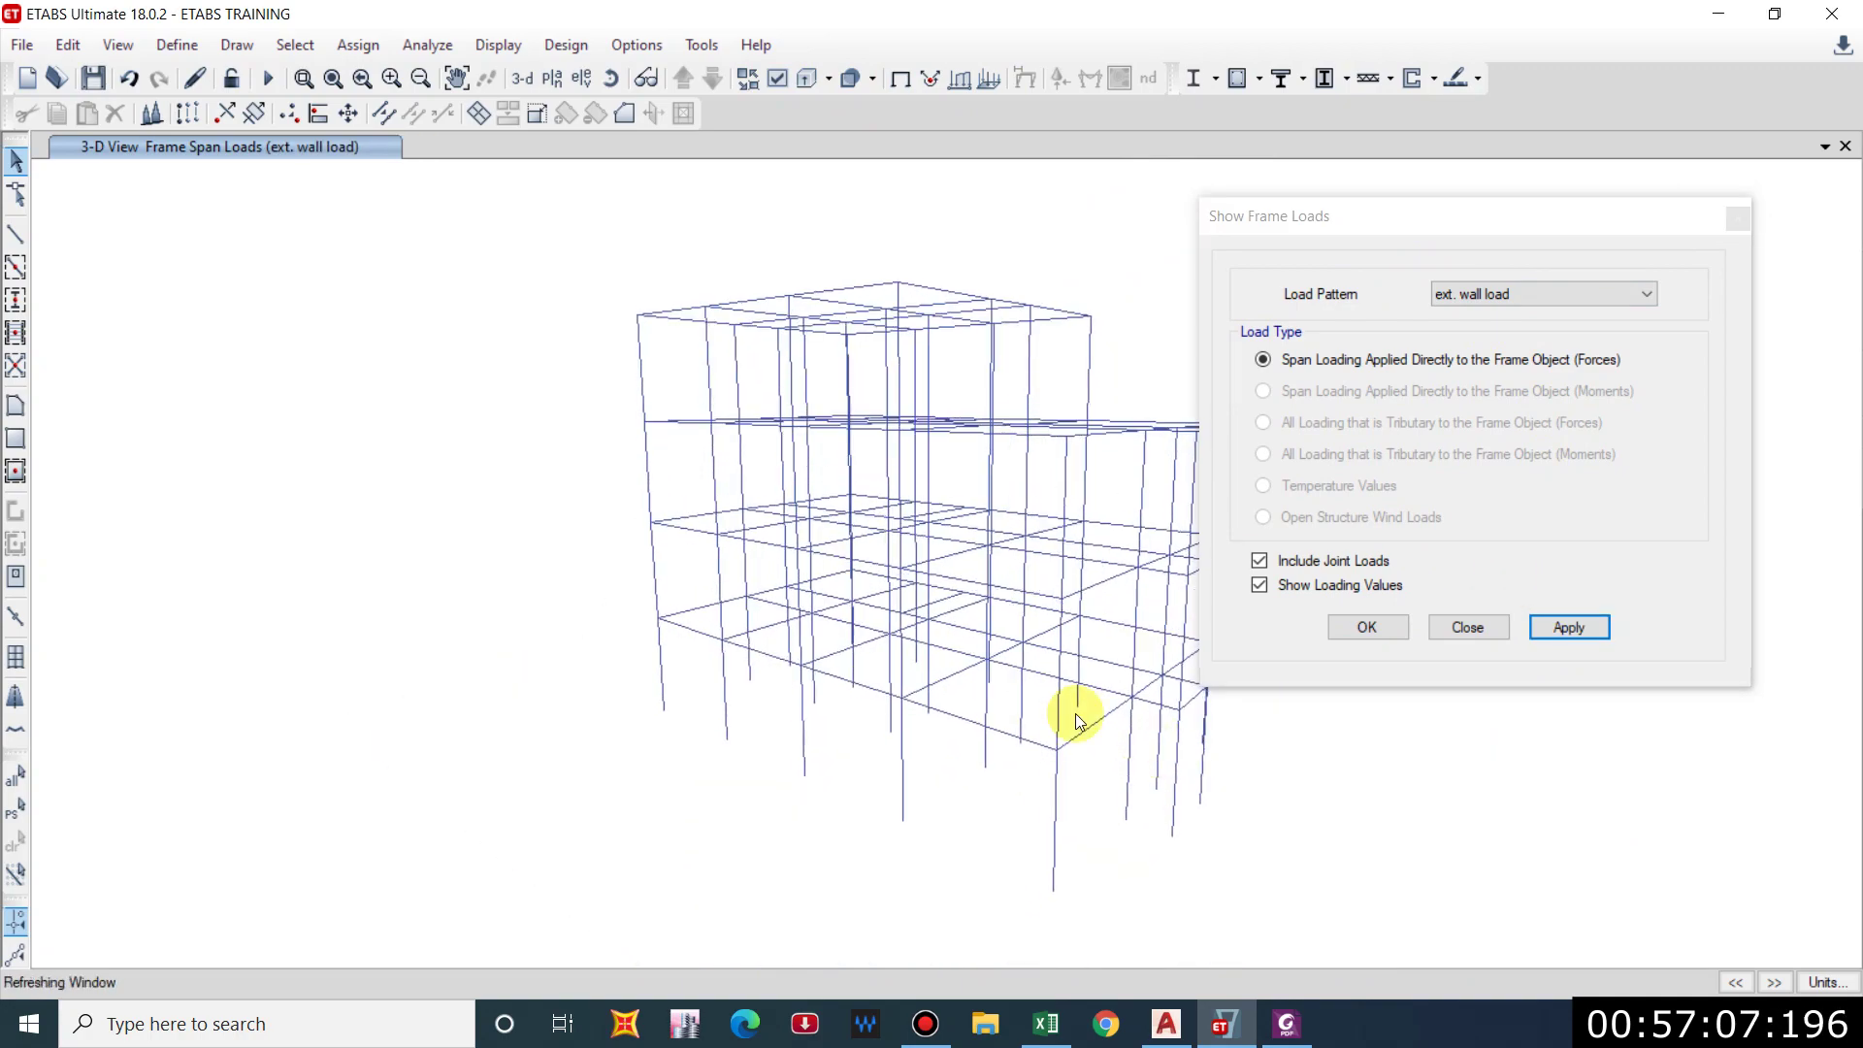
Display the int. wall load pattern's span forces on the frames and inspect them in 3D.
{"action": "left_click", "coordinate": [1524, 296]}
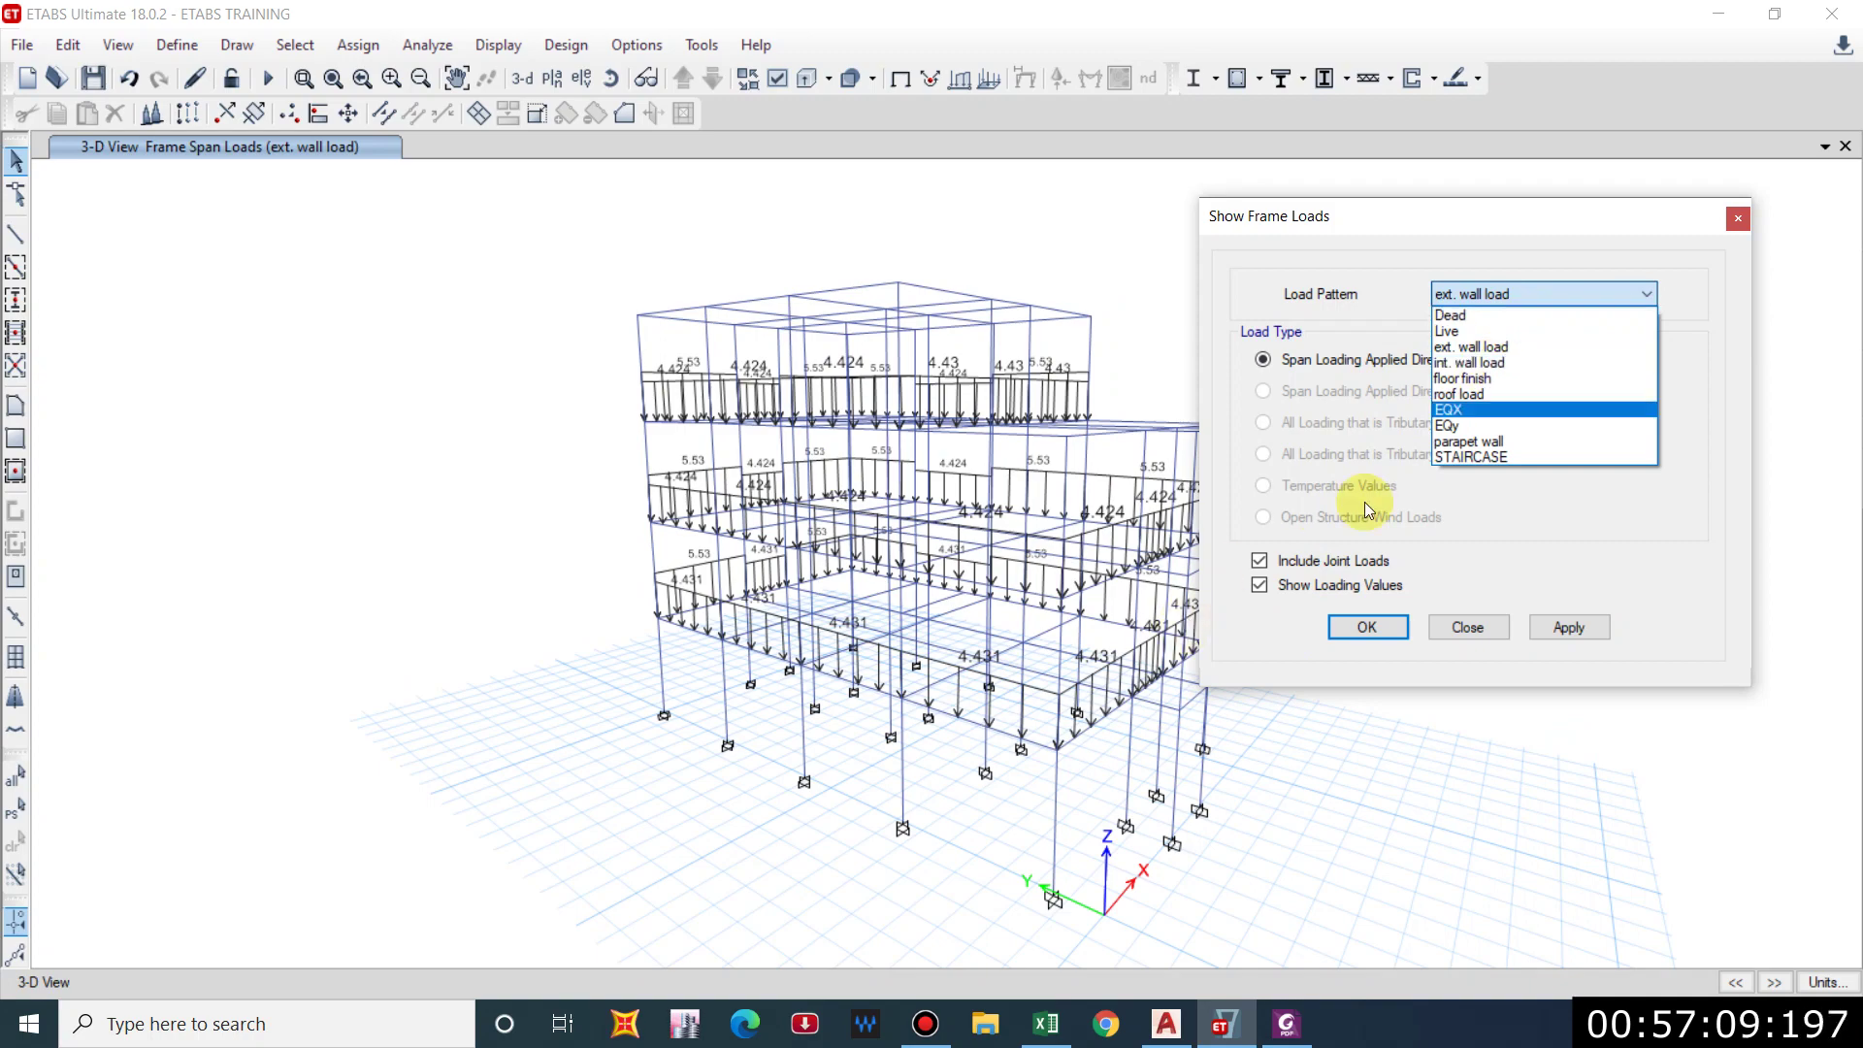
{"action": "left_click", "coordinate": [1470, 363]}
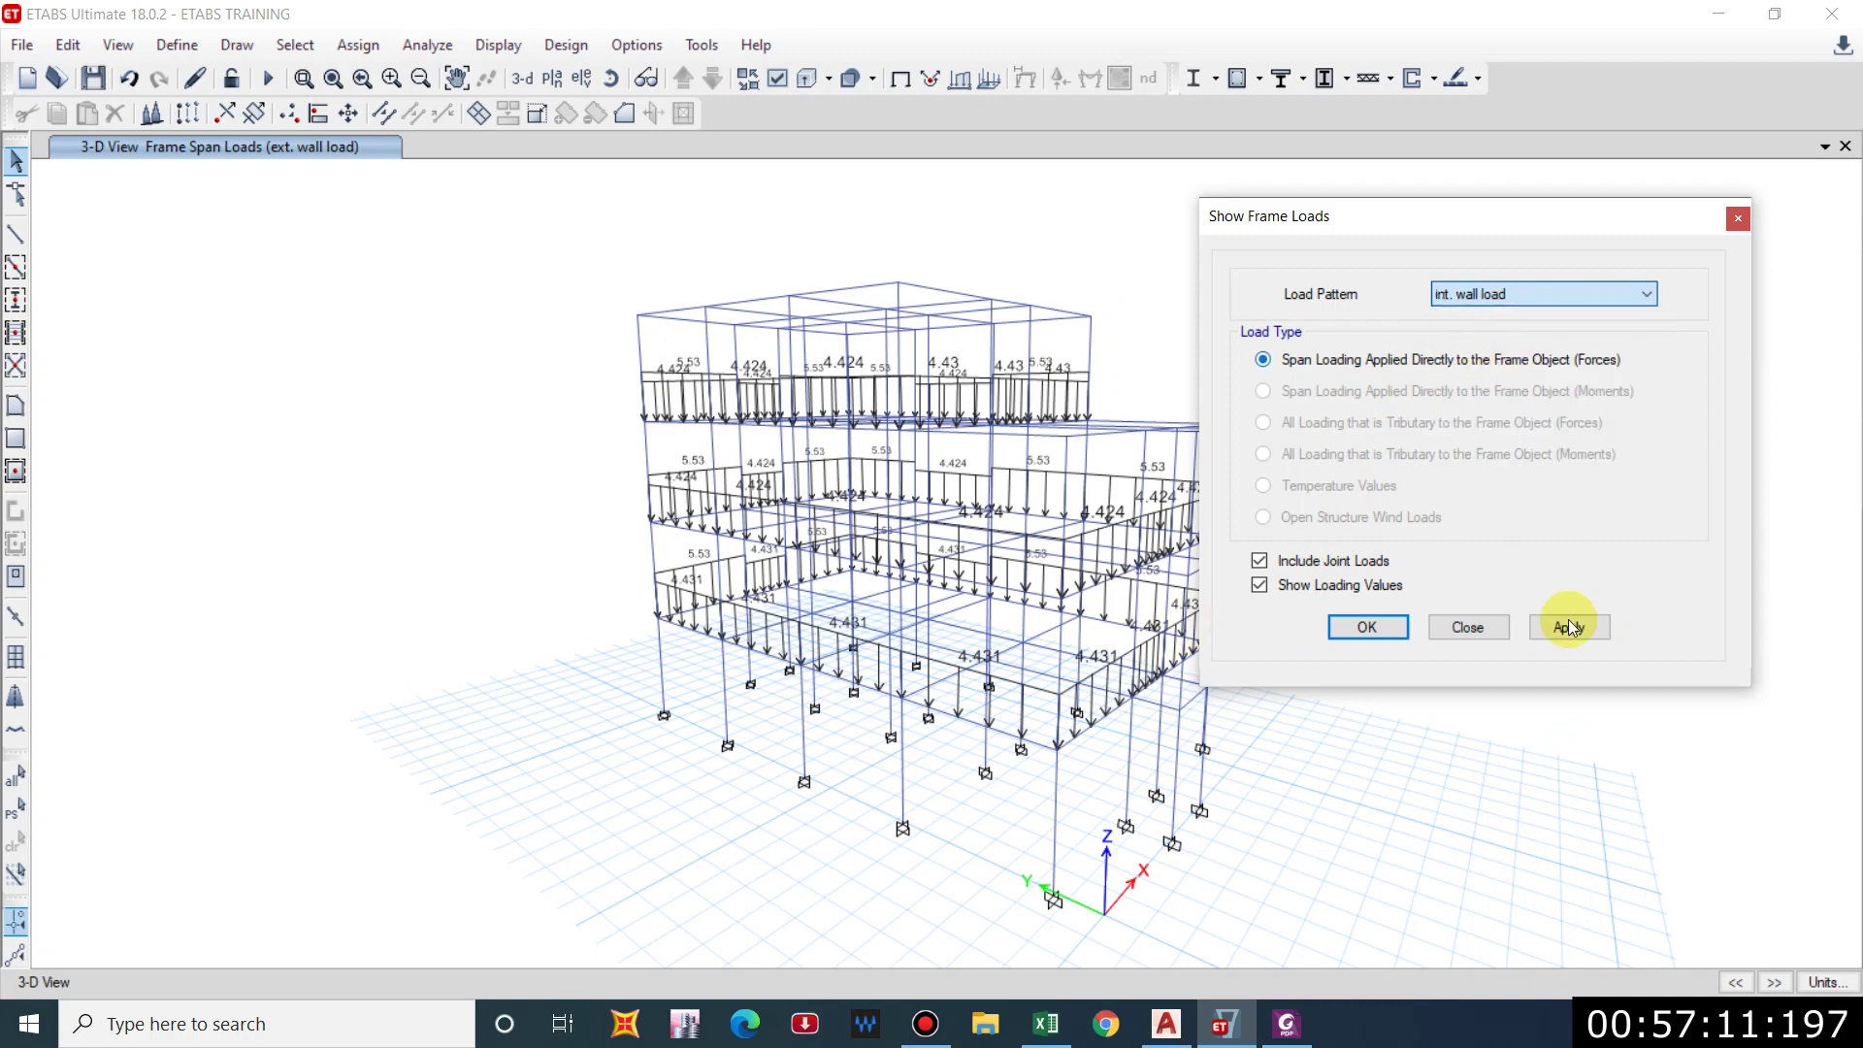
{"action": "left_click", "coordinate": [1570, 628]}
{"action": "middle_click_drag", "start_coordinate": [957, 615], "coordinate": [986, 465]}
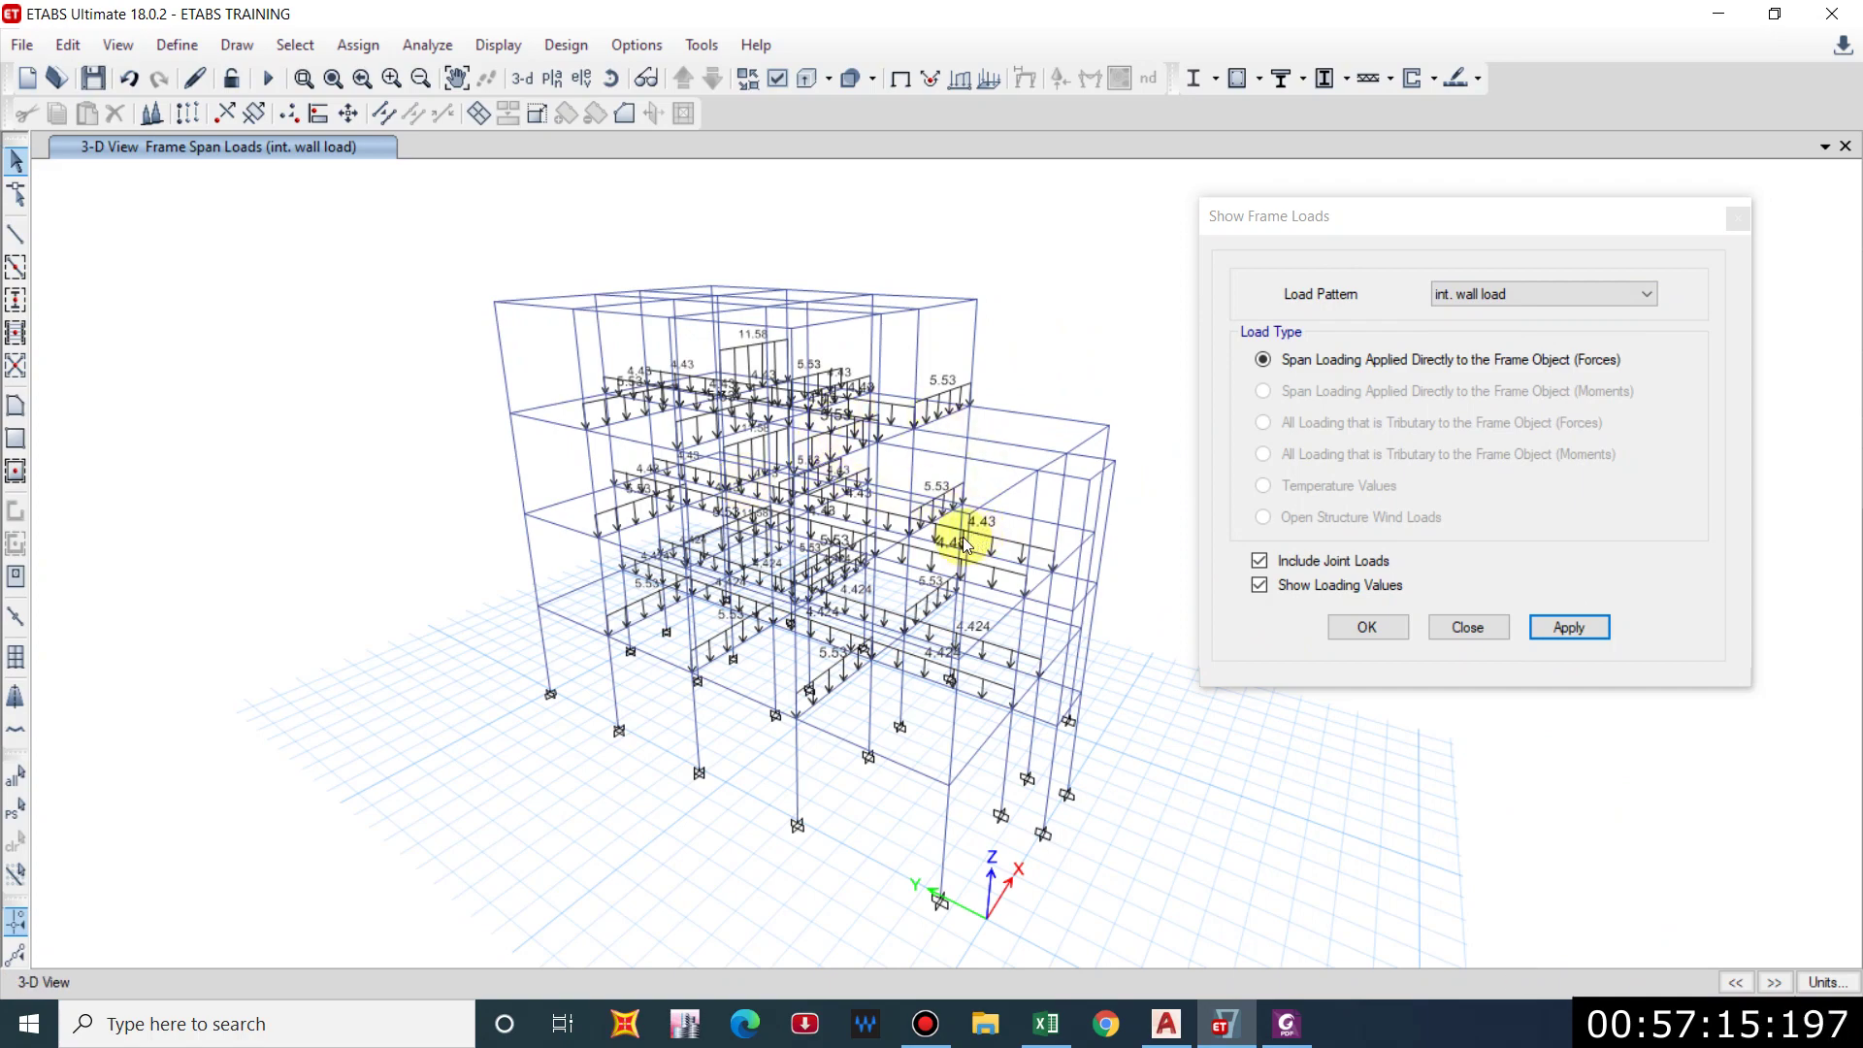
{"action": "middle_click_drag", "start_coordinate": [964, 544], "coordinate": [967, 456], "text": "shift"}
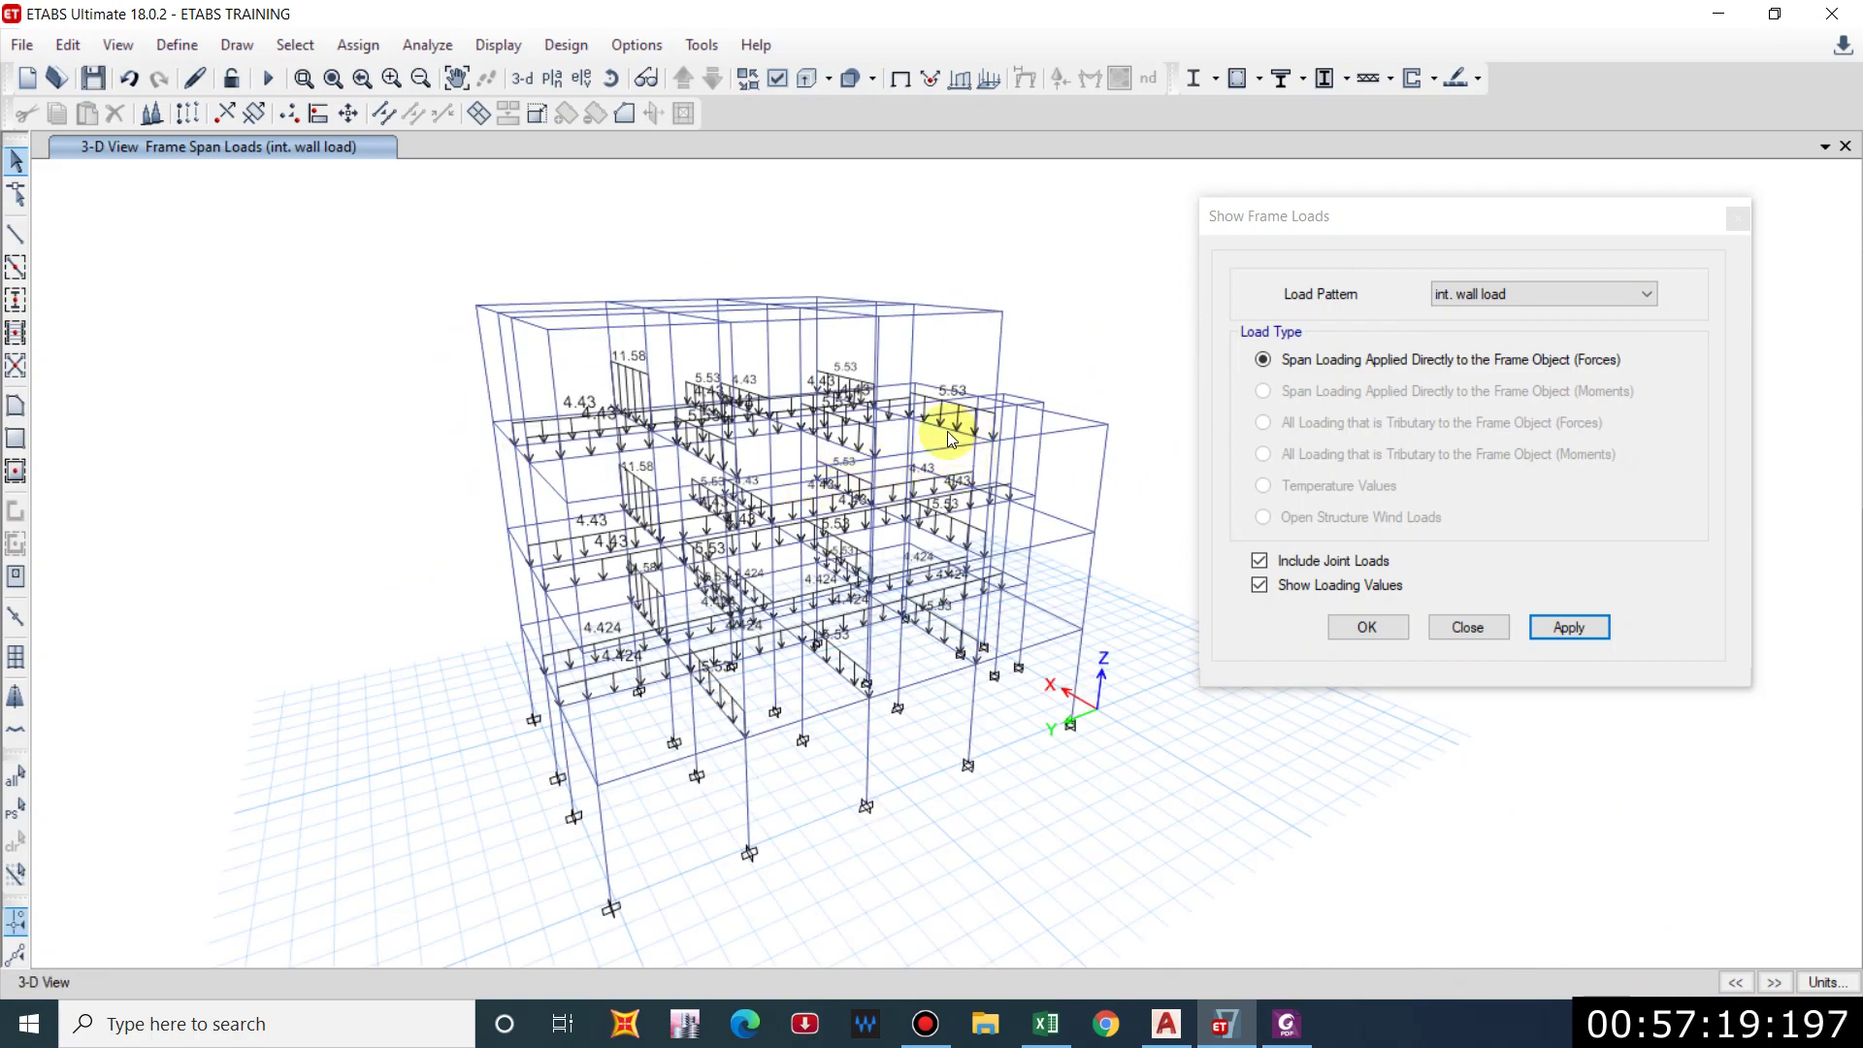
Delete the int. wall load from the two edge beams carrying 5.53 on the storey below the upper roof.
{"action": "left_click", "coordinate": [859, 393]}
{"action": "scroll", "coordinate": [874, 427], "scroll_direction": "up", "scroll_amount": 4}
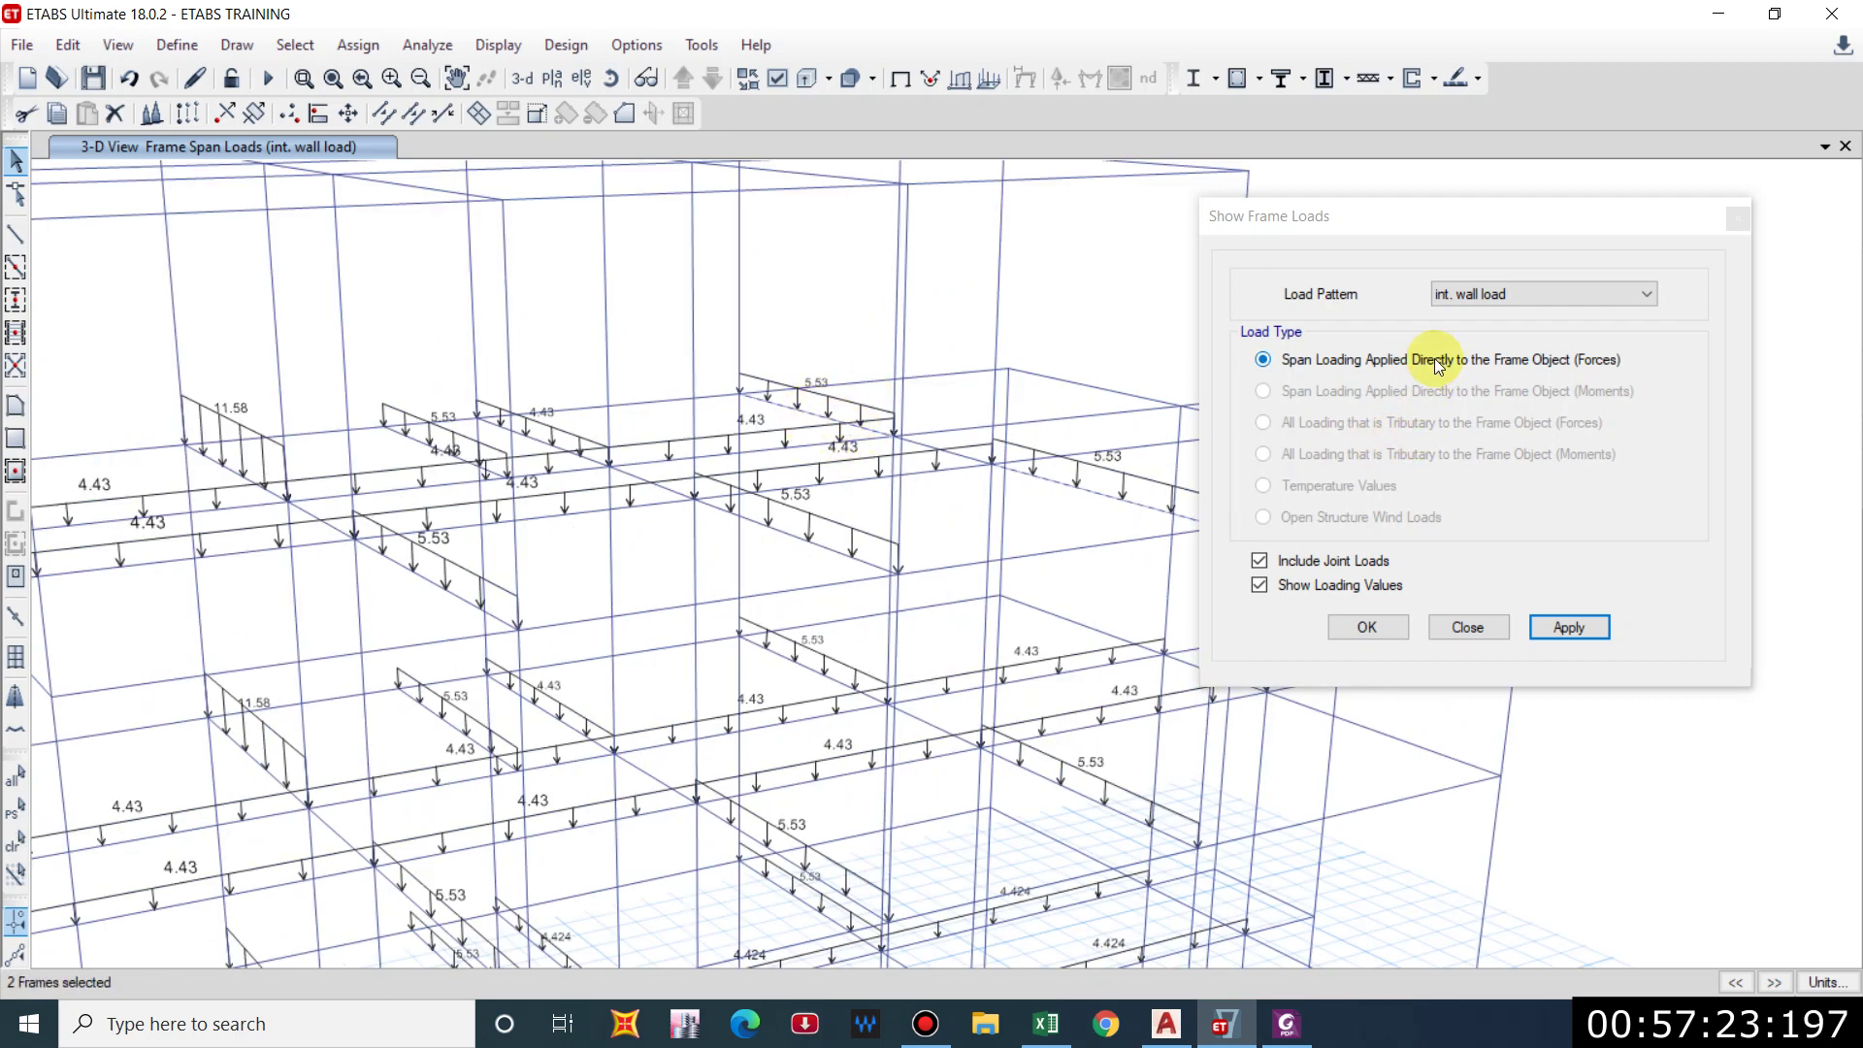
{"action": "left_click", "coordinate": [355, 47]}
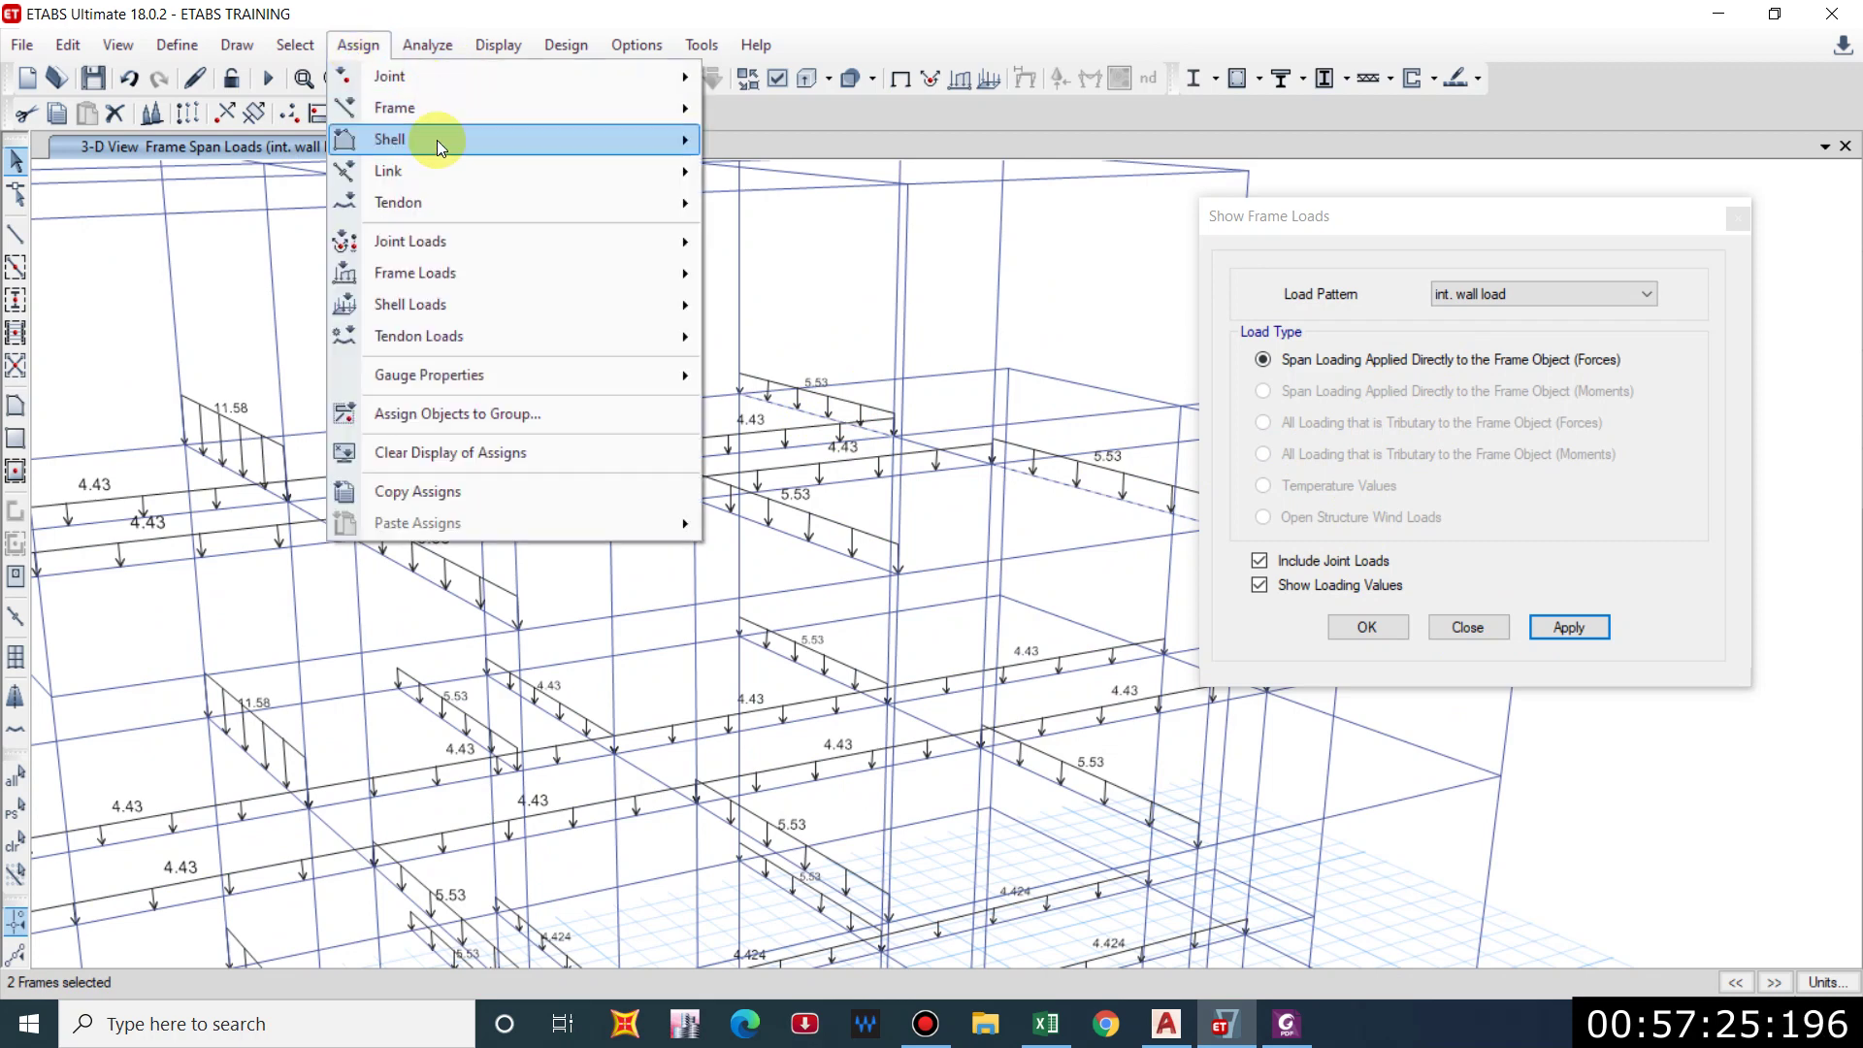
{"action": "mouse_move", "coordinate": [485, 305]}
{"action": "mouse_move", "coordinate": [515, 260]}
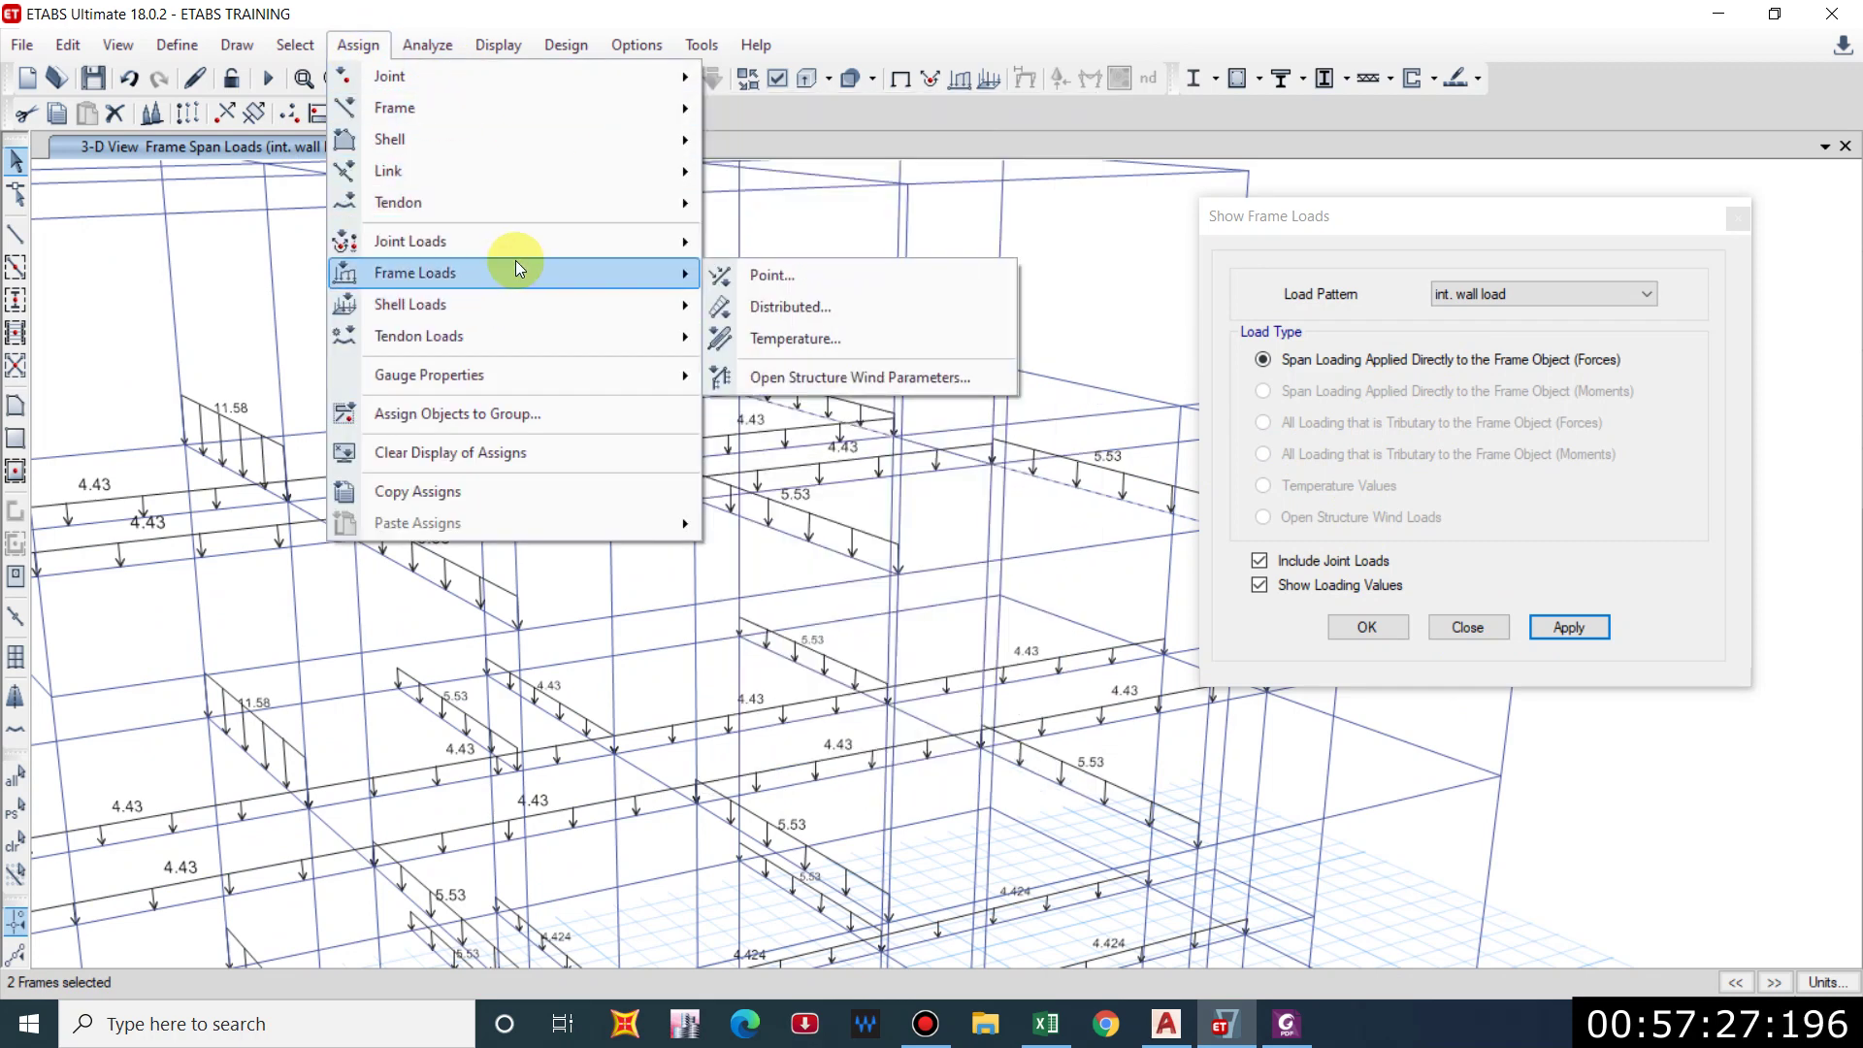
{"action": "left_click", "coordinate": [806, 309]}
{"action": "left_click_drag", "start_coordinate": [1069, 418], "coordinate": [1502, 341]}
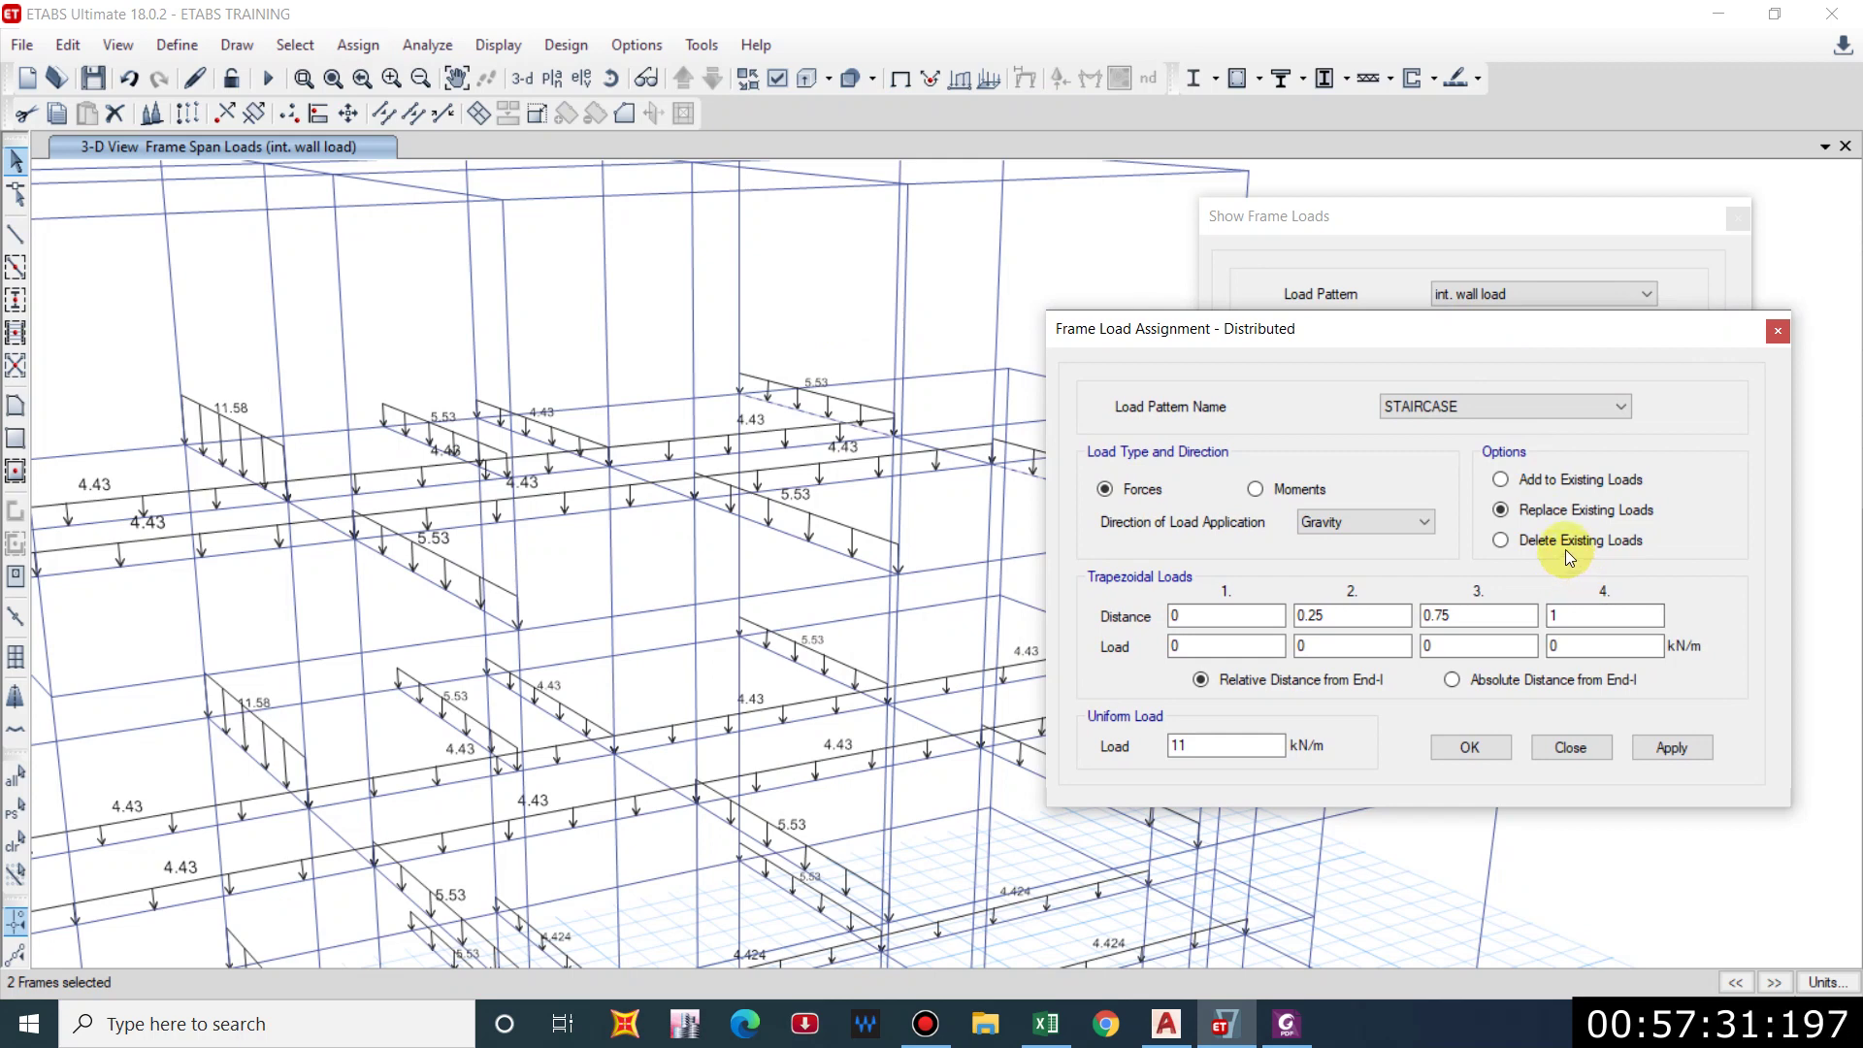
{"action": "left_click", "coordinate": [1494, 408]}
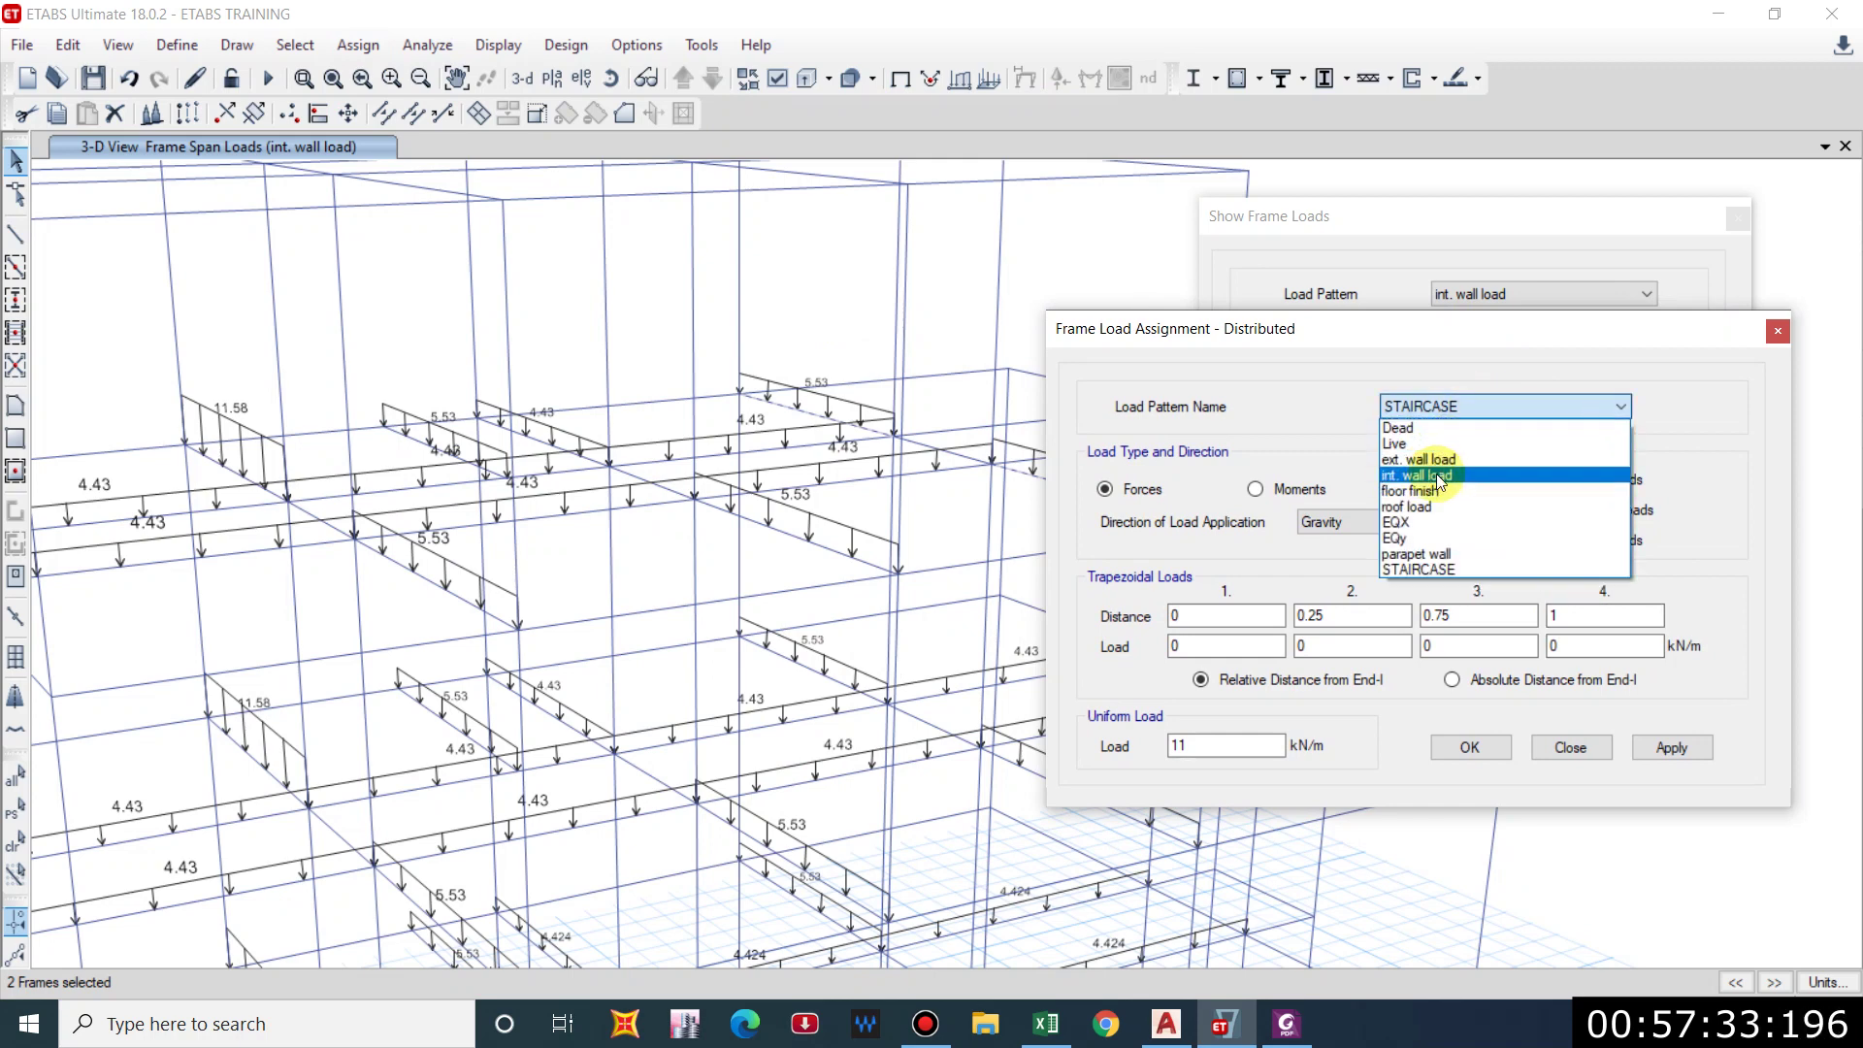
{"action": "left_click", "coordinate": [1440, 478]}
{"action": "left_click", "coordinate": [1541, 544]}
{"action": "left_click", "coordinate": [1671, 748]}
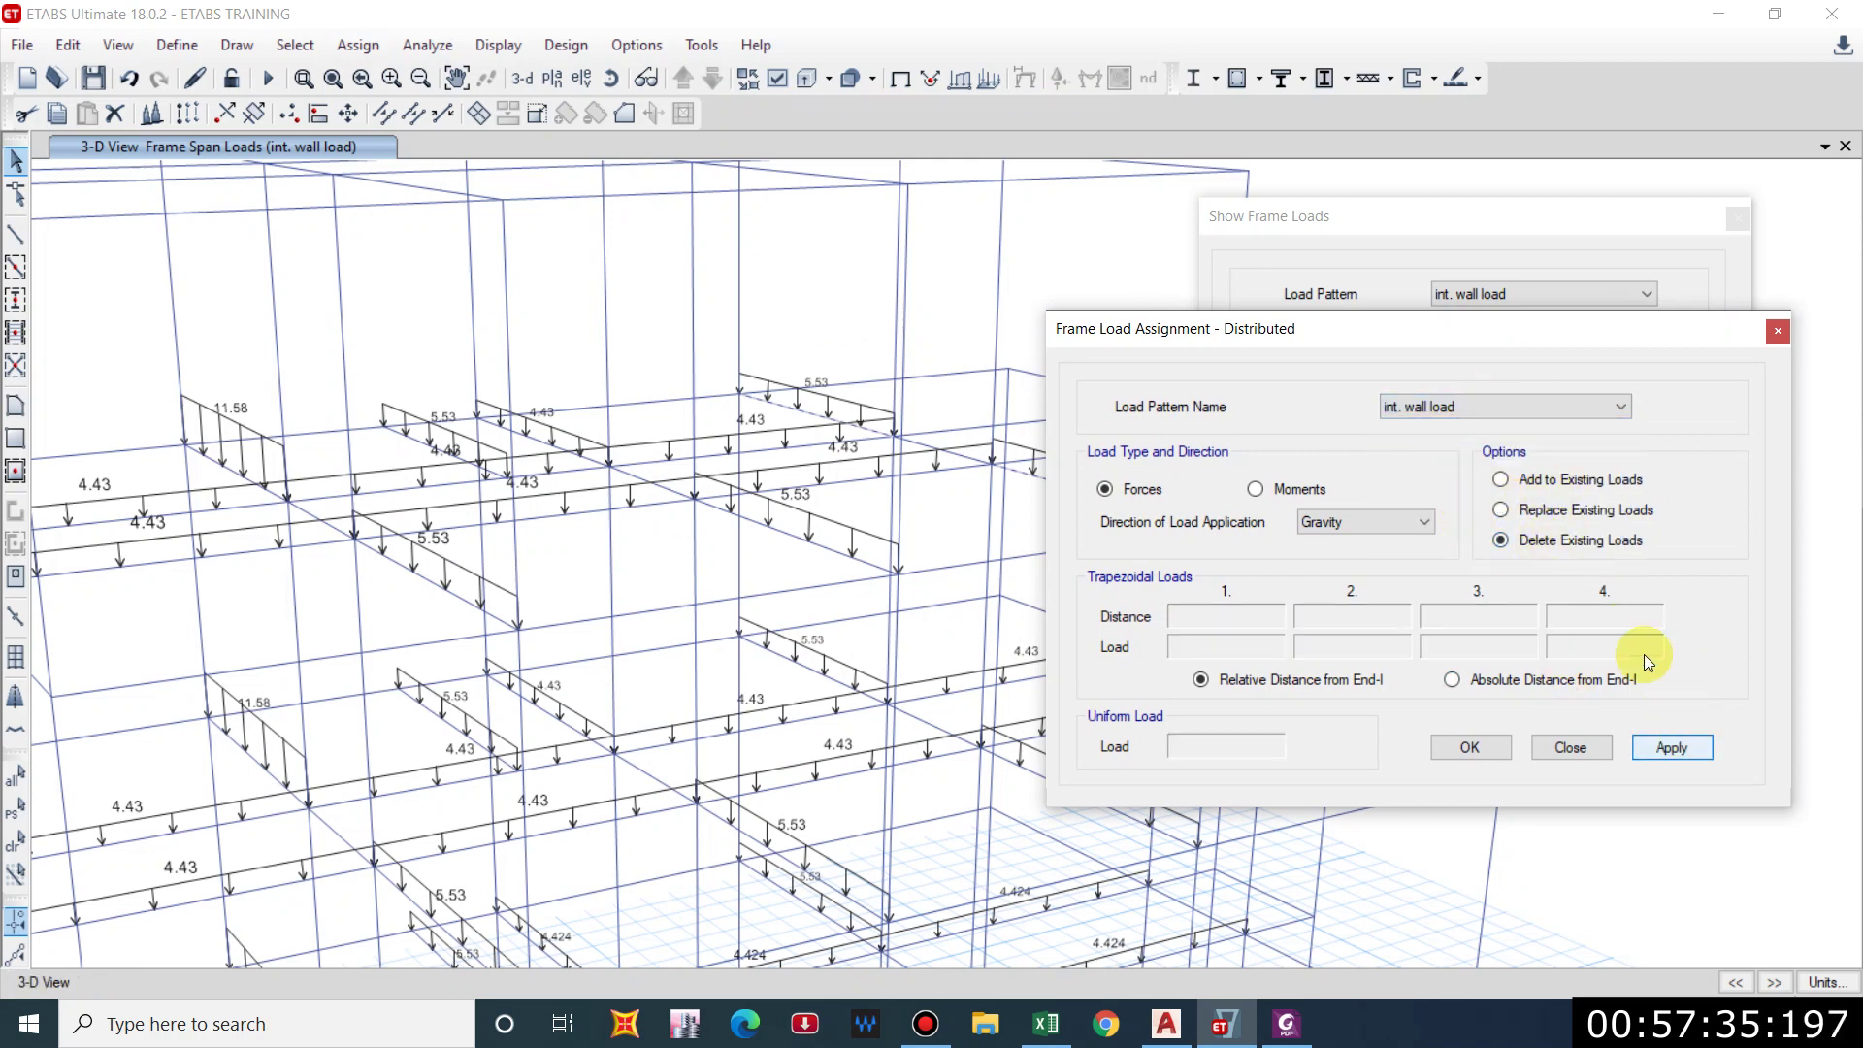
Display the ext. wall load span forces to check the same edge beams, and close the distributed load assignment.
{"action": "left_click_drag", "start_coordinate": [1444, 387], "coordinate": [1433, 407]}
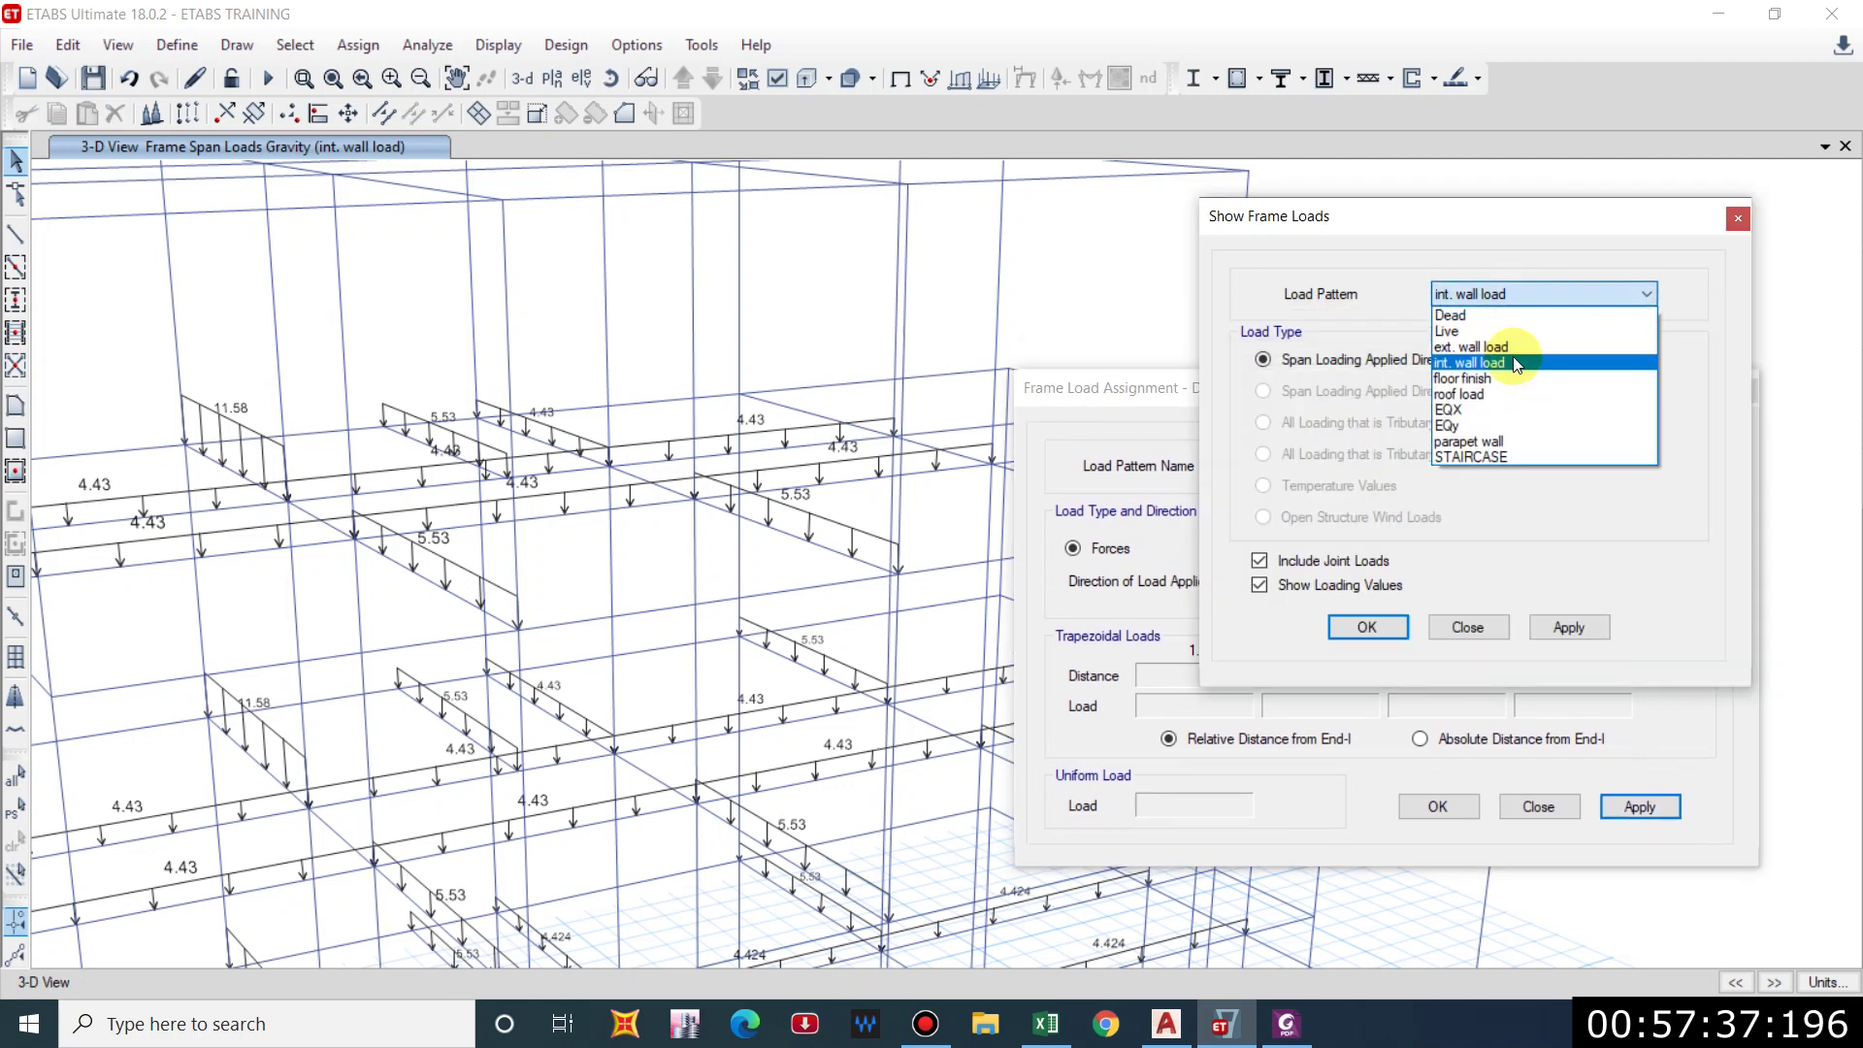
{"action": "left_click", "coordinate": [1512, 297]}
{"action": "left_click", "coordinate": [1493, 338]}
{"action": "left_click", "coordinate": [1639, 805]}
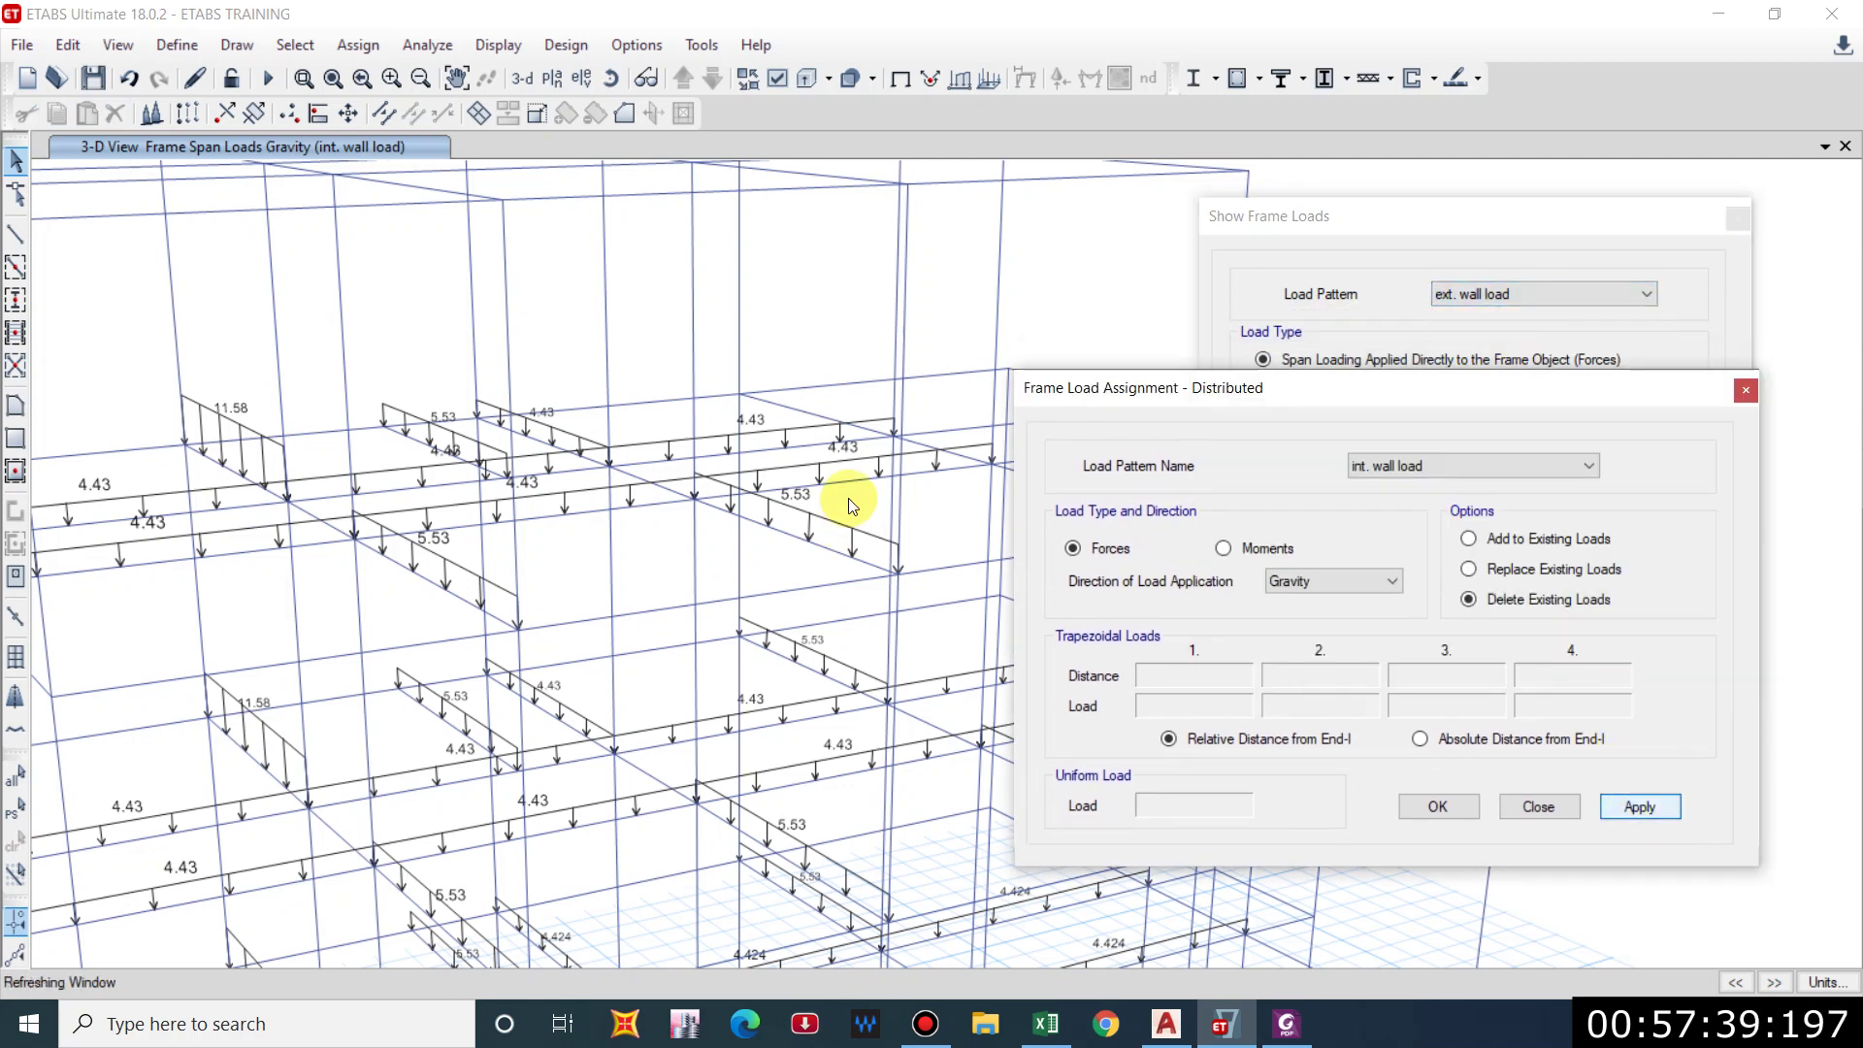
{"action": "left_click", "coordinate": [1117, 596]}
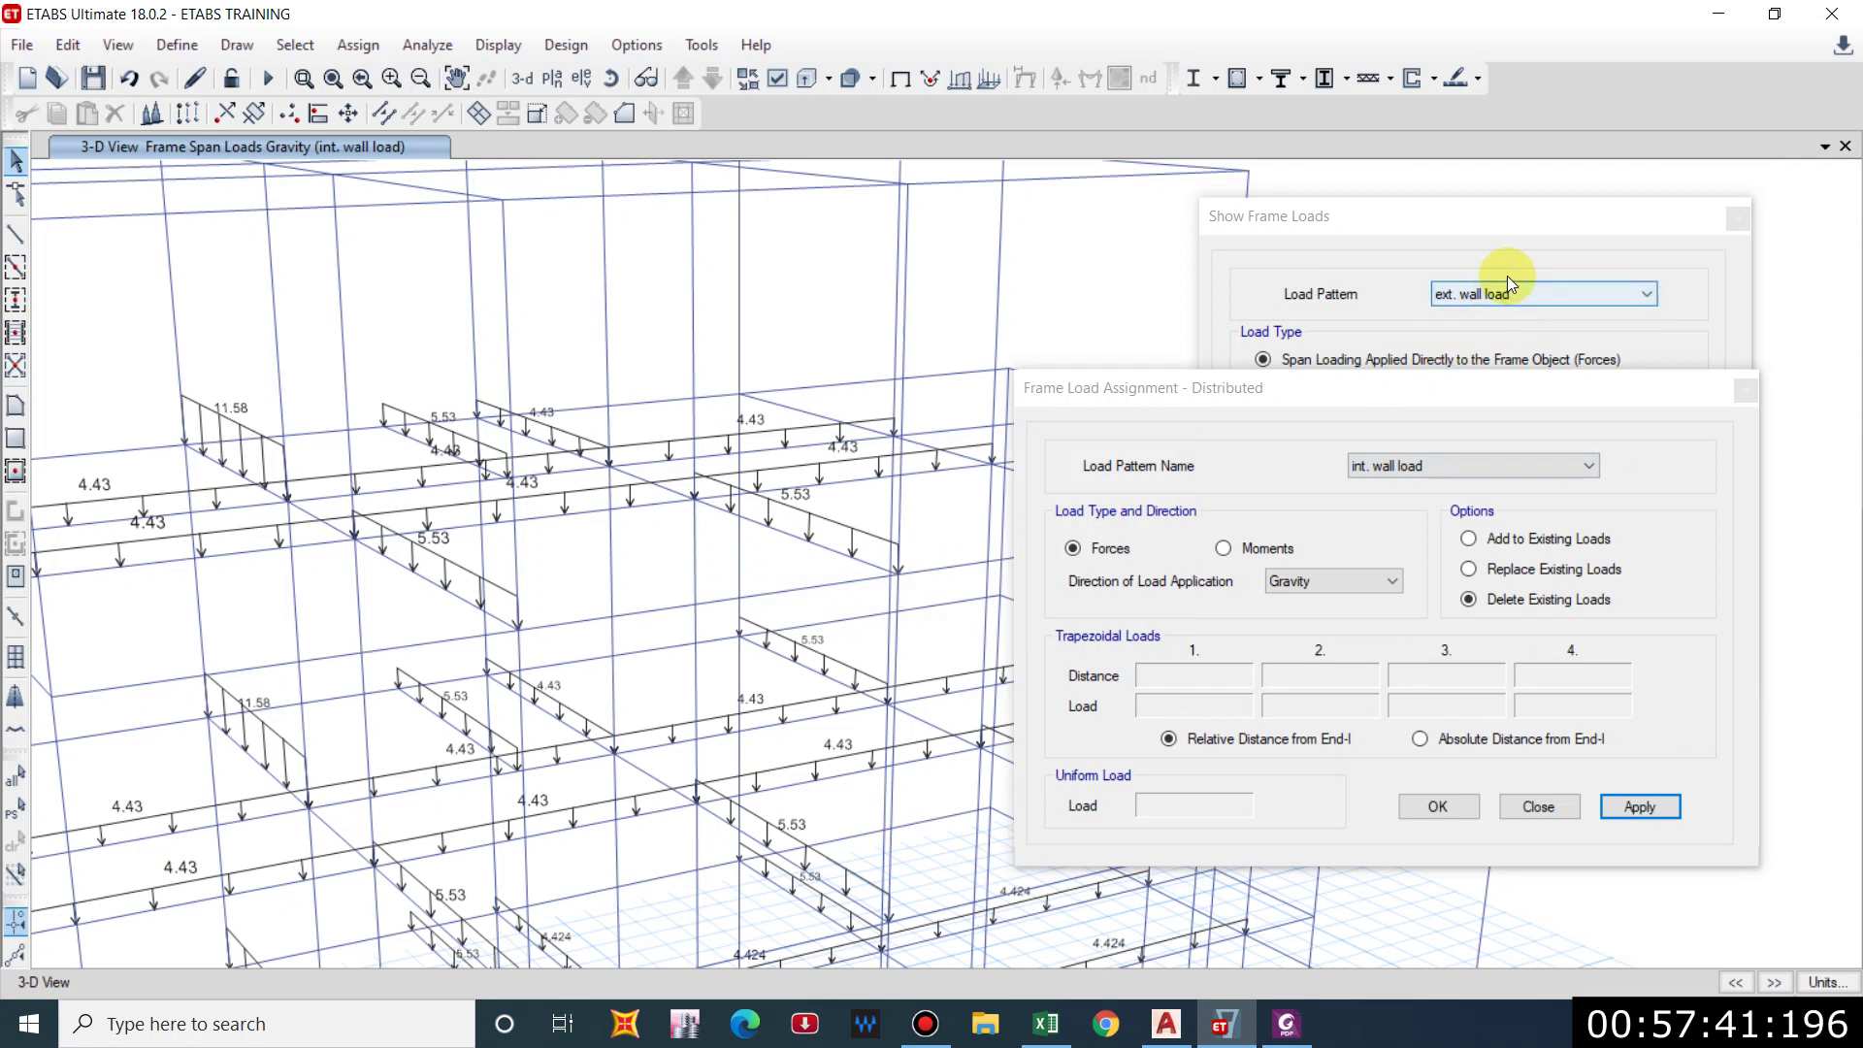
{"action": "left_click", "coordinate": [1541, 348]}
{"action": "left_click", "coordinate": [1585, 635]}
{"action": "left_click", "coordinate": [823, 402]}
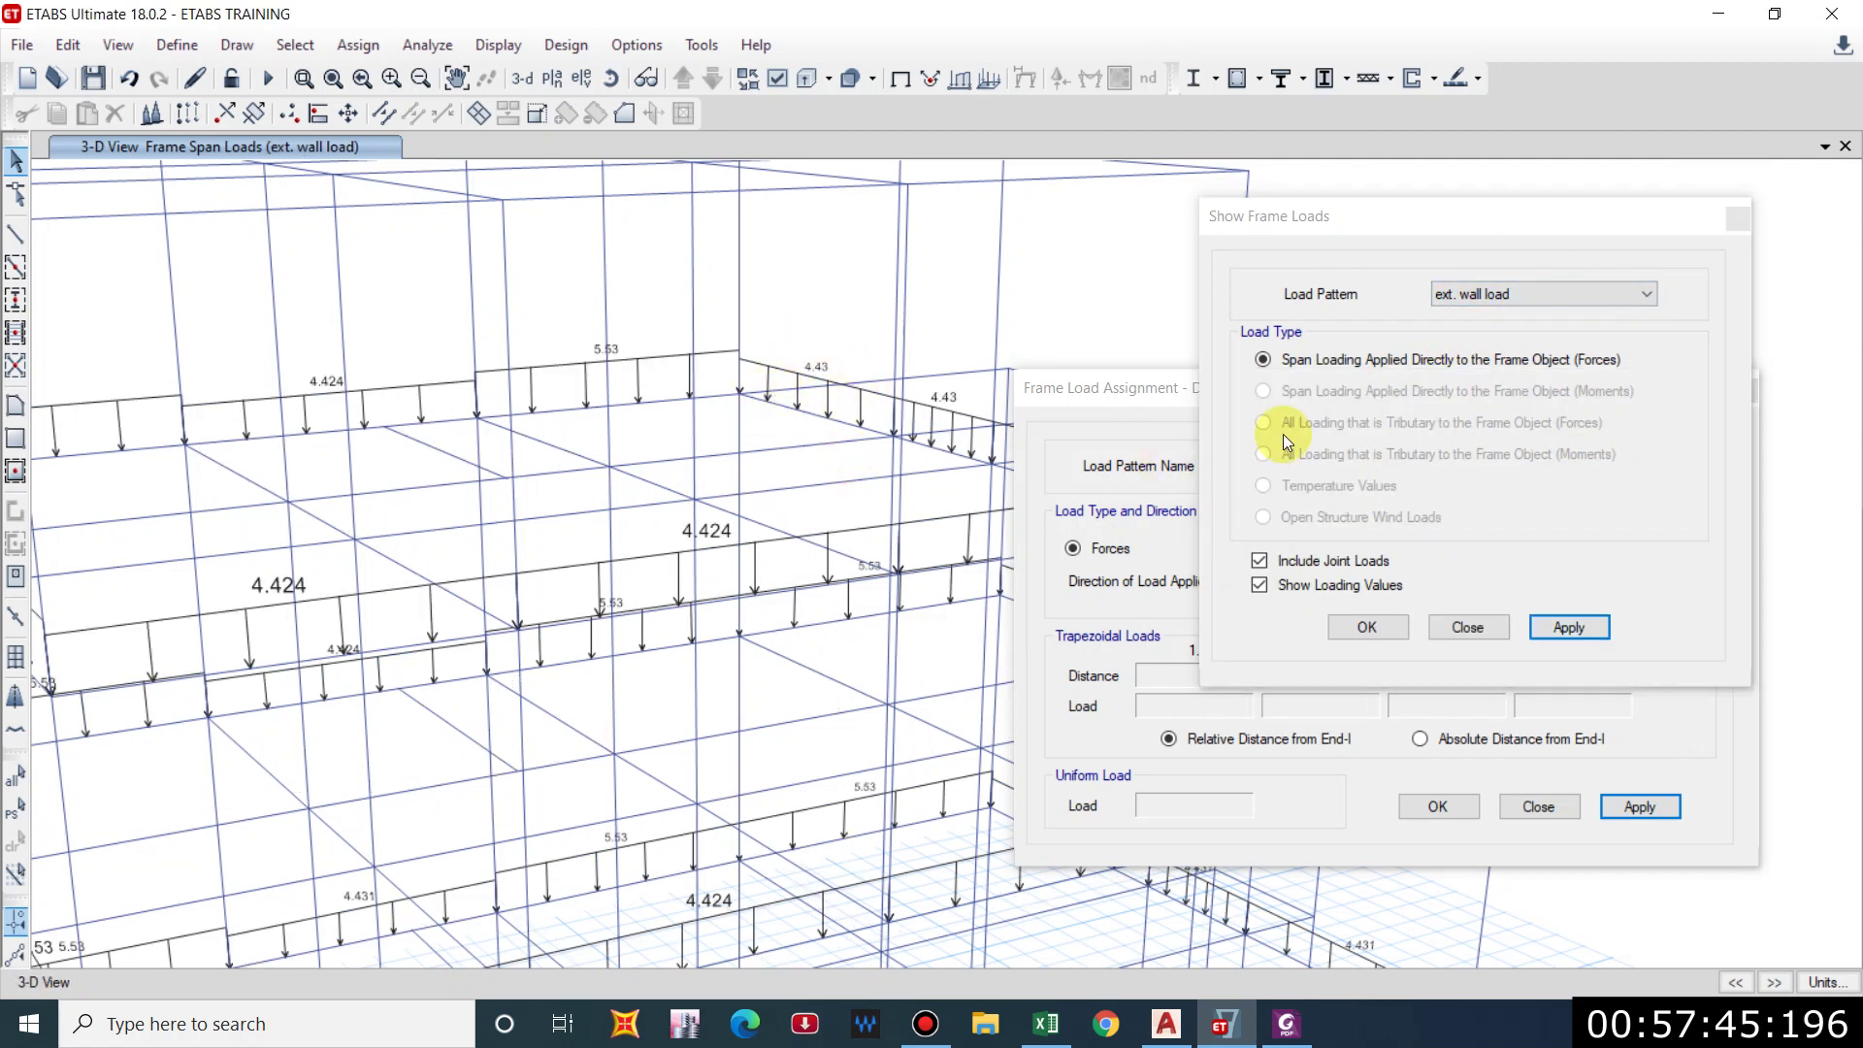
{"action": "left_click", "coordinate": [1622, 763]}
{"action": "left_click", "coordinate": [1749, 392]}
Display the STAIRCASE pattern's span forces on the frames and inspect the whole building in 3D.
{"action": "left_click", "coordinate": [1575, 299]}
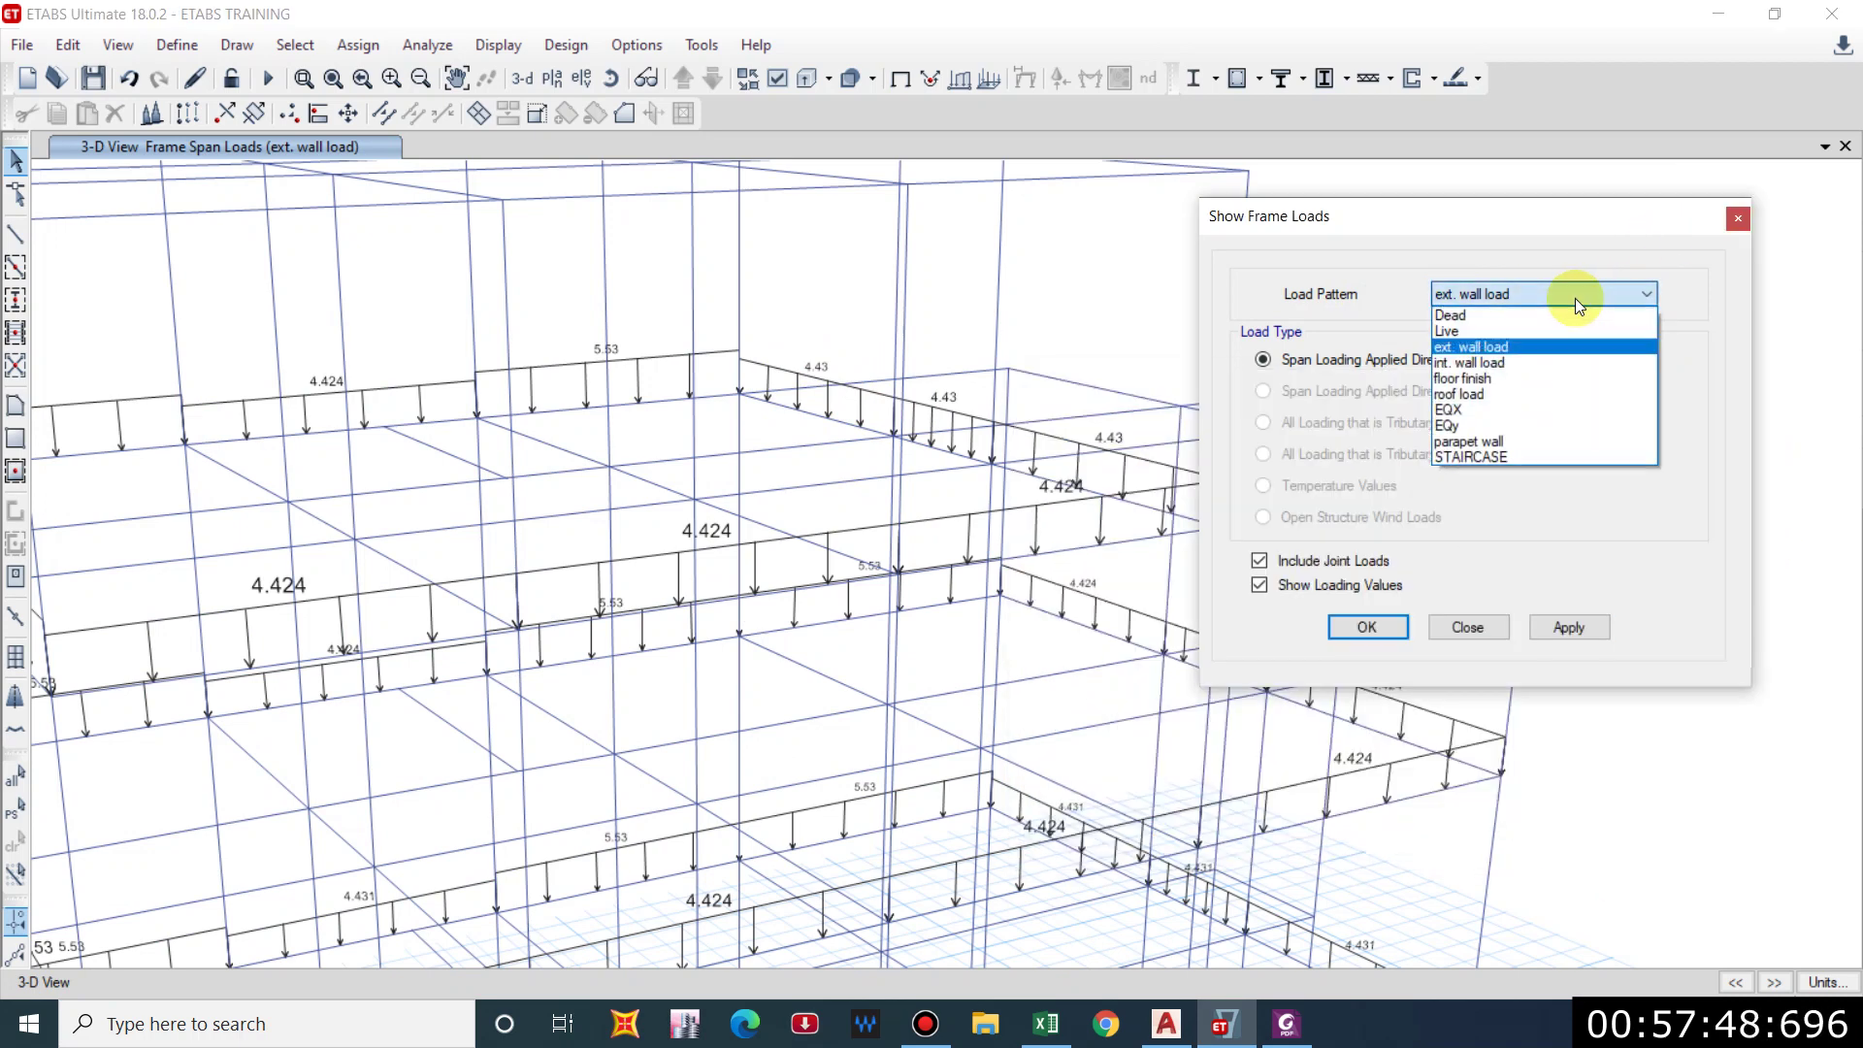
{"action": "left_click", "coordinate": [1500, 458]}
{"action": "left_click", "coordinate": [1569, 623]}
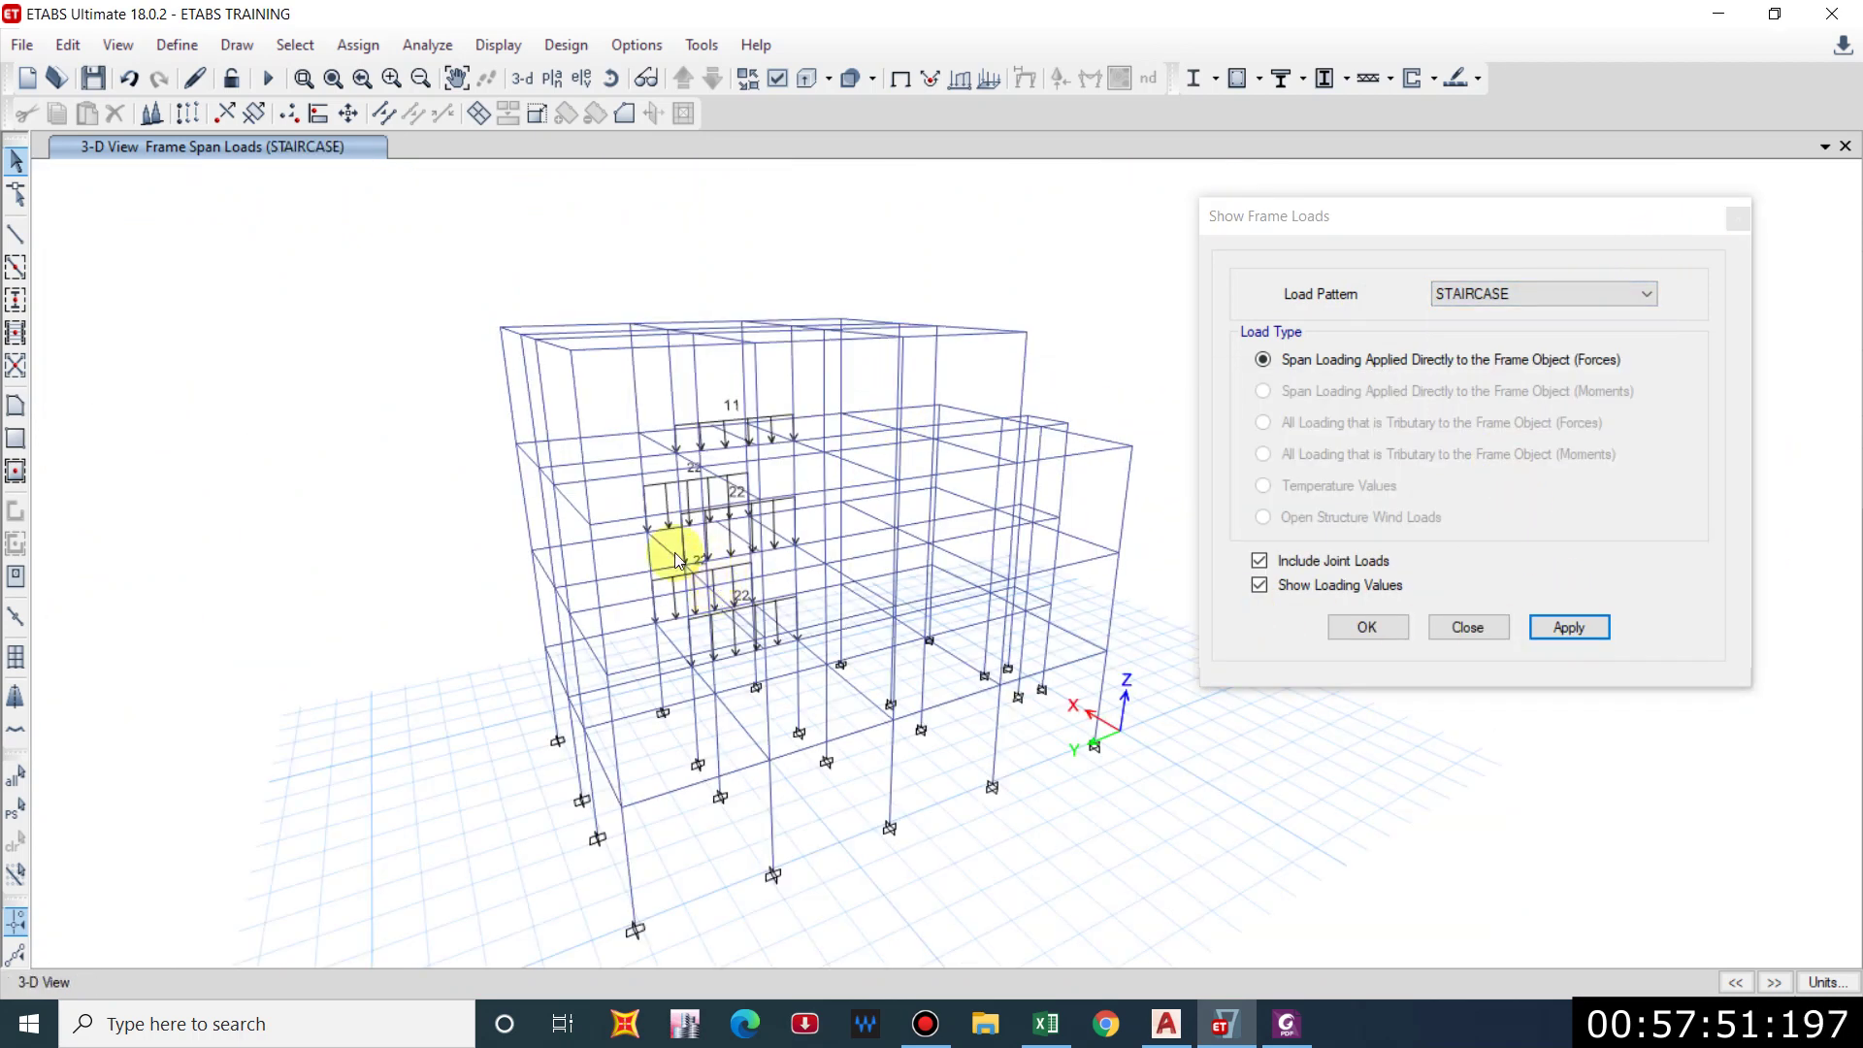
{"action": "middle_click_drag", "start_coordinate": [677, 561], "coordinate": [876, 706], "text": "shift"}
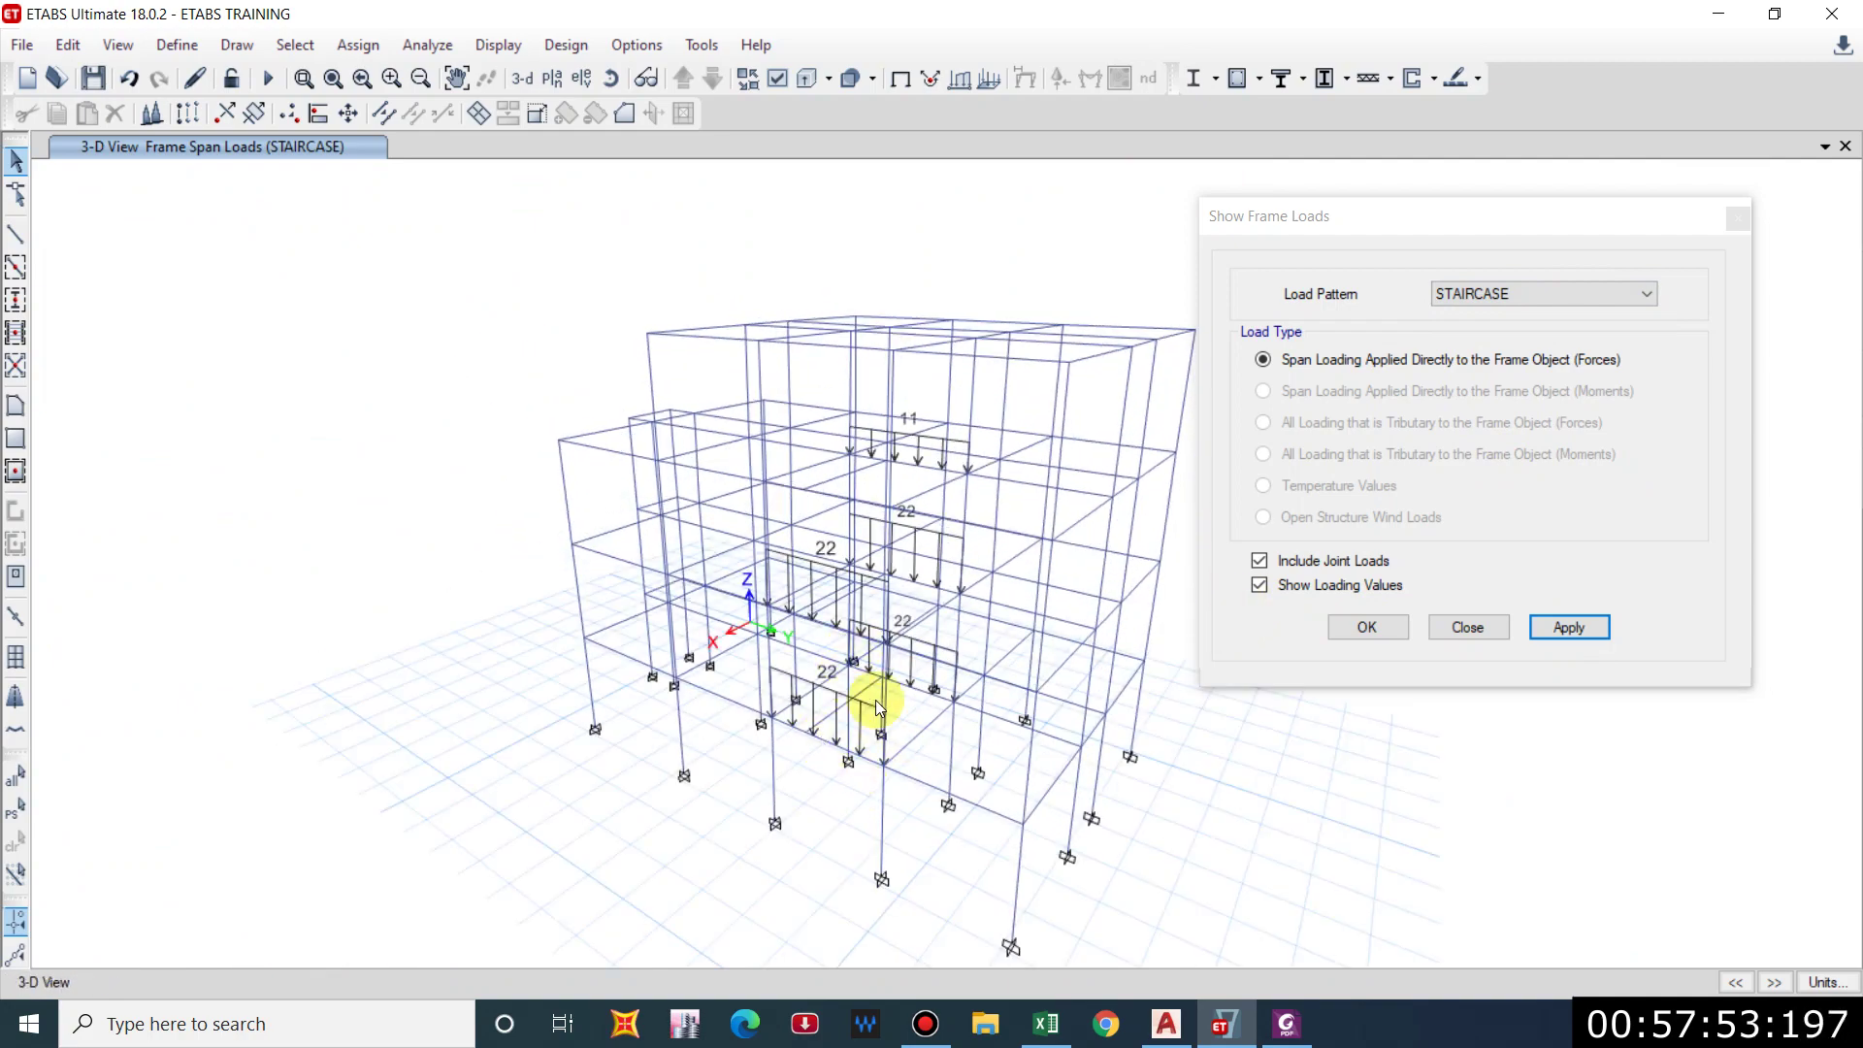
{"action": "left_click", "coordinate": [1549, 294]}
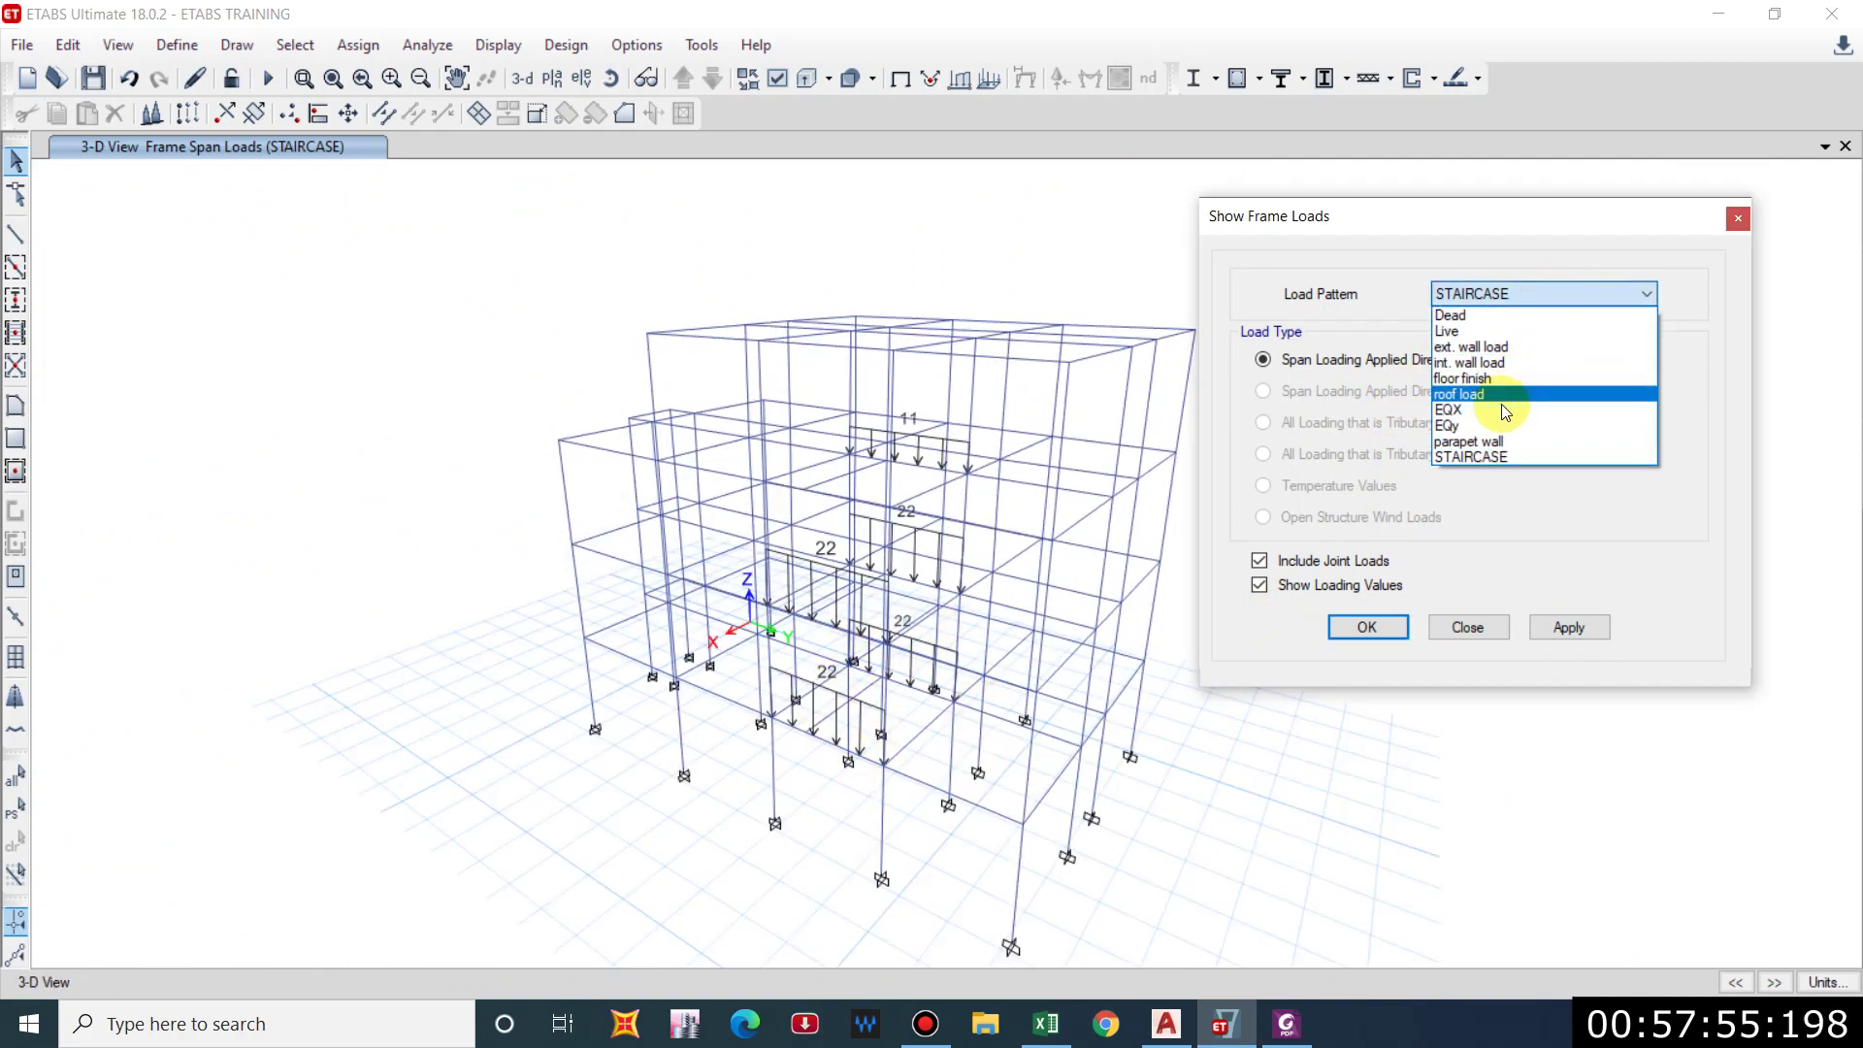
{"action": "left_click", "coordinate": [1670, 271]}
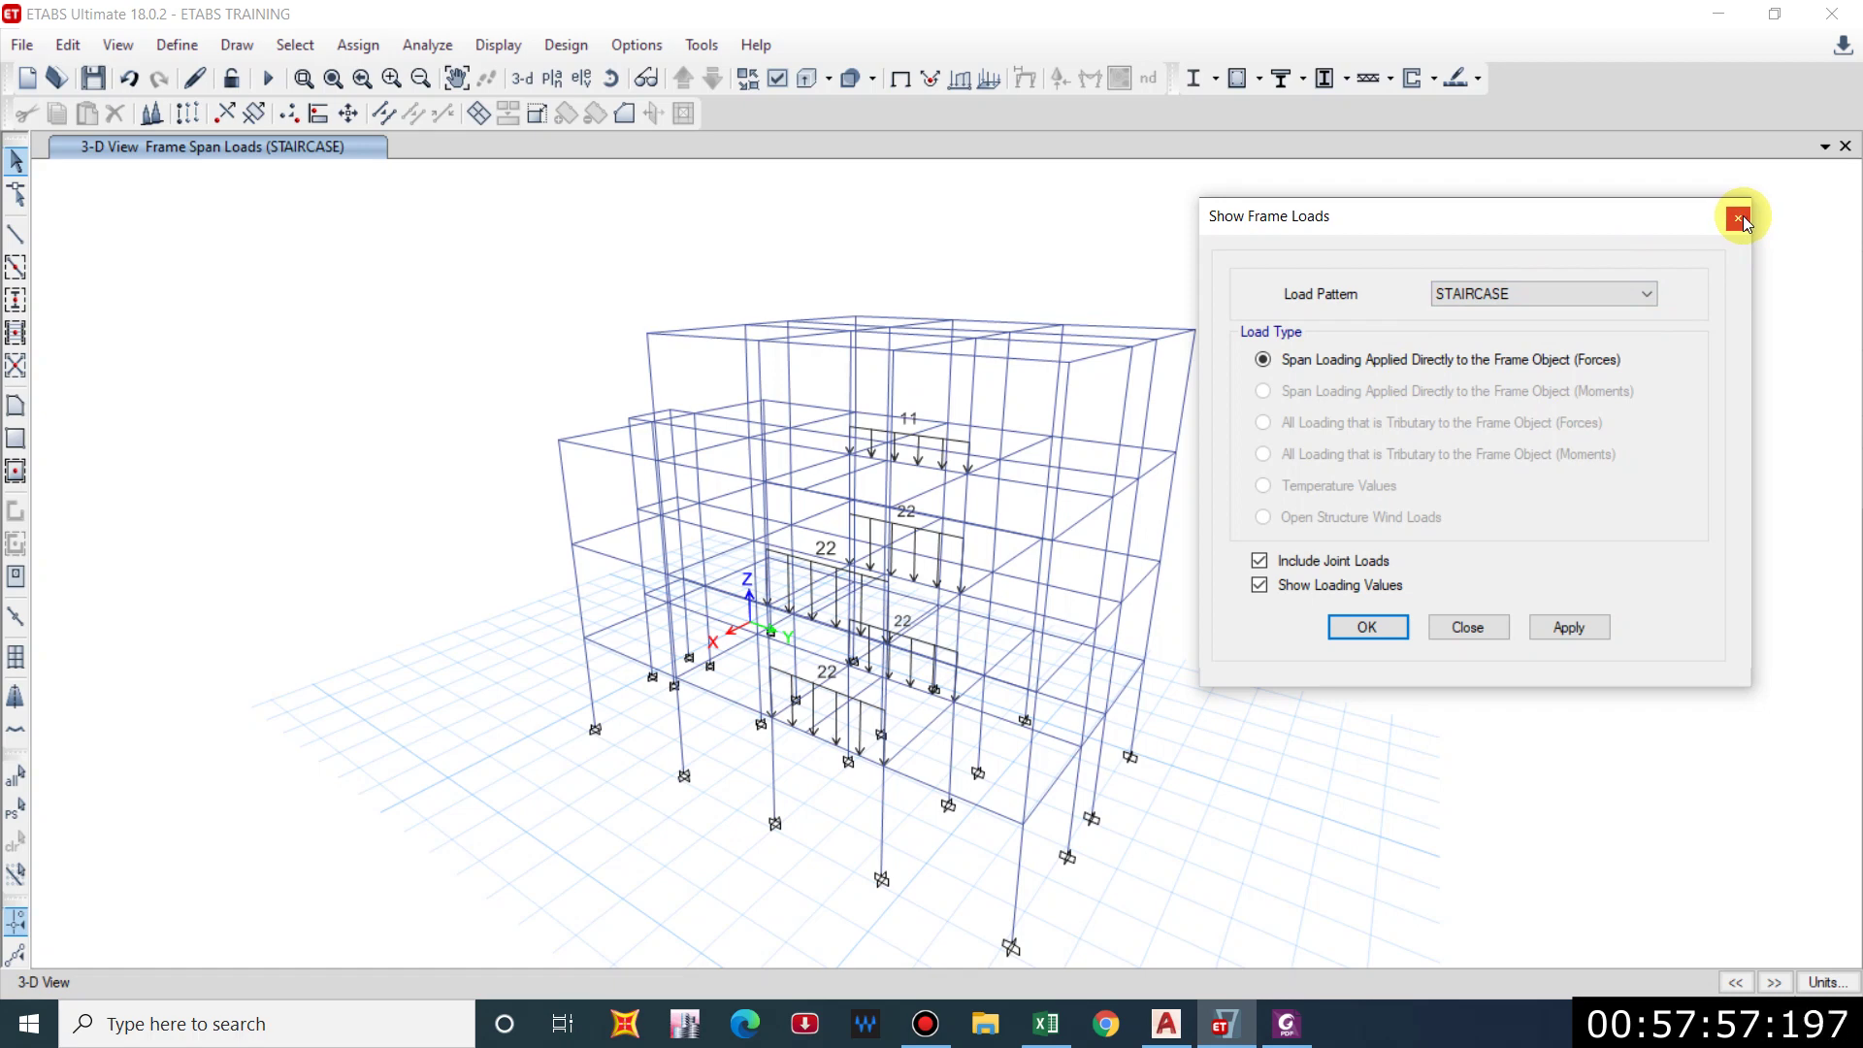
Display the parapet wall pattern's span forces on the frames and inspect them in 3D.
{"action": "left_click", "coordinate": [1552, 295]}
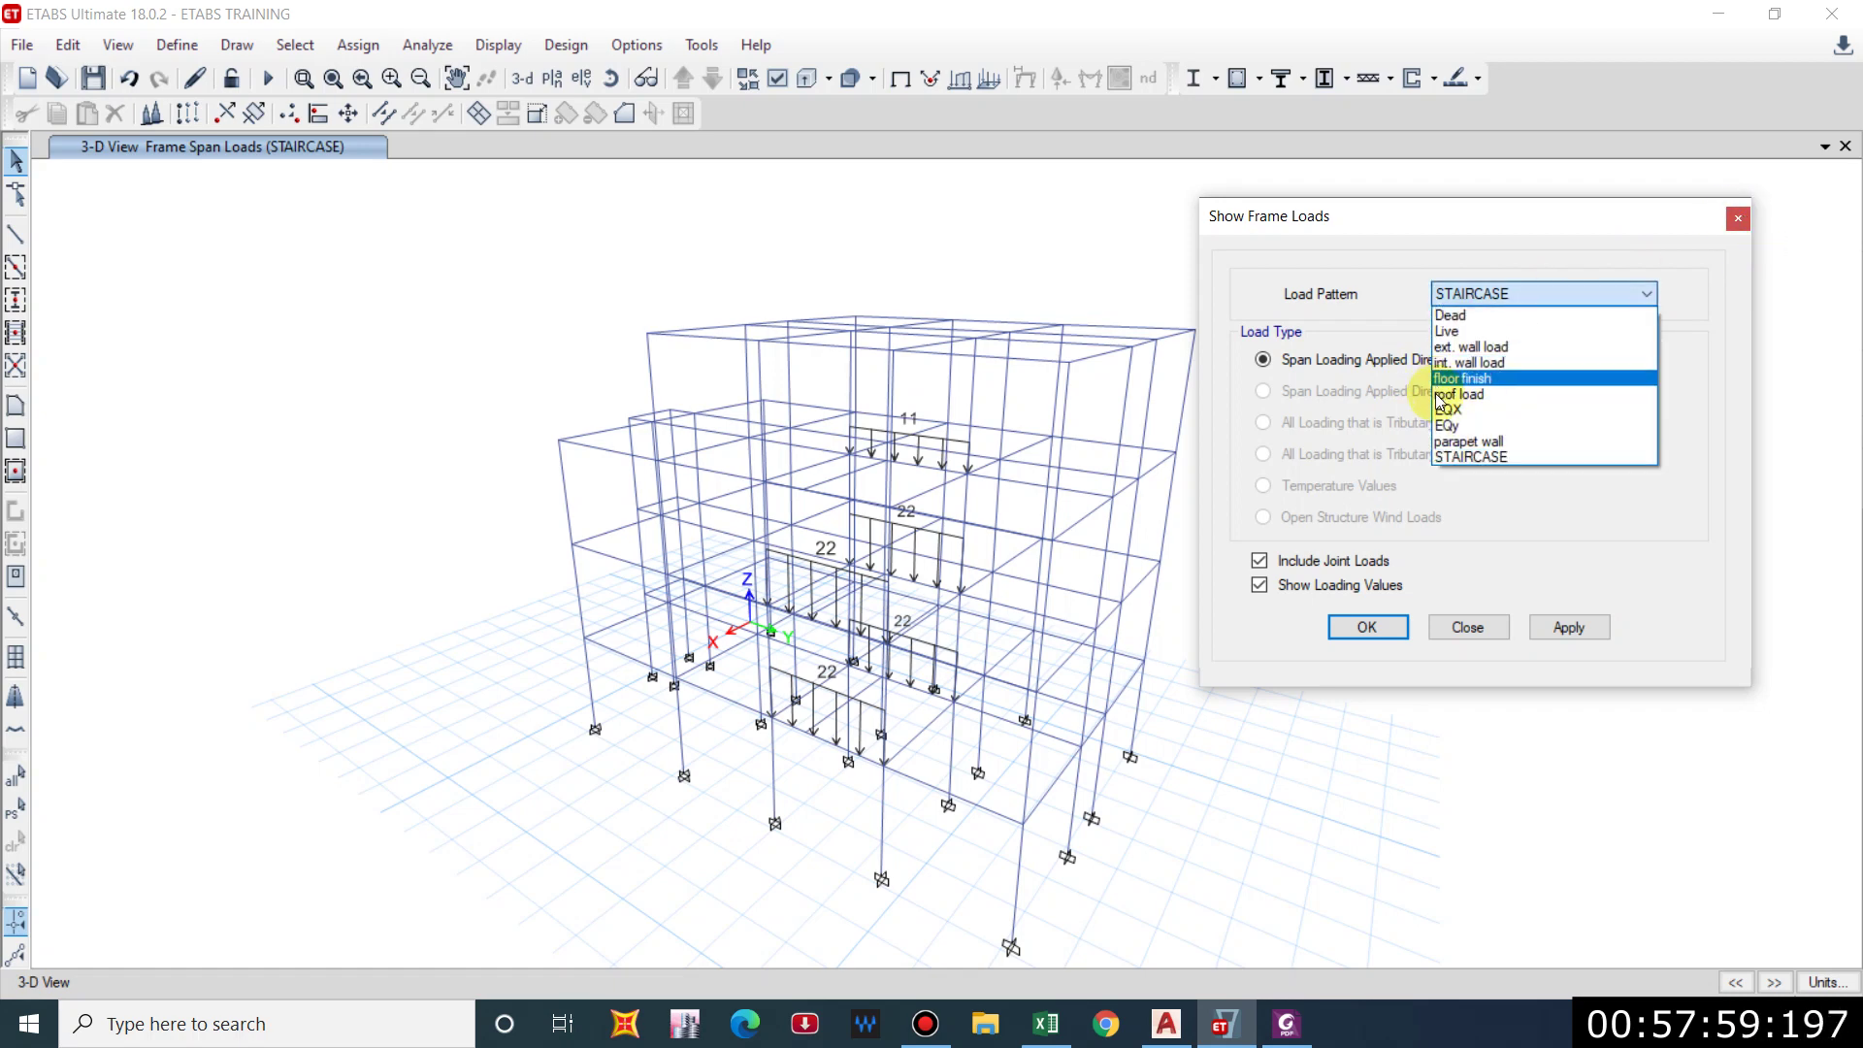
{"action": "left_click", "coordinate": [1471, 442]}
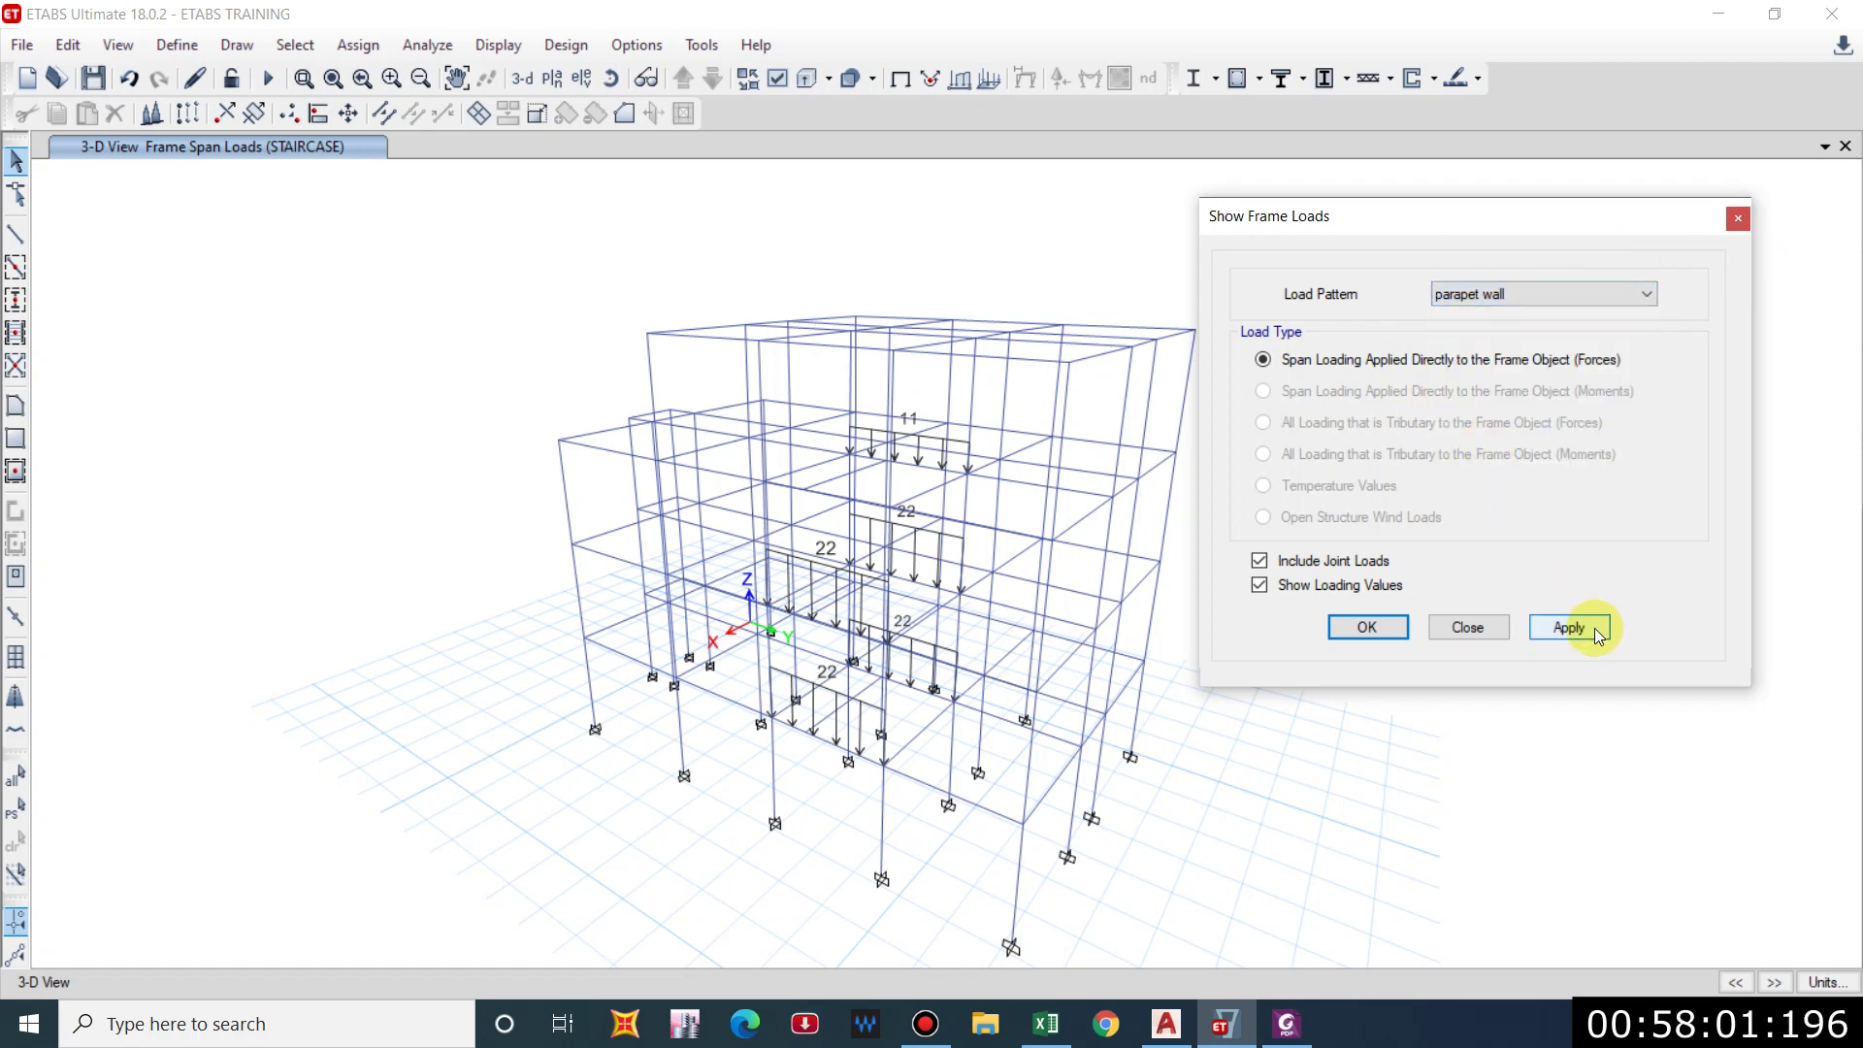
{"action": "left_click", "coordinate": [1569, 628]}
{"action": "middle_click_drag", "start_coordinate": [884, 544], "coordinate": [670, 505], "text": "shift"}
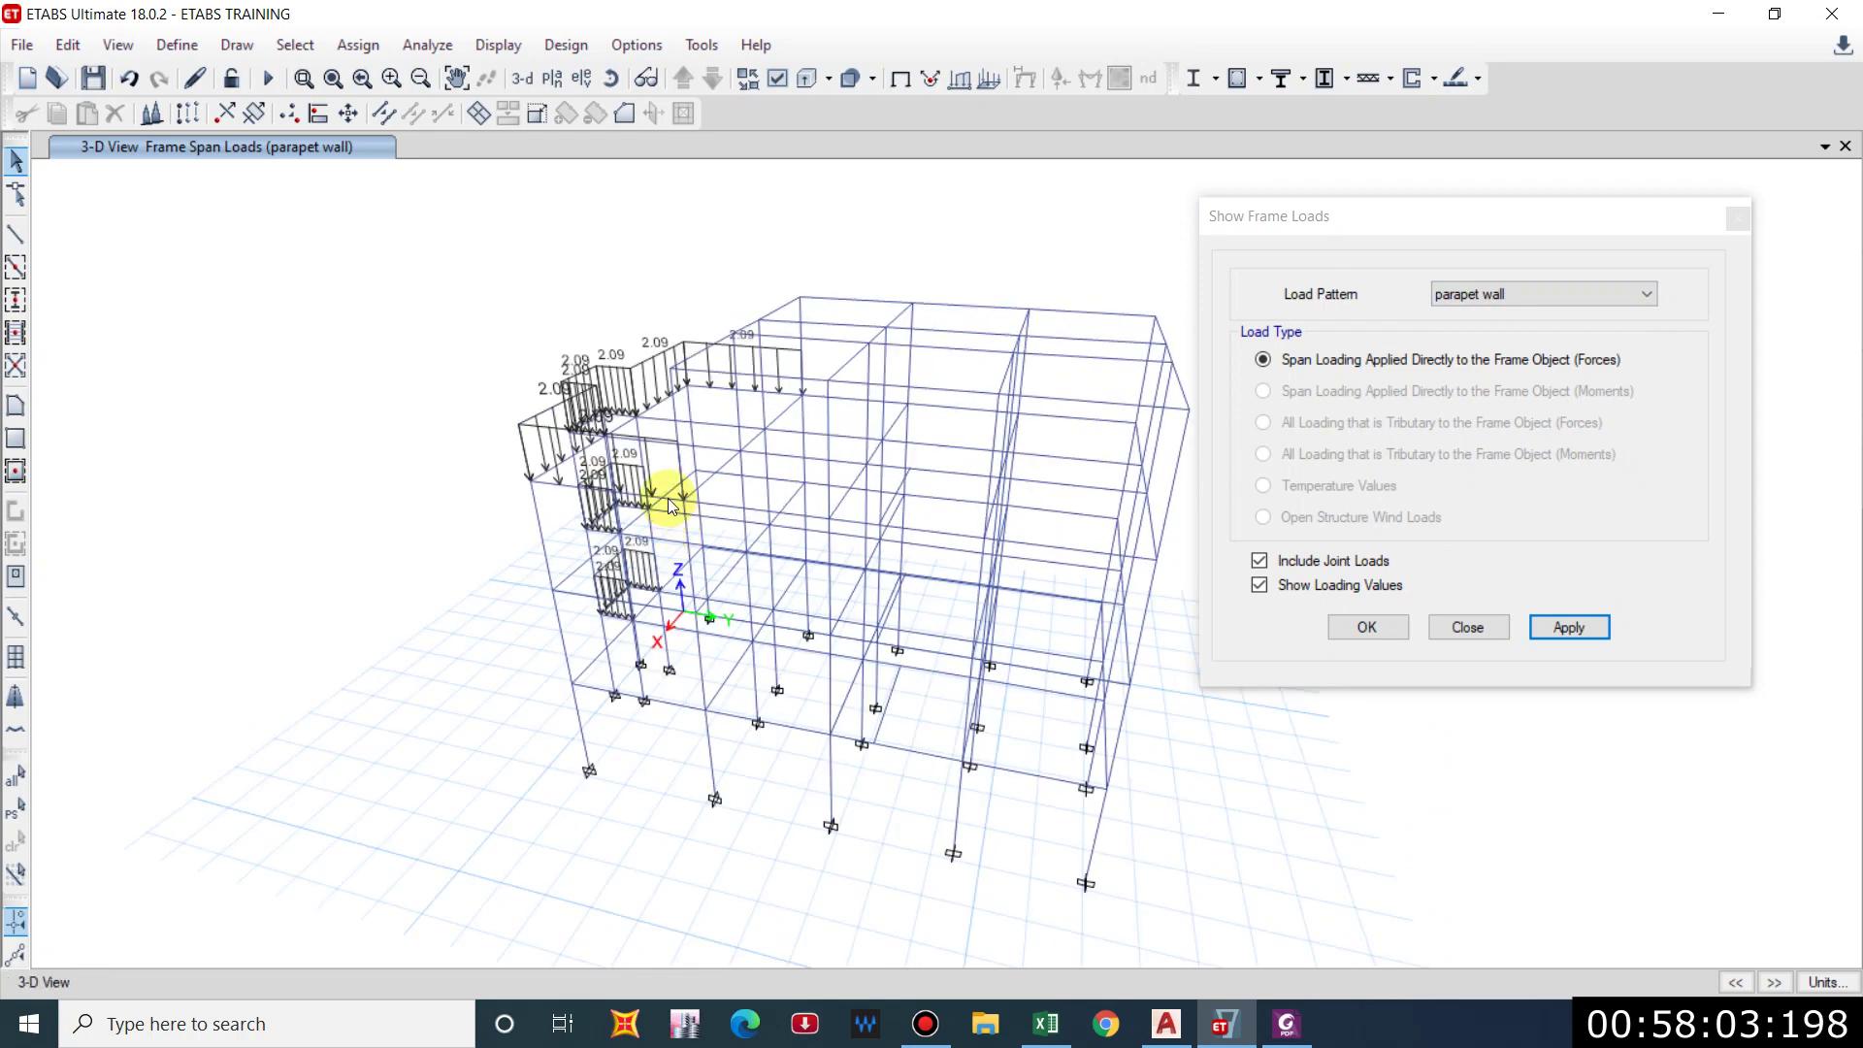
{"action": "middle_click_drag", "start_coordinate": [953, 493], "coordinate": [879, 322], "text": "shift"}
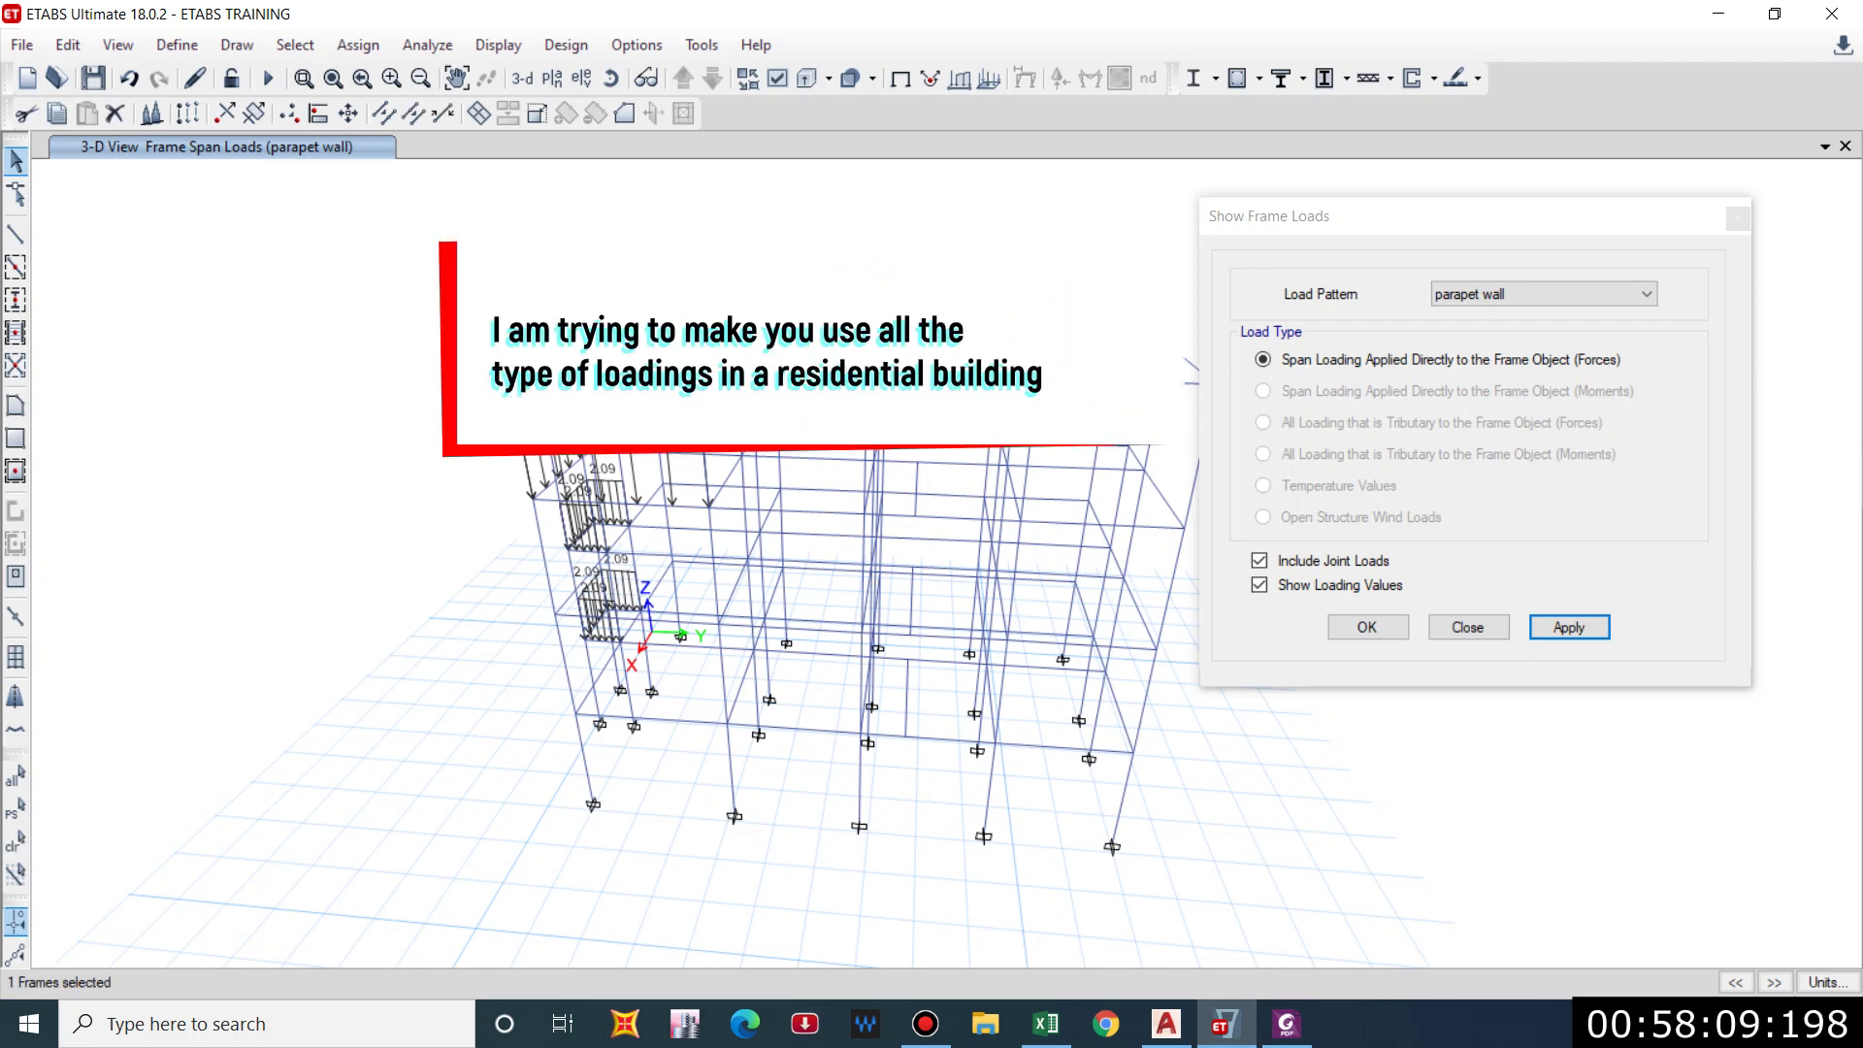
Select all perimeter beams of the upper roof and close the frame loads display settings.
{"action": "scroll", "coordinate": [873, 582], "scroll_direction": "up", "scroll_amount": 5}
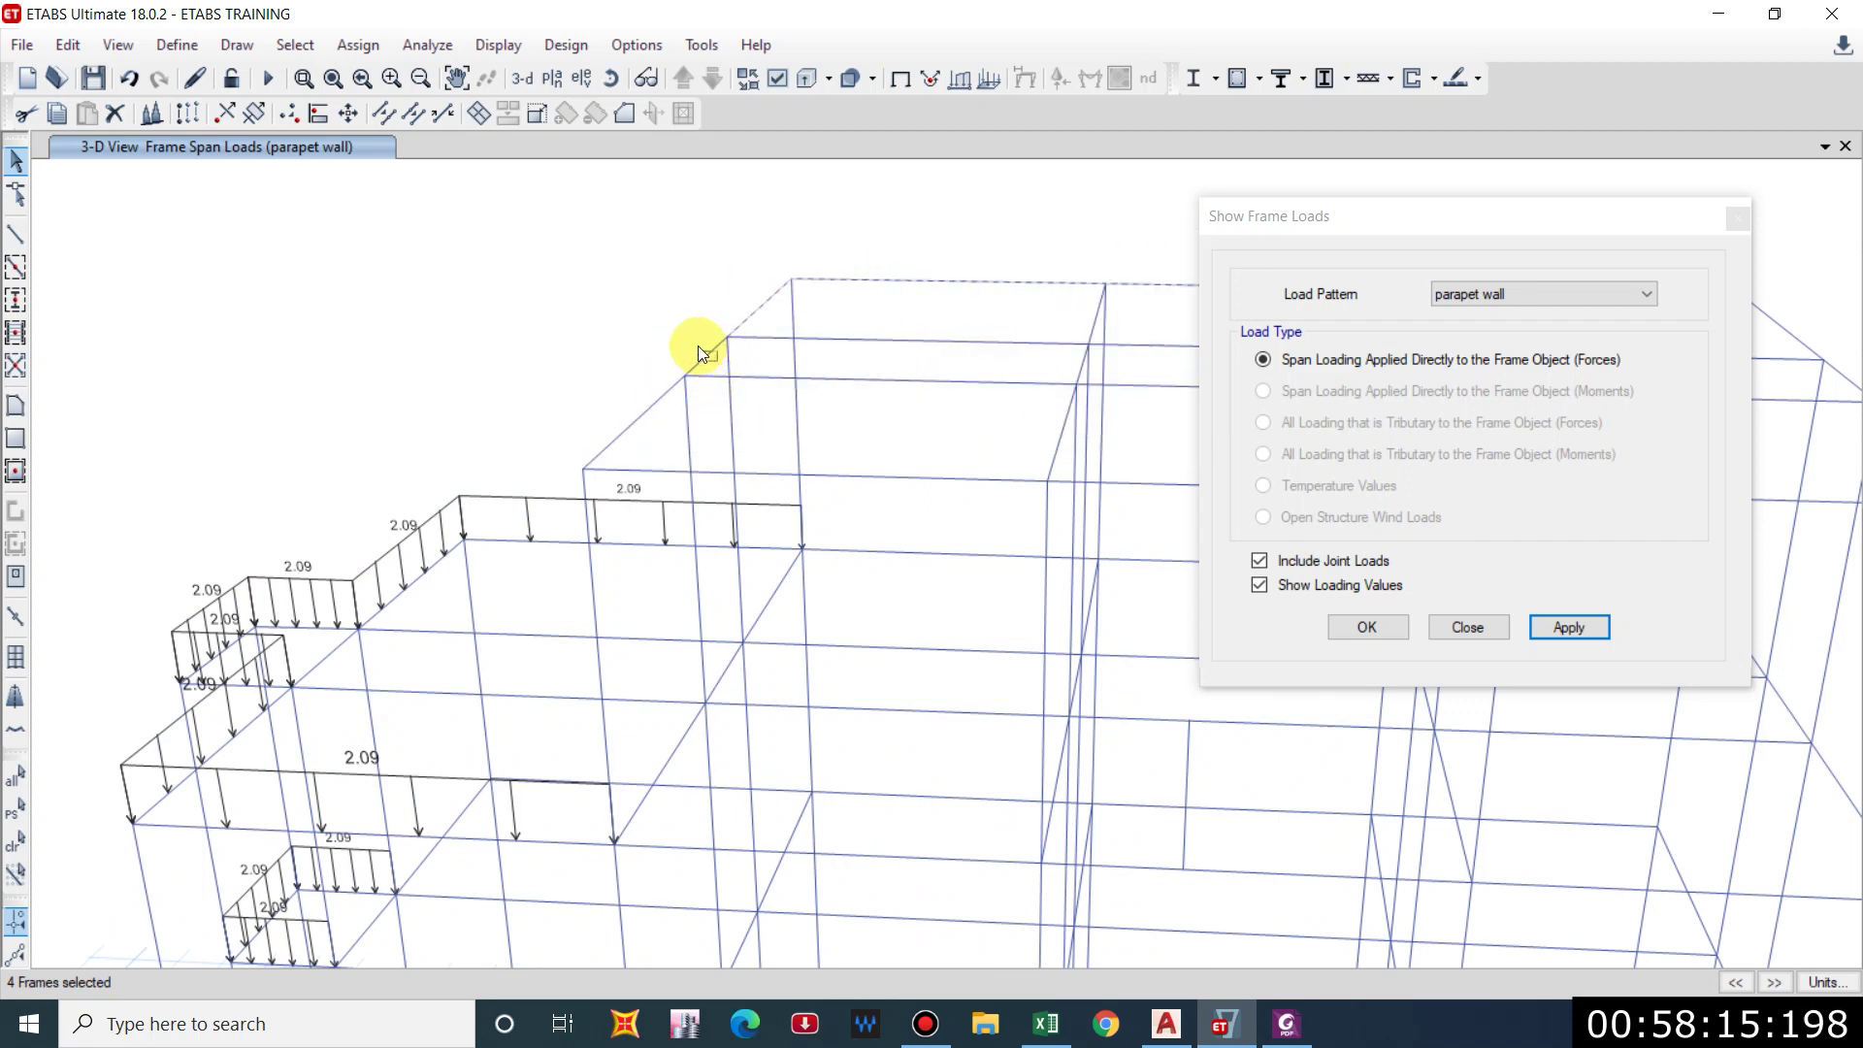
{"action": "left_click", "coordinate": [694, 351]}
{"action": "middle_click_drag", "start_coordinate": [692, 490], "coordinate": [613, 412], "text": "shift"}
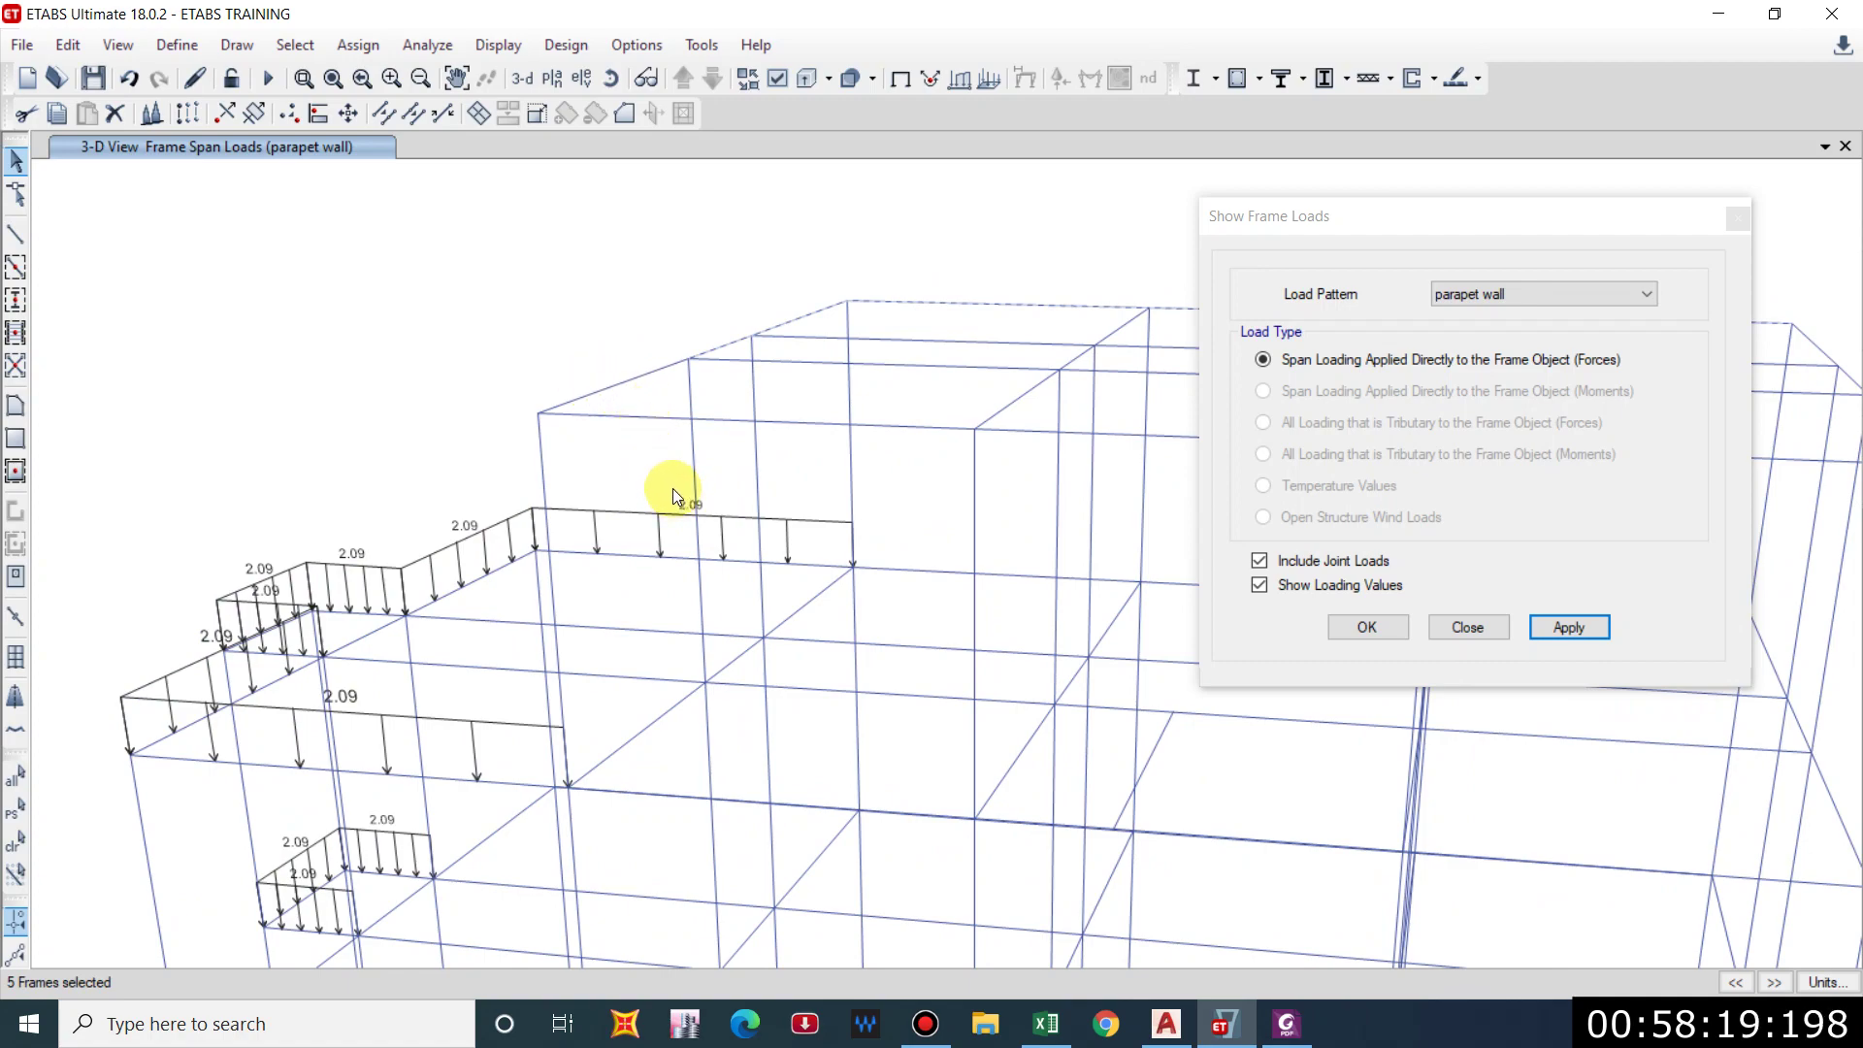
{"action": "middle_click_drag", "start_coordinate": [672, 487], "coordinate": [707, 311], "text": "shift"}
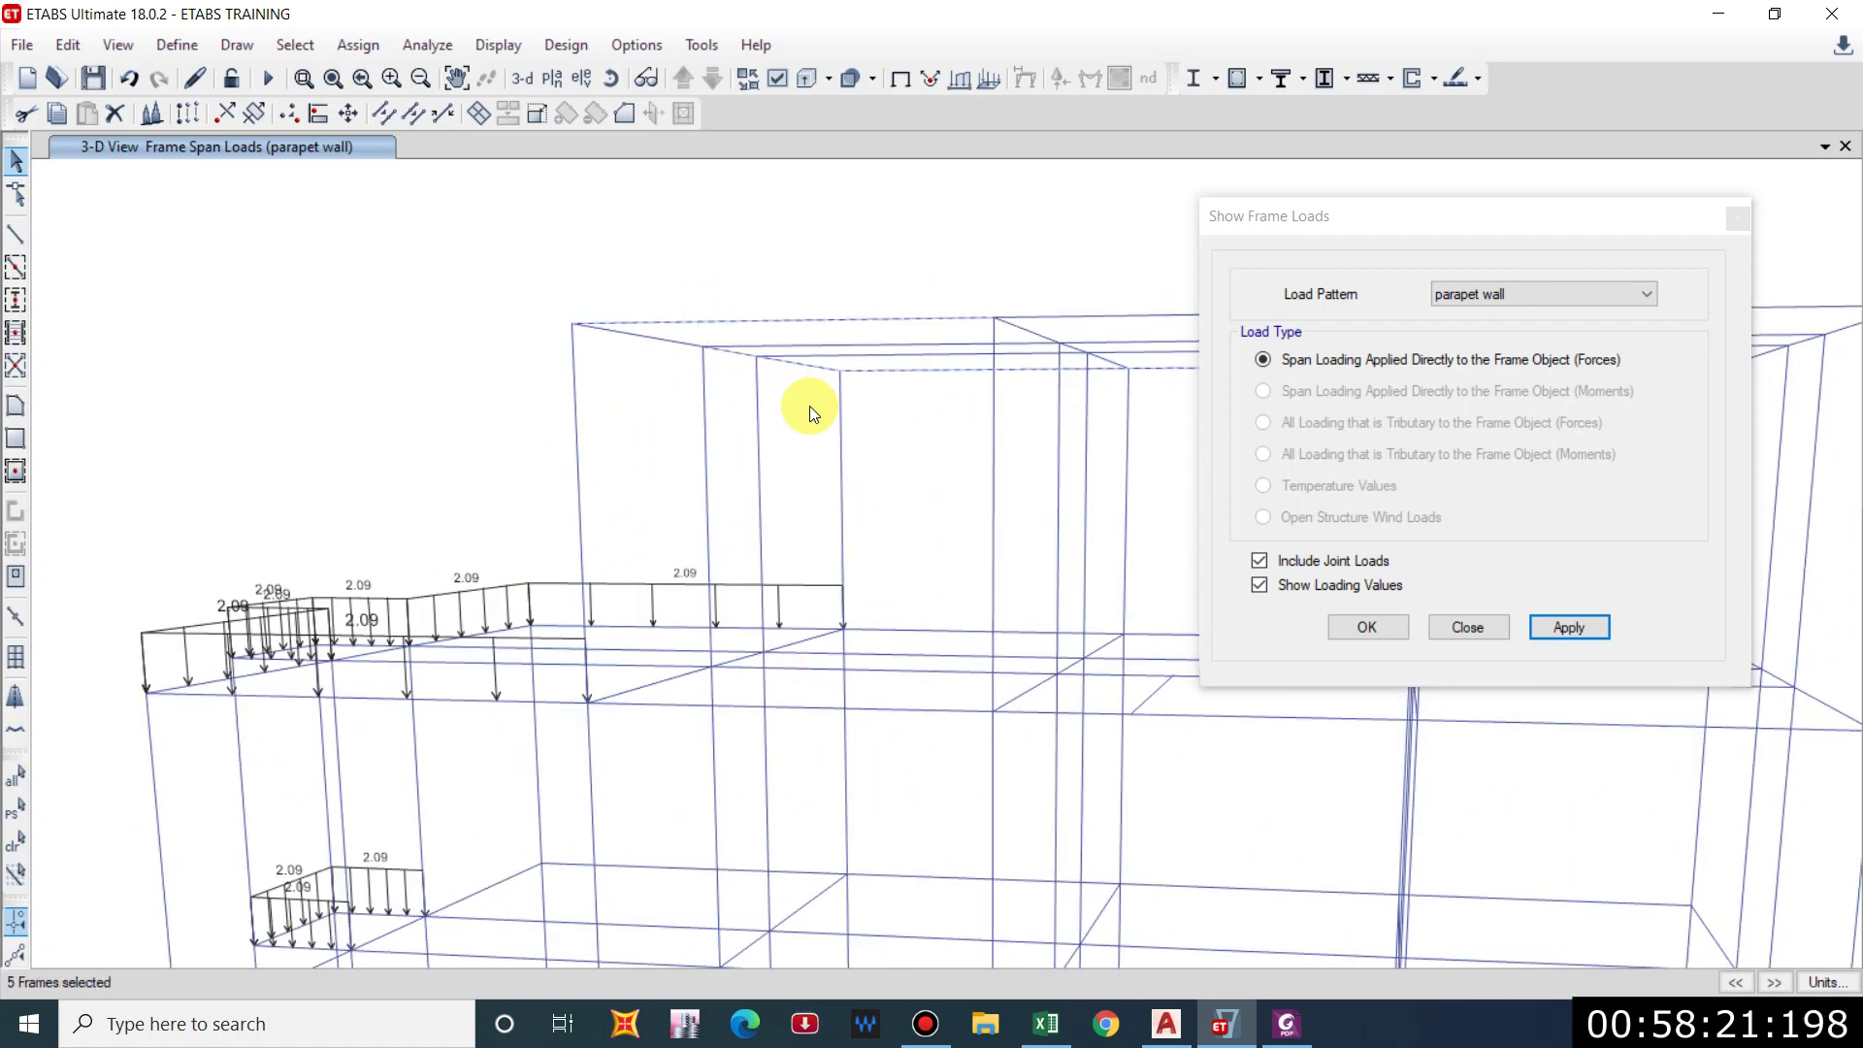
{"action": "middle_click_drag", "start_coordinate": [680, 451], "coordinate": [740, 449], "text": "shift"}
{"action": "scroll", "coordinate": [680, 485], "scroll_direction": "down", "scroll_amount": 5}
{"action": "middle_click_drag", "start_coordinate": [624, 528], "coordinate": [586, 412], "text": "shift"}
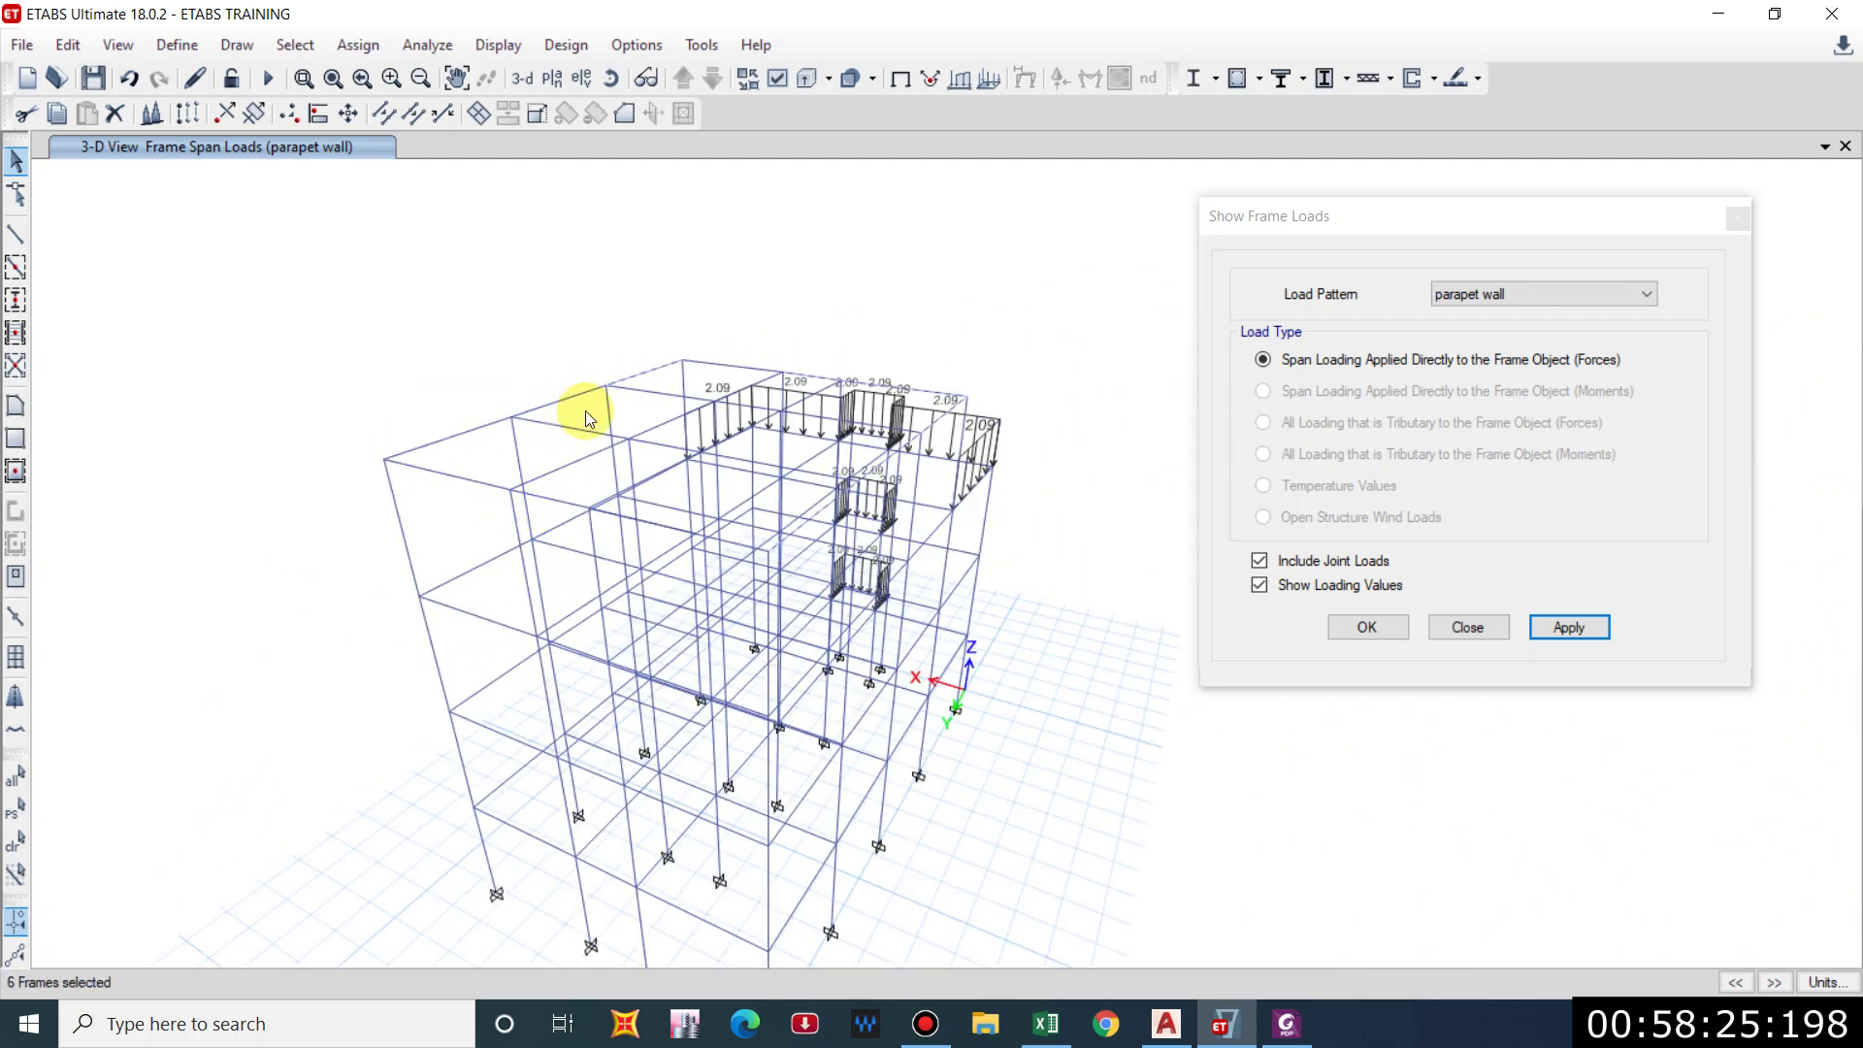
{"action": "left_click", "coordinate": [573, 398]}
{"action": "left_click_drag", "start_coordinate": [483, 444], "coordinate": [429, 409]}
{"action": "left_click", "coordinate": [622, 549]}
{"action": "middle_click_drag", "start_coordinate": [621, 549], "coordinate": [555, 532], "text": "shift"}
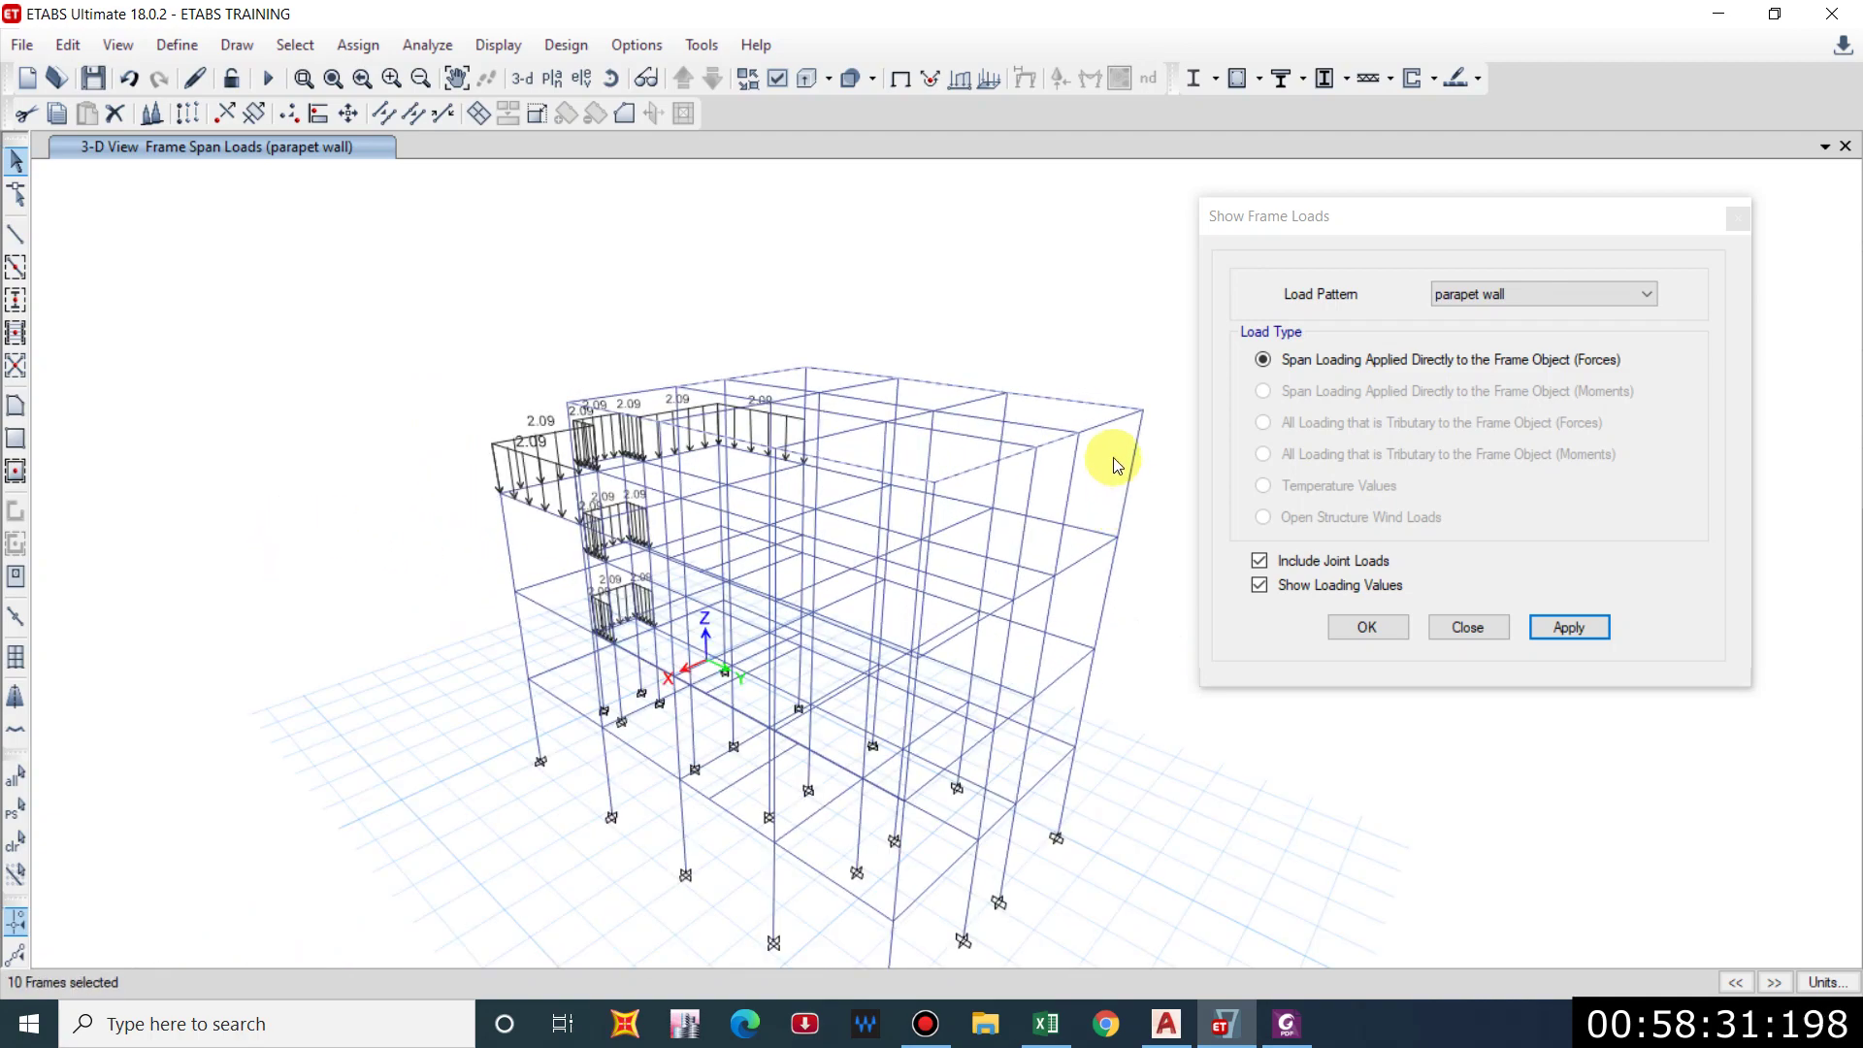
{"action": "left_click", "coordinate": [1110, 429]}
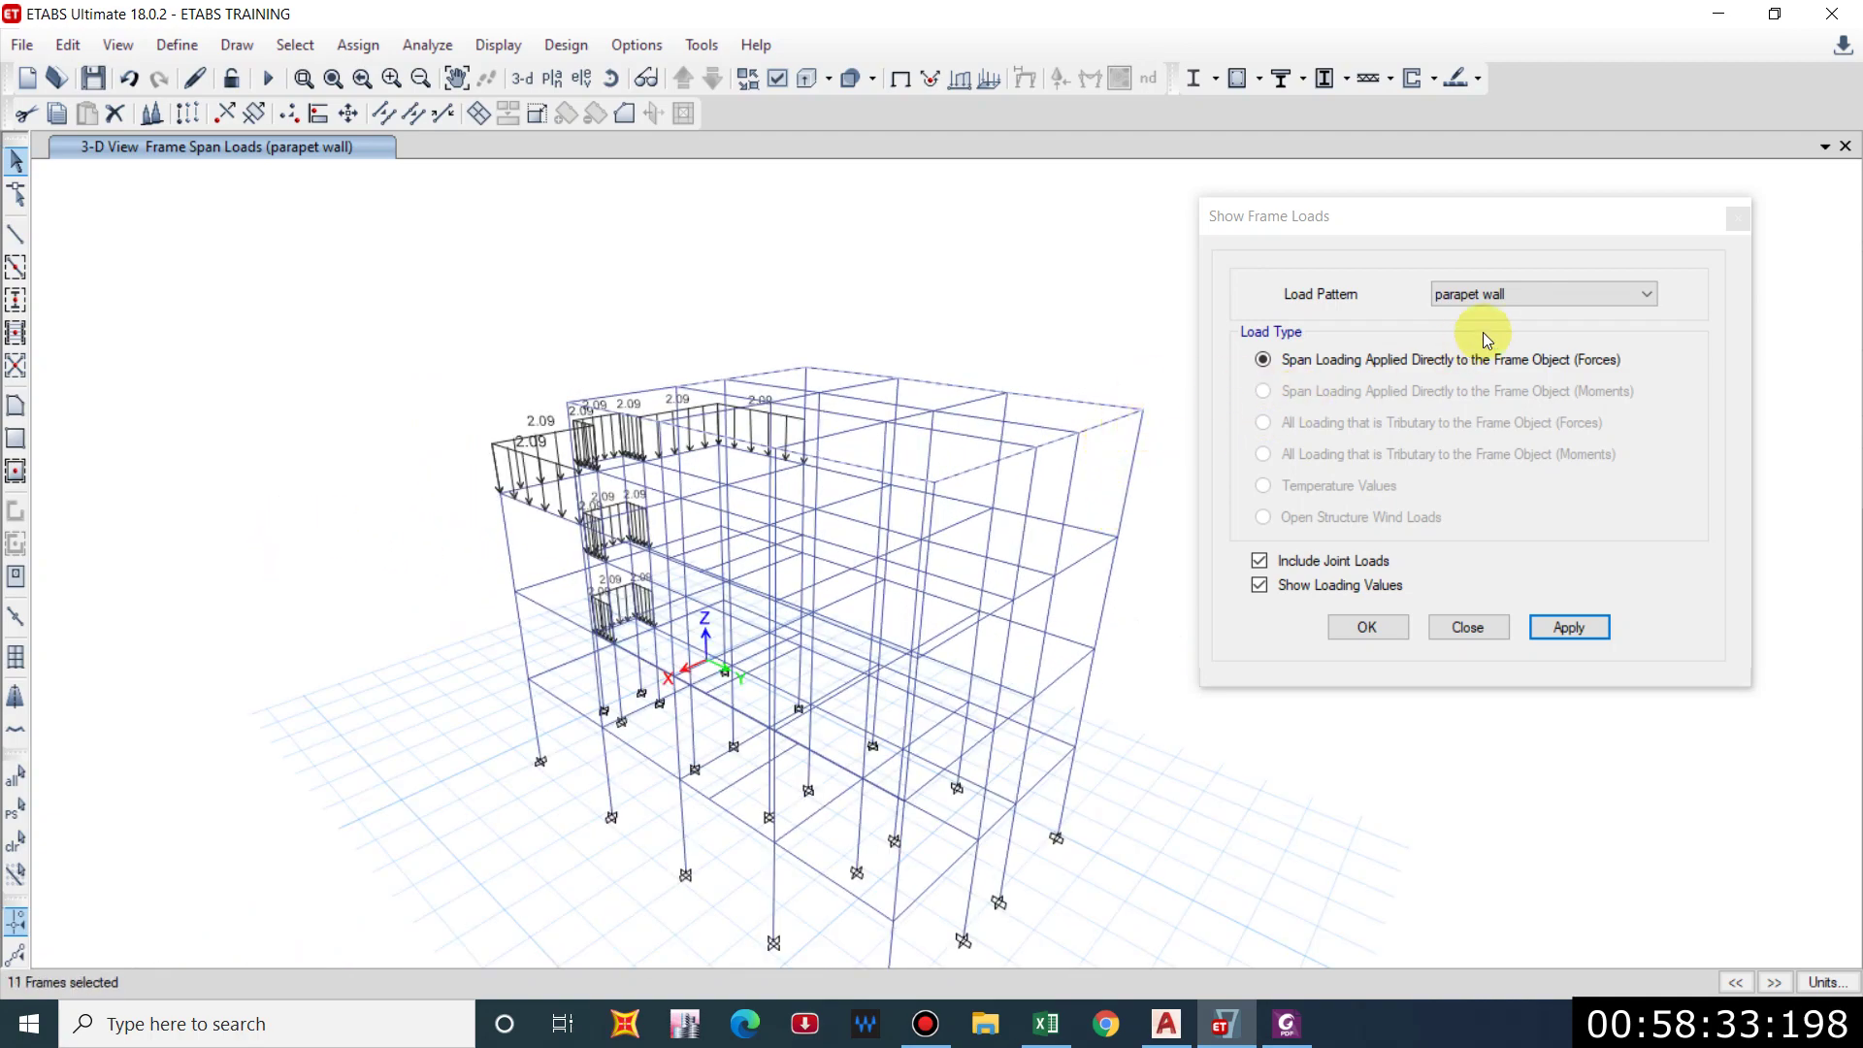
{"action": "left_click", "coordinate": [1738, 219]}
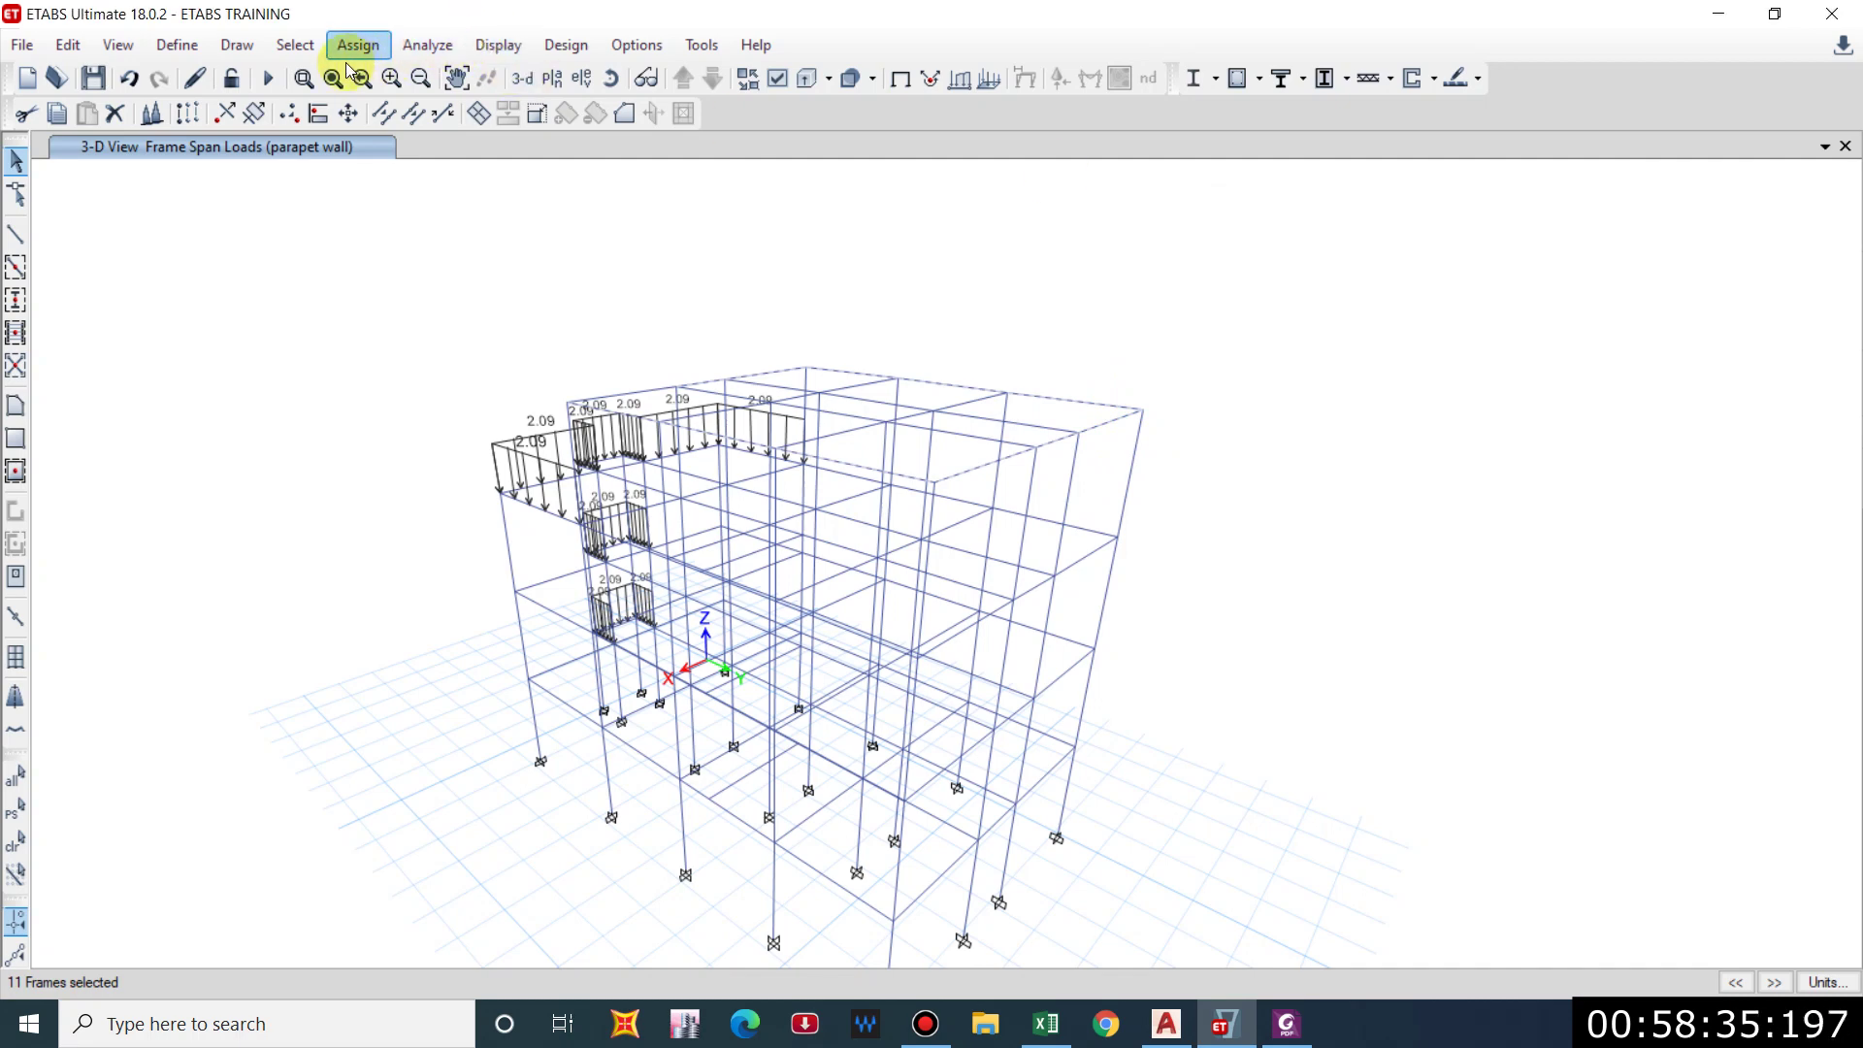
Assign a uniform gravity load of 2.09 kN/m in the parapet wall pattern to the selected roof edge beams, replacing existing loads.
{"action": "left_click", "coordinate": [359, 46]}
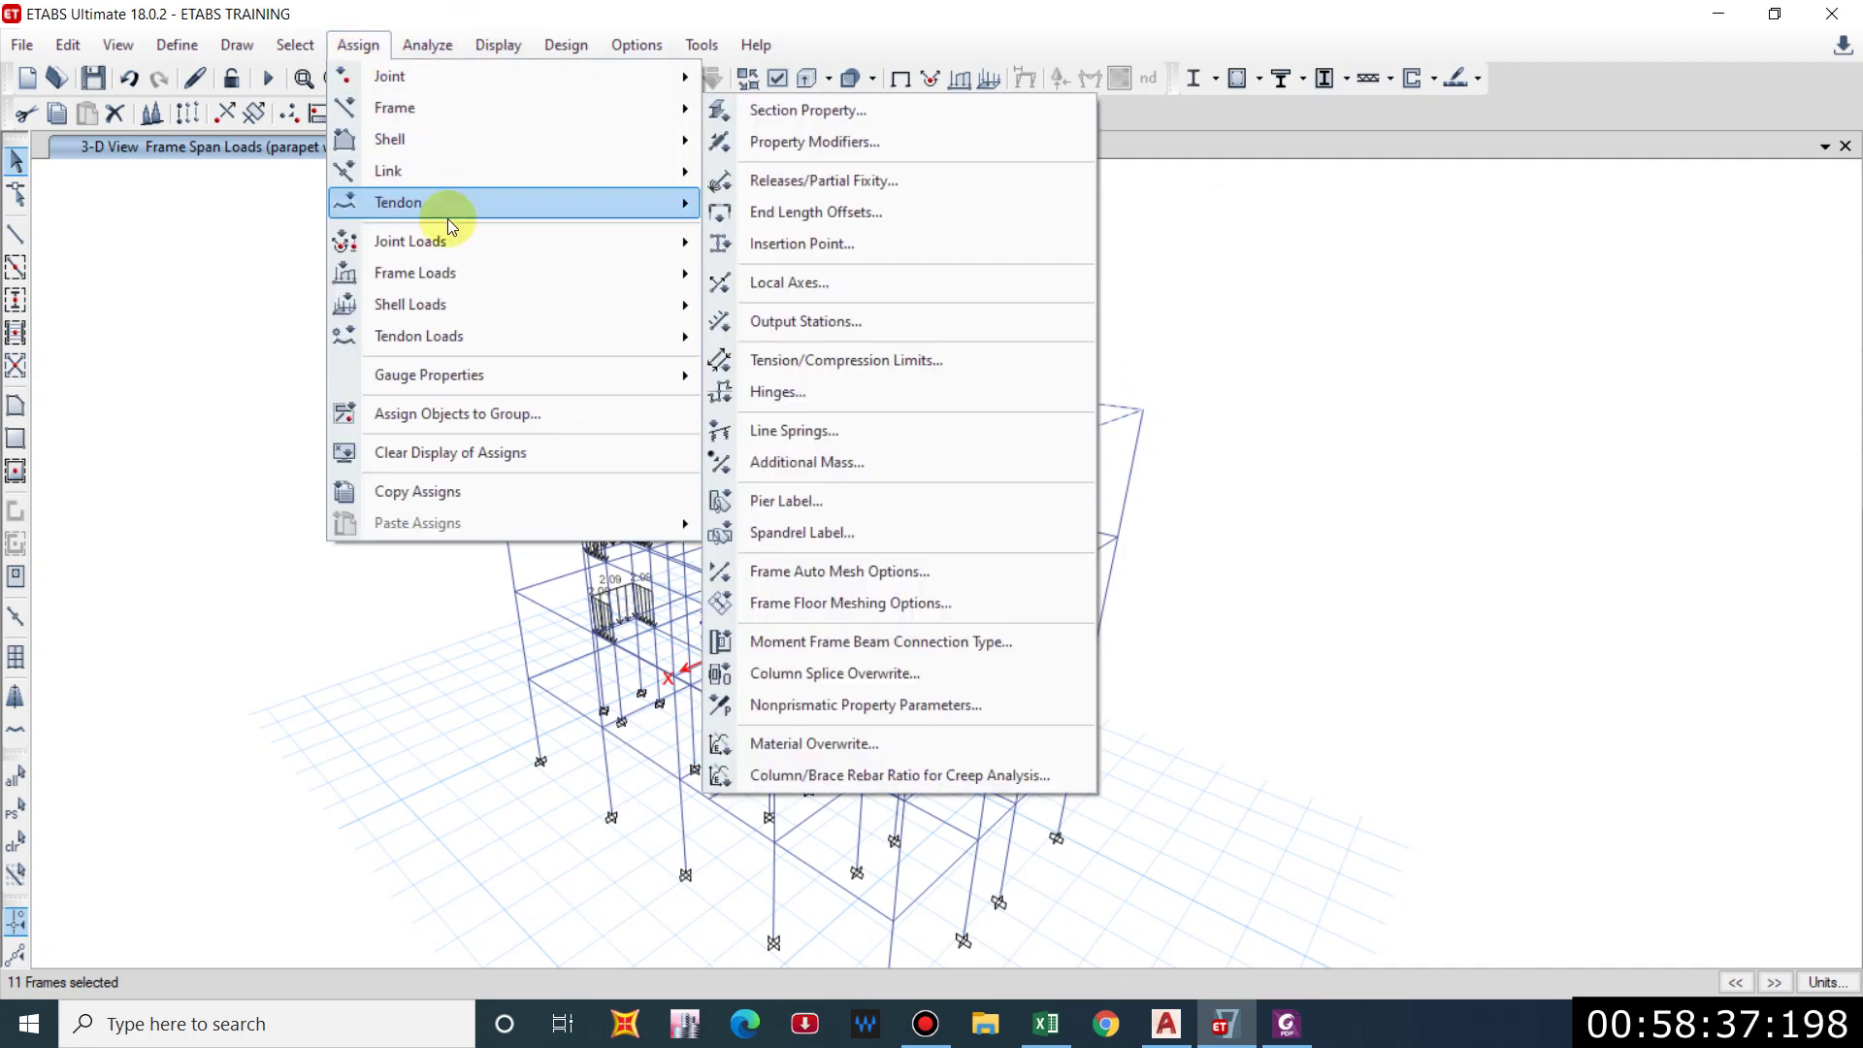
{"action": "mouse_move", "coordinate": [434, 270]}
{"action": "left_click", "coordinate": [772, 308]}
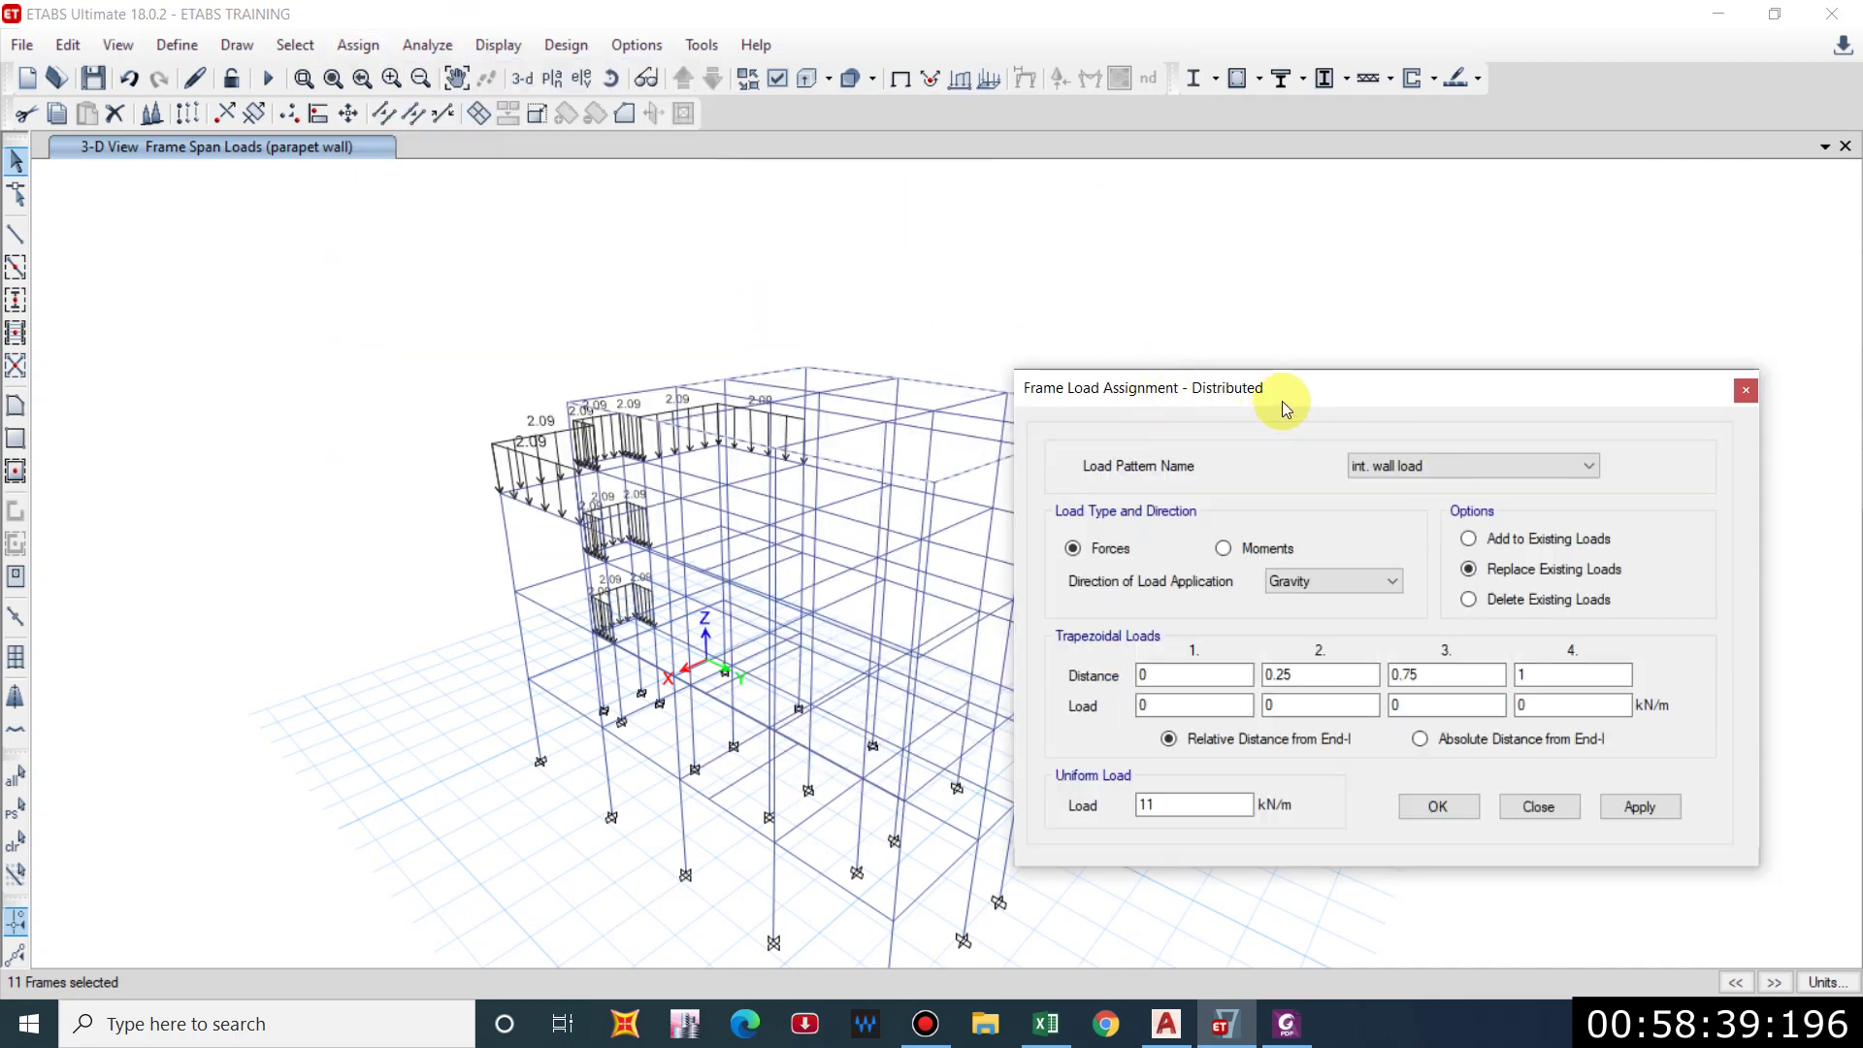
{"action": "left_click_drag", "start_coordinate": [1283, 407], "coordinate": [1467, 338]}
{"action": "left_click", "coordinate": [1551, 396]}
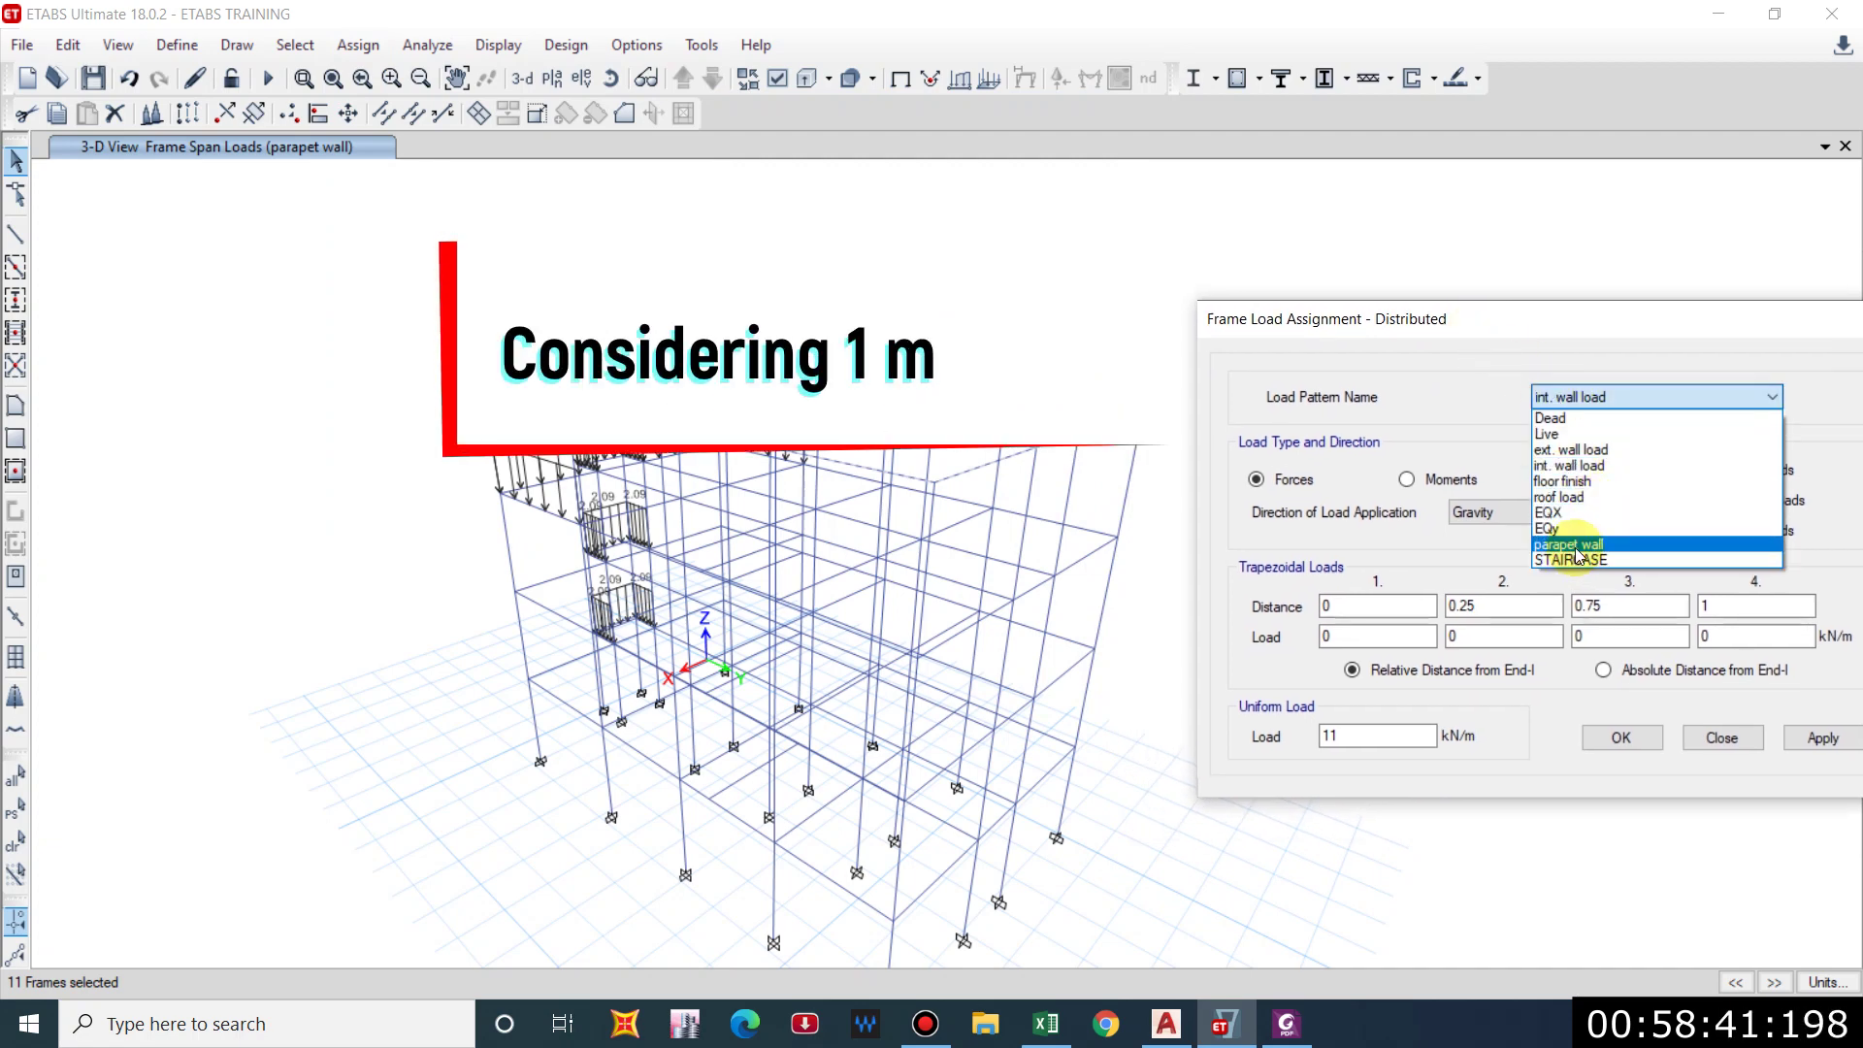
{"action": "left_click", "coordinate": [1577, 545]}
{"action": "left_click", "coordinate": [1821, 738]}
{"action": "double_click", "coordinate": [1378, 735]}
{"action": "type", "text": "2.0"}
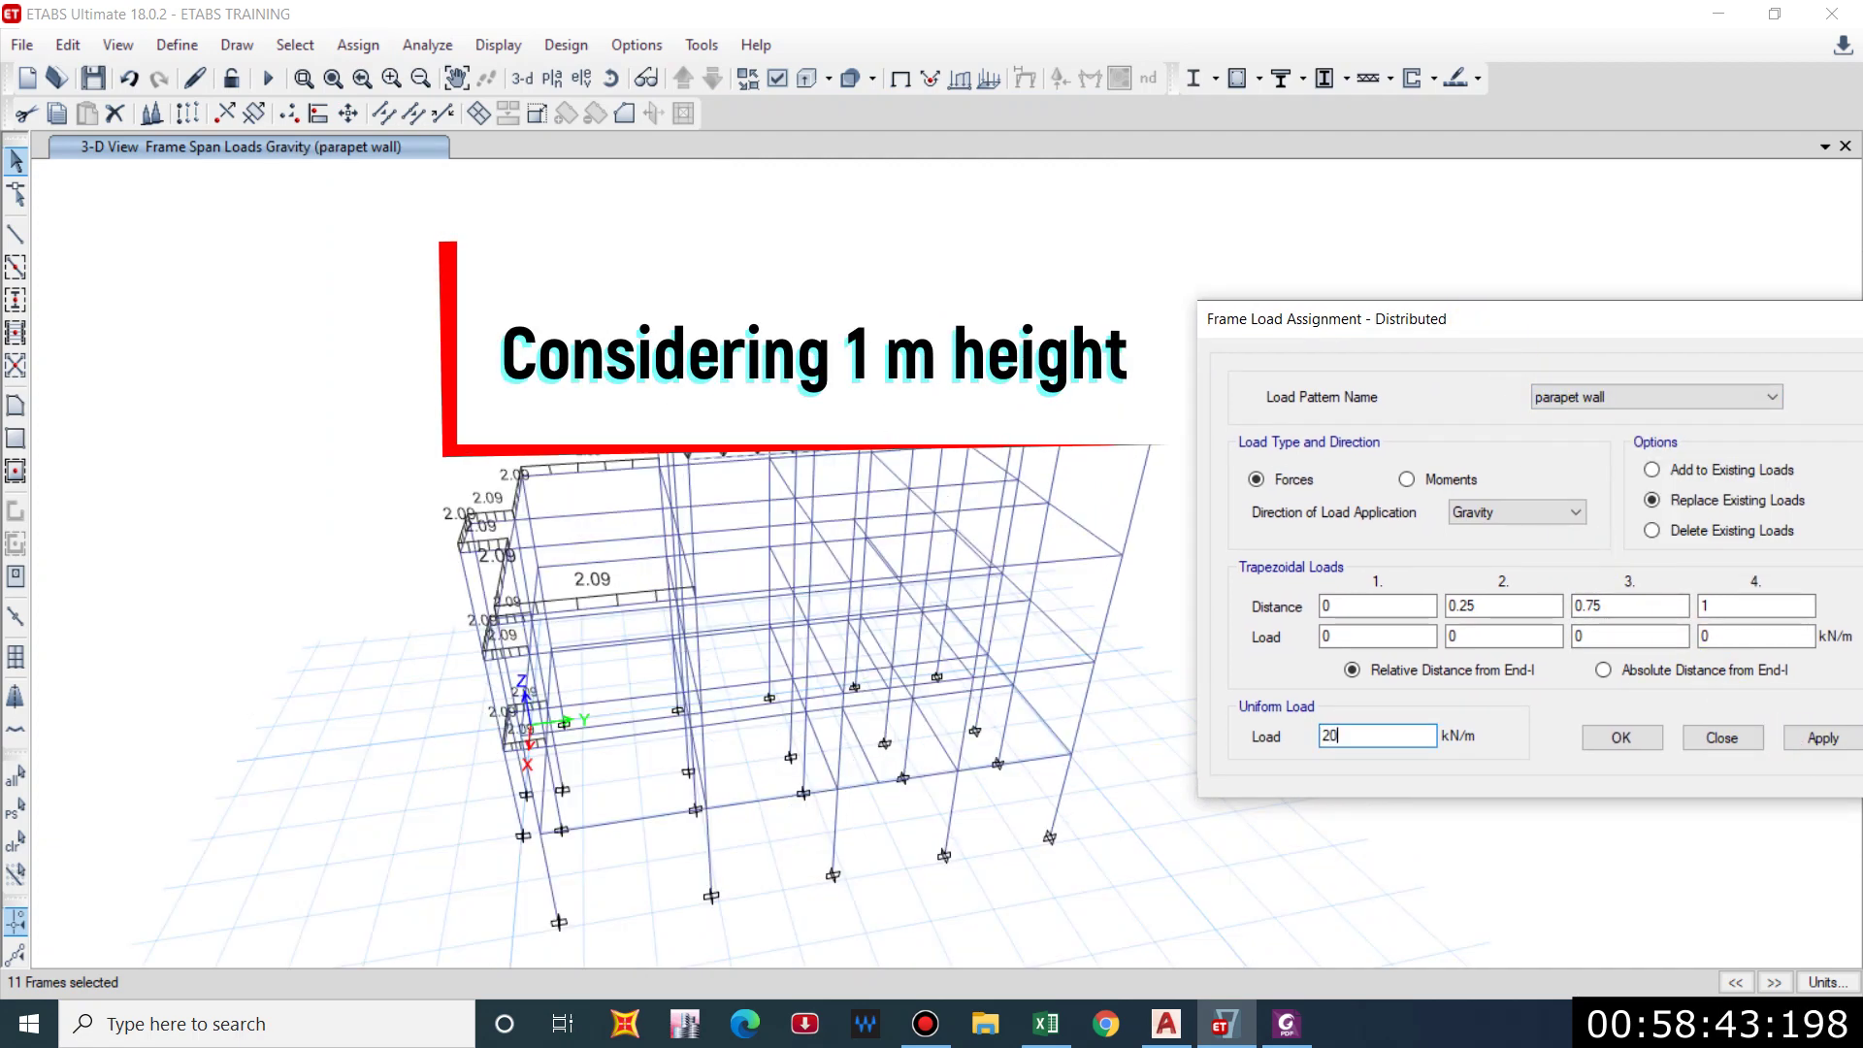
{"action": "type", "text": "9"}
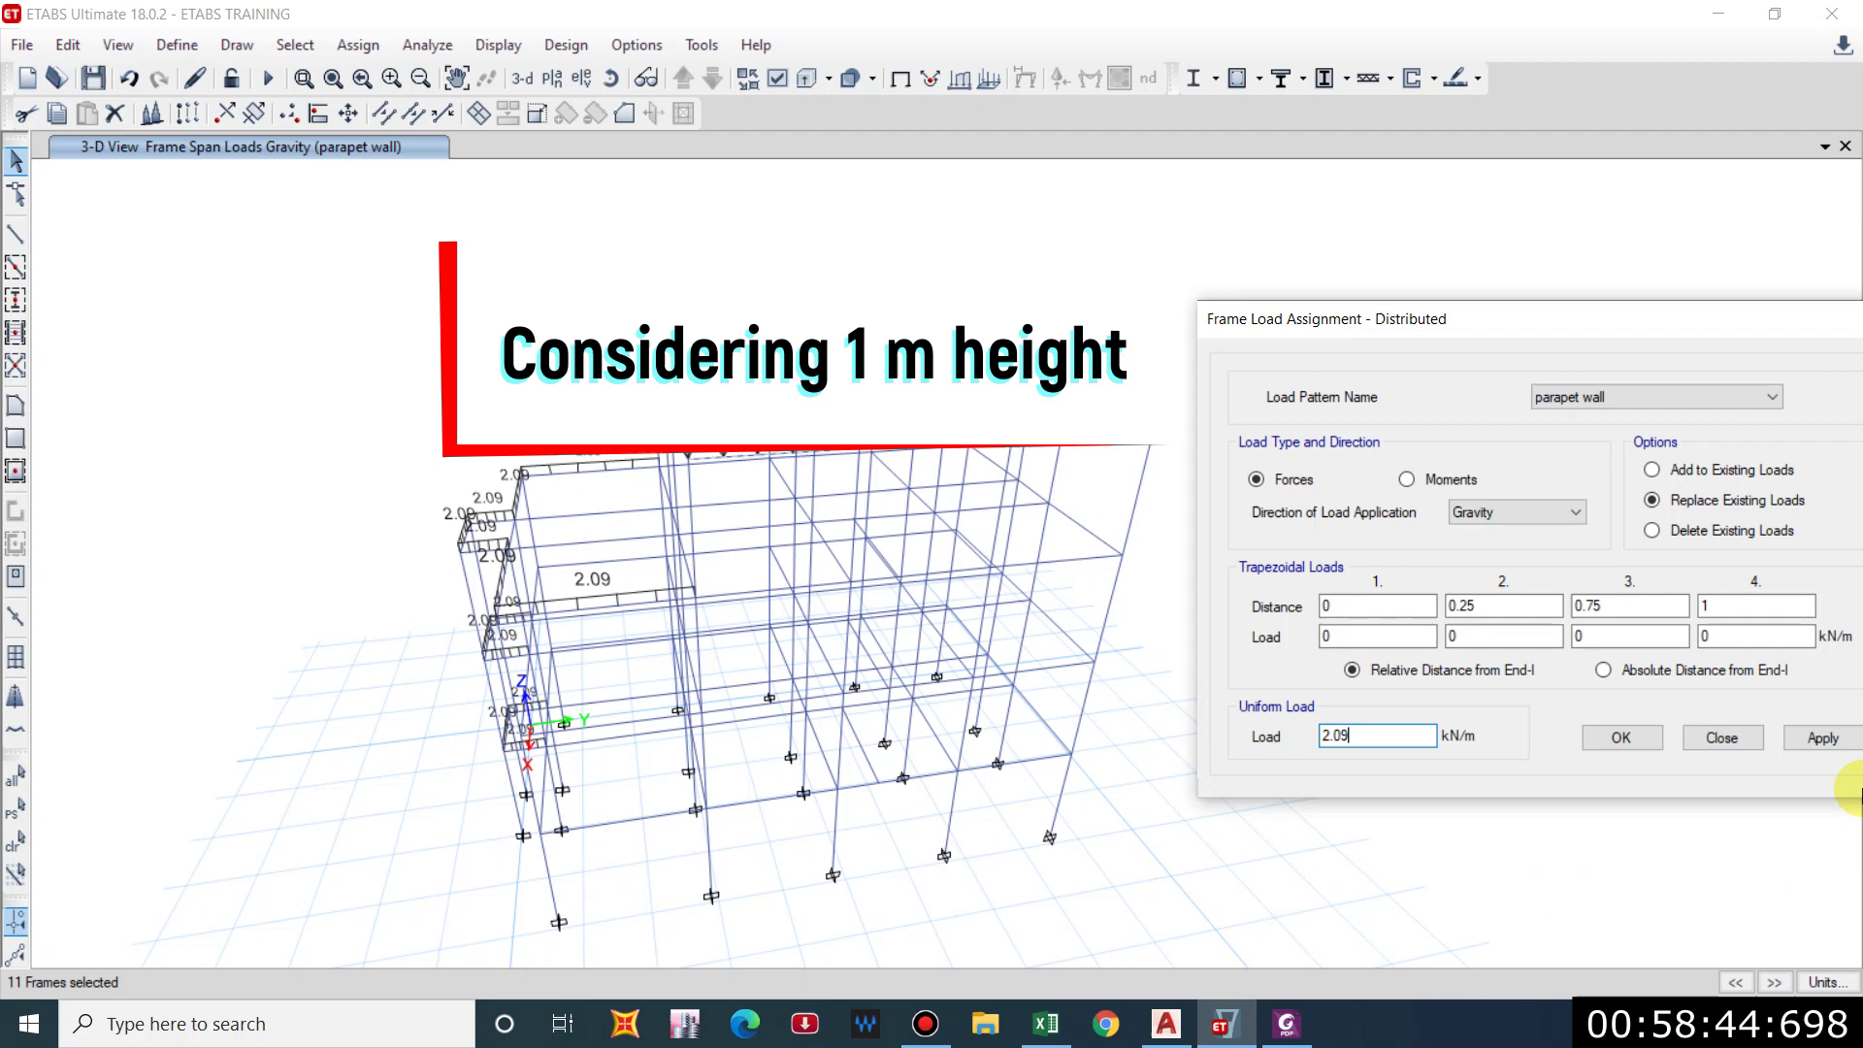
{"action": "left_click", "coordinate": [1844, 748]}
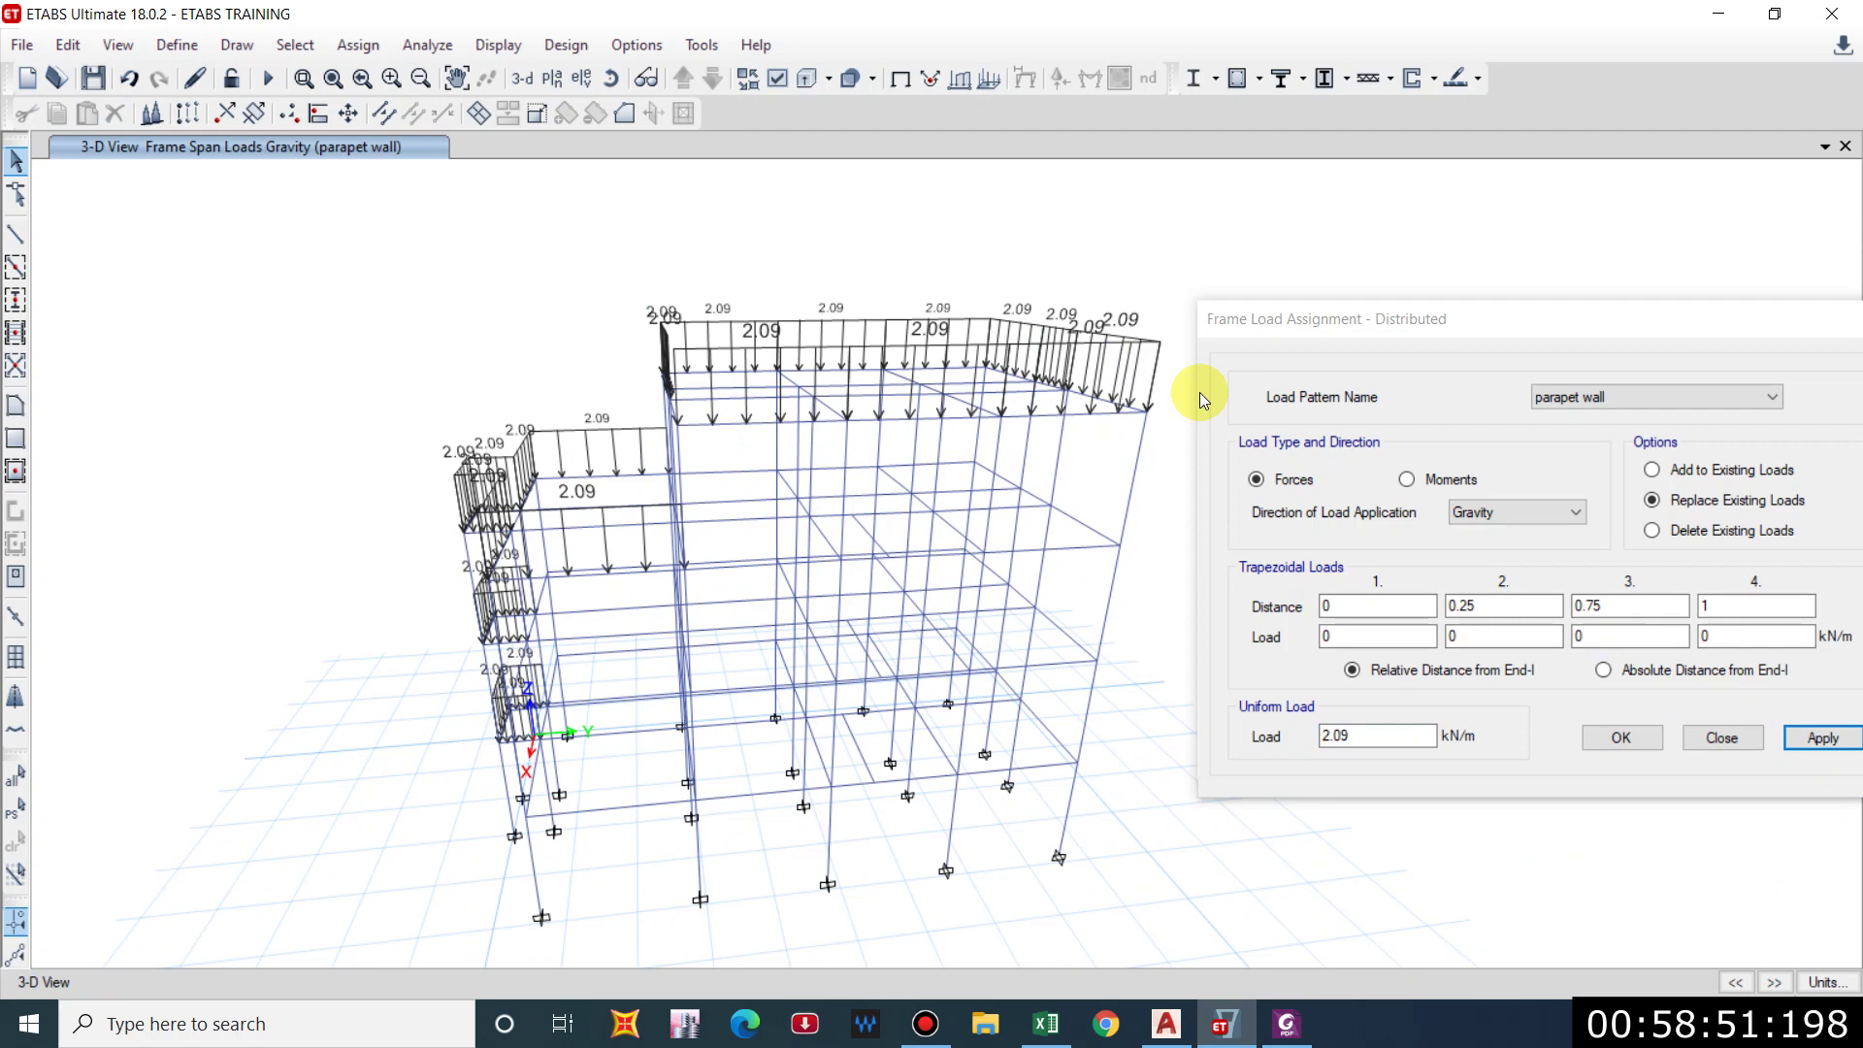
{"action": "left_click_drag", "start_coordinate": [1528, 319], "coordinate": [1279, 332]}
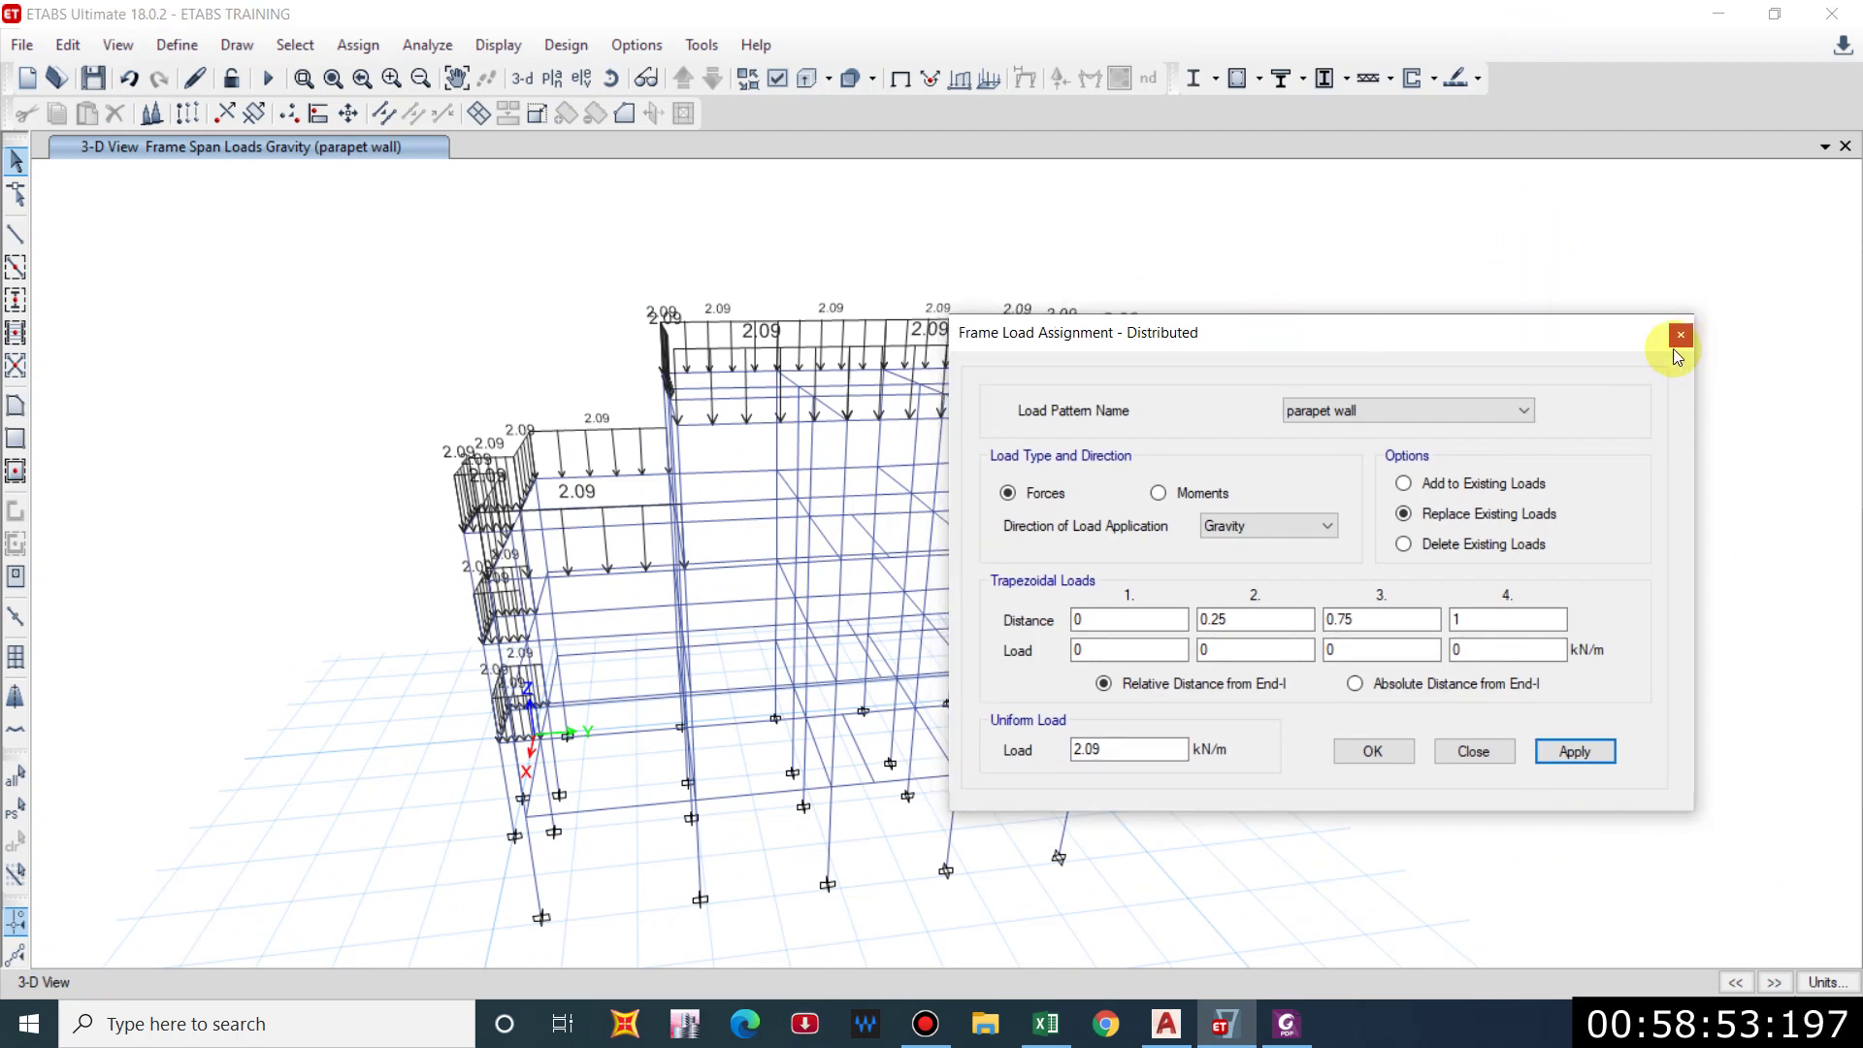
{"action": "left_click", "coordinate": [1681, 336]}
Show all objects of the model, inspect the parapet loads in 3D, and restore the plain undeformed view.
{"action": "right_click", "coordinate": [313, 342]}
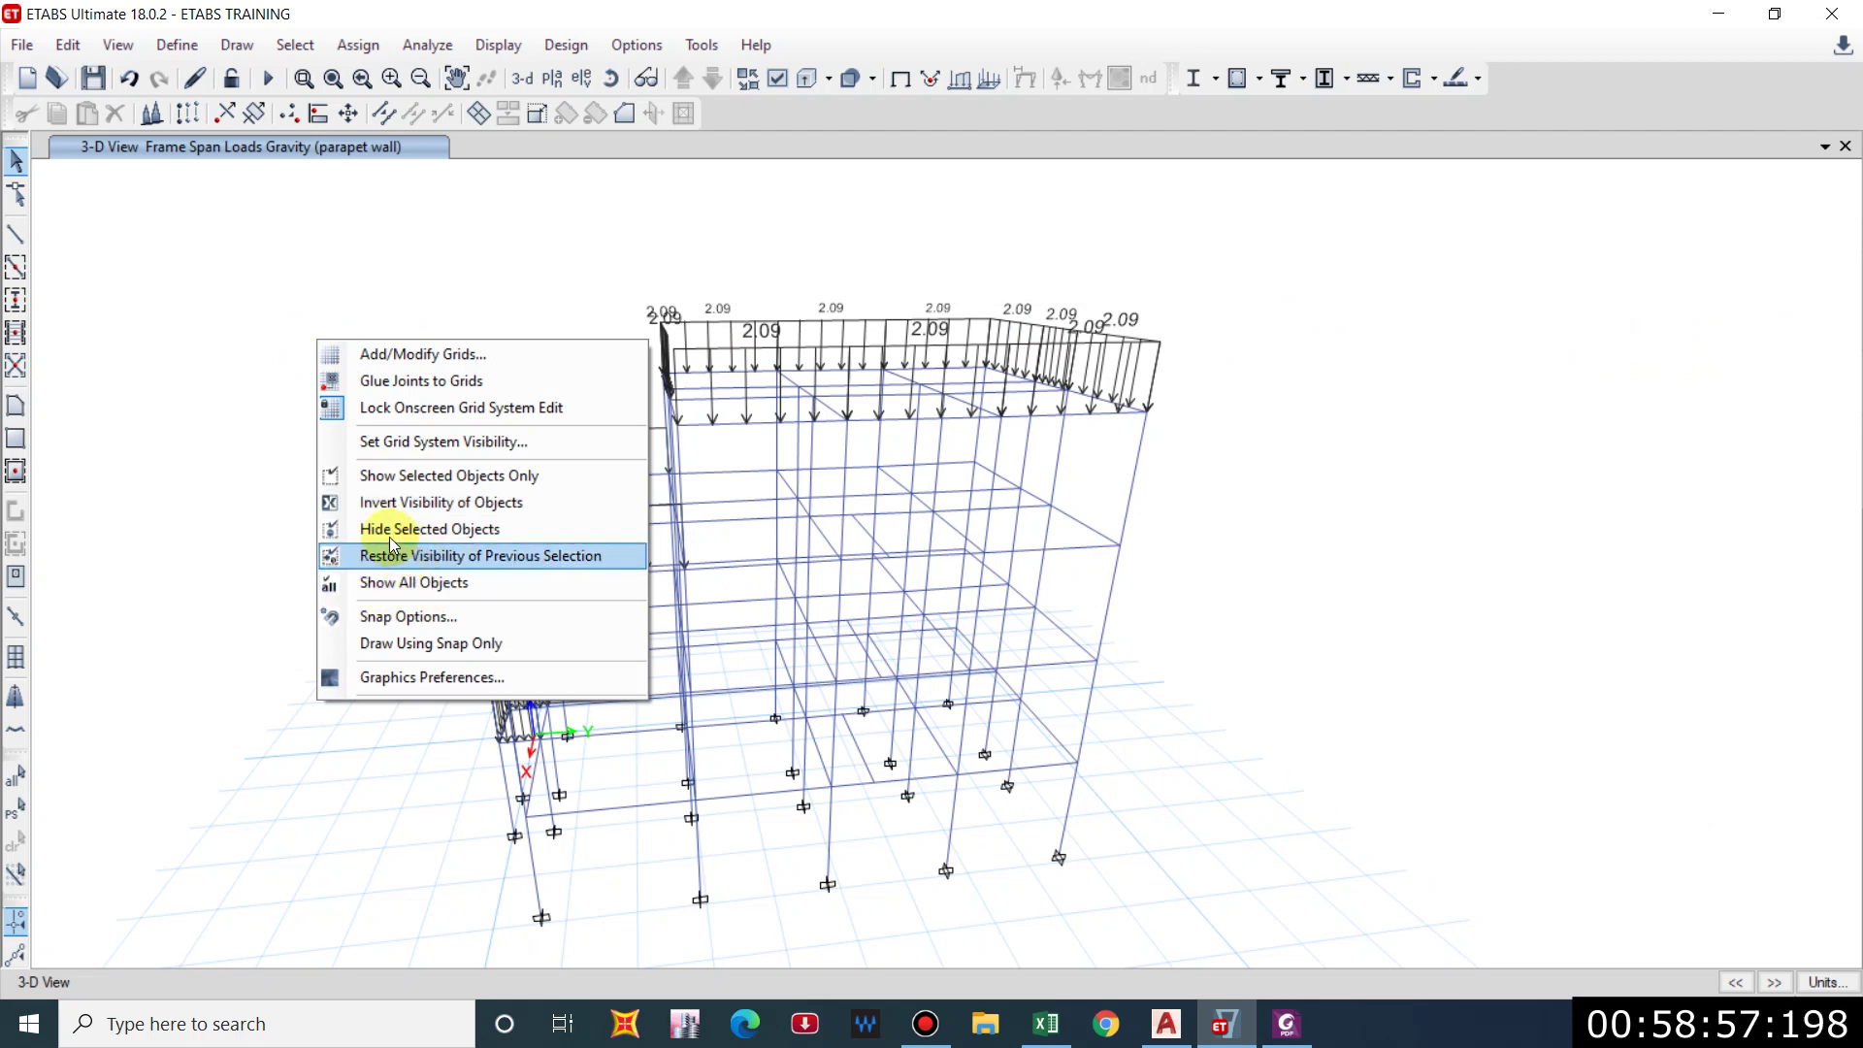
{"action": "left_click", "coordinate": [417, 582]}
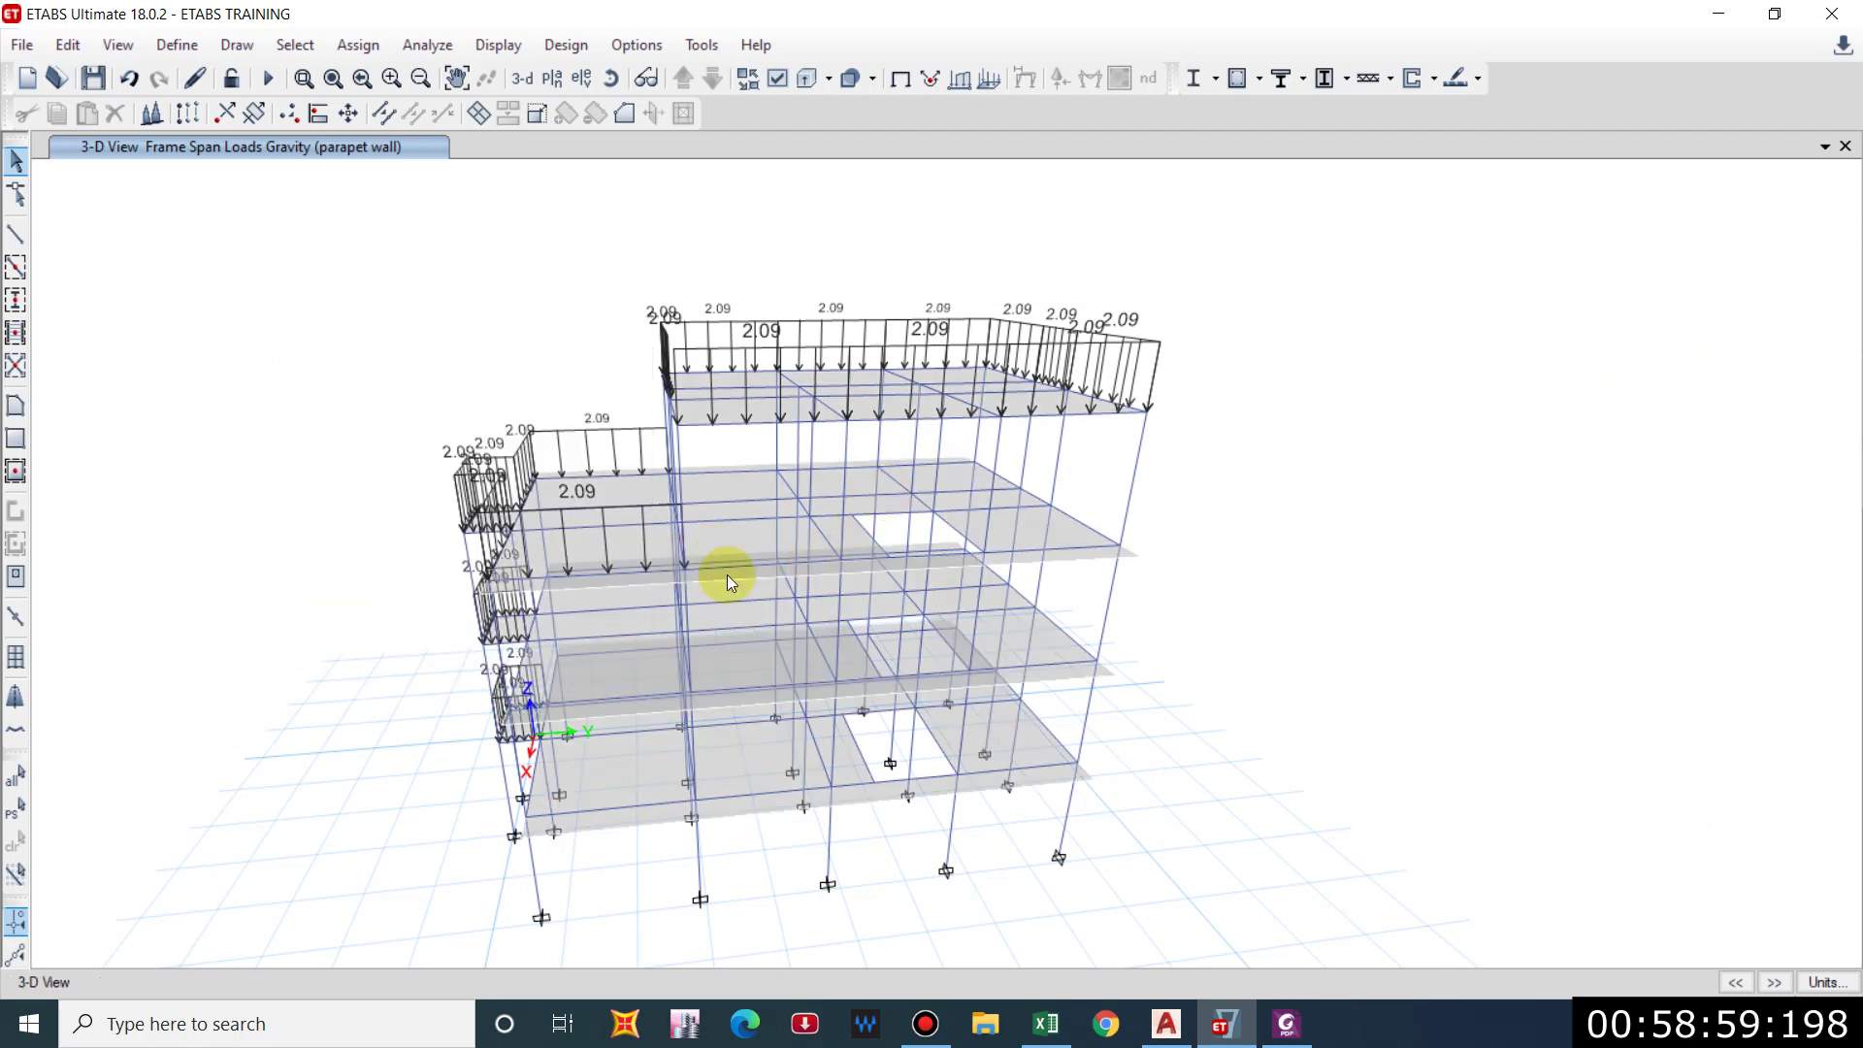
{"action": "middle_click_drag", "start_coordinate": [645, 590], "coordinate": [417, 630], "text": "shift"}
{"action": "middle_click_drag", "start_coordinate": [187, 645], "coordinate": [1170, 497], "text": "shift"}
{"action": "middle_click_drag", "start_coordinate": [1252, 551], "coordinate": [929, 394], "text": "shift"}
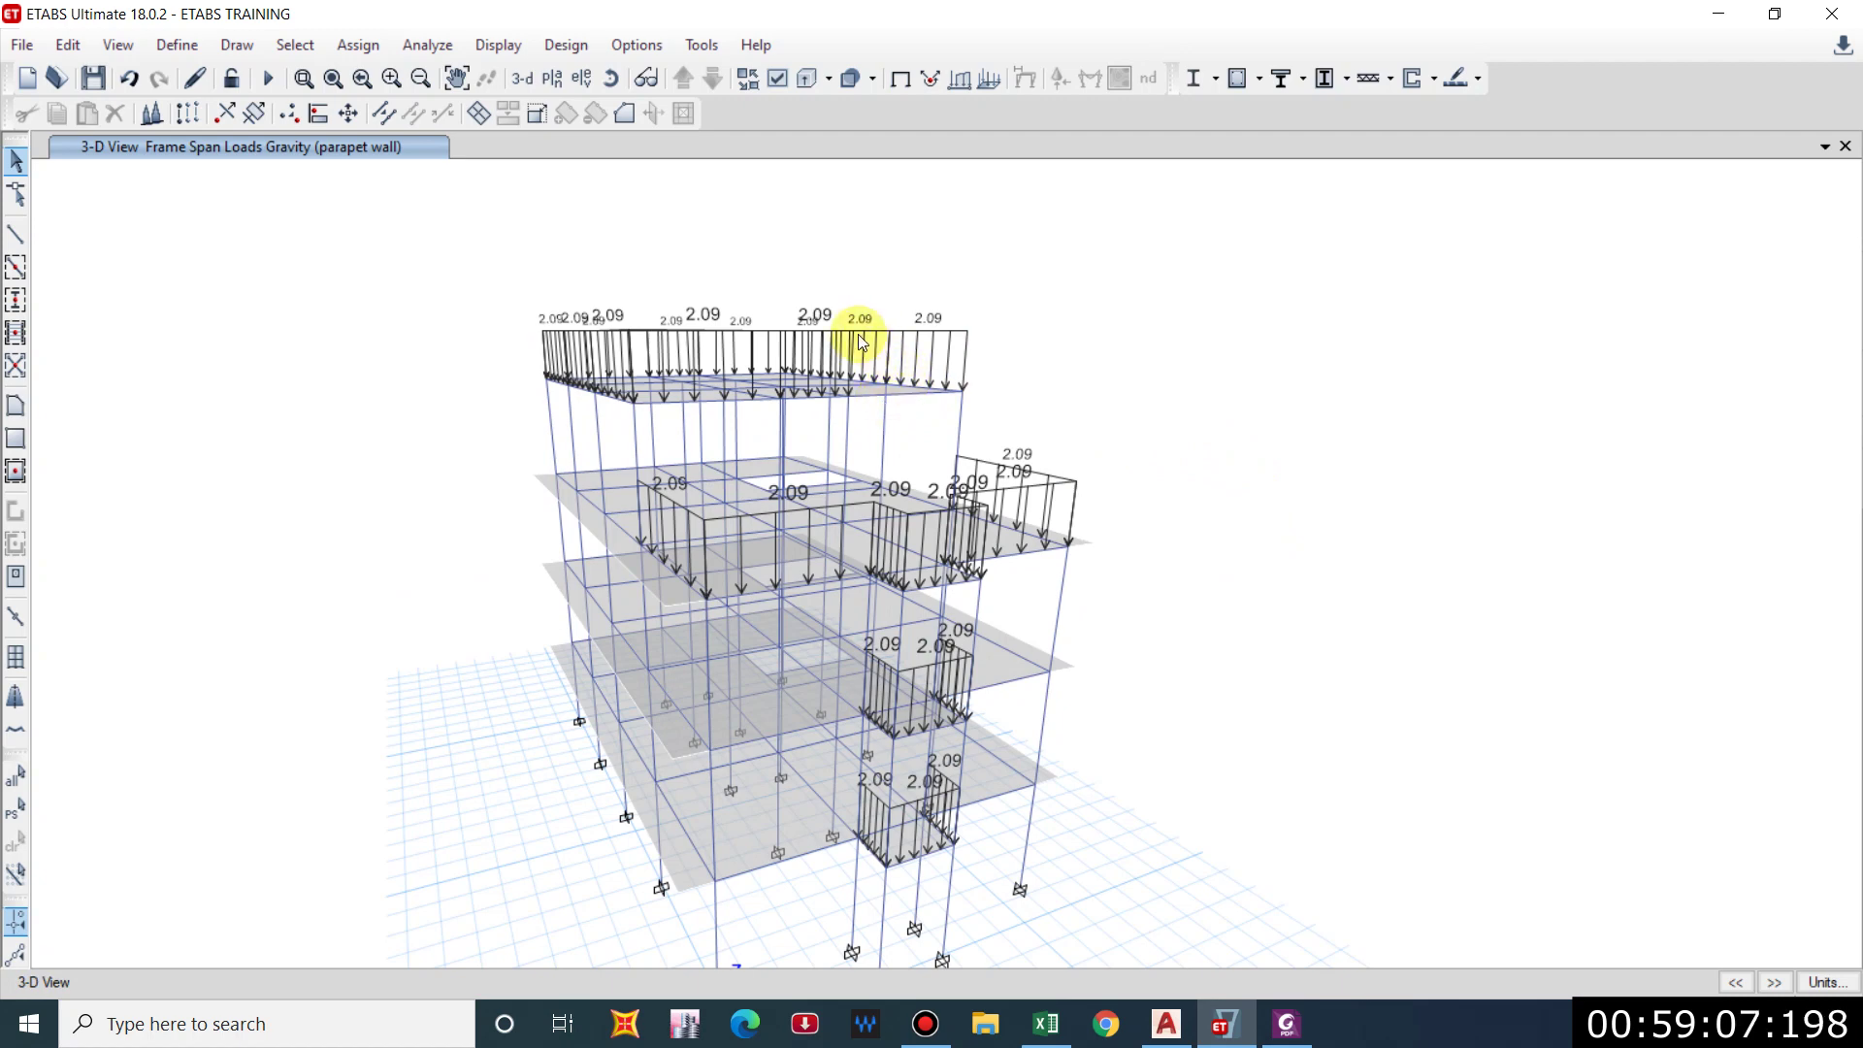
{"action": "left_click", "coordinate": [900, 77]}
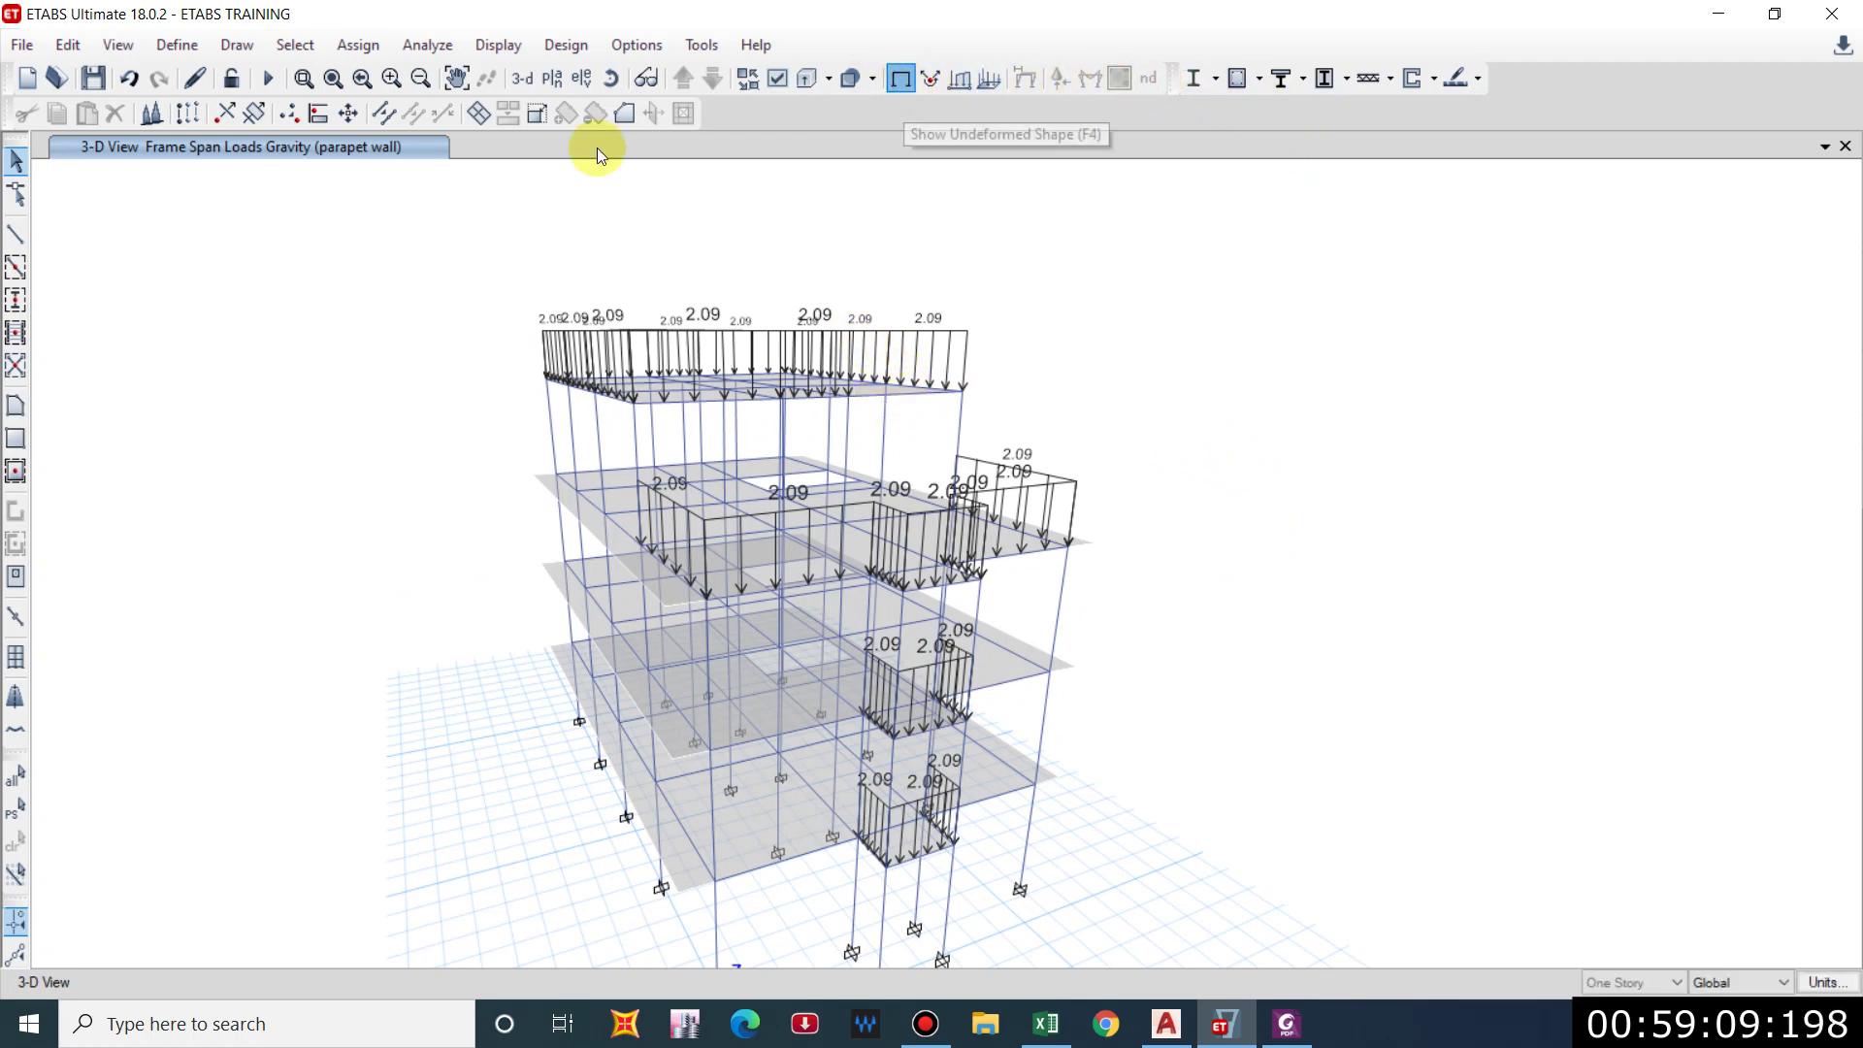
Select all shells that have the Slab property.
{"action": "left_click", "coordinate": [295, 45]}
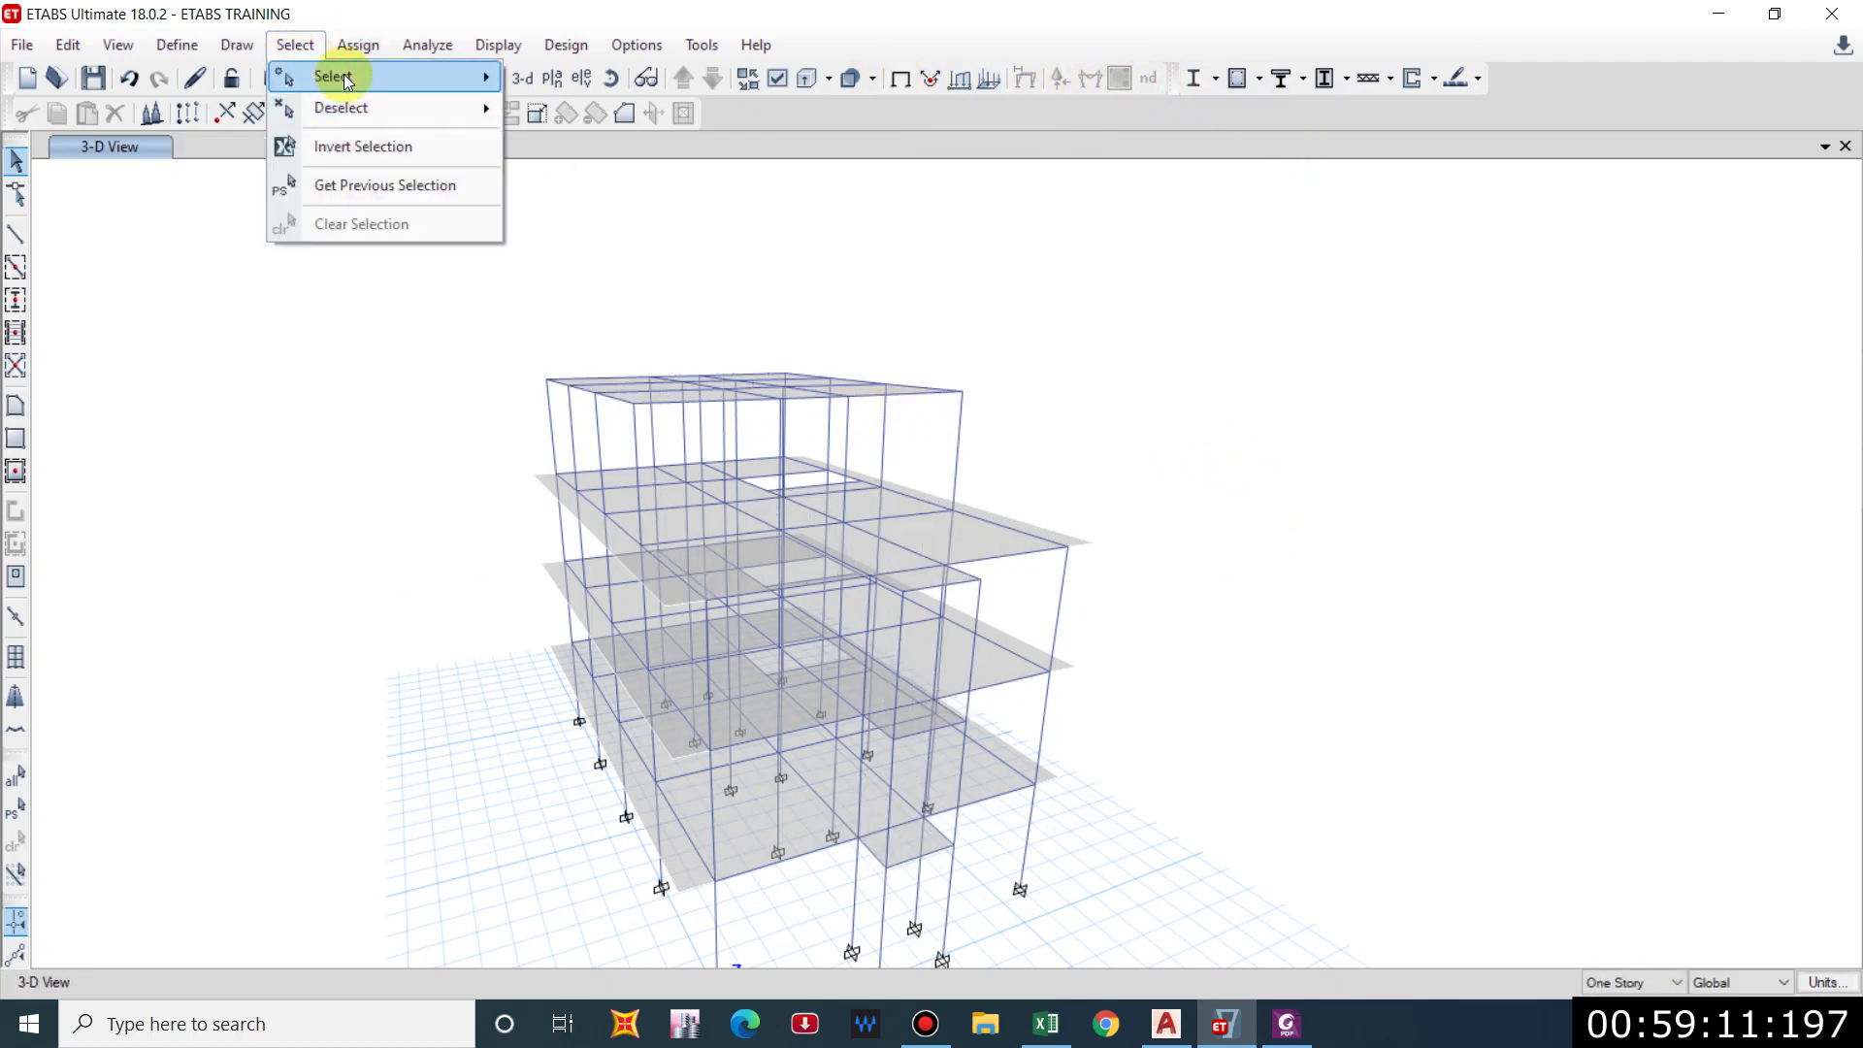
{"action": "mouse_move", "coordinate": [335, 75]}
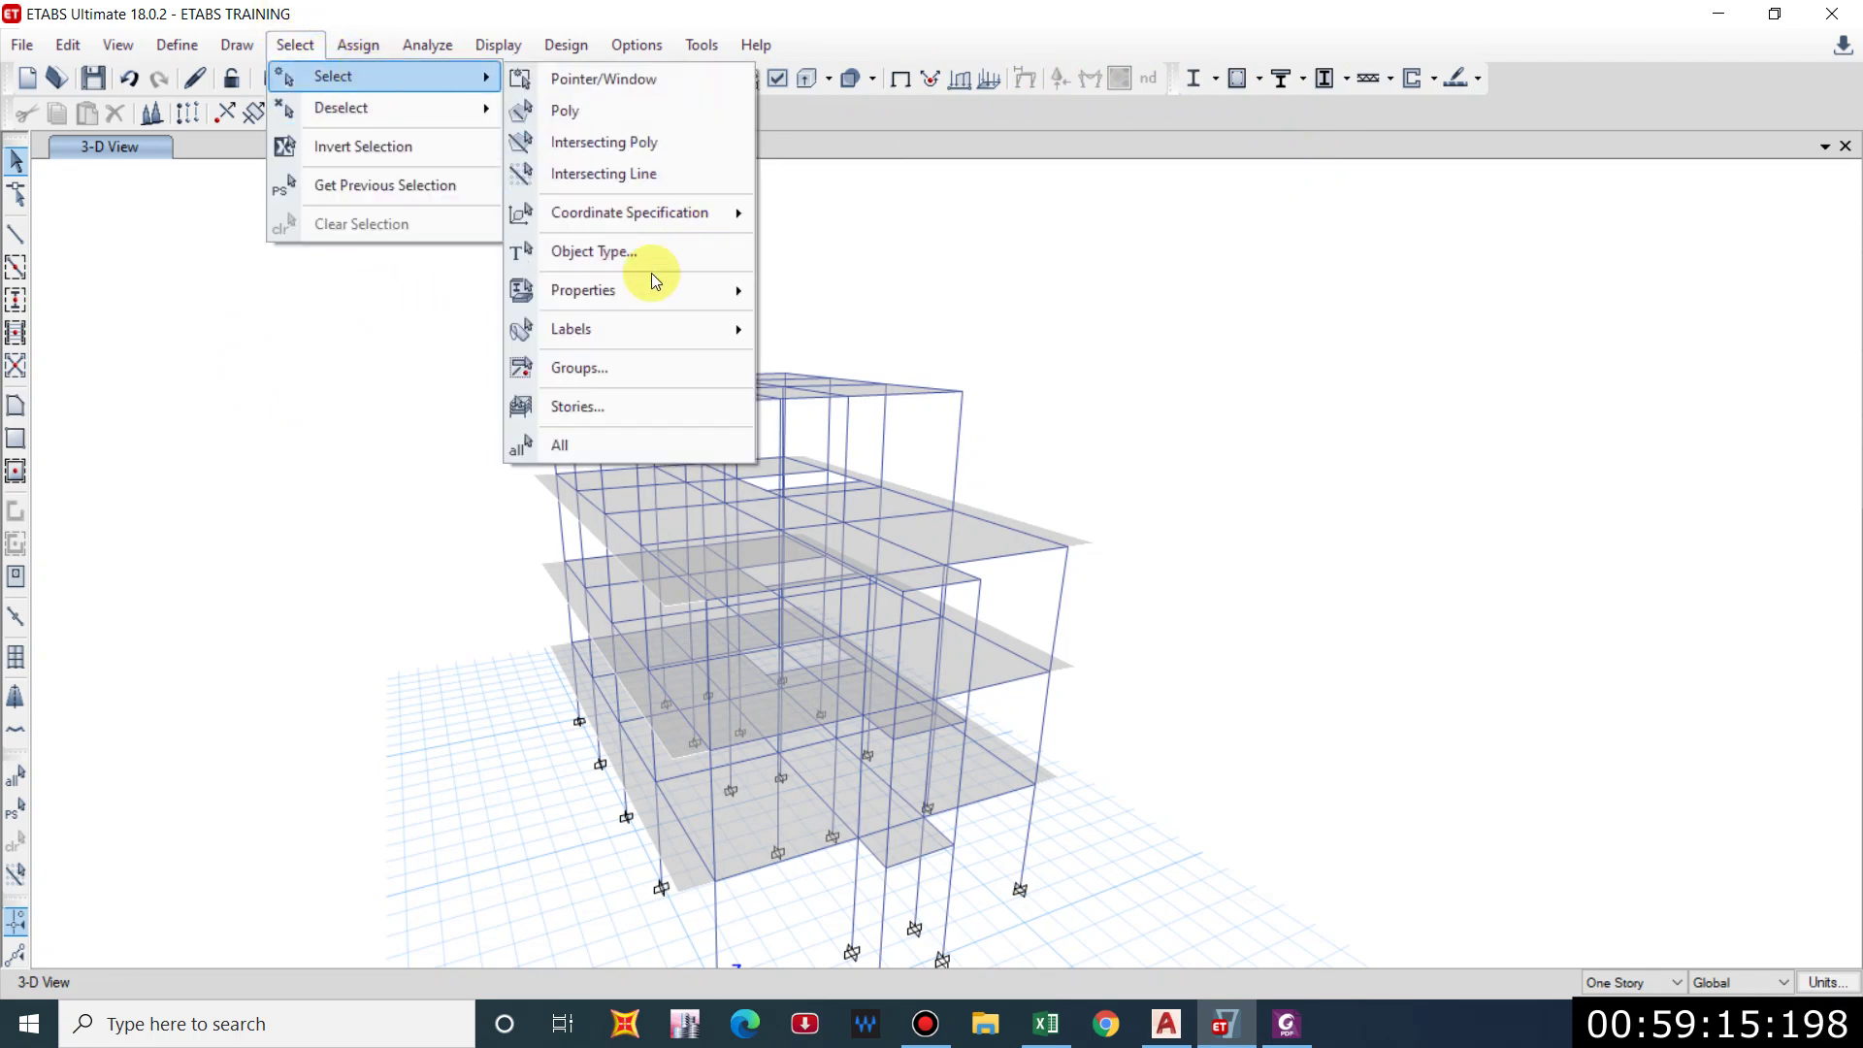
{"action": "mouse_move", "coordinate": [679, 290]}
{"action": "left_click", "coordinate": [865, 367]}
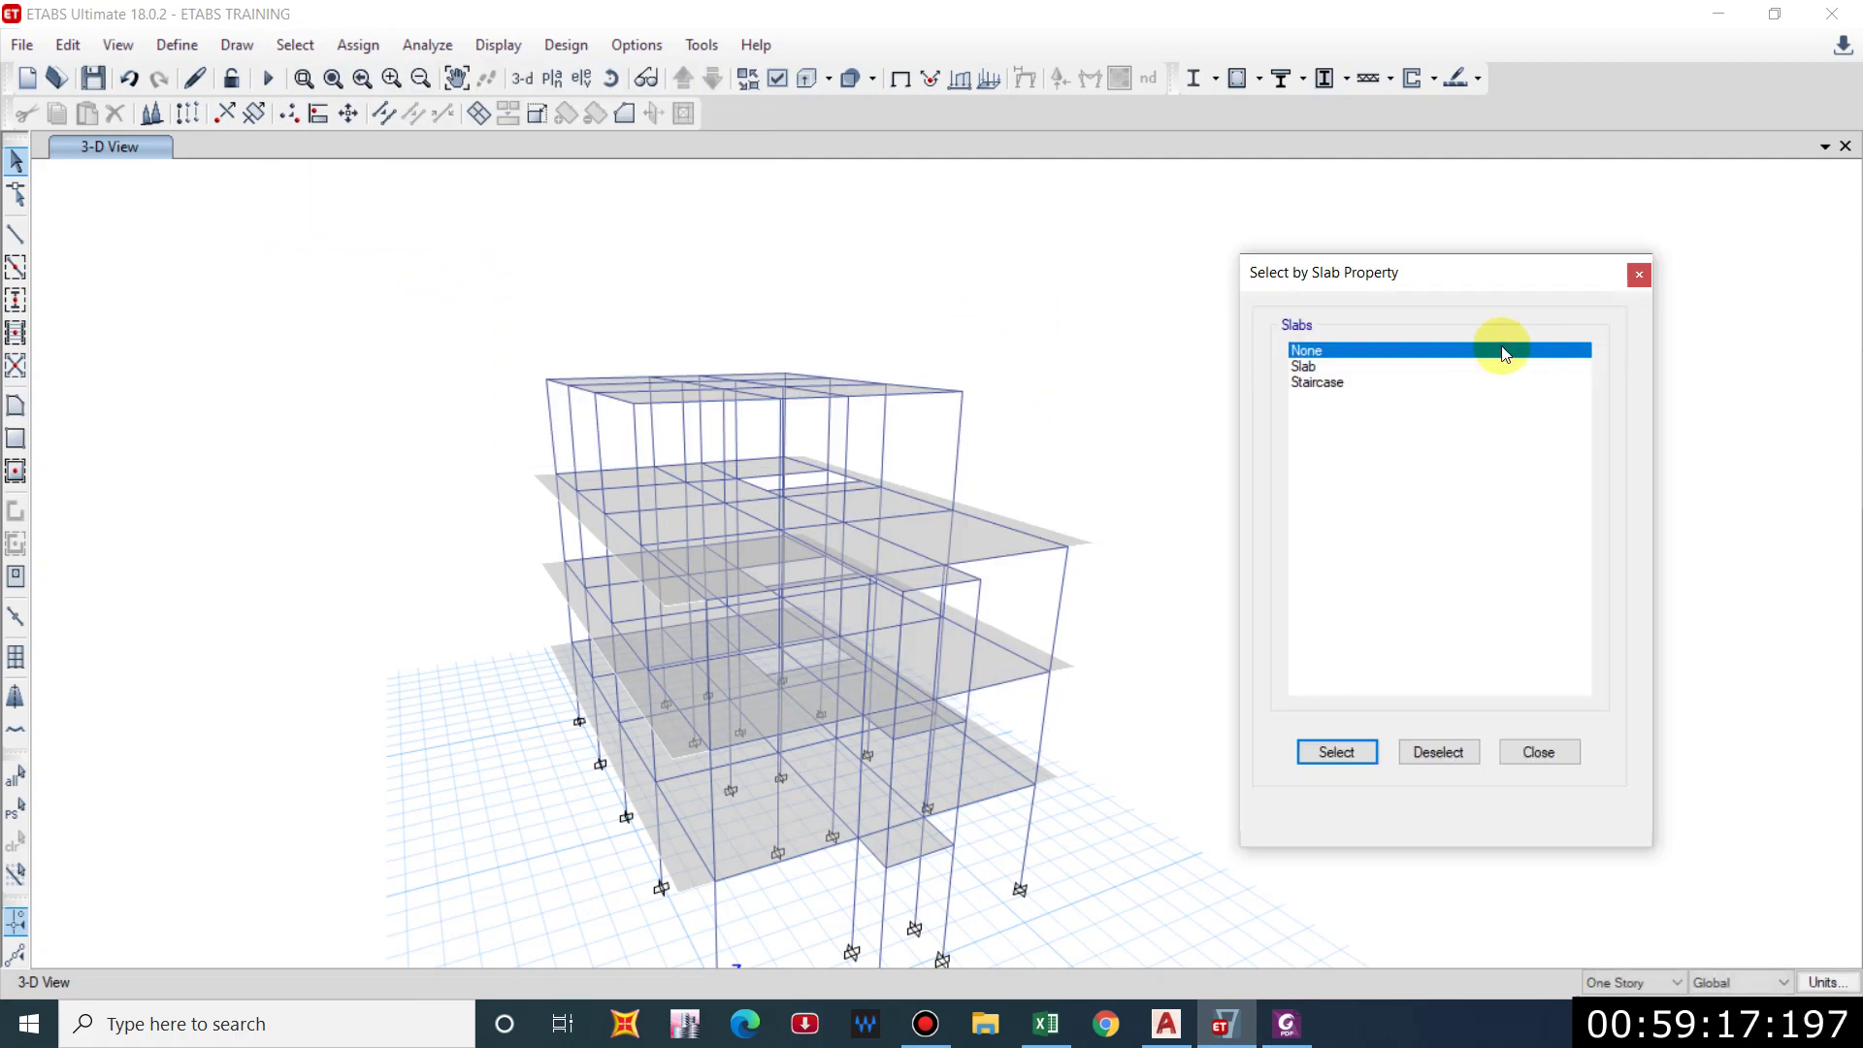
{"action": "left_click", "coordinate": [1304, 366]}
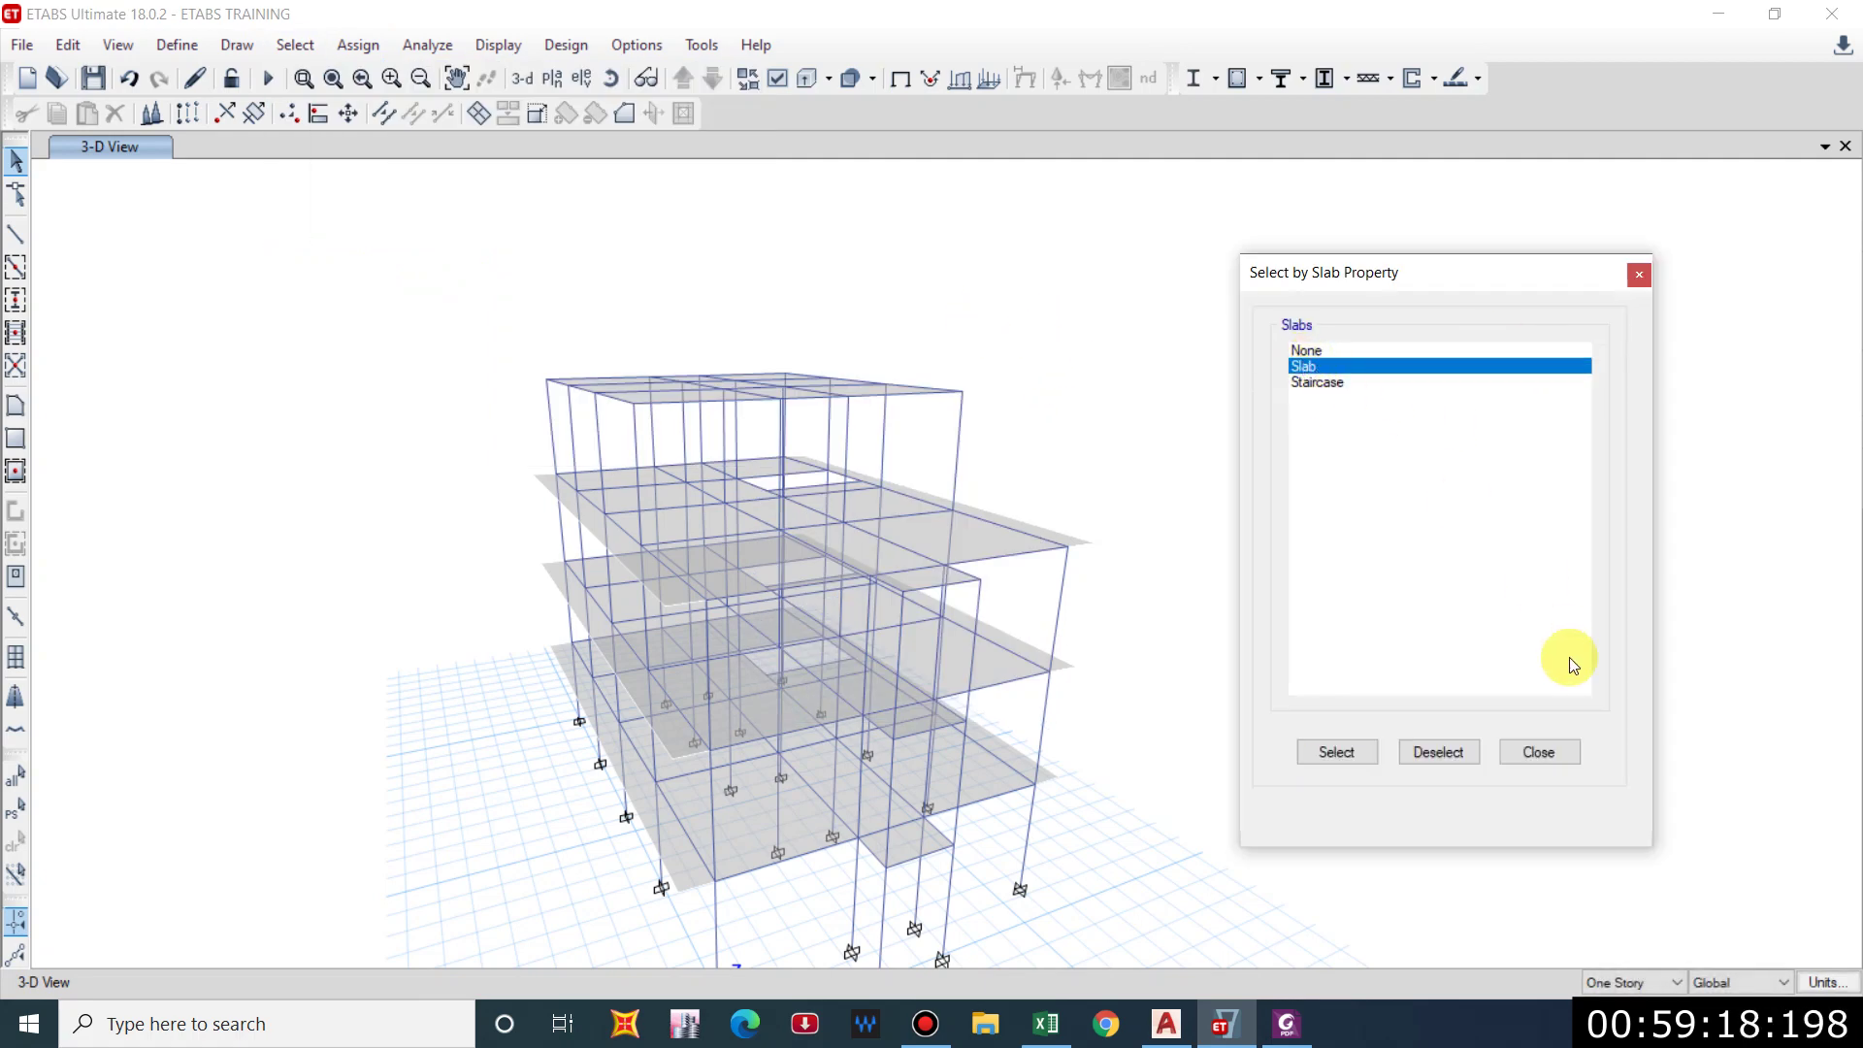
{"action": "left_click", "coordinate": [1305, 750]}
{"action": "middle_click_drag", "start_coordinate": [948, 507], "coordinate": [929, 424]}
{"action": "scroll", "coordinate": [948, 382], "scroll_direction": "down", "scroll_amount": 3}
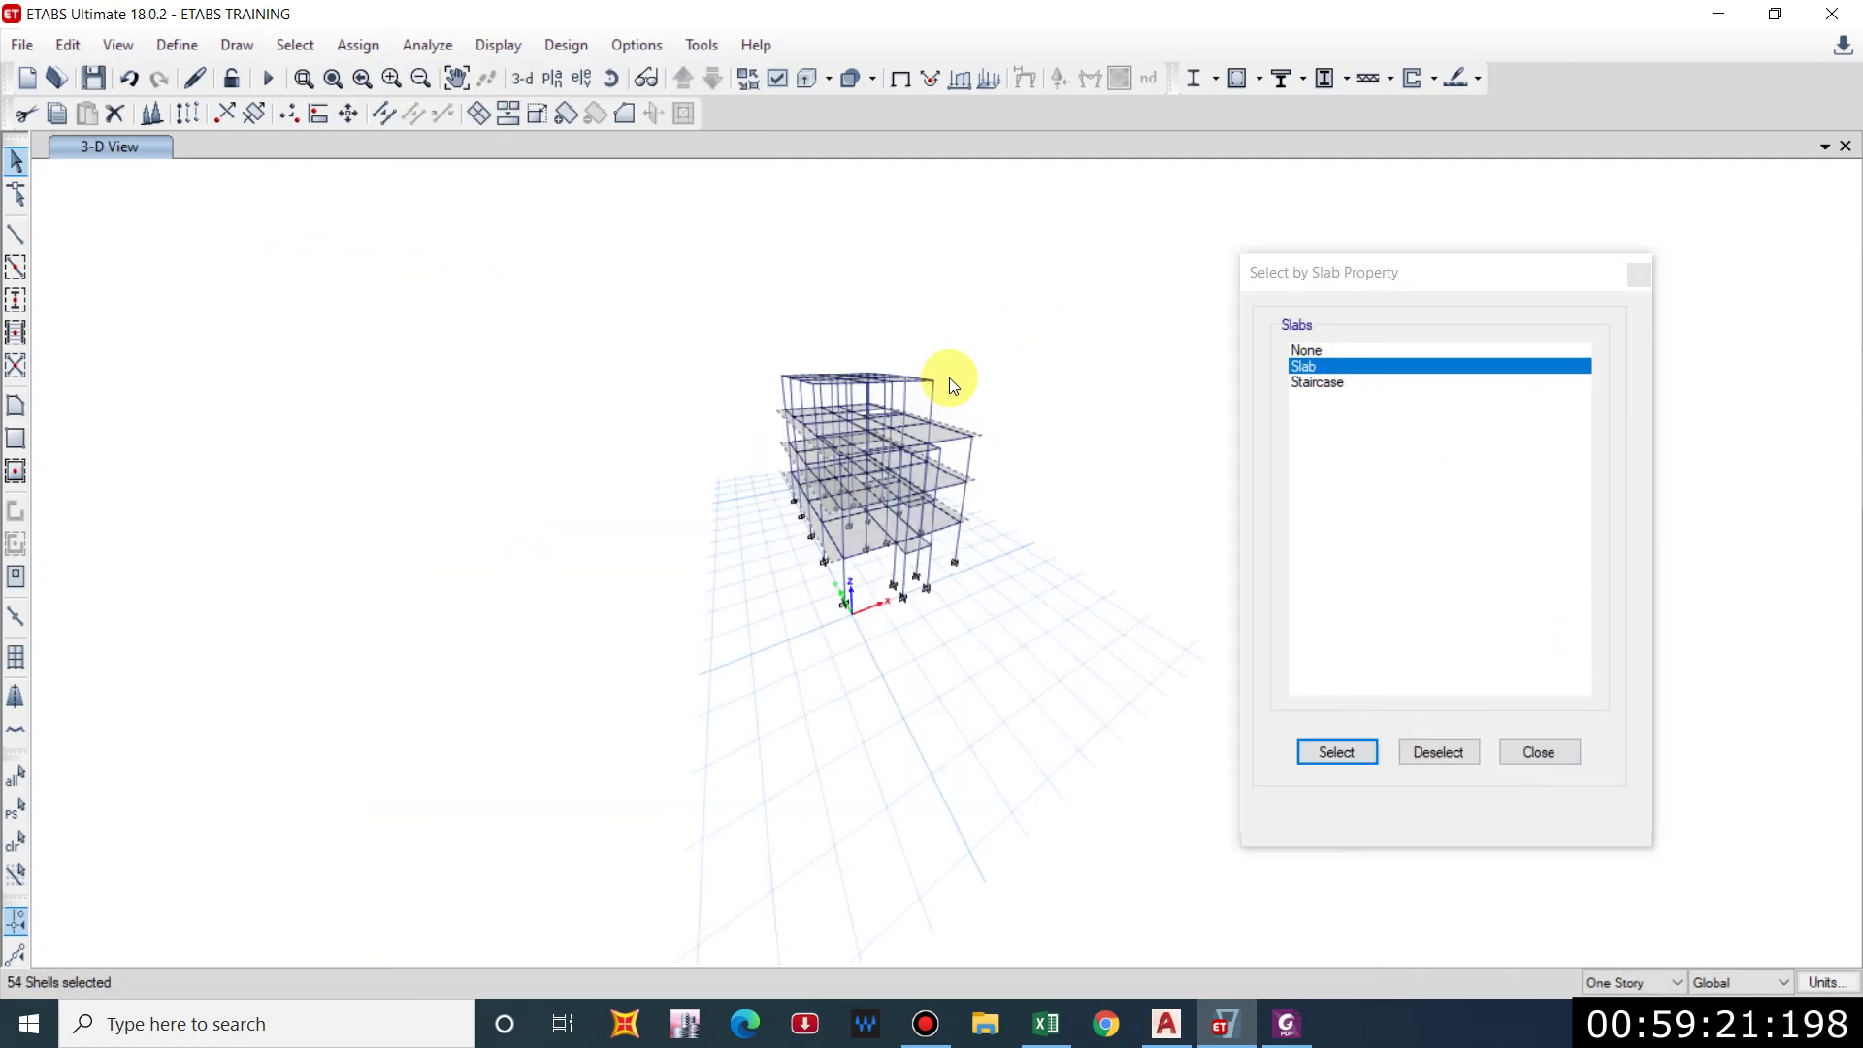
{"action": "scroll", "coordinate": [974, 382], "scroll_direction": "up", "scroll_amount": 4}
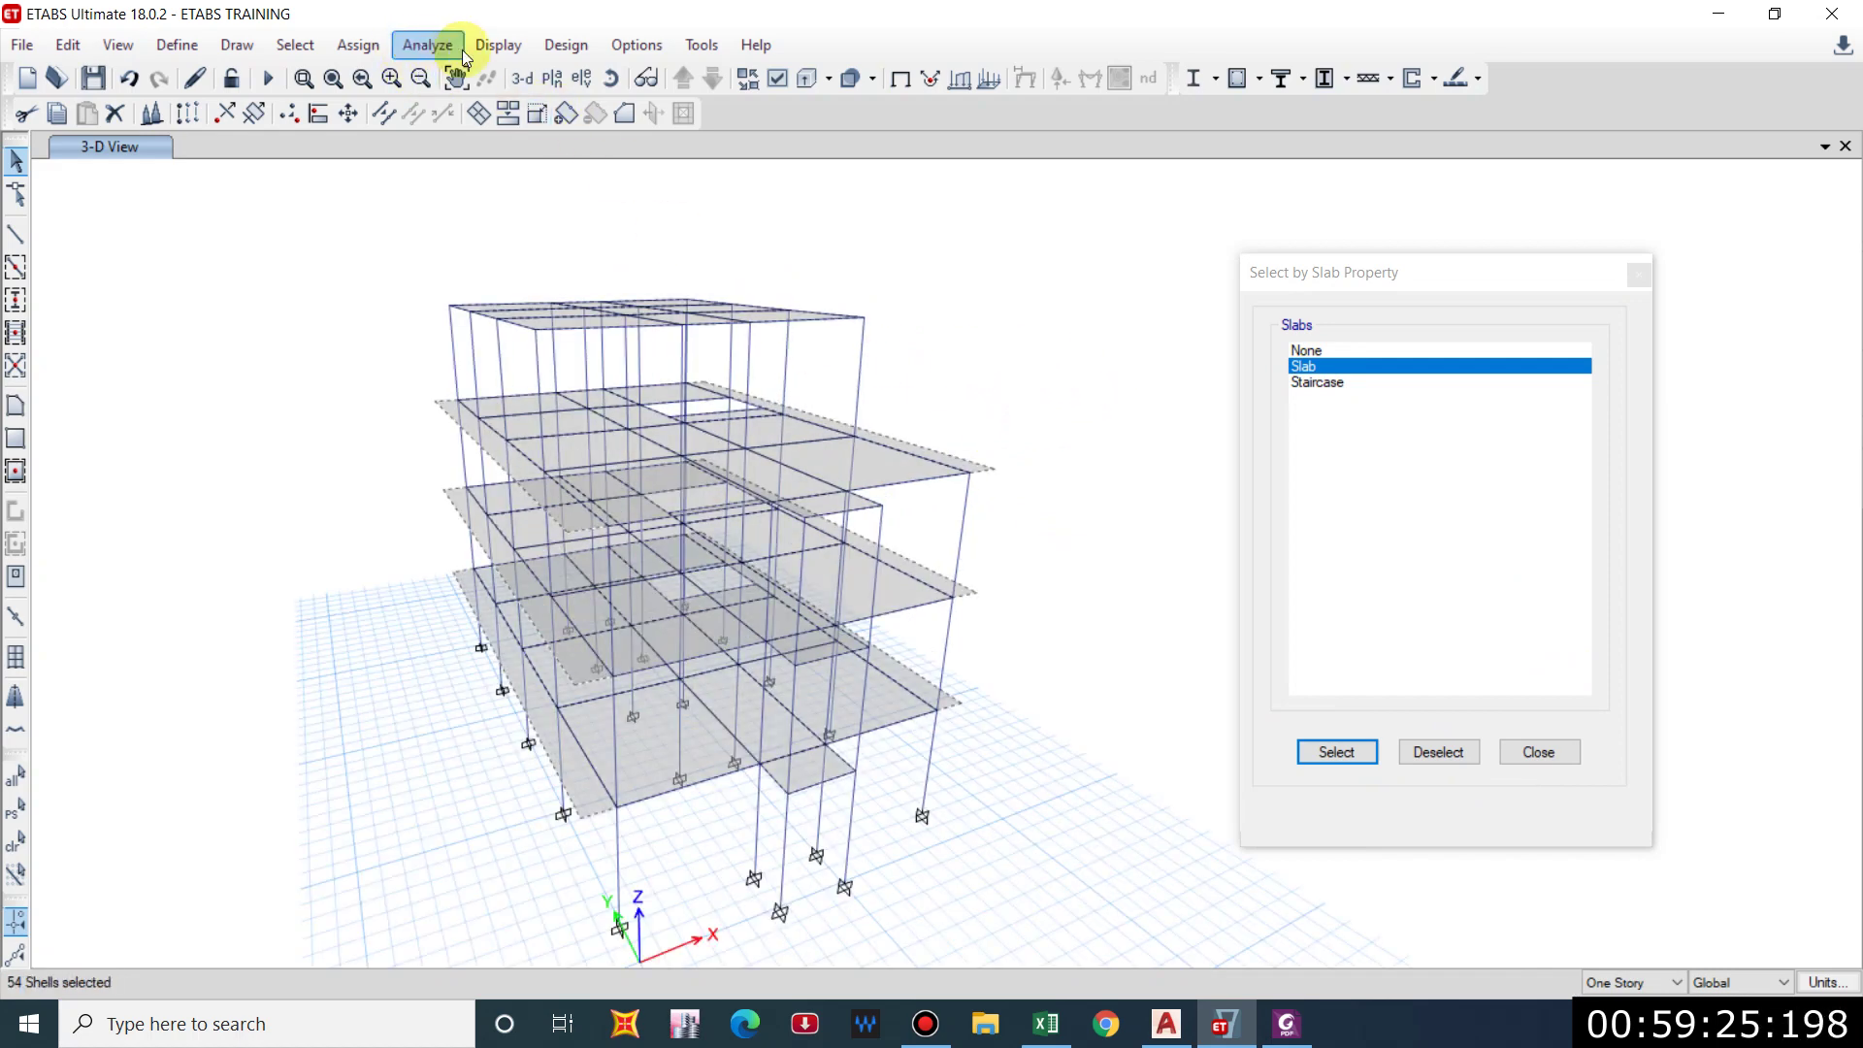
Assign a uniform gravity load of 1 kN/m² in the floor finish pattern to the selected slabs, replacing existing loads.
{"action": "left_click", "coordinate": [358, 44]}
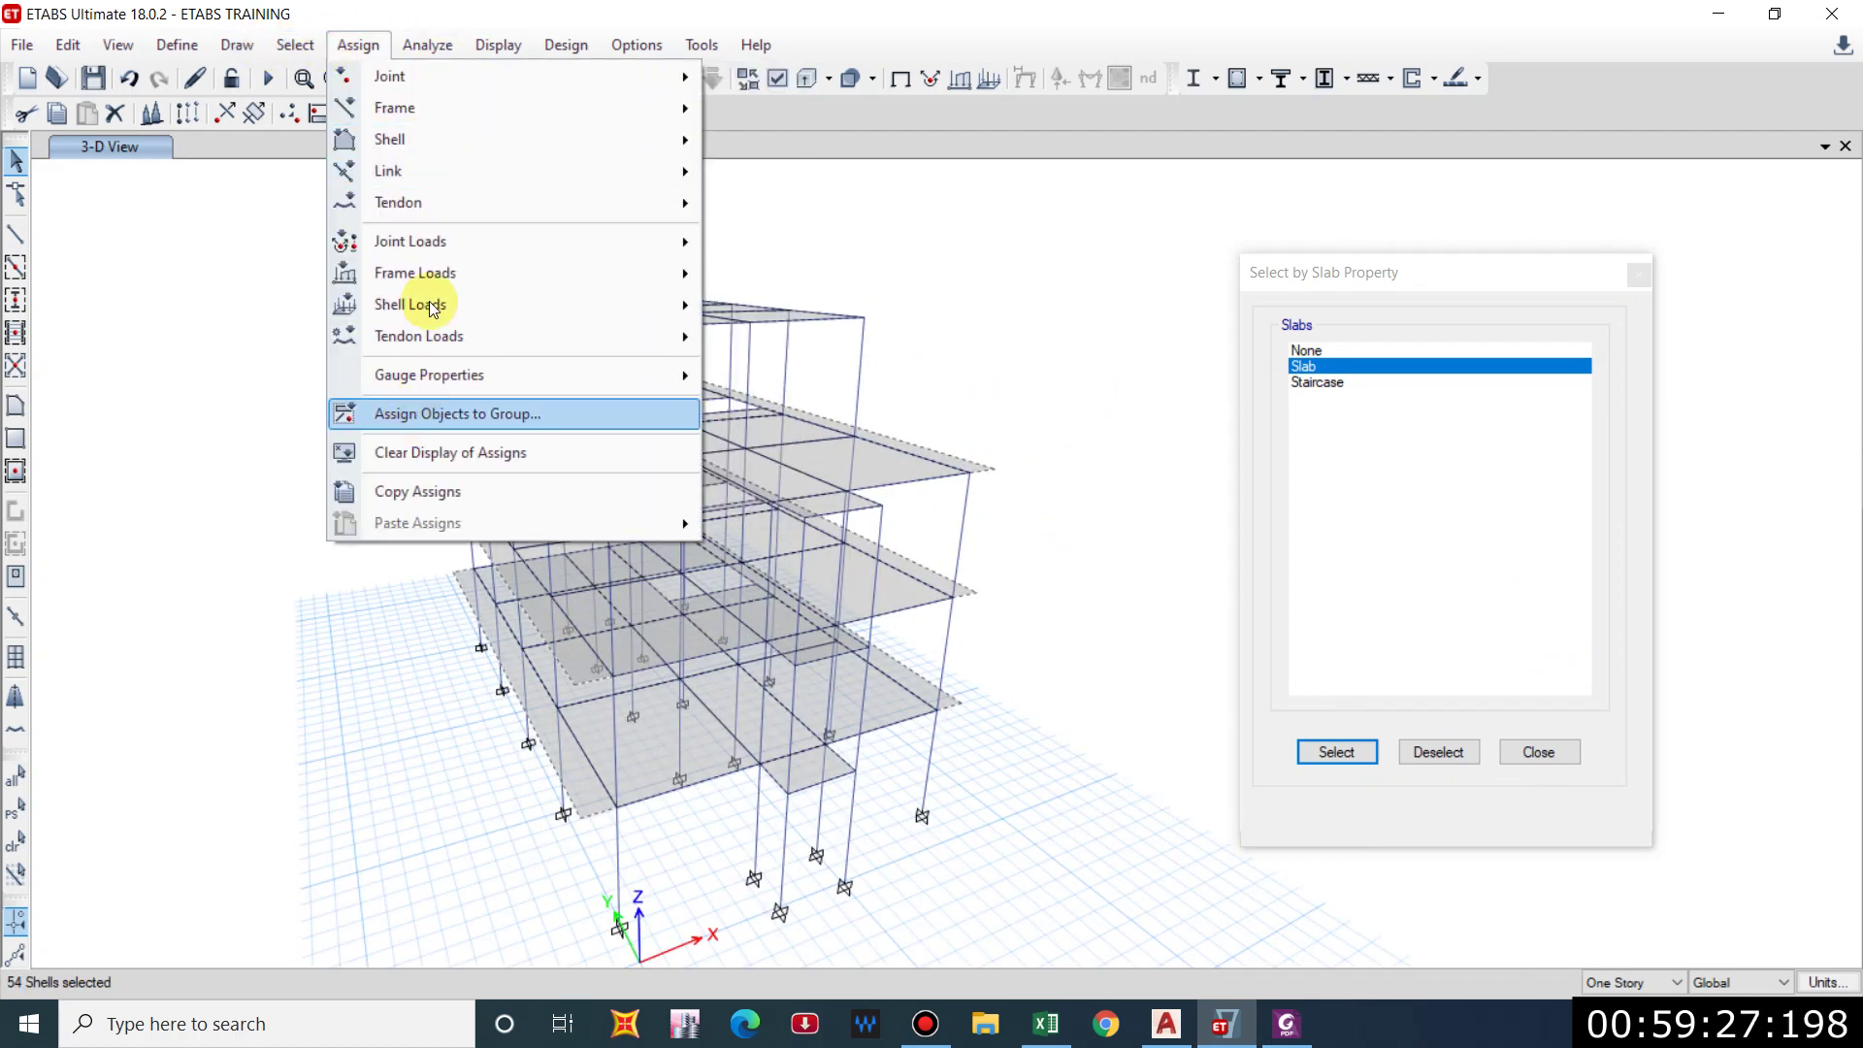
{"action": "mouse_move", "coordinate": [434, 282]}
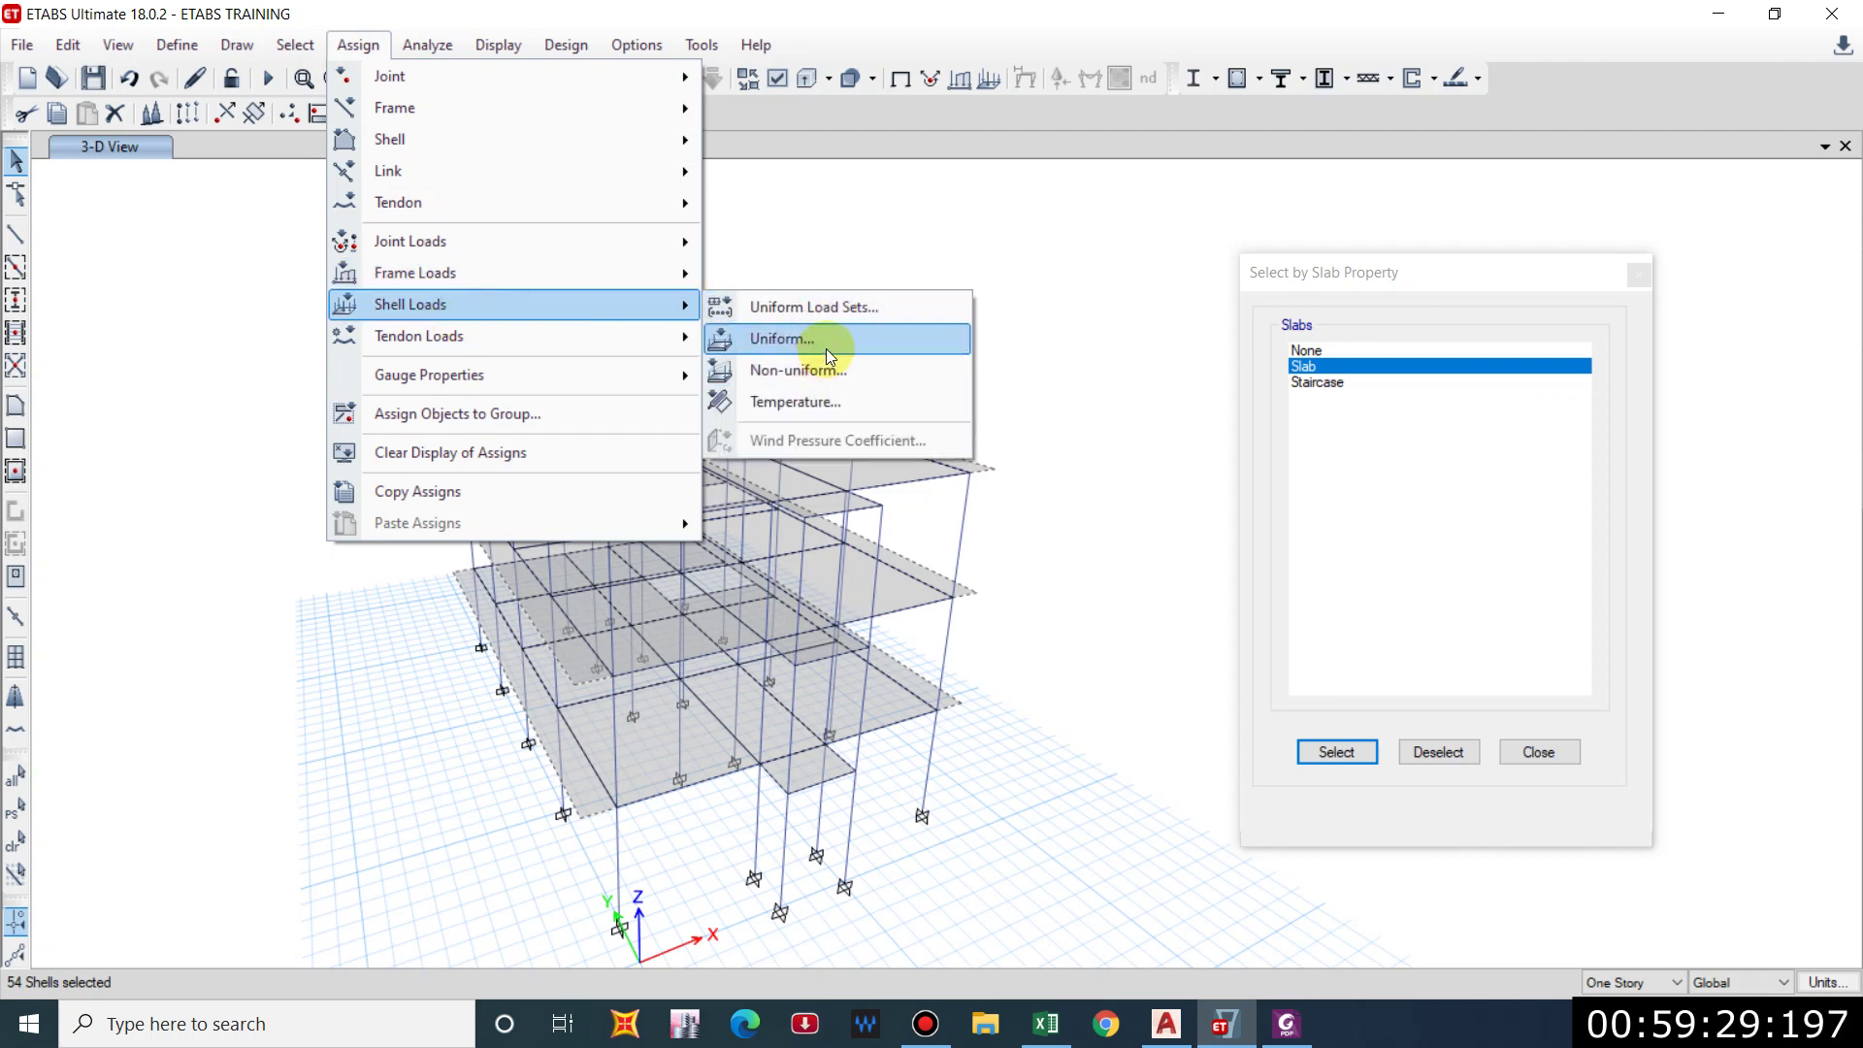
{"action": "left_click", "coordinate": [825, 340]}
{"action": "left_click_drag", "start_coordinate": [1023, 370], "coordinate": [1426, 338]}
{"action": "left_click", "coordinate": [1433, 409]}
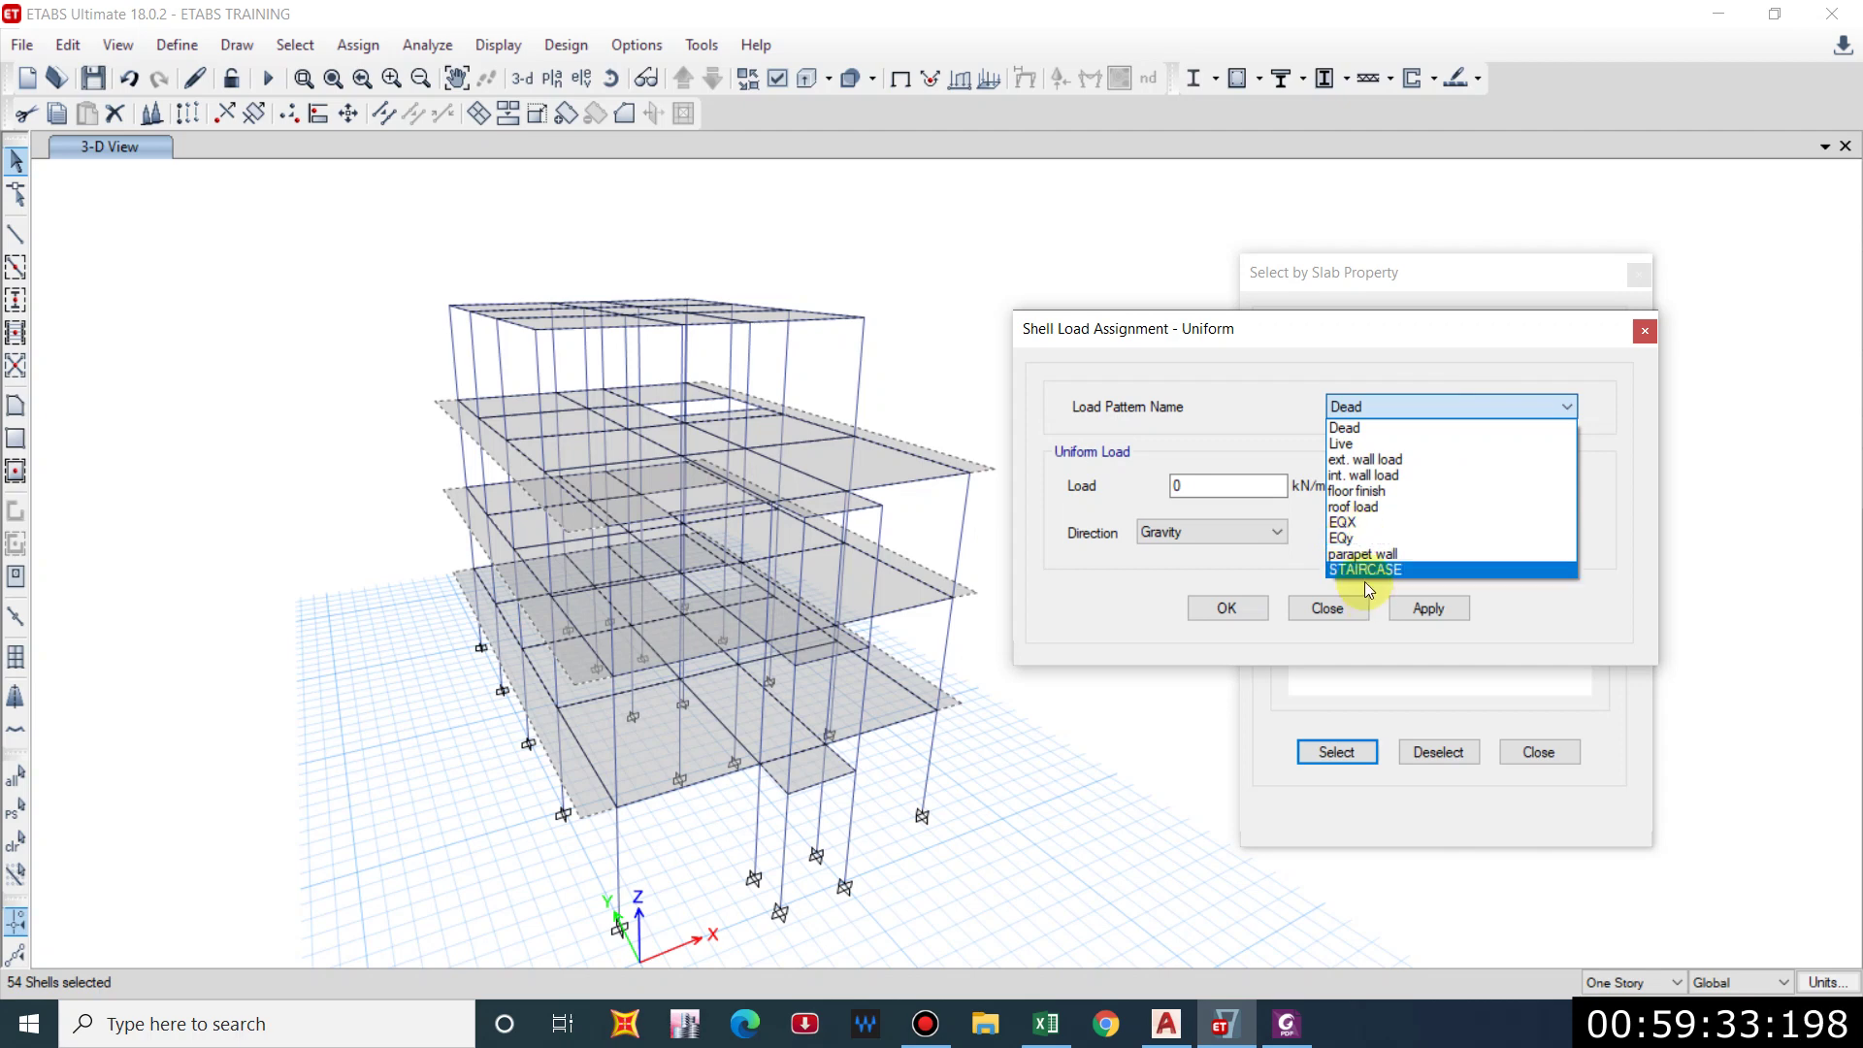
{"action": "left_click", "coordinate": [1363, 492]}
{"action": "double_click", "coordinate": [1223, 485]}
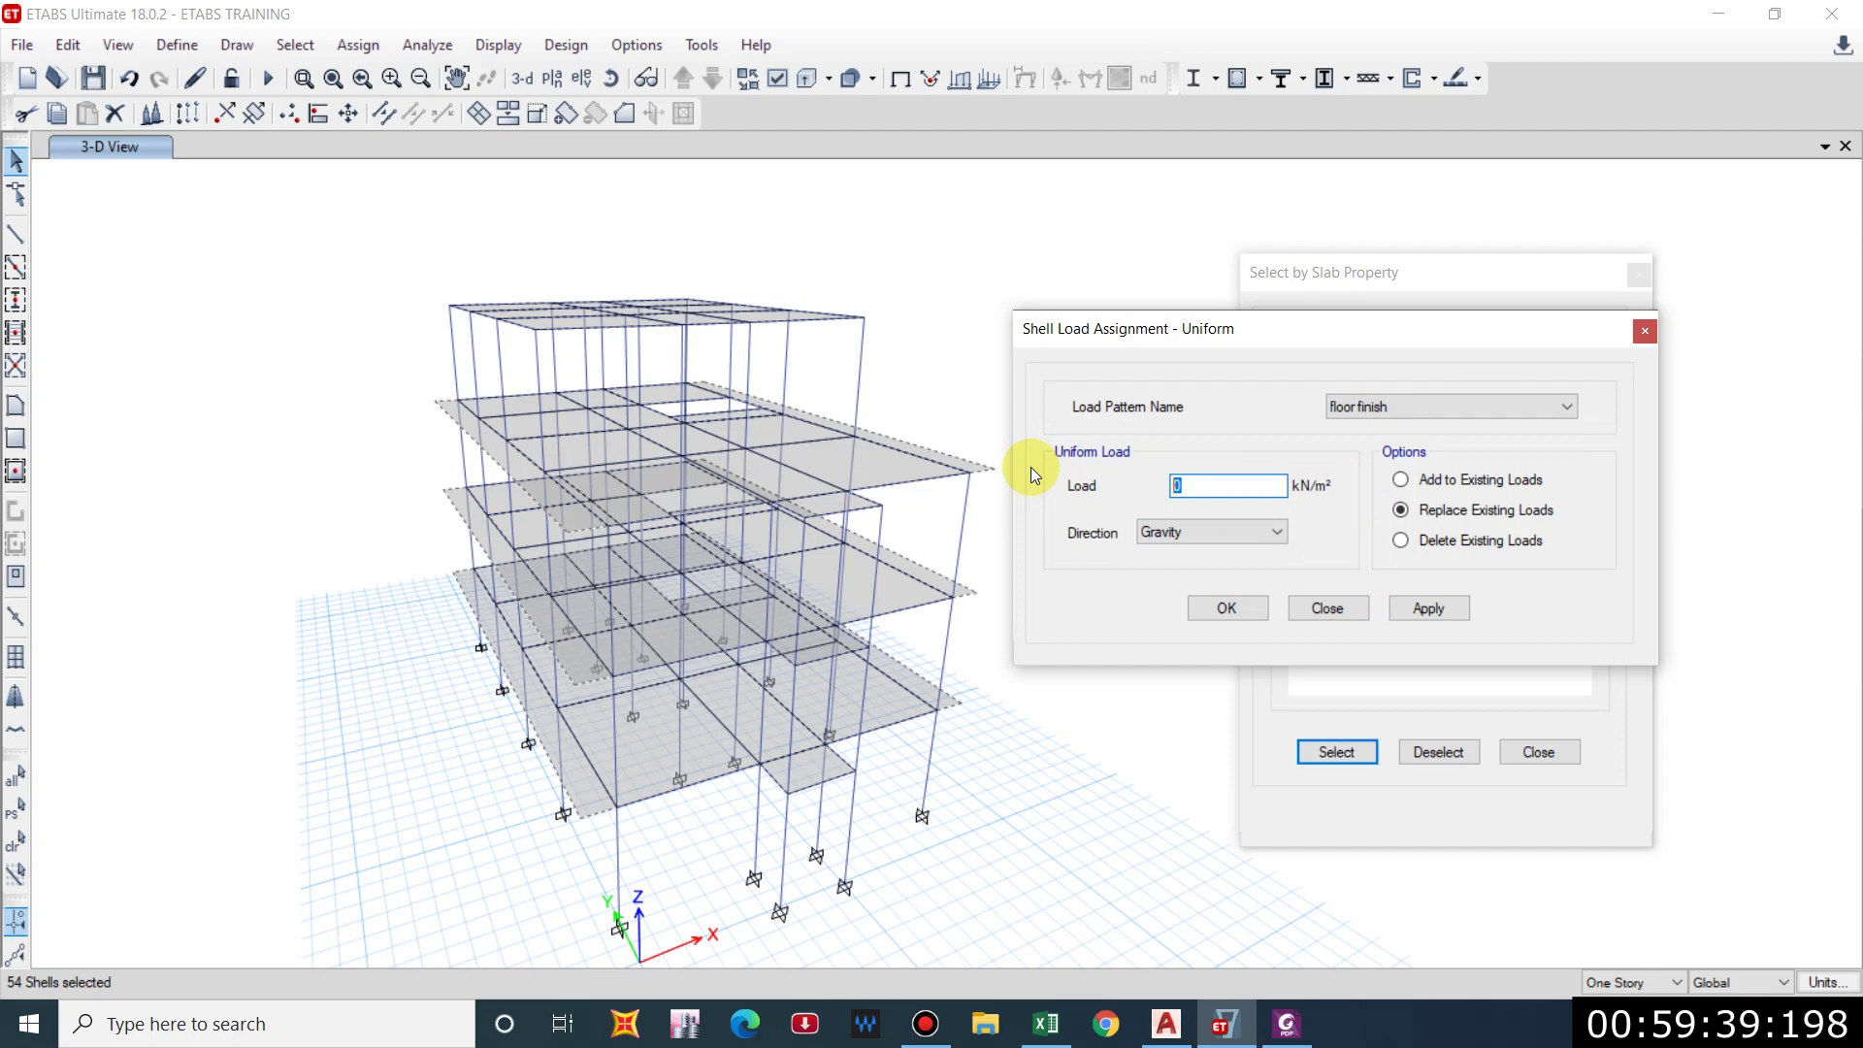
{"action": "type", "text": "1"}
{"action": "left_click", "coordinate": [1441, 611]}
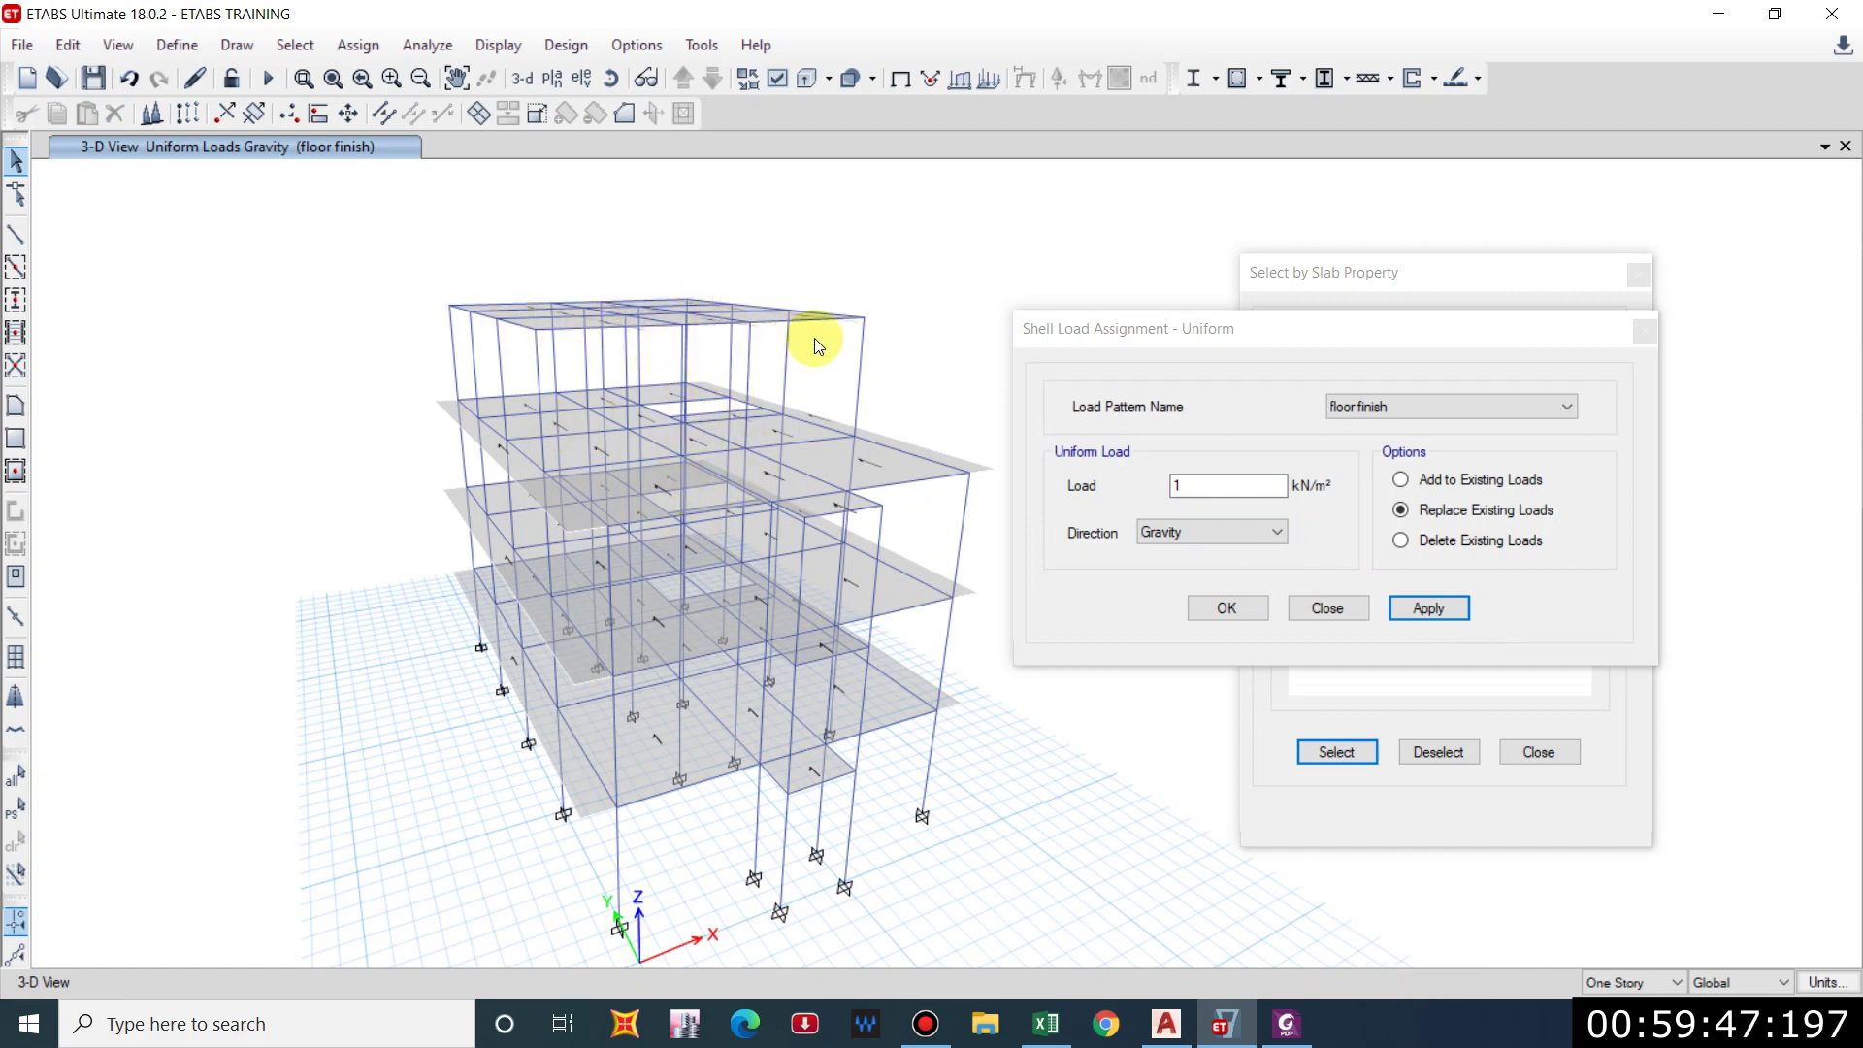
Select the top roof together with the exposed roof slabs on the adjoining lower level.
{"action": "left_click_drag", "start_coordinate": [915, 332], "coordinate": [405, 219]}
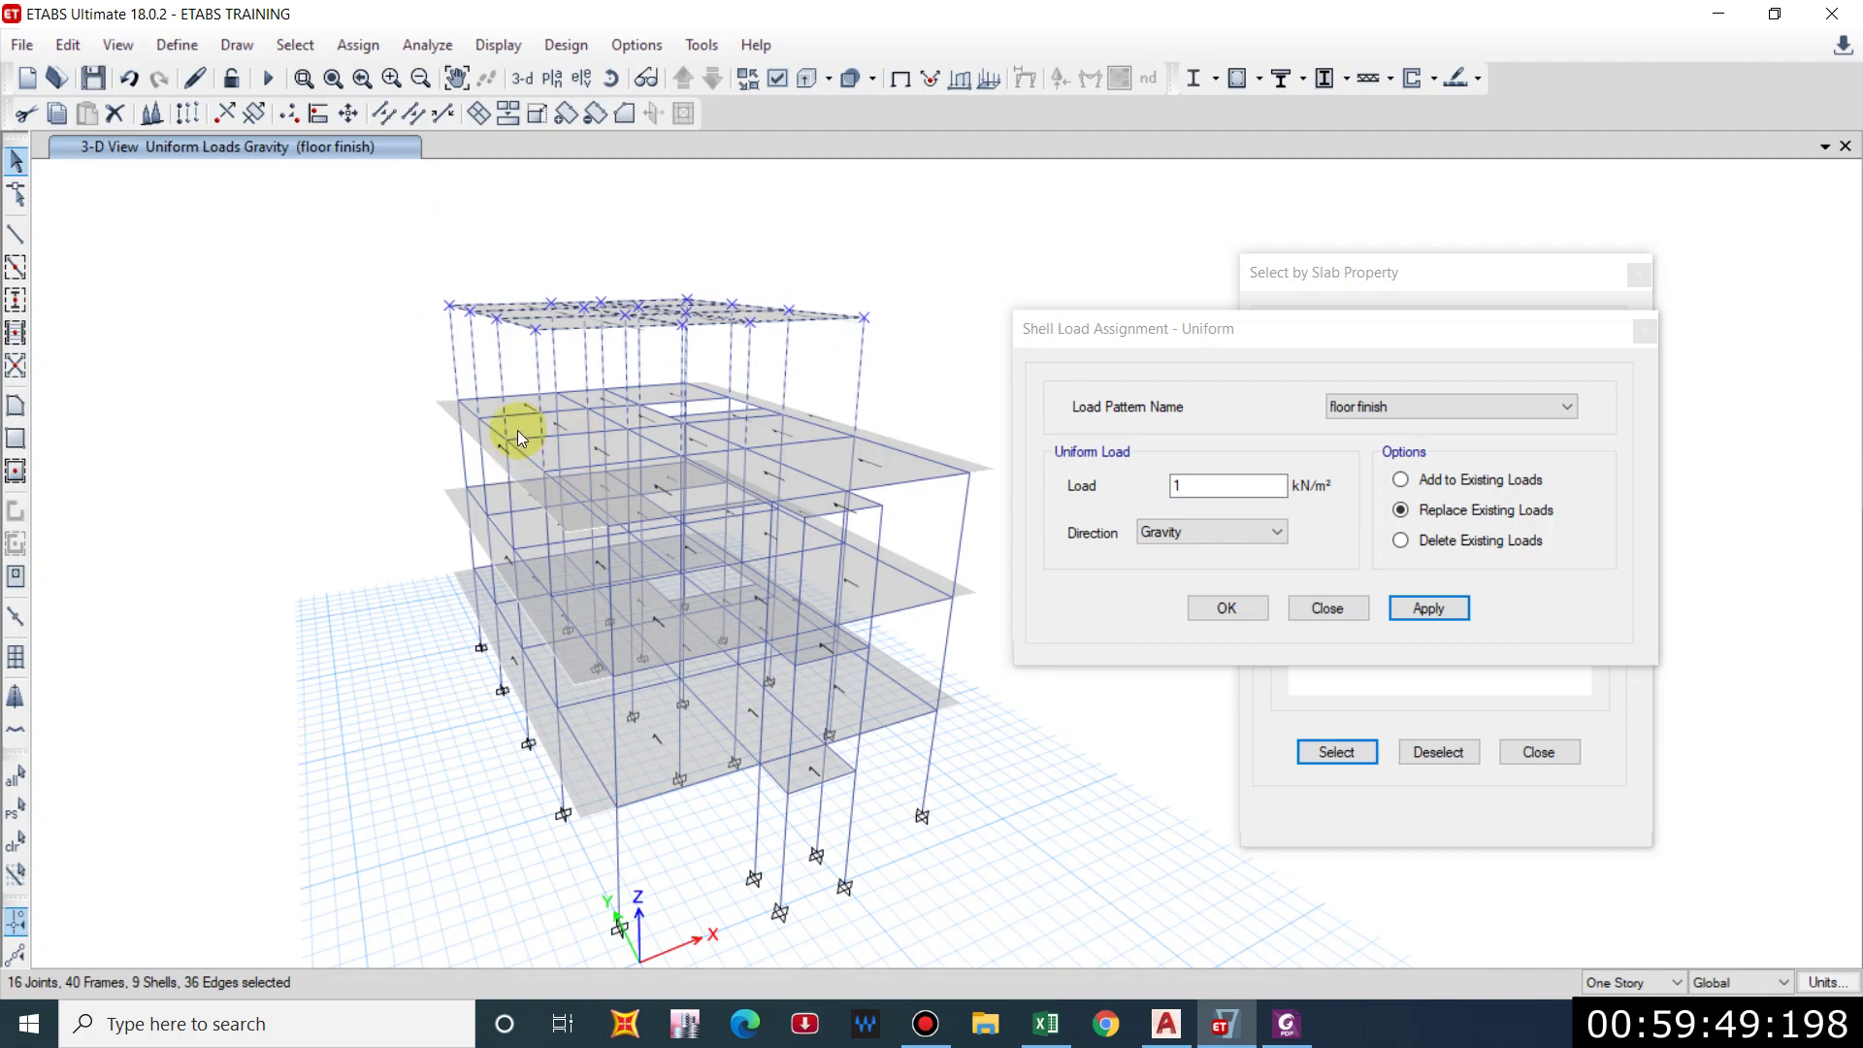
{"action": "left_click", "coordinate": [1328, 430]}
{"action": "middle_click_drag", "start_coordinate": [572, 543], "coordinate": [848, 575], "text": "shift"}
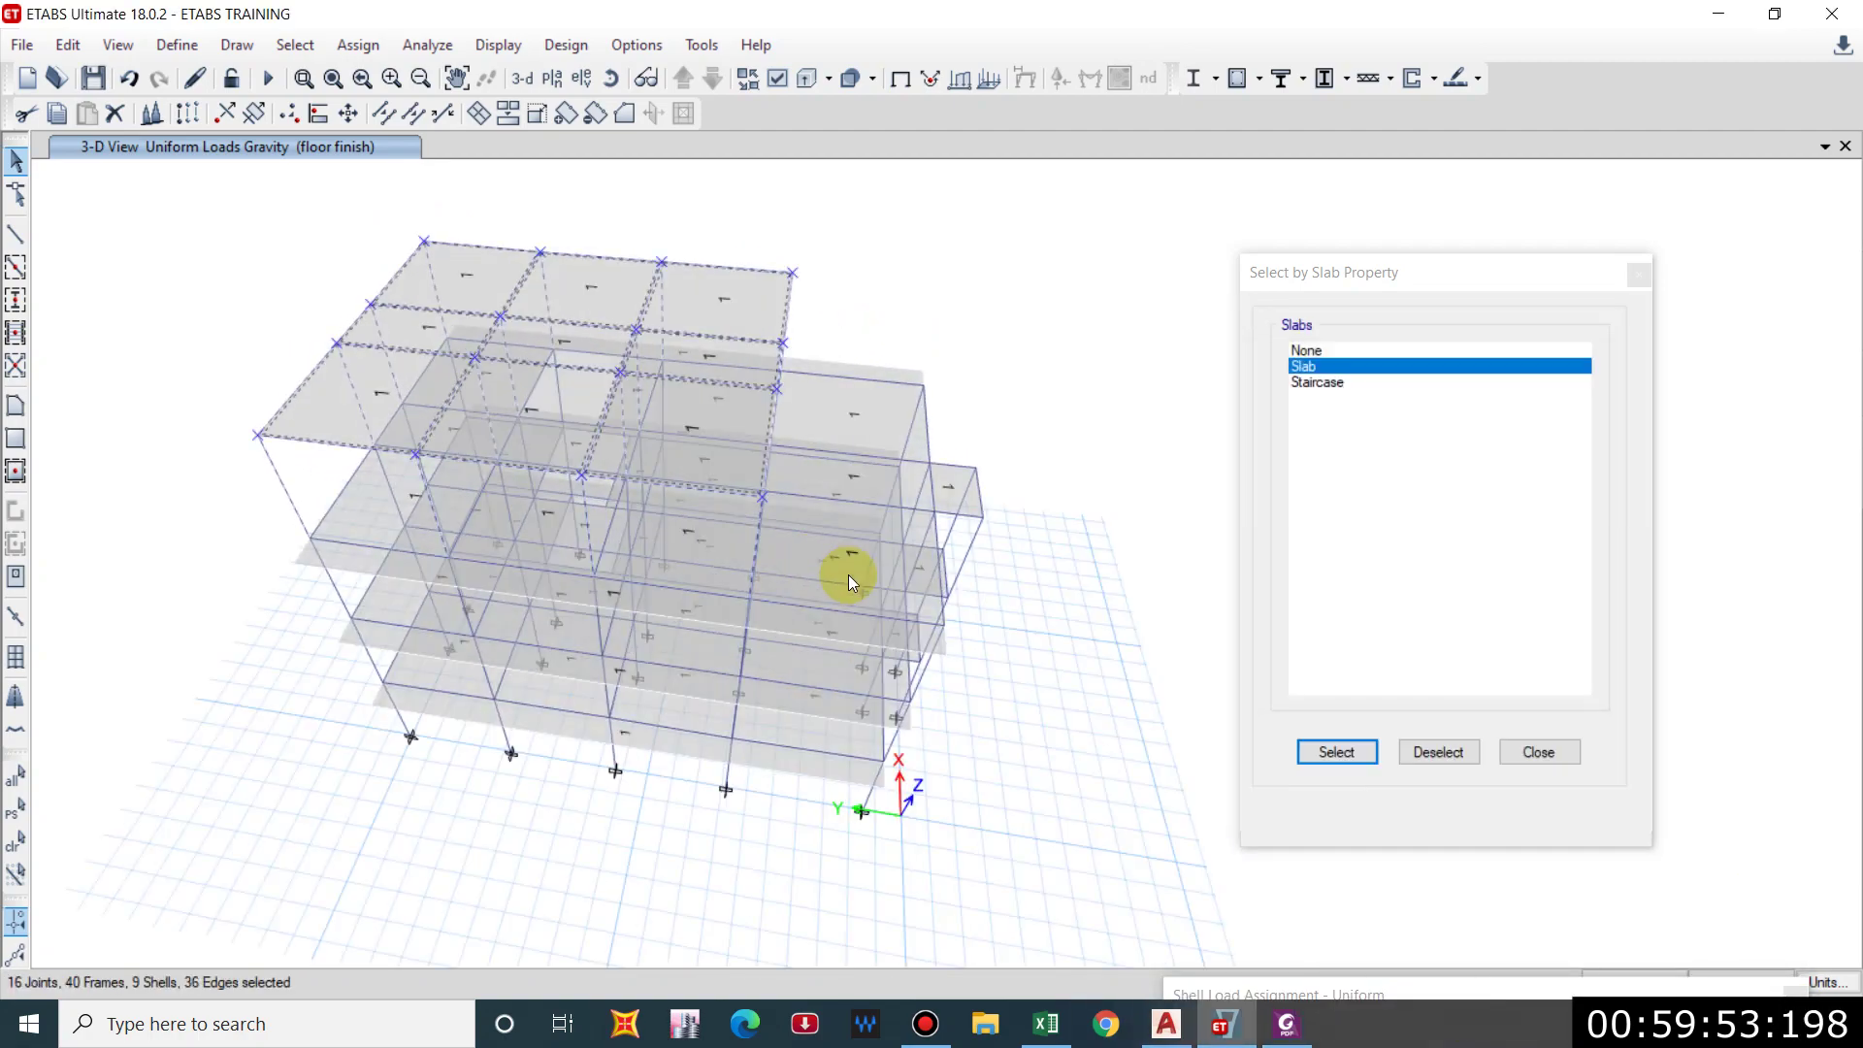
{"action": "middle_click_drag", "start_coordinate": [899, 637], "coordinate": [830, 444], "text": "shift"}
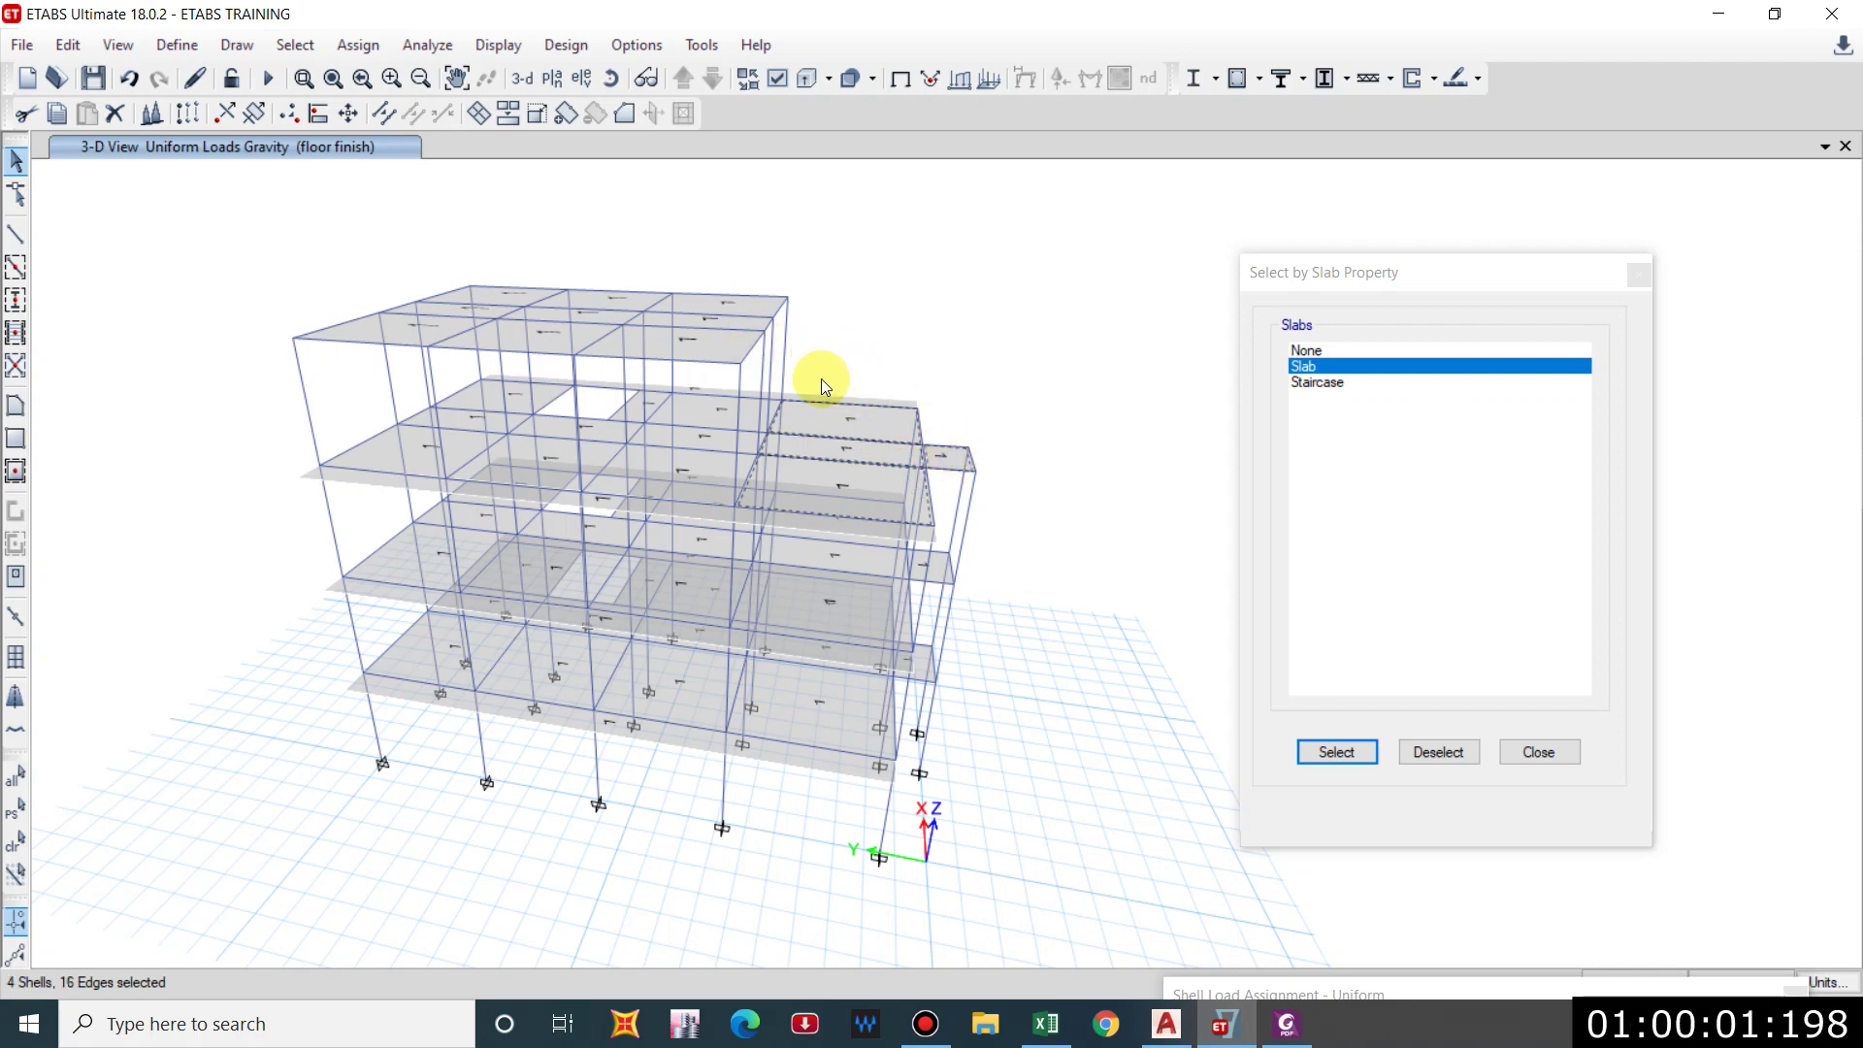
{"action": "mouse_move", "coordinate": [801, 378]}
{"action": "middle_mouse_down", "text": "shift"}
{"action": "mouse_move", "coordinate": [816, 357]}
{"action": "mouse_move", "coordinate": [836, 367]}
{"action": "middle_mouse_up", "text": "shift"}
{"action": "mouse_move", "coordinate": [841, 366]}
{"action": "left_mouse_down"}
{"action": "mouse_move", "coordinate": [570, 262]}
{"action": "mouse_move", "coordinate": [291, 202]}
{"action": "mouse_move", "coordinate": [230, 218]}
{"action": "left_mouse_up"}
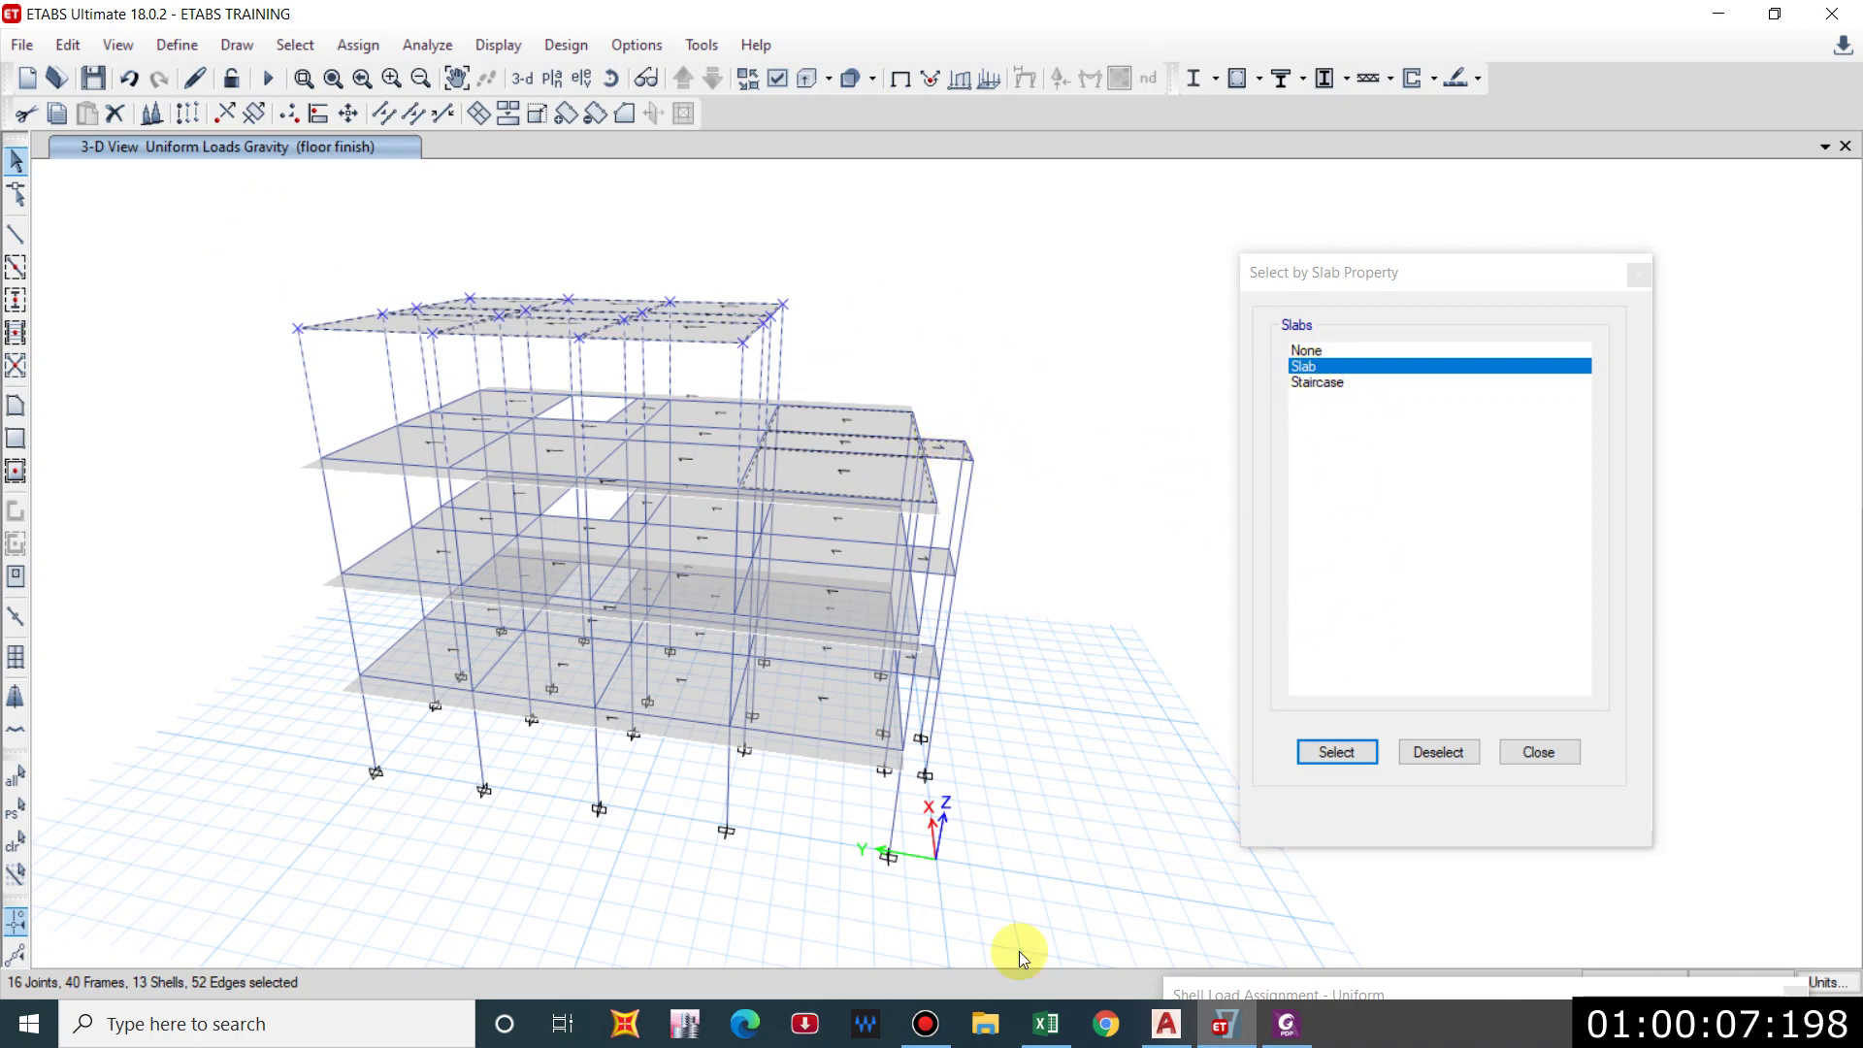
Assign a uniform gravity load of 1.5 kN/m² in the roof load pattern to the selected roof slabs, replacing existing loads.
{"action": "left_click", "coordinate": [1215, 996]}
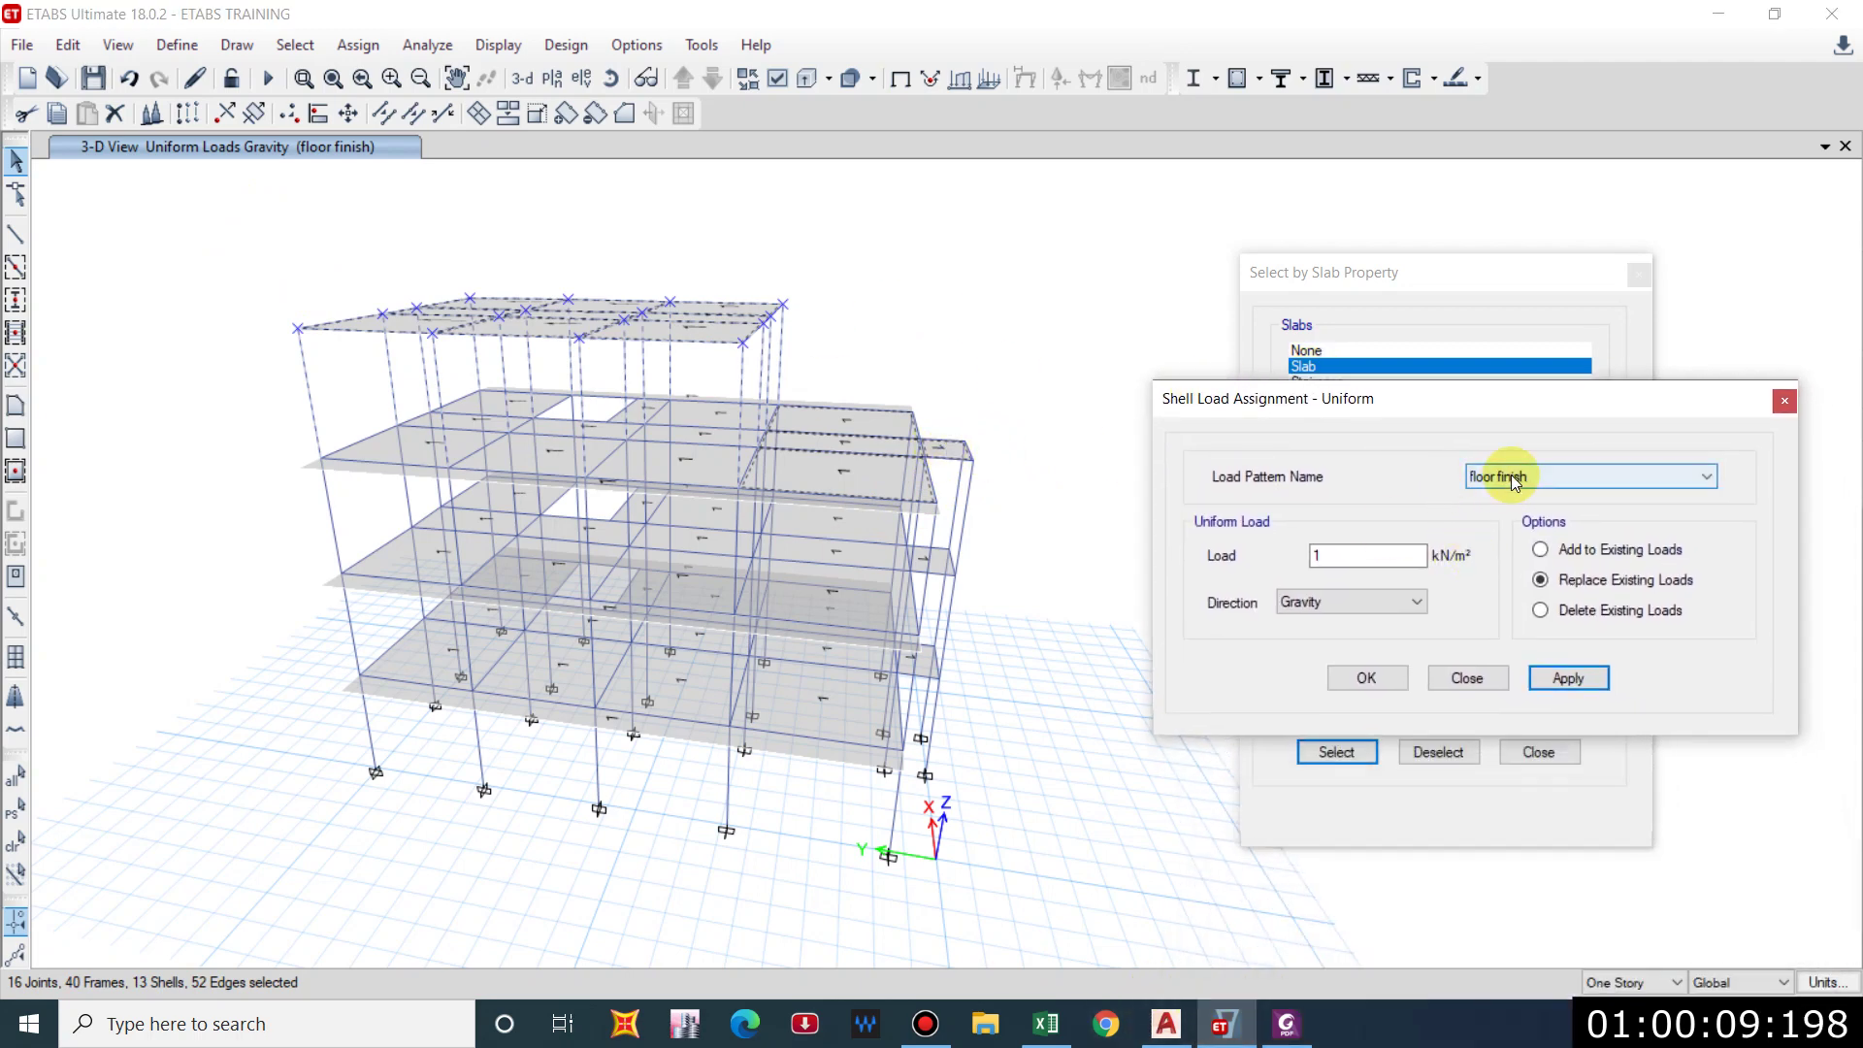
{"action": "left_click", "coordinate": [1638, 475]}
{"action": "left_click", "coordinate": [1500, 577]}
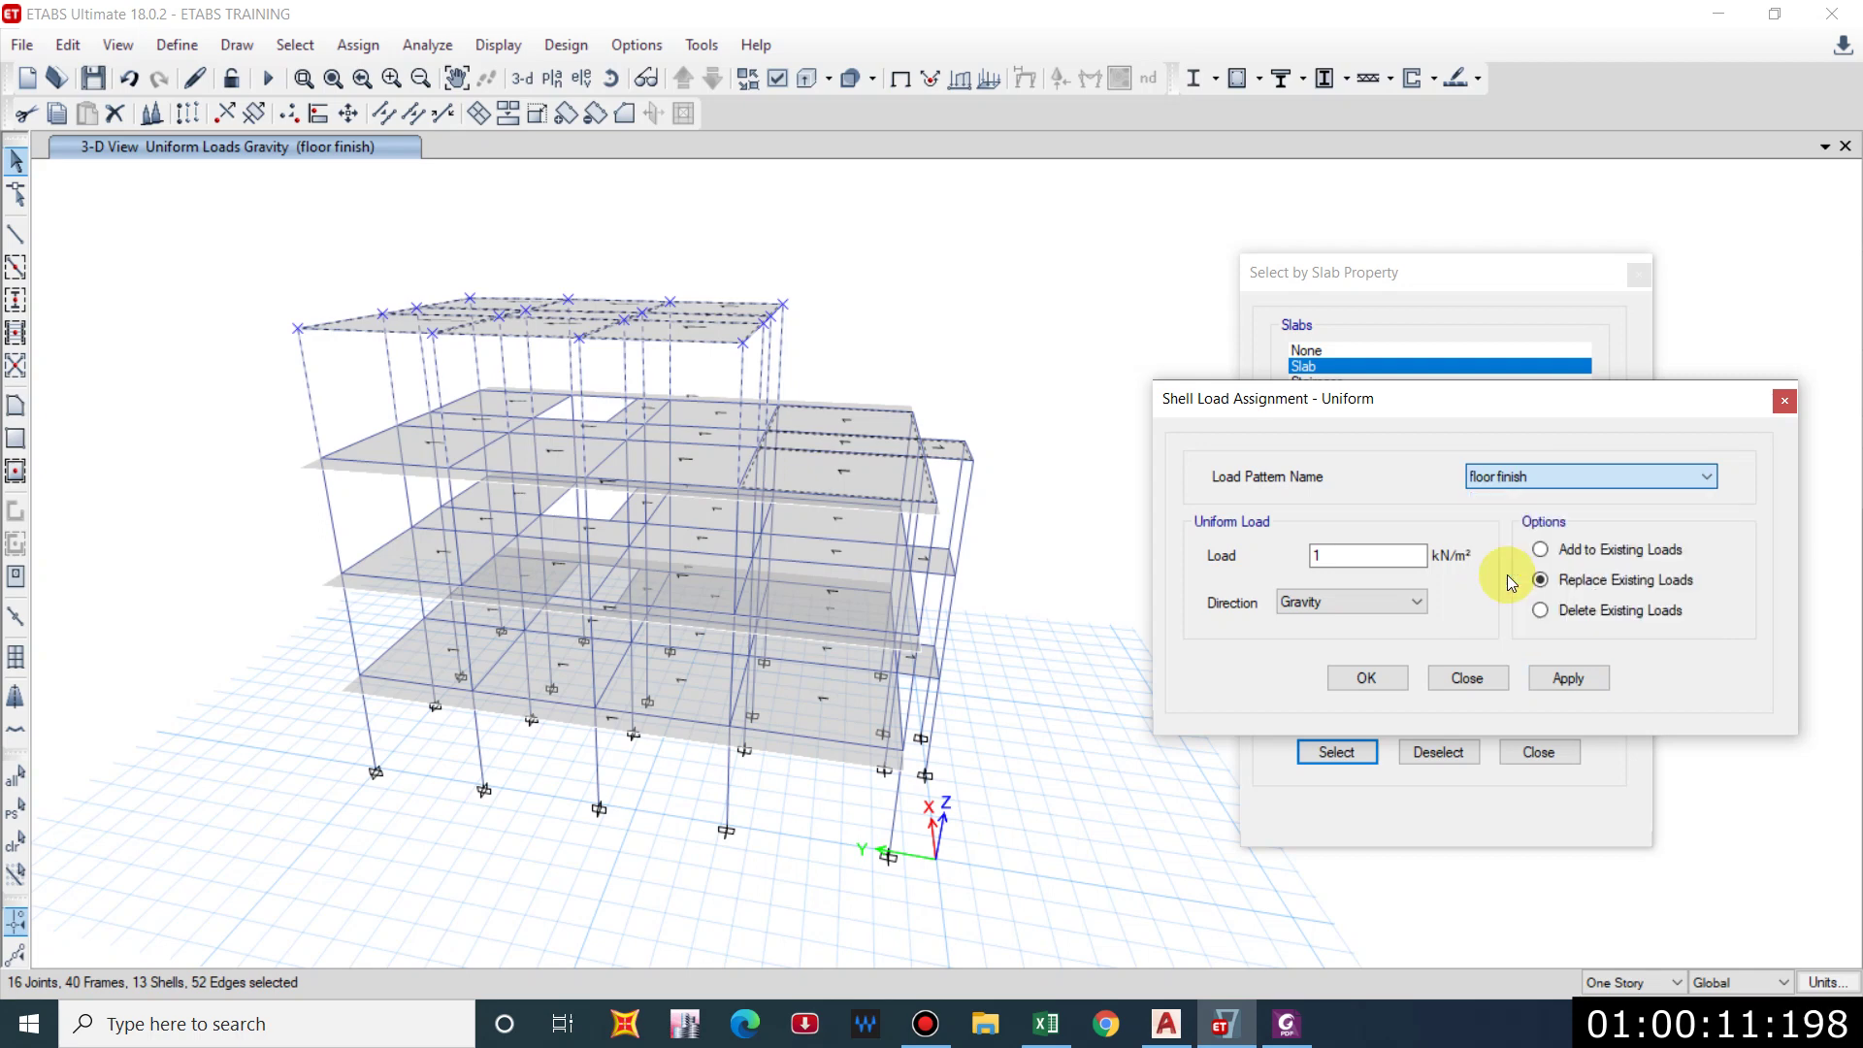
{"action": "double_click", "coordinate": [1338, 555]}
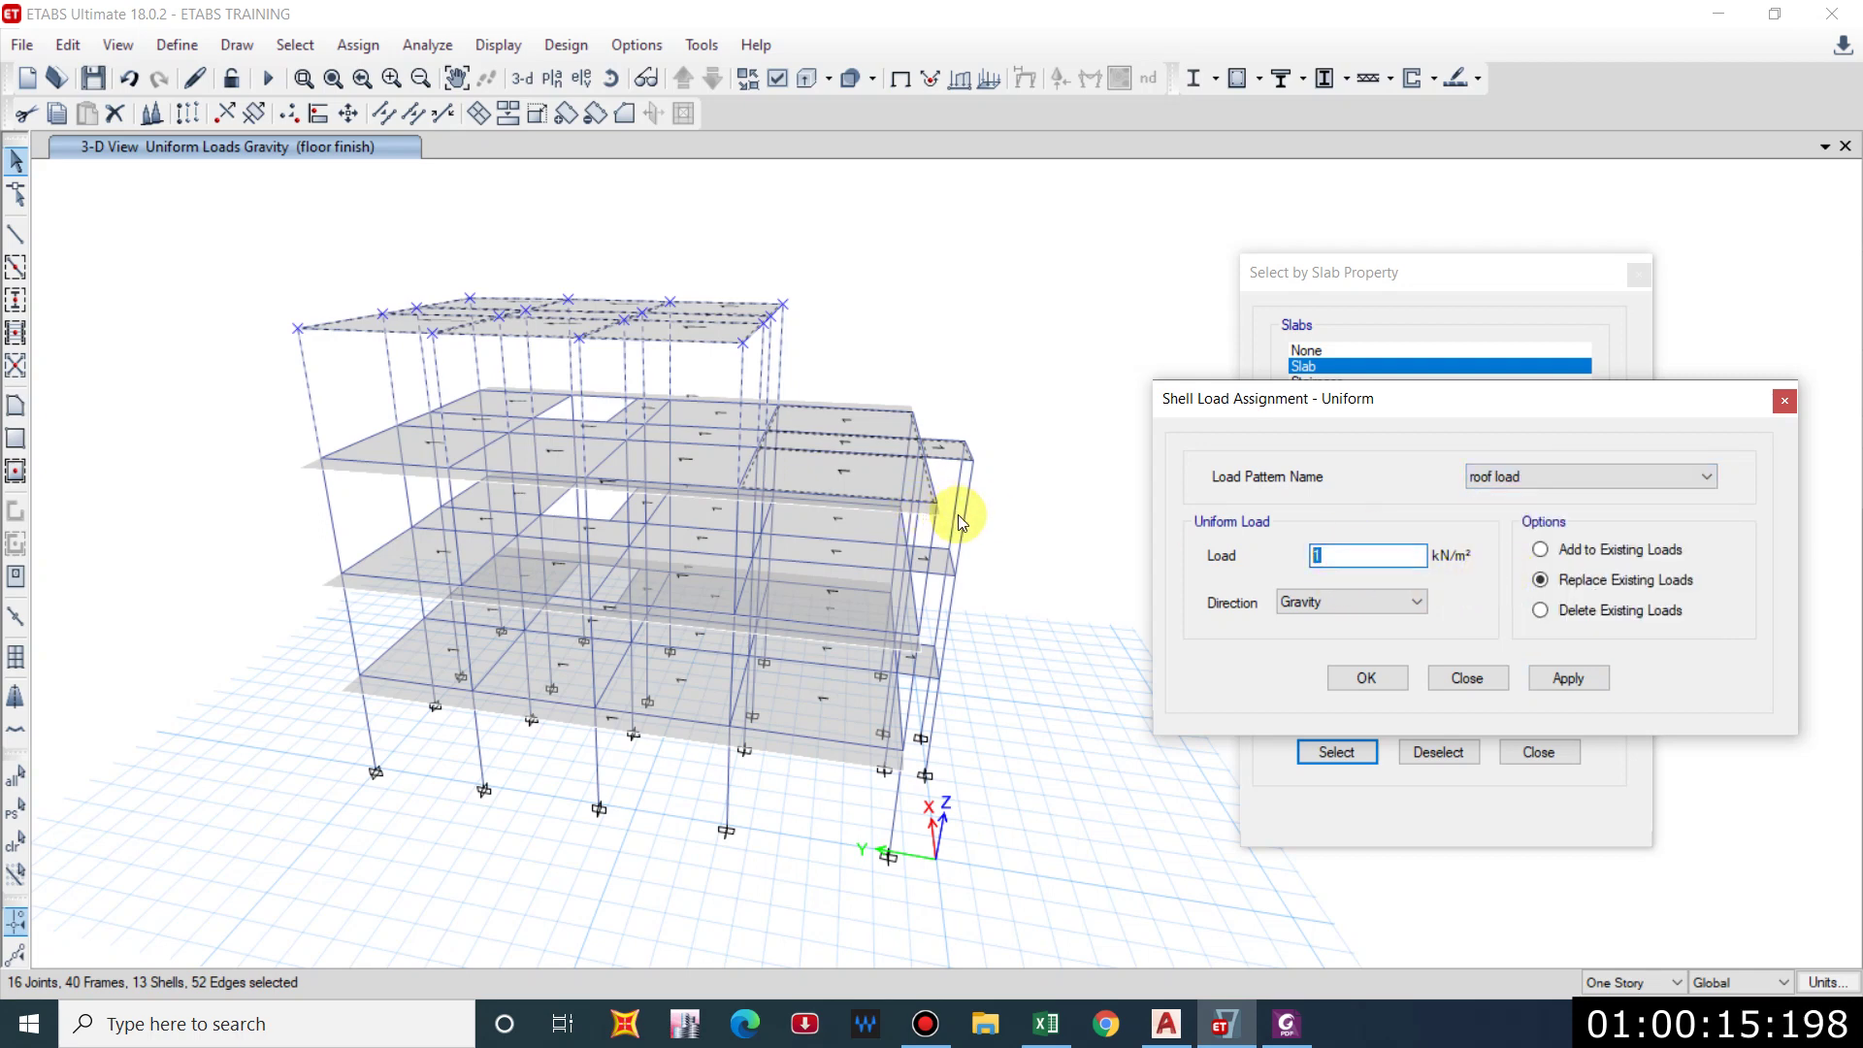
{"action": "type", "text": "1.5"}
{"action": "left_click", "coordinate": [1562, 677]}
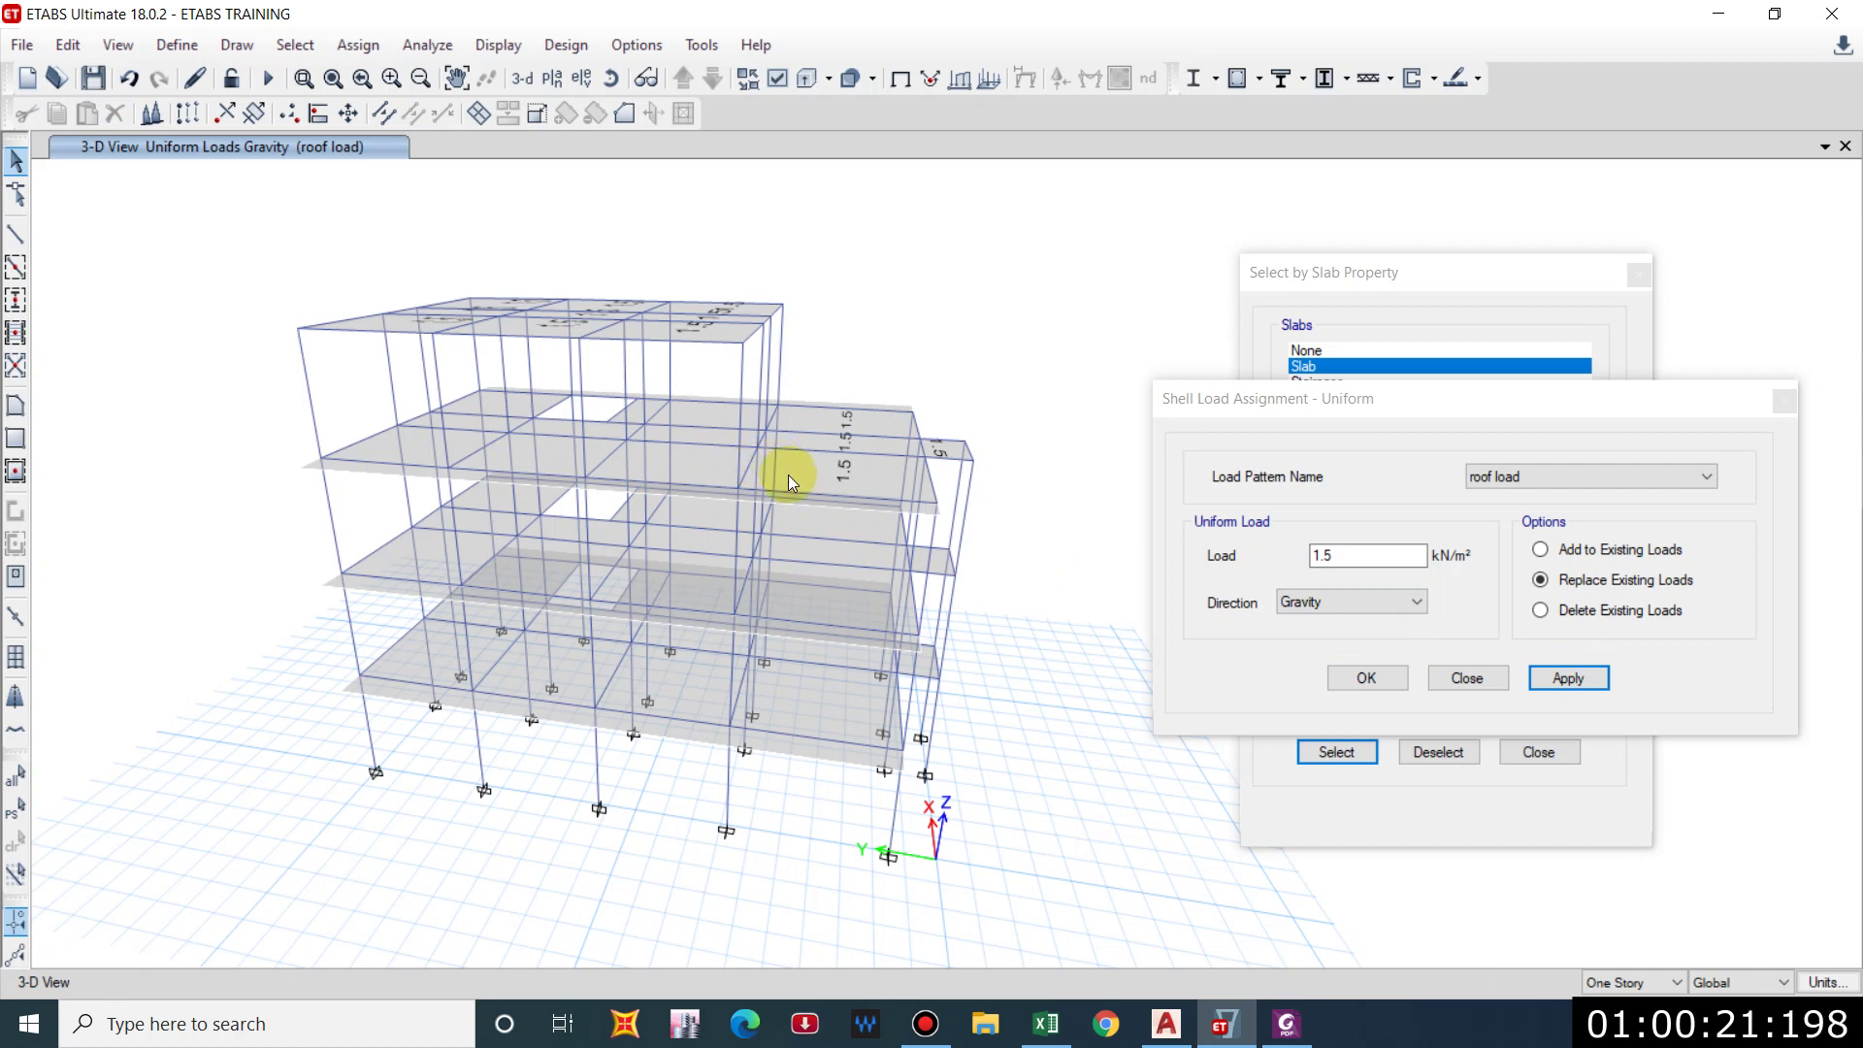
Select all objects of the lower floors, leaving out the roof level and the story directly beneath it.
{"action": "middle_click_drag", "start_coordinate": [788, 474], "coordinate": [666, 499], "text": "shift"}
{"action": "left_click", "coordinate": [679, 476]}
{"action": "left_click", "coordinate": [691, 474]}
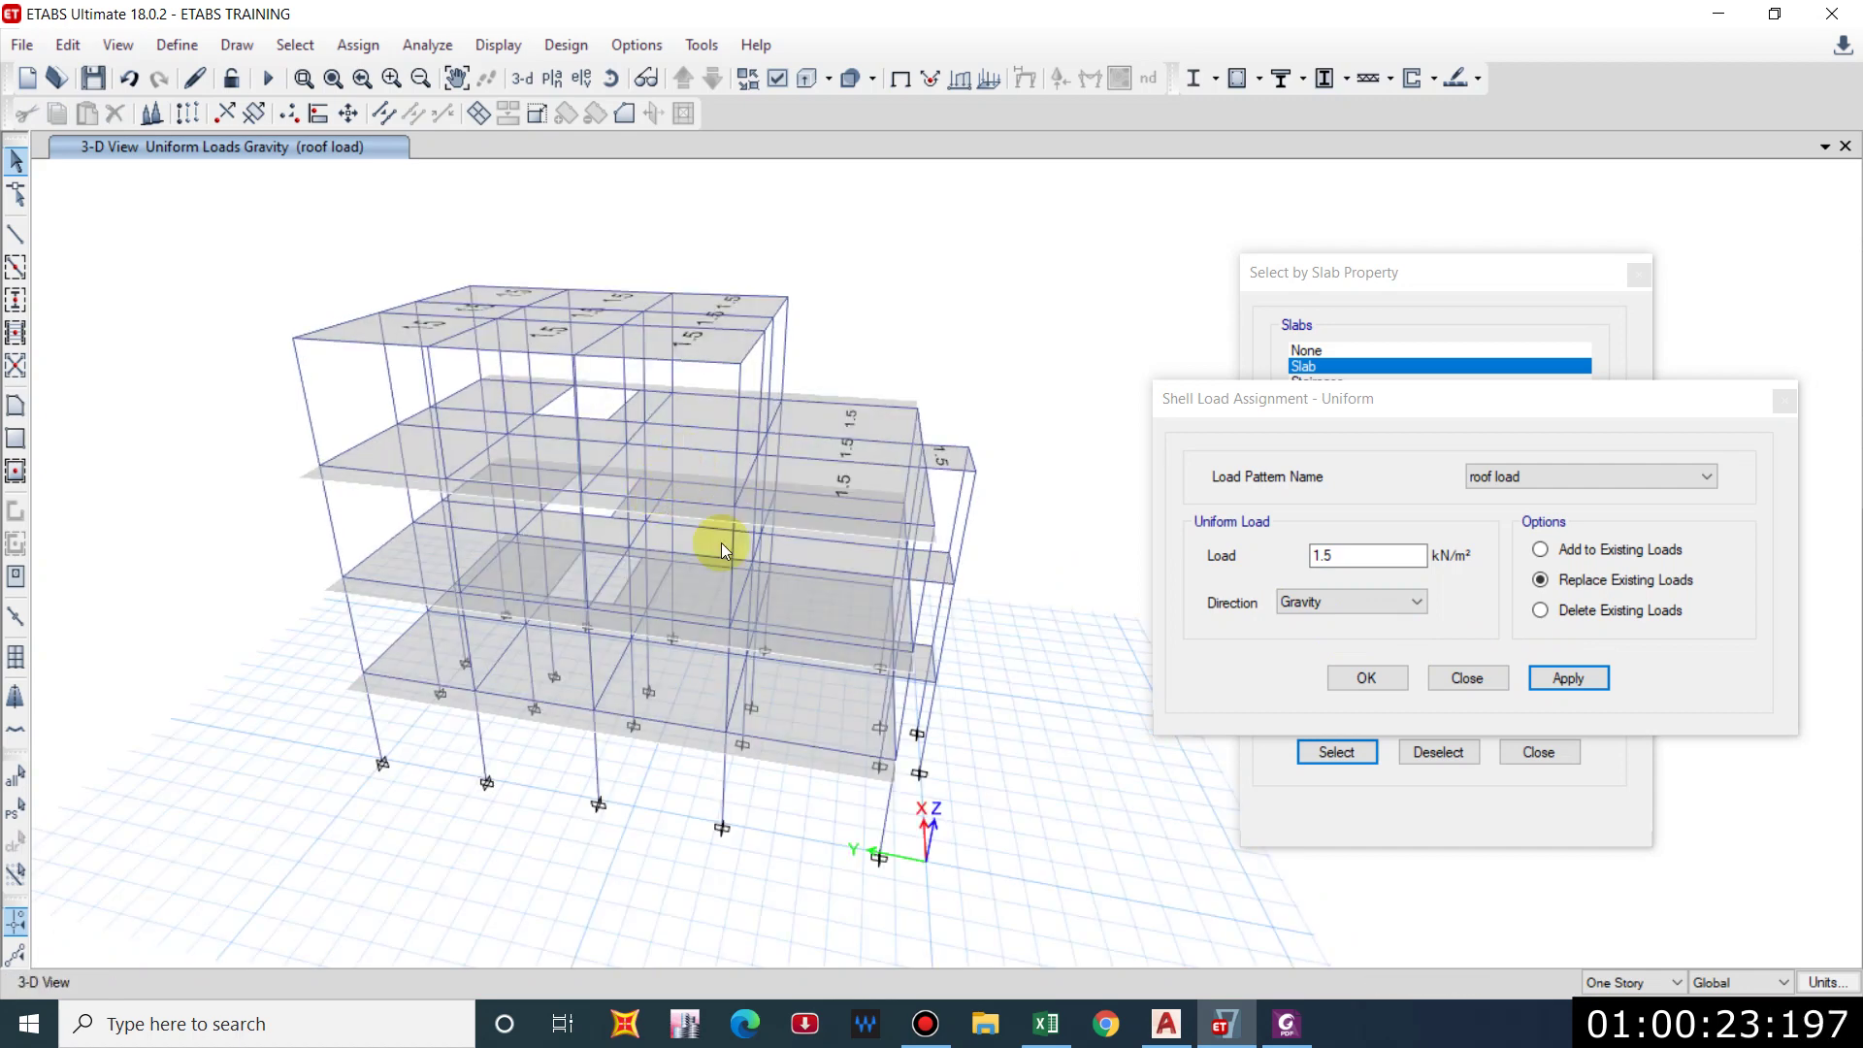
{"action": "middle_click_drag", "start_coordinate": [819, 763], "coordinate": [952, 813], "text": "shift"}
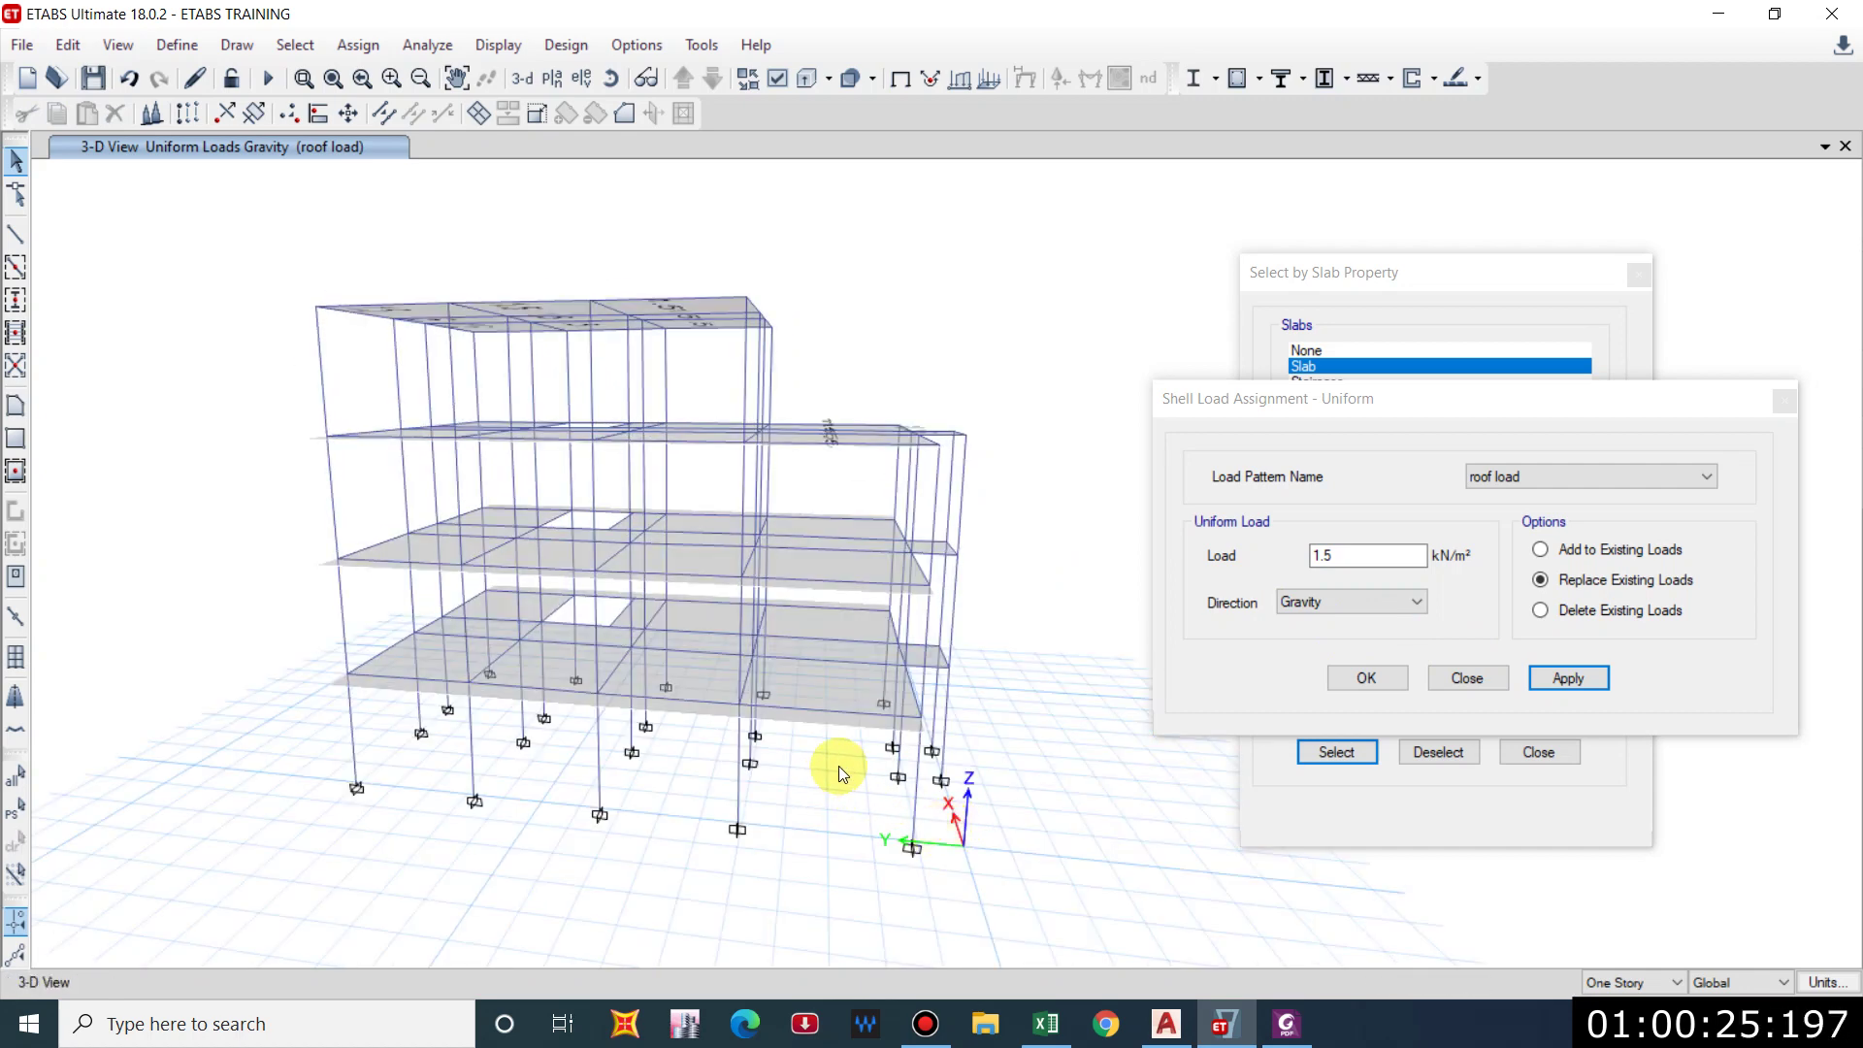
{"action": "left_click_drag", "start_coordinate": [1034, 802], "coordinate": [223, 479]}
{"action": "middle_click_drag", "start_coordinate": [677, 590], "coordinate": [637, 453], "text": "shift"}
{"action": "scroll", "coordinate": [404, 412], "scroll_direction": "up", "scroll_amount": 5}
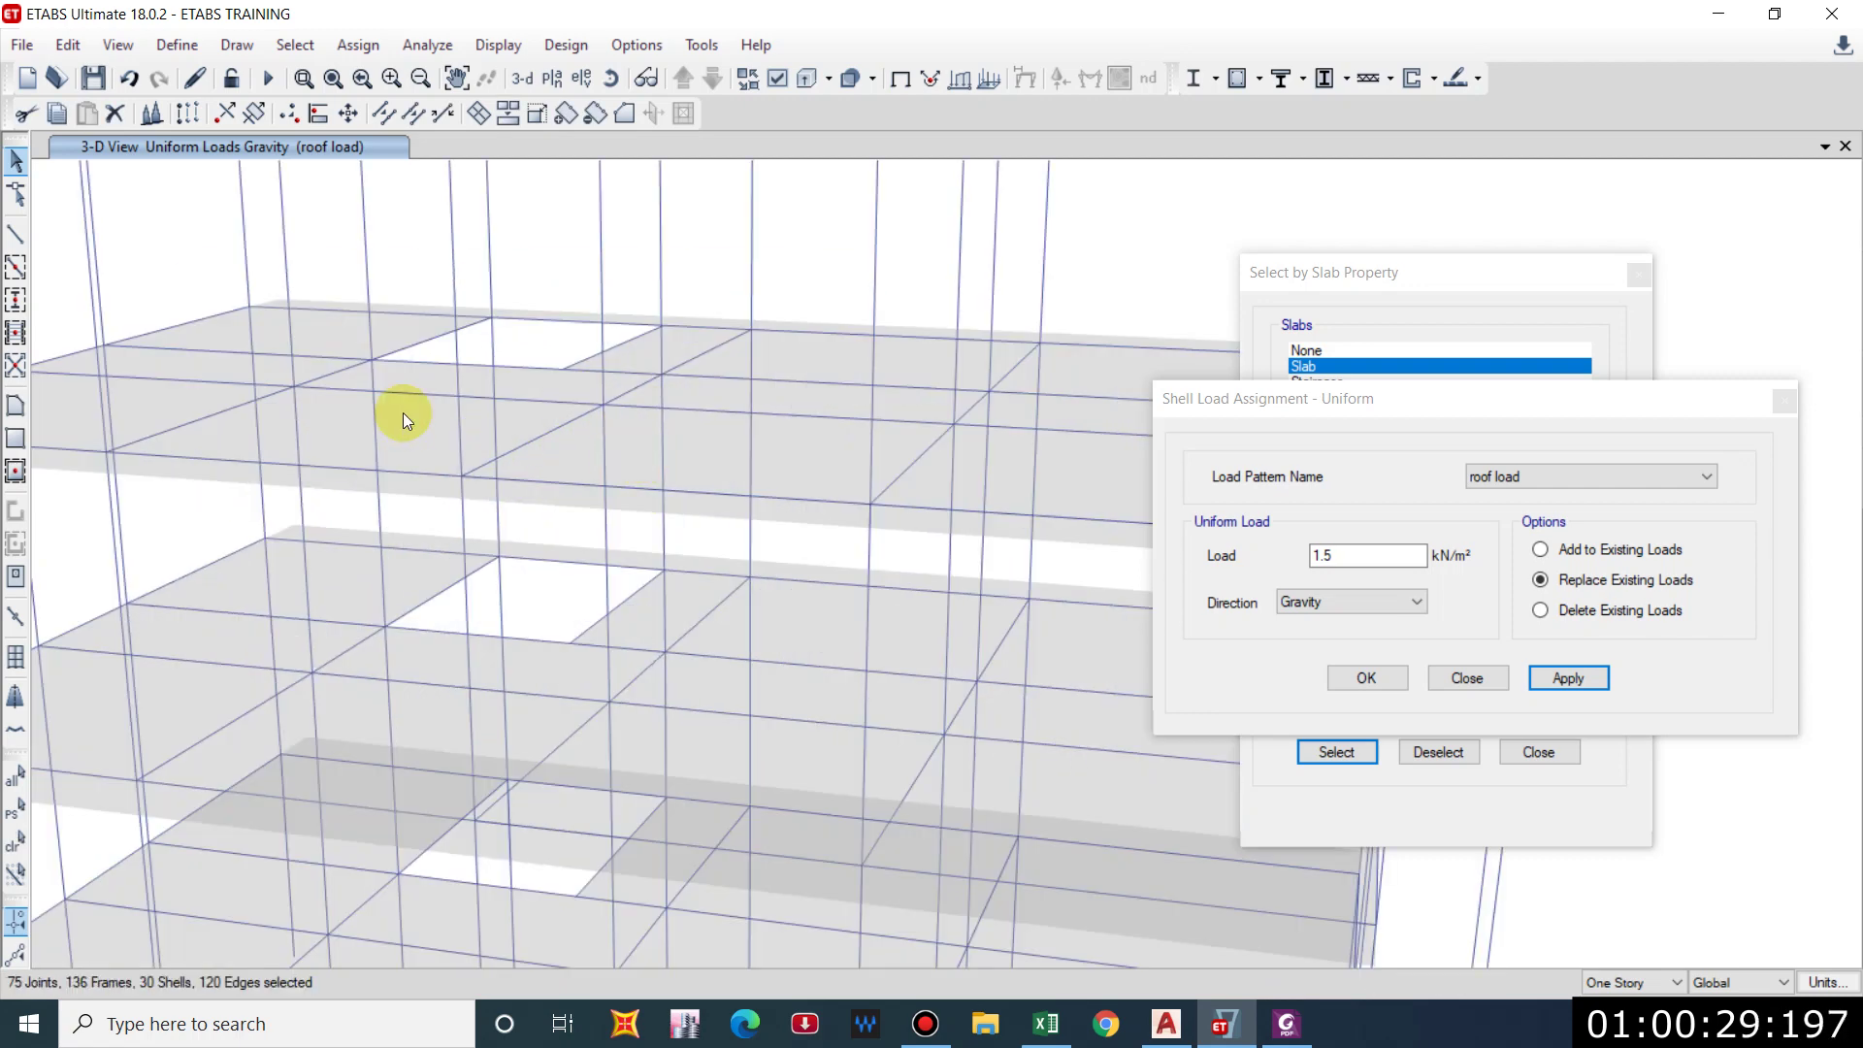
Add the covered slabs of the level directly beneath the top roof to the selection, leaving out its exposed roof slabs.
{"action": "left_click", "coordinate": [159, 404]}
{"action": "left_click", "coordinate": [177, 363]}
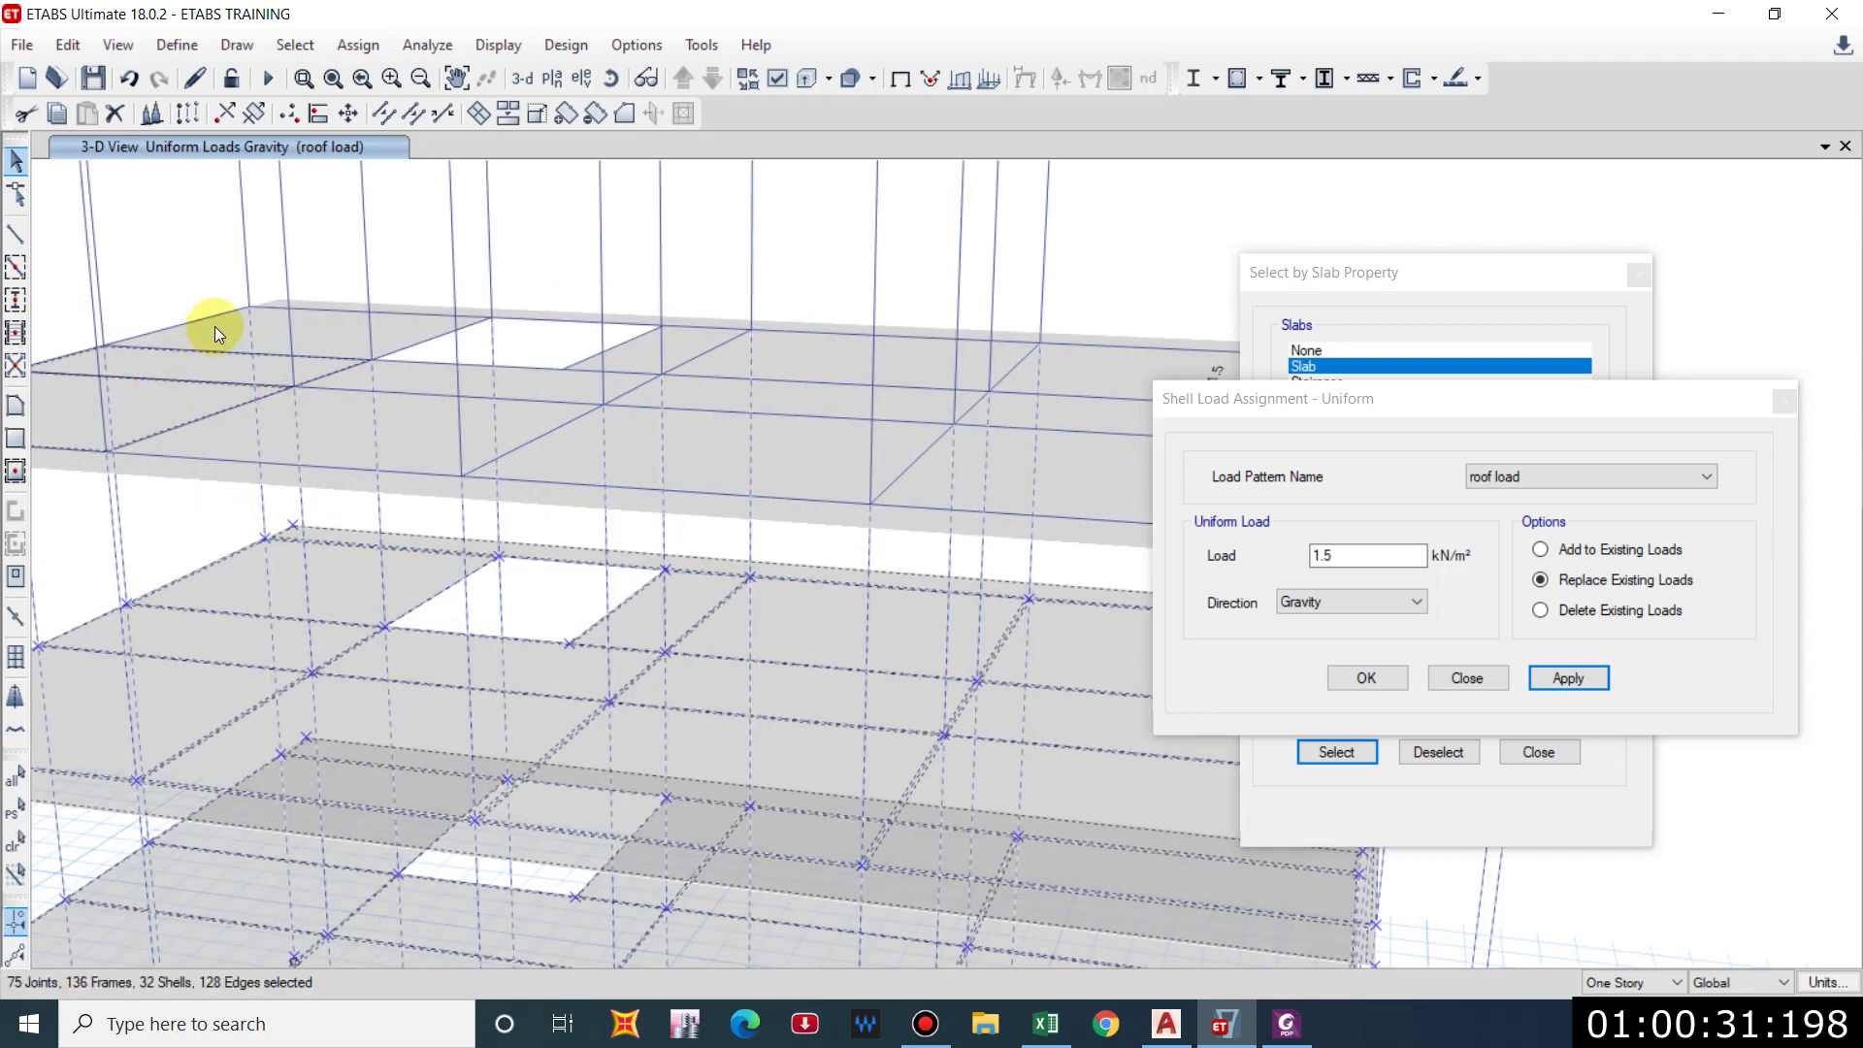
{"action": "left_click", "coordinate": [213, 326]}
{"action": "left_click", "coordinate": [489, 415]}
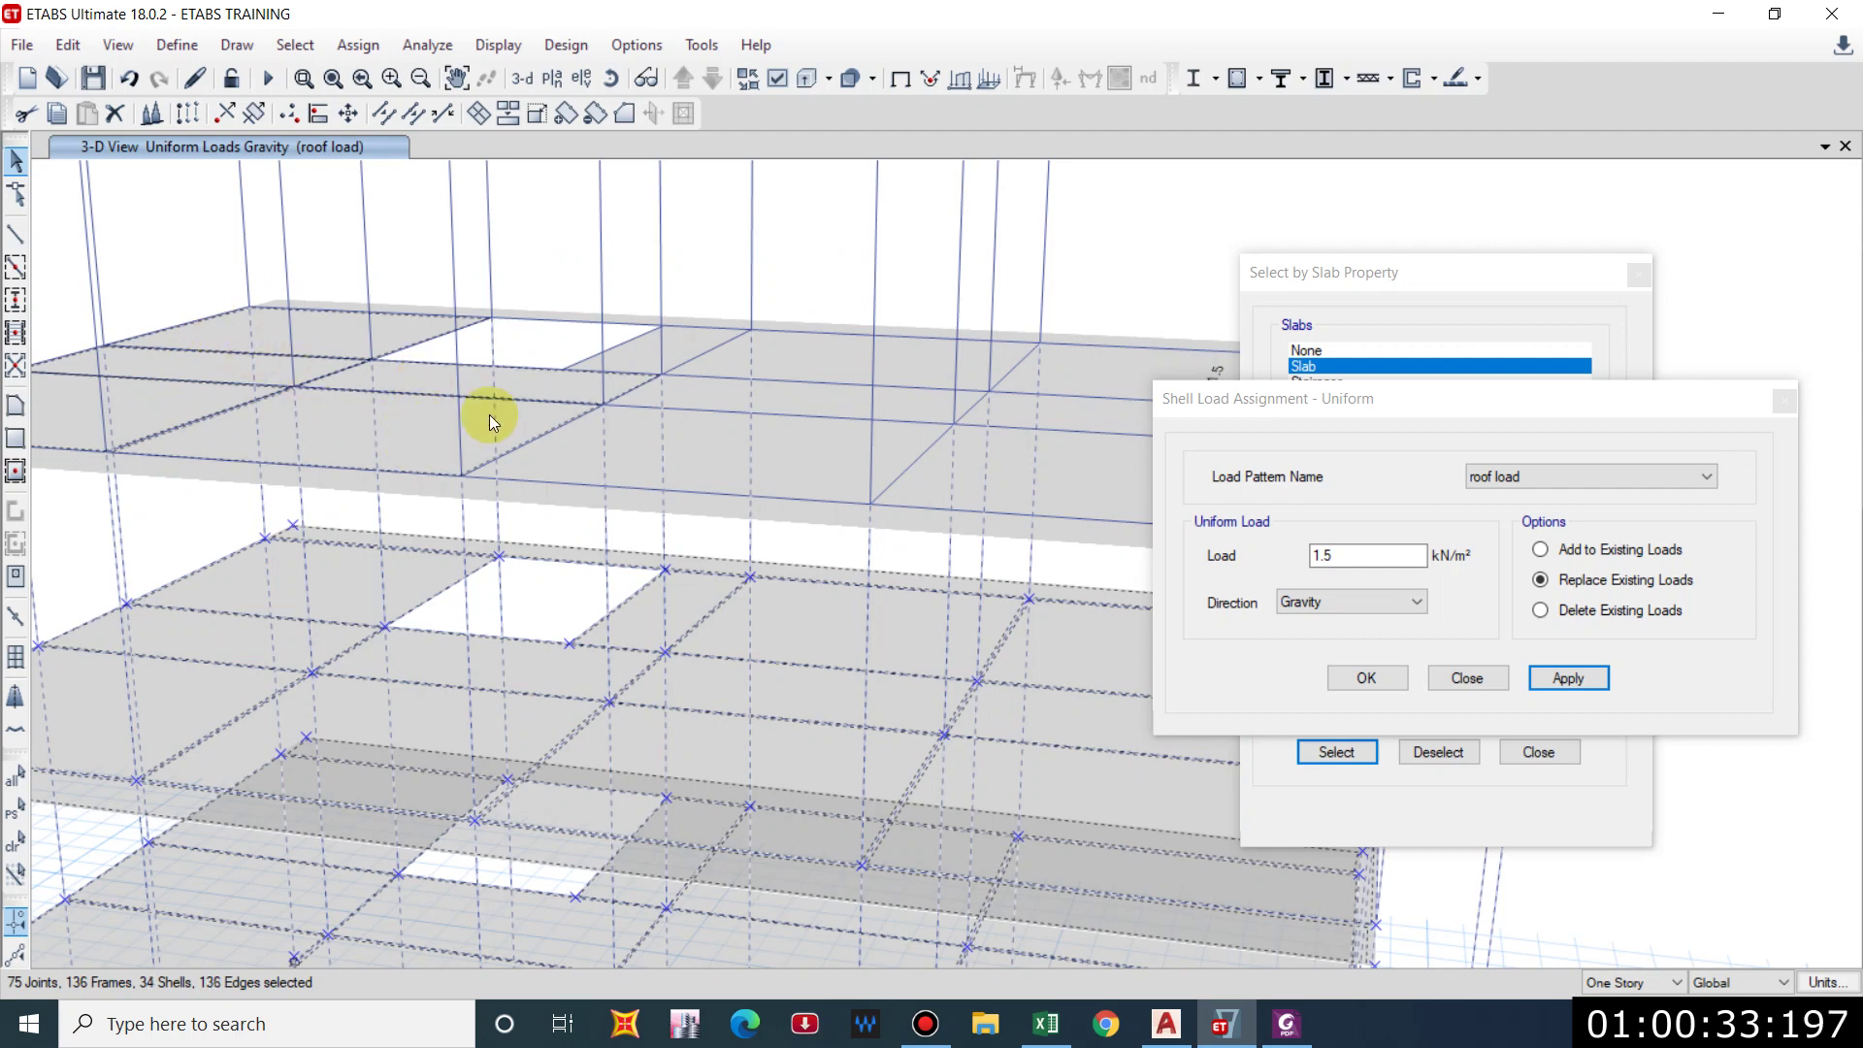
{"action": "left_click", "coordinate": [819, 464]}
{"action": "left_click", "coordinate": [809, 393]}
{"action": "left_click", "coordinate": [821, 369]}
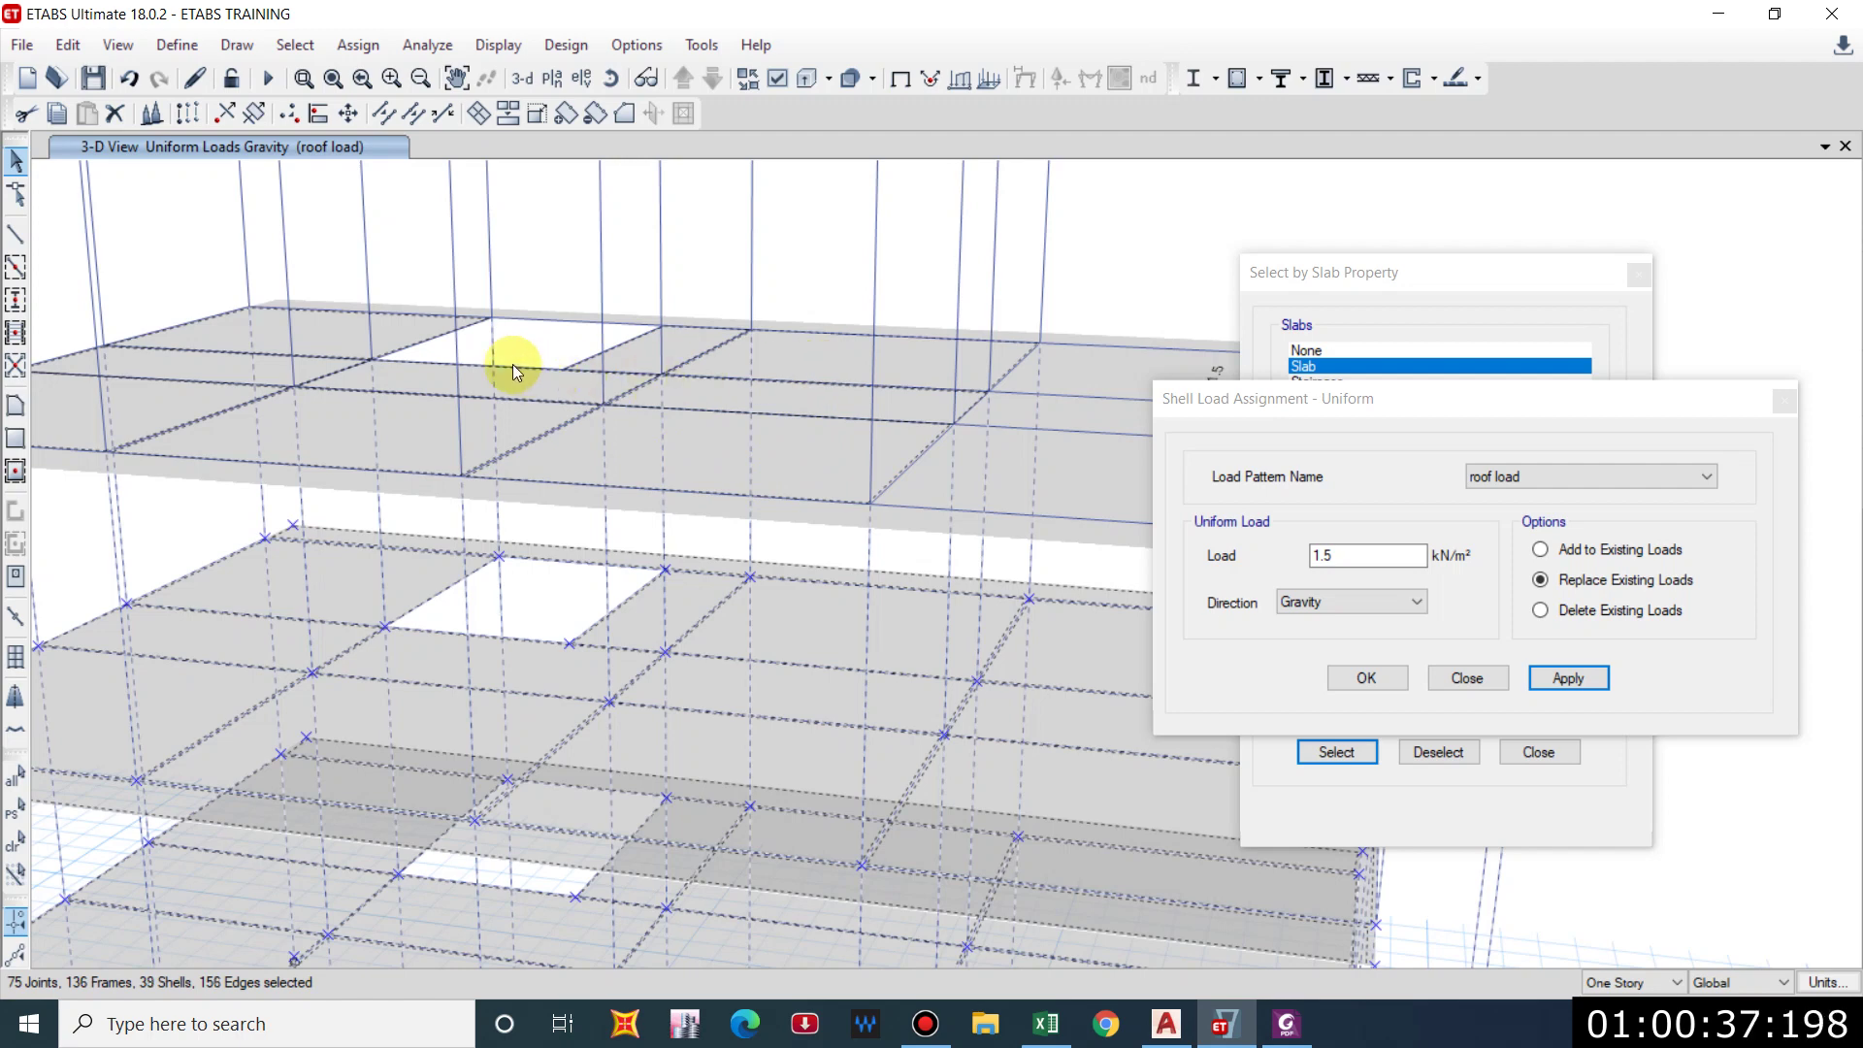
{"action": "scroll", "coordinate": [777, 380], "scroll_direction": "down", "scroll_amount": 5}
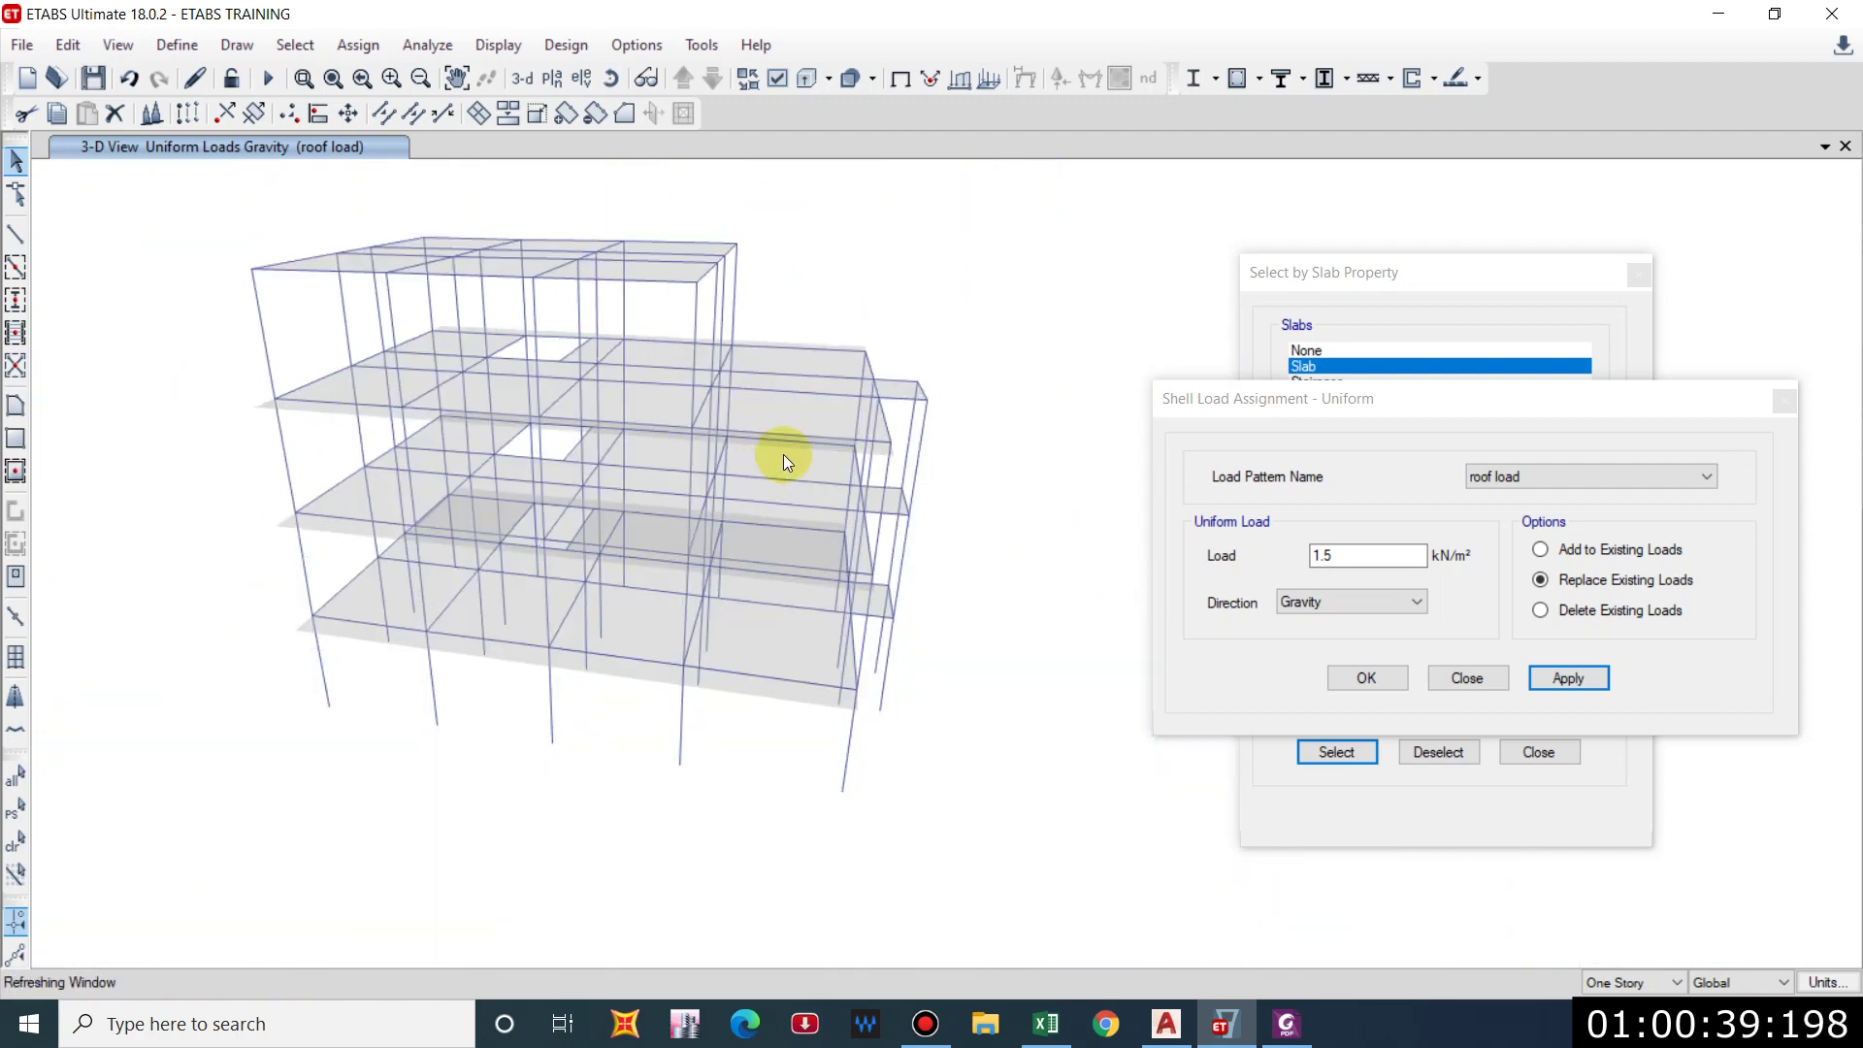
Assign a uniform gravity load of 2 kN/m² in the Live pattern to the selected floor slabs, replacing existing loads.
{"action": "left_click", "coordinate": [1541, 479]}
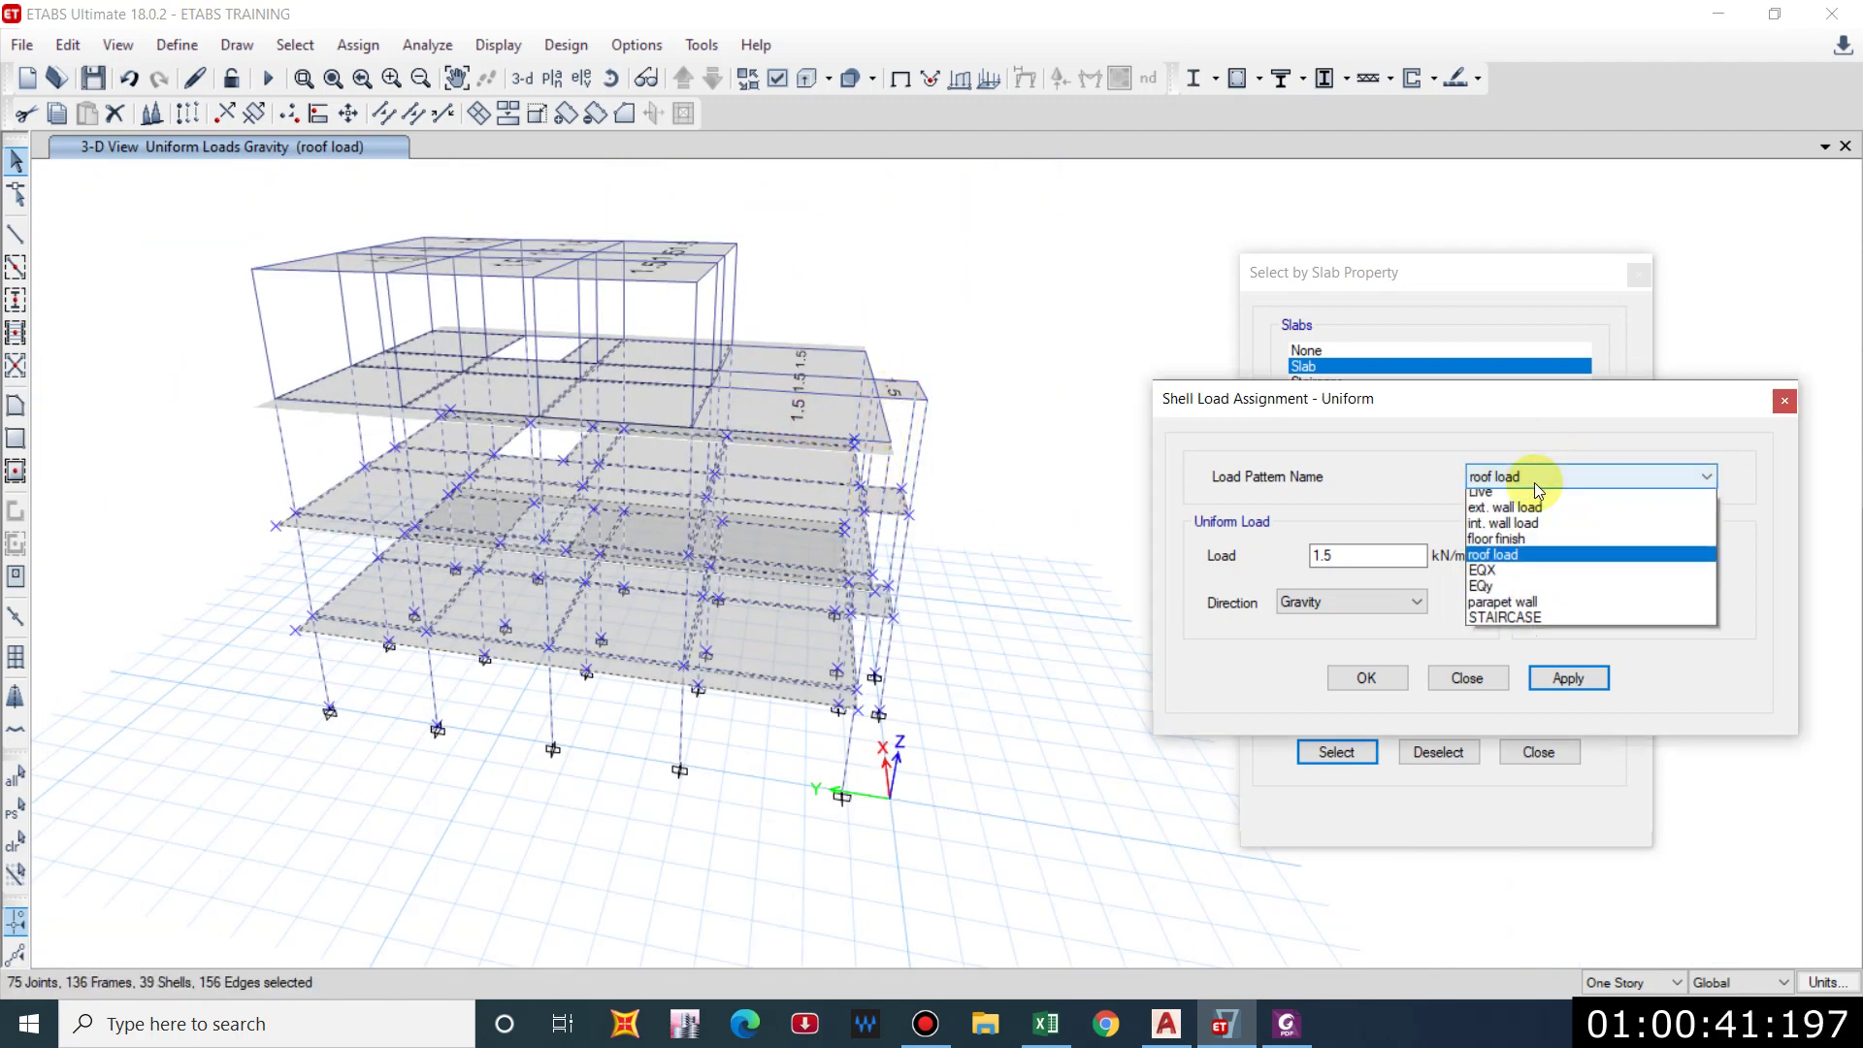
{"action": "left_click", "coordinate": [1482, 515]}
{"action": "double_click", "coordinate": [1364, 555]}
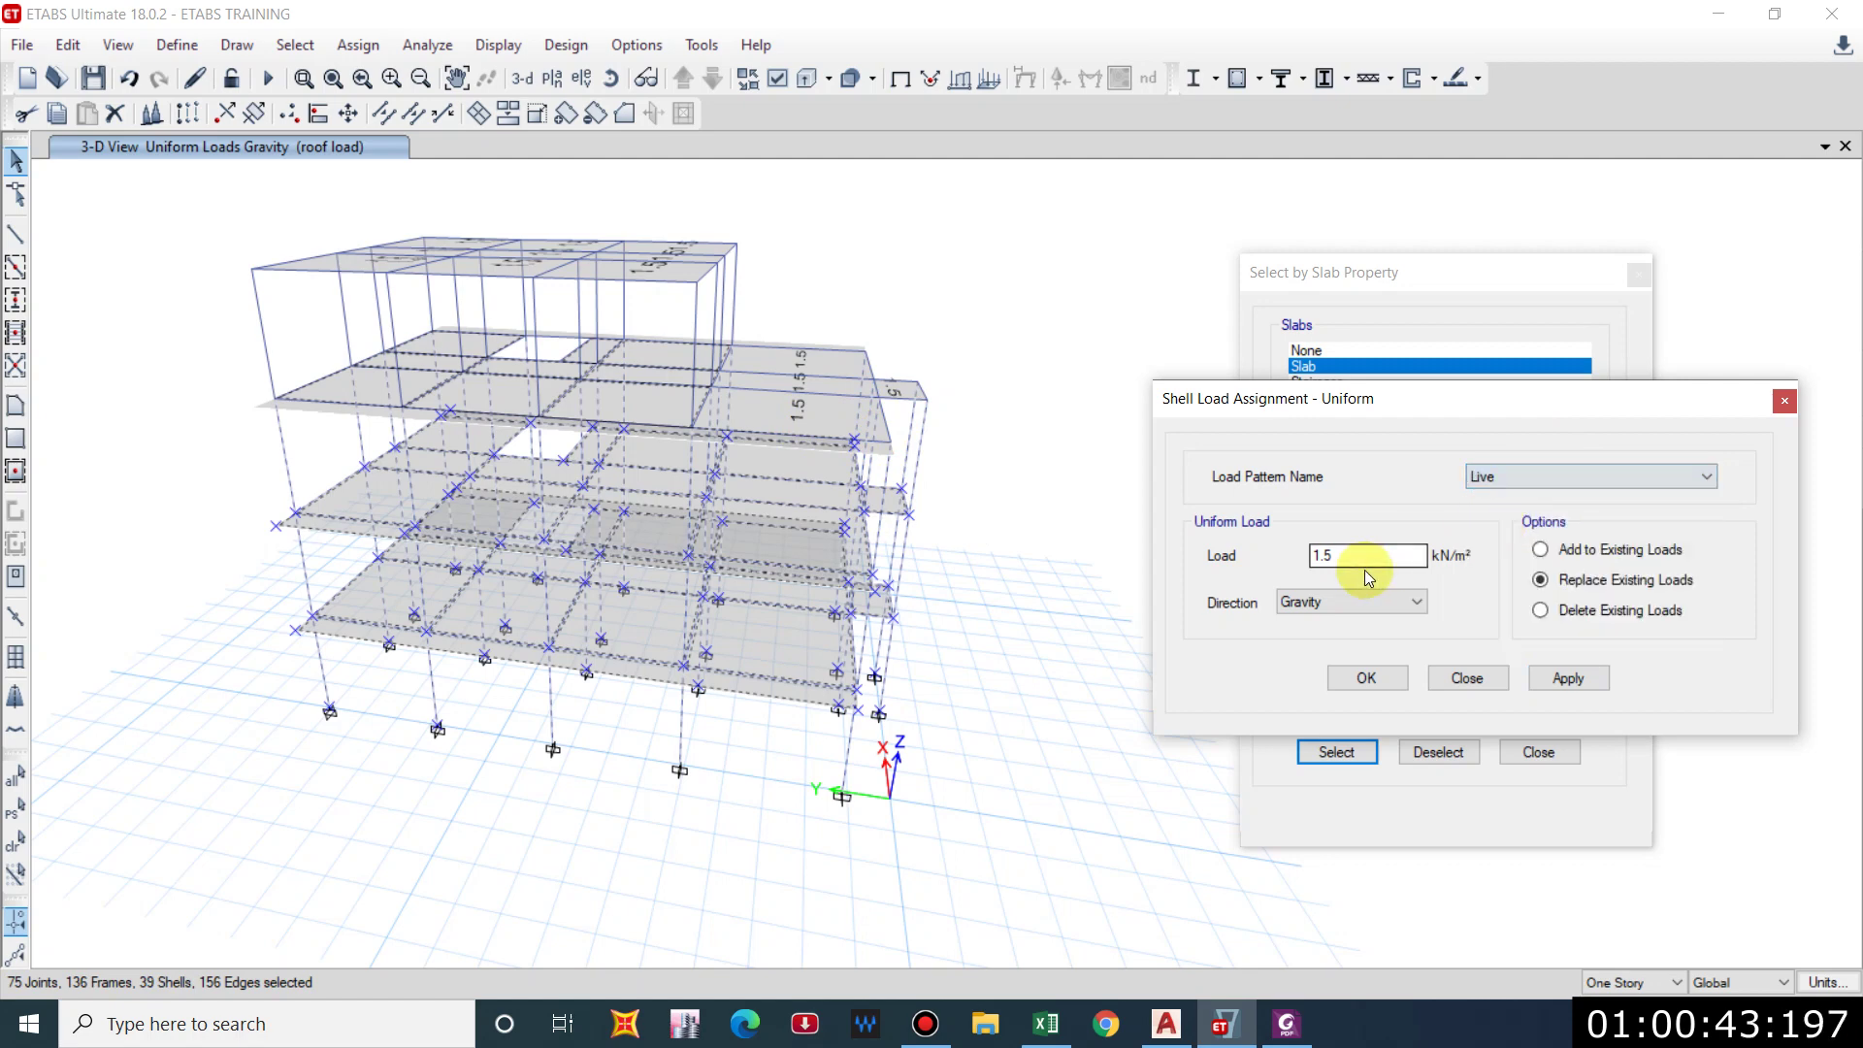
{"action": "type", "text": "2"}
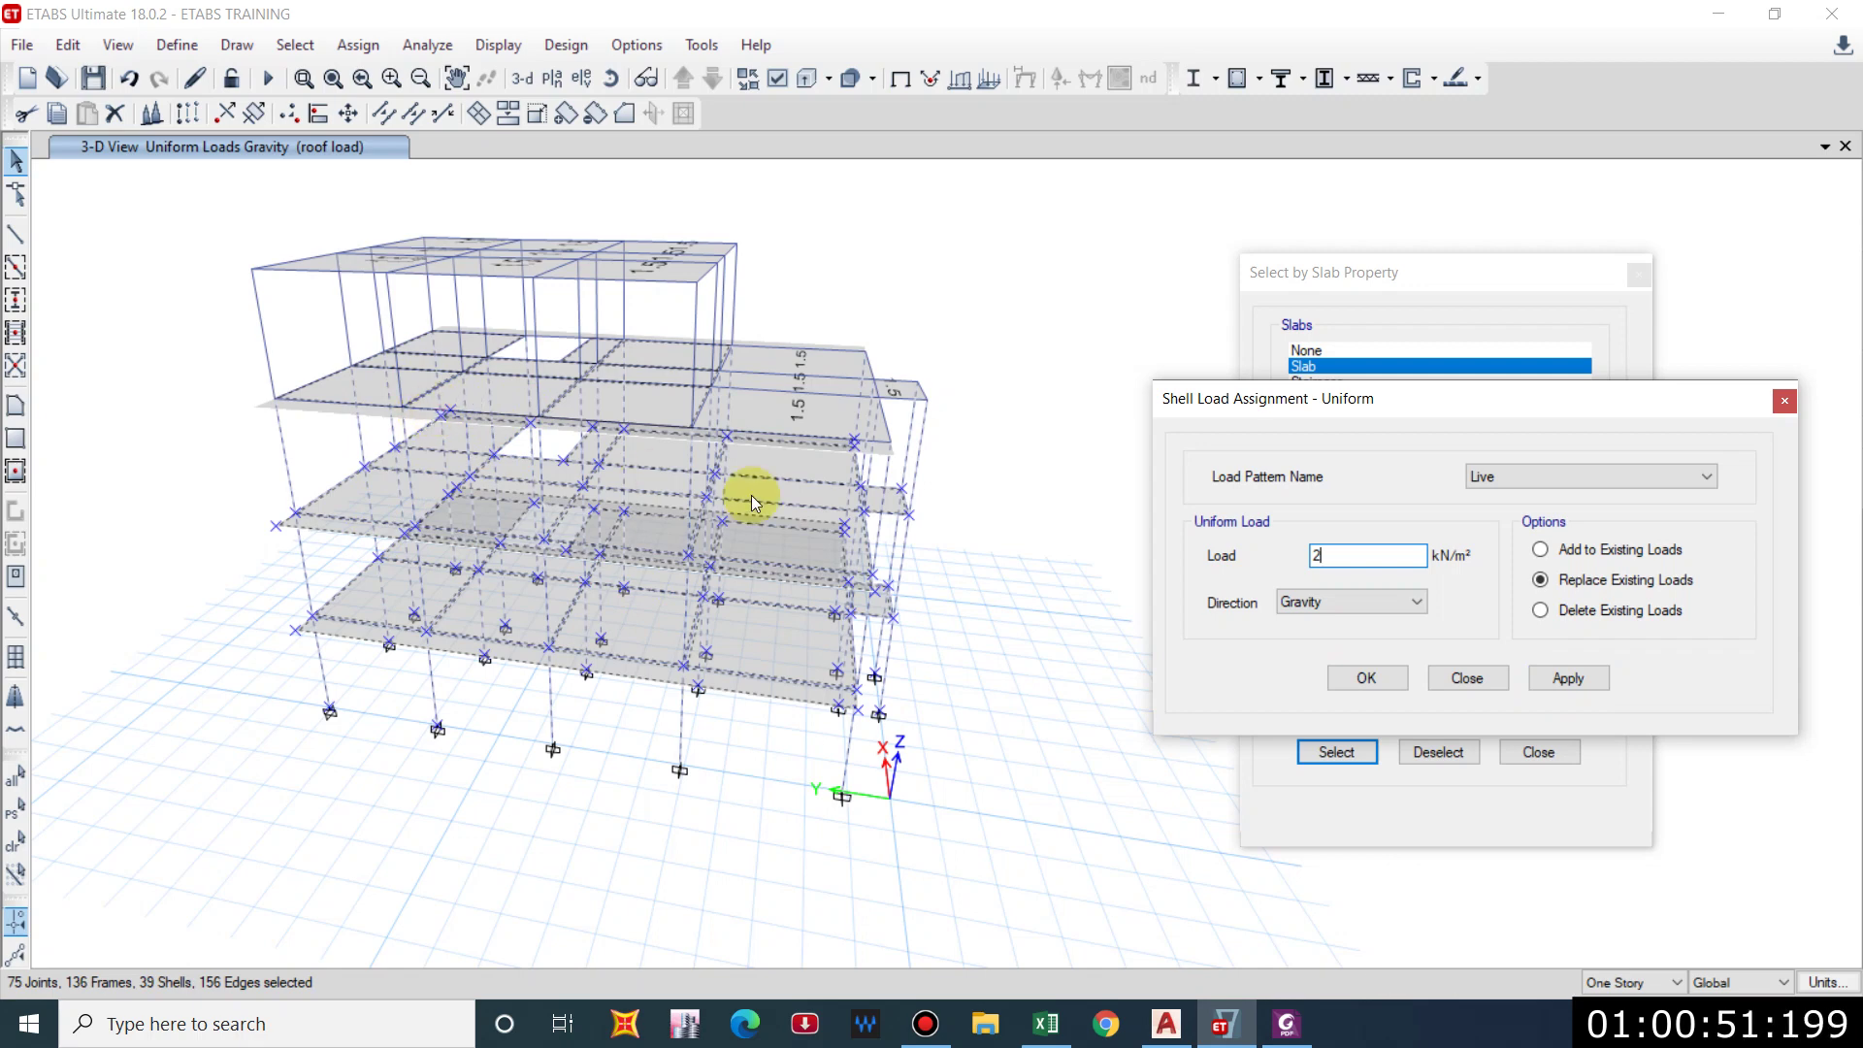
{"action": "left_click", "coordinate": [1568, 679]}
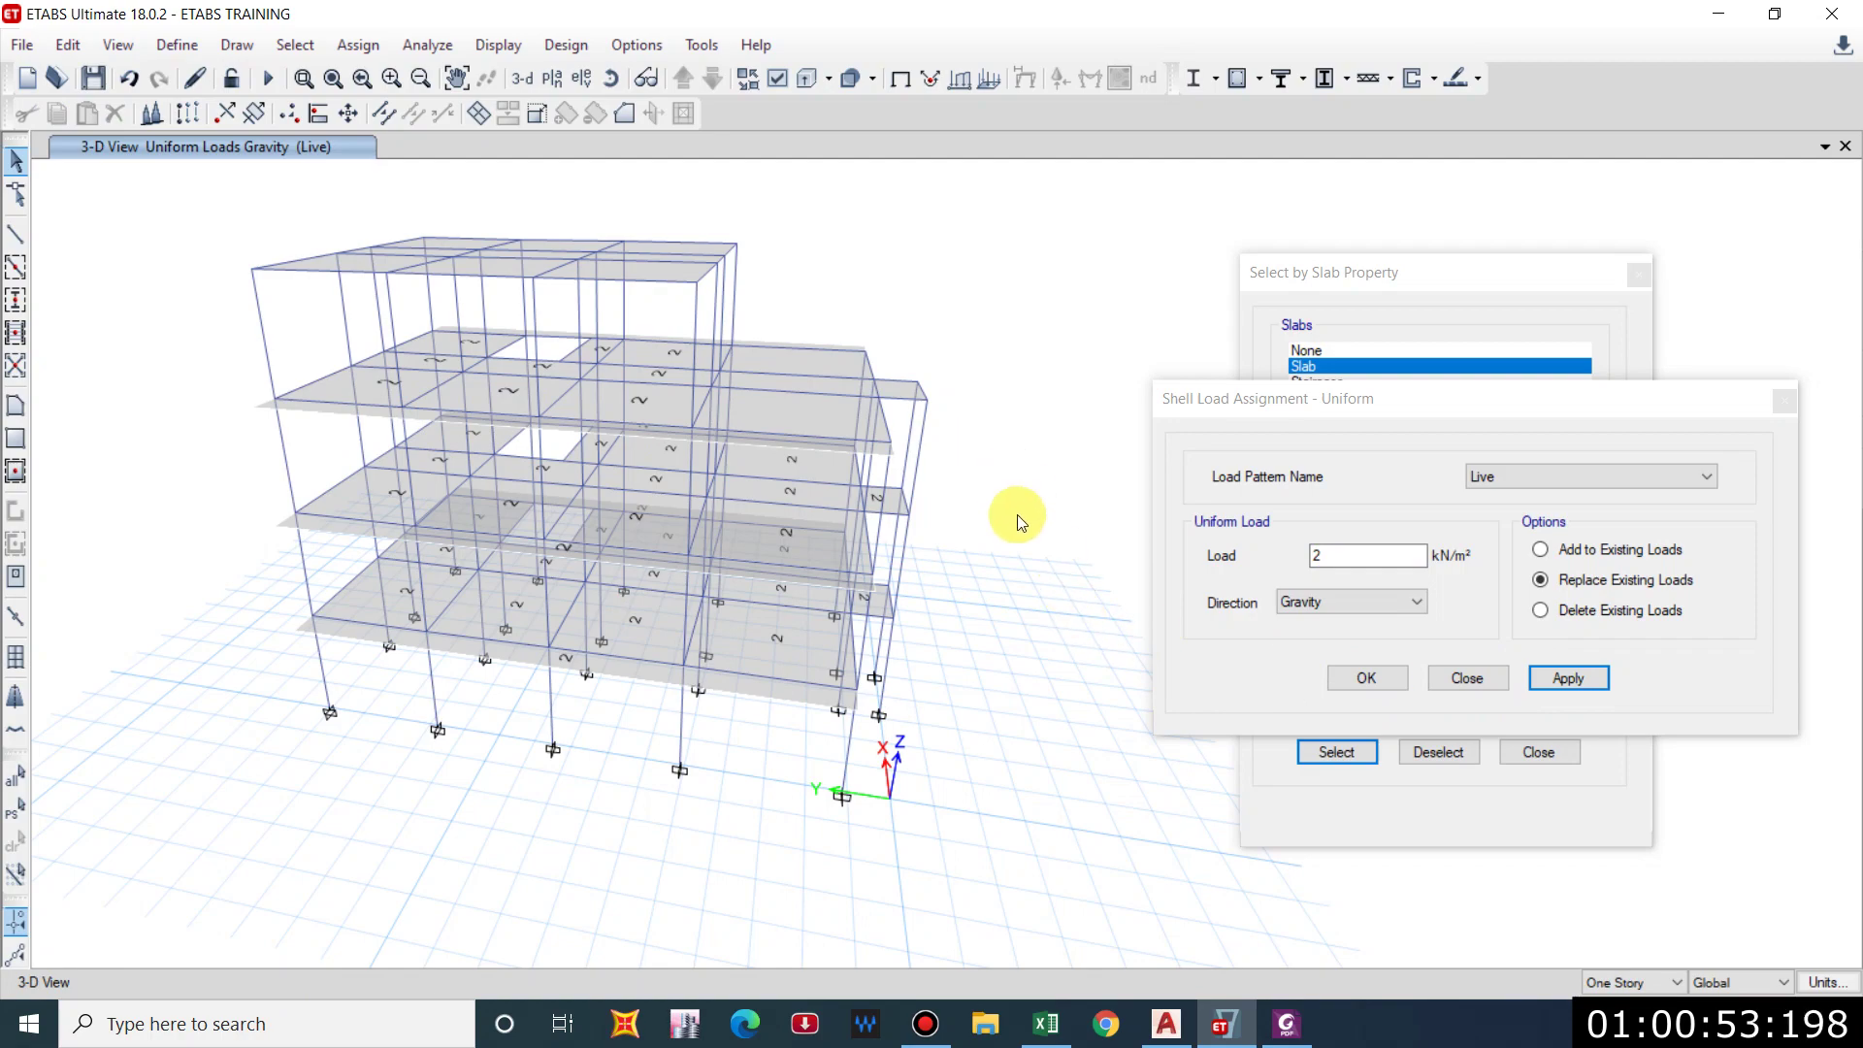
Select the narrow overhanging edge slabs along one long side of the building on the loaded floors.
{"action": "scroll", "coordinate": [892, 550], "scroll_direction": "up", "scroll_amount": 5}
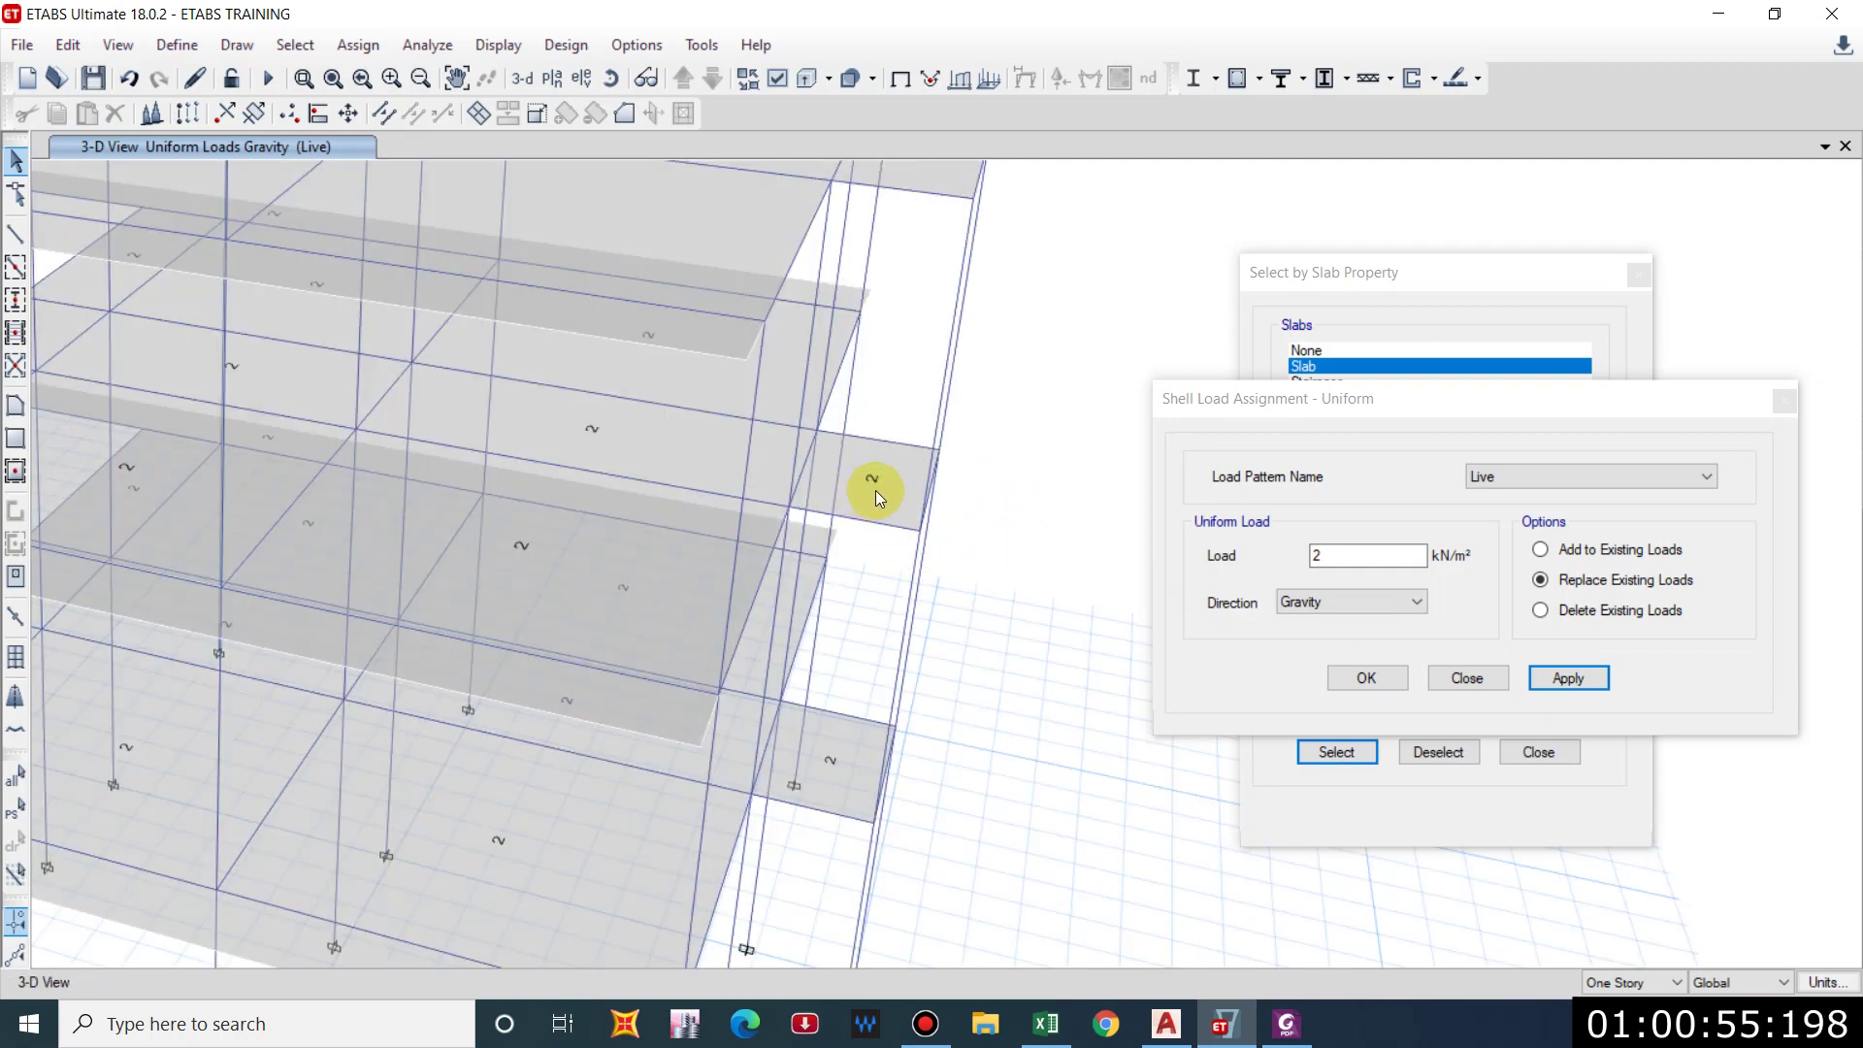
{"action": "scroll", "coordinate": [845, 601], "scroll_direction": "down", "scroll_amount": 5}
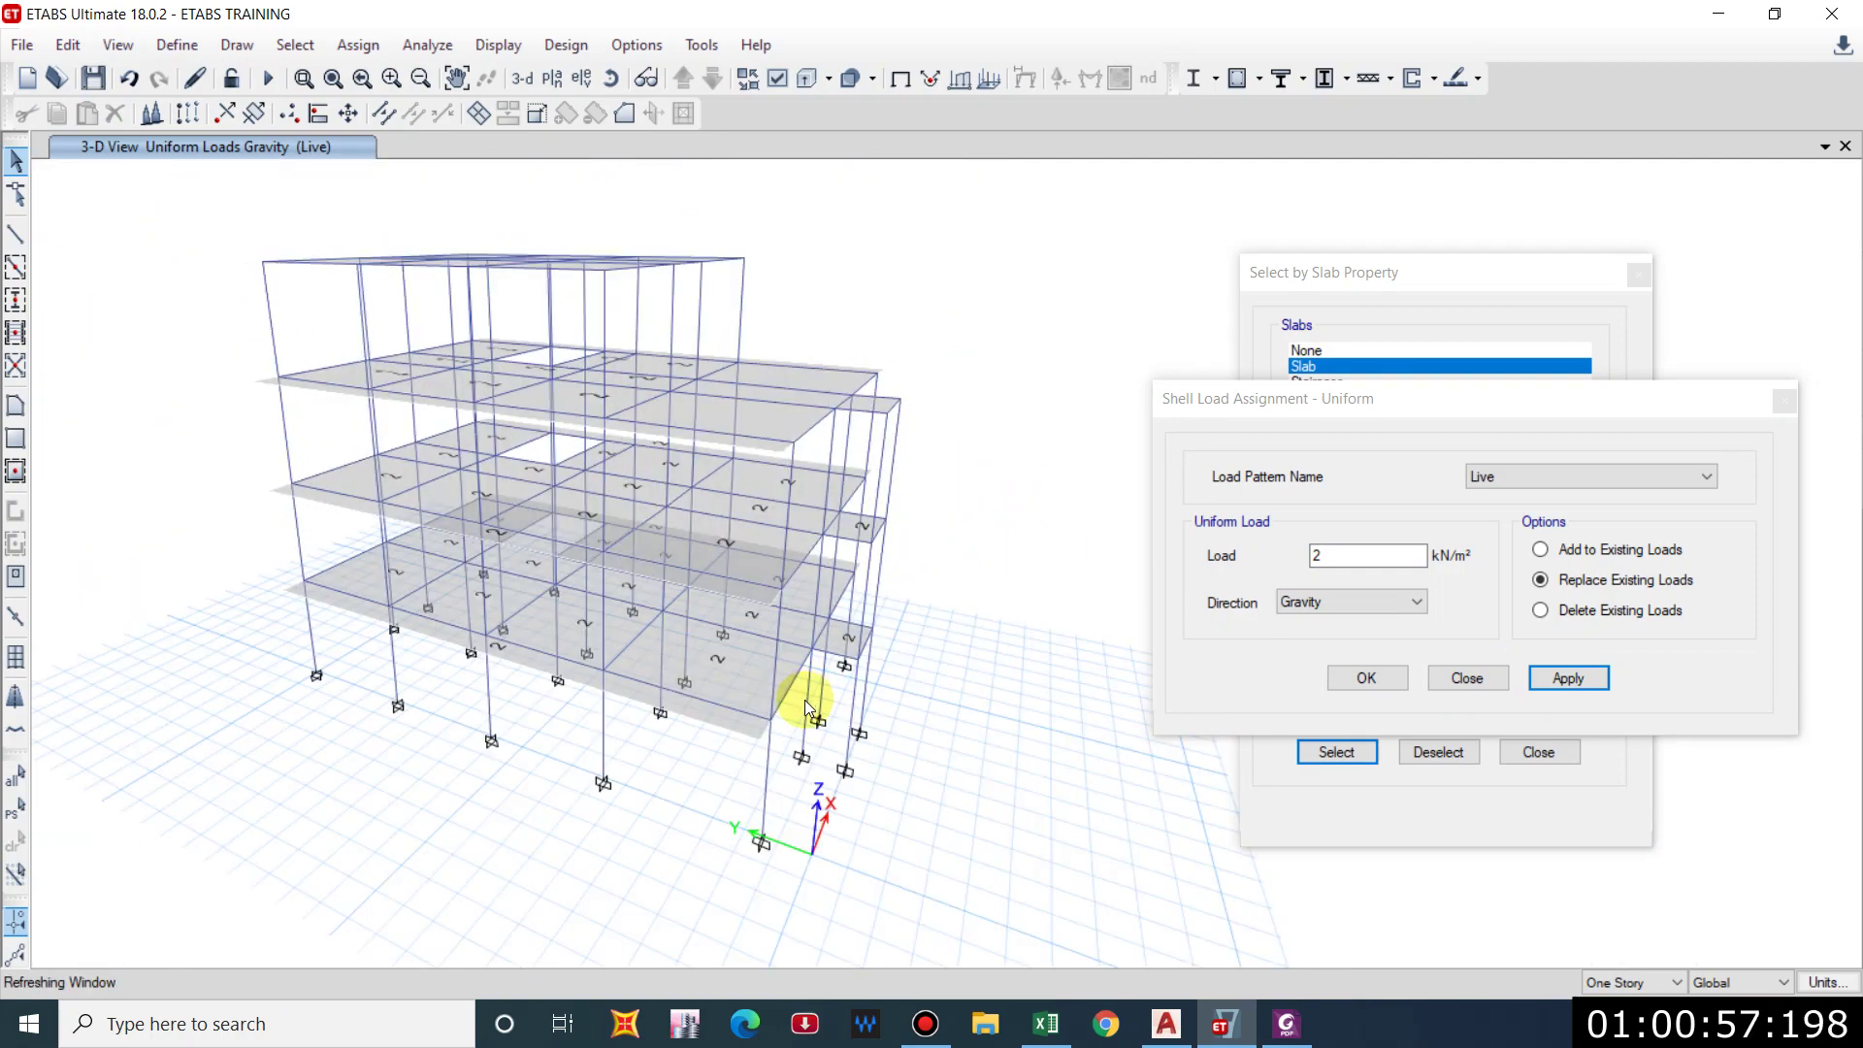
{"action": "scroll", "coordinate": [842, 708], "scroll_direction": "up", "scroll_amount": 4}
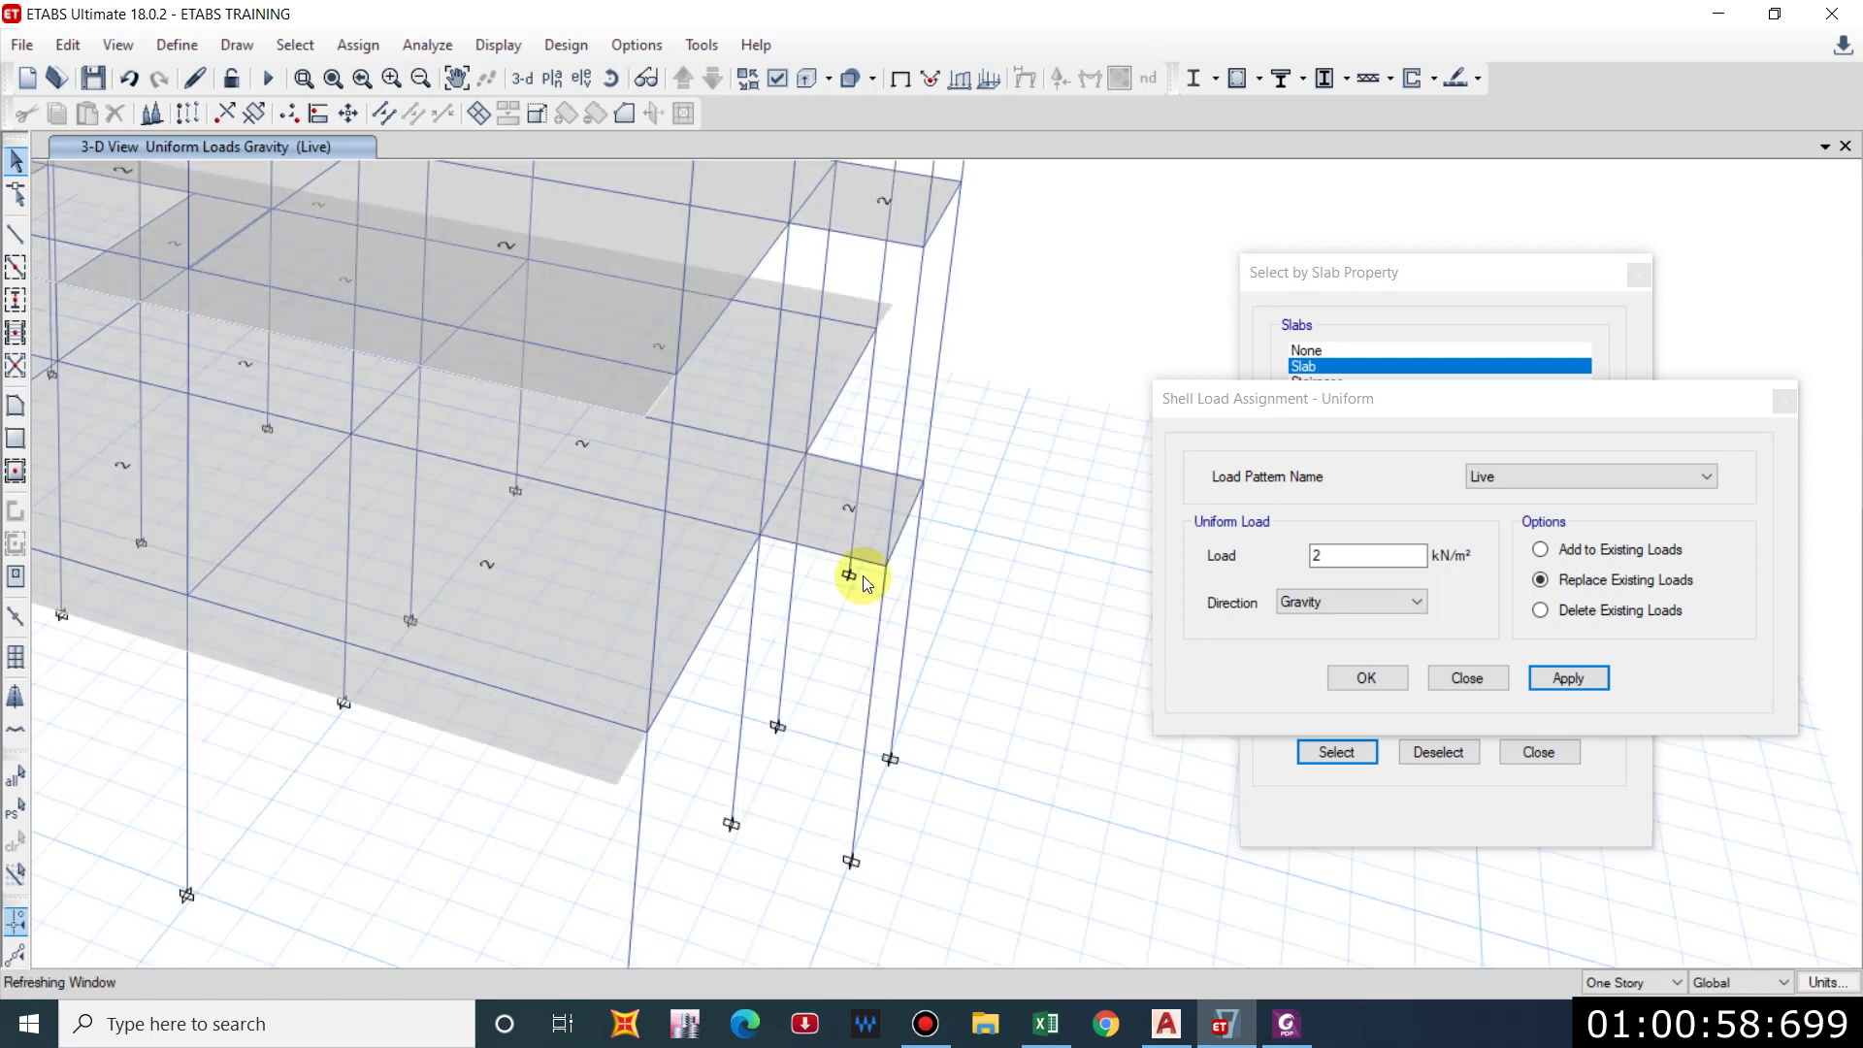
{"action": "left_click", "coordinate": [829, 522]}
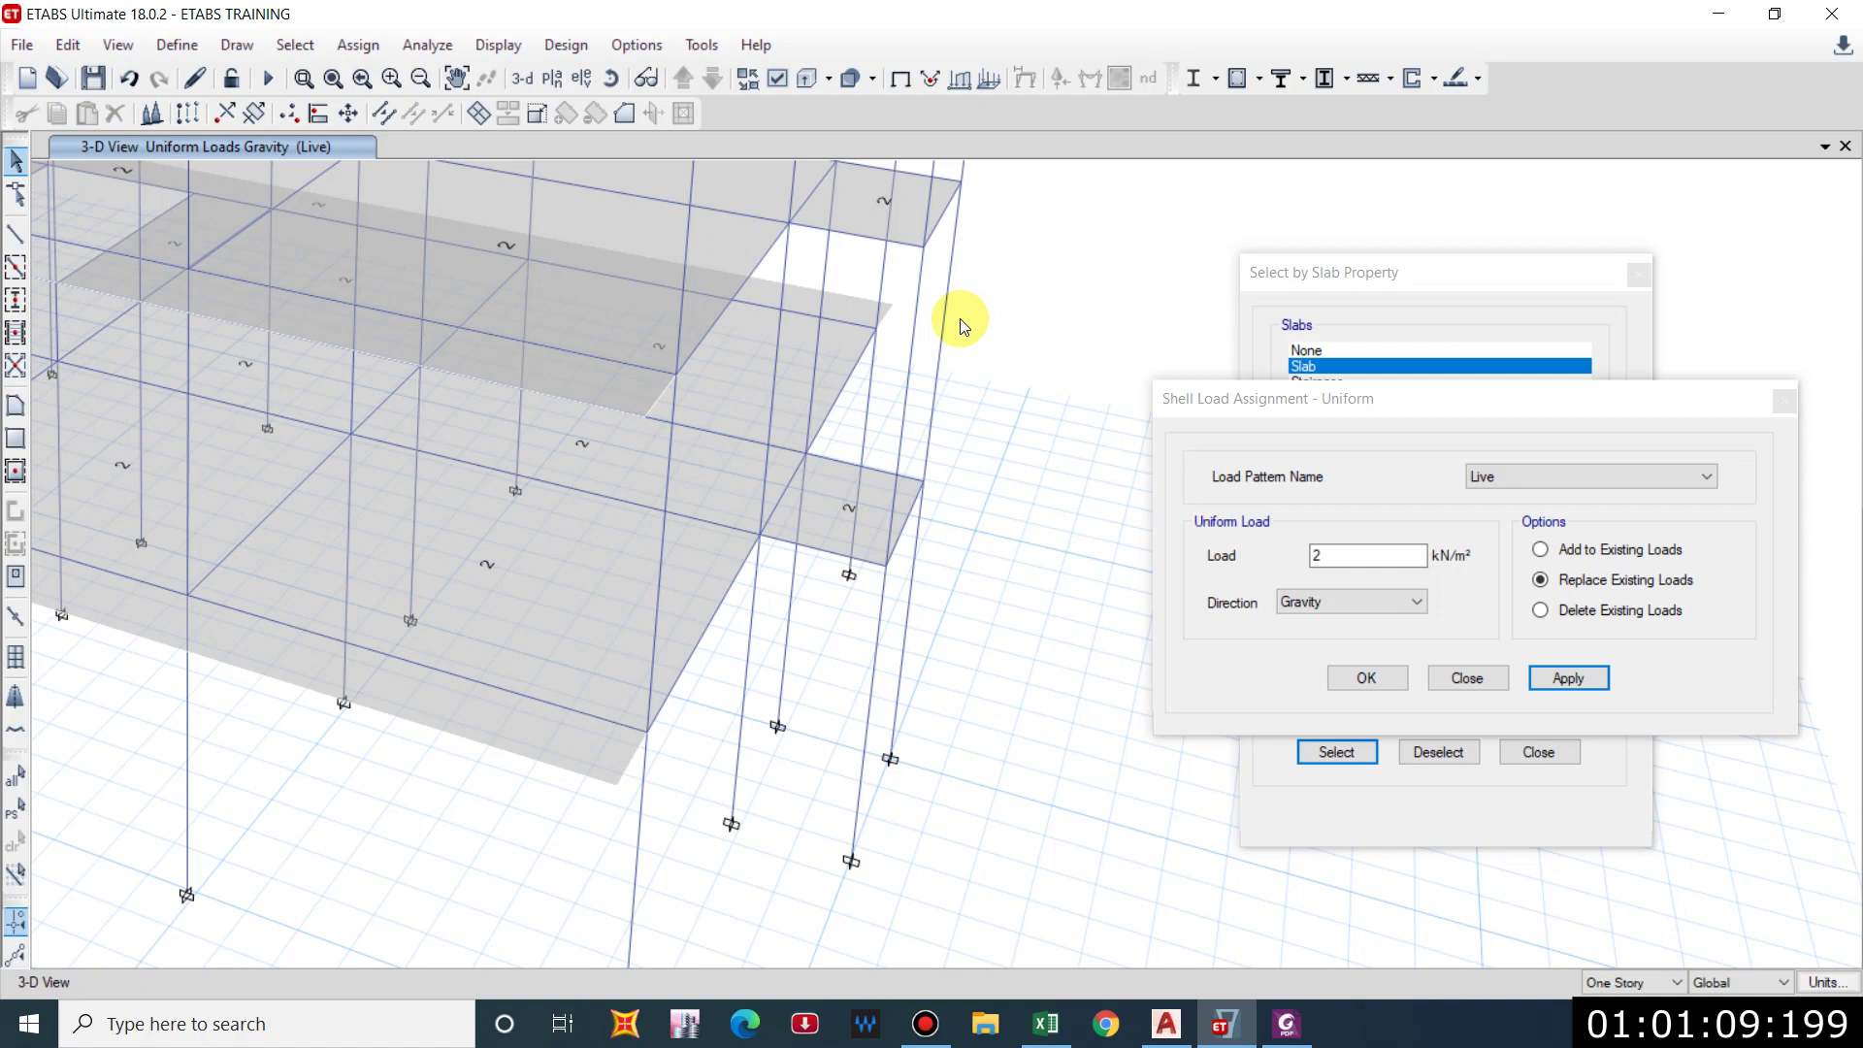
{"action": "left_click", "coordinate": [526, 744]}
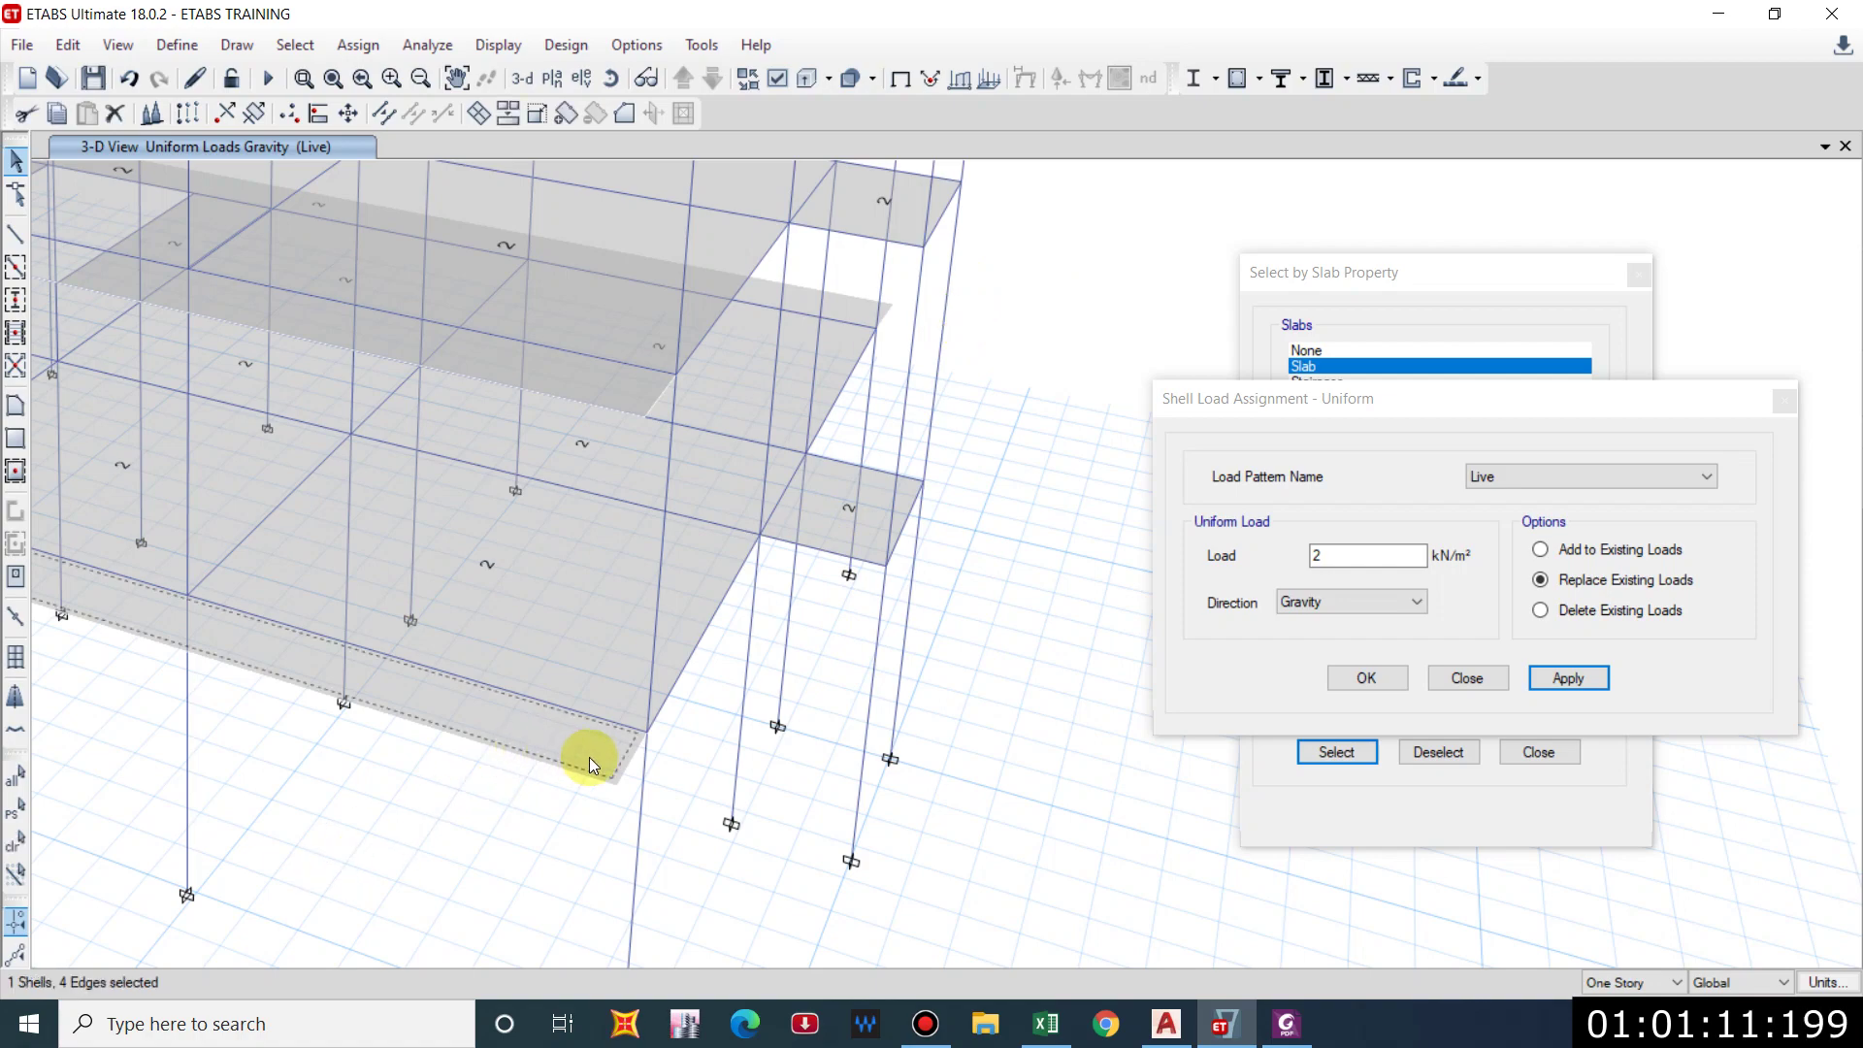
{"action": "scroll", "coordinate": [532, 724], "scroll_direction": "down", "scroll_amount": 3}
{"action": "scroll", "coordinate": [530, 627], "scroll_direction": "up", "scroll_amount": 4}
{"action": "scroll", "coordinate": [555, 730], "scroll_direction": "down", "scroll_amount": 2}
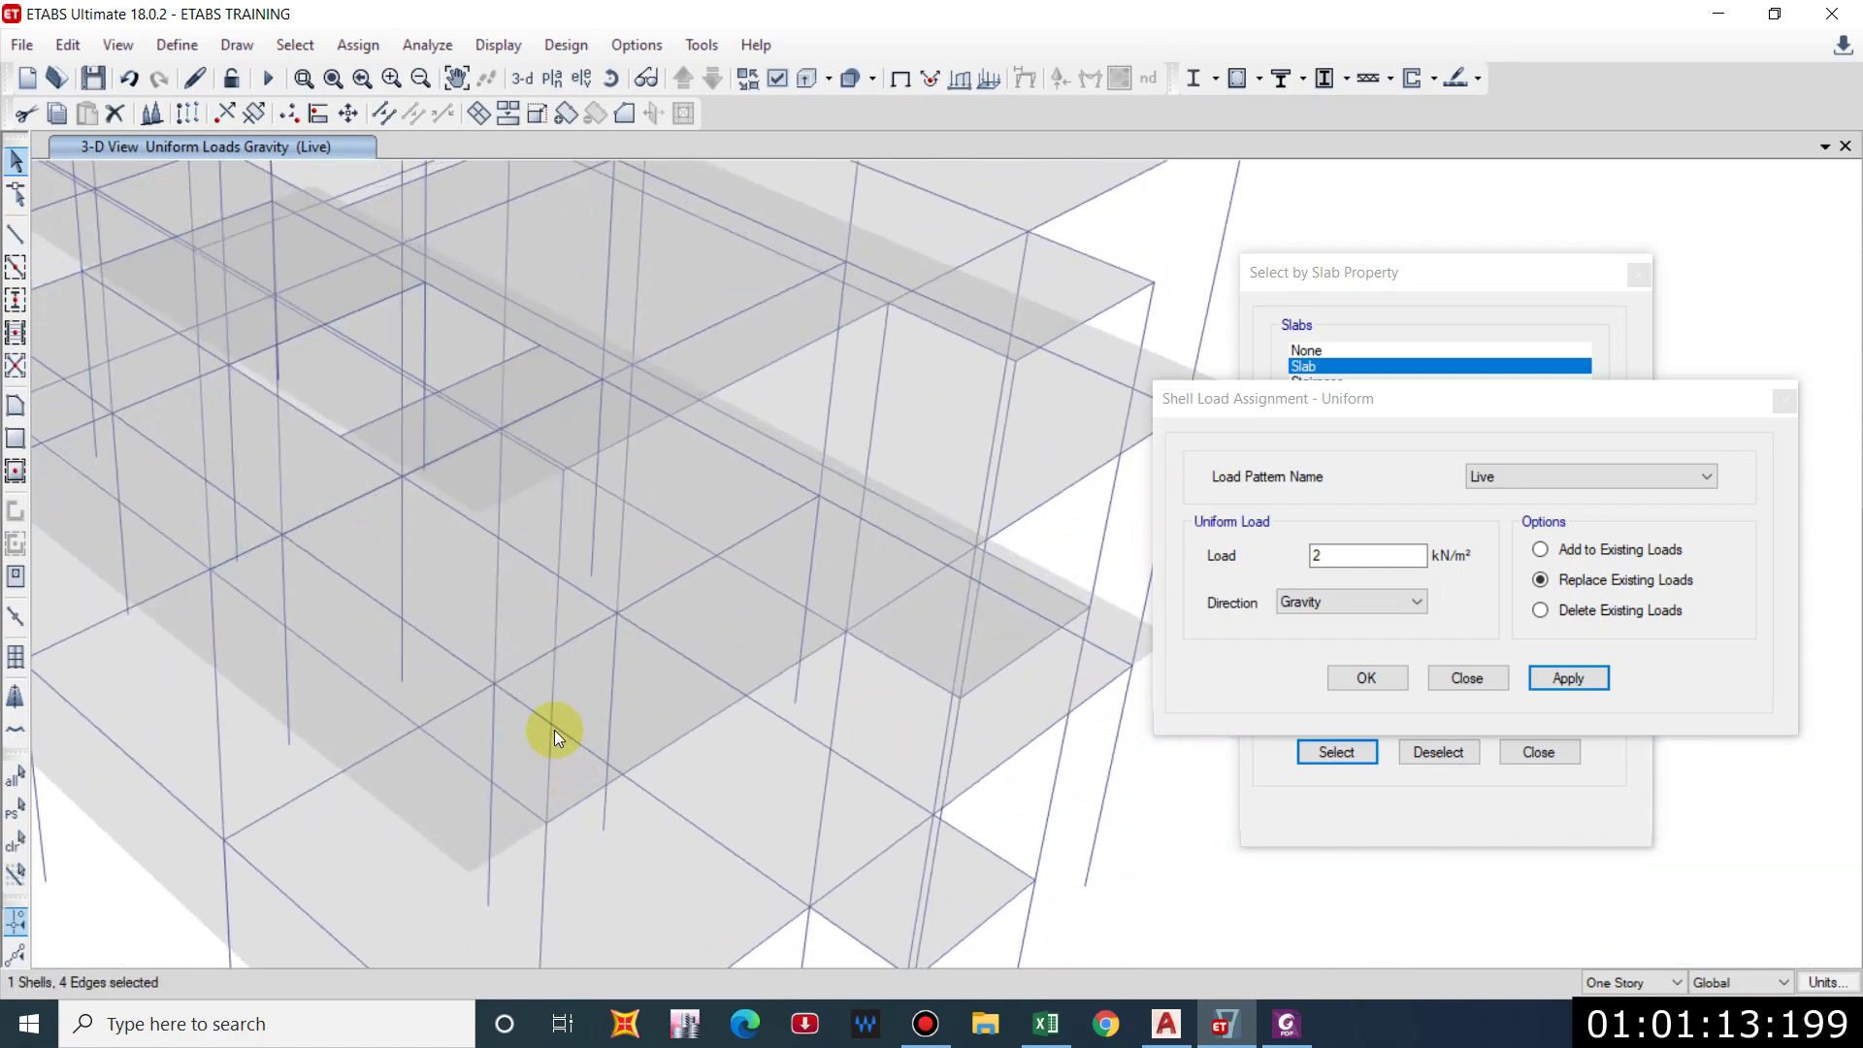
{"action": "left_click", "coordinate": [412, 773]}
Add the overhanging edge slabs along the opposite long side of the building to the selection on all three floors.
{"action": "scroll", "coordinate": [435, 730], "scroll_direction": "down", "scroll_amount": 3}
{"action": "middle_click_drag", "start_coordinate": [417, 672], "coordinate": [765, 673], "text": "shift"}
{"action": "scroll", "coordinate": [312, 645], "scroll_direction": "up", "scroll_amount": 5}
{"action": "scroll", "coordinate": [420, 673], "scroll_direction": "down", "scroll_amount": 5}
{"action": "left_click", "coordinate": [776, 668]}
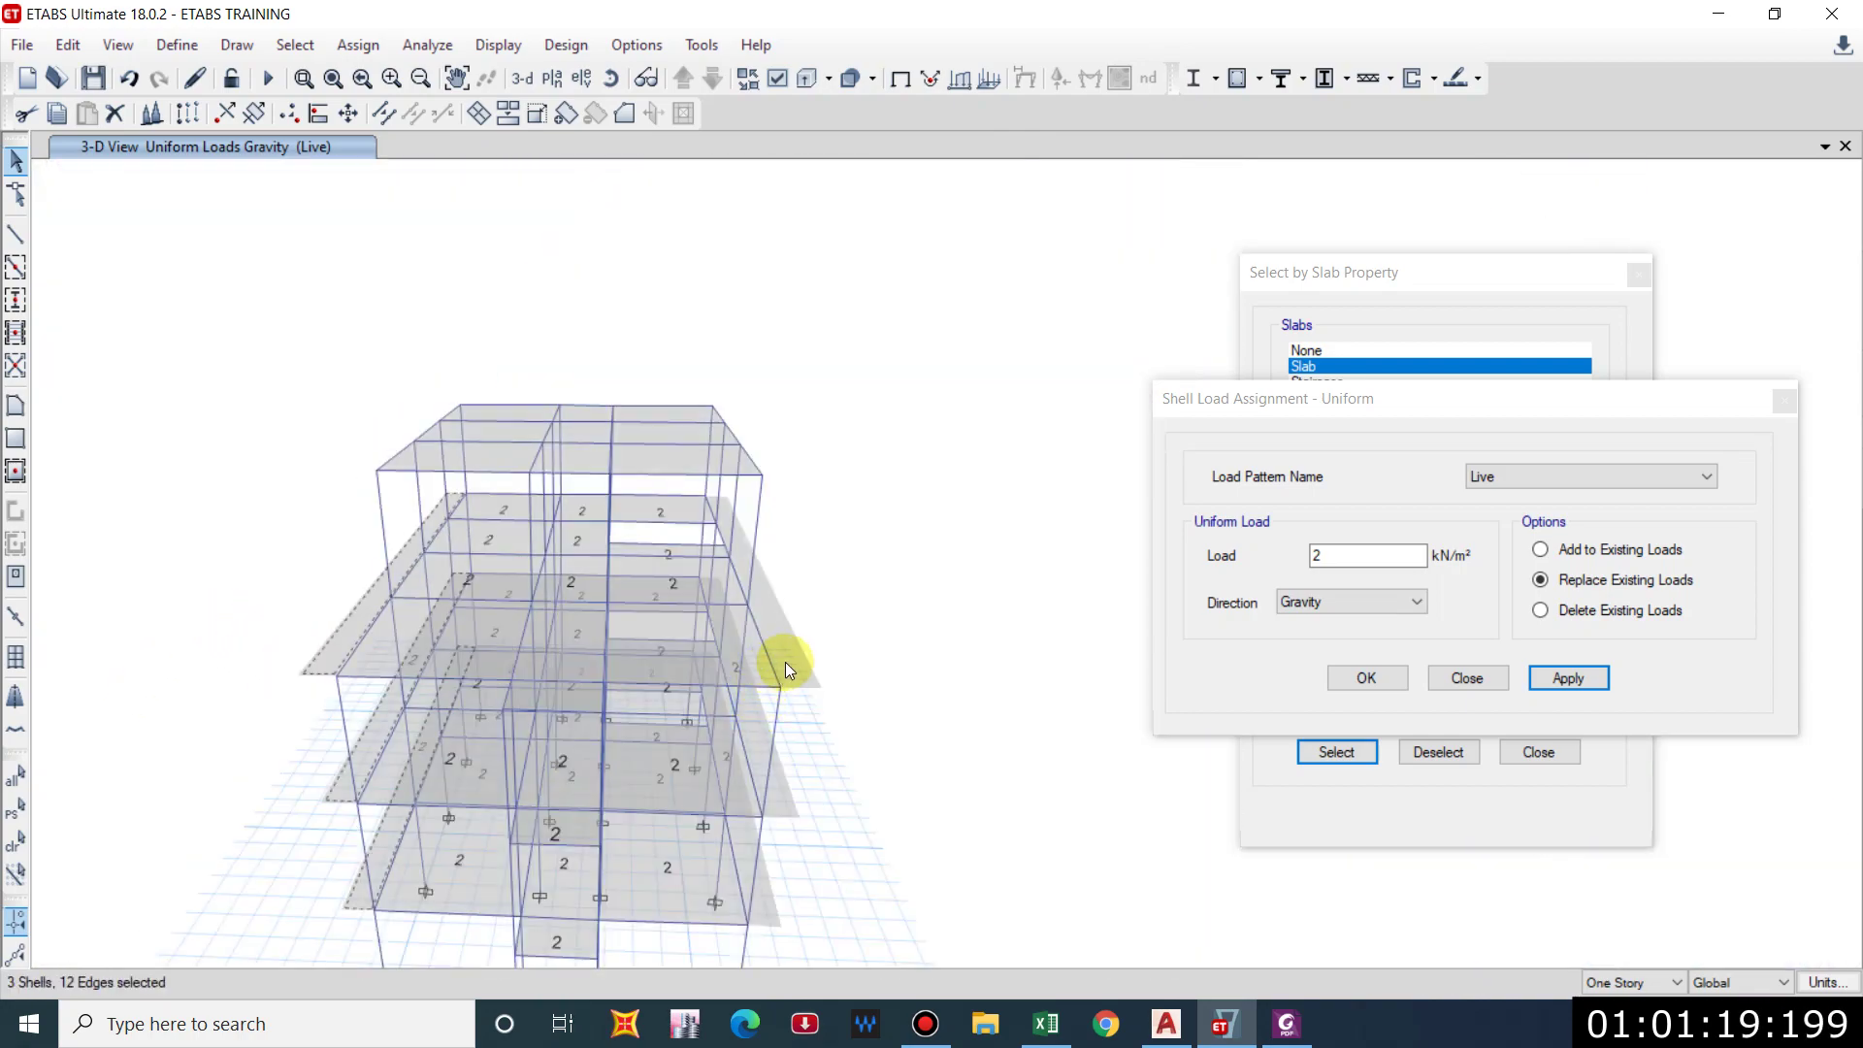
{"action": "left_click", "coordinate": [758, 903]}
{"action": "left_click", "coordinate": [756, 881]}
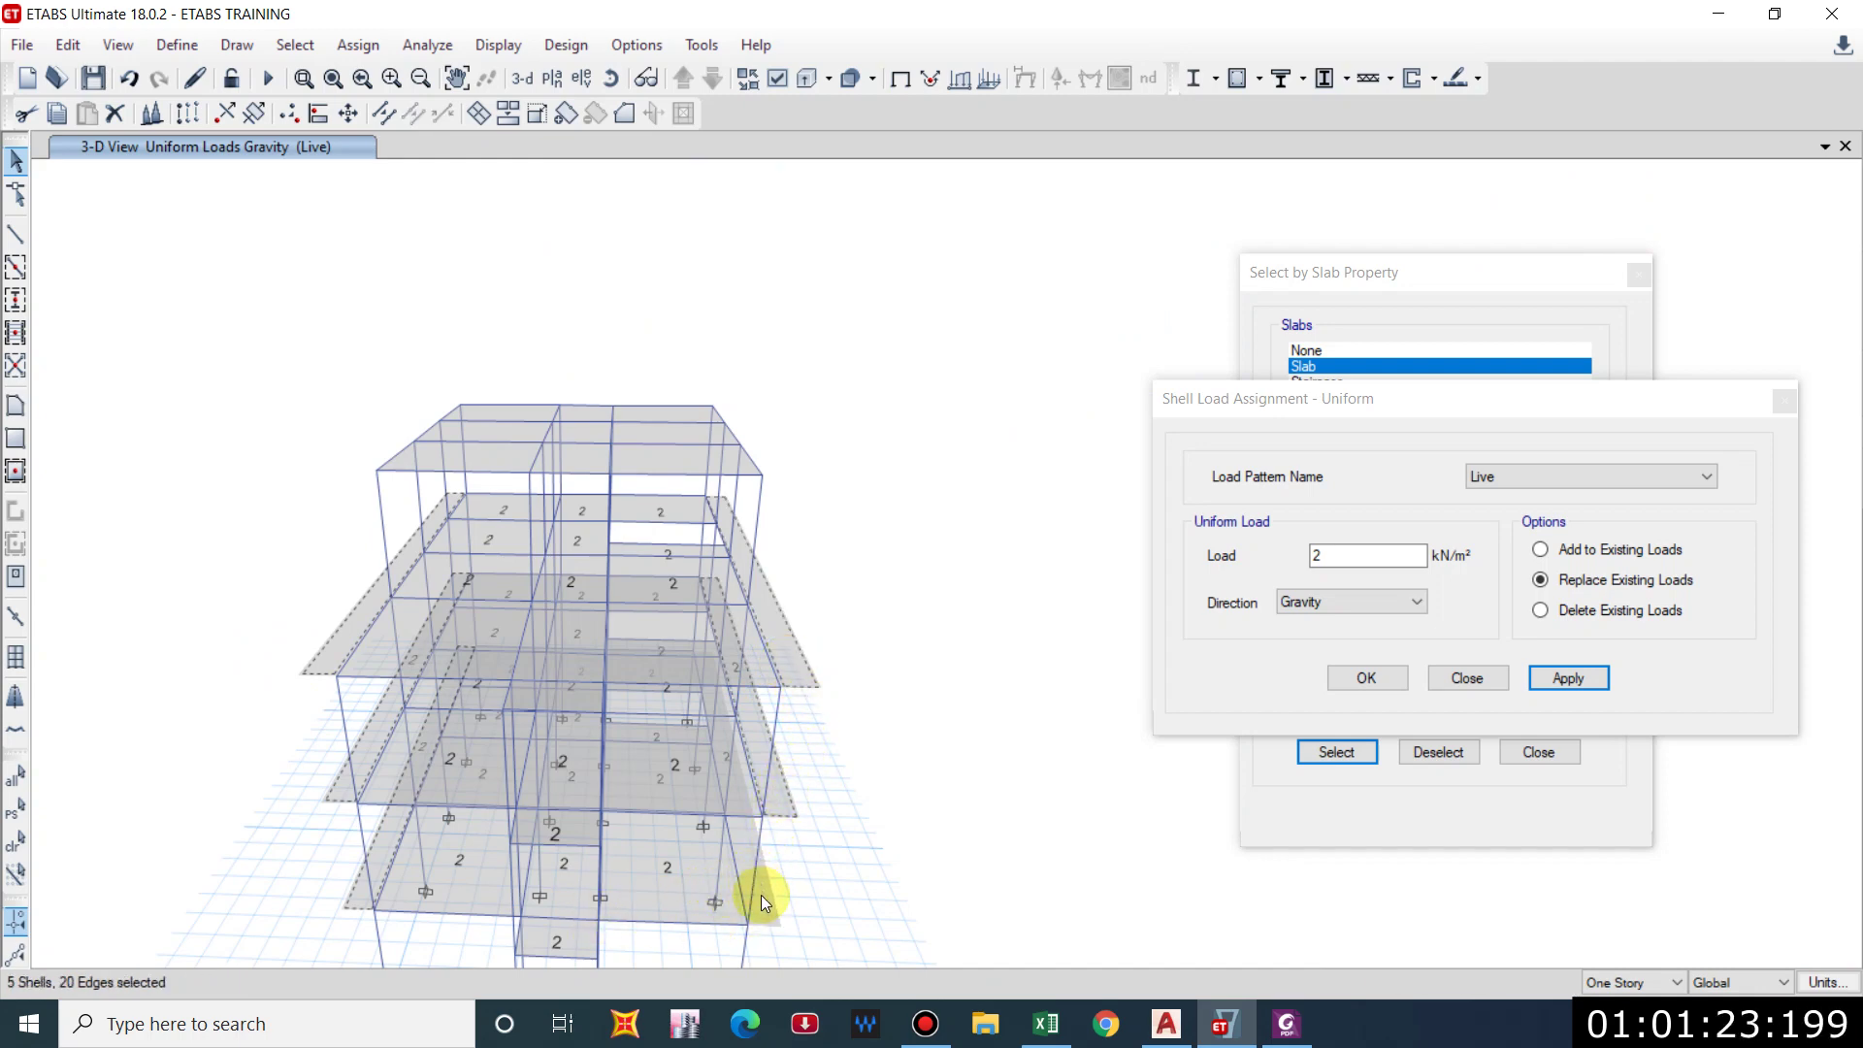
{"action": "left_click", "coordinate": [761, 894]}
Assign a uniform gravity load of 3 kN/m² in the Live pattern to the selected overhanging slabs, replacing existing loads.
{"action": "left_click", "coordinate": [1347, 568]}
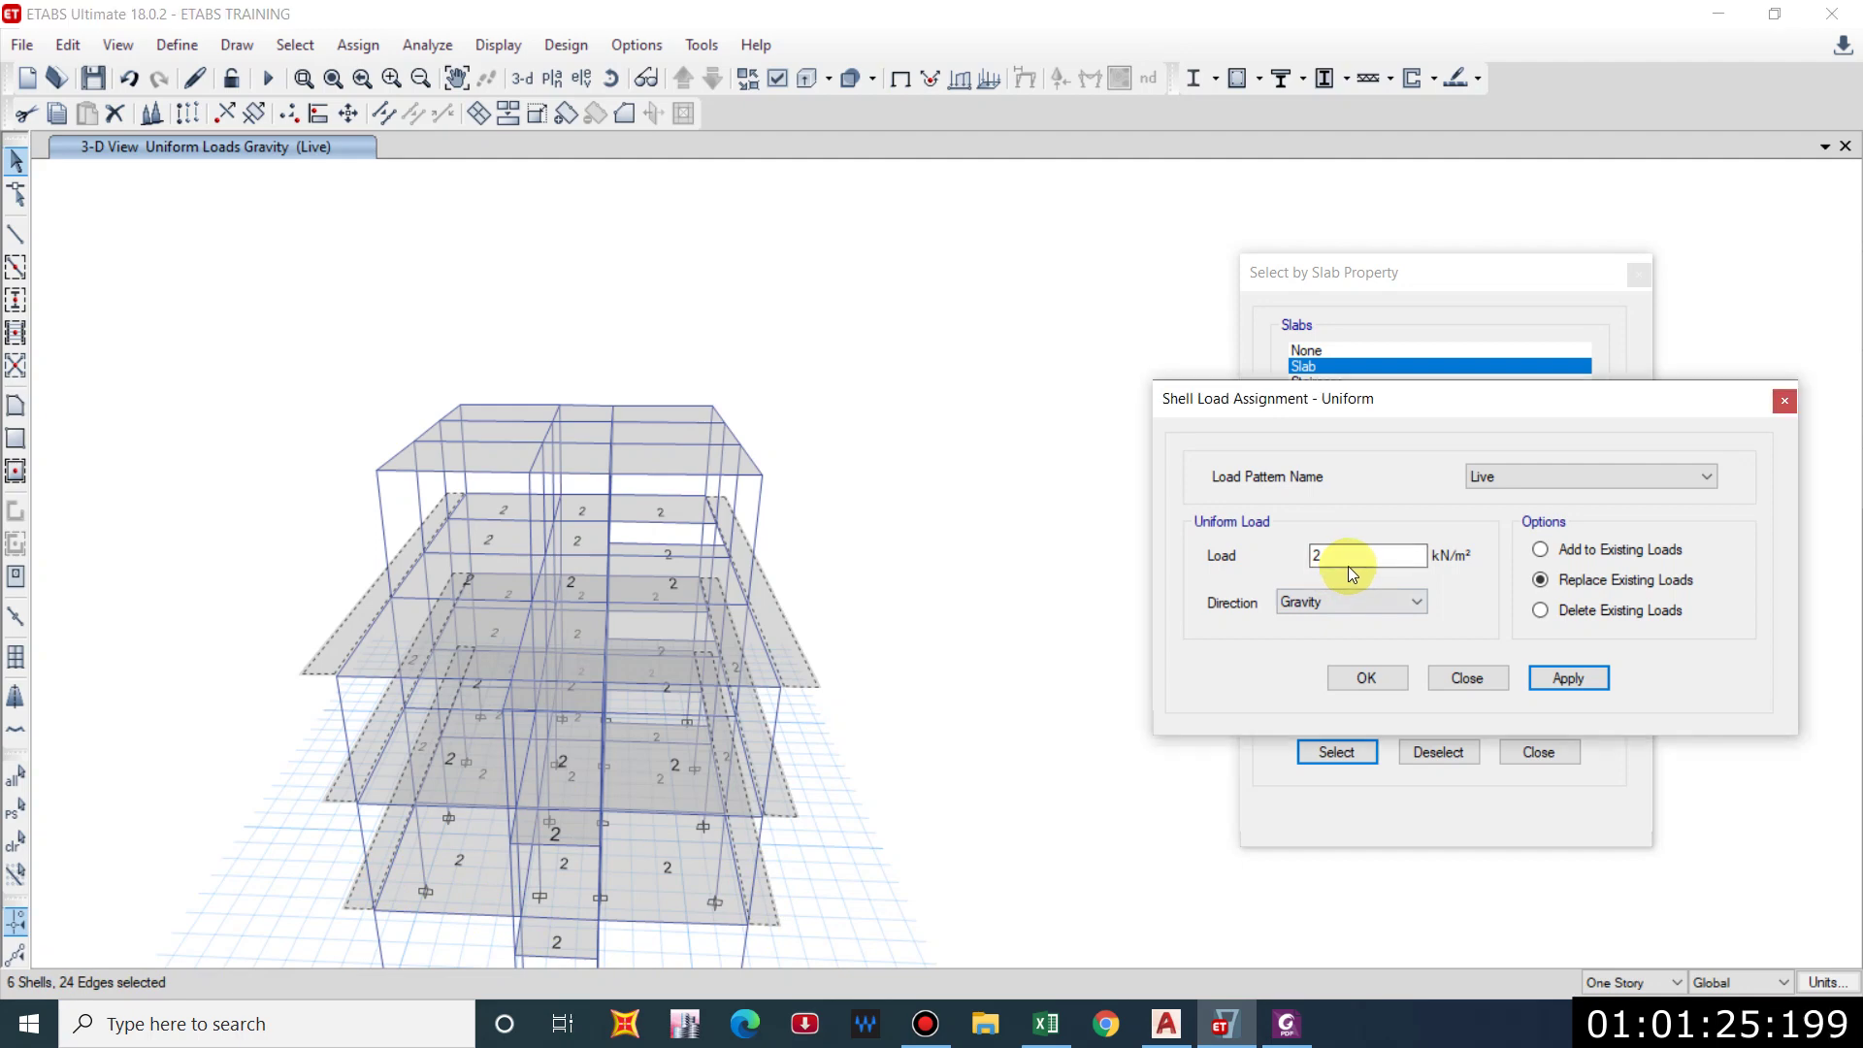
{"action": "left_click_drag", "start_coordinate": [1347, 568], "coordinate": [1277, 549]}
{"action": "type", "text": "3"}
{"action": "left_click", "coordinate": [1543, 677]}
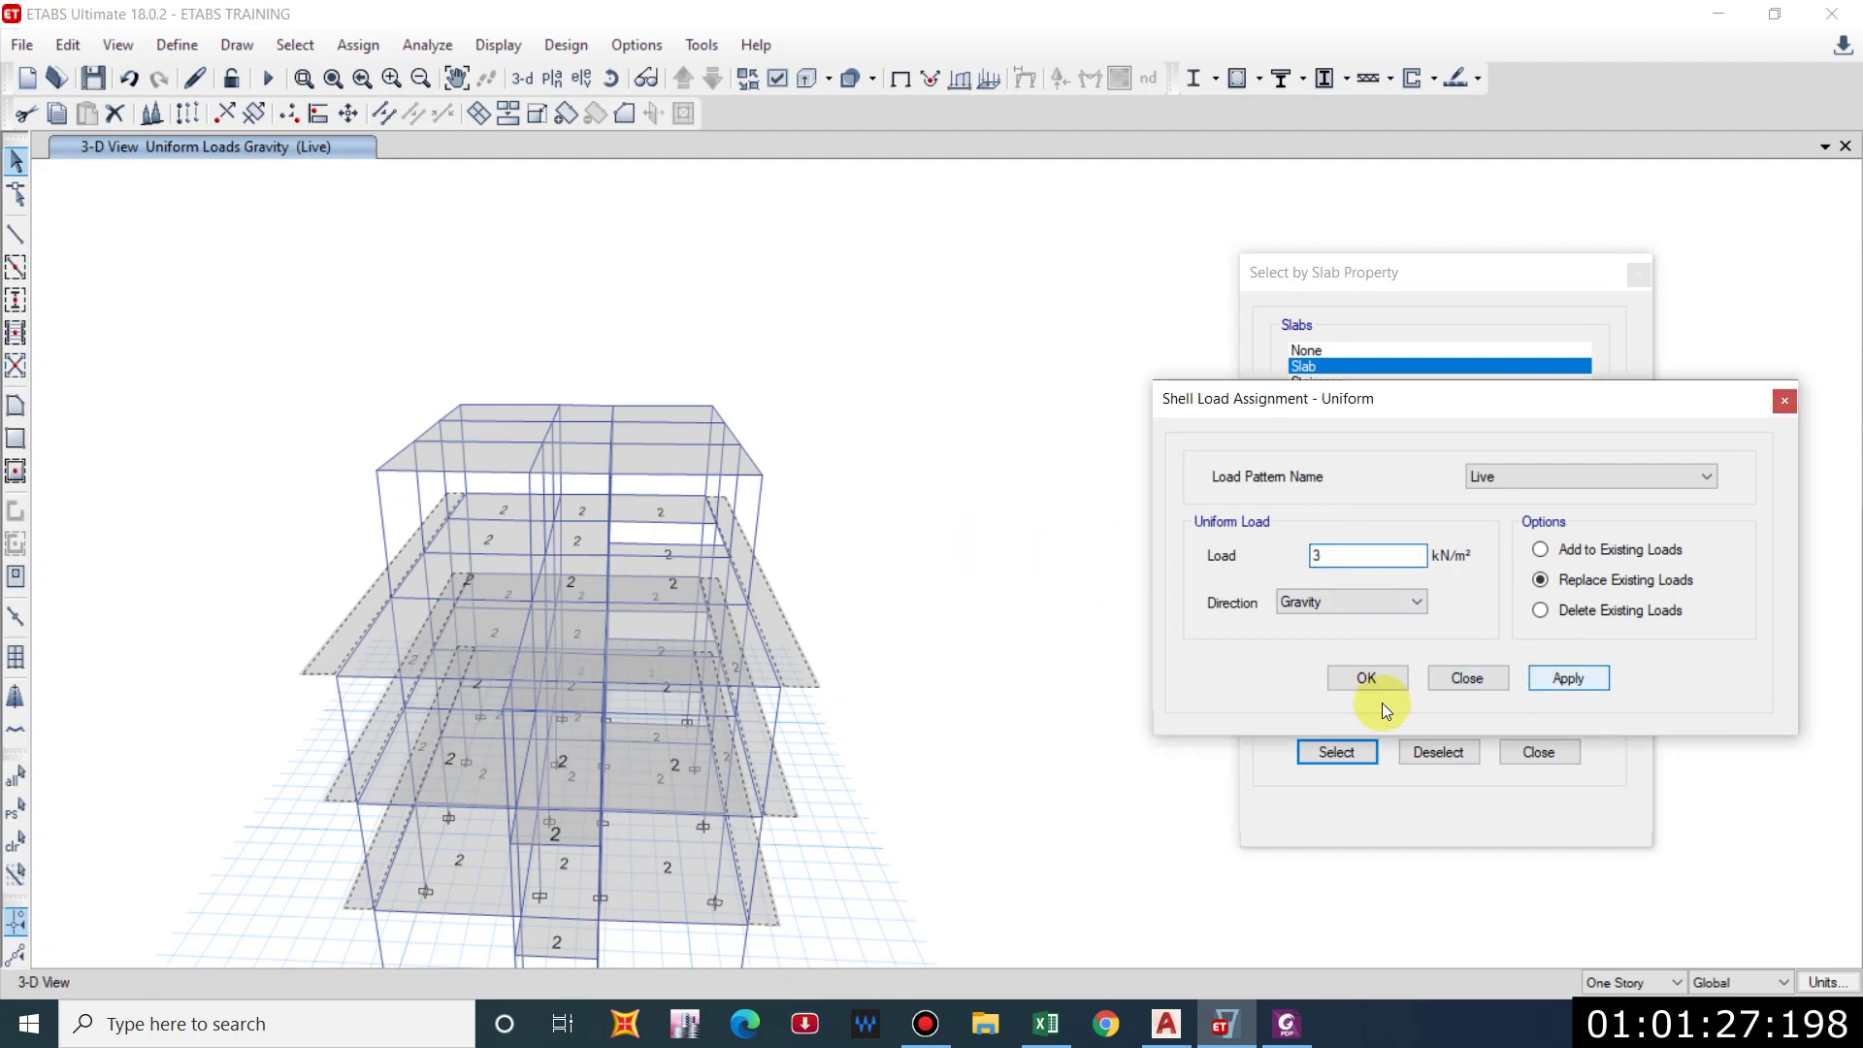
Check the live loads on the slabs in 3D, then close the shell load assignment and slab property selection forms.
{"action": "middle_click_drag", "start_coordinate": [644, 821], "coordinate": [524, 743], "text": "shift"}
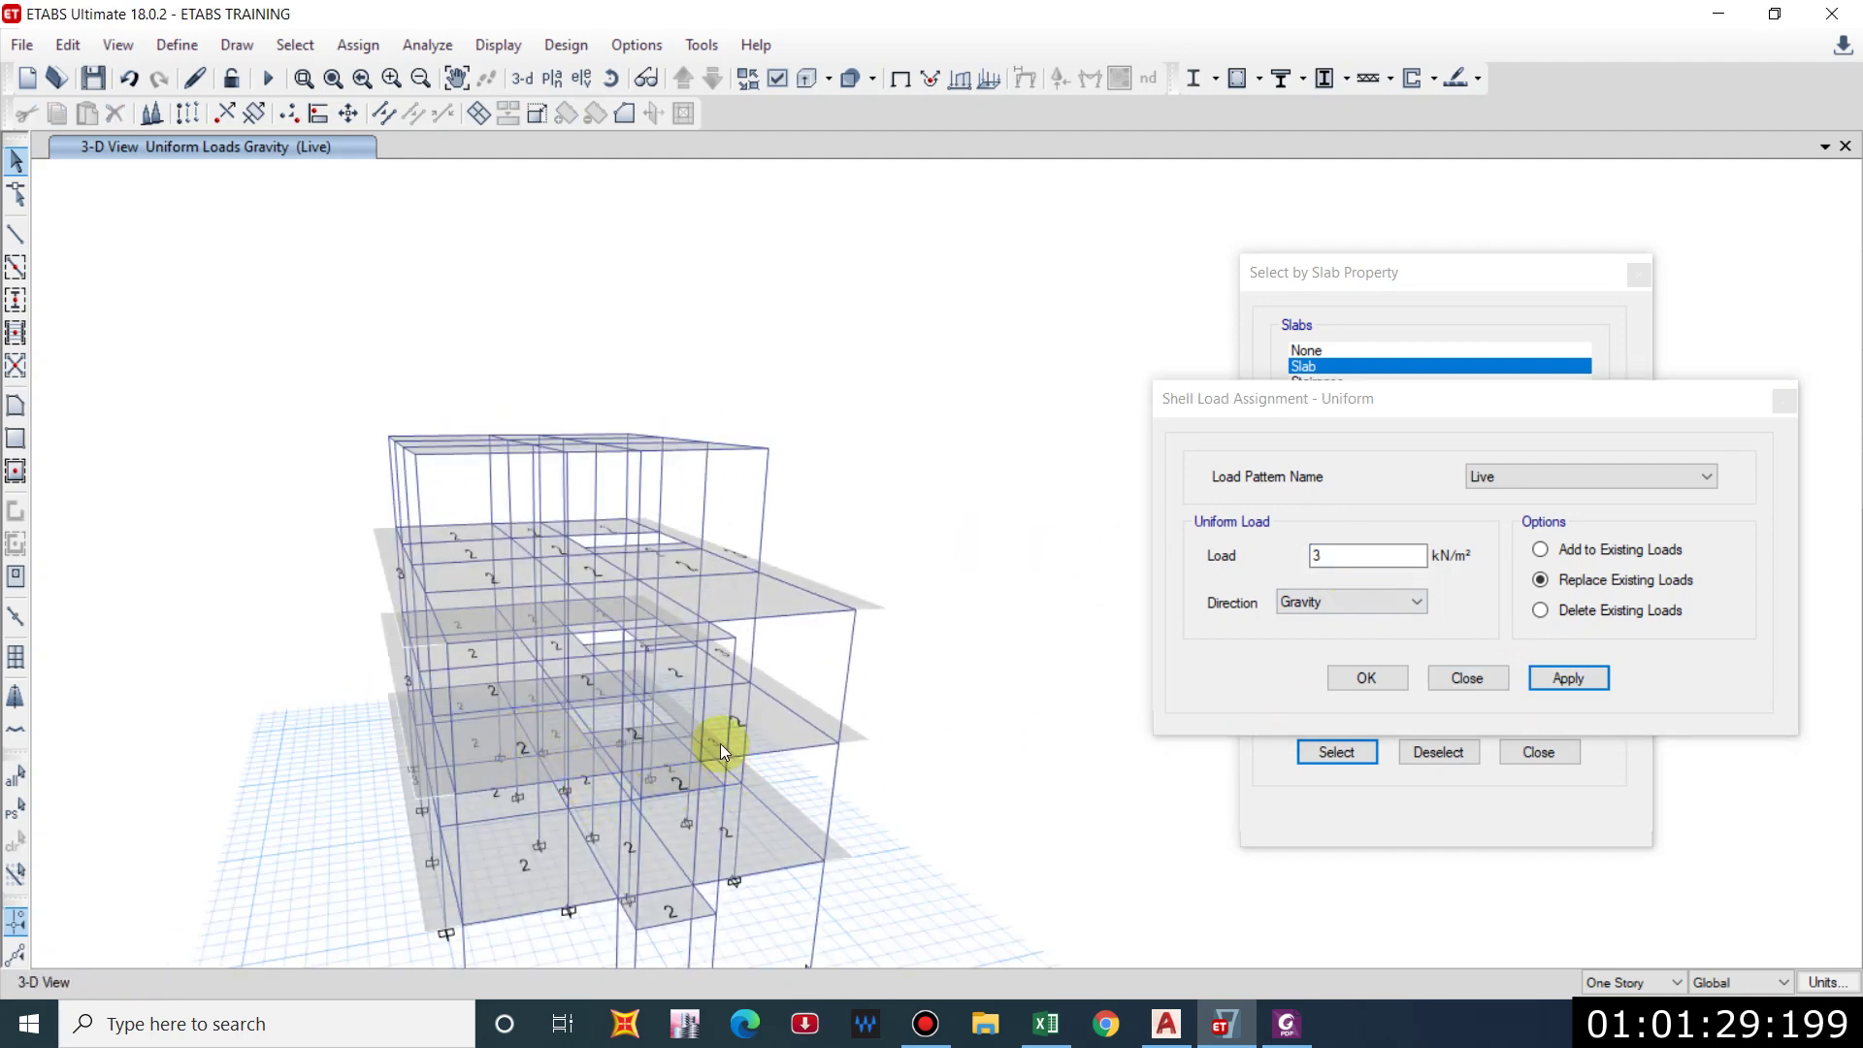
{"action": "middle_click_drag", "start_coordinate": [720, 743], "coordinate": [1035, 579], "text": "shift"}
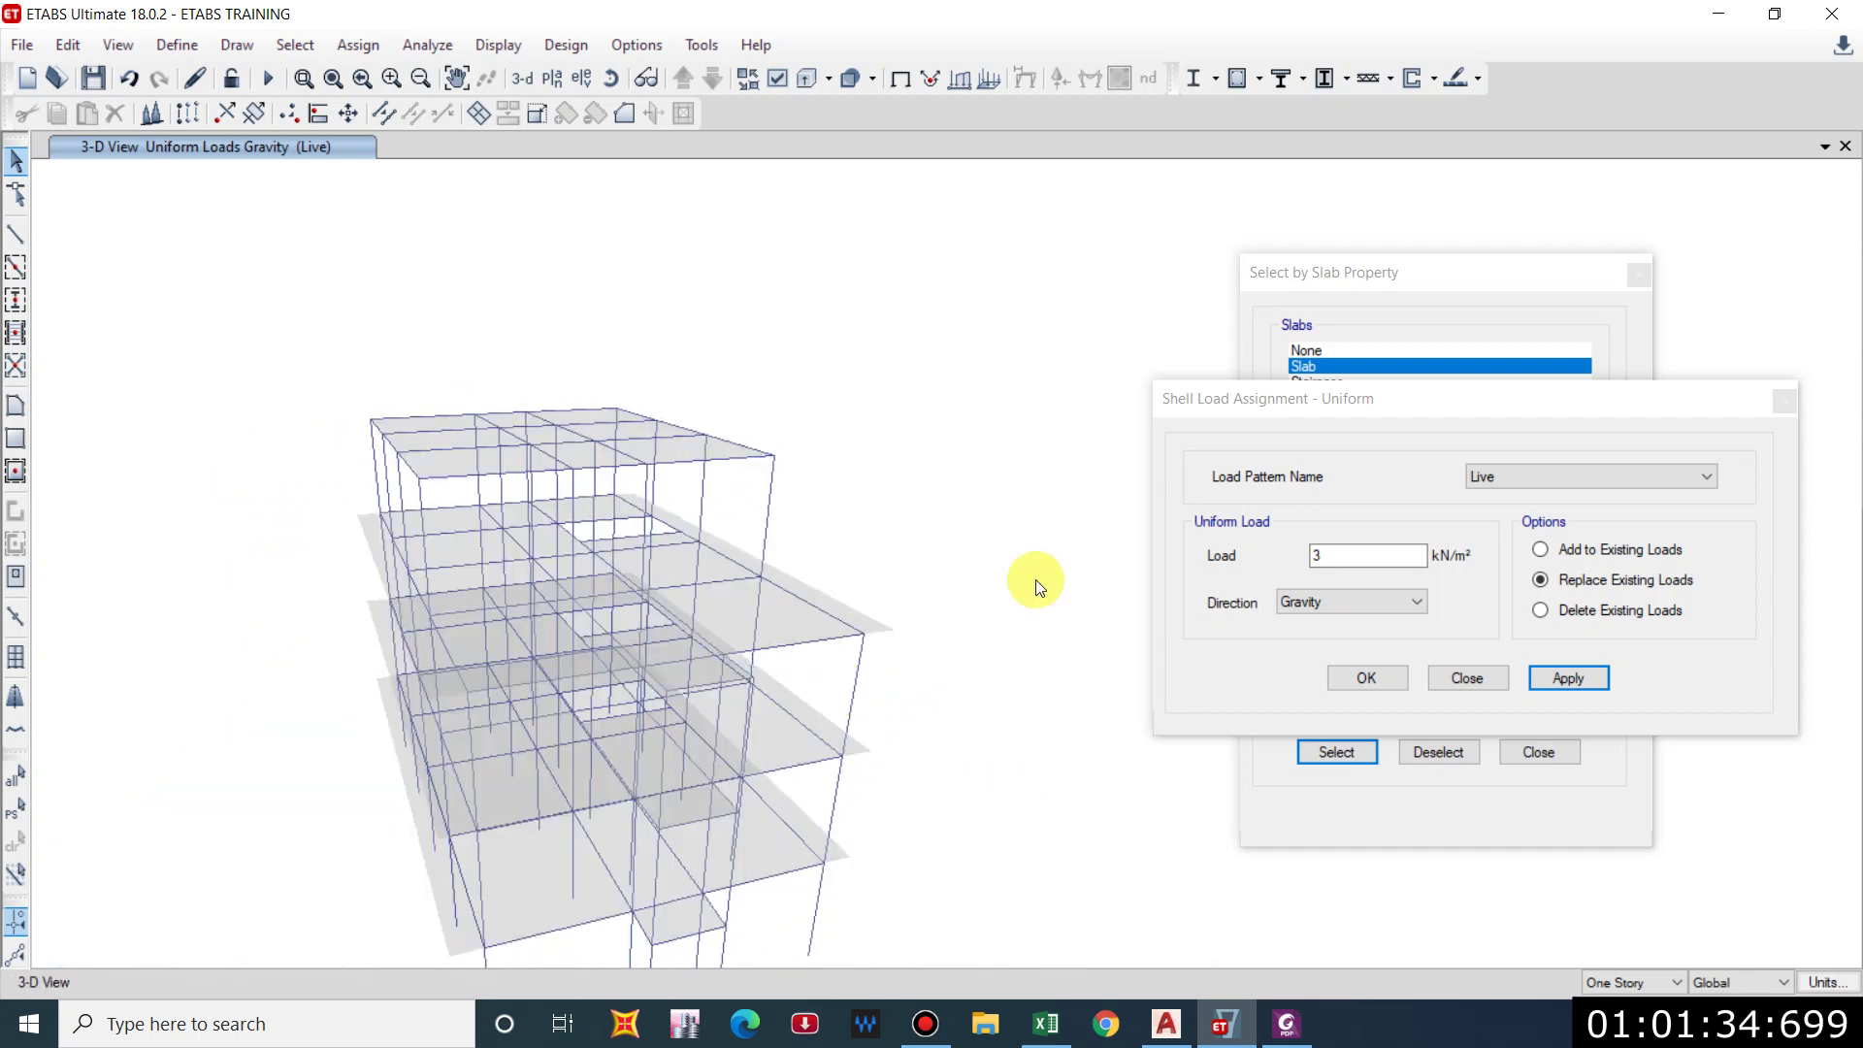
{"action": "left_click", "coordinate": [1482, 479]}
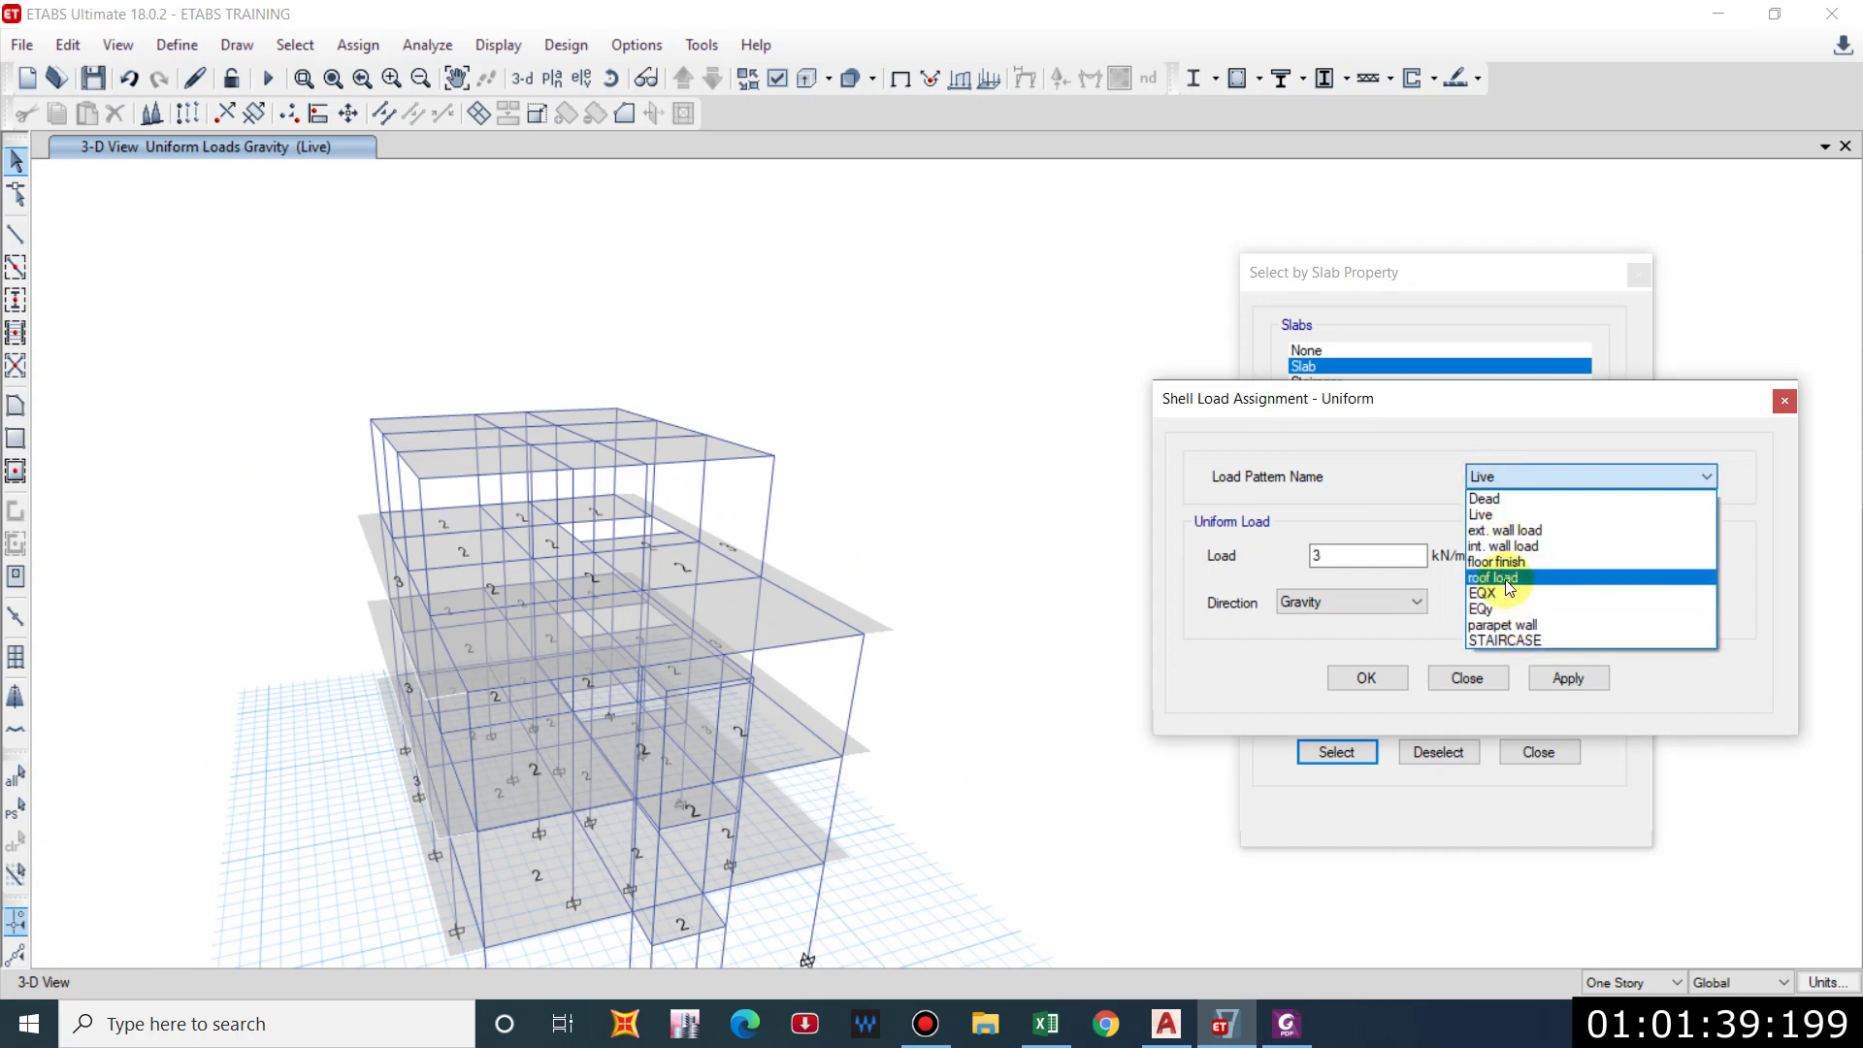
{"action": "left_click", "coordinate": [1348, 646]}
{"action": "left_click", "coordinate": [1368, 678]}
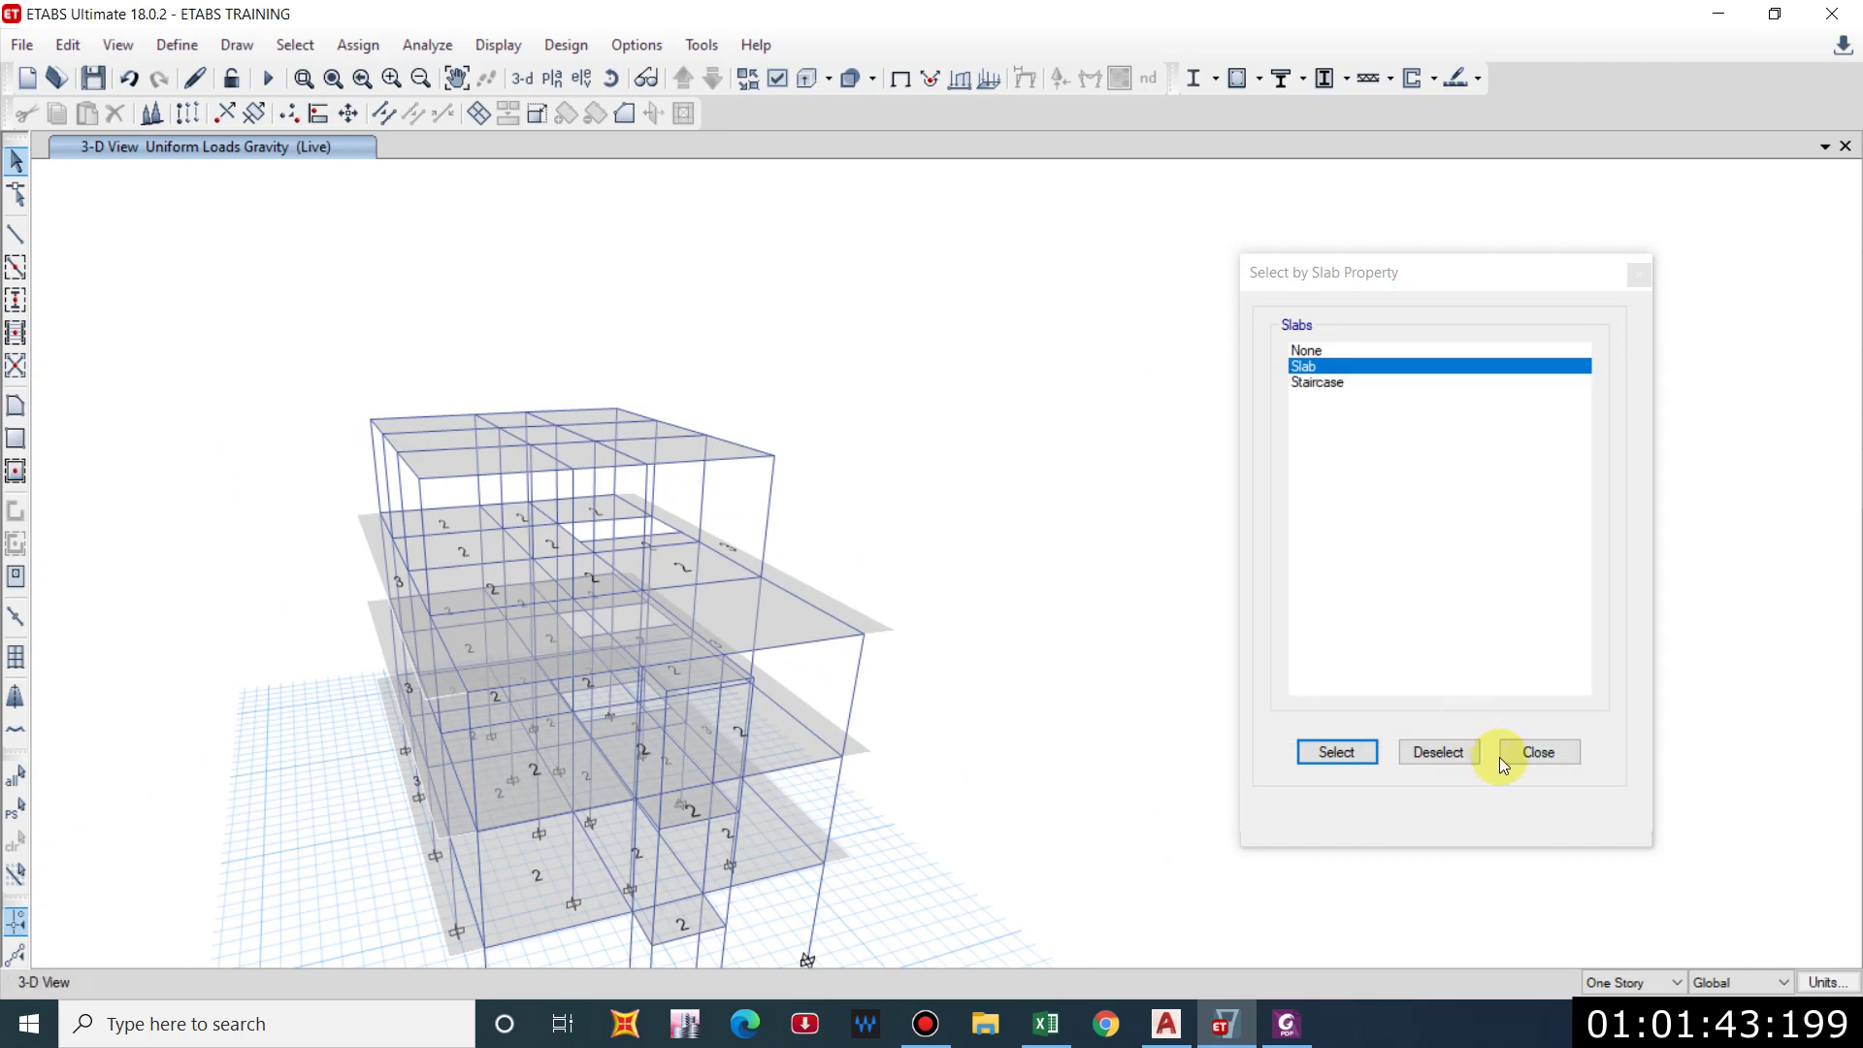
{"action": "left_click", "coordinate": [1509, 757]}
Examine the corner panel of the top roof slab in a close 3D view.
{"action": "middle_click_drag", "start_coordinate": [857, 652], "coordinate": [918, 563]}
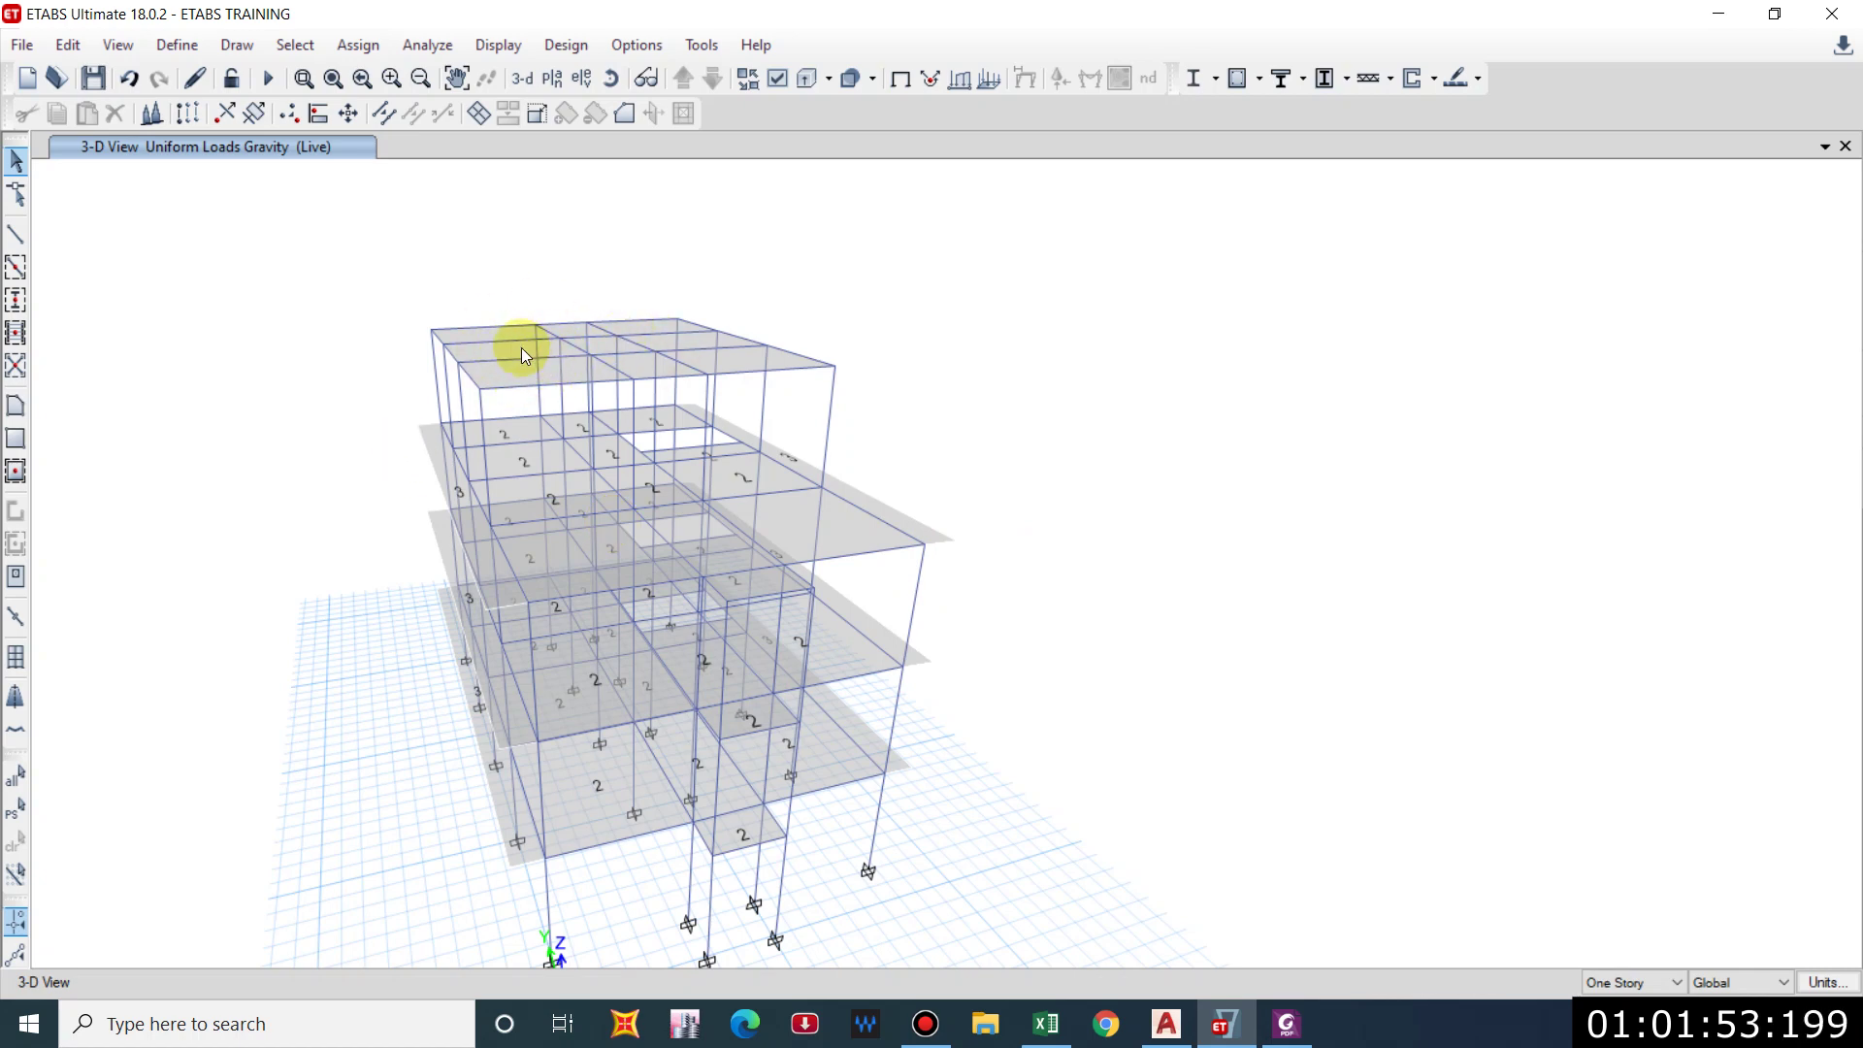
{"action": "middle_click_drag", "start_coordinate": [532, 433], "coordinate": [386, 370], "text": "shift"}
{"action": "scroll", "coordinate": [382, 324], "scroll_direction": "up", "scroll_amount": 5}
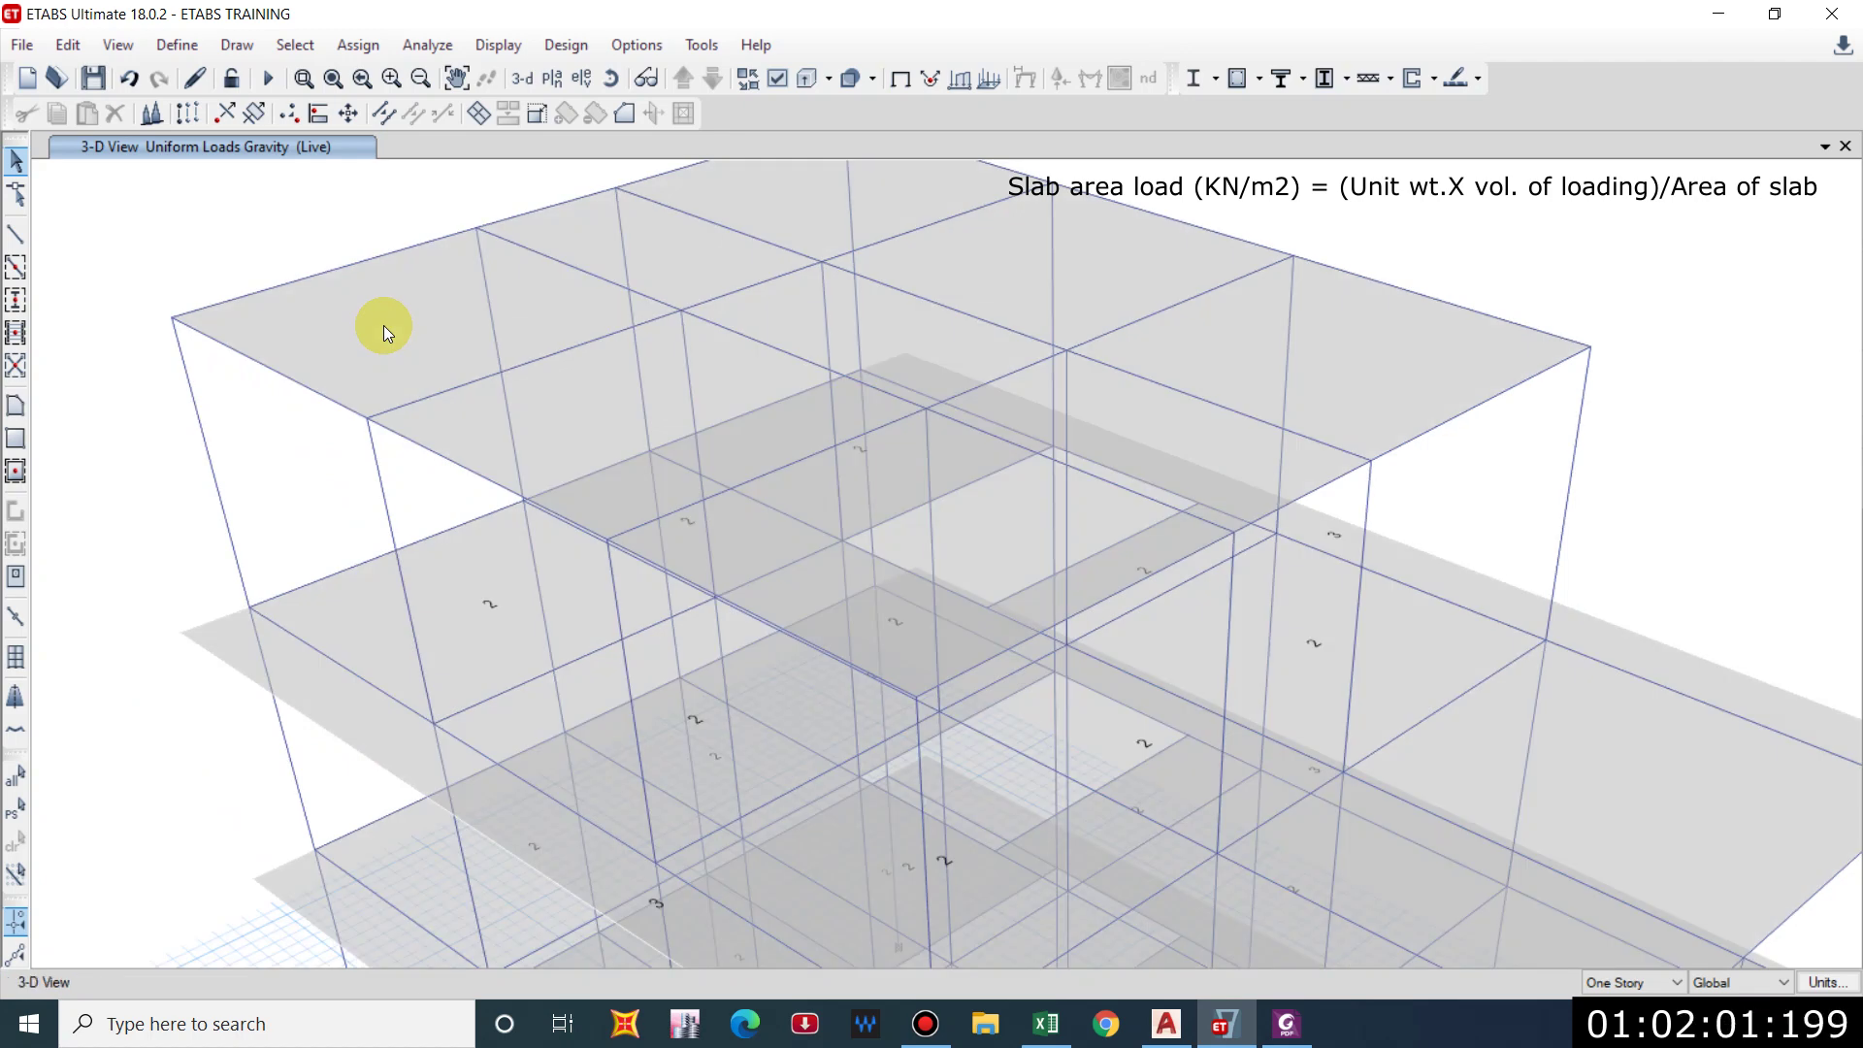
Select the corner panel of the top roof slab and switch to the STORY 3 plan view.
{"action": "left_click", "coordinate": [383, 324]}
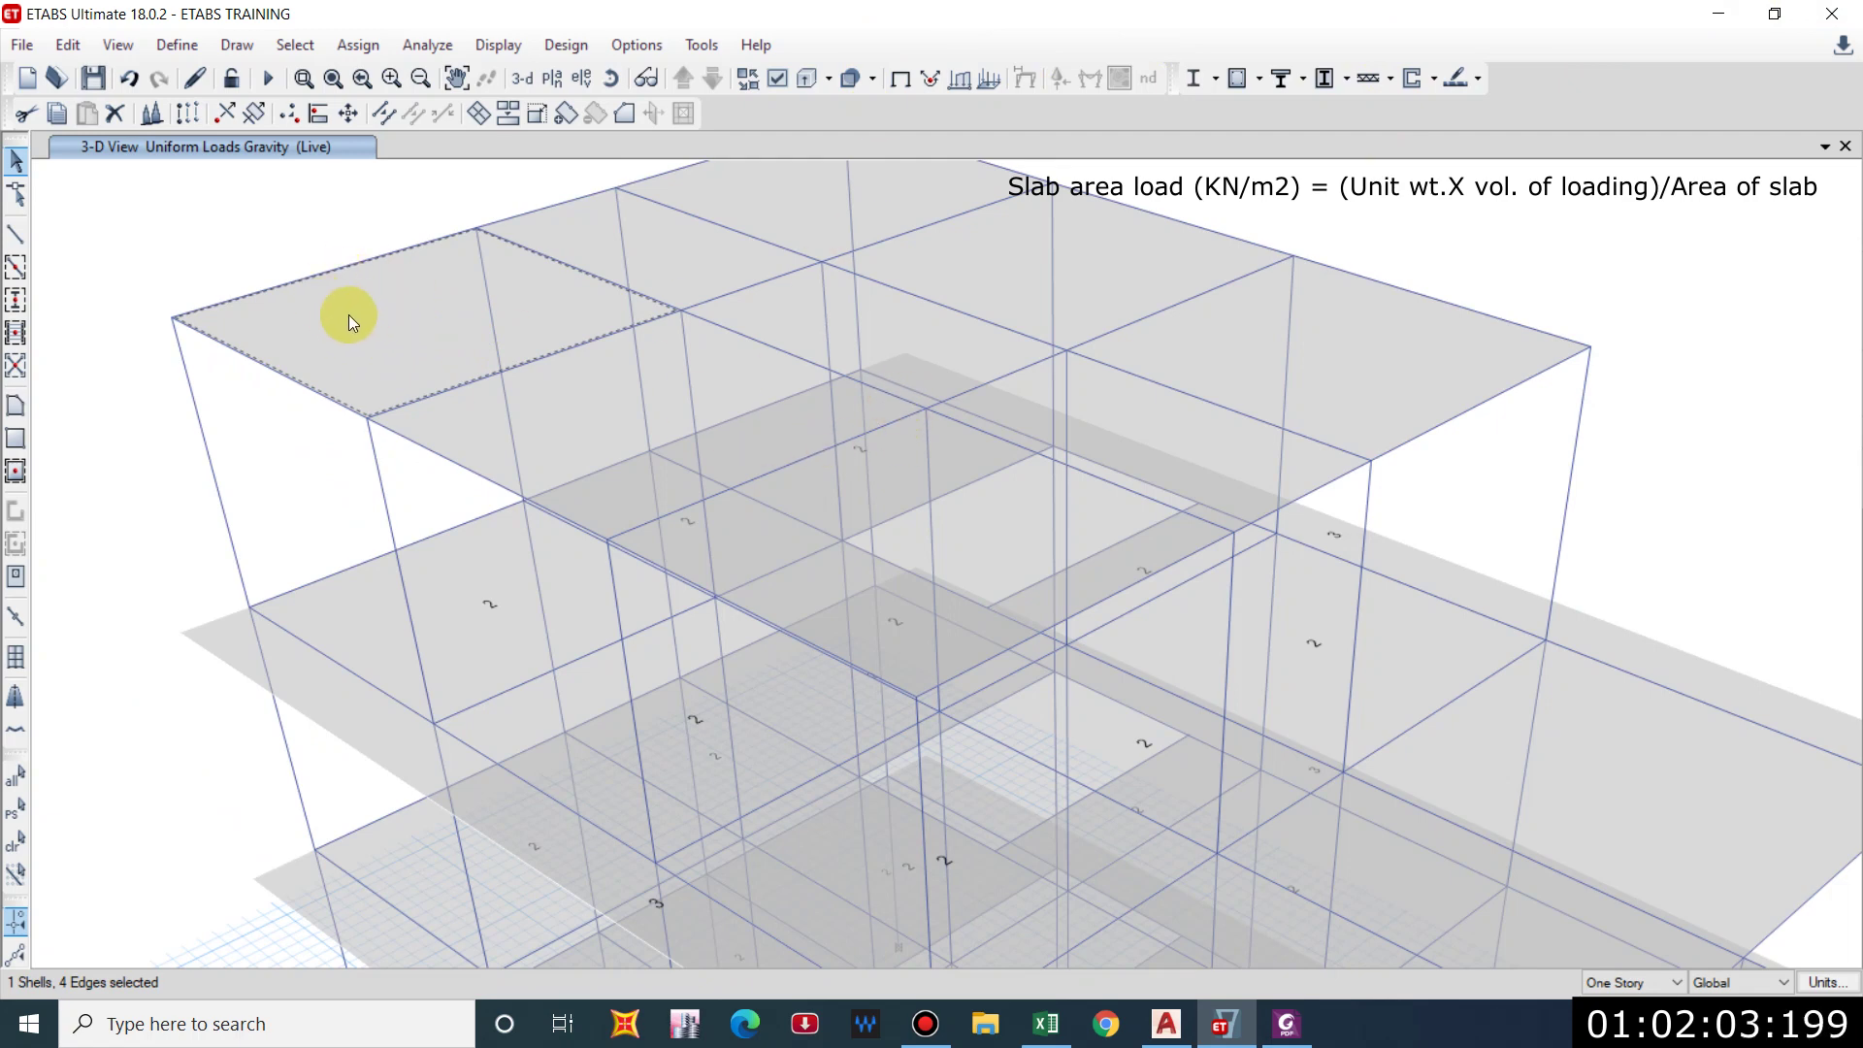
{"action": "middle_click_drag", "start_coordinate": [417, 328], "coordinate": [435, 429]}
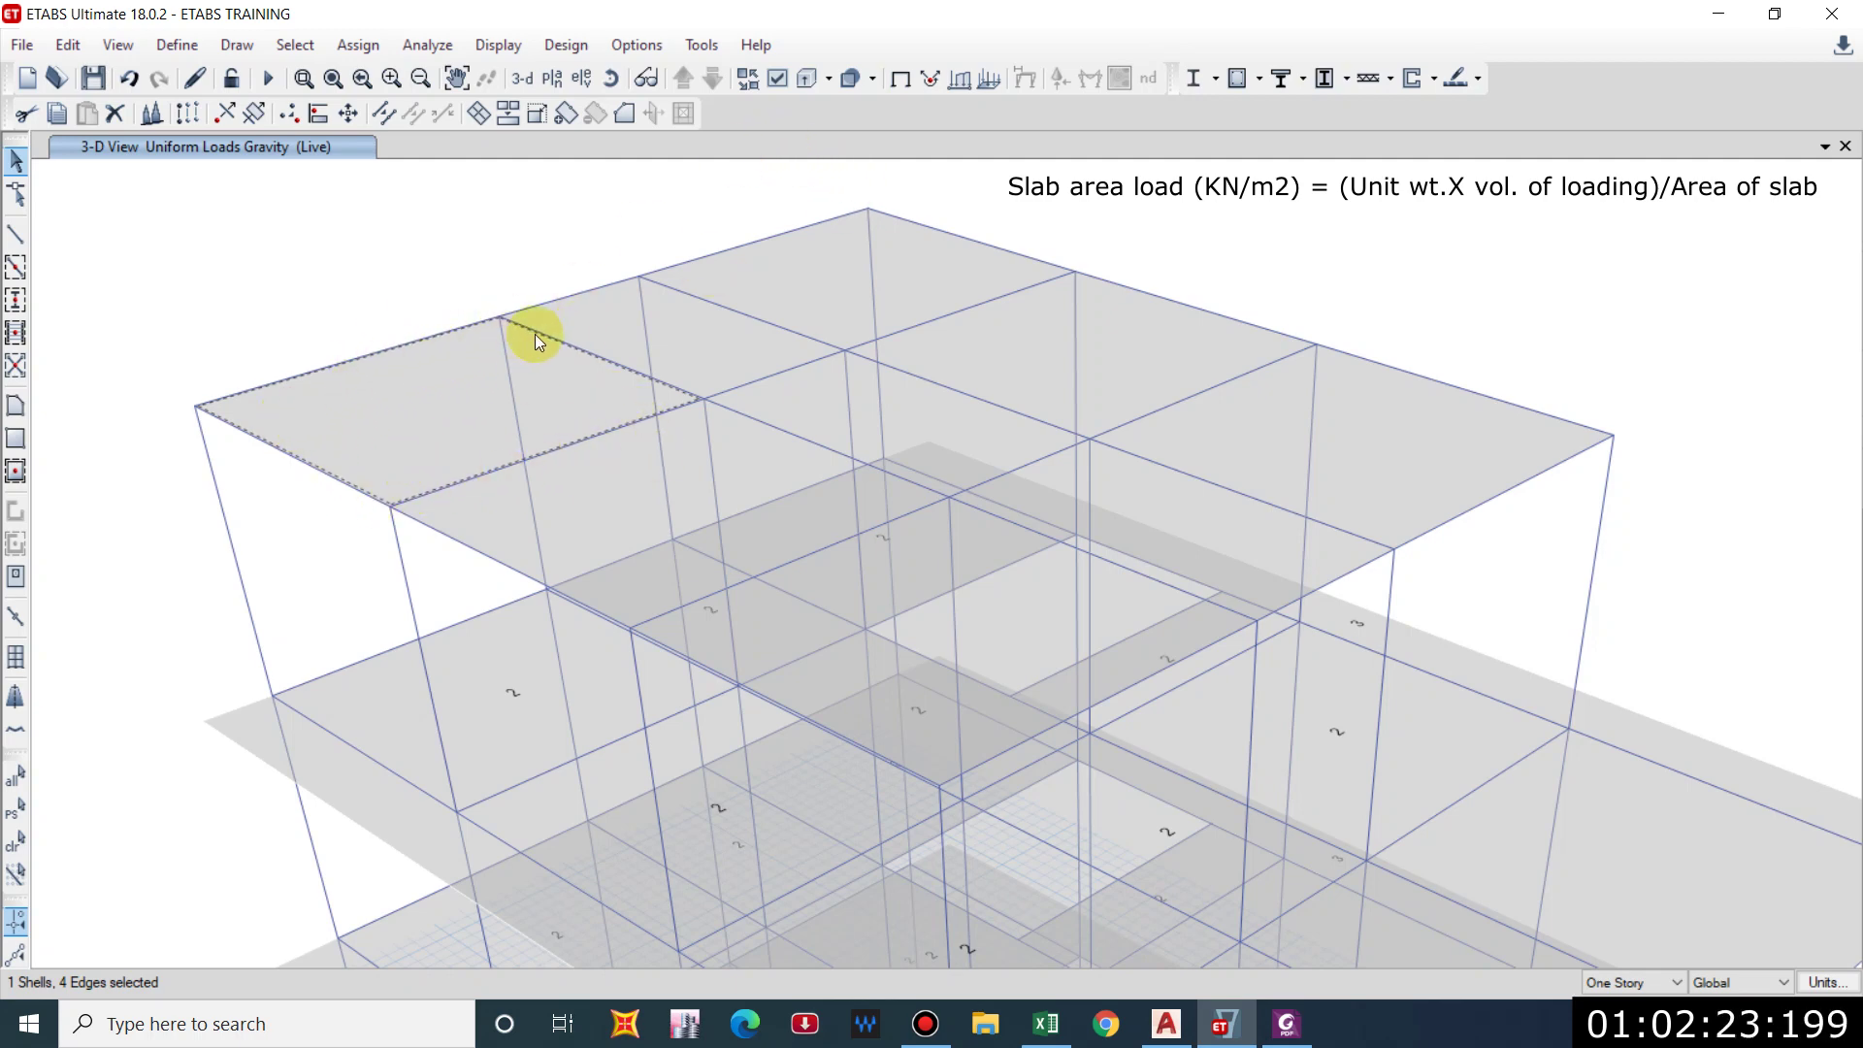
{"action": "left_click", "coordinate": [555, 84]}
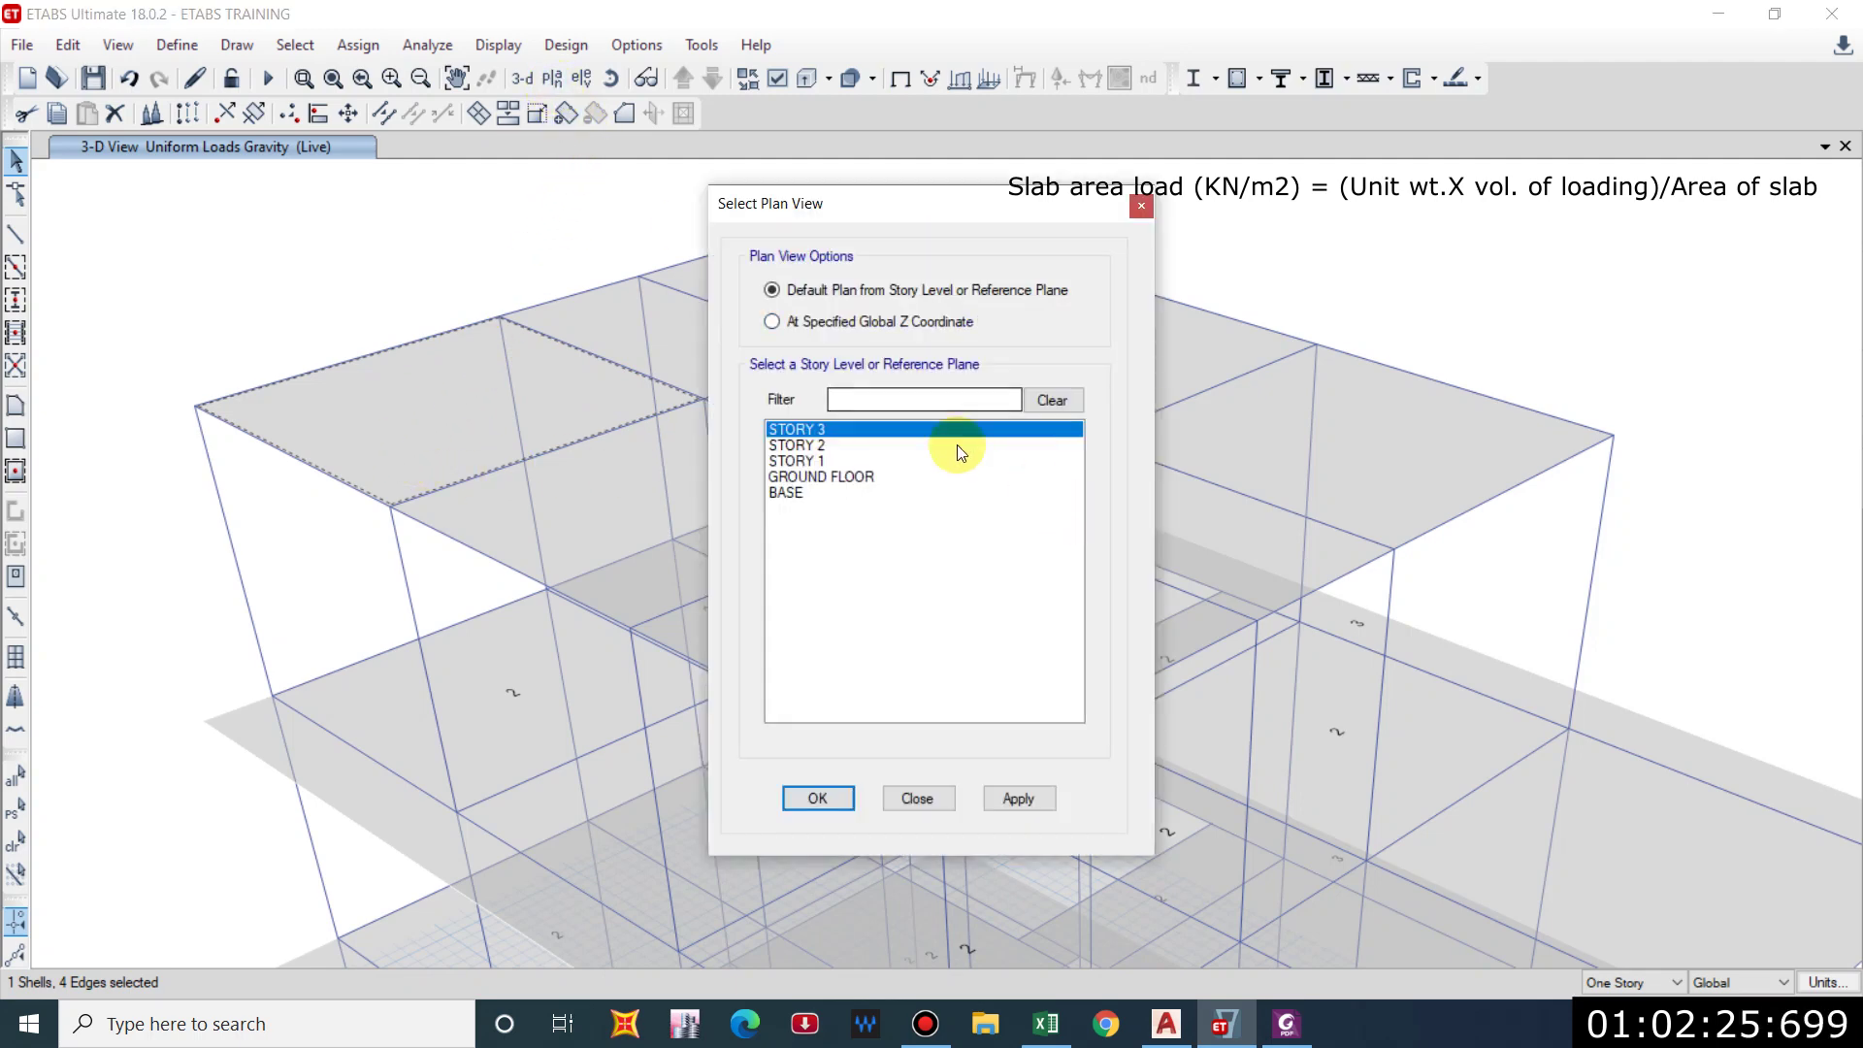
{"action": "left_click", "coordinate": [1002, 782]}
{"action": "left_click", "coordinate": [818, 797]}
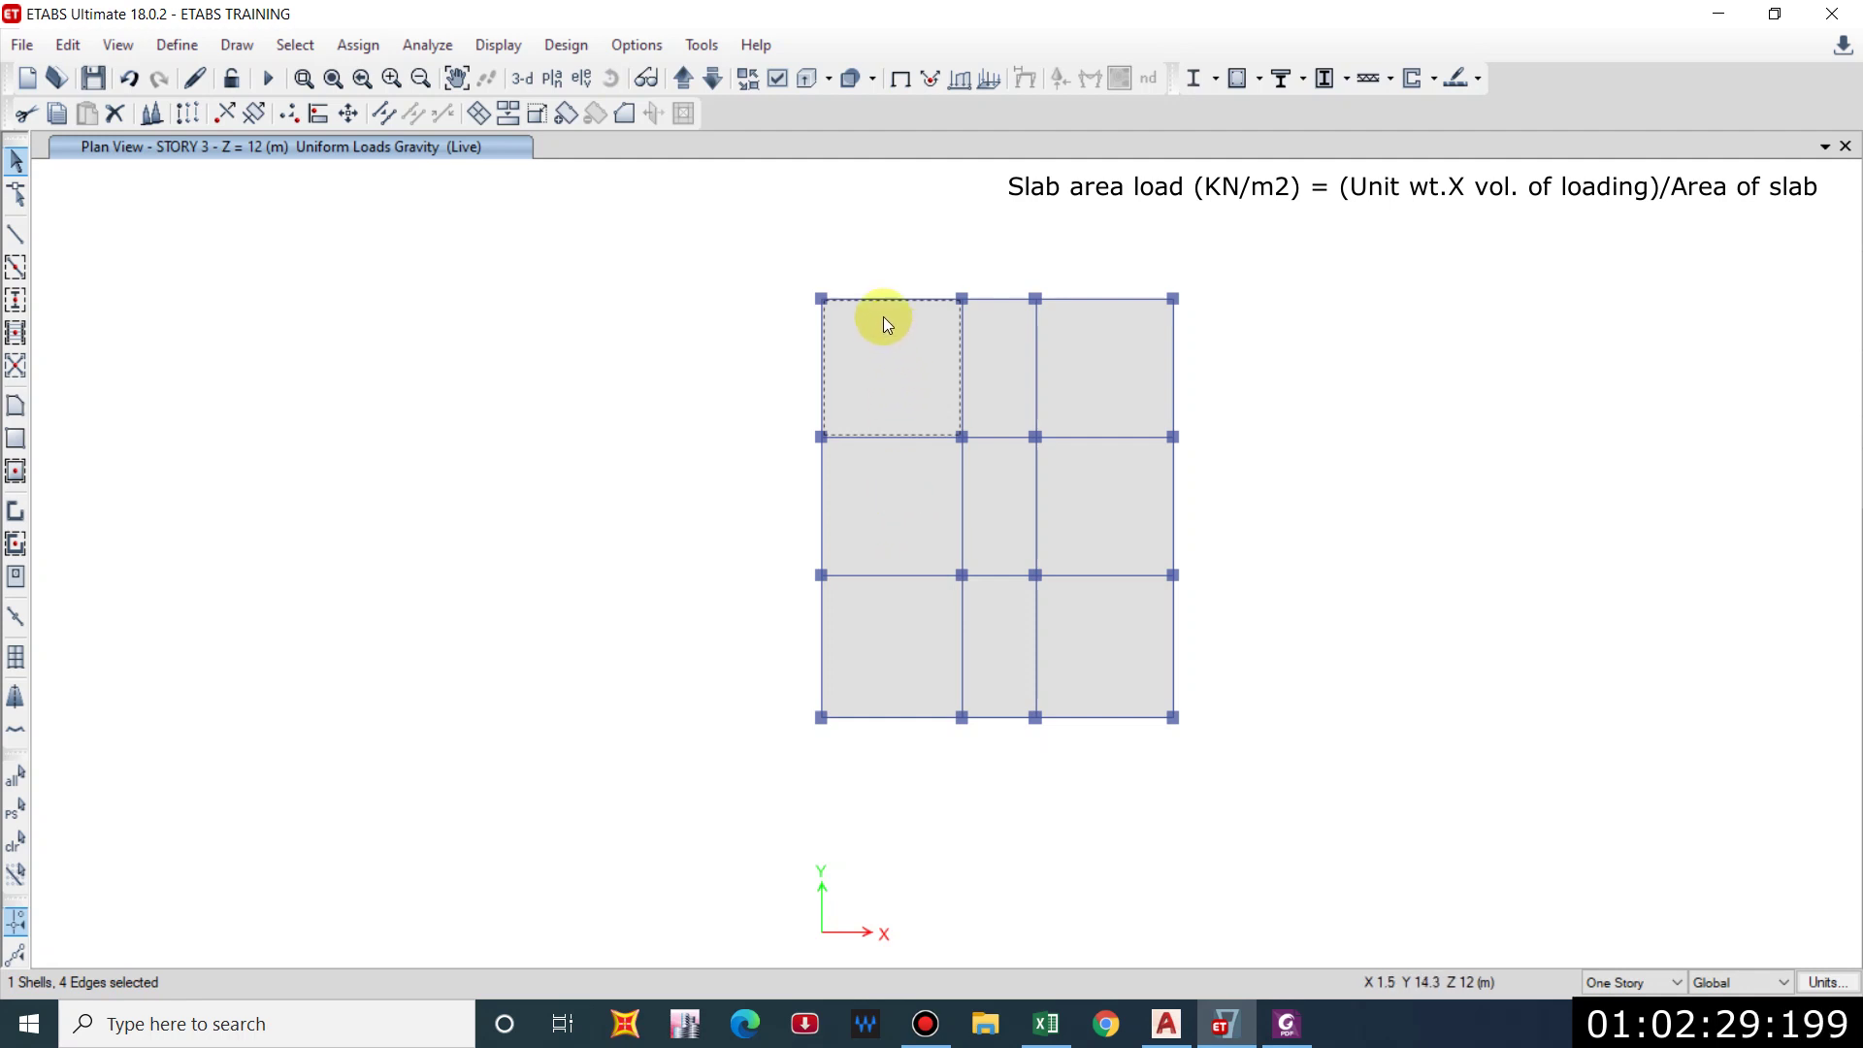
Show the grid lines in the plan and check the selected panel's dimensions between grids A–B and 5–6.
{"action": "scroll", "coordinate": [883, 317], "scroll_direction": "up", "scroll_amount": 3}
{"action": "left_click", "coordinate": [67, 45]}
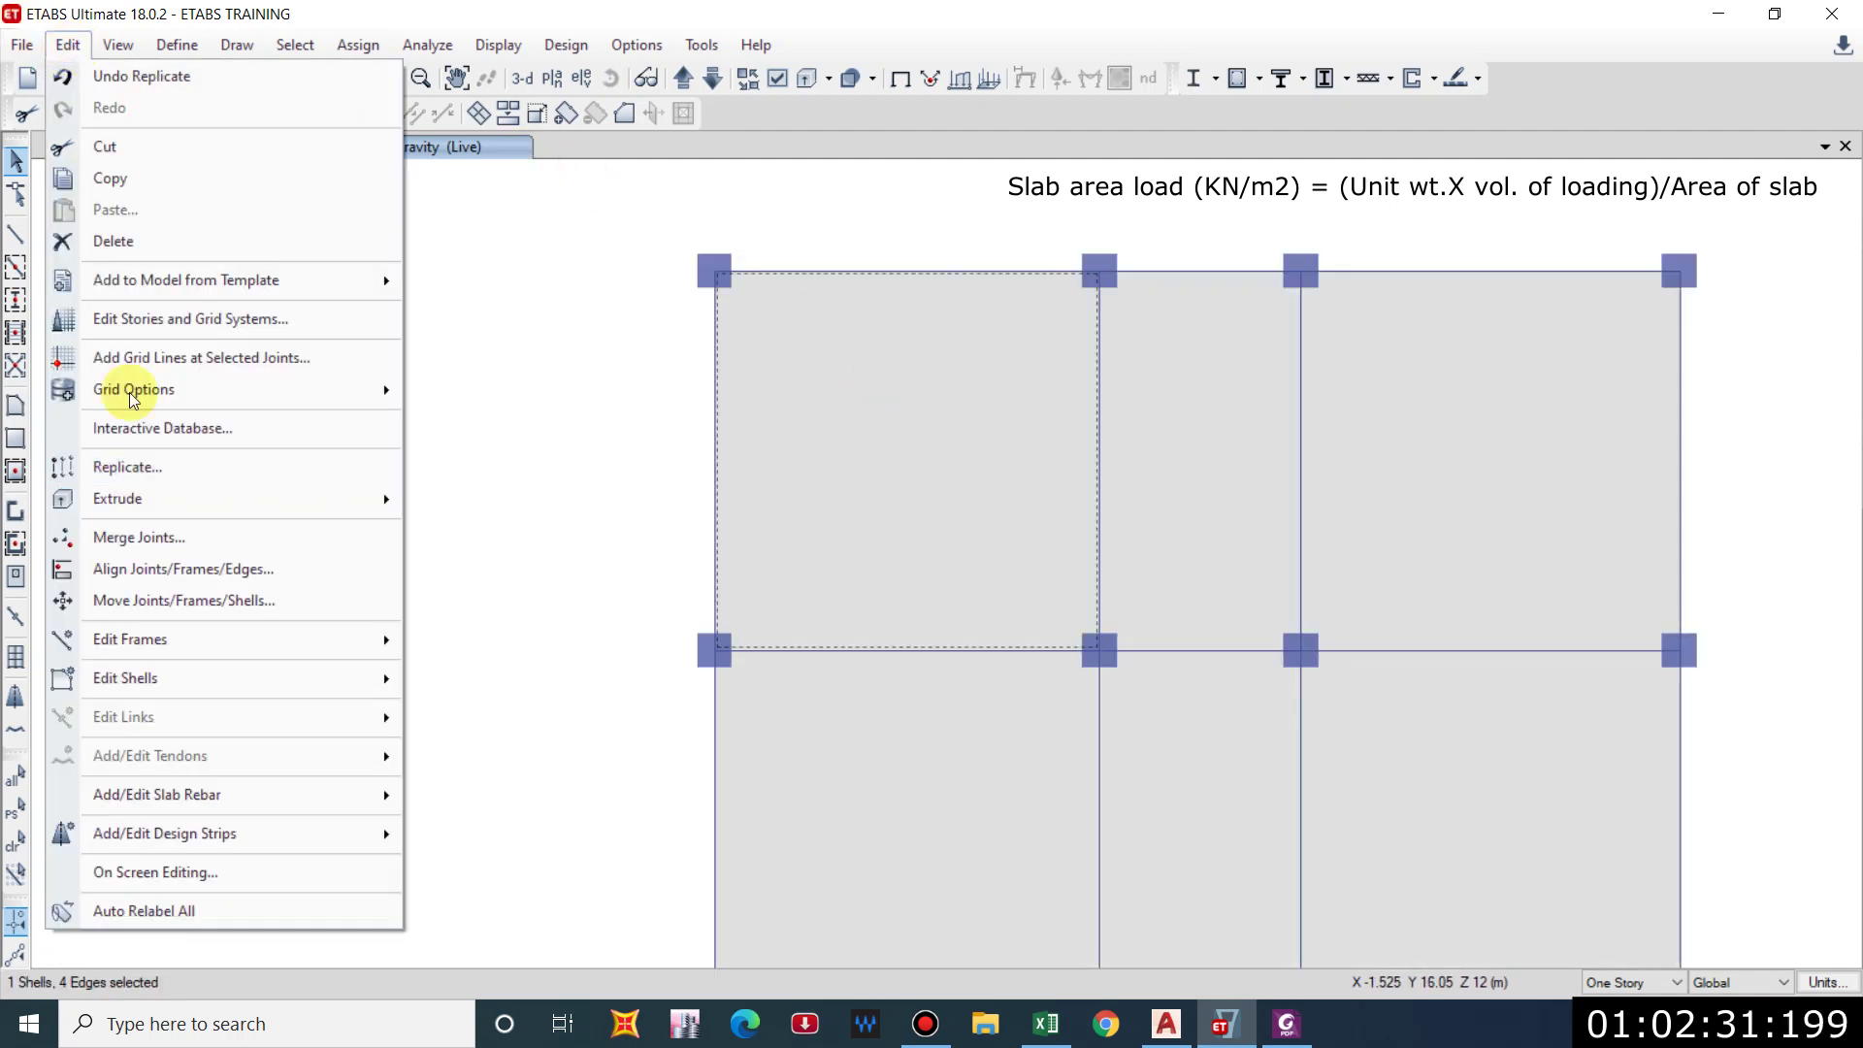
{"action": "left_click", "coordinate": [69, 45]}
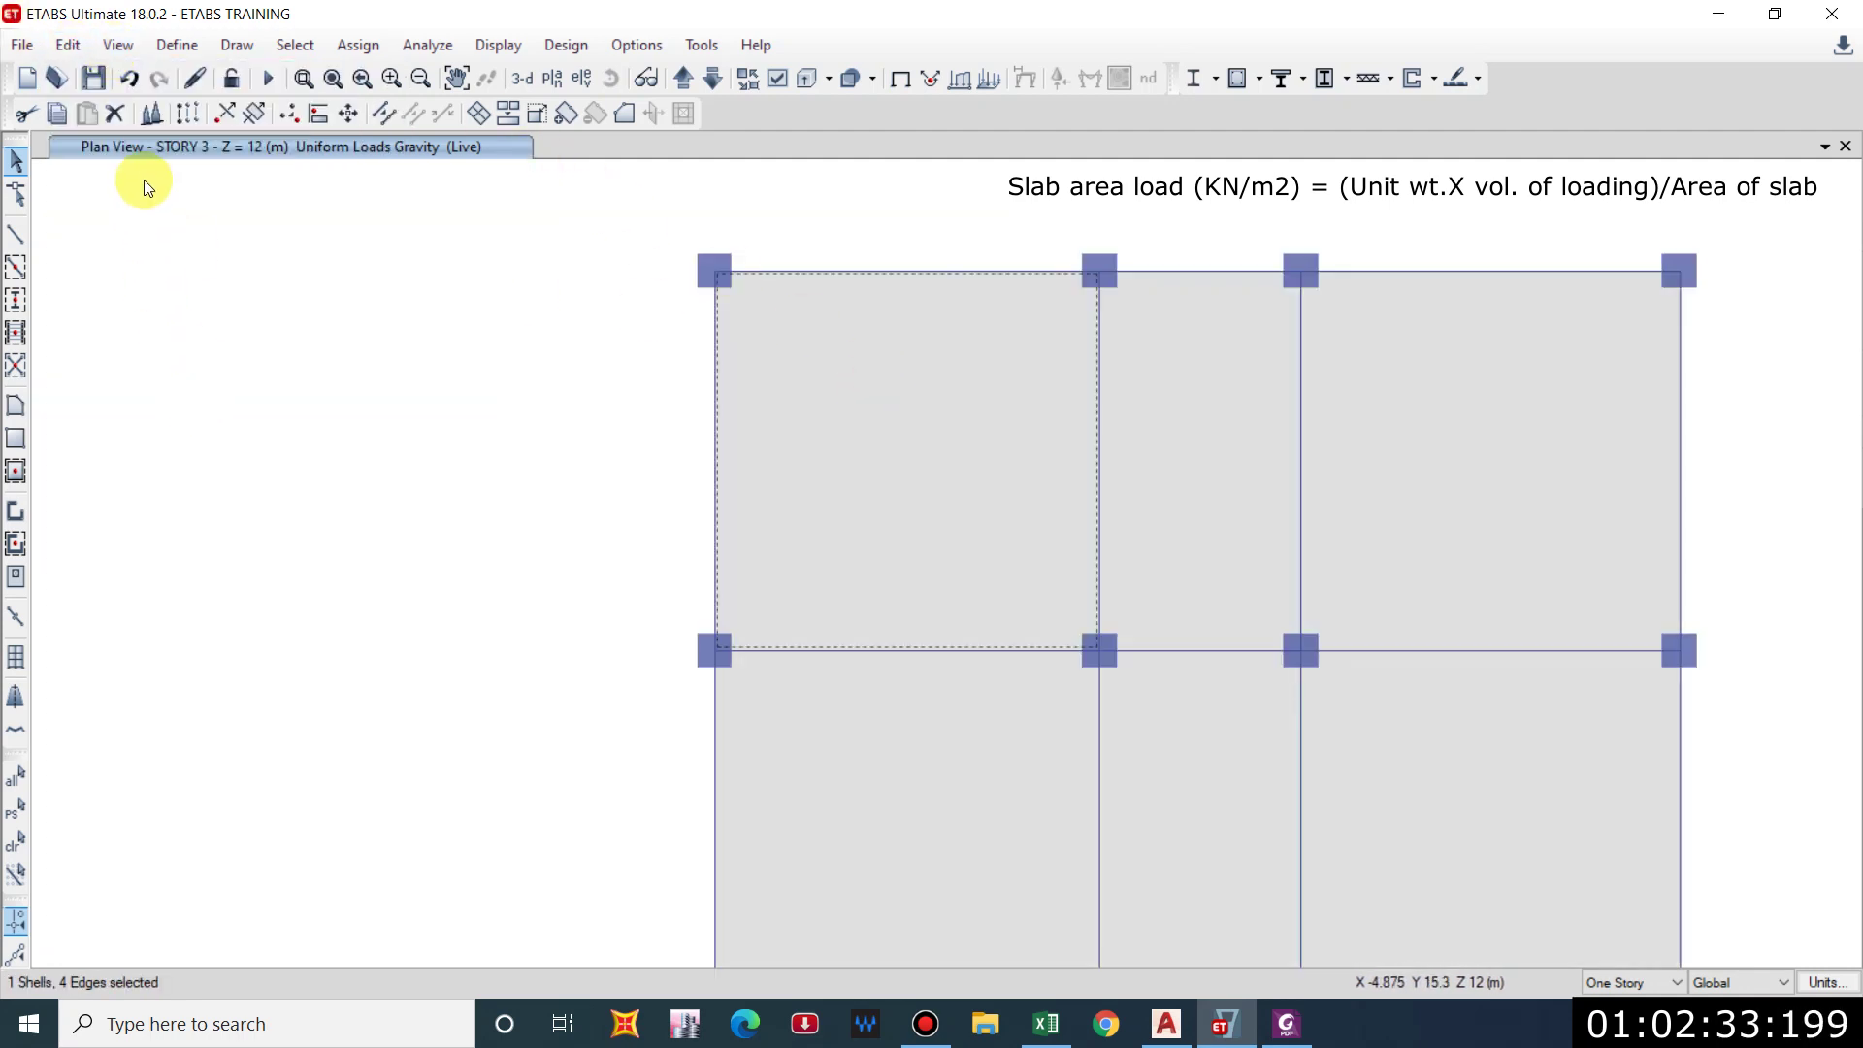
{"action": "left_click", "coordinate": [119, 45]}
{"action": "left_click", "coordinate": [219, 490]}
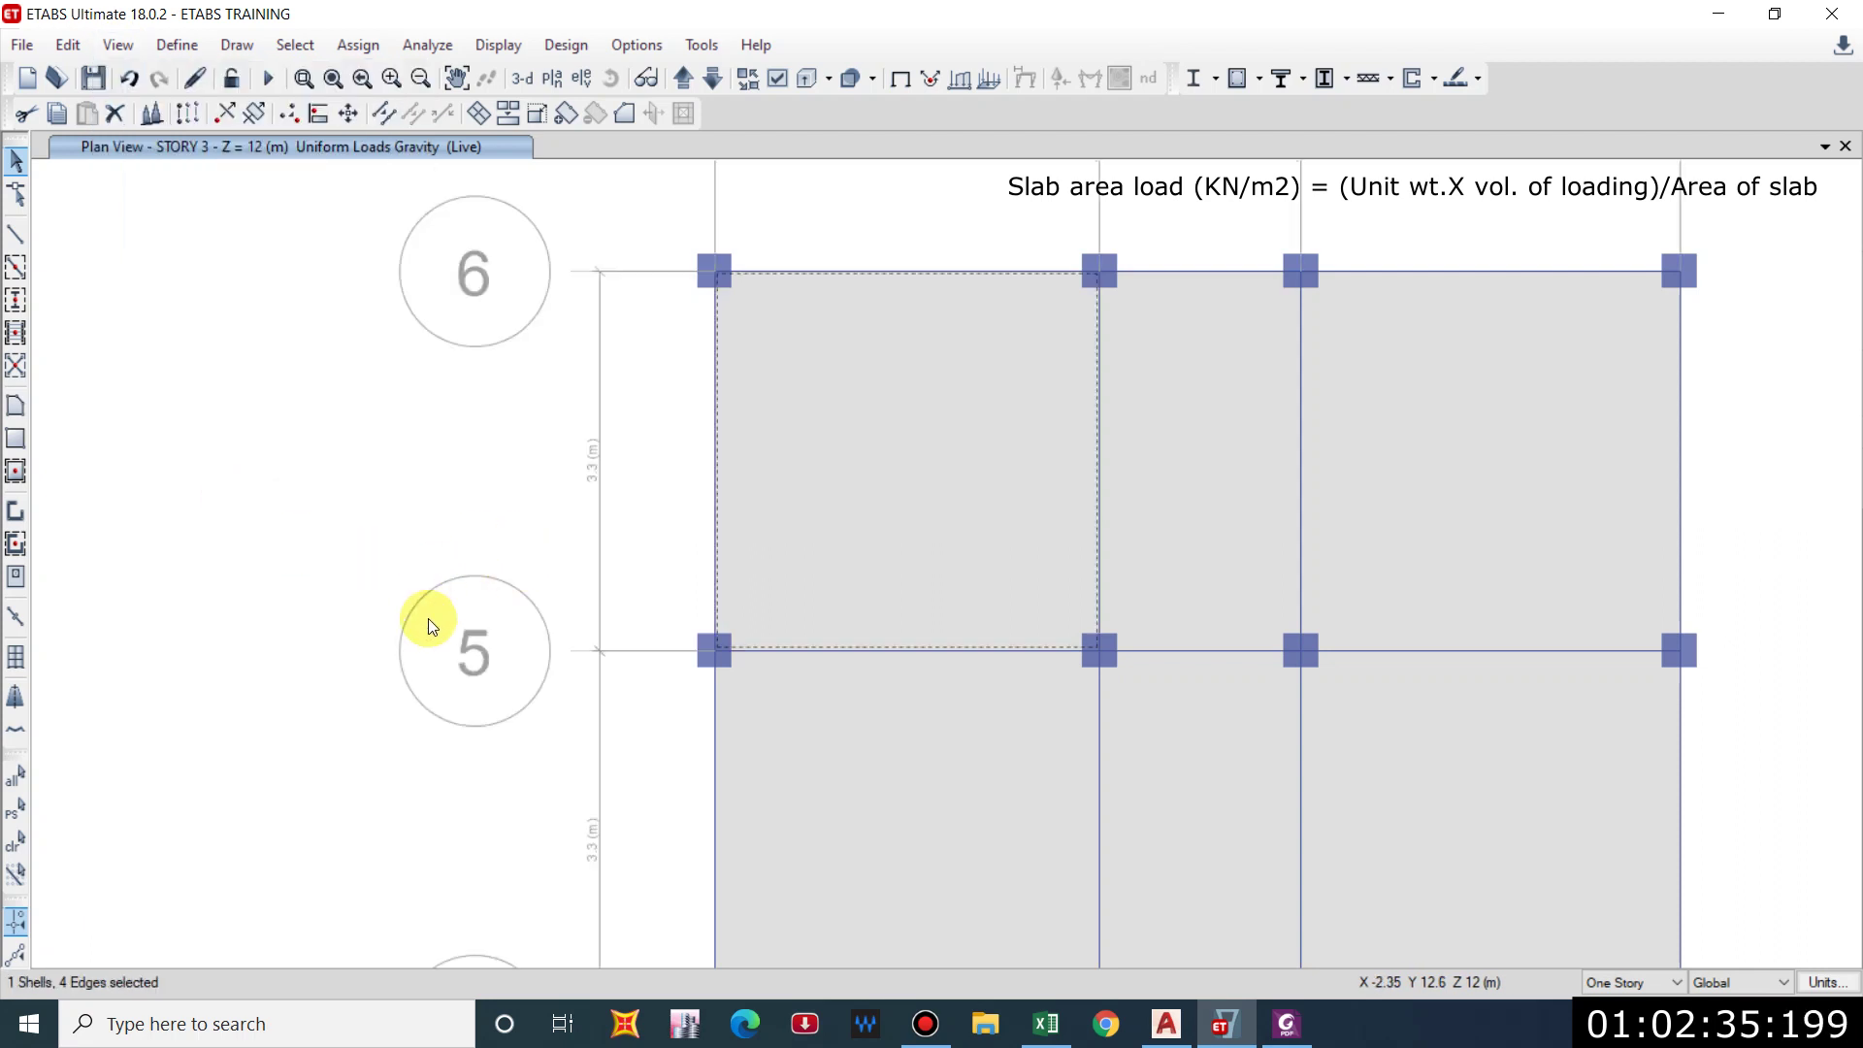
{"action": "scroll", "coordinate": [524, 579], "scroll_direction": "down", "scroll_amount": 3}
{"action": "scroll", "coordinate": [664, 445], "scroll_direction": "up", "scroll_amount": 3}
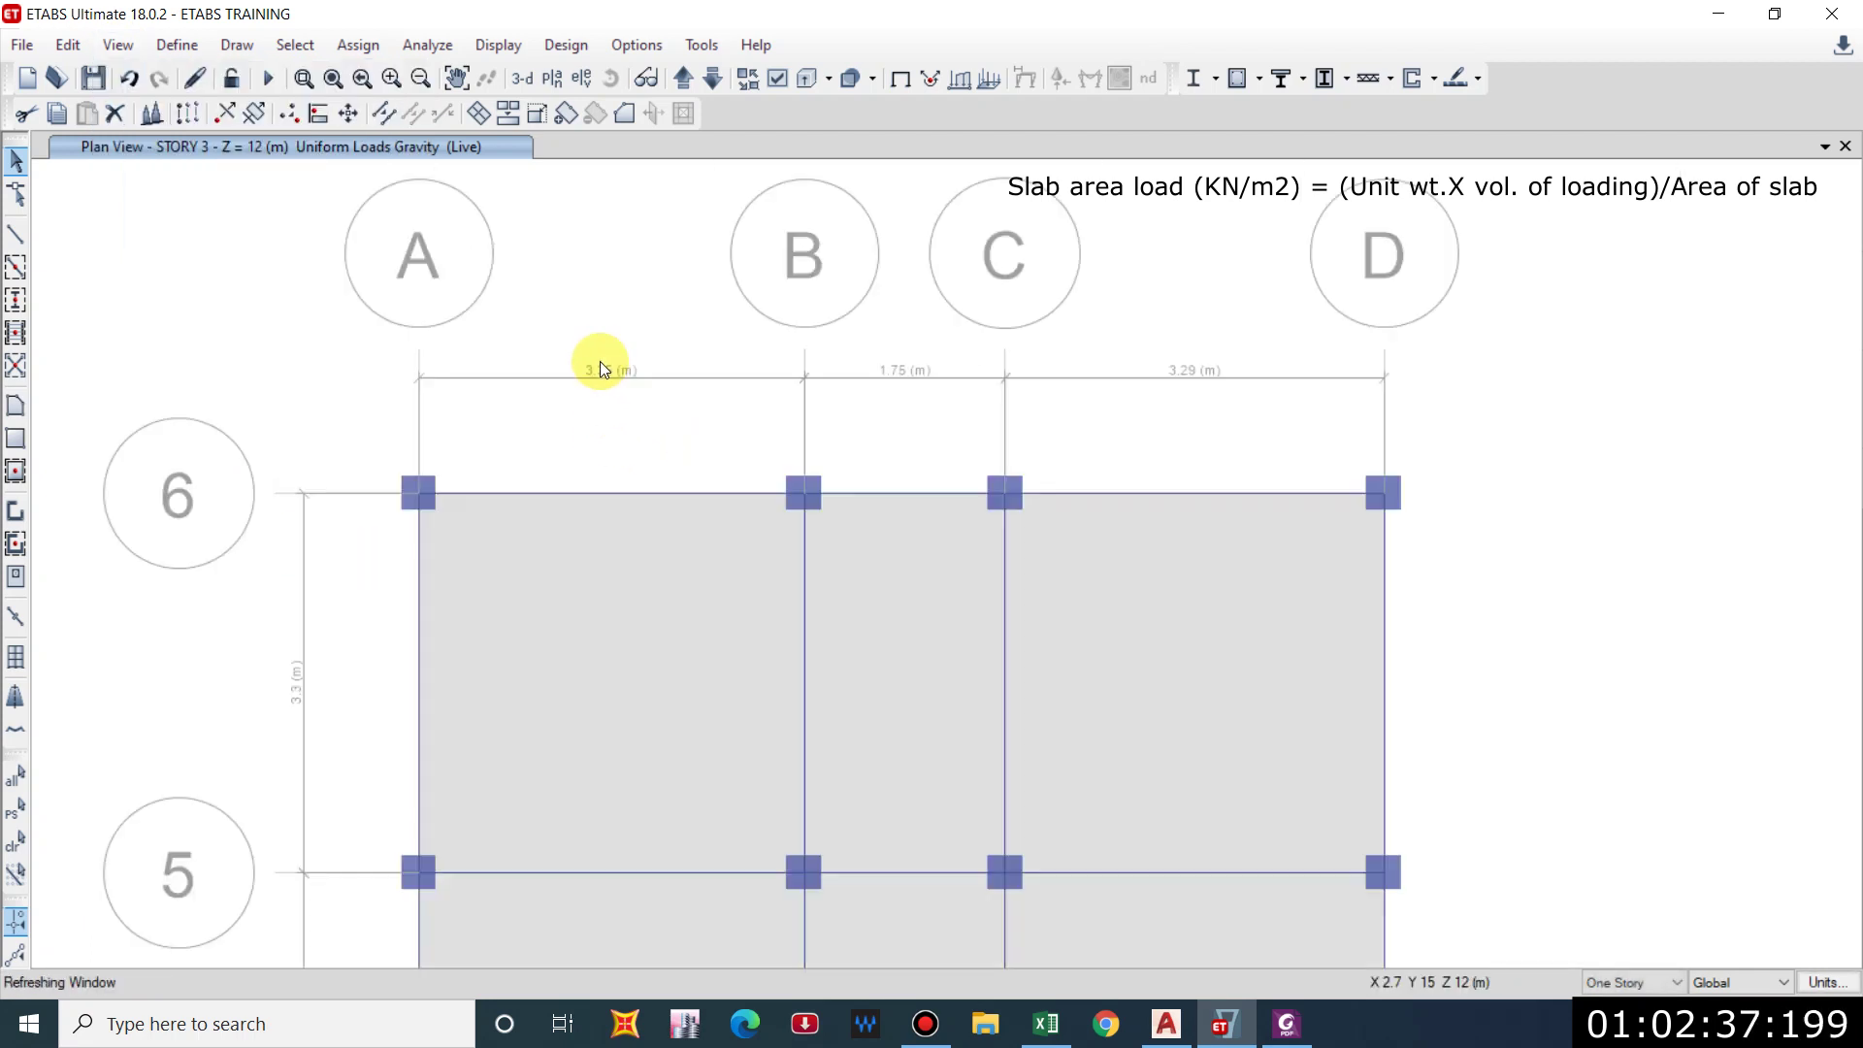
{"action": "left_click", "coordinate": [621, 388]}
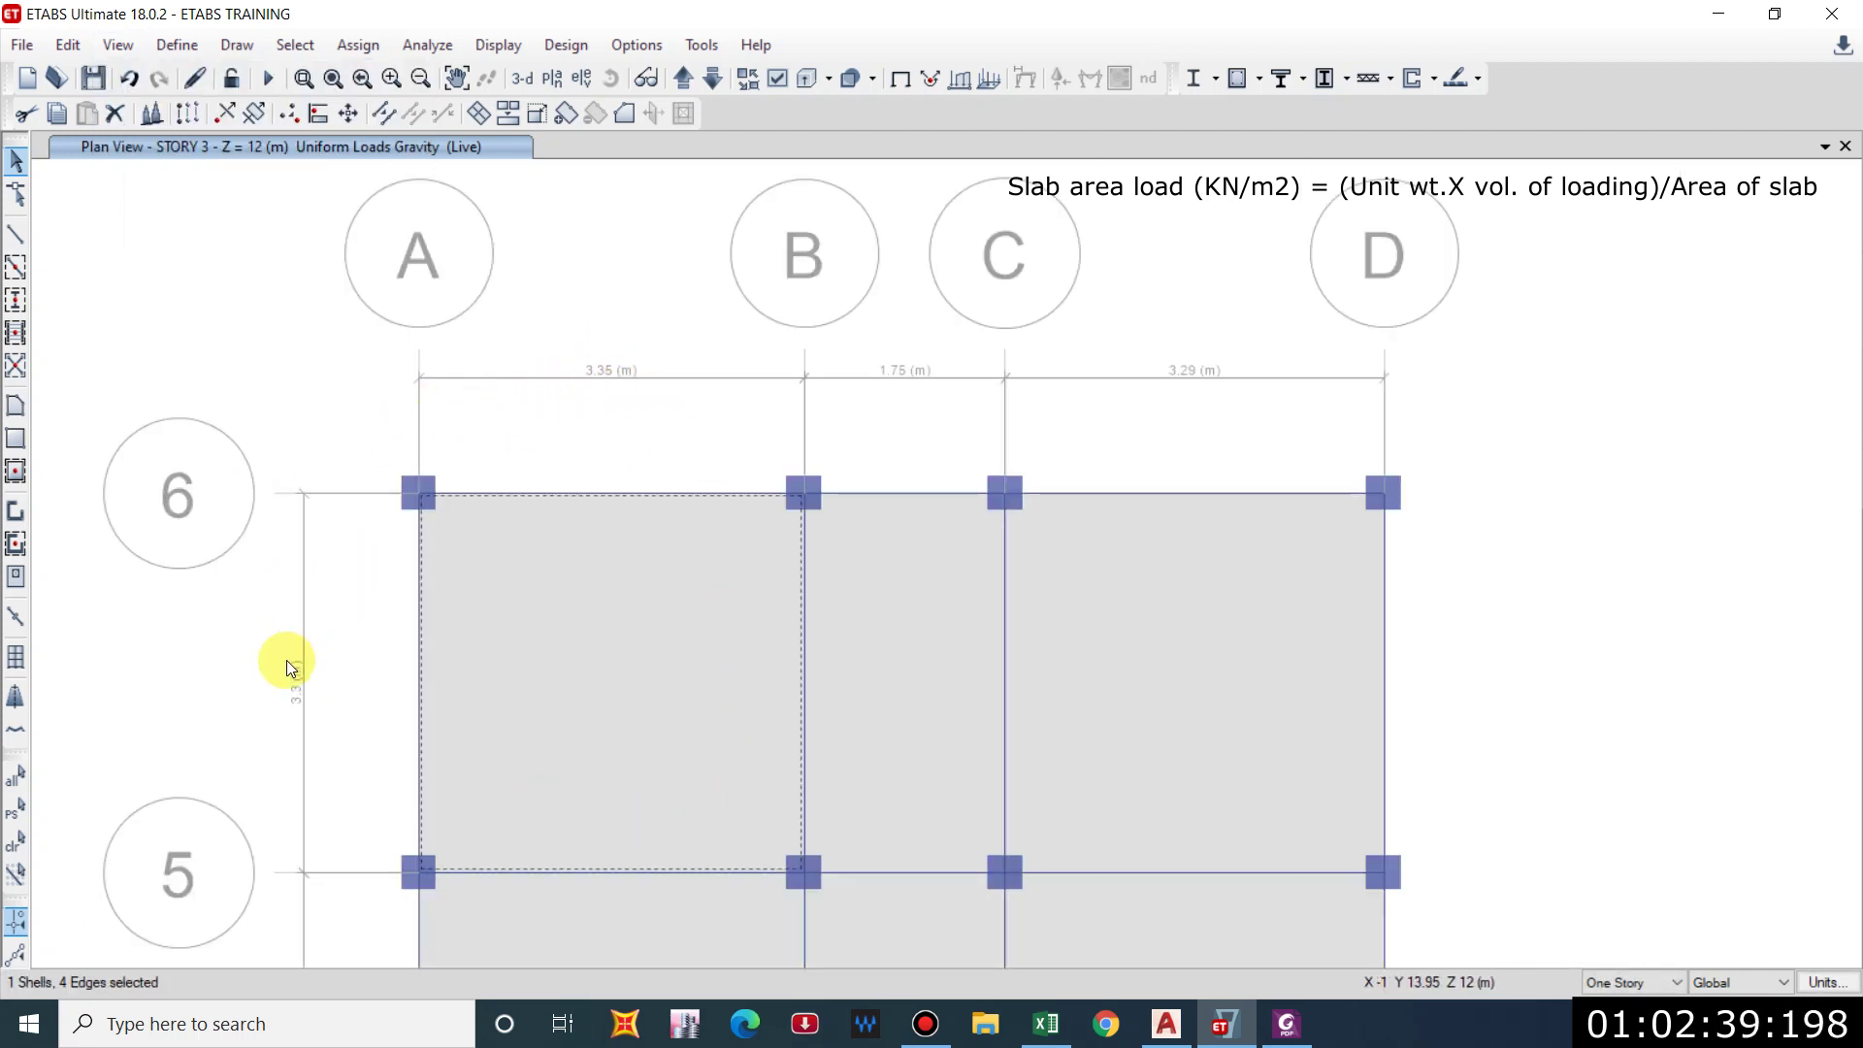
{"action": "middle_click_drag", "start_coordinate": [601, 762], "coordinate": [548, 687]}
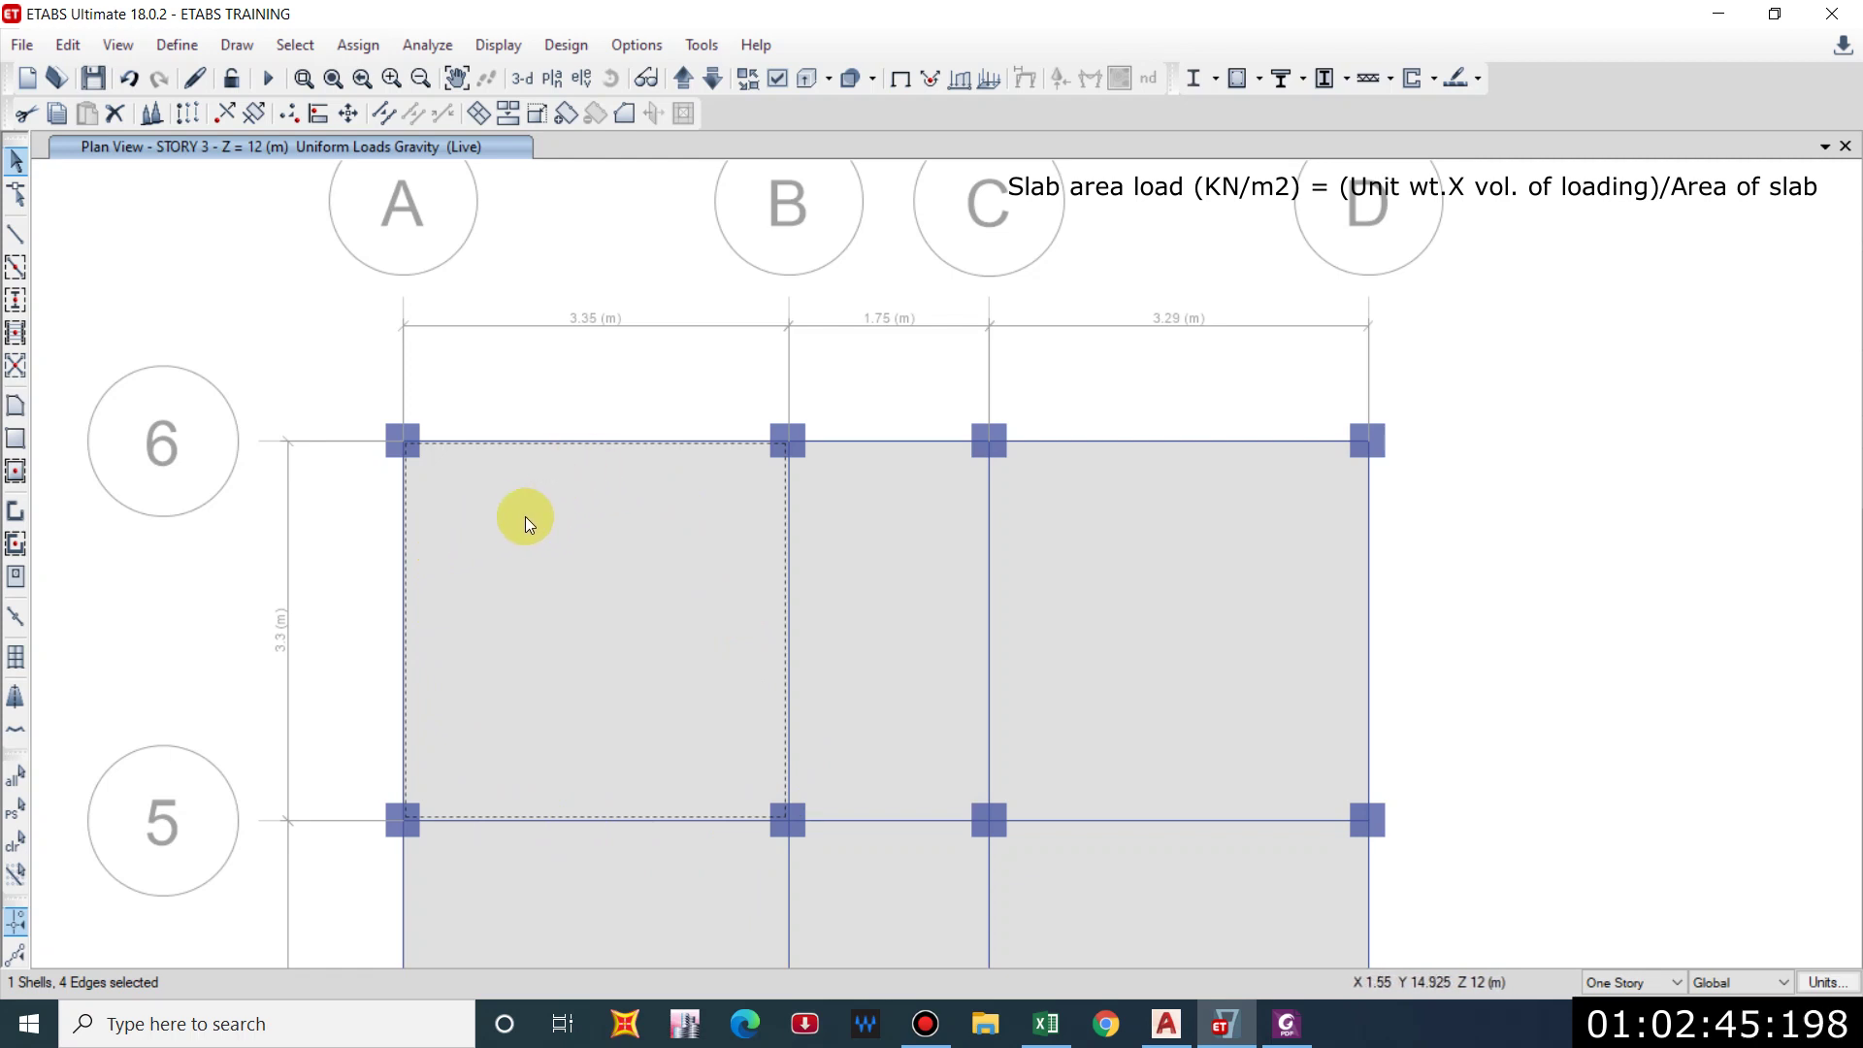
{"action": "middle_click_drag", "start_coordinate": [631, 617], "coordinate": [573, 540]}
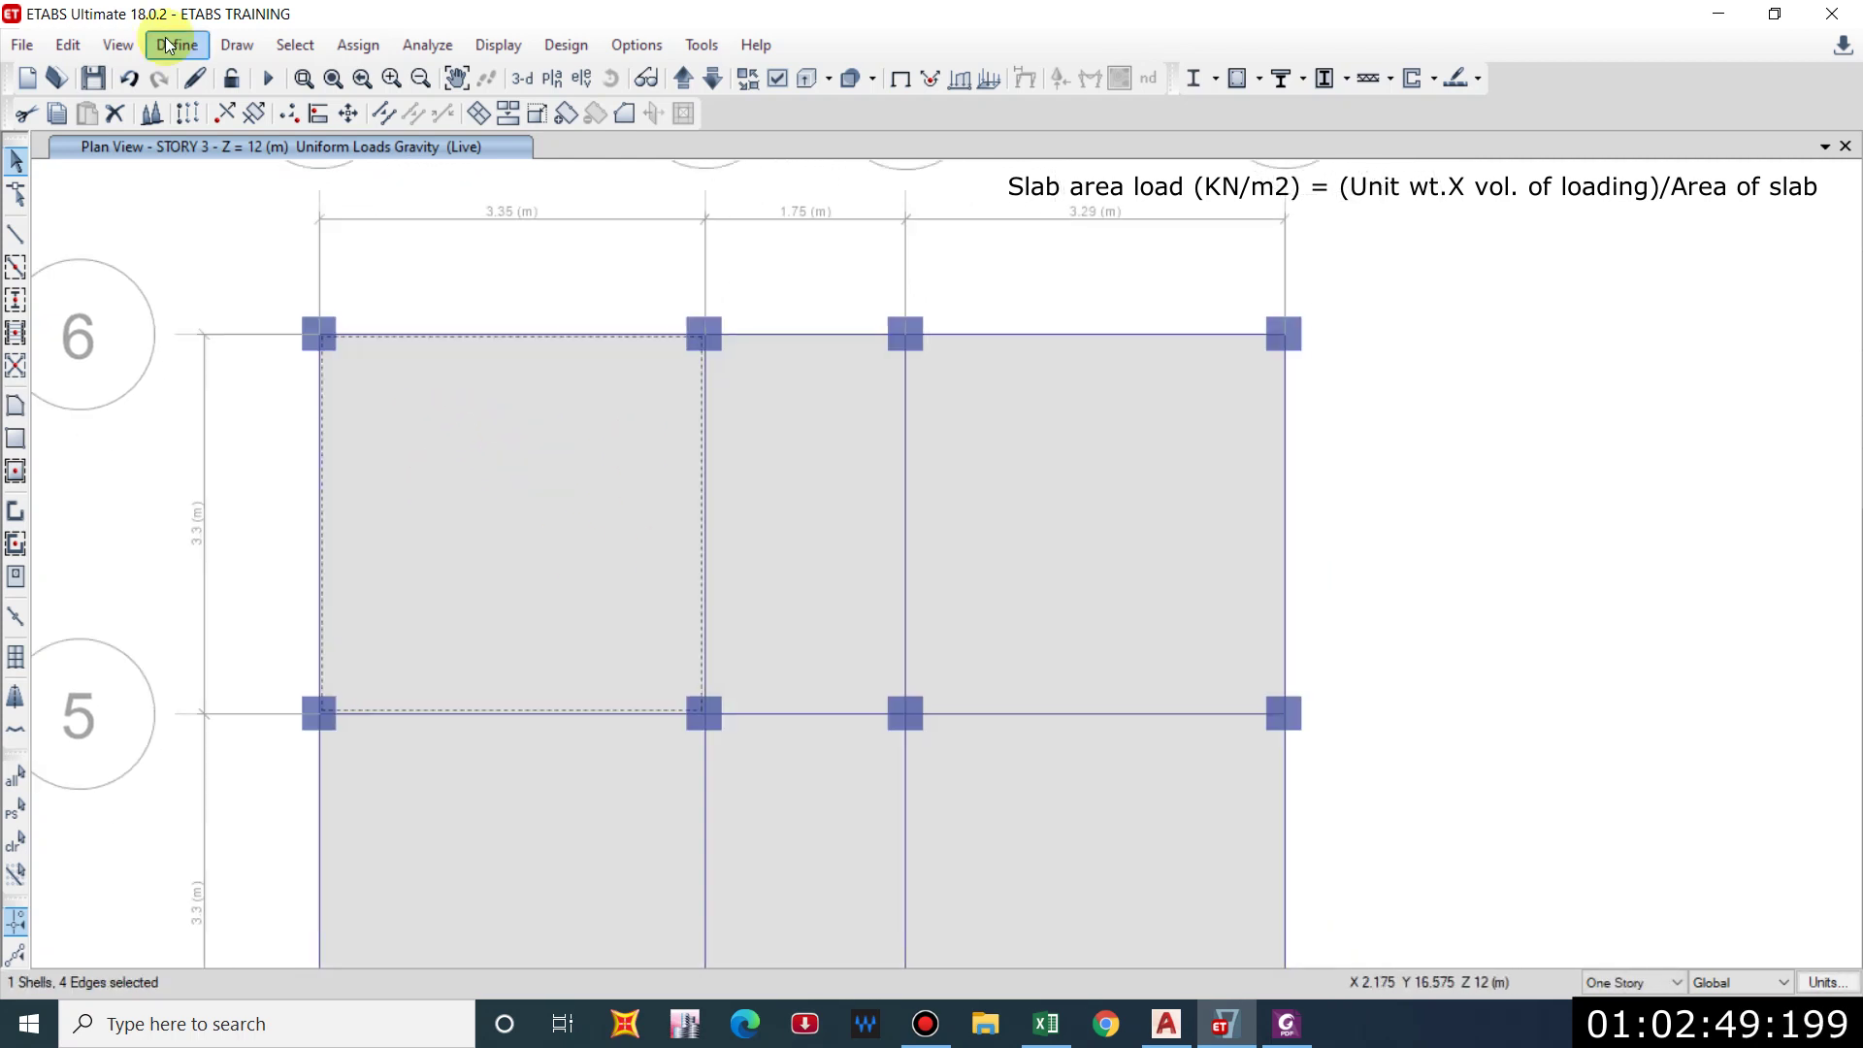
Define a new load pattern named WATER TANK of type Dead with a self weight multiplier of 0.
{"action": "left_click", "coordinate": [177, 45]}
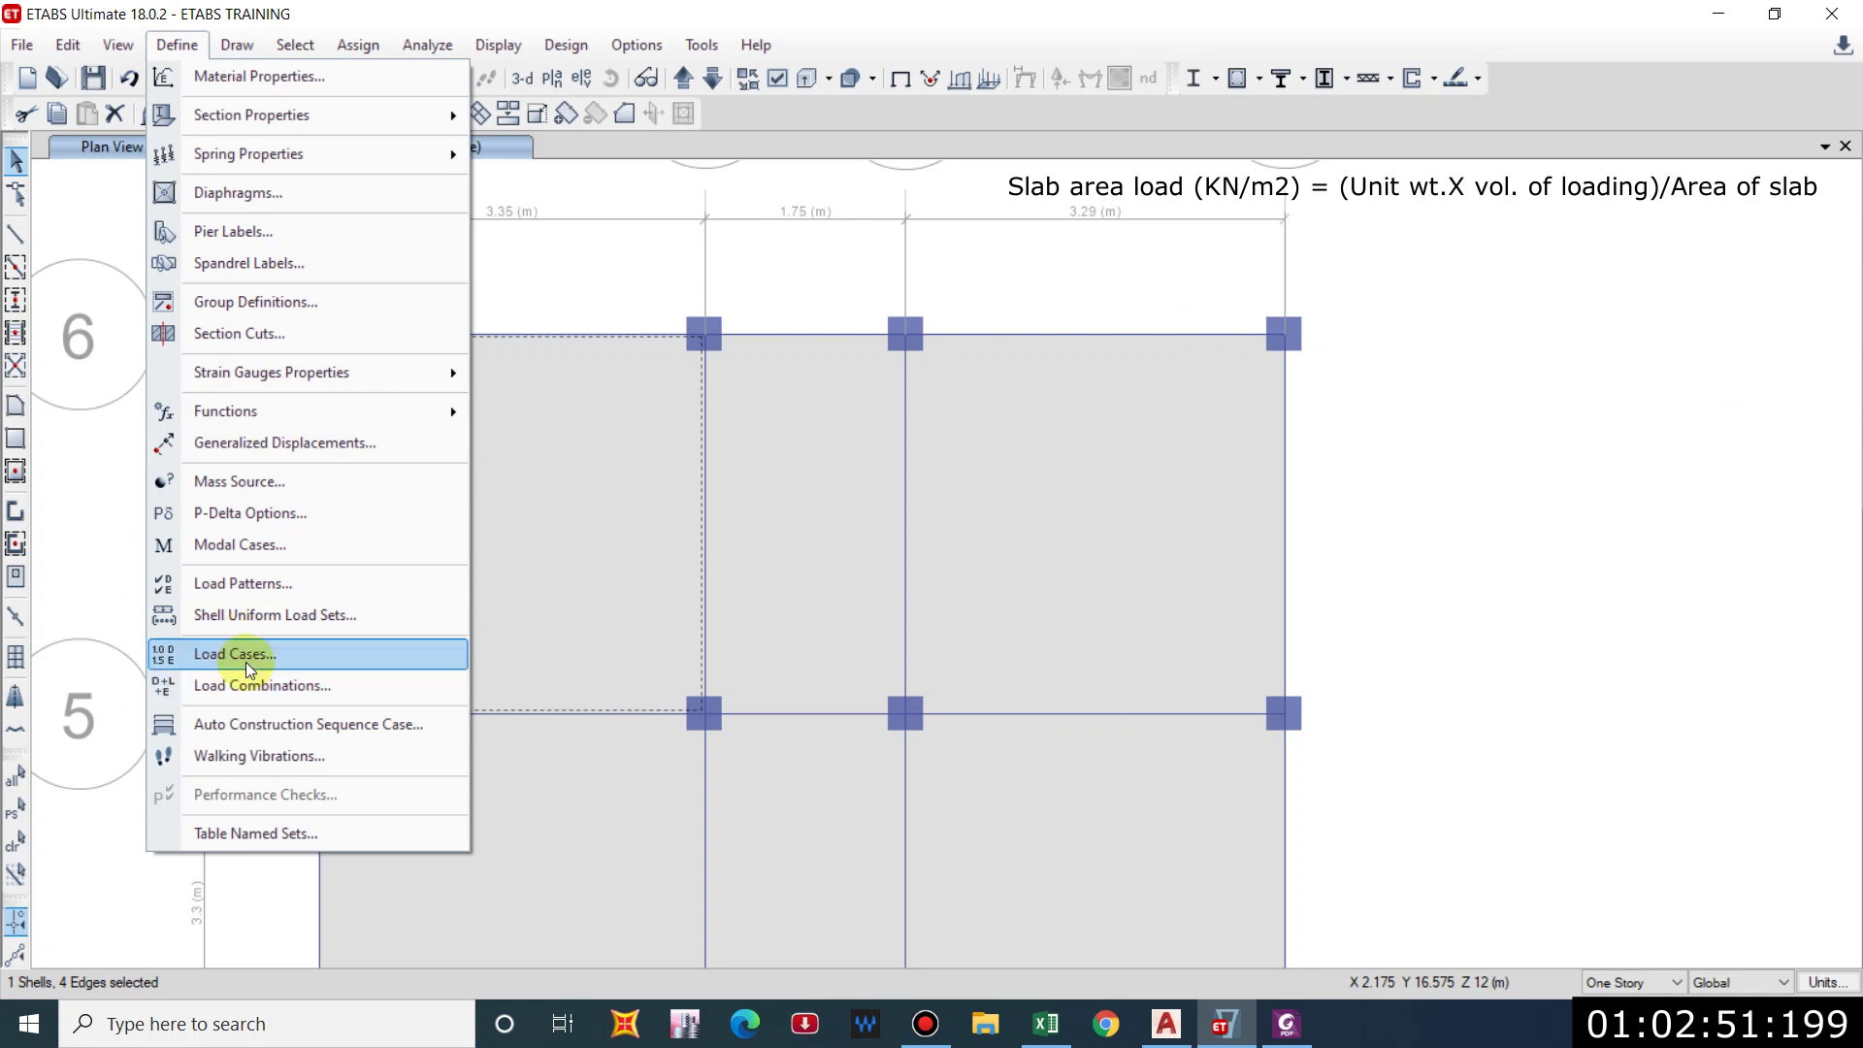
{"action": "left_click", "coordinate": [243, 584]}
{"action": "double_click", "coordinate": [552, 452]}
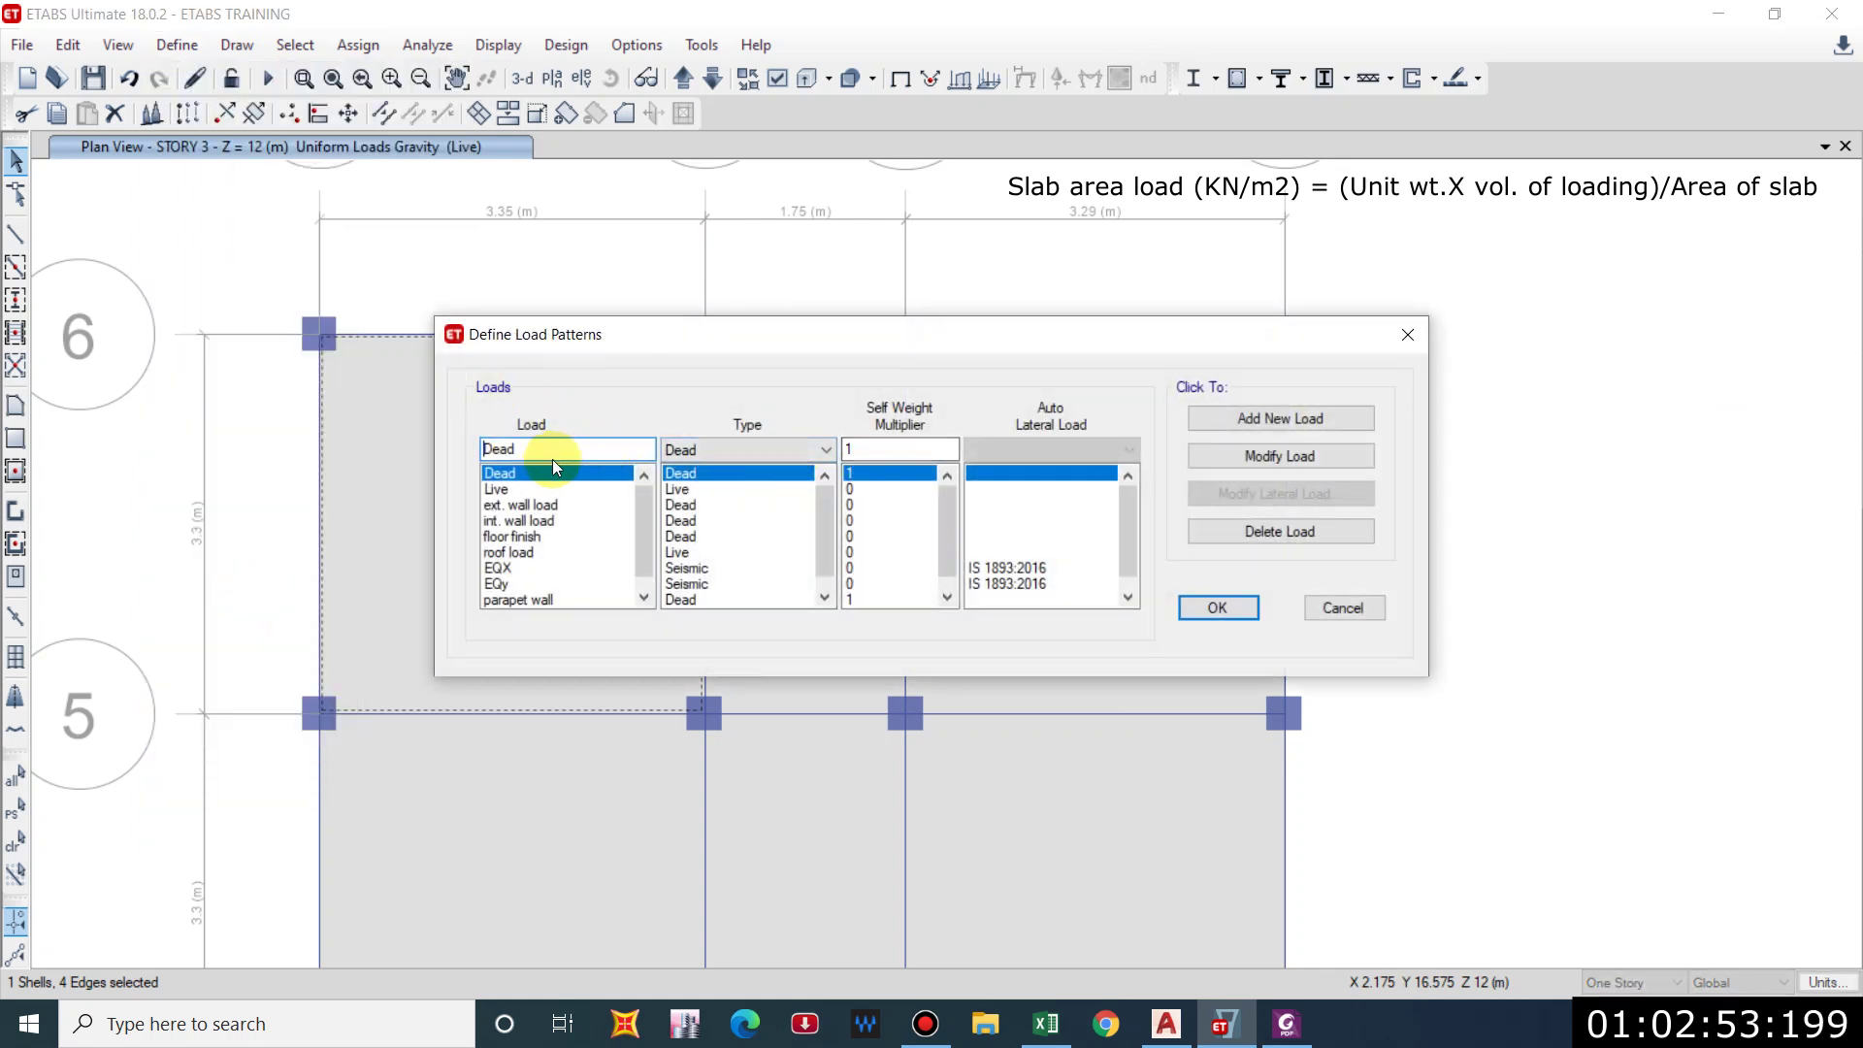
{"action": "type", "text": "WATER TANK"}
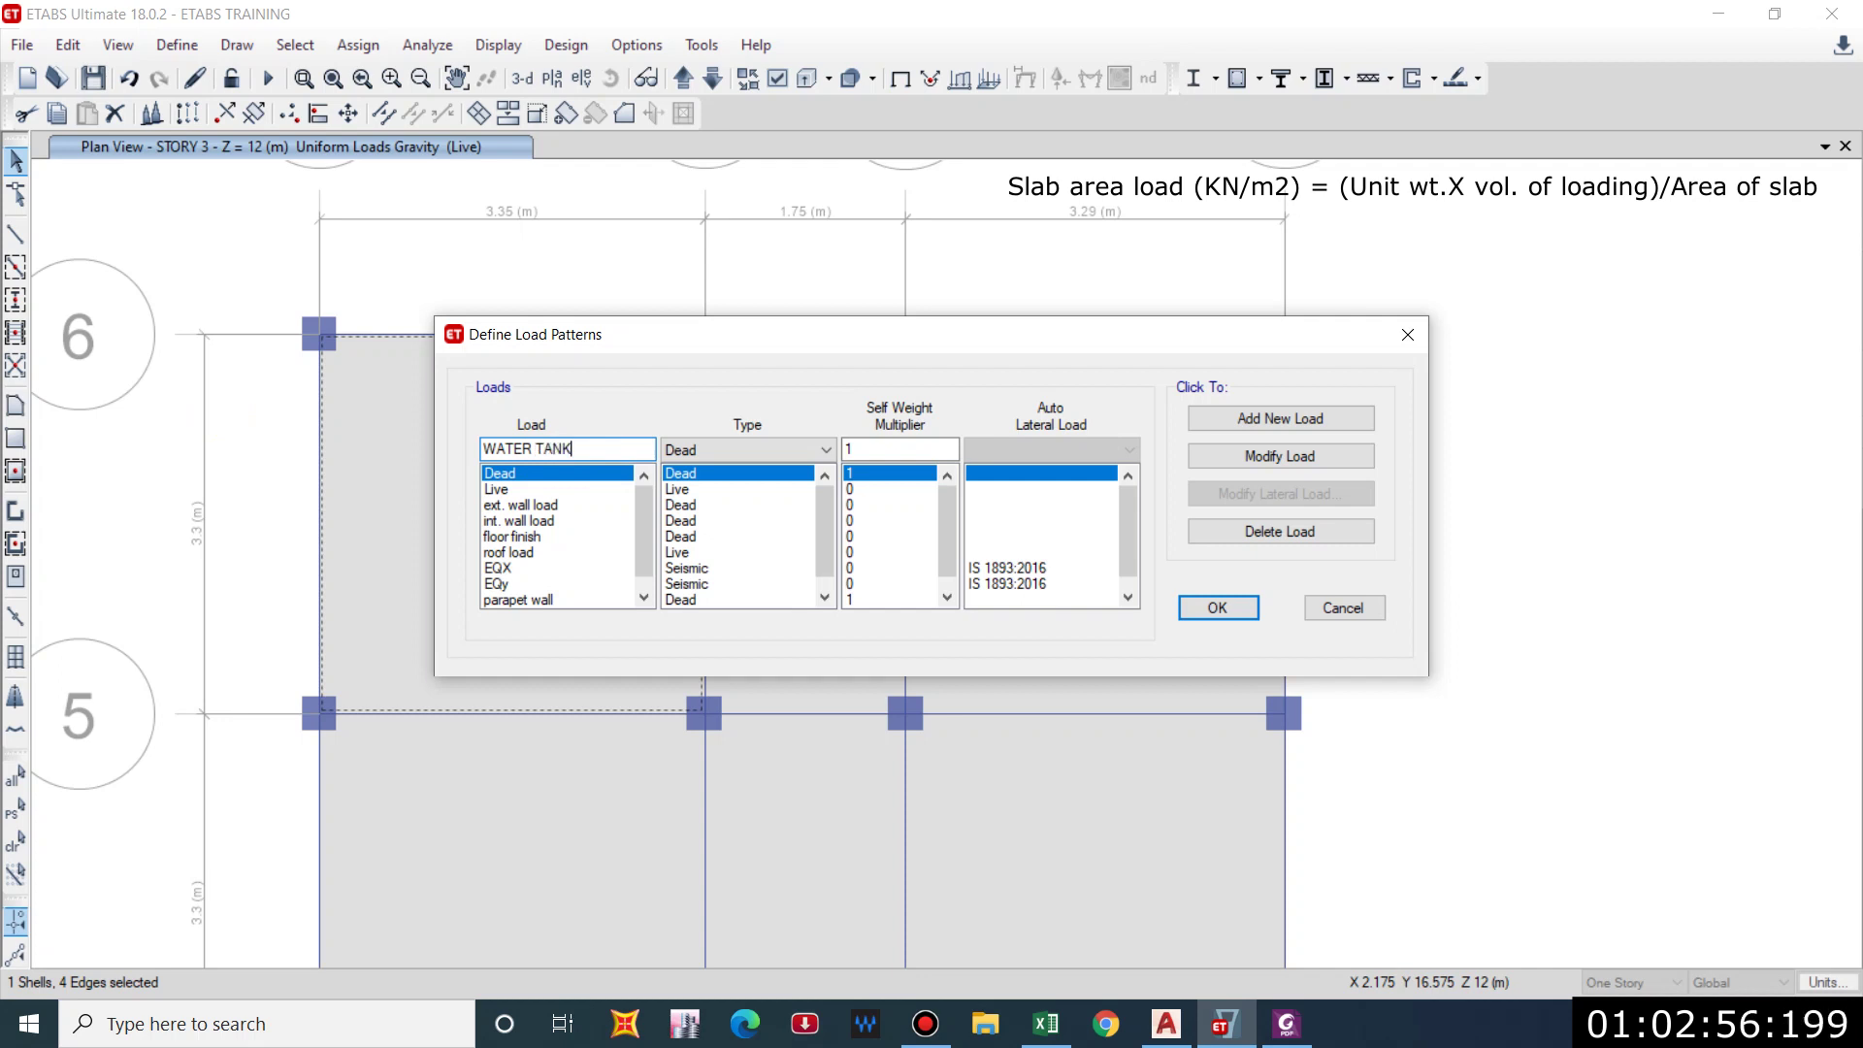
{"action": "double_click", "coordinate": [886, 448]}
{"action": "type", "text": "0"}
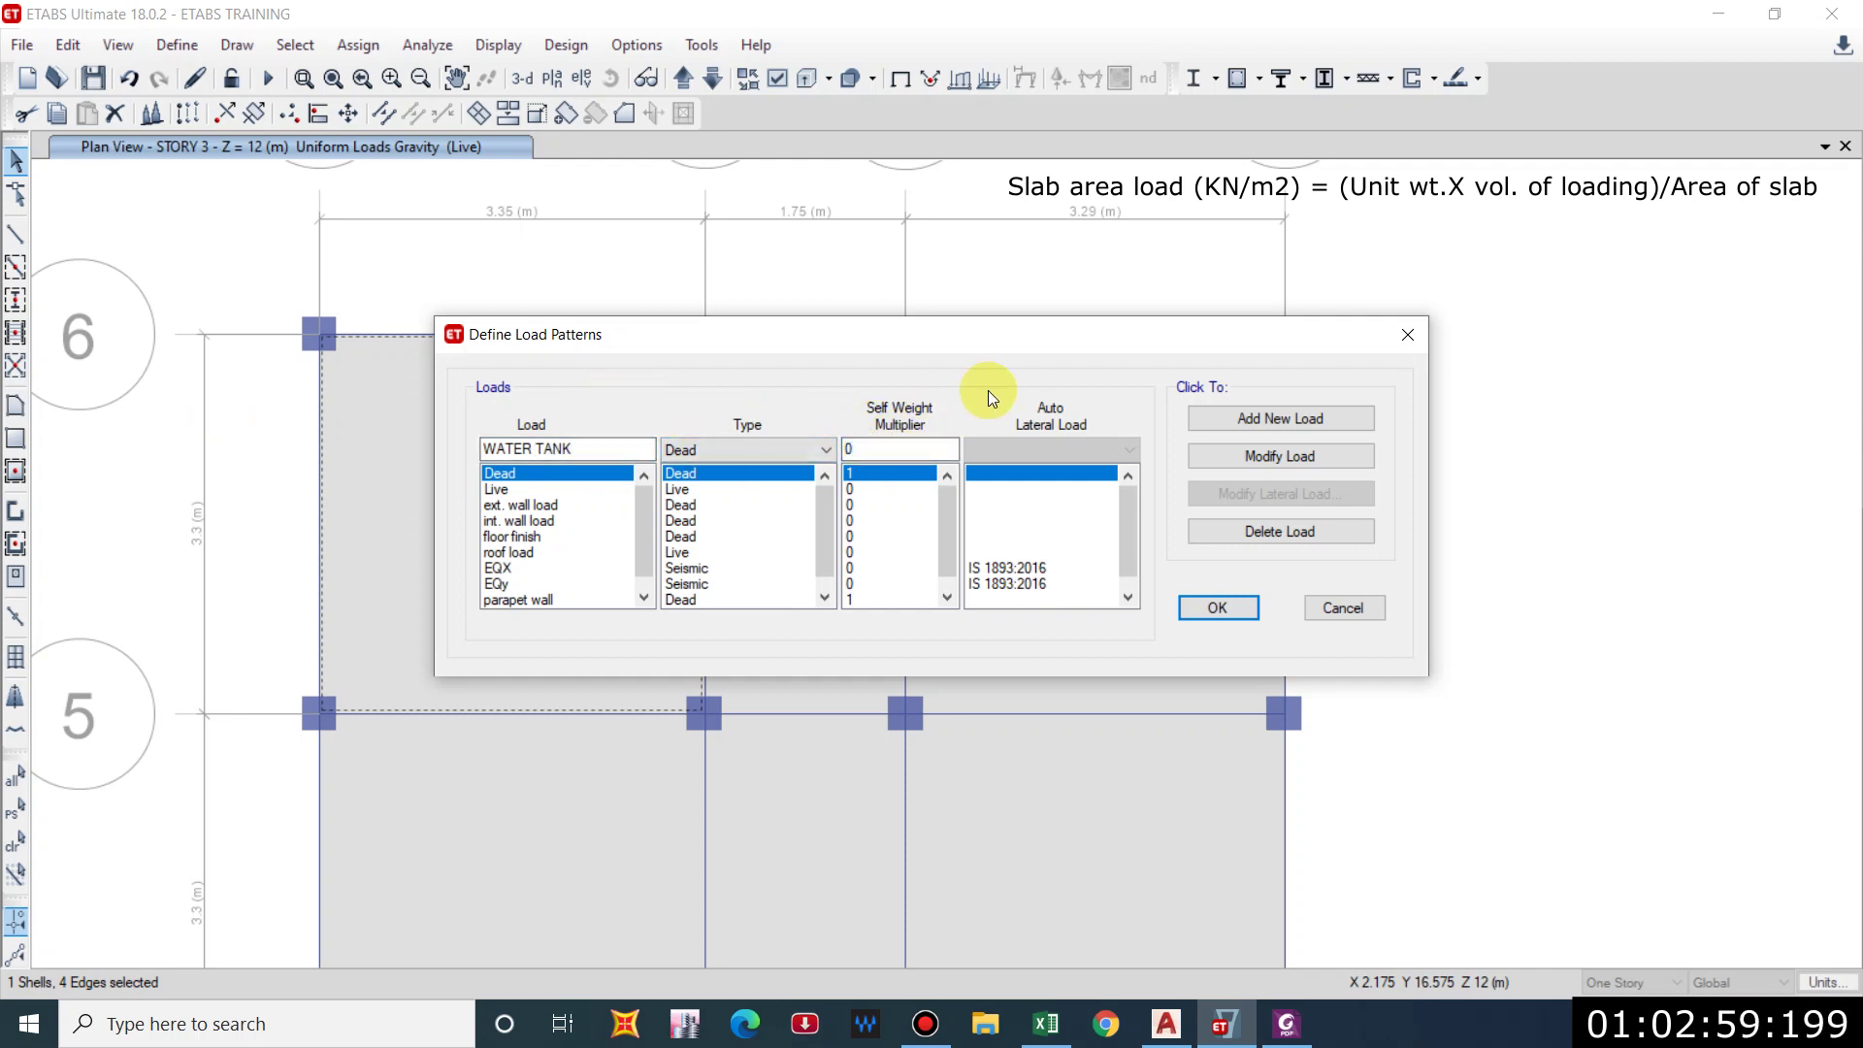
{"action": "left_click", "coordinate": [1300, 423]}
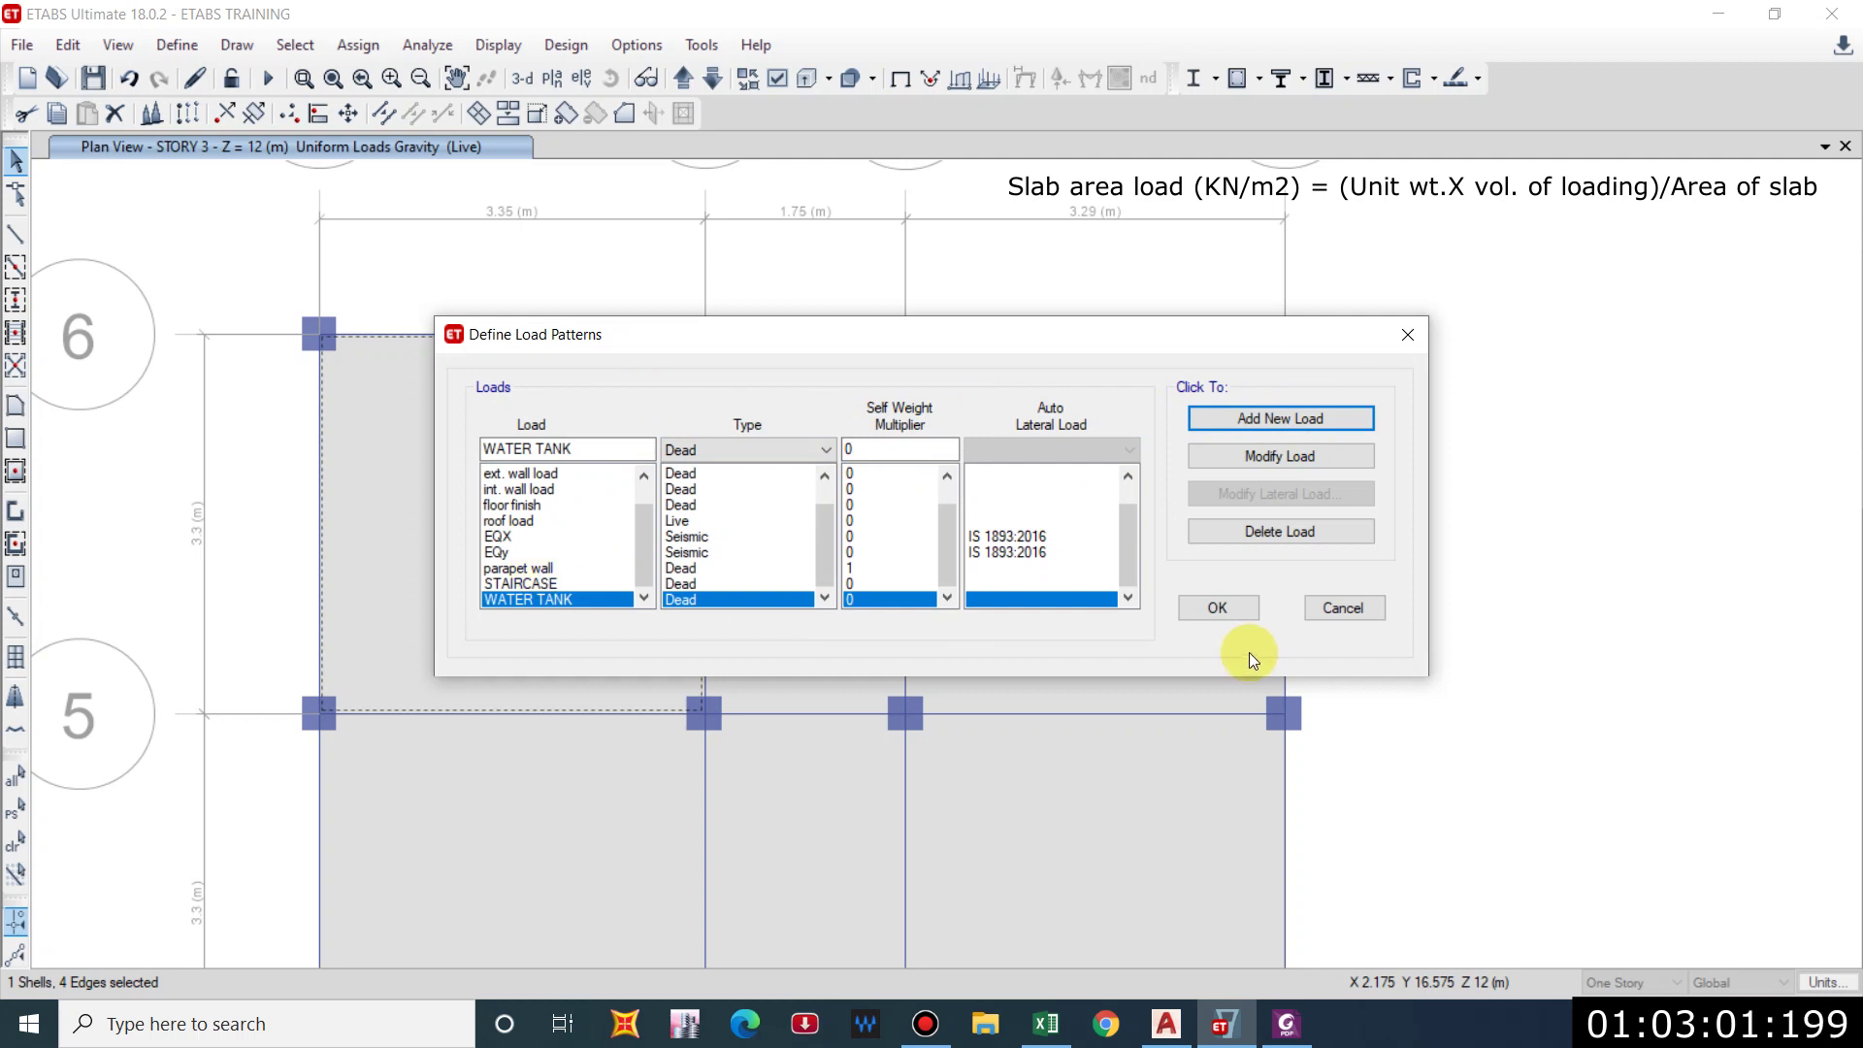
{"action": "left_click", "coordinate": [1221, 610]}
Check the load cases list for the WATER TANK case.
{"action": "left_click", "coordinate": [176, 45]}
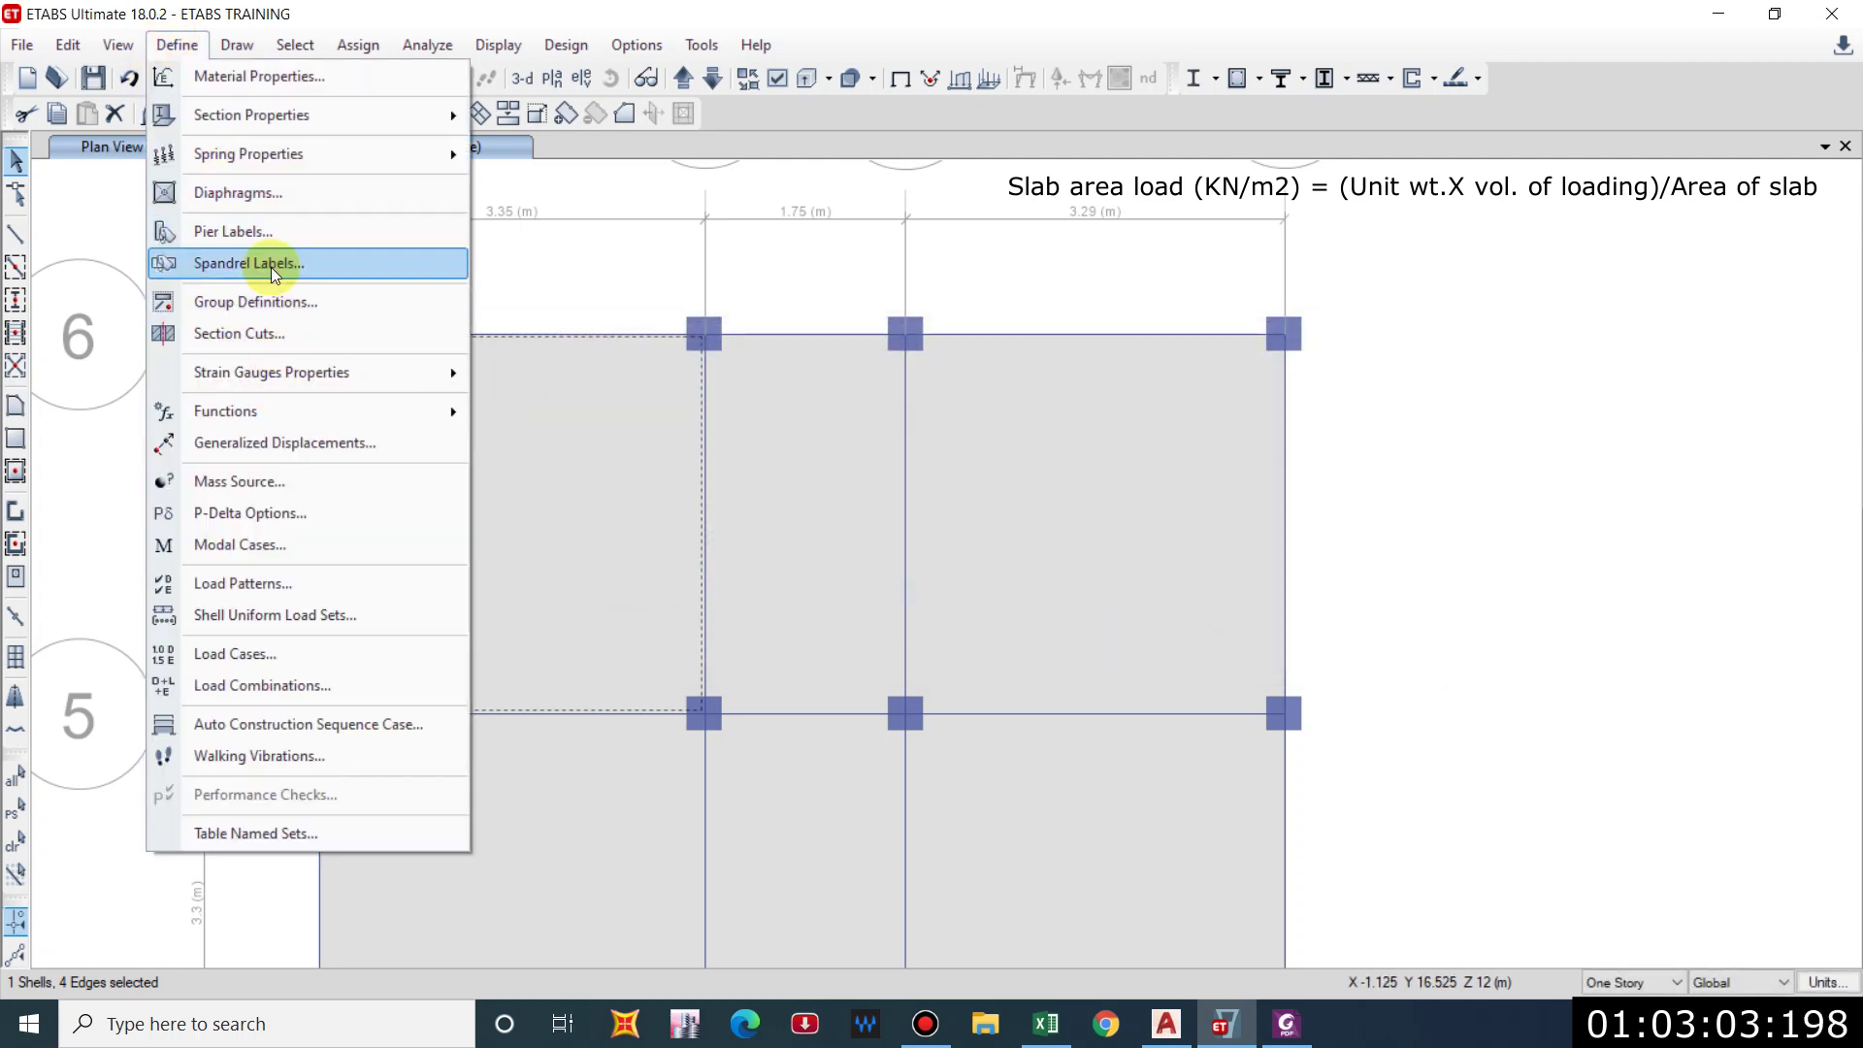
{"action": "left_click", "coordinate": [281, 654]}
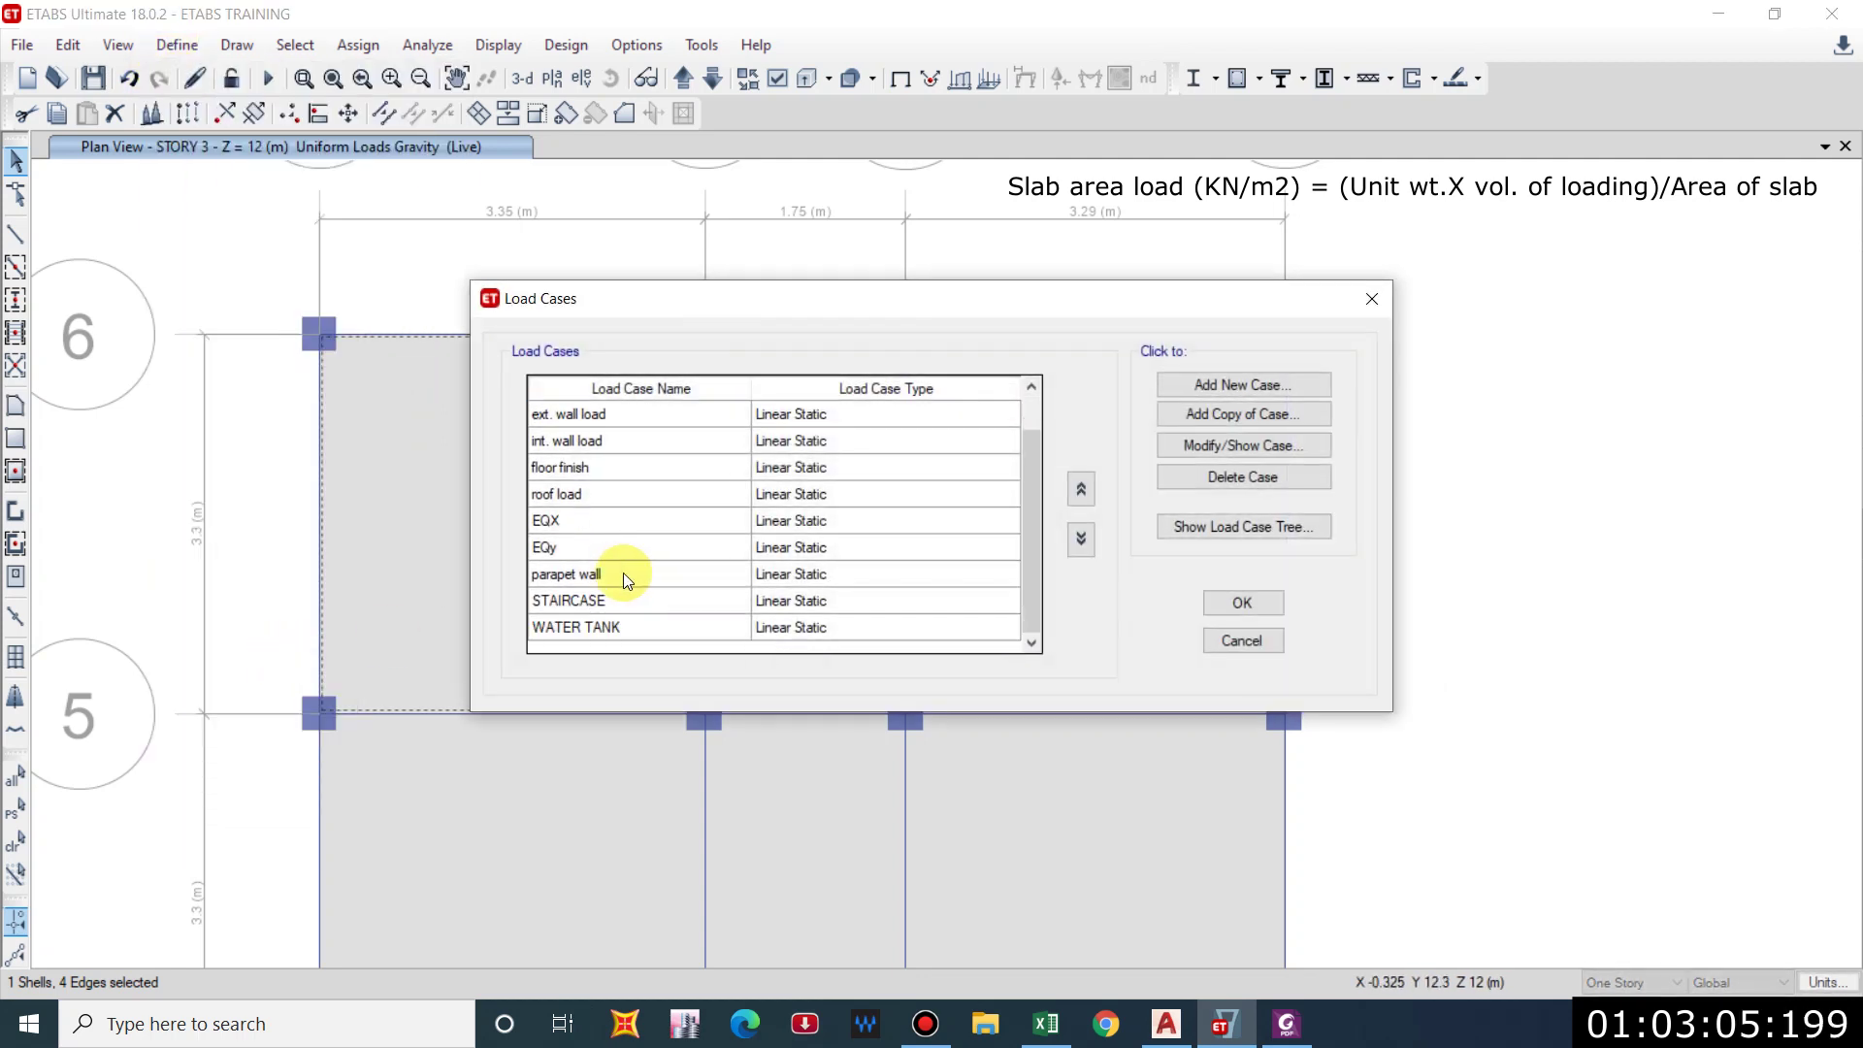
{"action": "left_click", "coordinate": [1242, 602]}
Open the mass source MsSrc1 for modification and review its load pattern multipliers.
{"action": "left_click", "coordinate": [176, 45]}
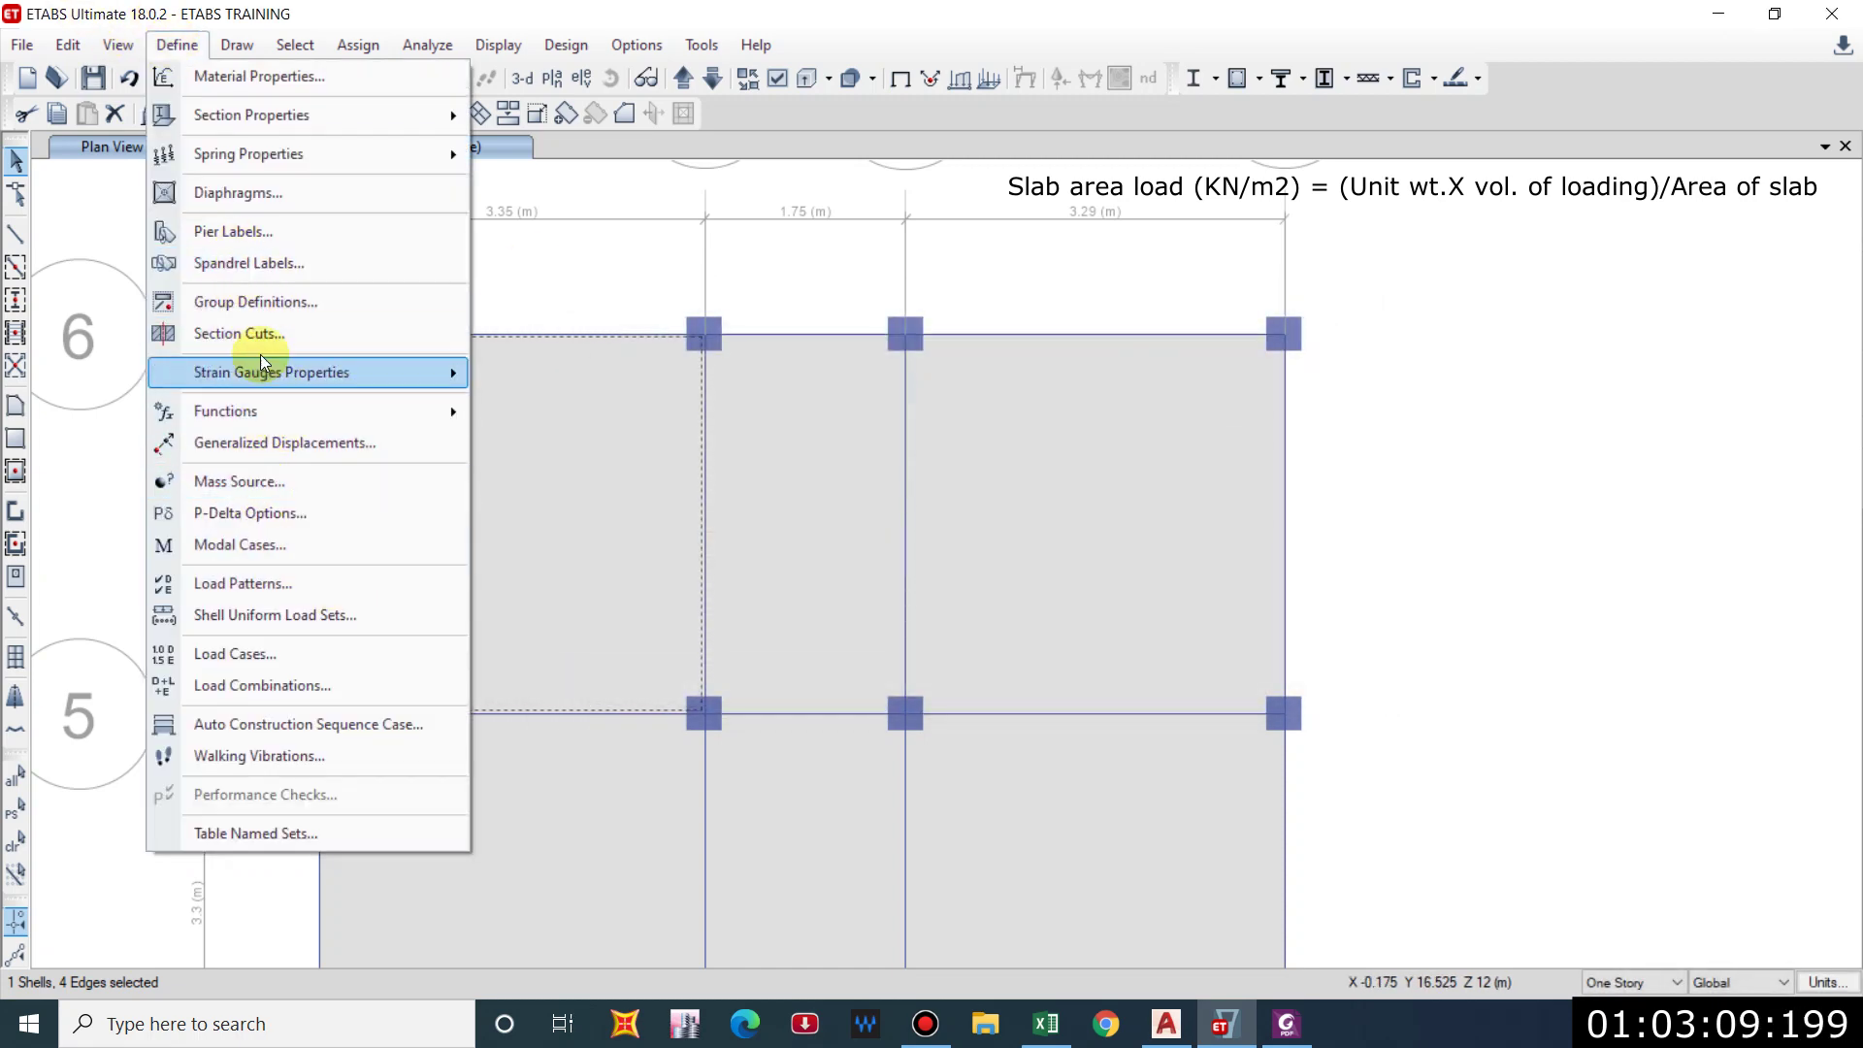
{"action": "left_click", "coordinate": [242, 489]}
{"action": "left_click", "coordinate": [967, 460]}
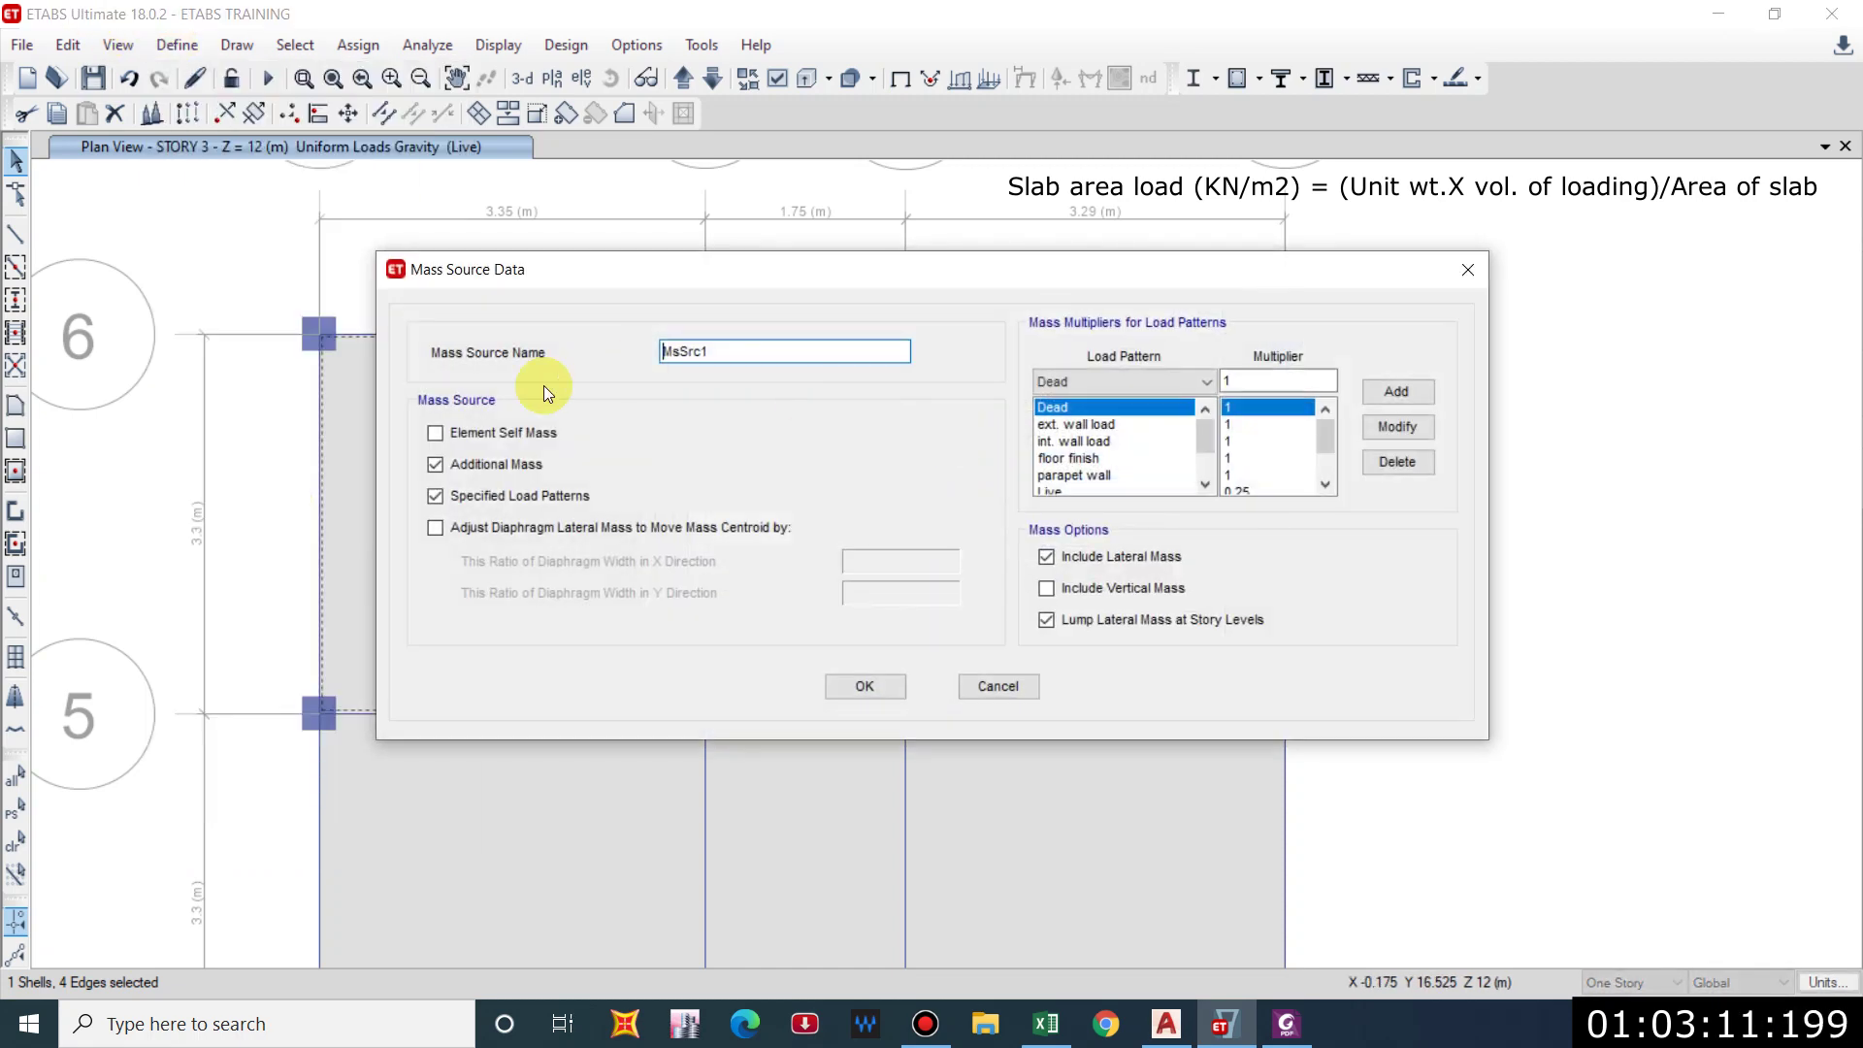
{"action": "scroll", "coordinate": [1097, 451], "scroll_direction": "down", "scroll_amount": 2}
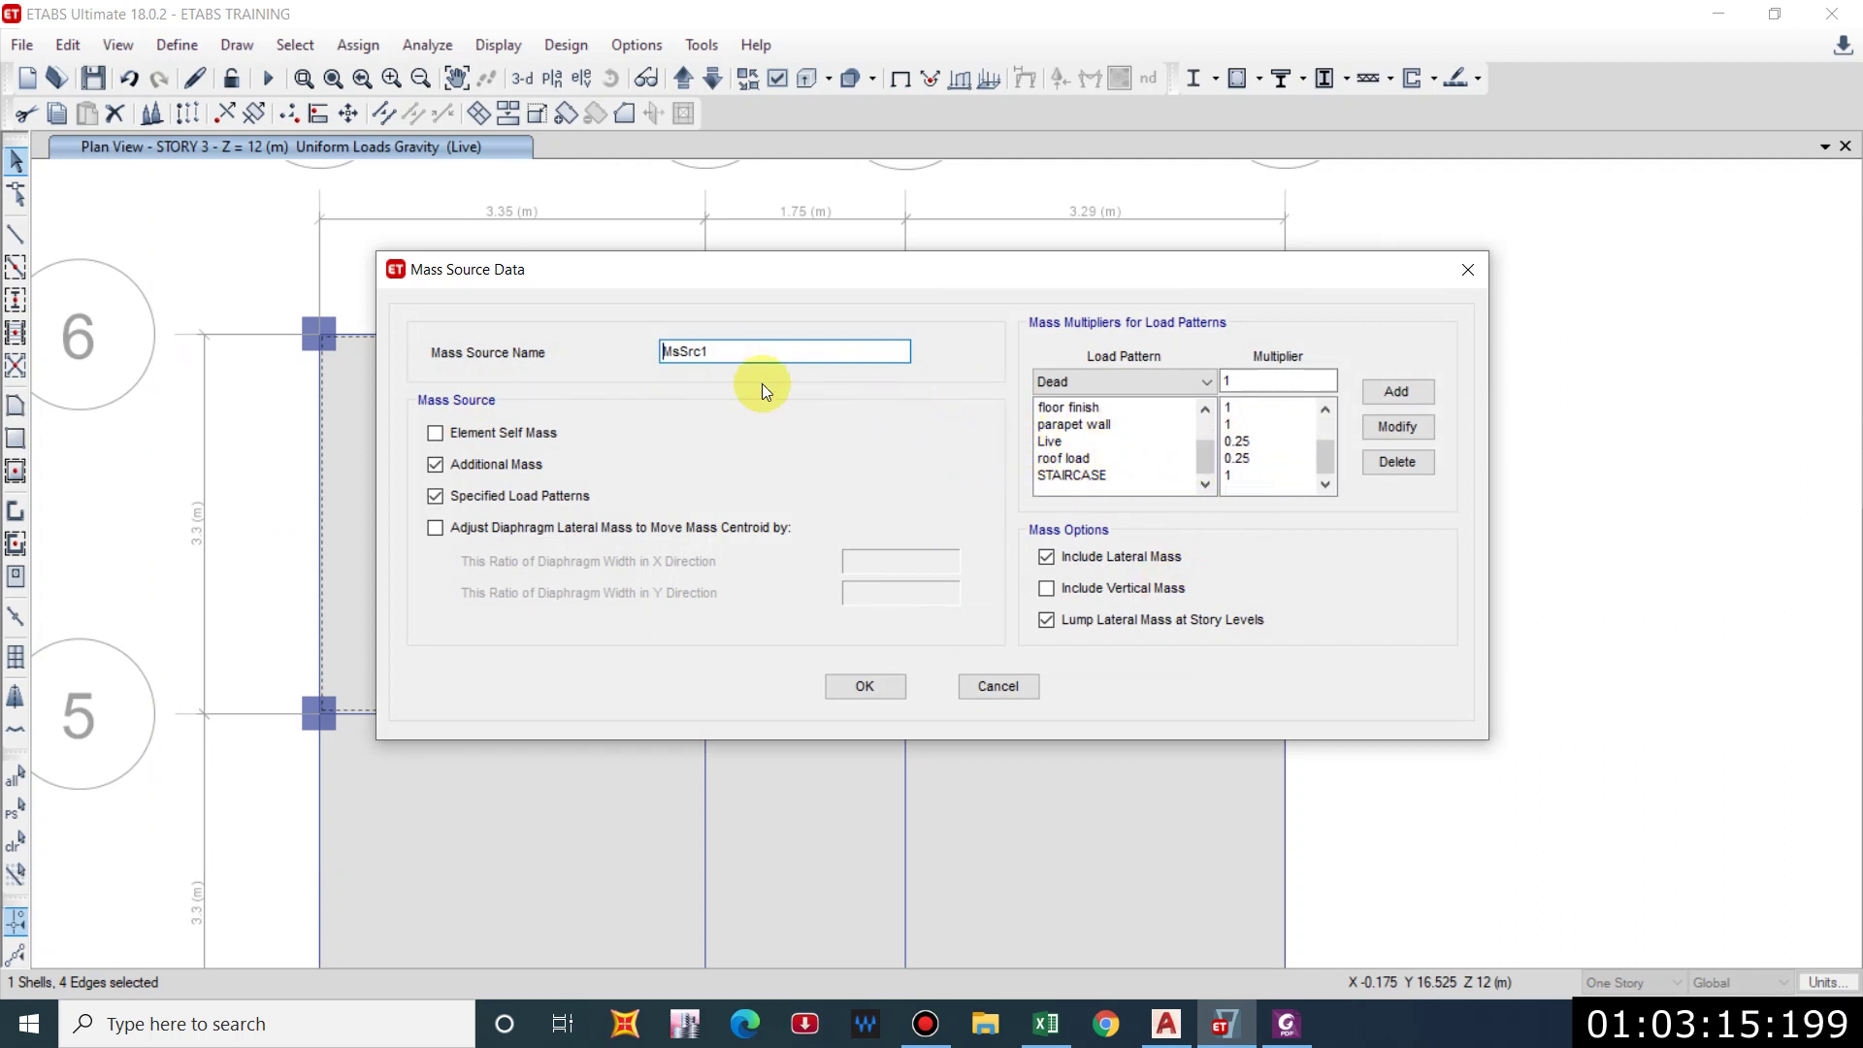
{"action": "scroll", "coordinate": [1206, 449], "scroll_direction": "up", "scroll_amount": 3}
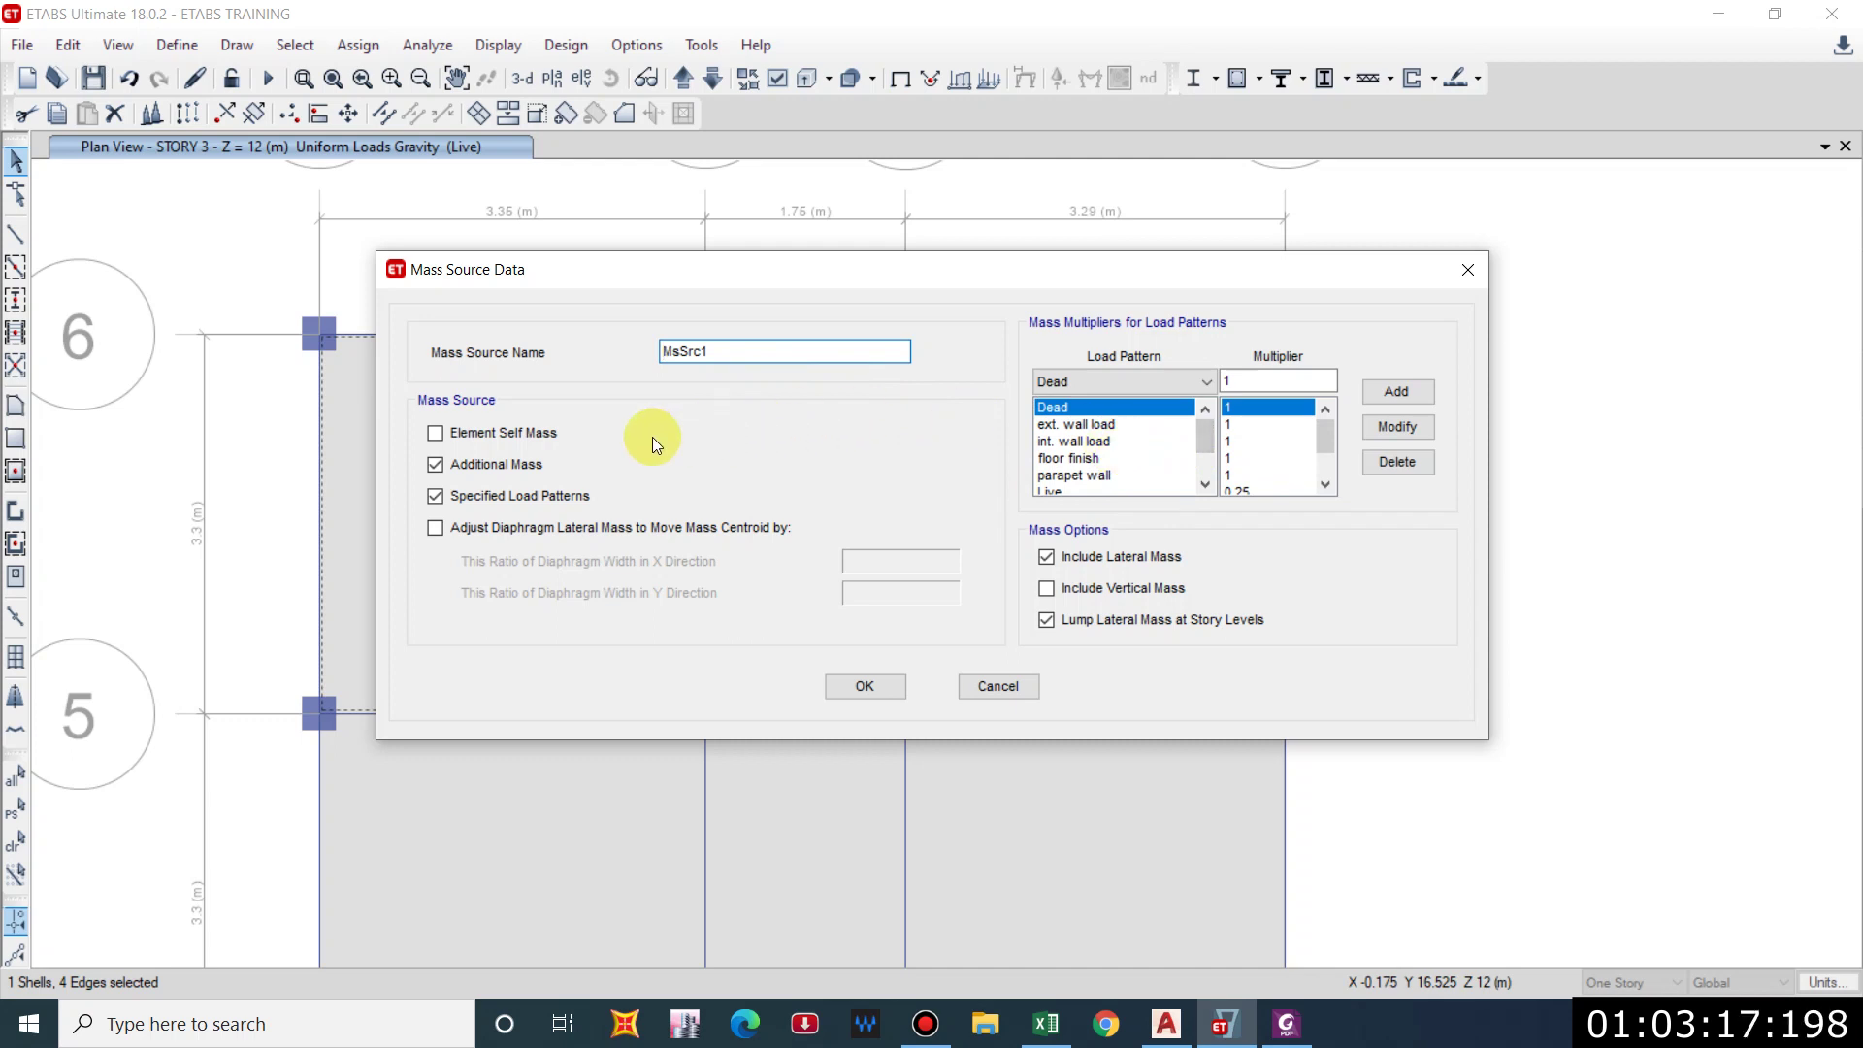
{"action": "left_click", "coordinate": [1116, 382]}
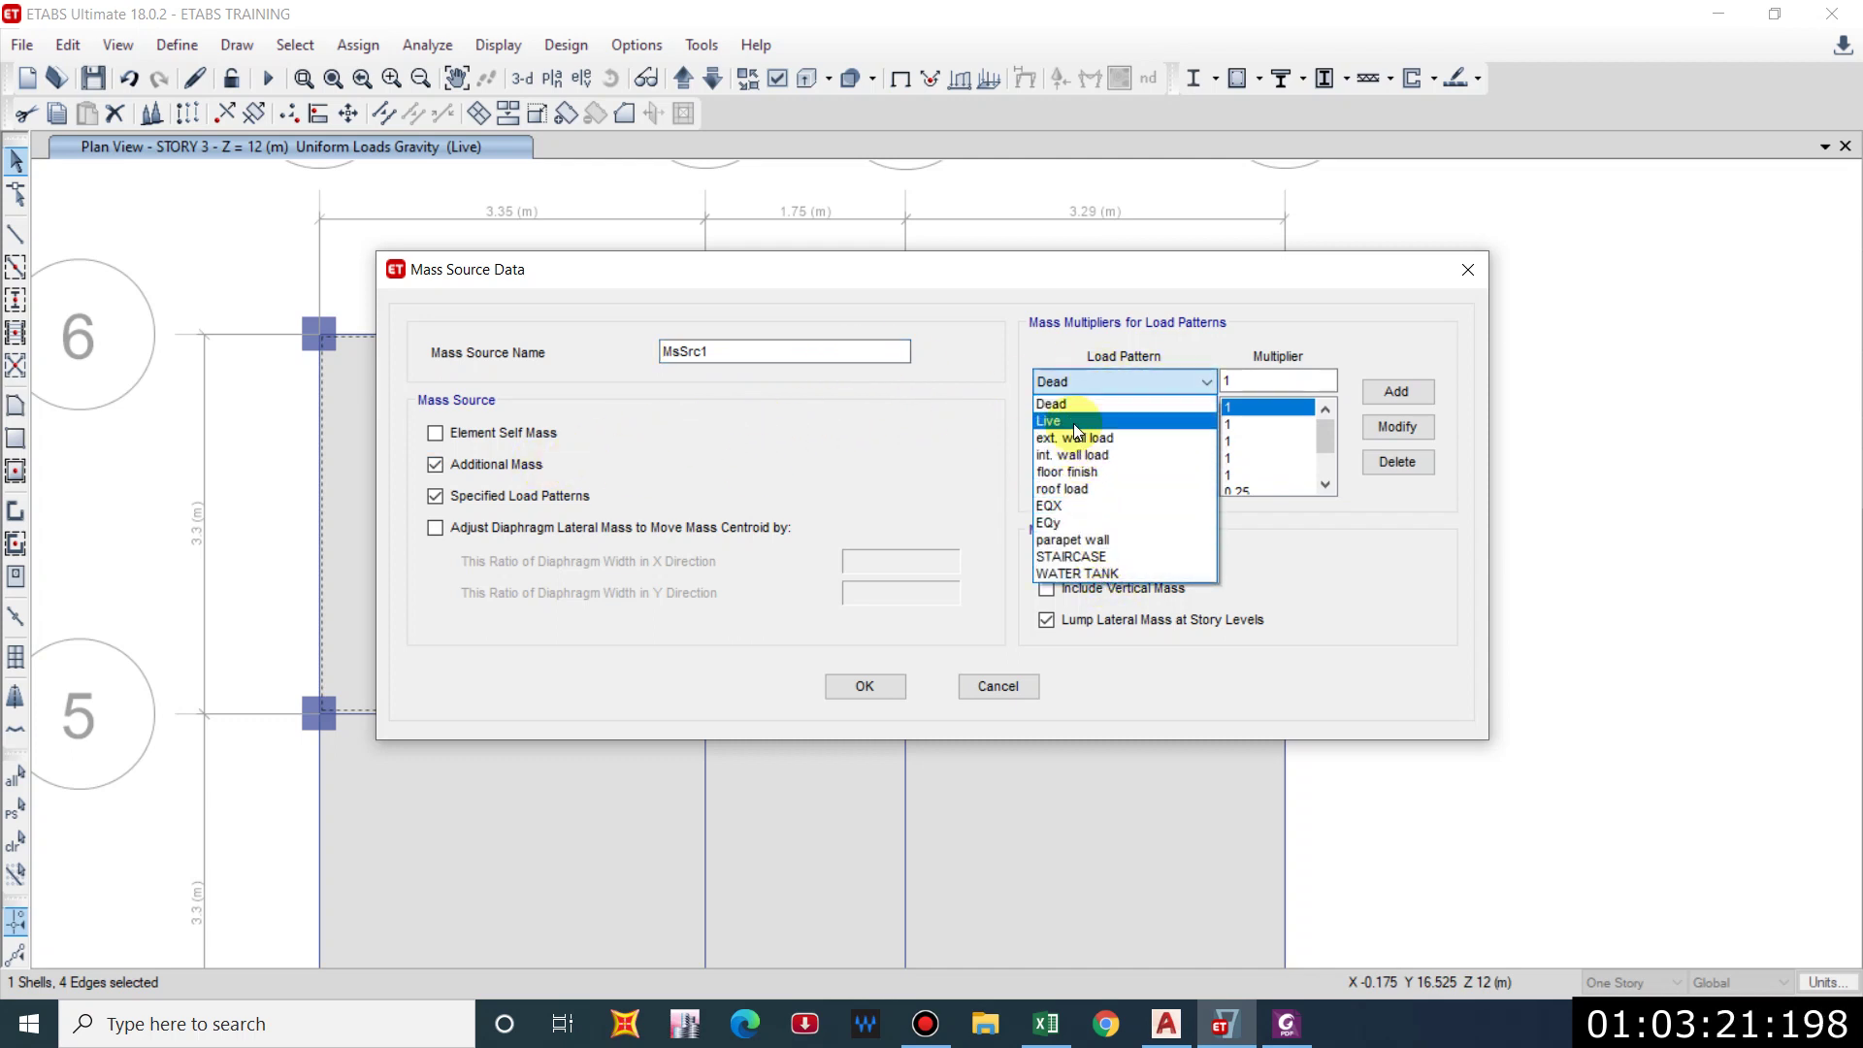
{"action": "left_click", "coordinate": [1075, 424]}
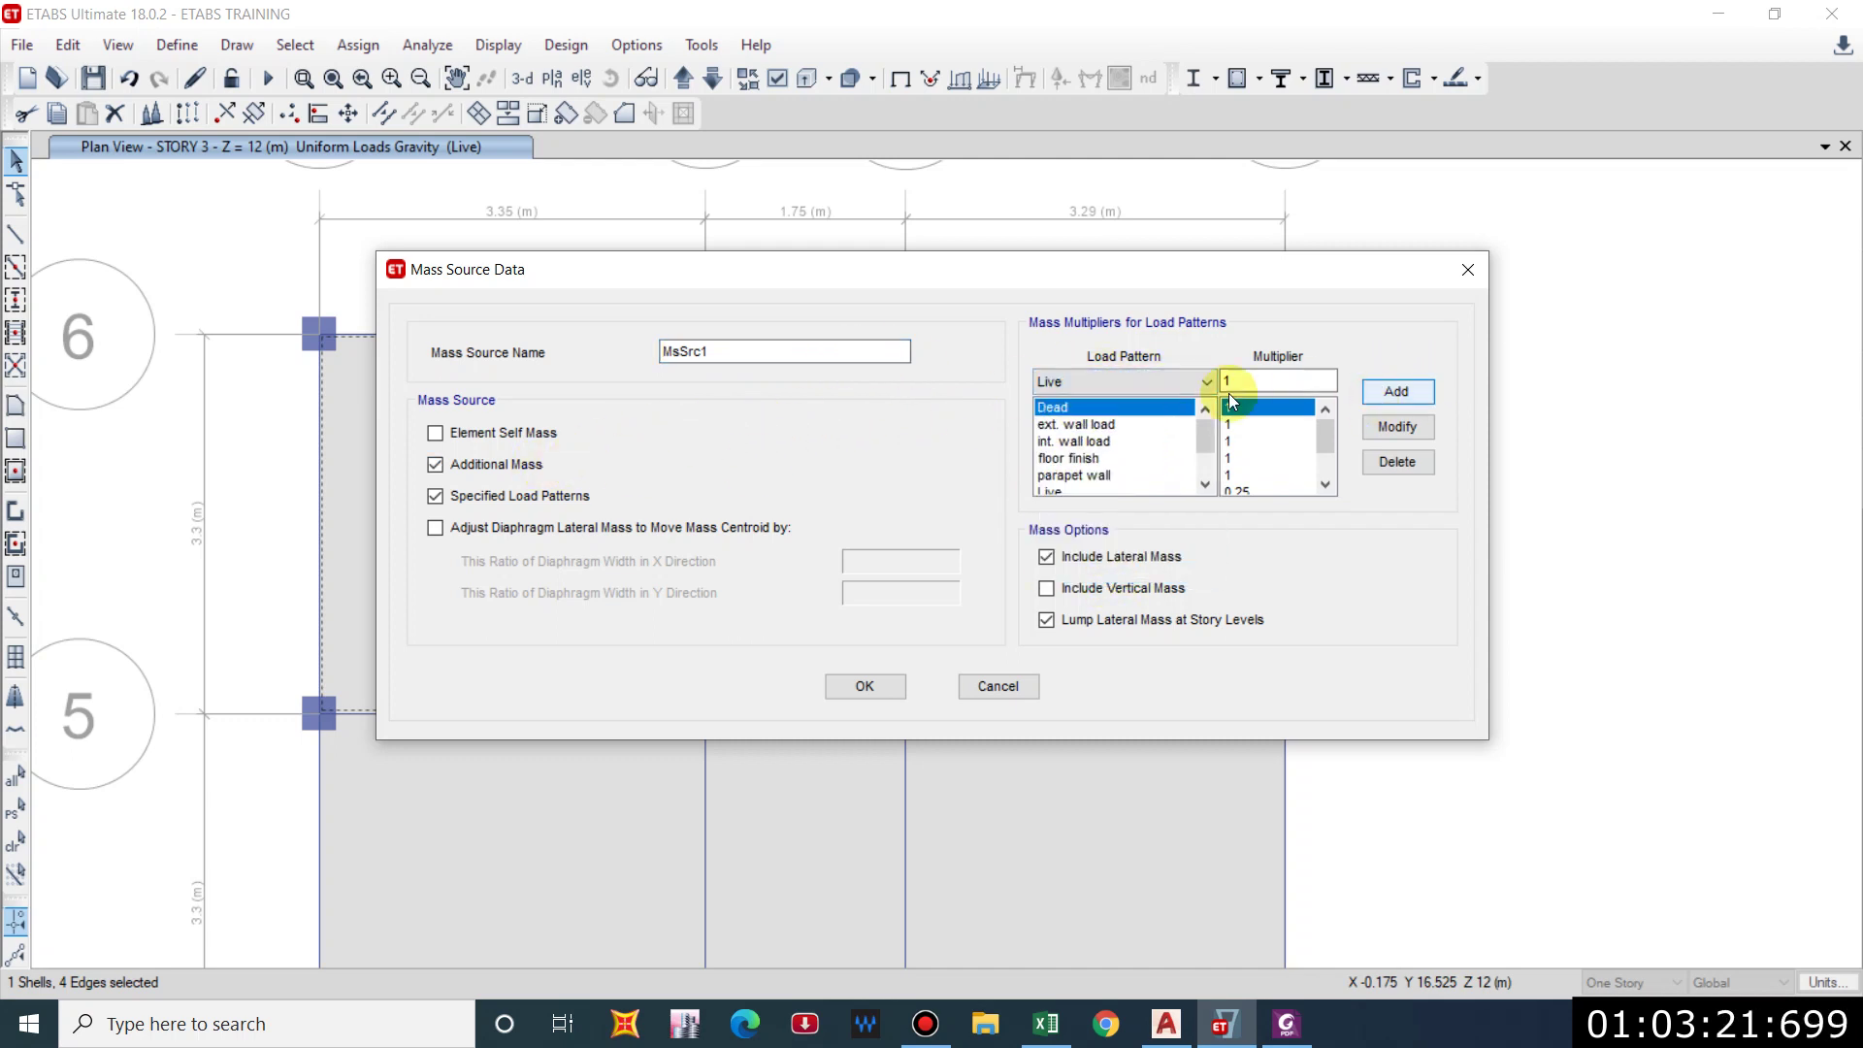
{"action": "left_click", "coordinate": [1403, 400]}
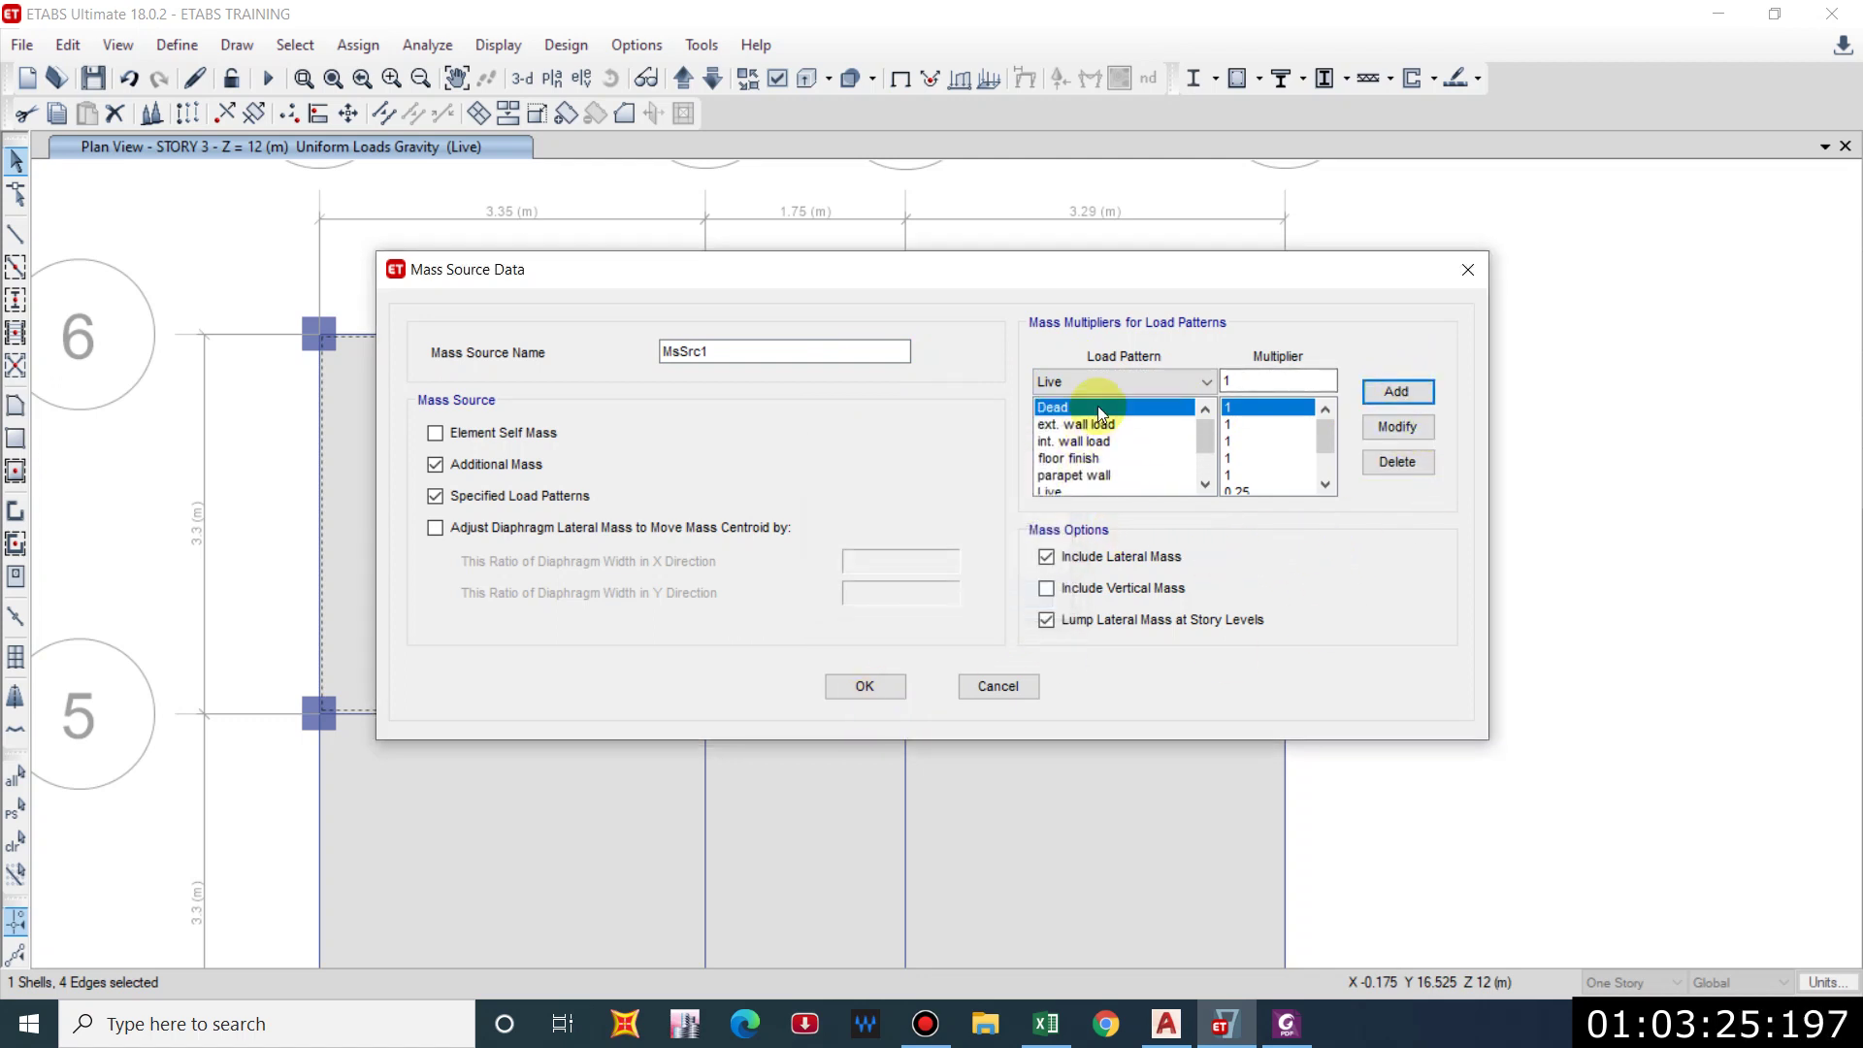
Add the WATER TANK load pattern with multiplier 1 to the mass source MsSrc1.
{"action": "left_click", "coordinate": [1116, 381]}
{"action": "left_click", "coordinate": [1097, 570]}
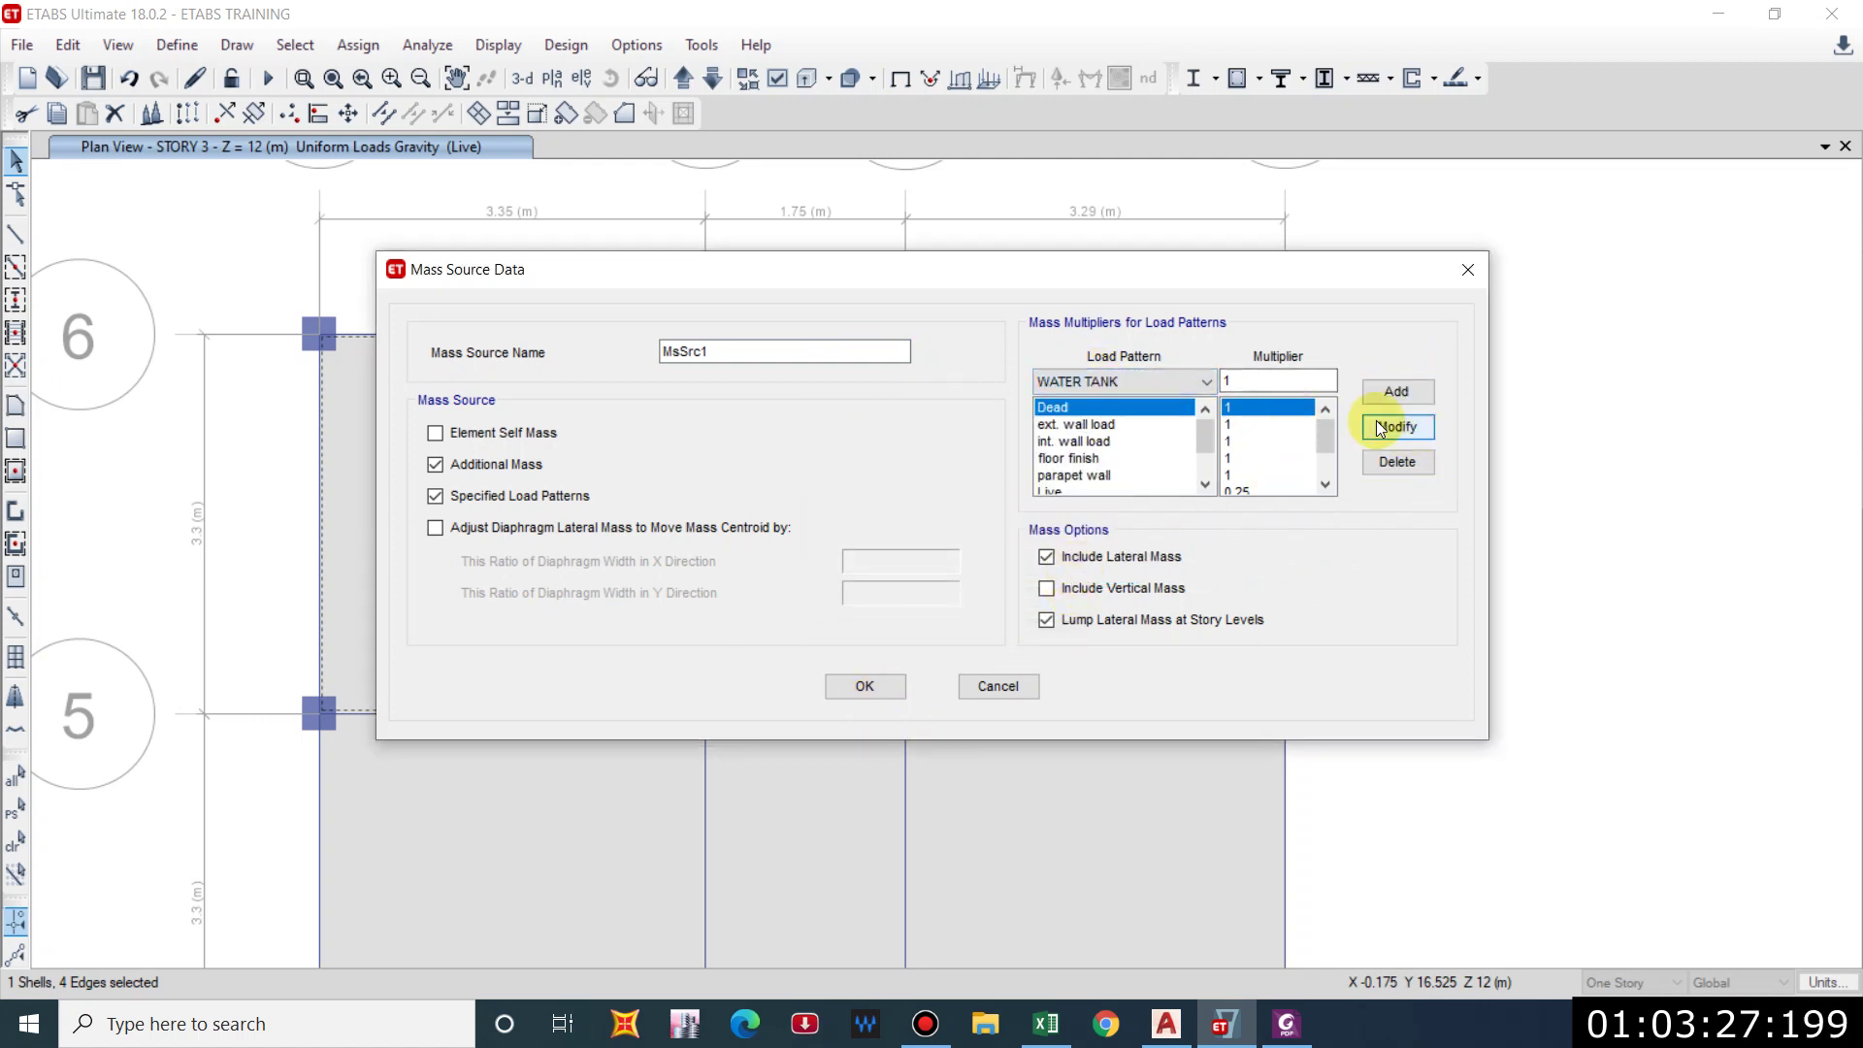
{"action": "left_click", "coordinate": [1397, 392]}
{"action": "left_click", "coordinate": [881, 689]}
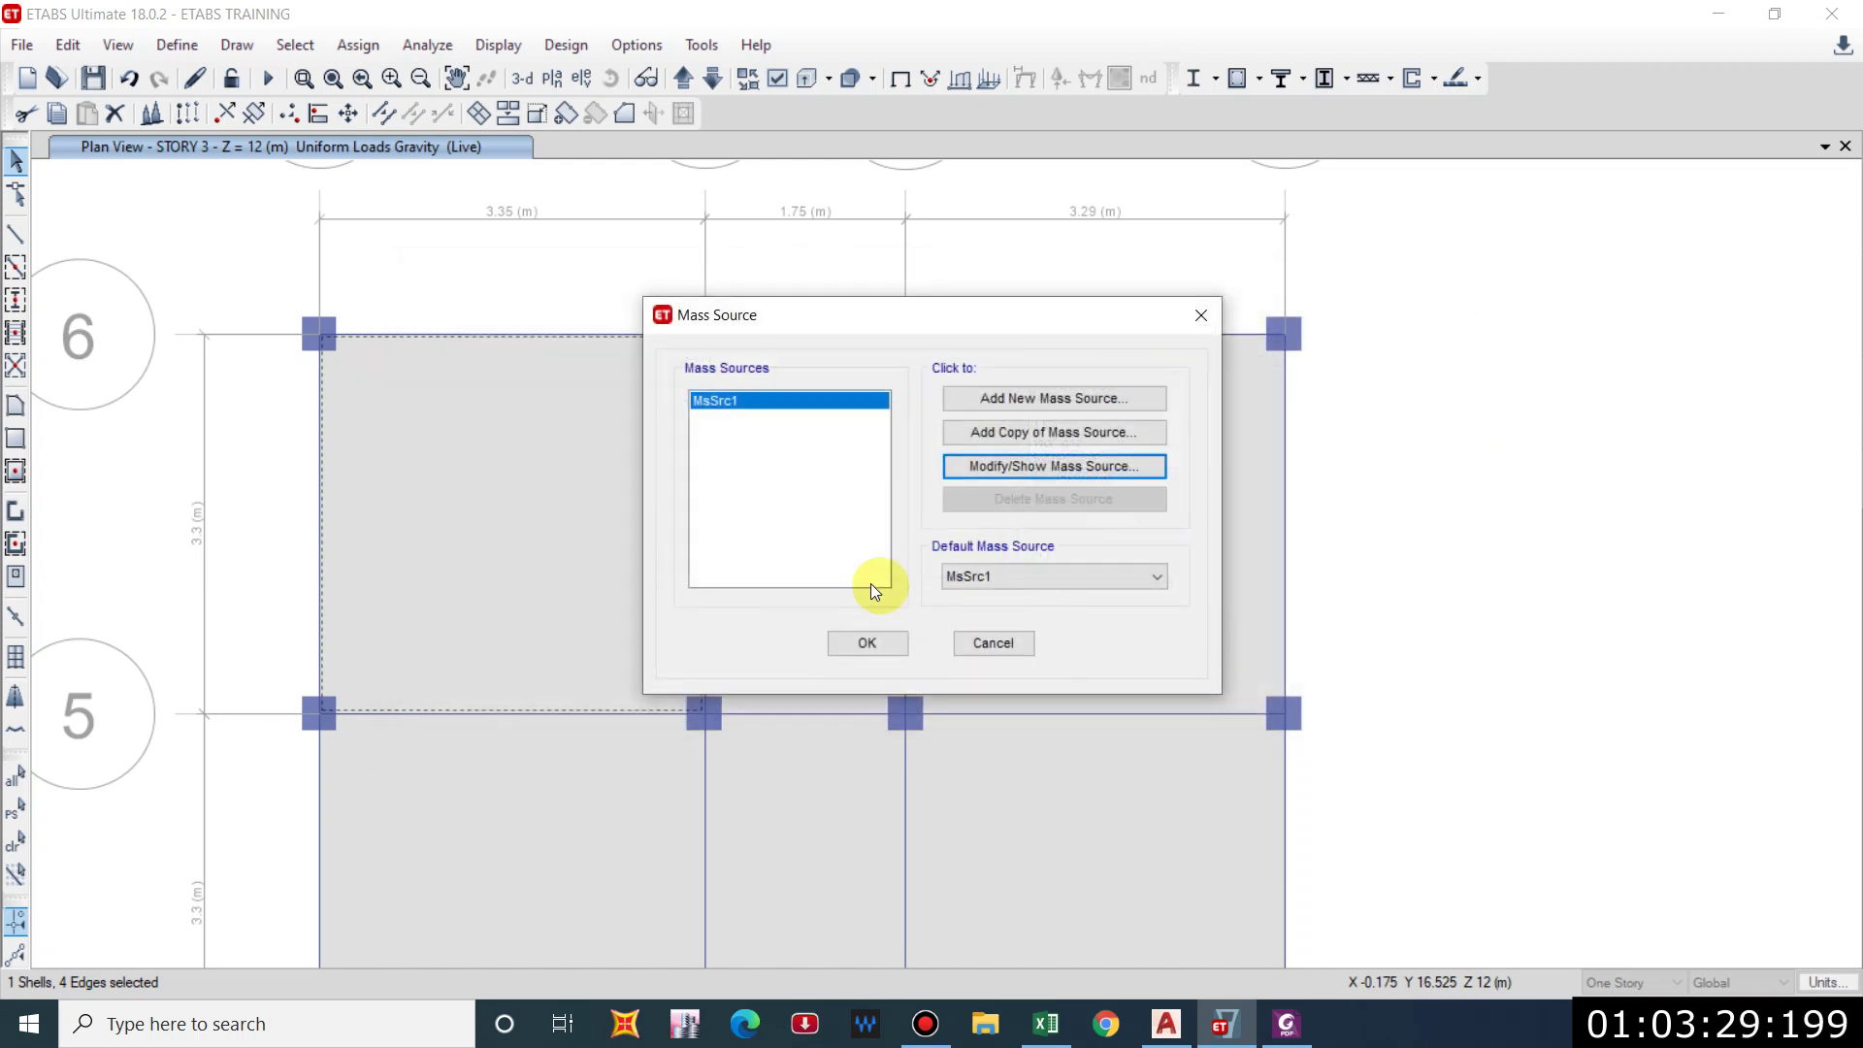
{"action": "left_click", "coordinate": [879, 641]}
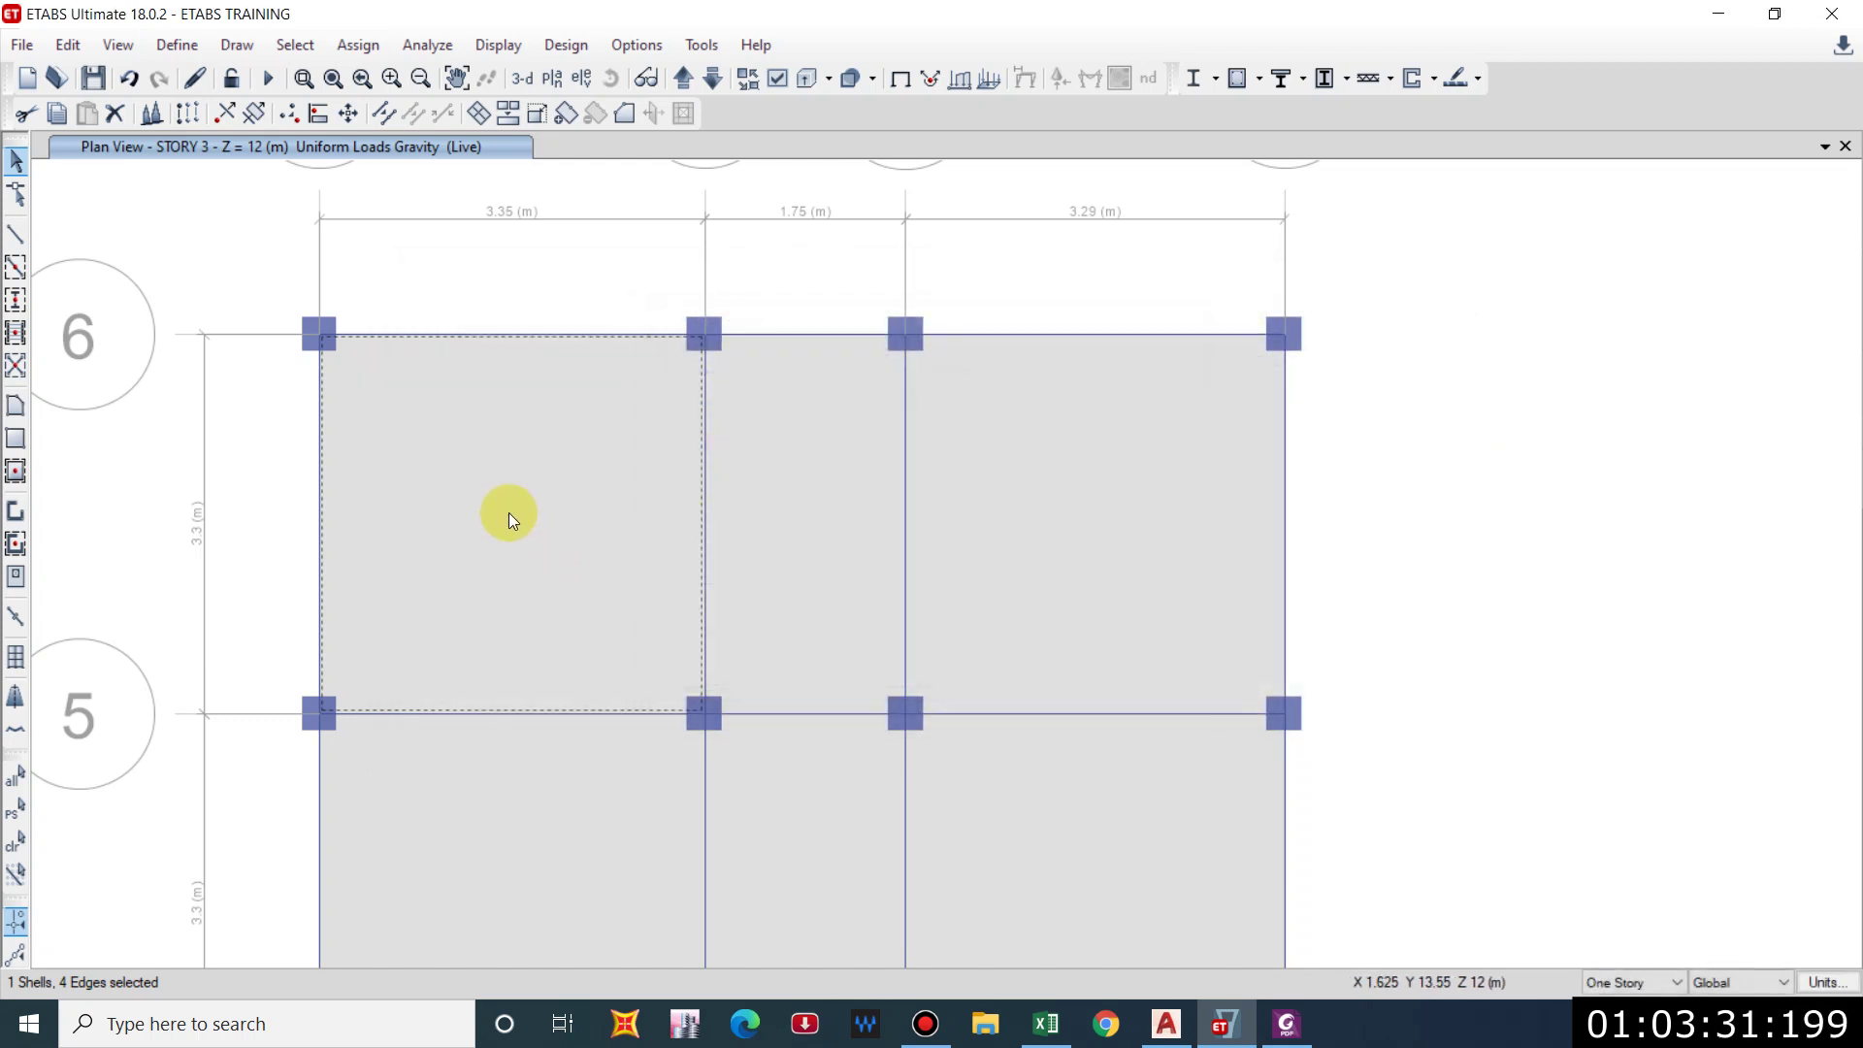
Assign a uniform gravity WATER TANK load of 9.8*1/(3.35*3.3) kN/m² to the Story 3 slab between grids A–B and 5–6, replacing existing loads.
{"action": "left_click", "coordinate": [358, 44]}
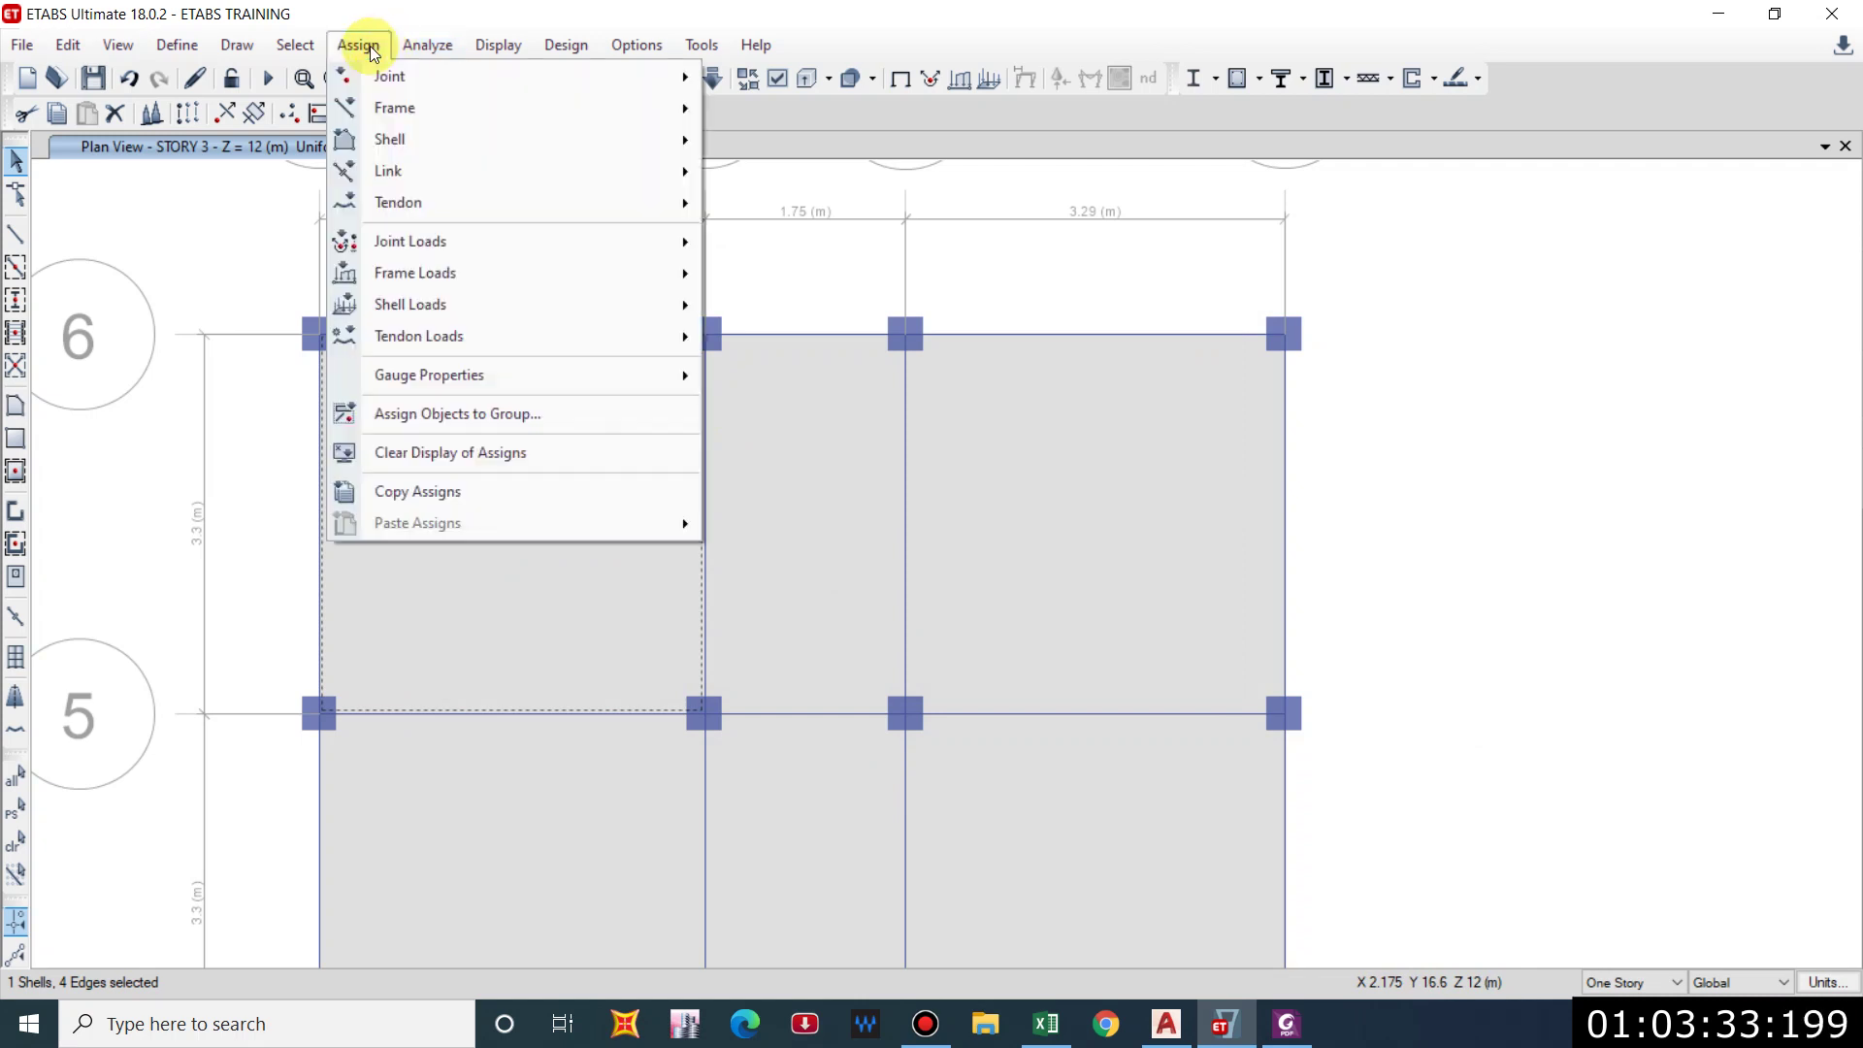
{"action": "mouse_move", "coordinate": [437, 304]}
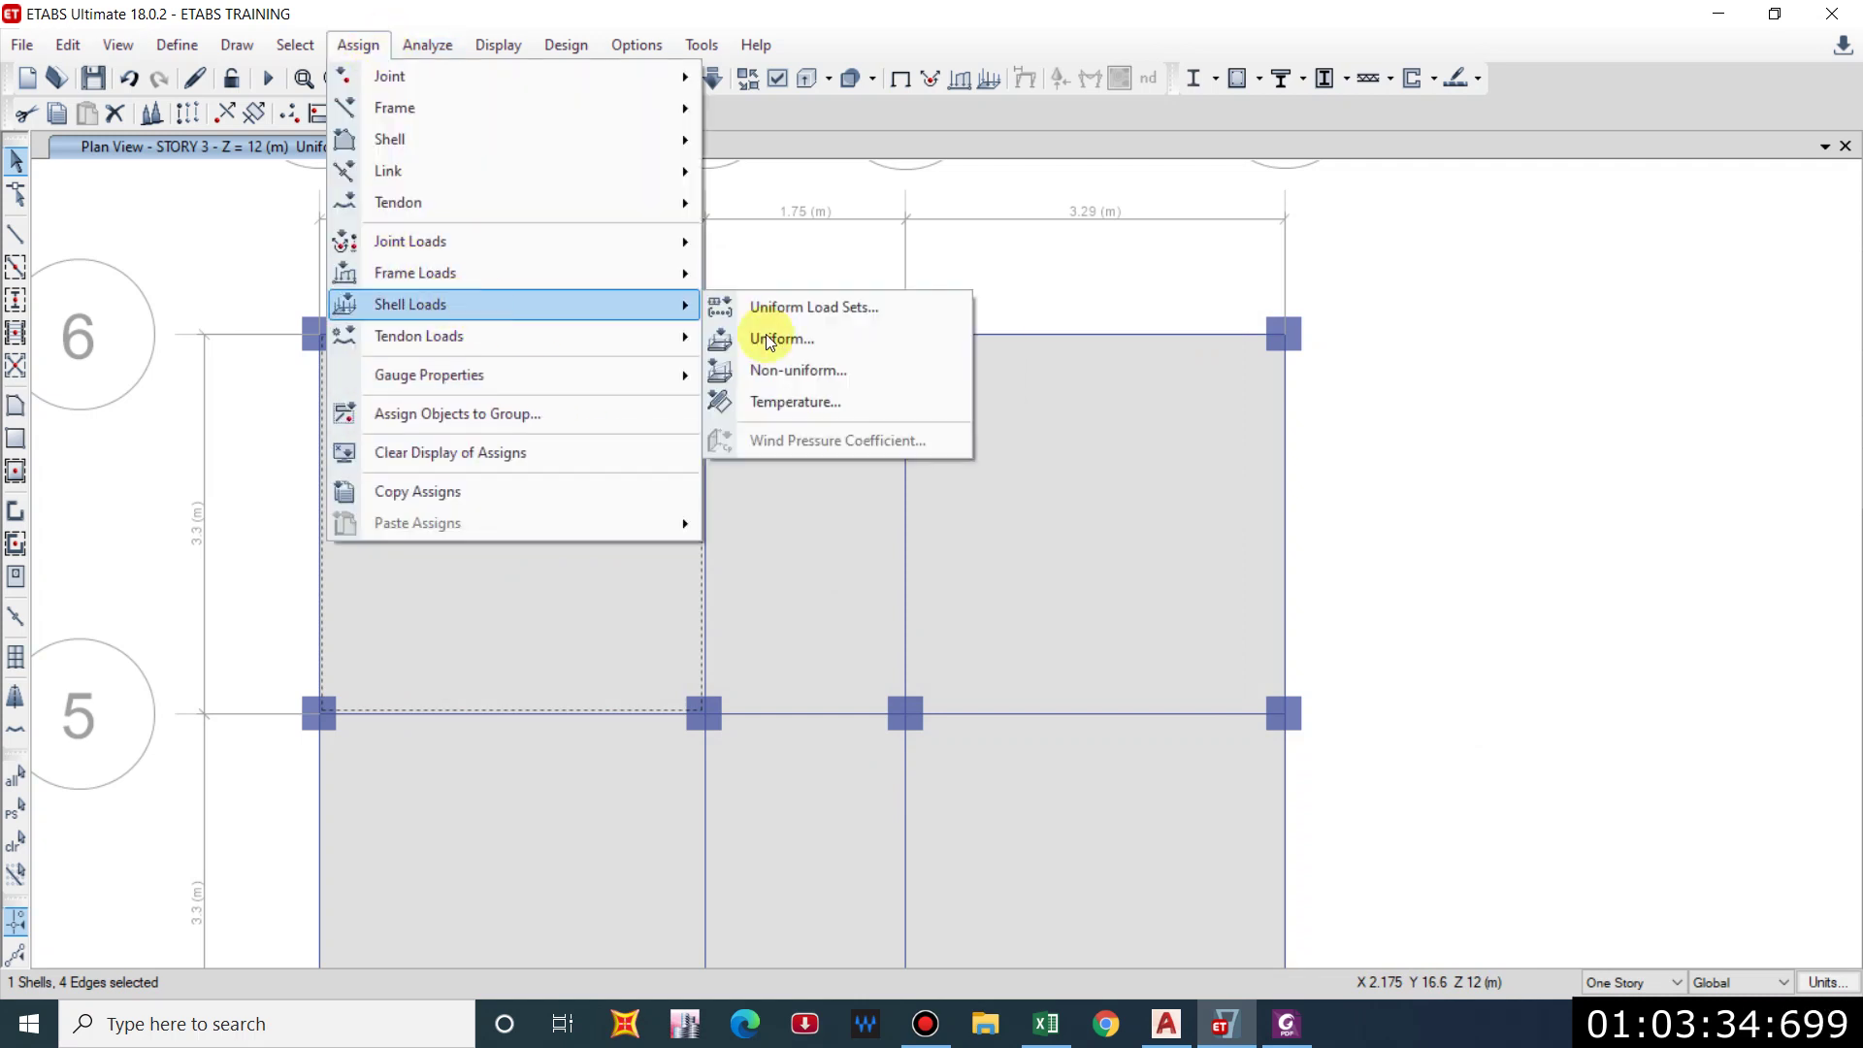
{"action": "left_click", "coordinate": [853, 340]}
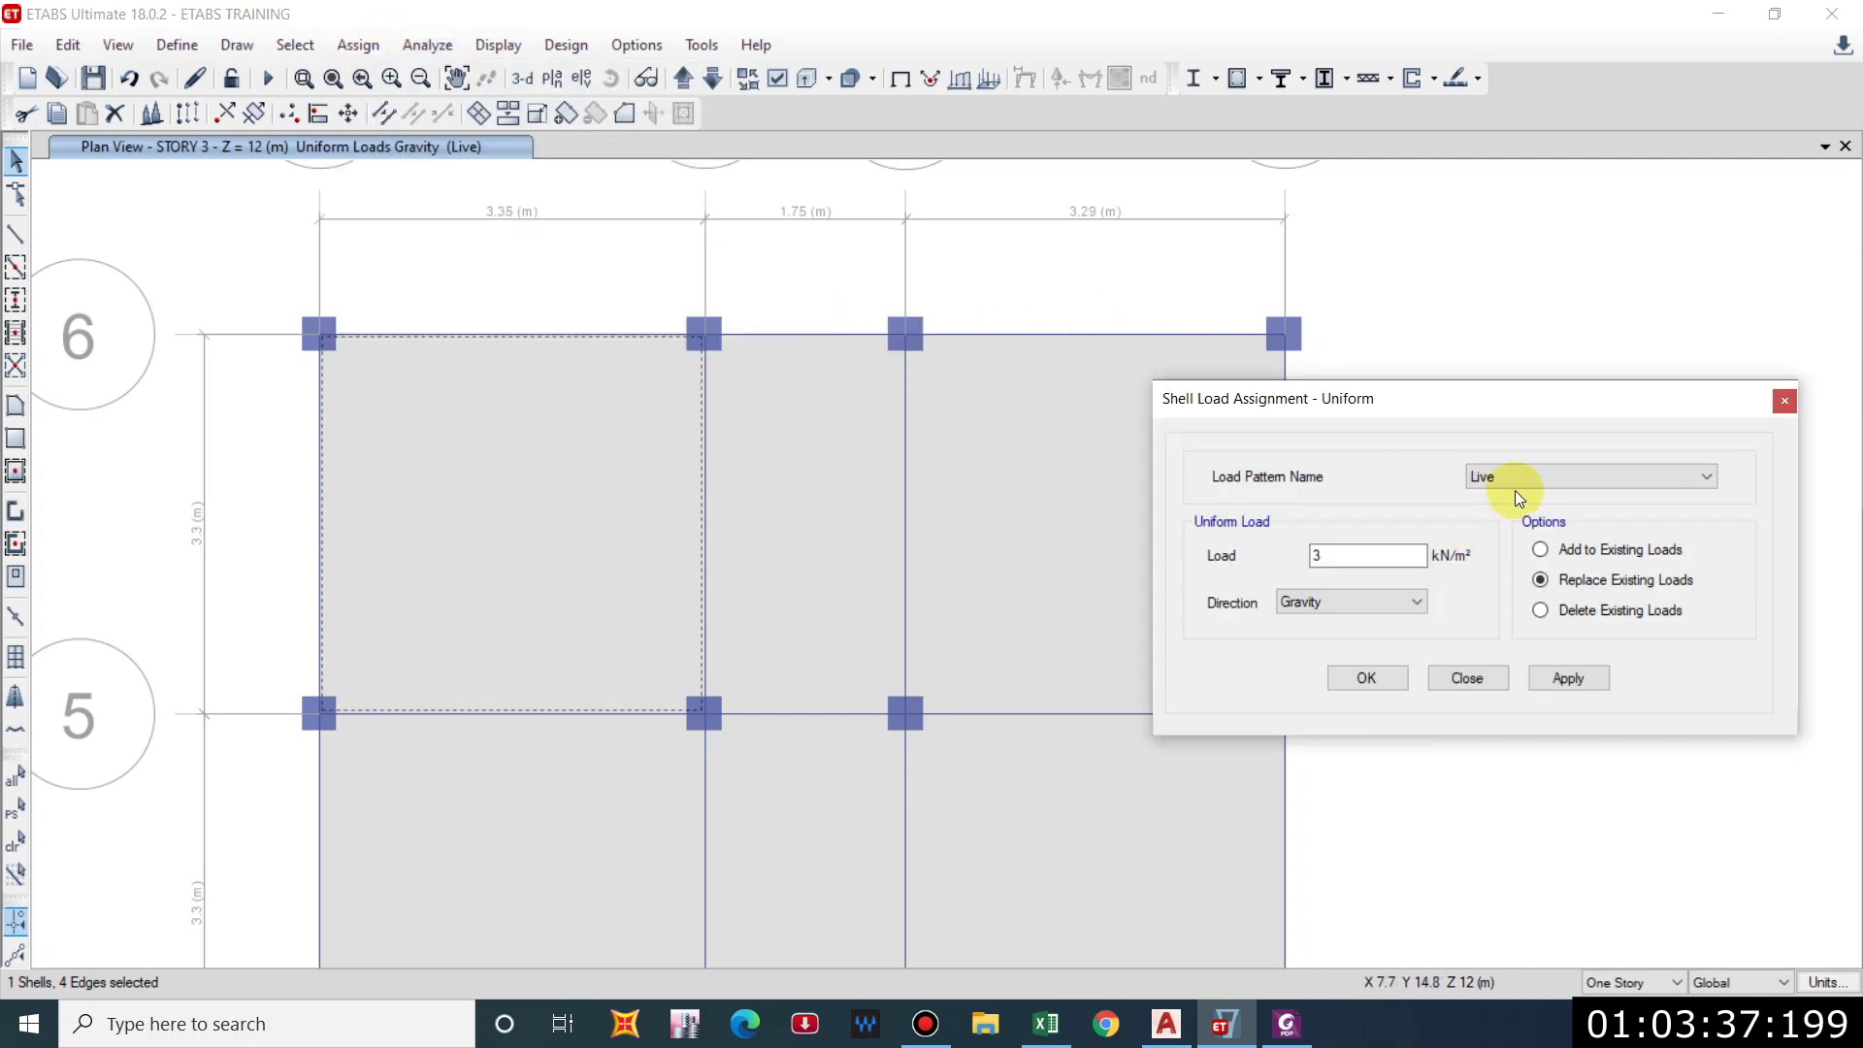
{"action": "left_click", "coordinate": [1547, 480]}
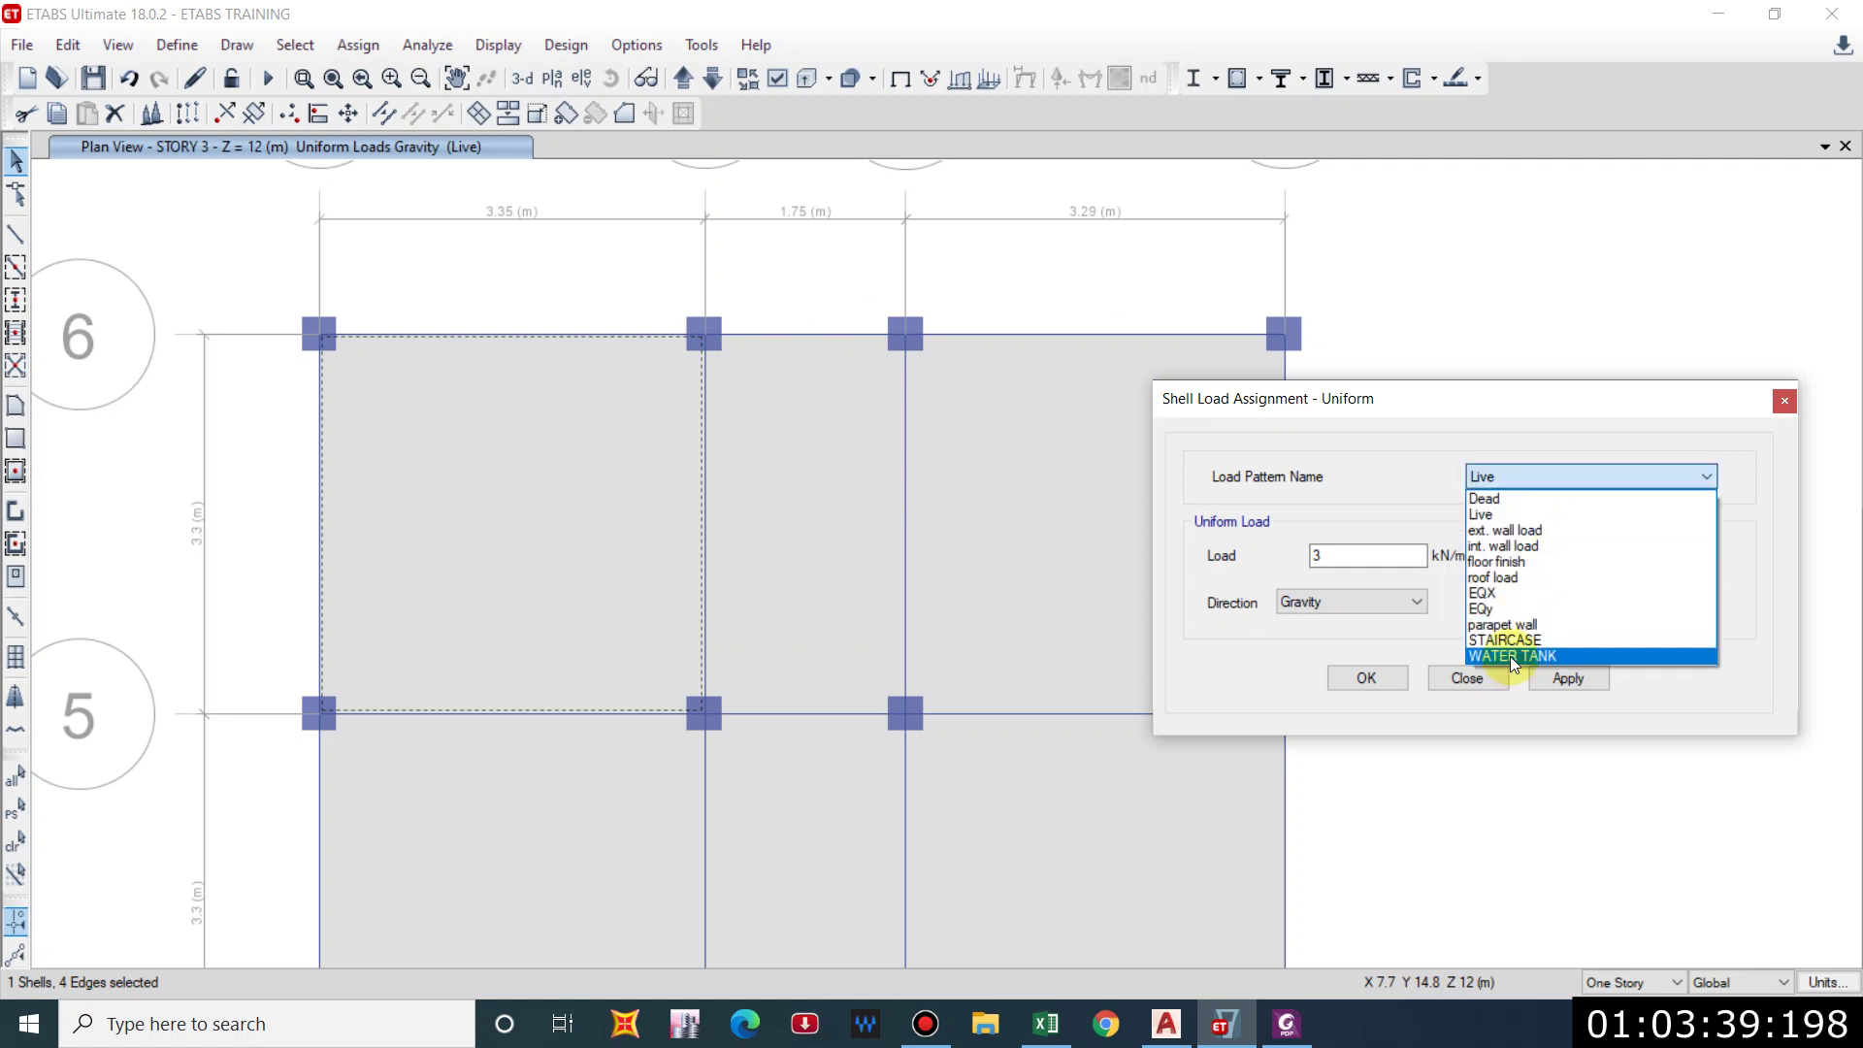
{"action": "left_click", "coordinate": [1510, 656]}
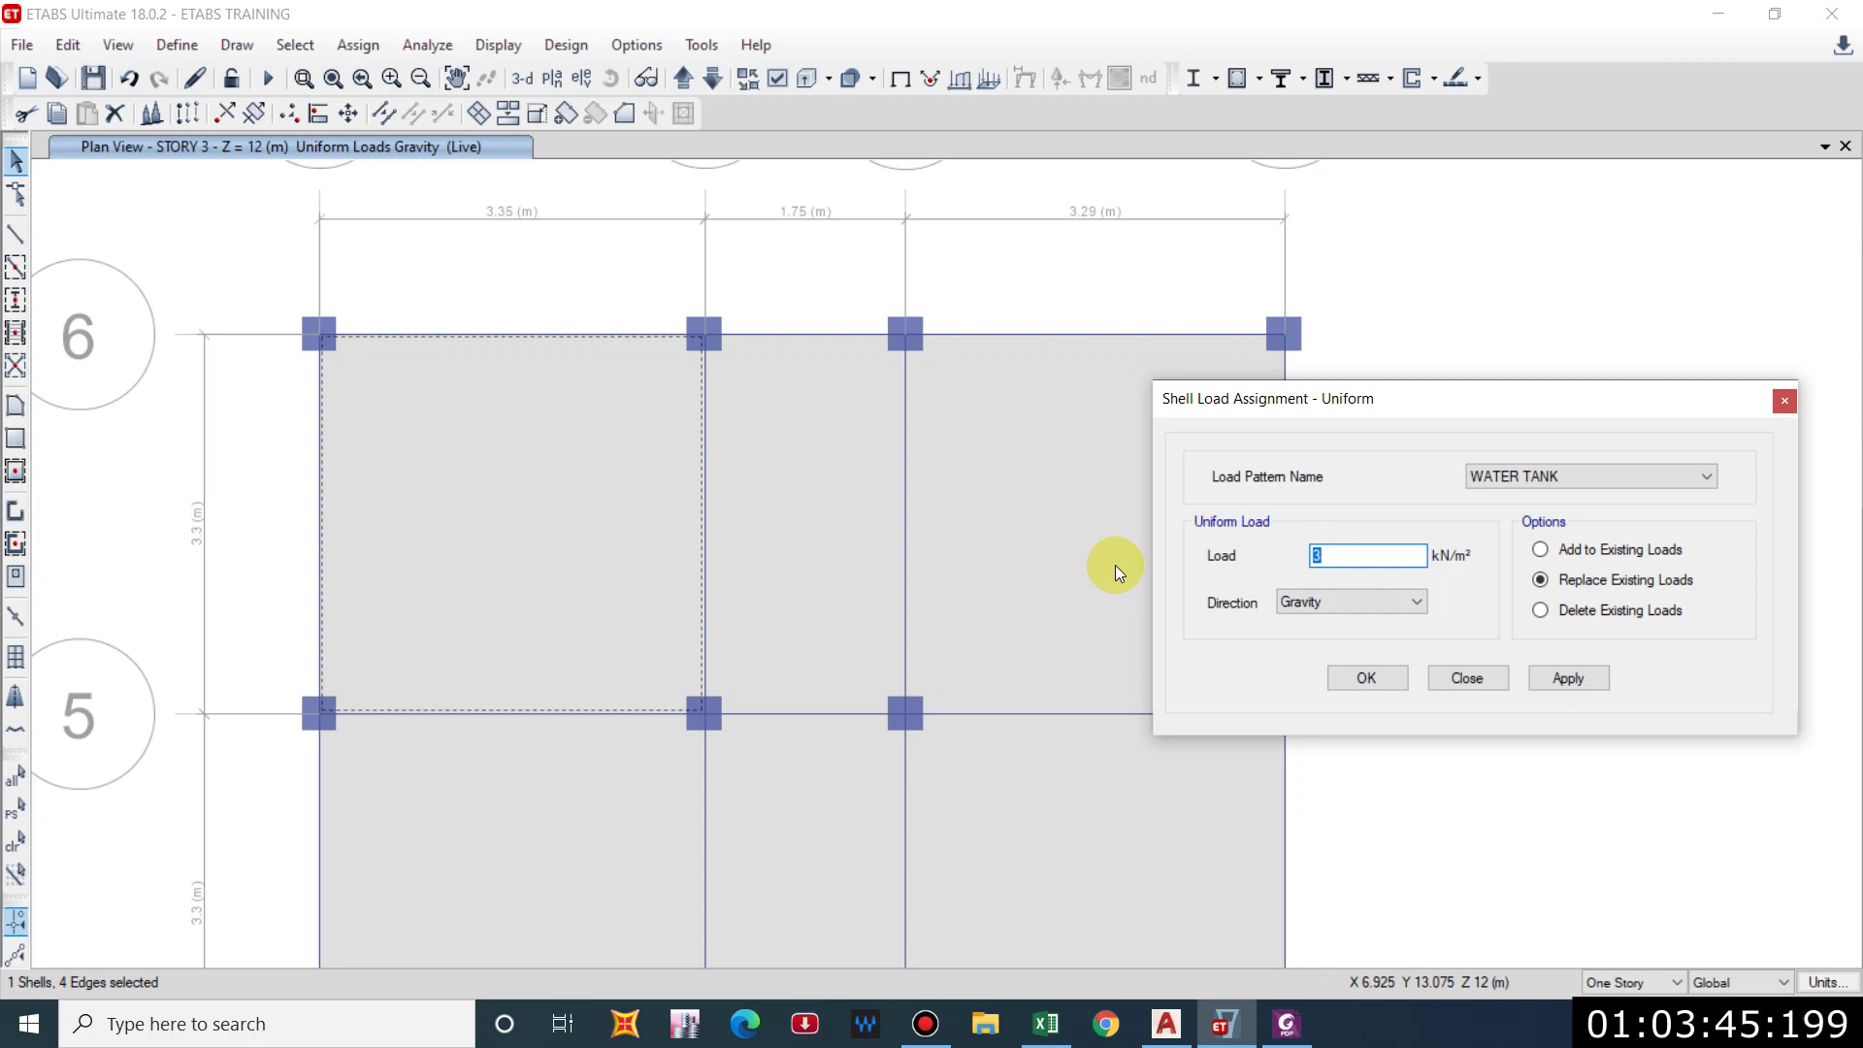
{"action": "type", "text": "9.8*1"}
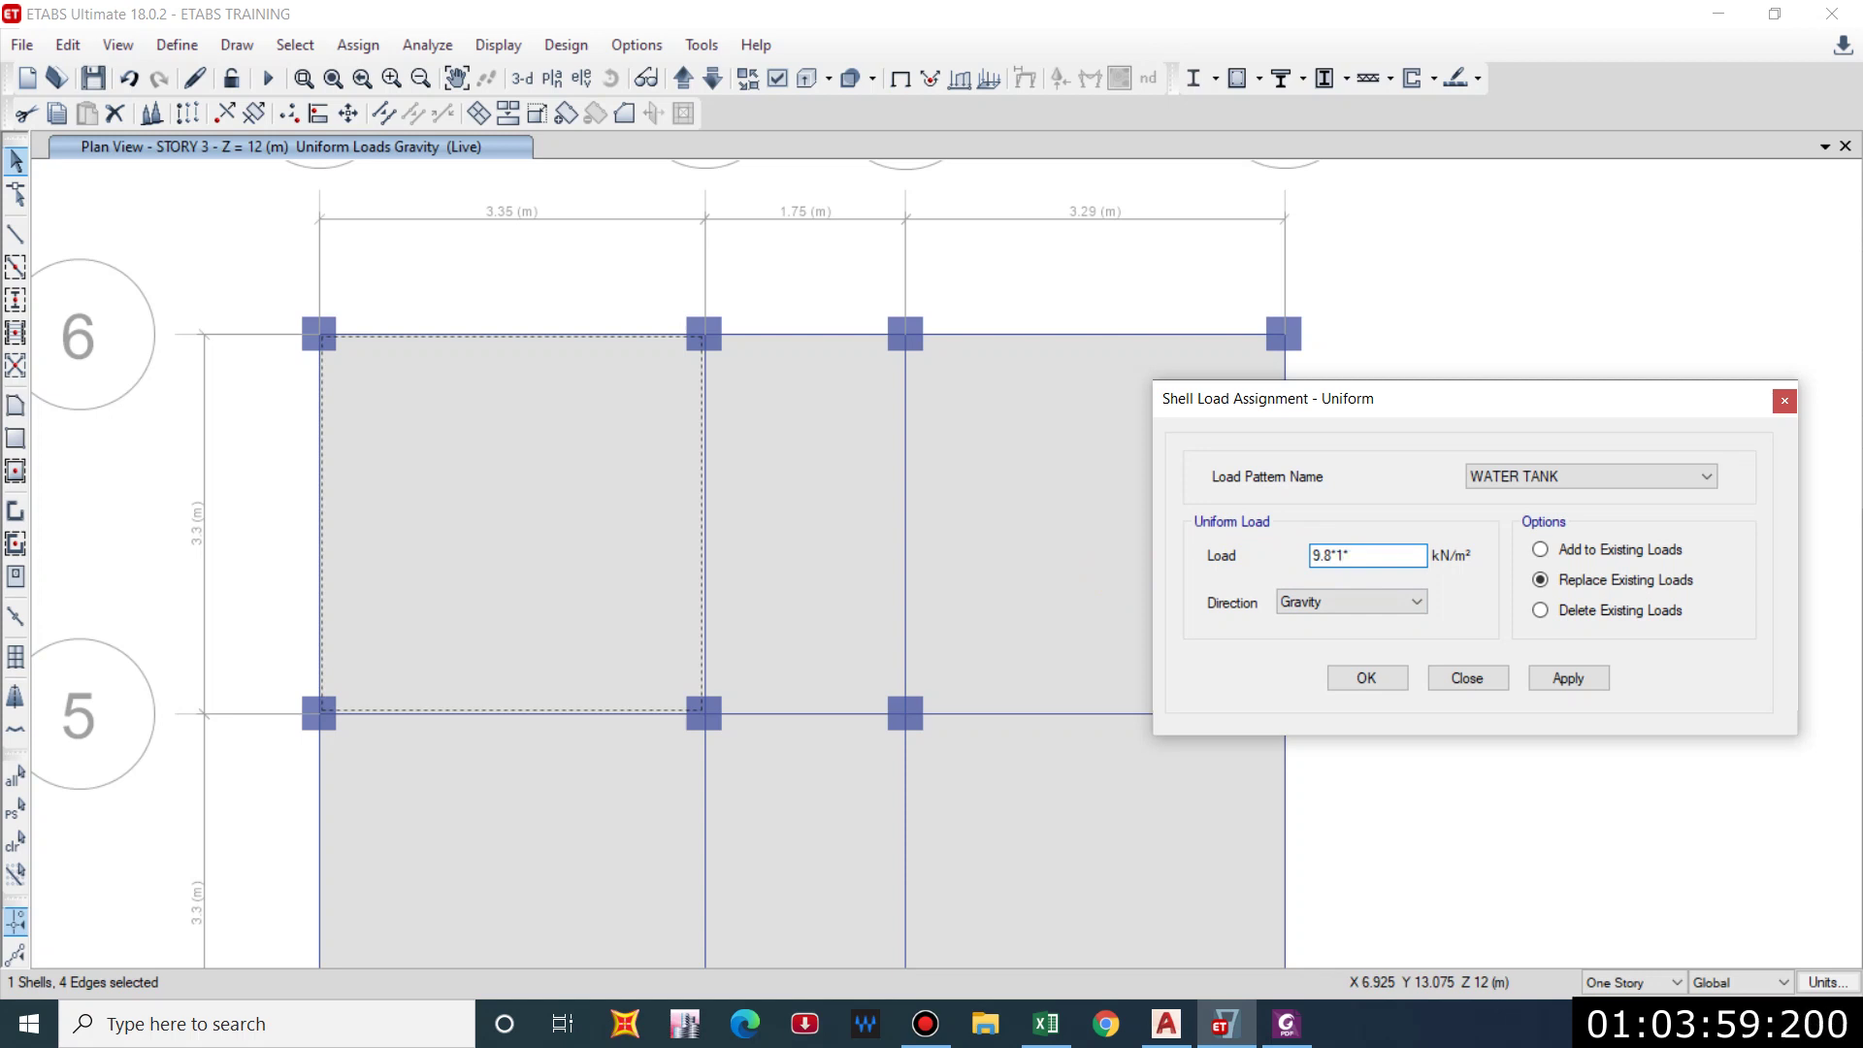
{"action": "type", "text": "*"}
{"action": "type", "text": ".35*"}
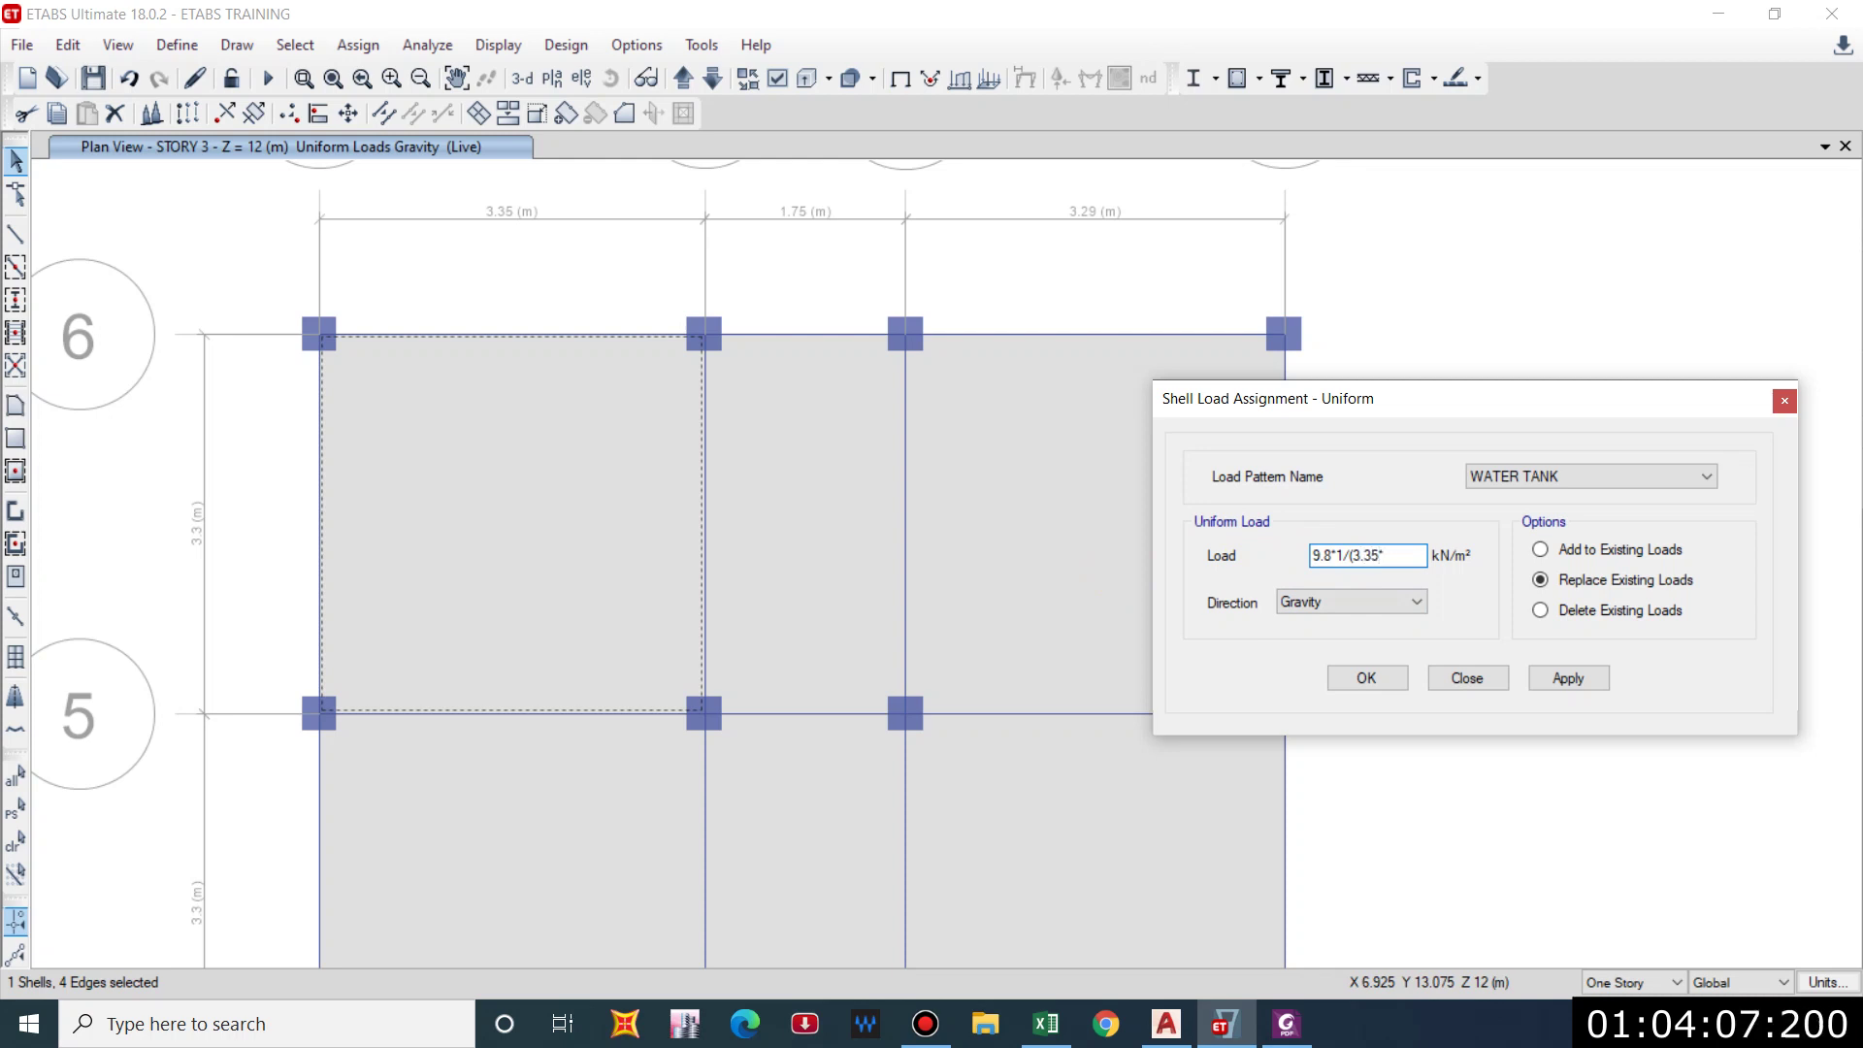
{"action": "type", "text": "3.3)"}
{"action": "key", "text": "Return"}
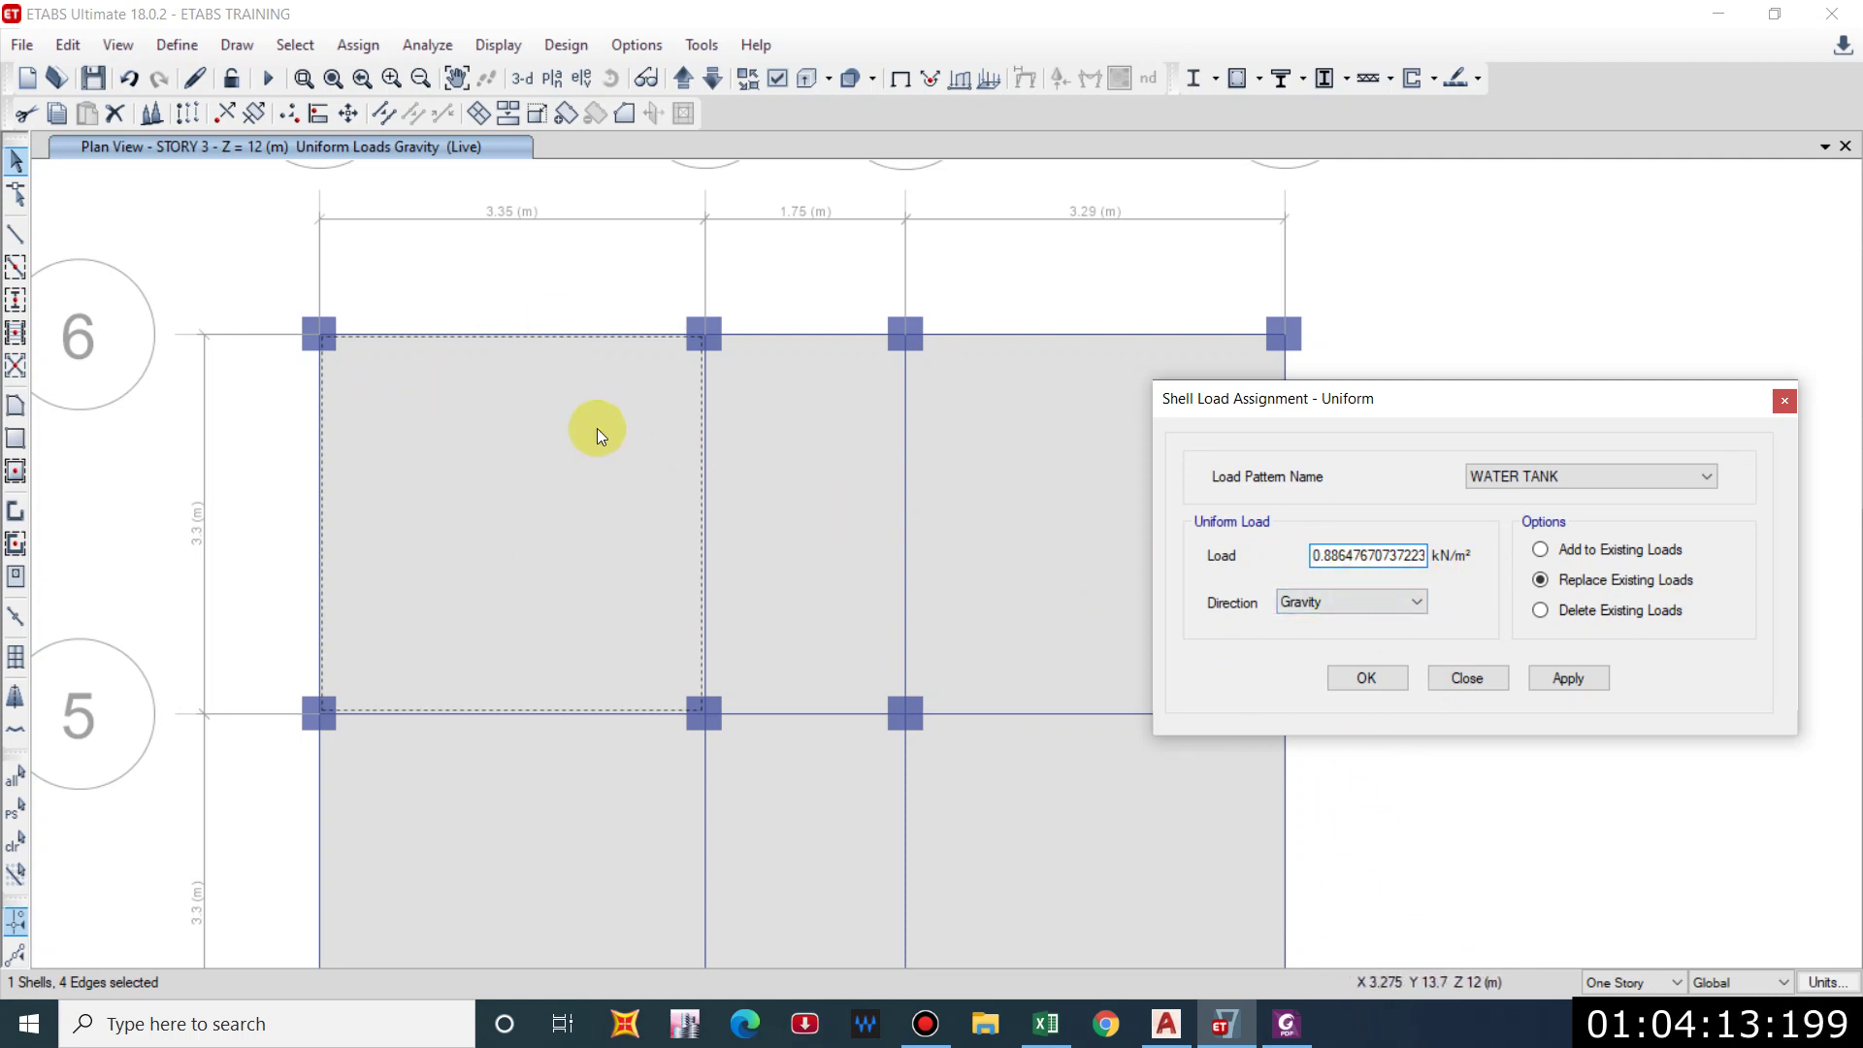
{"action": "left_click", "coordinate": [1568, 678]}
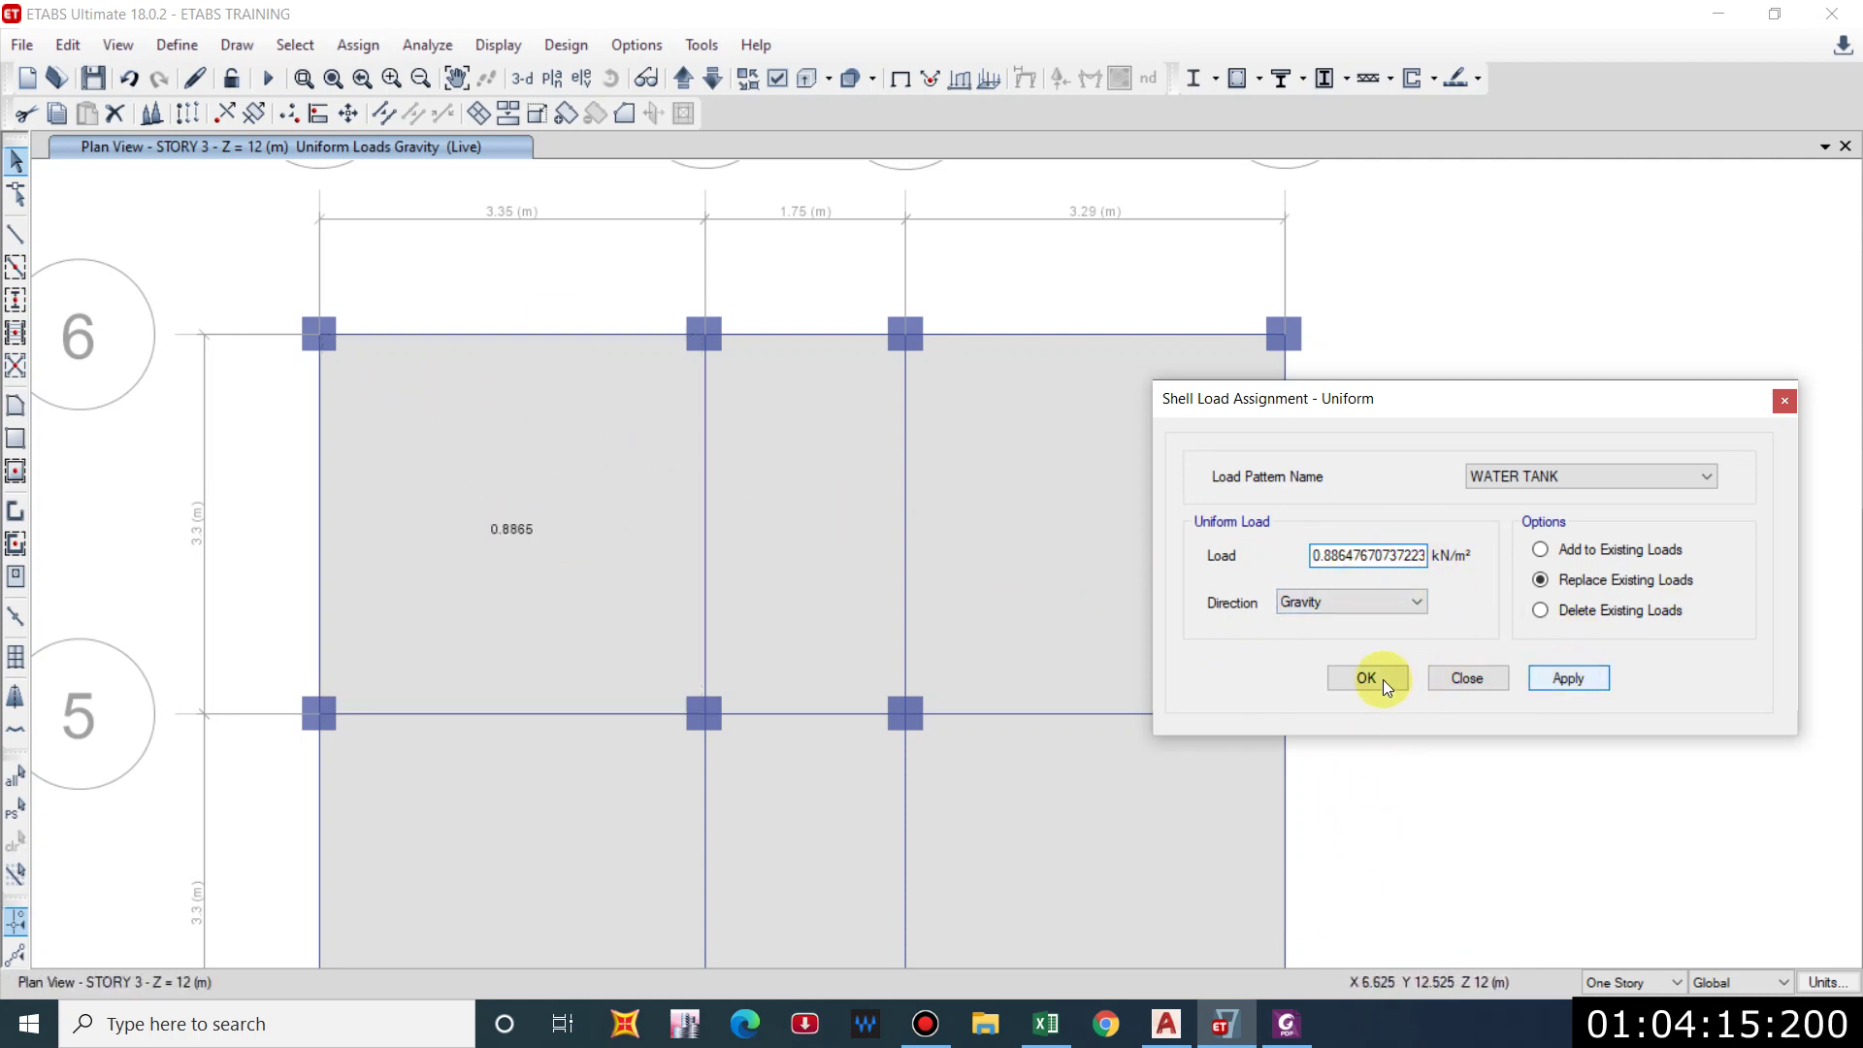
{"action": "left_click", "coordinate": [1367, 678]}
Display the Story 2 plan, then switch to the AutoCAD architecture drawing and examine the toilet and staircase walls on the first floor-plan sheet.
{"action": "scroll", "coordinate": [871, 606], "scroll_direction": "down", "scroll_amount": 3}
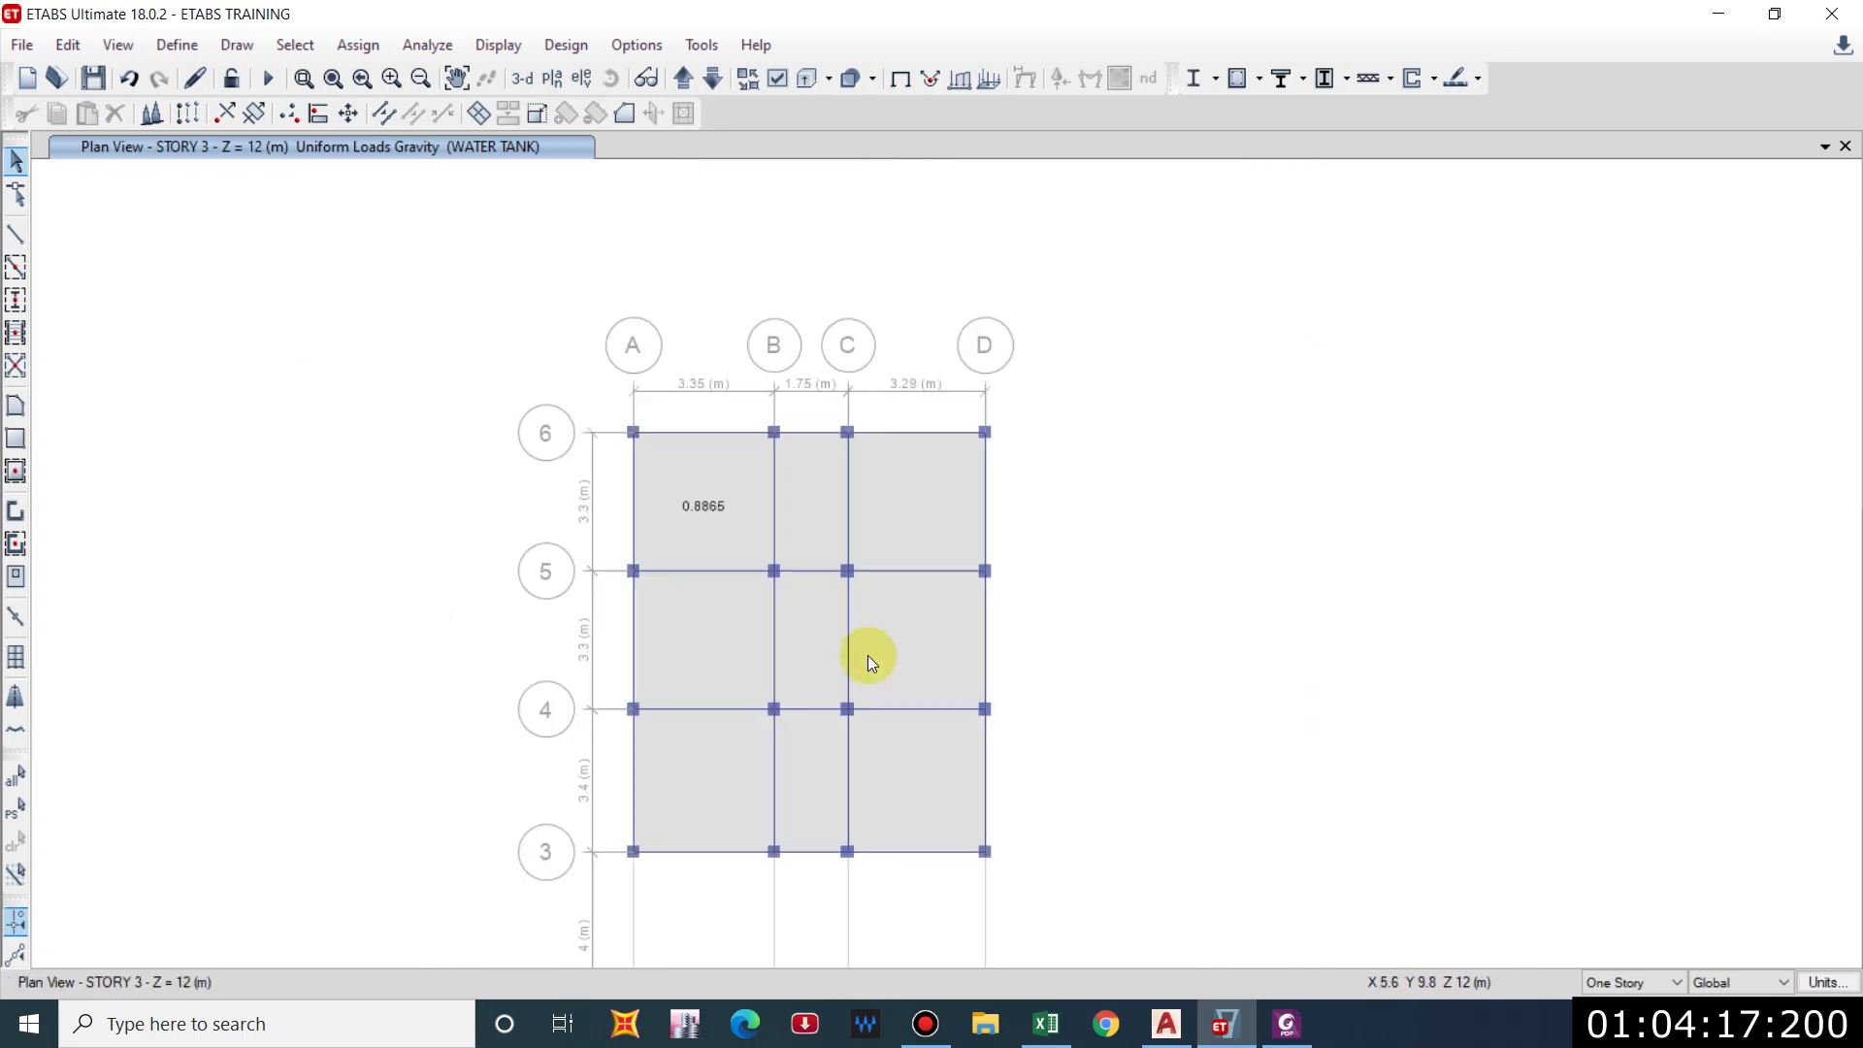
{"action": "left_click", "coordinate": [703, 83]}
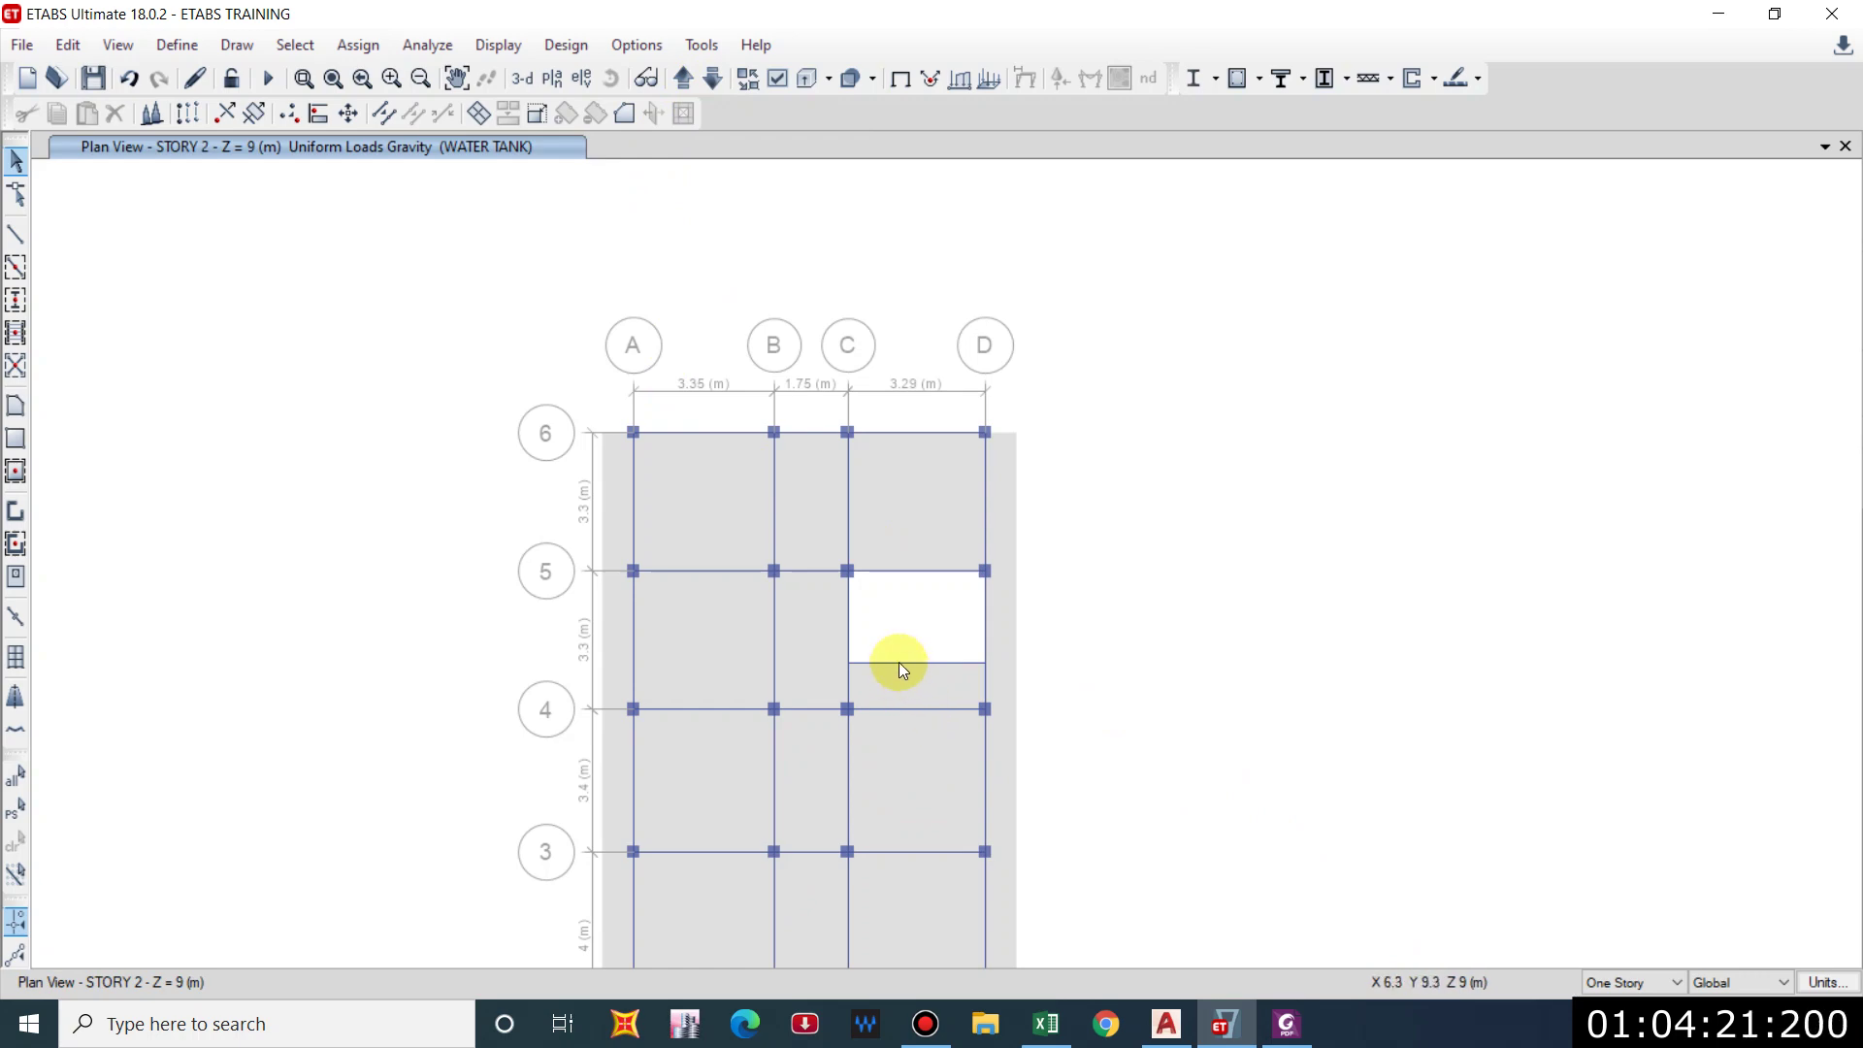
{"action": "left_click", "coordinate": [1166, 1024]}
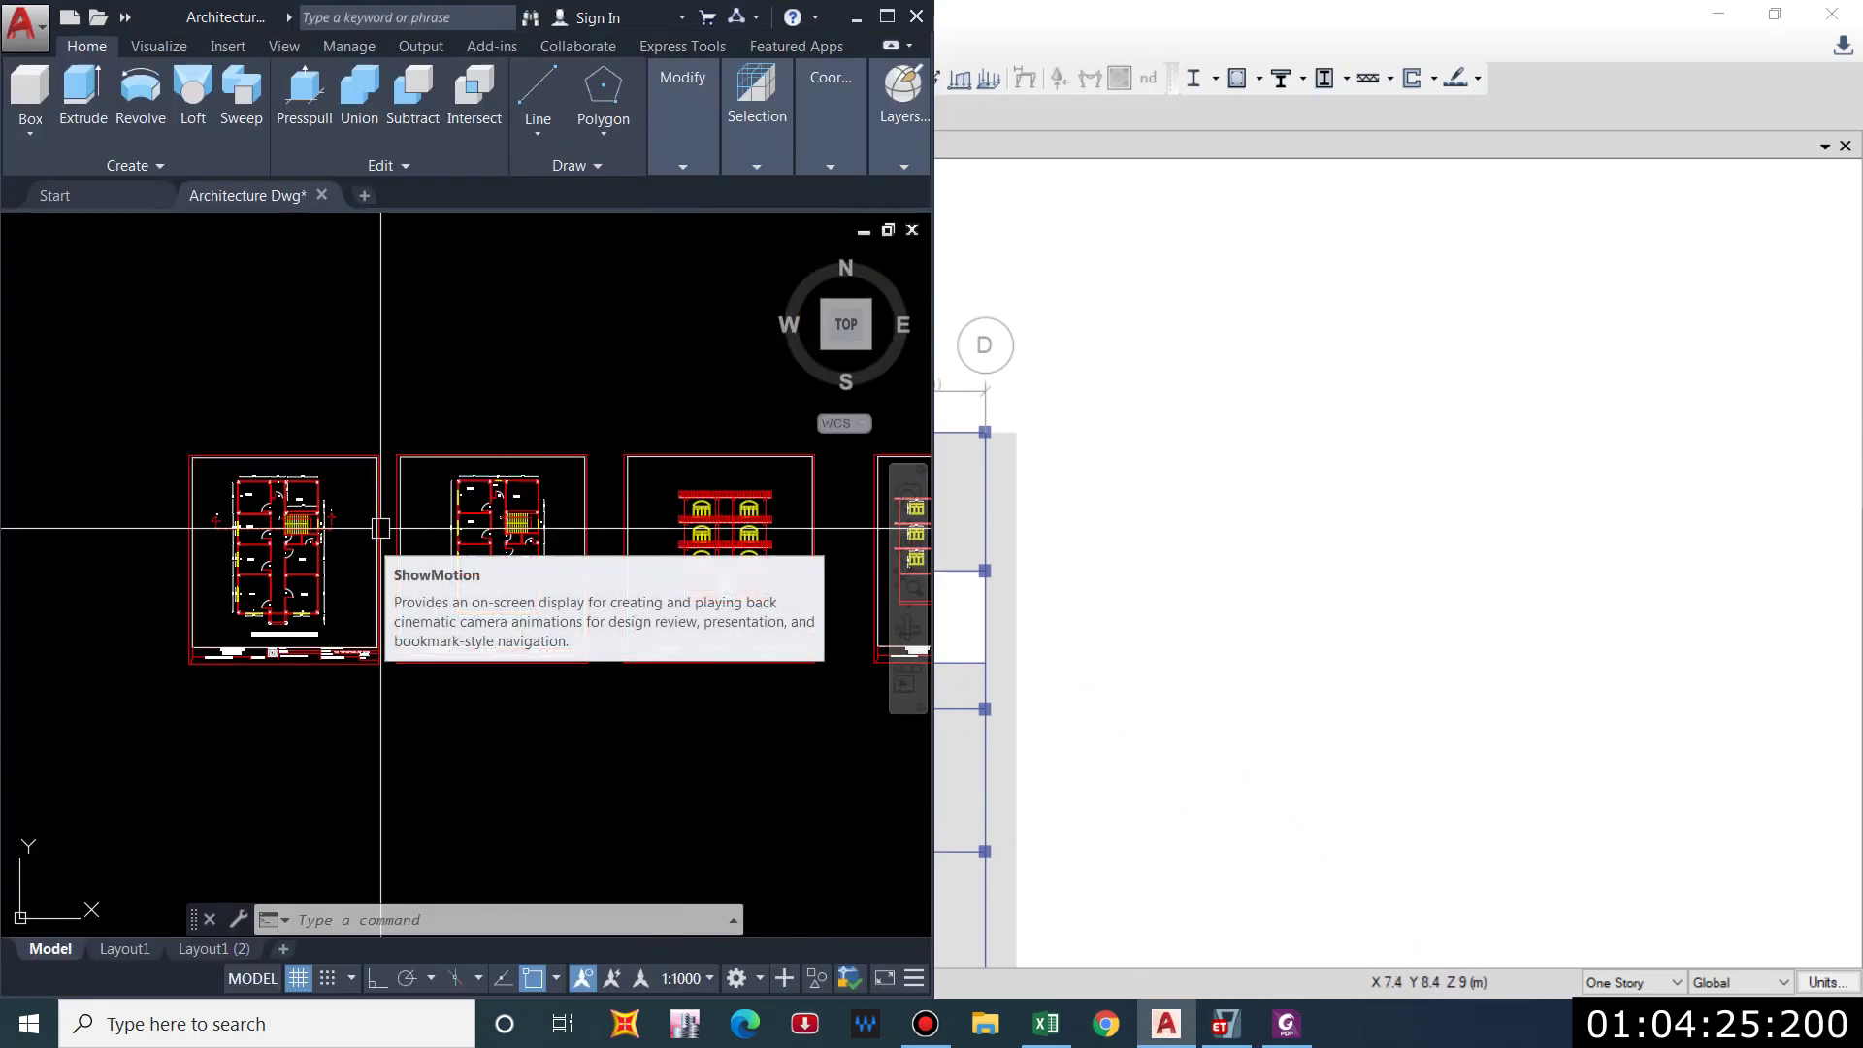
{"action": "scroll", "coordinate": [381, 529], "scroll_direction": "up", "scroll_amount": 8}
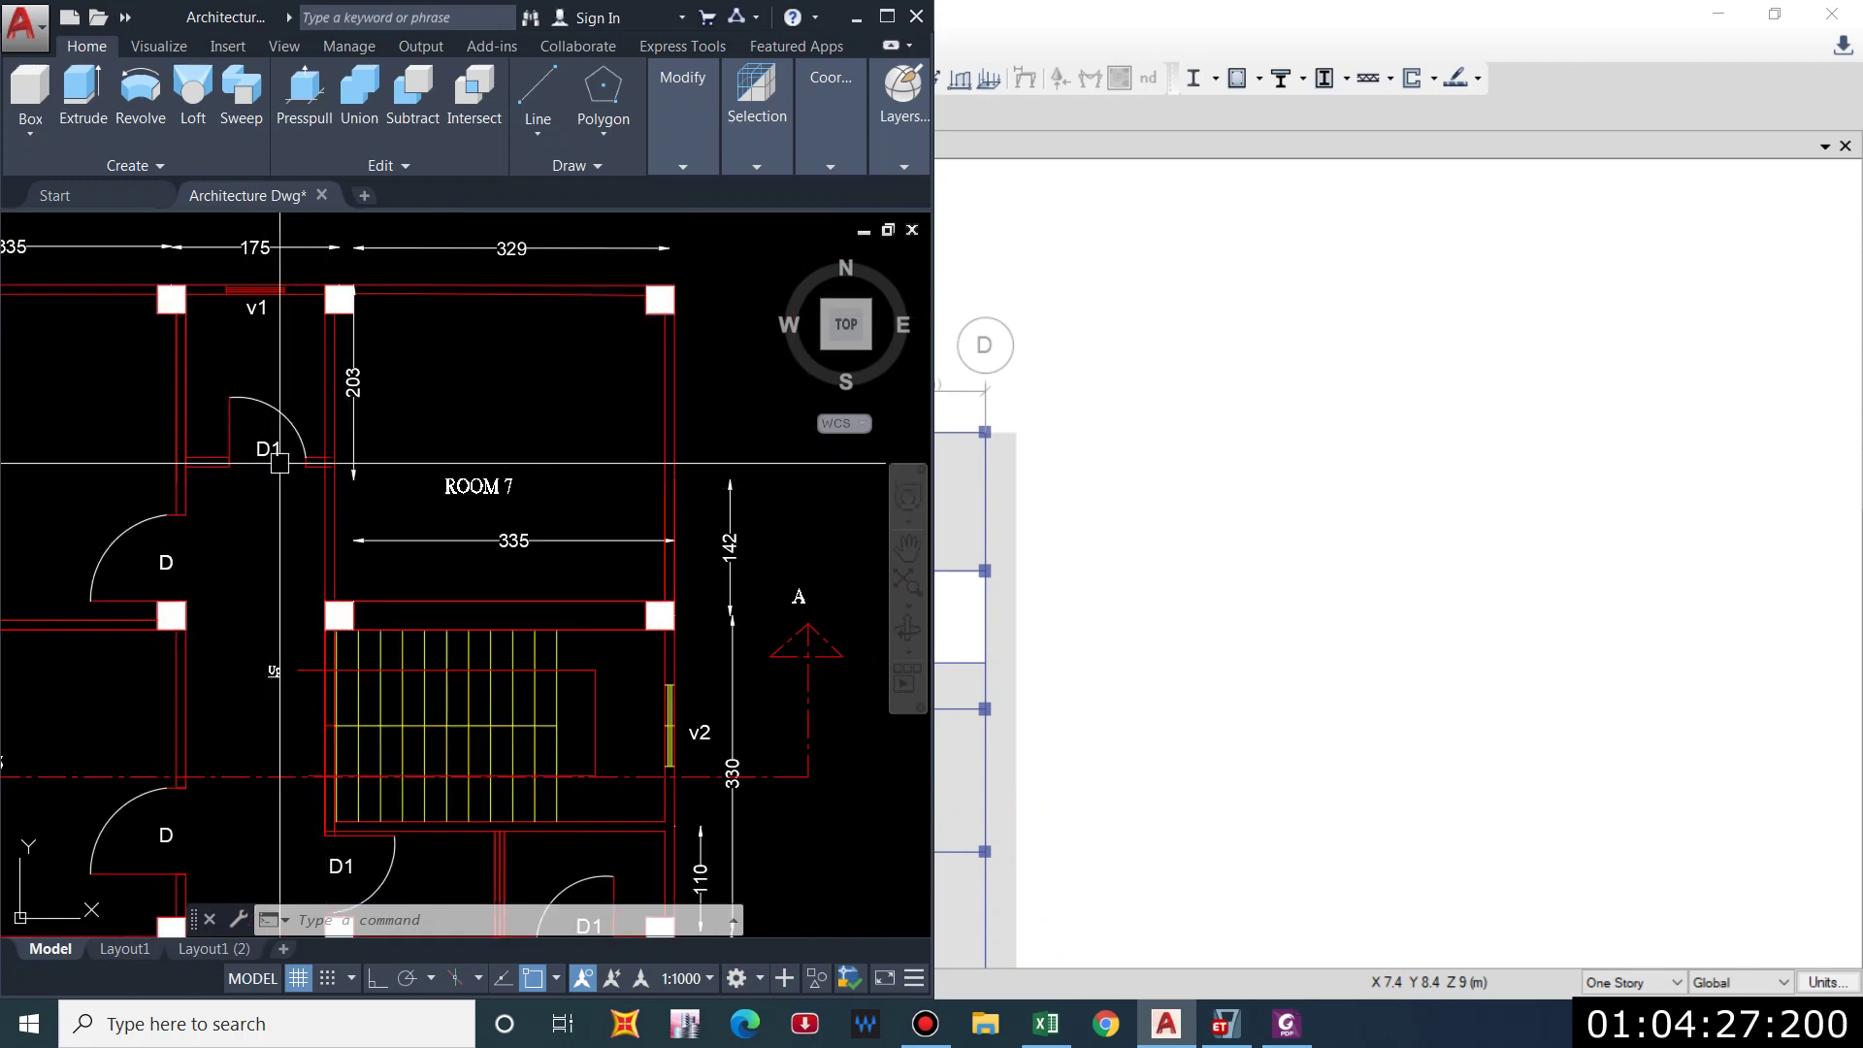
{"action": "left_click", "coordinate": [270, 526]}
{"action": "left_click", "coordinate": [270, 522]}
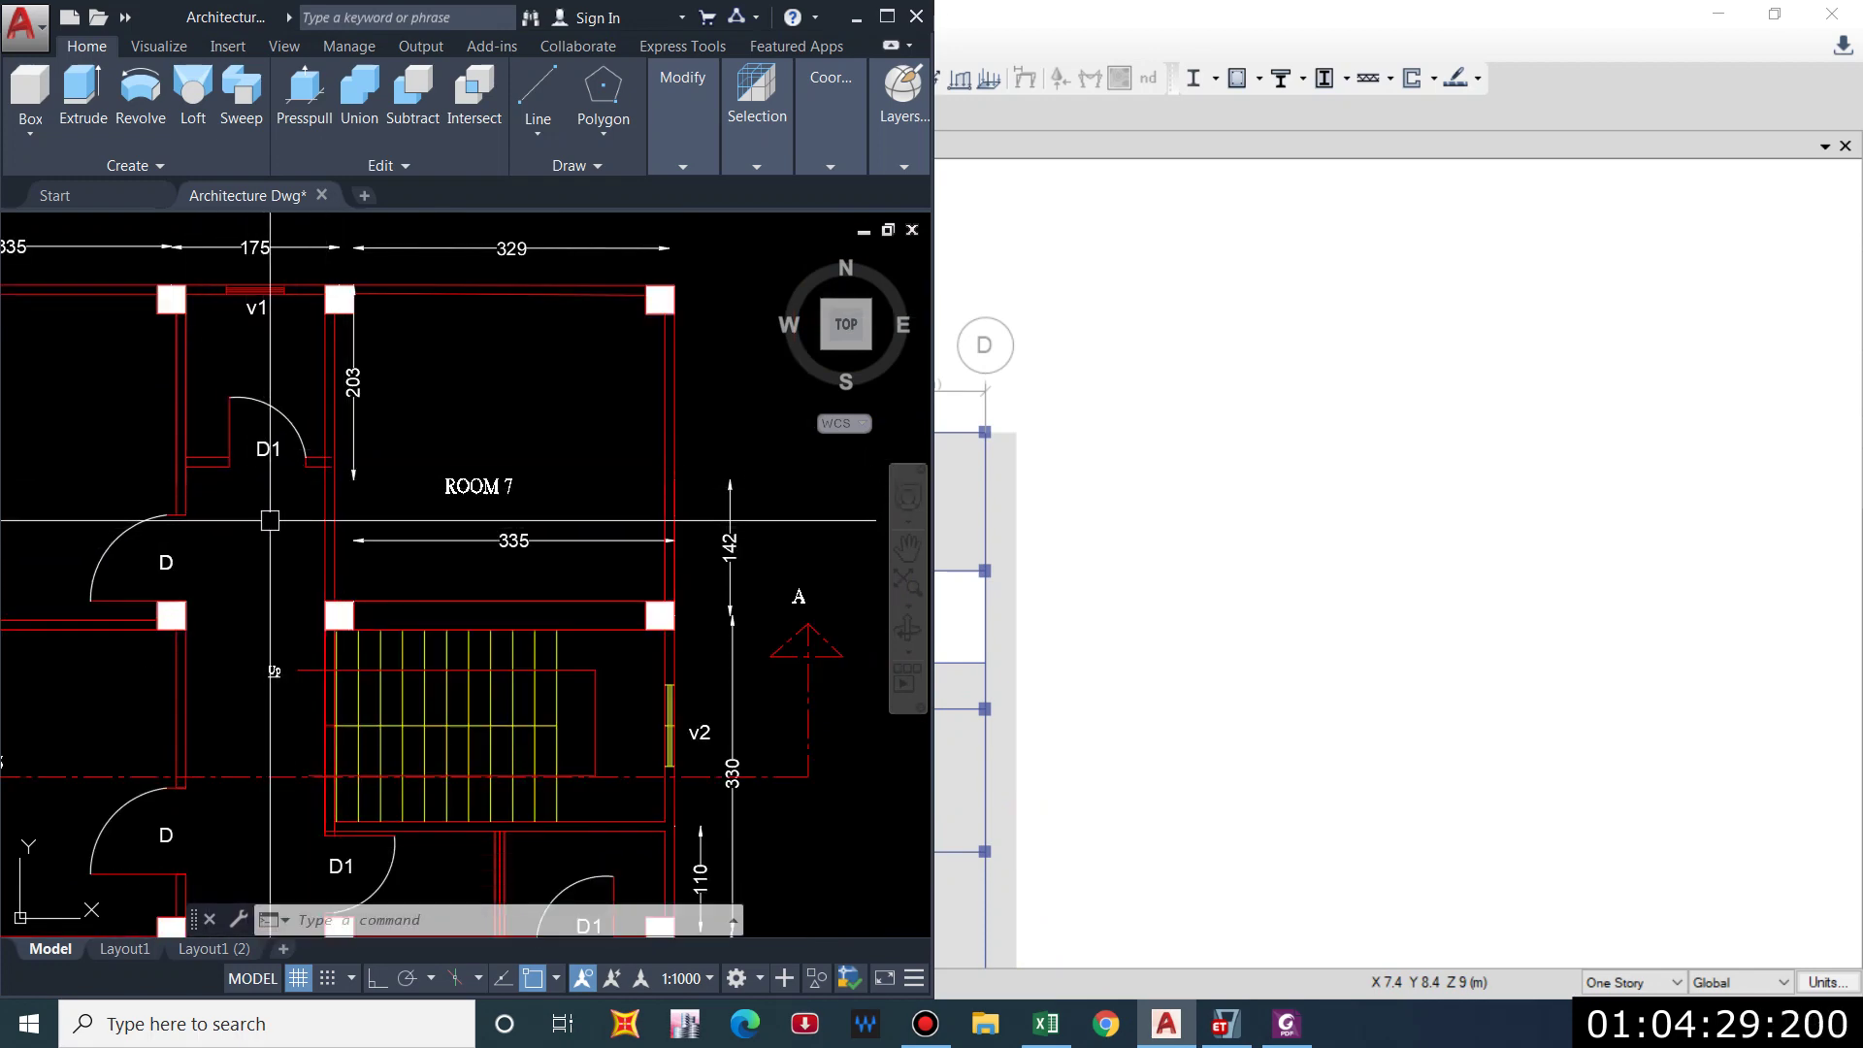
{"action": "key", "text": "Escape"}
{"action": "key", "text": "Escape"}
{"action": "scroll", "coordinate": [270, 522], "scroll_direction": "down", "scroll_amount": 10}
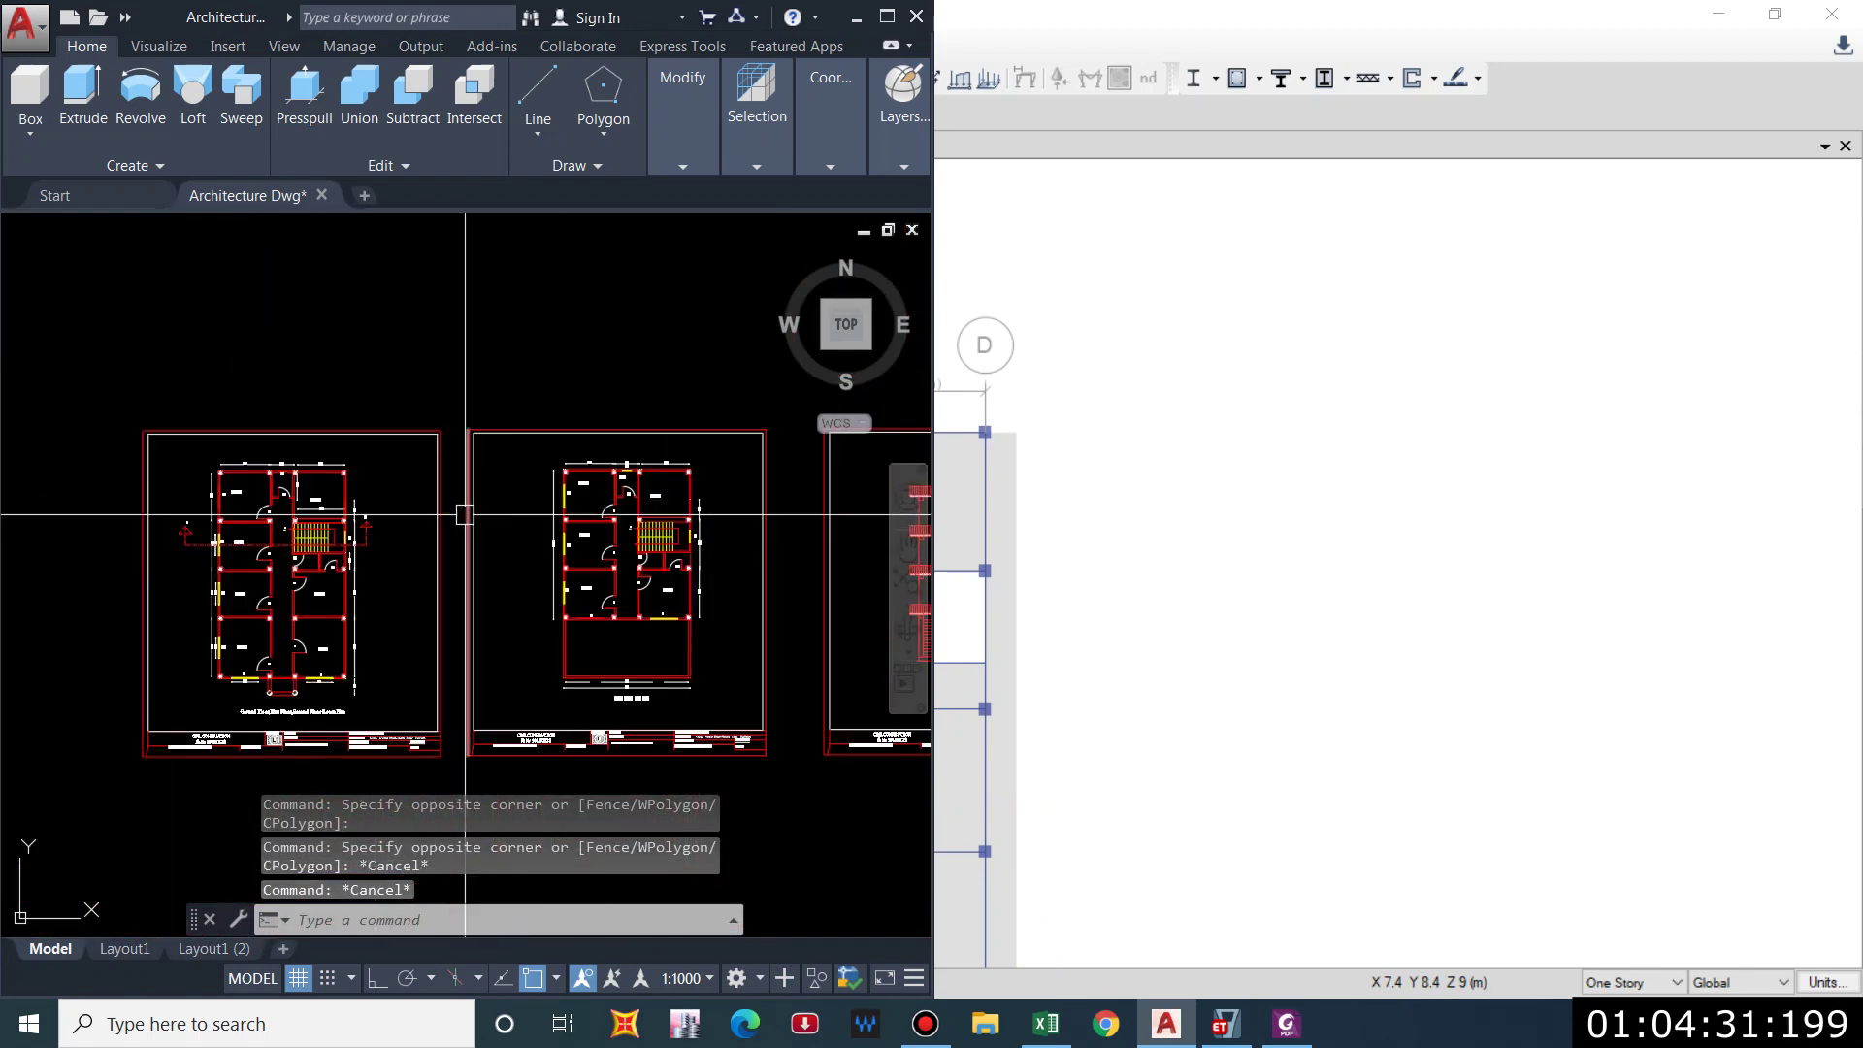
Examine the toilet partition walls between the staircase and ROOM 2 on the Third Floor Room Plan.
{"action": "scroll", "coordinate": [622, 515], "scroll_direction": "up", "scroll_amount": 10}
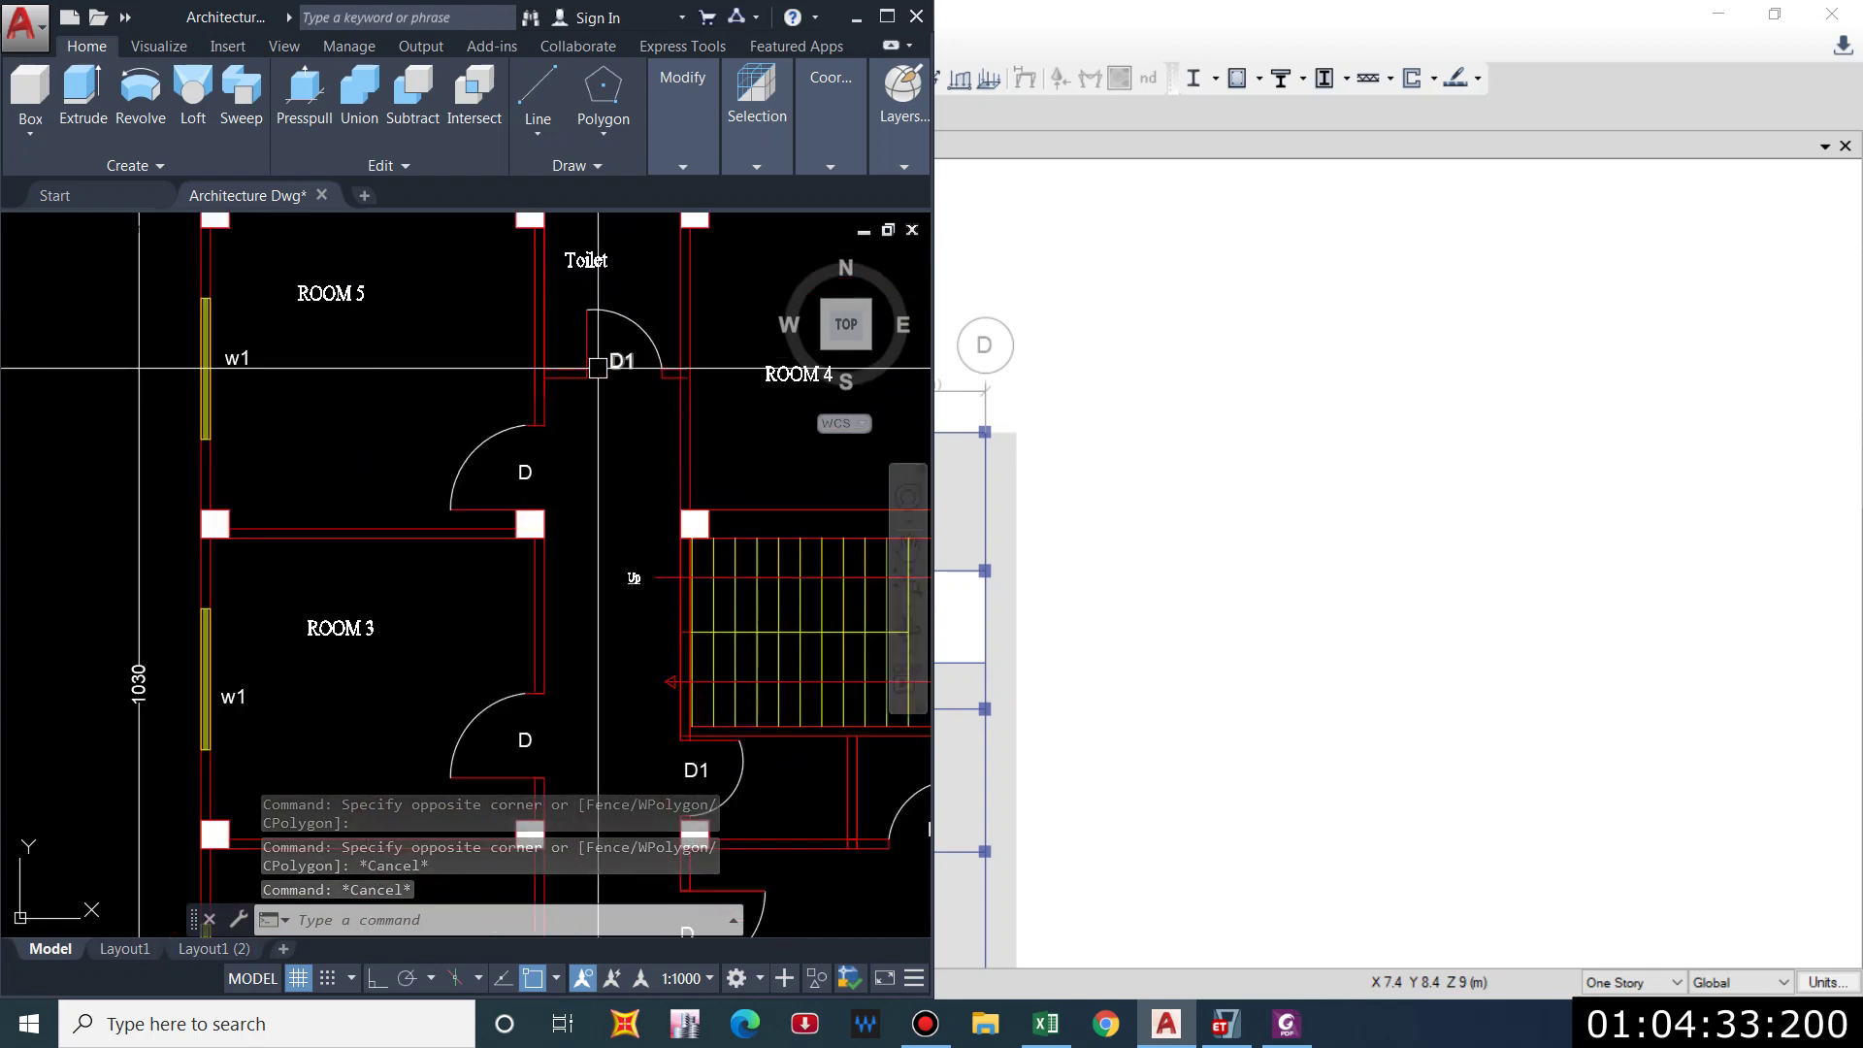
{"action": "scroll", "coordinate": [598, 368], "scroll_direction": "down", "scroll_amount": 8}
{"action": "scroll", "coordinate": [502, 467], "scroll_direction": "up", "scroll_amount": 8}
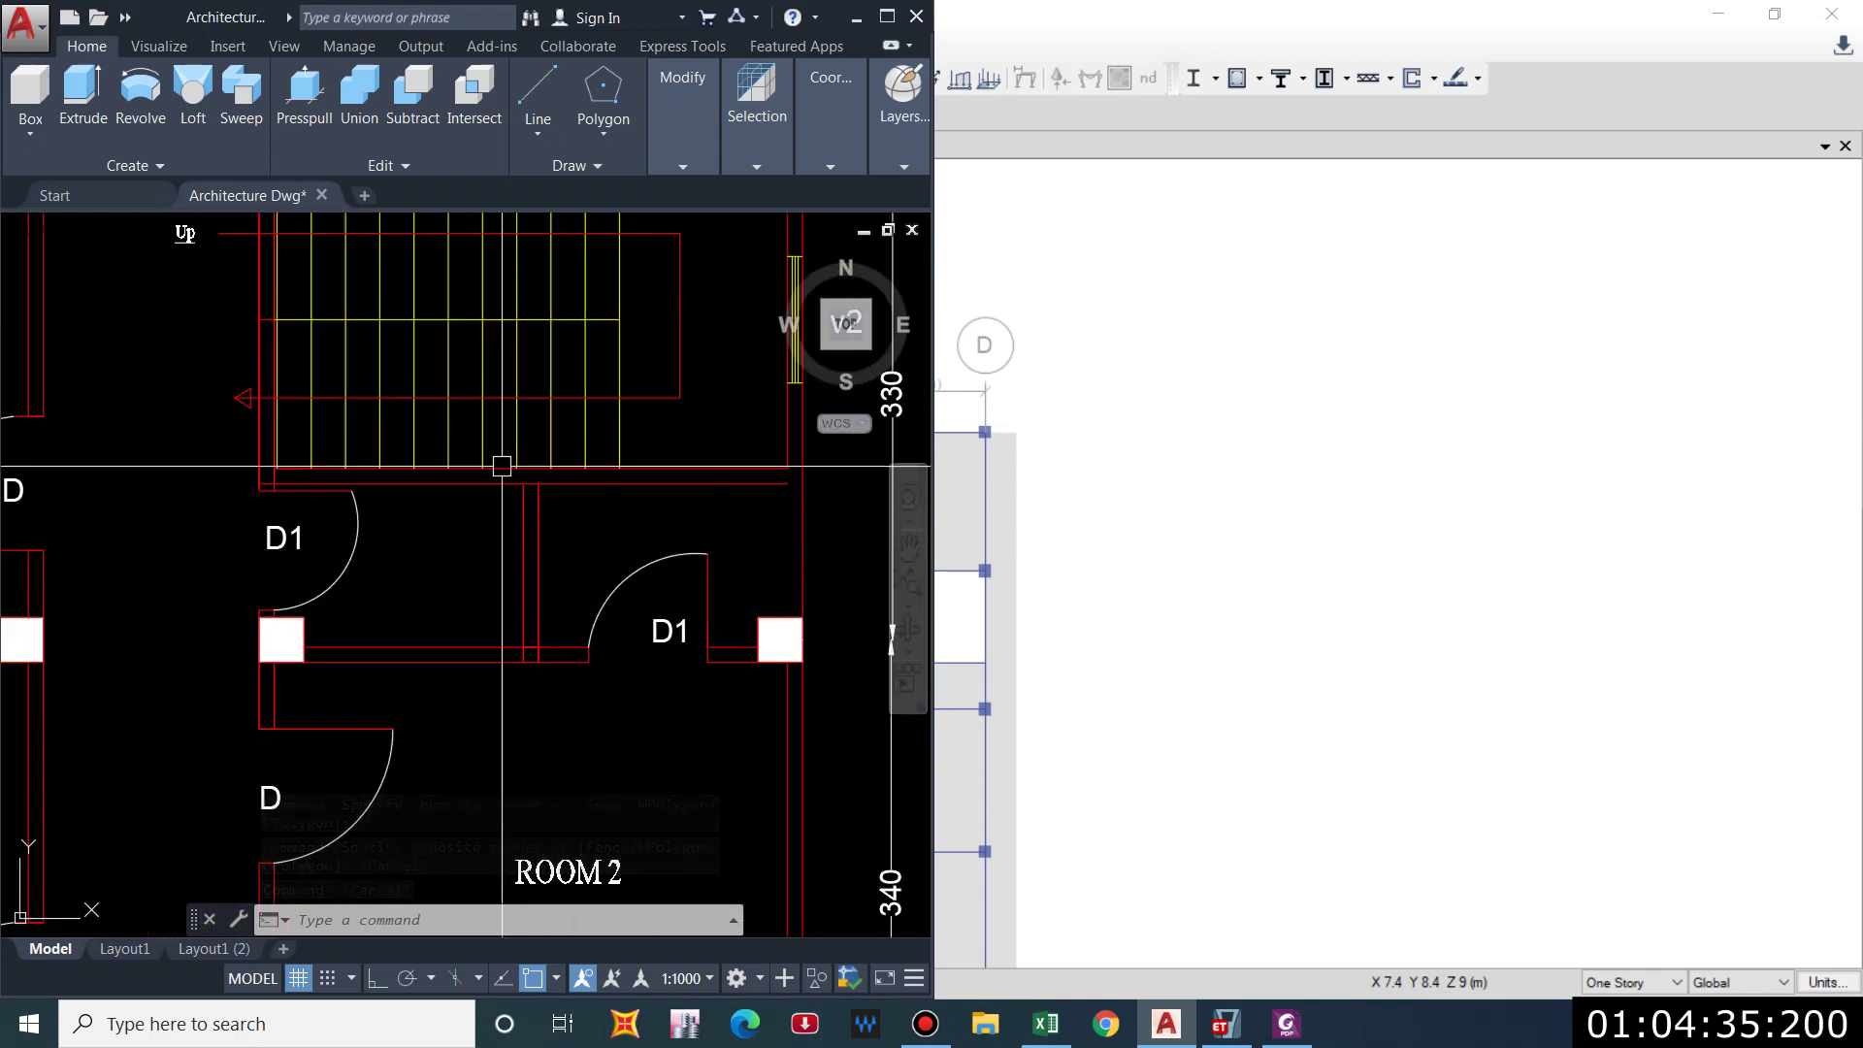
{"action": "scroll", "coordinate": [515, 553], "scroll_direction": "down", "scroll_amount": 5}
{"action": "scroll", "coordinate": [500, 546], "scroll_direction": "up", "scroll_amount": 5}
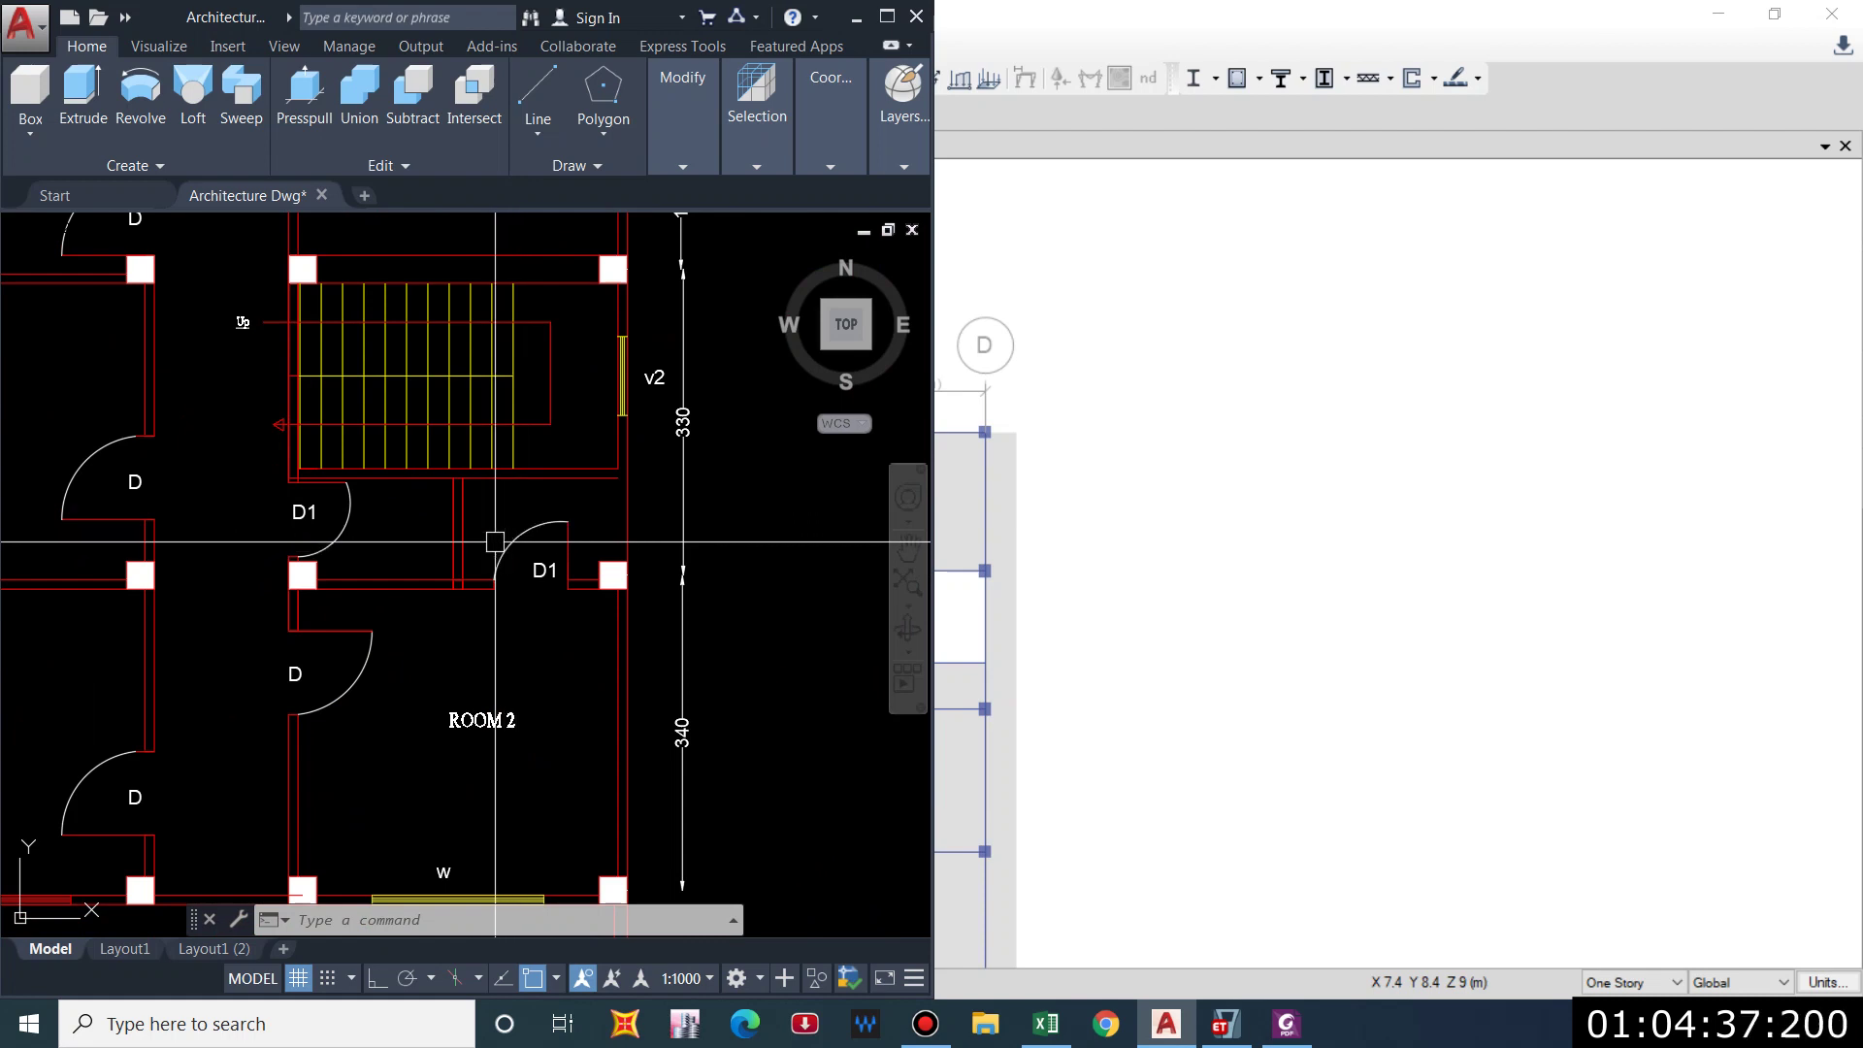
{"action": "scroll", "coordinate": [485, 539], "scroll_direction": "up", "scroll_amount": 2}
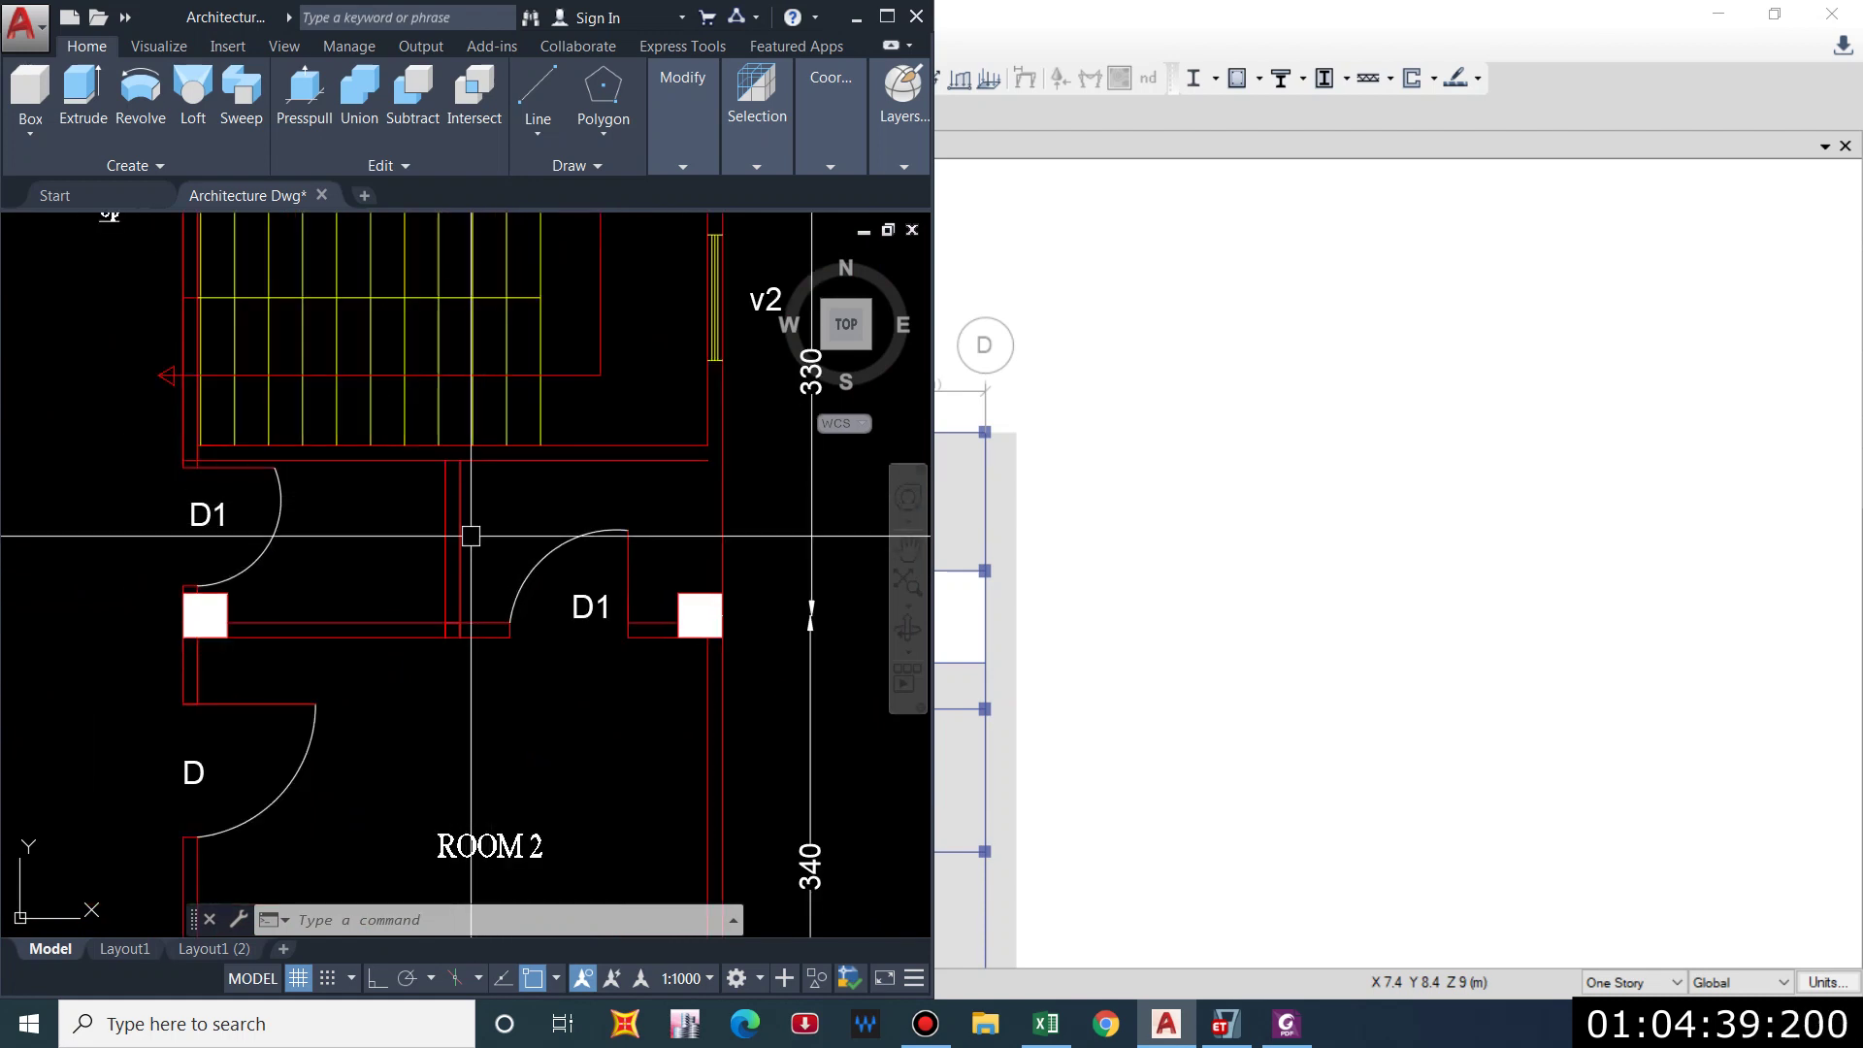
{"action": "scroll", "coordinate": [487, 537], "scroll_direction": "down", "scroll_amount": 5}
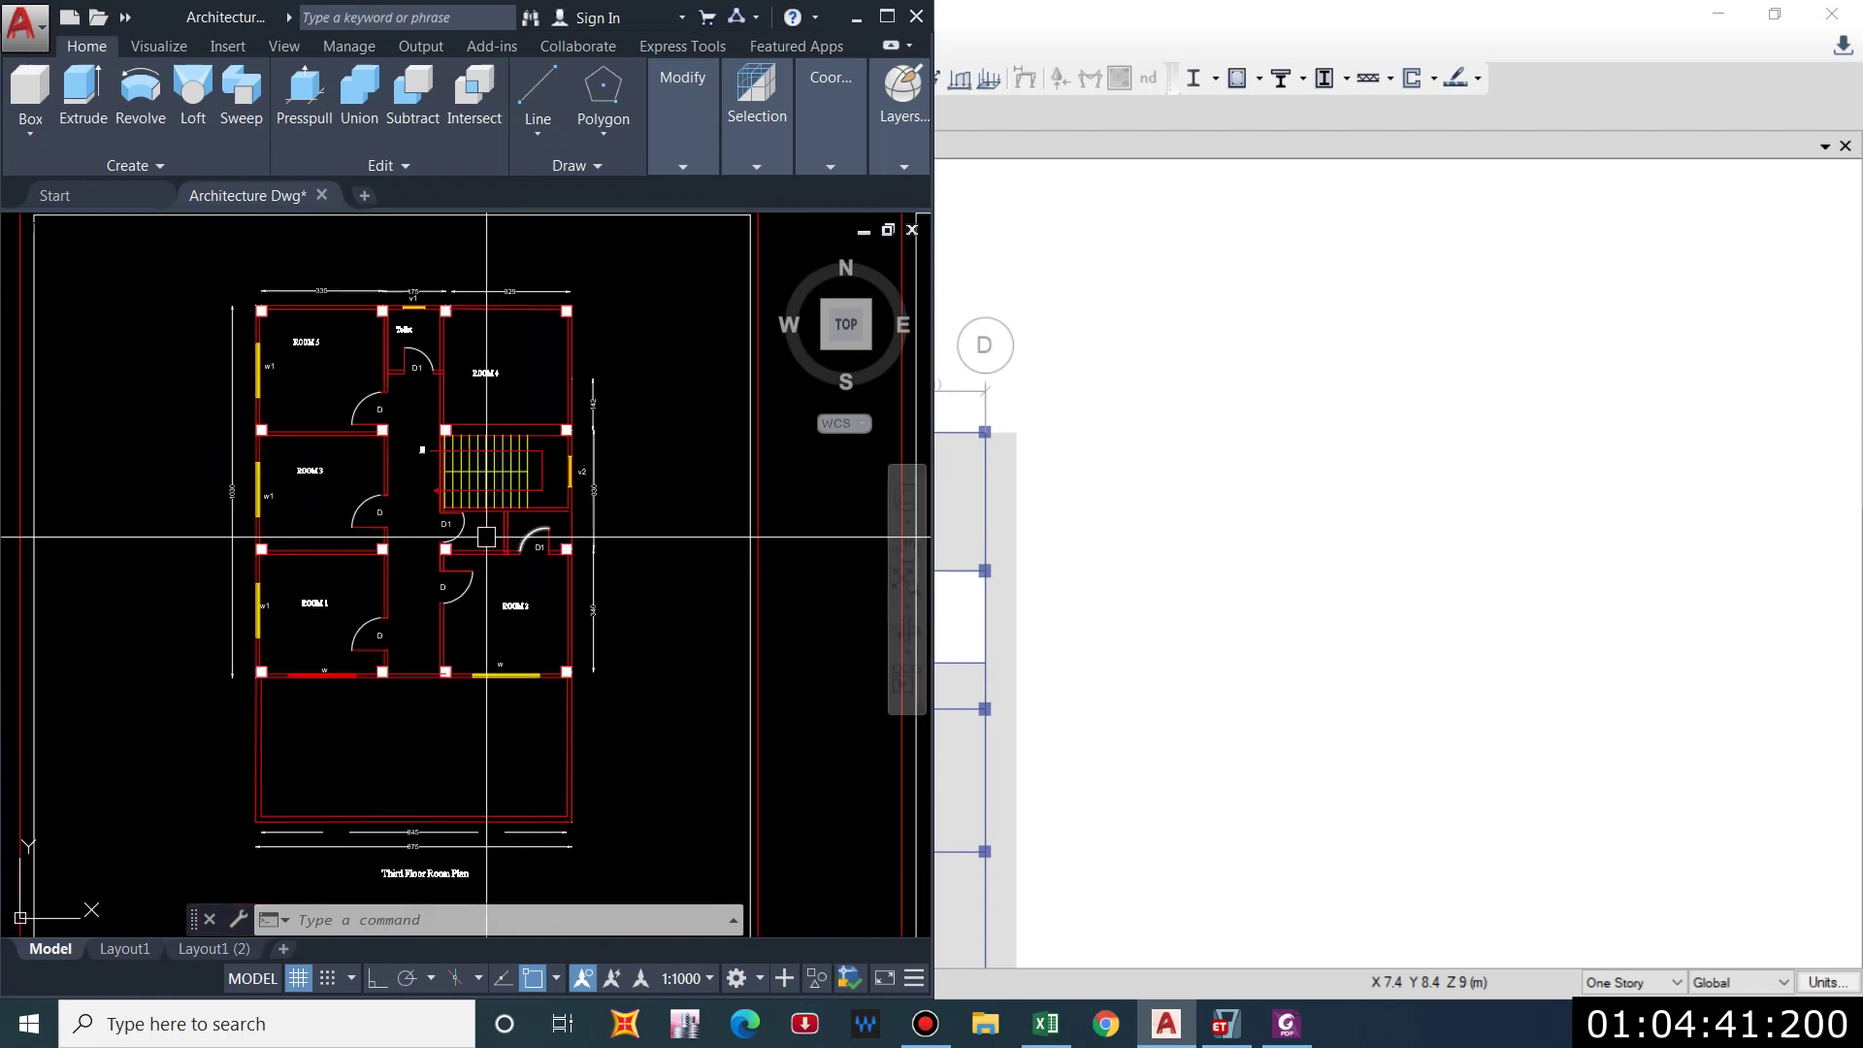
{"action": "scroll", "coordinate": [487, 537], "scroll_direction": "up", "scroll_amount": 4}
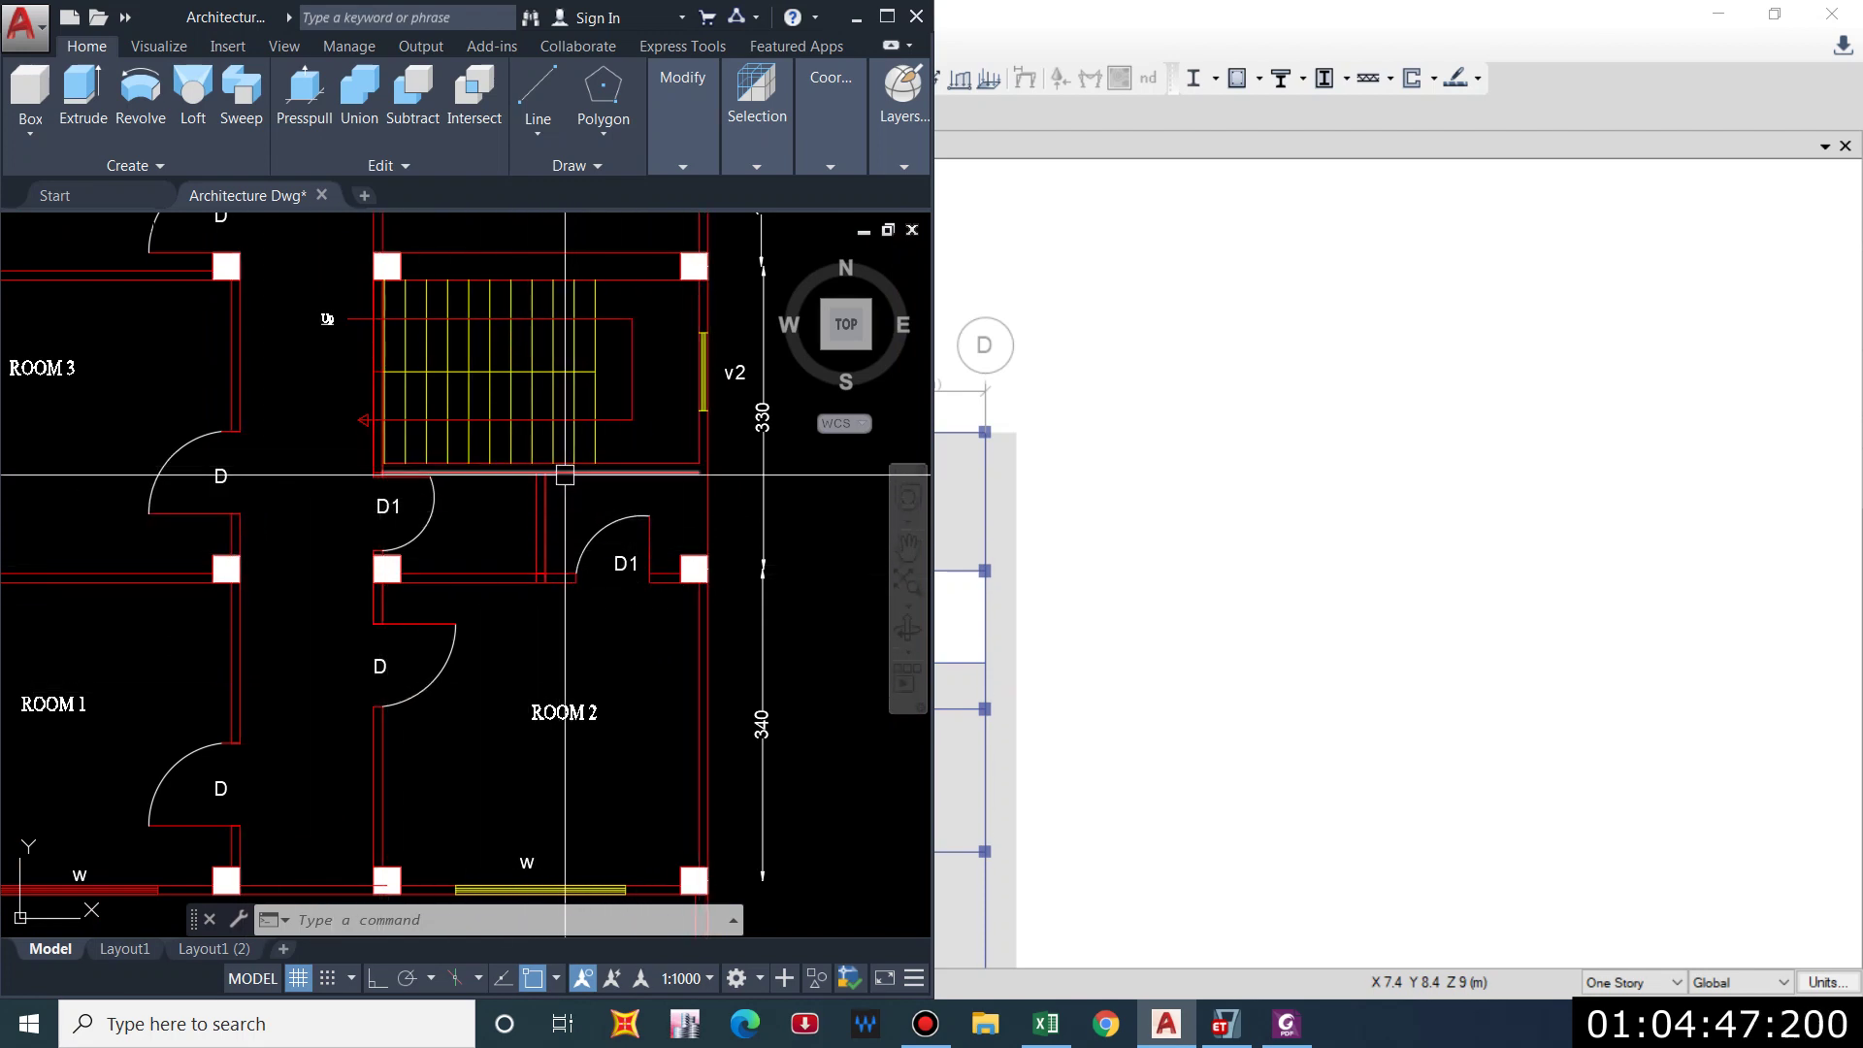
{"action": "scroll", "coordinate": [498, 492], "scroll_direction": "down", "scroll_amount": 4}
{"action": "scroll", "coordinate": [502, 445], "scroll_direction": "up", "scroll_amount": 2}
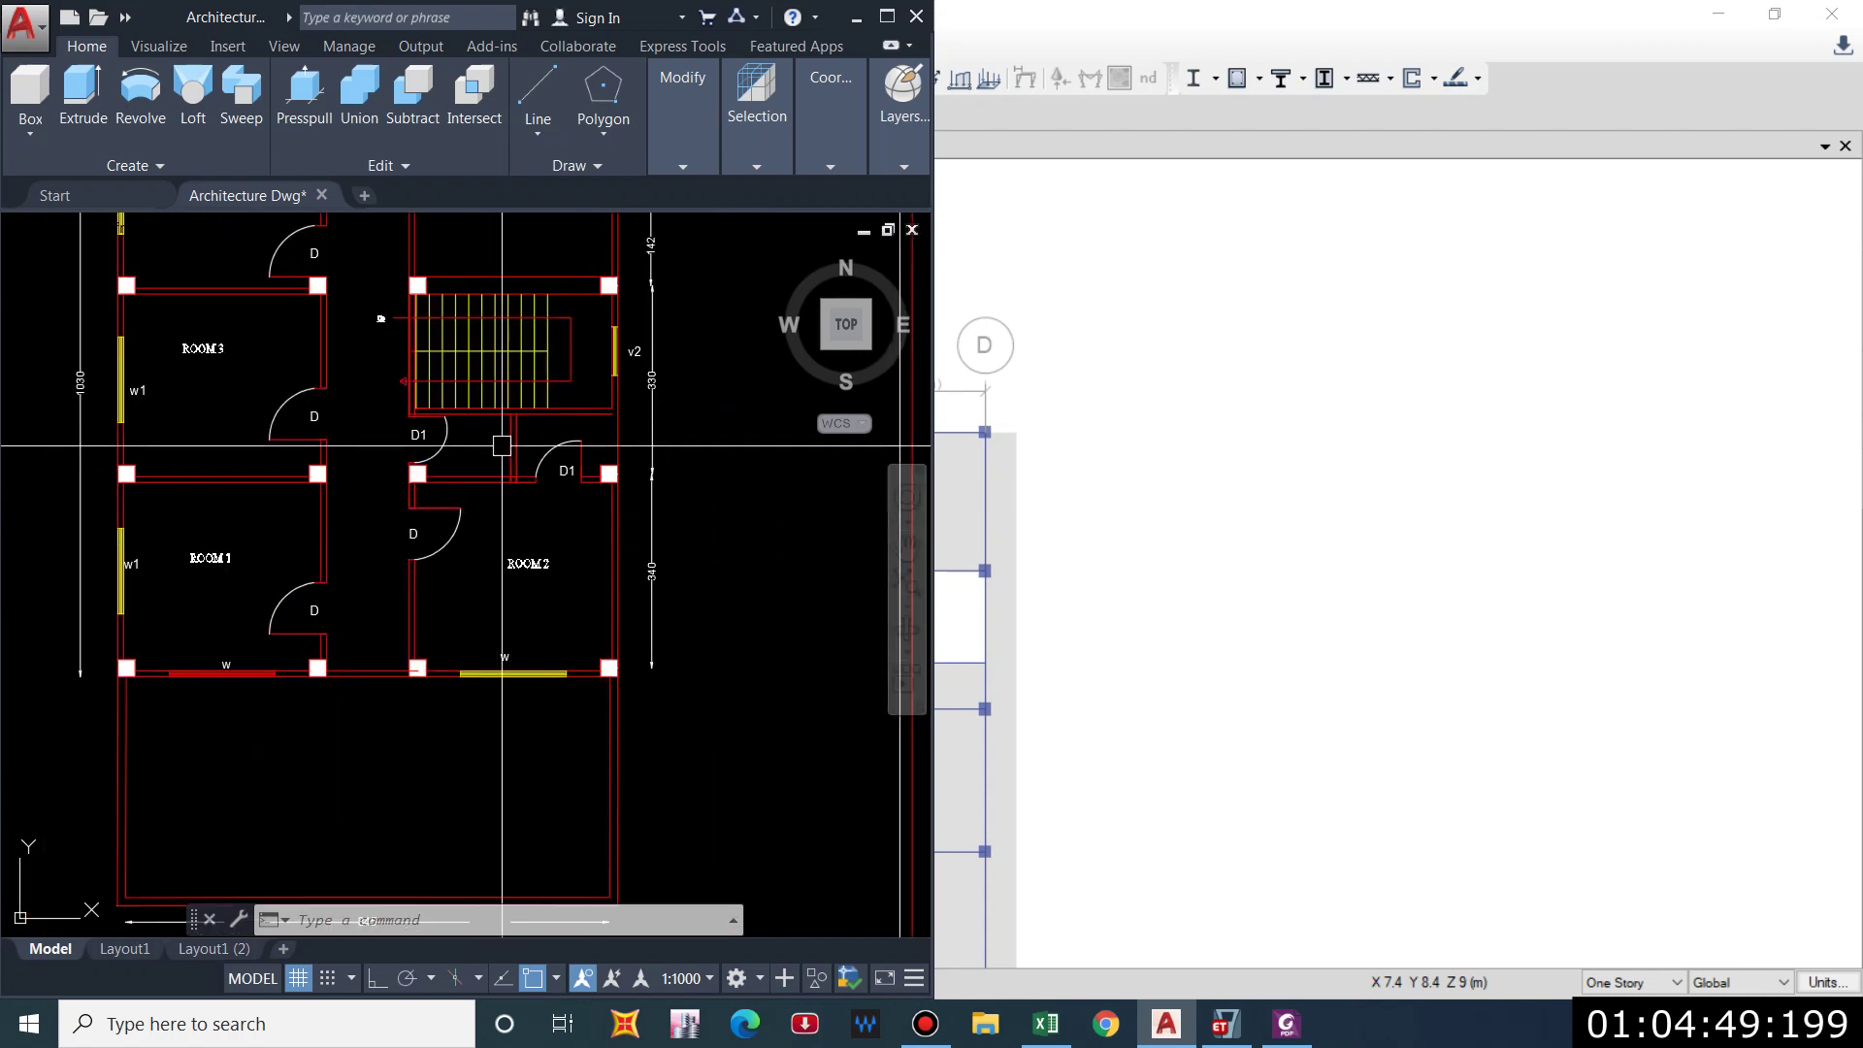
{"action": "middle_click_drag", "start_coordinate": [501, 445], "coordinate": [487, 675]}
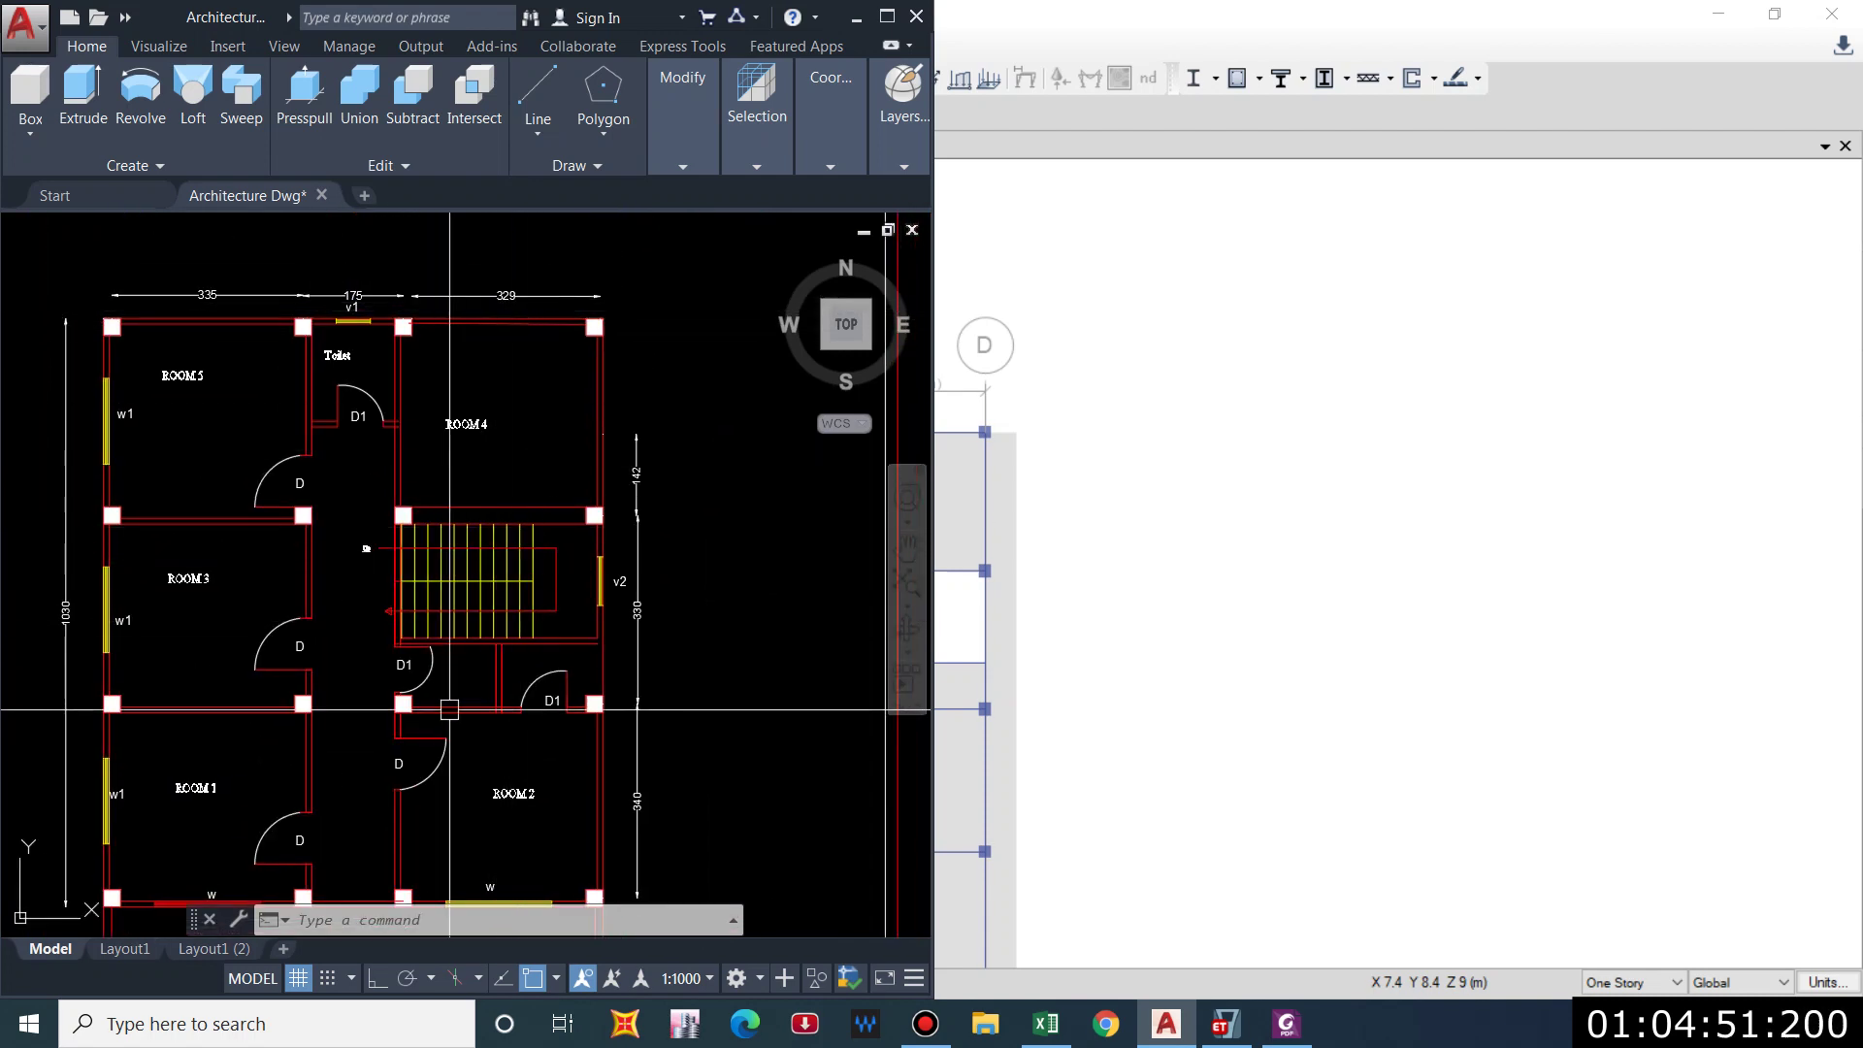
{"action": "scroll", "coordinate": [450, 709], "scroll_direction": "up", "scroll_amount": 2}
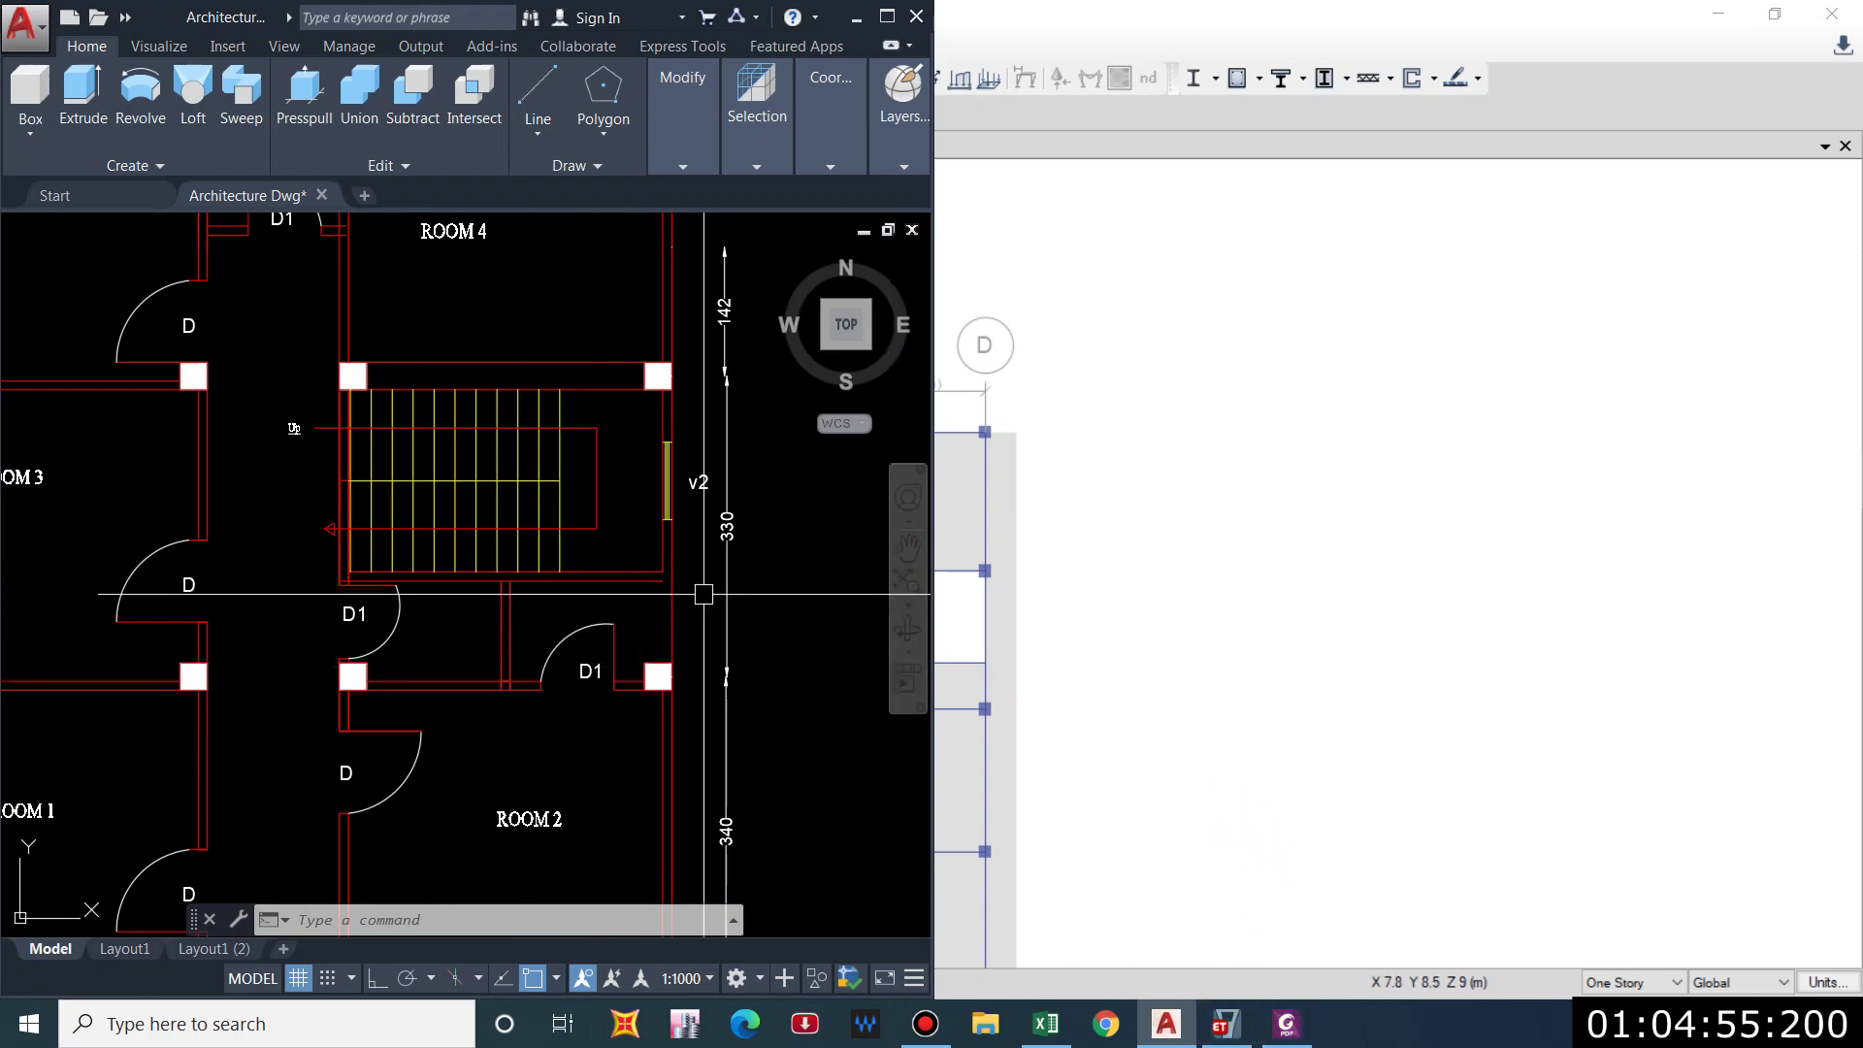
{"action": "scroll", "coordinate": [704, 593], "scroll_direction": "down", "scroll_amount": 6}
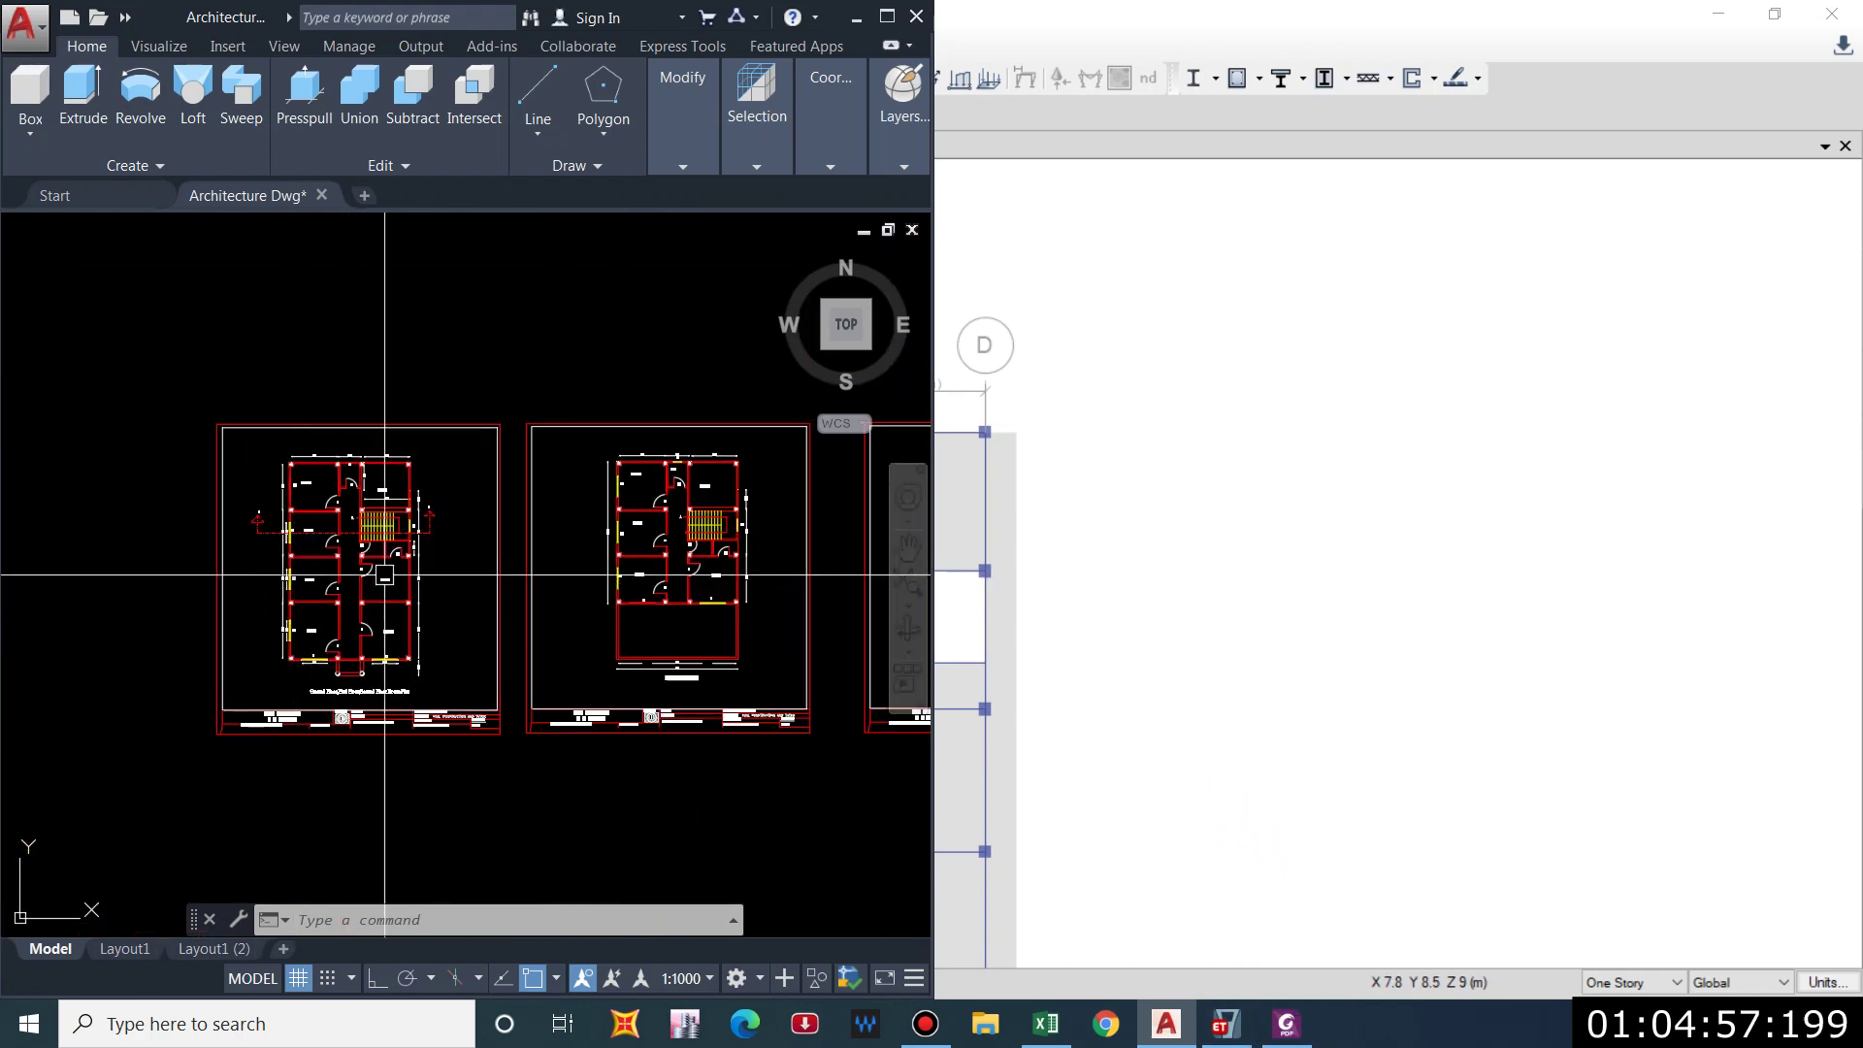
Switch back to ETABS and examine the slab strip beside the staircase opening on the Story 2 plan.
{"action": "left_click", "coordinate": [1150, 418]}
{"action": "scroll", "coordinate": [951, 687], "scroll_direction": "up", "scroll_amount": 4}
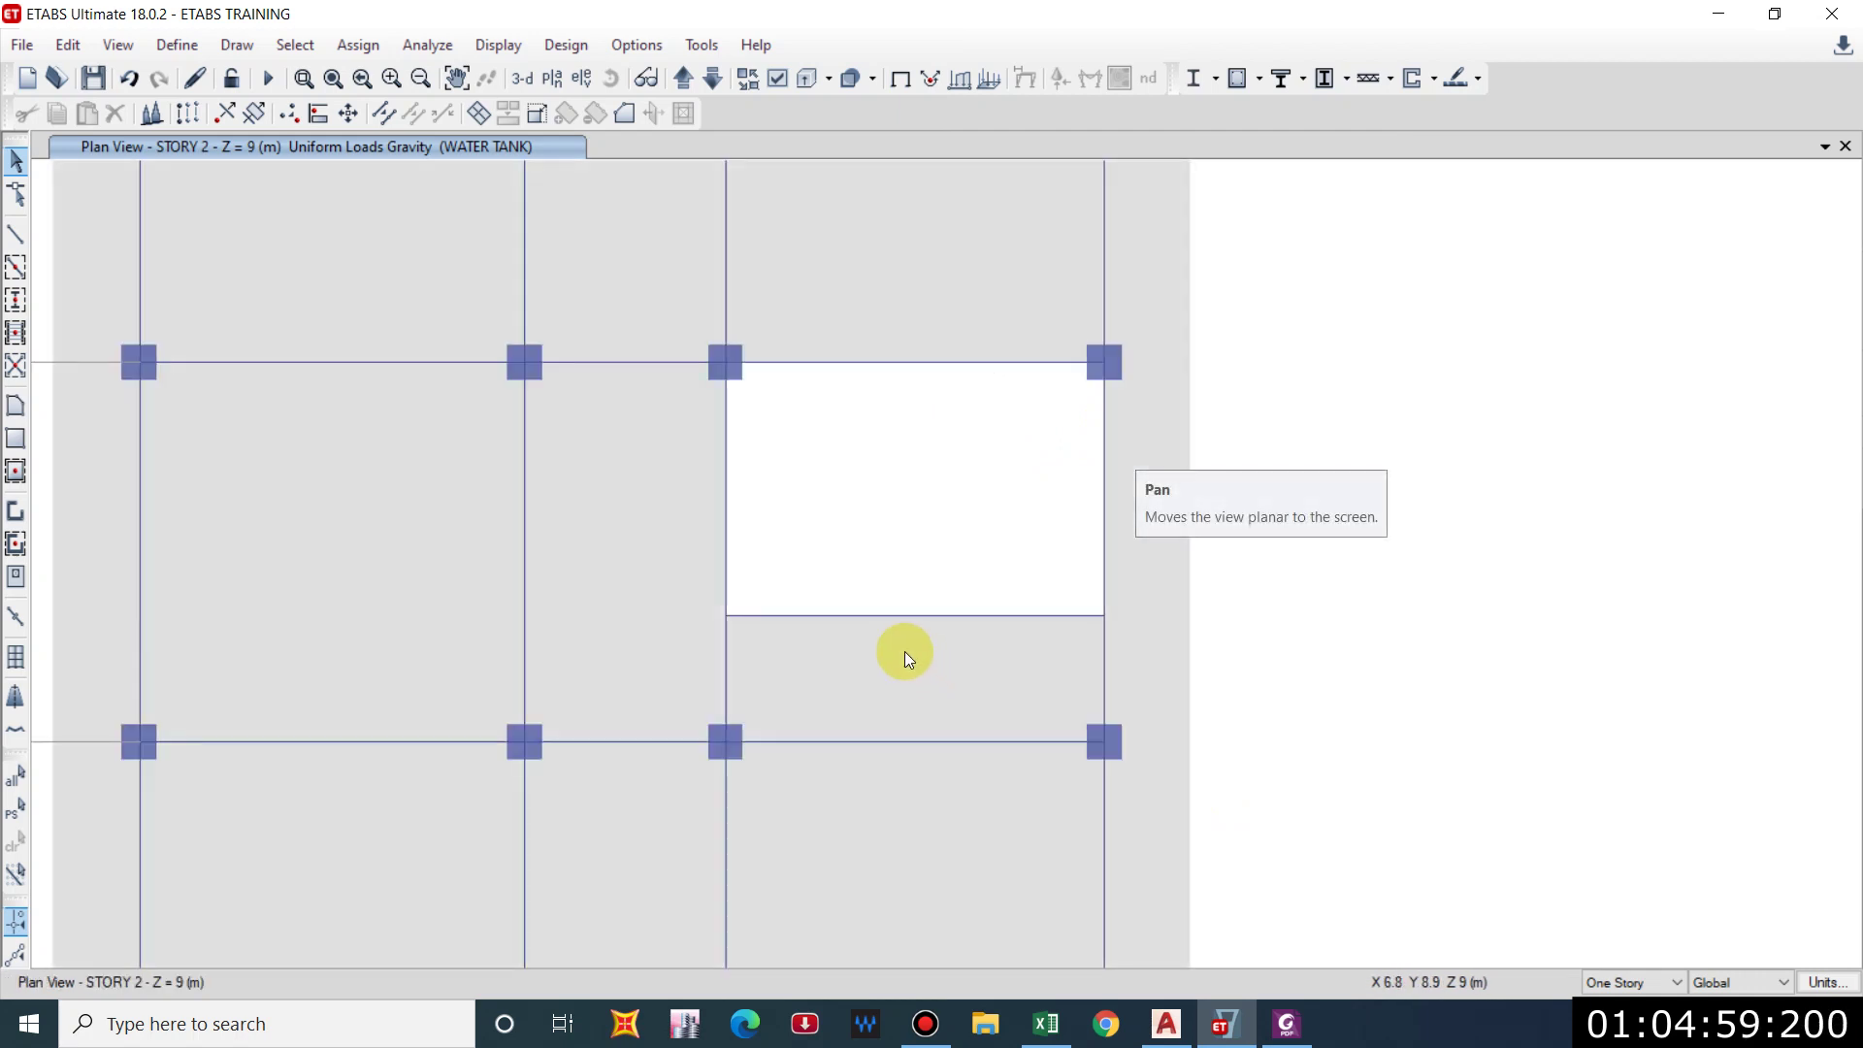
{"action": "scroll", "coordinate": [906, 658], "scroll_direction": "down", "scroll_amount": 4}
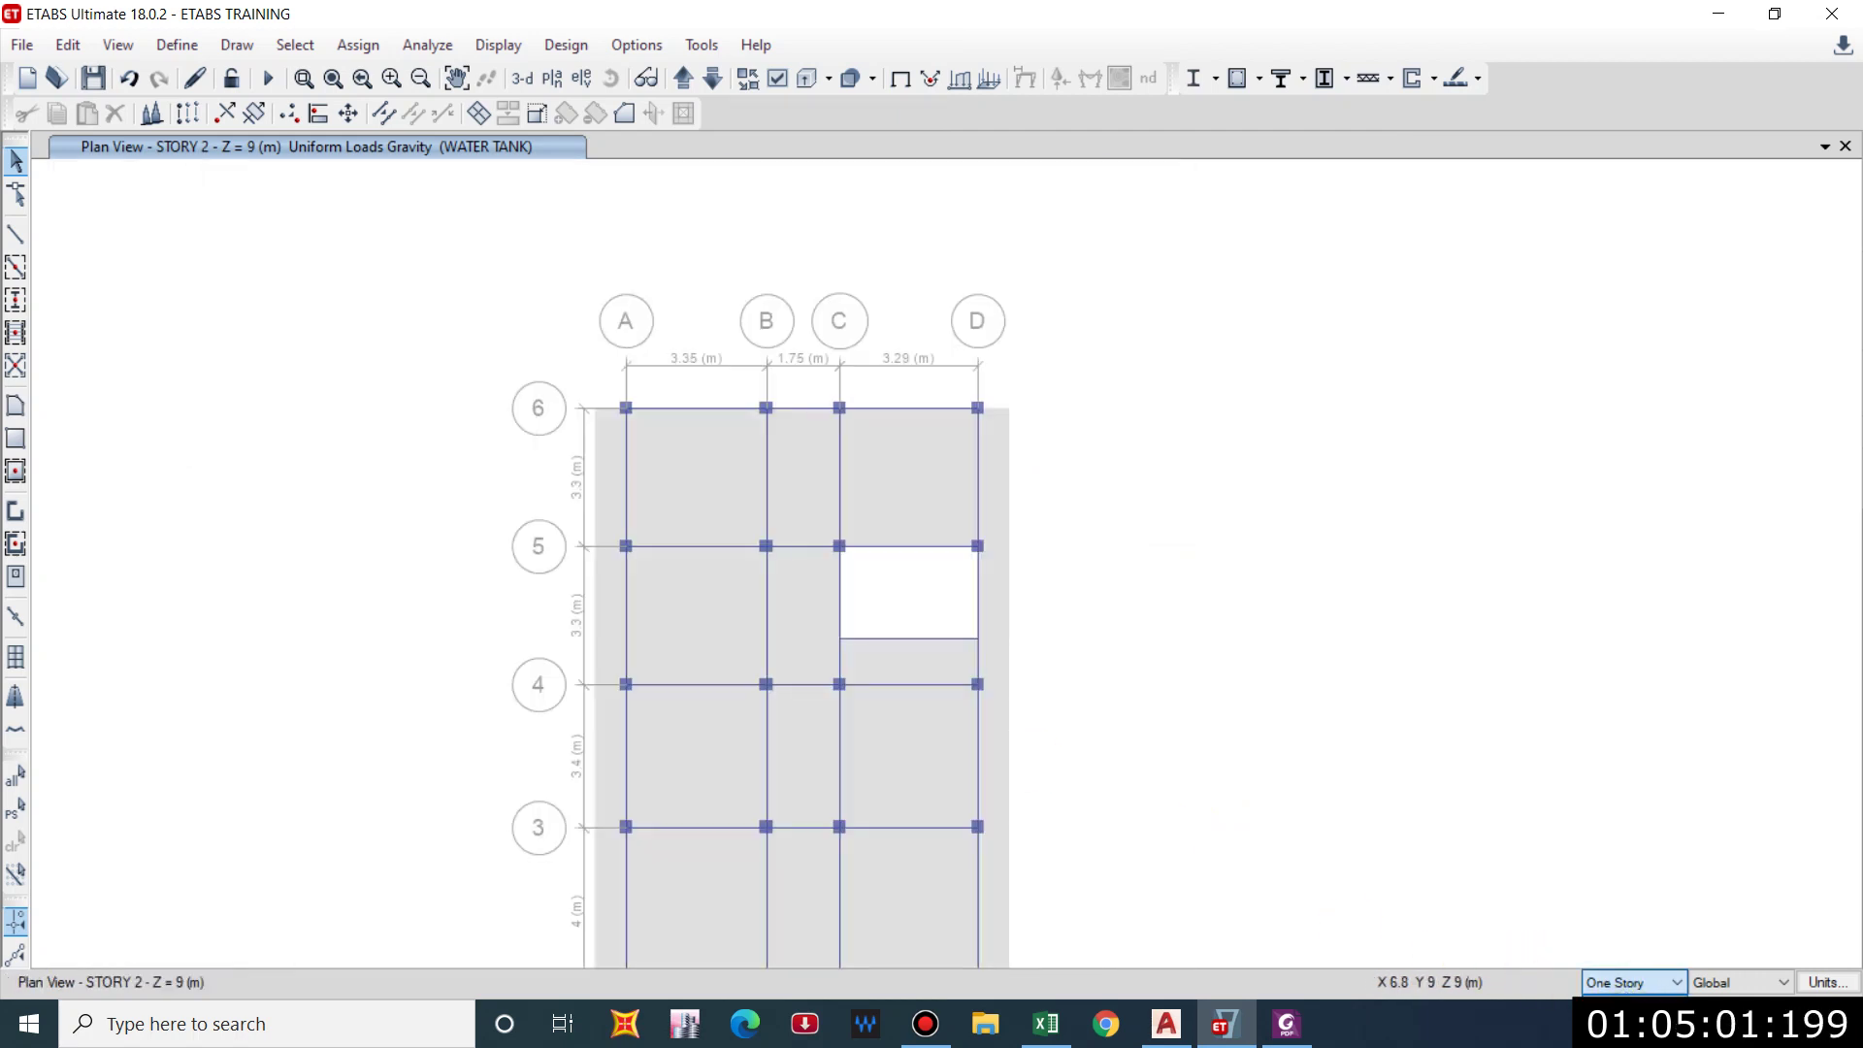
{"action": "left_click", "coordinate": [1616, 1021]}
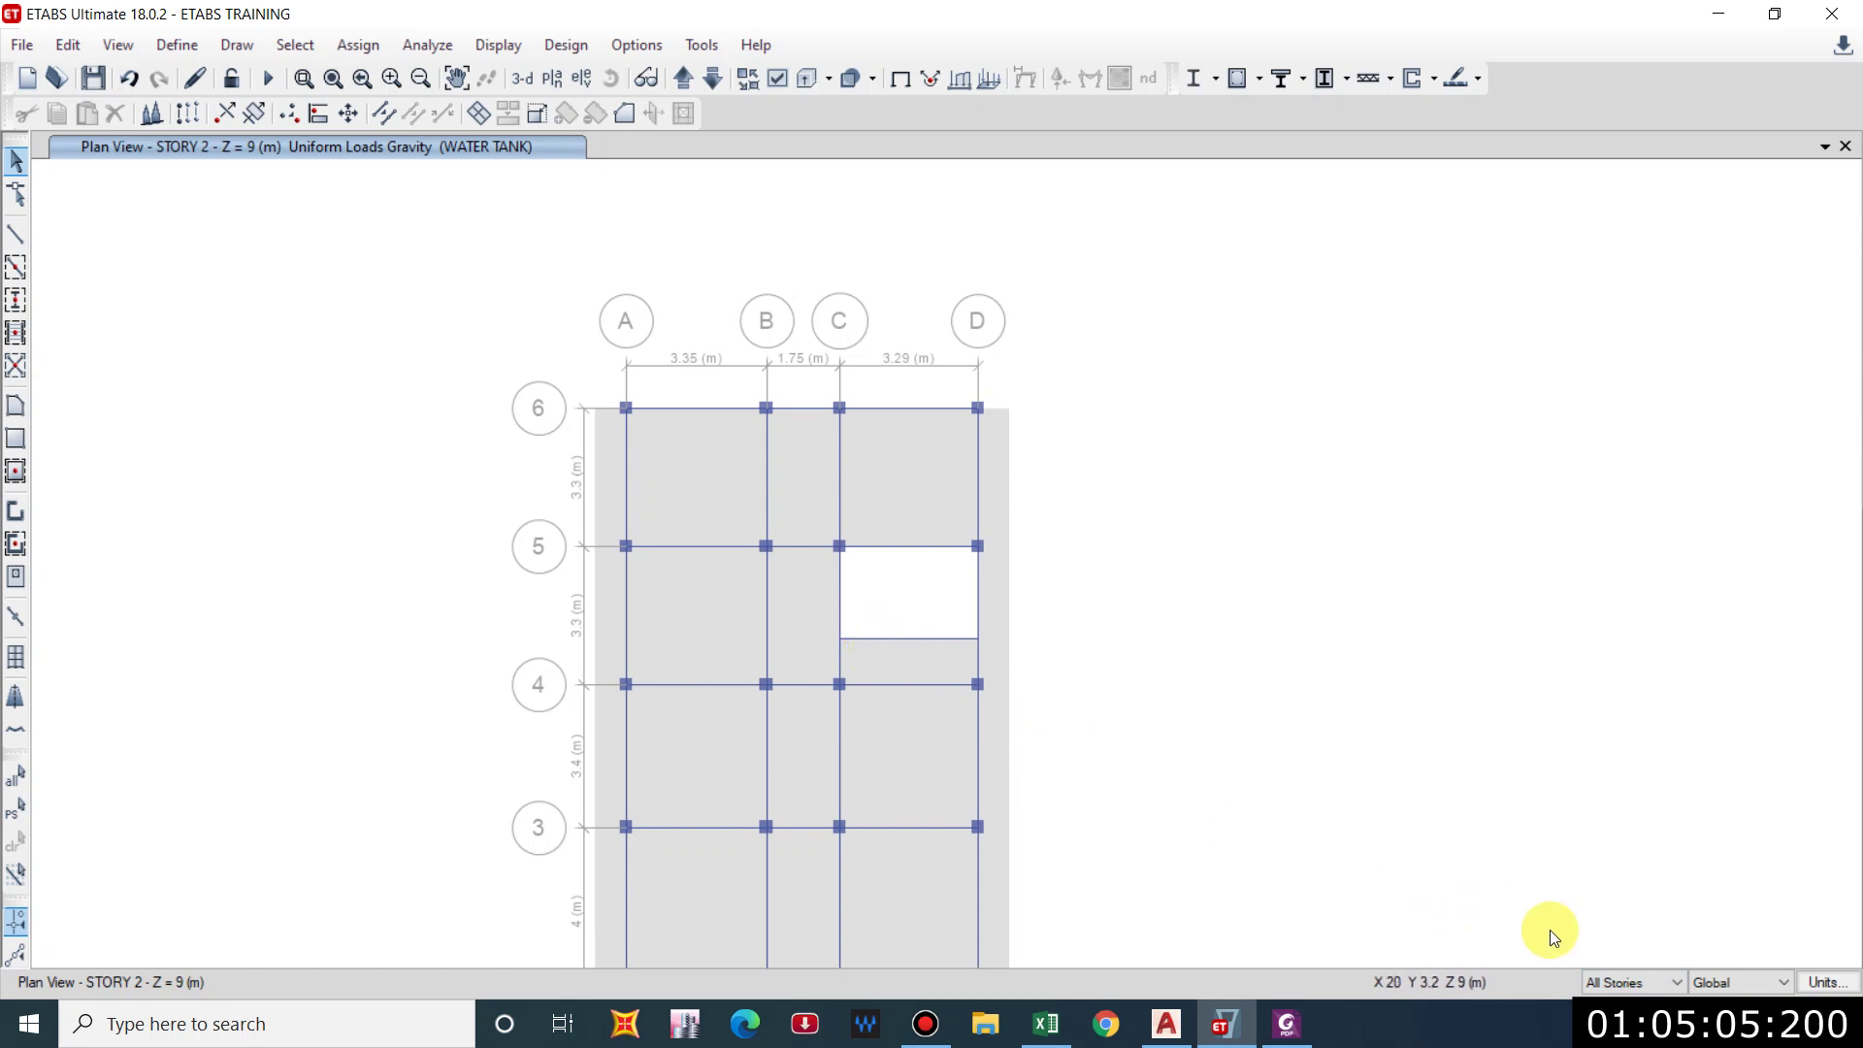
{"action": "left_click", "coordinate": [1640, 982]}
{"action": "left_click", "coordinate": [1650, 964]}
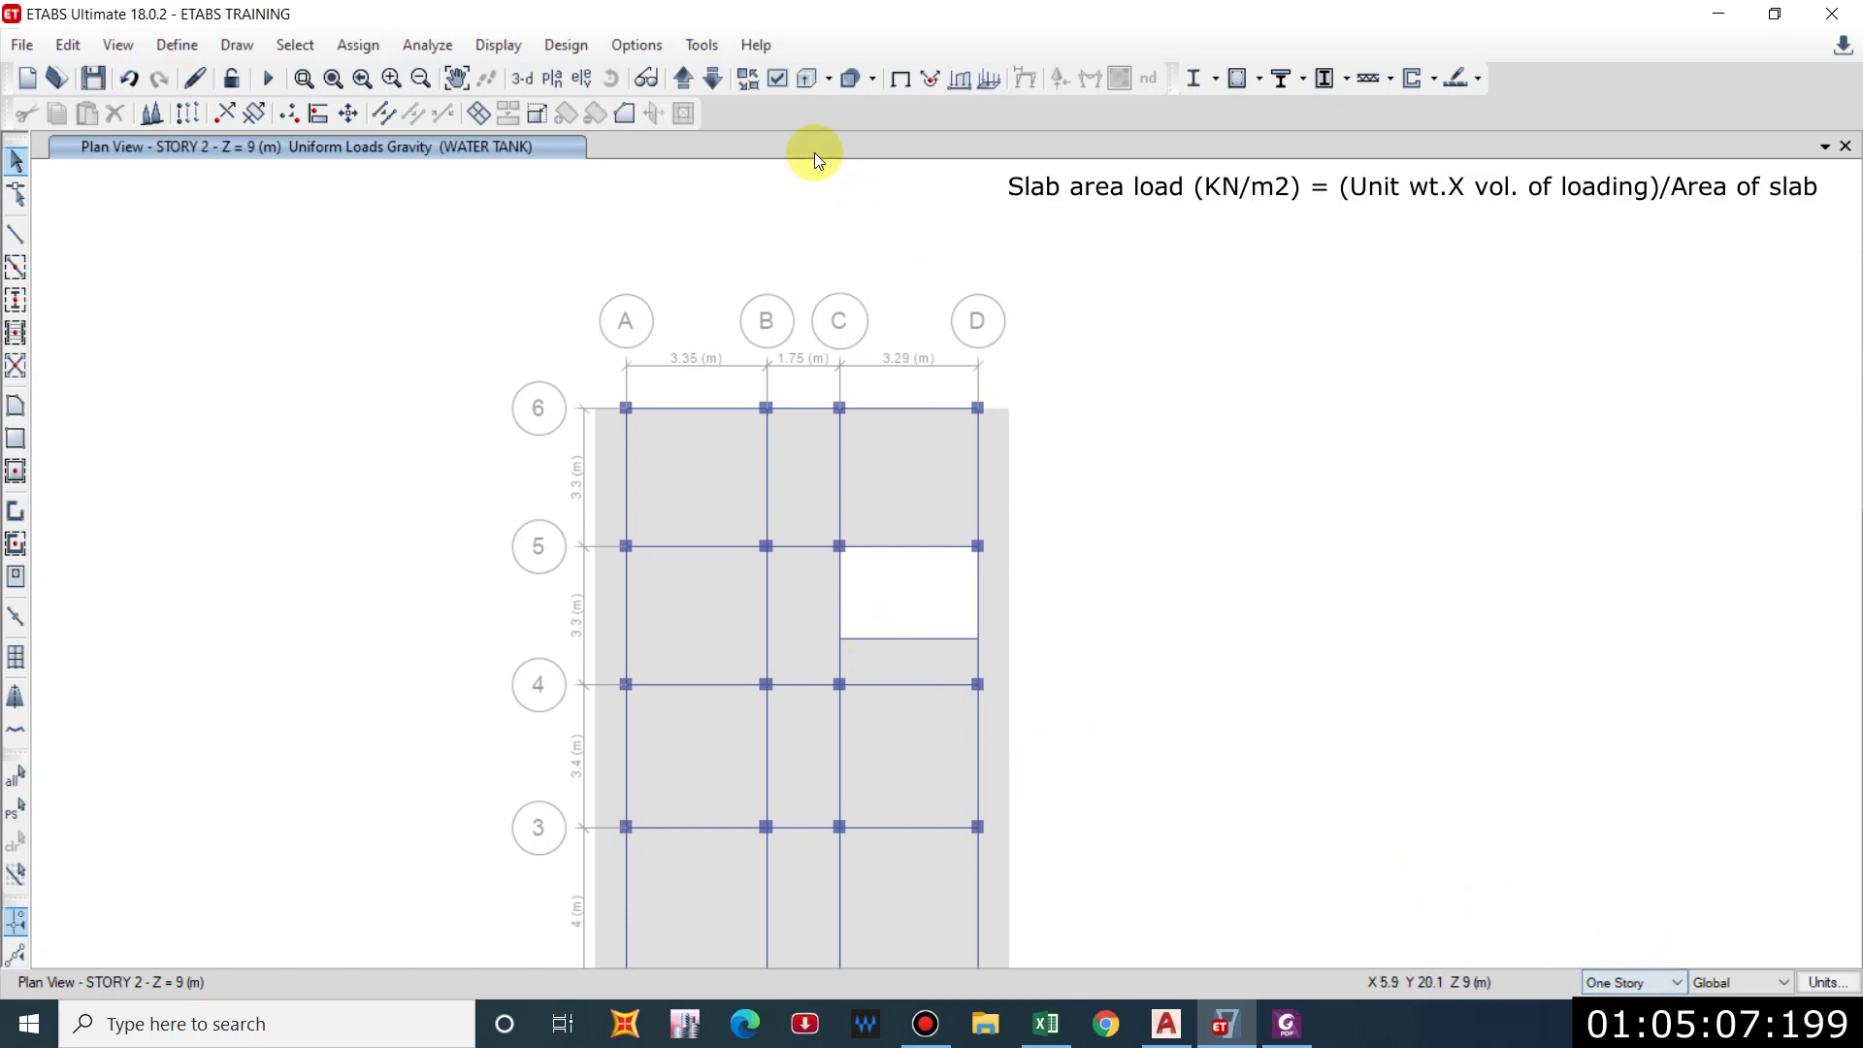
Select the Ground Floor slab strip between grids C–D beside the staircase opening and start a uniform shell load assignment with the int. wall load pattern.
{"action": "left_click", "coordinate": [677, 78]}
{"action": "left_click", "coordinate": [677, 80]}
{"action": "left_click", "coordinate": [677, 79]}
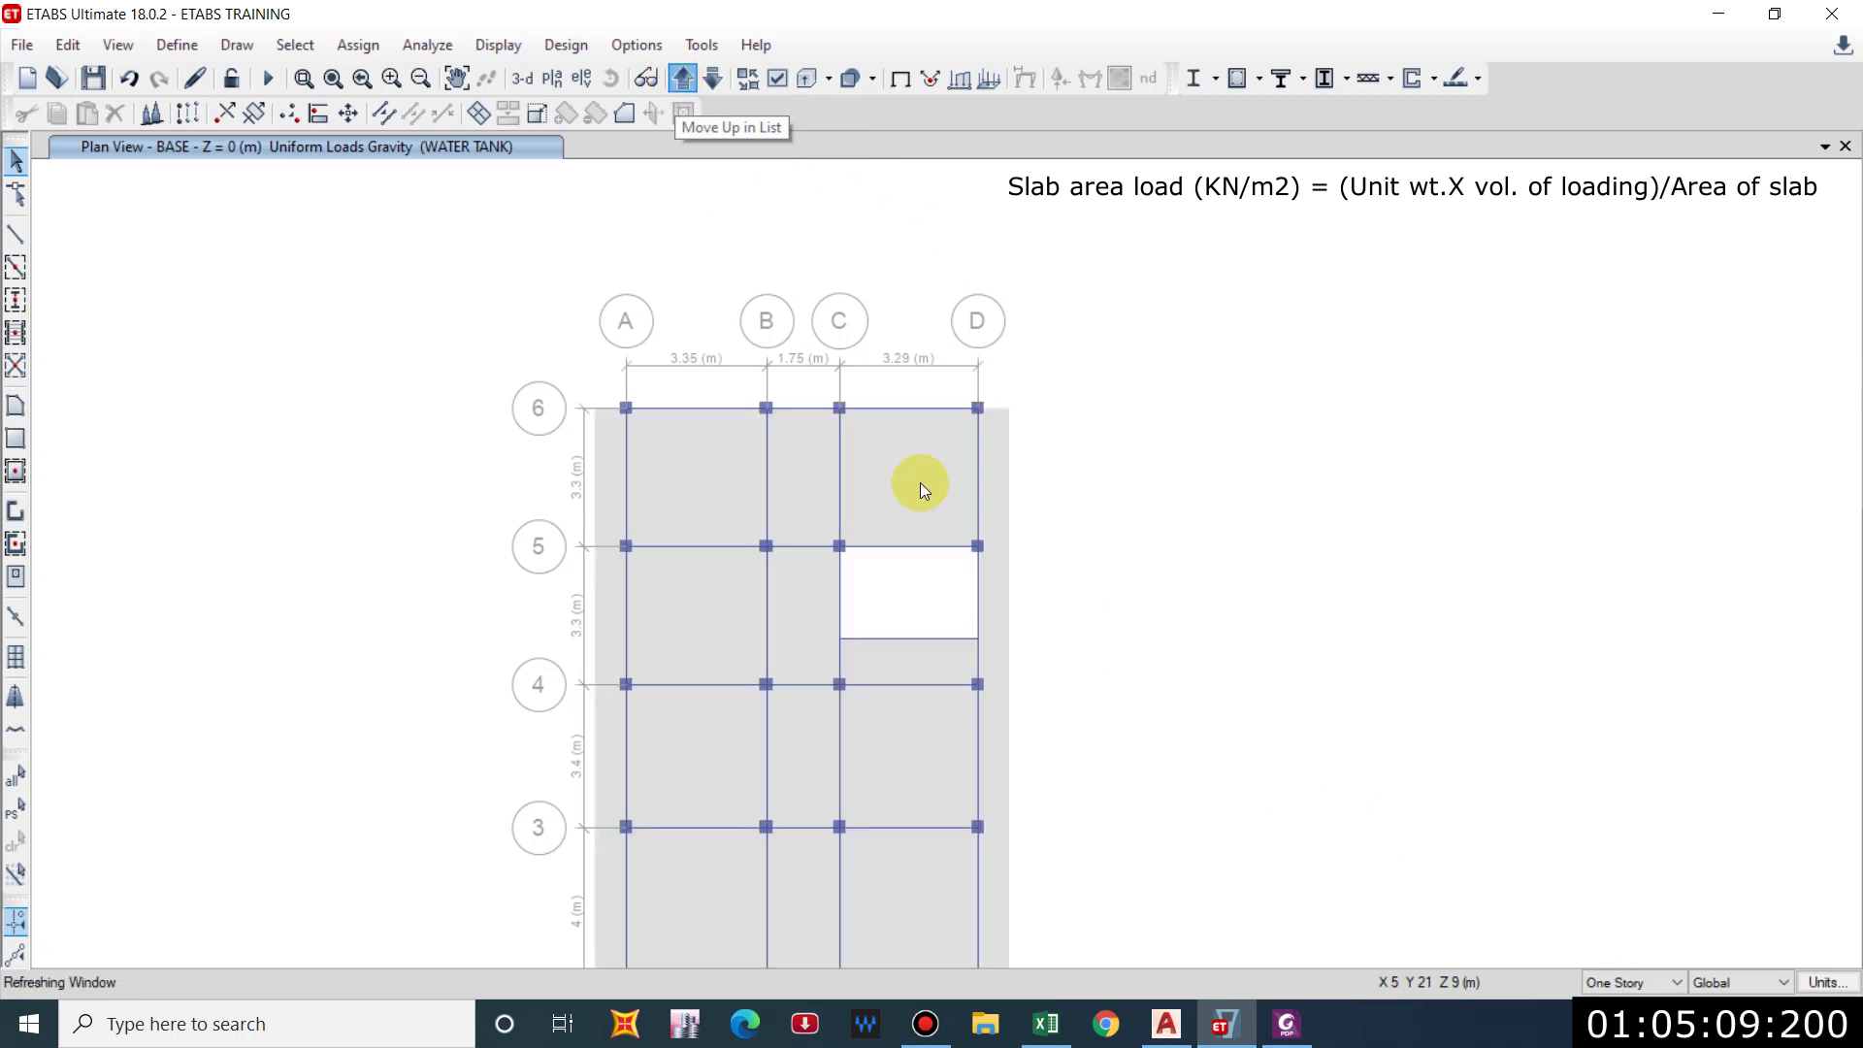
{"action": "left_click", "coordinate": [899, 667]}
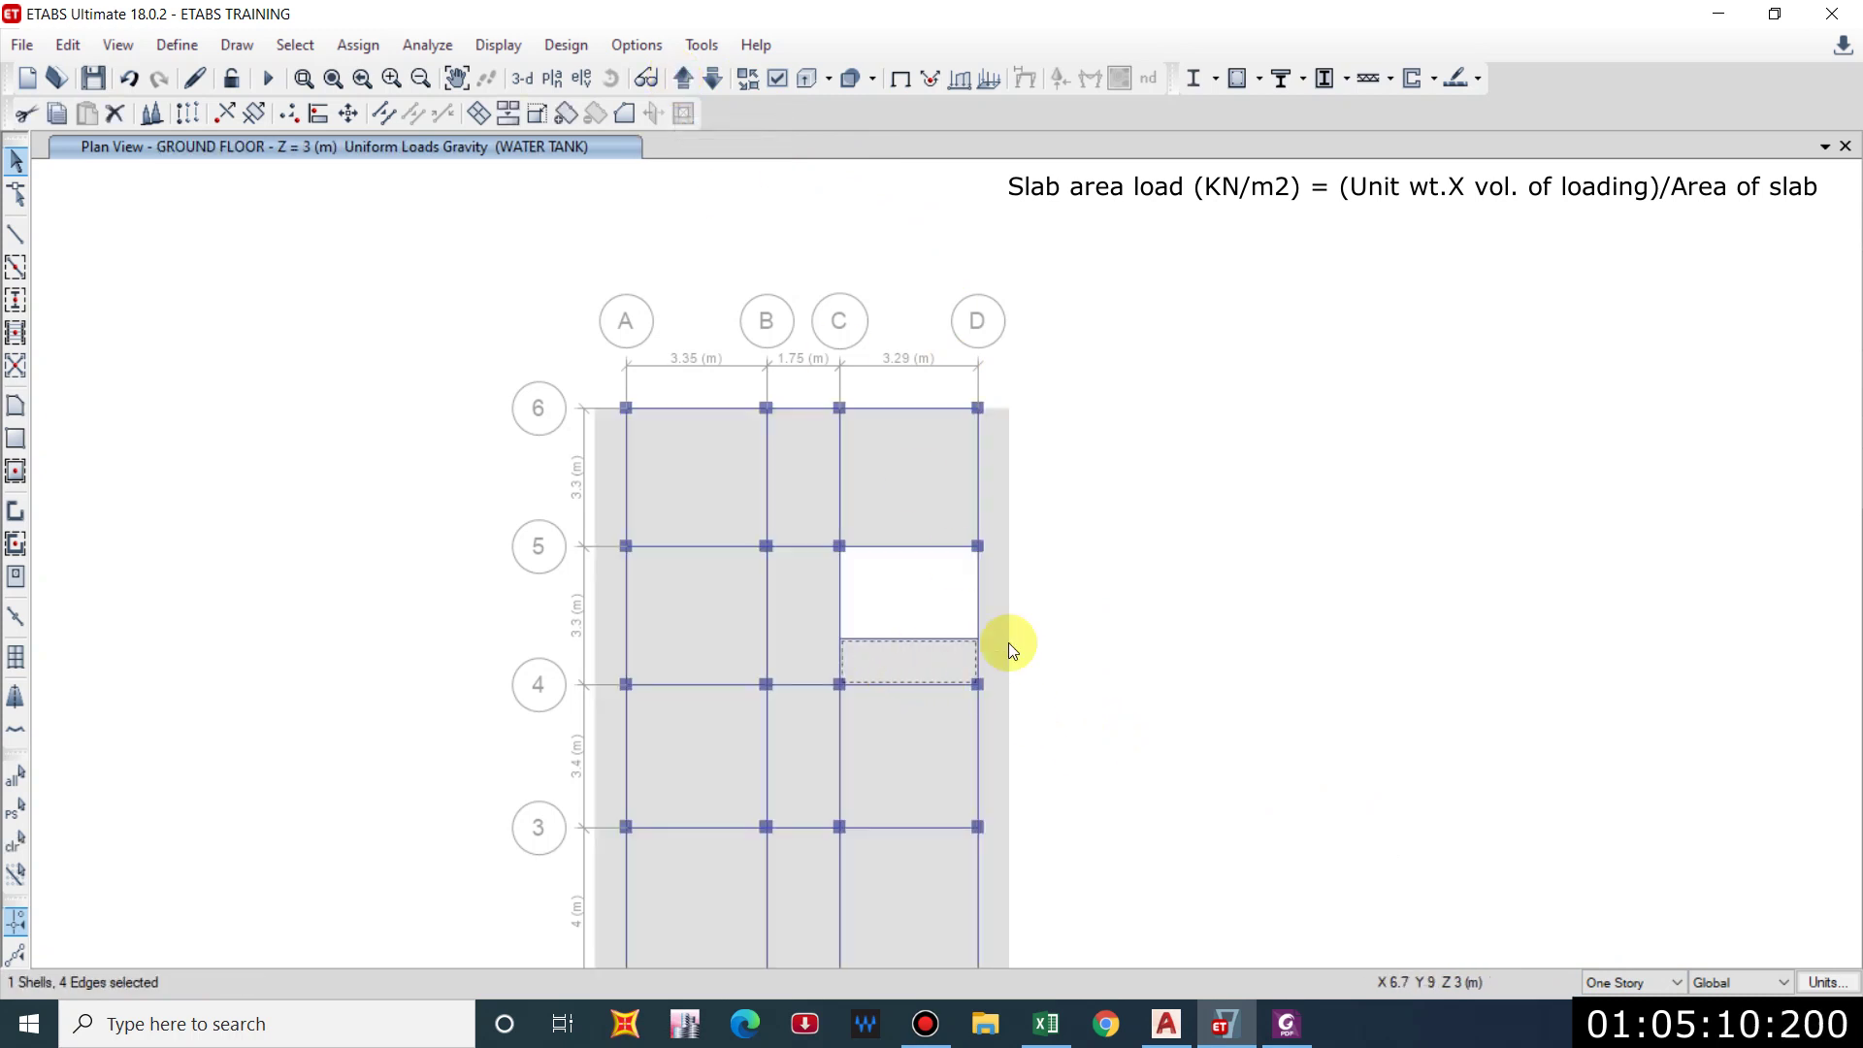
{"action": "left_click", "coordinate": [682, 77]}
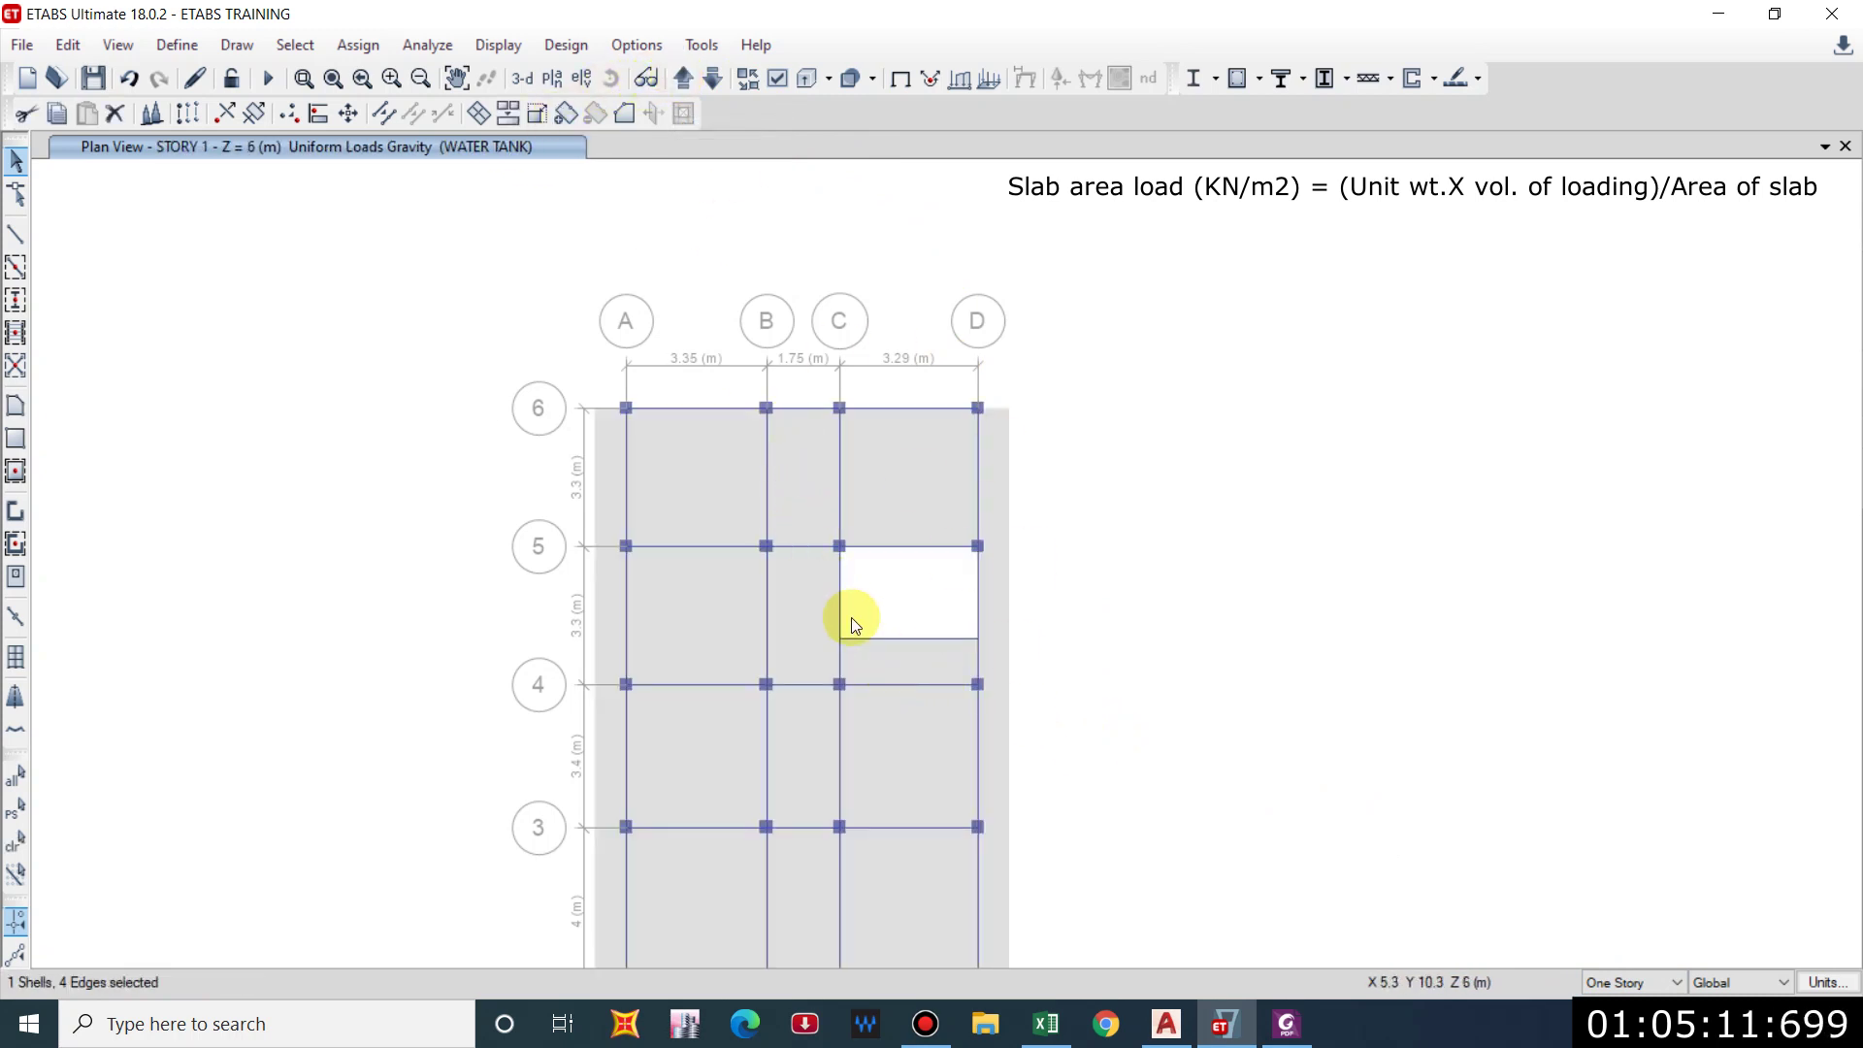
{"action": "left_click", "coordinate": [714, 79]}
{"action": "left_click", "coordinate": [354, 45]}
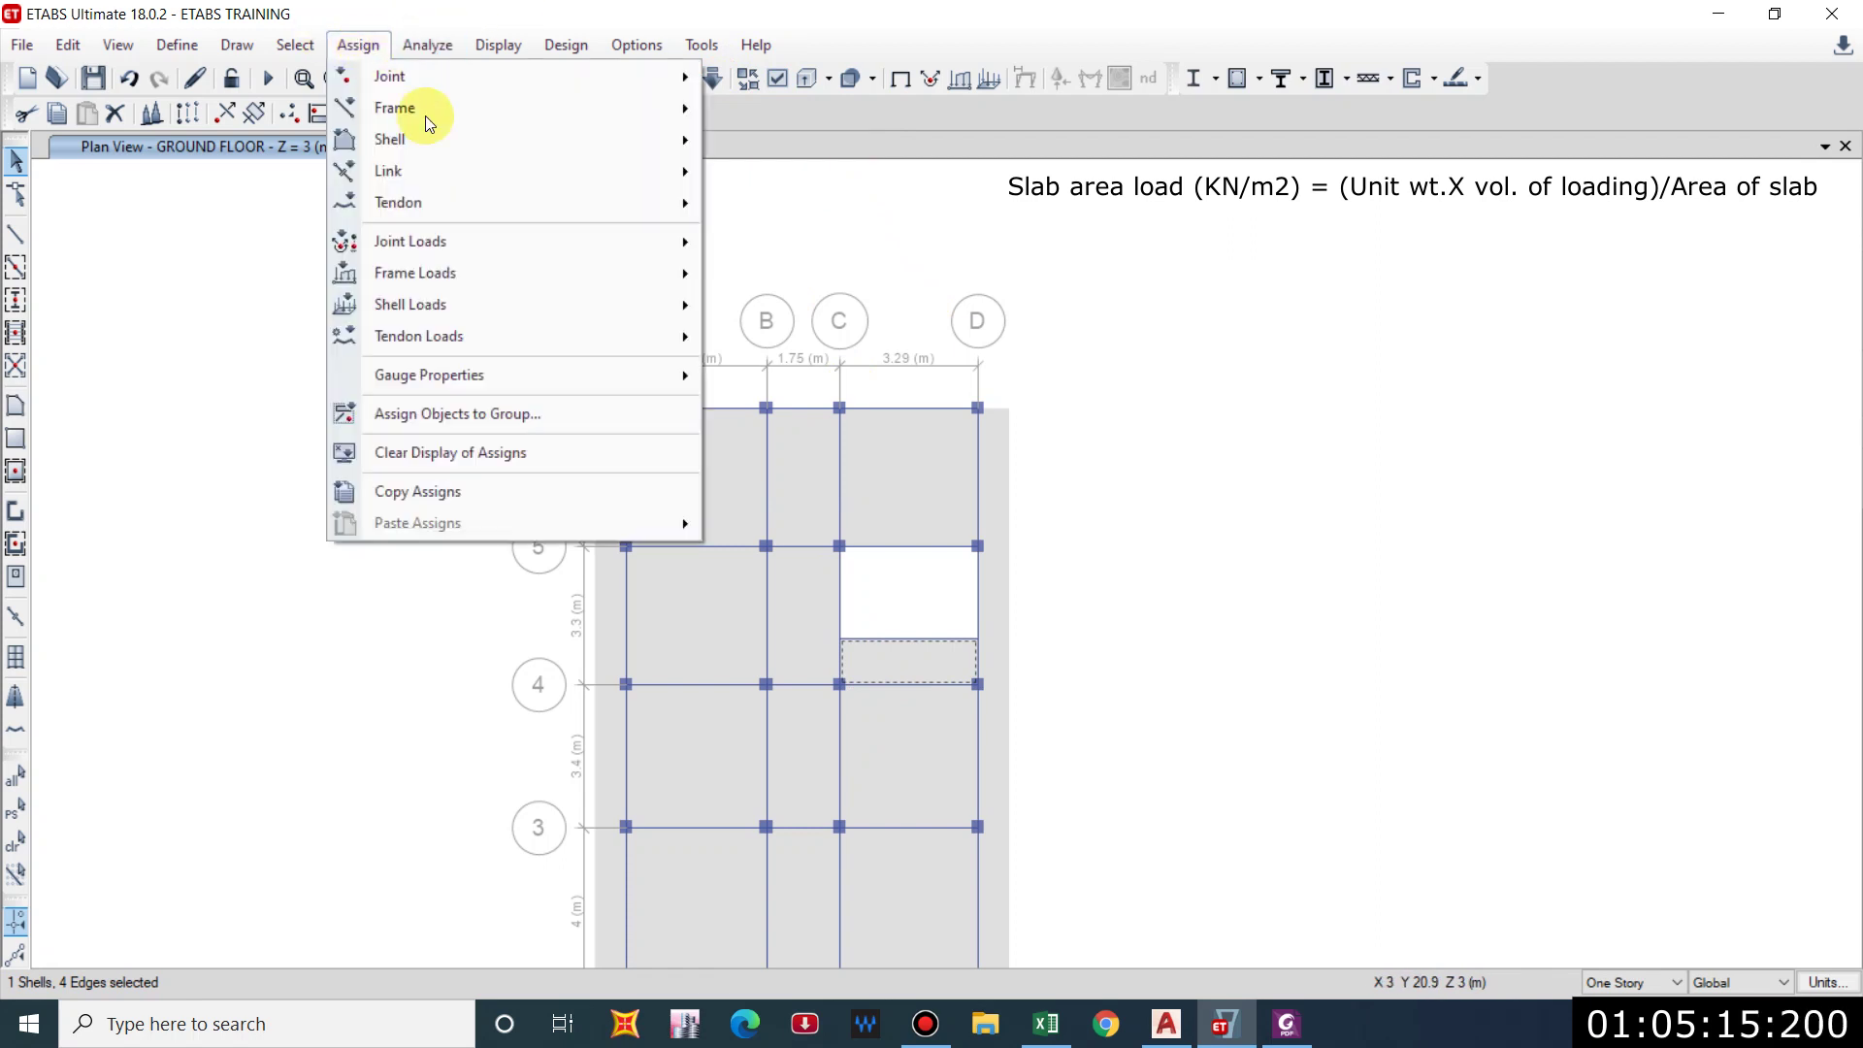
{"action": "mouse_move", "coordinate": [464, 309]}
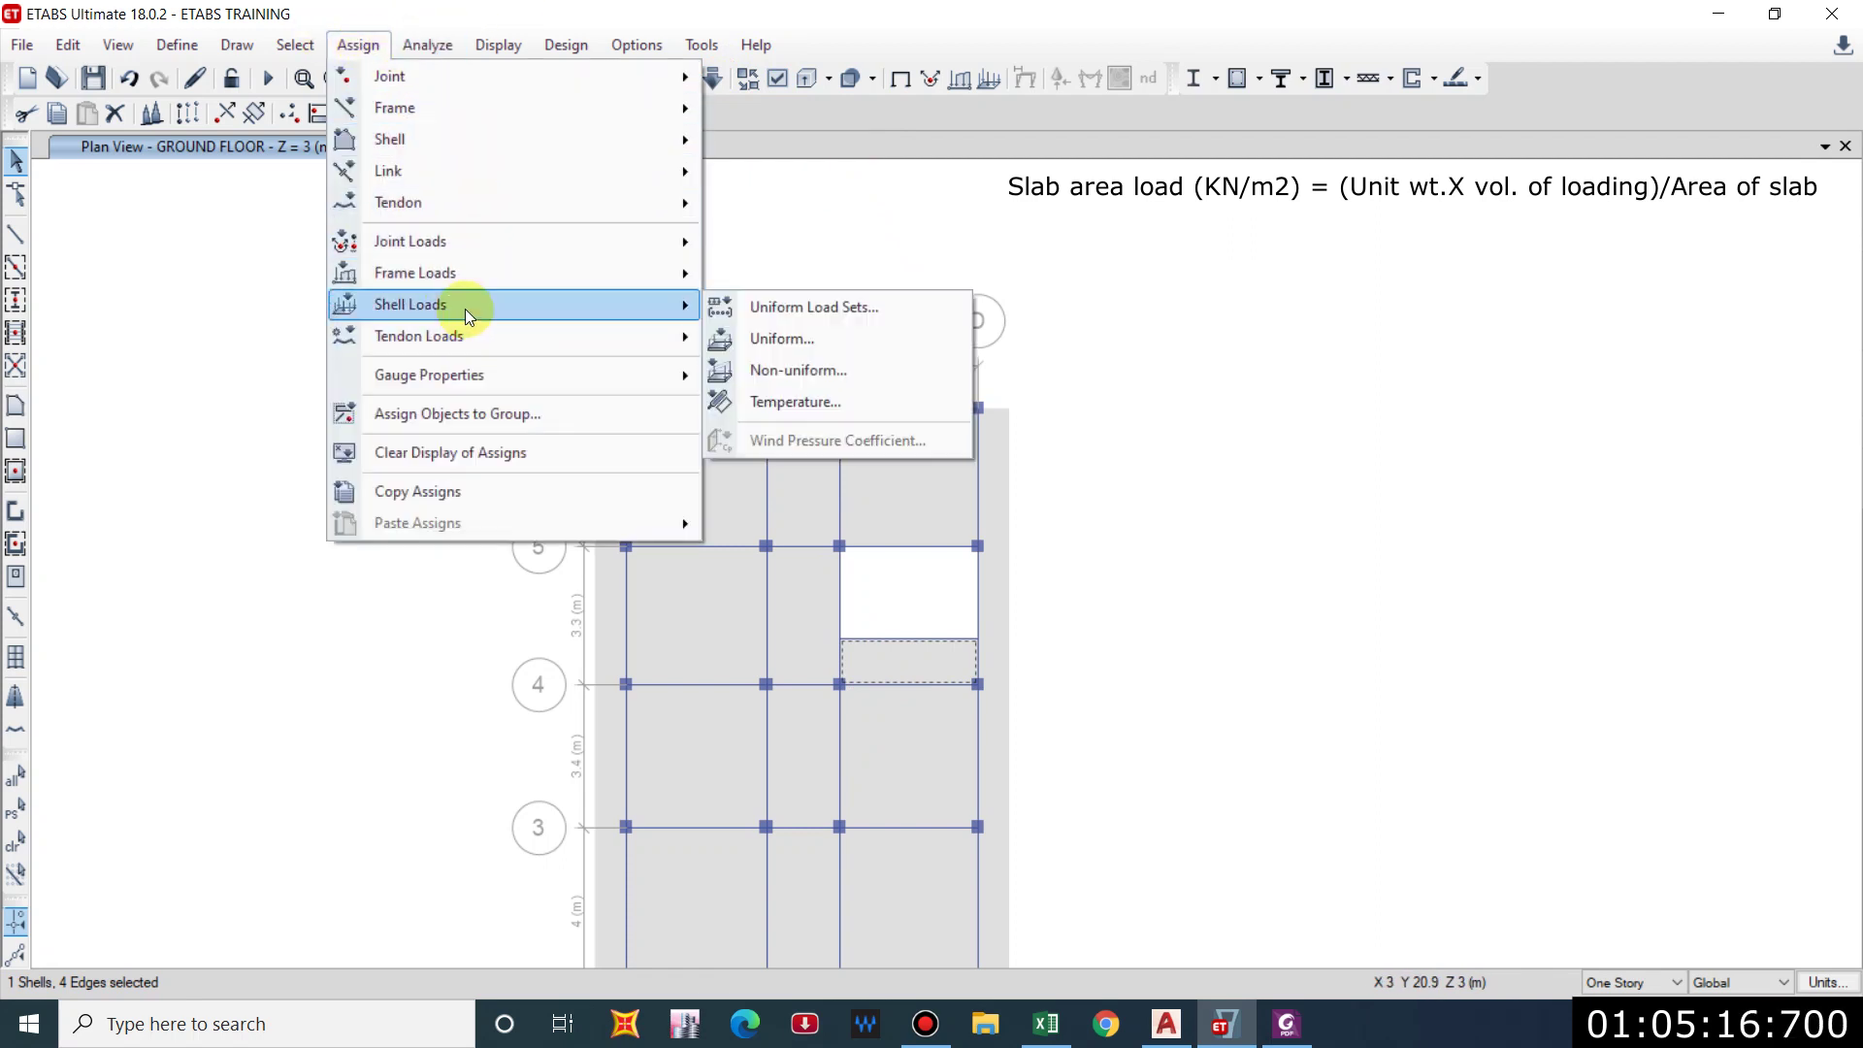
{"action": "left_click", "coordinate": [776, 337]}
{"action": "left_click", "coordinate": [1538, 476]}
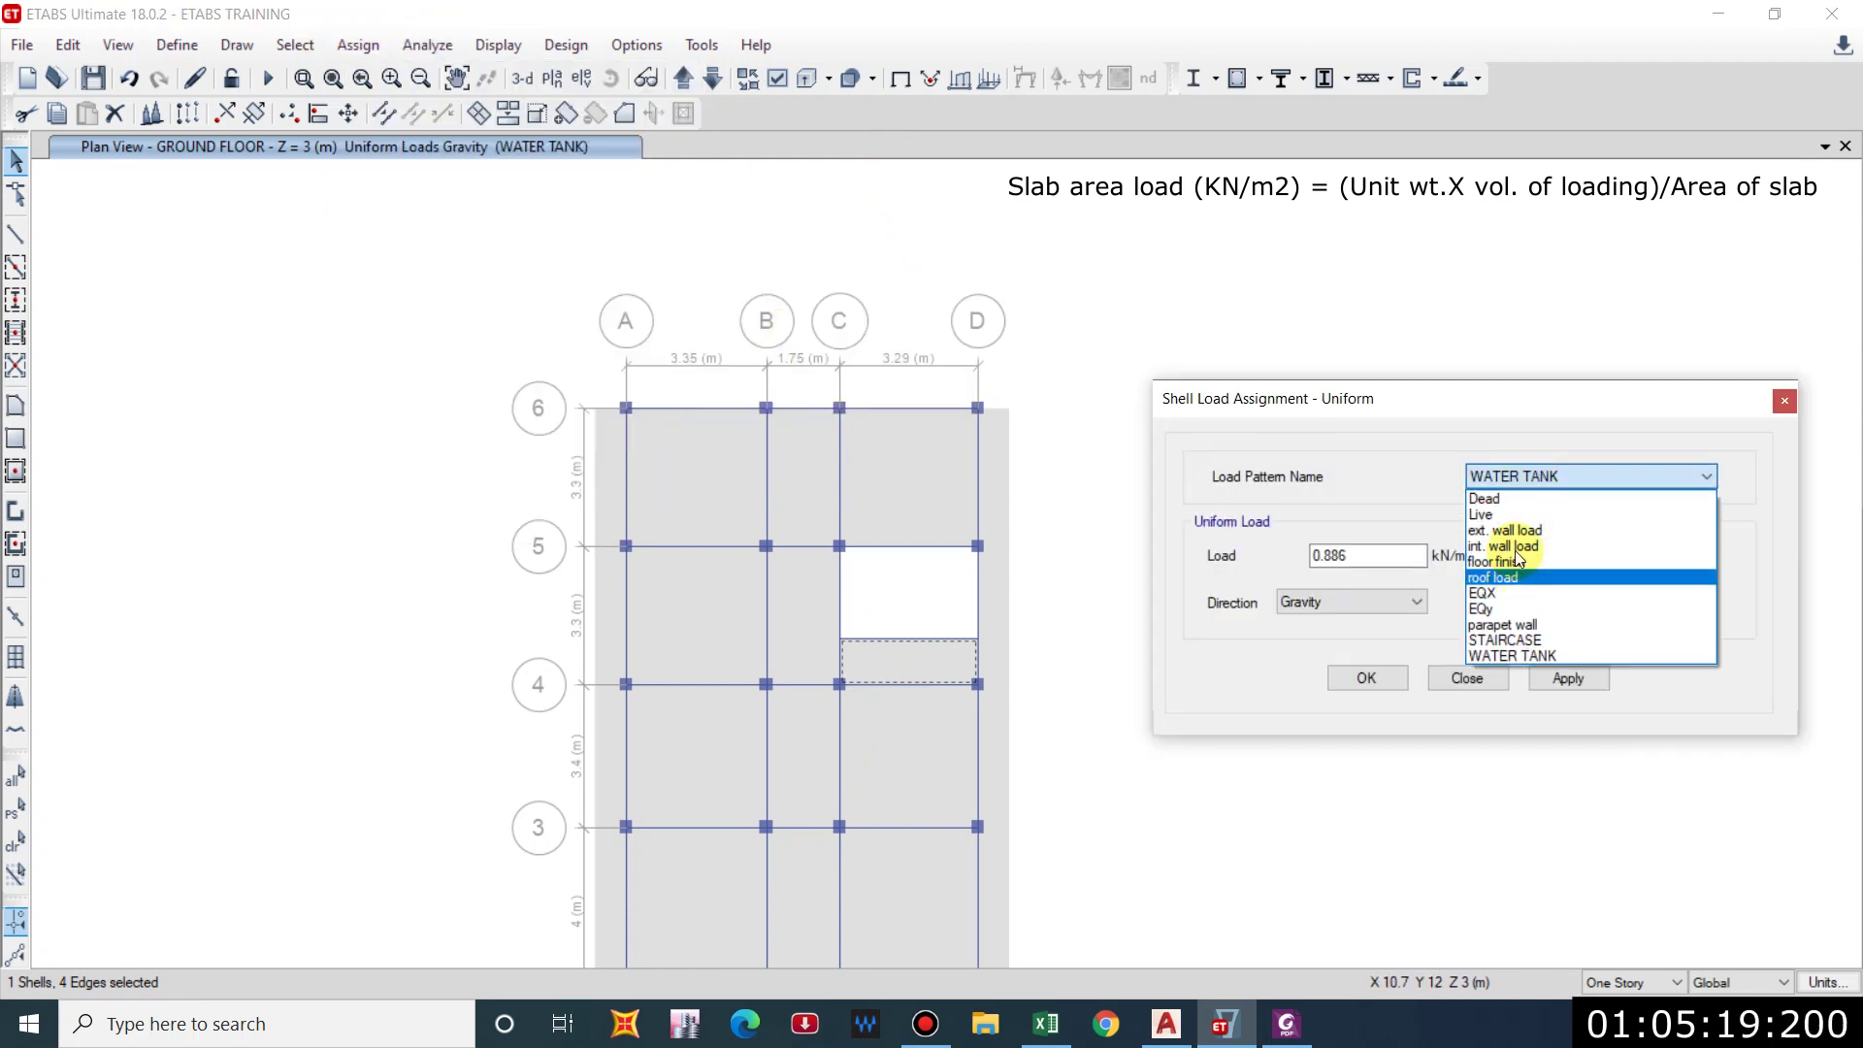
{"action": "left_click", "coordinate": [1514, 540]}
Assign a gravity load of 19*.11*1.1*(3-.125)/(3.29*3.3) kN/m² to the selected Ground Floor slab strip, replacing existing loads.
{"action": "double_click", "coordinate": [1380, 557]}
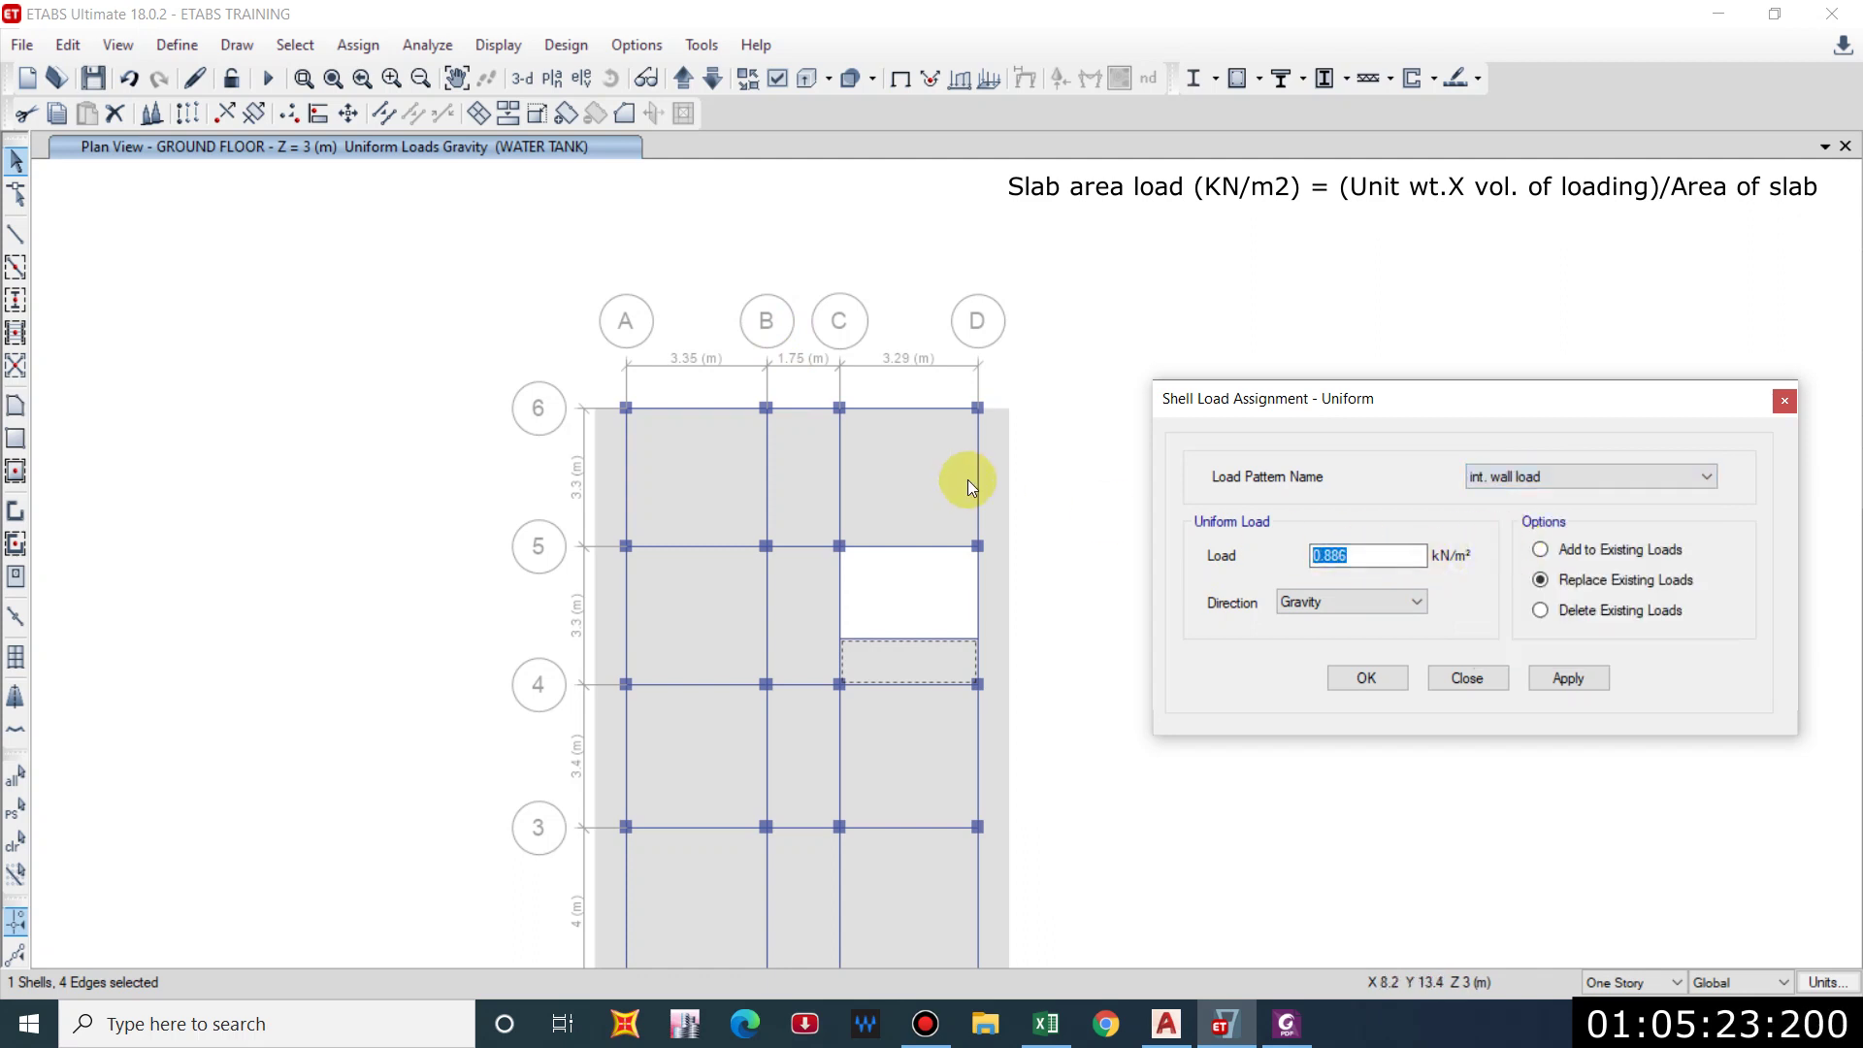
{"action": "type", "text": "19*.11*"}
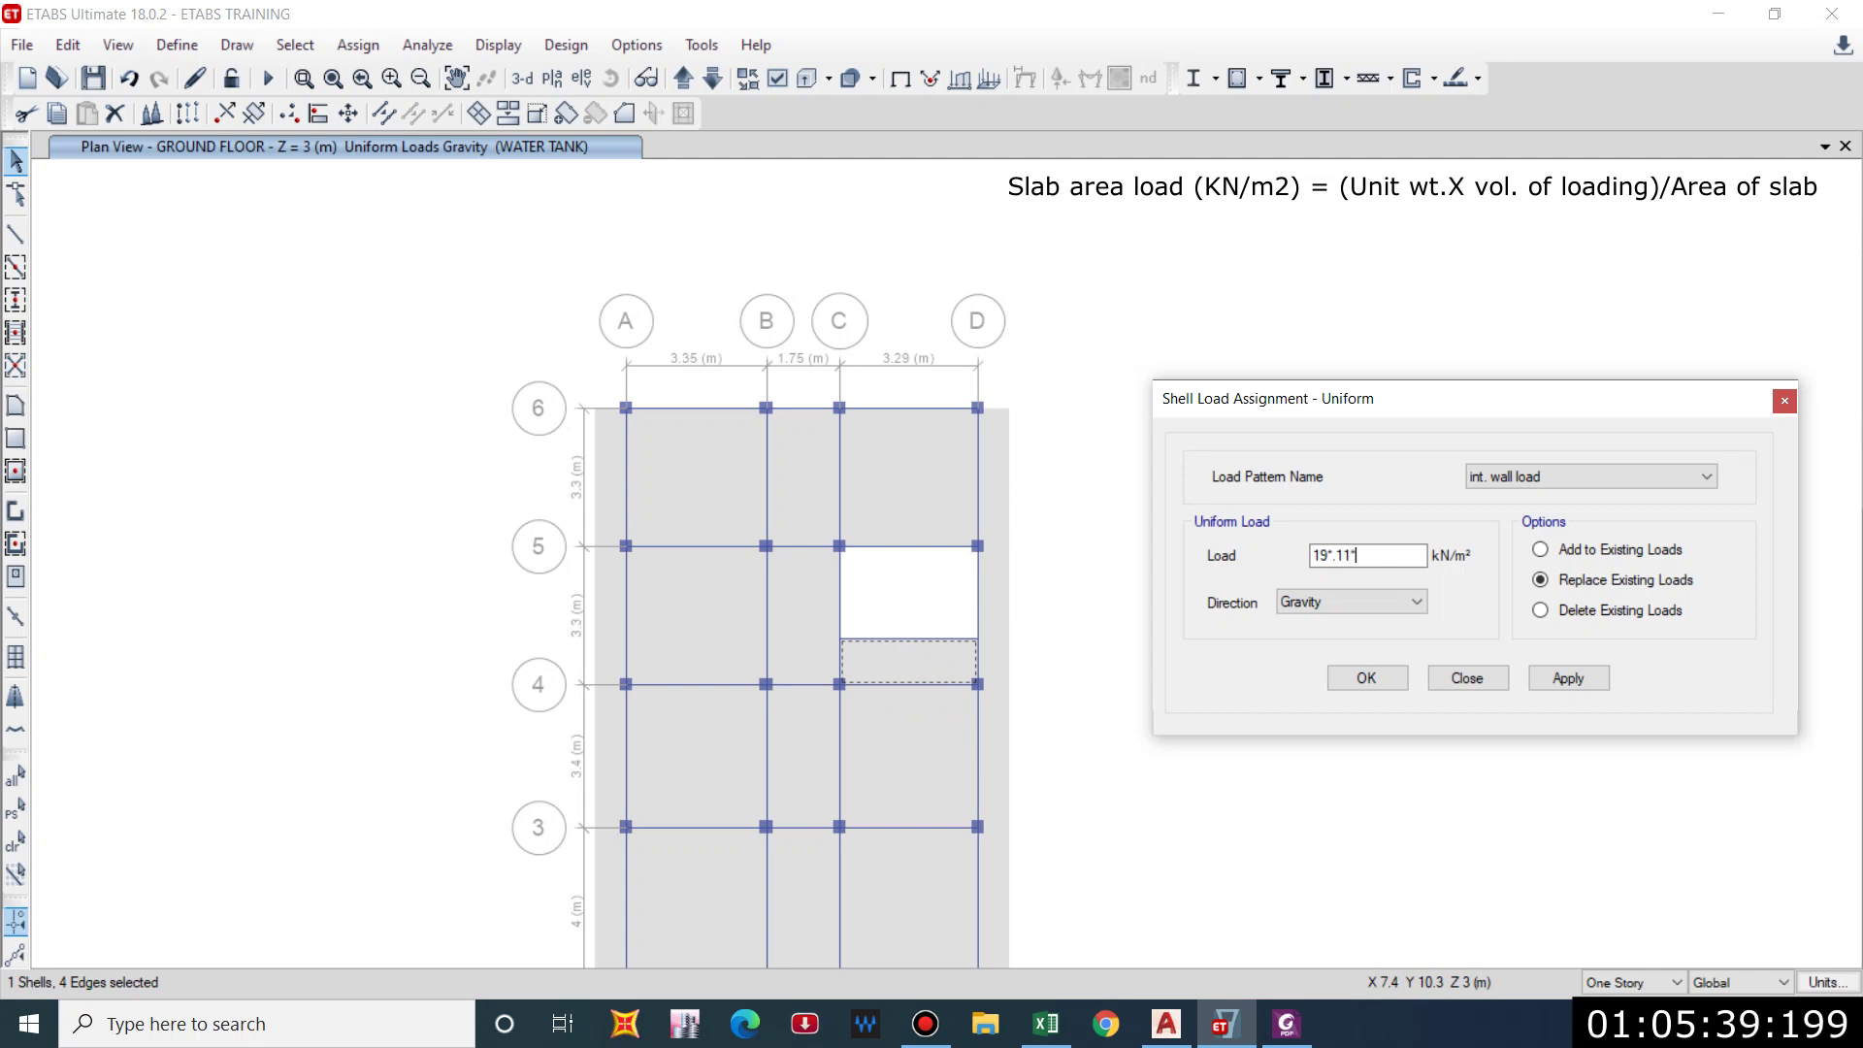
{"action": "type", "text": "1.1*(3-.125"}
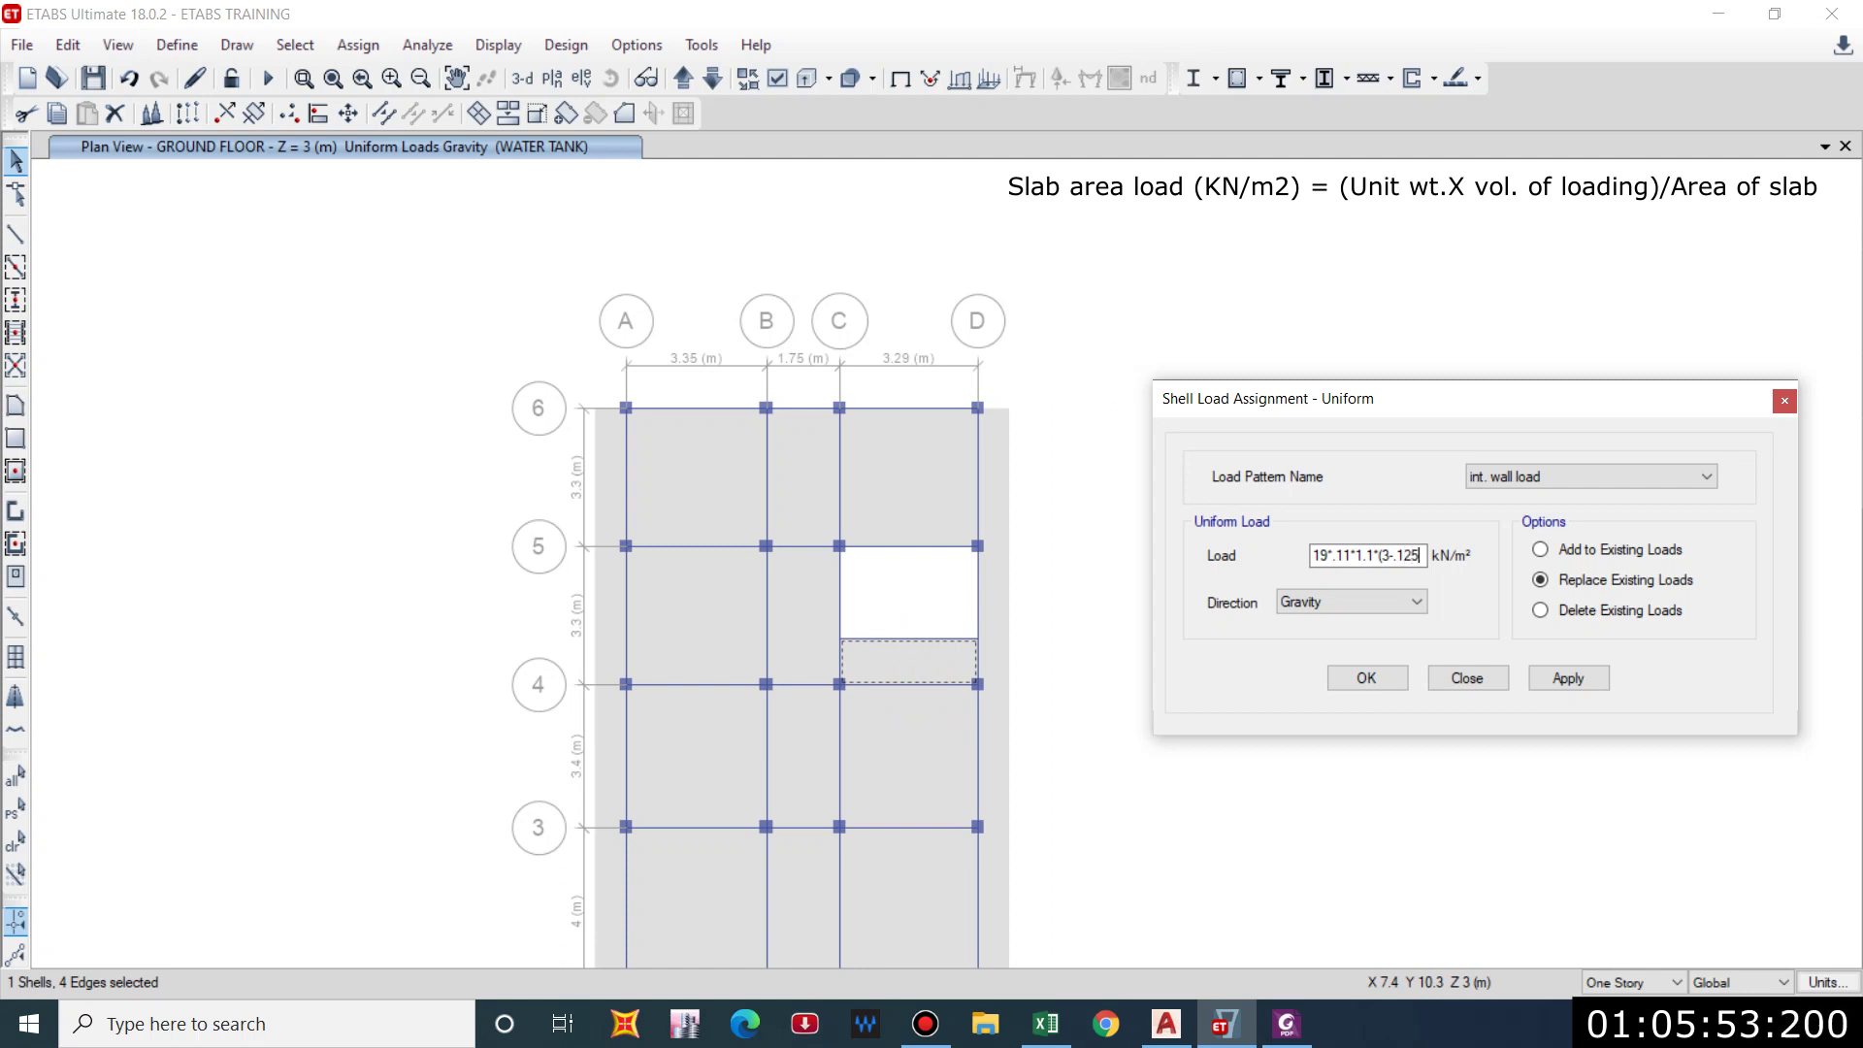
{"action": "type", "text": ")"}
{"action": "left_click", "coordinate": [1322, 556]}
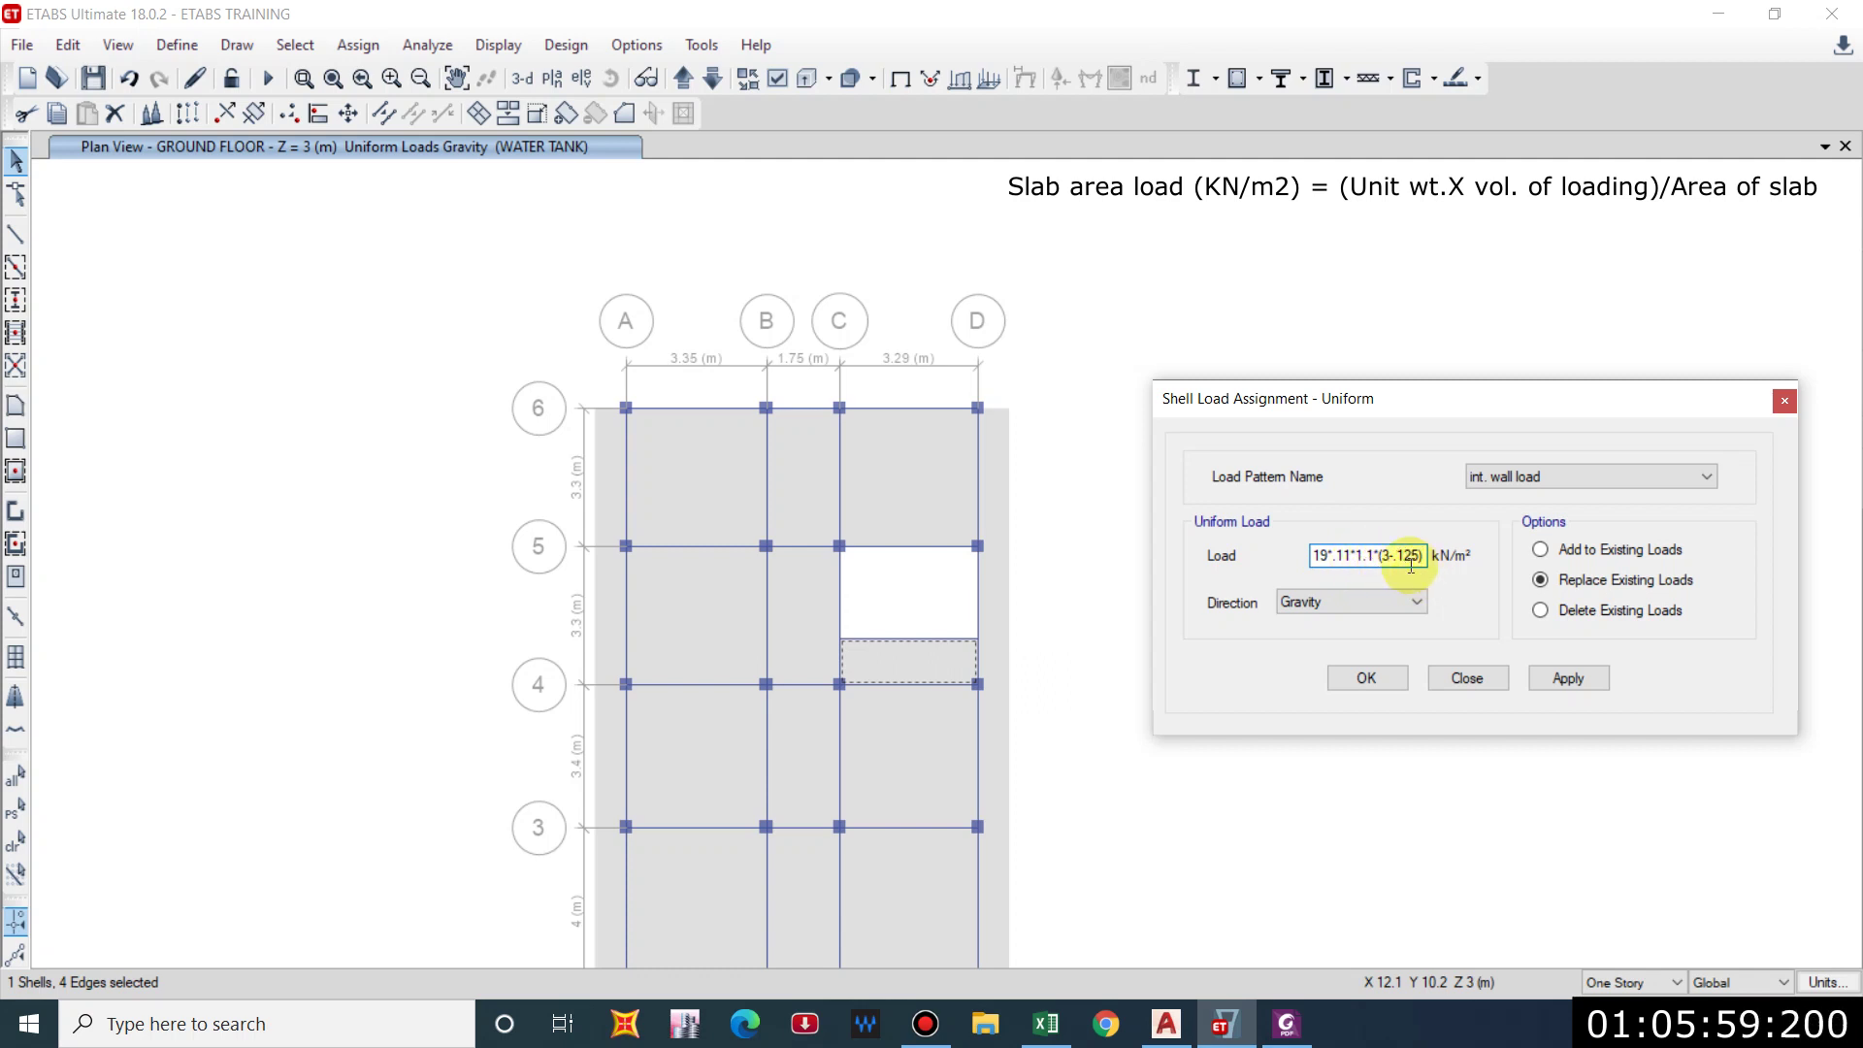
{"action": "type", "text": "/"}
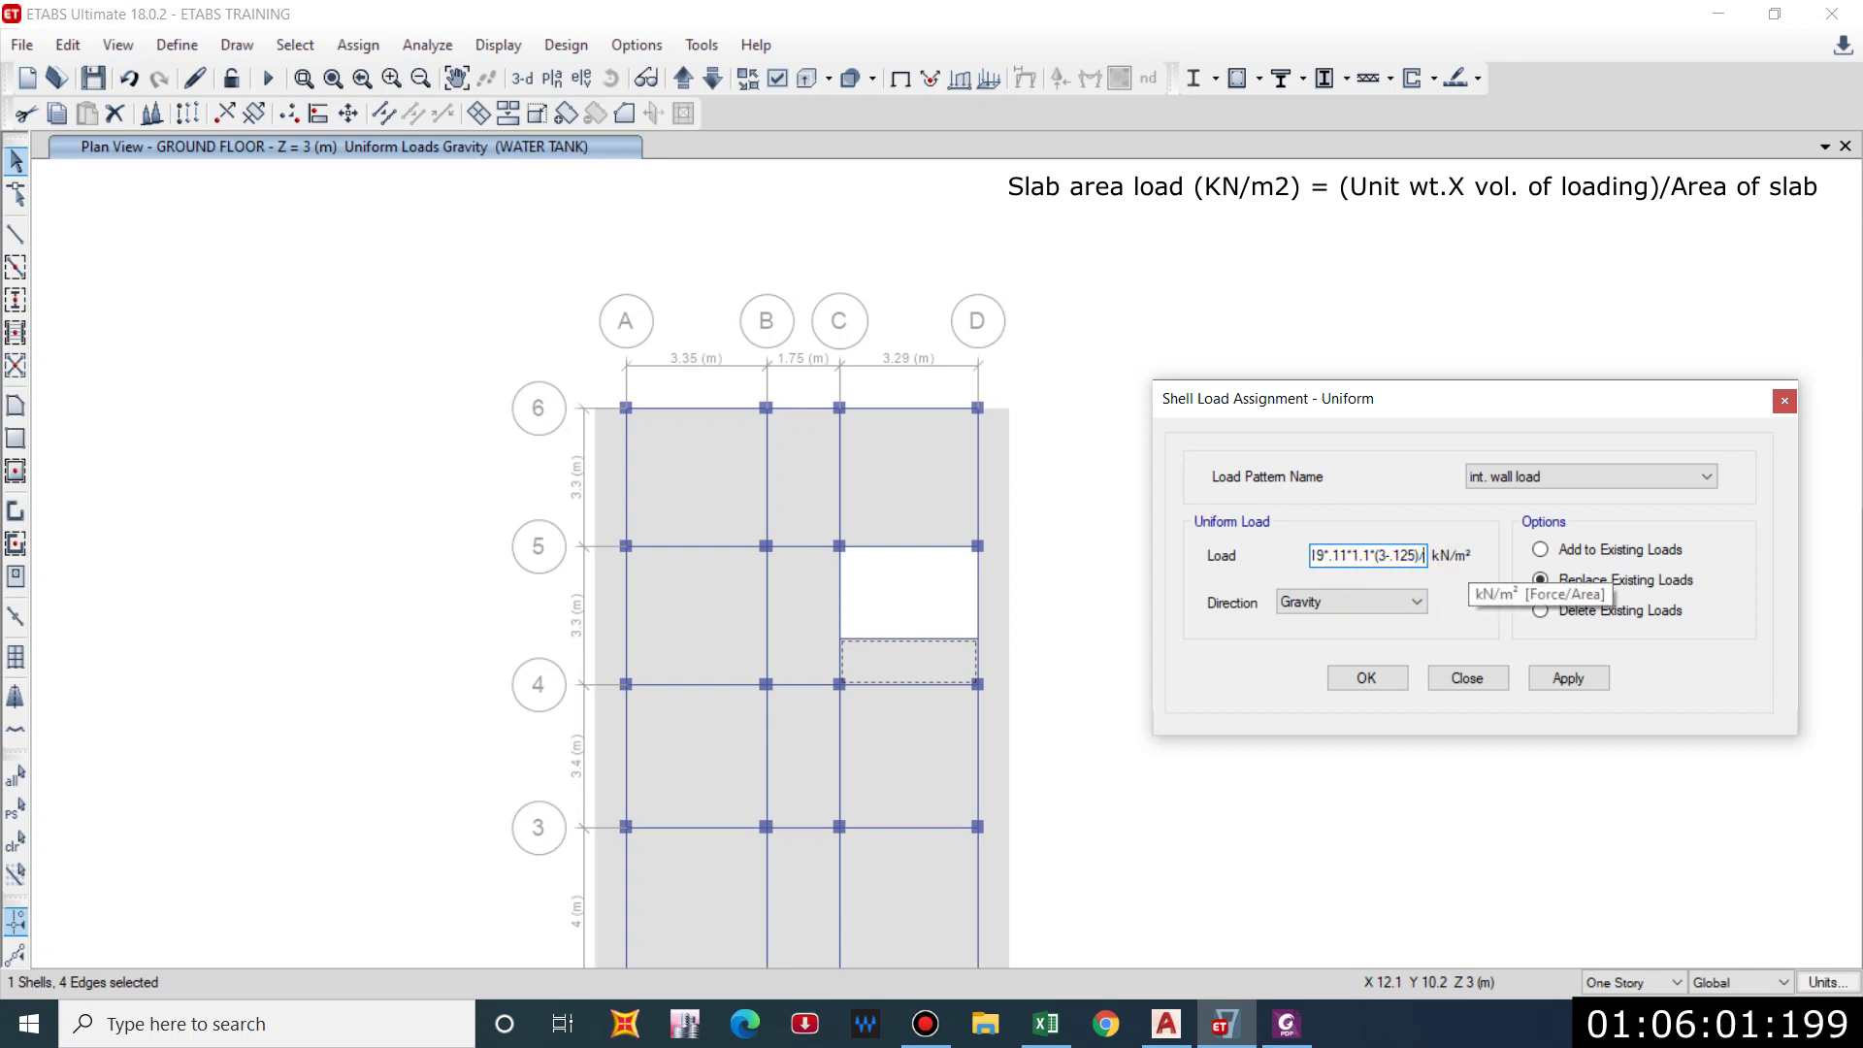
{"action": "type", "text": "("}
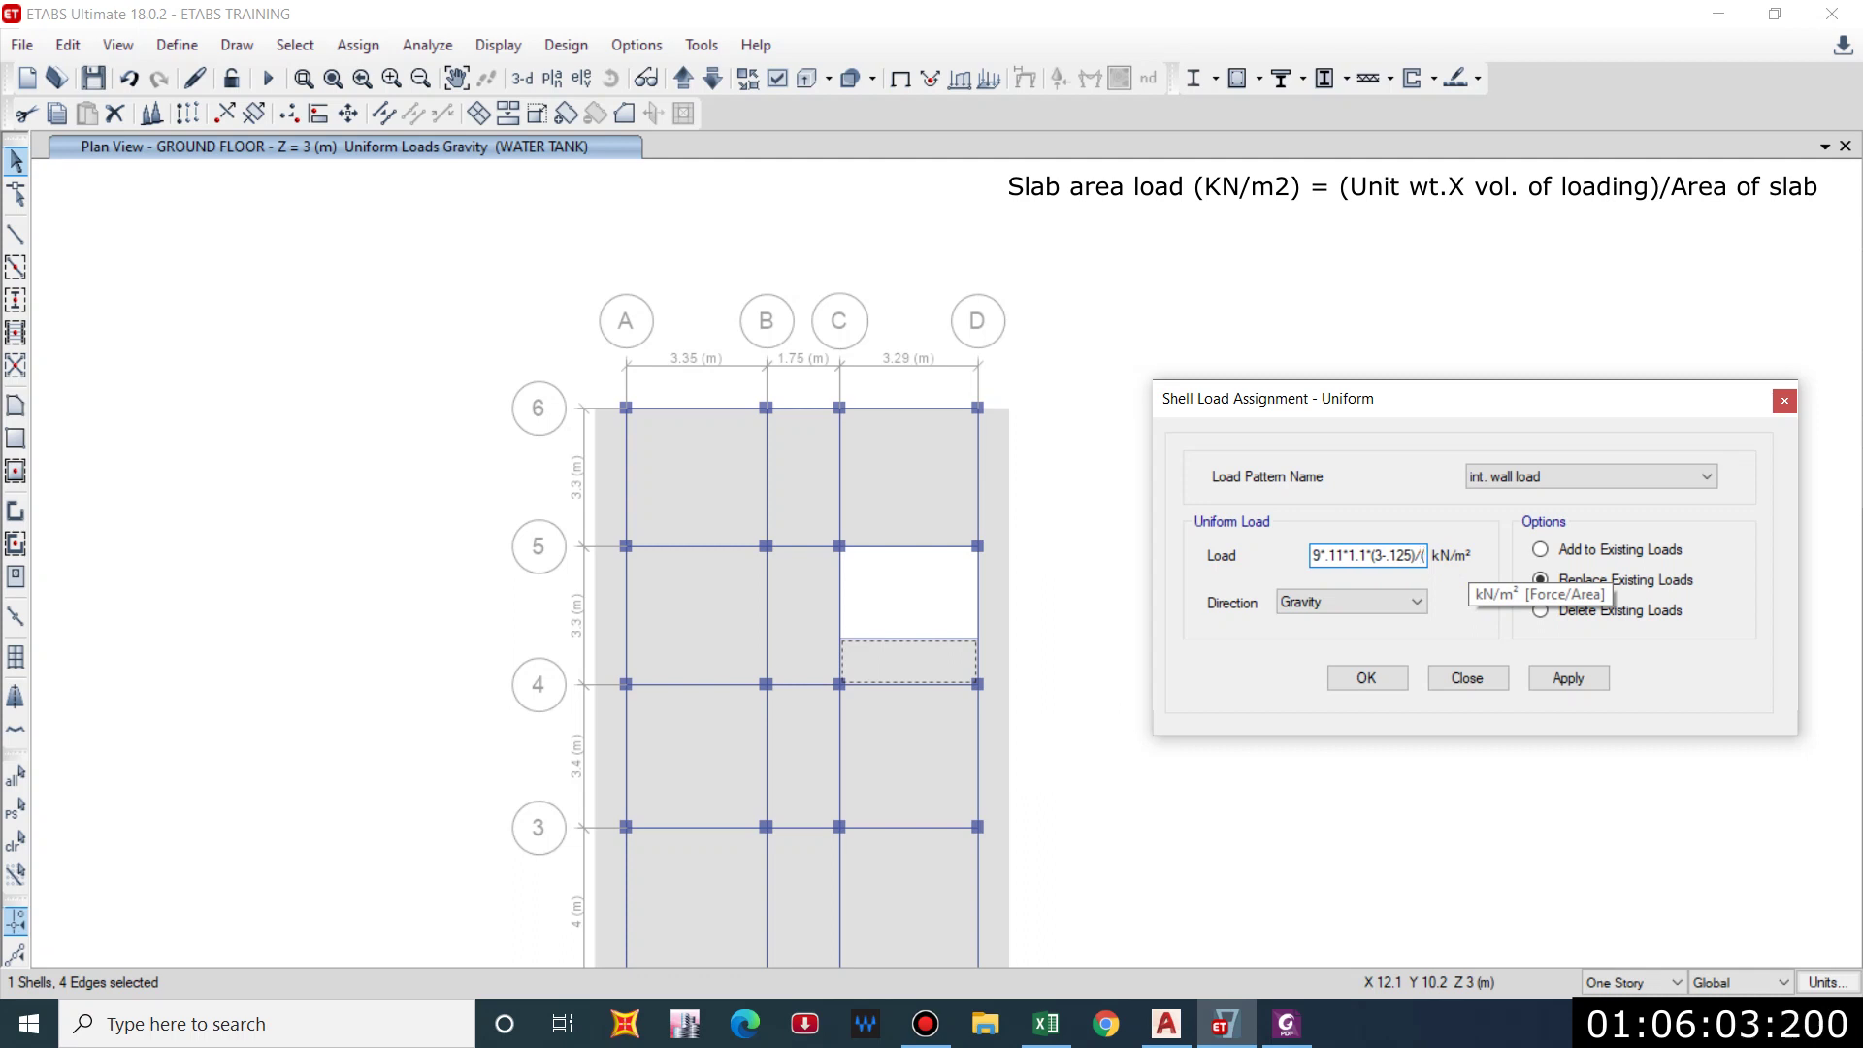
{"action": "type", "text": "3.29*3."}
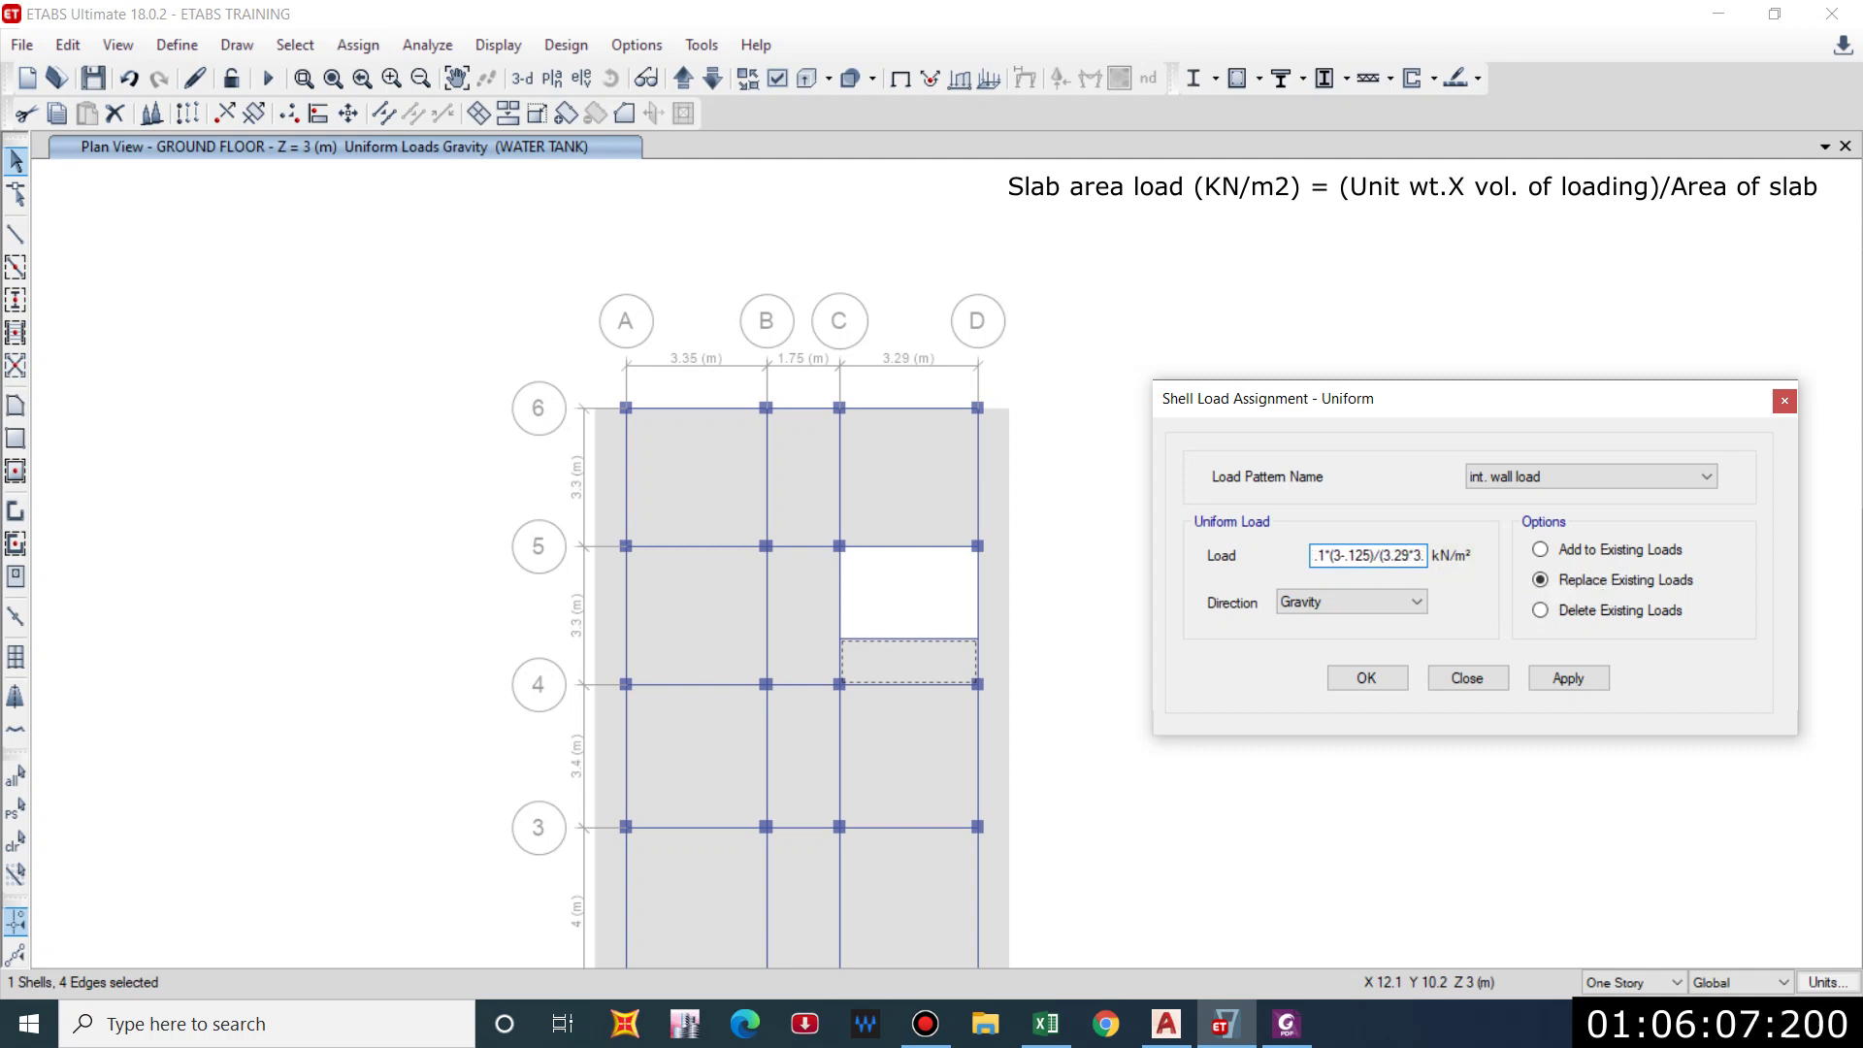
{"action": "type", "text": "3)"}
{"action": "key", "text": "Return"}
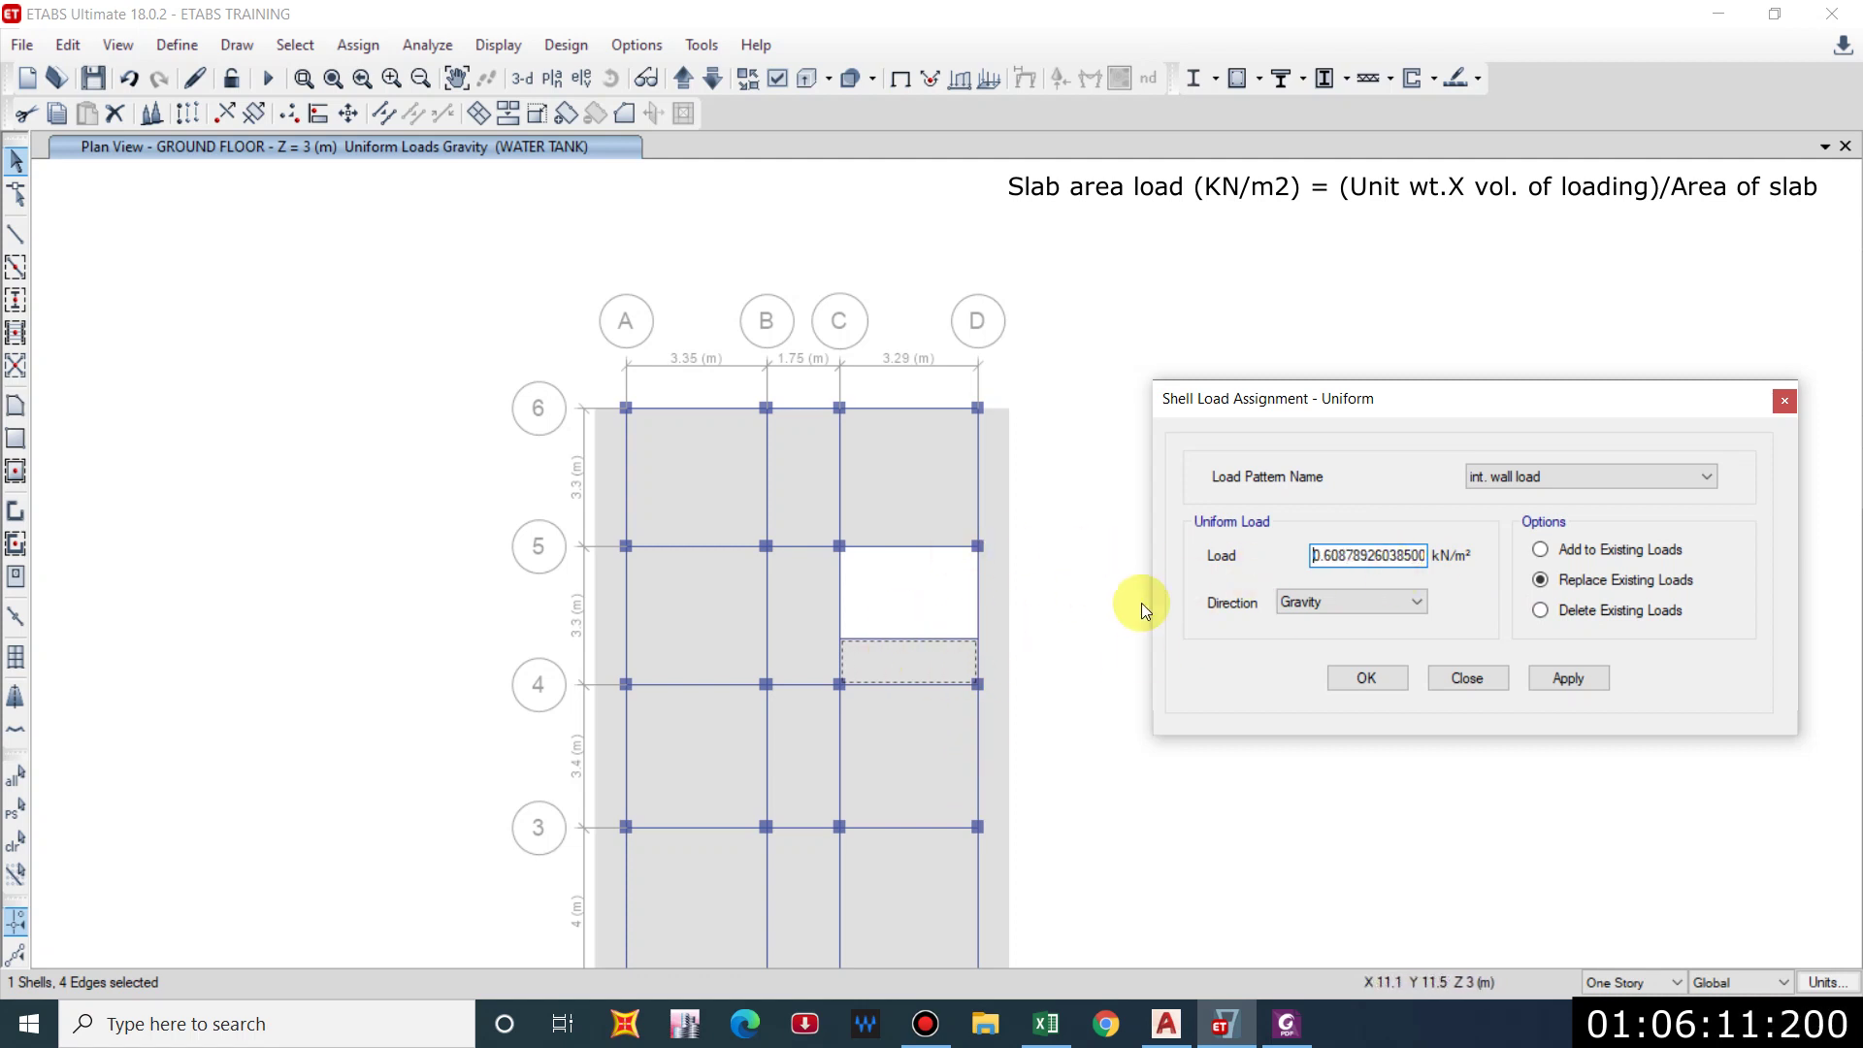
{"action": "left_click", "coordinate": [1552, 678]}
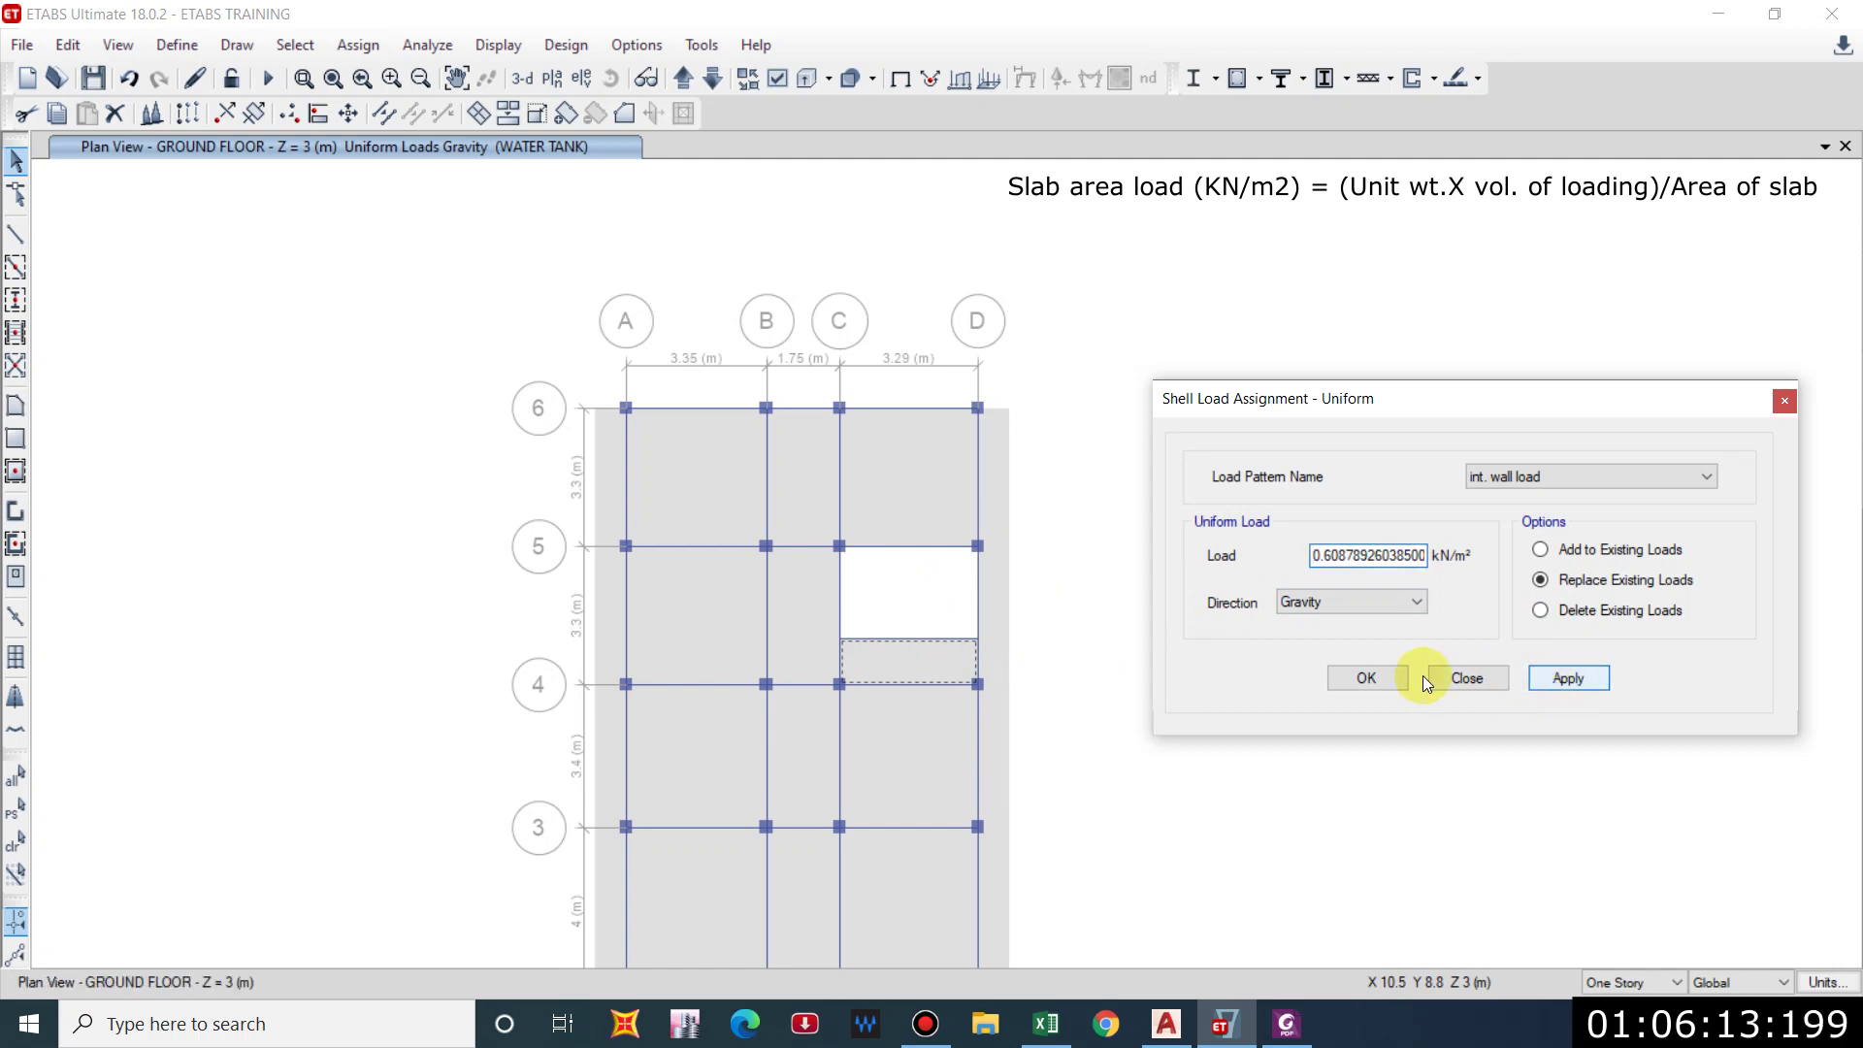
Assign the same int. wall load to the matching slab strips beside the staircase opening on Story 1 and Story 2.
{"action": "left_click", "coordinate": [681, 76]}
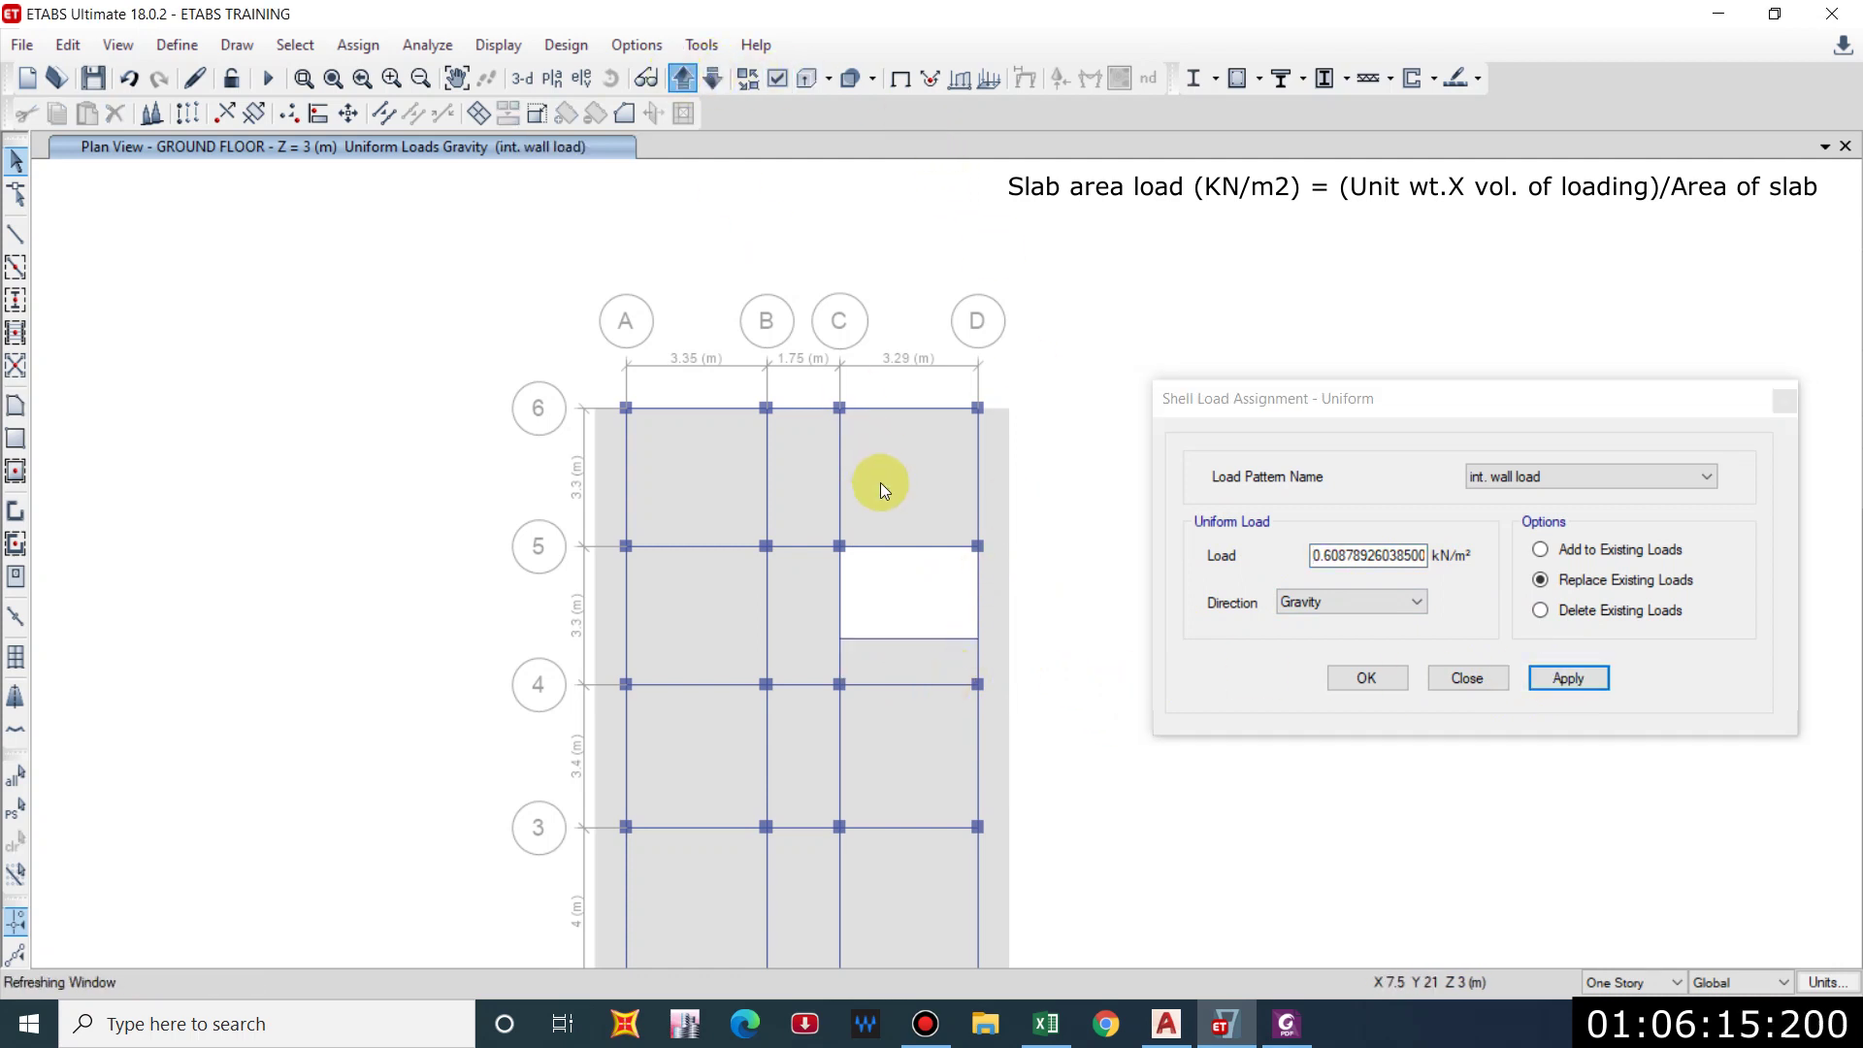
{"action": "left_click", "coordinate": [901, 660]}
{"action": "left_click", "coordinate": [1578, 677]}
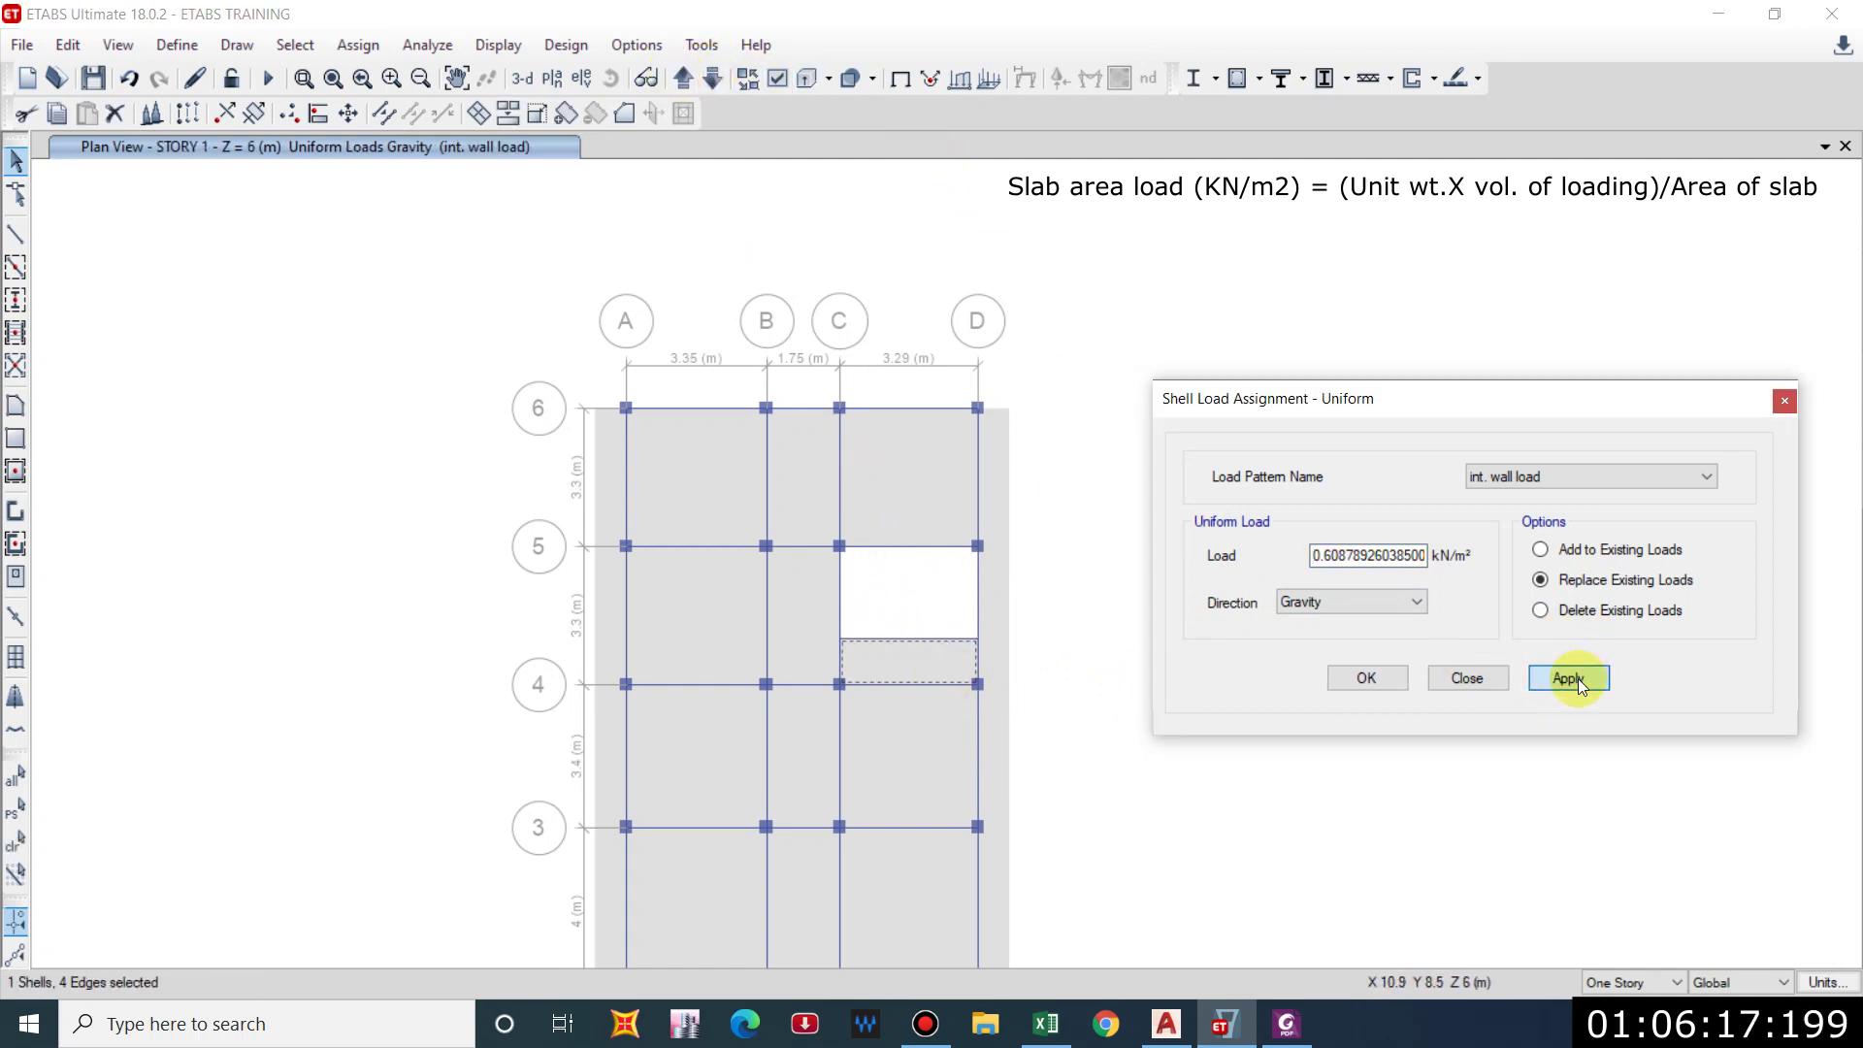
{"action": "left_click", "coordinate": [683, 78]}
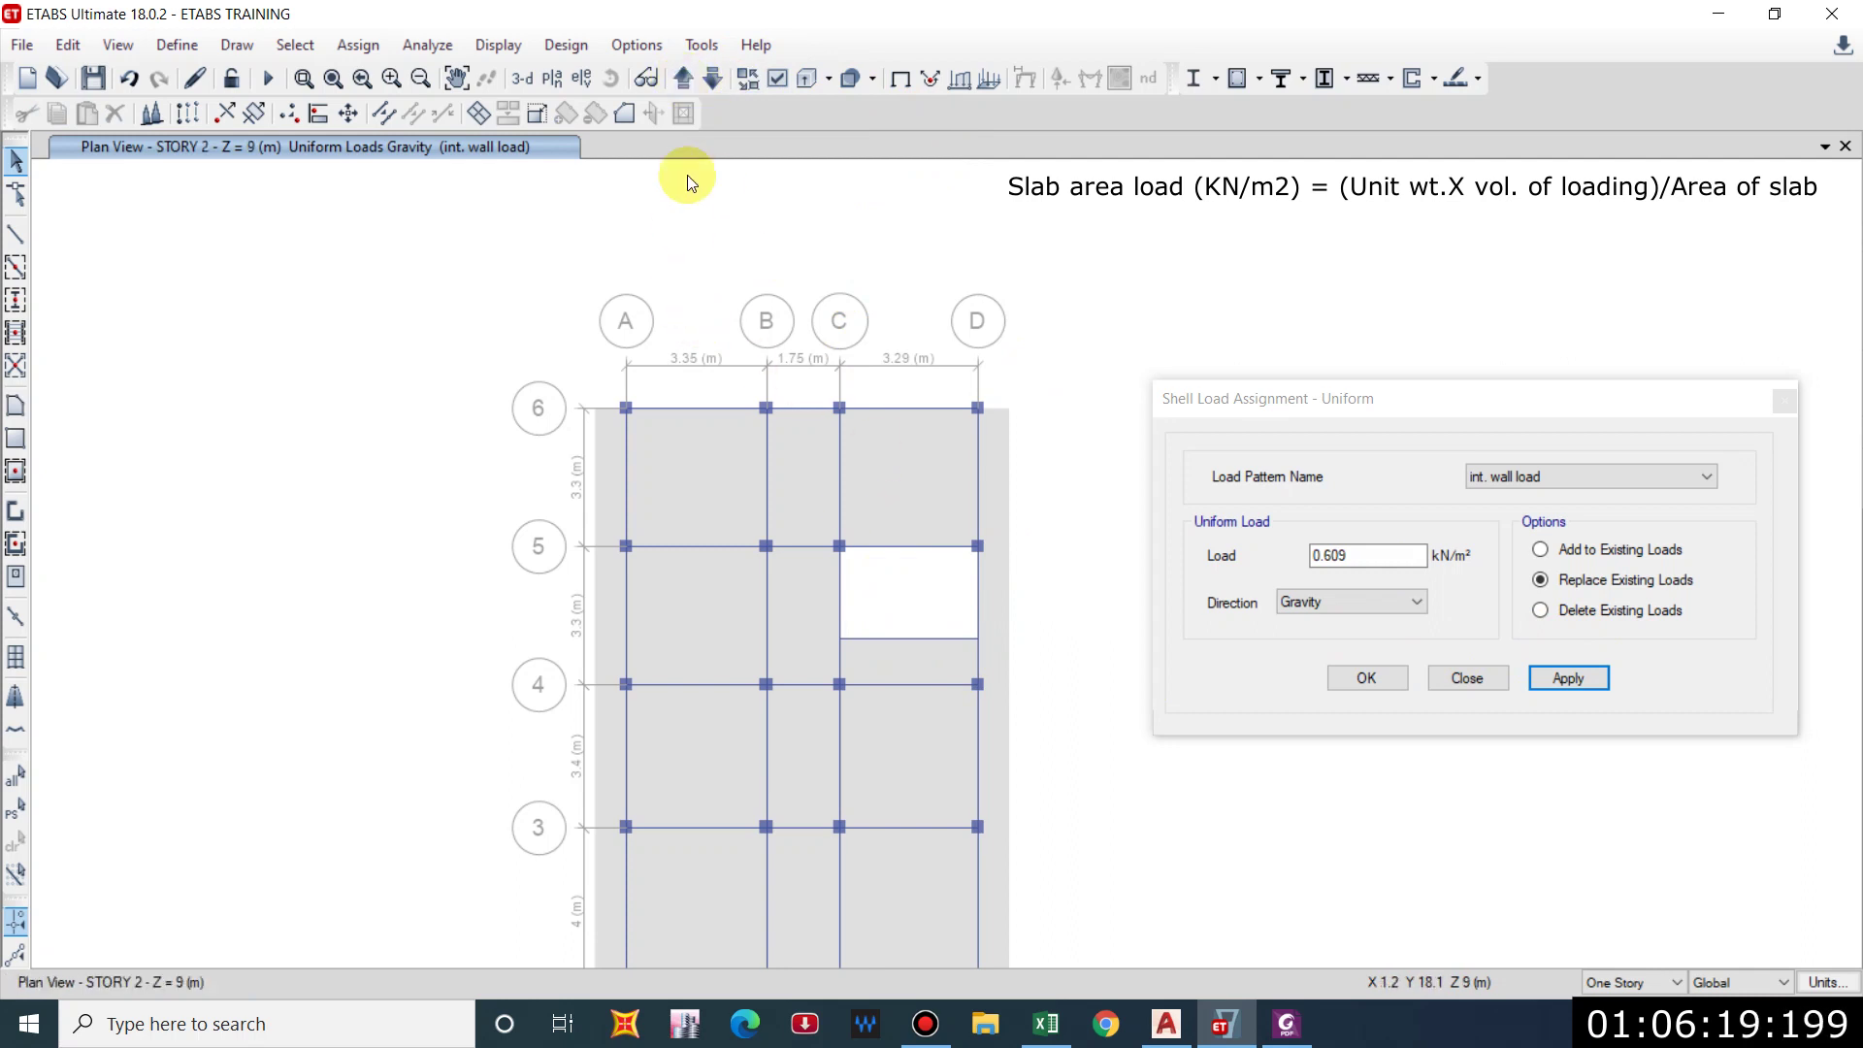
{"action": "left_click", "coordinate": [911, 672]}
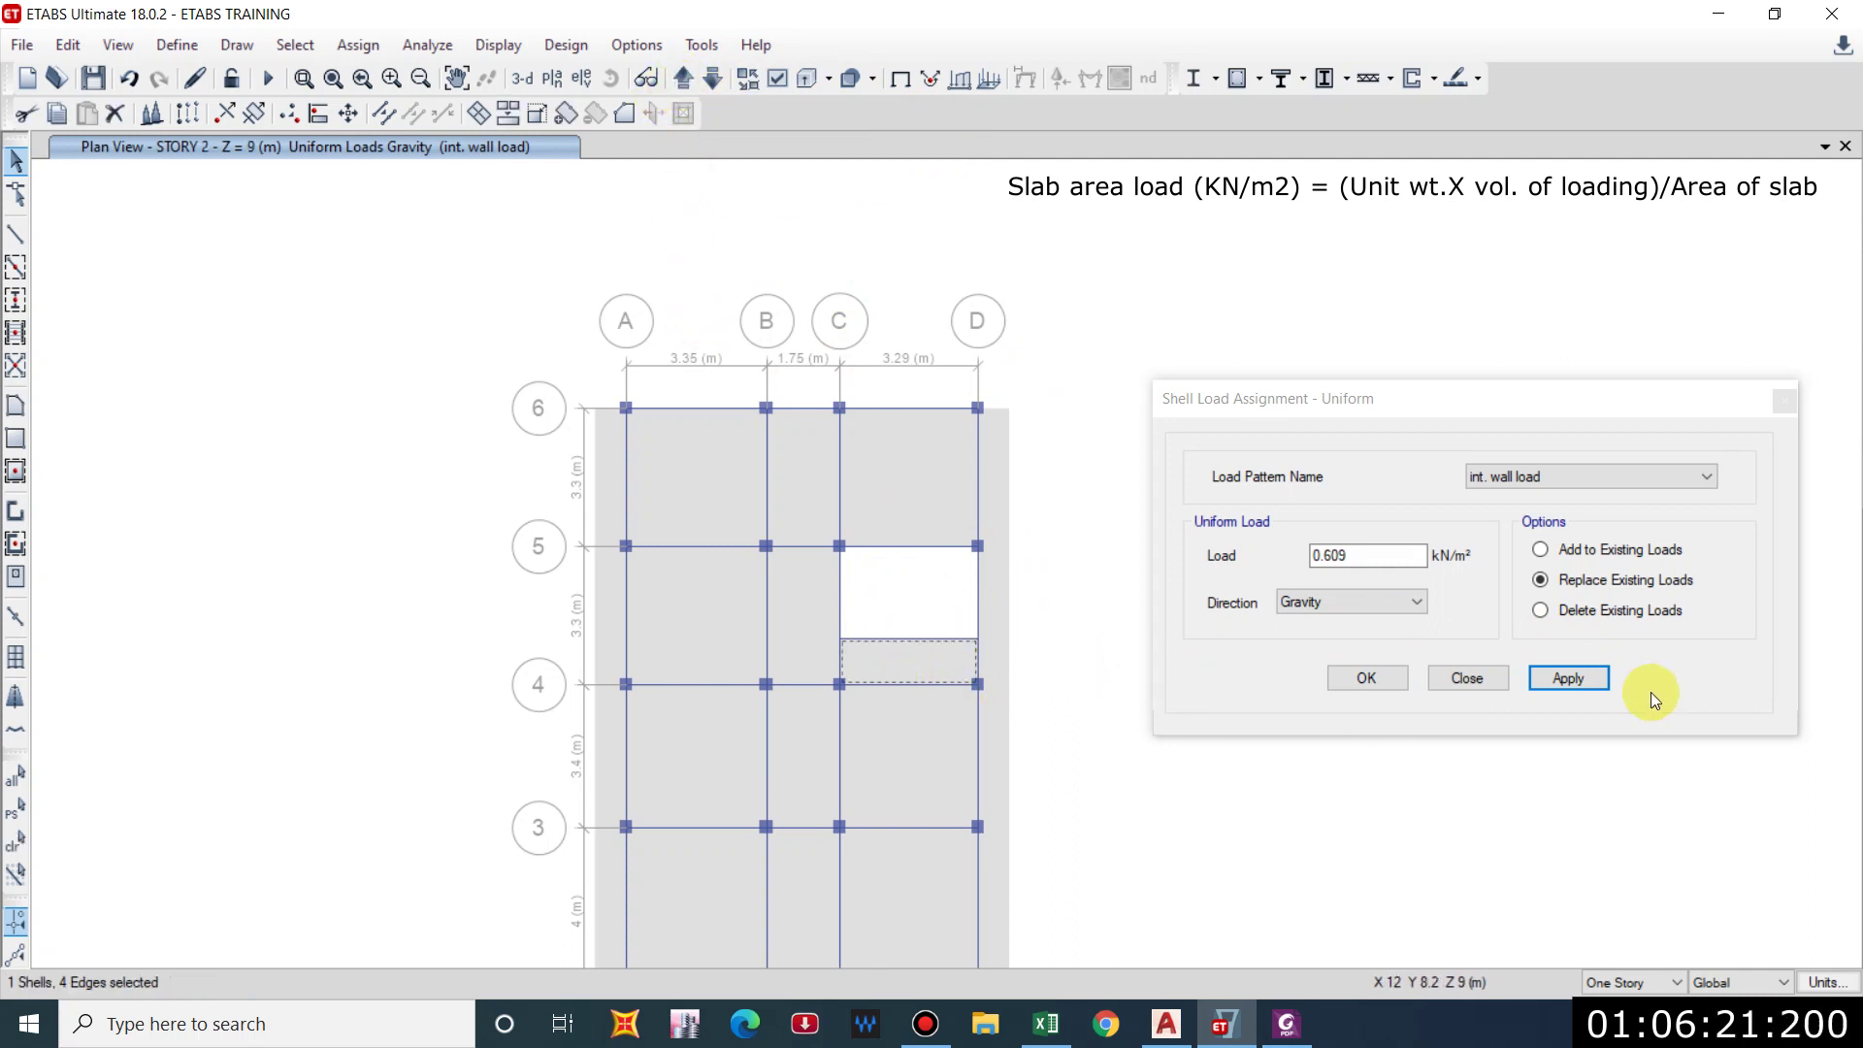
Apply a 0.609 kN/m² gravity int. wall load to the small slab below the stair opening, replacing existing loads.
{"action": "left_click", "coordinate": [1577, 682]}
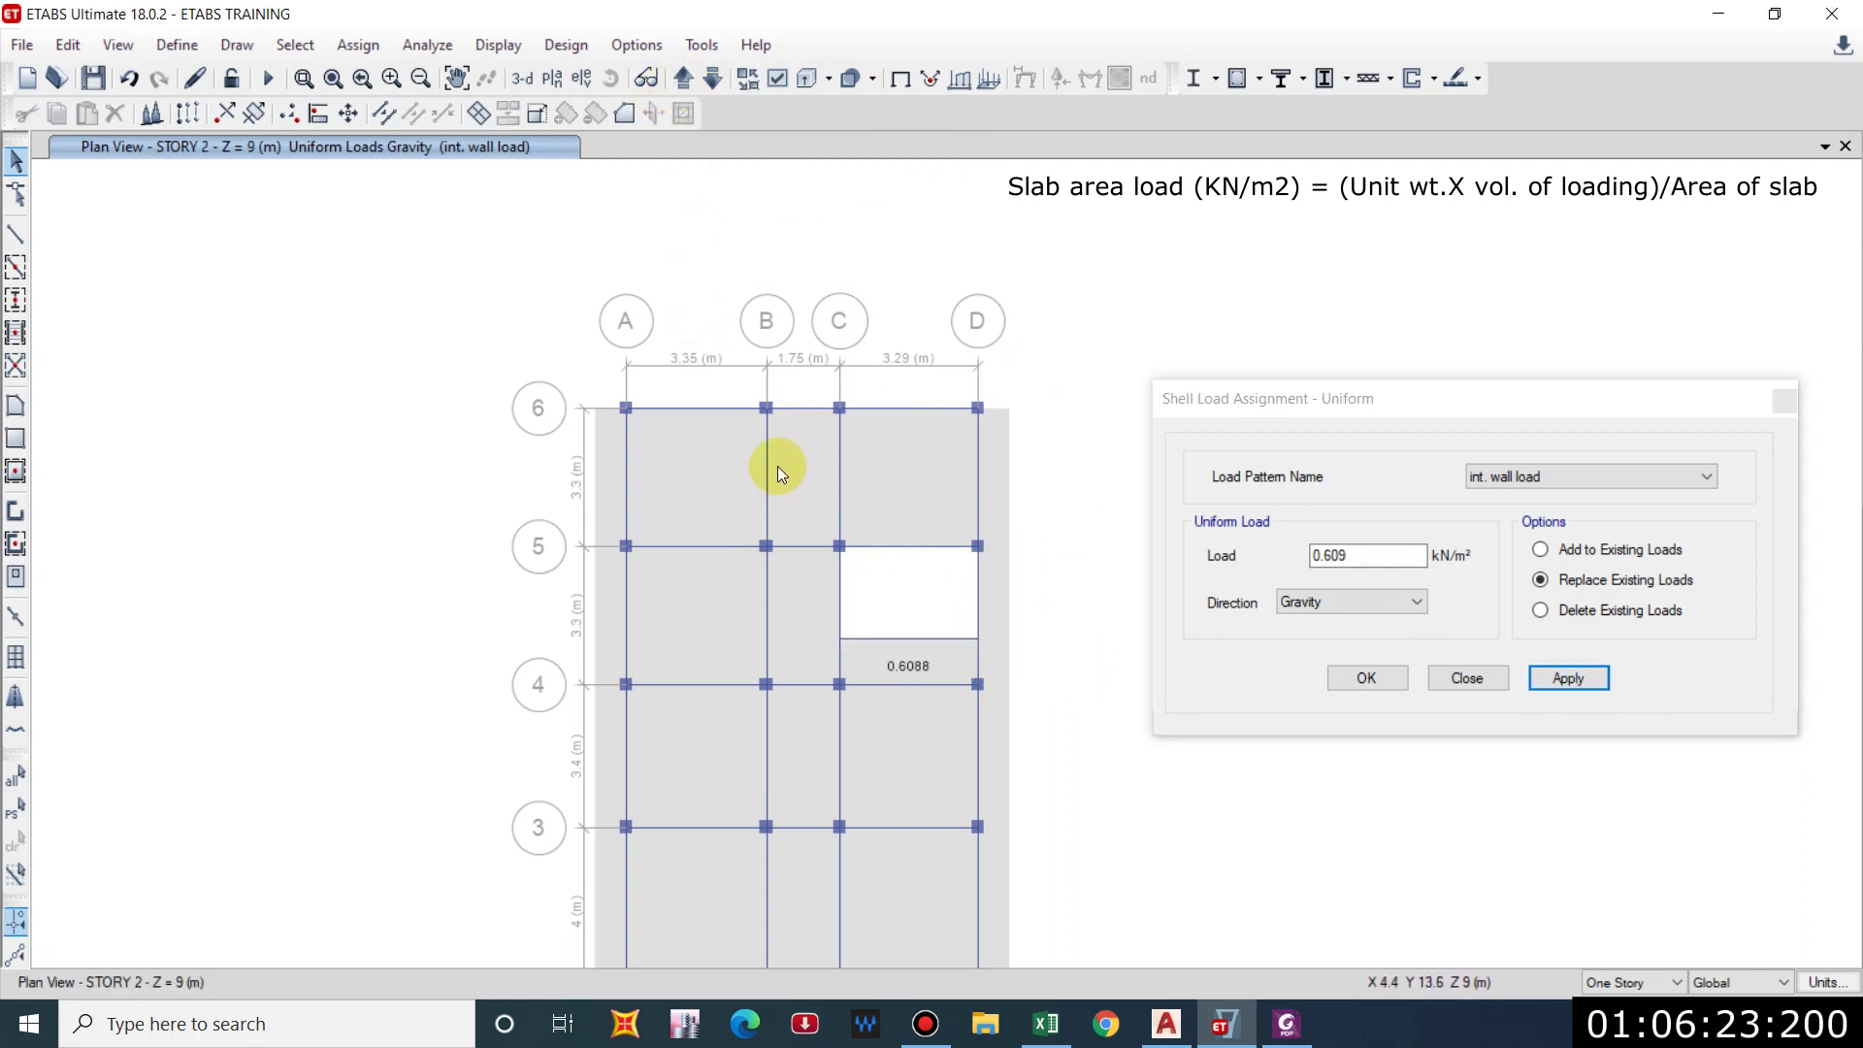
Switch to AutoCAD, examine the wall layout around the staircase on the architectural floor plan, and return to ETABS.
{"action": "left_click", "coordinate": [1167, 1023]}
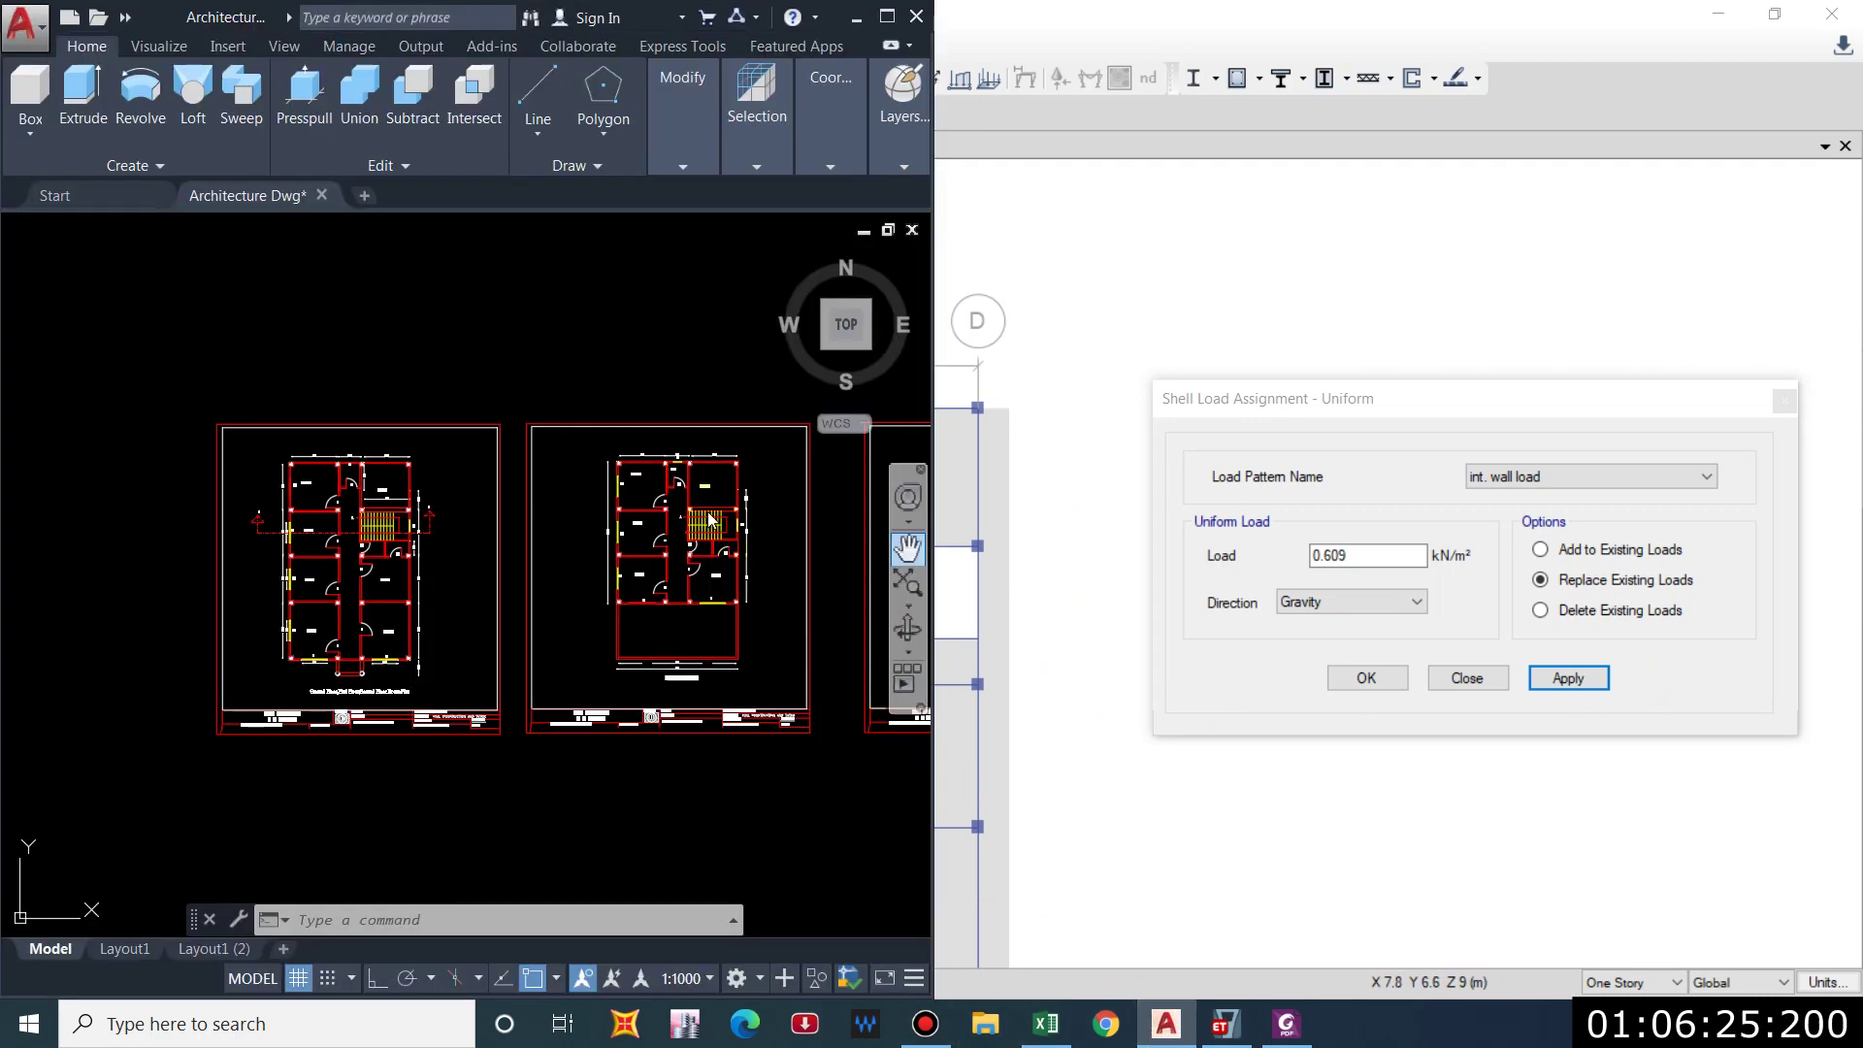
{"action": "scroll", "coordinate": [711, 519], "scroll_direction": "up", "scroll_amount": 7}
{"action": "scroll", "coordinate": [684, 640], "scroll_direction": "down", "scroll_amount": 2}
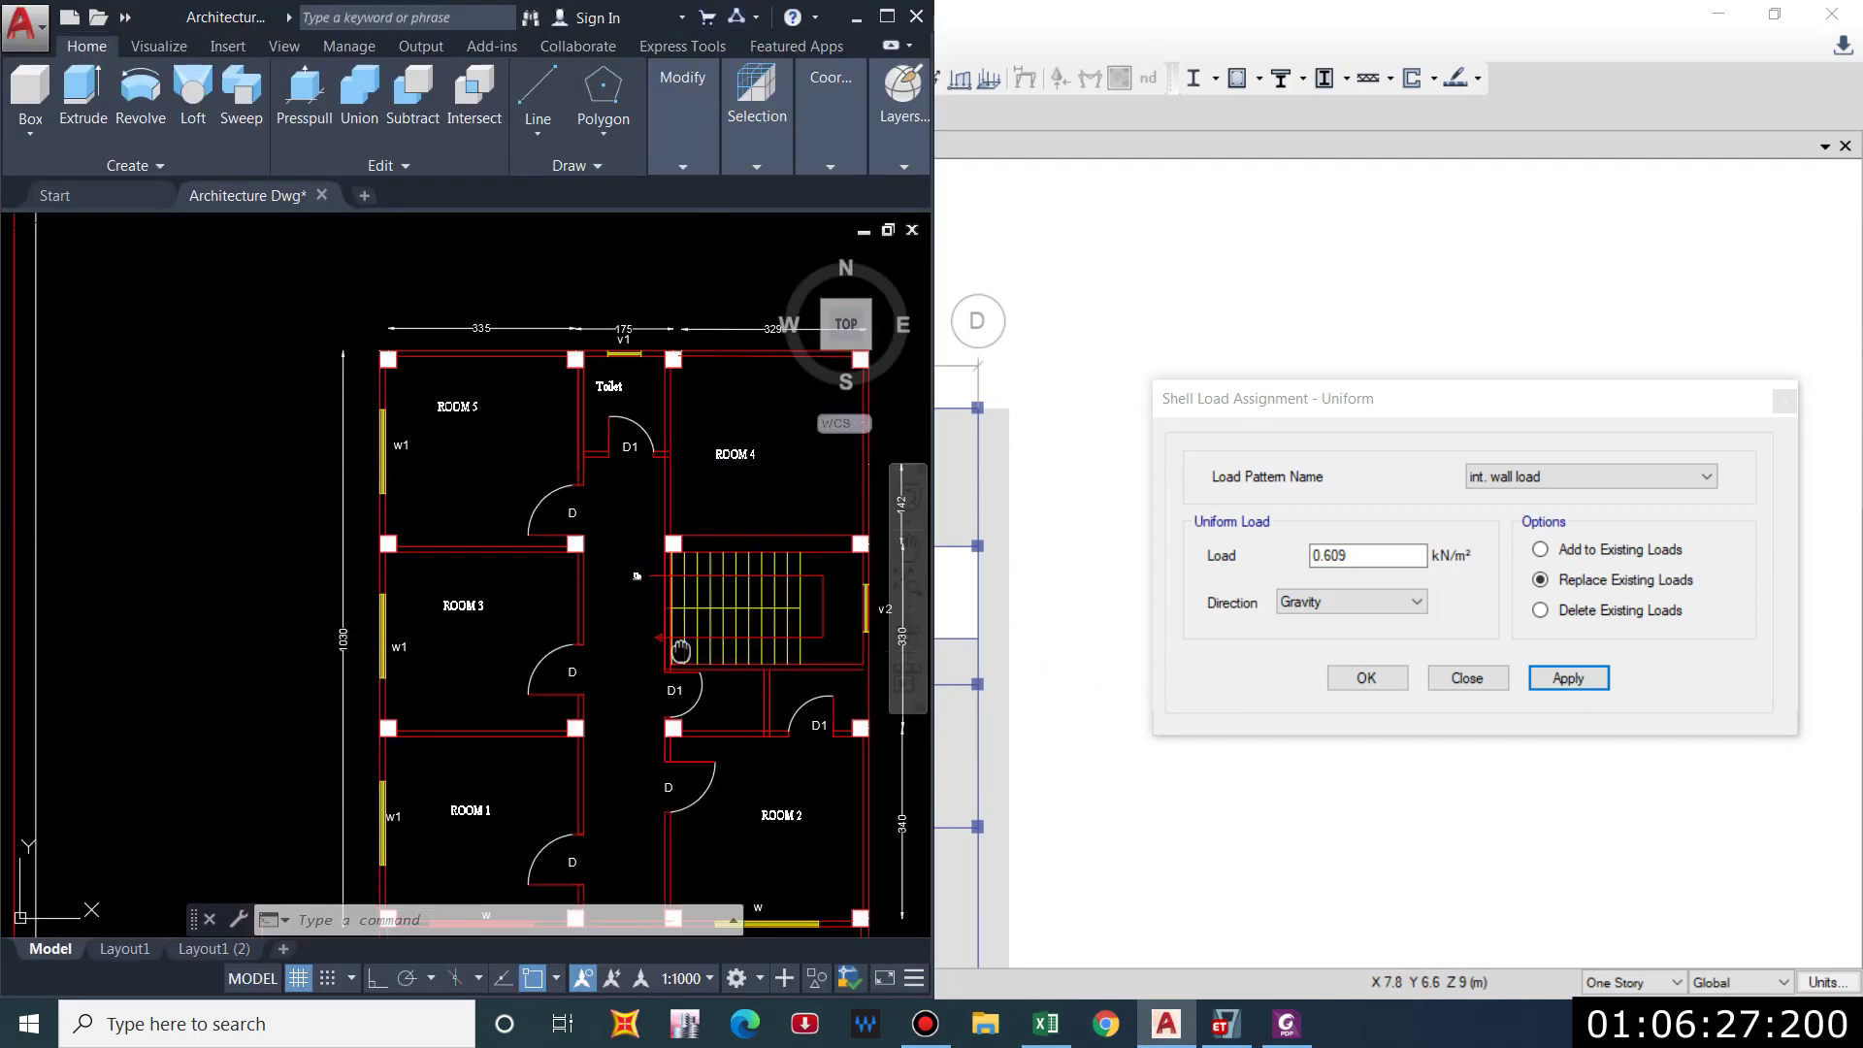
{"action": "middle_click_drag", "start_coordinate": [680, 650], "coordinate": [509, 533]}
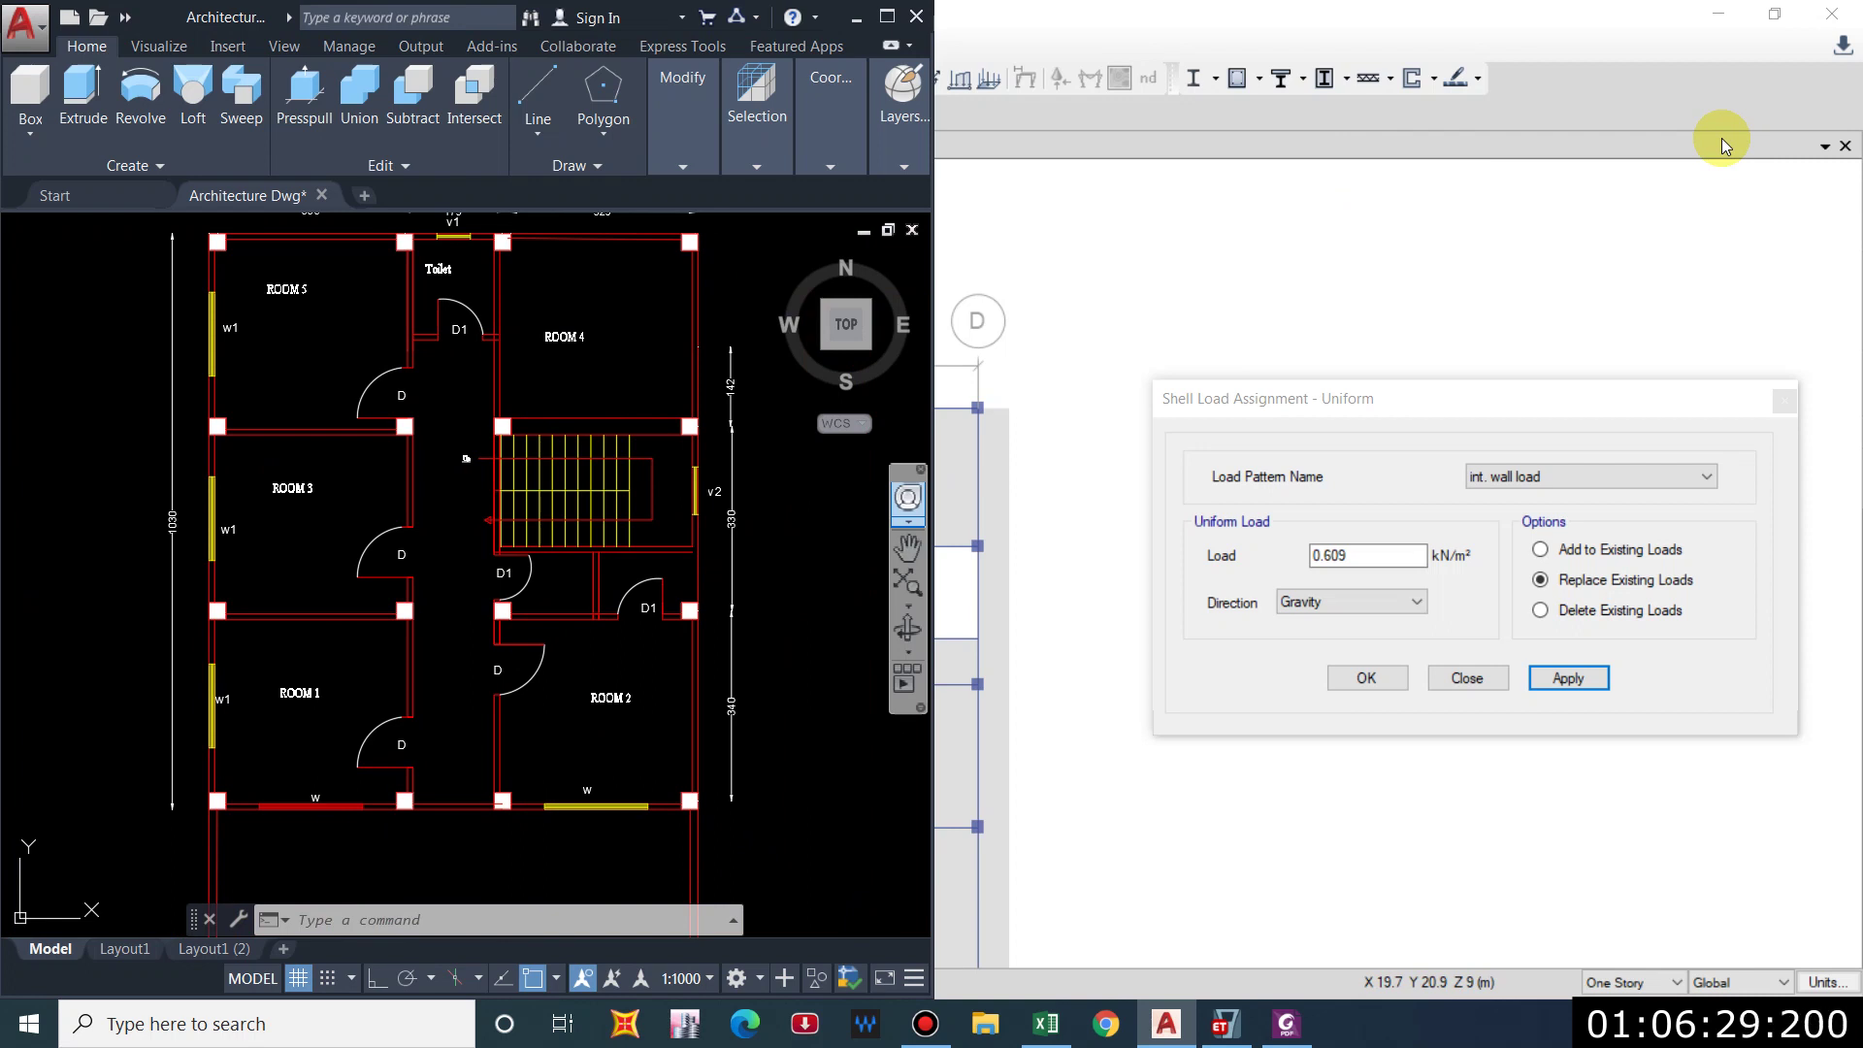
{"action": "left_click", "coordinate": [1122, 8]}
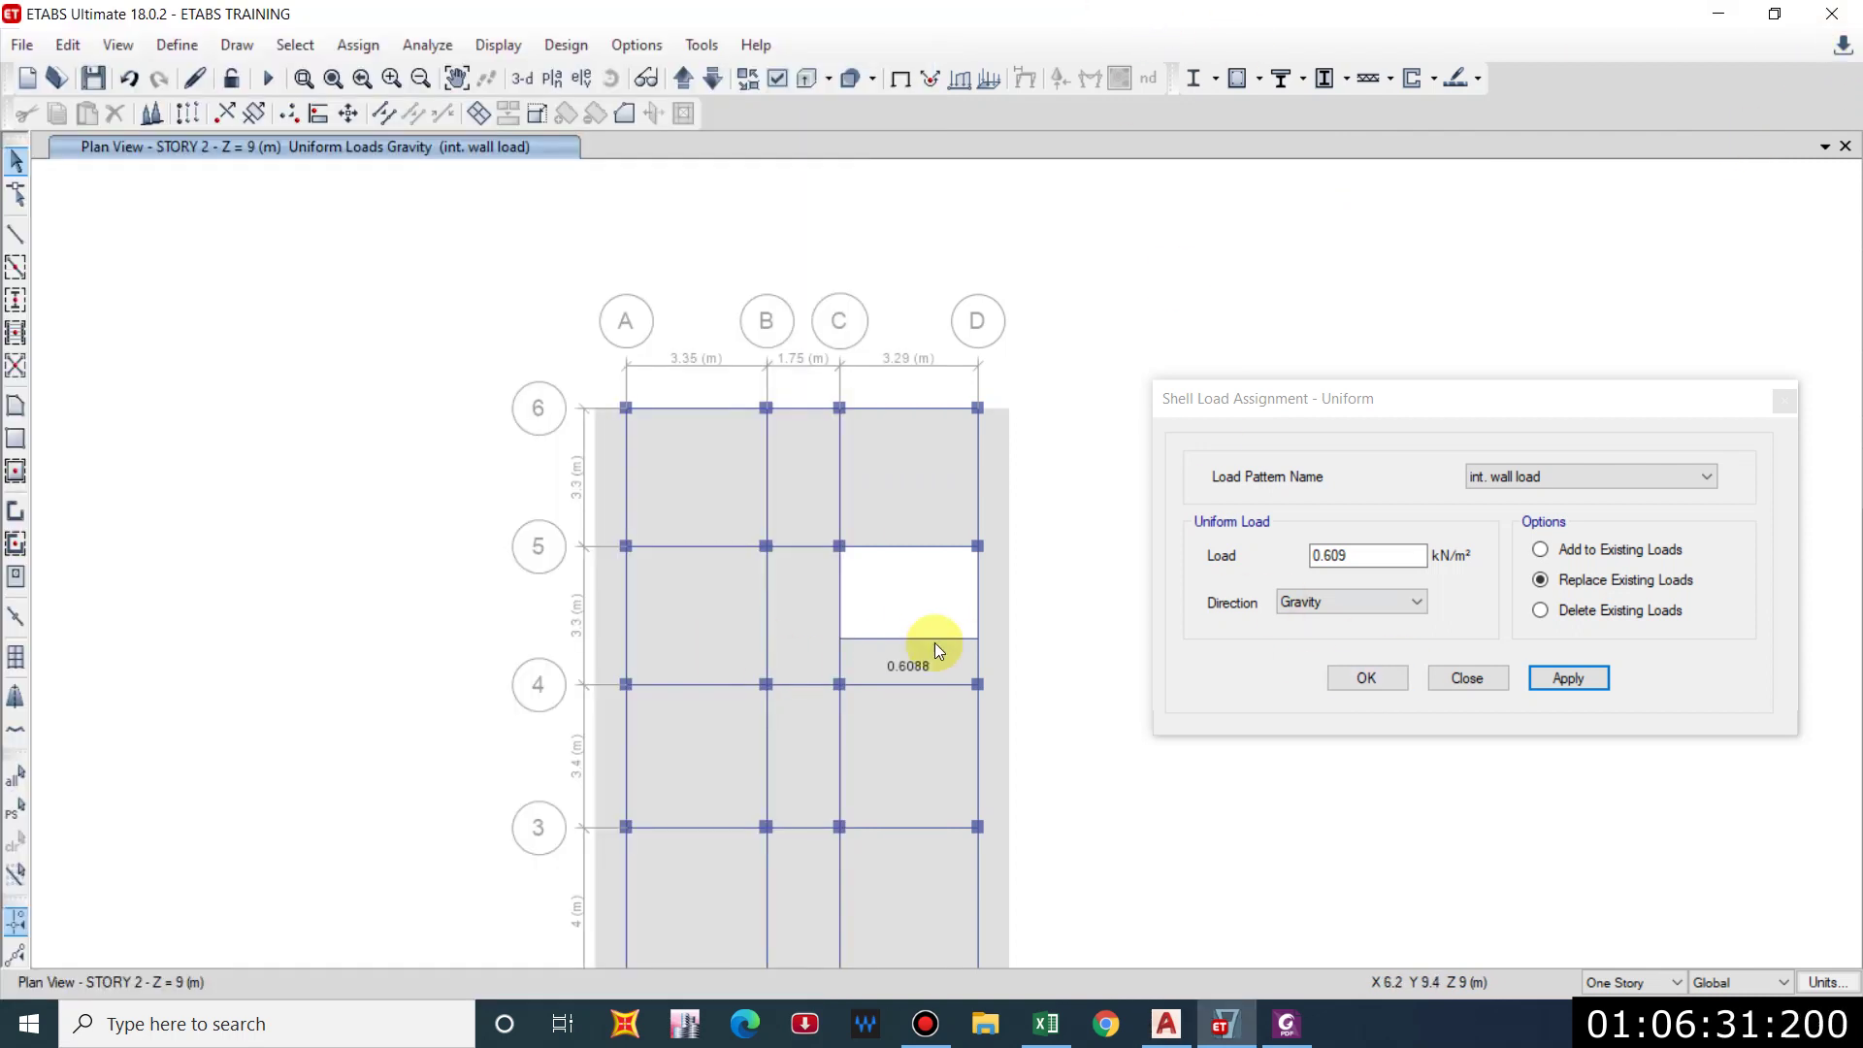
Close the uniform shell load assignment and show the ground floor plan in place of the elevation view.
{"action": "left_click", "coordinate": [1781, 406]}
{"action": "scroll", "coordinate": [619, 439], "scroll_direction": "down", "scroll_amount": 3}
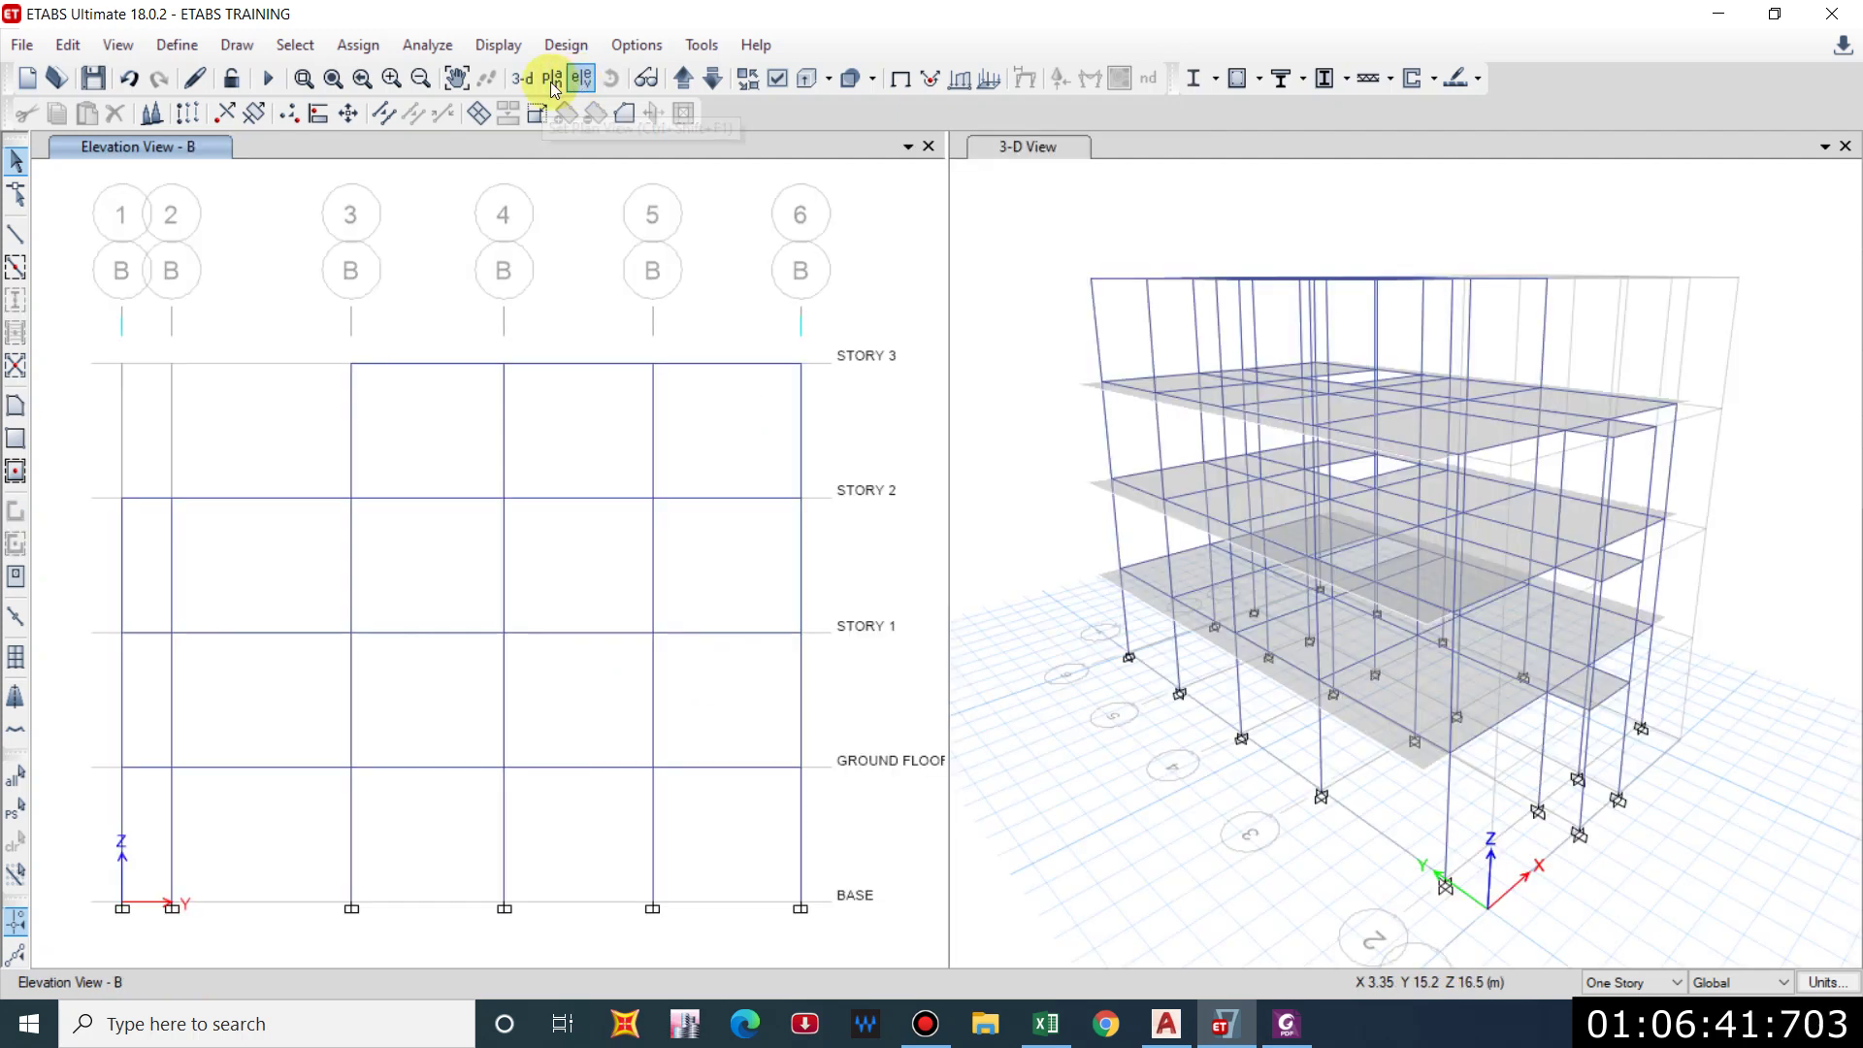
{"action": "left_click", "coordinate": [552, 79]}
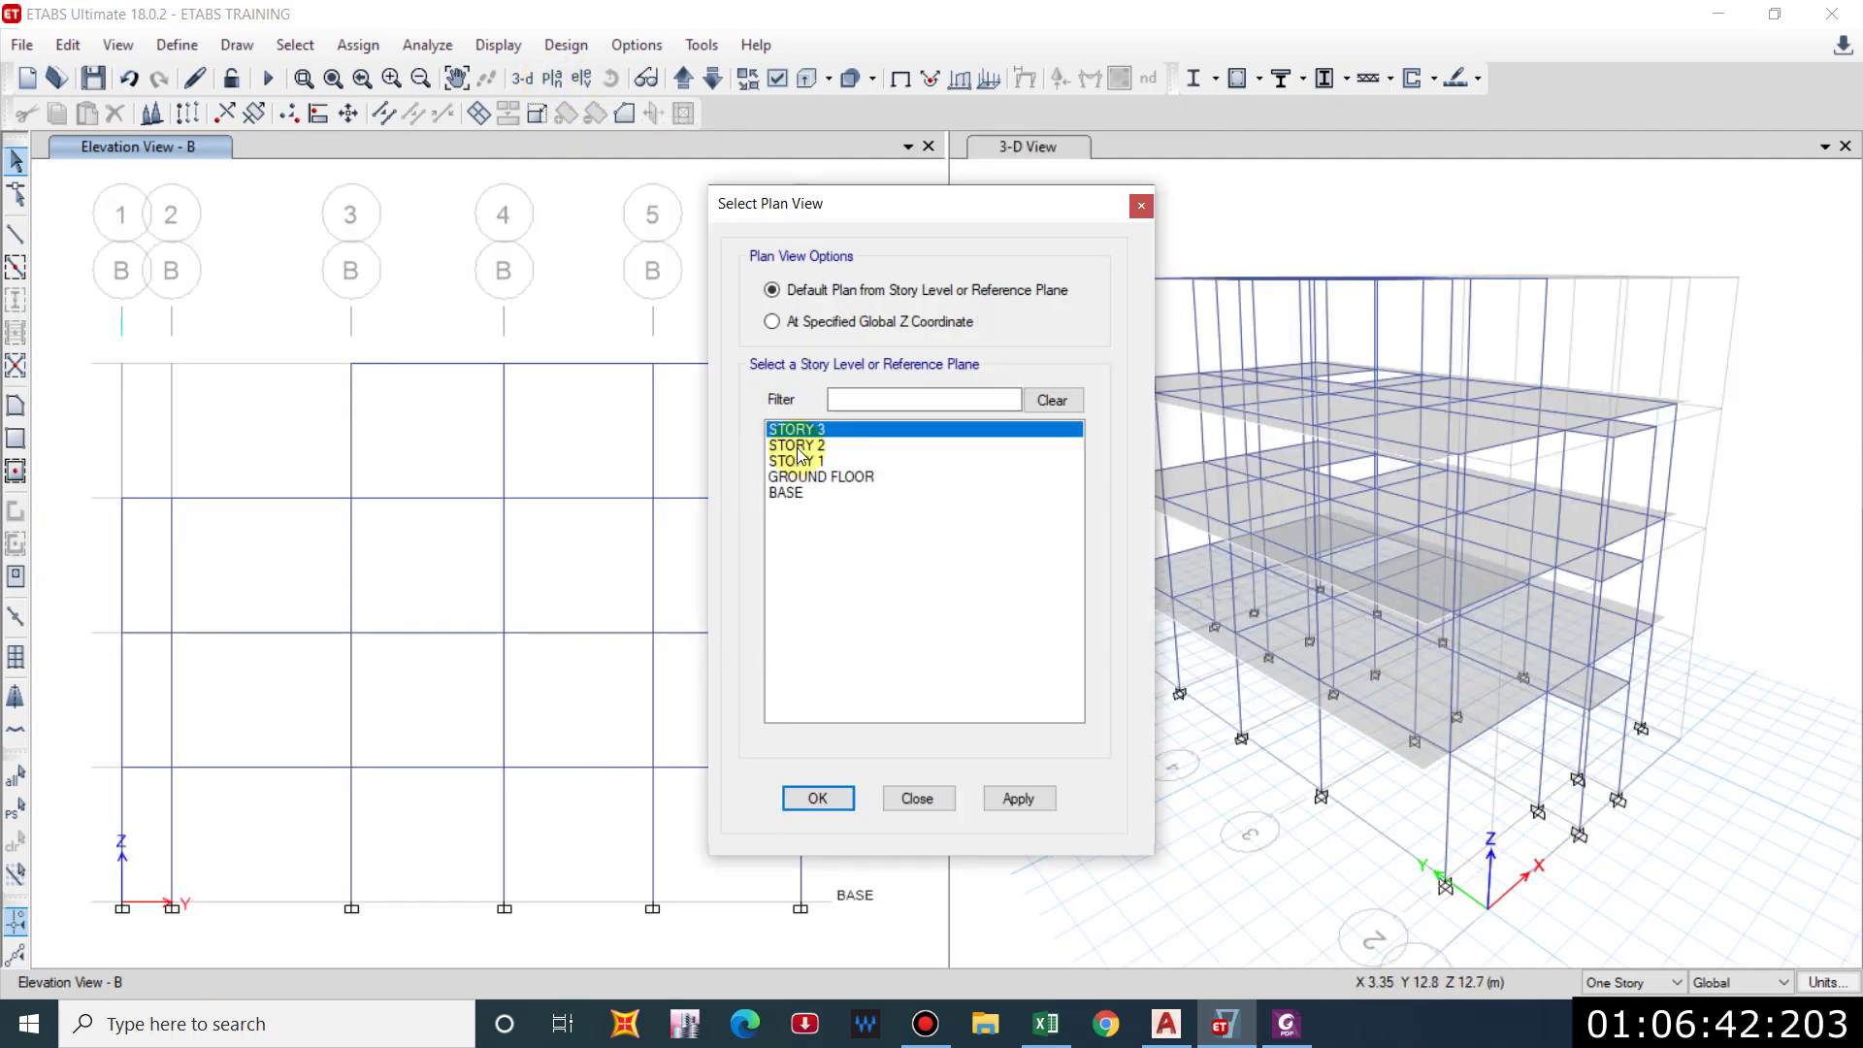
{"action": "left_click", "coordinate": [1019, 799]}
{"action": "left_click", "coordinate": [818, 798]}
{"action": "left_click", "coordinate": [684, 78]}
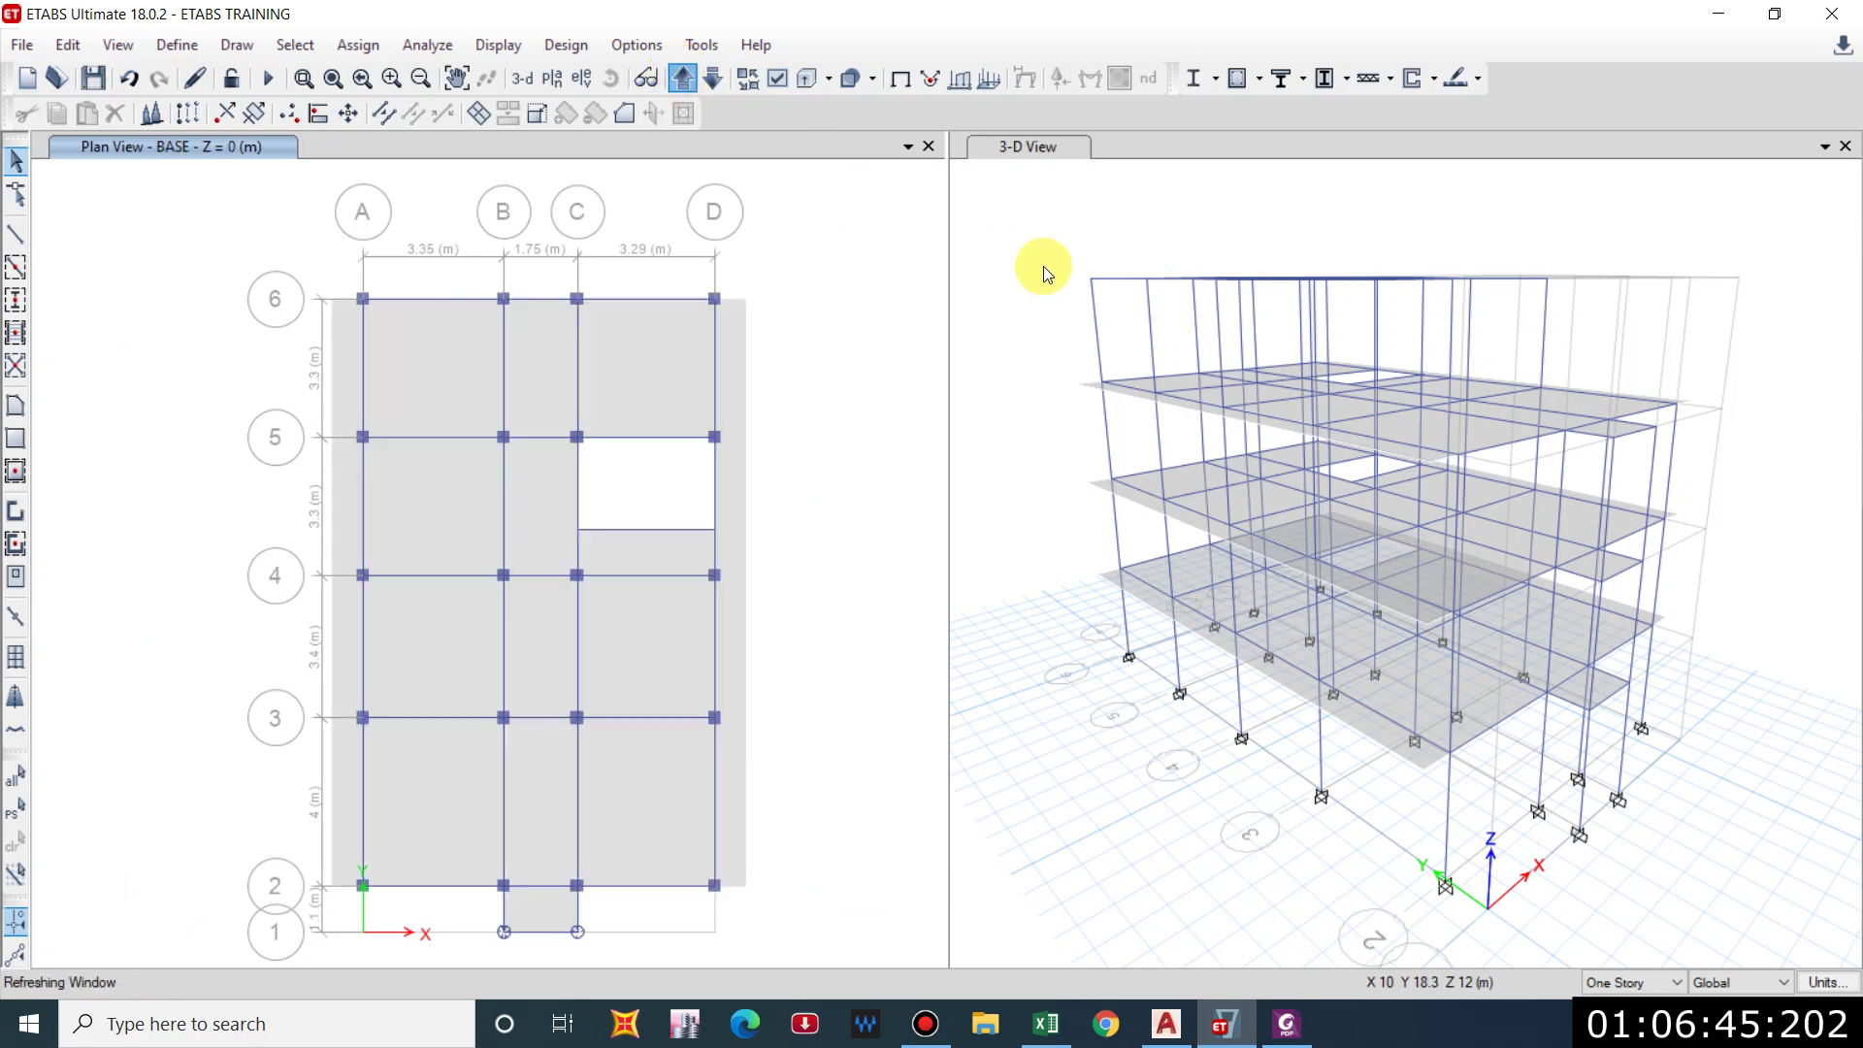
Check the model with all joint, frame, shell and other checks enabled at a 1 mm tolerance, without fixes.
{"action": "left_click", "coordinate": [423, 48]}
{"action": "left_click", "coordinate": [439, 70]}
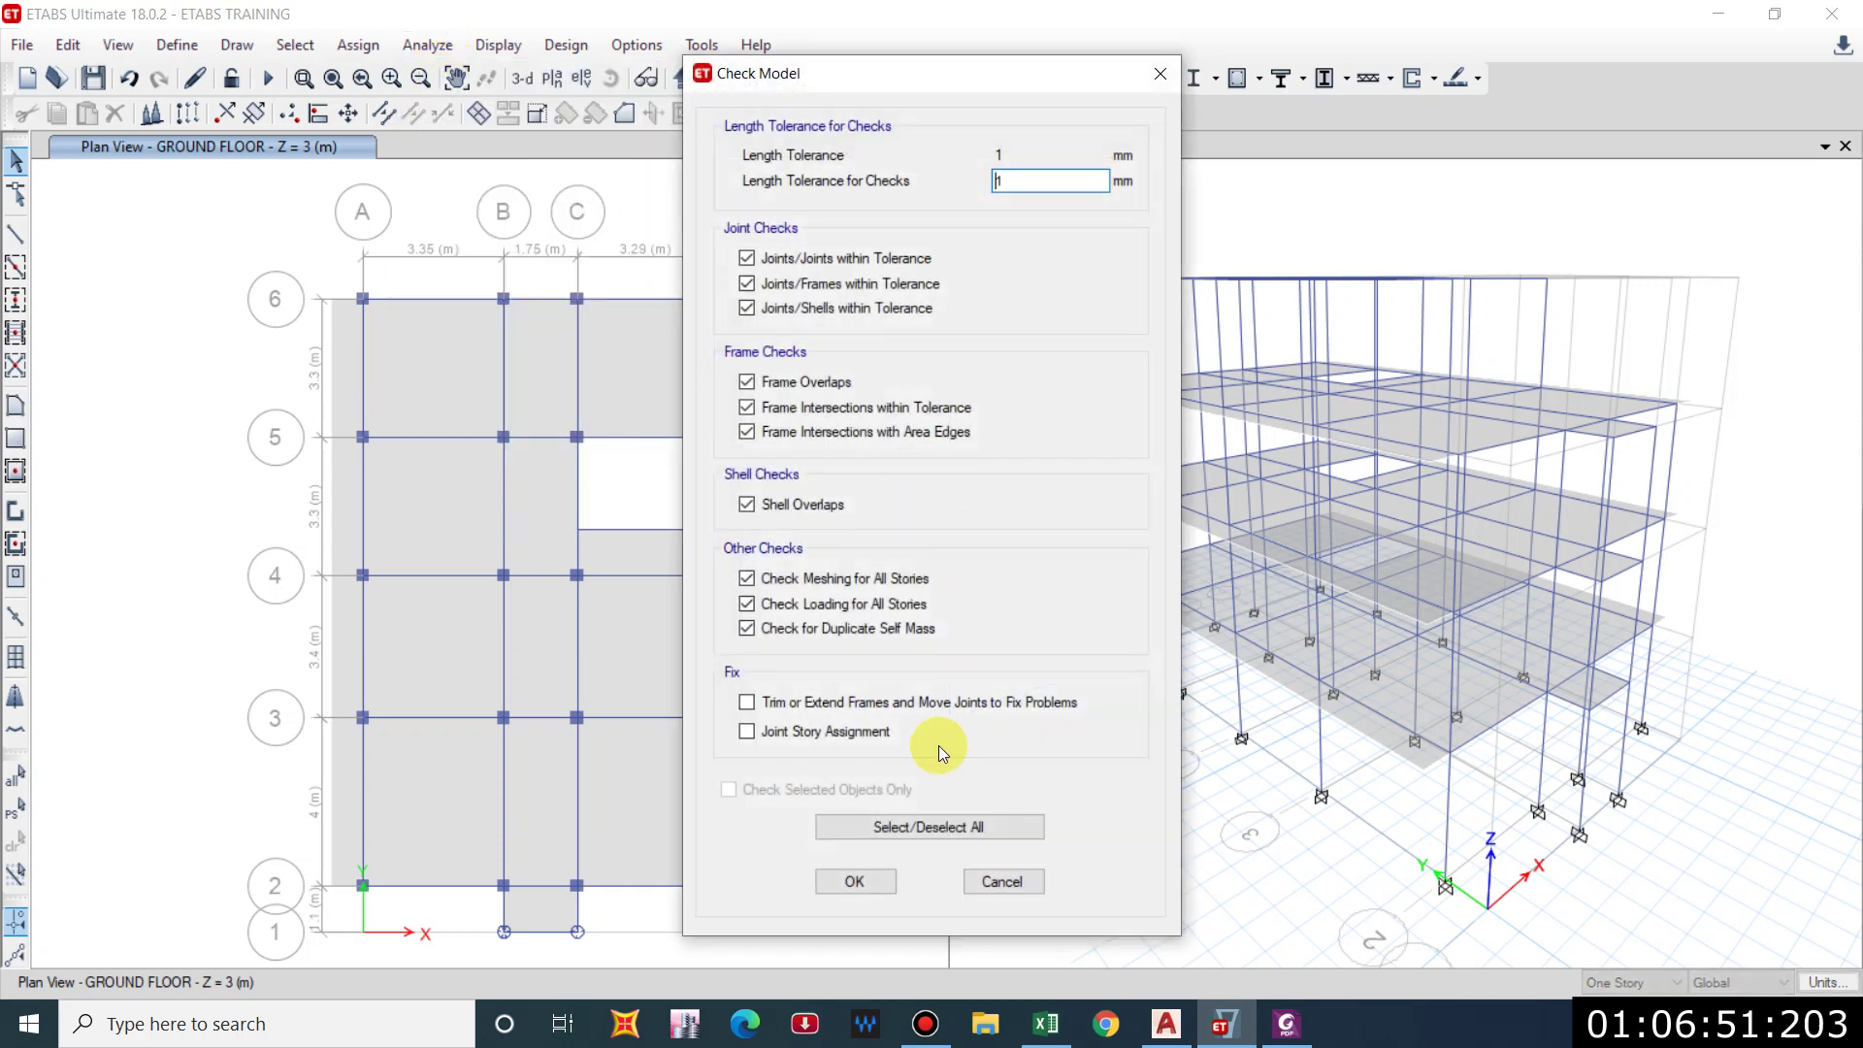
{"action": "left_click", "coordinate": [881, 878]}
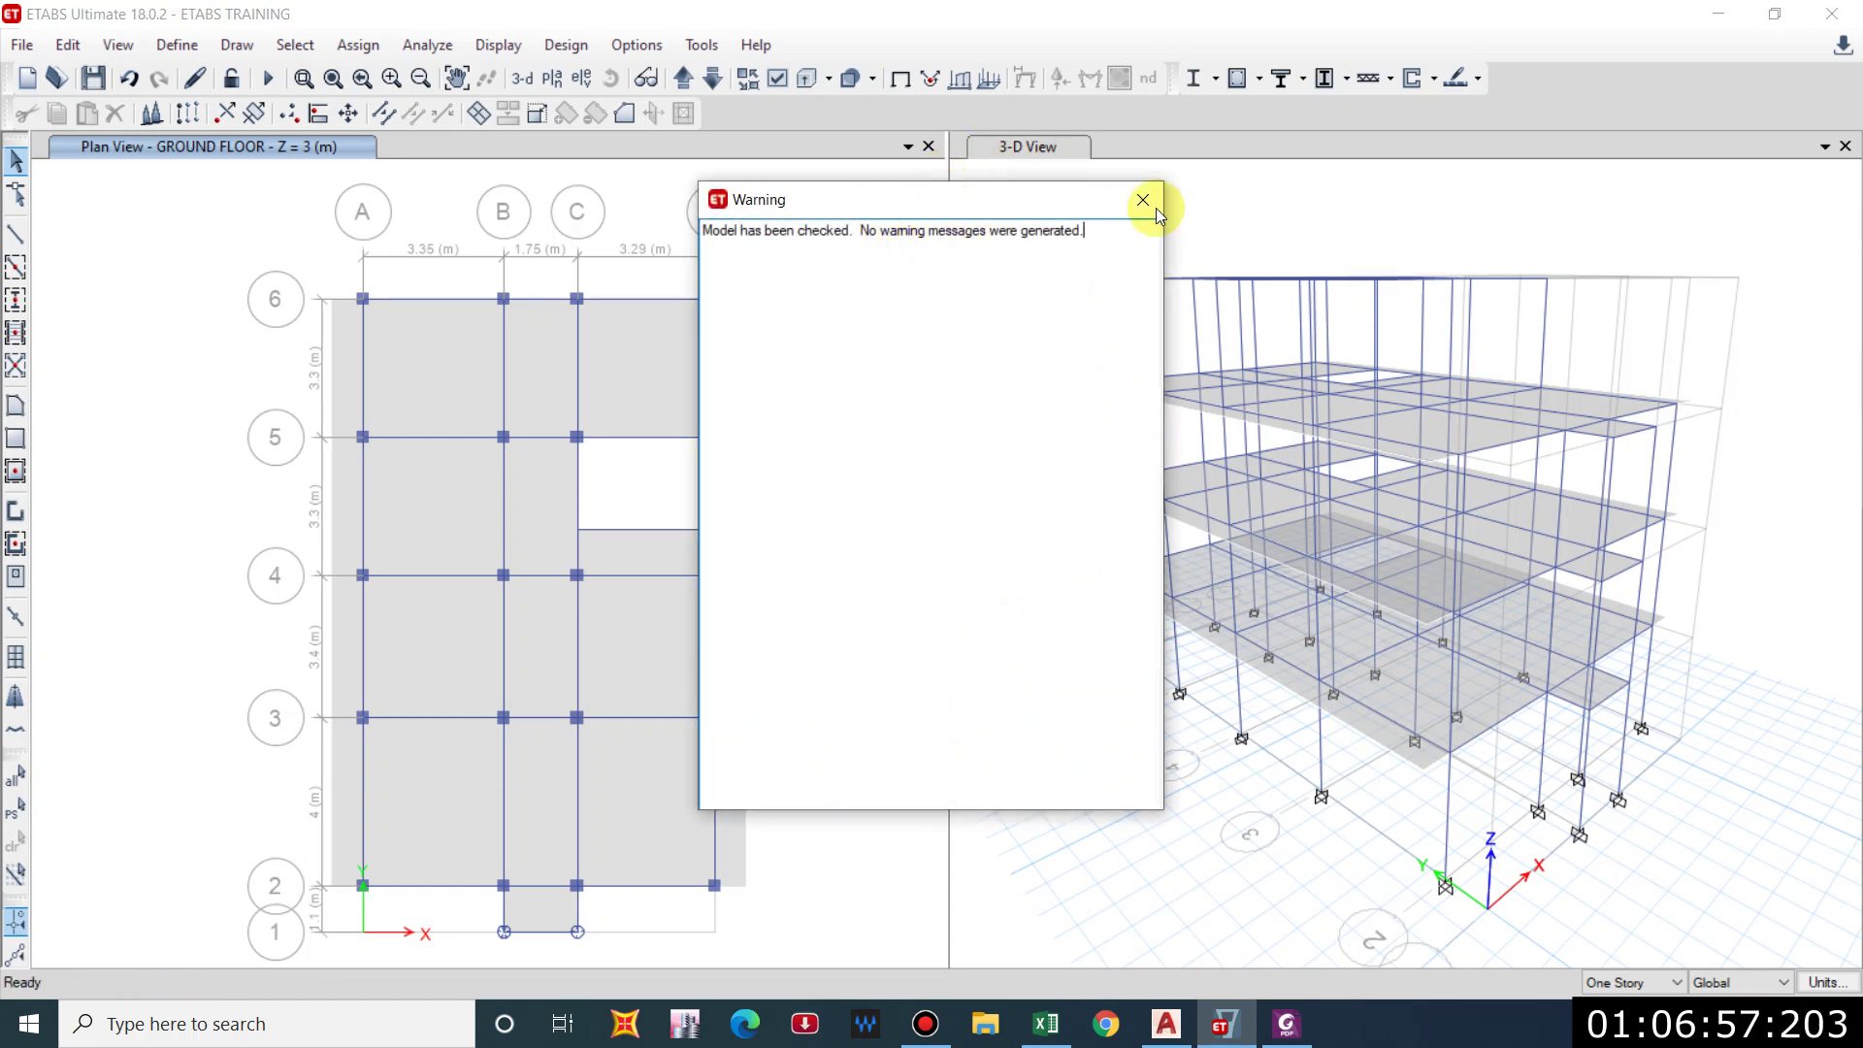
{"action": "left_click", "coordinate": [1129, 206]}
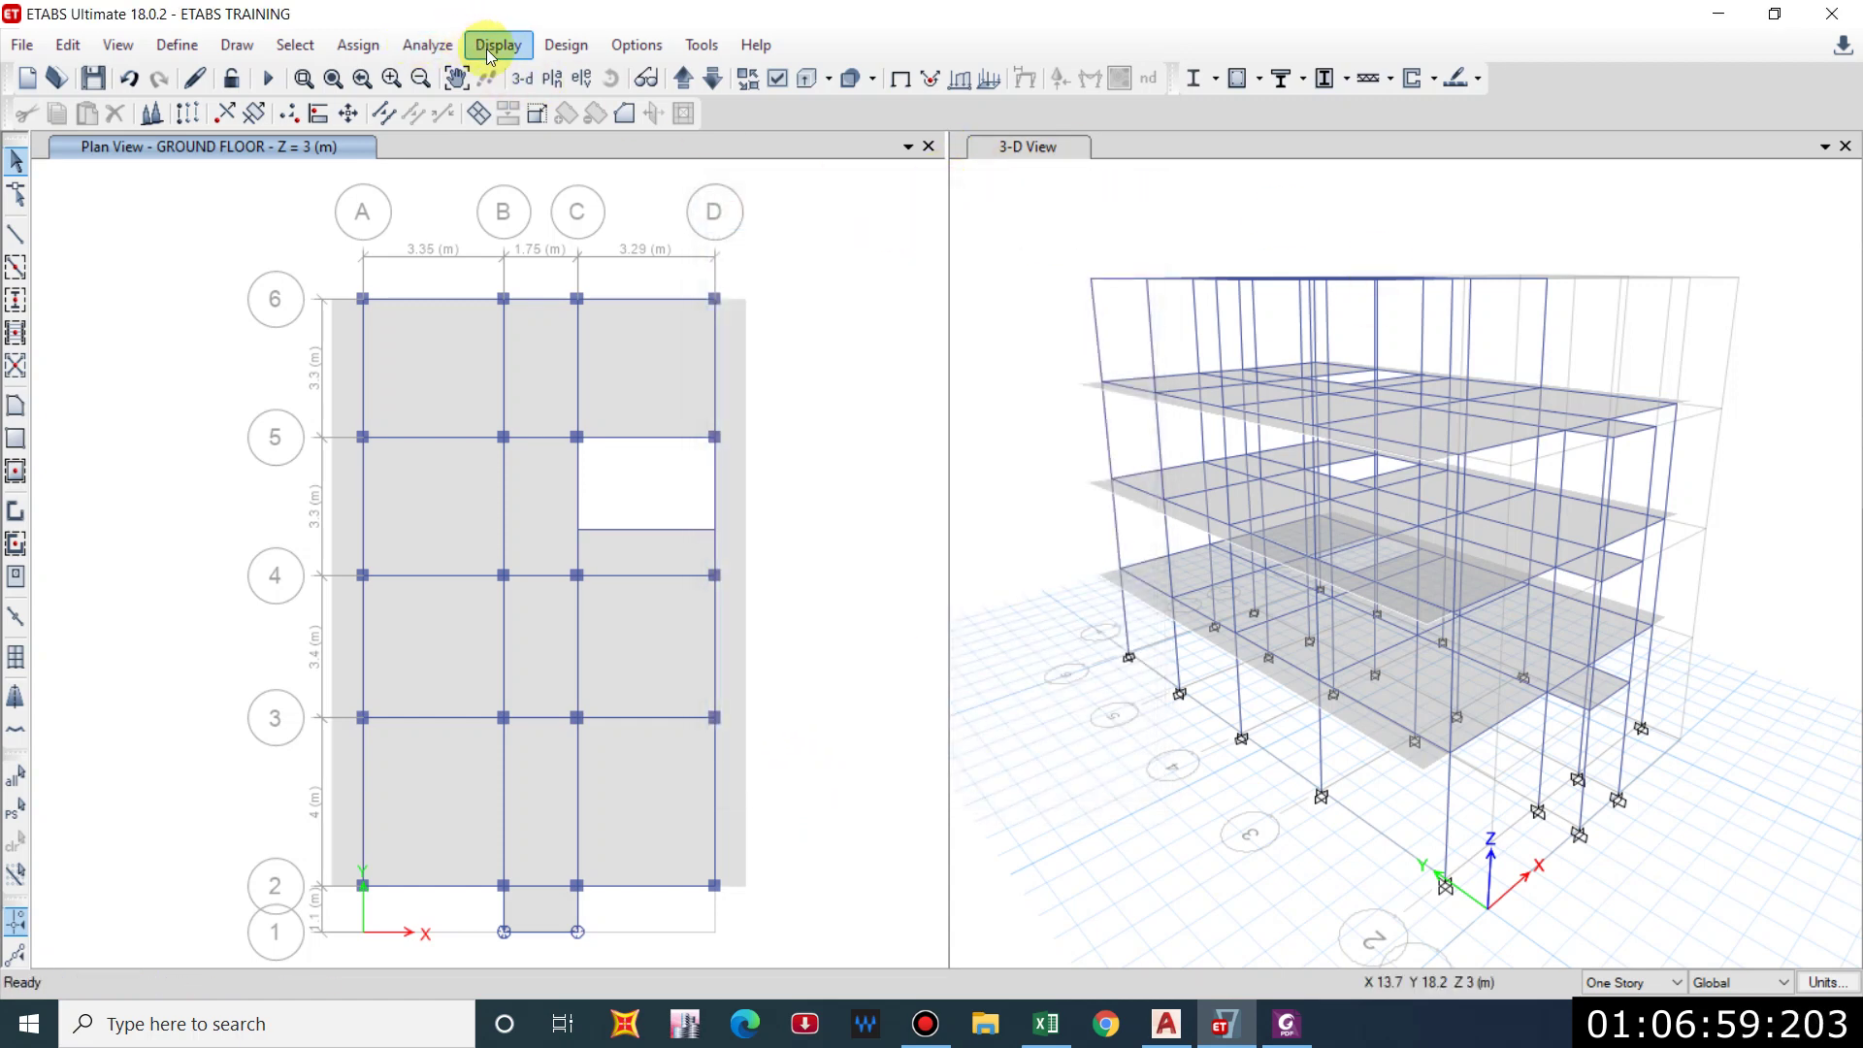
Run the analysis for all load cases and close the plan view to leave only the deformed 3-D view.
{"action": "left_click", "coordinate": [427, 44]}
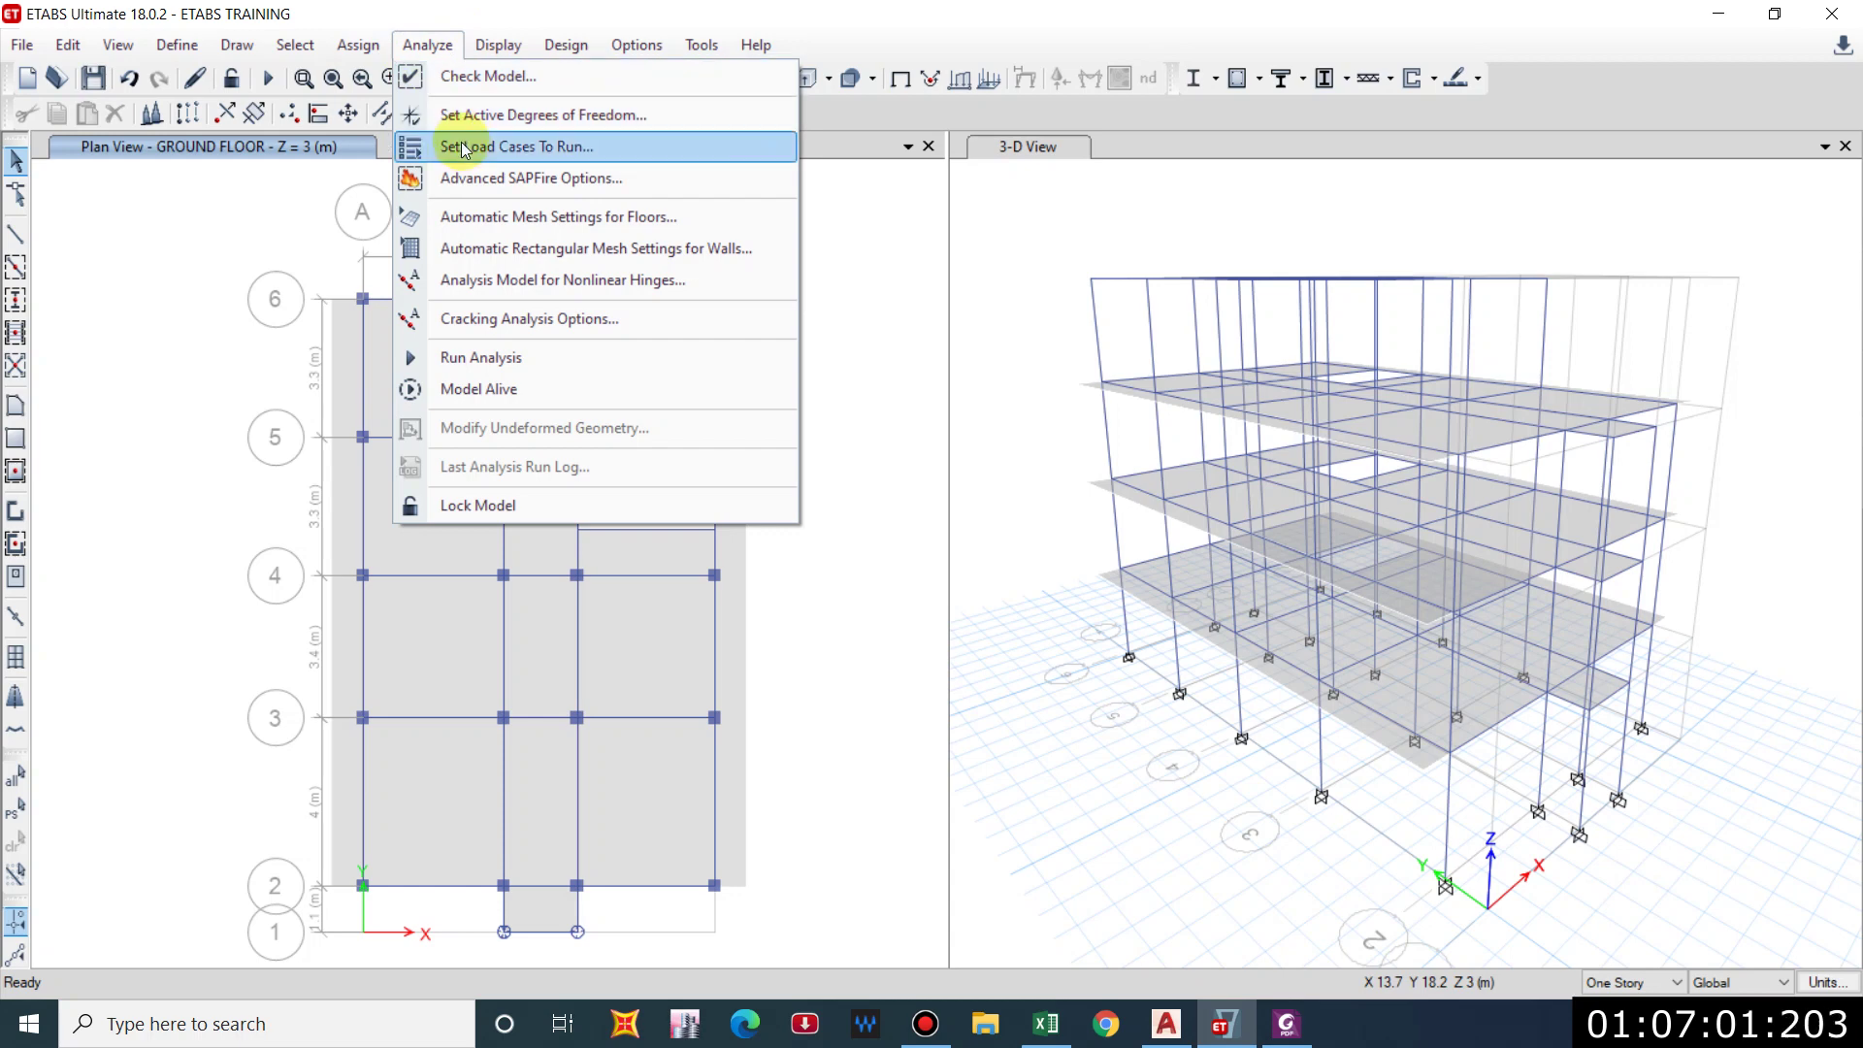
{"action": "left_click", "coordinate": [457, 142]}
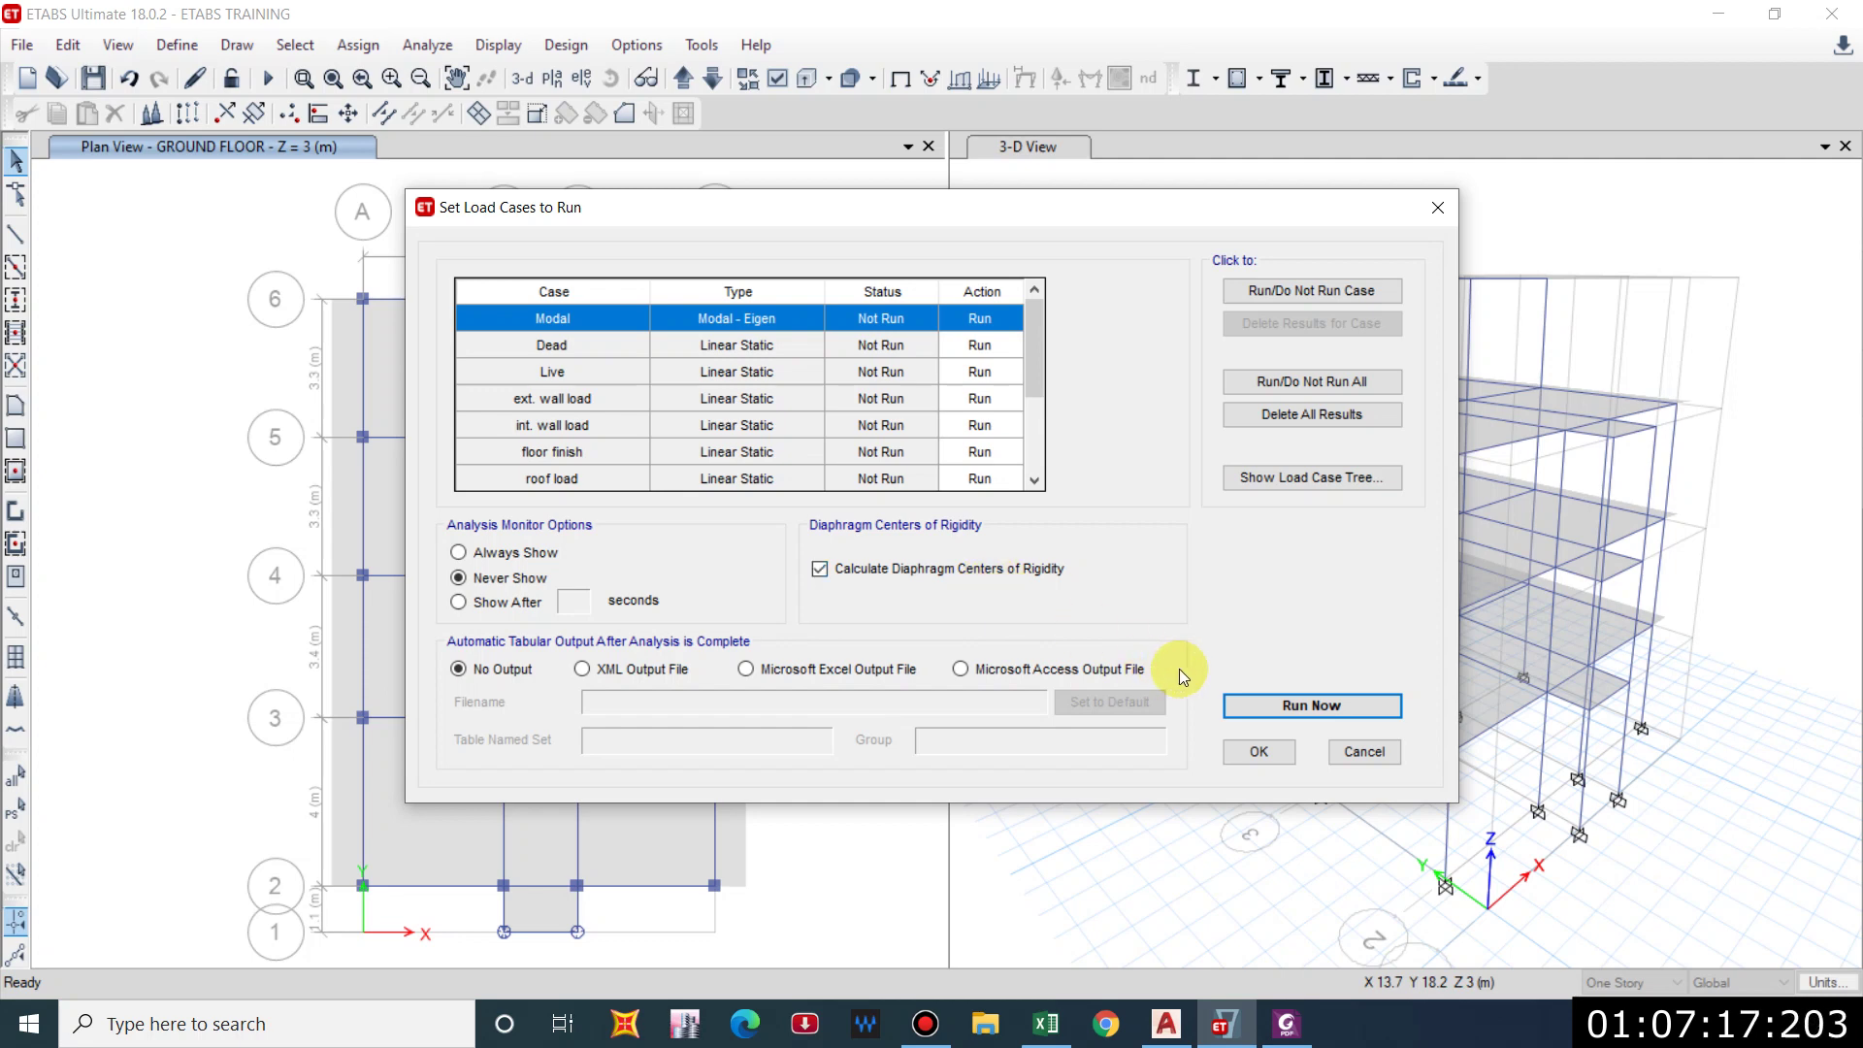
{"action": "left_click", "coordinate": [1283, 708]}
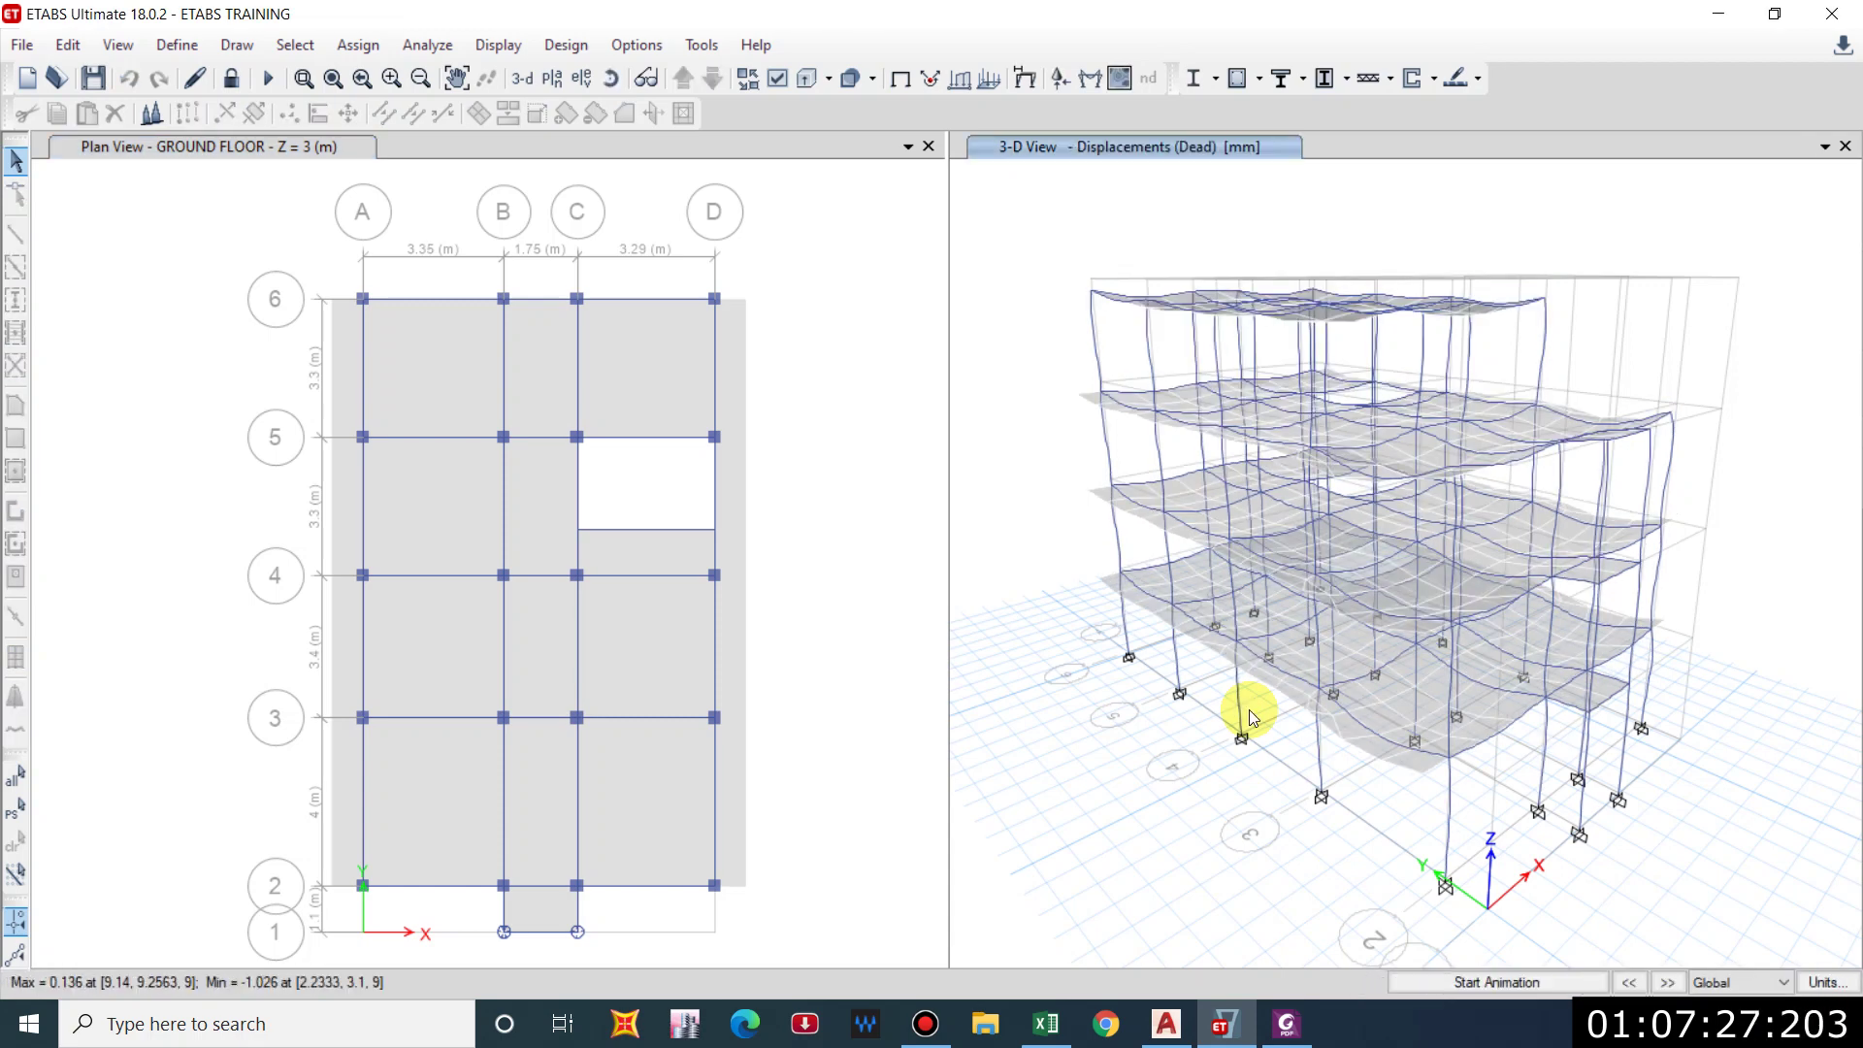
{"action": "left_click", "coordinate": [928, 146]}
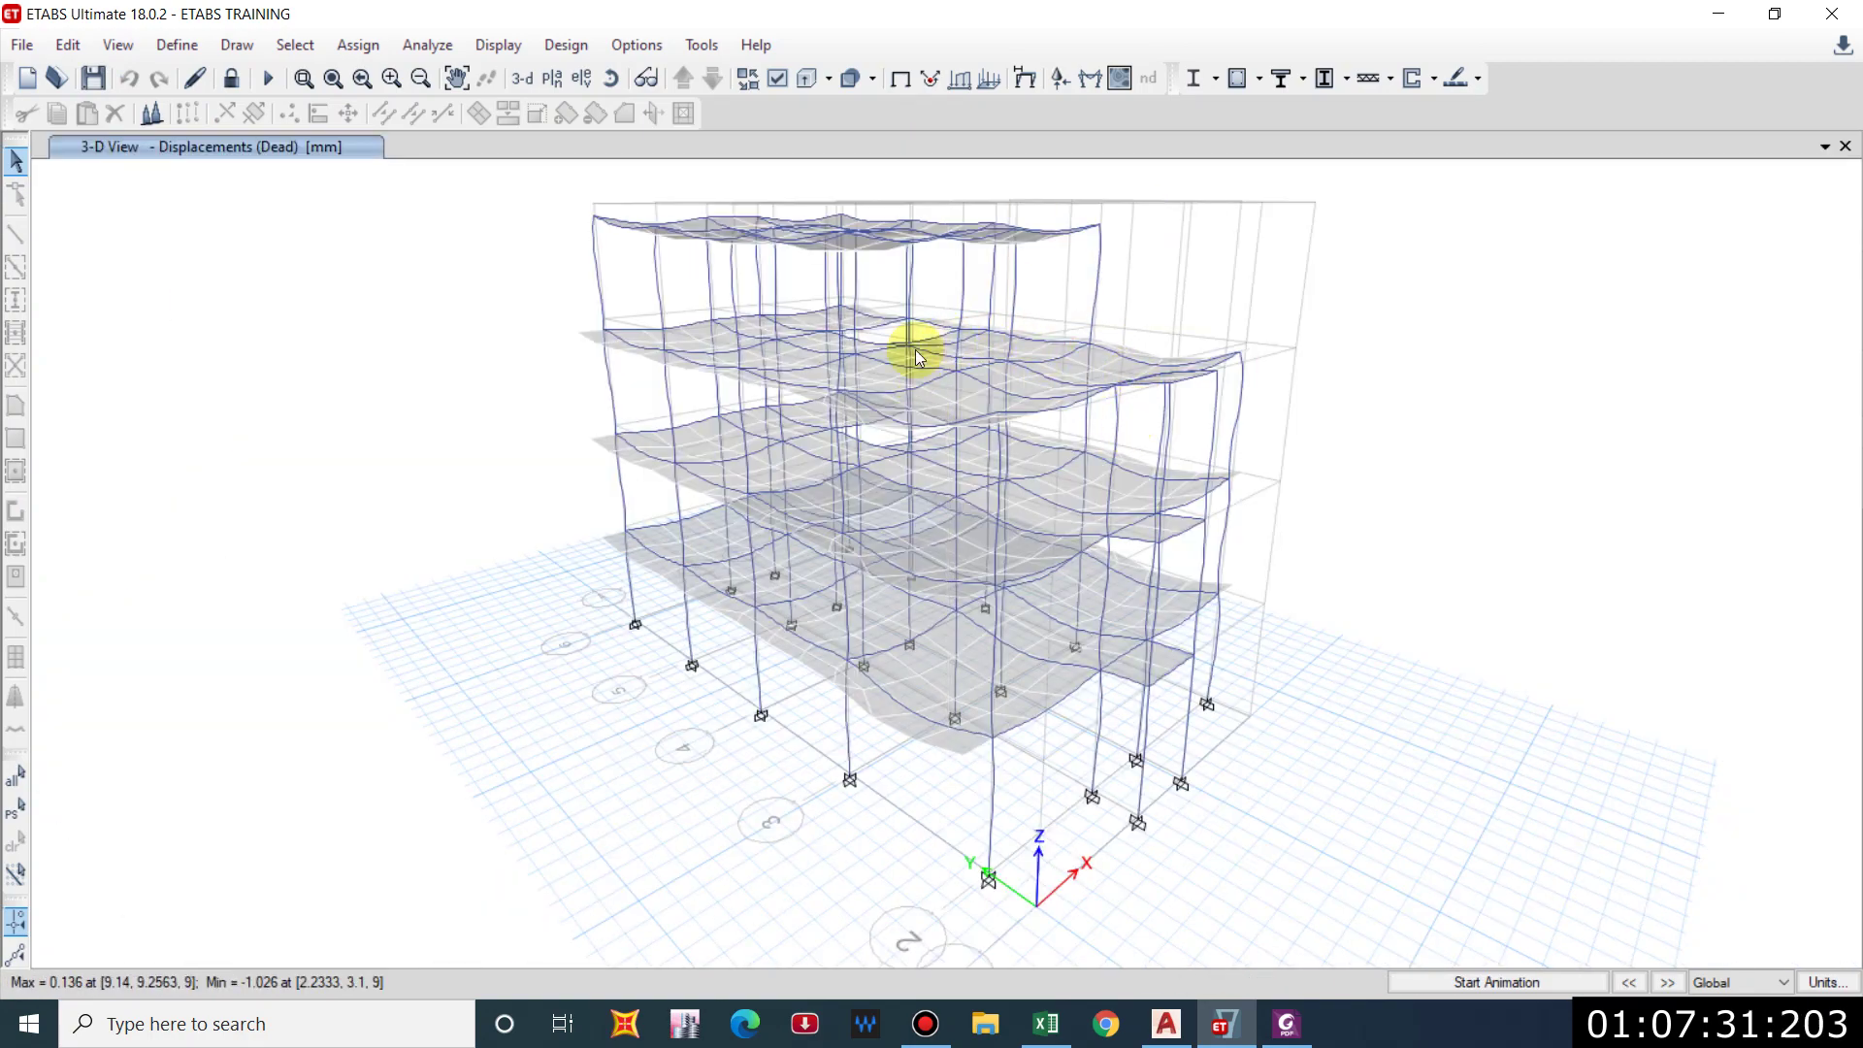
{"action": "middle_click_drag", "start_coordinate": [1017, 448], "coordinate": [990, 475]}
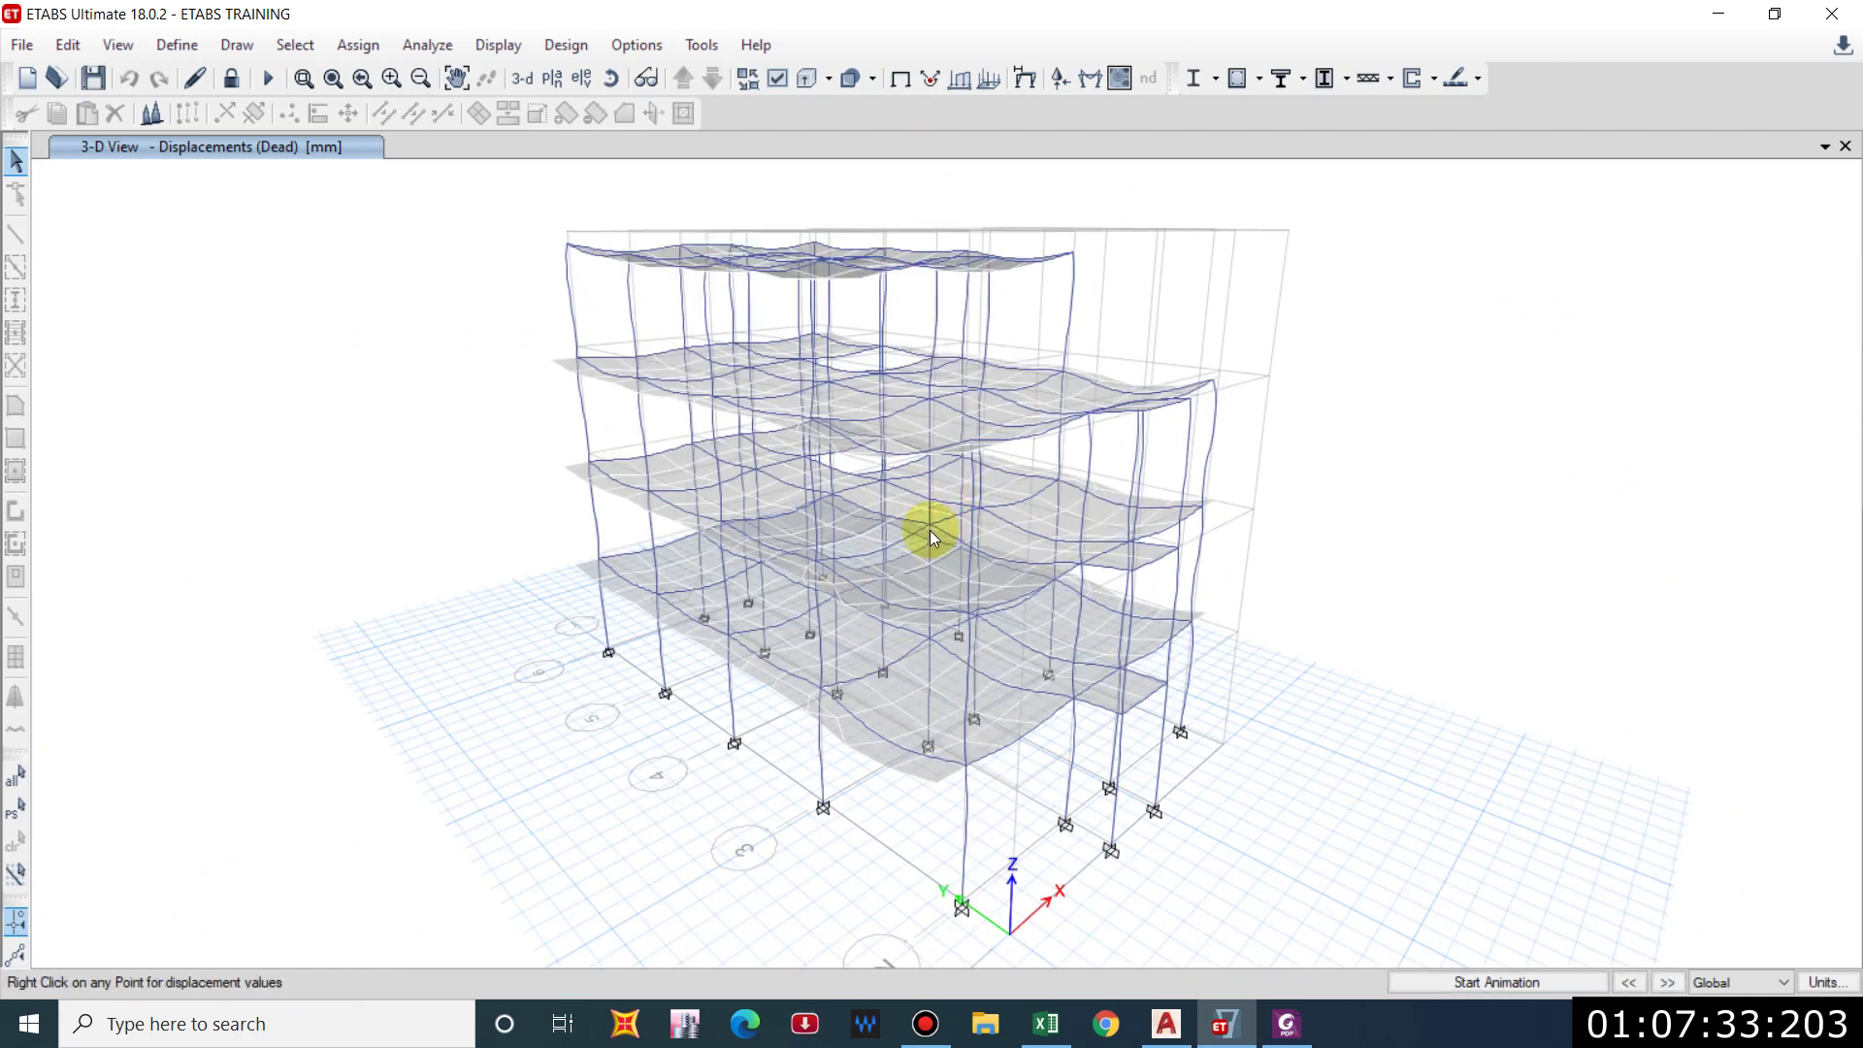
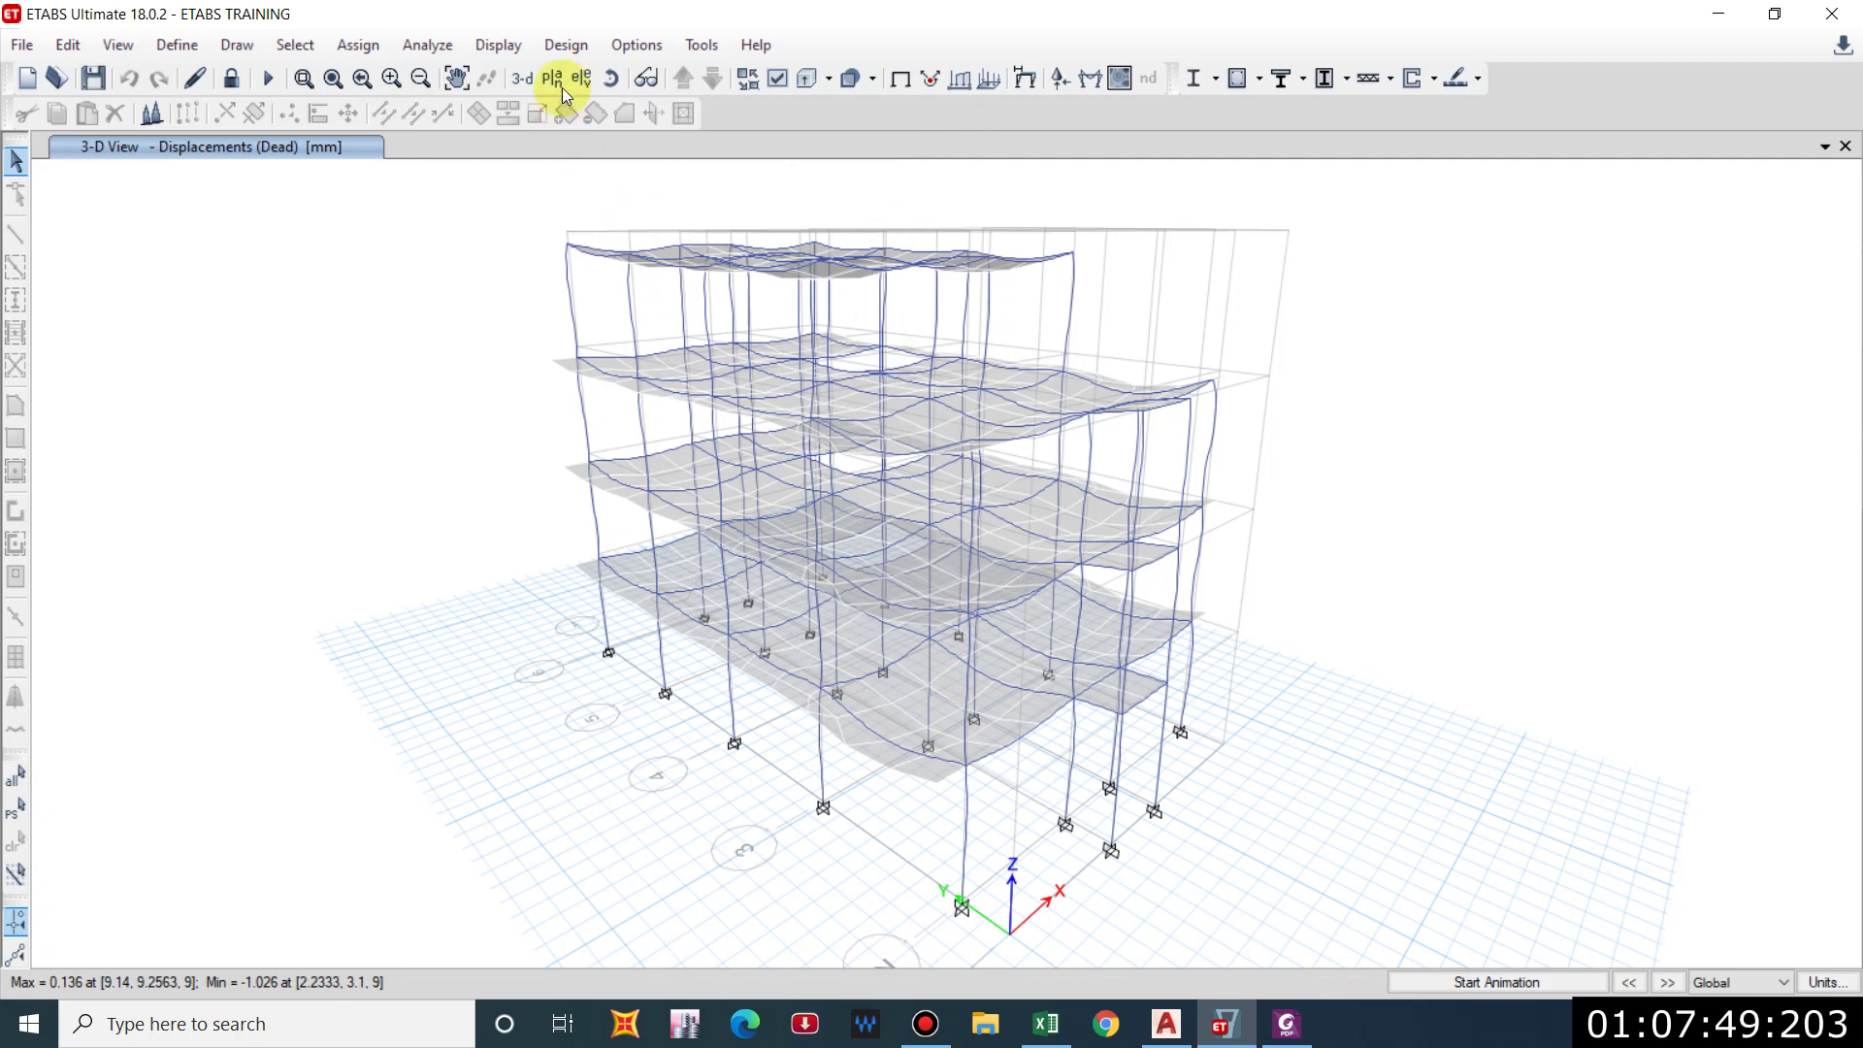
Plot the maximum story displacement as a story response for load case EQX.
{"action": "left_click", "coordinate": [486, 47]}
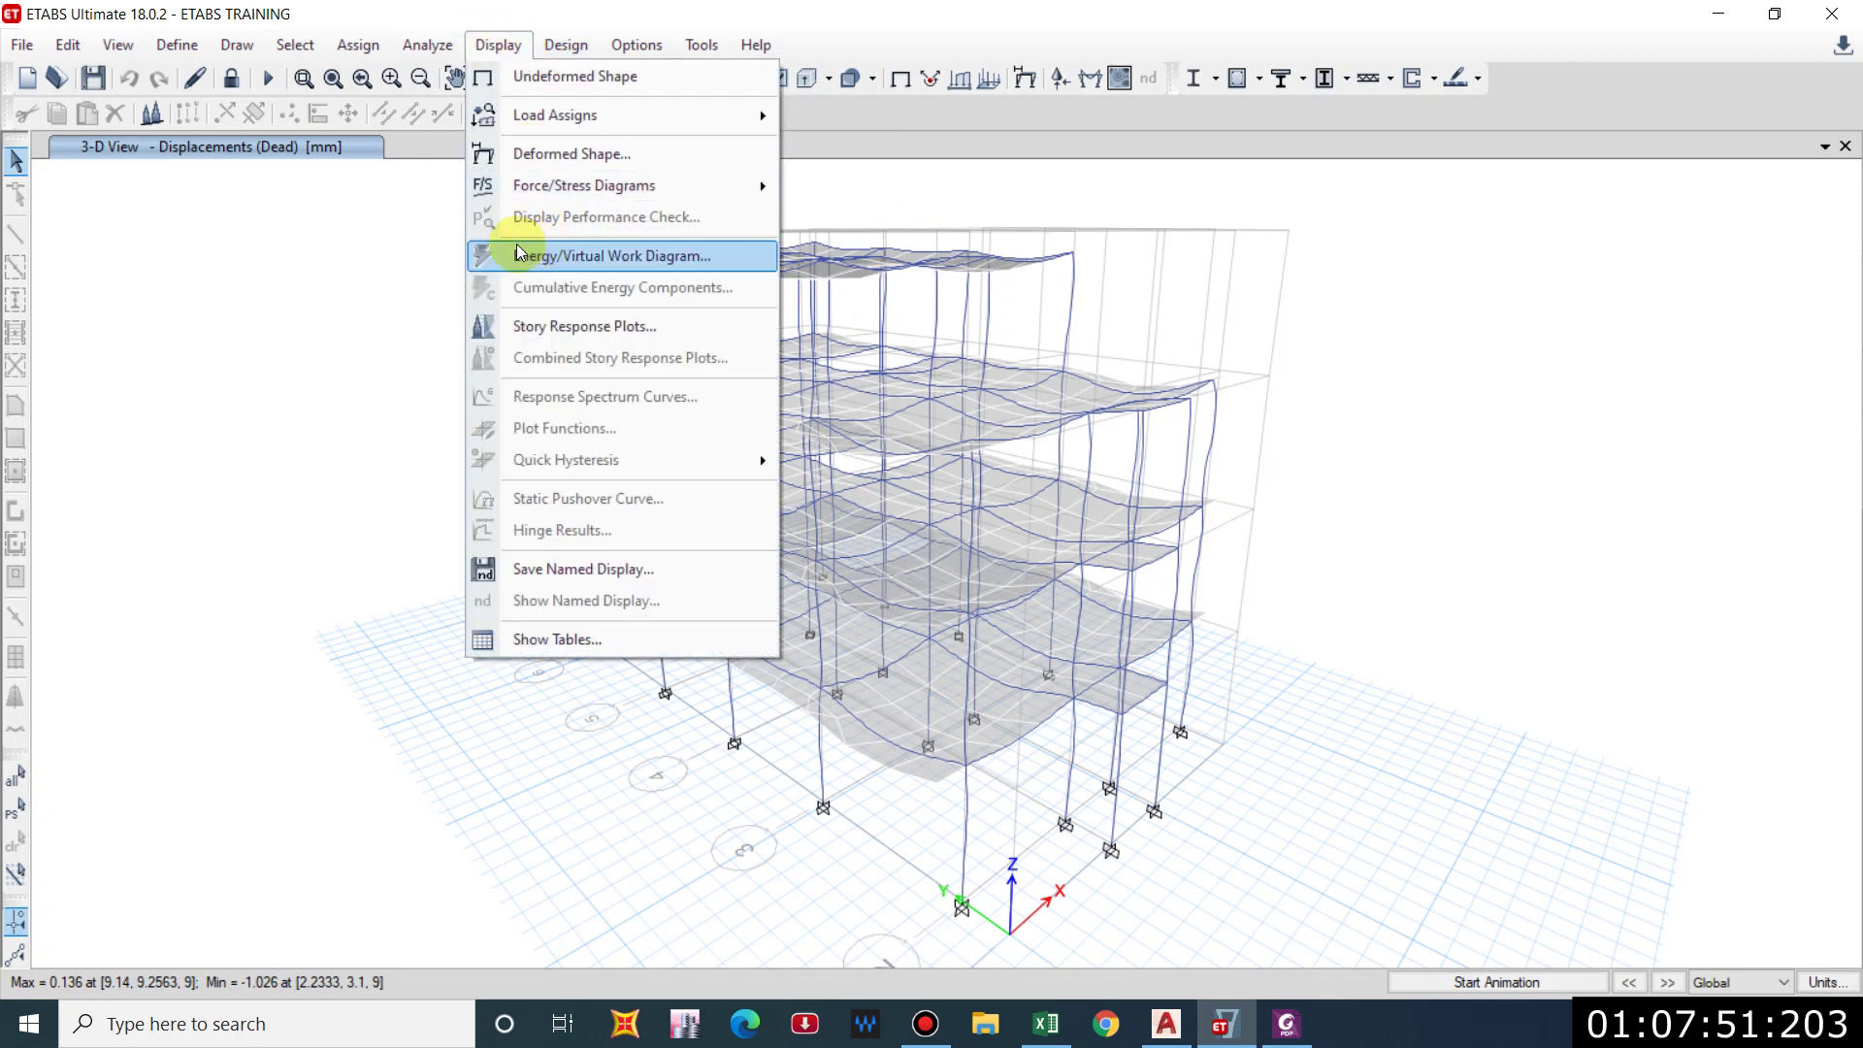
{"action": "left_click", "coordinate": [584, 330]}
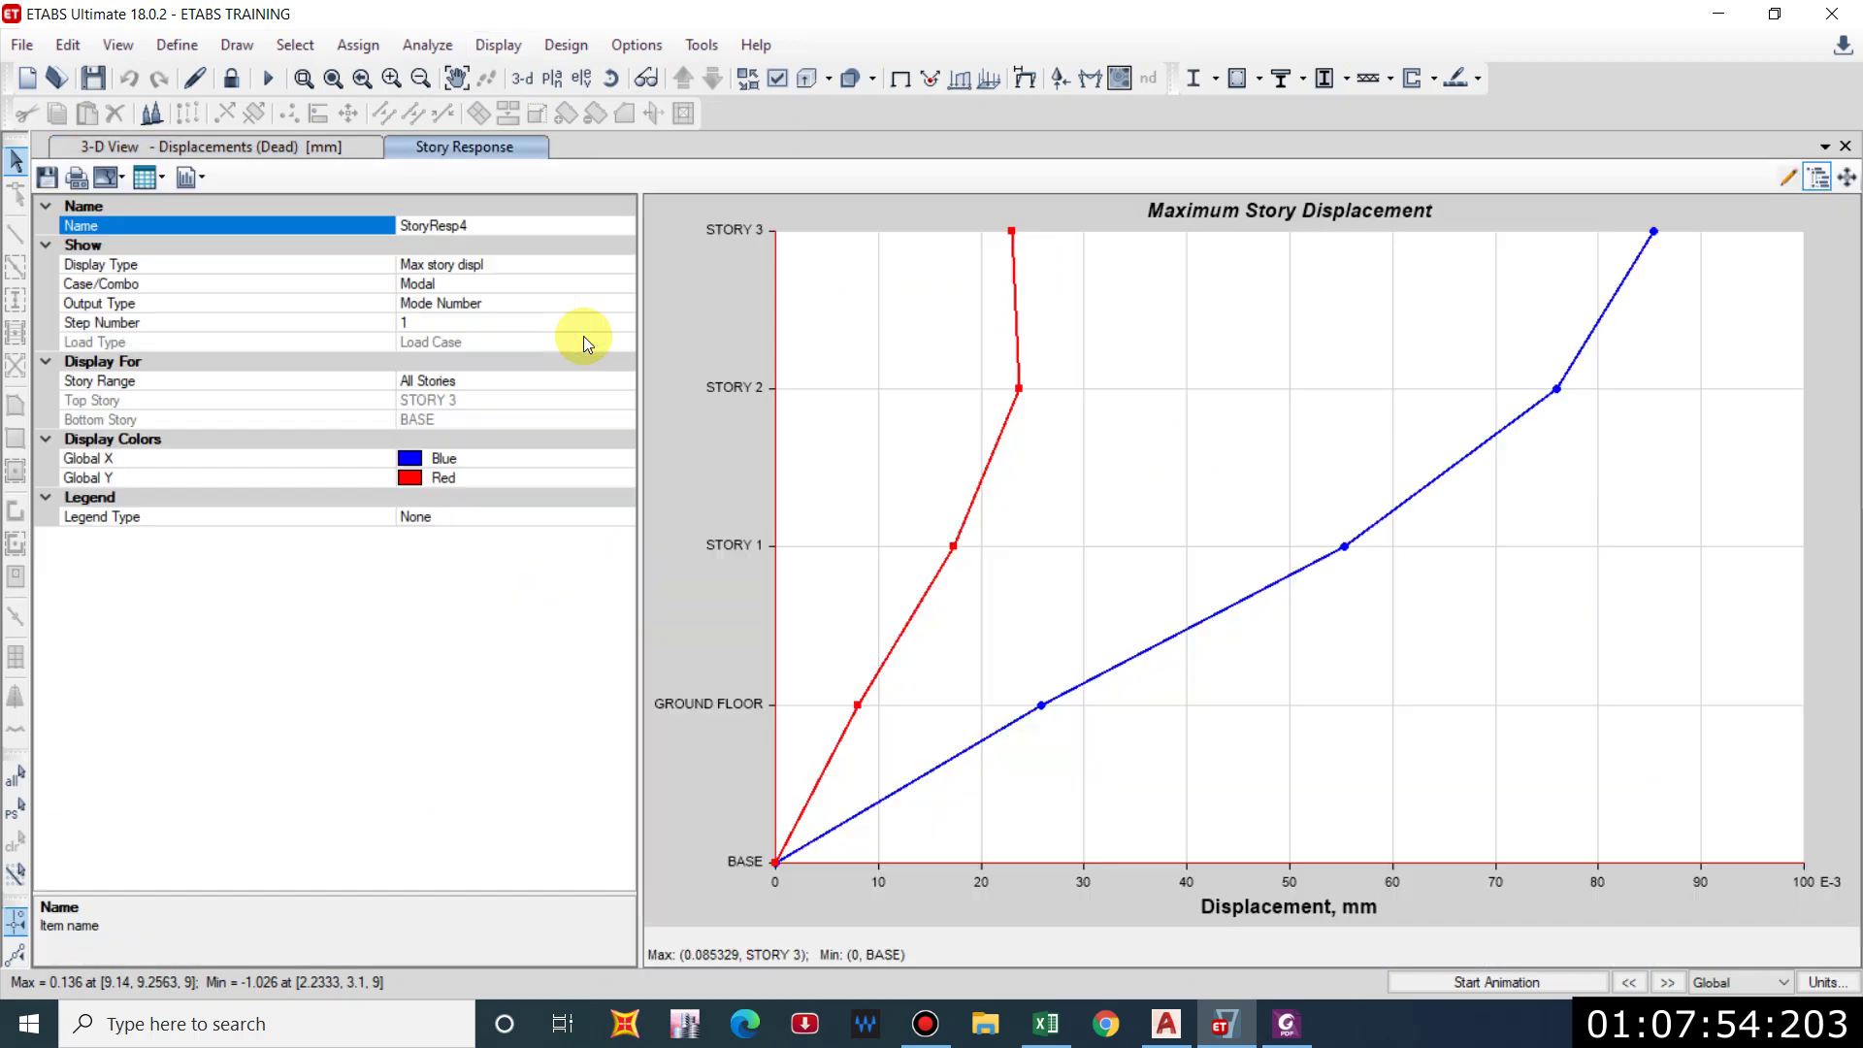
{"action": "left_click", "coordinate": [451, 269]}
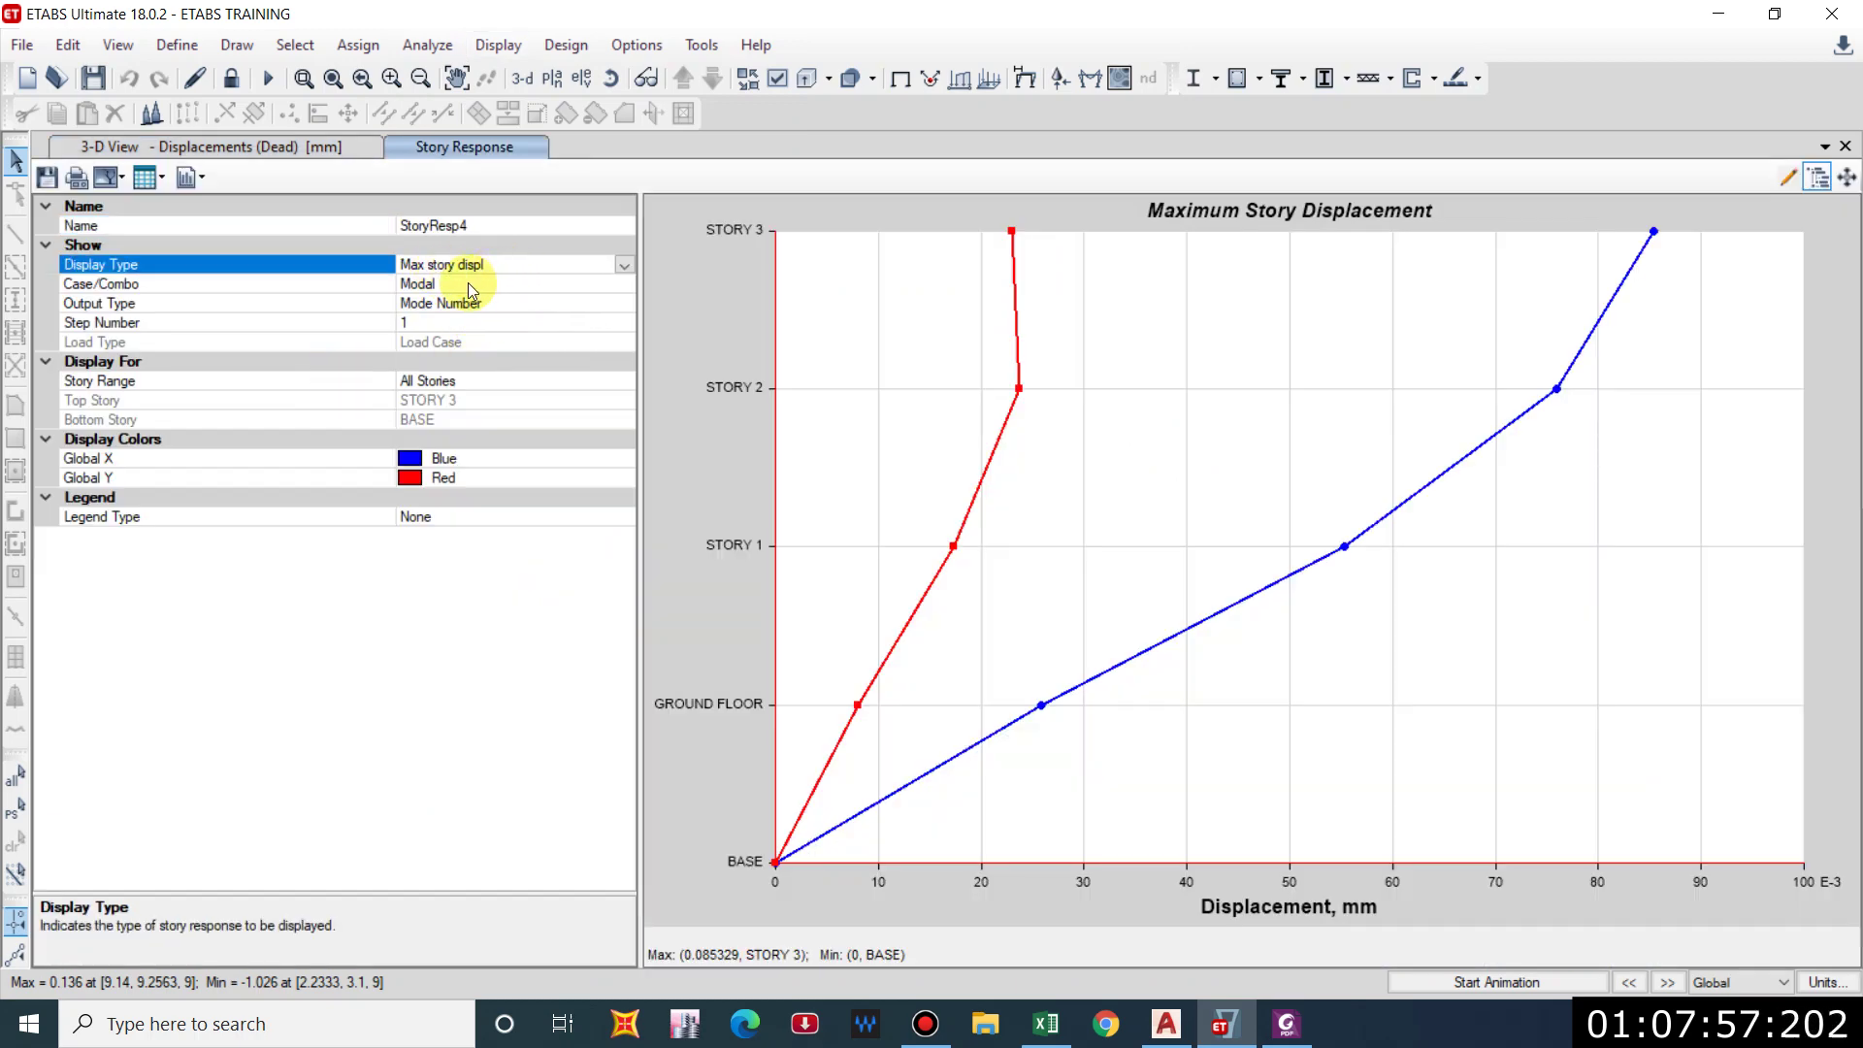
{"action": "left_click", "coordinate": [583, 285]}
{"action": "left_click", "coordinate": [624, 285]}
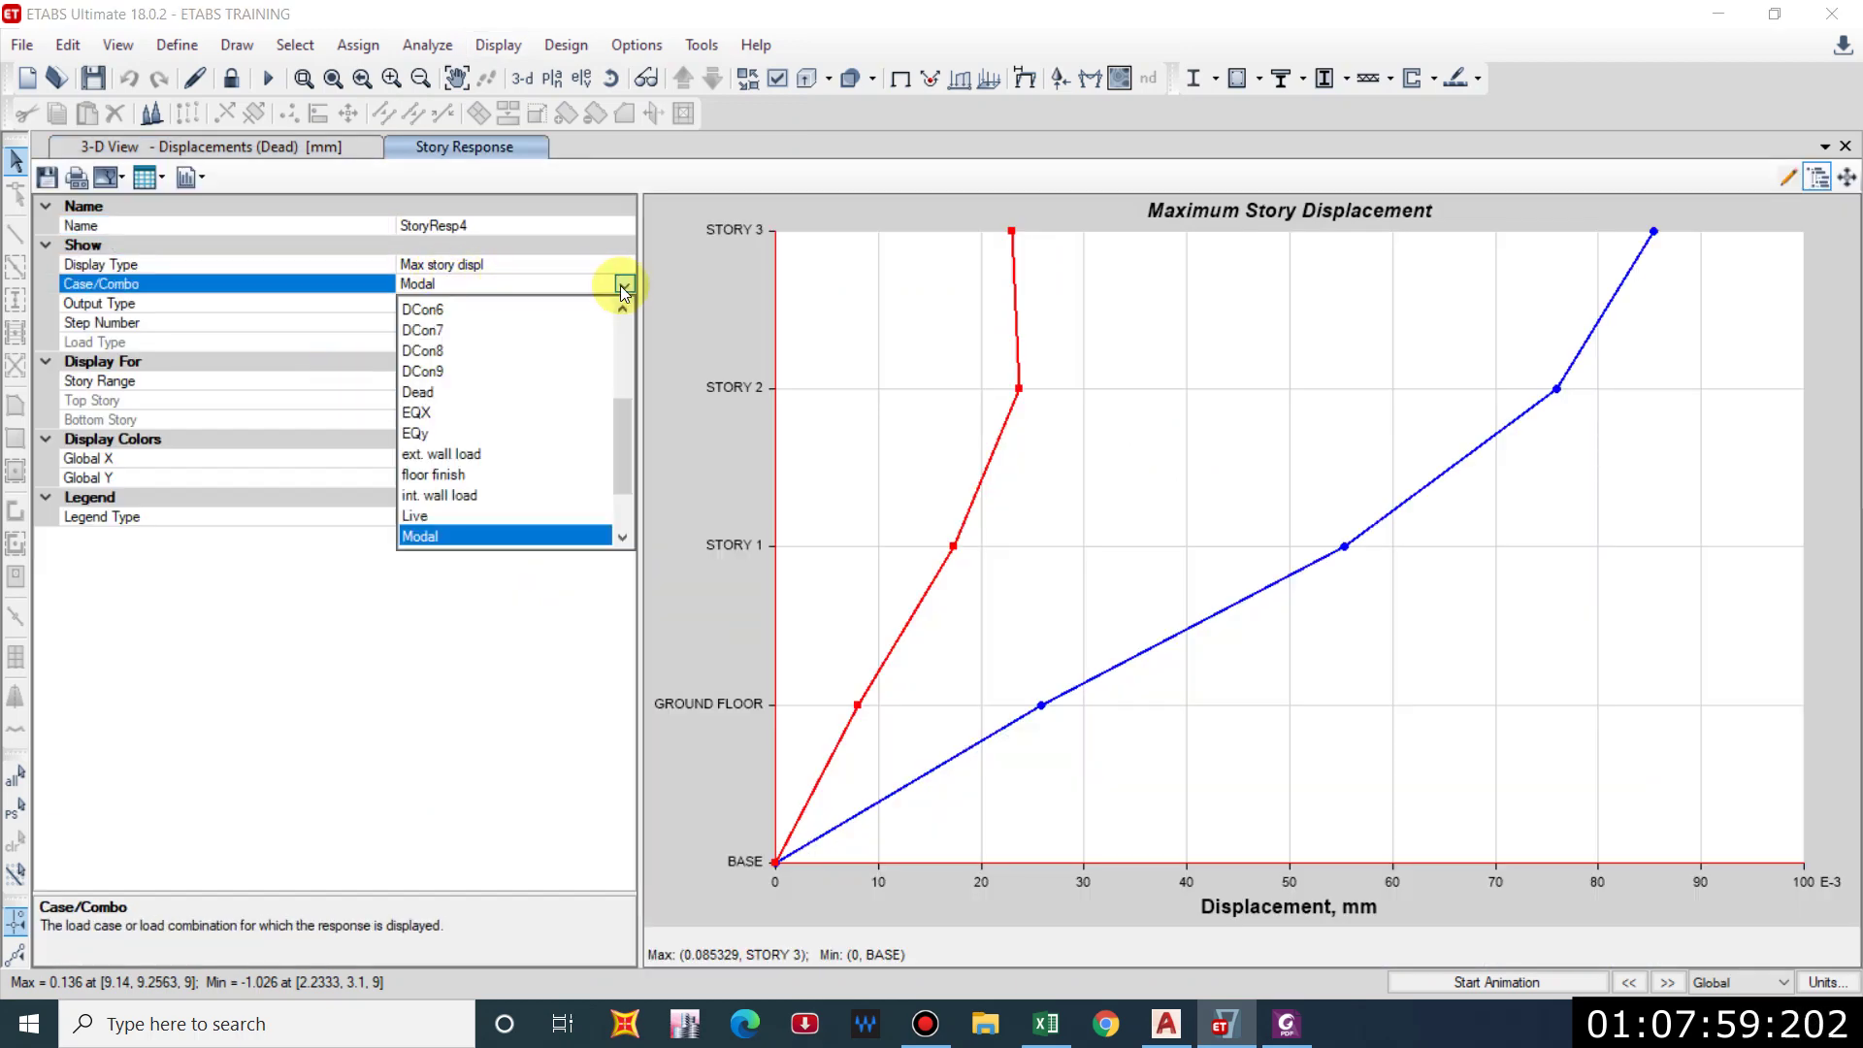
{"action": "left_click", "coordinate": [429, 412]}
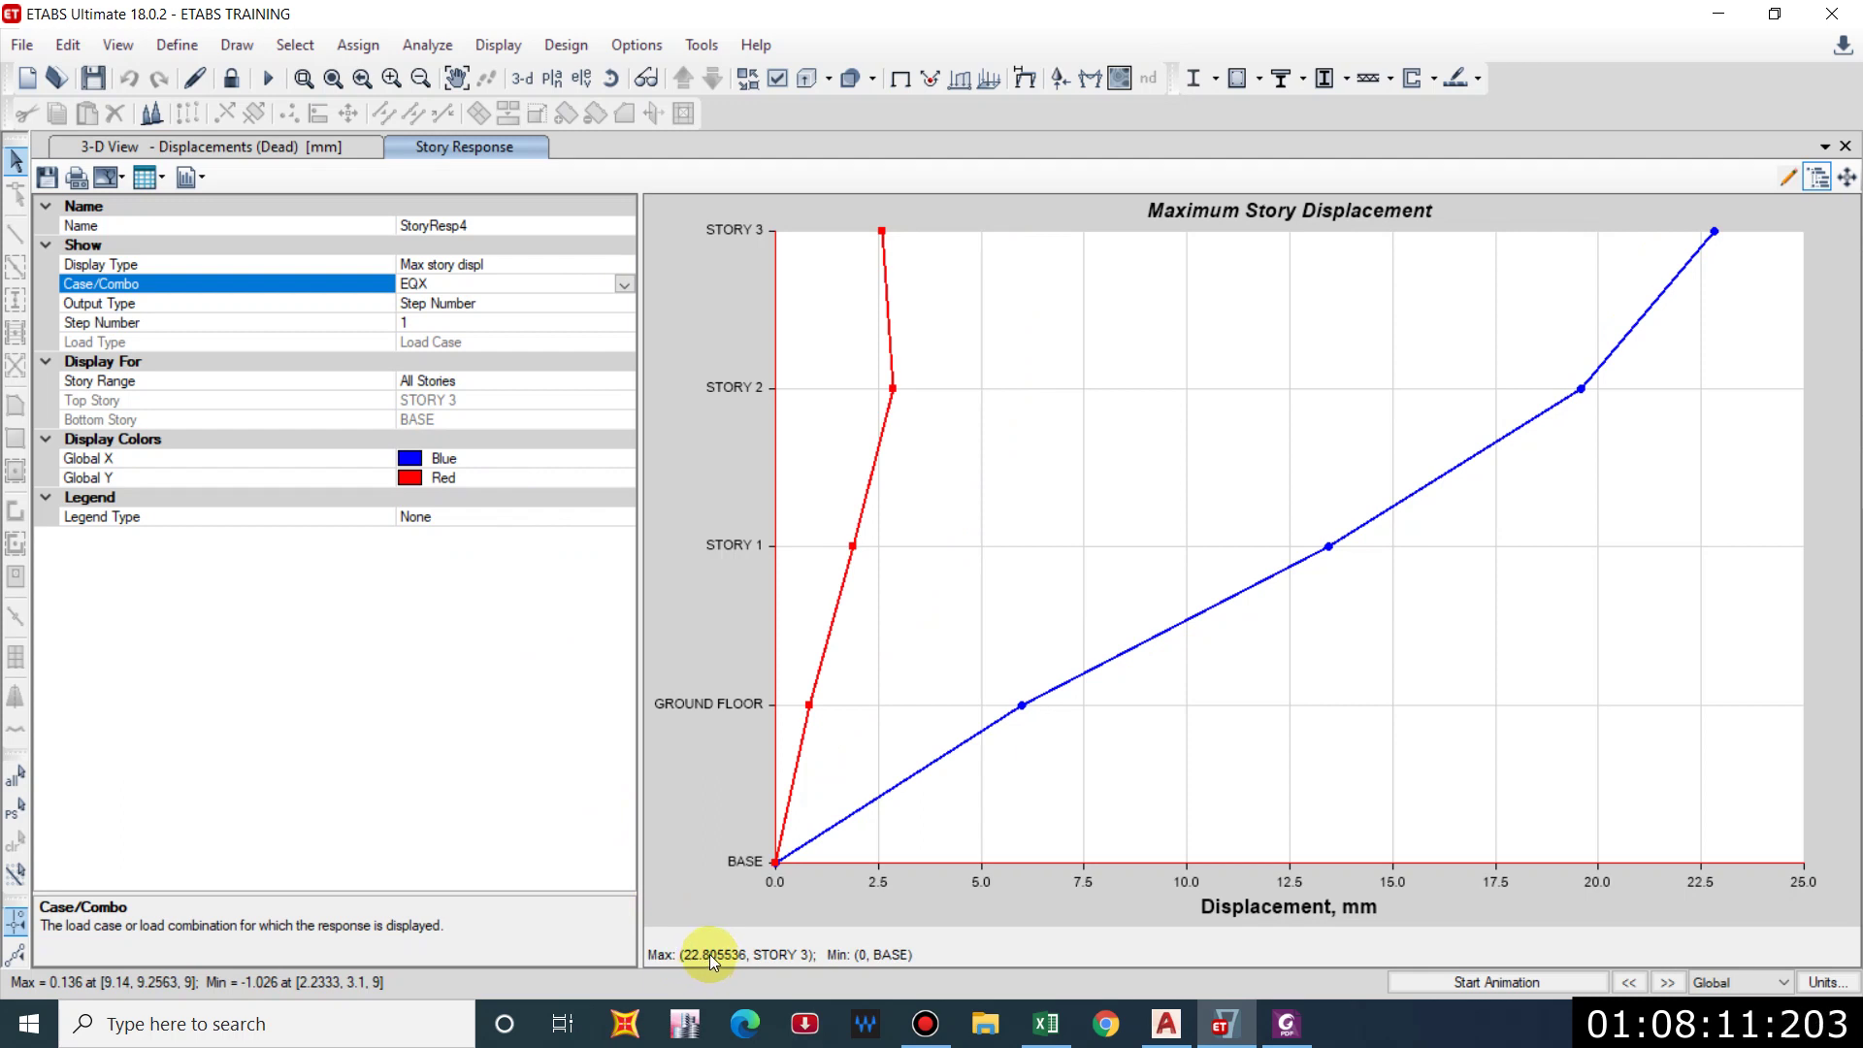
Open the calculator and consult the storey drift limitation, clause 7.11.1.1, in the 1893-Part 1-2016 PDF.
{"action": "key", "text": "XF86Calculator"}
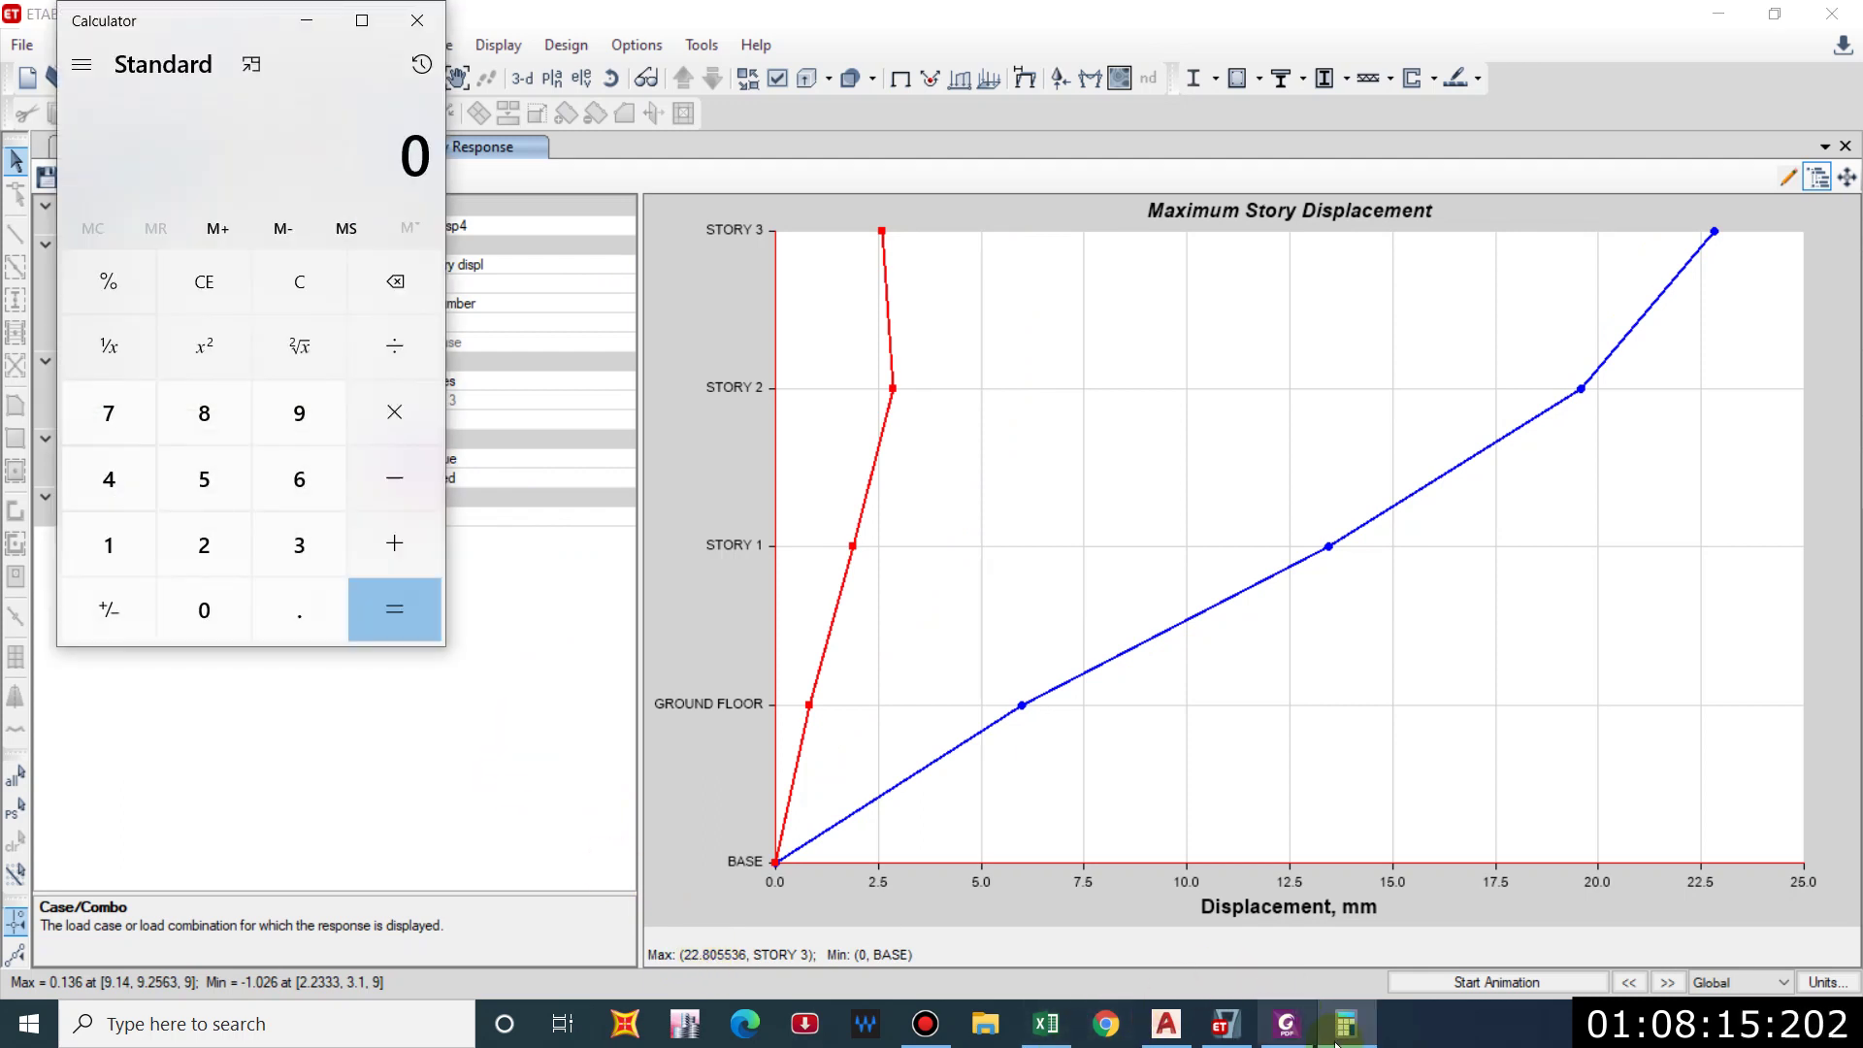
{"action": "left_click", "coordinate": [1287, 1024]}
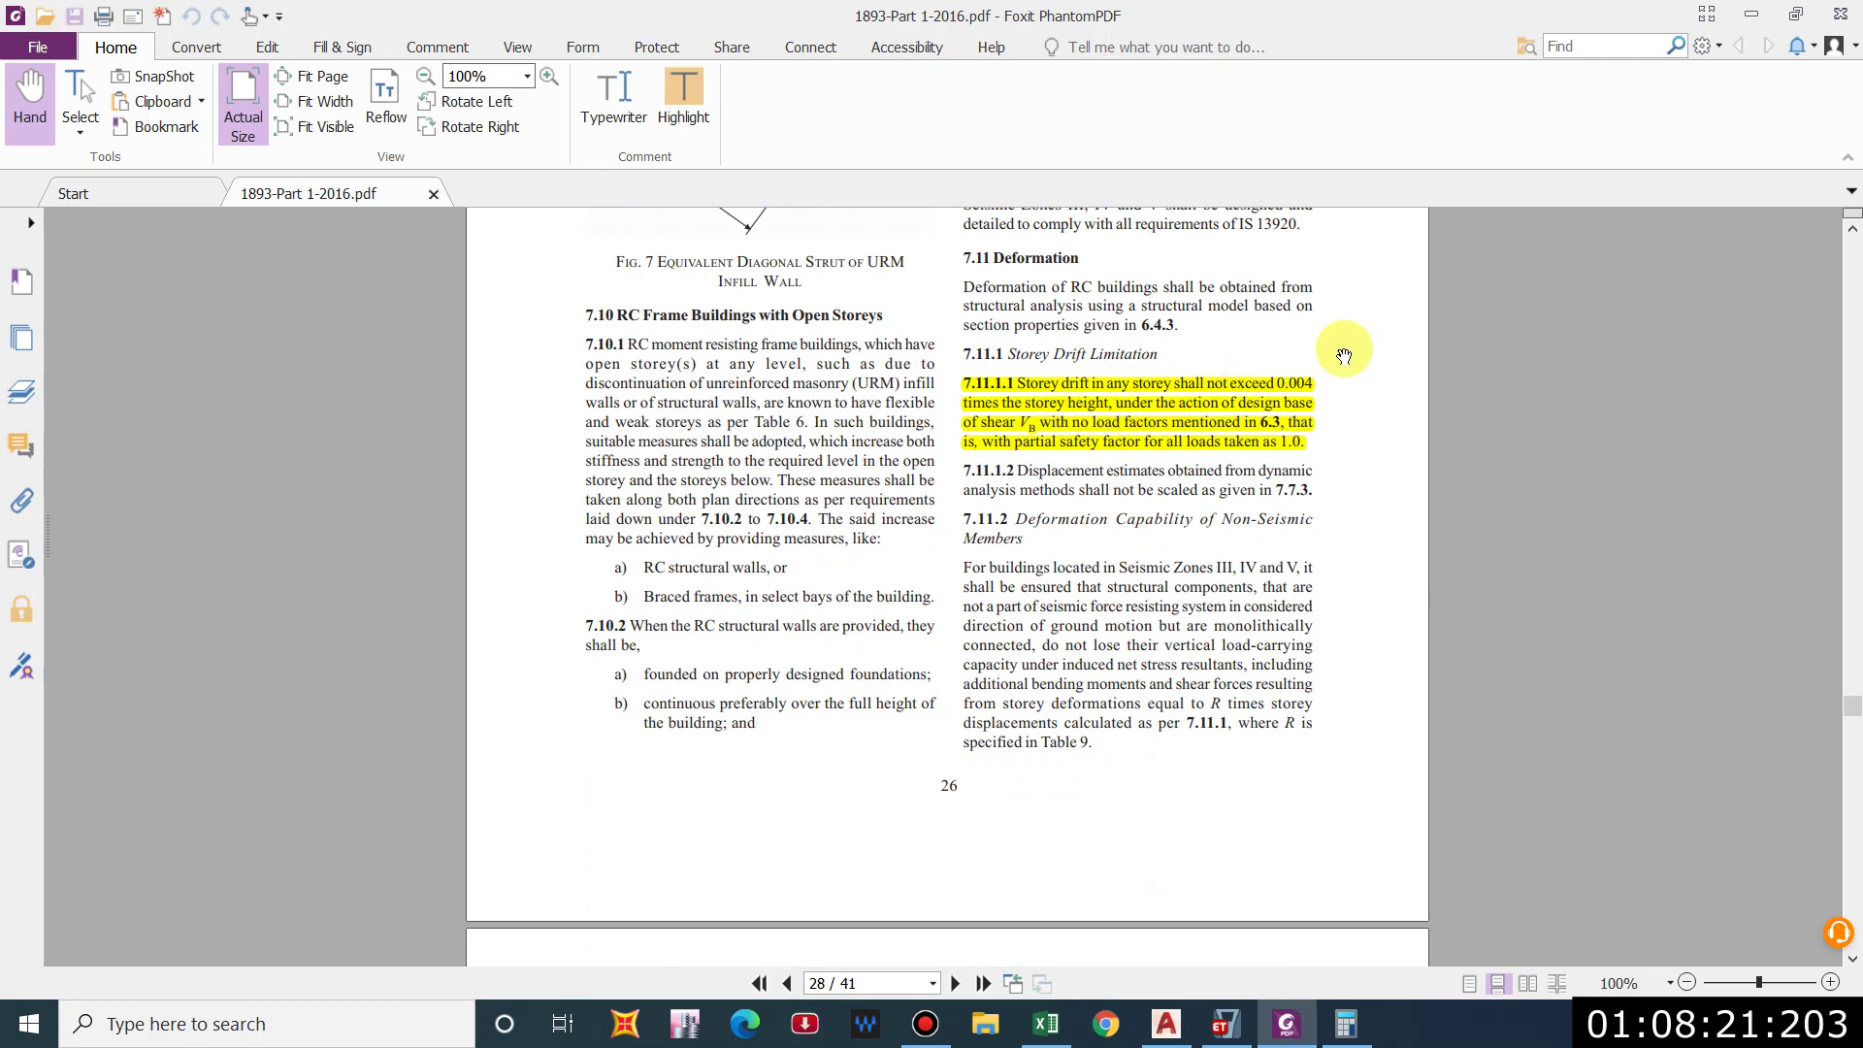
{"action": "left_click", "coordinate": [1752, 13]}
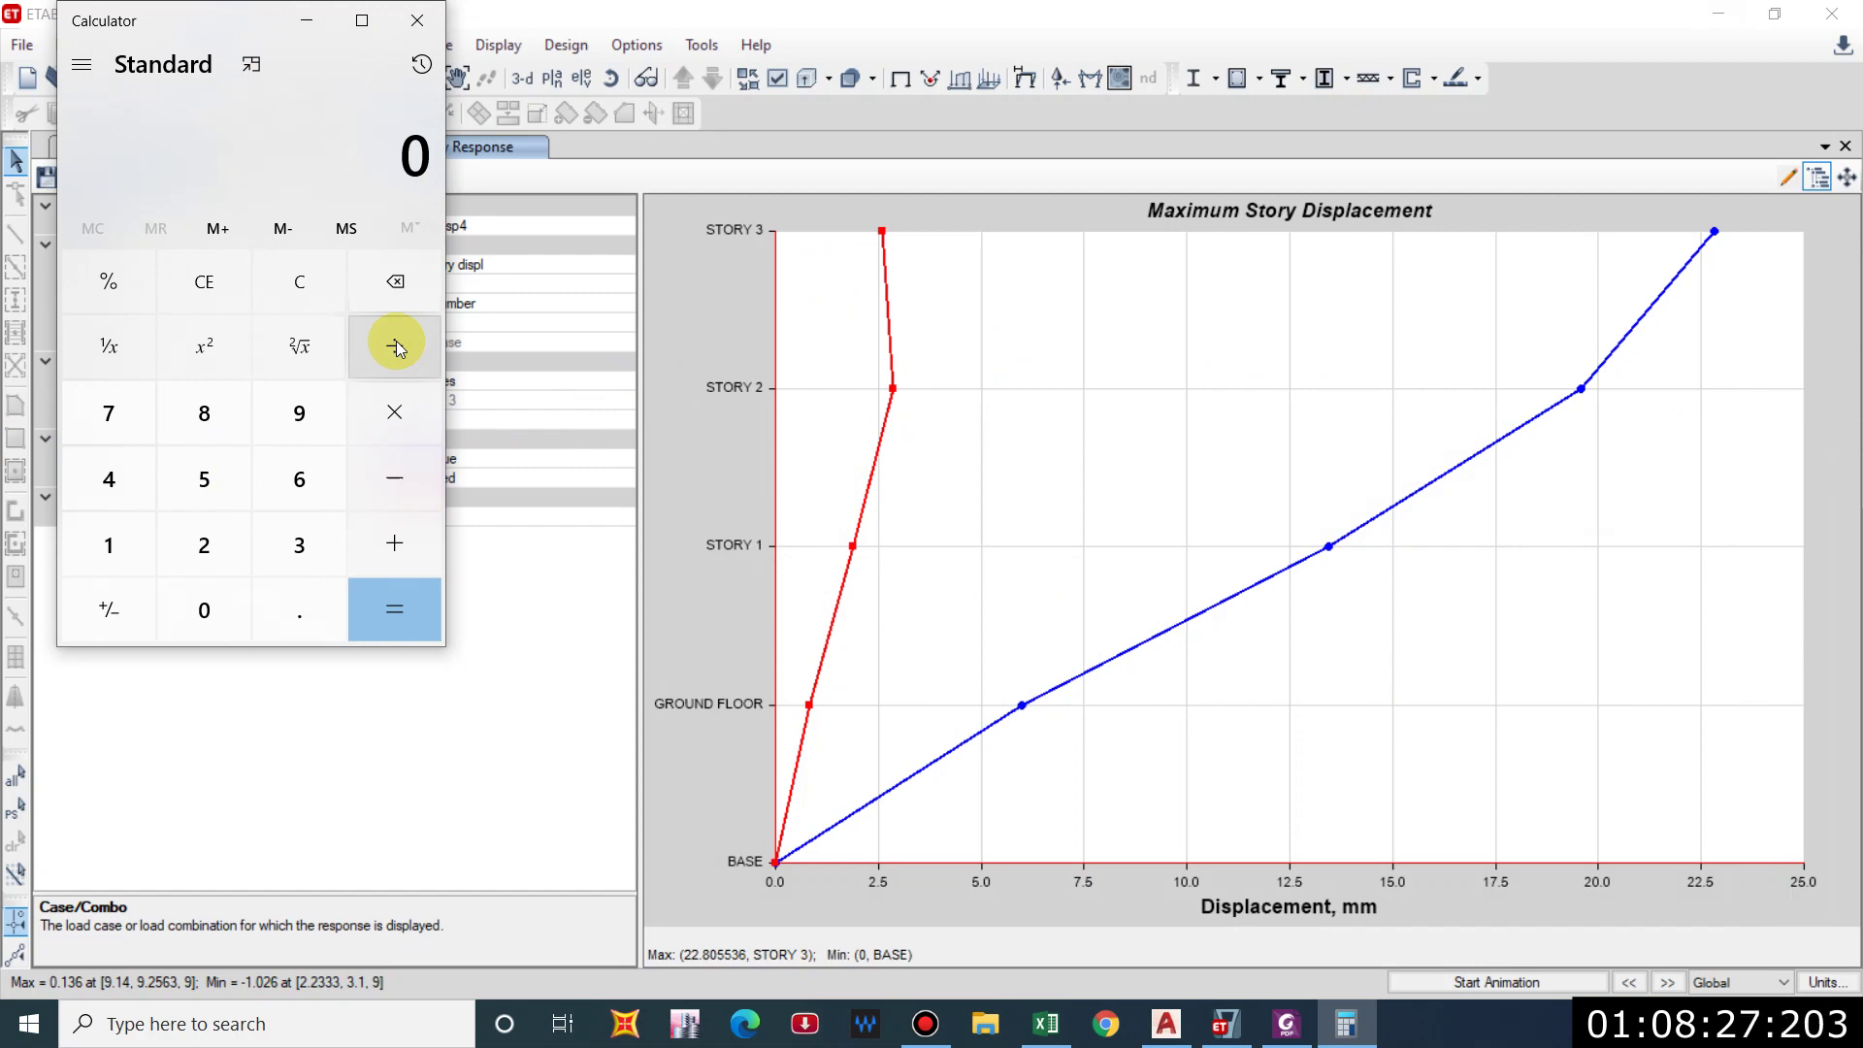
Calculate the allowable displacement as 0.004 × 12 in the calculator, and close it.
{"action": "type", "text": "."}
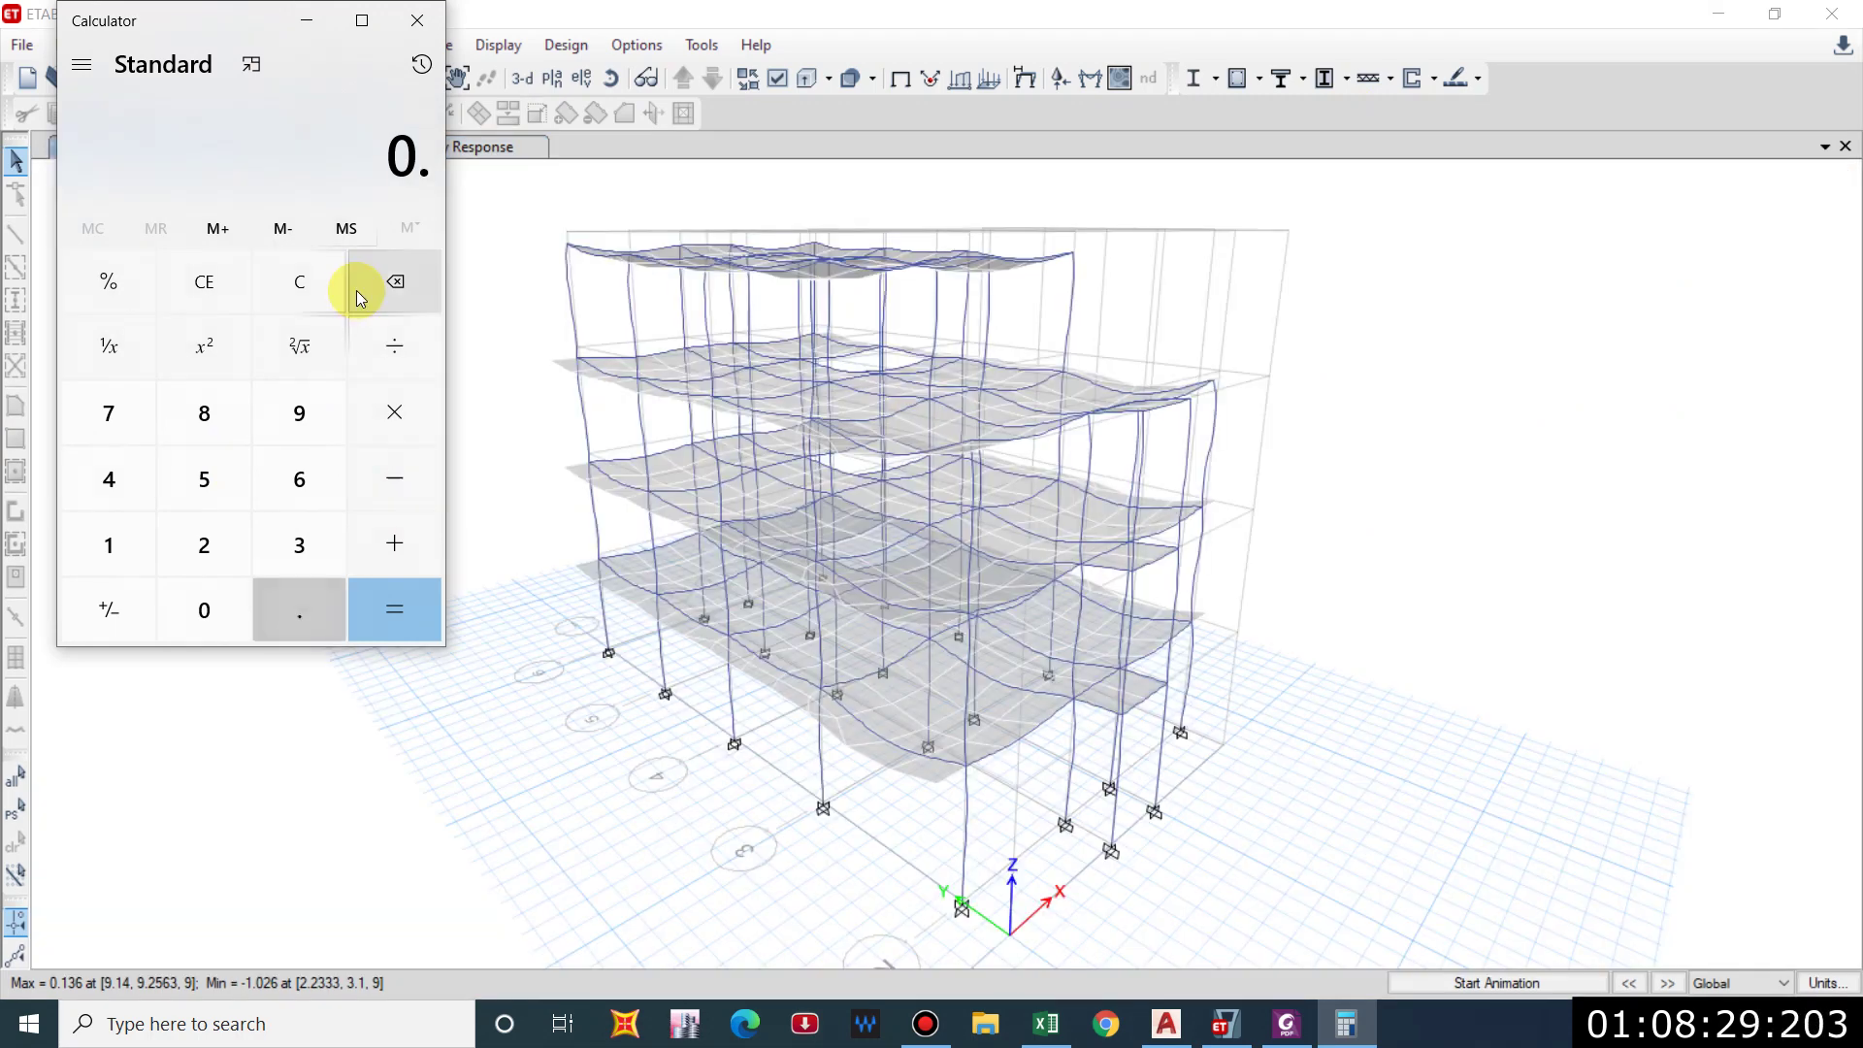
{"action": "type", "text": "004*"}
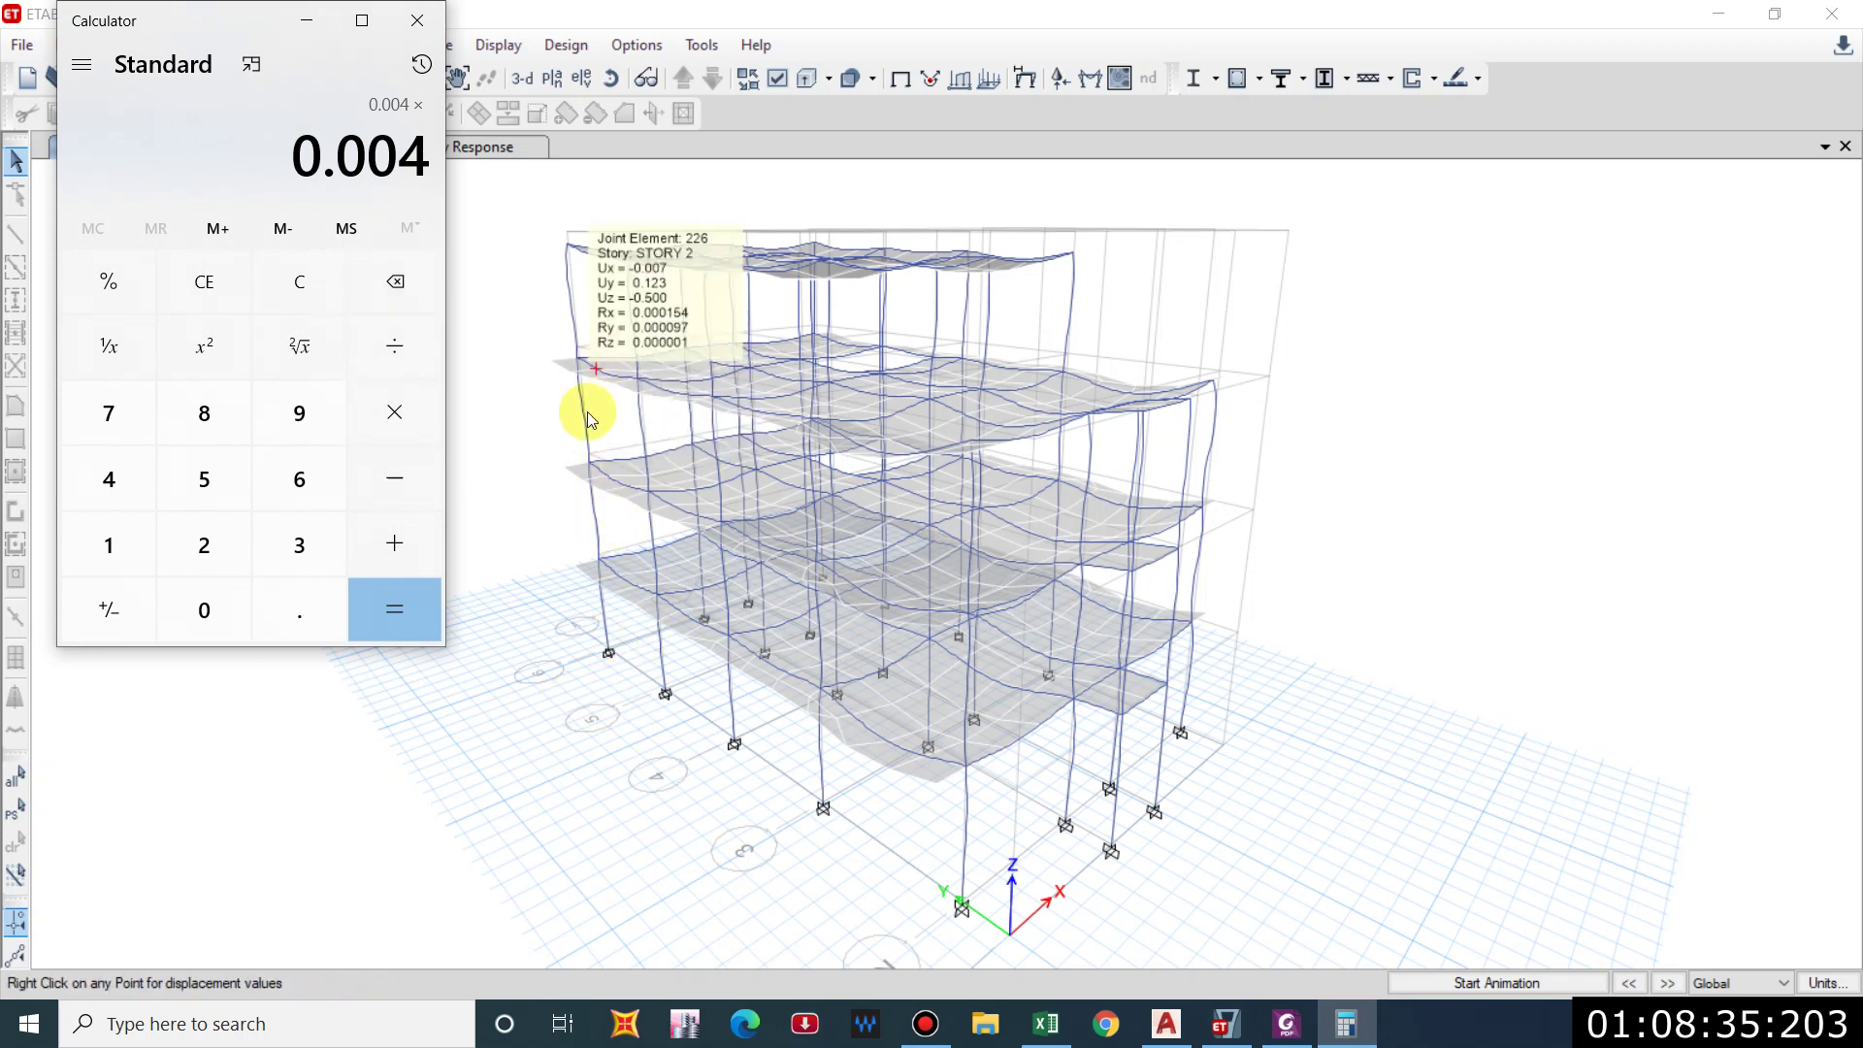
{"action": "type", "text": "12"}
{"action": "key", "text": "Return"}
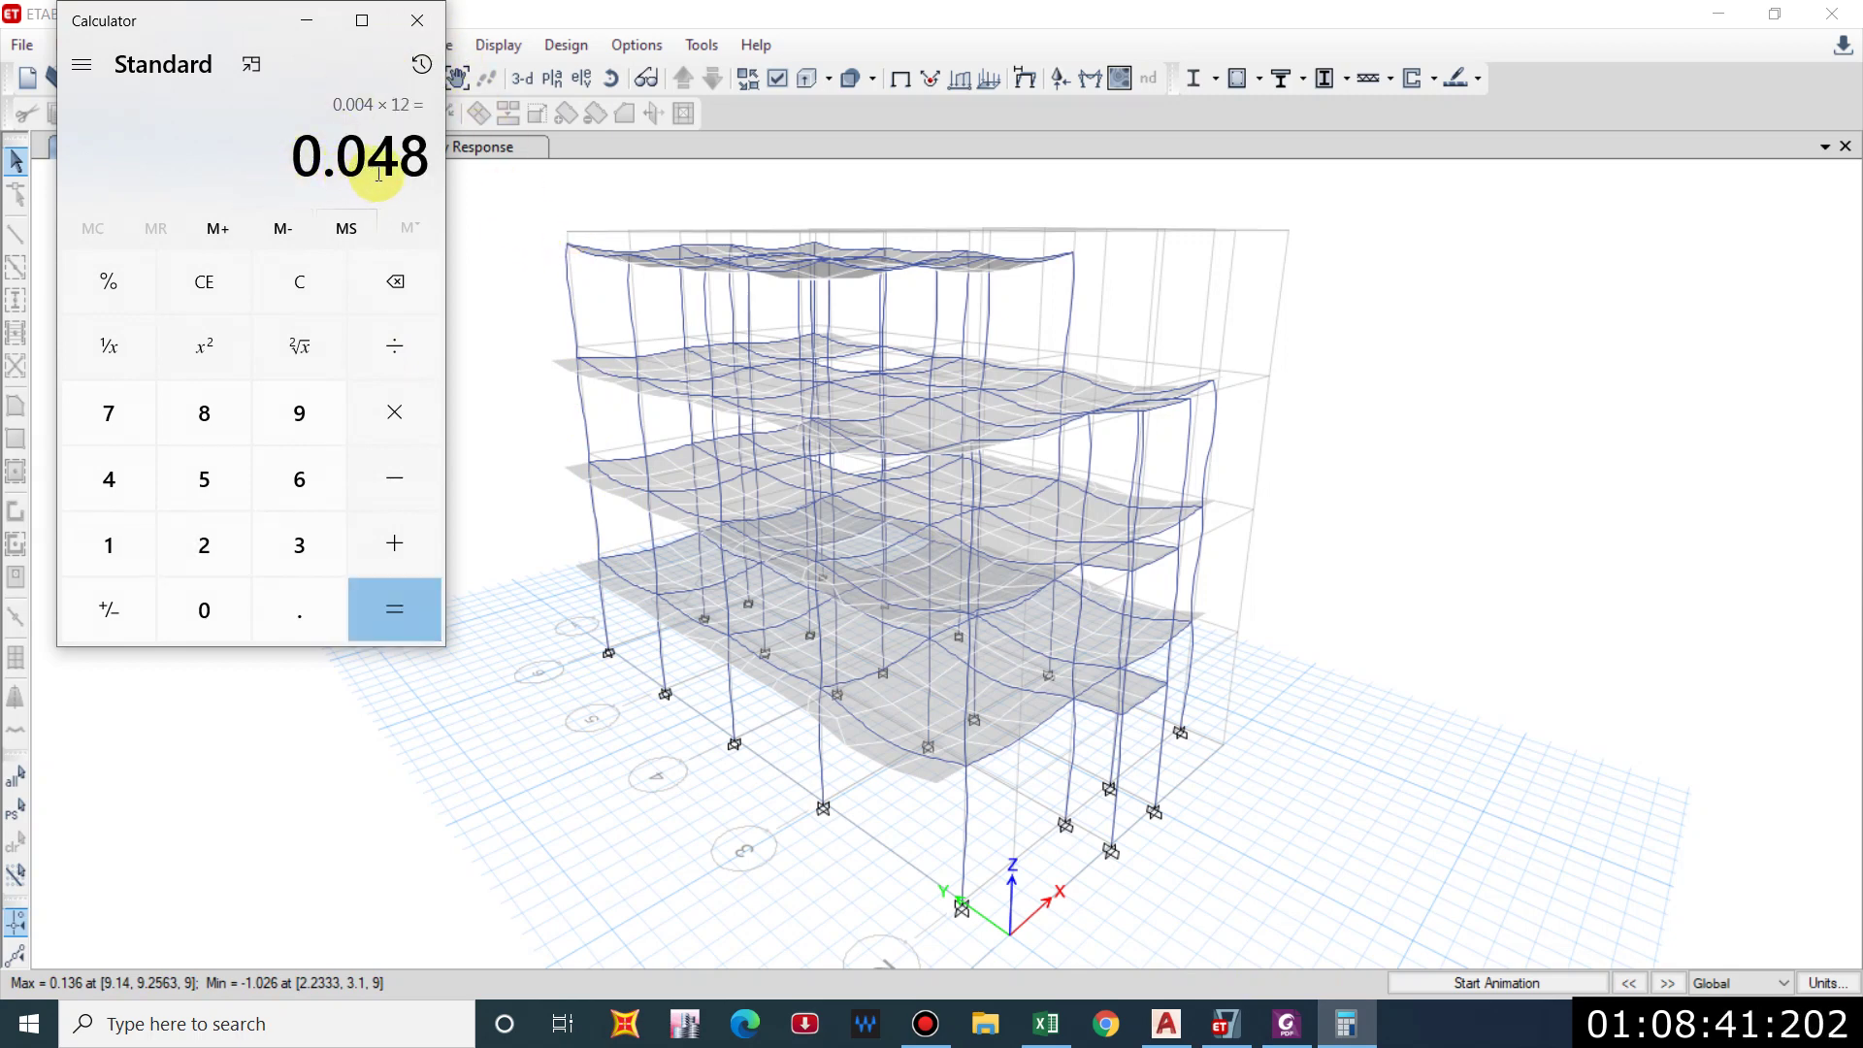
{"action": "left_click", "coordinate": [415, 21]}
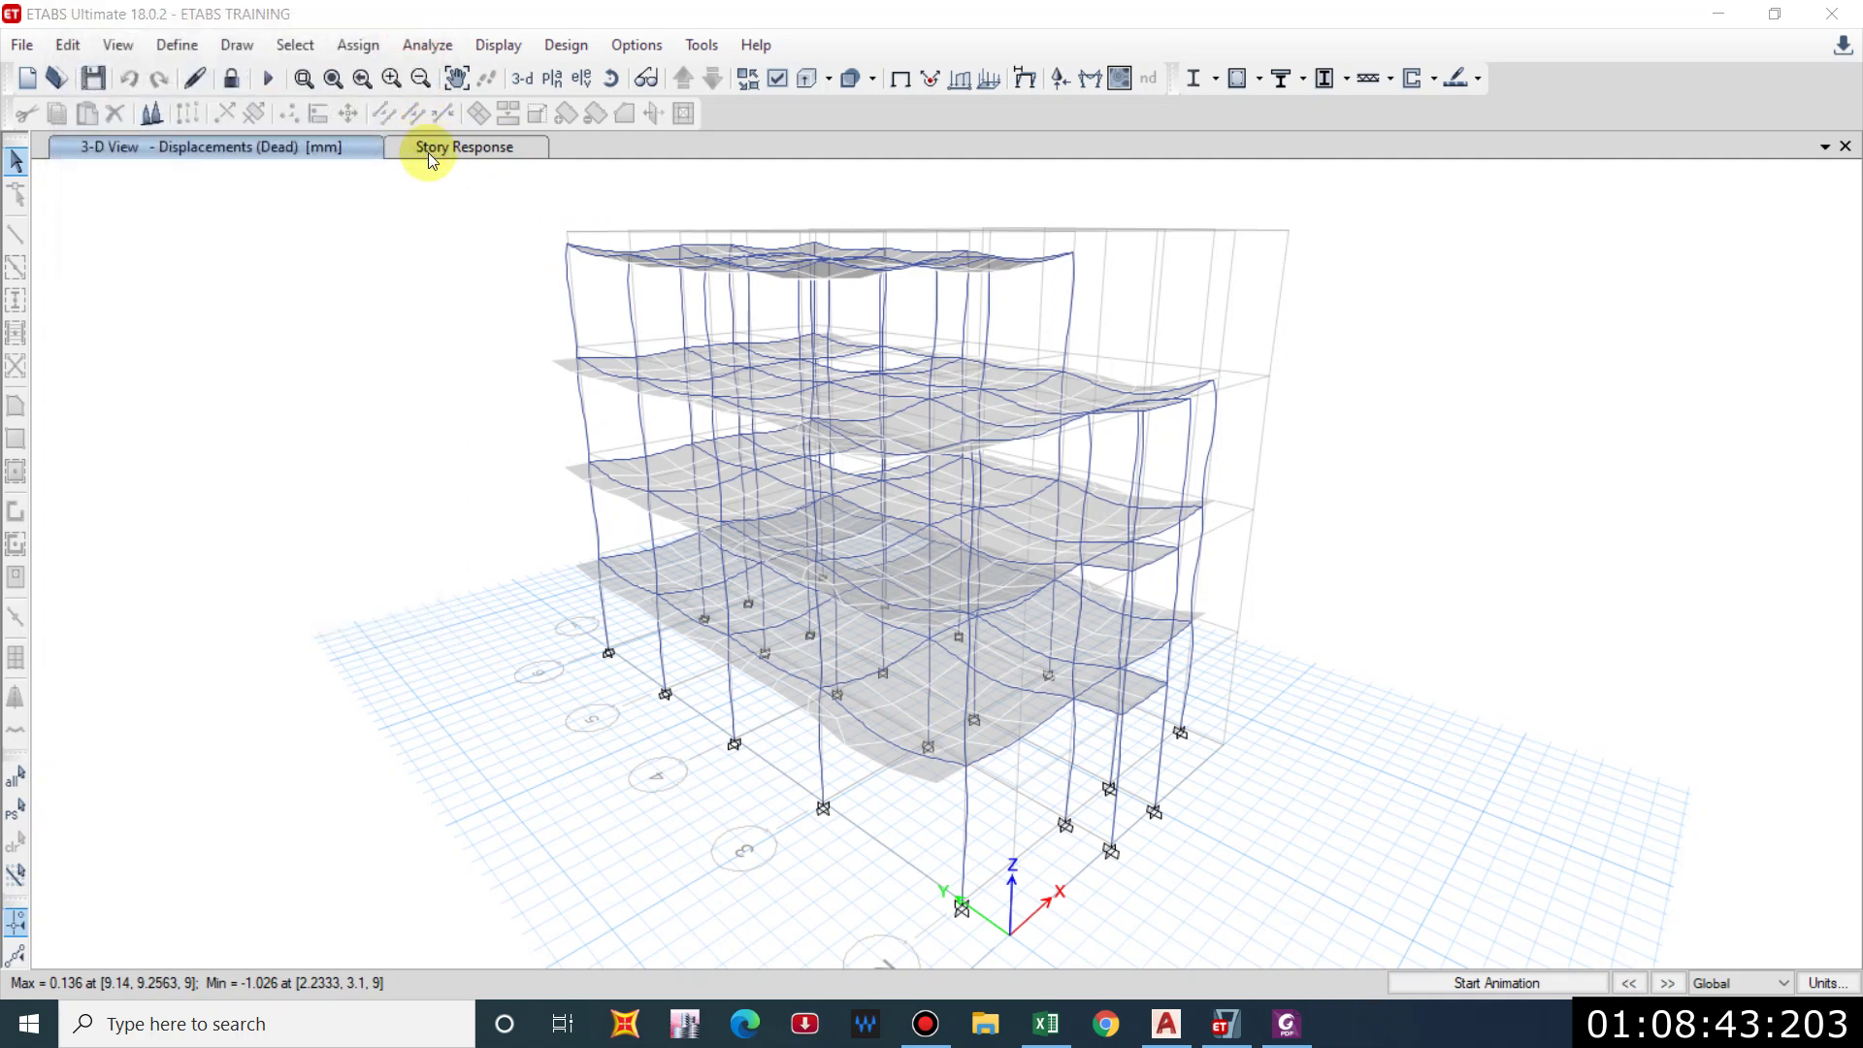
Return to the story response plot and display the maximum story displacement for load case EQy.
{"action": "left_click", "coordinate": [428, 150]}
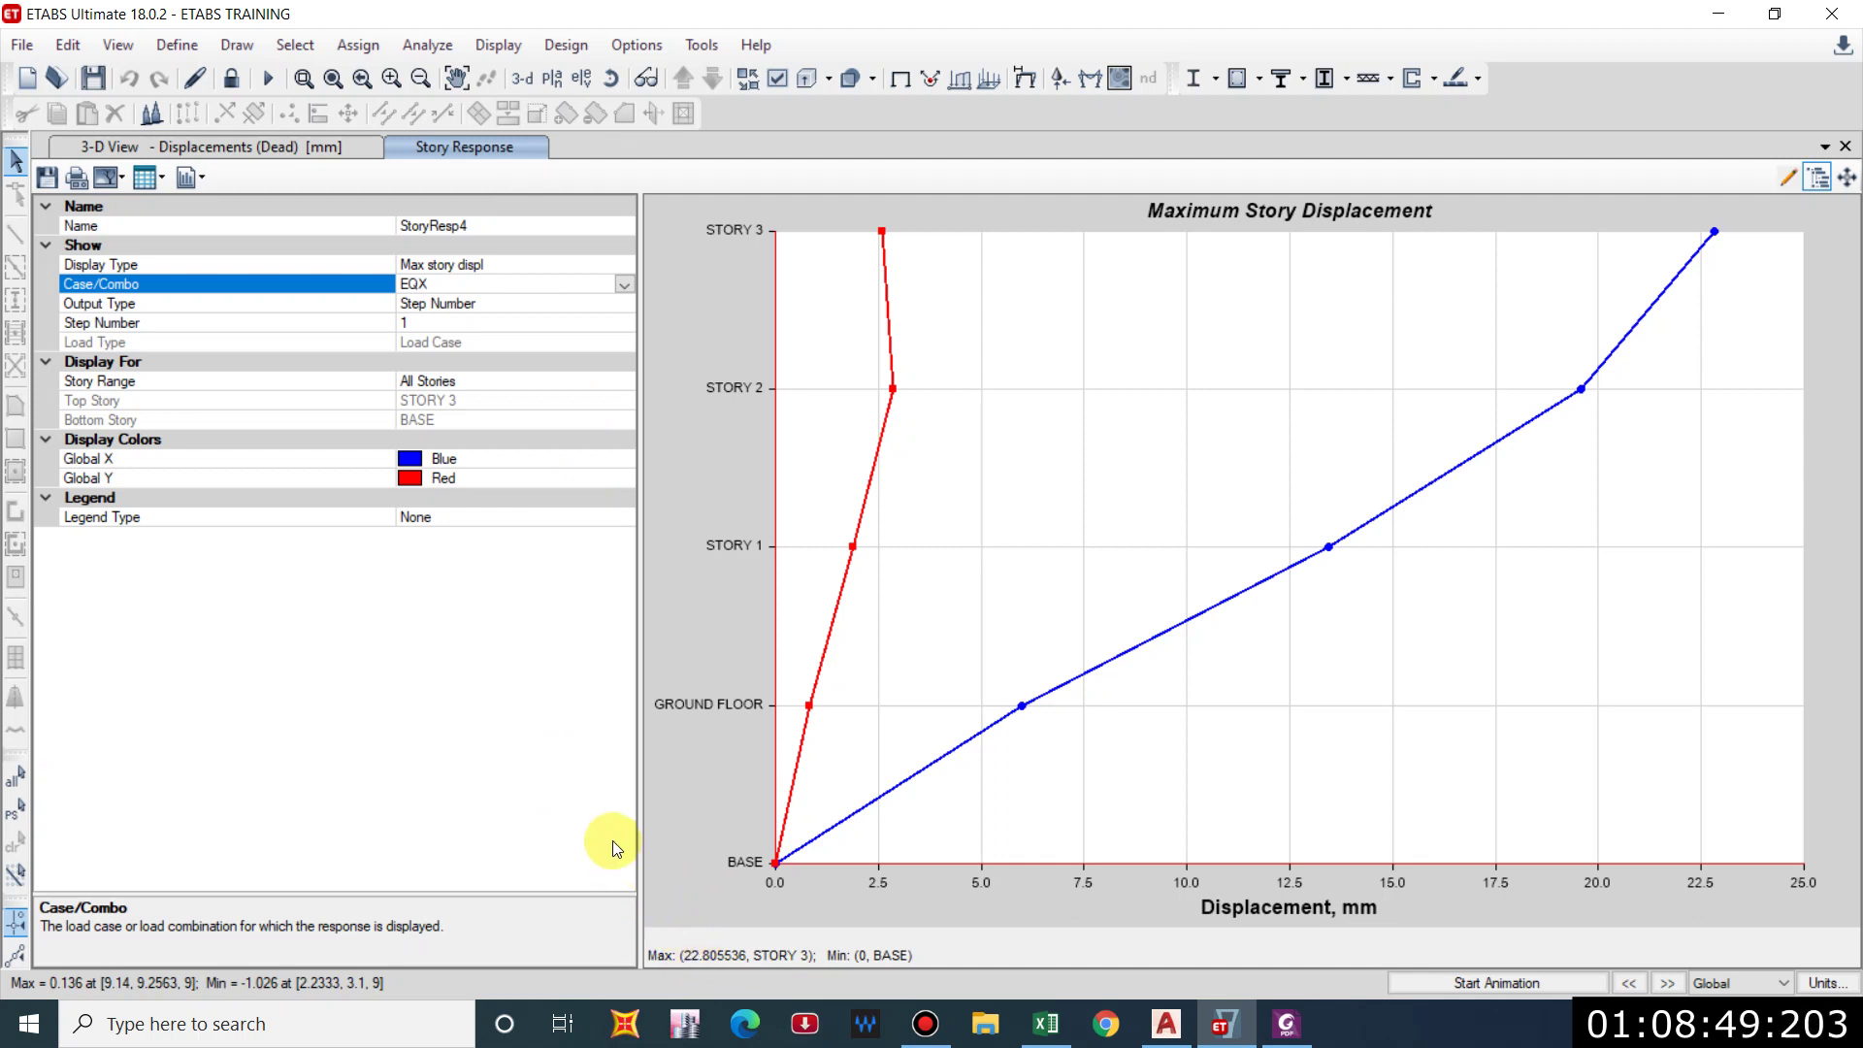
{"action": "left_click", "coordinate": [615, 281]}
{"action": "scroll", "coordinate": [509, 487], "scroll_direction": "down", "scroll_amount": 1}
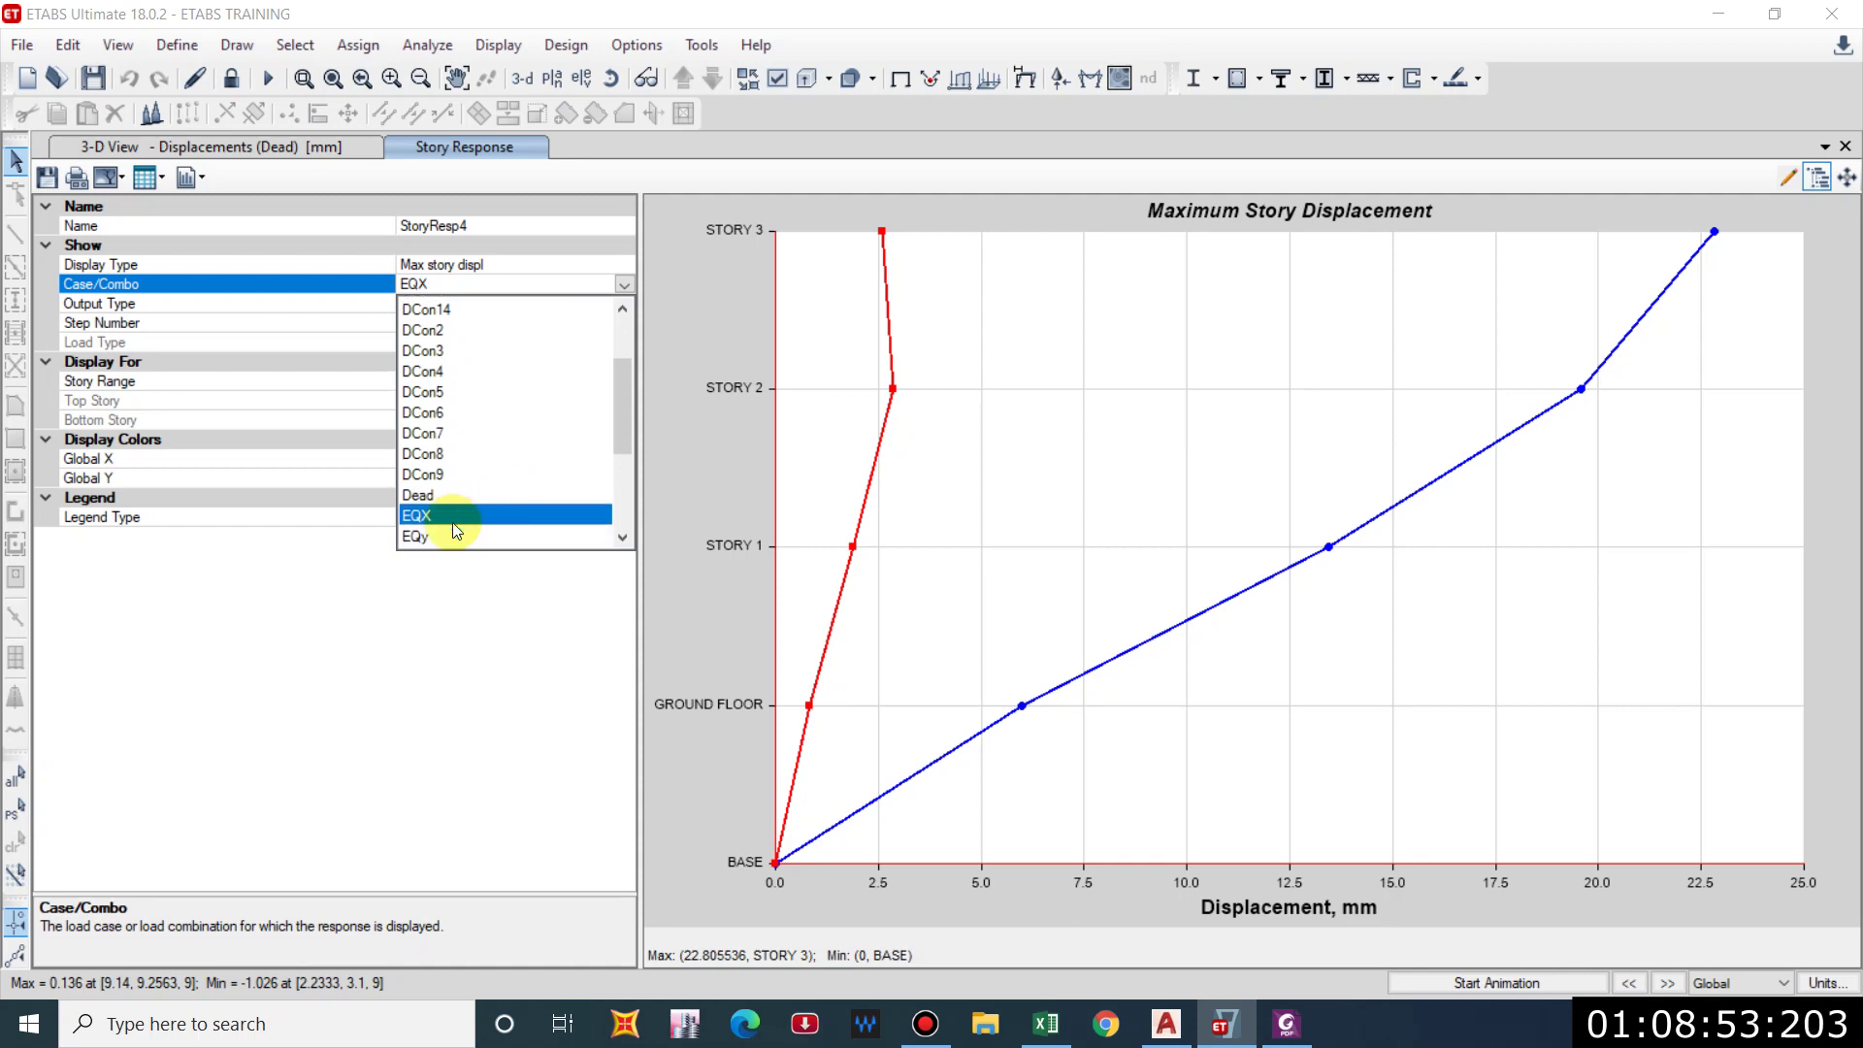
{"action": "left_click", "coordinate": [444, 533]}
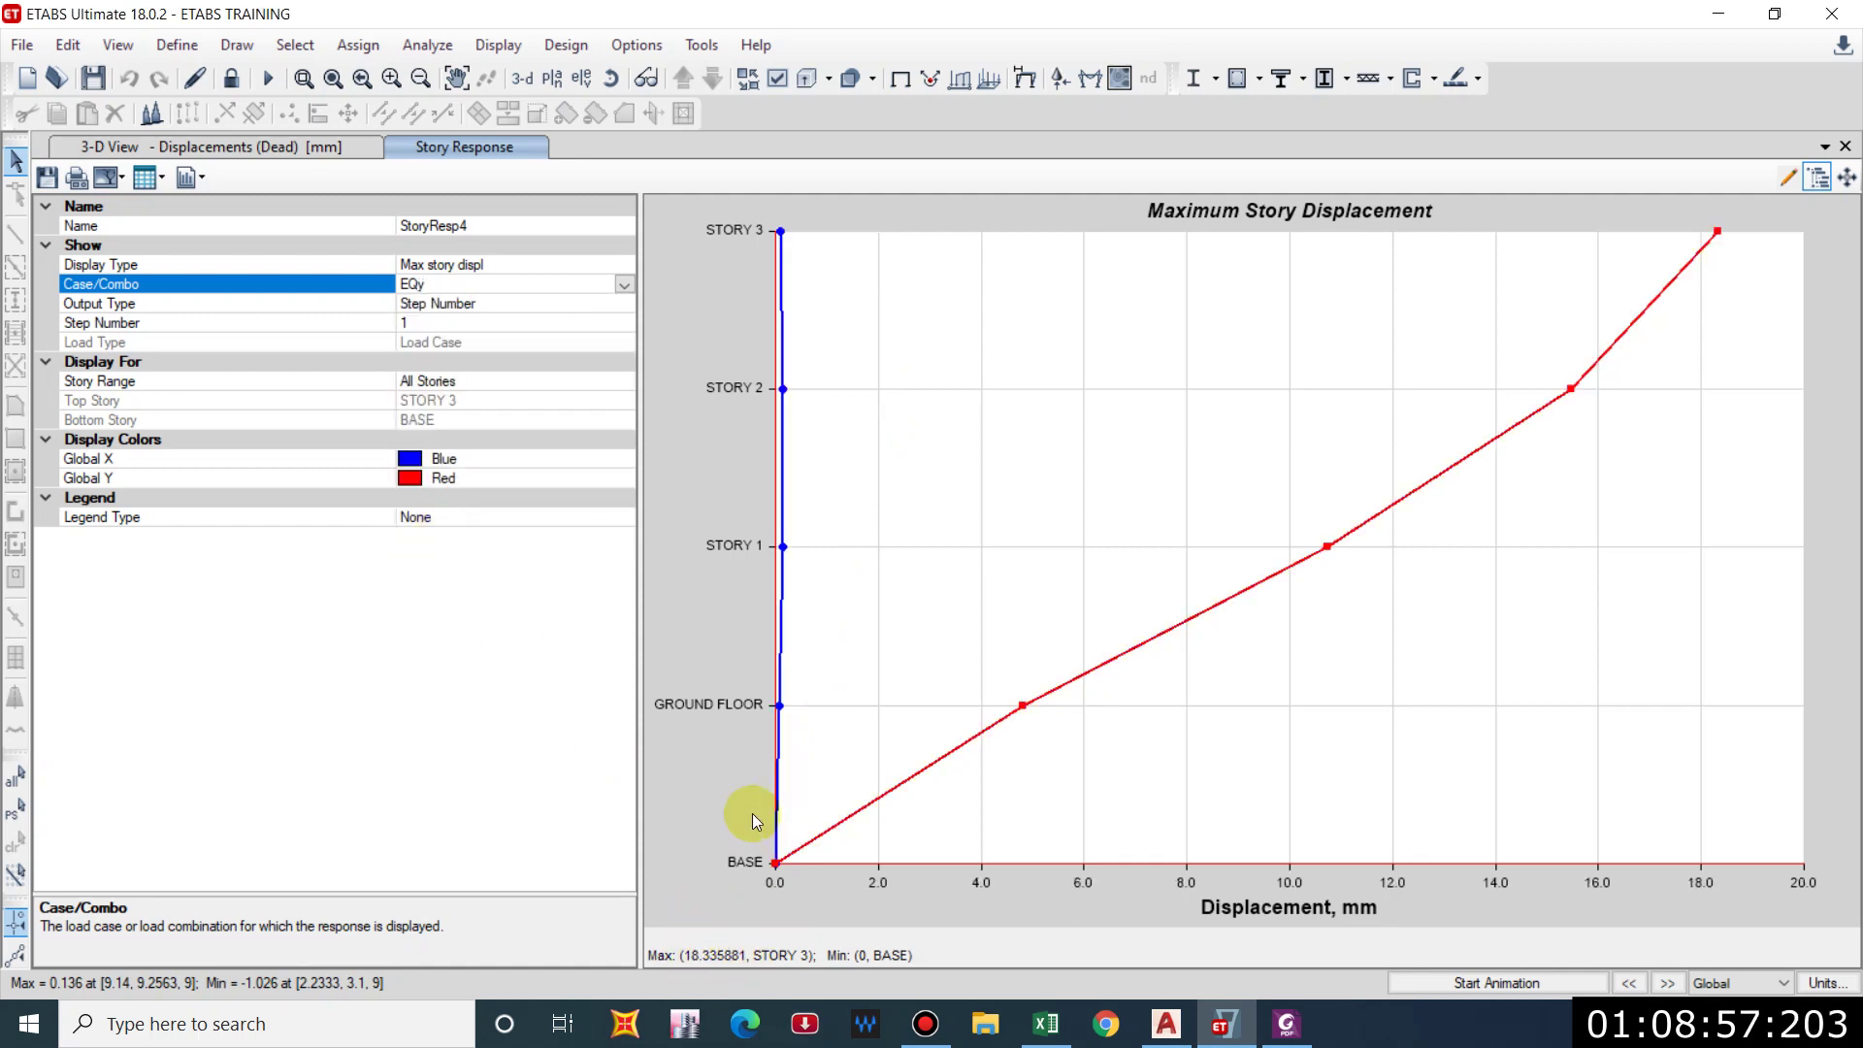
Change the story response plot's display type to Max story drifts for load case EQy.
{"action": "left_click", "coordinate": [533, 265]}
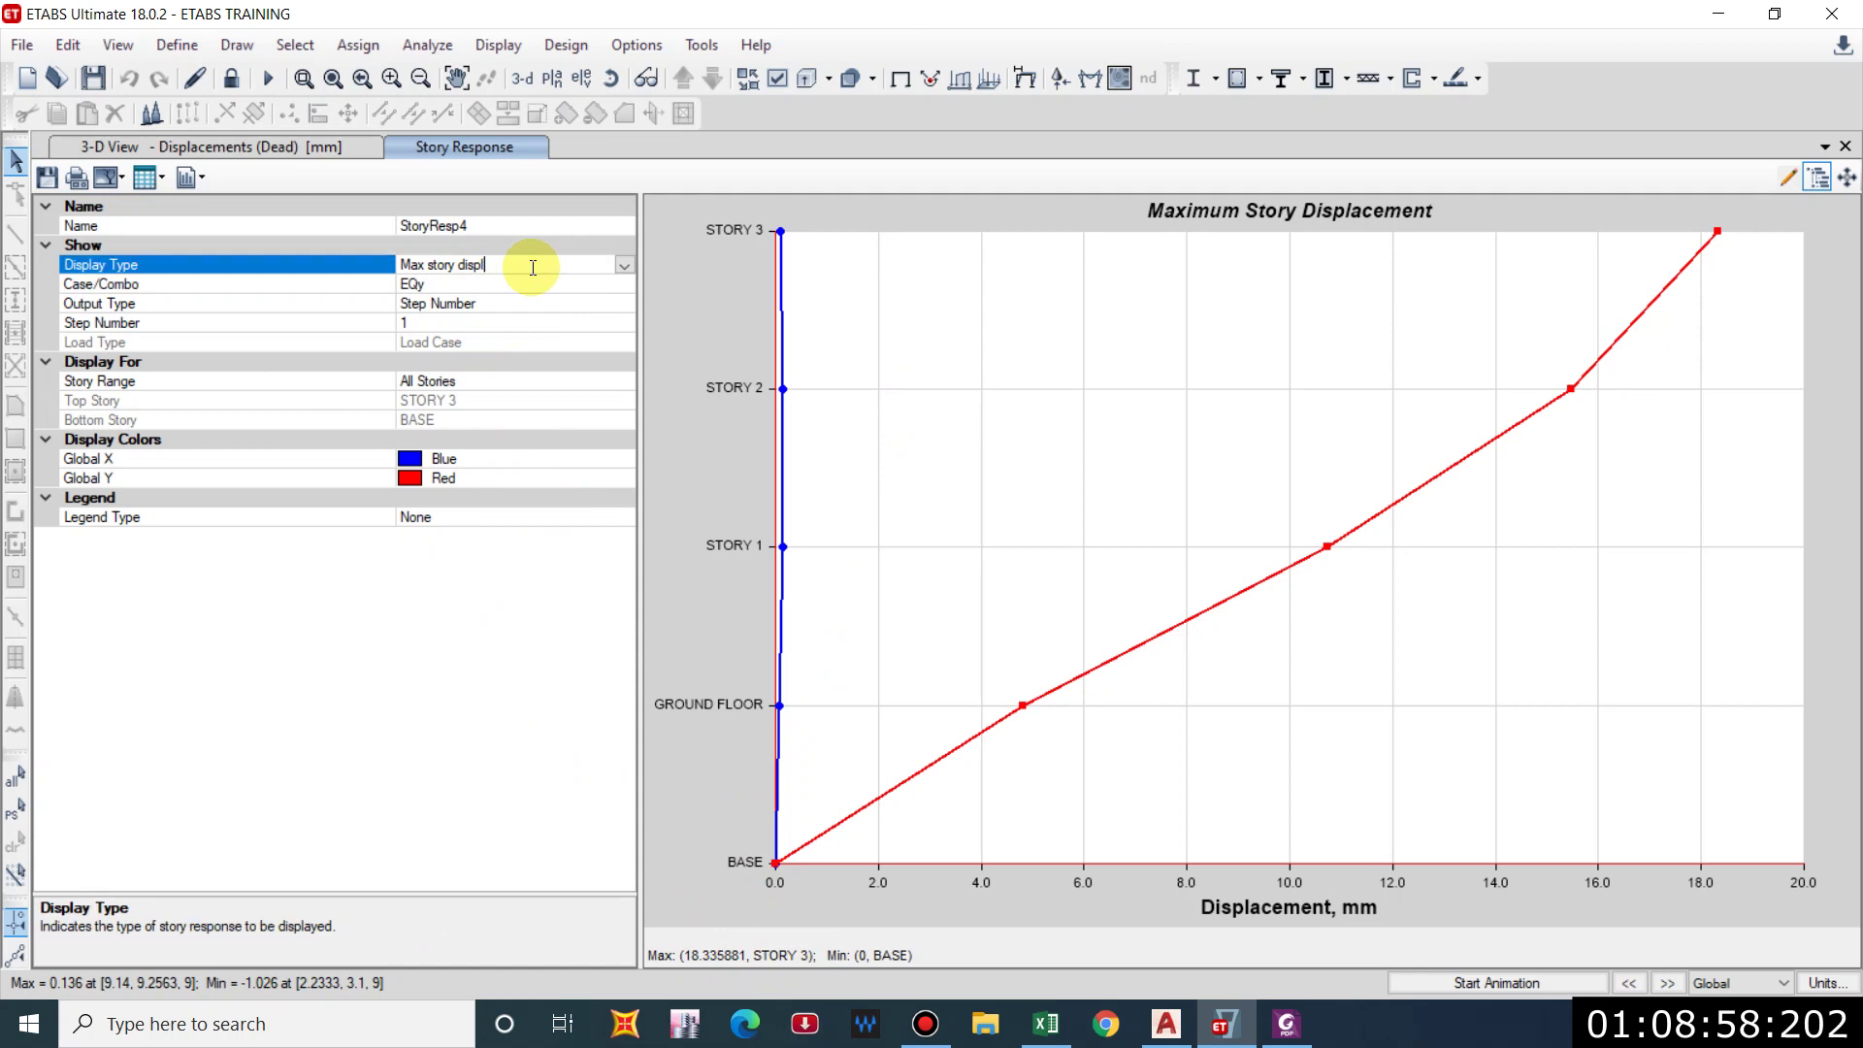
{"action": "left_click", "coordinate": [623, 268]}
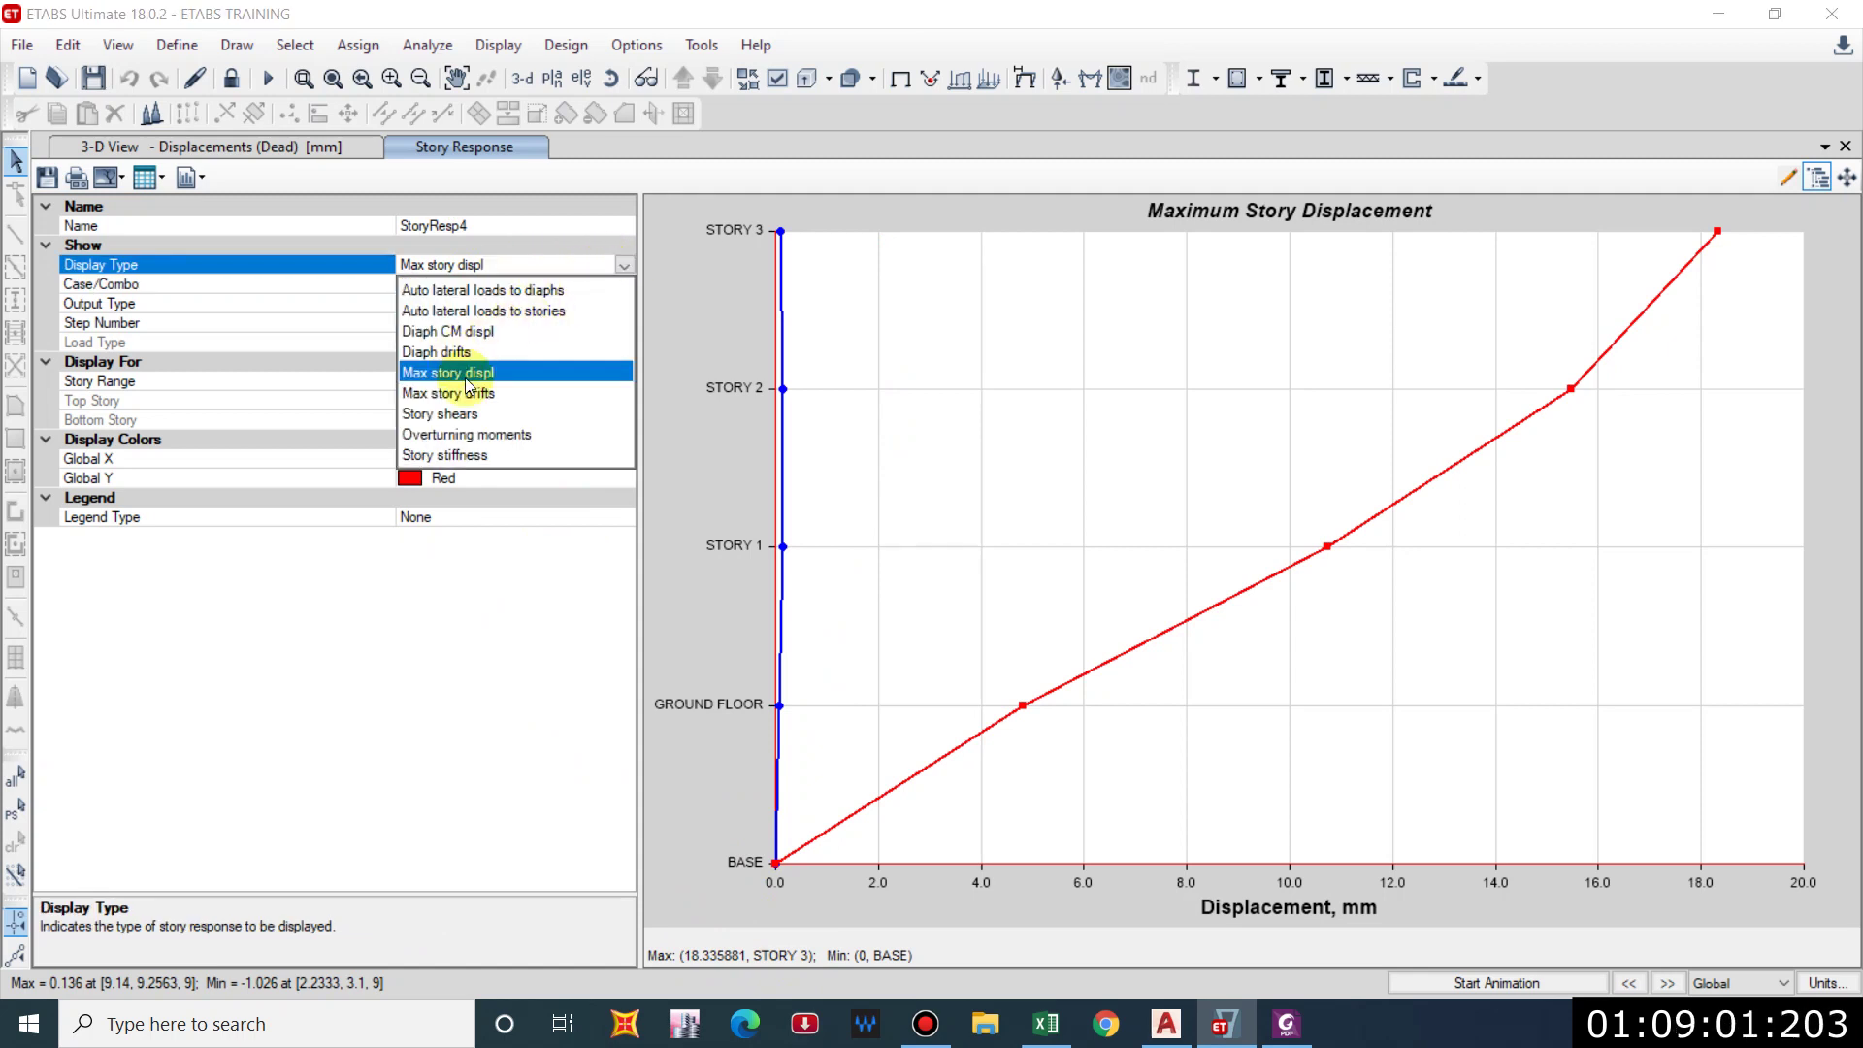
{"action": "left_click", "coordinate": [459, 375]}
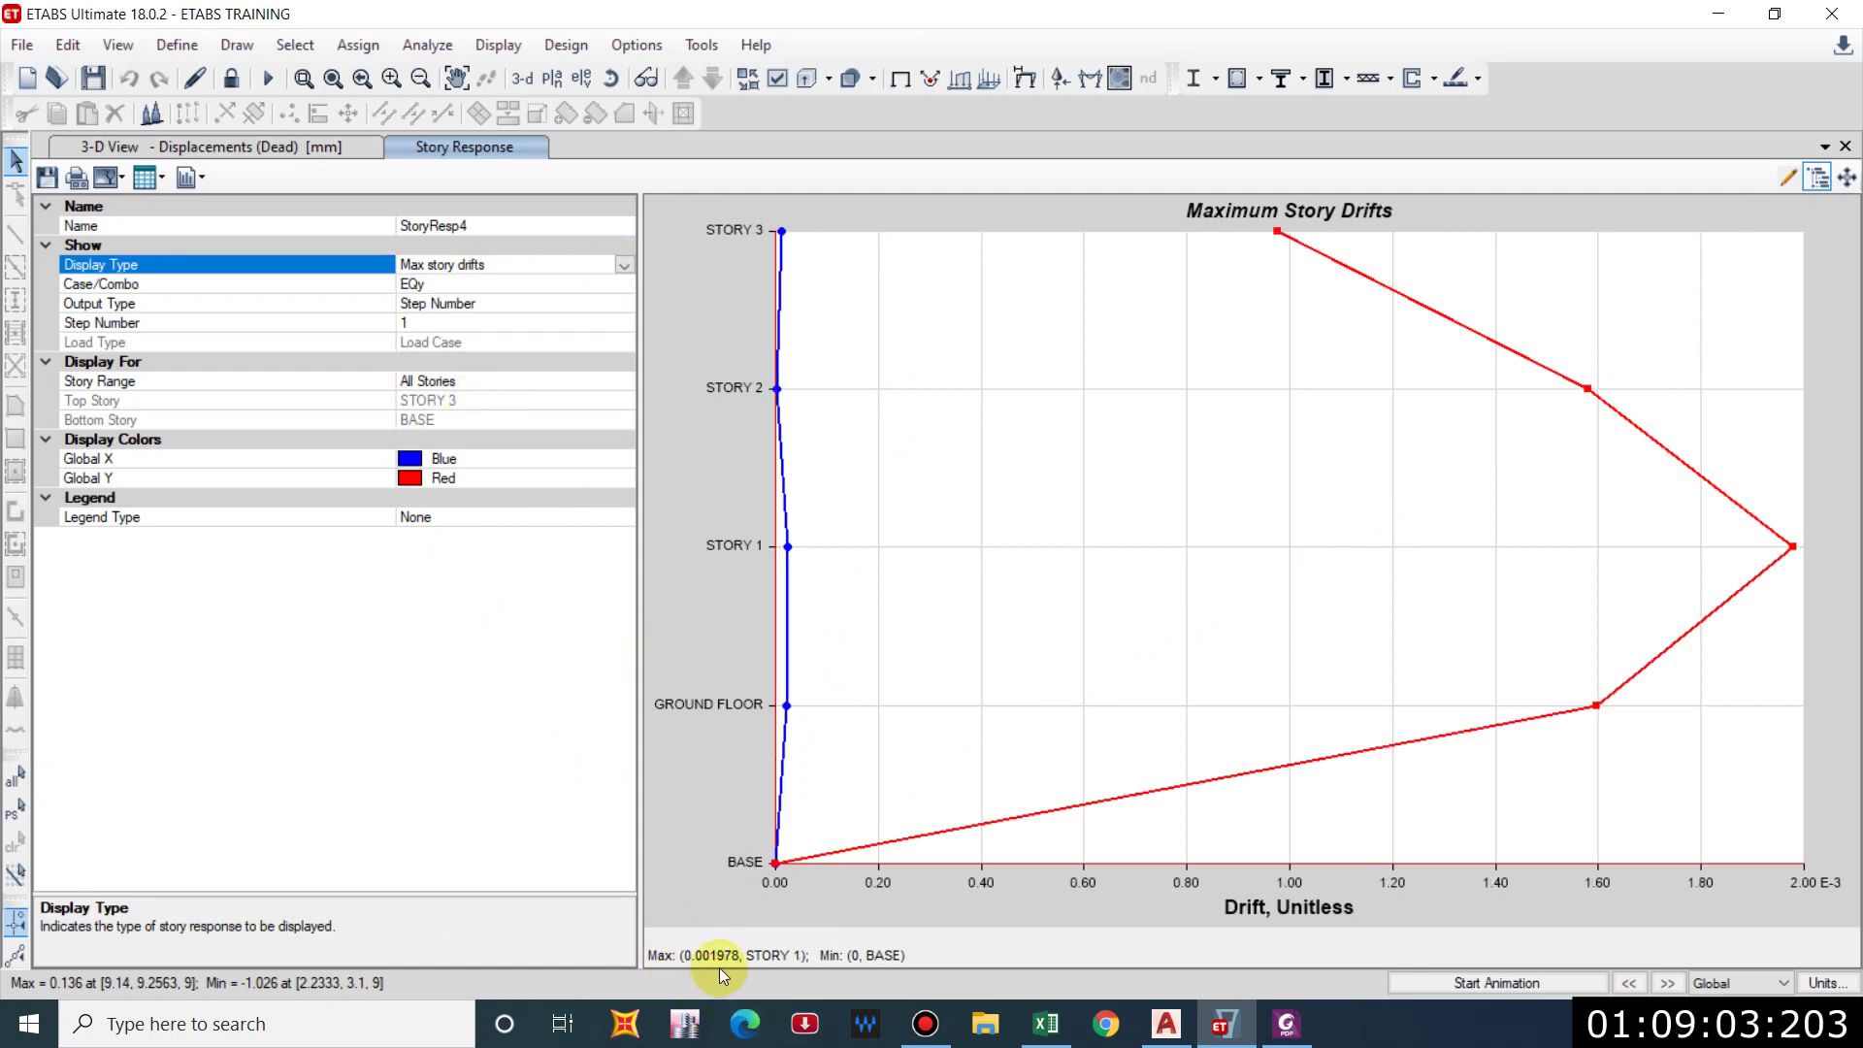
Display the maximum story drifts for load case EQX, and close the story response plot.
{"action": "left_click", "coordinate": [623, 266]}
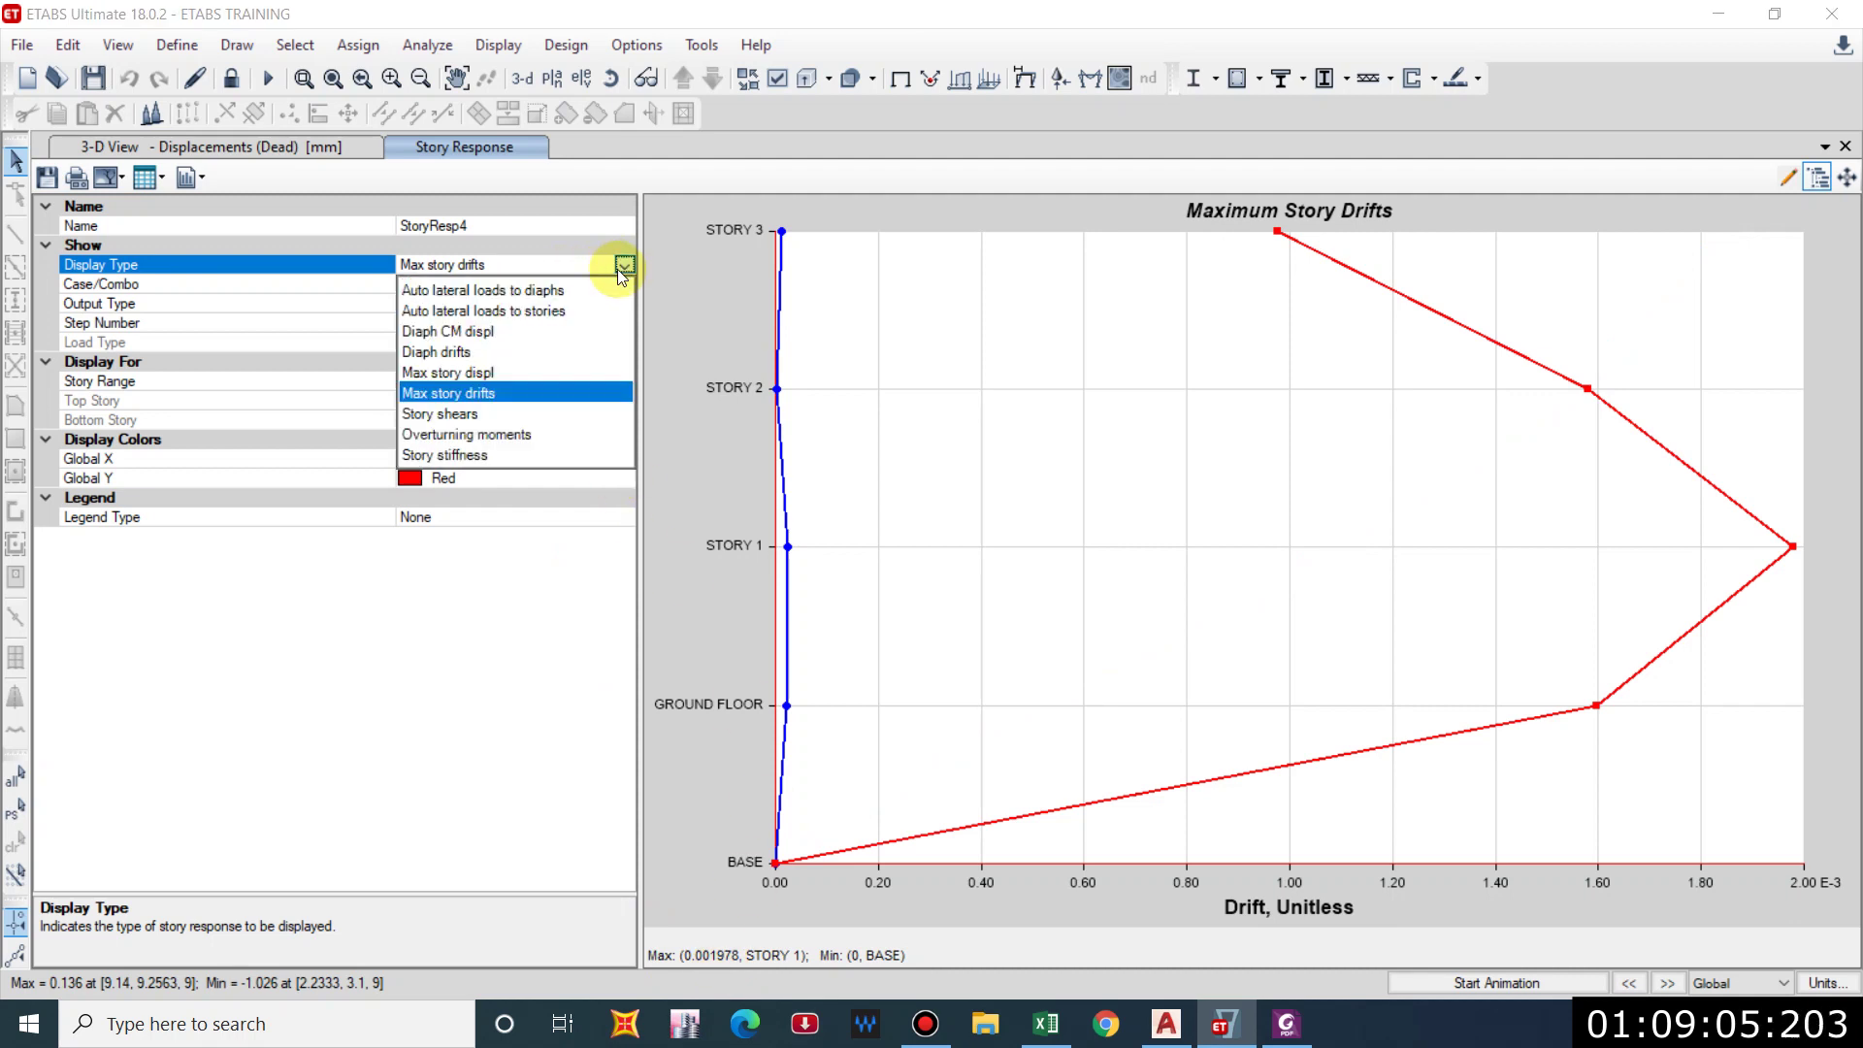
{"action": "left_click", "coordinate": [621, 264]}
{"action": "left_click", "coordinate": [624, 283]}
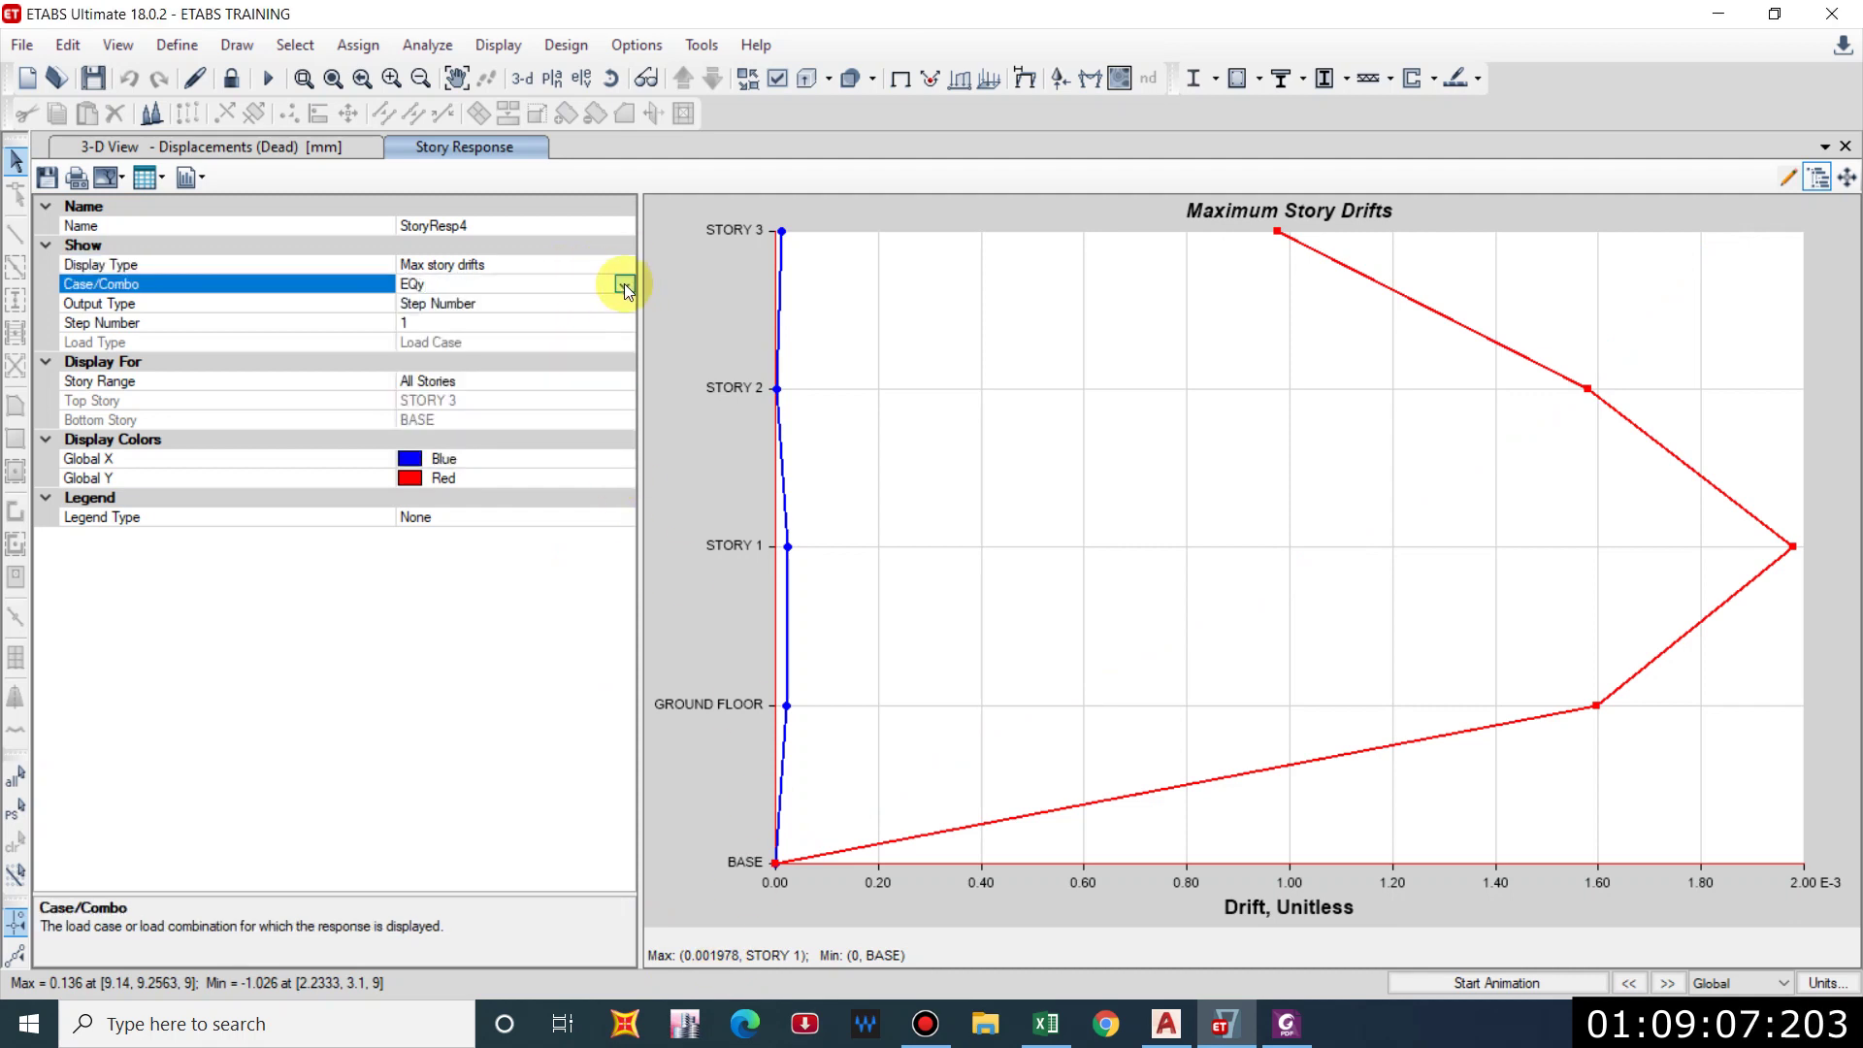
{"action": "left_click", "coordinate": [624, 284]}
{"action": "left_click", "coordinate": [433, 532]}
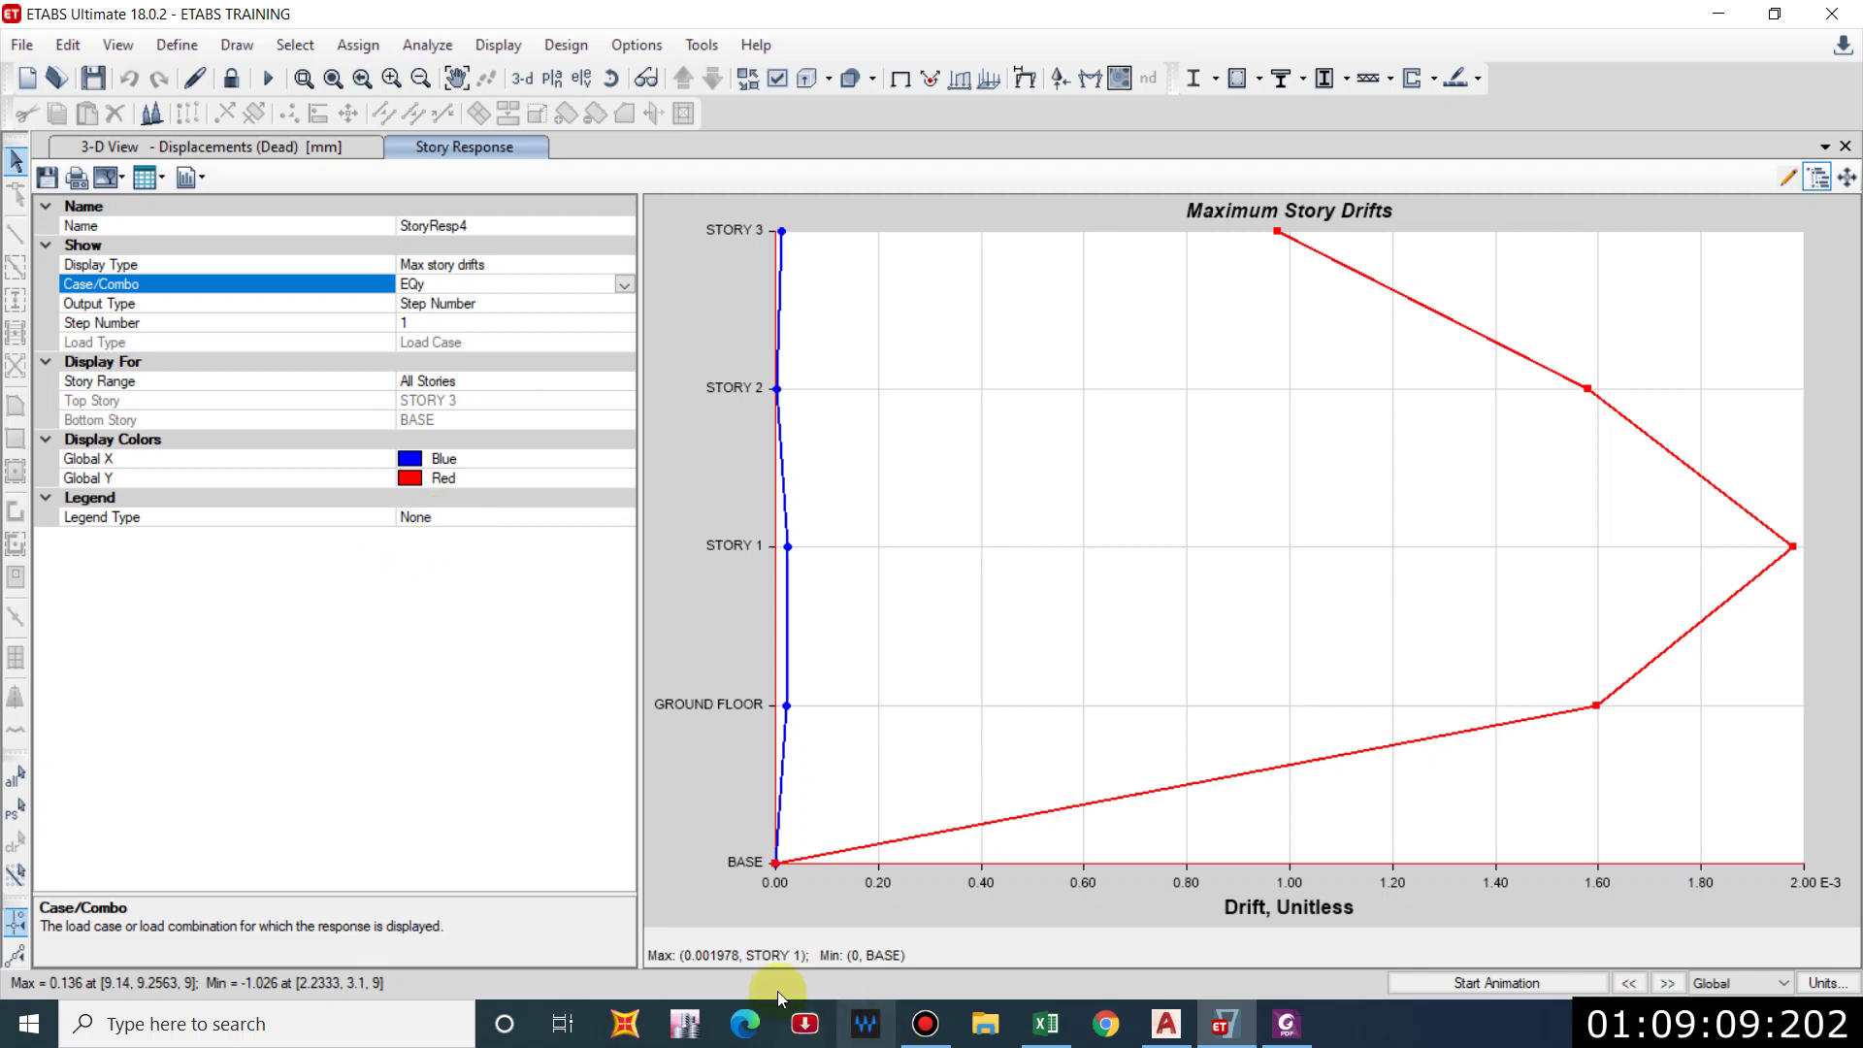
{"action": "left_click", "coordinate": [622, 286]}
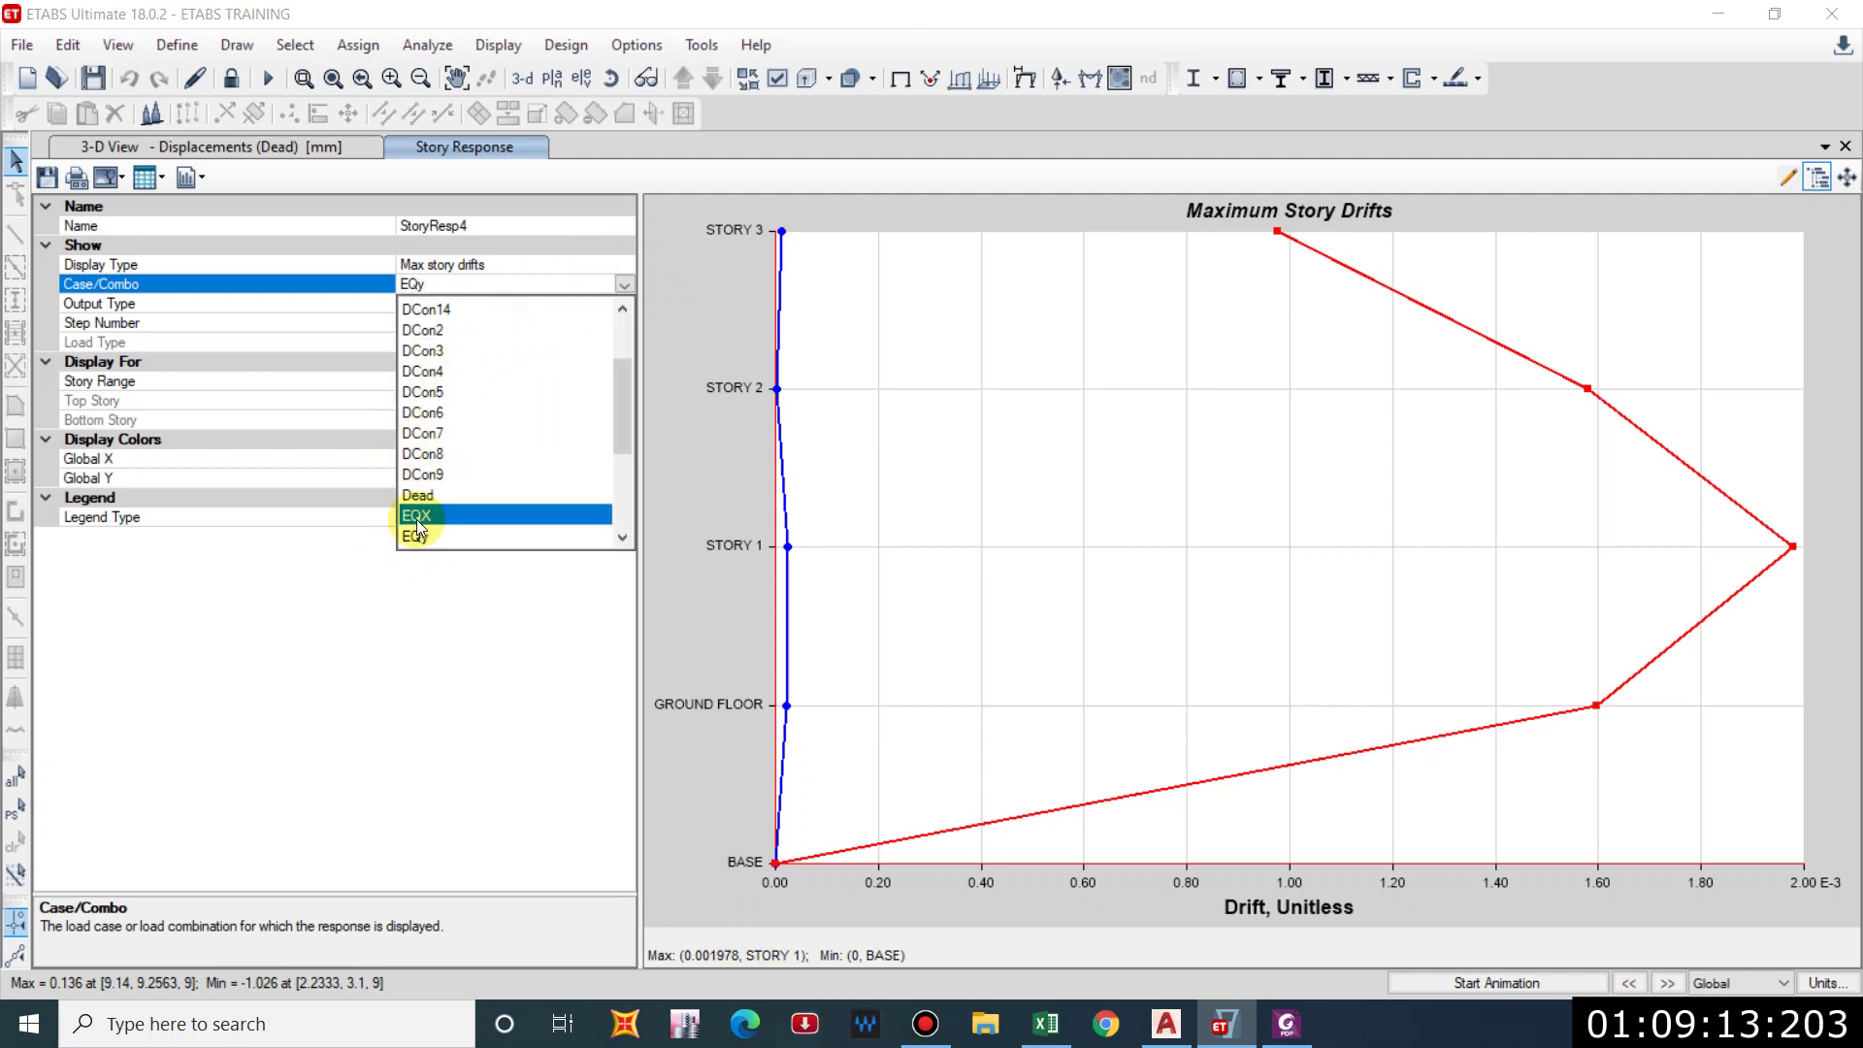
{"action": "left_click", "coordinate": [427, 513]}
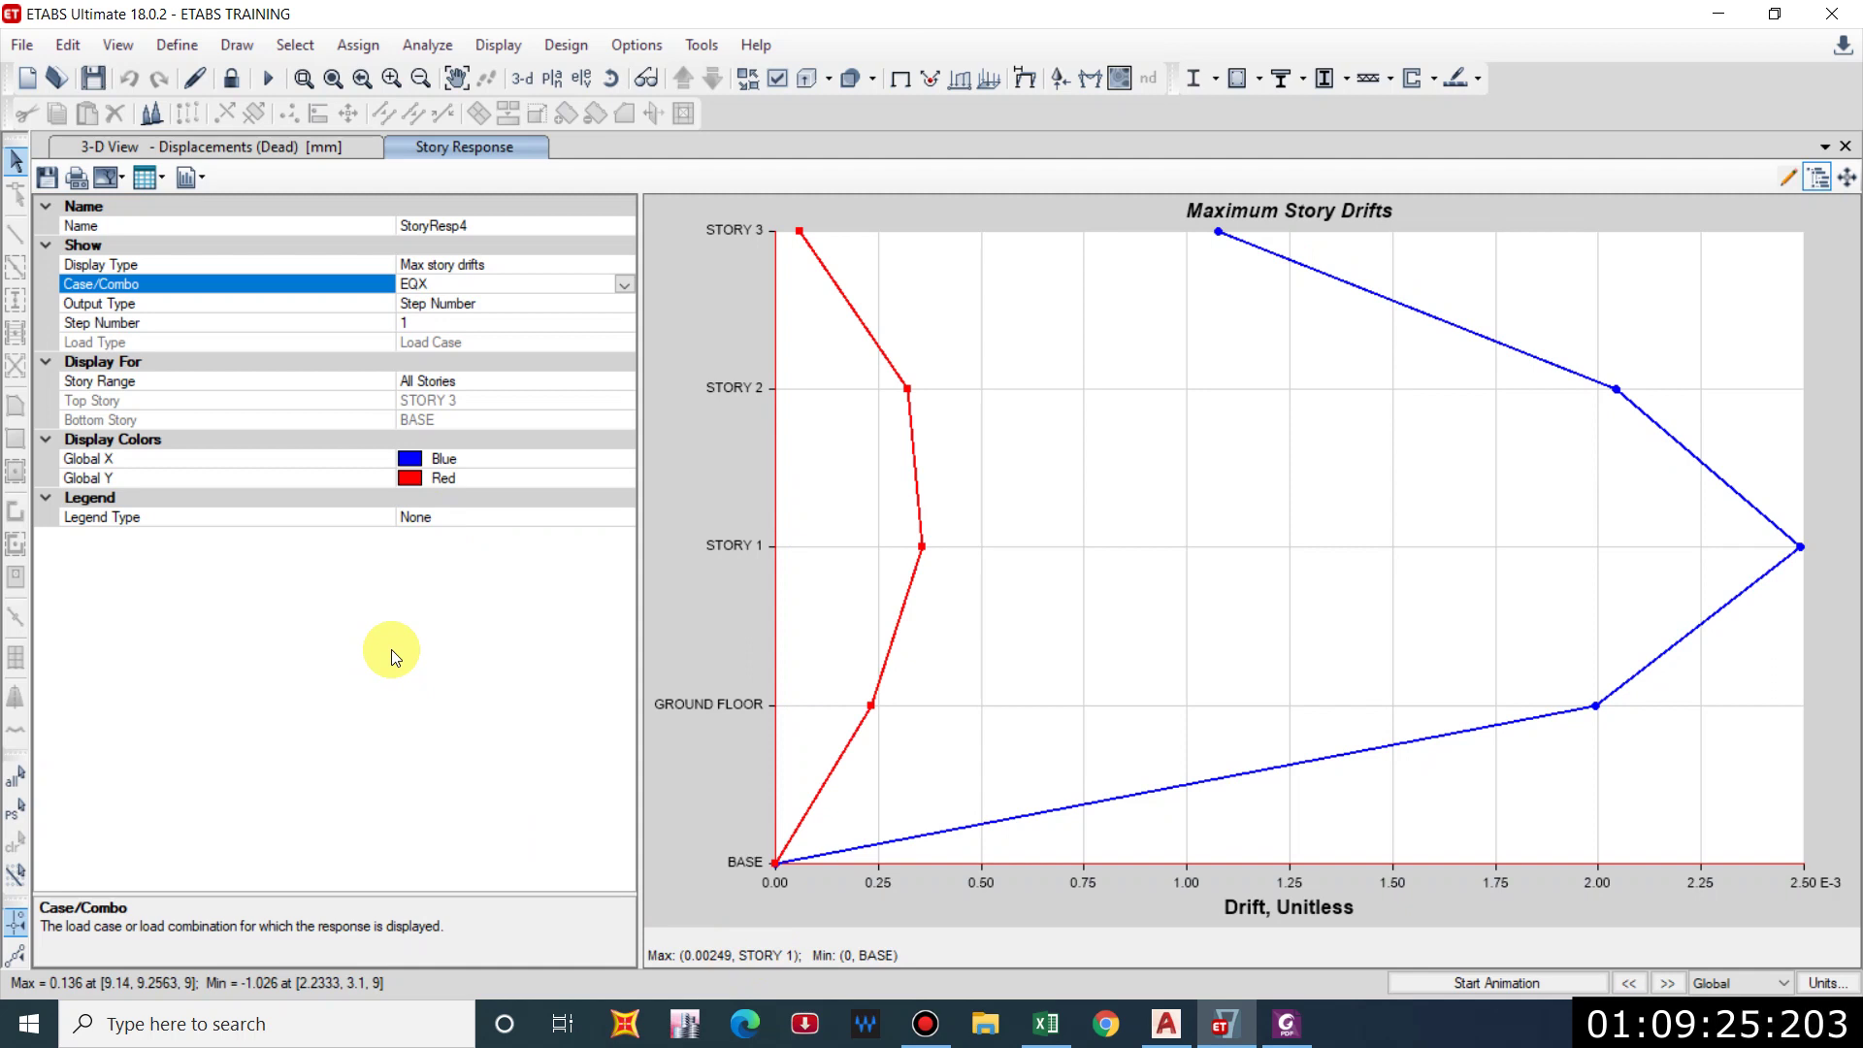
{"action": "left_click", "coordinate": [392, 650]}
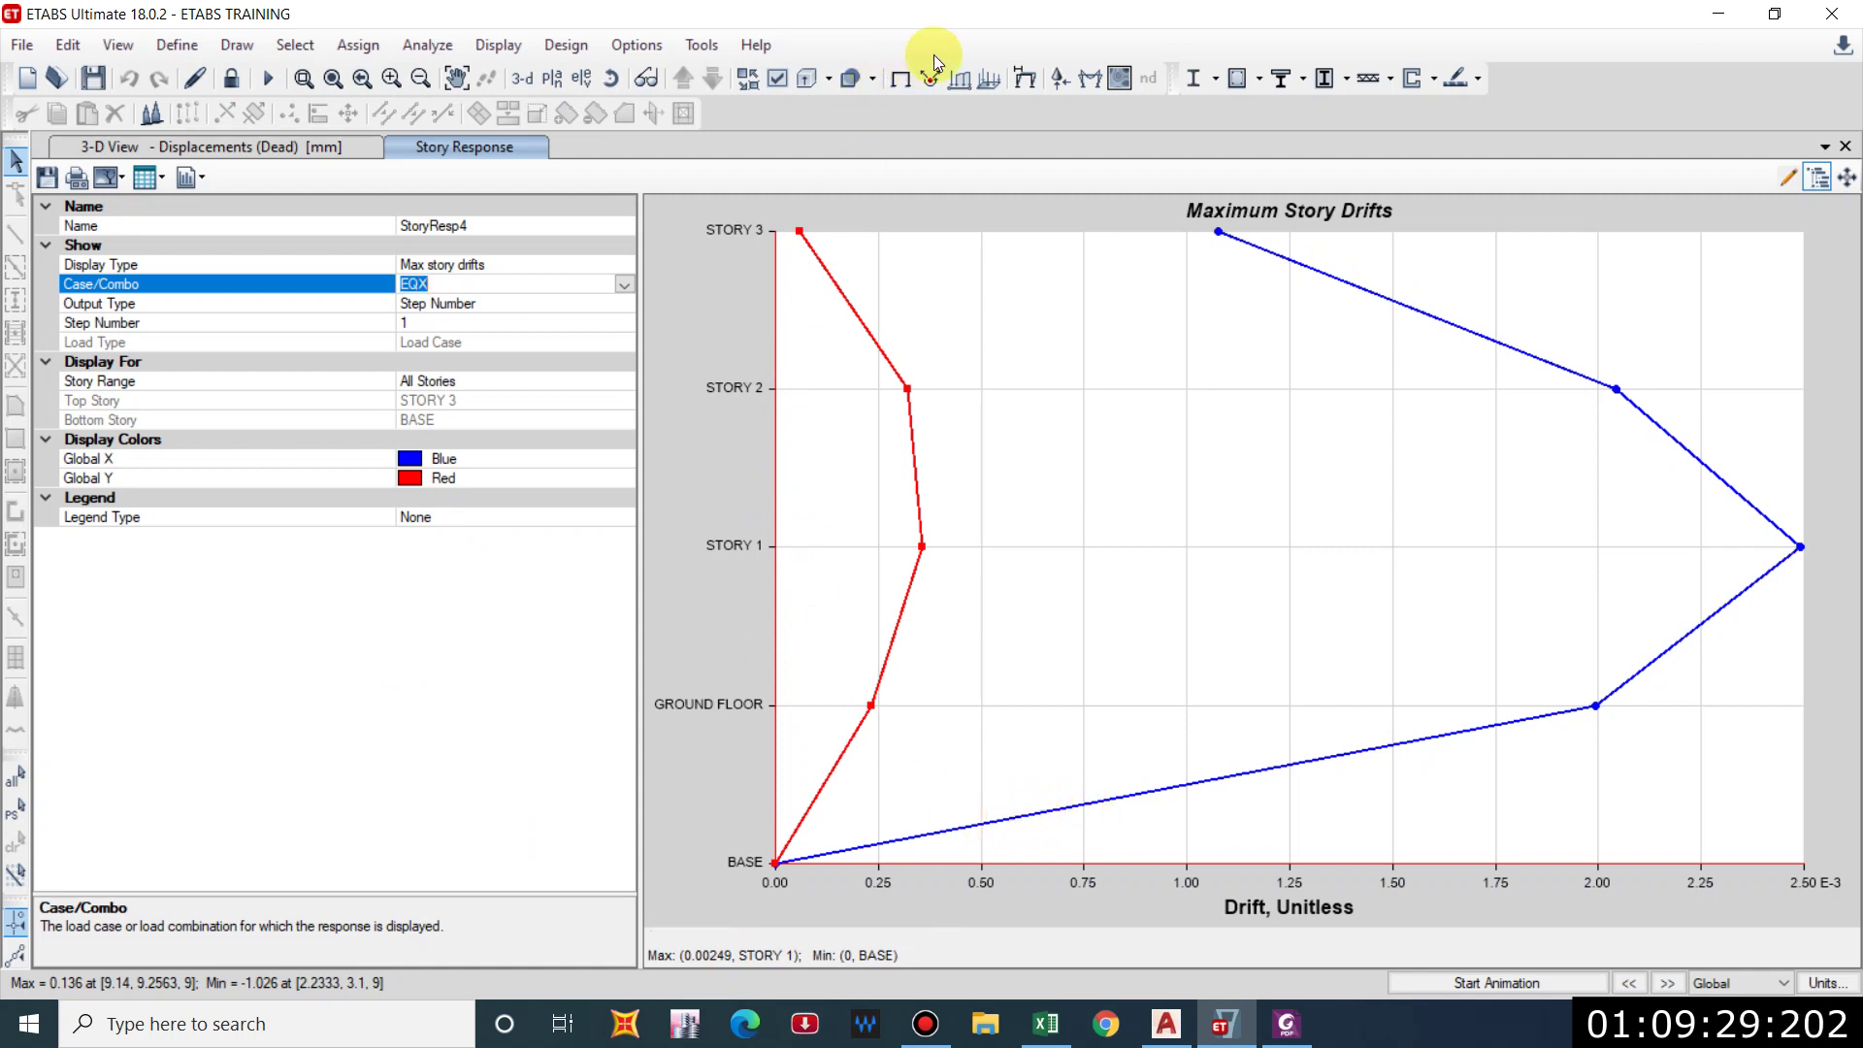
{"action": "left_click", "coordinate": [533, 91]}
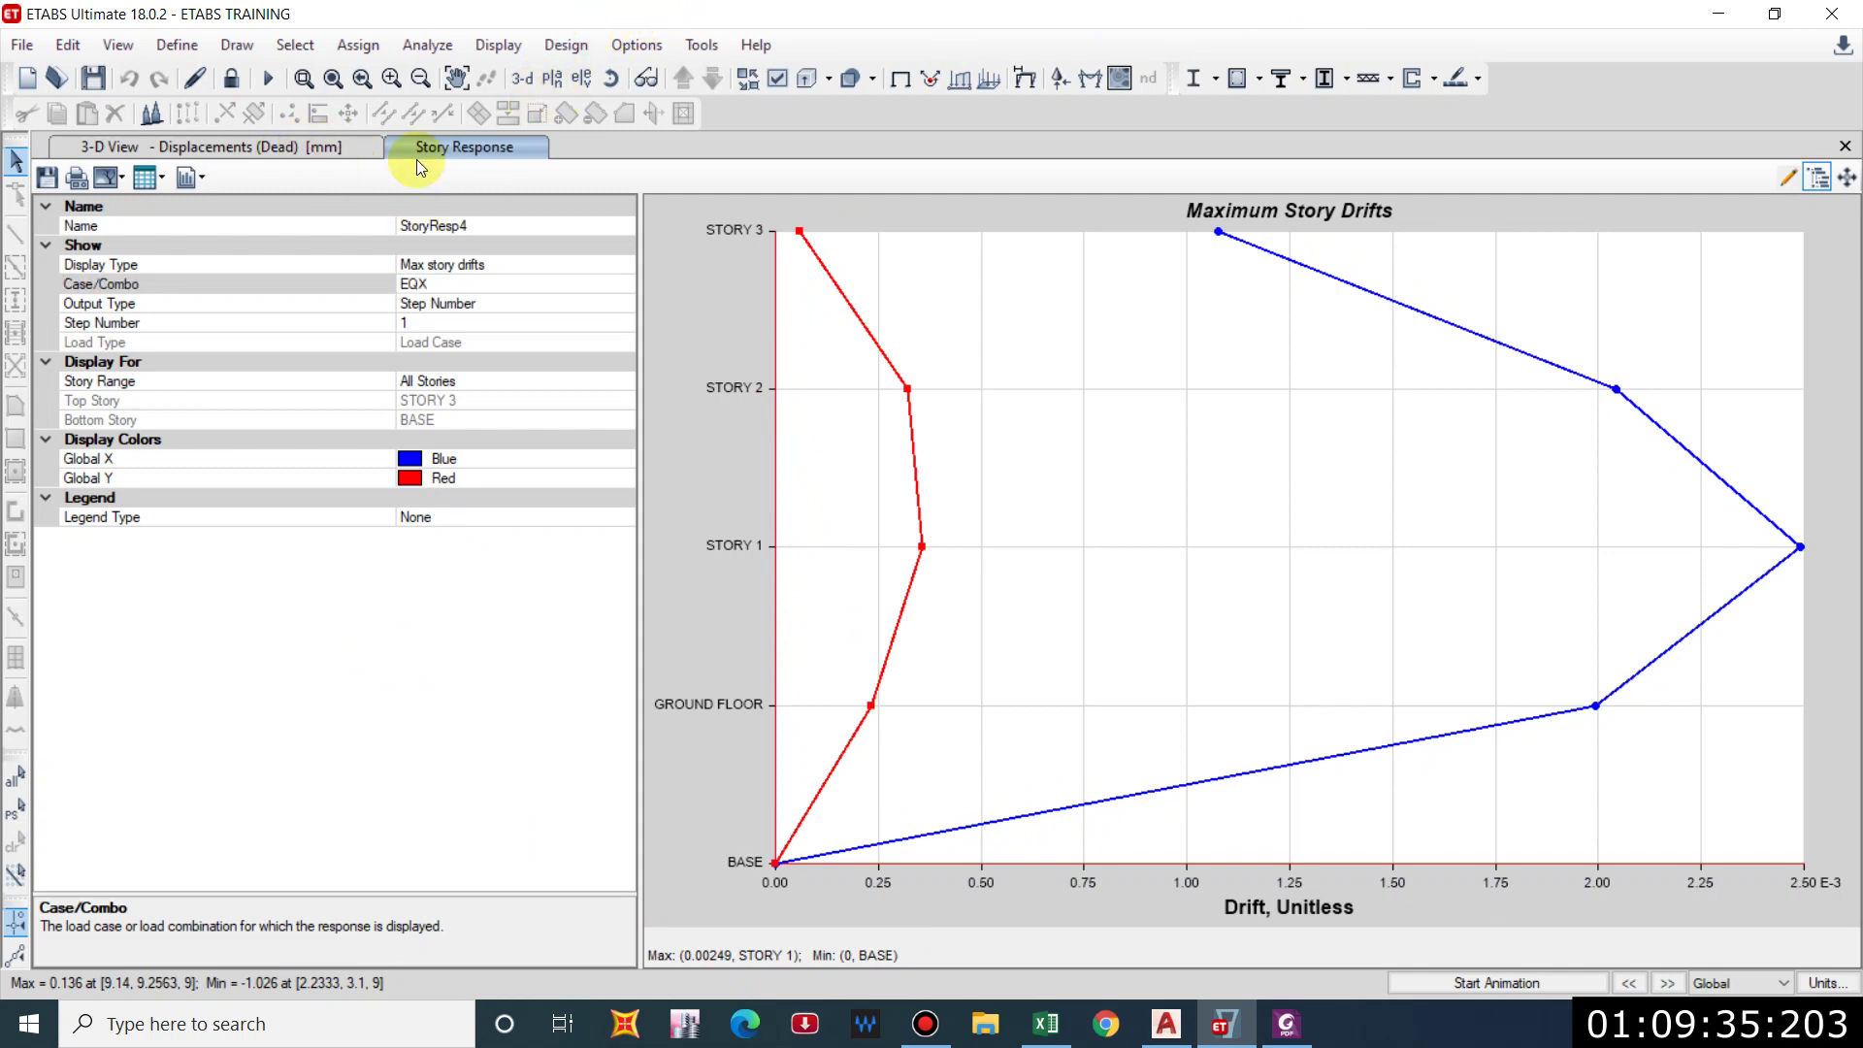
{"action": "left_click", "coordinate": [1846, 147]}
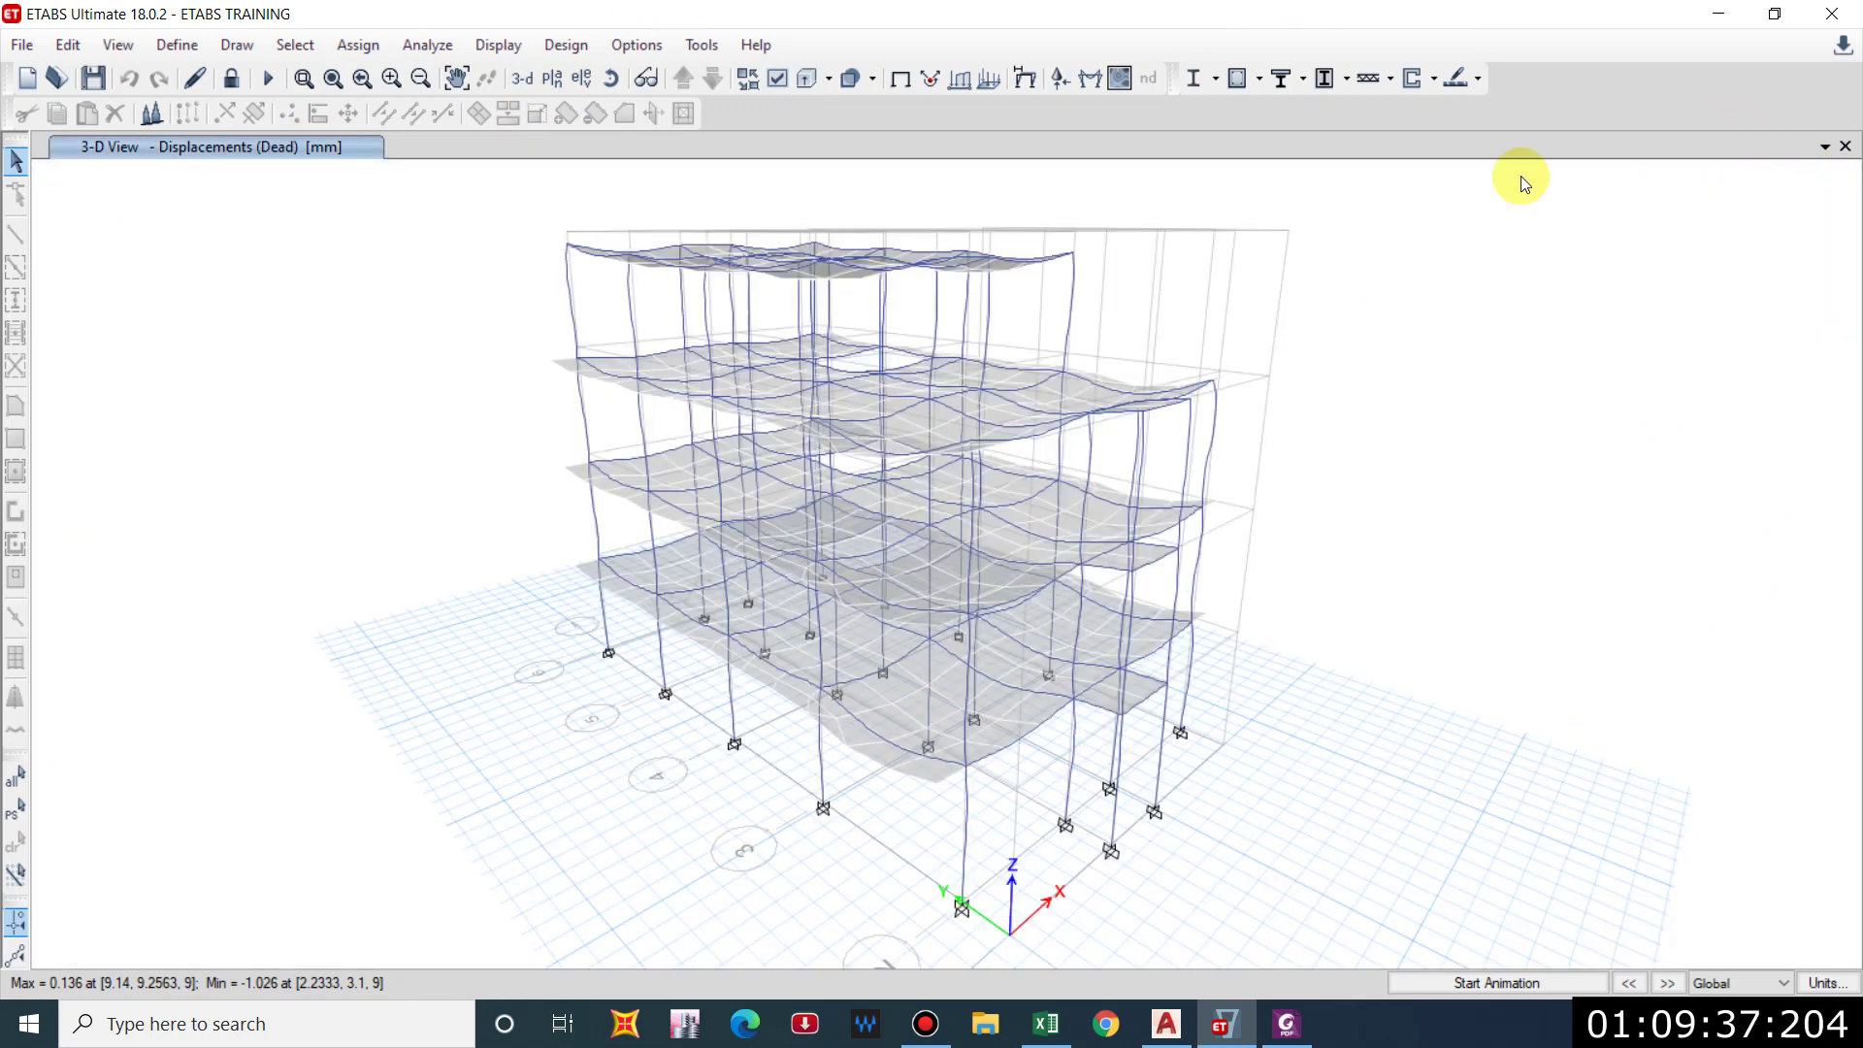
Open the display tables selection and choose the Modal Participating Mass Ratios table from the structure output's modal information.
{"action": "left_click", "coordinate": [499, 45]}
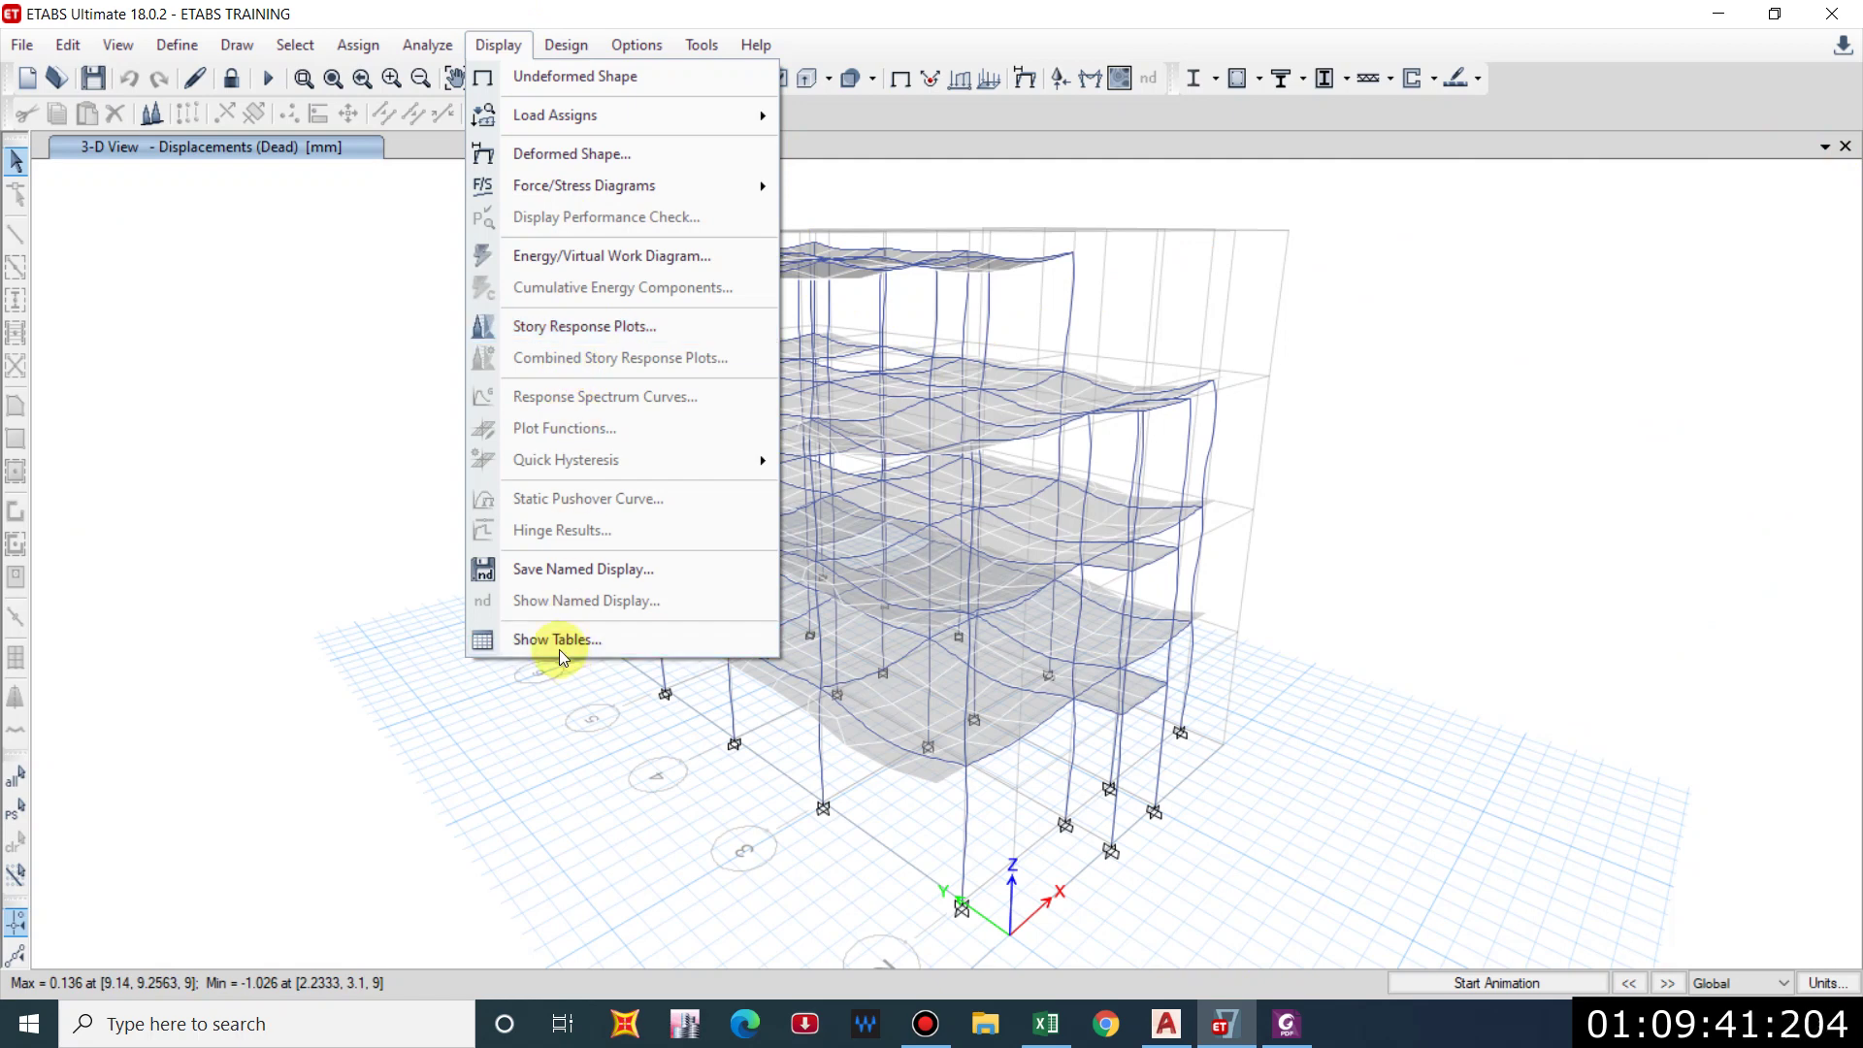
{"action": "left_click", "coordinate": [587, 640]}
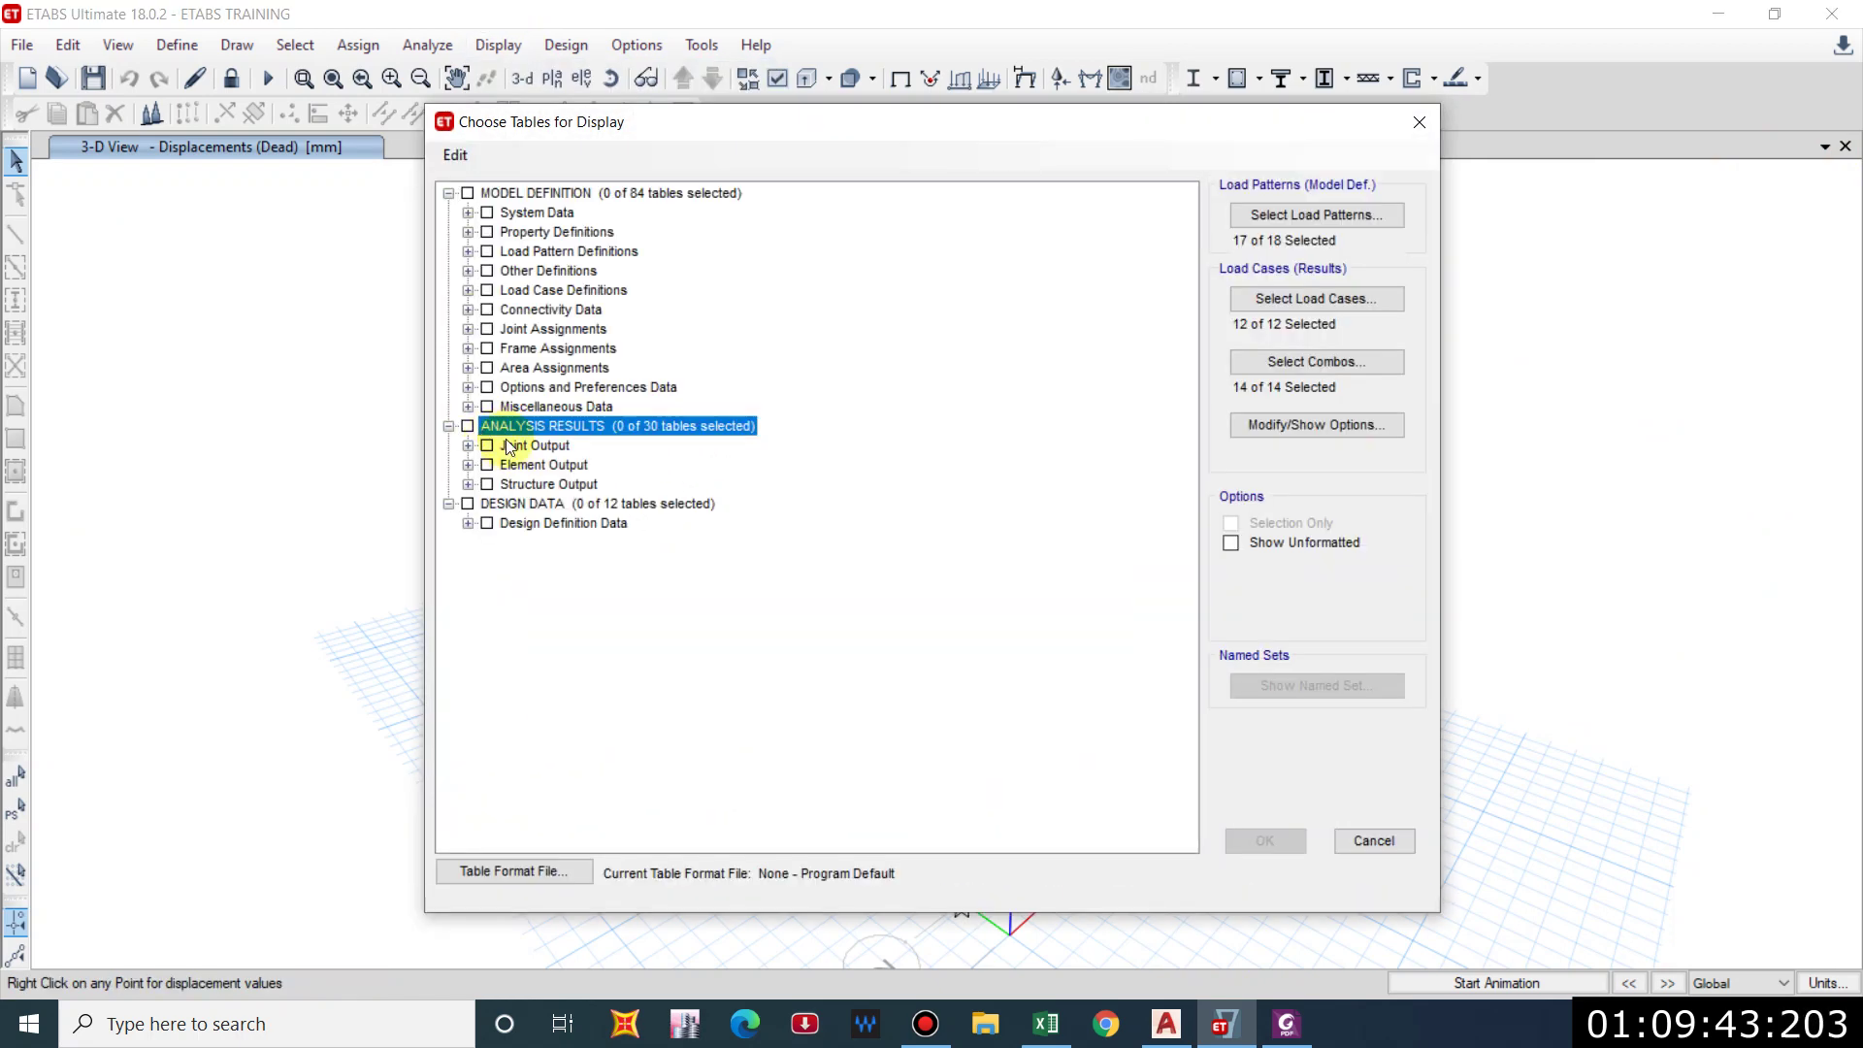
{"action": "left_click", "coordinate": [449, 426]}
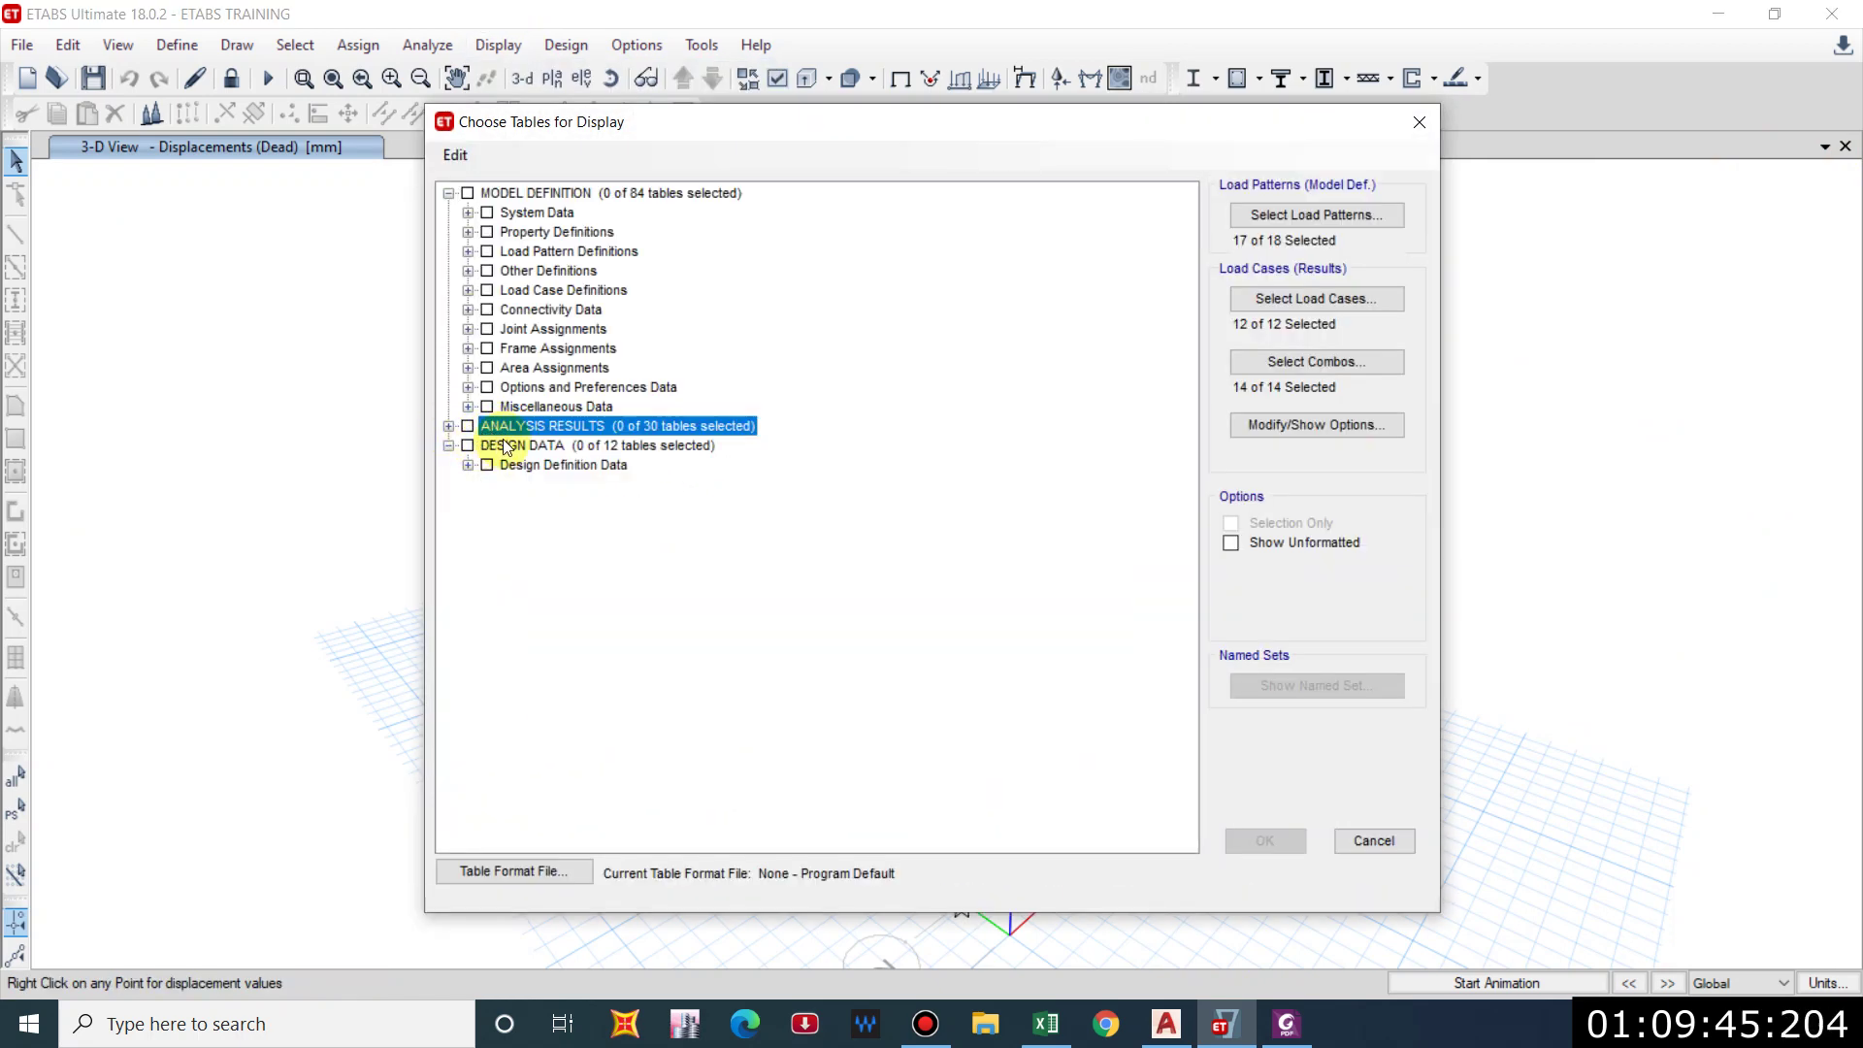
{"action": "left_click", "coordinate": [448, 427]}
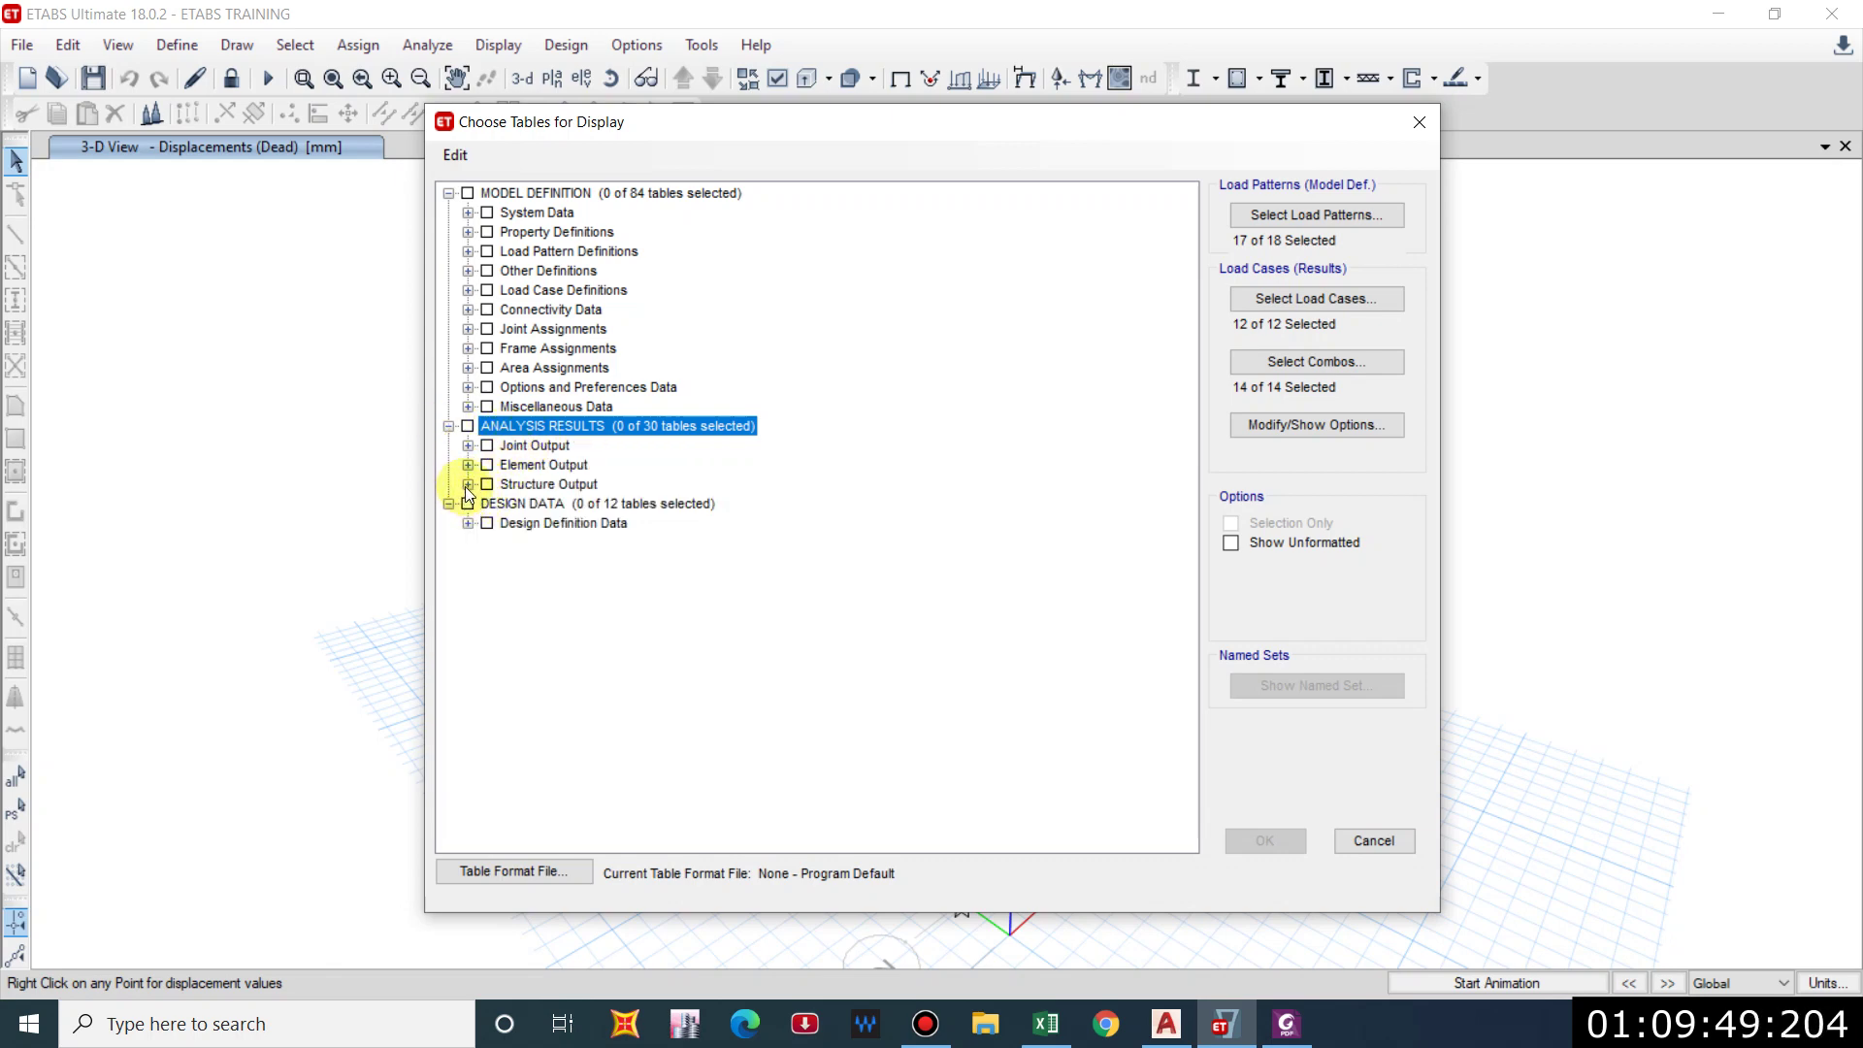
{"action": "left_click", "coordinate": [468, 486]}
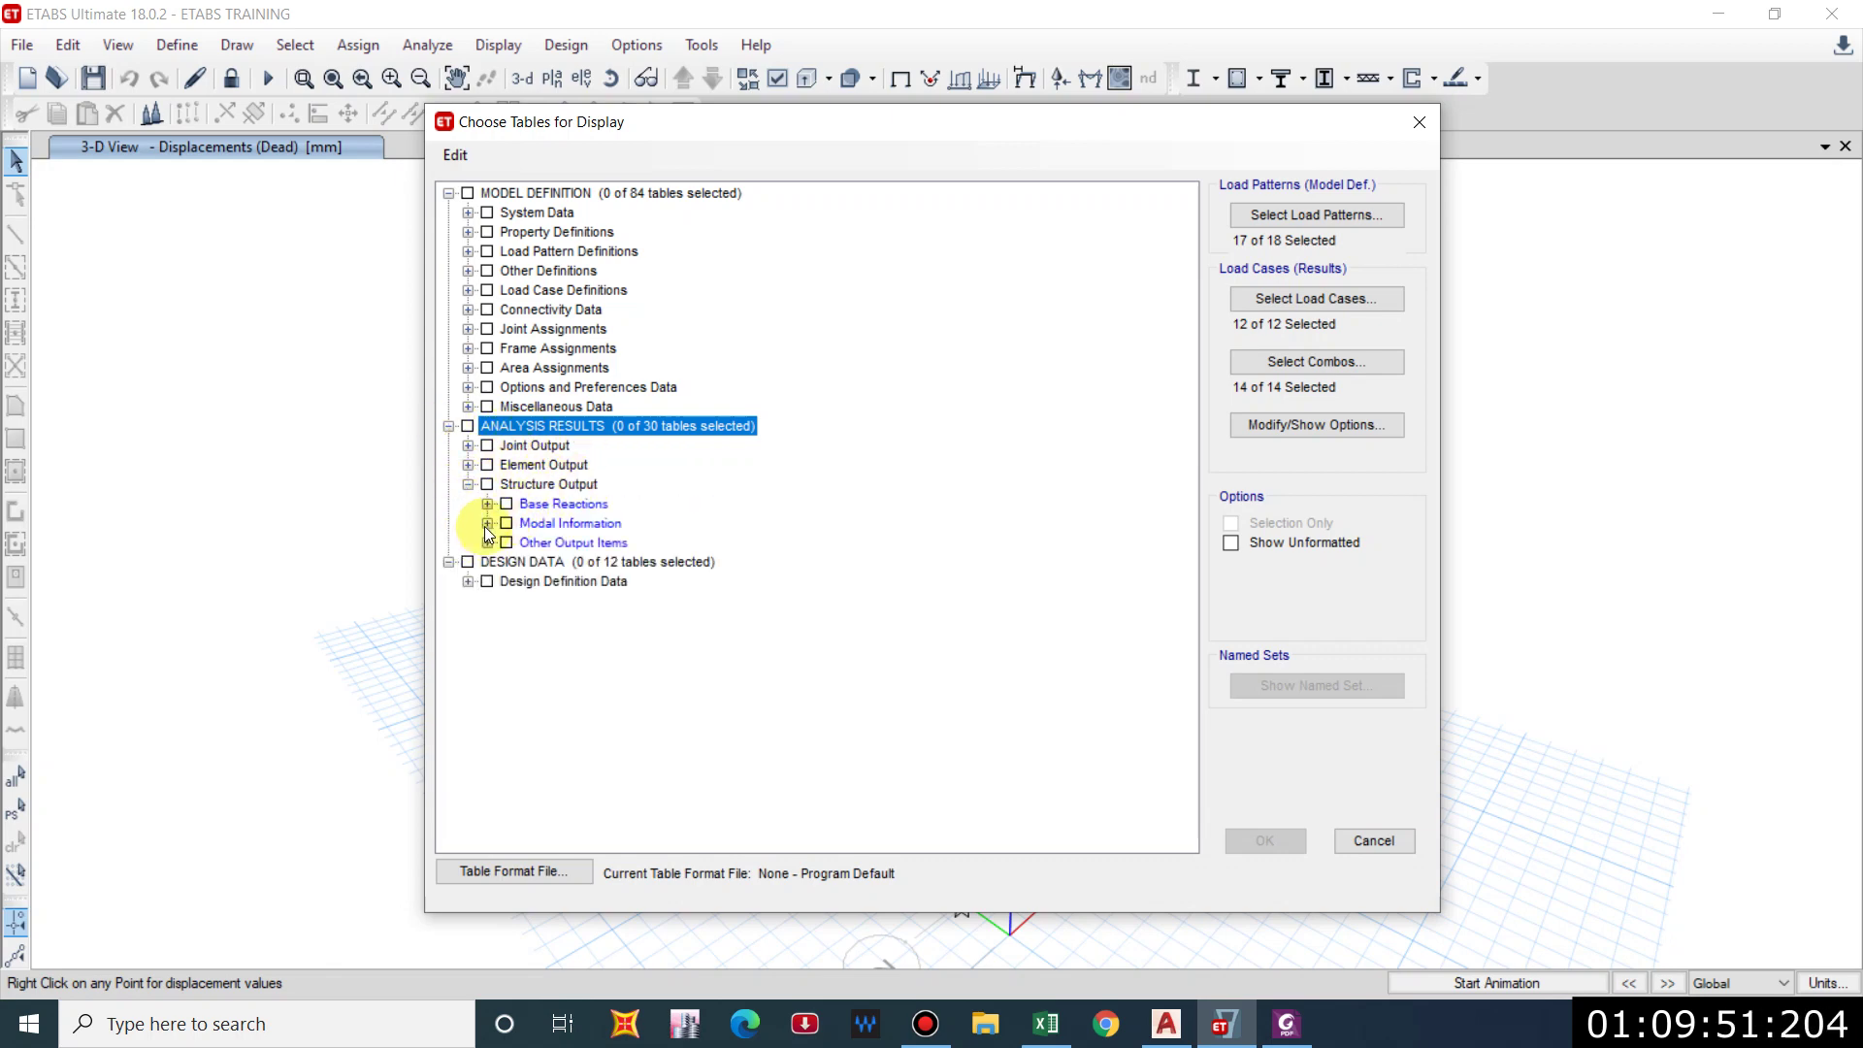
{"action": "left_click", "coordinate": [487, 525]}
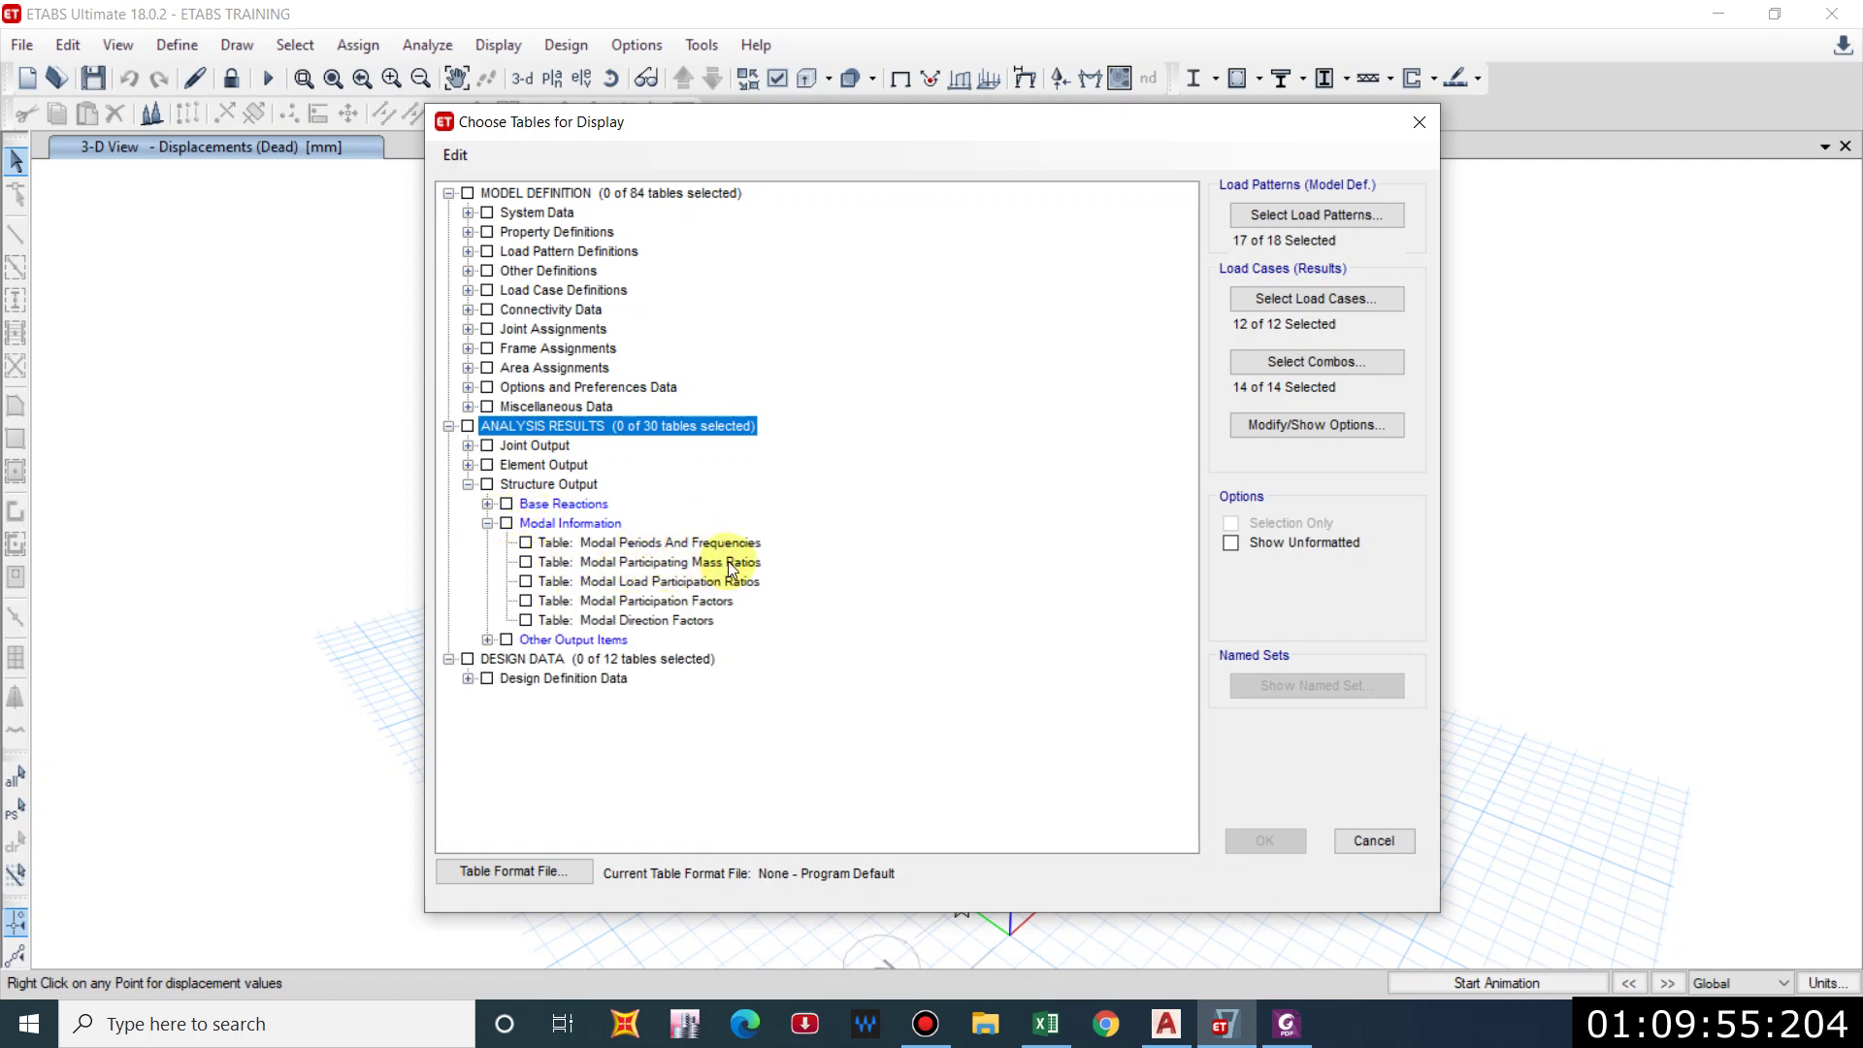
{"action": "left_click", "coordinate": [525, 562]}
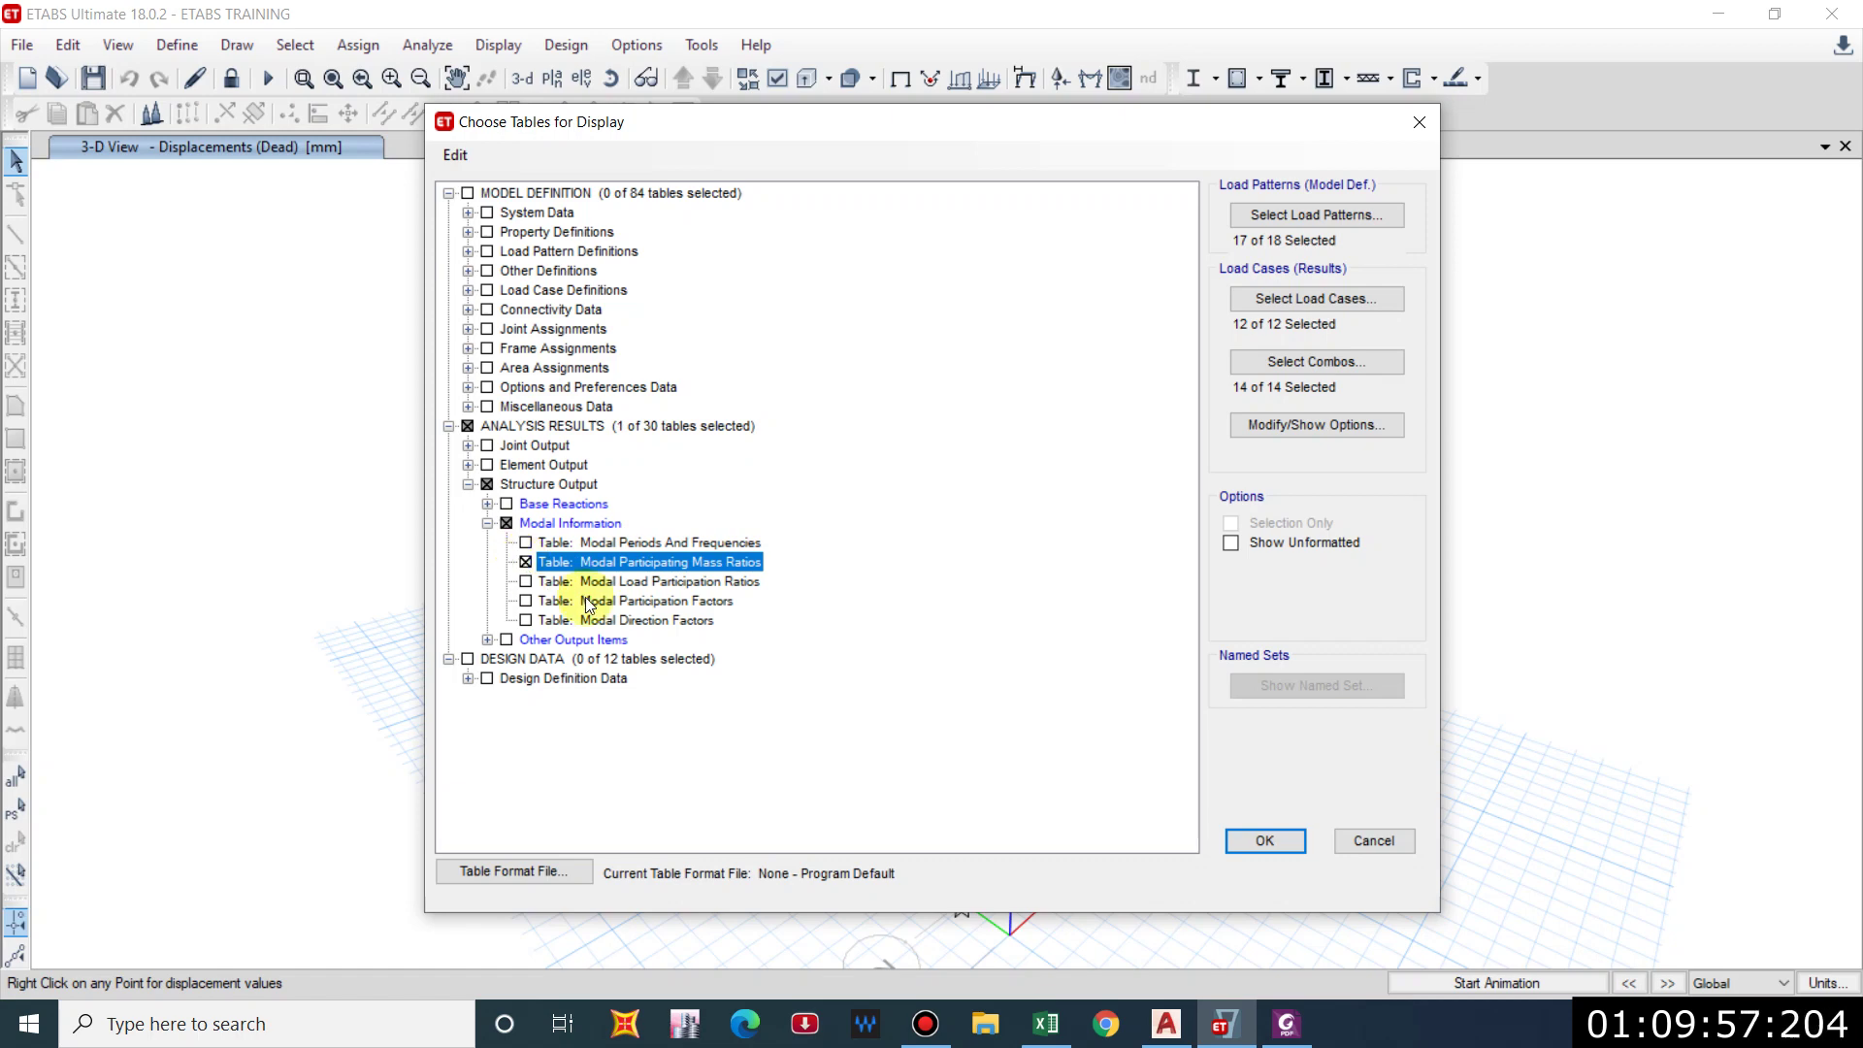
Add the Centers Of Mass And Rigidity table from the other output items to the table selection.
{"action": "left_click", "coordinate": [487, 503]}
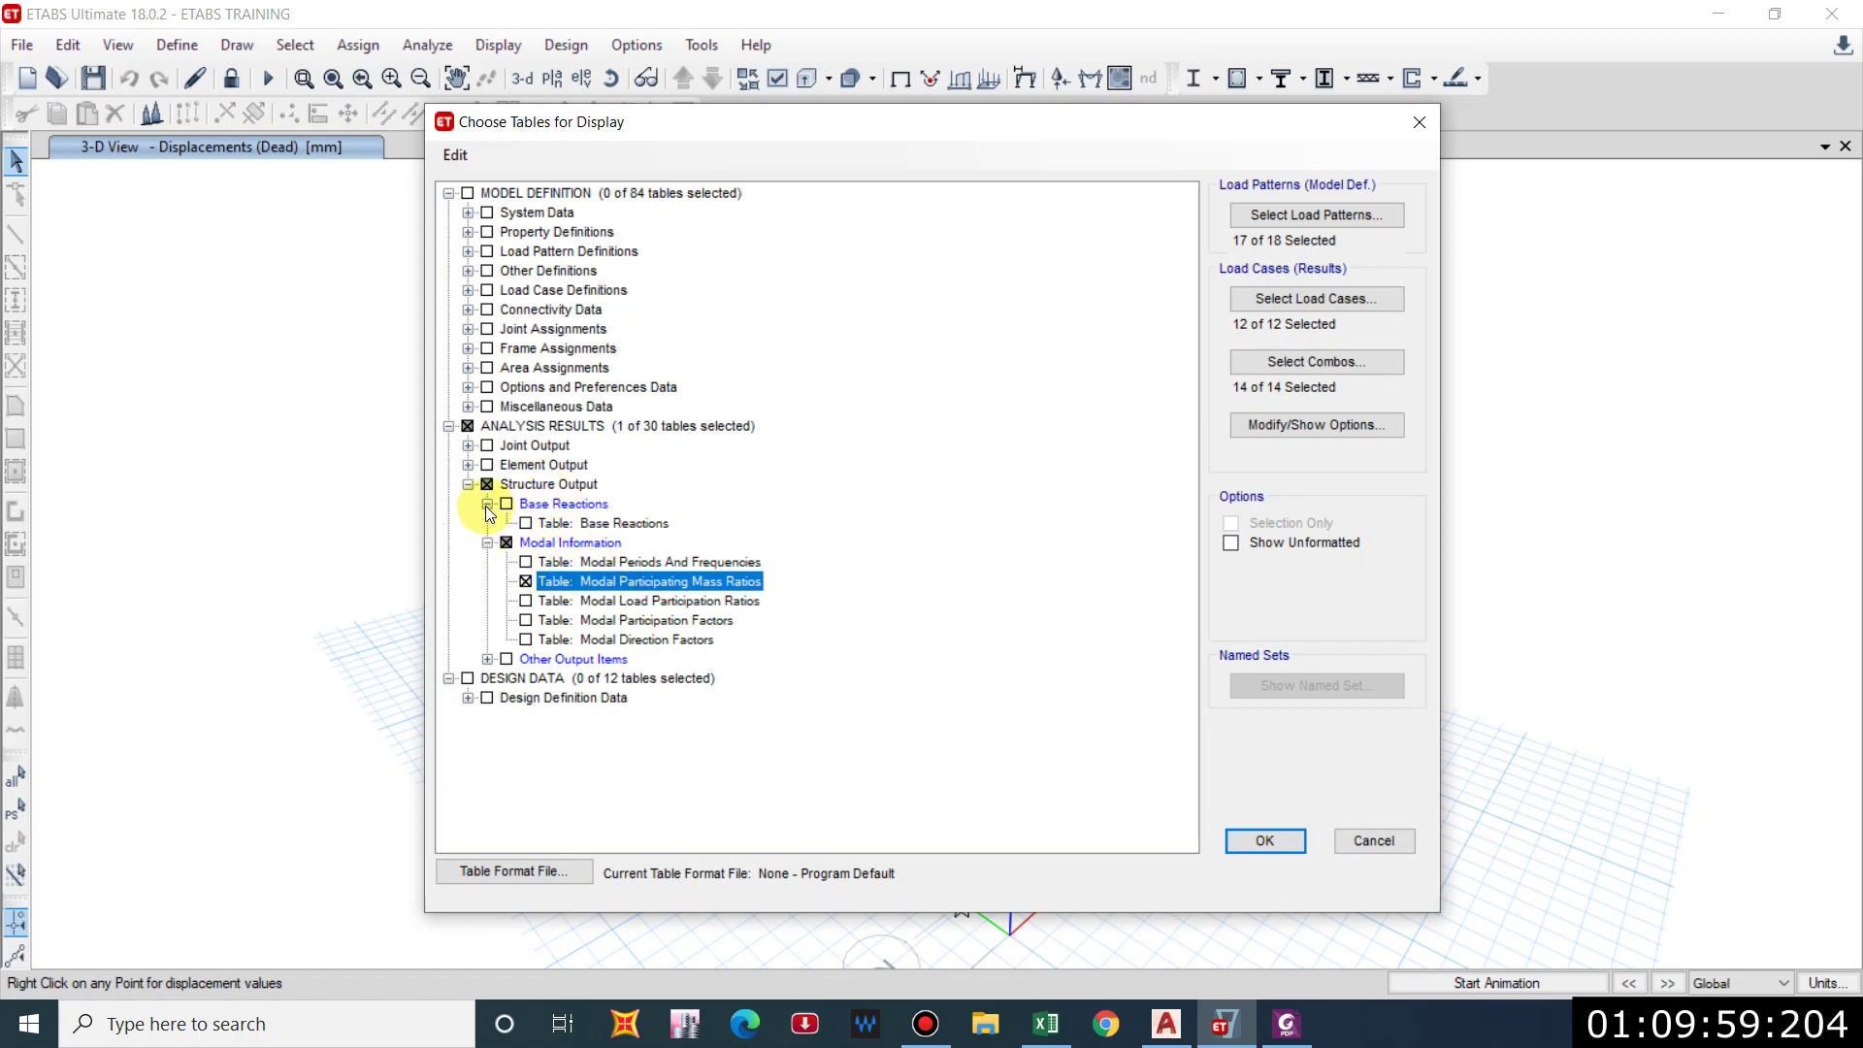
{"action": "left_click", "coordinate": [487, 504]}
{"action": "left_click", "coordinate": [487, 639]}
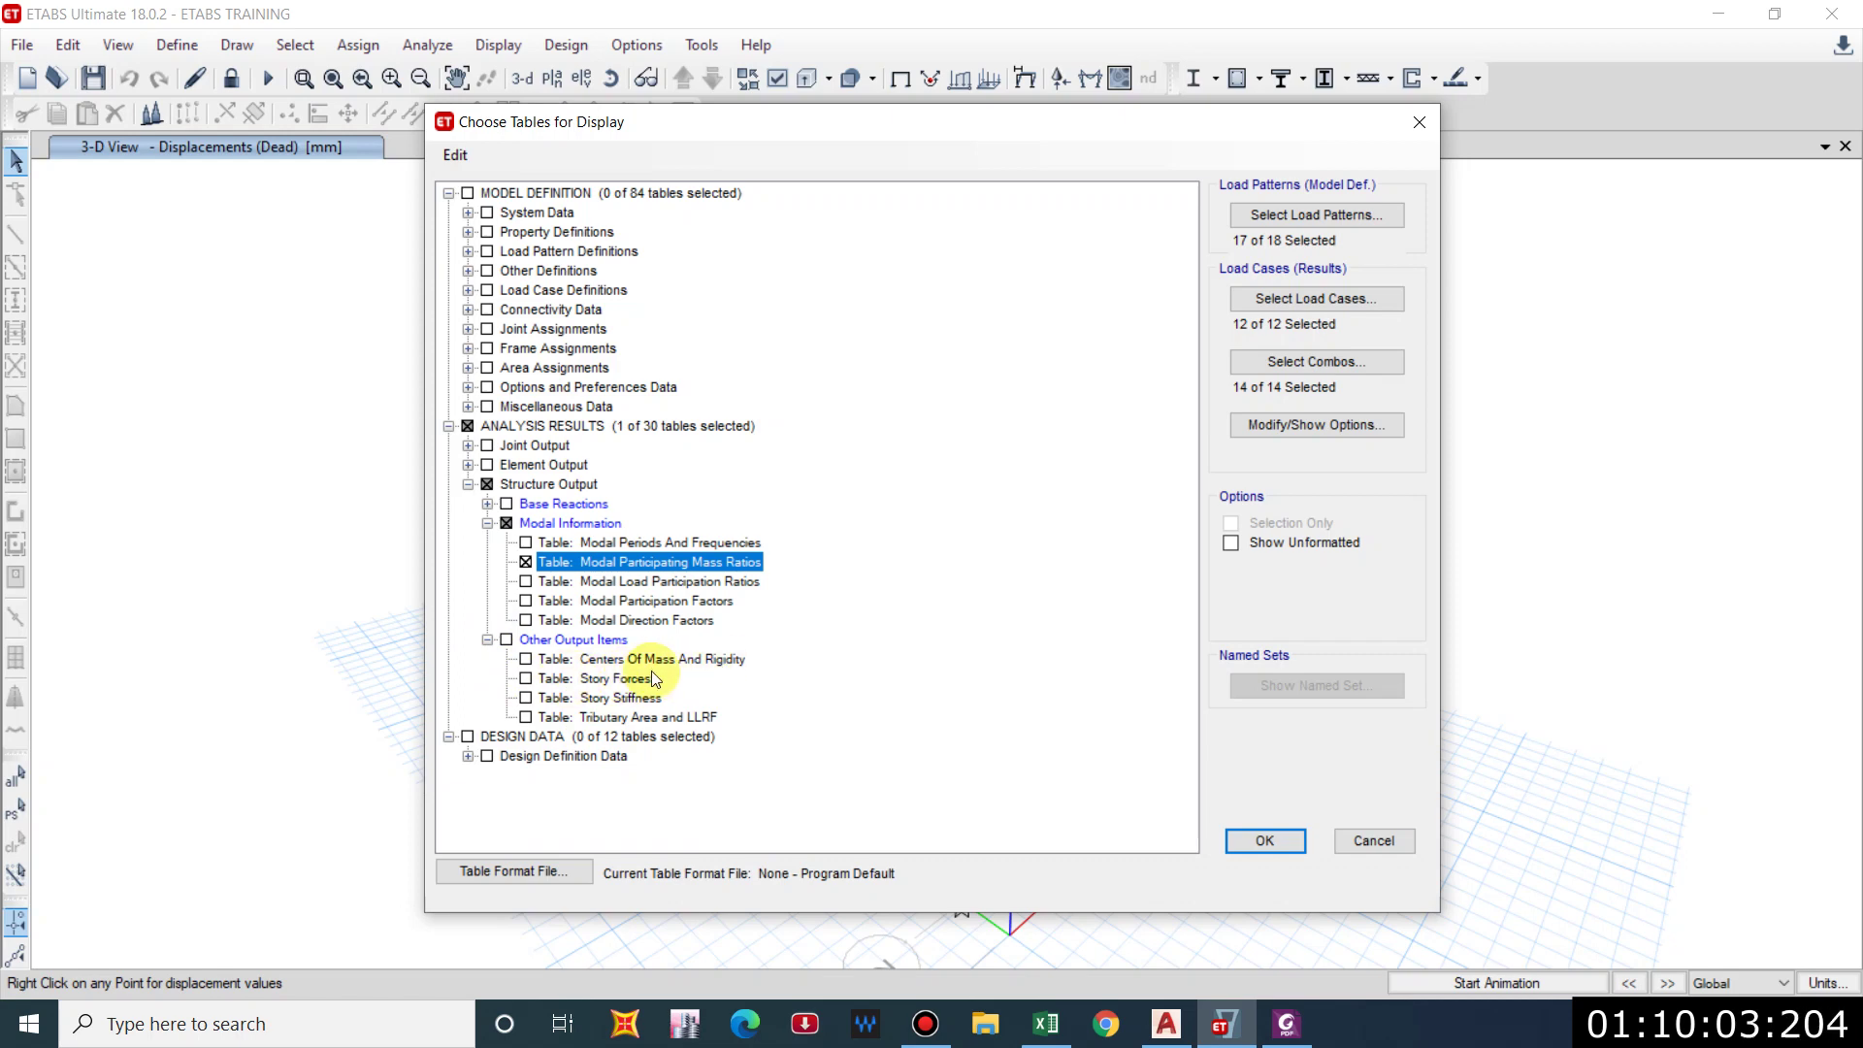
{"action": "left_click", "coordinate": [525, 660]}
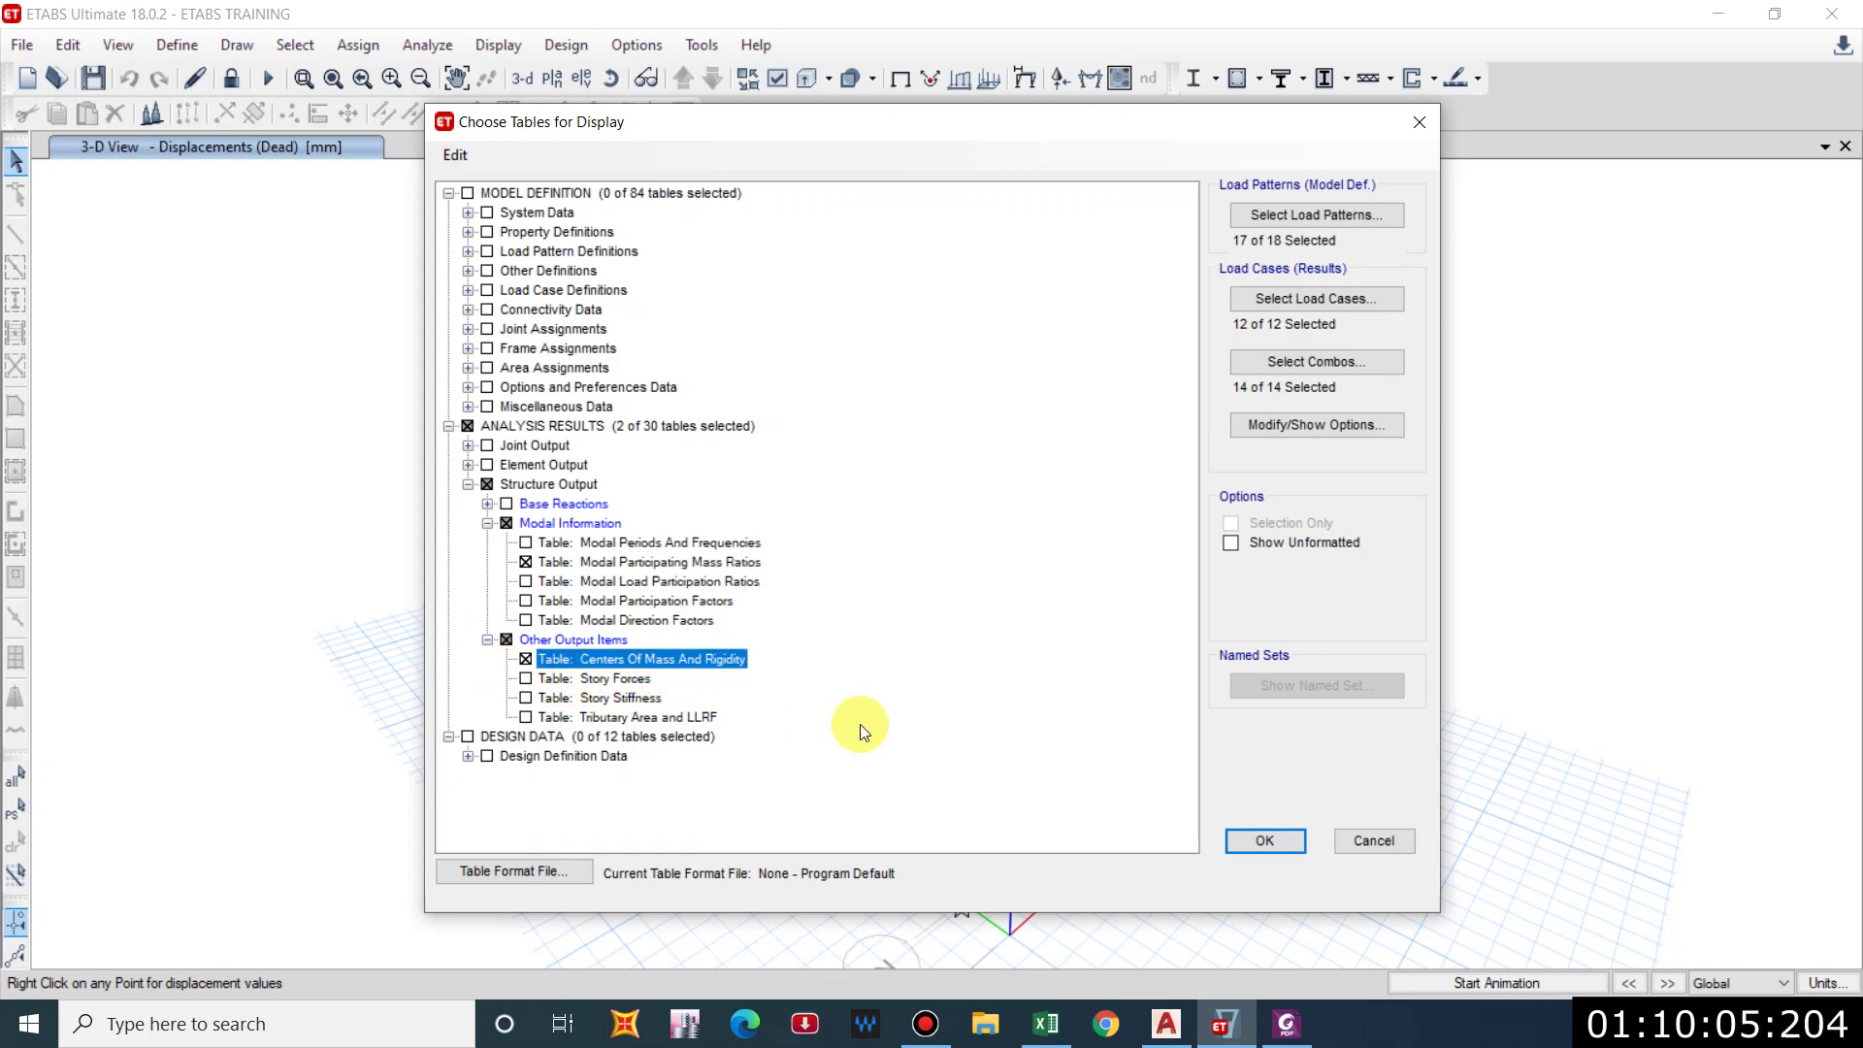
Show the selected tables and switch to Modal Participating Mass Ratios.
{"action": "left_click", "coordinate": [1265, 835]}
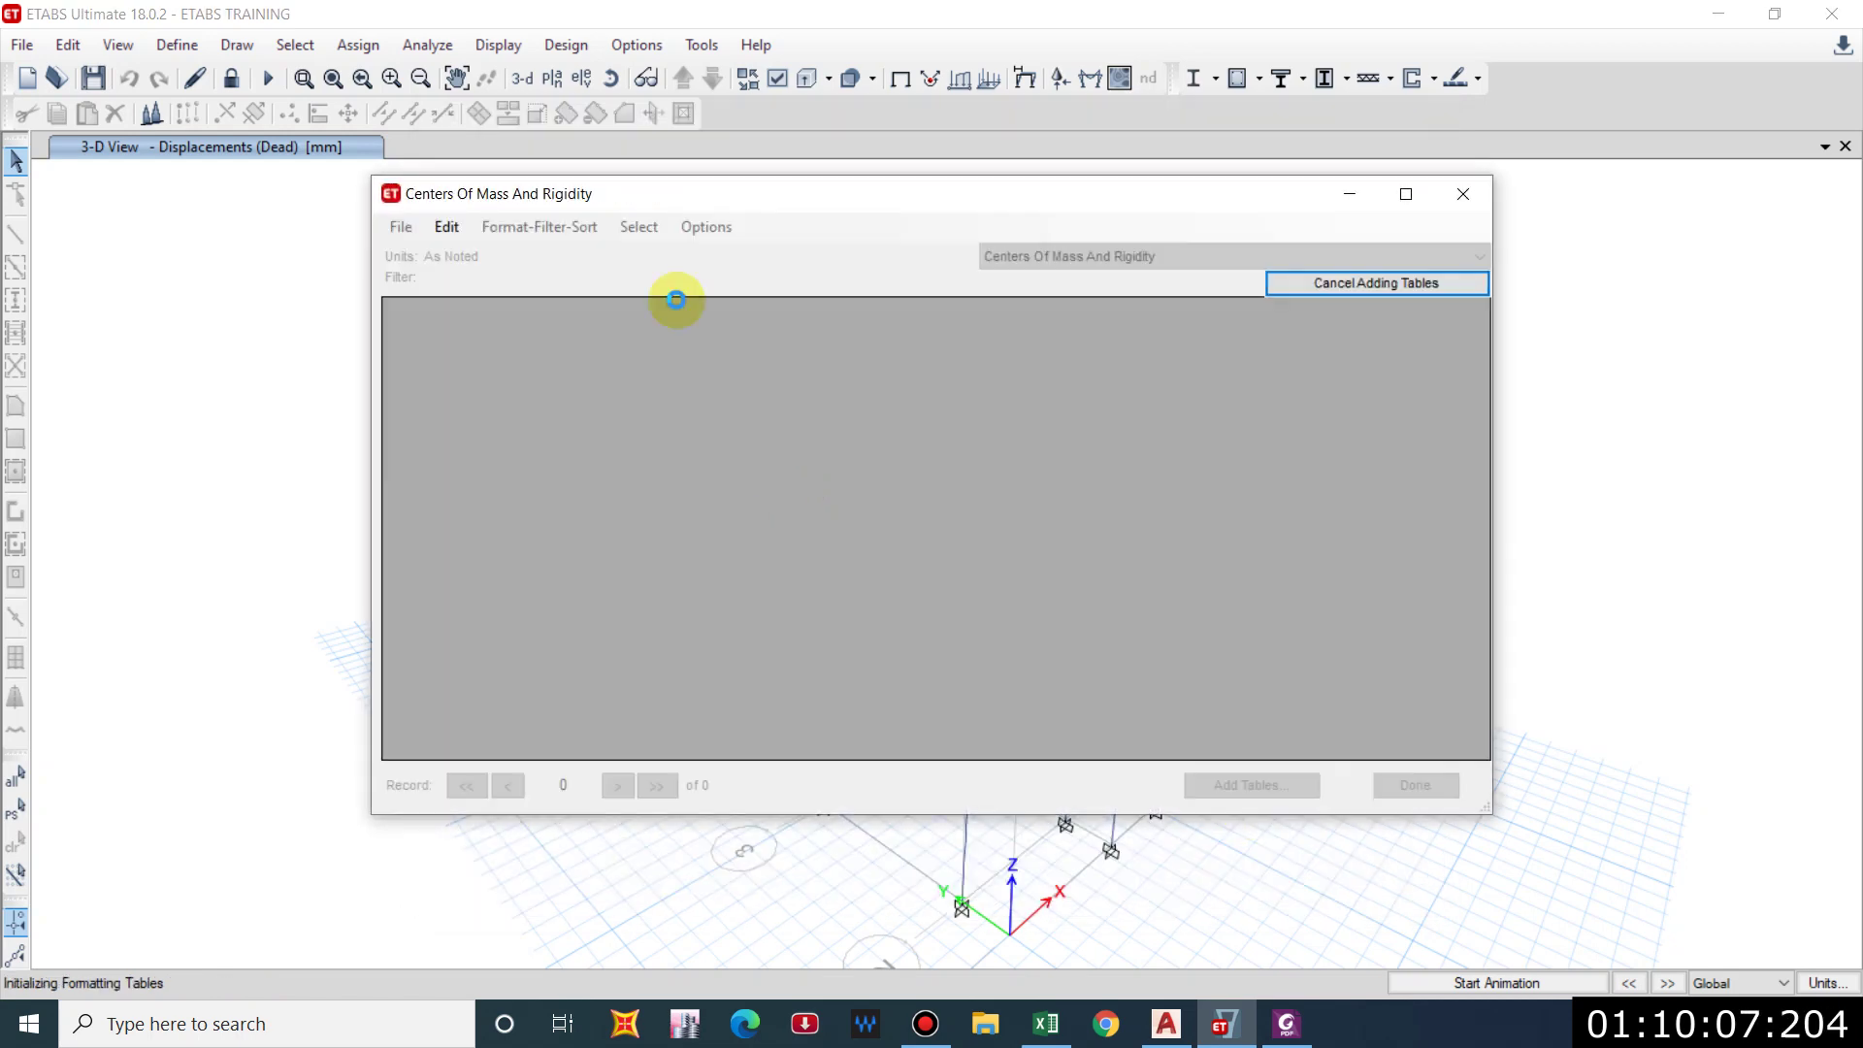
{"action": "left_click", "coordinate": [1147, 257]}
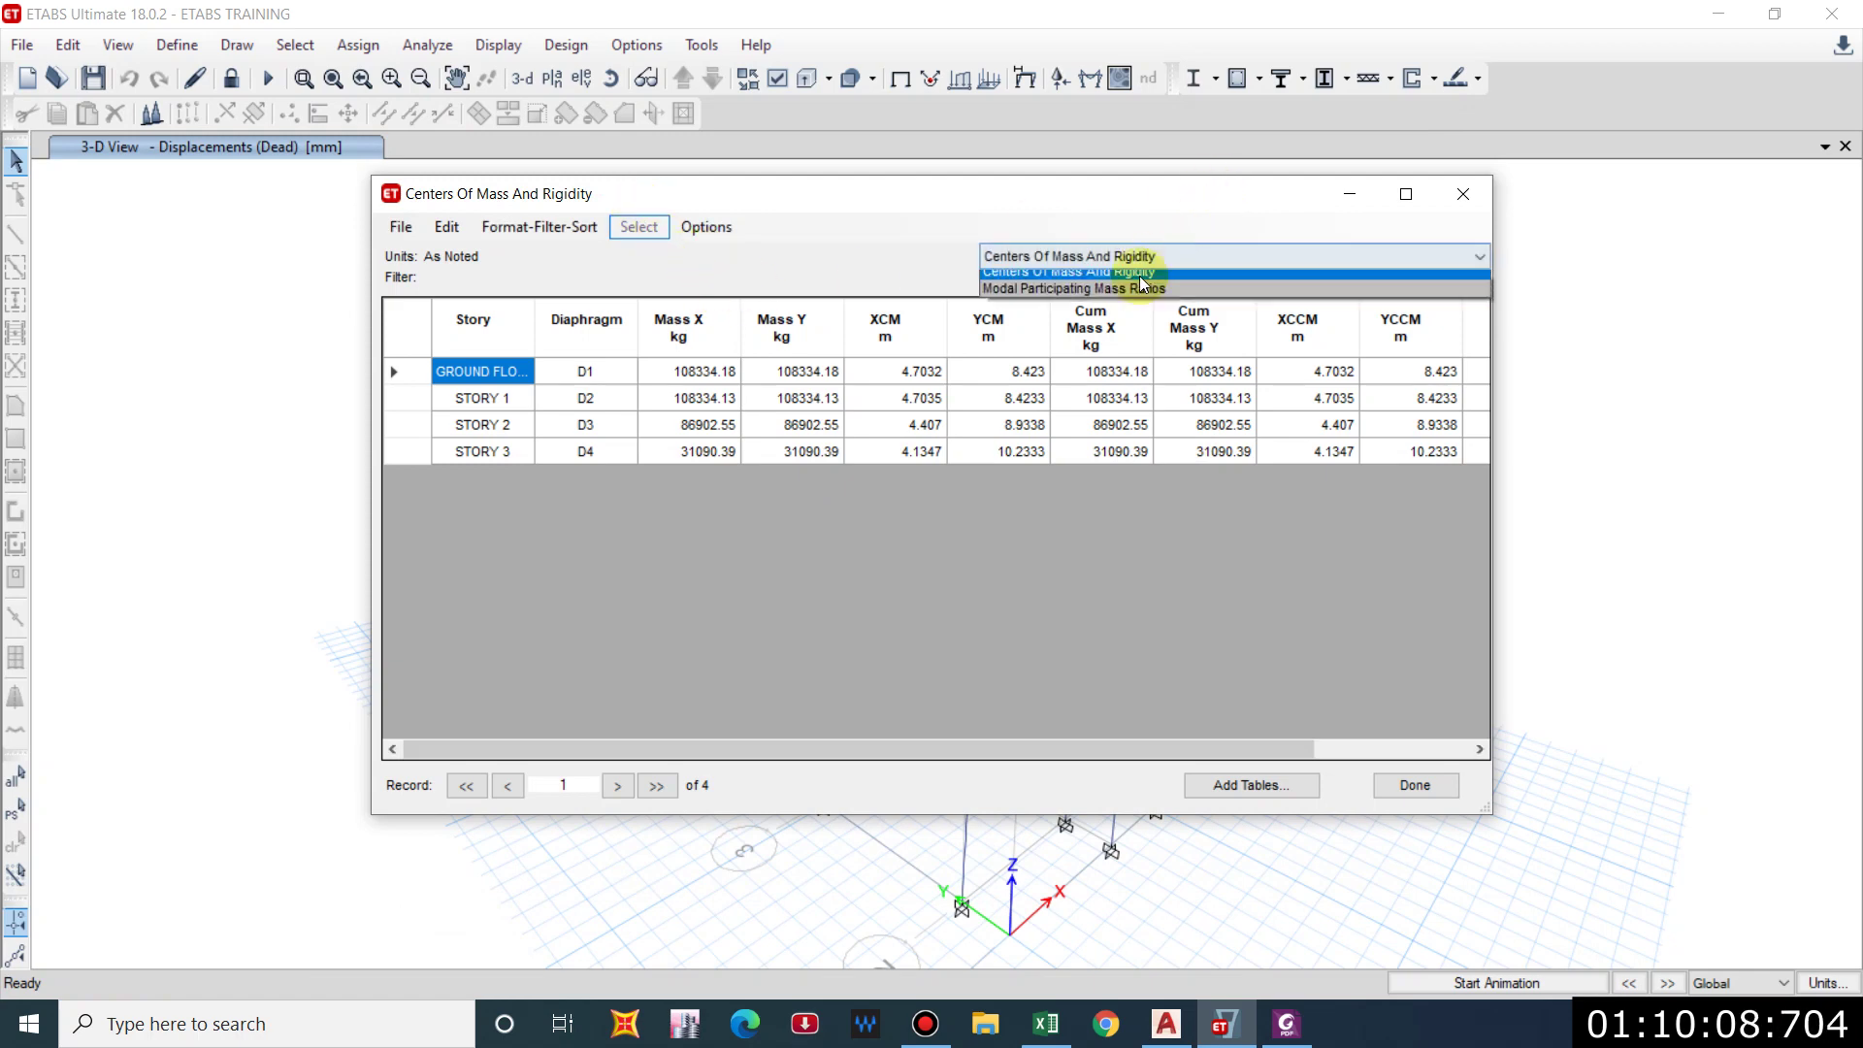
{"action": "left_click", "coordinate": [1068, 289]}
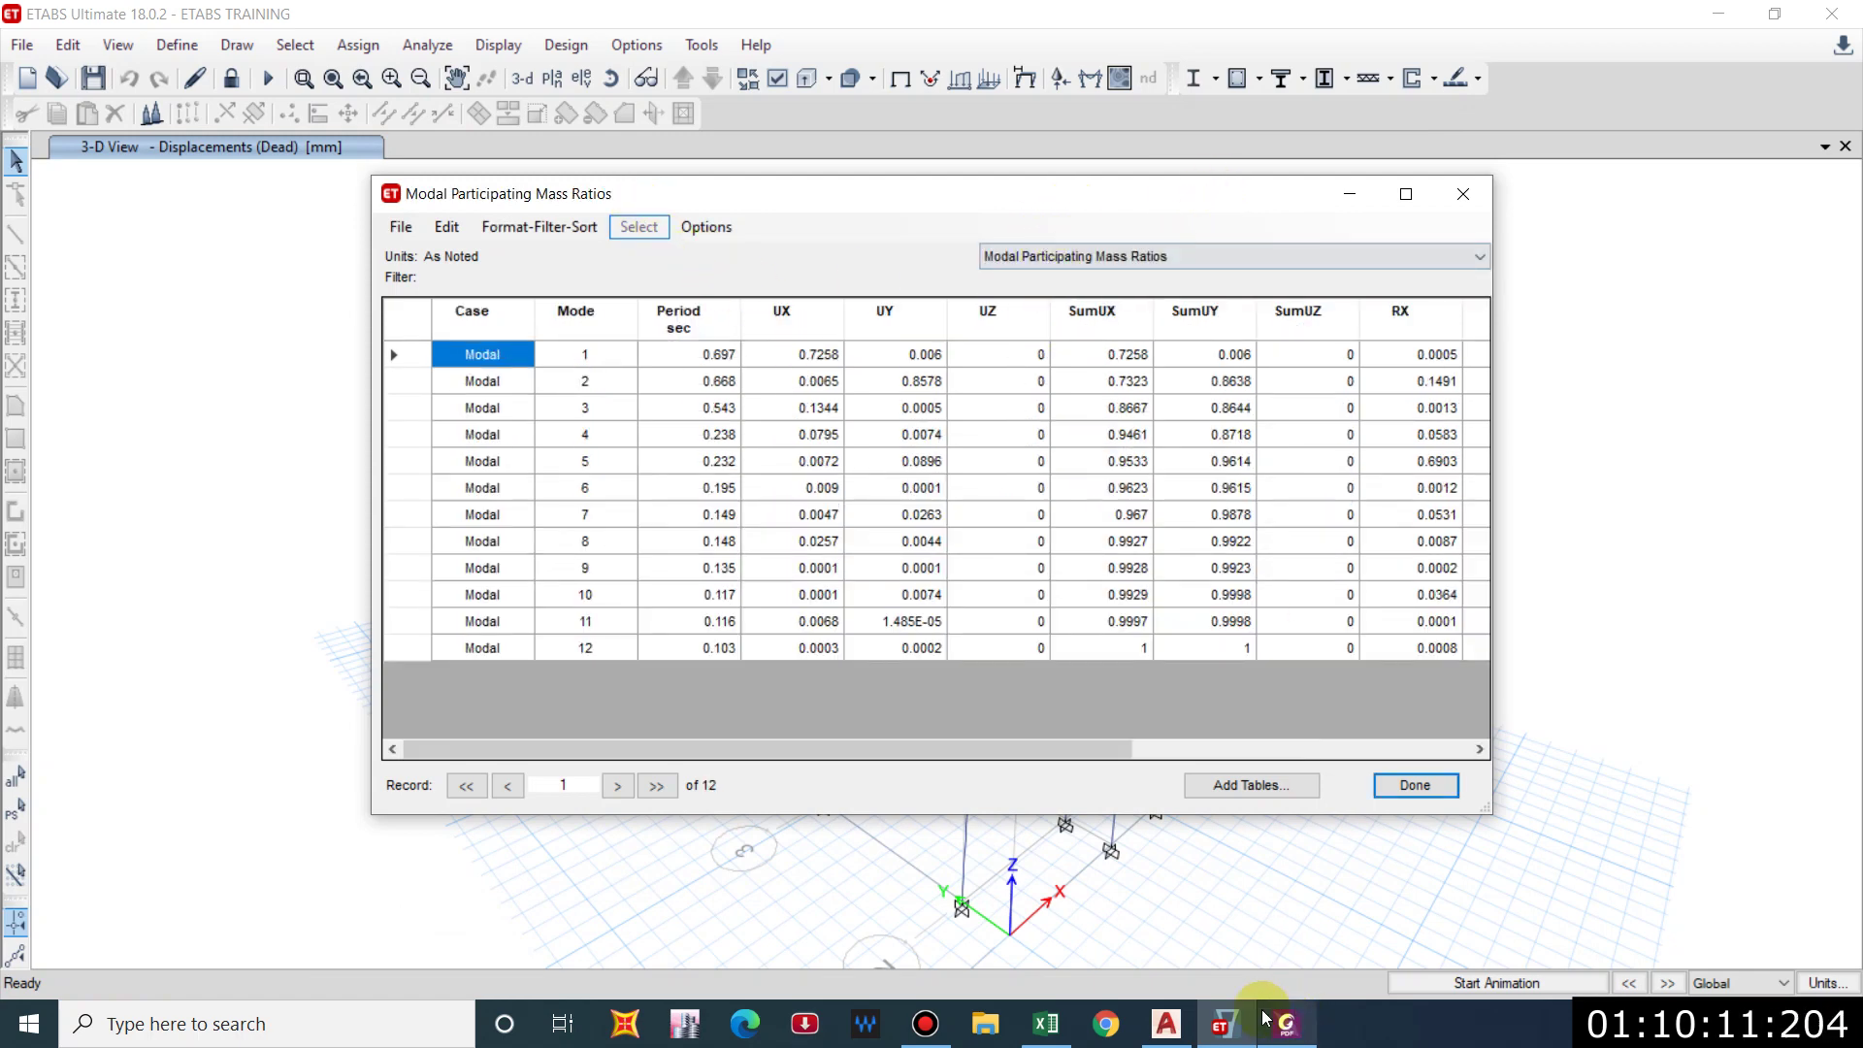
Consult clause 7.7.5.2 on the number of modes in the 1893-Part 1-2016 PDF, and return to the modal table in ETABS.
{"action": "left_click", "coordinate": [1238, 1027]}
{"action": "left_click", "coordinate": [1281, 1035]}
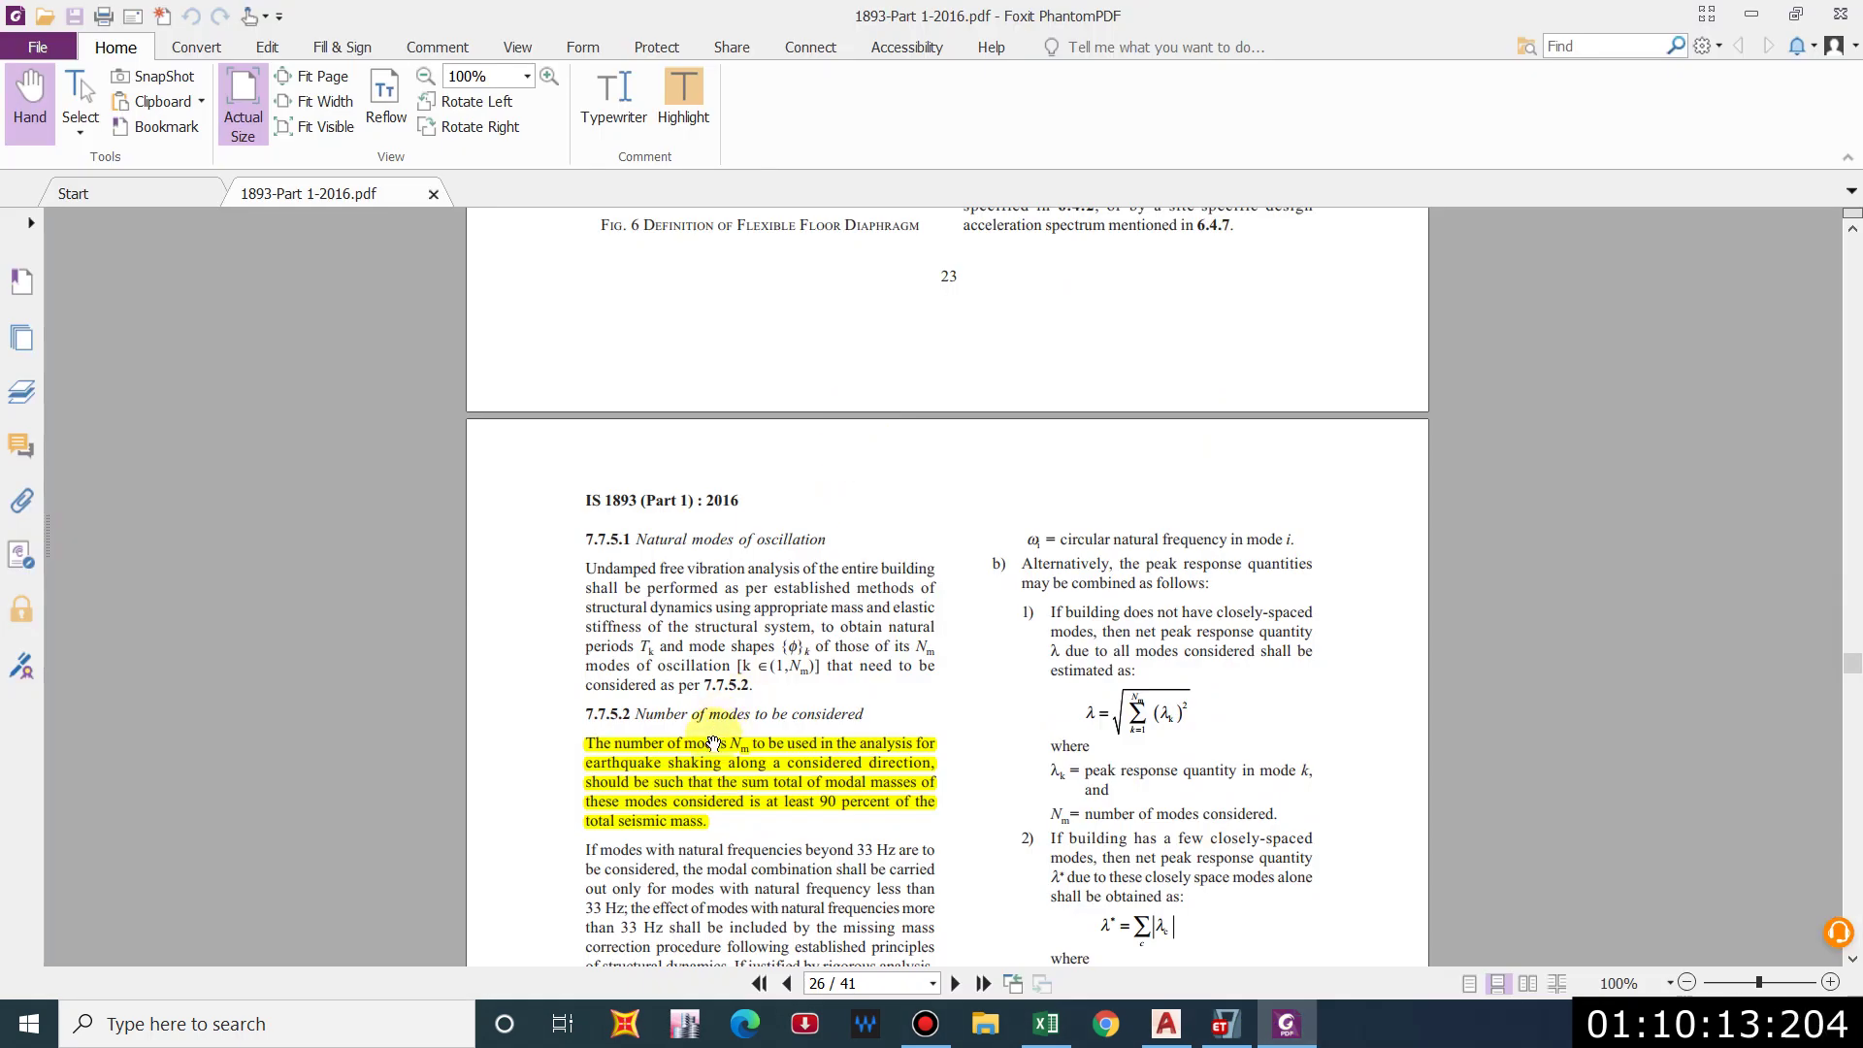
{"action": "scroll", "coordinate": [683, 726], "scroll_direction": "down", "scroll_amount": 1}
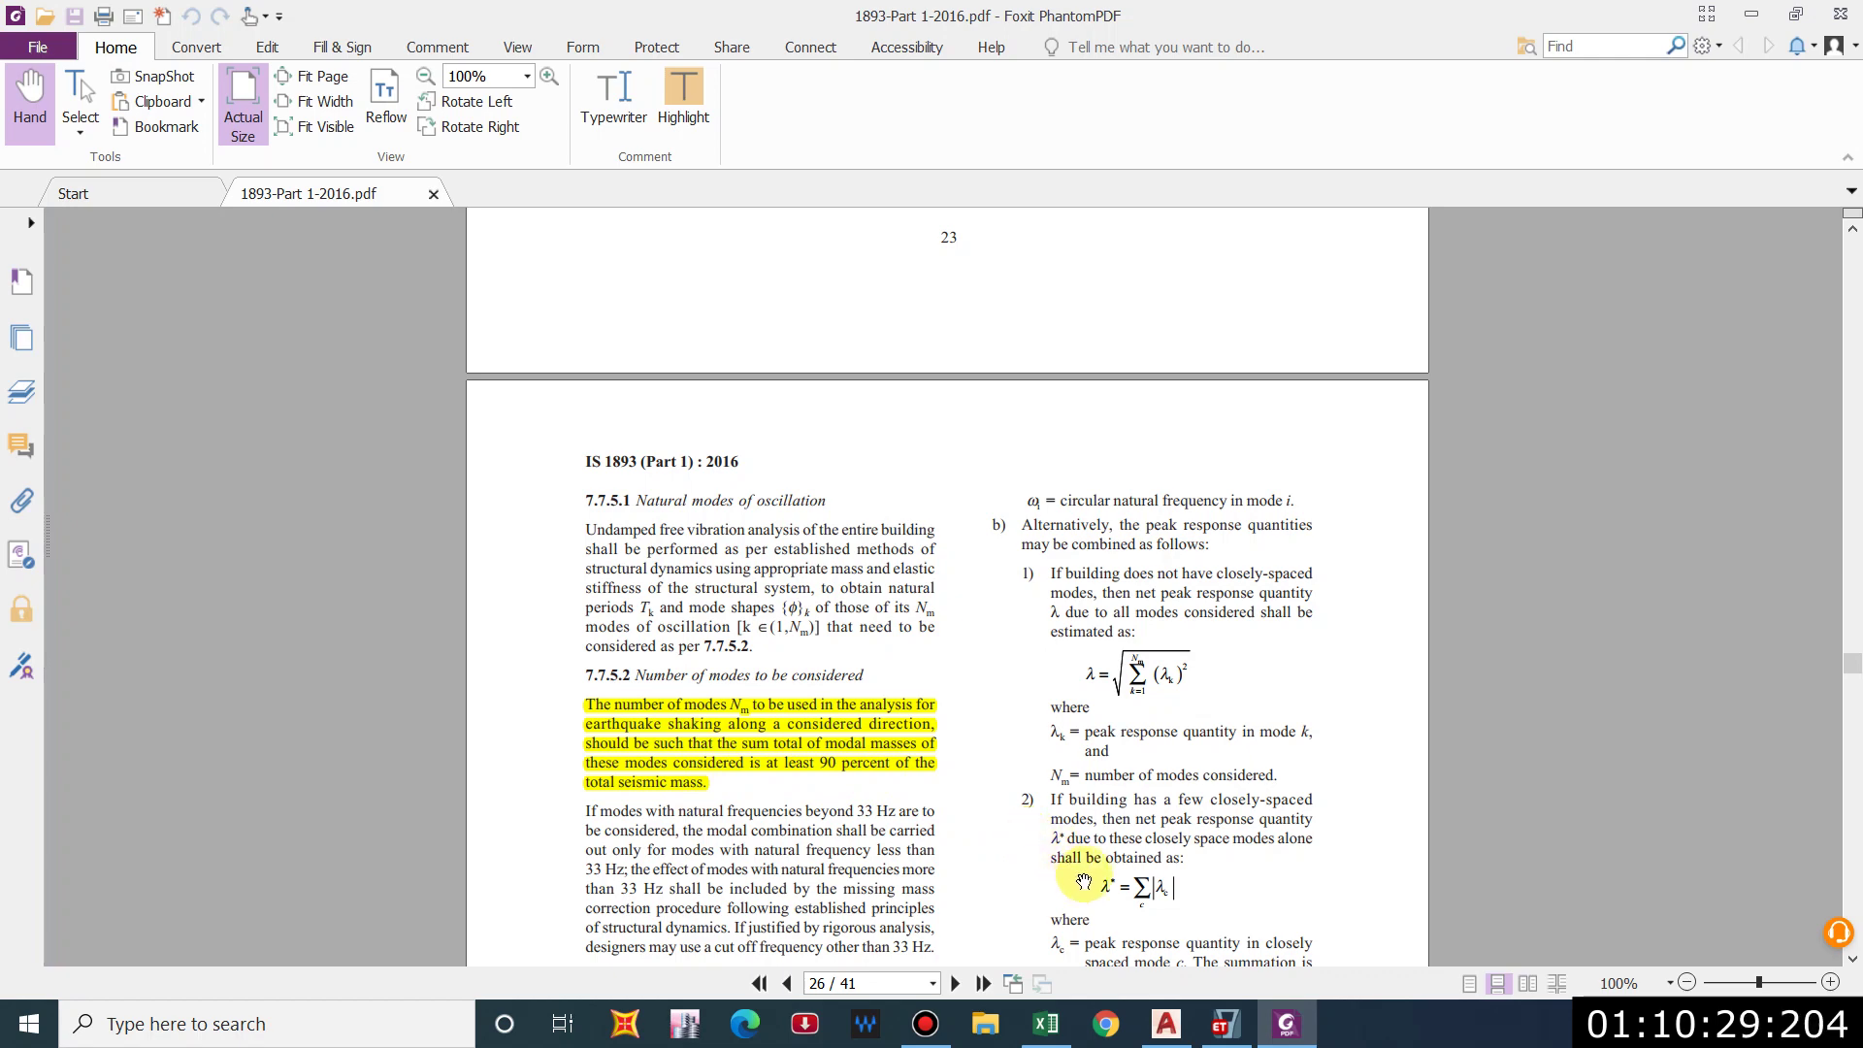
{"action": "left_click", "coordinate": [1226, 1024]}
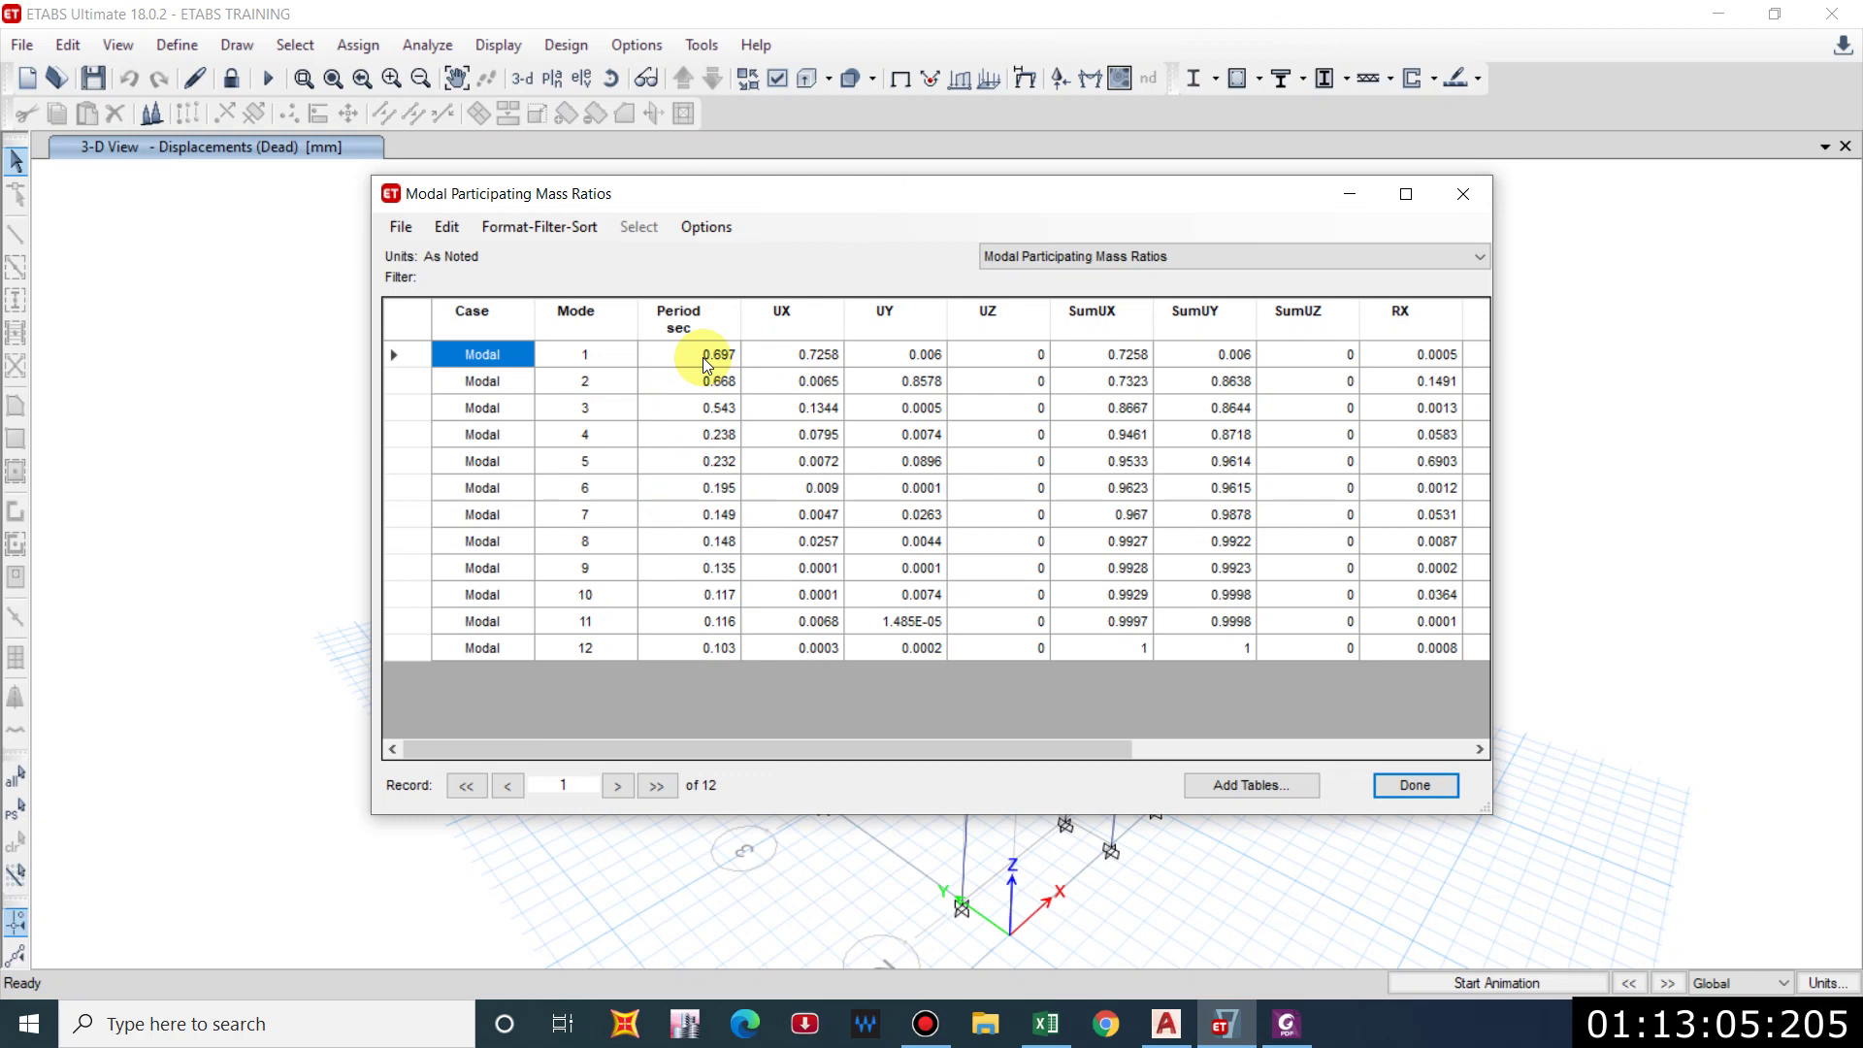
Calculate the ratio 0.697 ÷ 0.483 in the calculator, and close it.
{"action": "key", "text": "XF86Calculator"}
{"action": "key", "text": "period"}
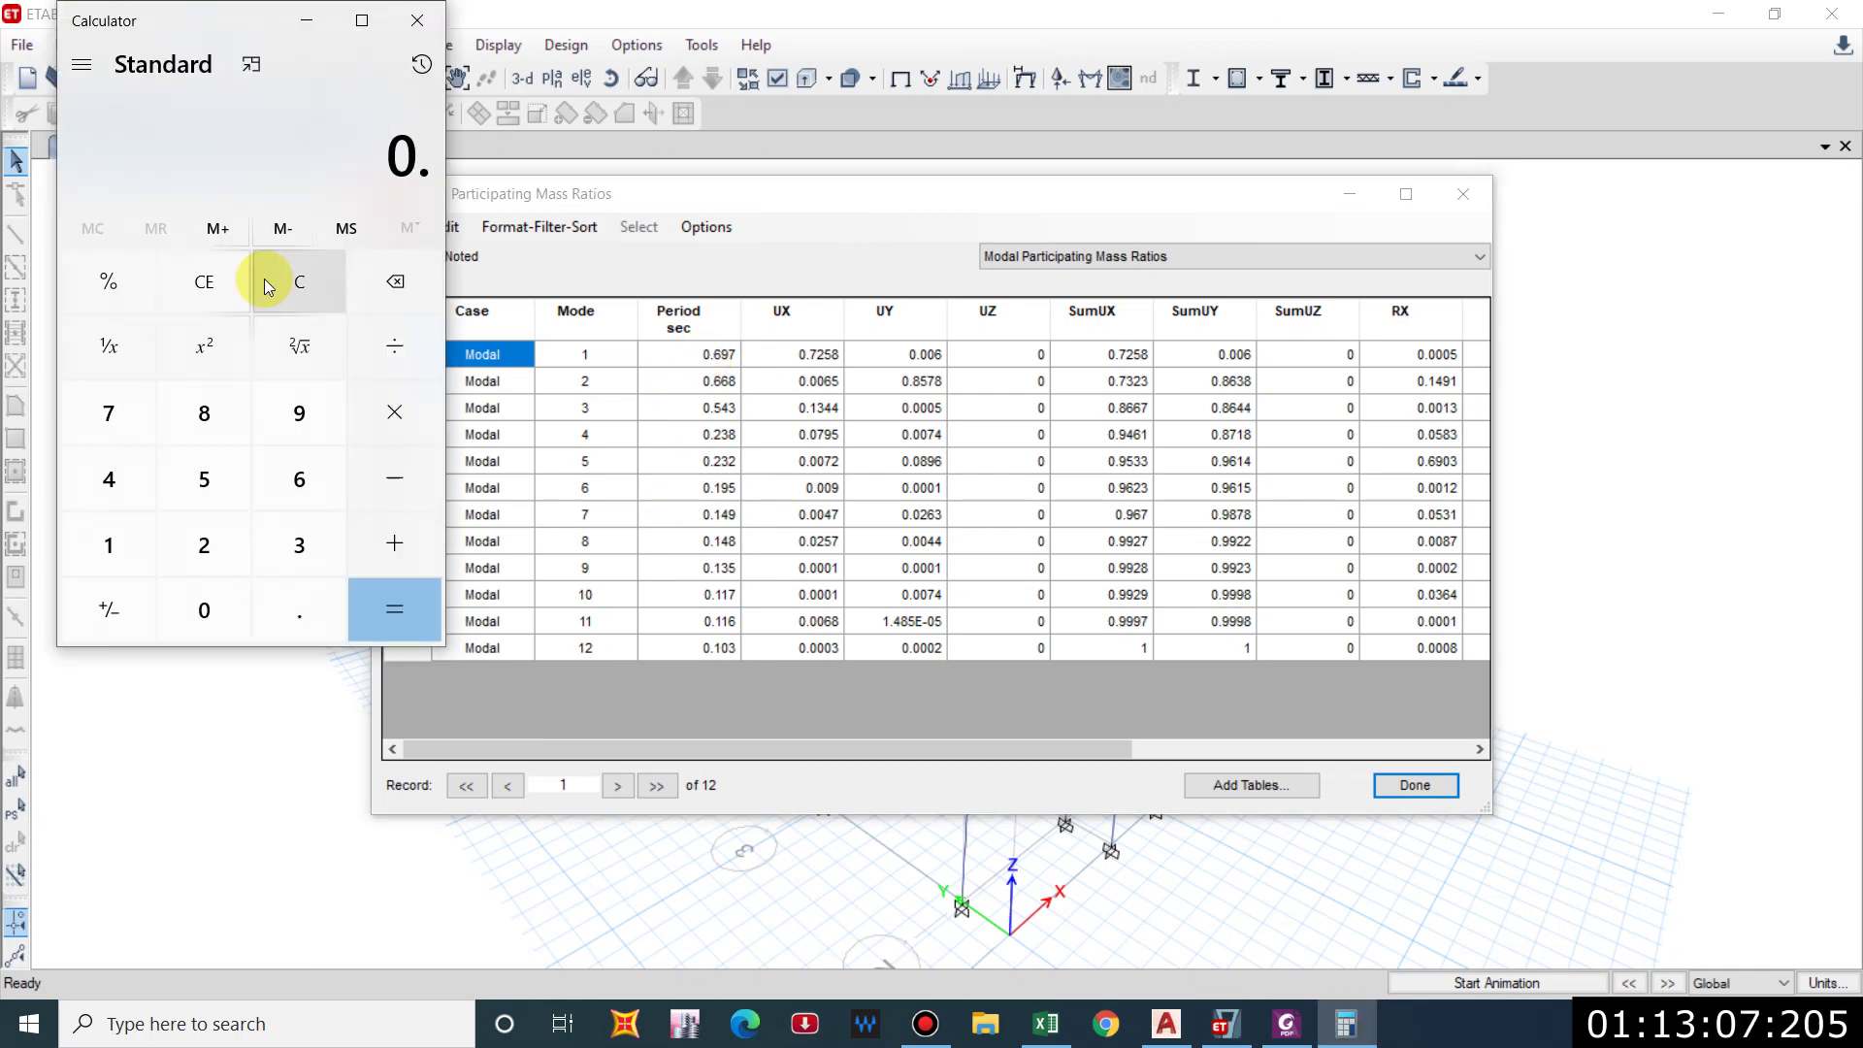
{"action": "type", "text": "697"}
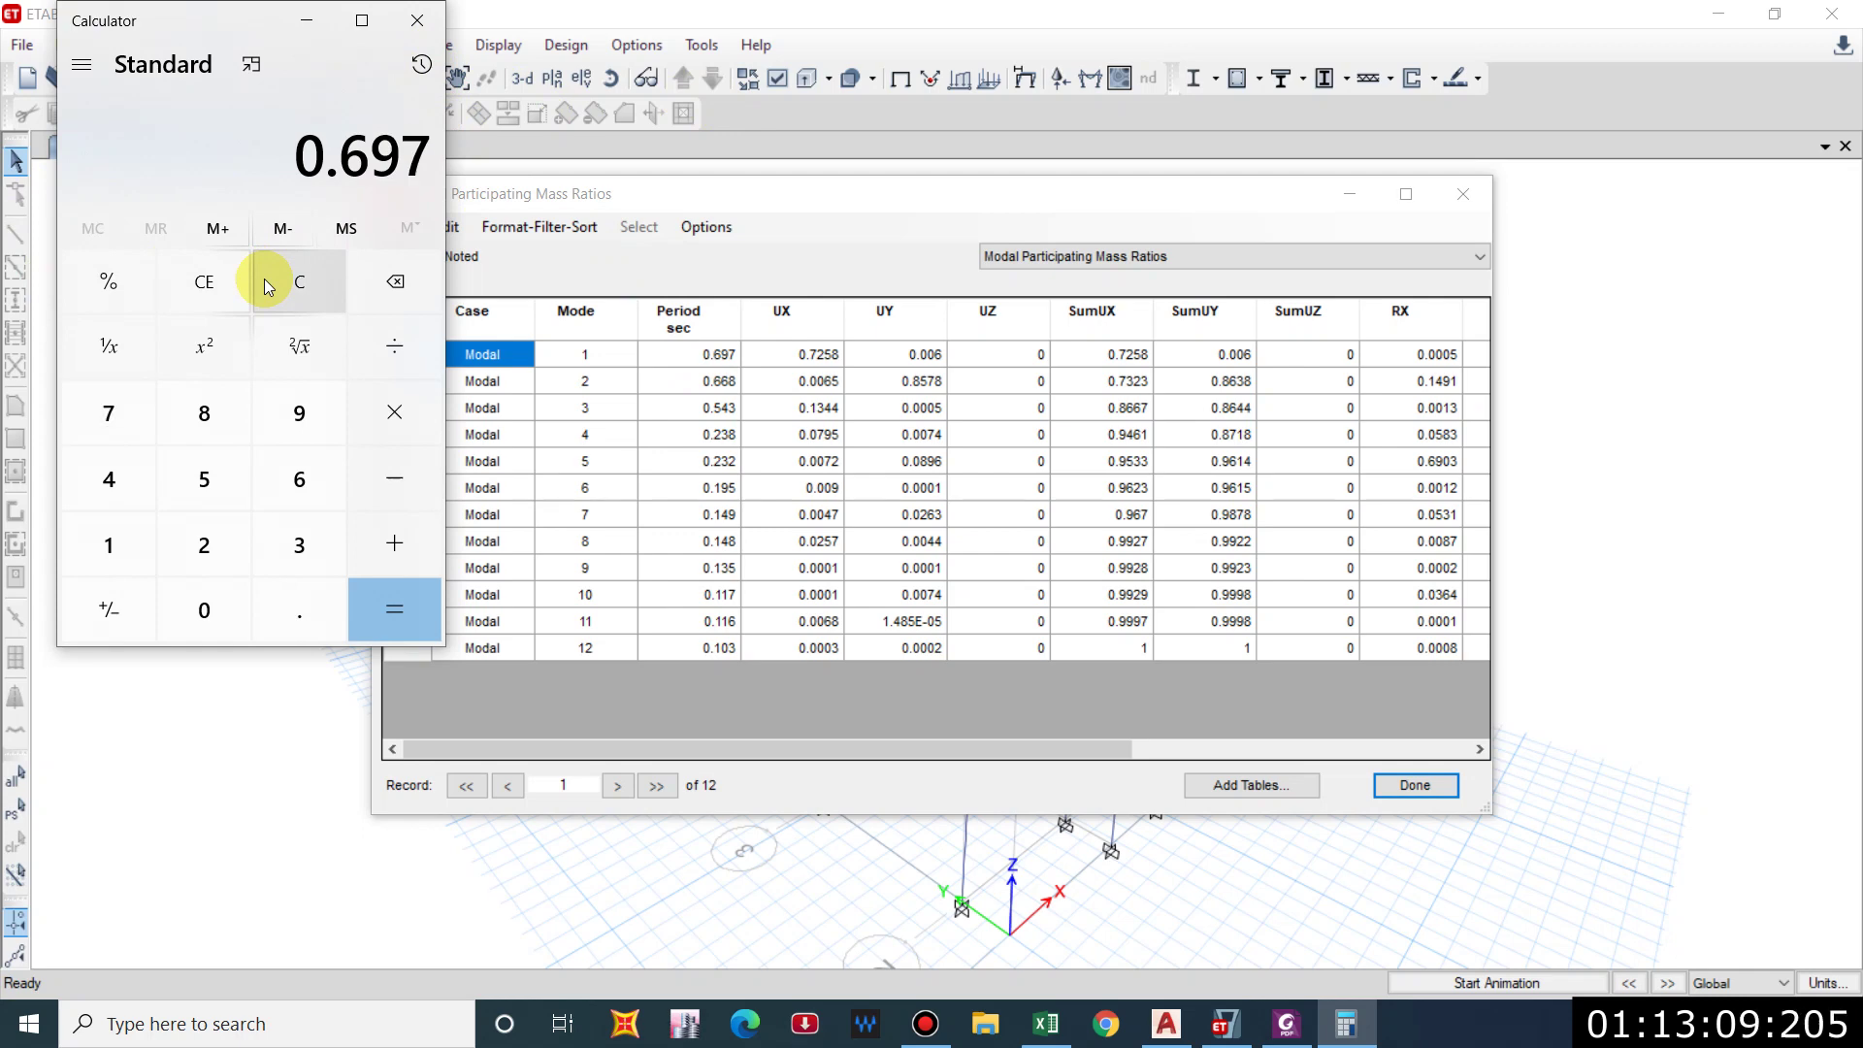
{"action": "key", "text": "slash"}
{"action": "type", "text": ".483"}
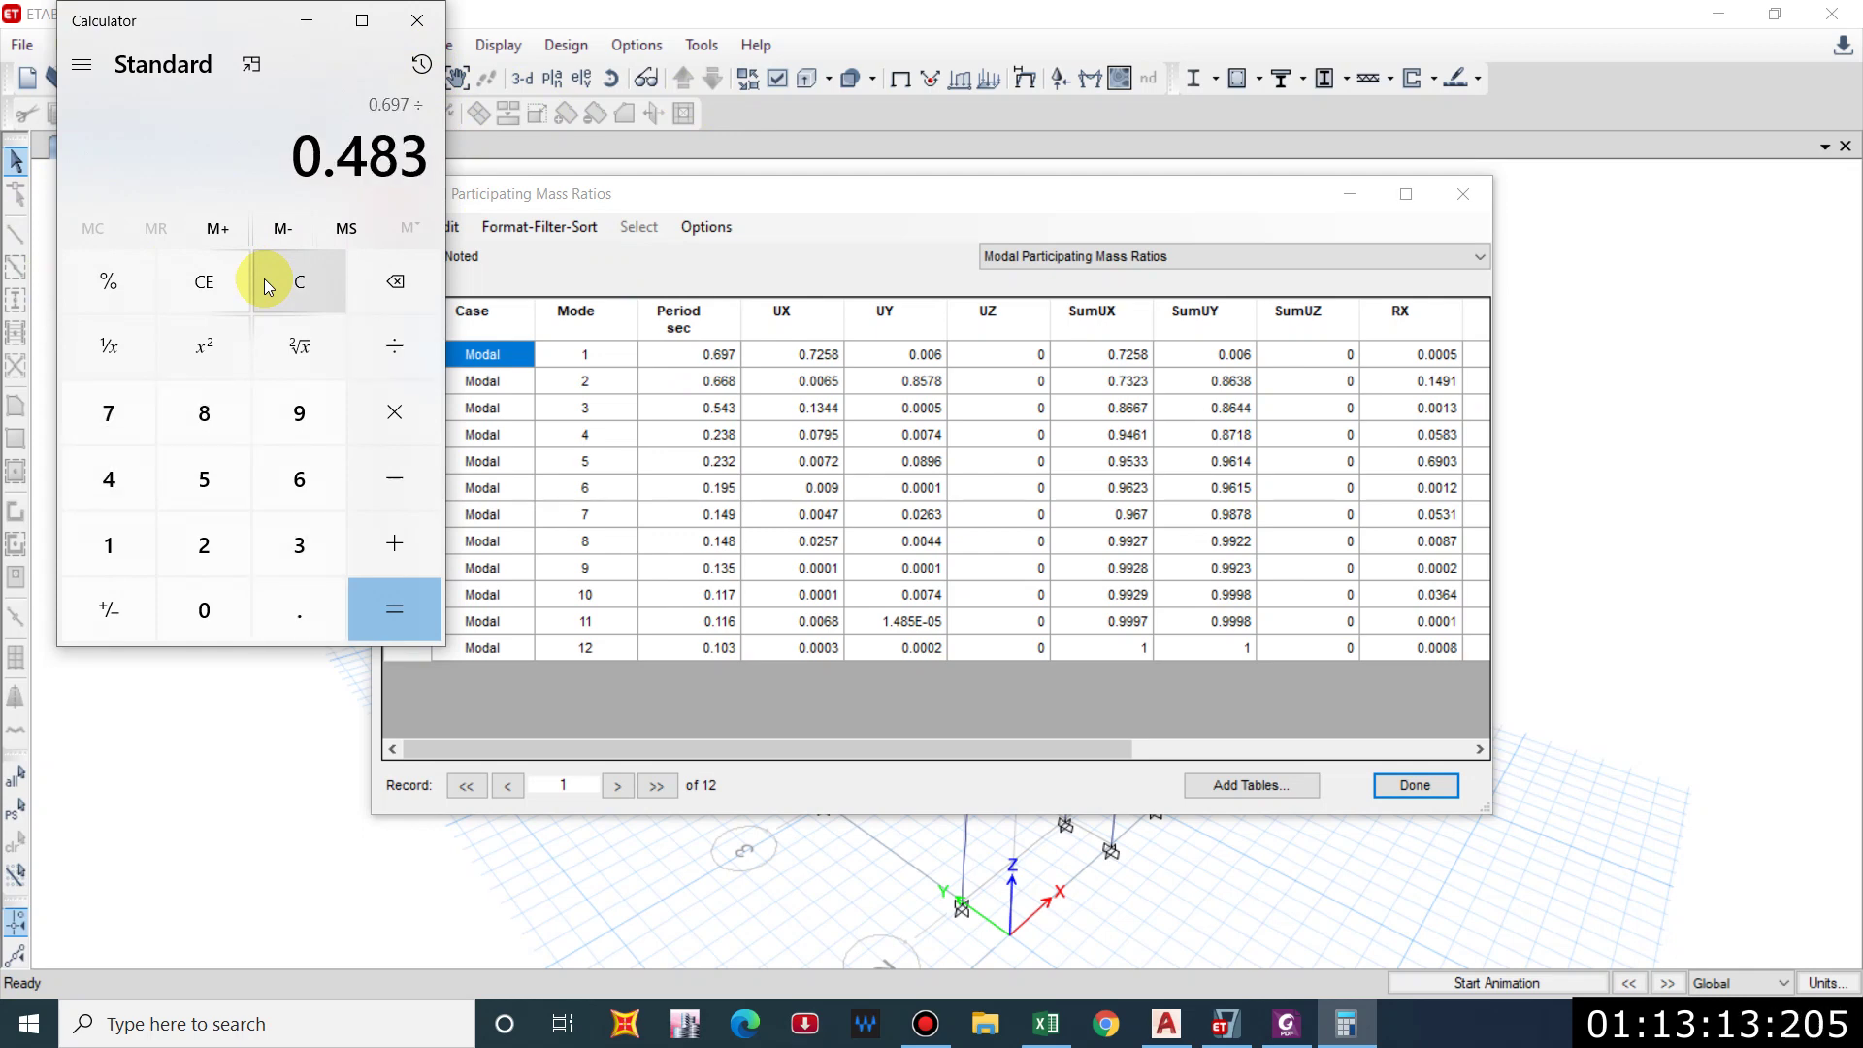
{"action": "key", "text": "Return"}
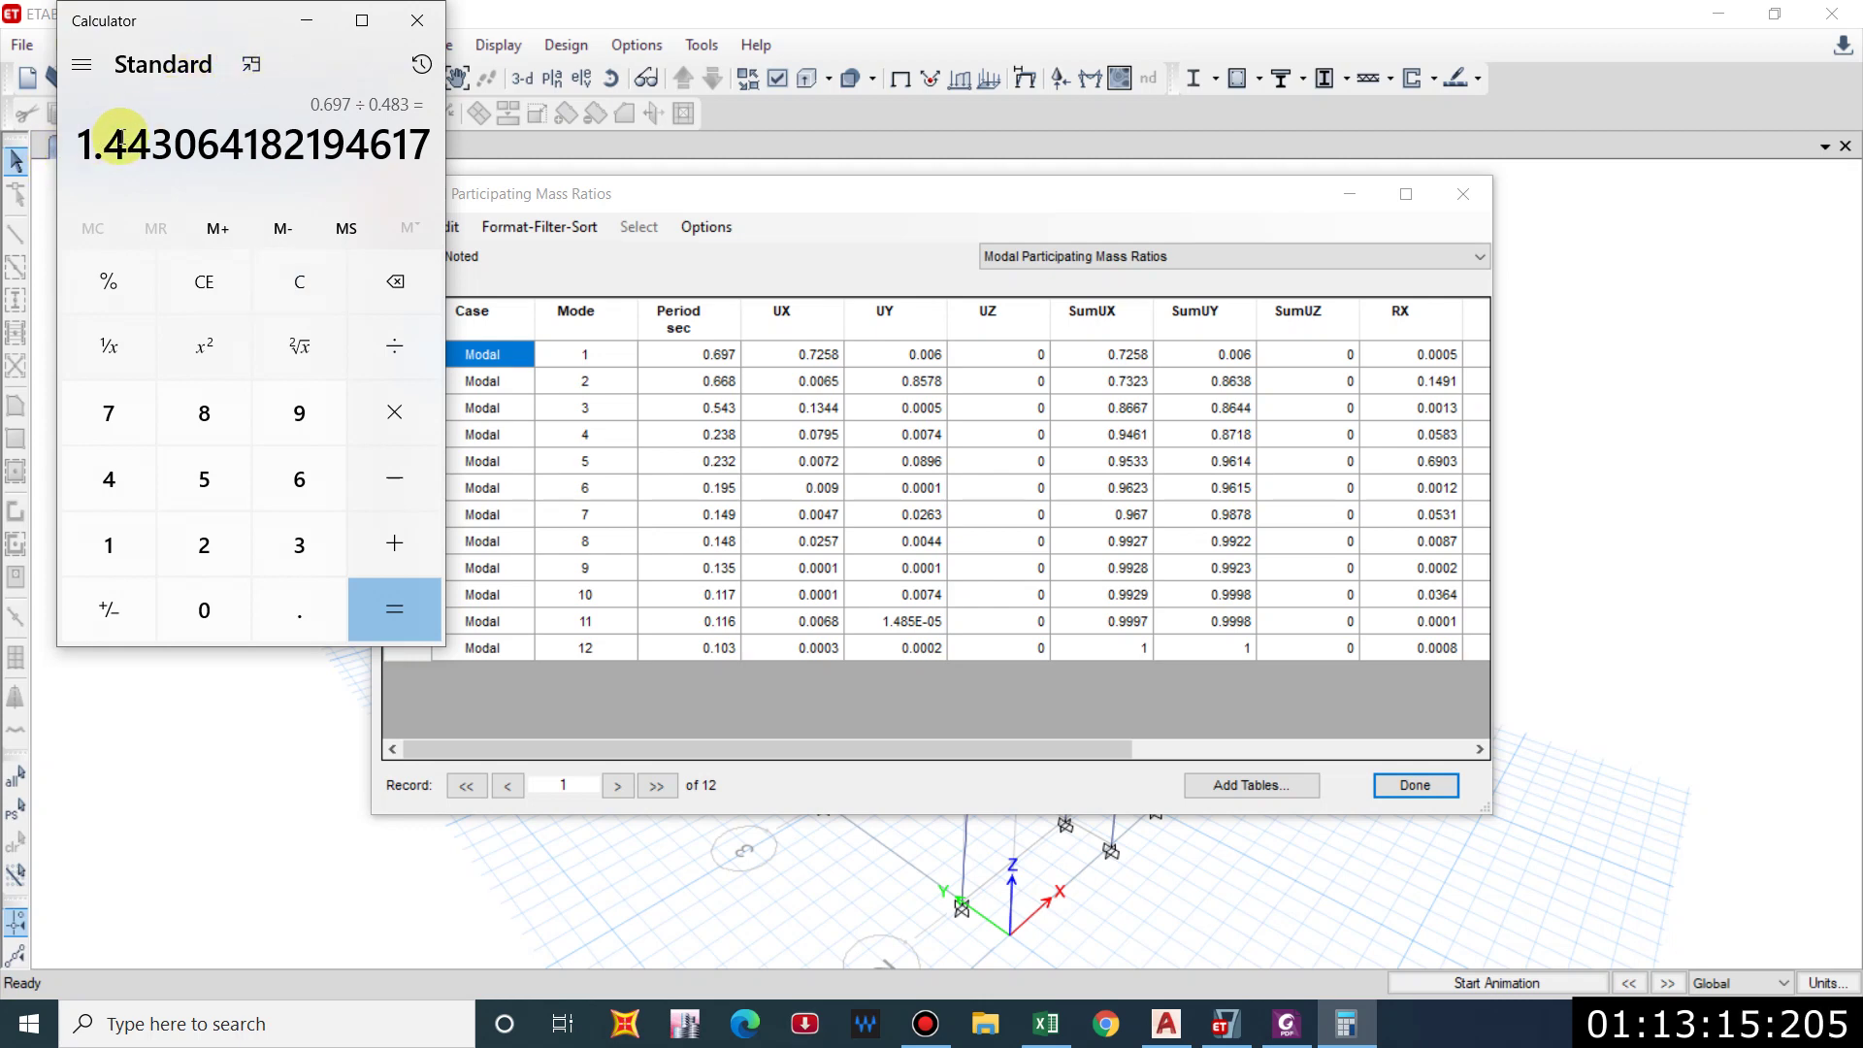
{"action": "left_click", "coordinate": [415, 21]}
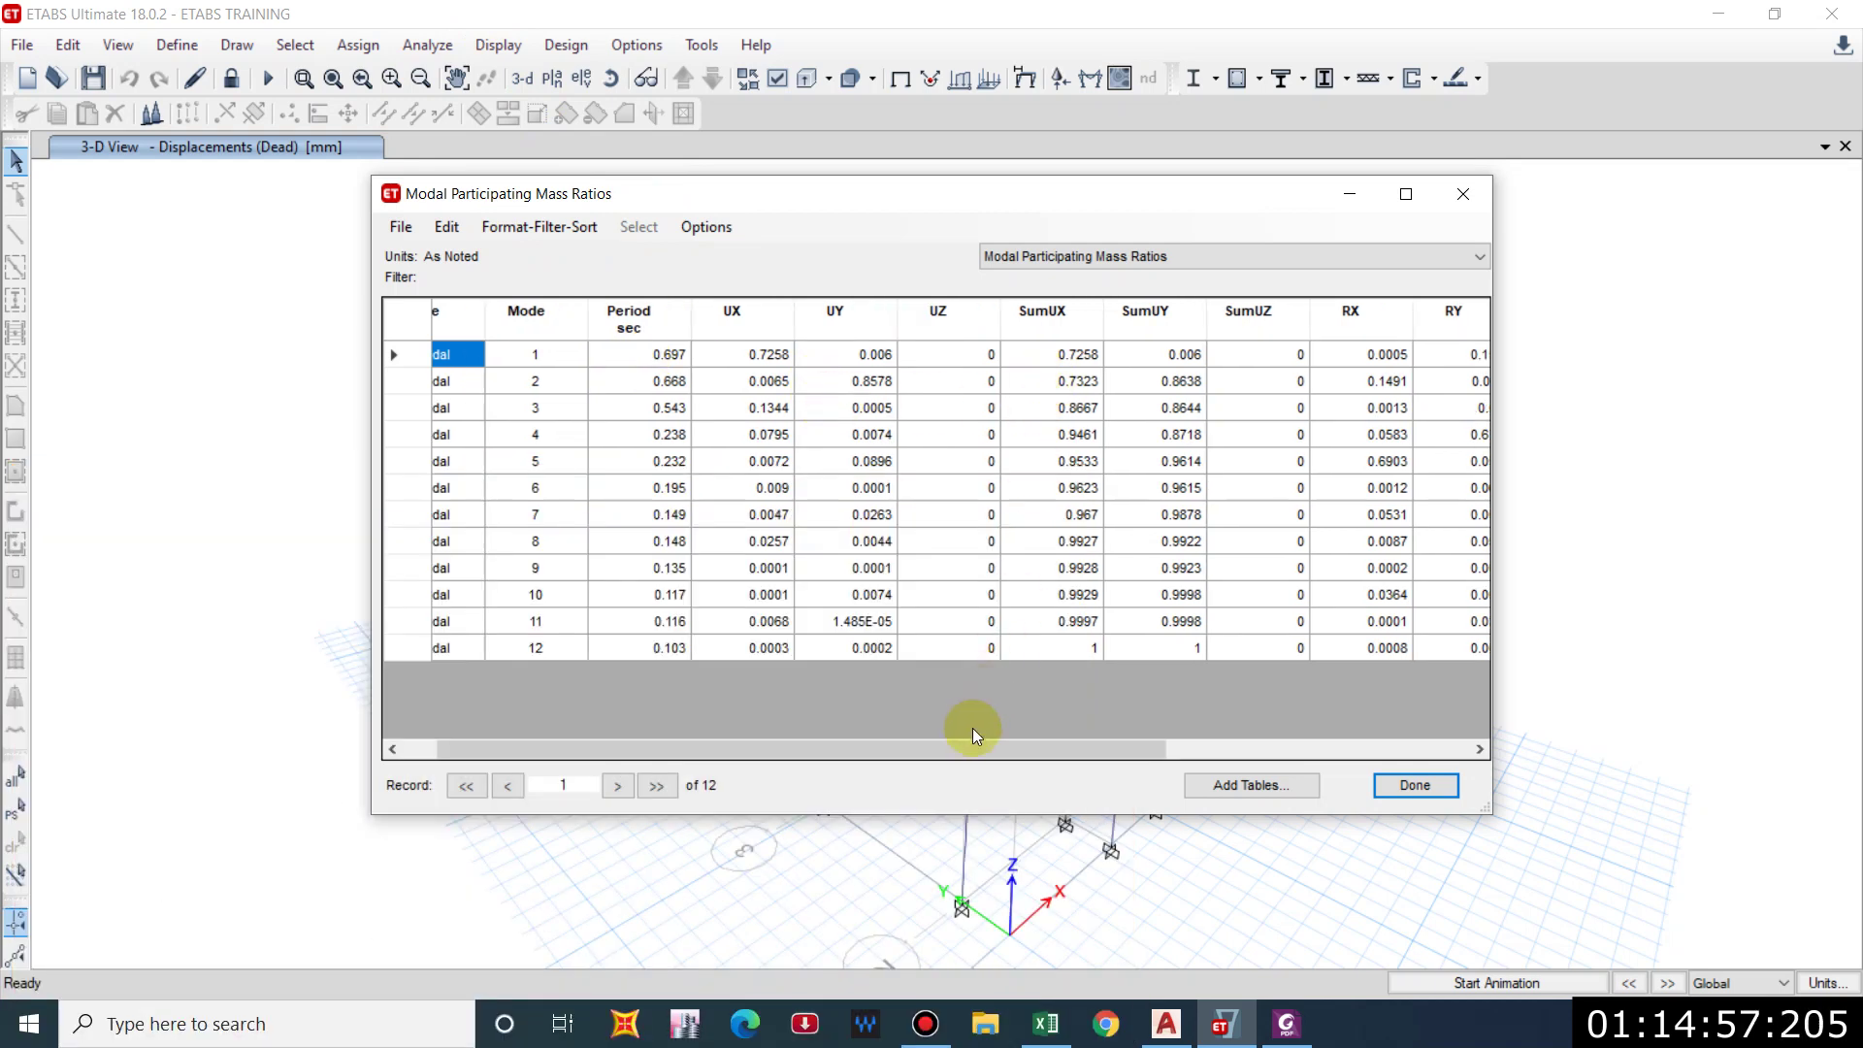
Compare the UX, UY and RZ participation ratios of the first three modes in the modal table.
{"action": "left_click_drag", "start_coordinate": [1110, 745], "coordinate": [1472, 354]}
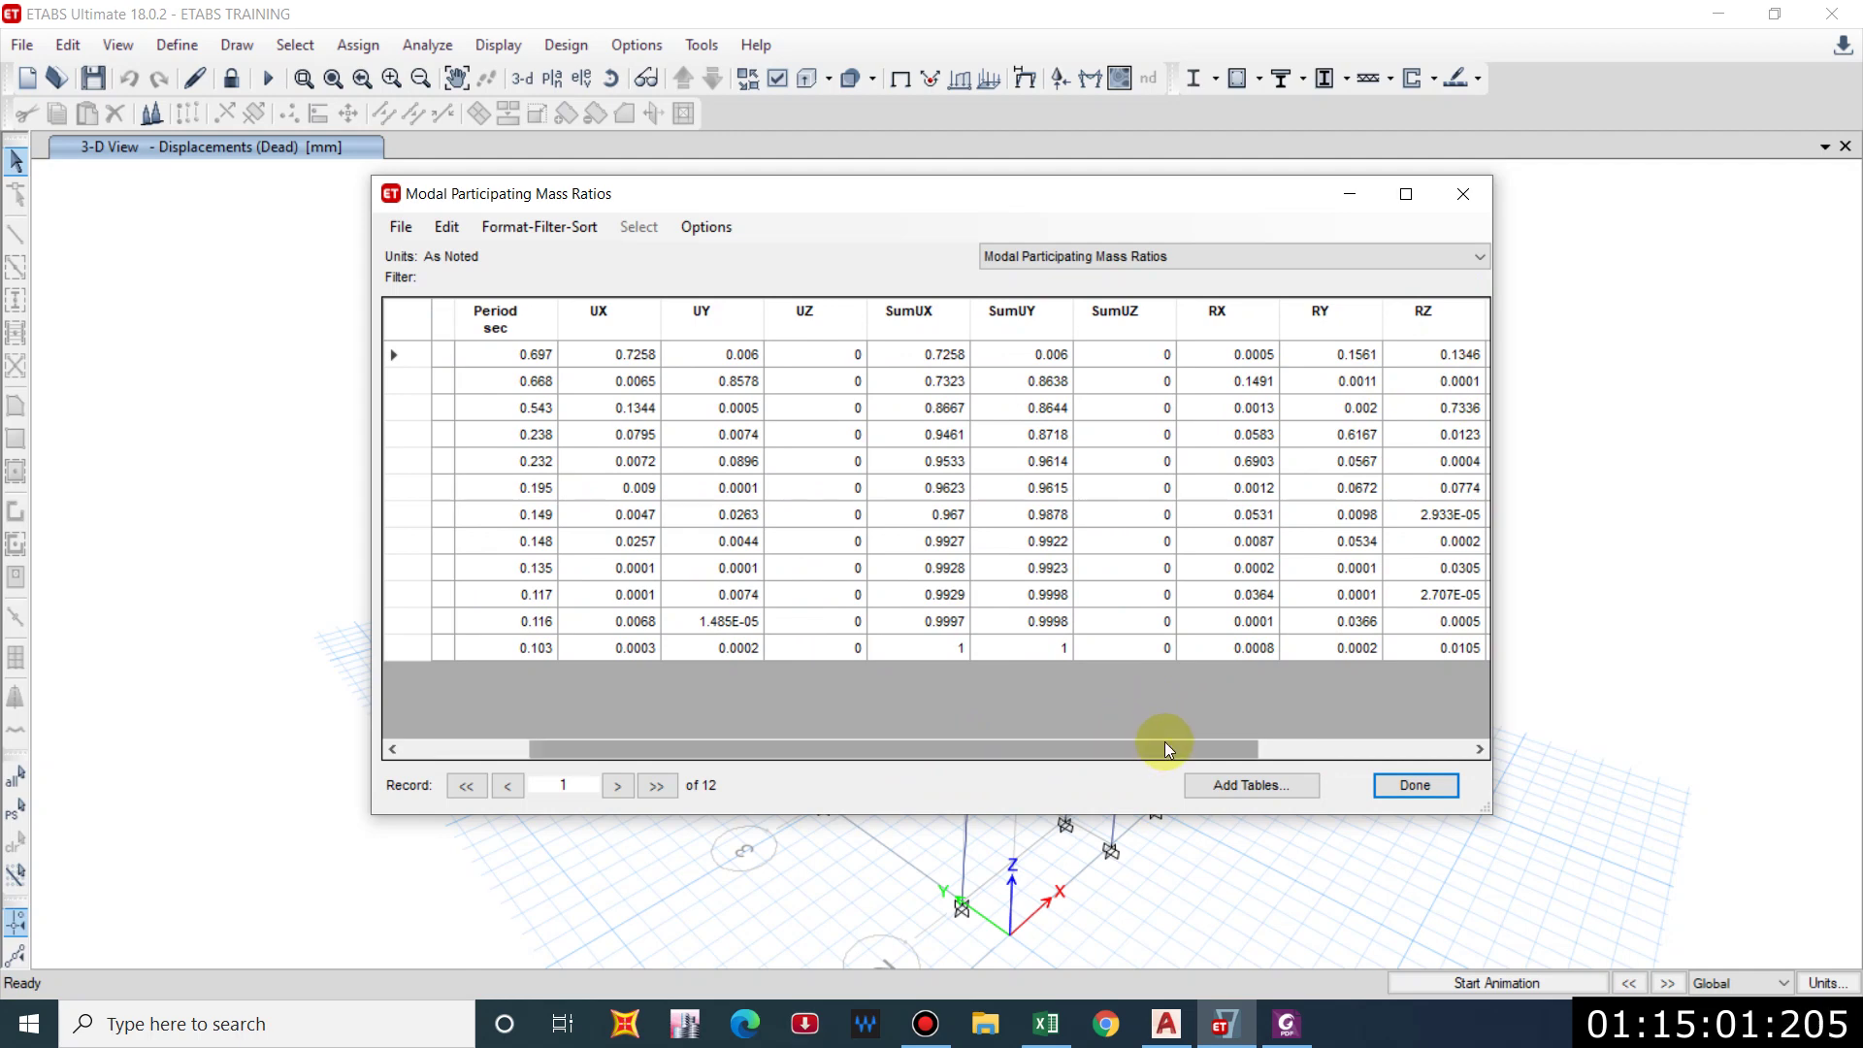
{"action": "left_click_drag", "start_coordinate": [1165, 742], "coordinate": [1138, 747]}
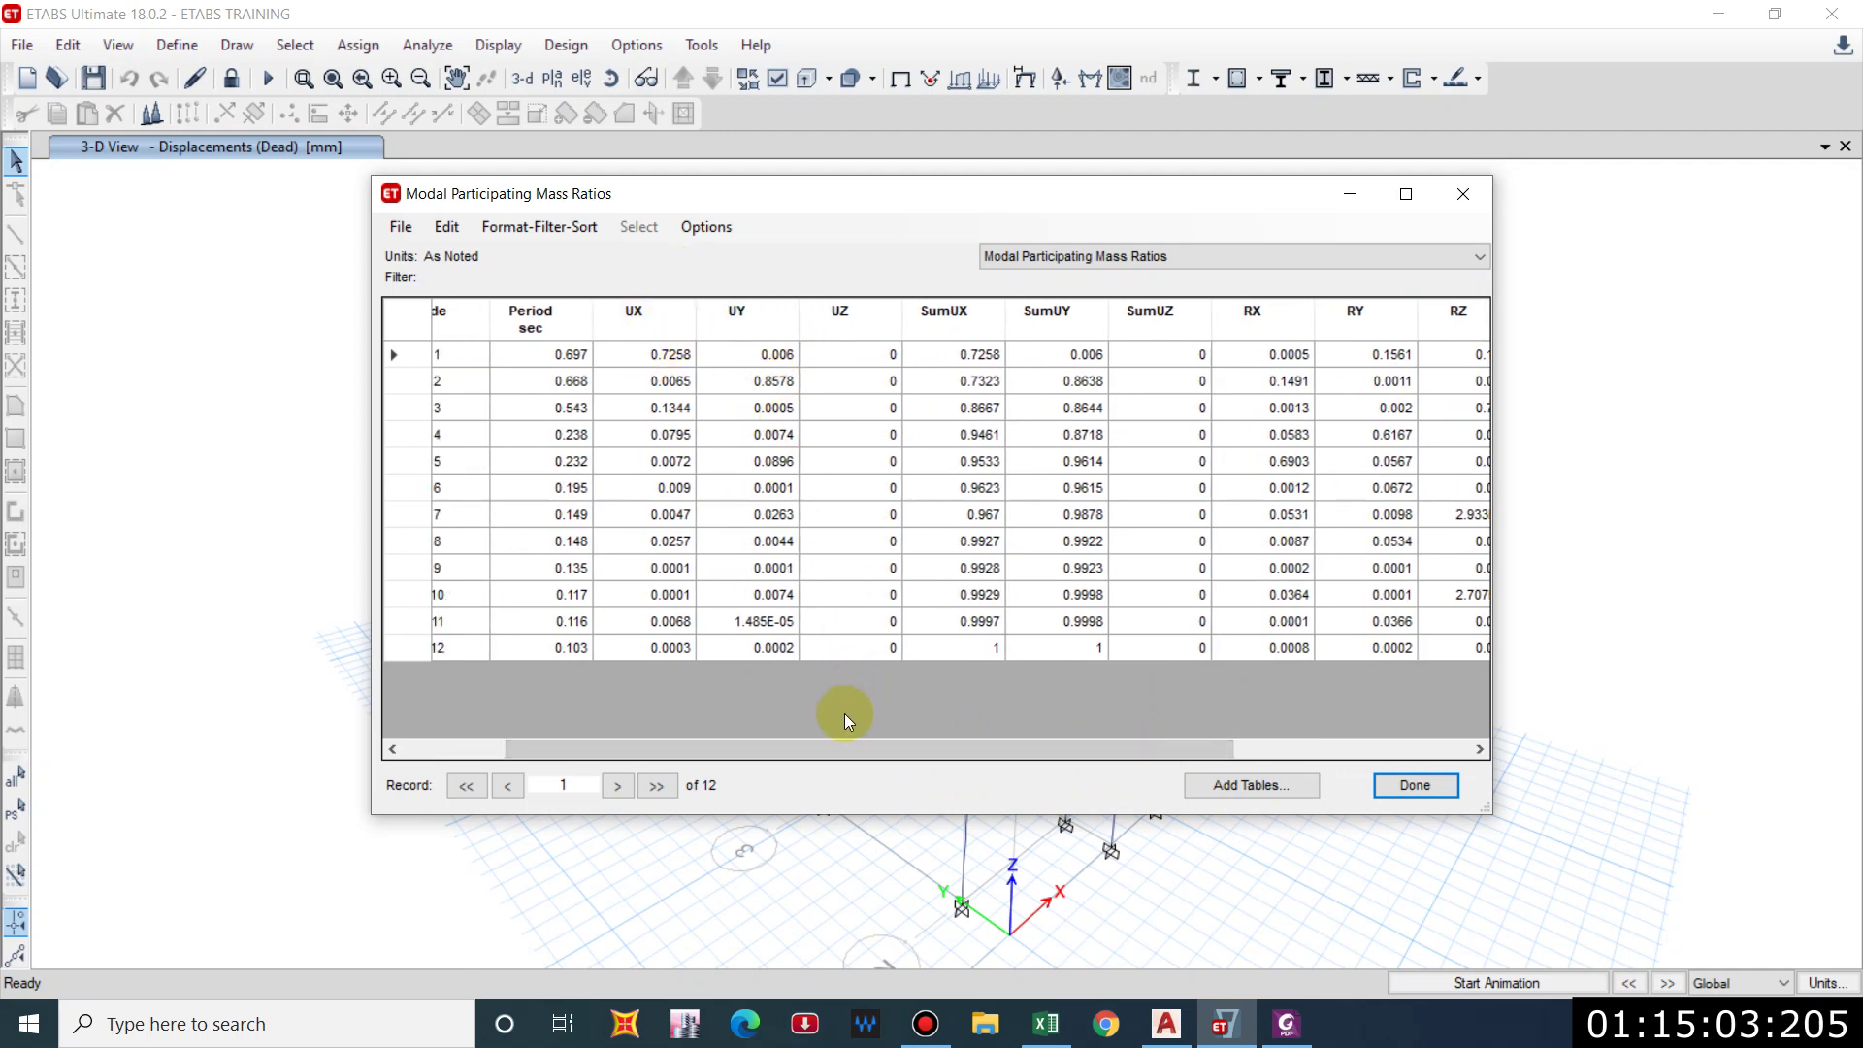
{"action": "left_click_drag", "start_coordinate": [855, 755], "coordinate": [753, 753]}
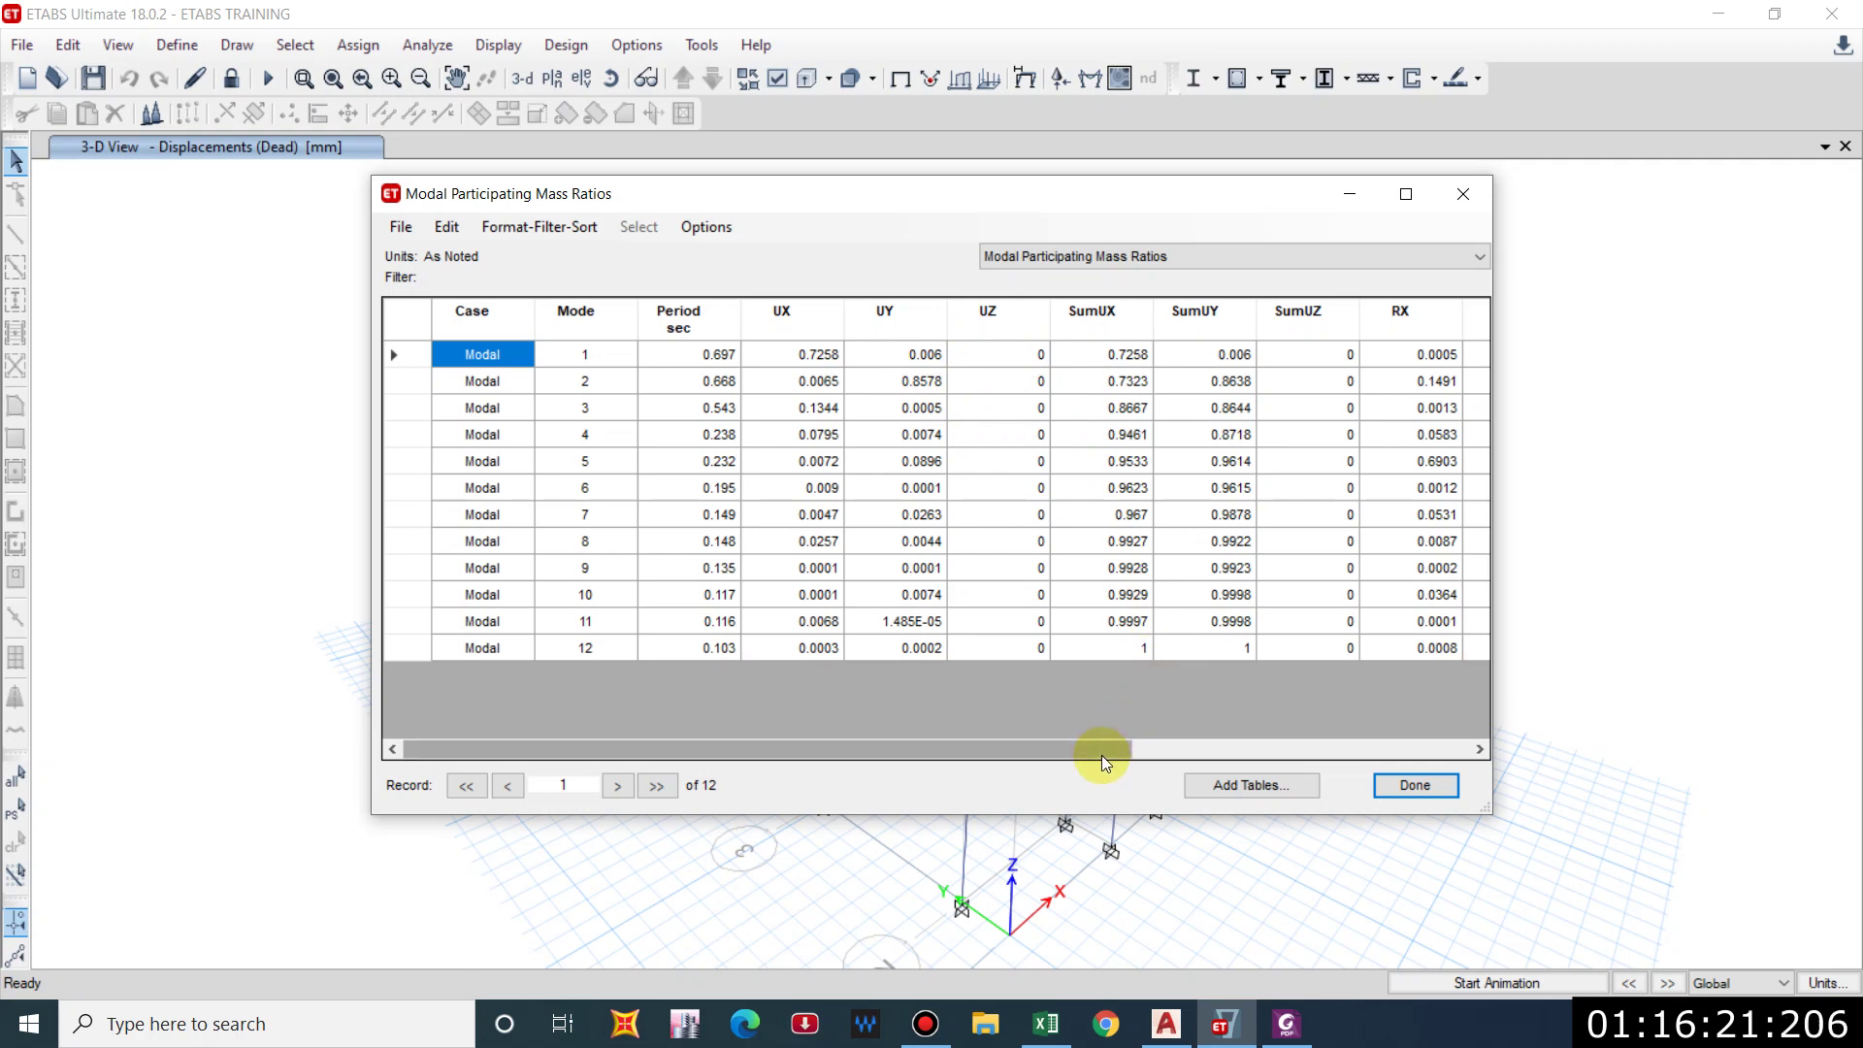
{"action": "mouse_move", "coordinate": [1075, 753]}
{"action": "left_mouse_down"}
{"action": "mouse_move", "coordinate": [1211, 753]}
{"action": "mouse_move", "coordinate": [1075, 749]}
{"action": "left_mouse_up"}
{"action": "left_click_drag", "start_coordinate": [1073, 747], "coordinate": [1108, 724]}
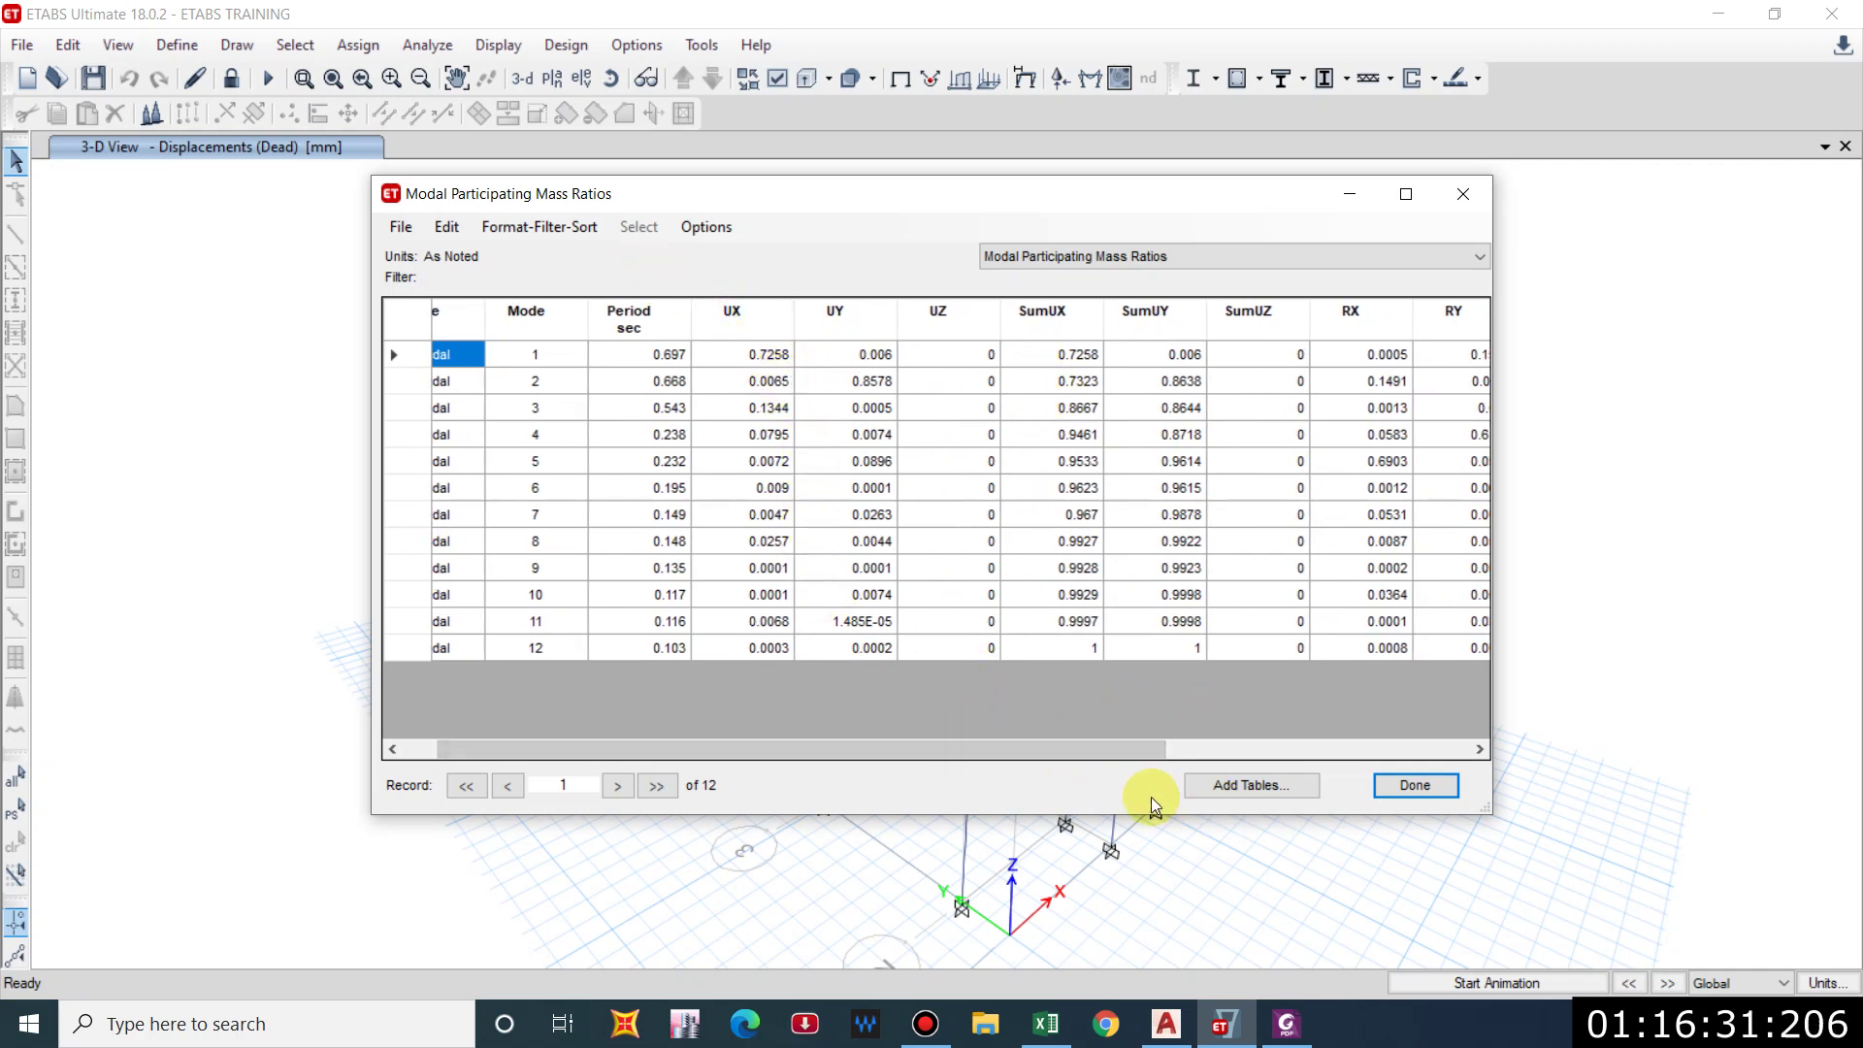
{"action": "left_click_drag", "start_coordinate": [1118, 742], "coordinate": [1210, 743]}
{"action": "mouse_move", "coordinate": [980, 750]}
{"action": "left_mouse_down"}
{"action": "mouse_move", "coordinate": [843, 771]}
{"action": "mouse_move", "coordinate": [1000, 753]}
{"action": "left_mouse_up"}
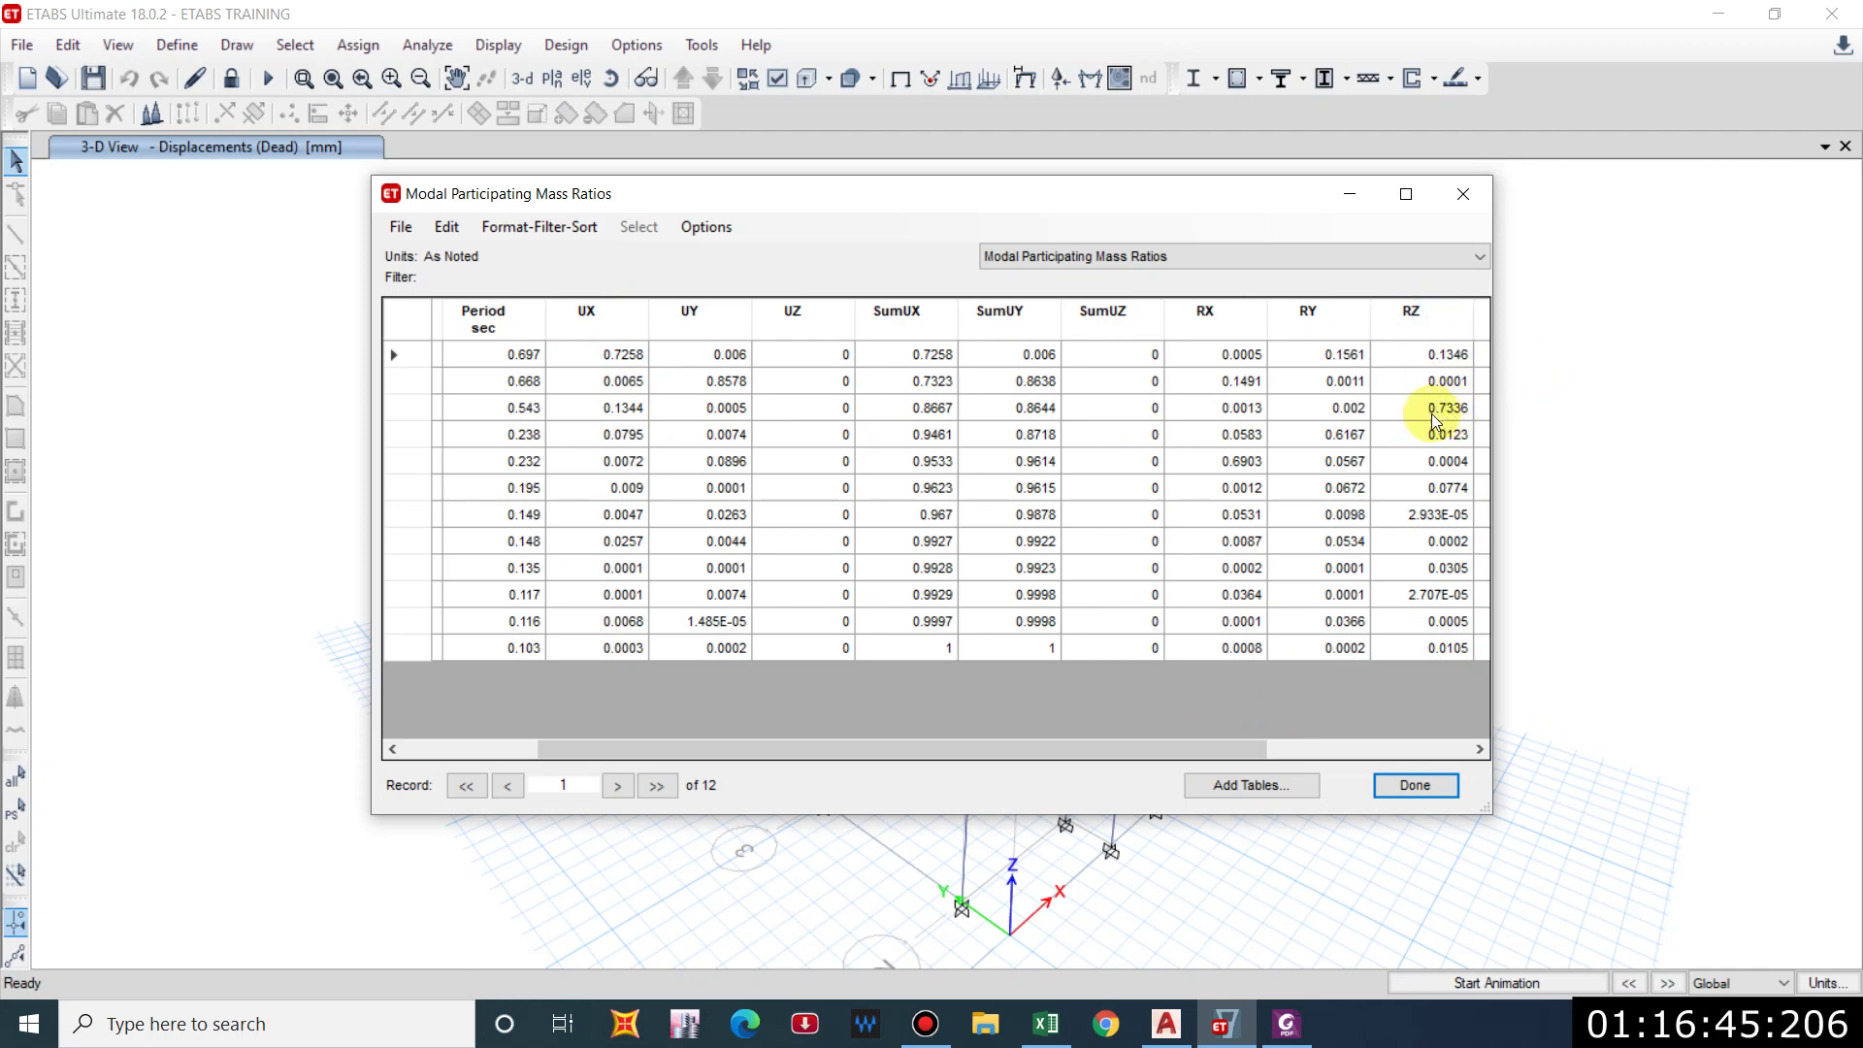
{"action": "left_click", "coordinate": [621, 408]}
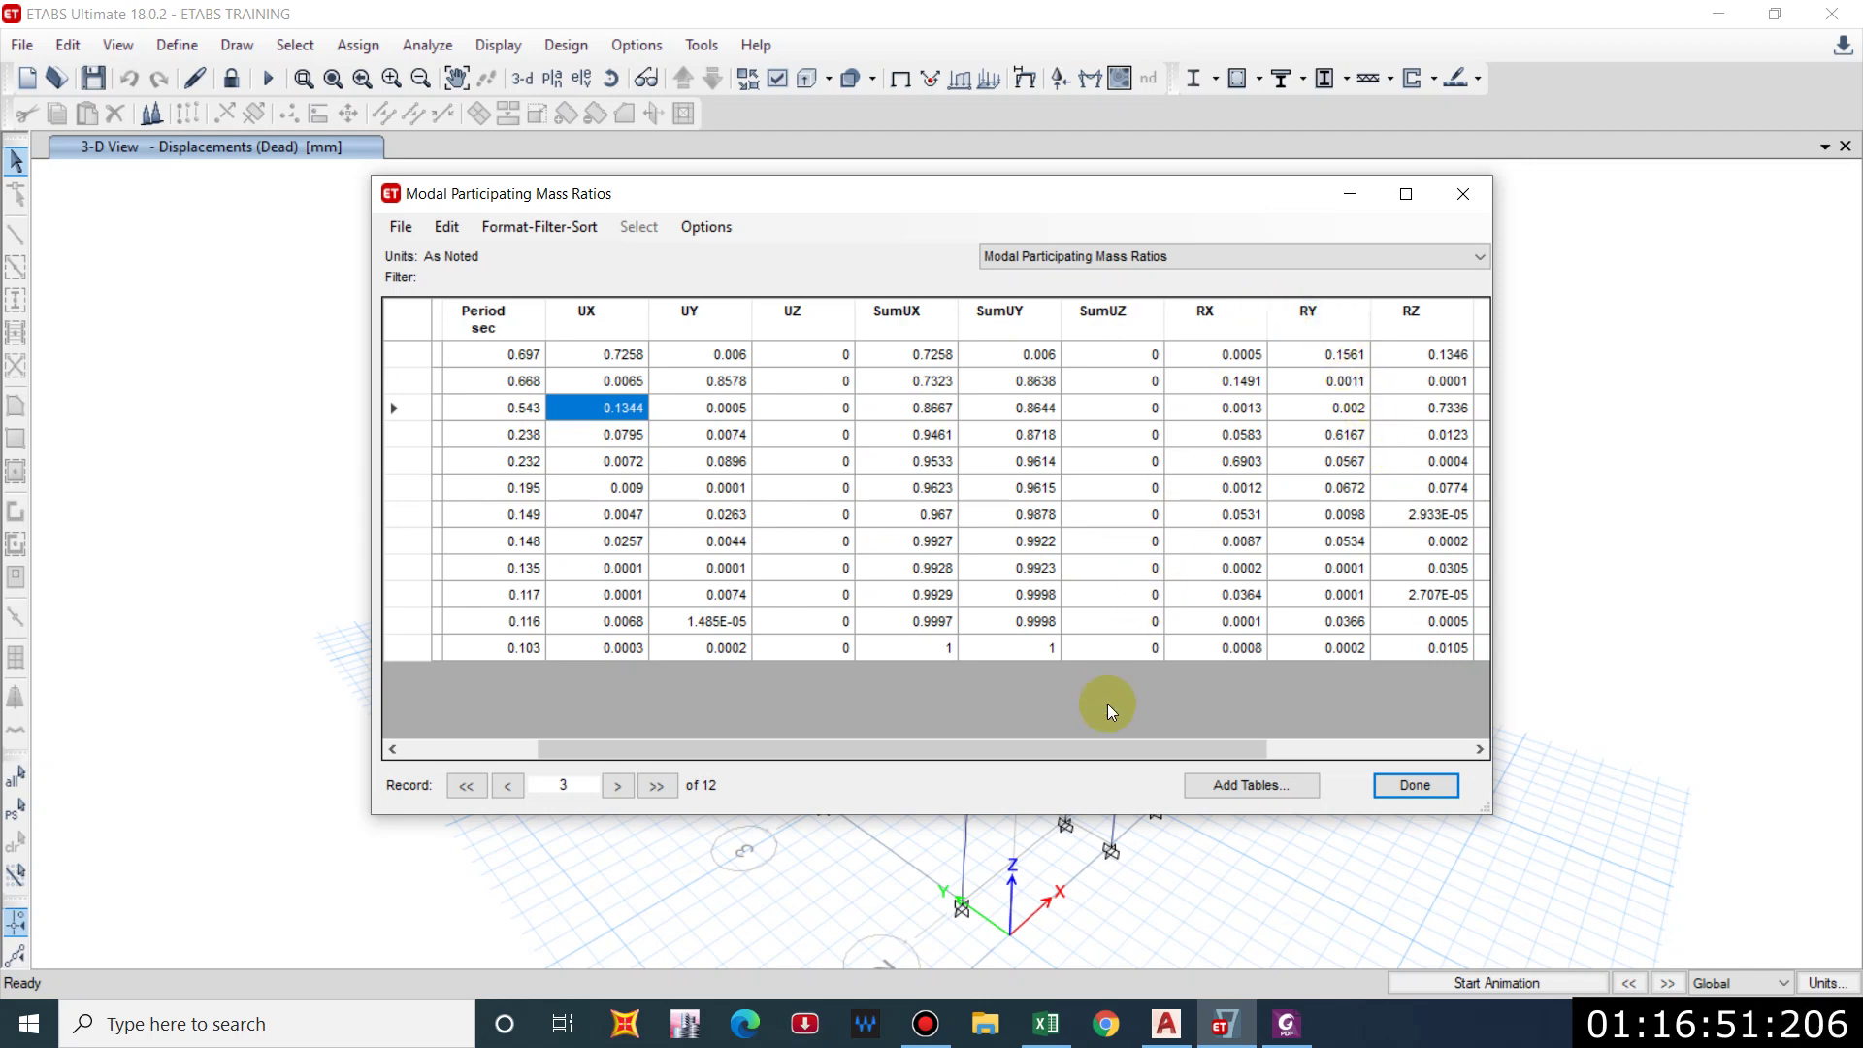
Consult Table 6 on the mass participation of the first three modes in the 1893-Part 1-2016 PDF, and return to the modal table in ETABS.
{"action": "key", "text": "alt+Tab"}
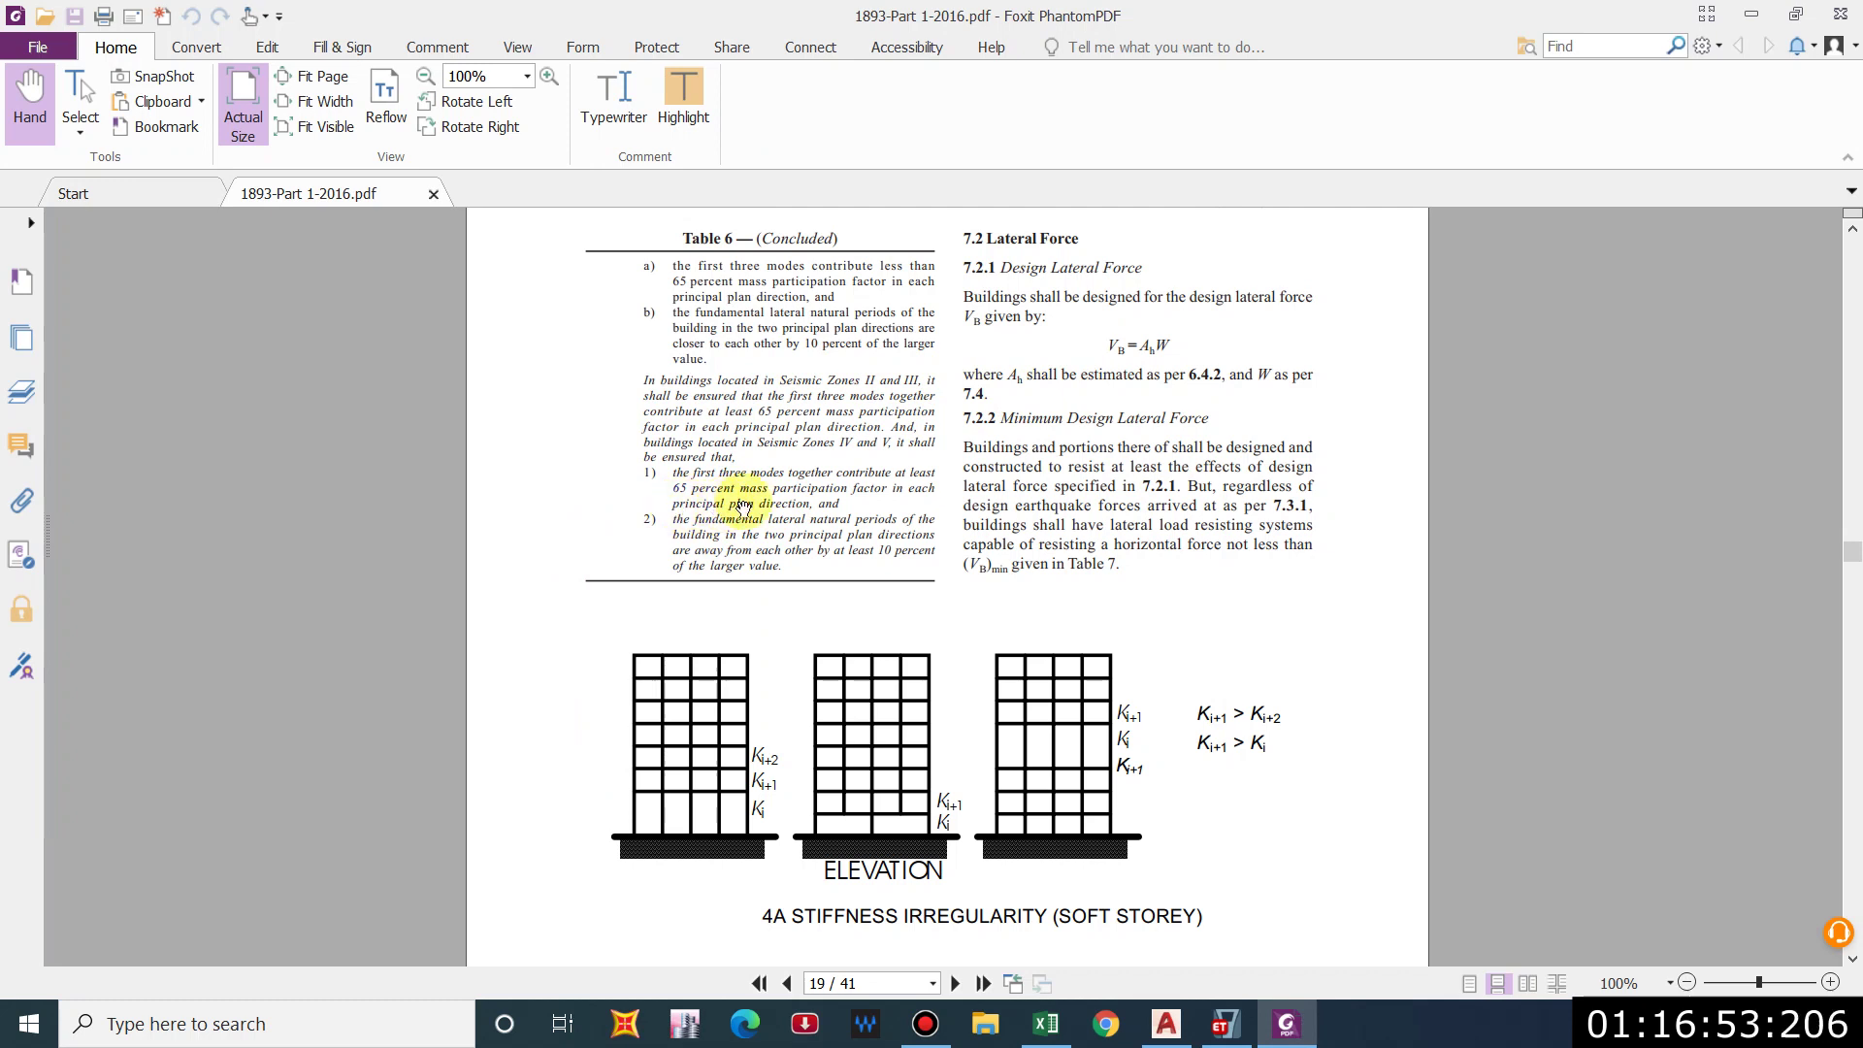
{"action": "scroll", "coordinate": [734, 357], "scroll_direction": "up", "scroll_amount": 1}
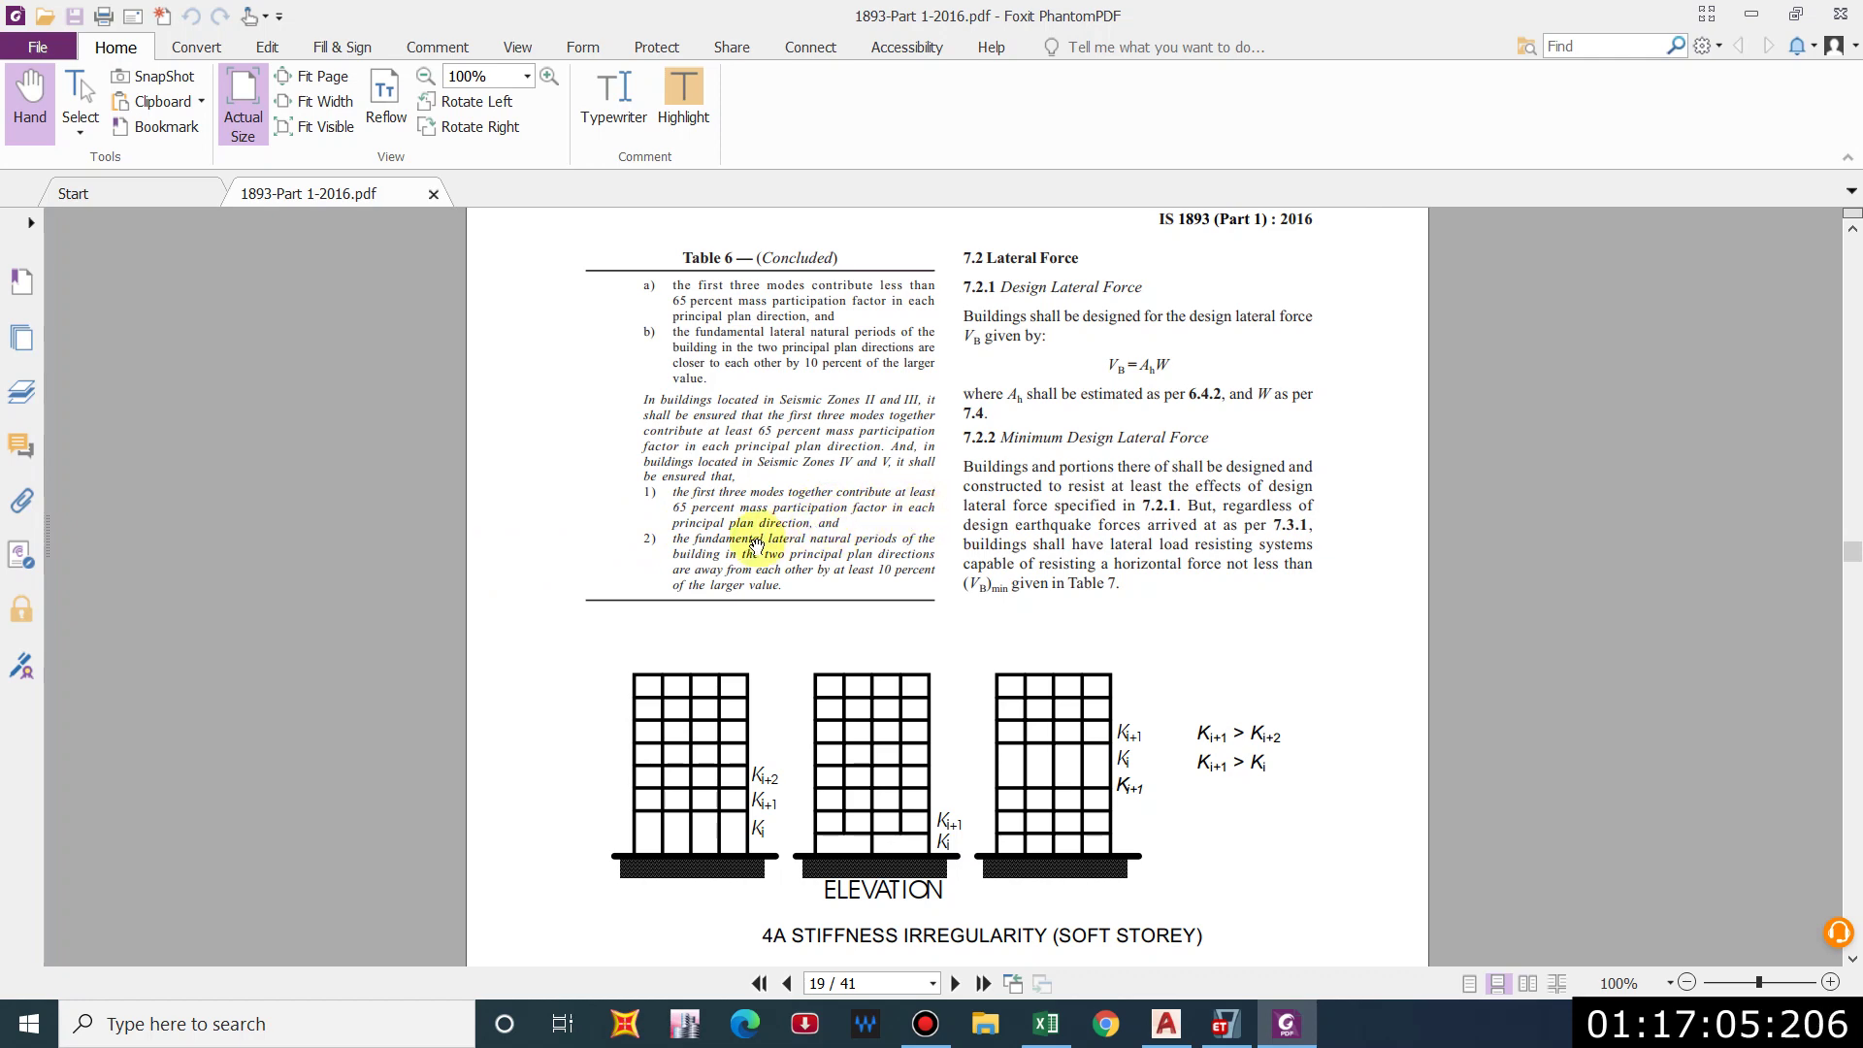
{"action": "key", "text": "alt+Tab"}
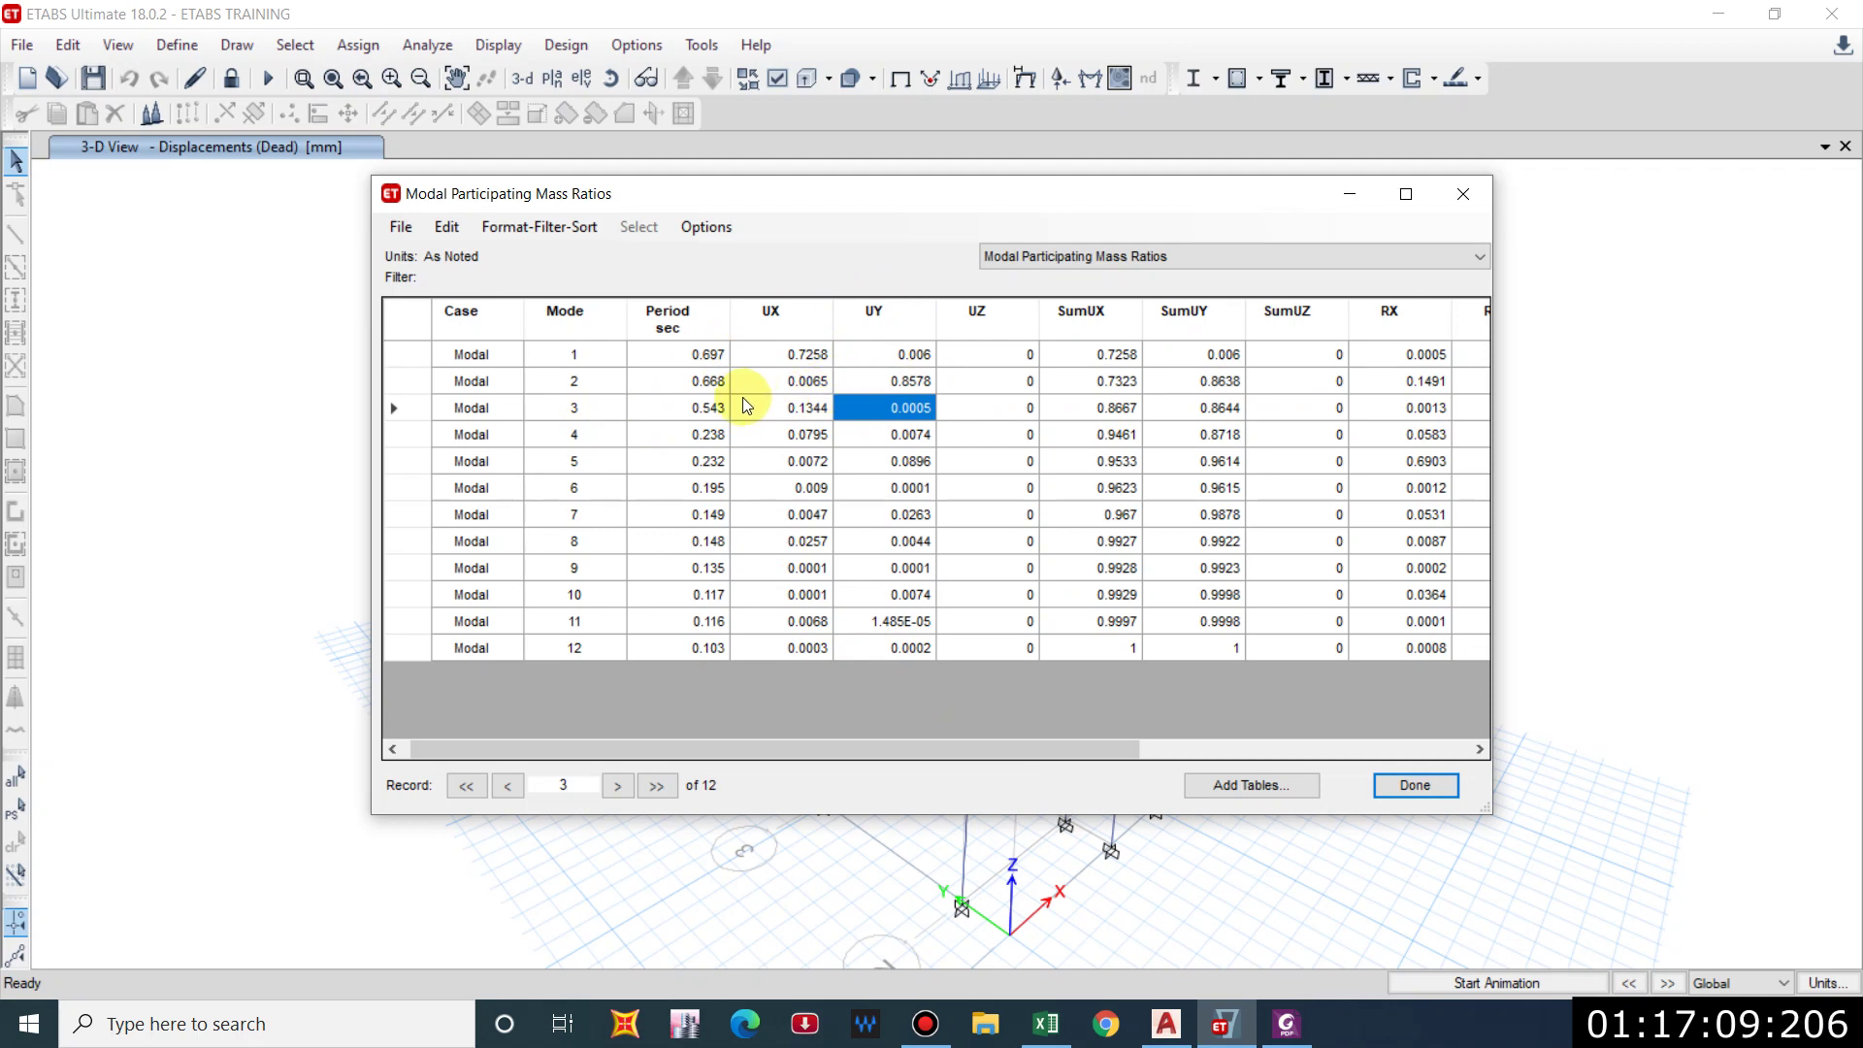
Check the UX ratio of mode 1, the UY ratio of mode 2 and the RZ ratio of mode 3.
{"action": "left_click", "coordinate": [809, 357]}
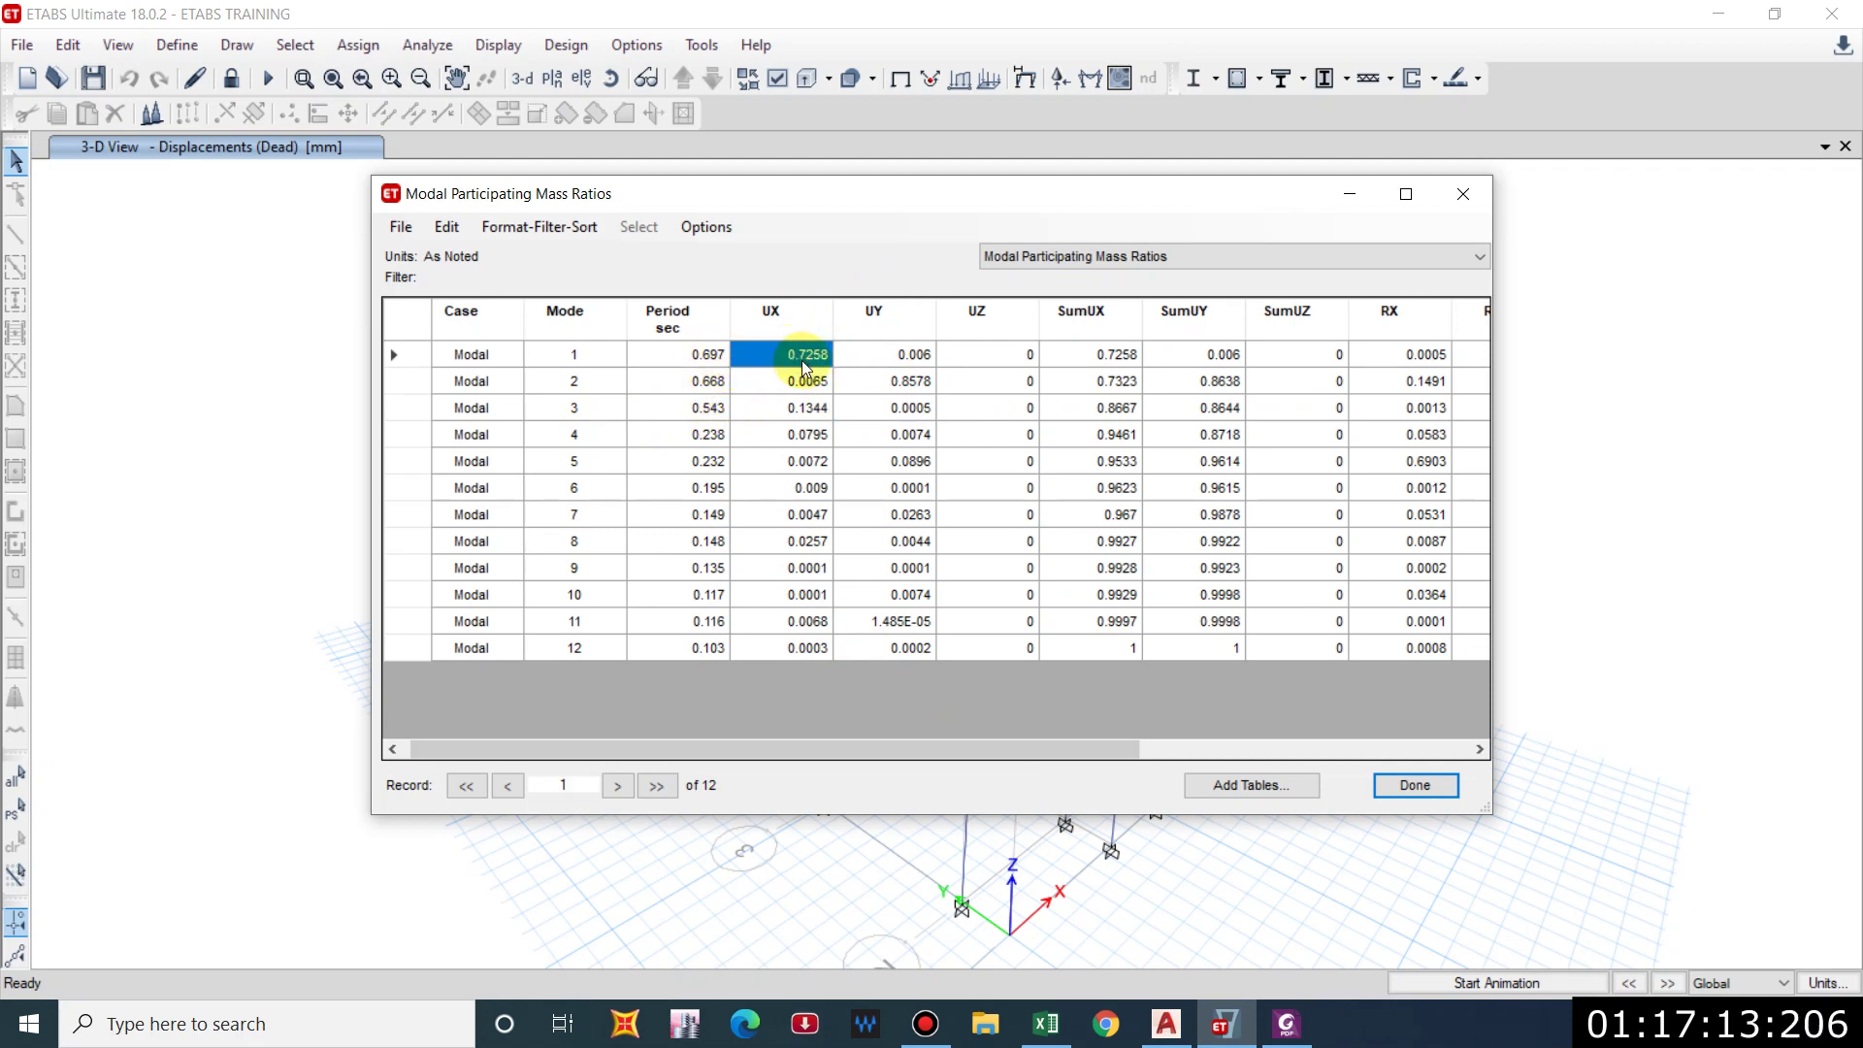
{"action": "left_click", "coordinate": [902, 383]}
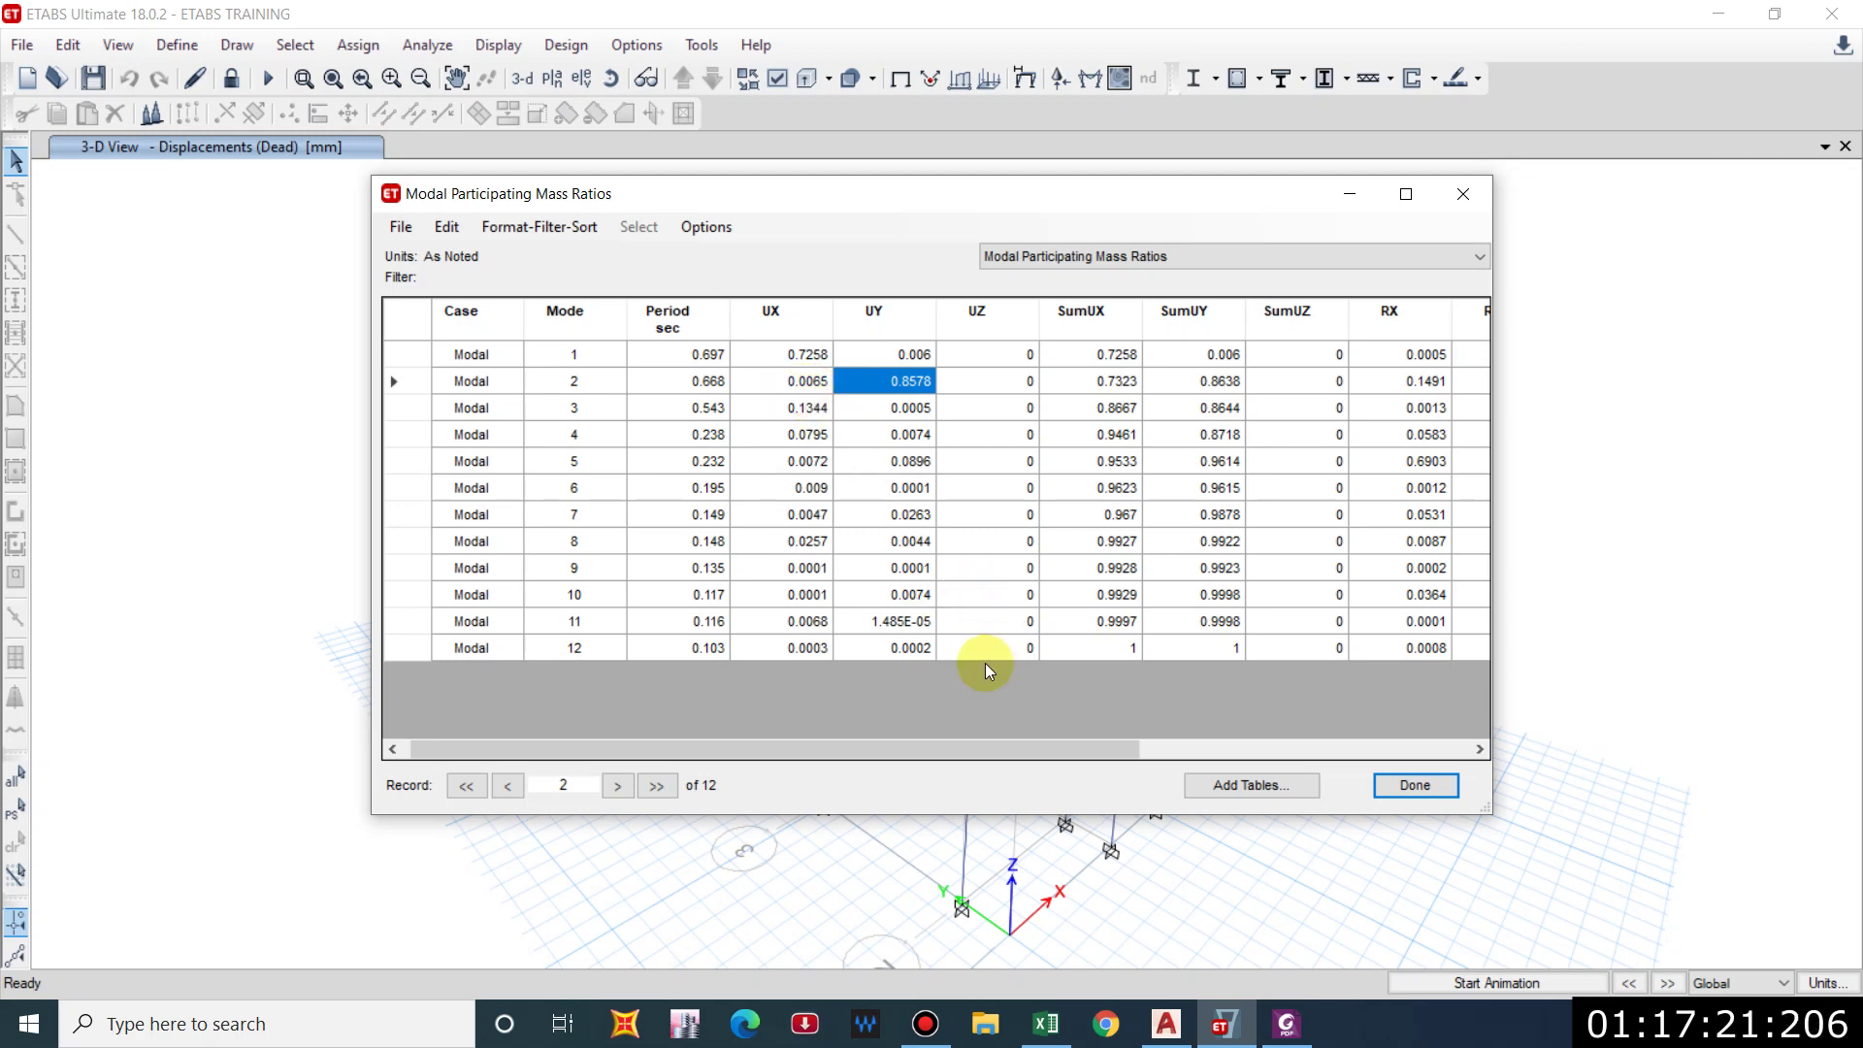
{"action": "left_click_drag", "start_coordinate": [973, 758], "coordinate": [1209, 737]}
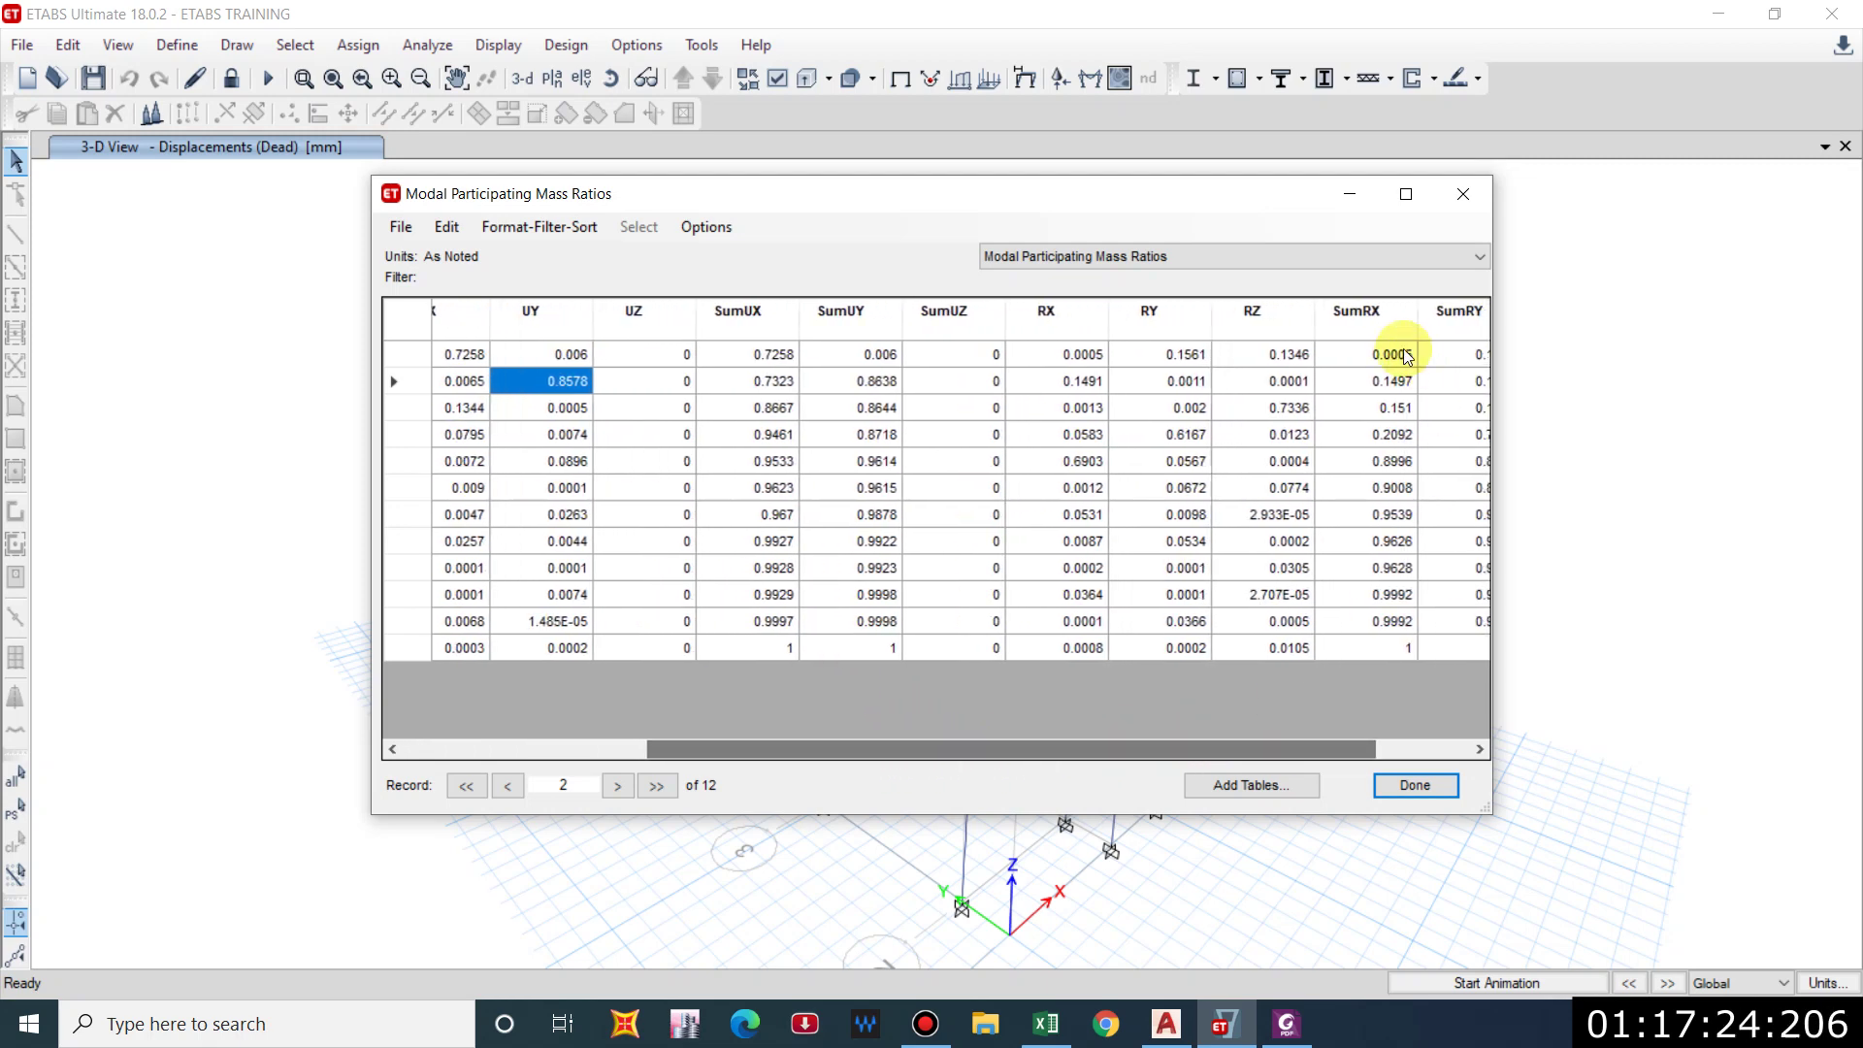
{"action": "left_click", "coordinate": [1289, 408]}
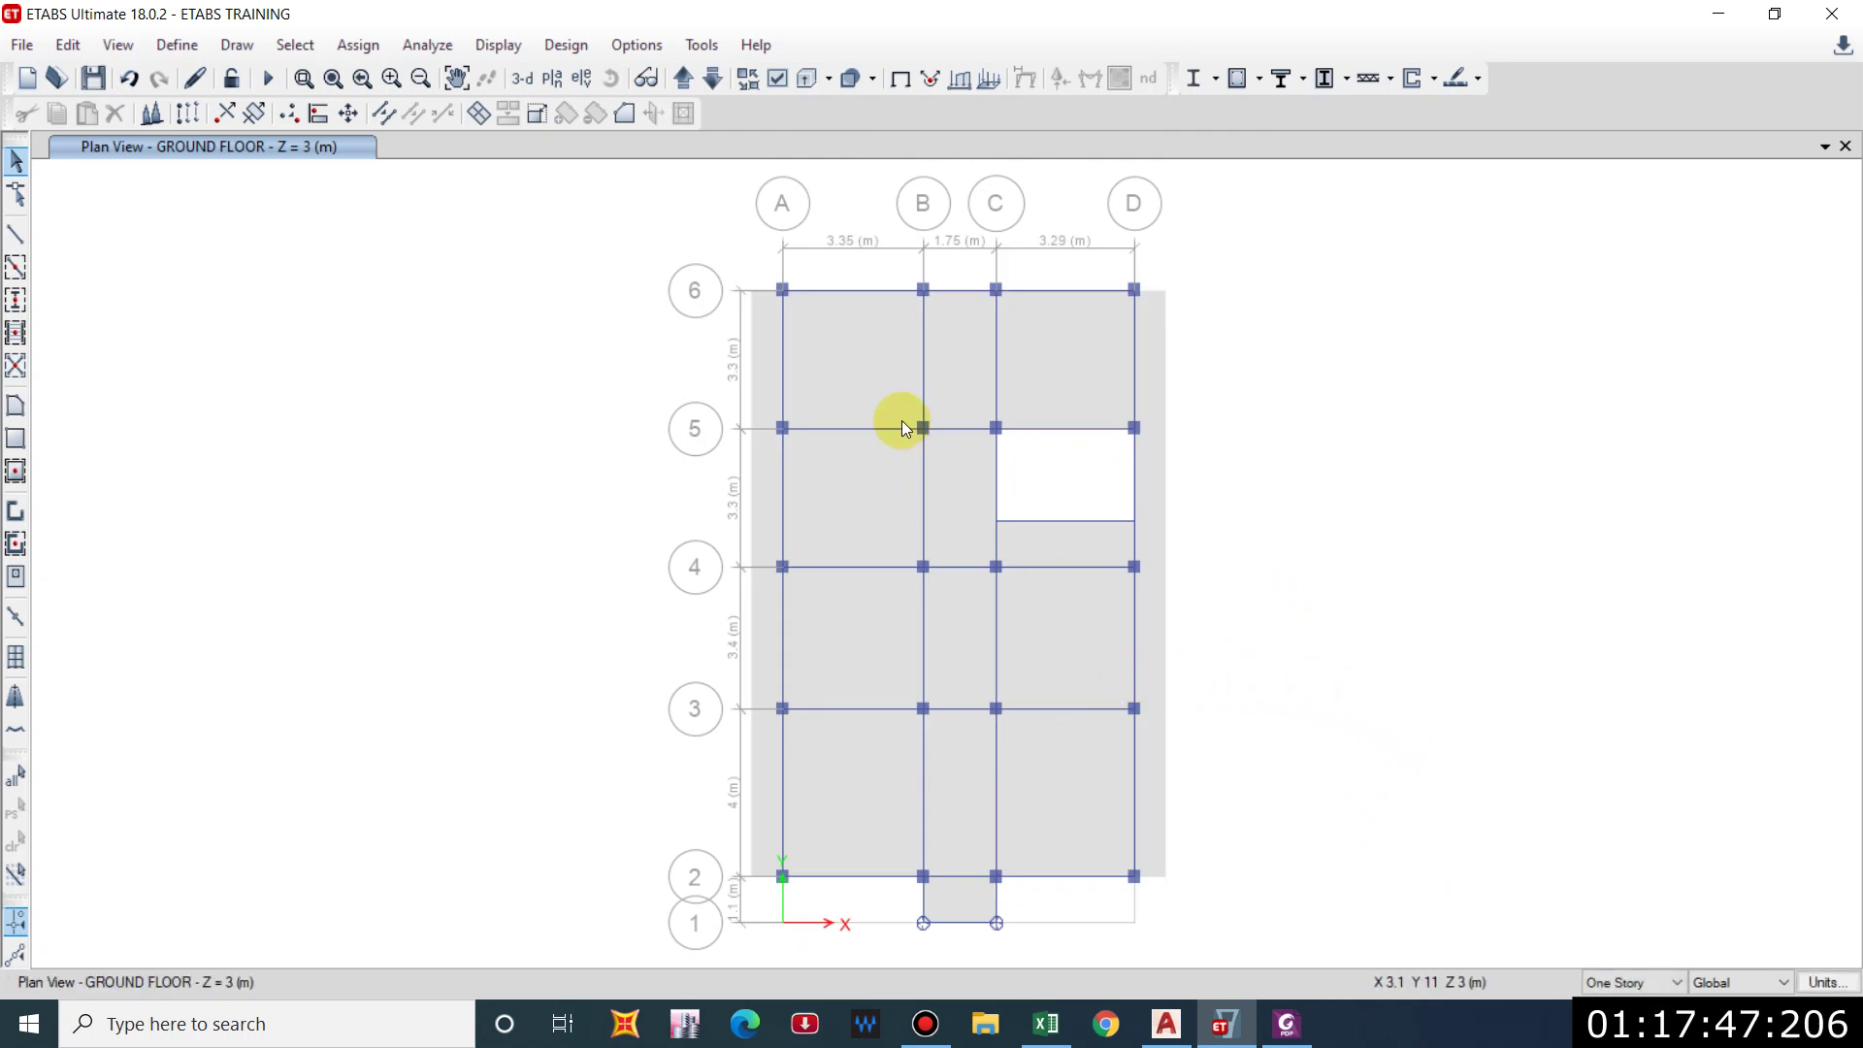
Run the analysis, and animate the mode 1 shape of the Modal case in the ground floor plan.
{"action": "left_click", "coordinate": [268, 78]}
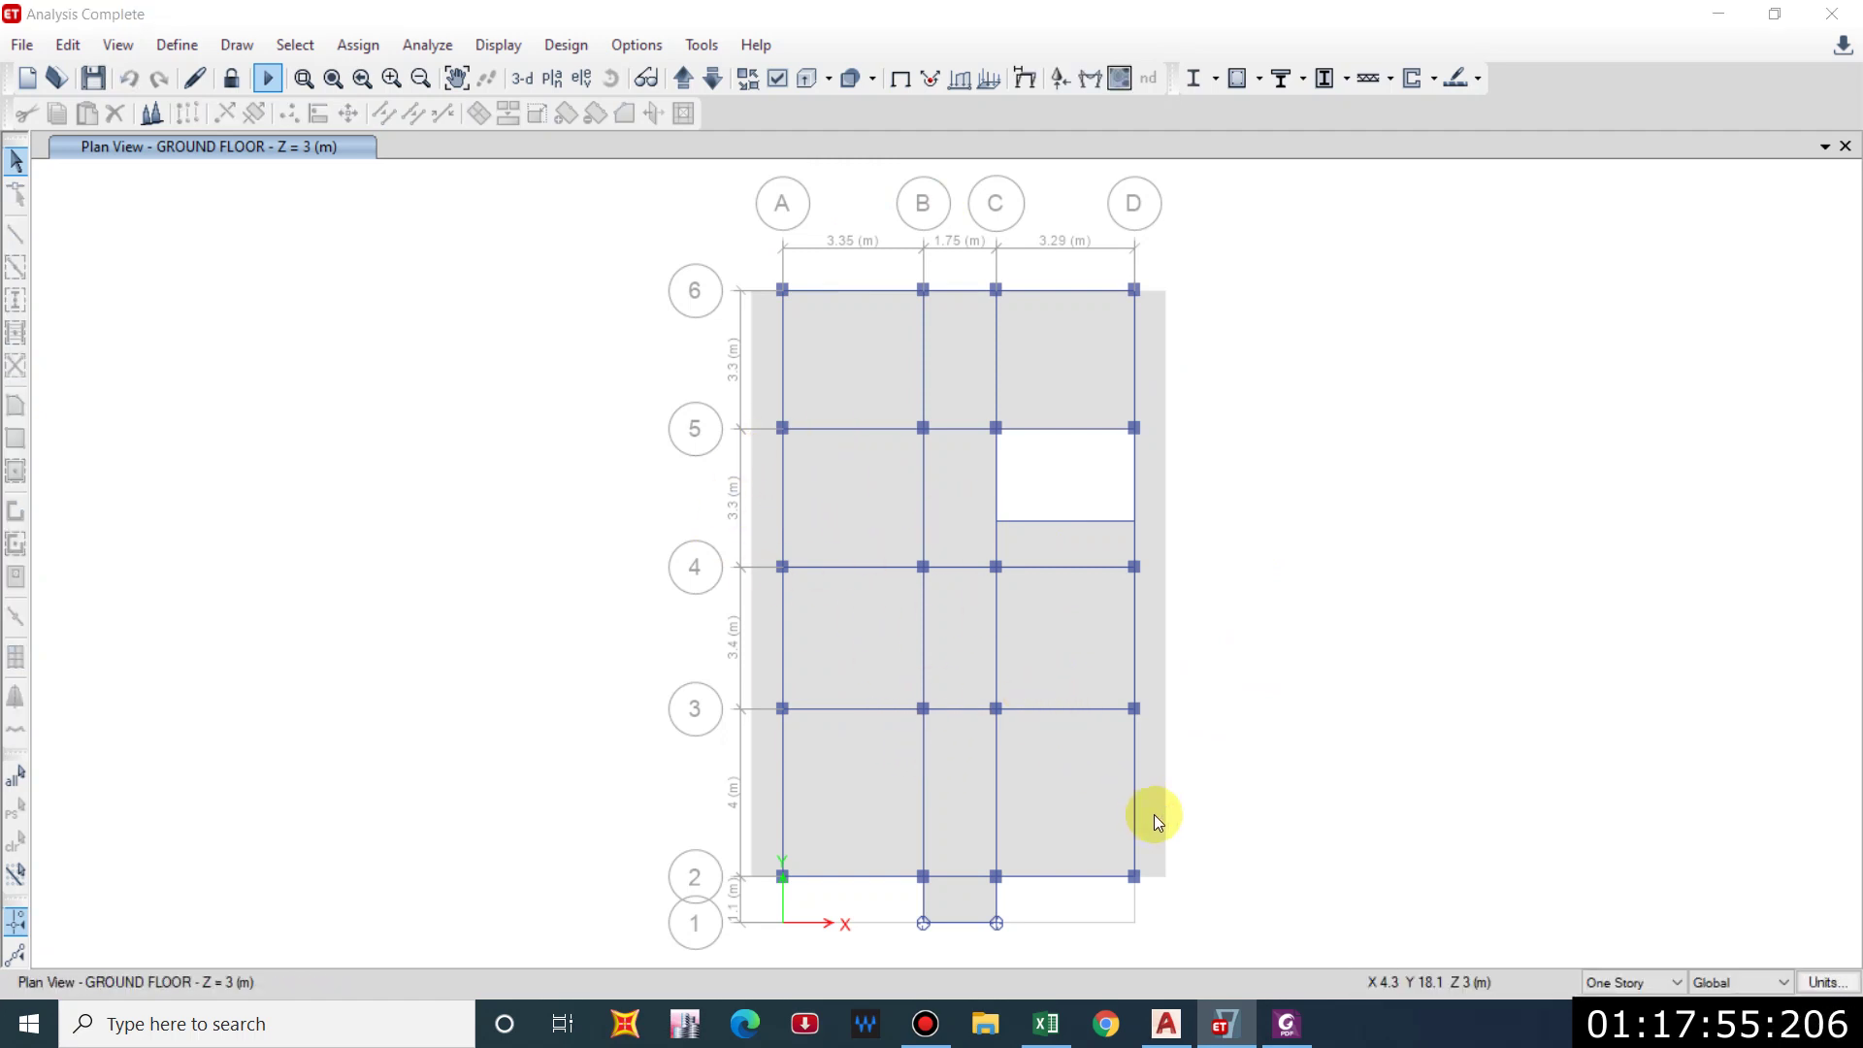
{"action": "left_click", "coordinate": [497, 44]}
{"action": "left_click", "coordinate": [533, 156]}
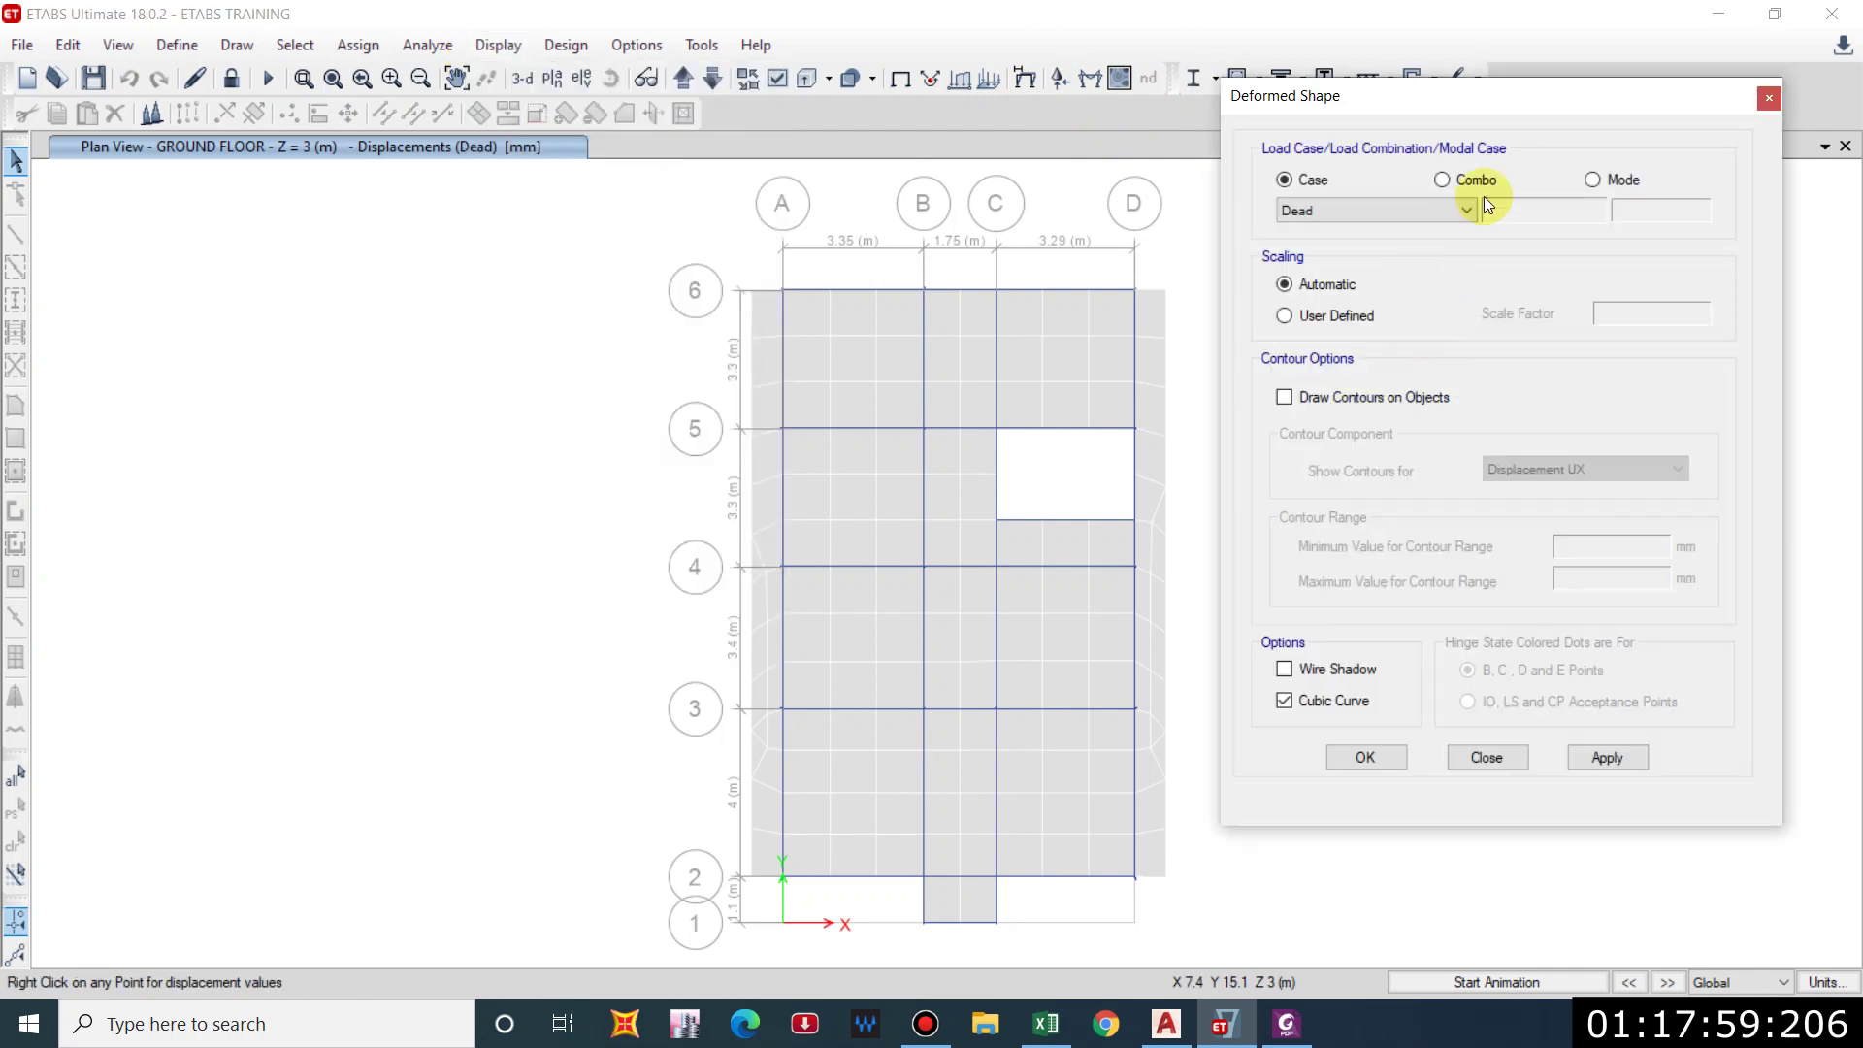
{"action": "left_click", "coordinate": [1594, 180]}
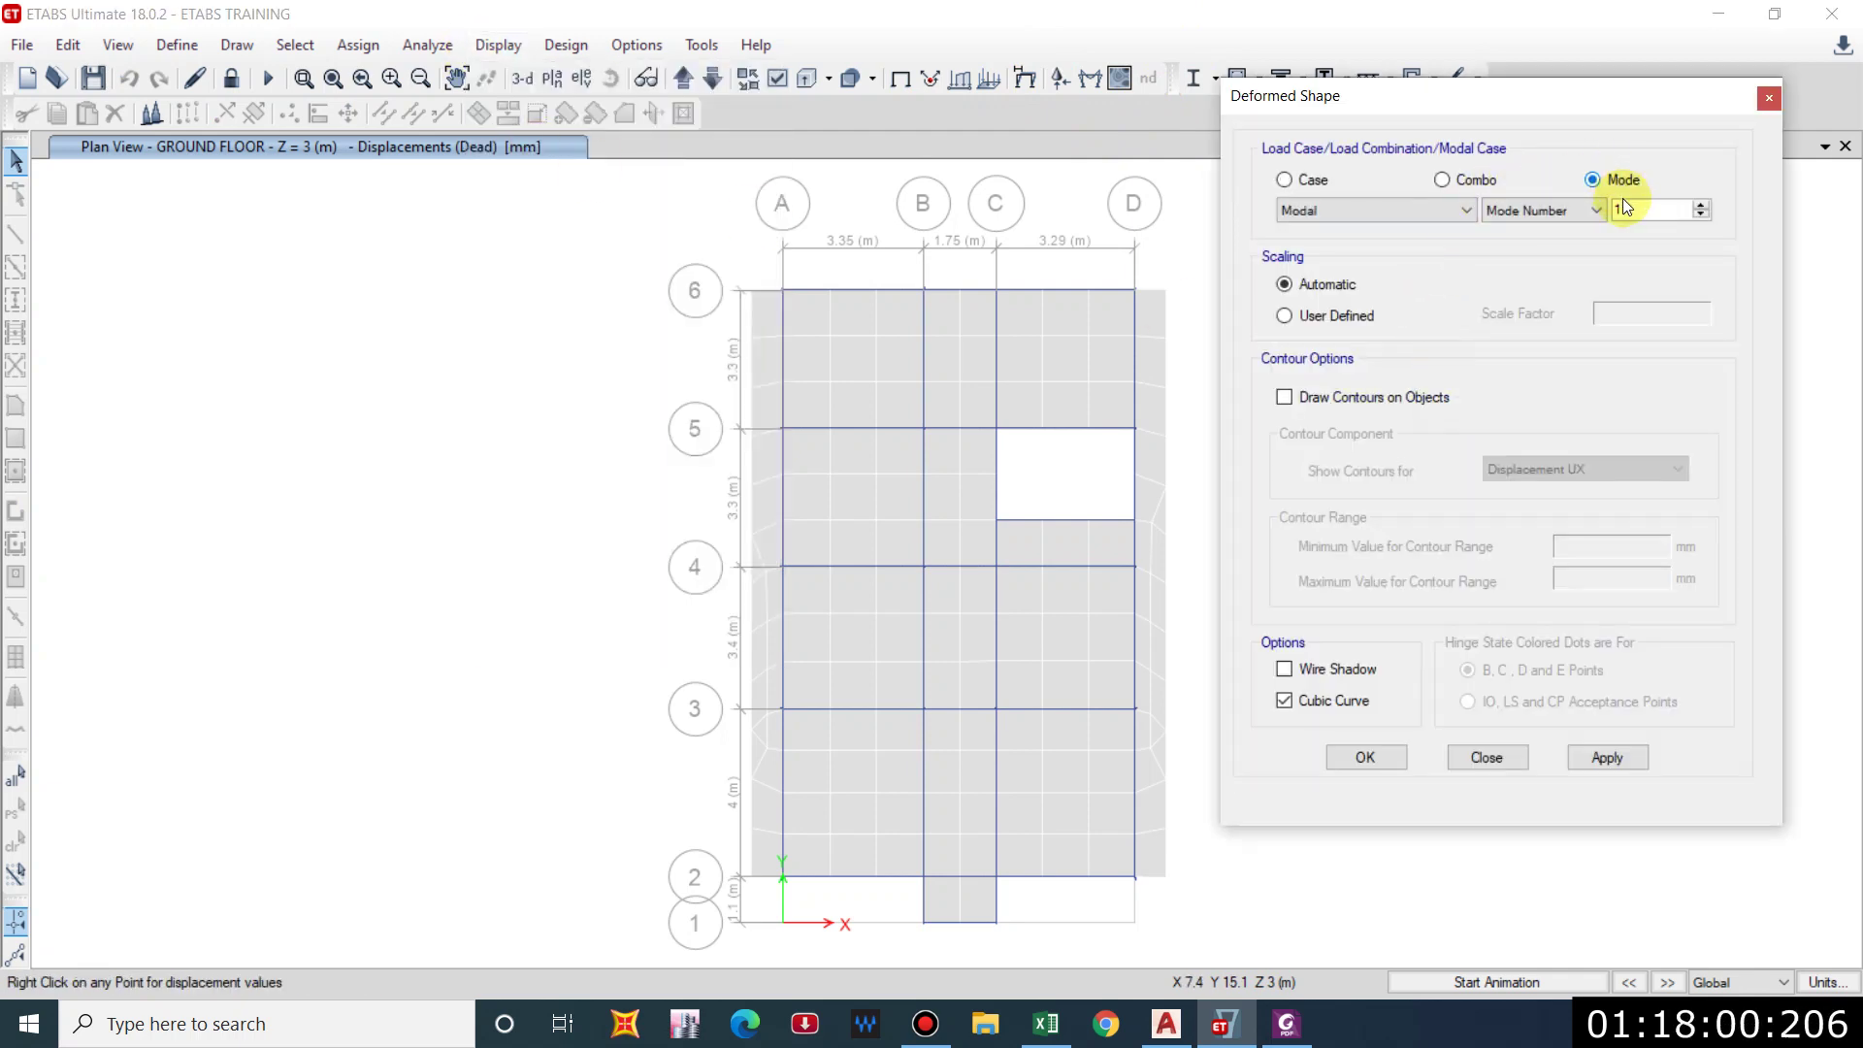
{"action": "left_click", "coordinate": [1588, 765]}
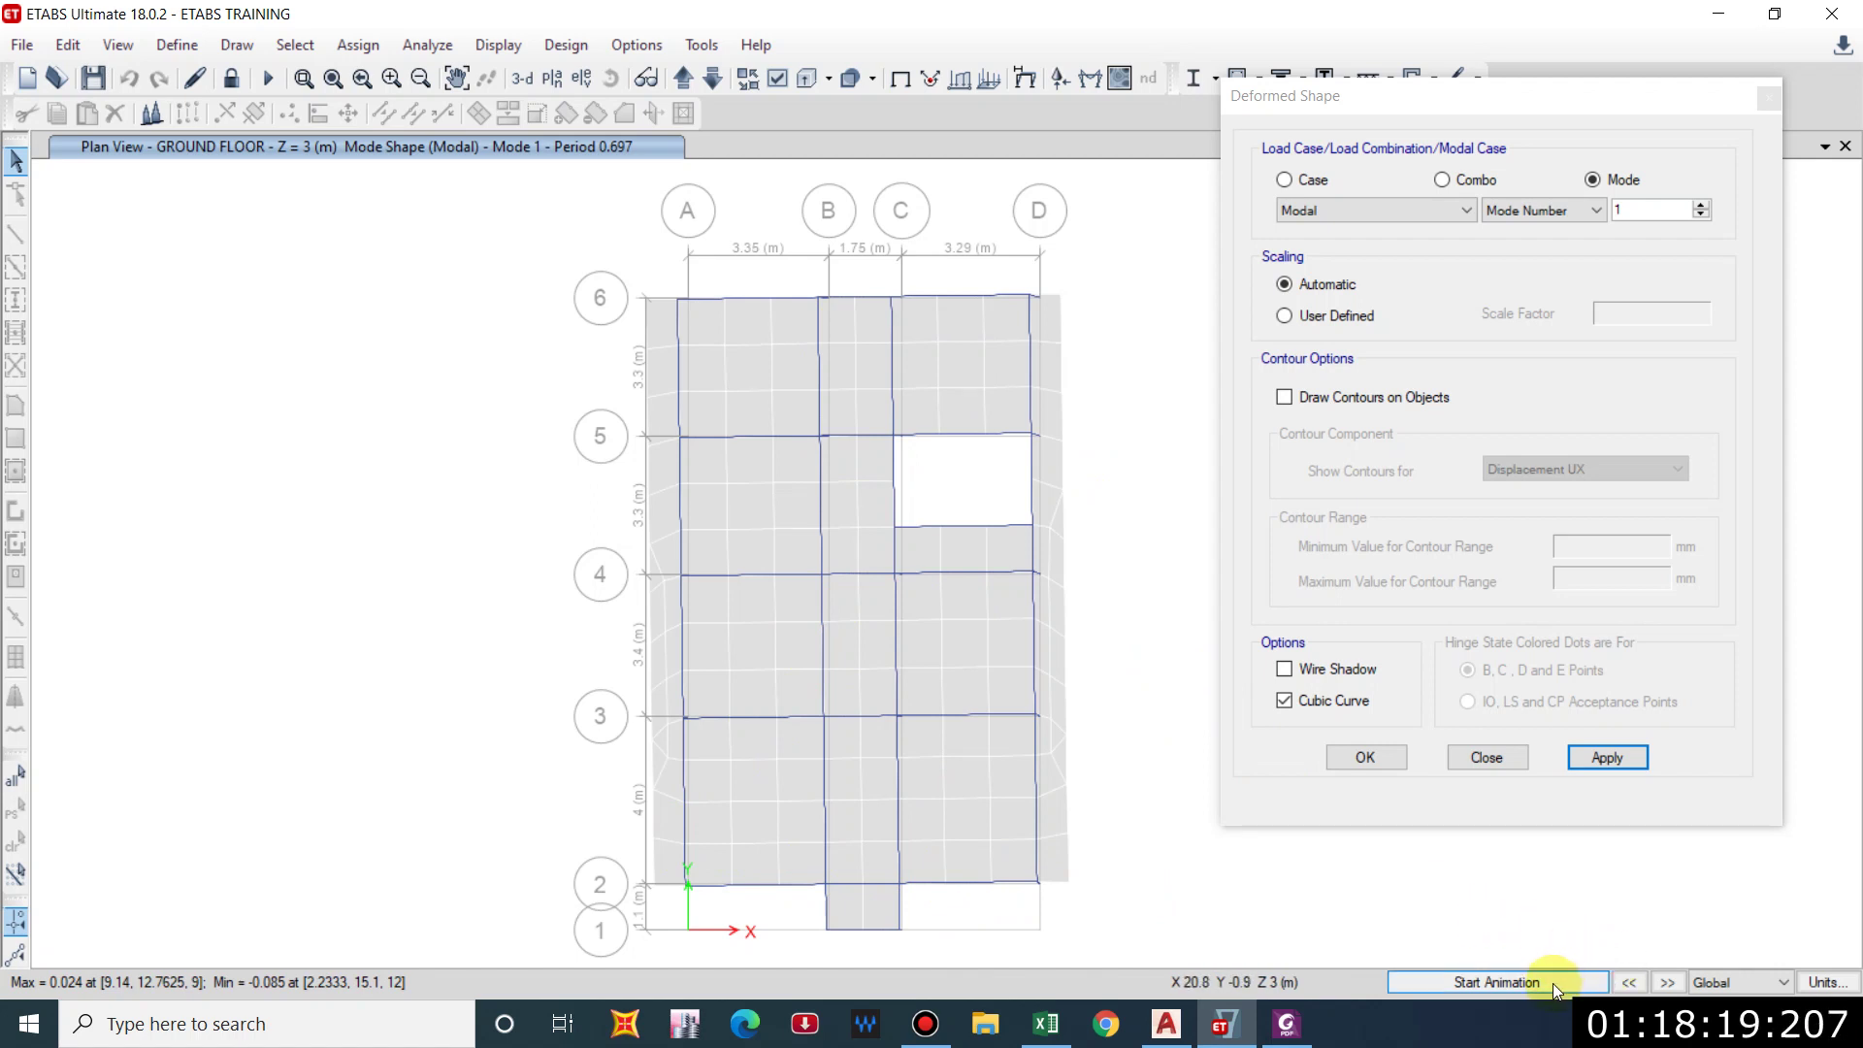
{"action": "left_click", "coordinate": [1506, 990]}
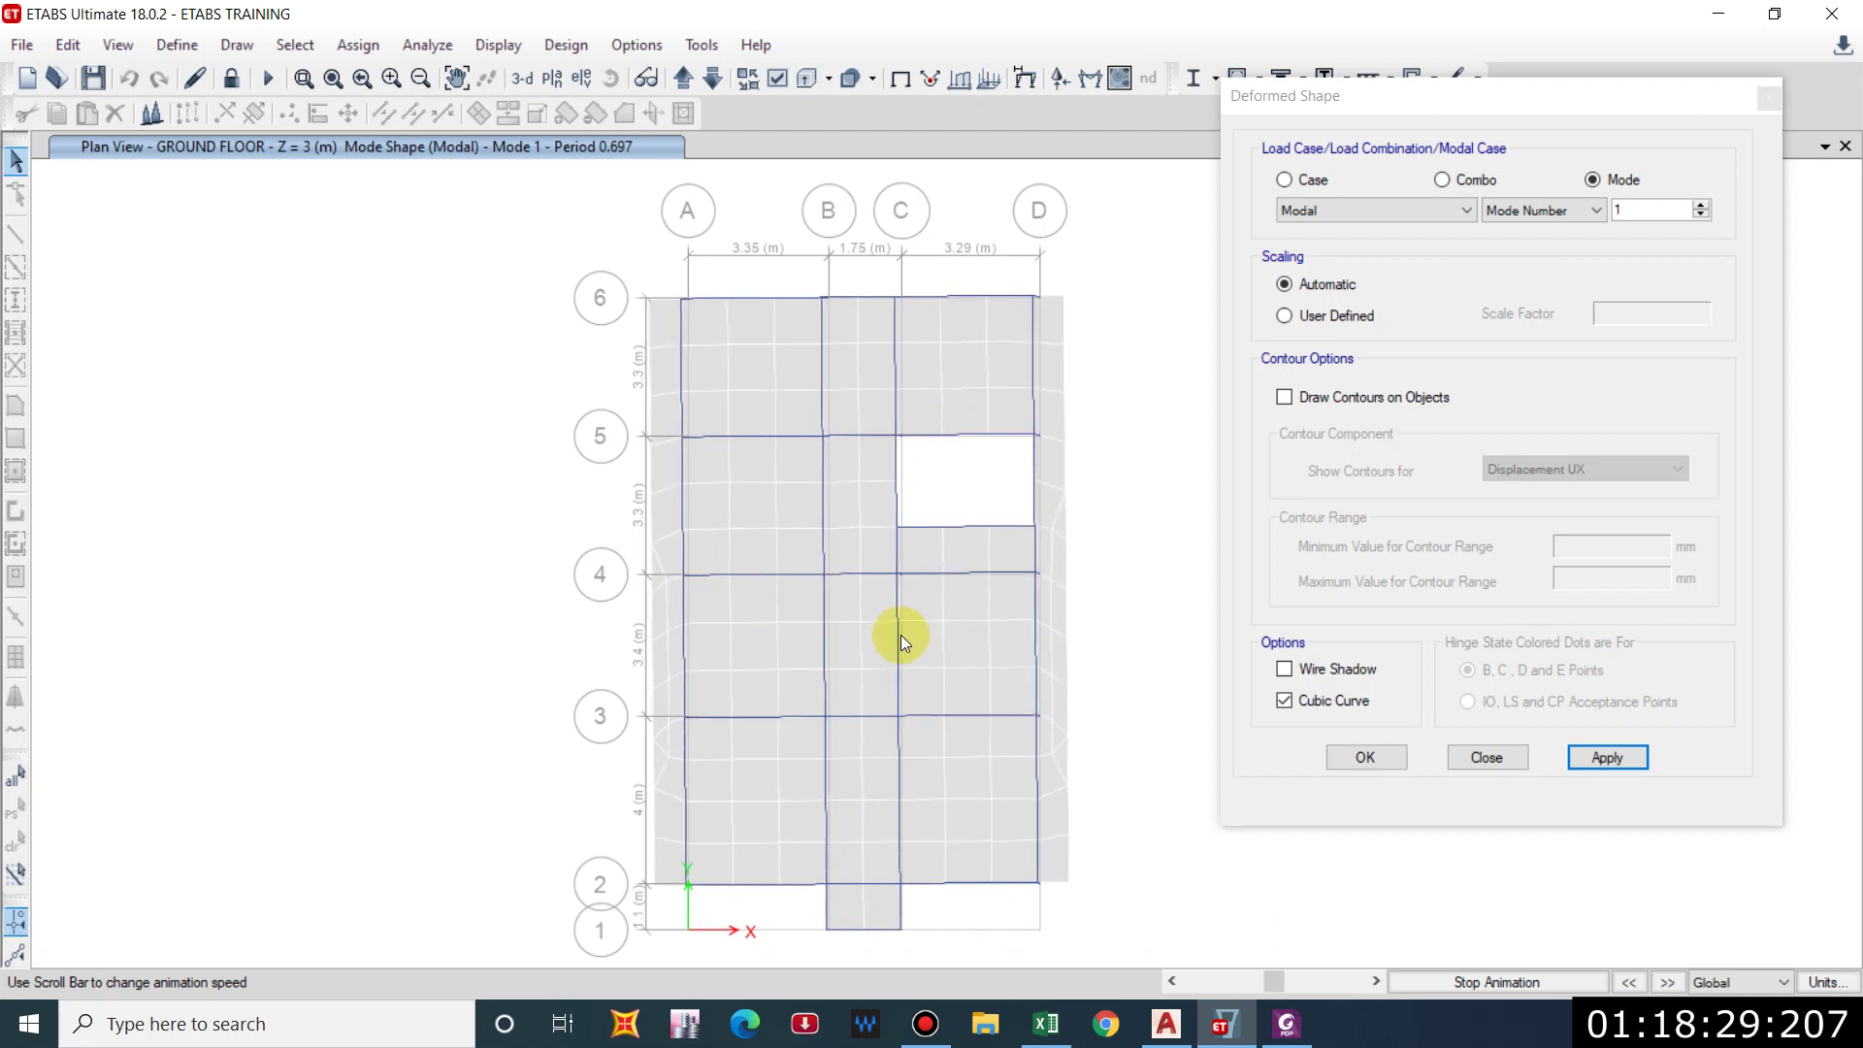
Apply and animate the mode shapes of modes 2 and 3 in the ground floor plan.
{"action": "left_click", "coordinate": [1701, 205]}
{"action": "left_click", "coordinate": [1615, 760]}
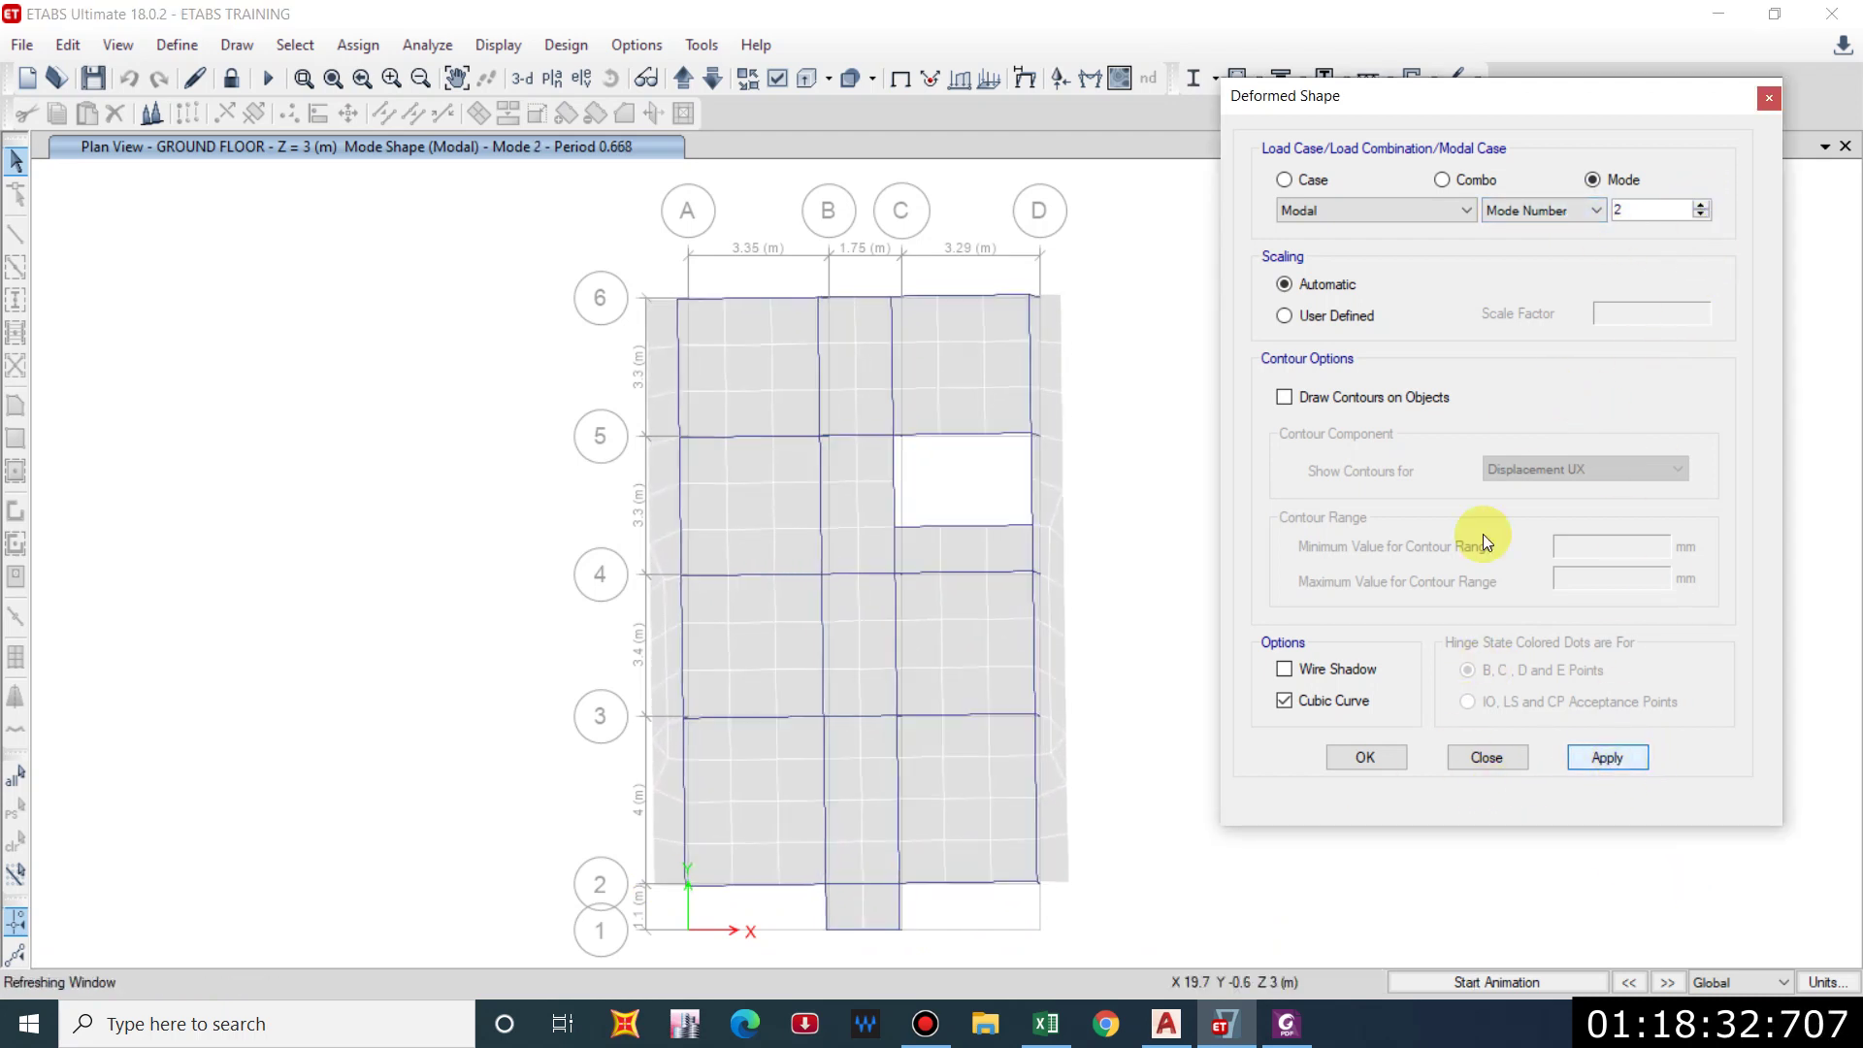
{"action": "left_click", "coordinate": [1535, 986]}
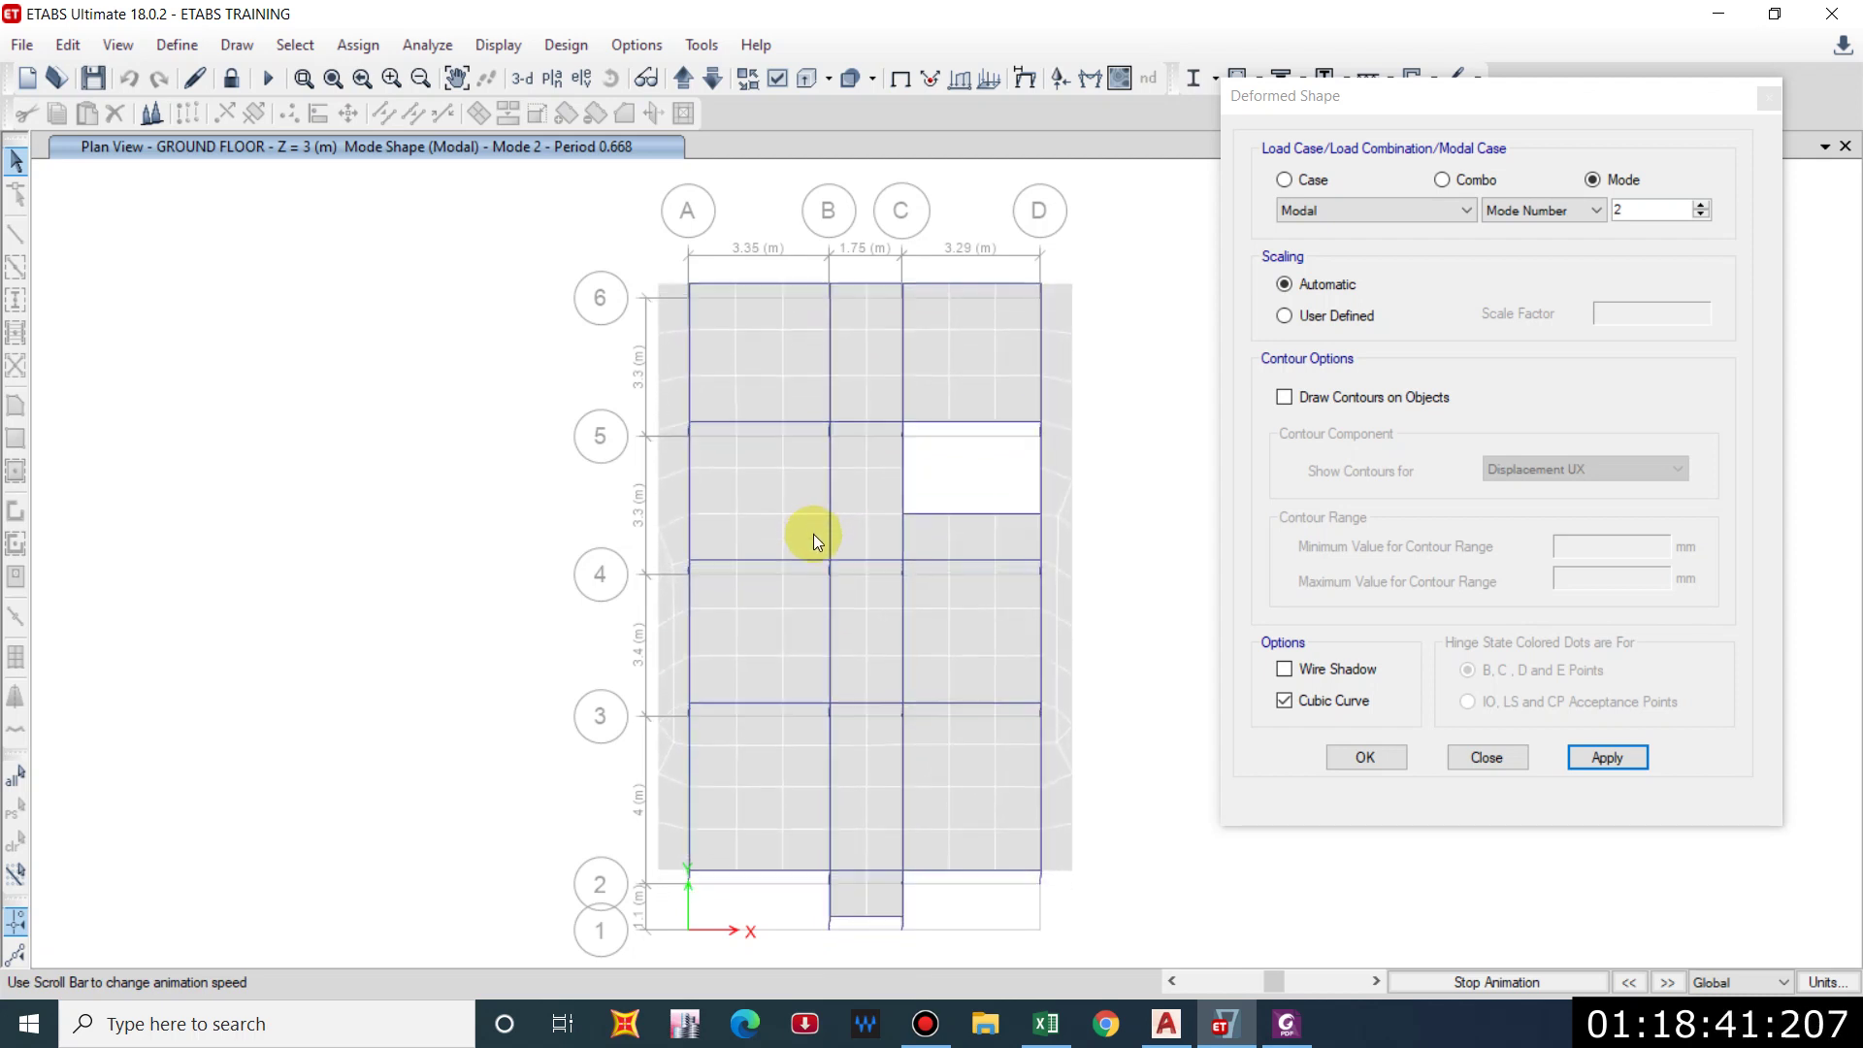
{"action": "left_click", "coordinate": [1701, 204]}
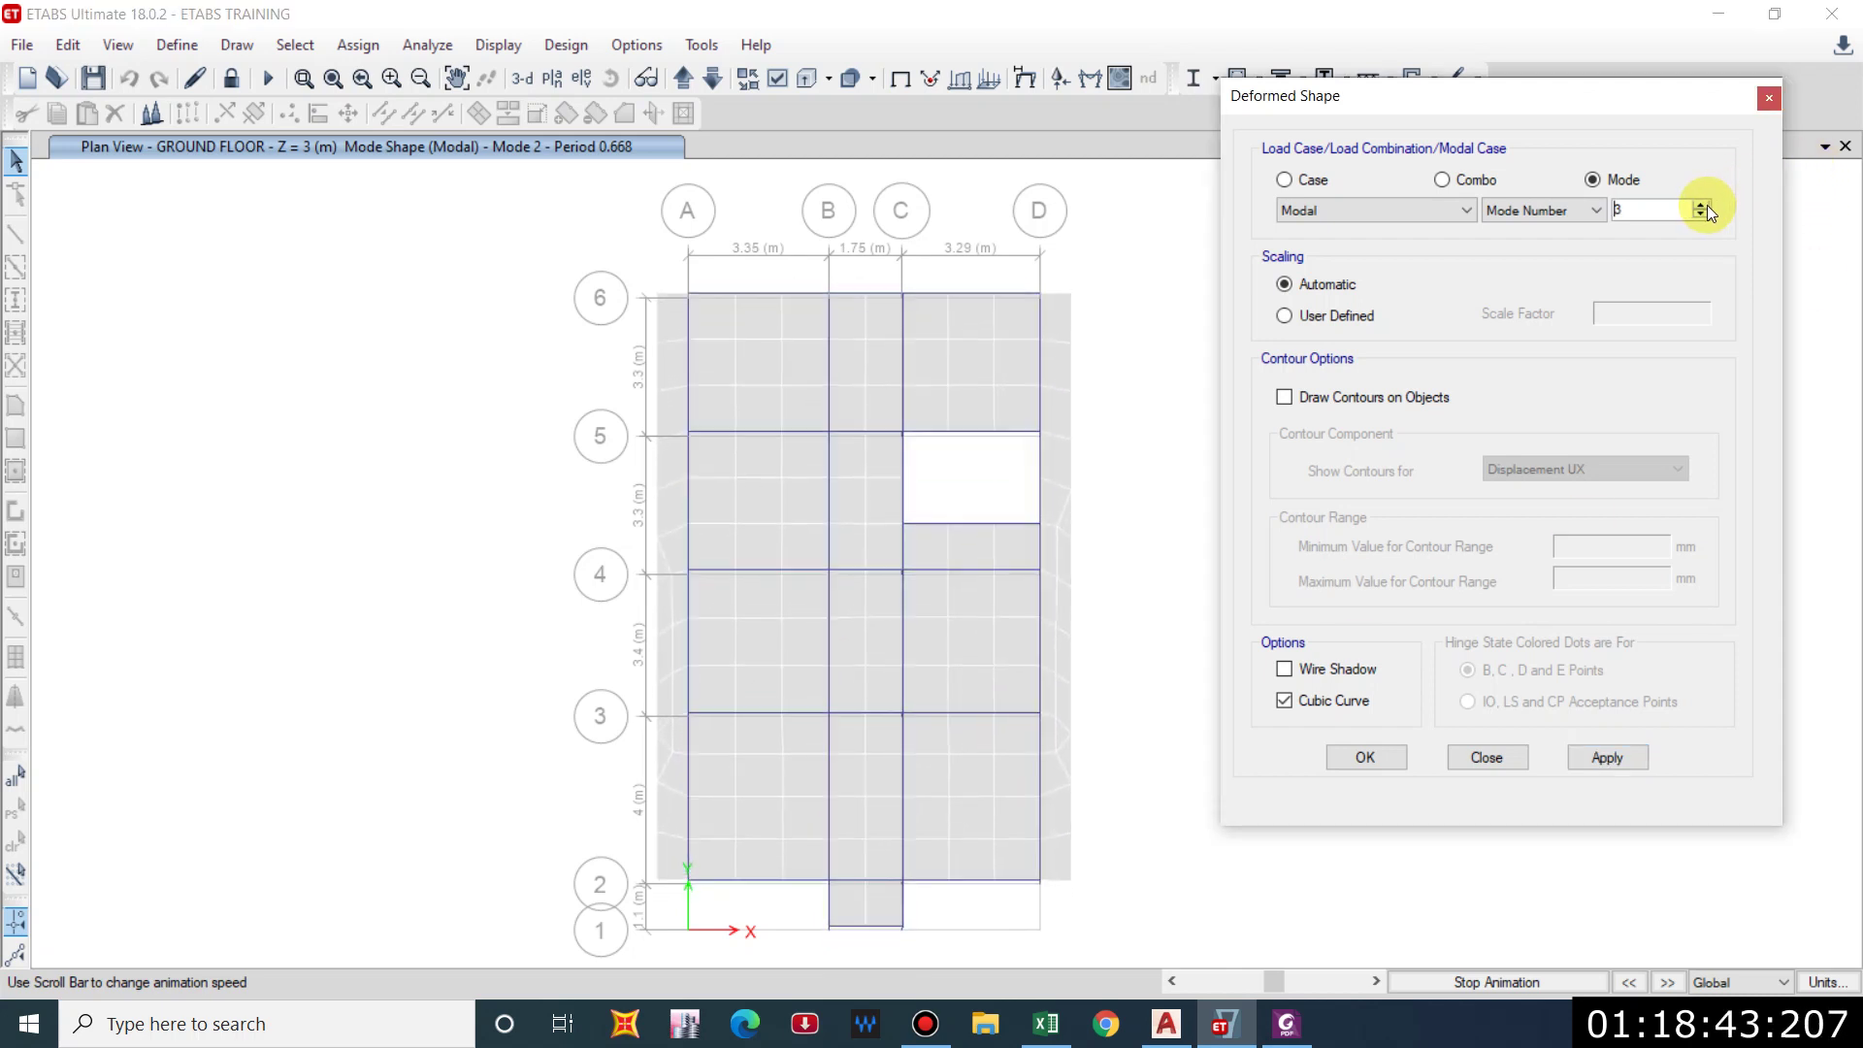
{"action": "left_click", "coordinate": [1616, 755]}
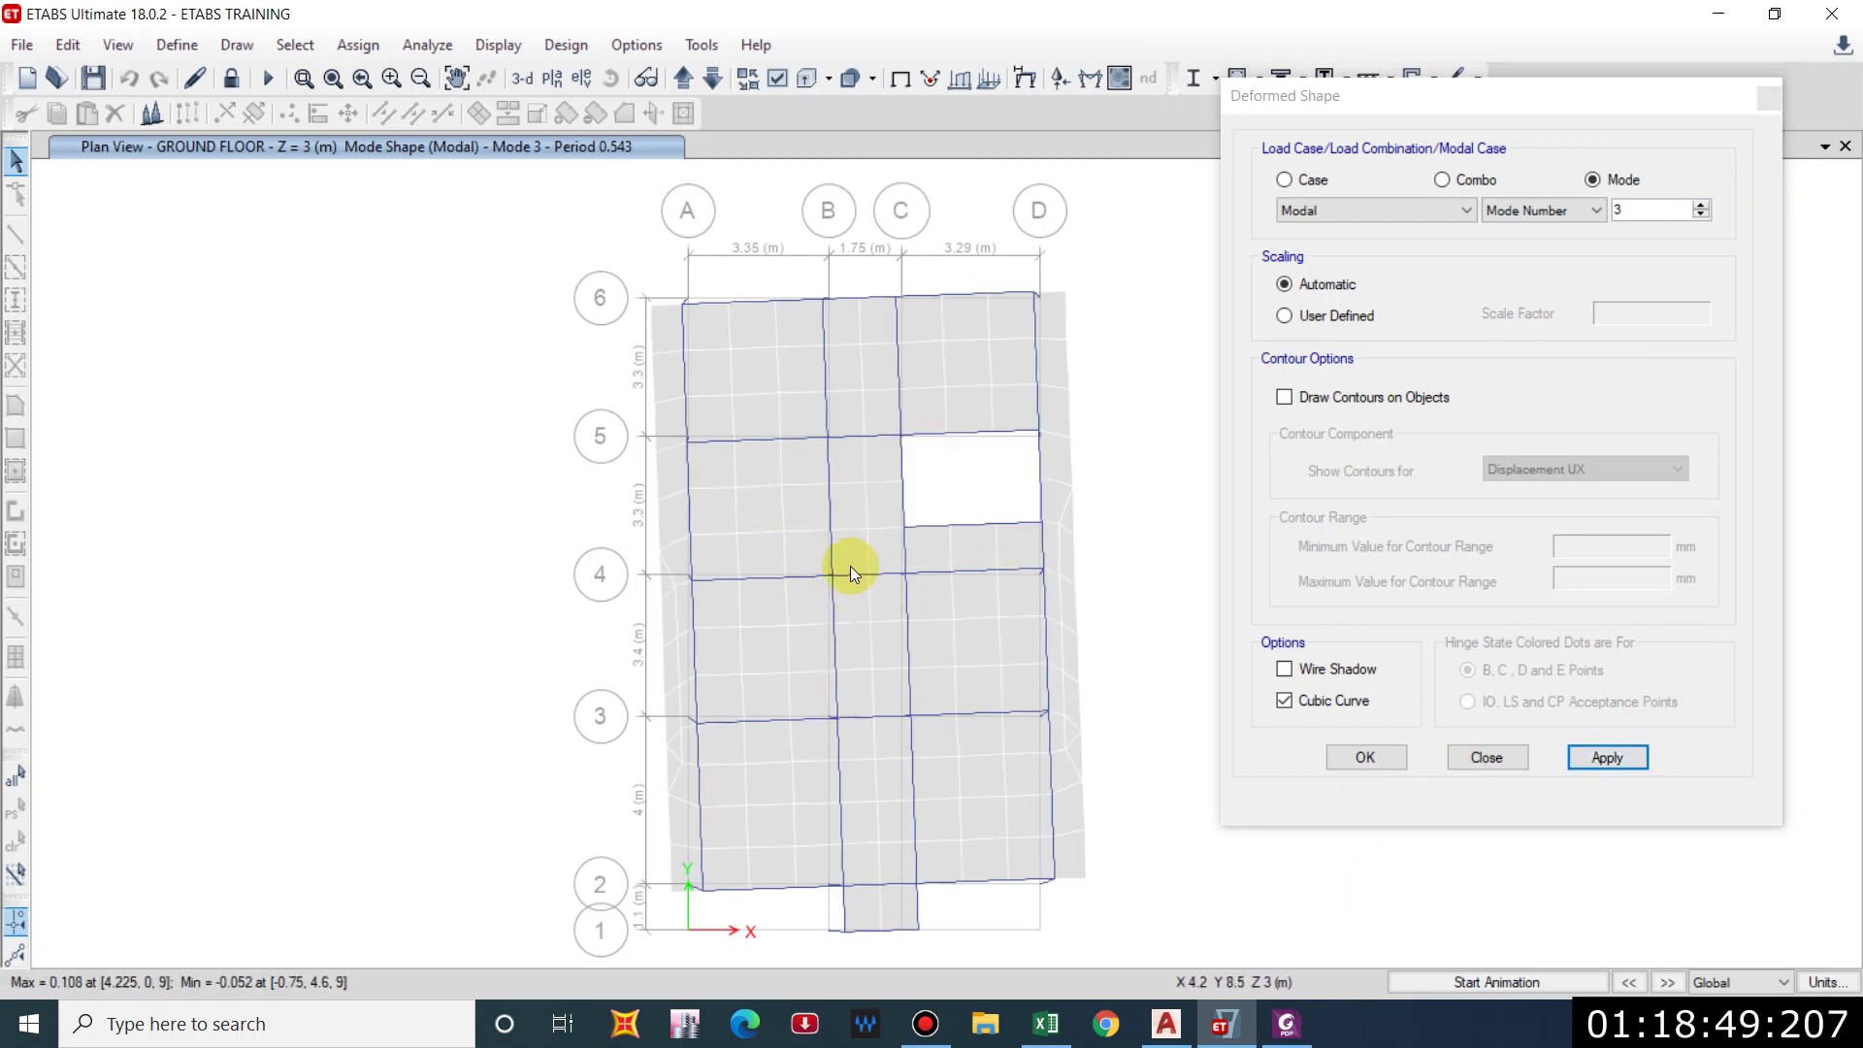
{"action": "left_click", "coordinate": [1535, 983]}
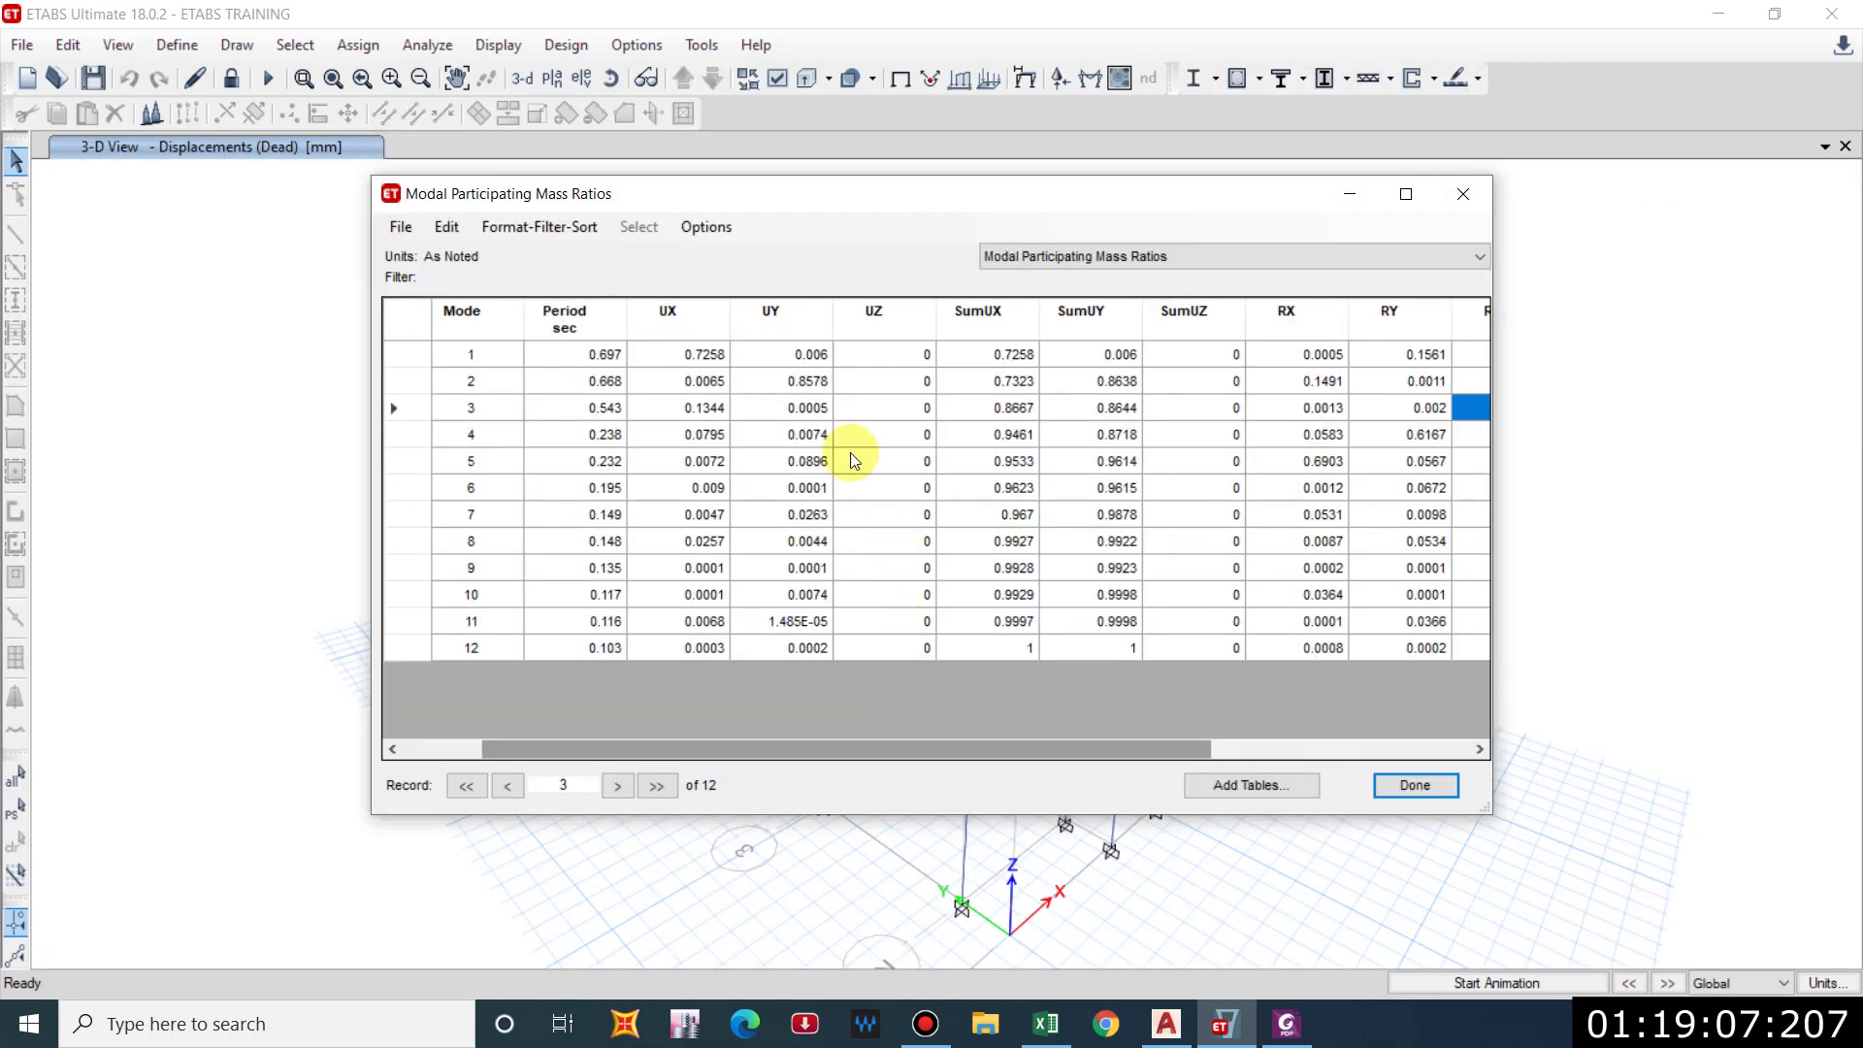
Switch the results table to Centers Of Mass And Rigidity and examine the XCR and YCR values of each story.
{"action": "left_click", "coordinate": [1081, 258]}
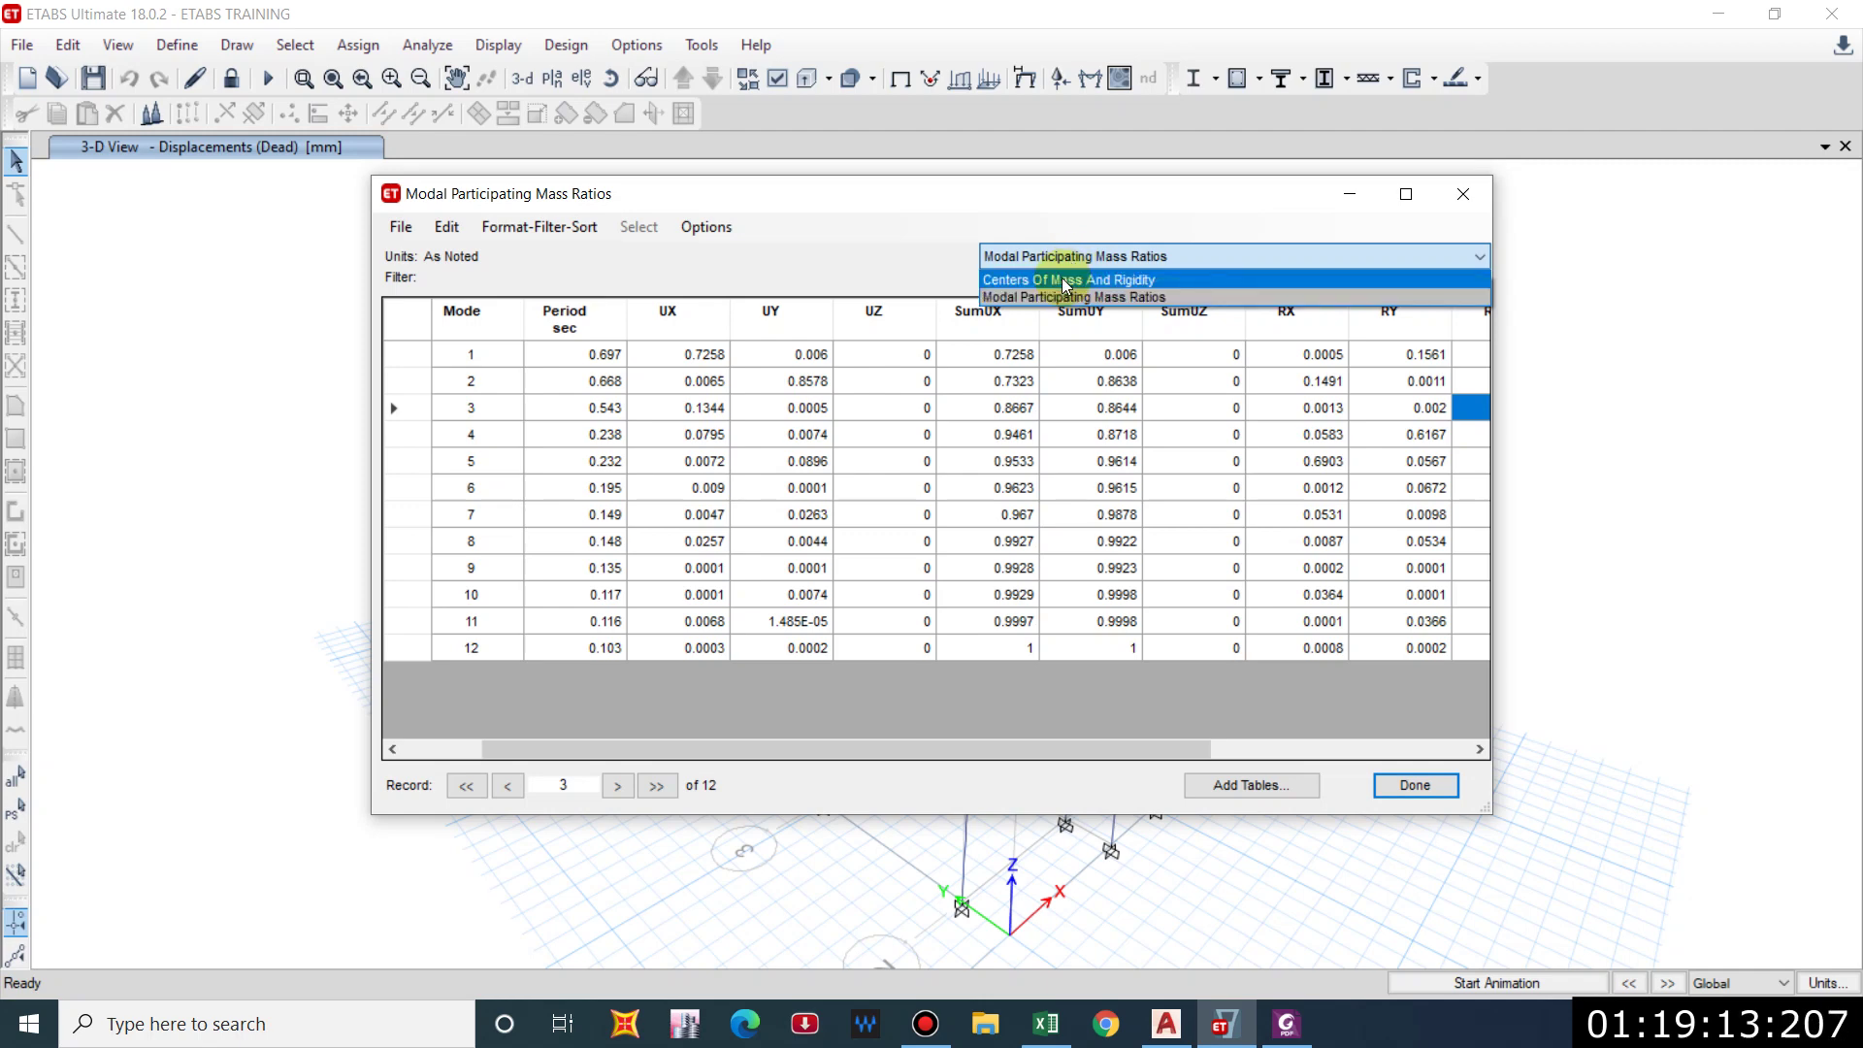
{"action": "left_click", "coordinate": [1062, 277]}
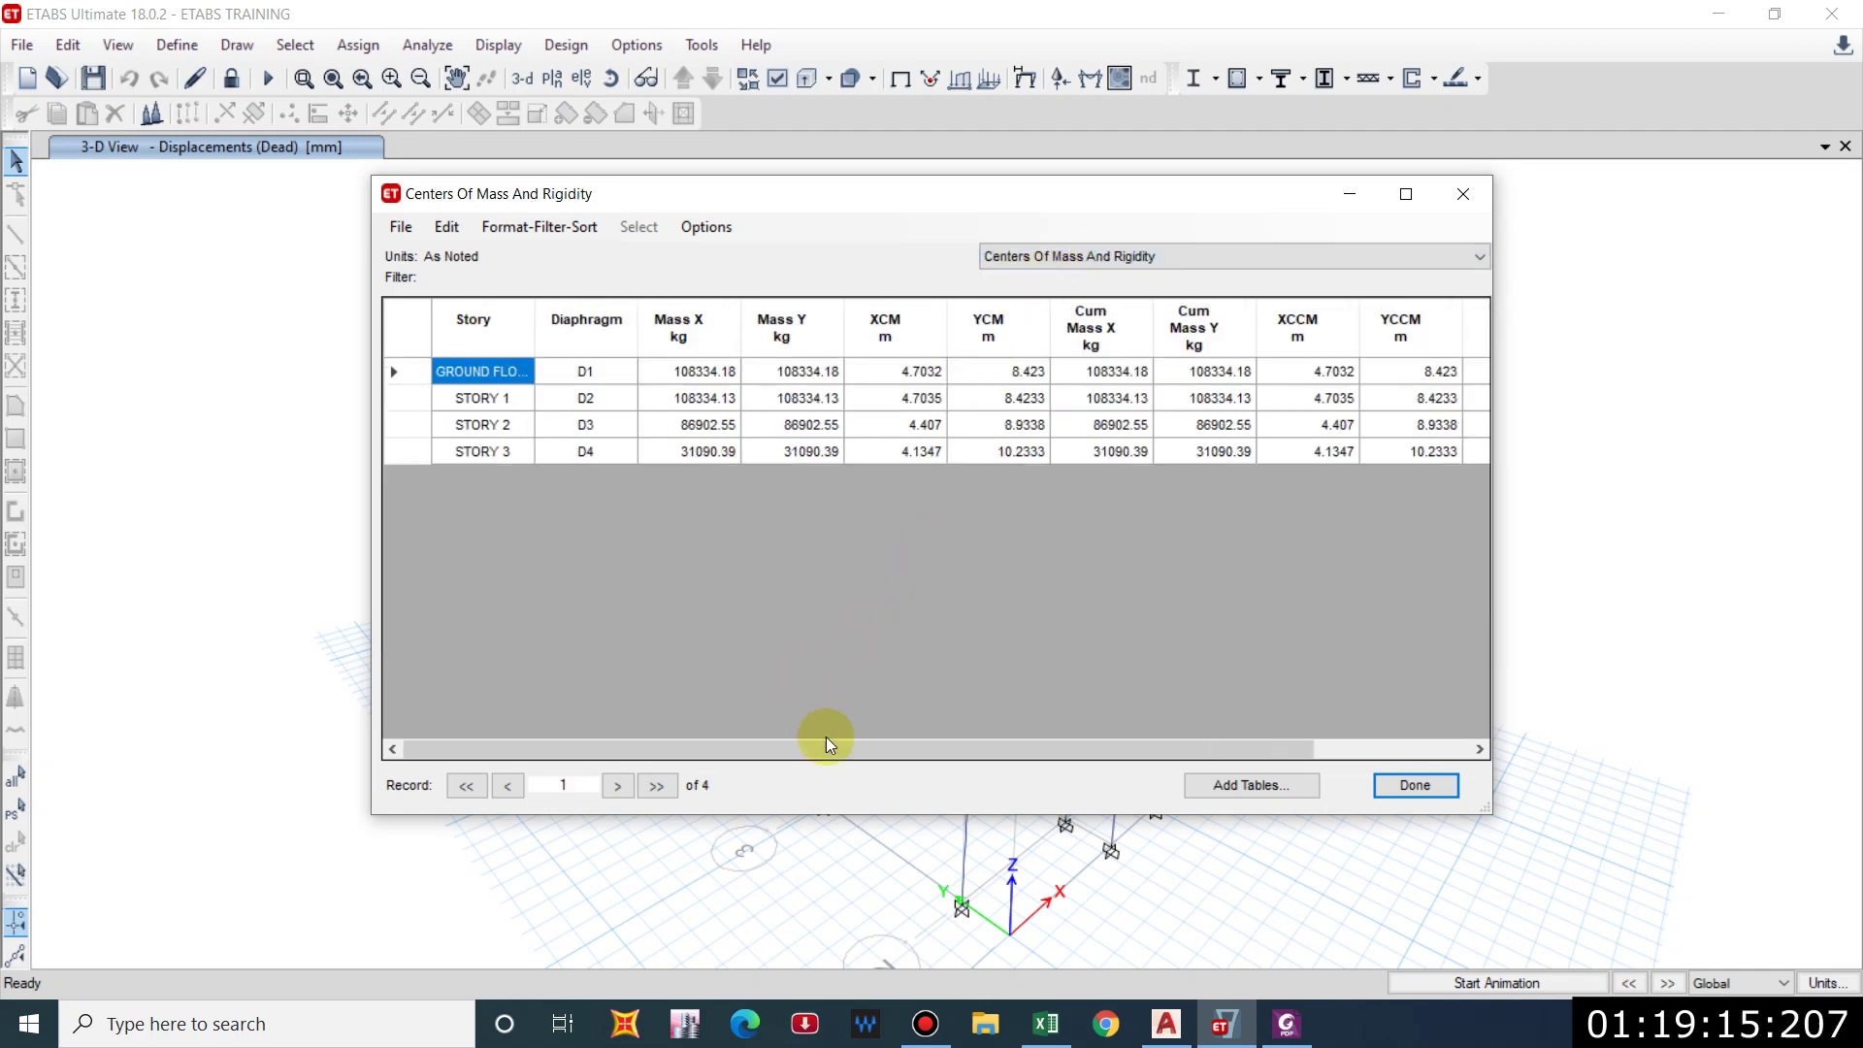
{"action": "left_click_drag", "start_coordinate": [827, 740], "coordinate": [1091, 747]}
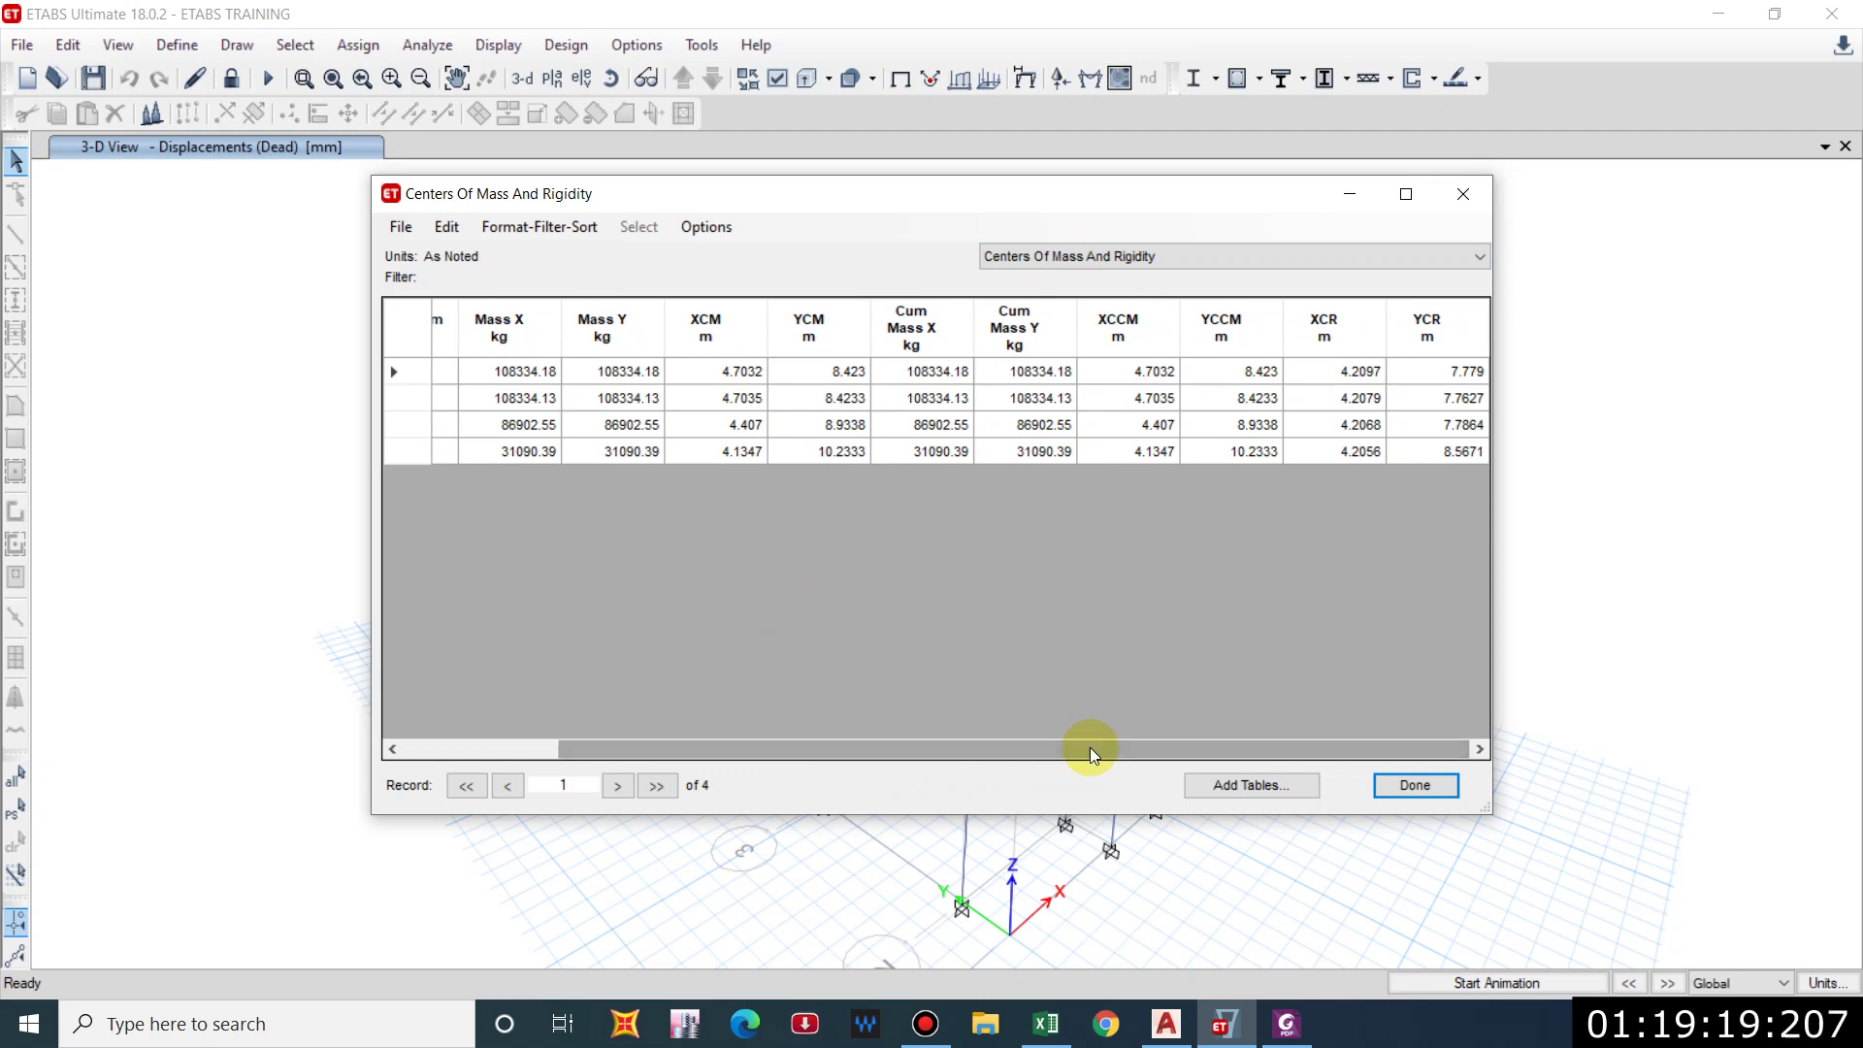
Consult clause 7.8.2 on design eccentricity in the 1893-Part 1-2016 PDF, then return to ETABS and close the results table.
{"action": "left_click", "coordinate": [1277, 1027]}
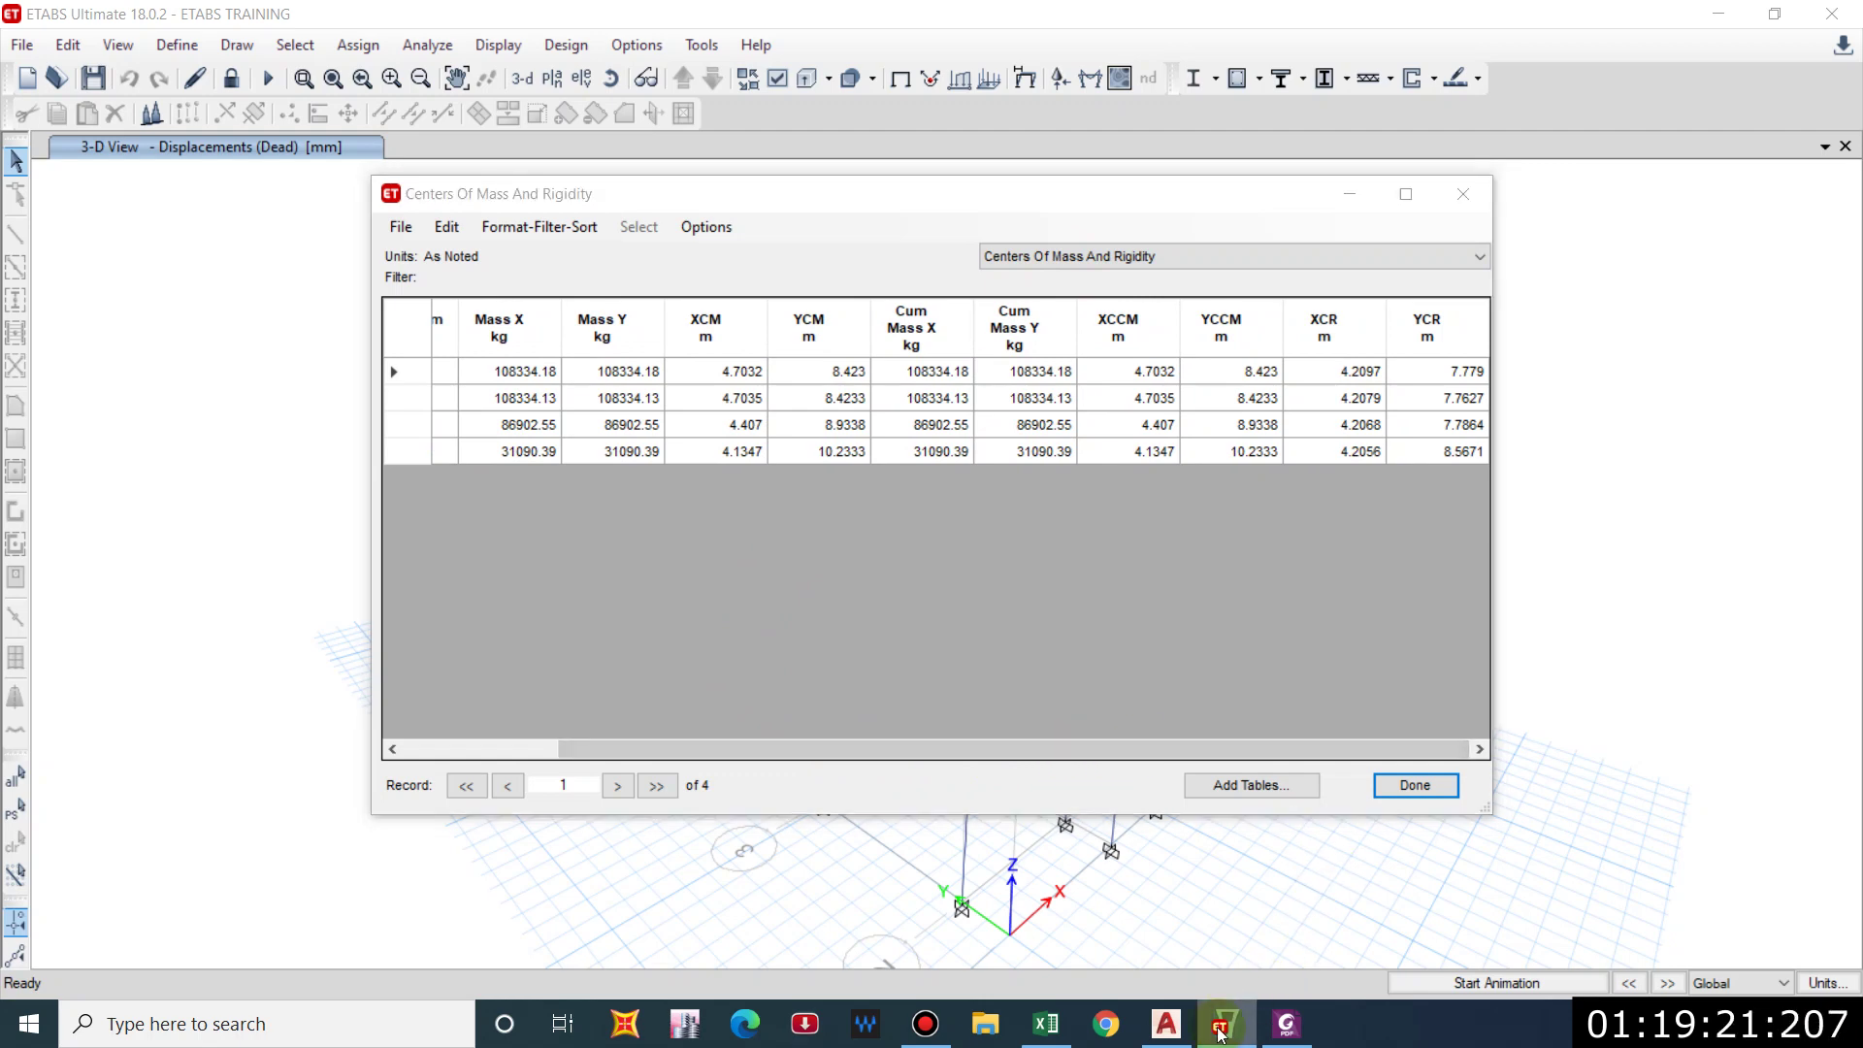
{"action": "scroll", "coordinate": [1068, 835], "scroll_direction": "down", "scroll_amount": 15}
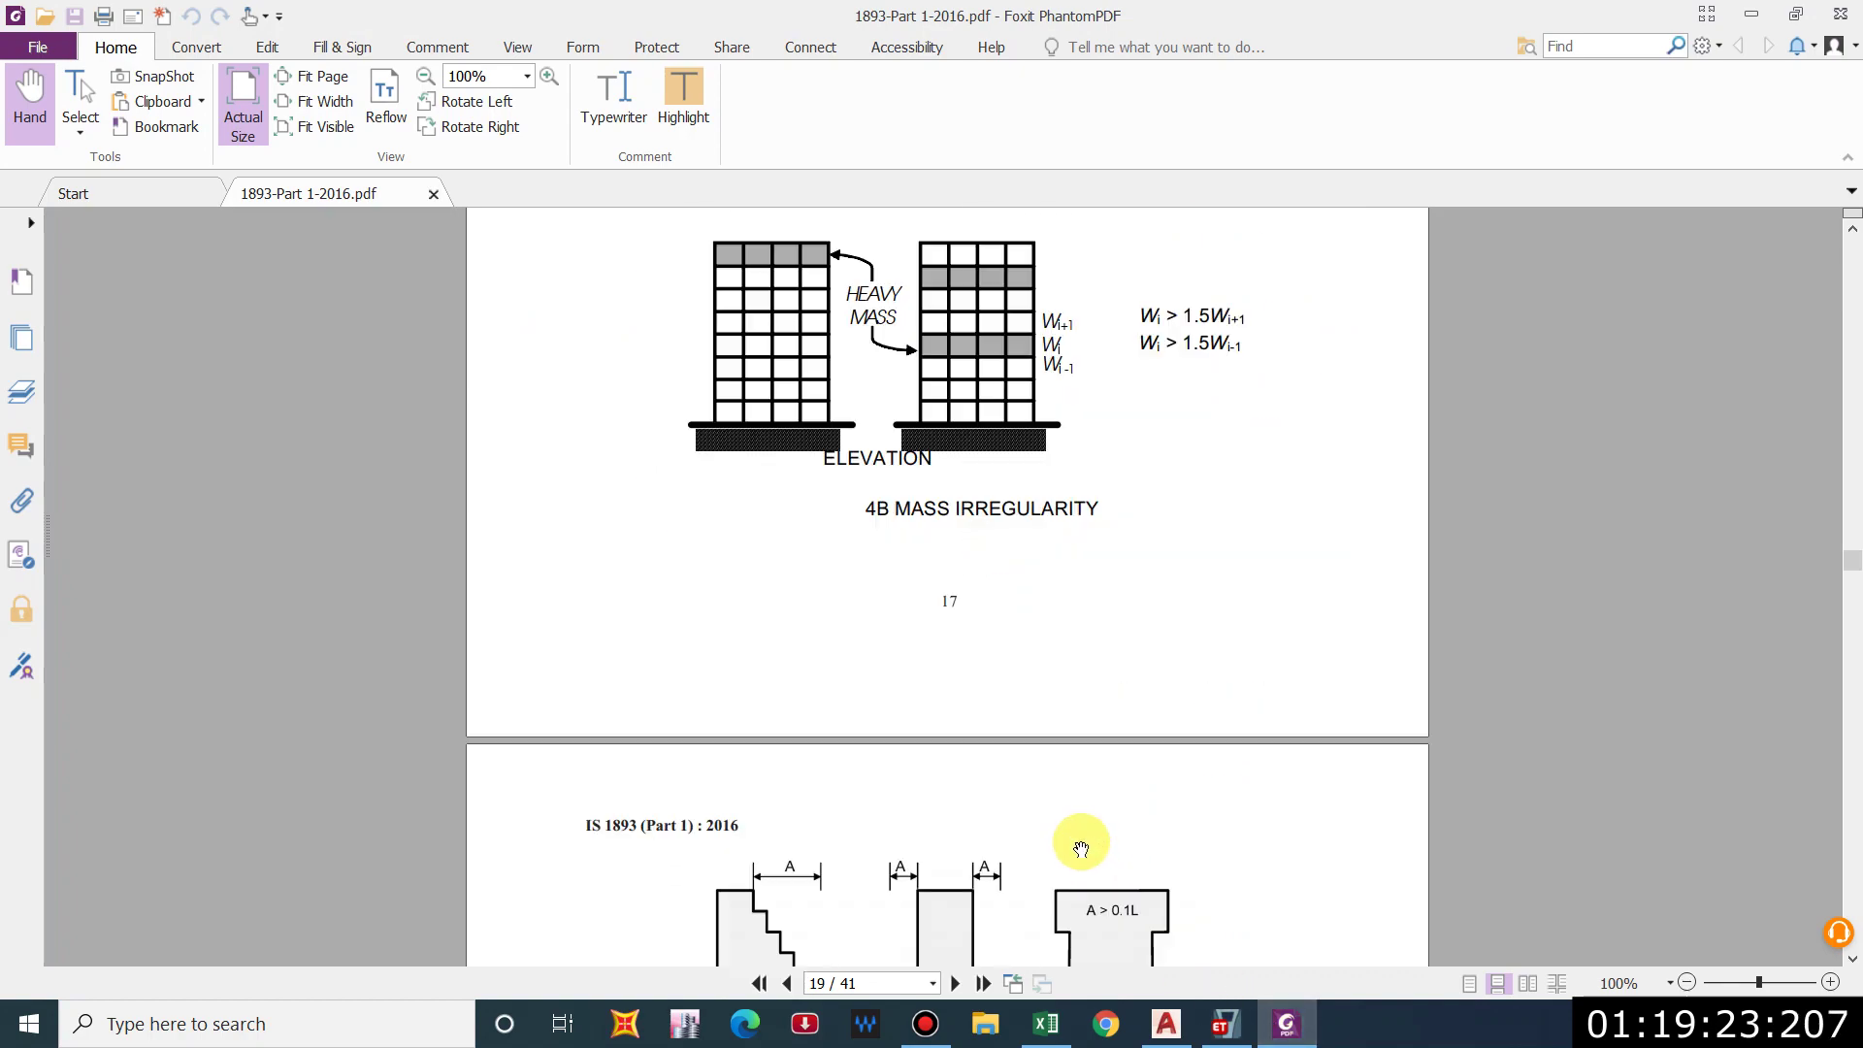
{"action": "scroll", "coordinate": [1065, 825], "scroll_direction": "down", "scroll_amount": 20}
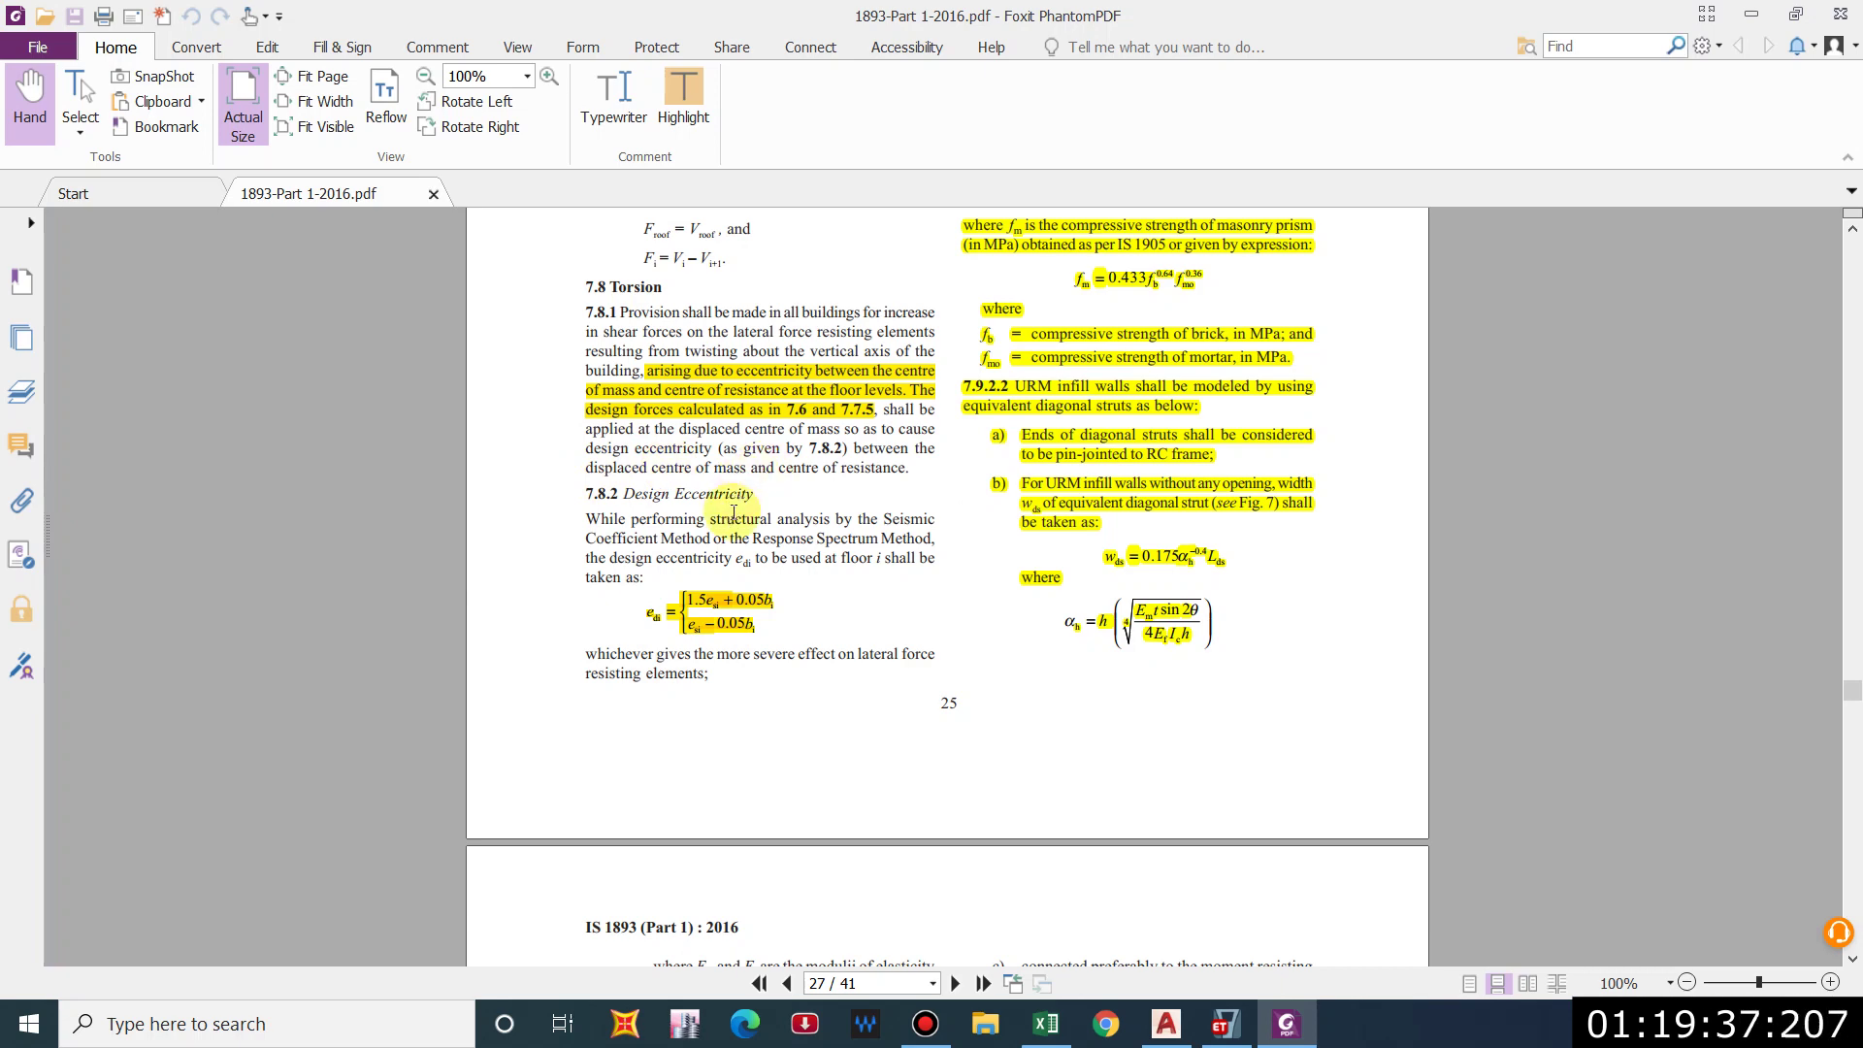
{"action": "key", "text": "alt+Tab"}
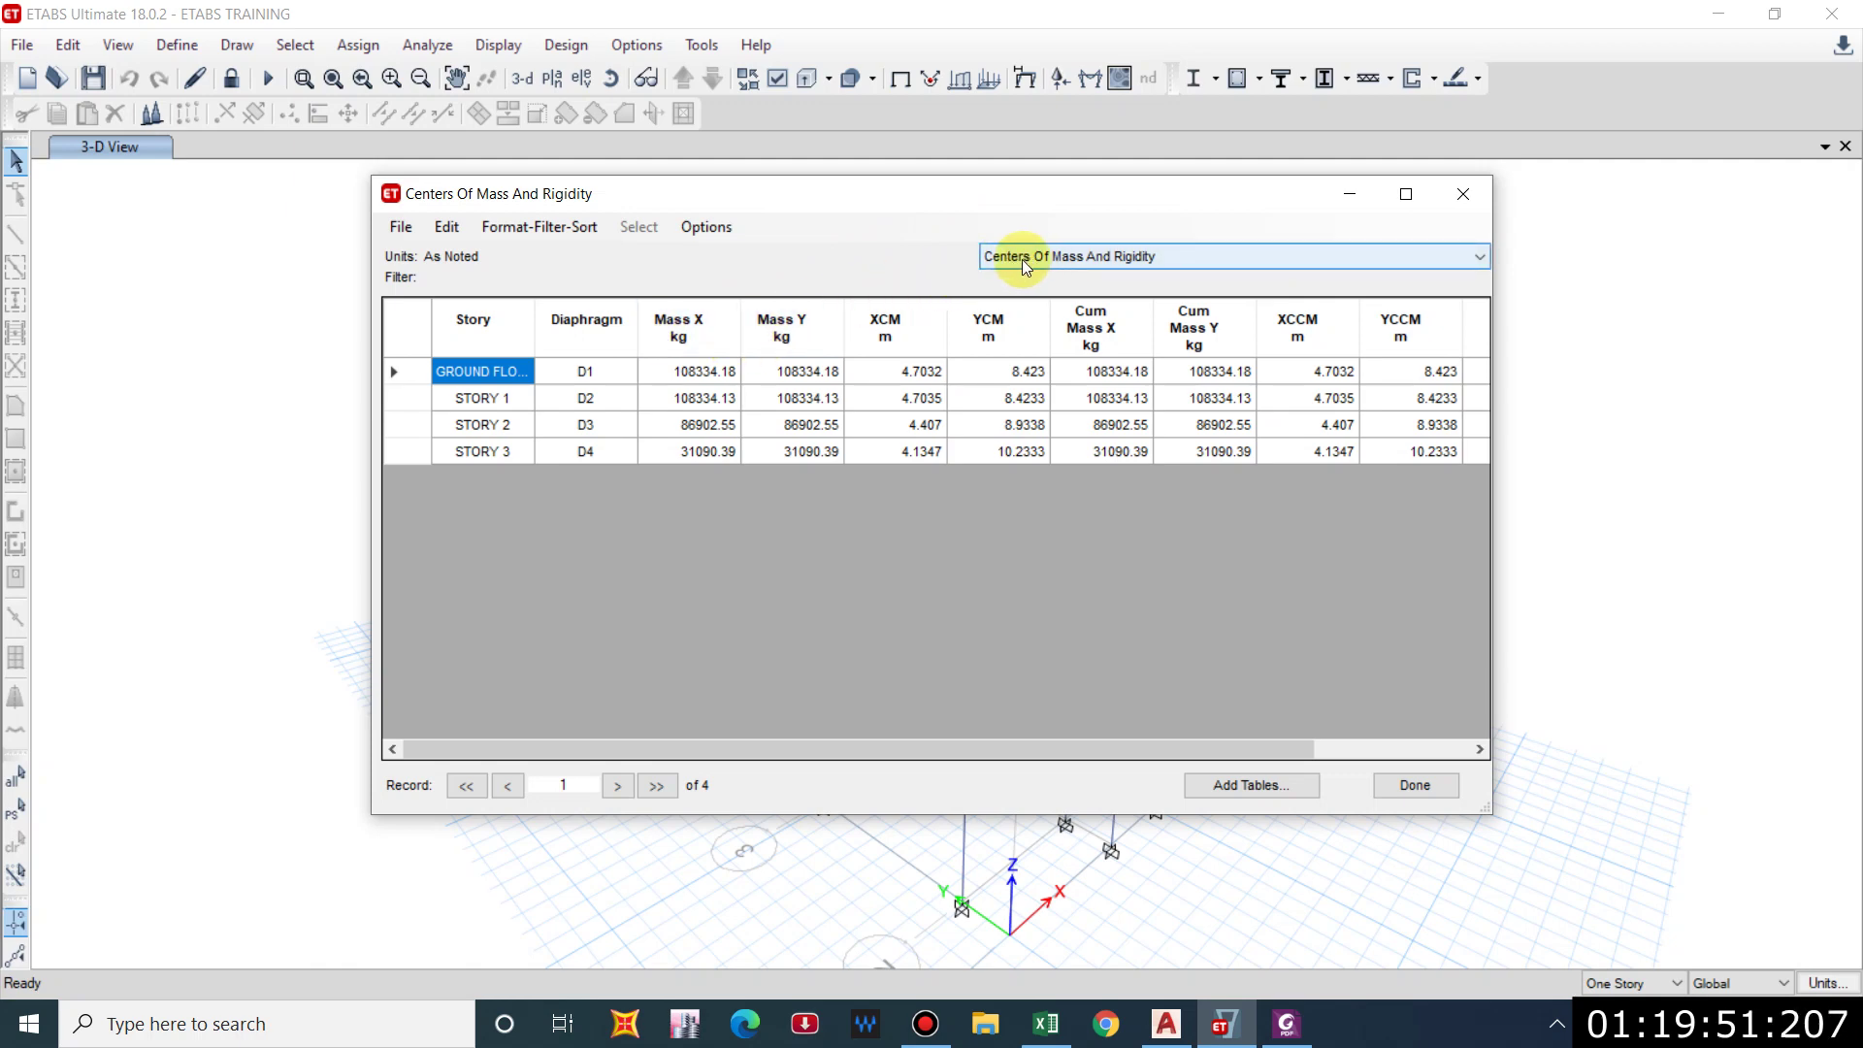
{"action": "left_click", "coordinate": [1464, 194]}
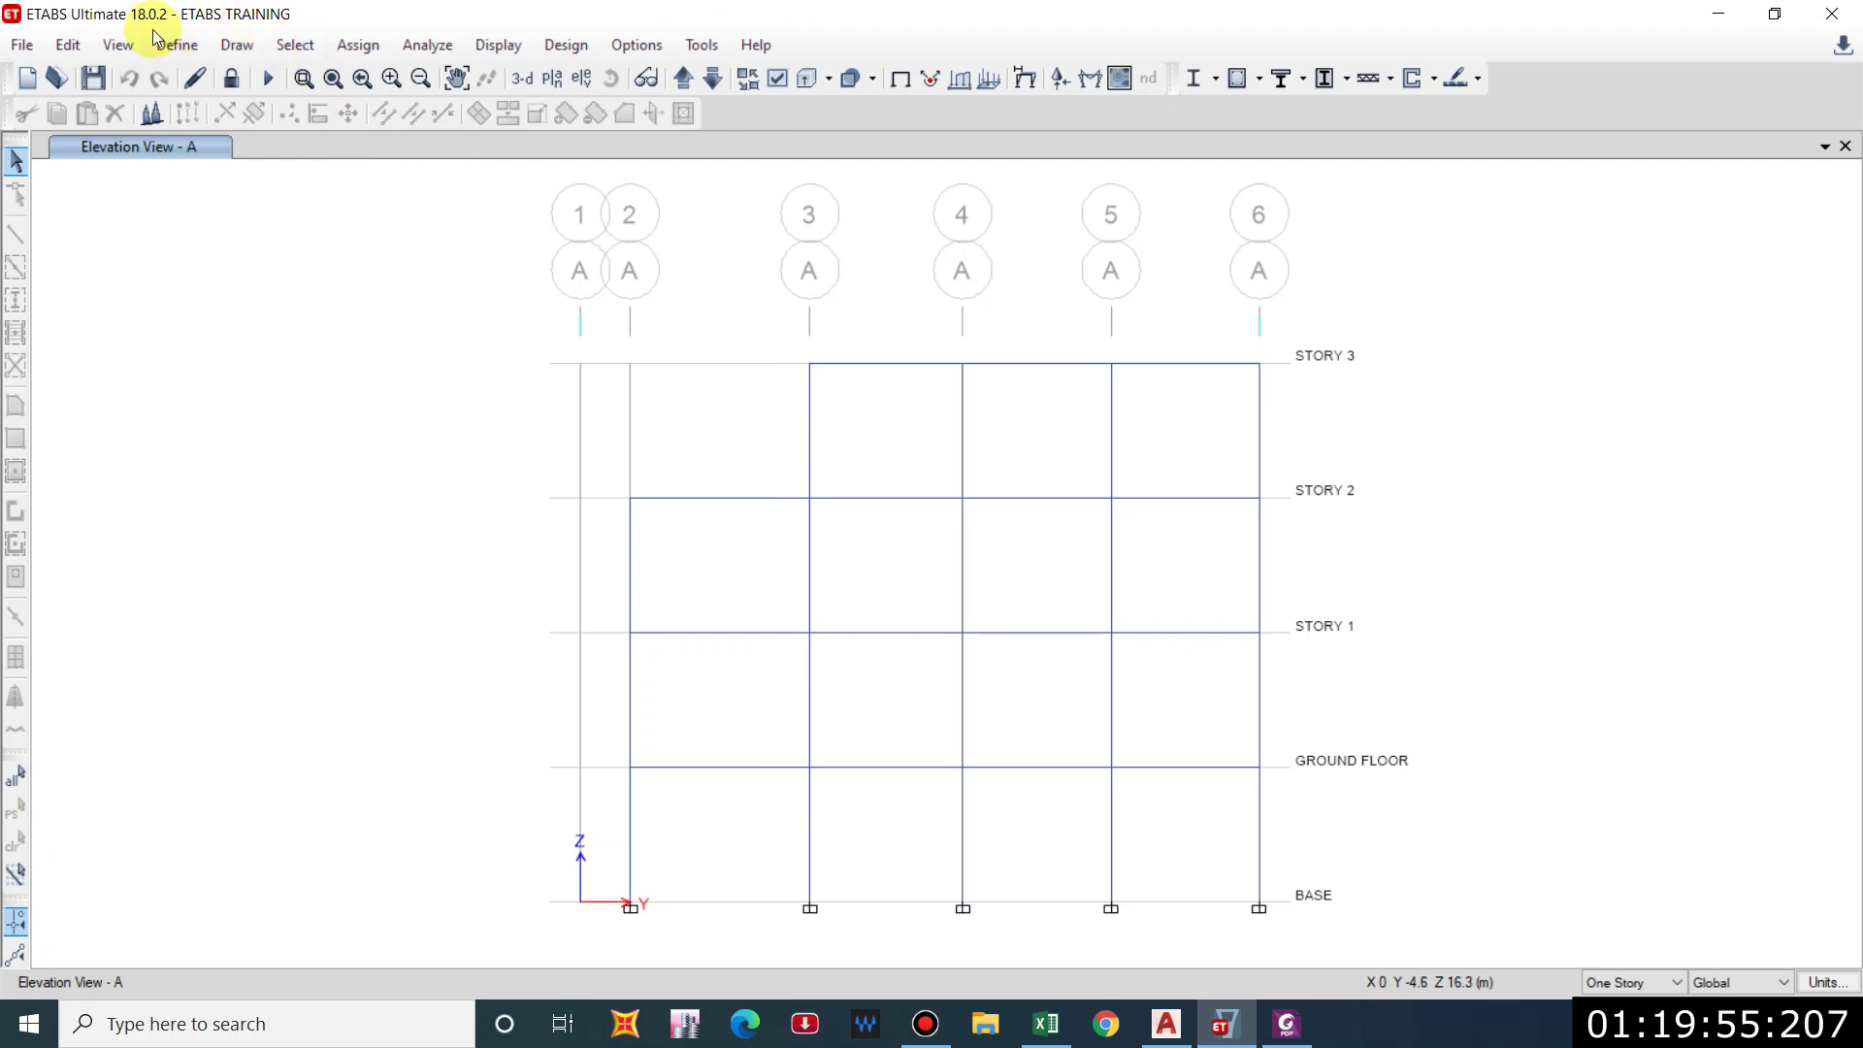
Unlock the model, deleting its analysis results, and set the Modal case's maximum number of modes to 20.
{"action": "left_click", "coordinate": [230, 78]}
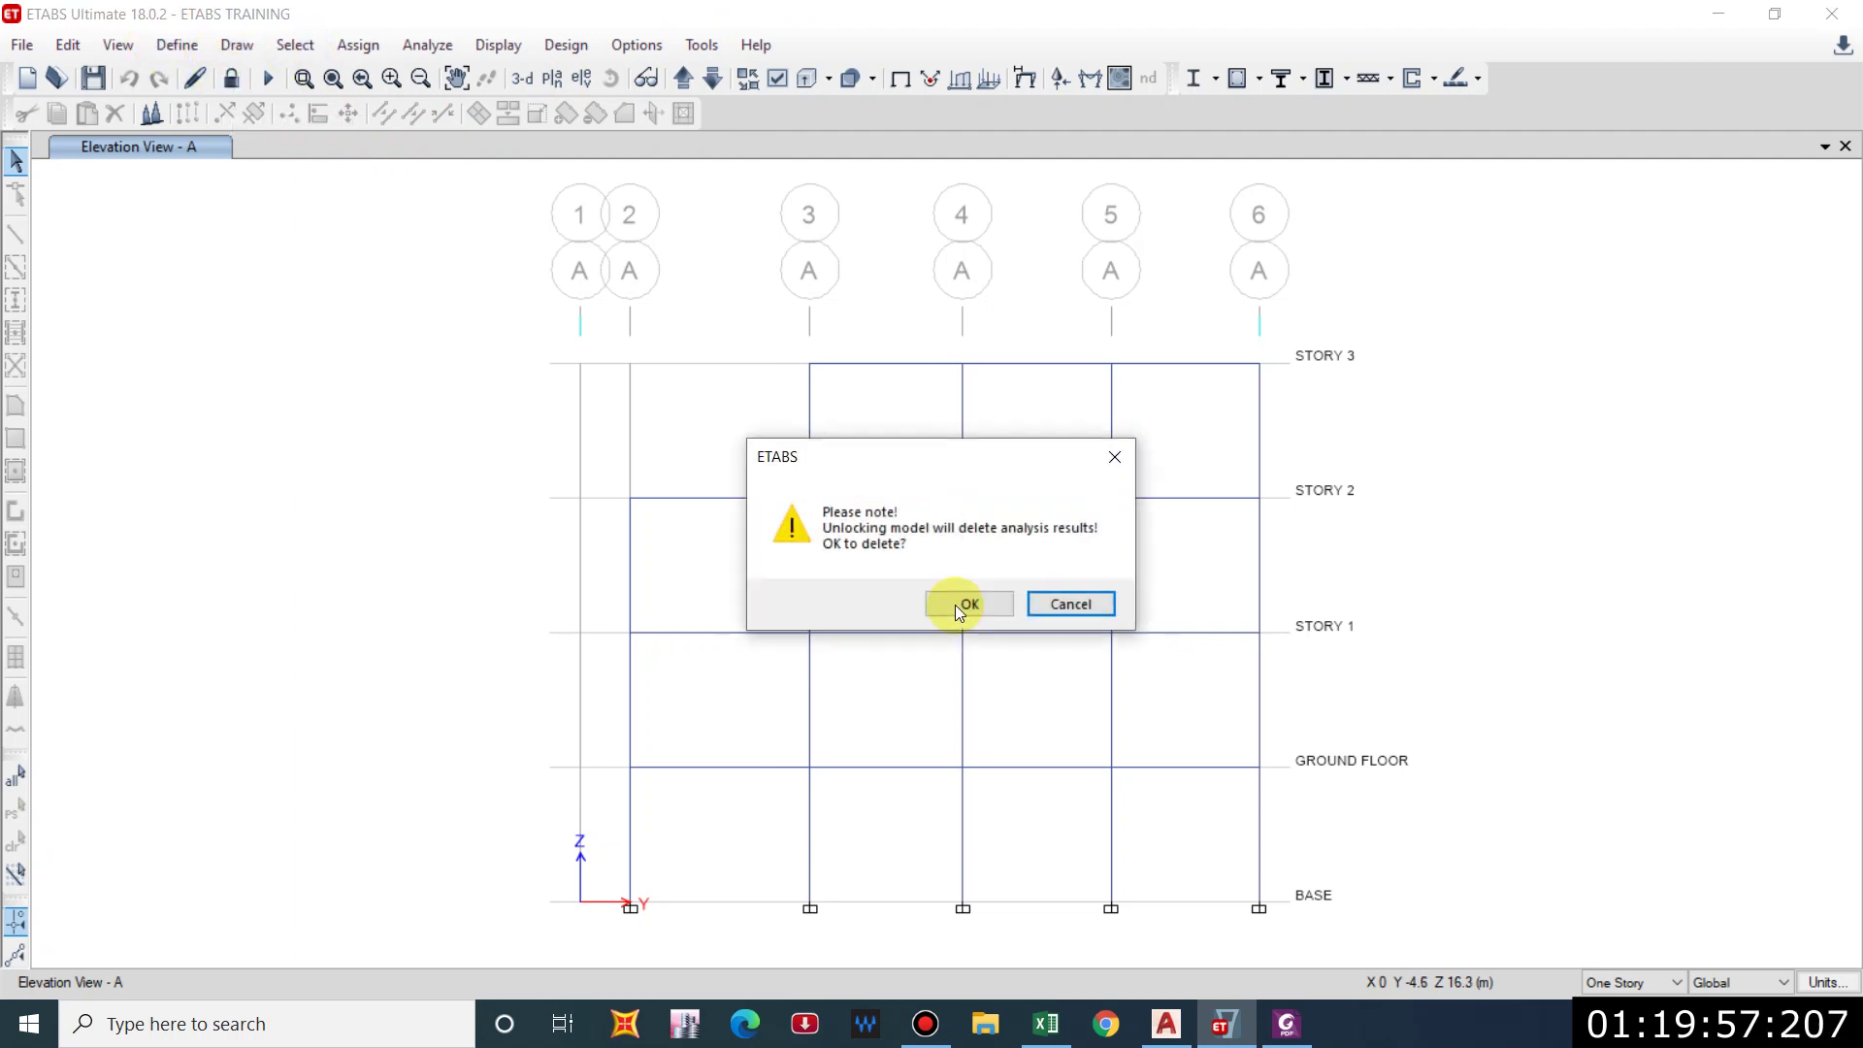
{"action": "left_click", "coordinate": [956, 603]}
{"action": "left_click", "coordinate": [178, 44]}
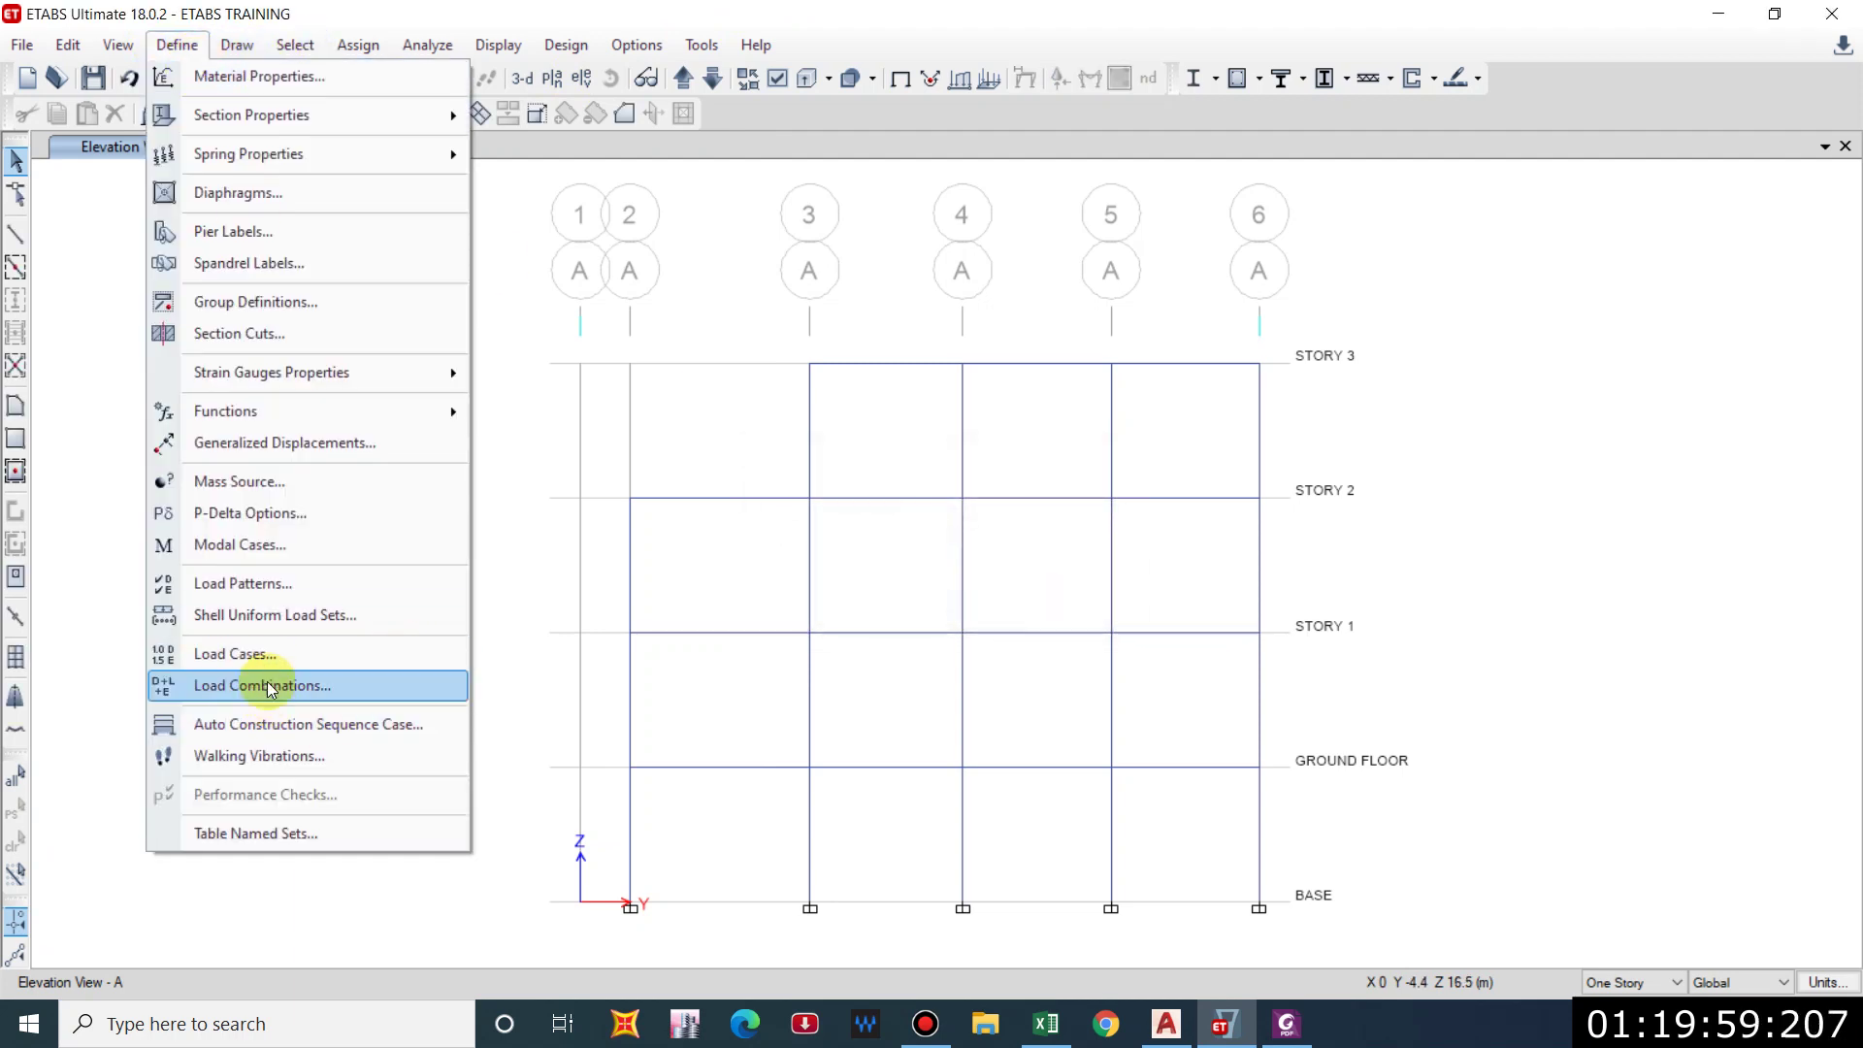
{"action": "left_click", "coordinate": [423, 542]}
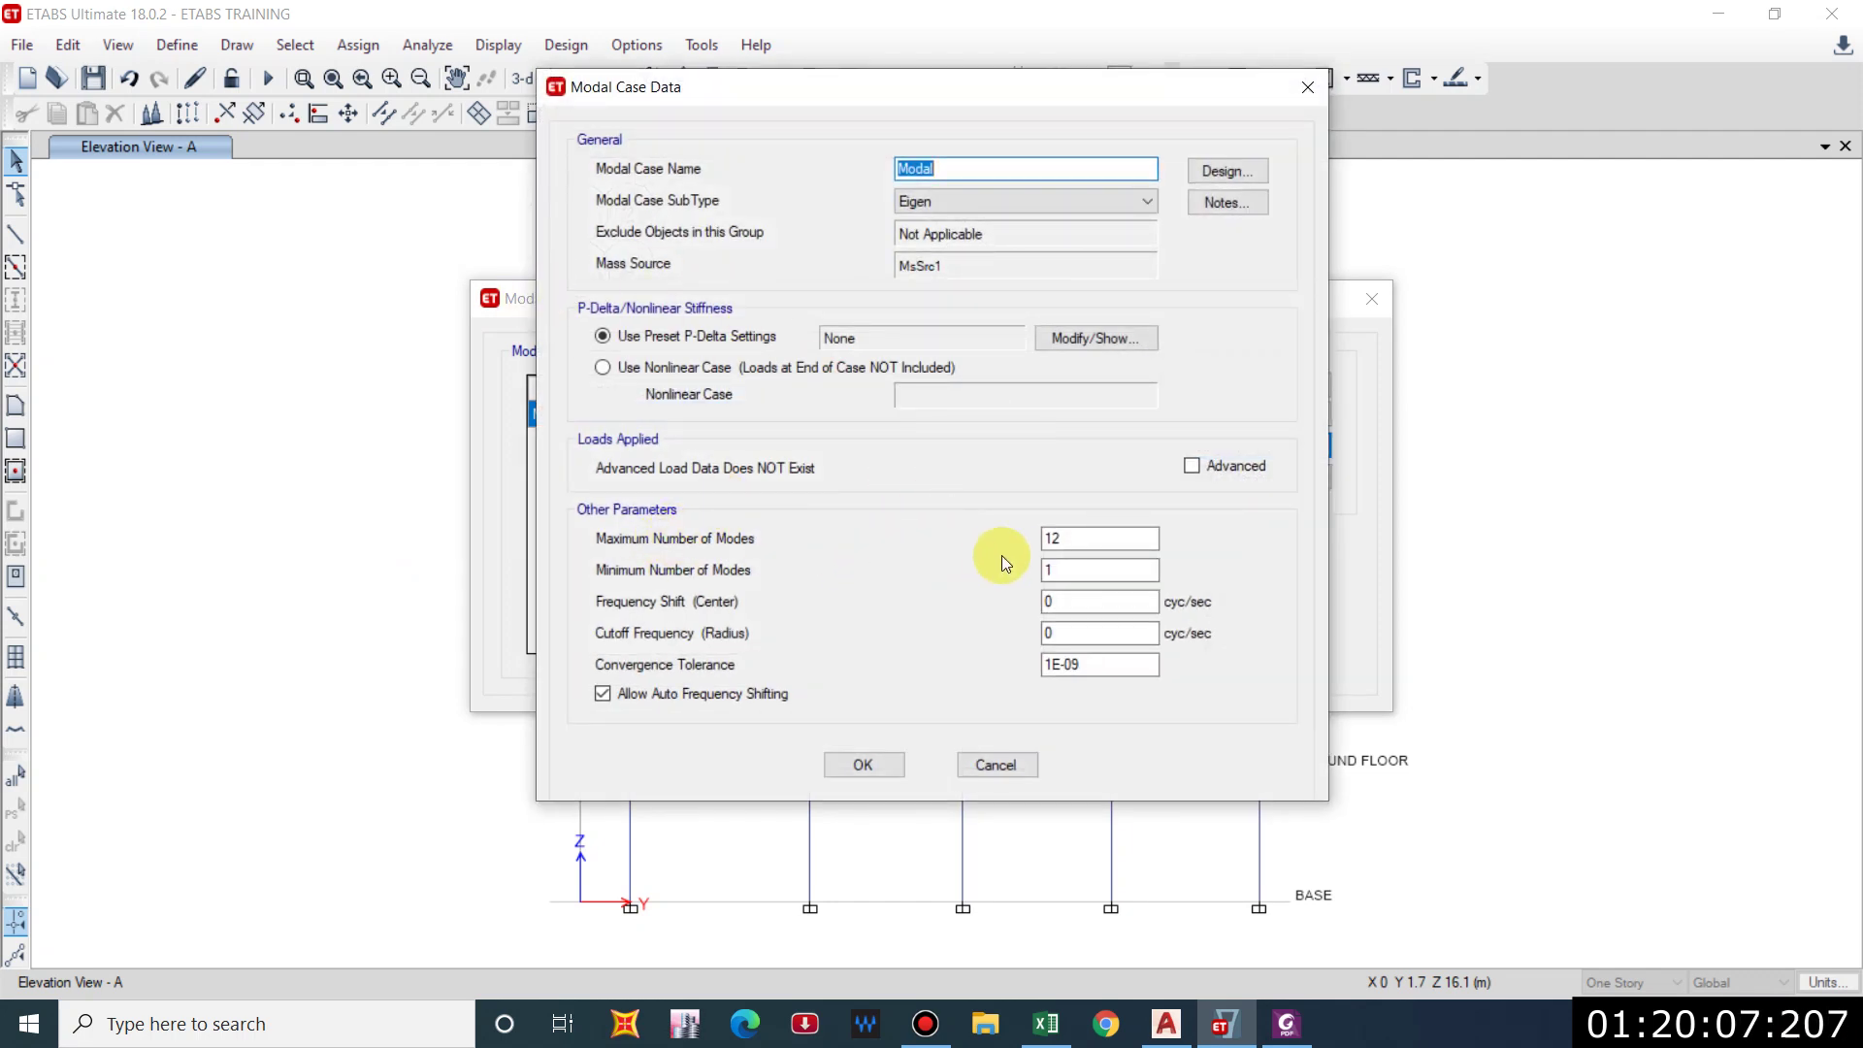
{"action": "double_click", "coordinate": [1056, 537]}
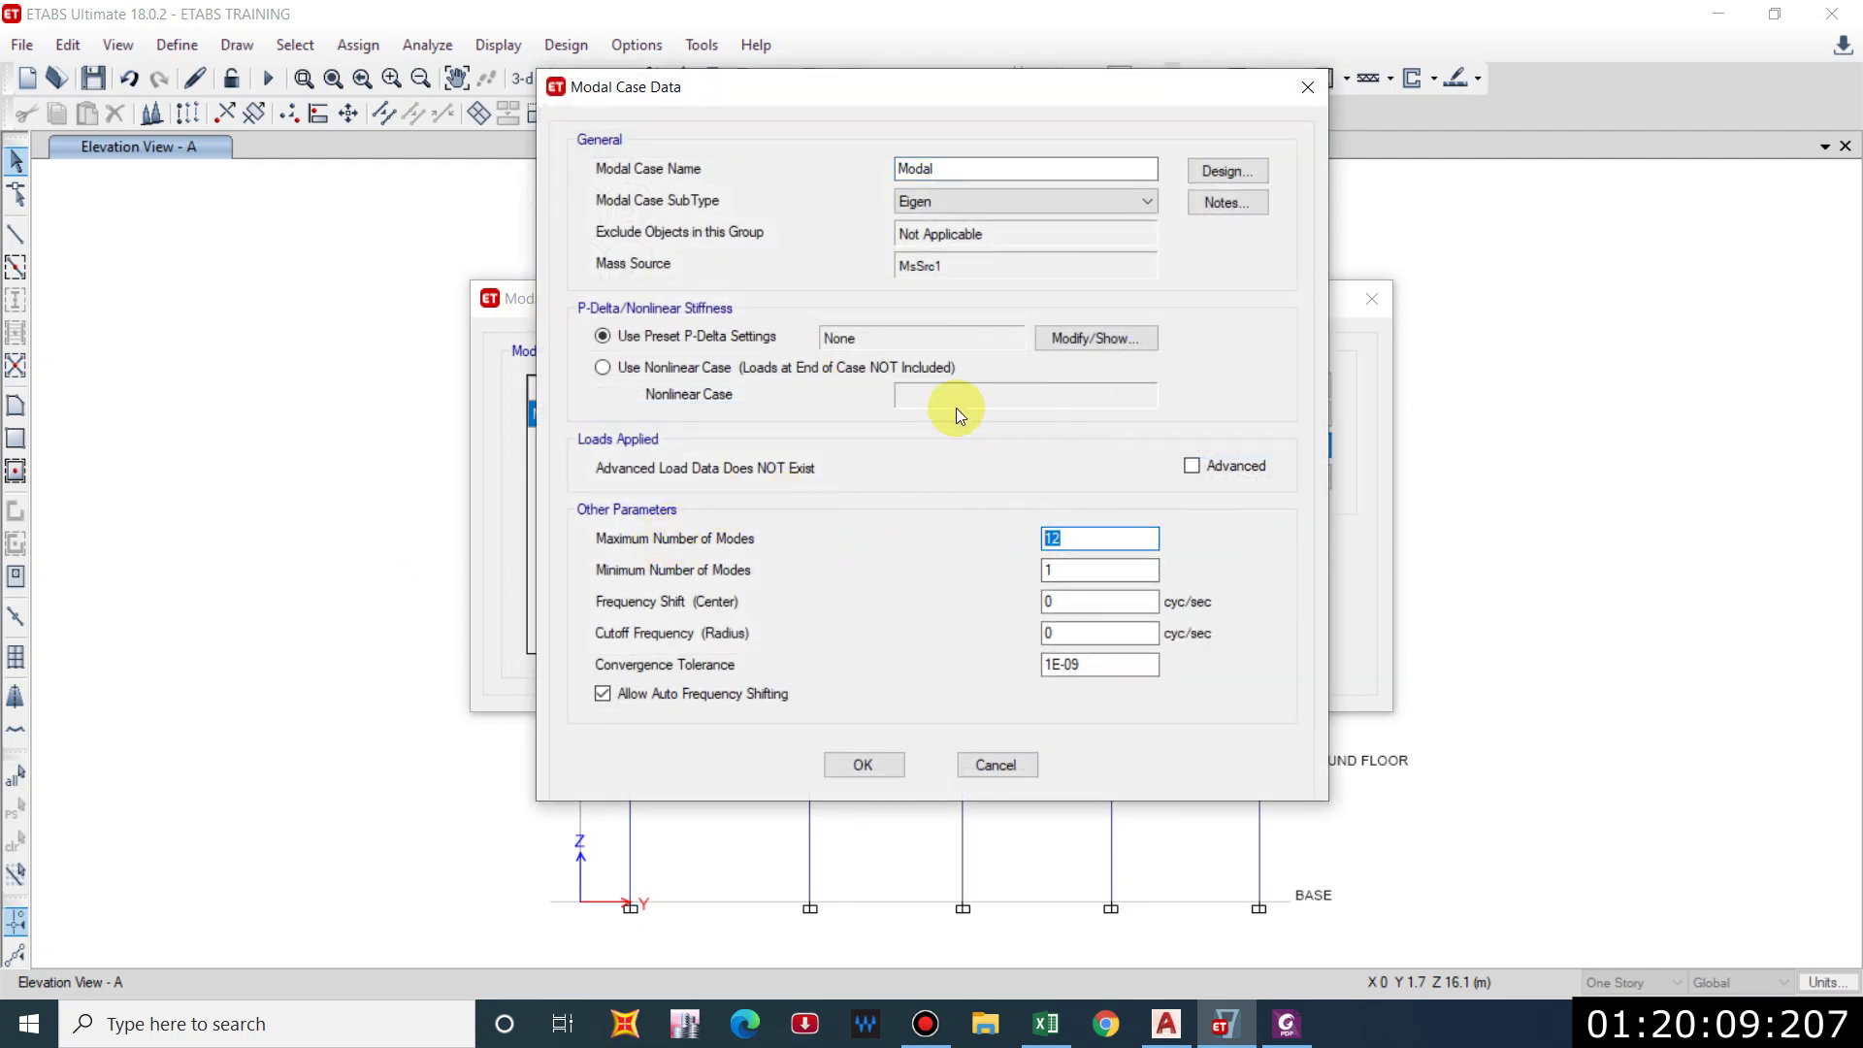
{"action": "type", "text": "20"}
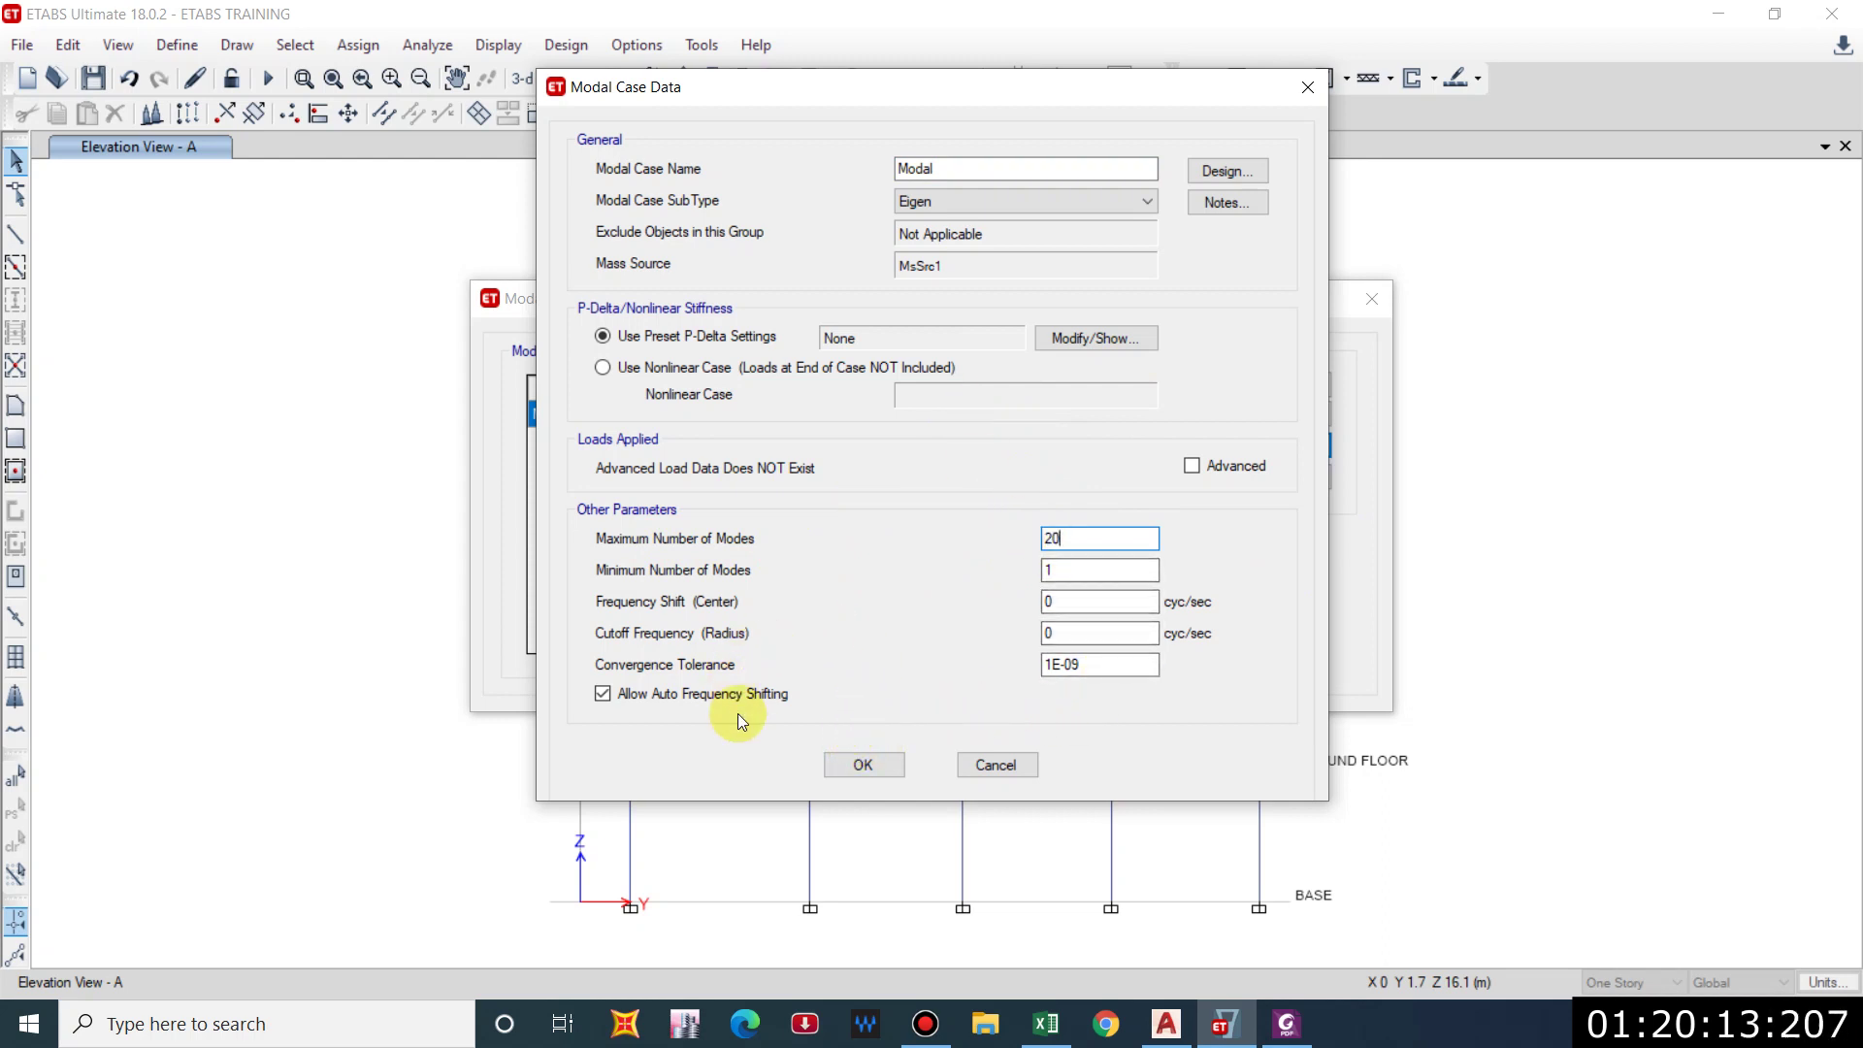
{"action": "left_click", "coordinate": [858, 767]}
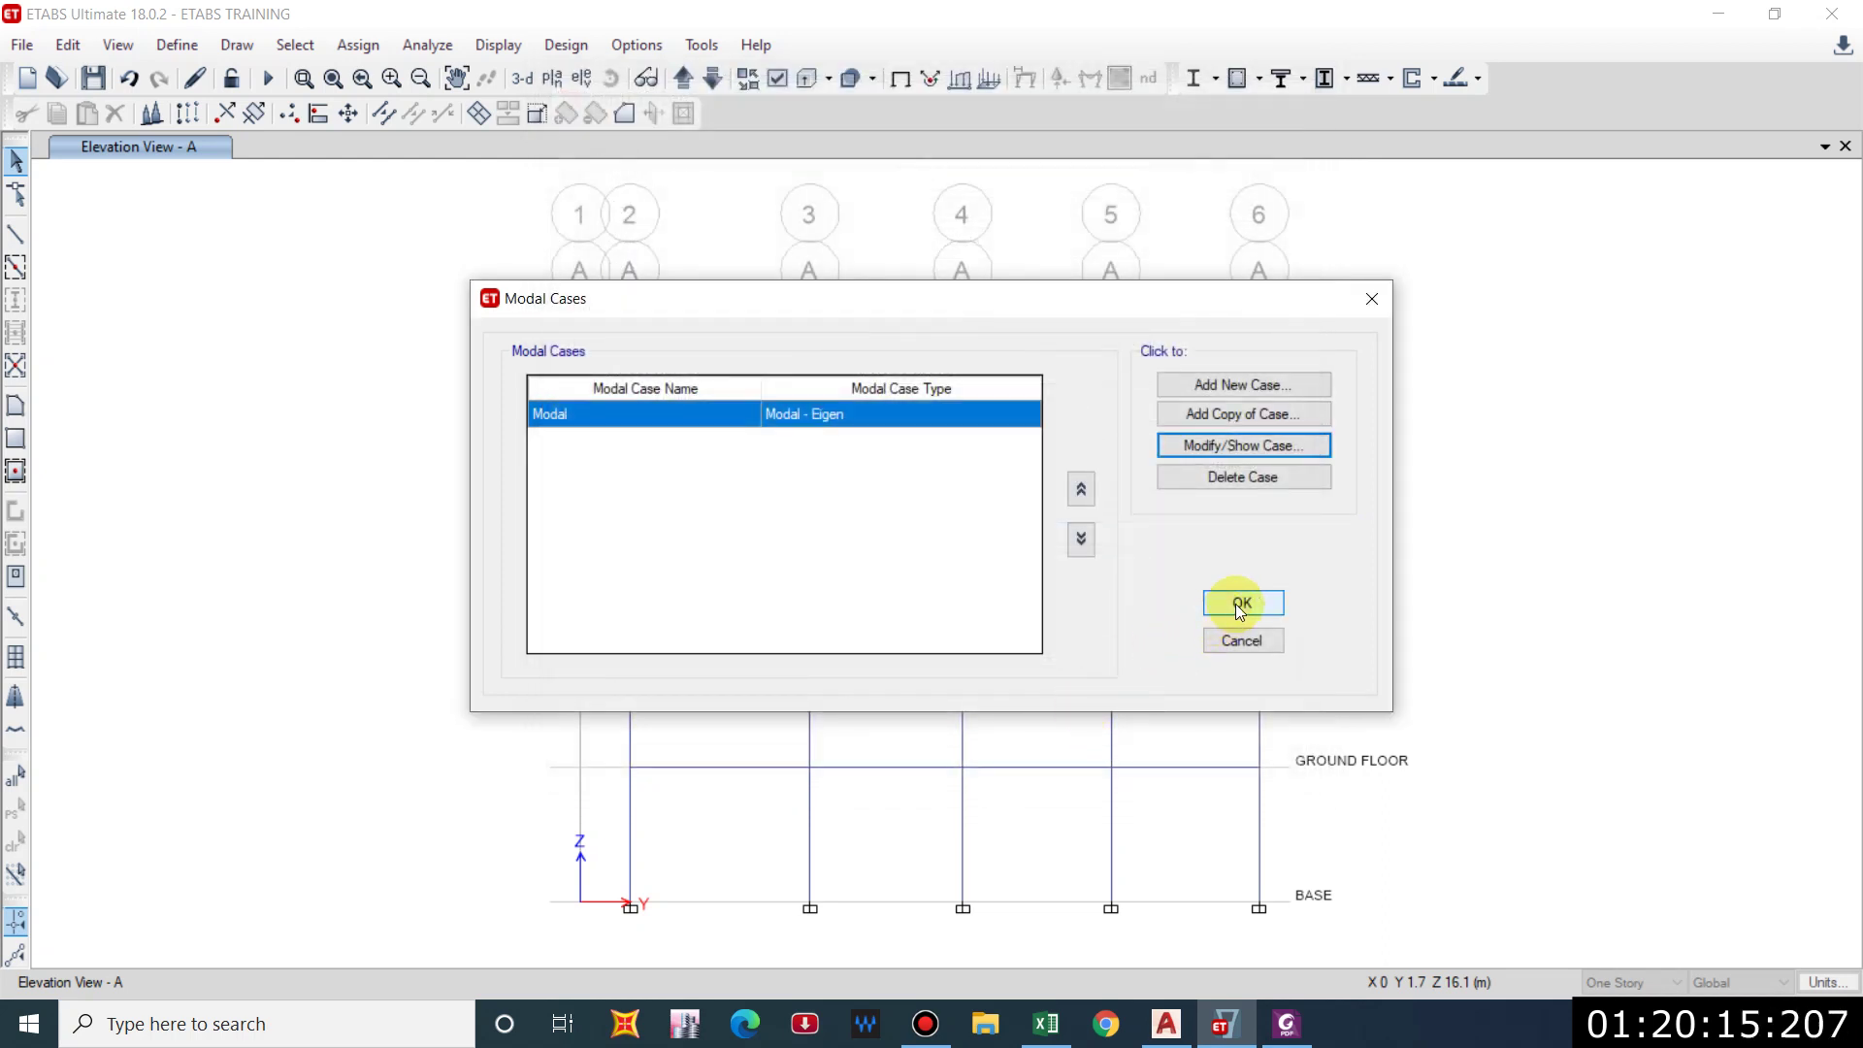
{"action": "left_click", "coordinate": [1214, 603]}
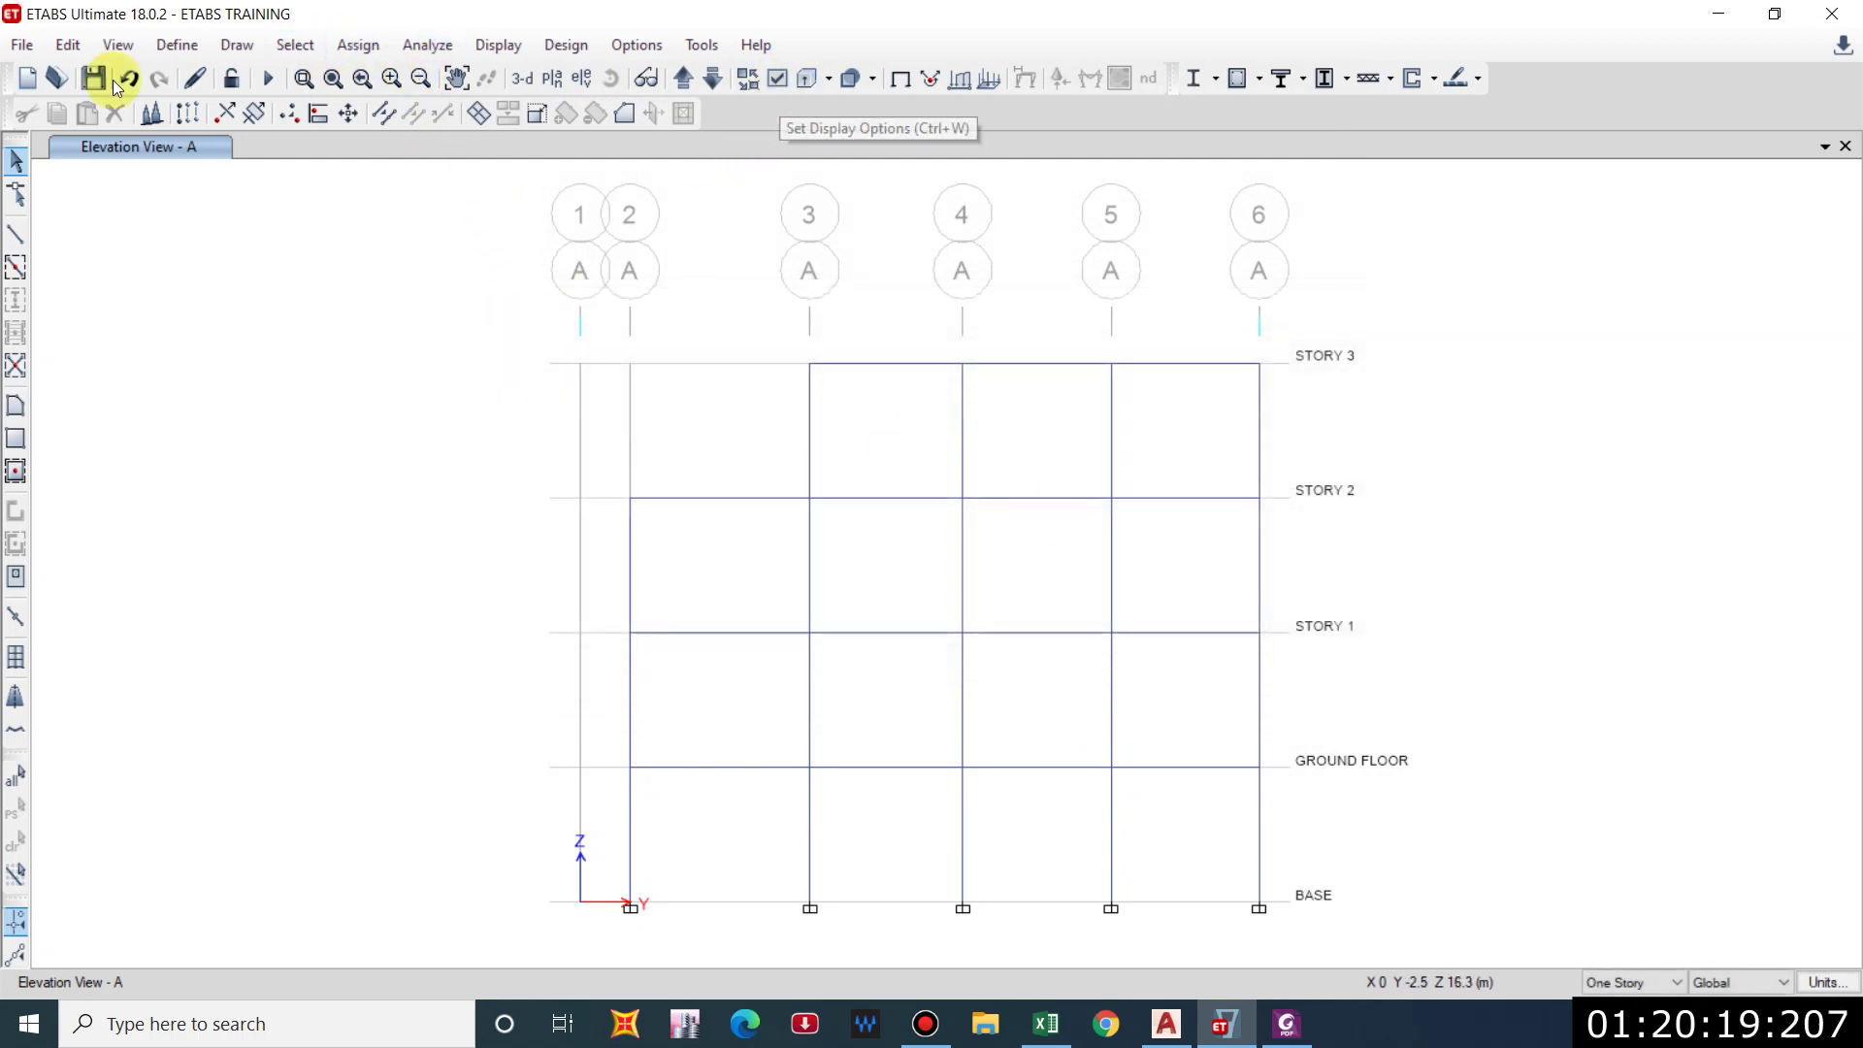
Run the analysis and display the Modal Participating Mass Ratios table to examine the mass participation of all modes.
{"action": "left_click", "coordinate": [266, 81]}
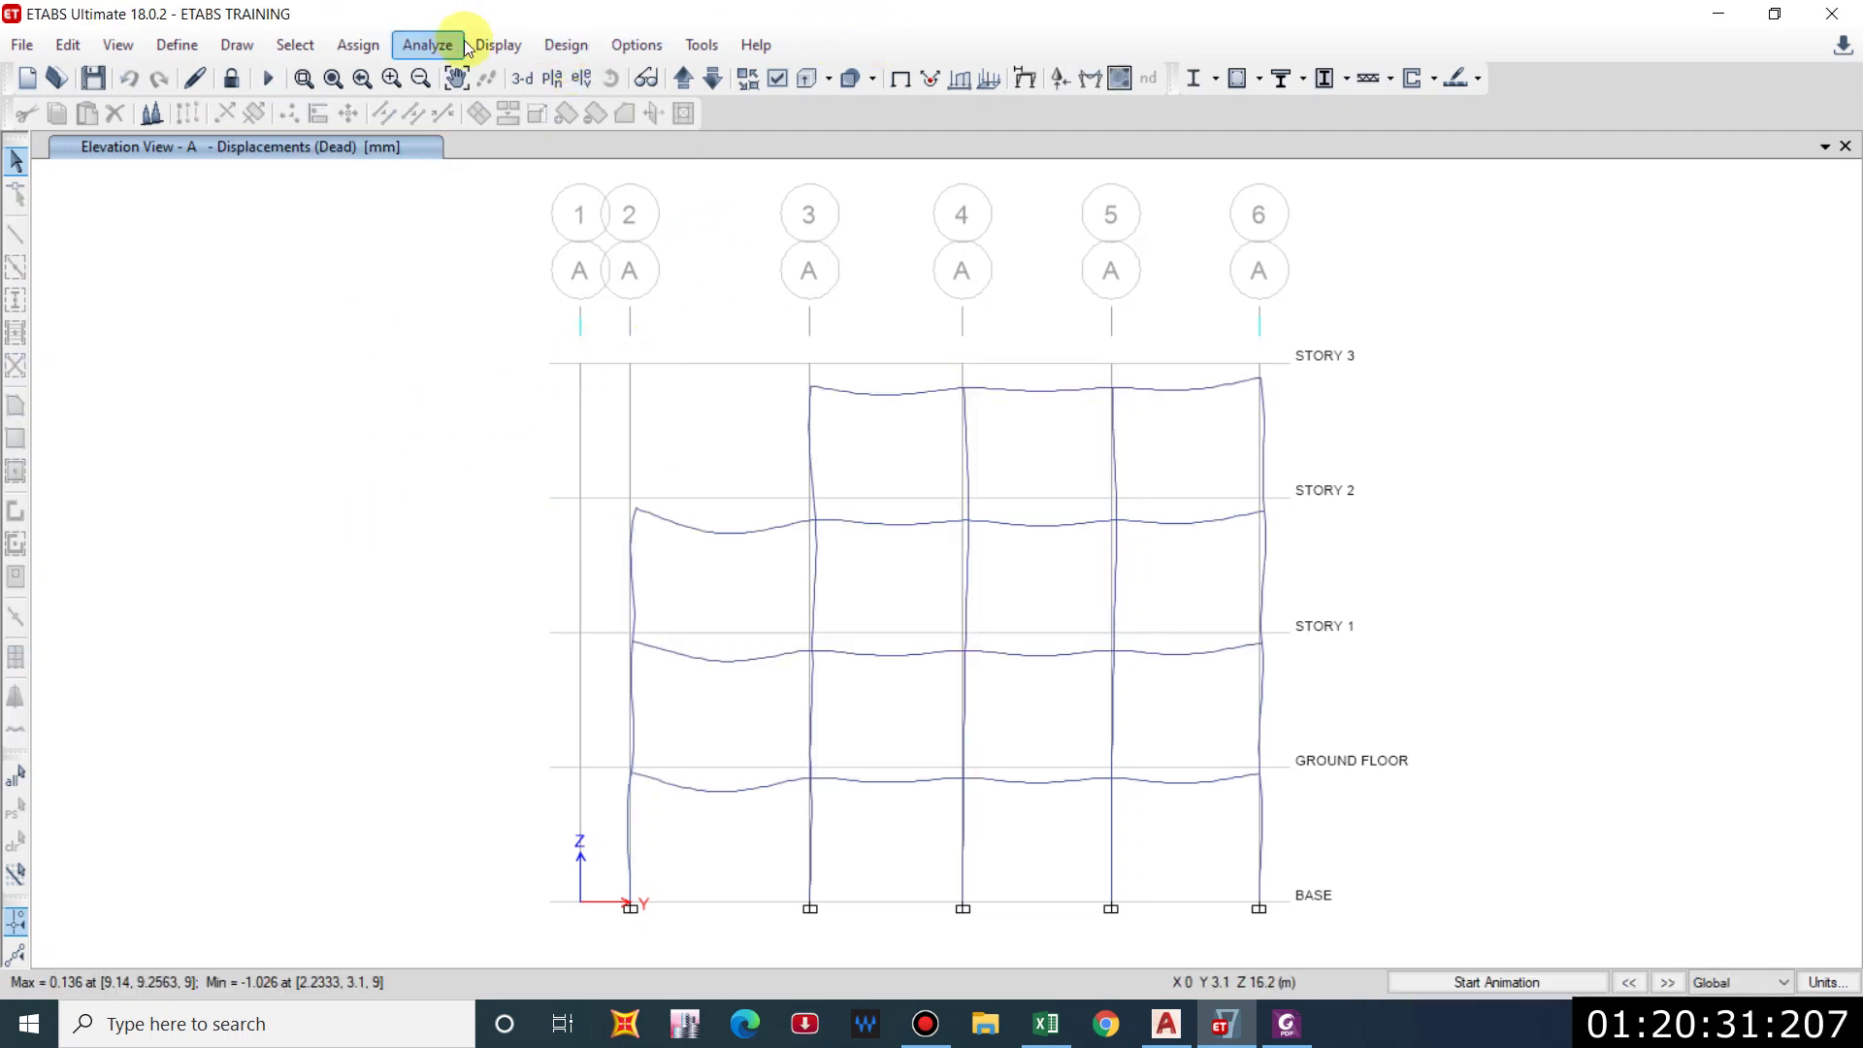
{"action": "left_click", "coordinate": [493, 45]}
{"action": "left_click", "coordinate": [544, 640]}
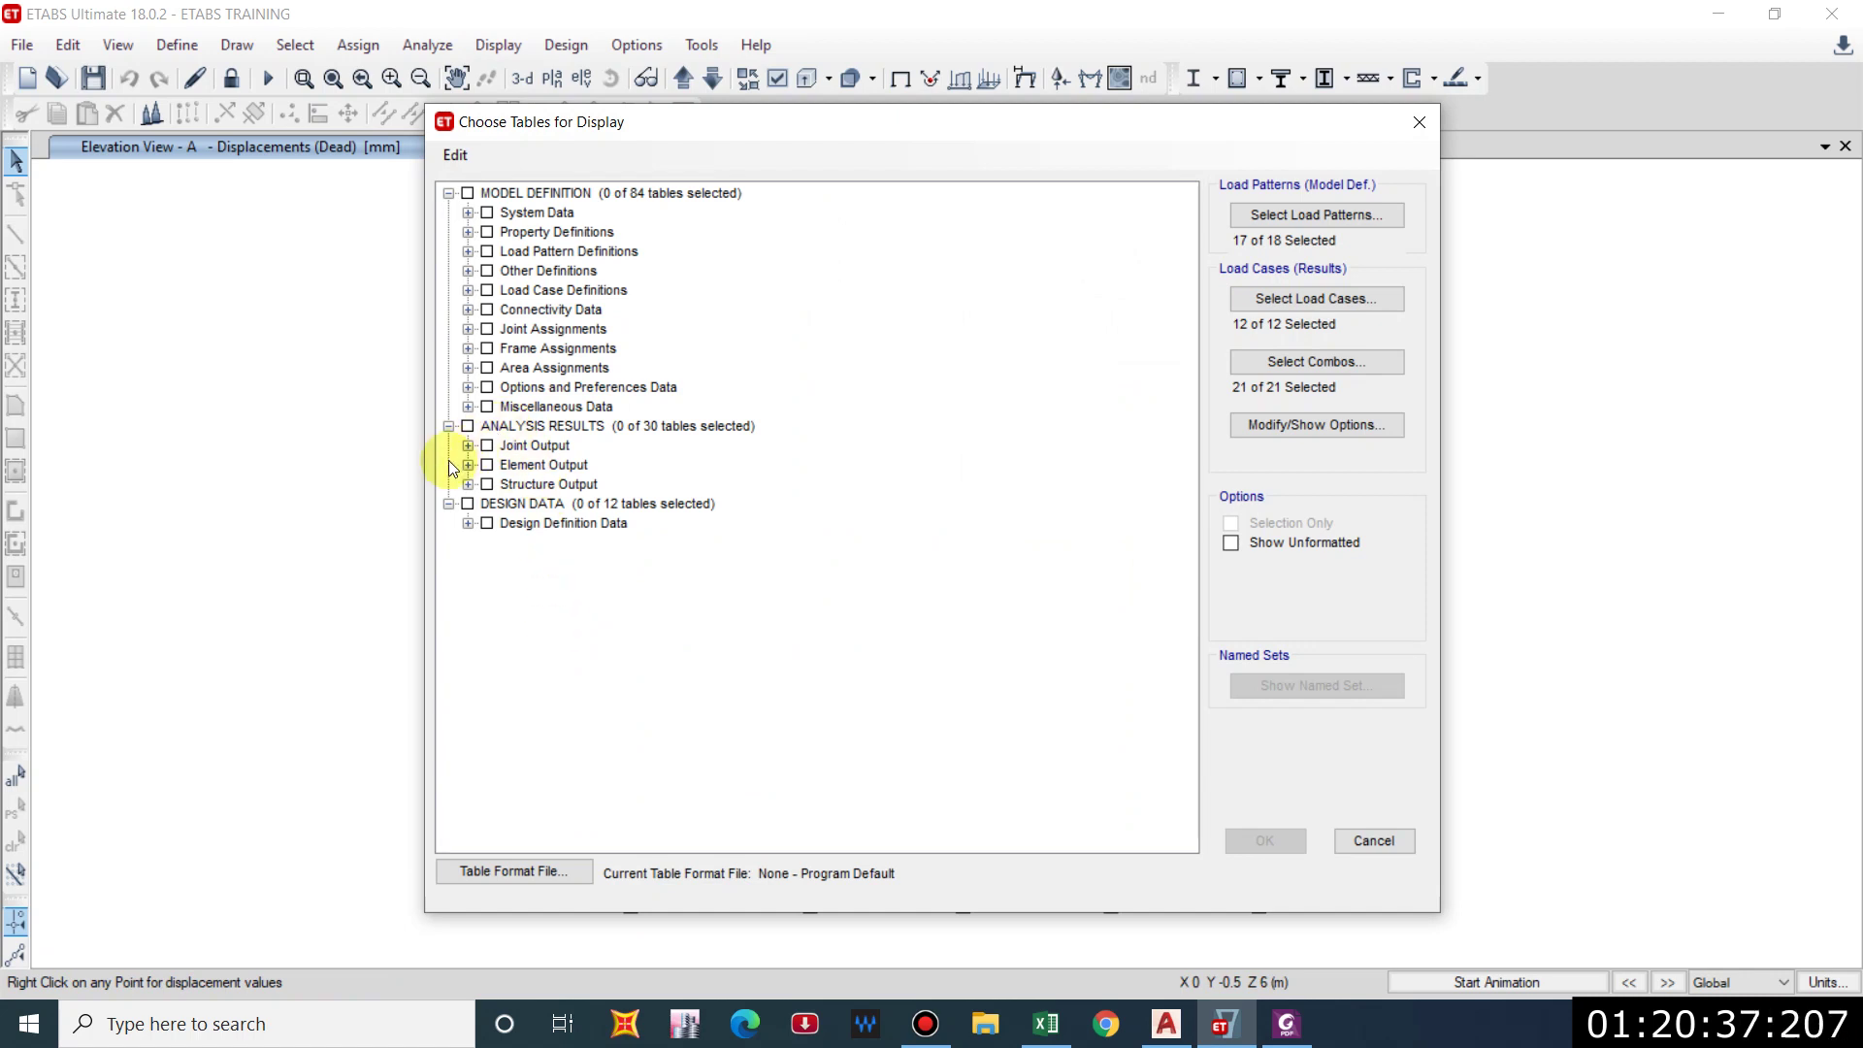
{"action": "left_click", "coordinate": [468, 484]}
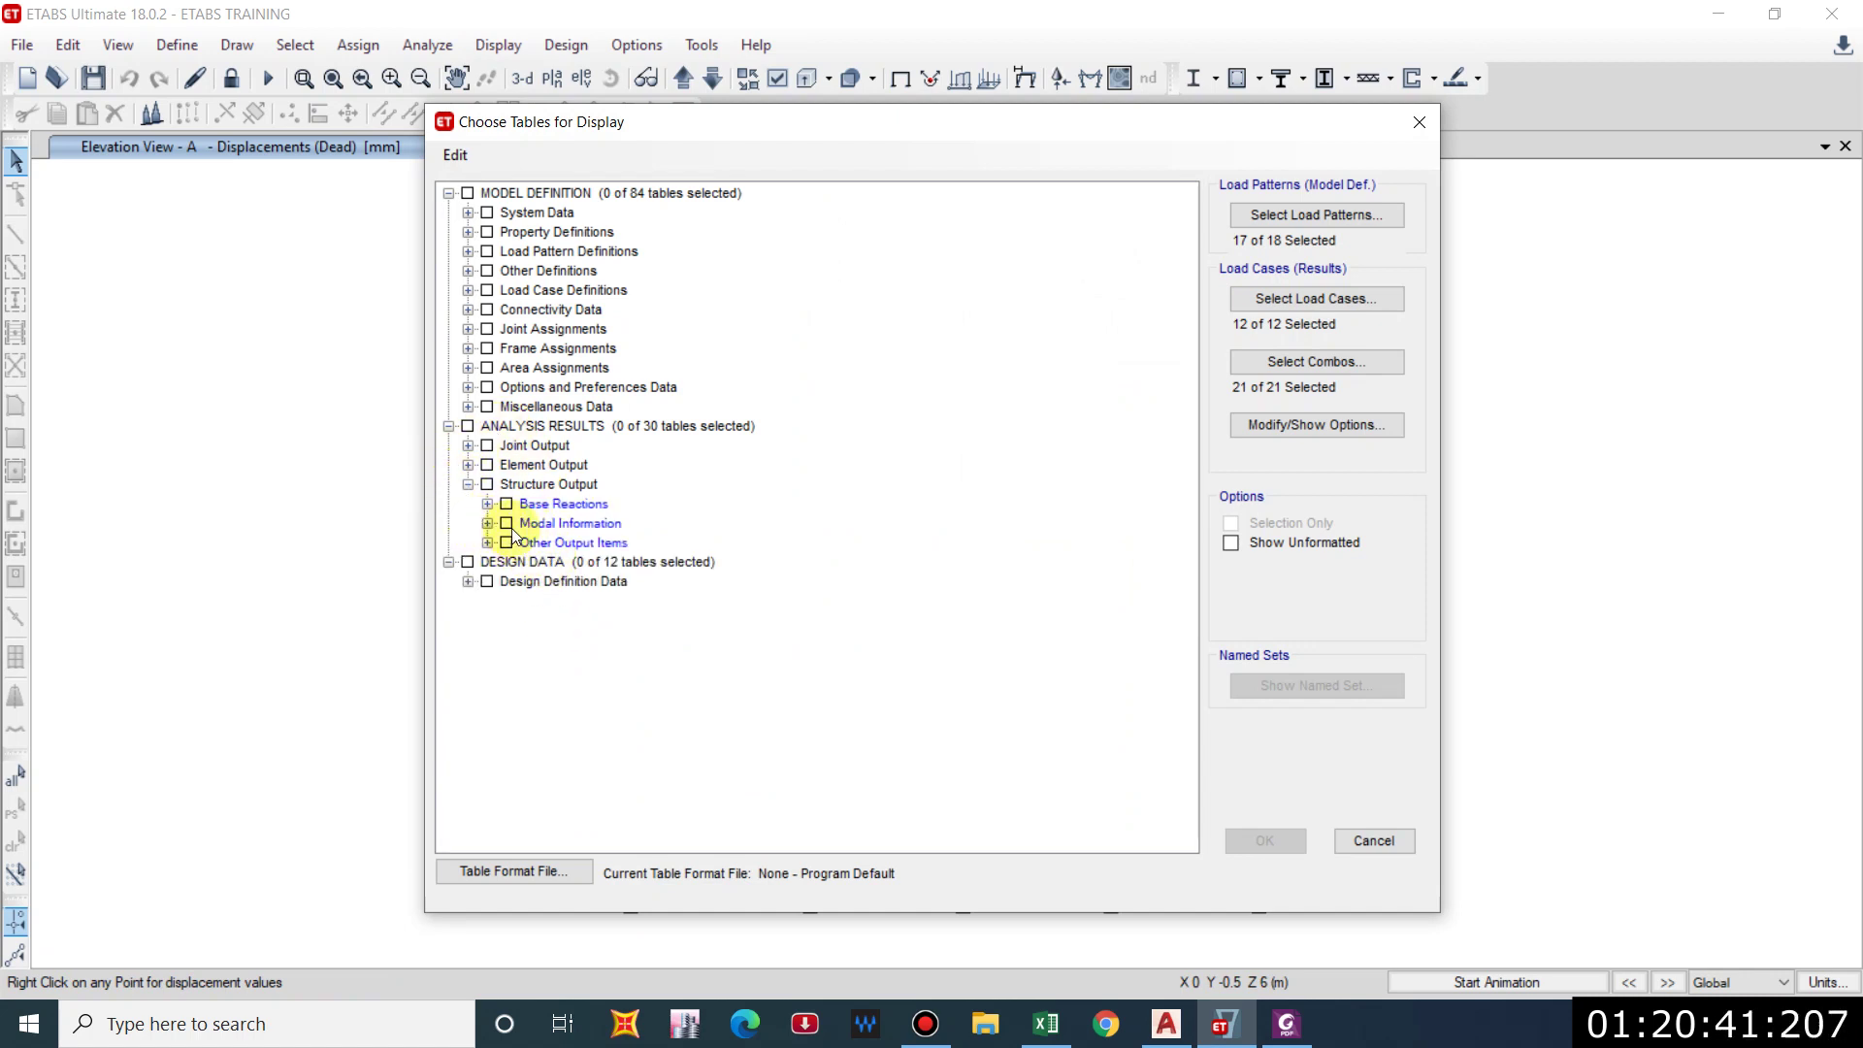
{"action": "left_click", "coordinate": [487, 523]}
{"action": "left_click", "coordinate": [525, 562]}
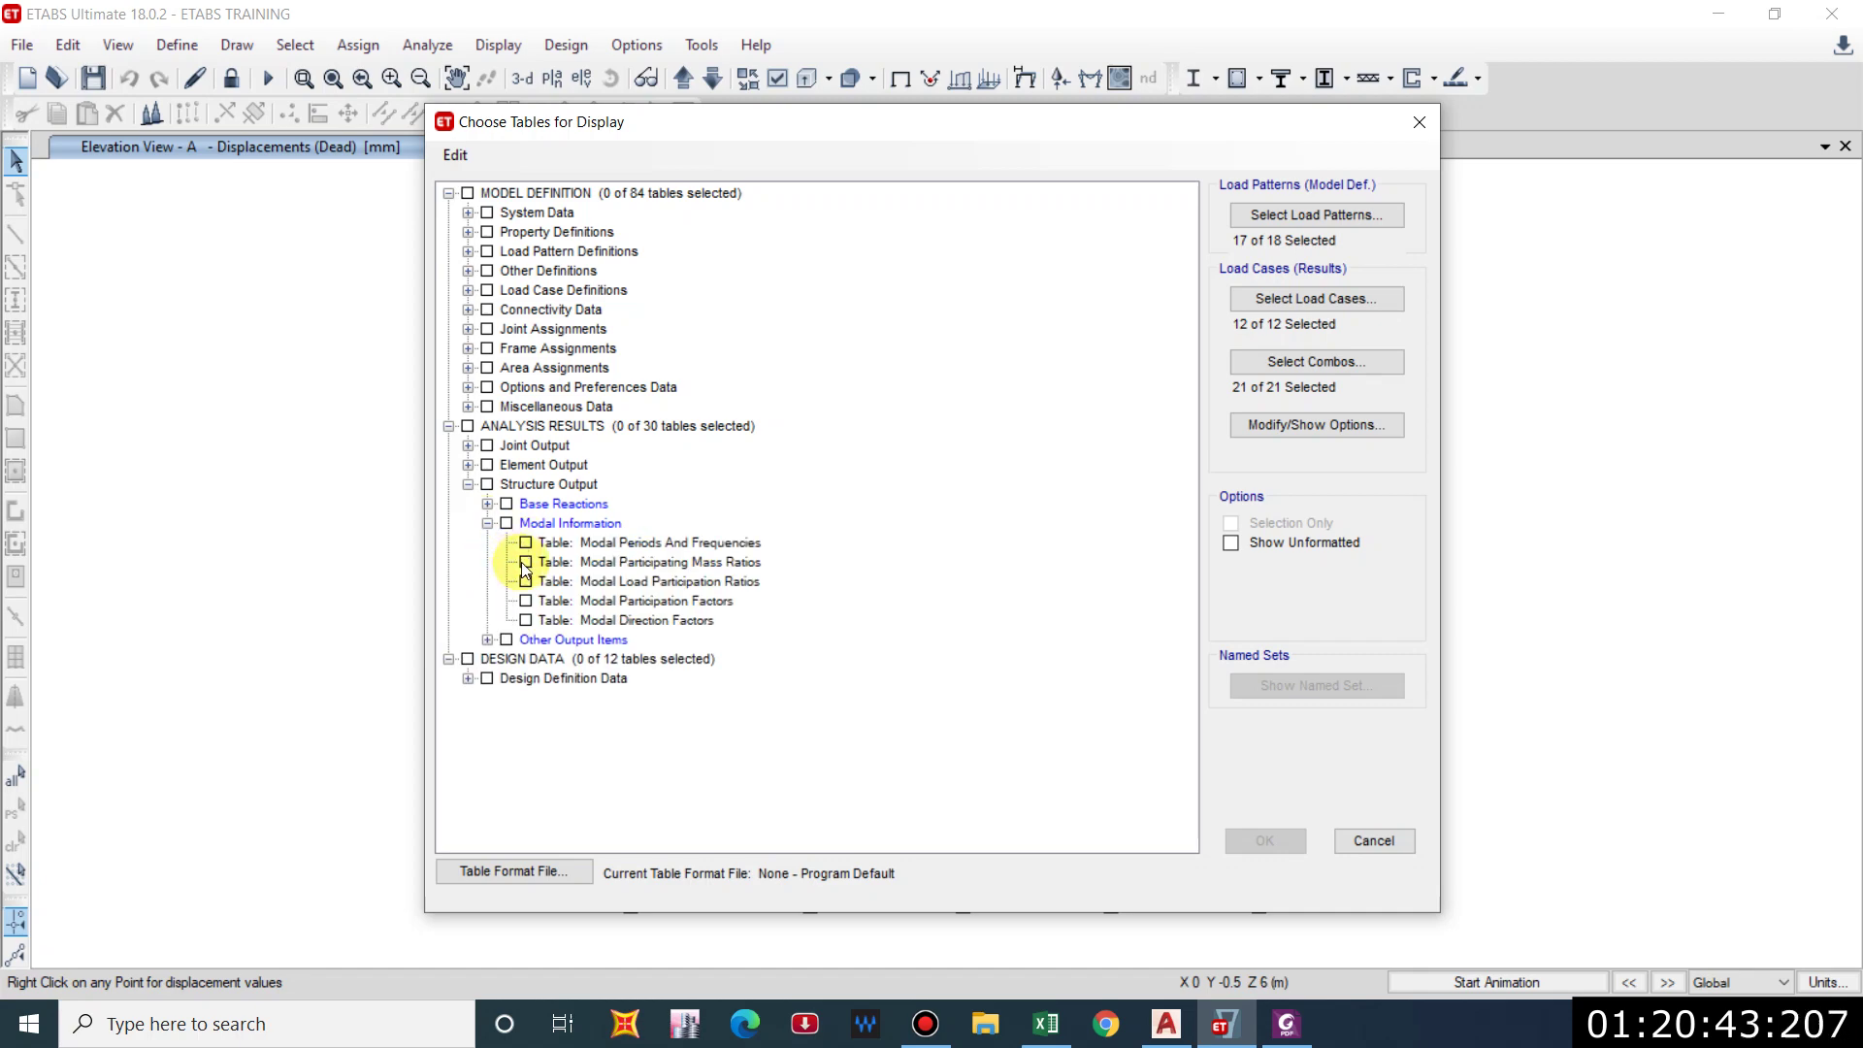
{"action": "left_click", "coordinate": [1264, 842]}
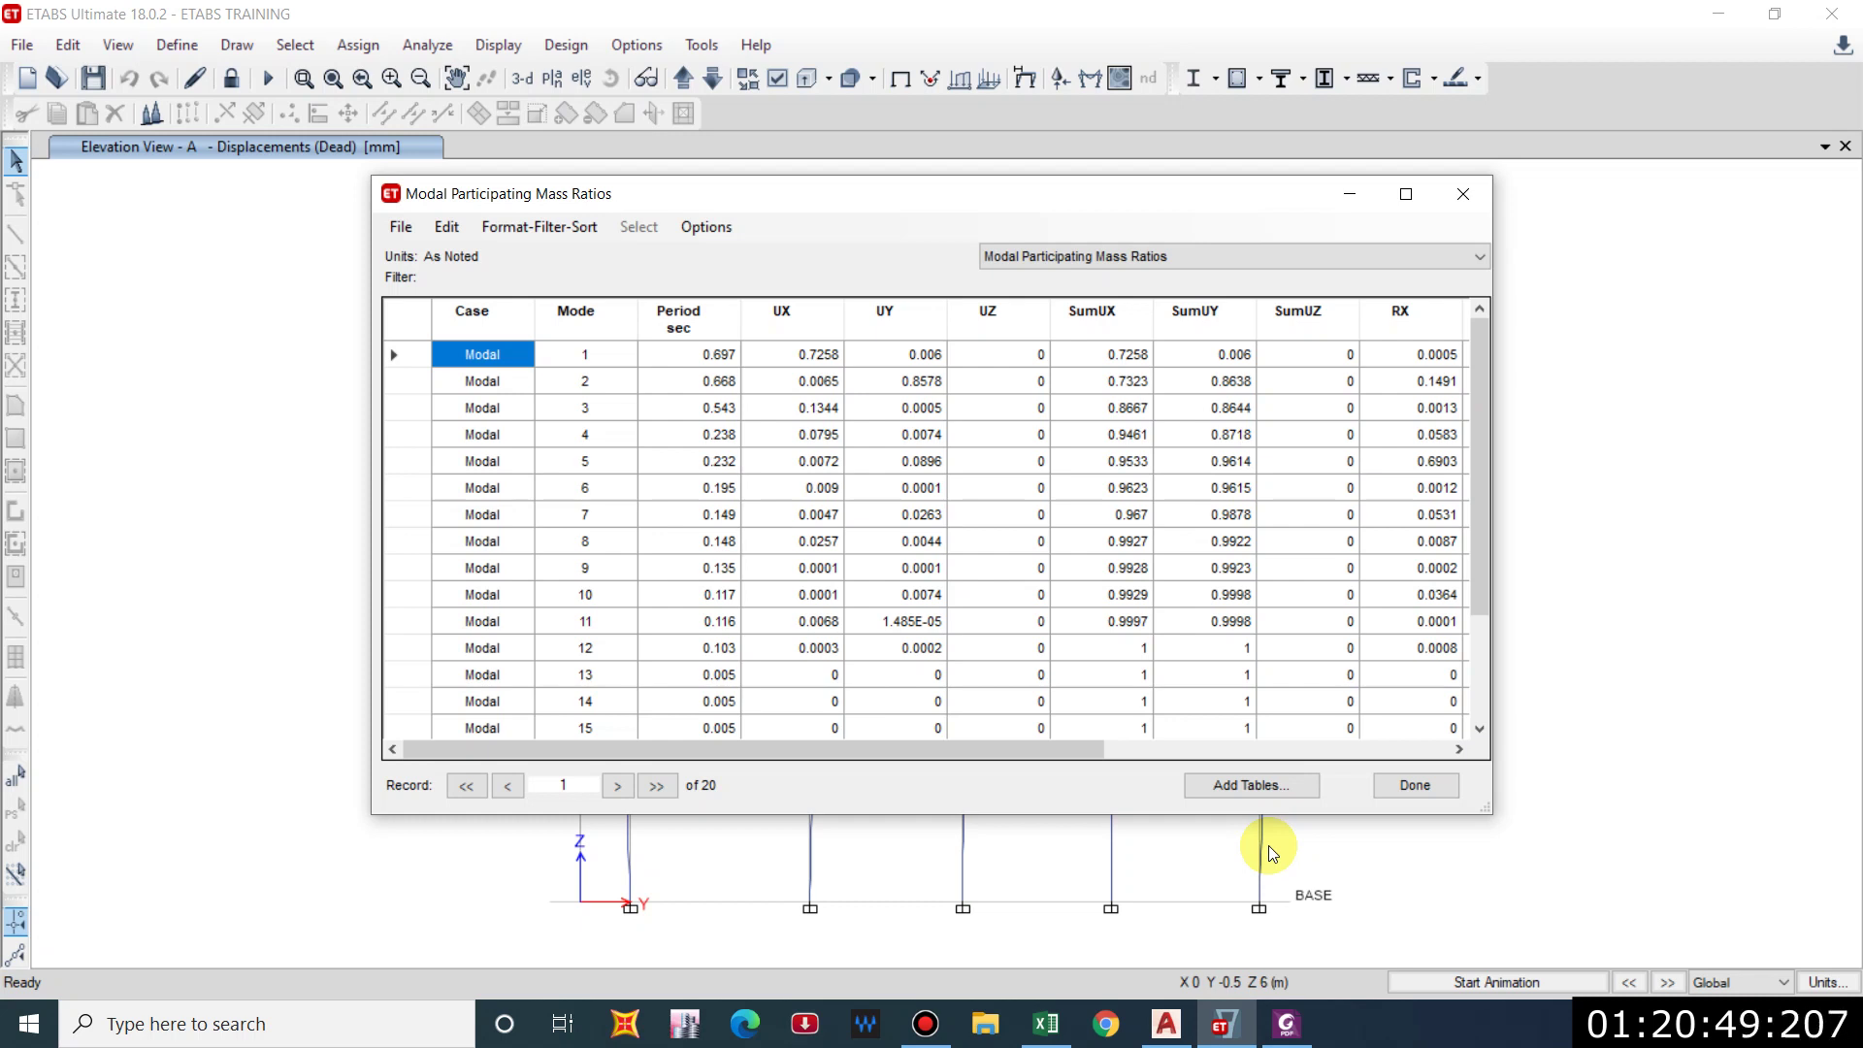
{"action": "scroll", "coordinate": [582, 679], "scroll_direction": "down", "scroll_amount": 2}
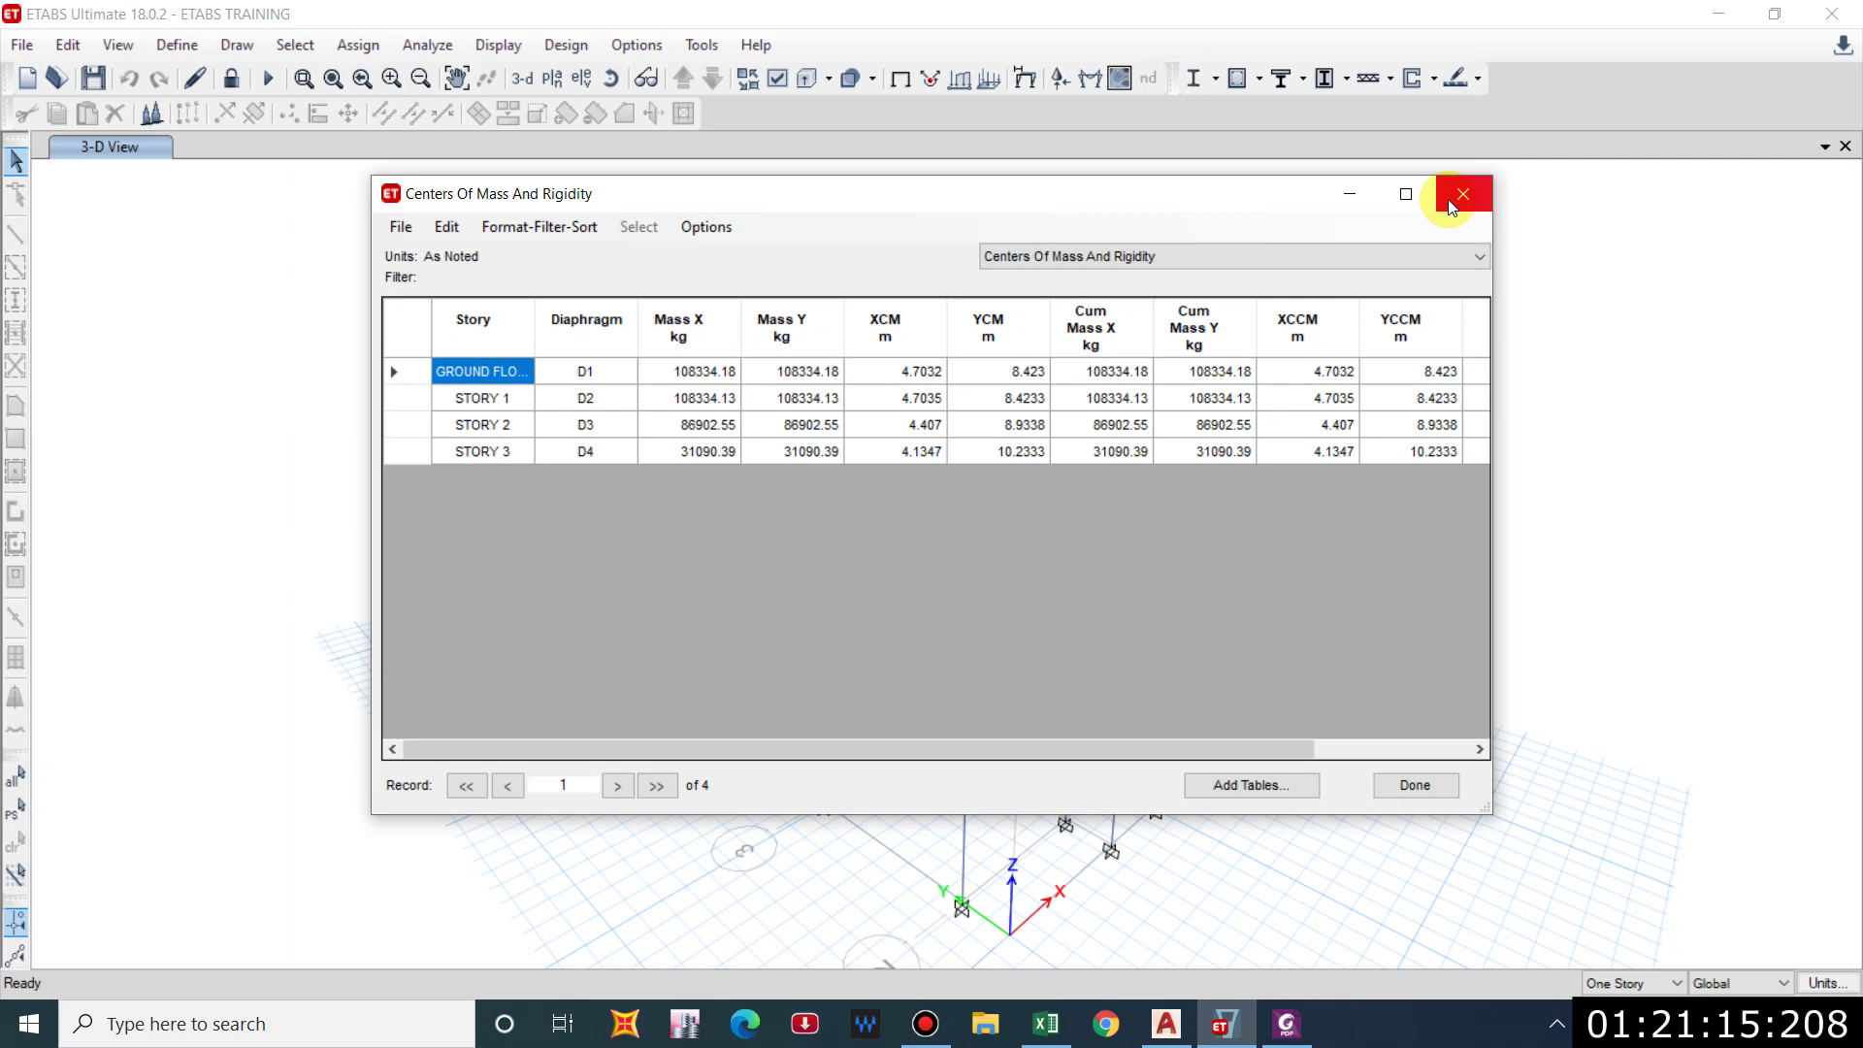
Close the Centers Of Mass And Rigidity table and run the concrete frame design check on the whole model.
{"action": "left_click", "coordinate": [1460, 196]}
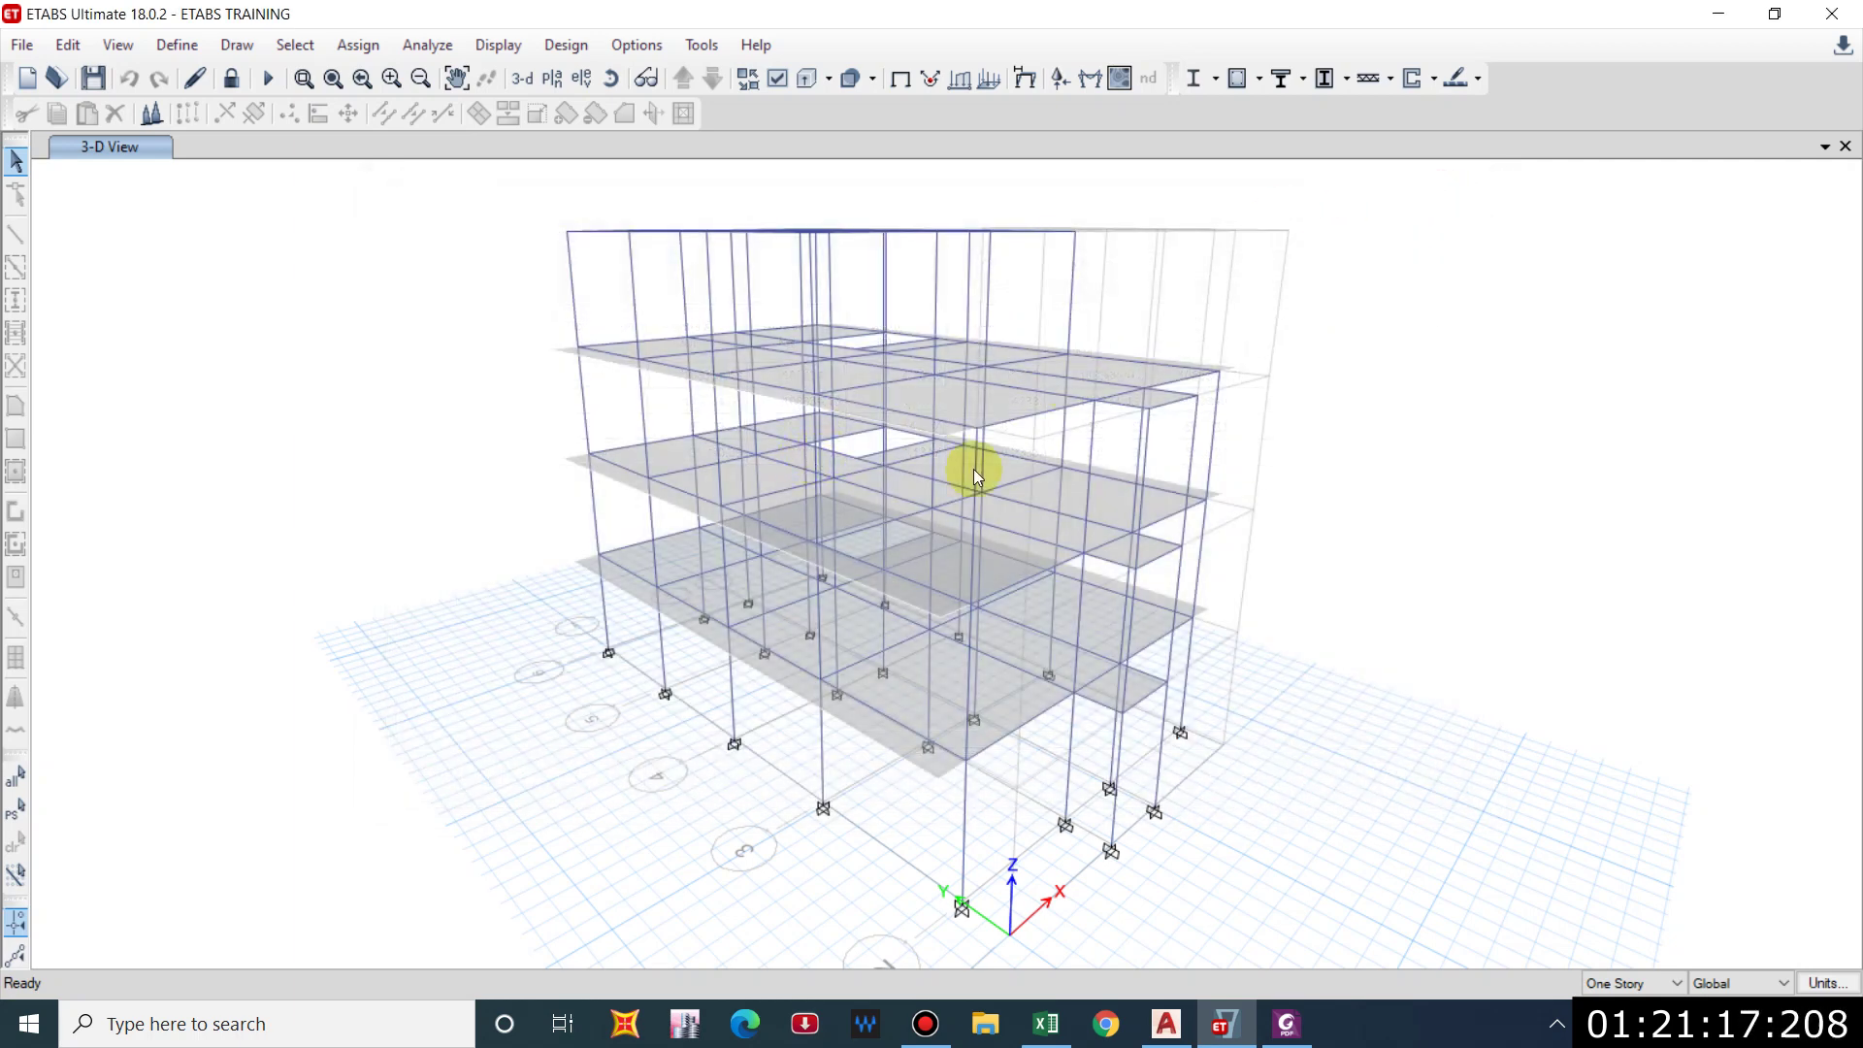
{"action": "left_click", "coordinate": [562, 46]}
{"action": "mouse_move", "coordinate": [646, 113]}
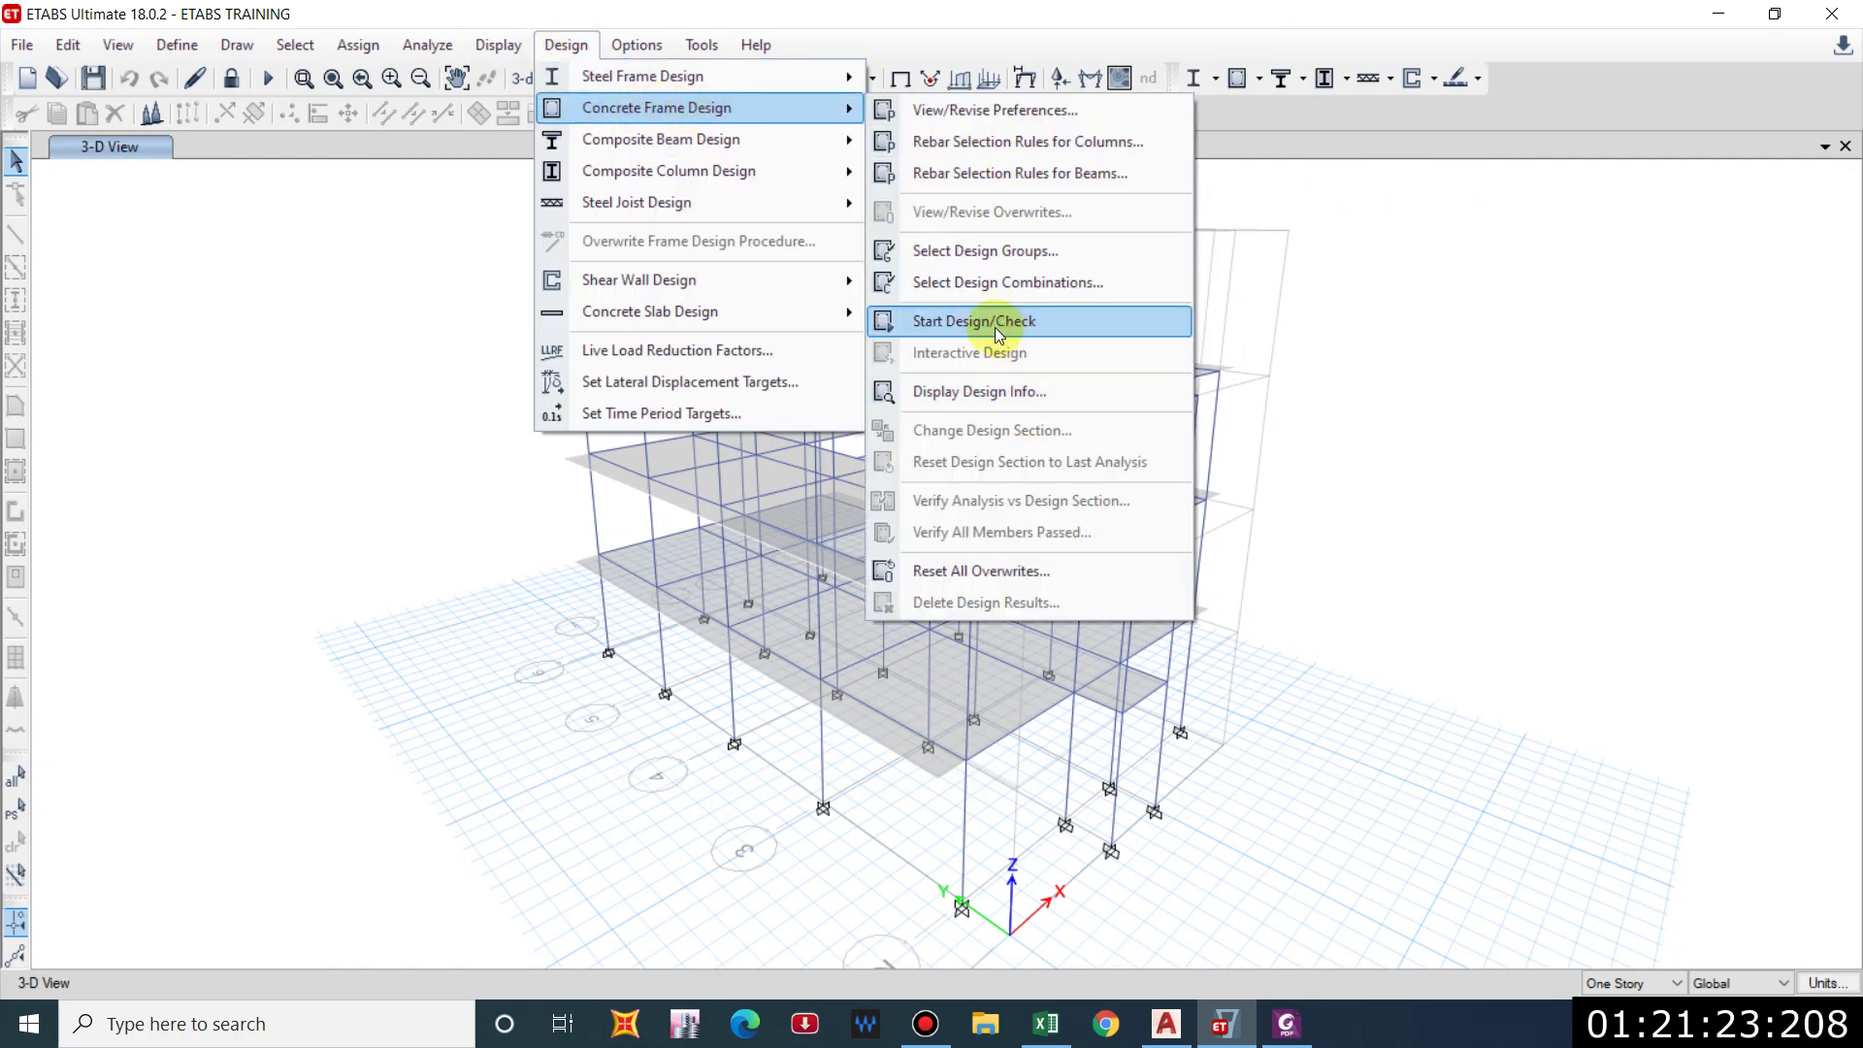
{"action": "left_click", "coordinate": [1494, 367]}
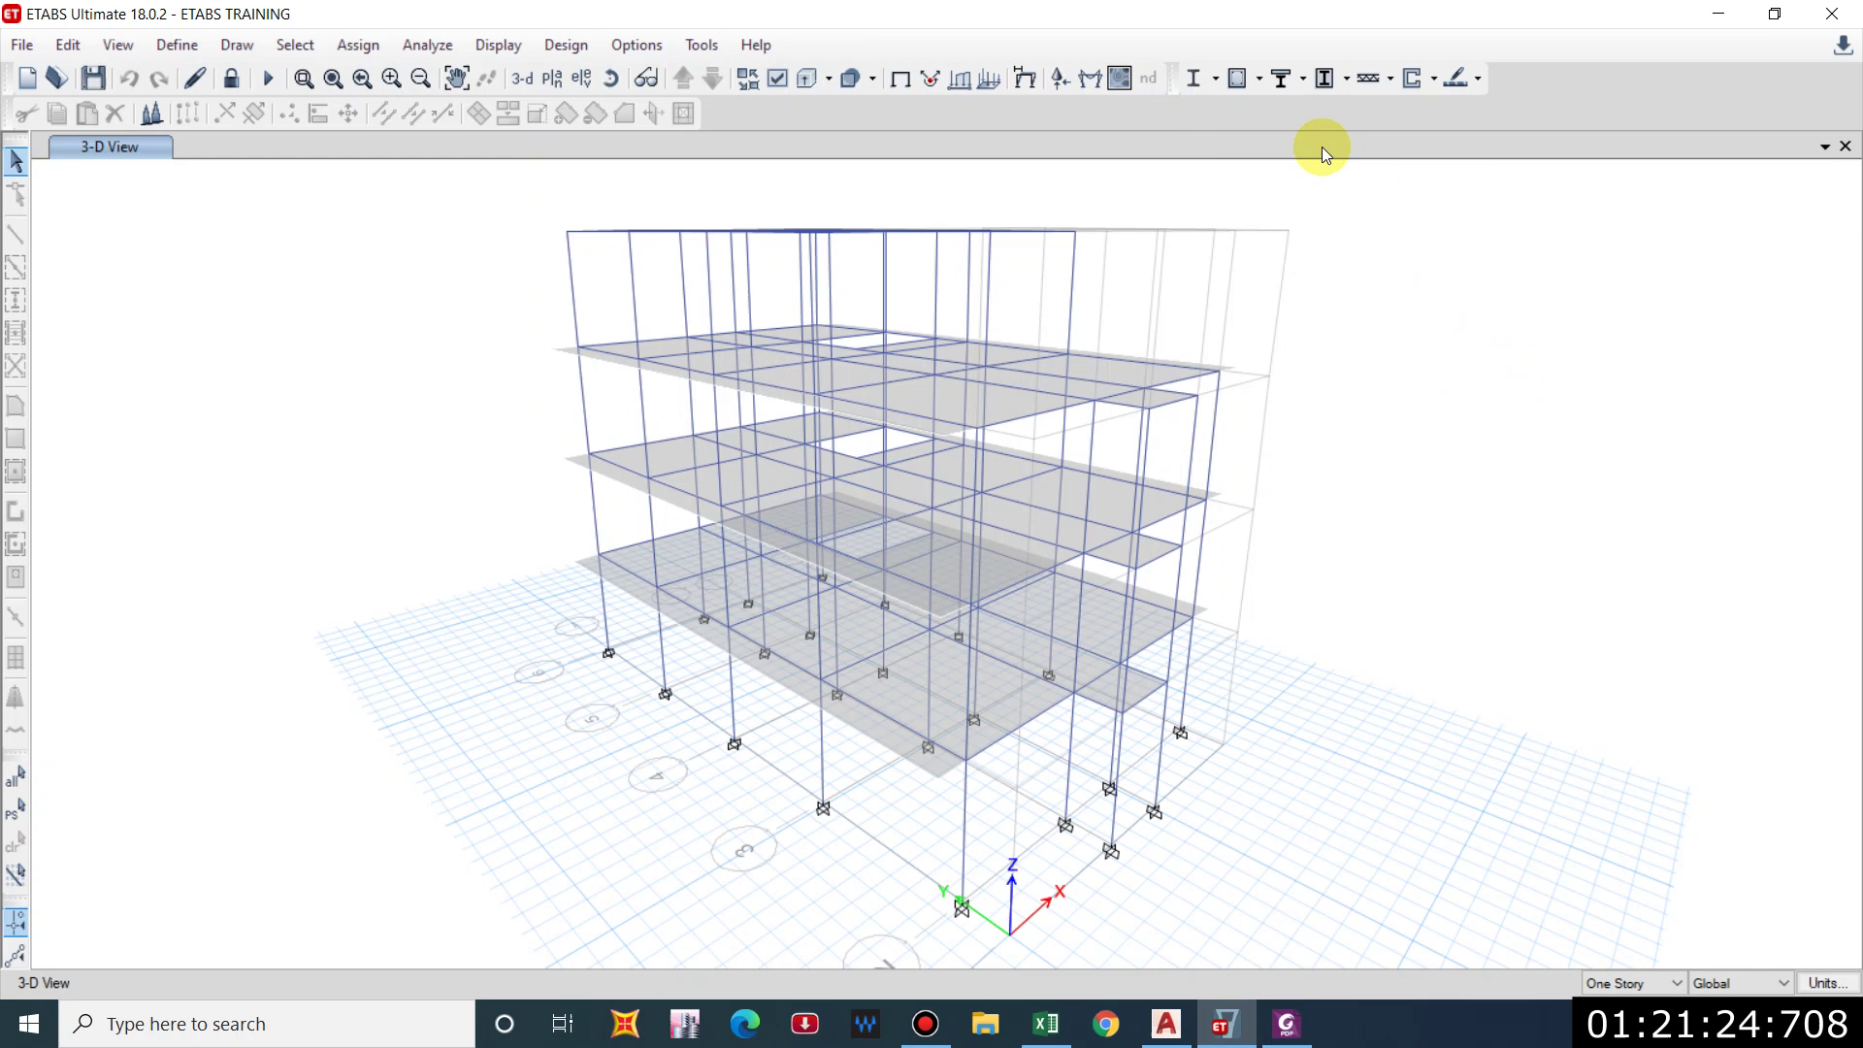
{"action": "left_click", "coordinate": [1232, 81]}
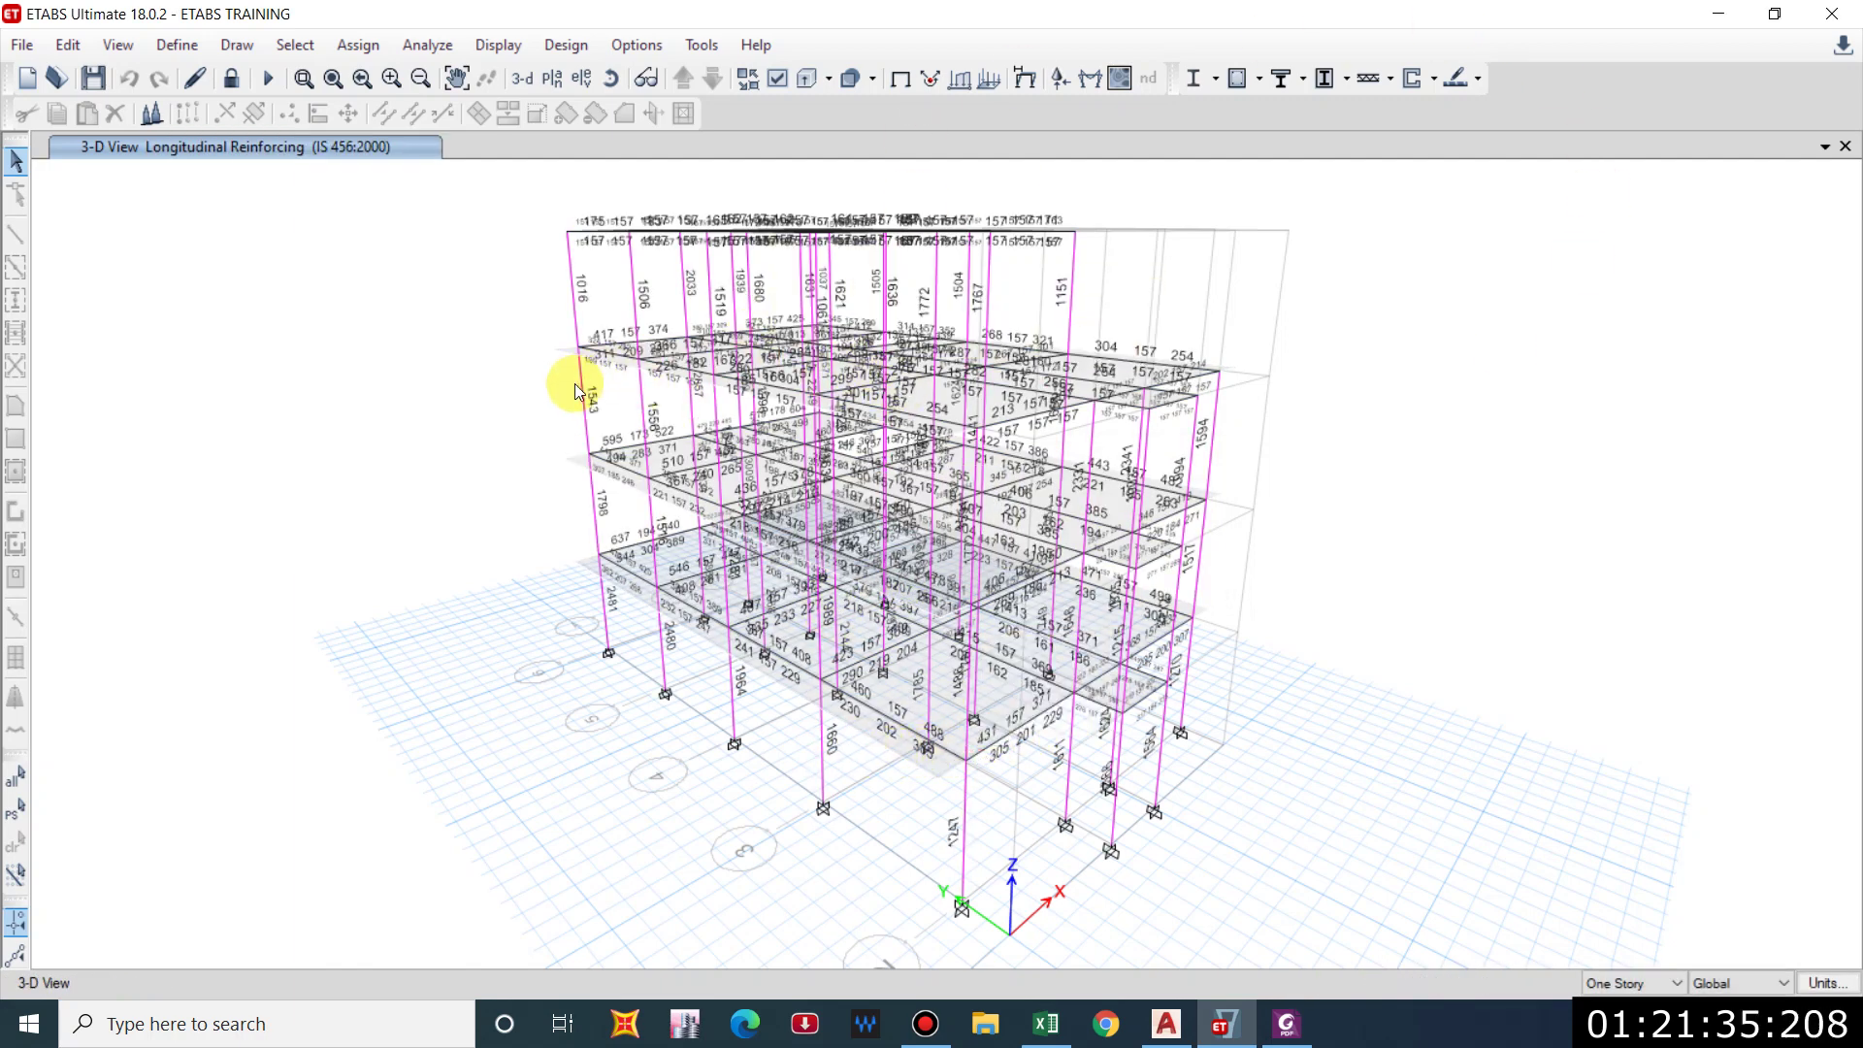
{"action": "scroll", "coordinate": [702, 299], "scroll_direction": "up", "scroll_amount": 5}
{"action": "scroll", "coordinate": [427, 294], "scroll_direction": "down", "scroll_amount": 5}
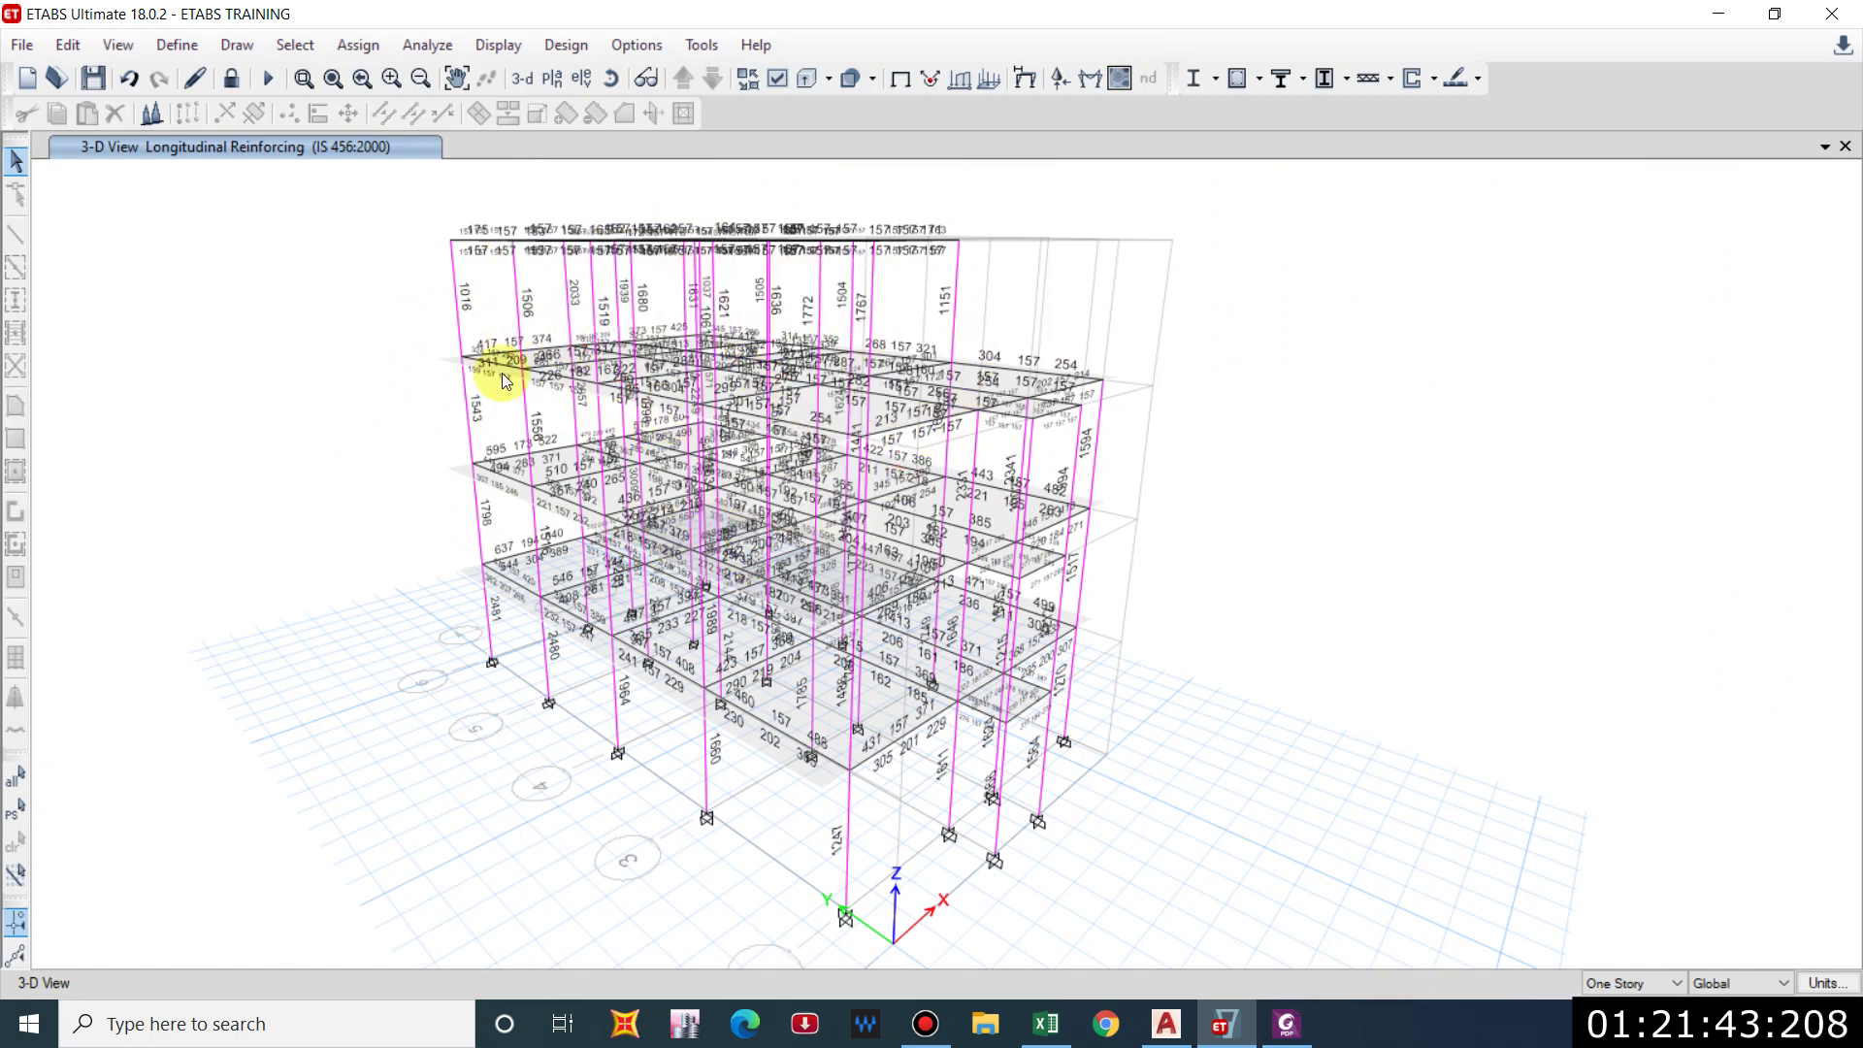
Verify whether all concrete frame members pass the design check and dismiss the report.
{"action": "left_click", "coordinate": [1256, 83]}
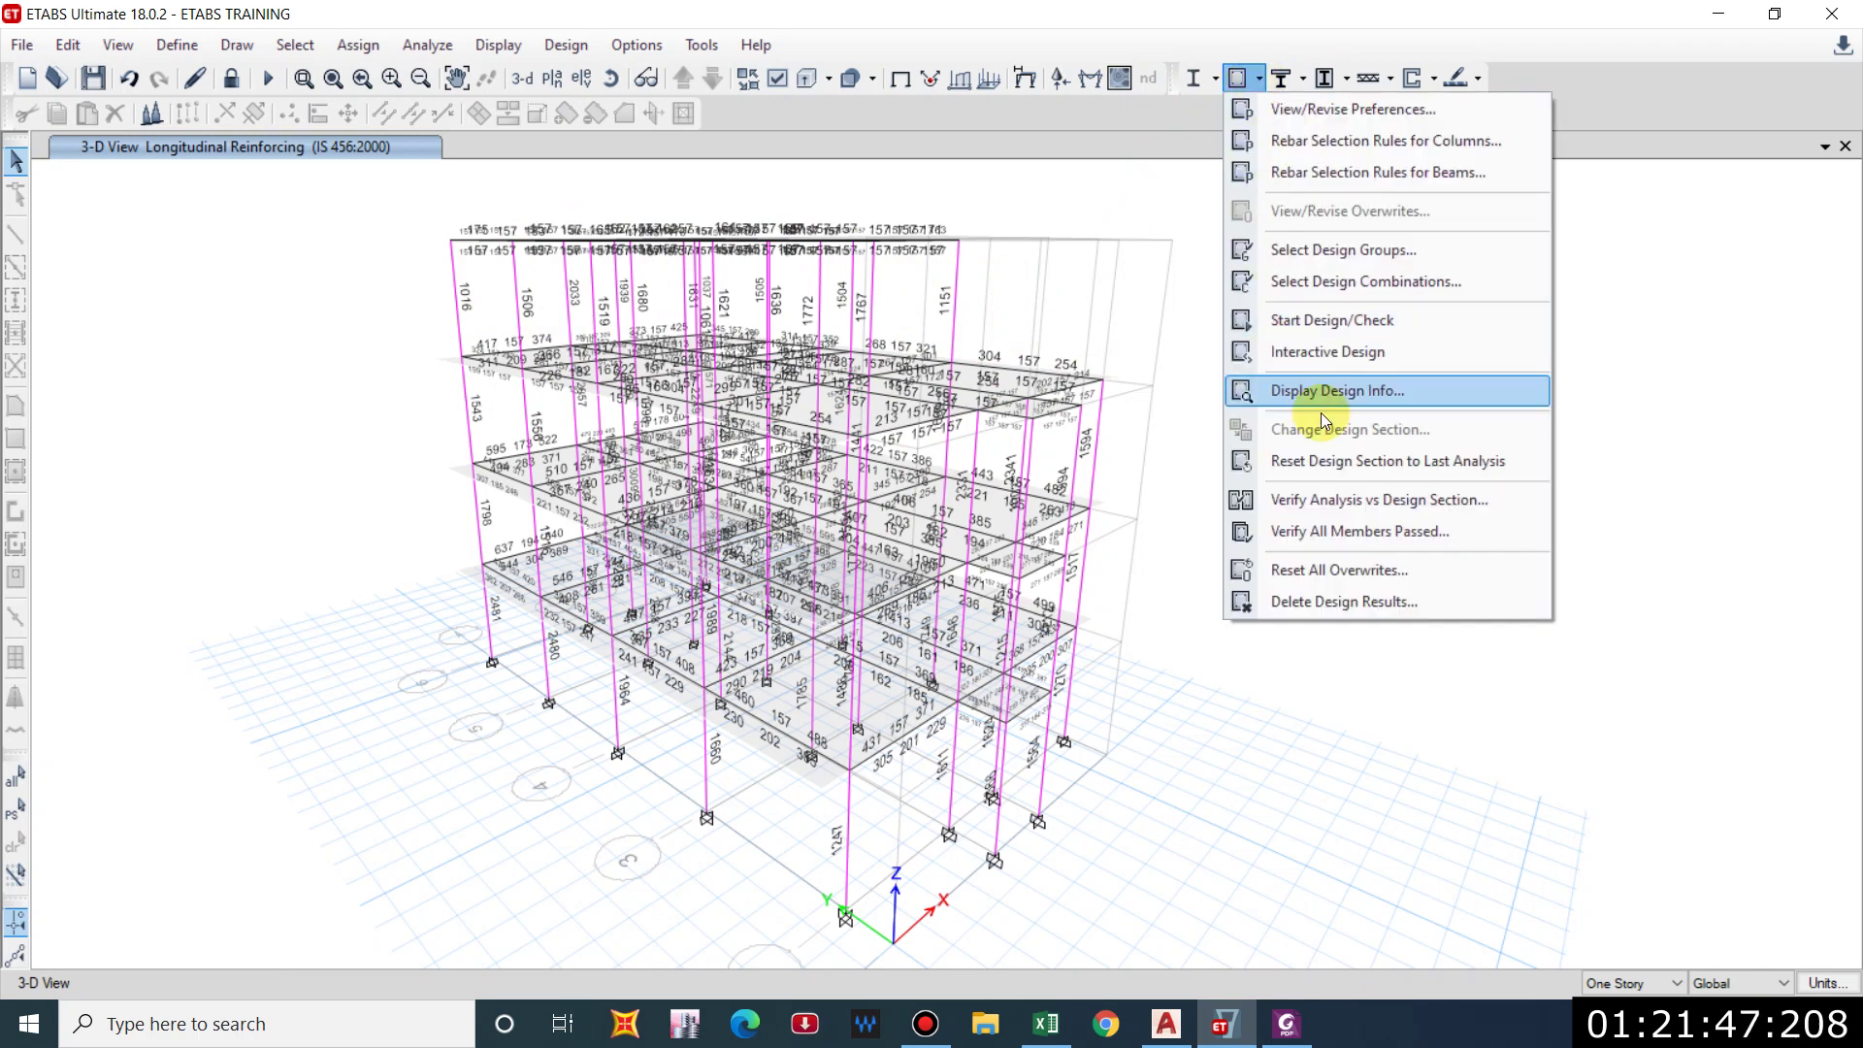
{"action": "left_click", "coordinate": [1347, 539]}
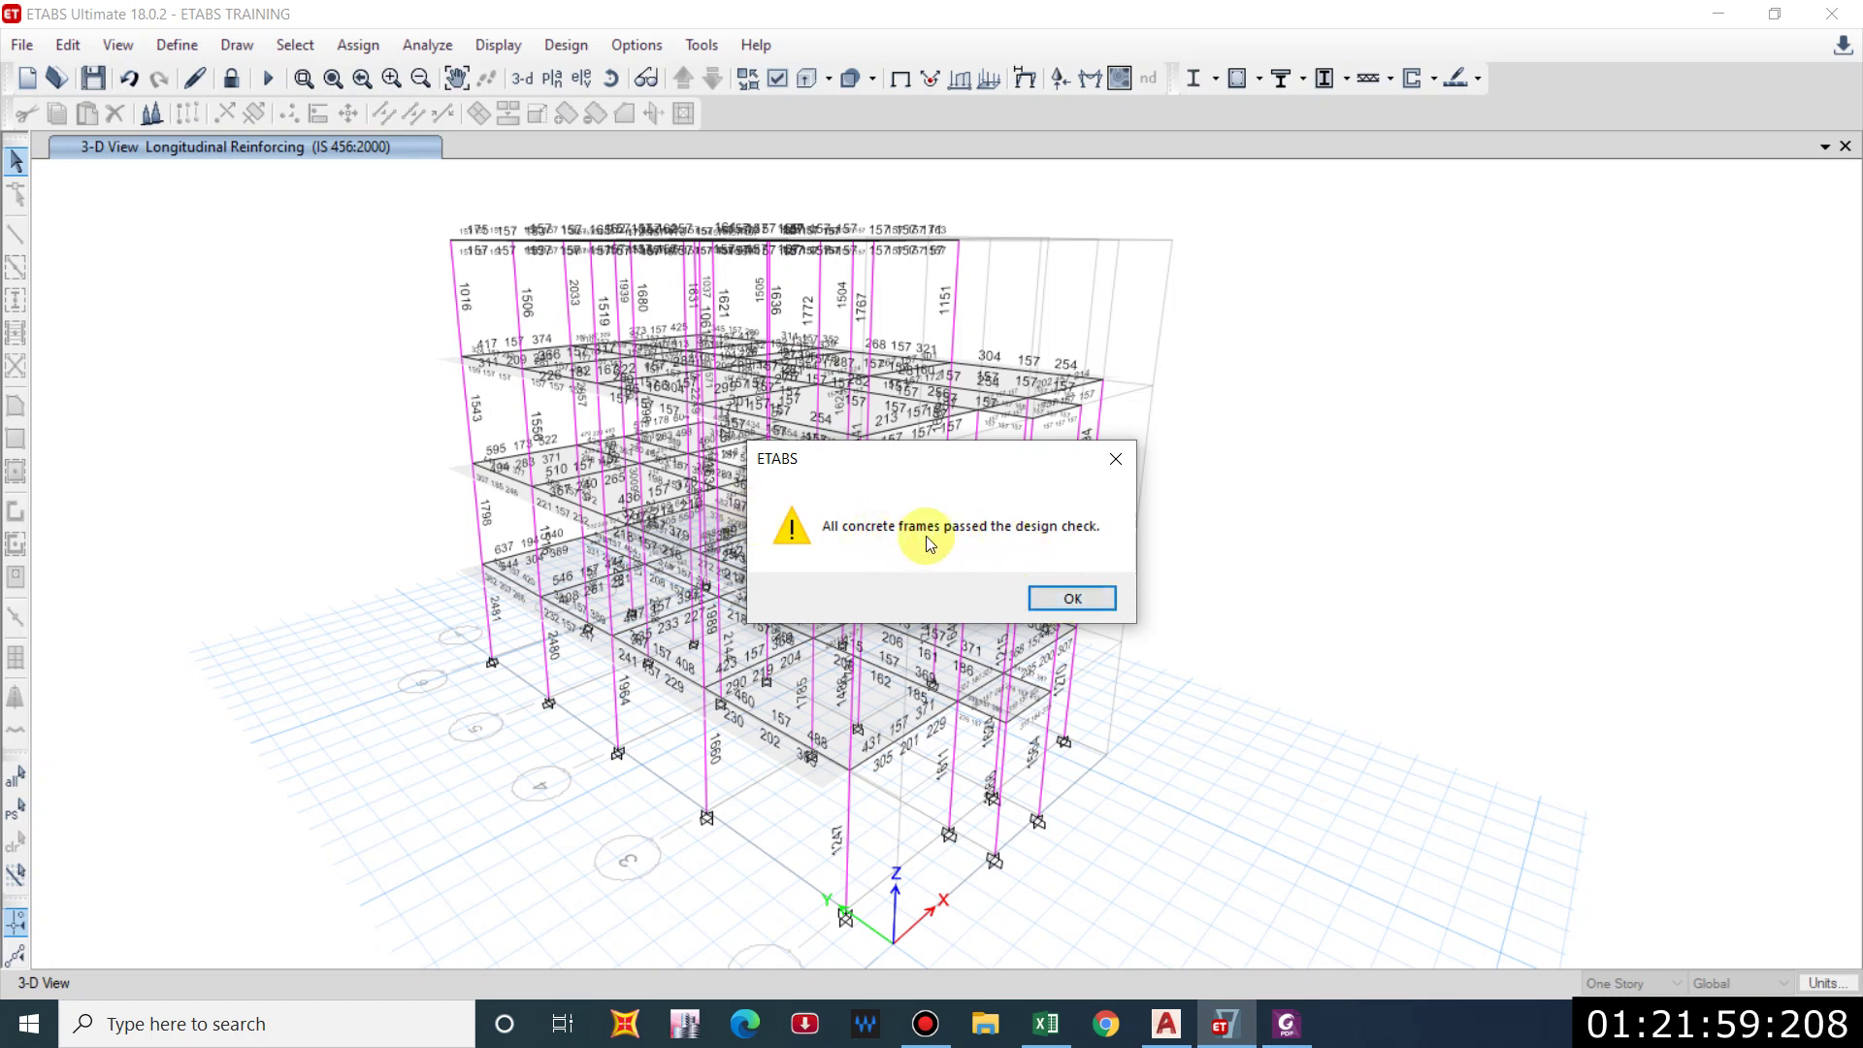
{"action": "left_click", "coordinate": [1081, 590]}
{"action": "middle_click_drag", "start_coordinate": [973, 386], "coordinate": [888, 356]}
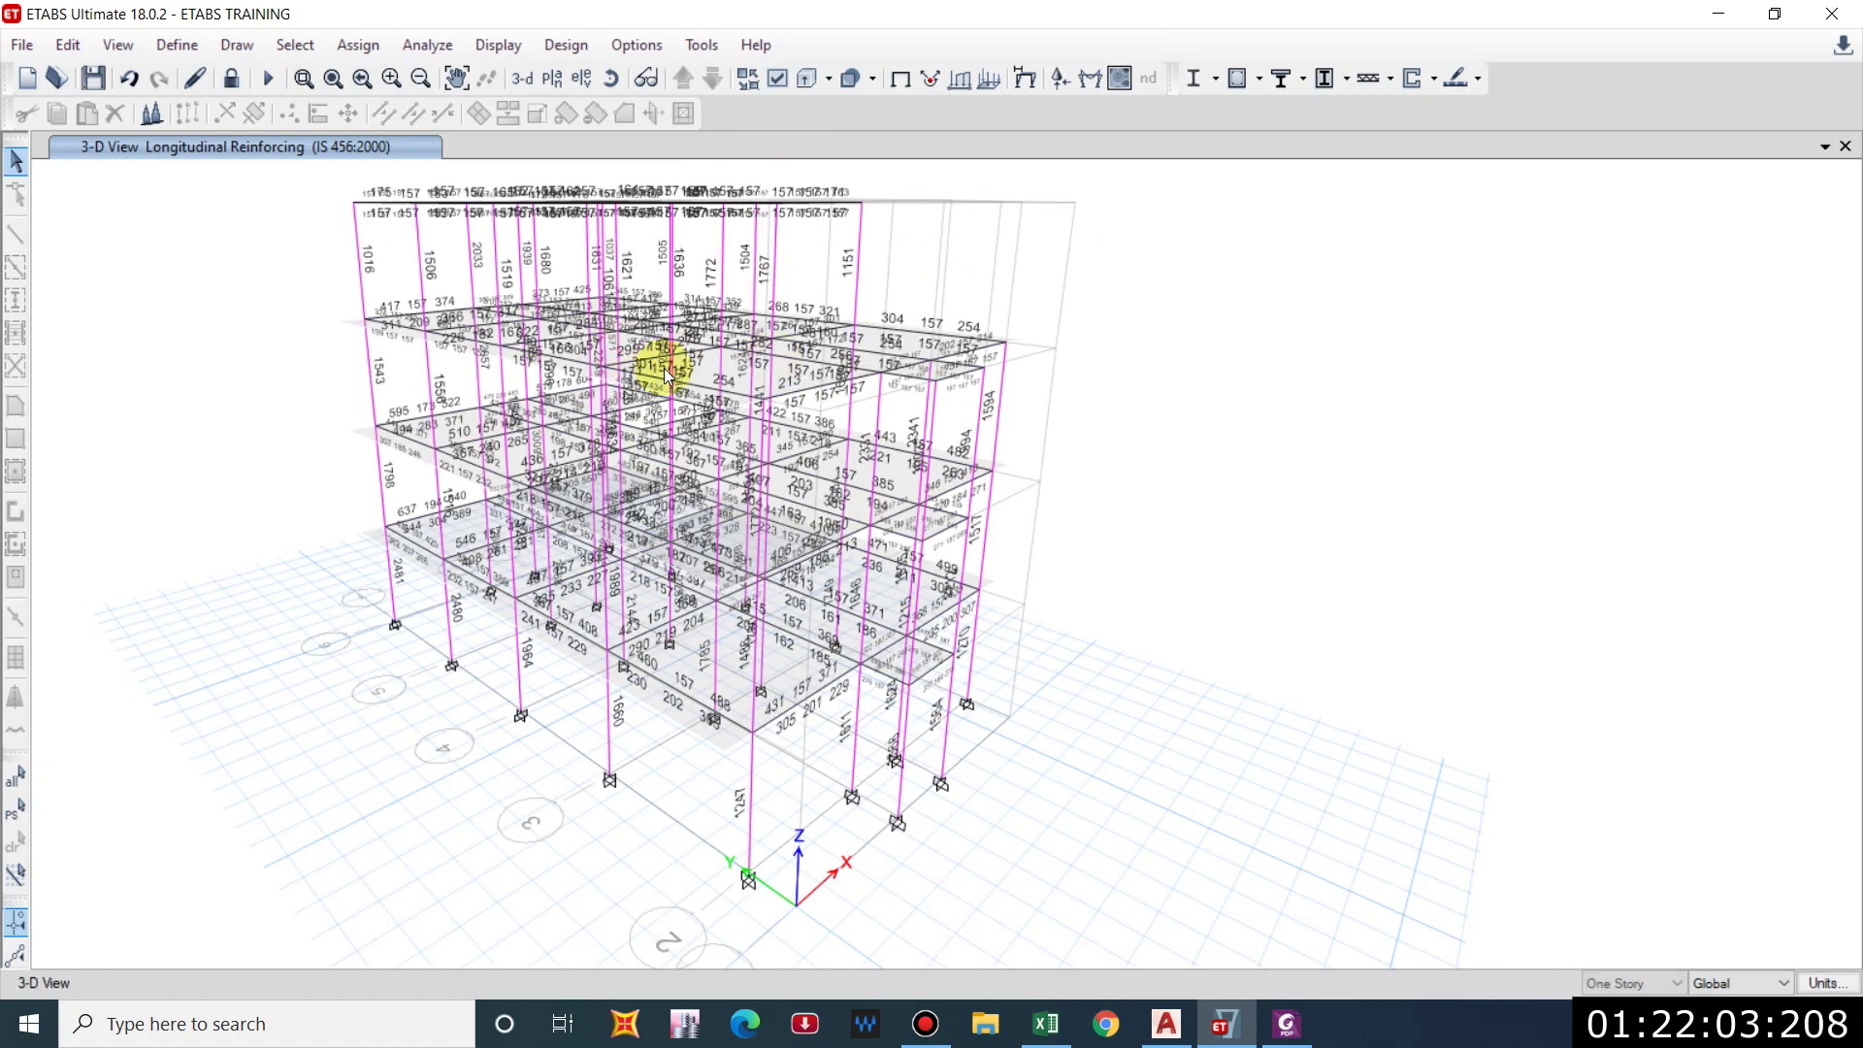
{"action": "middle_click_drag", "start_coordinate": [659, 359], "coordinate": [712, 386]}
Review the concrete frame design preferences for IS 456:2000, including the B/C capacity ratio option, and close them.
{"action": "left_click", "coordinate": [1260, 86]}
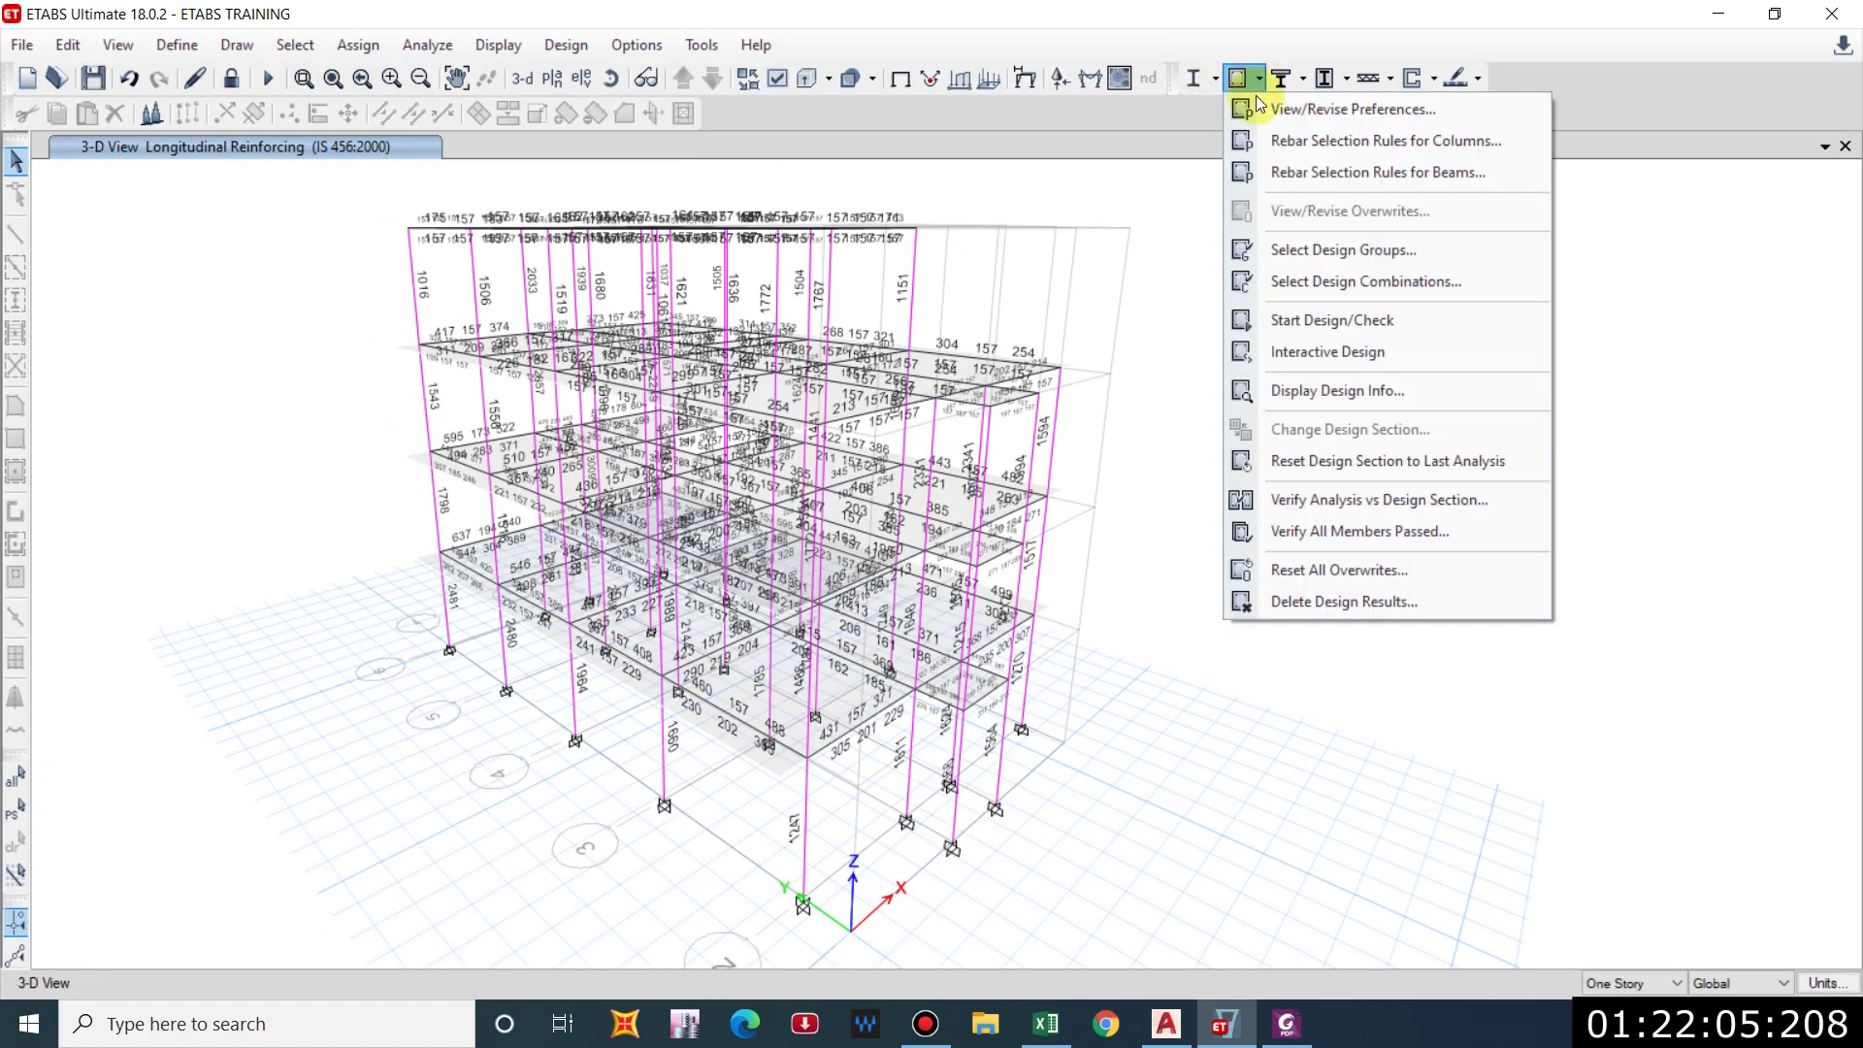
{"action": "left_click", "coordinate": [1280, 108]}
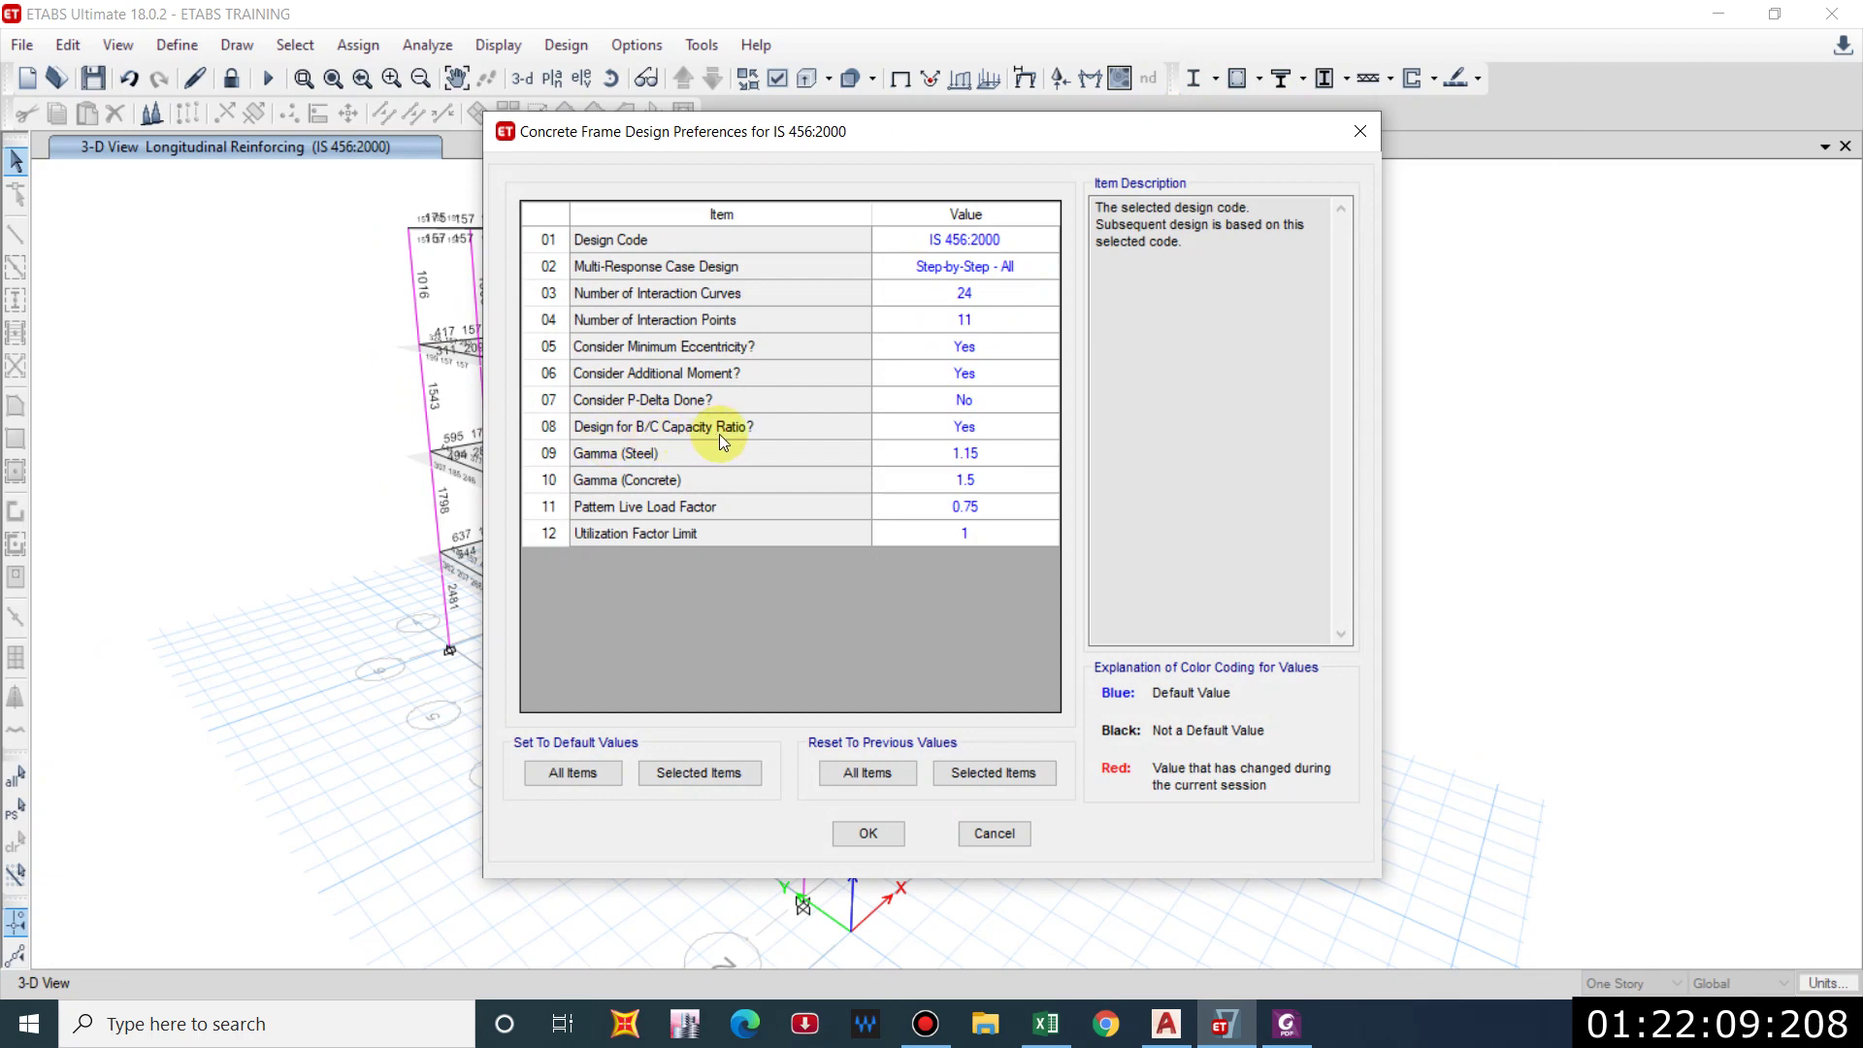
{"action": "left_click_drag", "start_coordinate": [1062, 124], "coordinate": [1548, 137]}
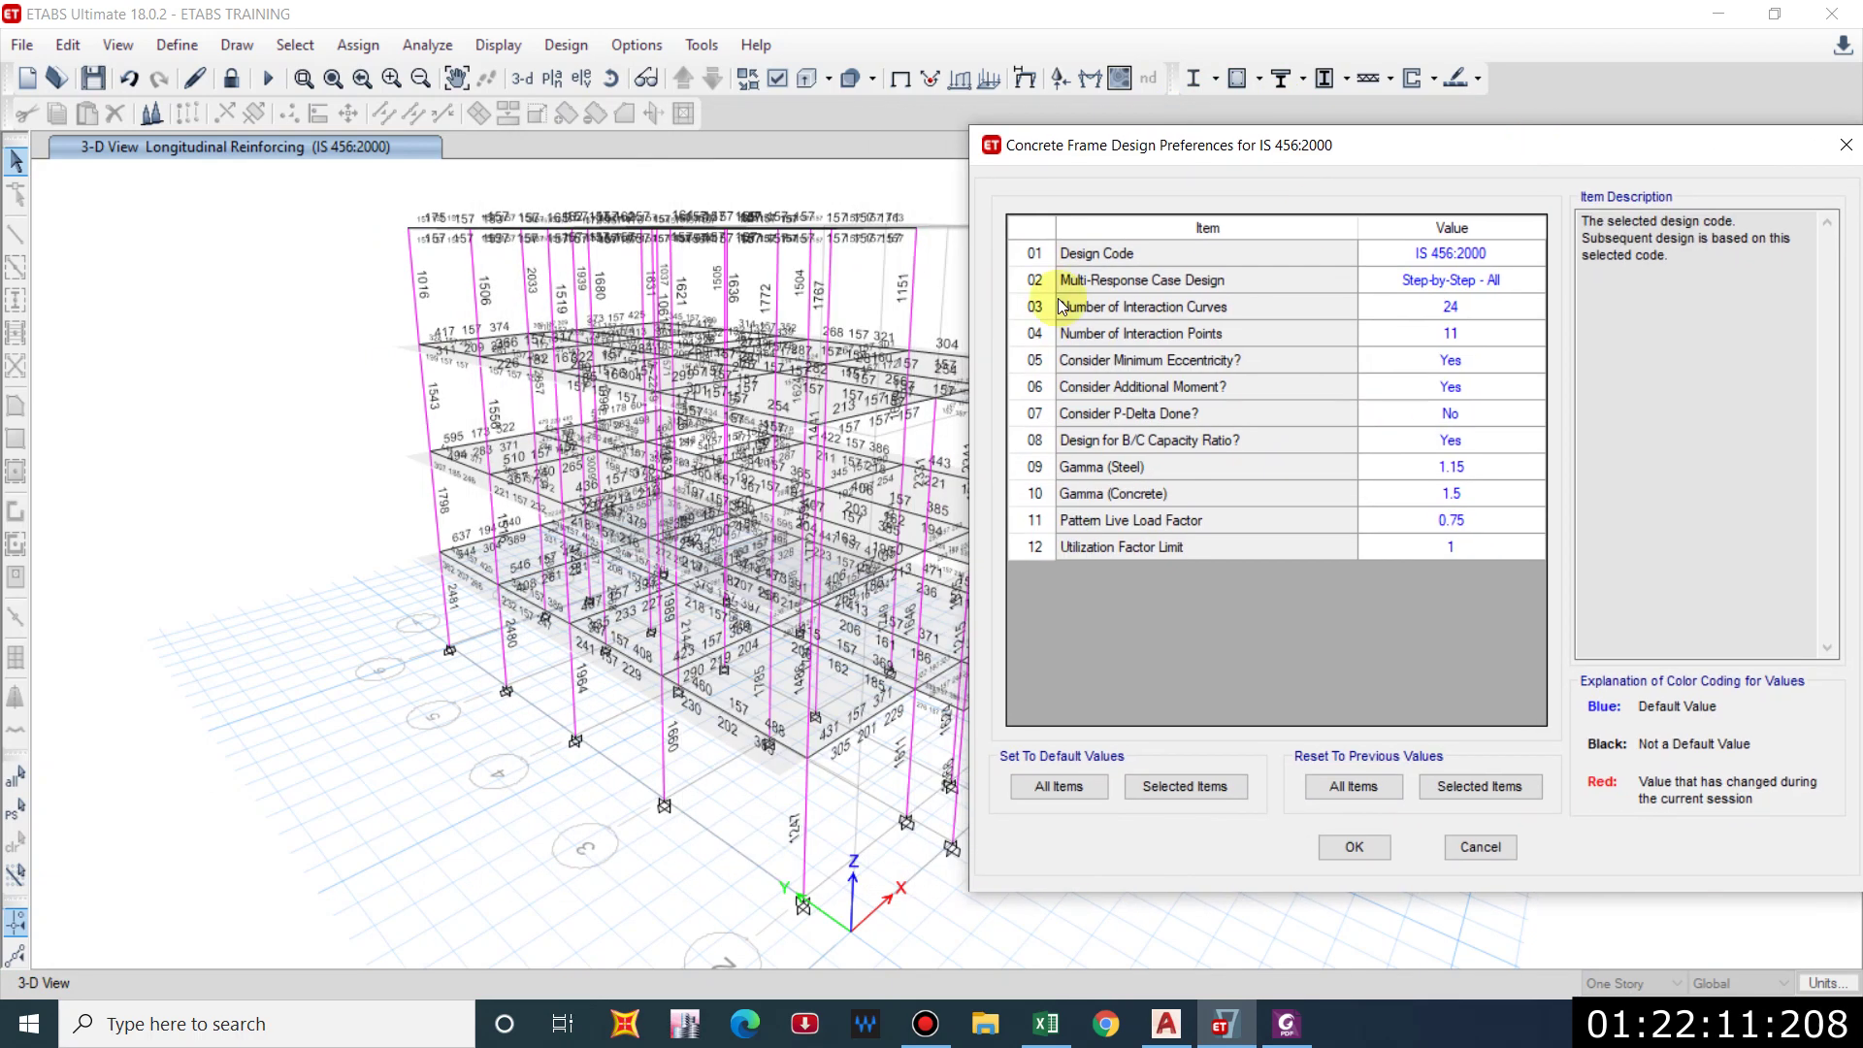
{"action": "left_click_drag", "start_coordinate": [1726, 154], "coordinate": [1663, 151]}
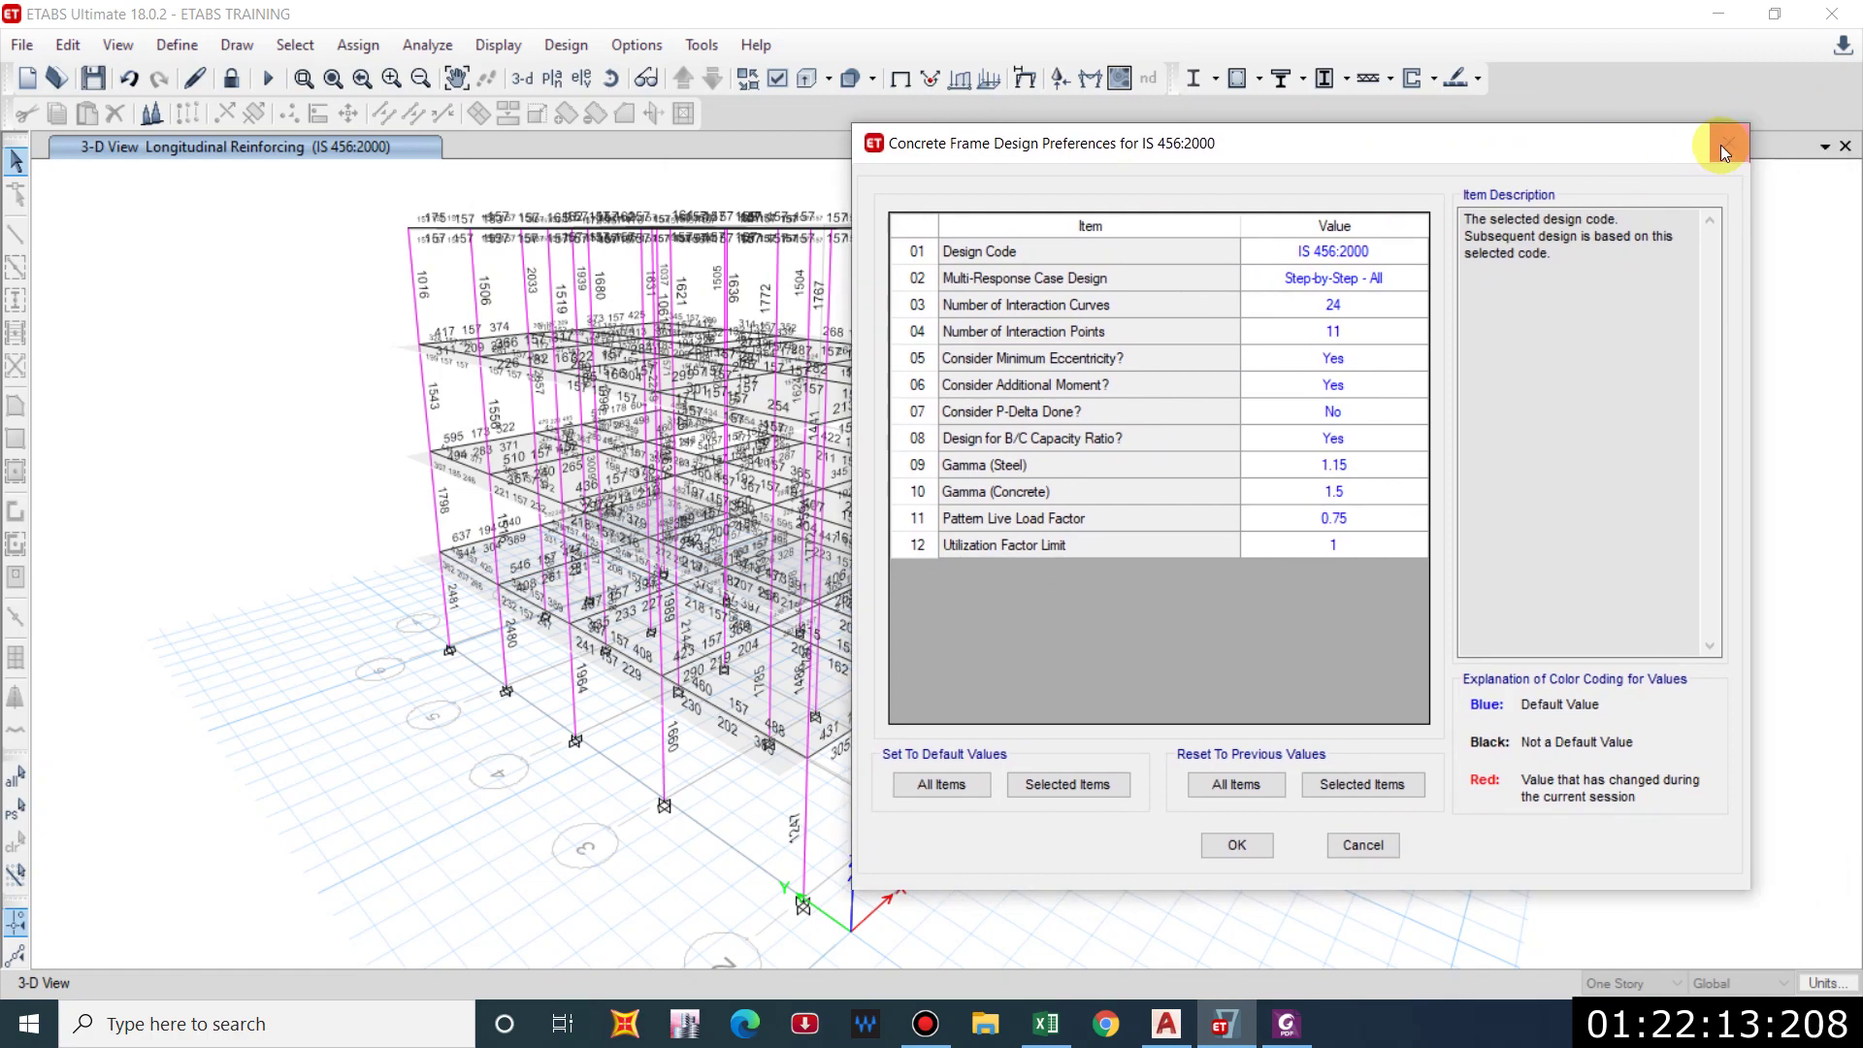
{"action": "key", "text": "Return"}
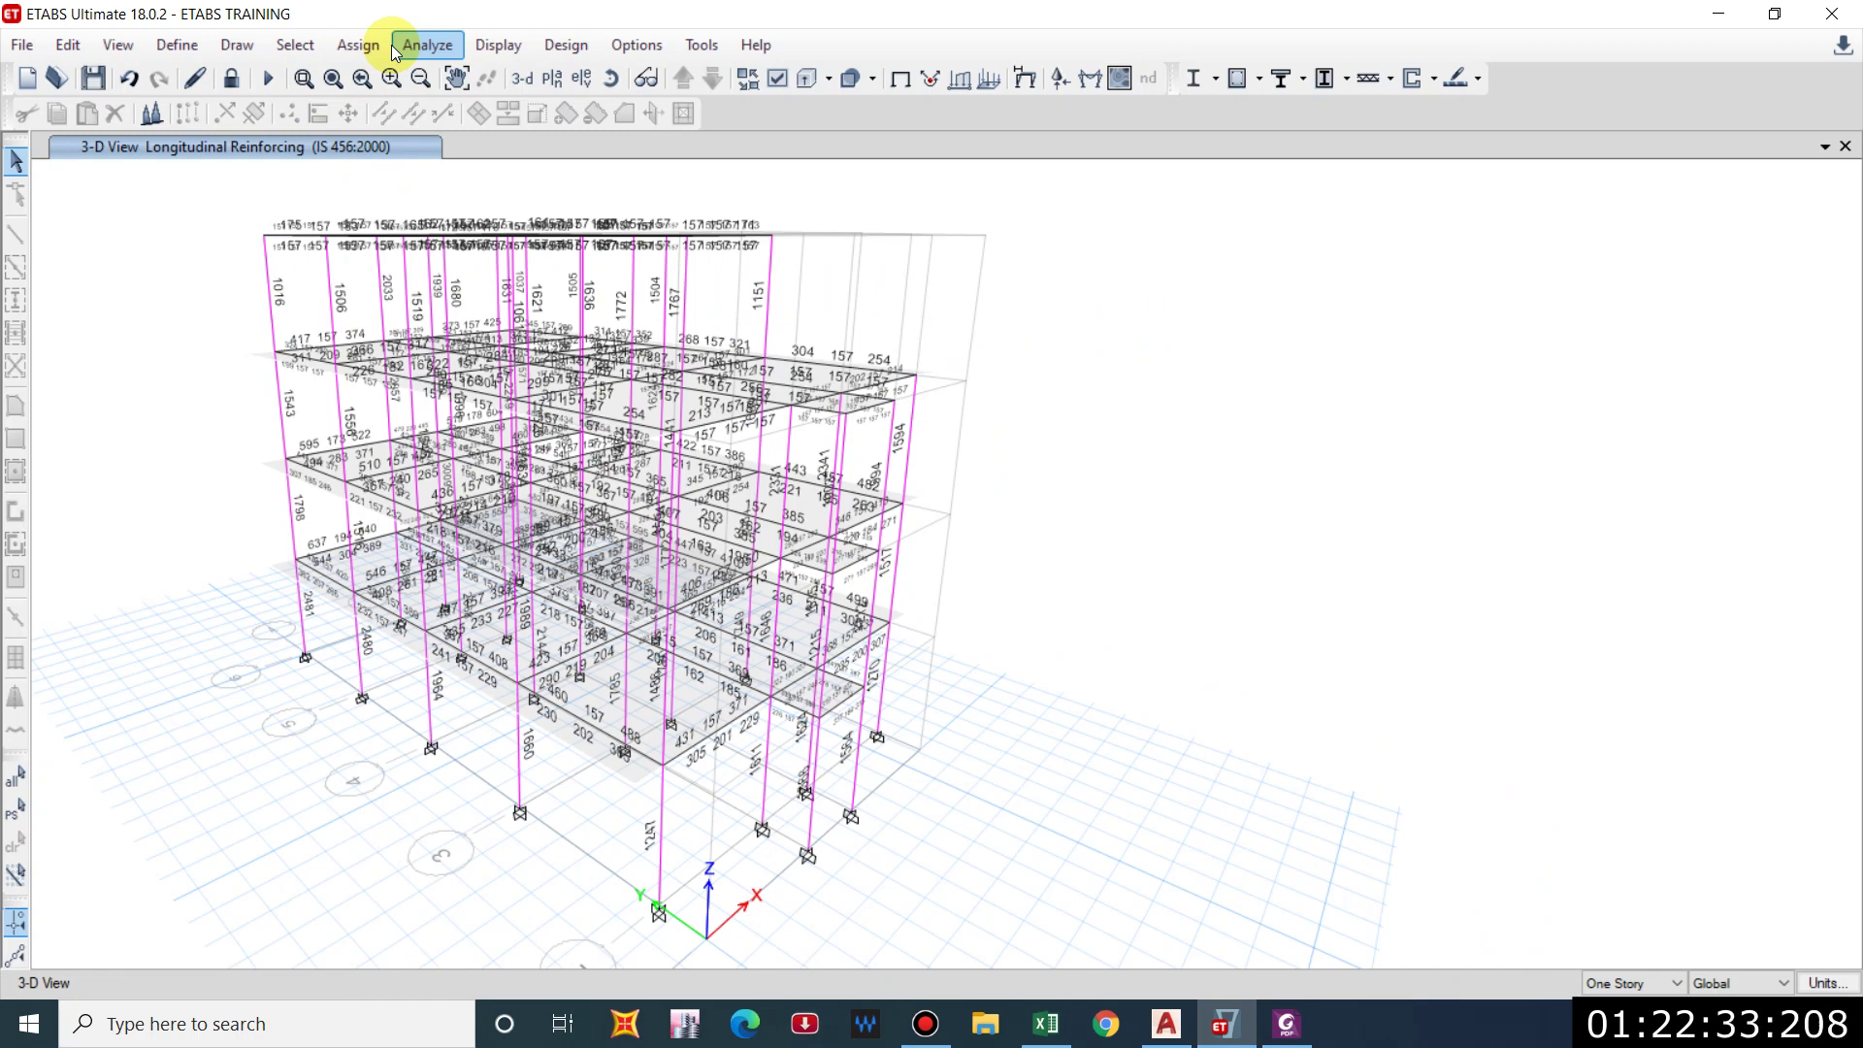
Set Design for B/C Capacity Ratio to No in the concrete frame design preferences and rerun the concrete design.
{"action": "left_click", "coordinate": [1245, 78]}
{"action": "left_click", "coordinate": [1301, 109]}
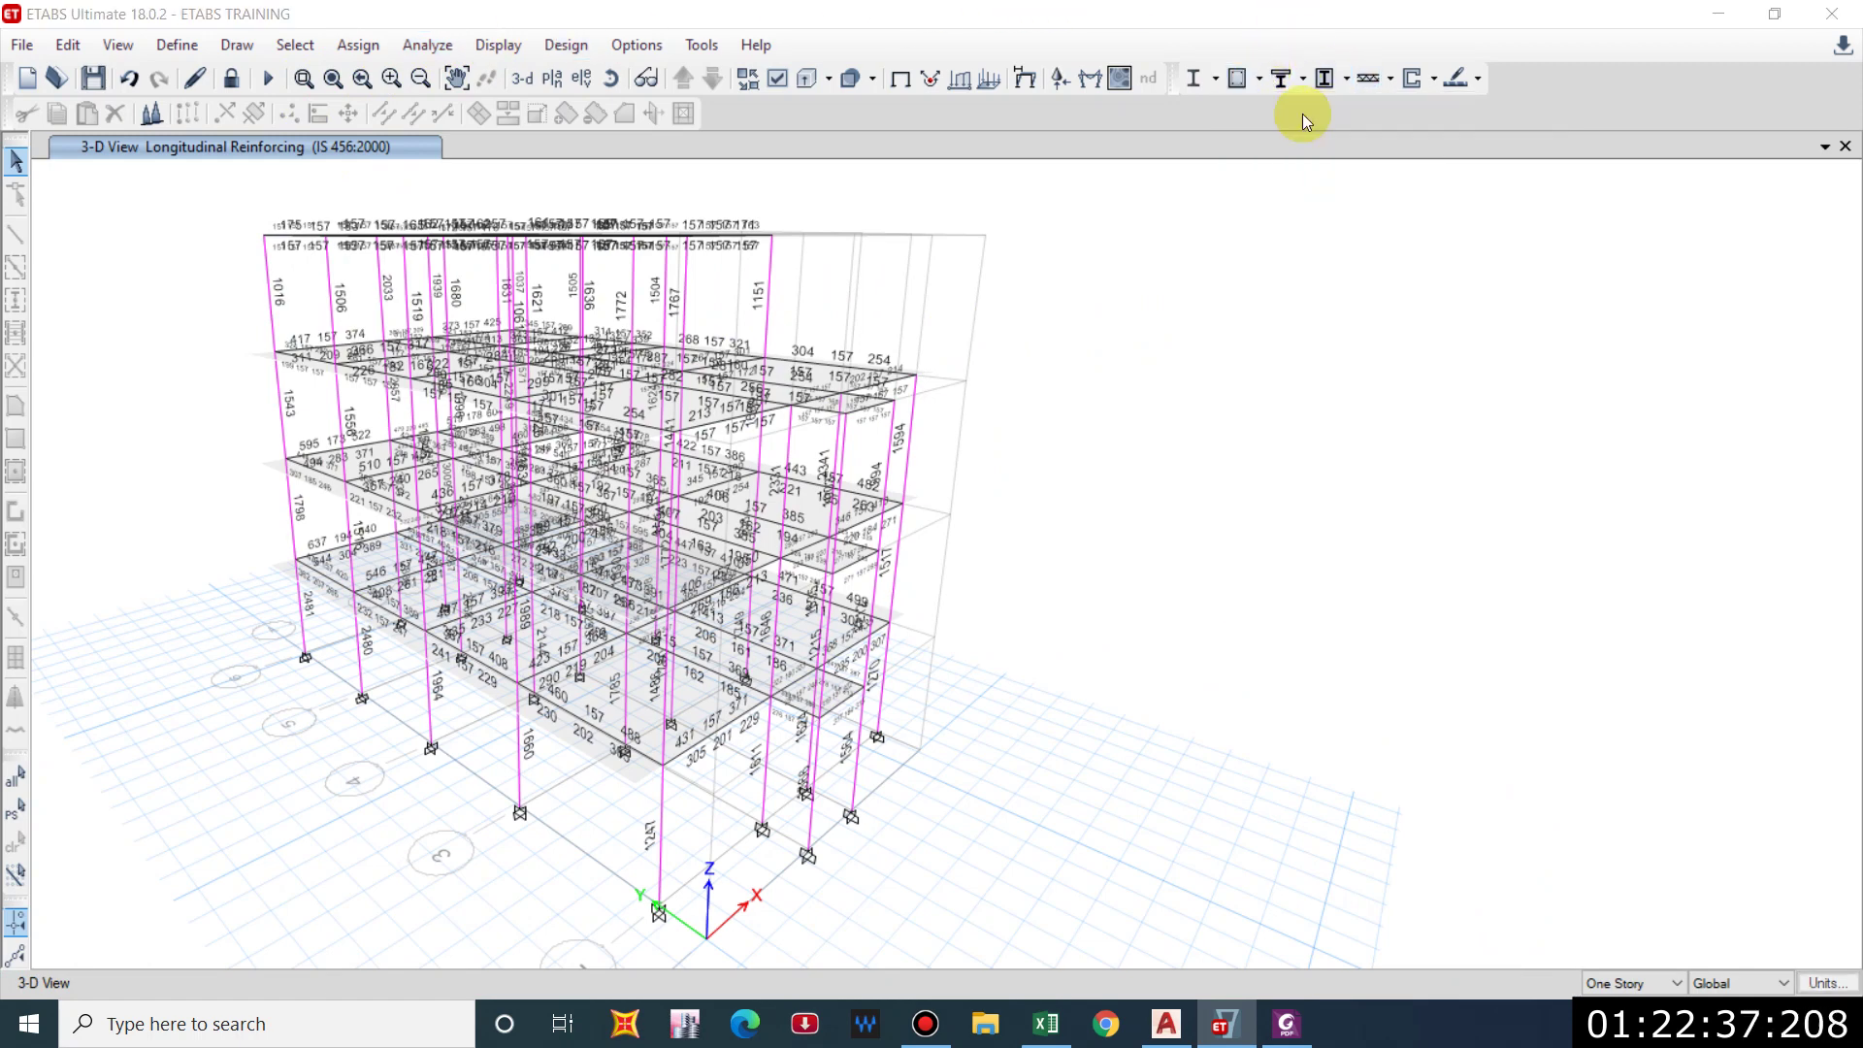
{"action": "left_click", "coordinate": [789, 427]}
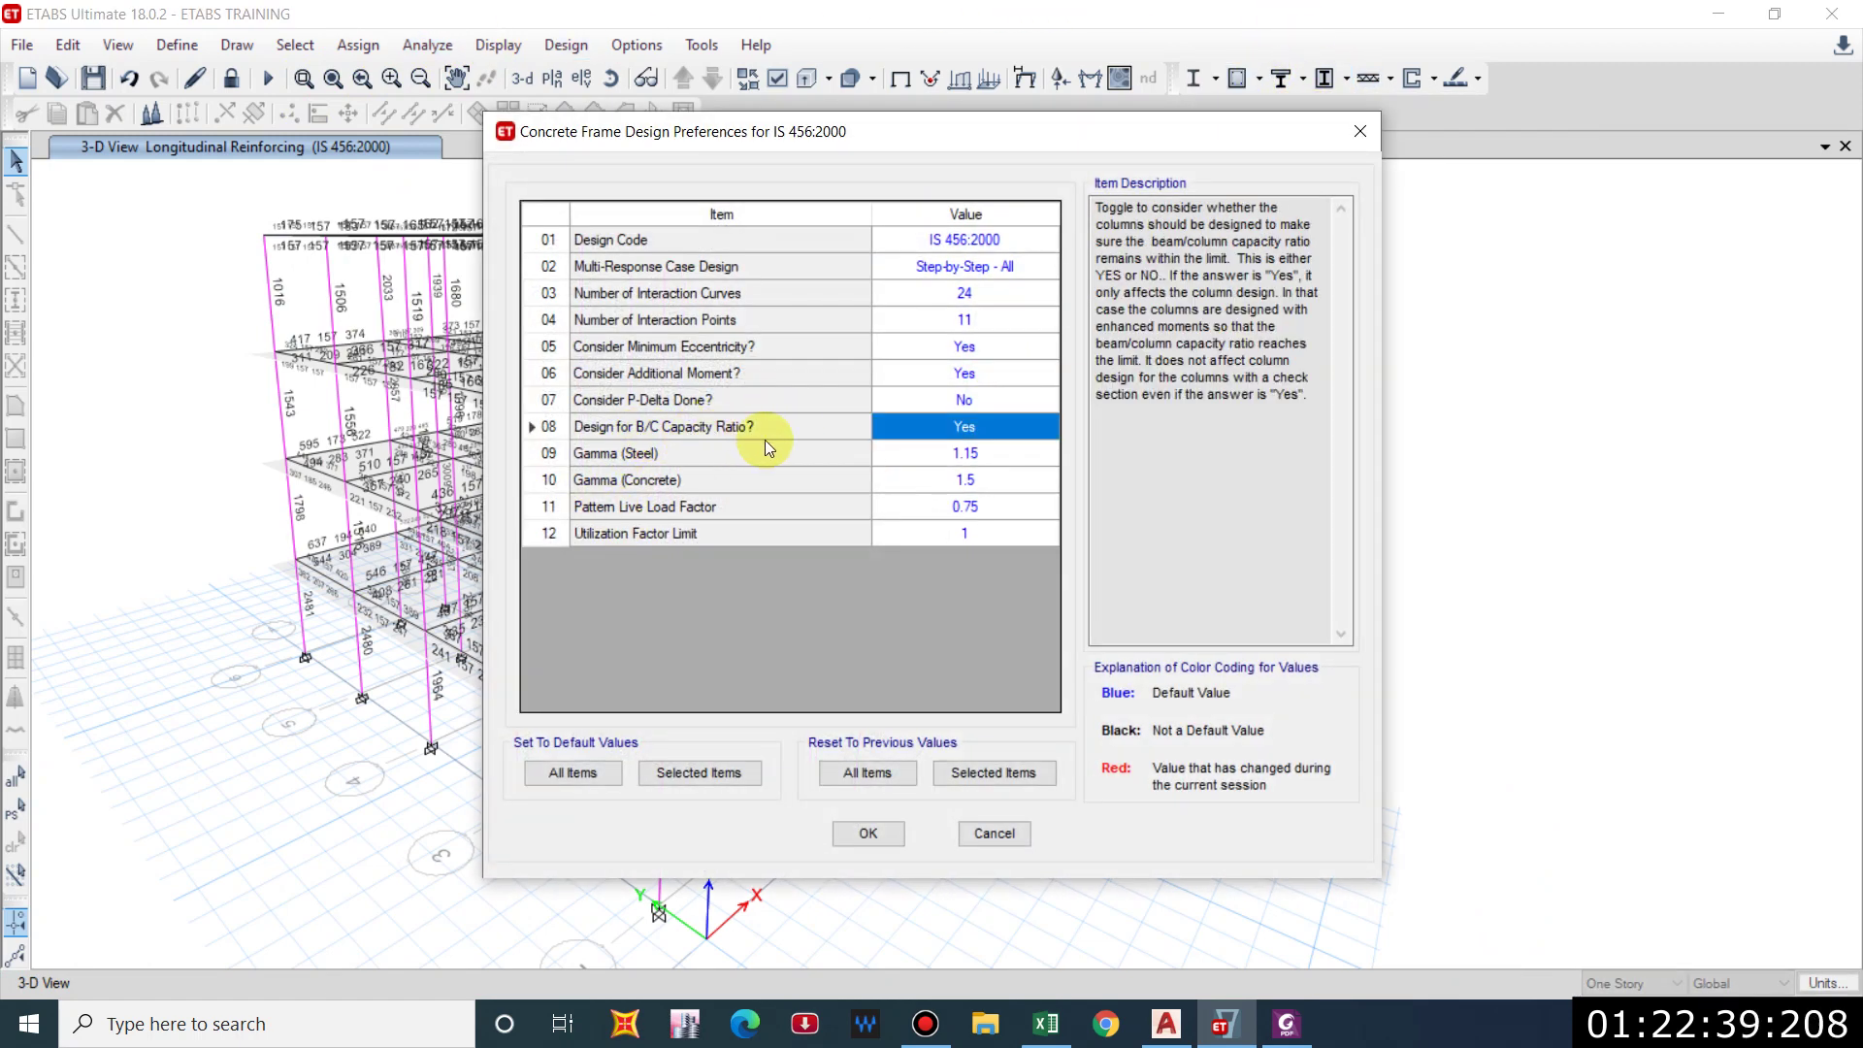
{"action": "left_click", "coordinate": [1043, 427]}
{"action": "left_click", "coordinate": [1046, 427]}
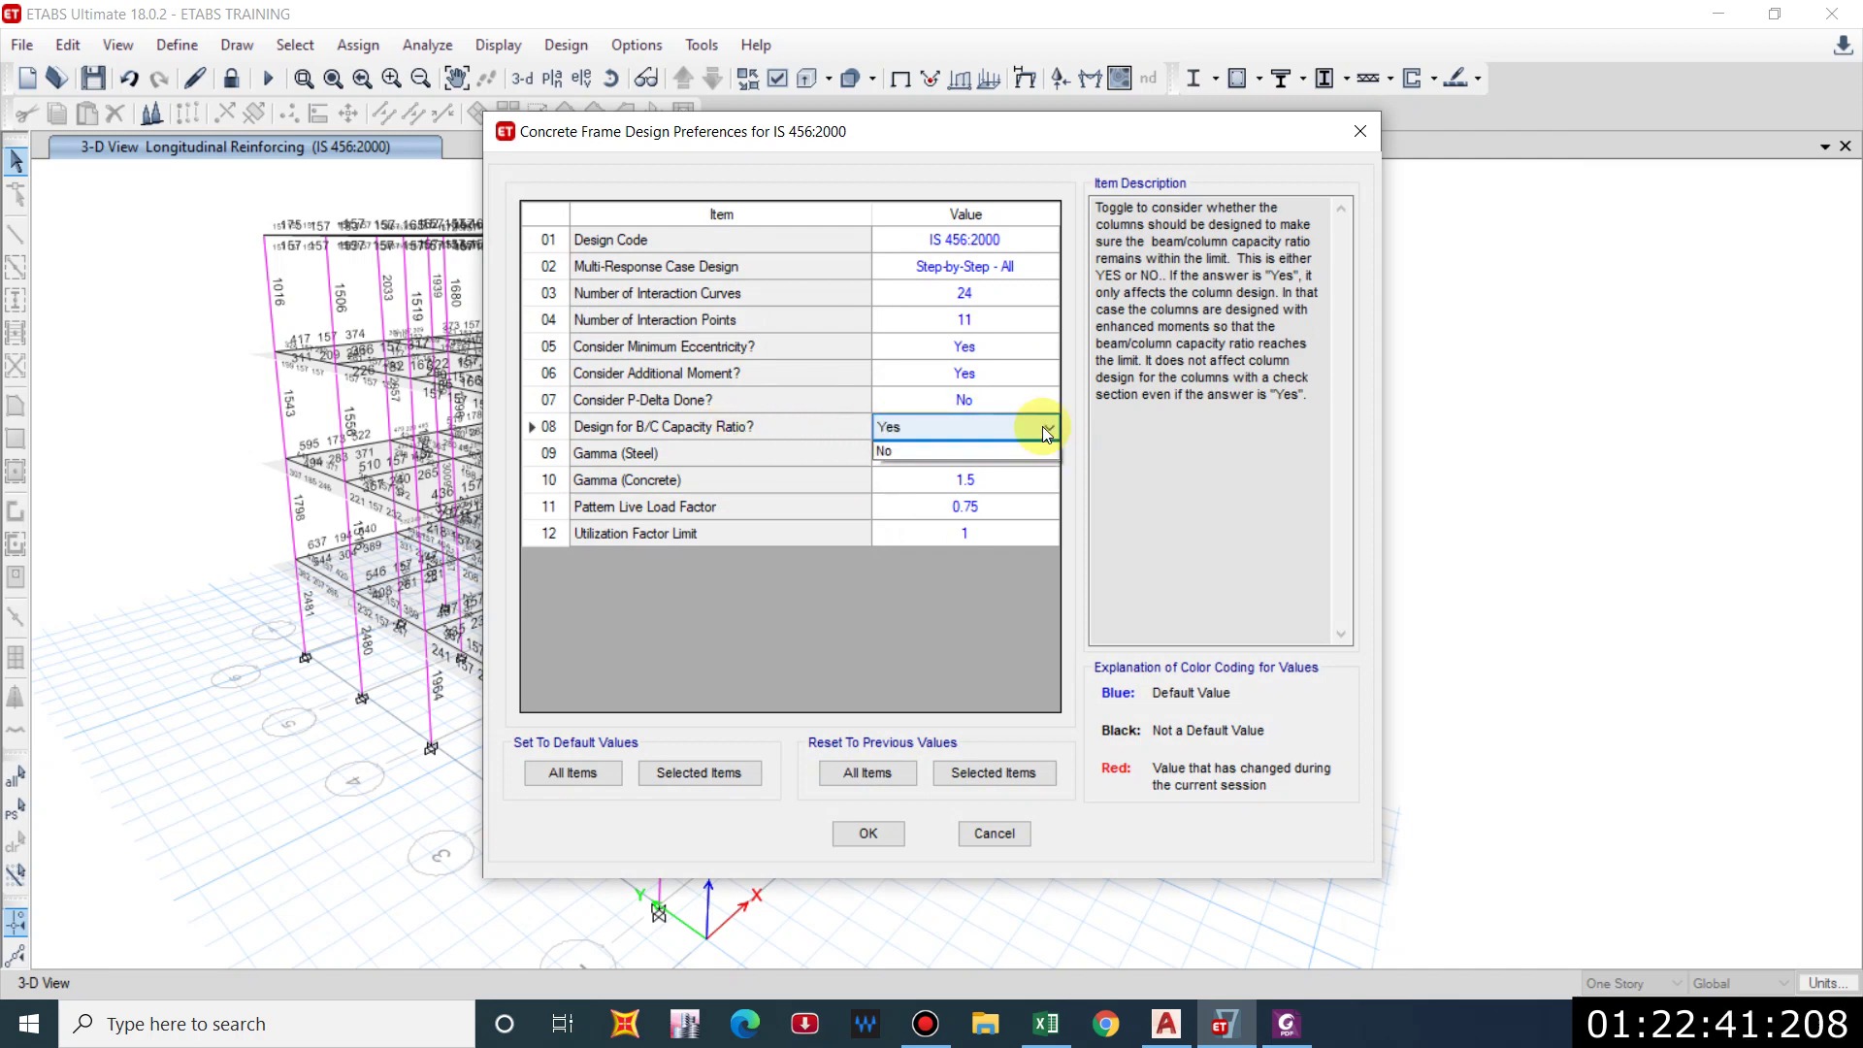
{"action": "left_click", "coordinate": [943, 468]}
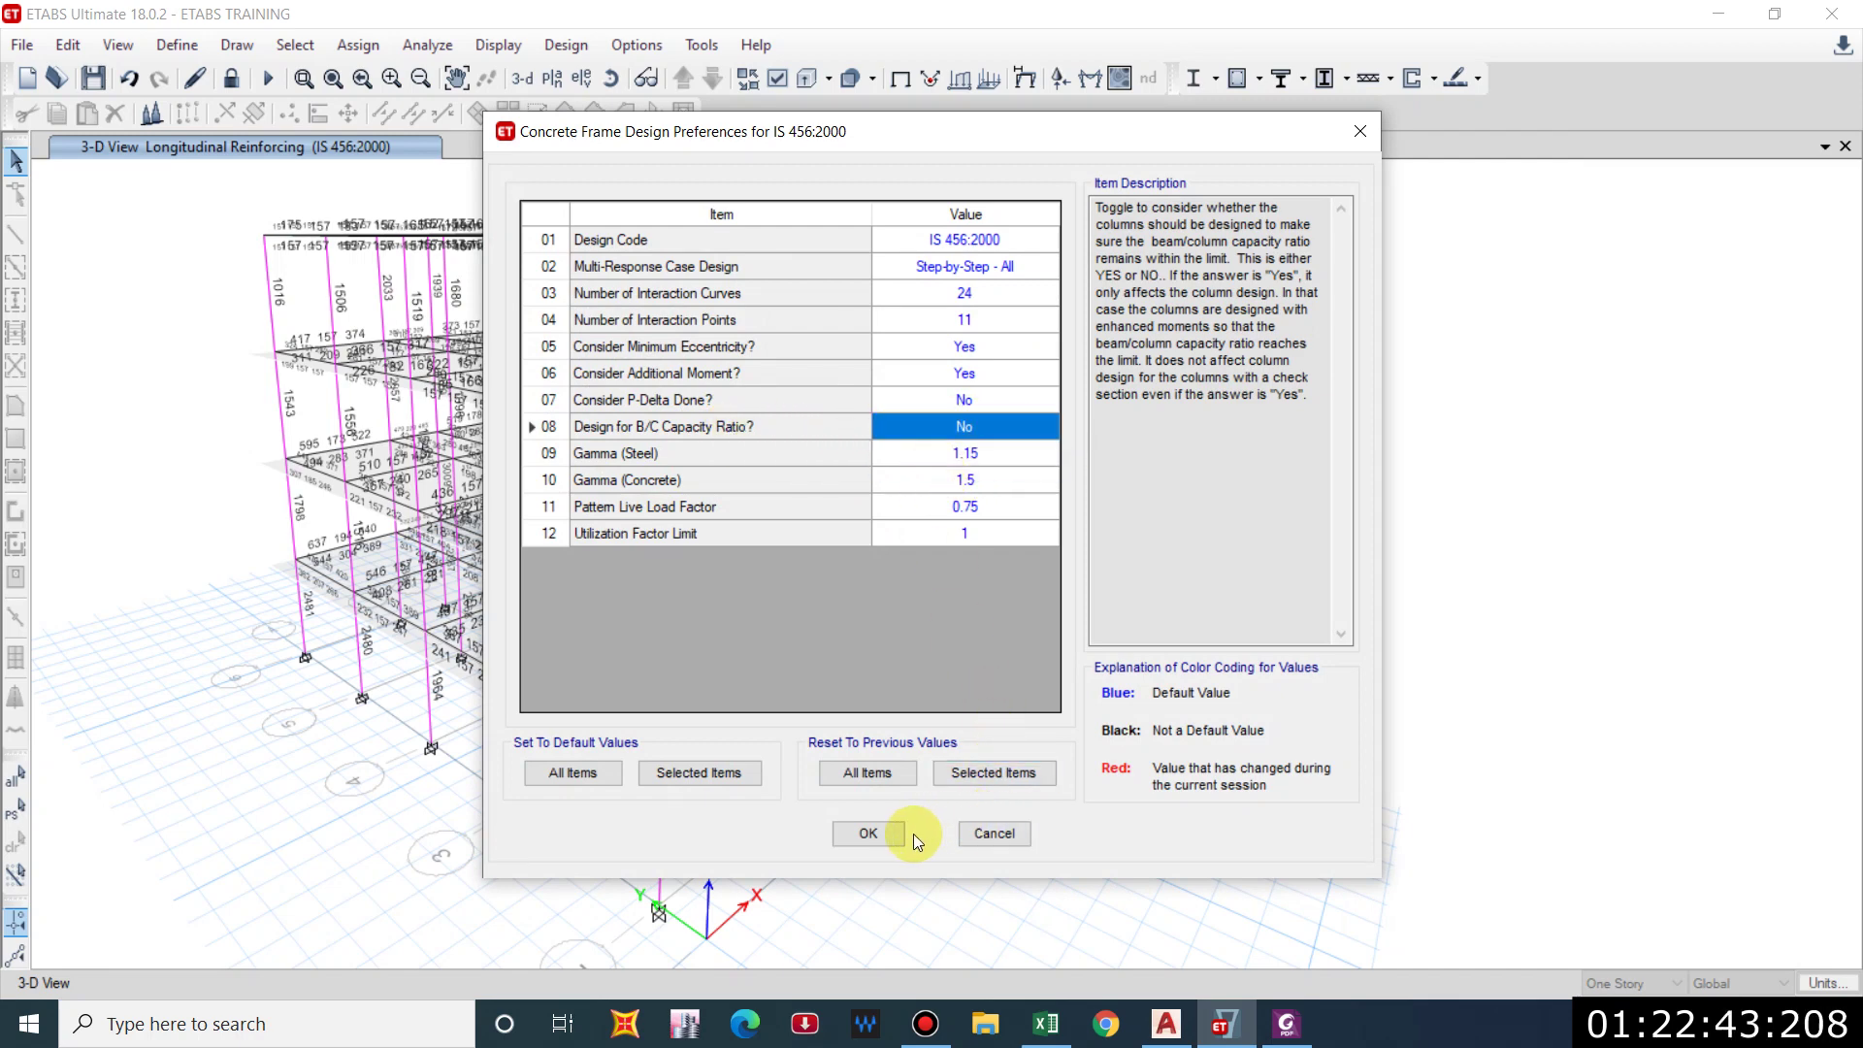
{"action": "left_click", "coordinate": [874, 833]}
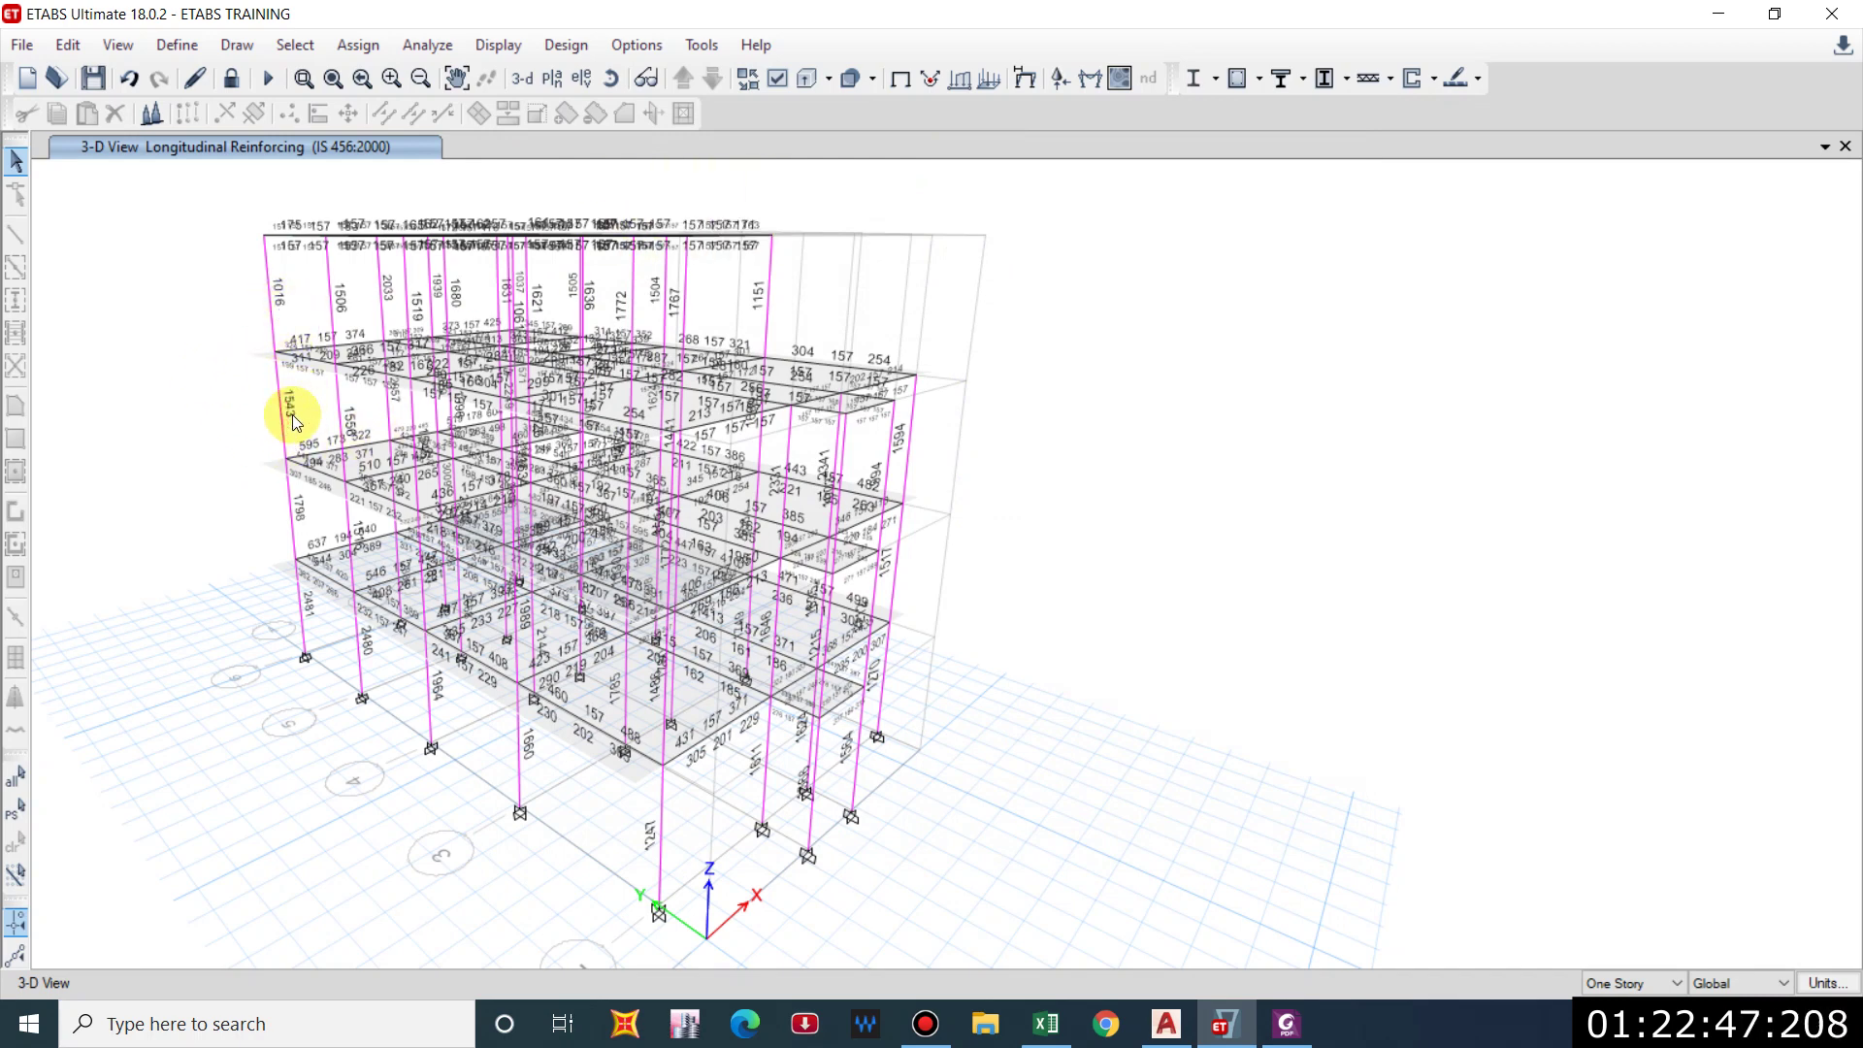
{"action": "left_click", "coordinate": [1203, 80]}
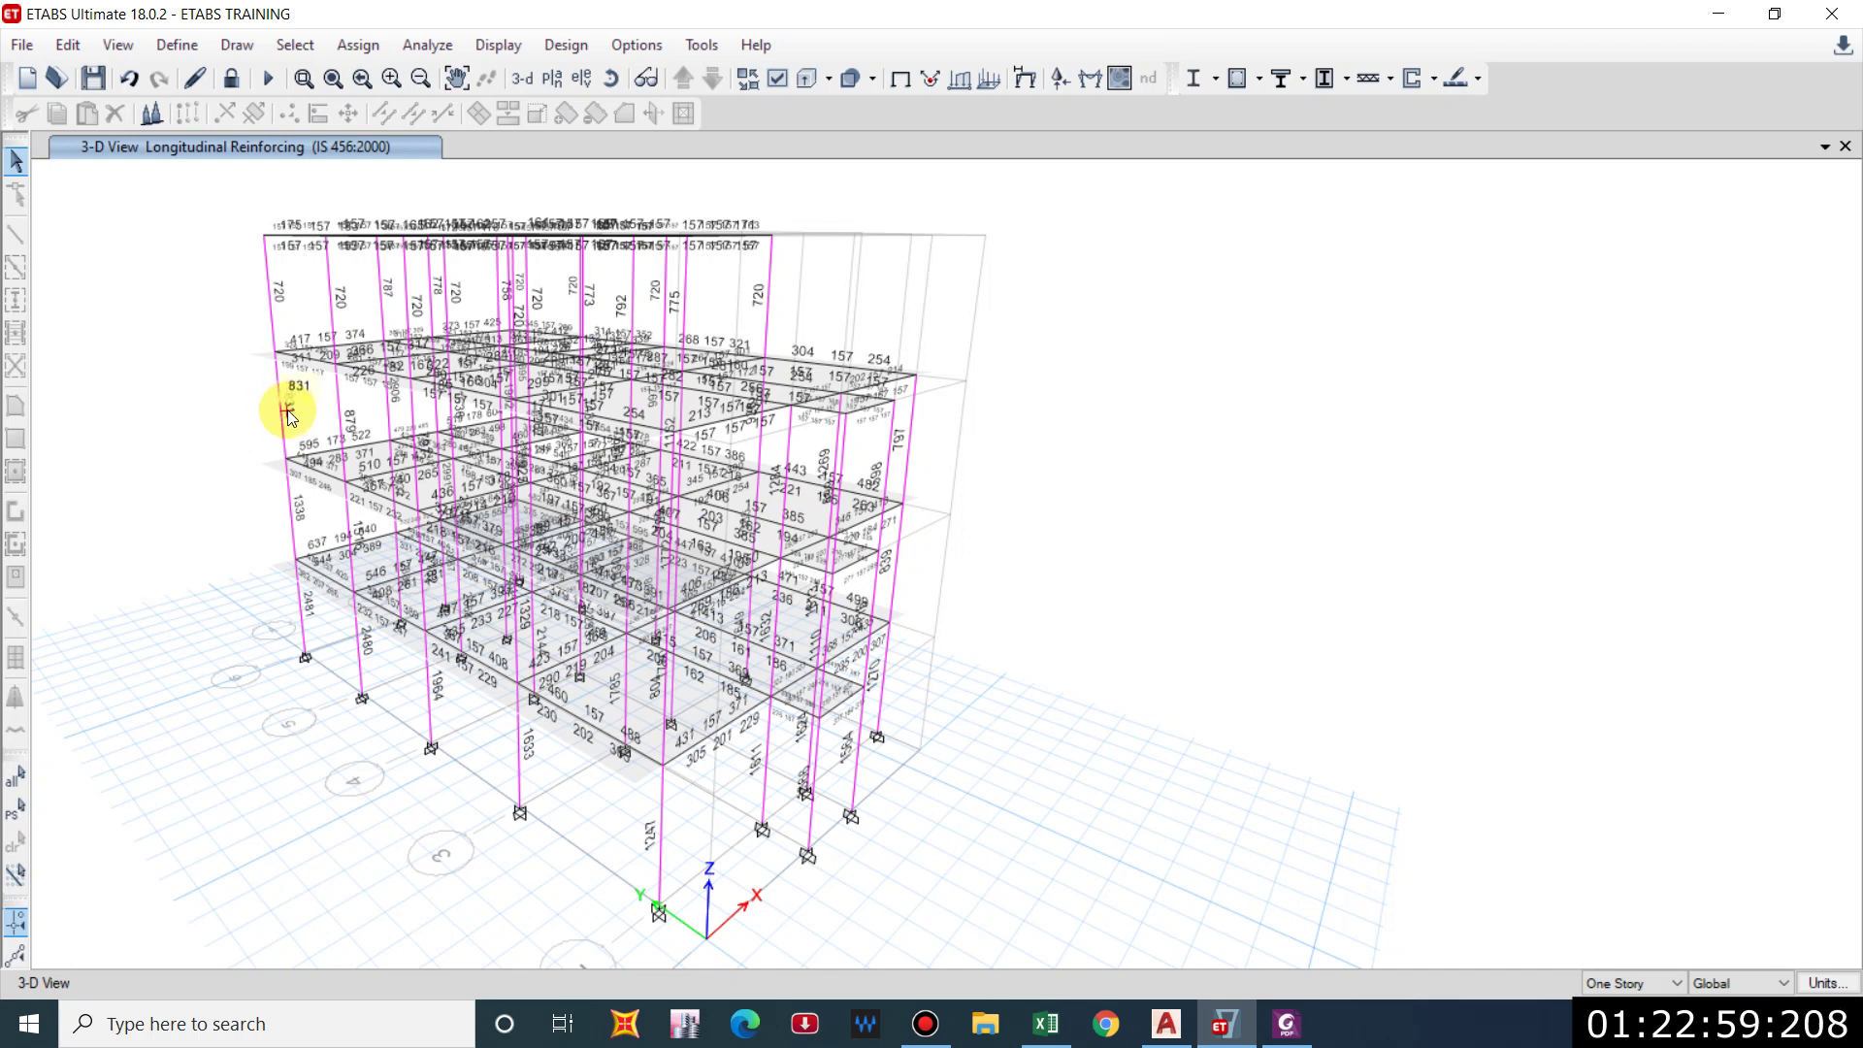
Return to the undeformed shape, set Design for B/C Capacity Ratio to Yes and run the concrete frame design again.
{"action": "left_click", "coordinate": [1266, 84]}
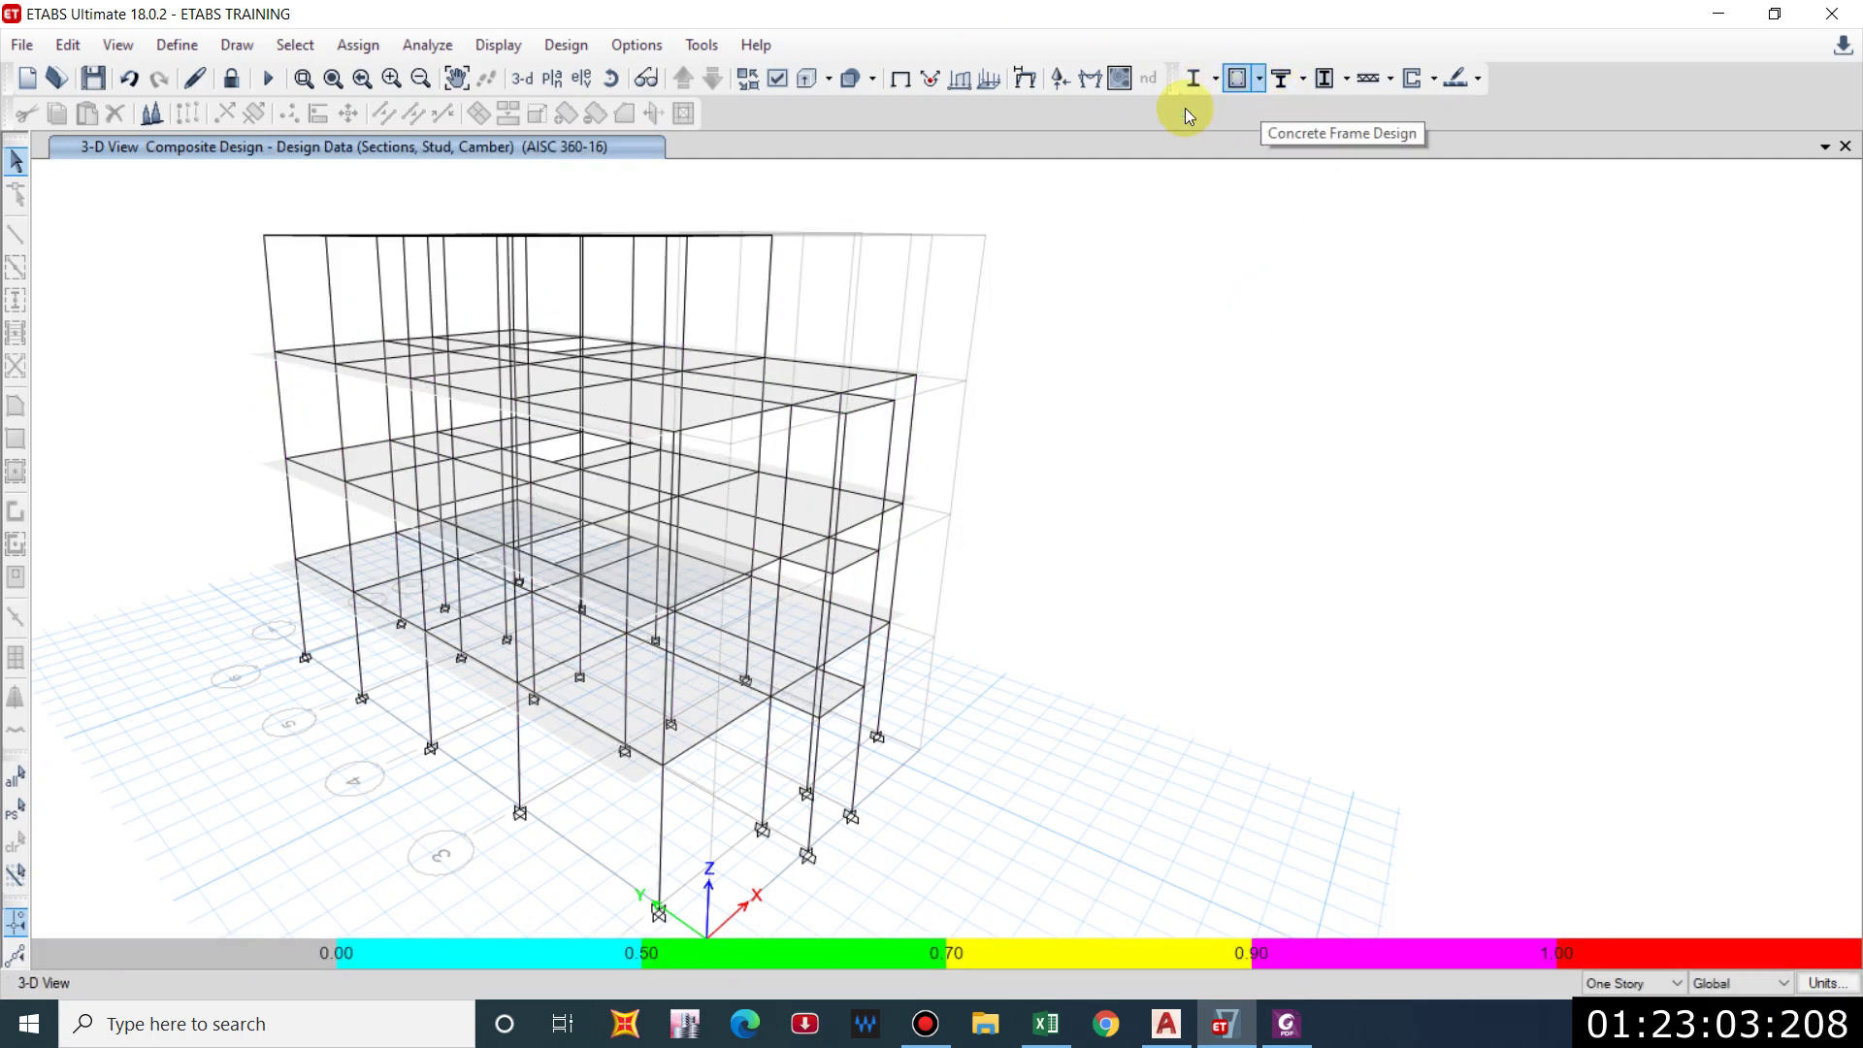
{"action": "left_click", "coordinate": [900, 78]}
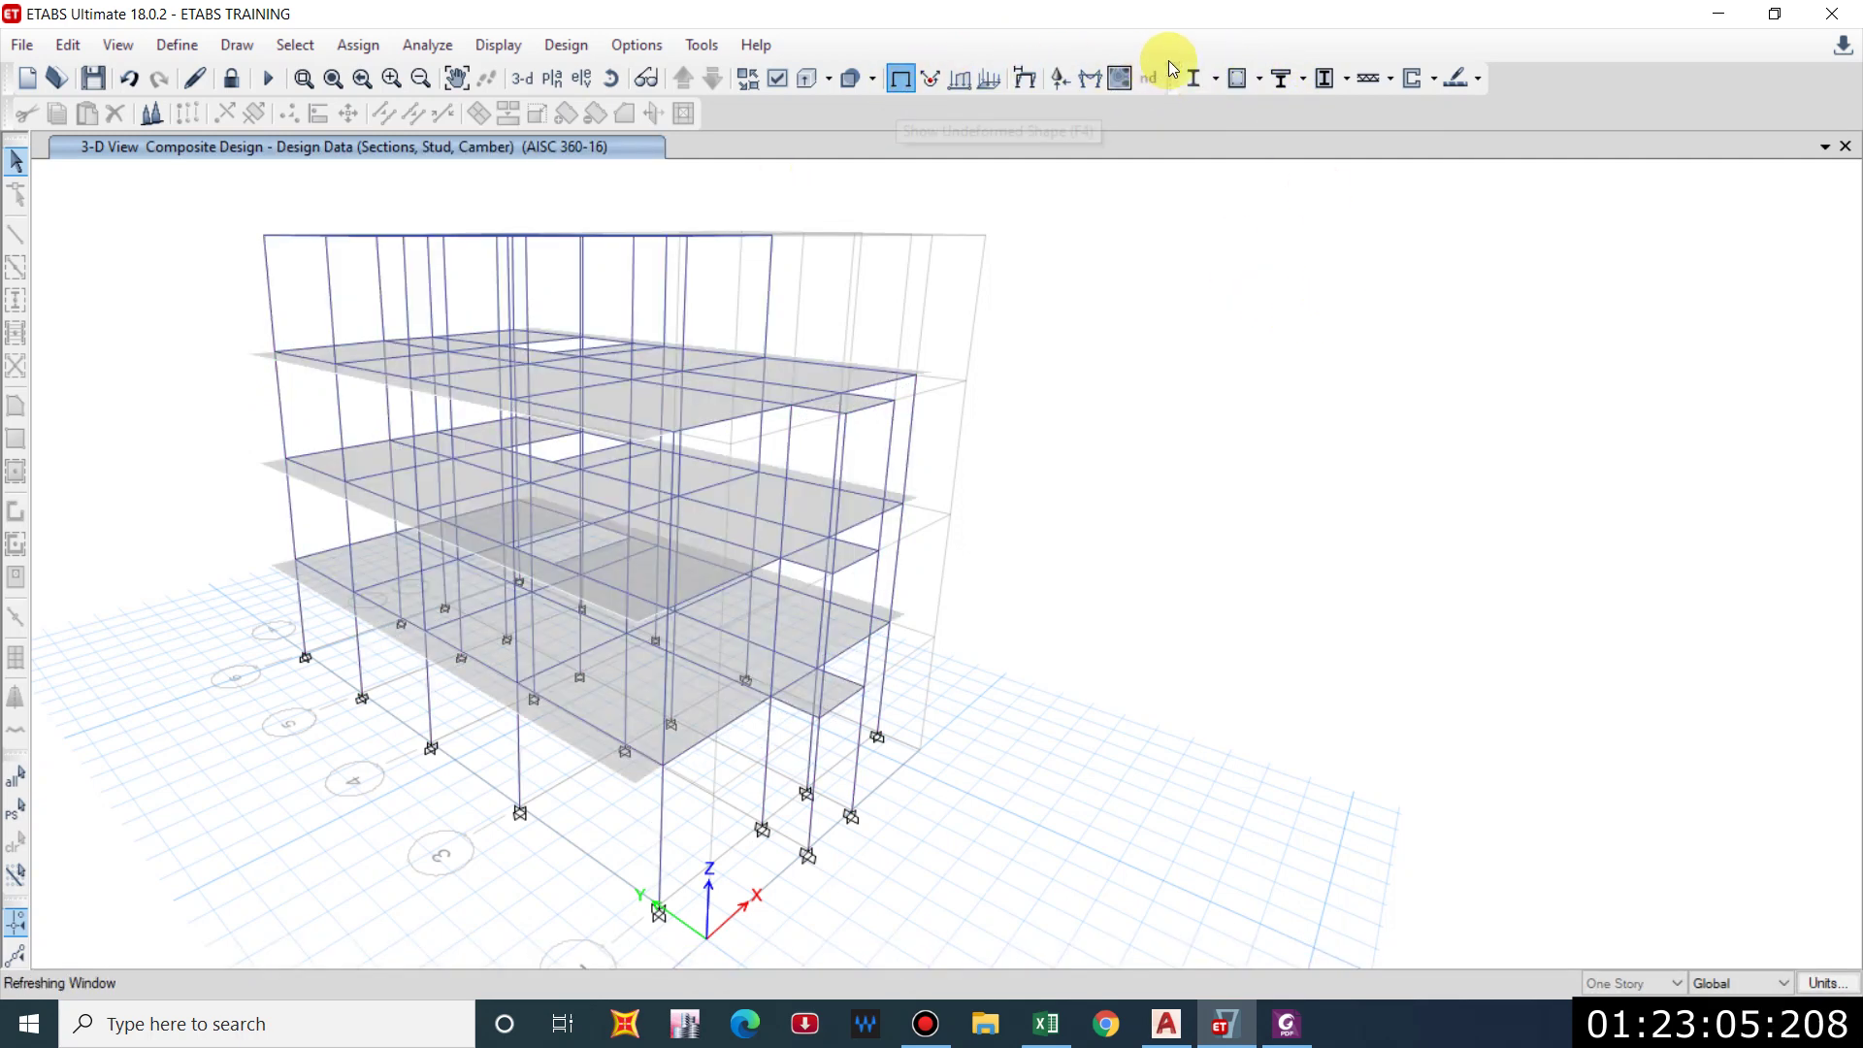
{"action": "left_click", "coordinate": [1258, 78]}
{"action": "left_click", "coordinate": [1300, 108]}
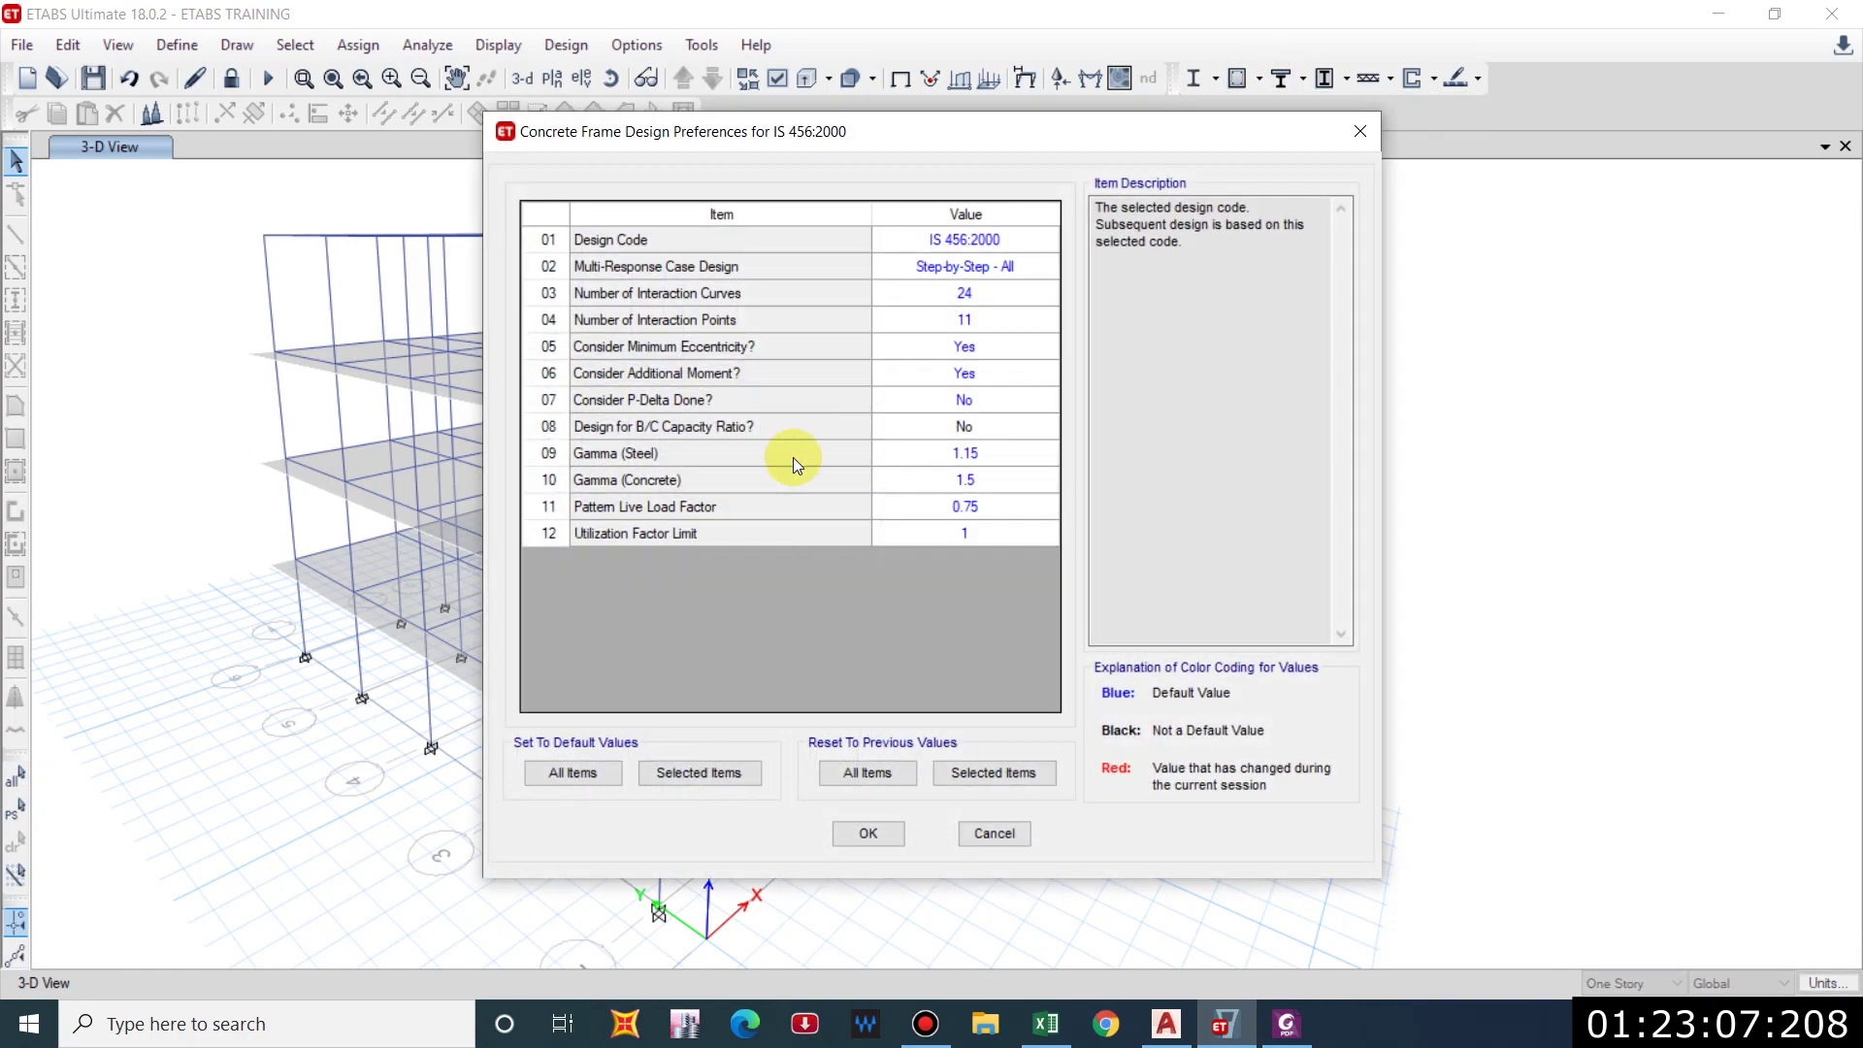
{"action": "left_click", "coordinate": [963, 427]}
{"action": "left_click", "coordinate": [1050, 426]}
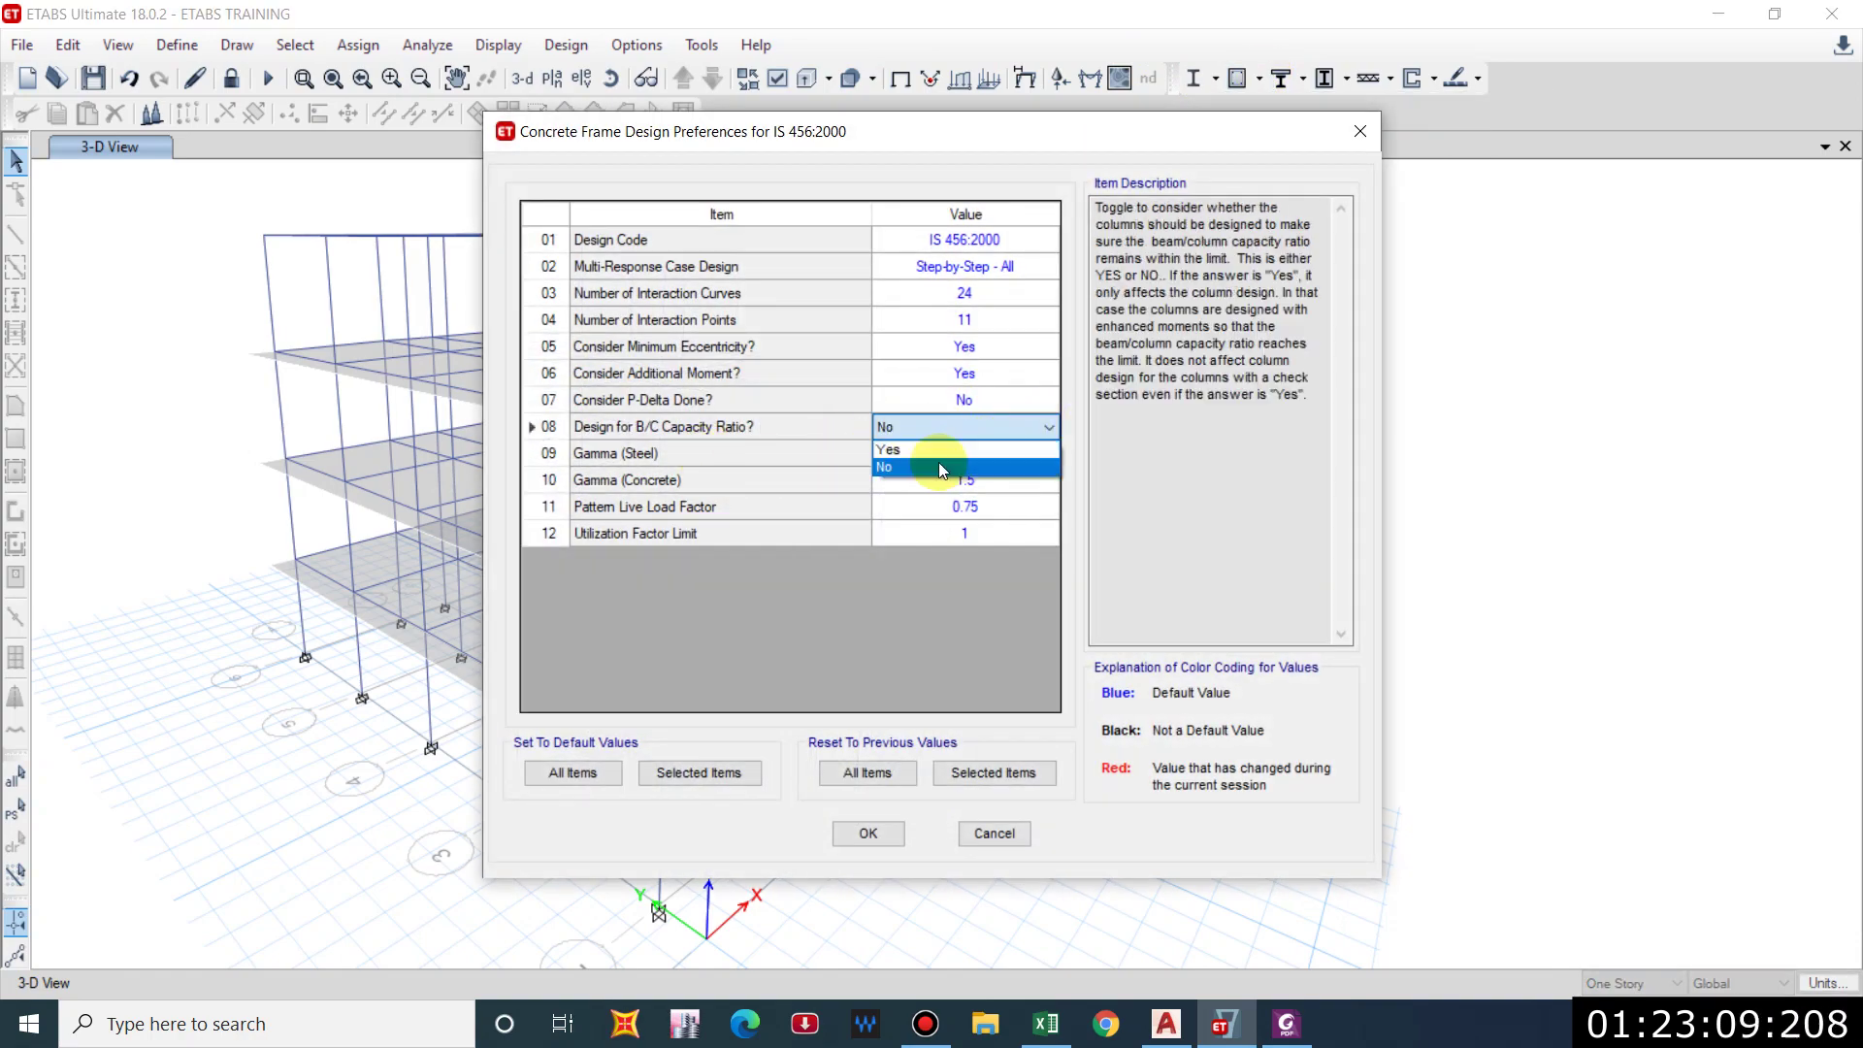
{"action": "left_click", "coordinate": [920, 451]}
{"action": "left_click", "coordinate": [868, 834]}
{"action": "left_click", "coordinate": [1238, 78]}
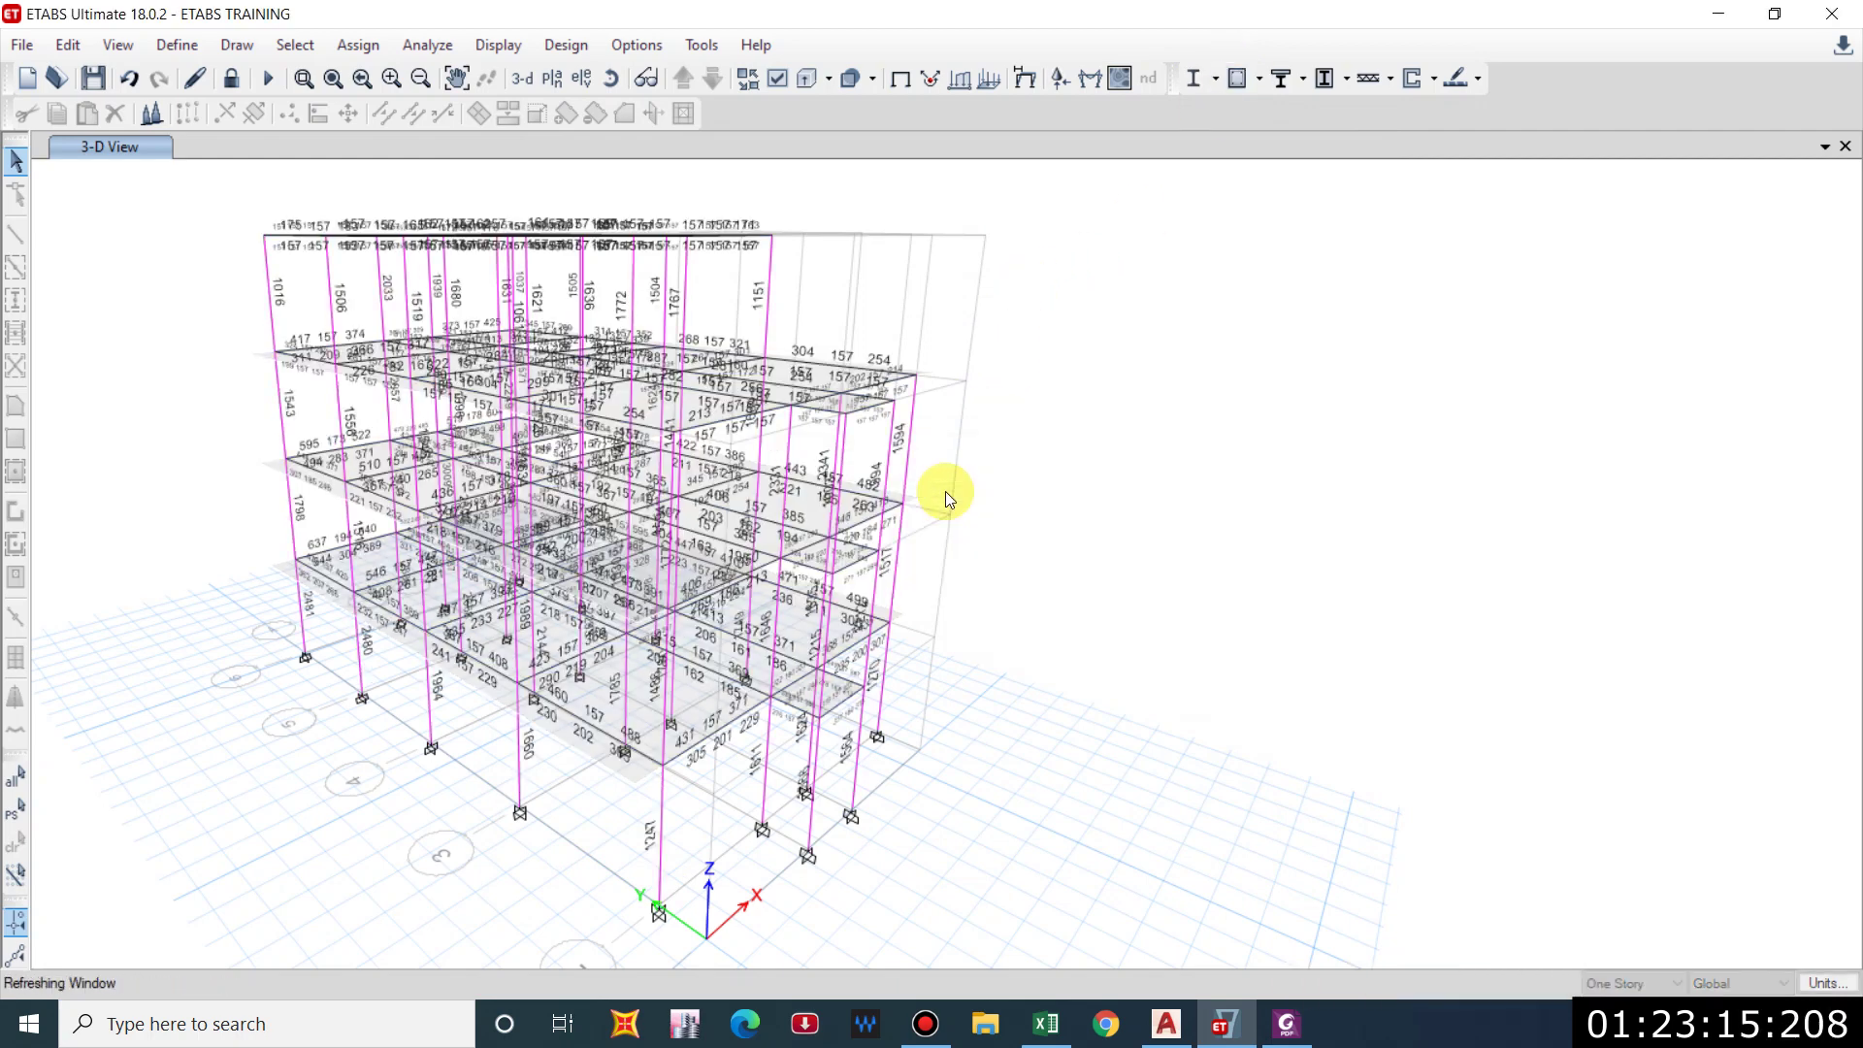
Display the Rebar Percentage design output of the concrete frames in the 3-D view.
{"action": "left_click", "coordinate": [1259, 78]}
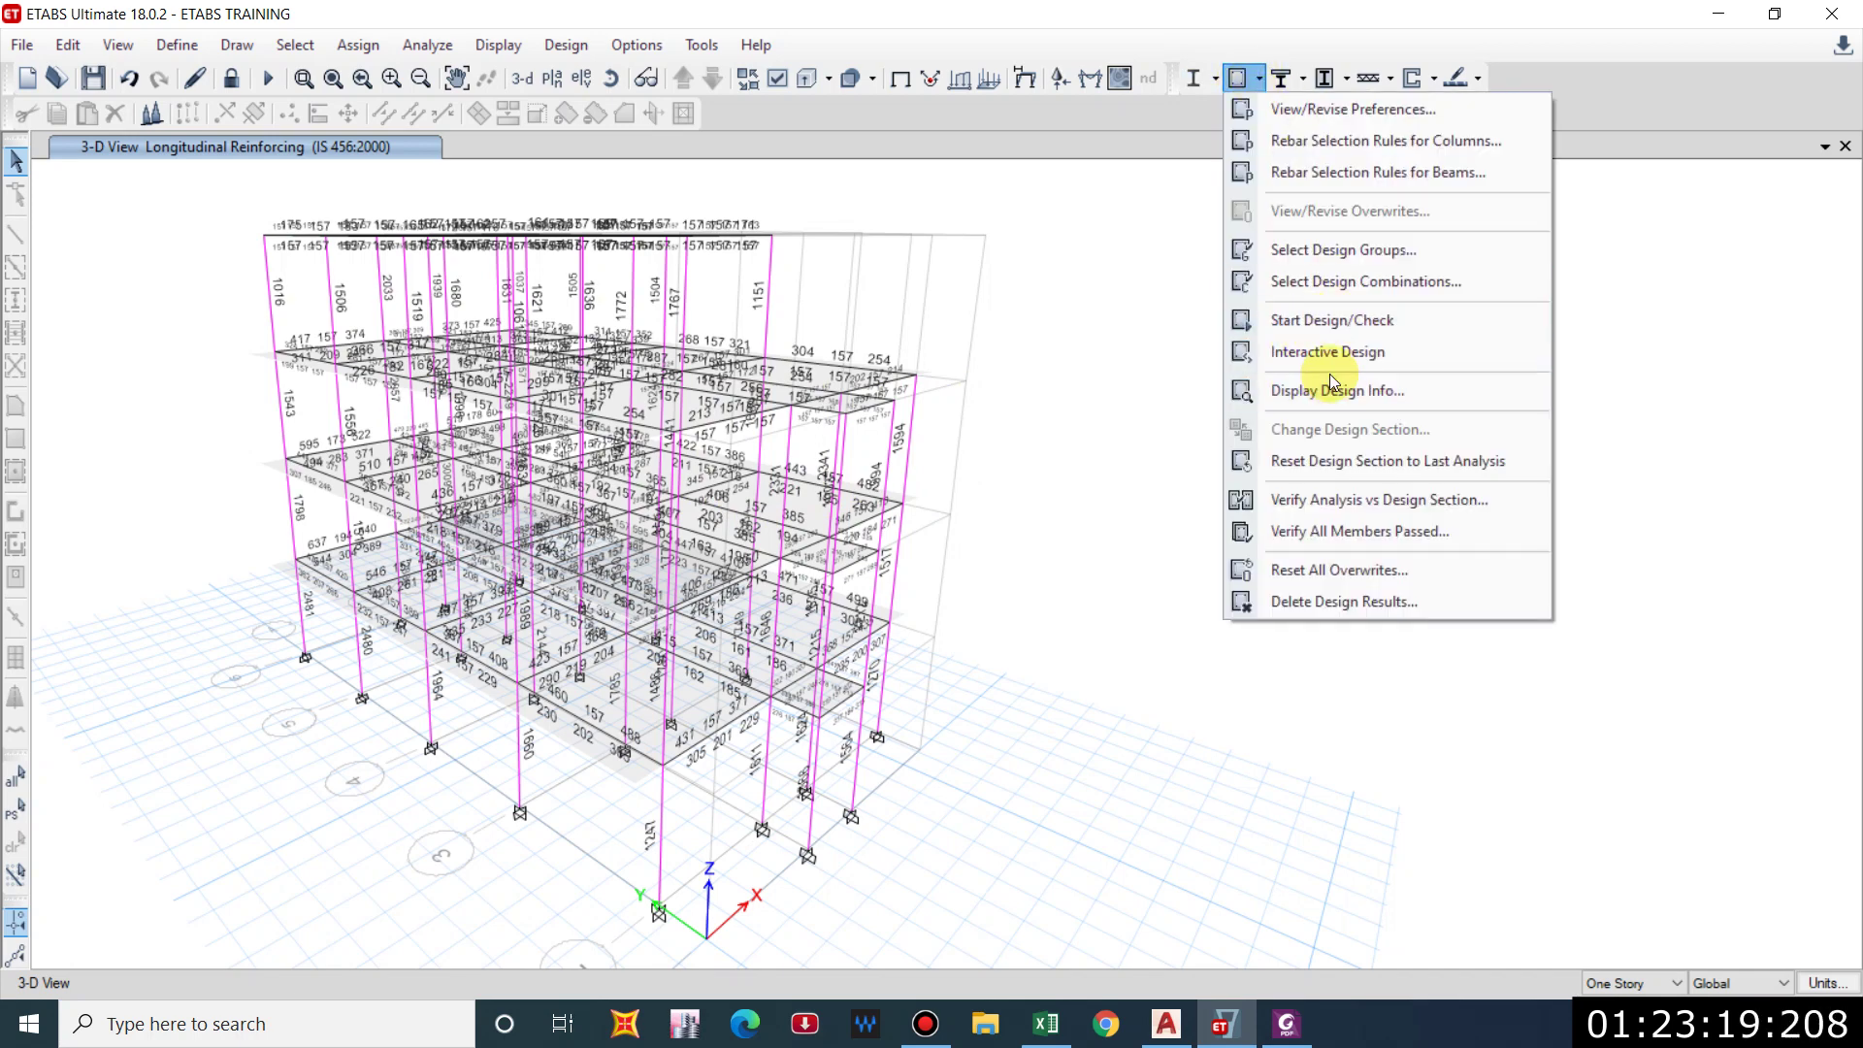
{"action": "left_click", "coordinate": [1286, 390]}
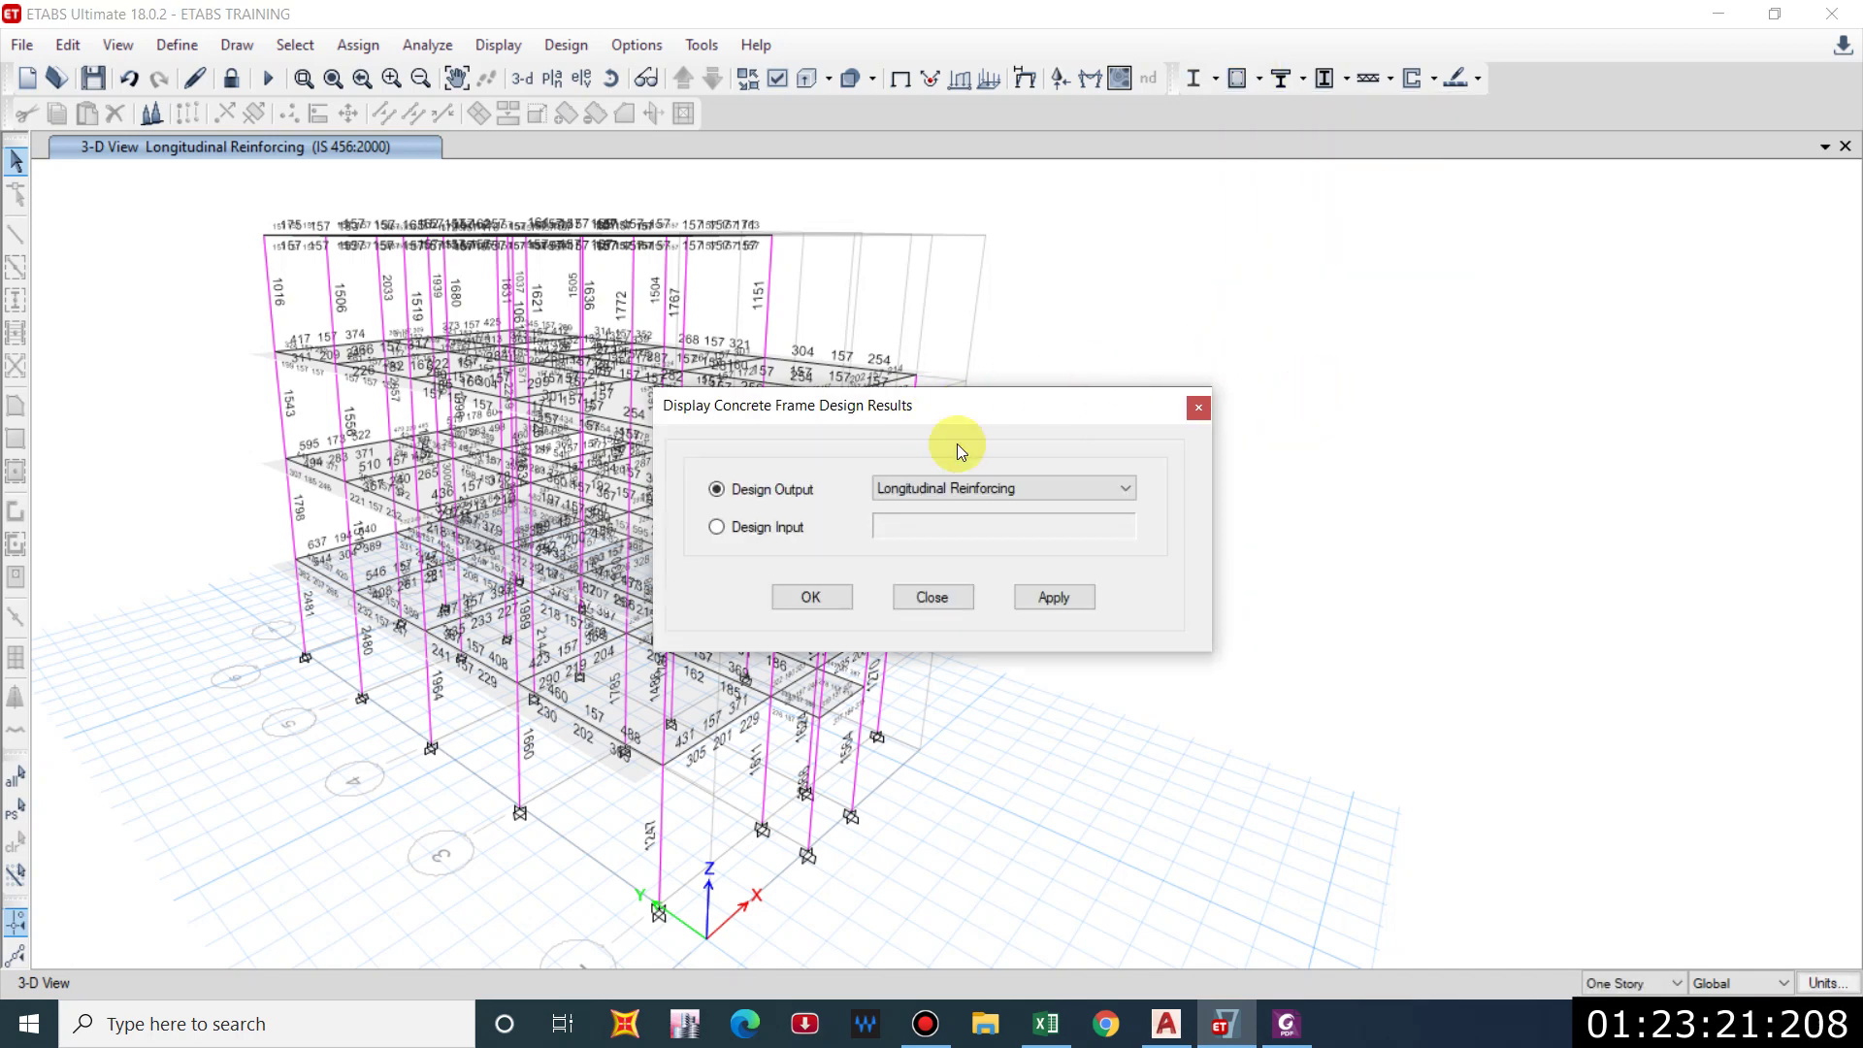
{"action": "left_click_drag", "start_coordinate": [747, 400], "coordinate": [1226, 380]}
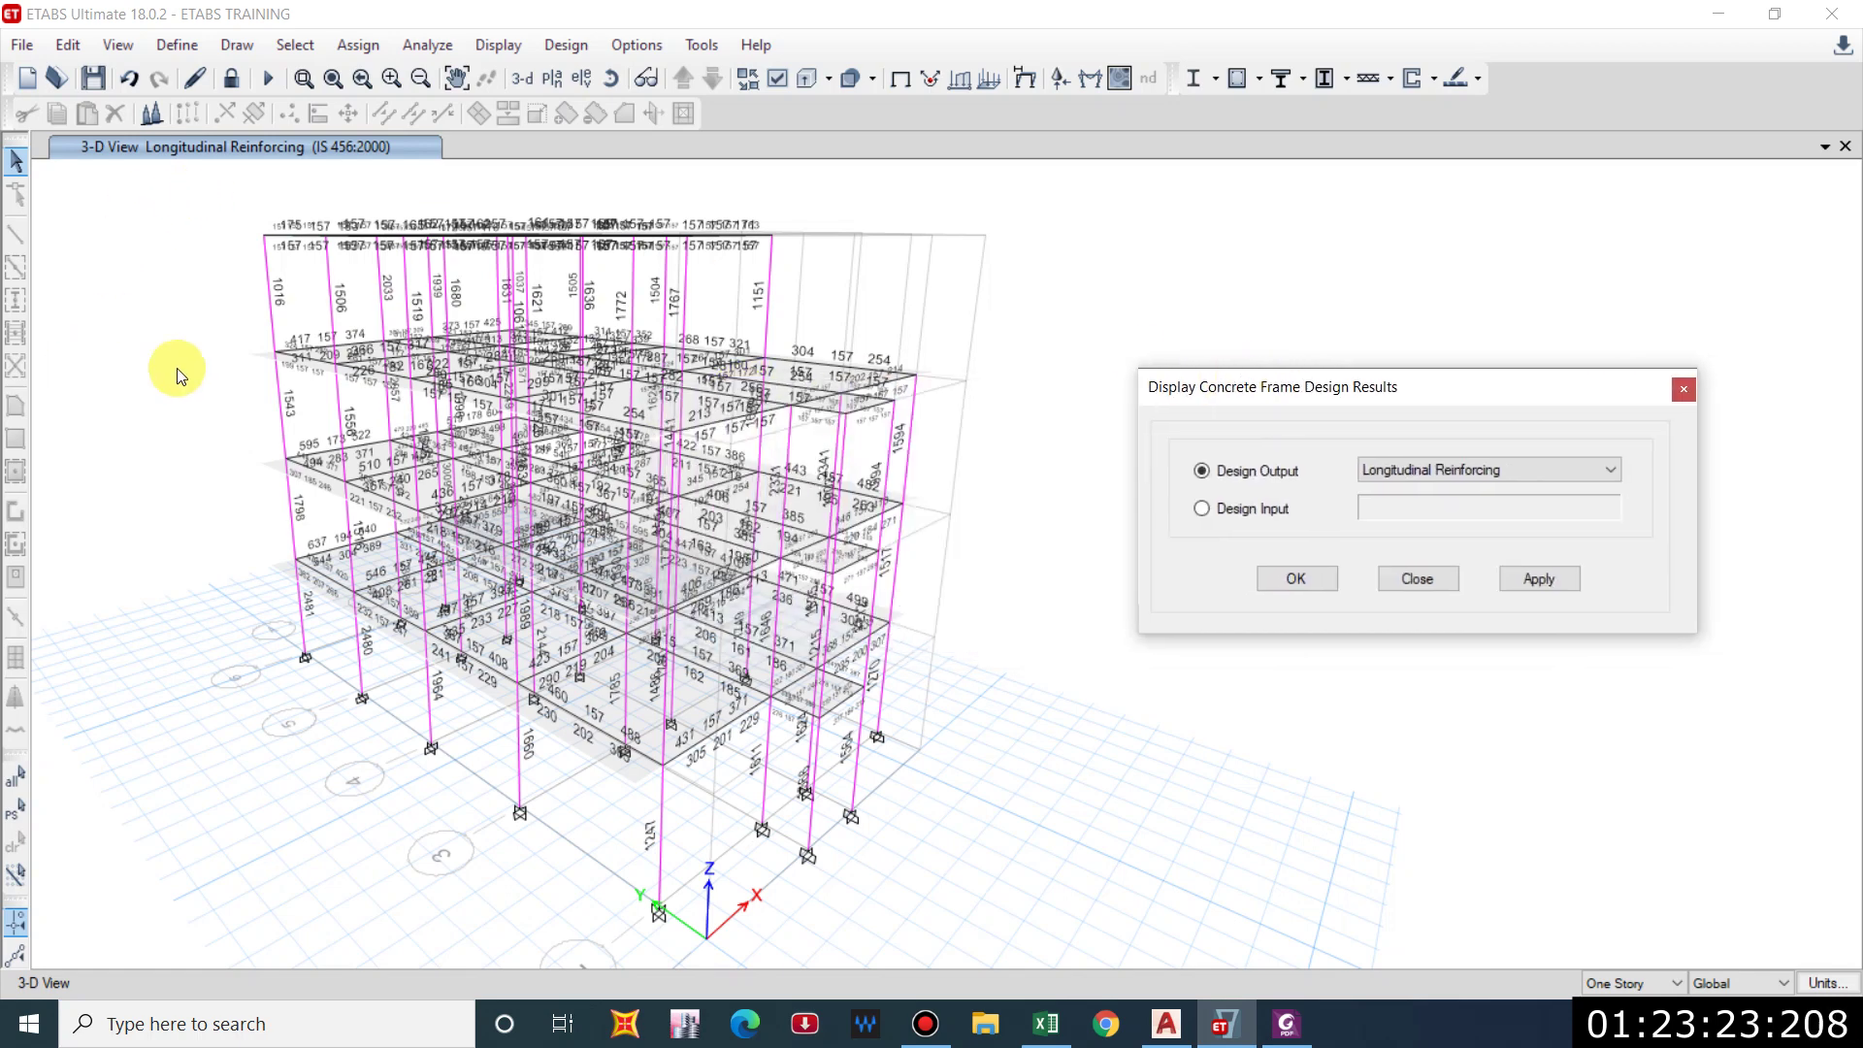
{"action": "left_click", "coordinate": [1462, 484]}
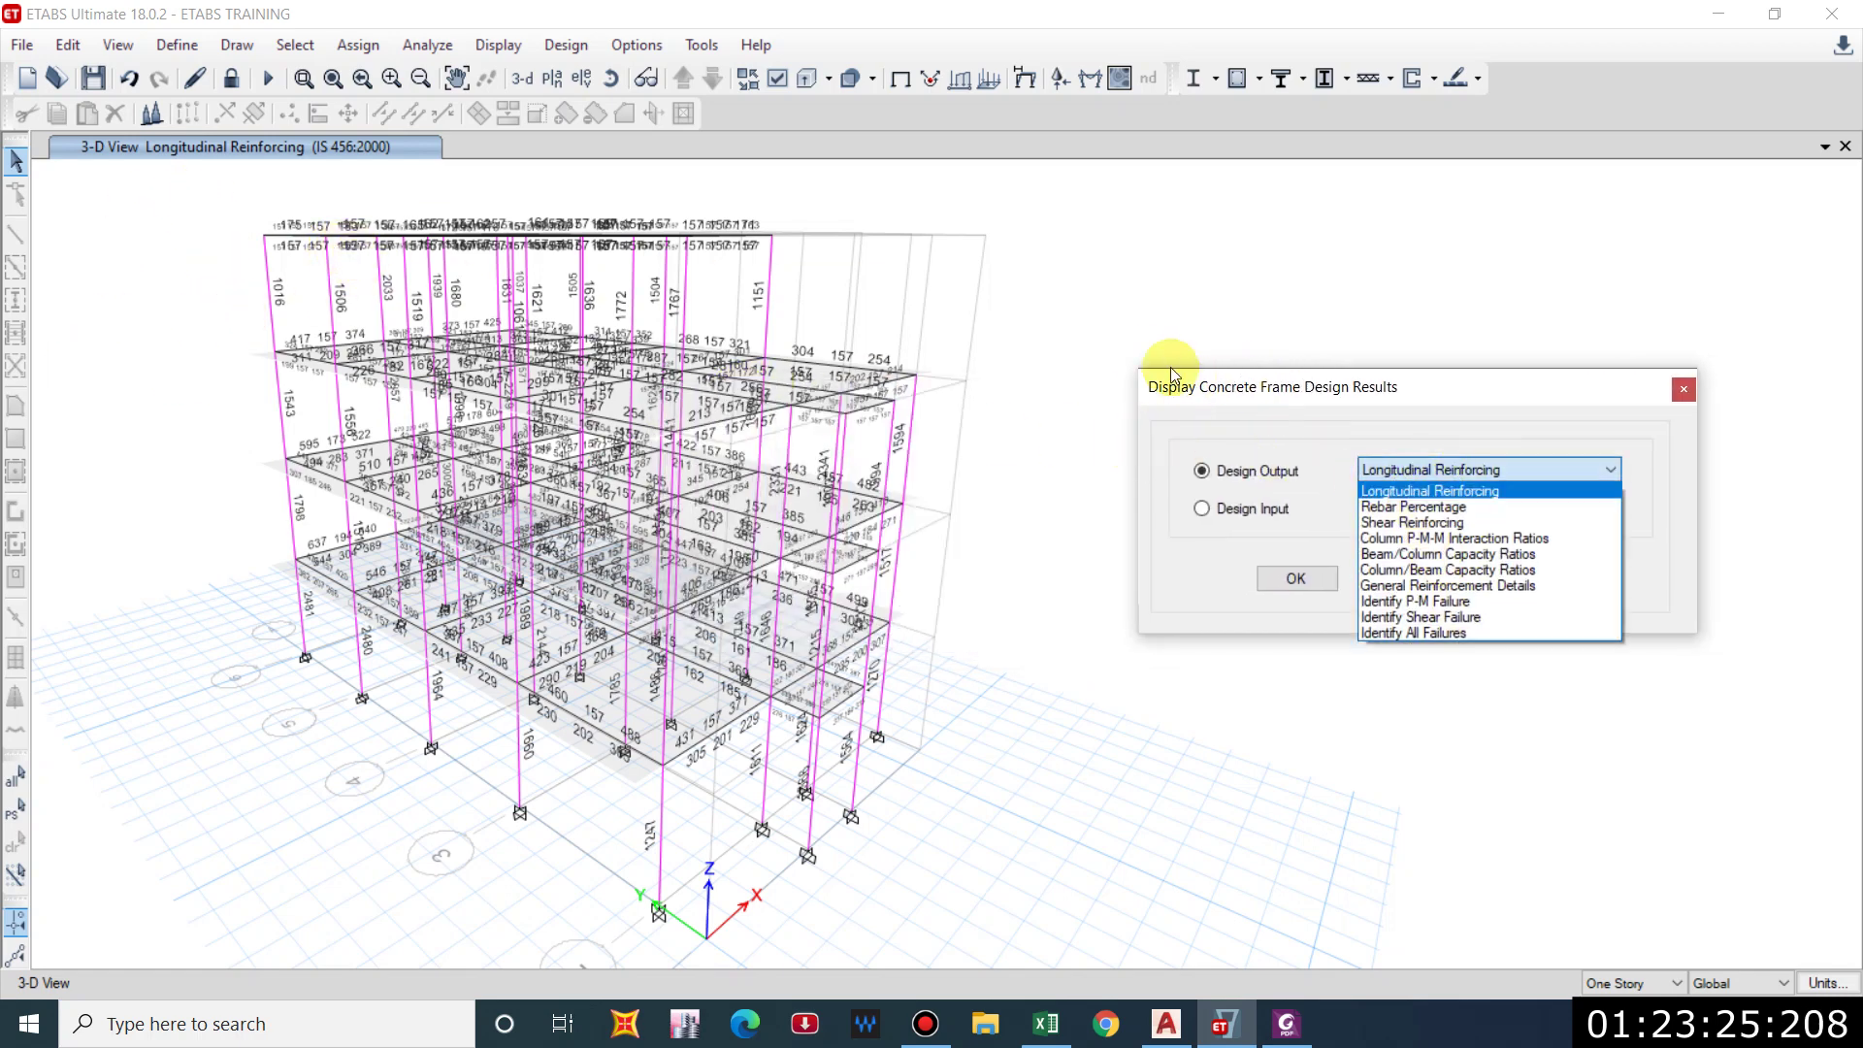
{"action": "left_click", "coordinate": [1435, 520]}
{"action": "left_click", "coordinate": [1531, 578]}
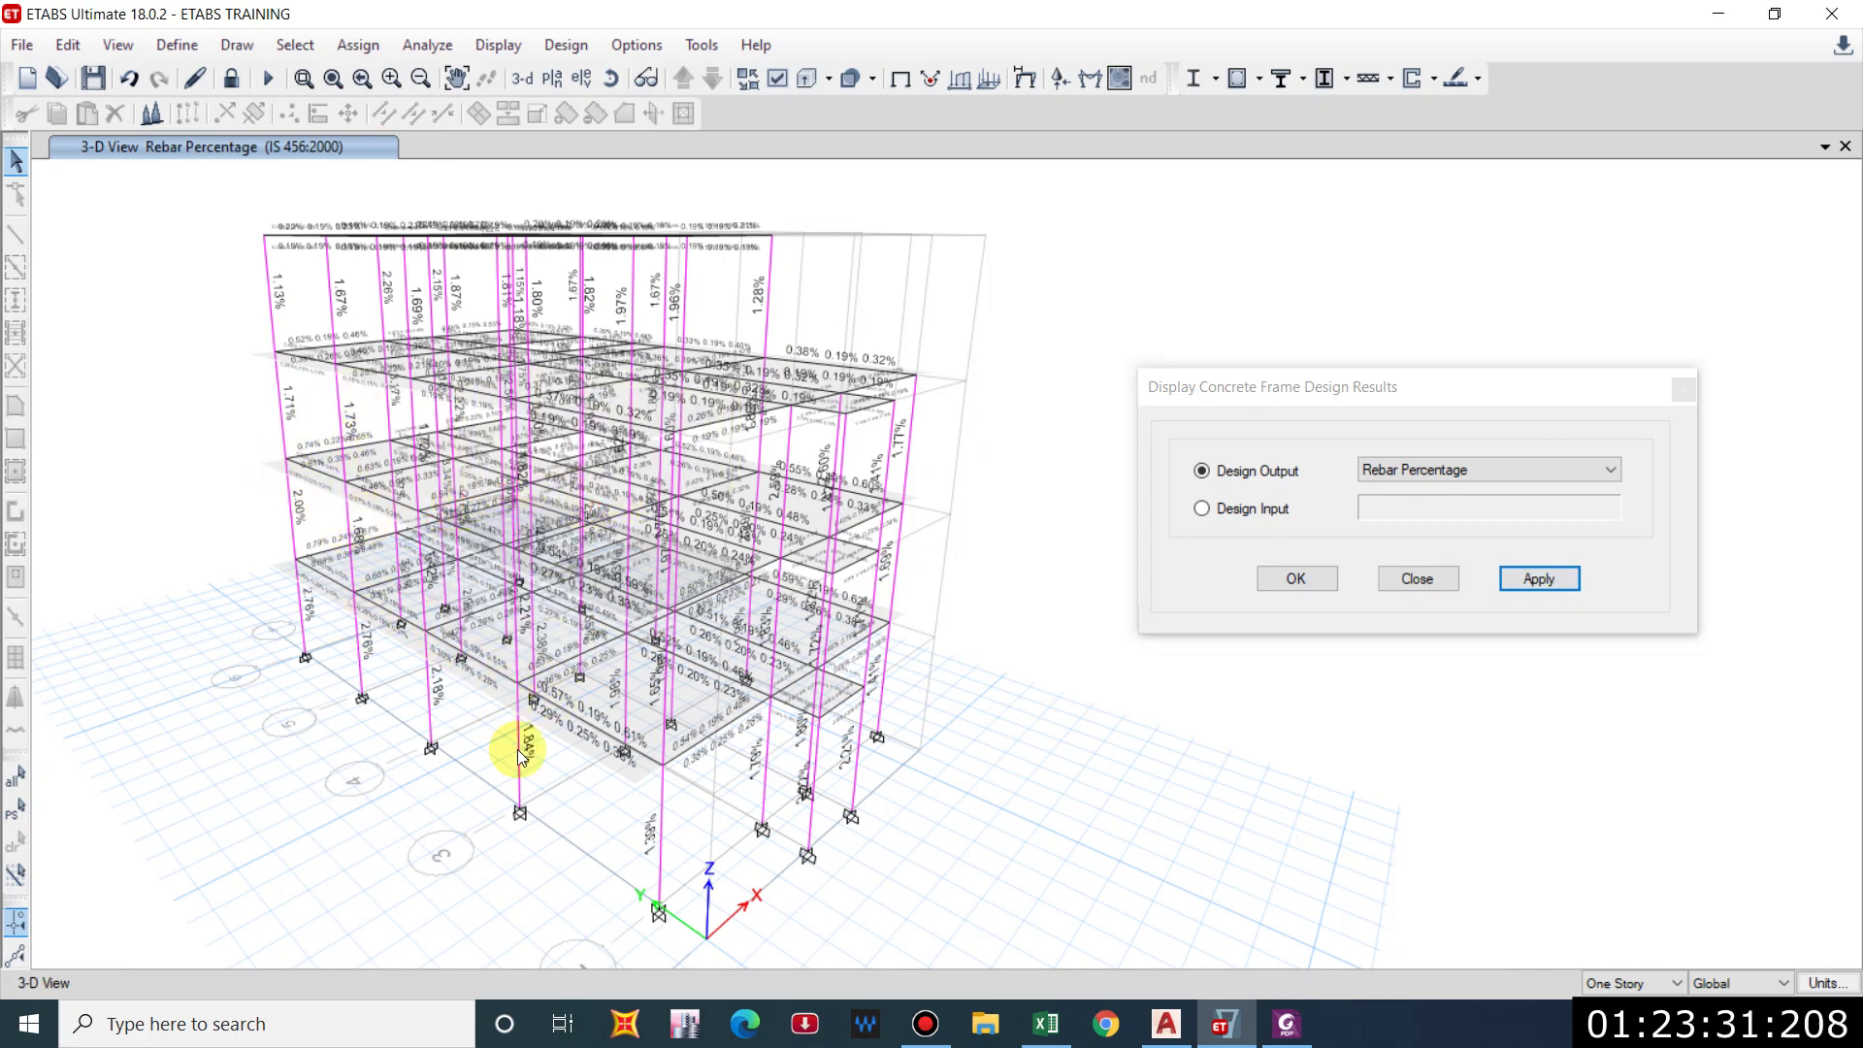
Display the Beam/Column Capacity Ratios design output on the 3-D model and inspect the column joints.
{"action": "middle_click_drag", "start_coordinate": [520, 654], "coordinate": [696, 573], "text": "shift"}
{"action": "middle_click_drag", "start_coordinate": [776, 492], "coordinate": [790, 532], "text": "shift"}
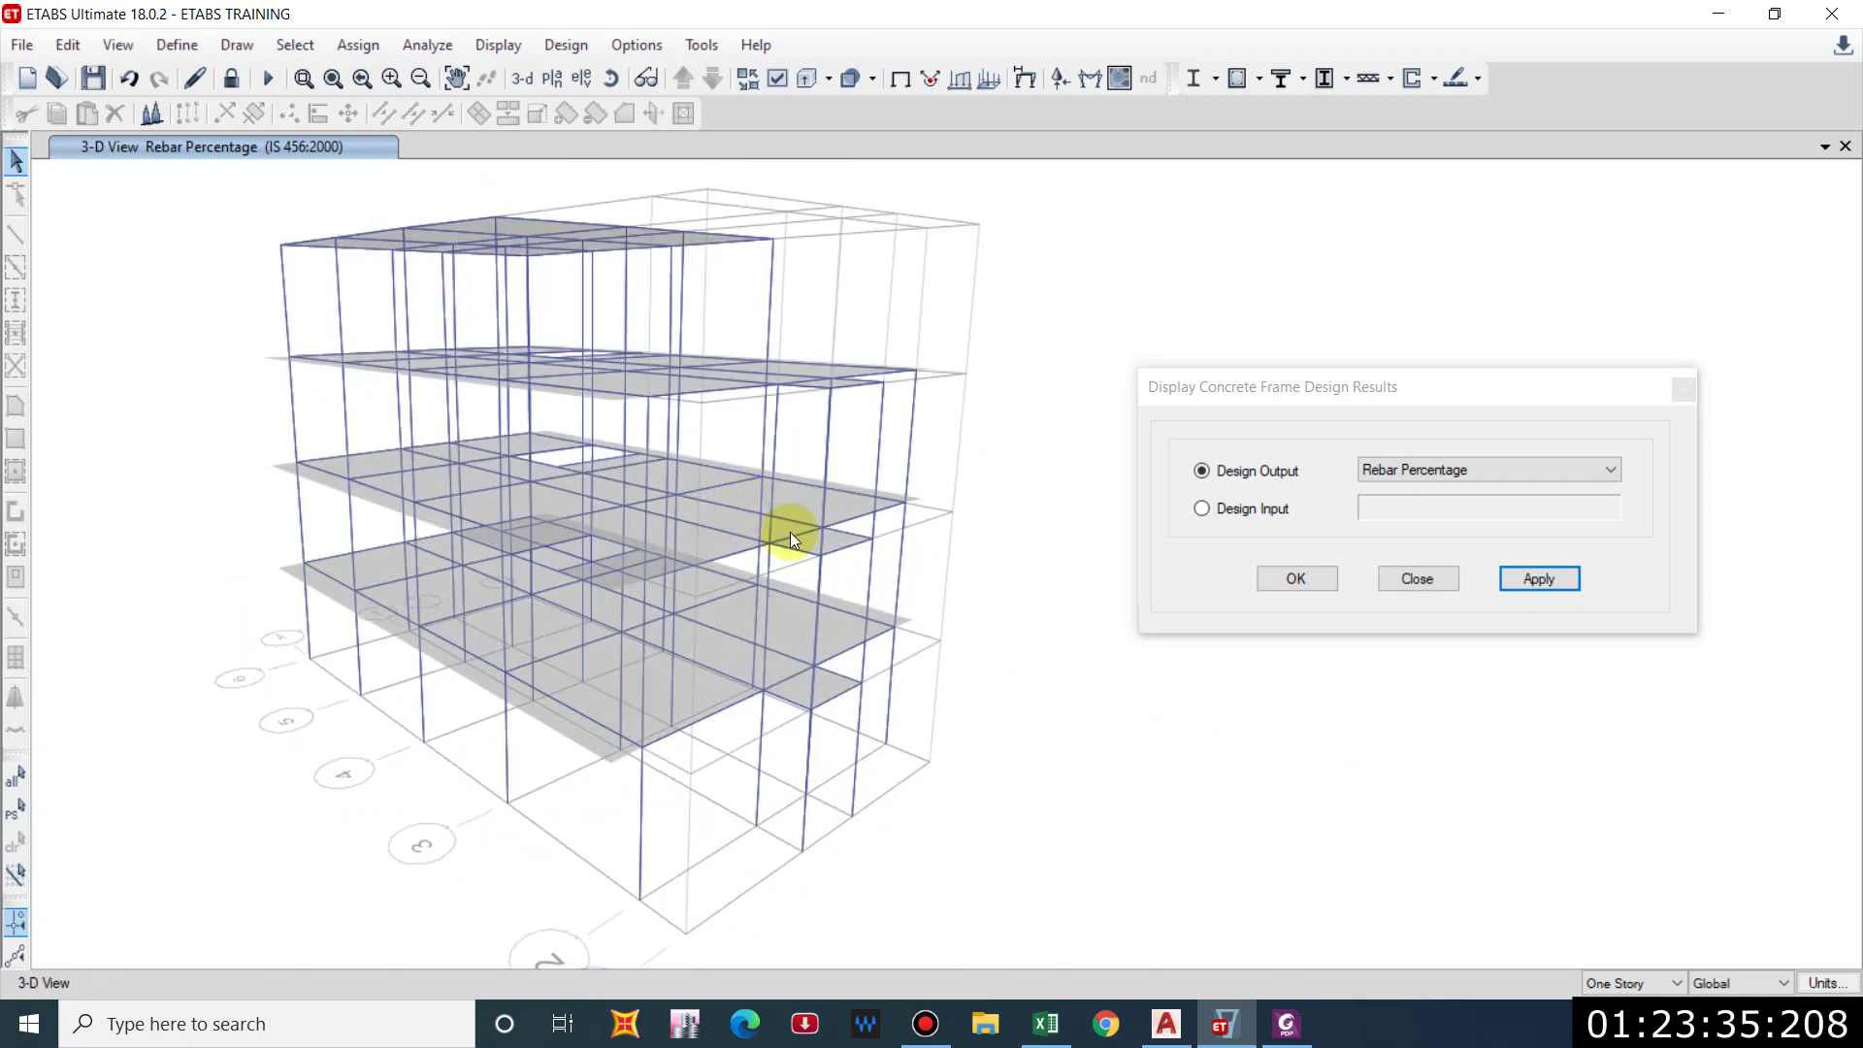
{"action": "middle_click_drag", "start_coordinate": [690, 562], "coordinate": [437, 511], "text": "shift"}
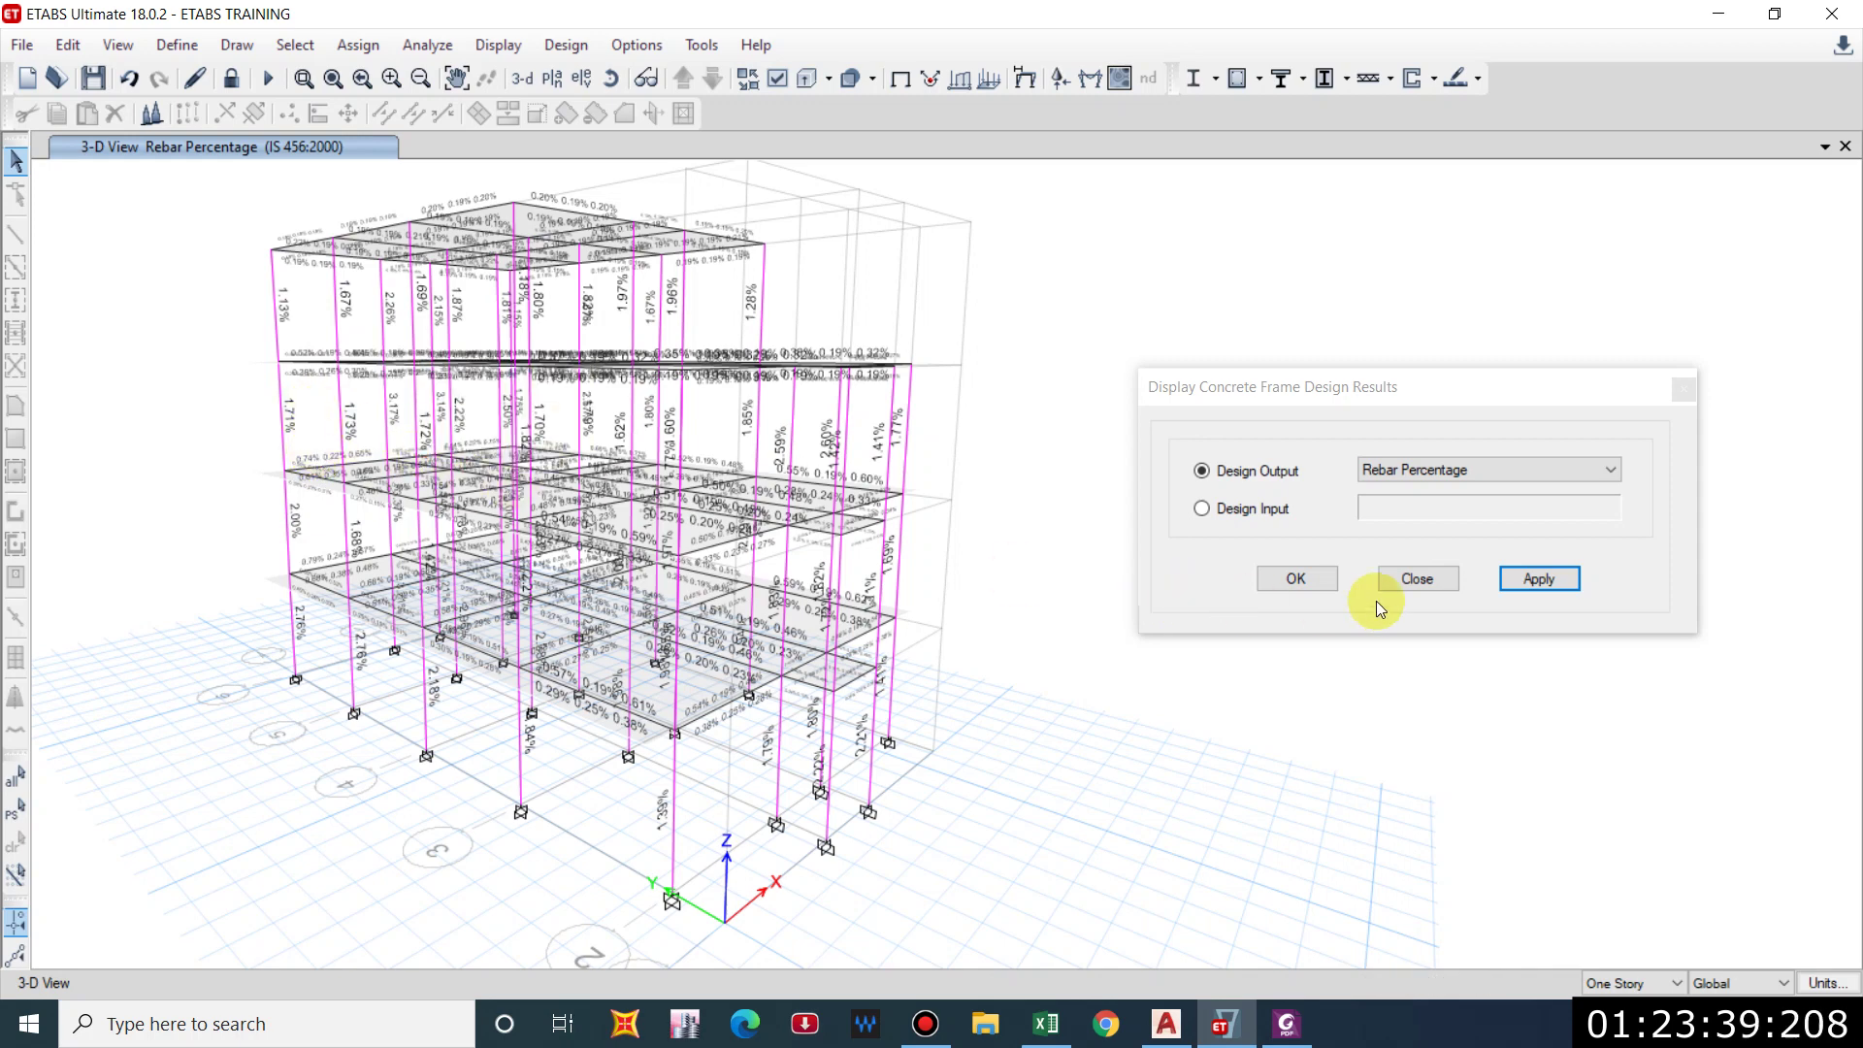
{"action": "left_click", "coordinate": [1470, 471]}
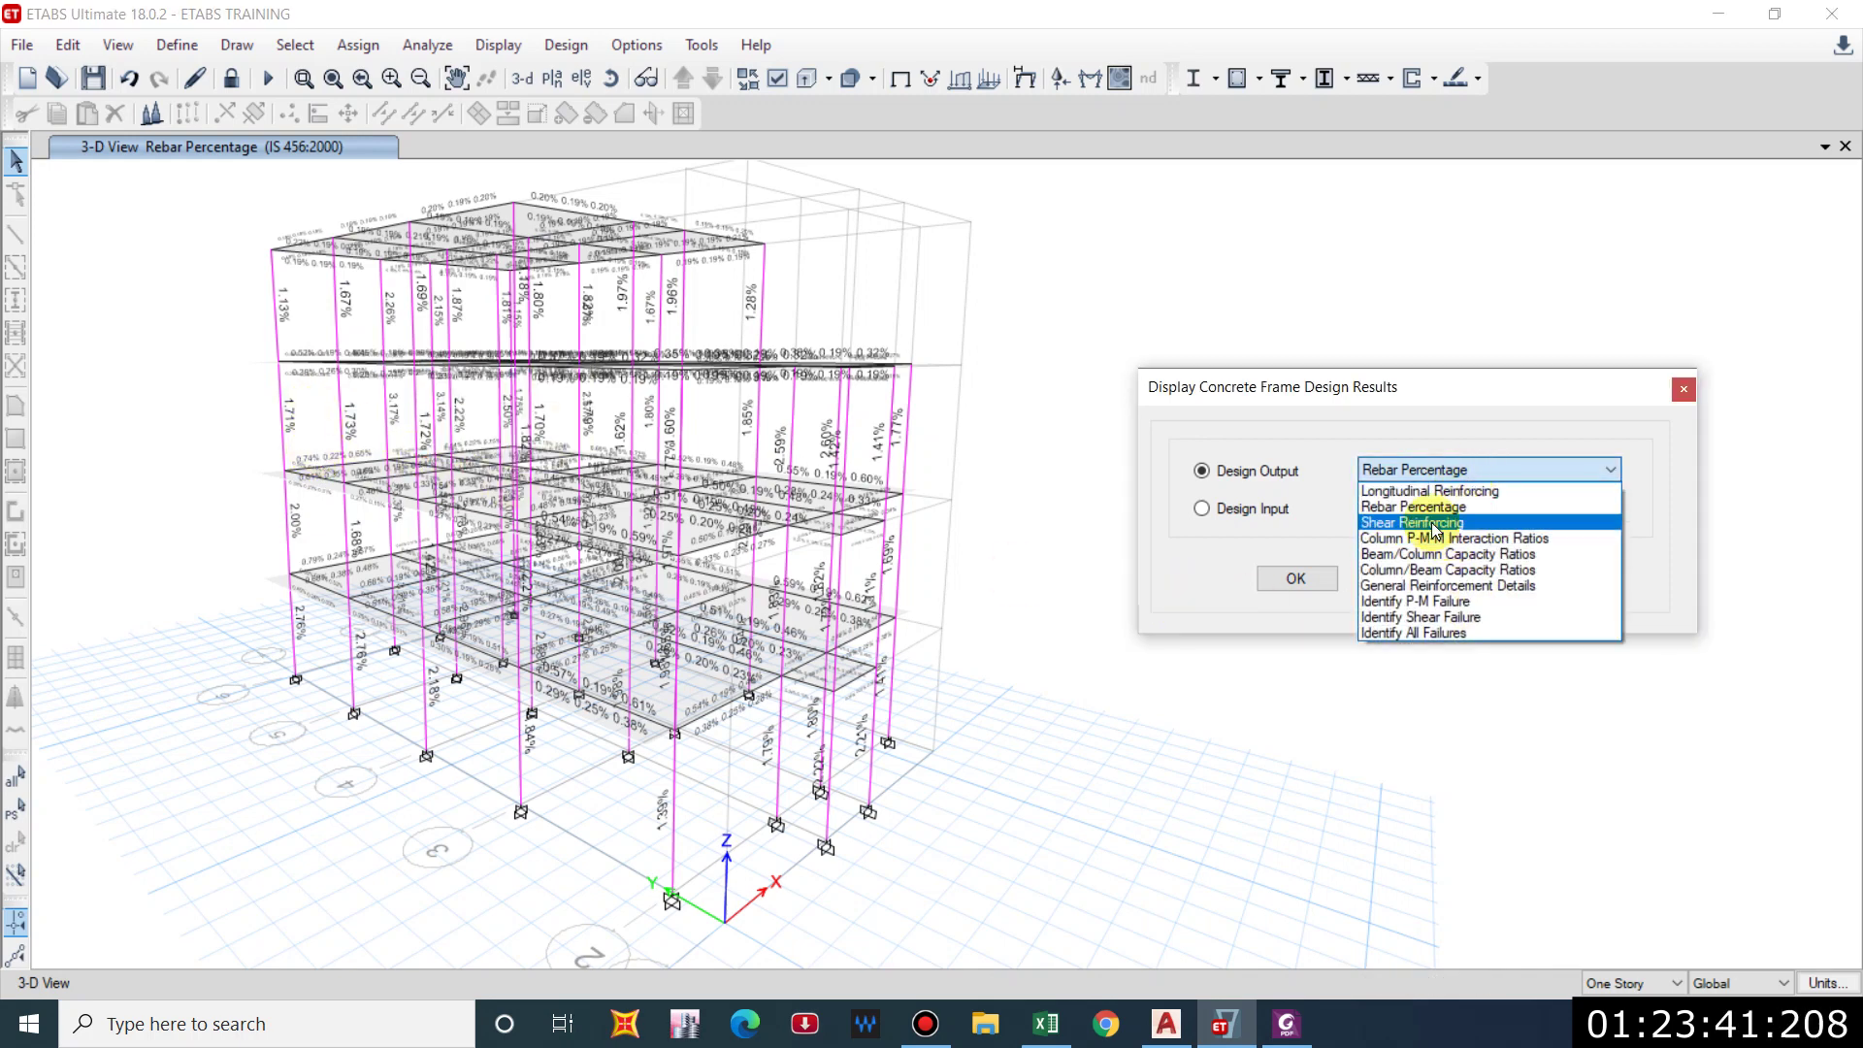
{"action": "left_click", "coordinate": [1444, 554]}
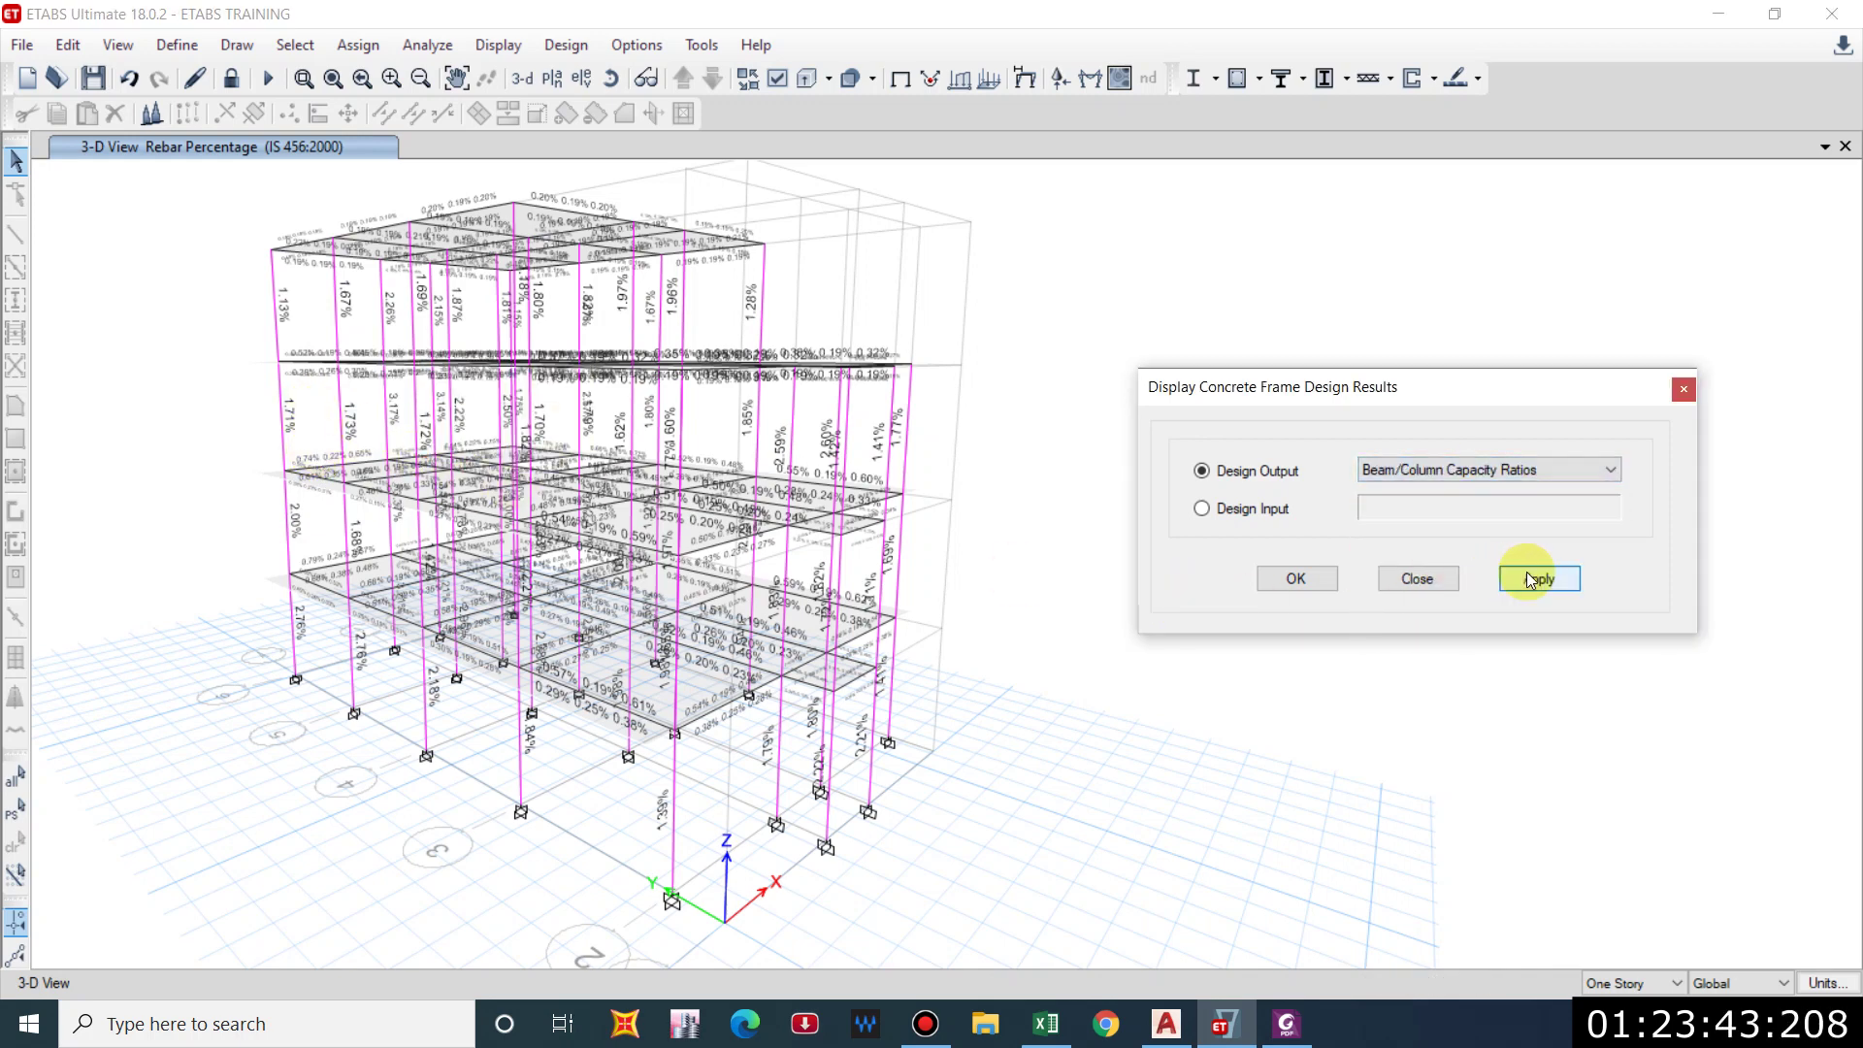
{"action": "left_click", "coordinate": [1538, 579]}
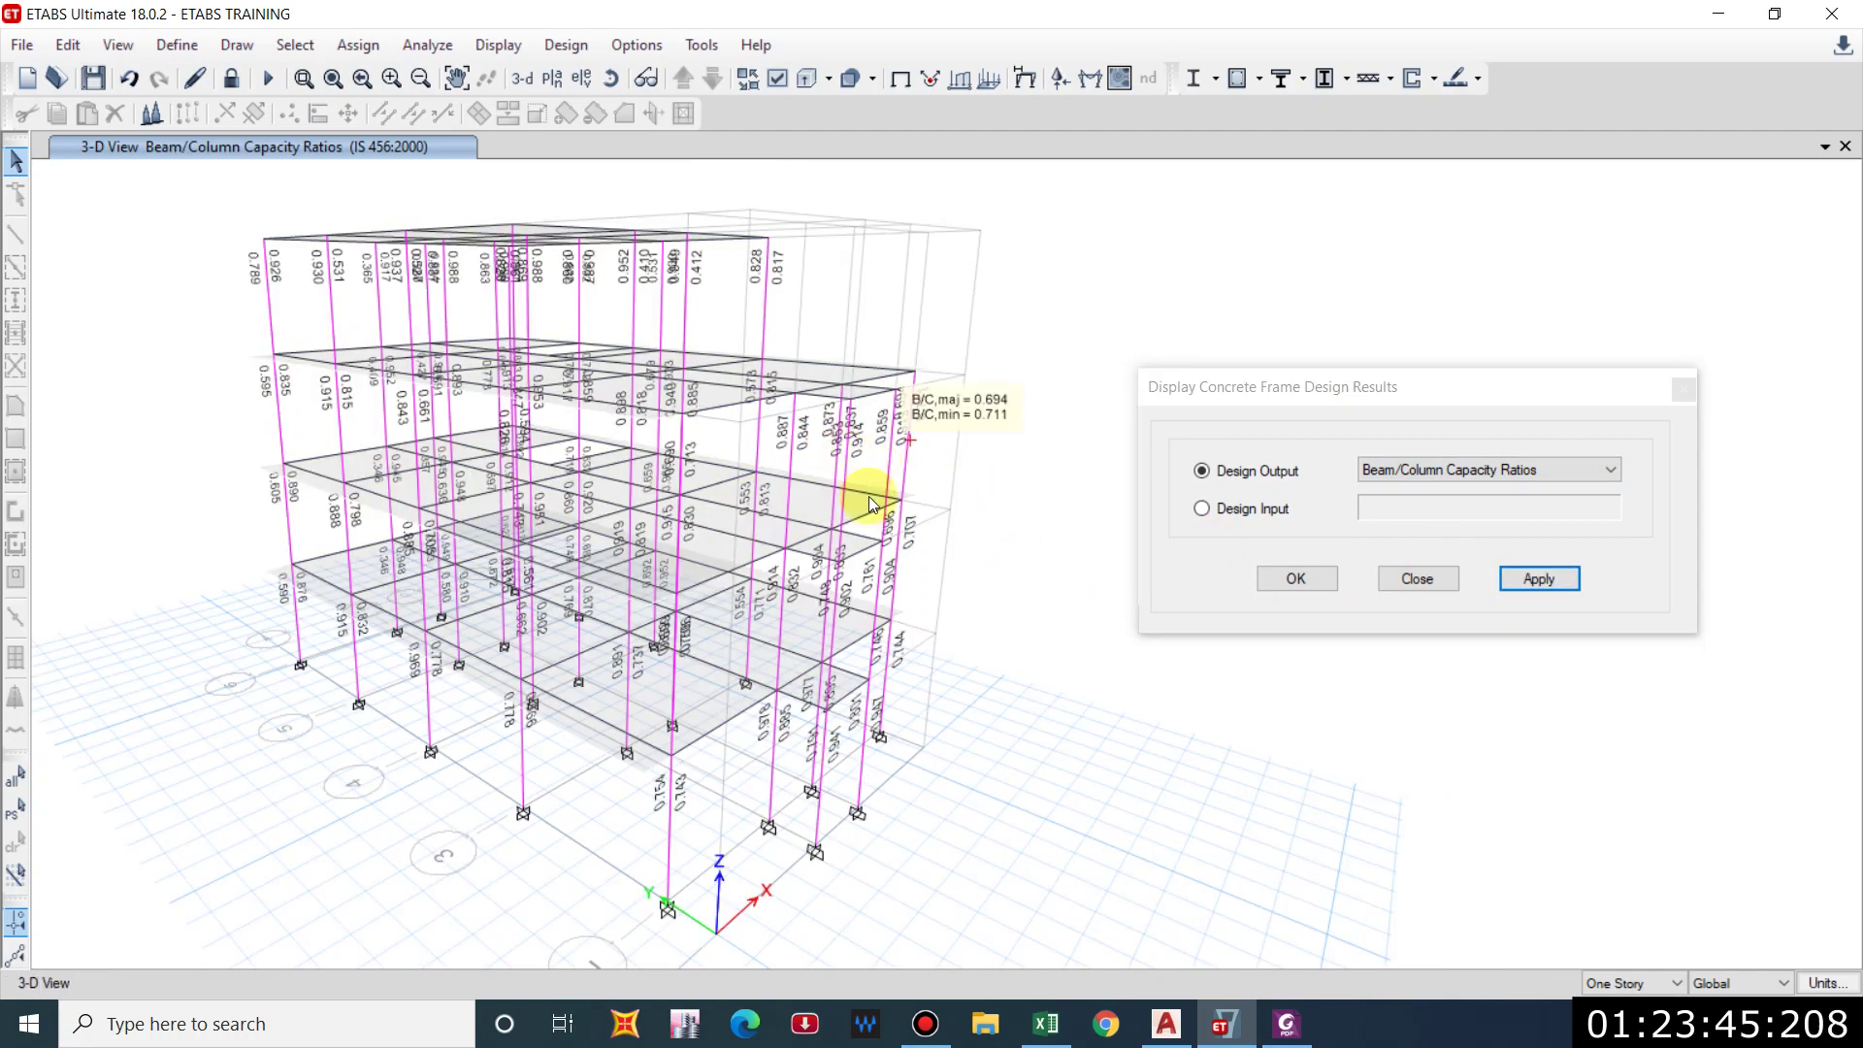
{"action": "middle_click_drag", "start_coordinate": [923, 697], "coordinate": [736, 714], "text": "shift"}
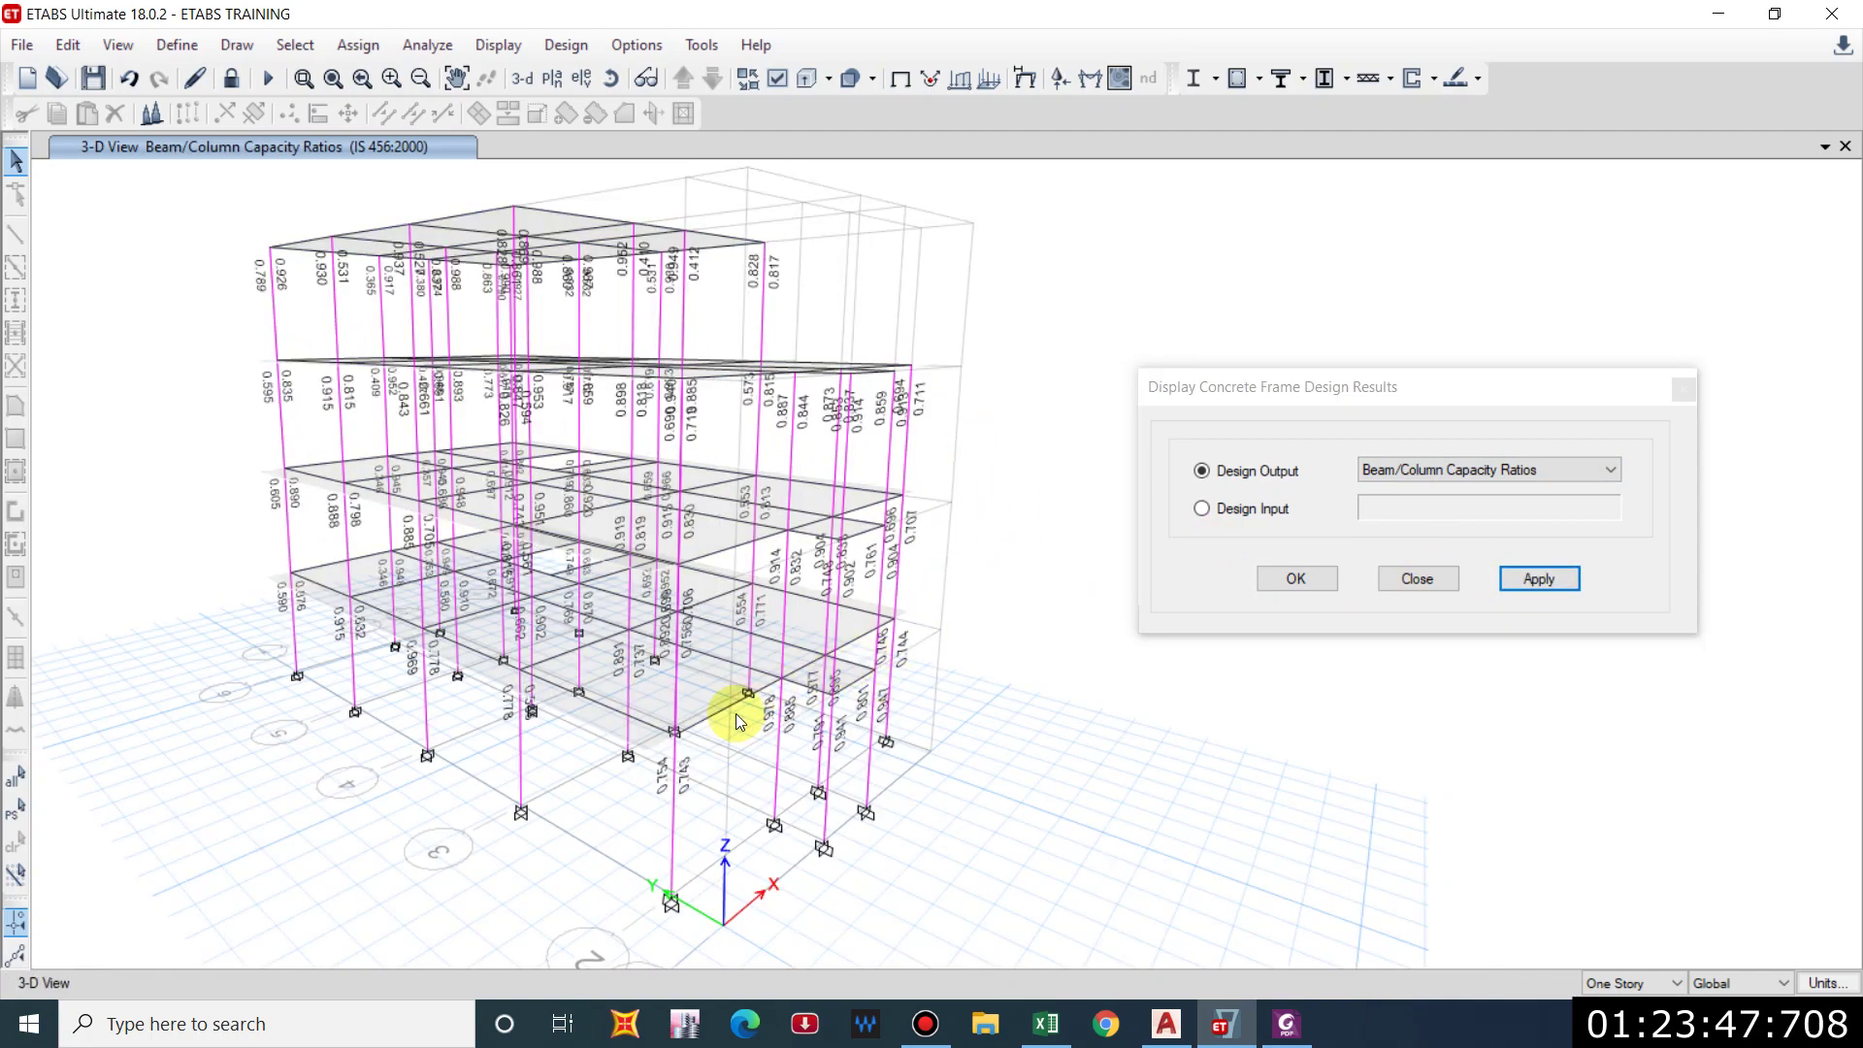
Switch the displayed concrete design output to Column/Beam Capacity Ratios.
{"action": "left_click", "coordinate": [1453, 469]}
{"action": "left_click", "coordinate": [1424, 570]}
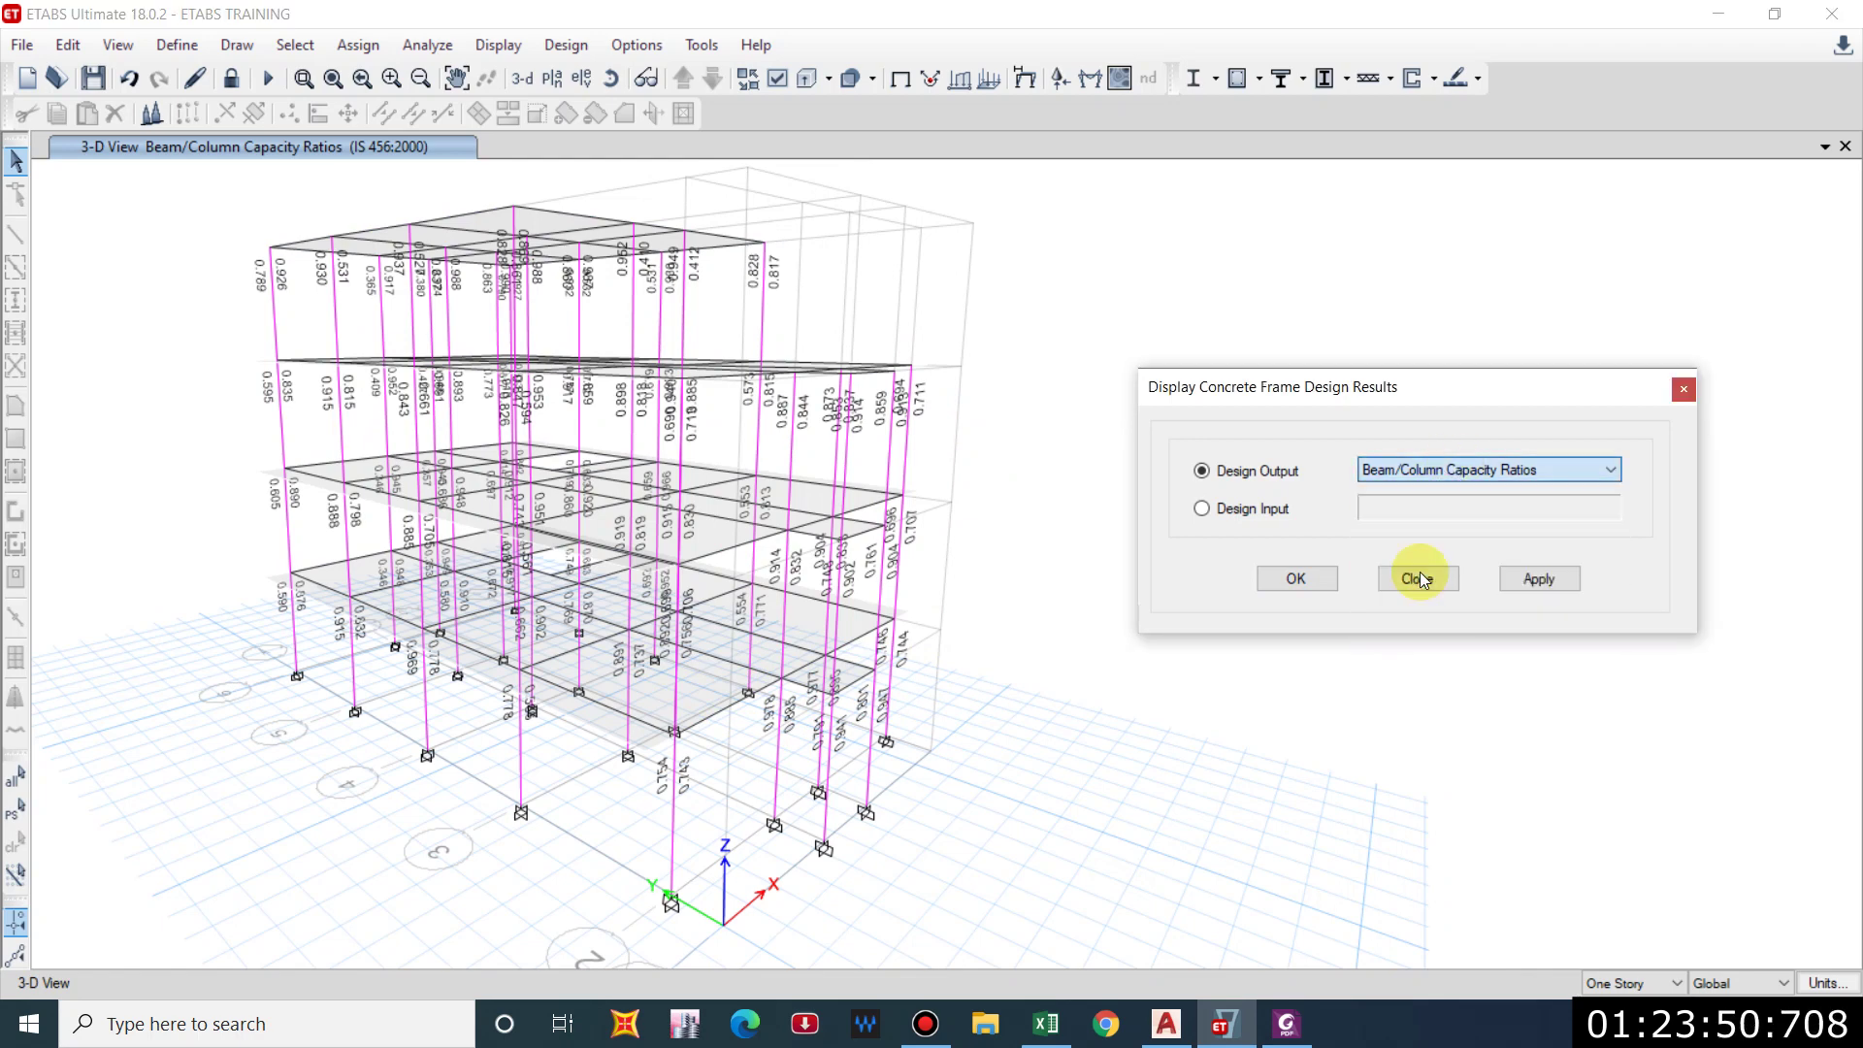
{"action": "left_click", "coordinate": [1539, 579]}
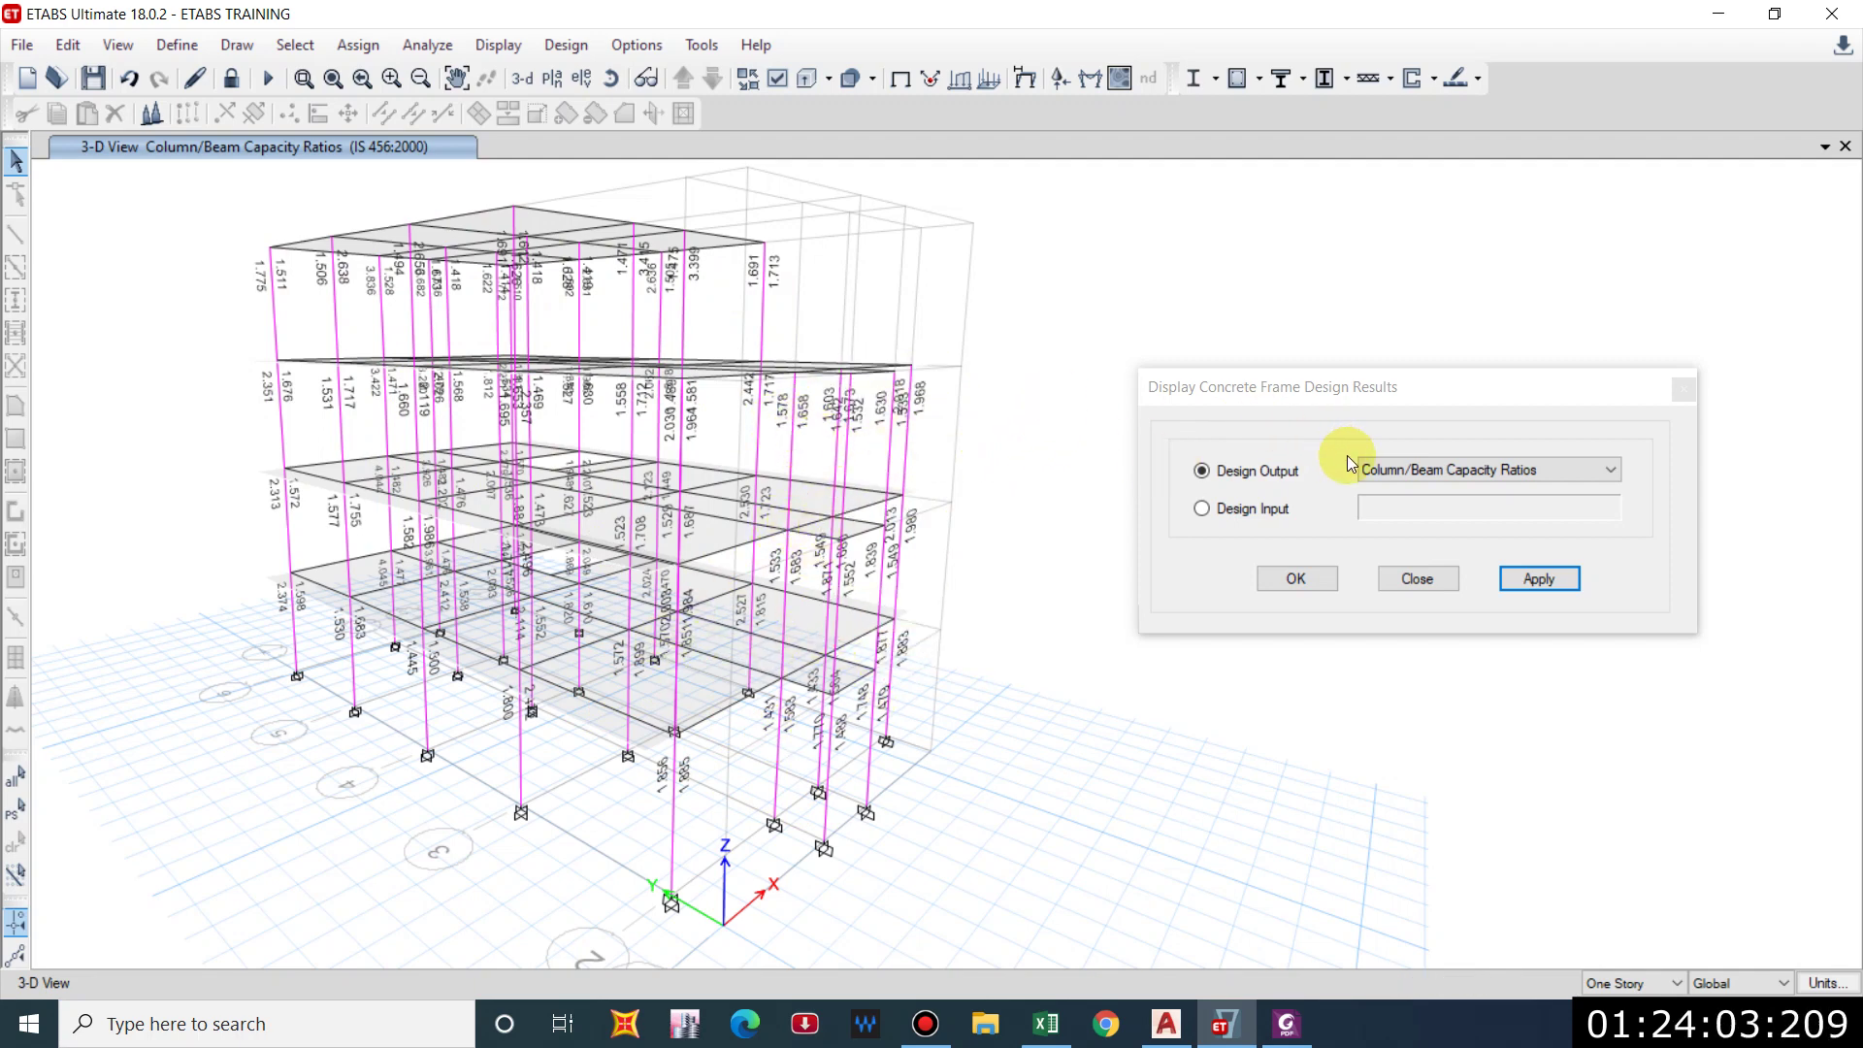
Check the frames with the Identify Shear Failure design output, followed by Identify All Failures.
{"action": "left_click", "coordinate": [1425, 470]}
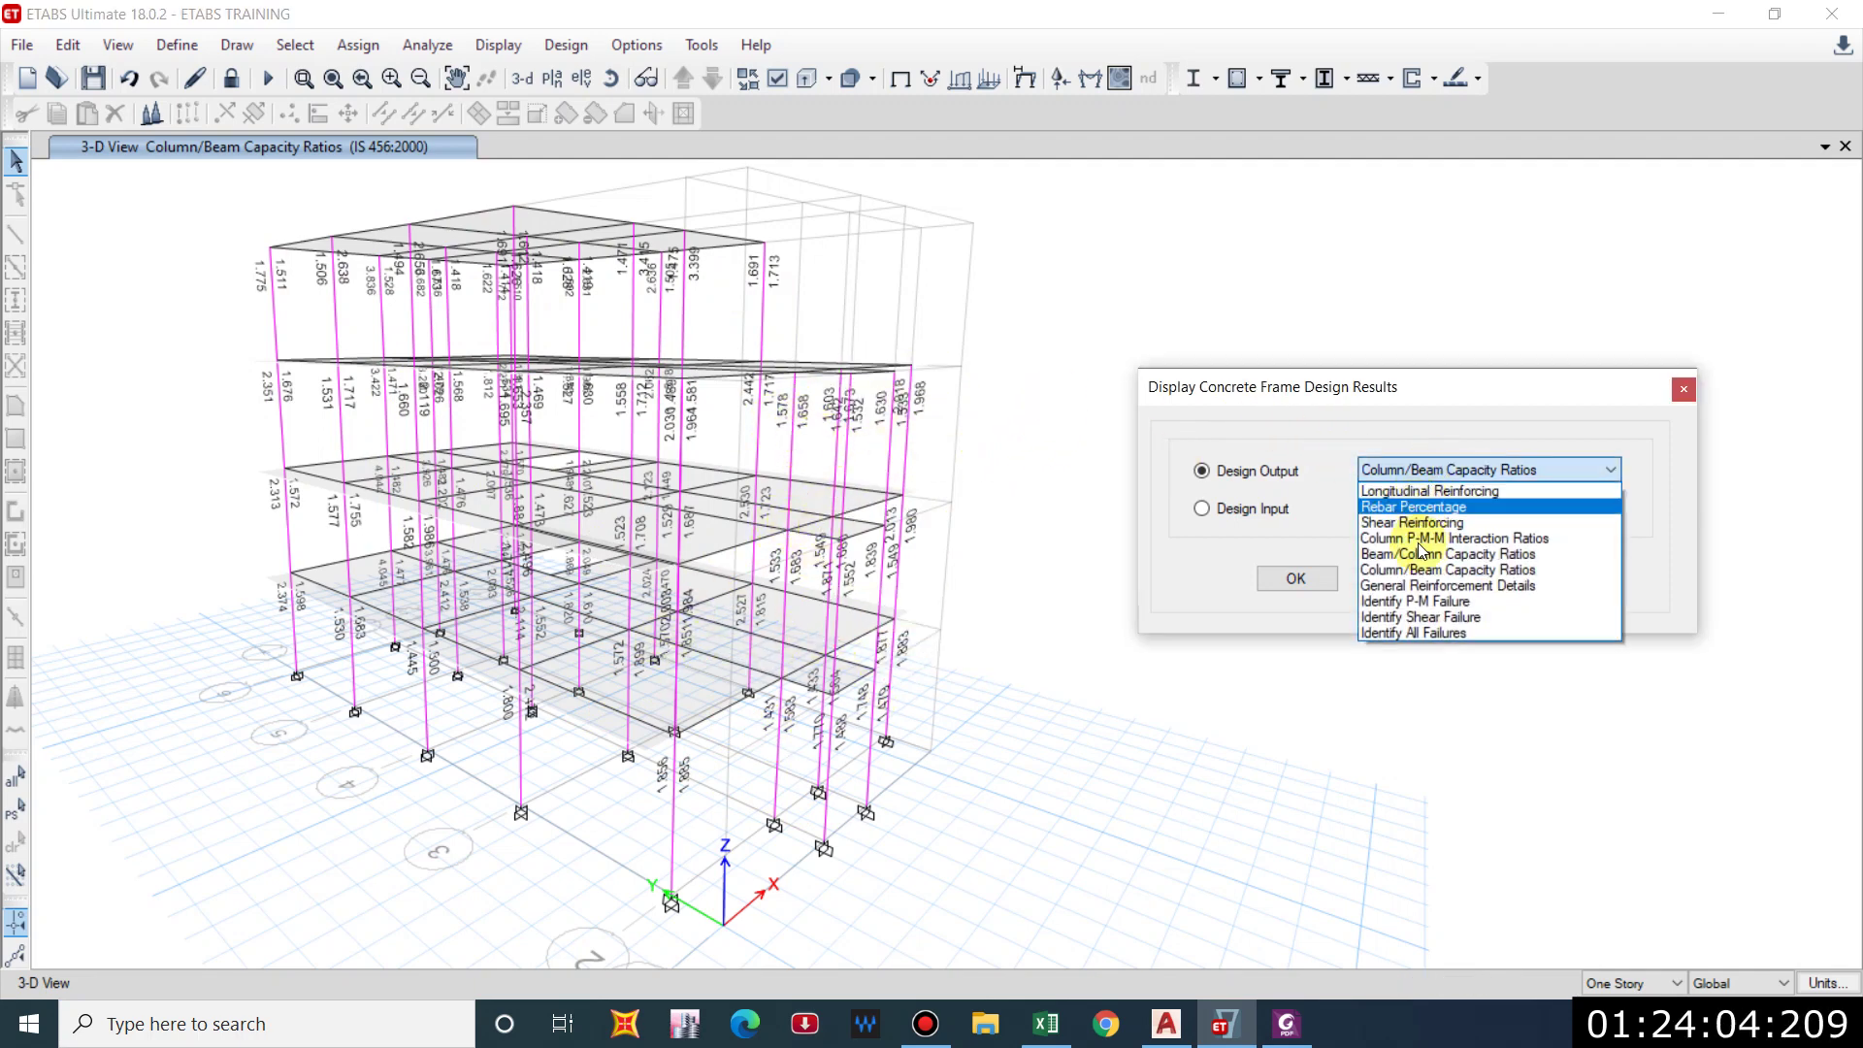
{"action": "left_click", "coordinate": [1434, 618]}
{"action": "left_click", "coordinate": [1540, 578]}
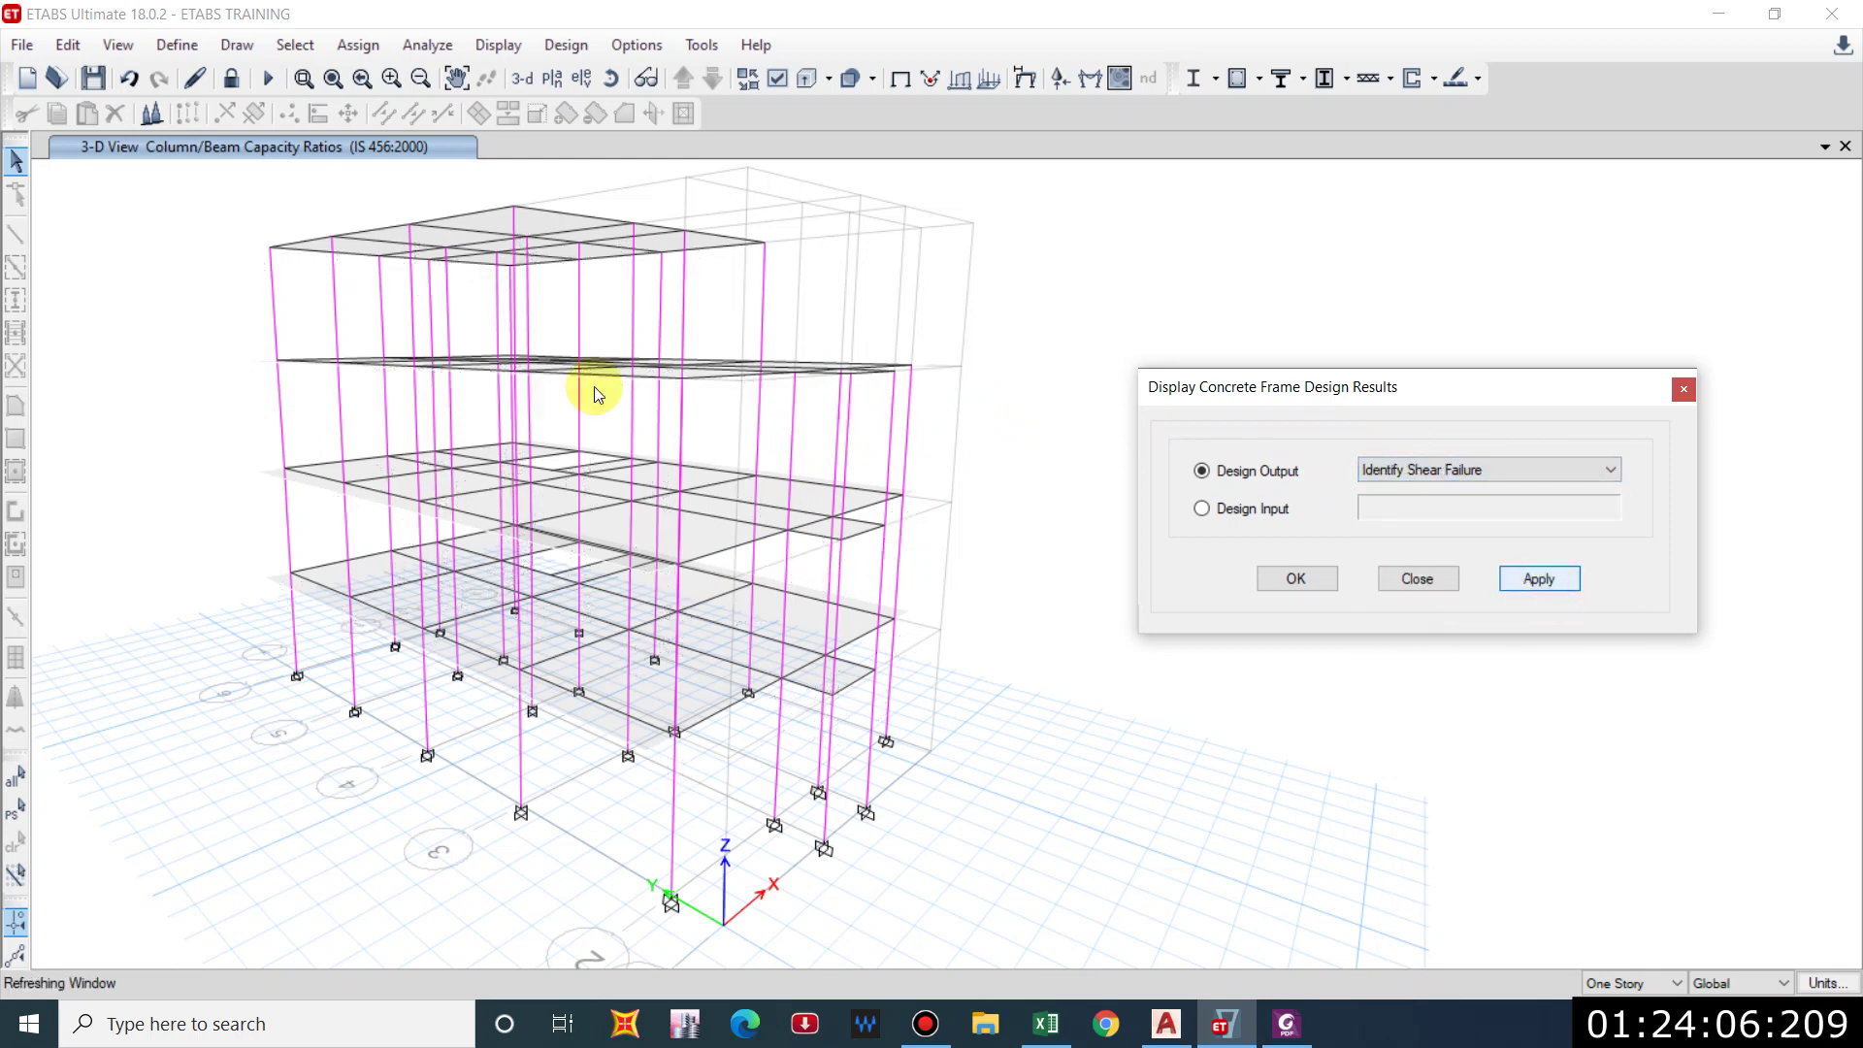
{"action": "left_click", "coordinate": [1430, 469]}
{"action": "left_click", "coordinate": [1543, 624]}
{"action": "left_click", "coordinate": [1539, 578]}
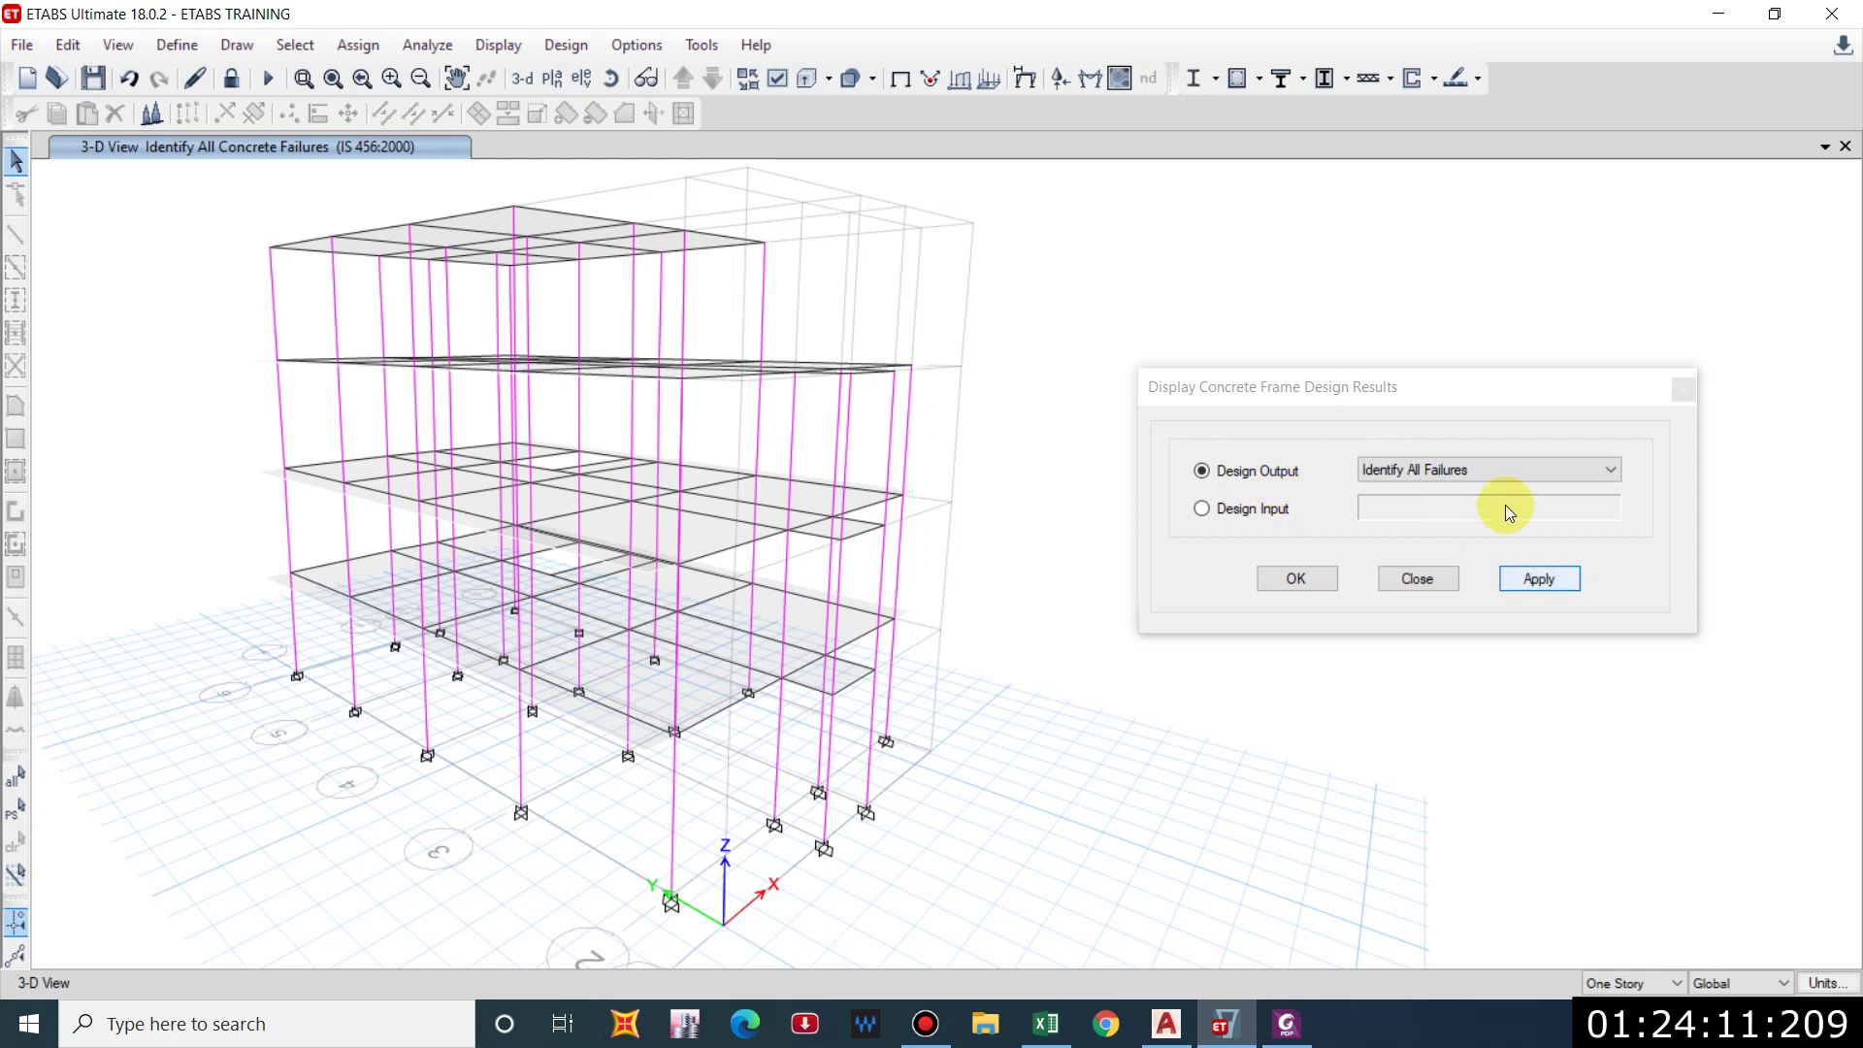
Display the Longitudinal Reinforcing design output and show it in the elevation view of grid line A.
{"action": "left_click", "coordinate": [1502, 469]}
{"action": "left_click", "coordinate": [1445, 491]}
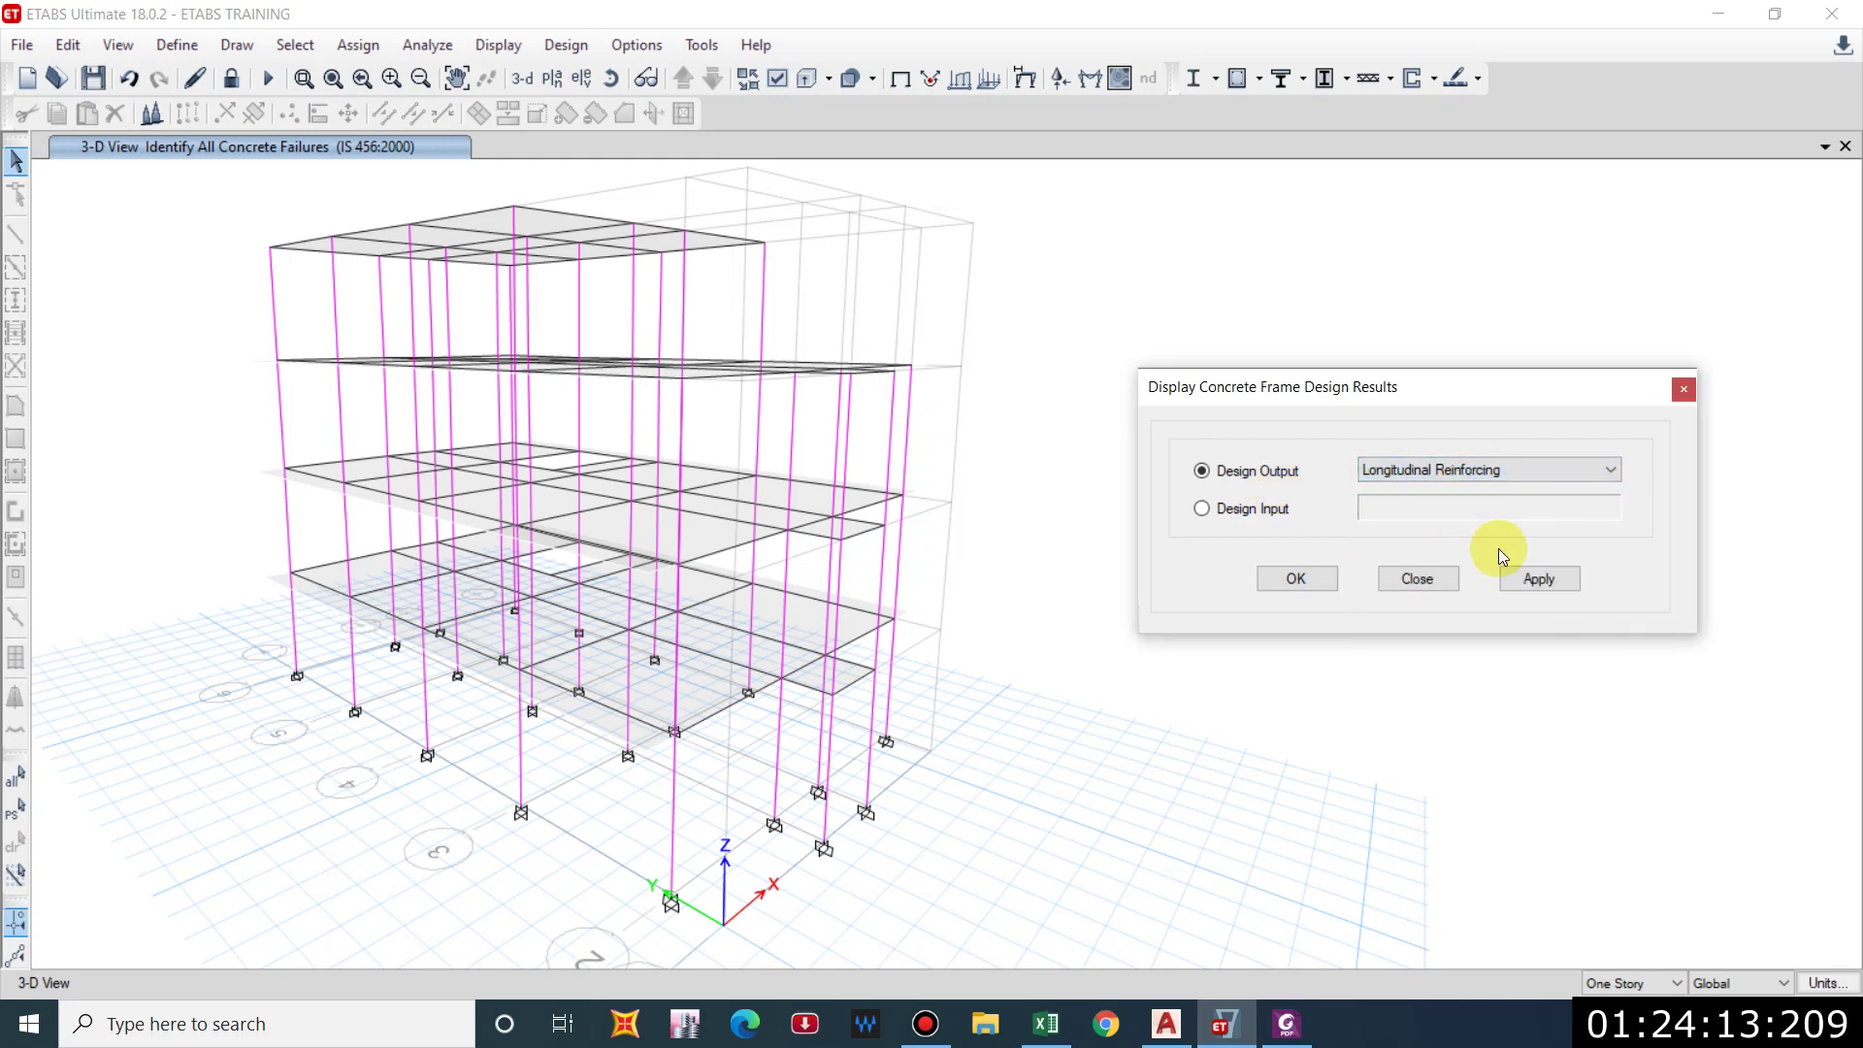
{"action": "left_click", "coordinate": [1536, 576]}
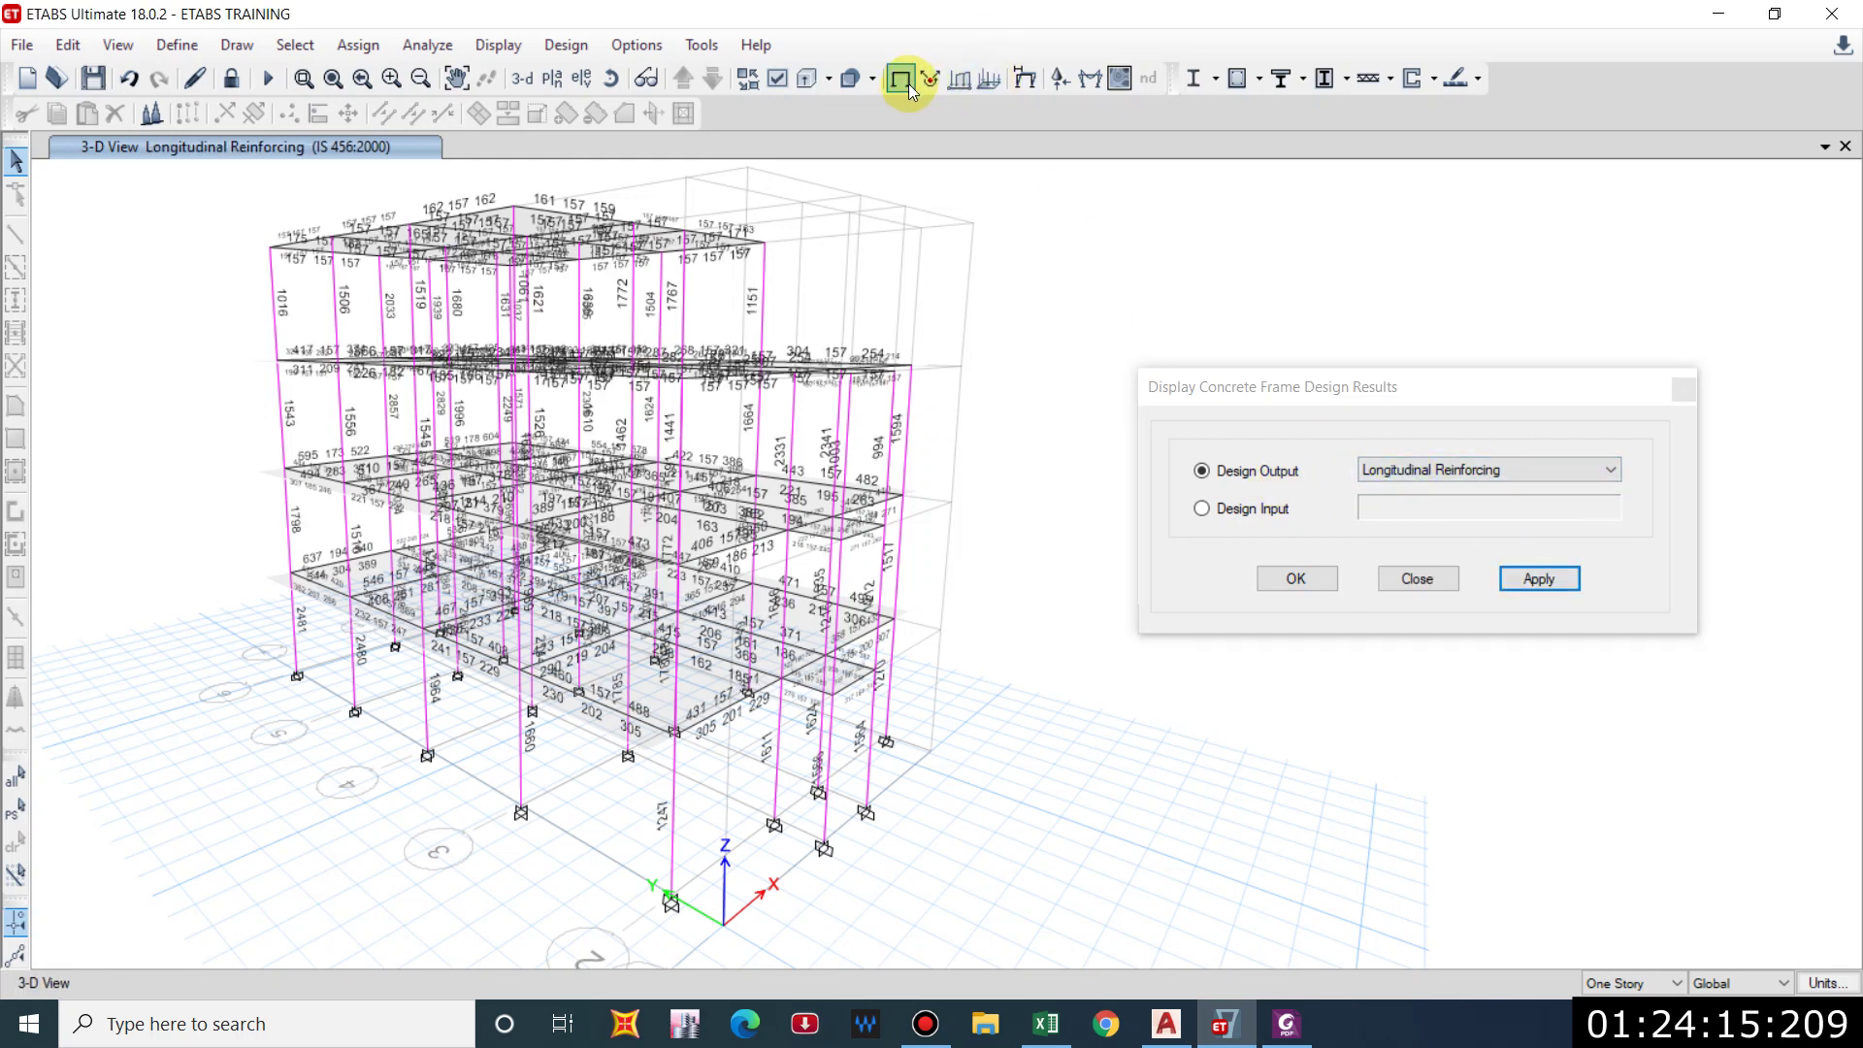
{"action": "left_click", "coordinate": [582, 81]}
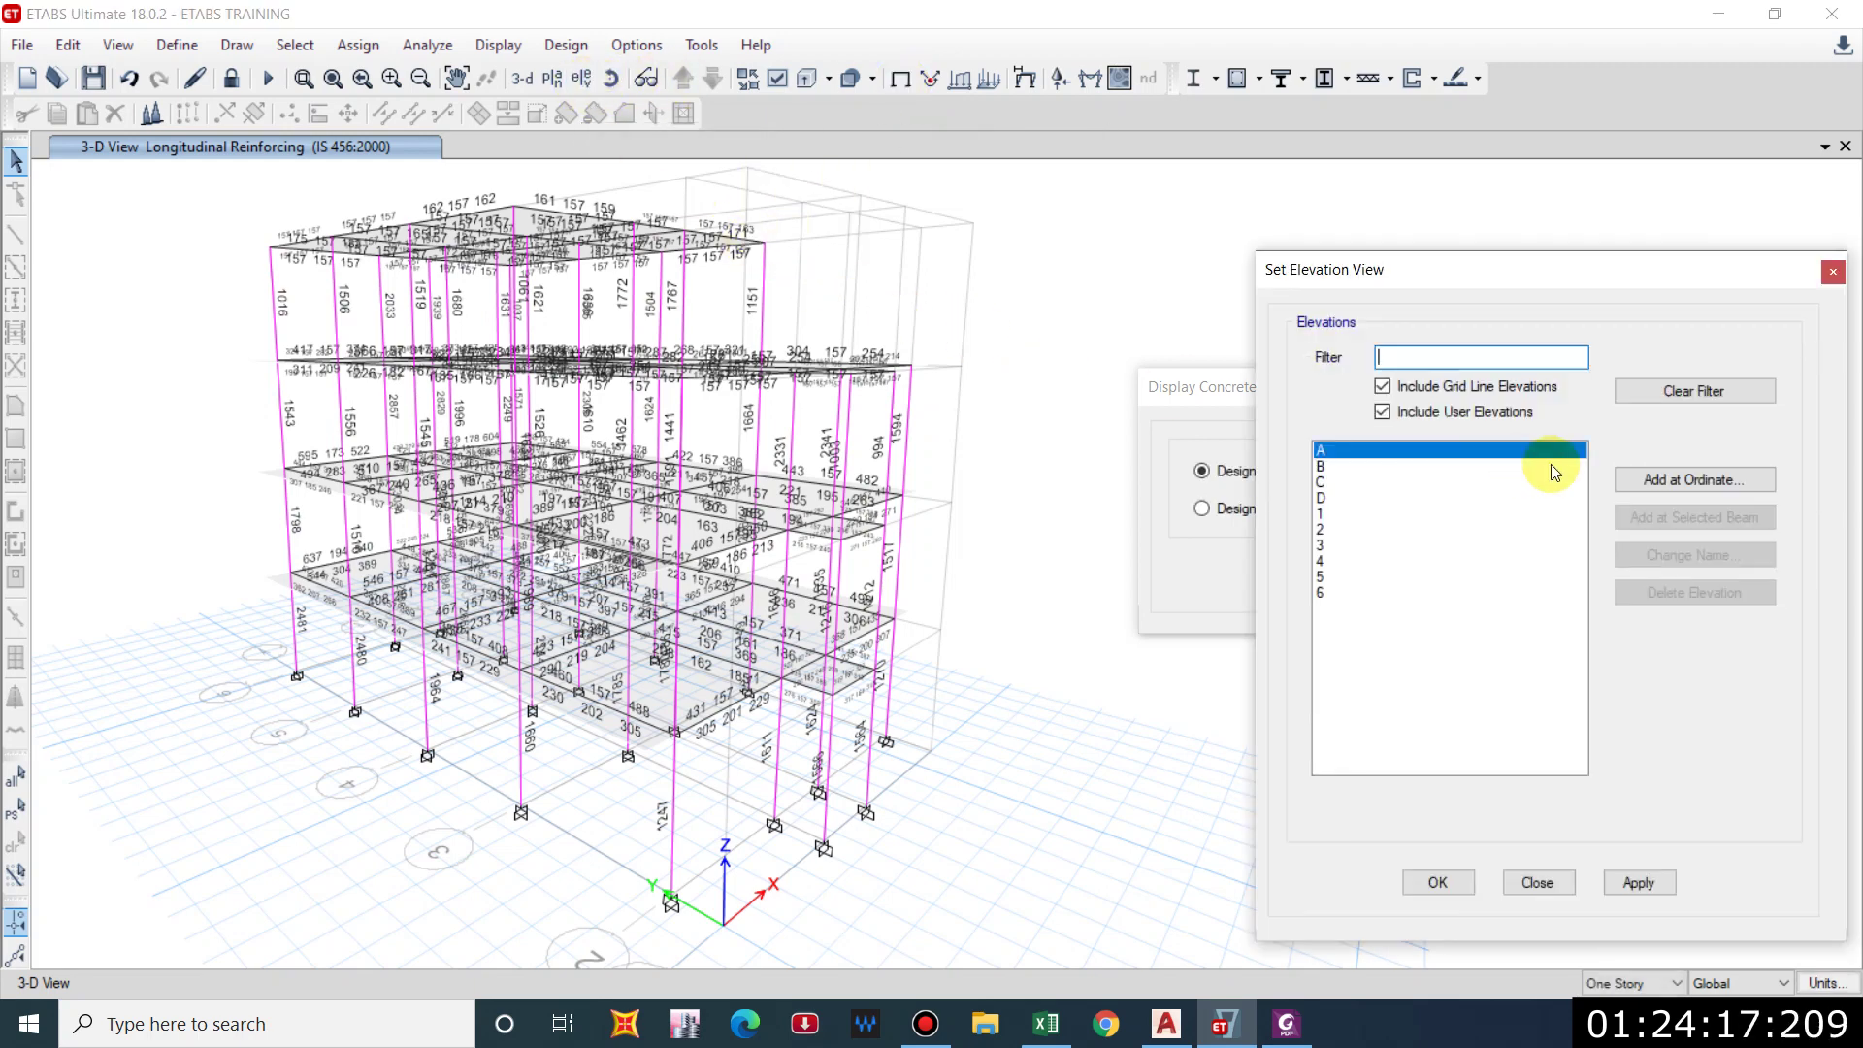
{"action": "left_click", "coordinate": [1639, 882]}
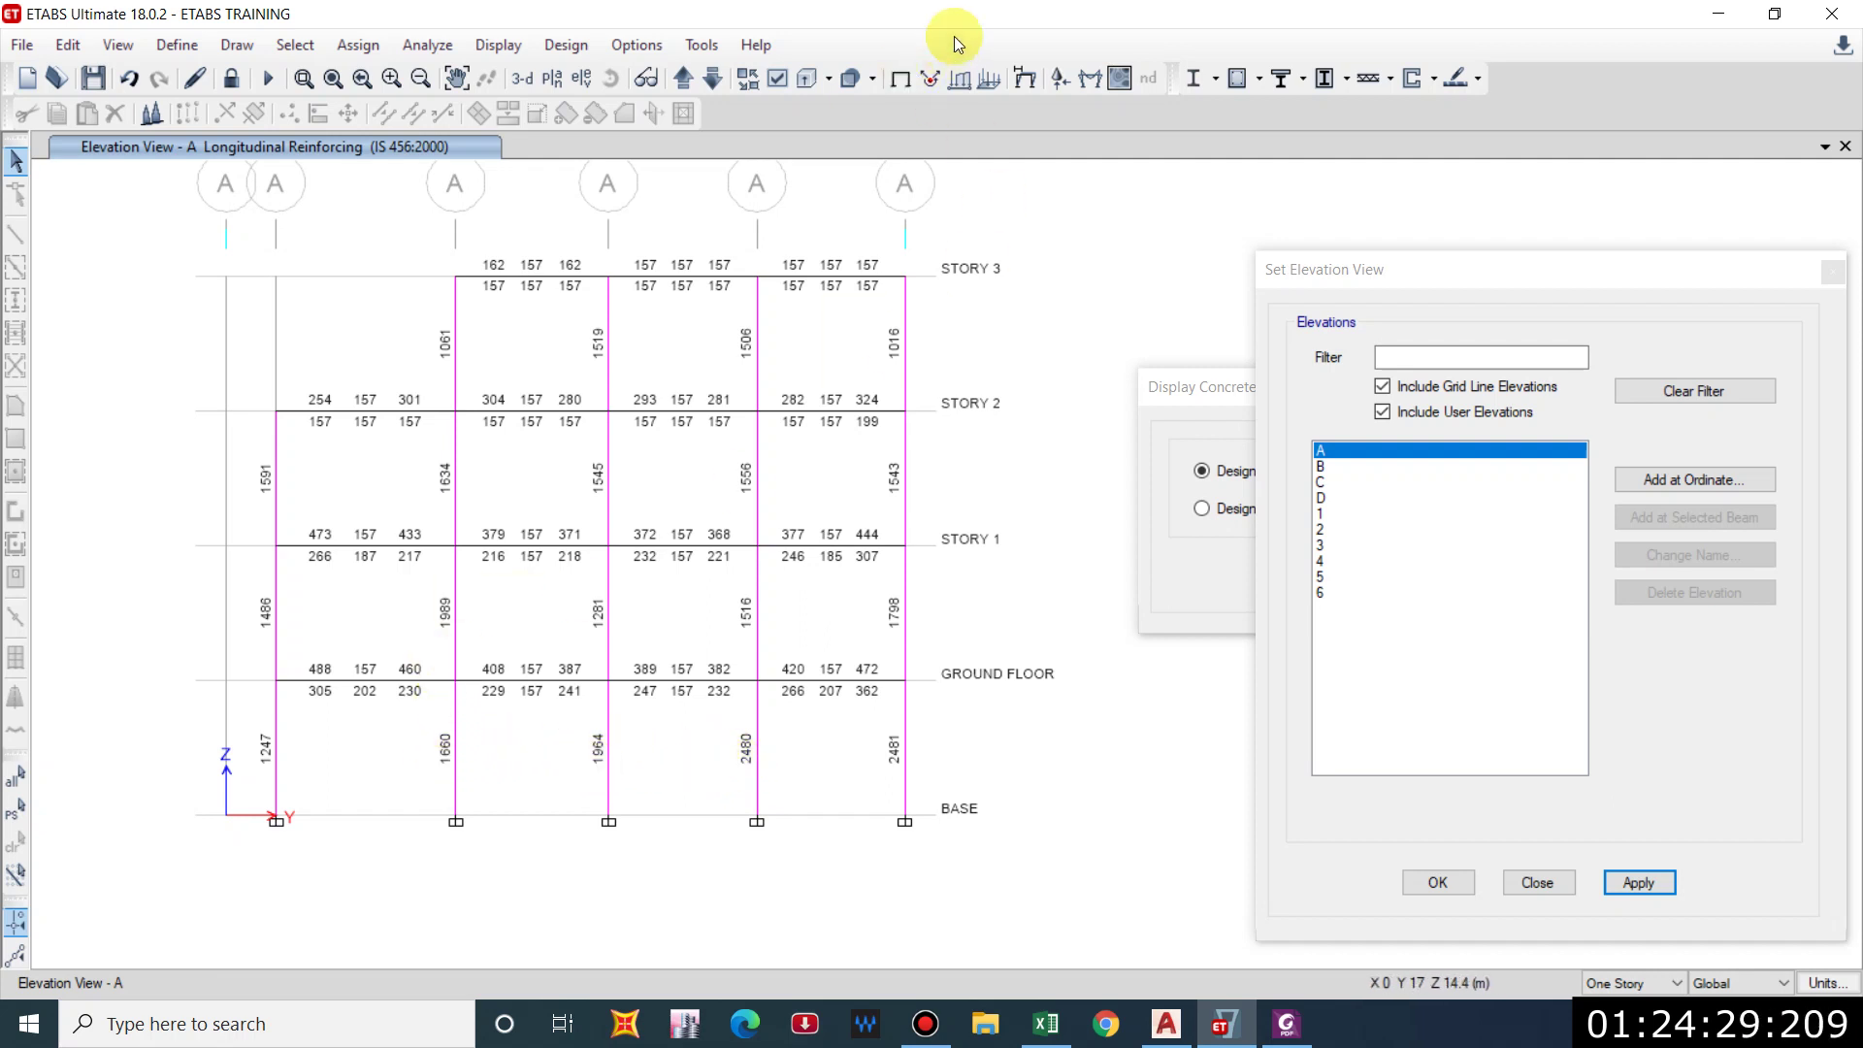
Review the longitudinal reinforcement in the elevations of the lettered and numbered grid lines, ending on elevation C.
{"action": "left_click", "coordinate": [683, 83]}
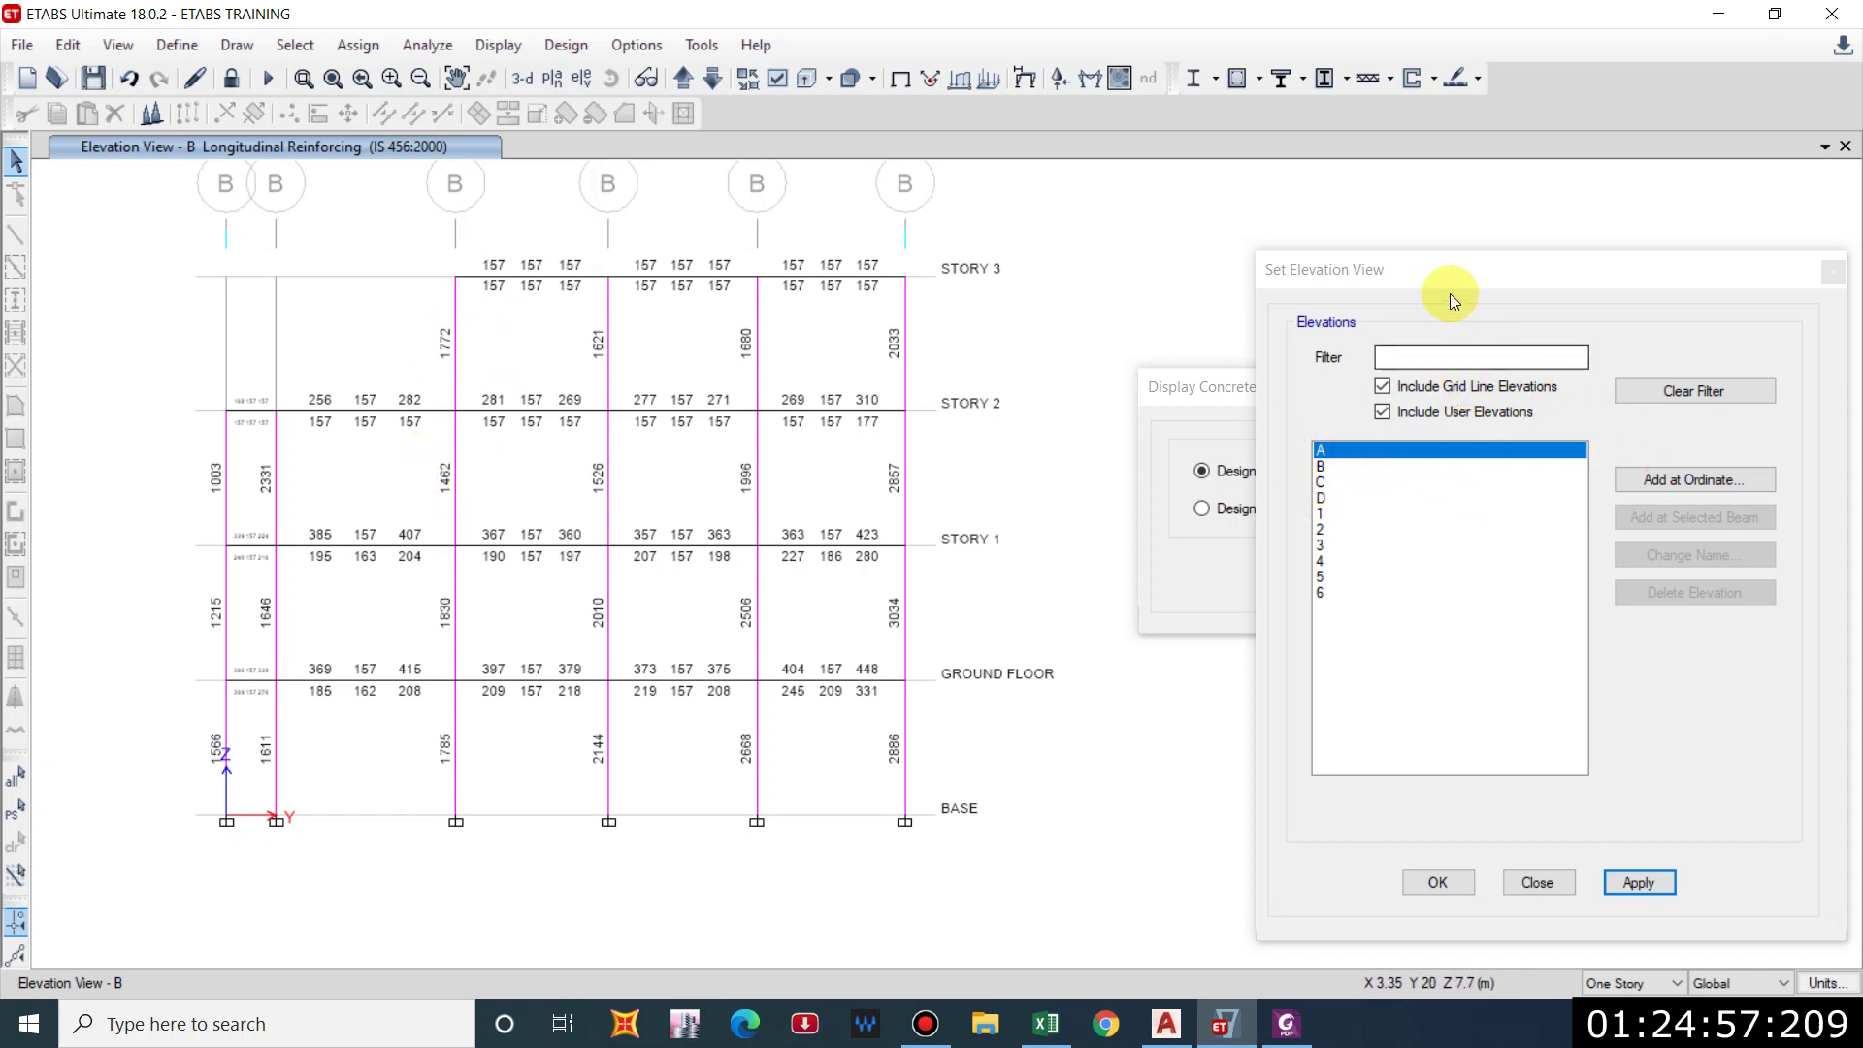
{"action": "left_click", "coordinate": [685, 84]}
{"action": "left_click", "coordinate": [686, 85]}
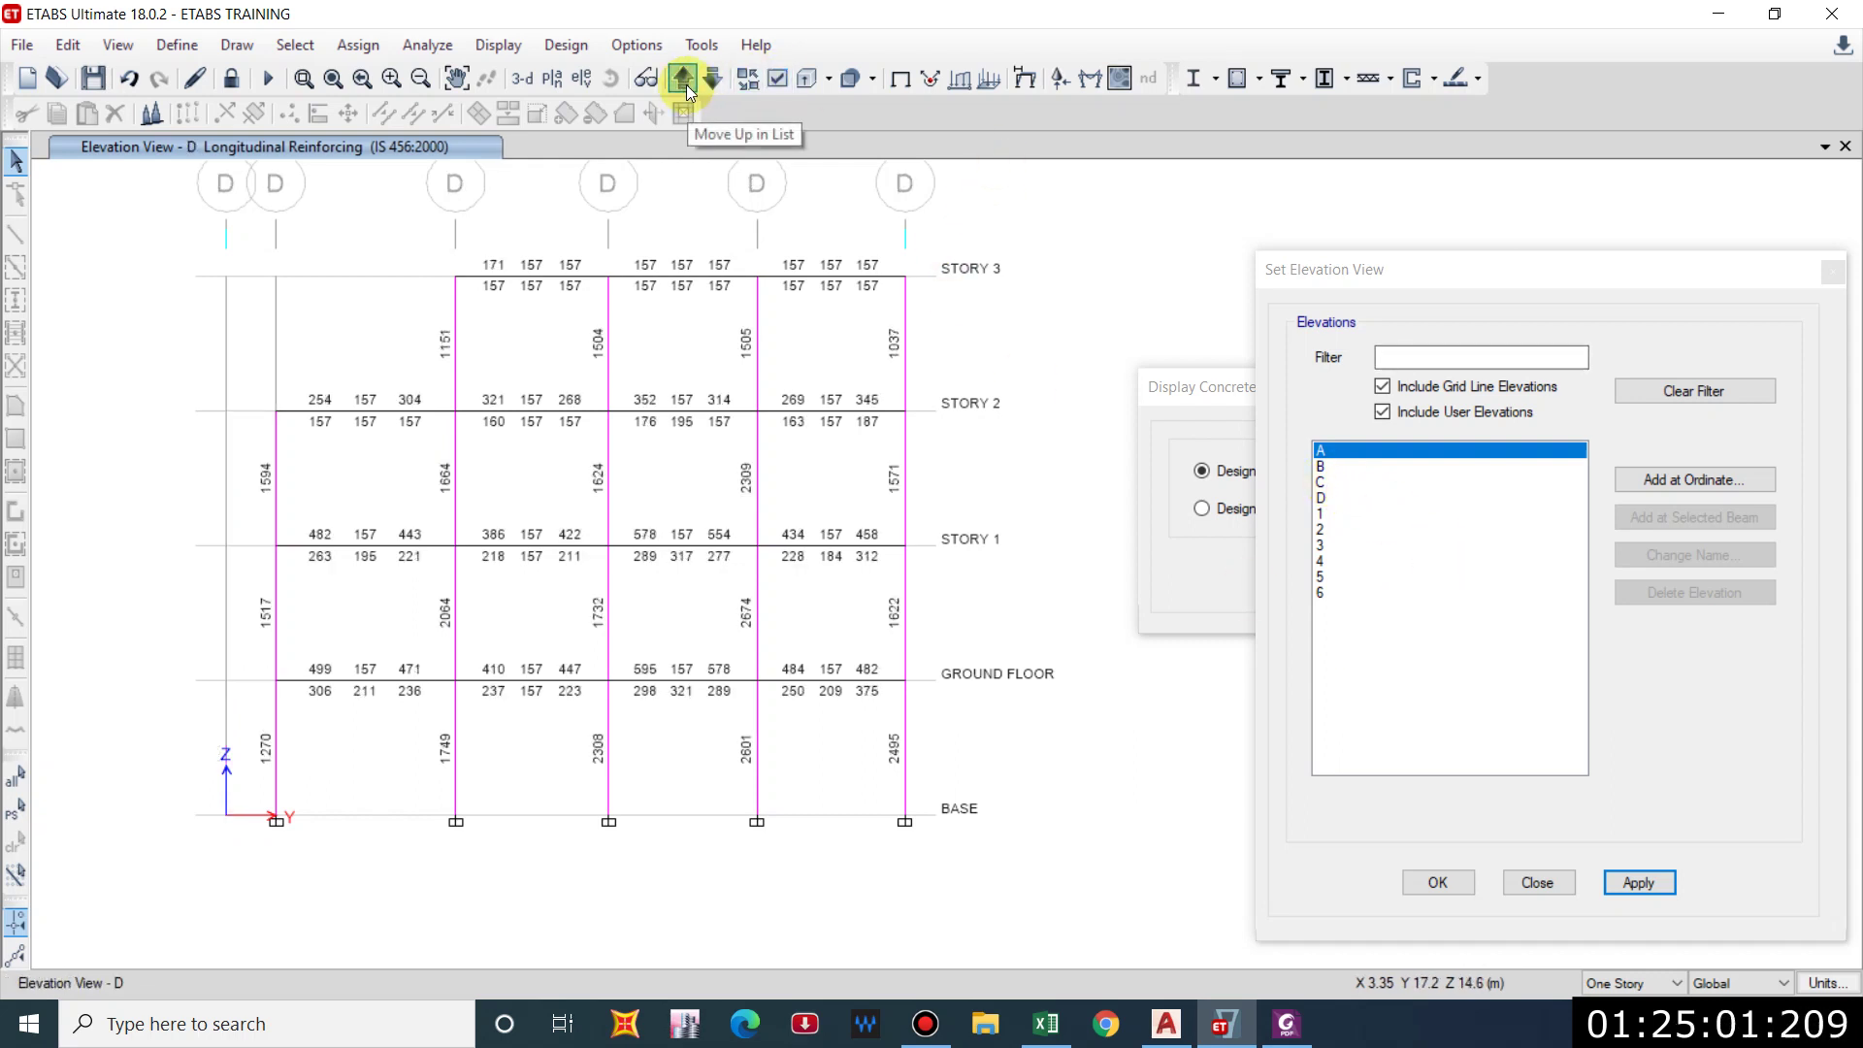
{"action": "left_click", "coordinate": [685, 84]}
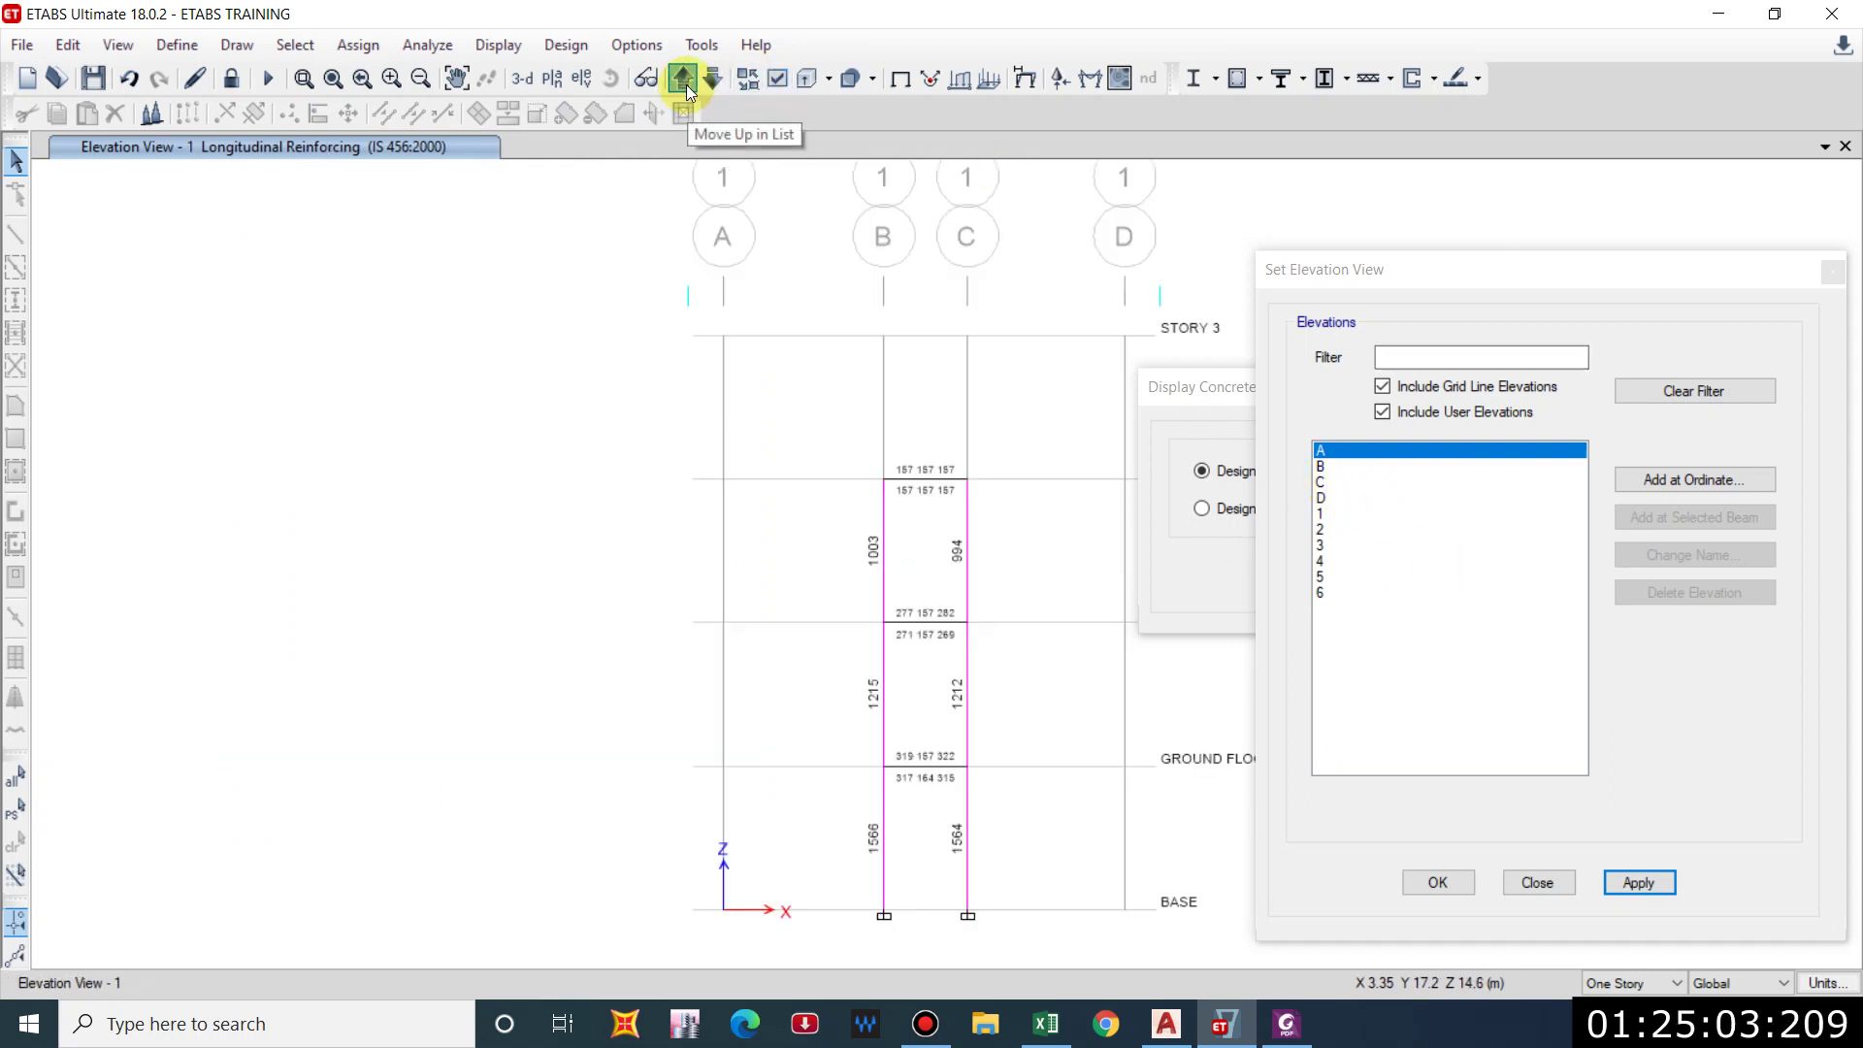
{"action": "left_click", "coordinate": [685, 85]}
{"action": "left_click", "coordinate": [686, 85]}
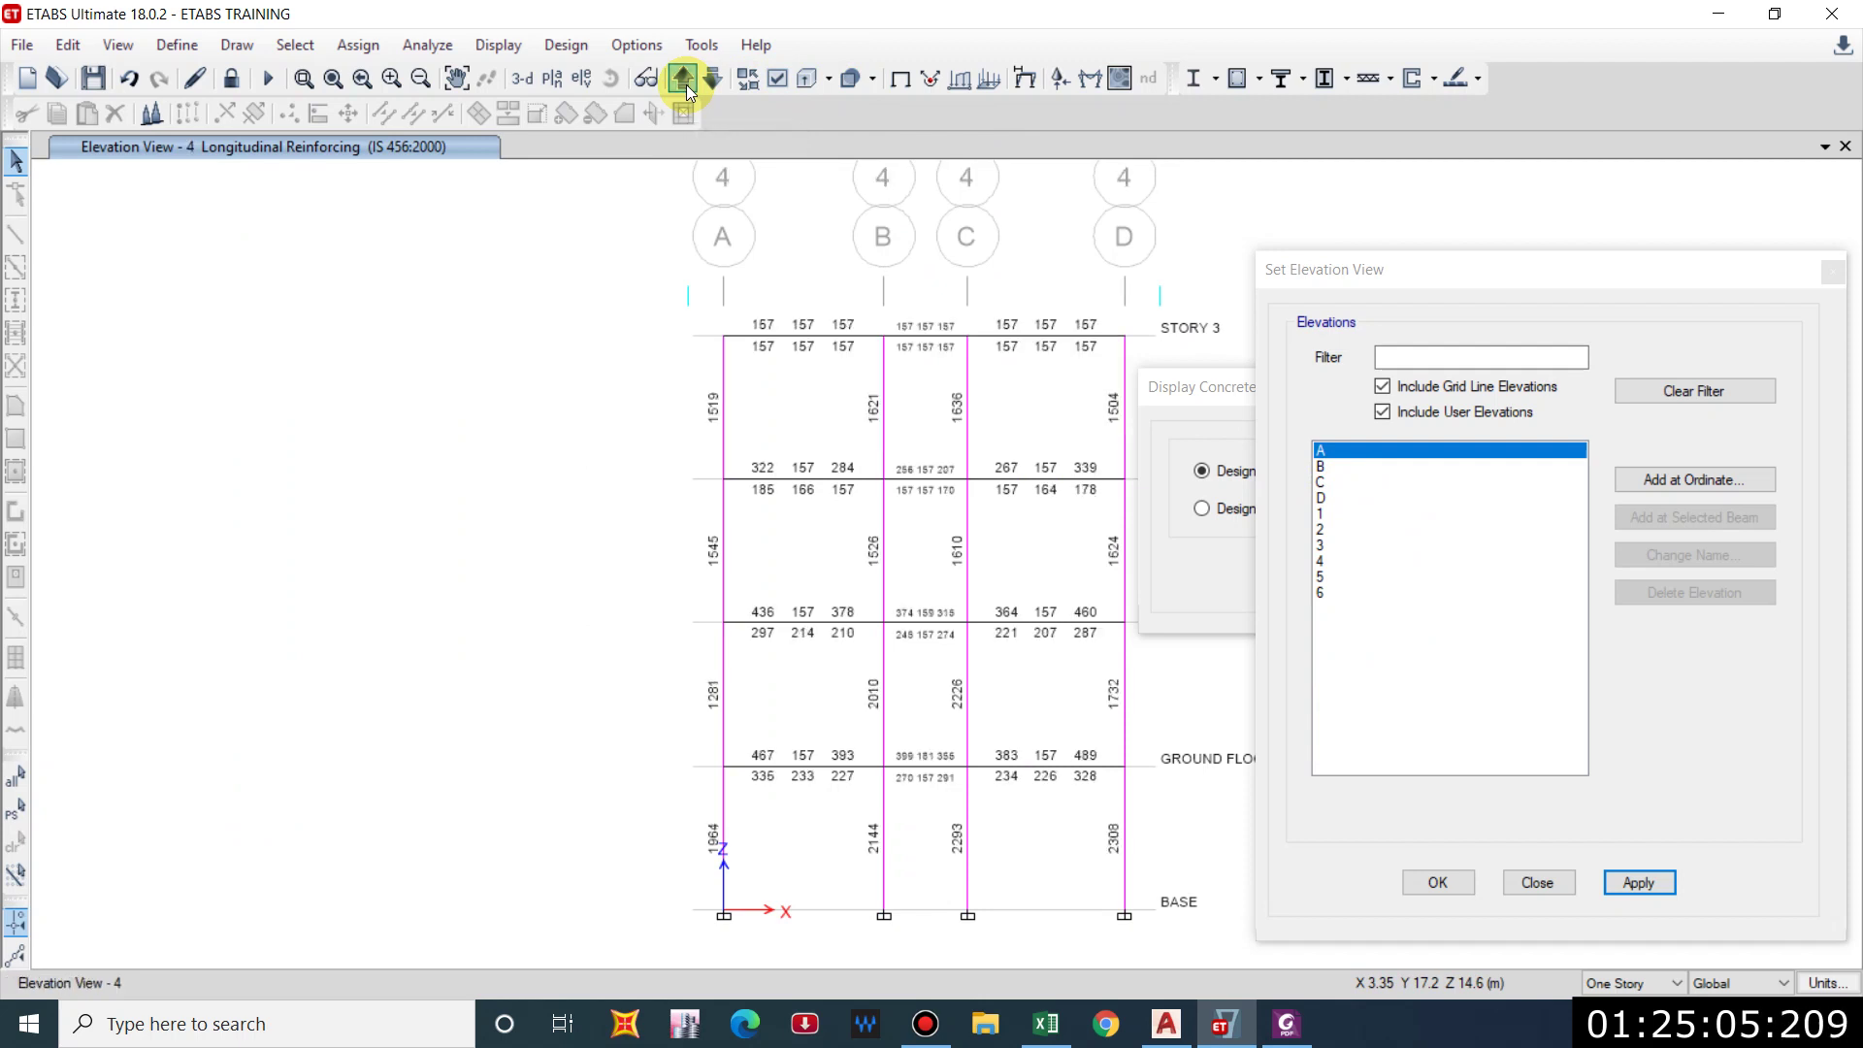
{"action": "left_click", "coordinate": [685, 84]}
{"action": "left_click", "coordinate": [685, 85]}
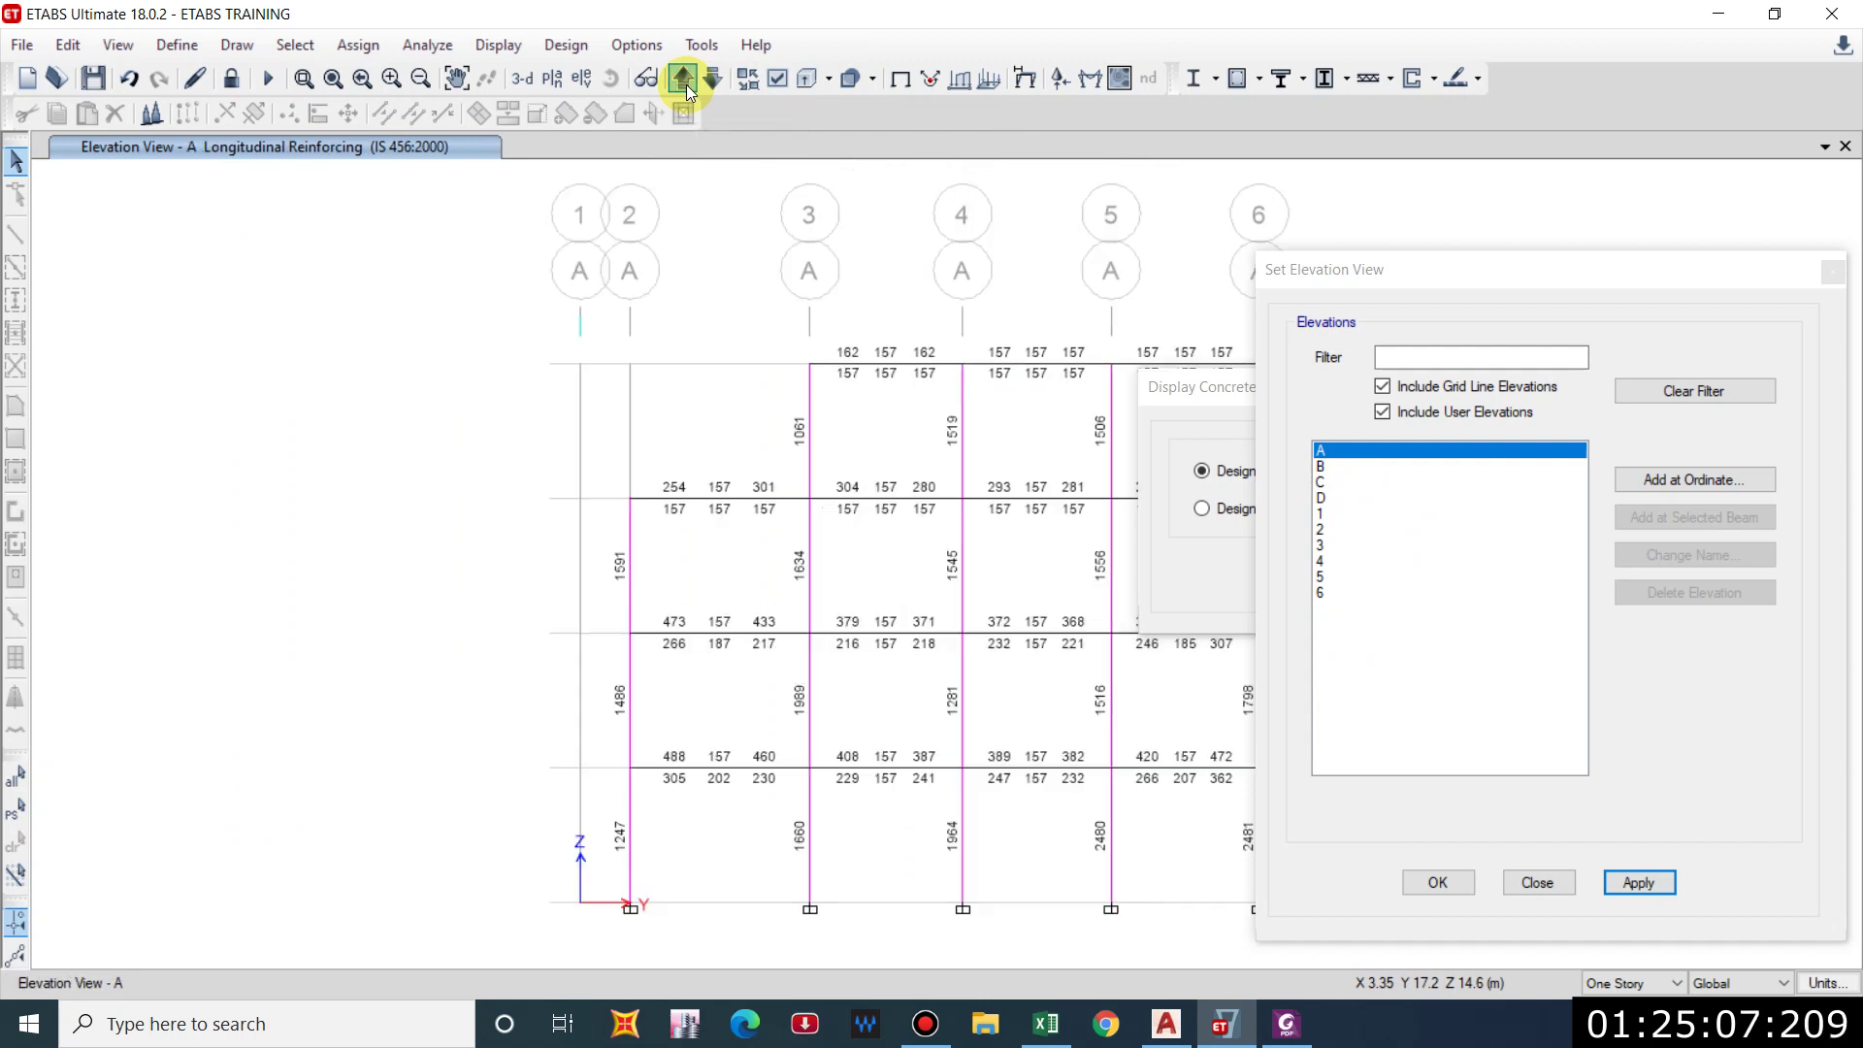
{"action": "left_click", "coordinate": [685, 85]}
{"action": "left_click", "coordinate": [685, 84]}
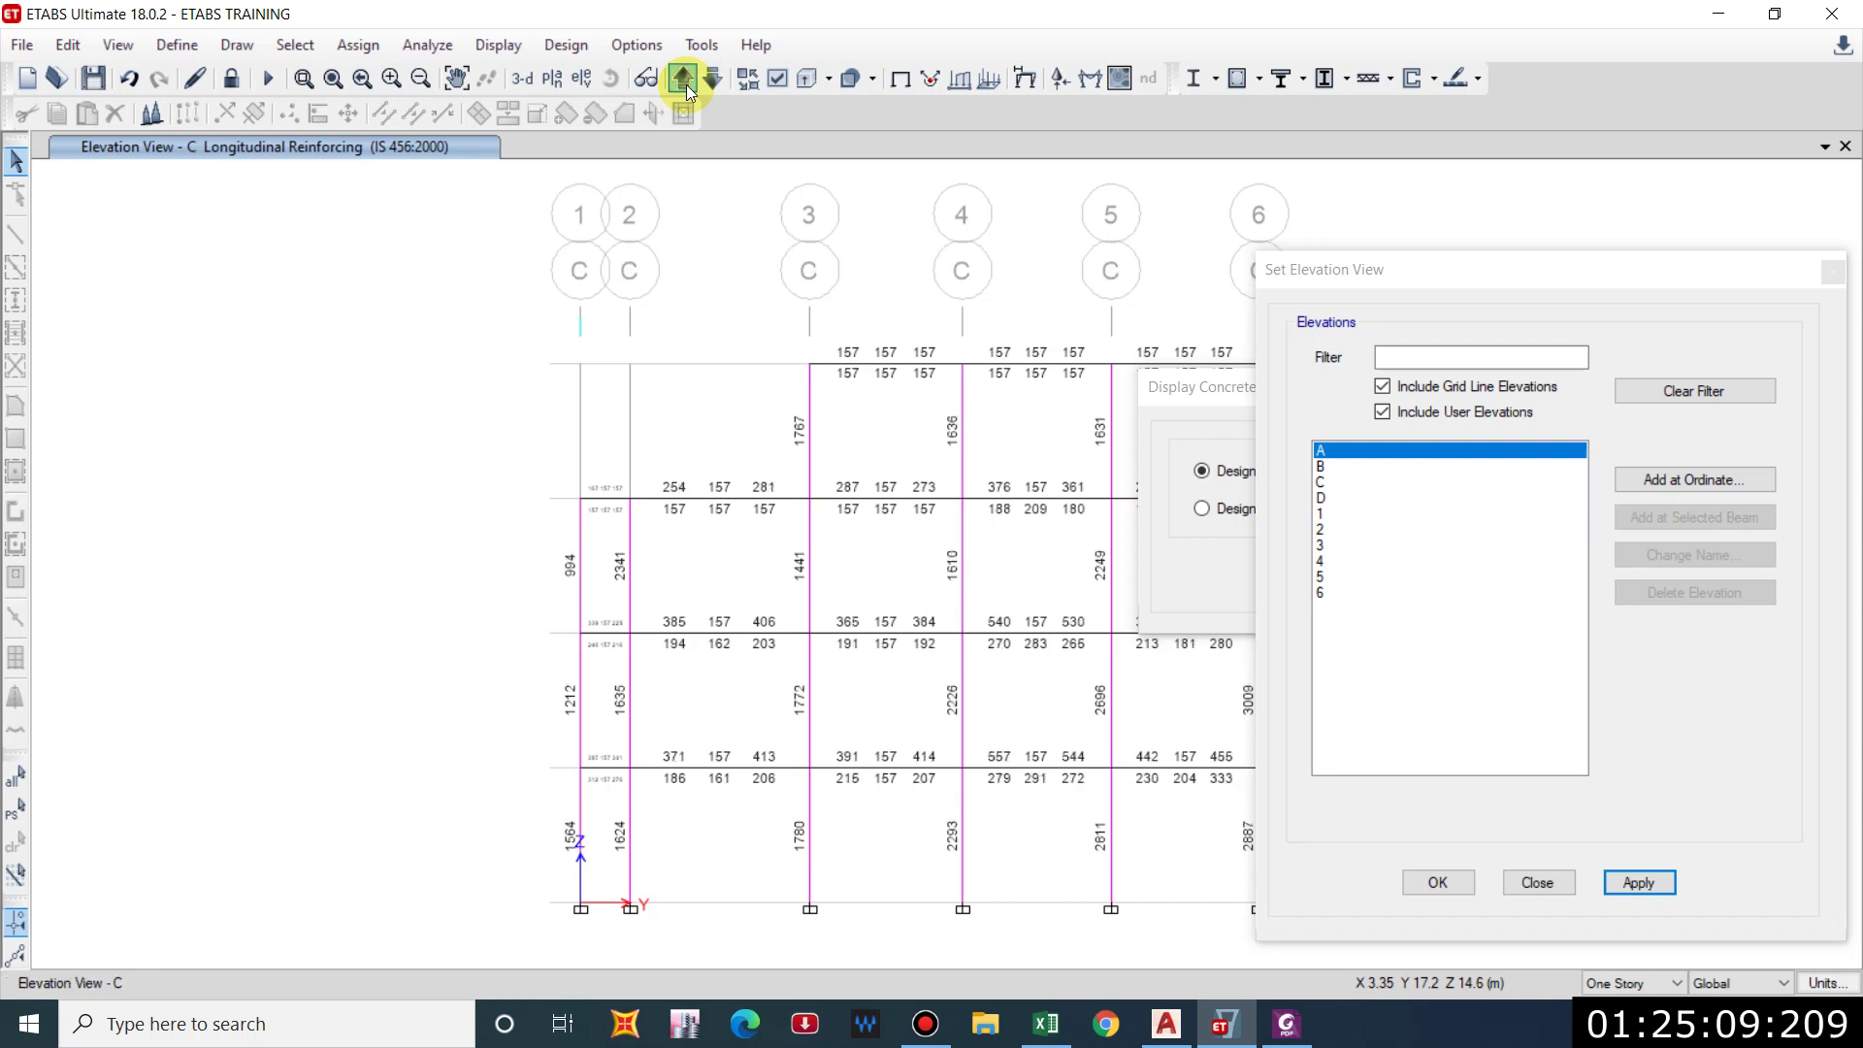
{"action": "left_click", "coordinate": [685, 84]}
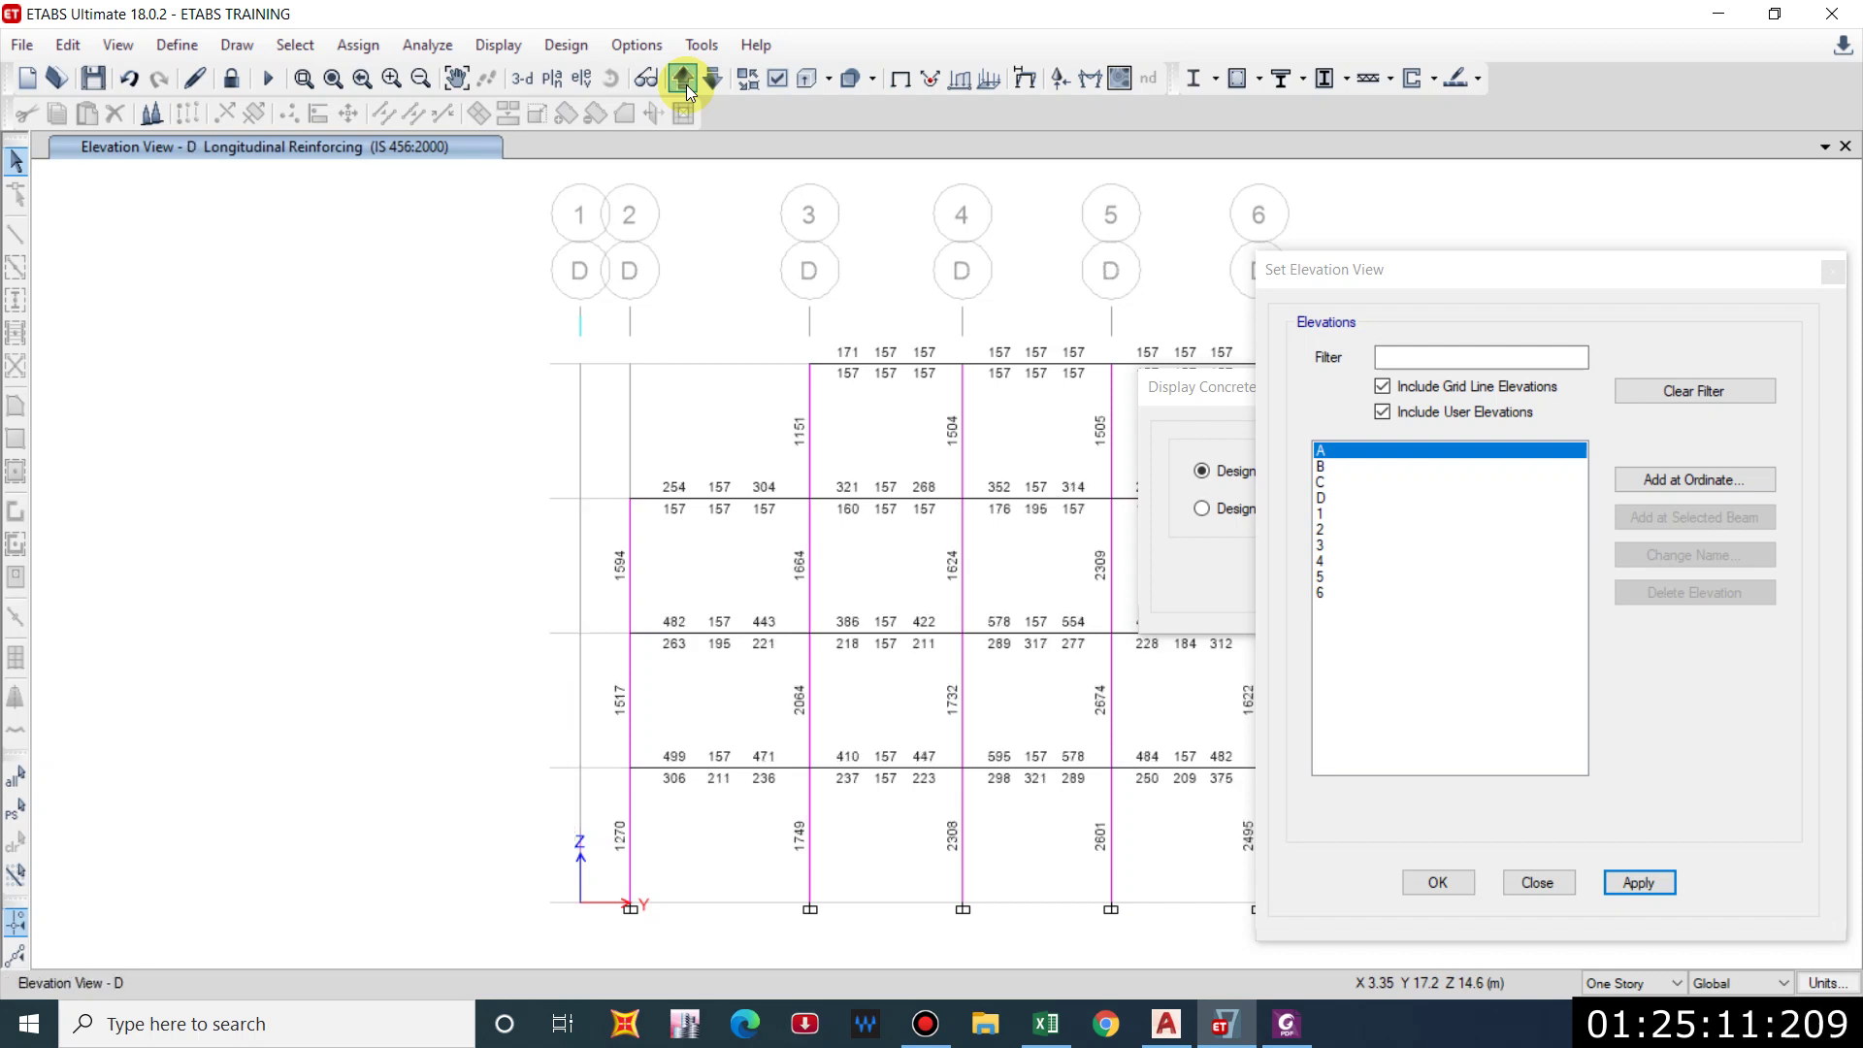
{"action": "left_click", "coordinate": [711, 86]}
{"action": "left_click", "coordinate": [883, 514]}
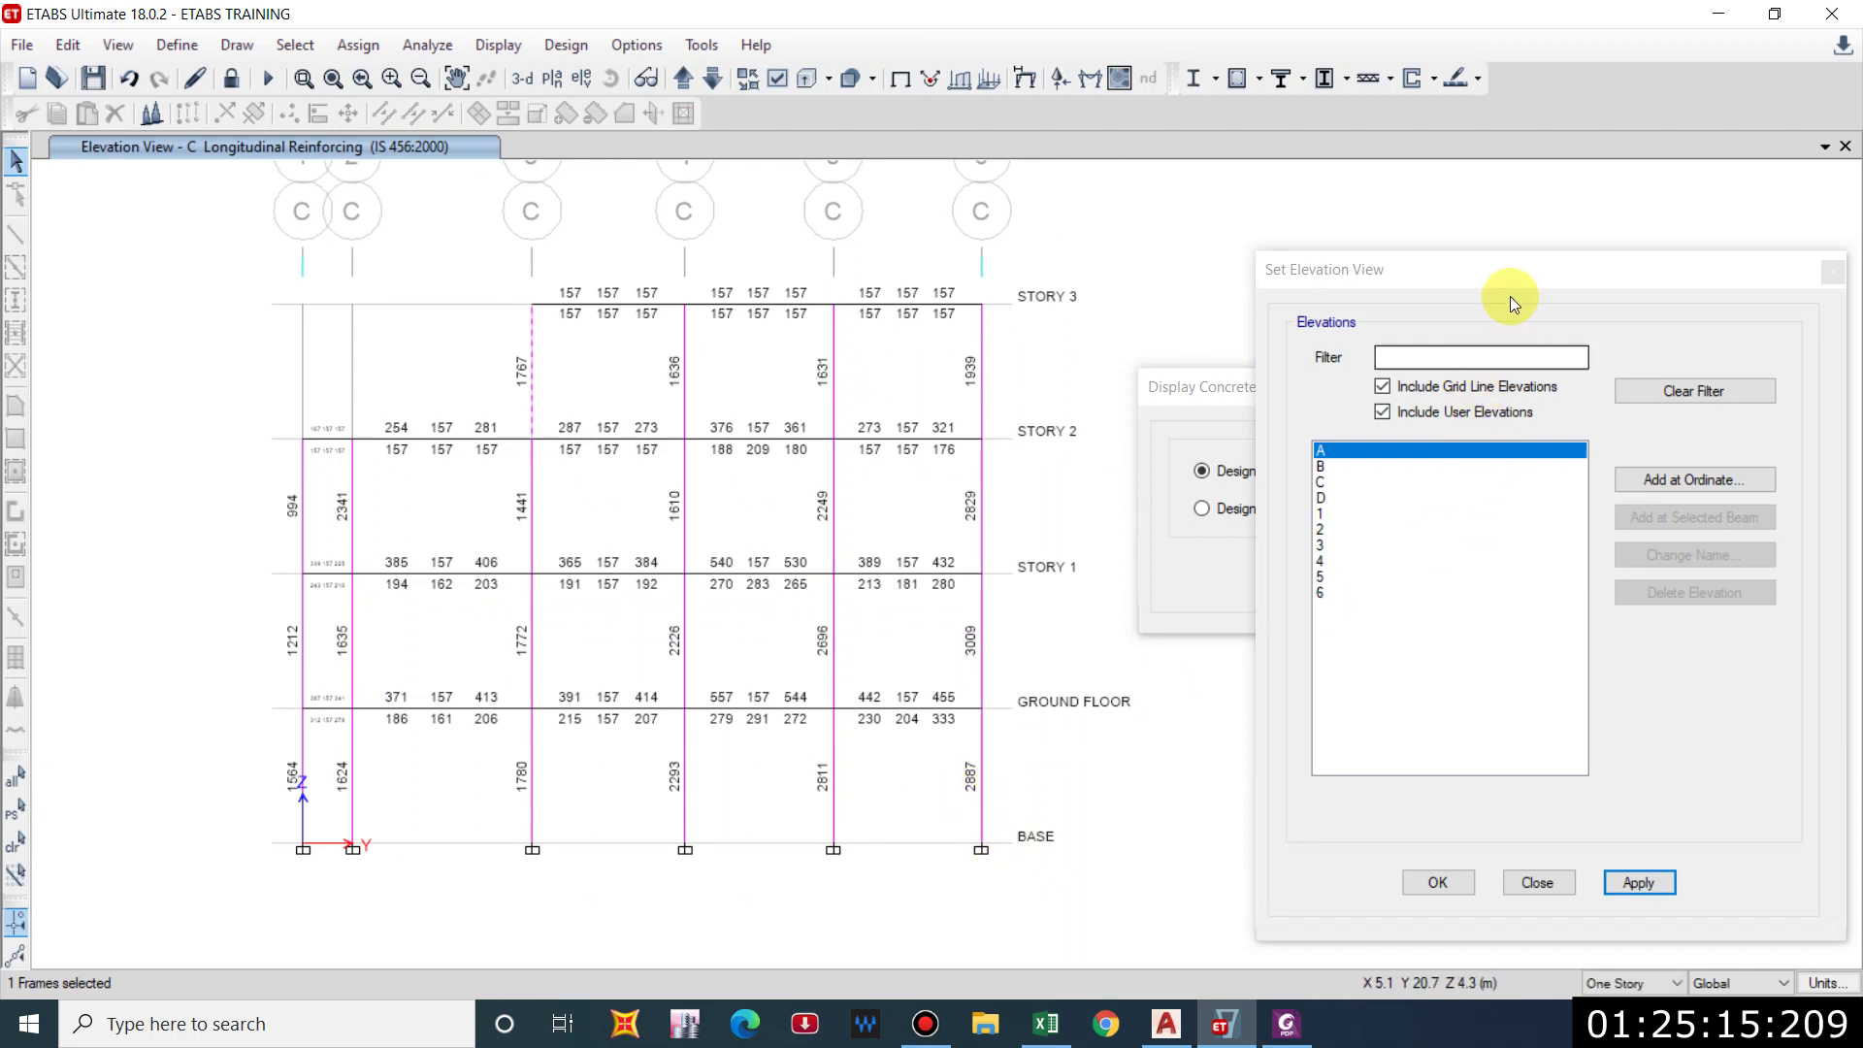
Close the elevation and design results dialogs and unlock the model, accepting deletion of the analysis results.
{"action": "left_click", "coordinate": [1832, 273]}
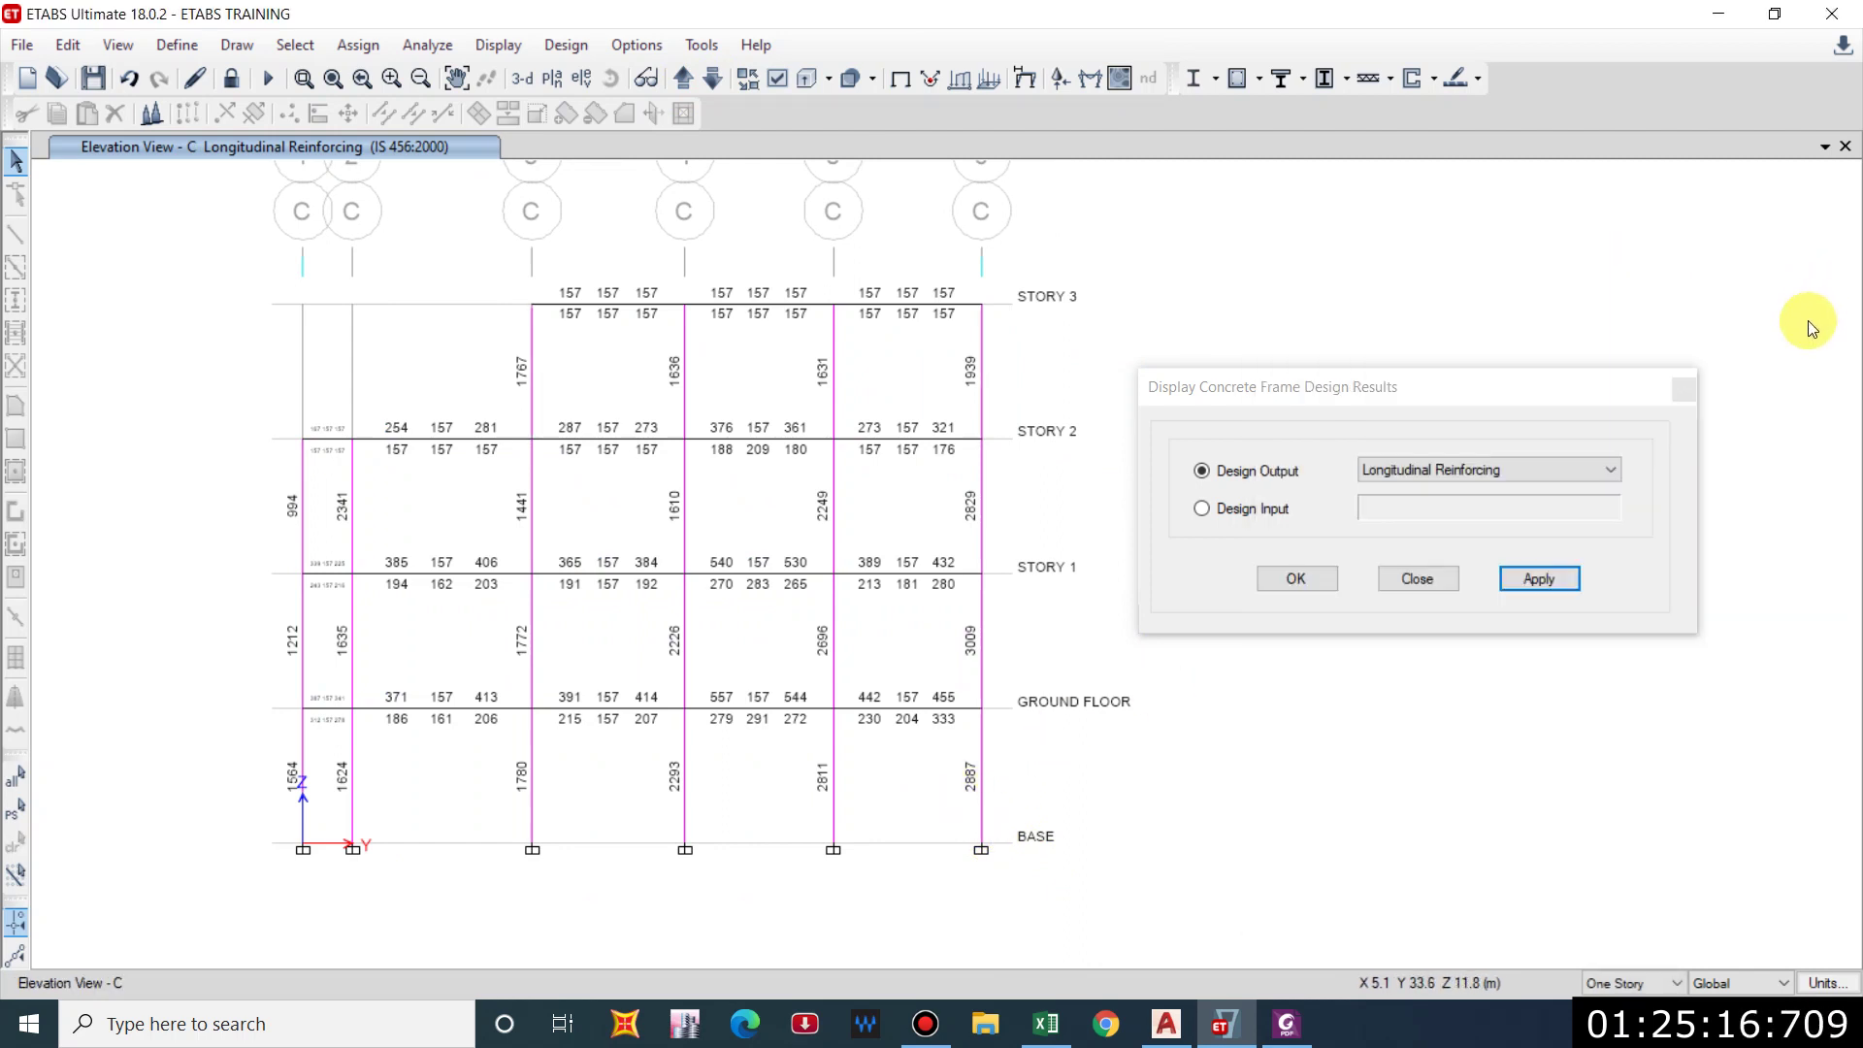
{"action": "left_click", "coordinate": [1683, 390]}
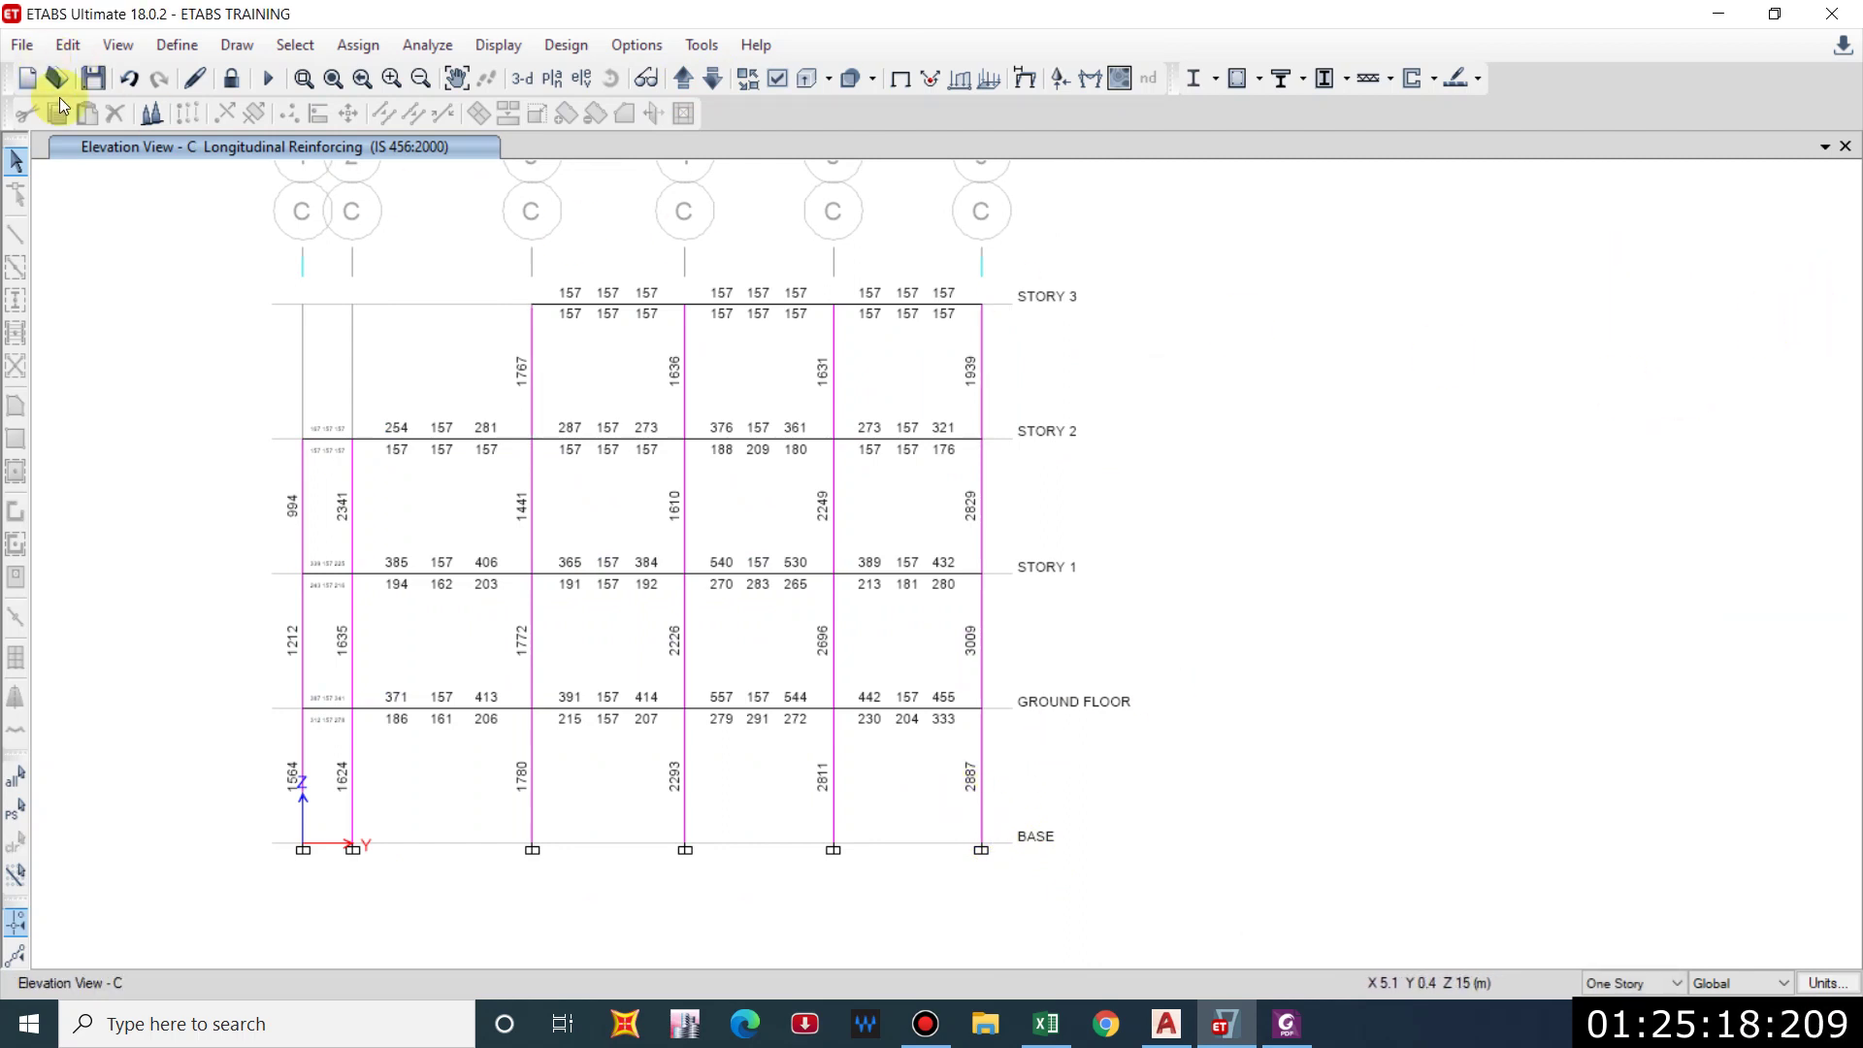
{"action": "left_click", "coordinate": [232, 86]}
{"action": "left_click", "coordinate": [972, 608]}
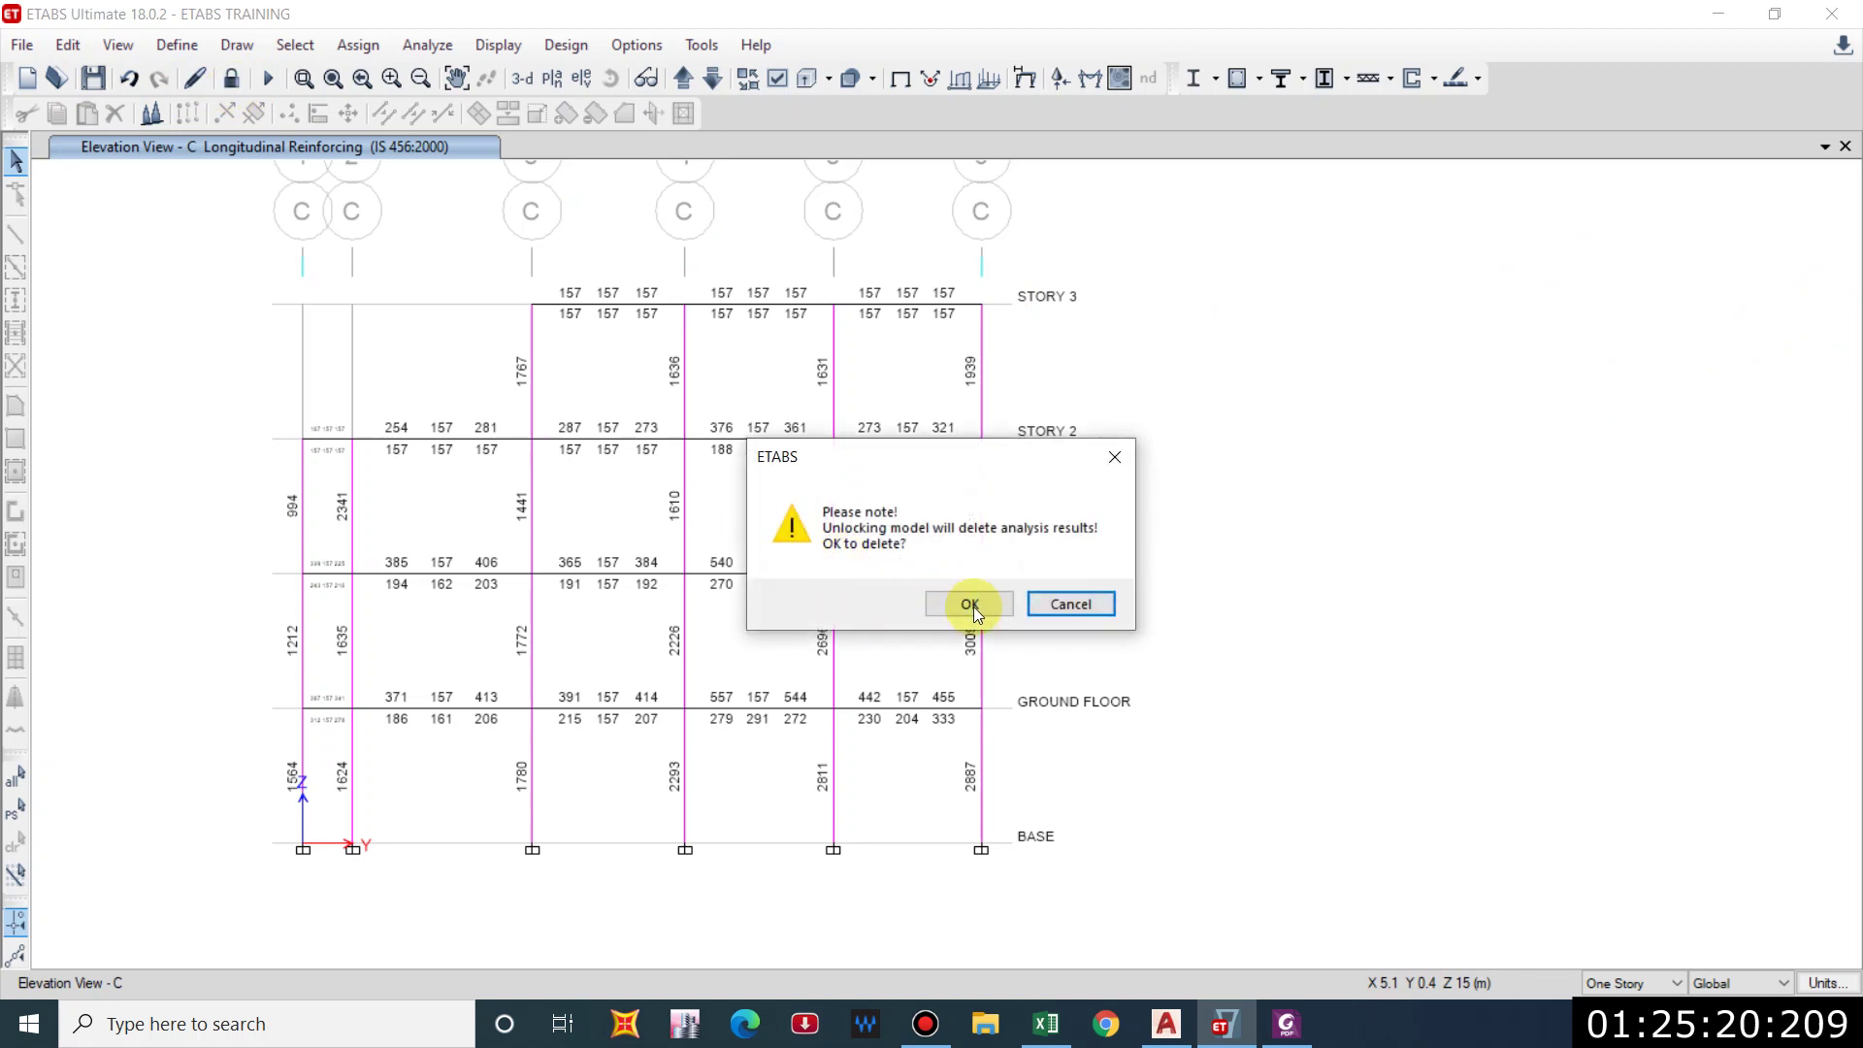
In the reinforcement data of frame section Column 300*300, set the number of longitudinal bars along the 2-dir face to 3.
{"action": "left_click", "coordinate": [181, 50]}
{"action": "mouse_move", "coordinate": [404, 114]}
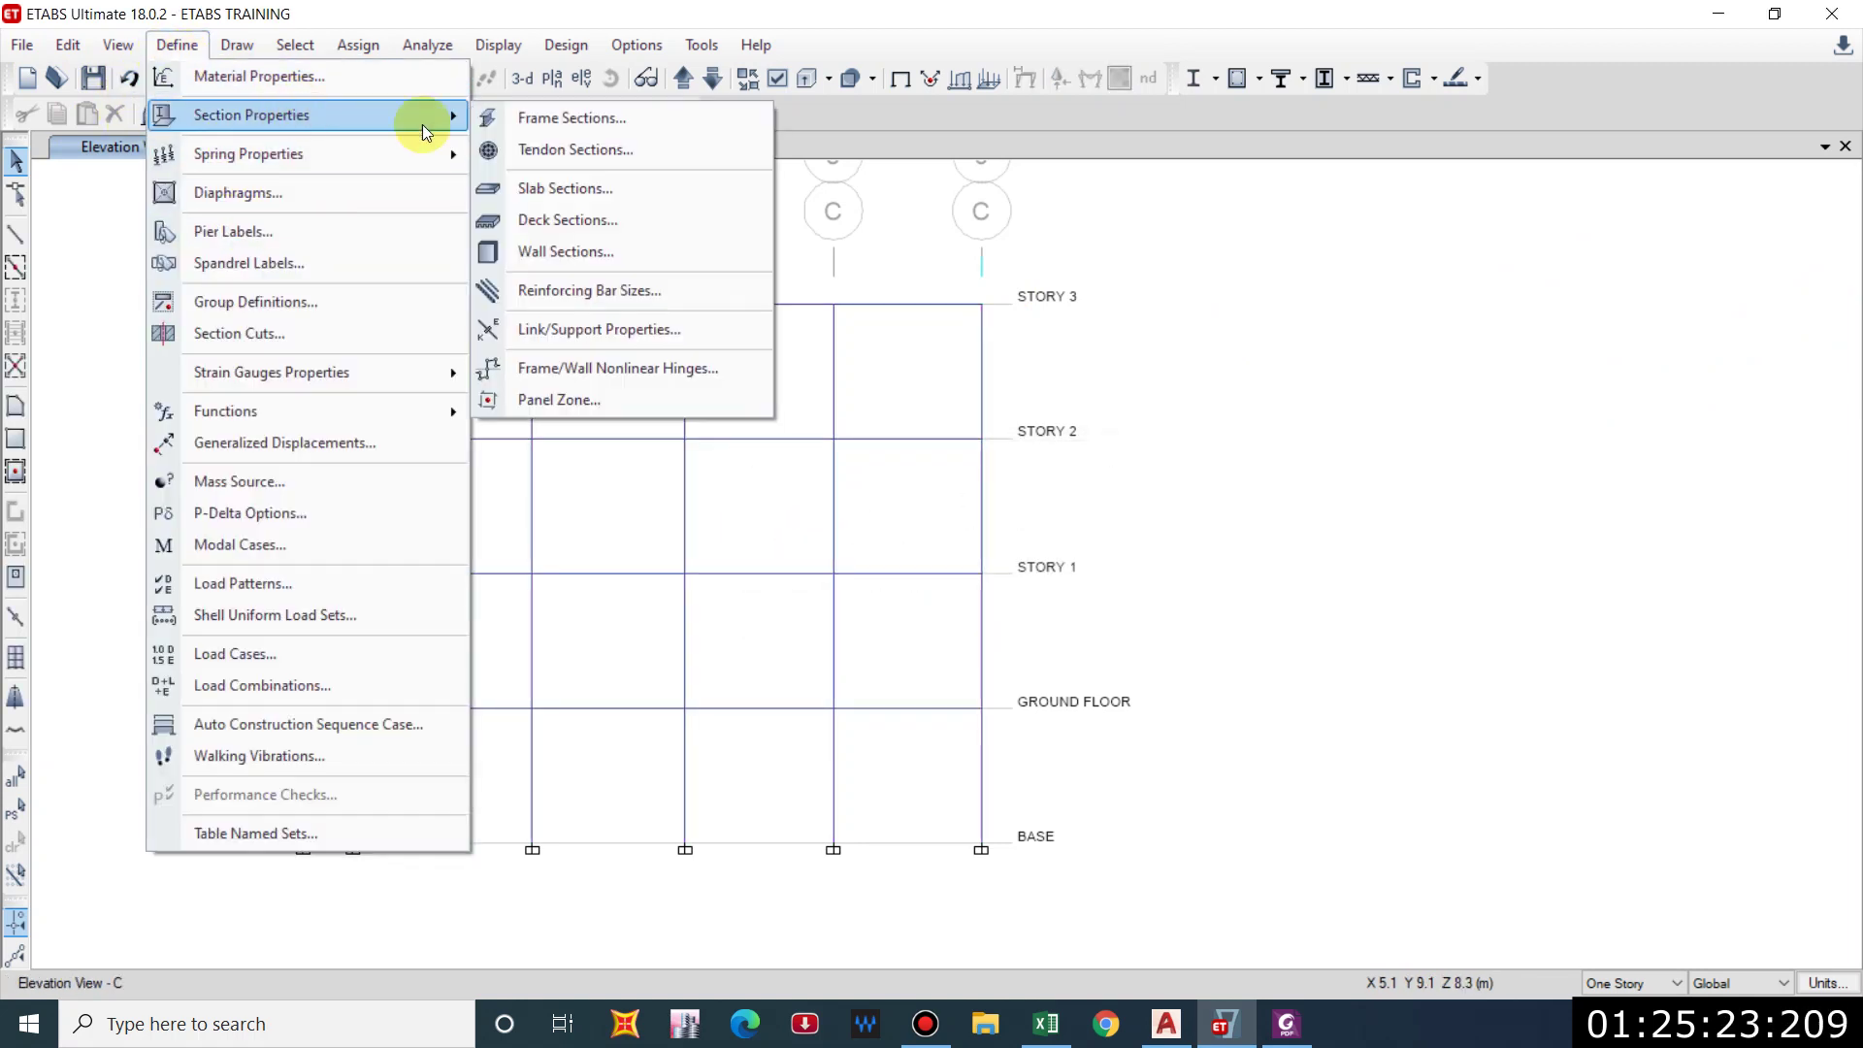
{"action": "left_click", "coordinate": [582, 119]}
{"action": "left_click", "coordinate": [685, 472]}
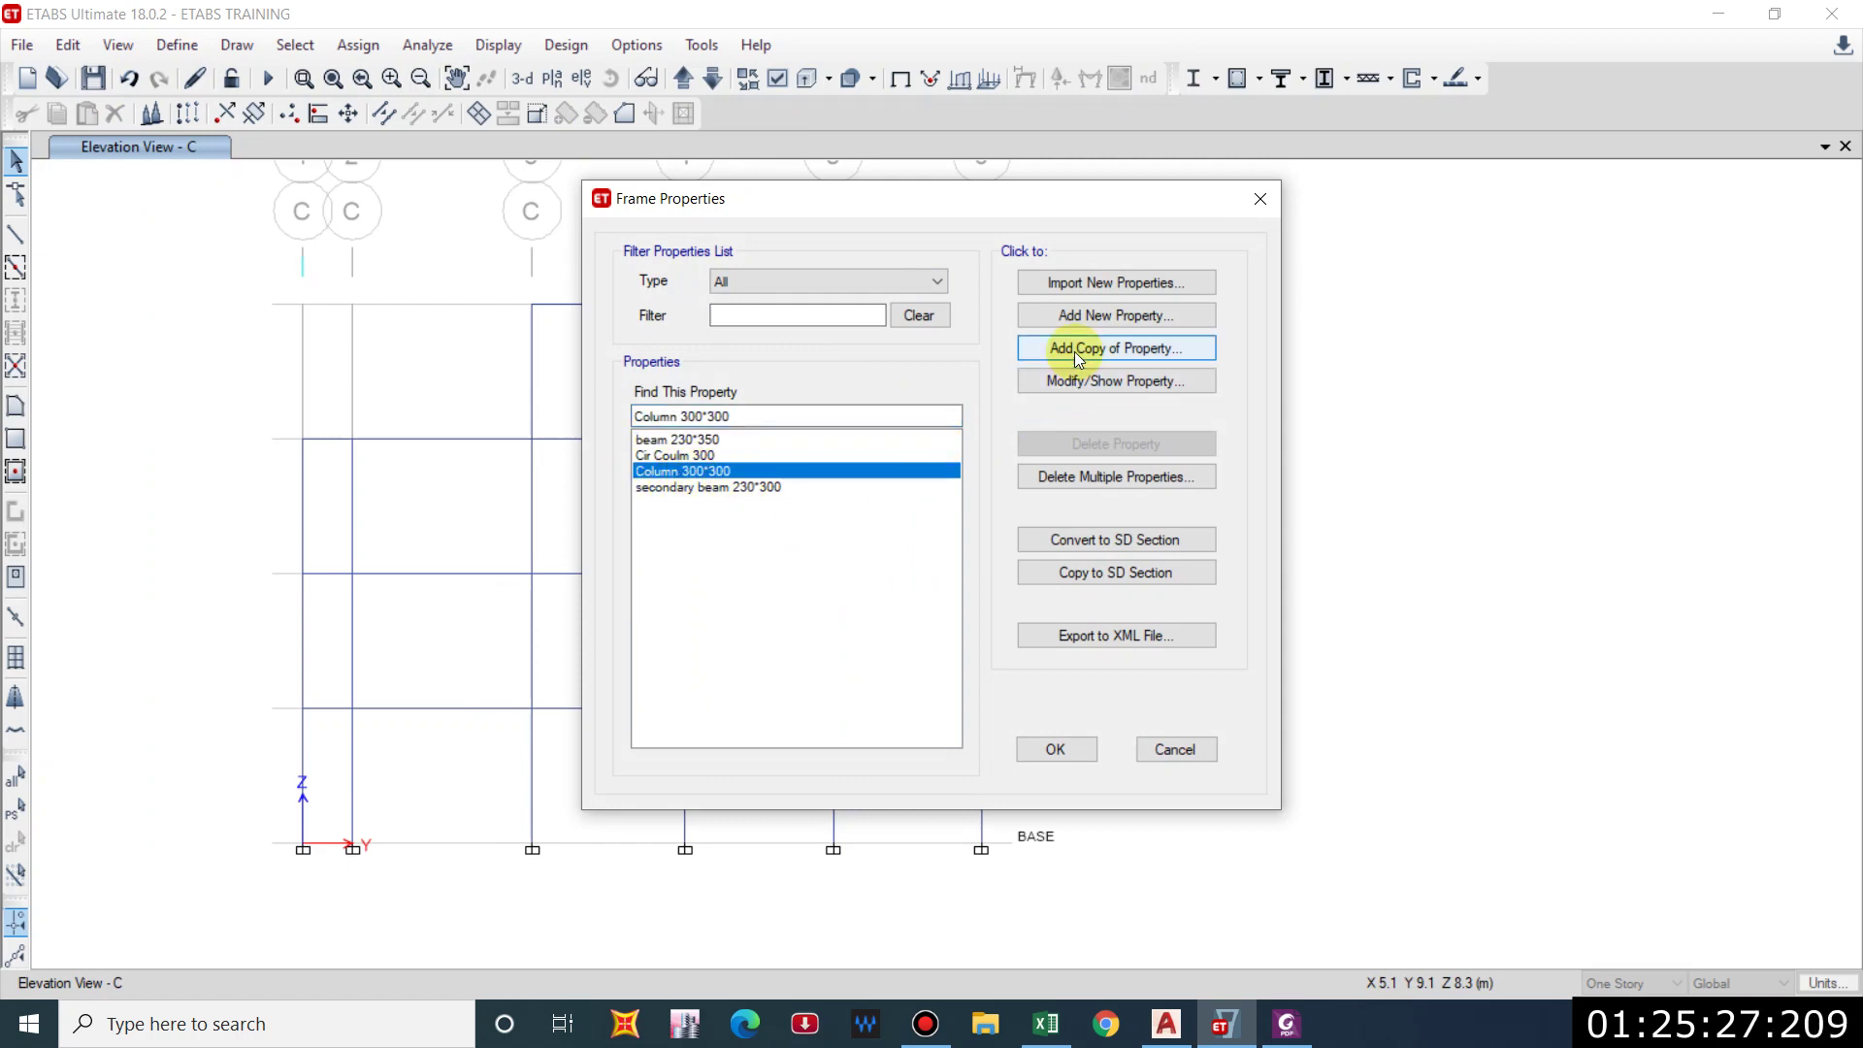
{"action": "left_click", "coordinate": [1072, 381]}
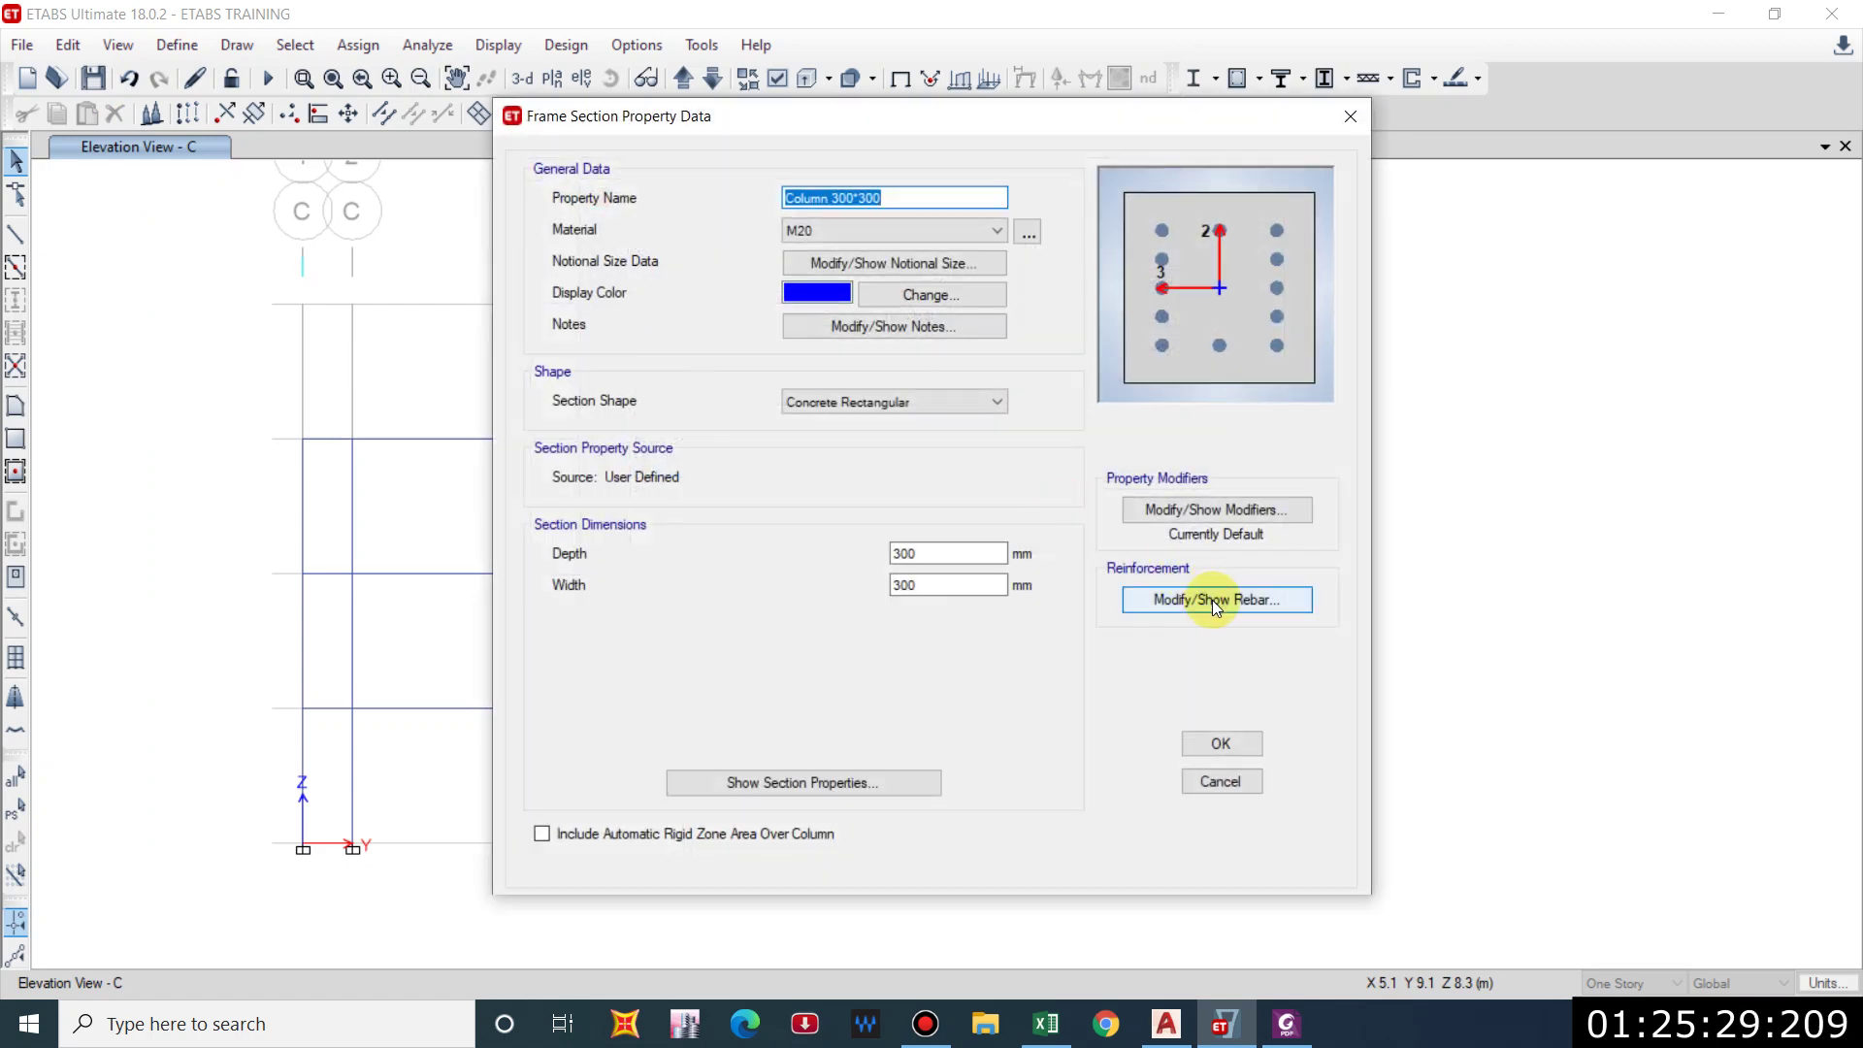
{"action": "left_click", "coordinate": [1202, 604]}
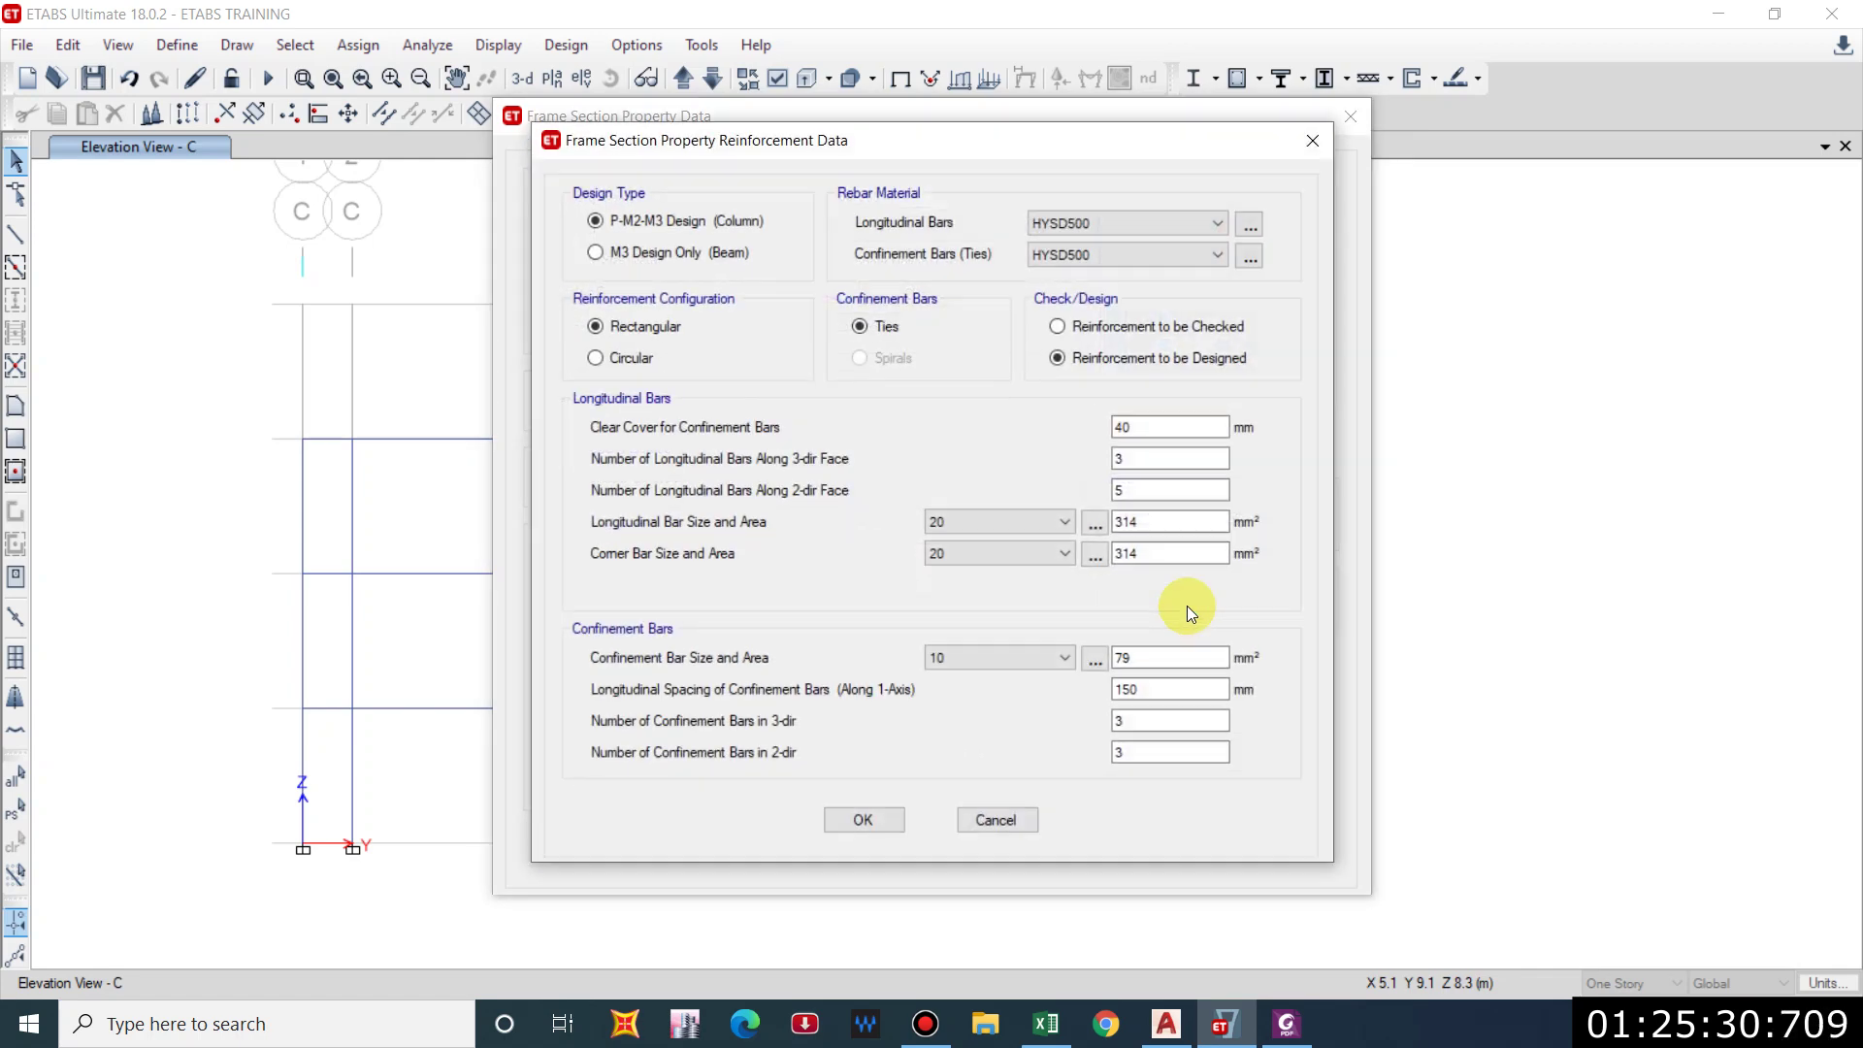
{"action": "double_click", "coordinate": [1124, 428]}
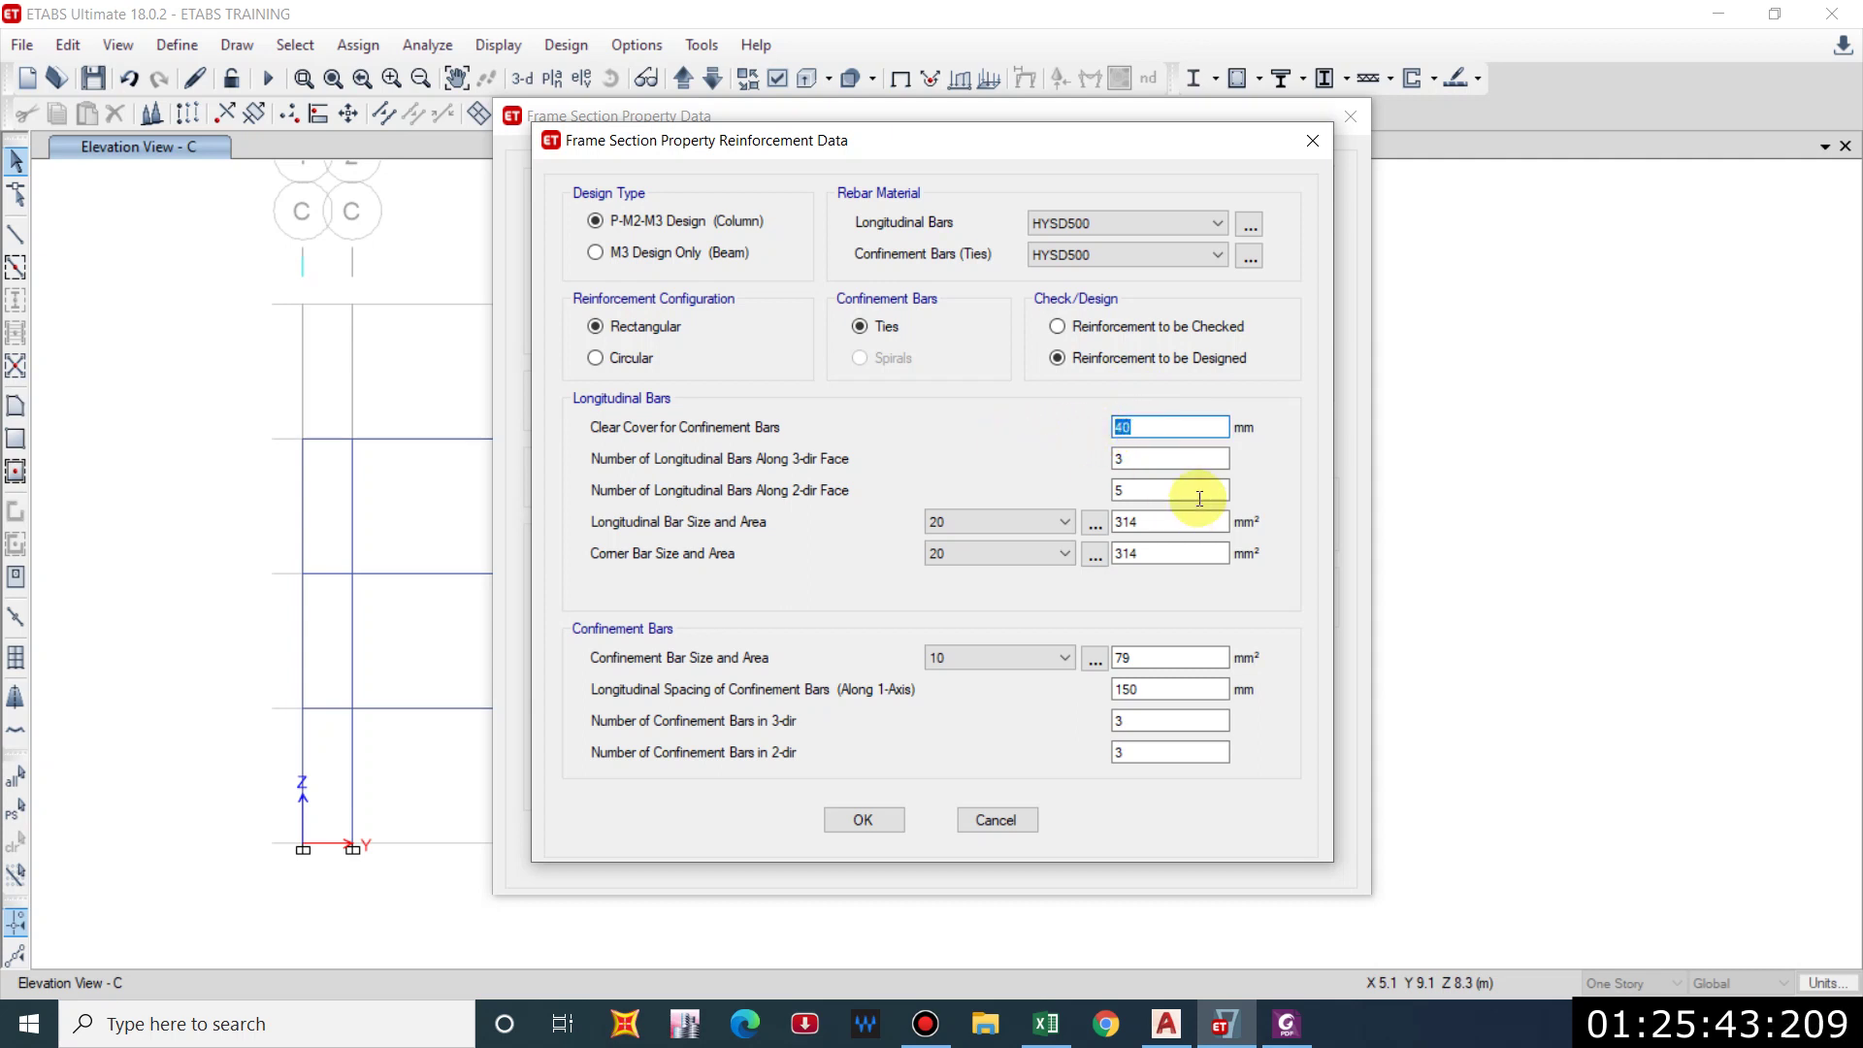
{"action": "double_click", "coordinate": [1135, 460]}
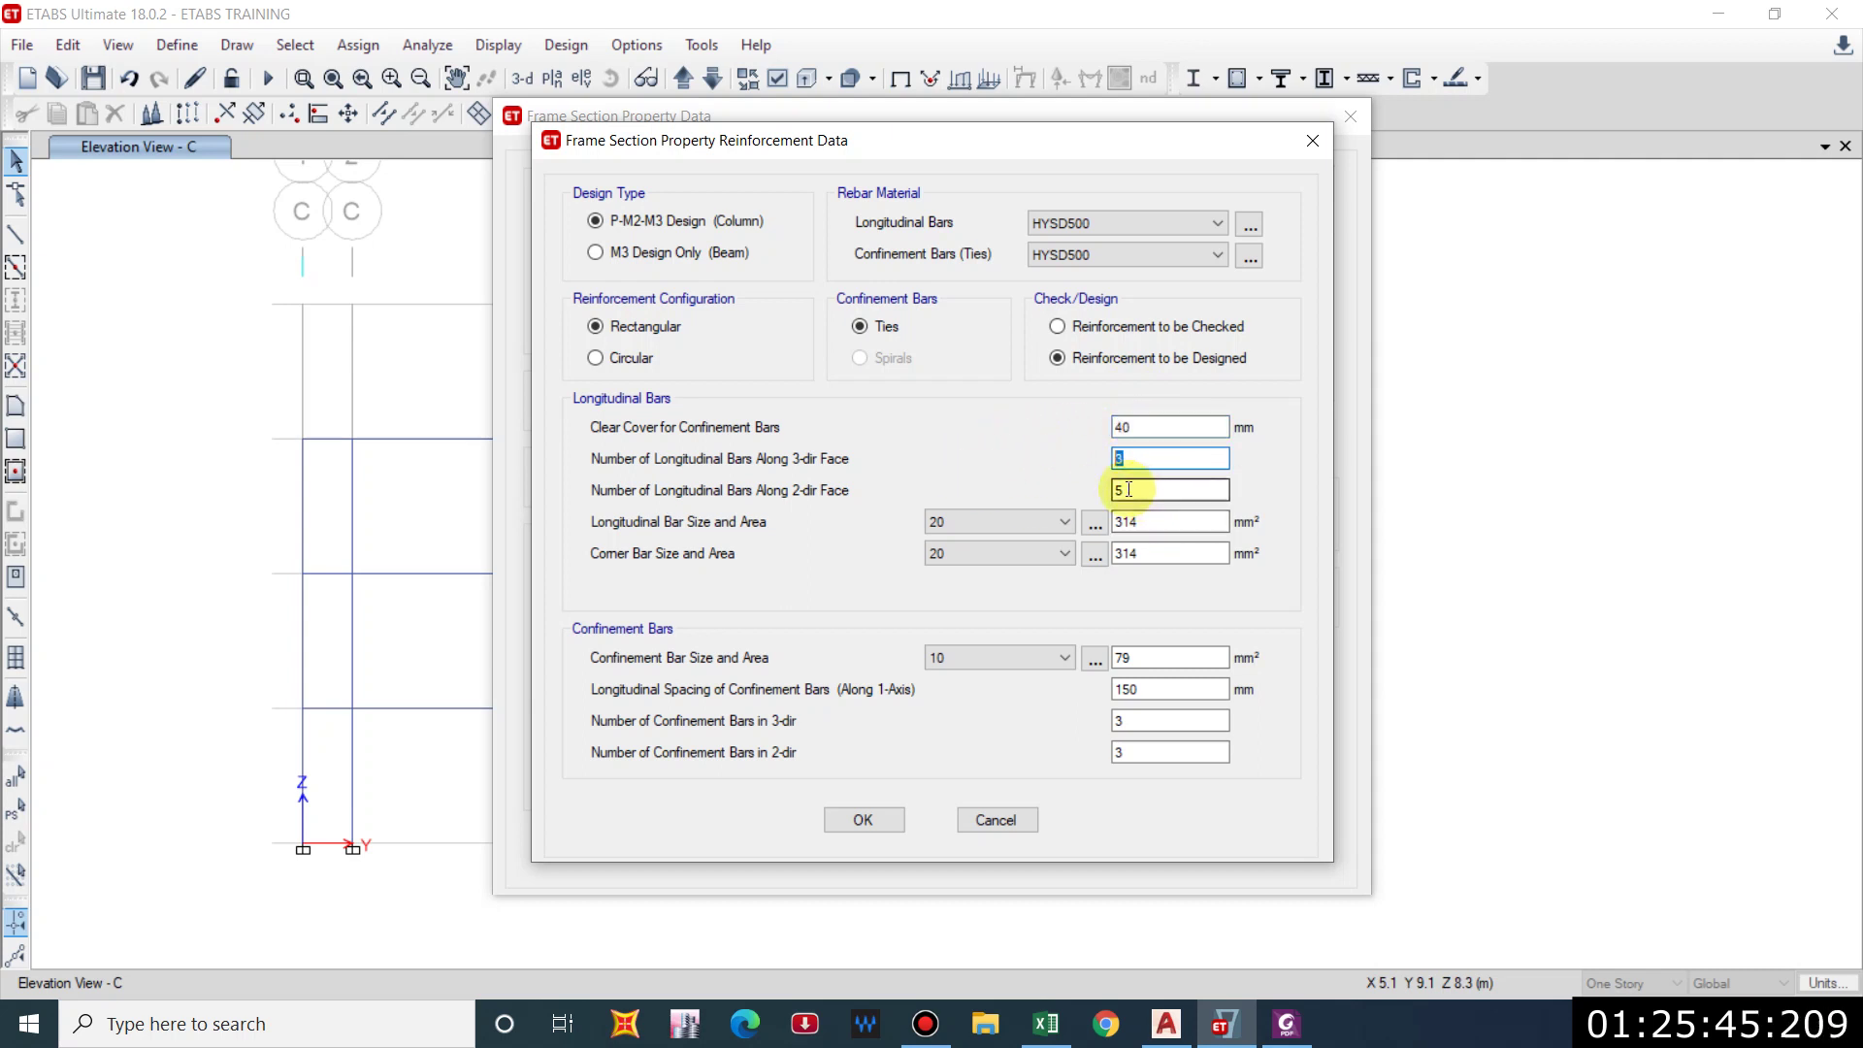
{"action": "double_click", "coordinate": [1128, 492]}
{"action": "type", "text": "3"}
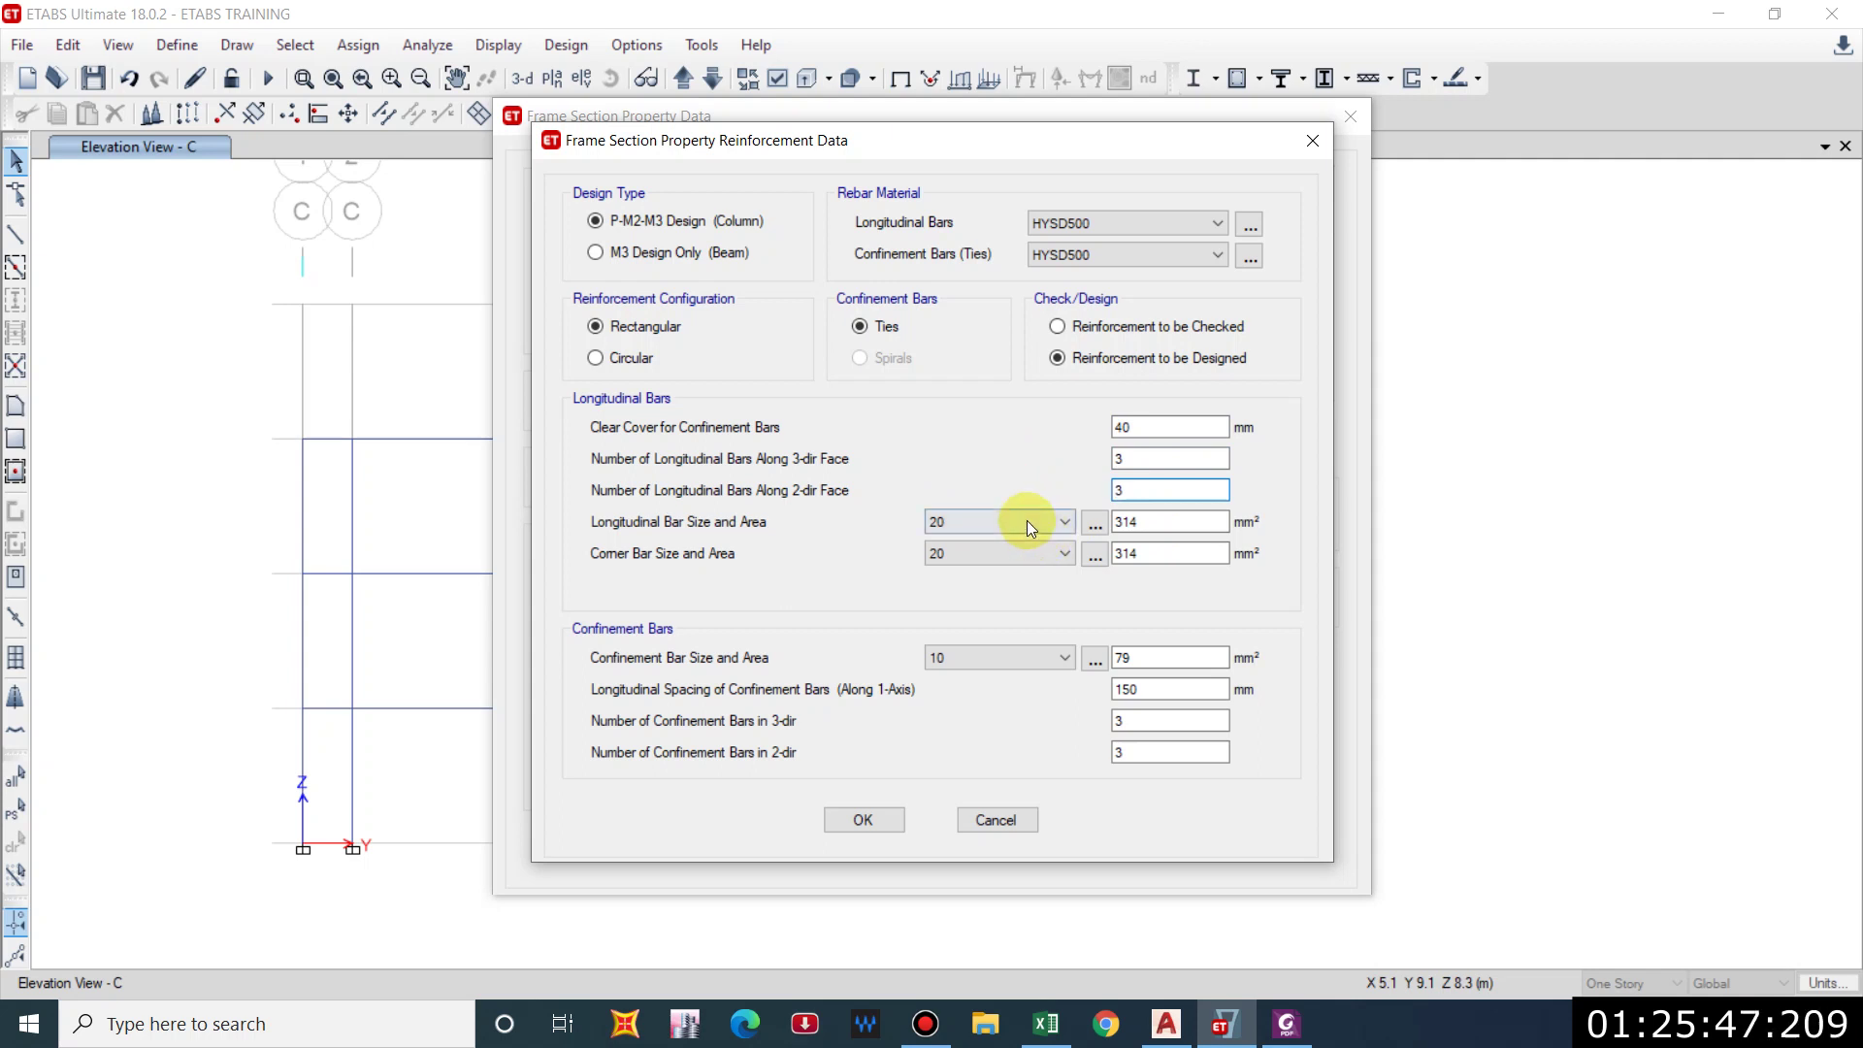
Set Column 300*300's longitudinal bar size to 12, corner bar size to 16 and confinement bar size to 8, and accept the section.
{"action": "left_click", "coordinate": [1027, 521]}
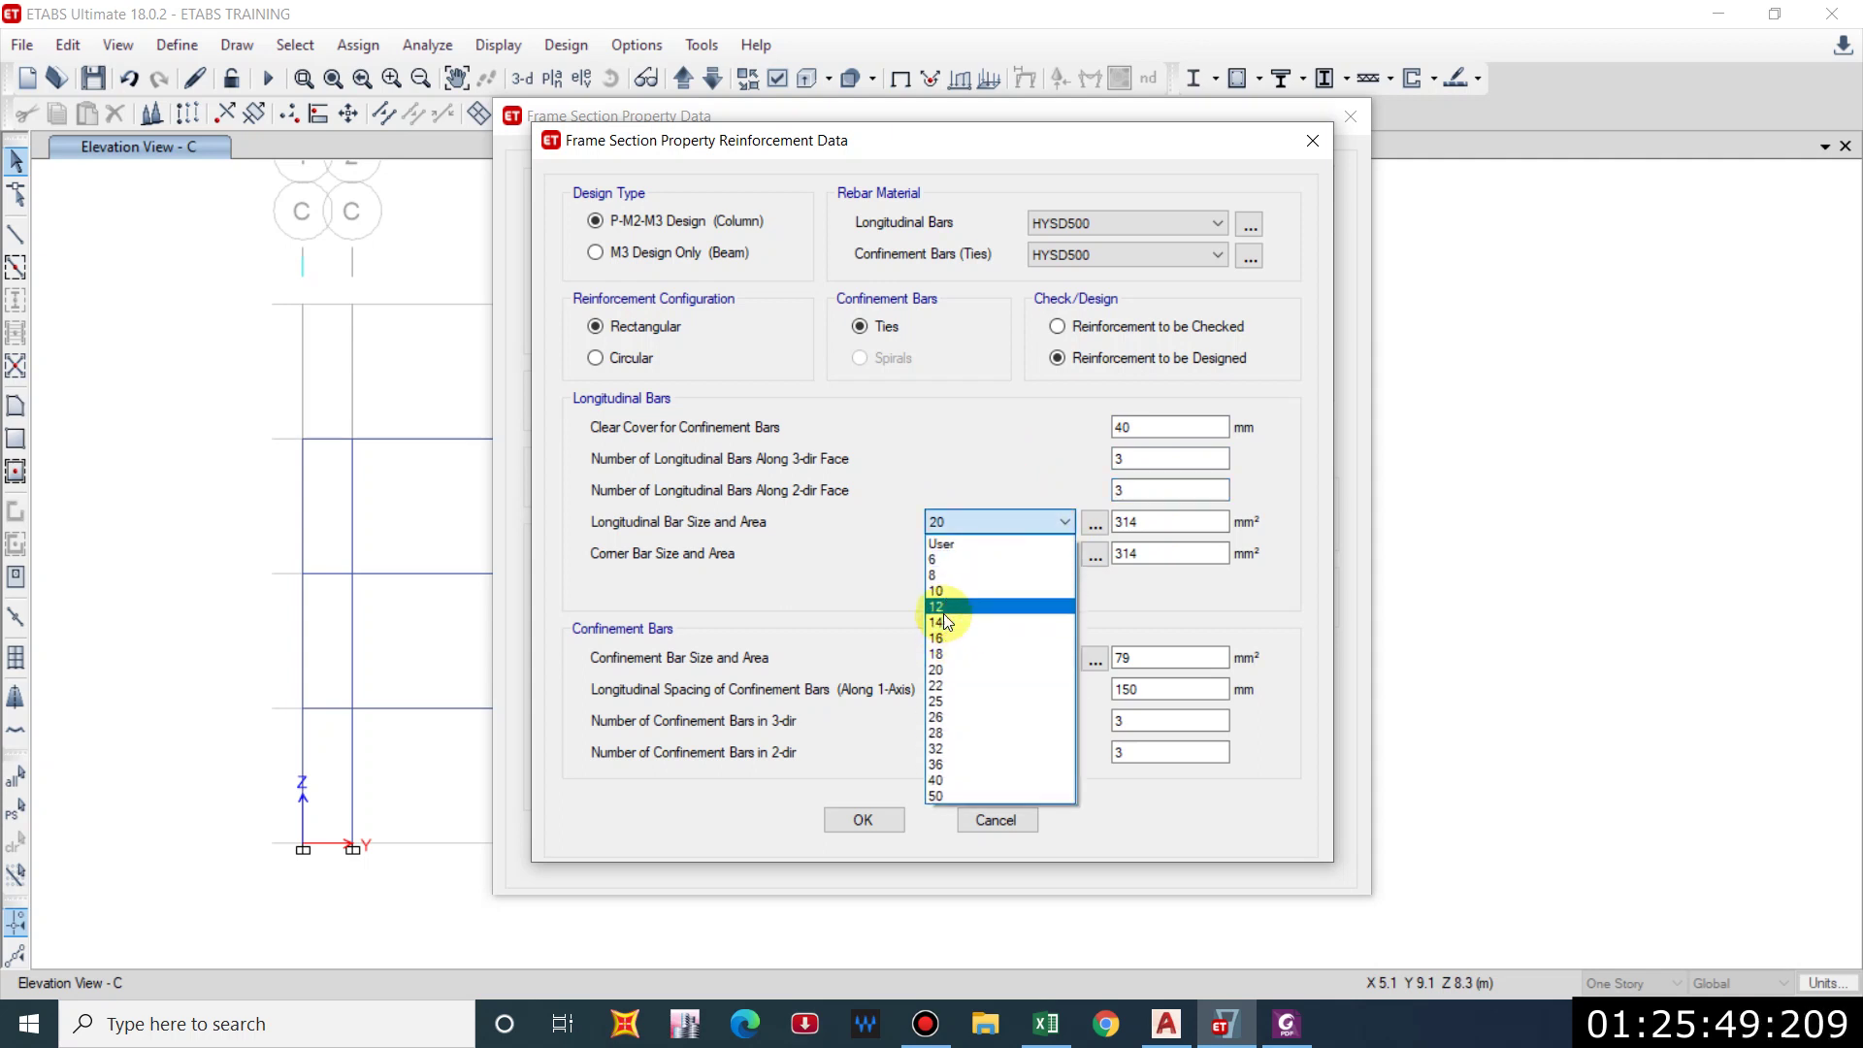
{"action": "left_click", "coordinate": [939, 608]}
{"action": "left_click", "coordinate": [970, 553]}
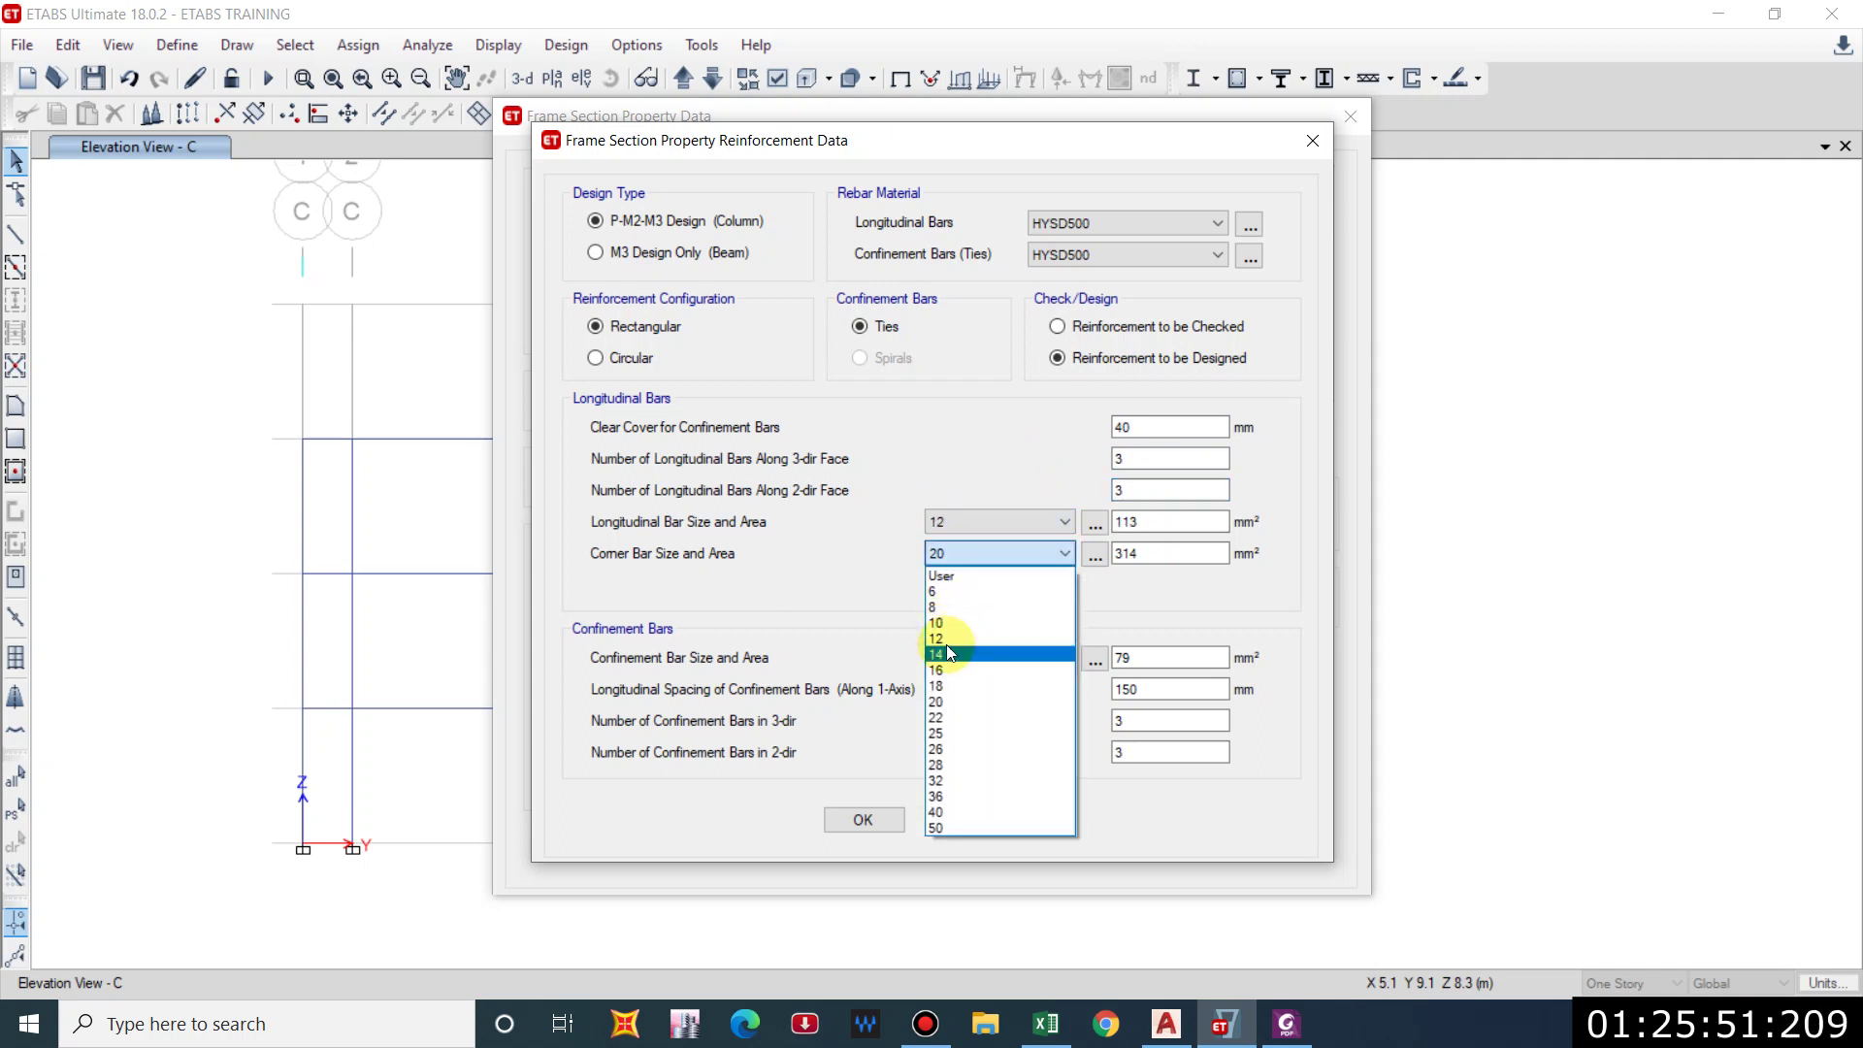
{"action": "left_click", "coordinate": [942, 672]}
{"action": "left_click", "coordinate": [1062, 658]}
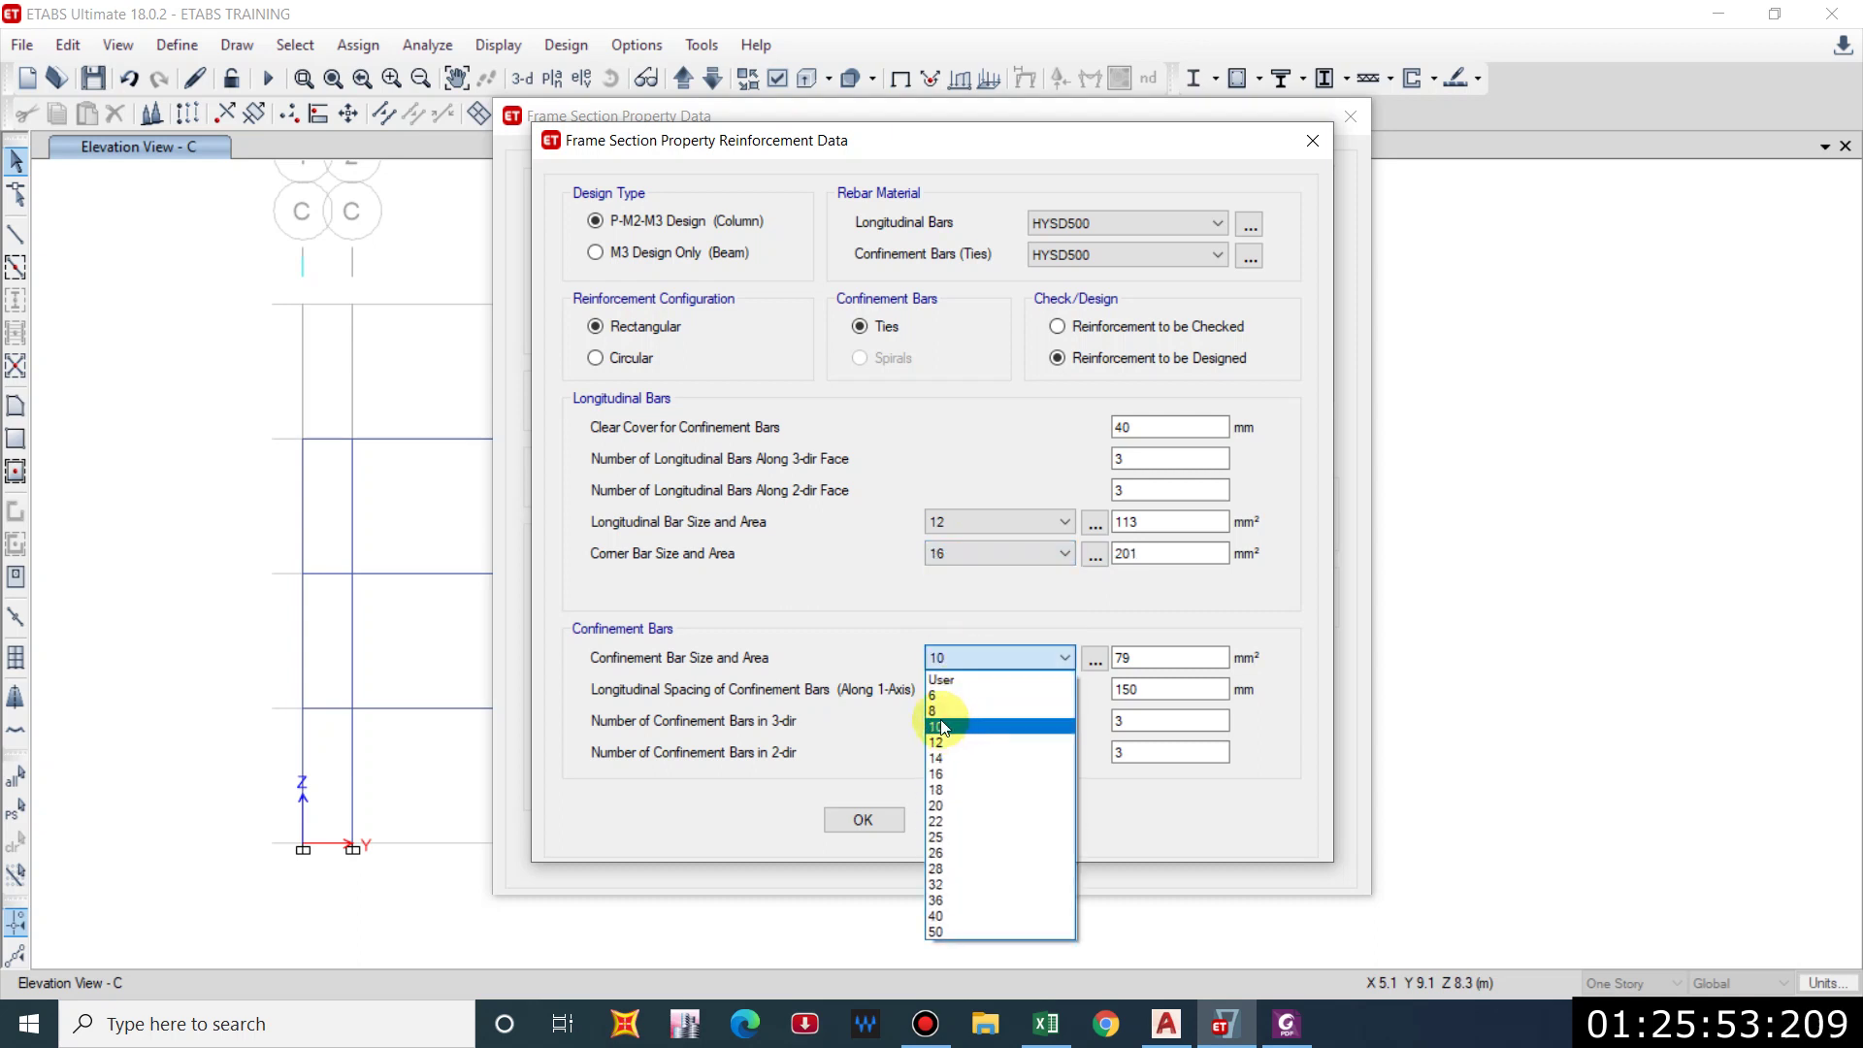
{"action": "left_click", "coordinate": [1052, 709]}
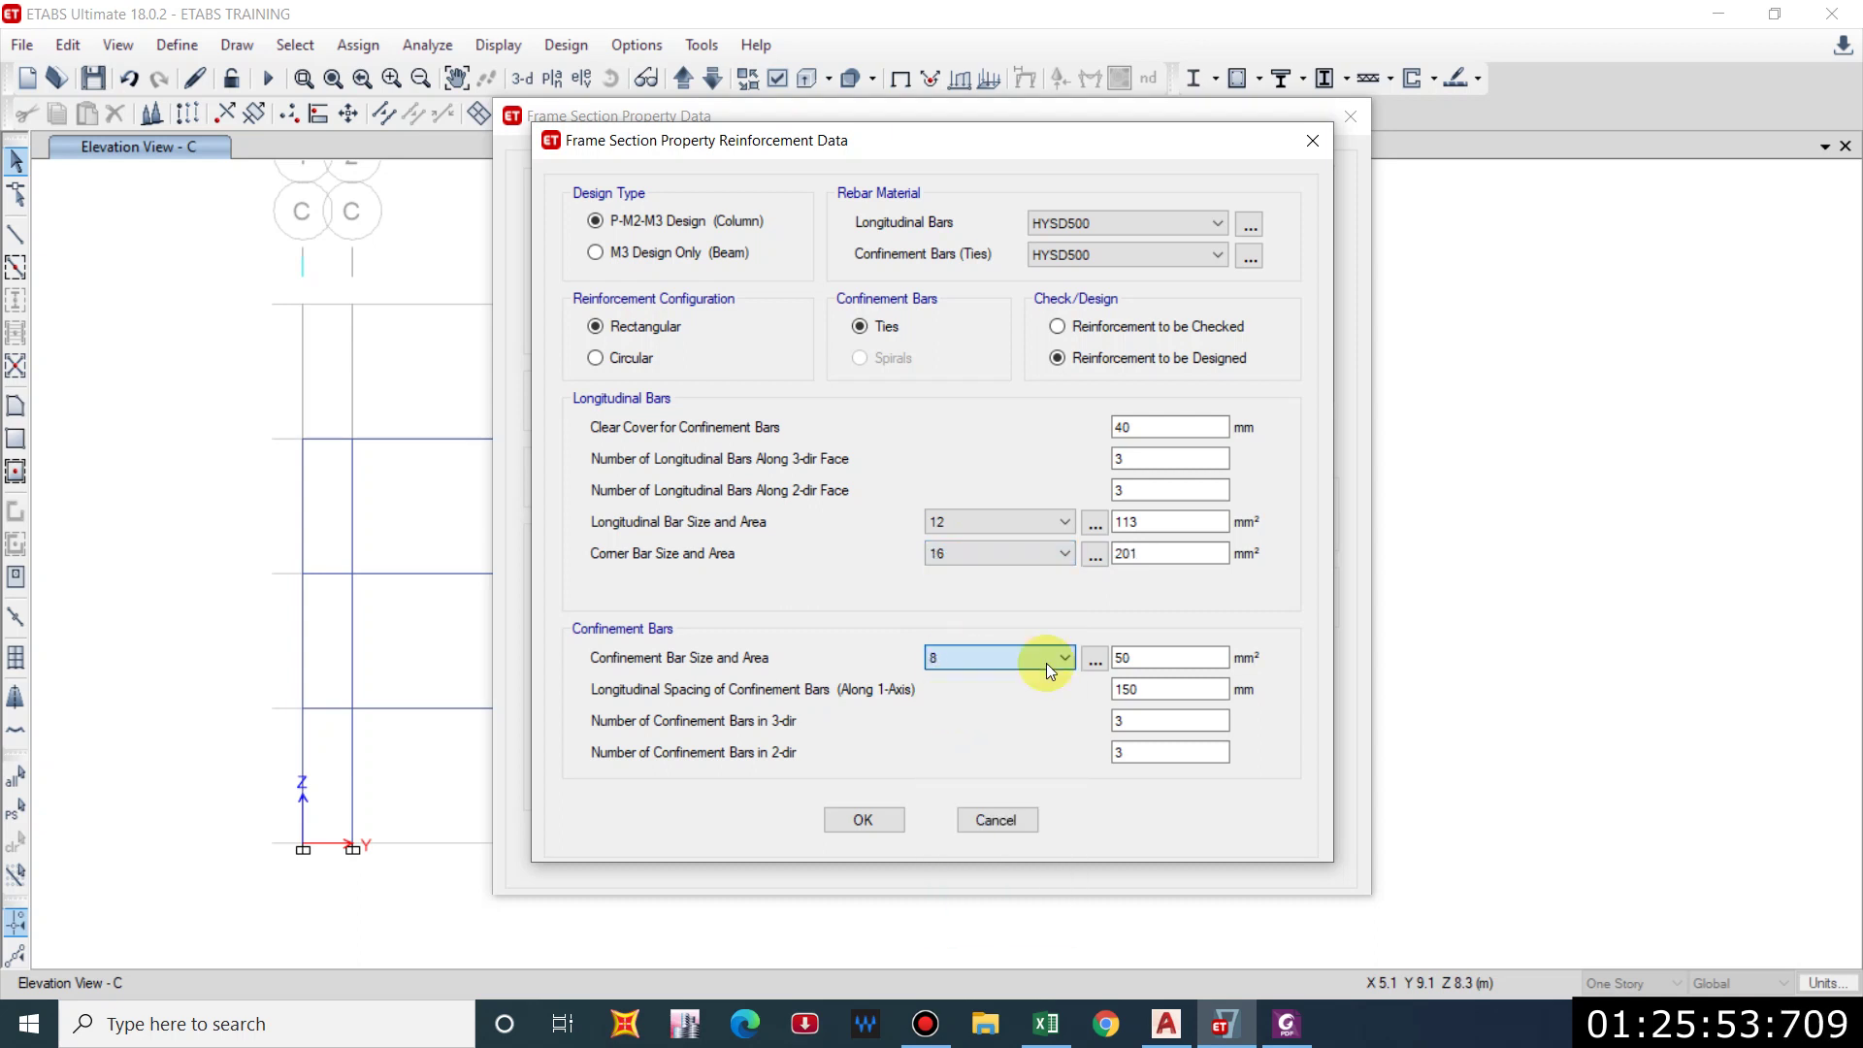
{"action": "left_click", "coordinate": [866, 821]}
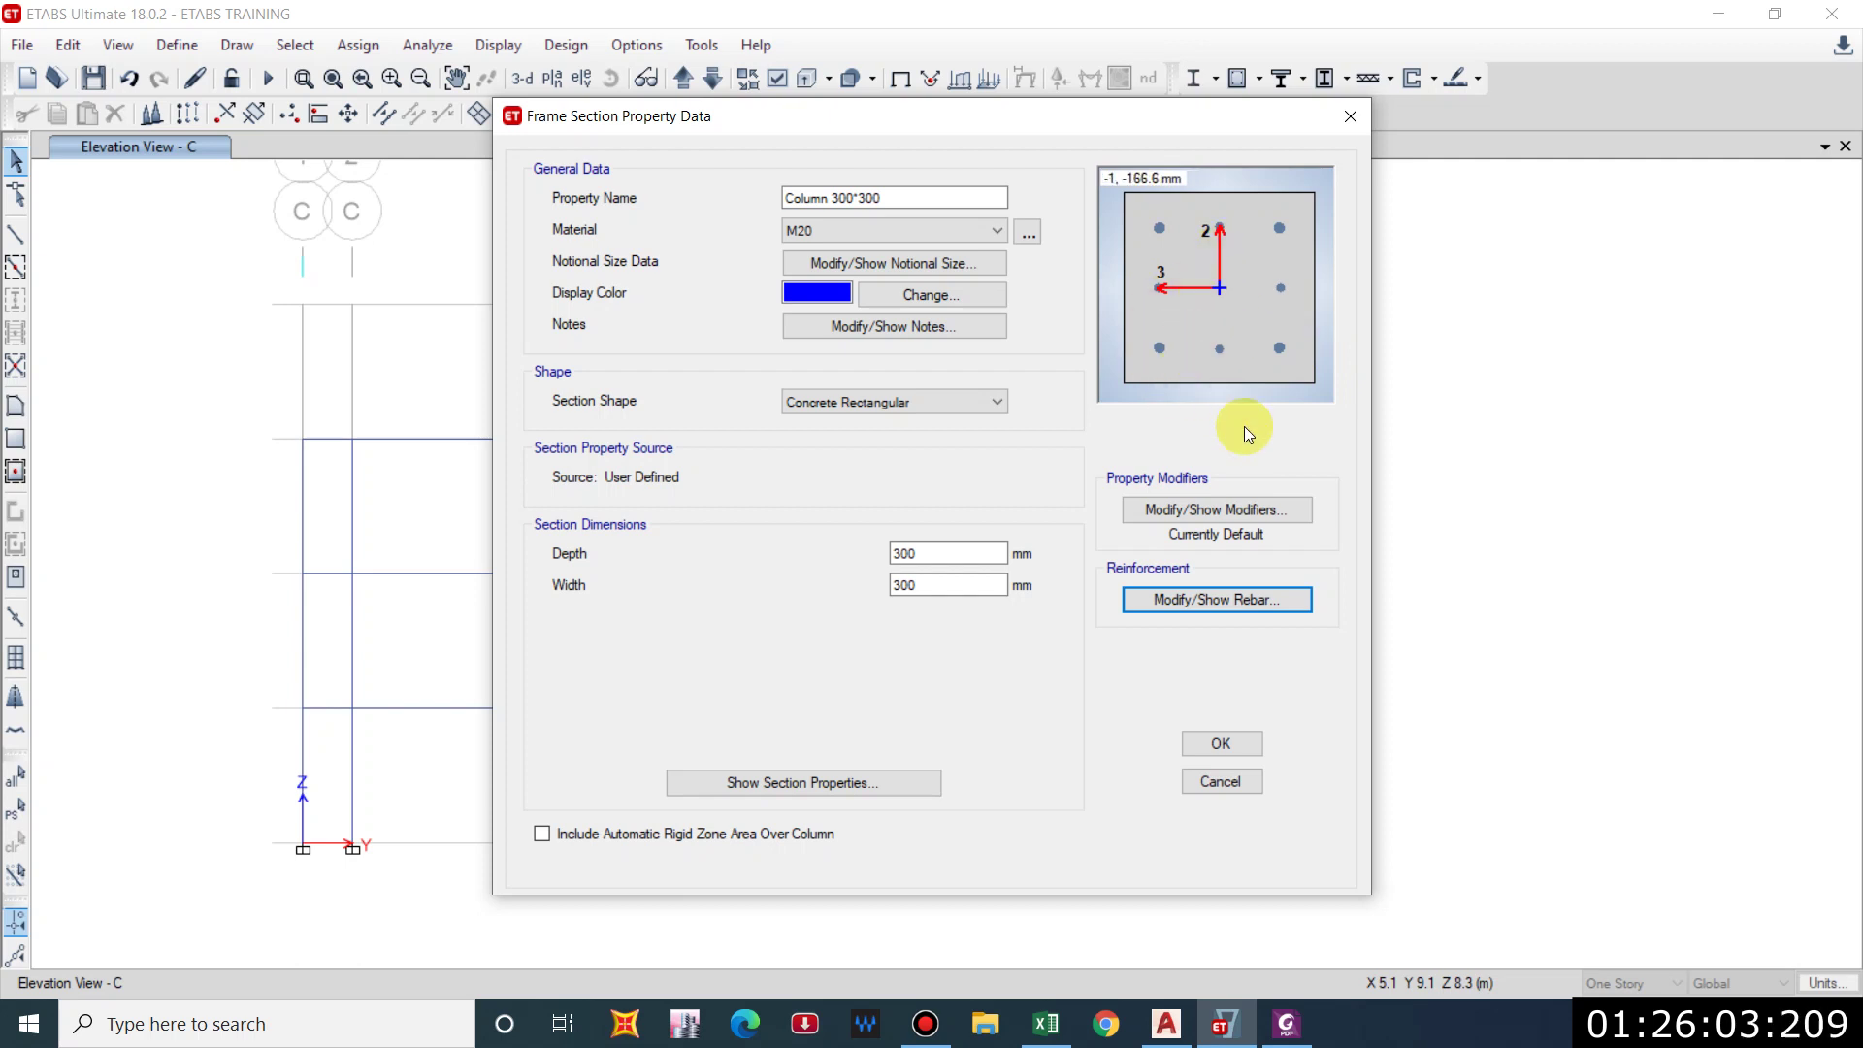
{"action": "left_click", "coordinate": [1203, 744]}
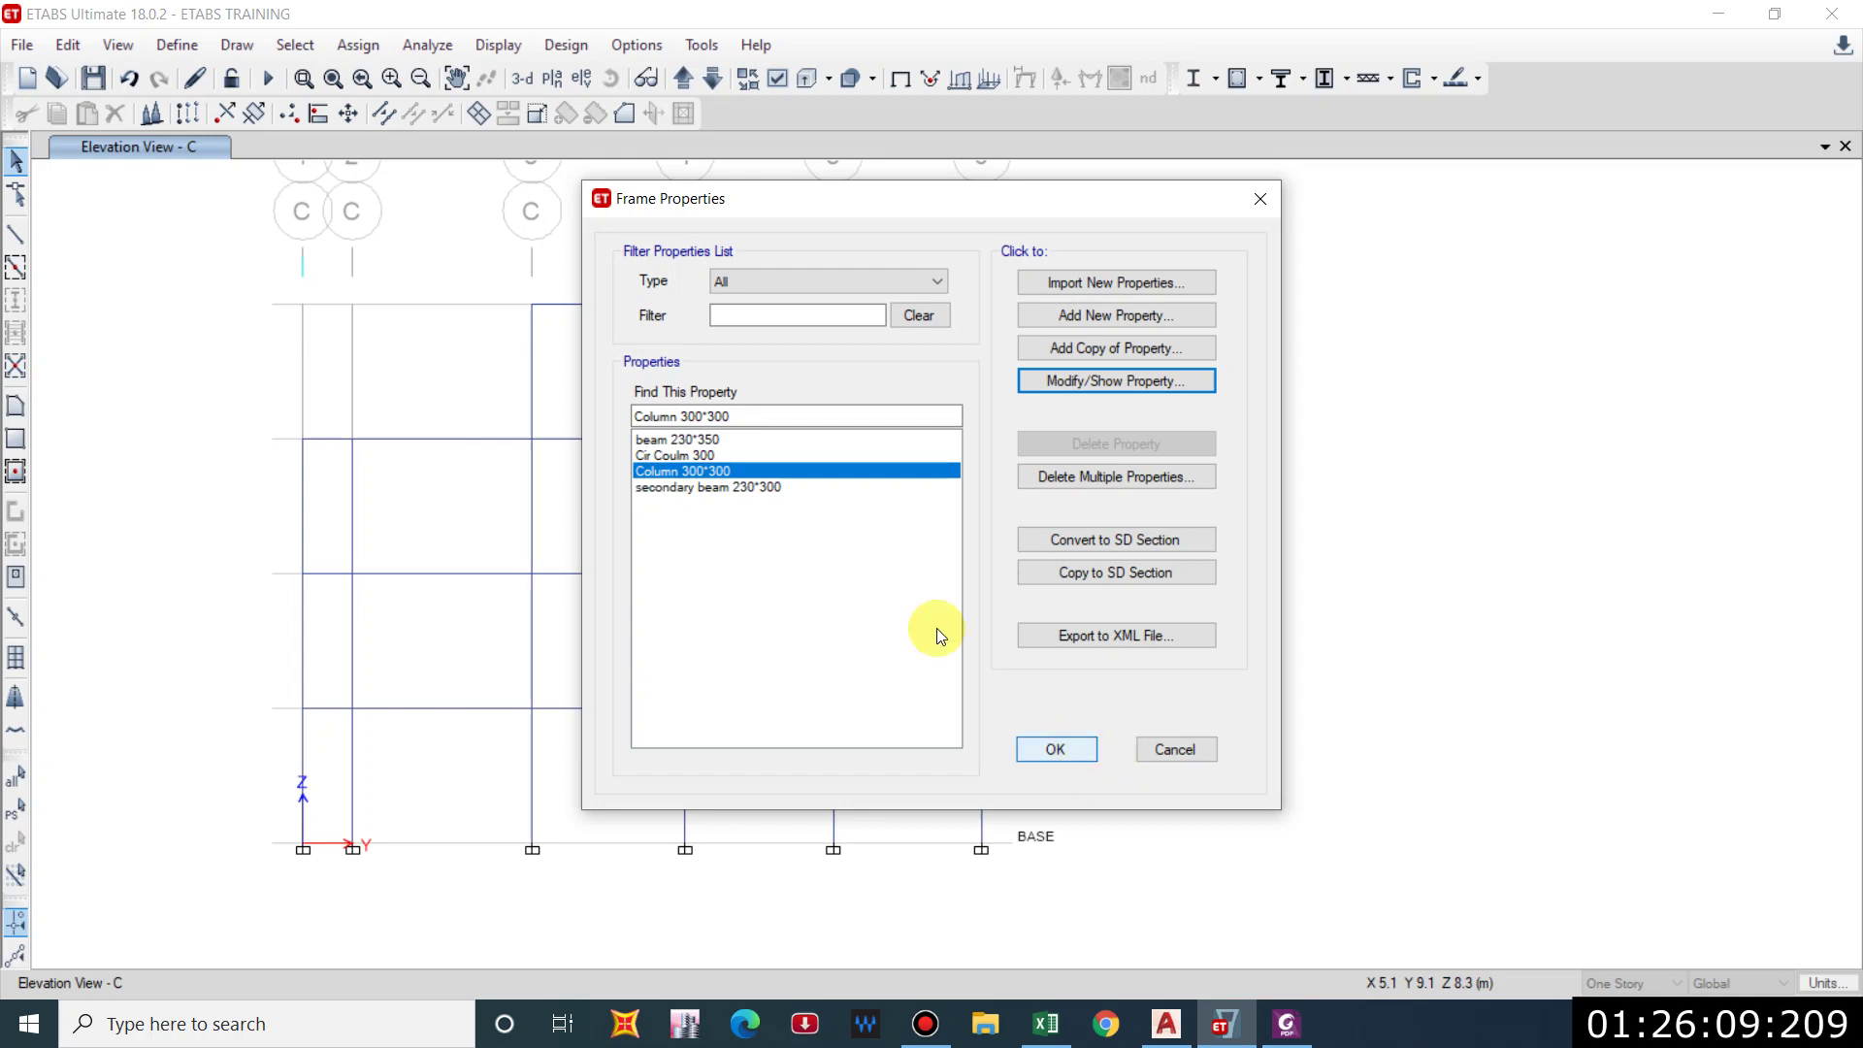
{"action": "left_click", "coordinate": [1099, 382]}
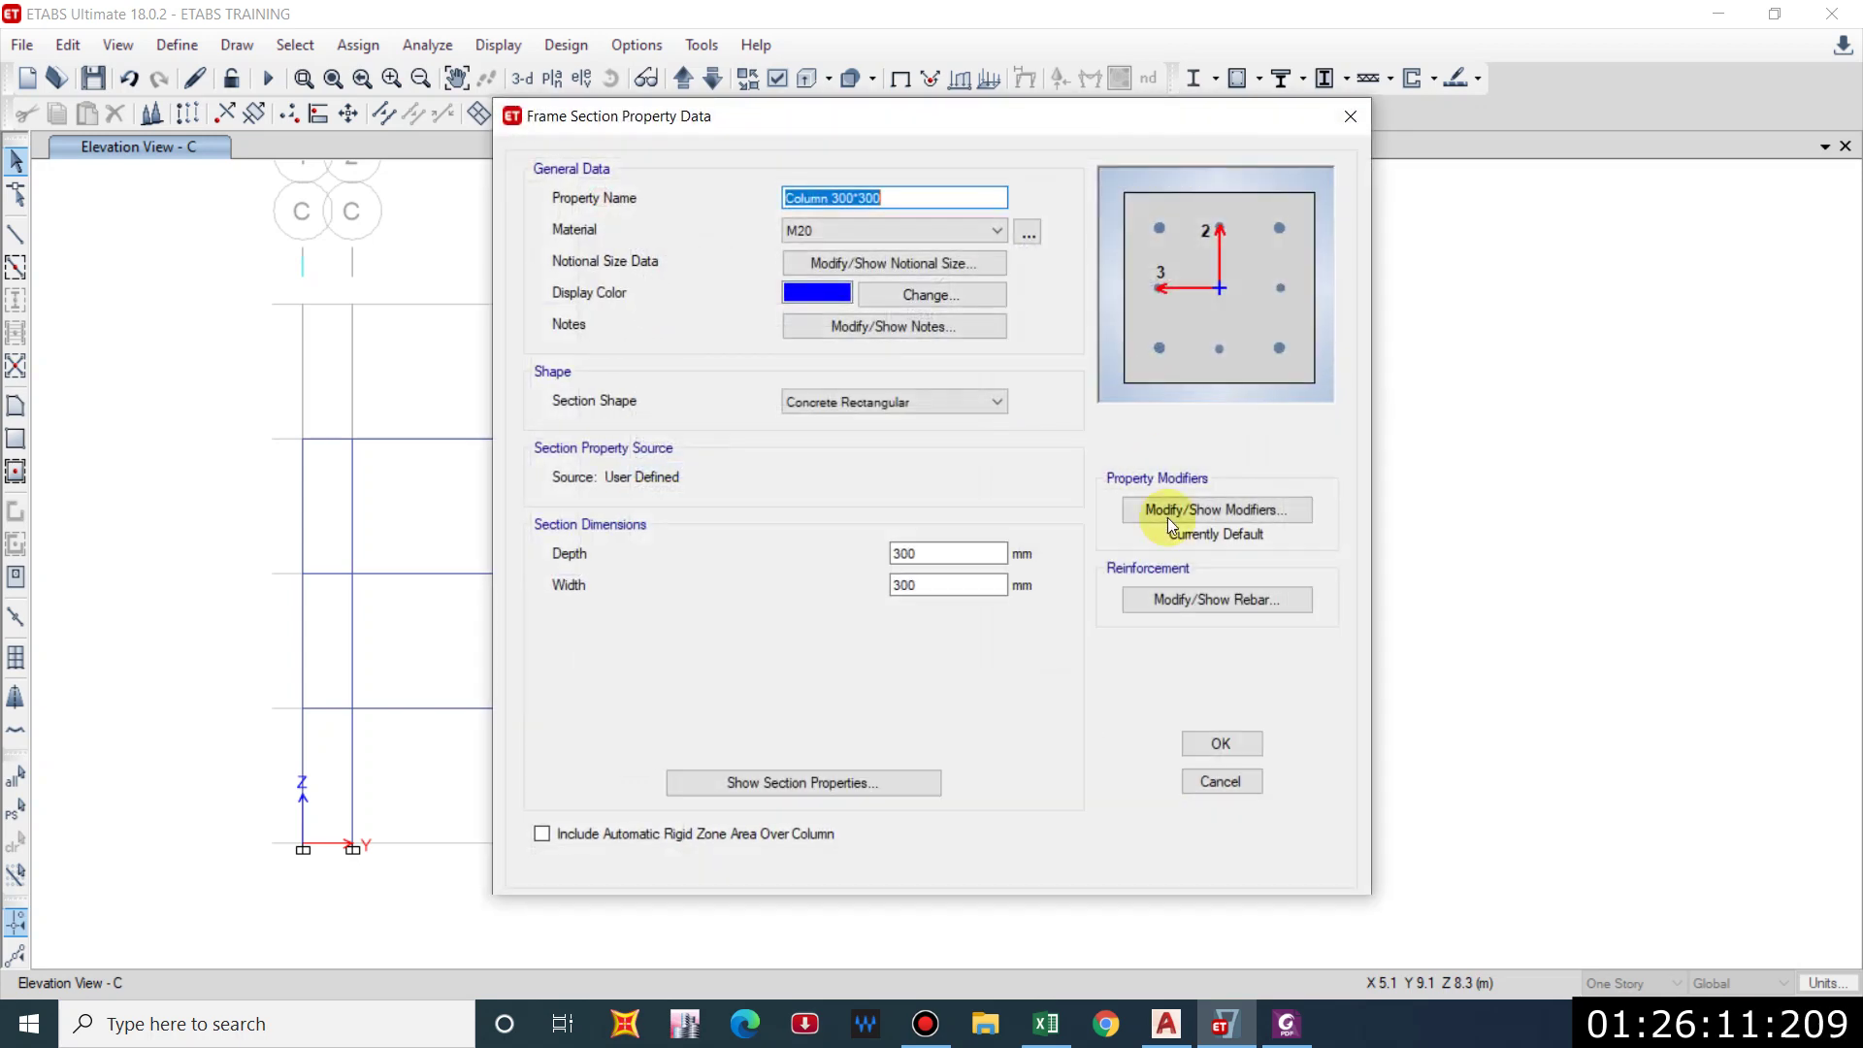
{"action": "left_click", "coordinate": [1194, 596]}
{"action": "key", "text": "Escape"}
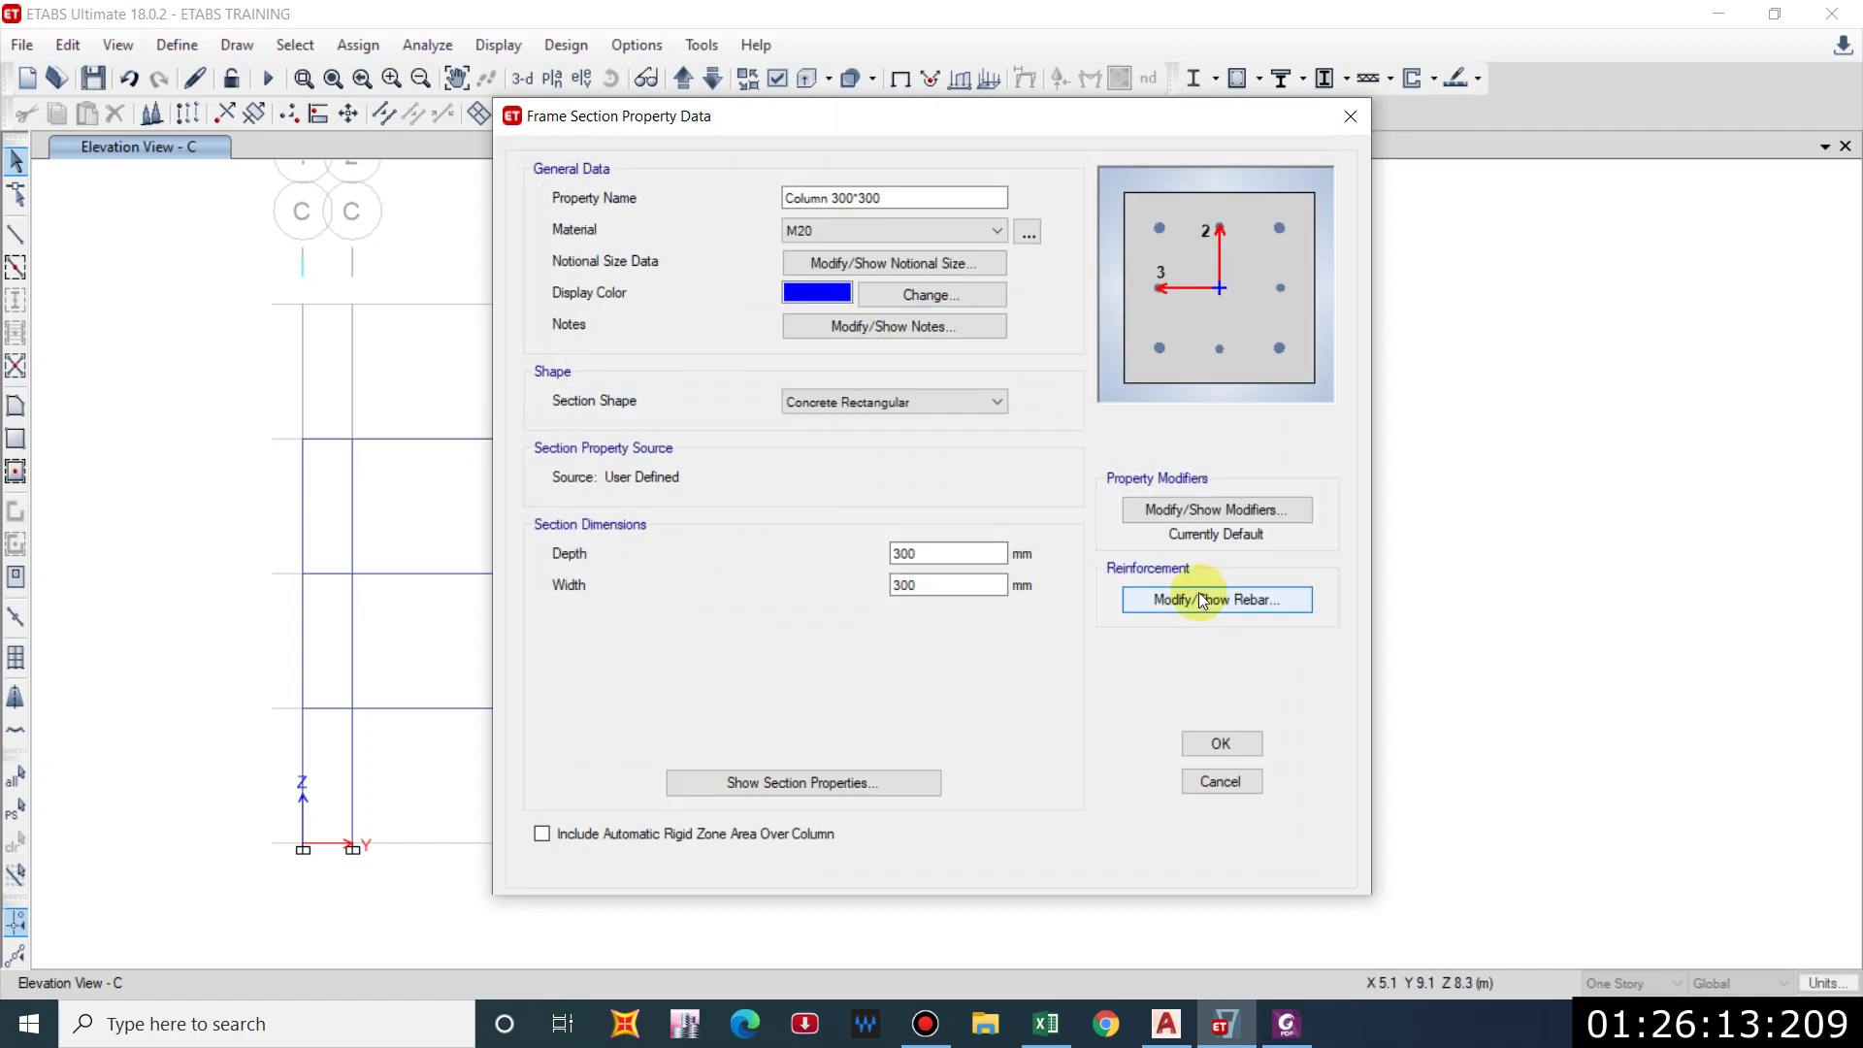
{"action": "key", "text": "Escape"}
In the reinforcement data of frame section Cir Coulm 300, set the longitudinal bar size to 12 and accept the frame properties.
{"action": "left_click", "coordinate": [680, 455]}
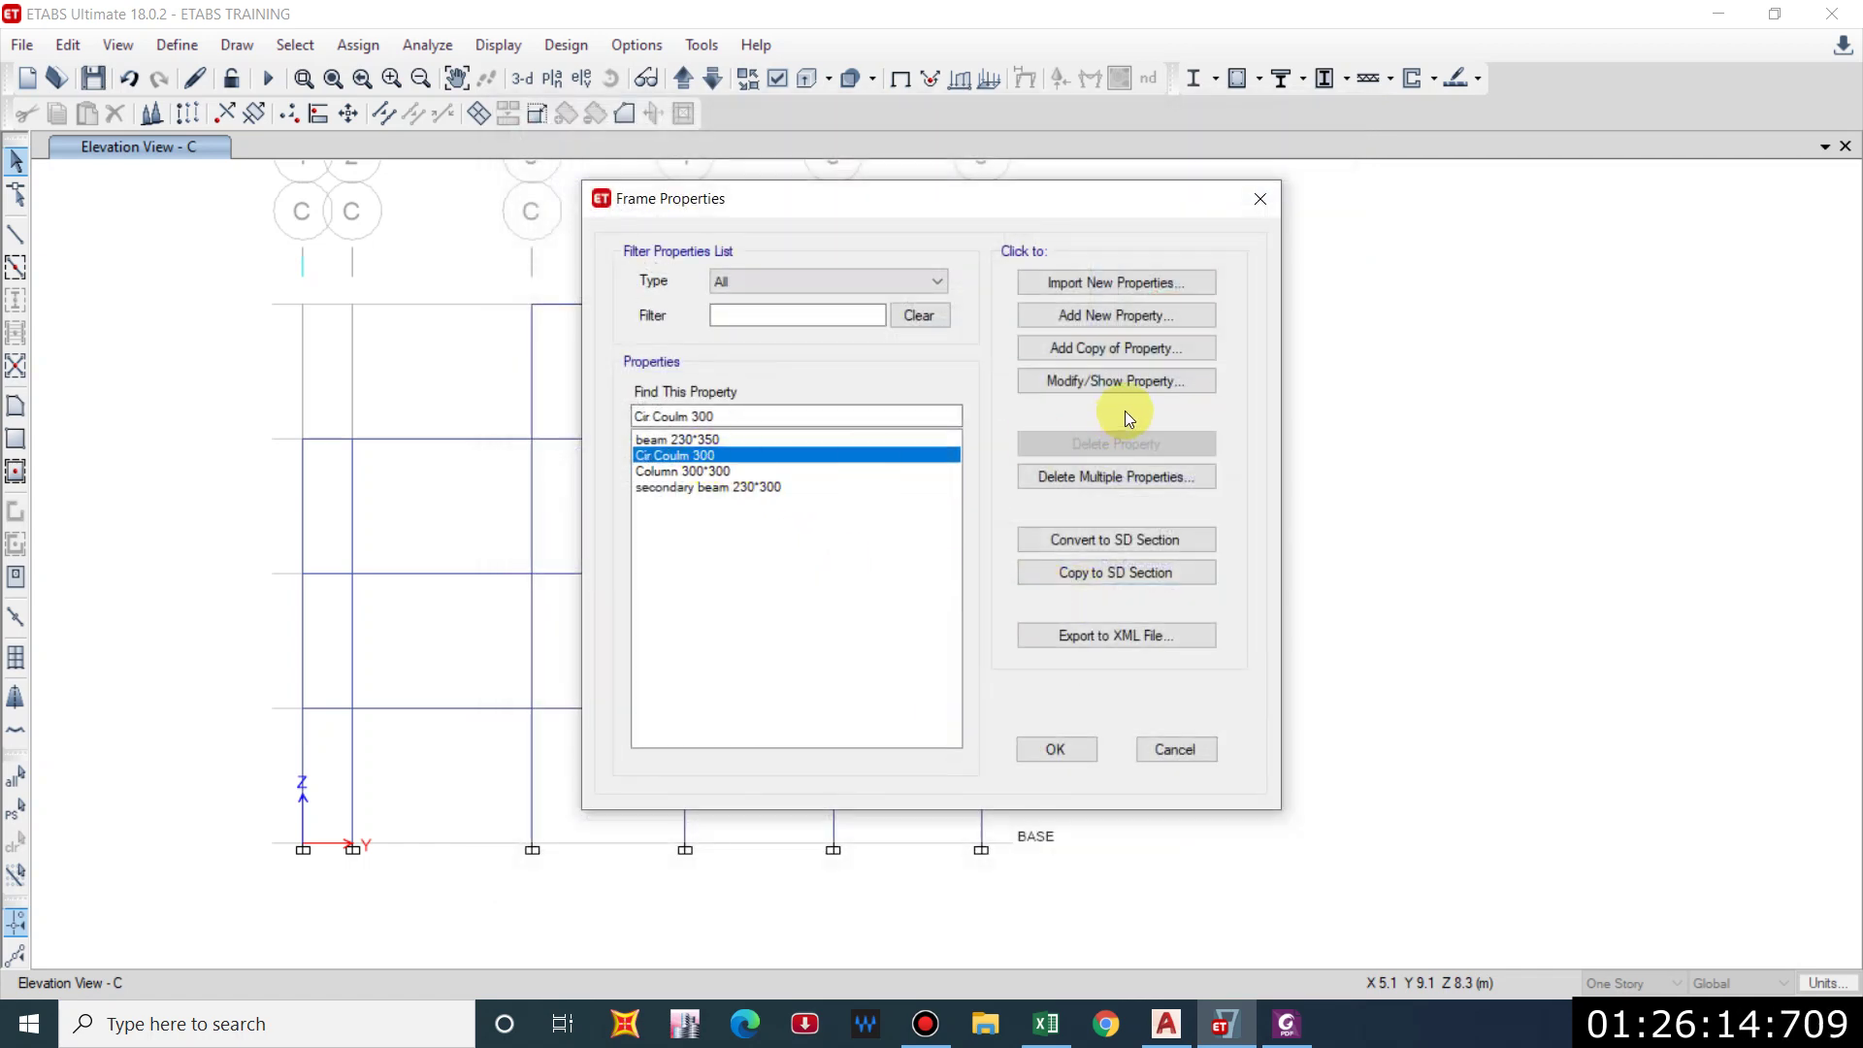
{"action": "left_click", "coordinate": [1179, 388]}
{"action": "left_click", "coordinate": [1184, 591]}
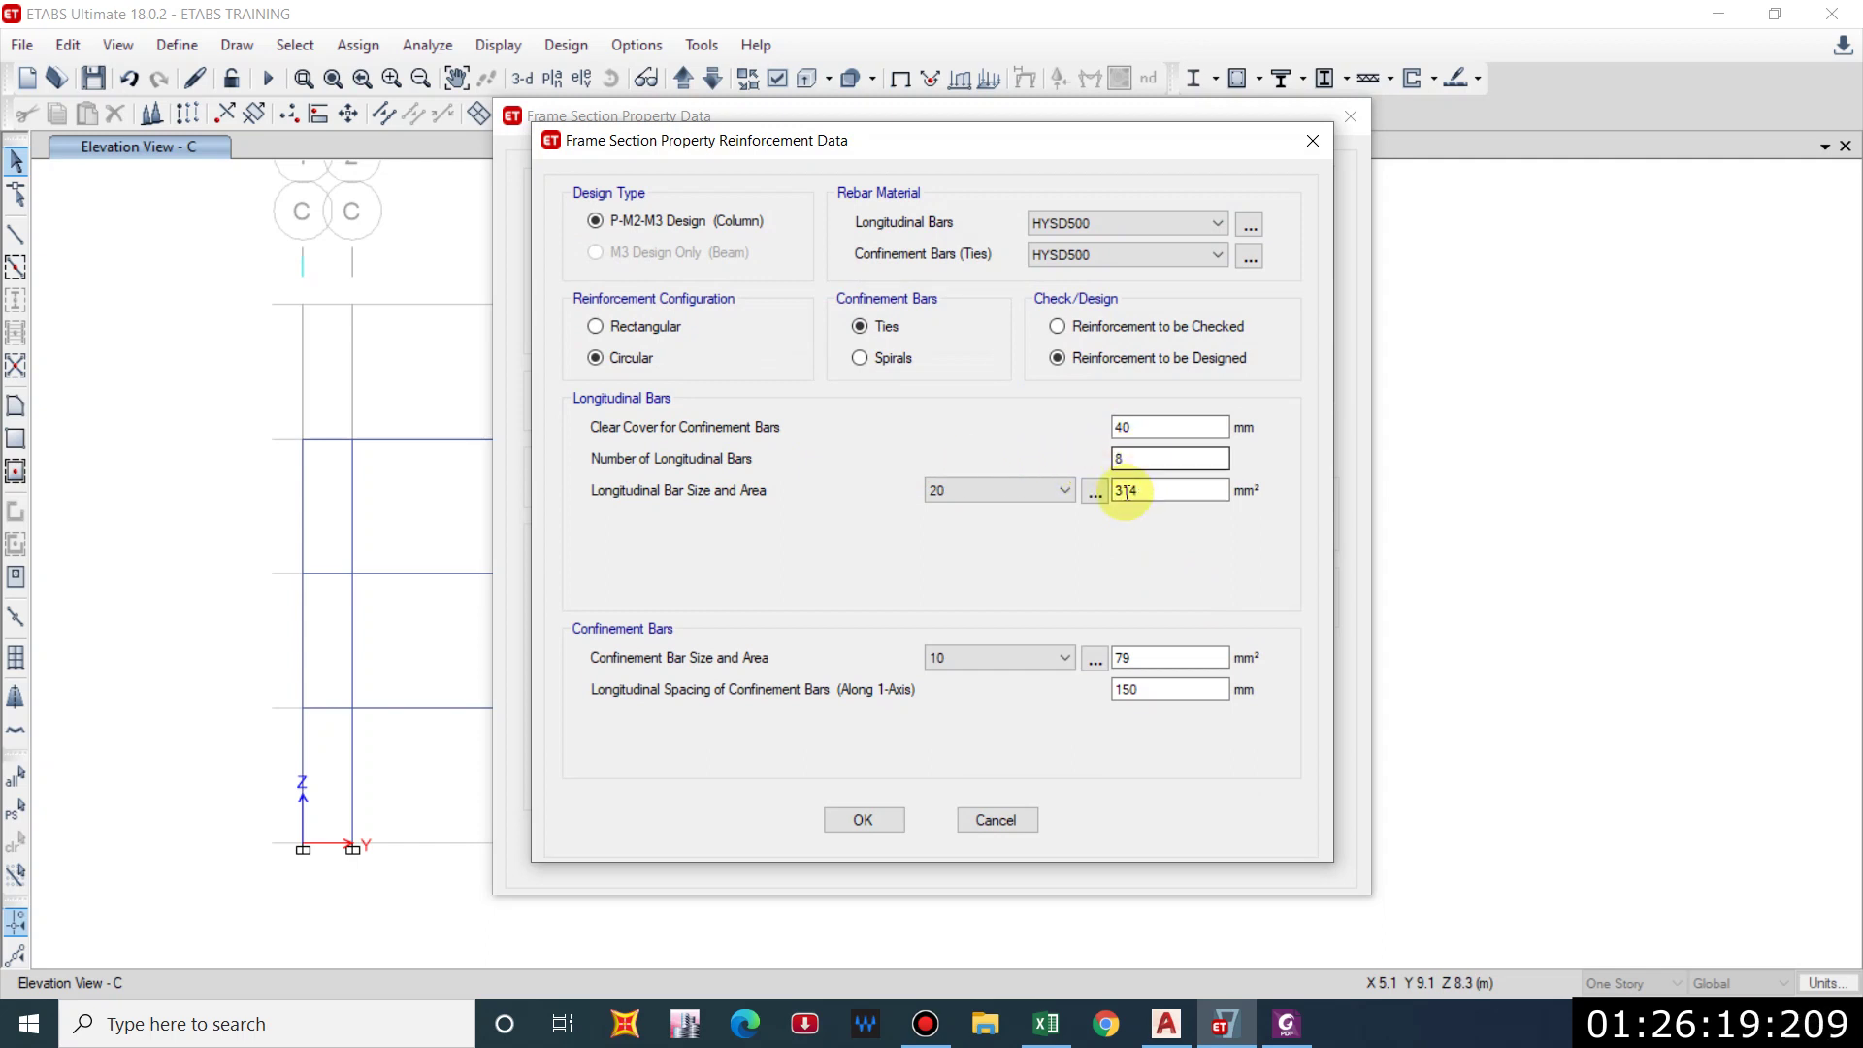
{"action": "left_click", "coordinate": [1020, 501]}
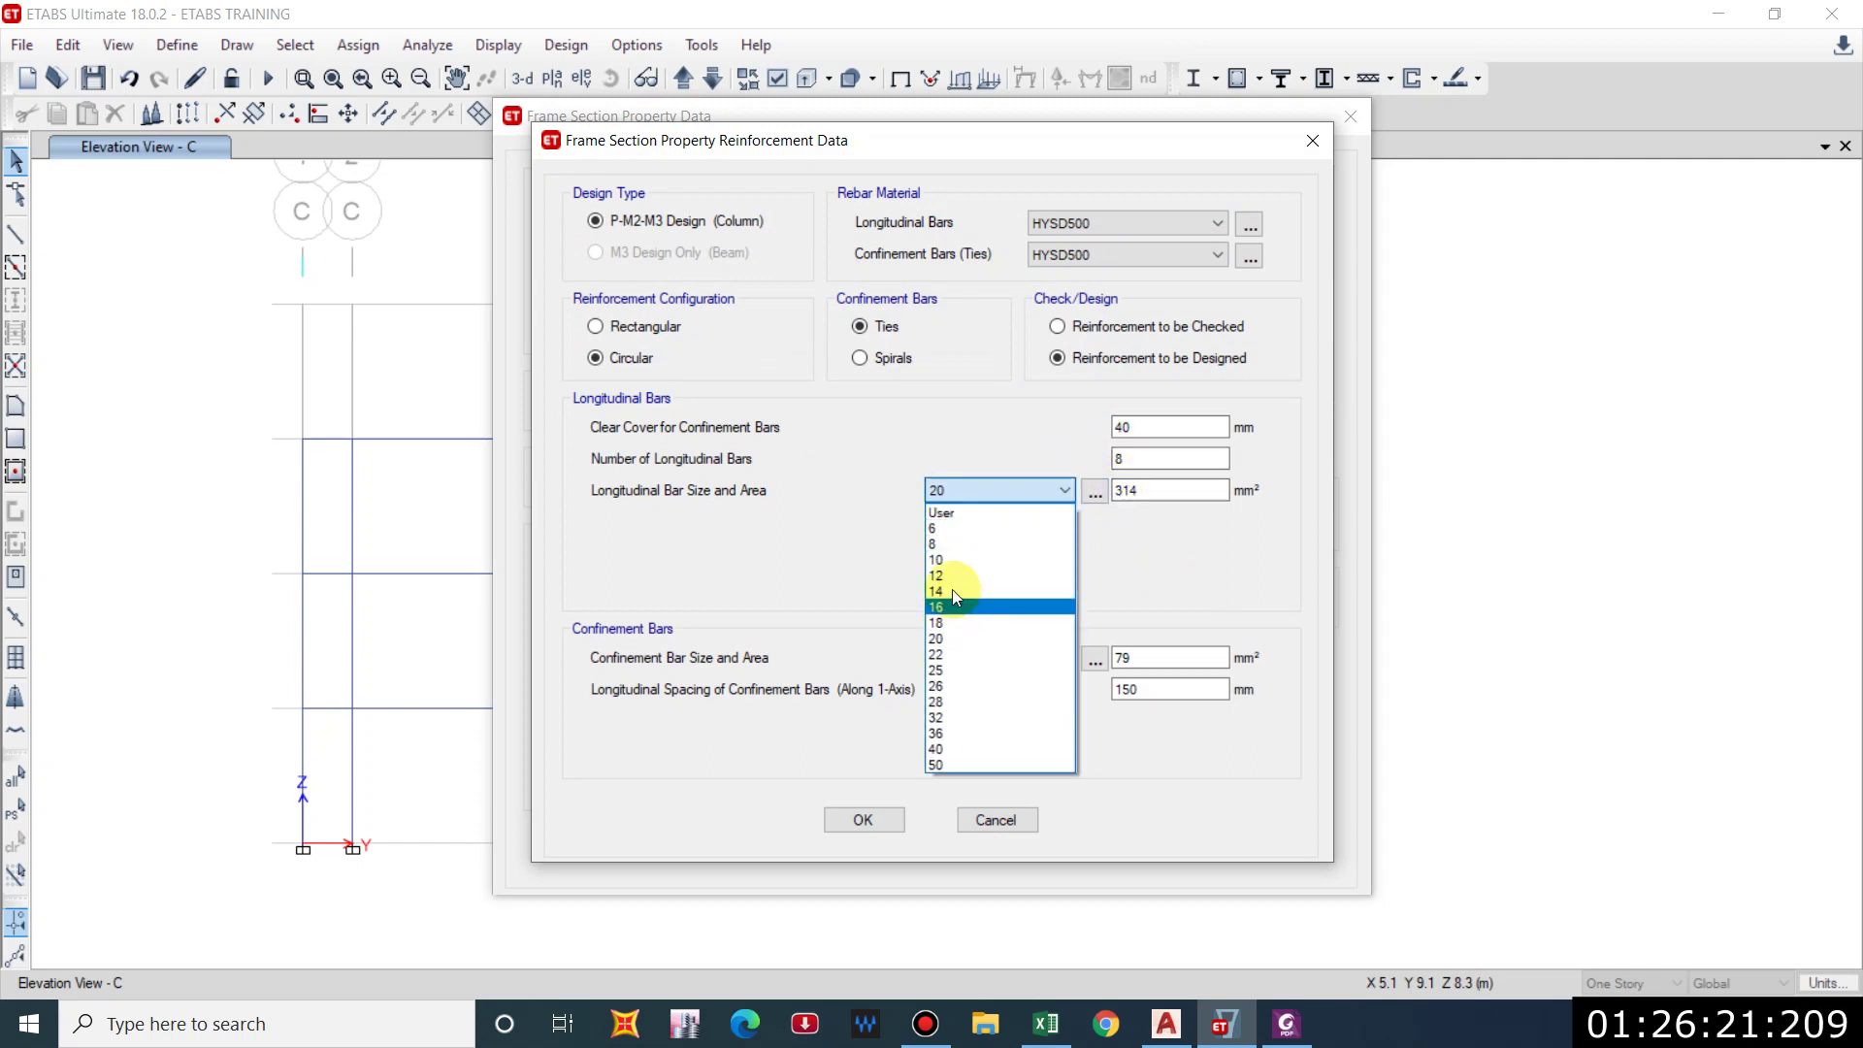
{"action": "left_click", "coordinate": [948, 577]}
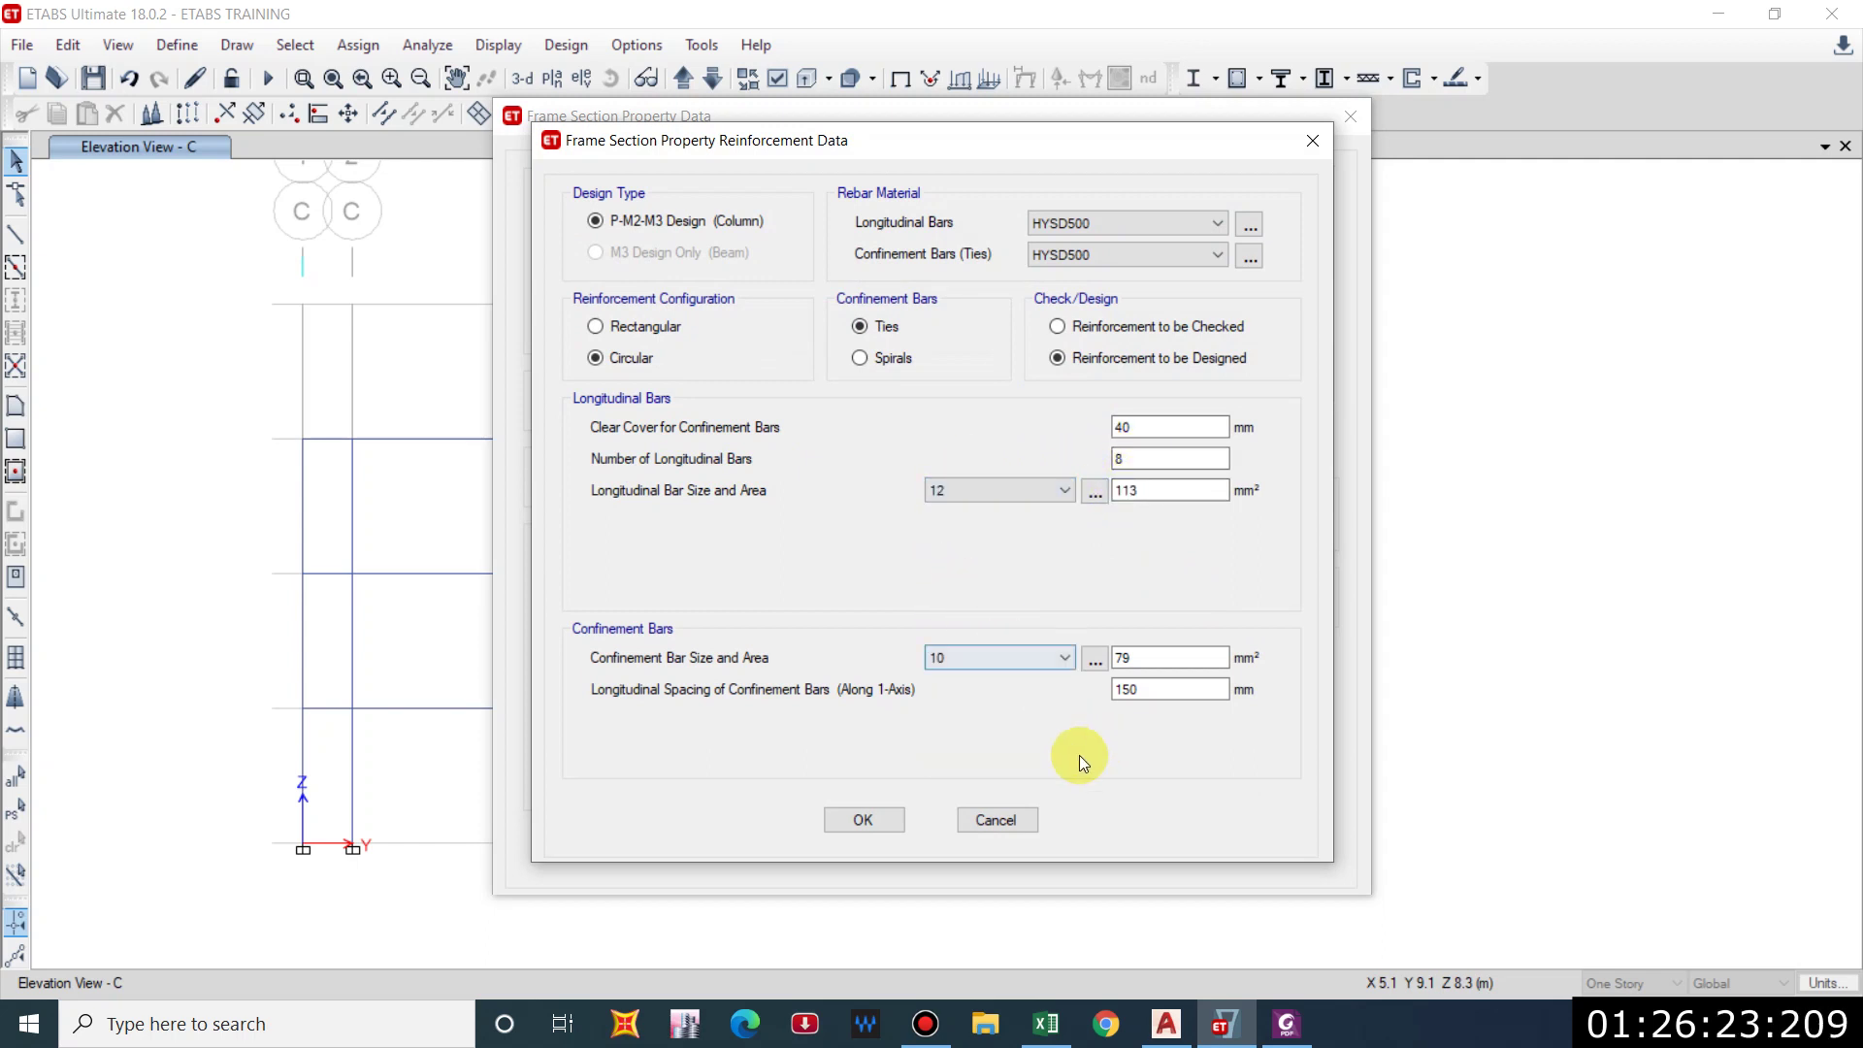
{"action": "left_click", "coordinate": [879, 821]}
{"action": "left_click", "coordinate": [1215, 745]}
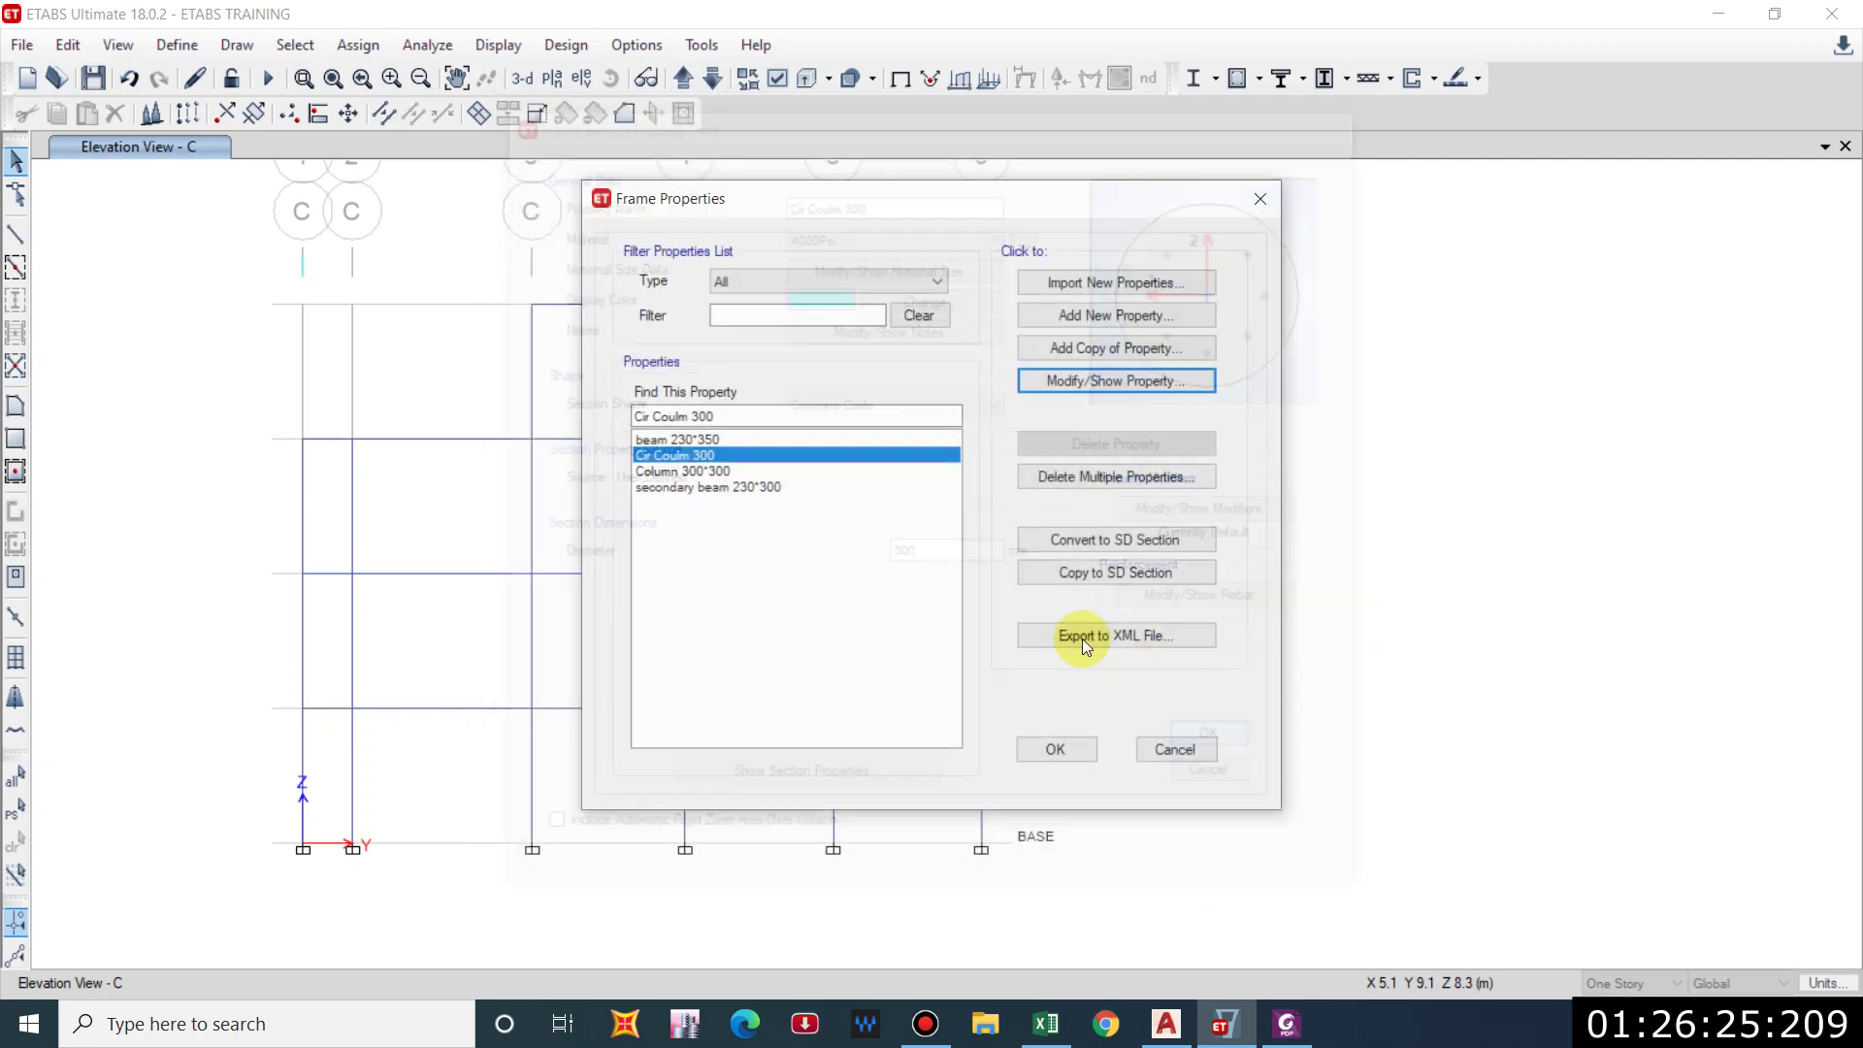
{"action": "left_click", "coordinate": [1077, 750]}
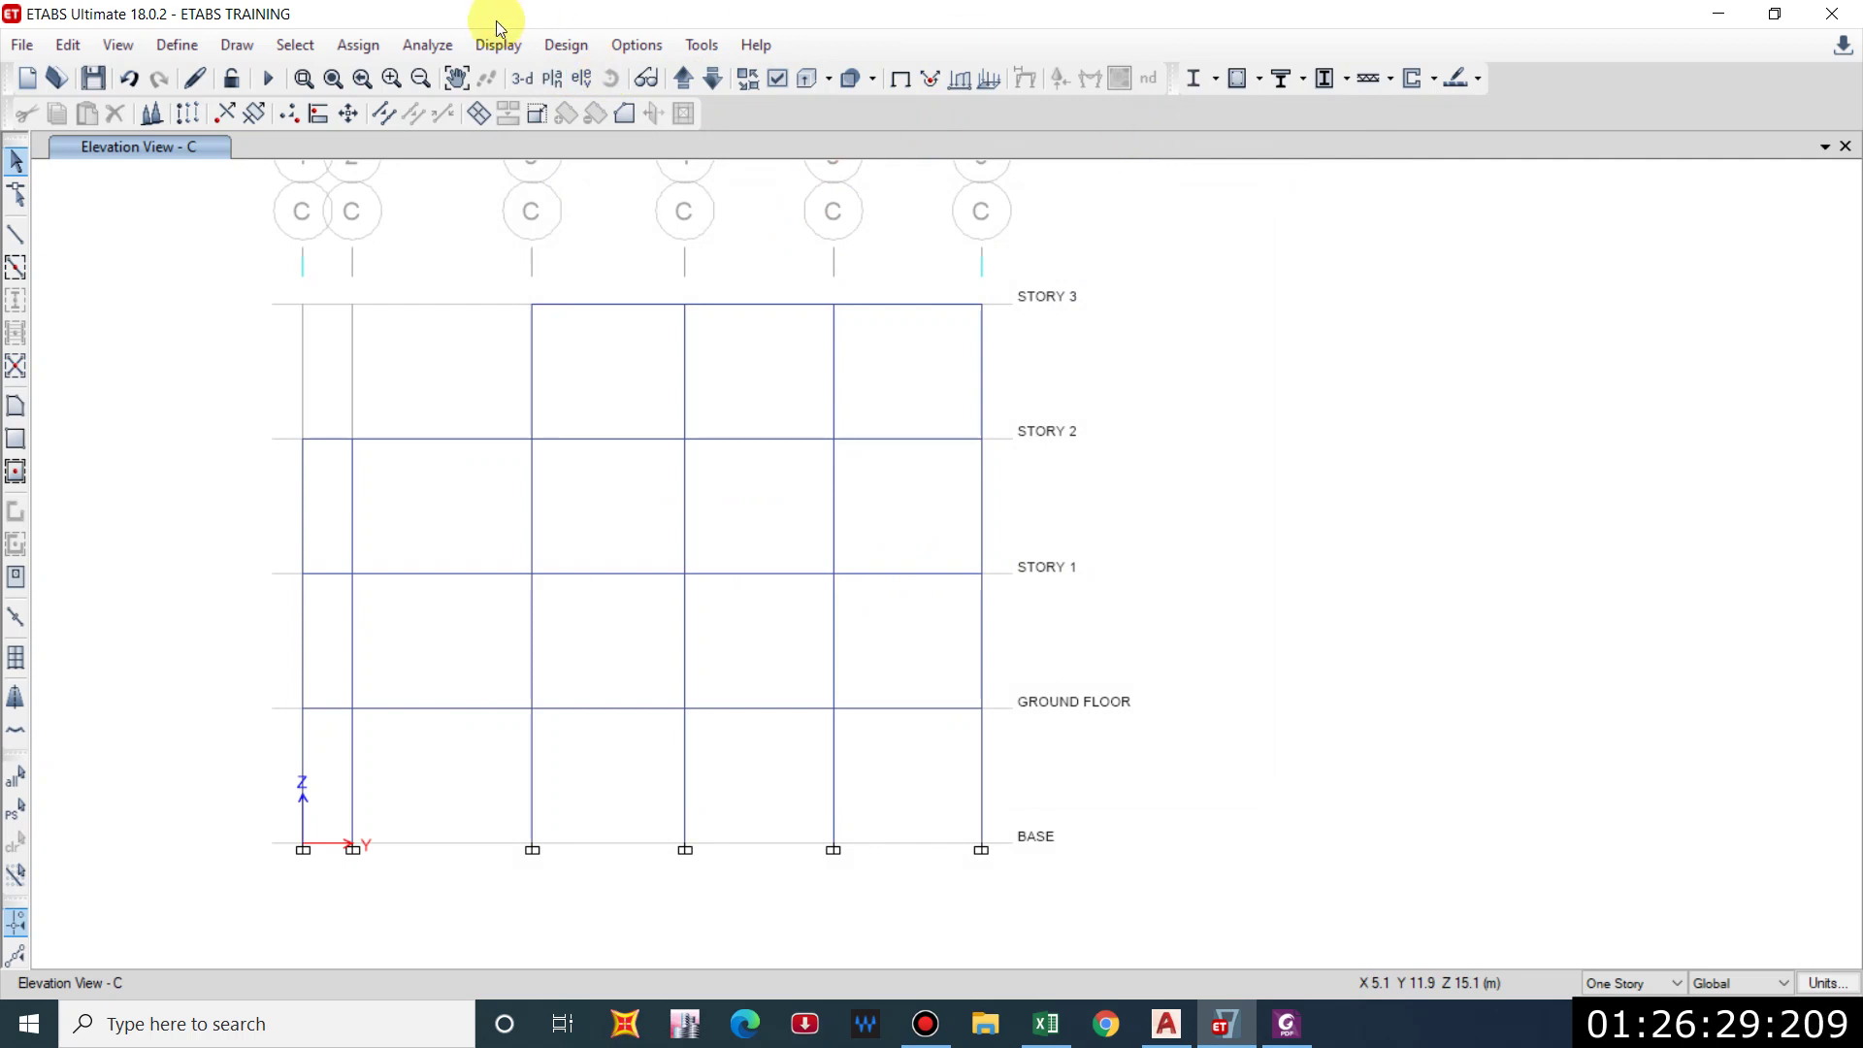
Rerun the analysis and the concrete frame design.
{"action": "left_click", "coordinate": [264, 80]}
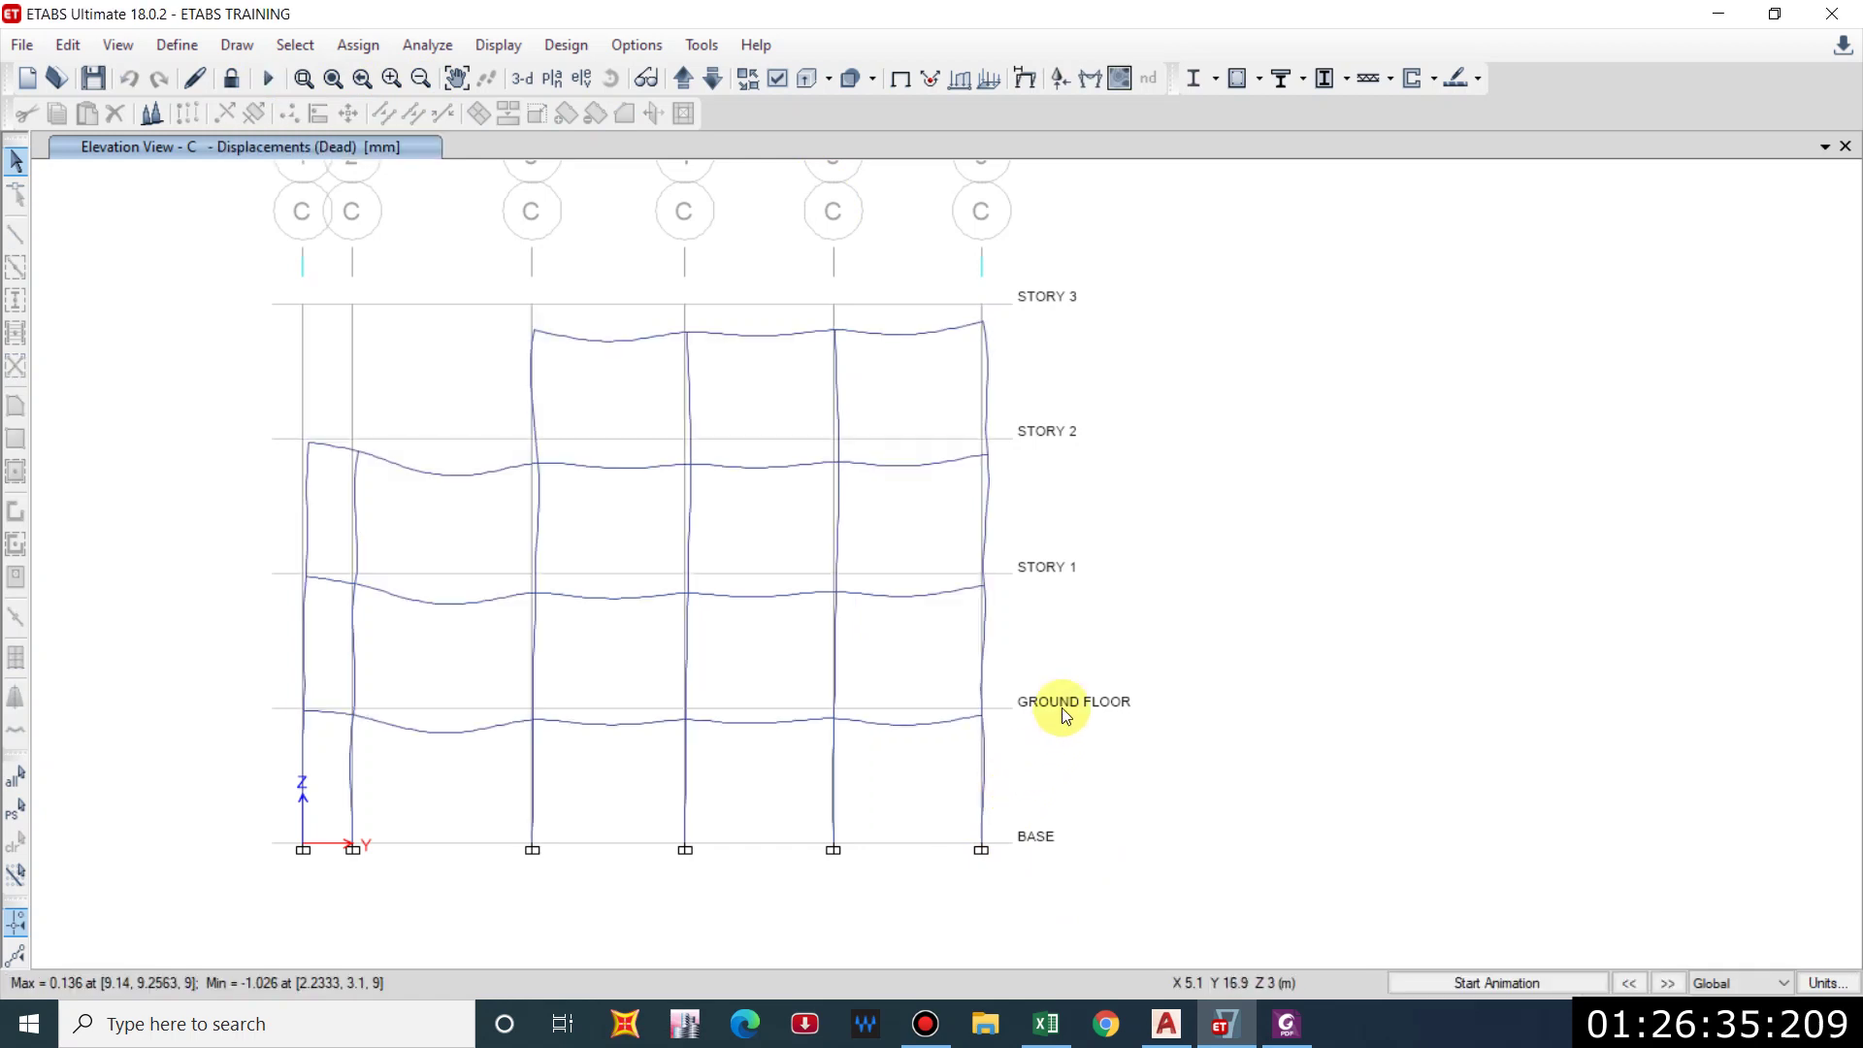
{"action": "left_click", "coordinate": [1238, 77]}
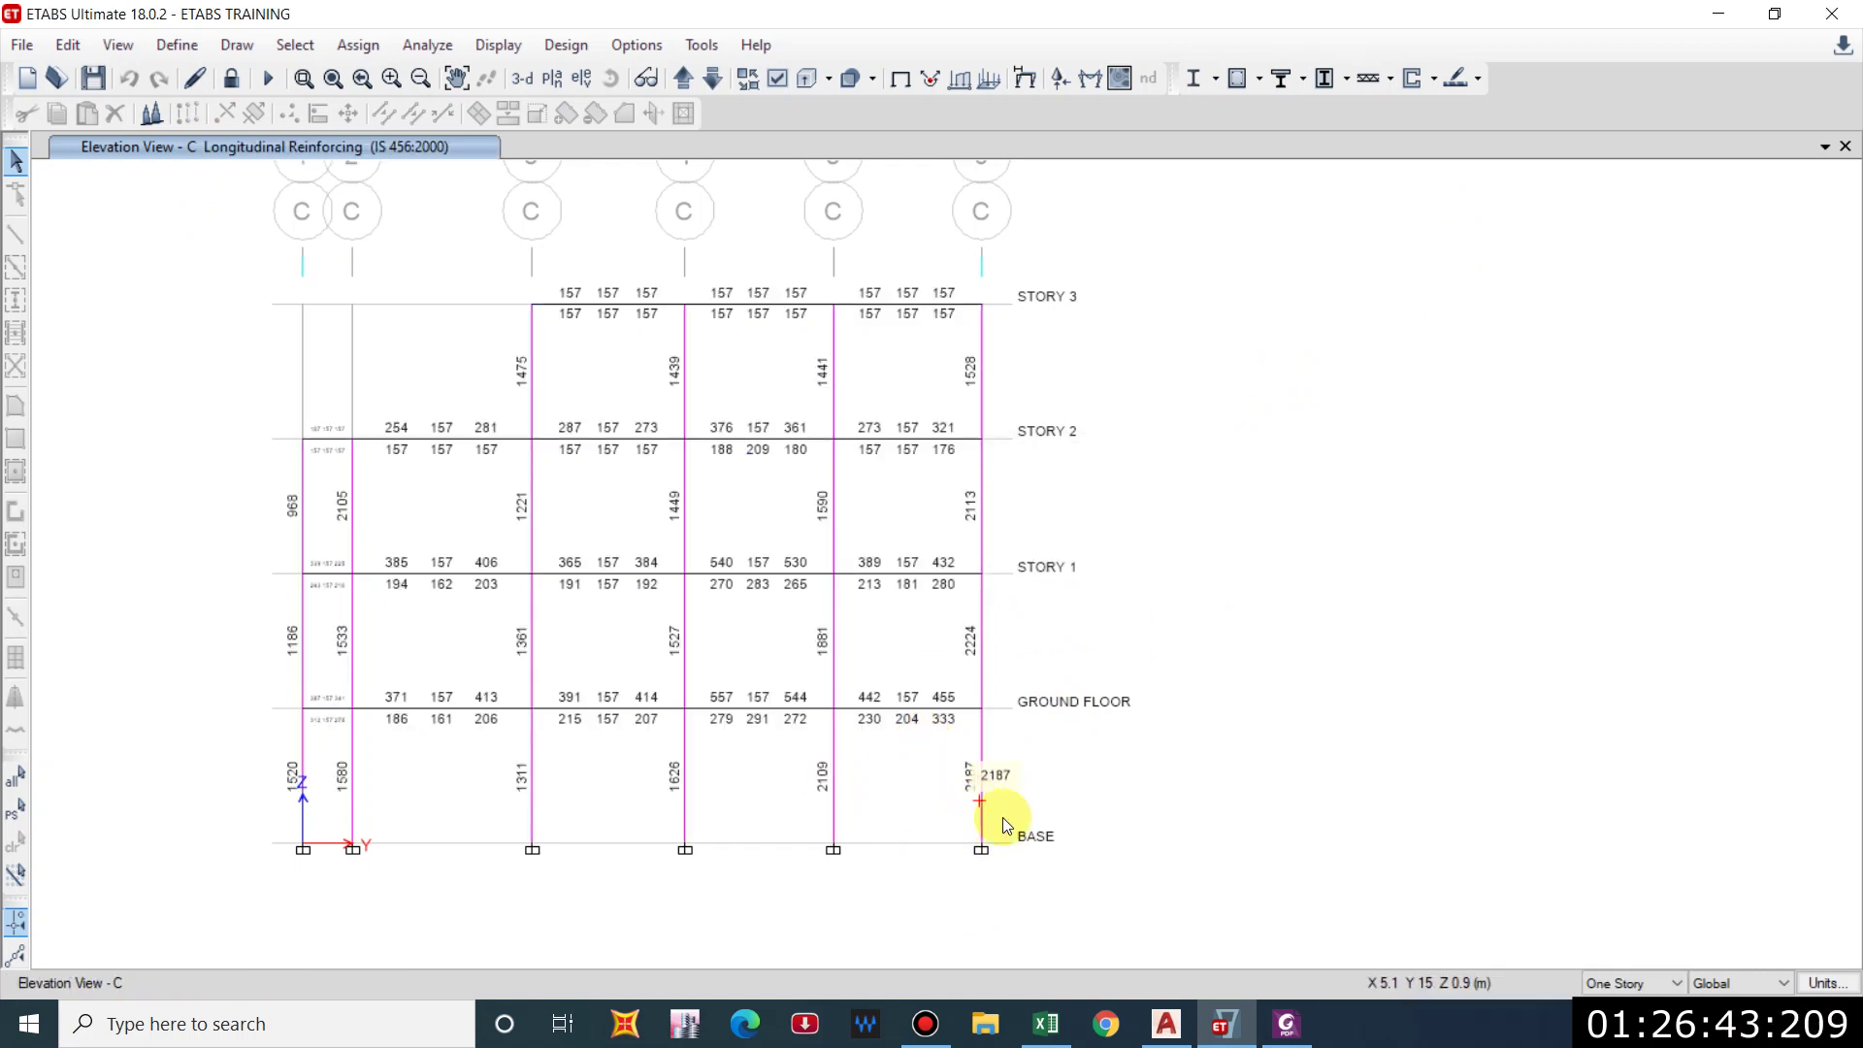
Review the longitudinal reinforcement in the elevations of the numbered and lettered grid lines, ending on elevation 6.
{"action": "left_click", "coordinate": [695, 78]}
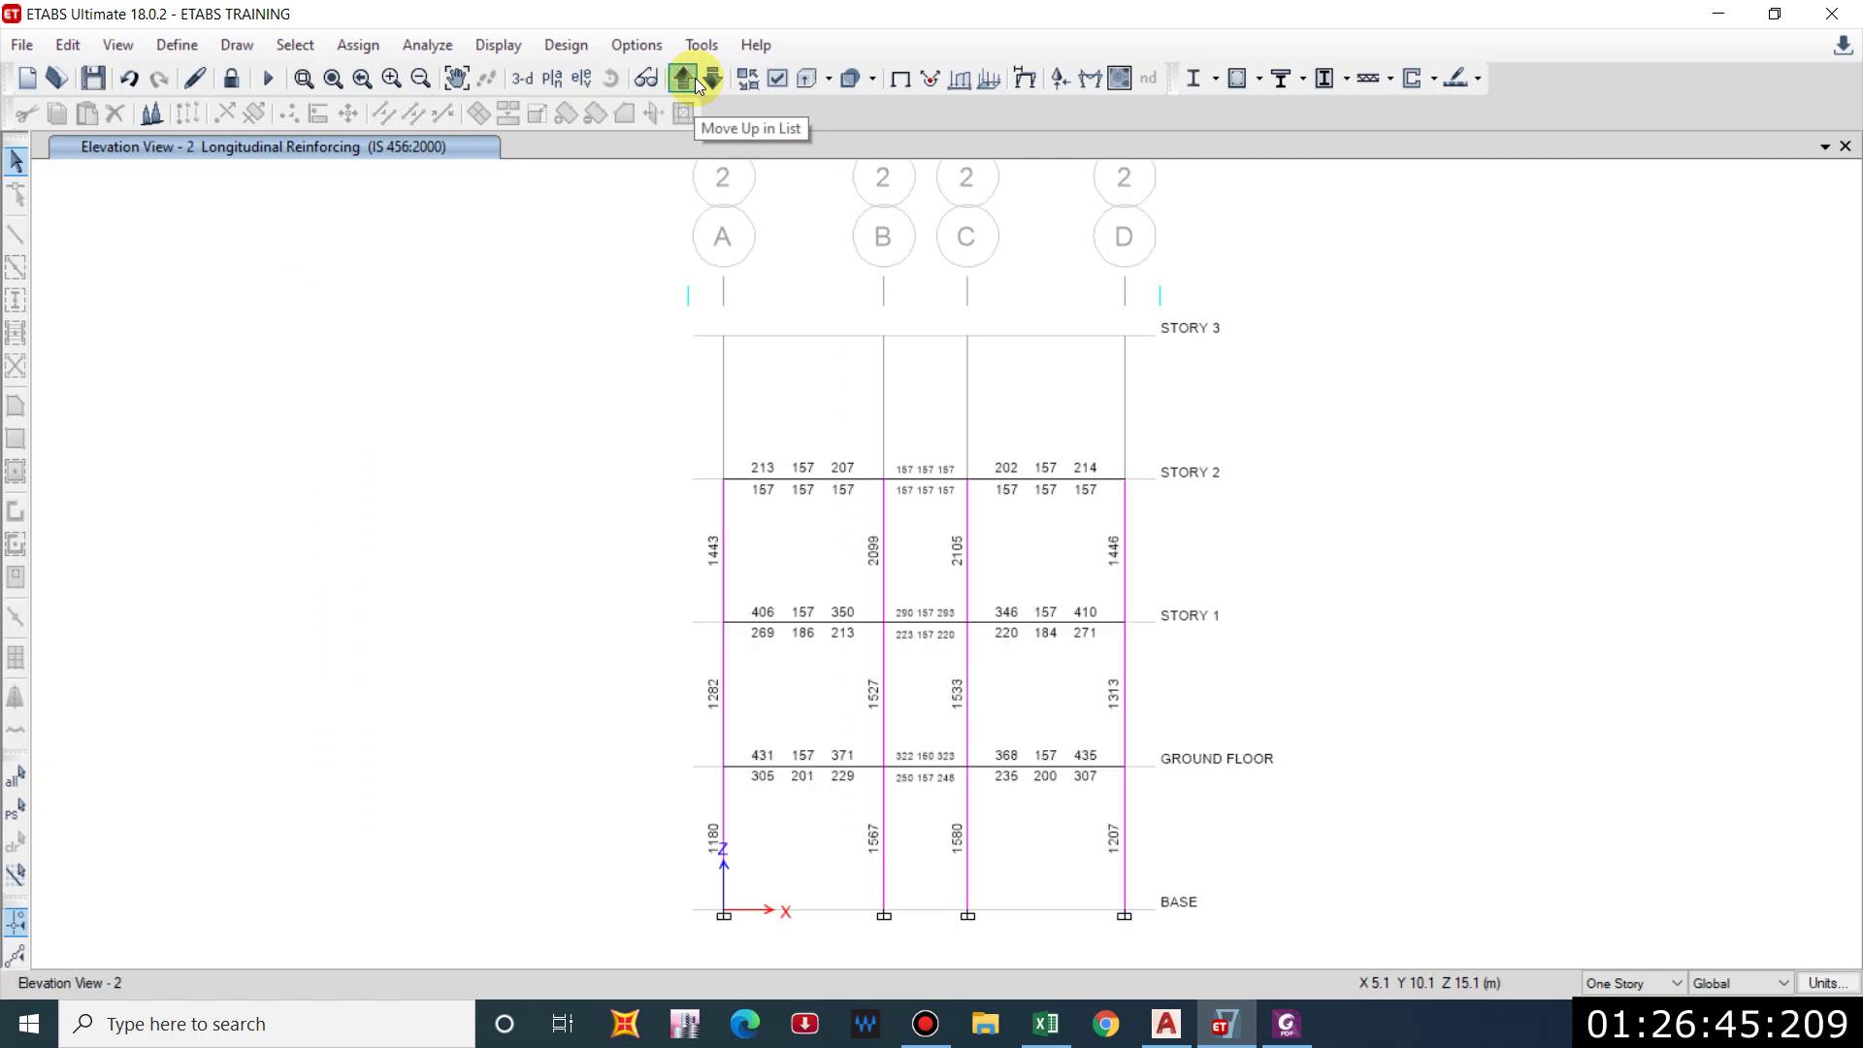
{"action": "left_click", "coordinate": [695, 78]}
{"action": "left_click", "coordinate": [695, 78]}
{"action": "left_click", "coordinate": [695, 78]}
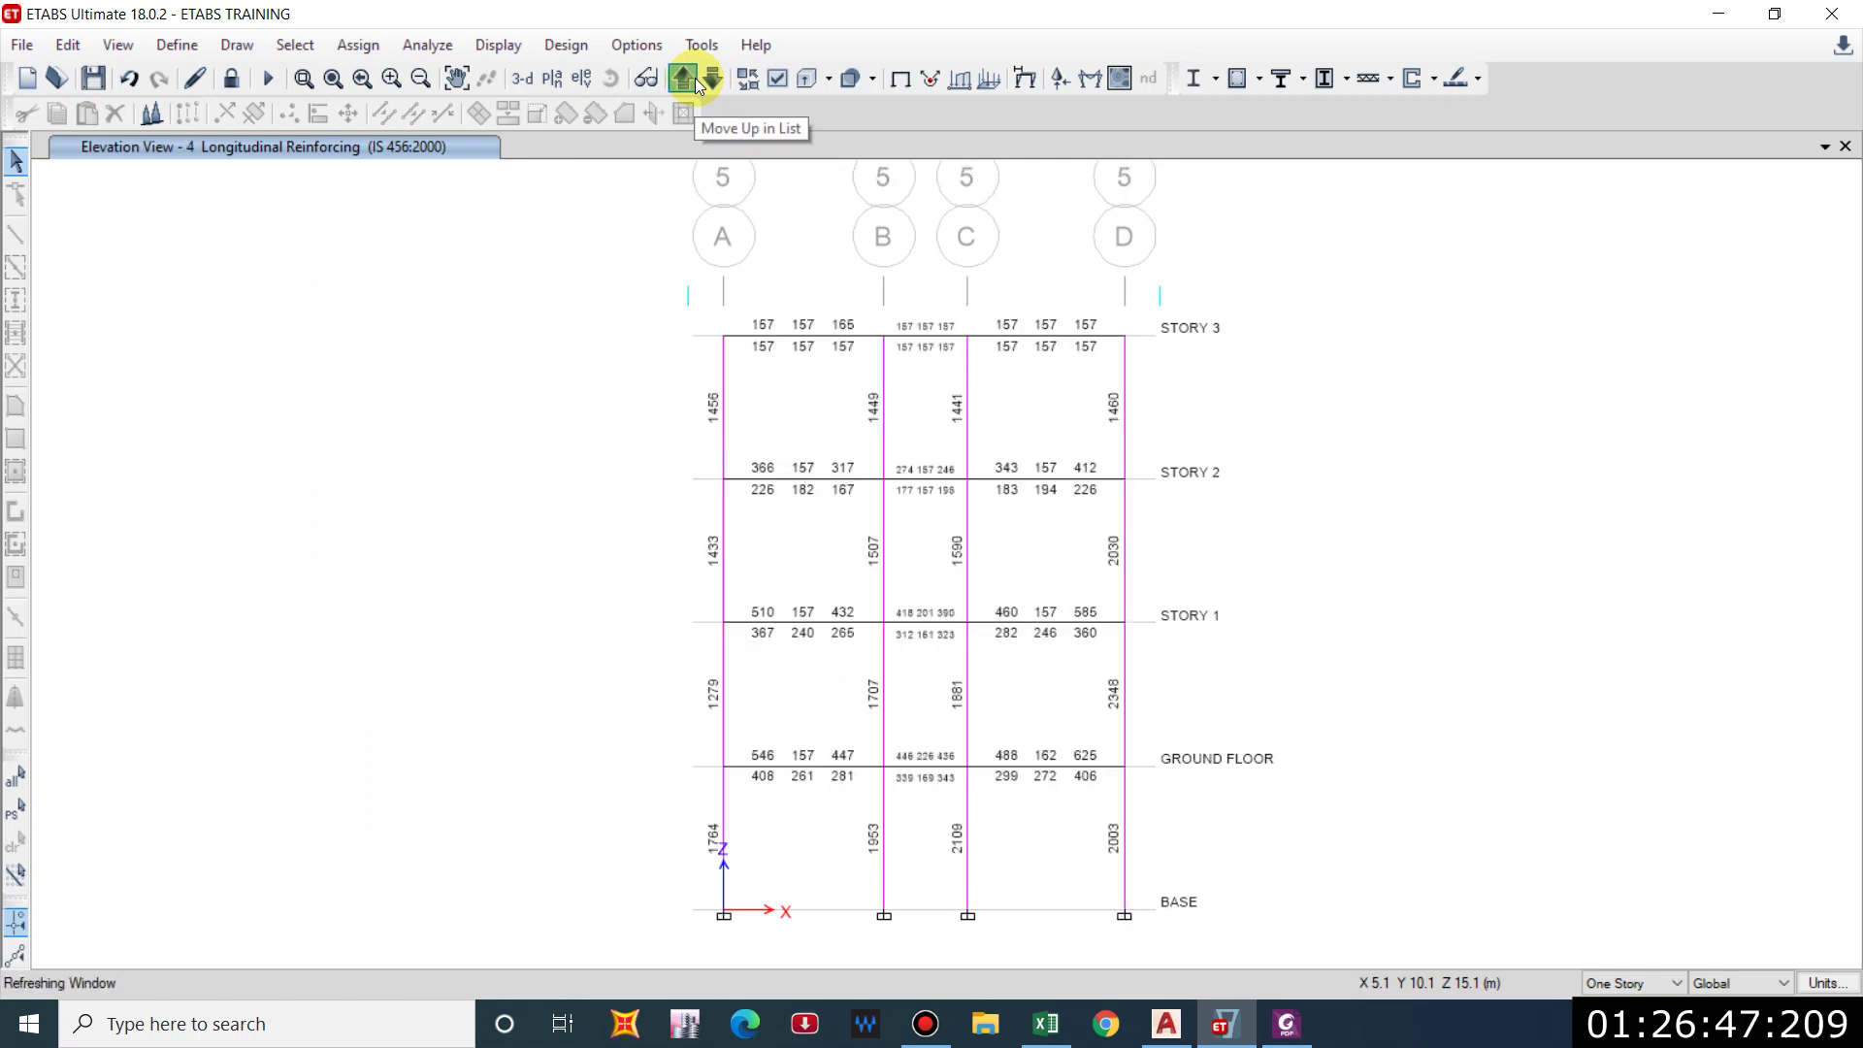
{"action": "left_click", "coordinate": [695, 77]}
{"action": "left_click", "coordinate": [695, 77]}
{"action": "left_click", "coordinate": [695, 78]}
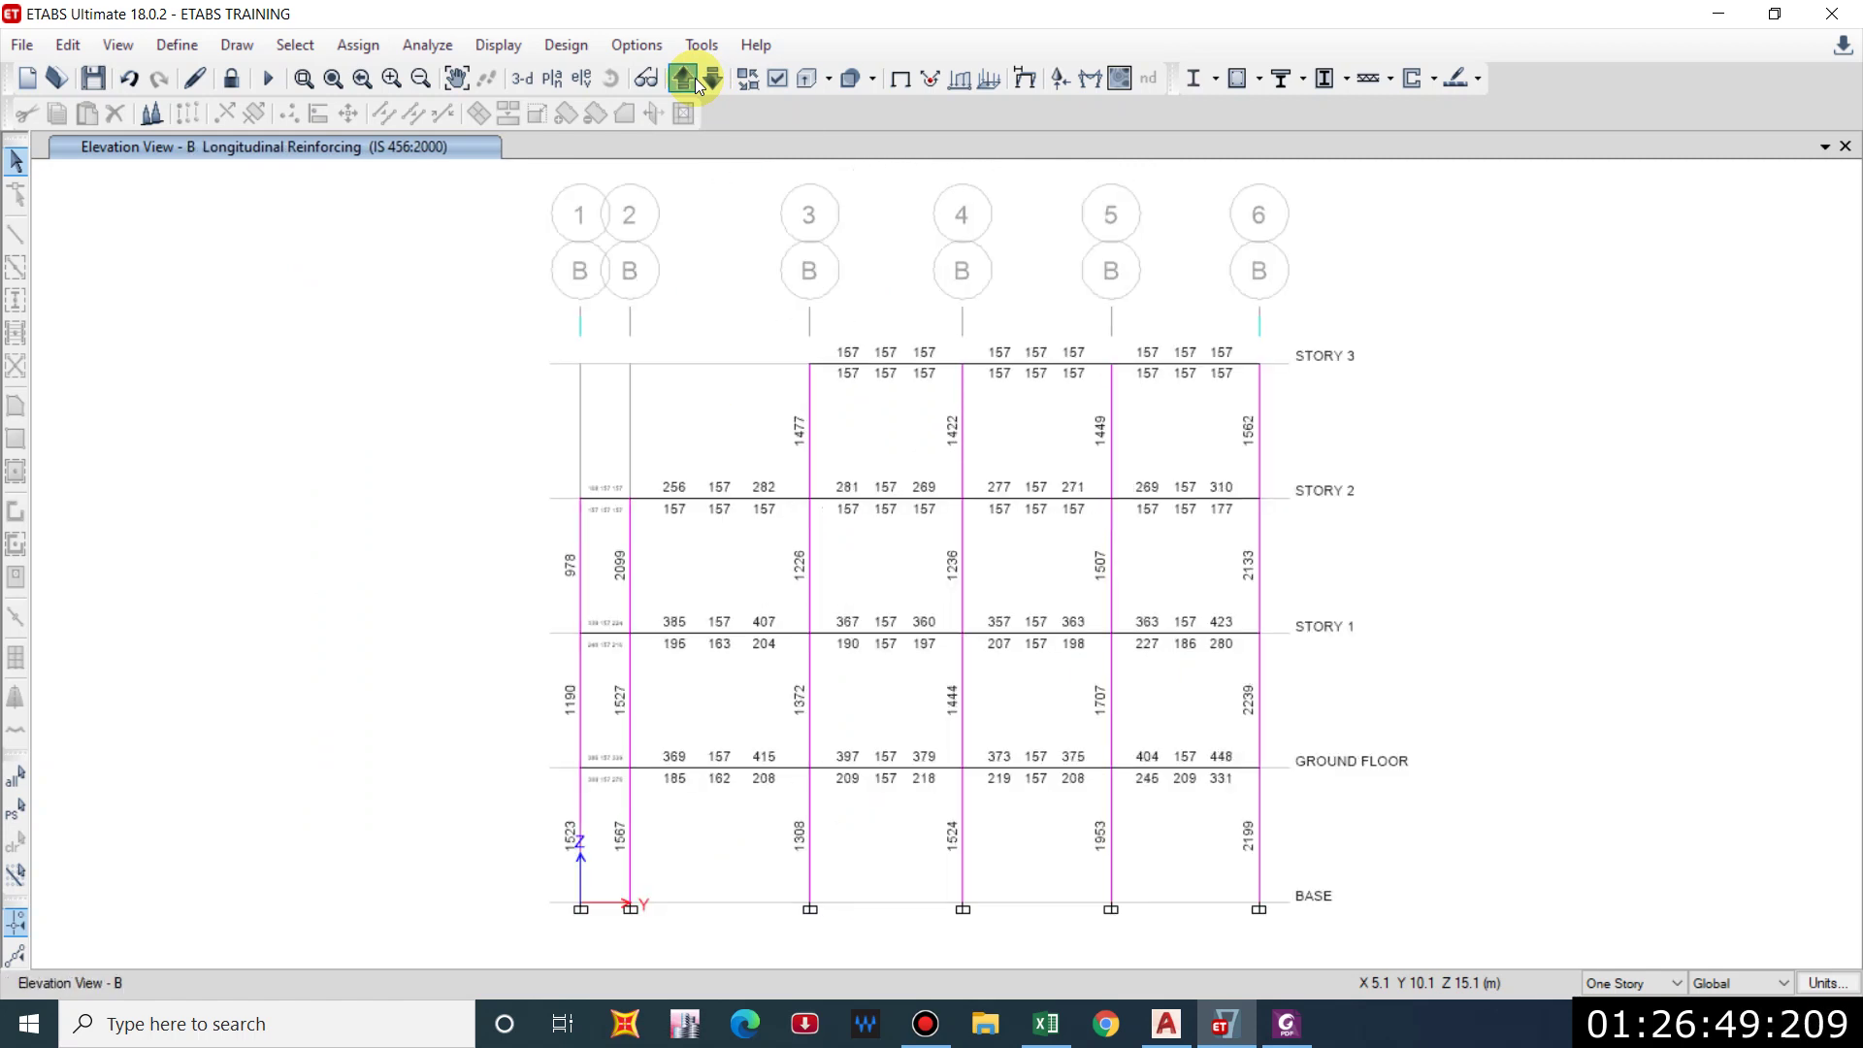
{"action": "left_click", "coordinate": [695, 78]}
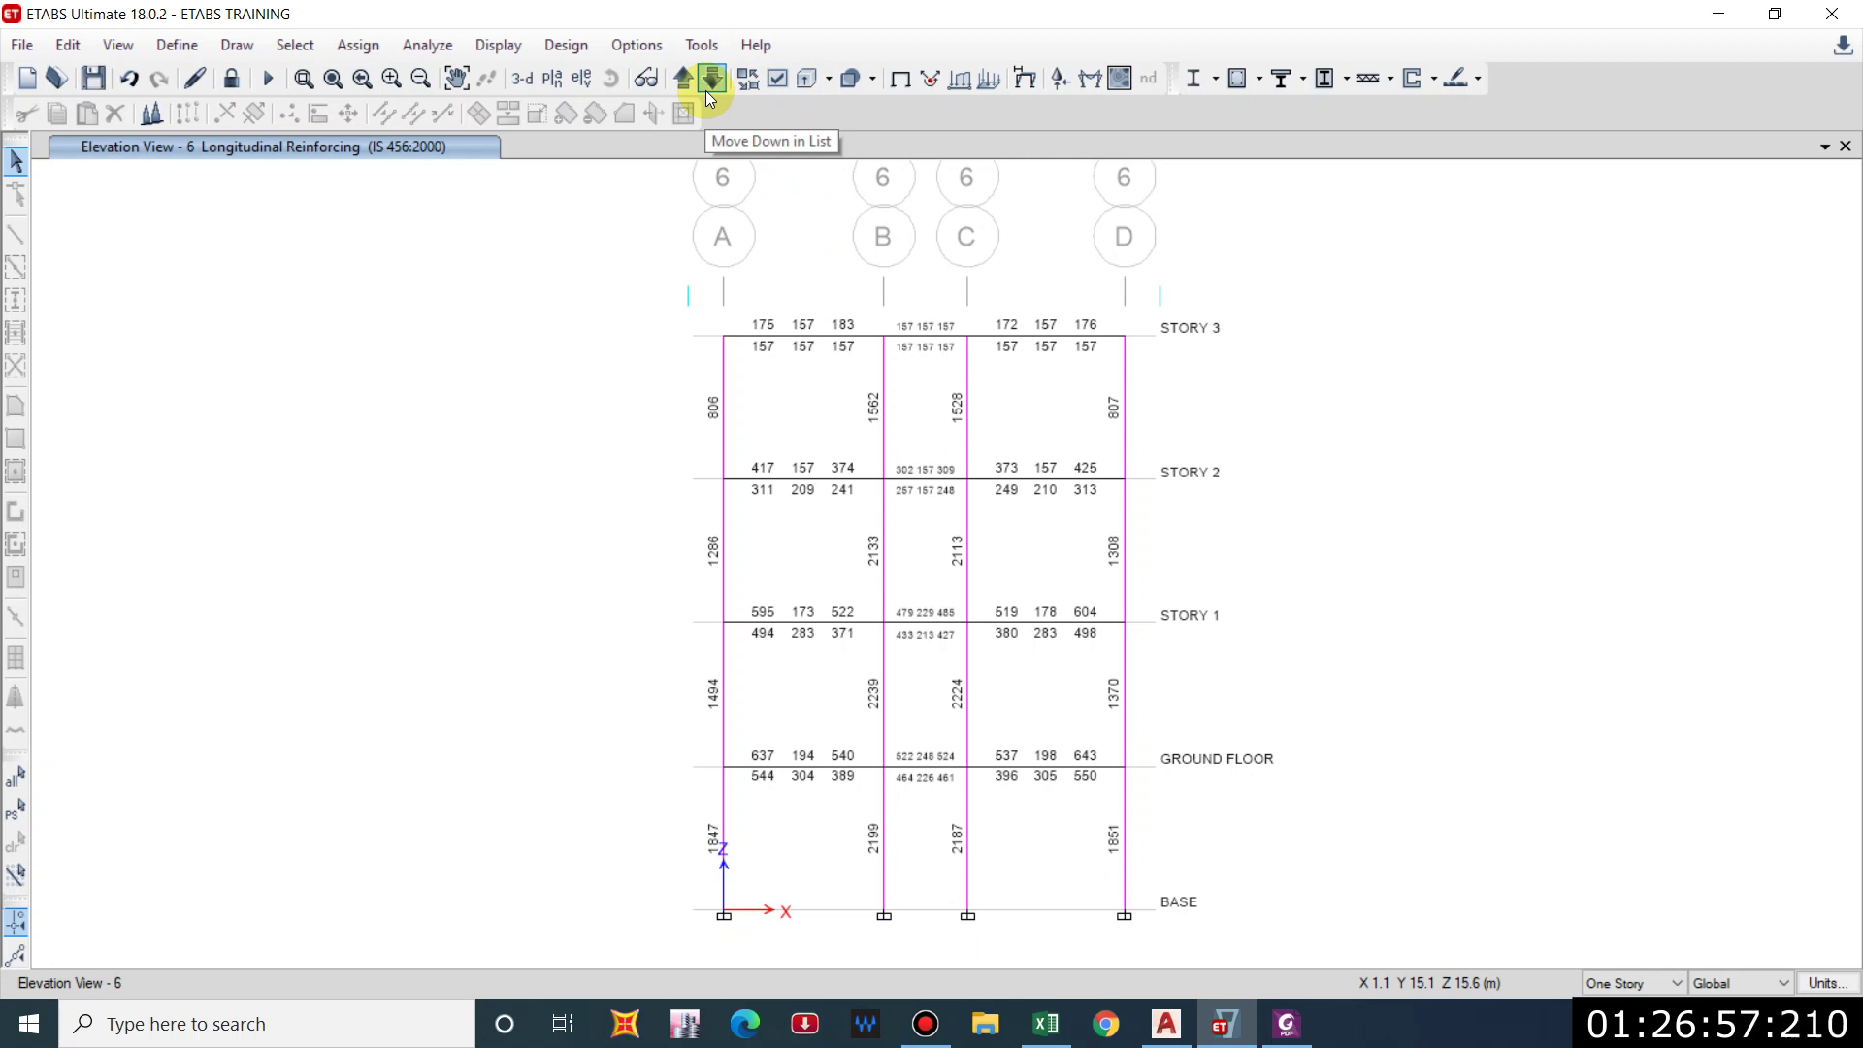
Switch to Calculator, enter 4*201, clear it, compute 8*314 for the area of eight 20 mm bars, and close it.
{"action": "key", "text": "XF86Calculator"}
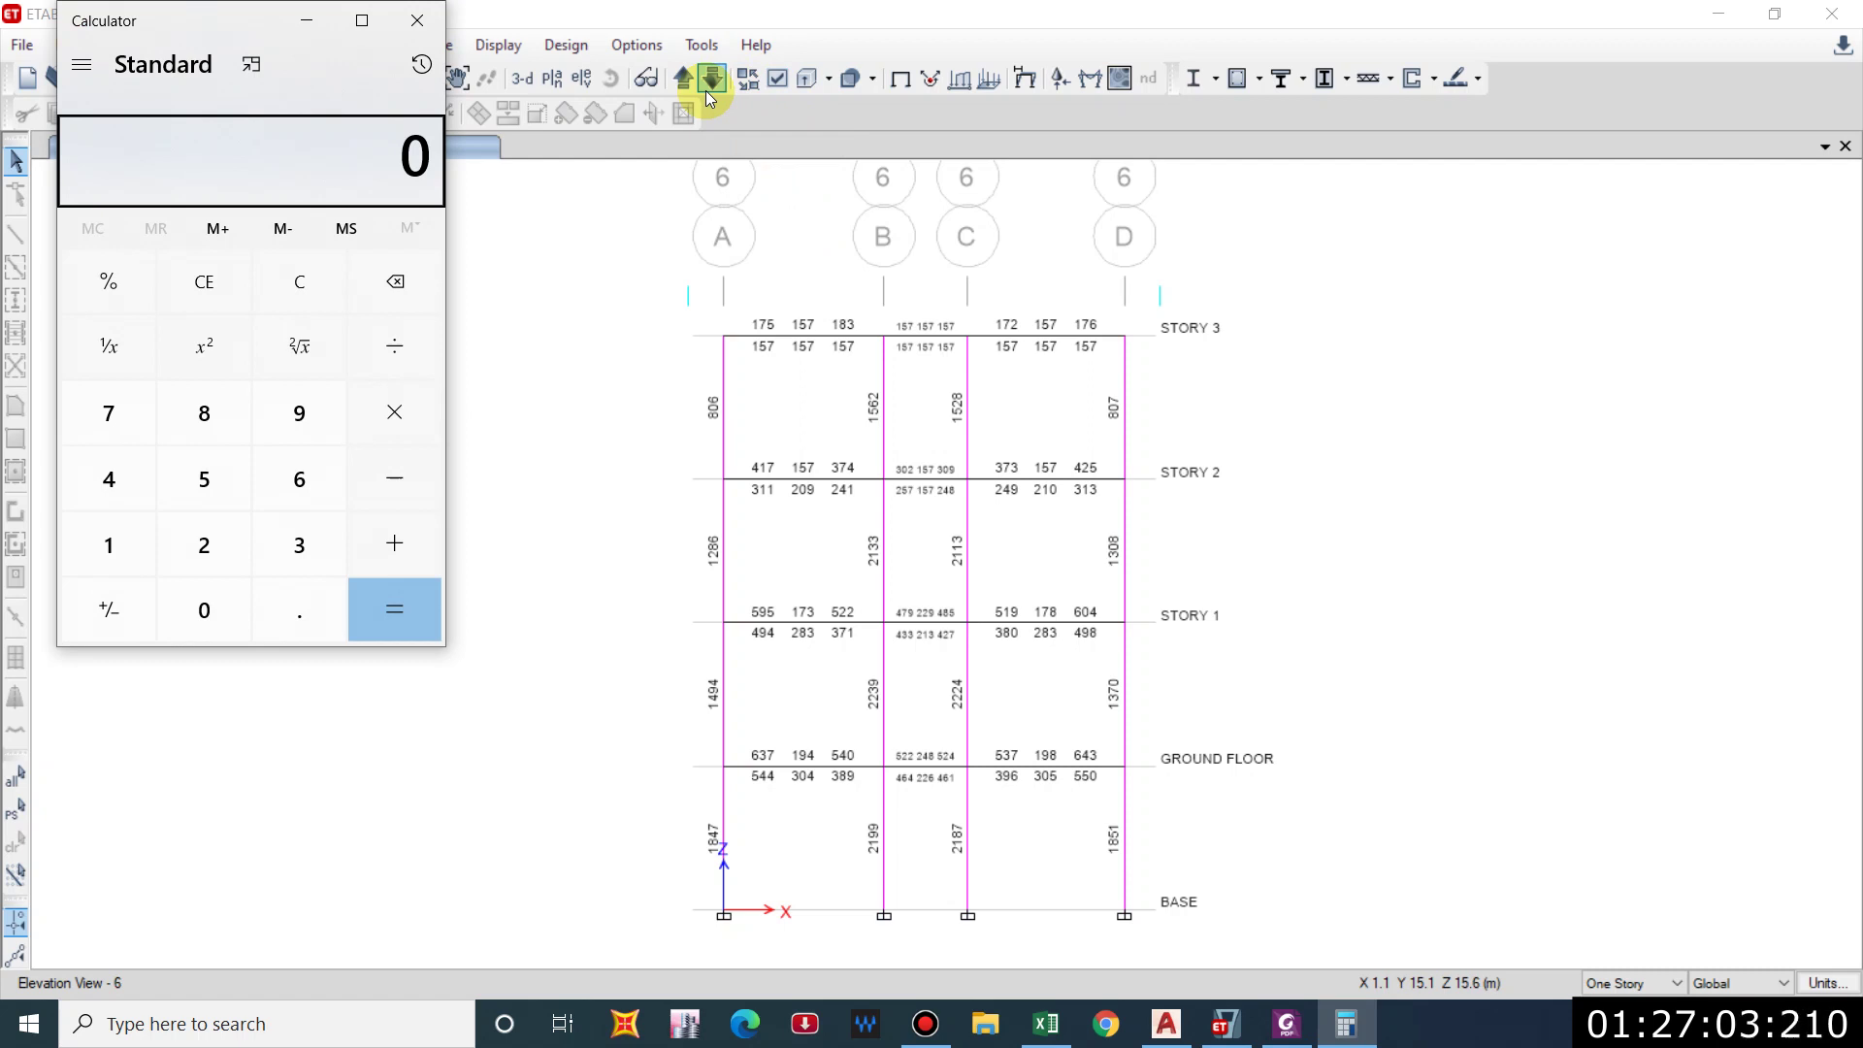
{"action": "type", "text": "4*201+"}
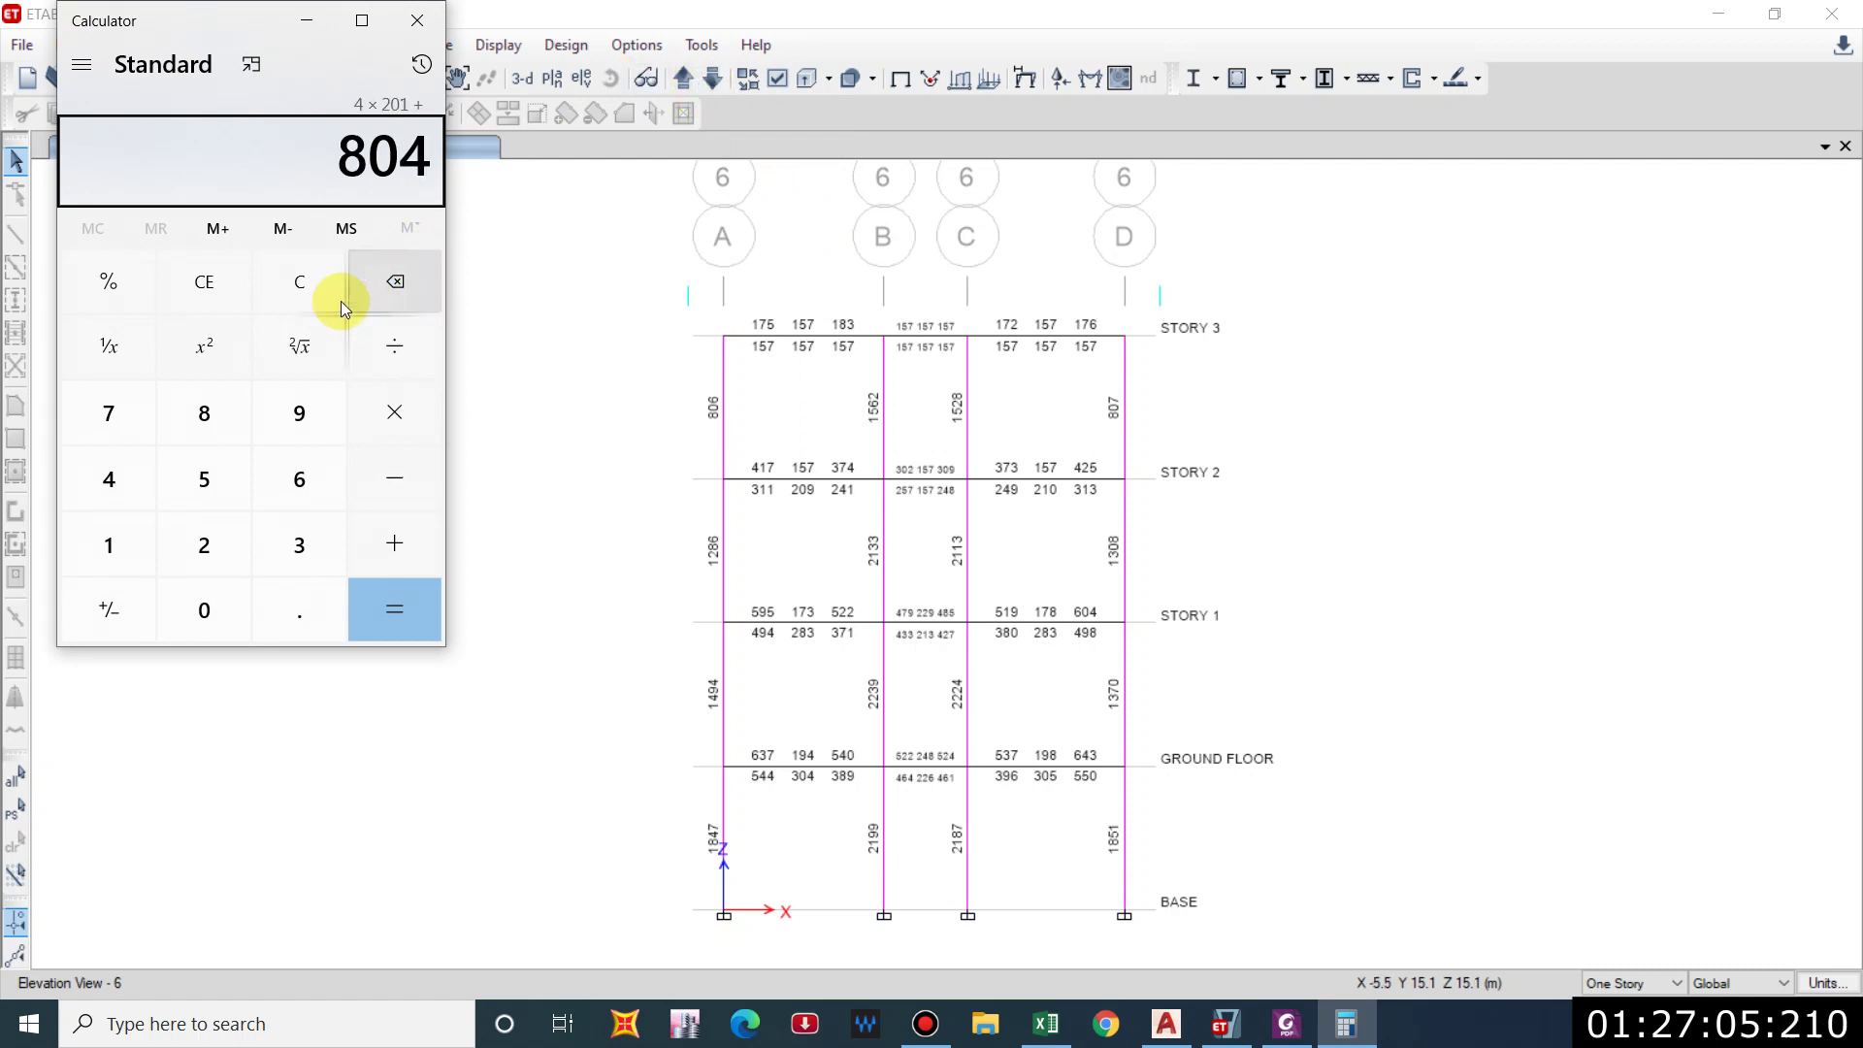
{"action": "left_click", "coordinate": [310, 291]}
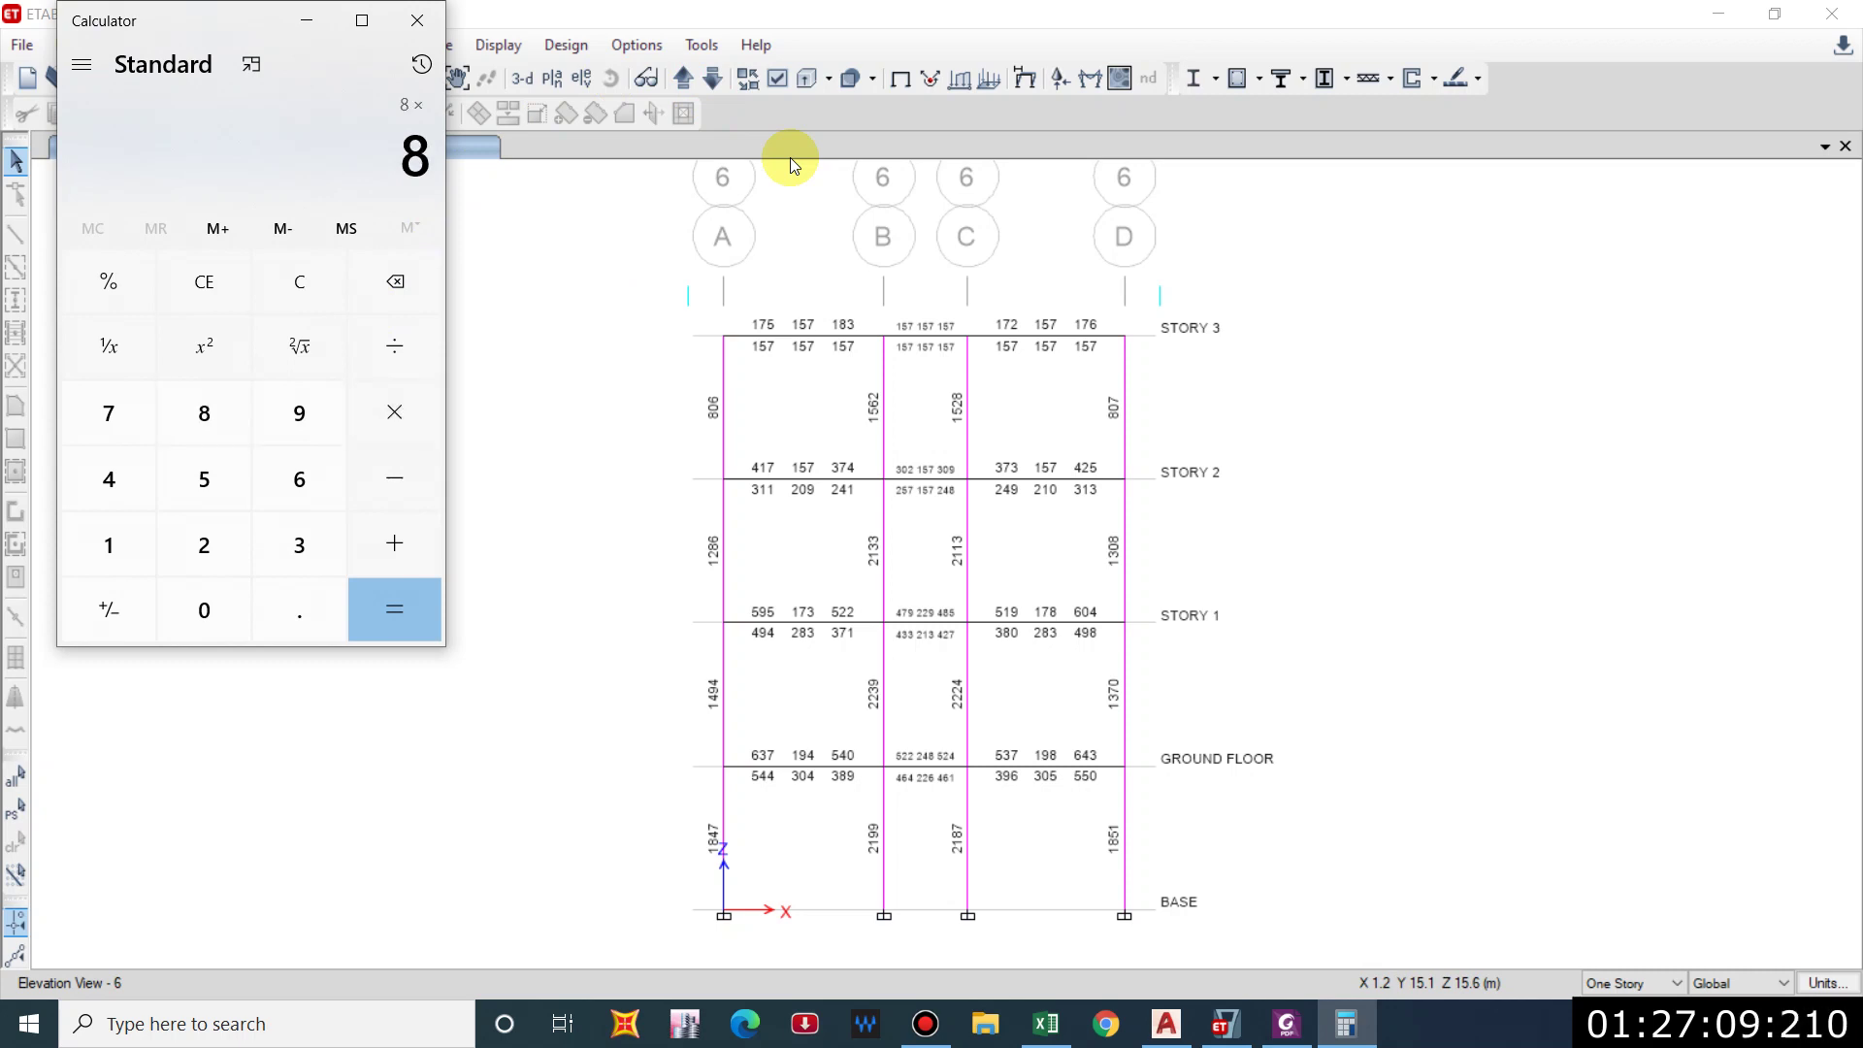
{"action": "type", "text": "8*314"}
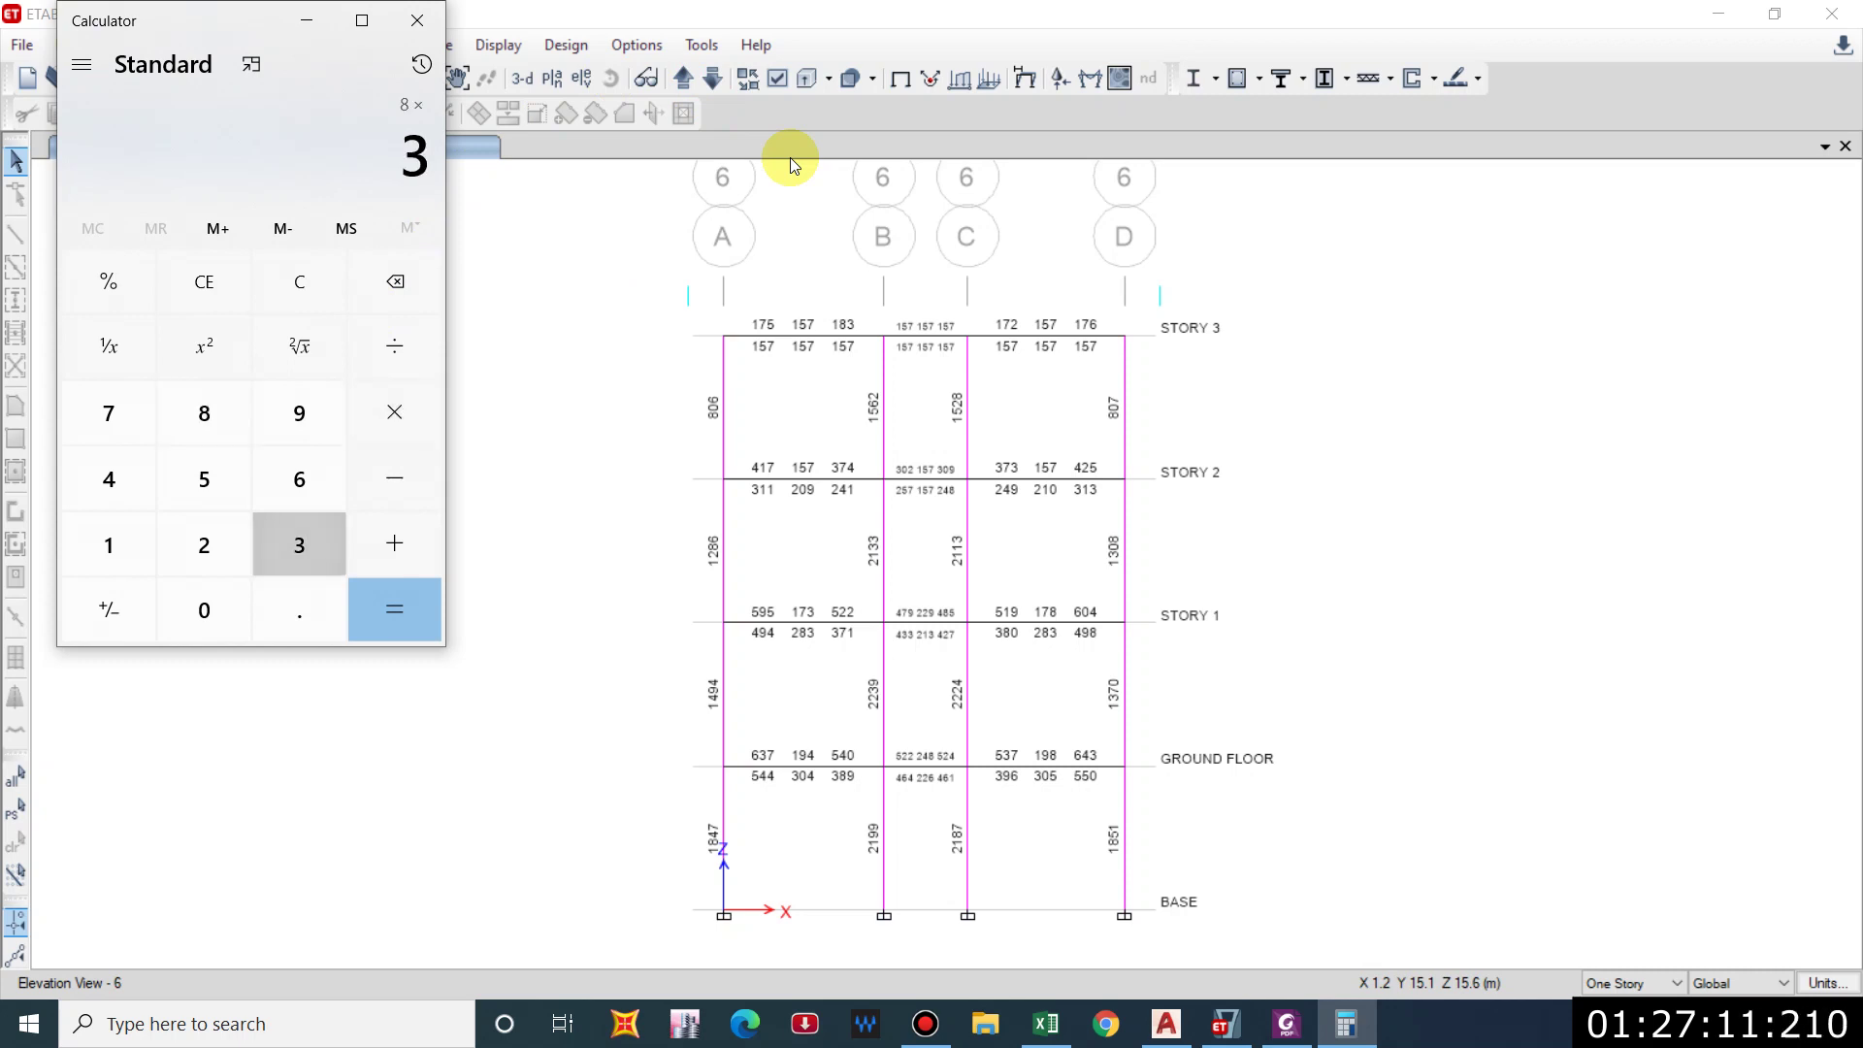
{"action": "key", "text": "Return"}
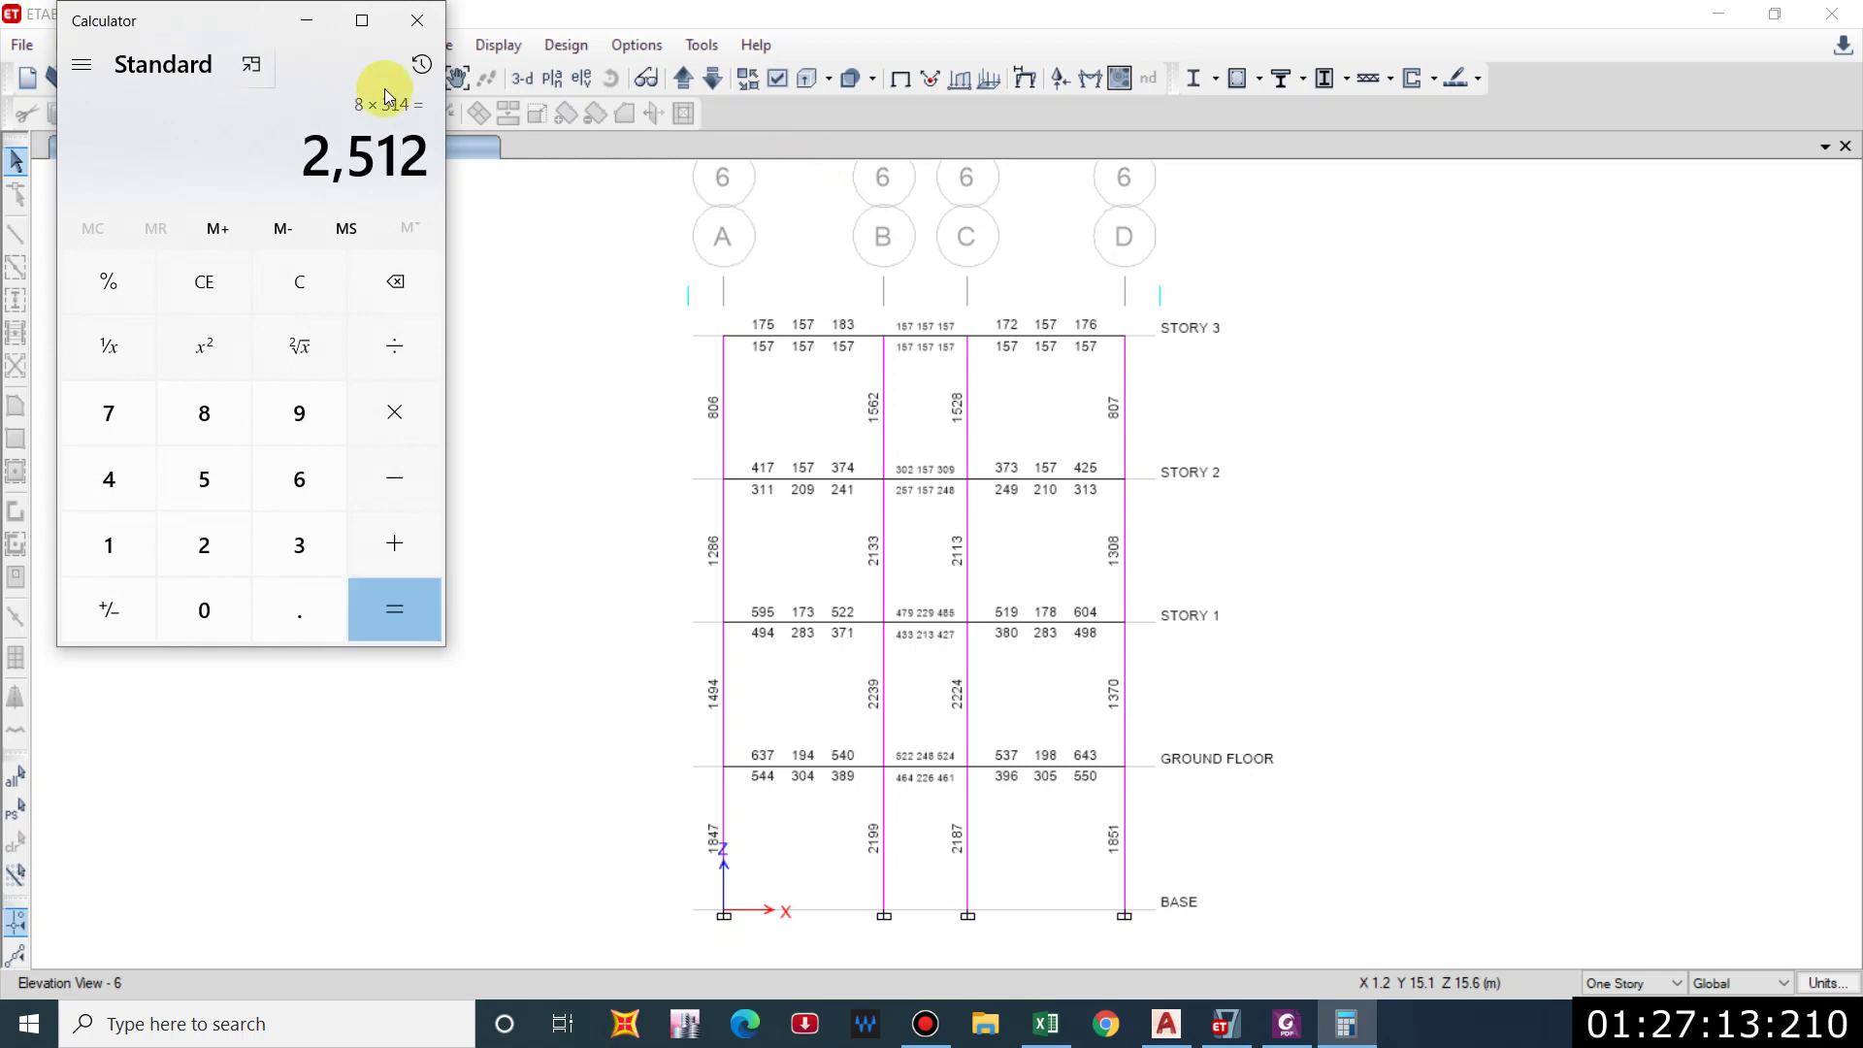
{"action": "left_click", "coordinate": [415, 20]}
Unlock the model, accepting deletion of the analysis results, and open the frame section definitions.
{"action": "left_click", "coordinate": [231, 78]}
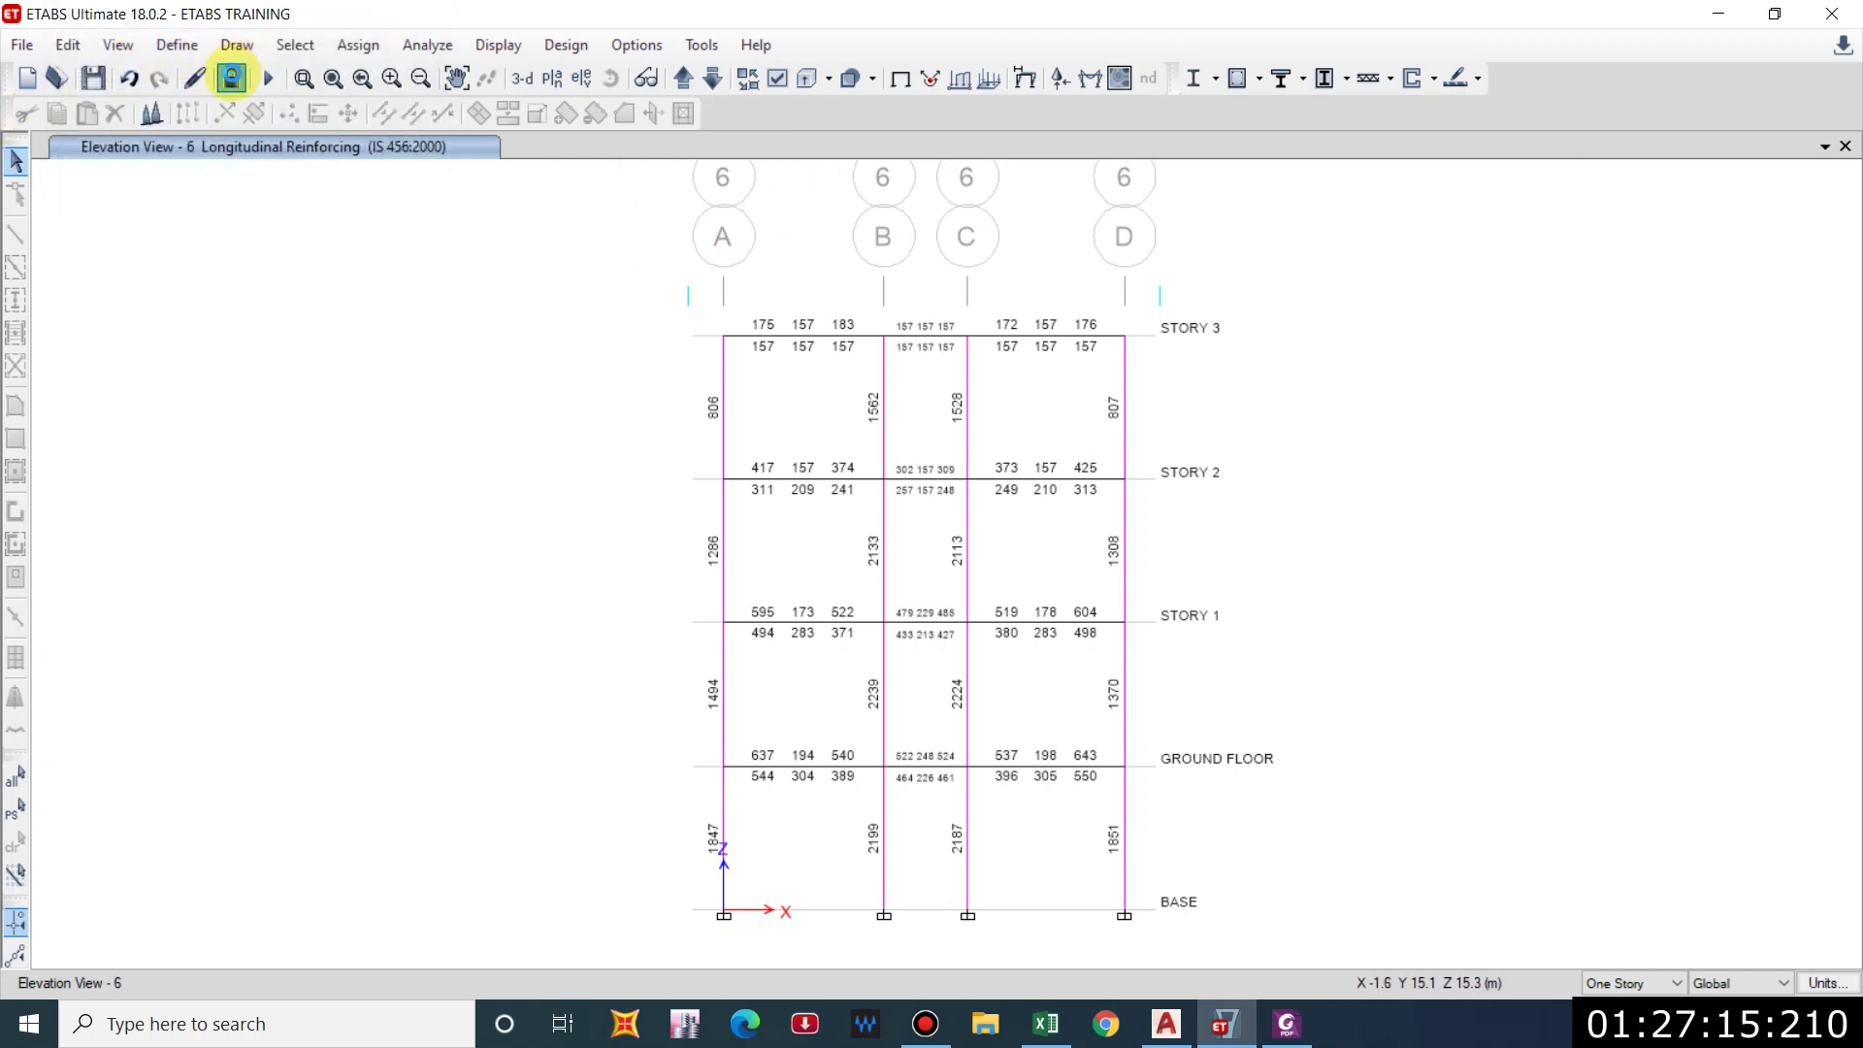
{"action": "left_click", "coordinate": [963, 603]}
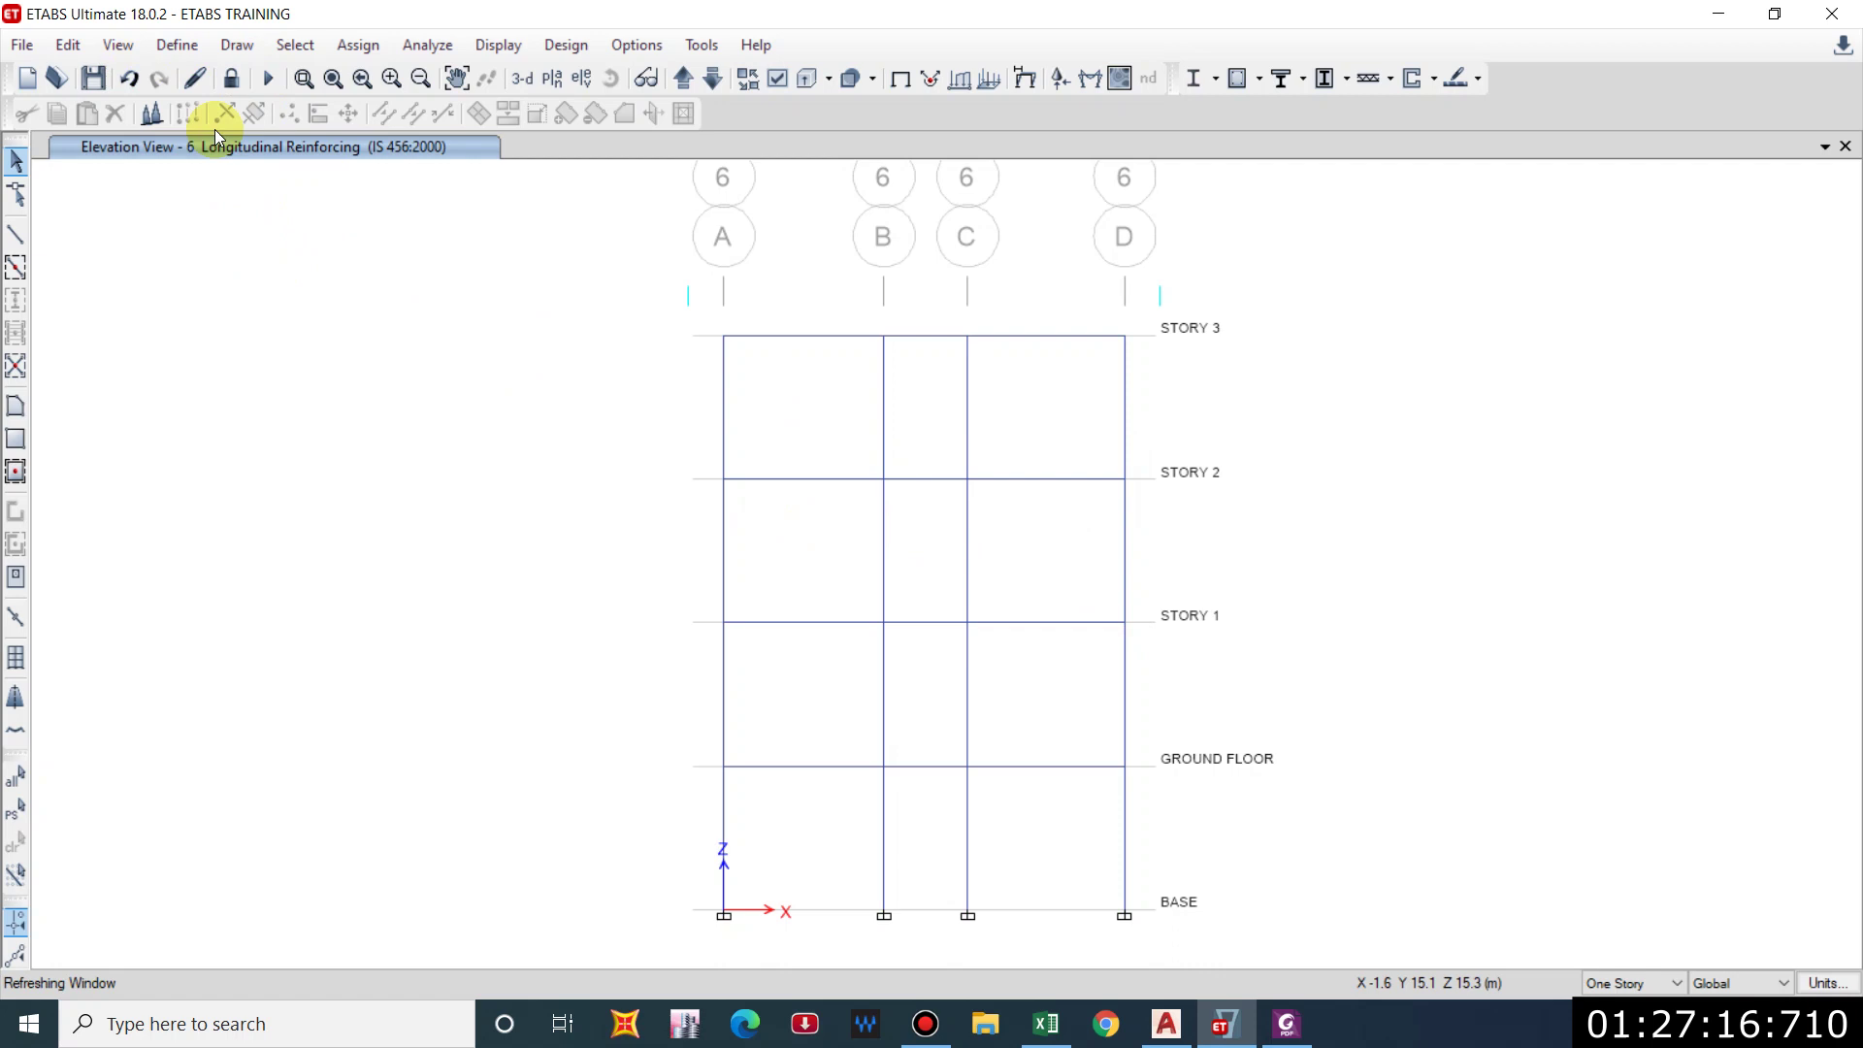
{"action": "left_click", "coordinate": [177, 45]}
{"action": "mouse_move", "coordinate": [287, 124]}
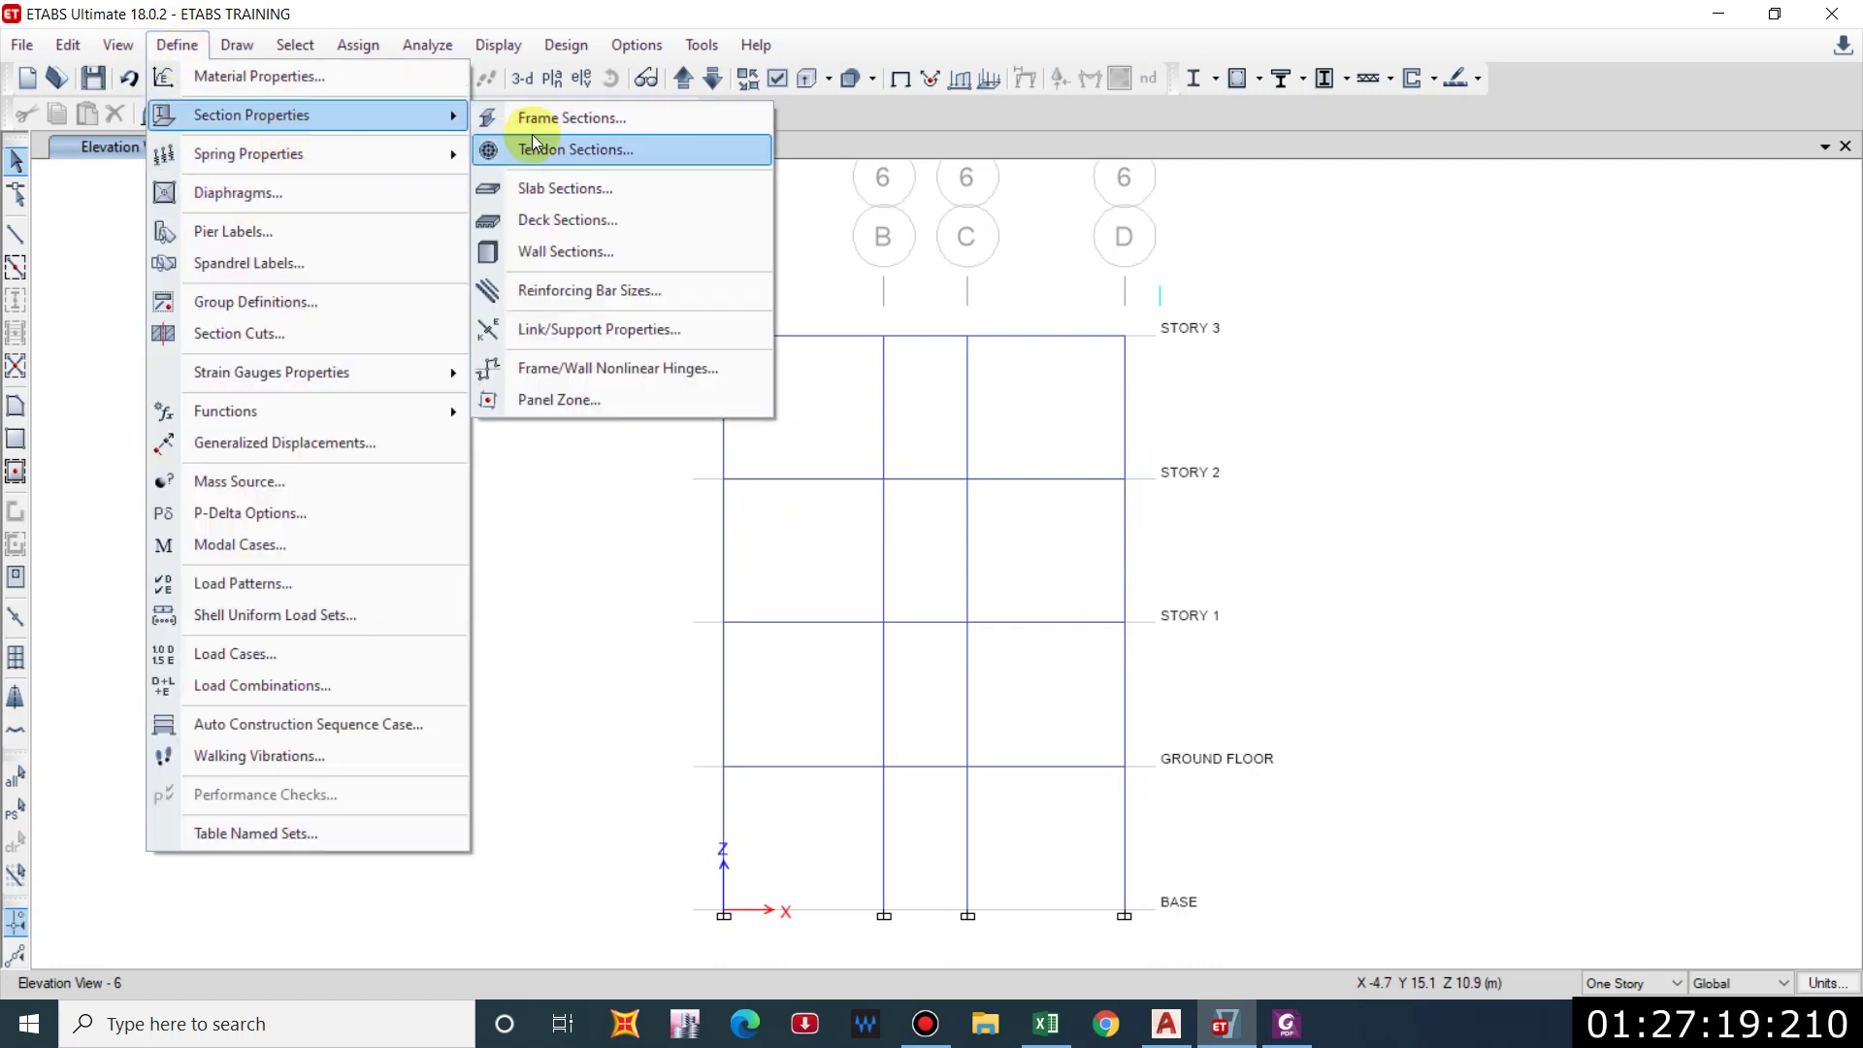
{"action": "left_click", "coordinate": [558, 119]}
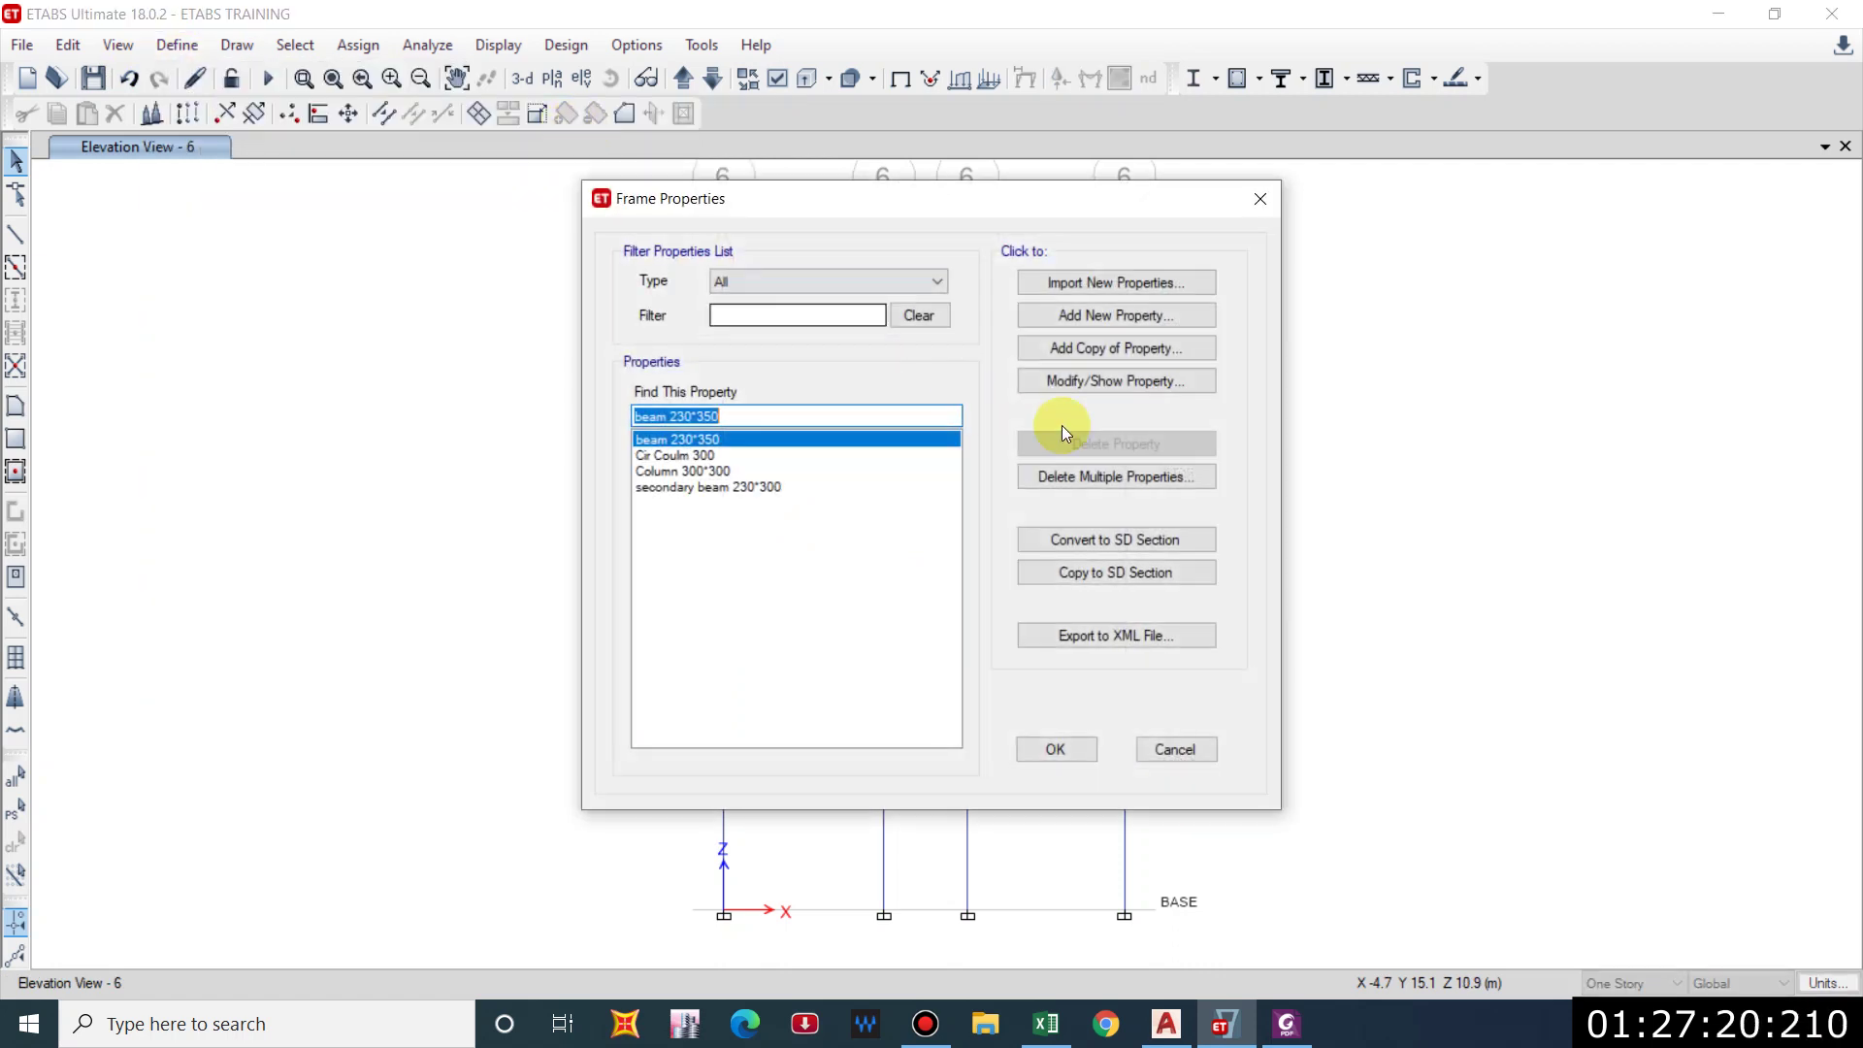
{"action": "left_click", "coordinate": [1096, 381]}
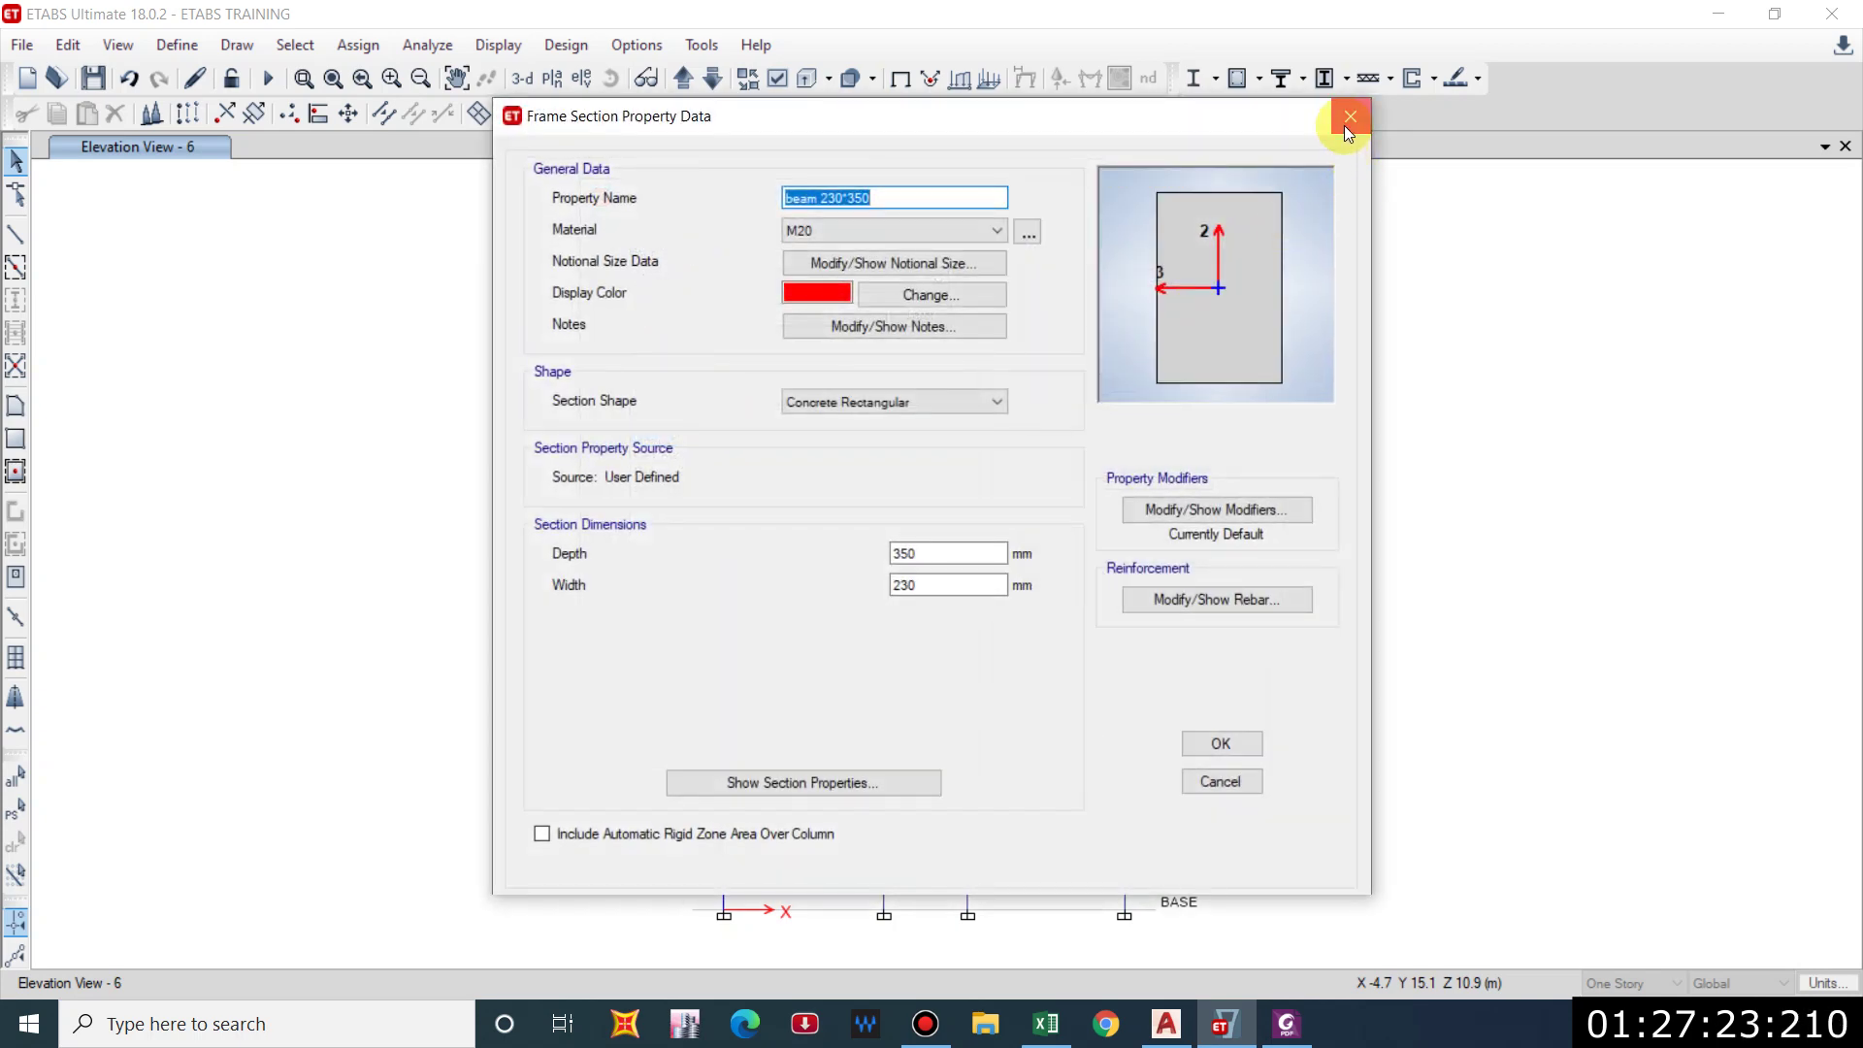
{"action": "left_click", "coordinate": [1349, 117]}
Set both the longitudinal and corner bar sizes of the Column 300*300 section to 20.
{"action": "left_click", "coordinate": [682, 471]}
{"action": "left_click", "coordinate": [1093, 380]}
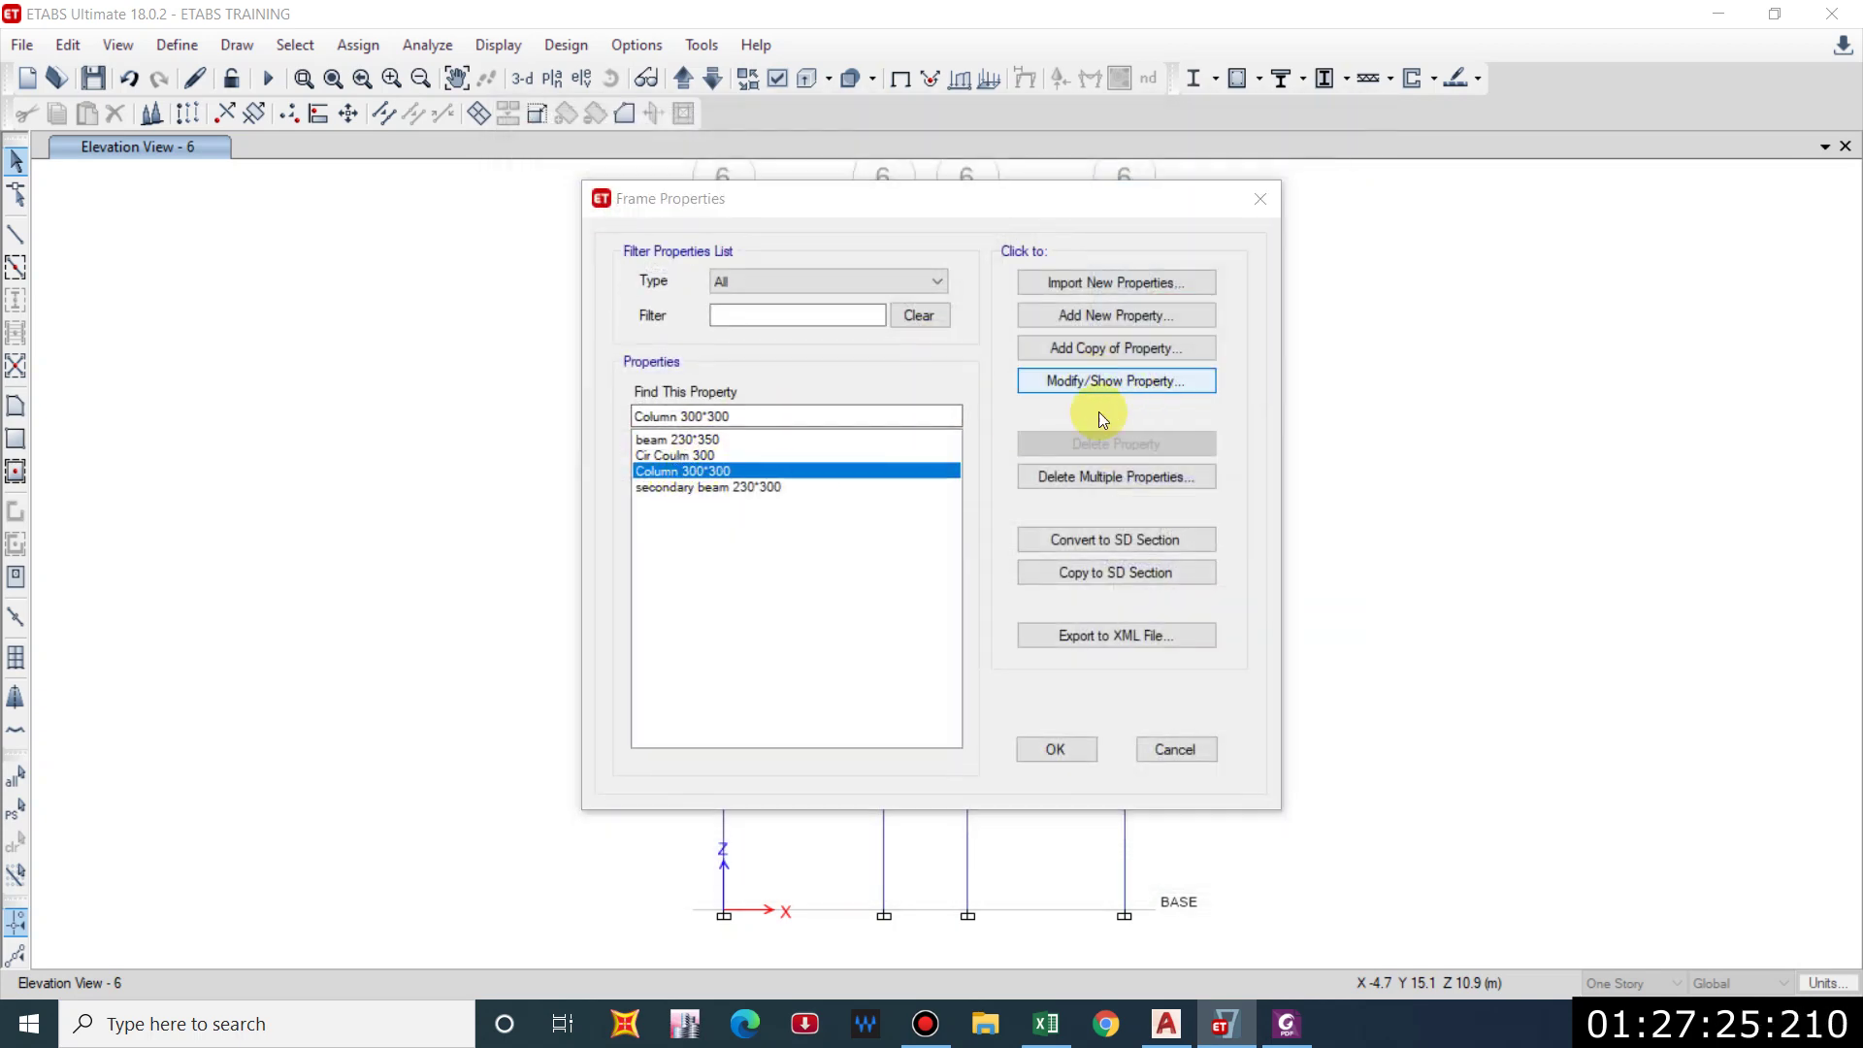
{"action": "left_click", "coordinate": [1188, 600]}
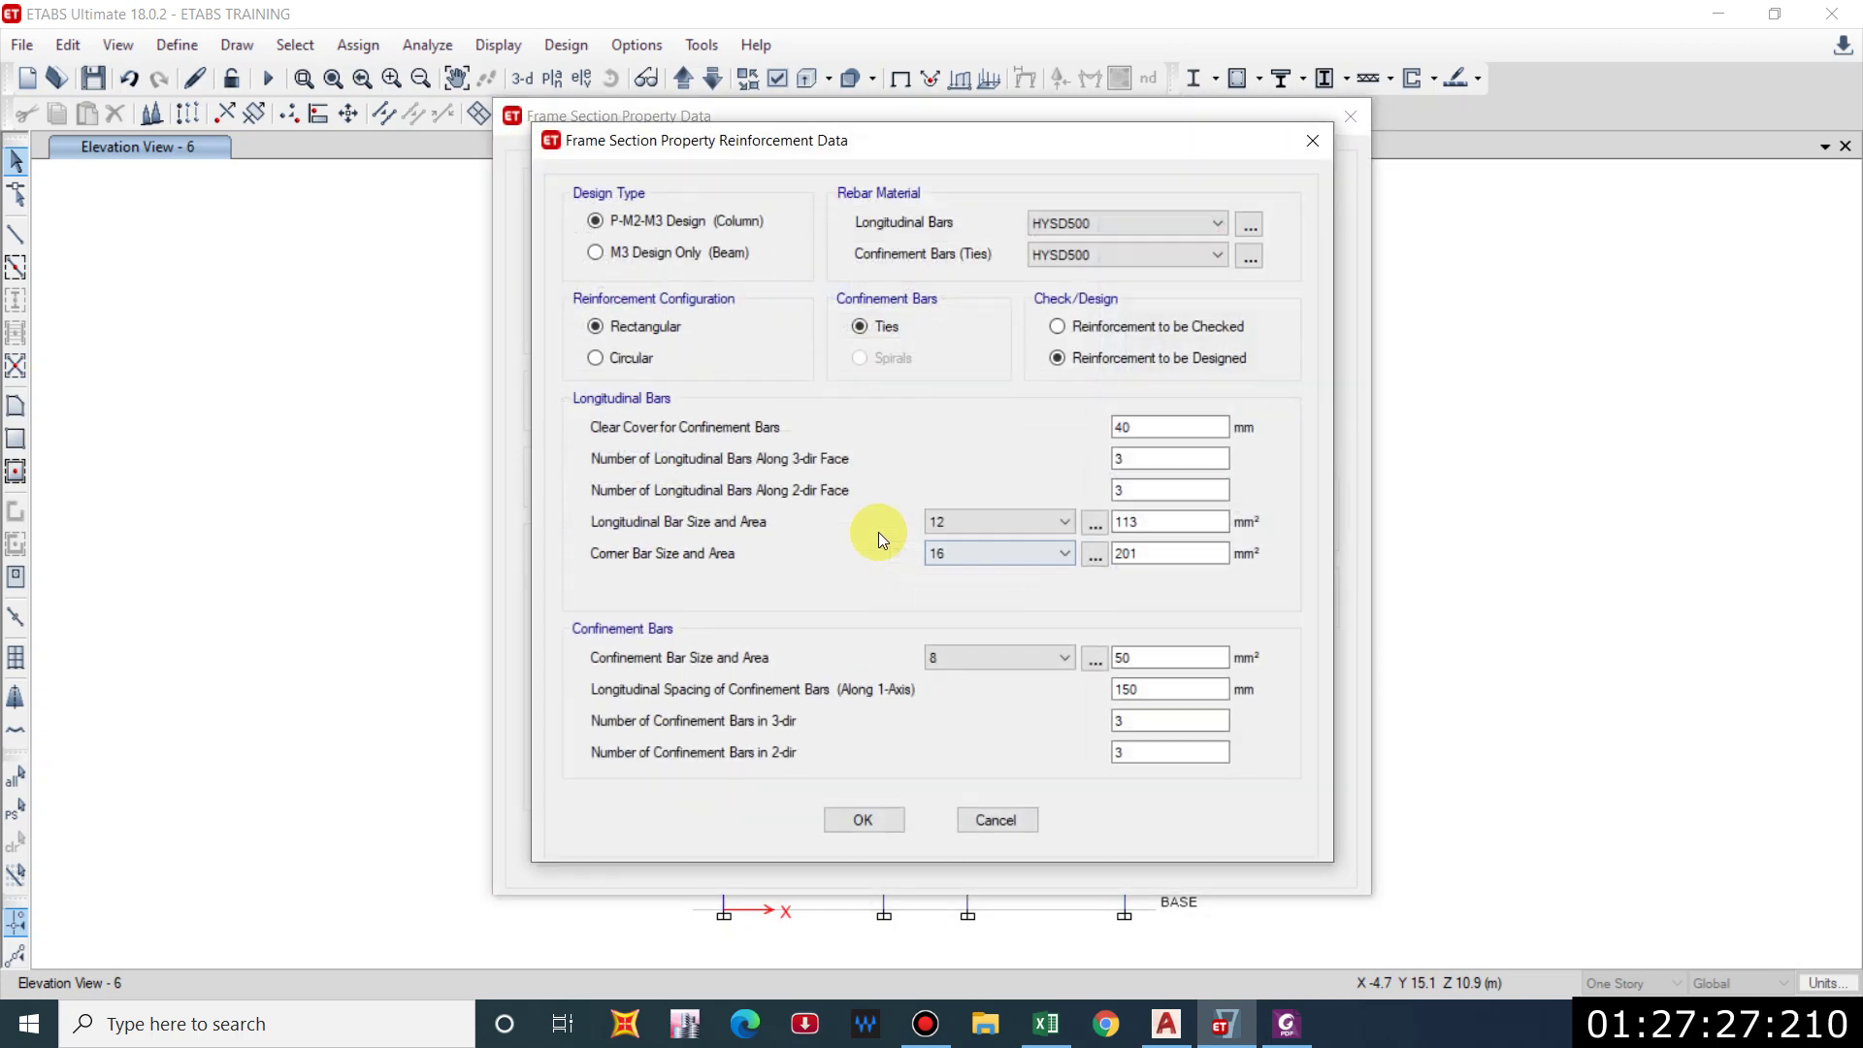
{"action": "left_click", "coordinate": [1021, 522]}
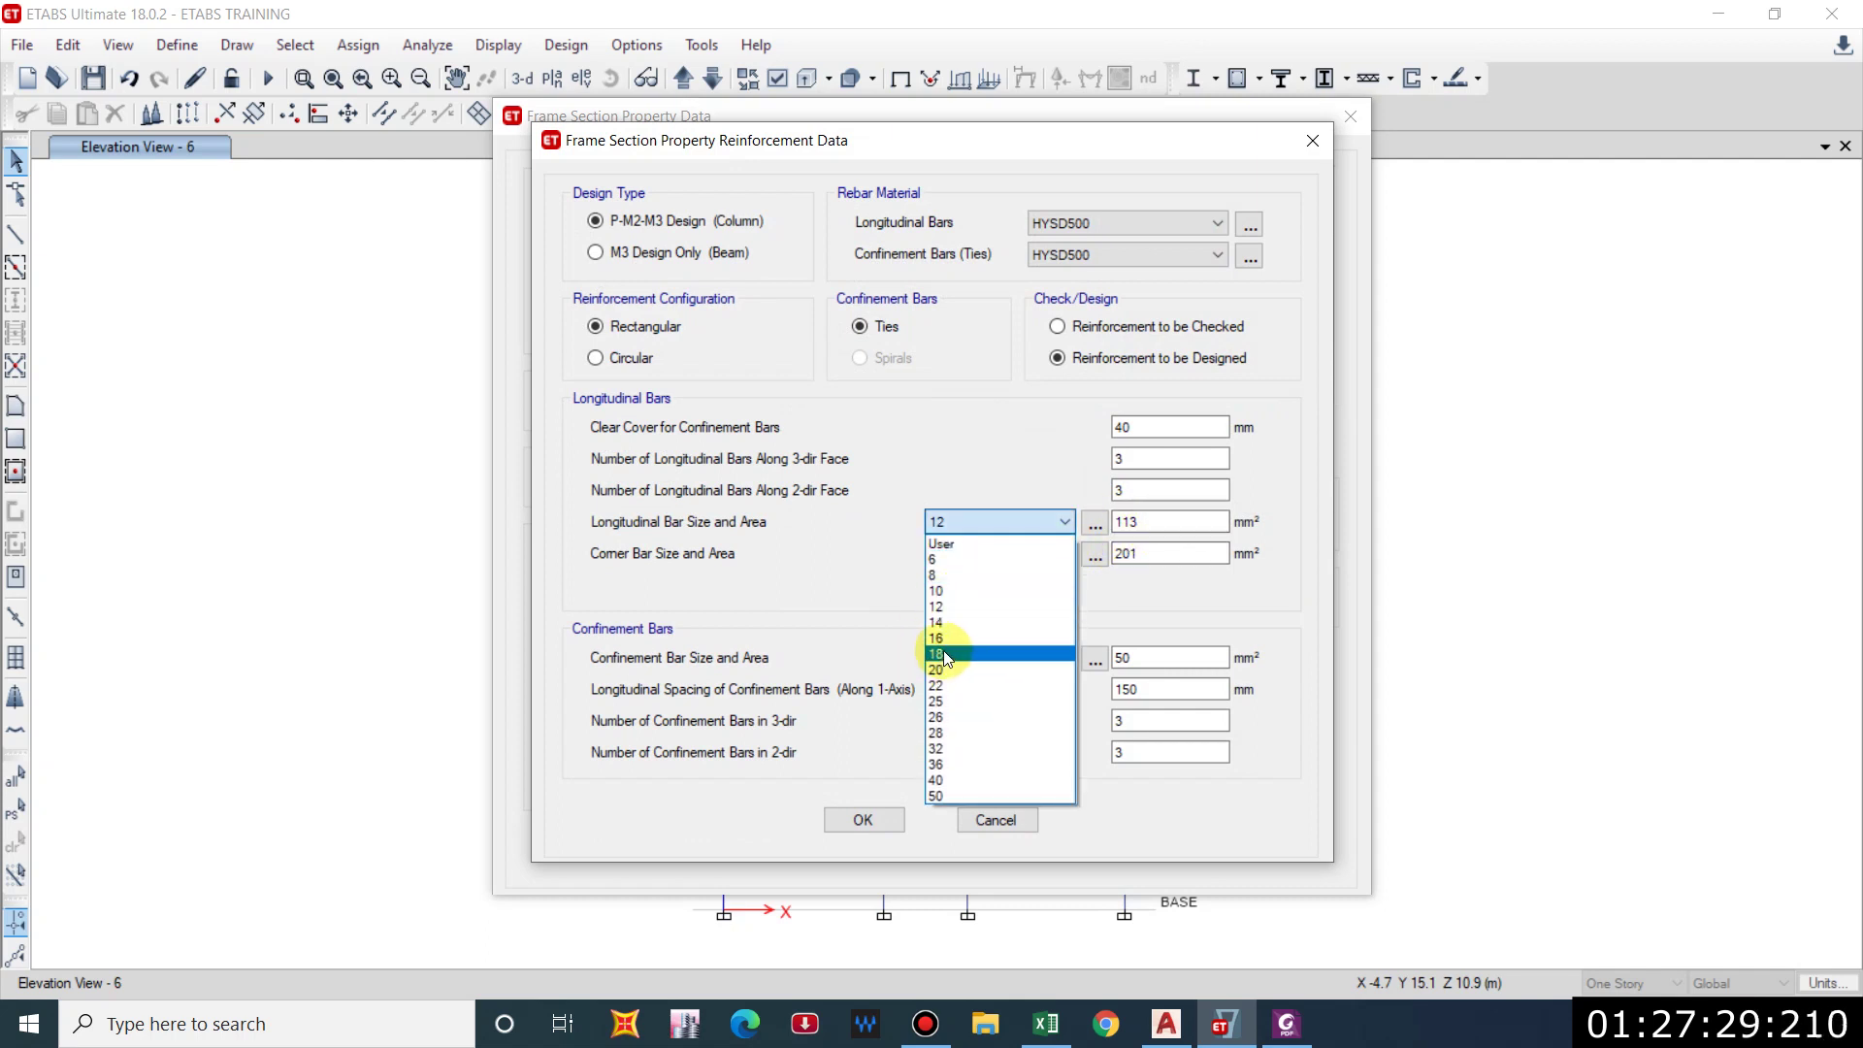
{"action": "left_click", "coordinate": [948, 673]}
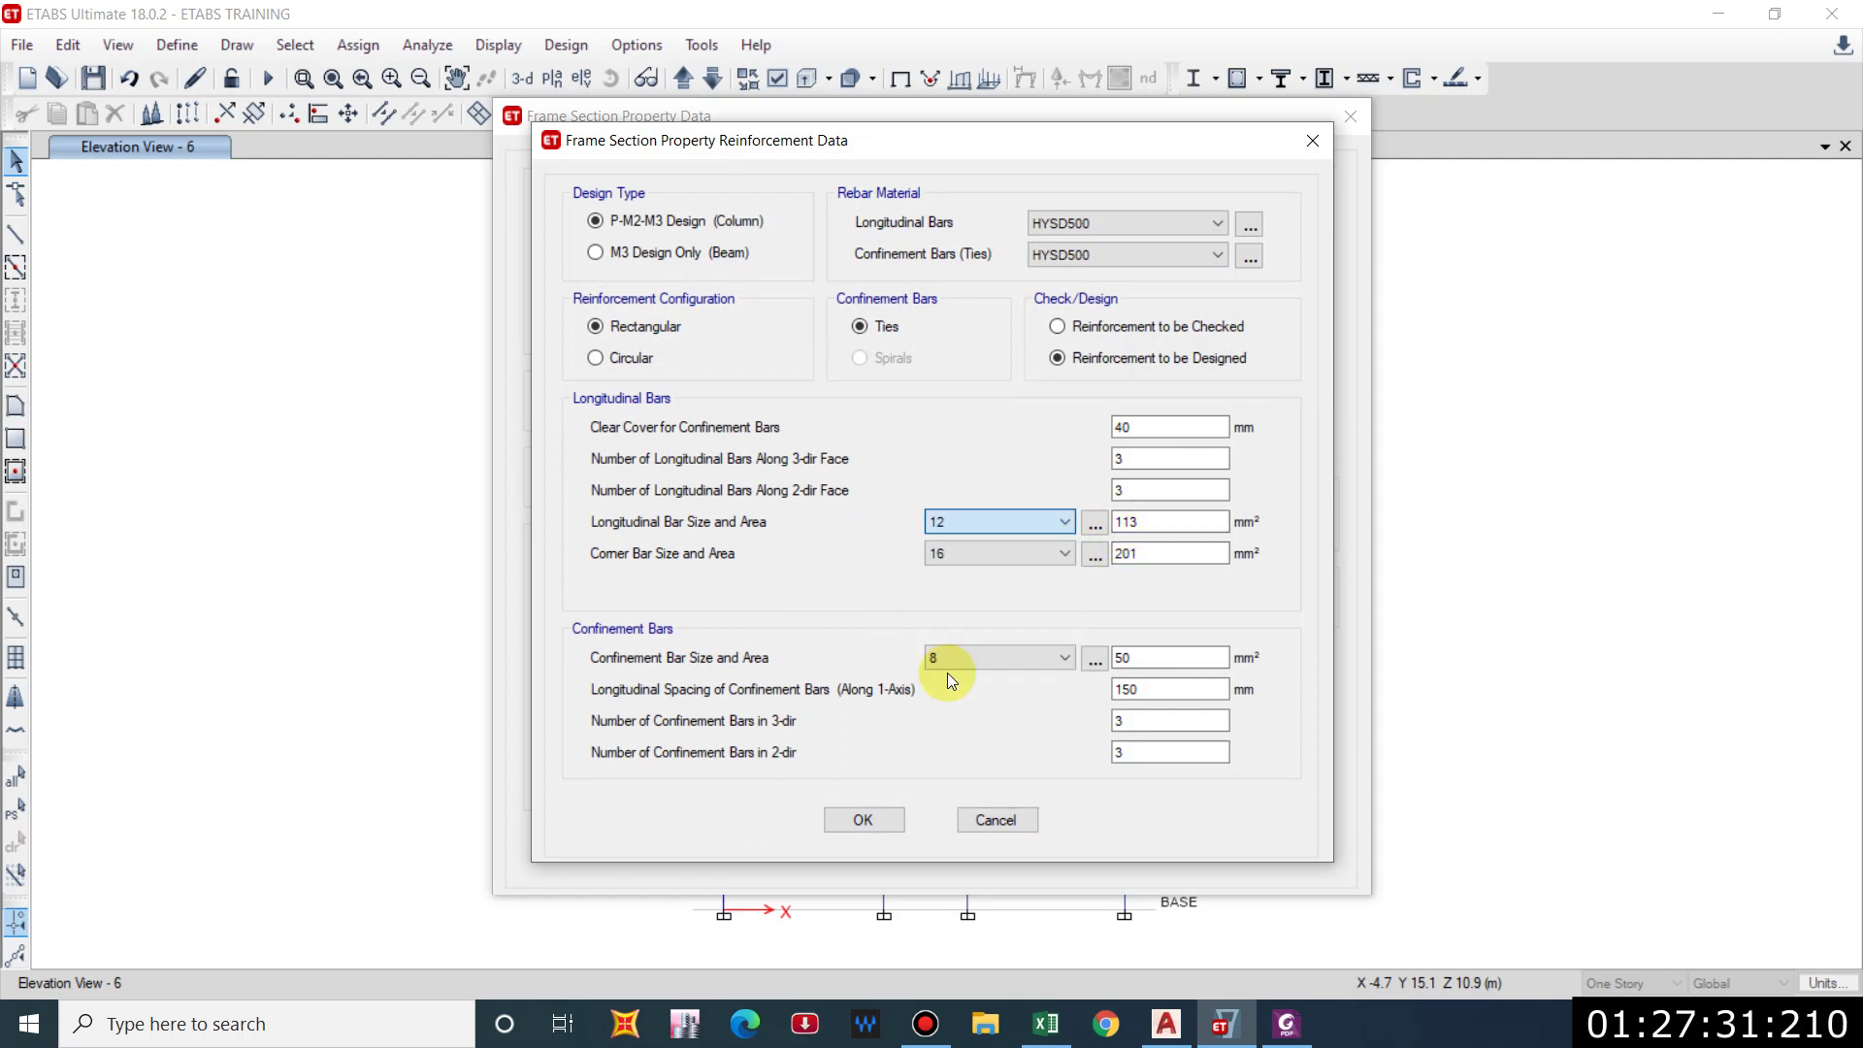
{"action": "left_click", "coordinate": [992, 567]}
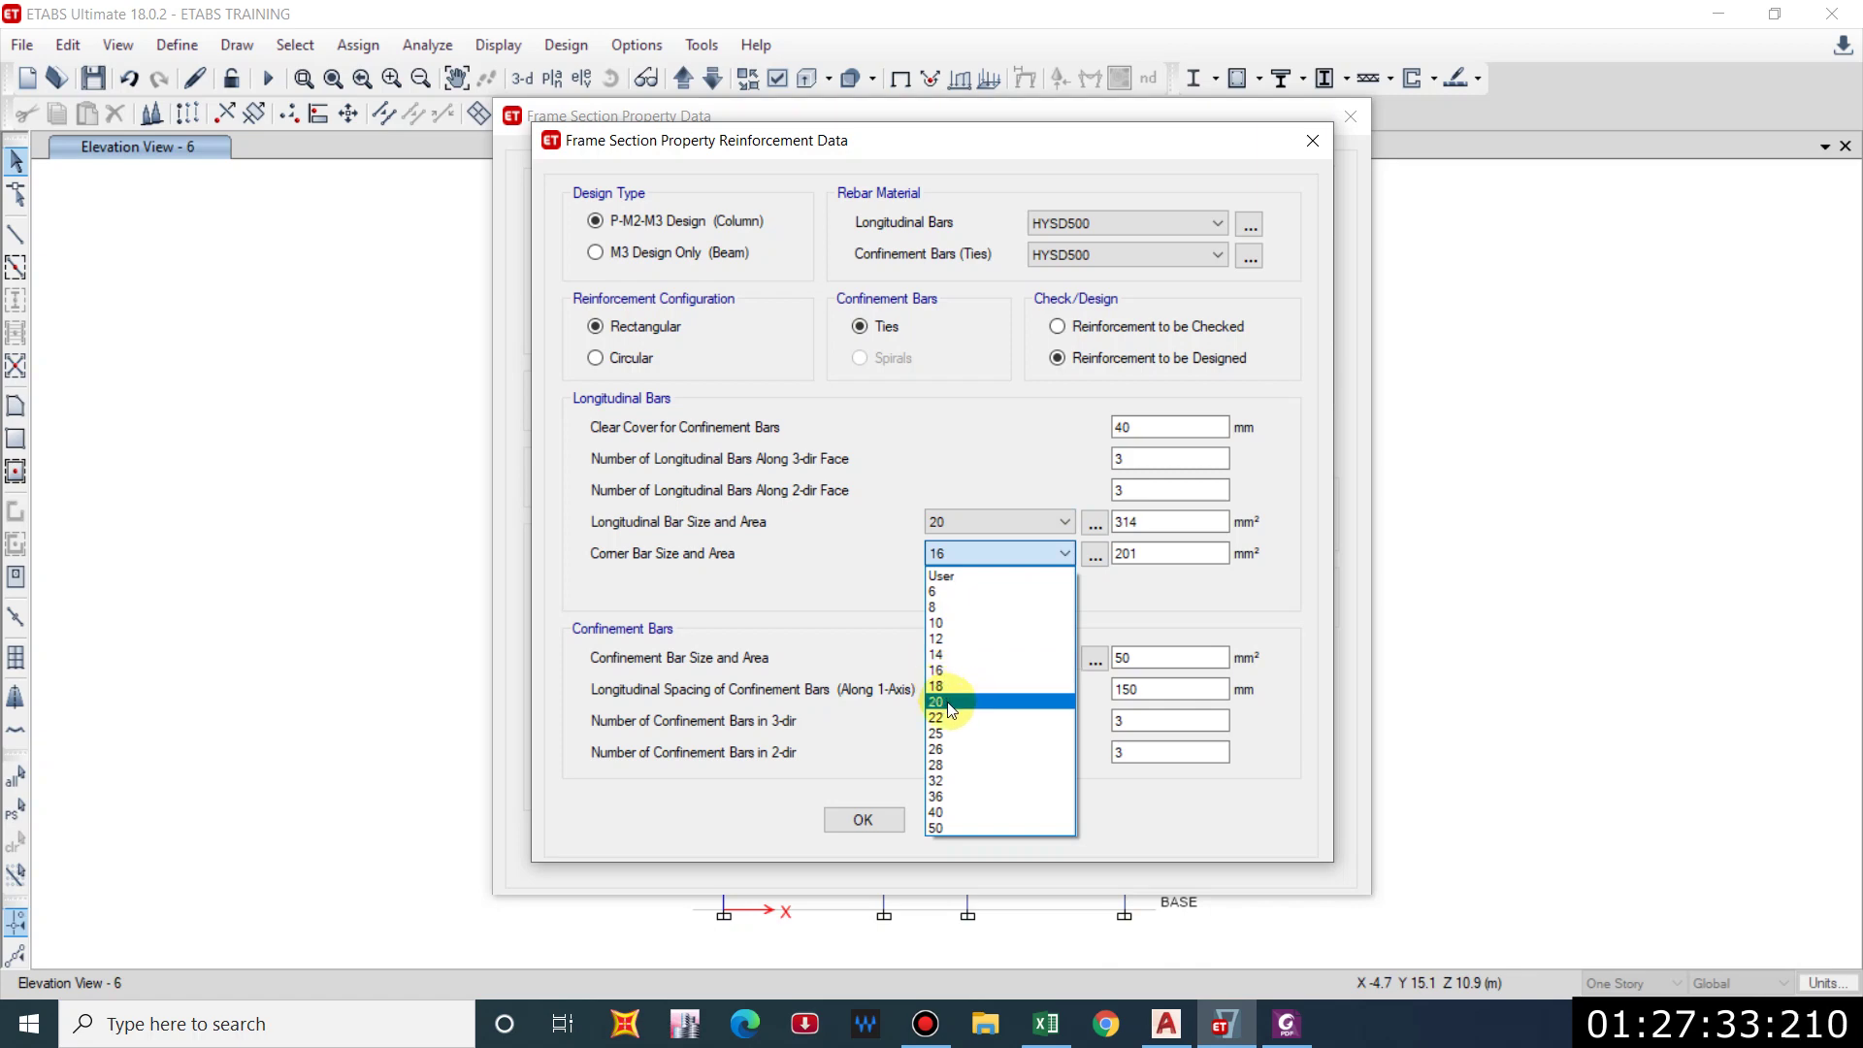
{"action": "left_click", "coordinate": [956, 705]}
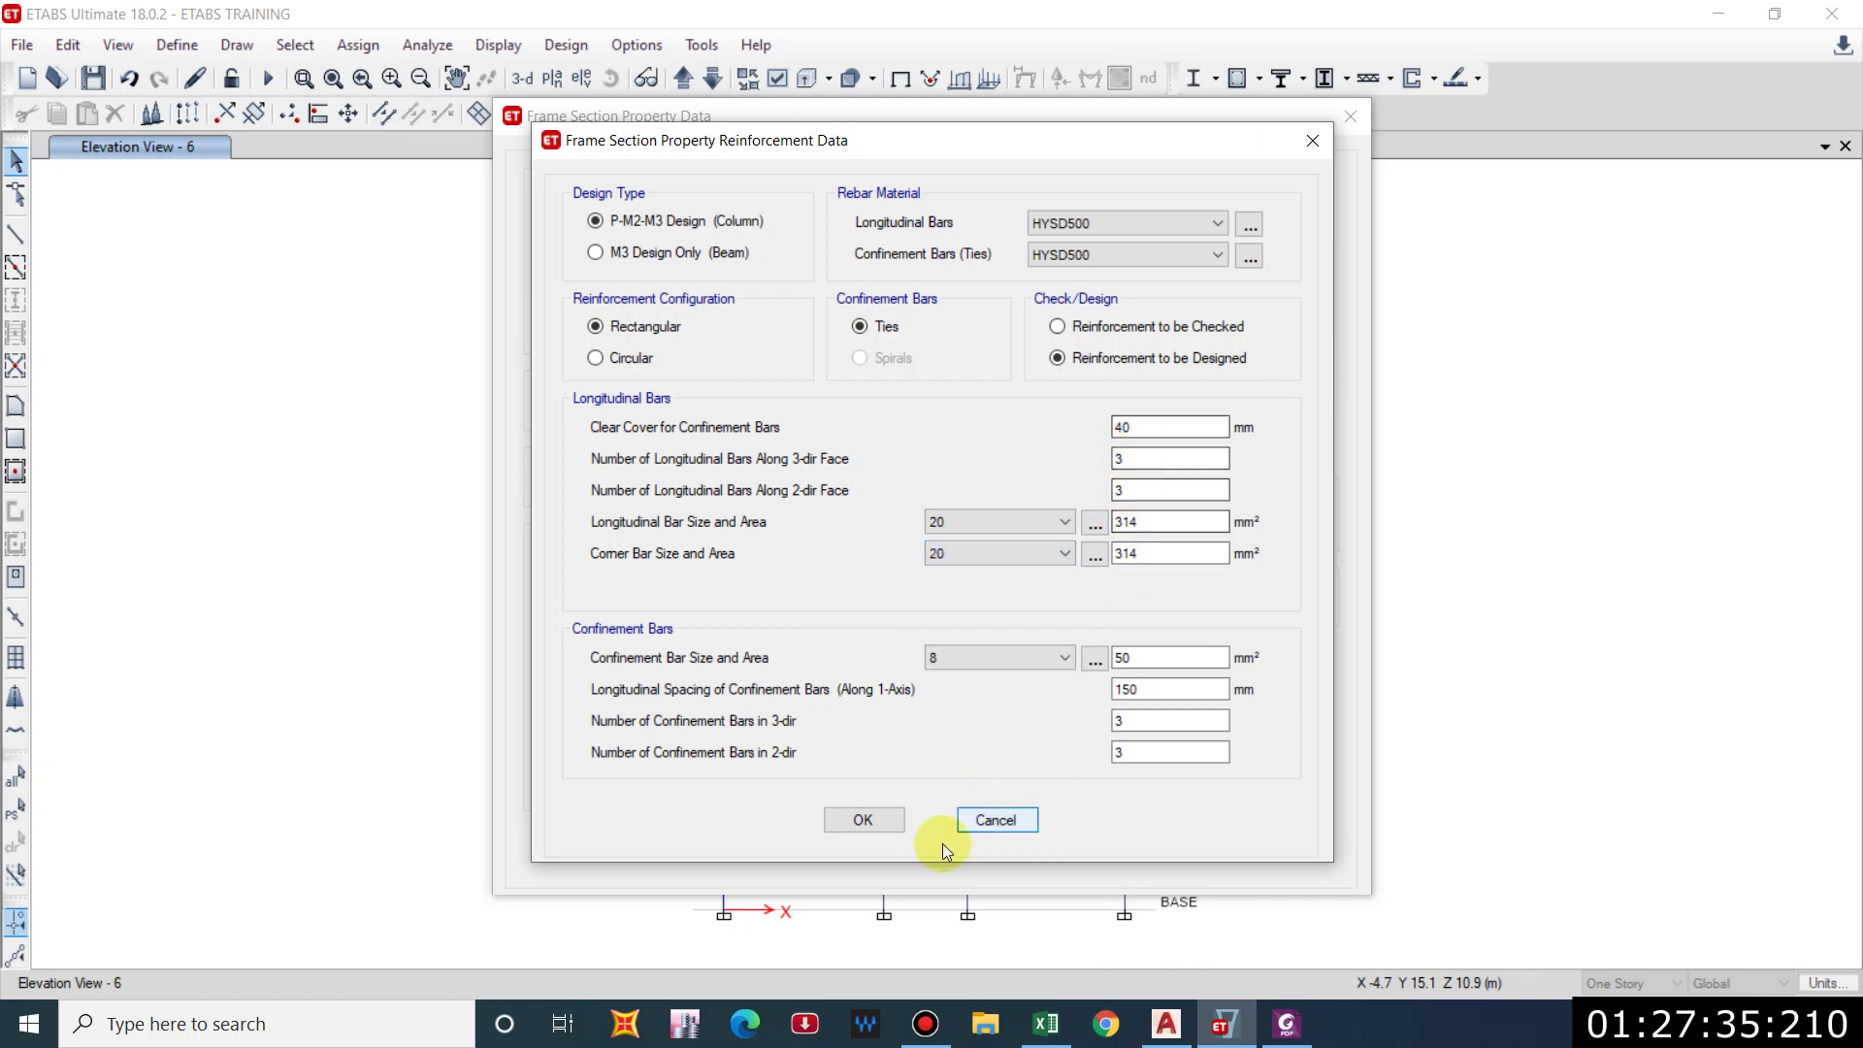
{"action": "left_click", "coordinate": [874, 825]}
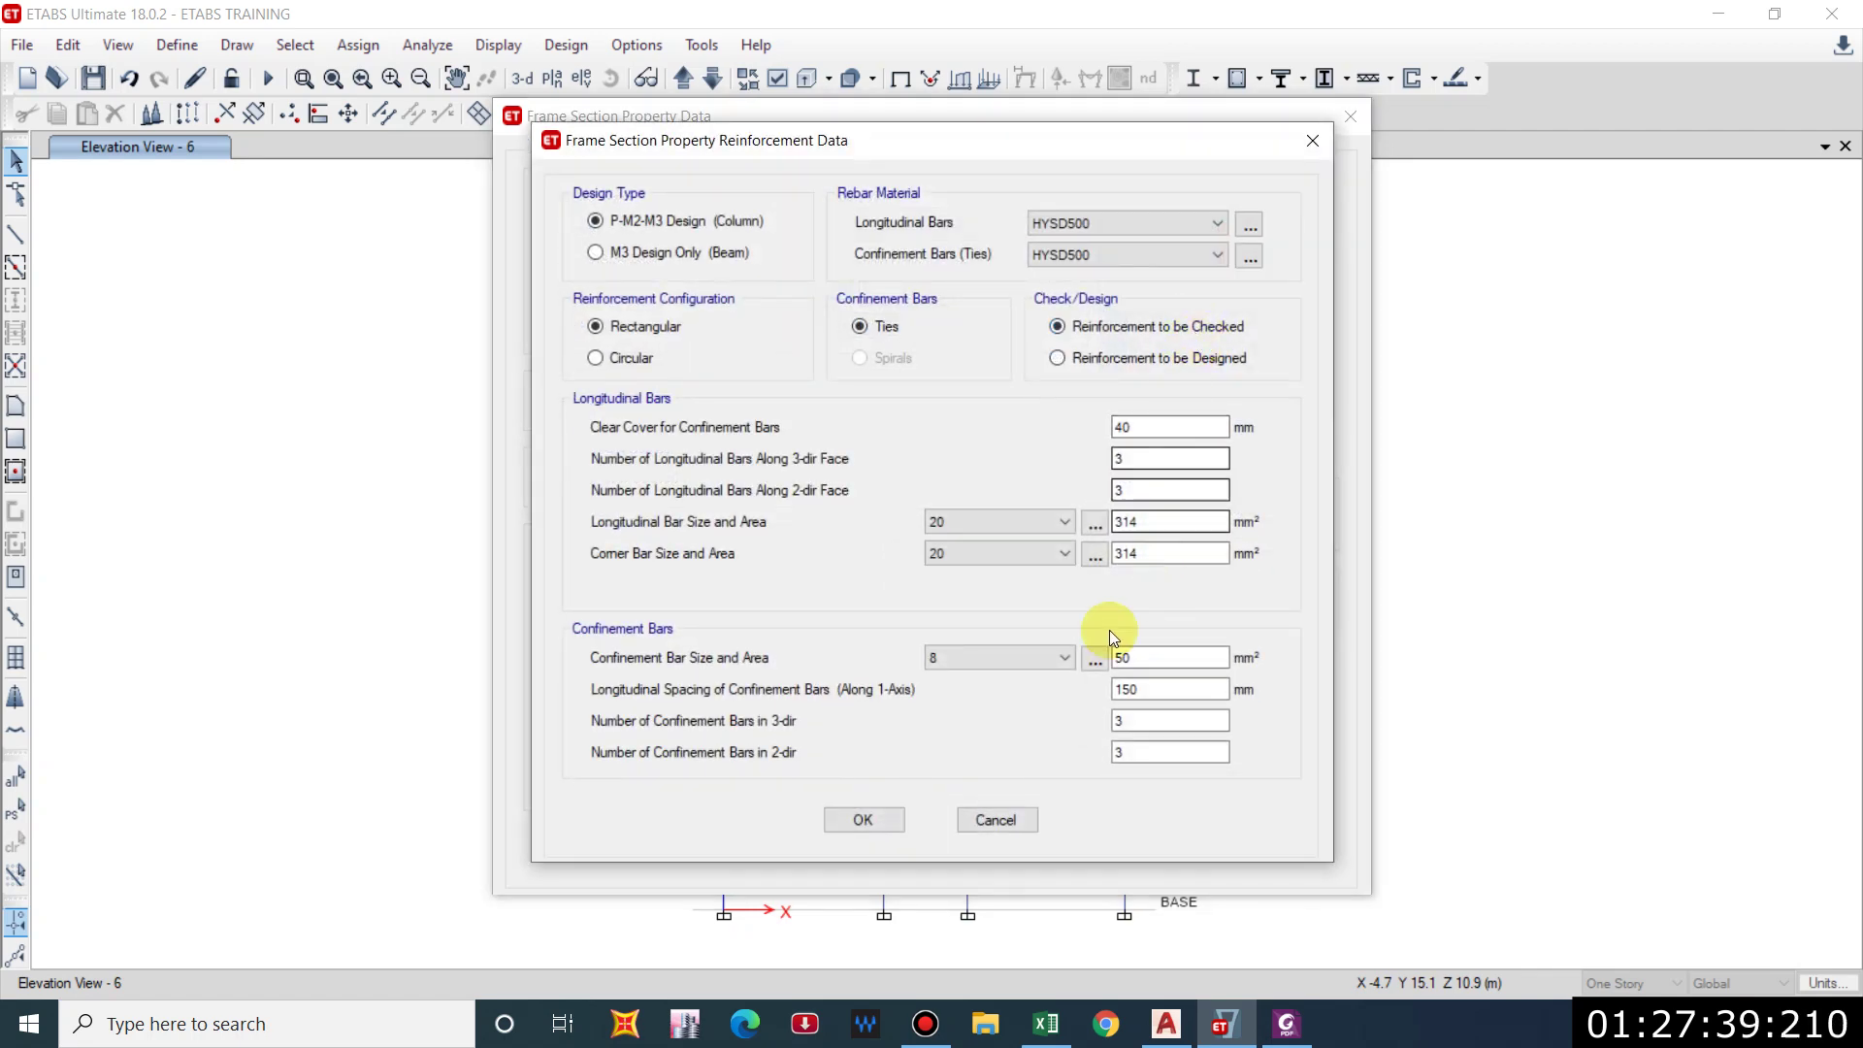
Set the Column 300*300 reinforcement to be checked instead of designed, and accept the section changes.
{"action": "left_click", "coordinate": [860, 821]}
{"action": "left_click", "coordinate": [1225, 744]}
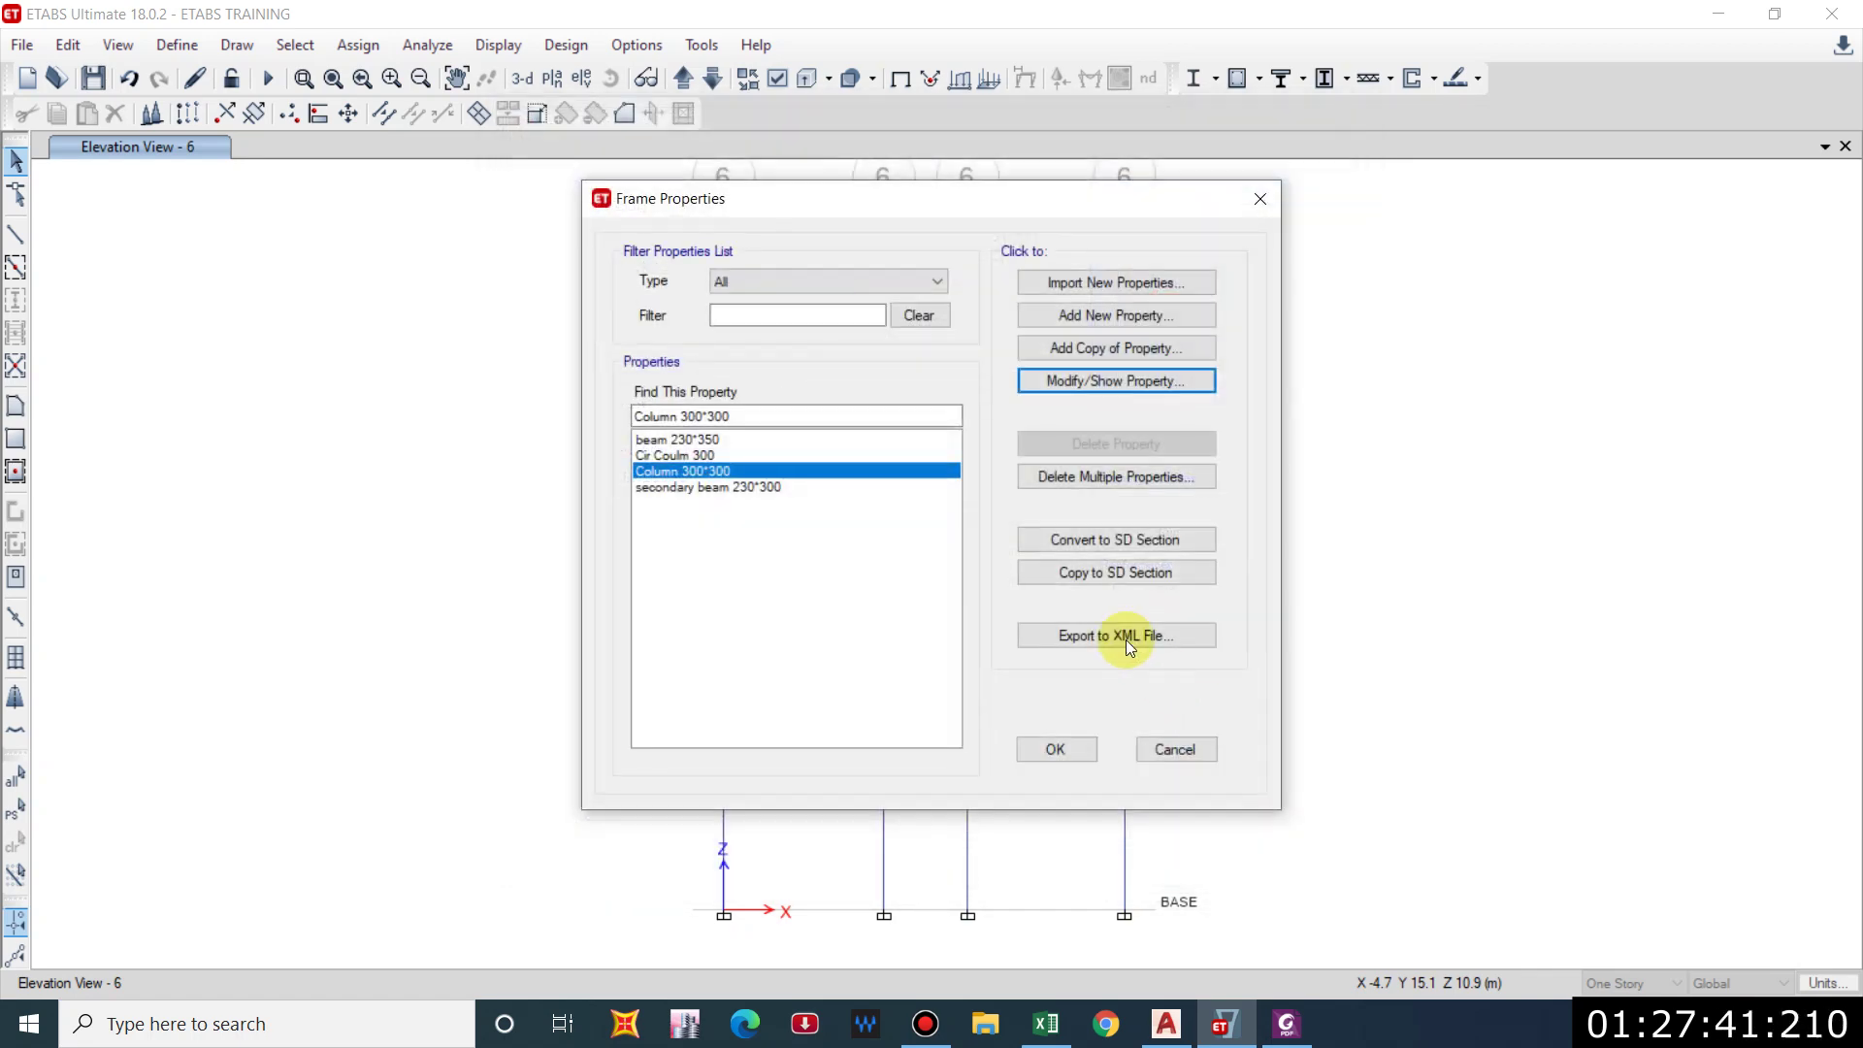
{"action": "left_click", "coordinate": [1068, 743]}
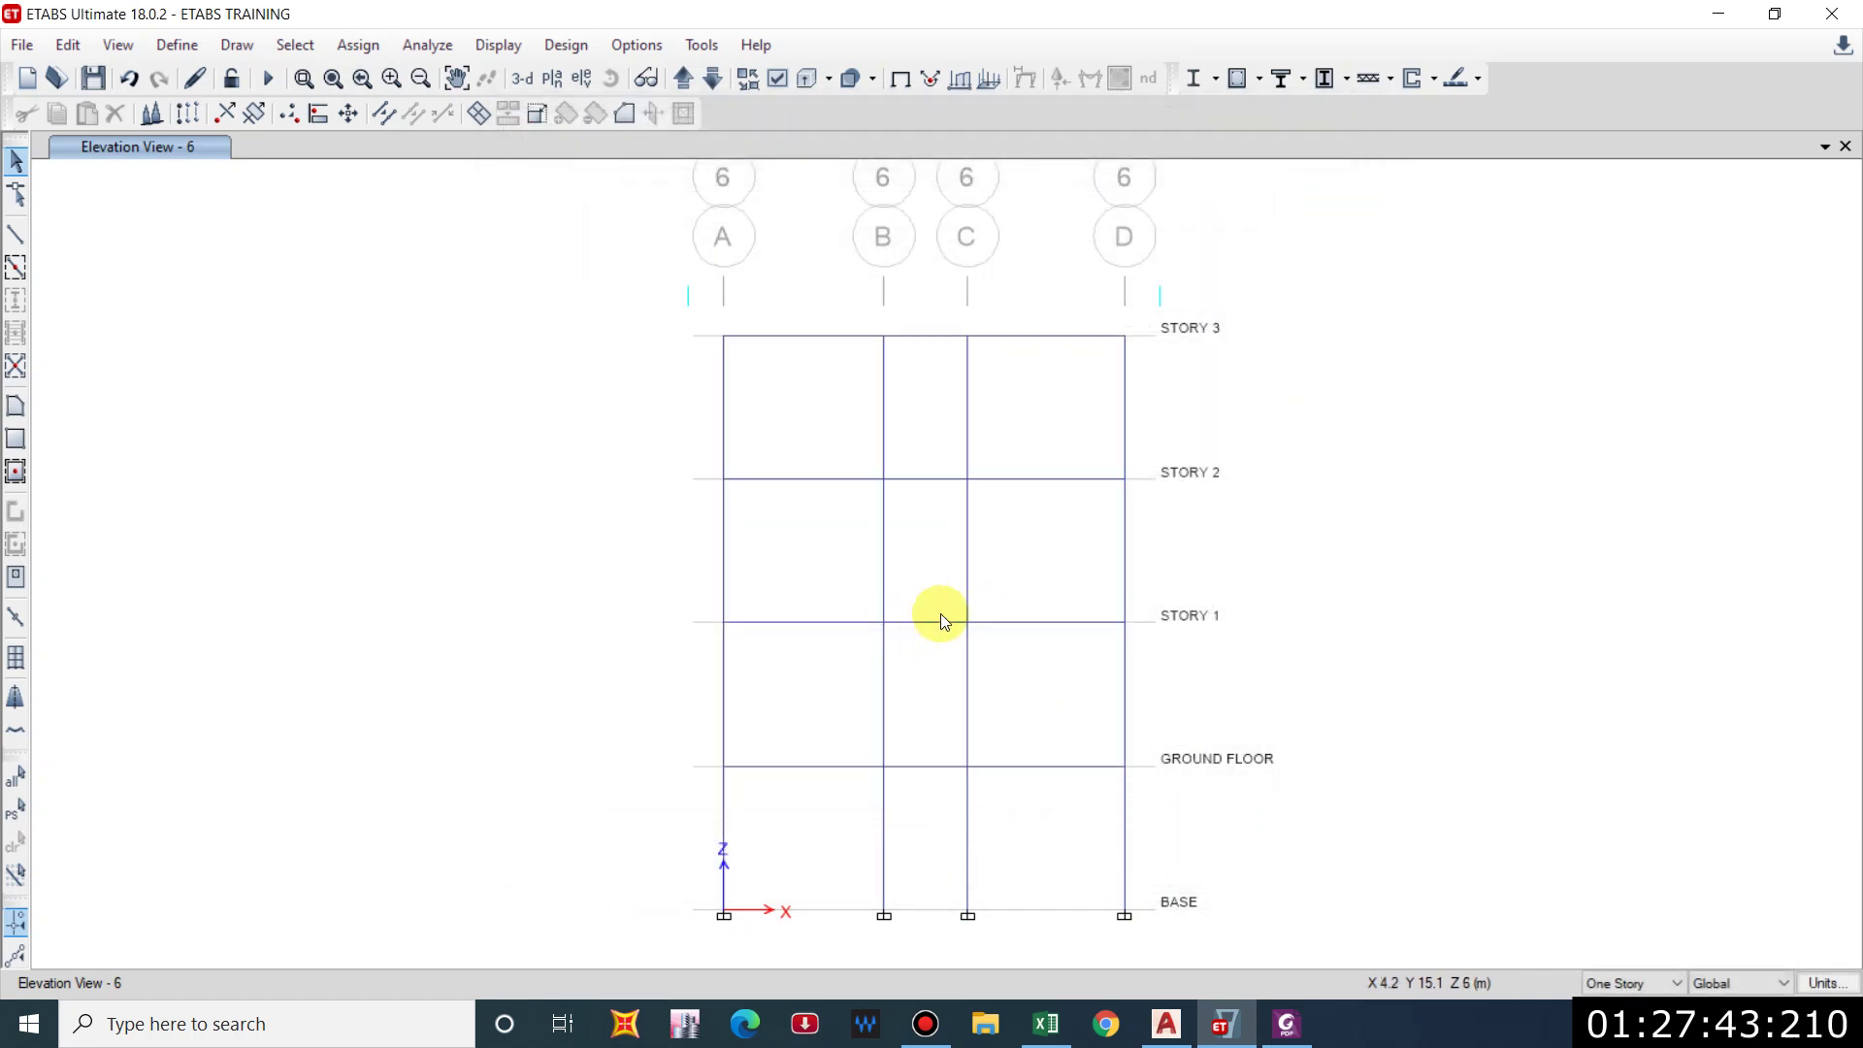
Rerun the analysis and the concrete frame design, and verify whether all members passed the design check.
{"action": "left_click", "coordinate": [268, 79]}
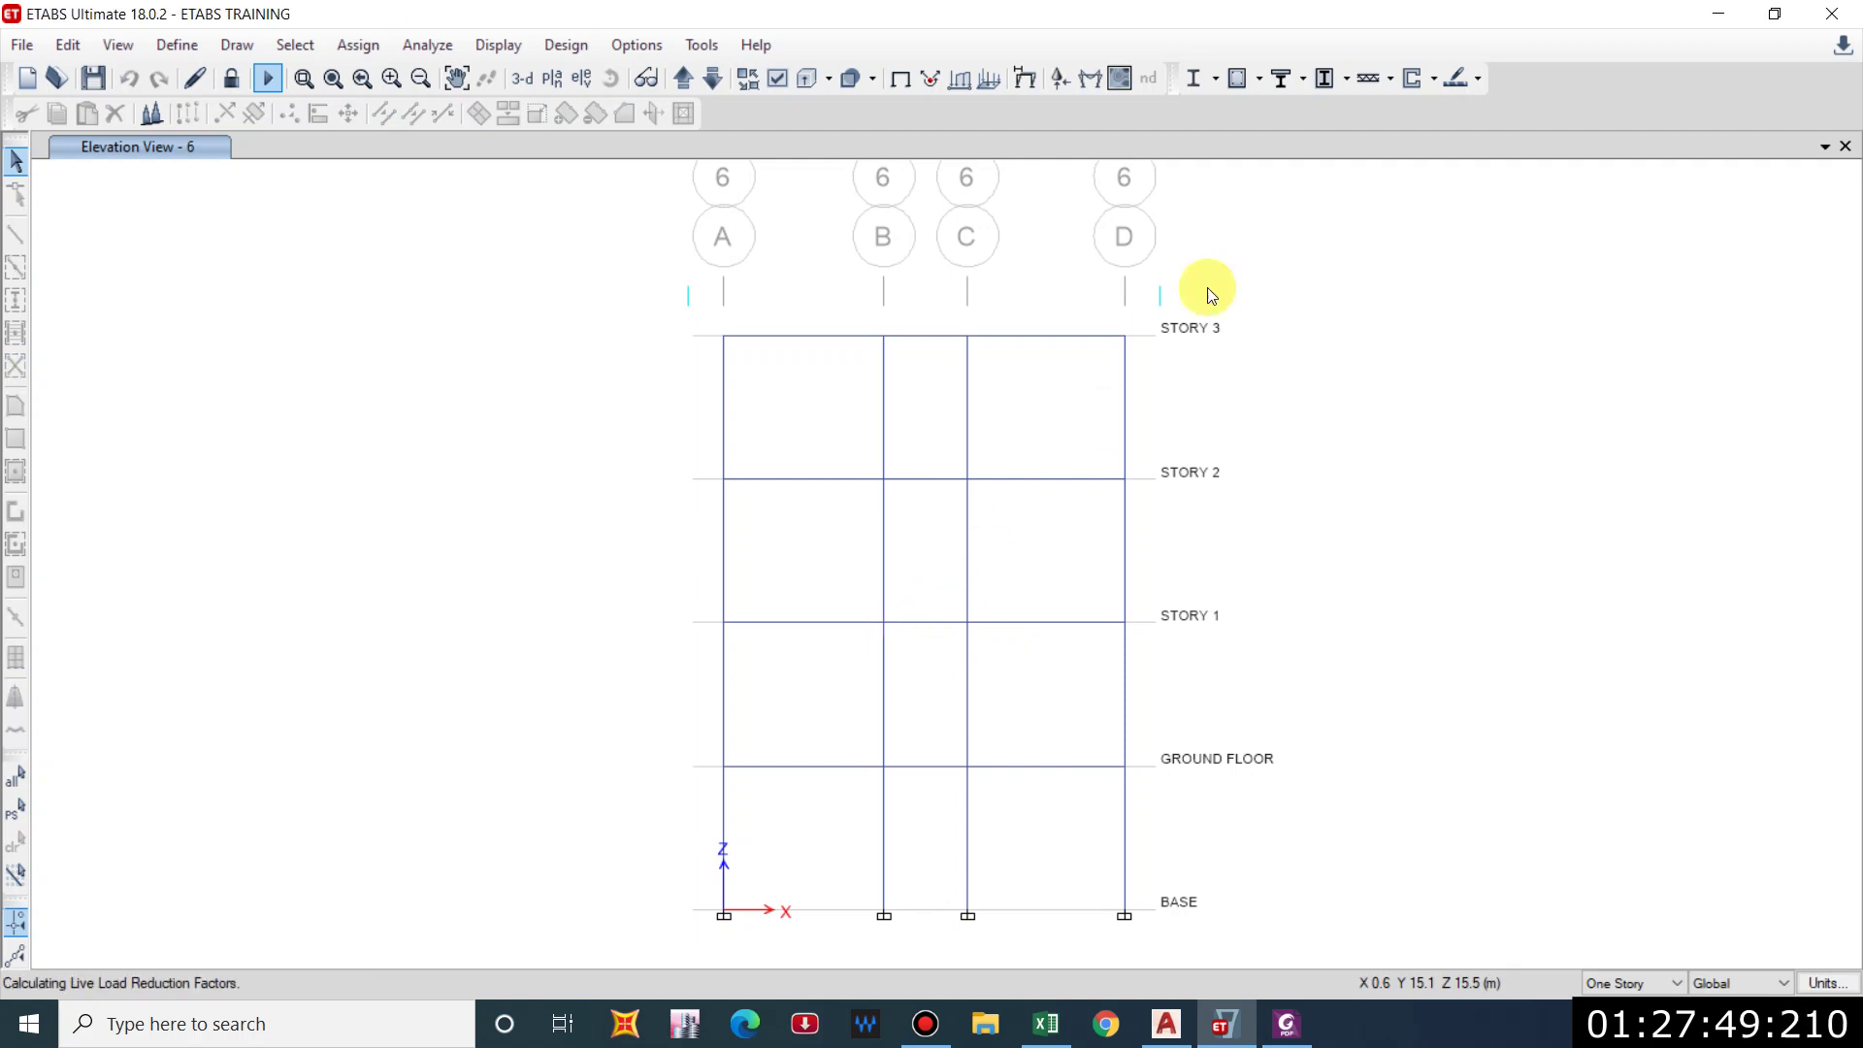
{"action": "left_click", "coordinate": [1230, 85]}
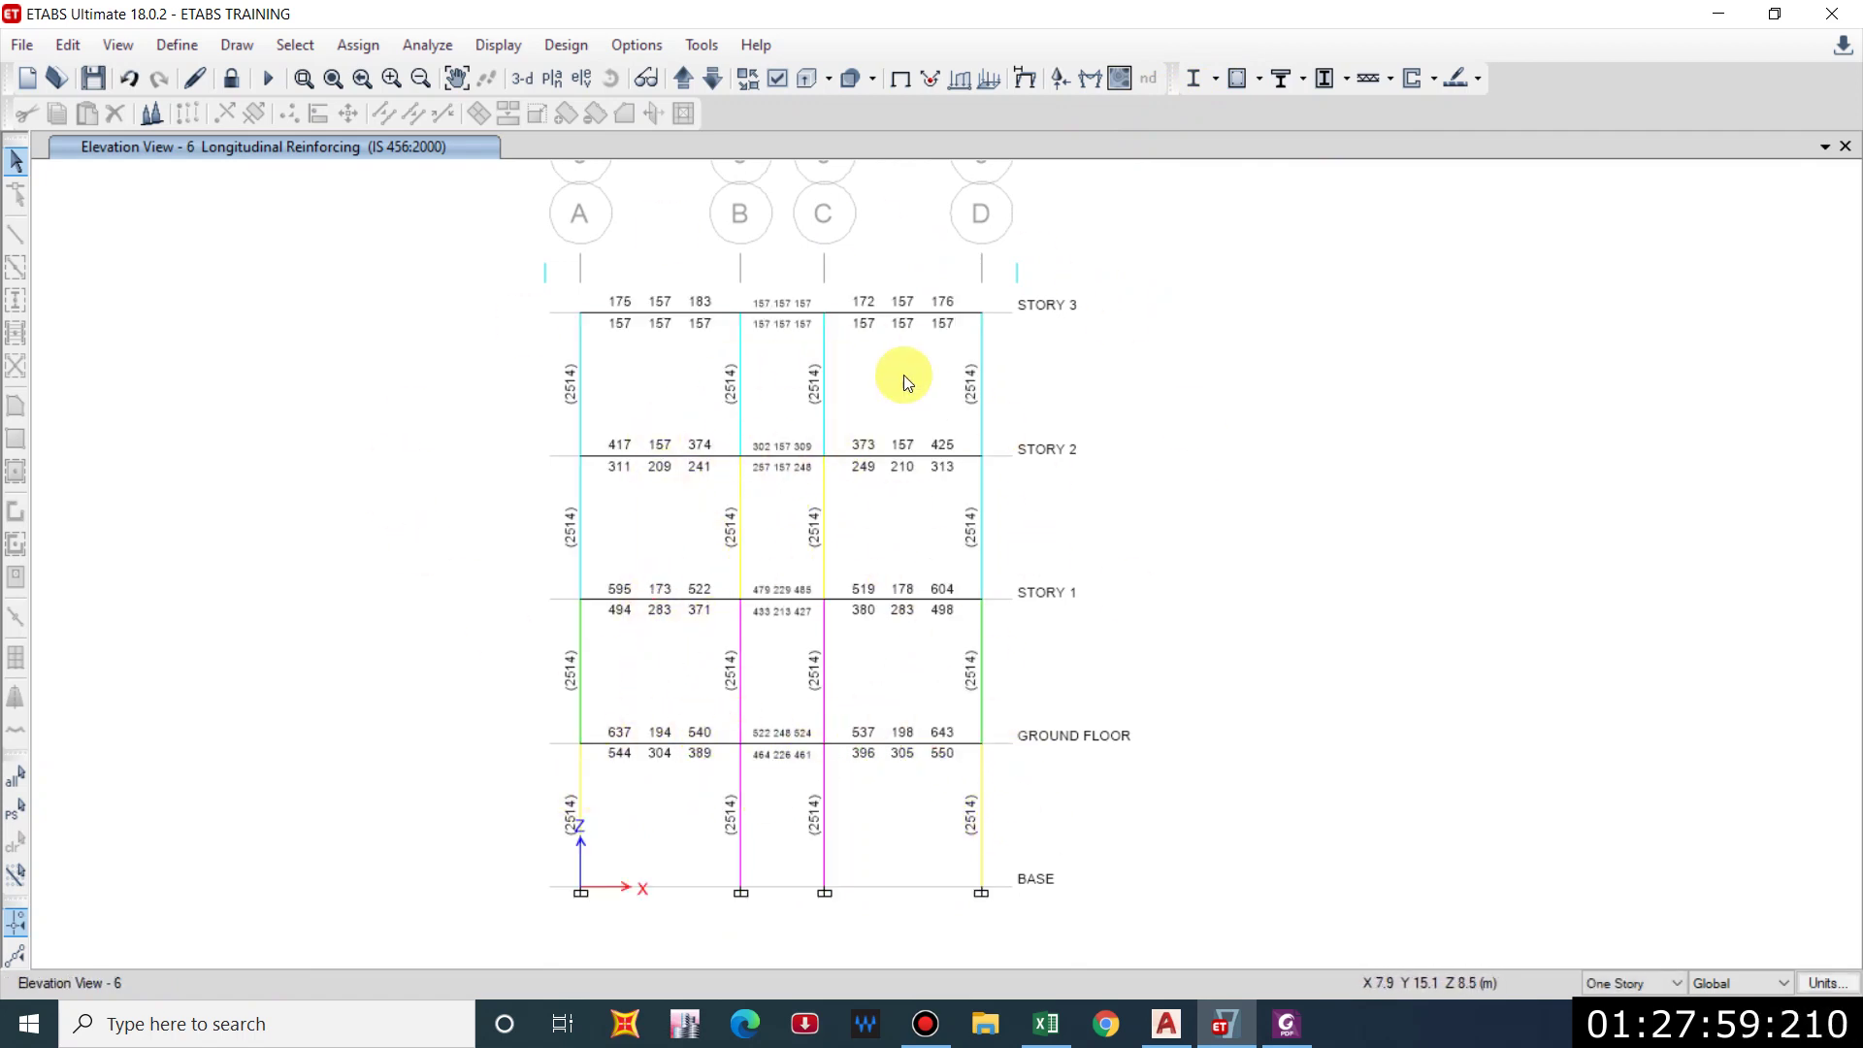
{"action": "left_click", "coordinate": [1257, 82]}
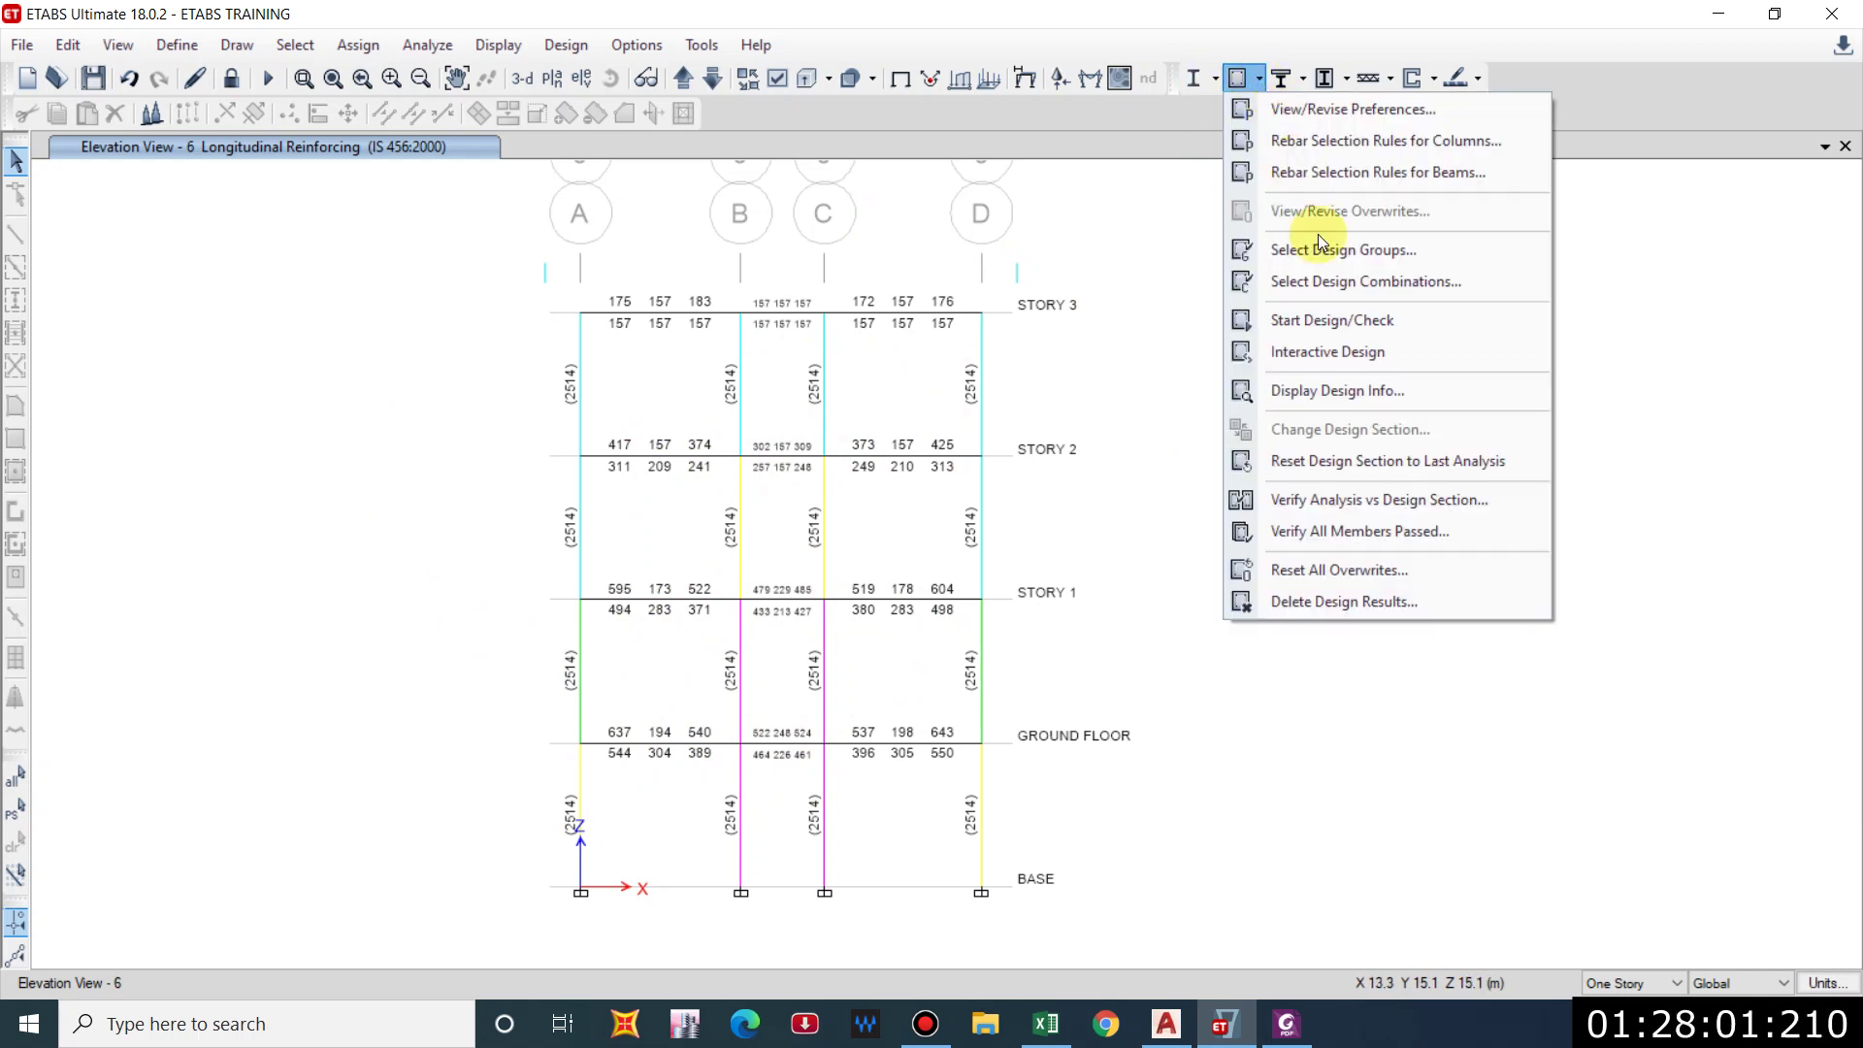
{"action": "left_click", "coordinate": [1351, 543]}
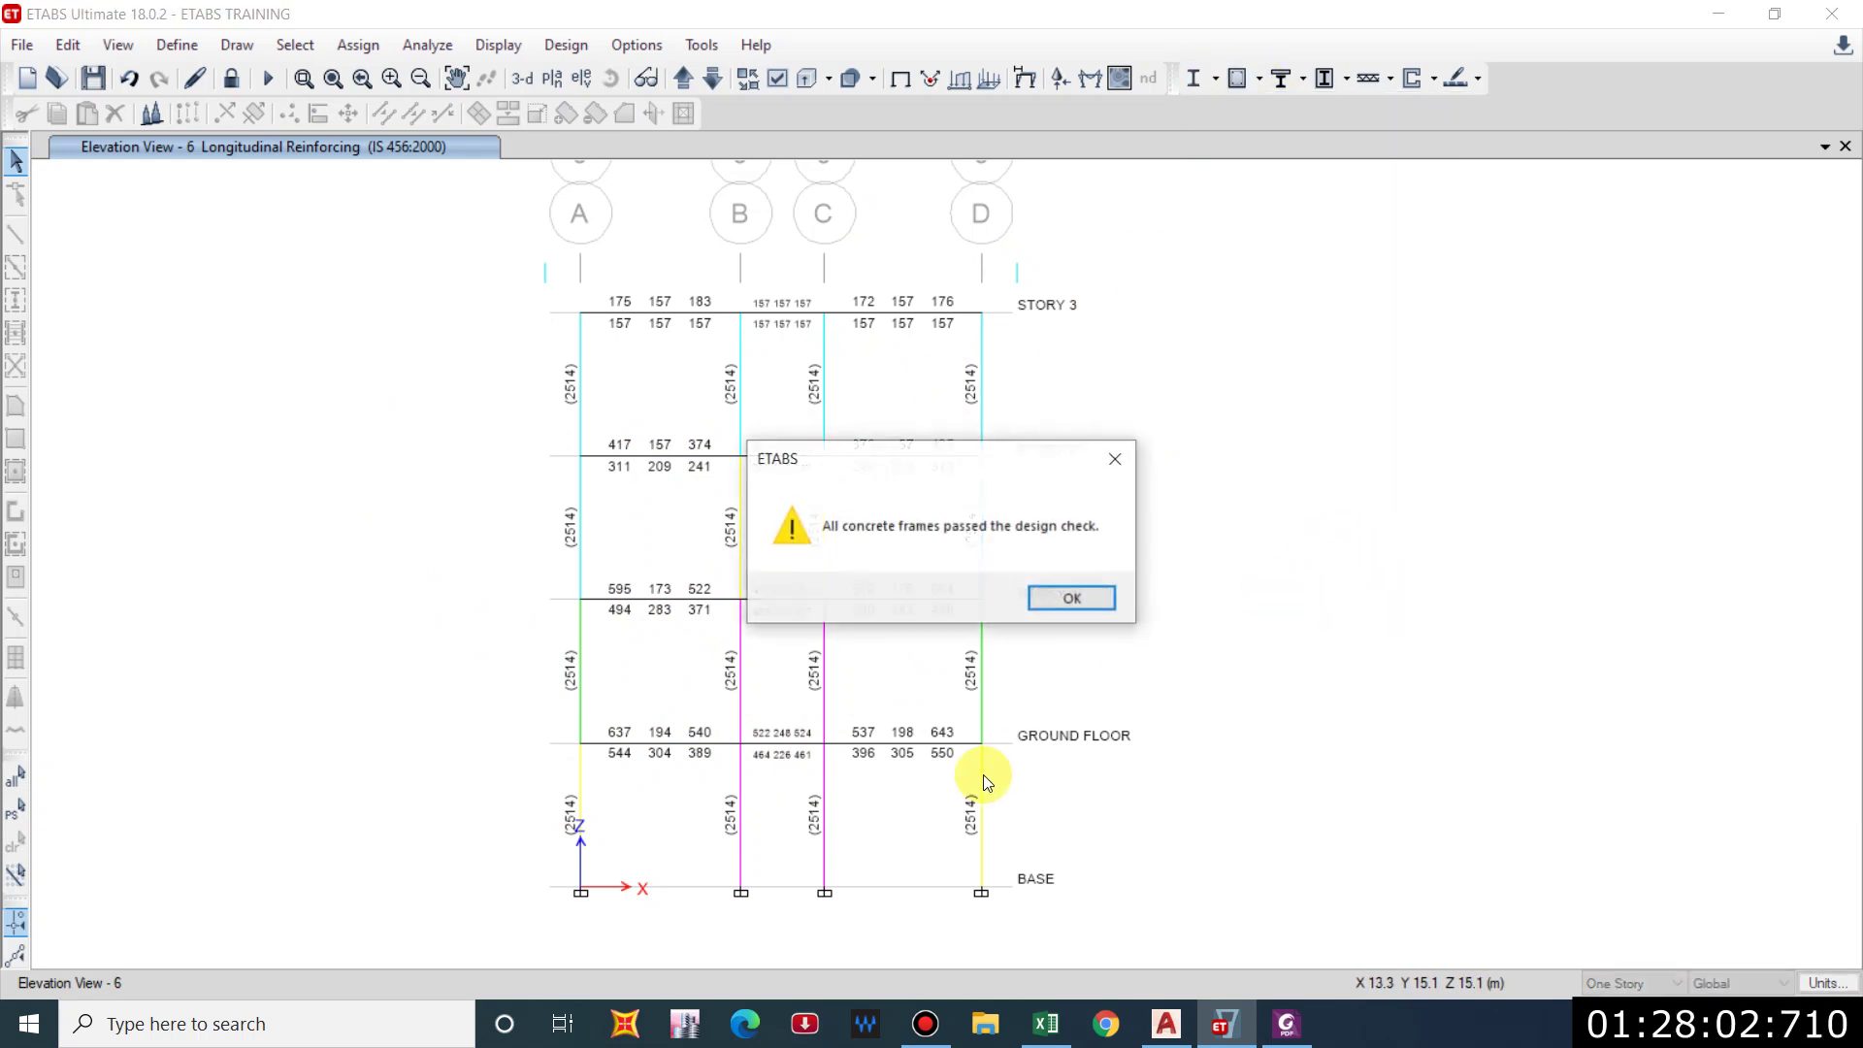
{"action": "left_click", "coordinate": [1089, 607]}
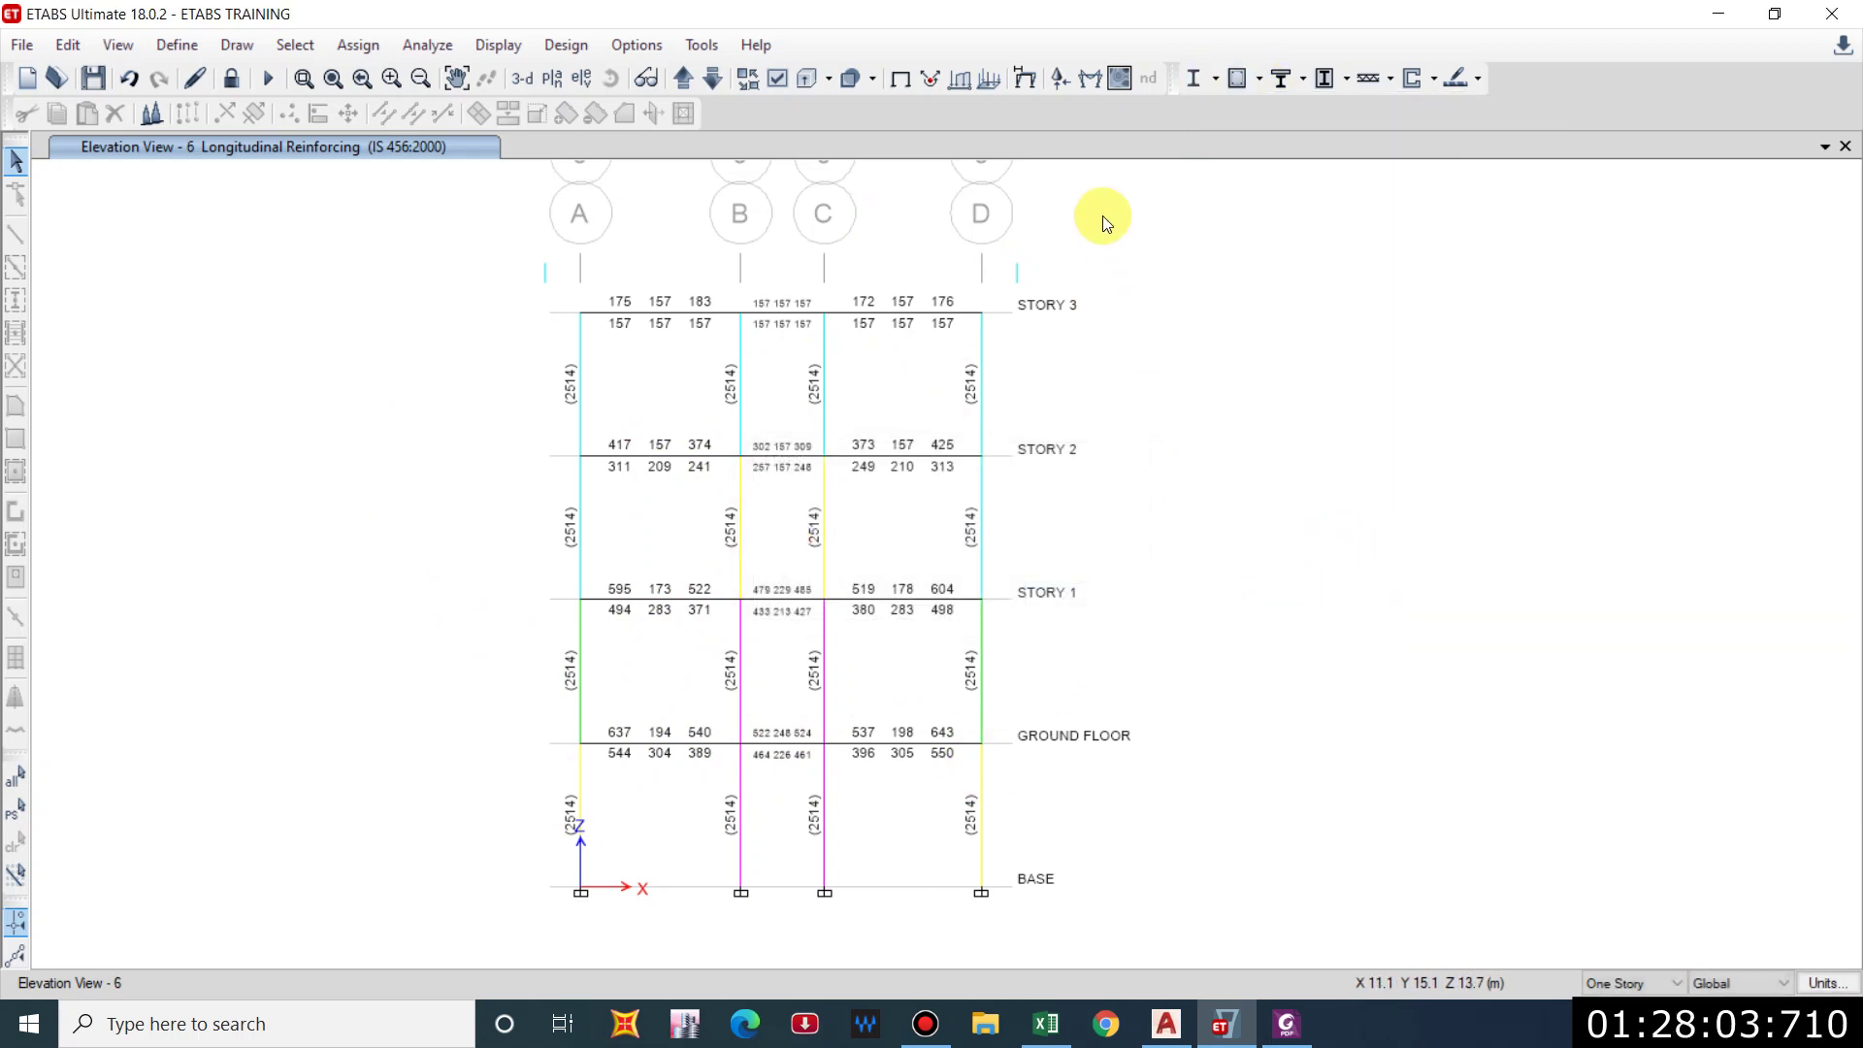
Switch to the 3-D view and display the concrete design output Identify All Failures.
{"action": "left_click", "coordinate": [518, 83]}
{"action": "middle_click_drag", "start_coordinate": [1012, 819], "coordinate": [1174, 790], "text": "shift"}
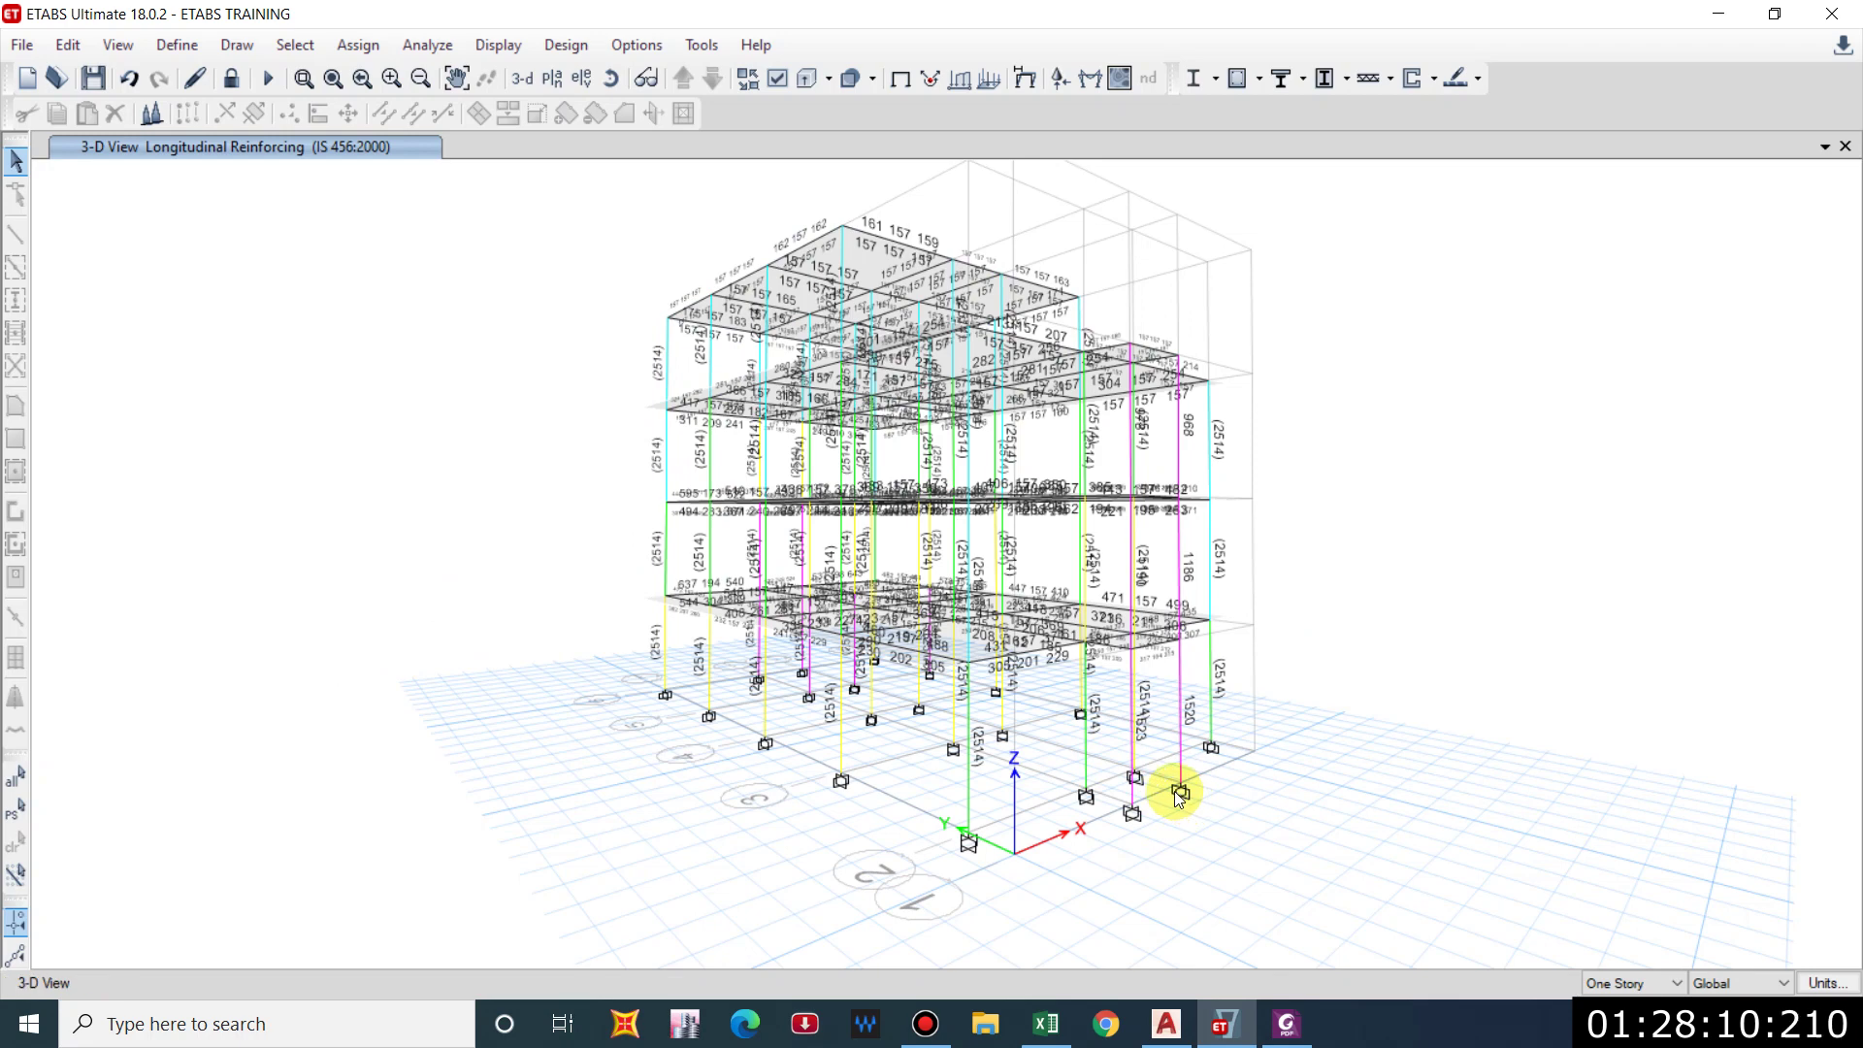
{"action": "left_click", "coordinate": [1259, 79]}
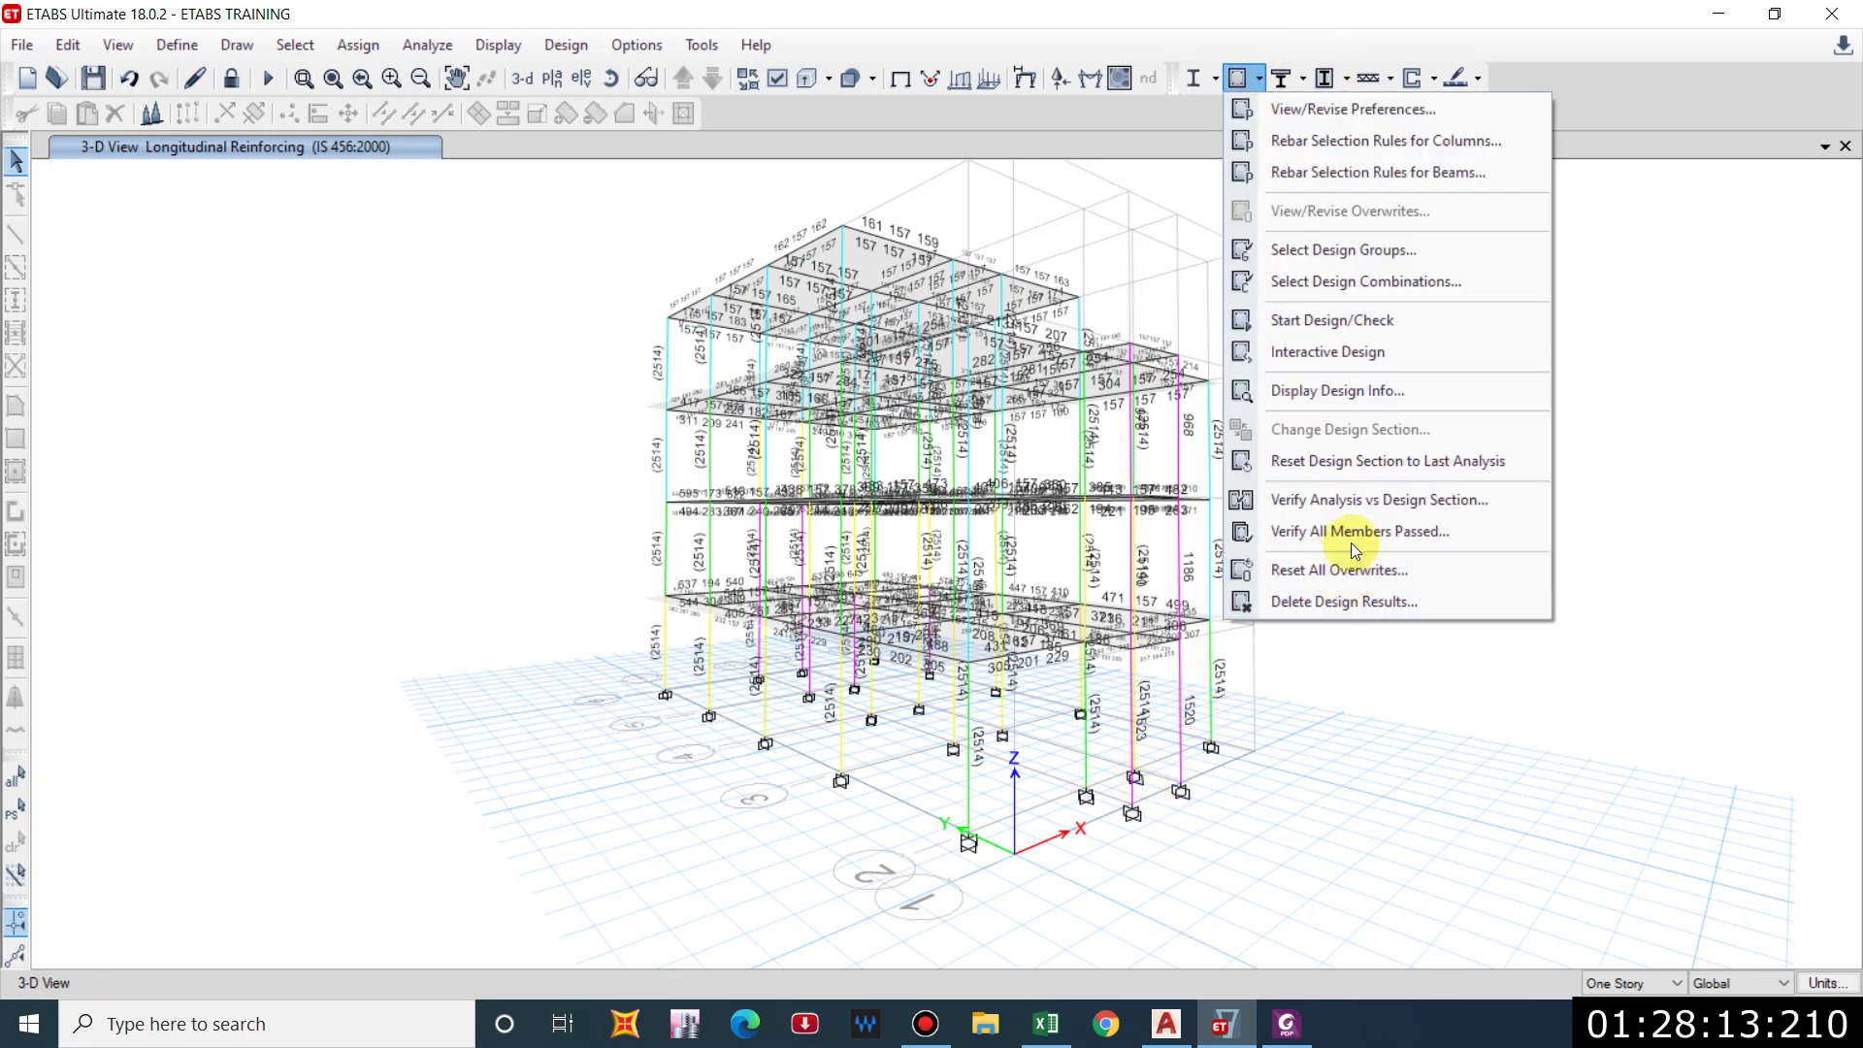
{"action": "left_click", "coordinate": [1317, 391]}
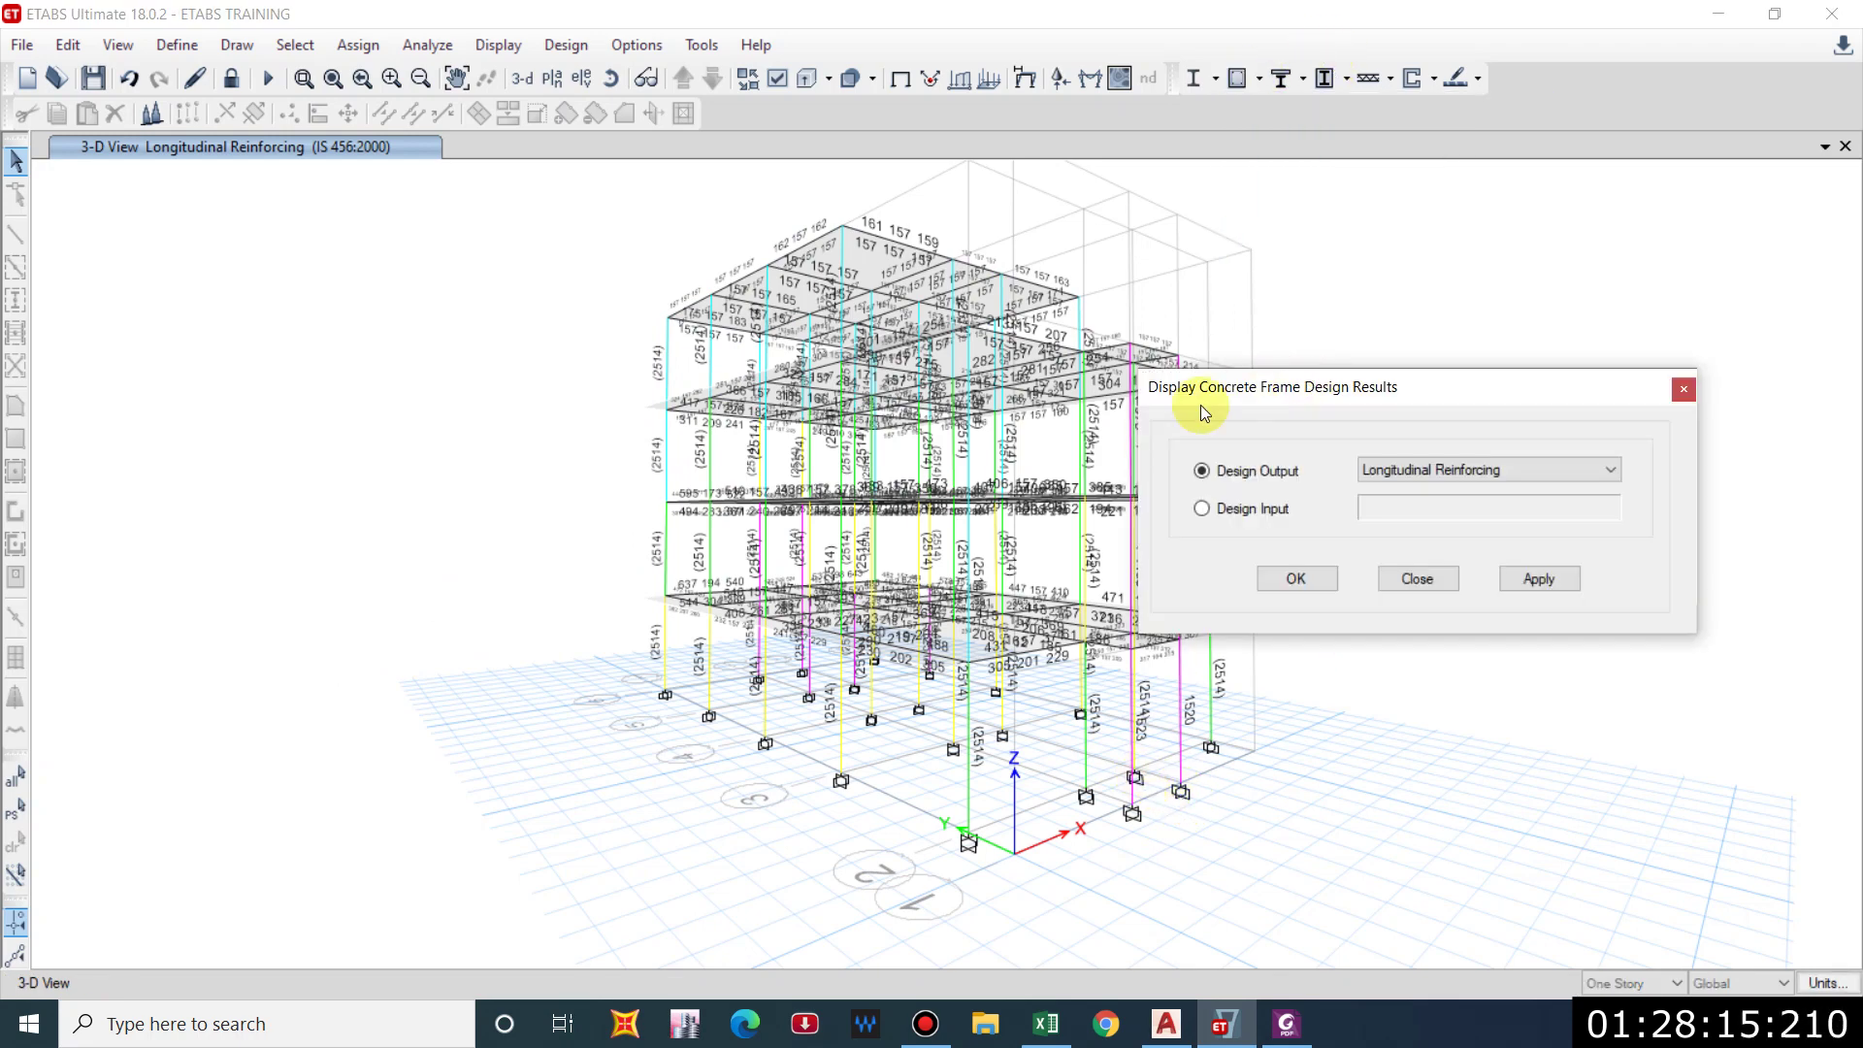
{"action": "left_click_drag", "start_coordinate": [1452, 388], "coordinate": [1629, 363]}
{"action": "left_click", "coordinate": [1644, 443]}
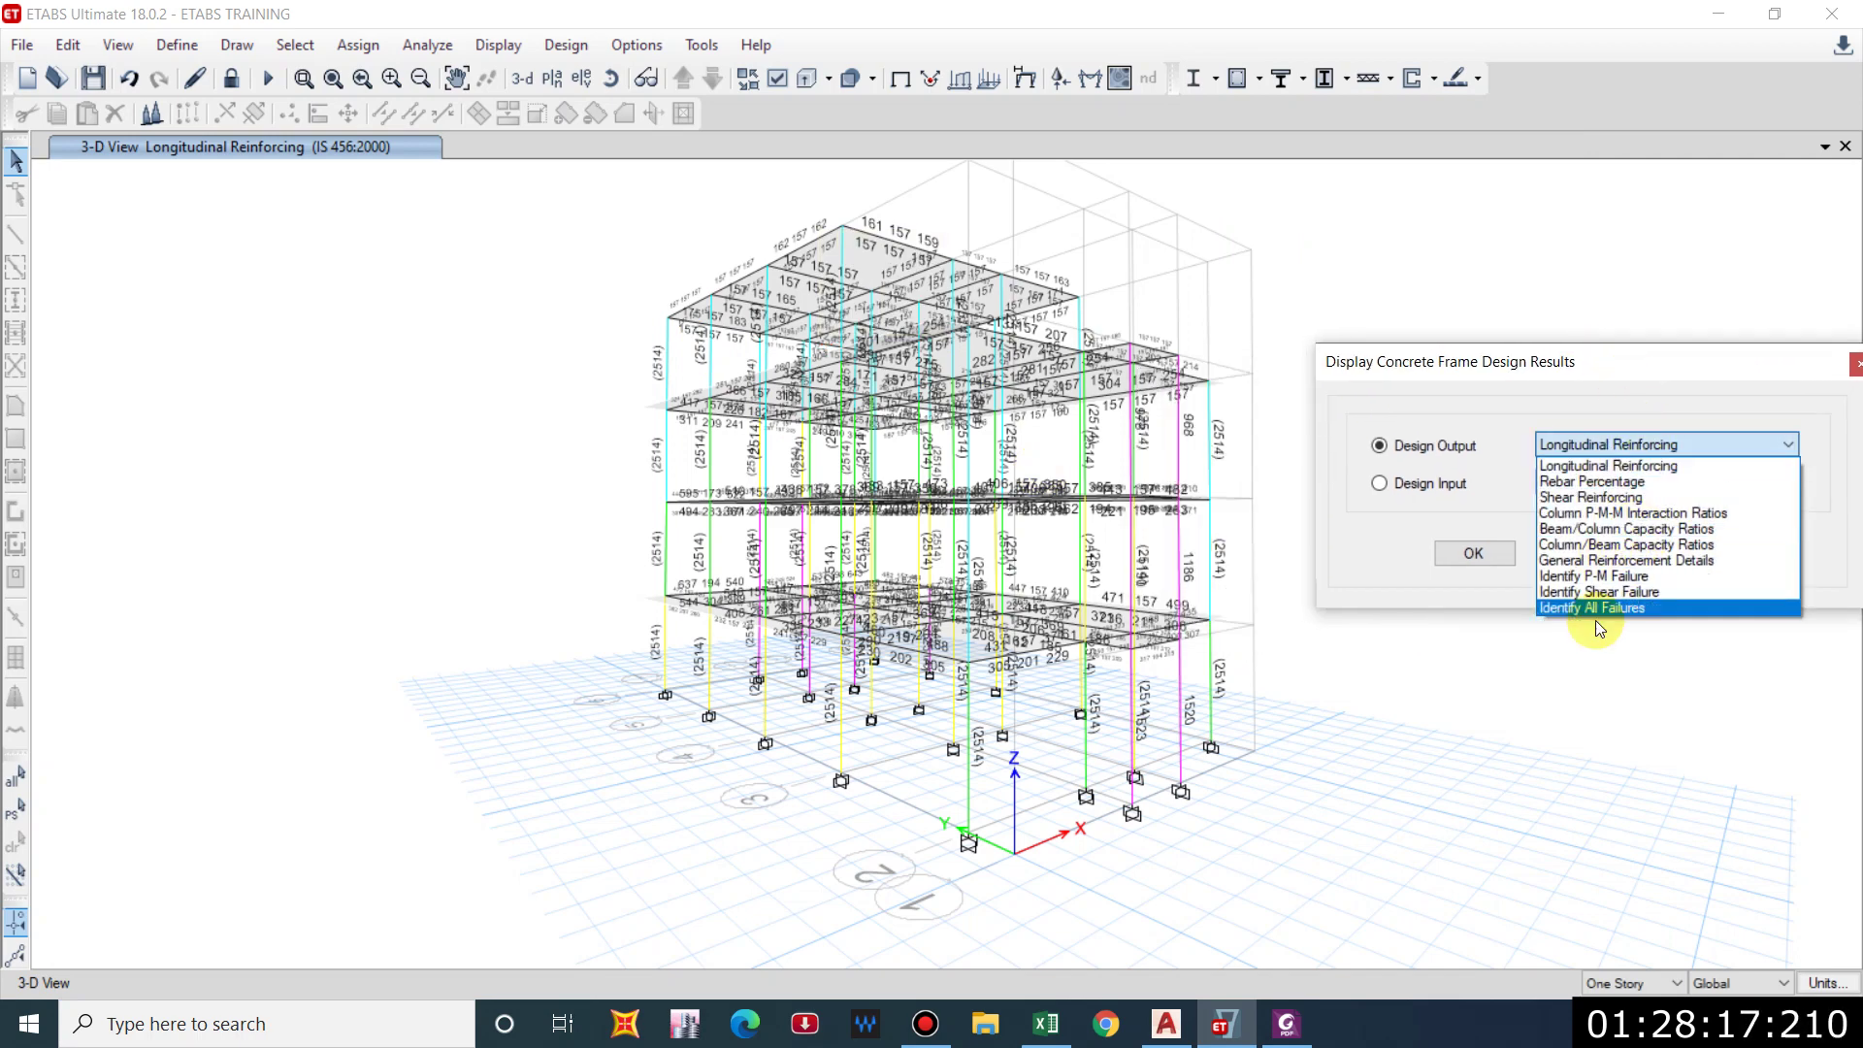
{"action": "left_click", "coordinate": [1606, 604]}
{"action": "left_click", "coordinate": [1733, 550]}
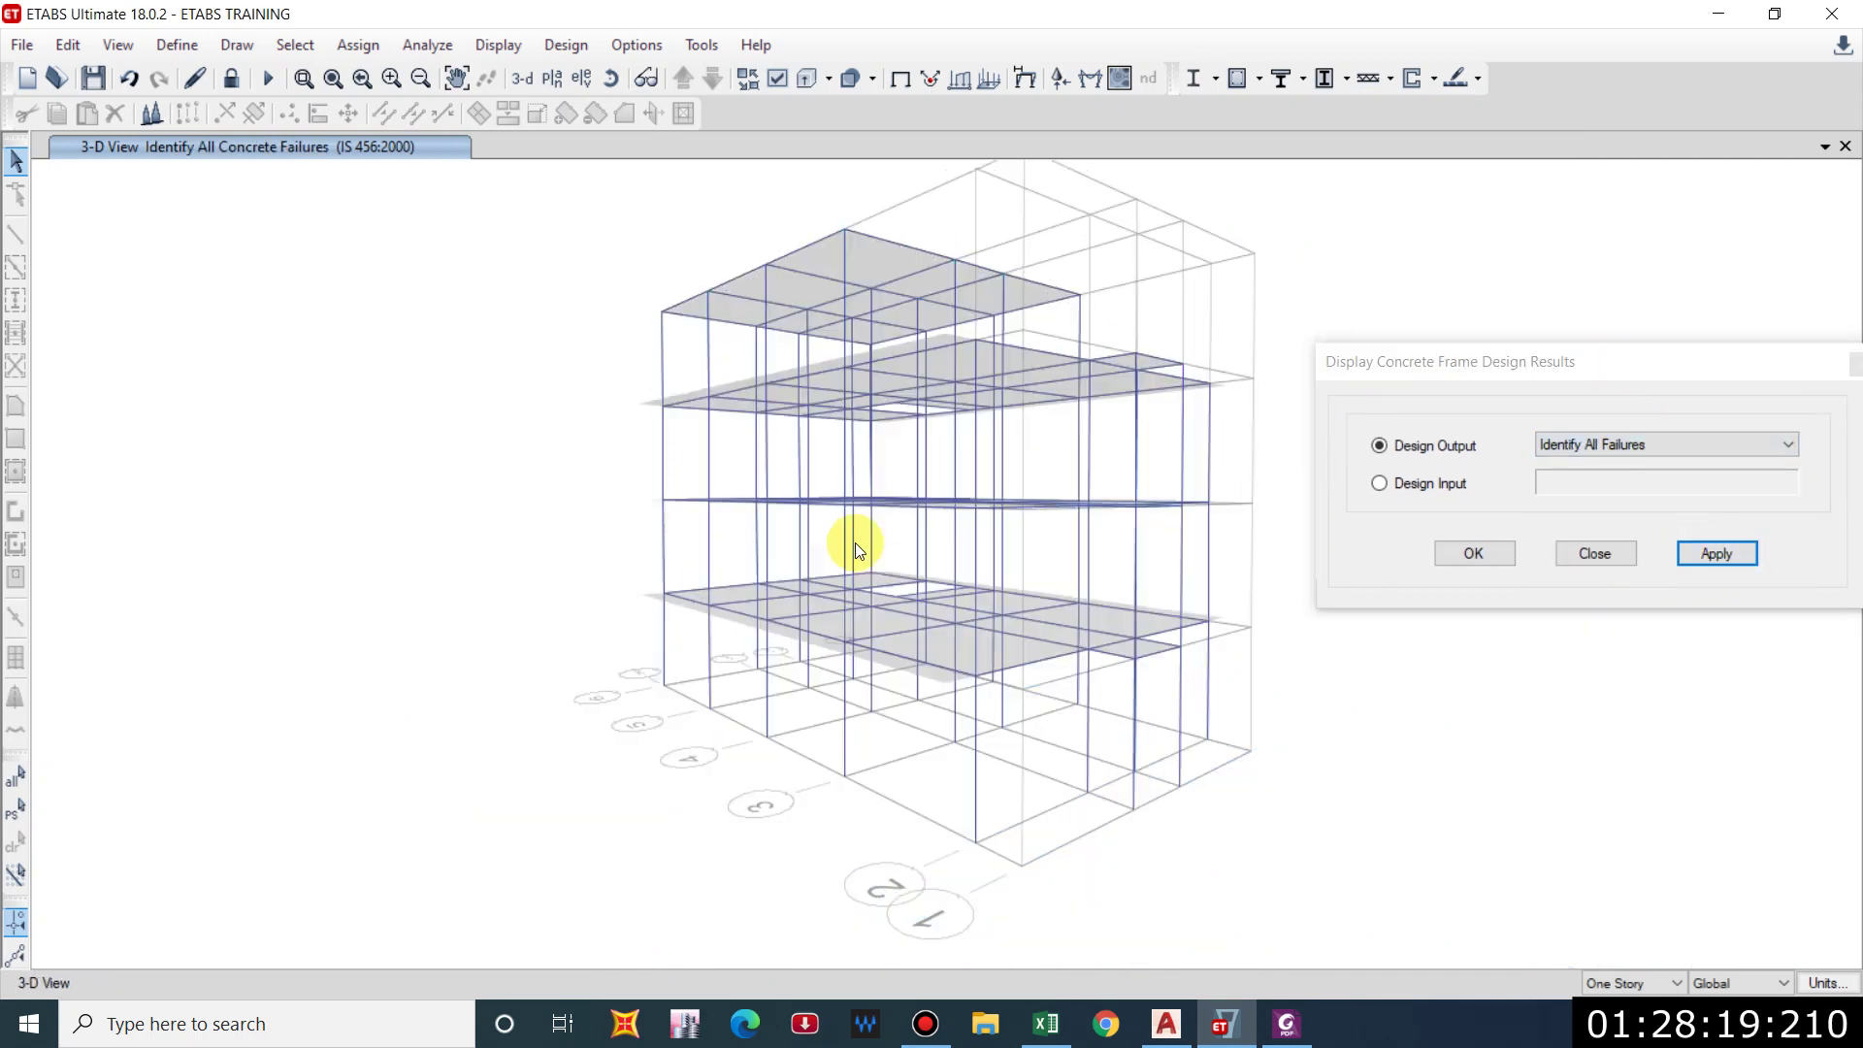
Display the Column/Beam Capacity Ratios on the 3-D model and close the design results display settings.
{"action": "left_click", "coordinate": [1587, 444]}
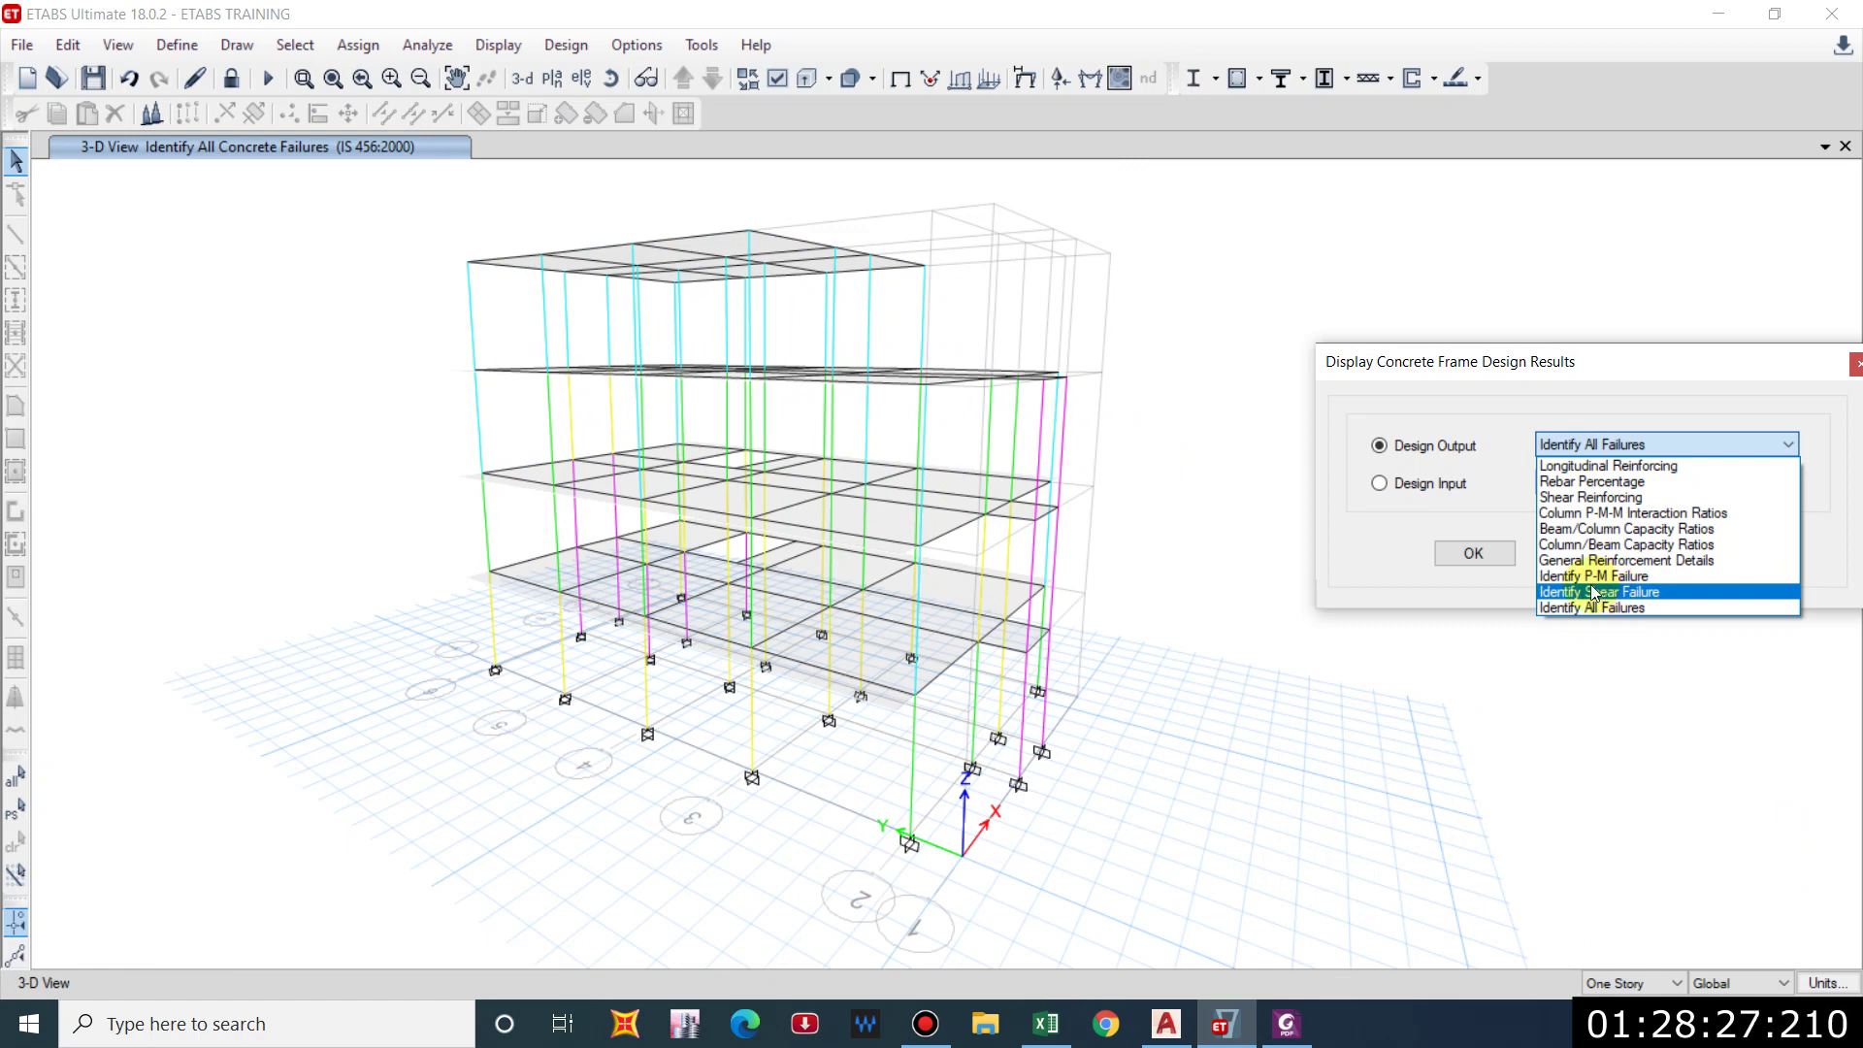
{"action": "left_click", "coordinate": [1622, 544]}
{"action": "left_click", "coordinate": [1704, 555]}
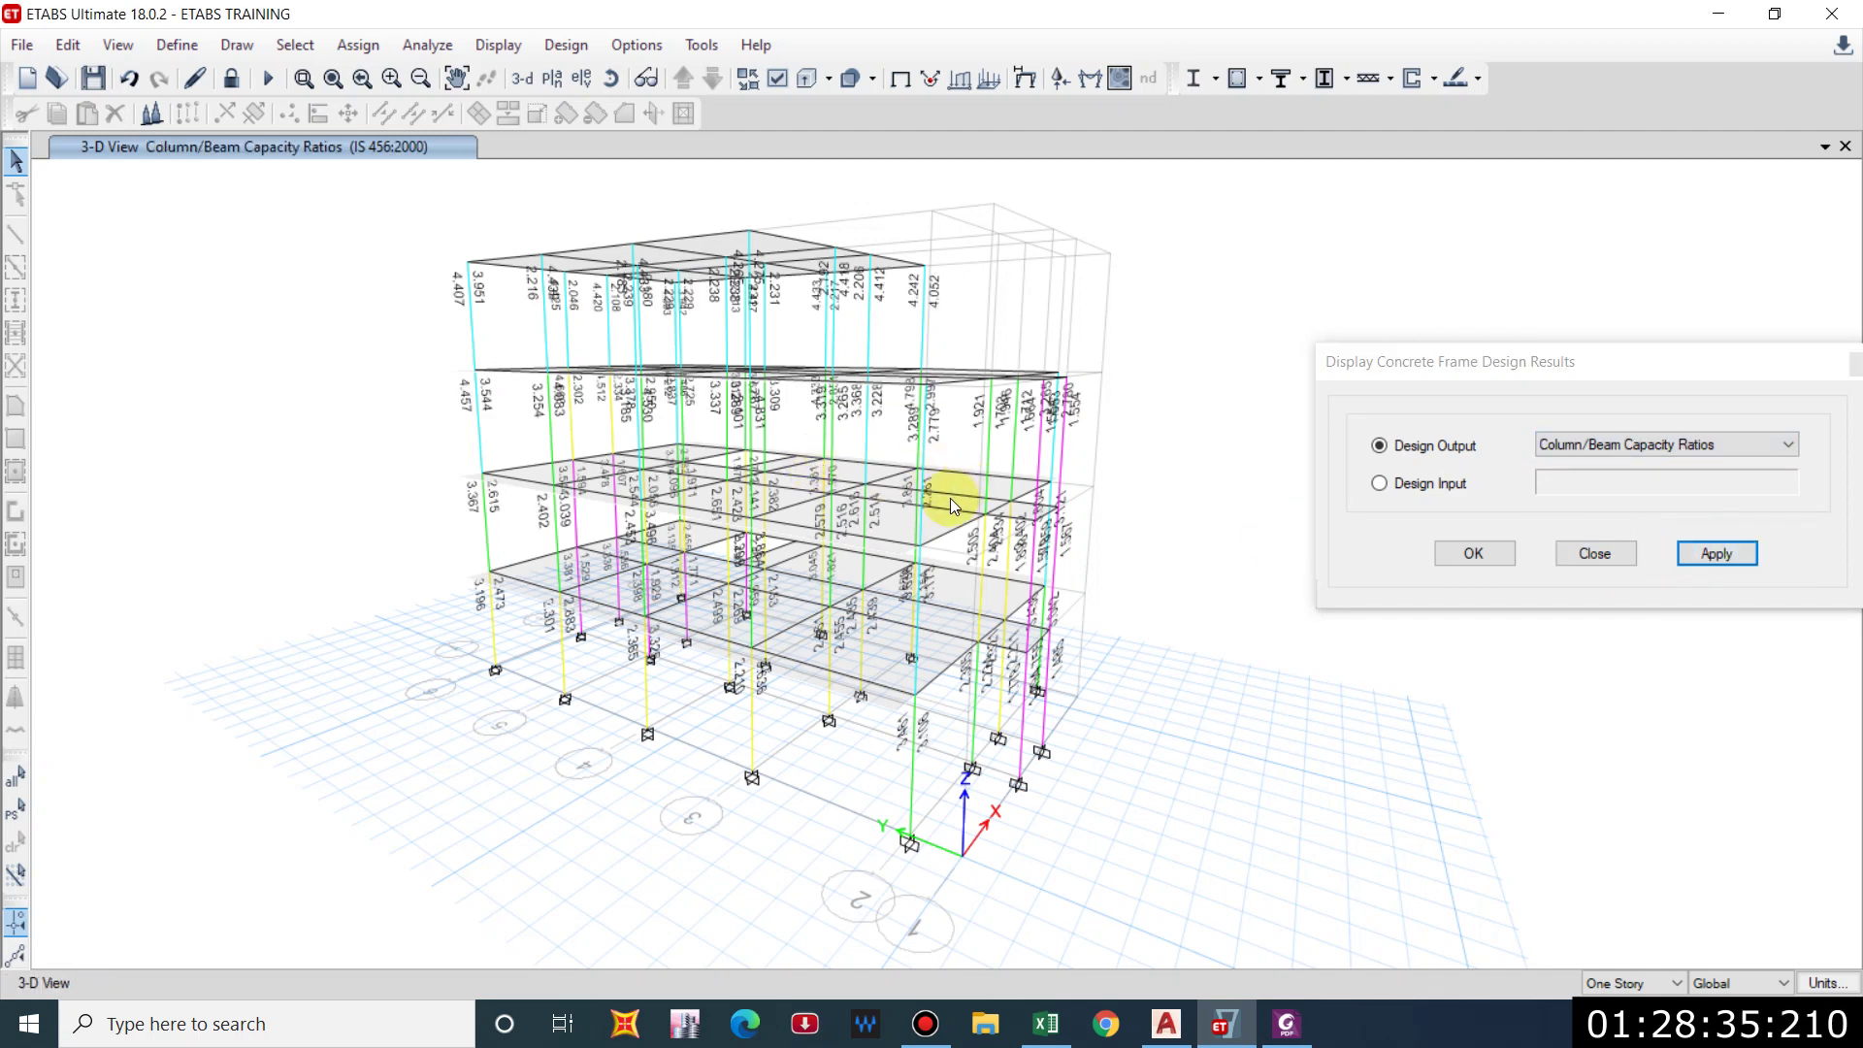
{"action": "left_click_drag", "start_coordinate": [1836, 376], "coordinate": [1731, 384]}
{"action": "left_click", "coordinate": [1755, 372]}
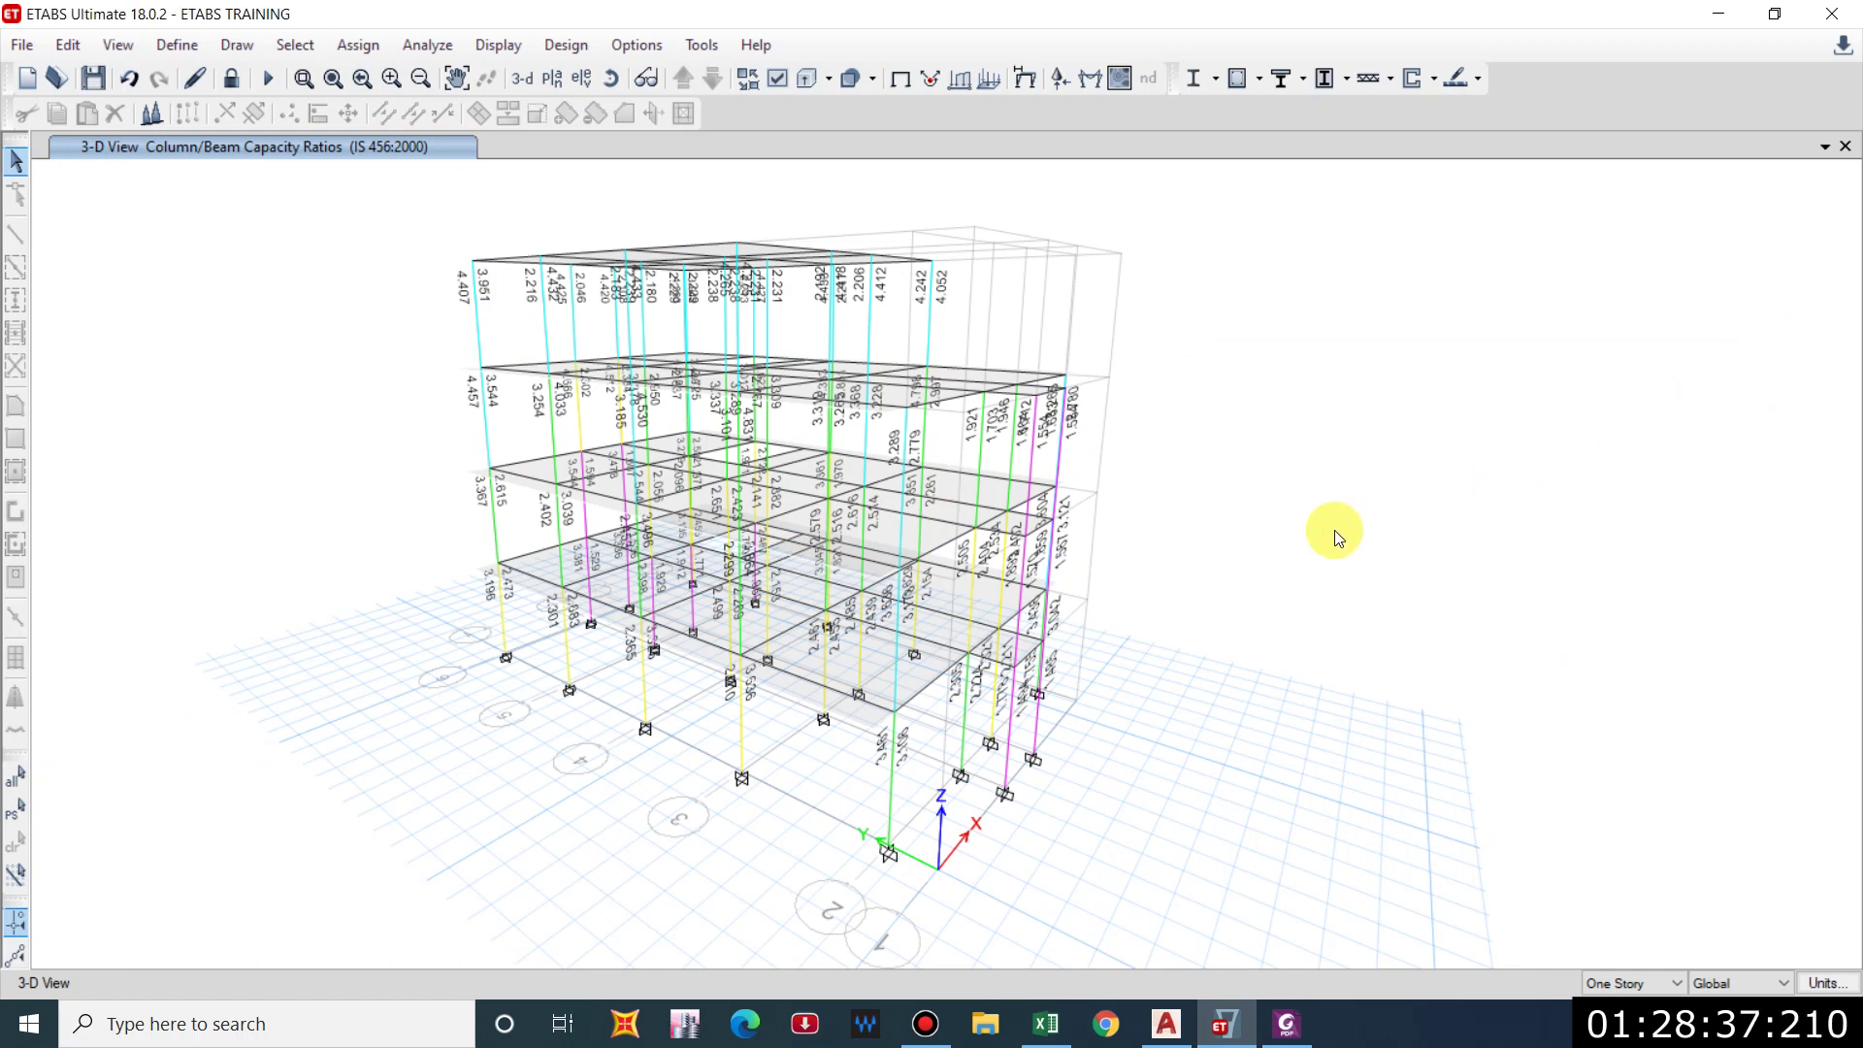
Unlock the model again, accepting deletion of the analysis results, and bring up the frame section definitions.
{"action": "left_click", "coordinate": [231, 79]}
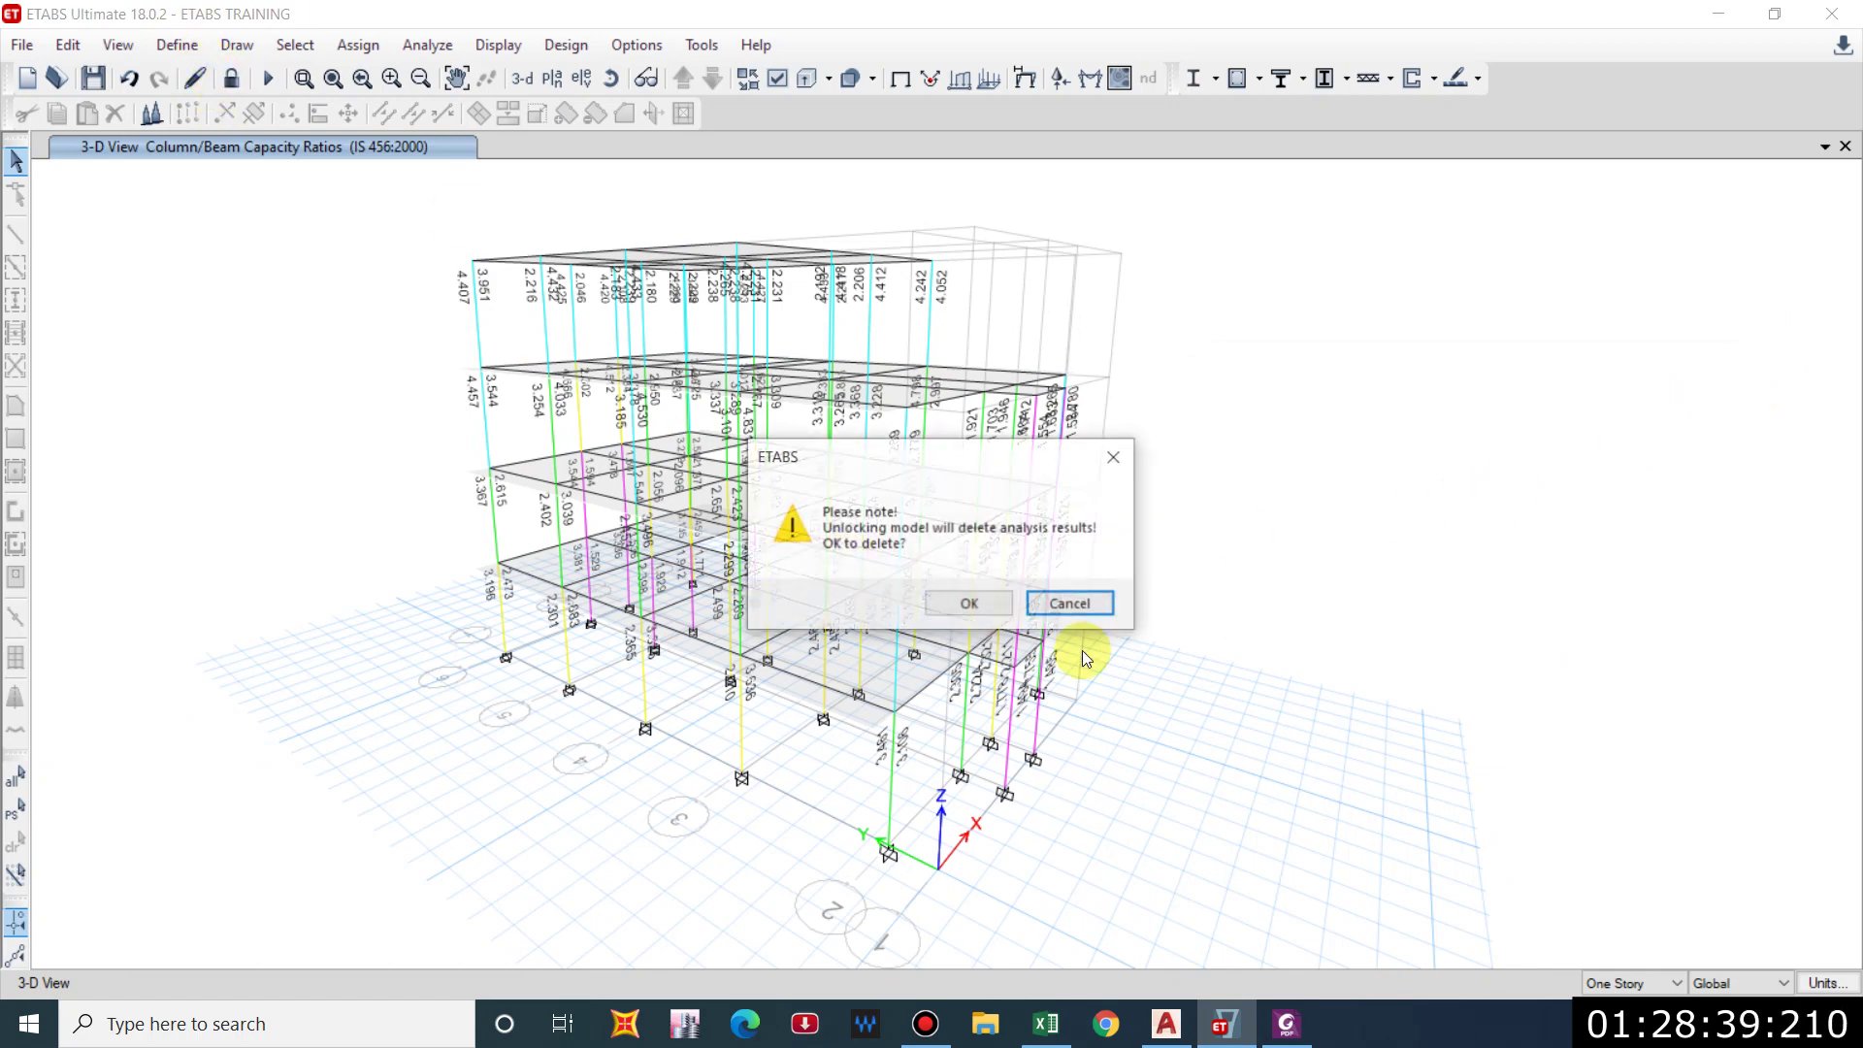
{"action": "left_click", "coordinate": [983, 615]}
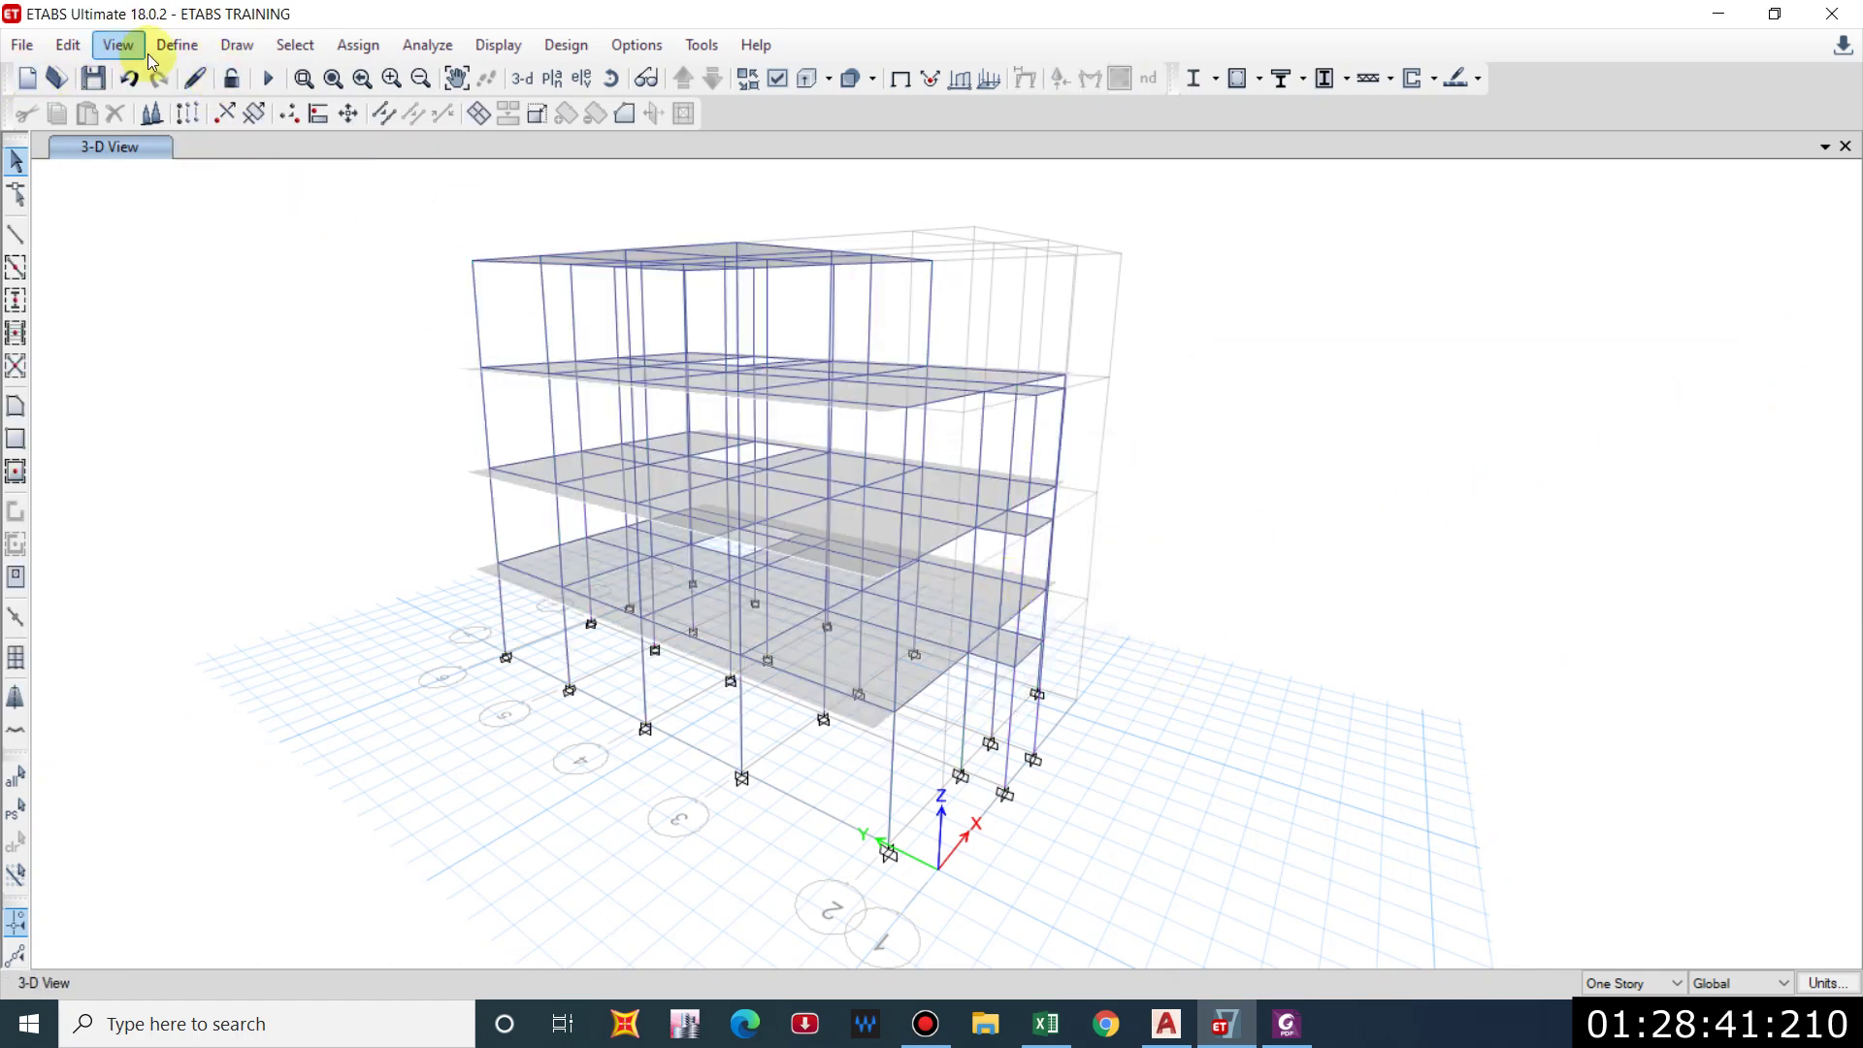
{"action": "left_click", "coordinate": [177, 45]}
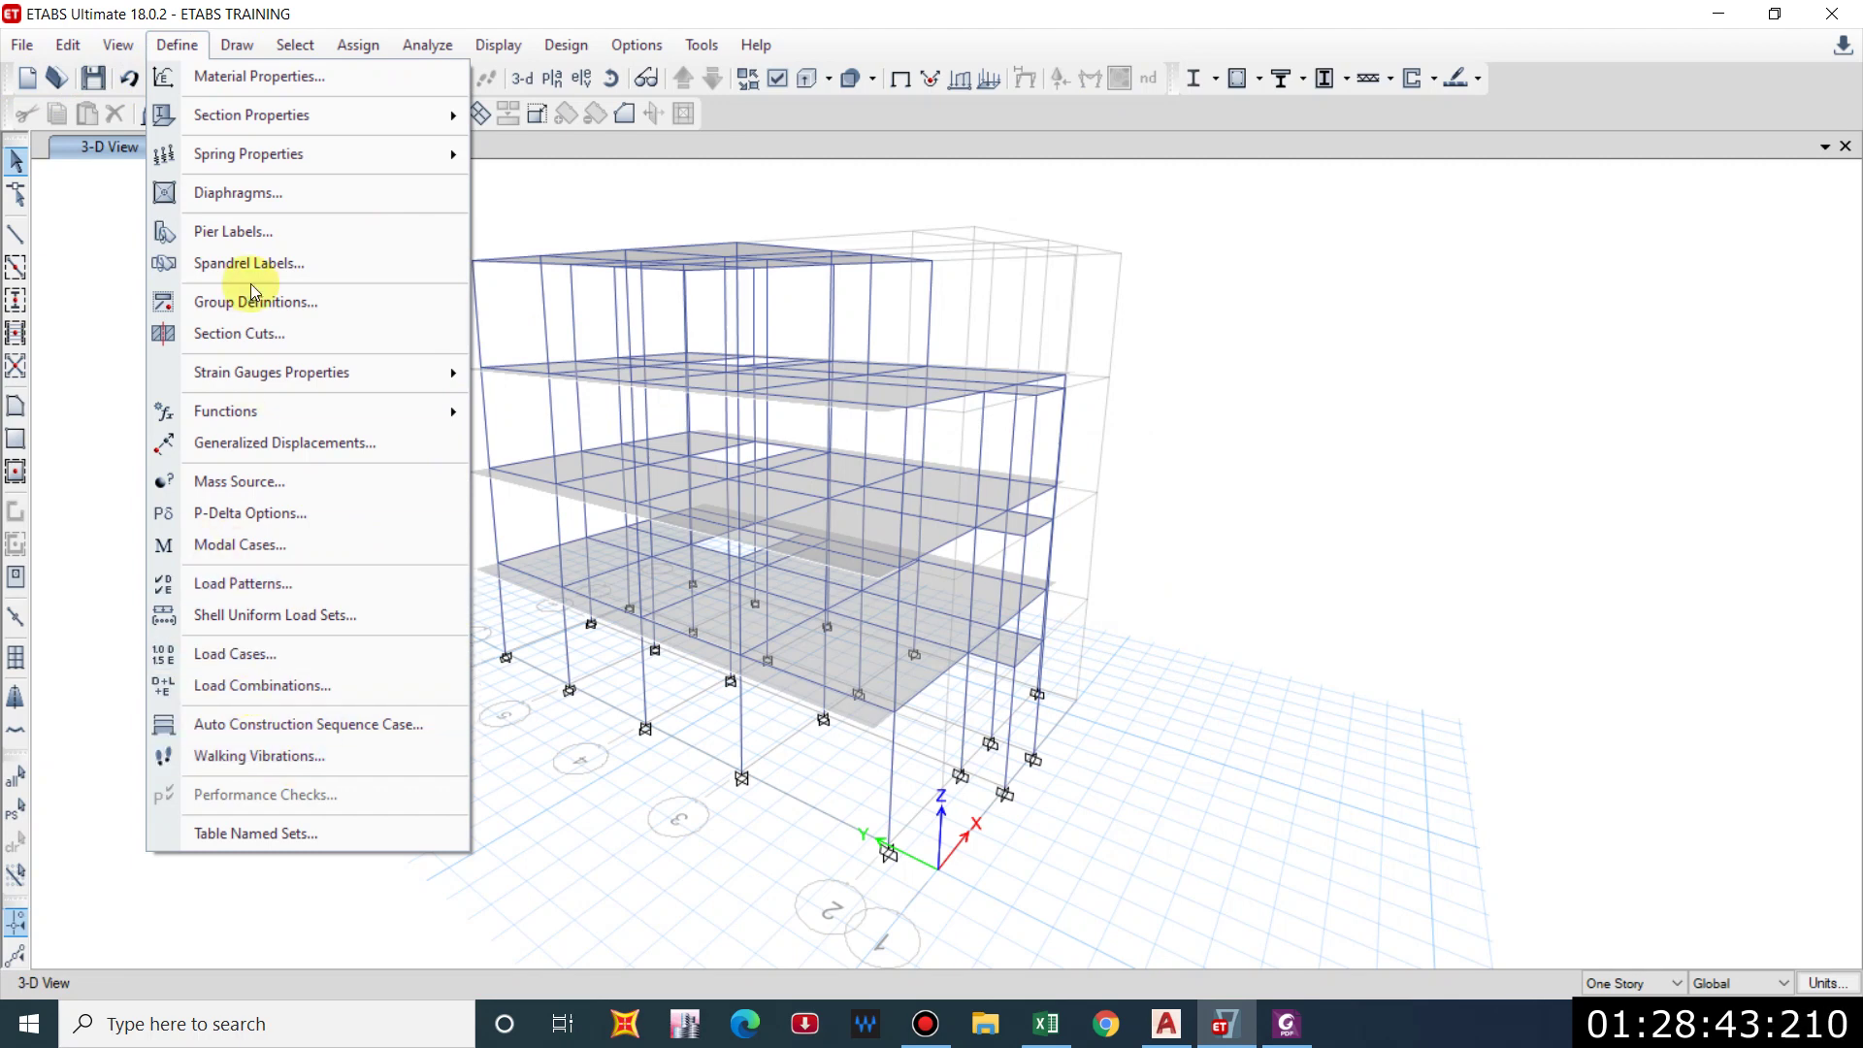
{"action": "mouse_move", "coordinate": [427, 115]}
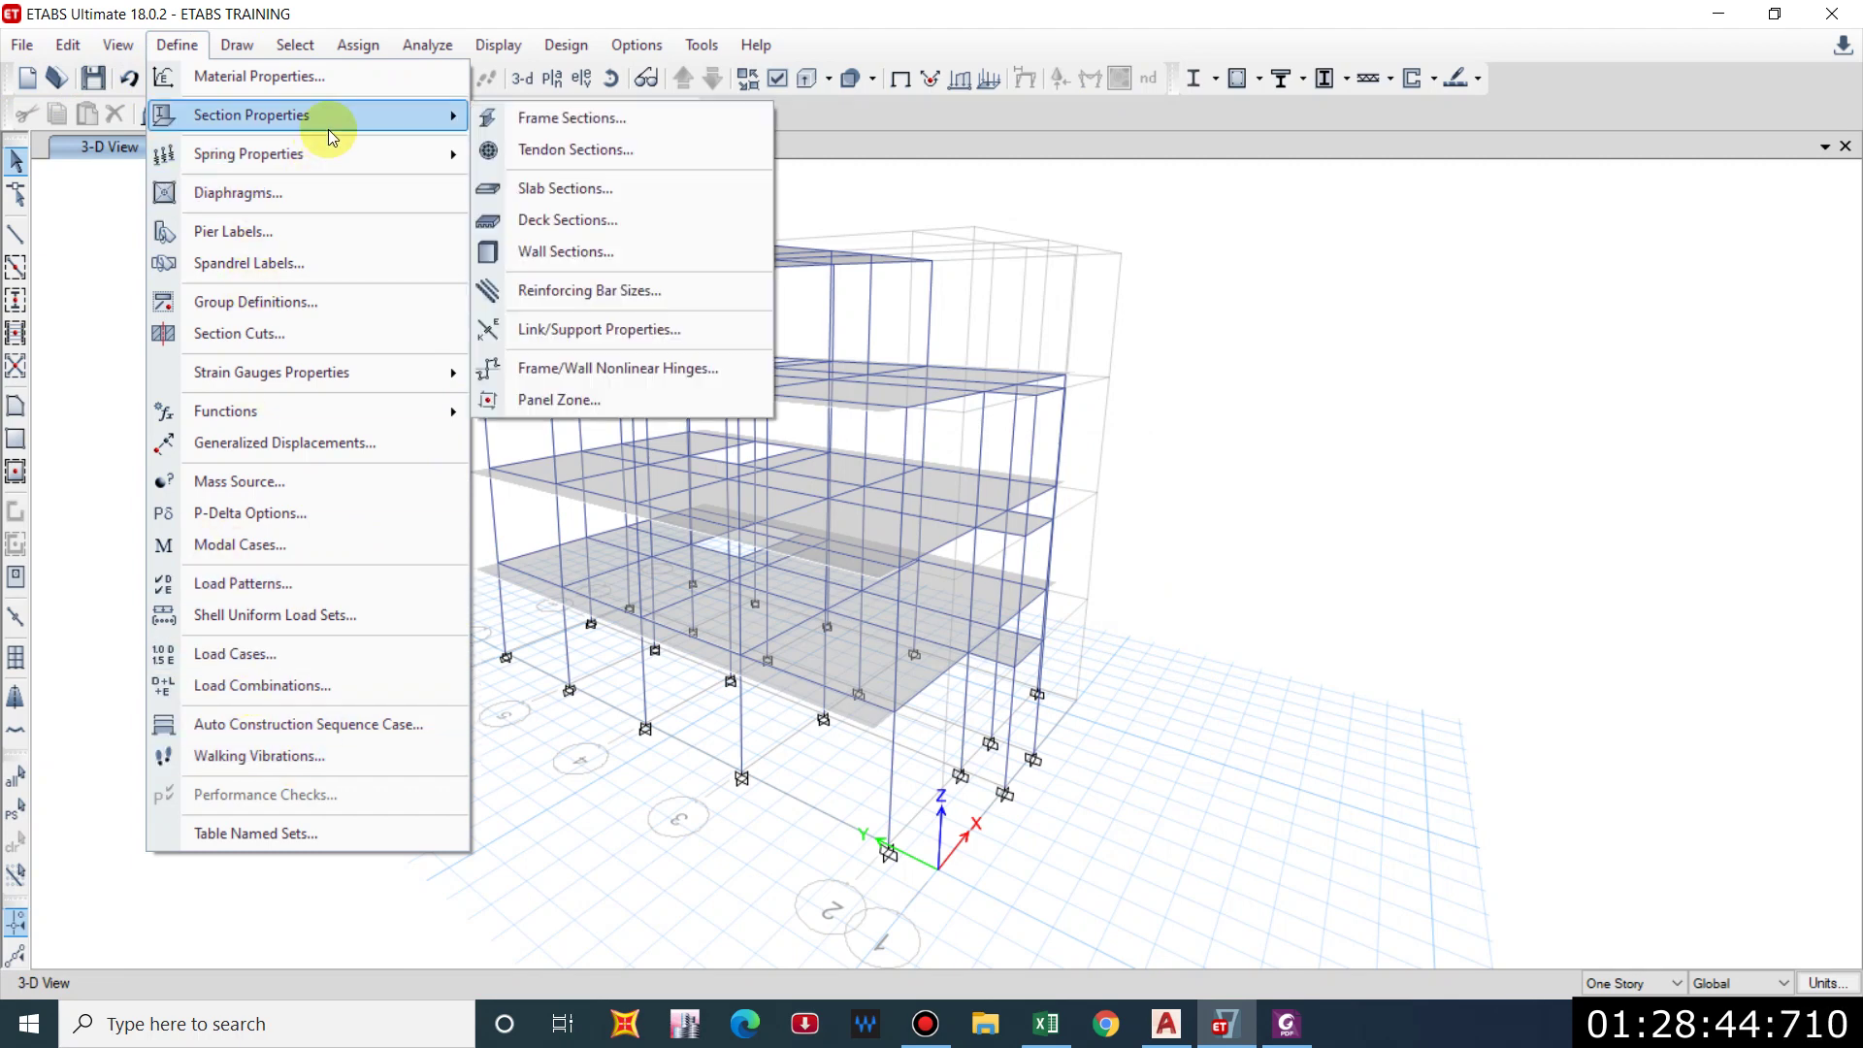
{"action": "left_click", "coordinate": [529, 117]}
Set the longitudinal bar size of the Column 300*300 section to 16 and accept the section changes.
{"action": "left_click", "coordinate": [777, 470]}
{"action": "left_click", "coordinate": [1116, 380]}
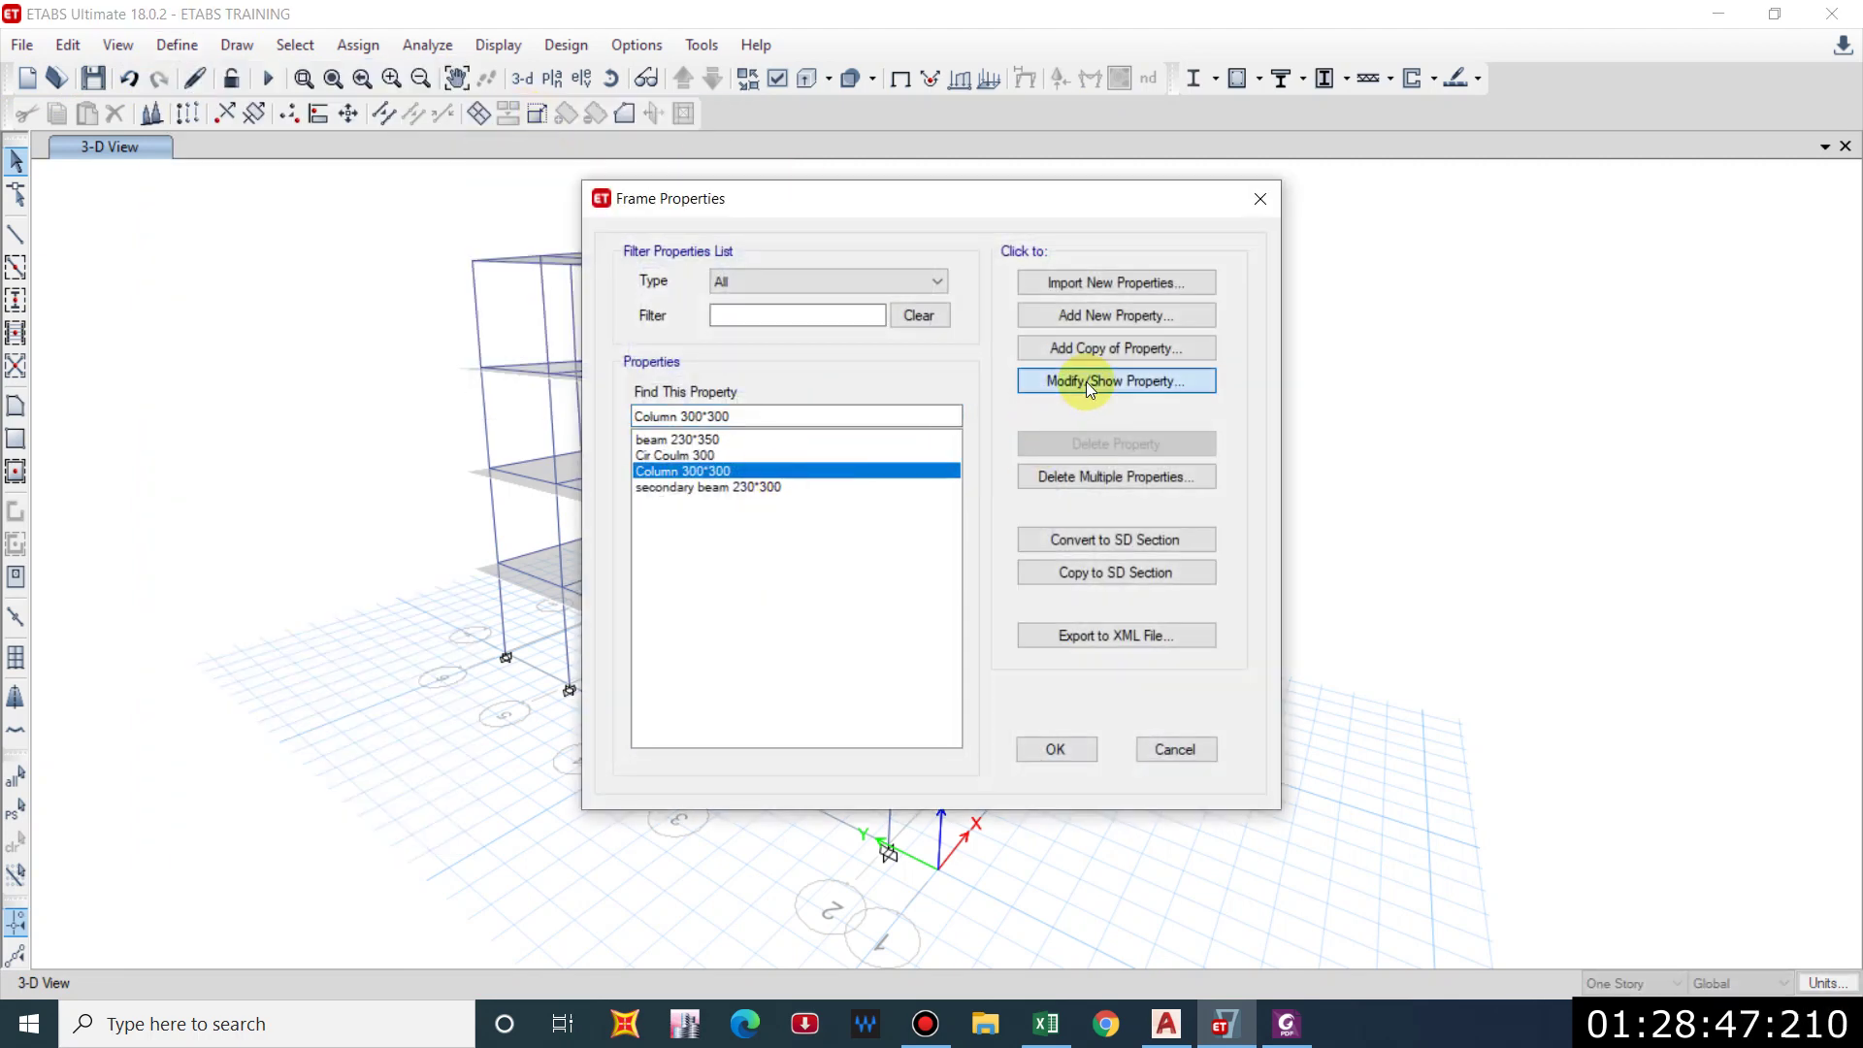
{"action": "left_click", "coordinate": [1187, 601]}
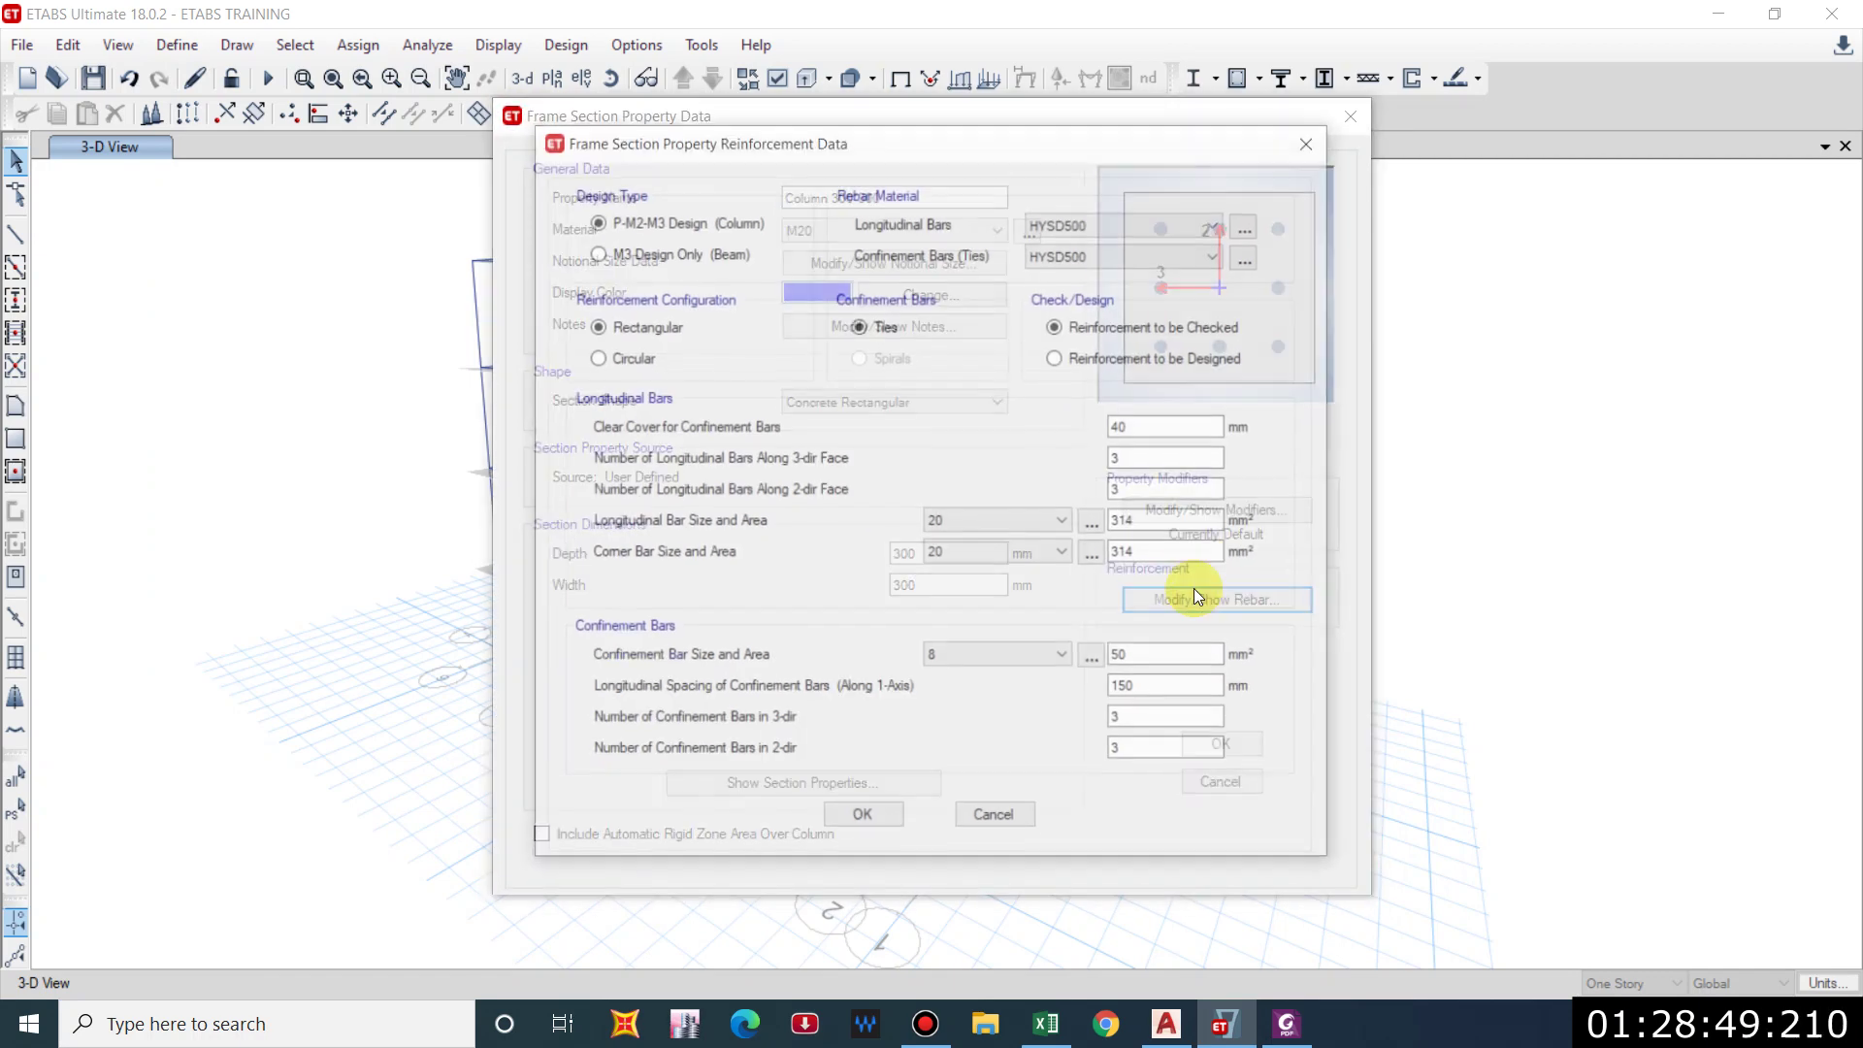
{"action": "left_click", "coordinate": [1001, 519]}
{"action": "left_click", "coordinate": [937, 638]}
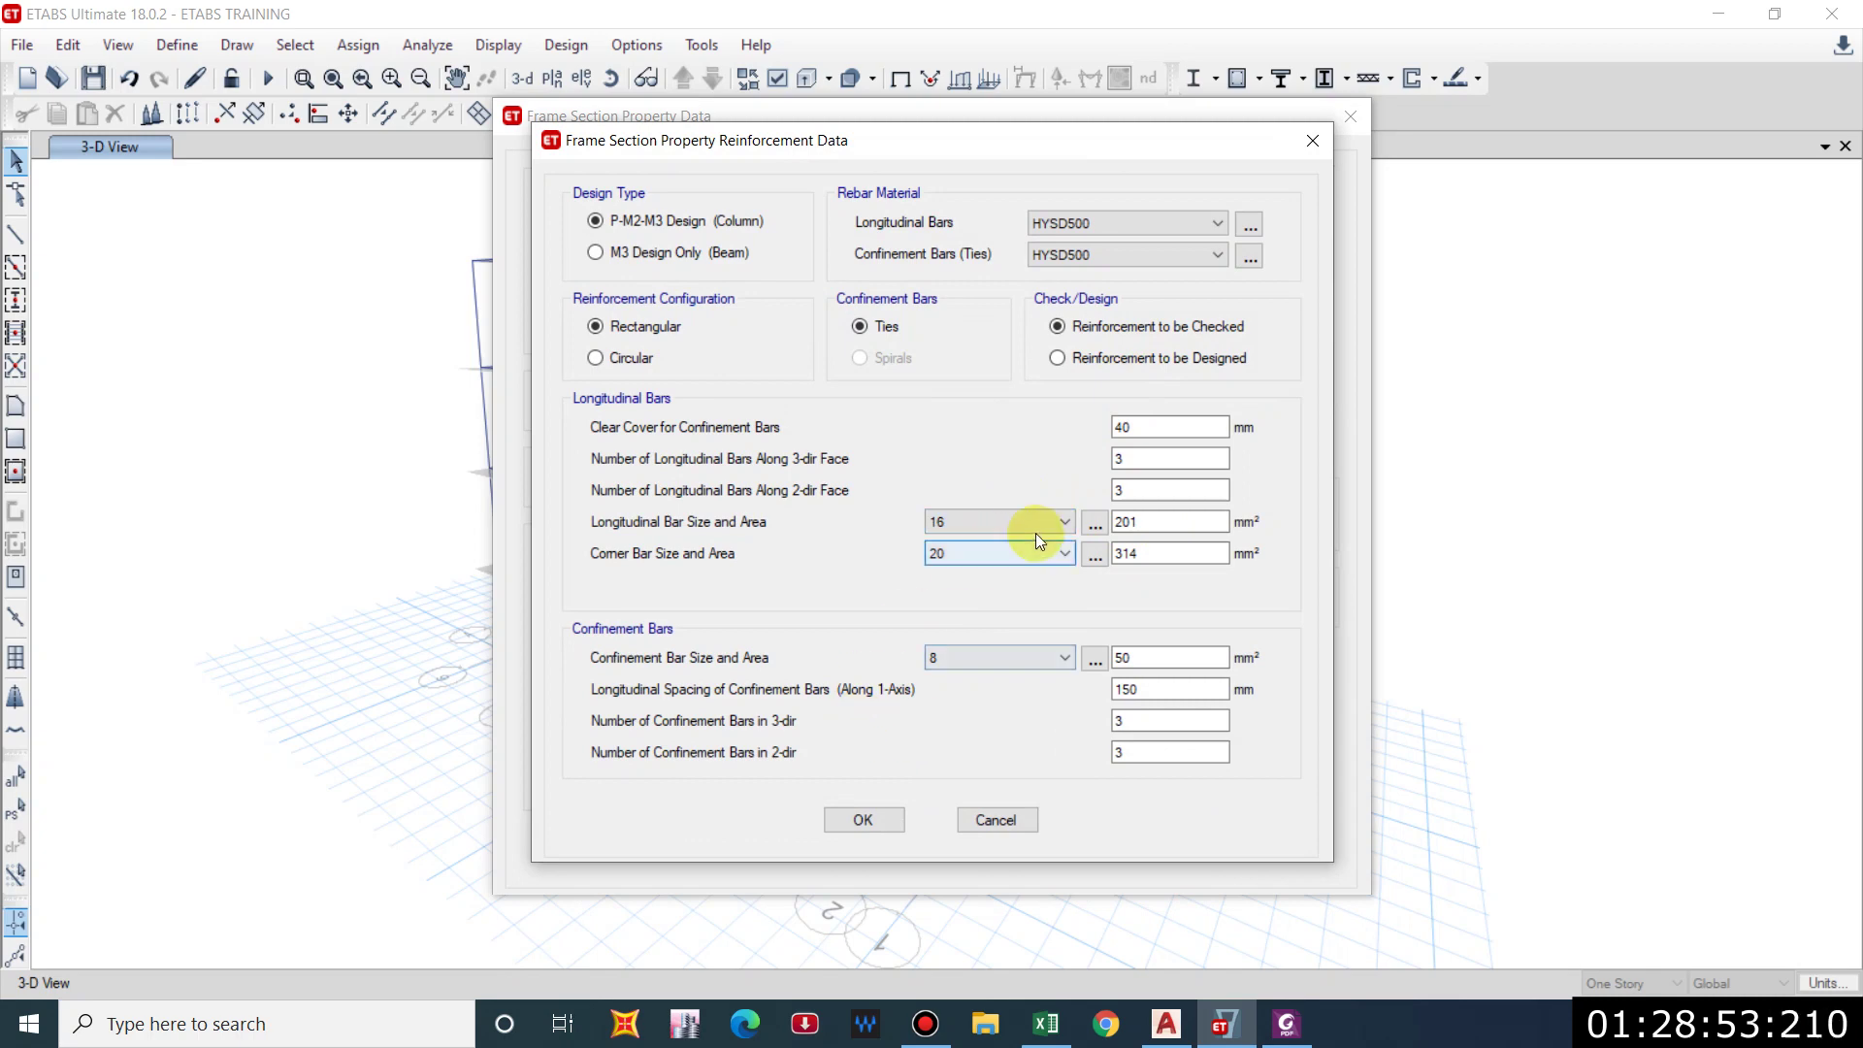
{"action": "left_click", "coordinate": [866, 819]}
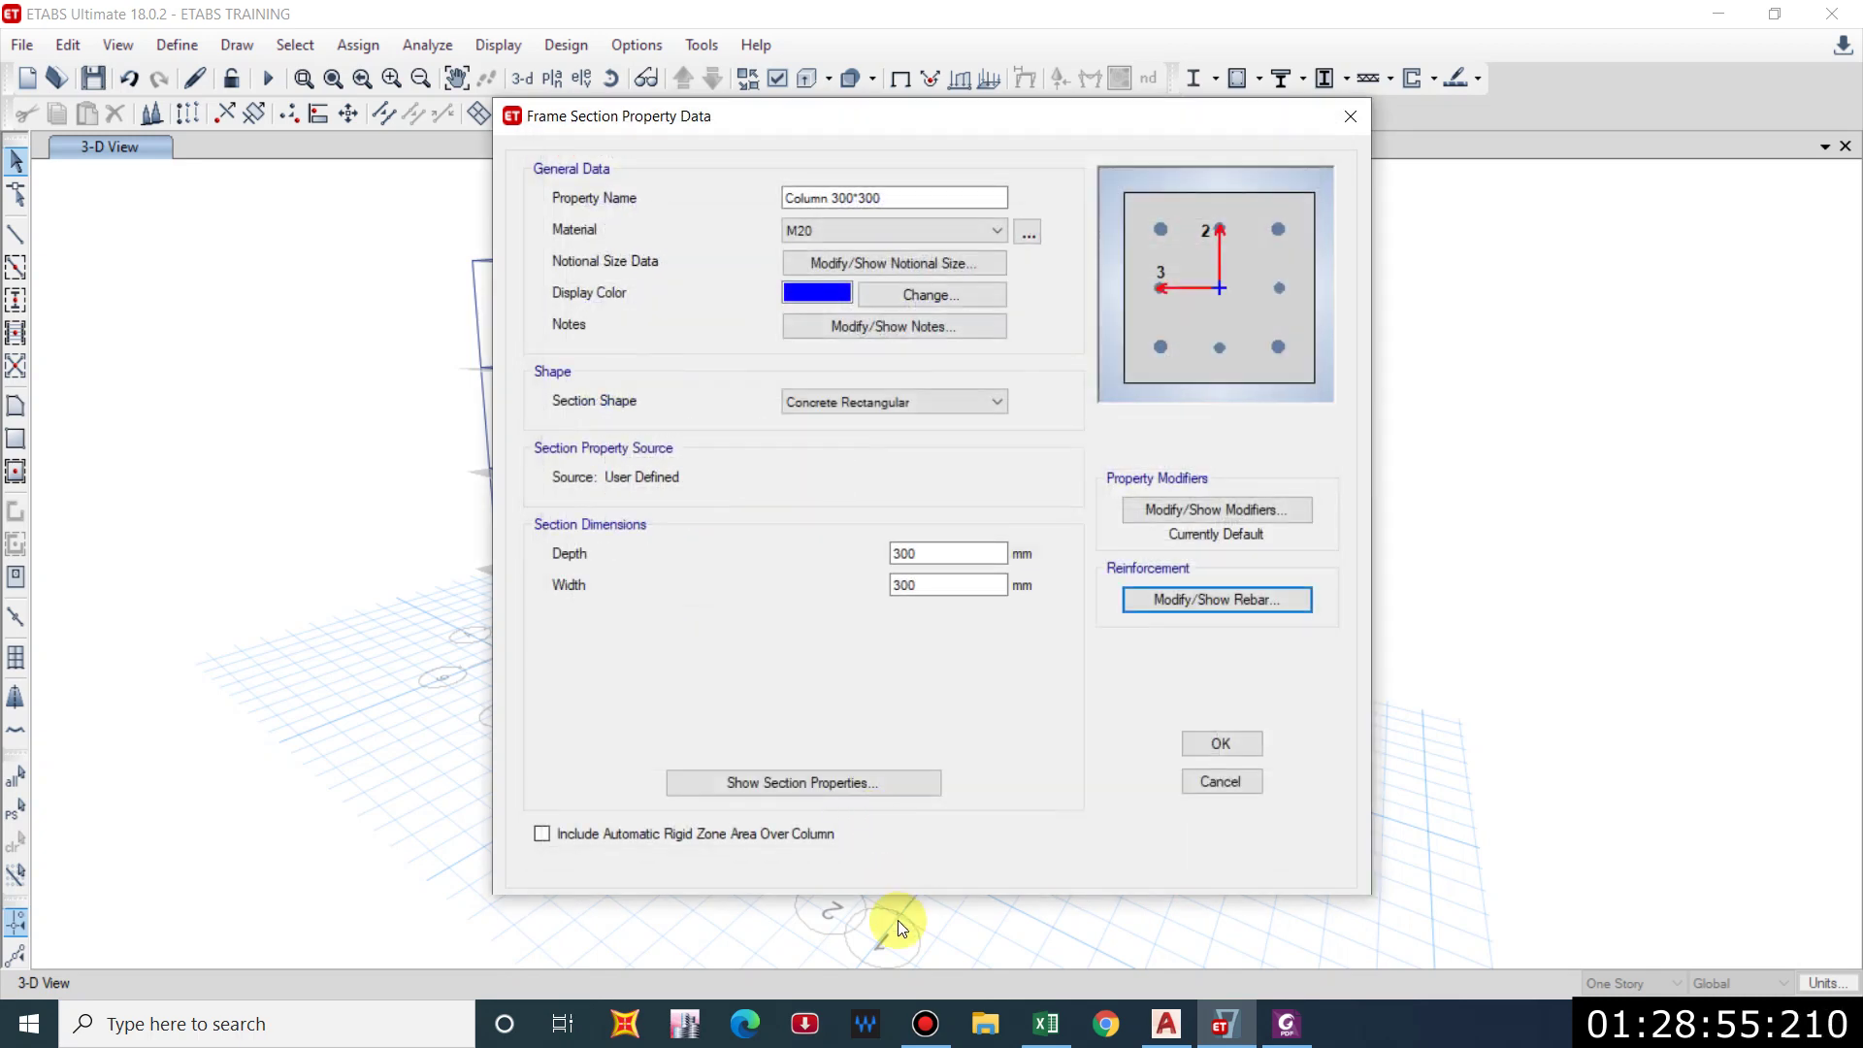
{"action": "left_click", "coordinate": [1220, 744]}
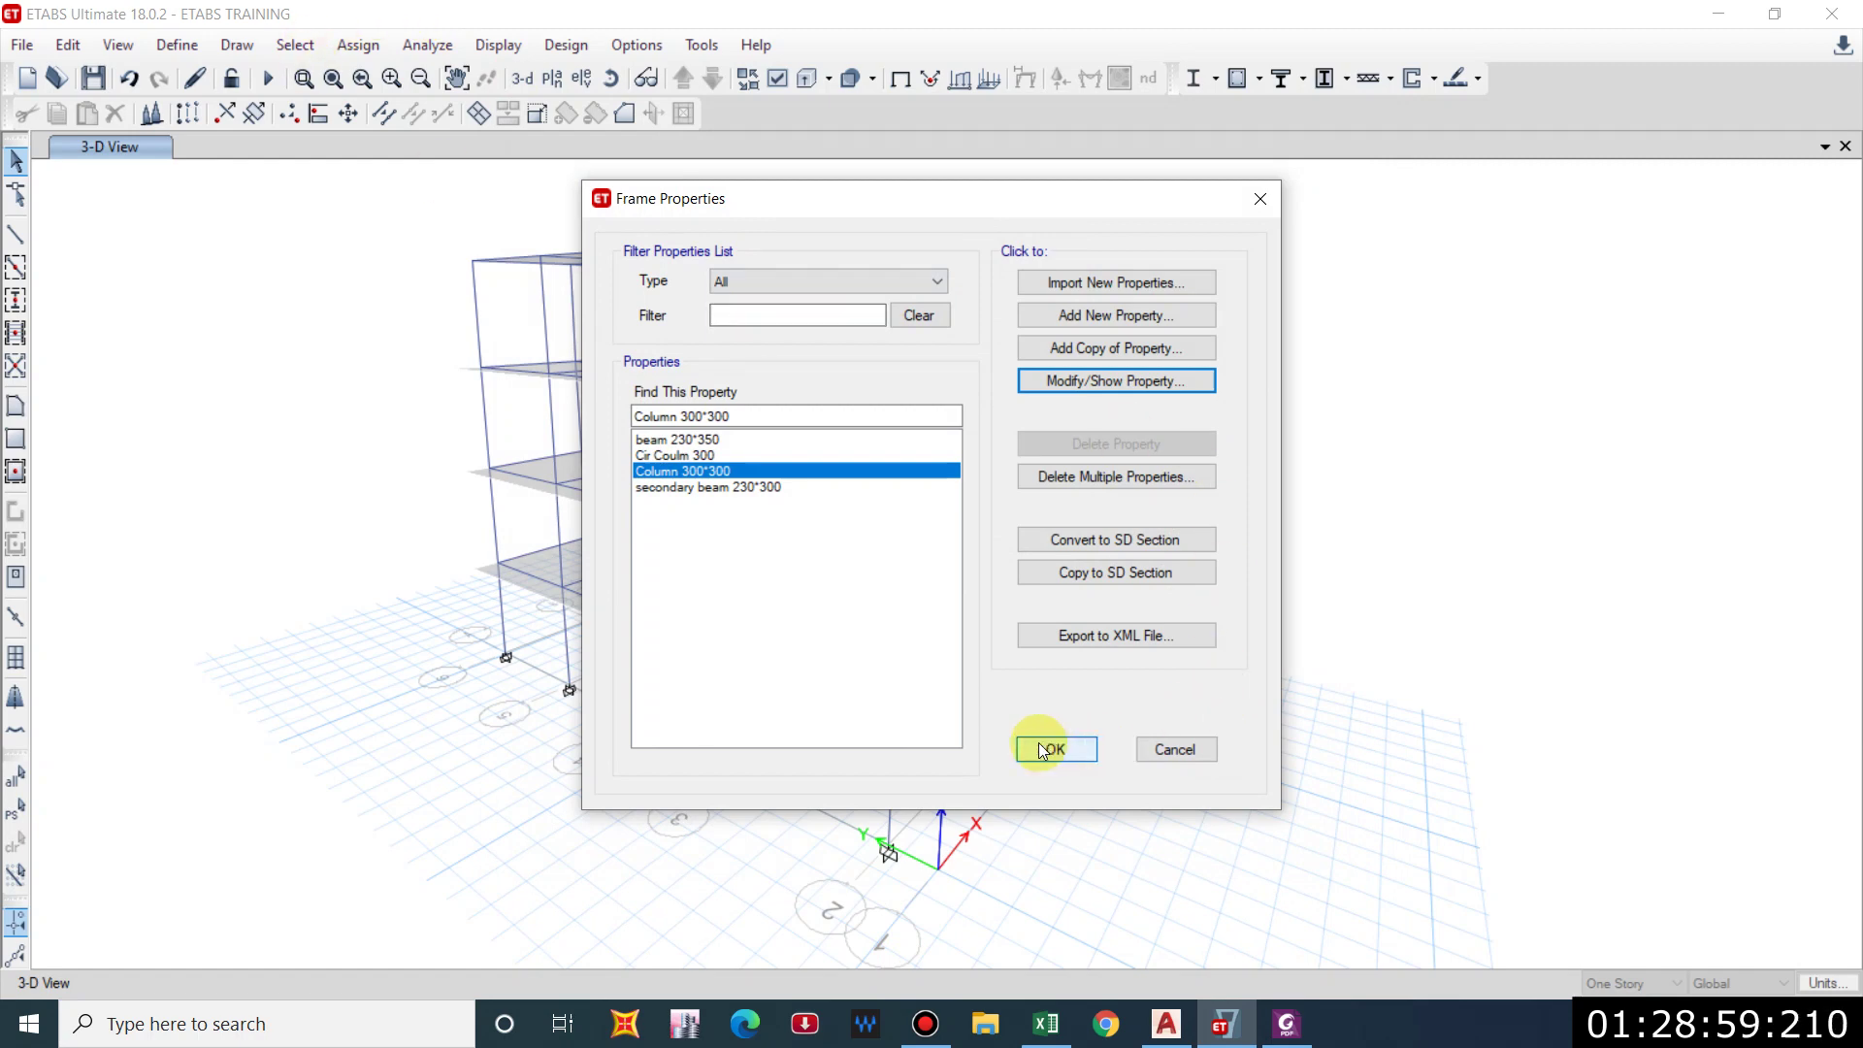
{"action": "left_click", "coordinate": [1038, 749]}
Run the analysis on the revised column section and start the concrete frame design check.
{"action": "left_click", "coordinate": [268, 77]}
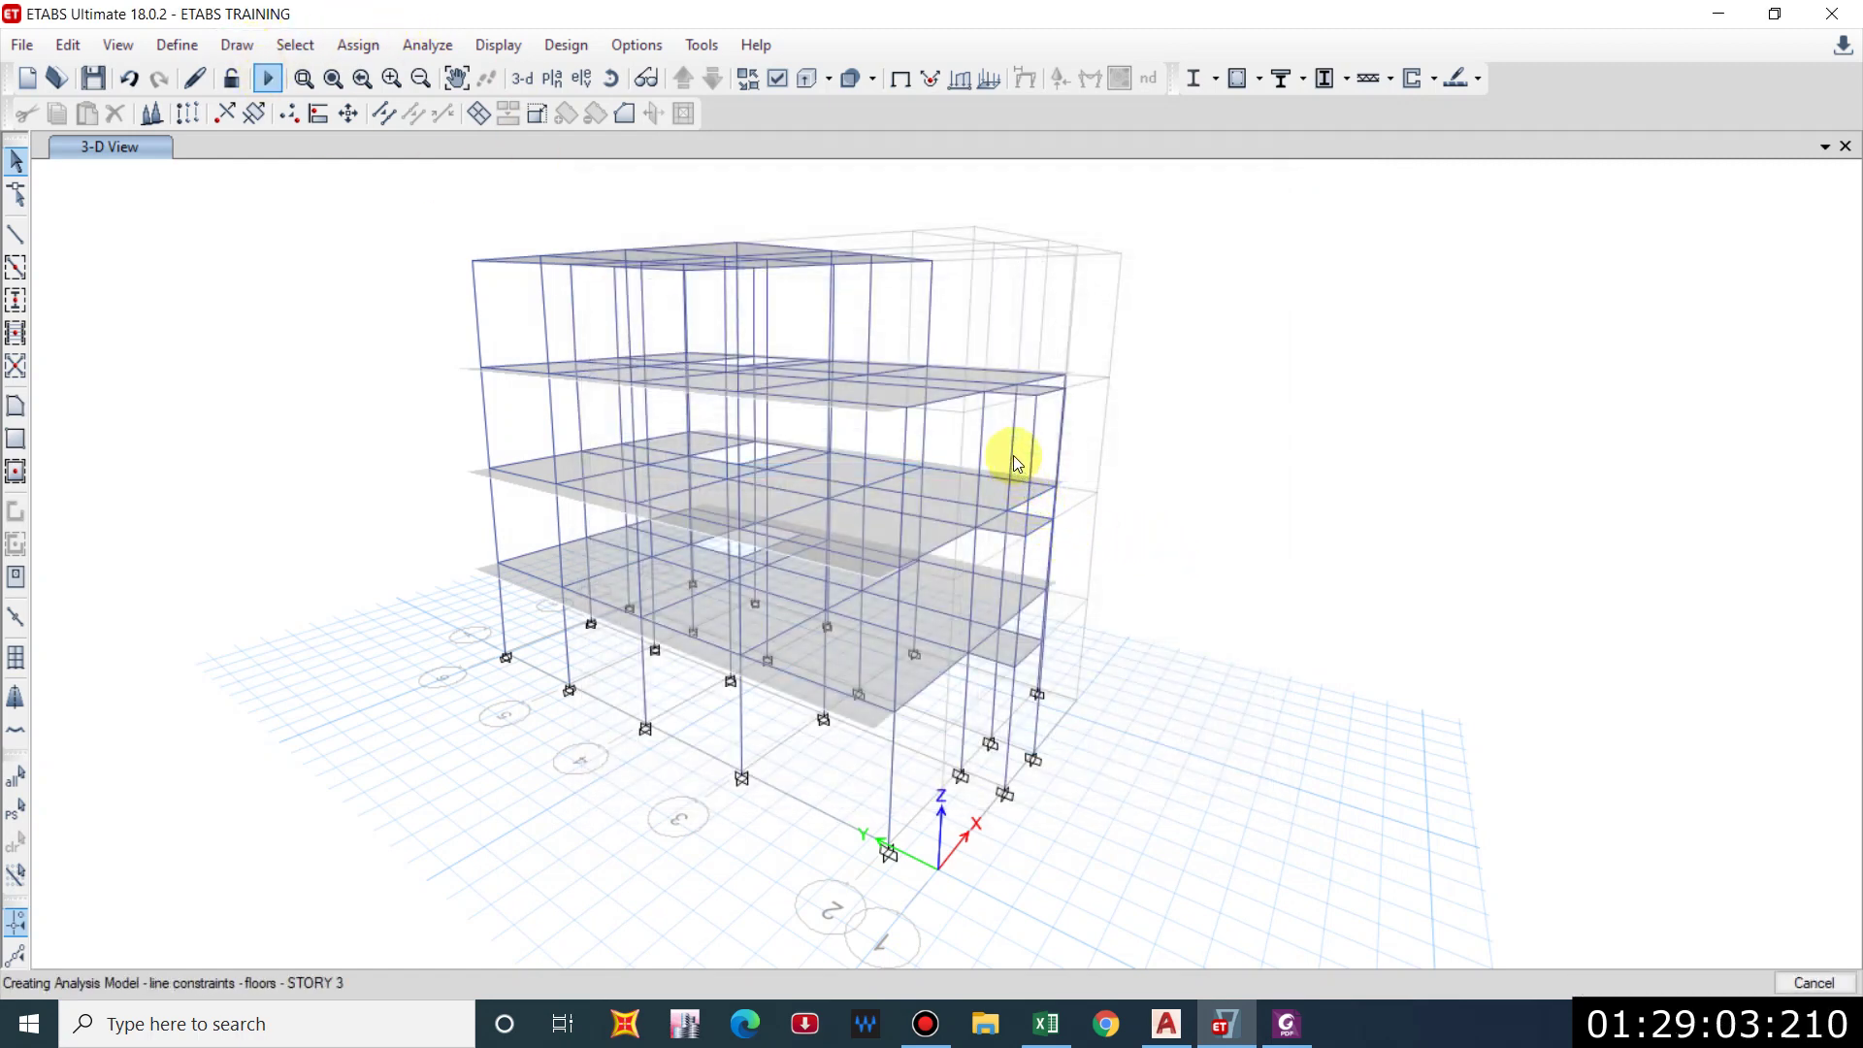
{"action": "left_click", "coordinate": [1238, 79]}
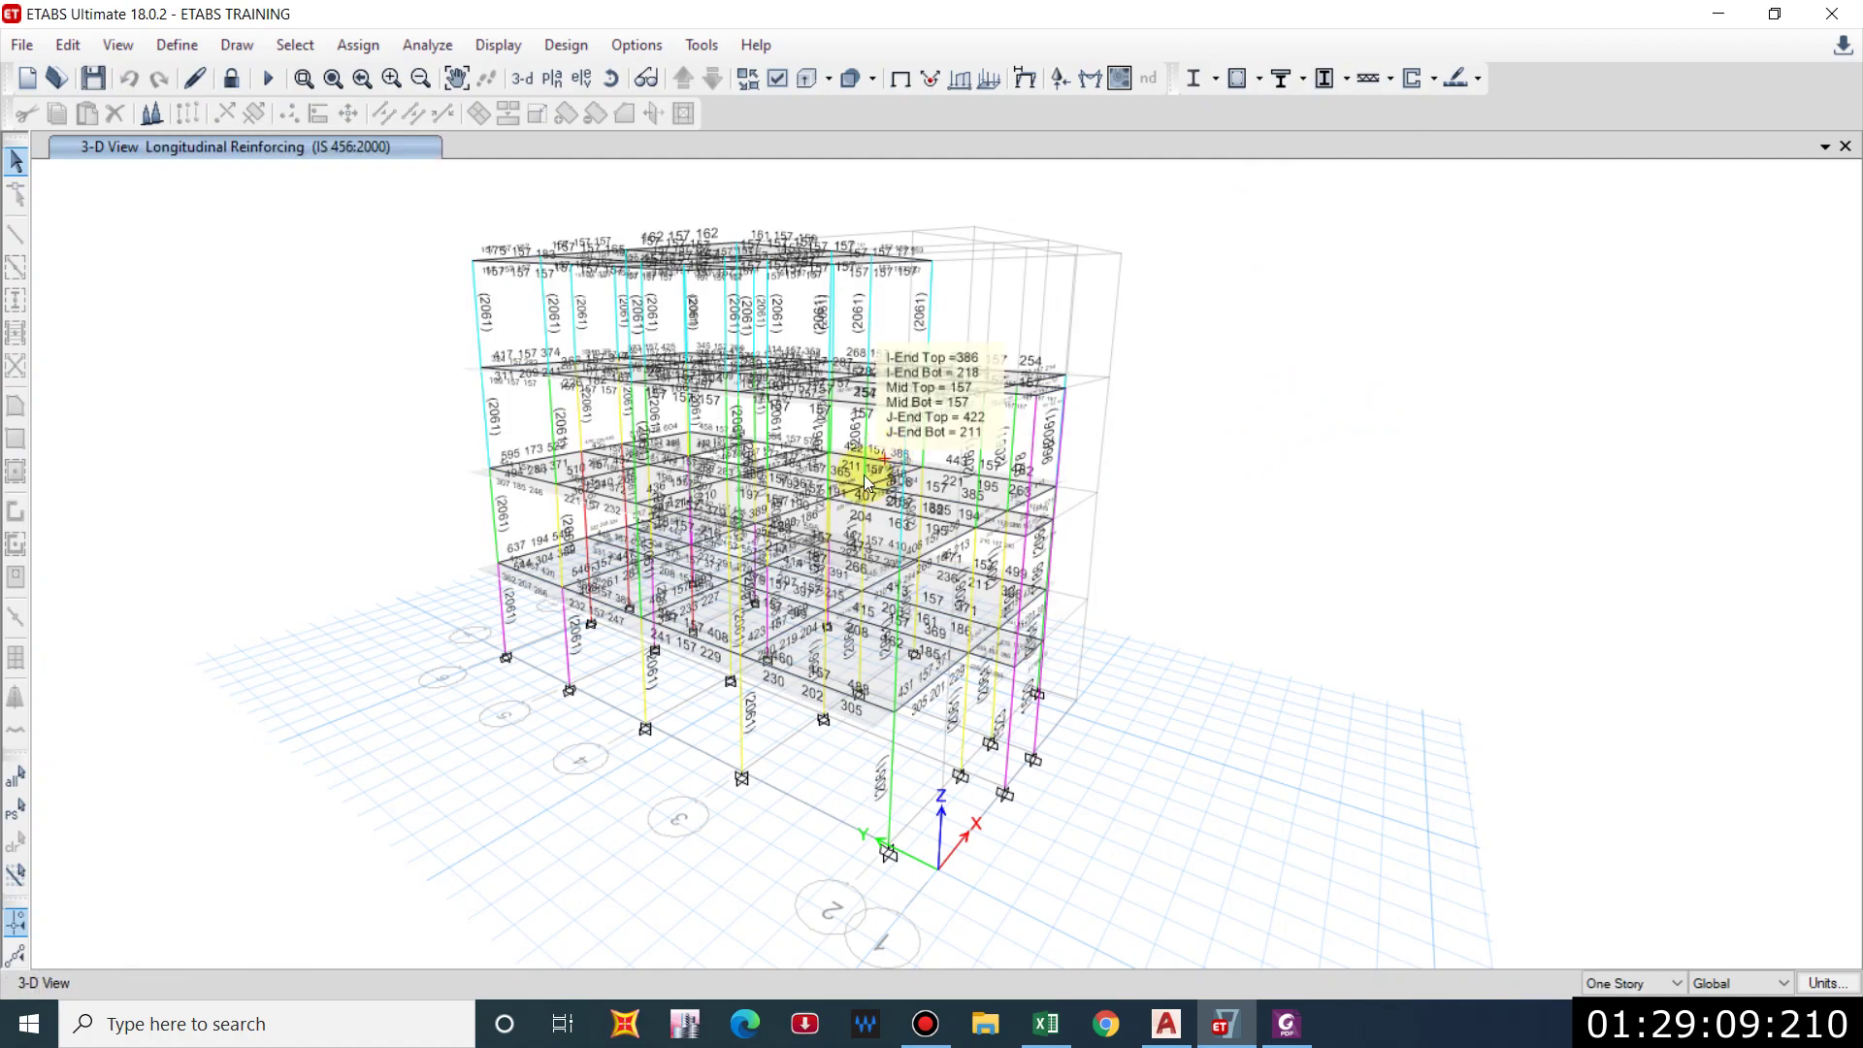
{"action": "scroll", "coordinate": [678, 563], "scroll_direction": "up", "scroll_amount": 6}
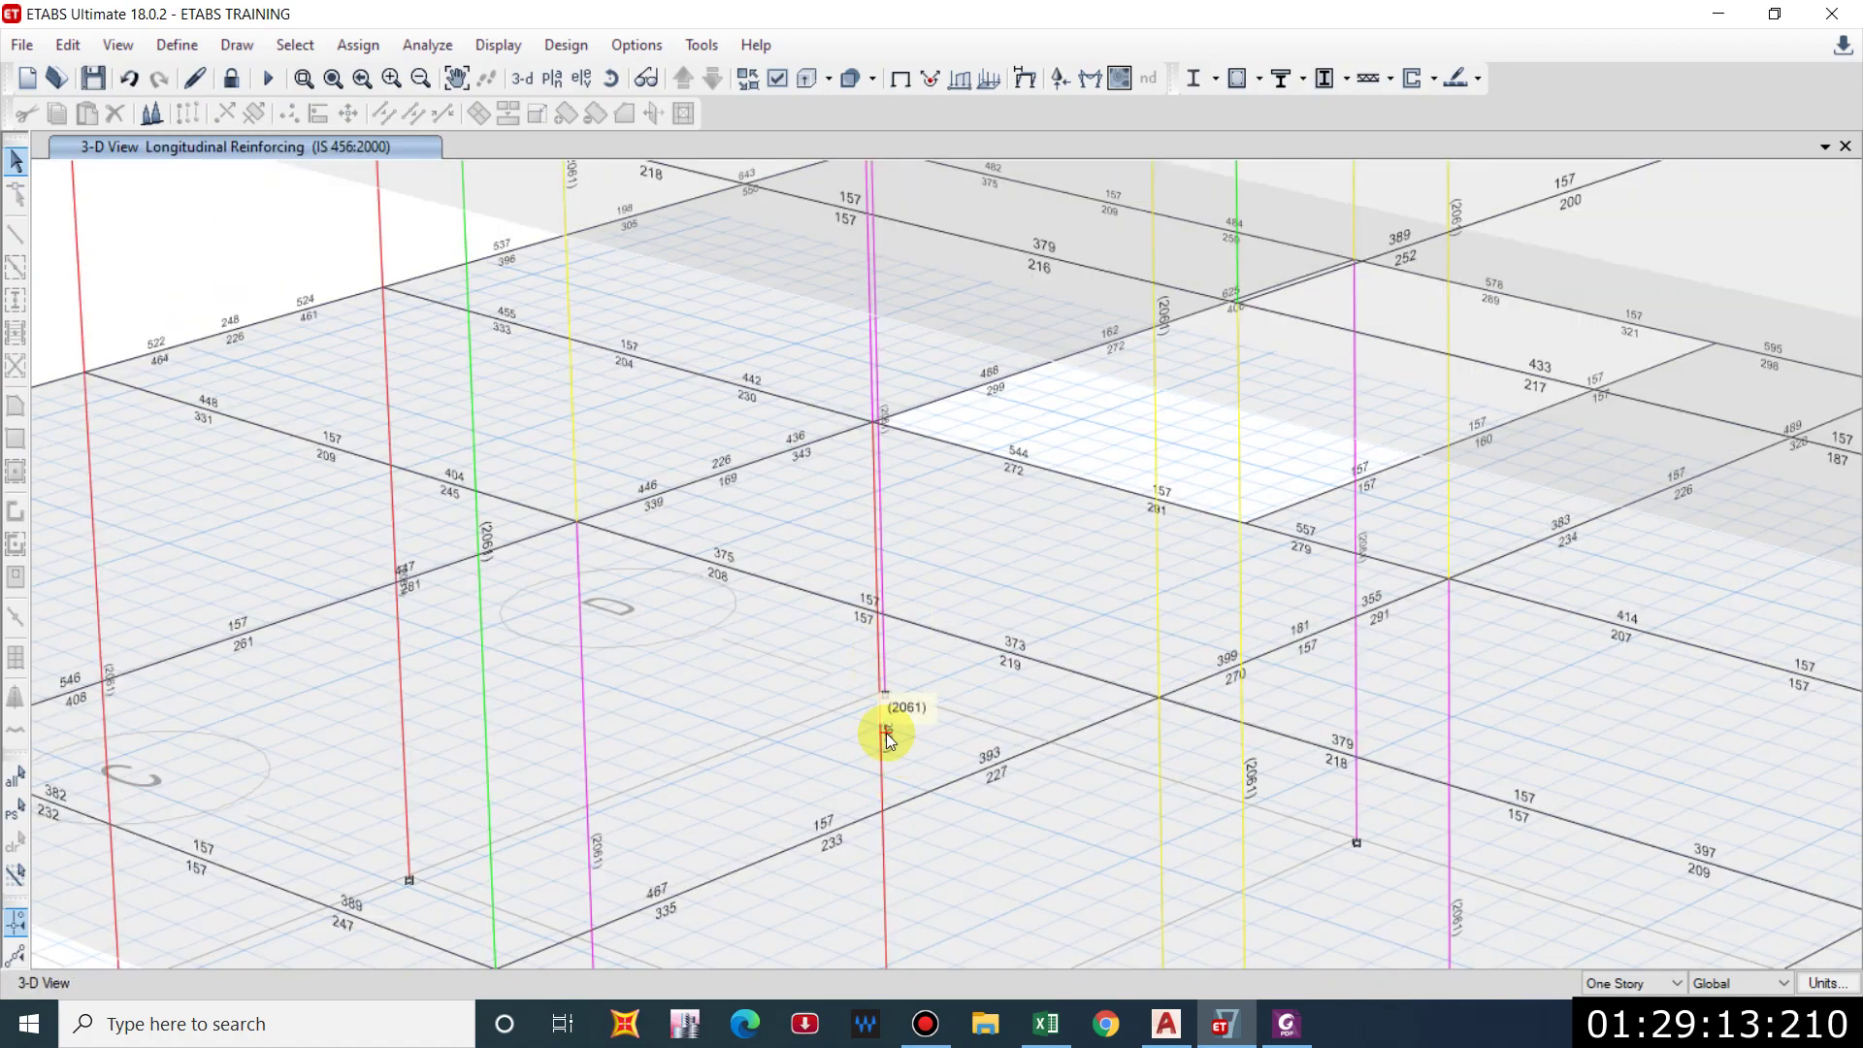
Verify whether all concrete frame members passed the design check and dismiss the report.
{"action": "left_click", "coordinate": [1258, 79]}
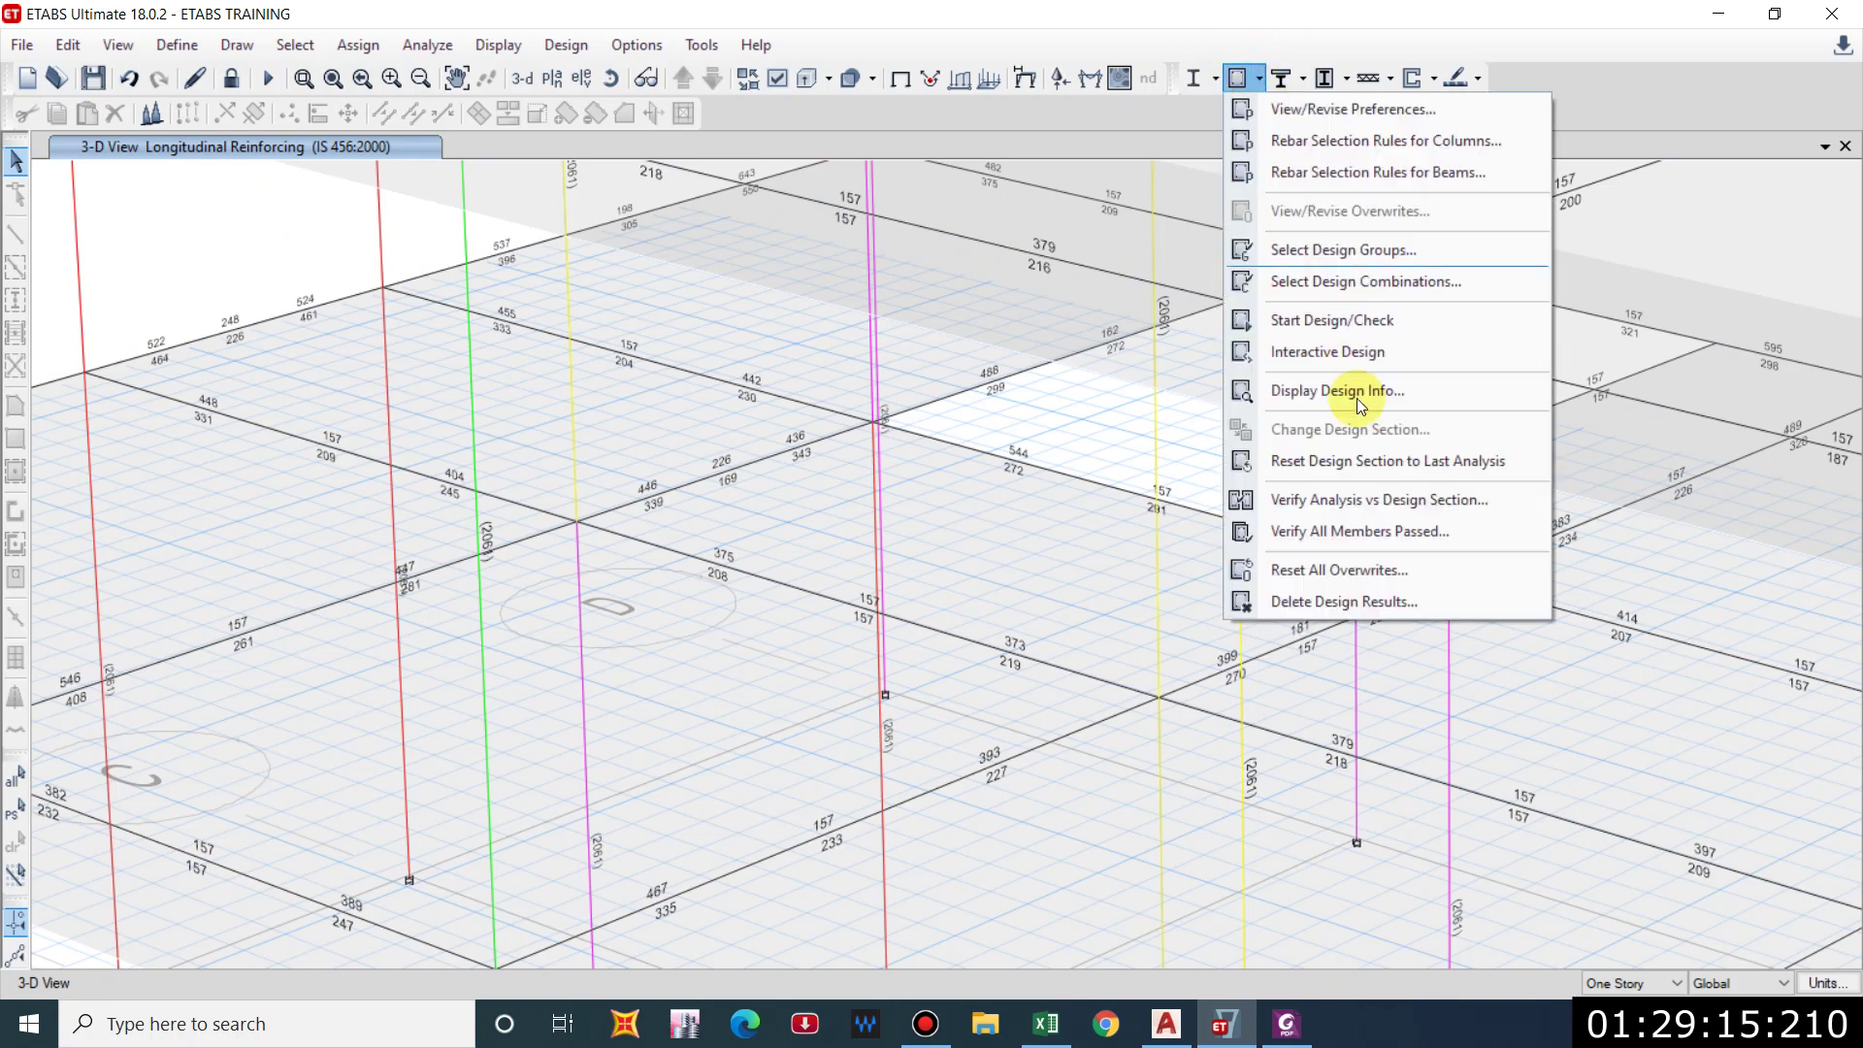
{"action": "left_click", "coordinate": [1361, 531]}
{"action": "left_click", "coordinate": [1072, 599]}
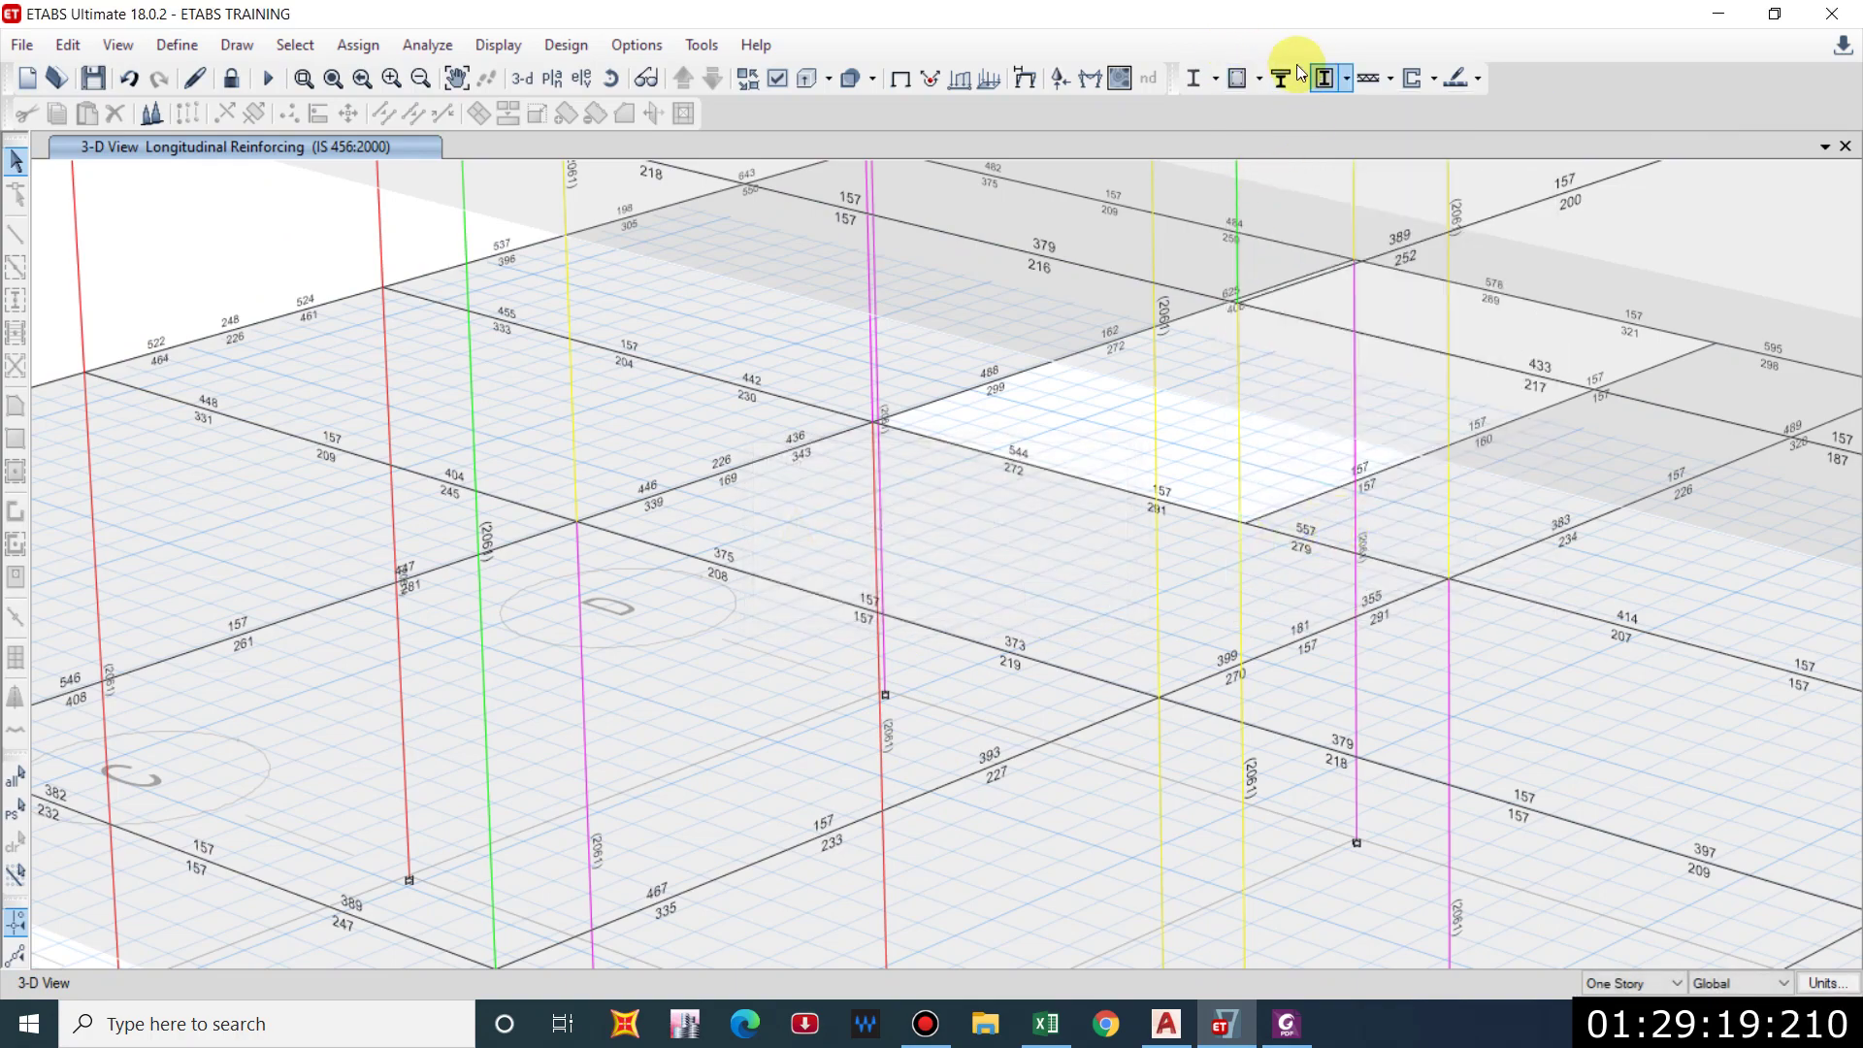
Rerun the concrete frame design and display the design output Identify All Failures on the 3-D model.
{"action": "left_click", "coordinate": [1239, 79]}
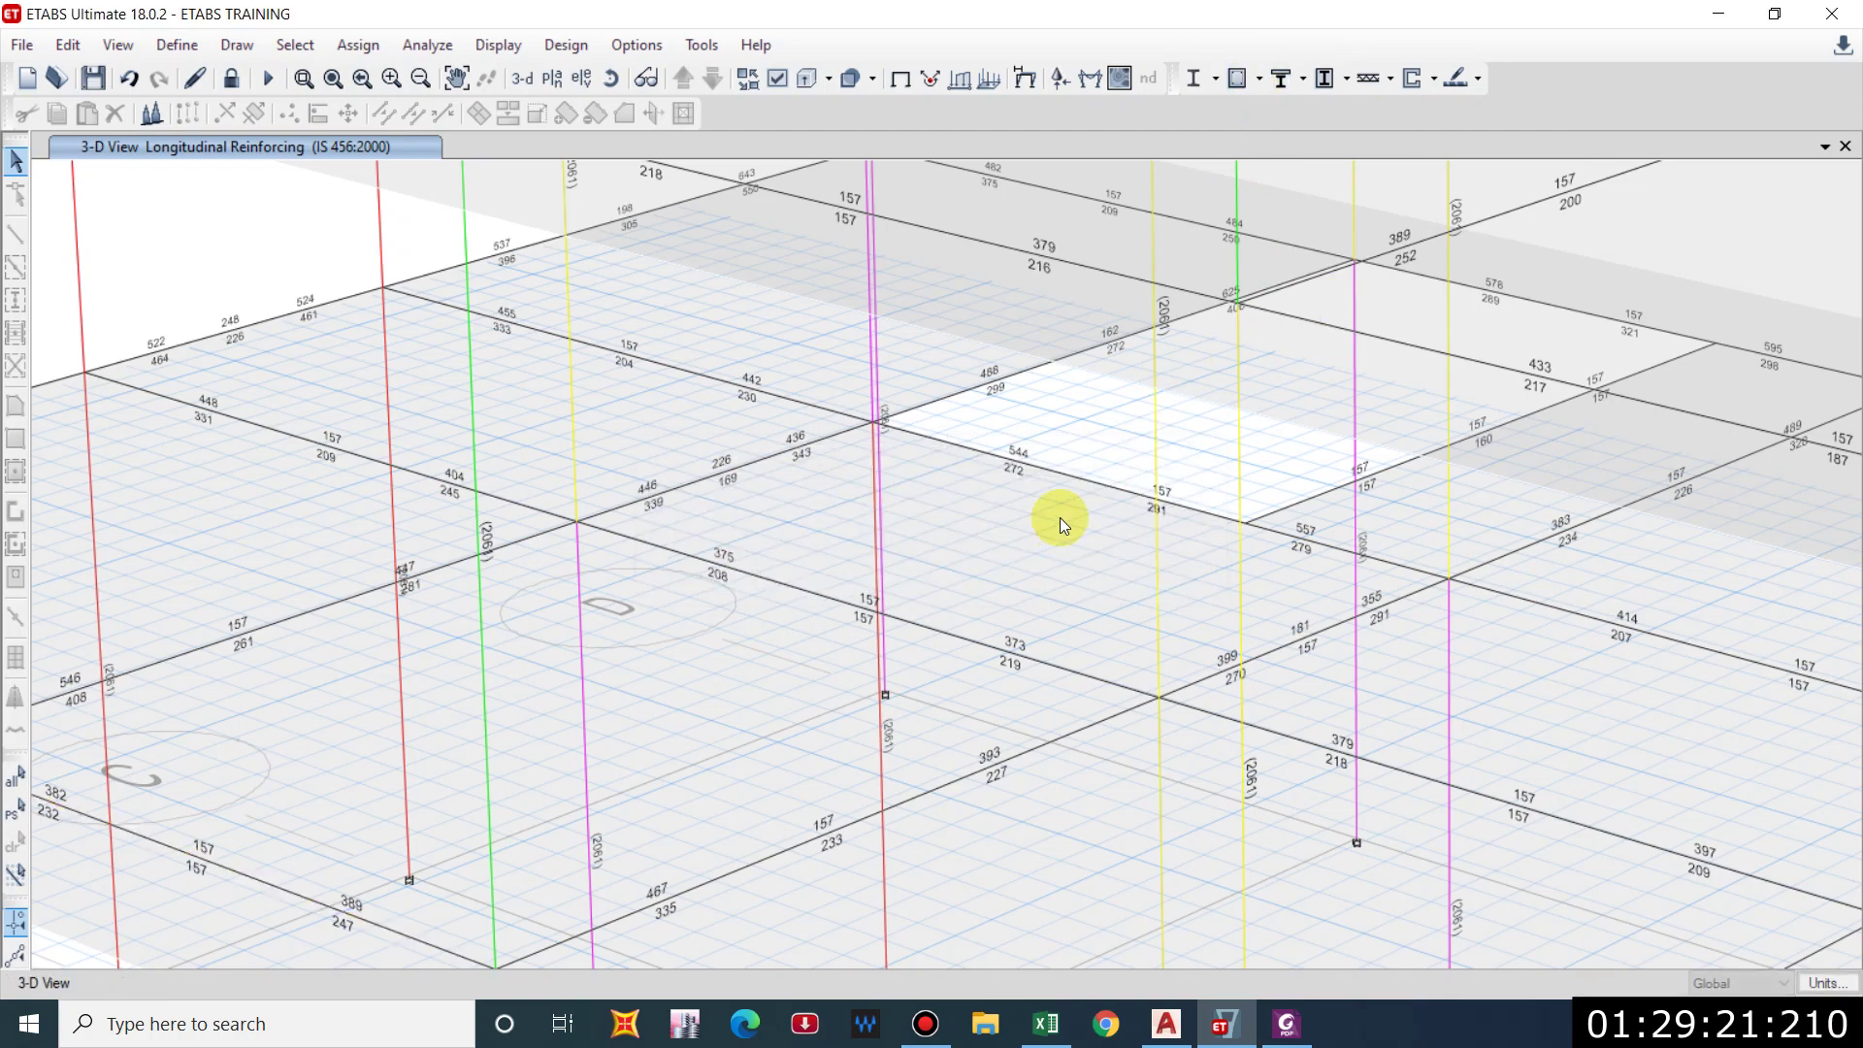
{"action": "left_click", "coordinate": [1259, 78]}
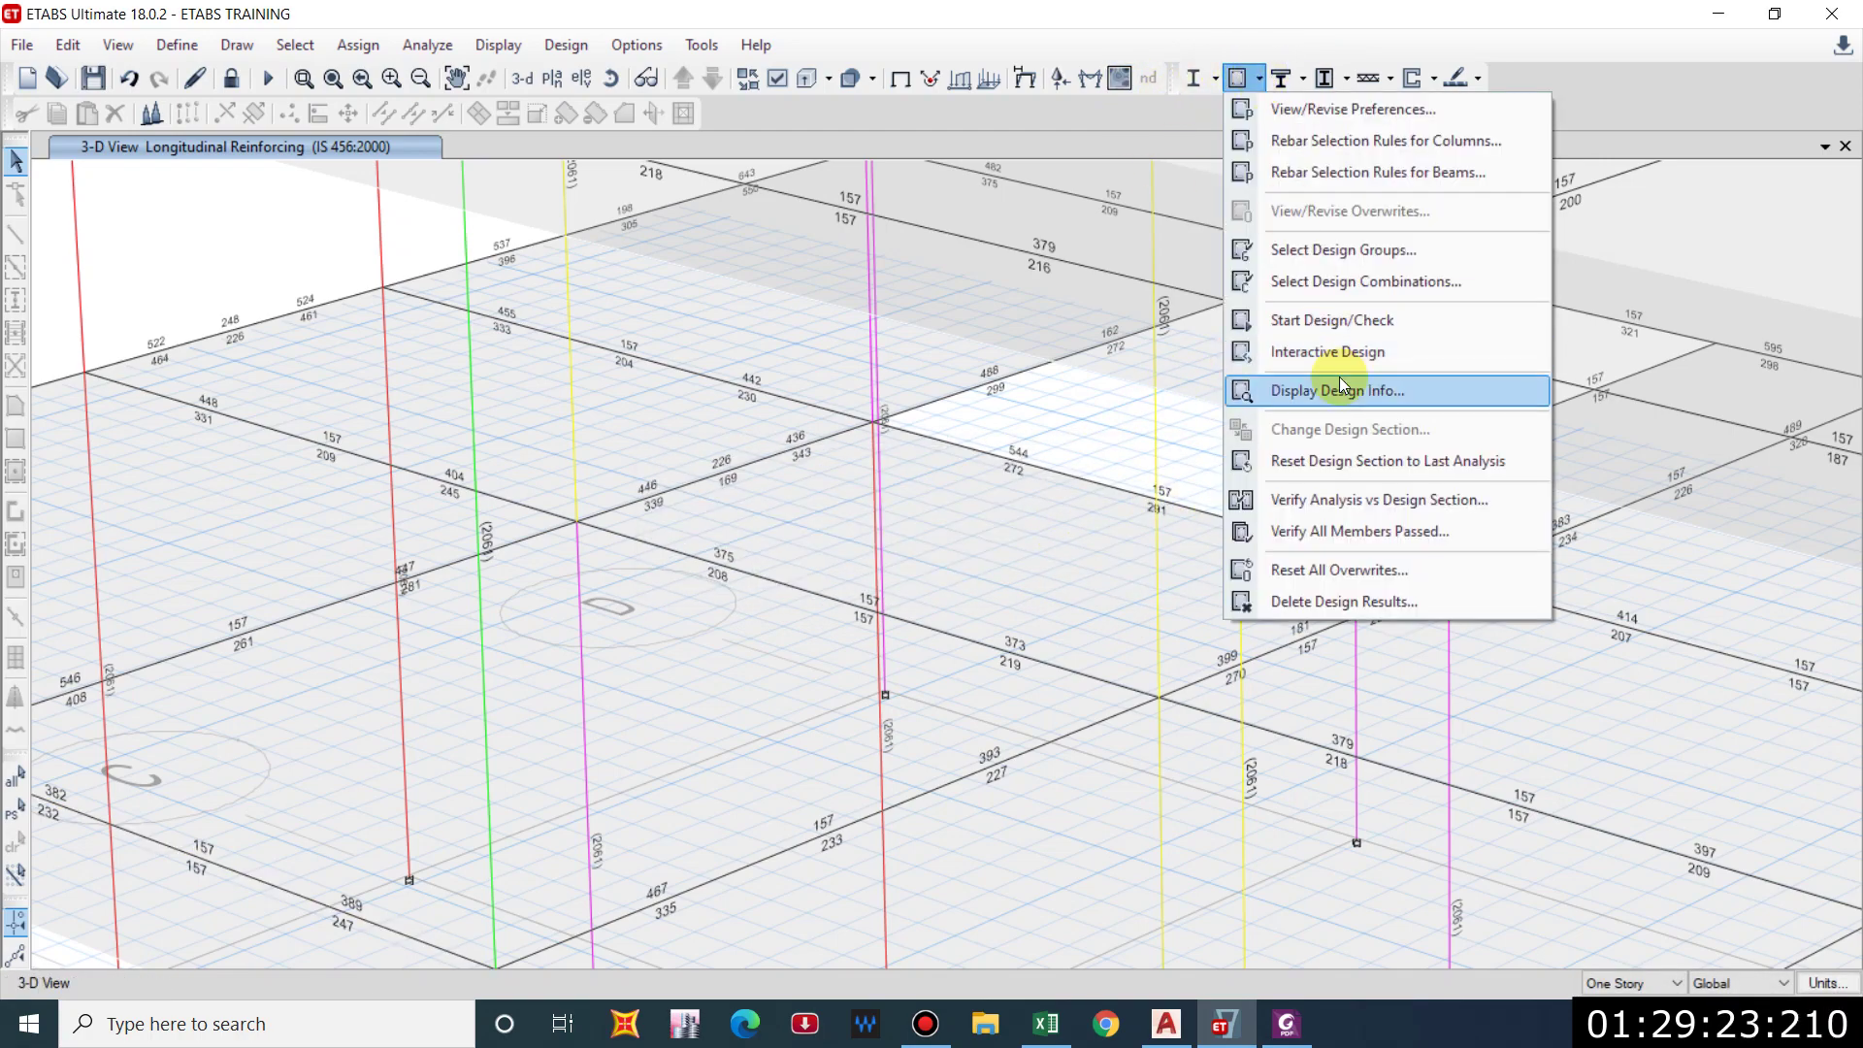
{"action": "left_click", "coordinate": [1341, 388]}
{"action": "left_click", "coordinate": [1483, 456]}
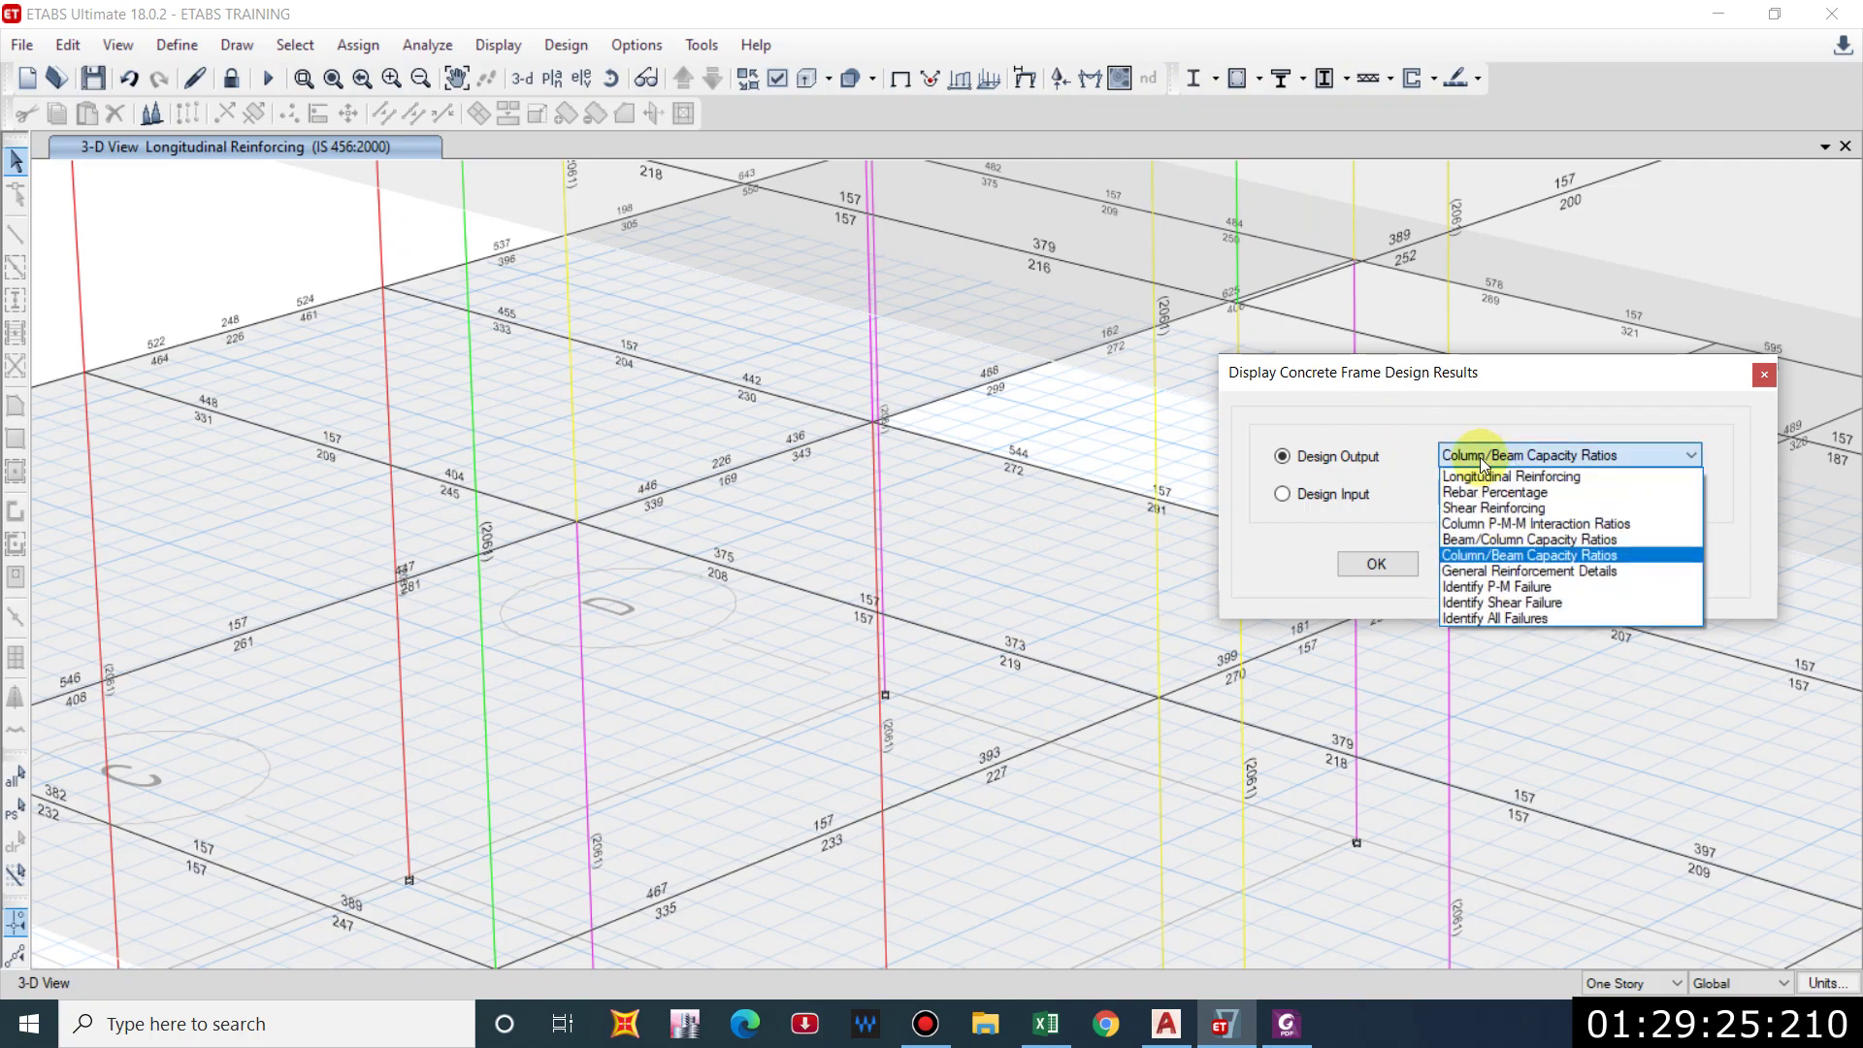
{"action": "left_click", "coordinate": [1517, 618]}
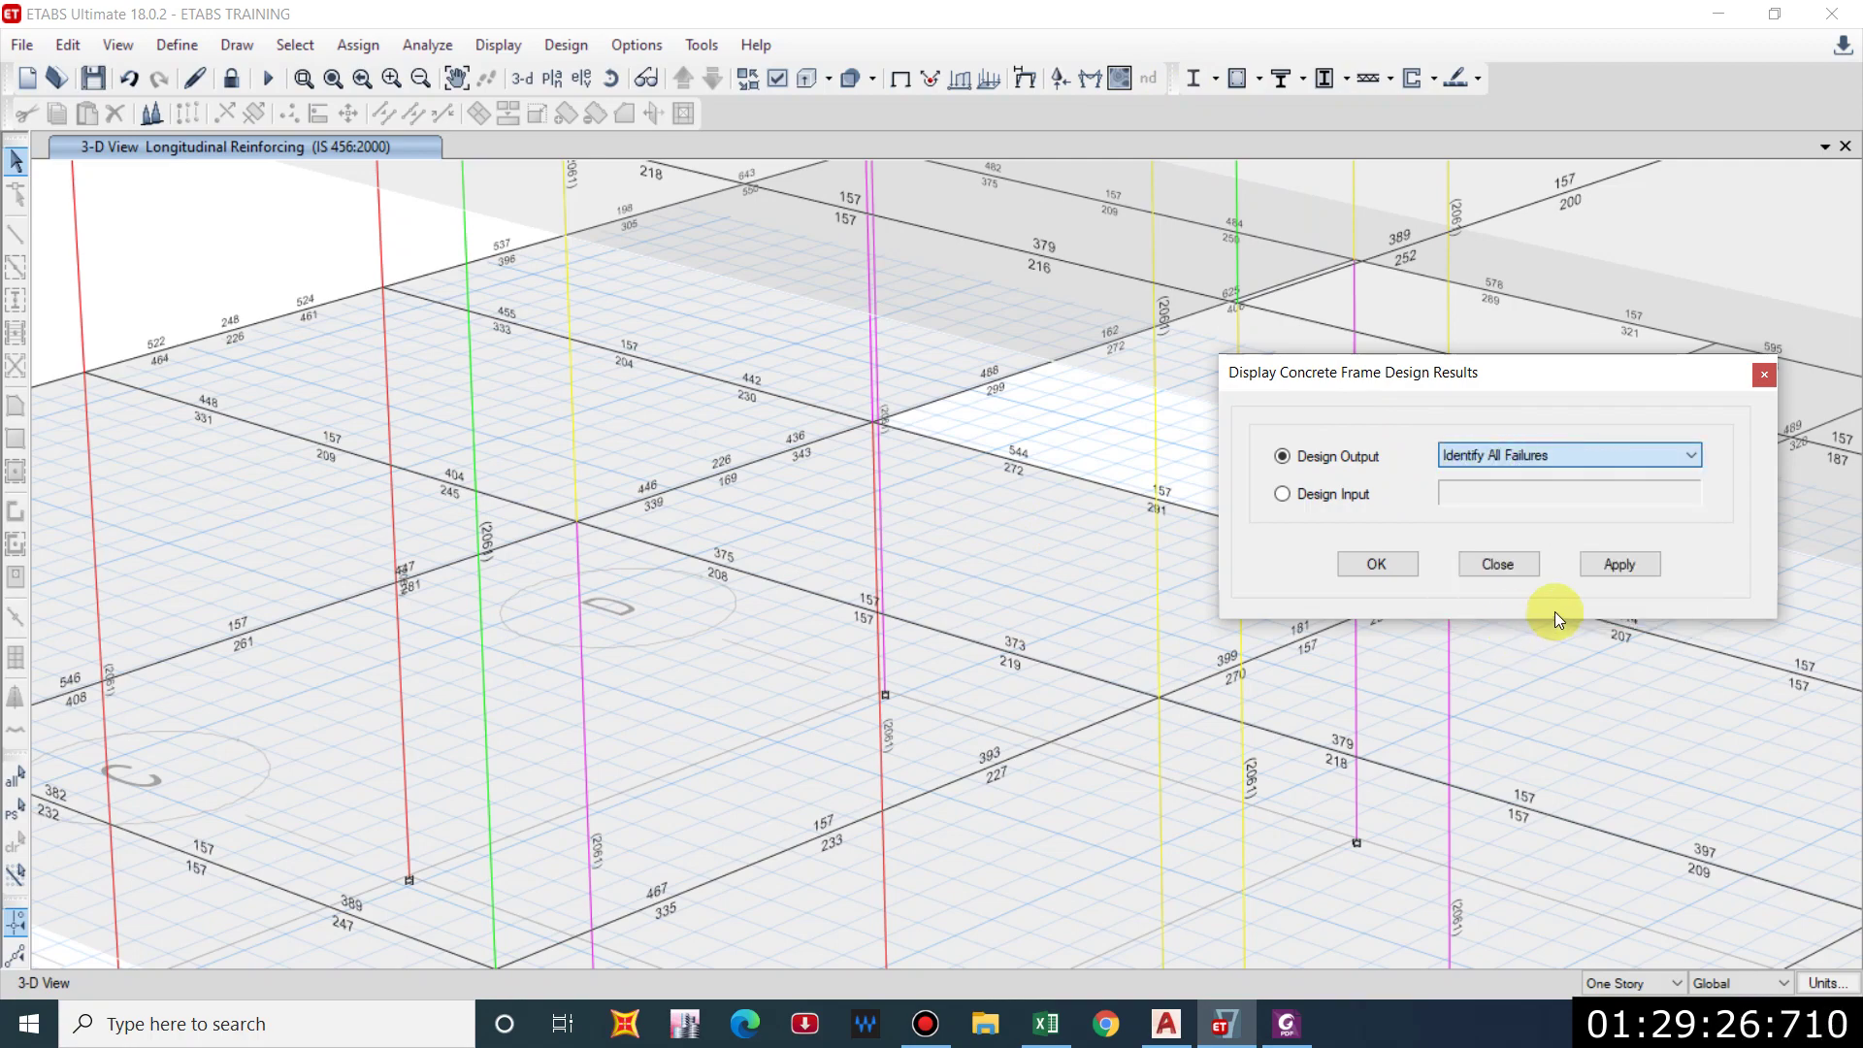
{"action": "left_click", "coordinate": [1620, 567]}
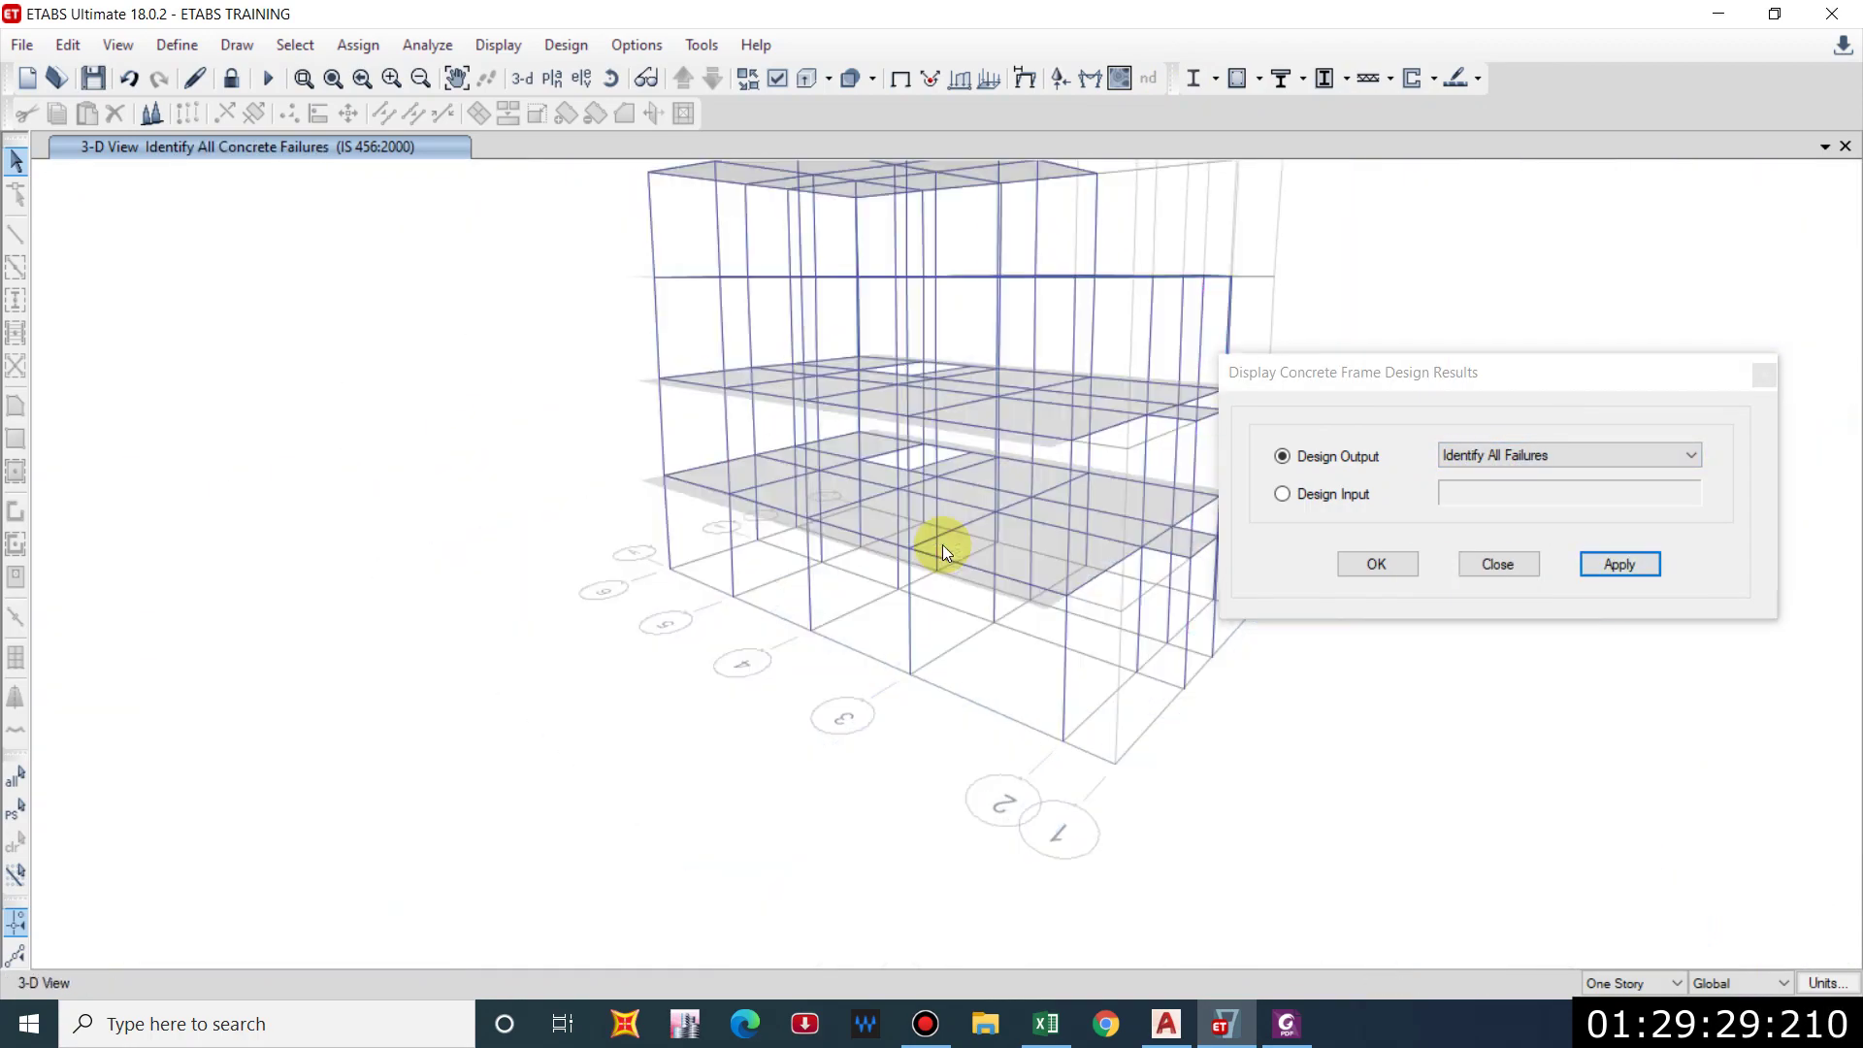
Check the design information of a ground-floor column flagged BCC and close the design results display settings.
{"action": "scroll", "coordinate": [751, 542], "scroll_direction": "up", "scroll_amount": 3}
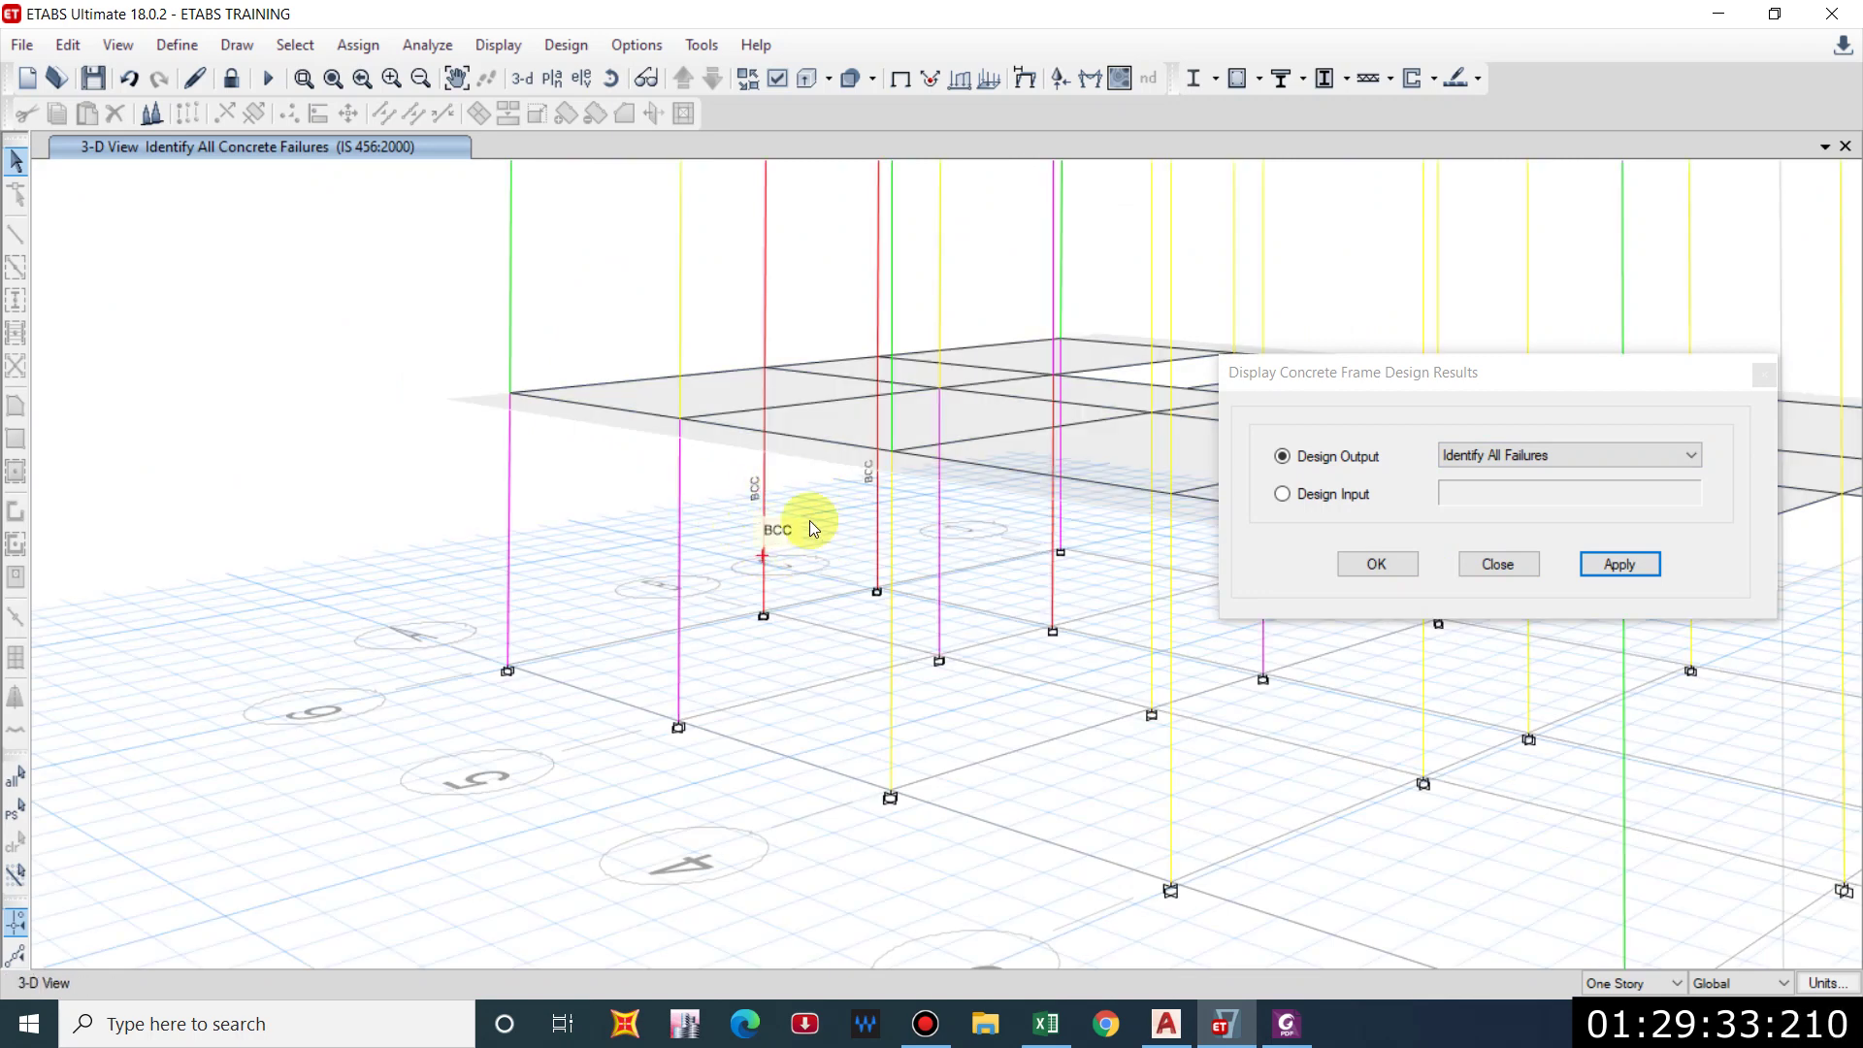
{"action": "right_click", "coordinate": [767, 522]}
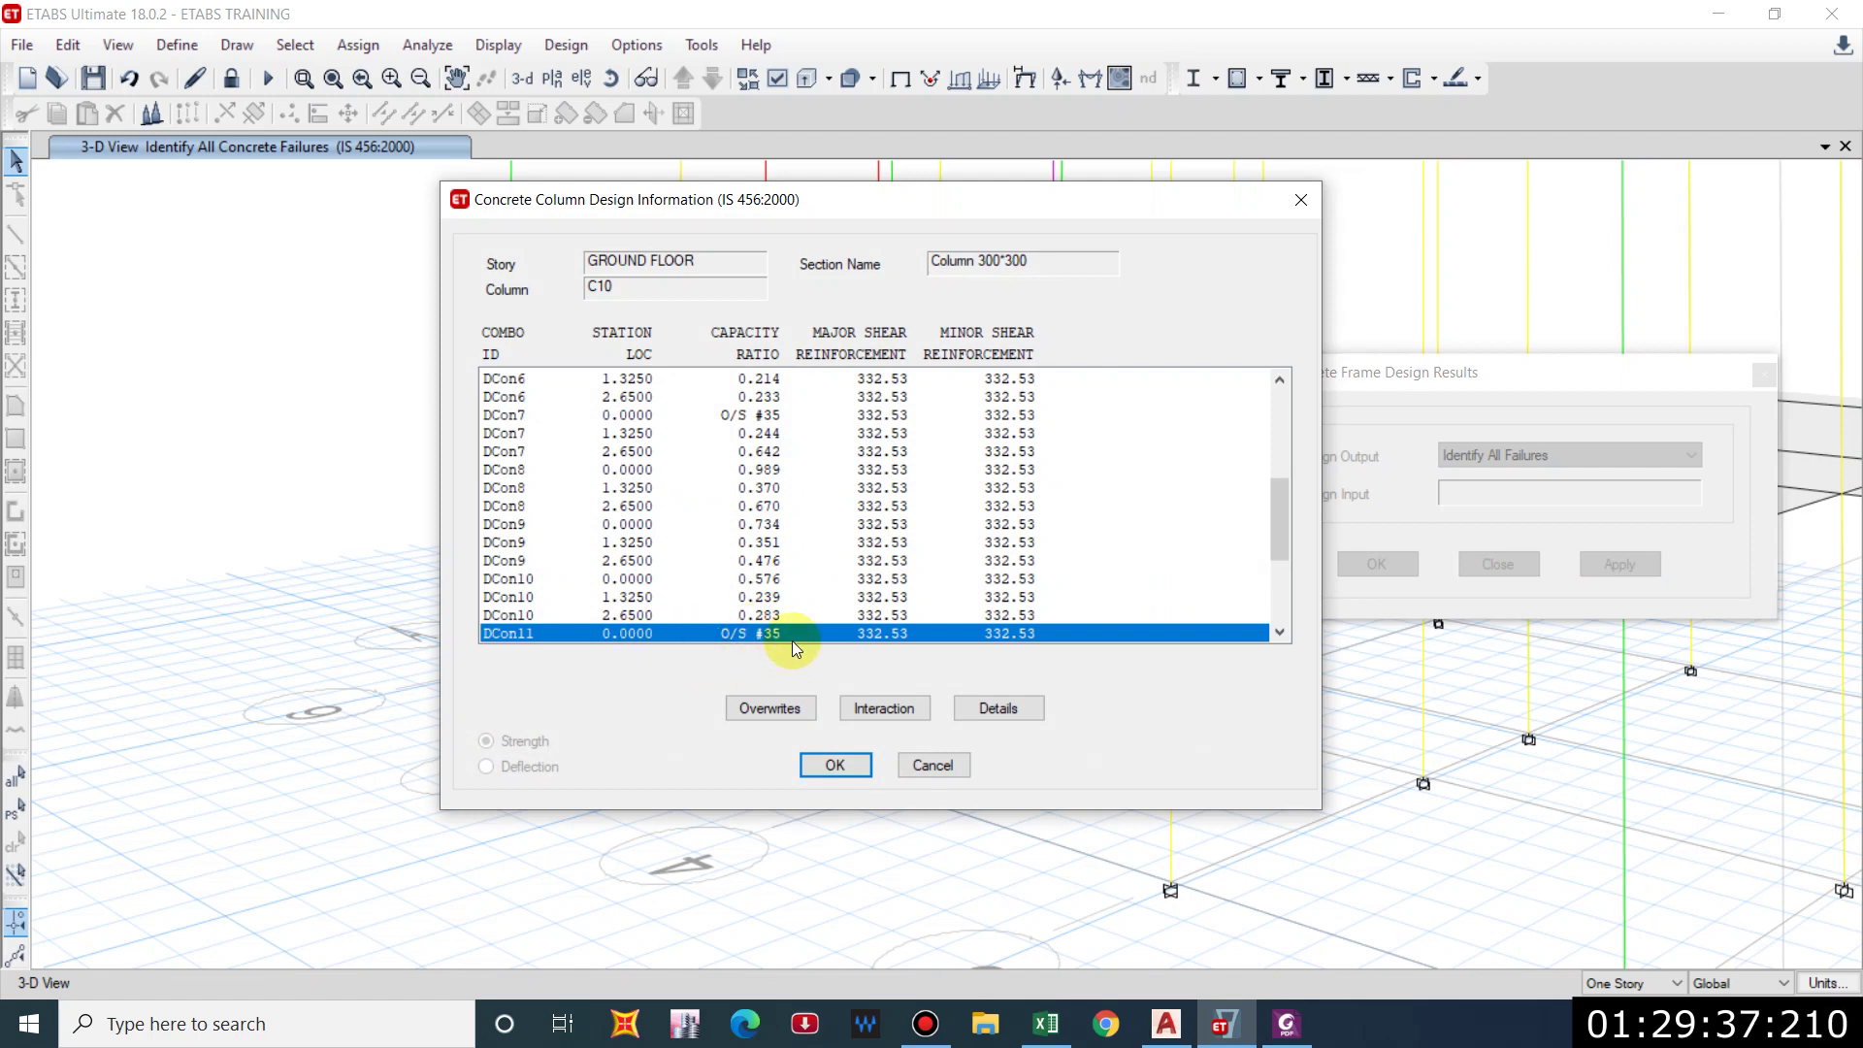
{"action": "left_click", "coordinate": [832, 765]}
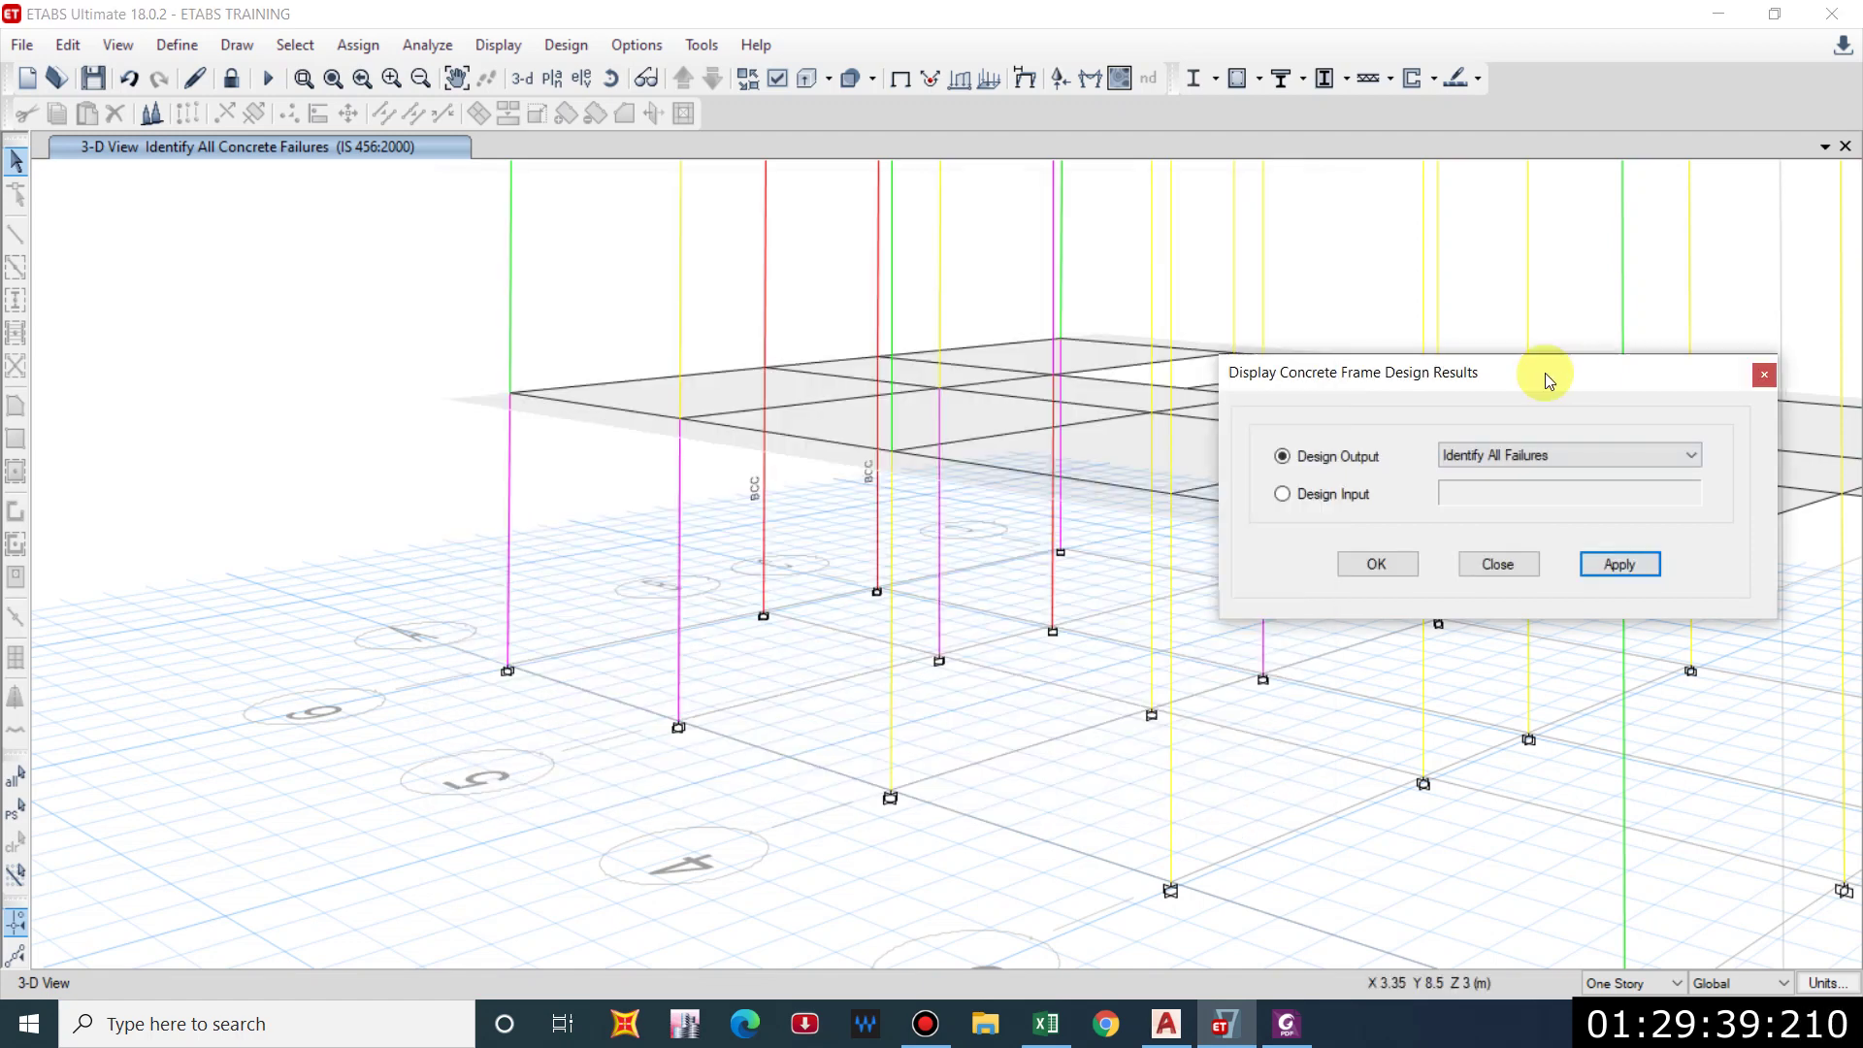
{"action": "left_click_drag", "start_coordinate": [1430, 369], "coordinate": [1242, 357]}
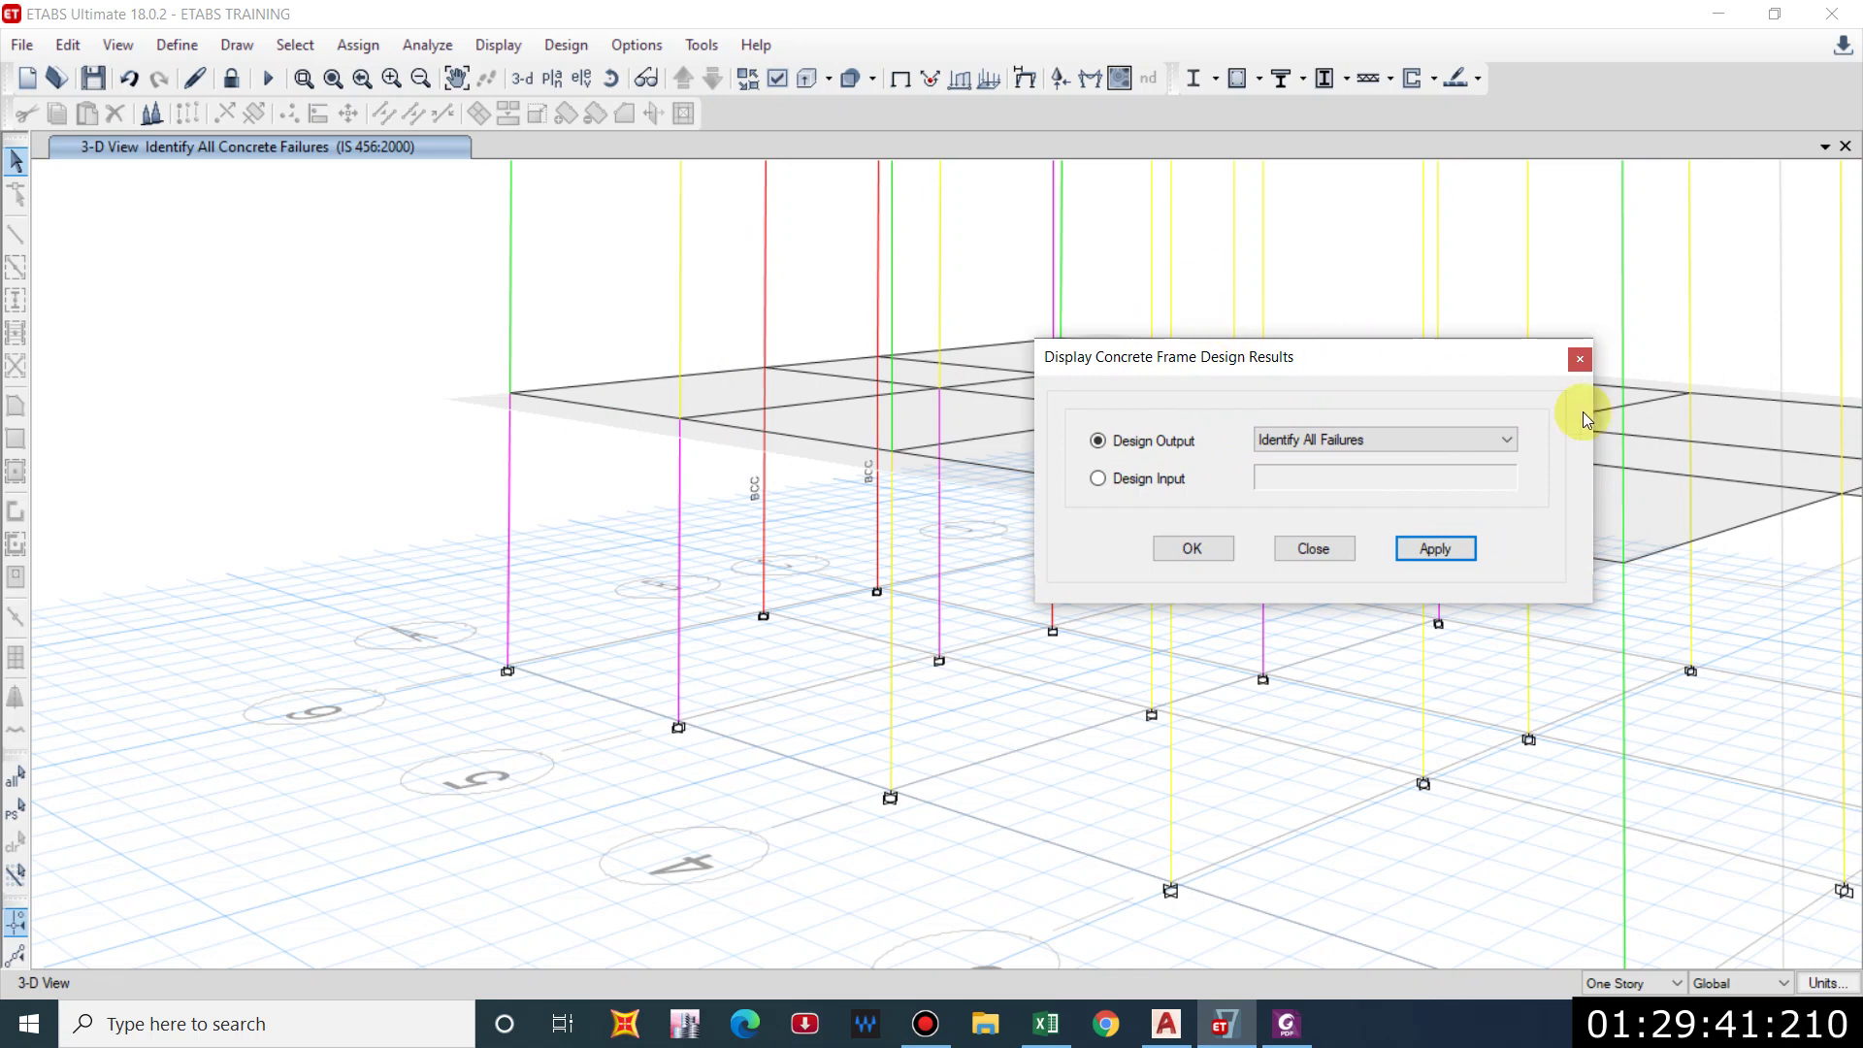
{"action": "left_click", "coordinate": [1579, 360]}
Unlock the model, accepting deletion of the analysis results.
{"action": "scroll", "coordinate": [882, 387], "scroll_direction": "down", "scroll_amount": 5}
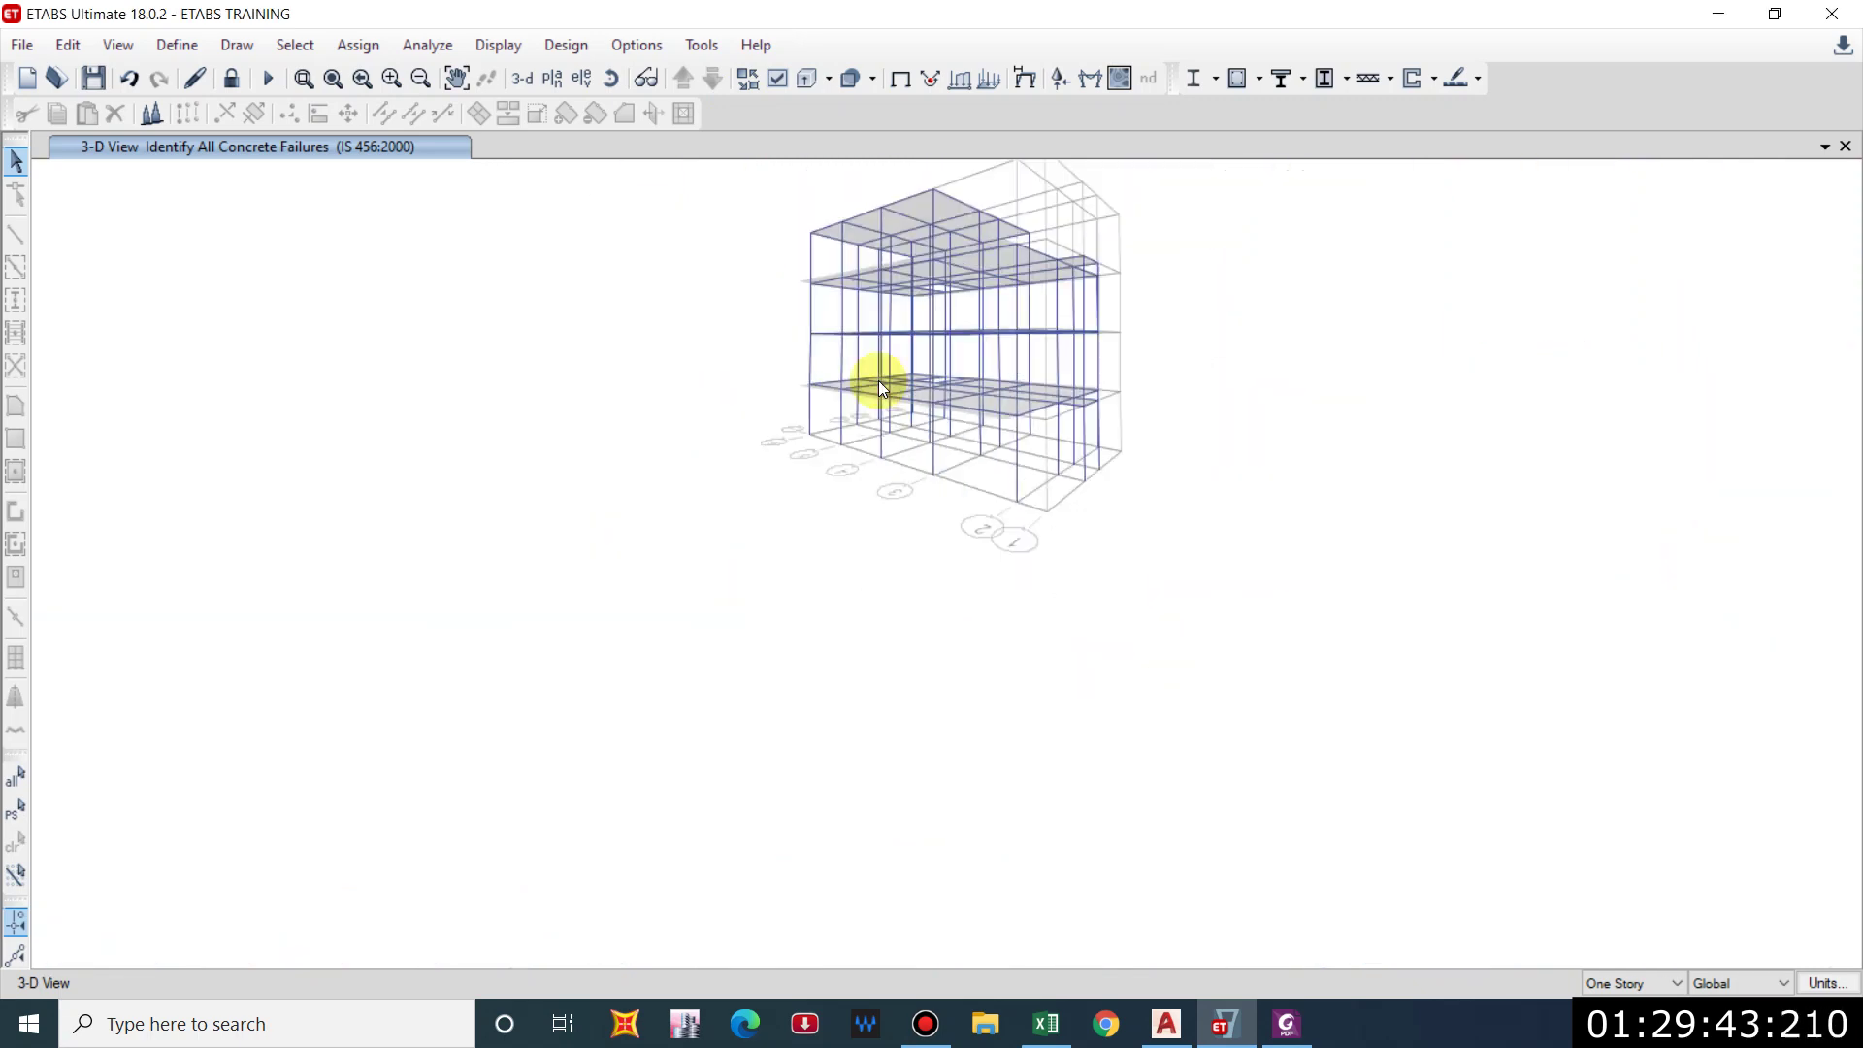
{"action": "middle_click_drag", "start_coordinate": [881, 387], "coordinate": [1005, 385], "text": "shift"}
{"action": "middle_click_drag", "start_coordinate": [852, 307], "coordinate": [848, 433], "text": "shift"}
{"action": "scroll", "coordinate": [825, 388], "scroll_direction": "up", "scroll_amount": 5}
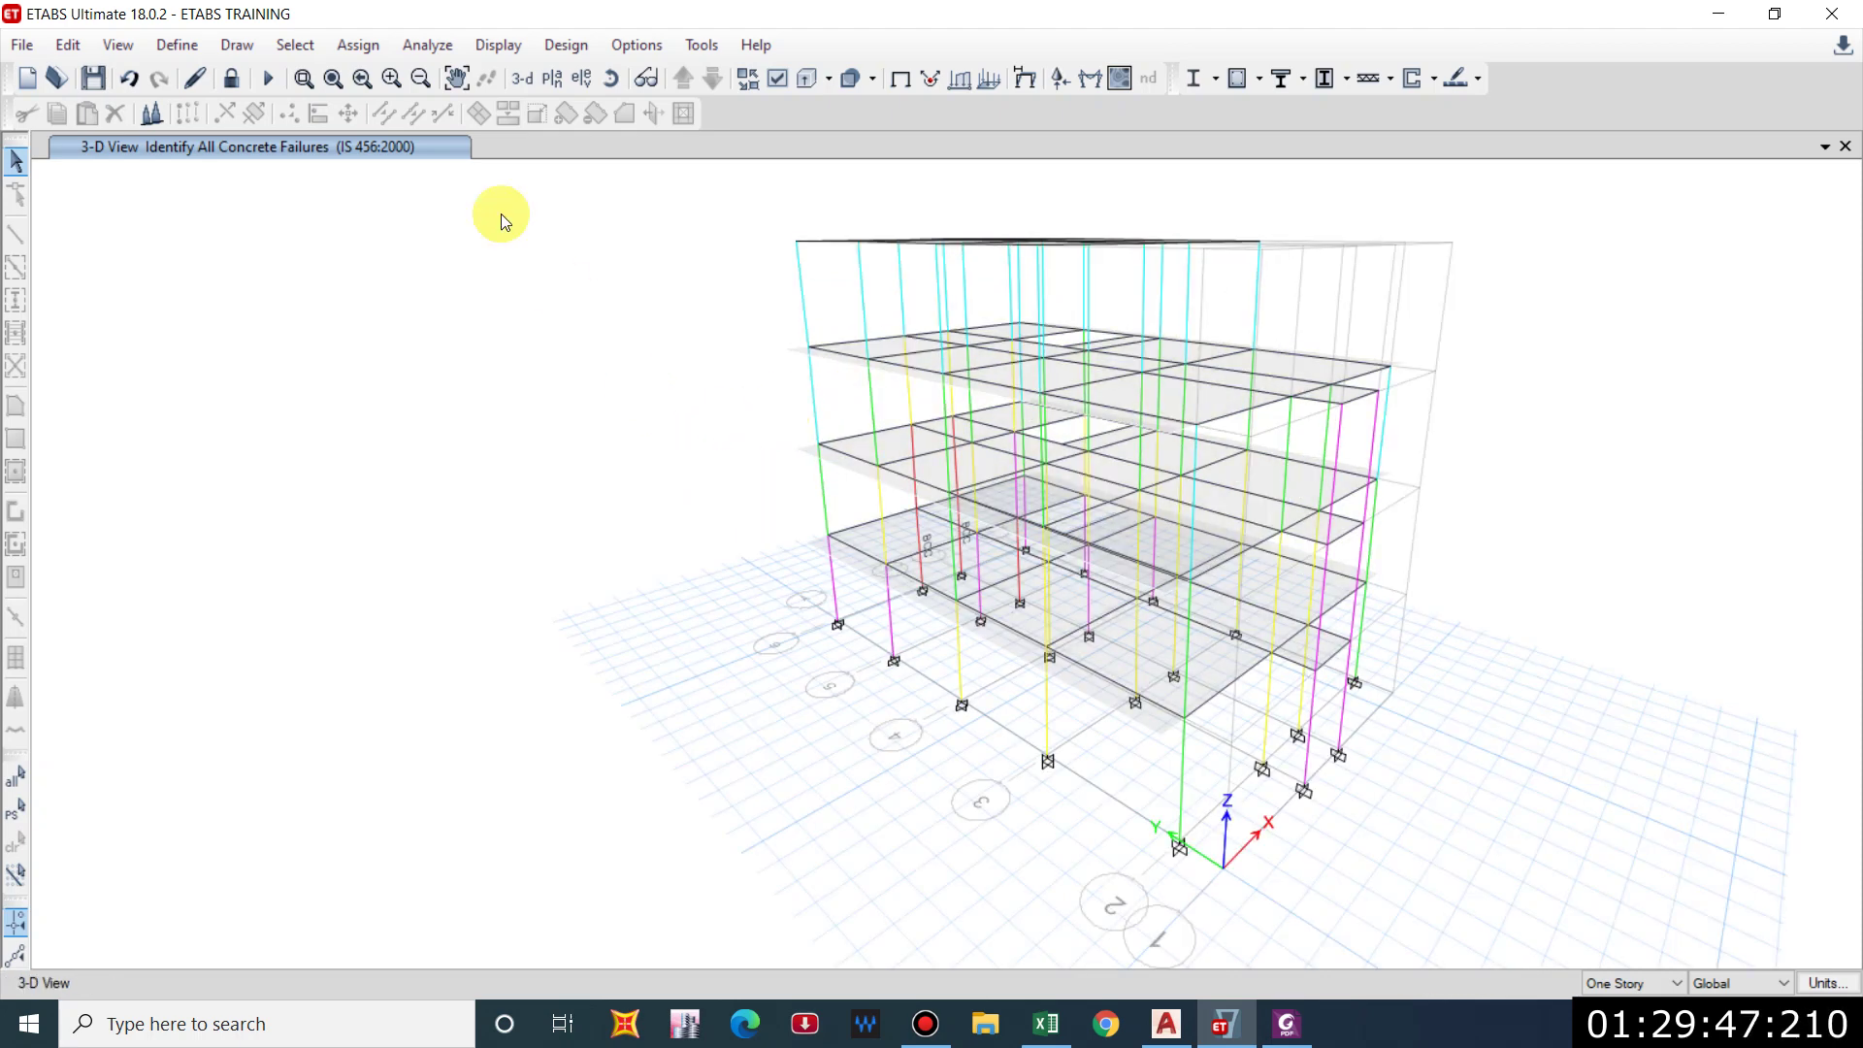
{"action": "middle_click_drag", "start_coordinate": [1336, 707], "coordinate": [1136, 619], "text": "shift"}
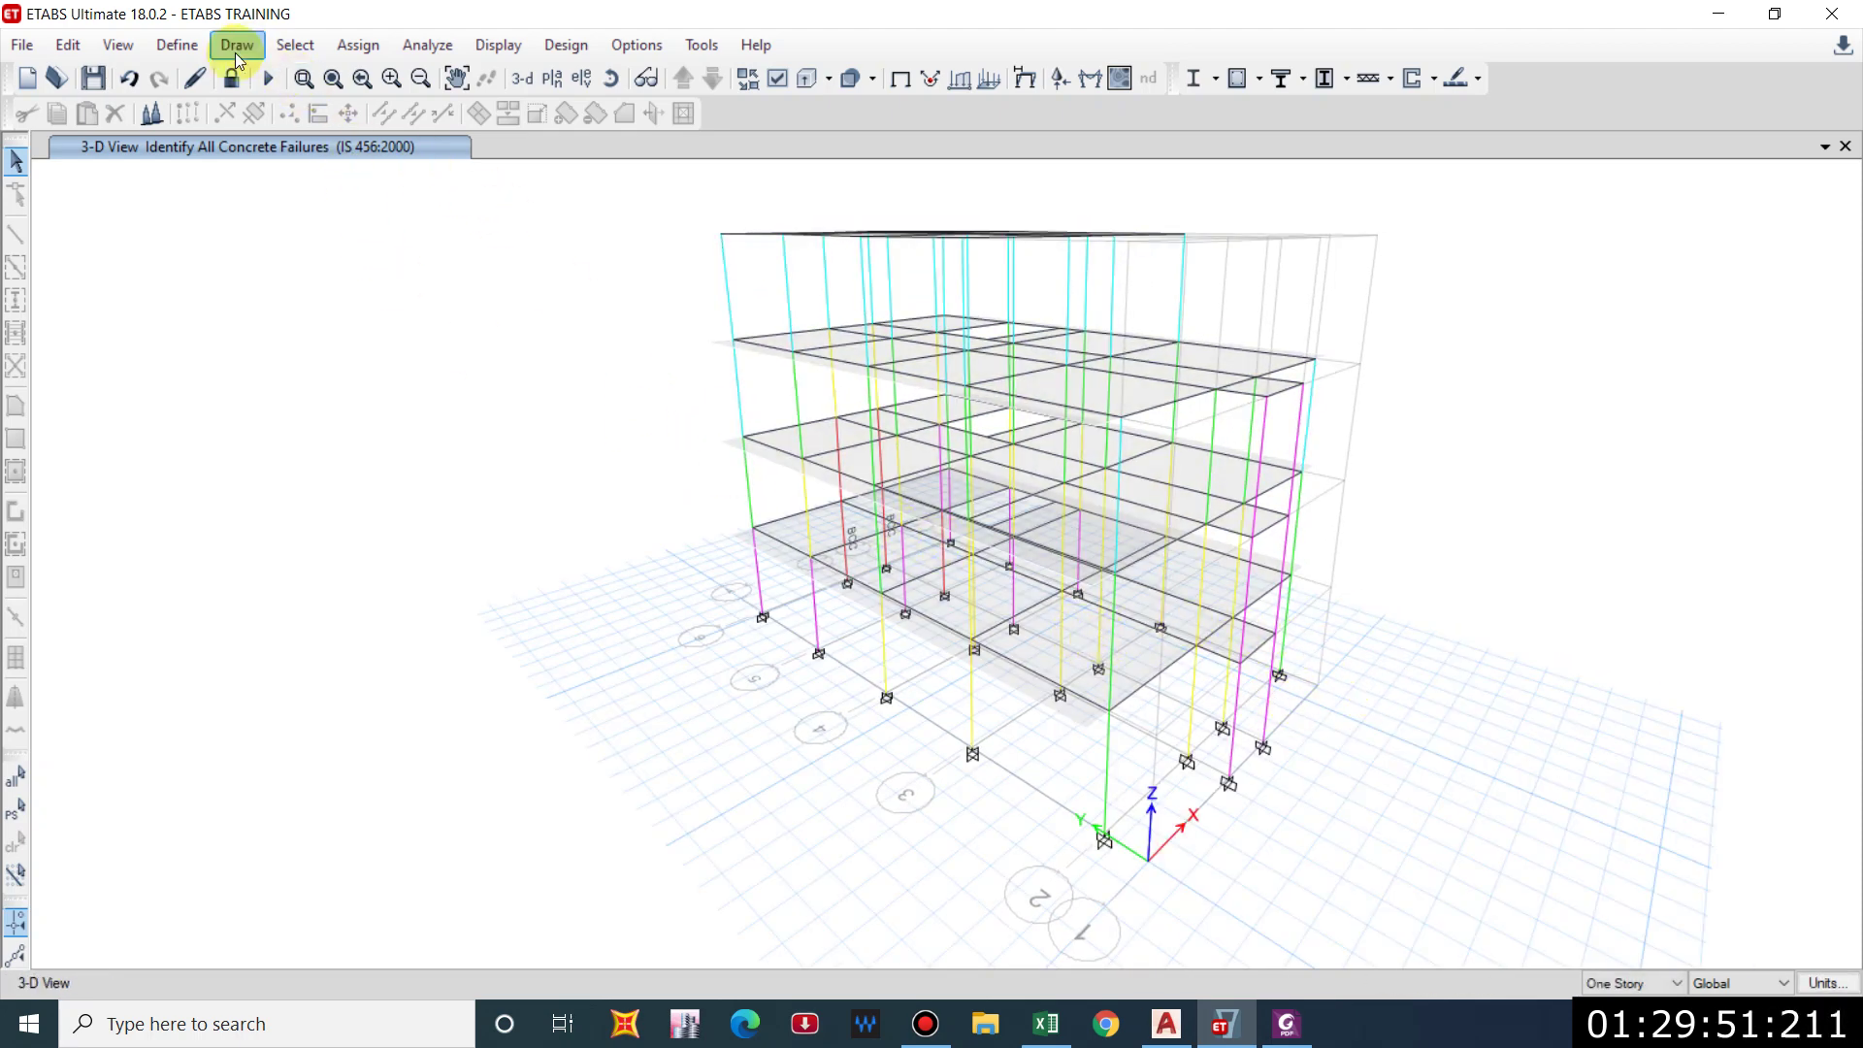
{"action": "left_click", "coordinate": [232, 84]}
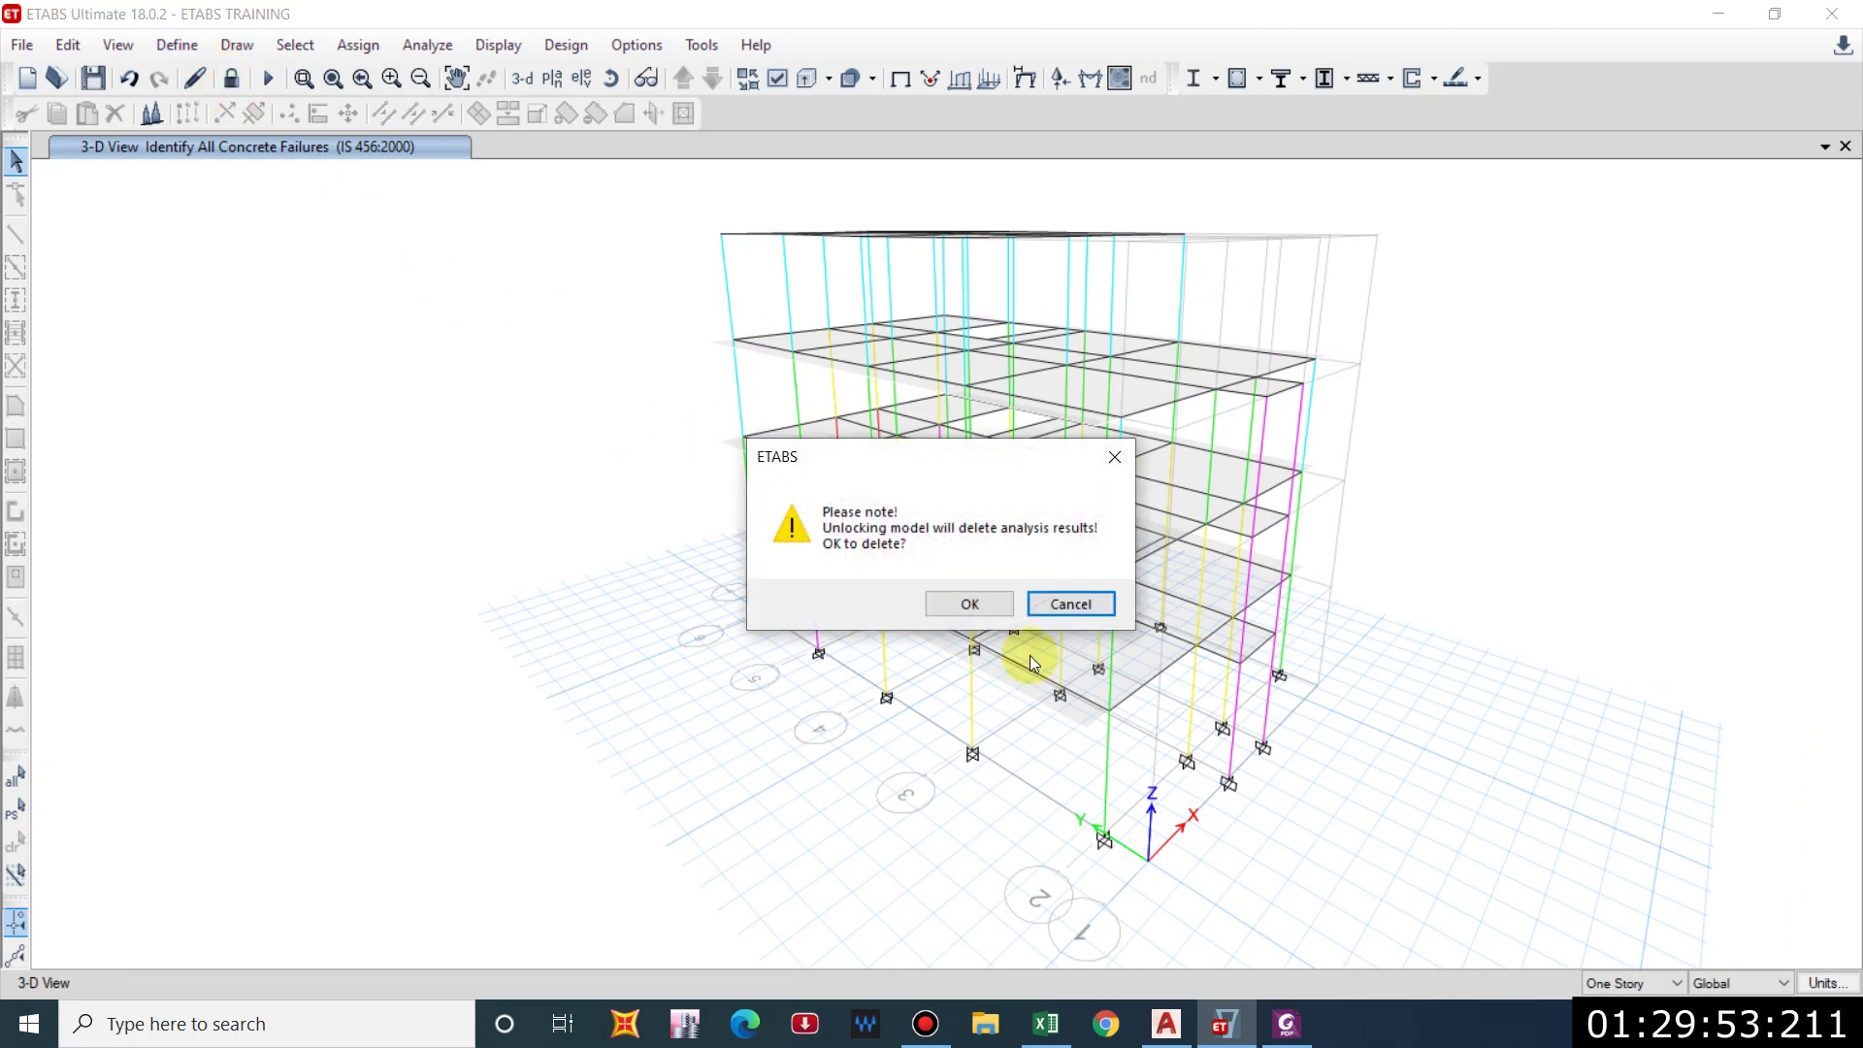
{"action": "left_click", "coordinate": [970, 603]}
Set the Column 300*300 section's rebar to Reinforcement to be Designed and accept the frame section changes.
{"action": "left_click", "coordinate": [237, 44]}
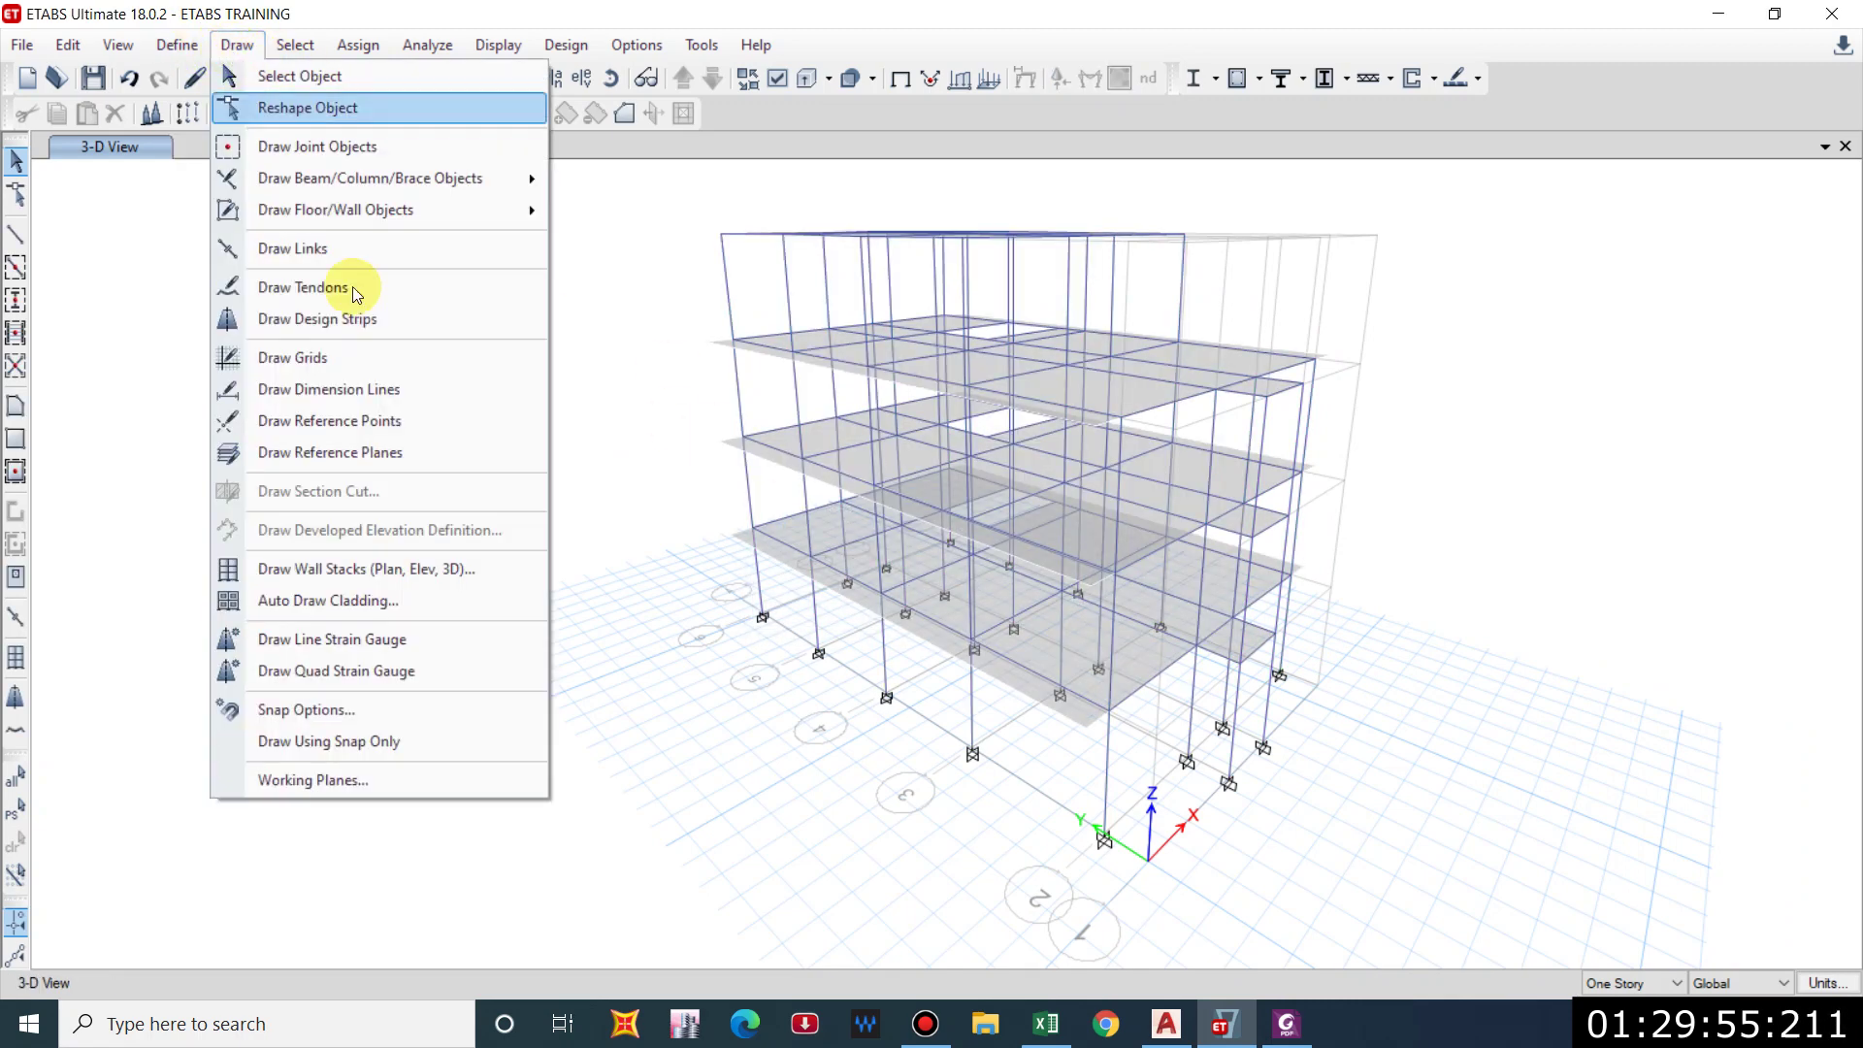
{"action": "left_click", "coordinate": [195, 81]}
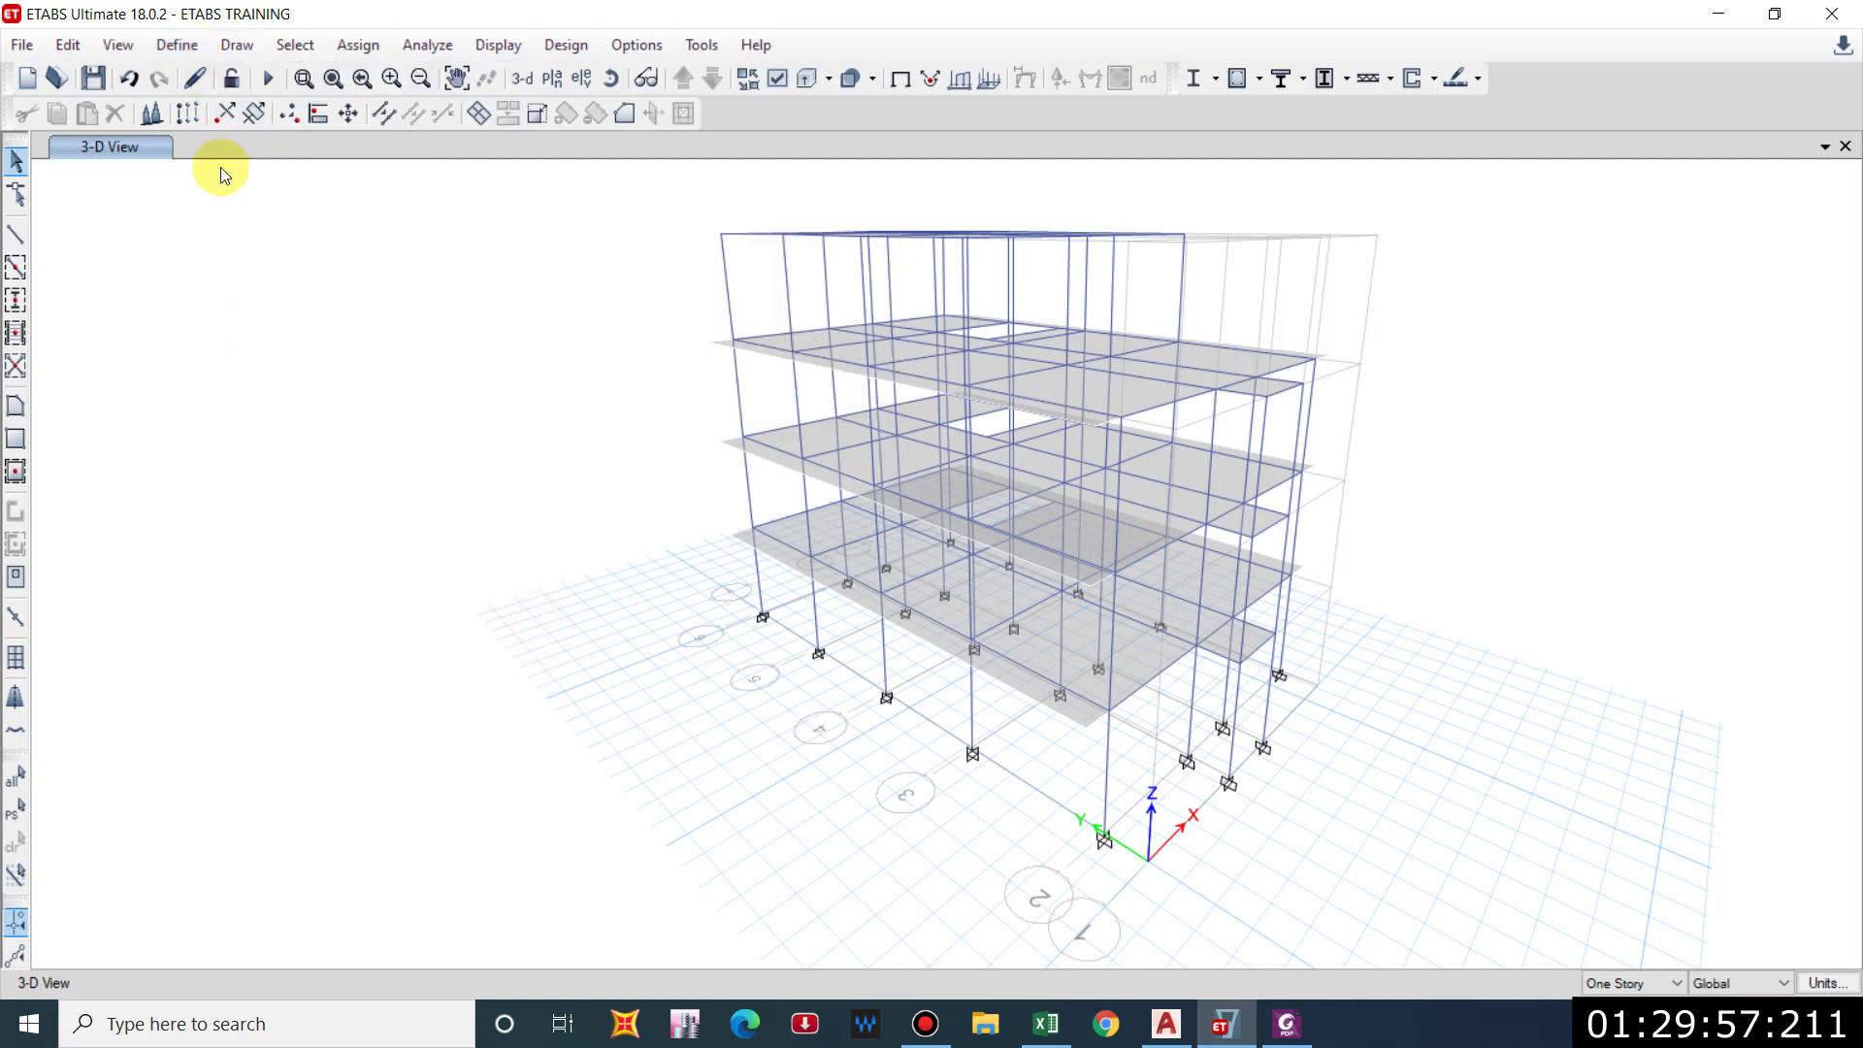
{"action": "left_click", "coordinate": [177, 45]}
{"action": "mouse_move", "coordinate": [291, 116]}
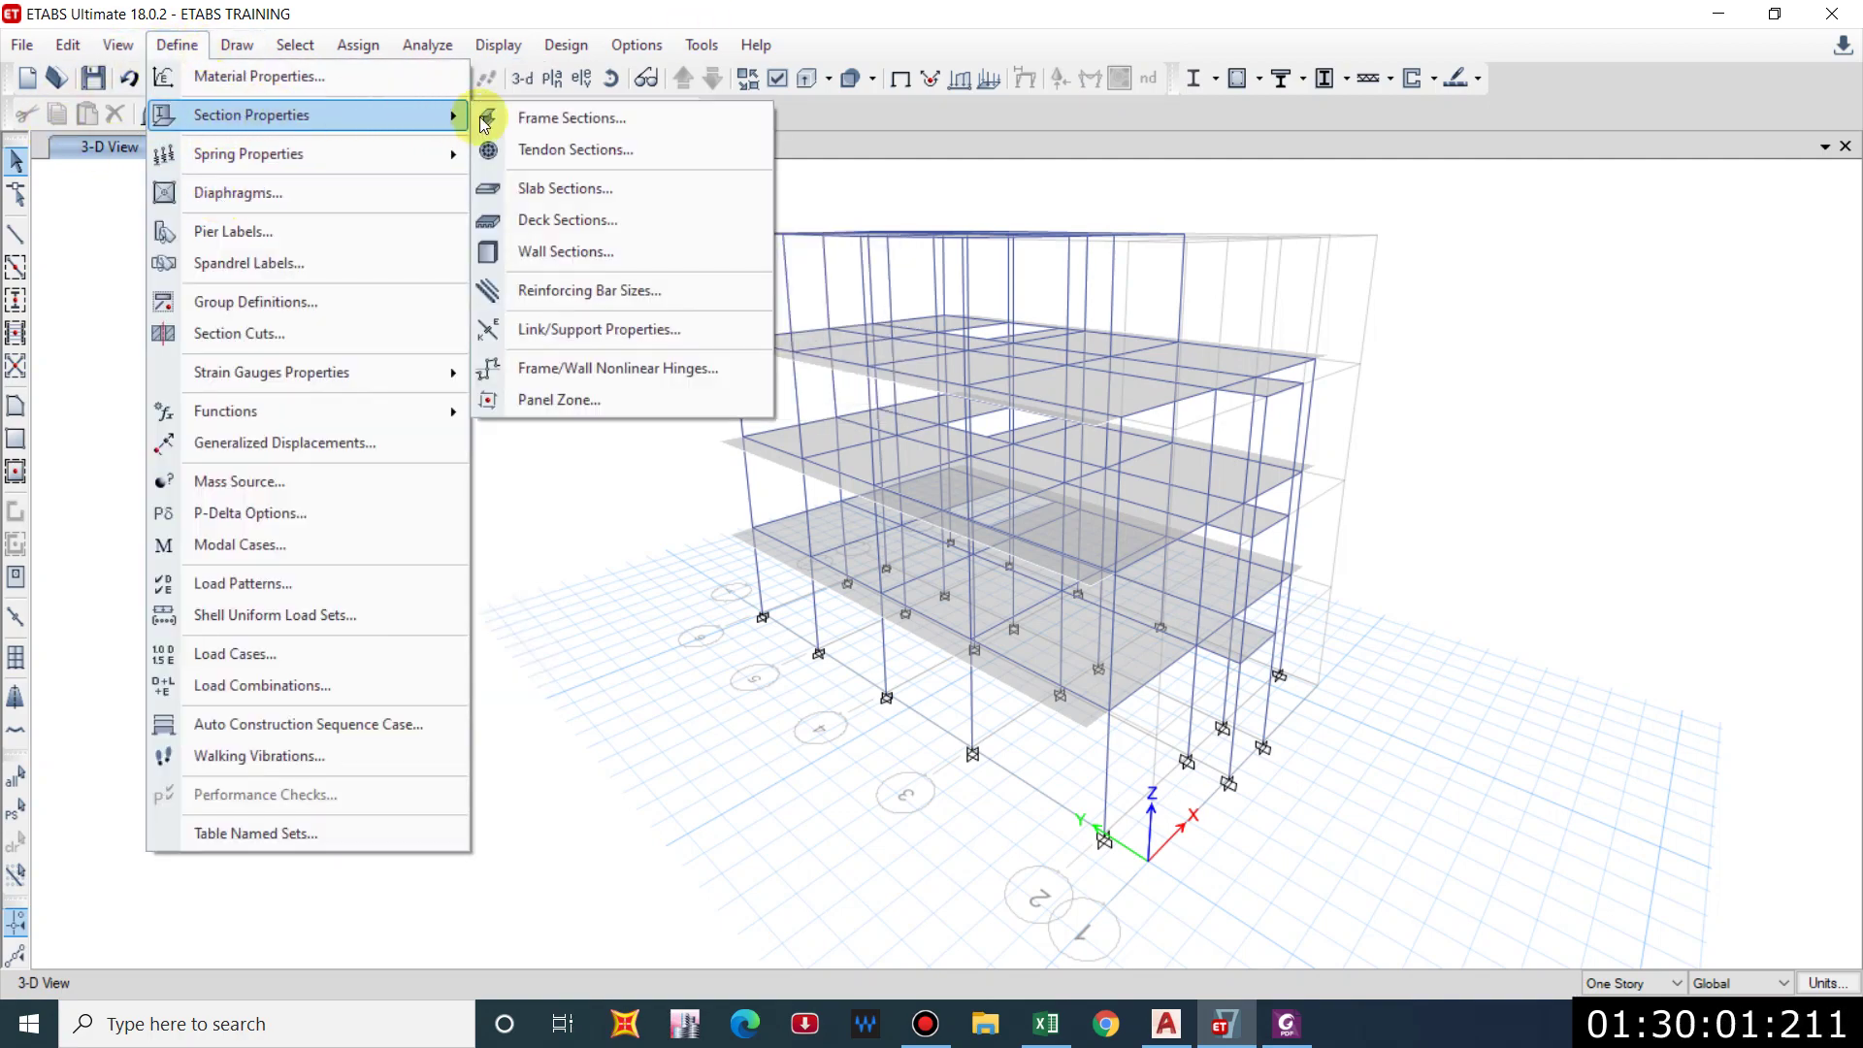
{"action": "left_click", "coordinate": [495, 117]}
{"action": "left_click", "coordinate": [679, 471]}
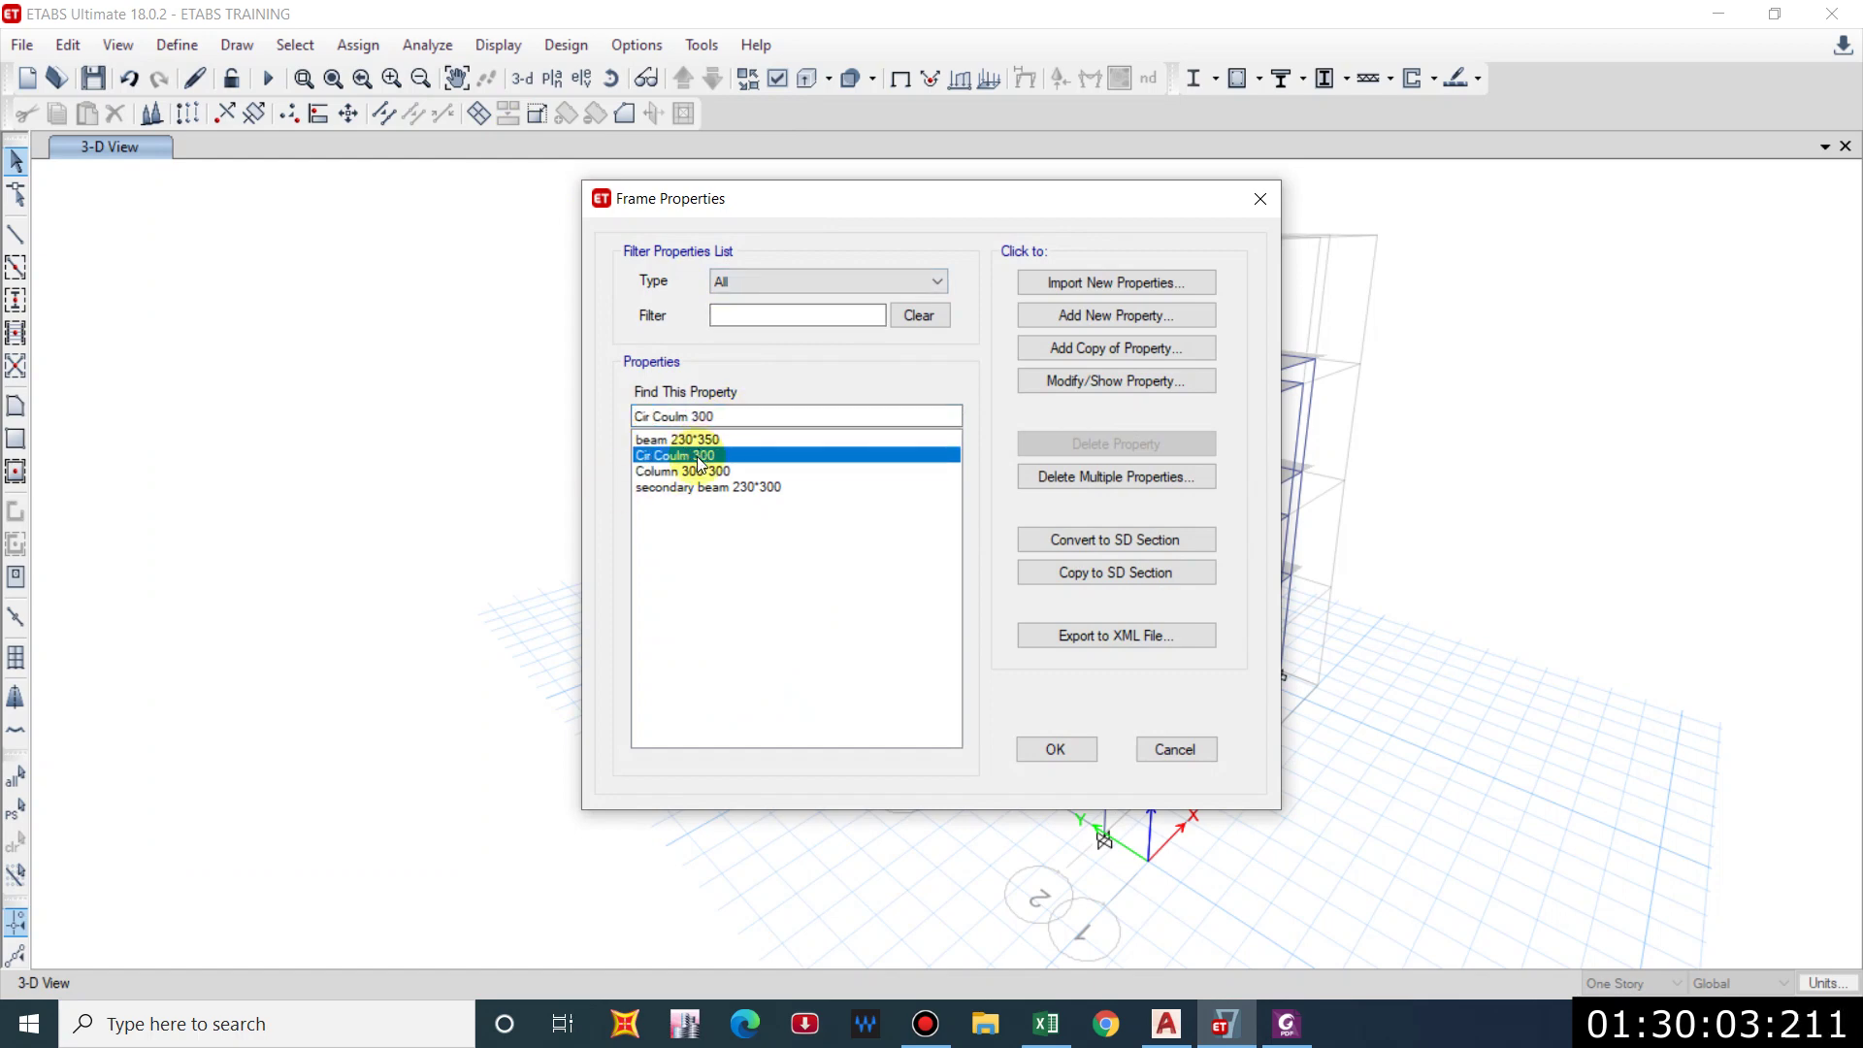
{"action": "left_click", "coordinate": [1131, 379]}
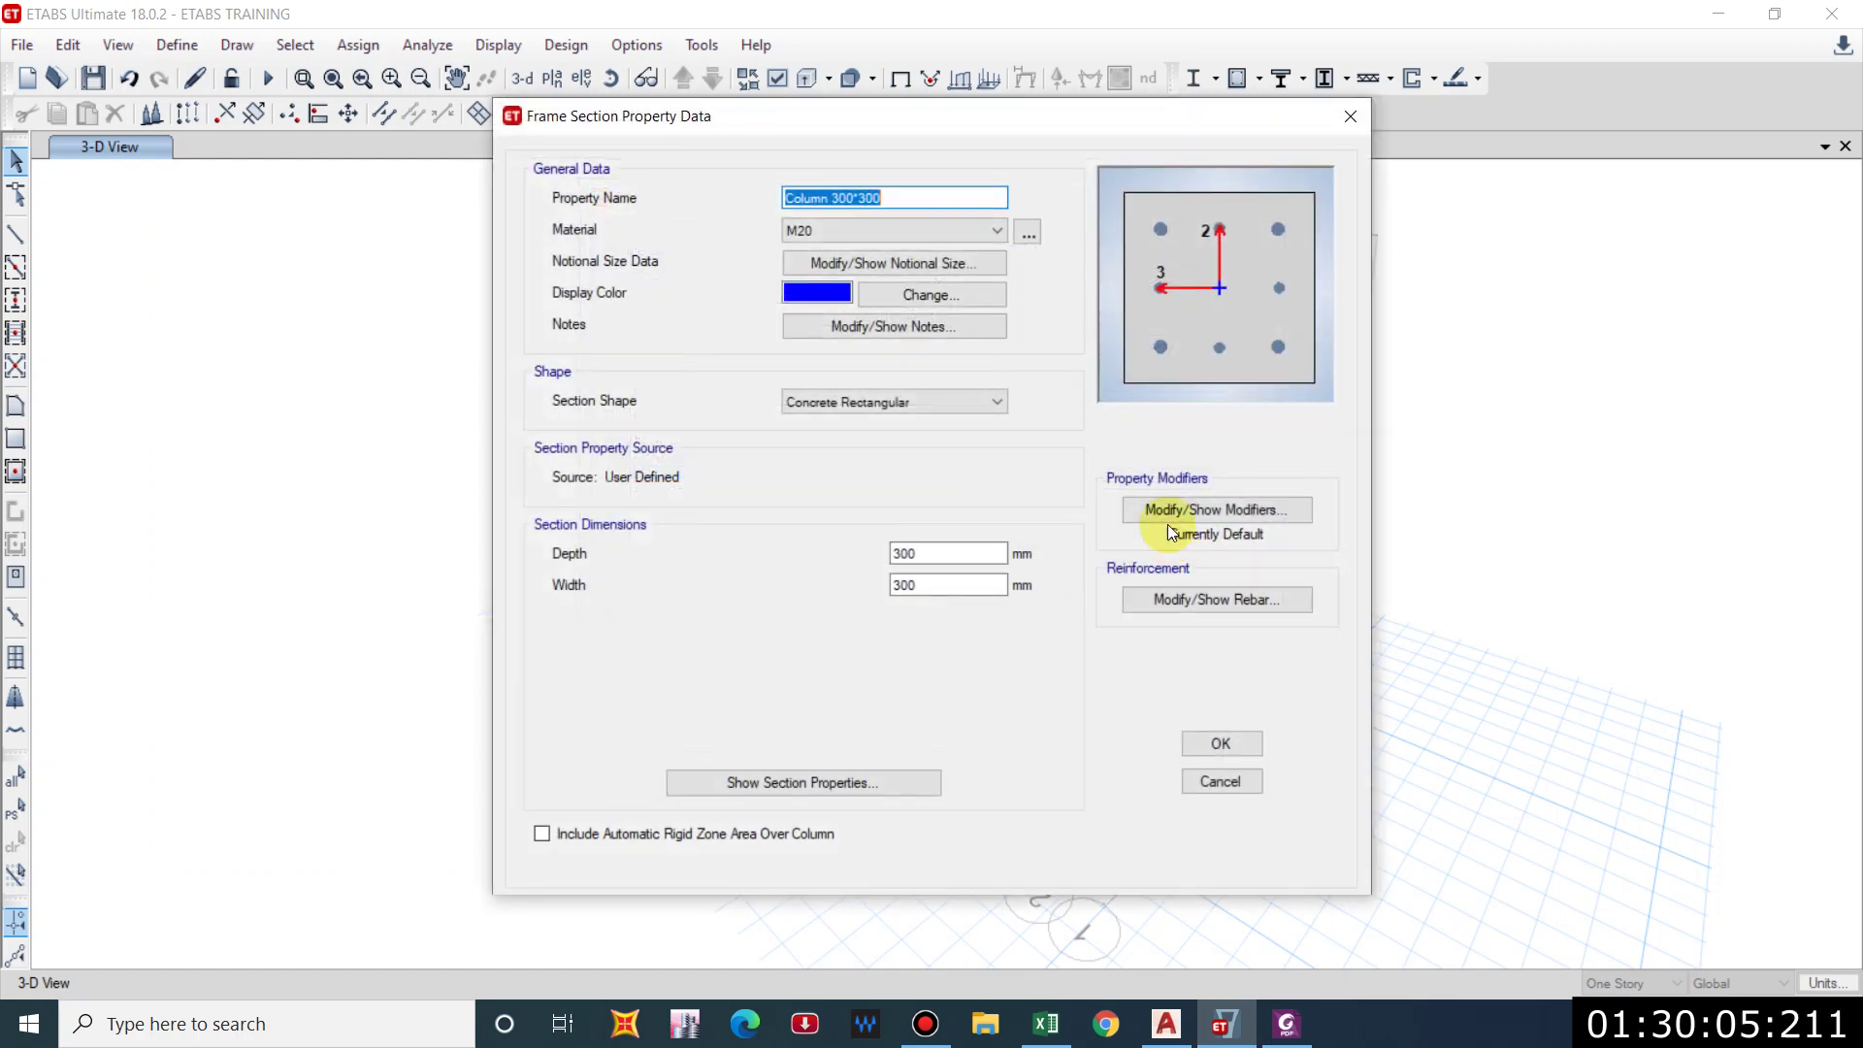
{"action": "left_click", "coordinate": [1207, 598]}
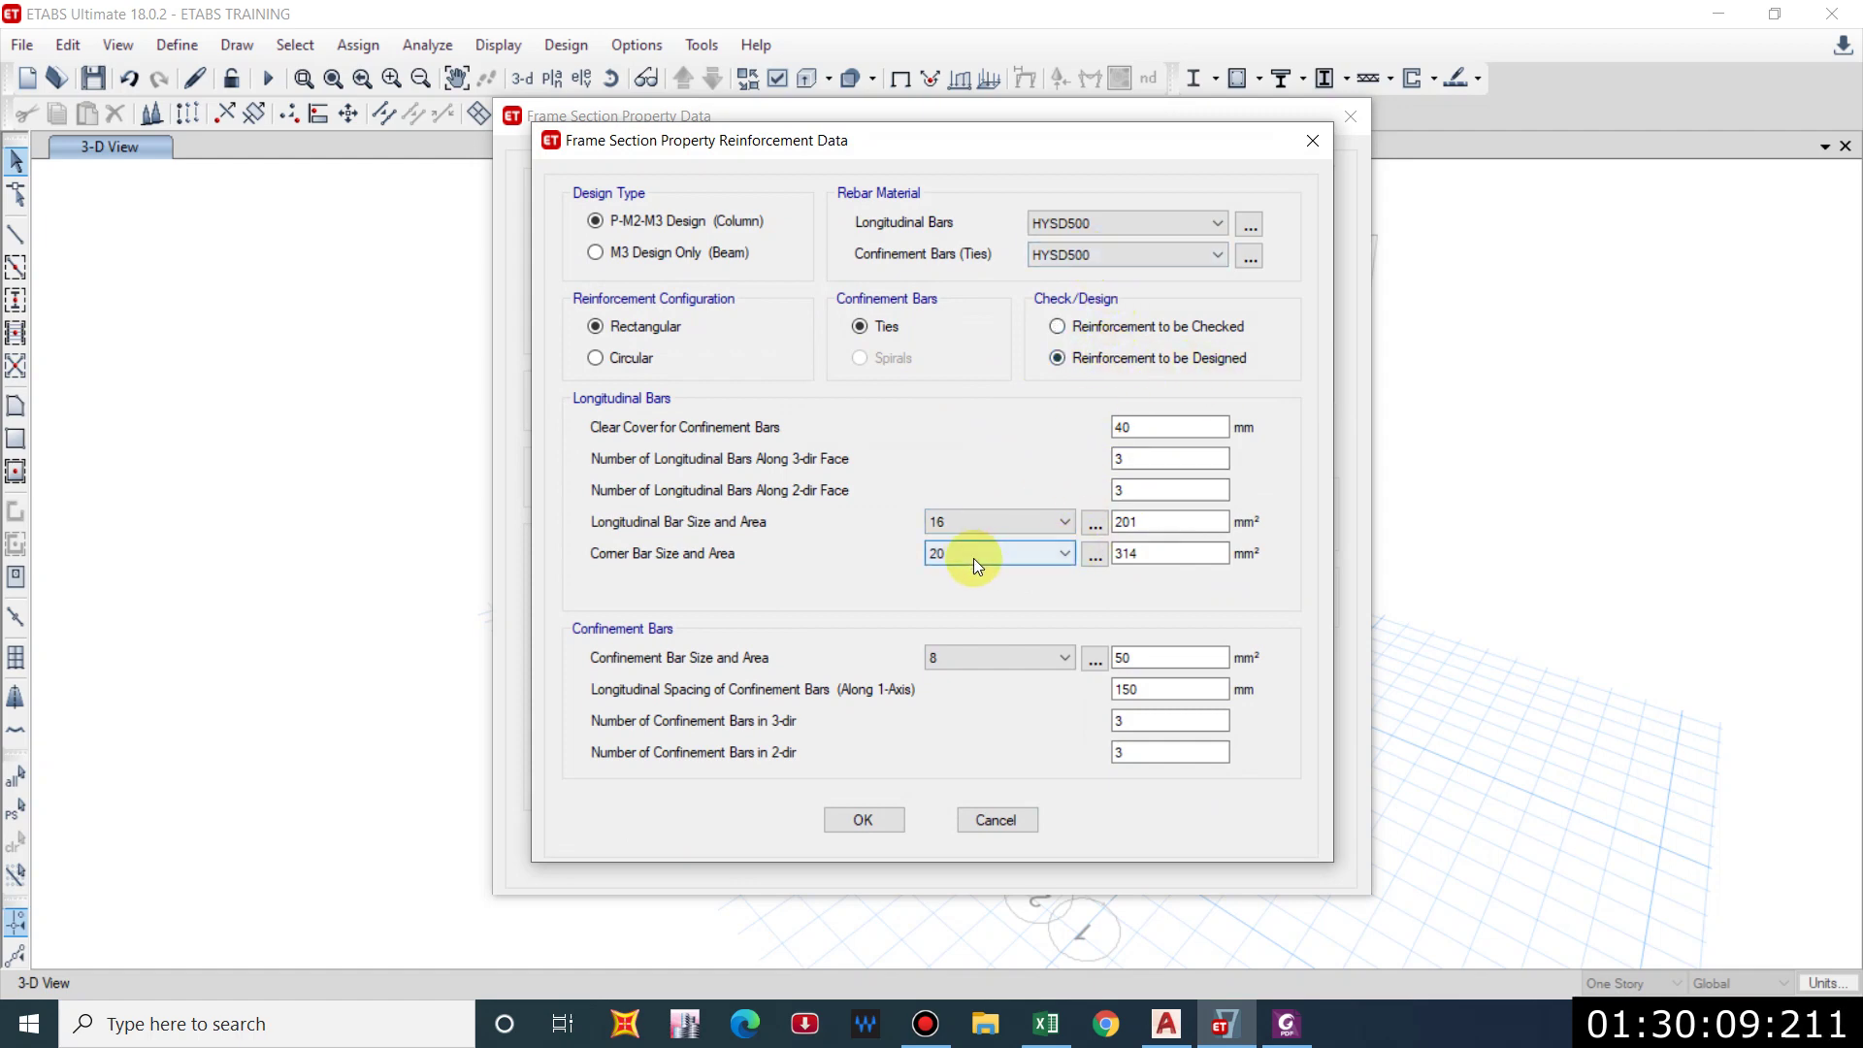
{"action": "left_click", "coordinate": [876, 820]}
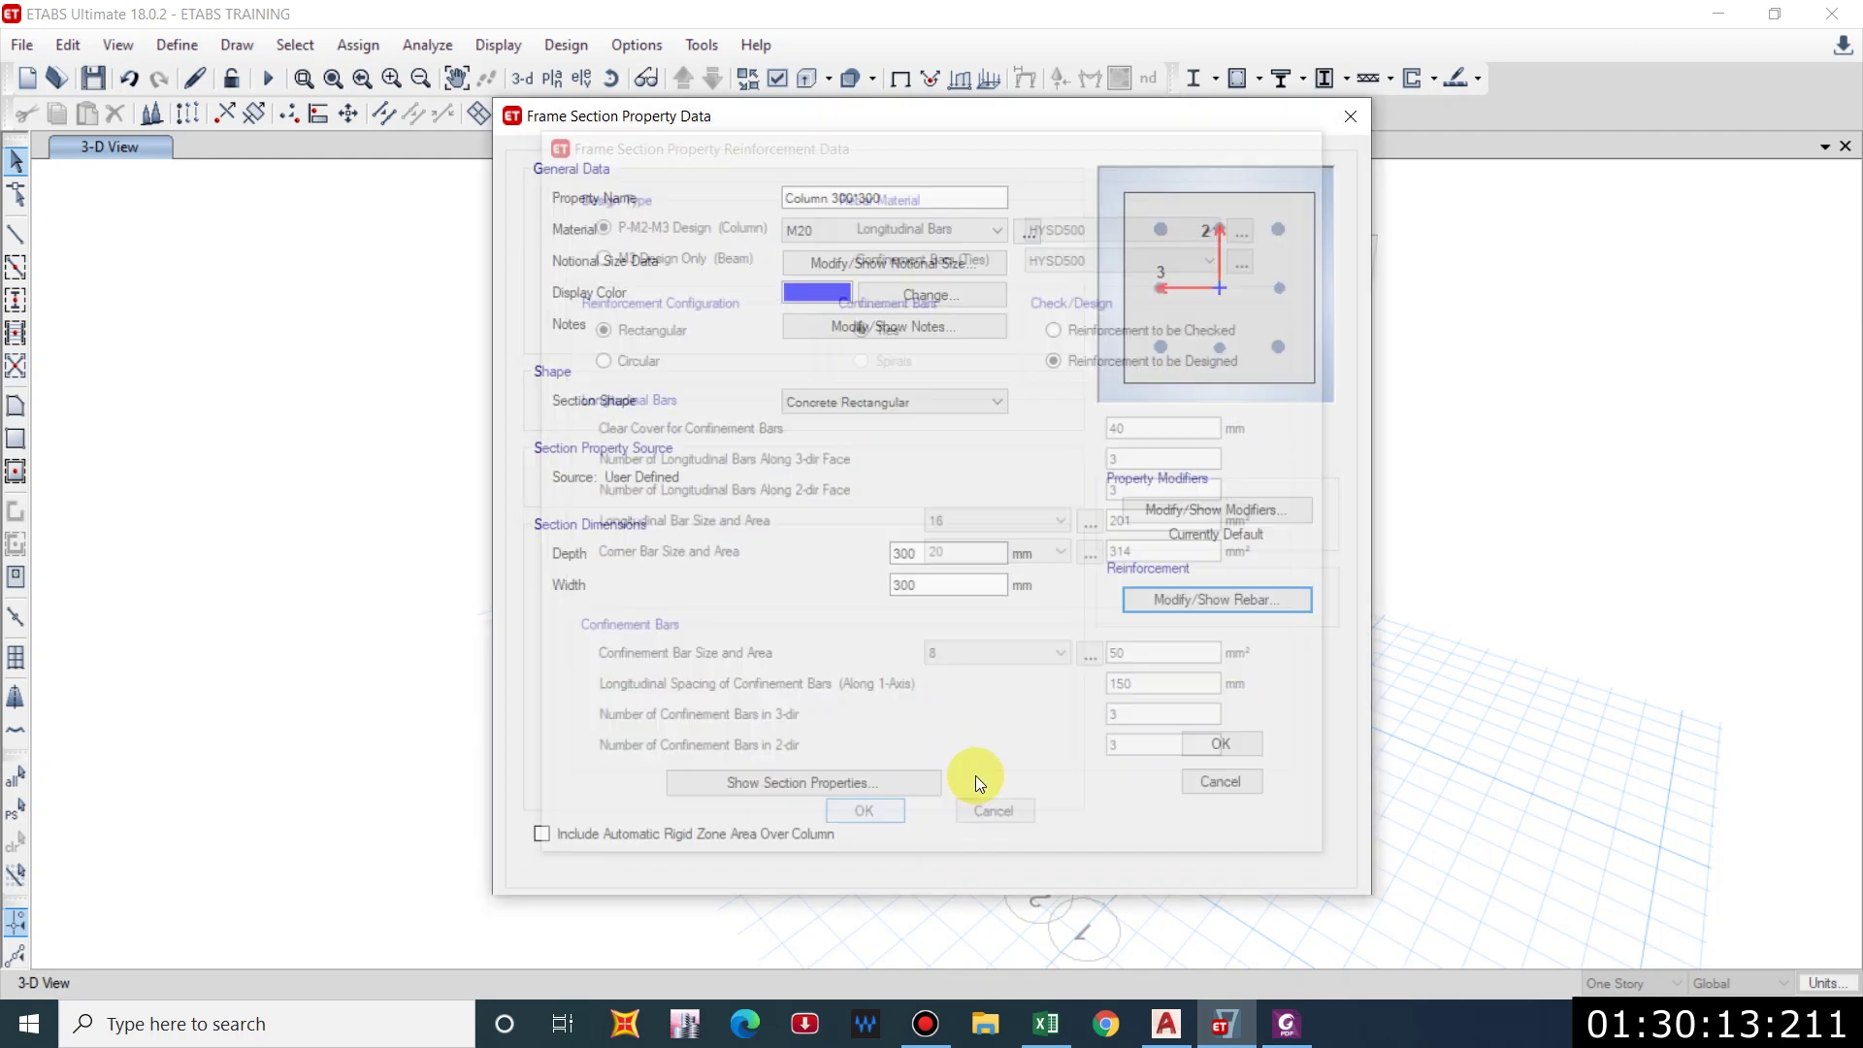
{"action": "left_click", "coordinate": [1211, 746]}
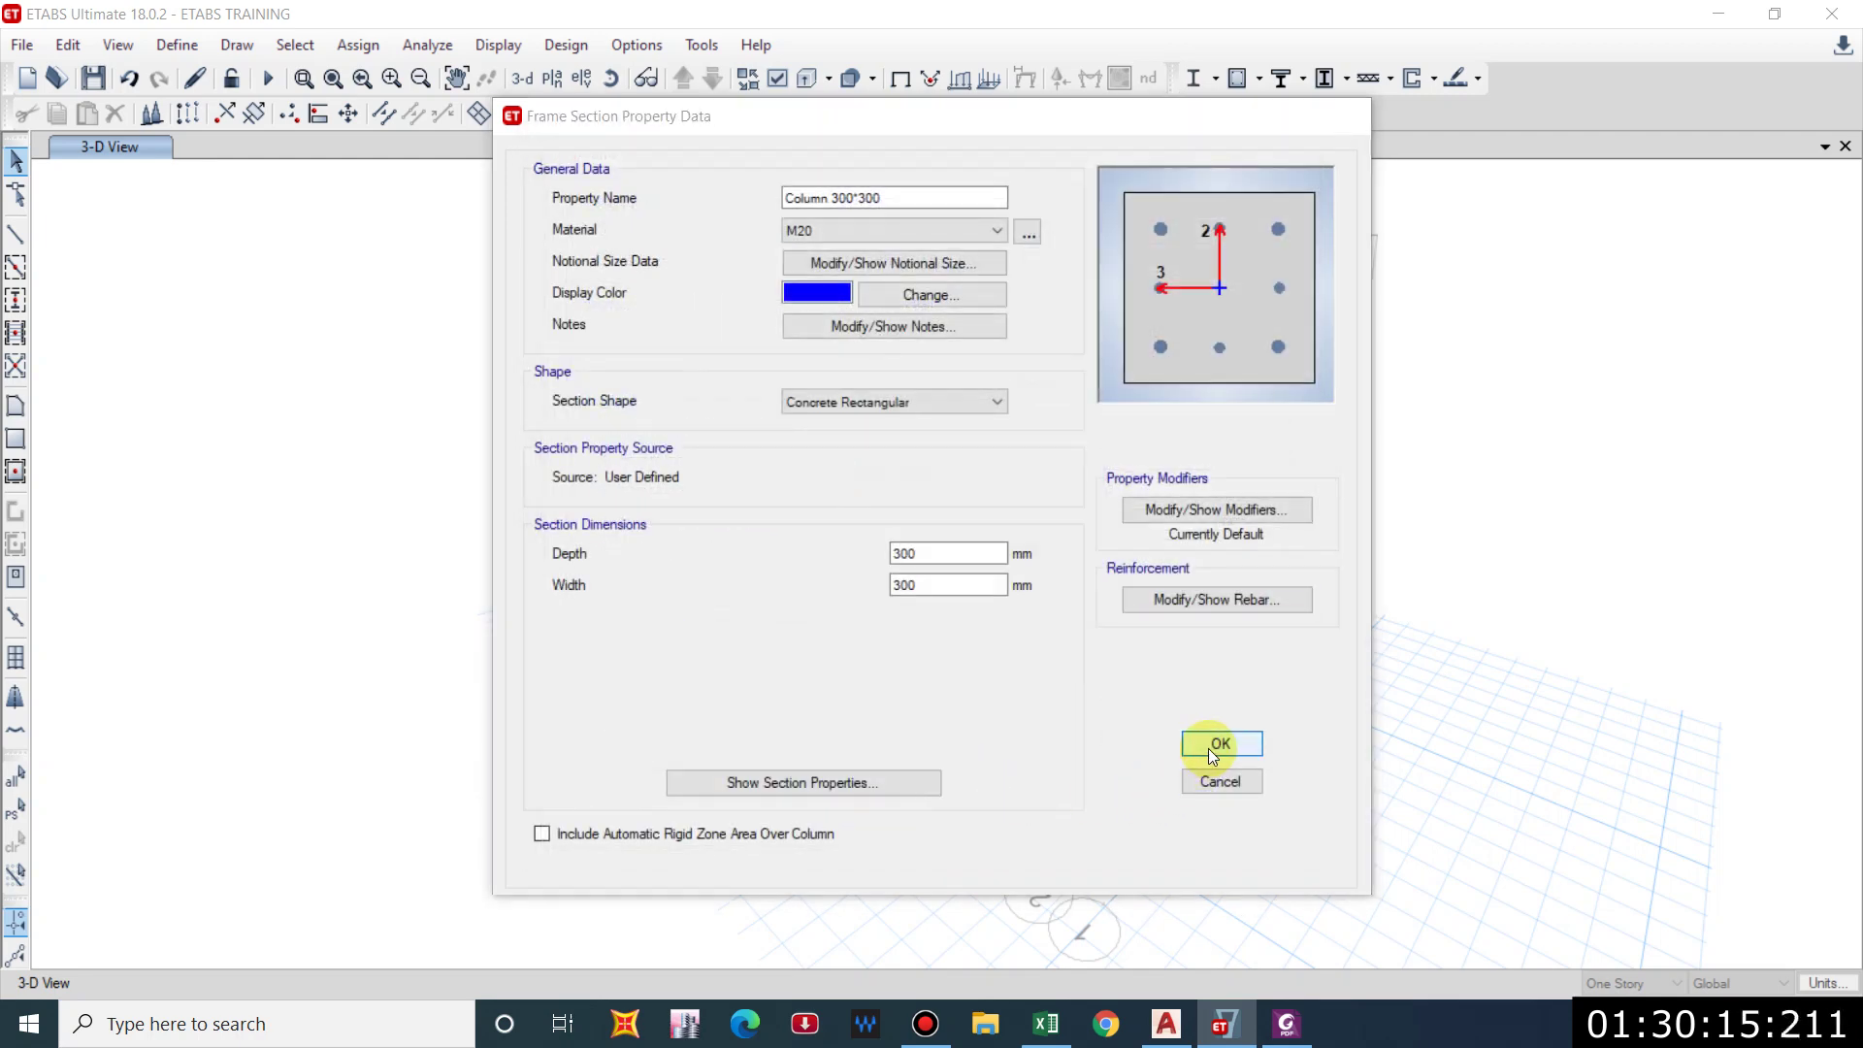
{"action": "left_click", "coordinate": [1087, 759]}
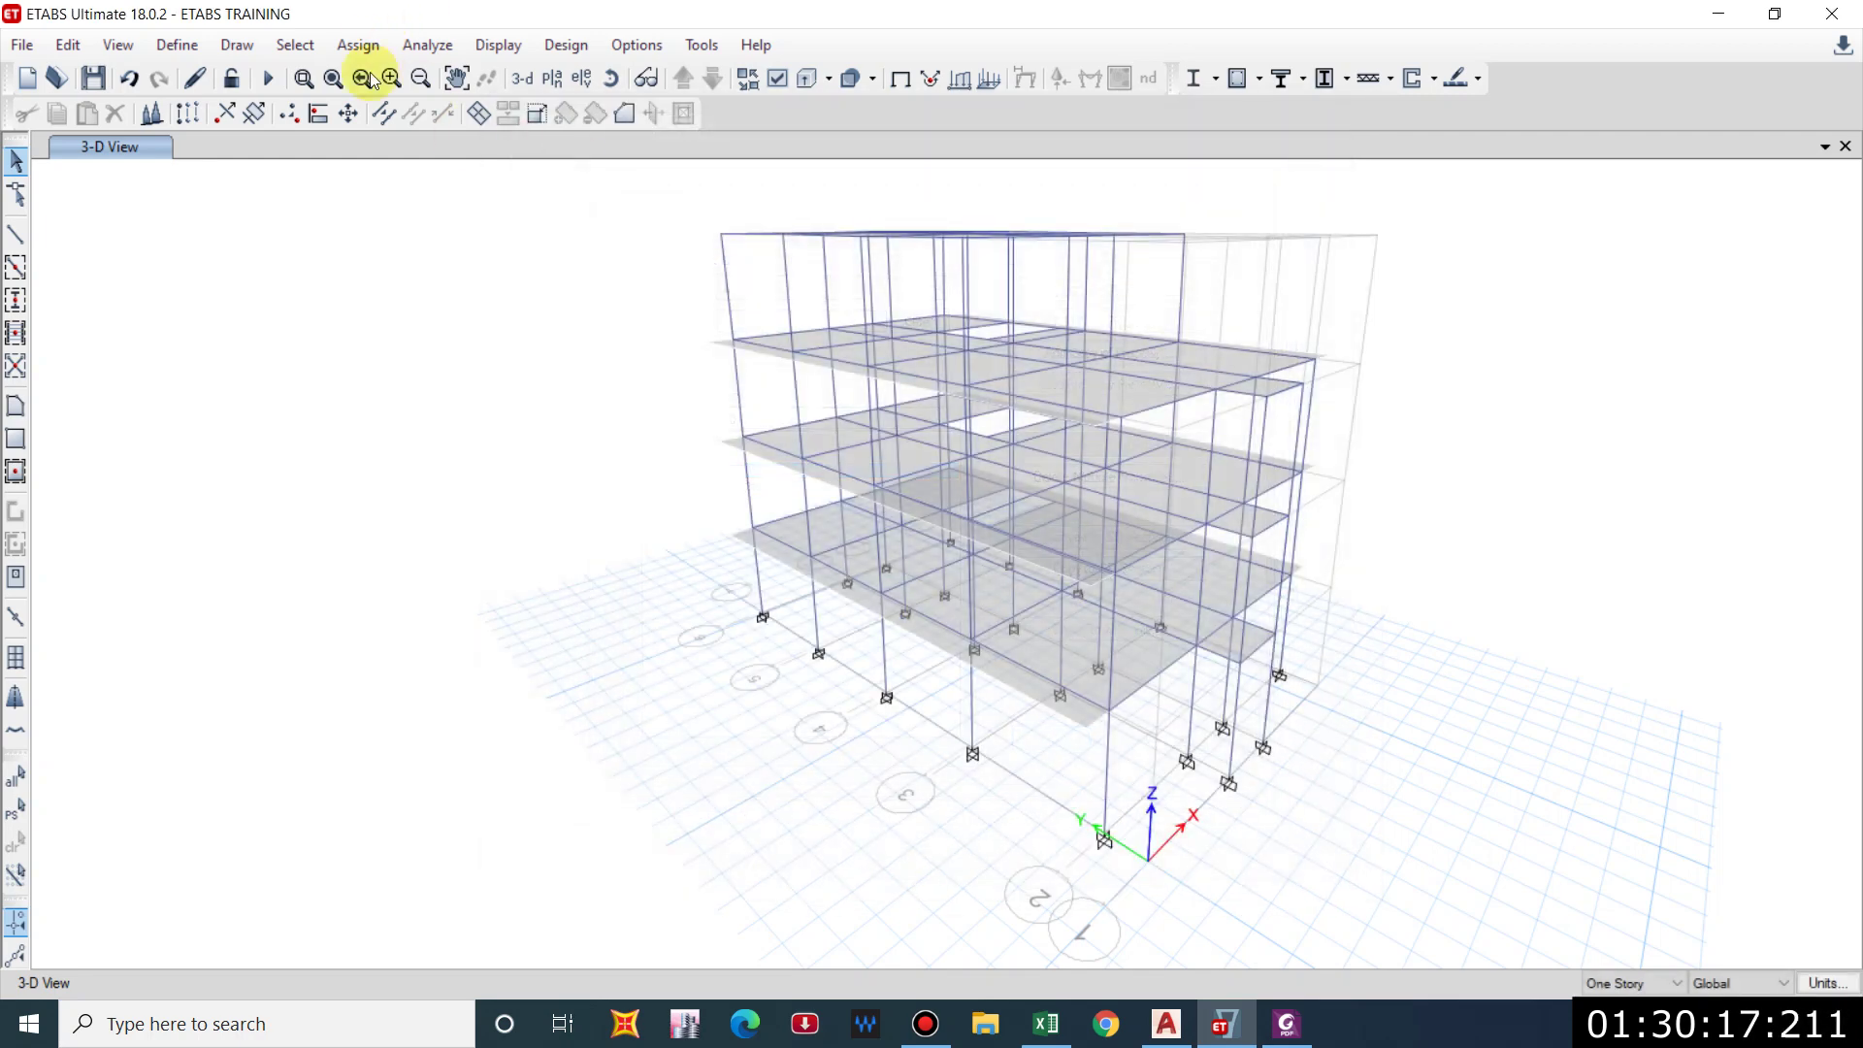
Rerun the analysis and concrete frame design and display the longitudinal reinforcing on elevation A.
{"action": "left_click", "coordinate": [268, 78]}
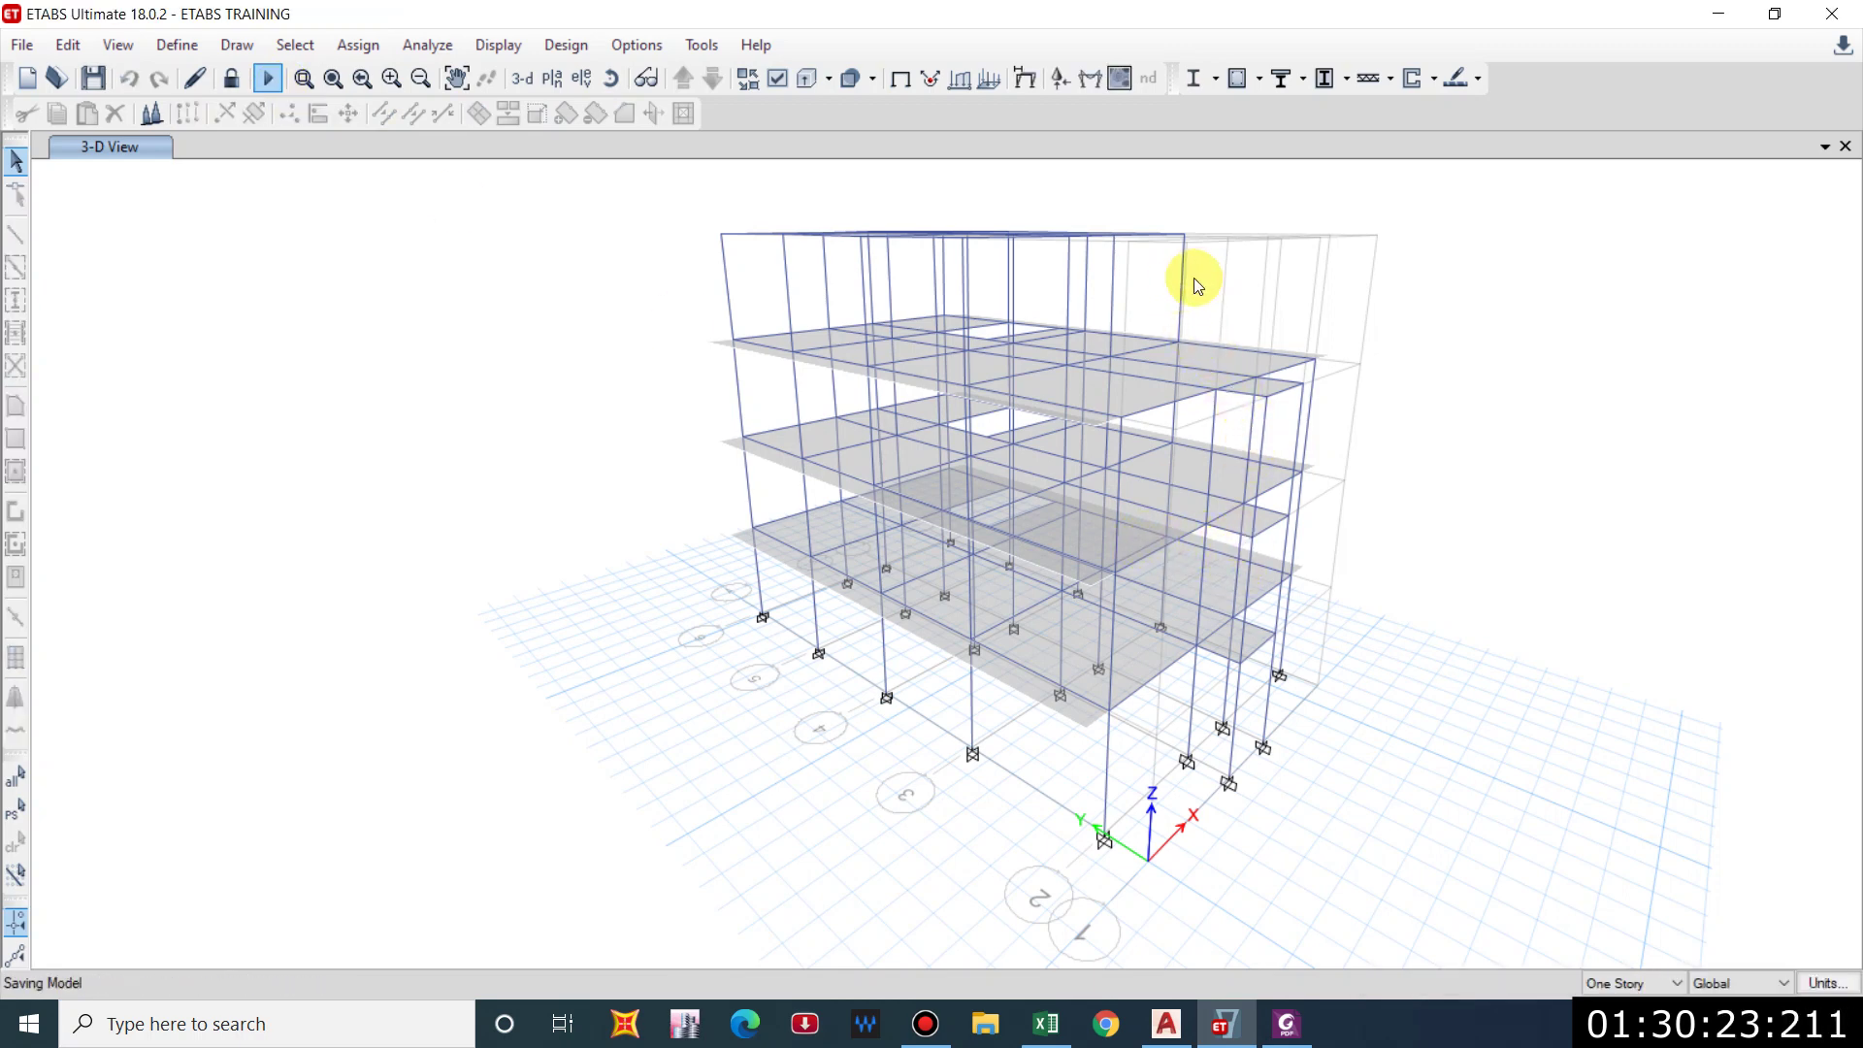
{"action": "left_click", "coordinate": [1244, 81]}
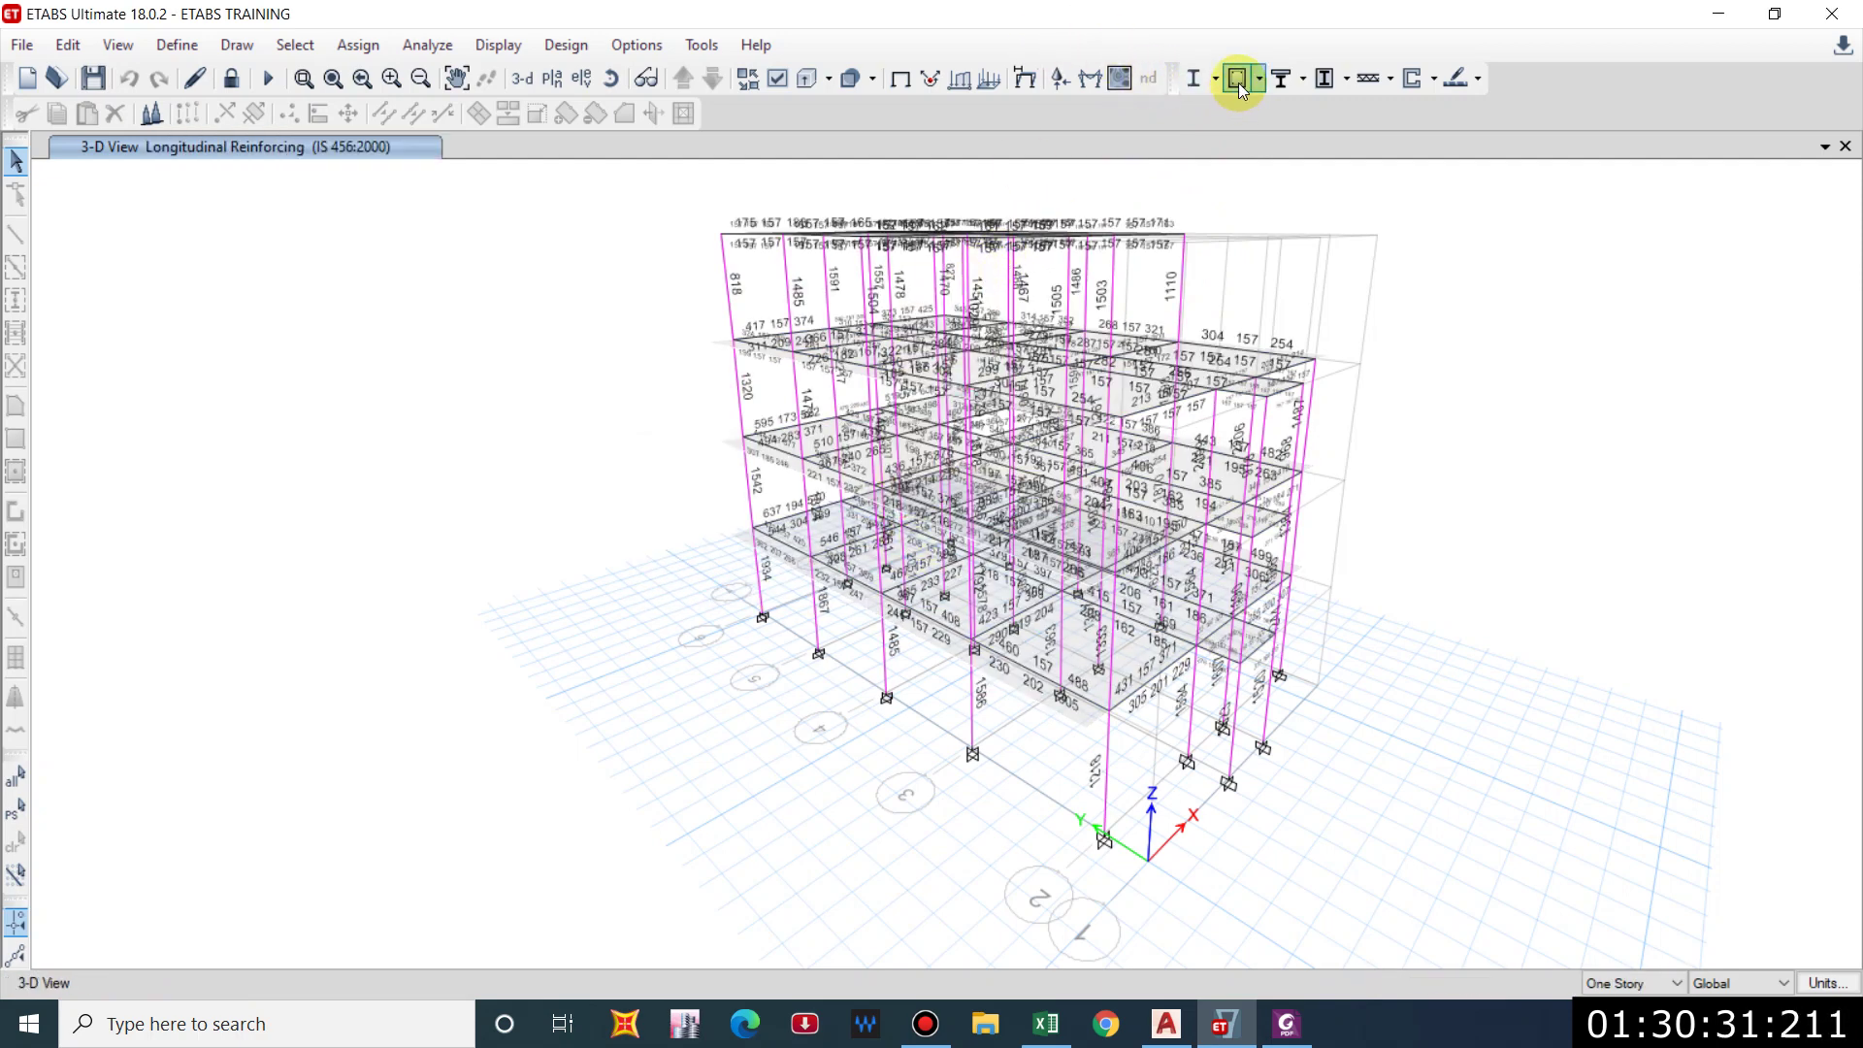
{"action": "left_click", "coordinate": [579, 84]}
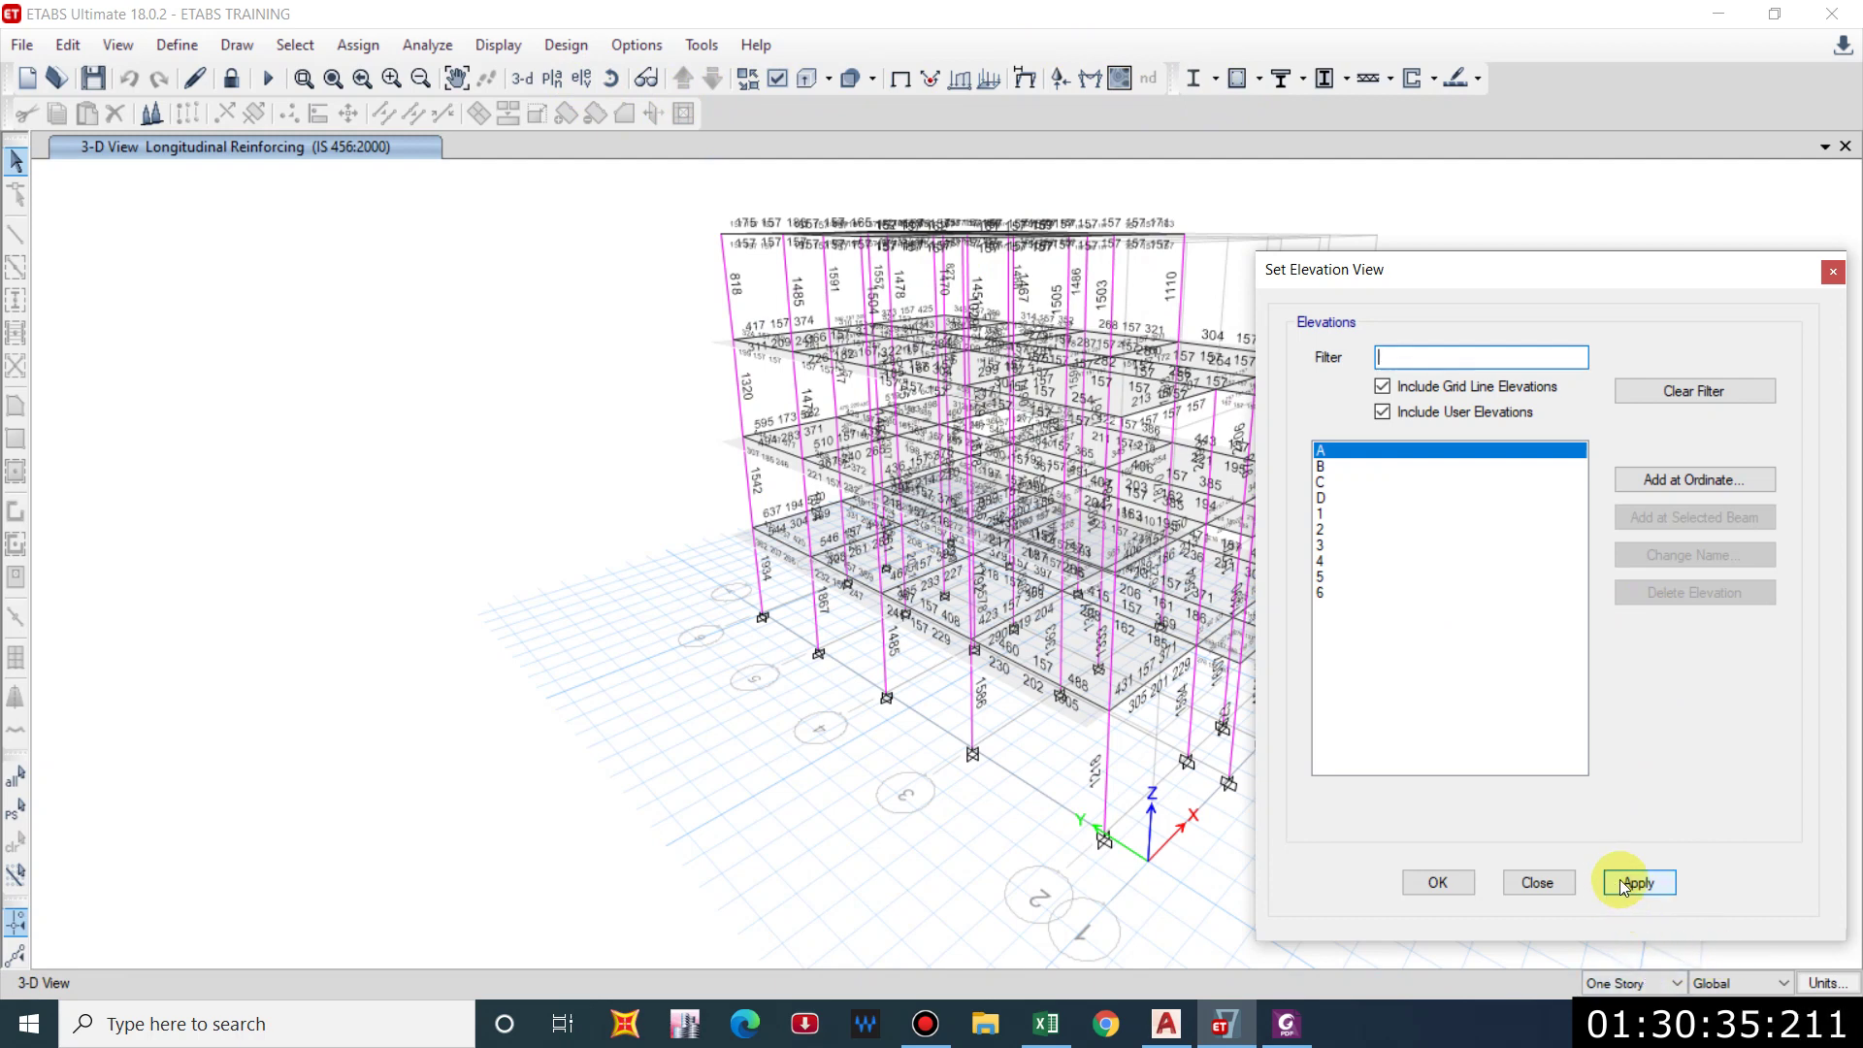
{"action": "left_click", "coordinate": [1619, 881]}
{"action": "left_click", "coordinate": [1438, 883]}
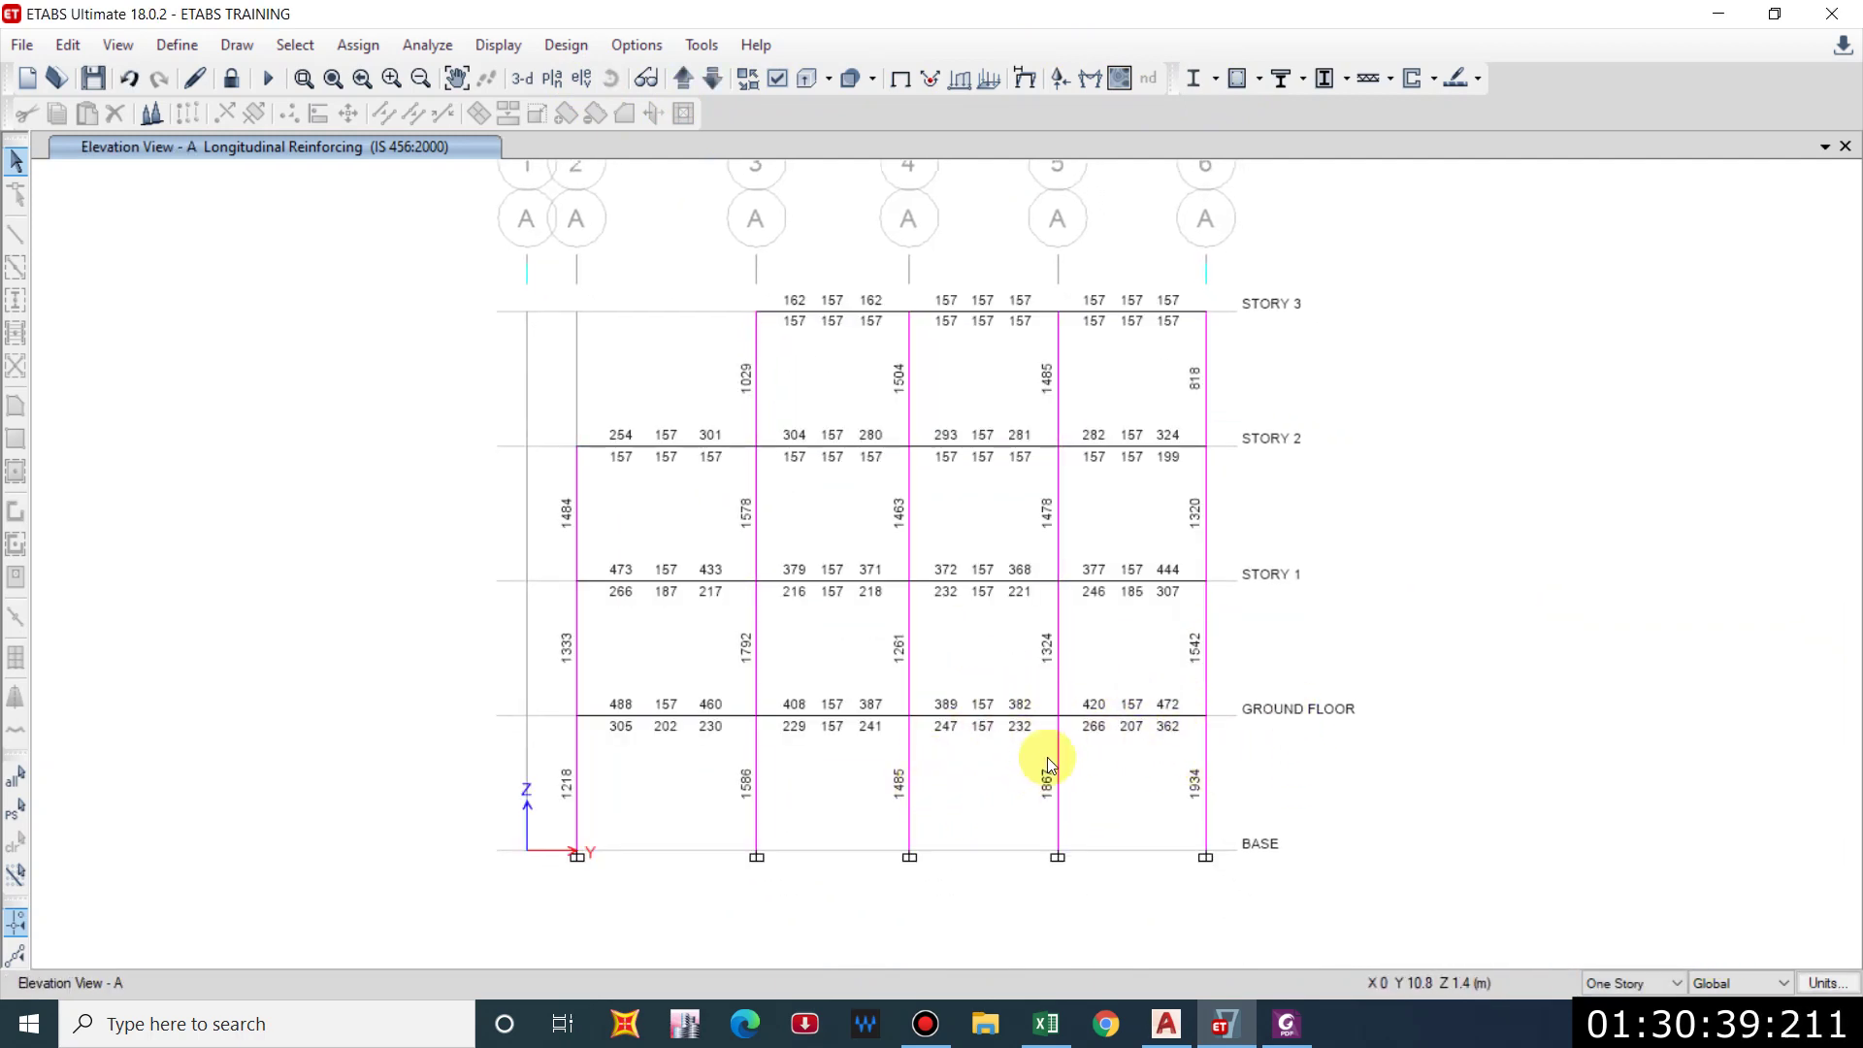
Bring up the full design details of the ground-floor column on grid 6 and read through its summary report.
{"action": "right_click", "coordinate": [1207, 782]}
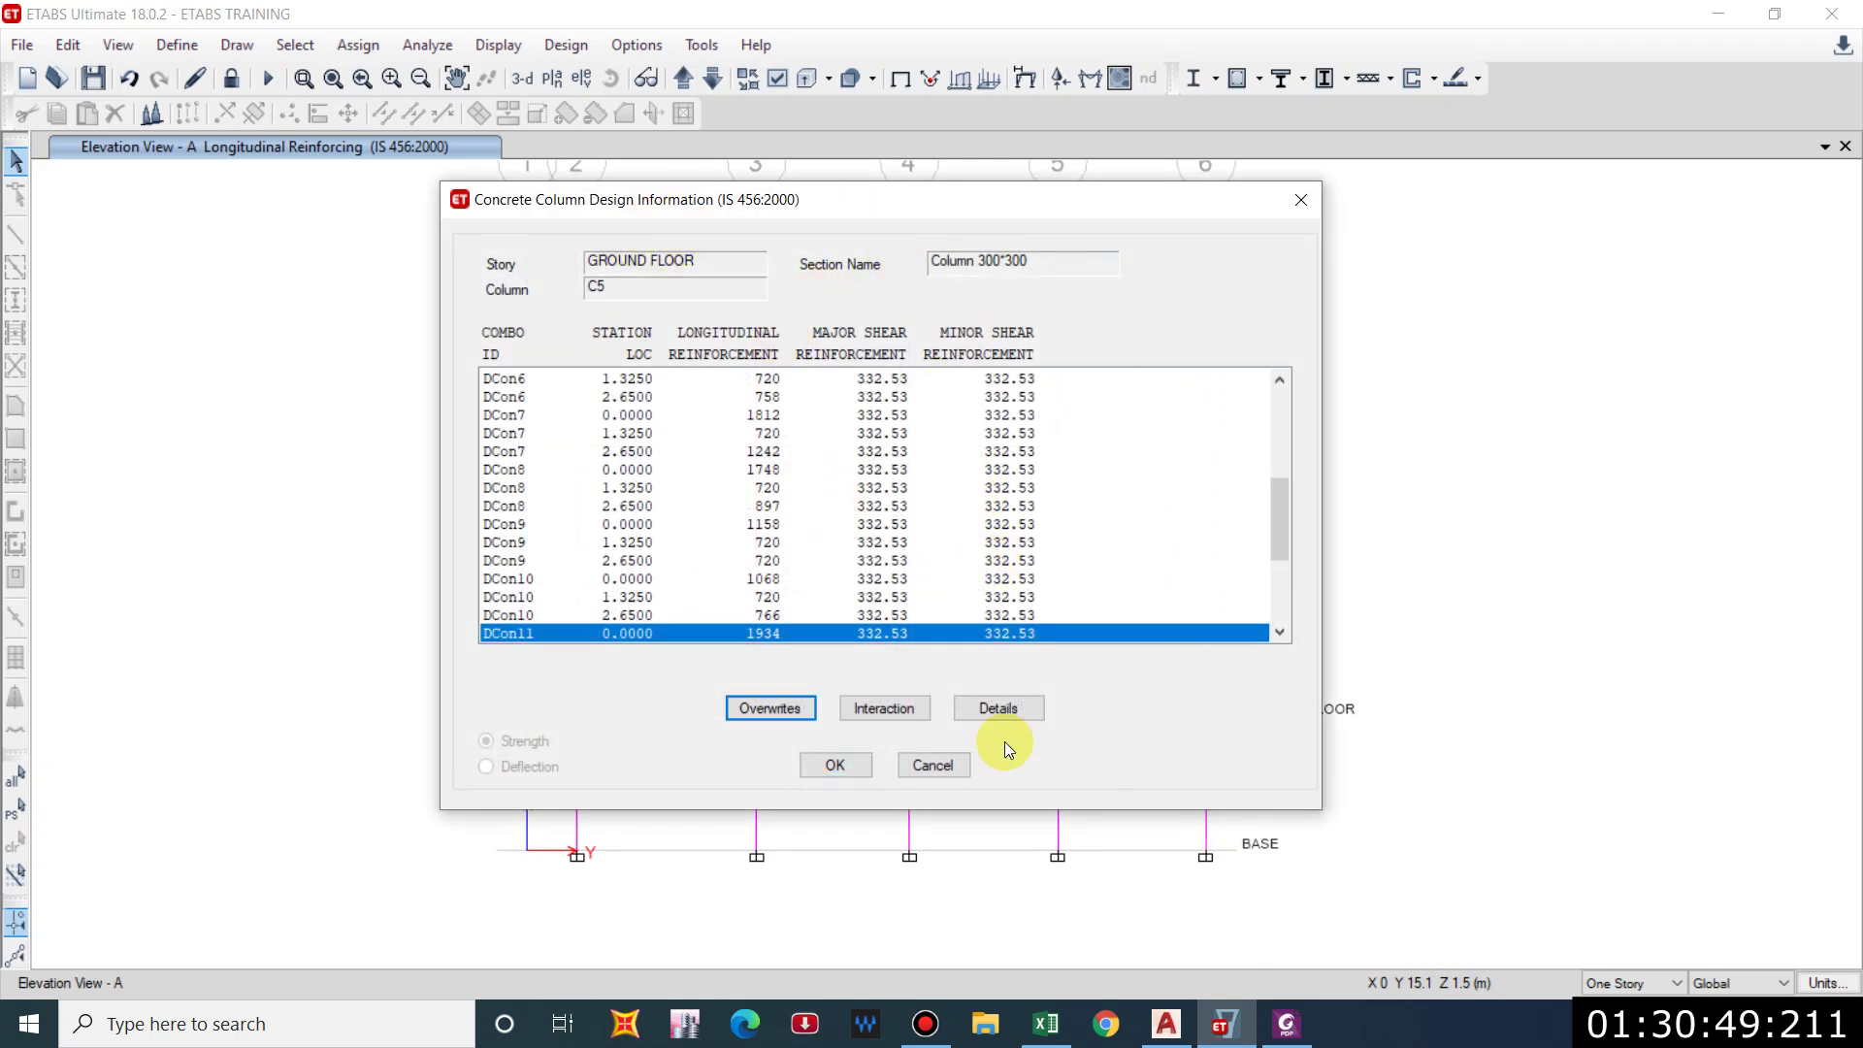
{"action": "left_click", "coordinate": [1004, 707]}
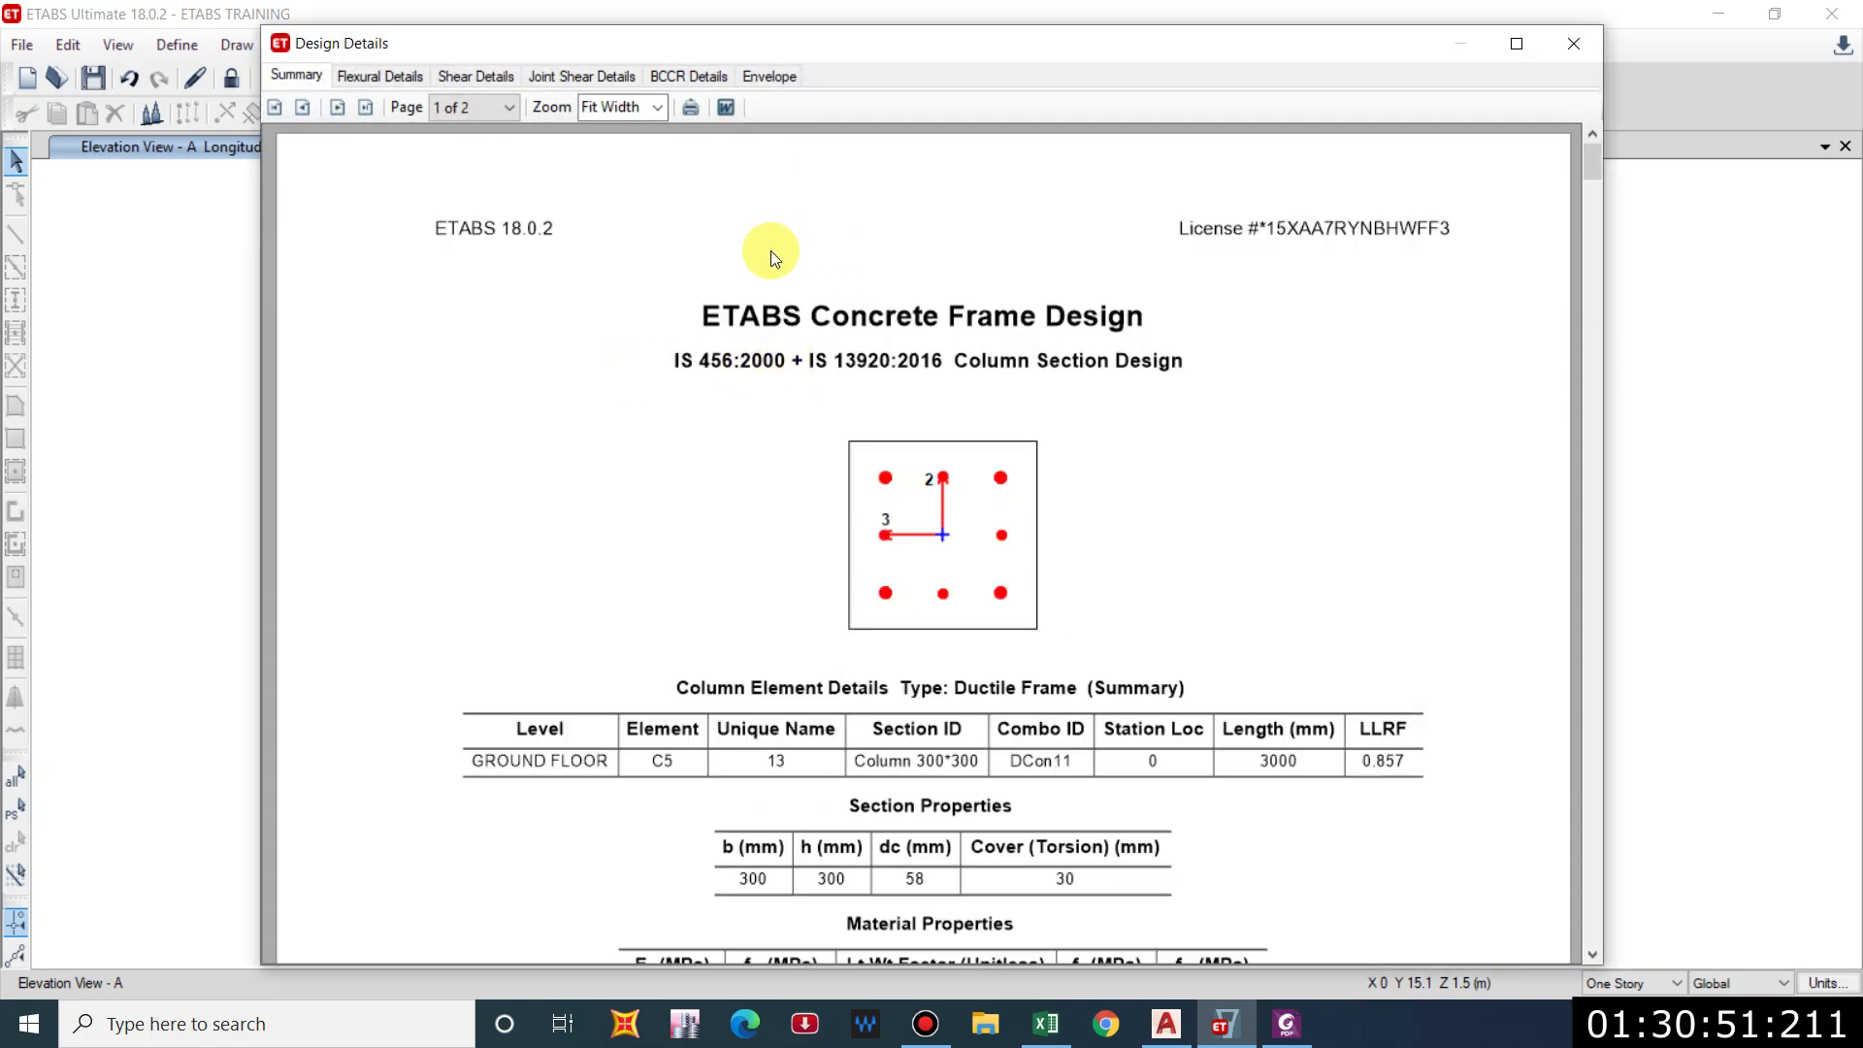
{"action": "scroll", "coordinate": [573, 253], "scroll_direction": "down", "scroll_amount": 5}
{"action": "double_click", "coordinate": [668, 45]}
{"action": "scroll", "coordinate": [439, 304], "scroll_direction": "down", "scroll_amount": 5}
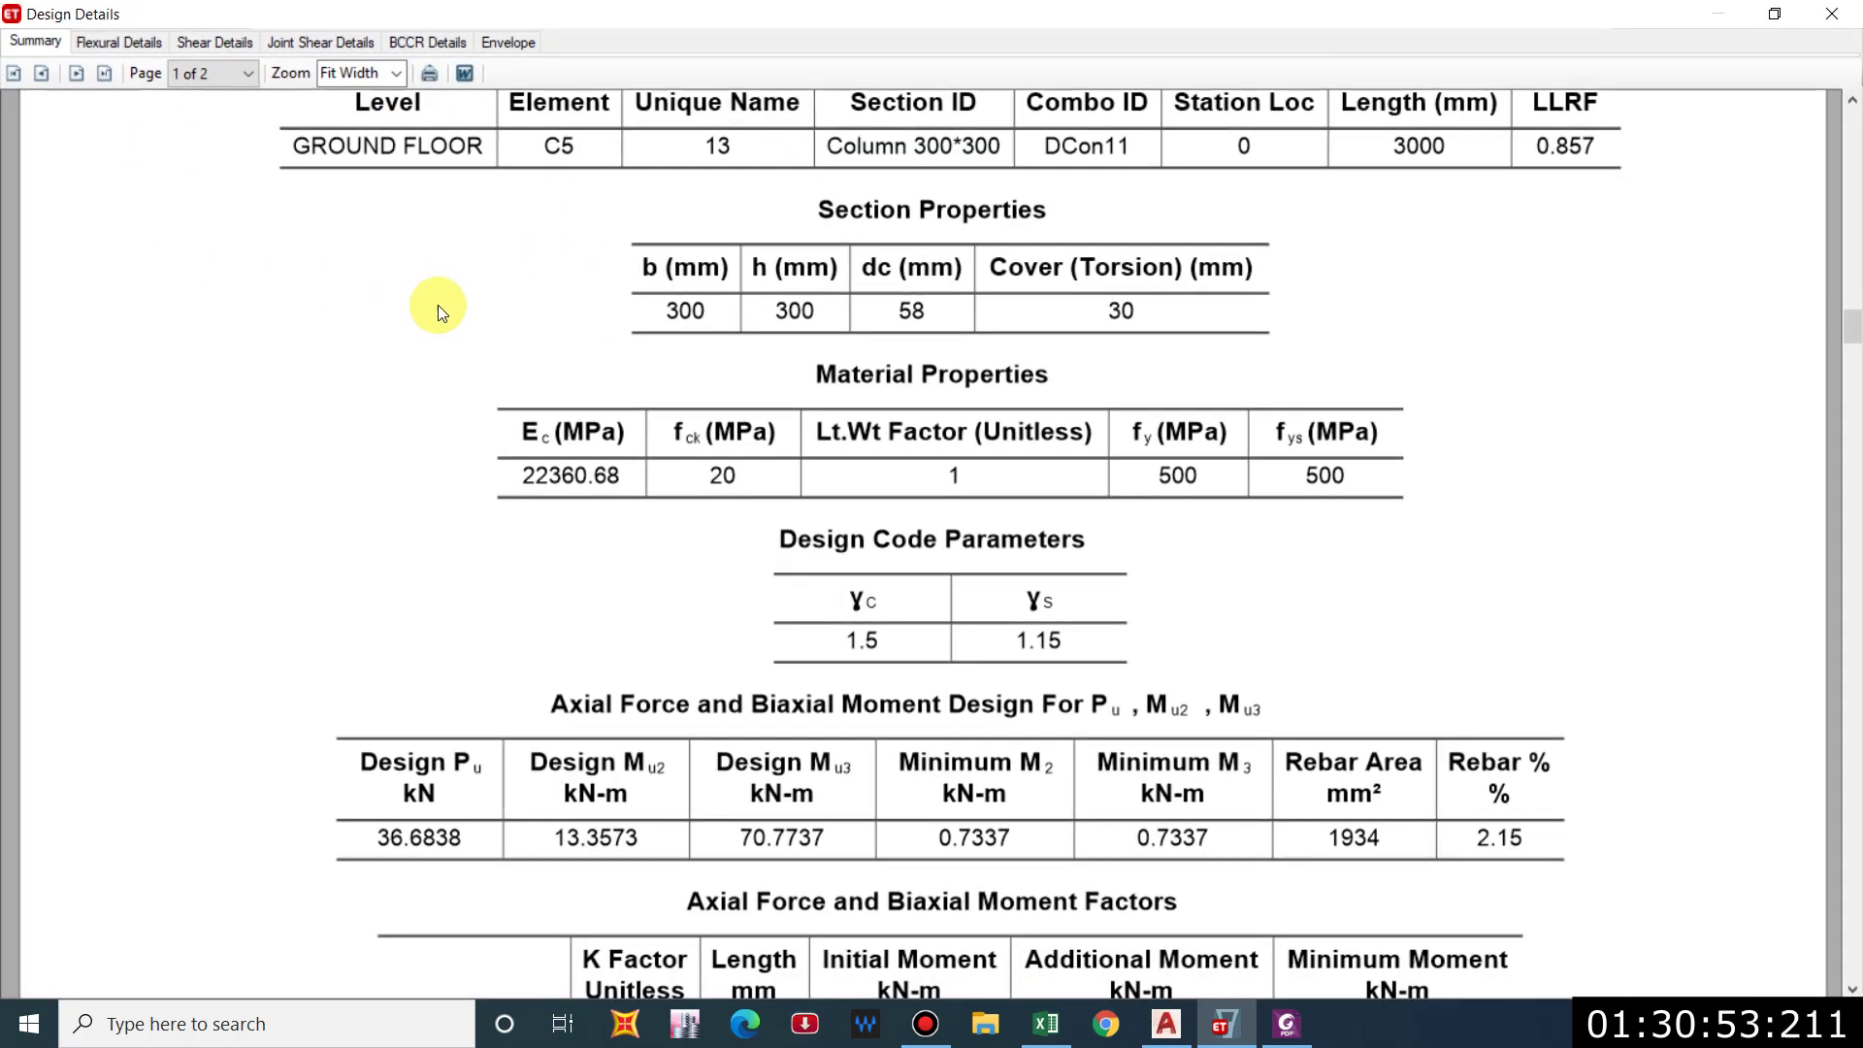
{"action": "scroll", "coordinate": [573, 322], "scroll_direction": "down", "scroll_amount": 2, "text": "ctrl"}
{"action": "scroll", "coordinate": [844, 147], "scroll_direction": "down", "scroll_amount": 2, "text": "ctrl"}
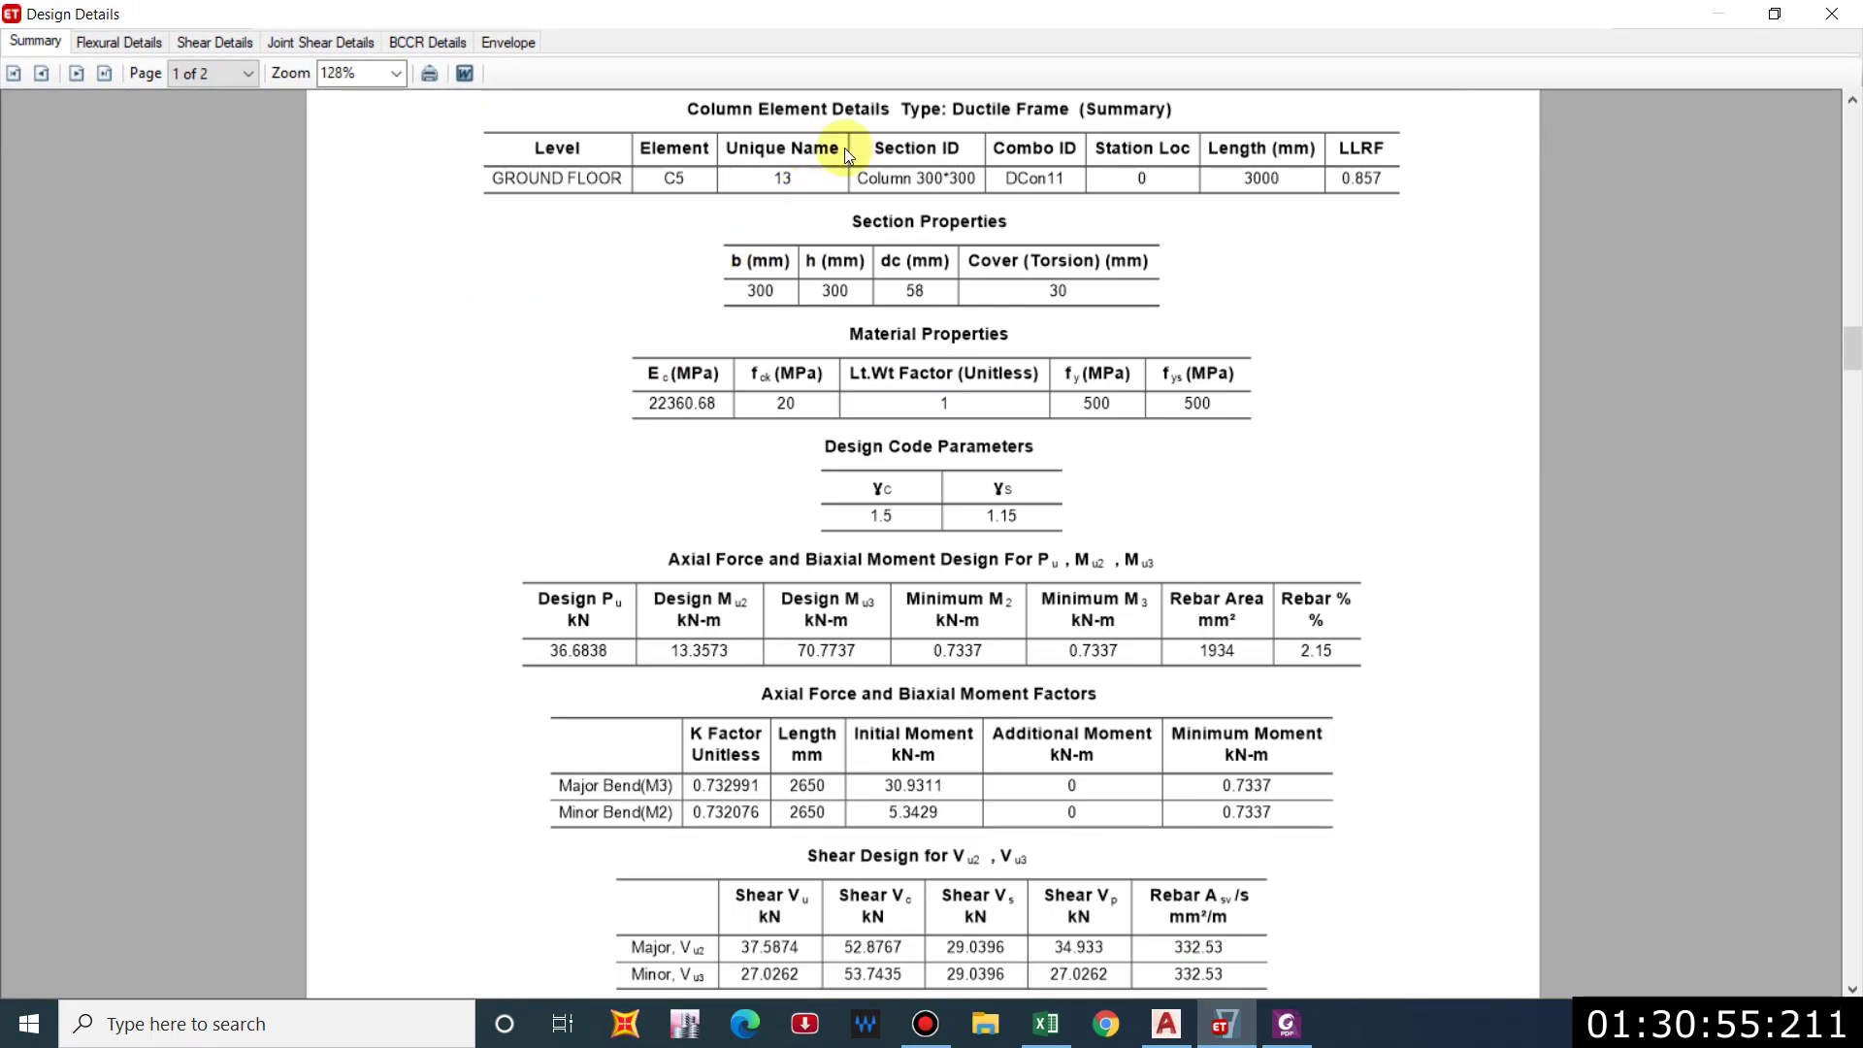
Read the ground-floor column's summary report from section and material properties through reinforcement, shear and additional moment tables.
{"action": "scroll", "coordinate": [854, 174], "scroll_direction": "up", "scroll_amount": 4}
{"action": "scroll", "coordinate": [893, 201], "scroll_direction": "down", "scroll_amount": 3}
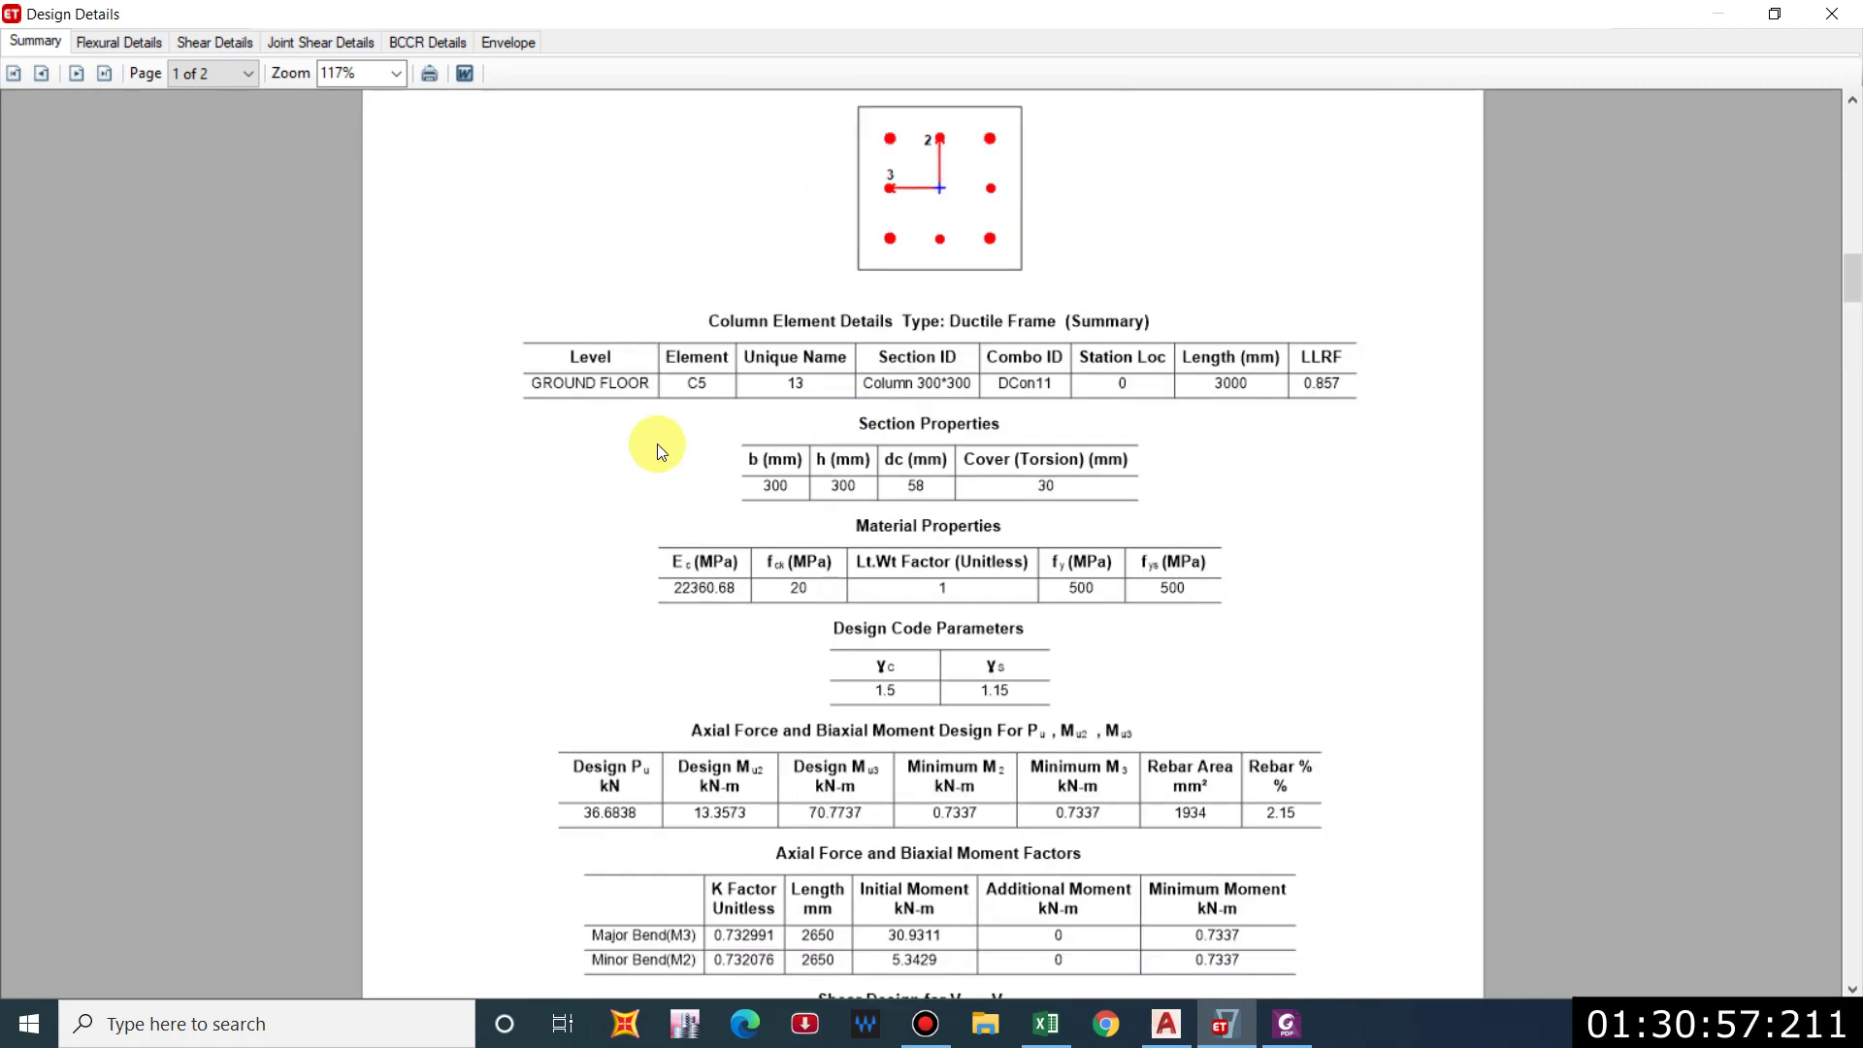
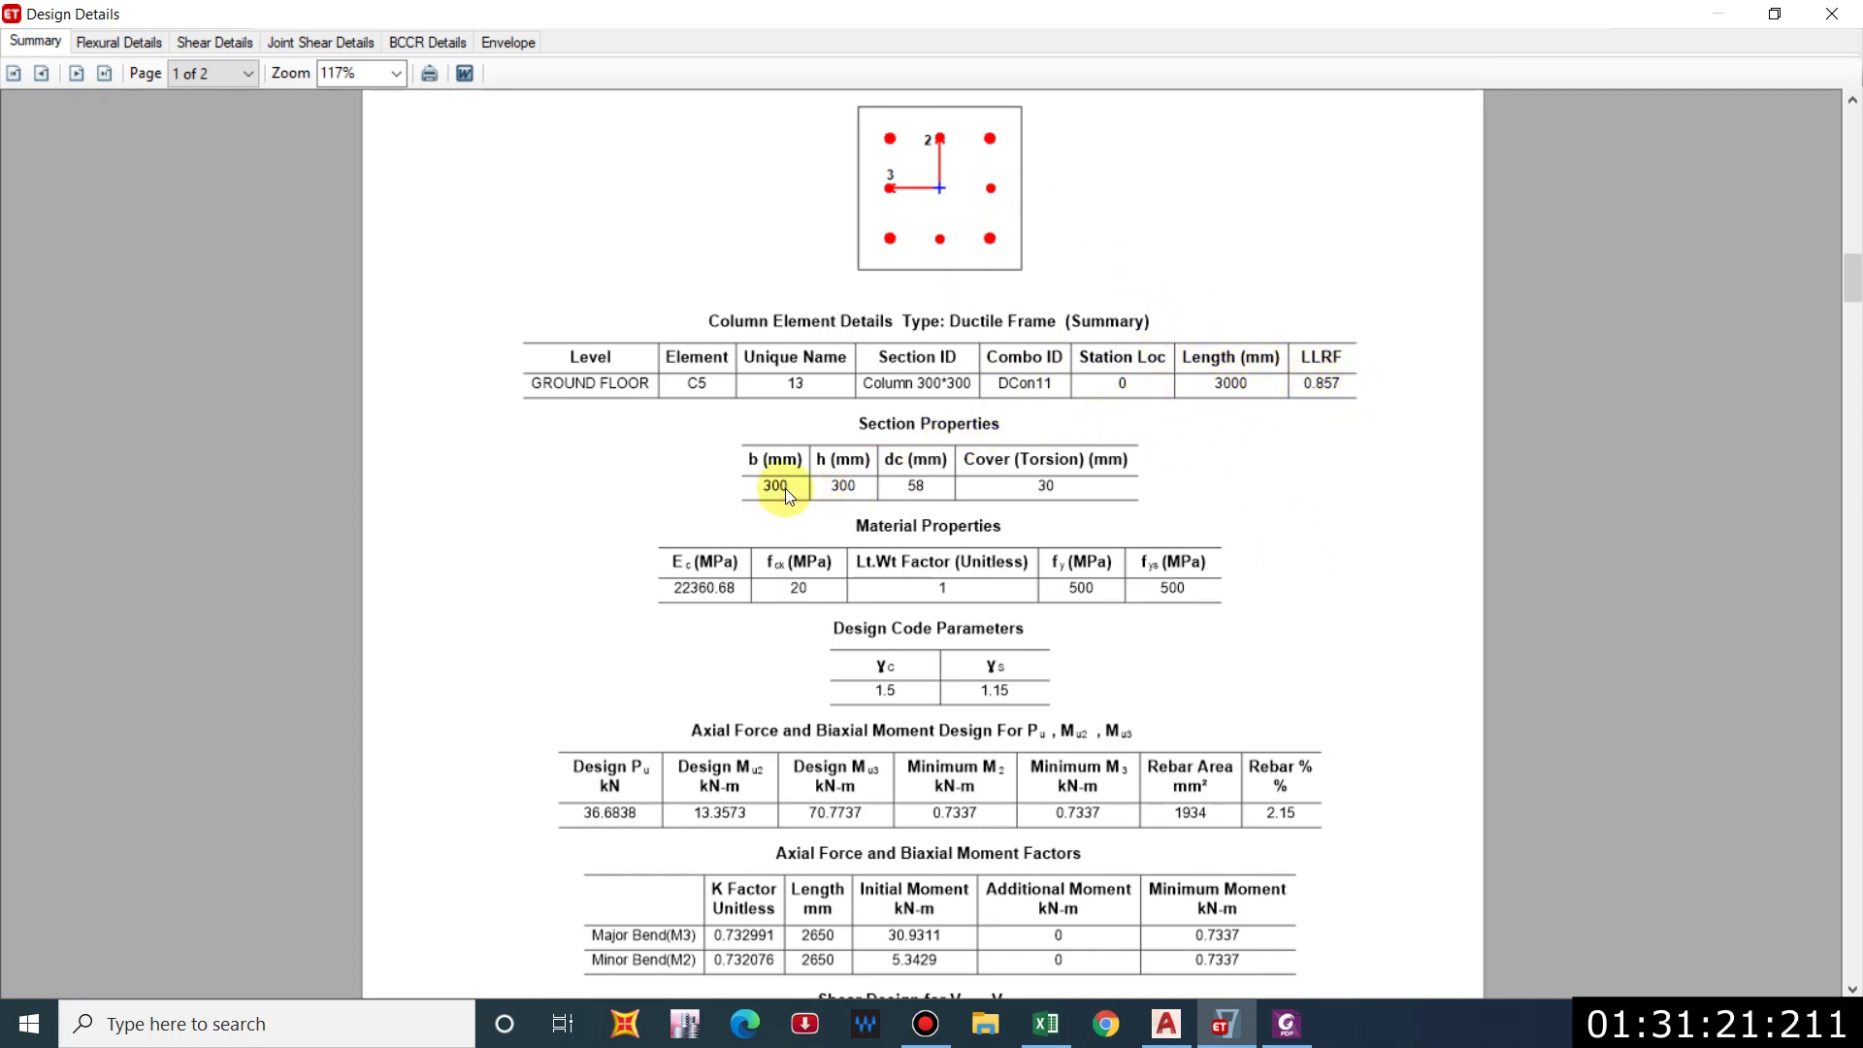
{"action": "scroll", "coordinate": [918, 481], "scroll_direction": "down", "scroll_amount": 1}
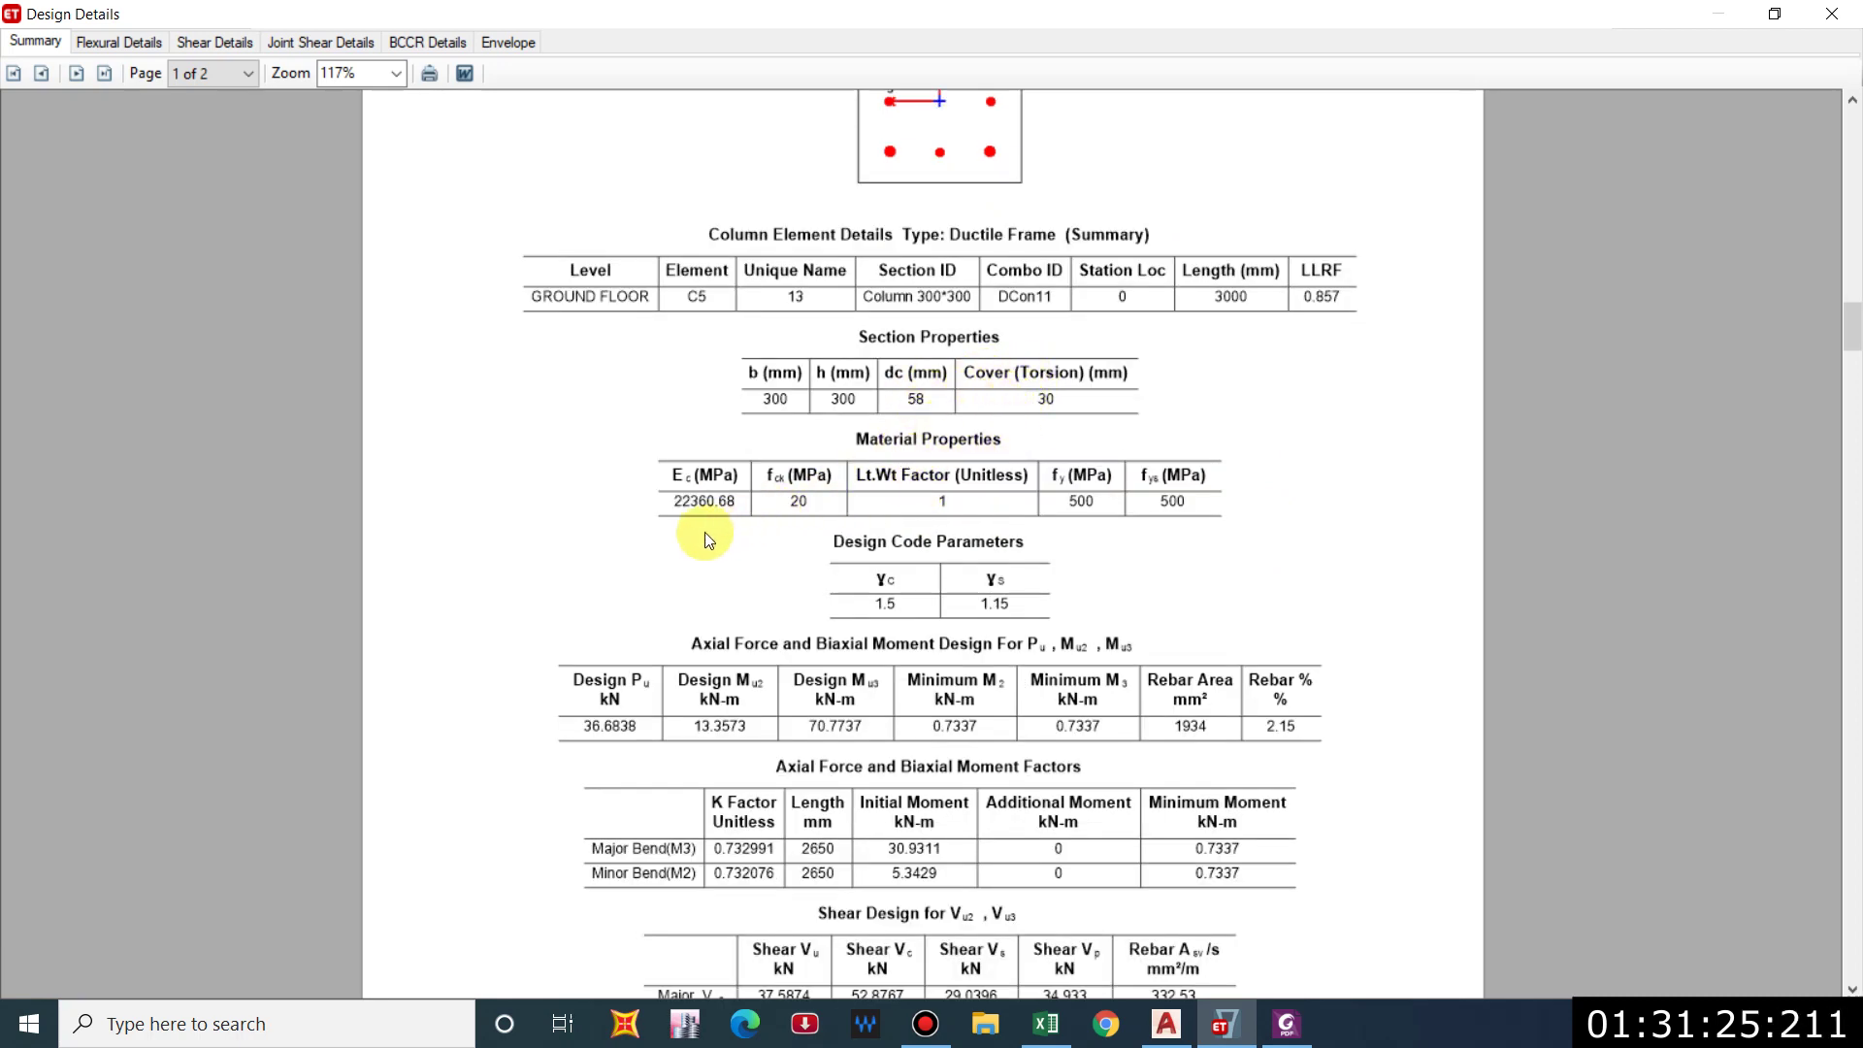
{"action": "scroll", "coordinate": [1082, 534], "scroll_direction": "down", "scroll_amount": 2}
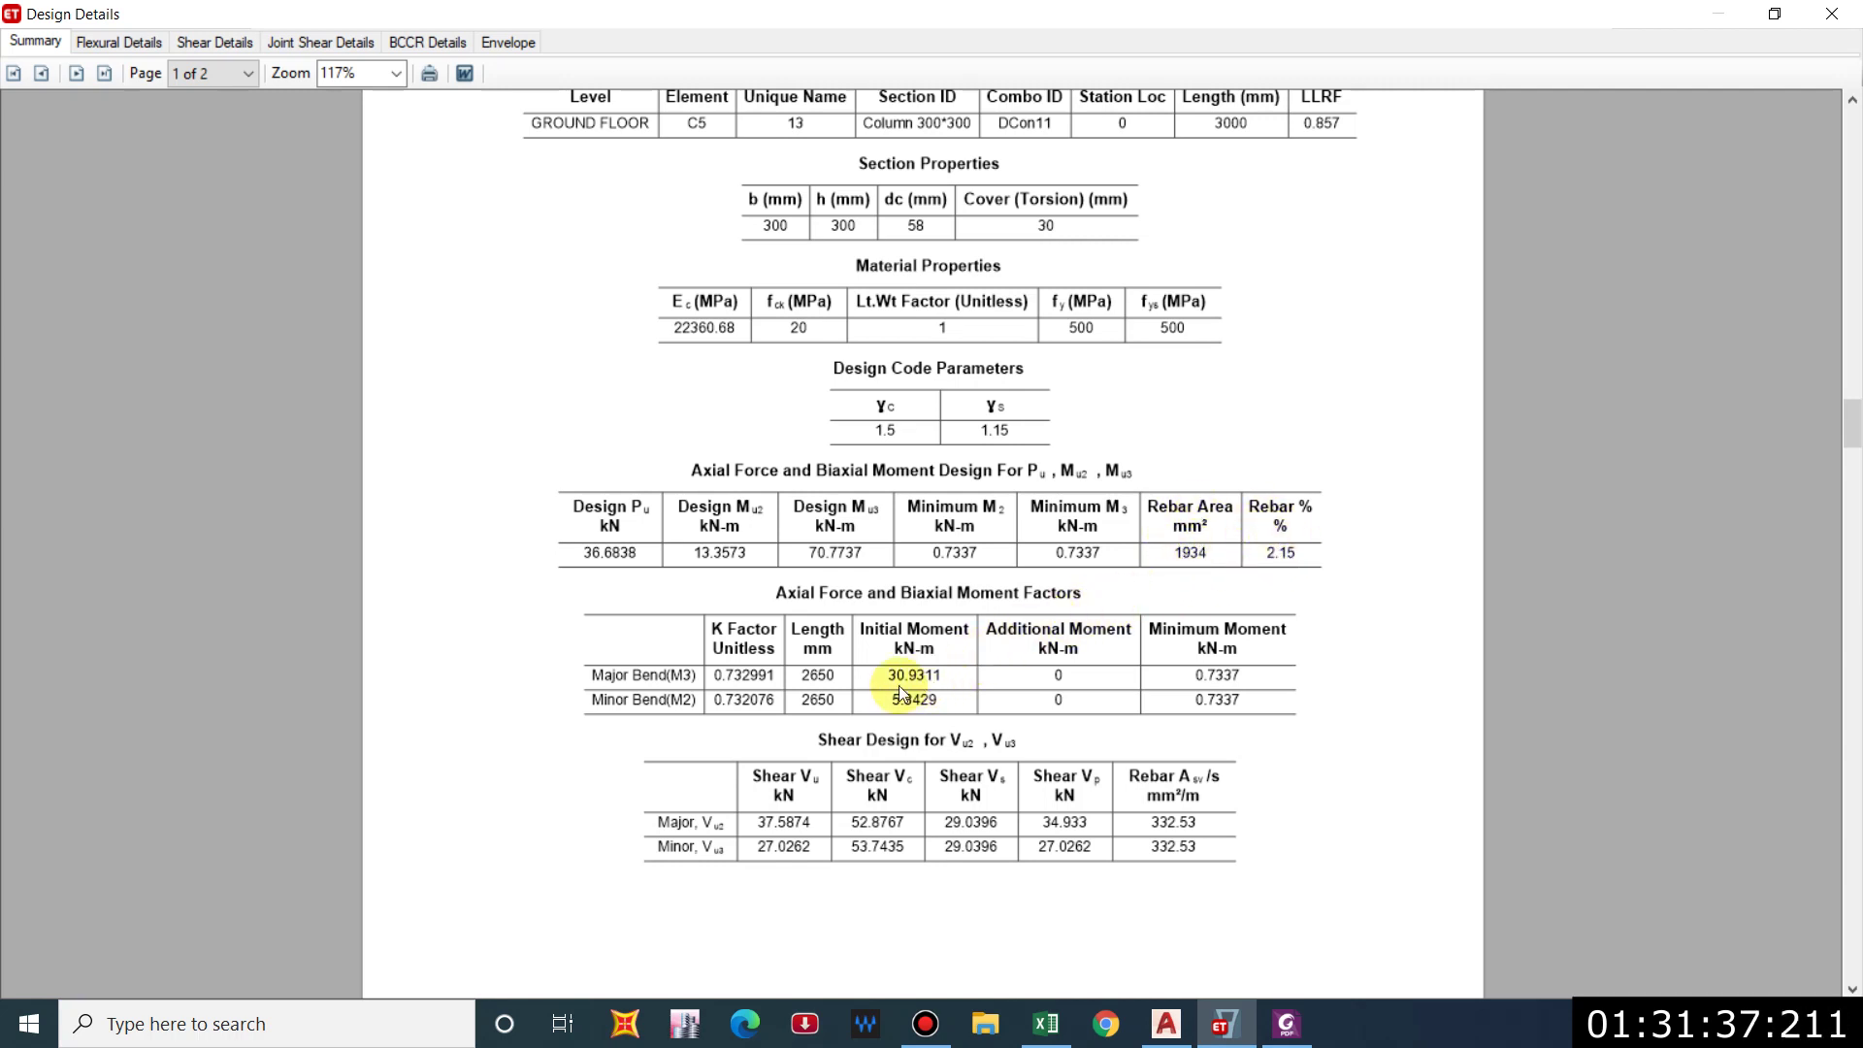
{"action": "scroll", "coordinate": [875, 646], "scroll_direction": "down", "scroll_amount": 10}
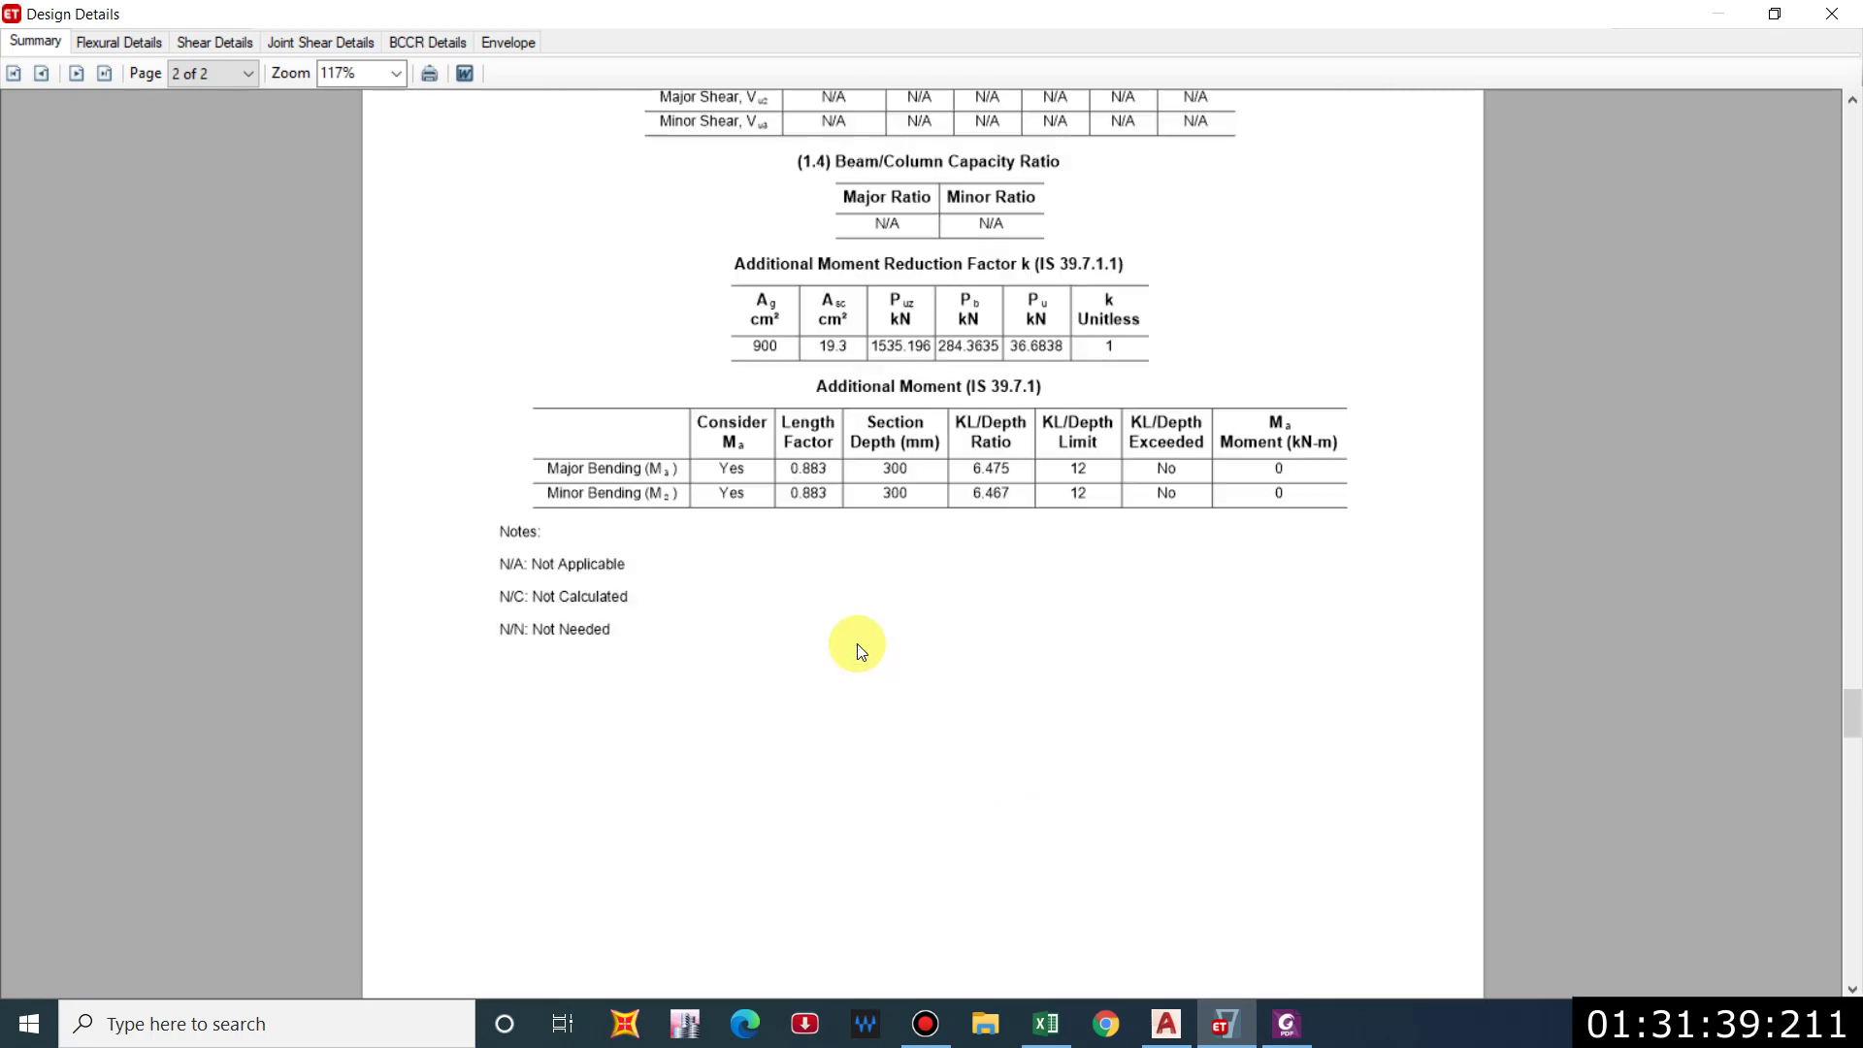
{"action": "scroll", "coordinate": [392, 213], "scroll_direction": "up", "scroll_amount": 3}
Bring up the column's joint shear report briefly, and read through its beam/column capacity ratio report.
{"action": "left_click", "coordinate": [274, 43]}
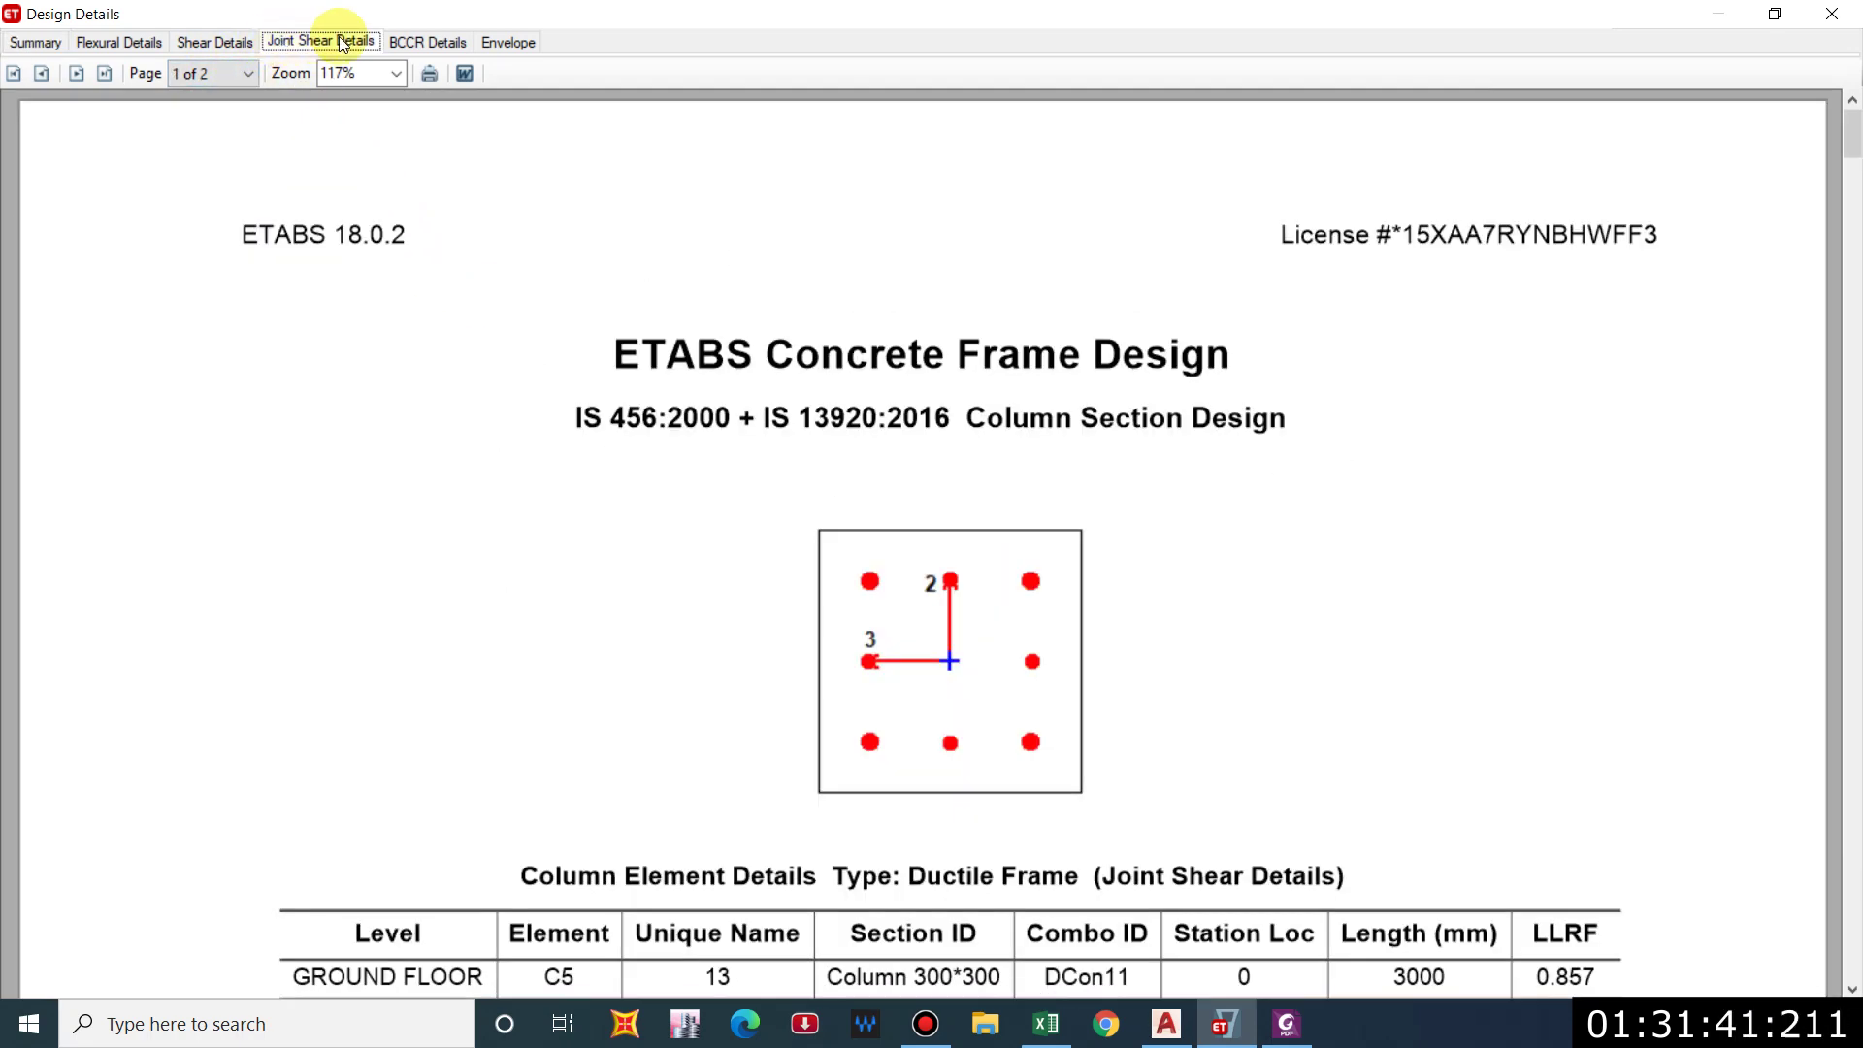
{"action": "left_click", "coordinate": [408, 42]}
{"action": "scroll", "coordinate": [1094, 578], "scroll_direction": "down", "scroll_amount": 3}
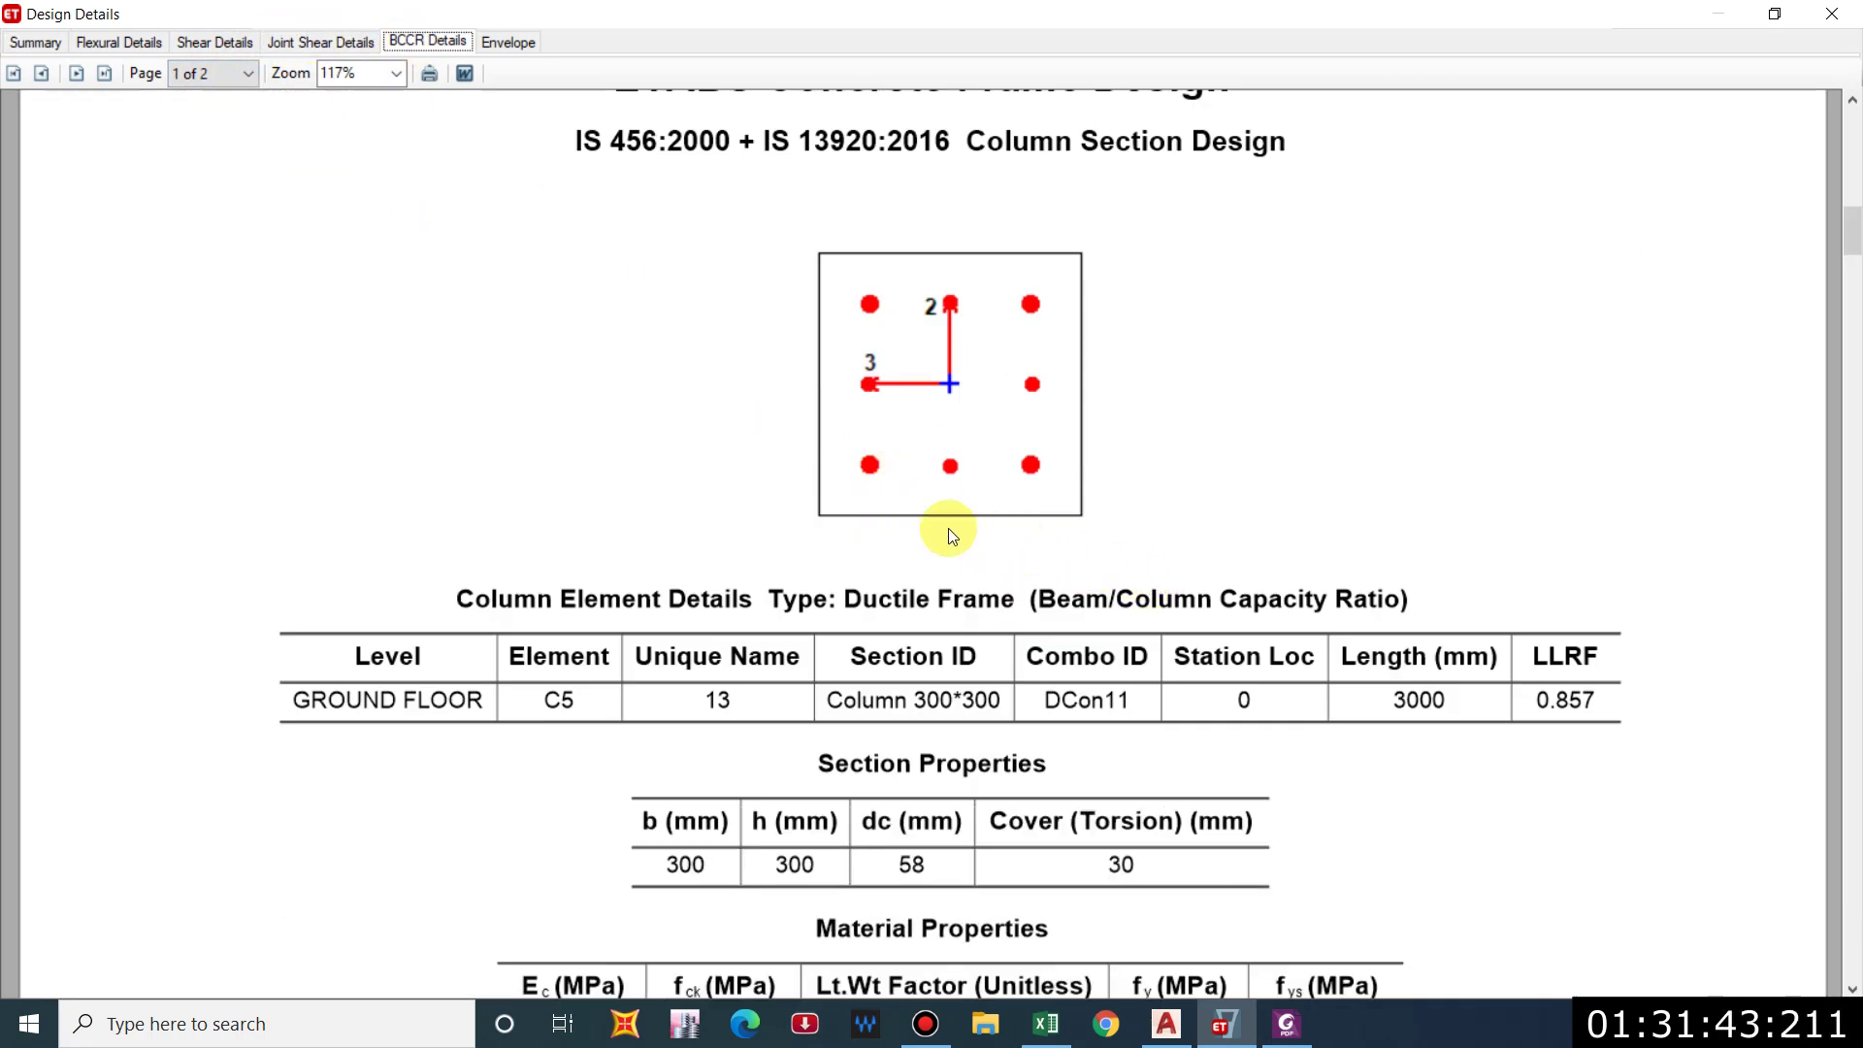
{"action": "scroll", "coordinate": [923, 528], "scroll_direction": "up", "scroll_amount": 3, "text": "ctrl"}
{"action": "scroll", "coordinate": [878, 512], "scroll_direction": "down", "scroll_amount": 3, "text": "ctrl"}
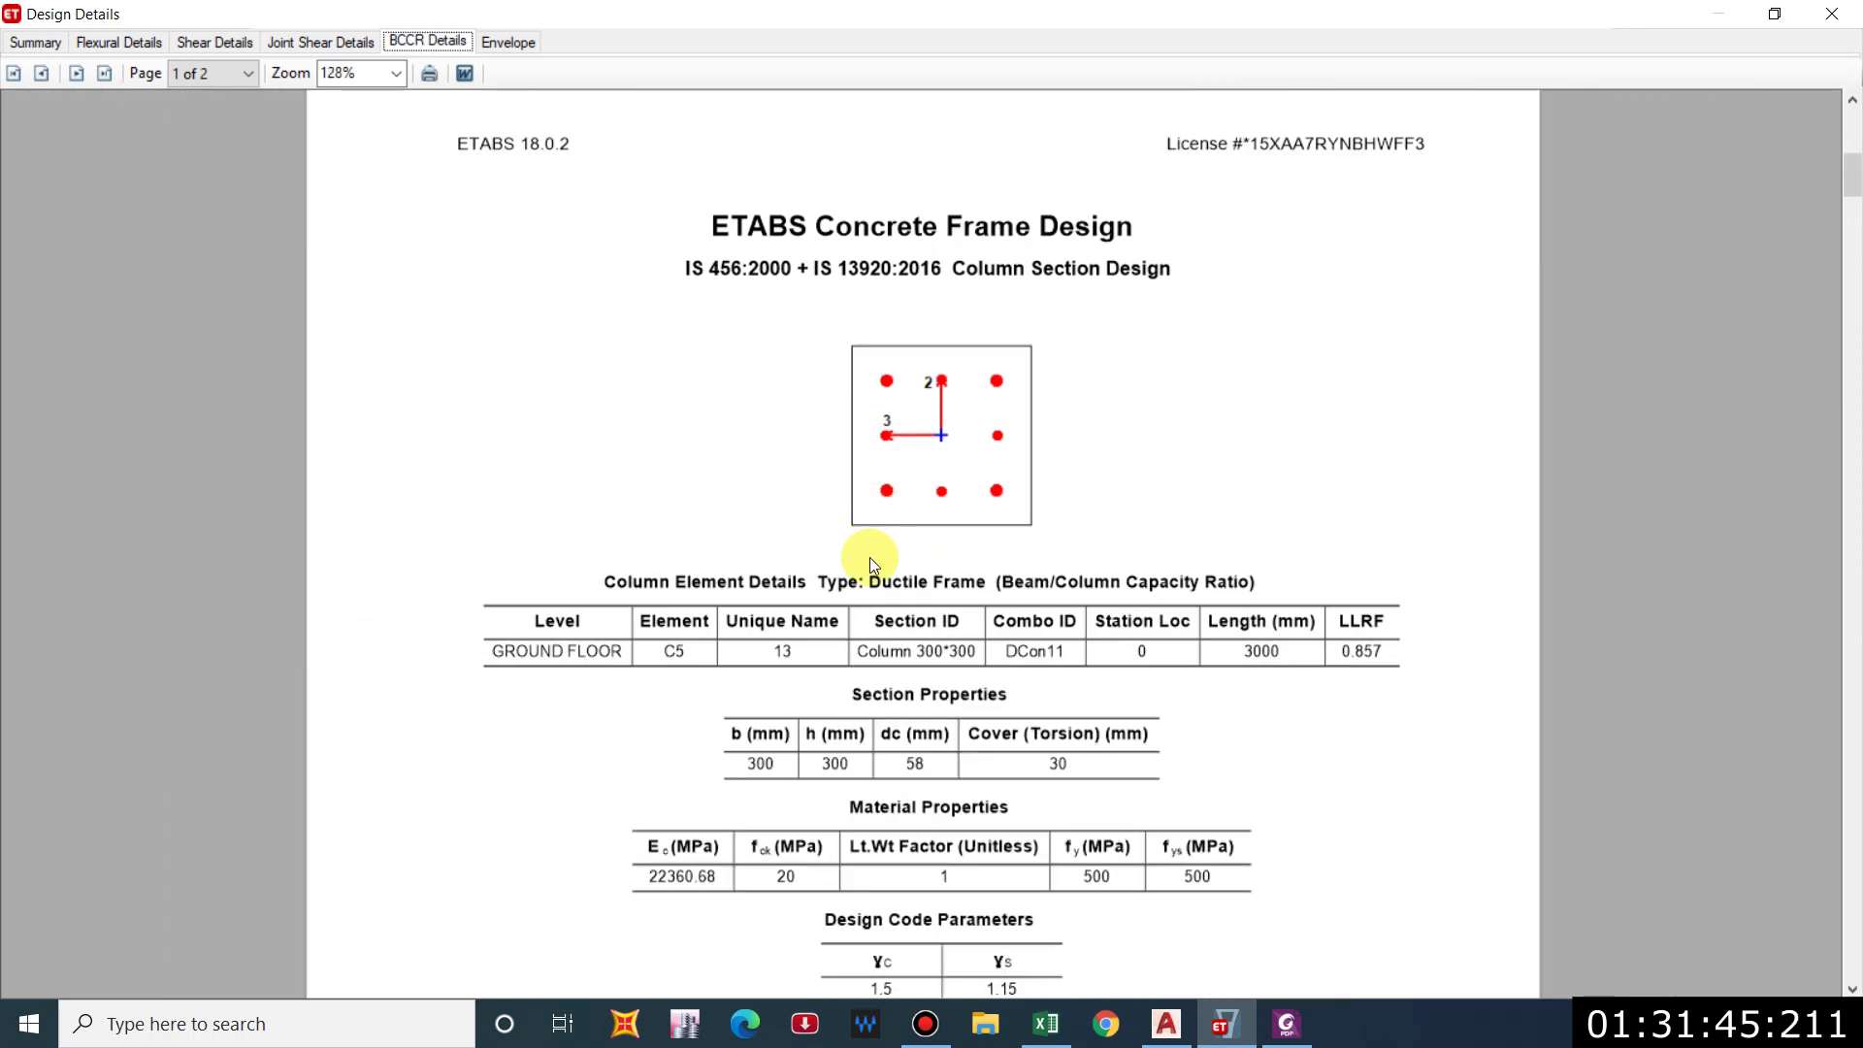
{"action": "scroll", "coordinate": [869, 557], "scroll_direction": "down", "scroll_amount": 5}
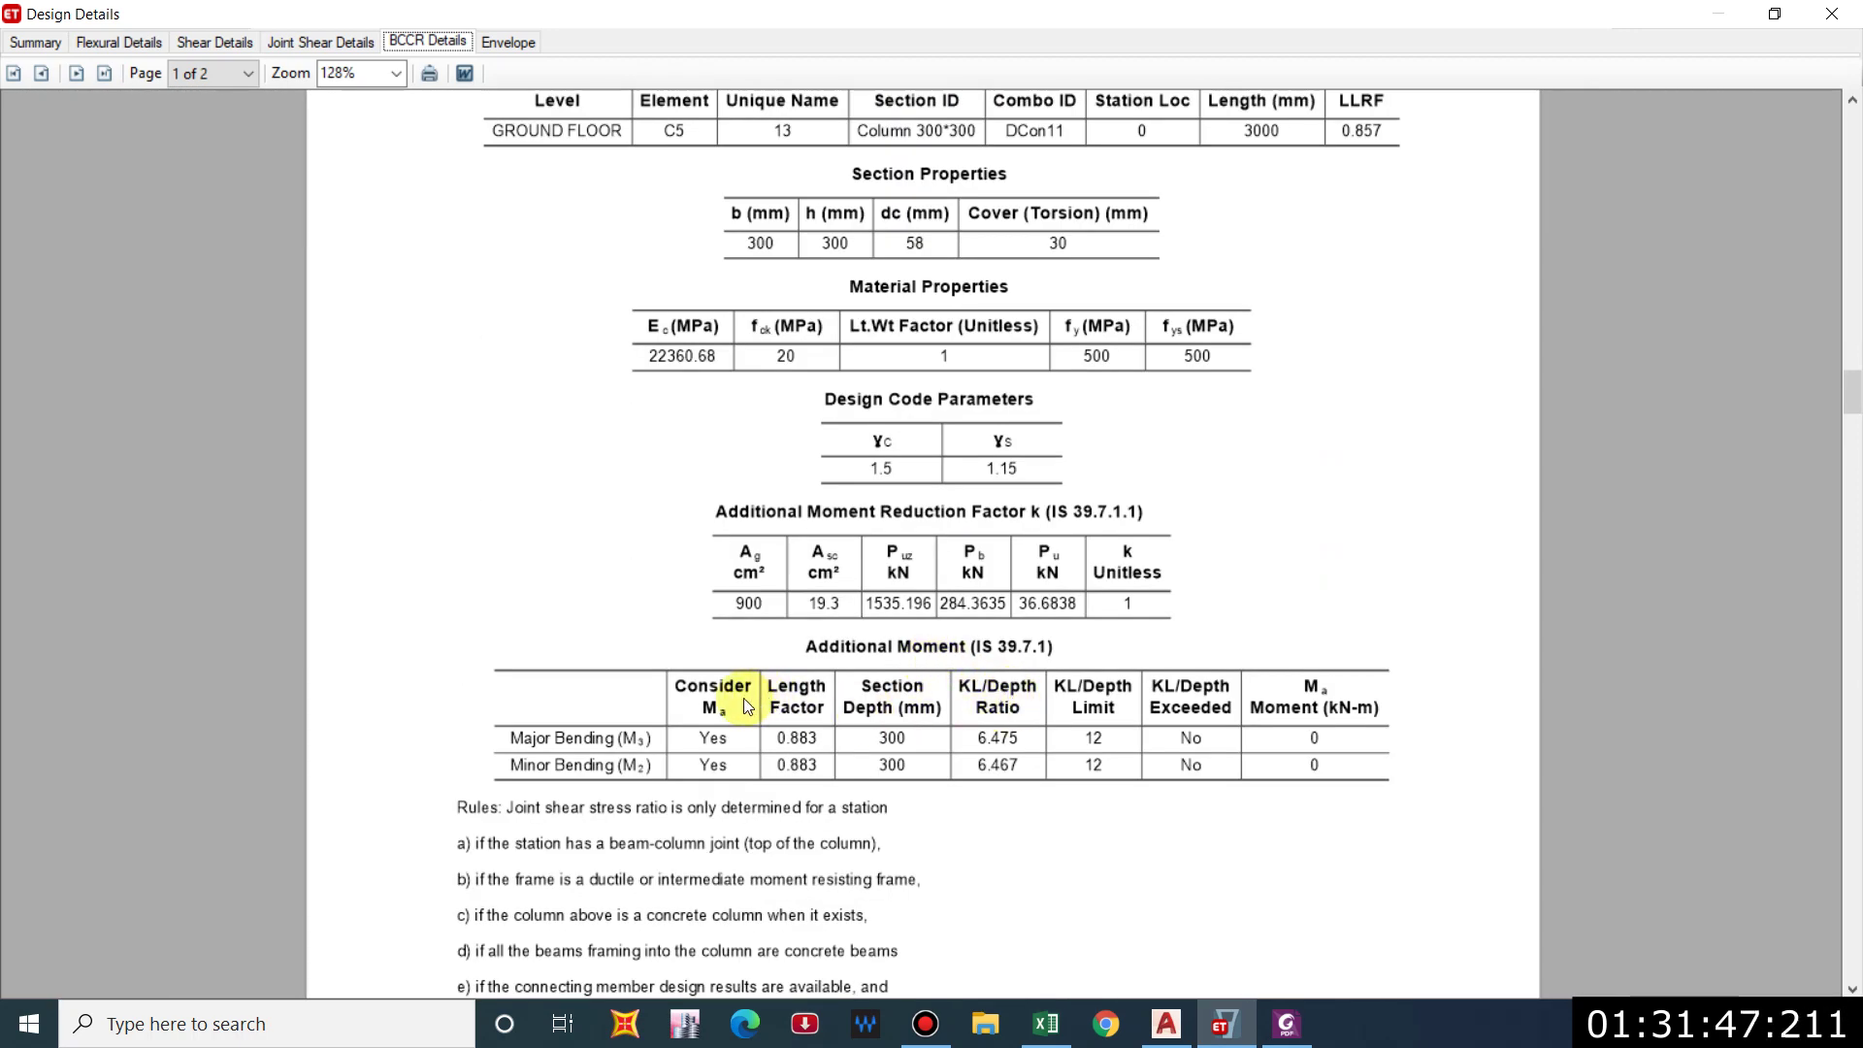
{"action": "scroll", "coordinate": [743, 697], "scroll_direction": "down", "scroll_amount": 1}
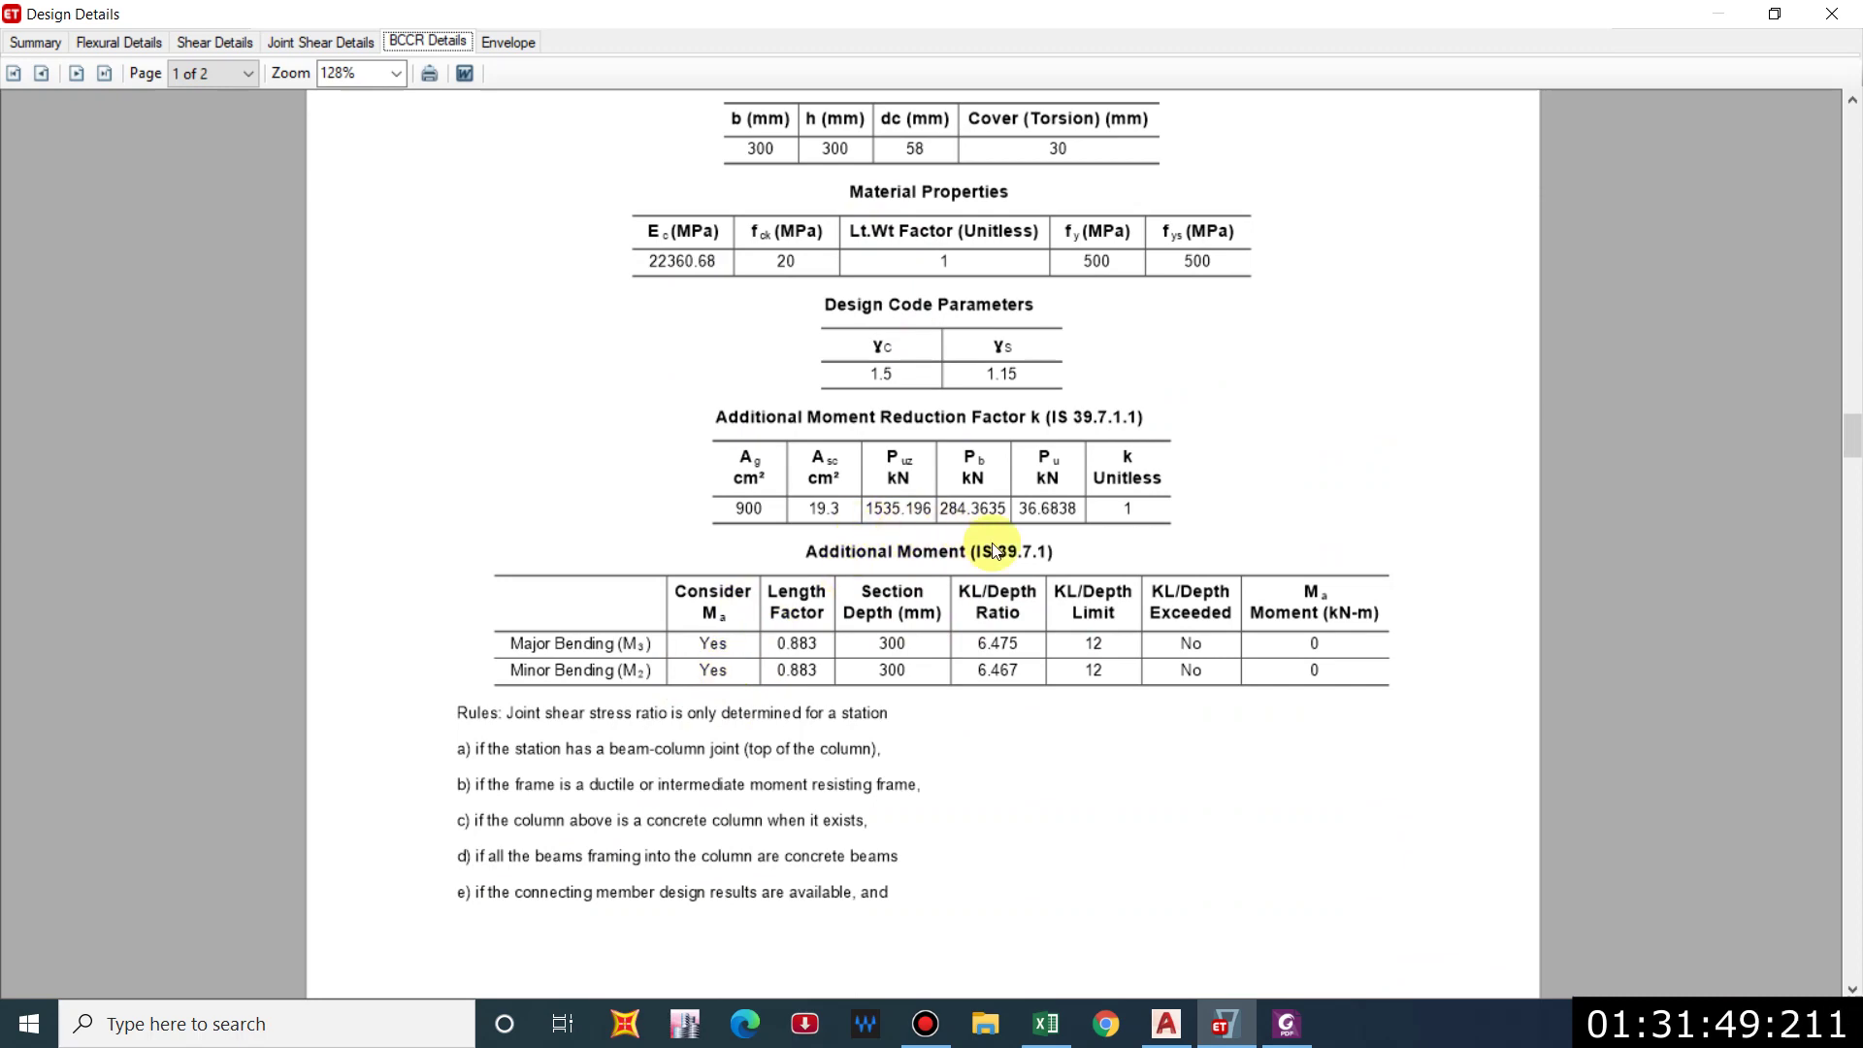
{"action": "scroll", "coordinate": [970, 534], "scroll_direction": "up", "scroll_amount": 2}
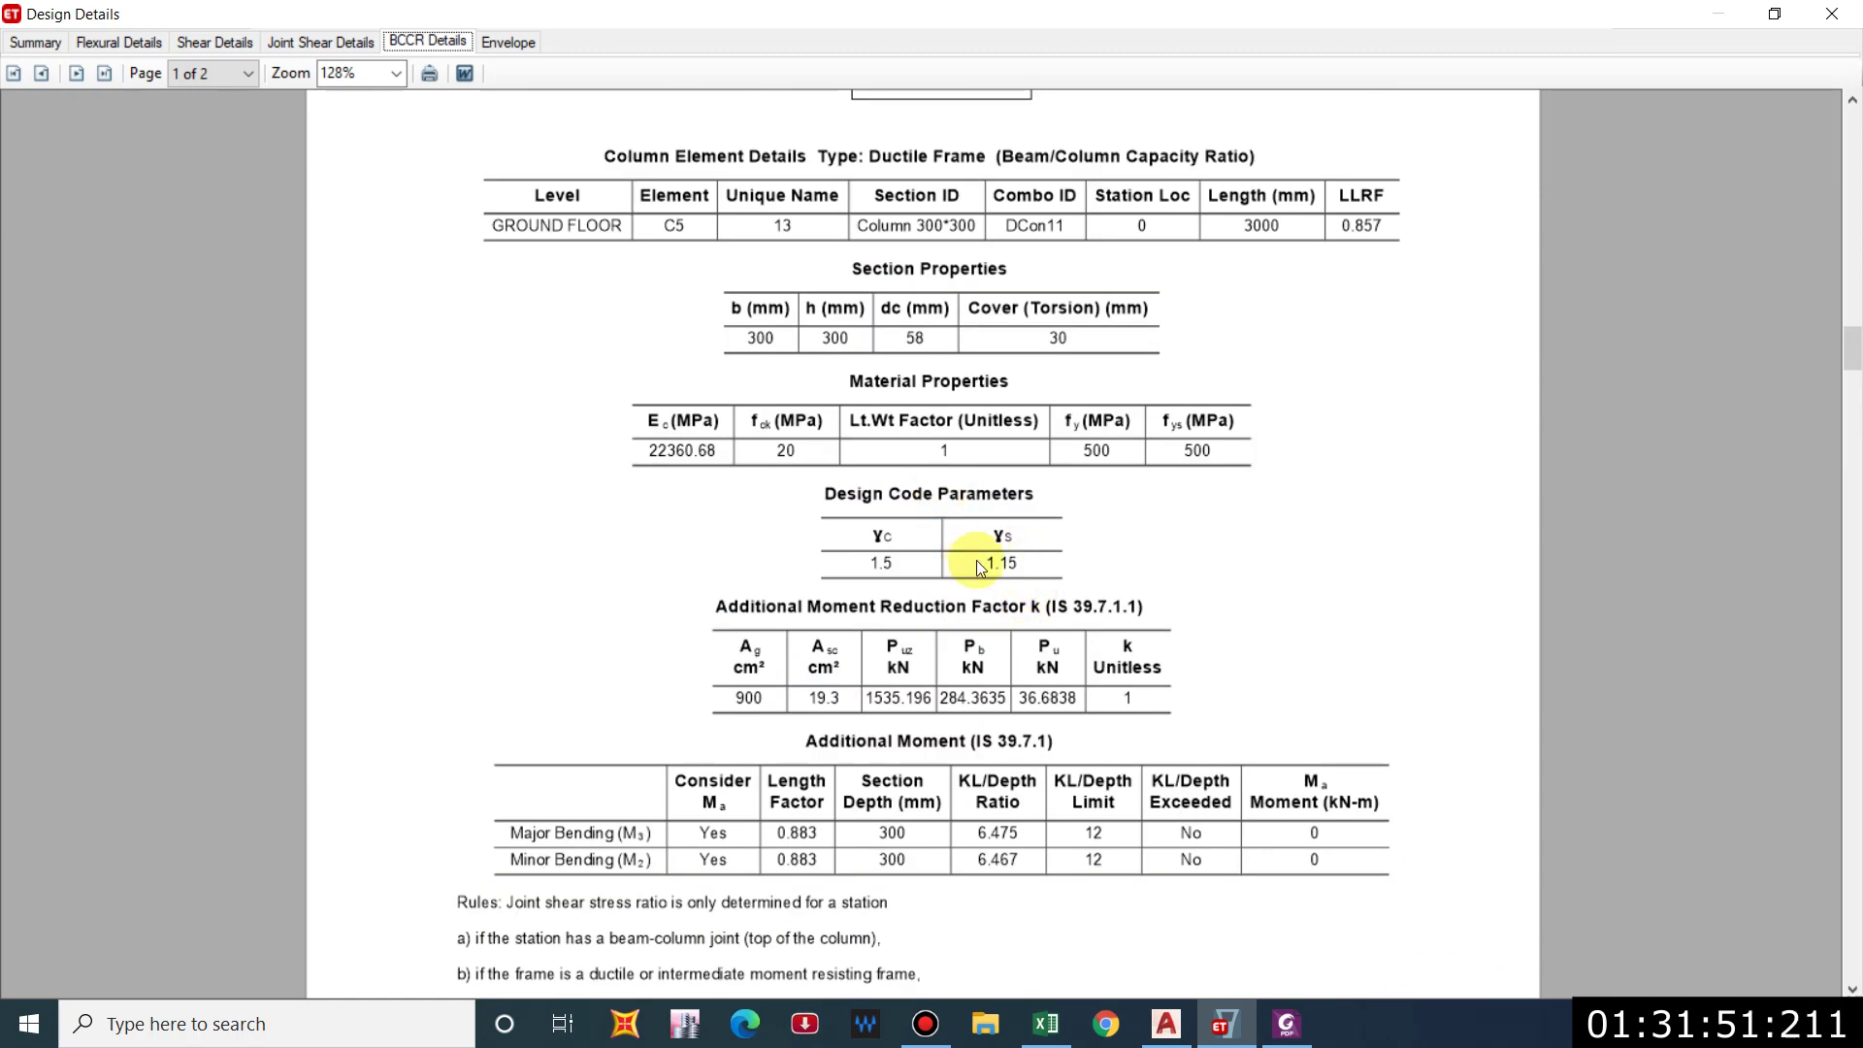
{"action": "scroll", "coordinate": [977, 561], "scroll_direction": "up", "scroll_amount": 2}
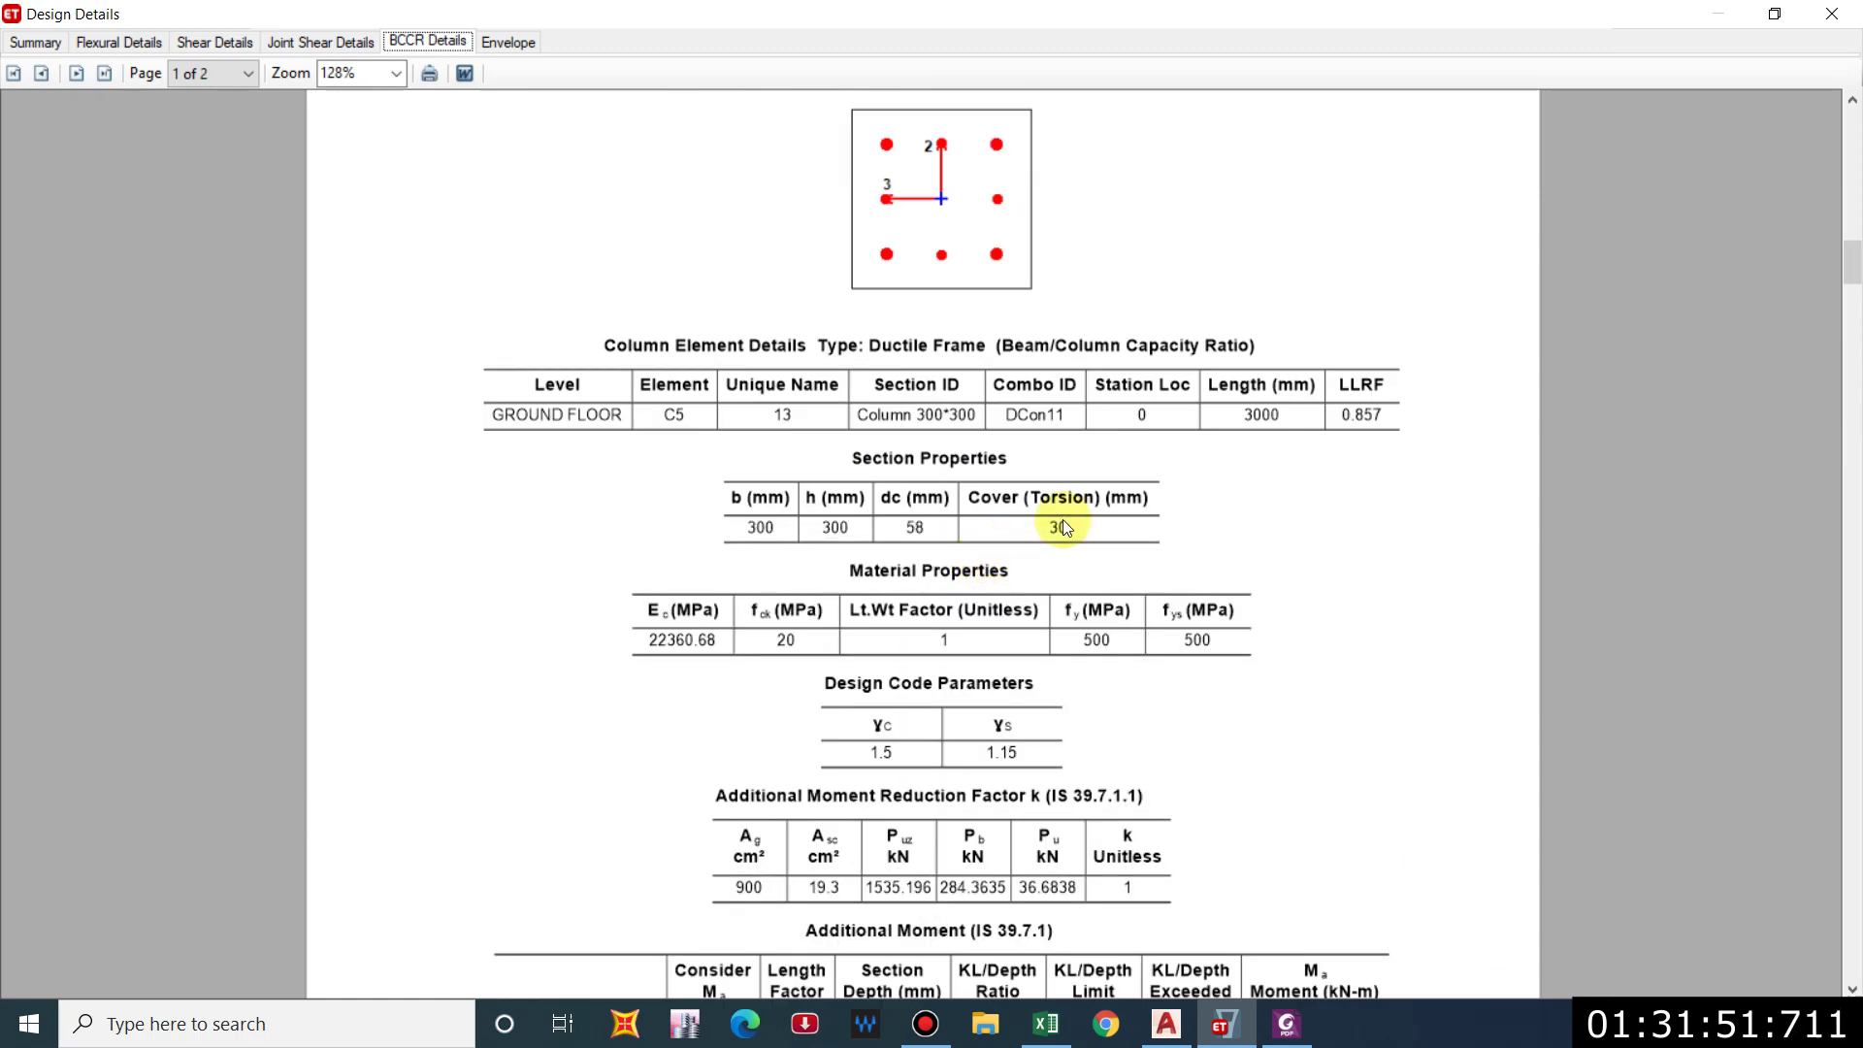
Review the column's envelope design report through to the beam/column capacity ratios.
{"action": "left_click", "coordinate": [508, 45]}
{"action": "scroll", "coordinate": [720, 353], "scroll_direction": "down", "scroll_amount": 3, "text": "ctrl"}
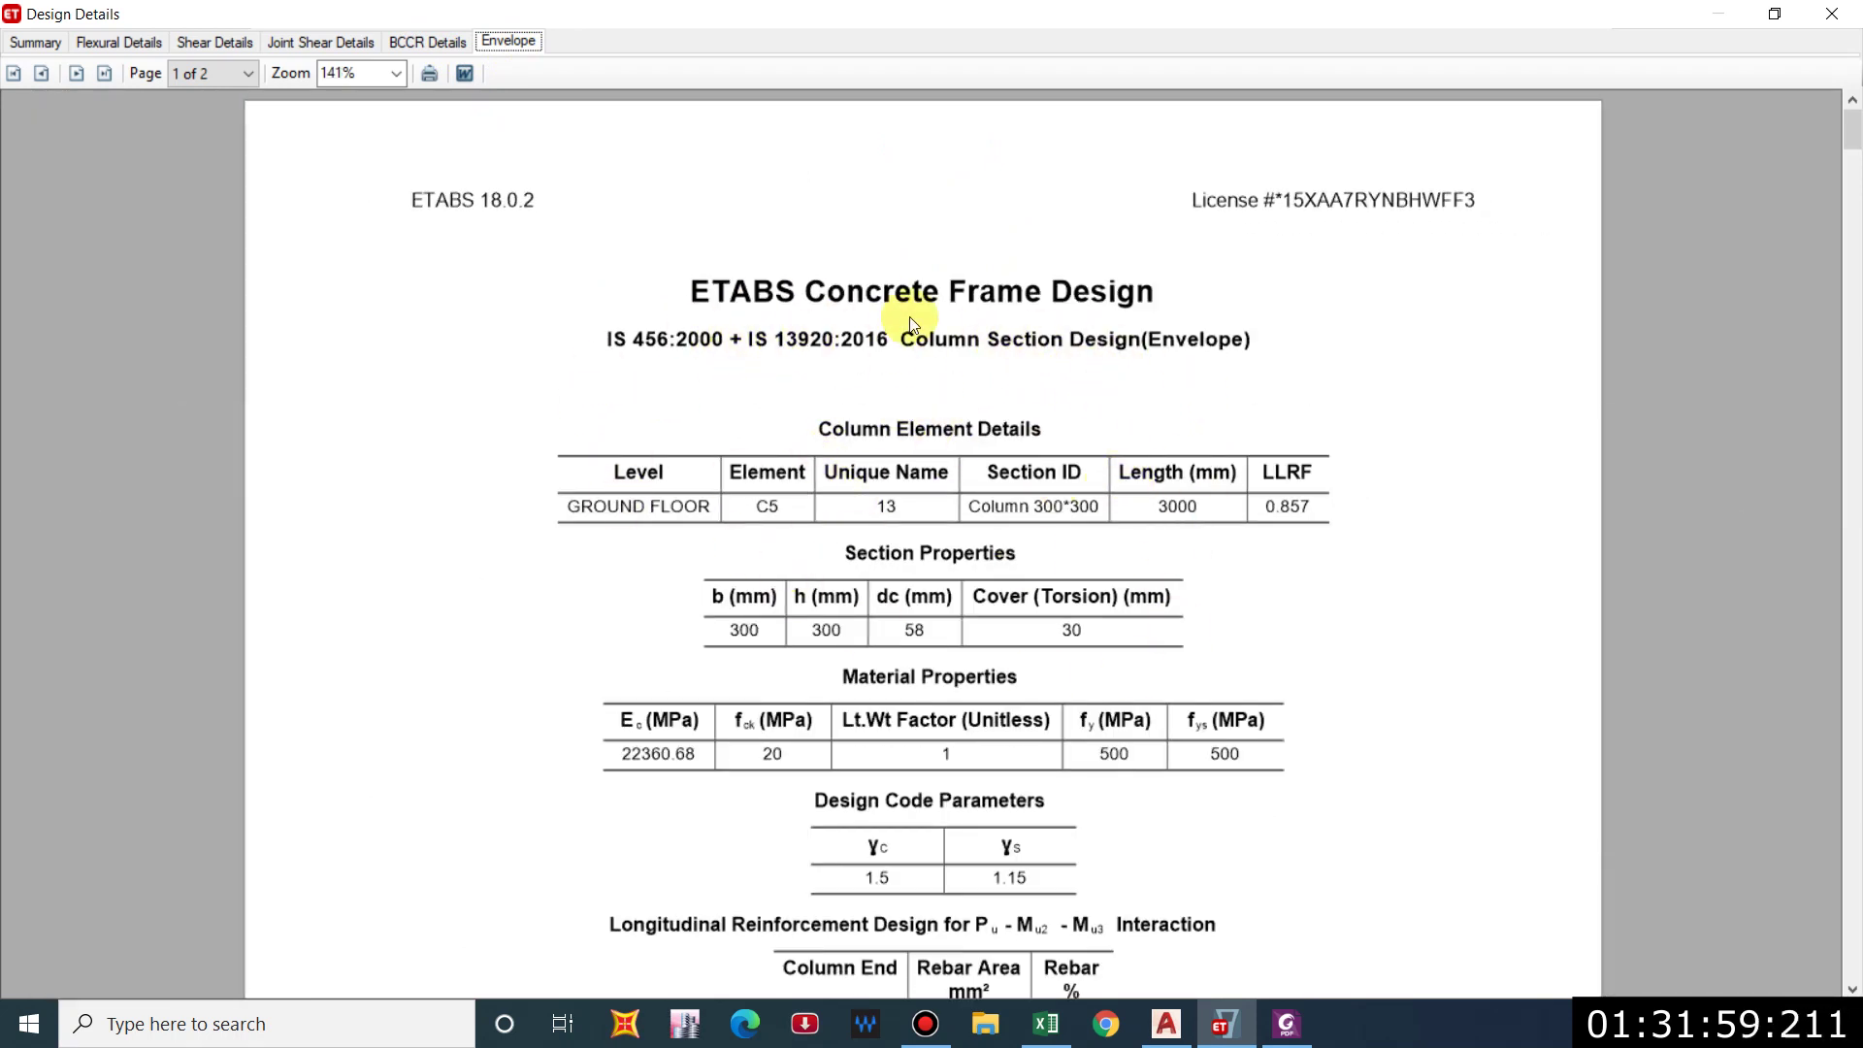
{"action": "scroll", "coordinate": [955, 526], "scroll_direction": "down", "scroll_amount": 8}
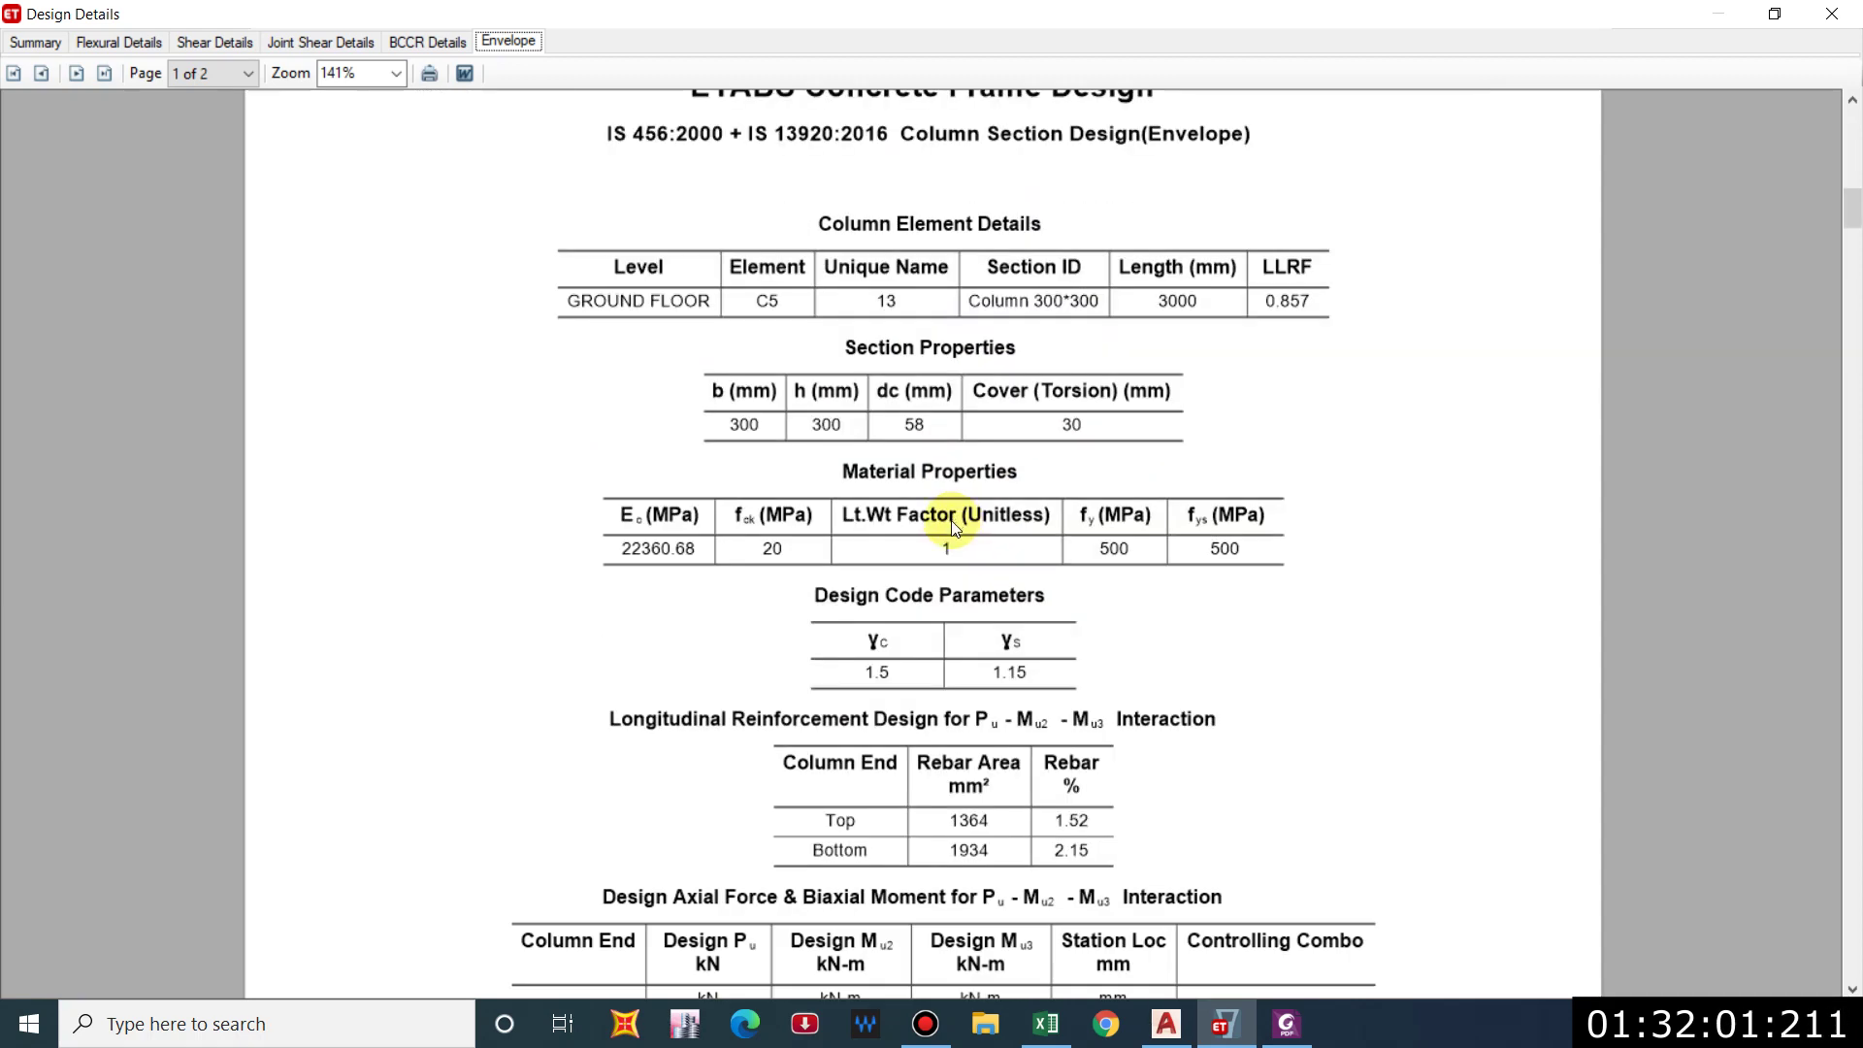
{"action": "scroll", "coordinate": [951, 524], "scroll_direction": "down", "scroll_amount": 10}
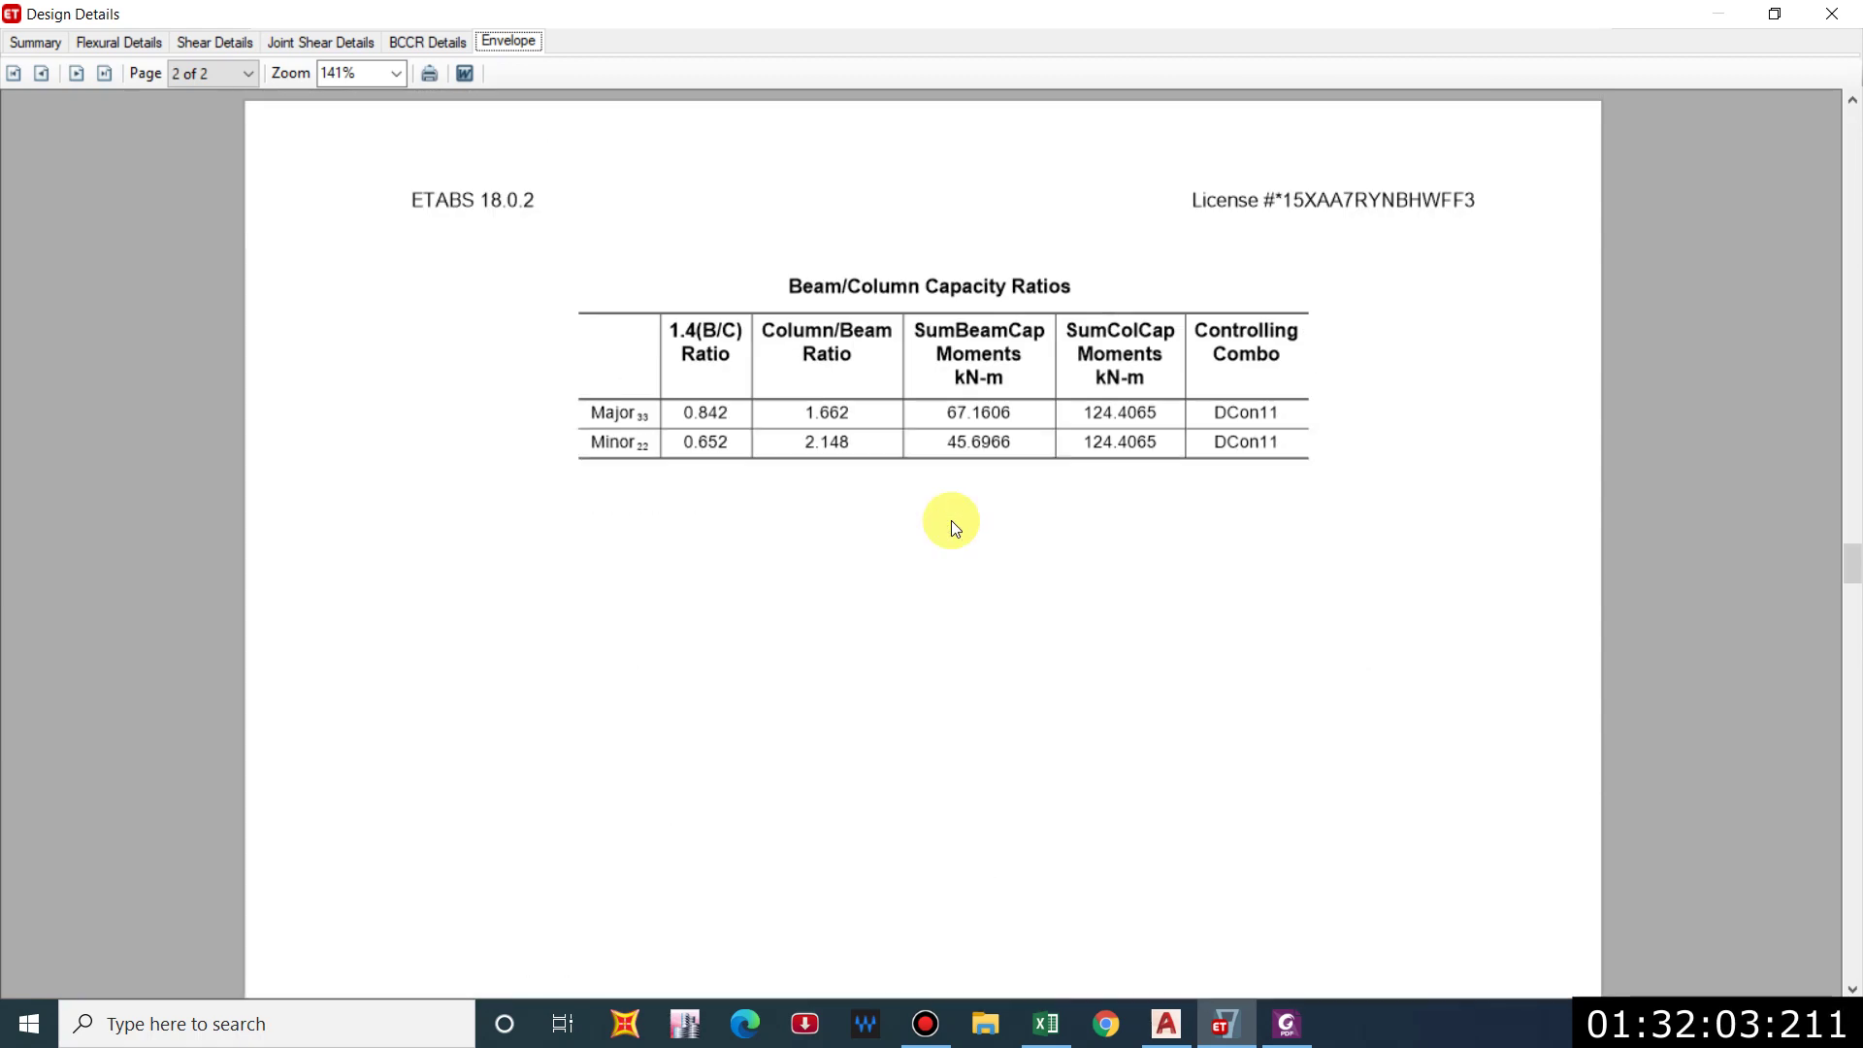
{"action": "scroll", "coordinate": [970, 446], "scroll_direction": "up", "scroll_amount": 2}
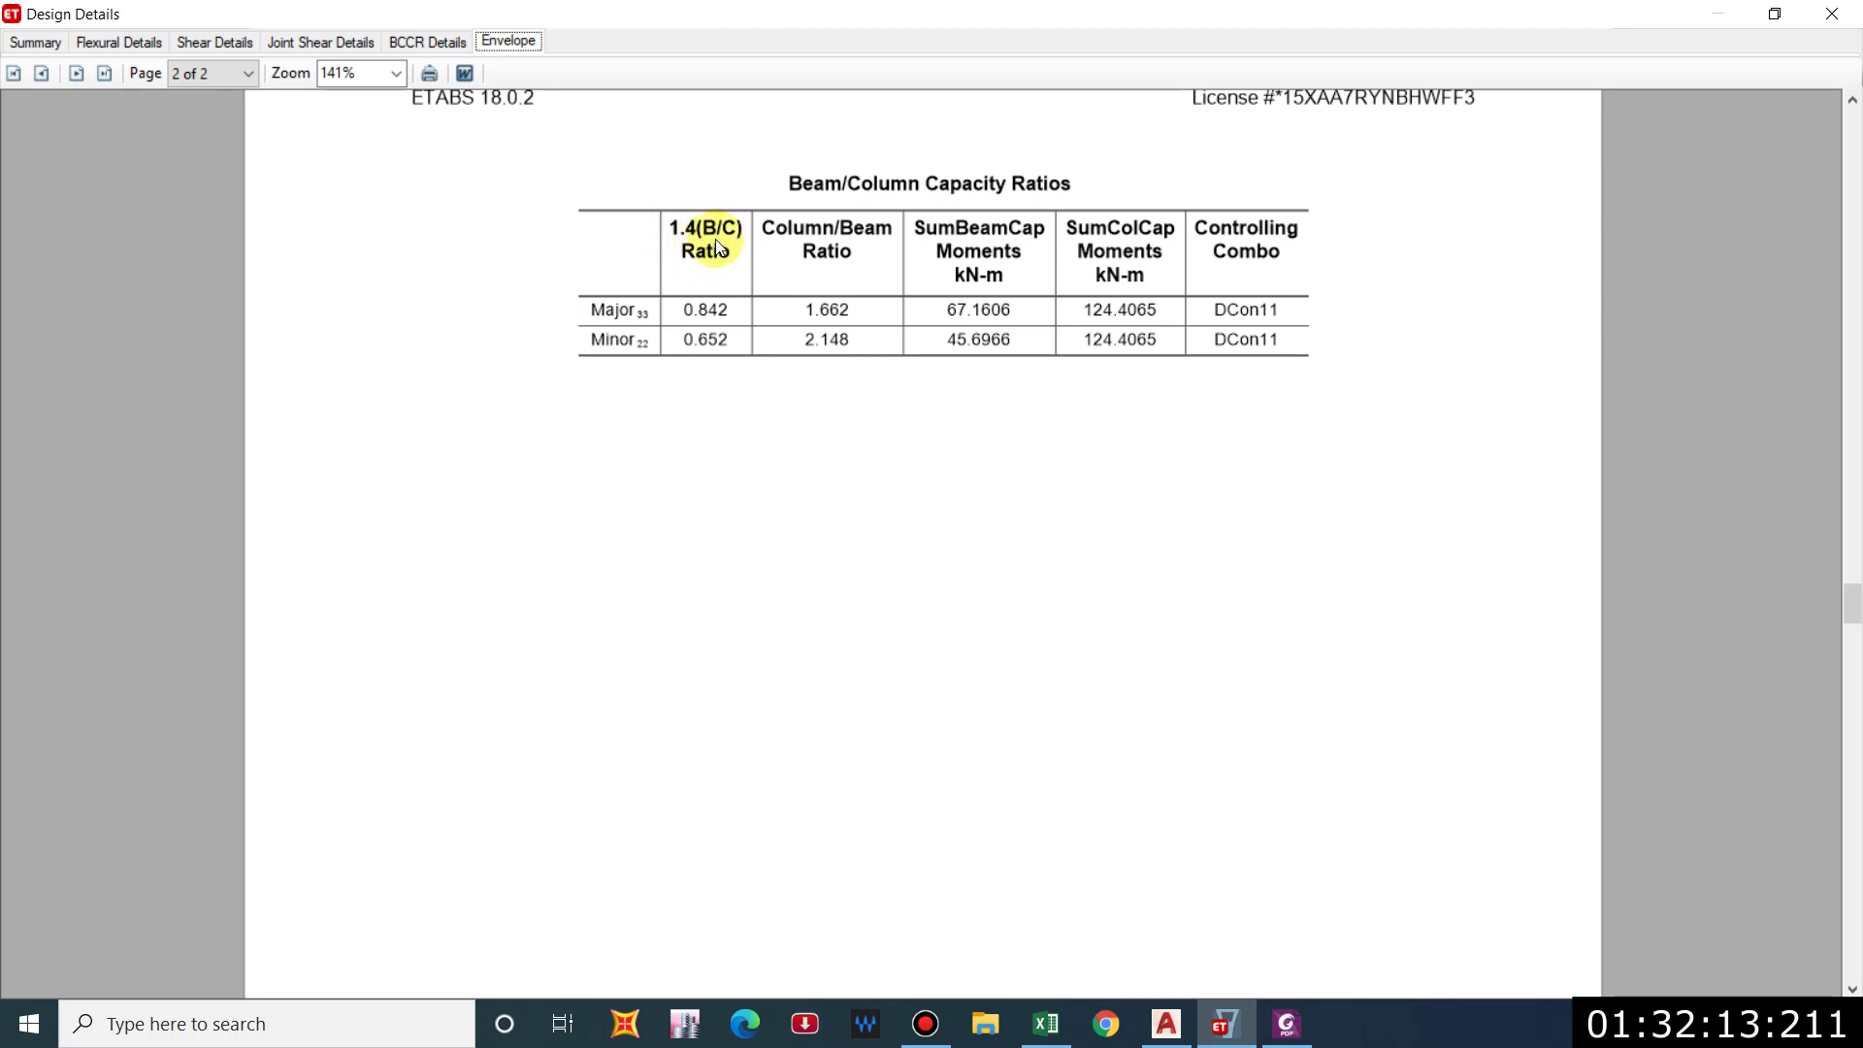
Bring up the Word export of the envelope report, cancel saving it, and close the column's design information.
{"action": "left_click", "coordinate": [464, 79]}
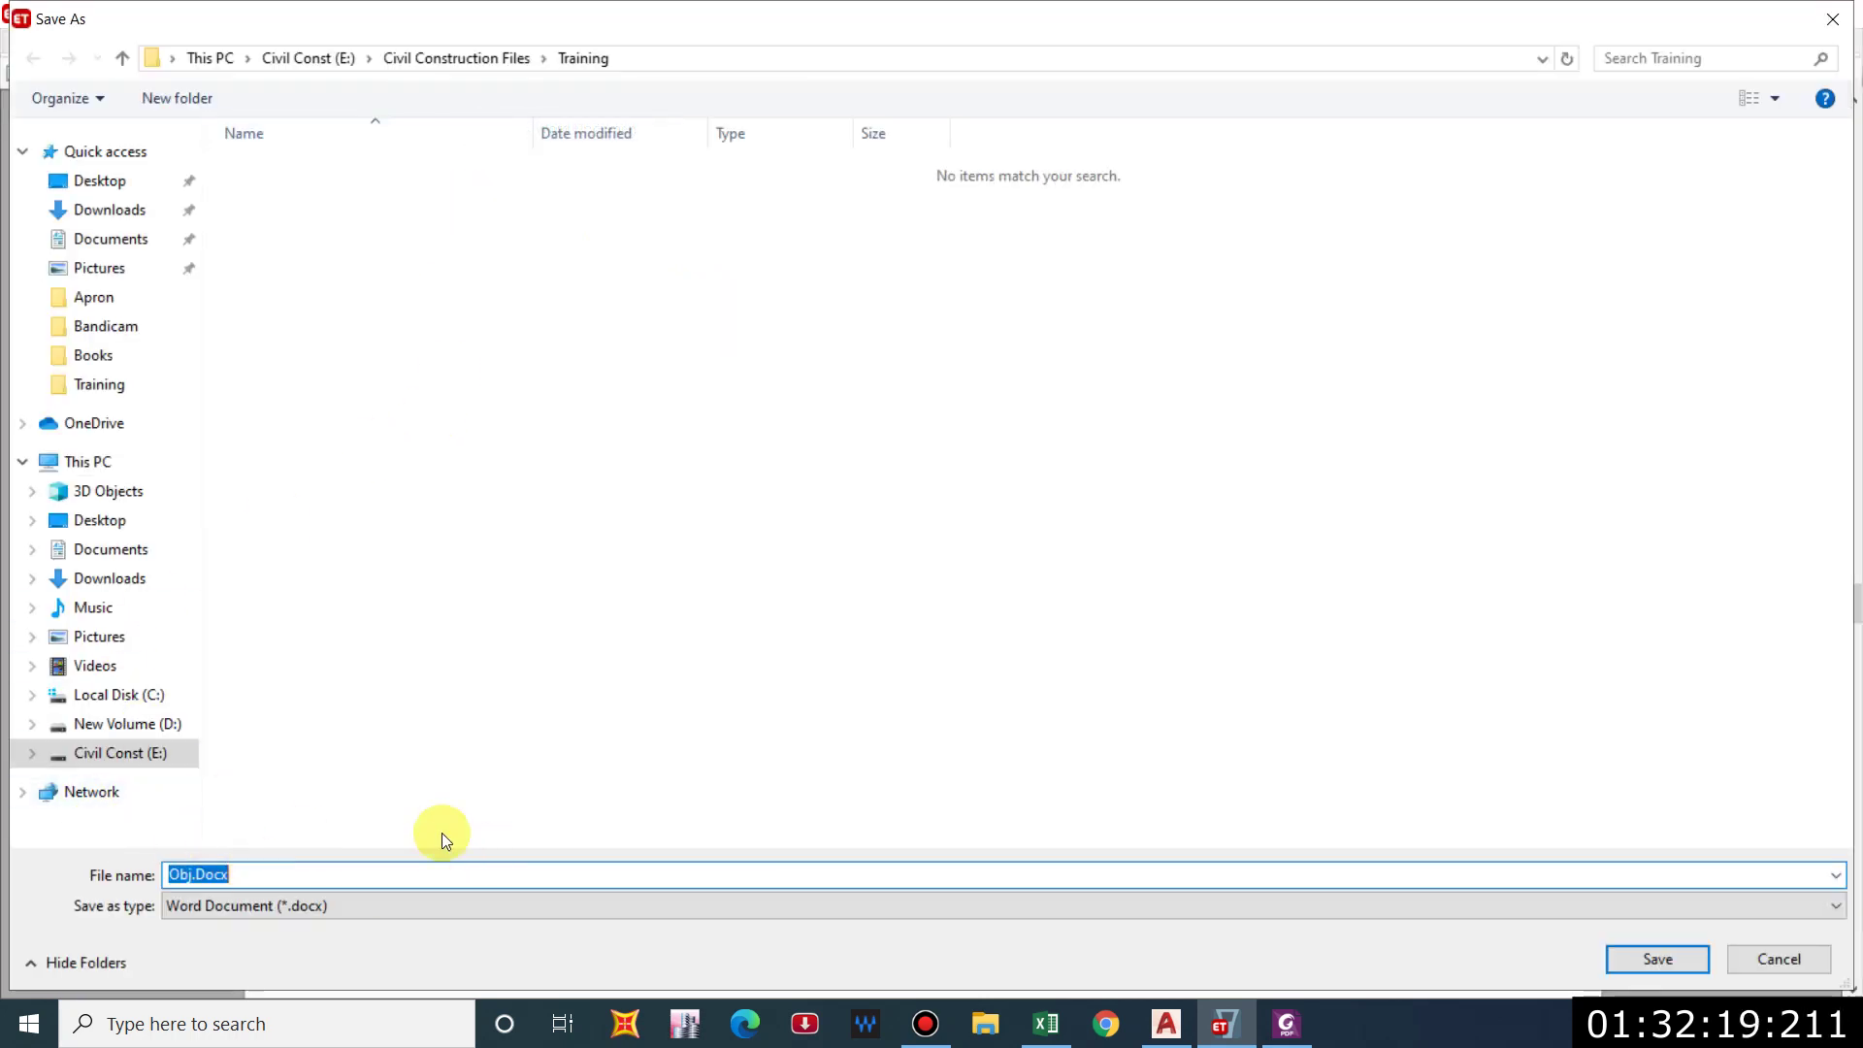
{"action": "left_click", "coordinate": [1753, 962]}
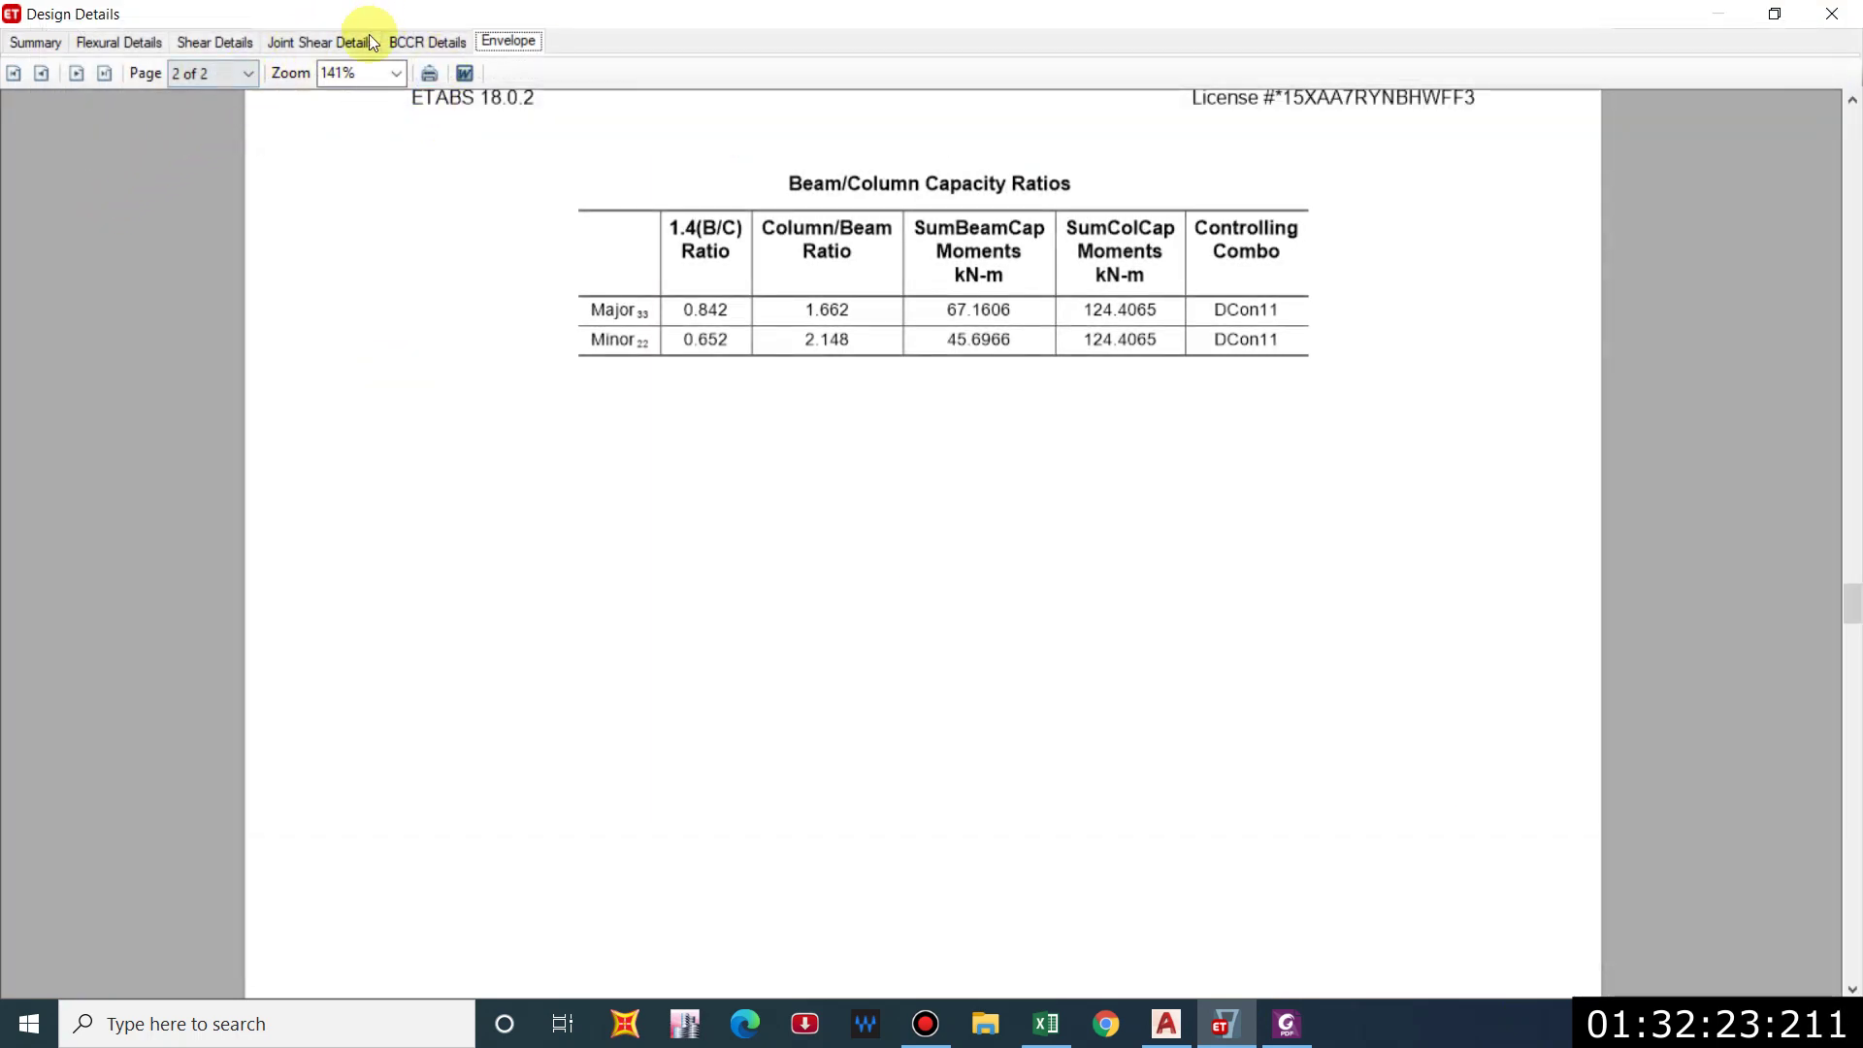
{"action": "left_click", "coordinate": [1837, 15]}
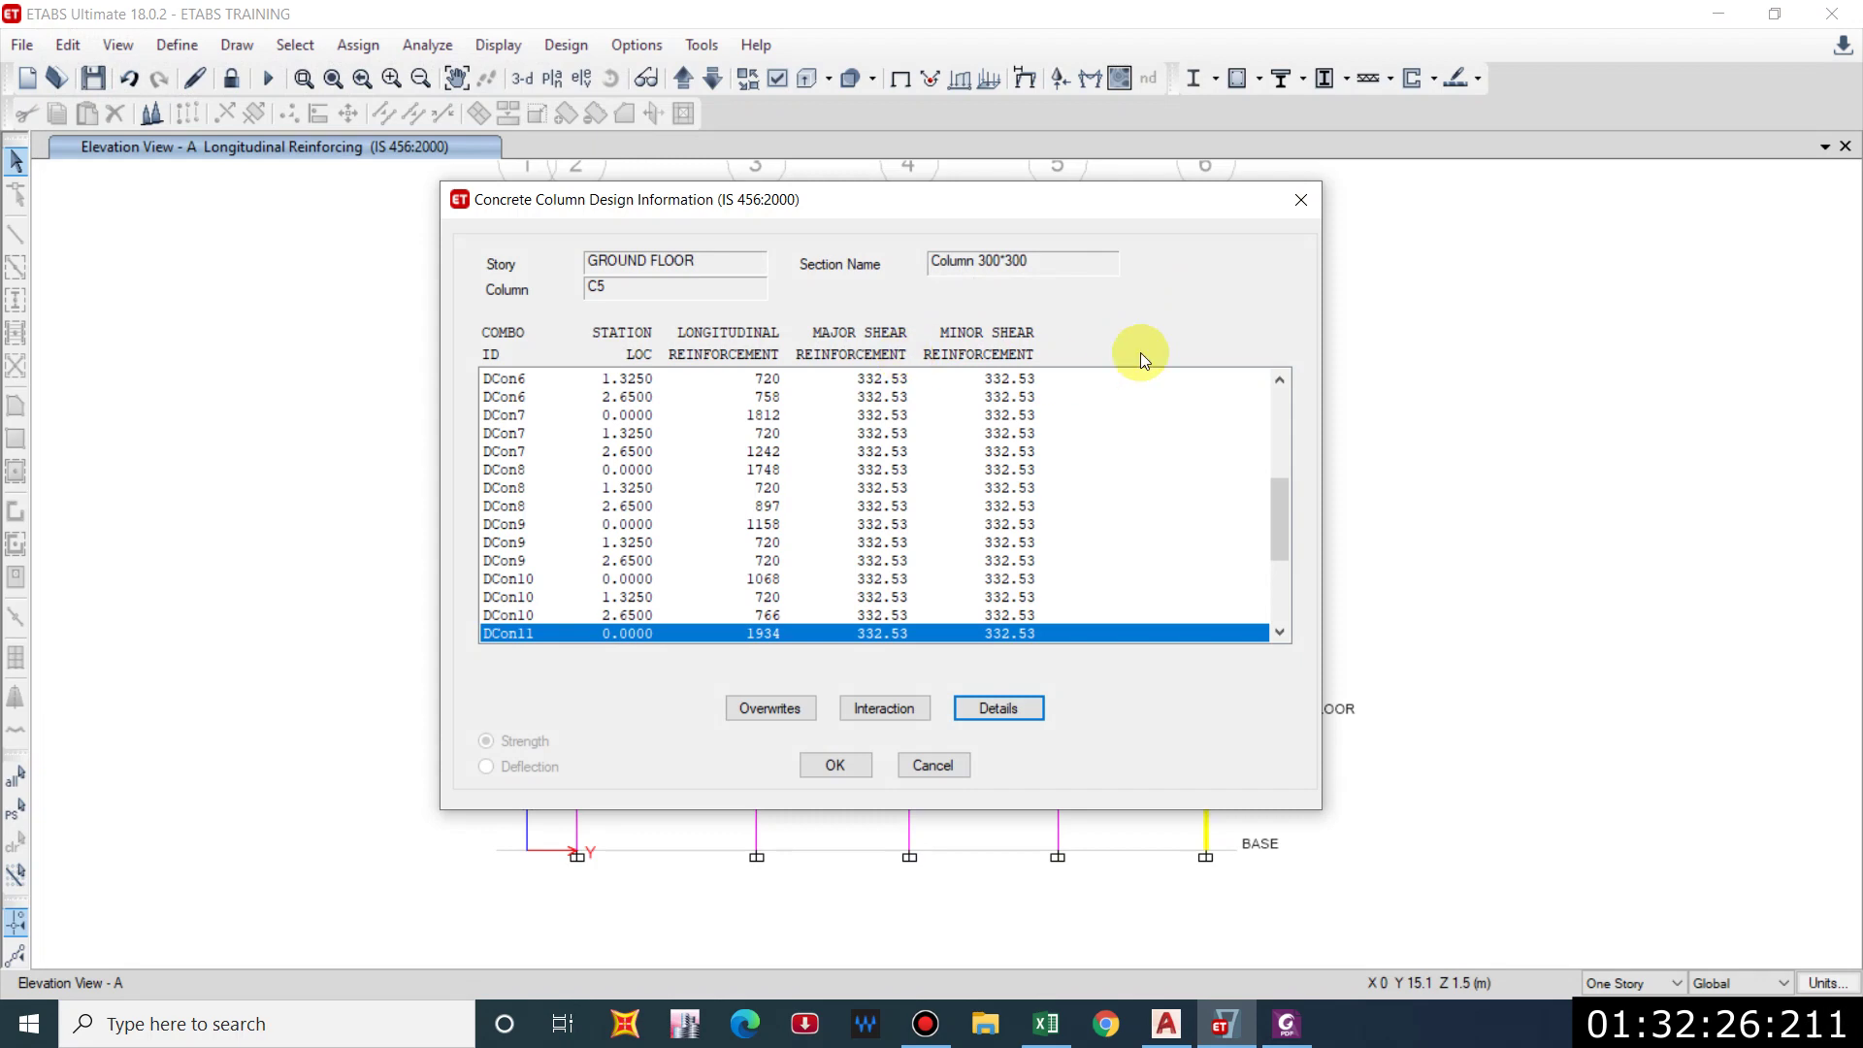
{"action": "left_click", "coordinate": [1301, 200]}
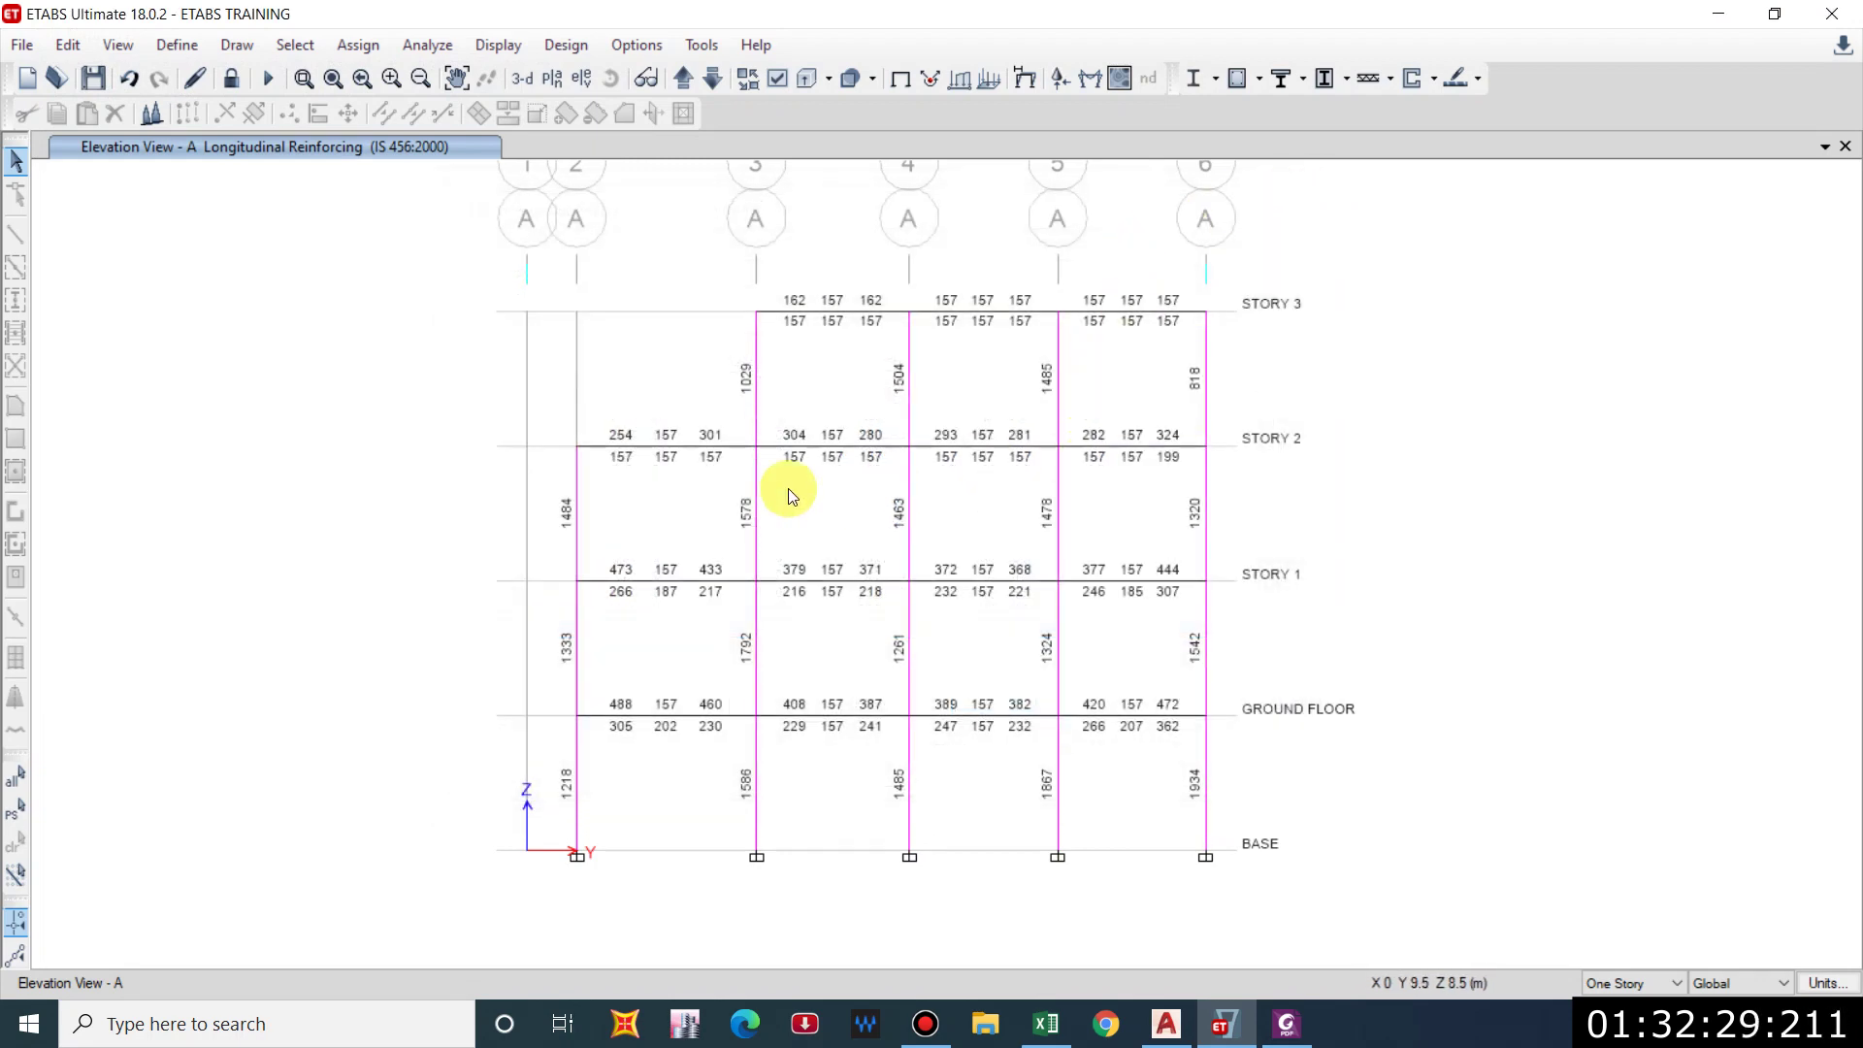
Examine the design summary of the Story 2 beam between grids 2 and 3, and close its design information.
{"action": "mouse_move", "coordinate": [622, 454]}
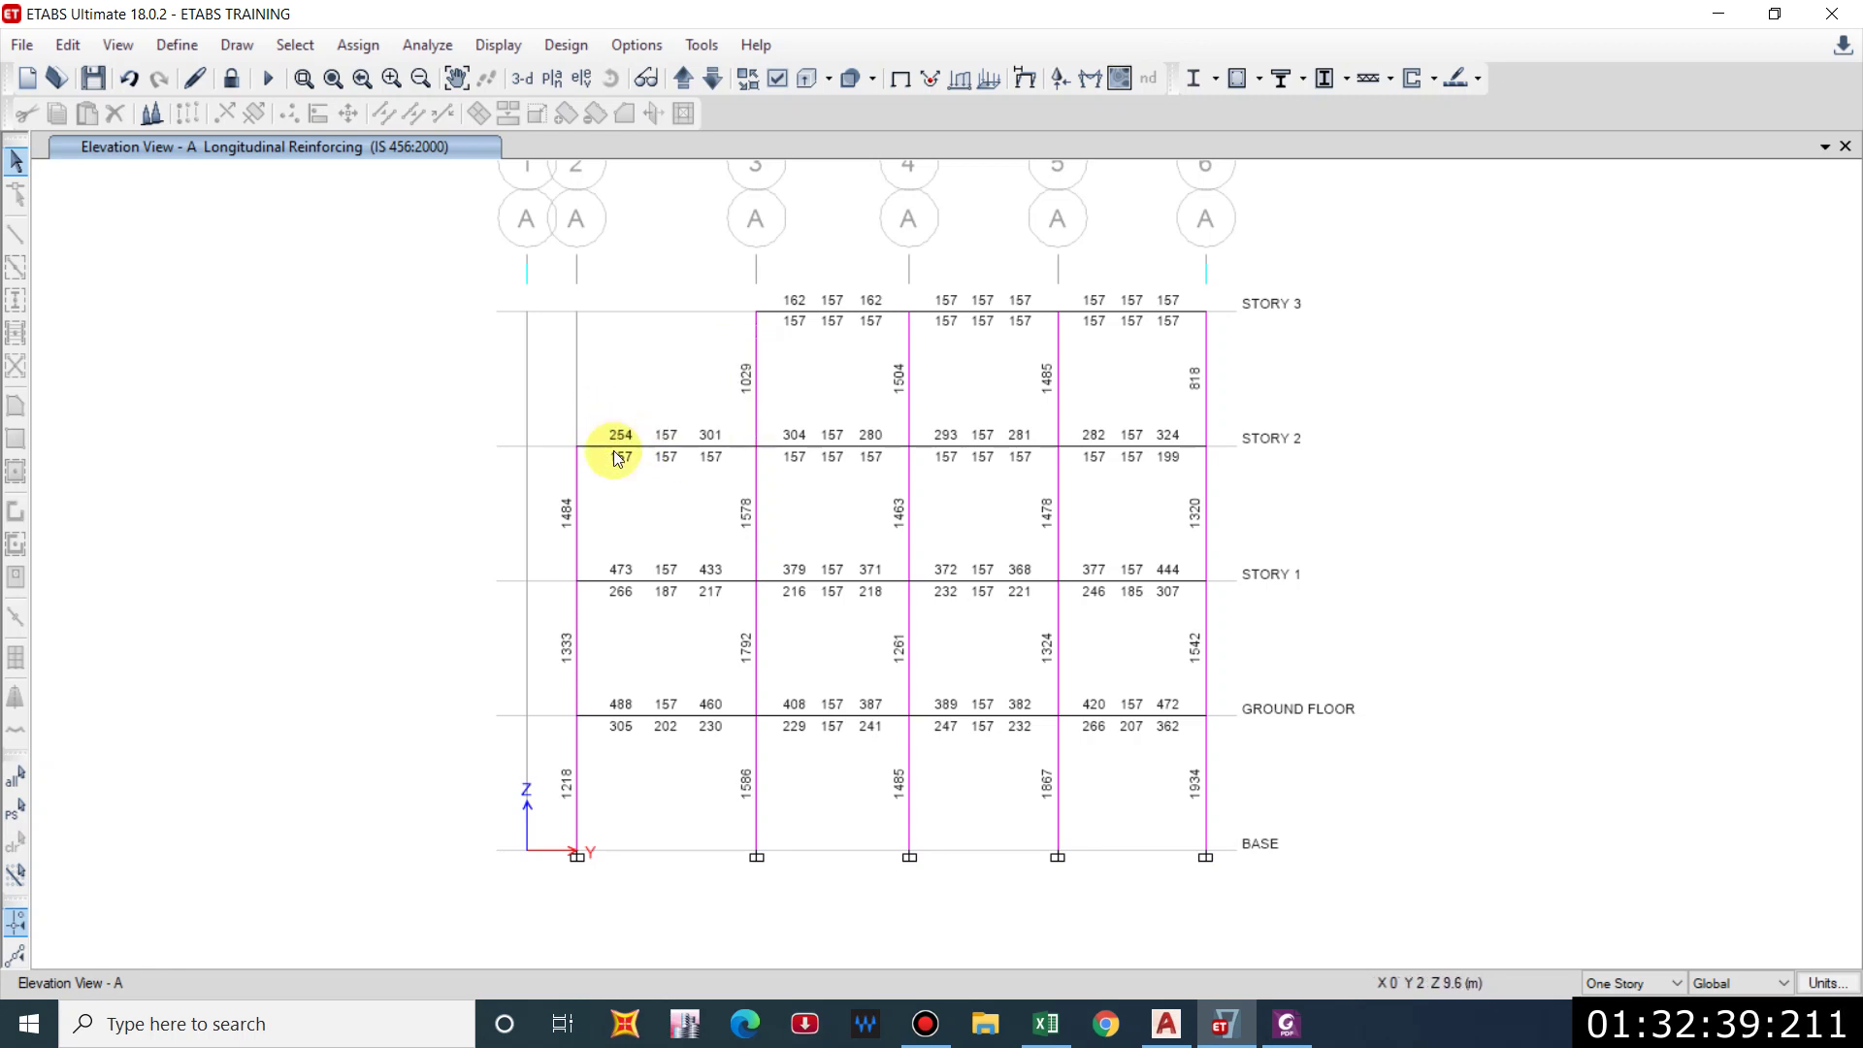
{"action": "right_click", "coordinate": [701, 437]}
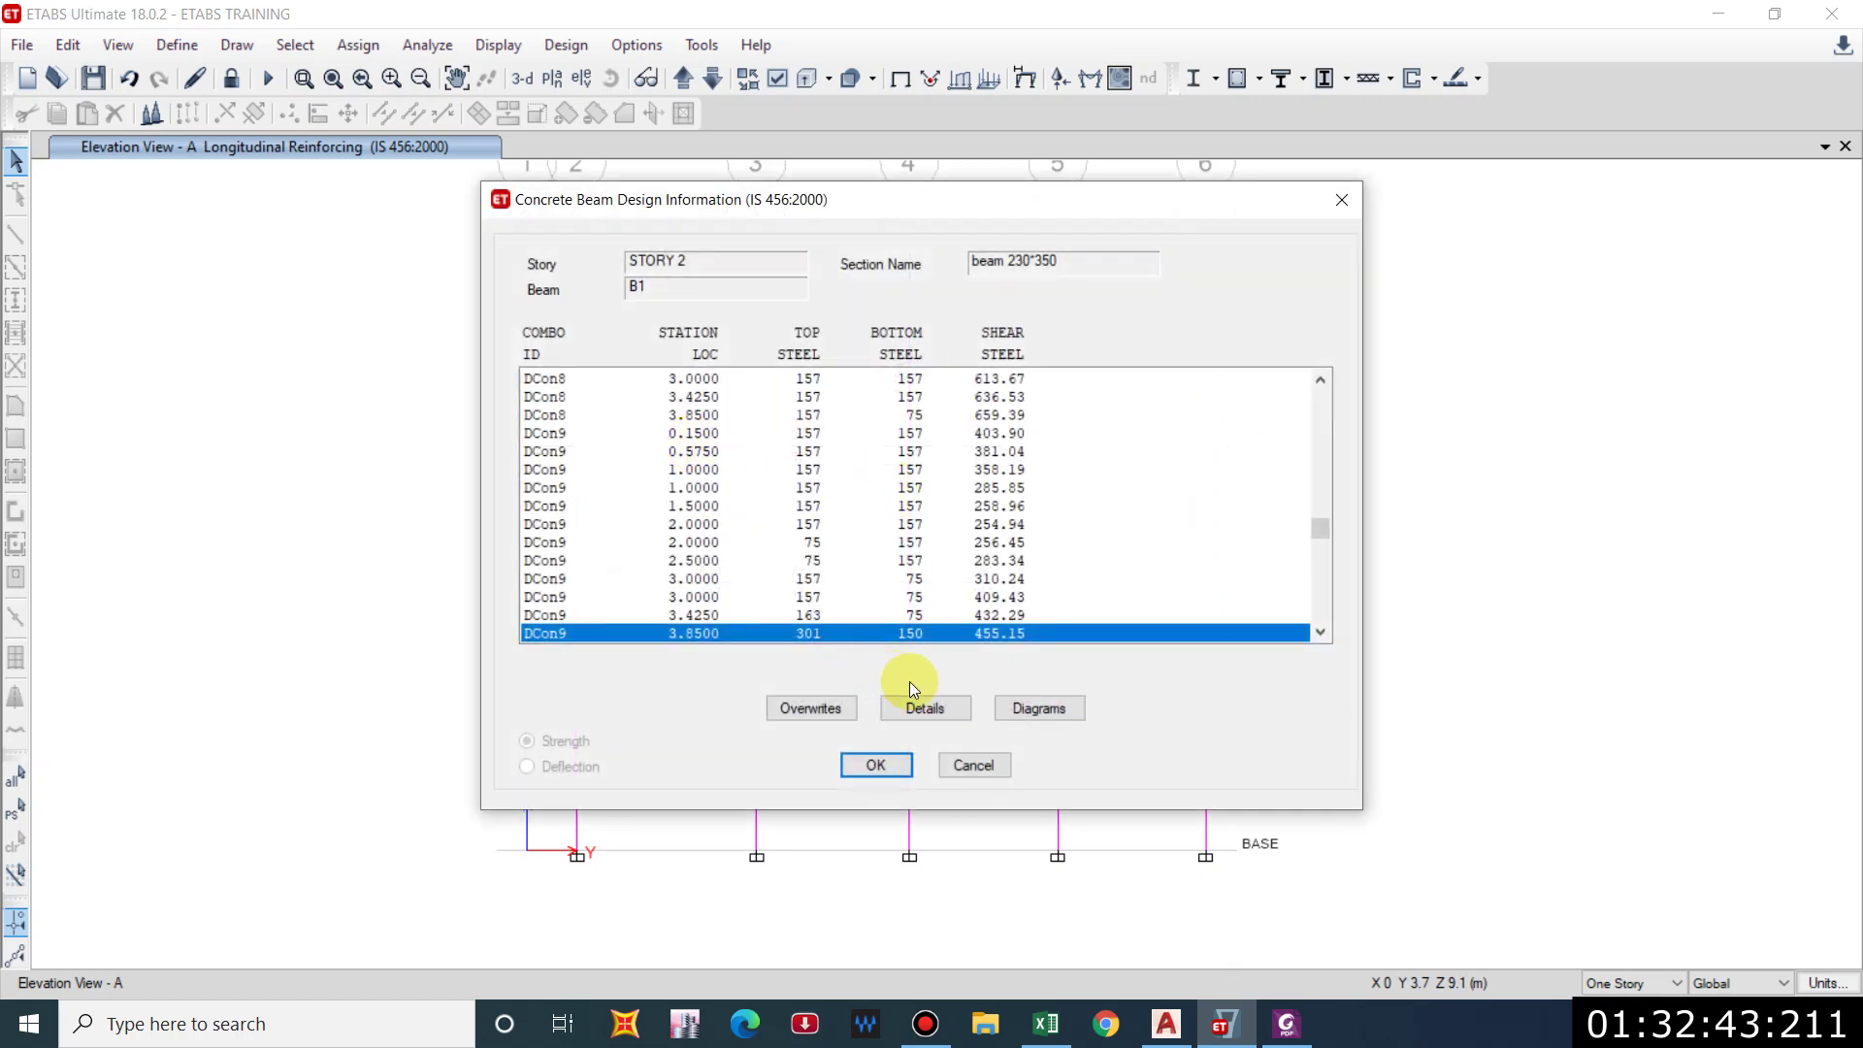
{"action": "left_click", "coordinate": [913, 713]}
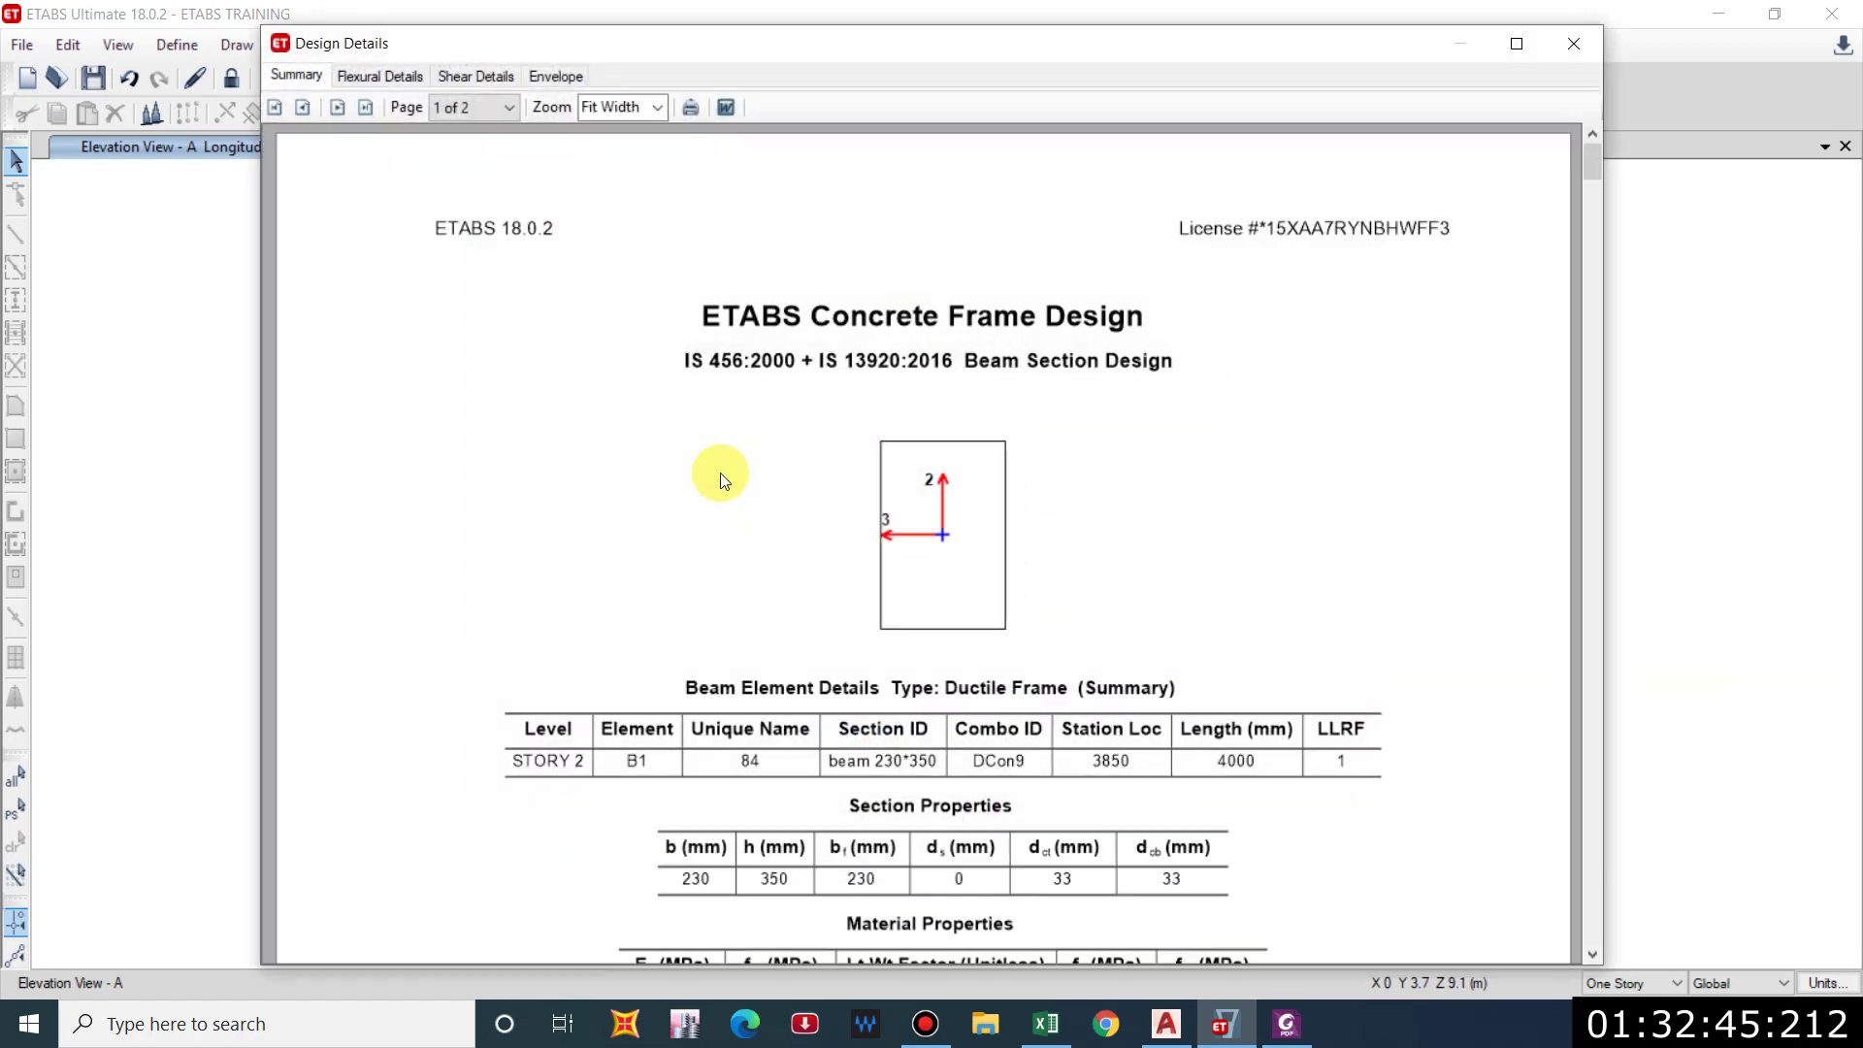
{"action": "scroll", "coordinate": [720, 474], "scroll_direction": "down", "scroll_amount": 8}
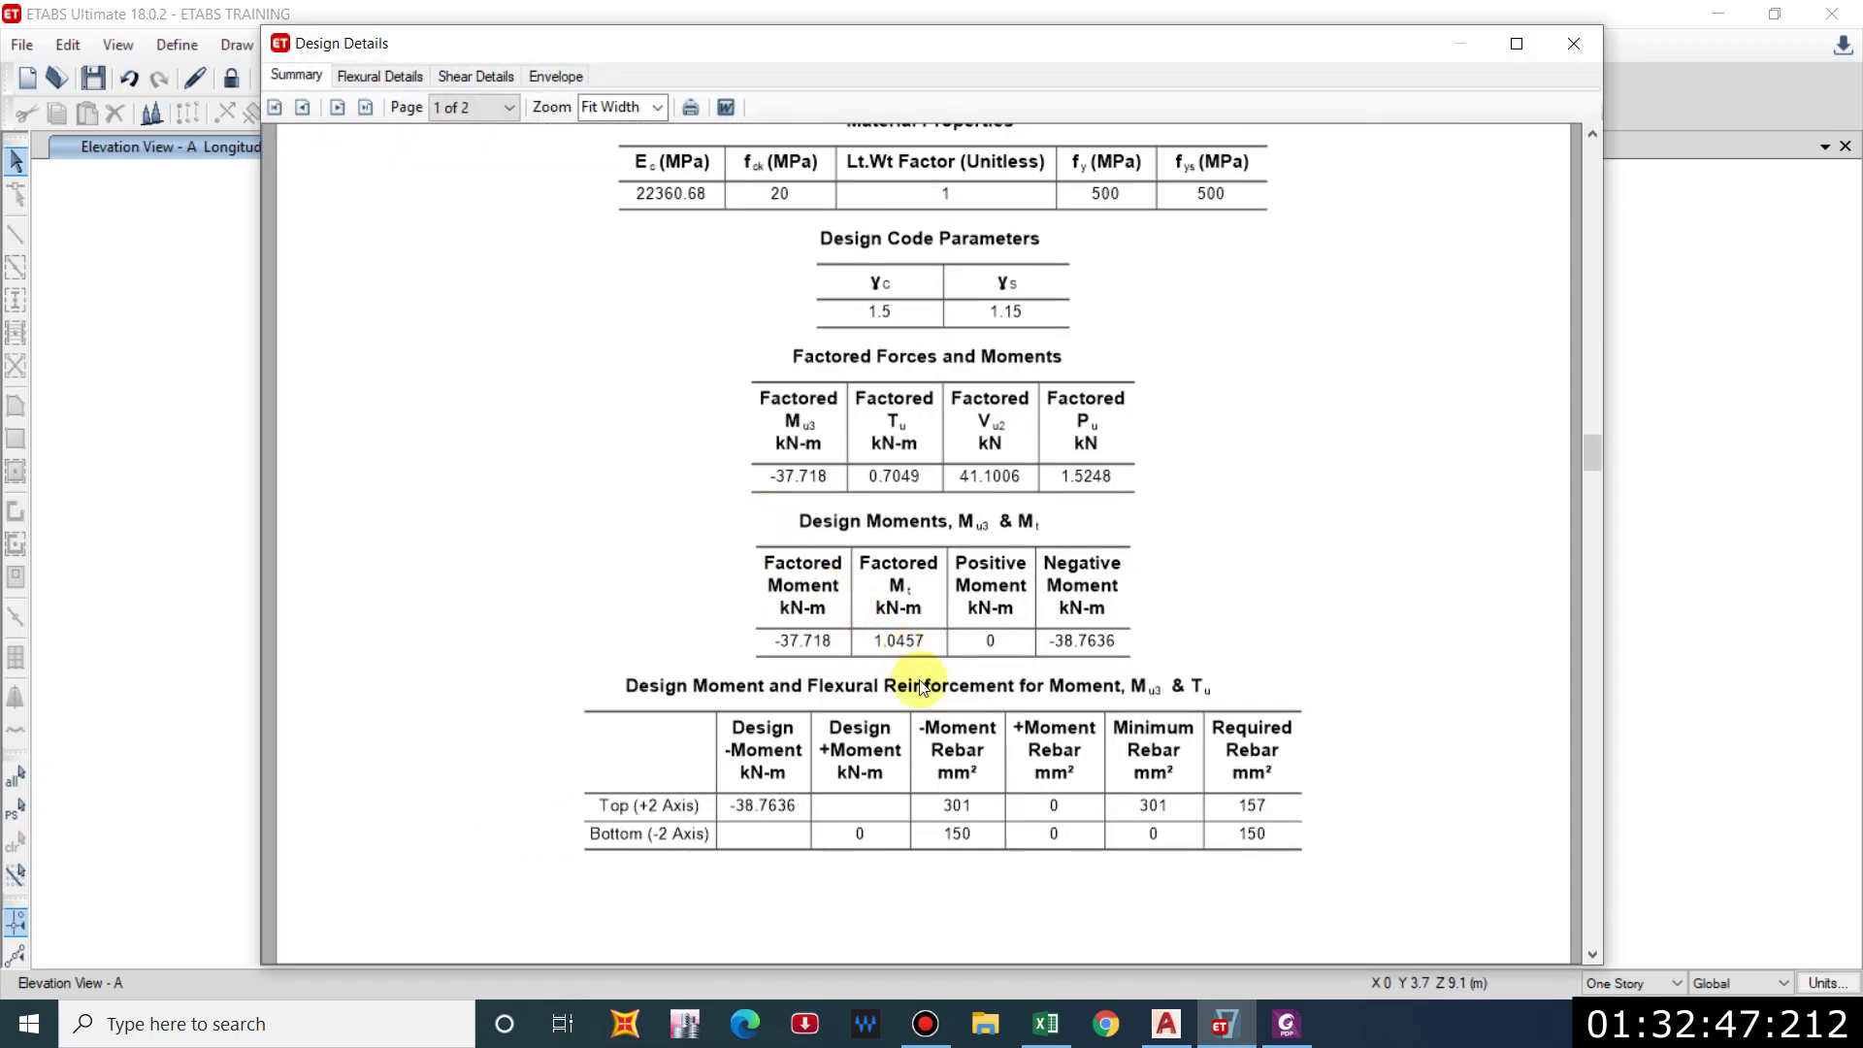
{"action": "scroll", "coordinate": [920, 687], "scroll_direction": "down", "scroll_amount": 1}
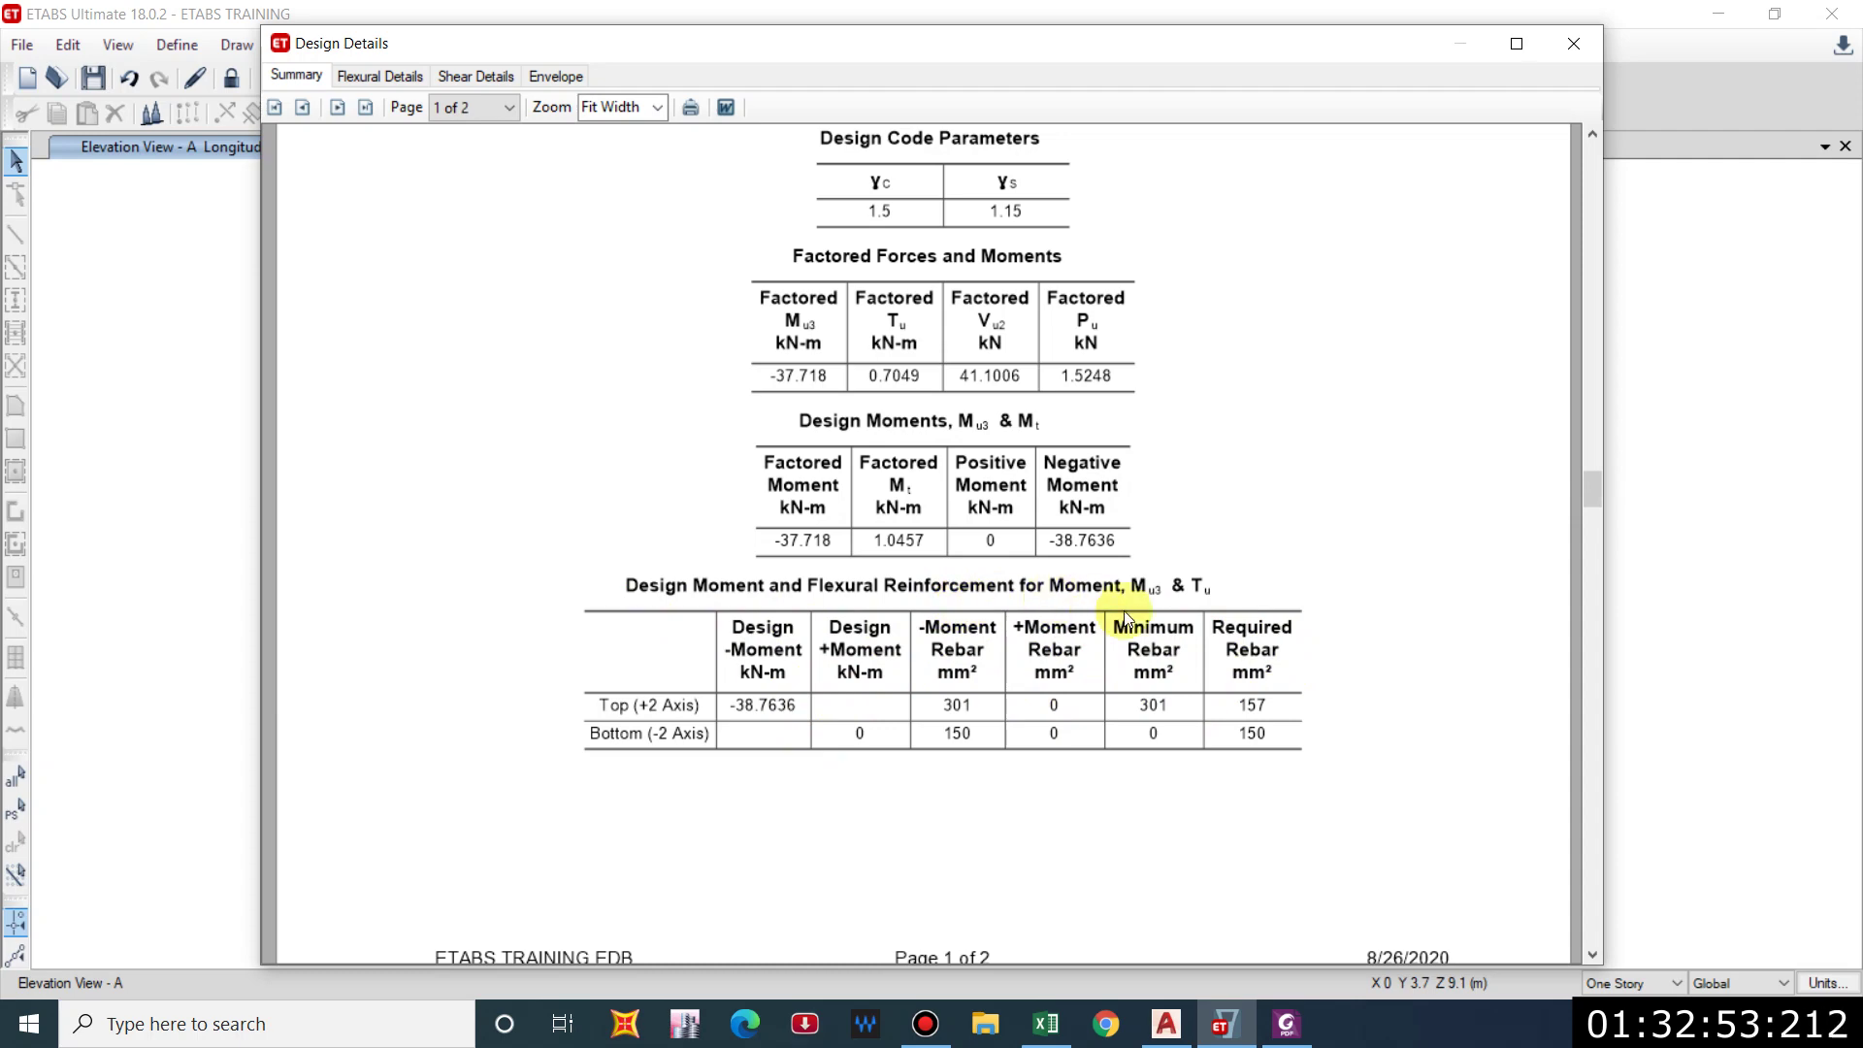
{"action": "scroll", "coordinate": [1124, 607], "scroll_direction": "up", "scroll_amount": 5}
{"action": "left_click", "coordinate": [1574, 43]}
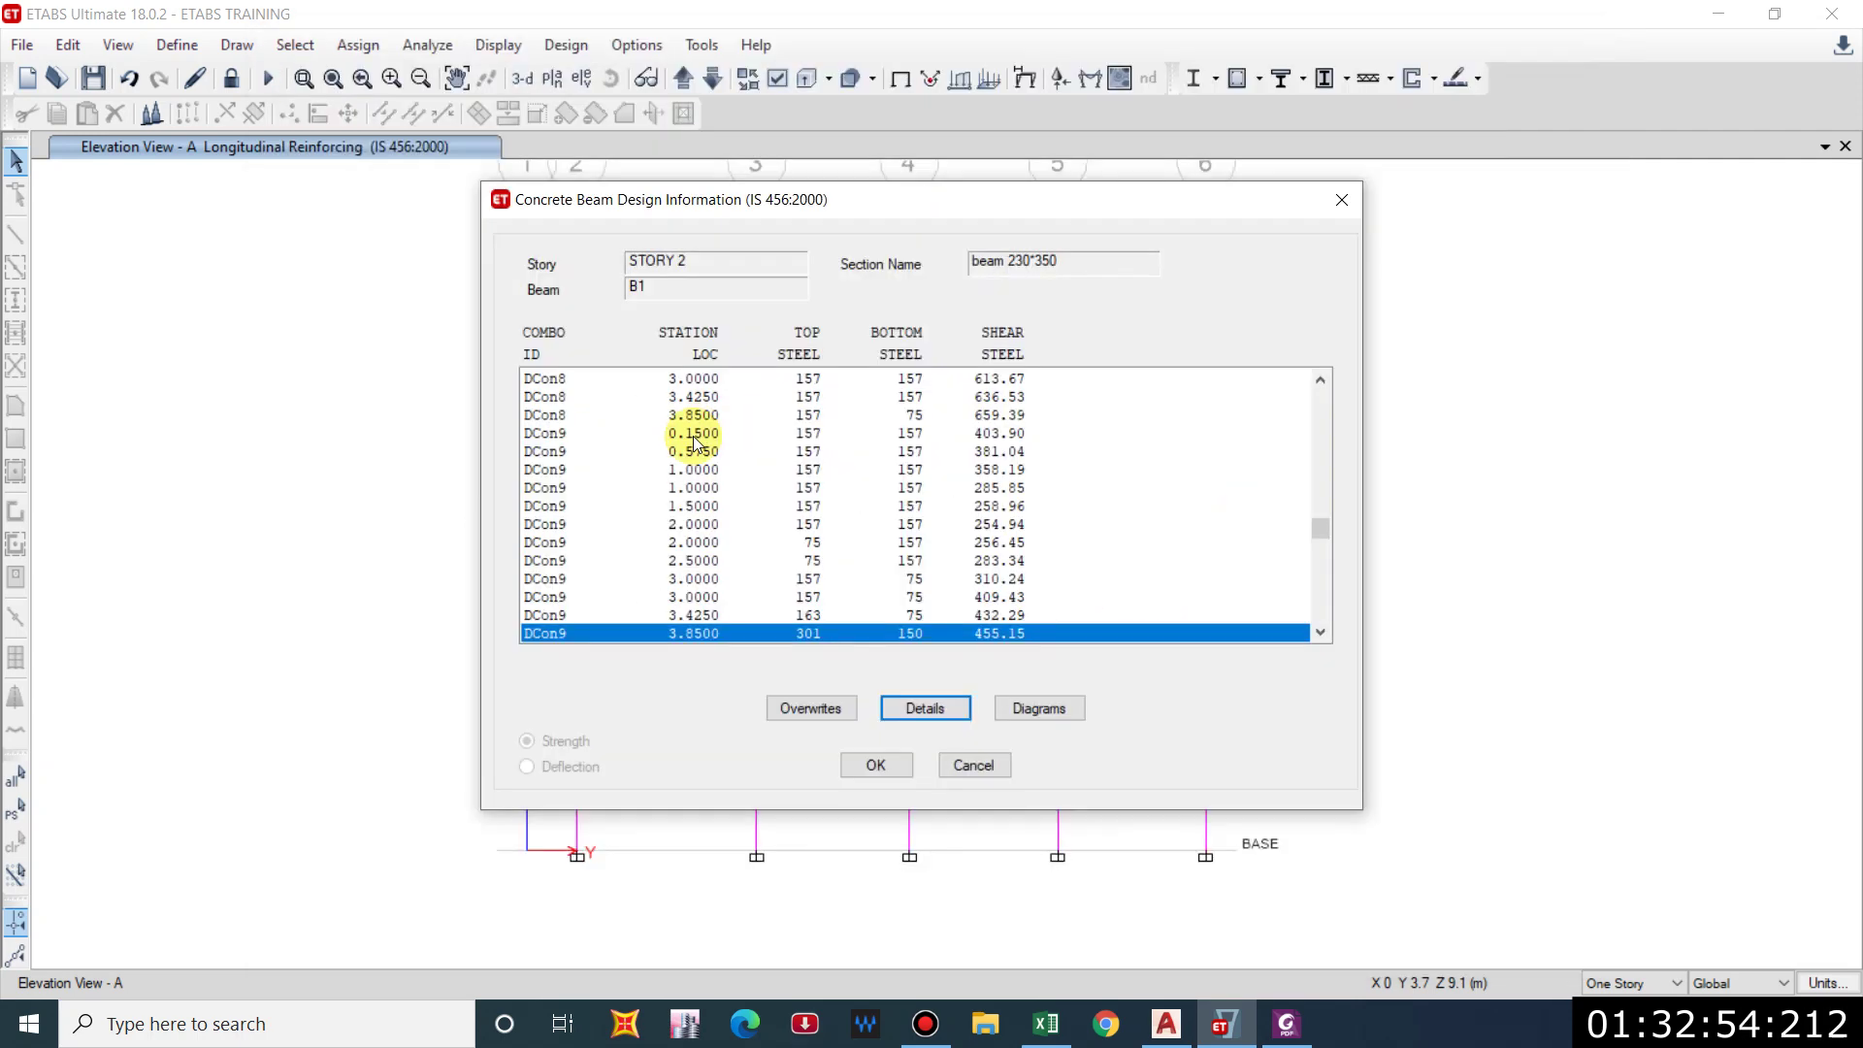
{"action": "left_click", "coordinate": [1343, 200]}
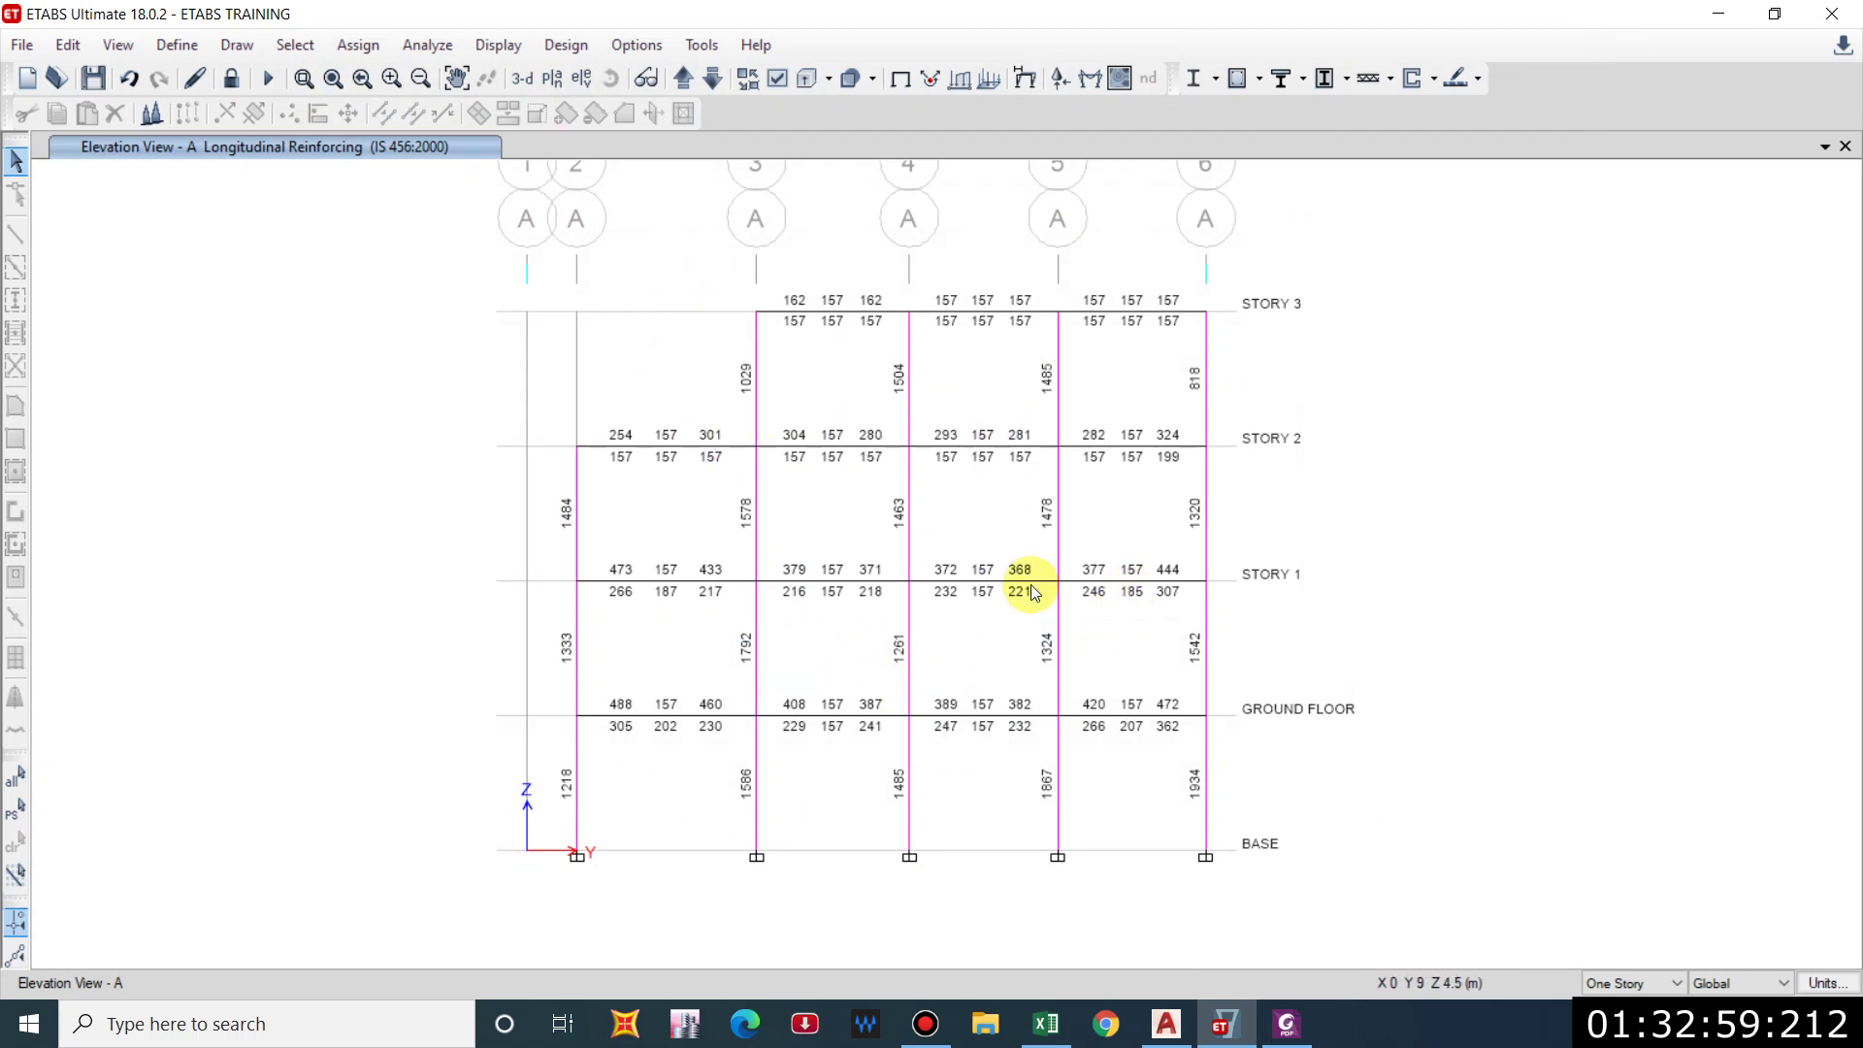
Bring up the defined load combinations and view the load scale factors of DCon2.
{"action": "middle_click_drag", "start_coordinate": [1099, 758], "coordinate": [1015, 709]}
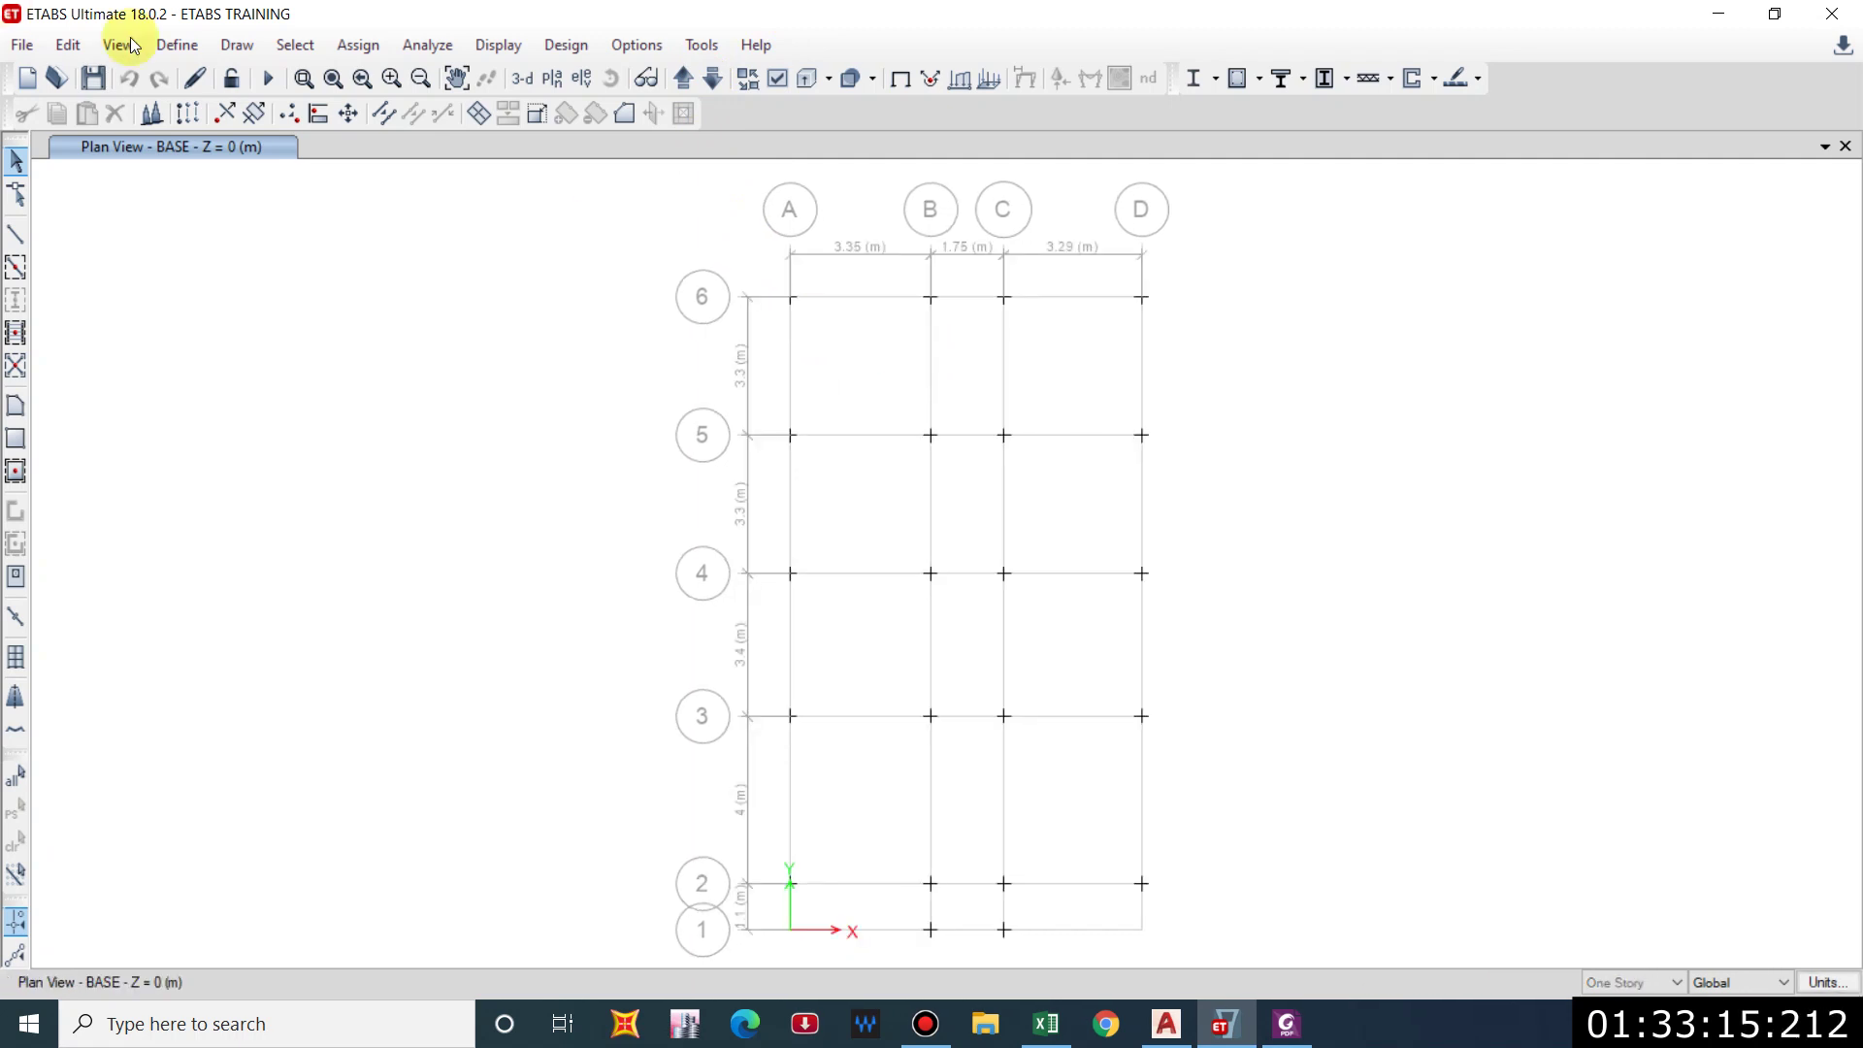
{"action": "left_click", "coordinate": [177, 45]}
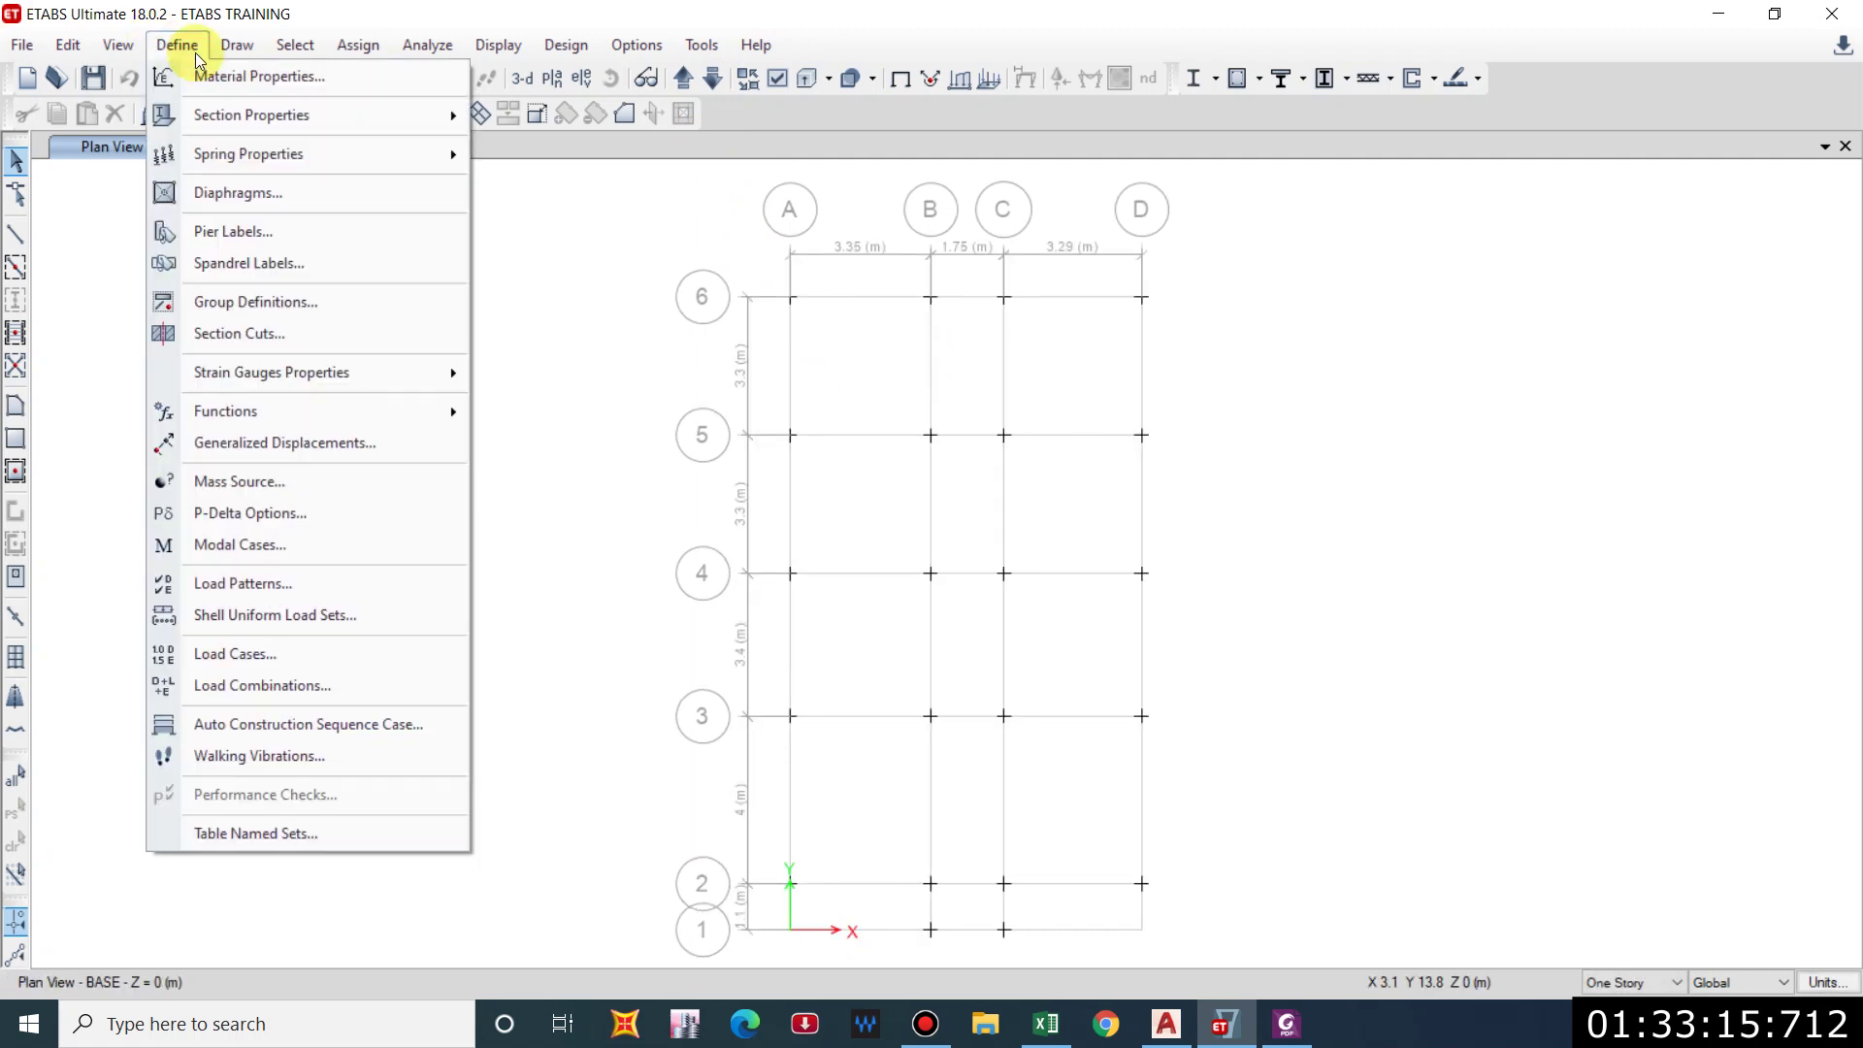
{"action": "left_click", "coordinate": [249, 695]}
{"action": "mouse_move", "coordinate": [694, 546]}
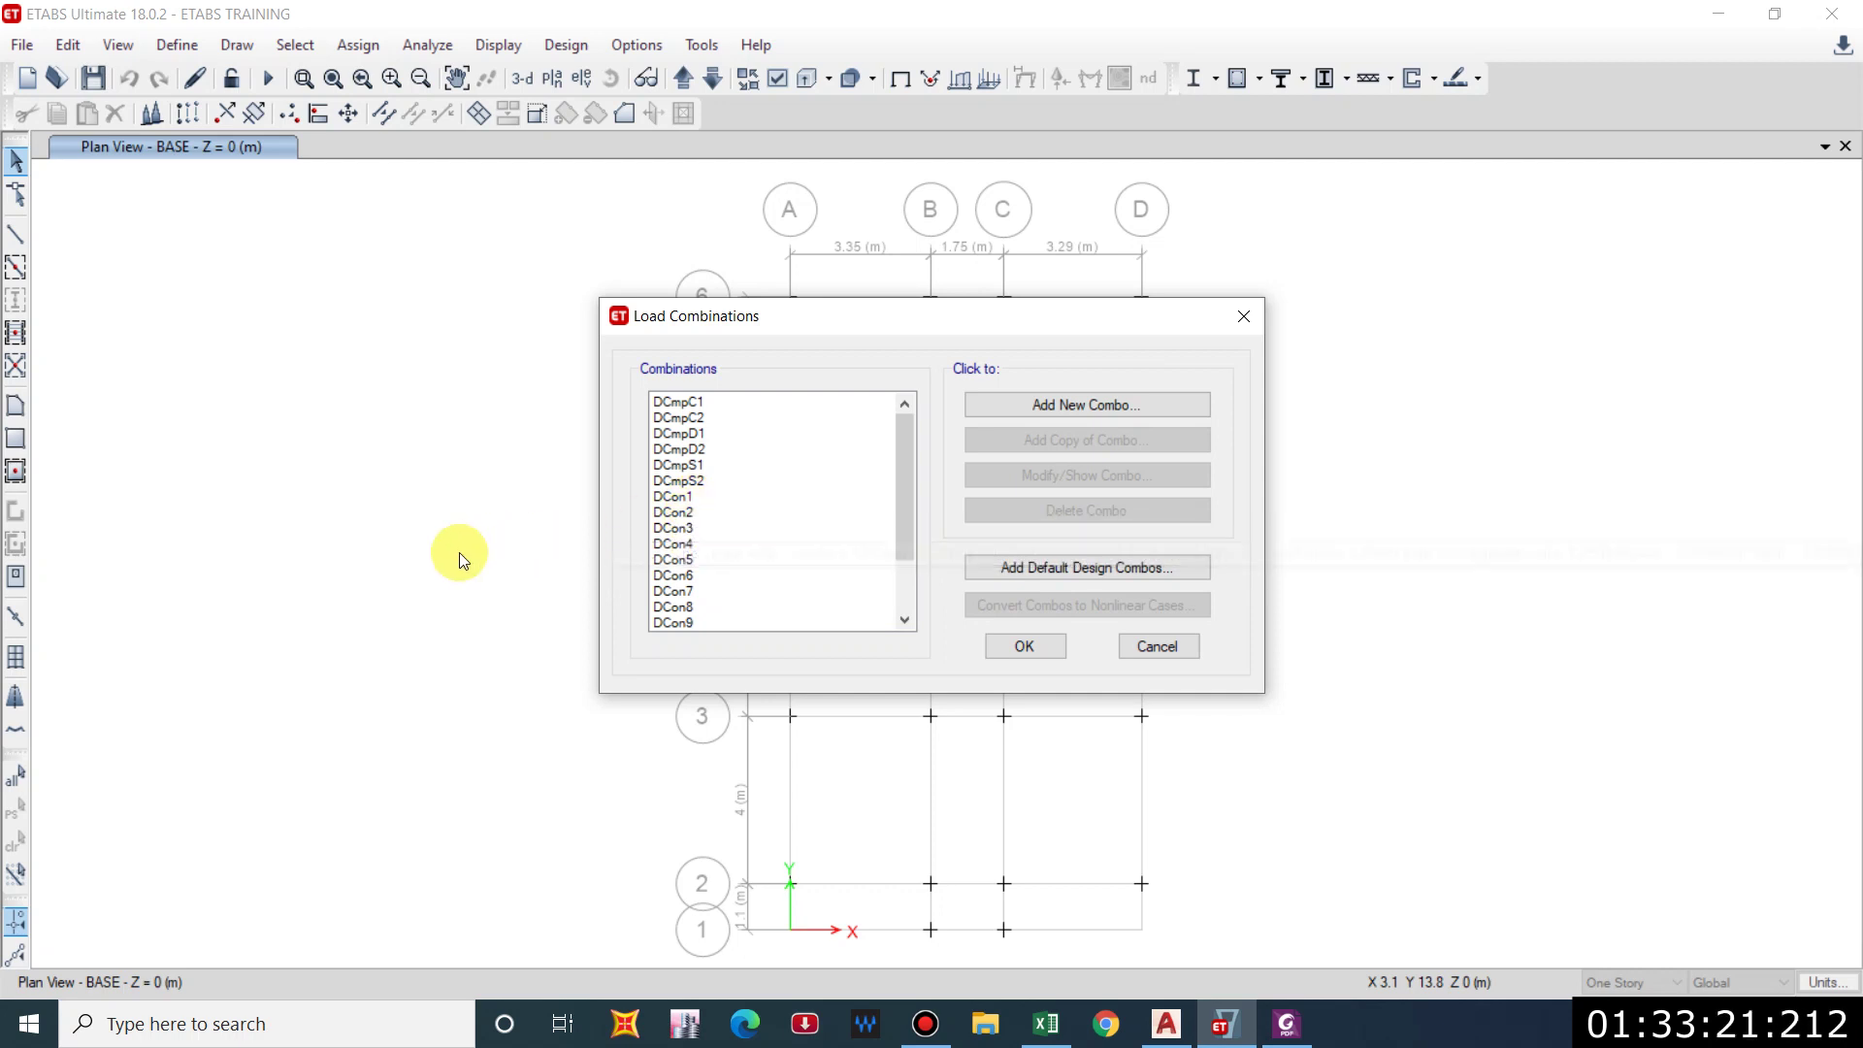
{"action": "left_click", "coordinate": [678, 512]}
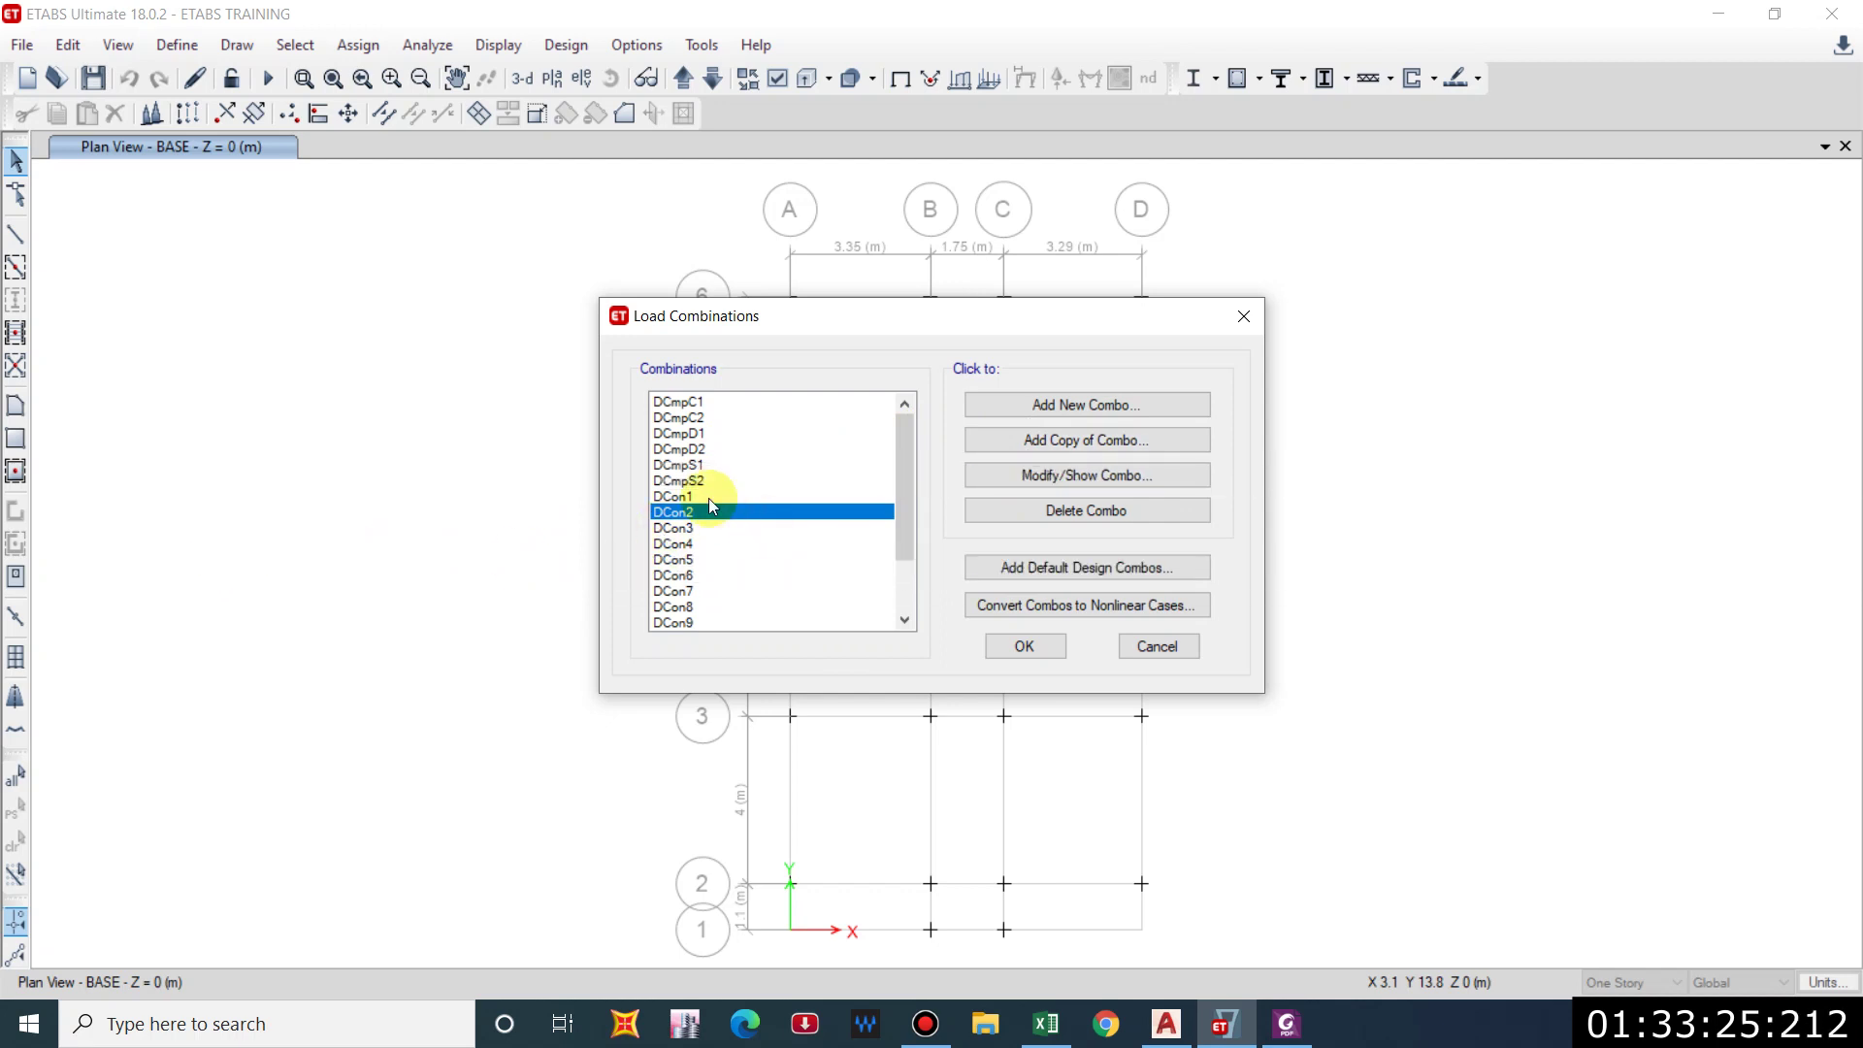
{"action": "left_click", "coordinate": [1035, 474]}
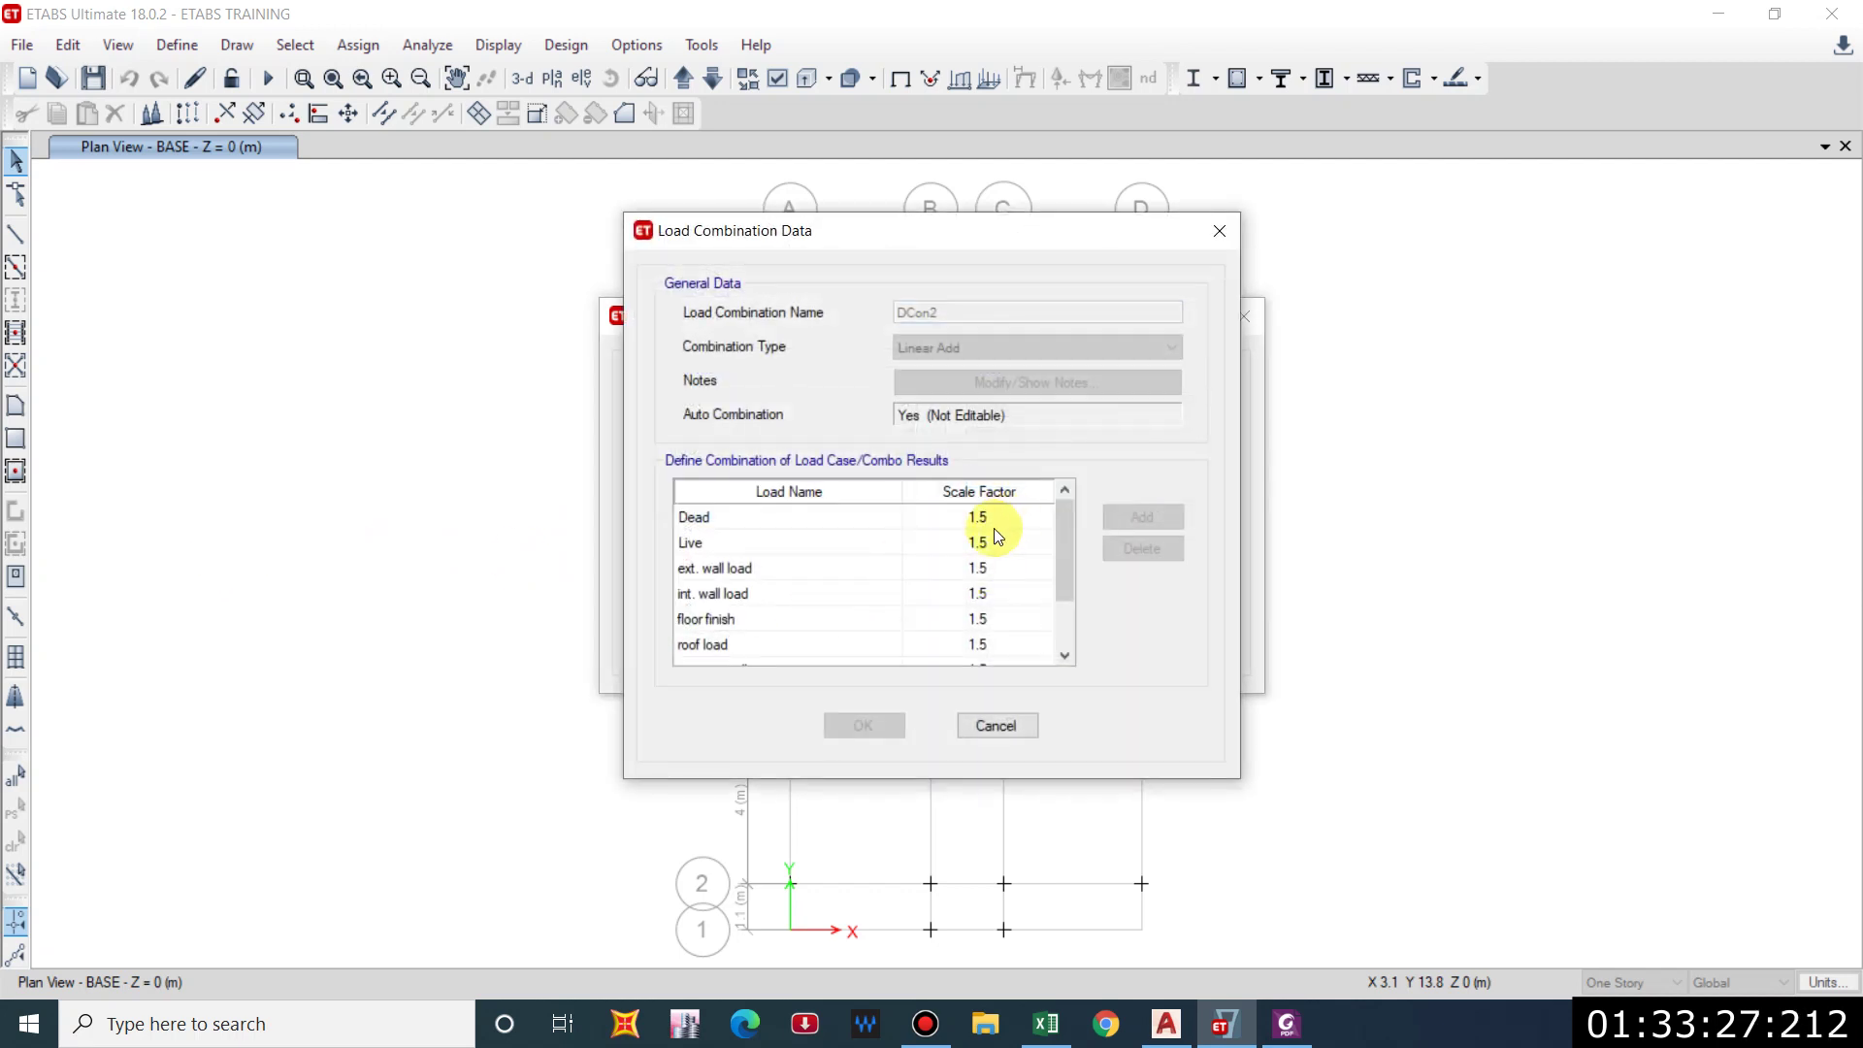
{"action": "left_click", "coordinate": [1001, 728]}
Add a copy of DCon2 and set its Dead, Live, ext. wall load, int. wall load, floor finish and roof load scale factors to 1.
{"action": "left_click", "coordinate": [1062, 442]}
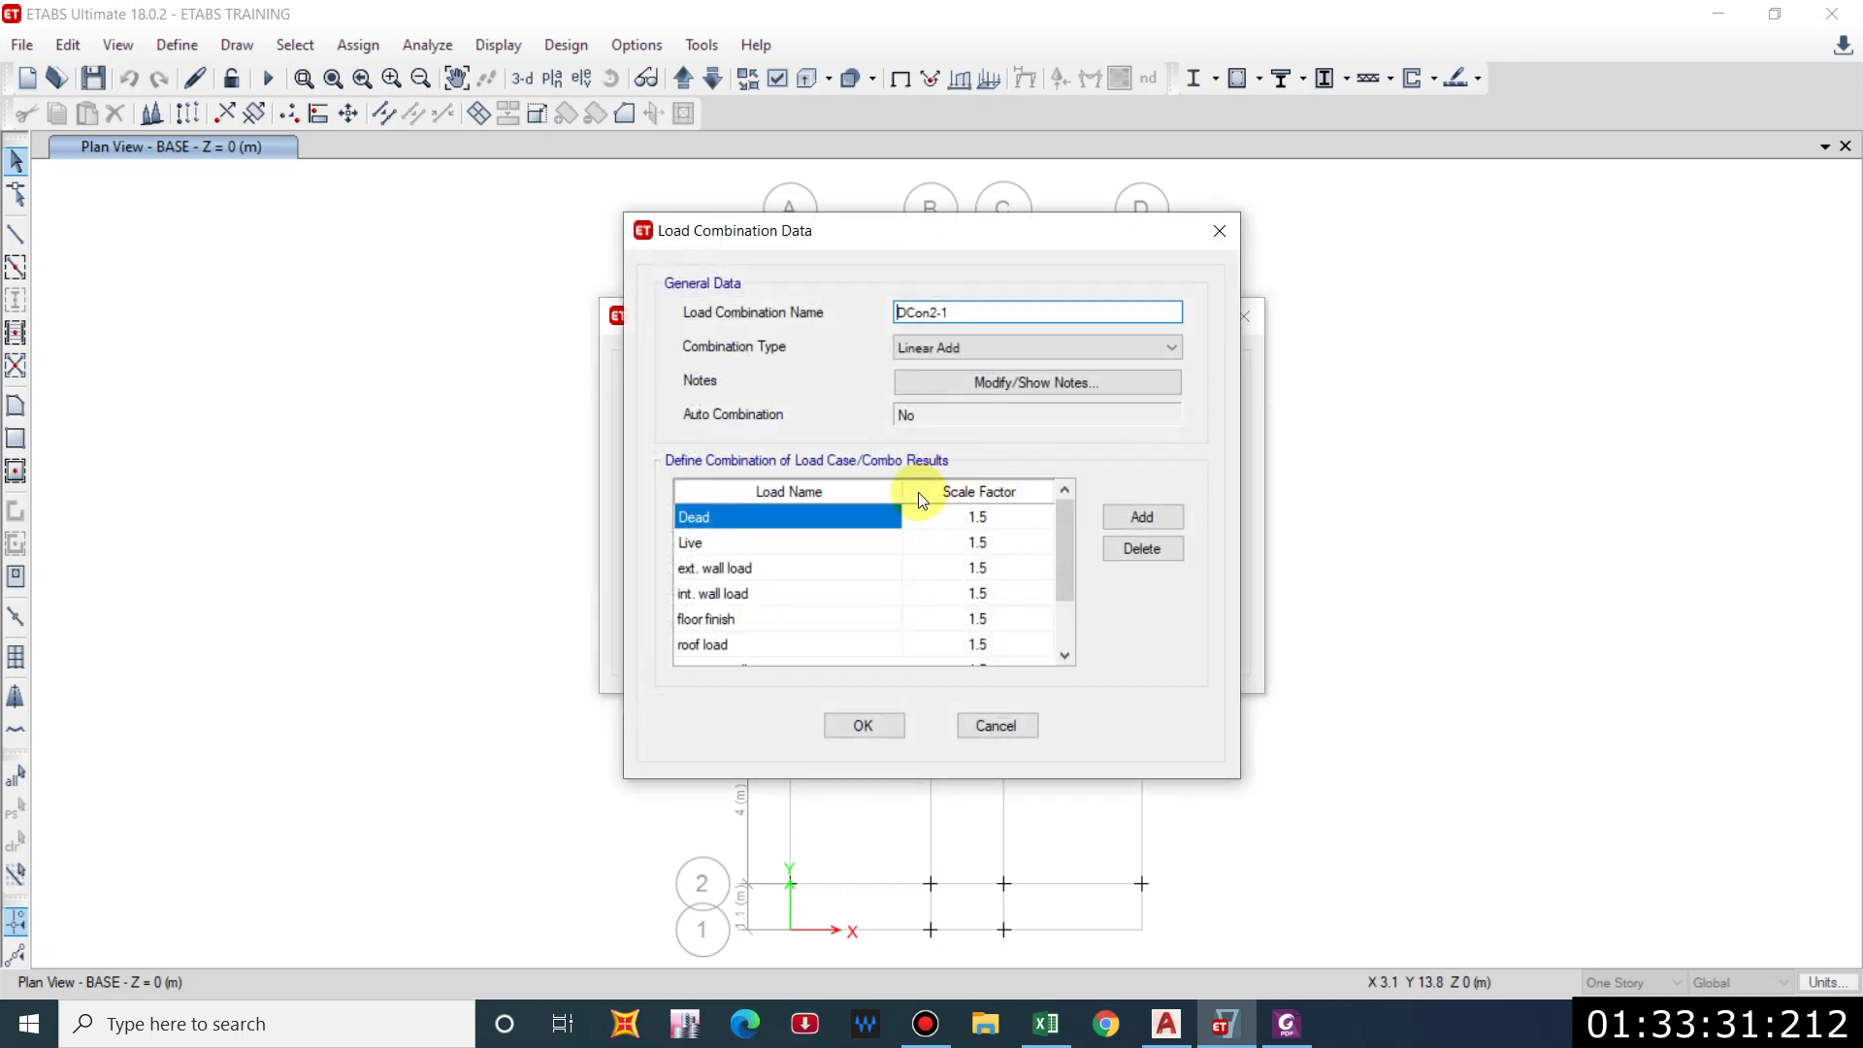
{"action": "left_click", "coordinate": [988, 524]}
{"action": "type", "text": "1"}
{"action": "left_click", "coordinate": [980, 543]}
{"action": "type", "text": "1"}
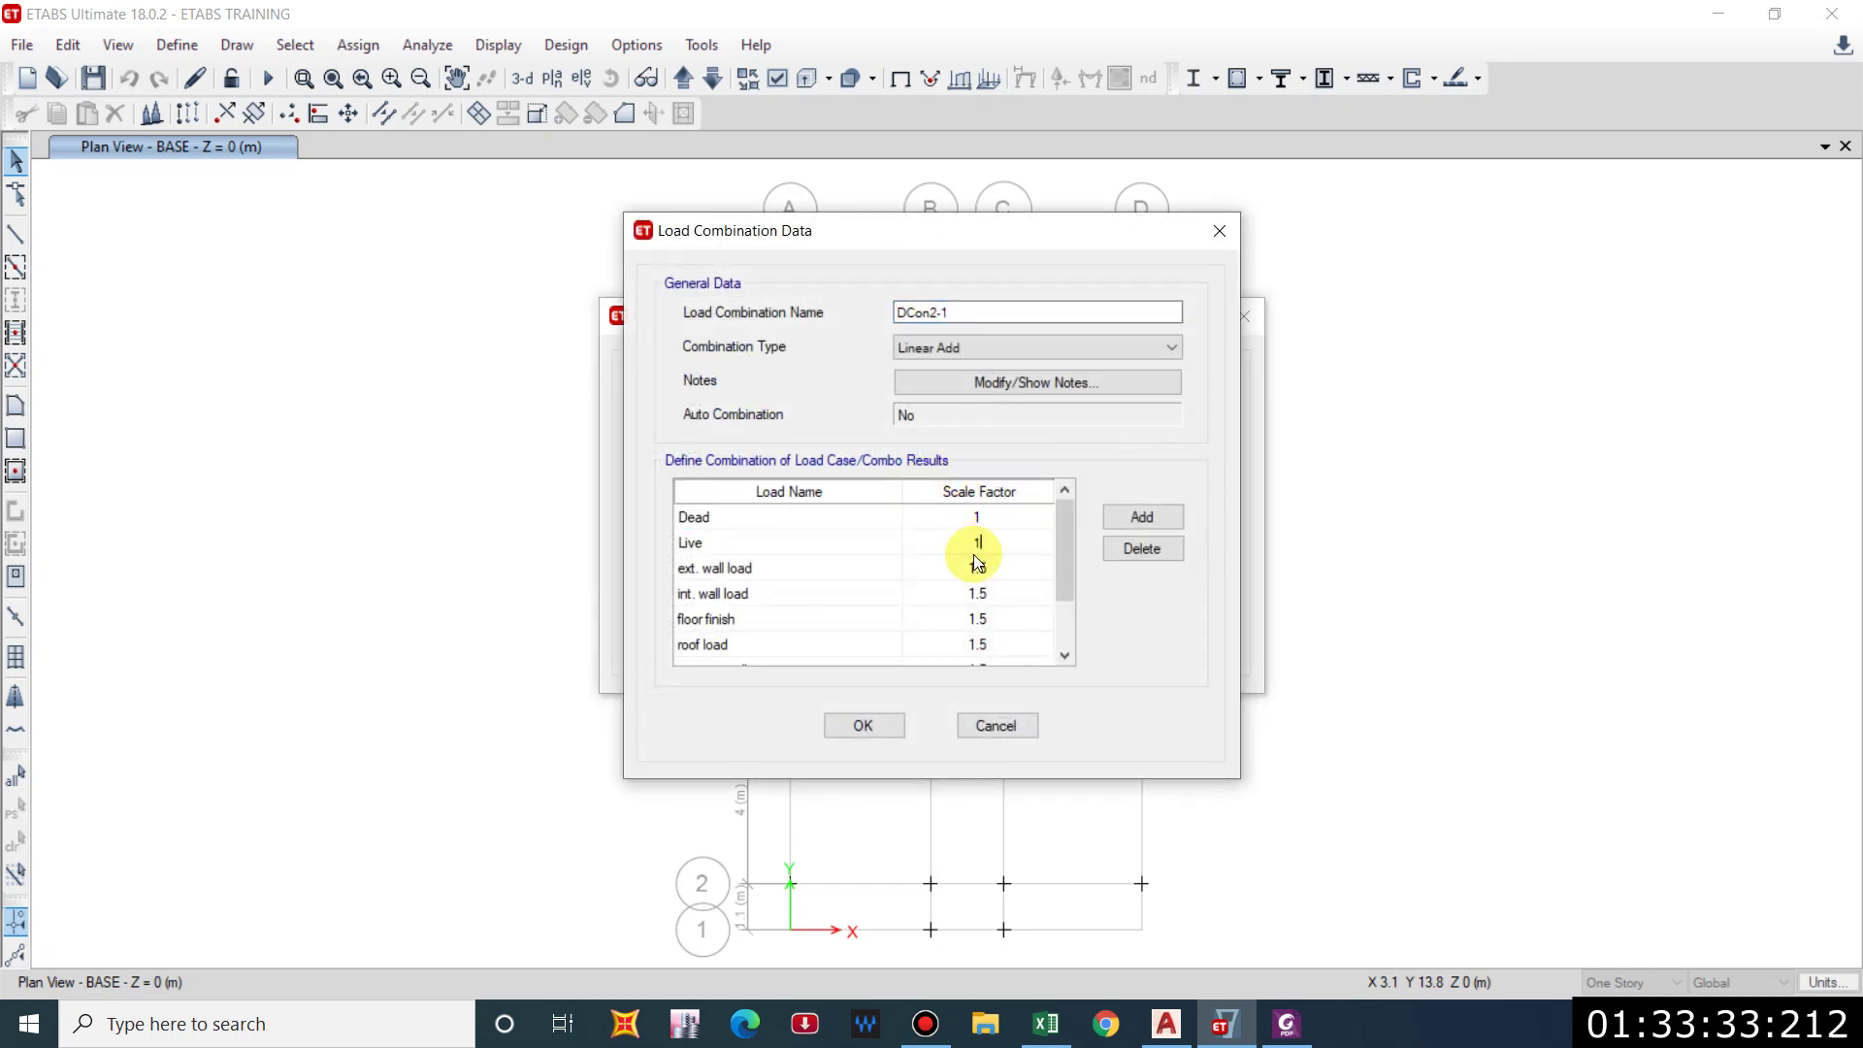
{"action": "left_click", "coordinate": [977, 571]}
{"action": "type", "text": "1"}
{"action": "left_click", "coordinate": [975, 594]}
{"action": "type", "text": "1"}
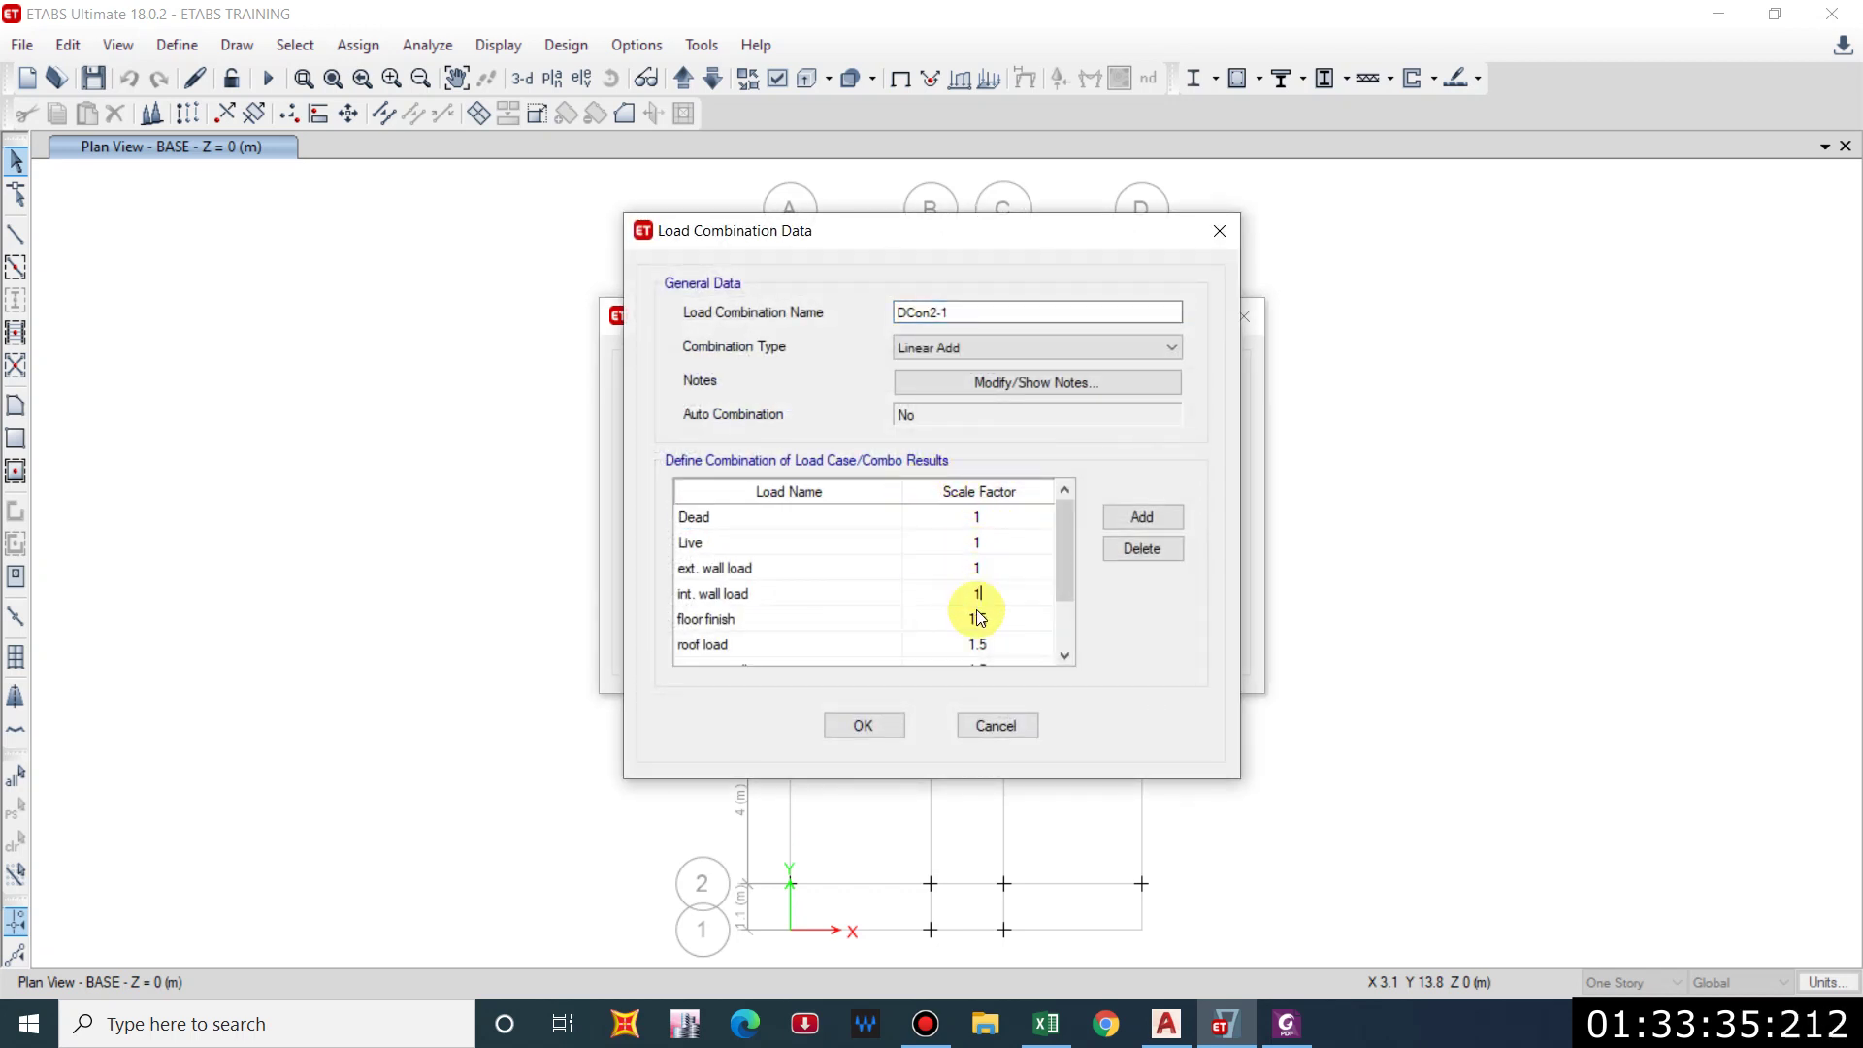
{"action": "left_click", "coordinate": [977, 619]}
{"action": "type", "text": "1"}
{"action": "left_click", "coordinate": [980, 646]}
{"action": "type", "text": "1"}
Set the parapet wall, STAIRCASE and WATER TANK scale factors to 1 in DCon2-1, and accept the load combinations.
{"action": "scroll", "coordinate": [982, 652], "scroll_direction": "down", "scroll_amount": 3}
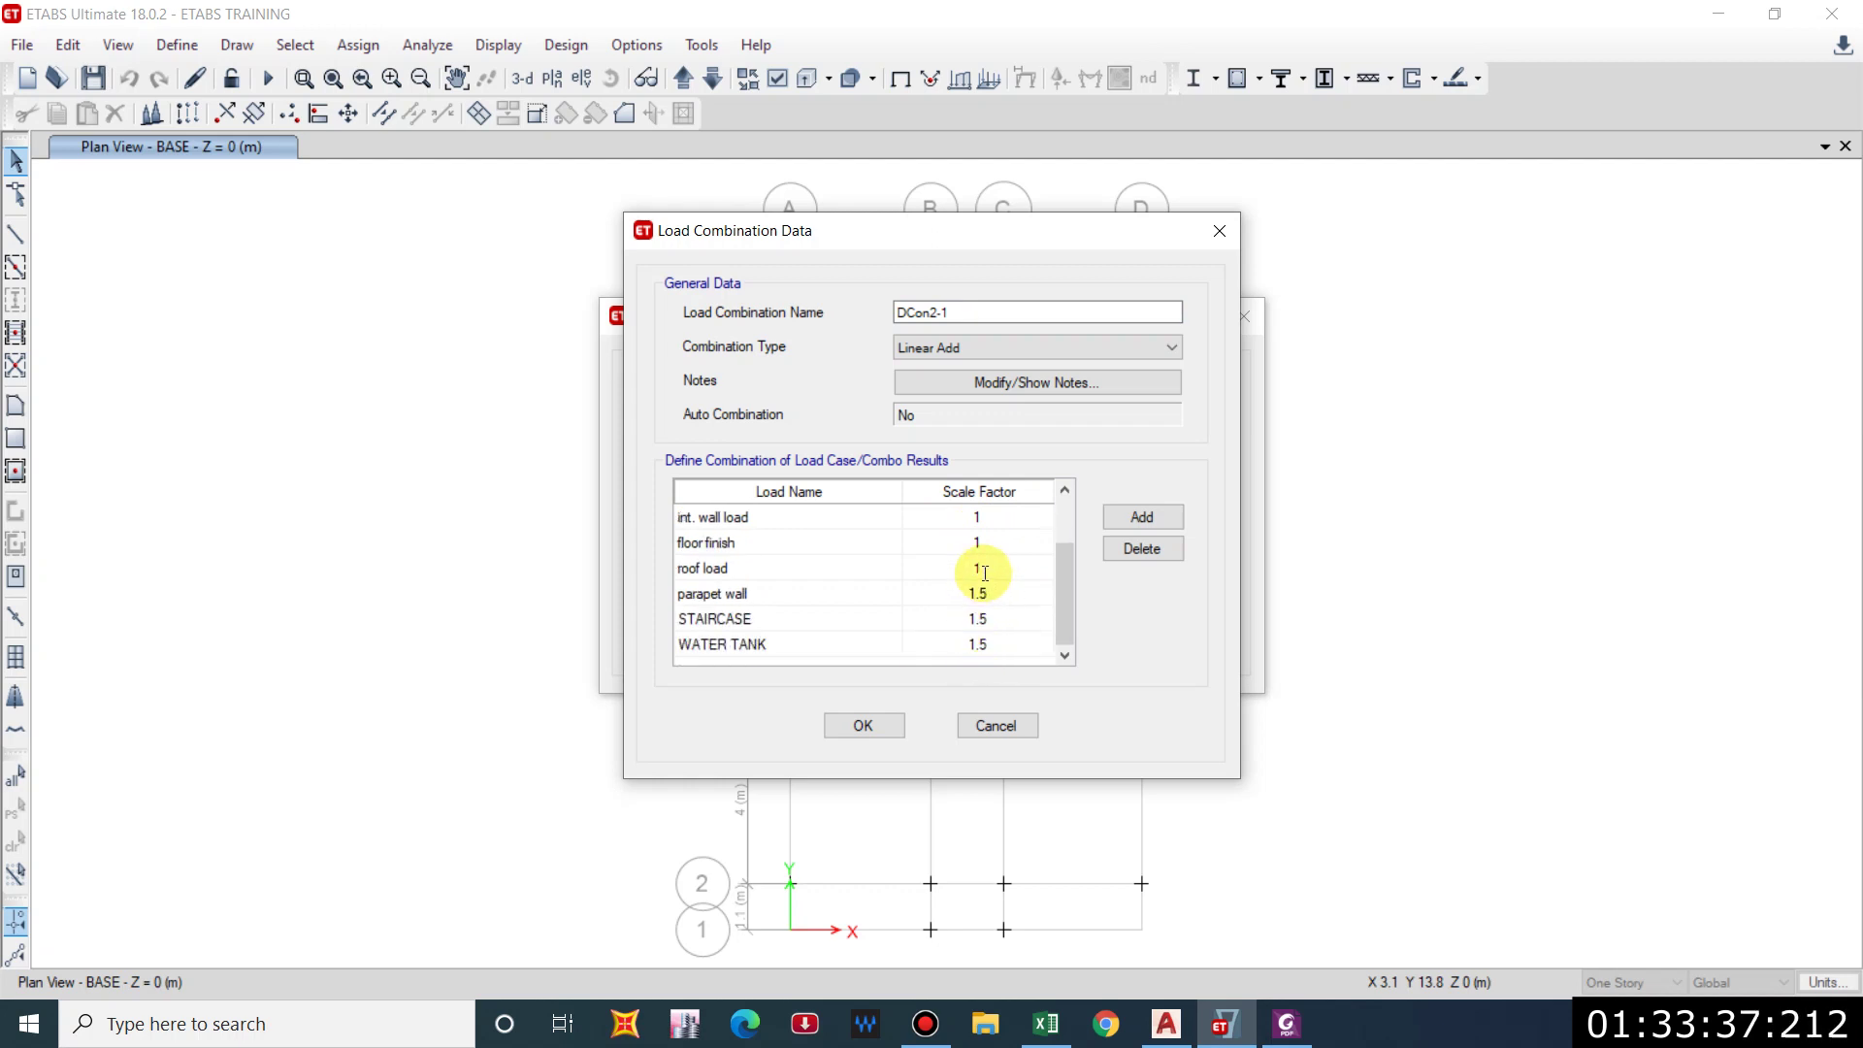
{"action": "left_click", "coordinate": [988, 592]}
{"action": "type", "text": "1"}
{"action": "left_click", "coordinate": [985, 621]}
{"action": "type", "text": "1"}
{"action": "left_click", "coordinate": [992, 648]}
{"action": "type", "text": "1"}
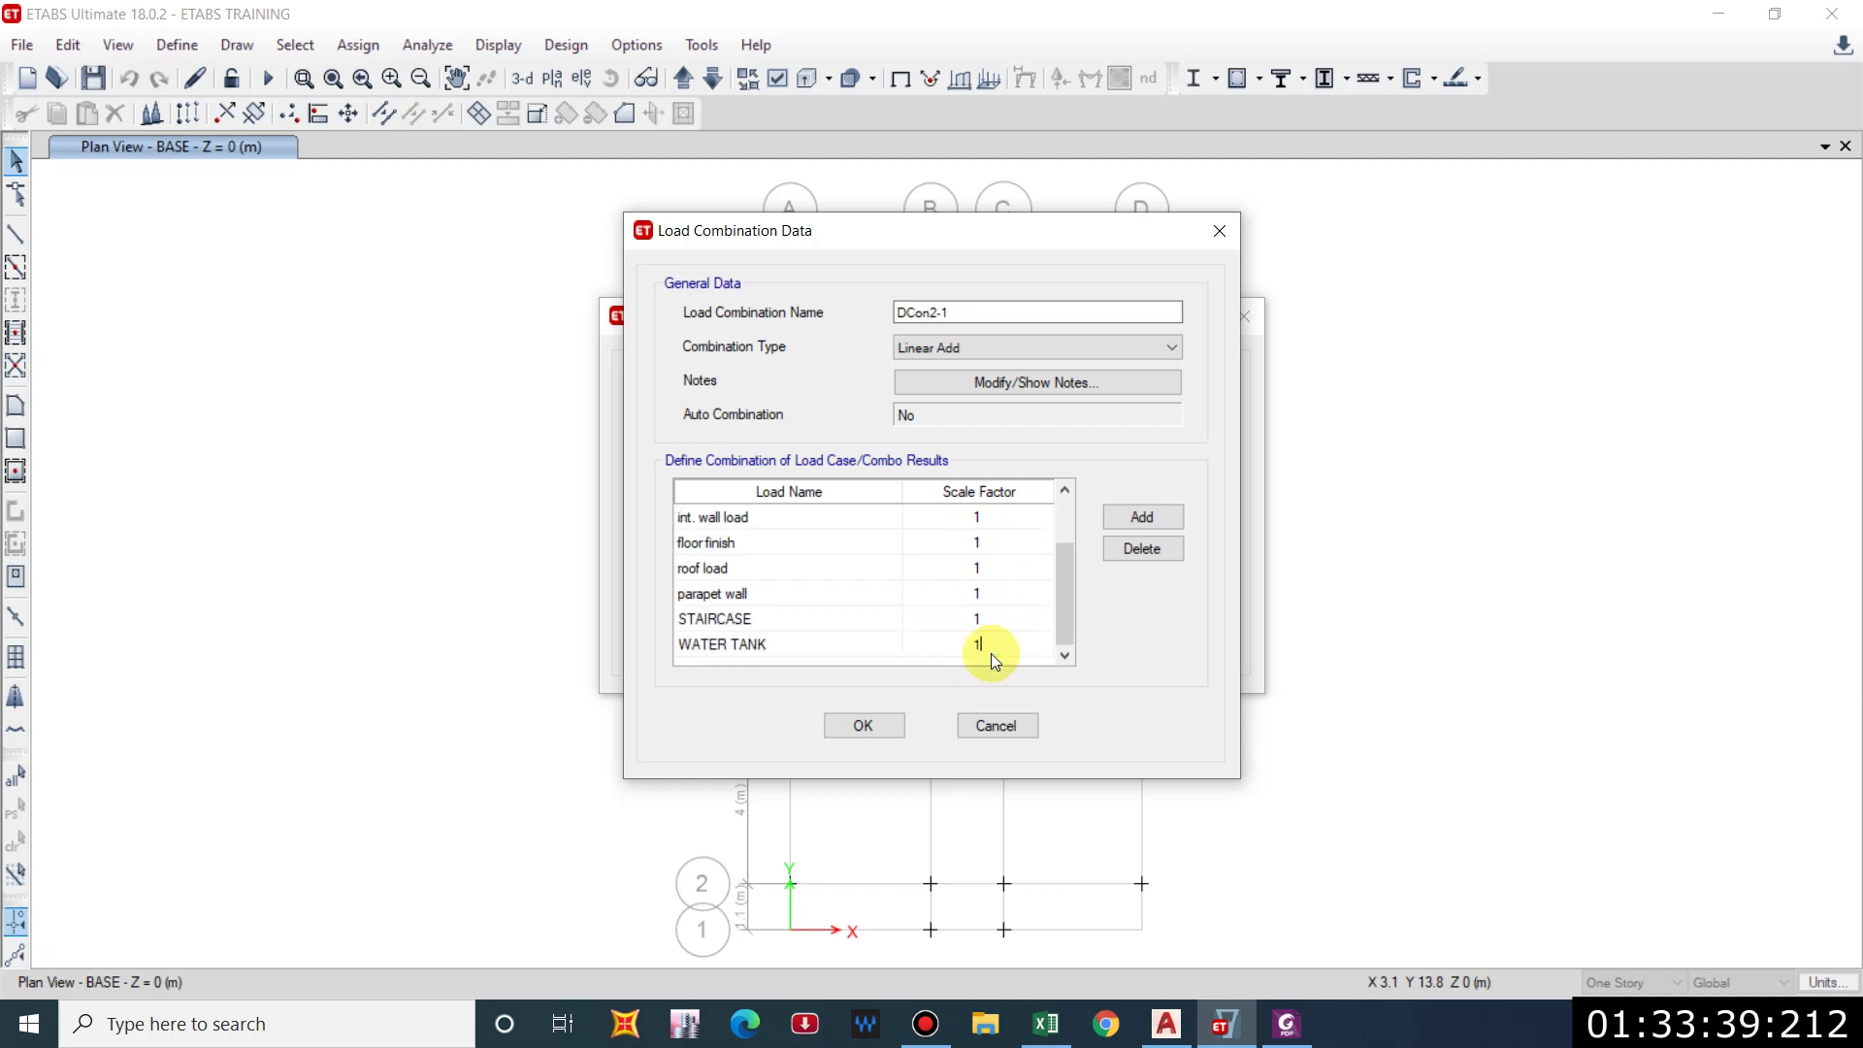
{"action": "left_click", "coordinate": [894, 735]}
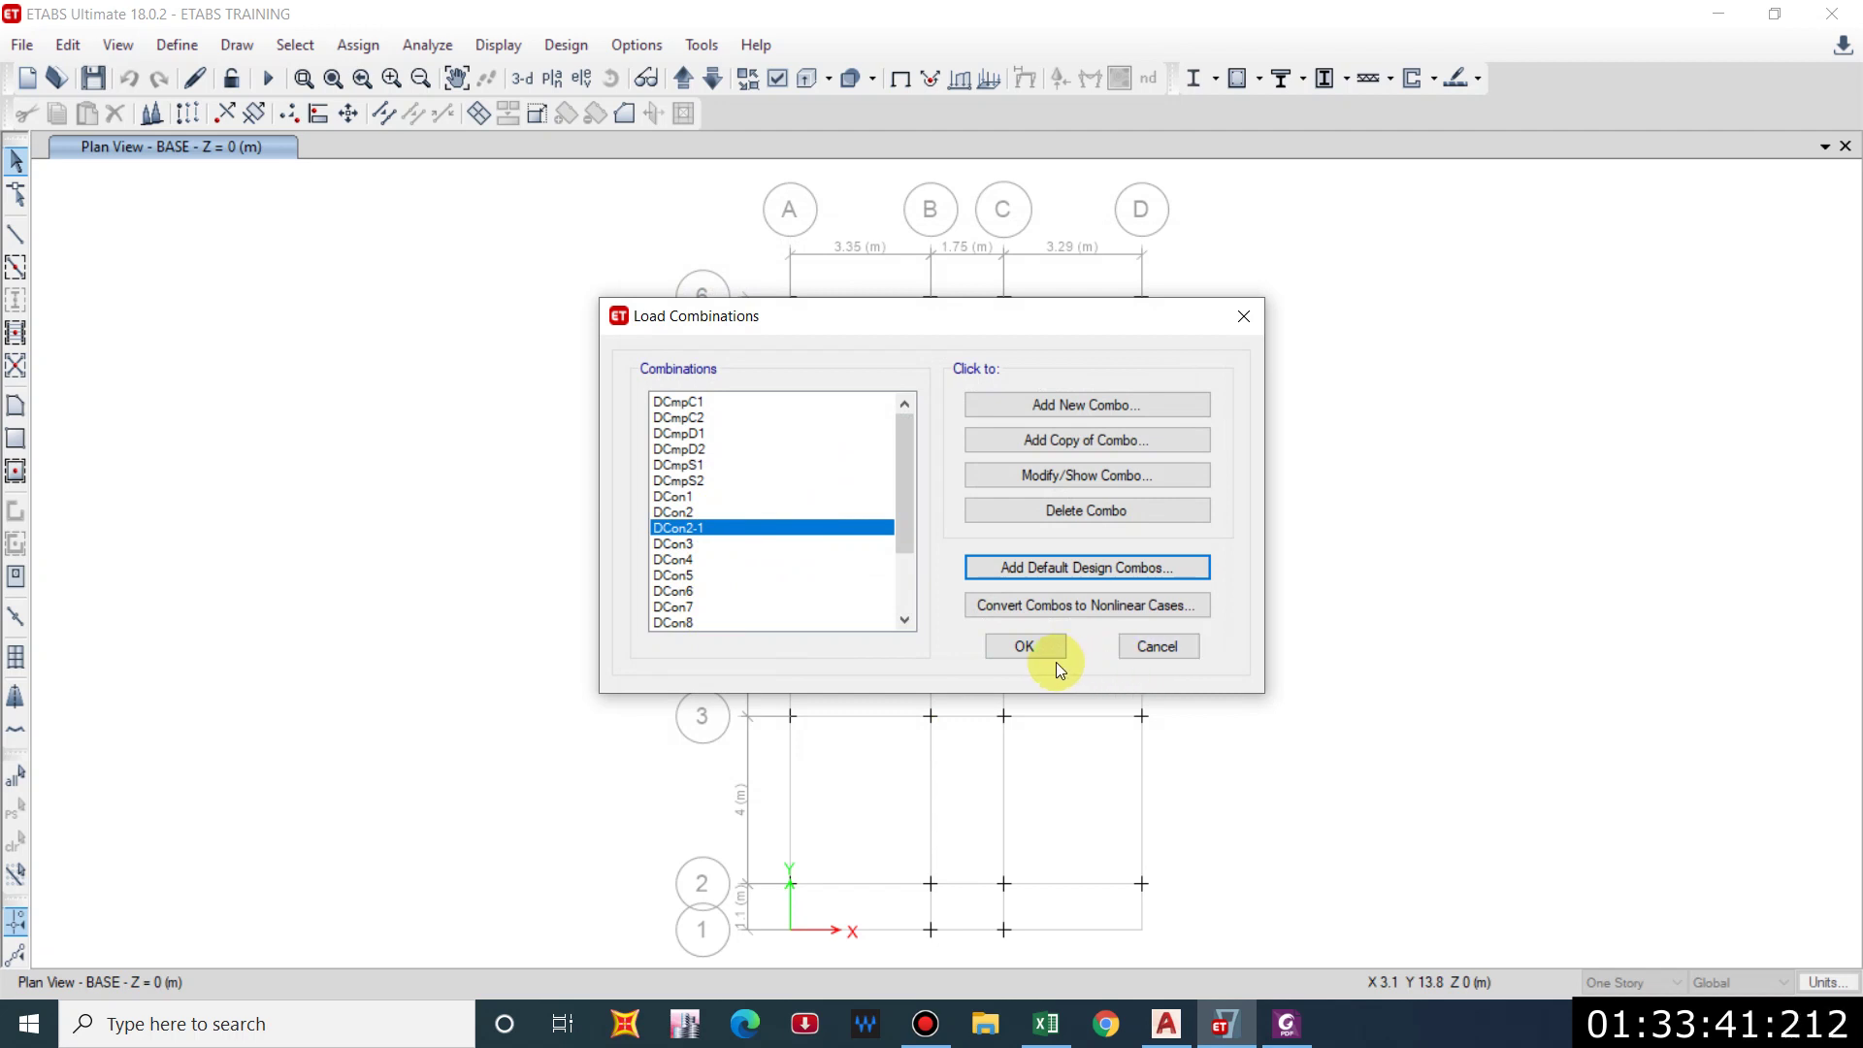
{"action": "left_click", "coordinate": [1025, 647]}
Run the analysis and show the plan view of the BASE level.
{"action": "left_click", "coordinate": [268, 78]}
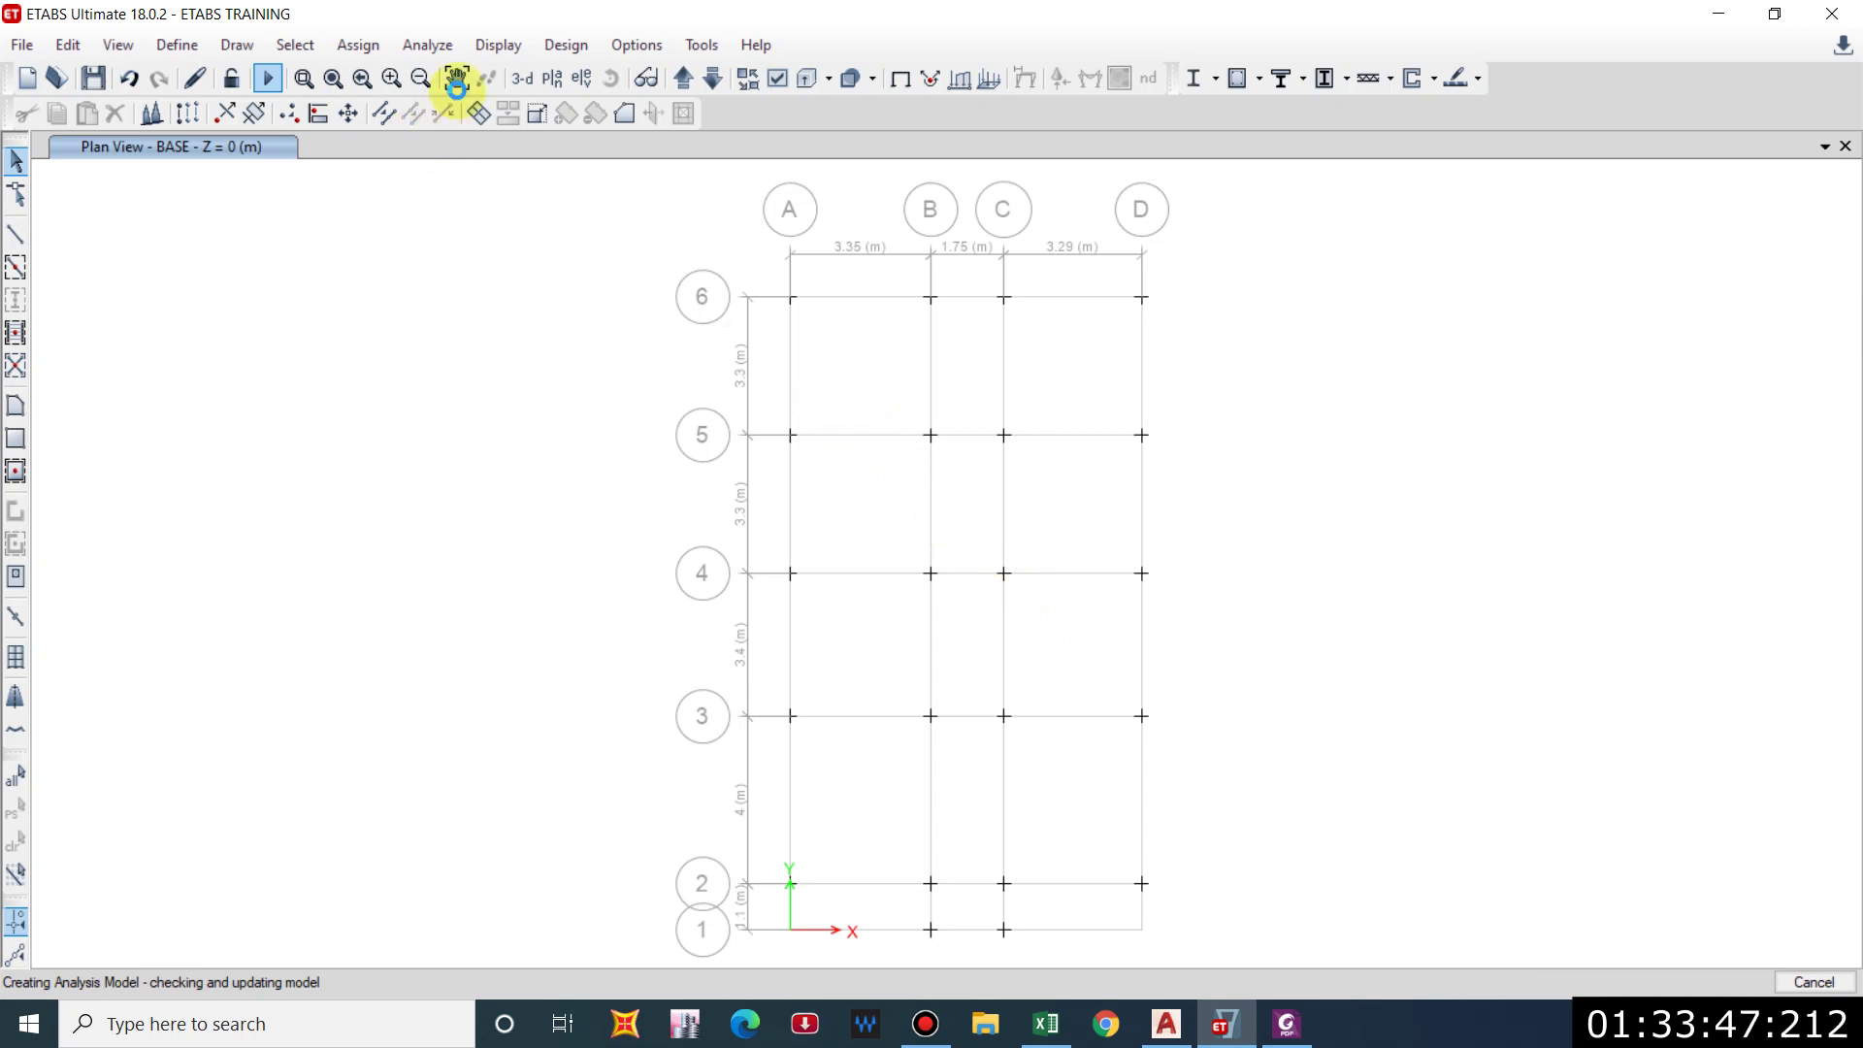
{"action": "left_click", "coordinate": [524, 80]}
{"action": "left_click", "coordinate": [552, 79]}
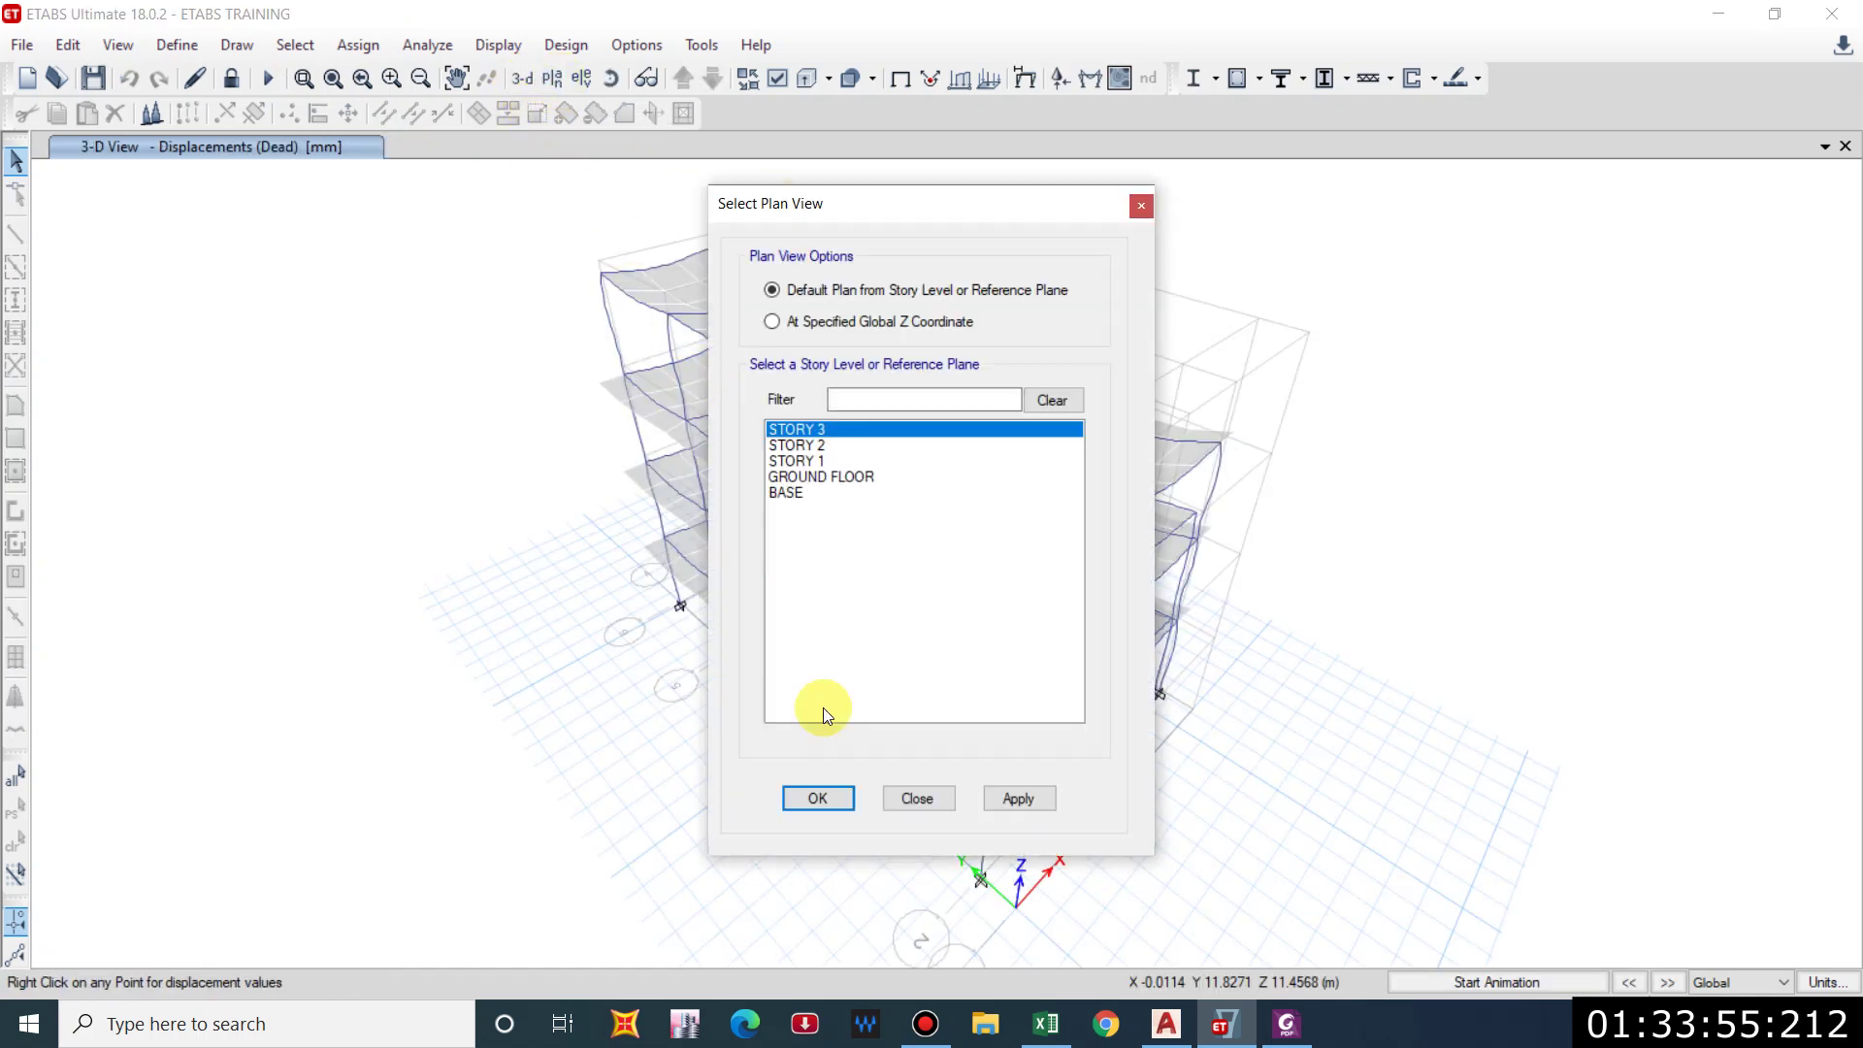
{"action": "left_click", "coordinate": [806, 493]}
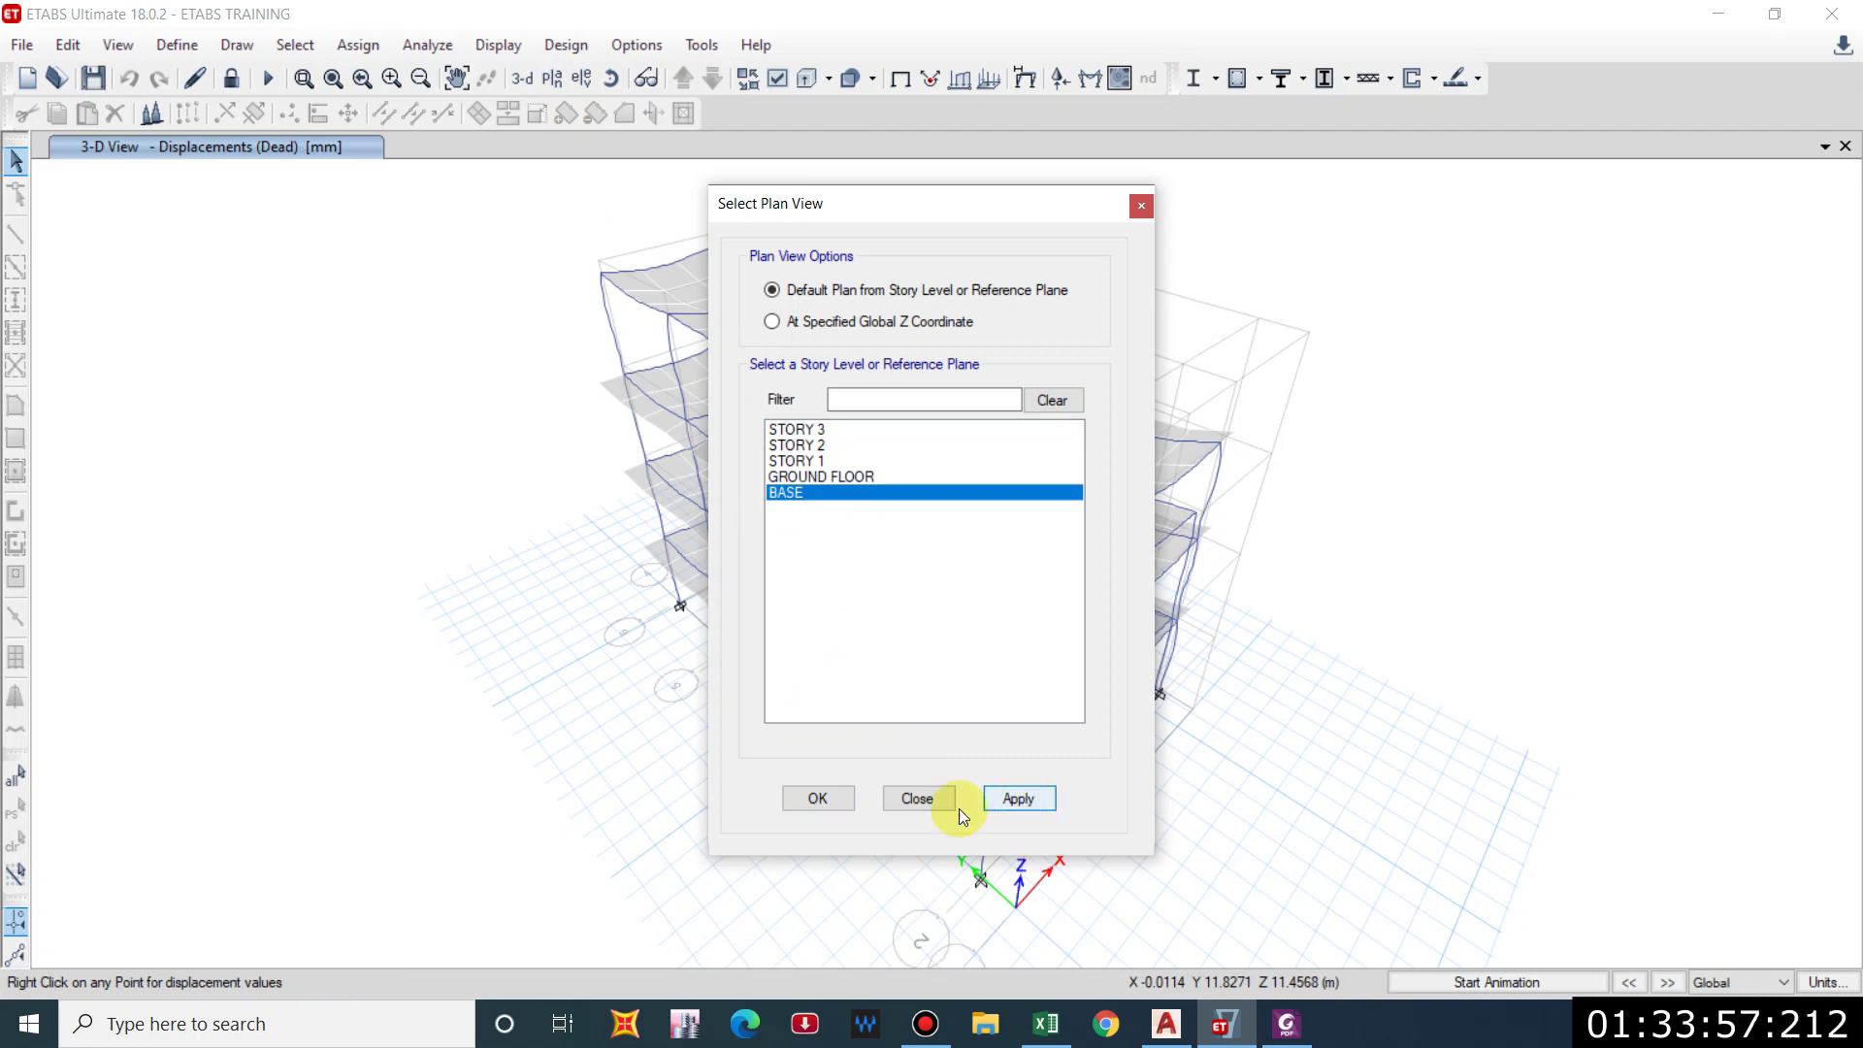
{"action": "left_click", "coordinate": [1010, 798]}
{"action": "left_click", "coordinate": [832, 799]}
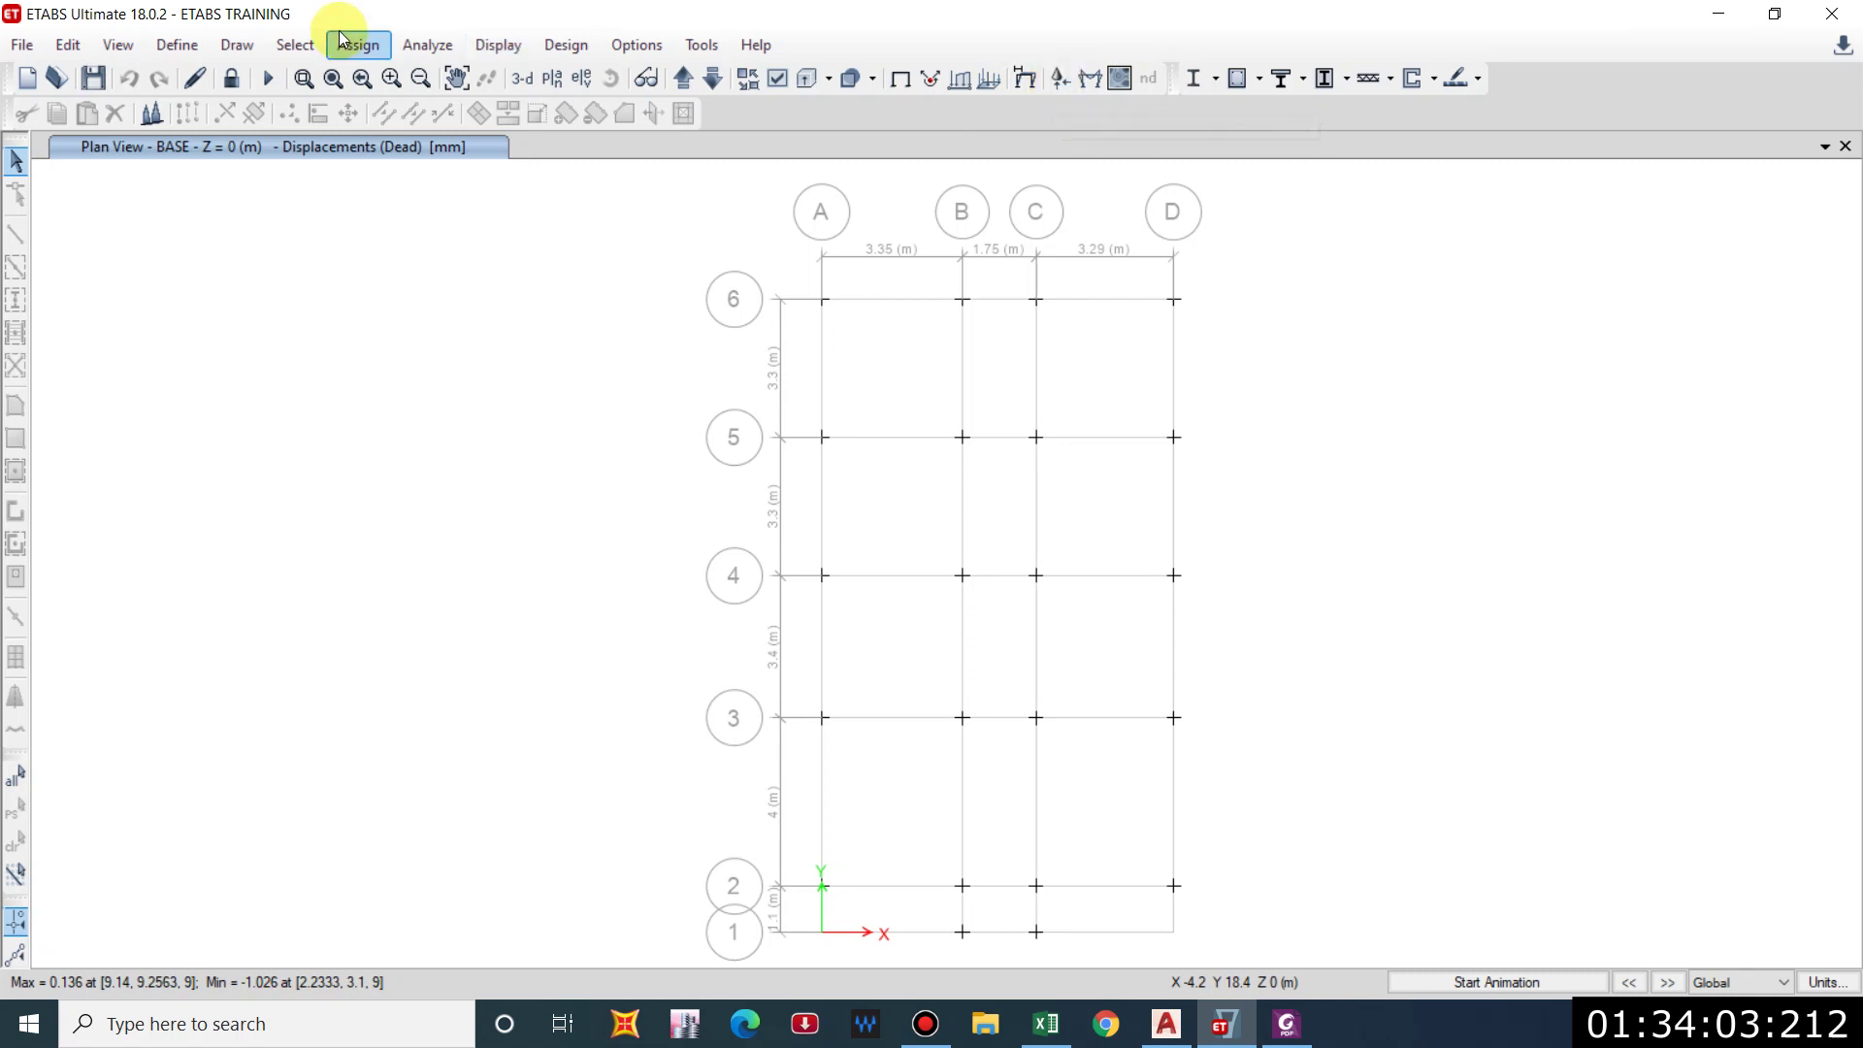
Display the tabulated support reactions Fz, Mx and My at the base for combination DCon2-1.
{"action": "left_click", "coordinate": [496, 46]}
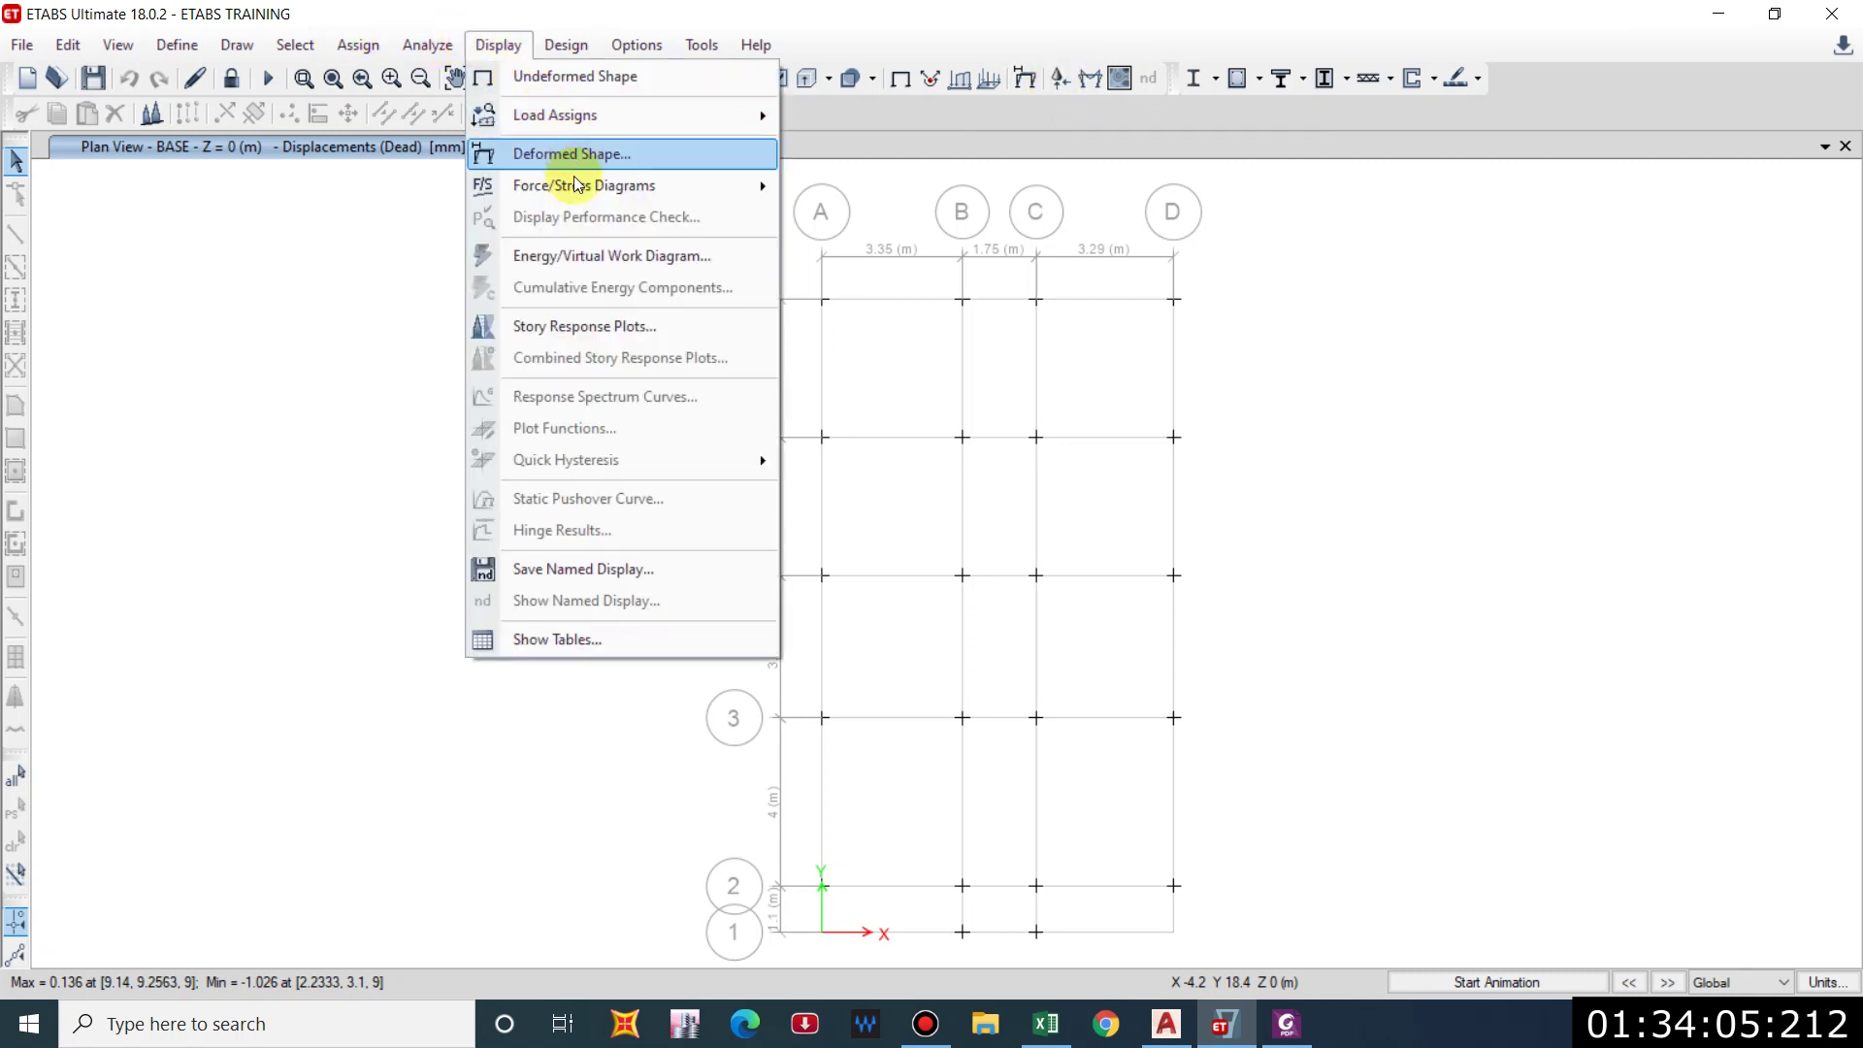
{"action": "mouse_move", "coordinate": [578, 190]}
{"action": "left_click", "coordinate": [823, 188]}
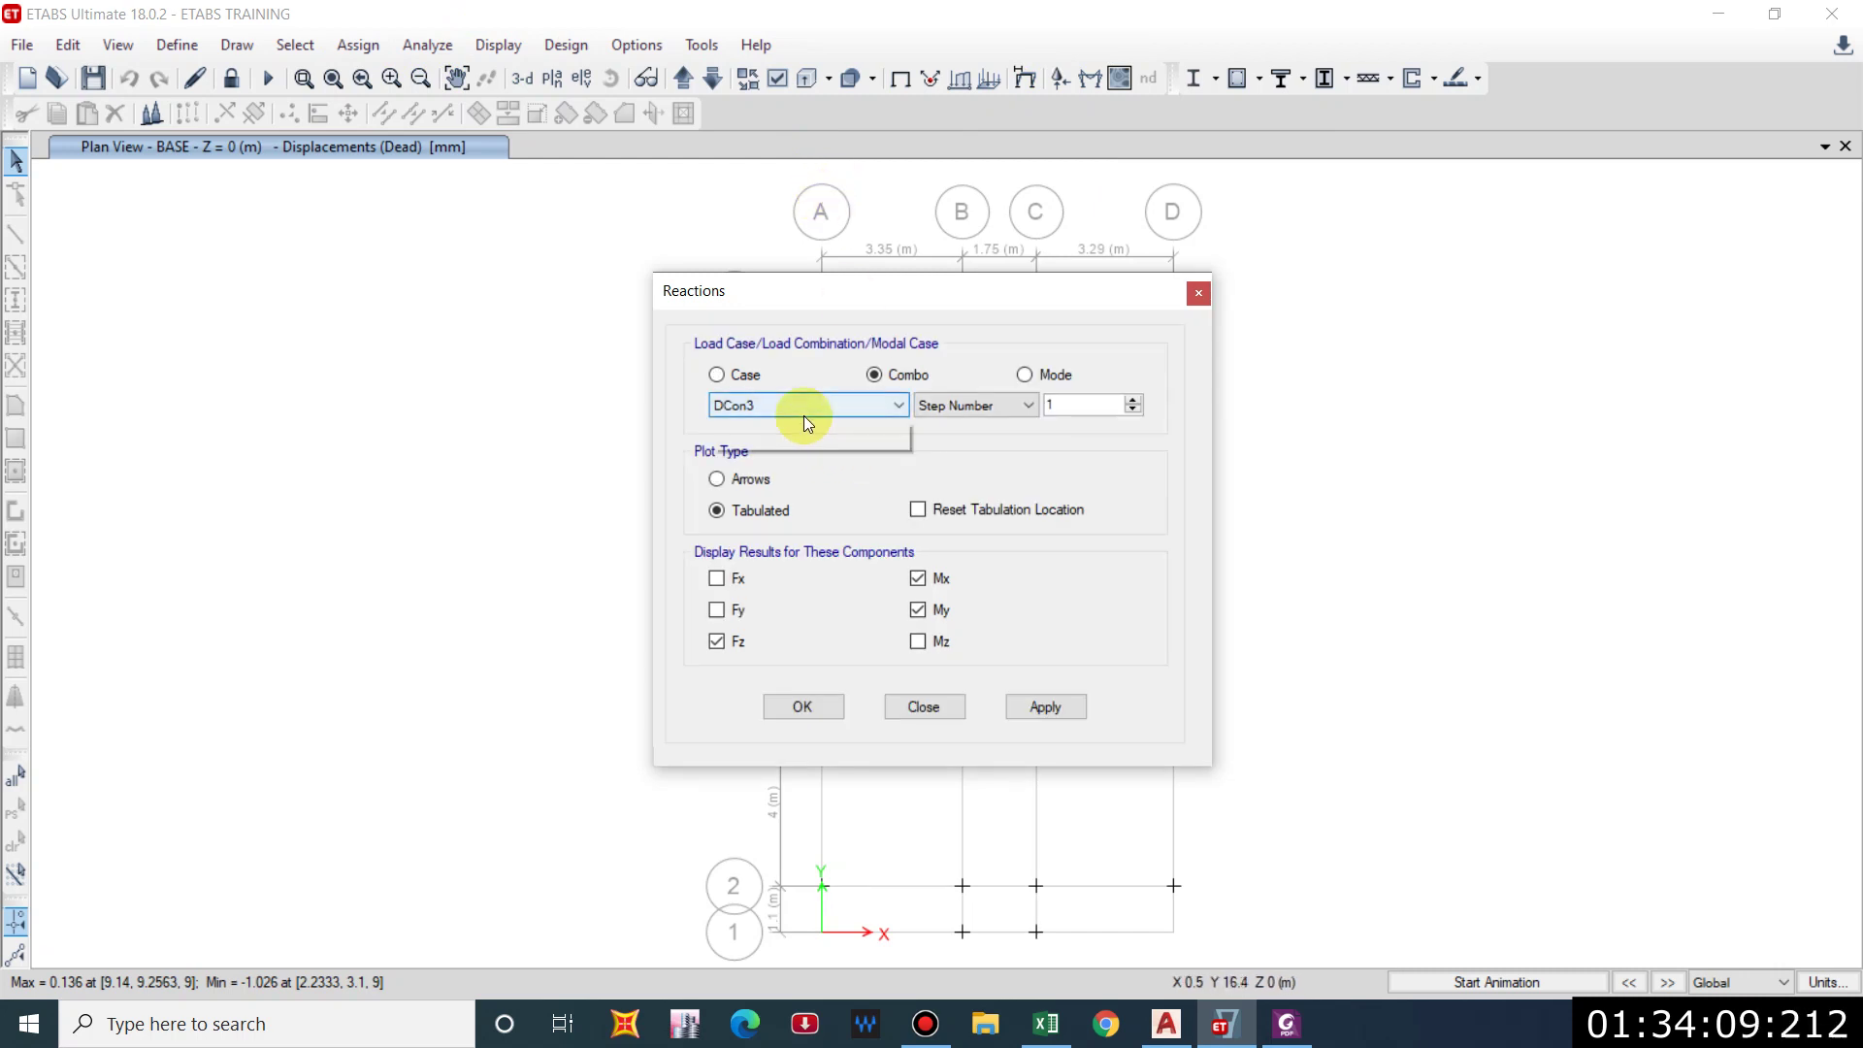
{"action": "left_click", "coordinate": [802, 406]}
{"action": "left_click", "coordinate": [757, 545]}
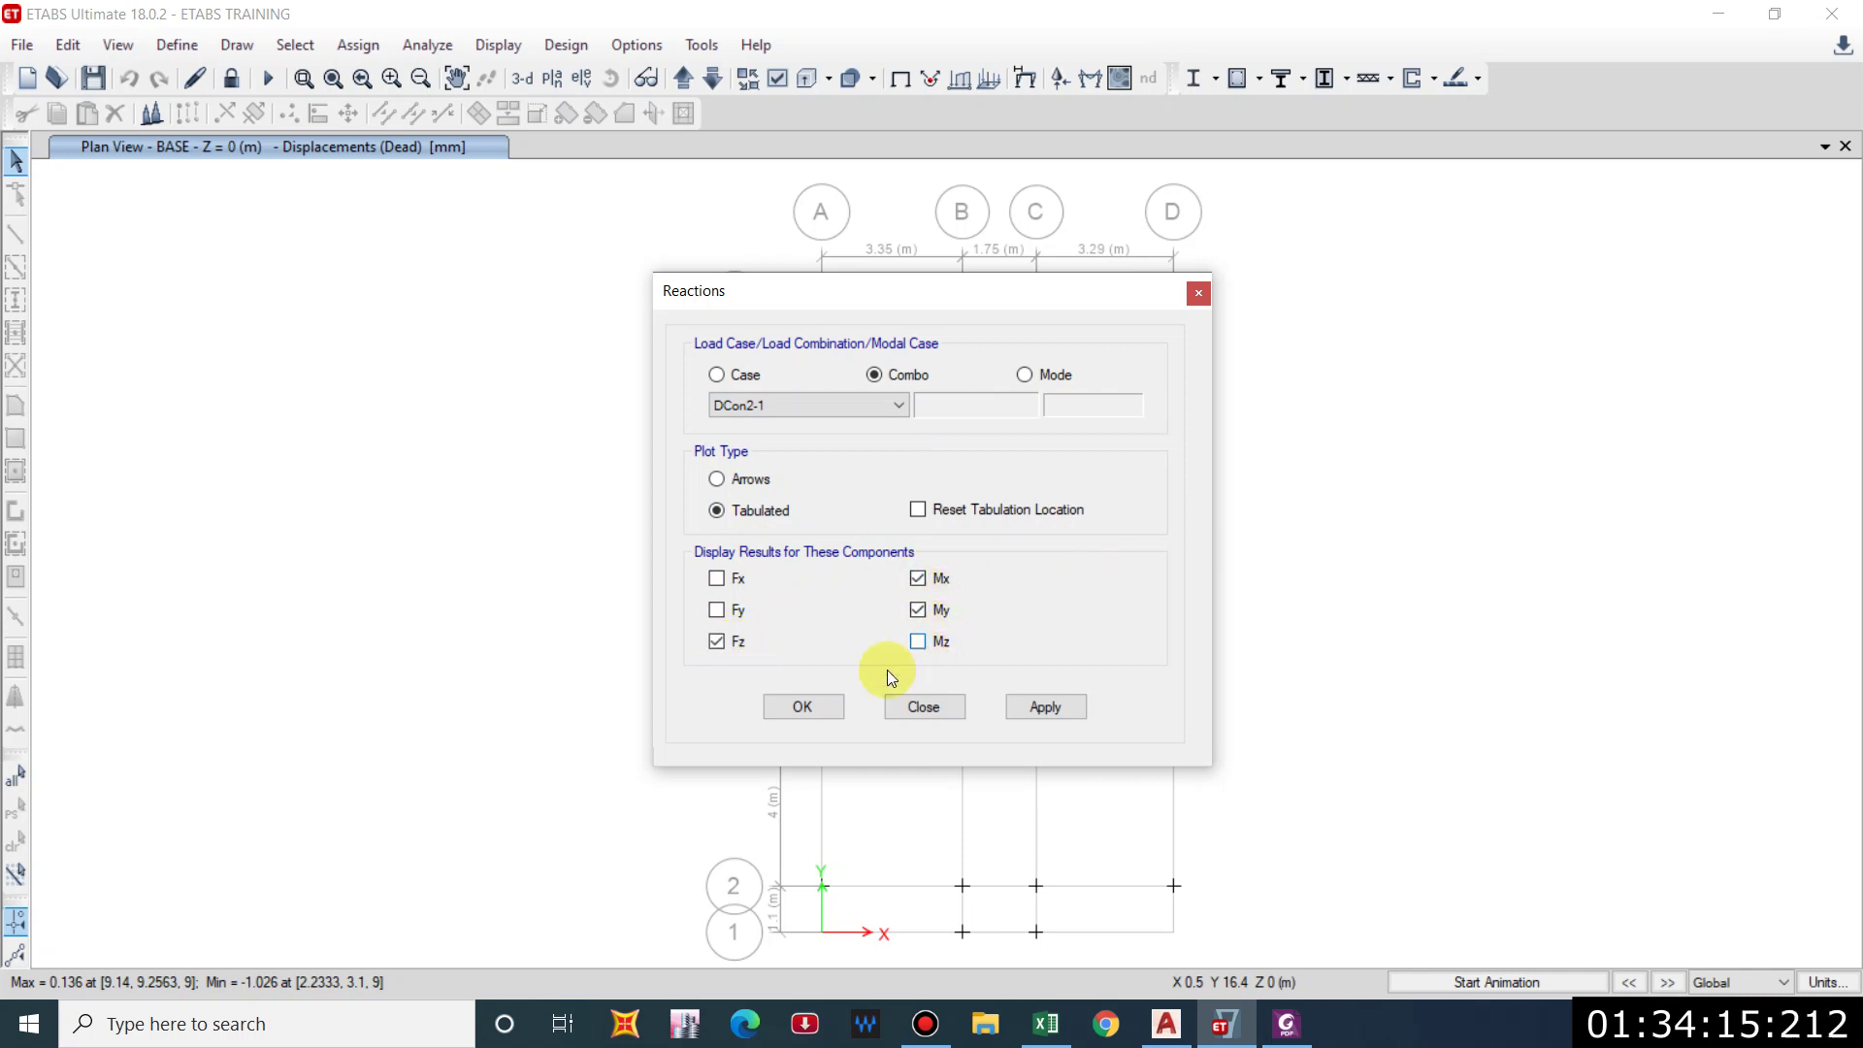
{"action": "left_click", "coordinate": [1025, 708]}
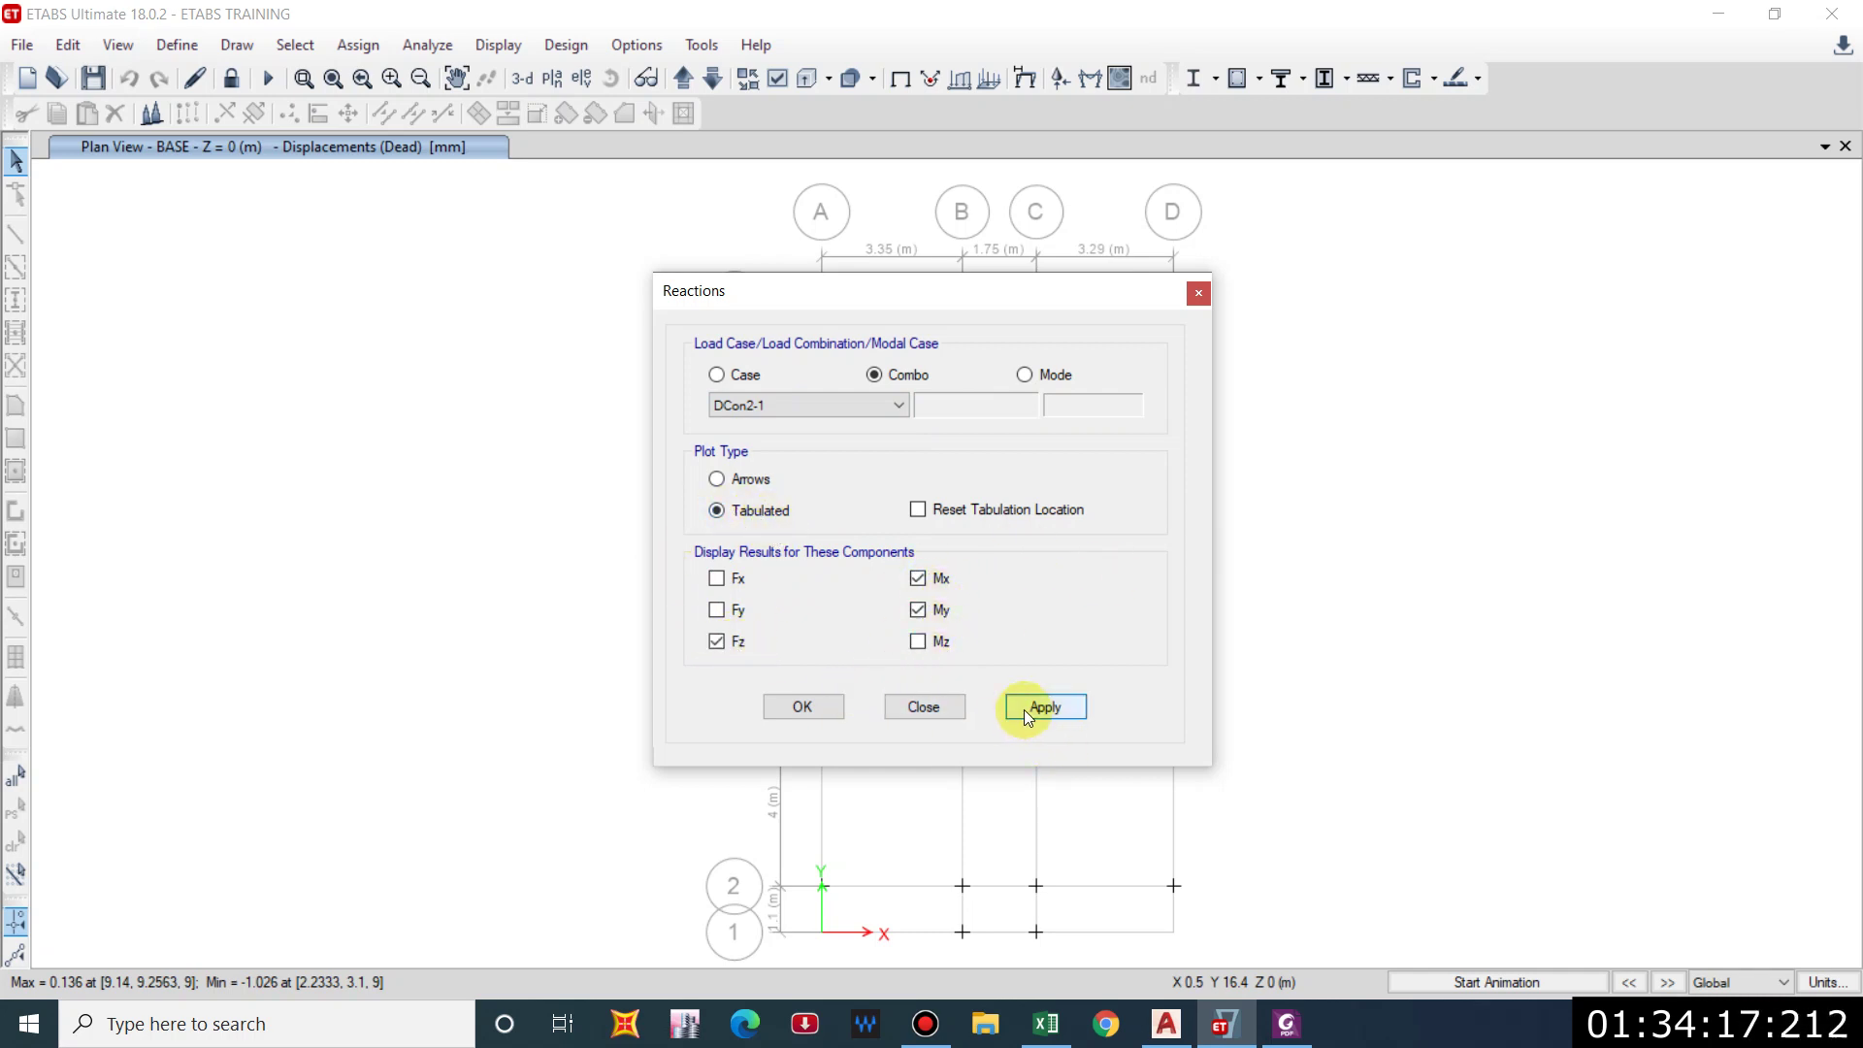
{"action": "left_click_drag", "start_coordinate": [905, 295], "coordinate": [1601, 313]}
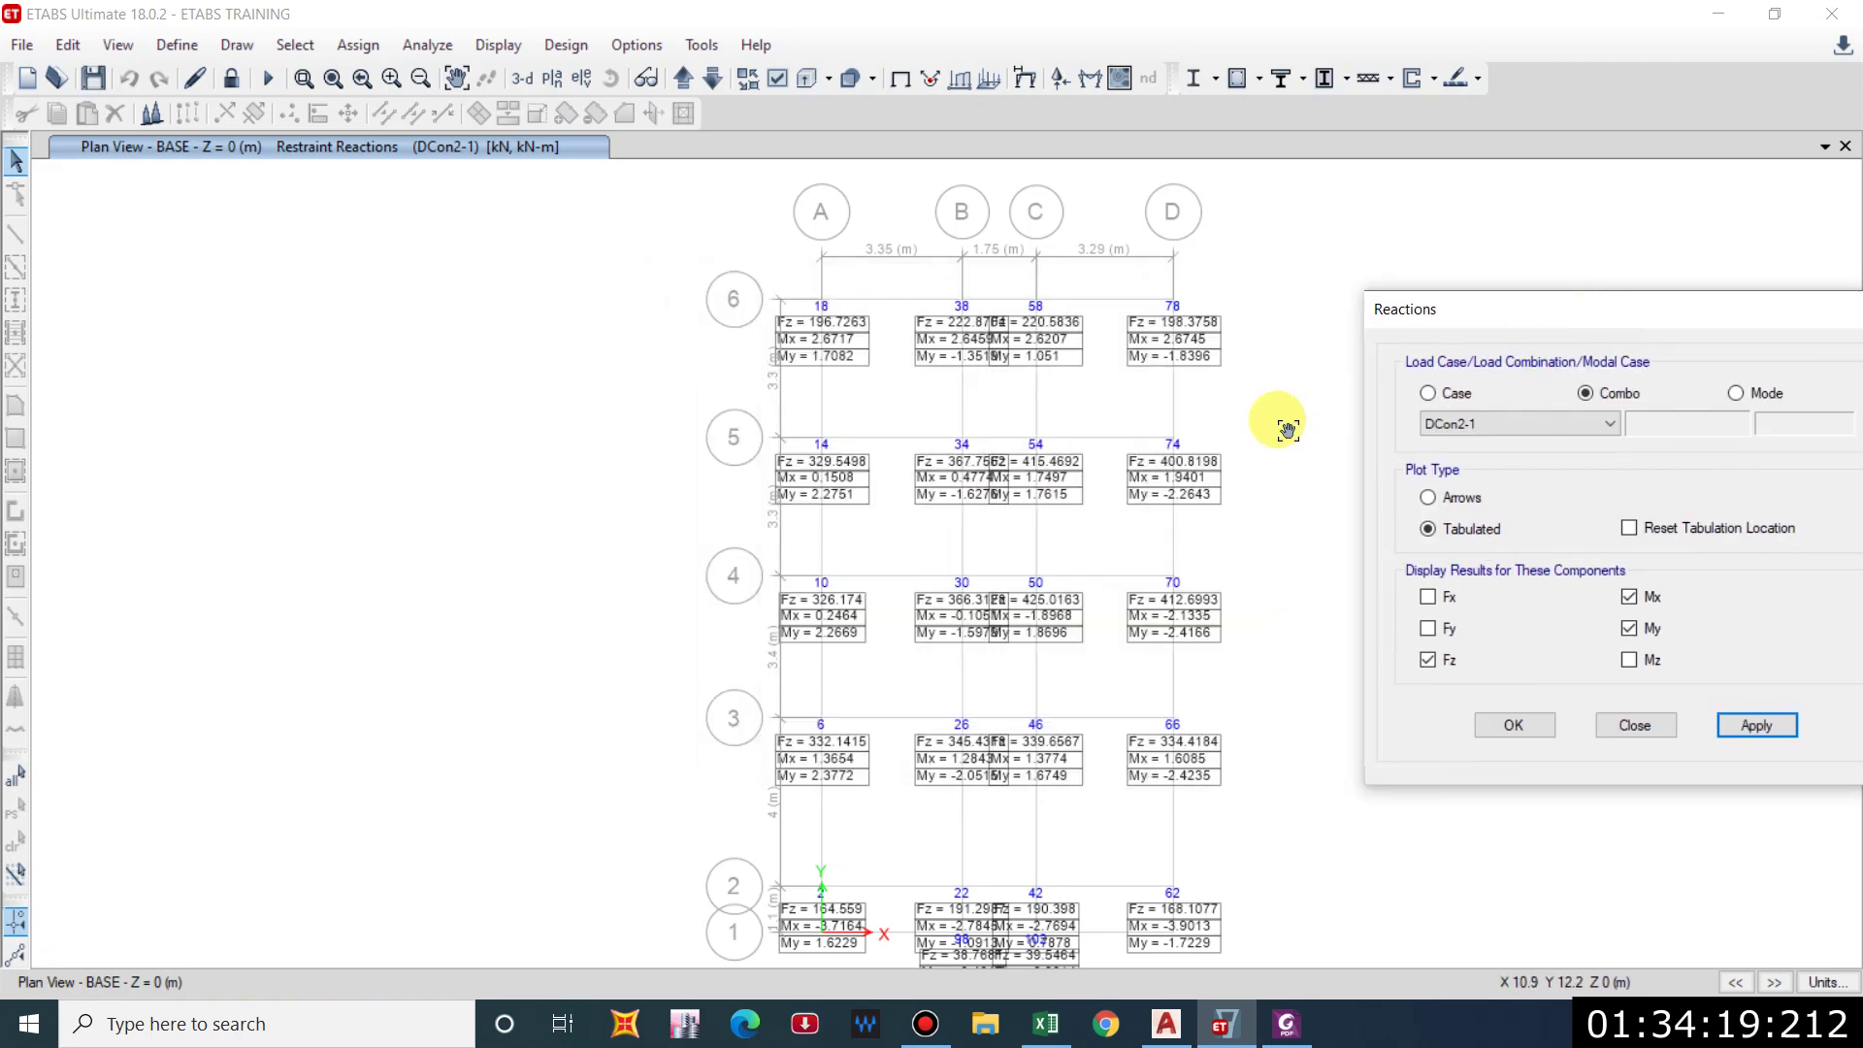
Examine the DCon2-1 reactions at the supports across the base plan, and close the reactions settings.
{"action": "scroll", "coordinate": [740, 332], "scroll_direction": "up", "scroll_amount": 5}
{"action": "scroll", "coordinate": [686, 300], "scroll_direction": "down", "scroll_amount": 2}
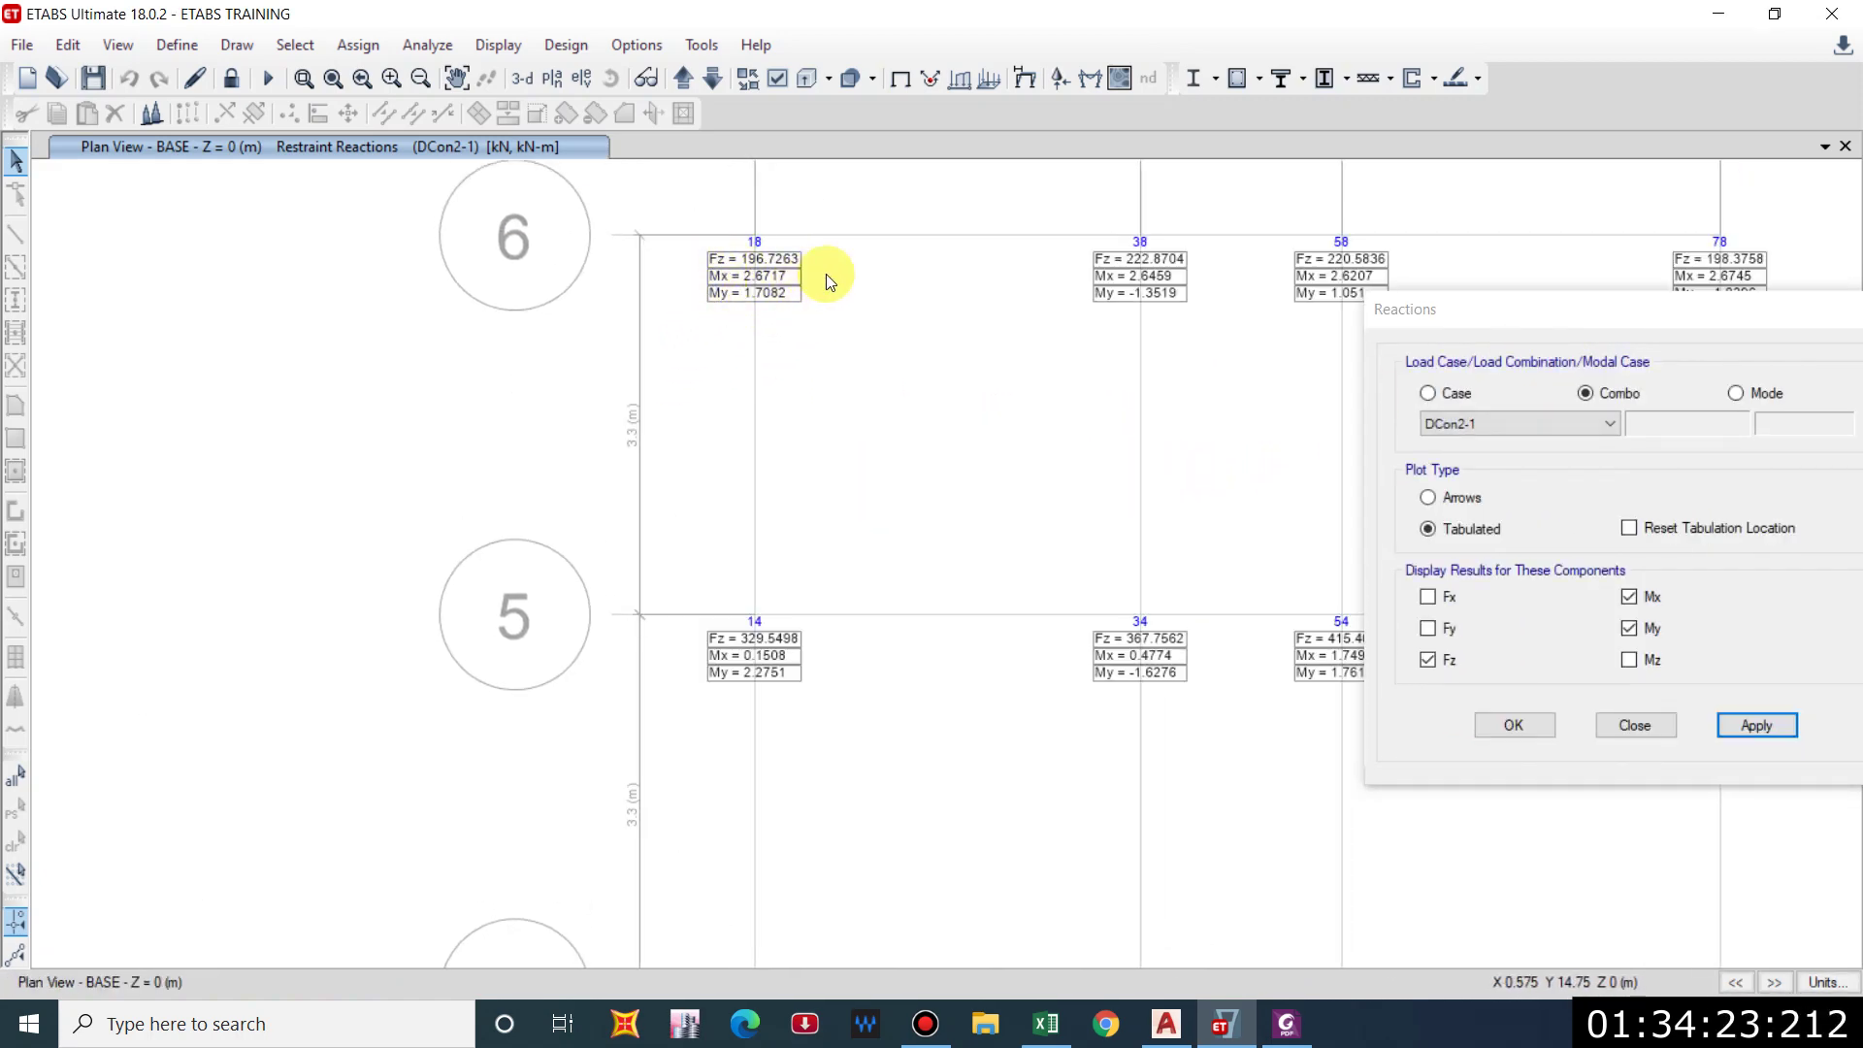
{"action": "middle_click_drag", "start_coordinate": [824, 278], "coordinate": [756, 291]}
{"action": "scroll", "coordinate": [815, 361], "scroll_direction": "down", "scroll_amount": 3}
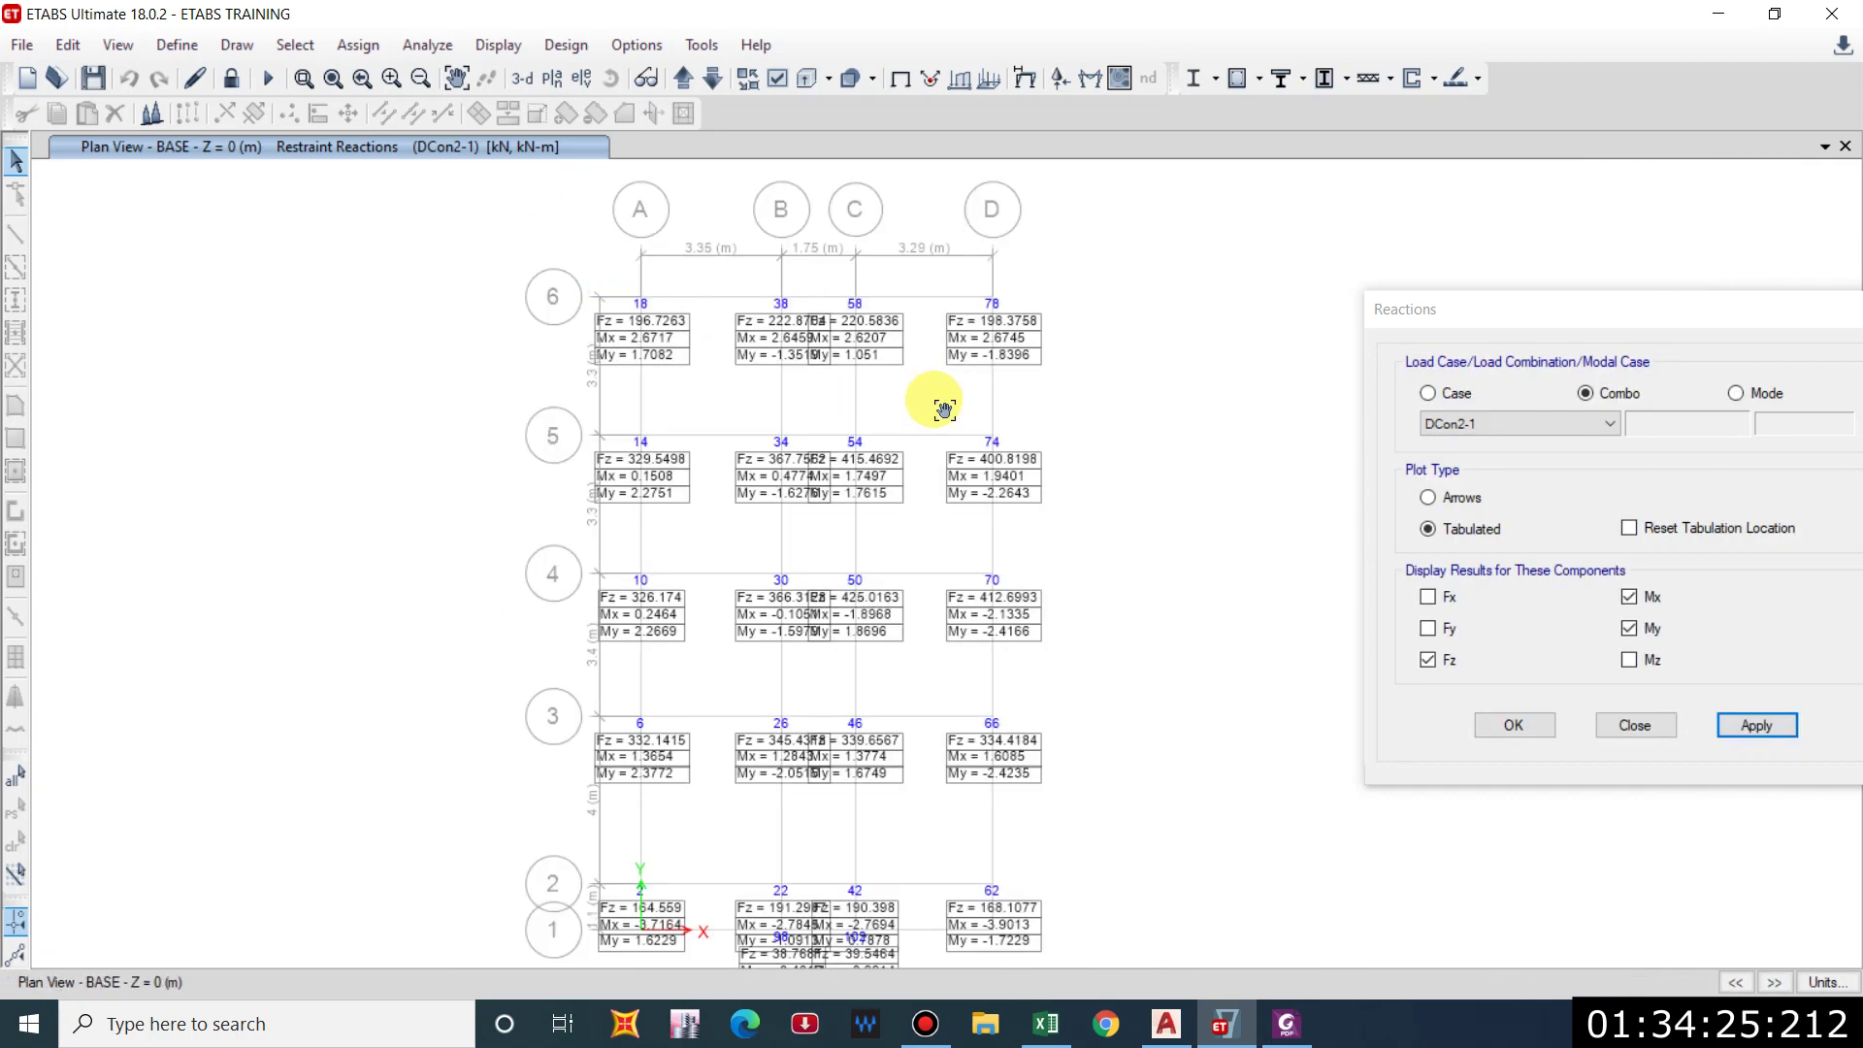
{"action": "middle_click_drag", "start_coordinate": [940, 404], "coordinate": [909, 370]}
{"action": "middle_click_drag", "start_coordinate": [938, 571], "coordinate": [886, 495]}
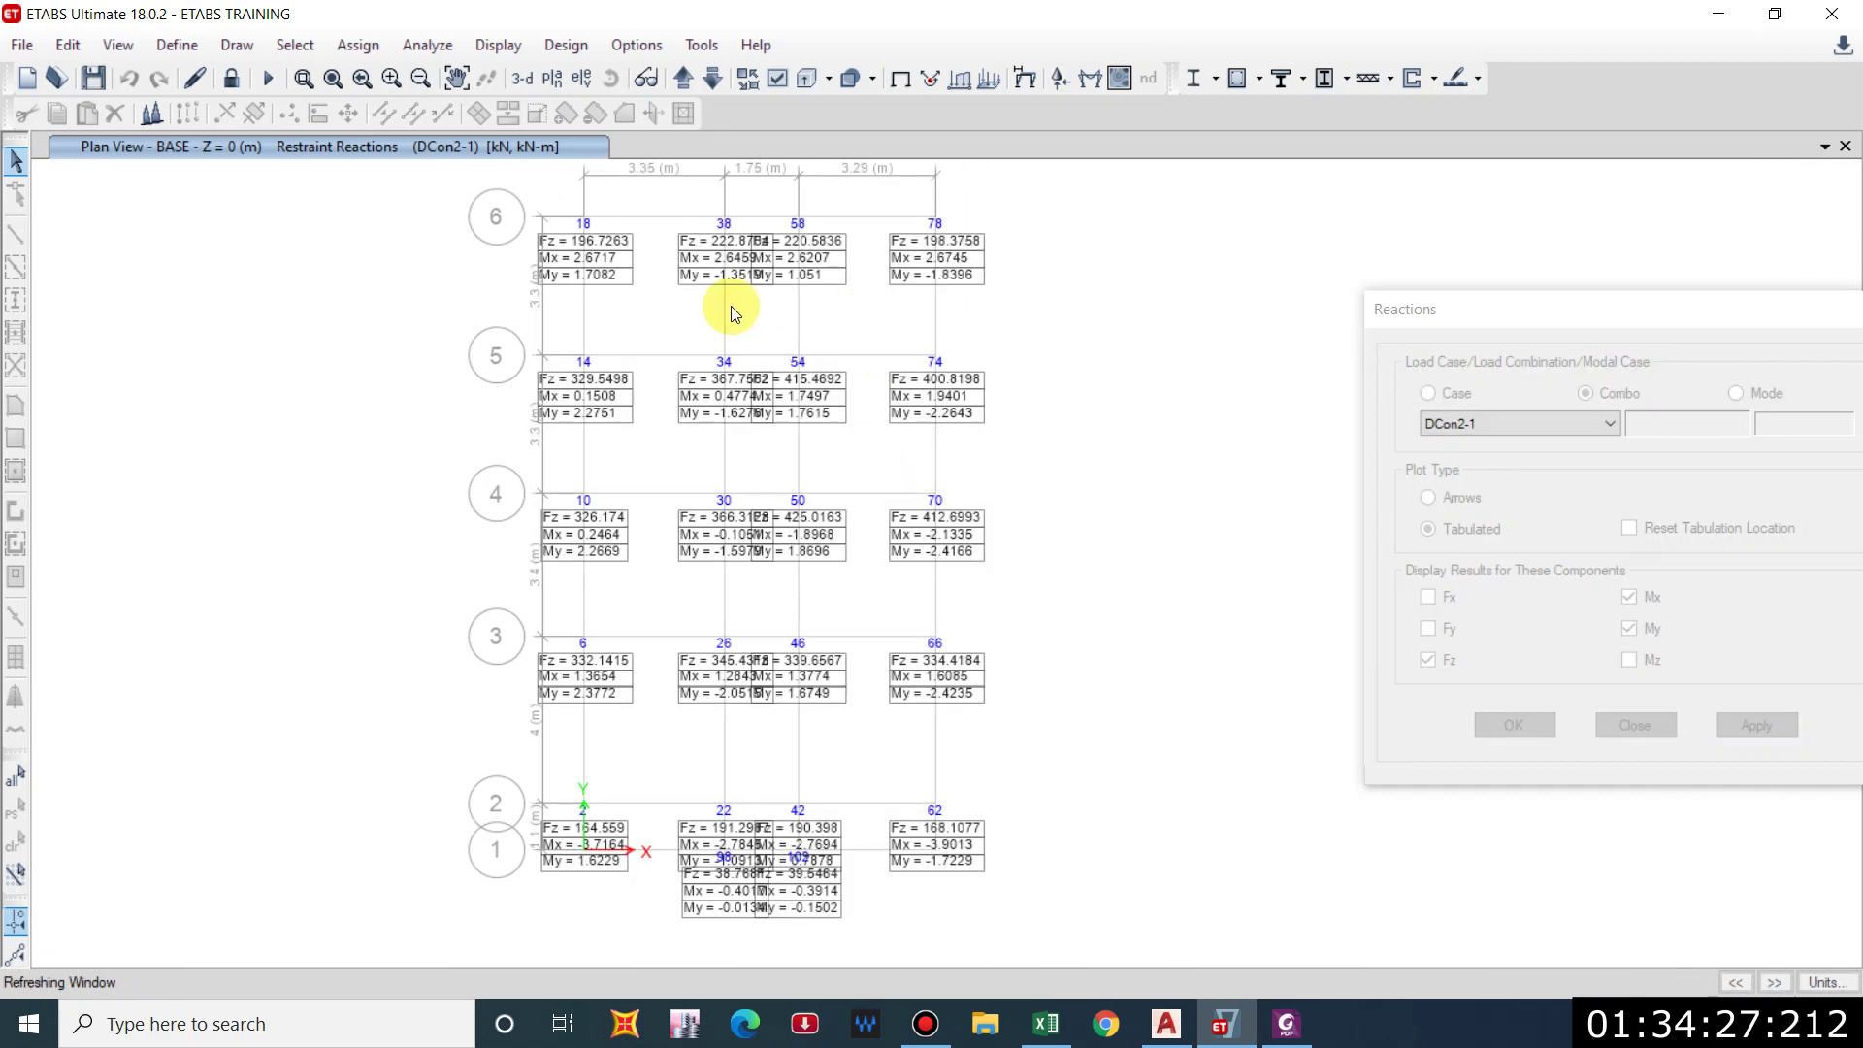
{"action": "middle_click_drag", "start_coordinate": [1086, 387], "coordinate": [1024, 424]}
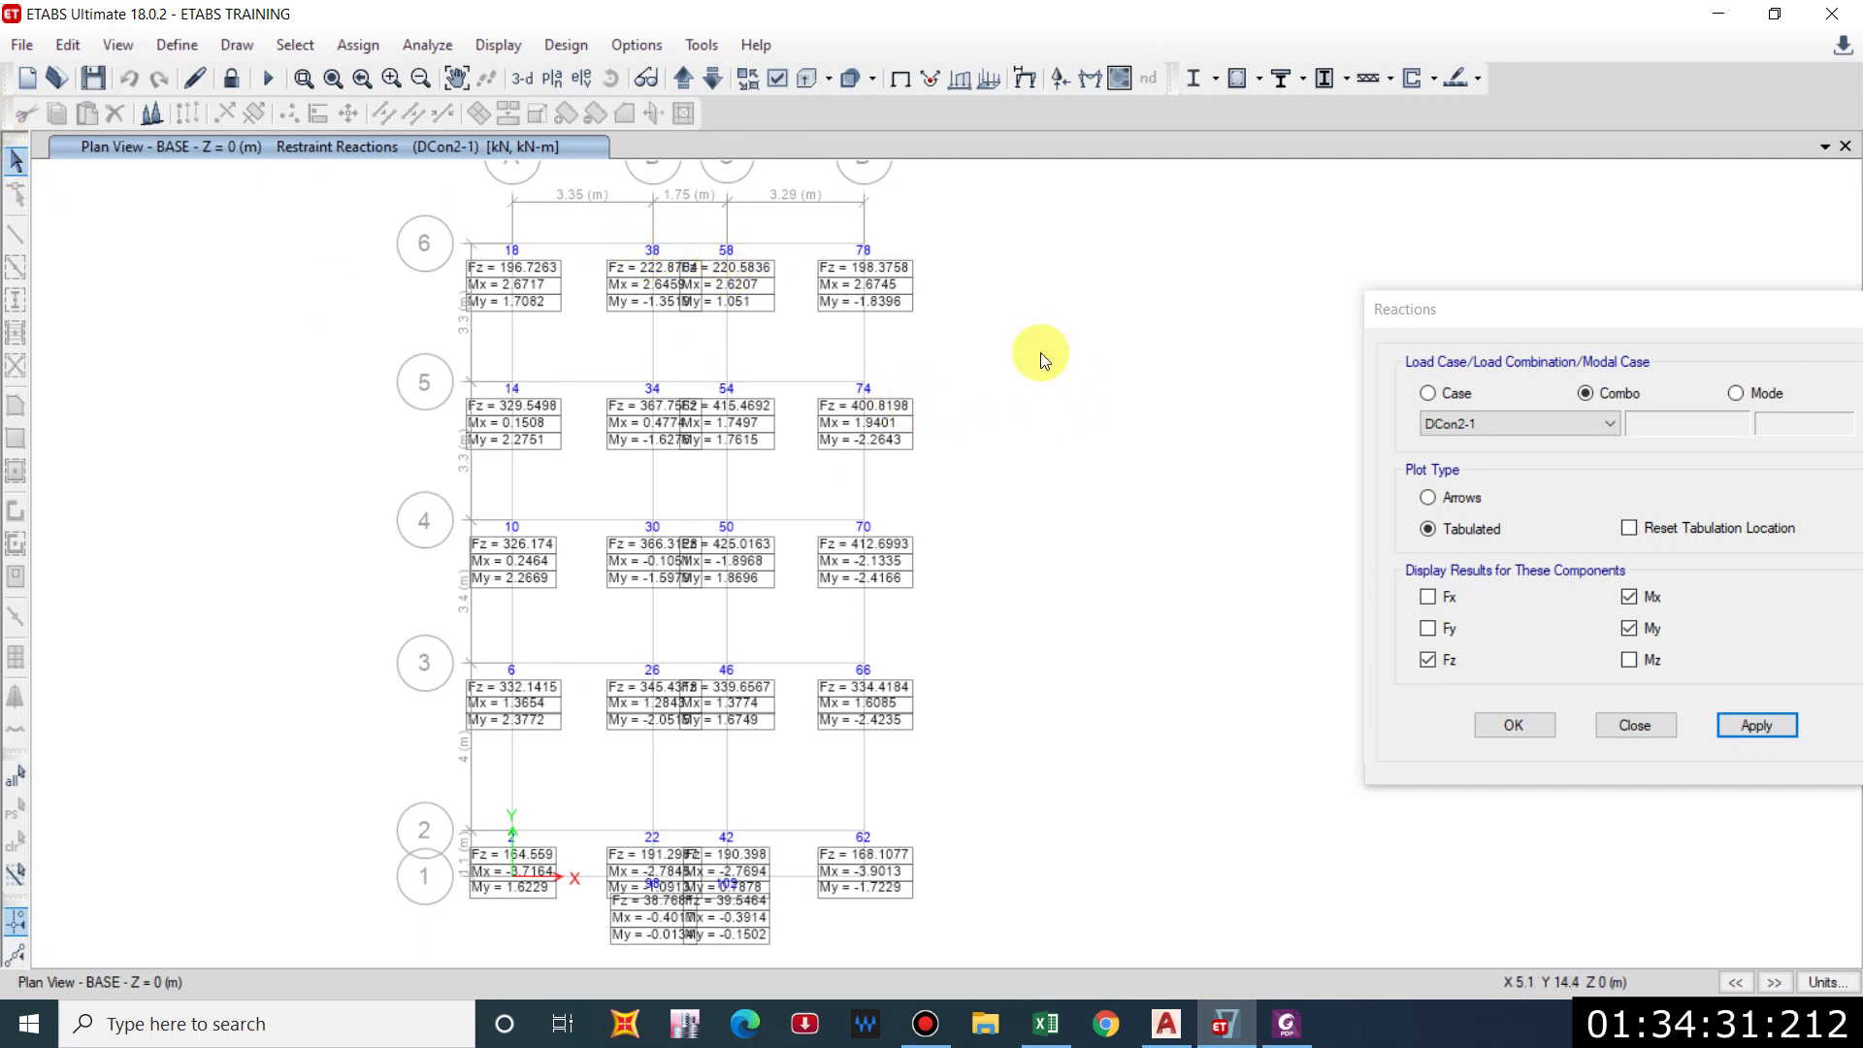
{"action": "left_click_drag", "start_coordinate": [1534, 317], "coordinate": [1320, 307]}
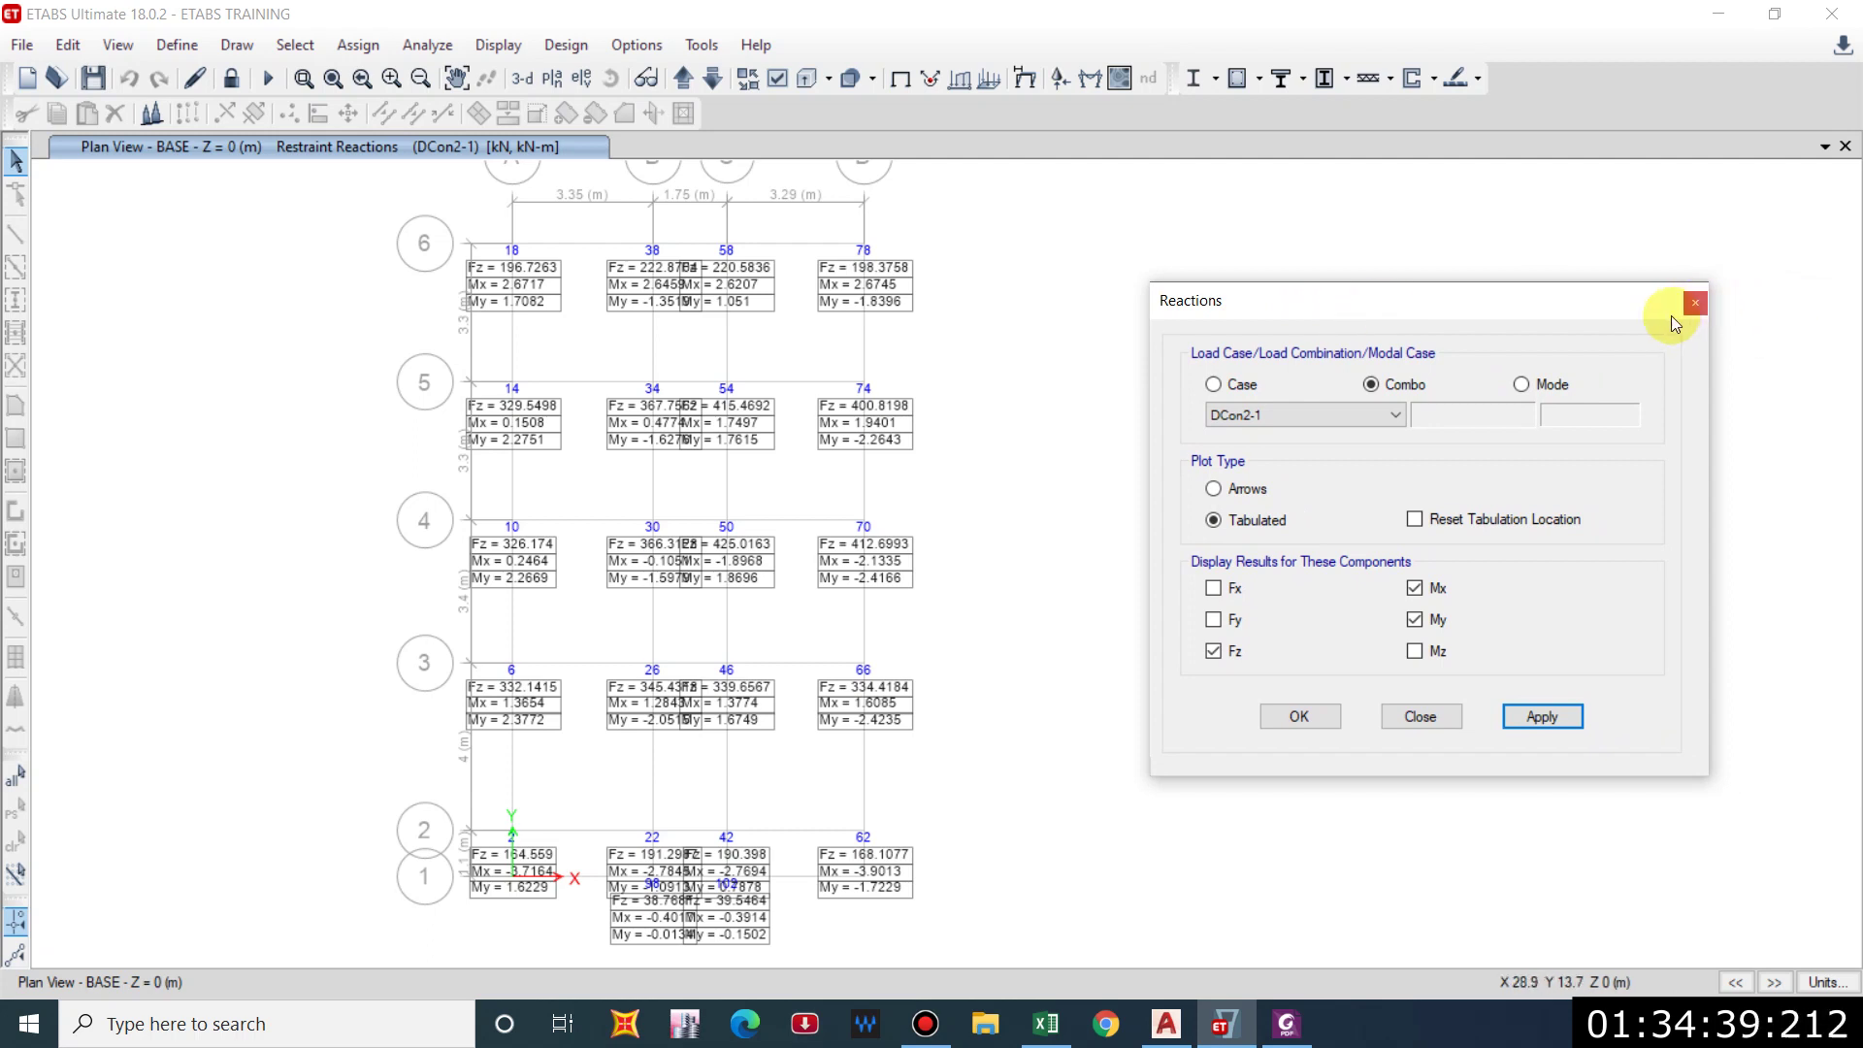
{"action": "left_click", "coordinate": [1693, 305]}
Restore the undeformed shape and show the elevation view along grid A.
{"action": "left_click", "coordinate": [899, 78]}
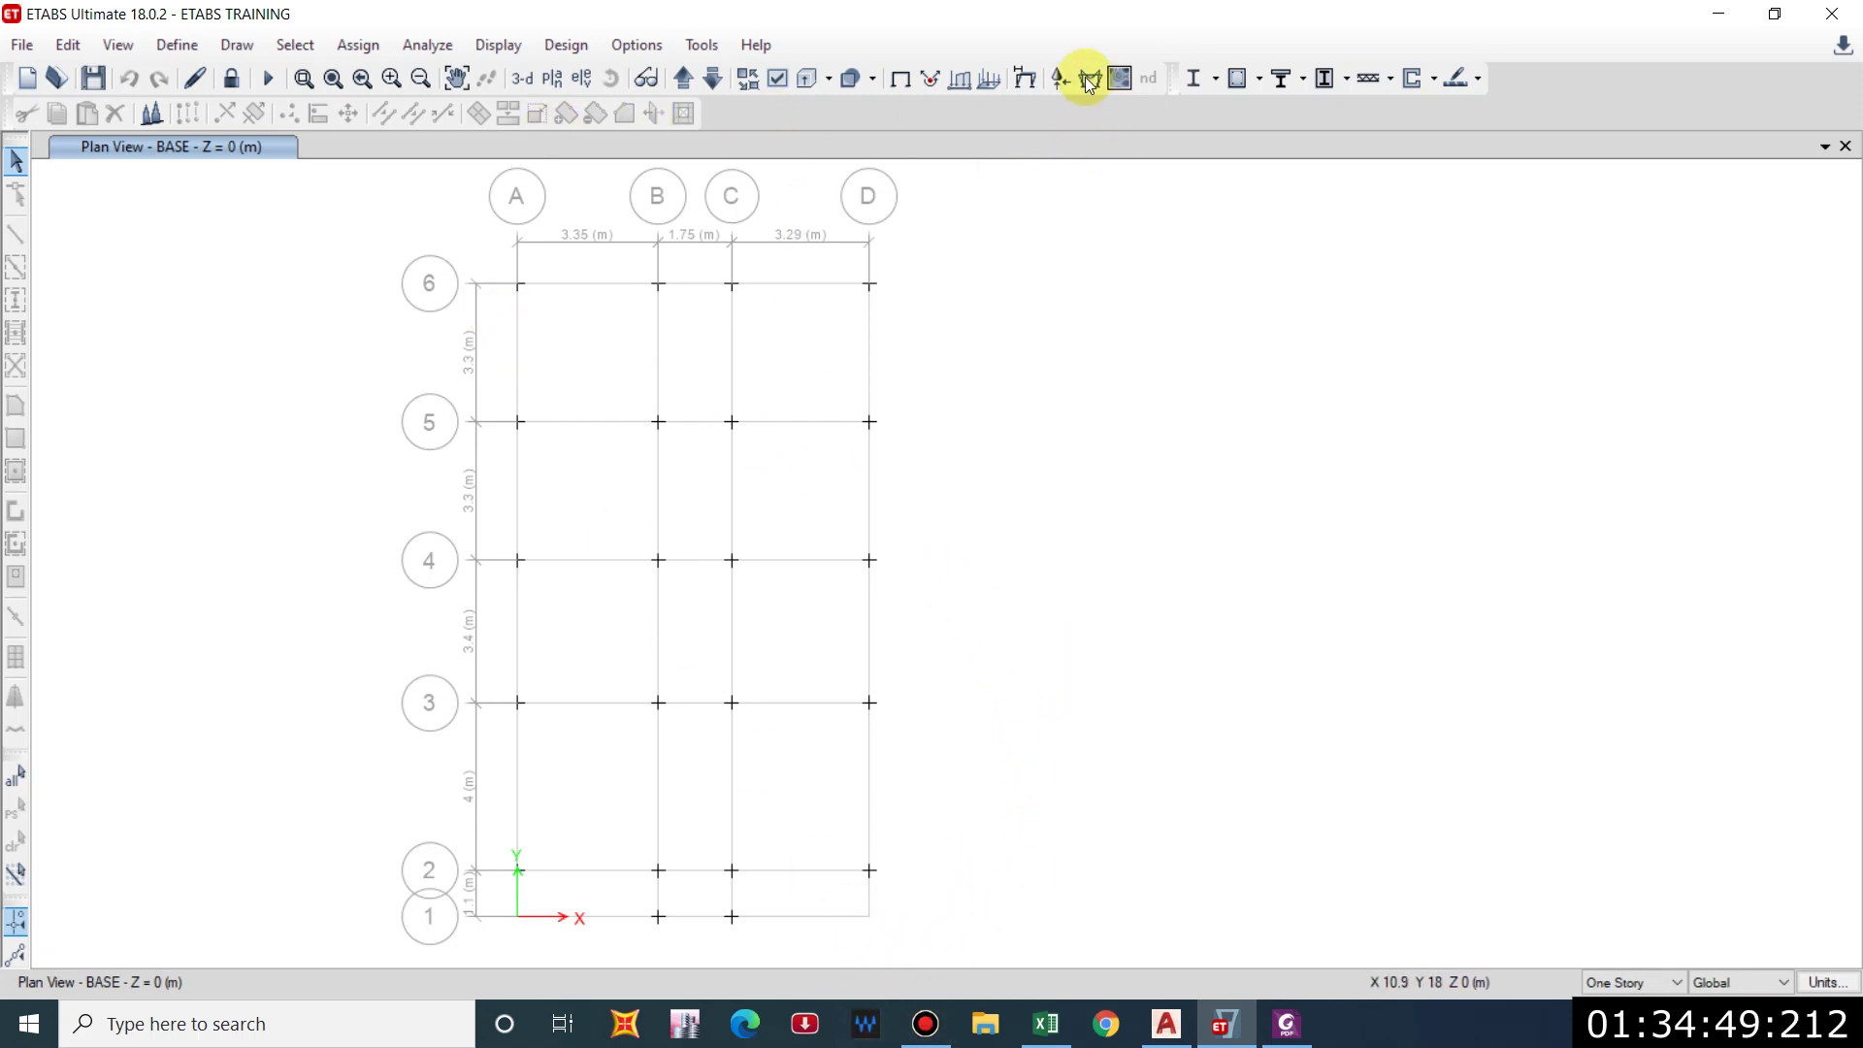
{"action": "left_click", "coordinate": [582, 82]}
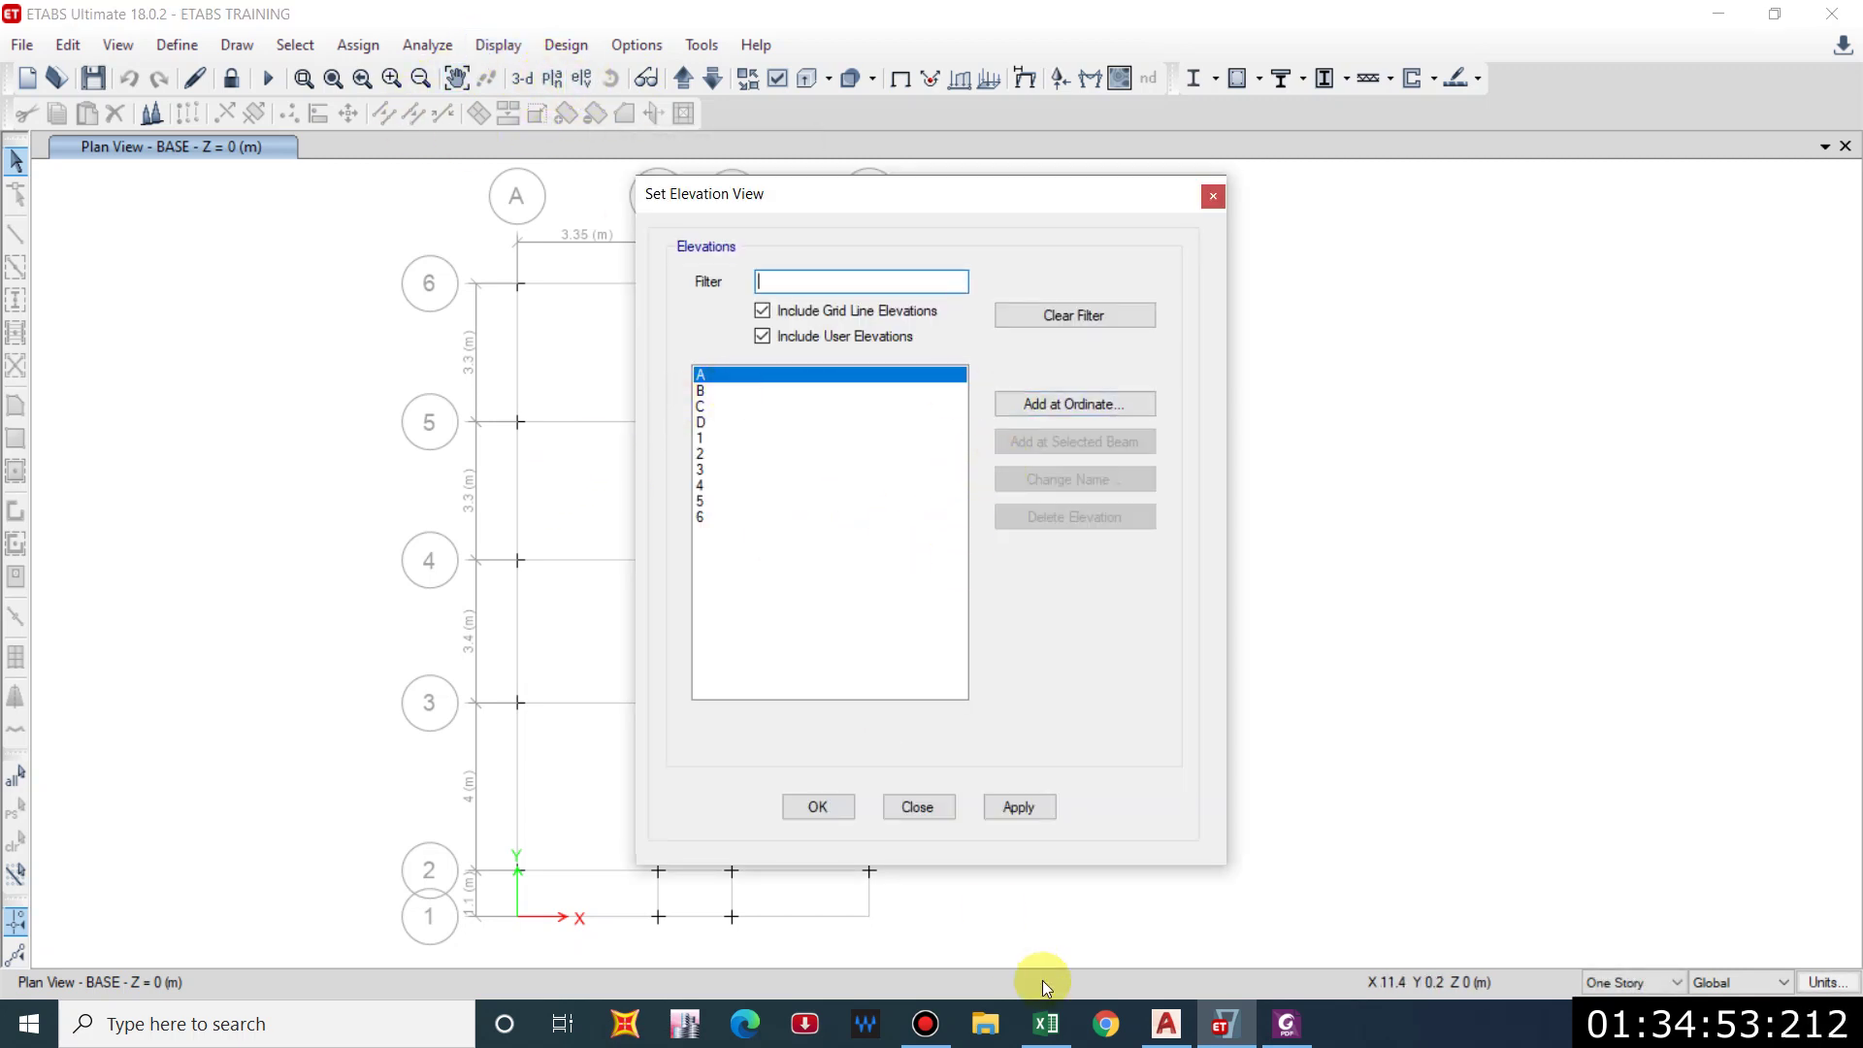
{"action": "left_click", "coordinate": [1019, 807]}
{"action": "key", "text": "Return"}
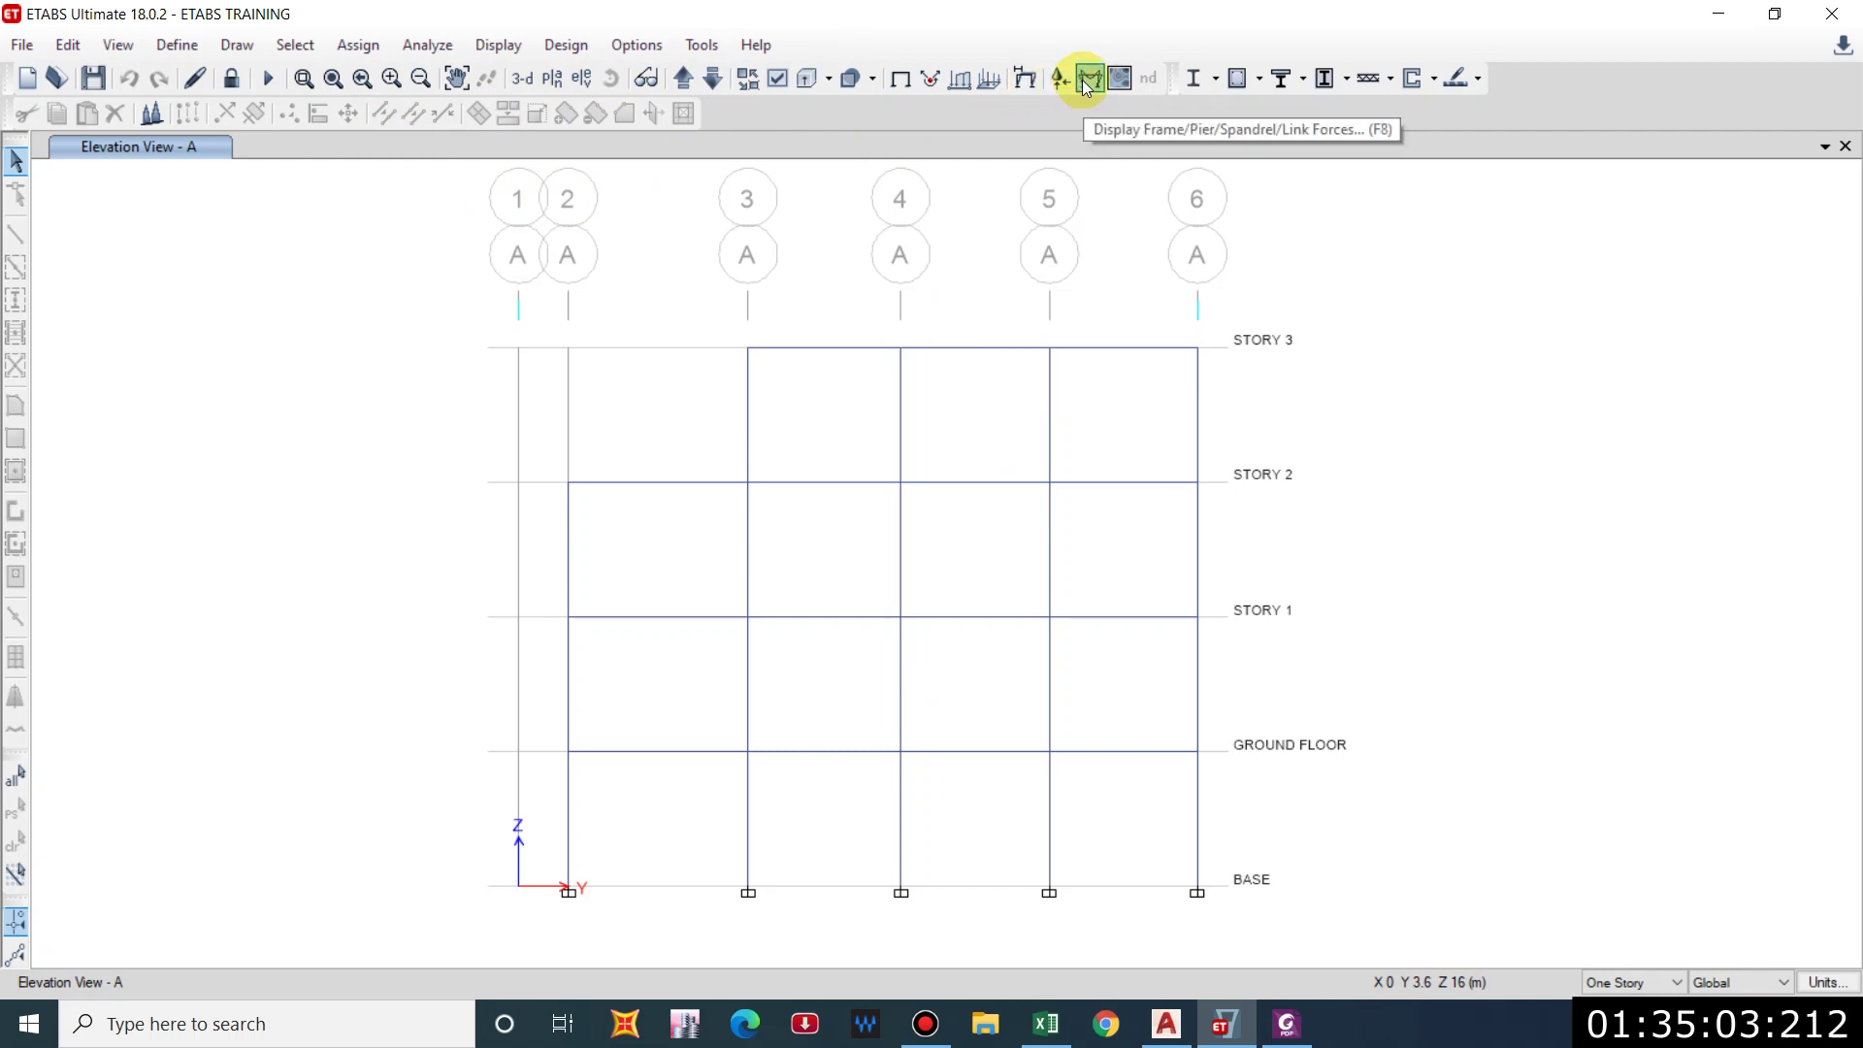
Display the filled axial force diagram of the frames on elevation A for combination DCon1.
{"action": "left_click", "coordinate": [497, 46]}
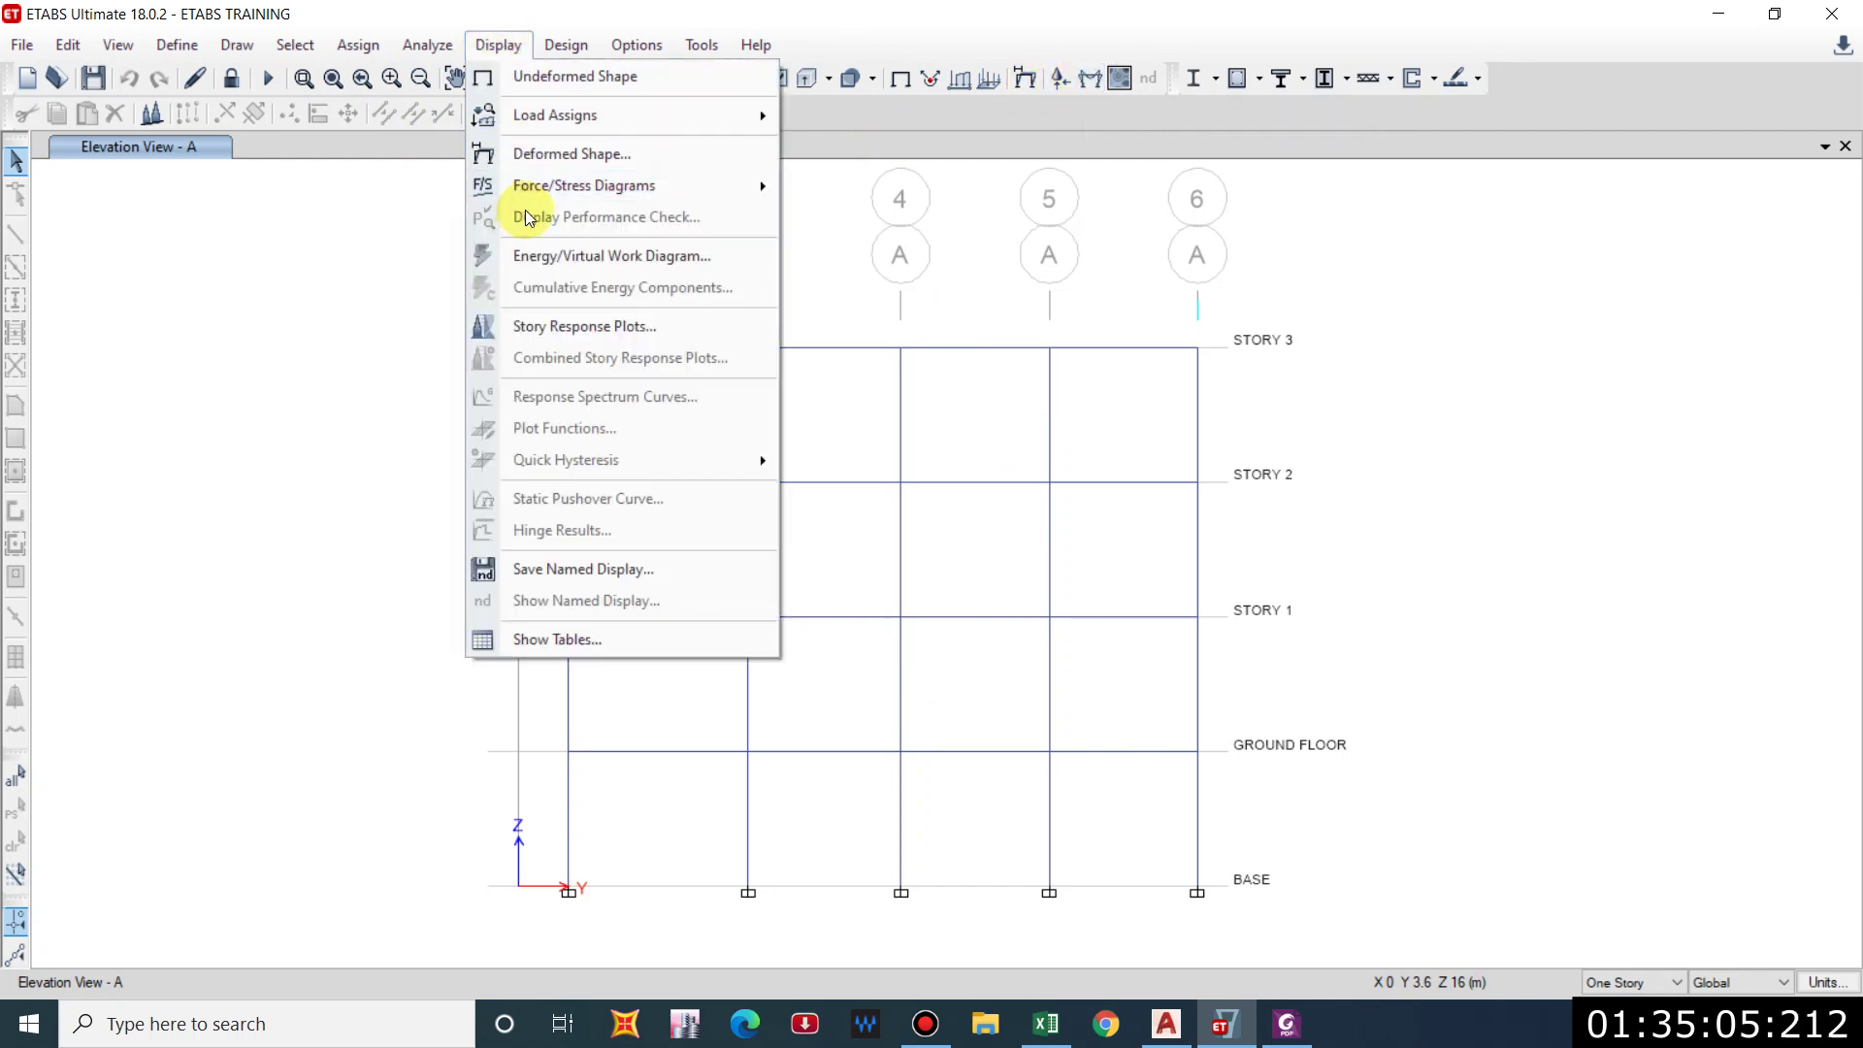
{"action": "mouse_move", "coordinate": [753, 185]}
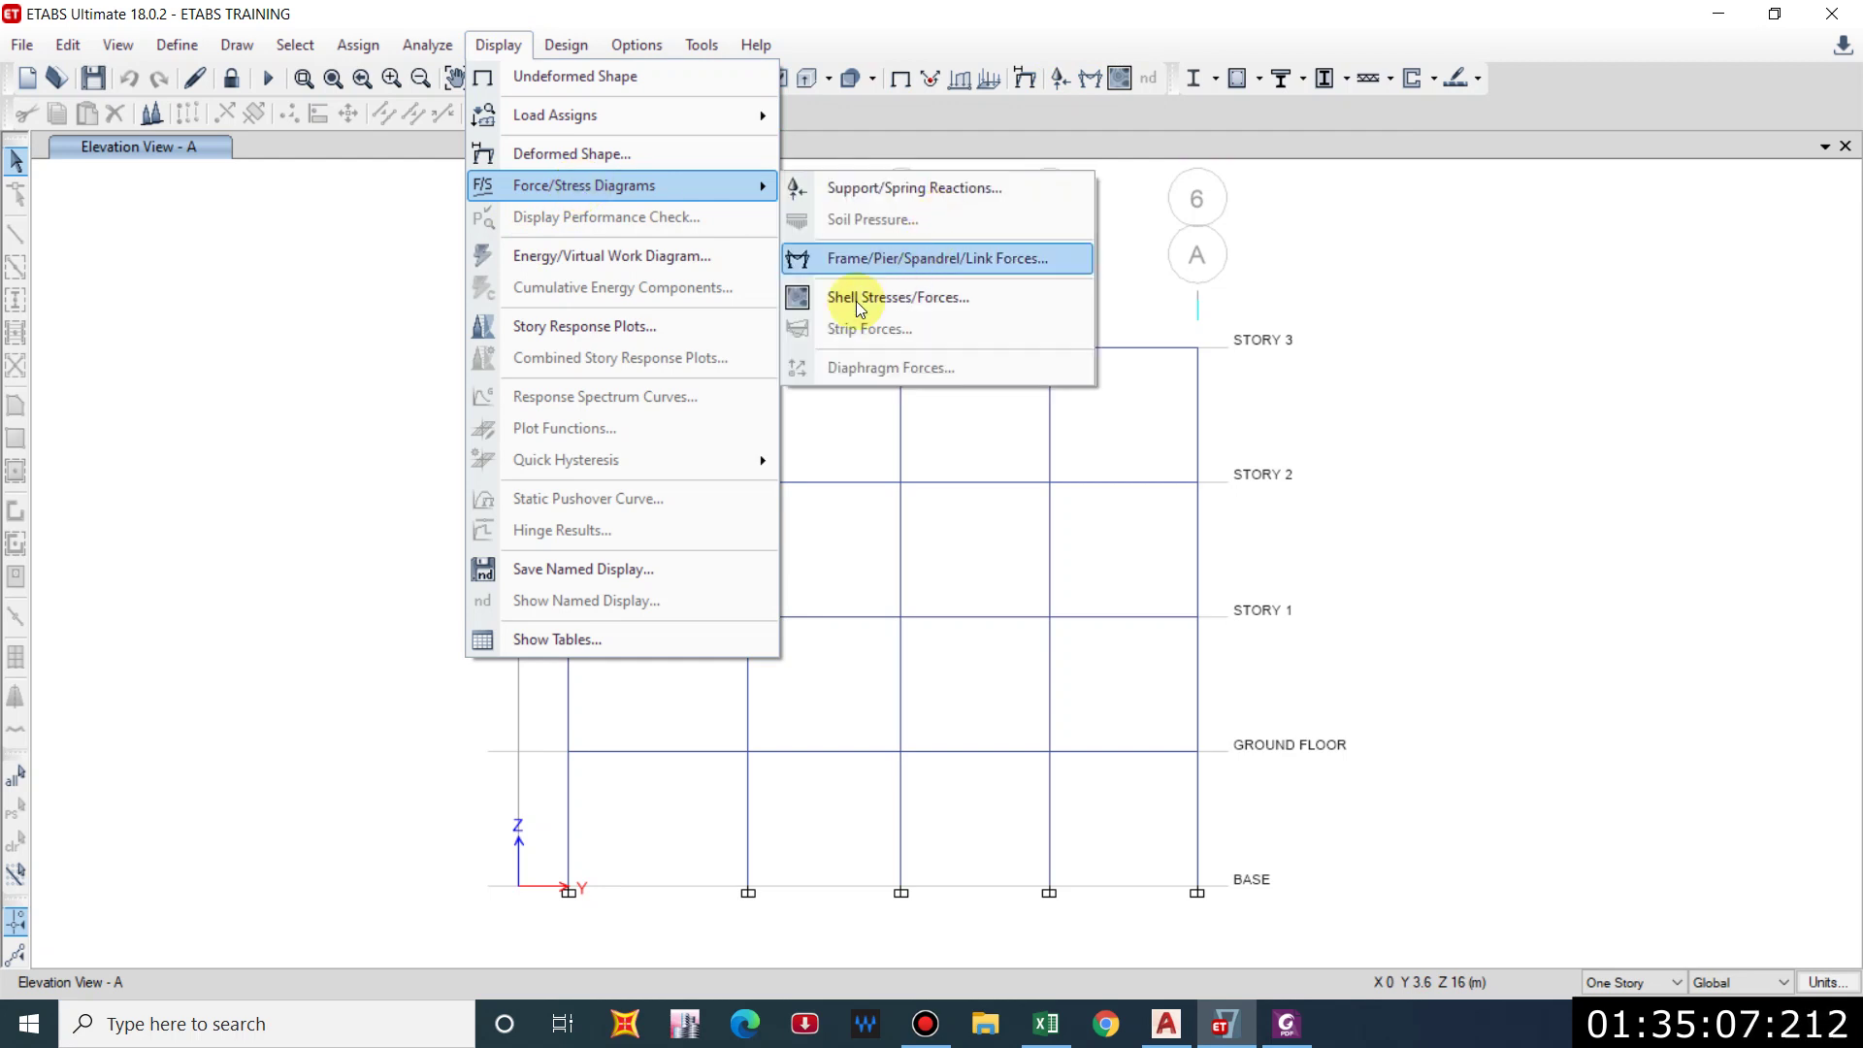
{"action": "left_click", "coordinate": [934, 260]}
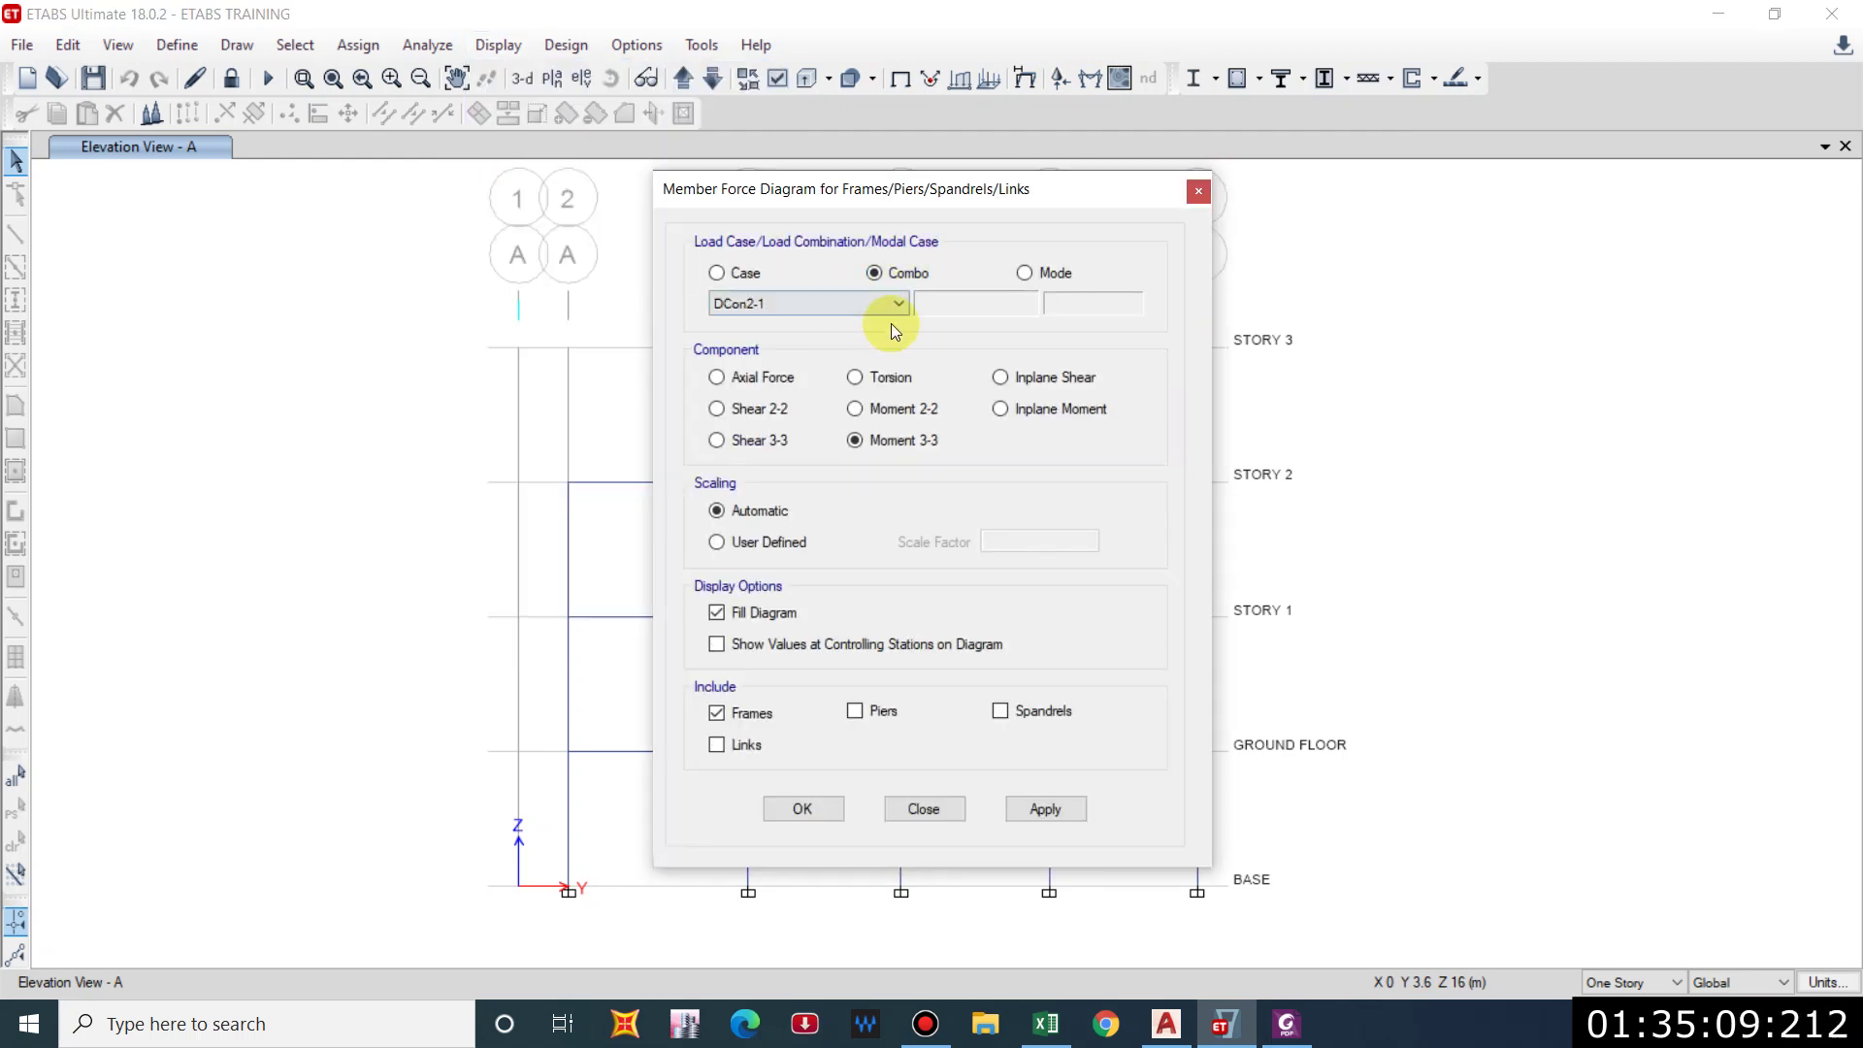
{"action": "left_click_drag", "start_coordinate": [850, 202], "coordinate": [1307, 241]}
{"action": "middle_click_drag", "start_coordinate": [665, 491], "coordinate": [593, 504]}
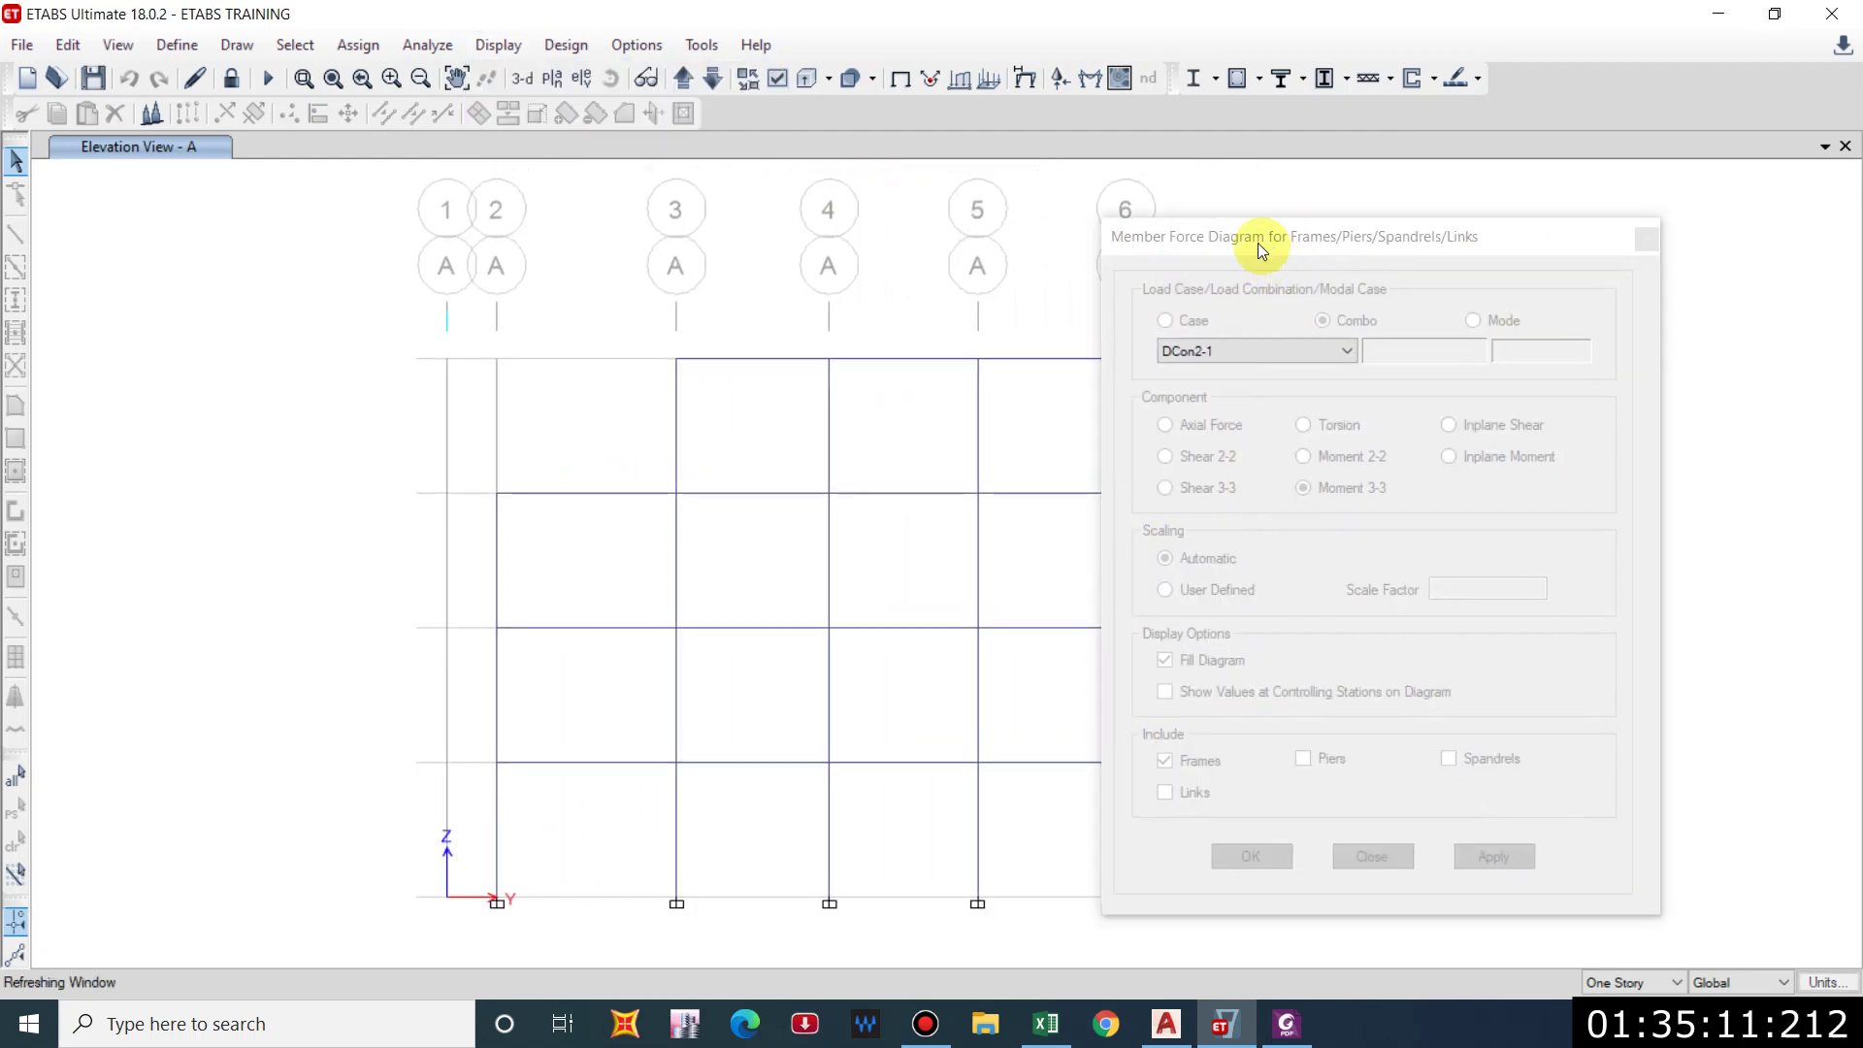
{"action": "middle_click_drag", "start_coordinate": [567, 439], "coordinate": [511, 428]}
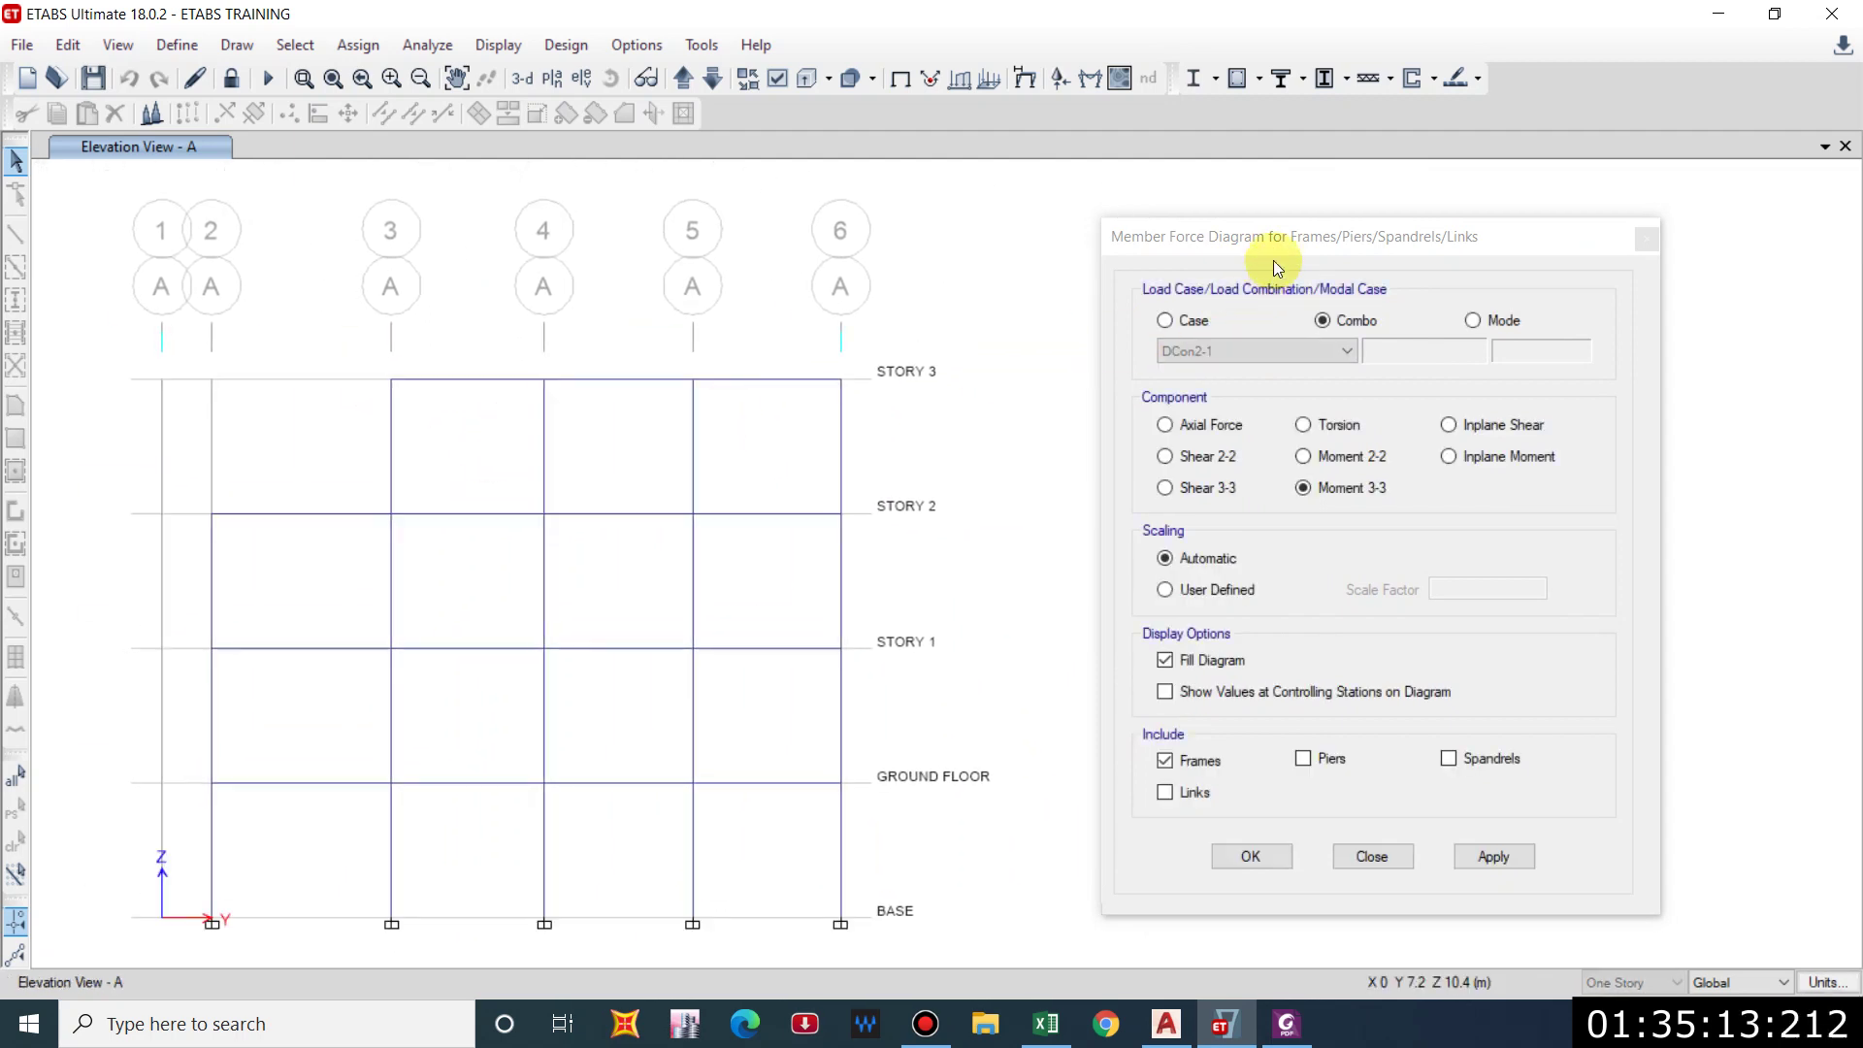
{"action": "left_click_drag", "start_coordinate": [1275, 254], "coordinate": [1316, 236]}
{"action": "left_click", "coordinate": [1305, 333]}
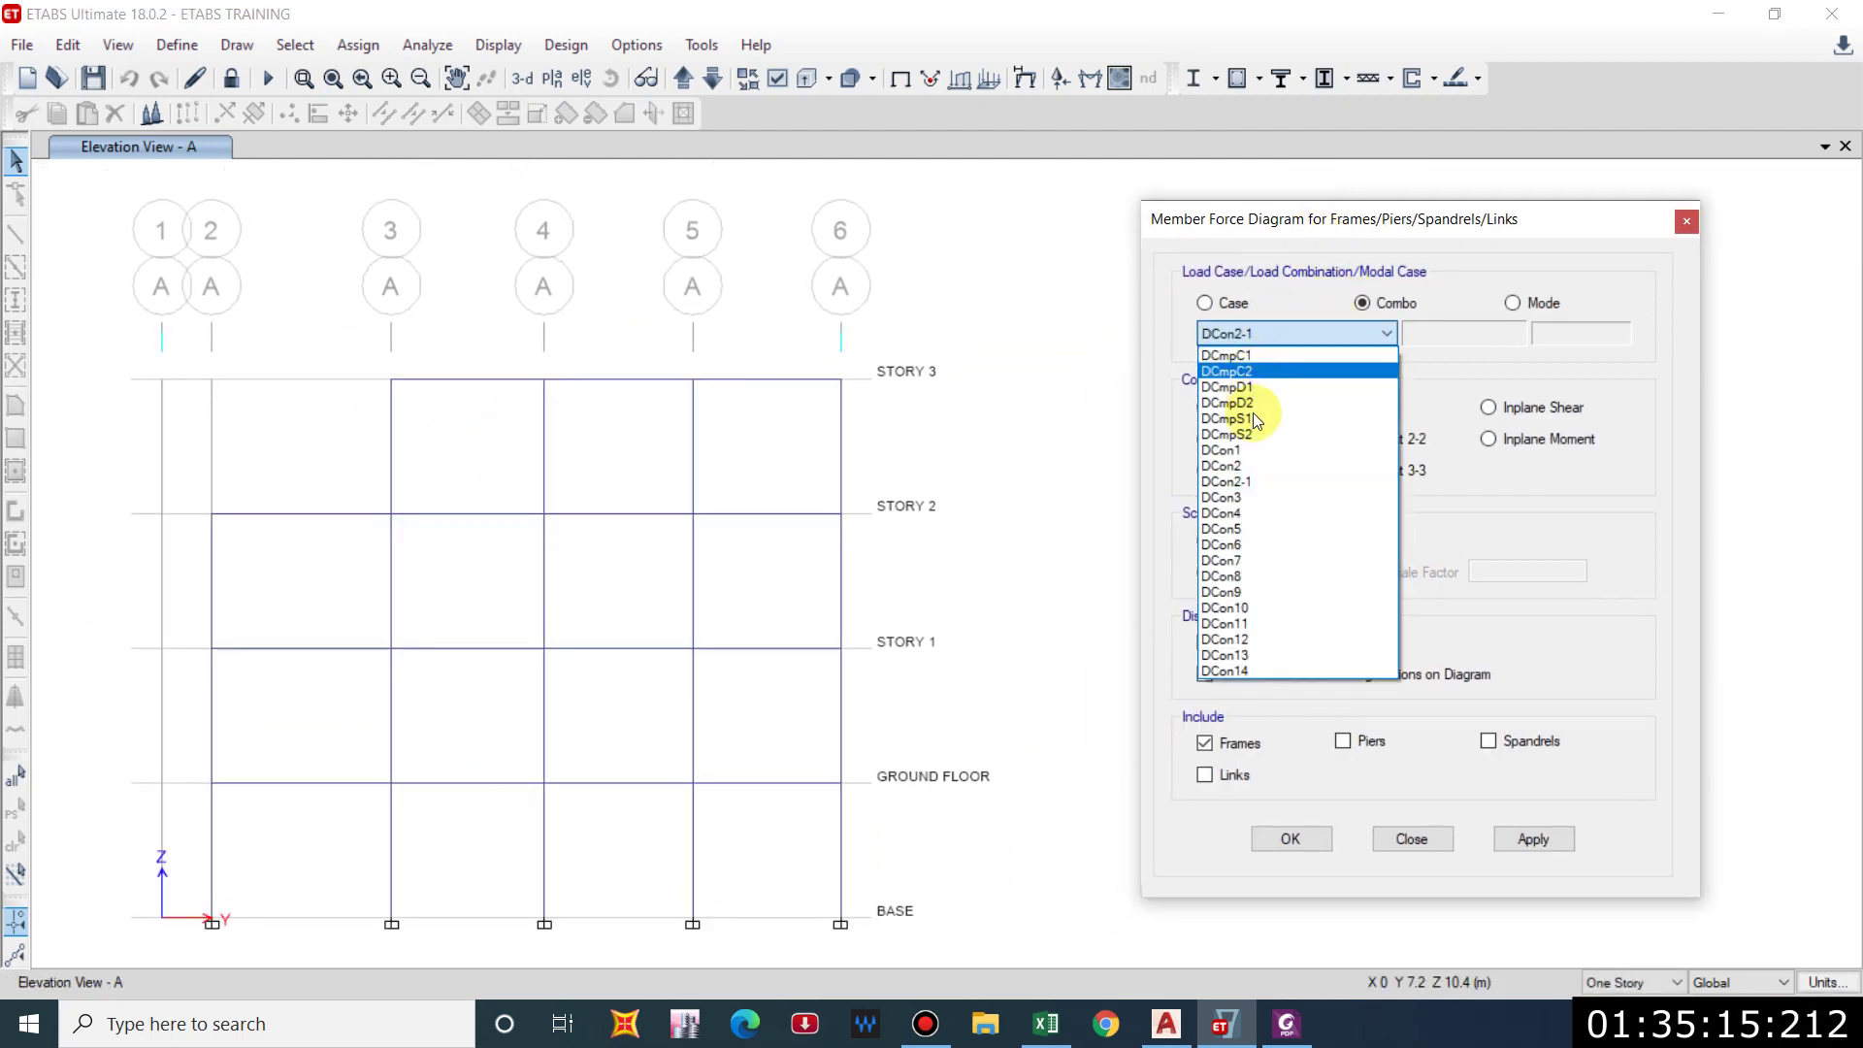
{"action": "left_click", "coordinate": [1240, 452]}
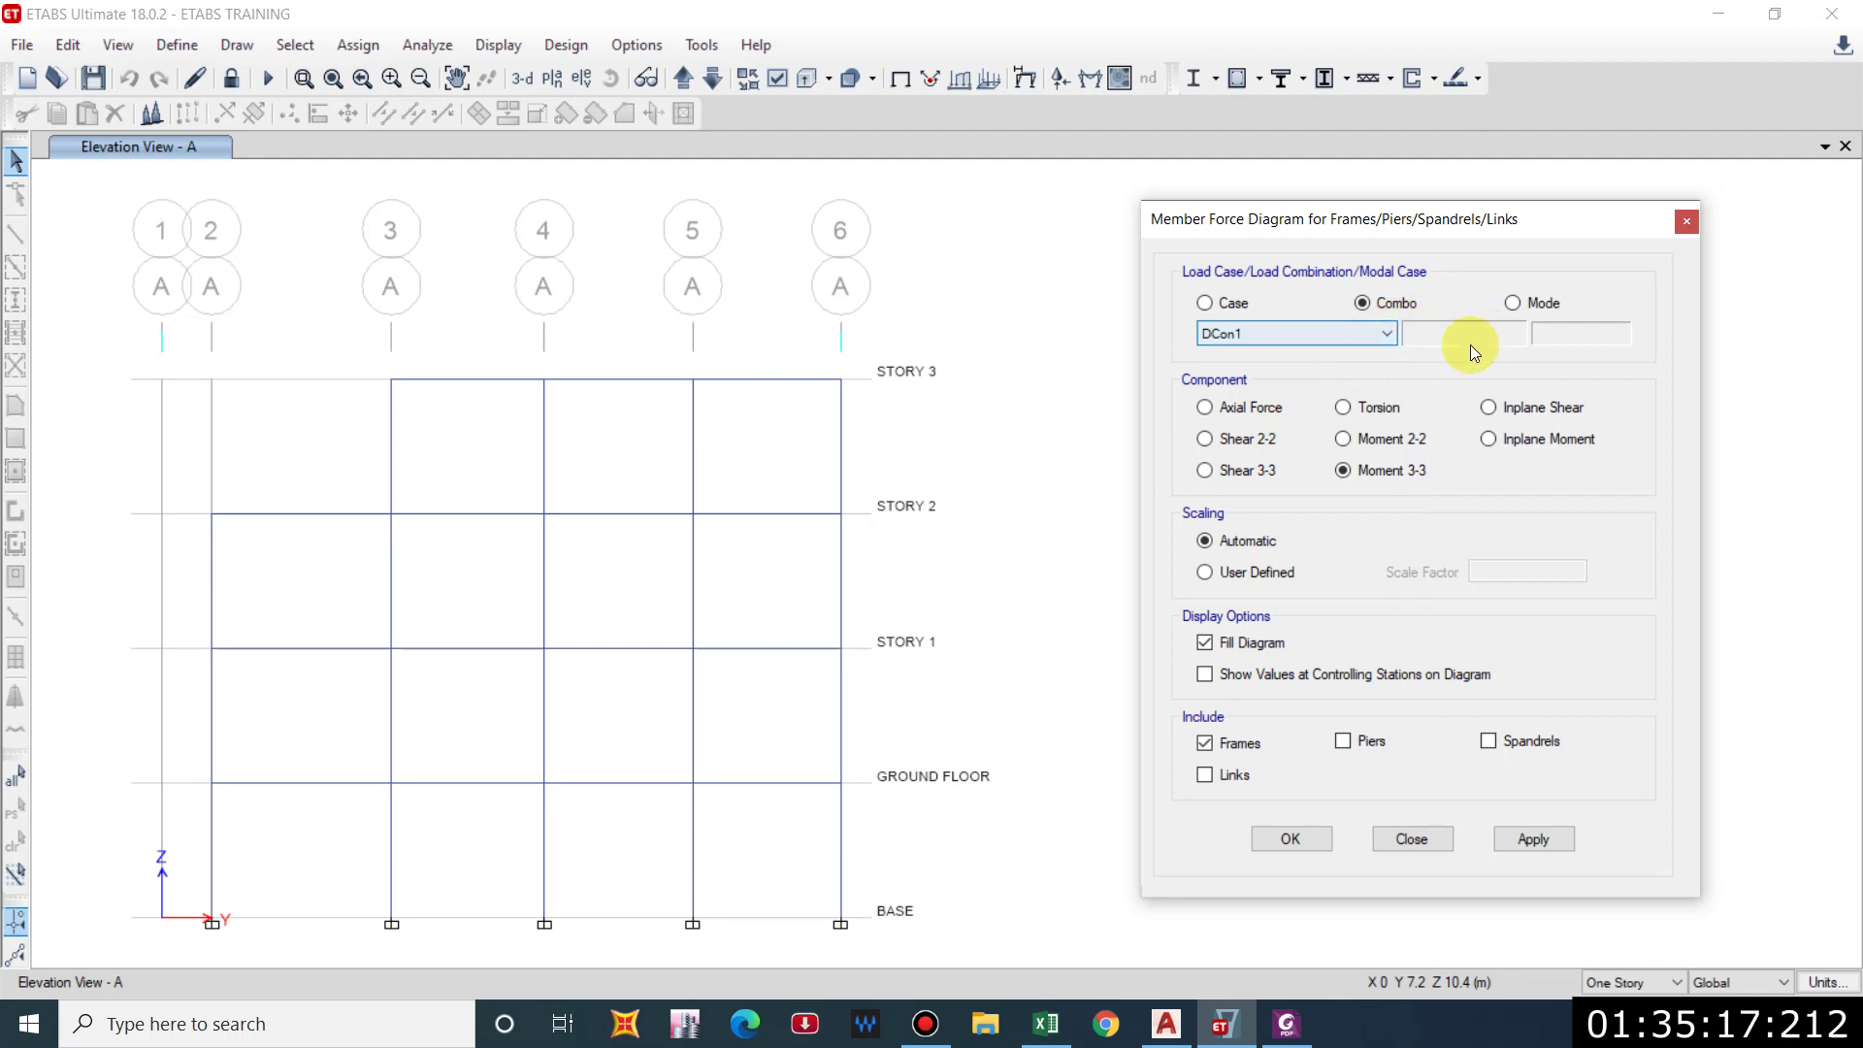
{"action": "left_click", "coordinate": [1248, 406]}
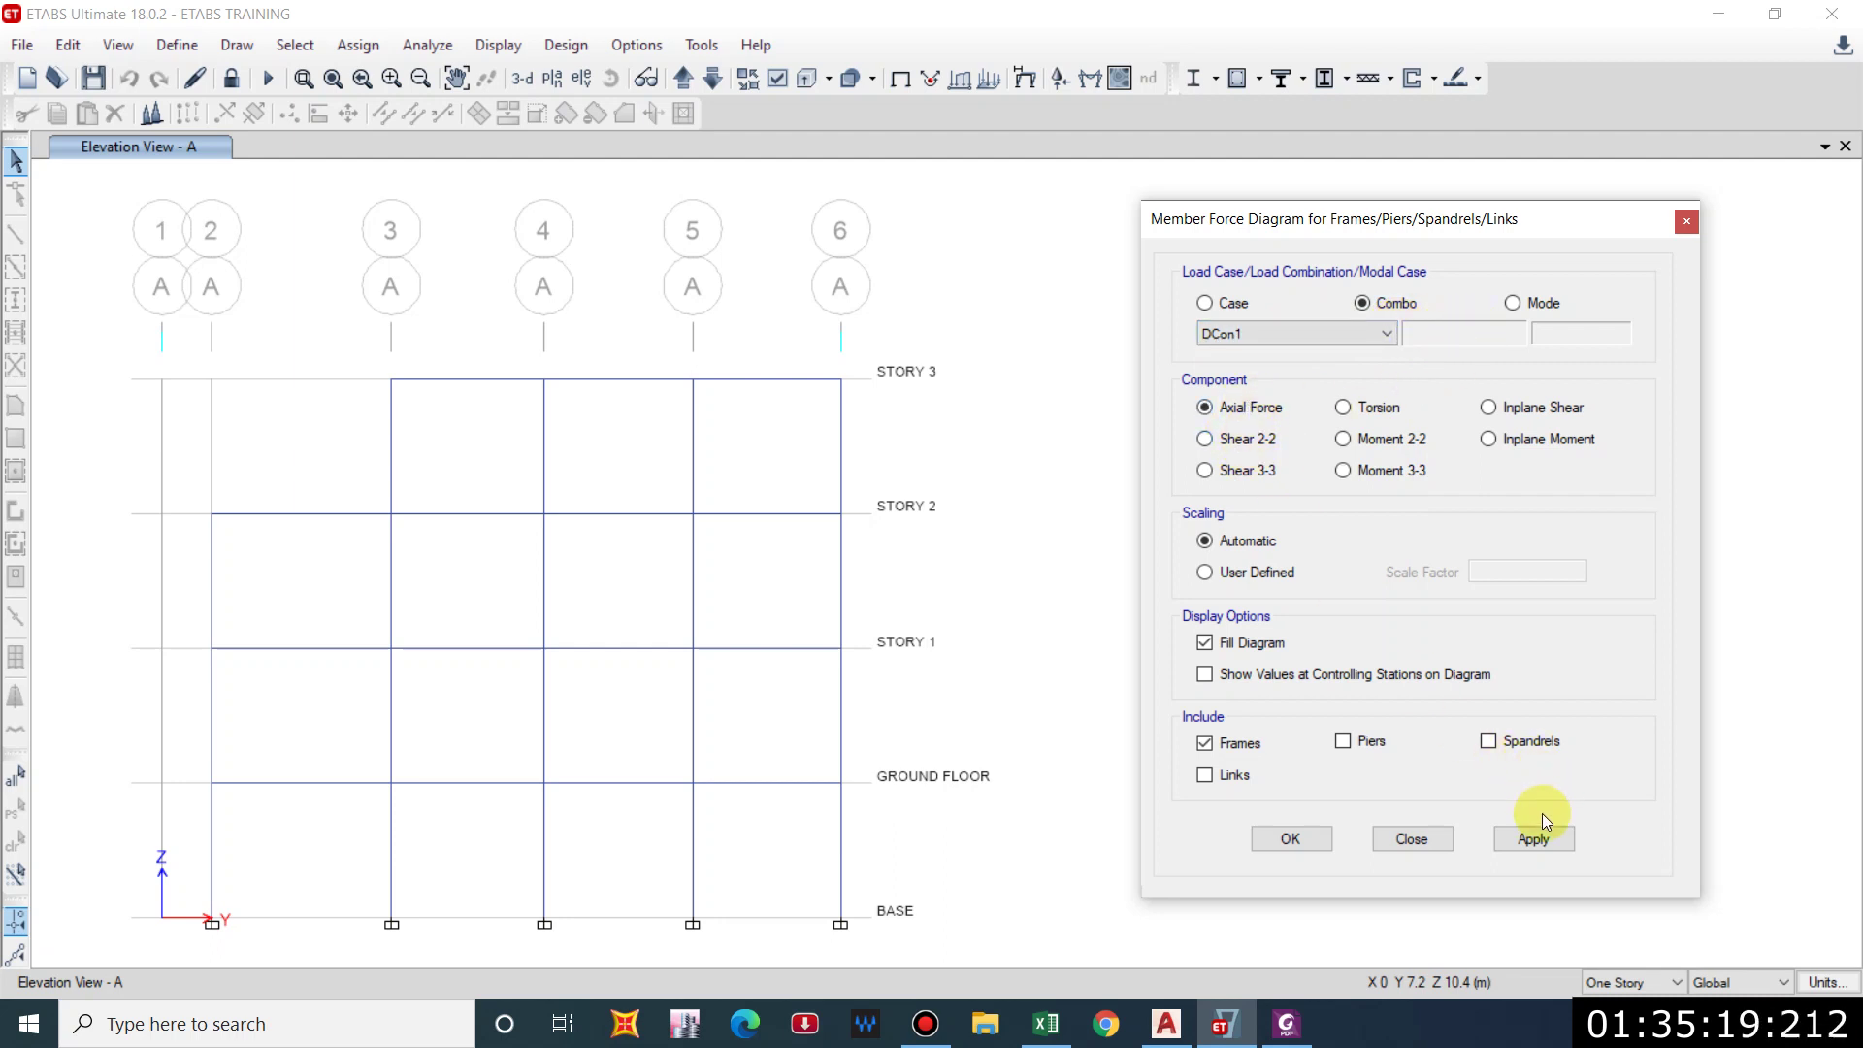
{"action": "left_click", "coordinate": [1528, 837]}
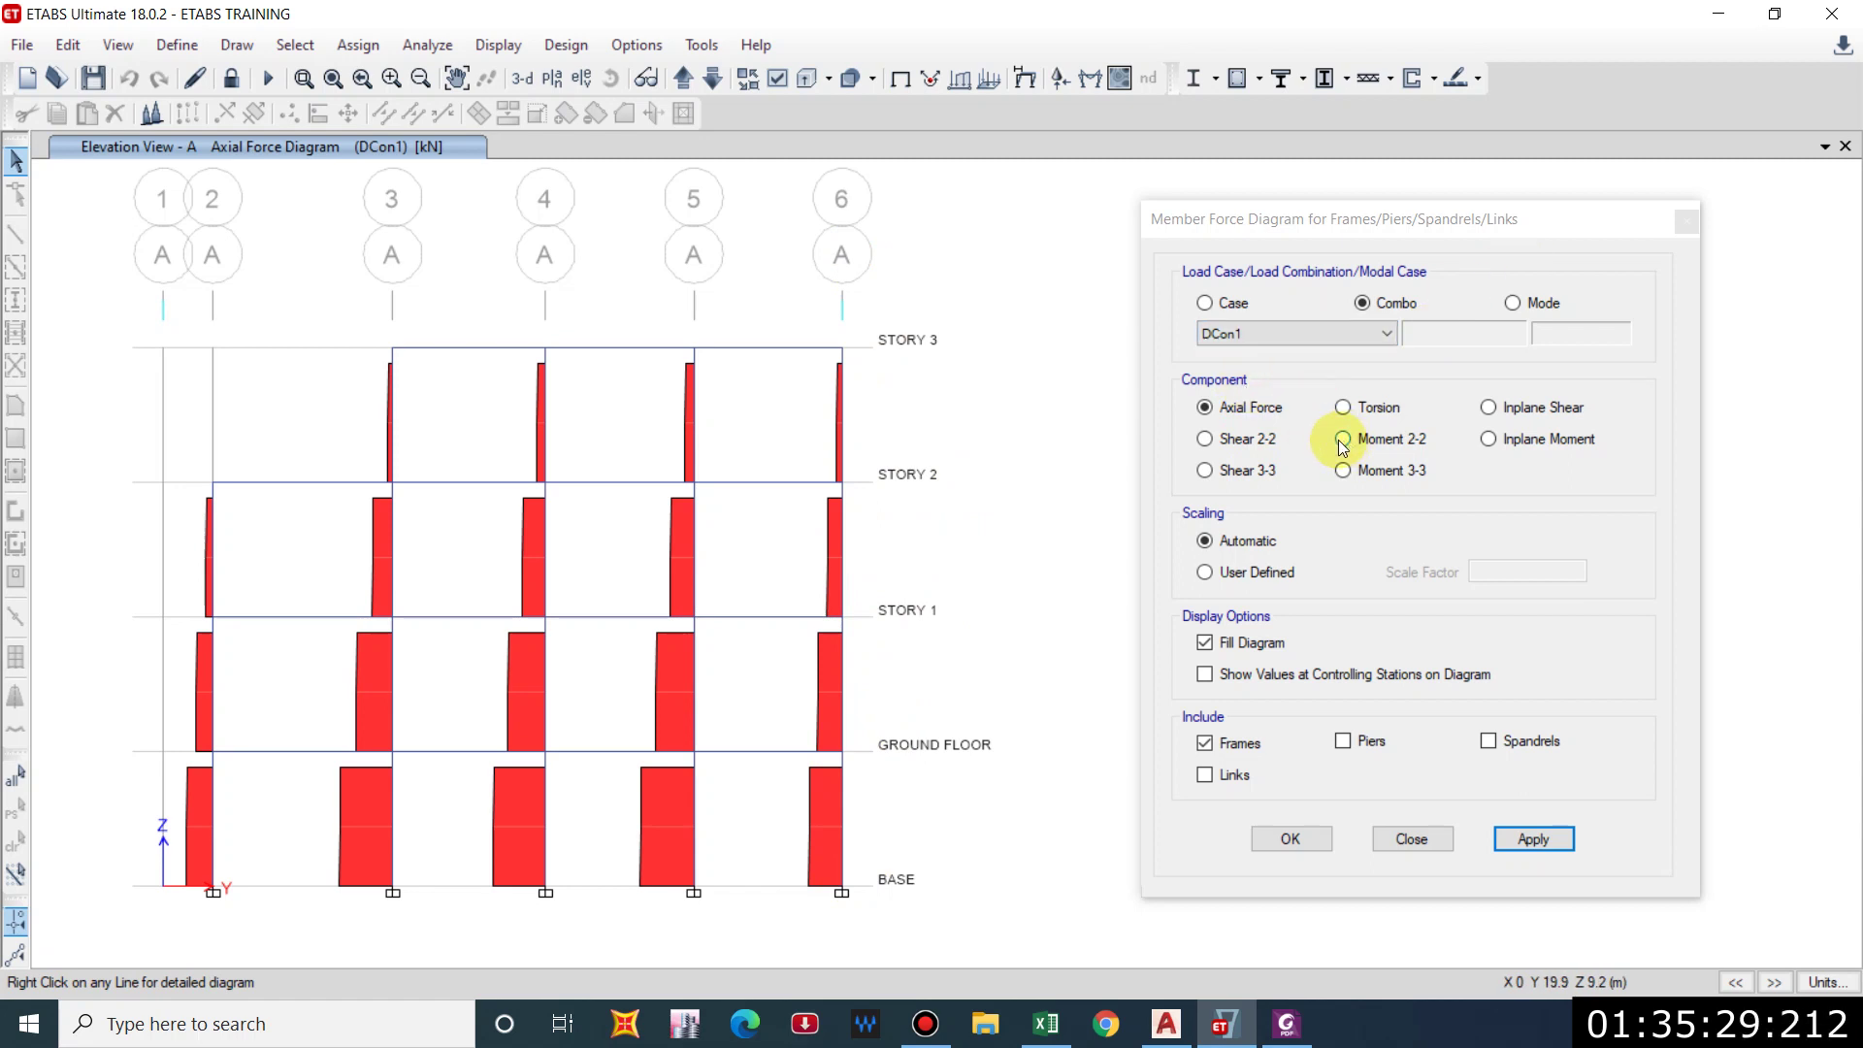
Display the Shear 2-2 diagram on elevation A for combination DCon1, followed by the Moment 3-3 diagram, and close the diagram settings.
{"action": "left_click", "coordinate": [1271, 439]}
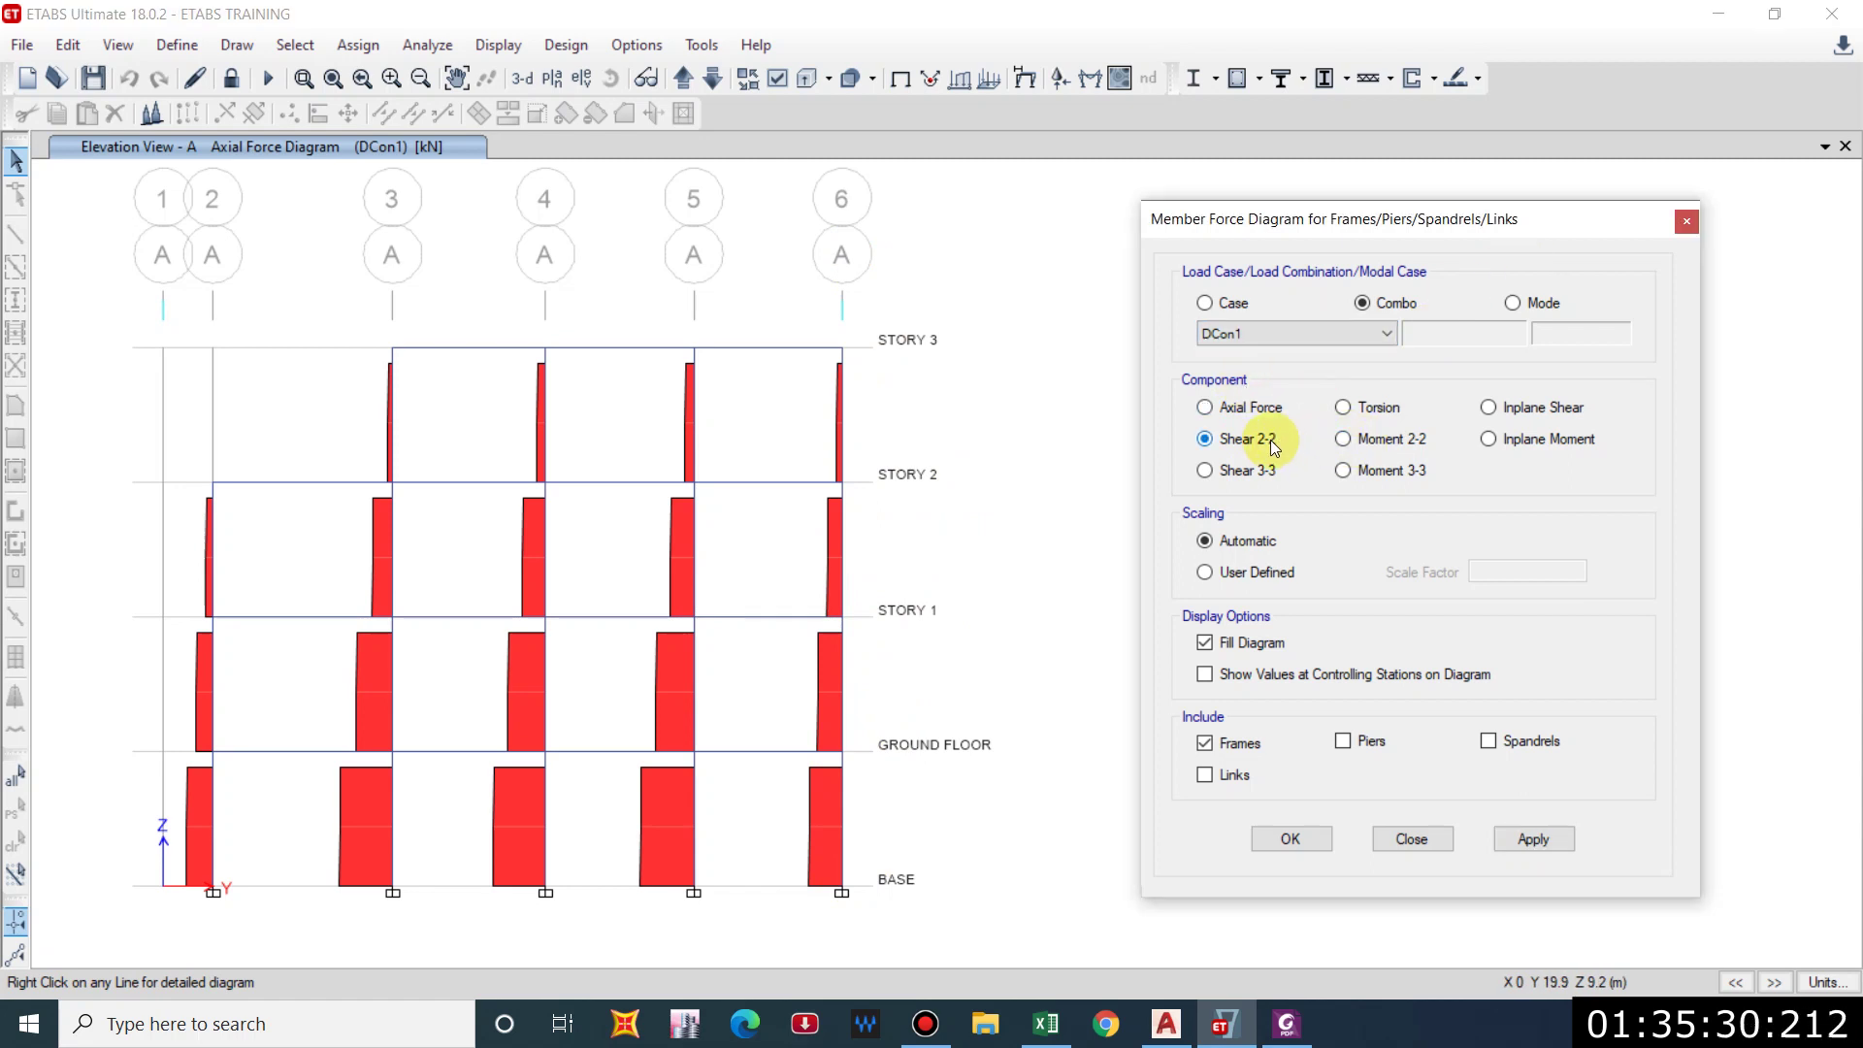
{"action": "left_click", "coordinate": [1533, 839]}
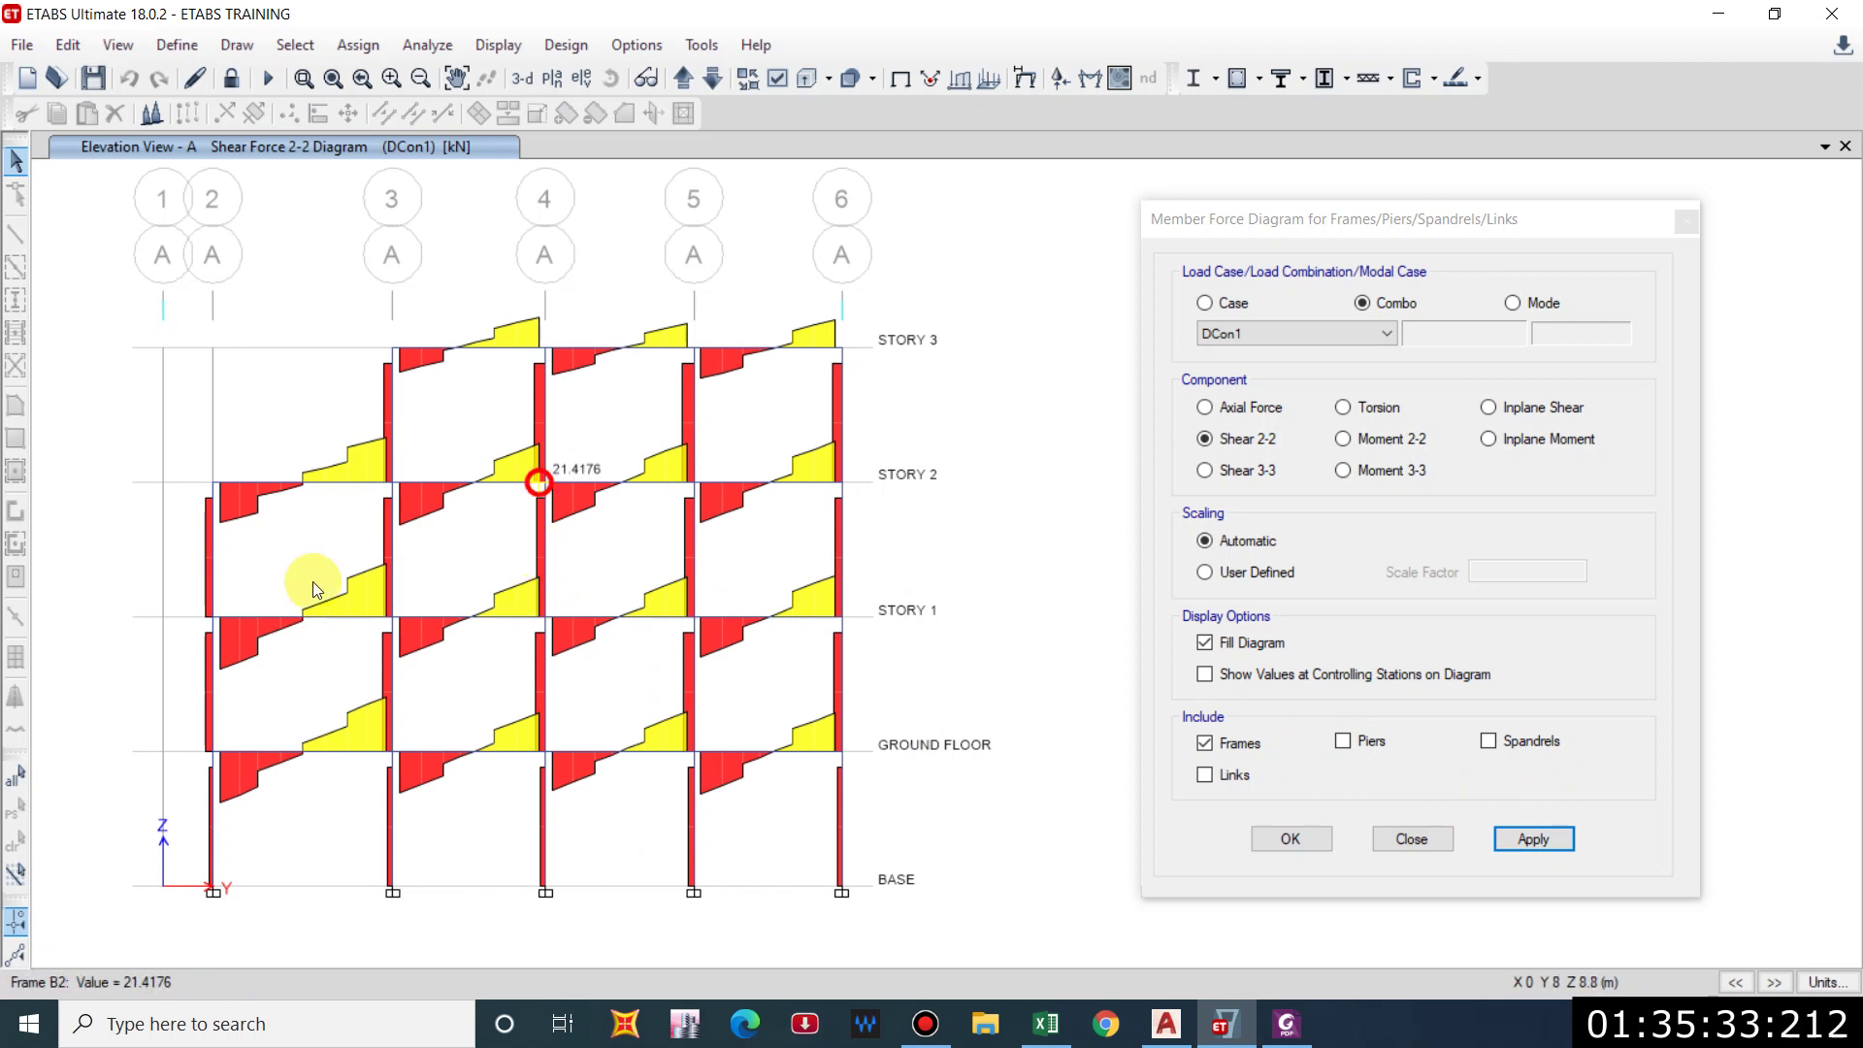
{"action": "left_click", "coordinate": [1393, 475]}
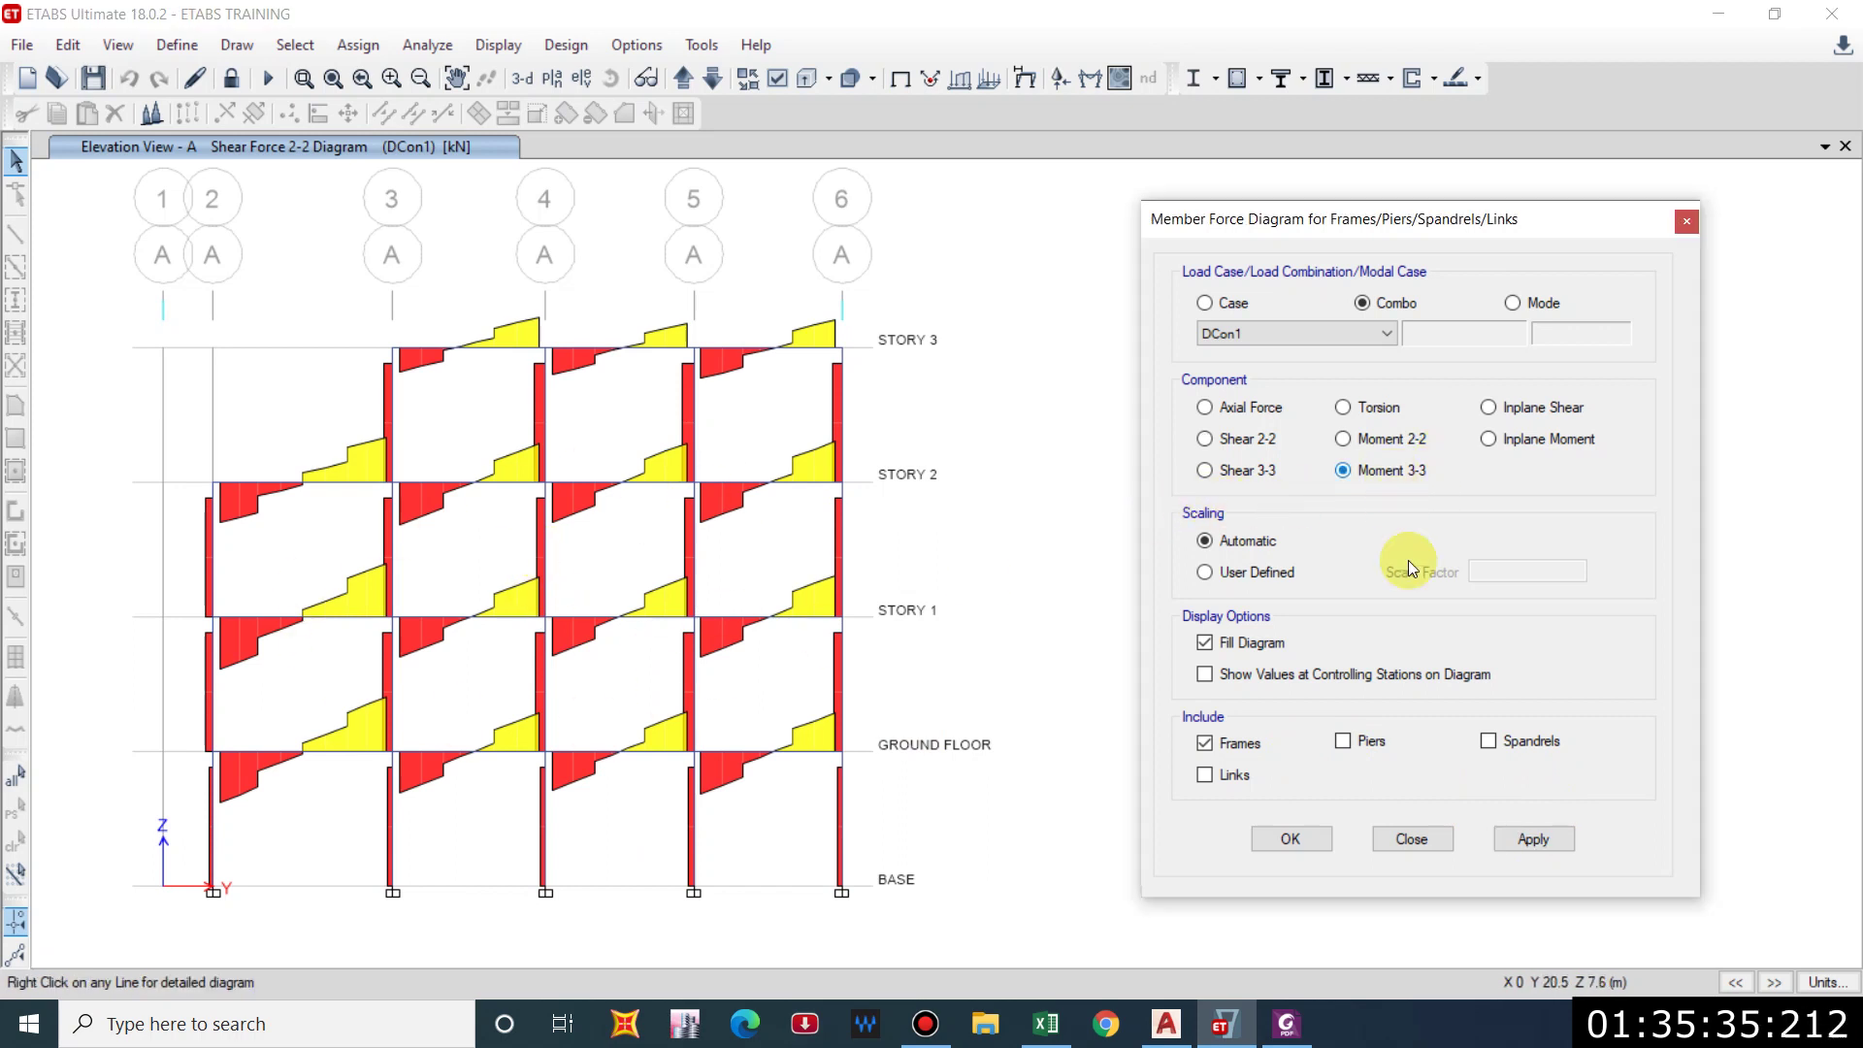
{"action": "key", "text": "Return"}
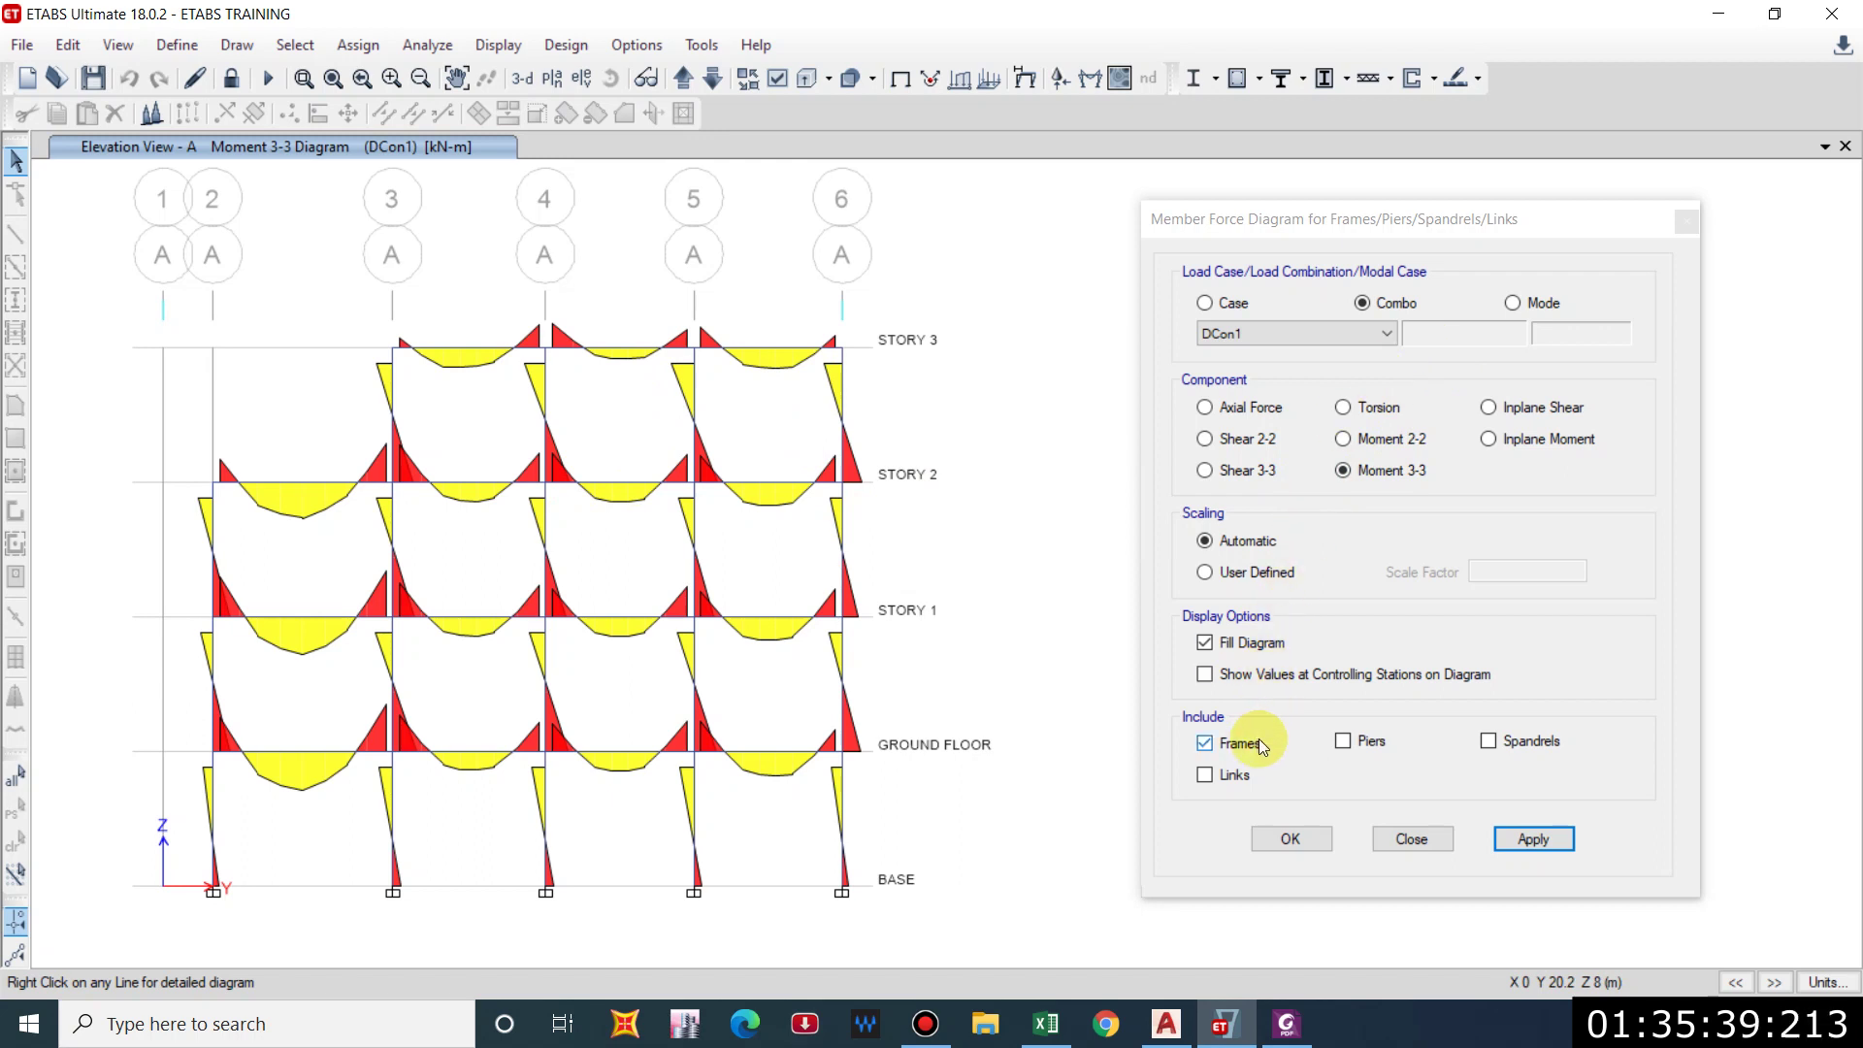
{"action": "left_click", "coordinate": [1305, 840]}
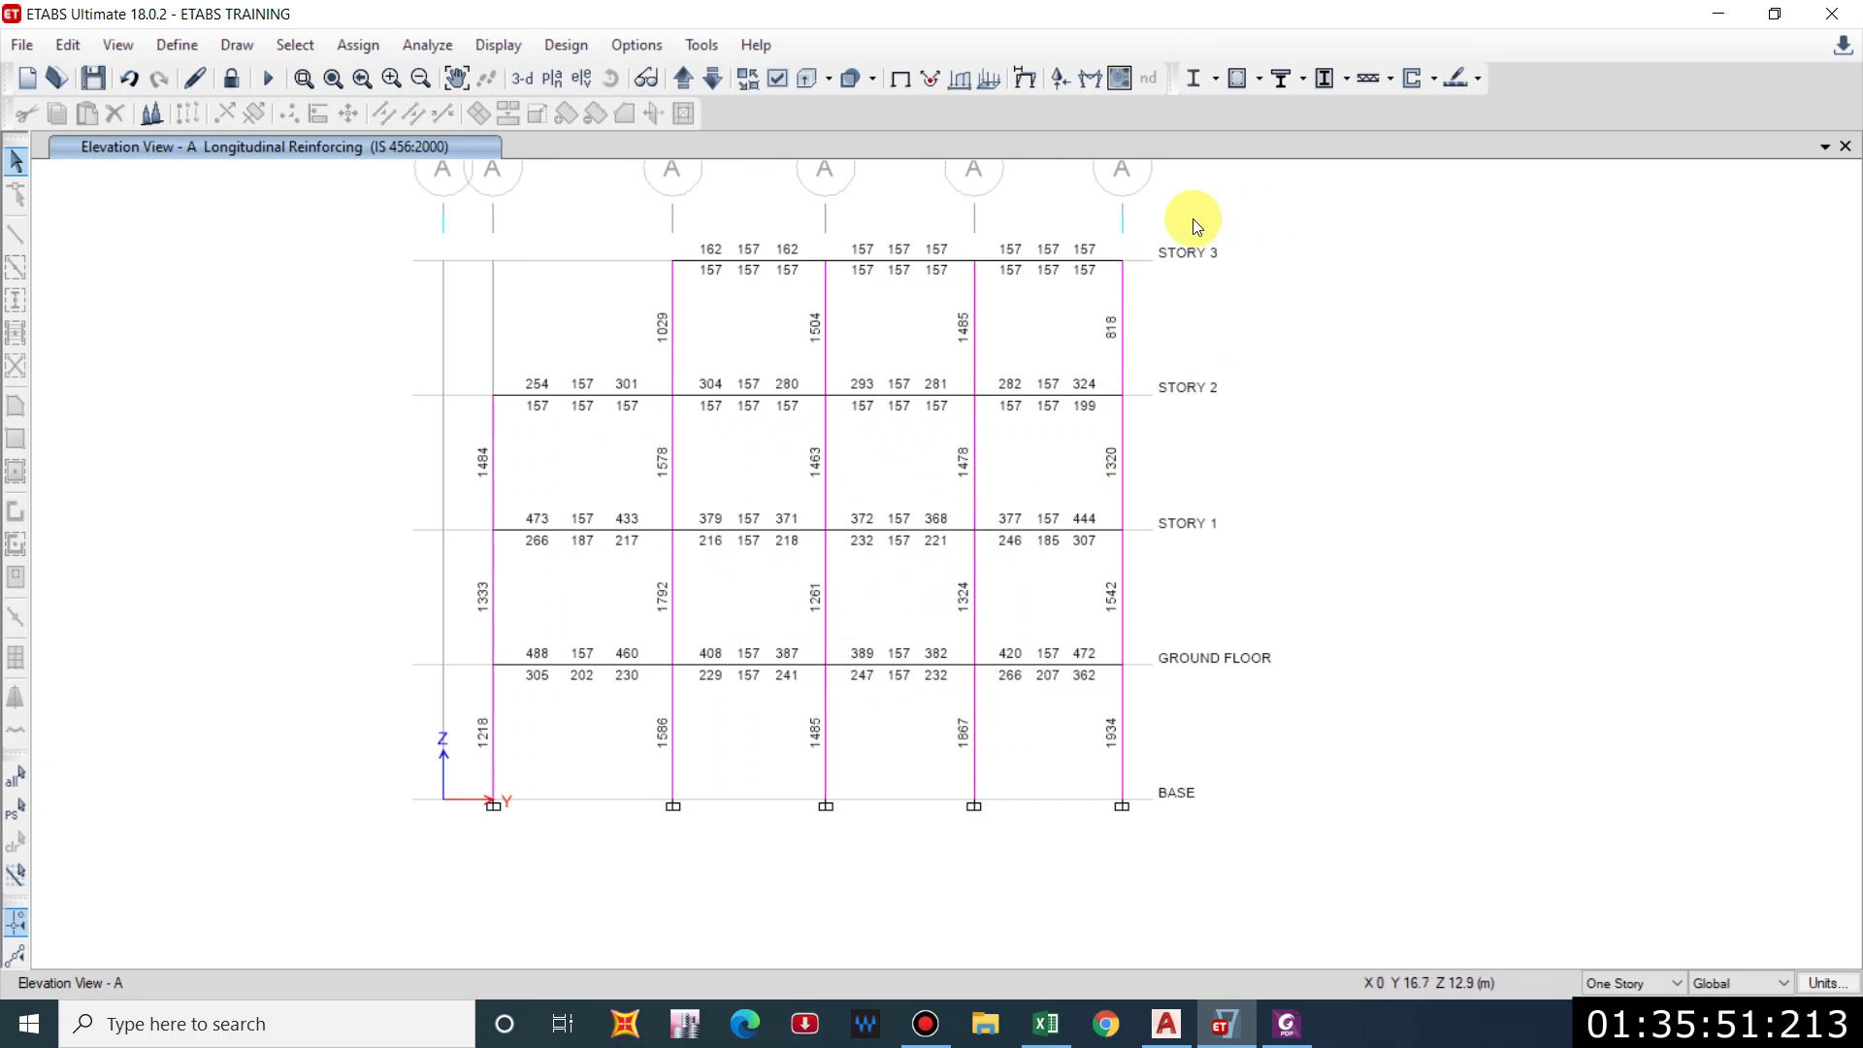
Generate the full project report for the designed building model.
{"action": "left_click", "coordinate": [21, 45]}
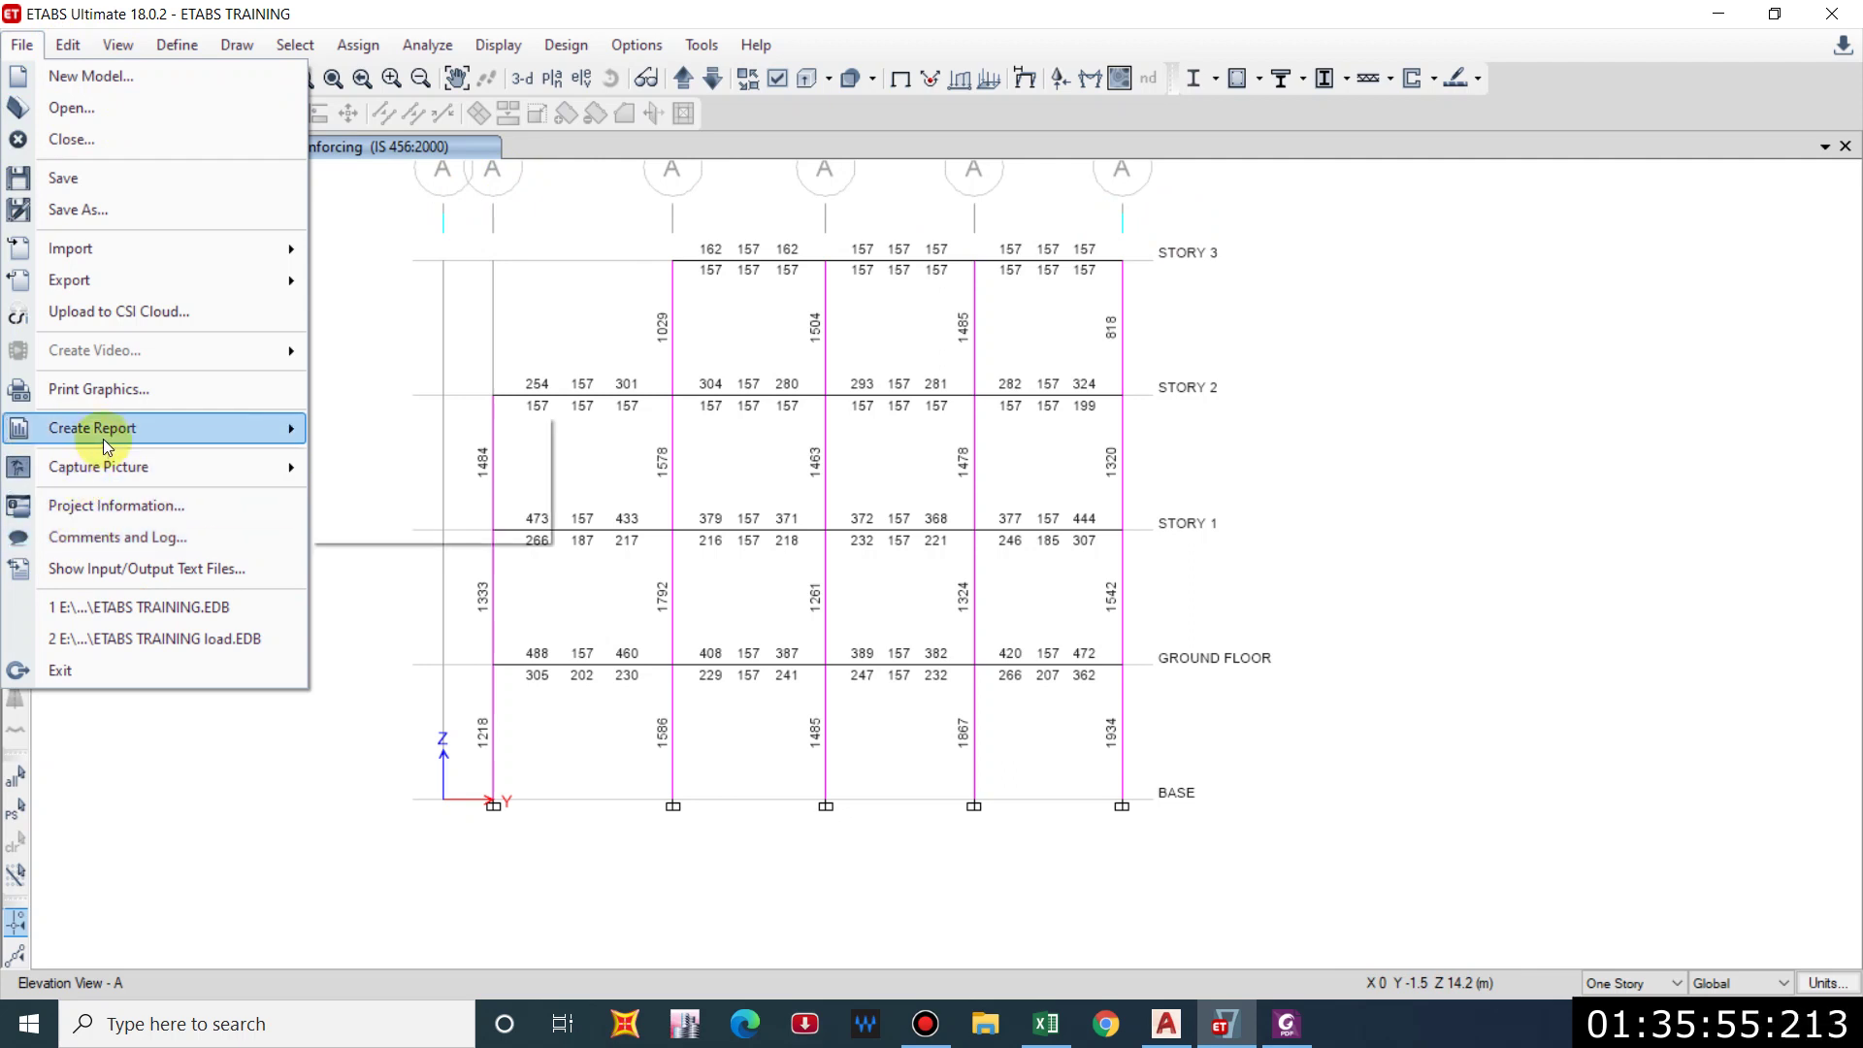
{"action": "mouse_move", "coordinate": [103, 438]}
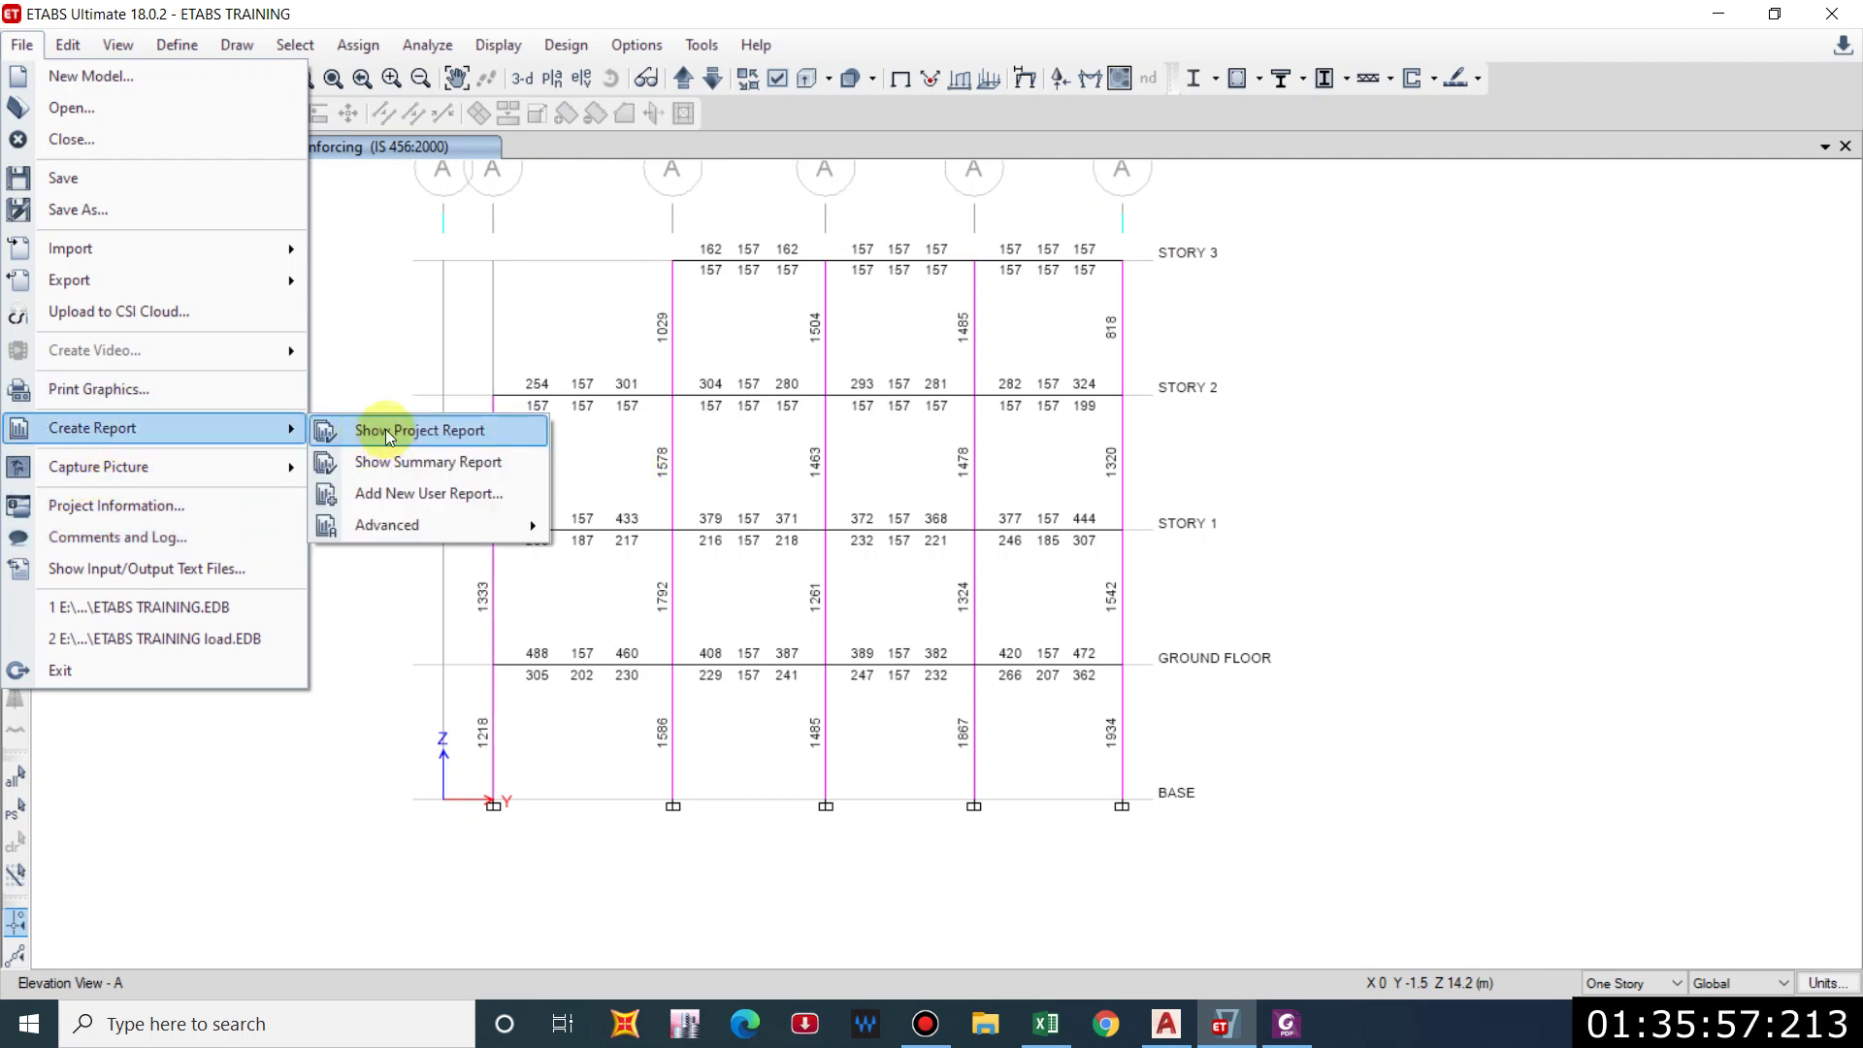
{"action": "left_click", "coordinate": [422, 436]}
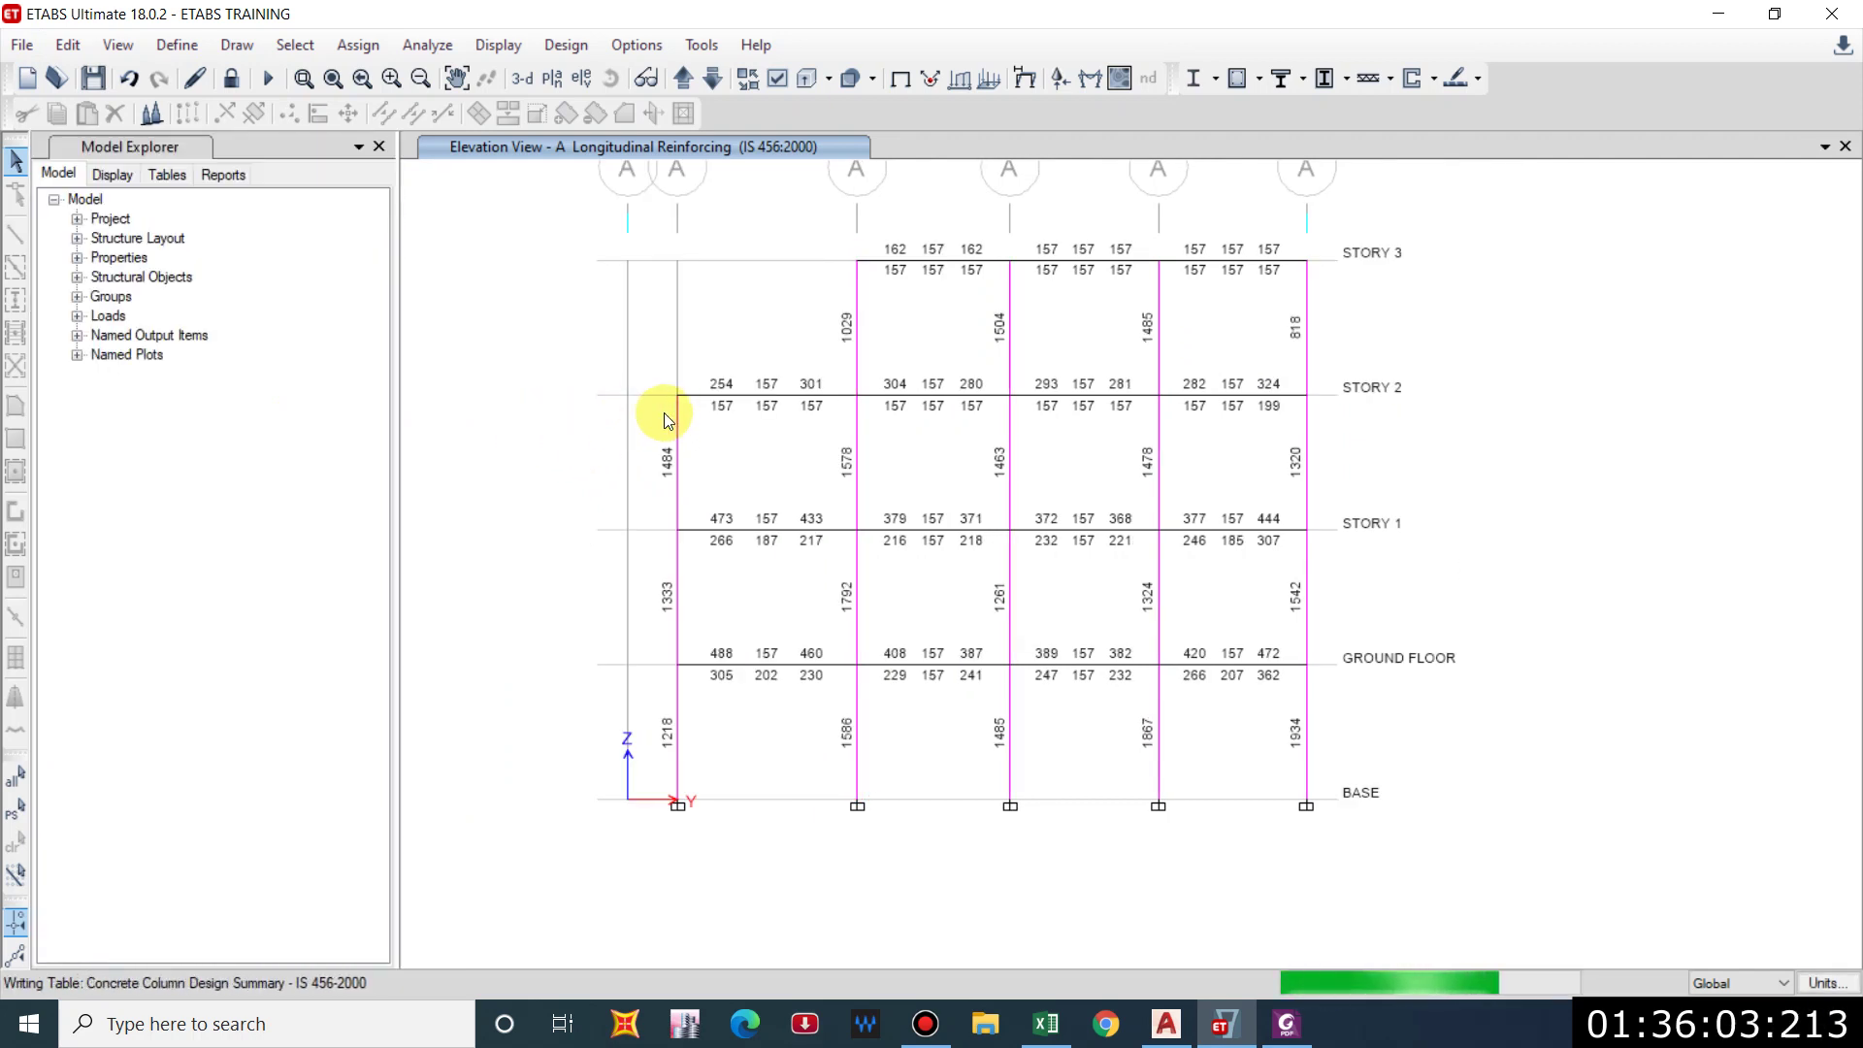
Examine the project report's table list, mass data, IS 1893:2016 auto seismic load calculations for both directions, and concrete beam design summary.
{"action": "scroll", "coordinate": [1179, 435], "scroll_direction": "down", "scroll_amount": 3}
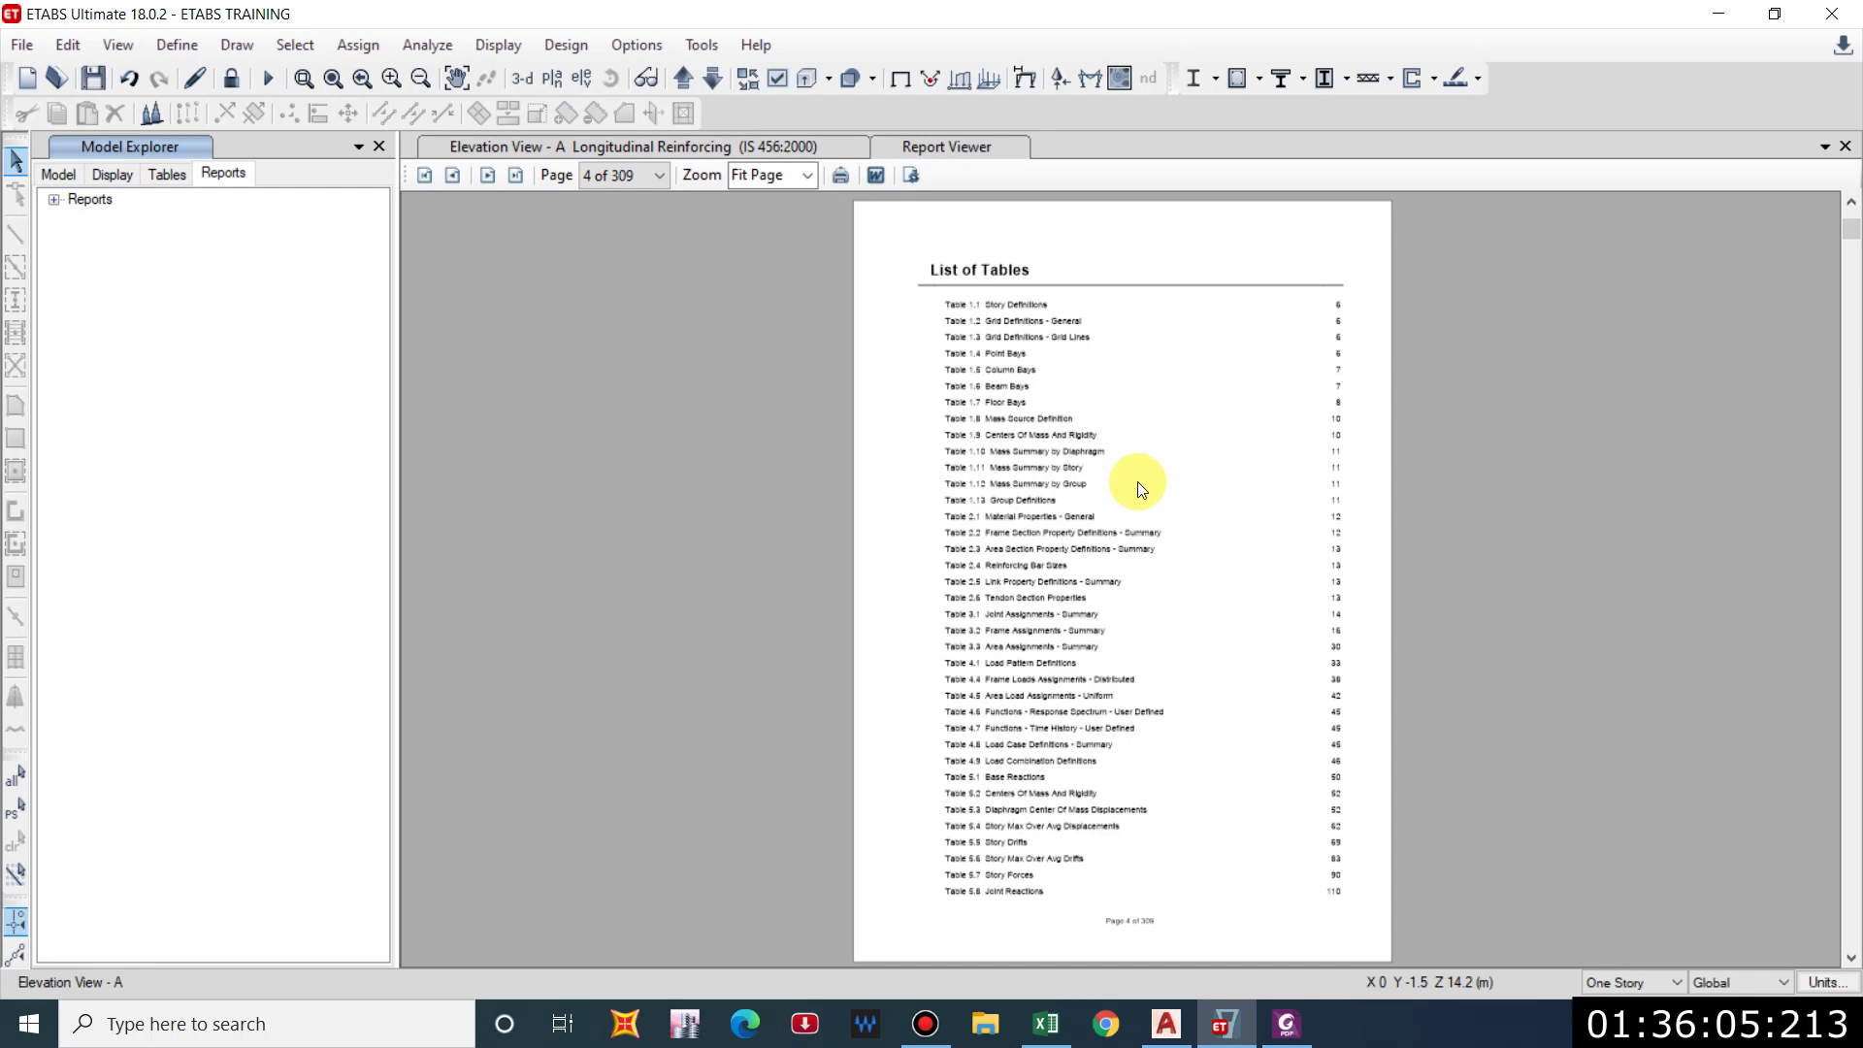
{"action": "scroll", "coordinate": [1137, 481], "scroll_direction": "down", "scroll_amount": 2}
{"action": "scroll", "coordinate": [1010, 545], "scroll_direction": "down", "scroll_amount": 5}
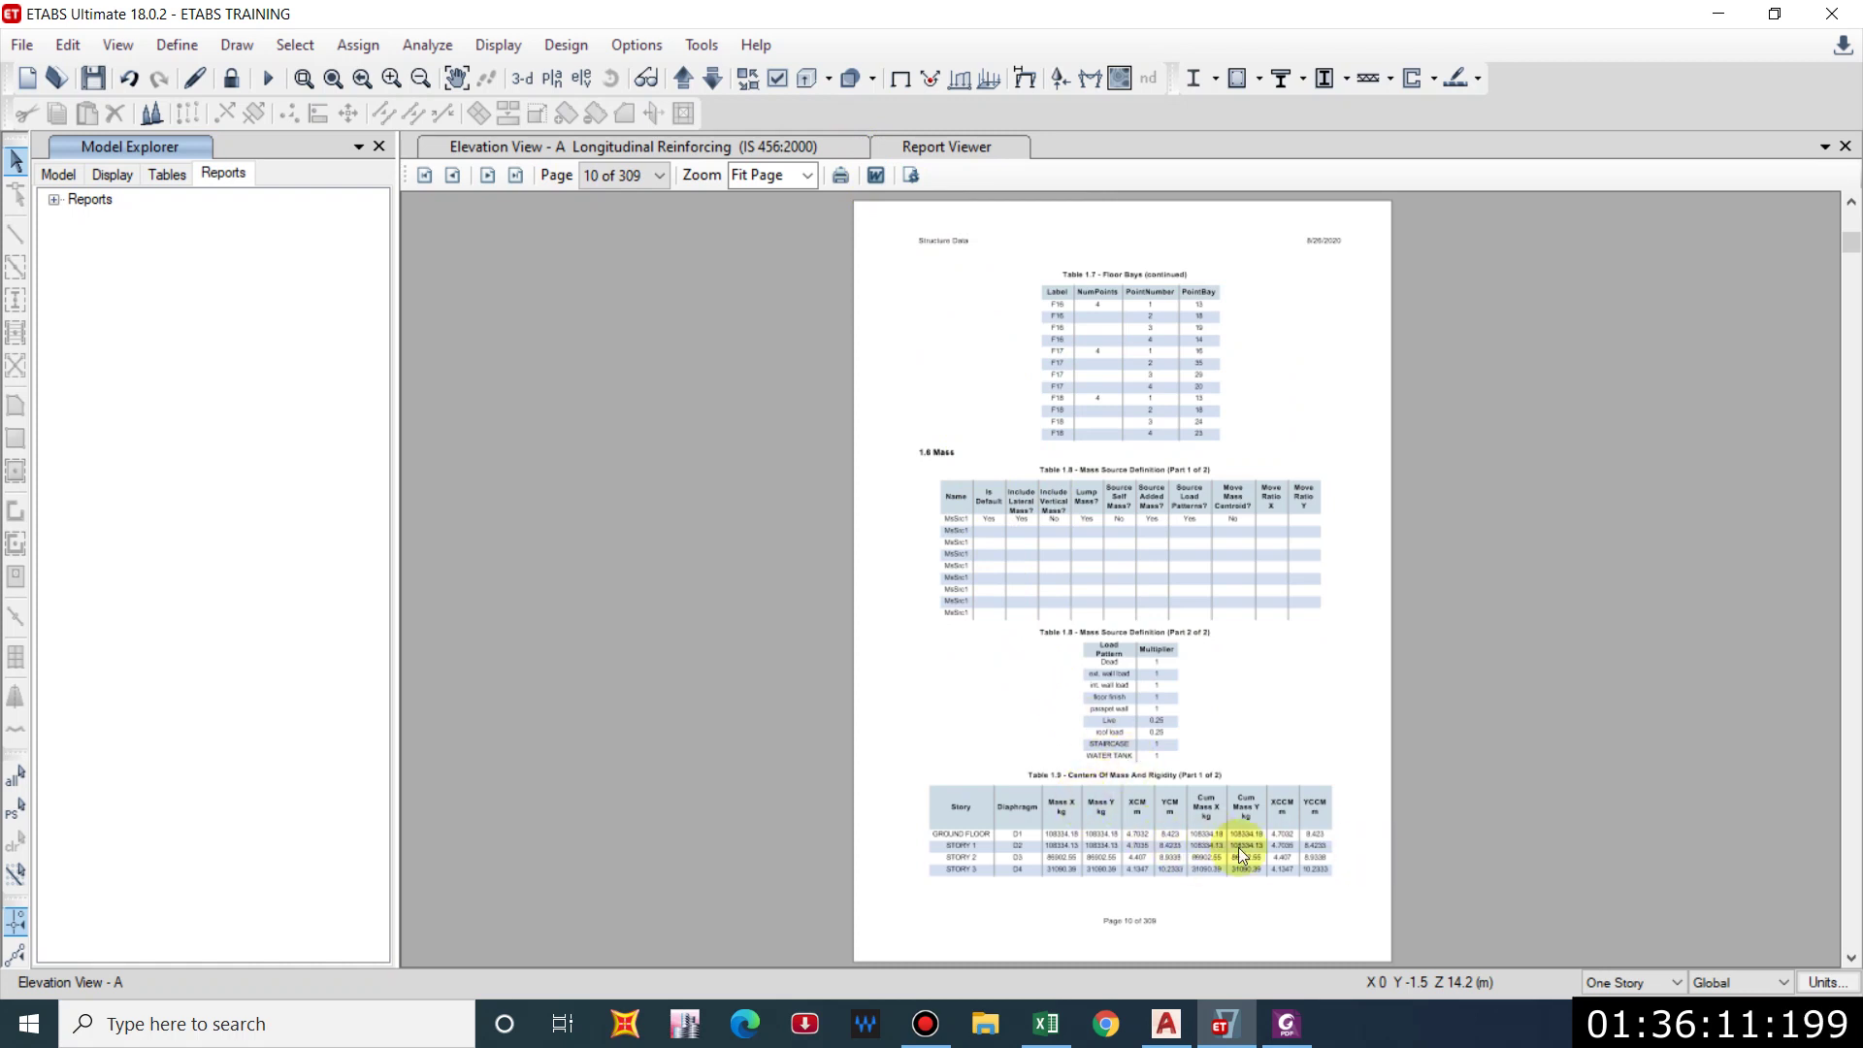
{"action": "scroll", "coordinate": [1137, 703], "scroll_direction": "down", "scroll_amount": 20}
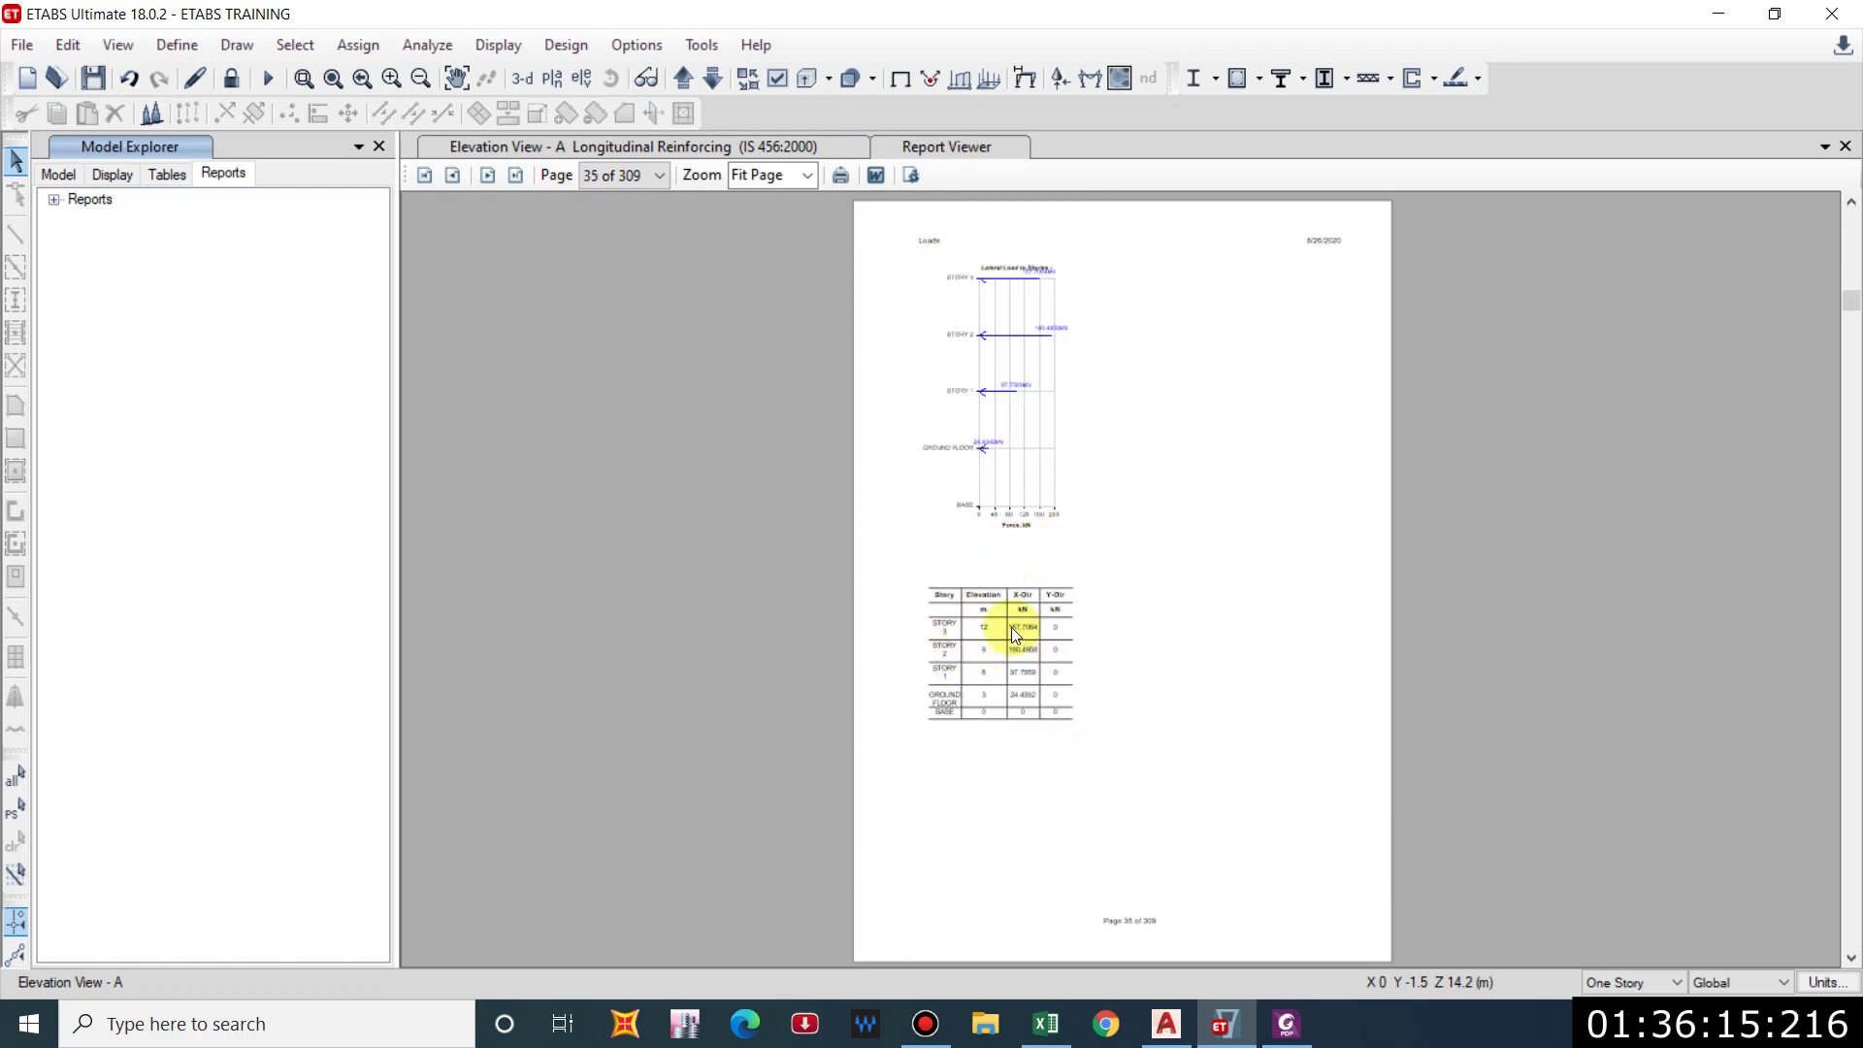
{"action": "scroll", "coordinate": [1004, 572], "scroll_direction": "up", "scroll_amount": 1}
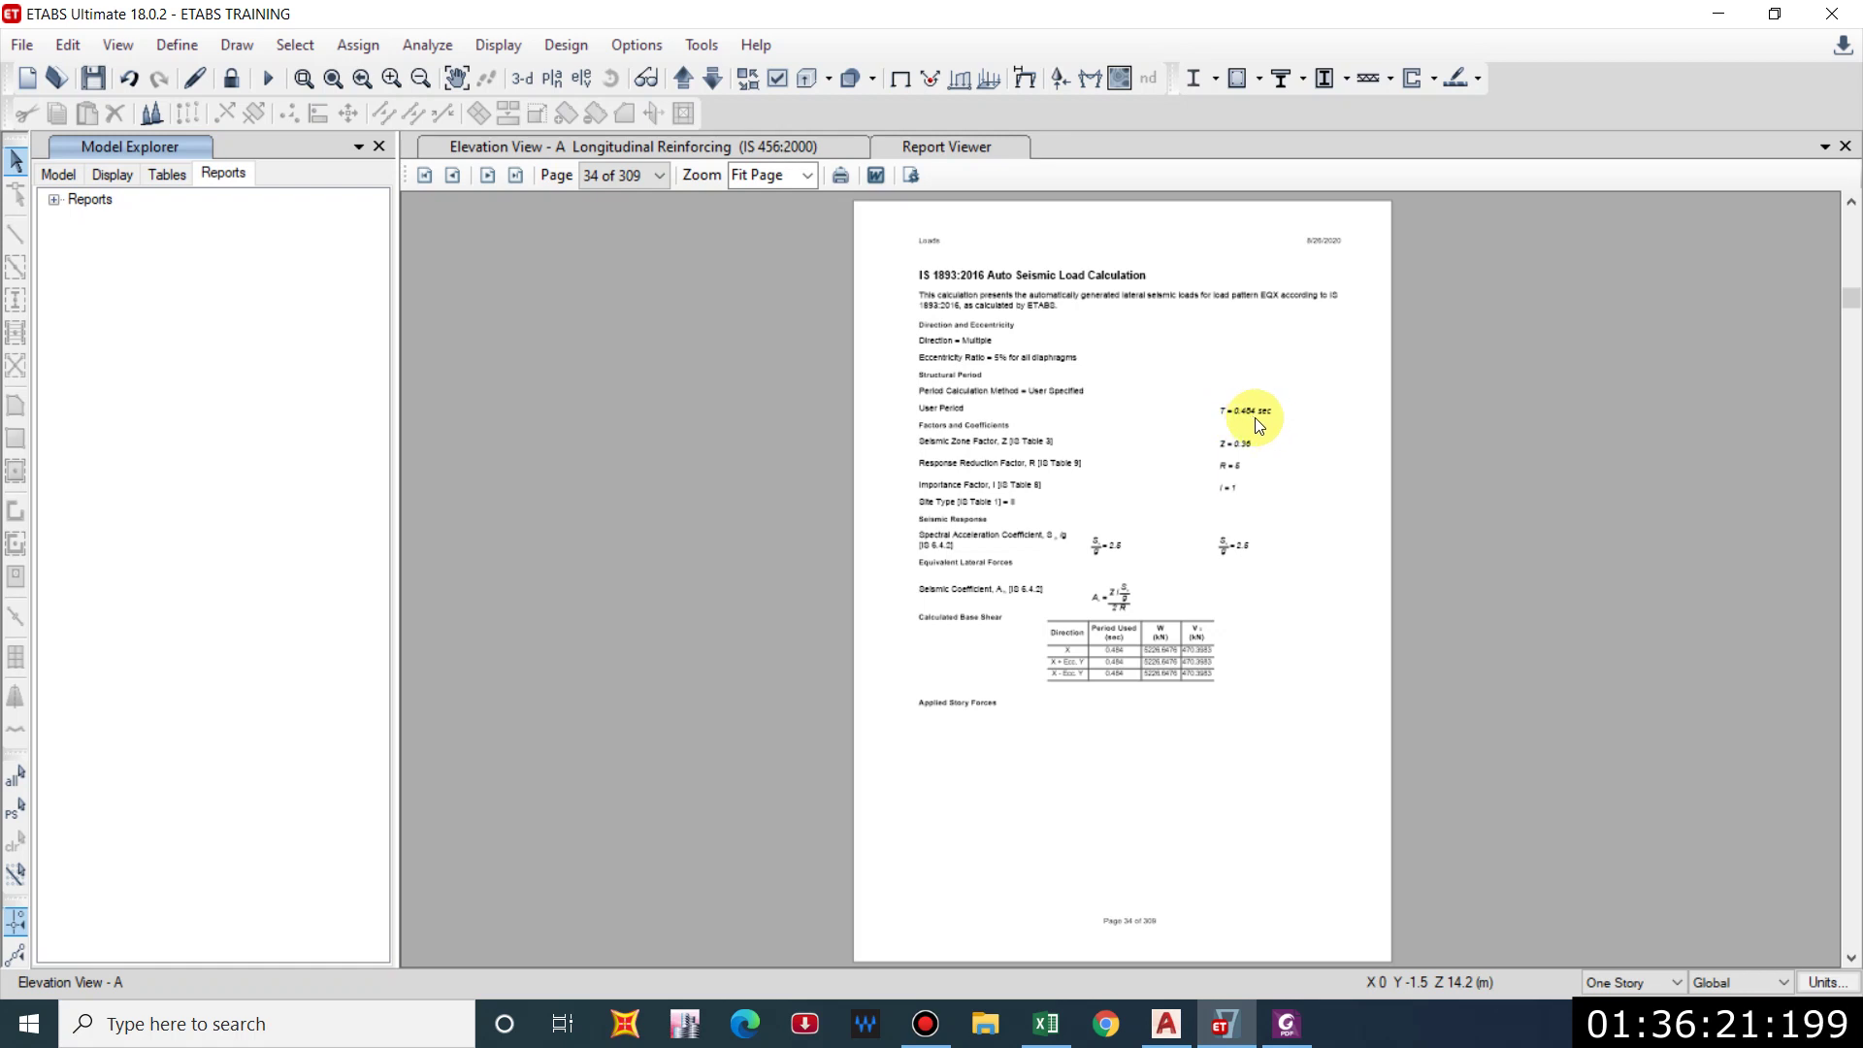
{"action": "scroll", "coordinate": [1253, 417], "scroll_direction": "down", "scroll_amount": 1}
{"action": "scroll", "coordinate": [1236, 422], "scroll_direction": "down", "scroll_amount": 1}
{"action": "scroll", "coordinate": [1231, 545], "scroll_direction": "down", "scroll_amount": 2}
{"action": "scroll", "coordinate": [1217, 549], "scroll_direction": "up", "scroll_amount": 2}
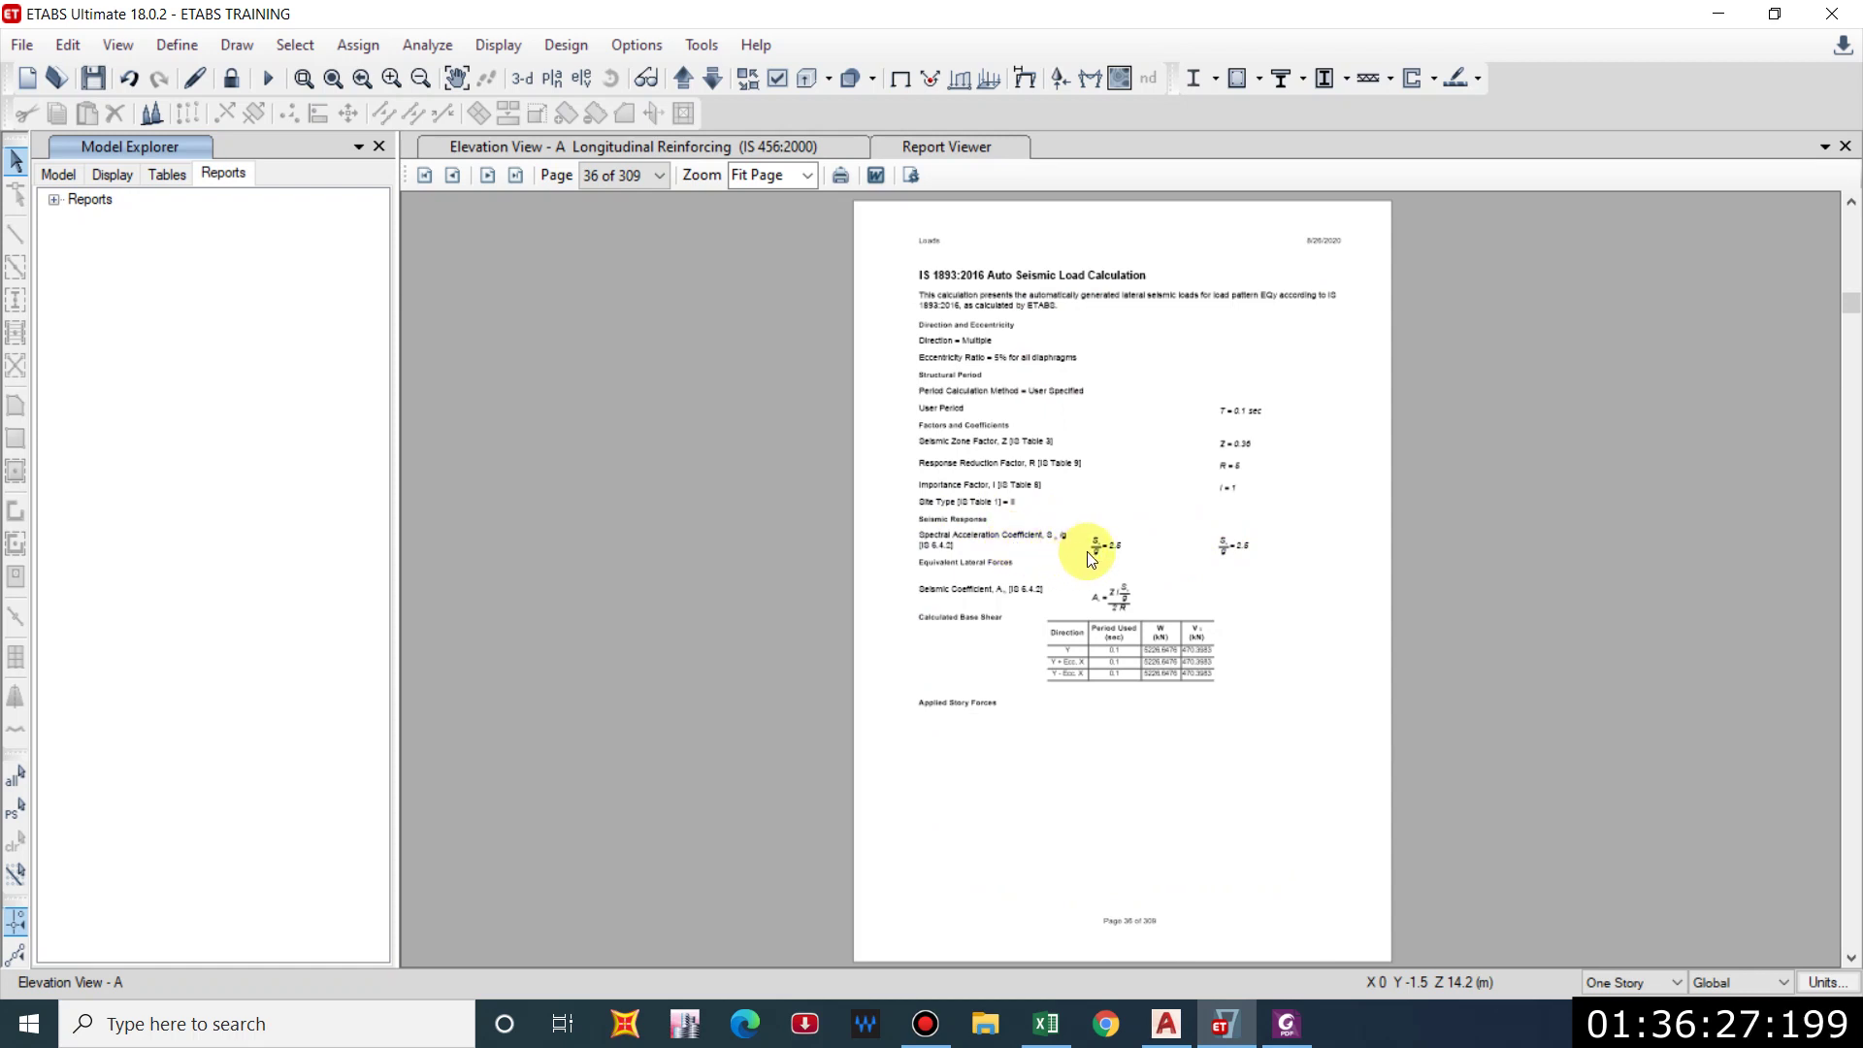
{"action": "scroll", "coordinate": [1106, 578], "scroll_direction": "down", "scroll_amount": 20}
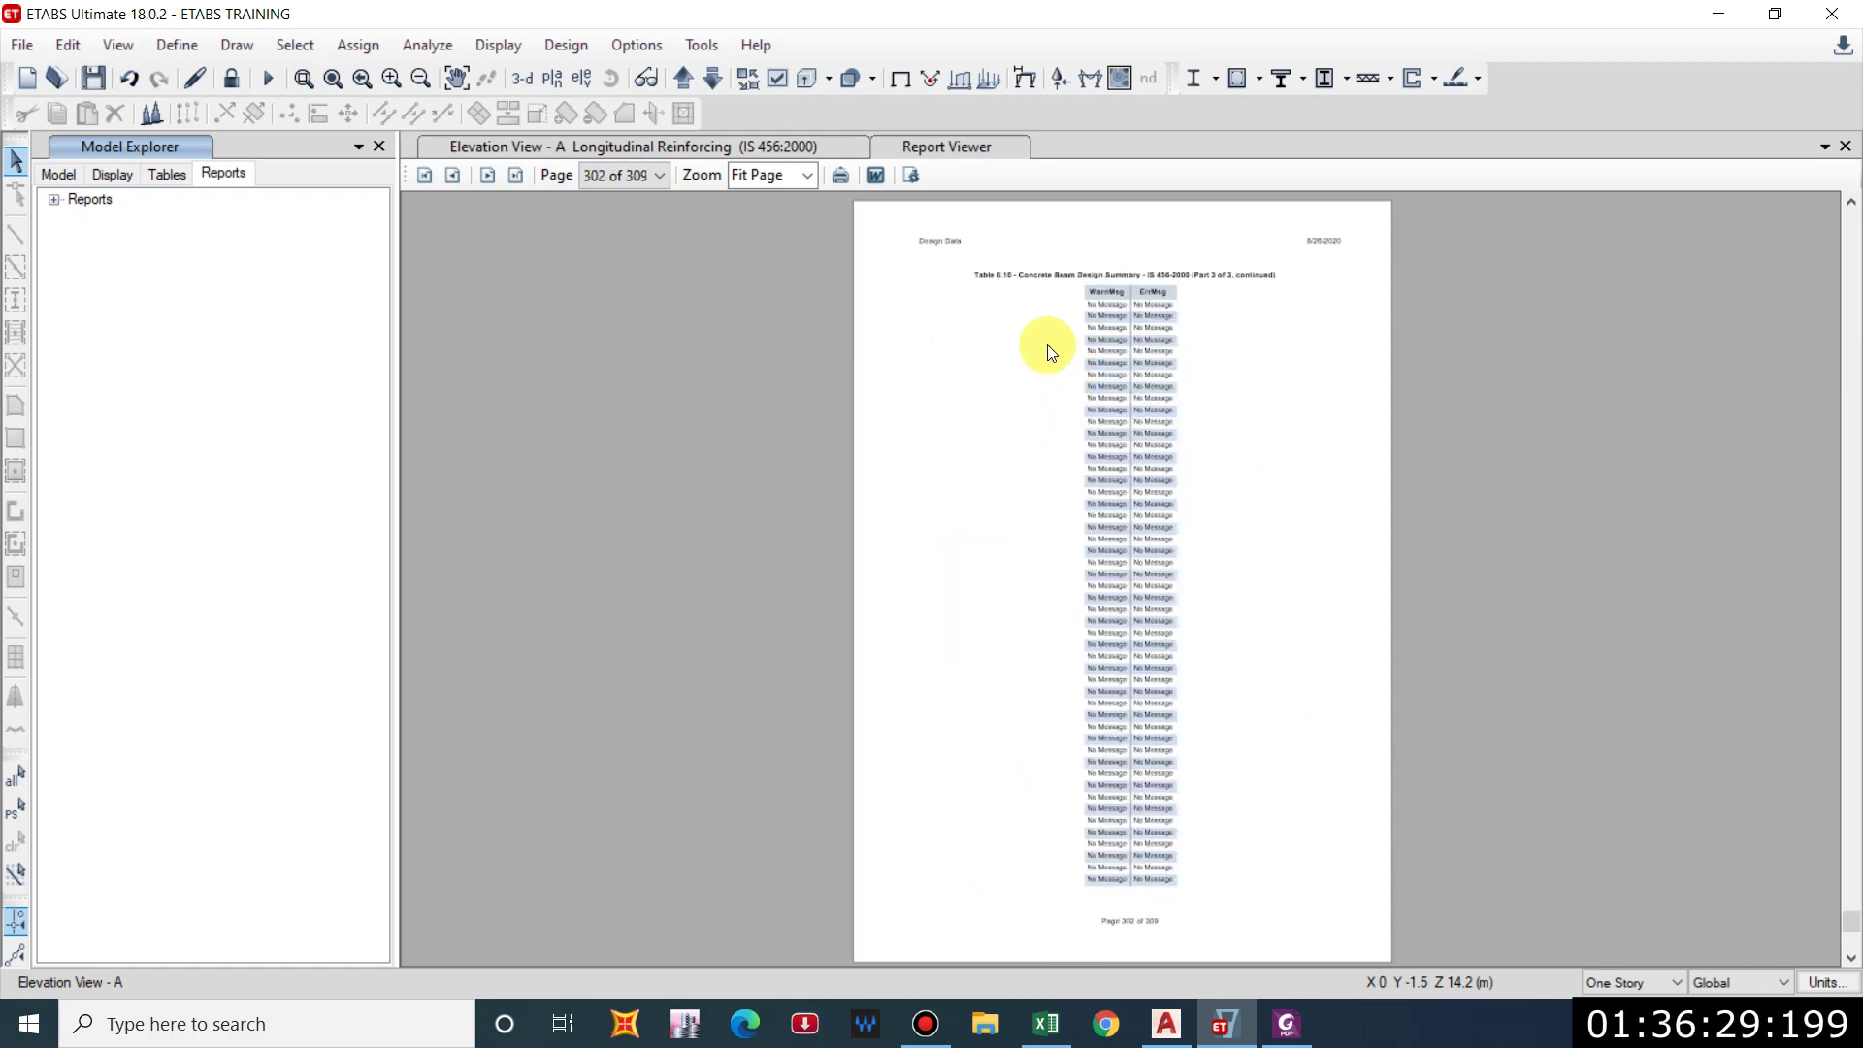